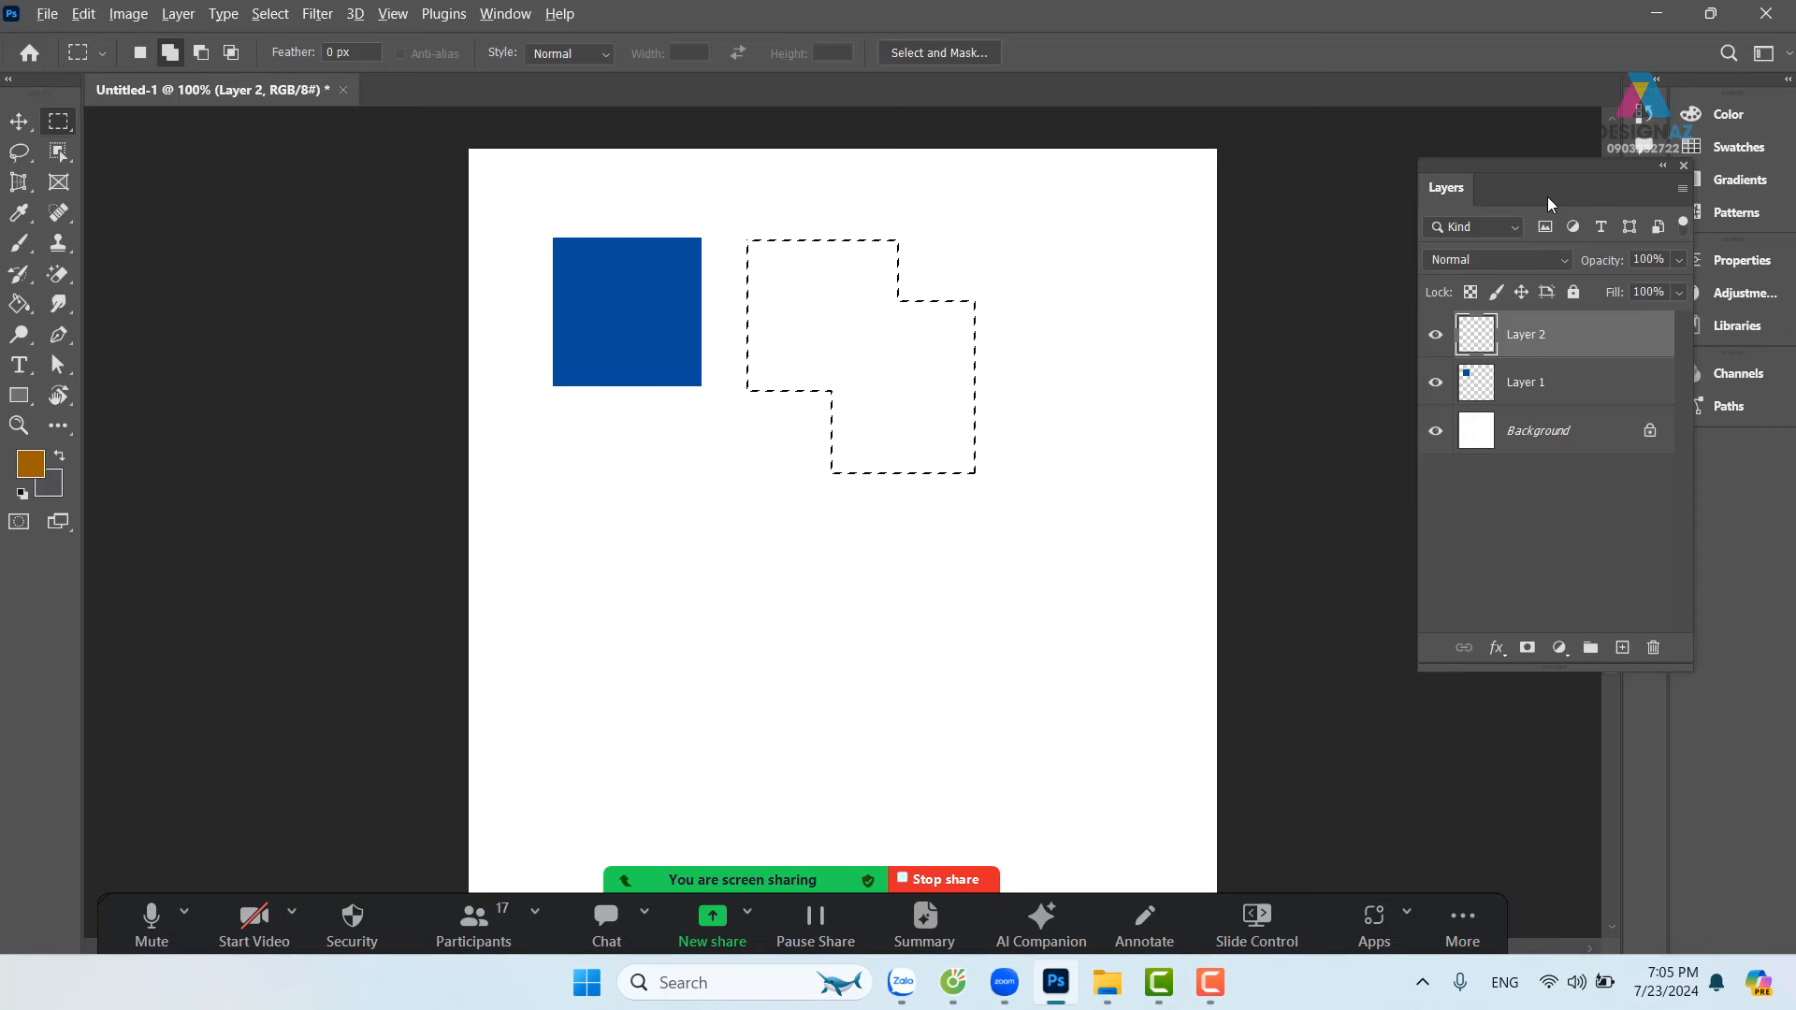
Step: Fill the combined stepped selection on Layer 2 with the brown foreground color and deselect it
{"action": "key", "text": "alt+BackSpace"}
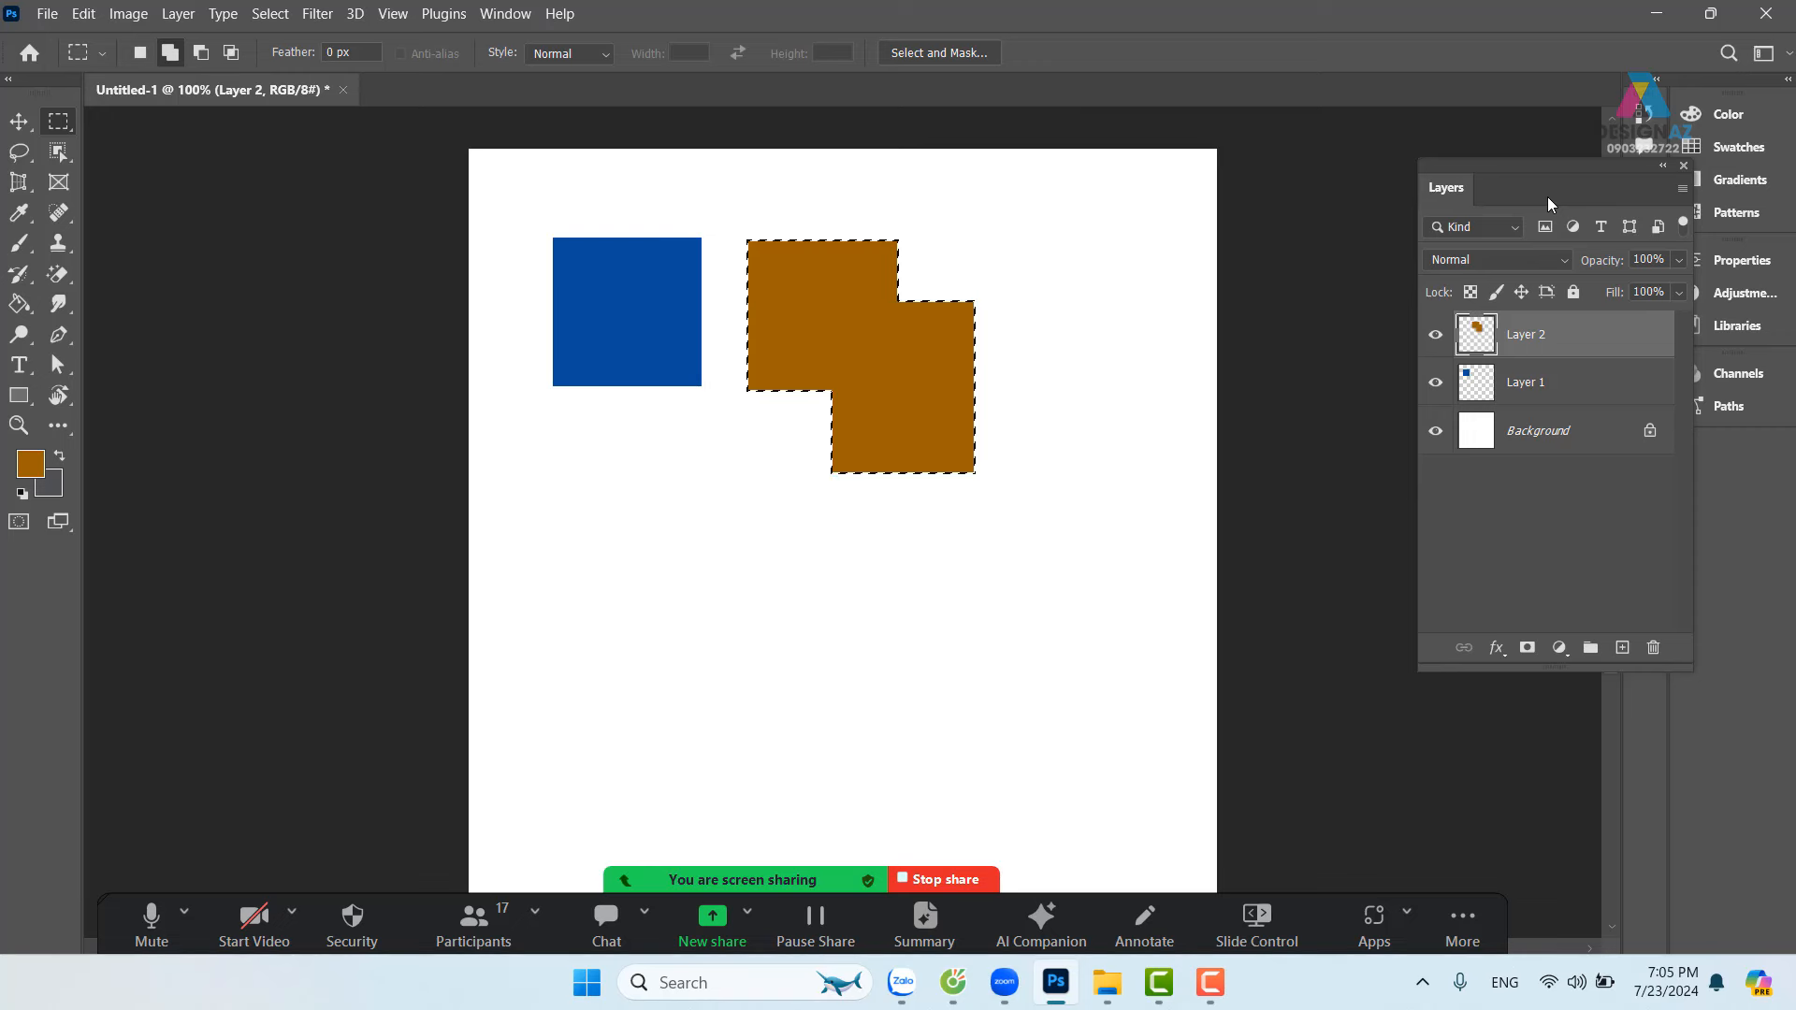
{"action": "key", "text": "ctrl+d"}
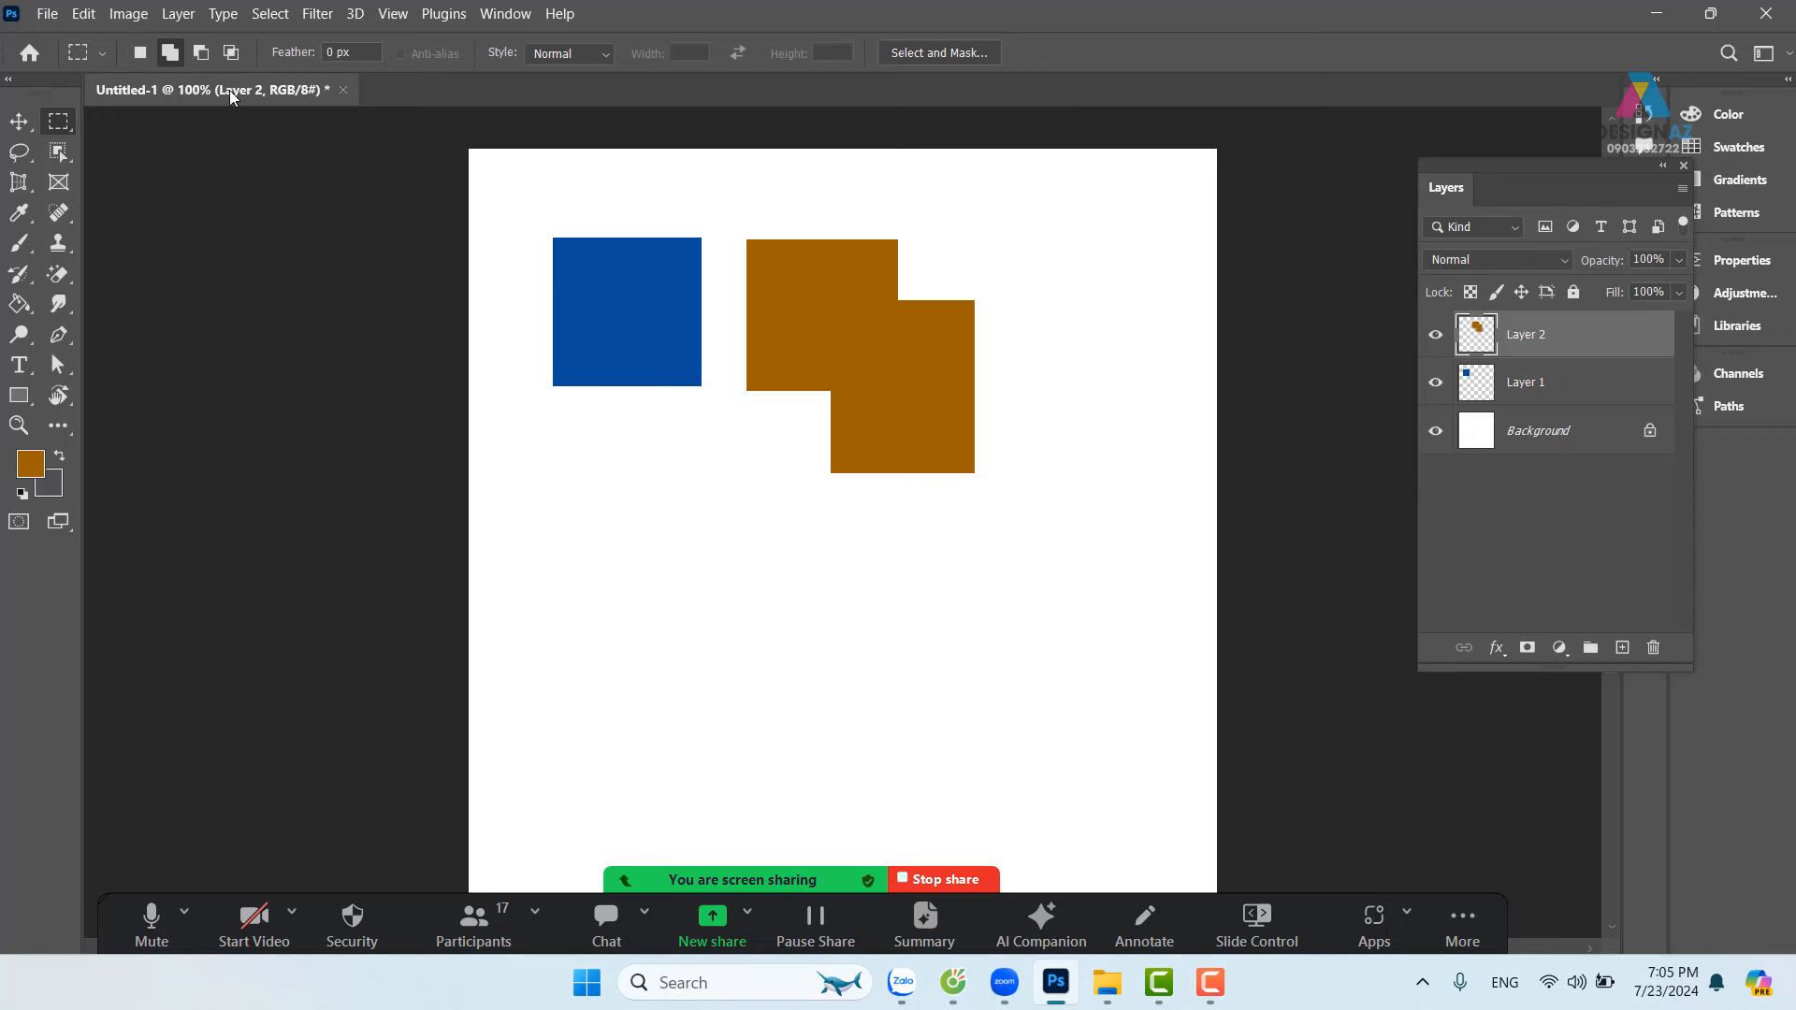
Step: Draw a new square marquee selection below the blue square
{"action": "left_click", "coordinate": [139, 52]}
{"action": "left_click_drag", "start_coordinate": [545, 513], "coordinate": [834, 712]}
{"action": "key", "text": "shift"}
{"action": "left_click_drag", "start_coordinate": [779, 617], "coordinate": [622, 765]}
{"action": "key", "text": "ctrl+z"}
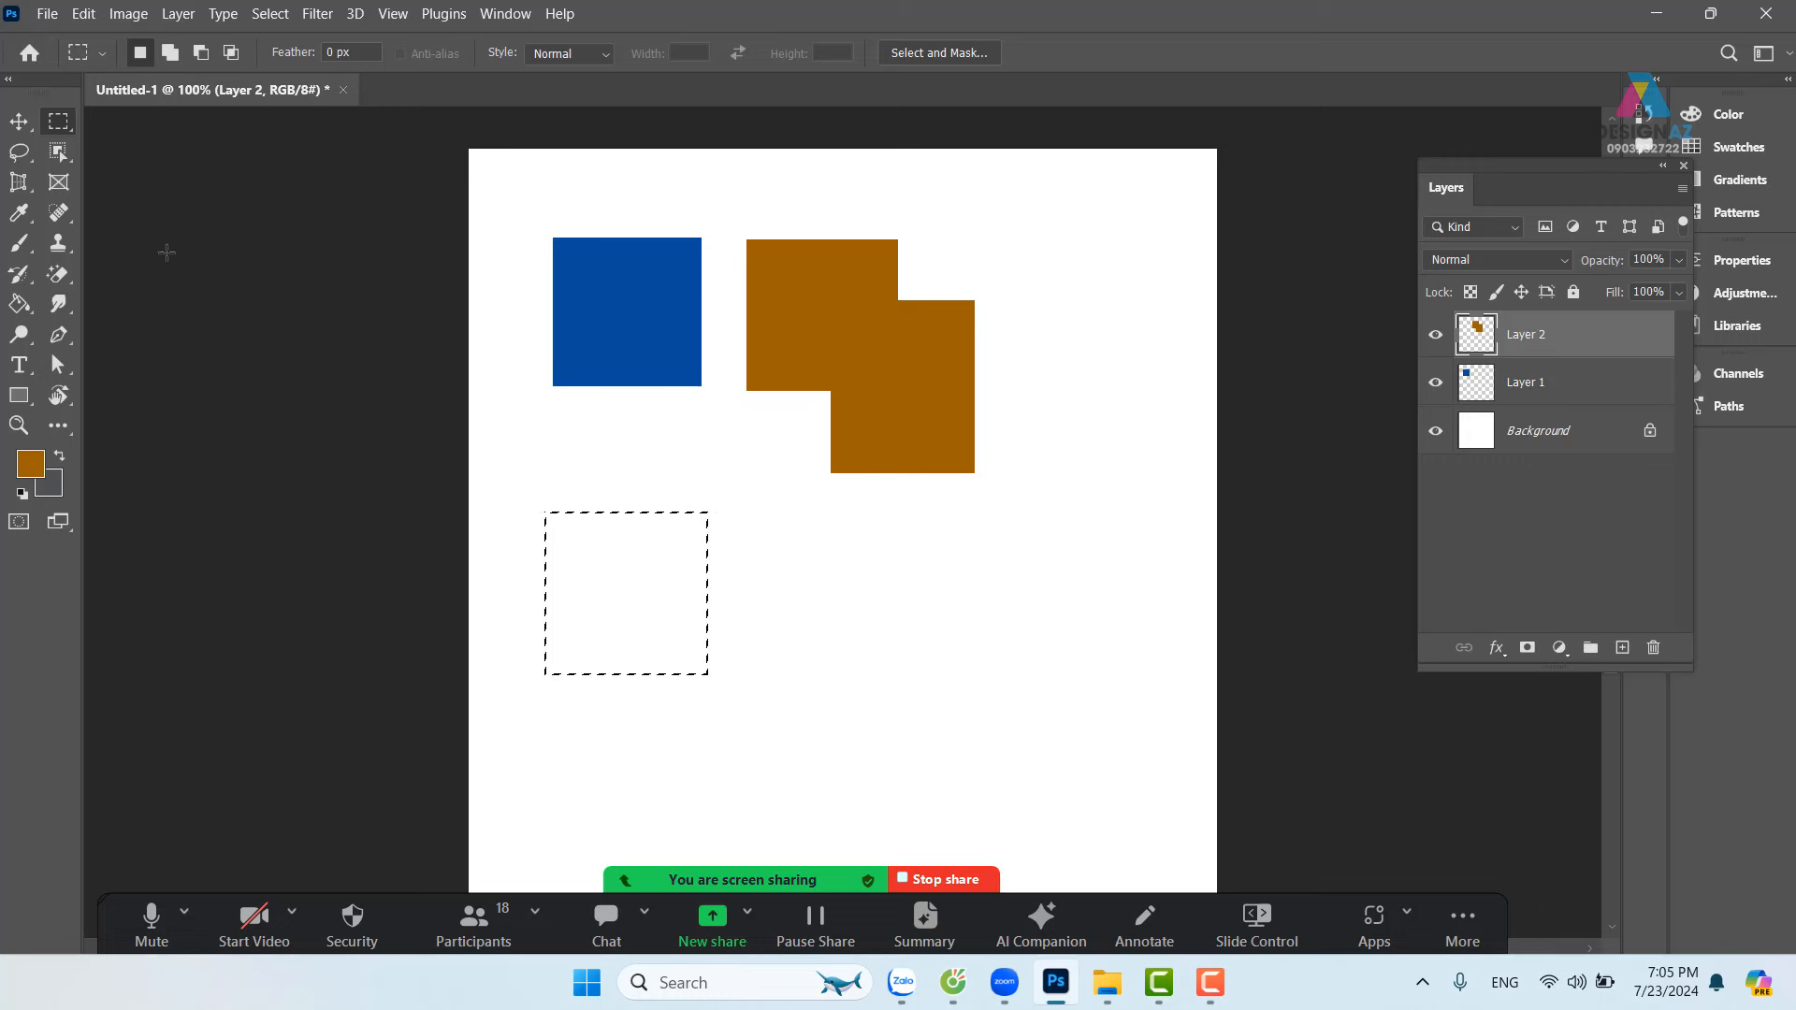
Step: Subtract an overlapping rectangle from the square selection's lower-right corner to leave an L-shaped selection
{"action": "left_click", "coordinate": [199, 58]}
{"action": "left_click_drag", "start_coordinate": [781, 599], "coordinate": [719, 669]}
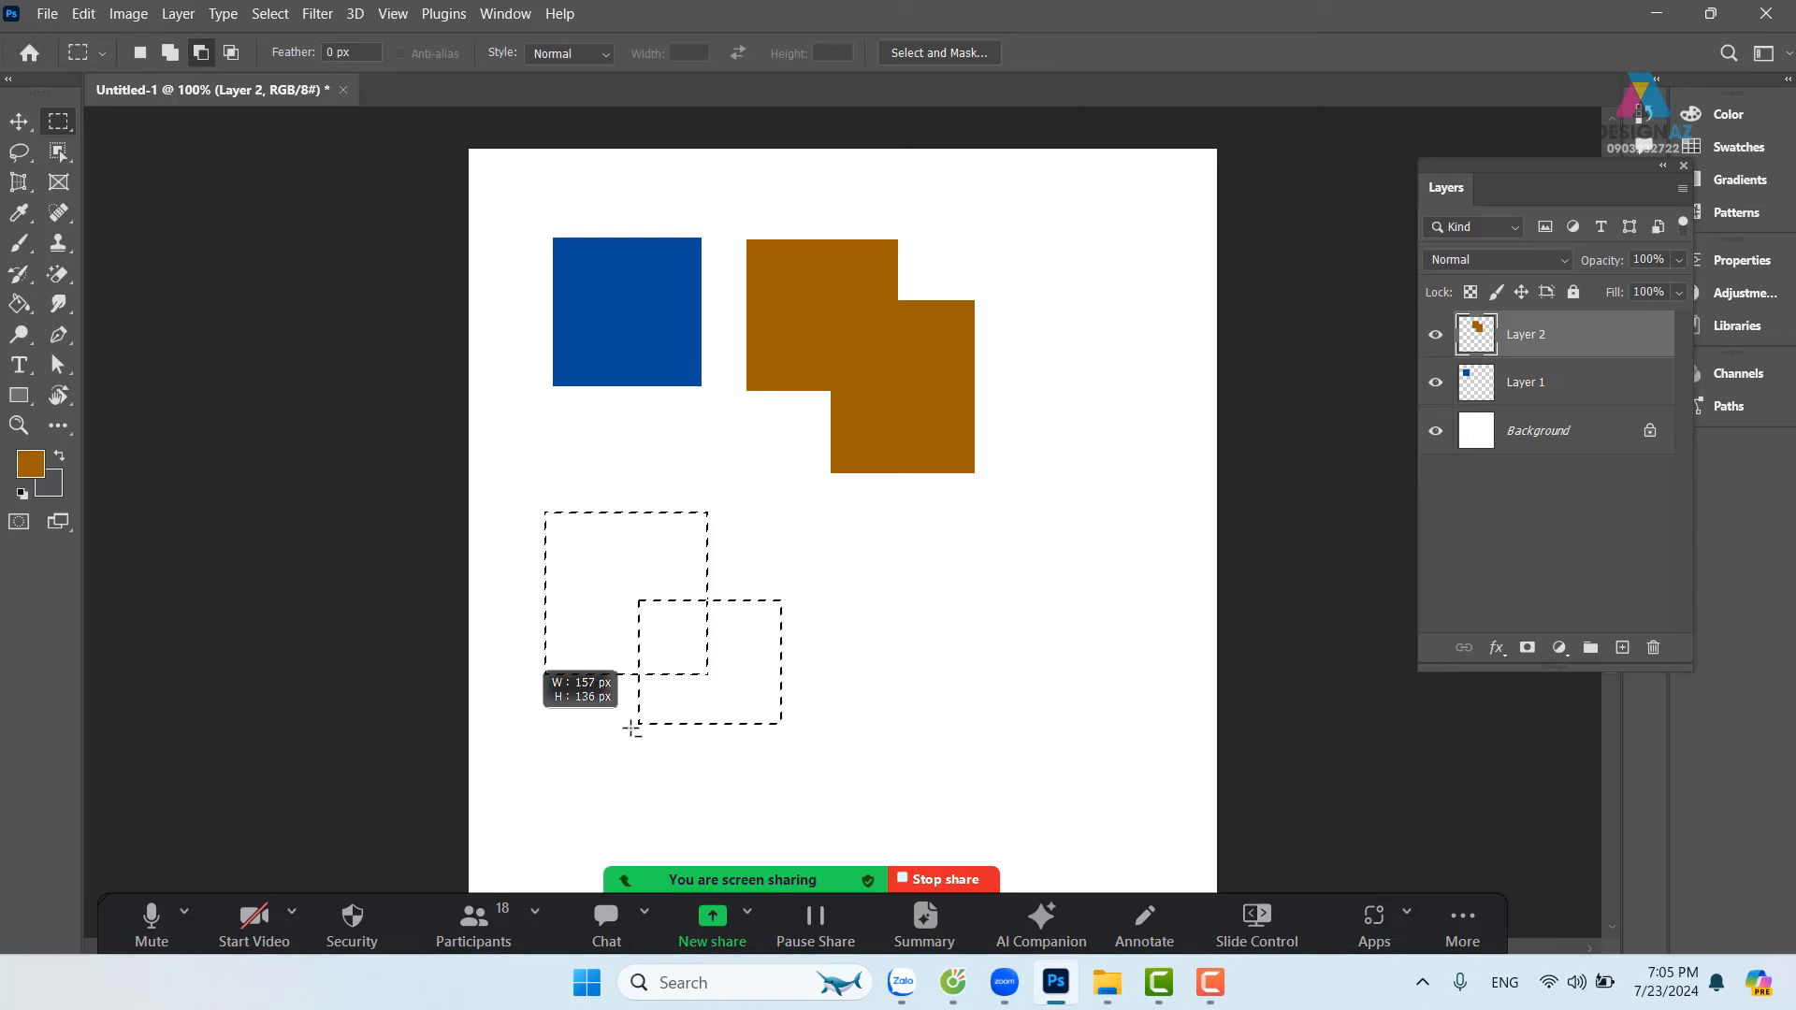
{"action": "left_click_drag", "start_coordinate": [633, 728], "coordinate": [623, 730]}
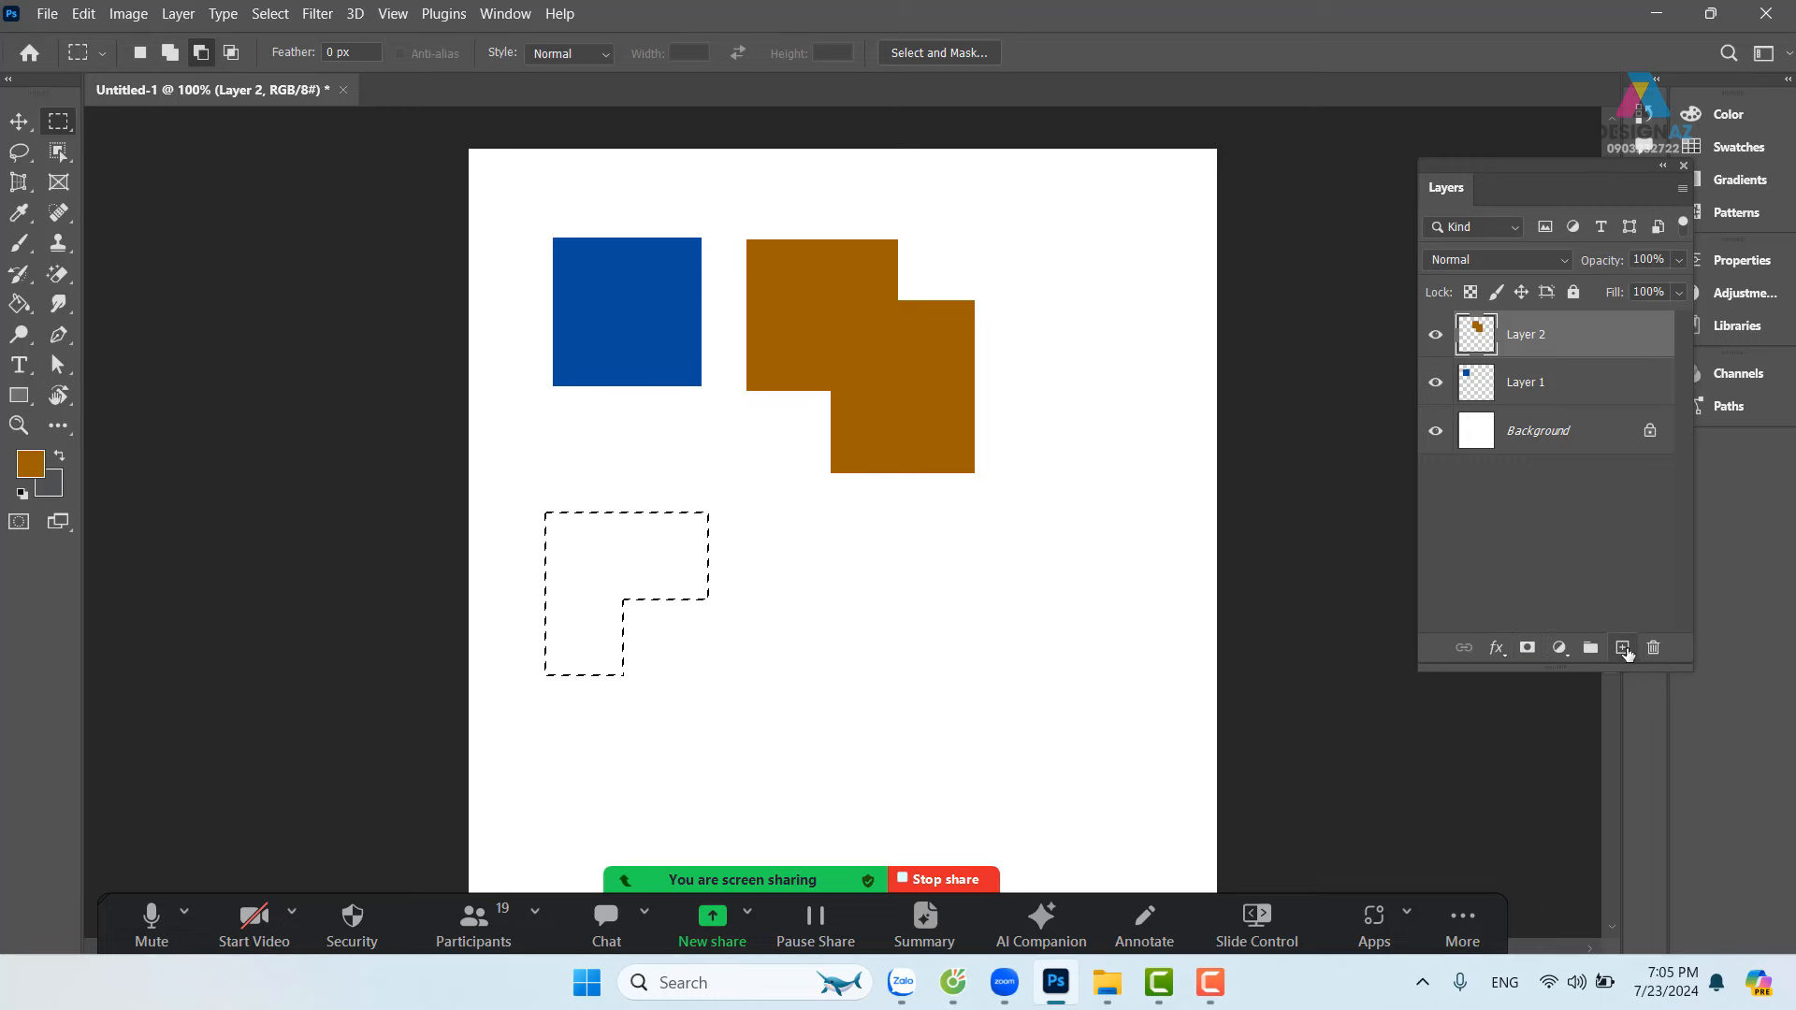
Step: Fill the L-shaped selection with a muted green foreground color on a new layer and deselect it
{"action": "left_click", "coordinate": [1623, 649]}
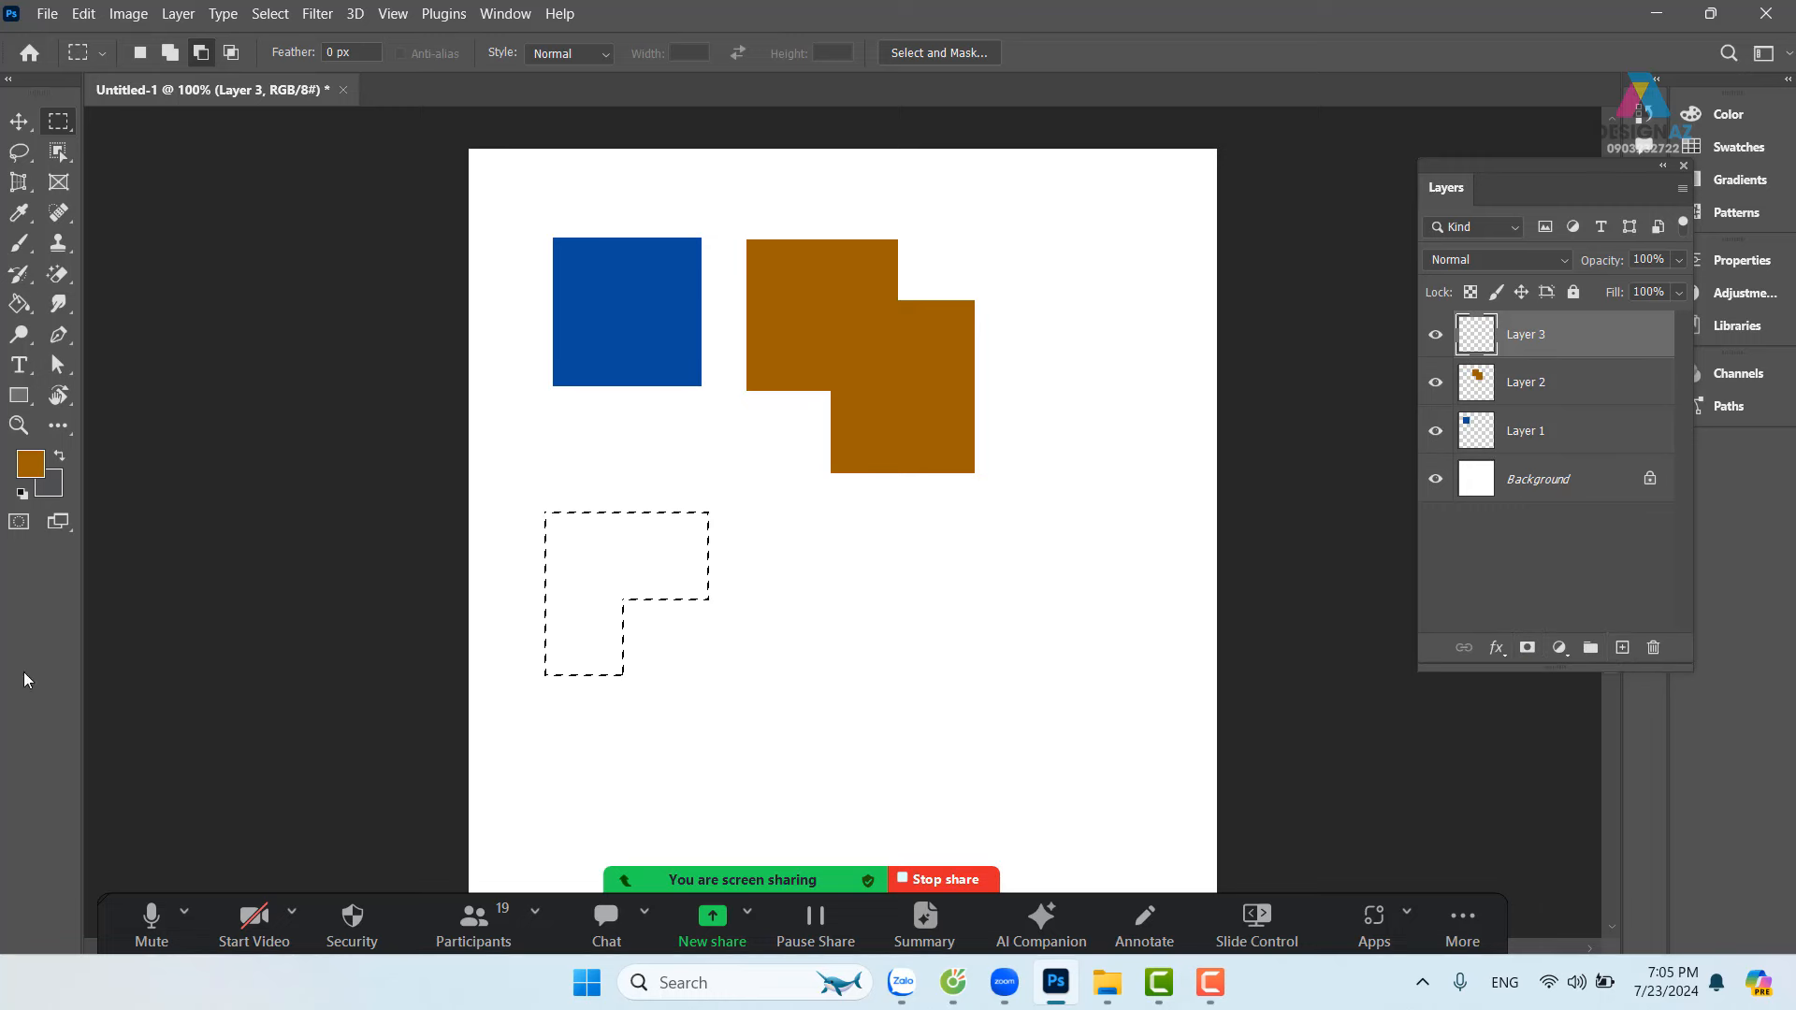
{"action": "left_click", "coordinate": [36, 472]}
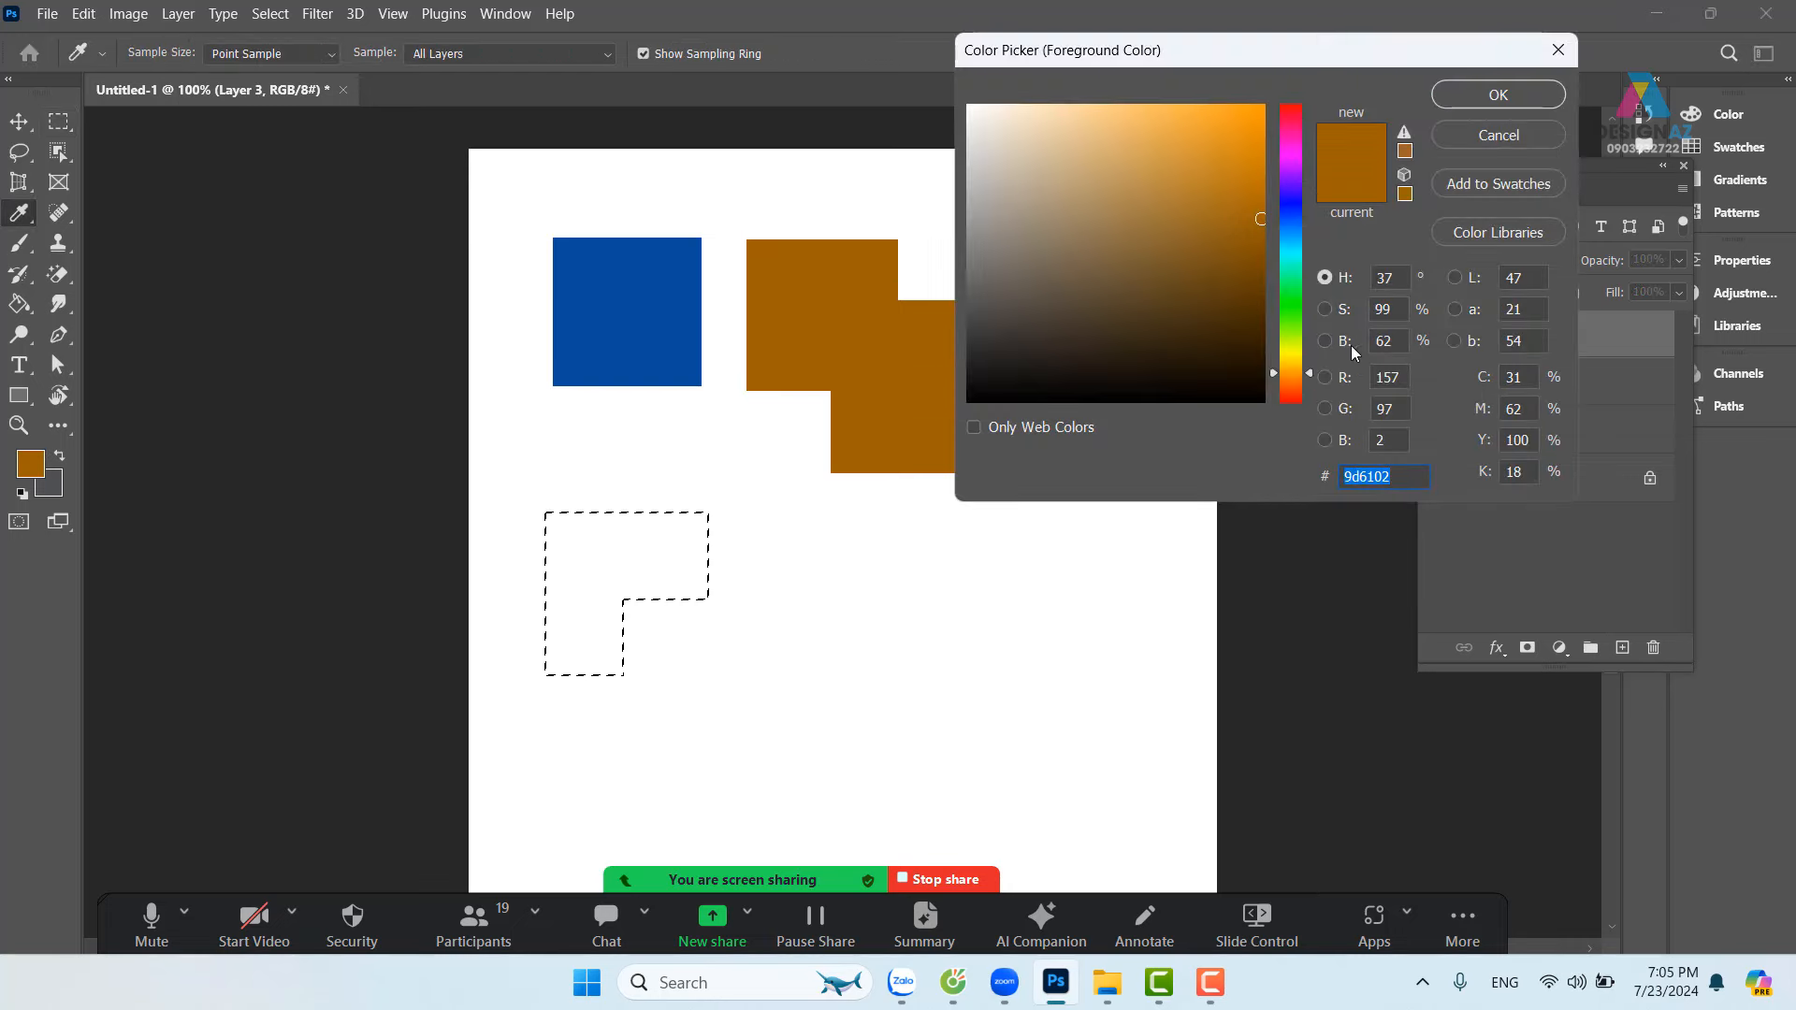
{"action": "left_click", "coordinate": [1291, 328]}
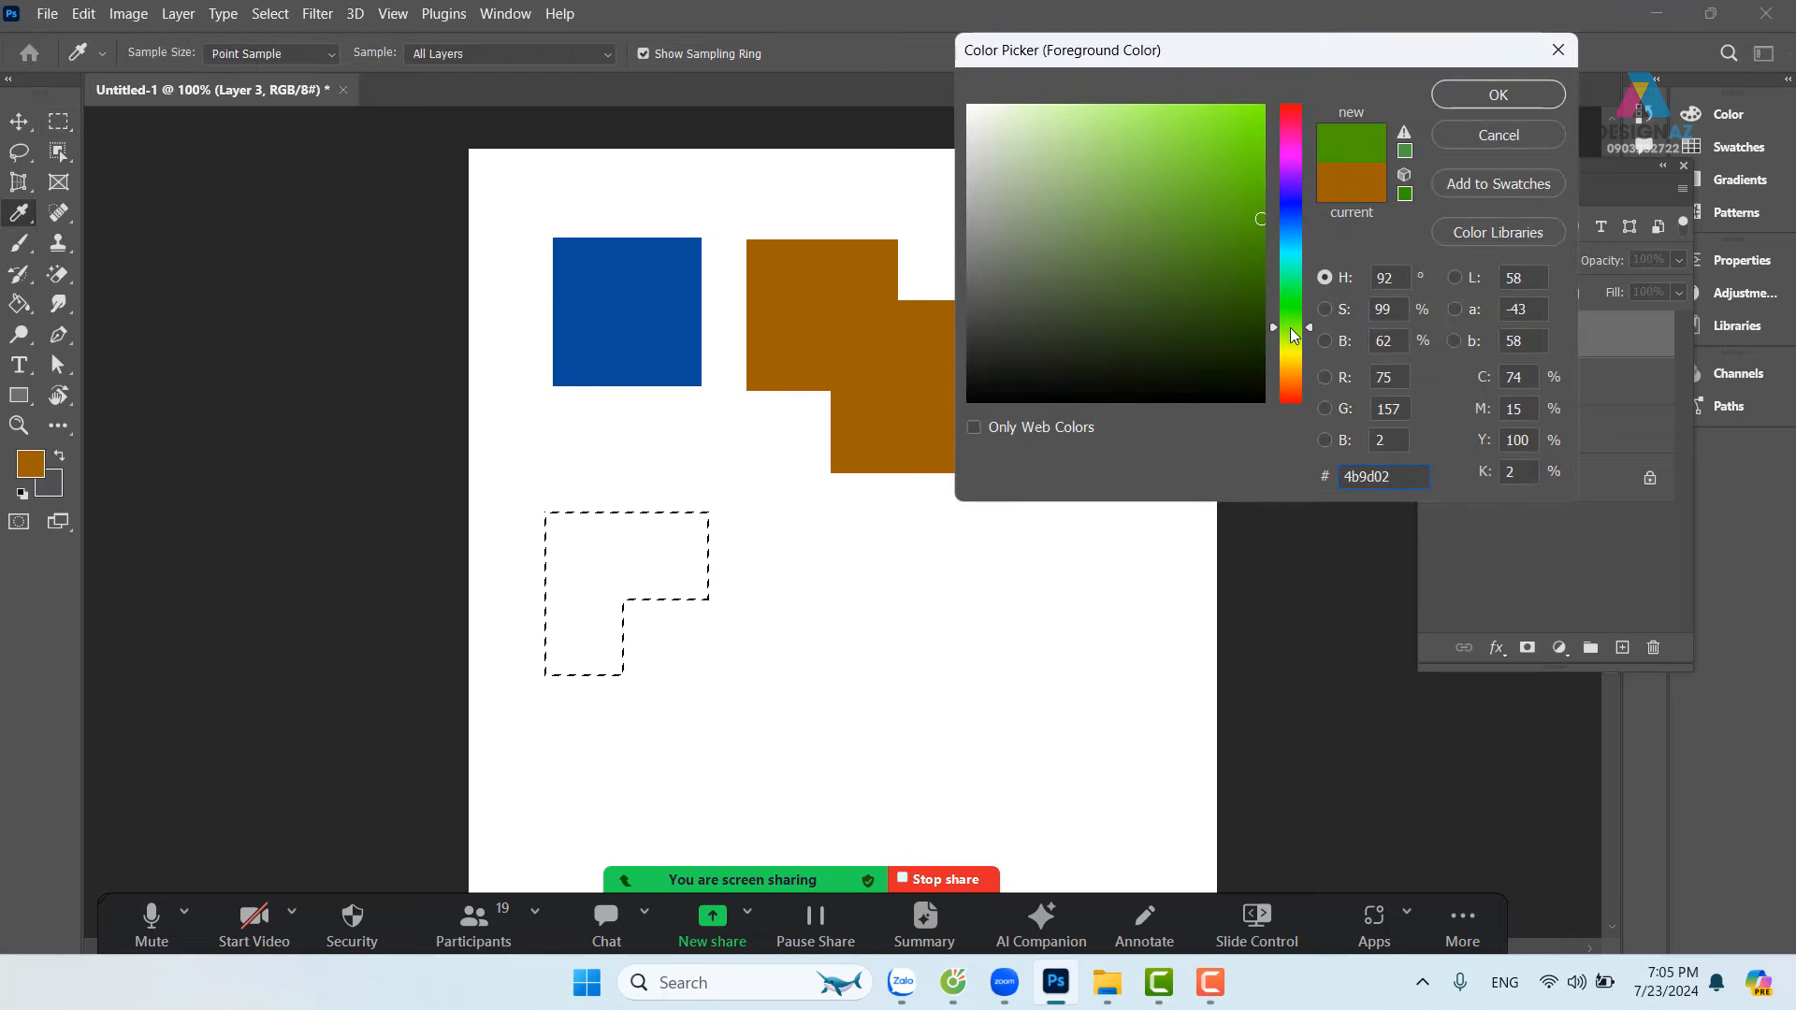
{"action": "left_click_drag", "start_coordinate": [1173, 188], "coordinate": [1130, 195]}
{"action": "left_click", "coordinate": [1498, 94]}
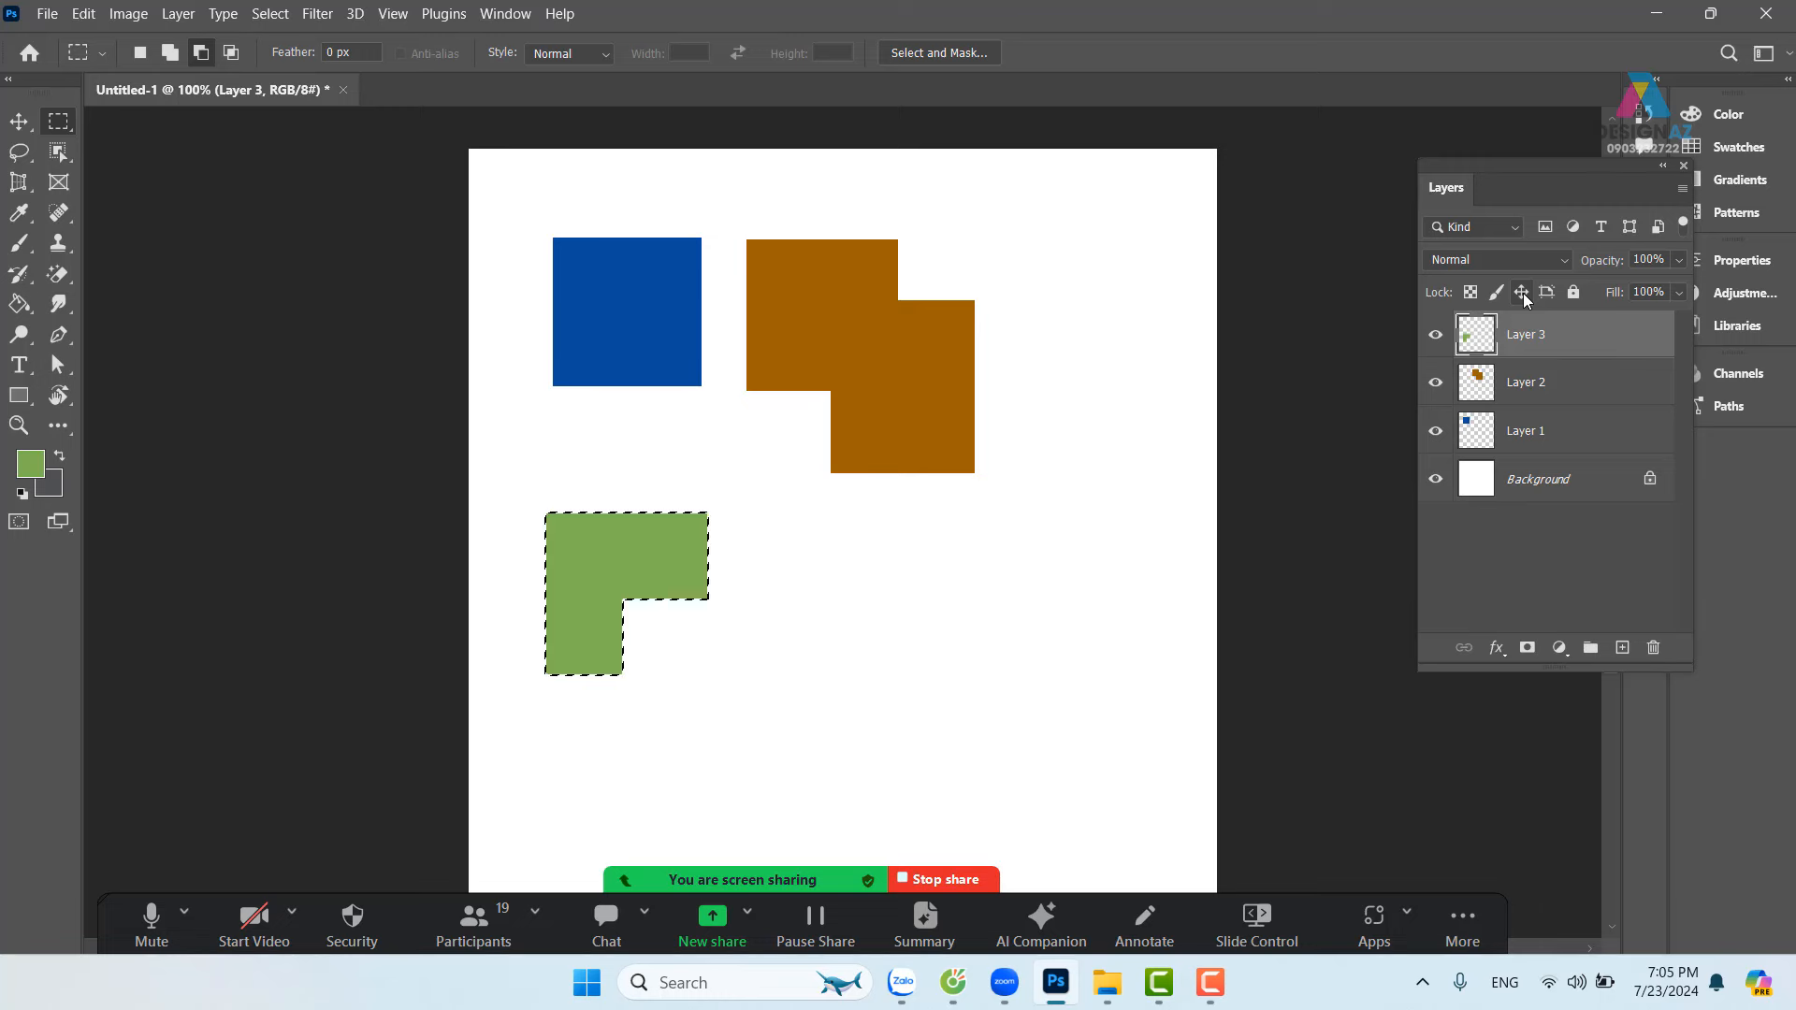
{"action": "key", "text": "ctrl+d"}
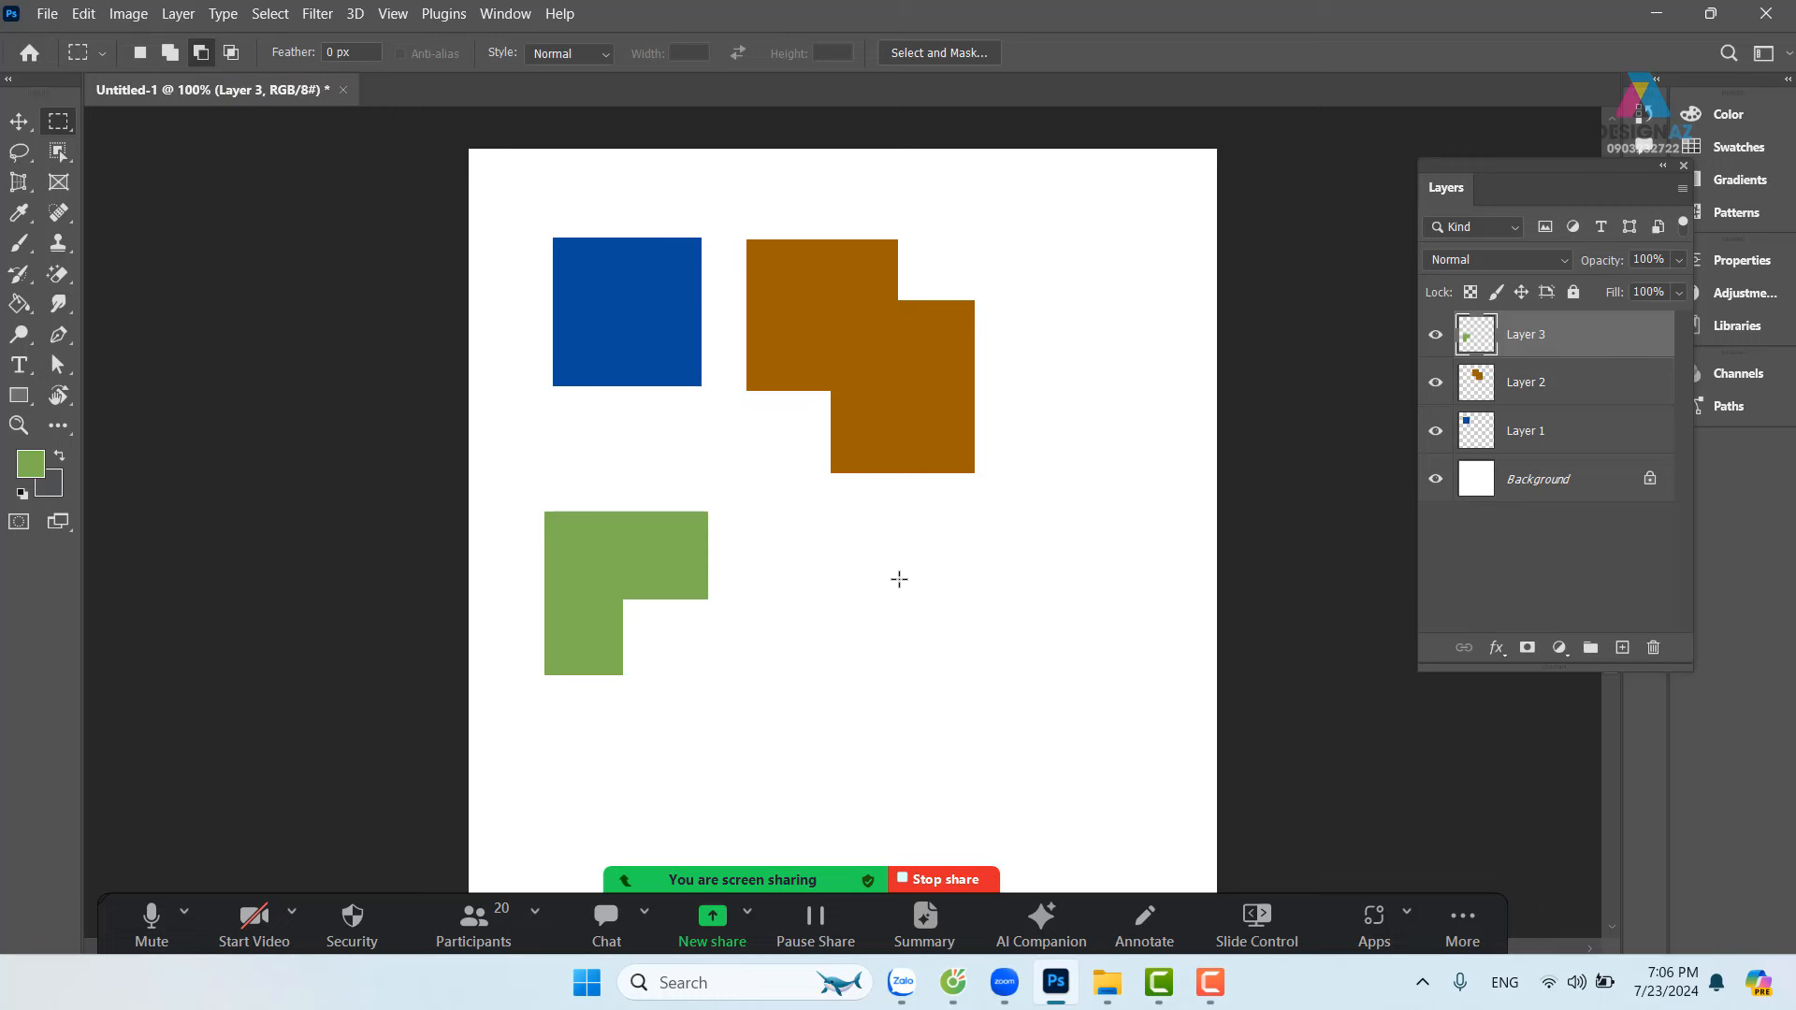
Step: Draw a square selection below the brown shape and intersect it with a second rectangle overlapping its lower-left corner
{"action": "left_click_drag", "start_coordinate": [844, 535], "coordinate": [1019, 697]}
{"action": "left_click", "coordinate": [230, 54]}
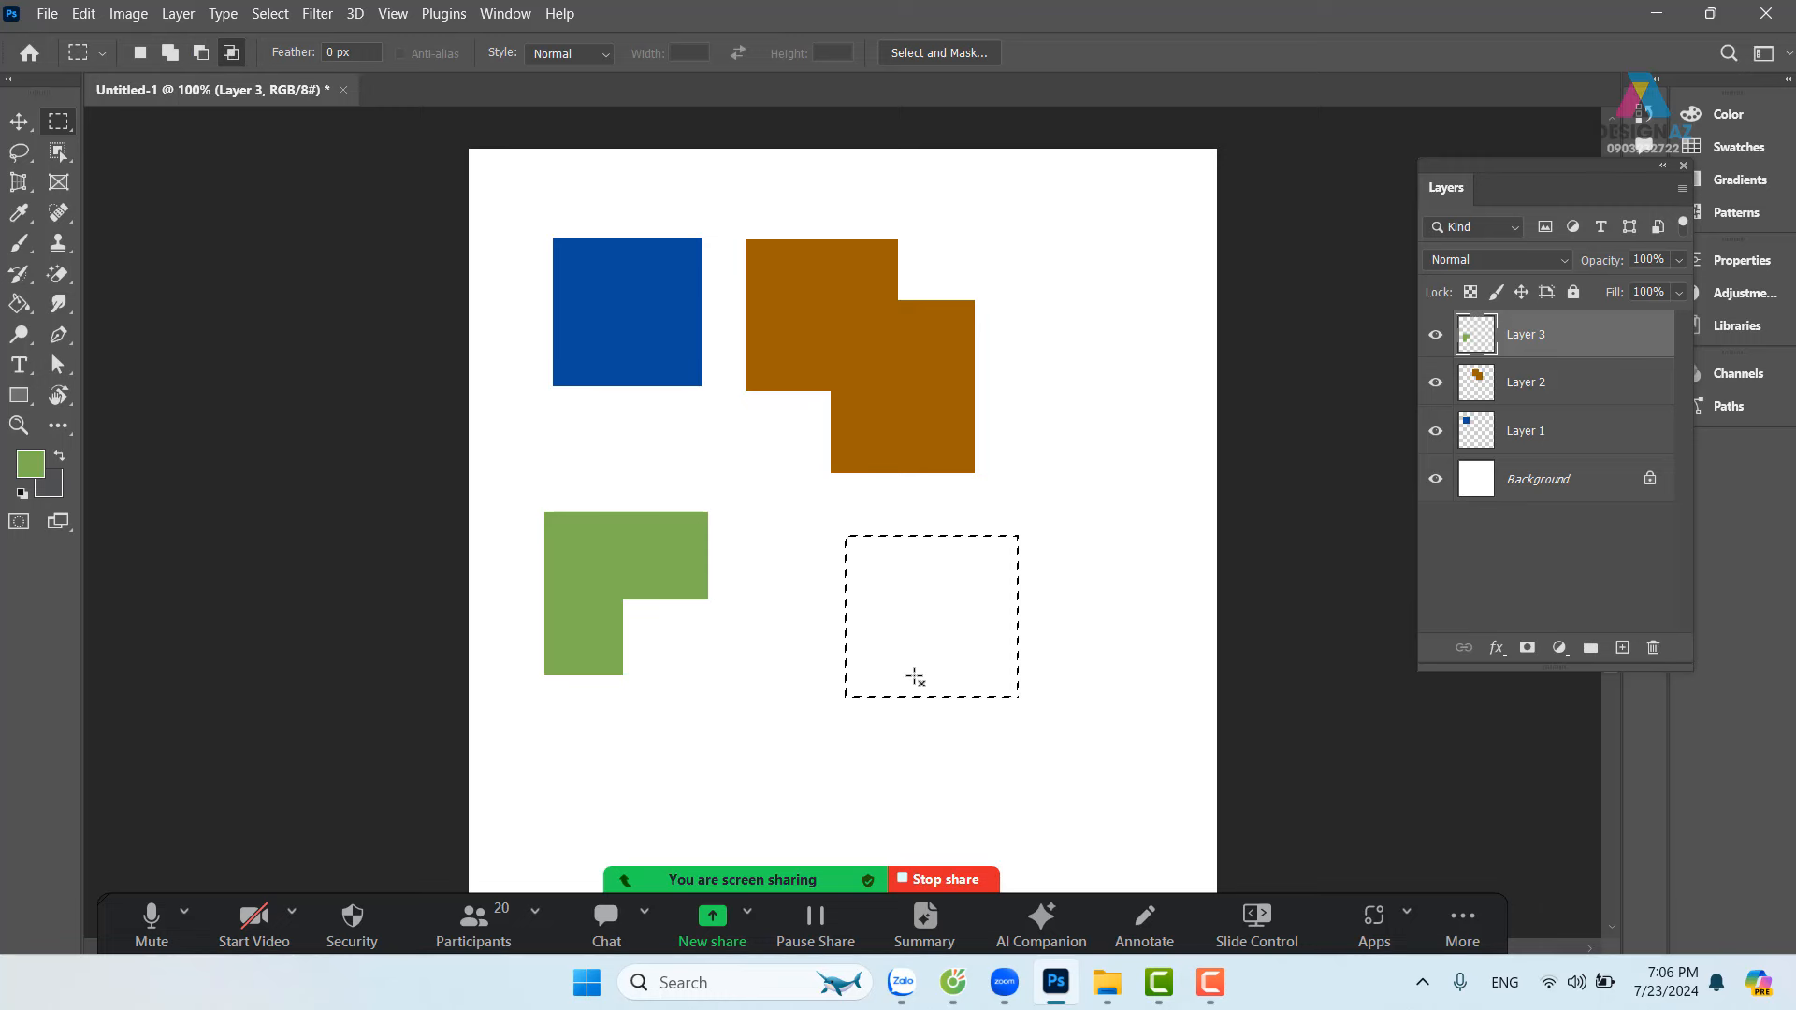
{"action": "left_click_drag", "start_coordinate": [779, 592], "coordinate": [958, 781]}
Step: Fill the intersected selection on a new layer with foreground color b35497 and deselect it
{"action": "left_click", "coordinate": [1622, 648]}
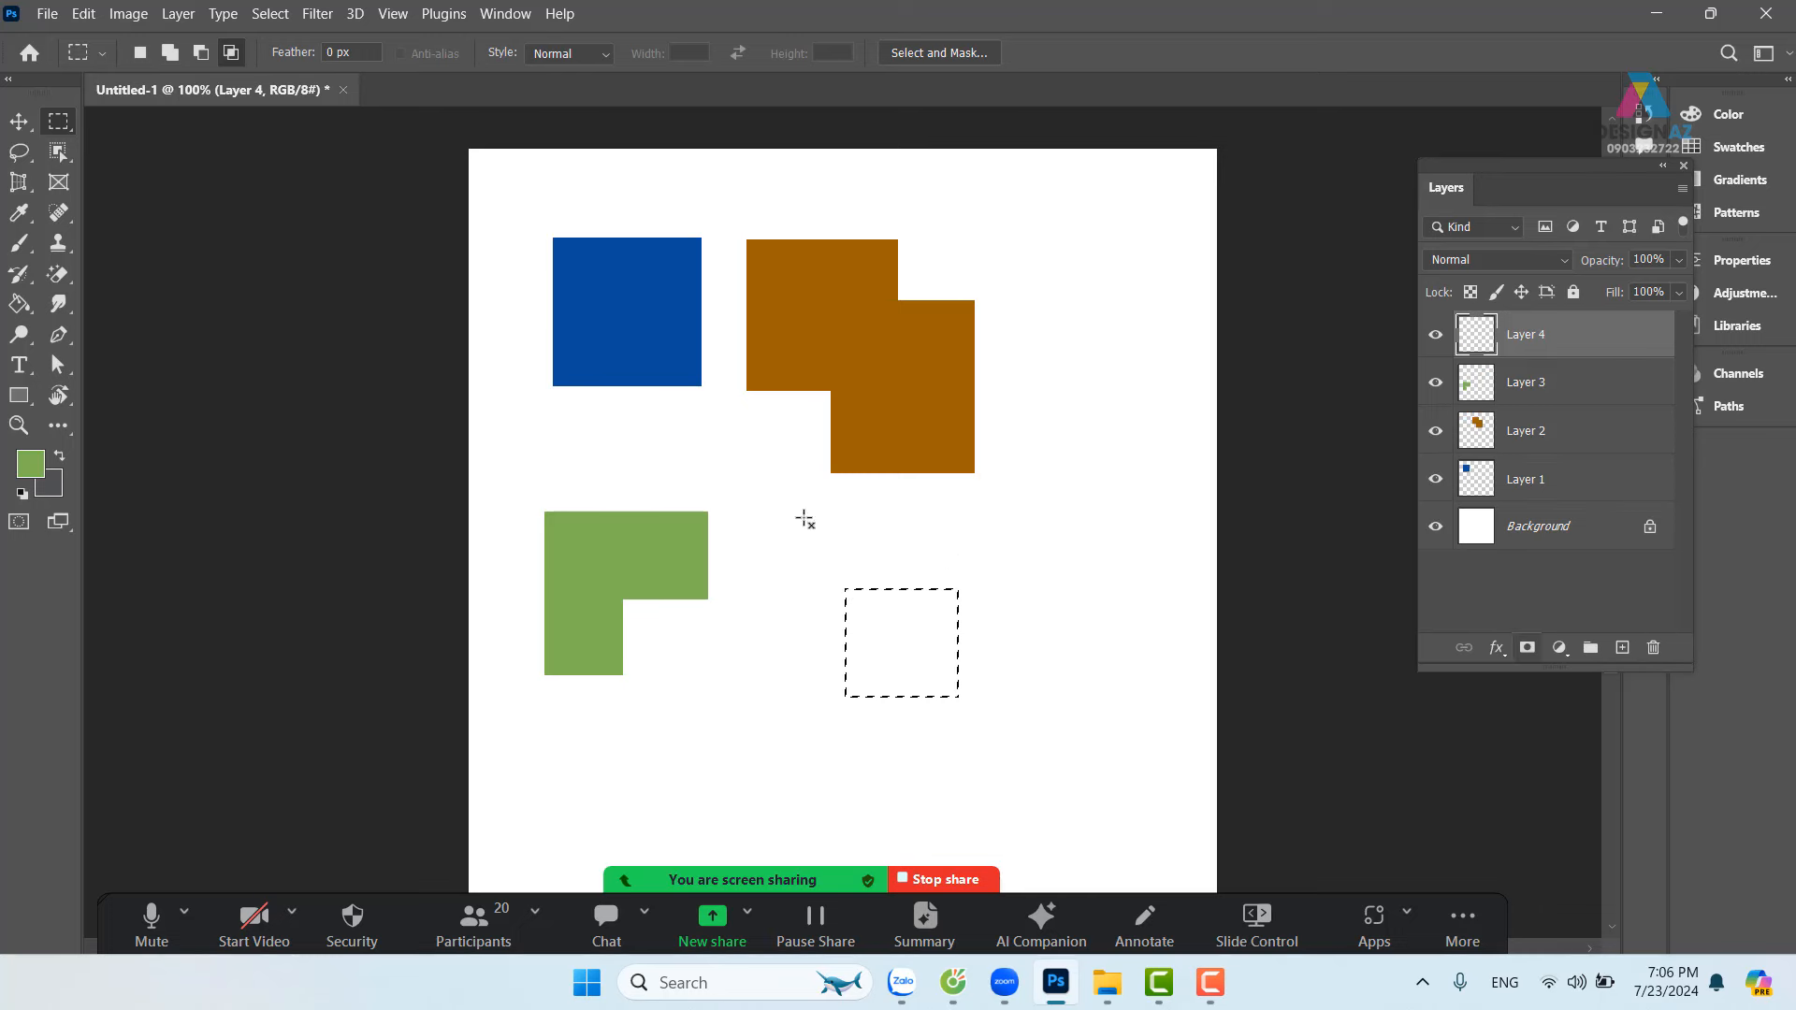
{"action": "left_click", "coordinate": [30, 463]}
{"action": "left_click", "coordinate": [1298, 155]}
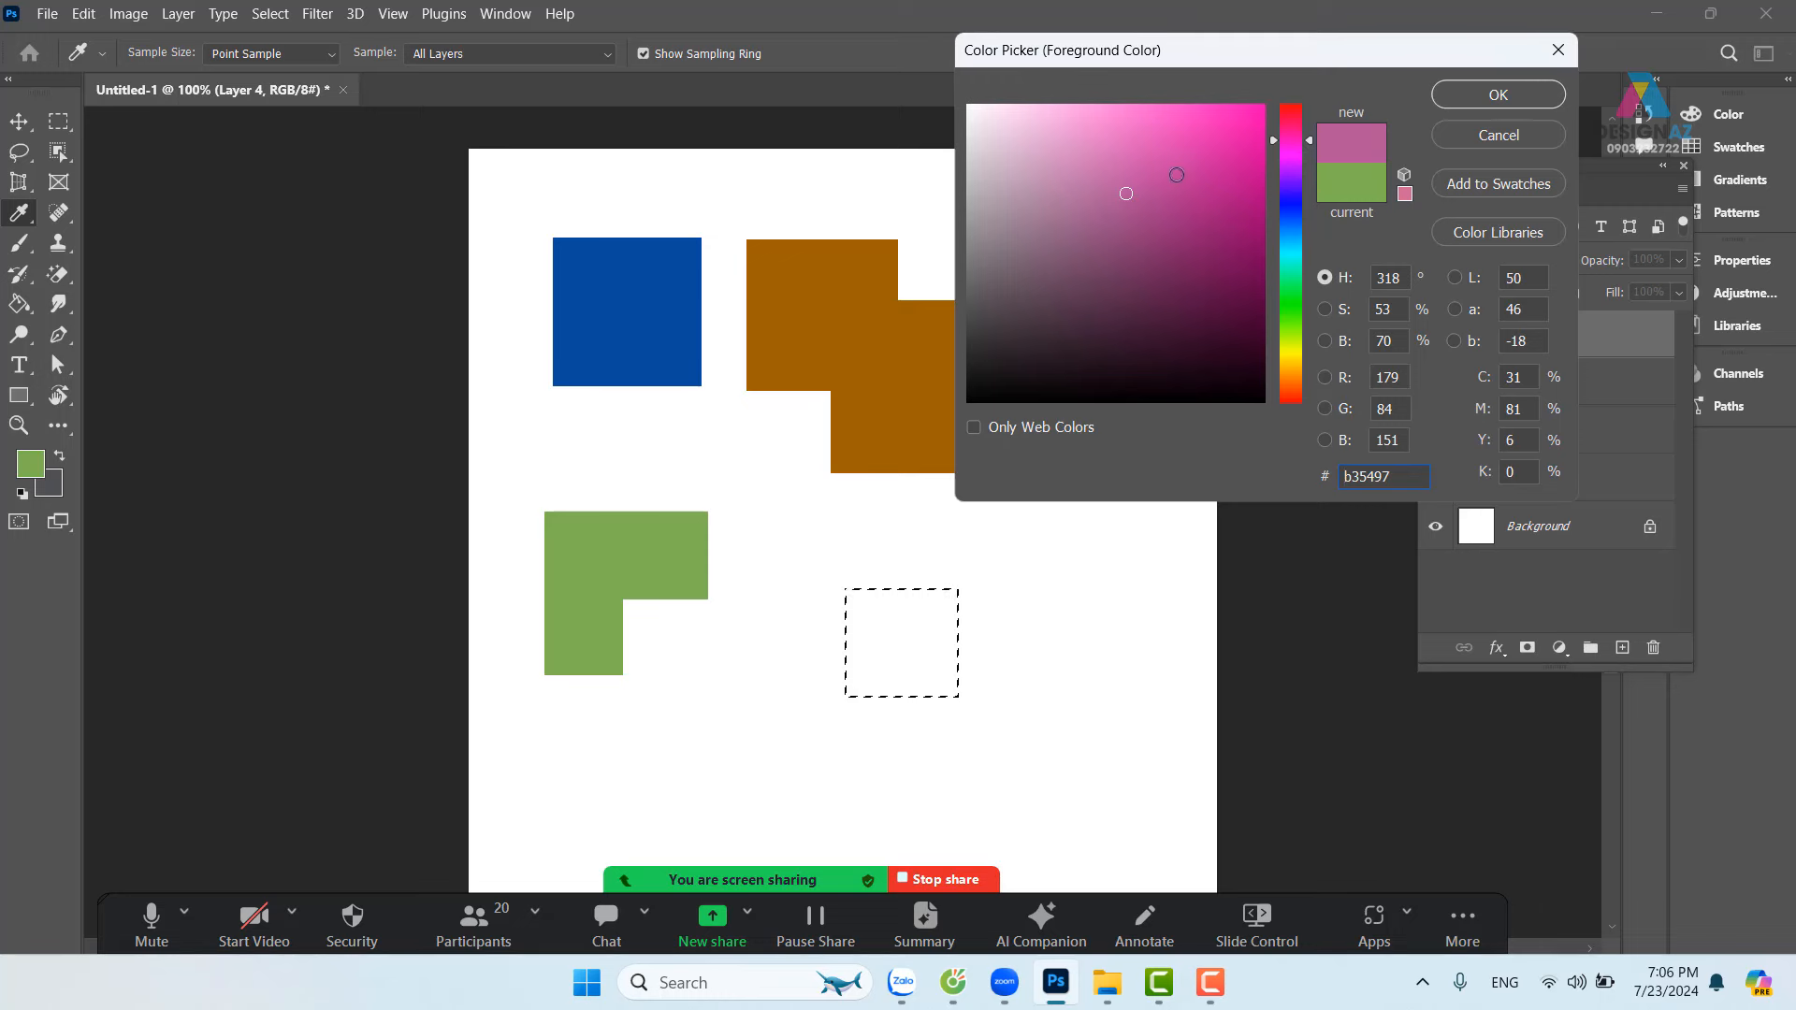
{"action": "left_click", "coordinate": [1497, 94]}
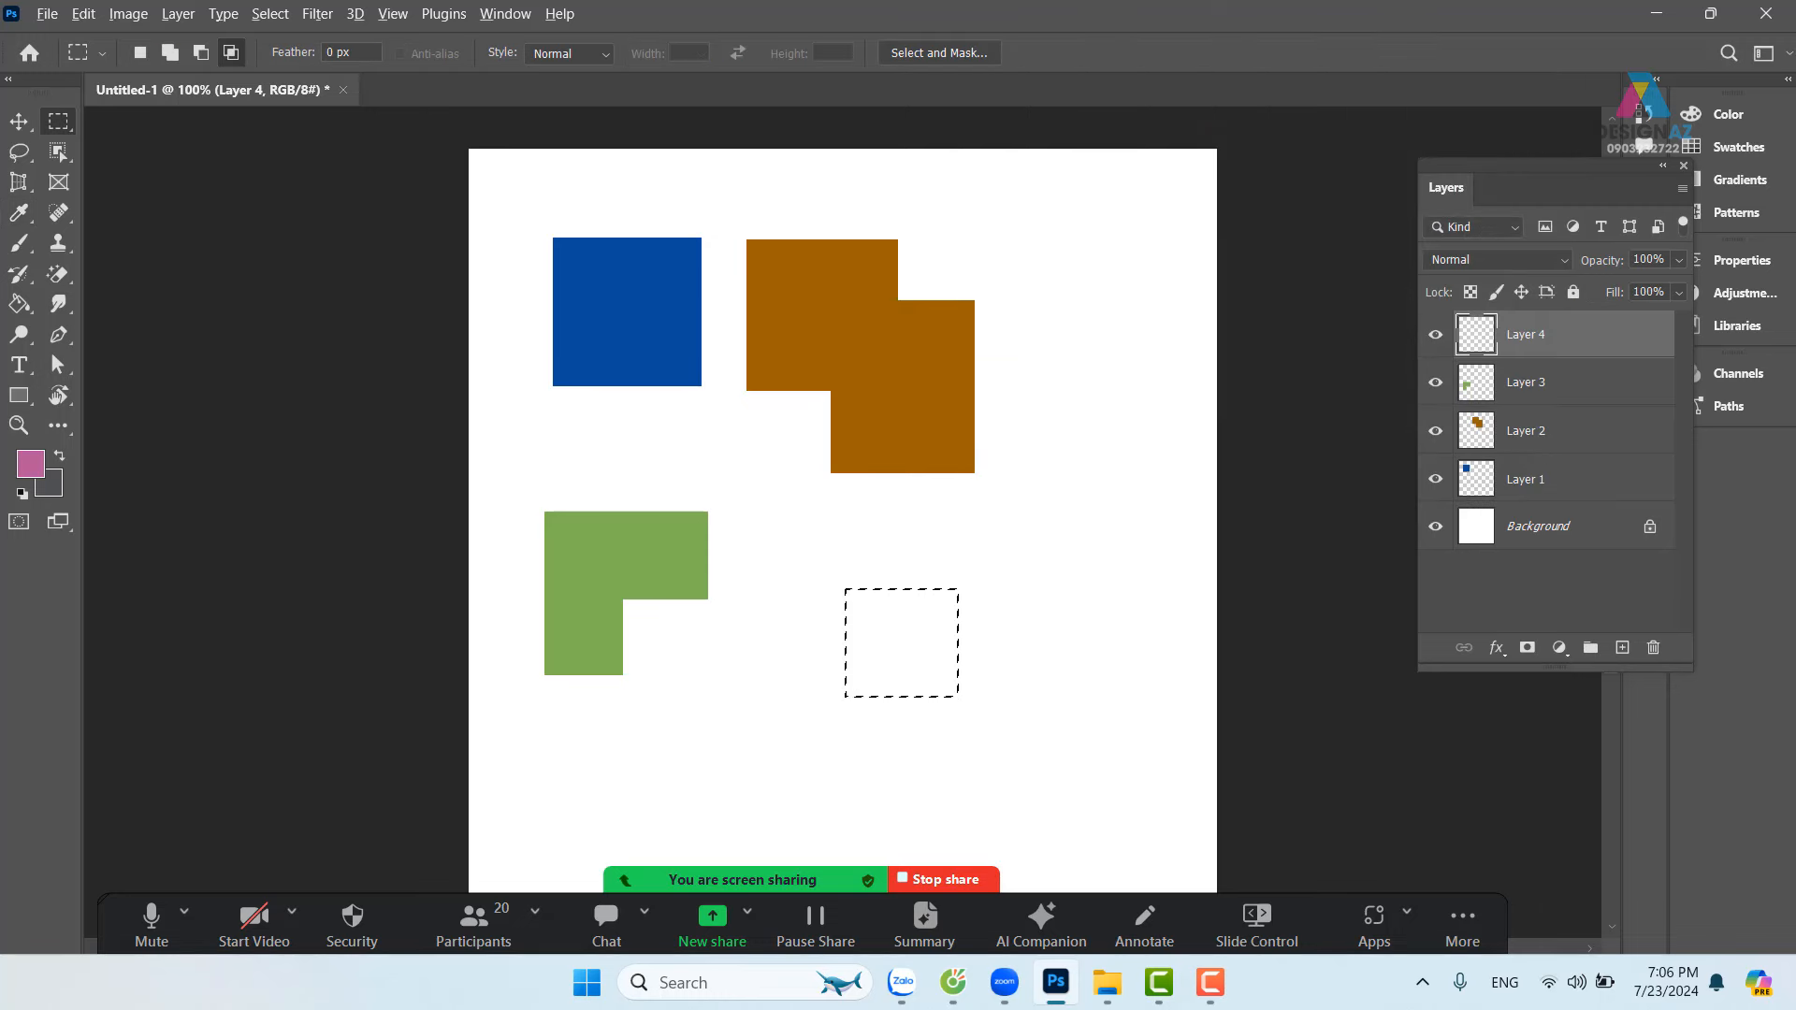
{"action": "key", "text": "alt+BackSpace"}
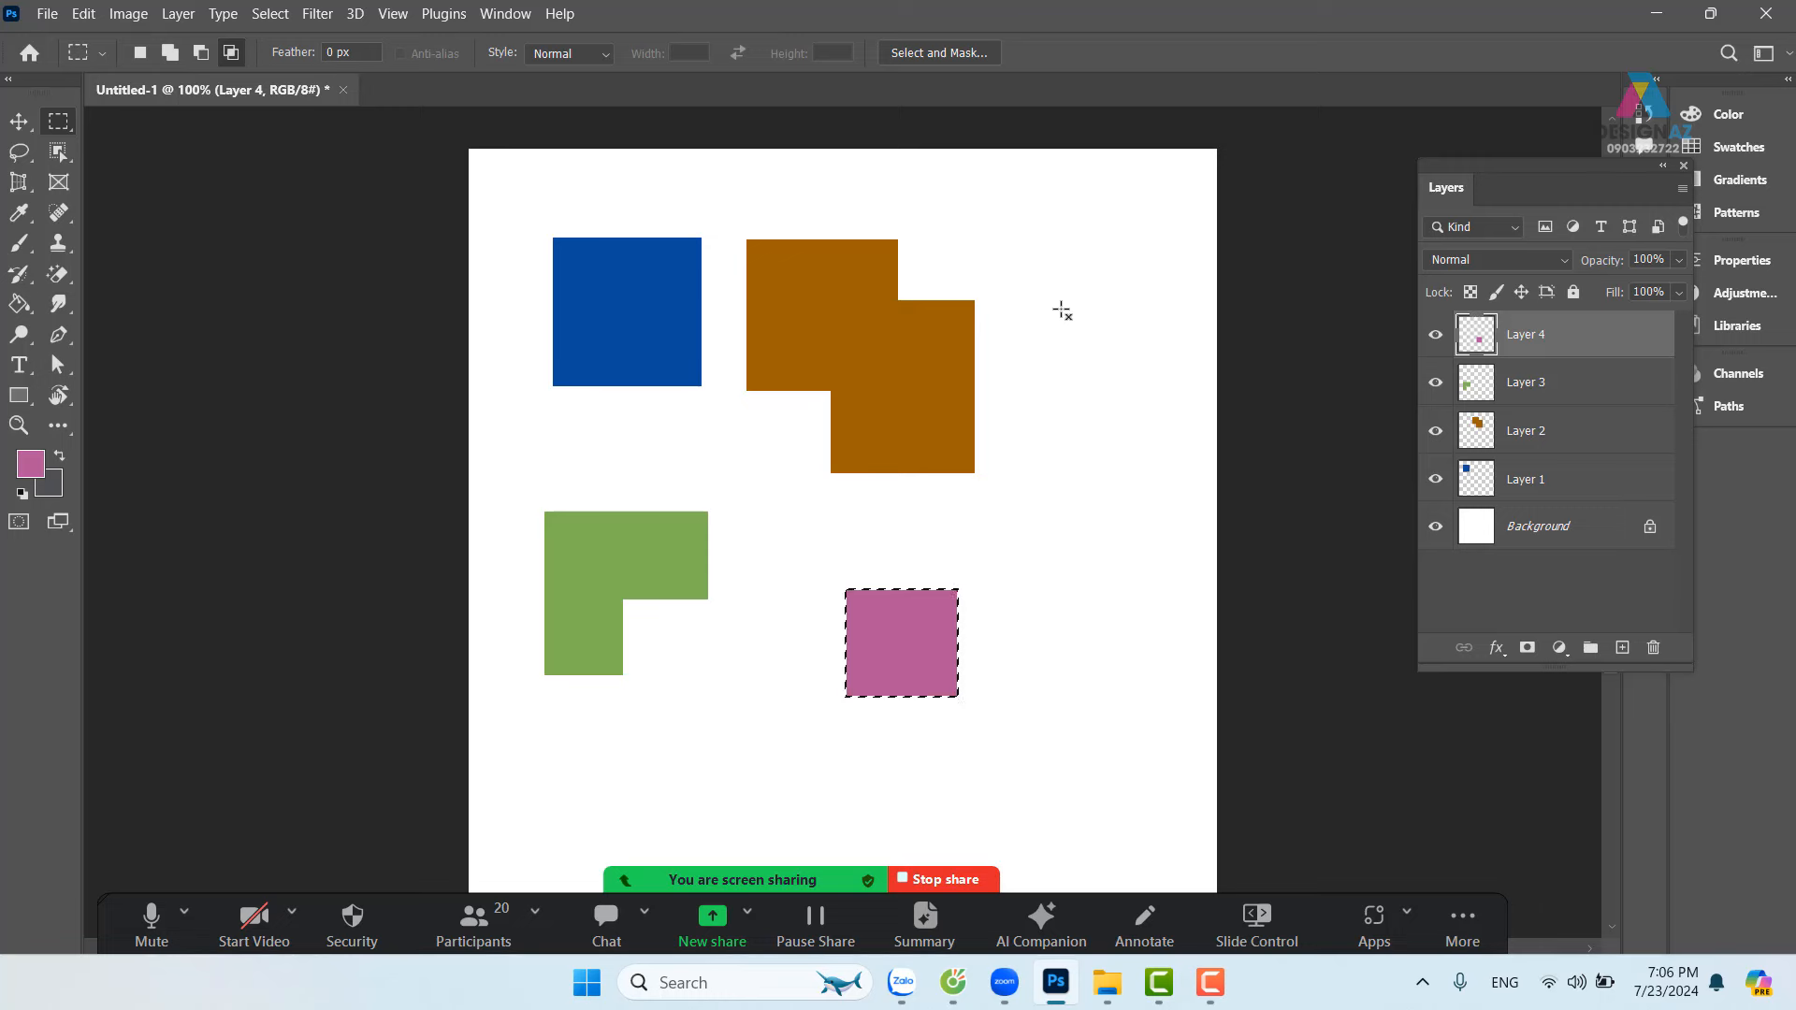
{"action": "key", "text": "ctrl+d"}
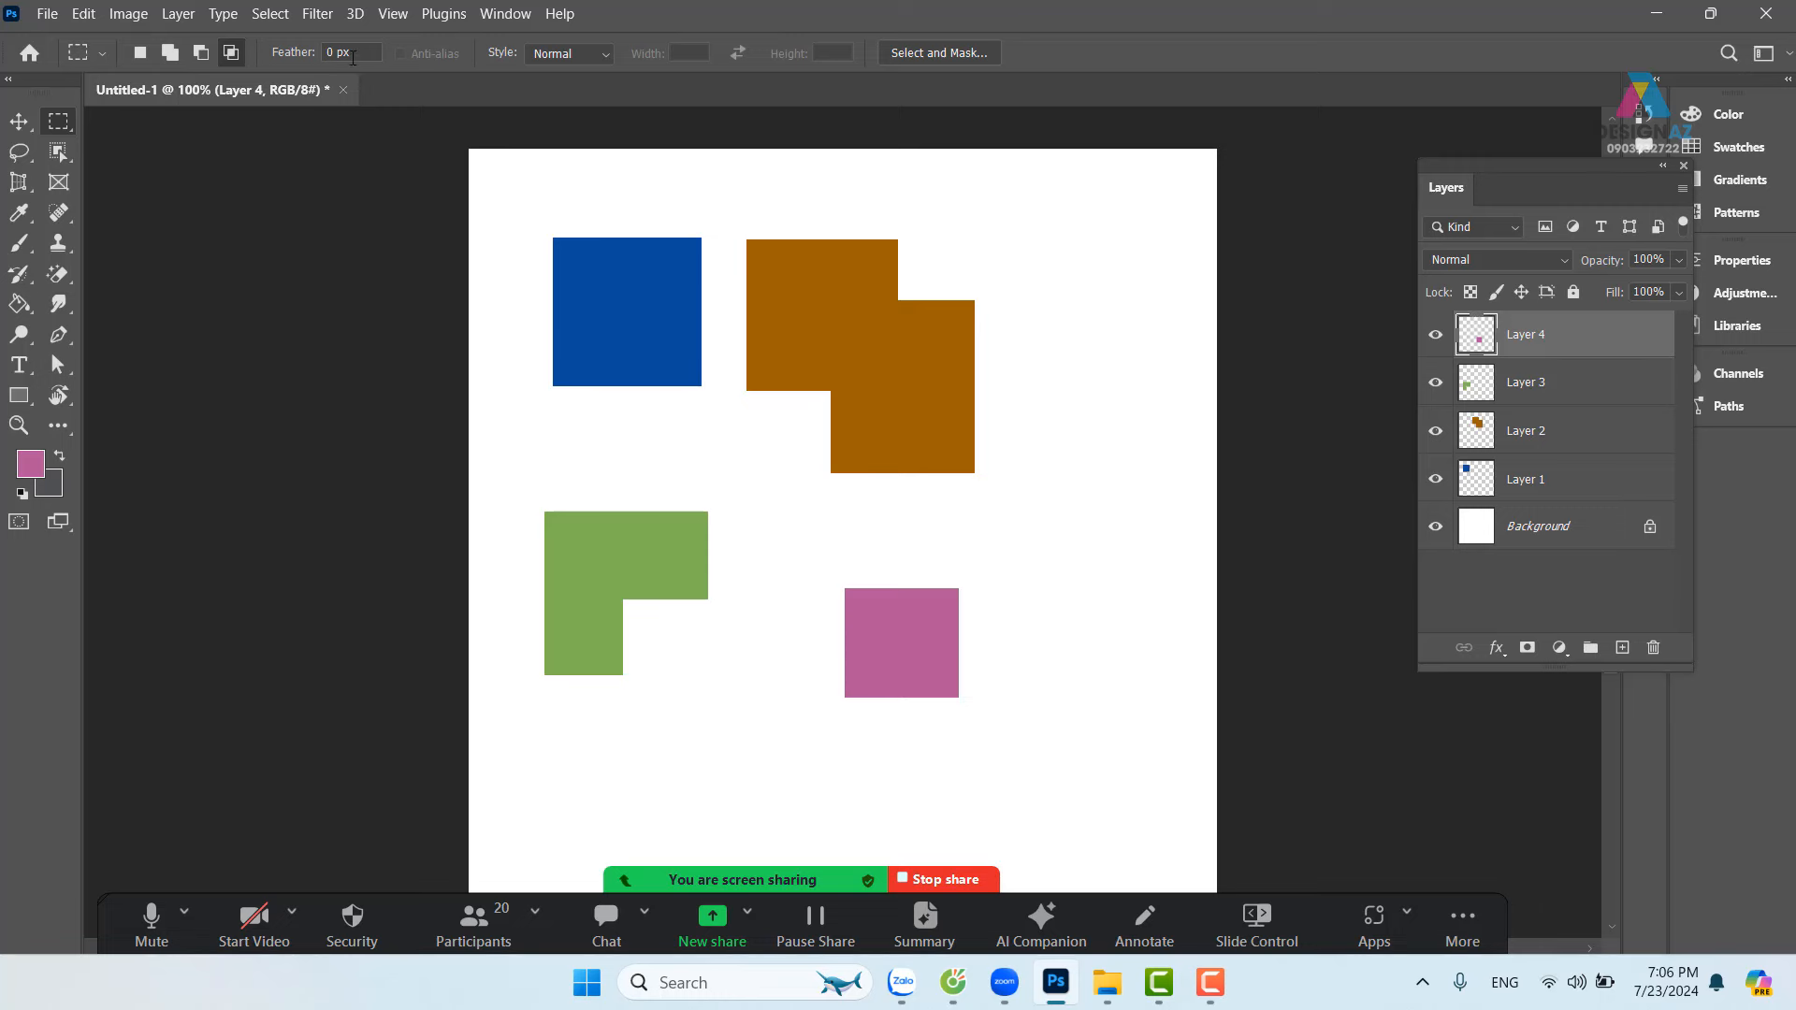
Step: Draw an unfeathered square selection beside the brown shape, fill it on a new layer with foreground color ffc000, and deselect it
{"action": "left_click", "coordinate": [329, 52]}
{"action": "left_click_drag", "start_coordinate": [1023, 318], "coordinate": [1180, 470]}
{"action": "left_click", "coordinate": [1623, 649]}
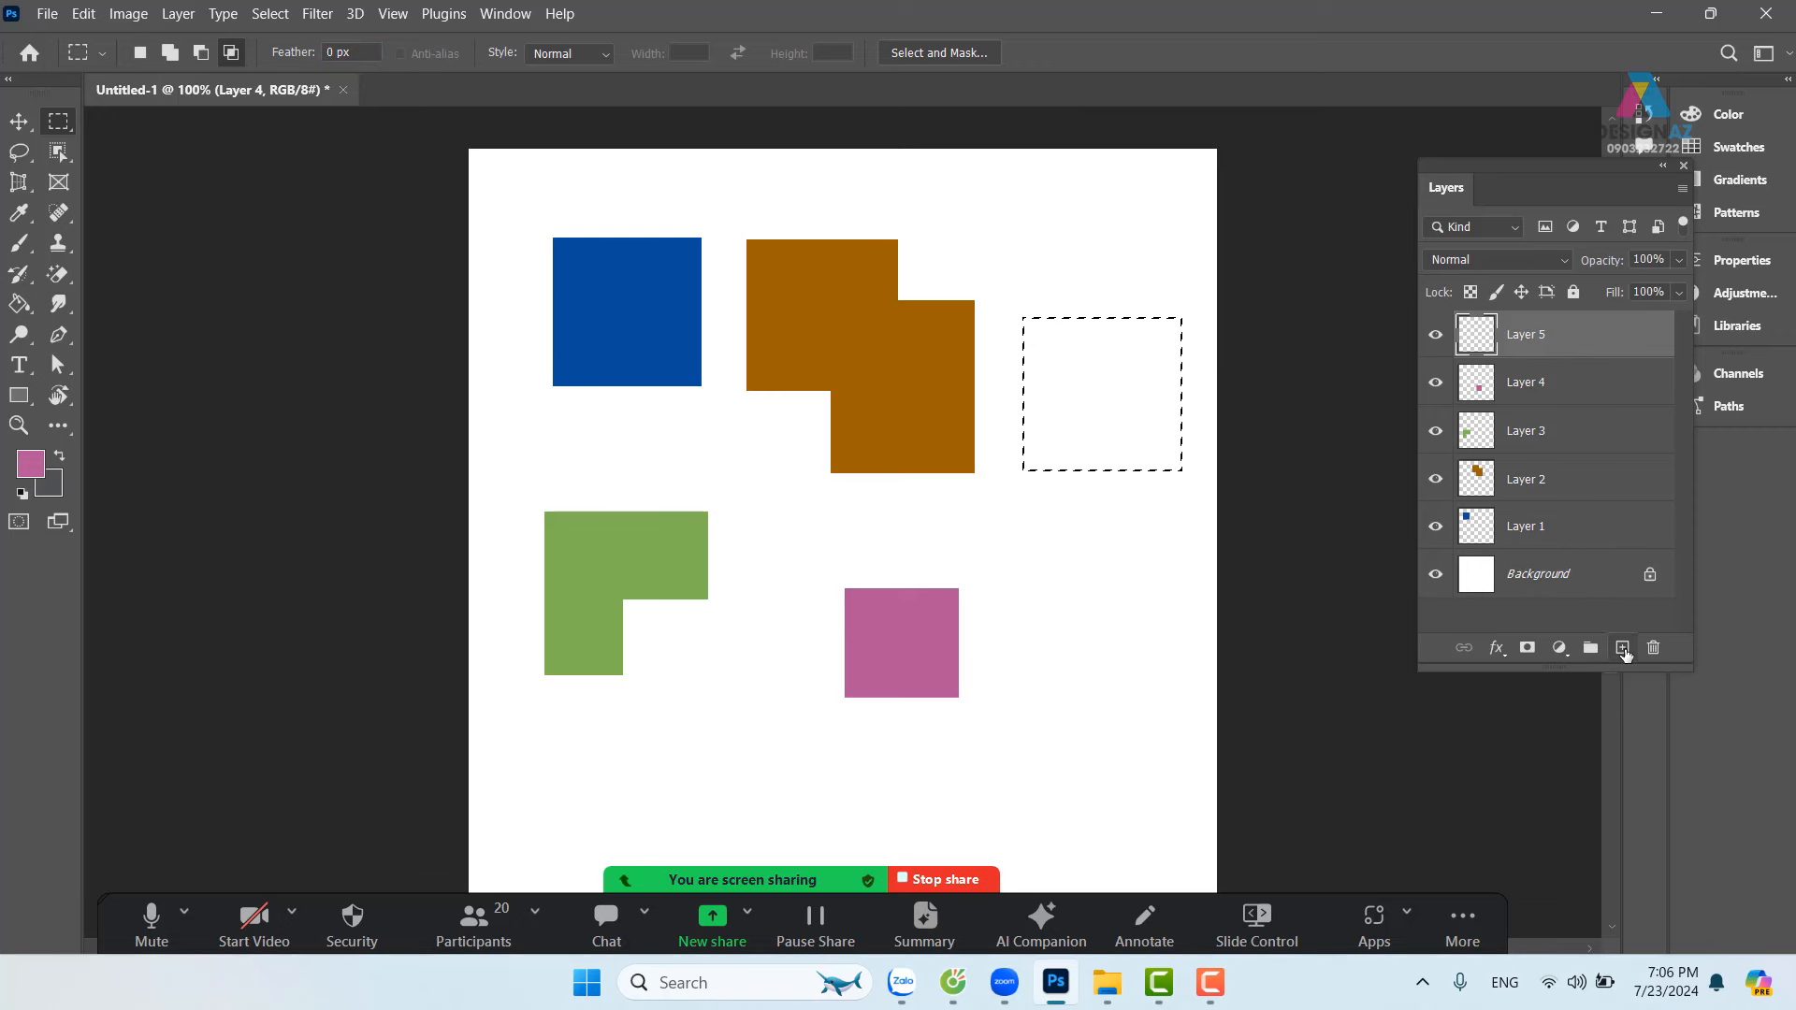
{"action": "left_click", "coordinate": [30, 464]}
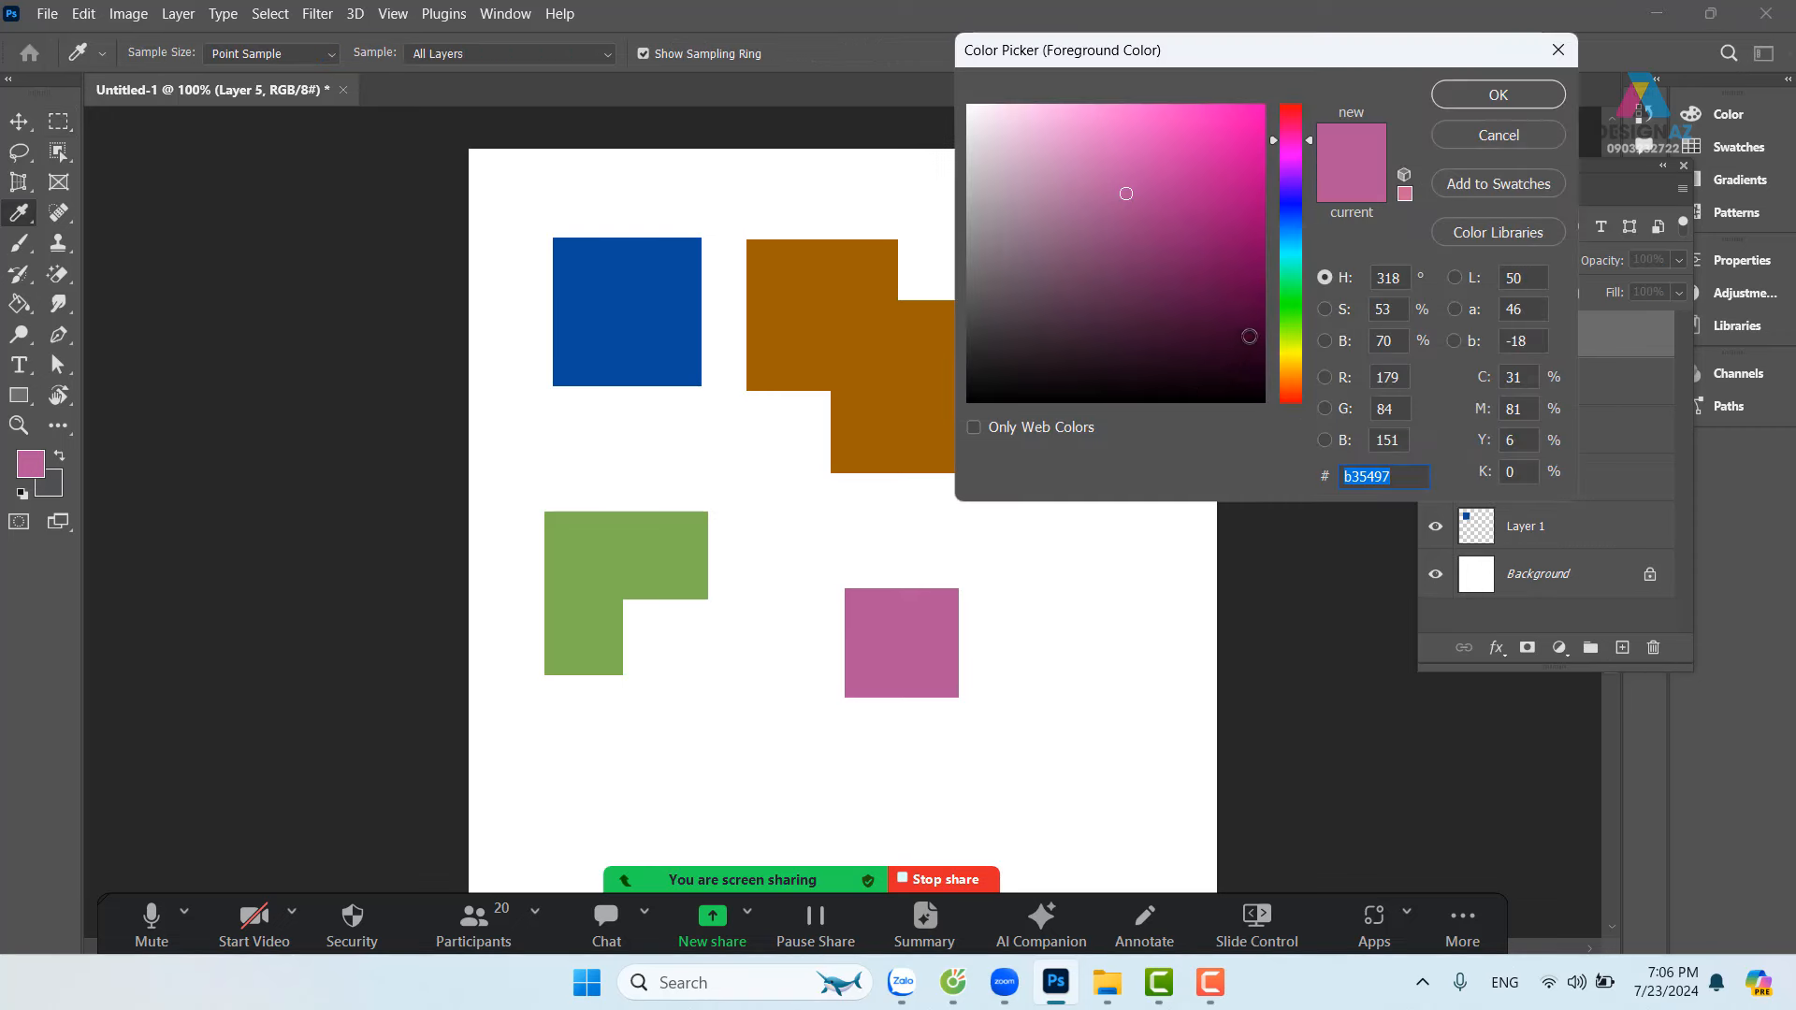
{"action": "type", "text": "ffc000"}
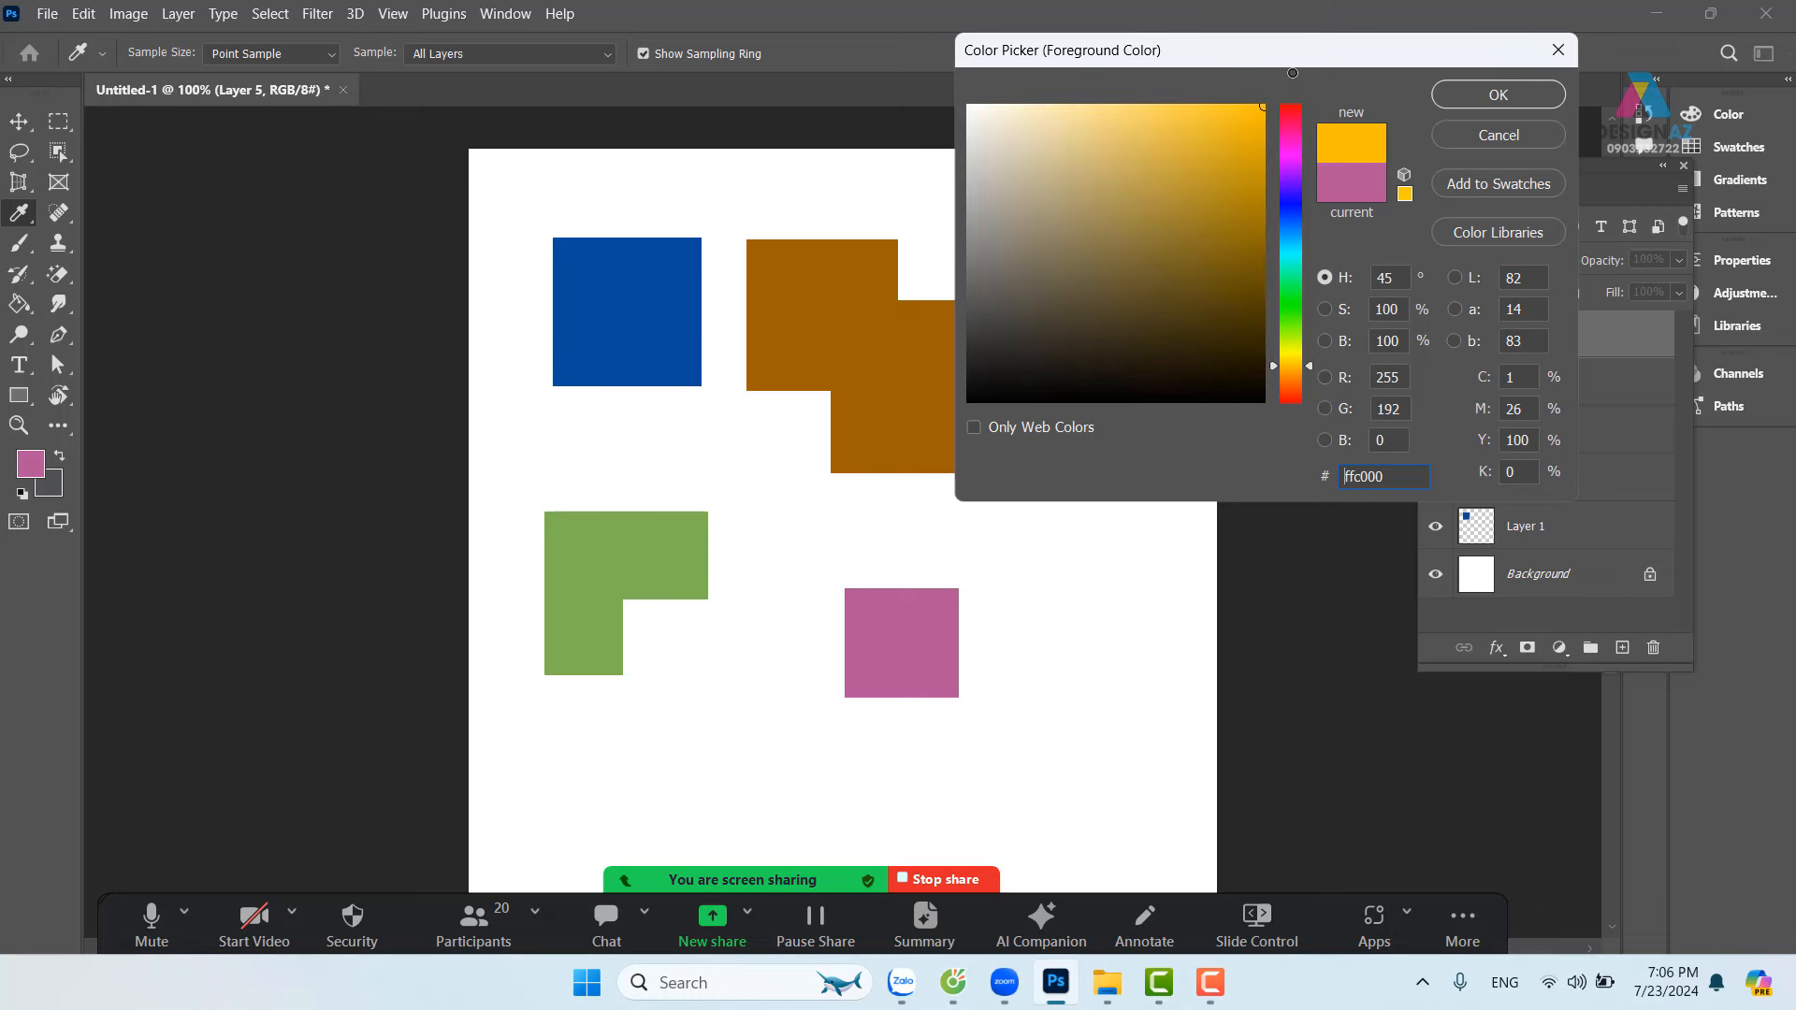
{"action": "left_click", "coordinate": [1470, 97]}
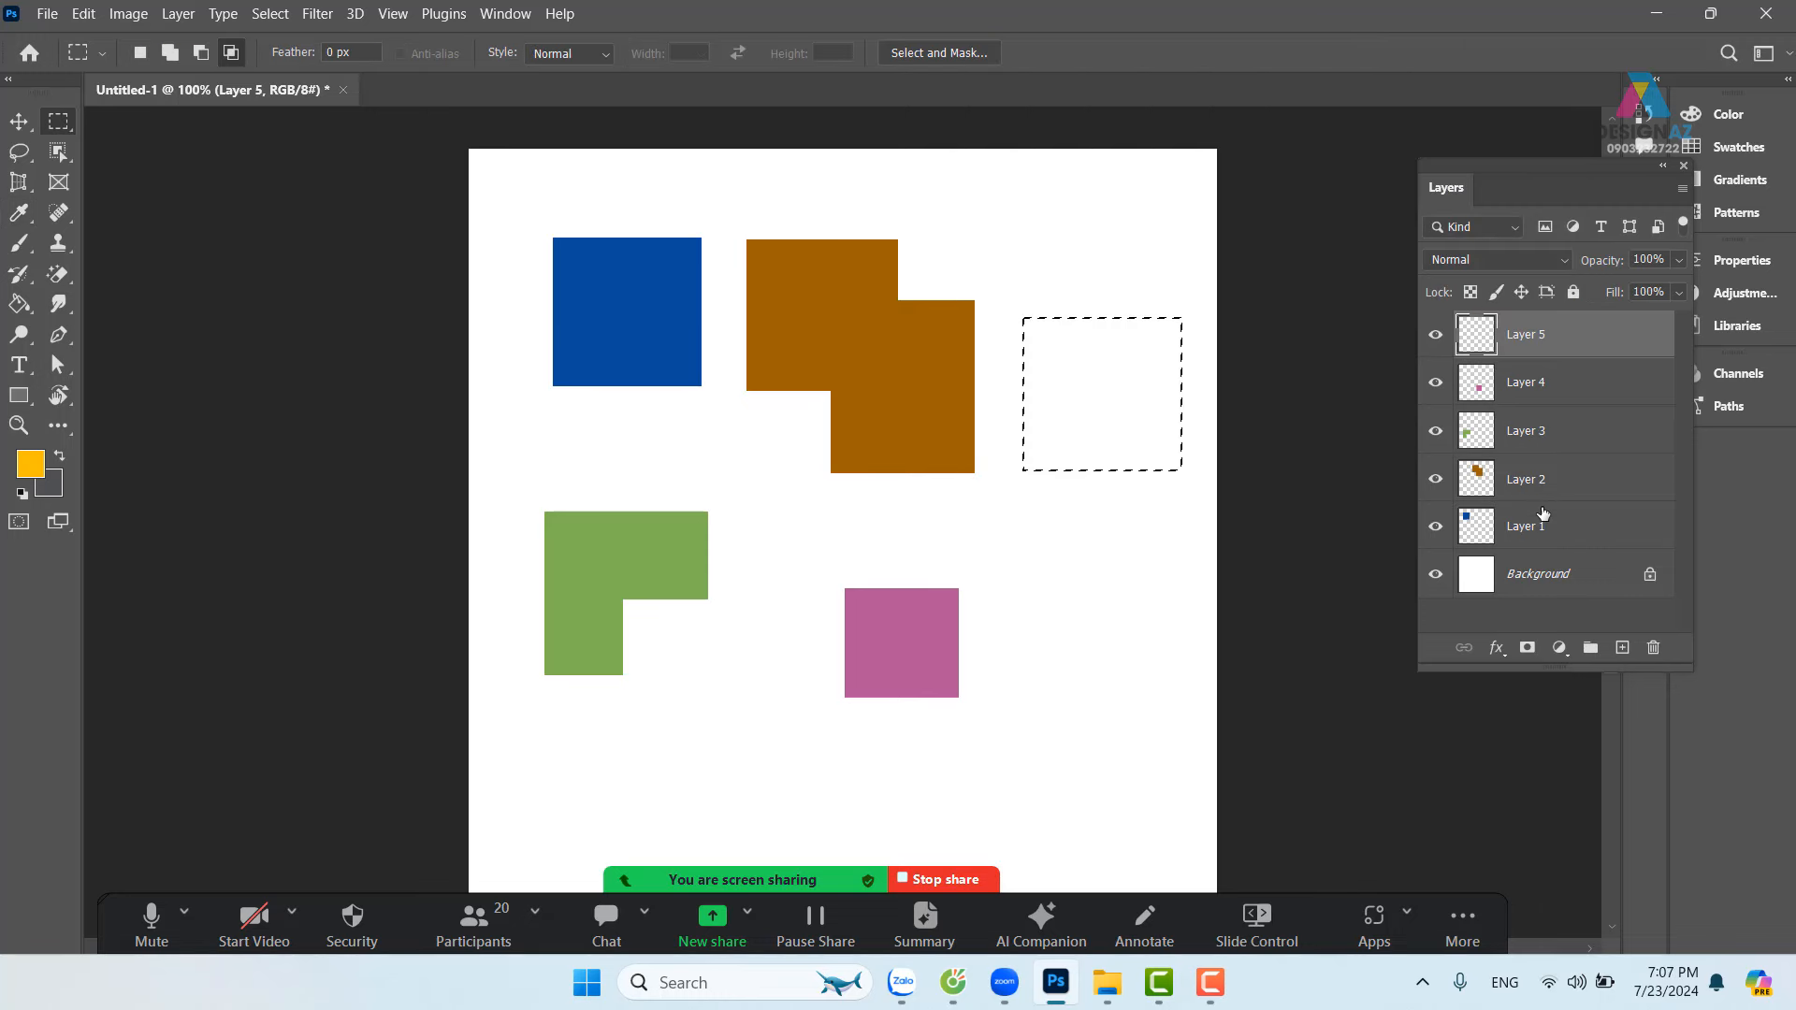
{"action": "key", "text": "alt+BackSpace"}
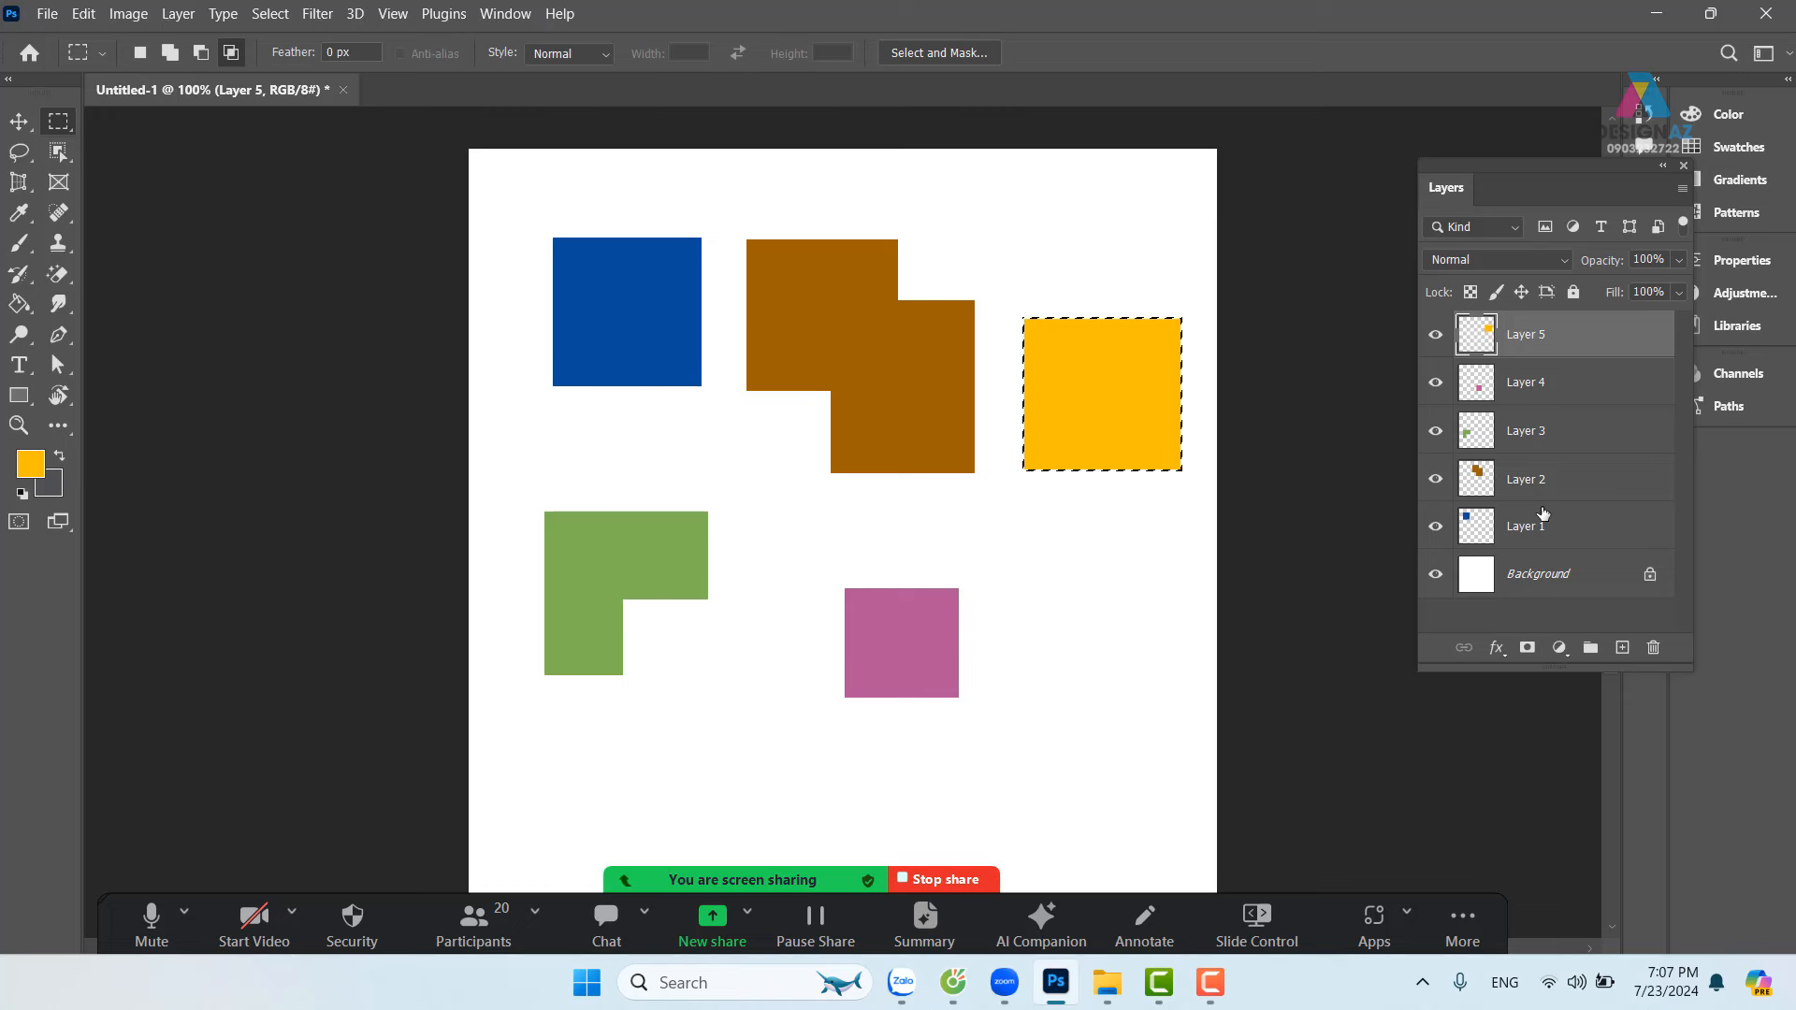
{"action": "key", "text": "ctrl+d"}
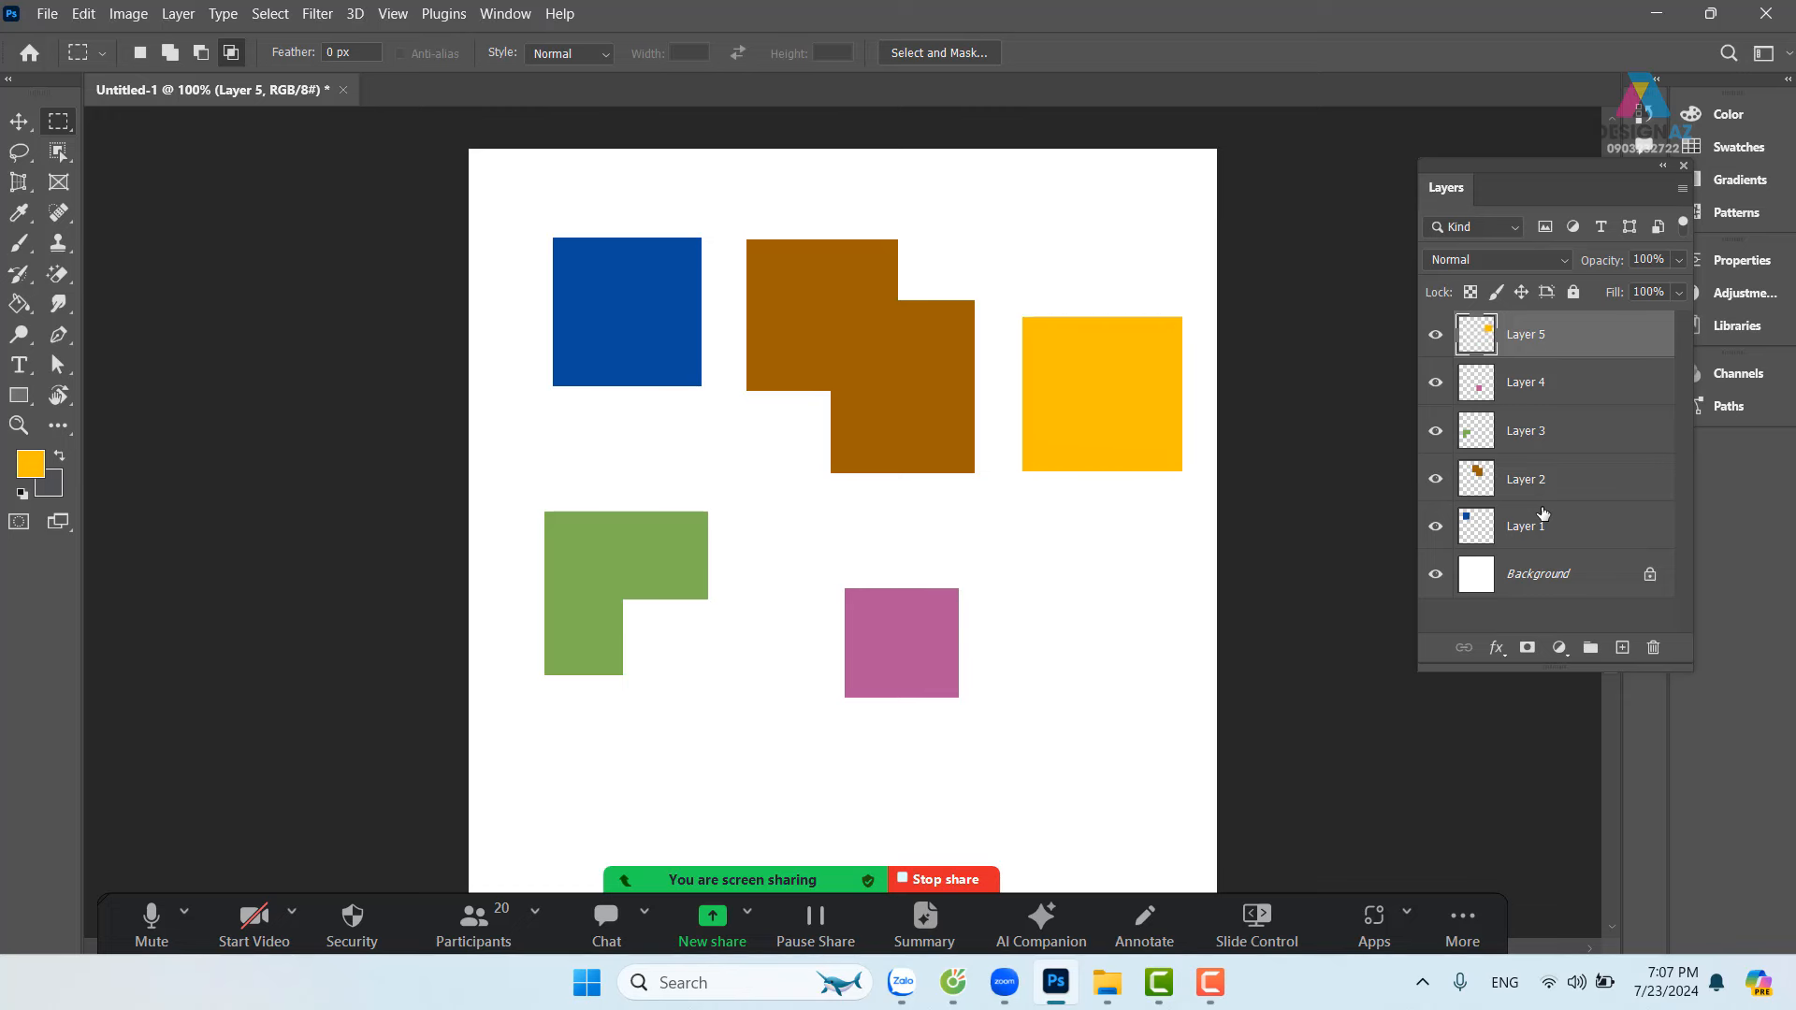
{"action": "key", "text": "ctrl+plus"}
{"action": "key", "text": "ctrl+plus"}
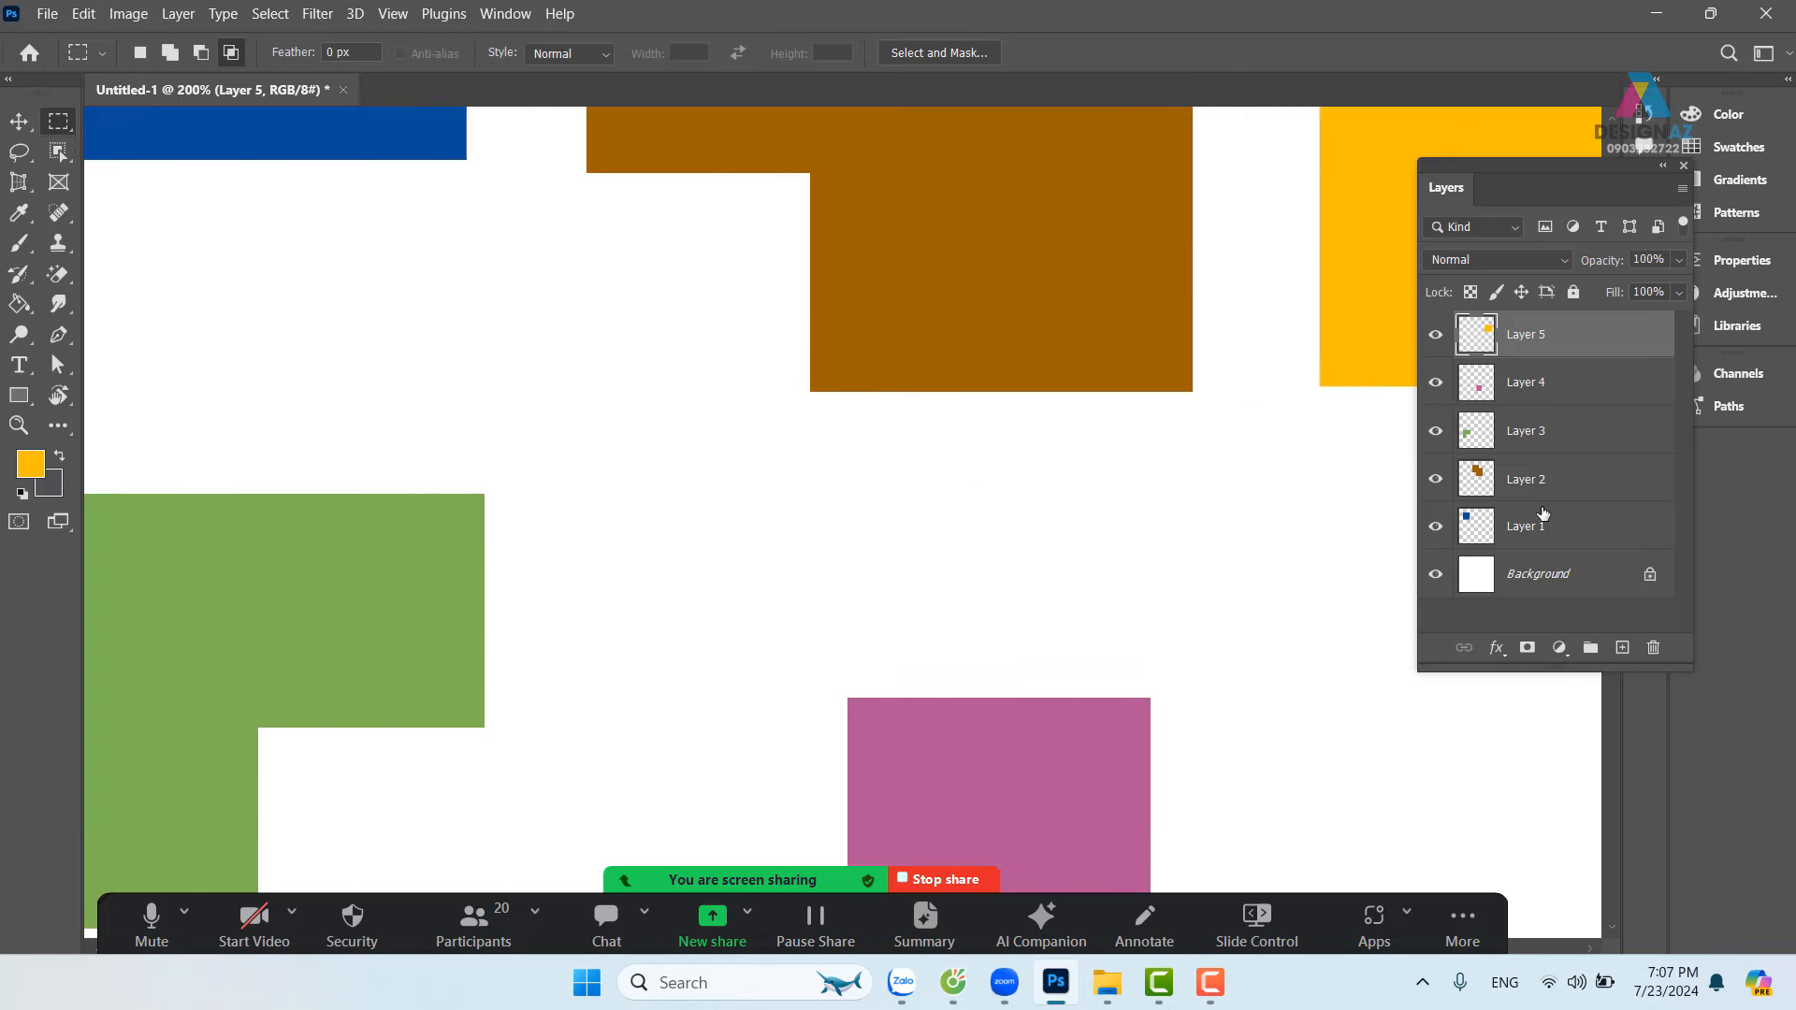
{"action": "left_click_drag", "start_coordinate": [1193, 332], "coordinate": [595, 515]}
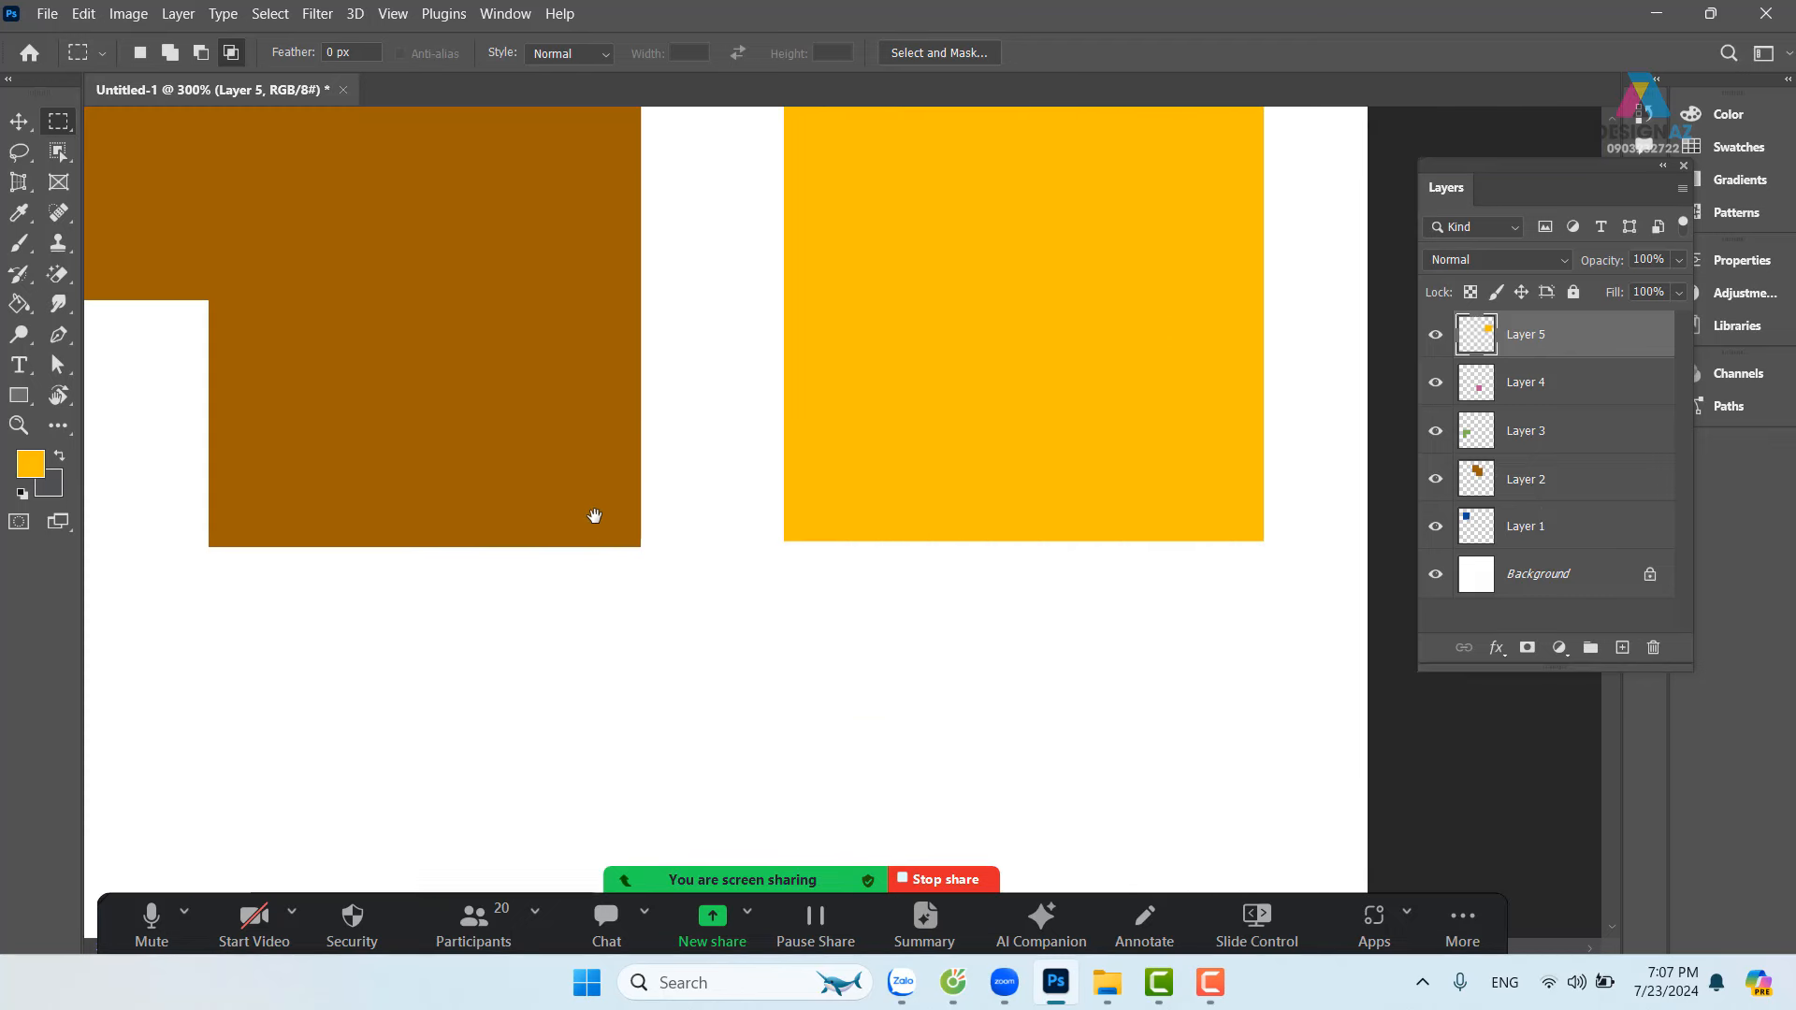
Step: Mute all participants in the Zoom meeting and minimize the participants window
{"action": "left_click", "coordinate": [483, 923]}
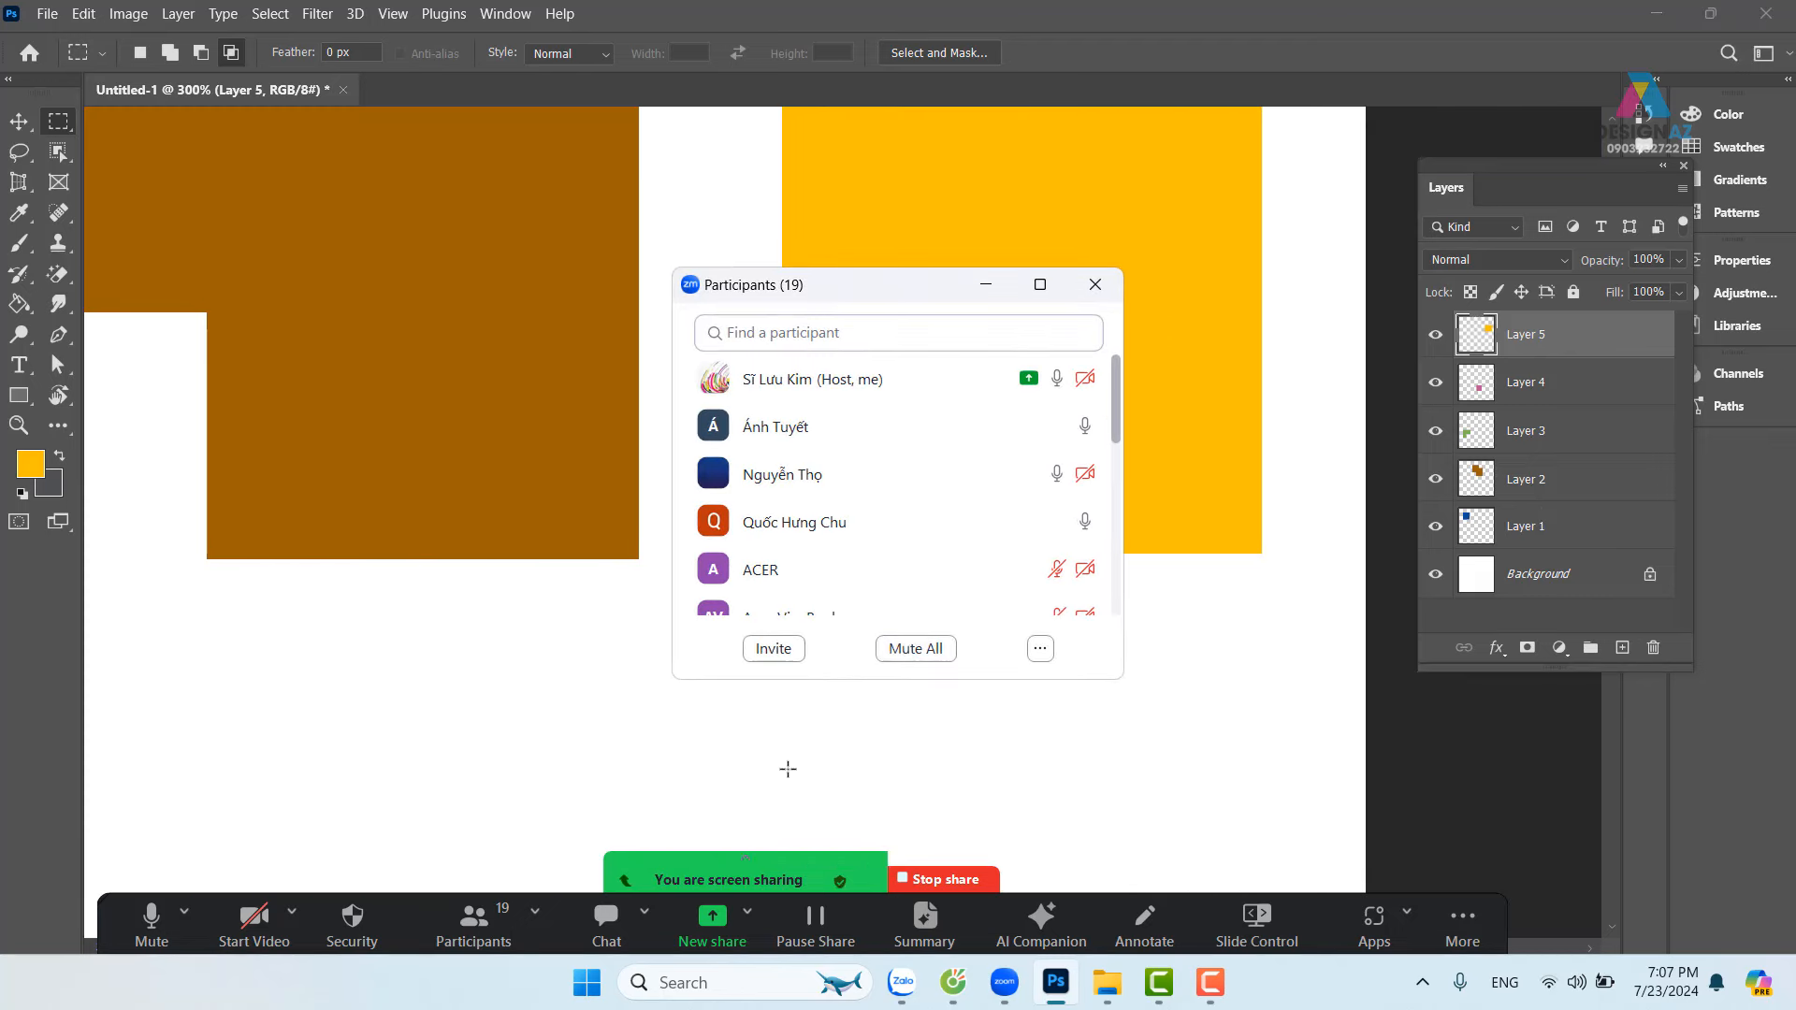
{"action": "left_click", "coordinate": [918, 649]}
{"action": "left_click", "coordinate": [1026, 550]}
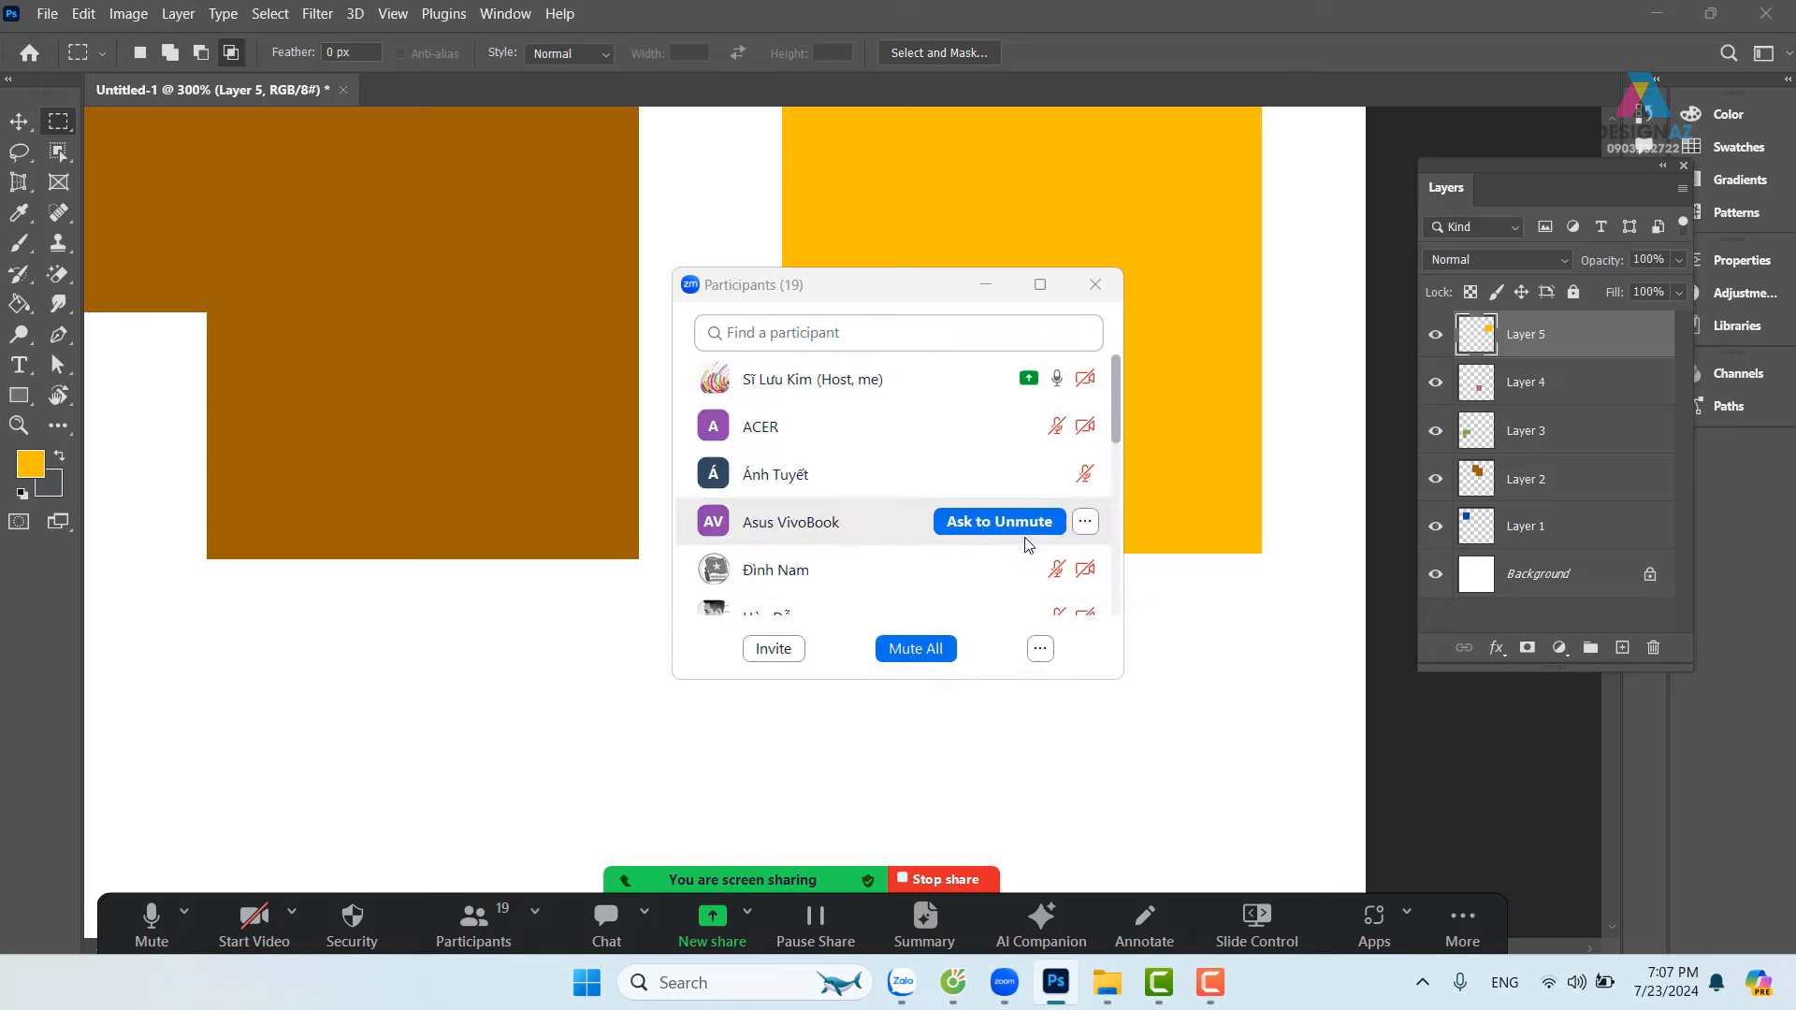
{"action": "left_click", "coordinate": [985, 284]}
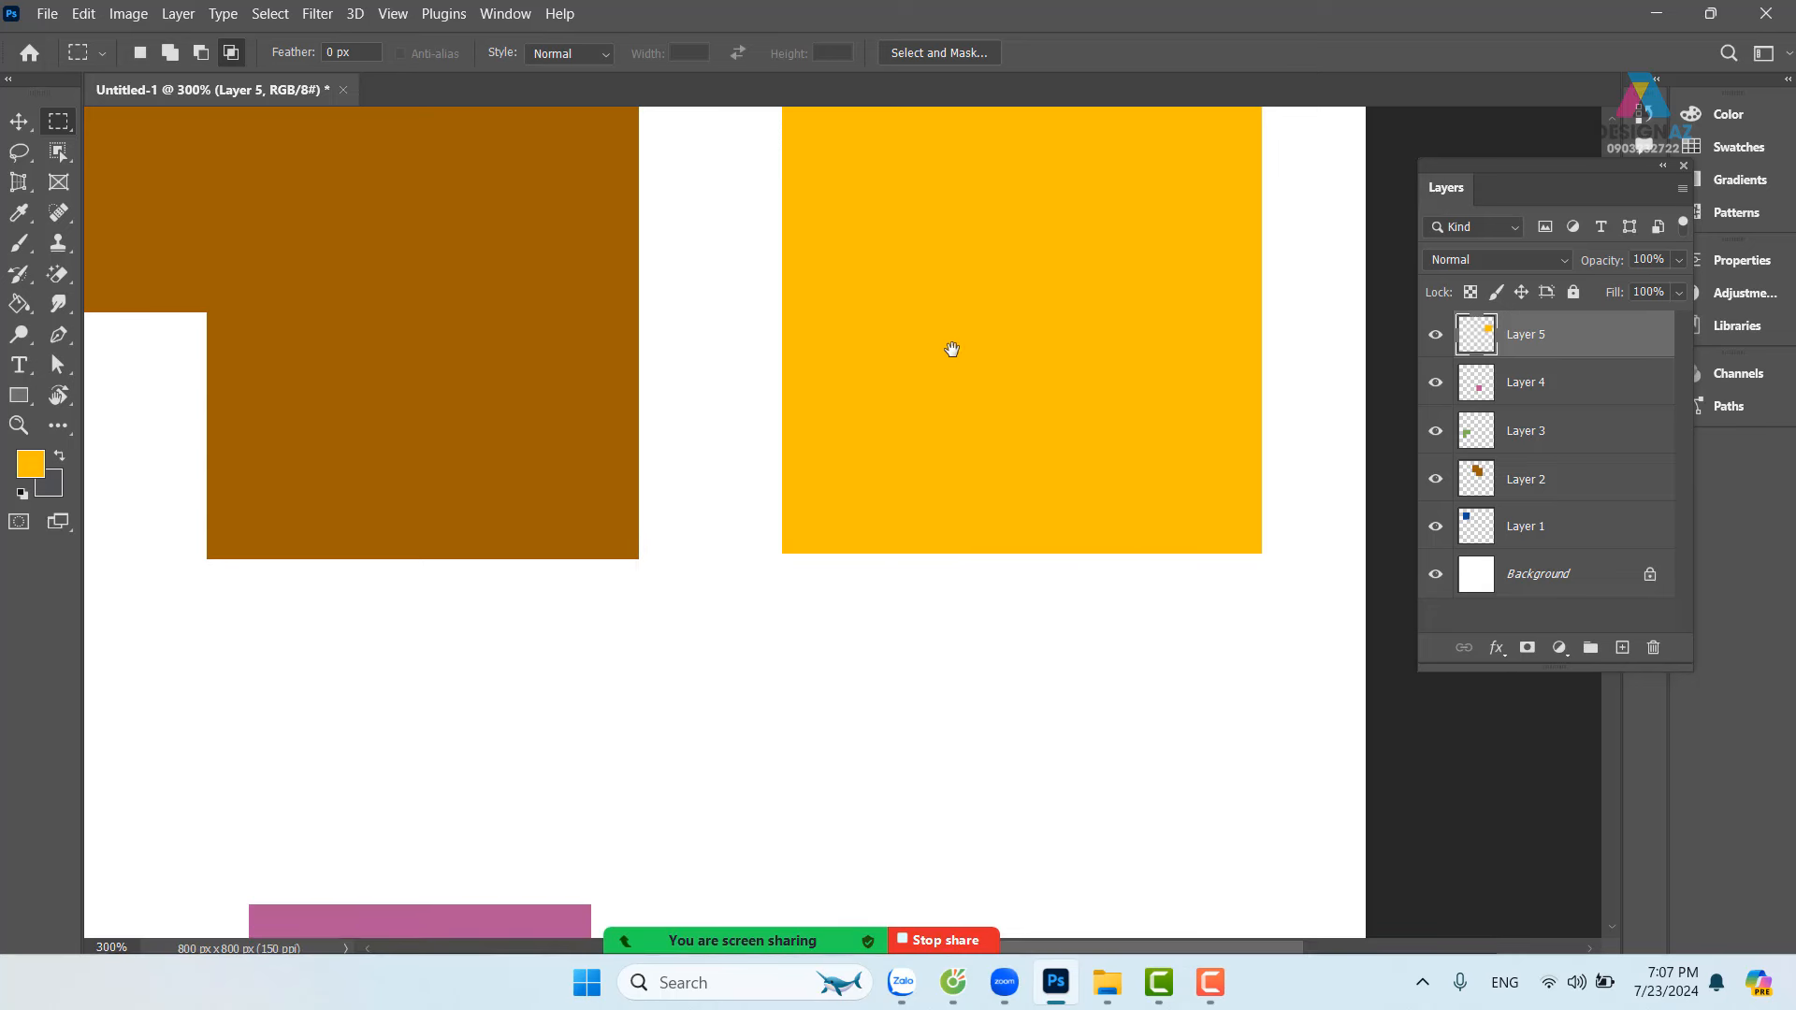
Step: Draw a new square selection with a 20 px feather beside the pink square and fill it with yellow on a new layer
{"action": "key", "text": "ctrl+minus"}
{"action": "key", "text": "ctrl+minus"}
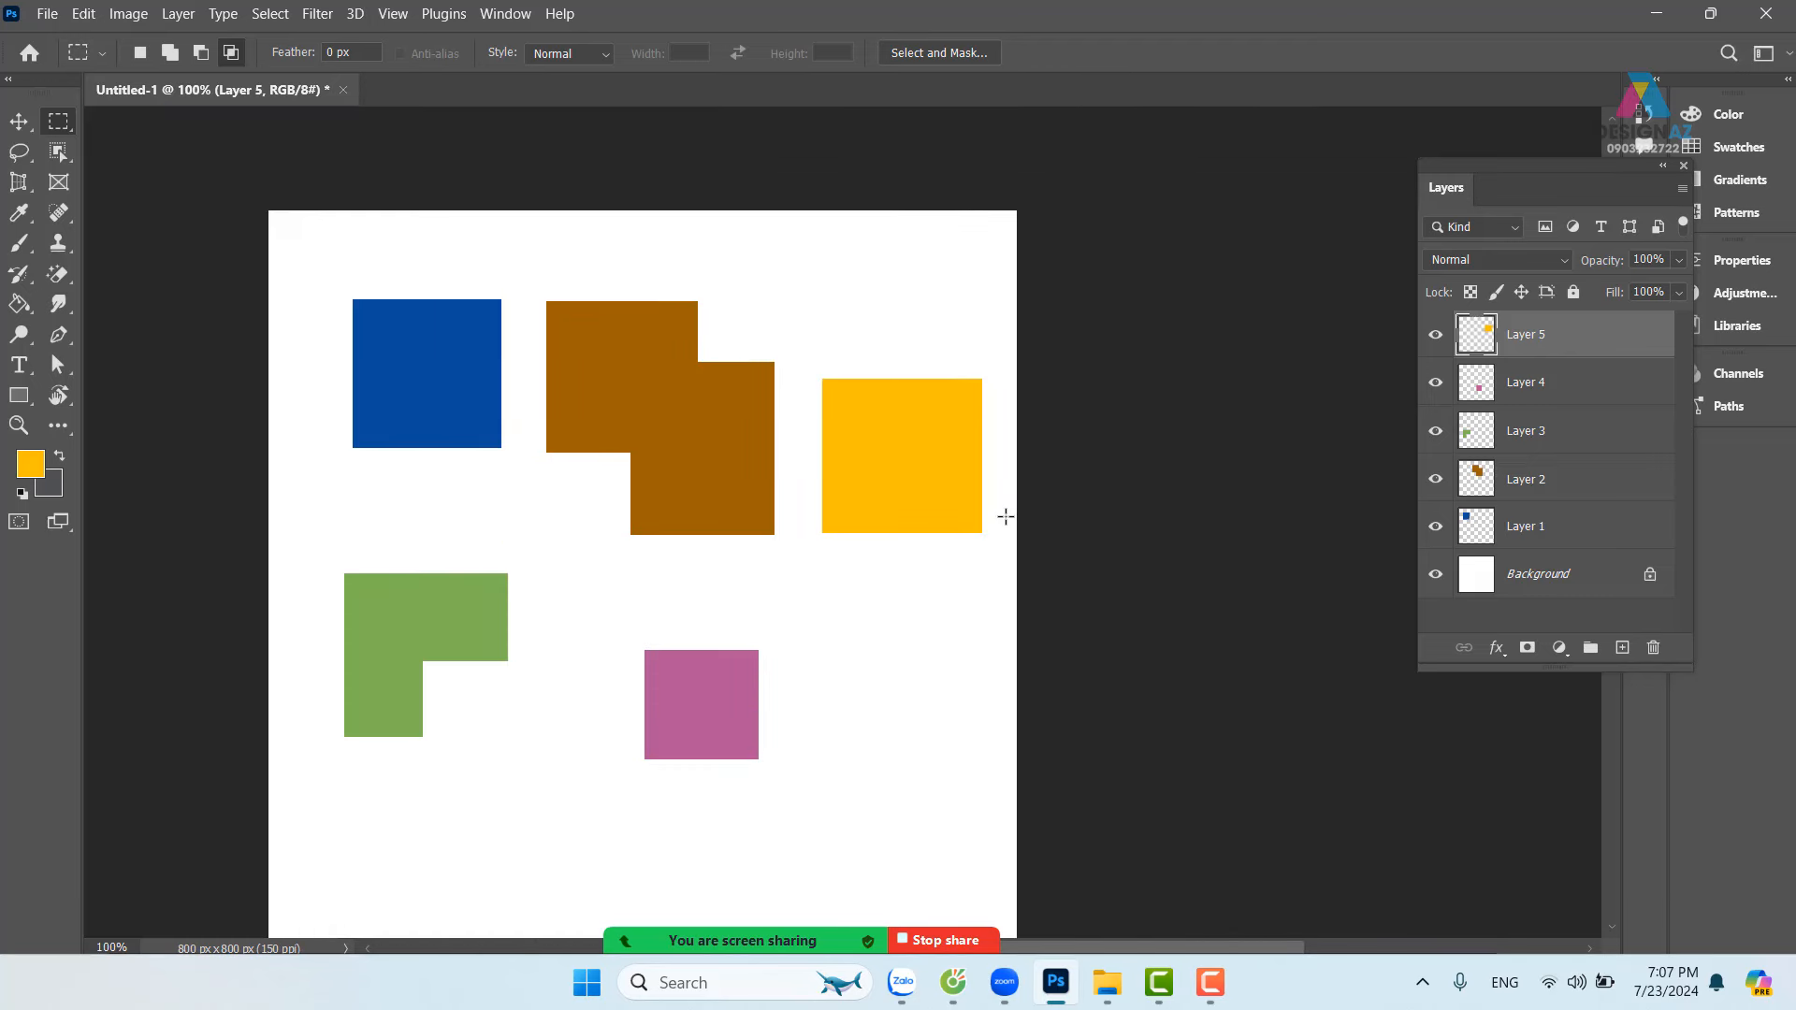
{"action": "left_click", "coordinate": [285, 60]}
{"action": "type", "text": "2"}
{"action": "scroll", "coordinate": [826, 690], "scroll_direction": "down", "scroll_amount": 3}
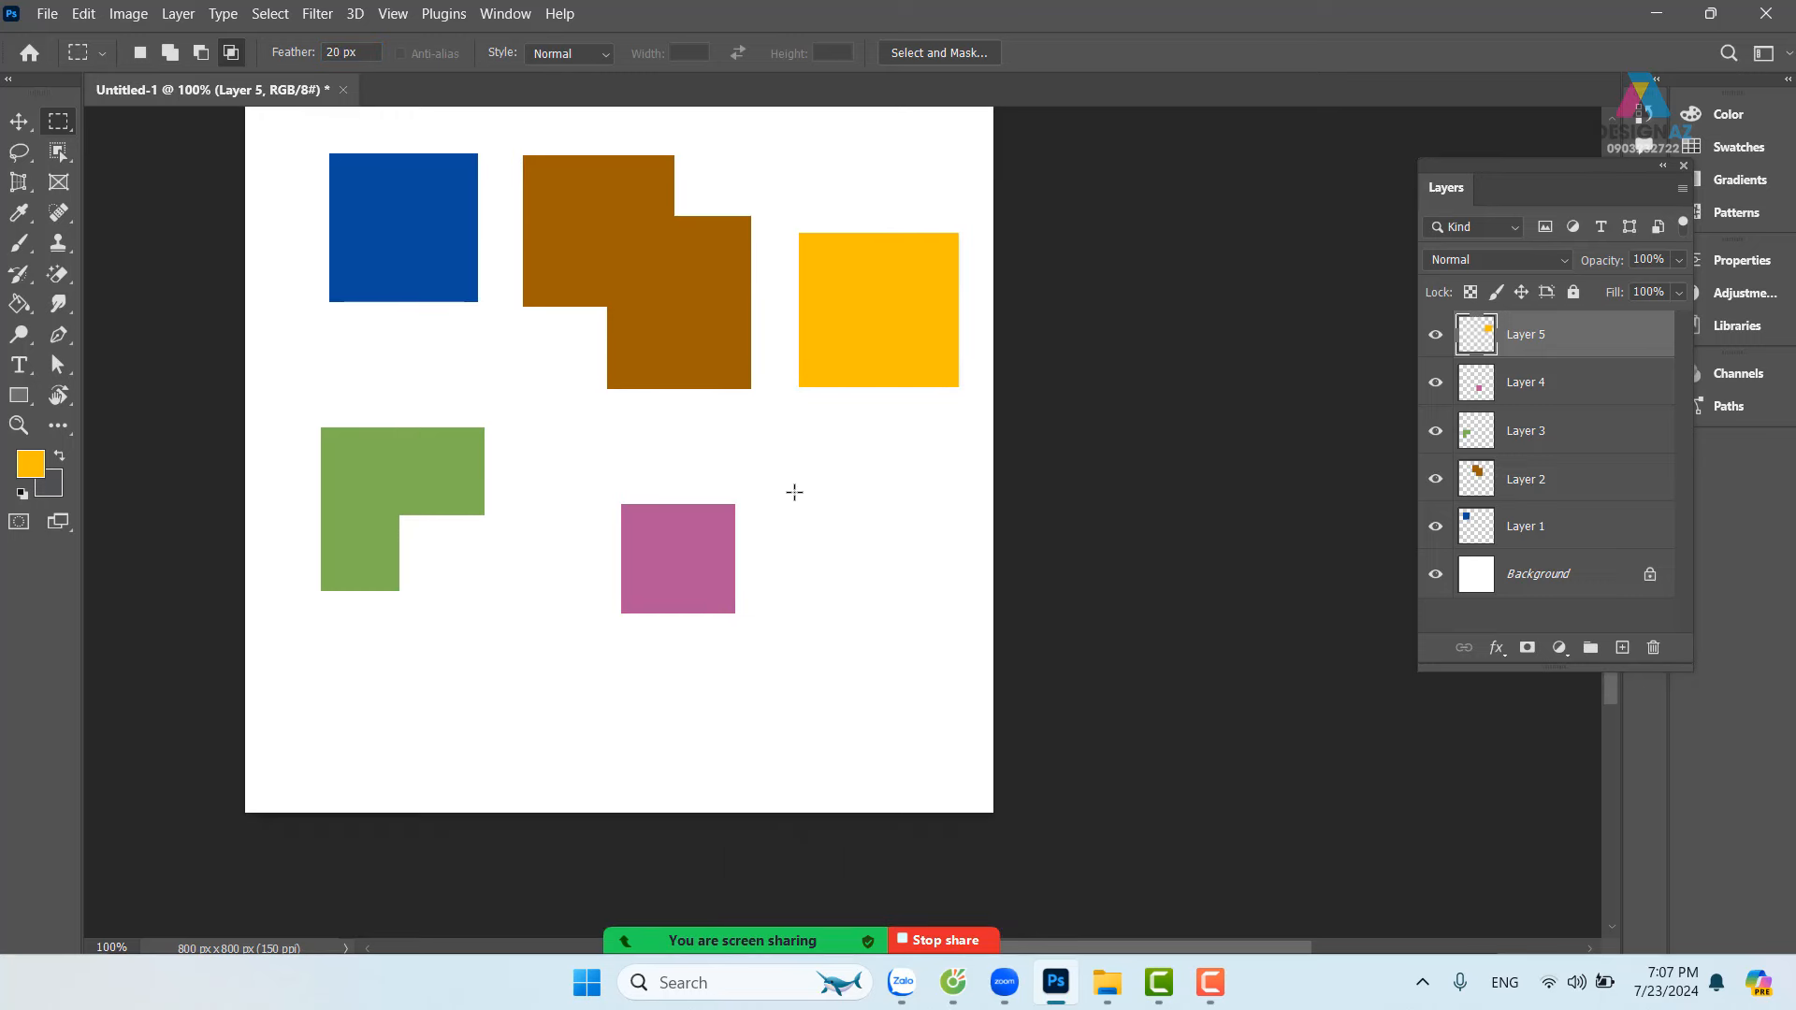
{"action": "left_click_drag", "start_coordinate": [801, 493], "coordinate": [952, 661]}
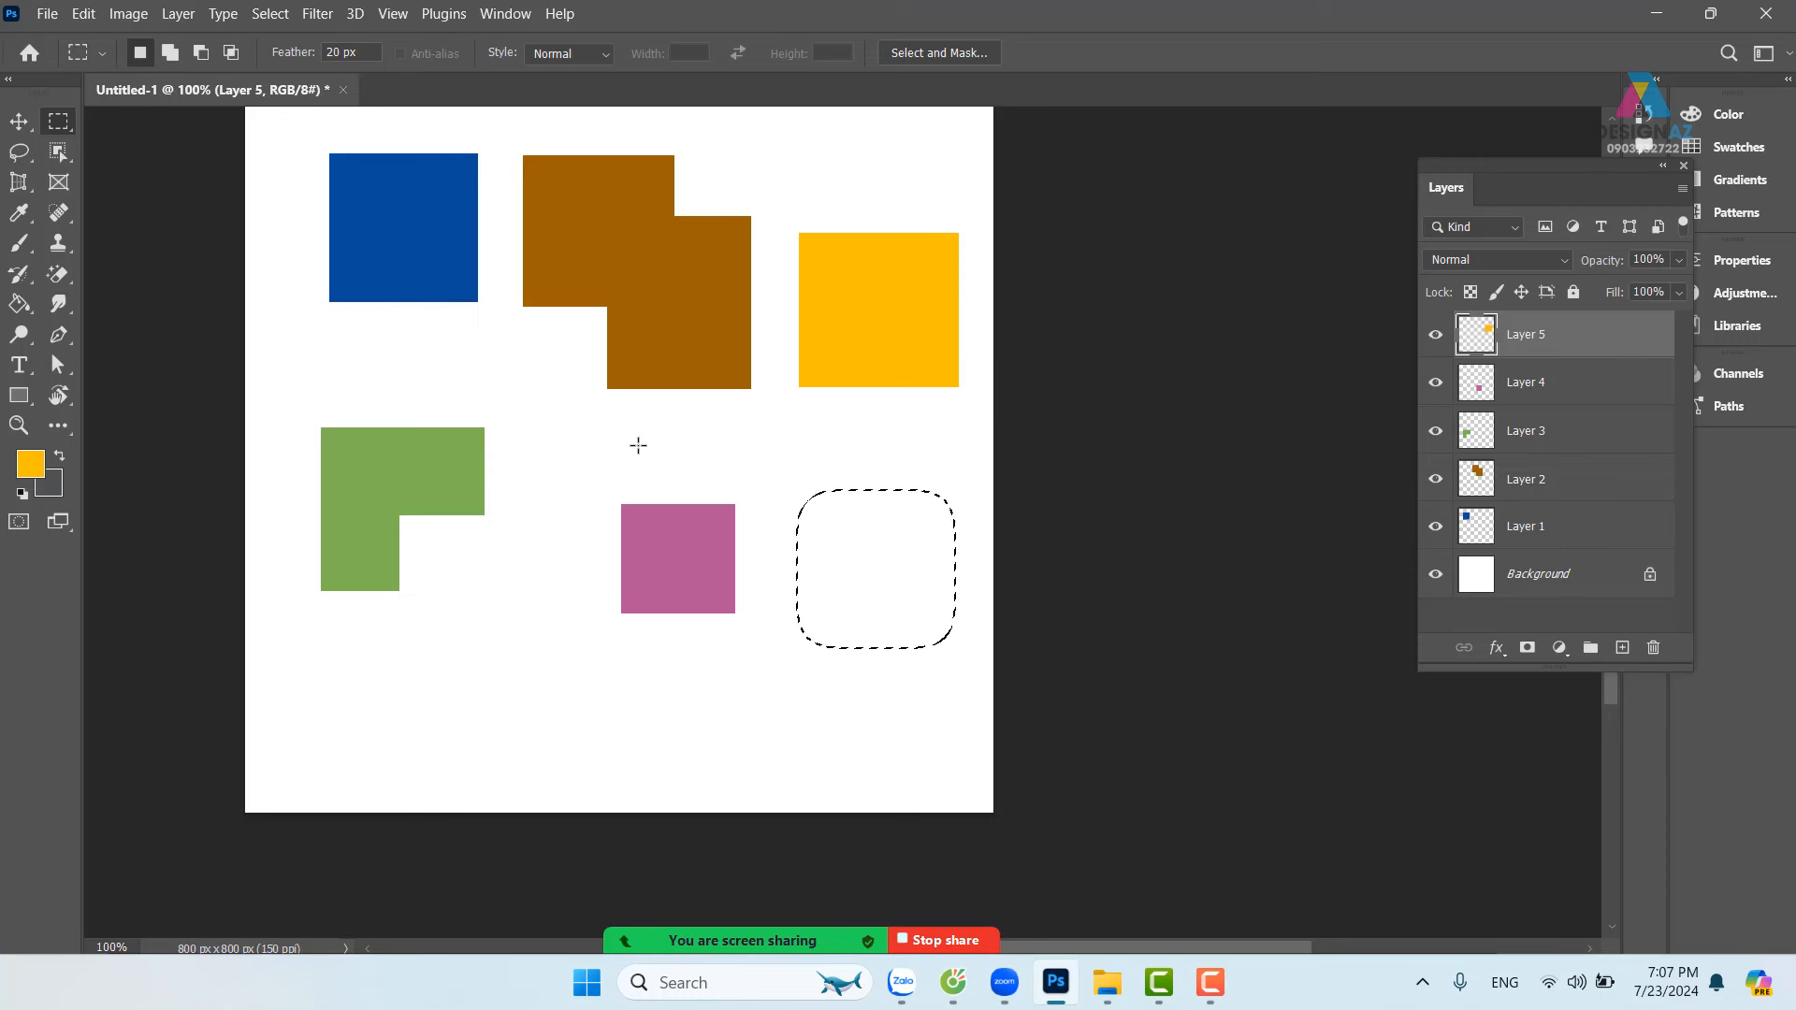
{"action": "left_click", "coordinate": [1622, 647]}
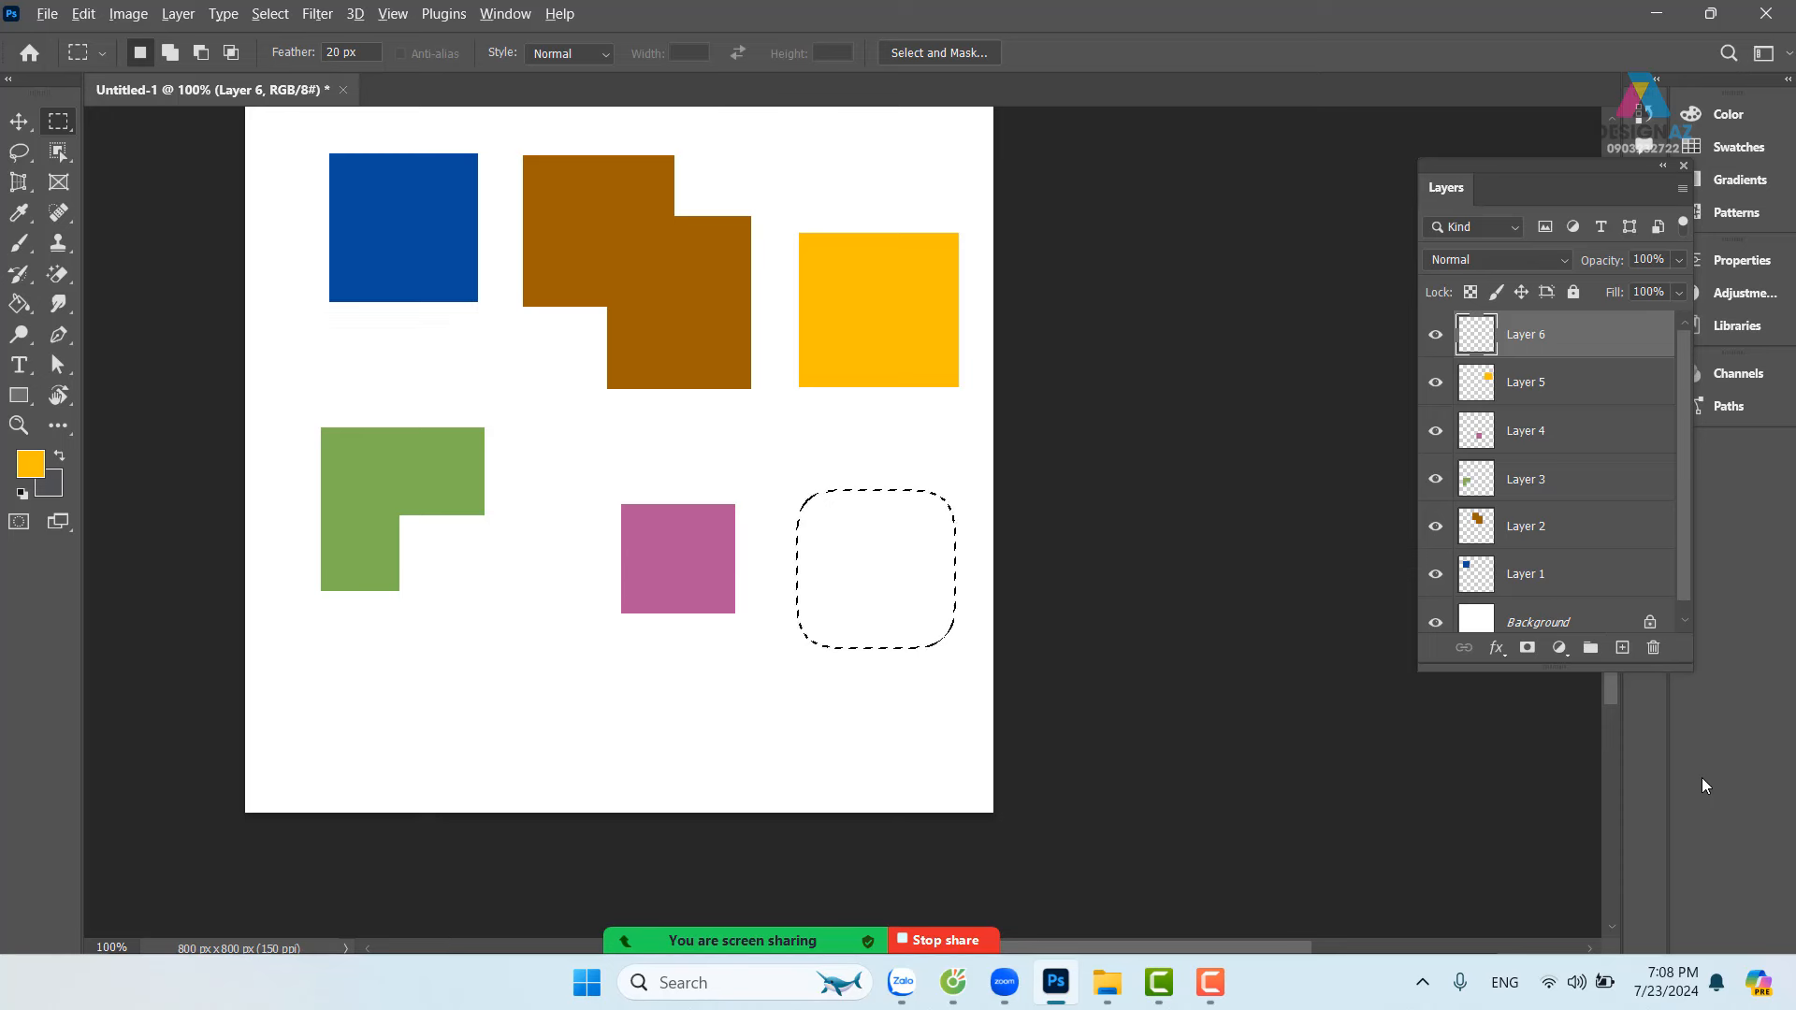
{"action": "key", "text": "ctrl+d"}
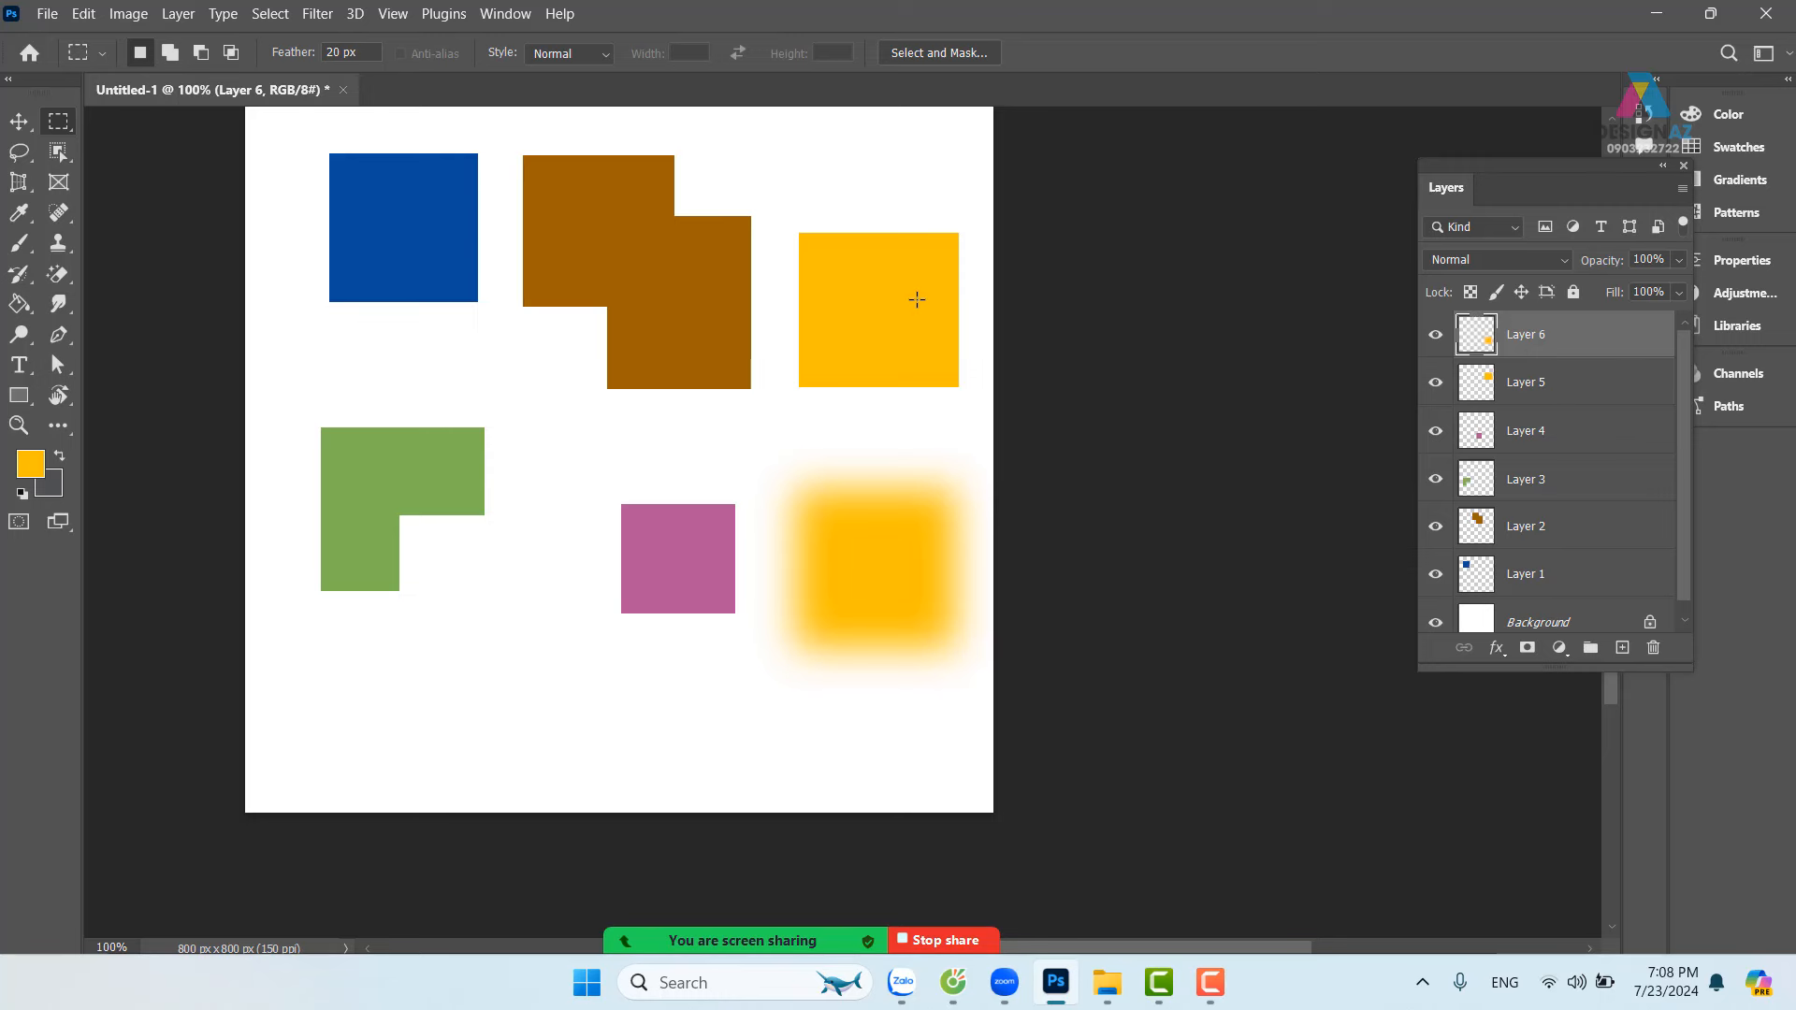
Step: Open the photo 198e45188675937.659f9d8c38117.jpg from the Tudor Watches Campaign folder and select the entire image
{"action": "key", "text": "ctrl+o"}
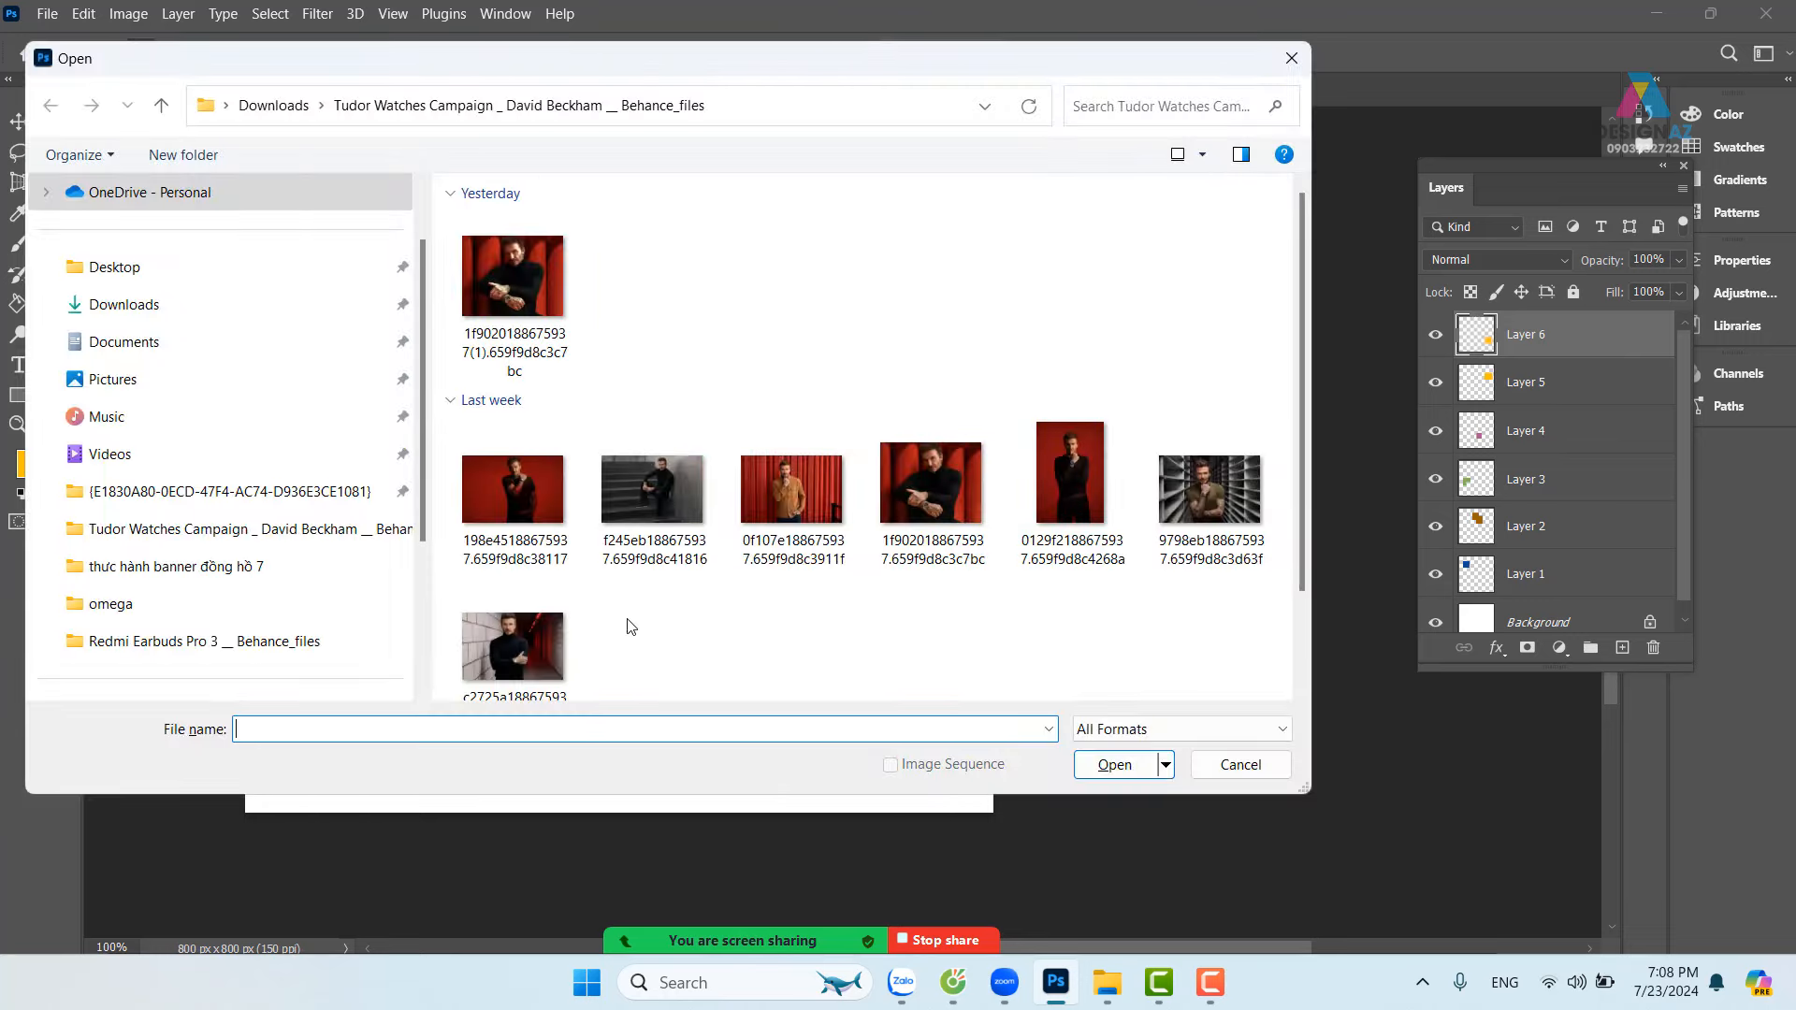
{"action": "left_click", "coordinate": [512, 491]}
{"action": "left_click", "coordinate": [1139, 771]}
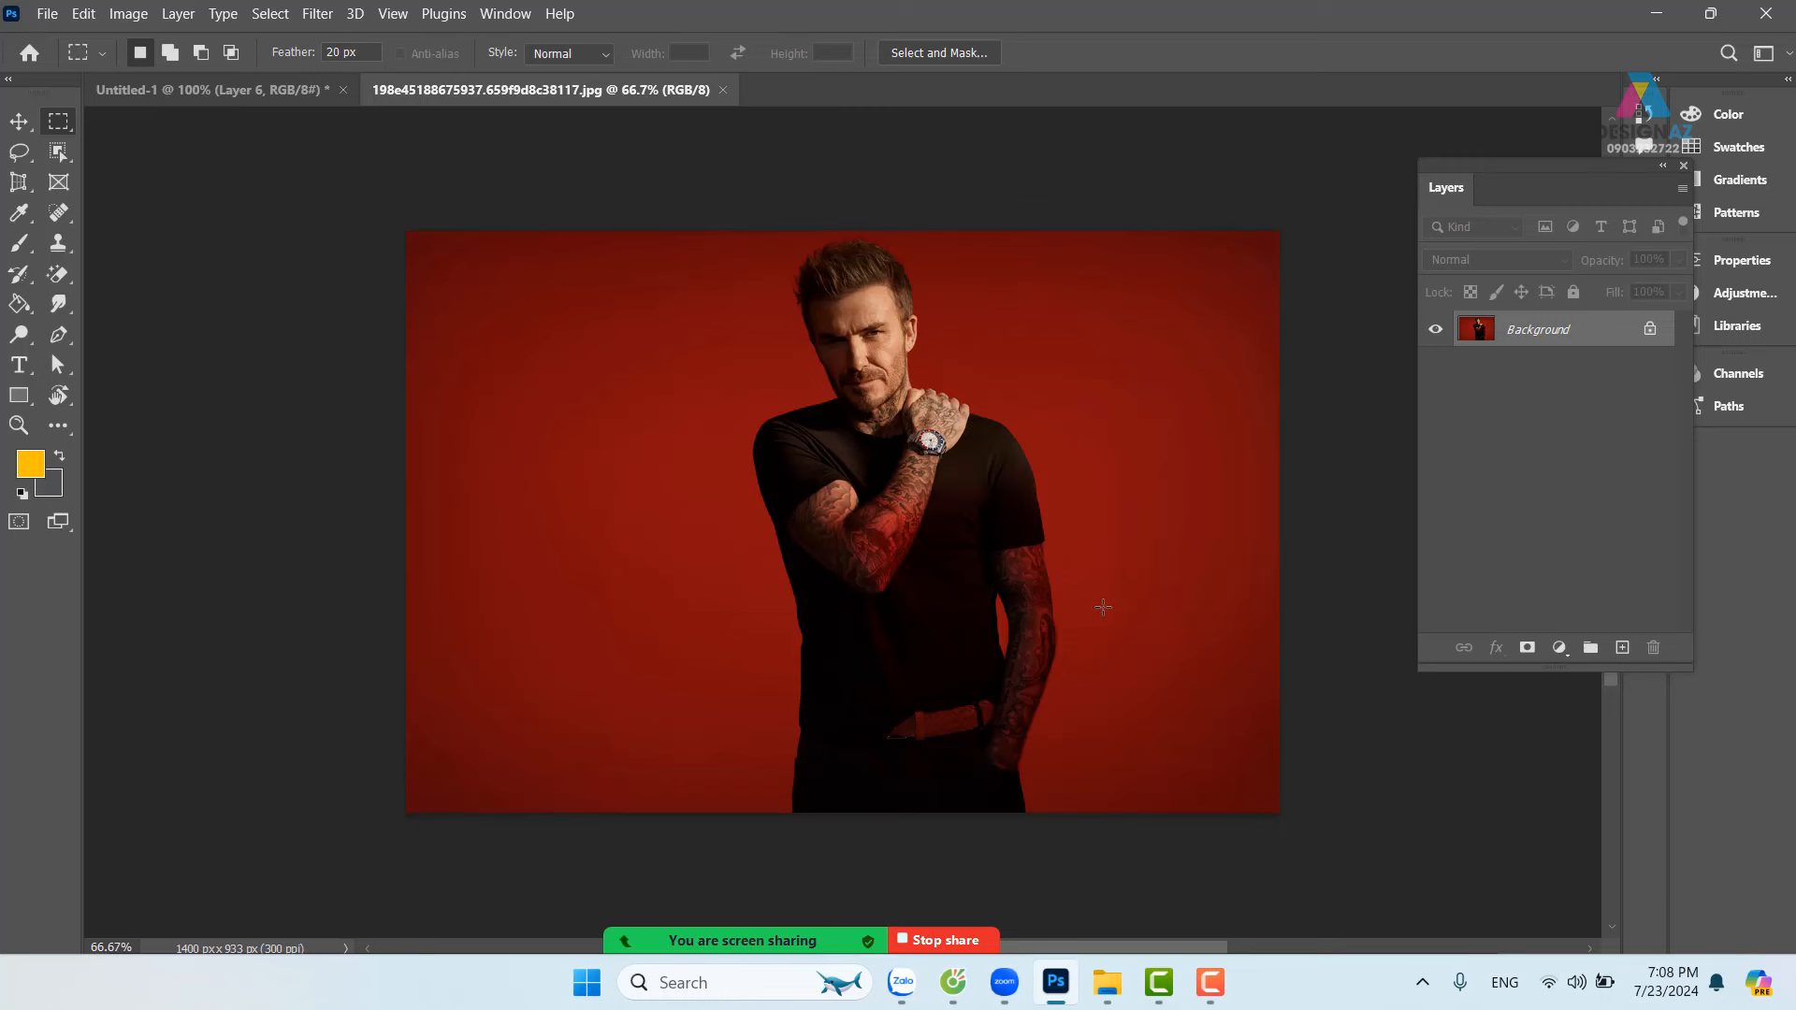
{"action": "key", "text": "ctrl+a"}
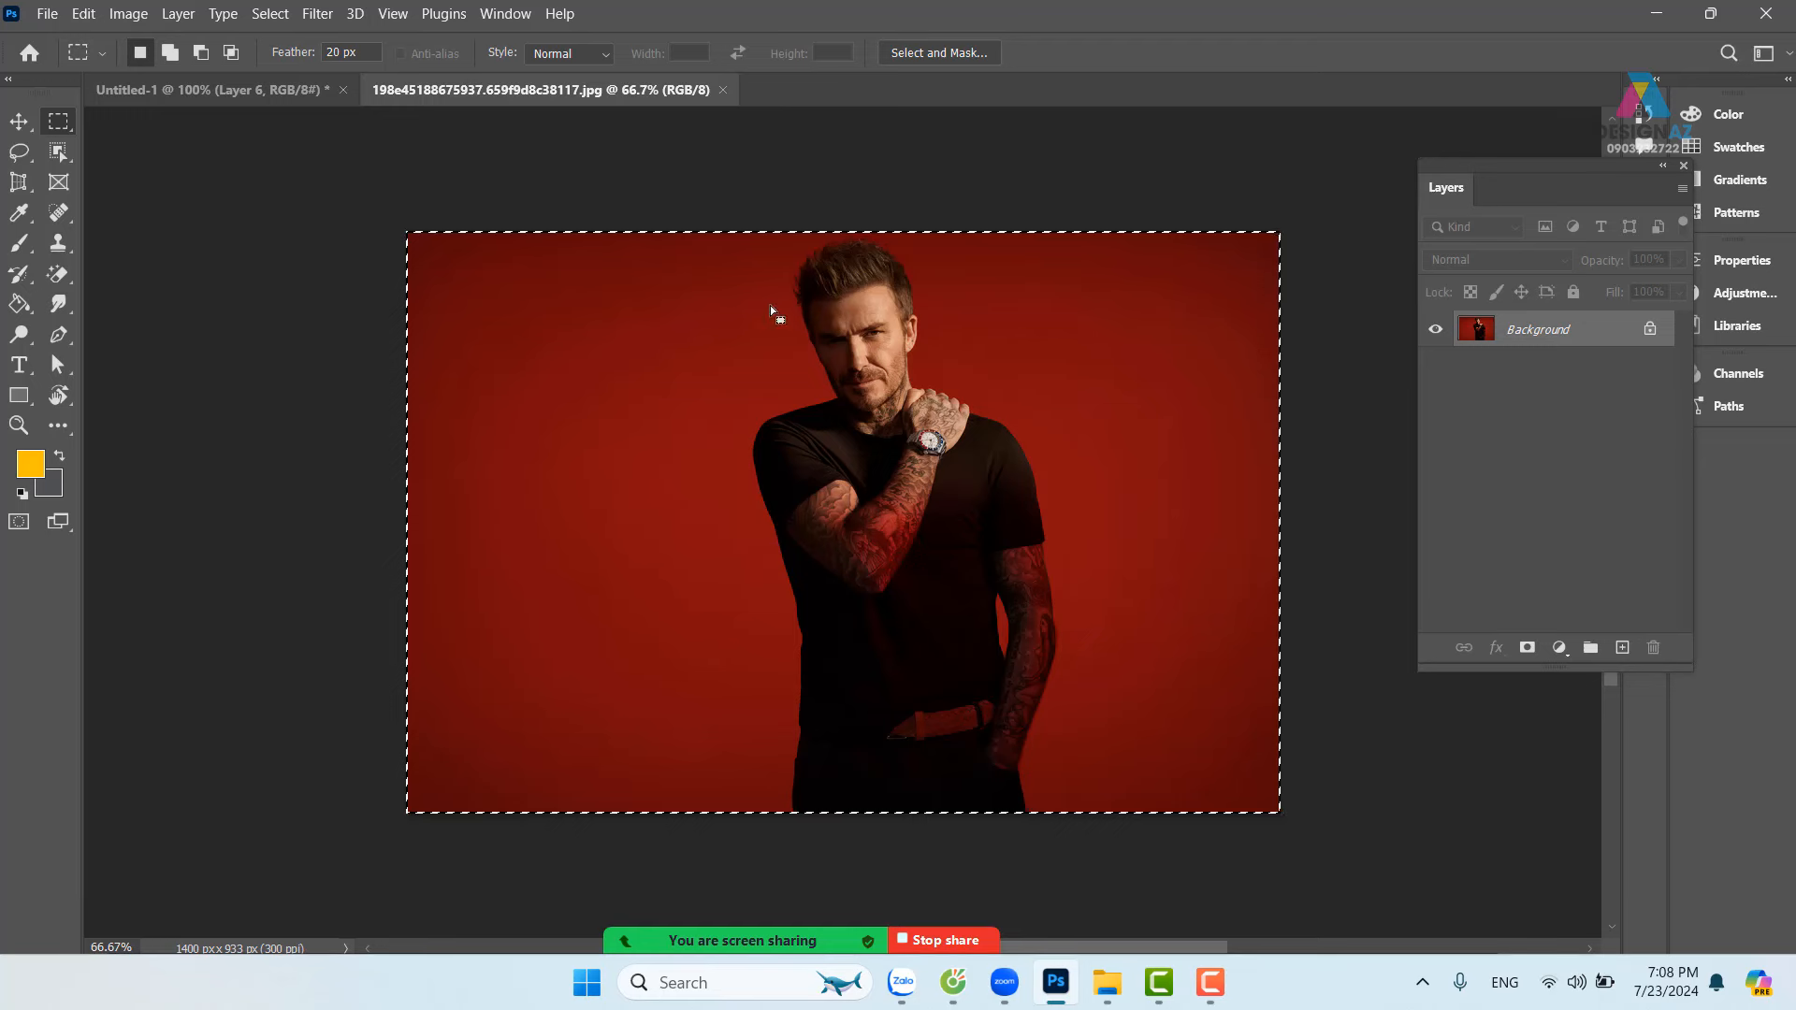
Step: Close the source photo, paste its copy onto a new layer in Untitled-1, and move it so the man is centred
{"action": "left_click", "coordinate": [723, 89]}
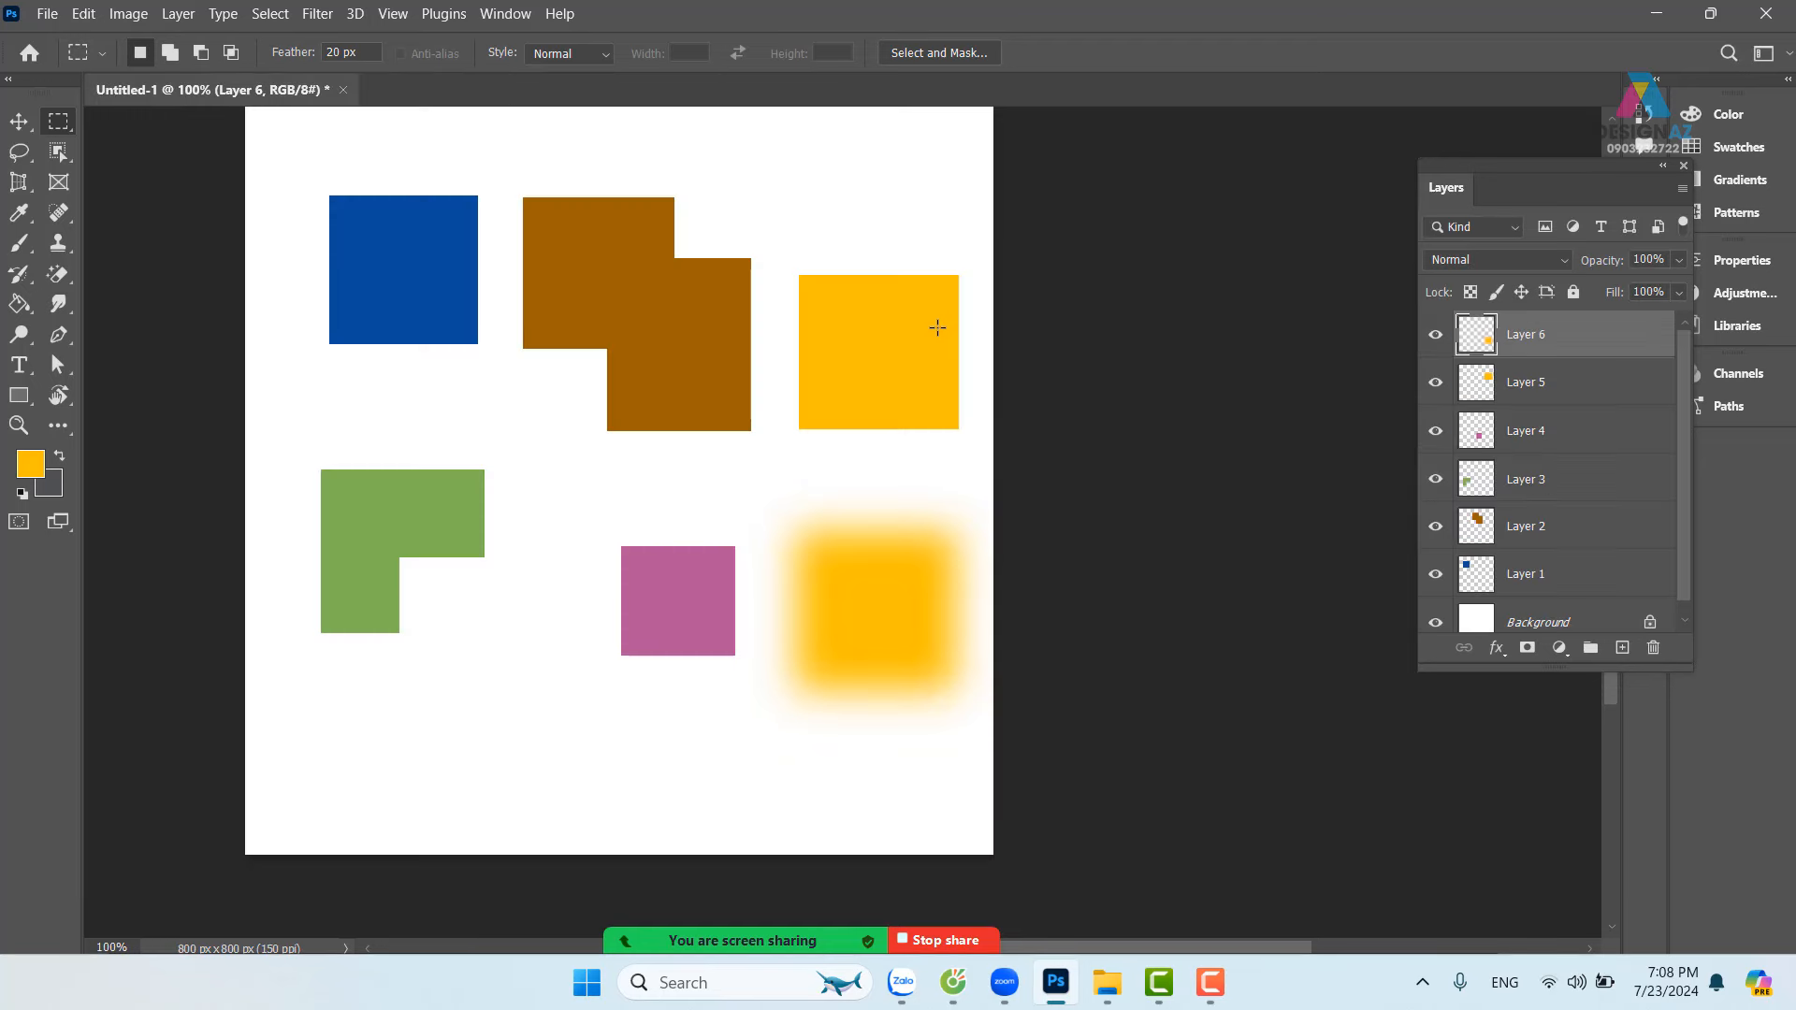
{"action": "key", "text": "ctrl+v"}
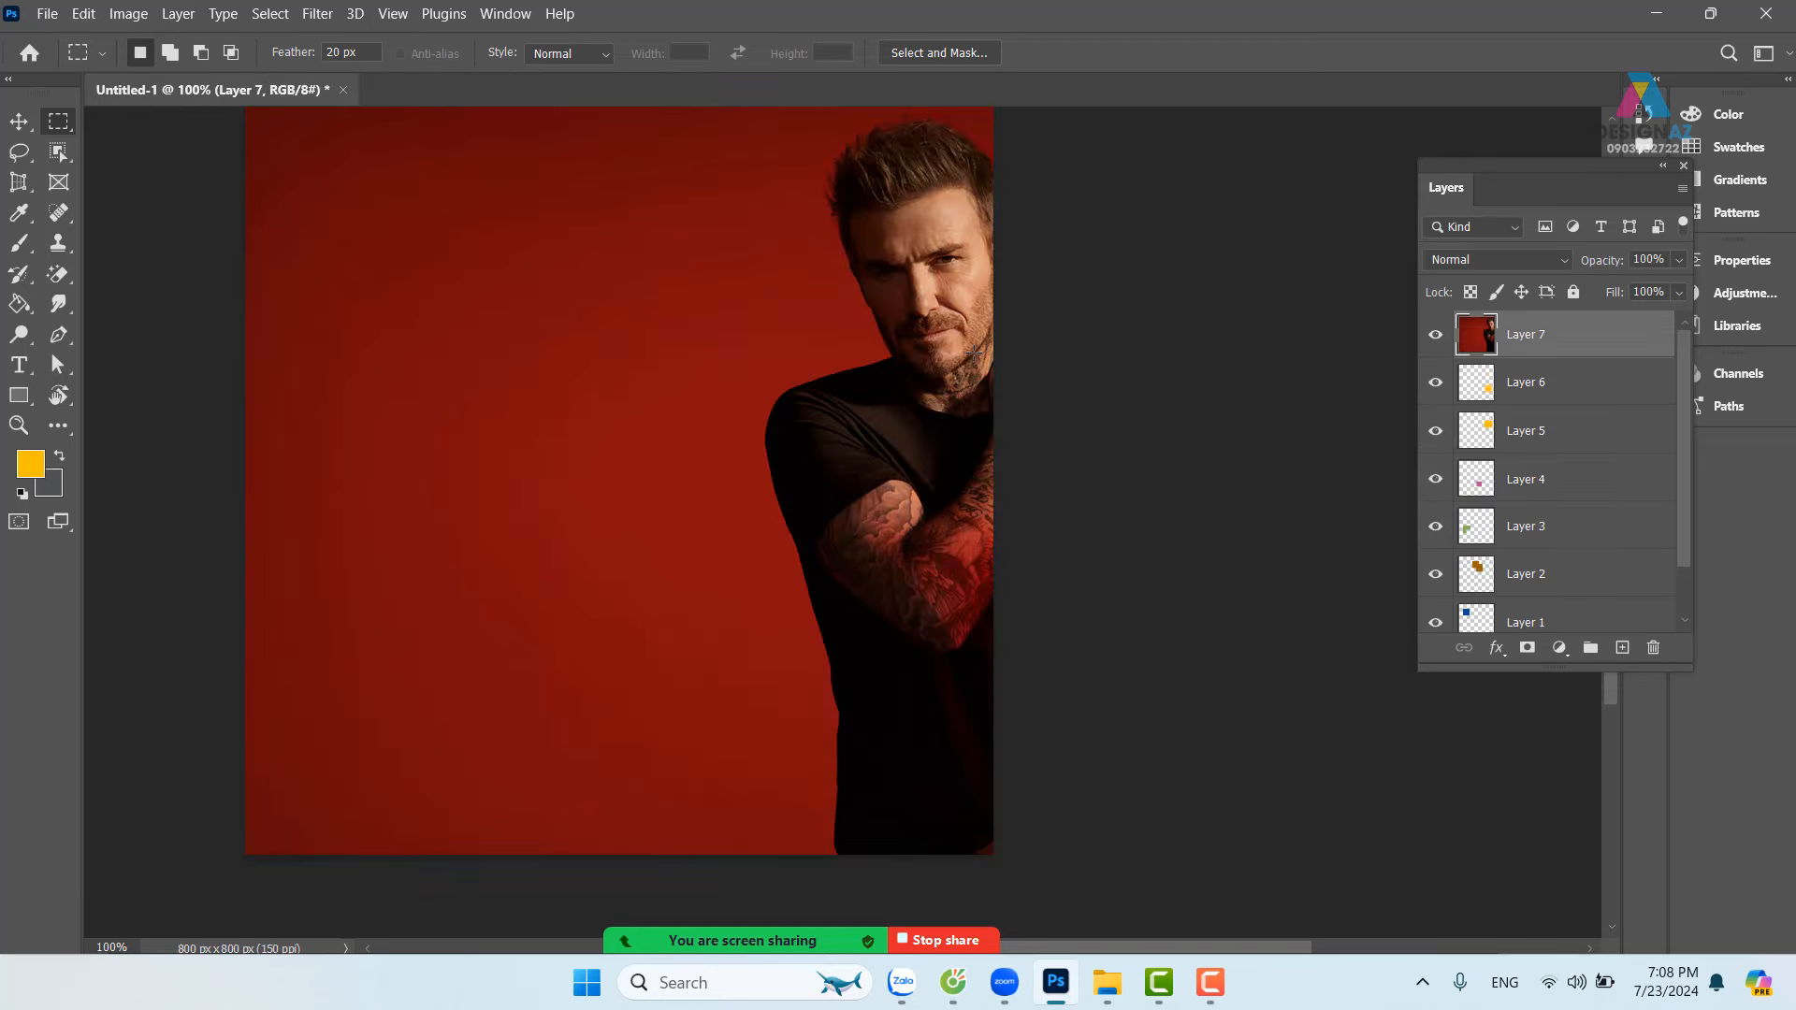
{"action": "left_click", "coordinate": [18, 122]}
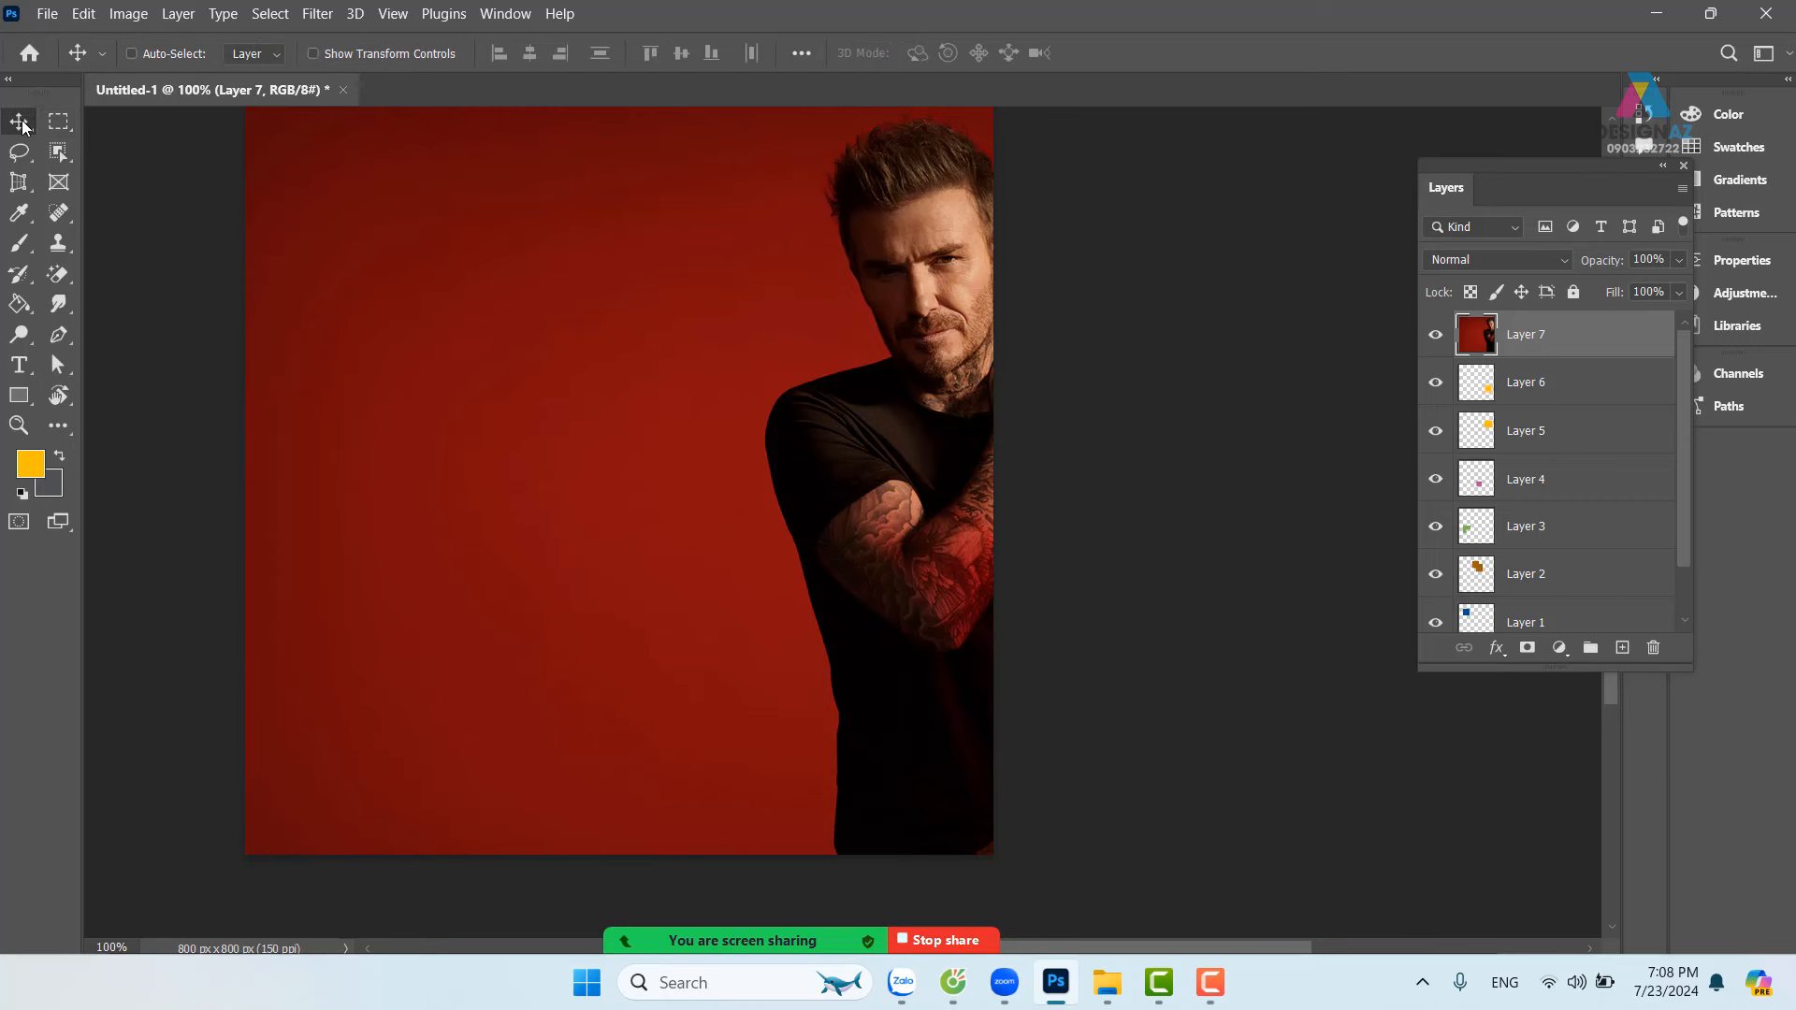
{"action": "left_click_drag", "start_coordinate": [969, 370], "coordinate": [699, 376]}
{"action": "left_click_drag", "start_coordinate": [810, 518], "coordinate": [882, 569]}
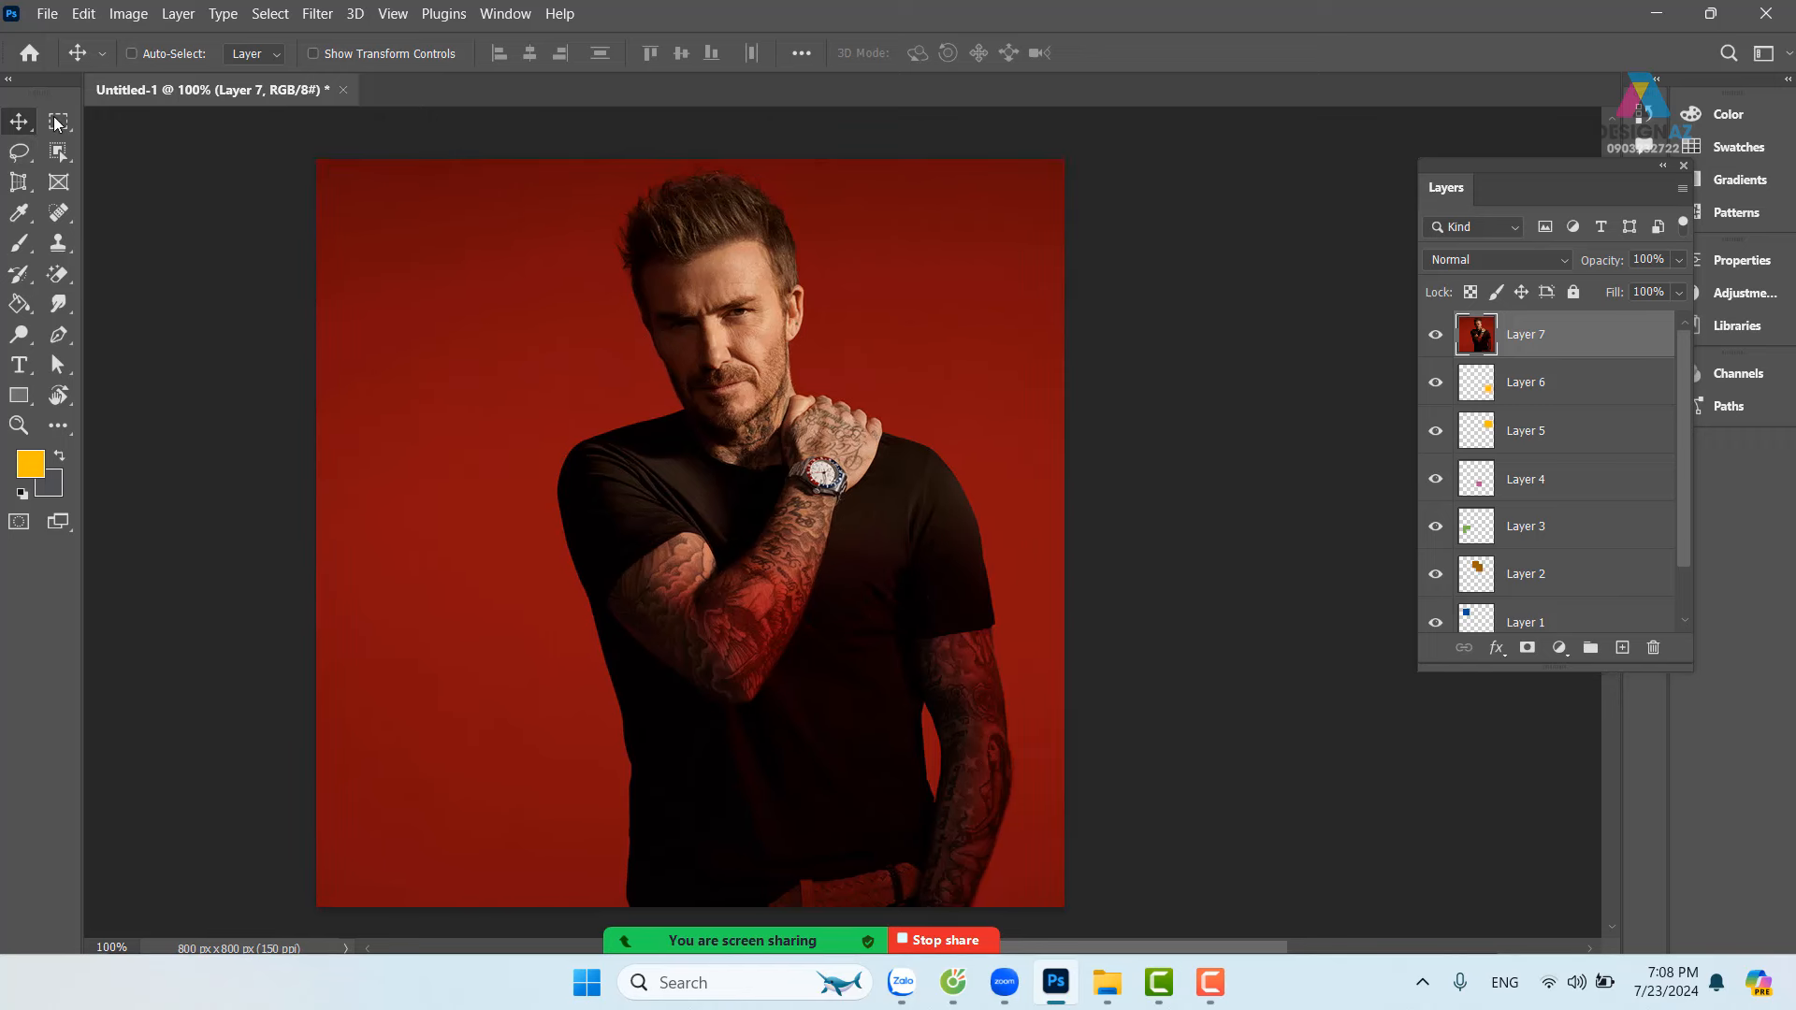
Step: Draw a rectangular selection with a 20 px feather around the man, and deselect it
{"action": "left_click", "coordinate": [56, 123]}
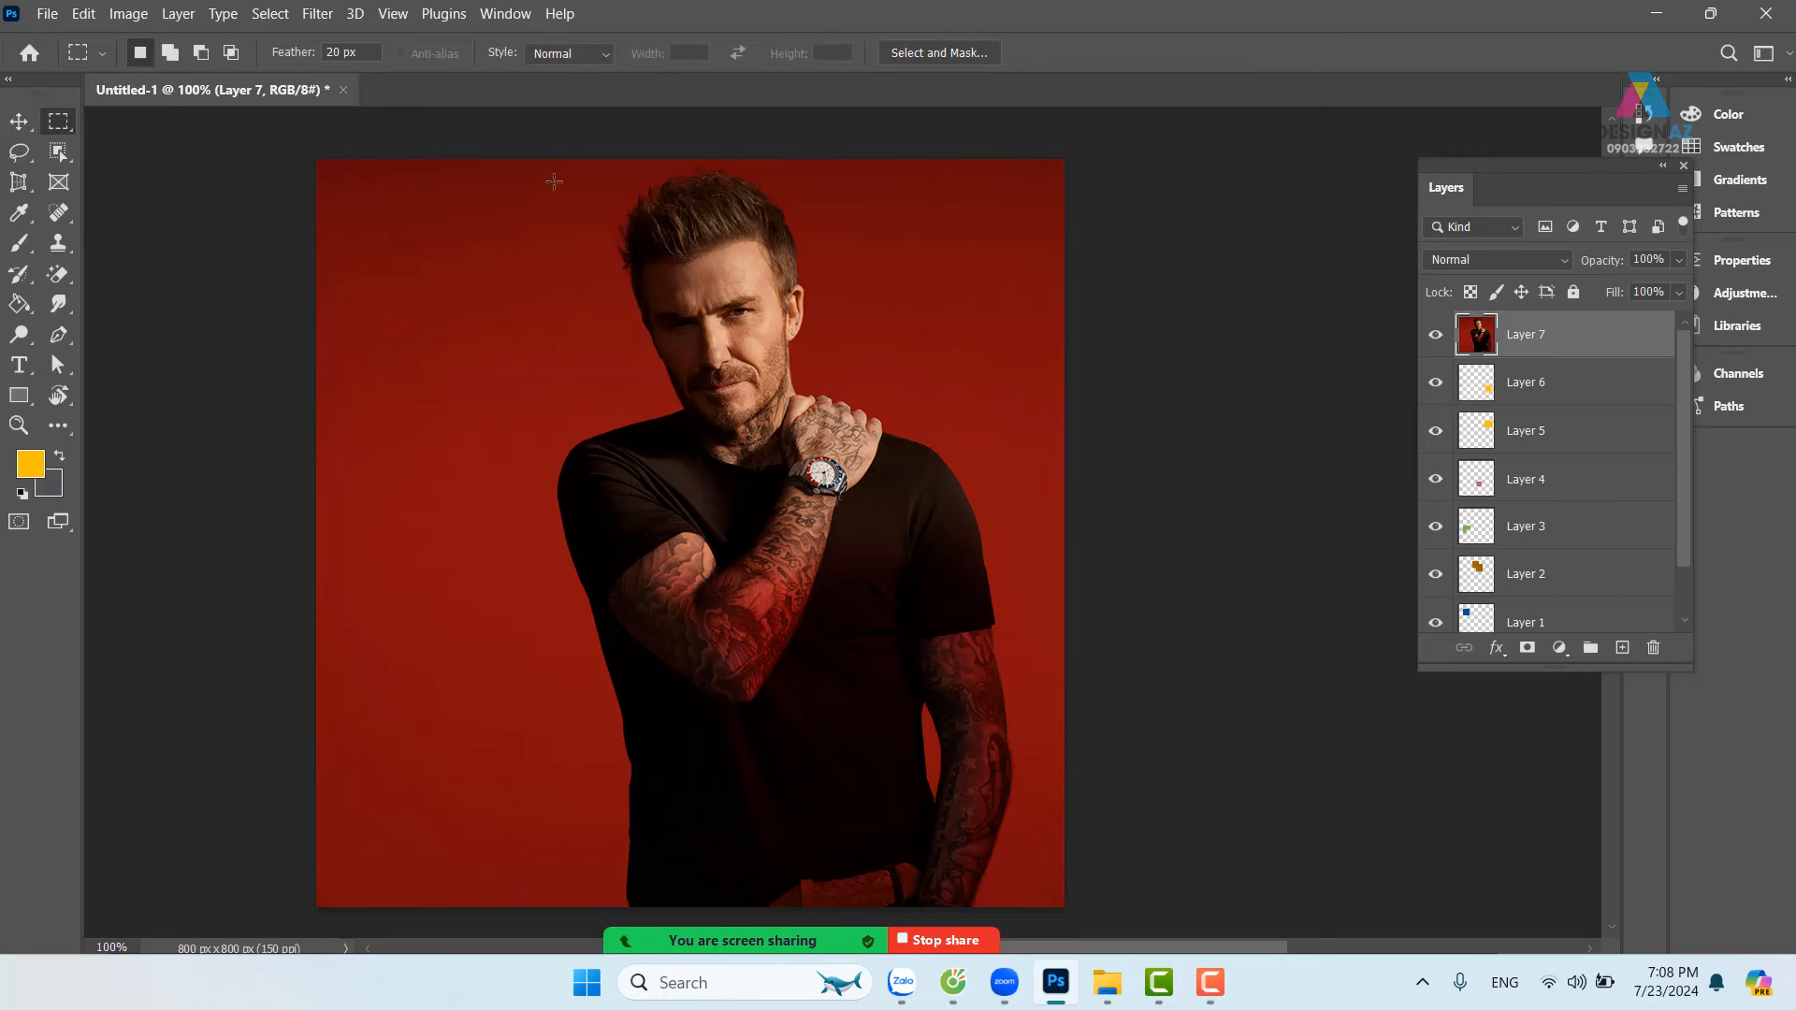
{"action": "left_click_drag", "start_coordinate": [550, 183], "coordinate": [938, 890]}
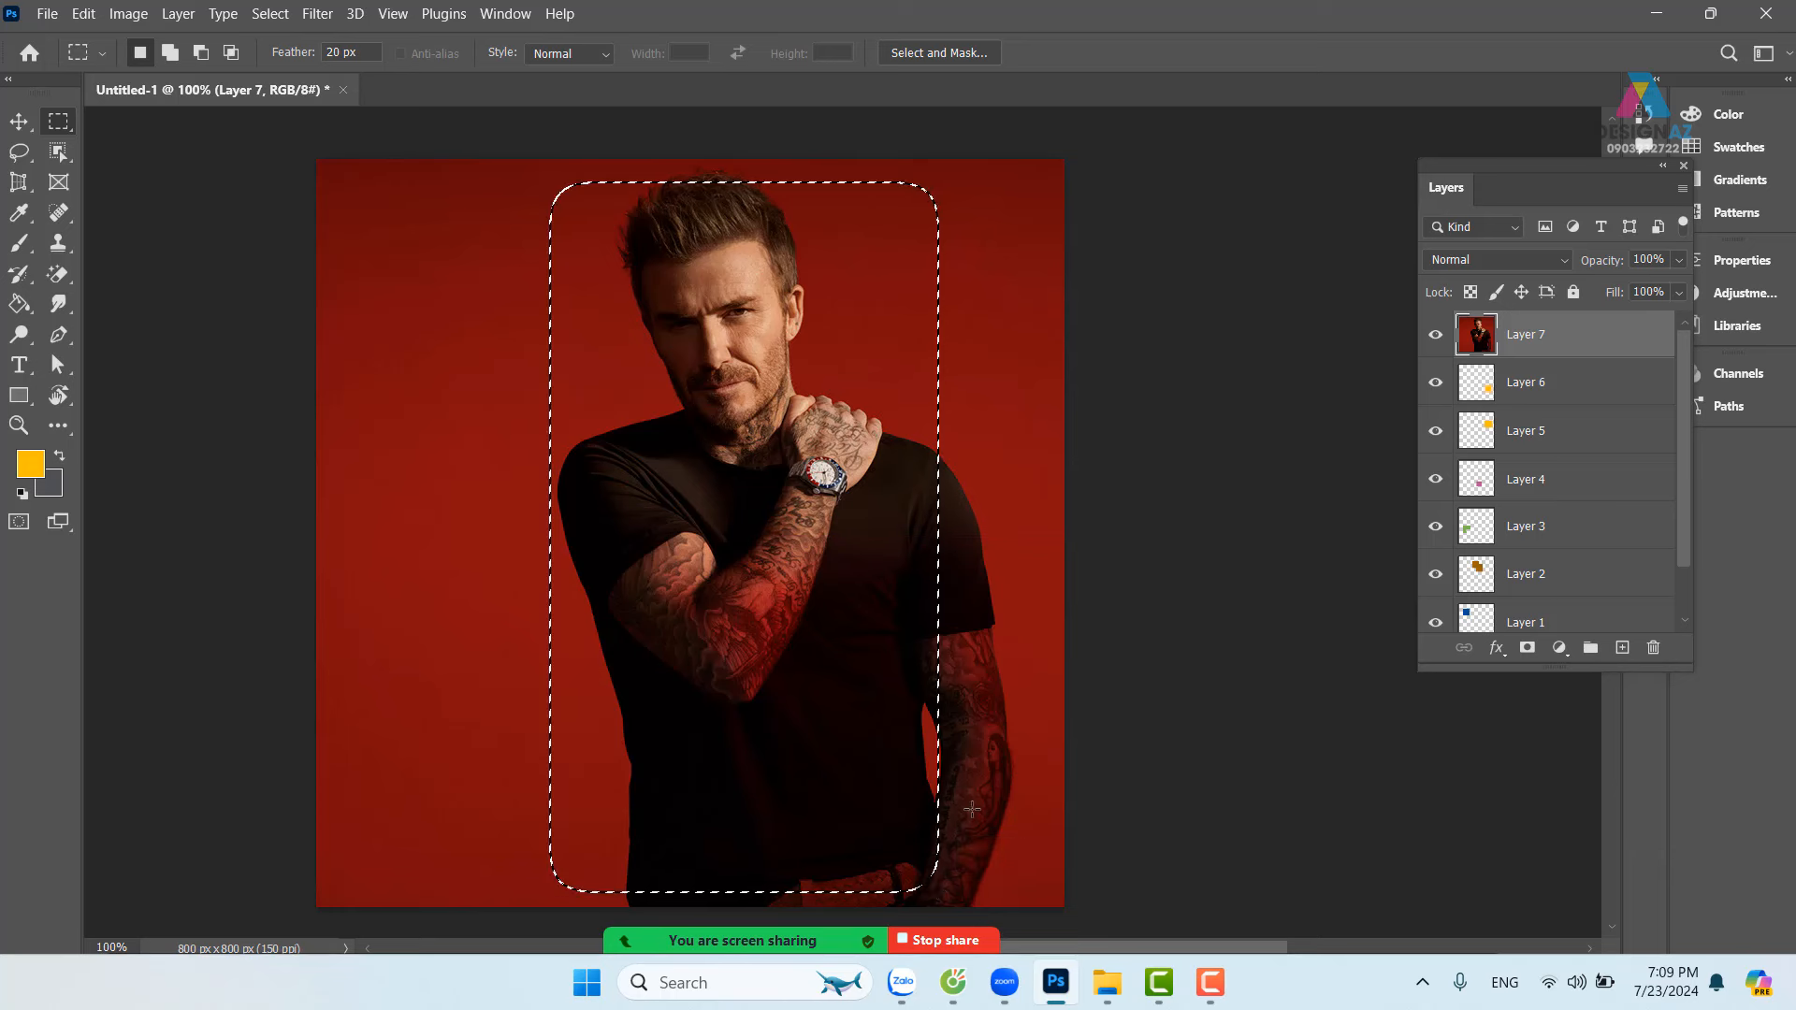
{"action": "key", "text": "ctrl+d"}
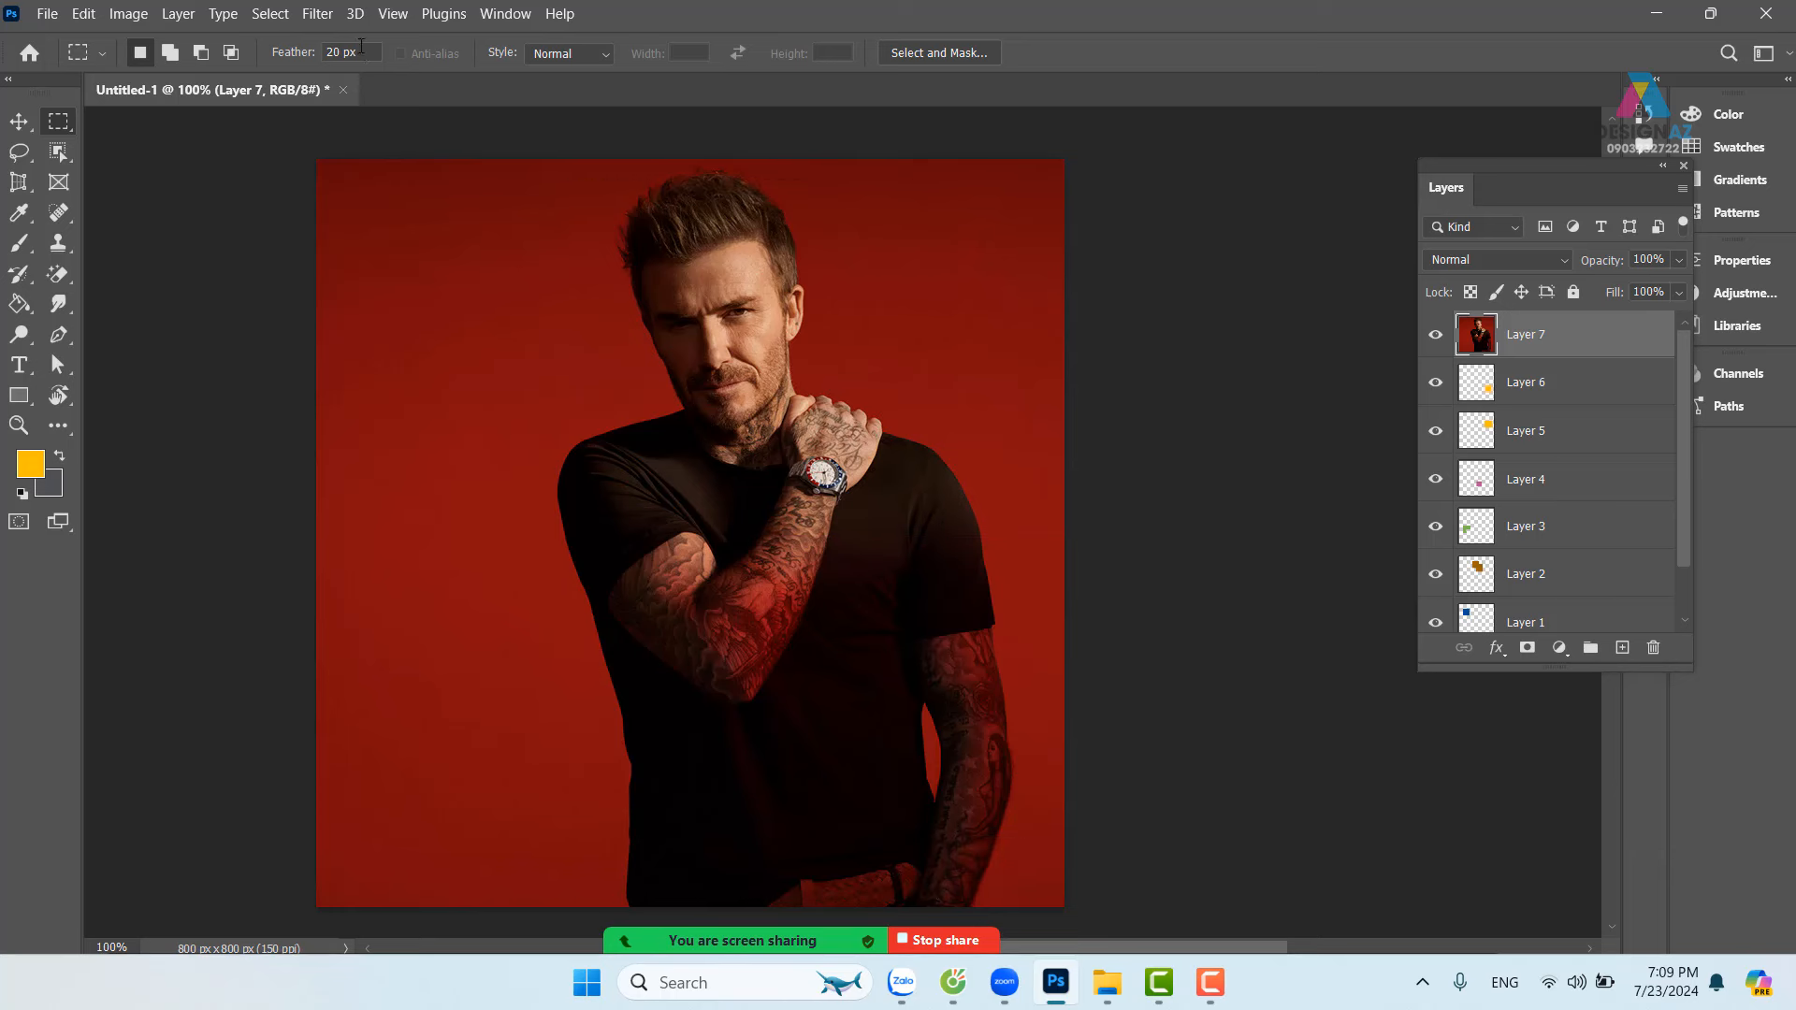
Step: Set the marquee feather to 0 px and draw a sharp-cornered rectangular selection around the man
{"action": "left_click", "coordinate": [361, 47]}
{"action": "type", "text": "0"}
{"action": "key", "text": "Return"}
{"action": "left_click_drag", "start_coordinate": [544, 189], "coordinate": [947, 873]}
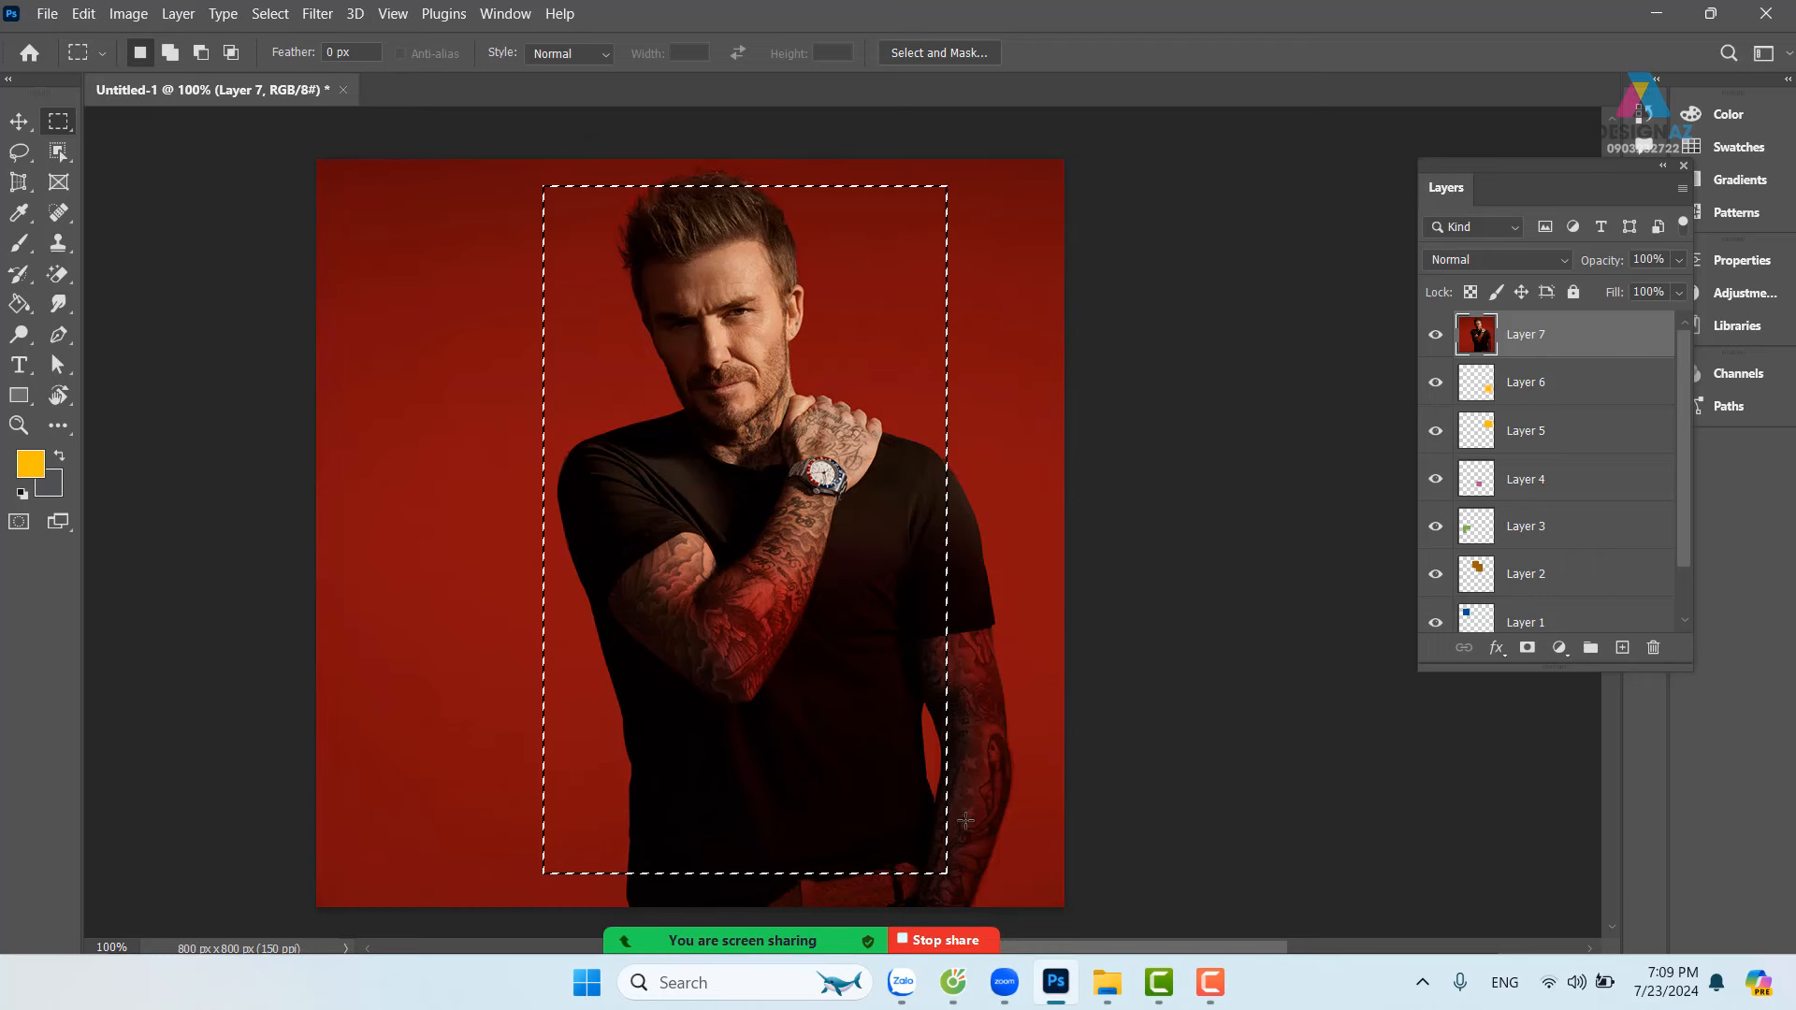
Step: Select the full-height strip of red background left of the man and delete it from the photo layer
{"action": "left_click", "coordinate": [307, 231]}
{"action": "left_click_drag", "start_coordinate": [317, 186], "coordinate": [545, 847]}
{"action": "left_click_drag", "start_coordinate": [870, 491], "coordinate": [889, 674]}
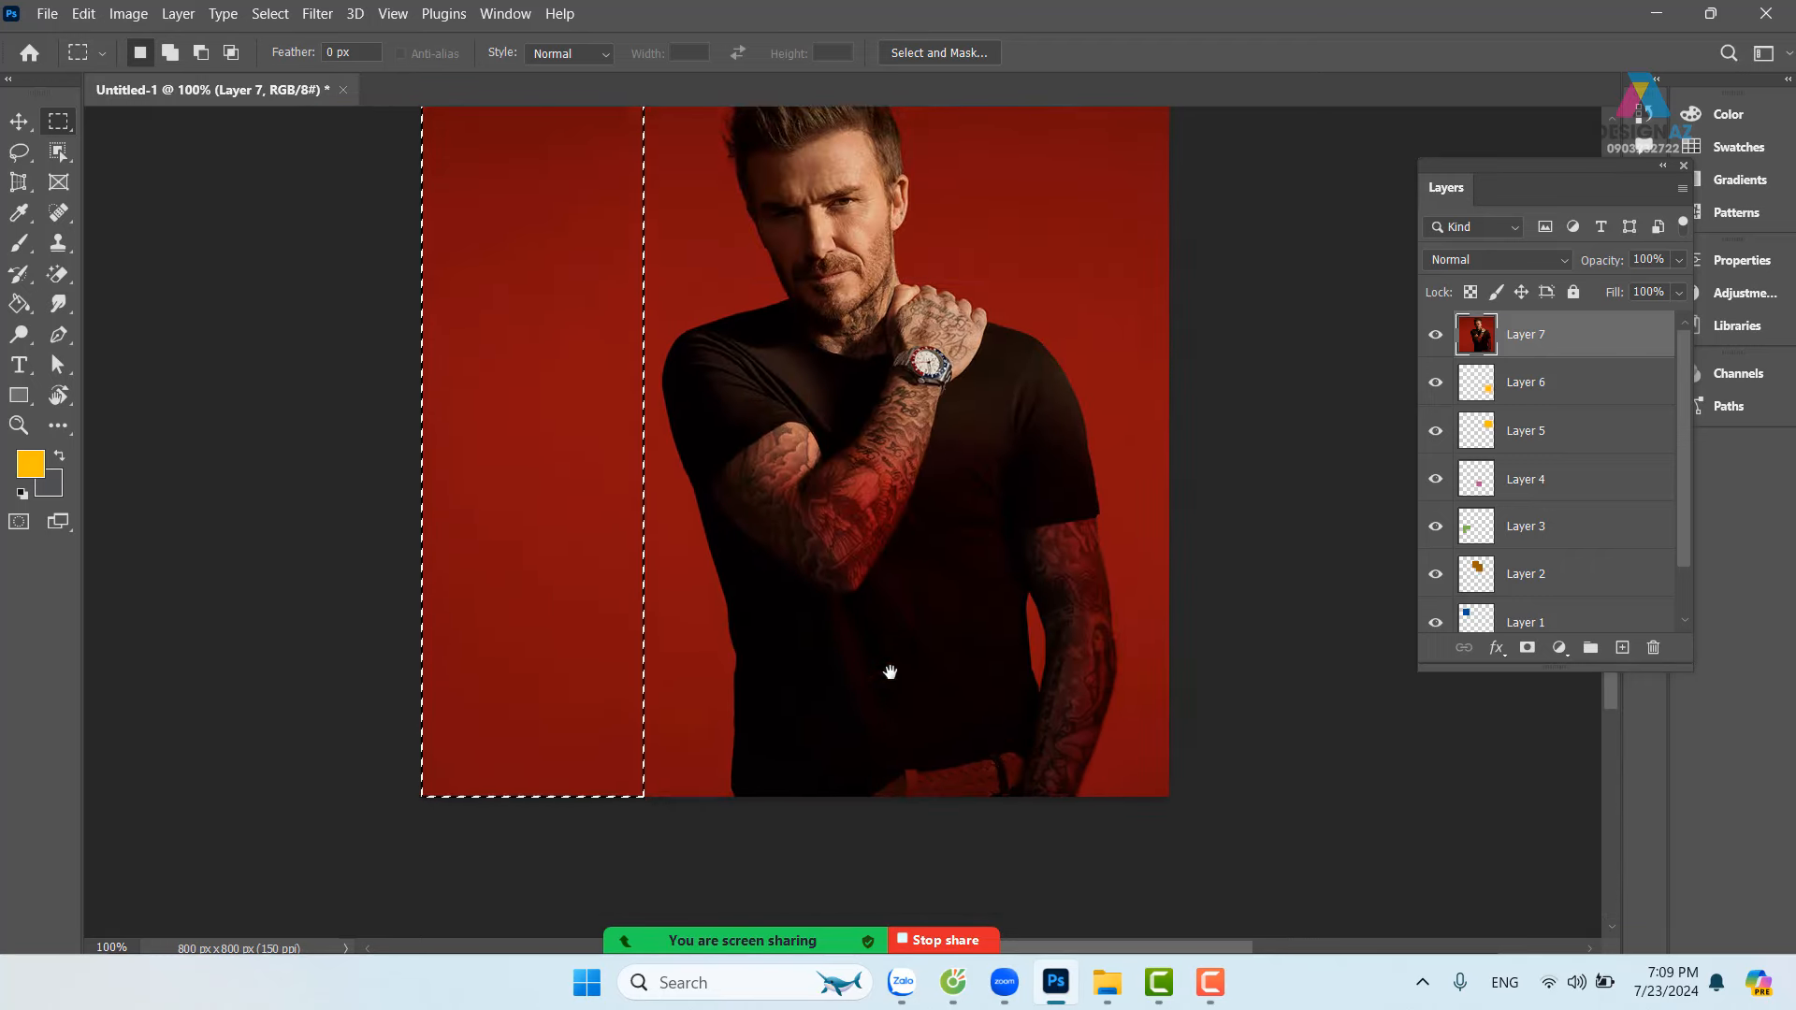
{"action": "left_click_drag", "start_coordinate": [832, 445], "coordinate": [730, 567]}
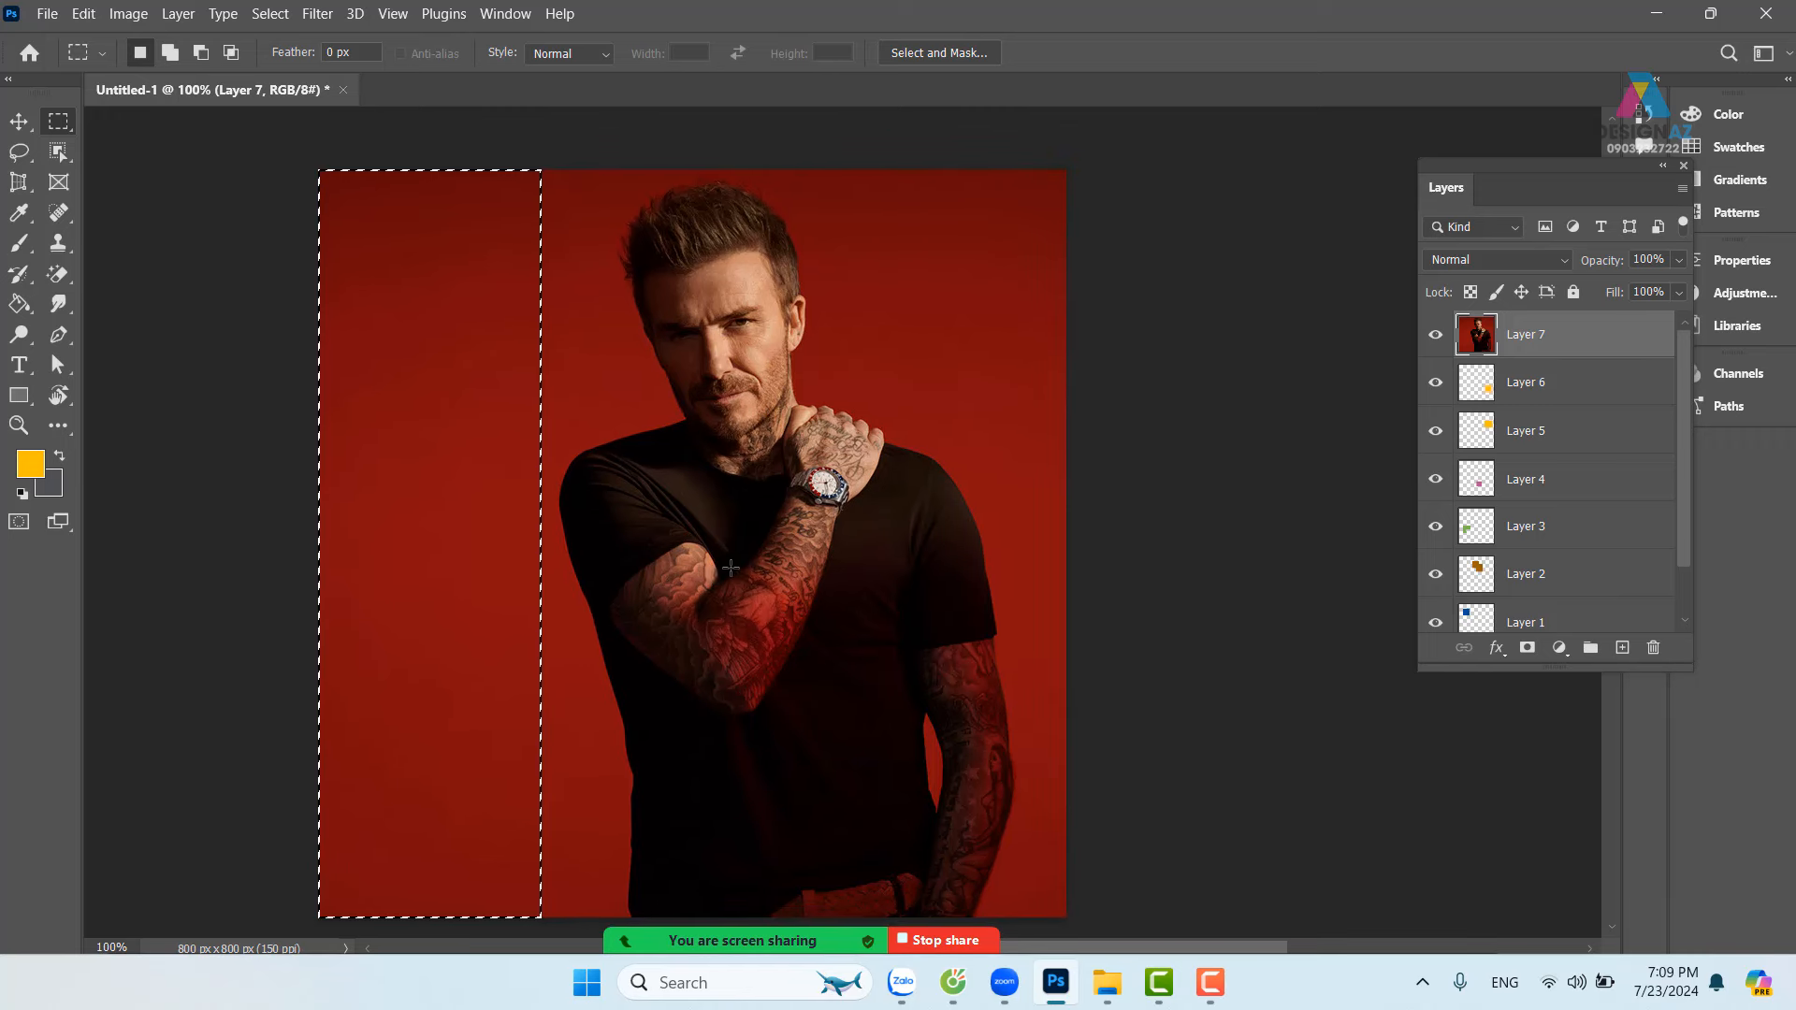
{"action": "key", "text": "Delete"}
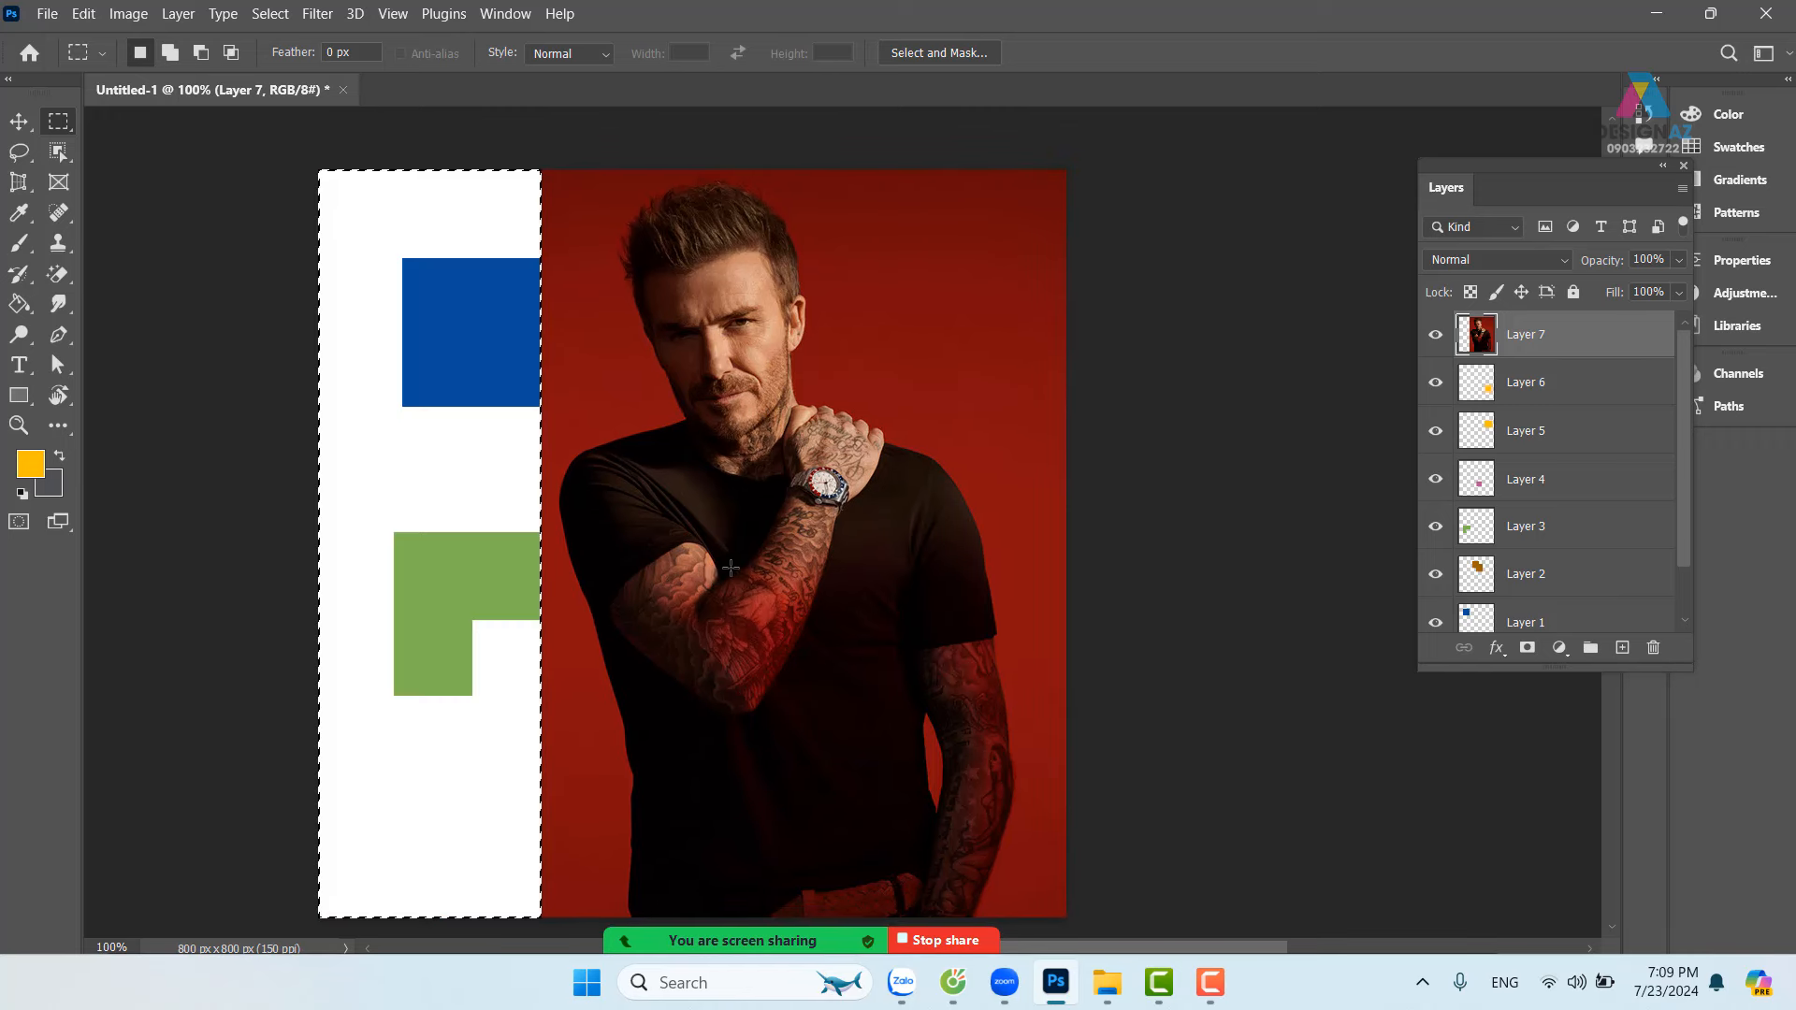
Step: Select a full-height strip along the photo's right edge and delete it from the photo layer
{"action": "left_click_drag", "start_coordinate": [319, 170], "coordinate": [862, 182]}
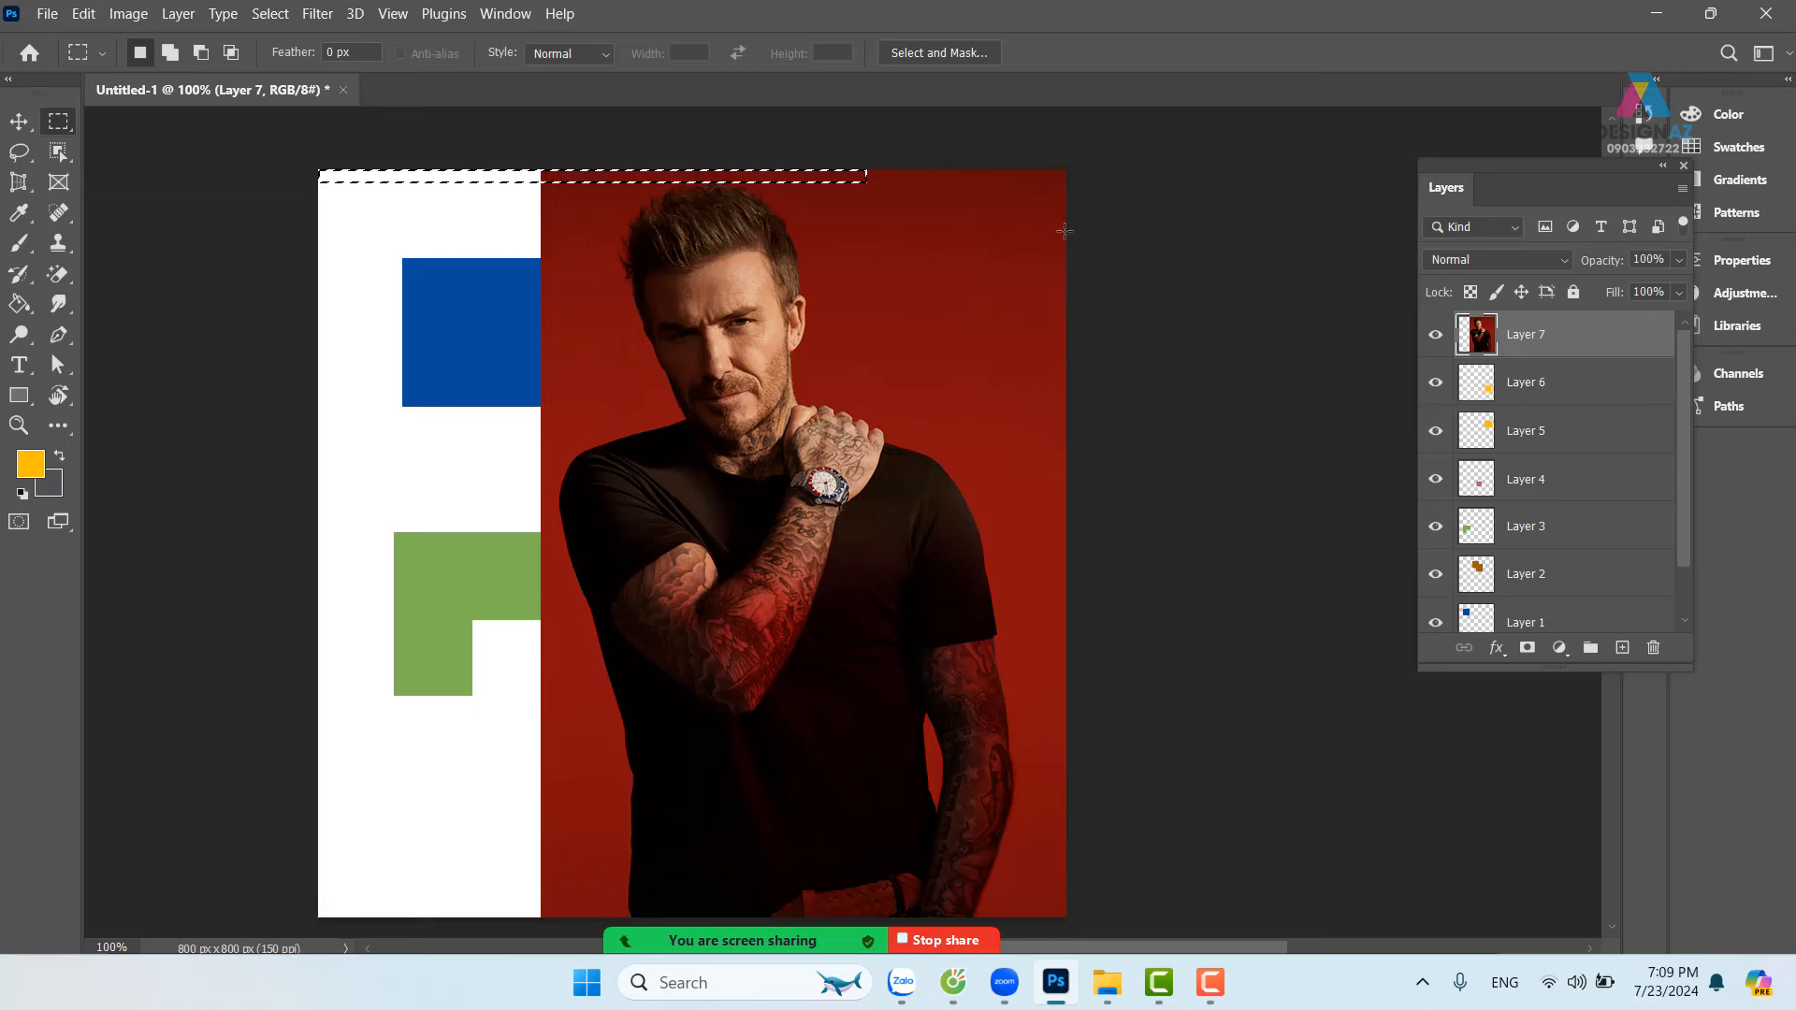
{"action": "key", "text": "ctrl+z"}
{"action": "left_click_drag", "start_coordinate": [977, 168], "coordinate": [1225, 922]}
{"action": "key", "text": "Delete"}
{"action": "left_click_drag", "start_coordinate": [877, 417], "coordinate": [807, 665]}
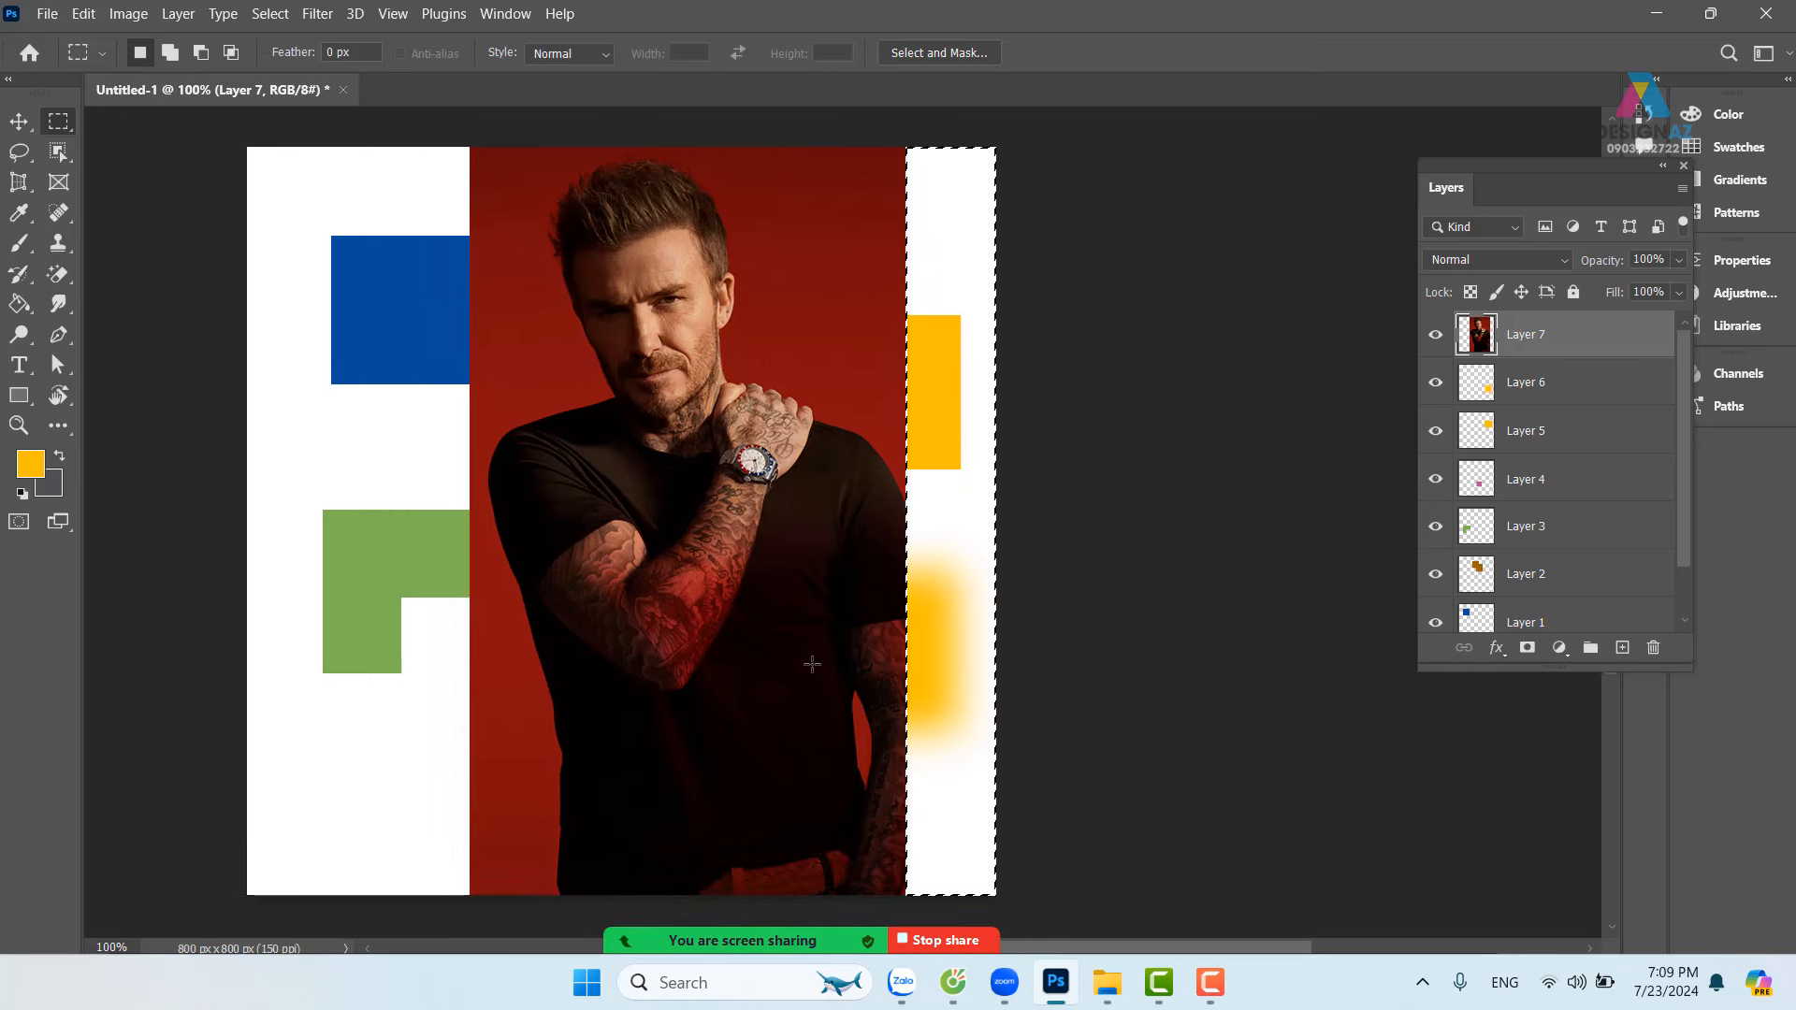
Step: Undo the deletions of both side strips and clear the selection
{"action": "key", "text": "ctrl+z"}
{"action": "key", "text": "ctrl+z"}
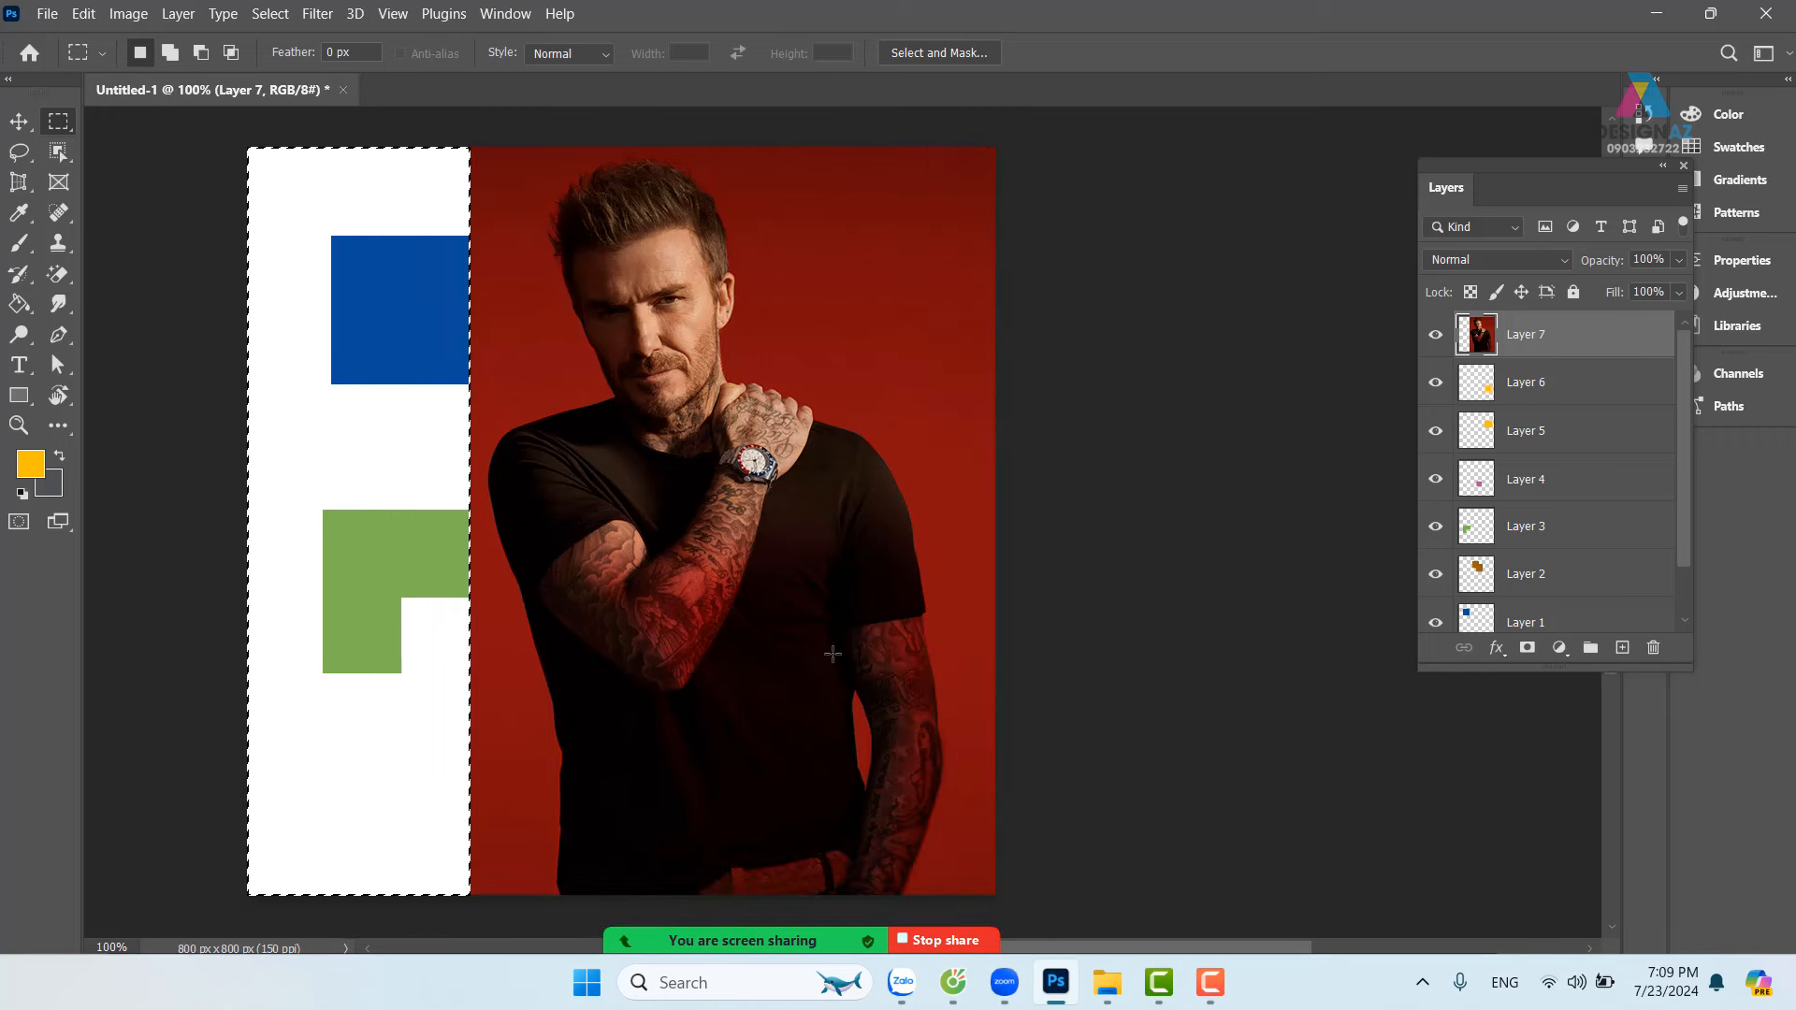
{"action": "key", "text": "ctrl+z"}
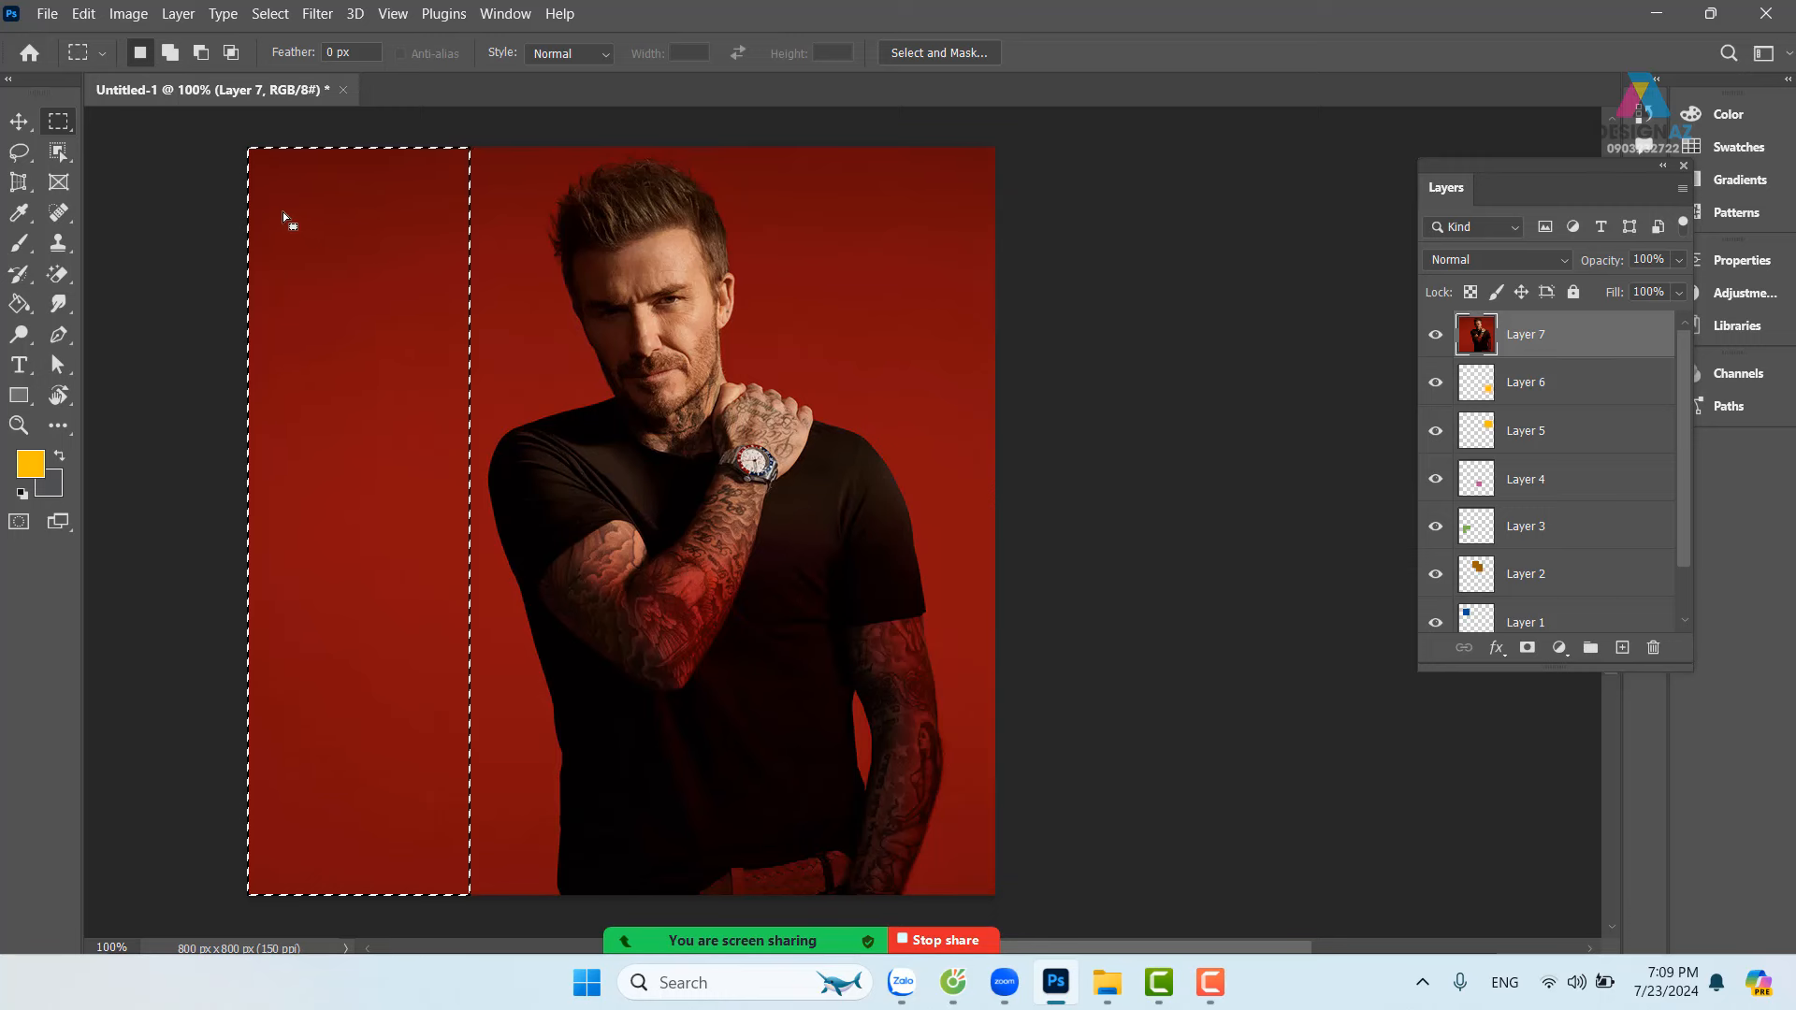
{"action": "key", "text": "ctrl+d"}
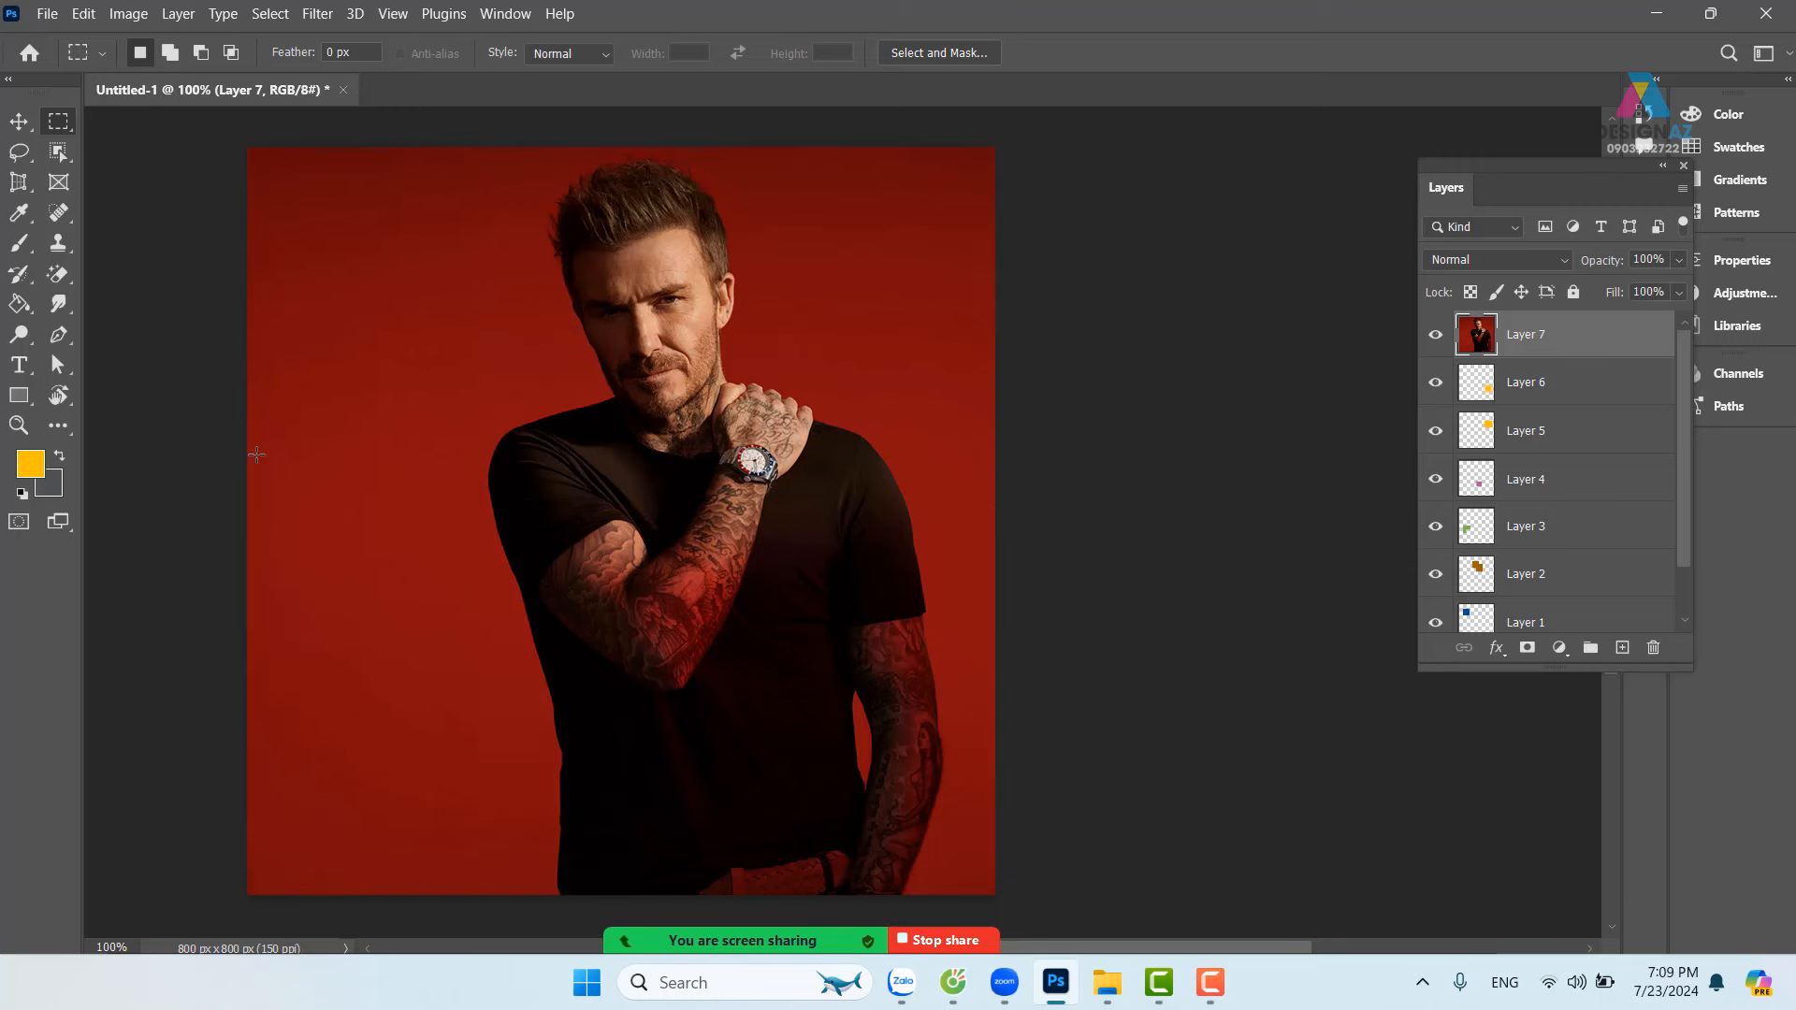
Step: Select a rectangle at the photo's lower left edge and add lower rectangles beside it to form descending steps toward the man
{"action": "left_click_drag", "start_coordinate": [241, 351], "coordinate": [341, 903]}
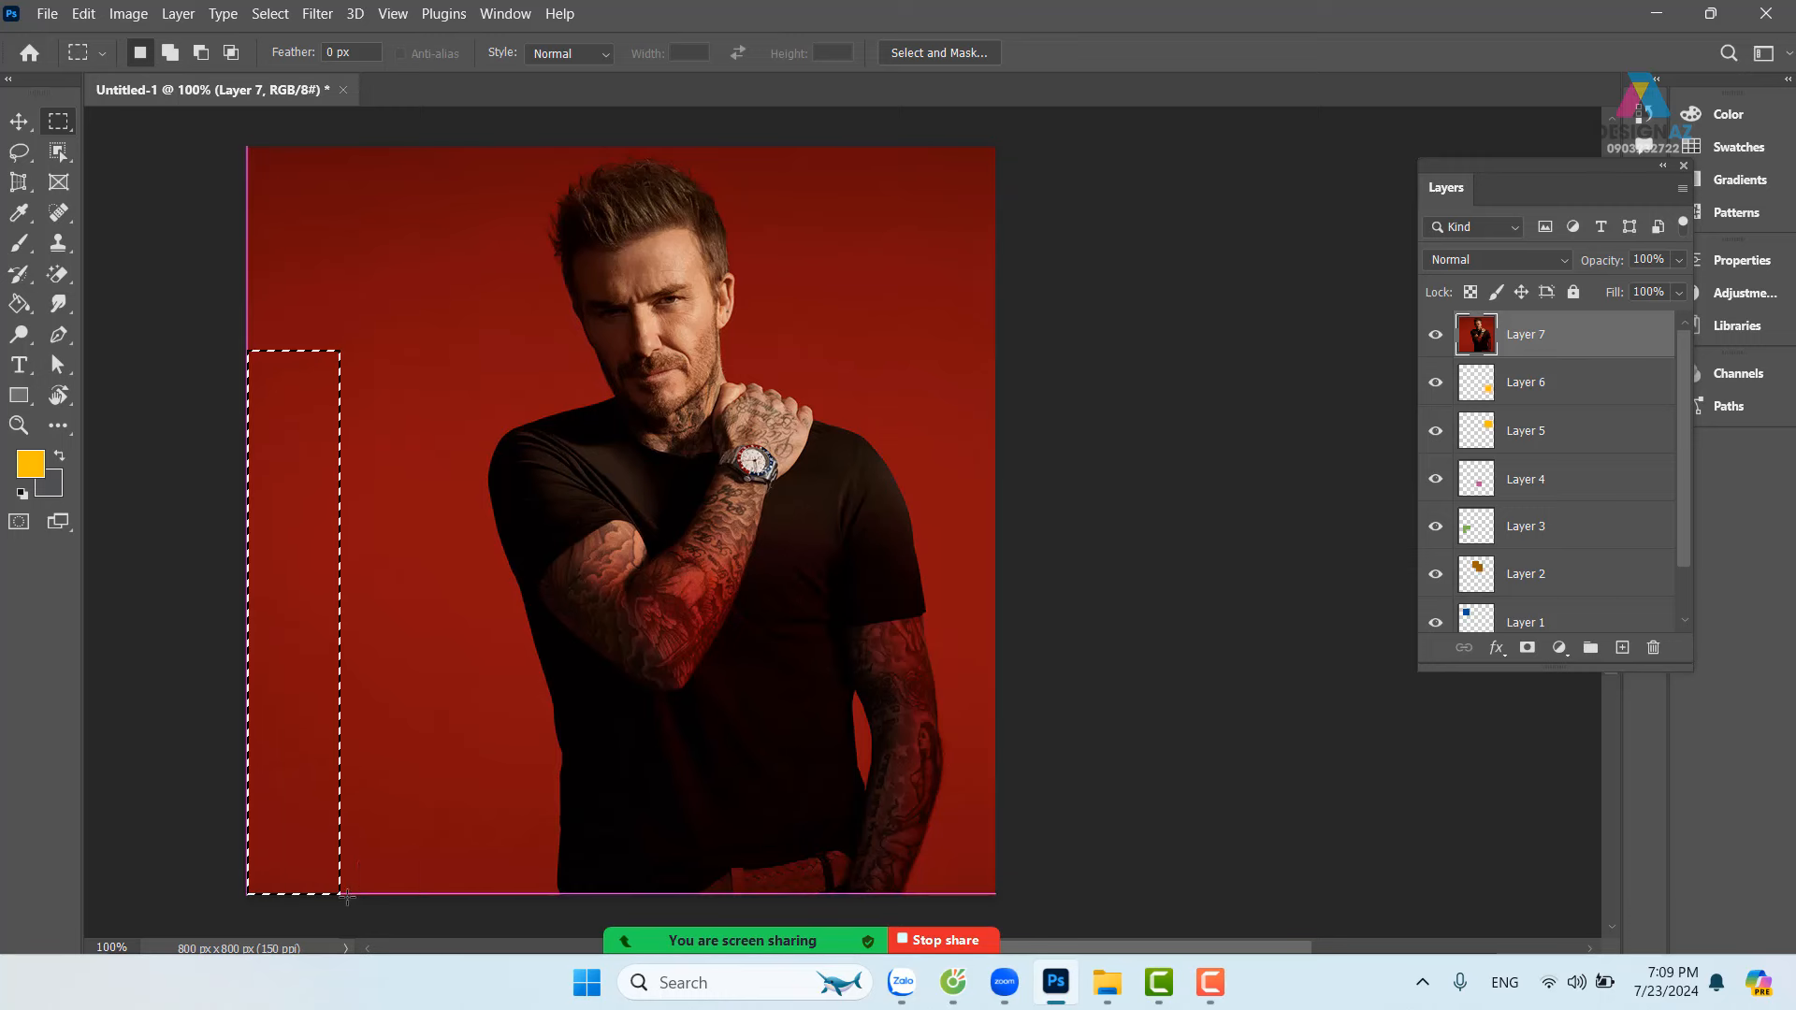
{"action": "left_click", "coordinate": [169, 53]}
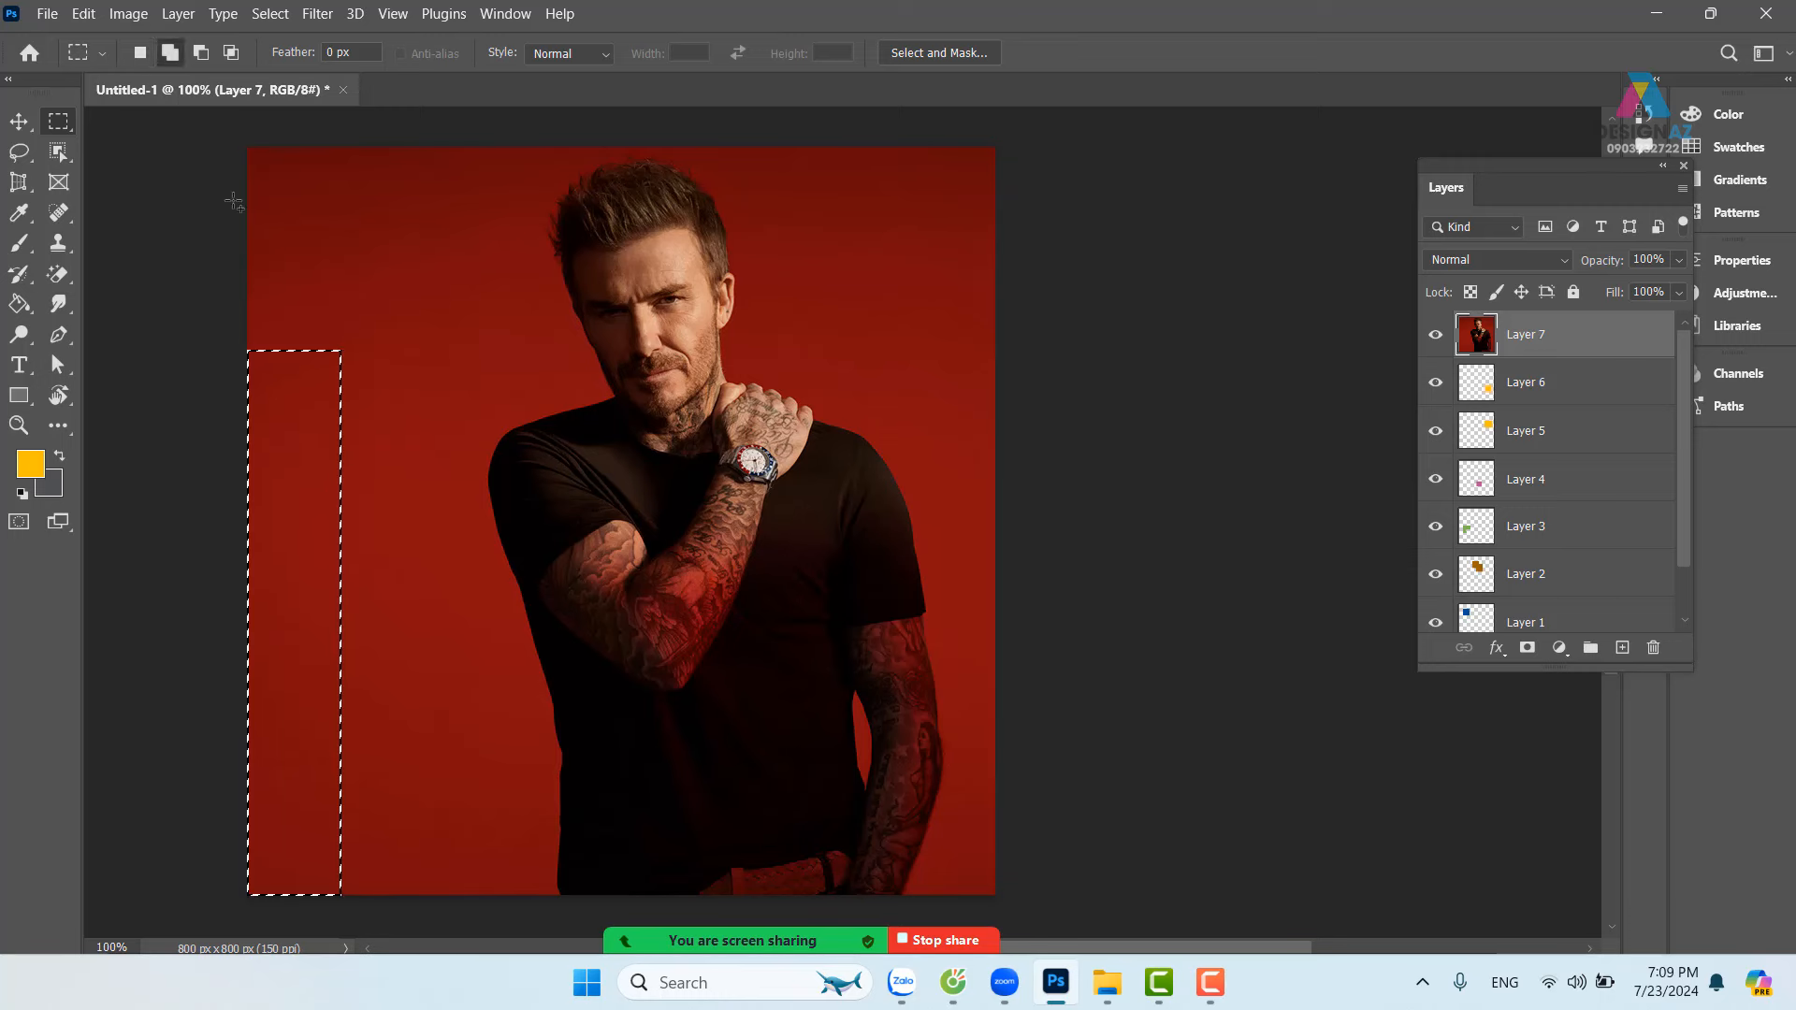
{"action": "left_click_drag", "start_coordinate": [320, 521], "coordinate": [409, 898]}
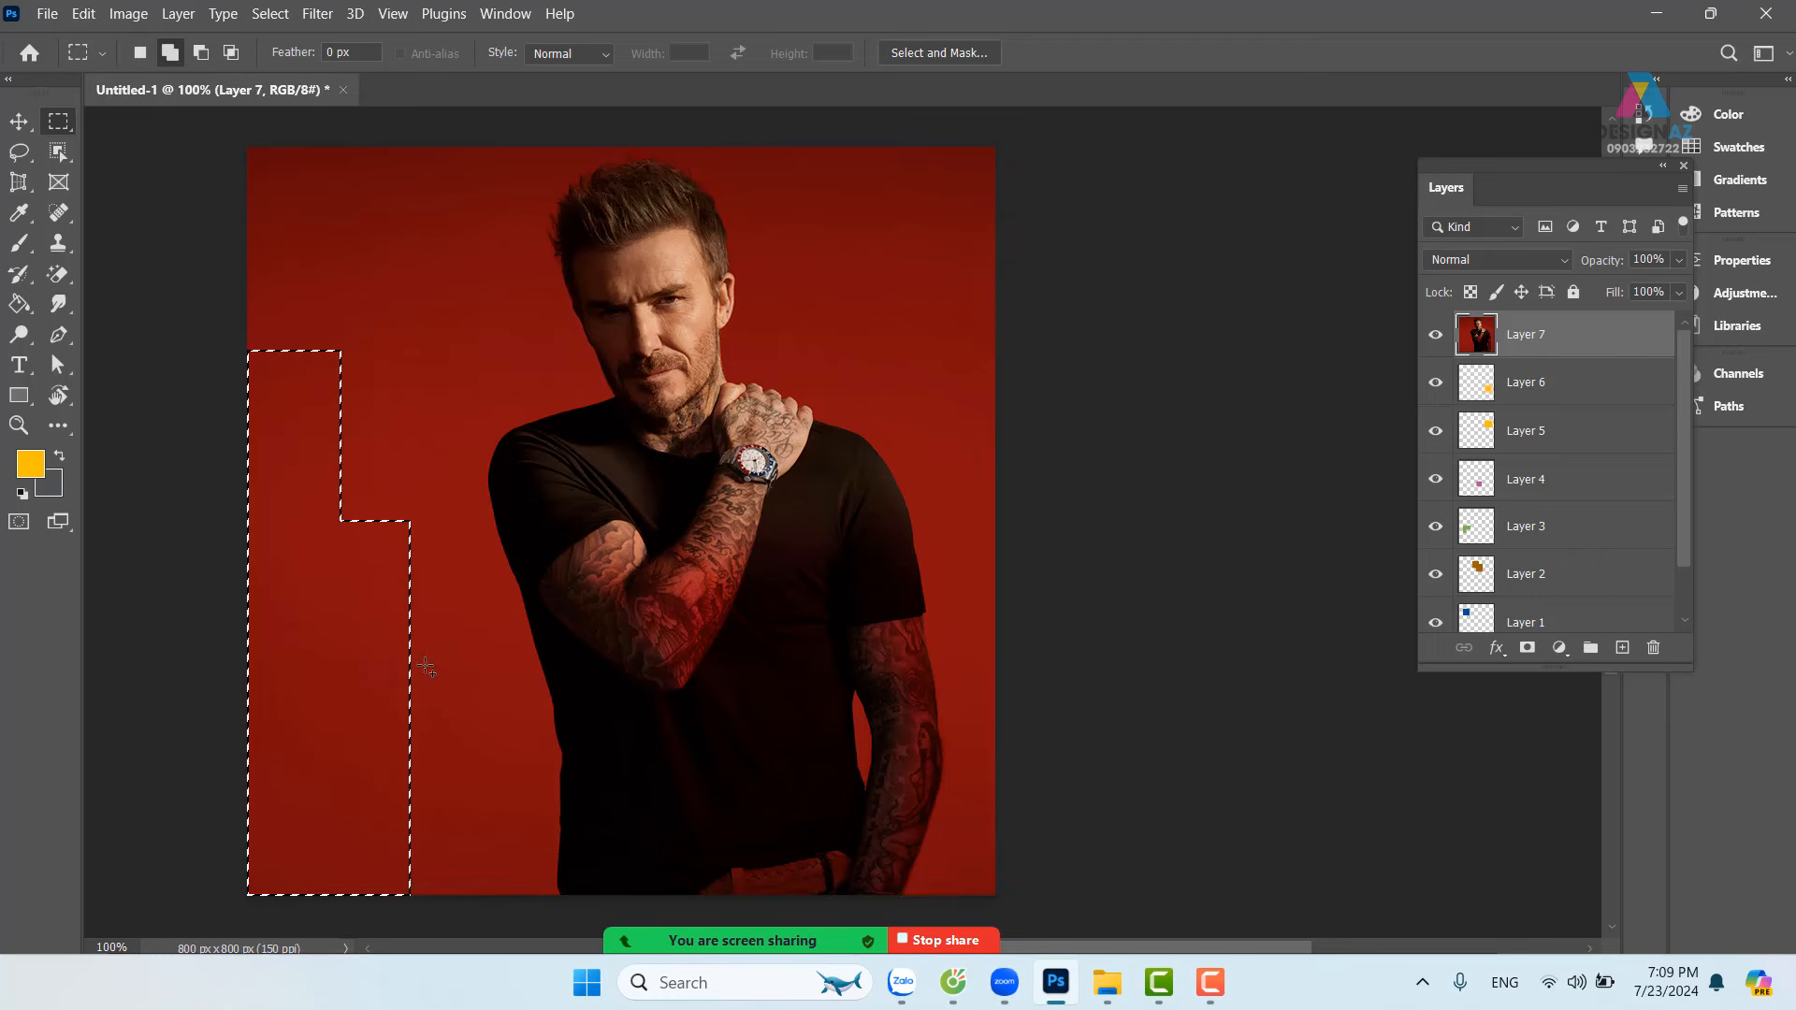
{"action": "left_click_drag", "start_coordinate": [386, 638], "coordinate": [410, 710]}
{"action": "left_click_drag", "start_coordinate": [436, 839], "coordinate": [470, 986]}
{"action": "left_click_drag", "start_coordinate": [676, 344], "coordinate": [677, 886]}
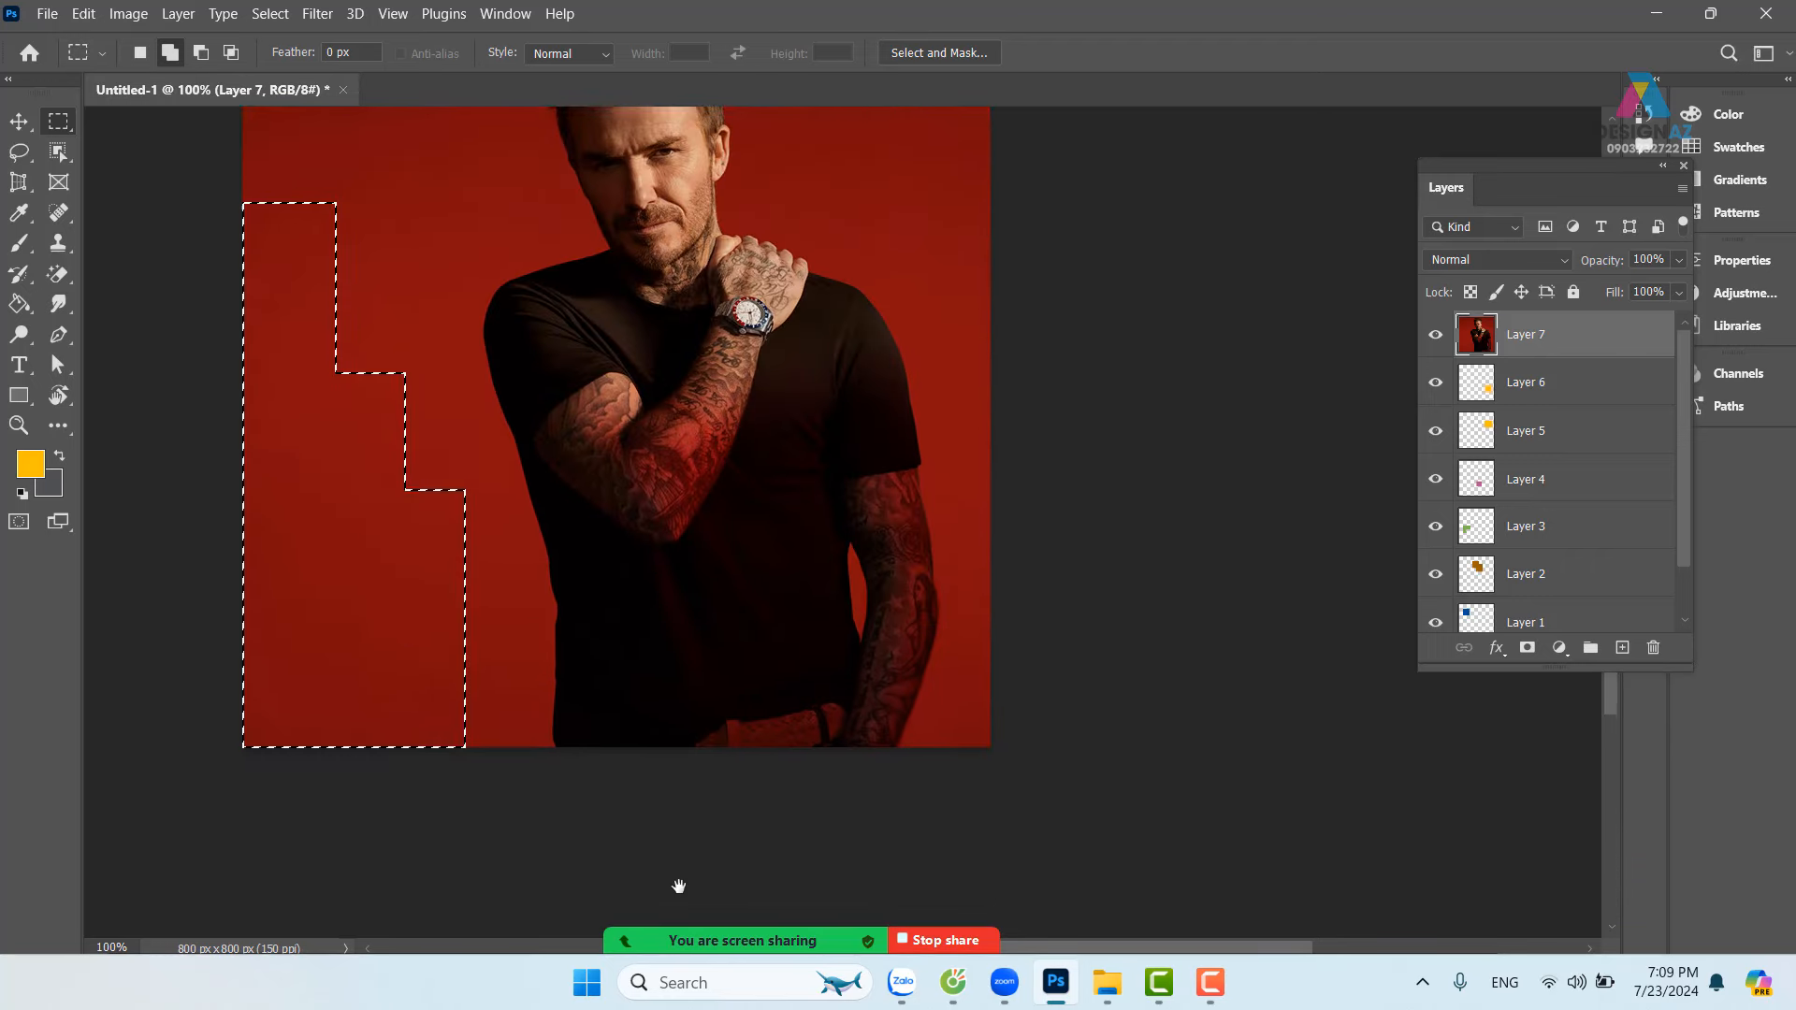
Step: Add rectangles to the selection along the photo's bottom edge, stepping up around the man to the right edge
{"action": "left_click_drag", "start_coordinate": [741, 477], "coordinate": [814, 593]}
{"action": "left_click_drag", "start_coordinate": [587, 803], "coordinate": [716, 697]}
{"action": "left_click_drag", "start_coordinate": [717, 758], "coordinate": [962, 708]}
{"action": "left_click_drag", "start_coordinate": [928, 823], "coordinate": [1056, 614]}
{"action": "left_click_drag", "start_coordinate": [1026, 819], "coordinate": [1111, 533]}
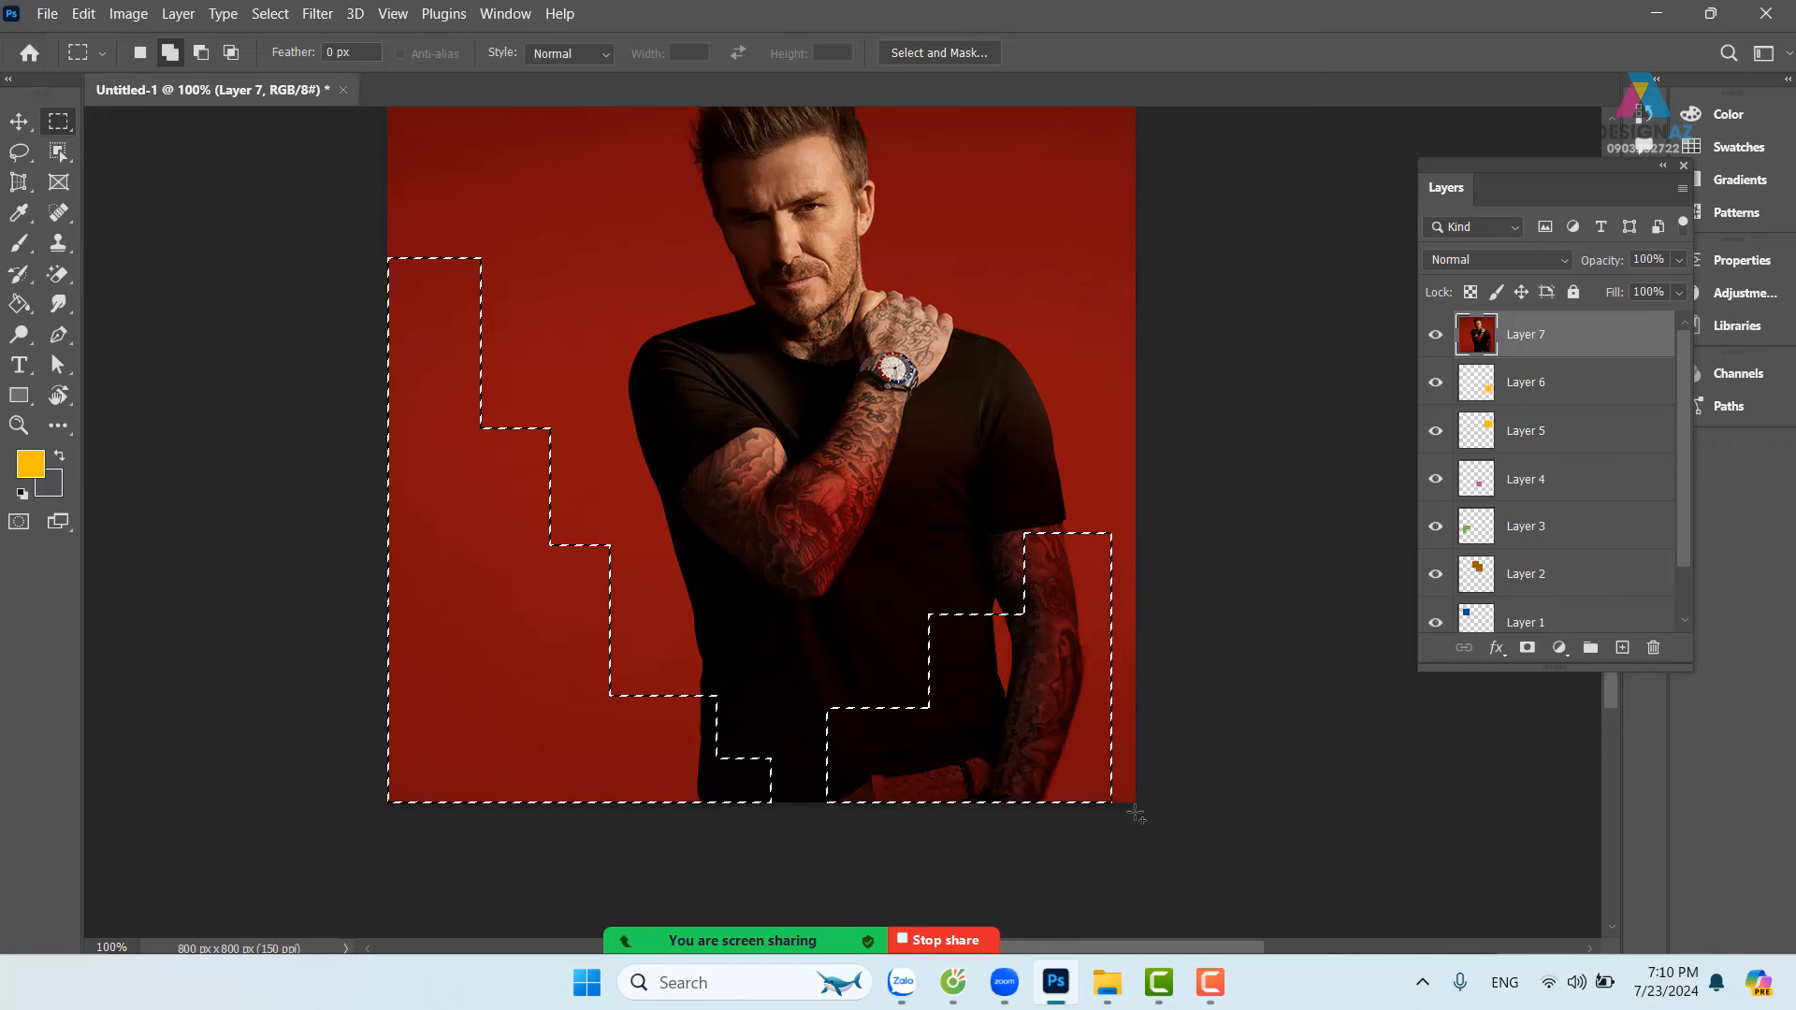
{"action": "left_click_drag", "start_coordinate": [1132, 814], "coordinate": [1127, 482]}
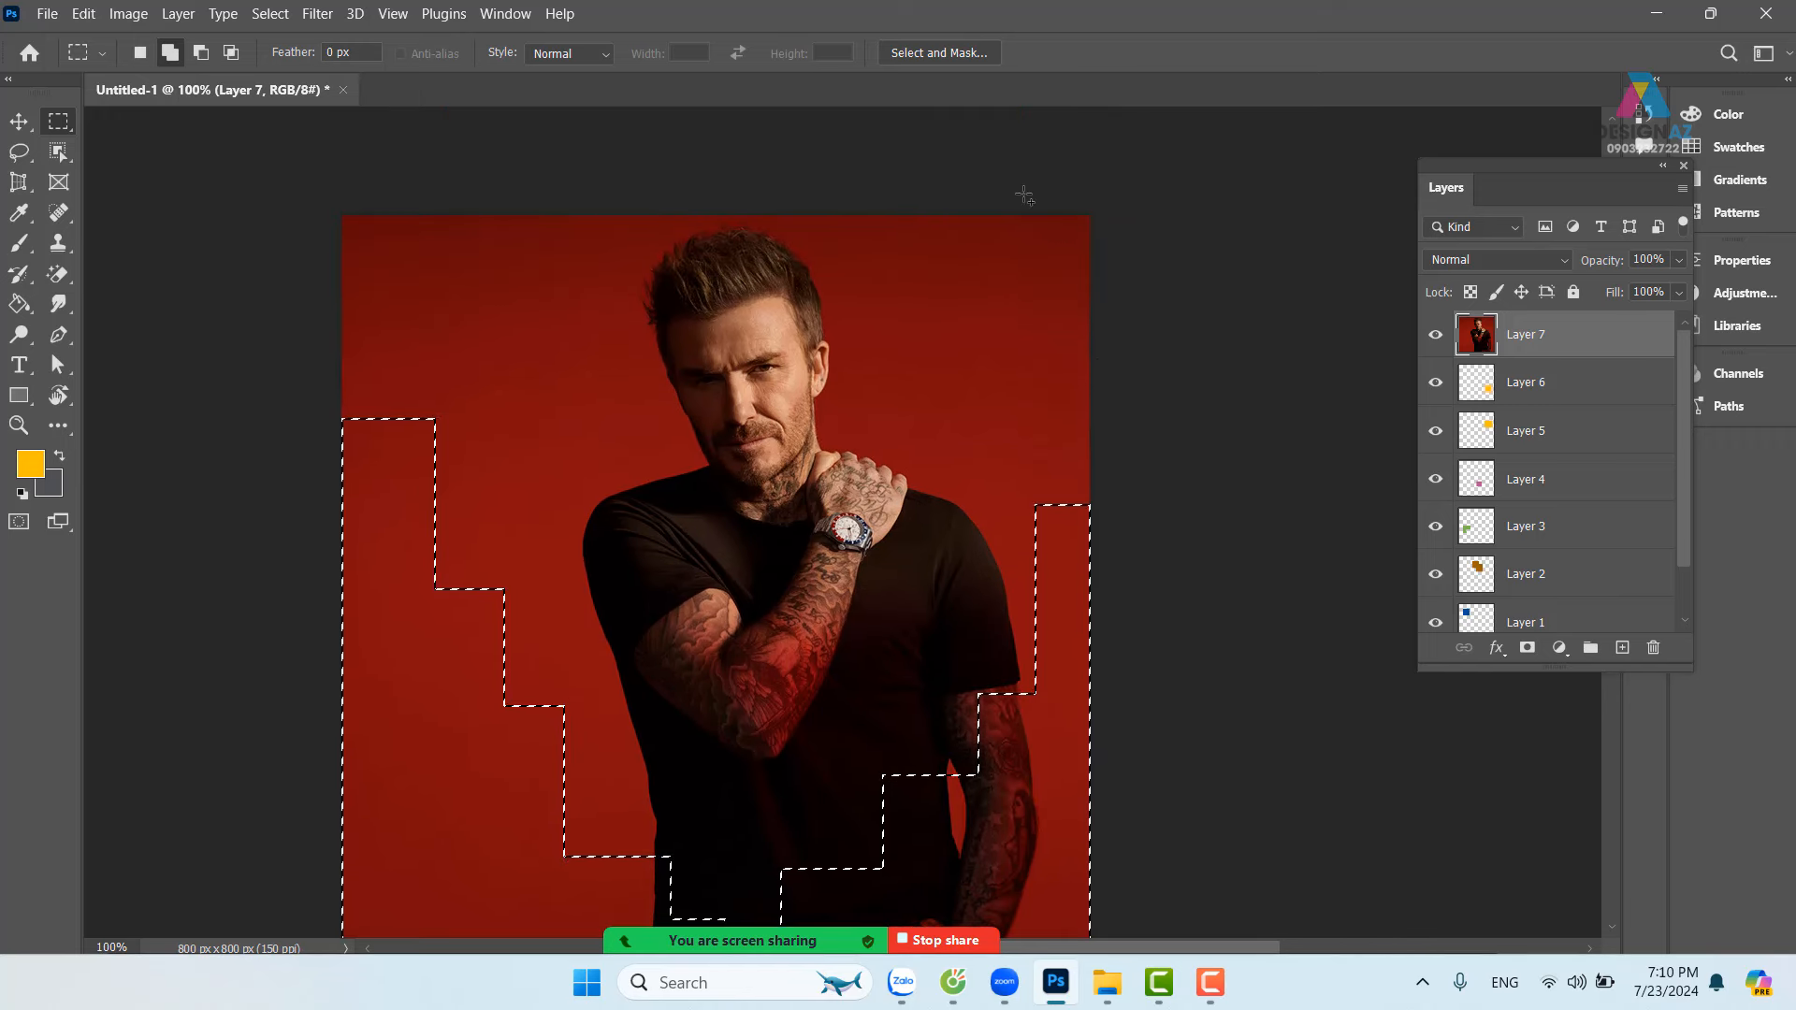
Step: Add rectangles of varying depth to the selection along the photo's top edge, above and beside the man's head
{"action": "left_click_drag", "start_coordinate": [1024, 192], "coordinate": [1131, 369]}
{"action": "left_click_drag", "start_coordinate": [887, 215], "coordinate": [987, 306]}
{"action": "left_click_drag", "start_coordinate": [984, 218], "coordinate": [1027, 260]}
{"action": "left_click_drag", "start_coordinate": [810, 215], "coordinate": [888, 258]}
{"action": "left_click_drag", "start_coordinate": [634, 187], "coordinate": [810, 233]}
{"action": "left_click_drag", "start_coordinate": [537, 206], "coordinate": [642, 276]}
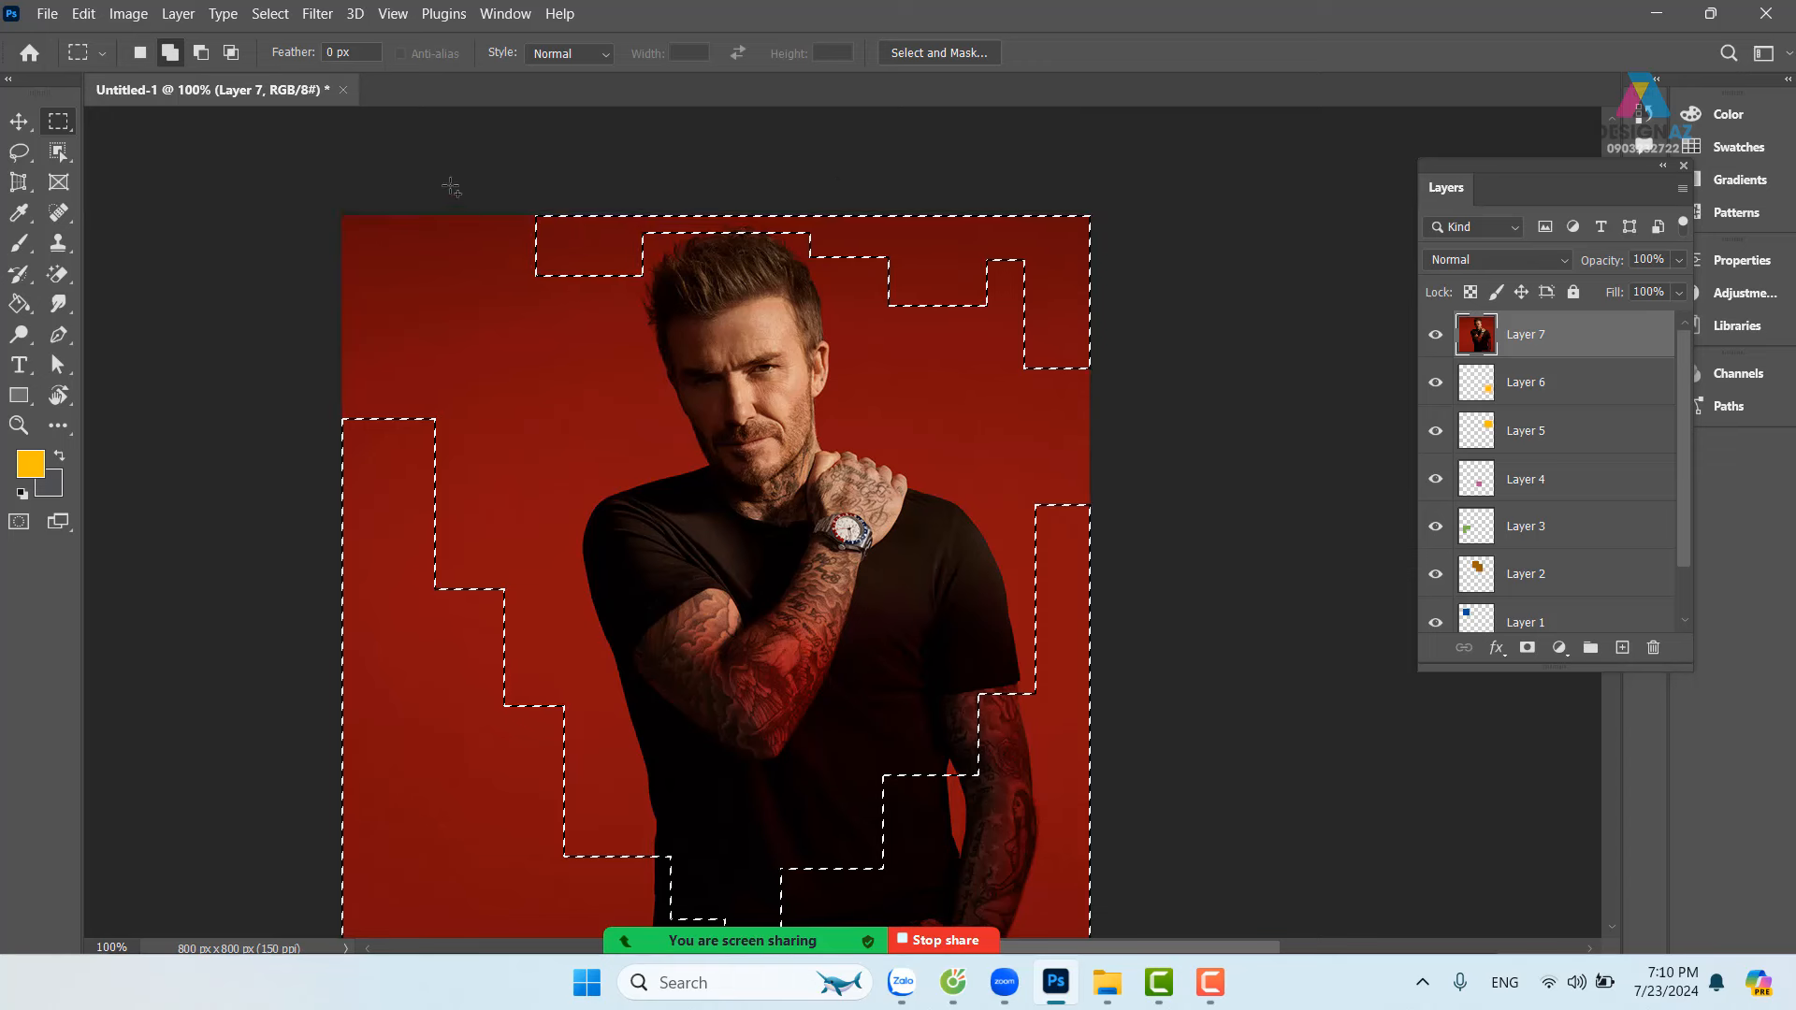
{"action": "left_click_drag", "start_coordinate": [449, 186], "coordinate": [575, 243]}
{"action": "left_click_drag", "start_coordinate": [384, 203], "coordinate": [384, 273]}
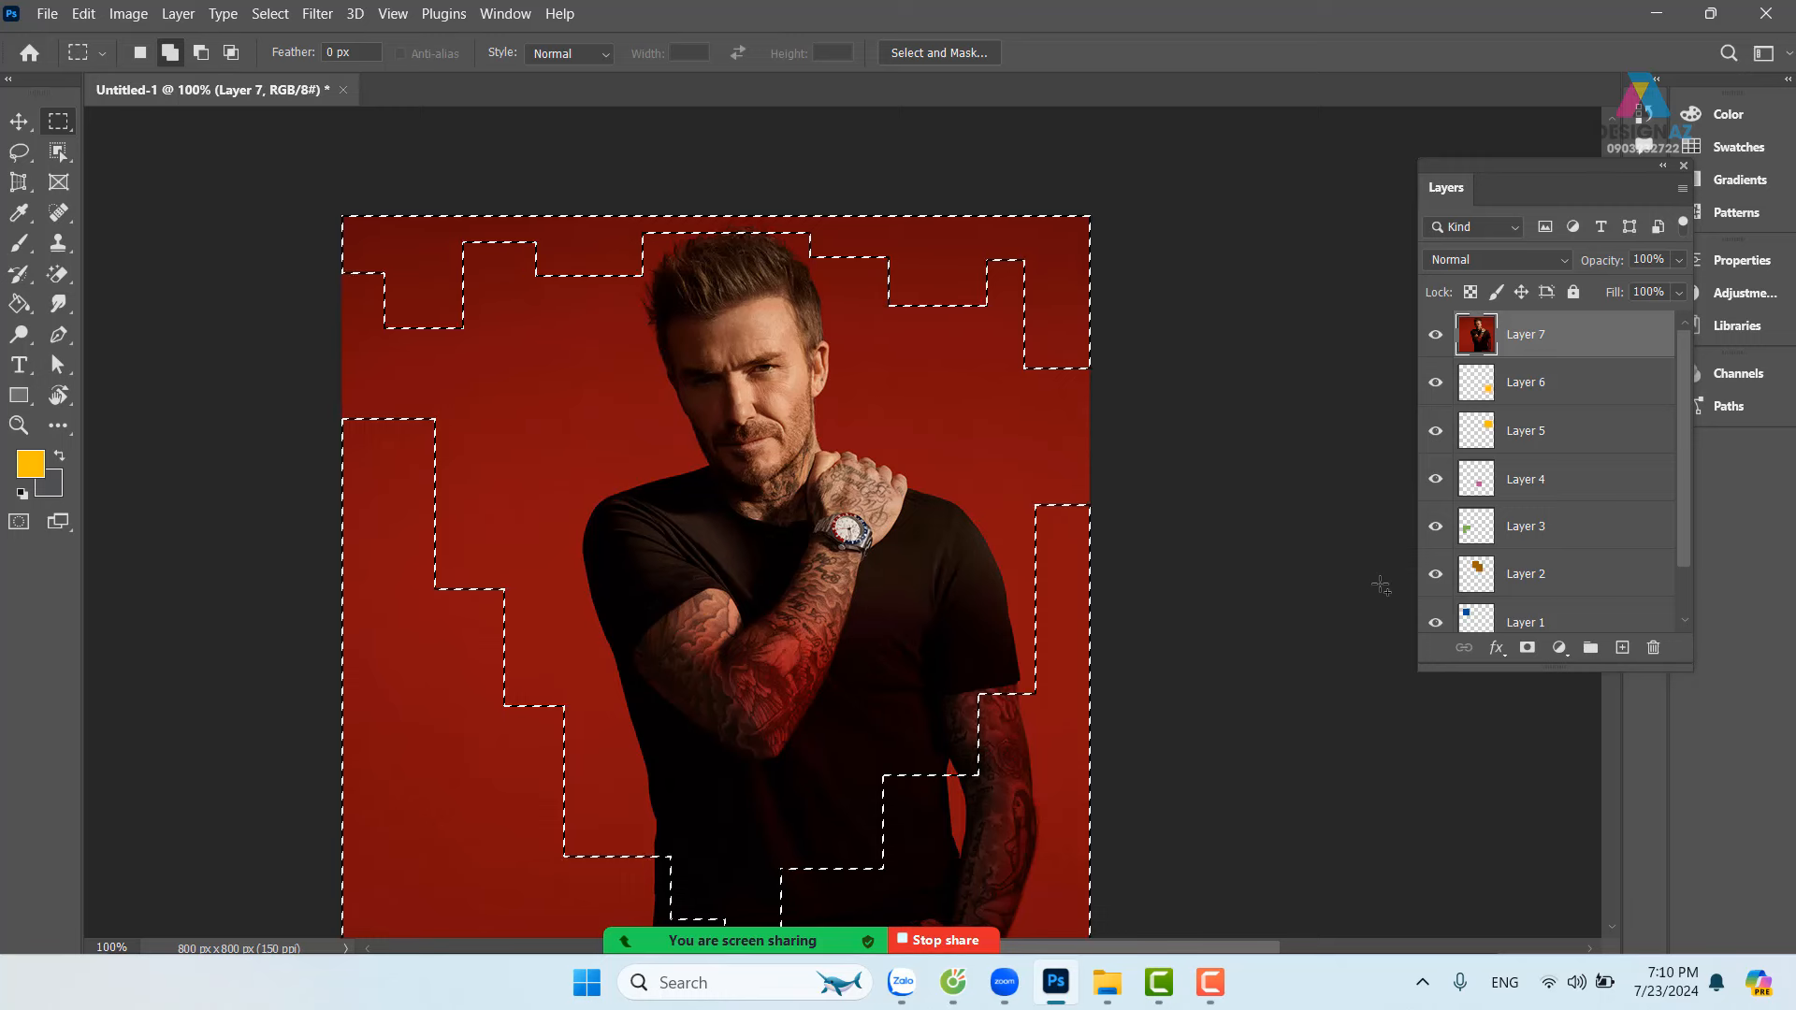
Step: Delete the selected stepped border areas from the photo layer and deselect
{"action": "key", "text": "Delete"}
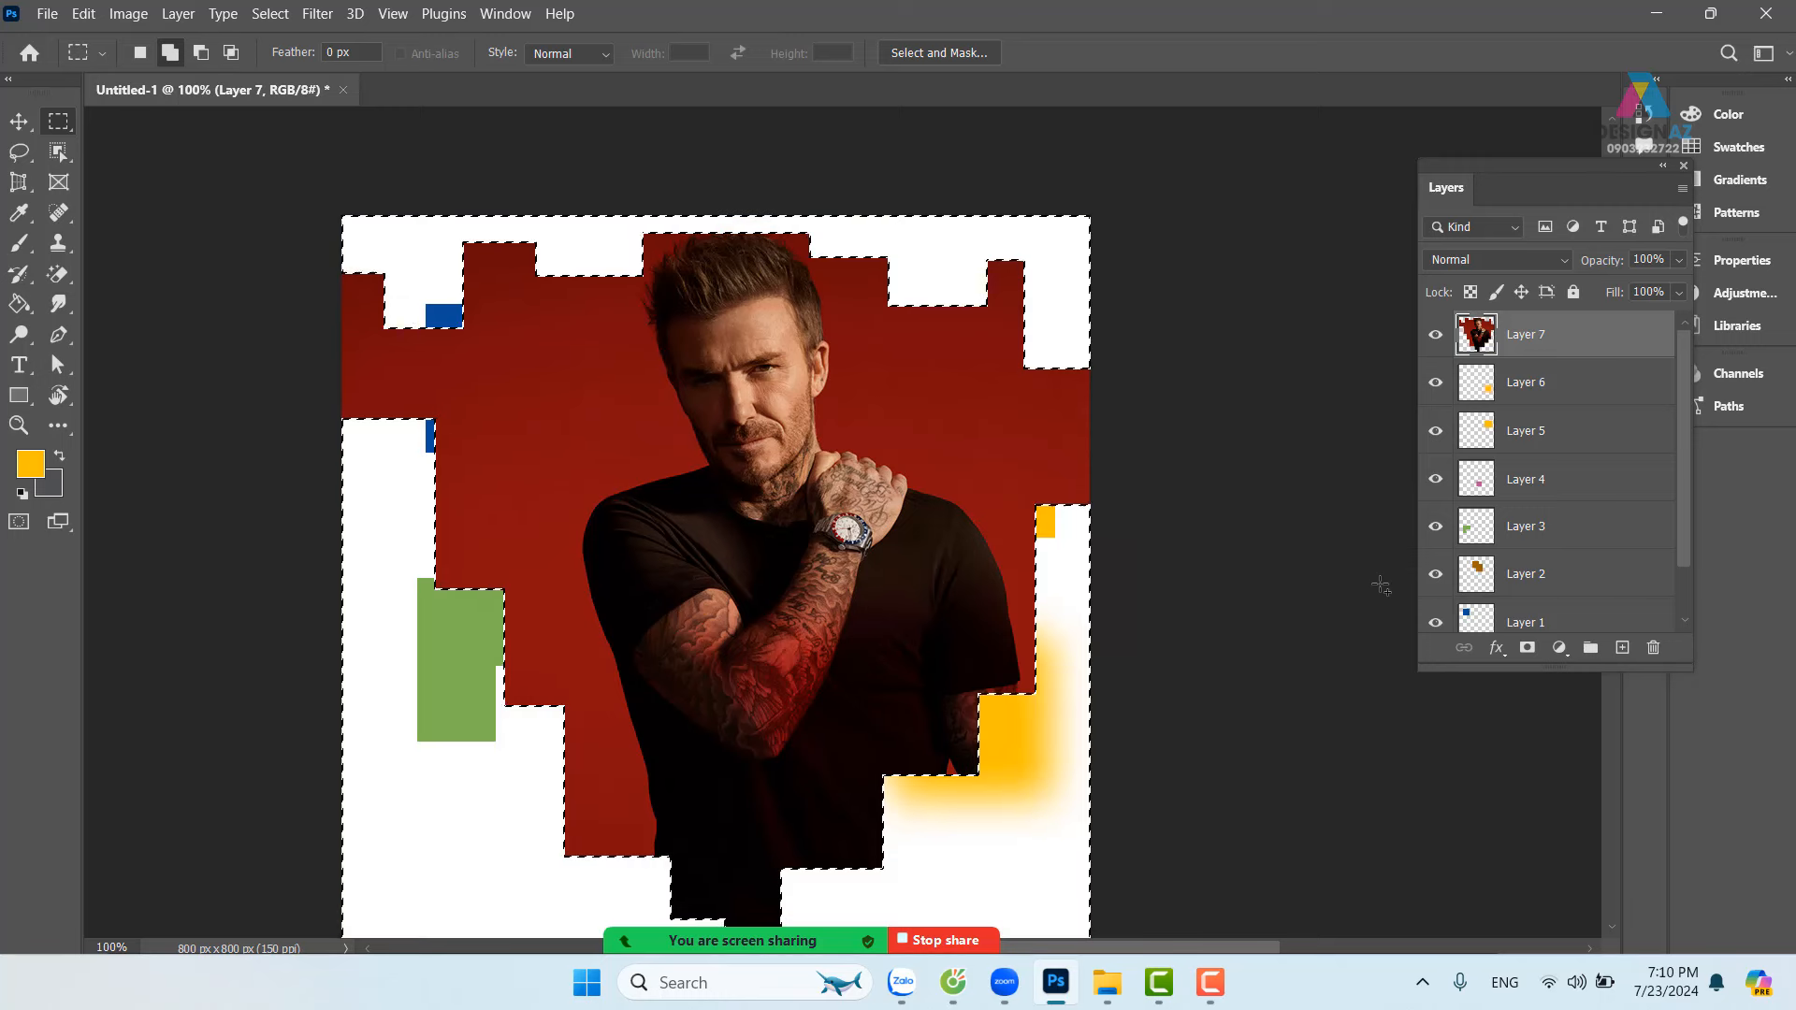
{"action": "key", "text": "ctrl+d"}
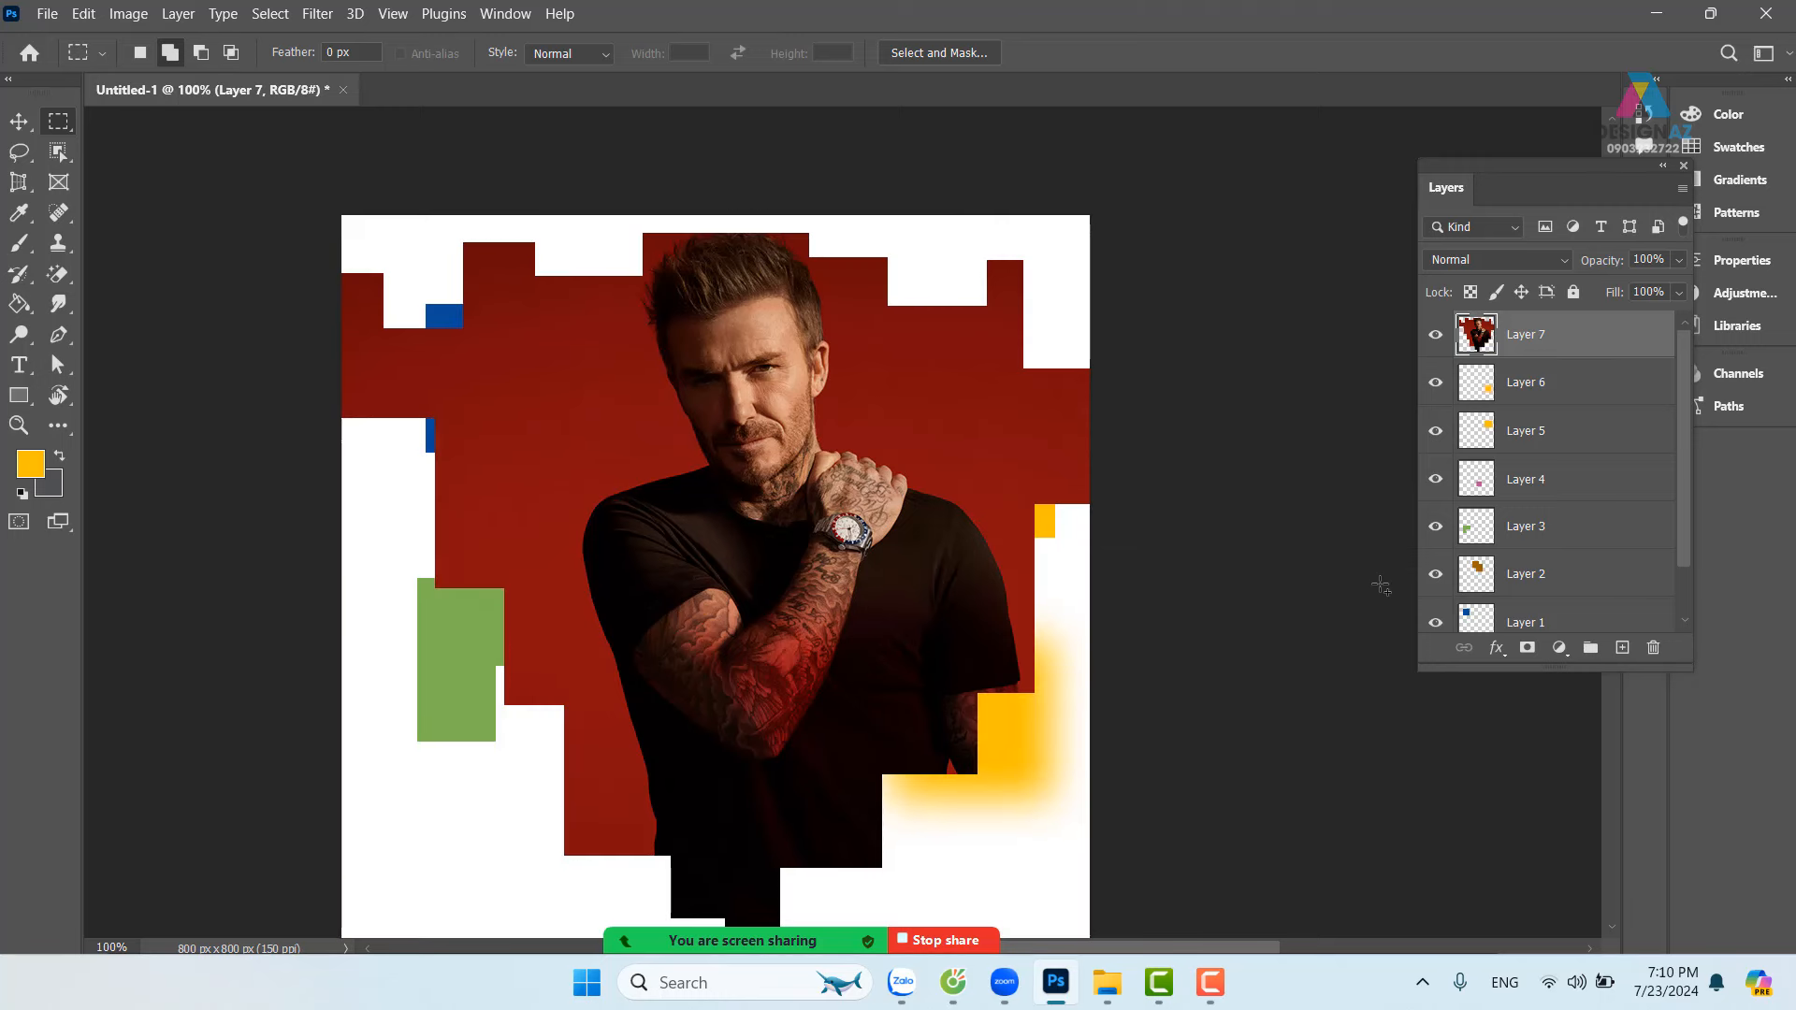
{"action": "left_click_drag", "start_coordinate": [1050, 596], "coordinate": [1100, 549]}
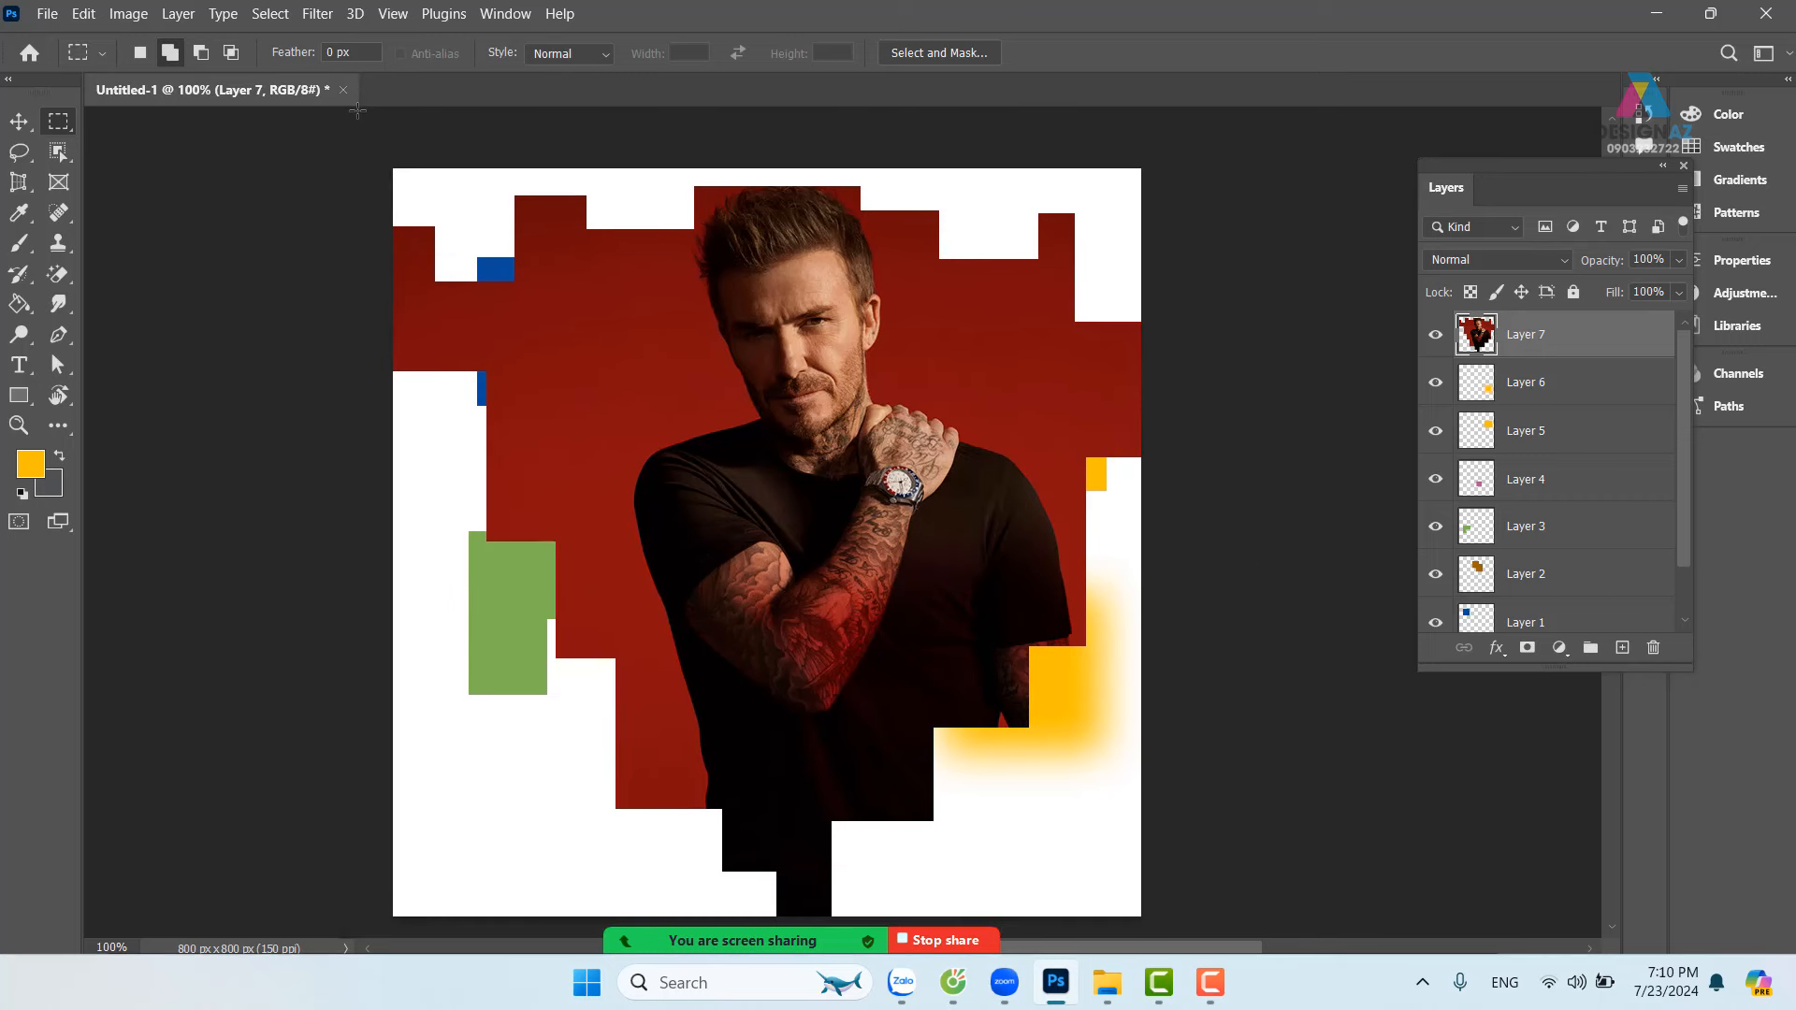
Step: Undo the border deletion and the added selection rectangles, clear the selection, and switch the marquee to subtract mode
{"action": "key", "text": "ctrl+z"}
{"action": "key", "text": "ctrl+z"}
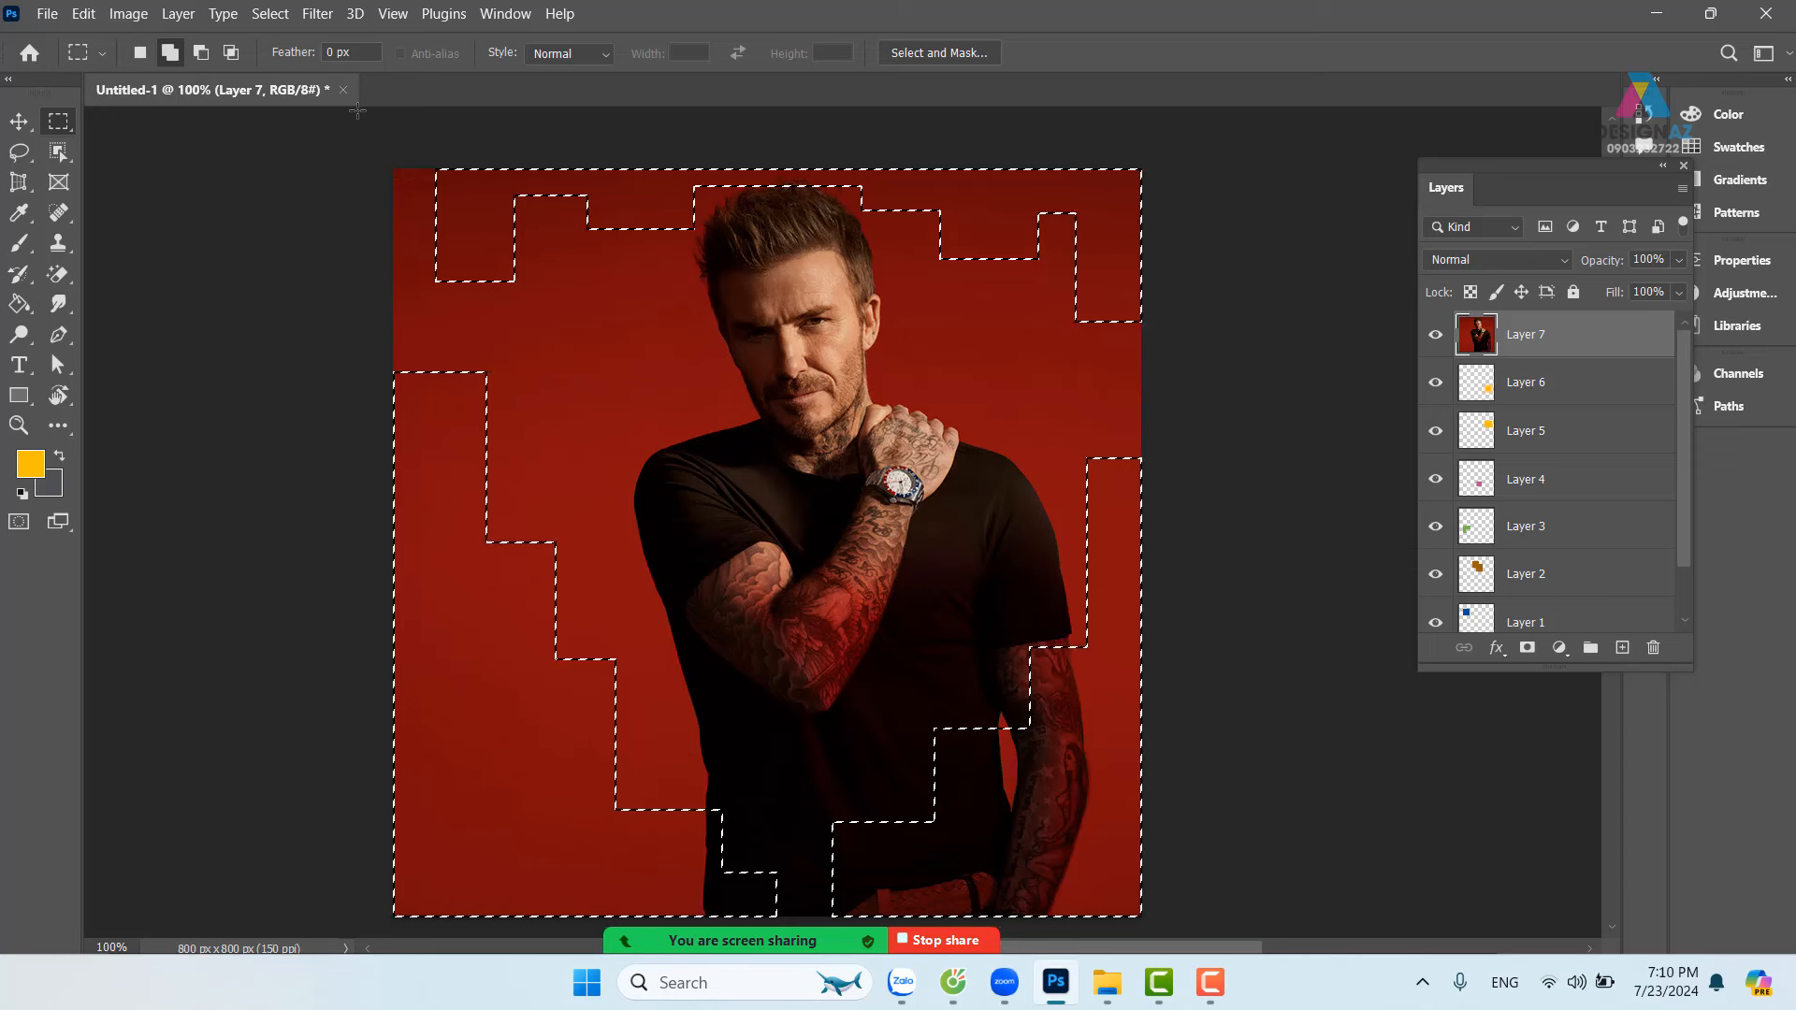
{"action": "key", "text": "ctrl+z"}
{"action": "key", "text": "ctrl+z"}
{"action": "key", "text": "ctrl+z"}
{"action": "key", "text": "ctrl+z"}
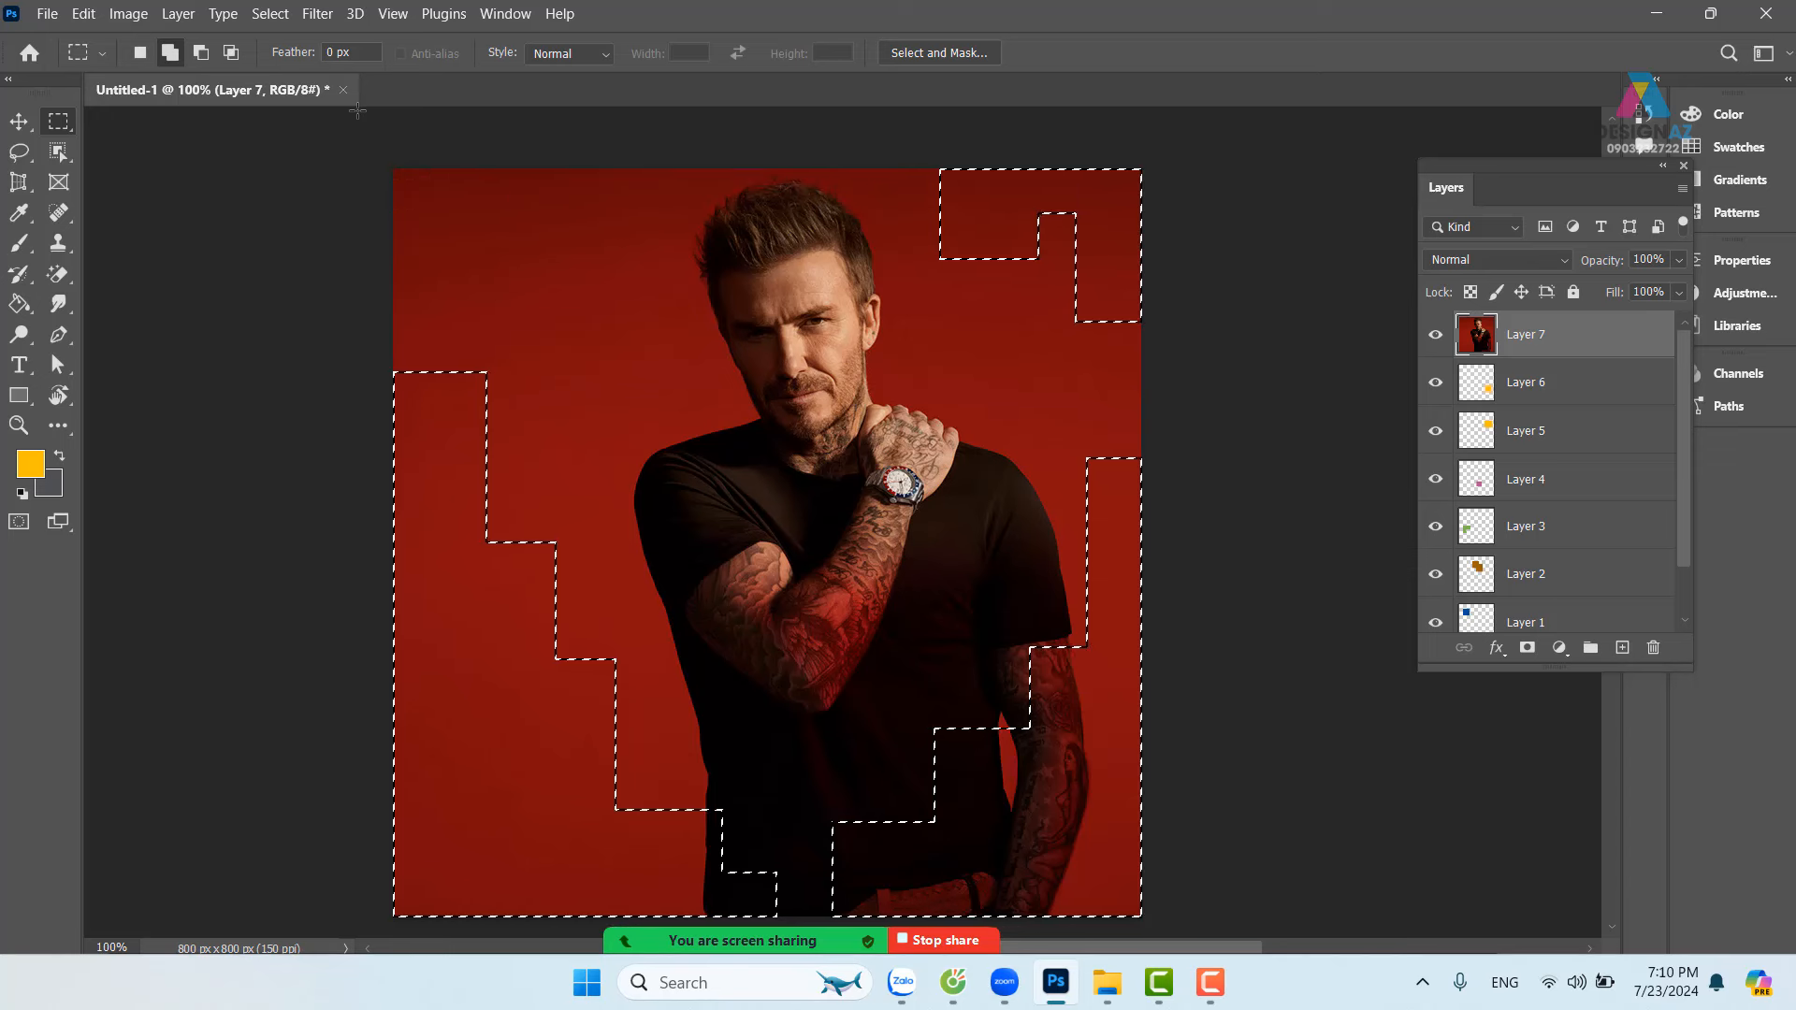
{"action": "key", "text": "ctrl+z"}
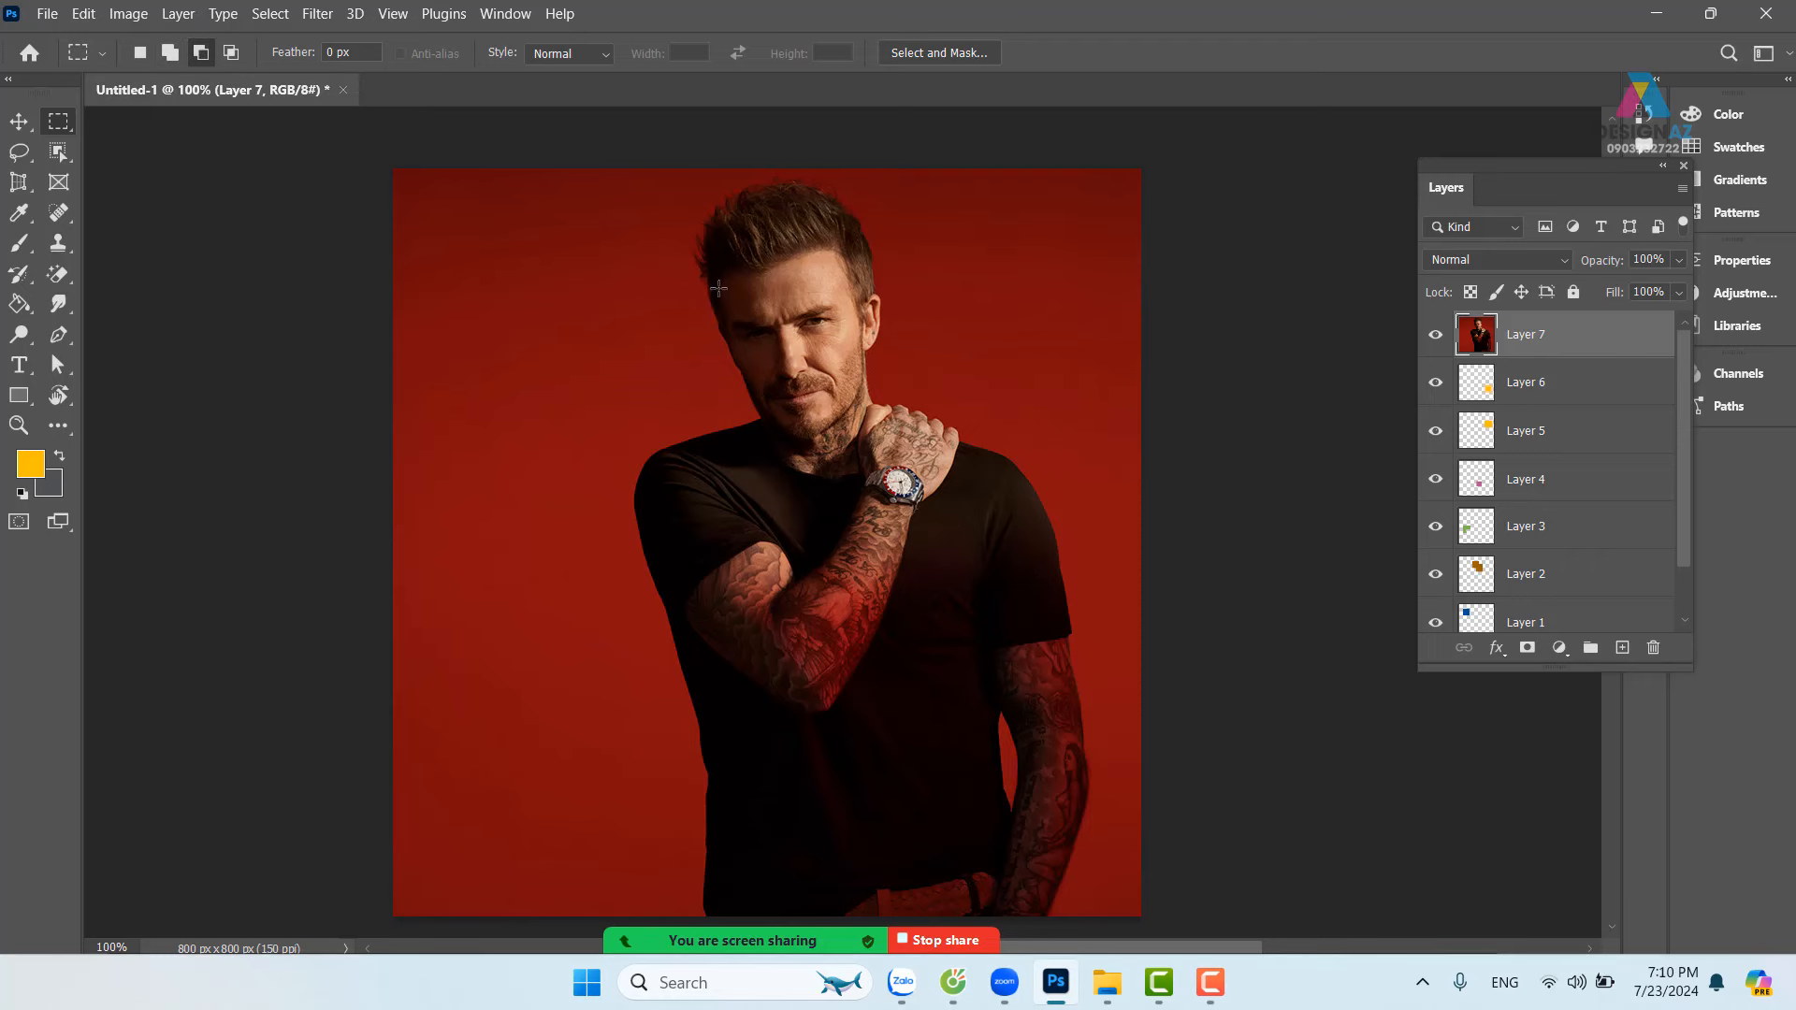
Step: Draw a tall rectangular selection over the man and subtract rectangles from its lower corners and beside his face
{"action": "left_click_drag", "start_coordinate": [845, 385], "coordinate": [803, 338]}
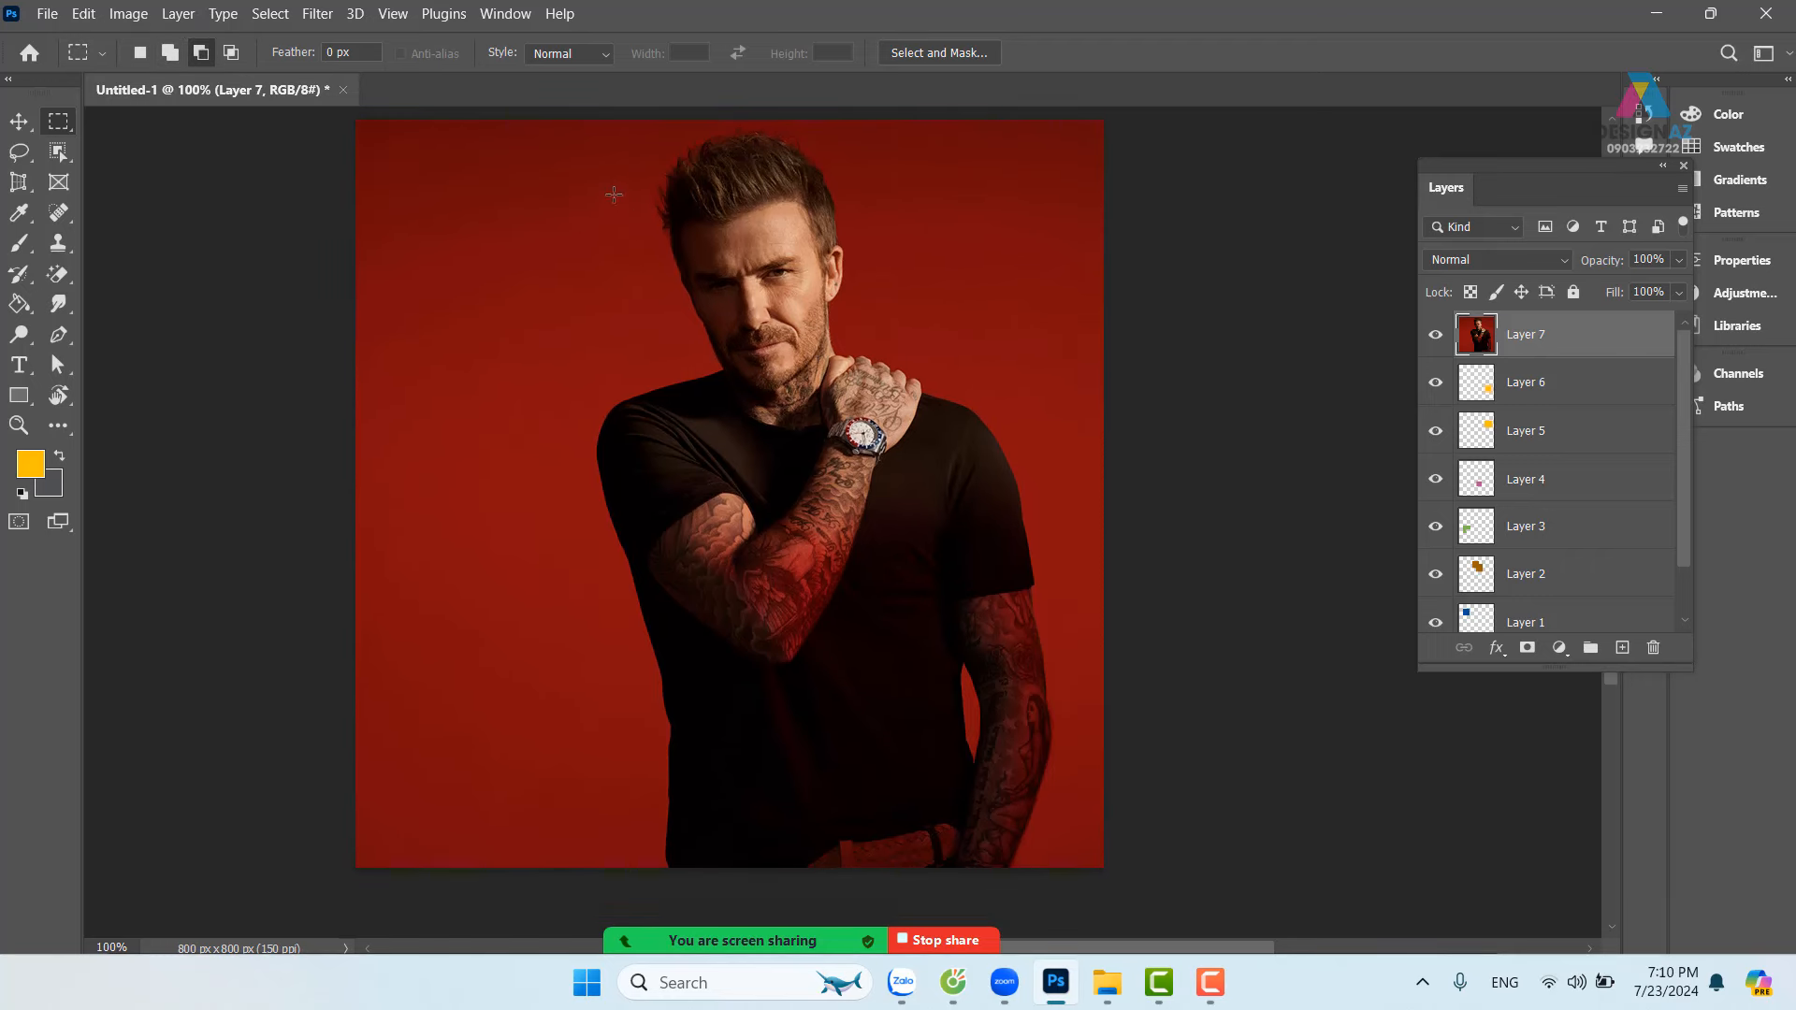
{"action": "left_click_drag", "start_coordinate": [599, 117], "coordinate": [931, 800]}
{"action": "left_click_drag", "start_coordinate": [999, 661], "coordinate": [921, 581]}
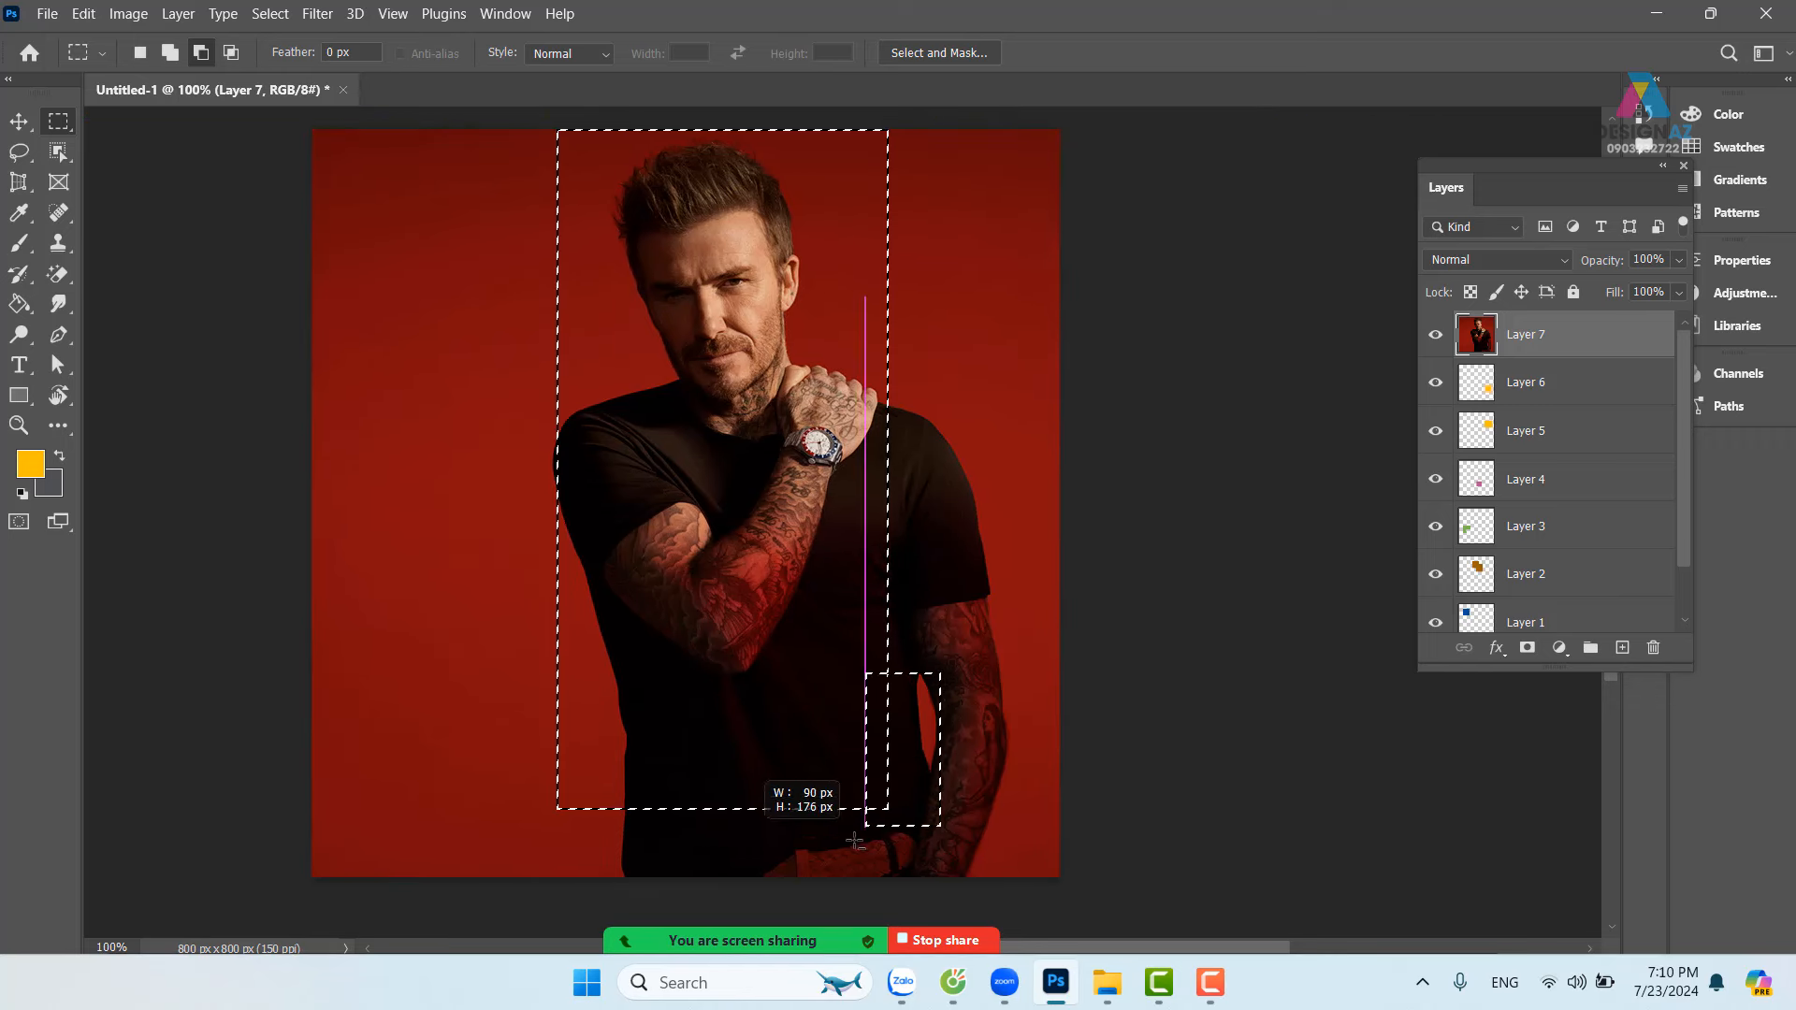
{"action": "left_click_drag", "start_coordinate": [855, 840], "coordinate": [849, 672]}
{"action": "left_click_drag", "start_coordinate": [488, 625], "coordinate": [612, 844]}
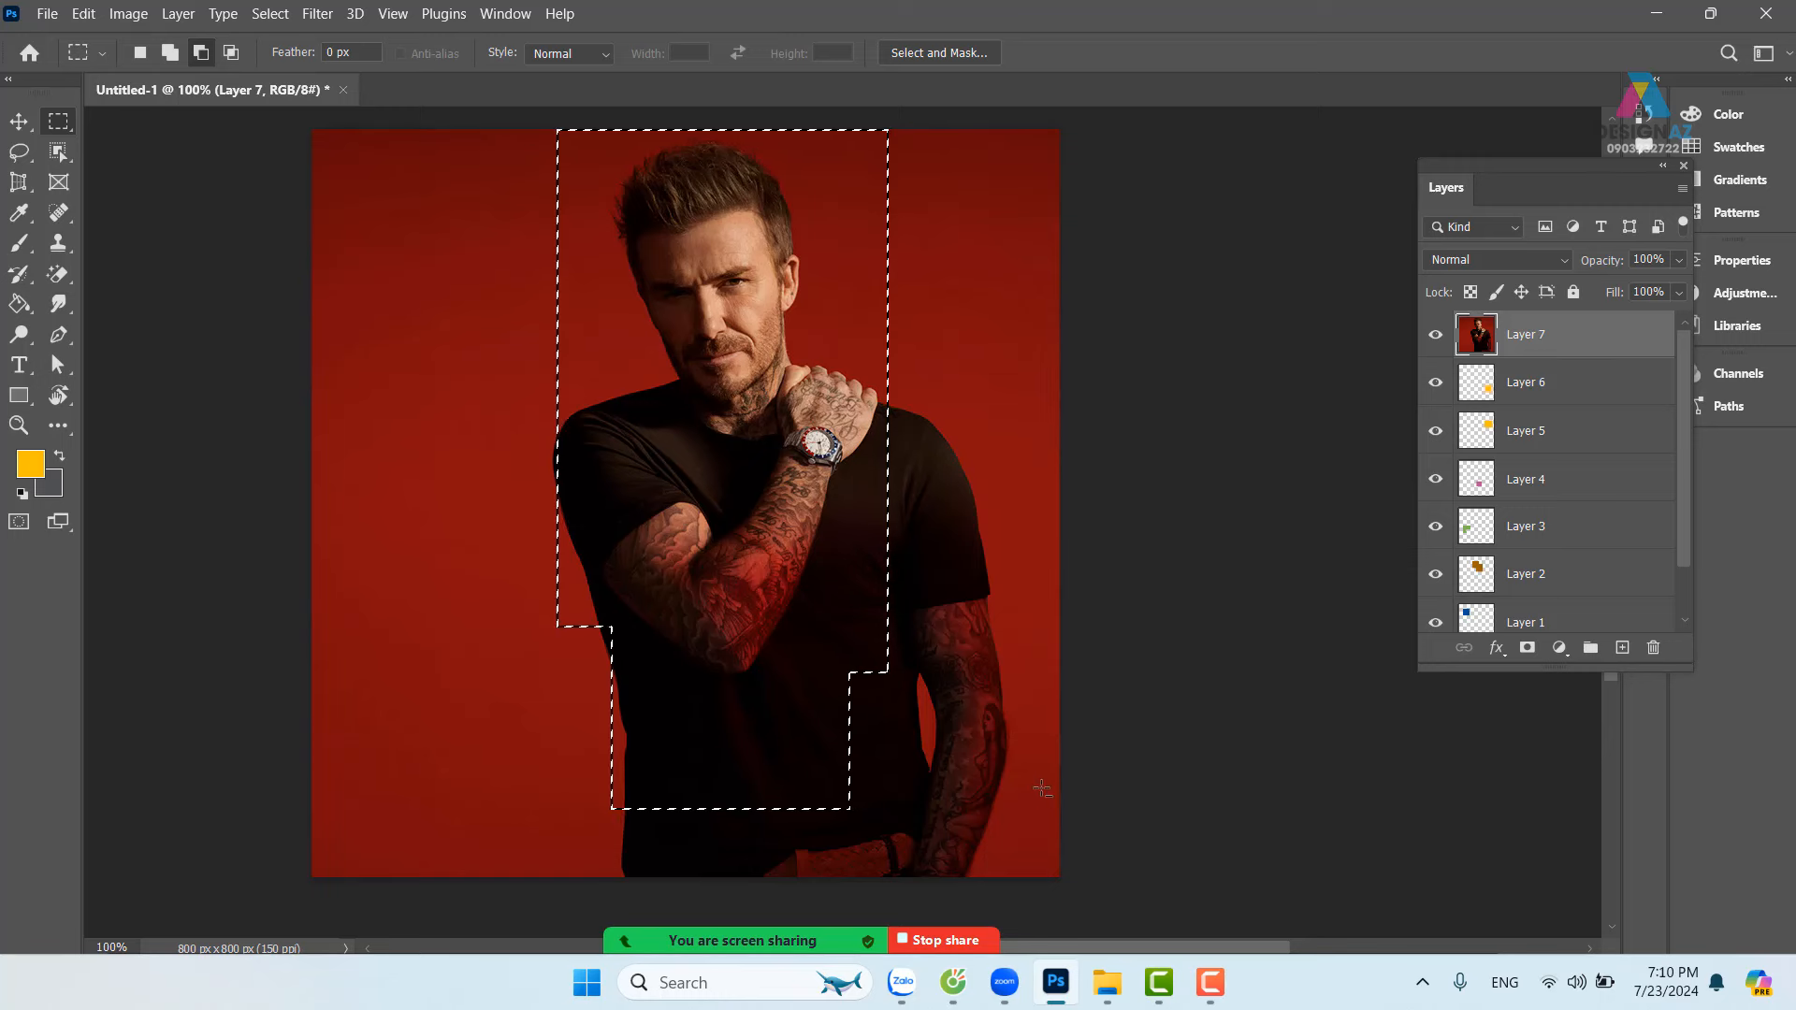
{"action": "left_click_drag", "start_coordinate": [853, 217], "coordinate": [936, 346]}
Step: Invert the notched selection around the man to select the rest of the photo
{"action": "left_click_drag", "start_coordinate": [1038, 500], "coordinate": [1031, 513]}
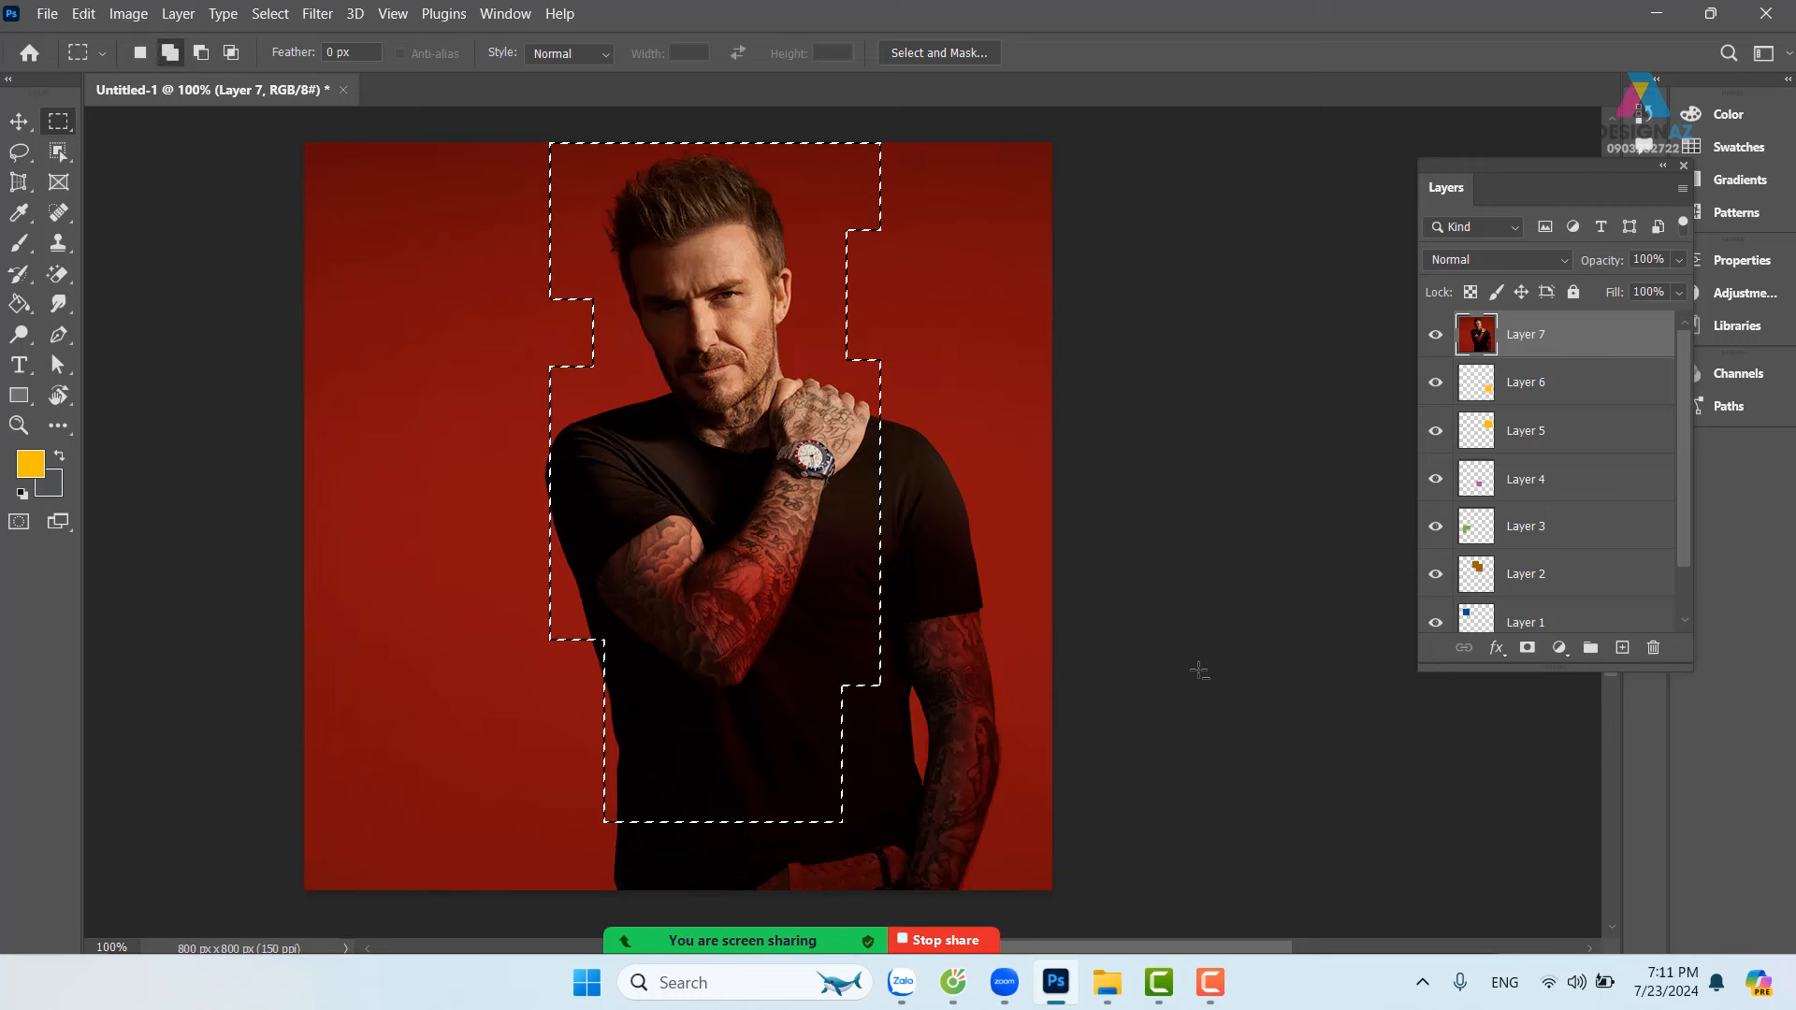
{"action": "key", "text": "ctrl+shift+i"}
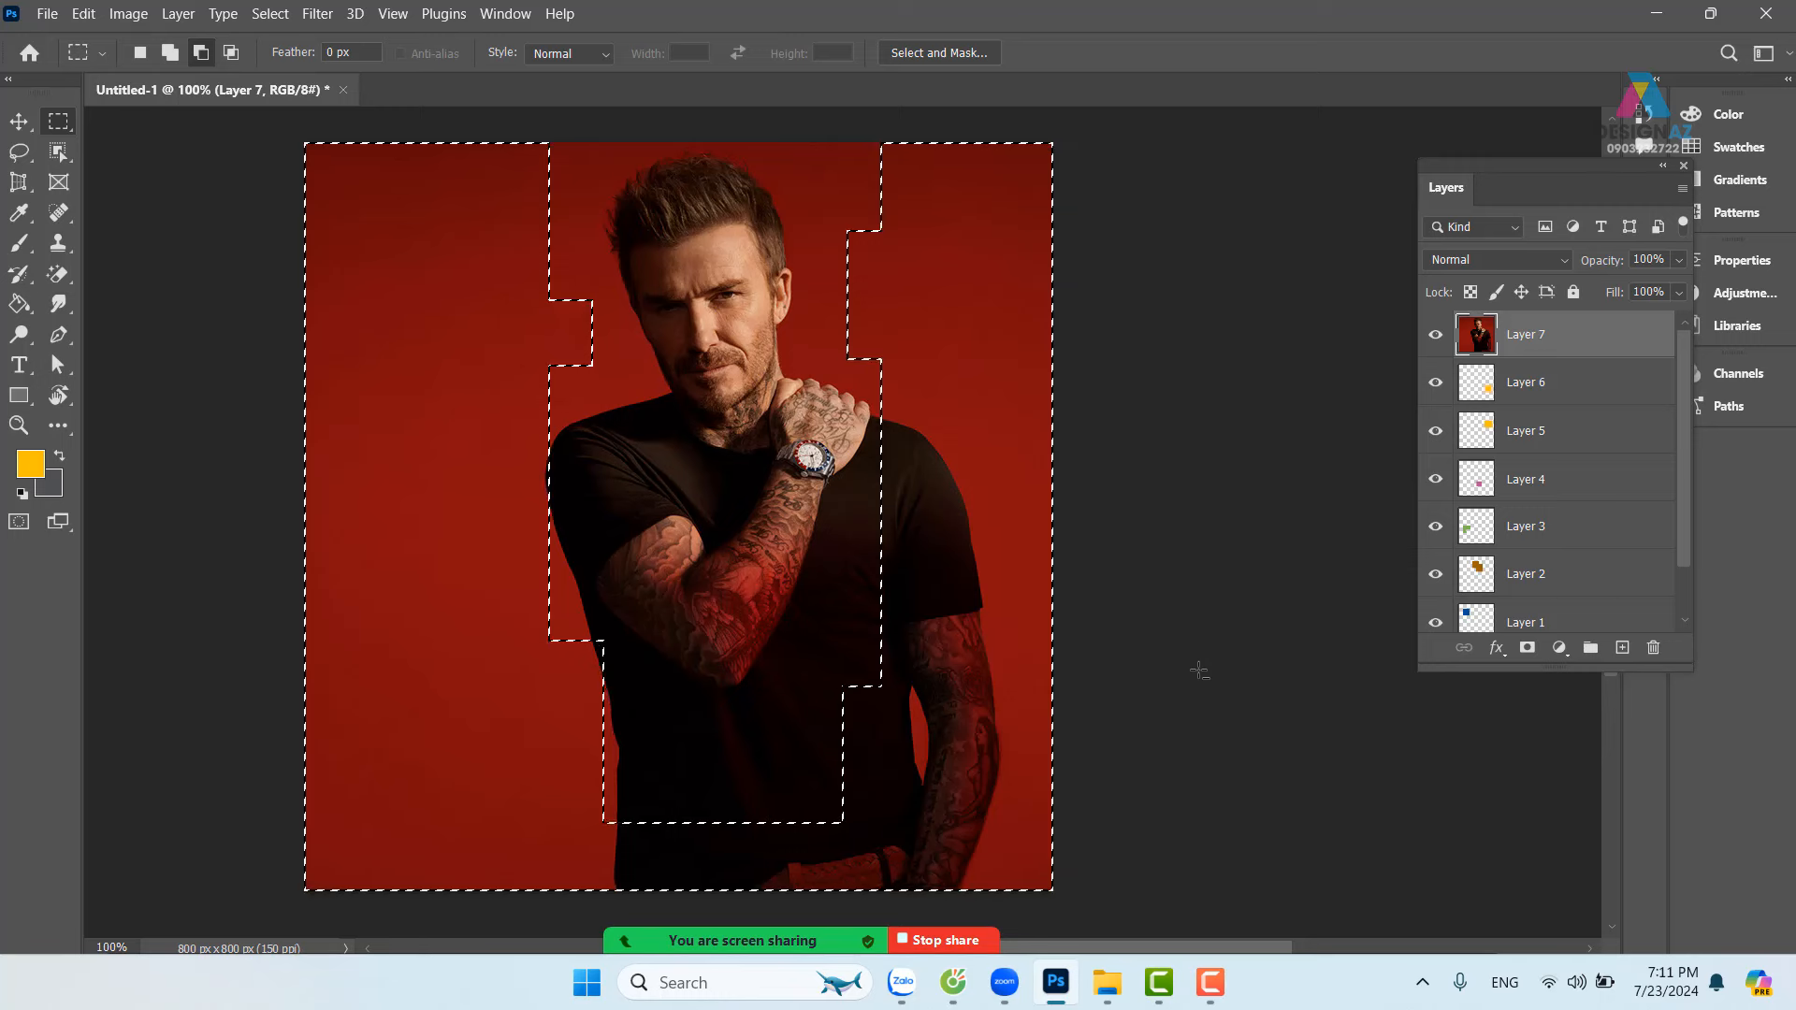
Step: Try deleting the photo area around the notched selection, undo back to the original selection, try deleting the area inside it, and undo
{"action": "key", "text": "Delete"}
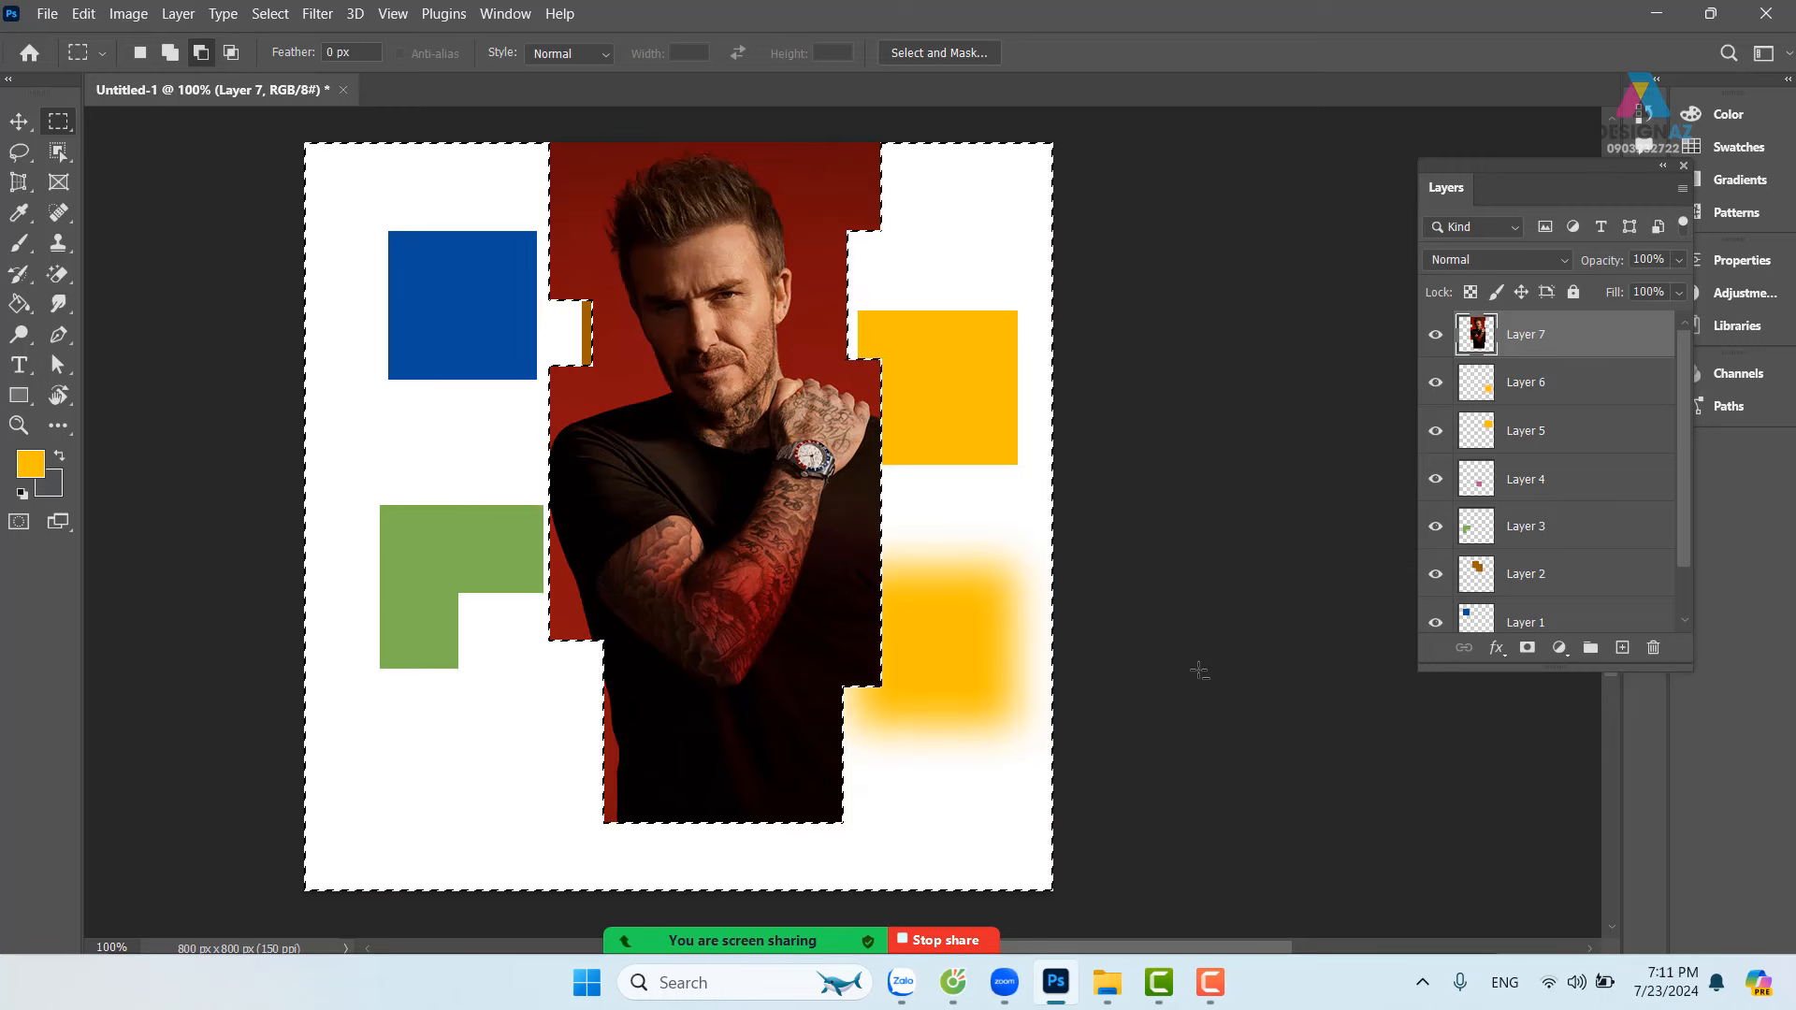
{"action": "key", "text": "ctrl+z"}
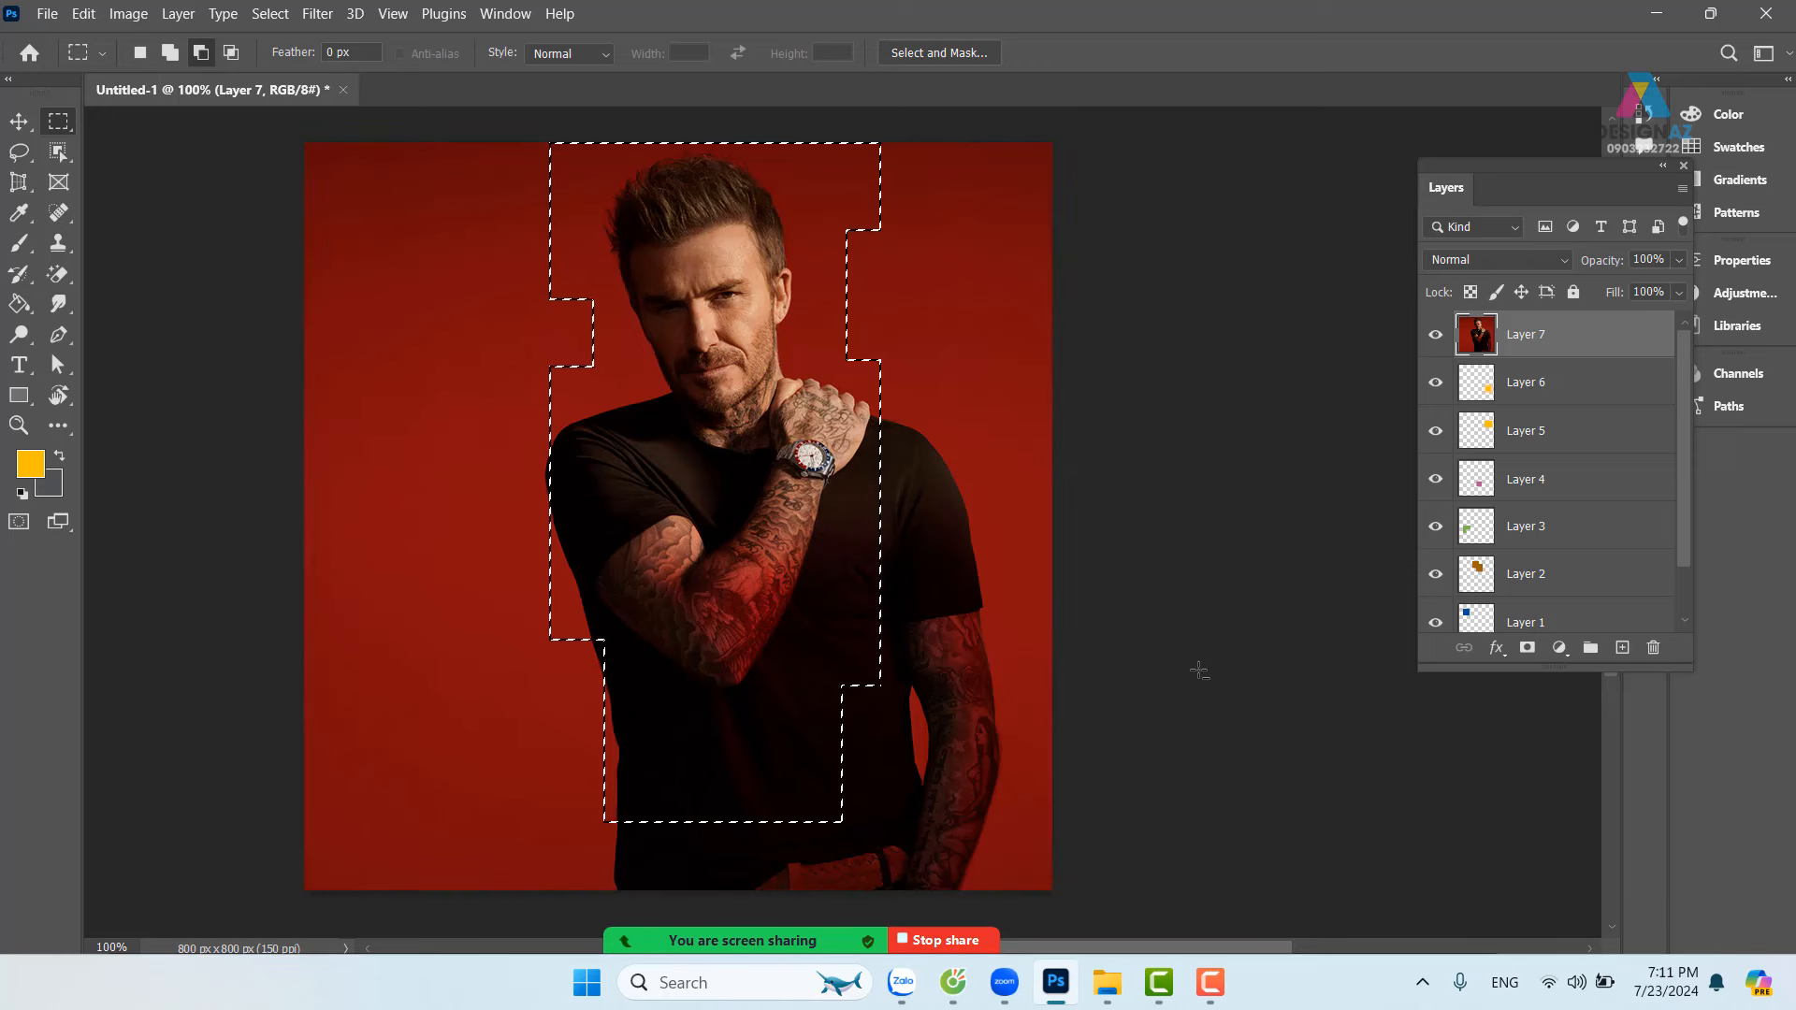
{"action": "key", "text": "Delete"}
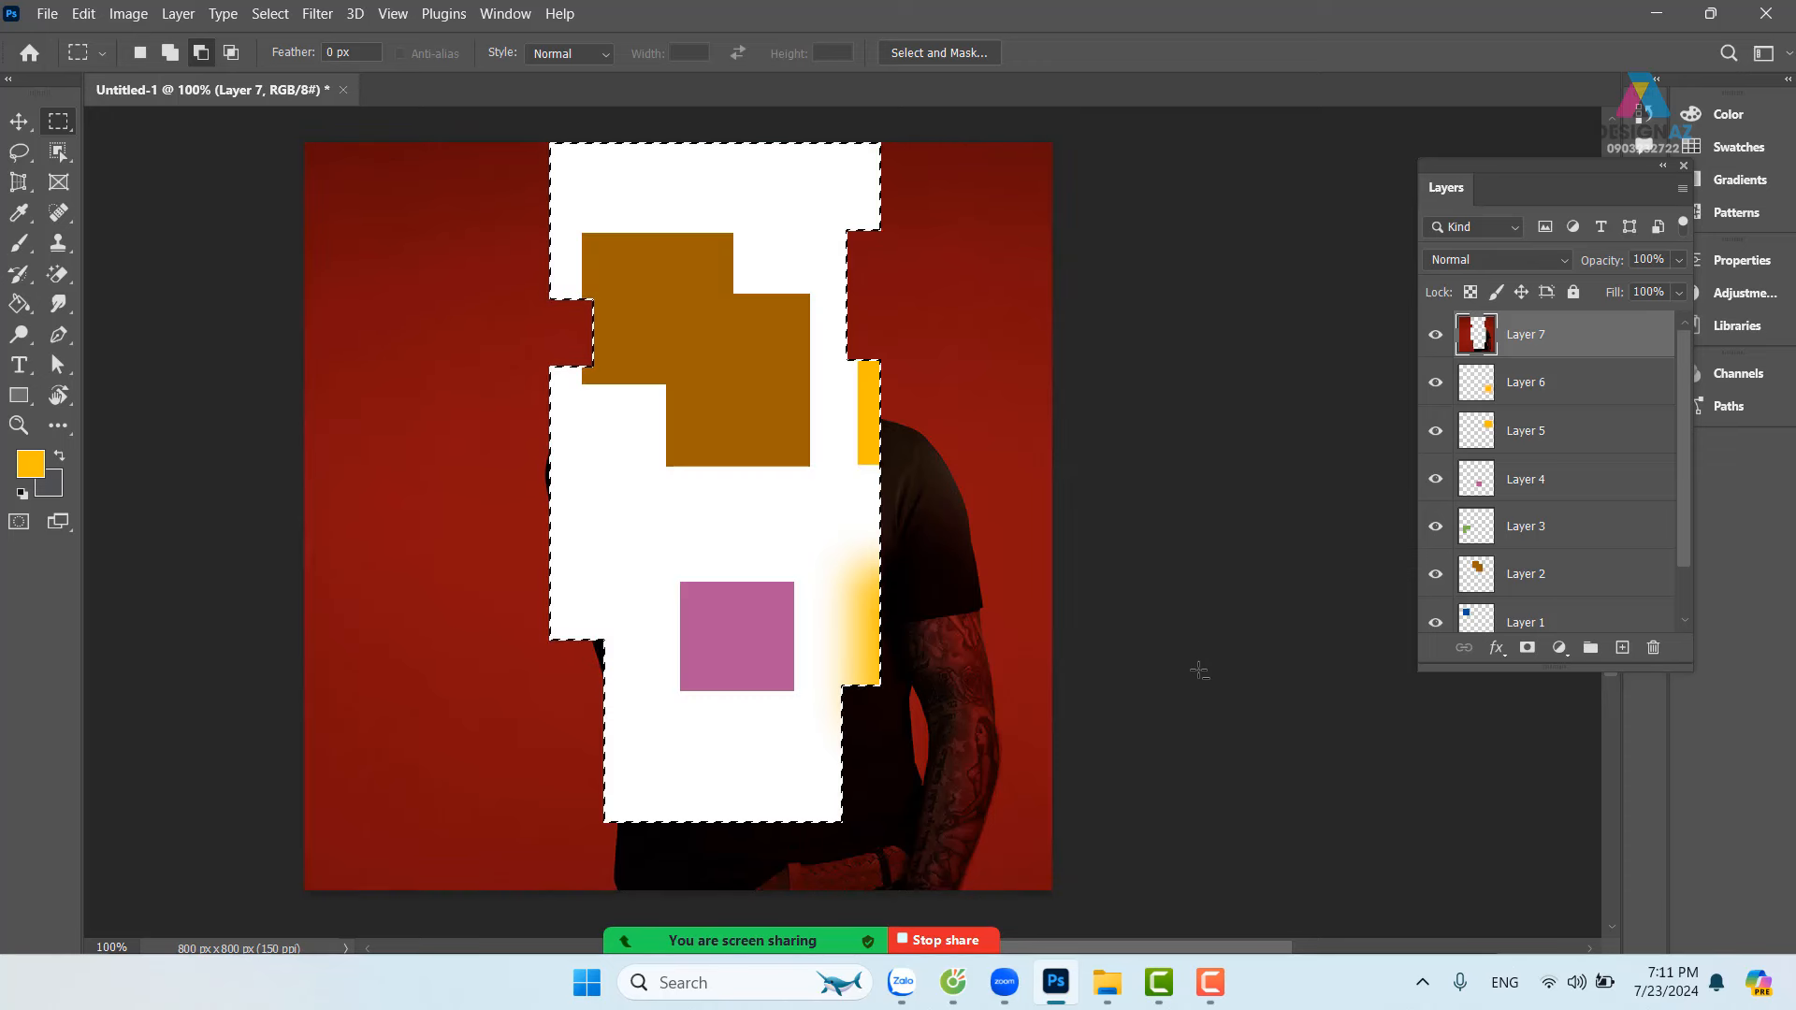
{"action": "key", "text": "ctrl+z"}
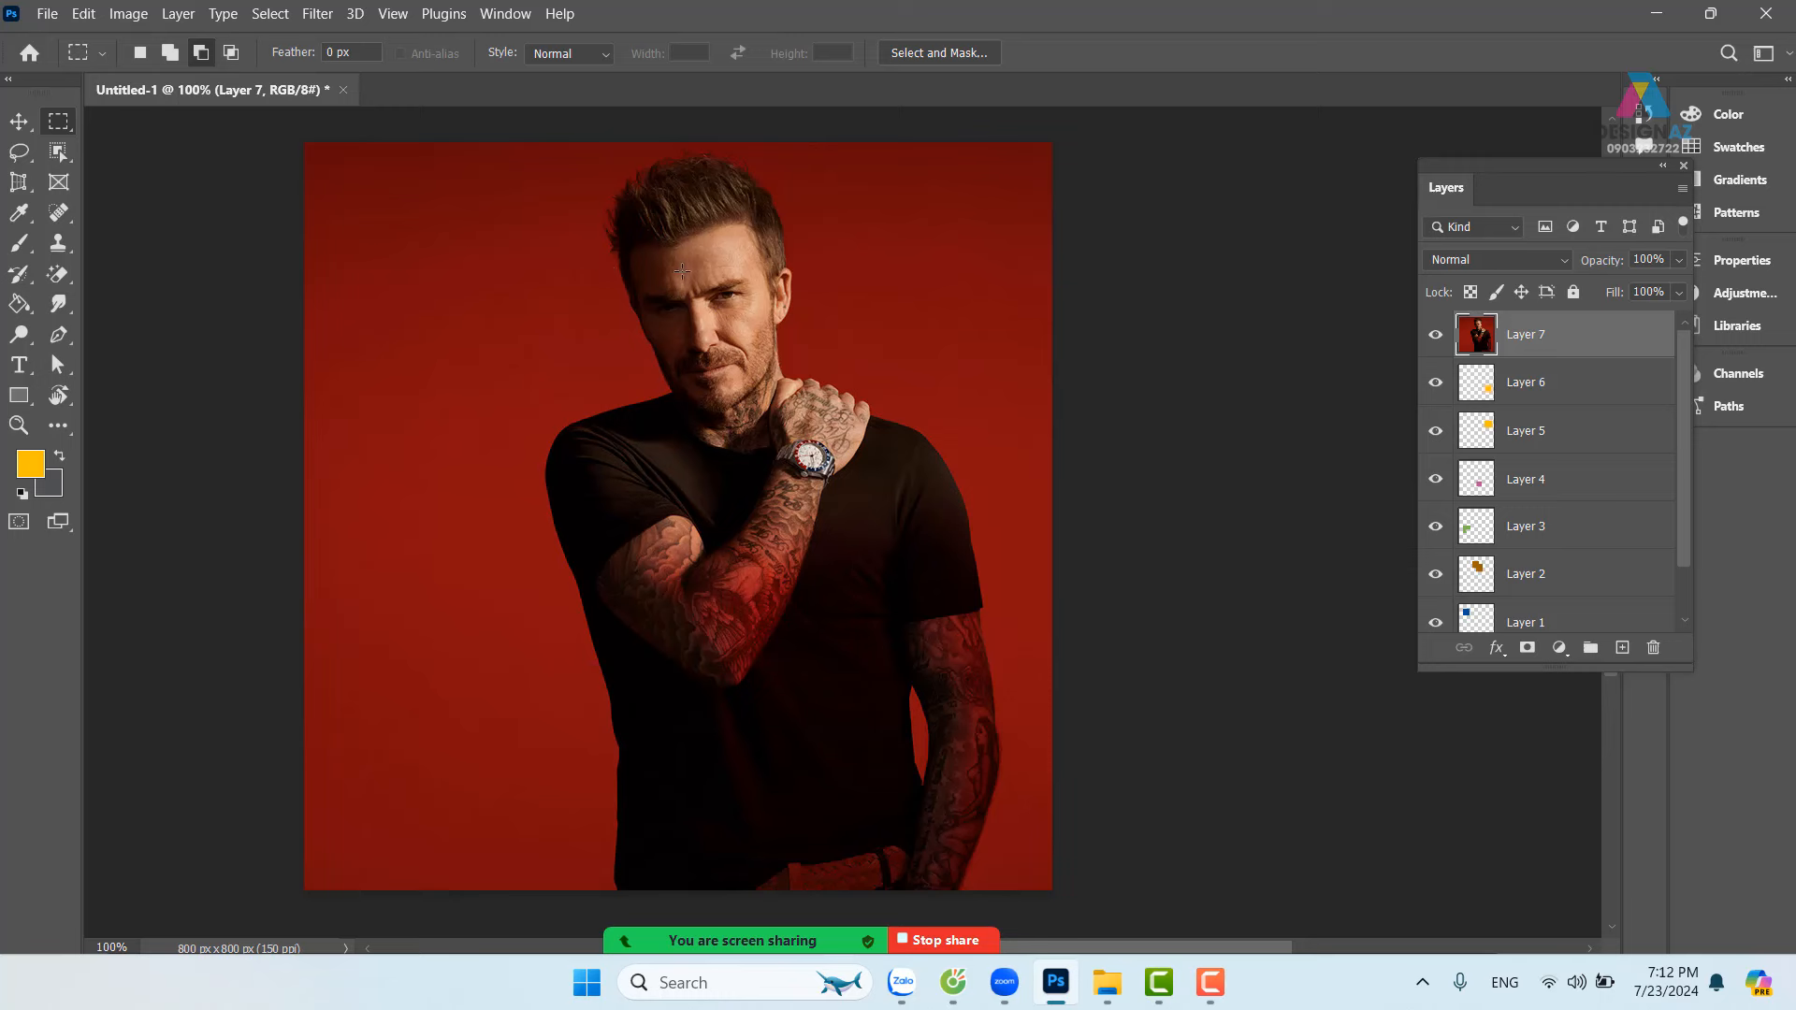
Step: Draw an unfeathered rectangular selection over the man's upper body, try subtracting from it with a 20 px feather, and clear the selection
{"action": "left_click", "coordinate": [20, 123]}
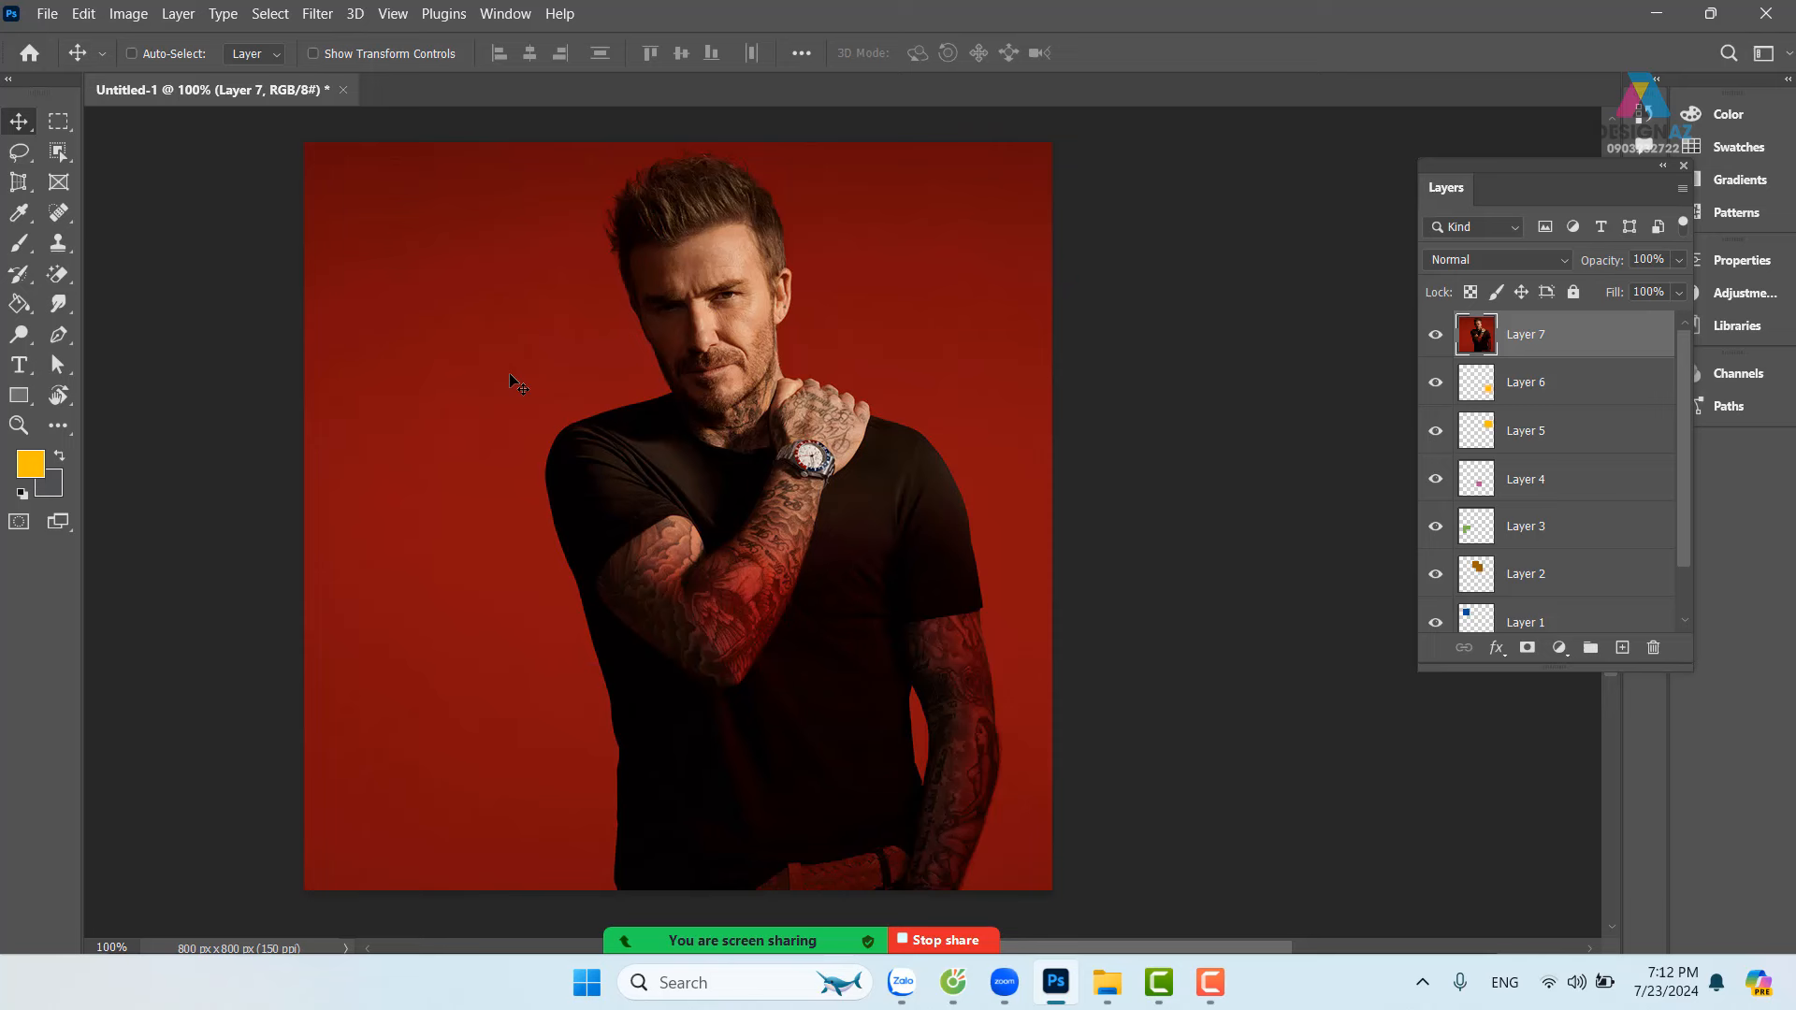
{"action": "key", "text": "m"}
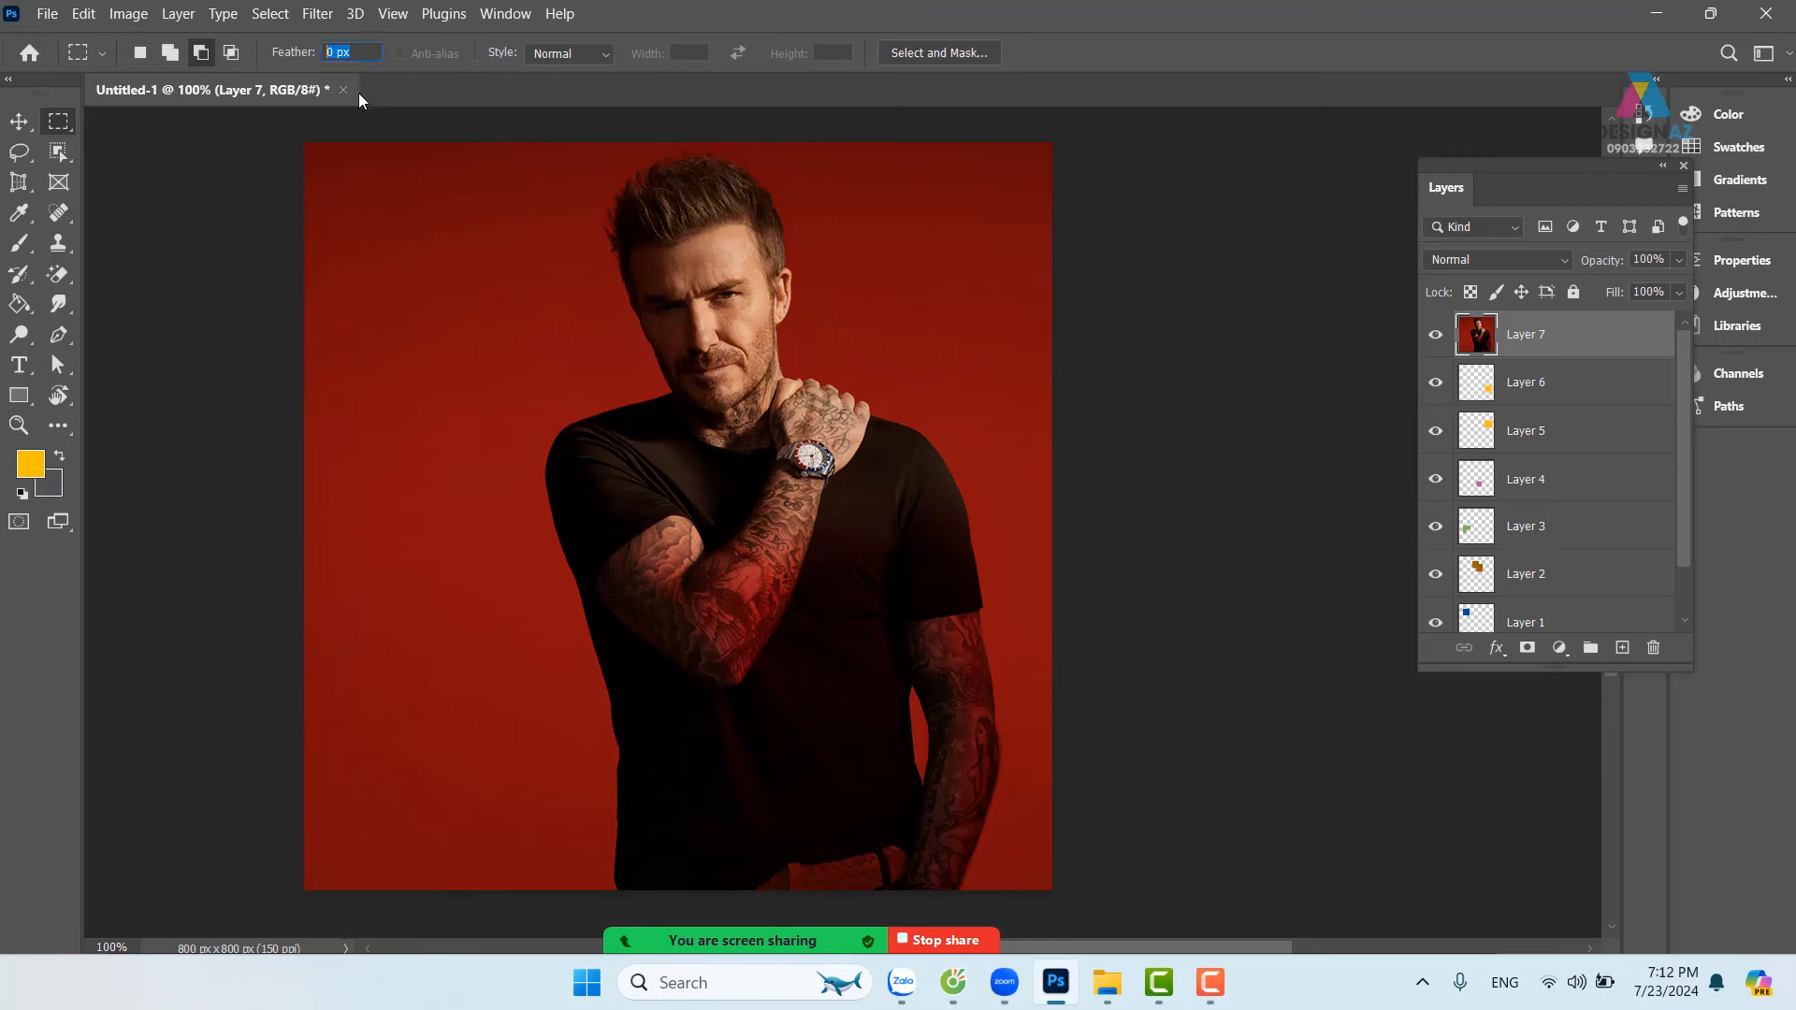
{"action": "left_click_drag", "start_coordinate": [469, 279], "coordinate": [786, 682]}
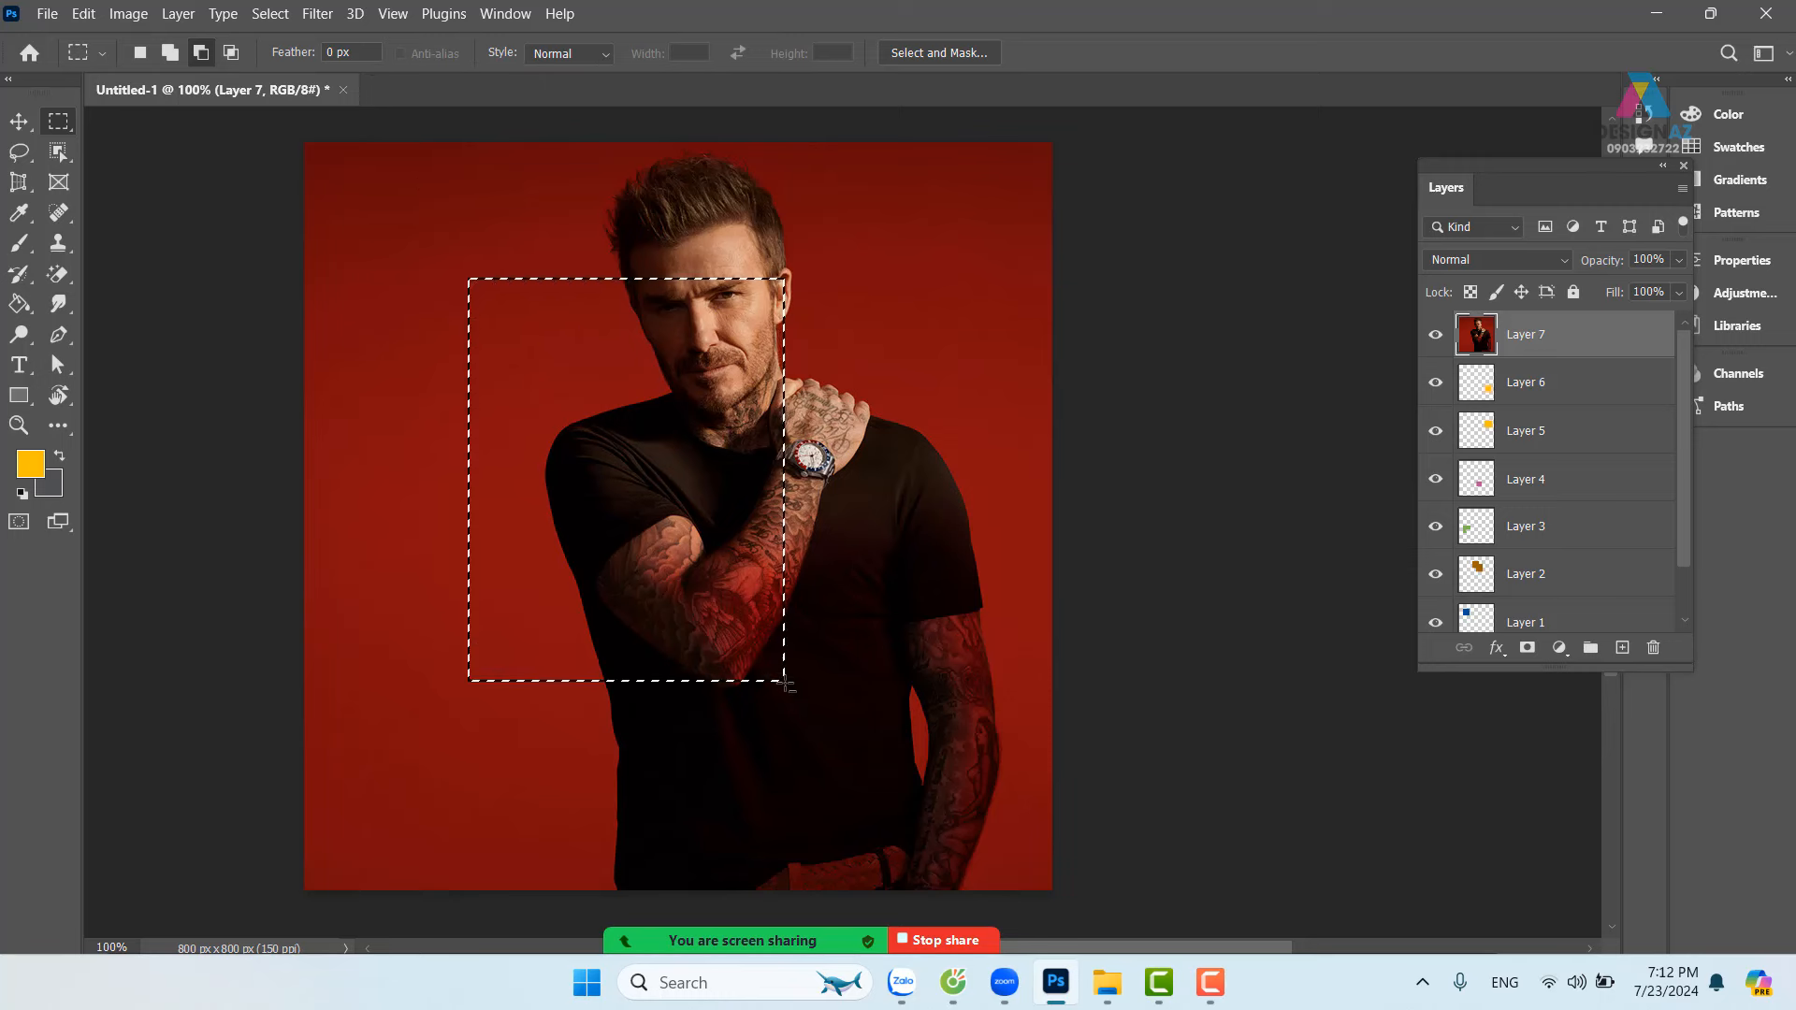
{"action": "left_click", "coordinate": [348, 52]}
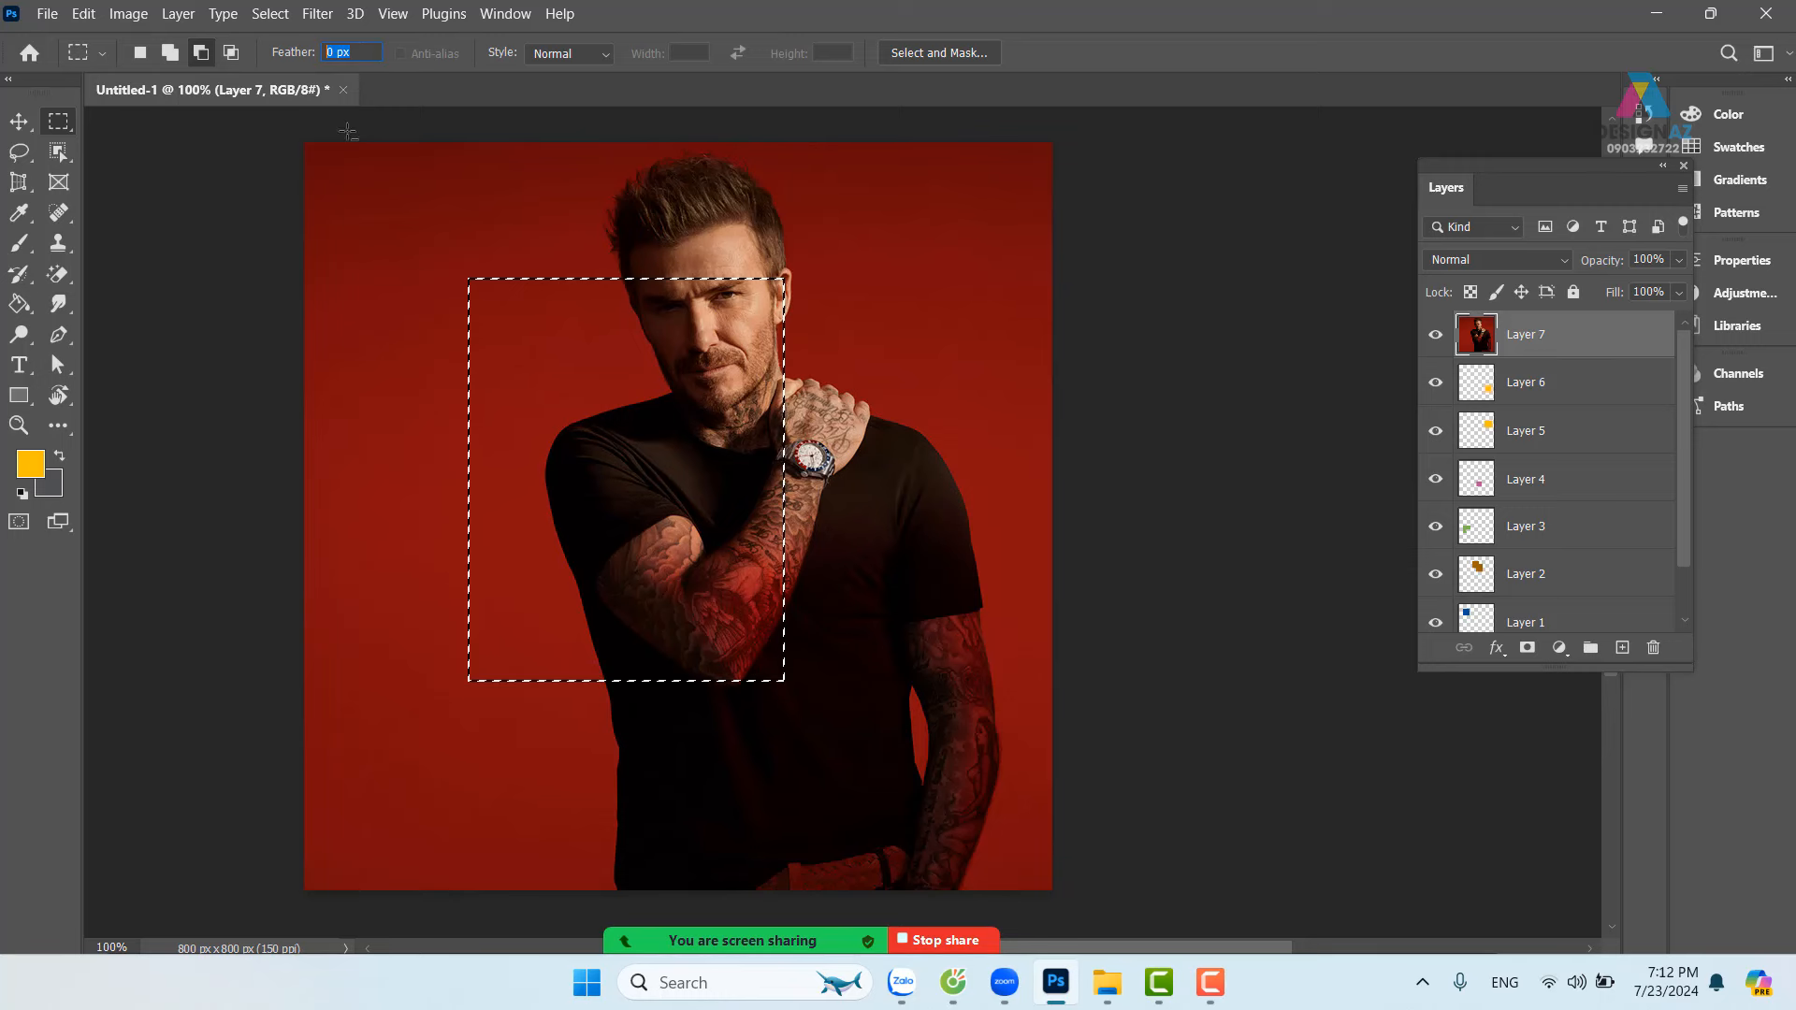
{"action": "type", "text": "20"}
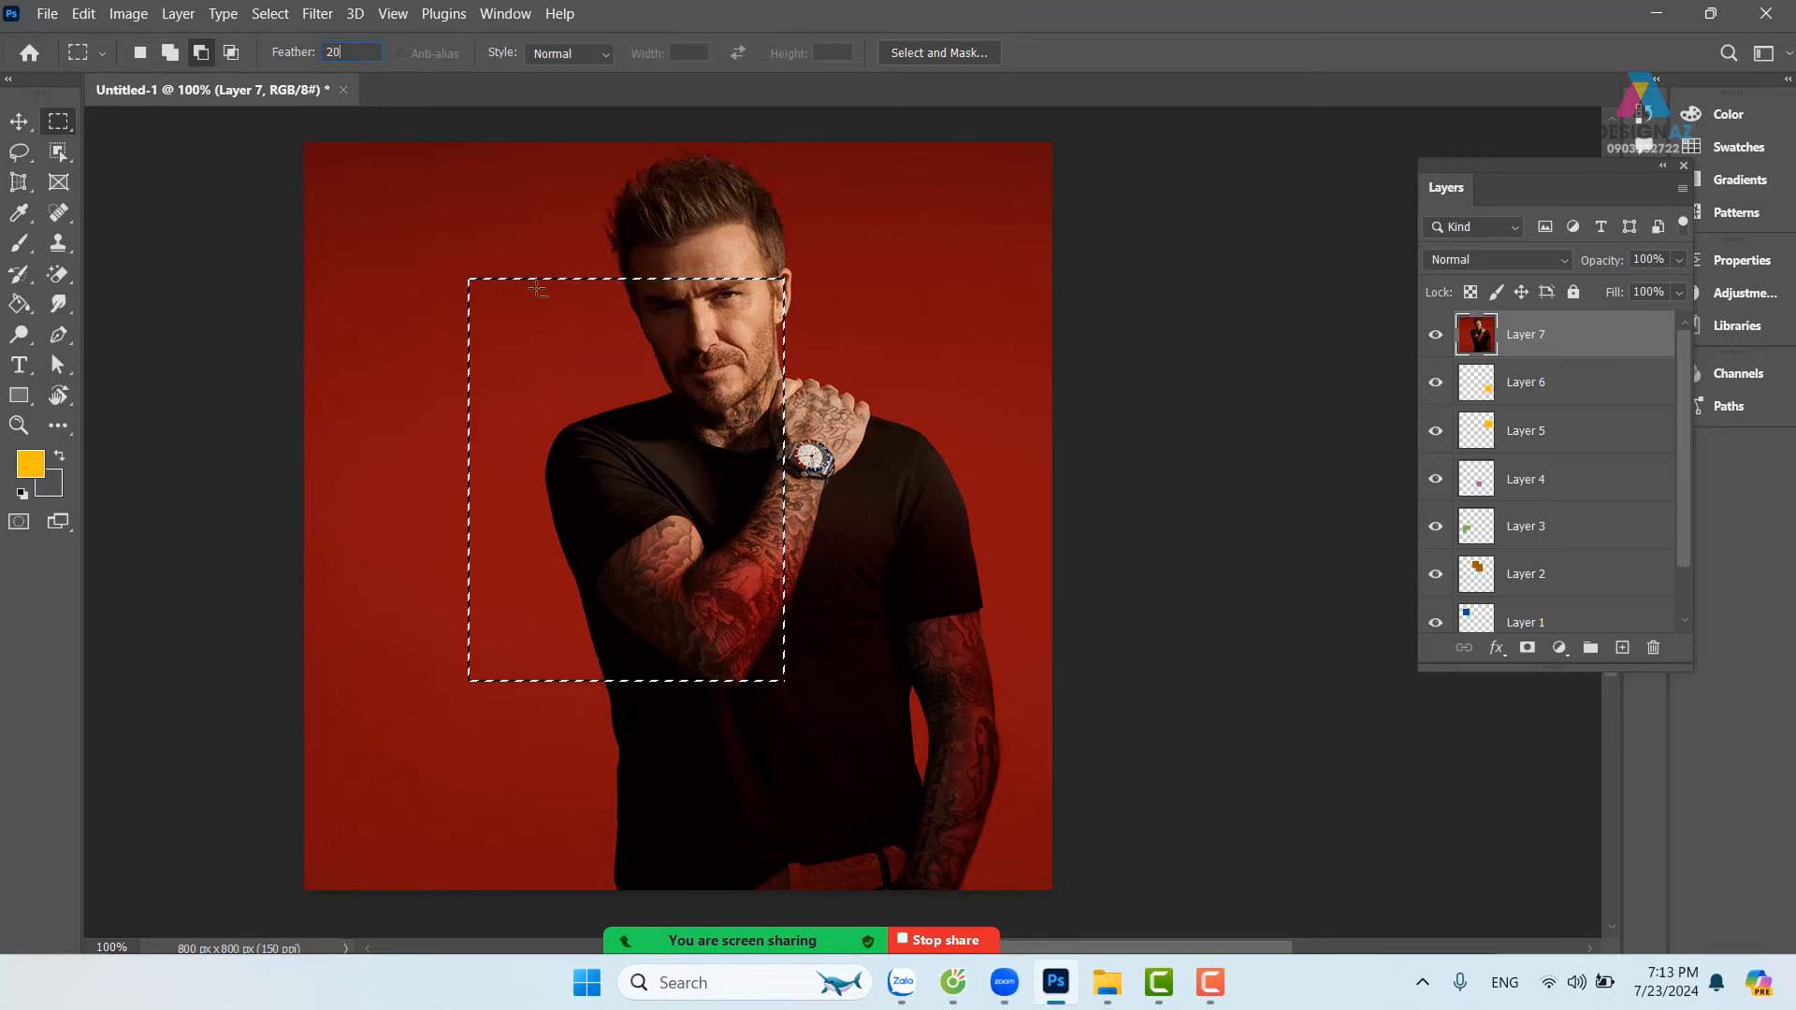
{"action": "key", "text": "Return"}
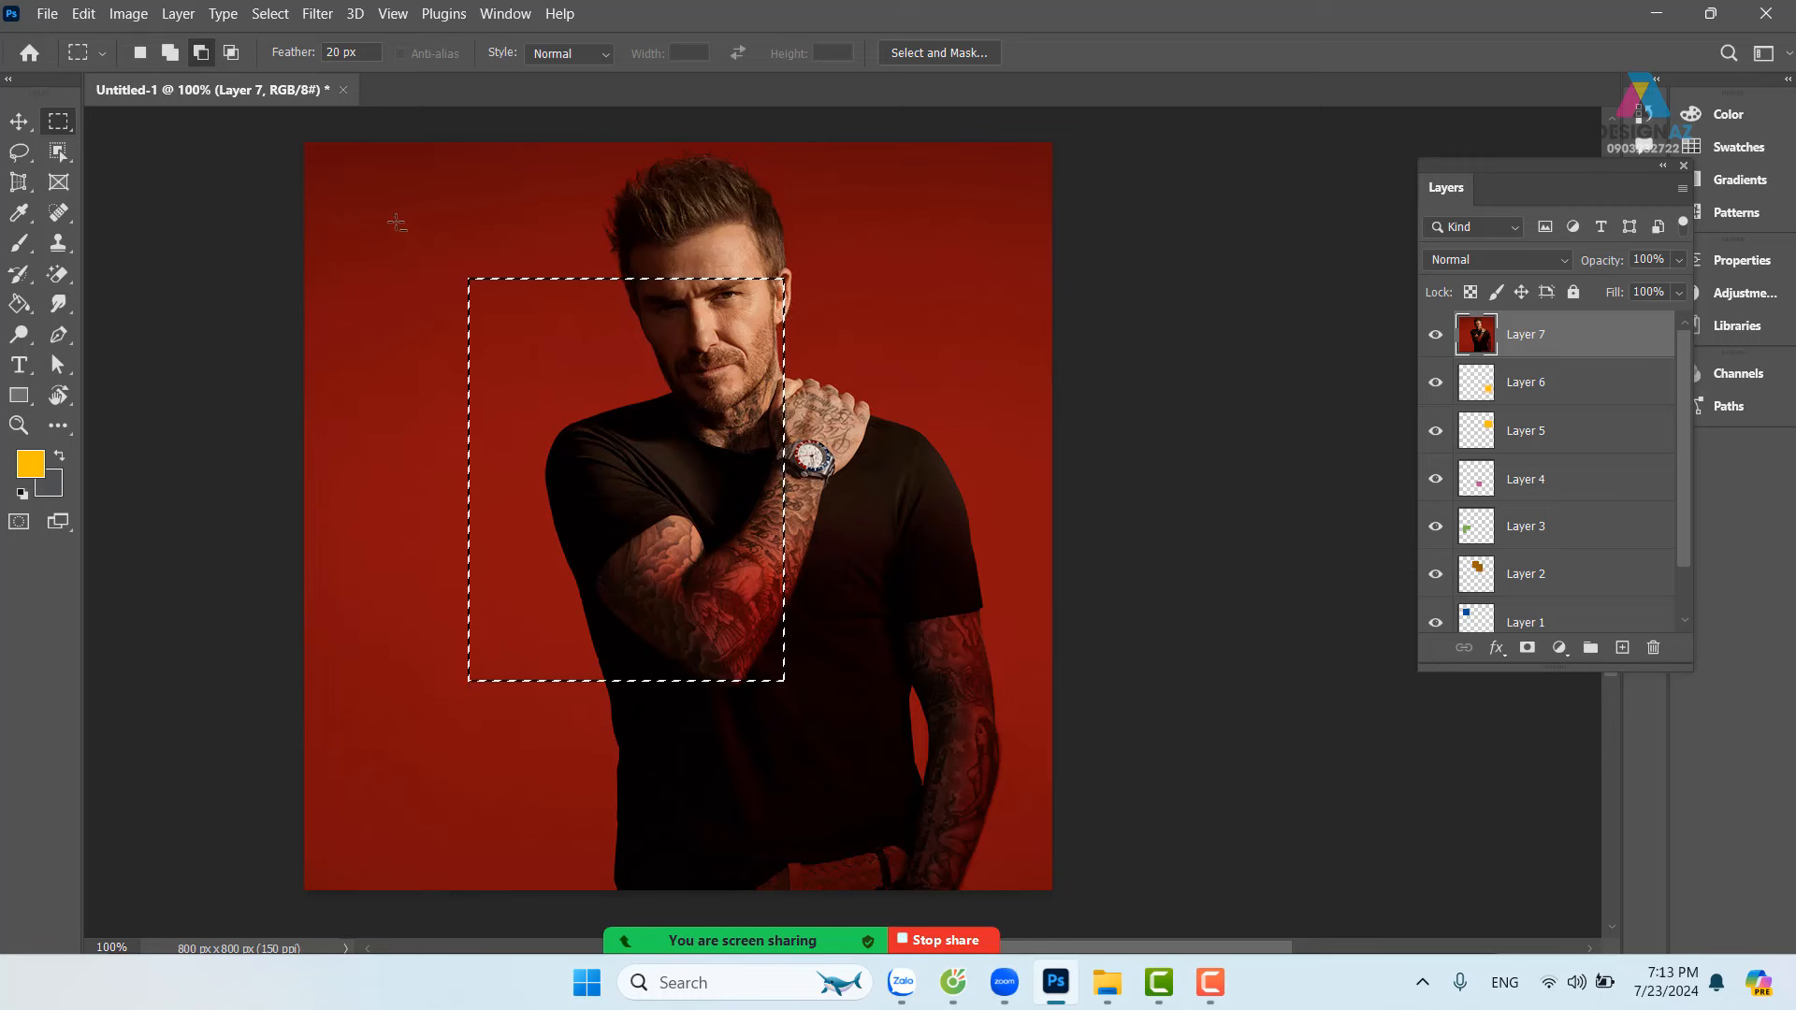
{"action": "left_click_drag", "start_coordinate": [401, 217], "coordinate": [677, 482]}
{"action": "key", "text": "ctrl+z"}
{"action": "key", "text": "ctrl+d"}
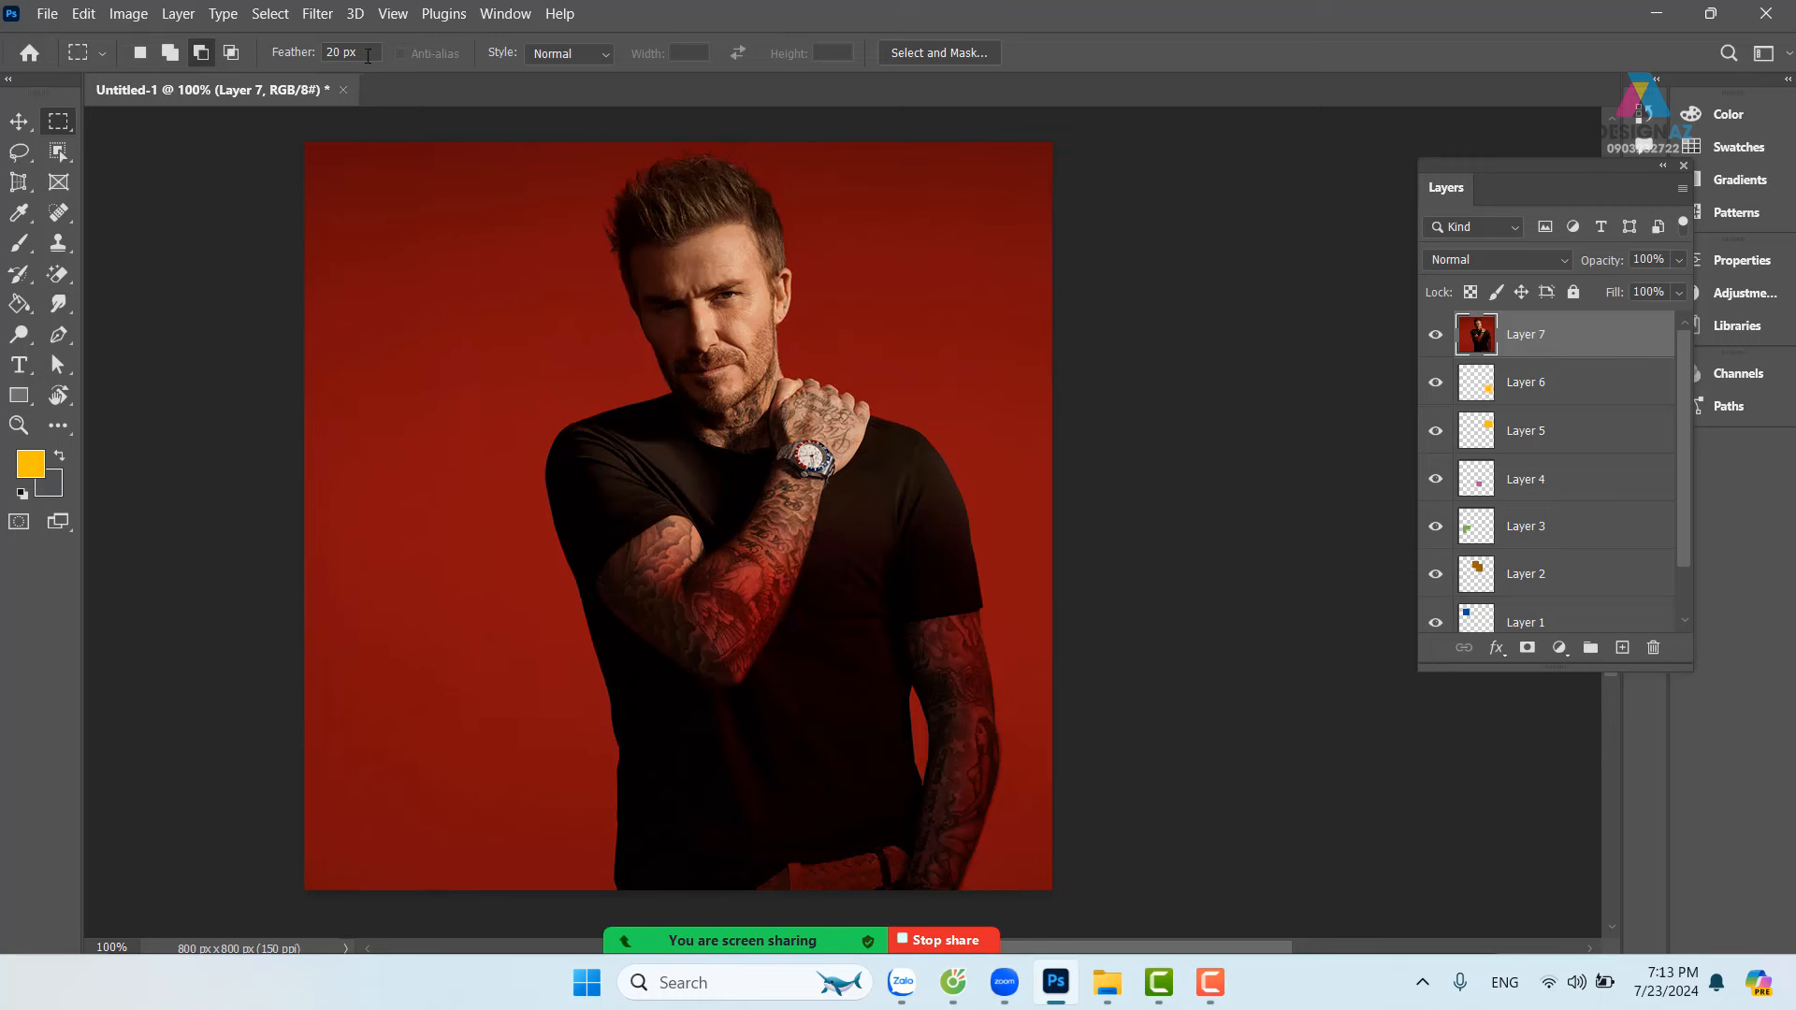
Step: Set the marquee feather to 30 px, select the man's face and torso, try deleting that area from the photo, and undo
{"action": "left_click", "coordinate": [288, 53]}
{"action": "type", "text": "30"}
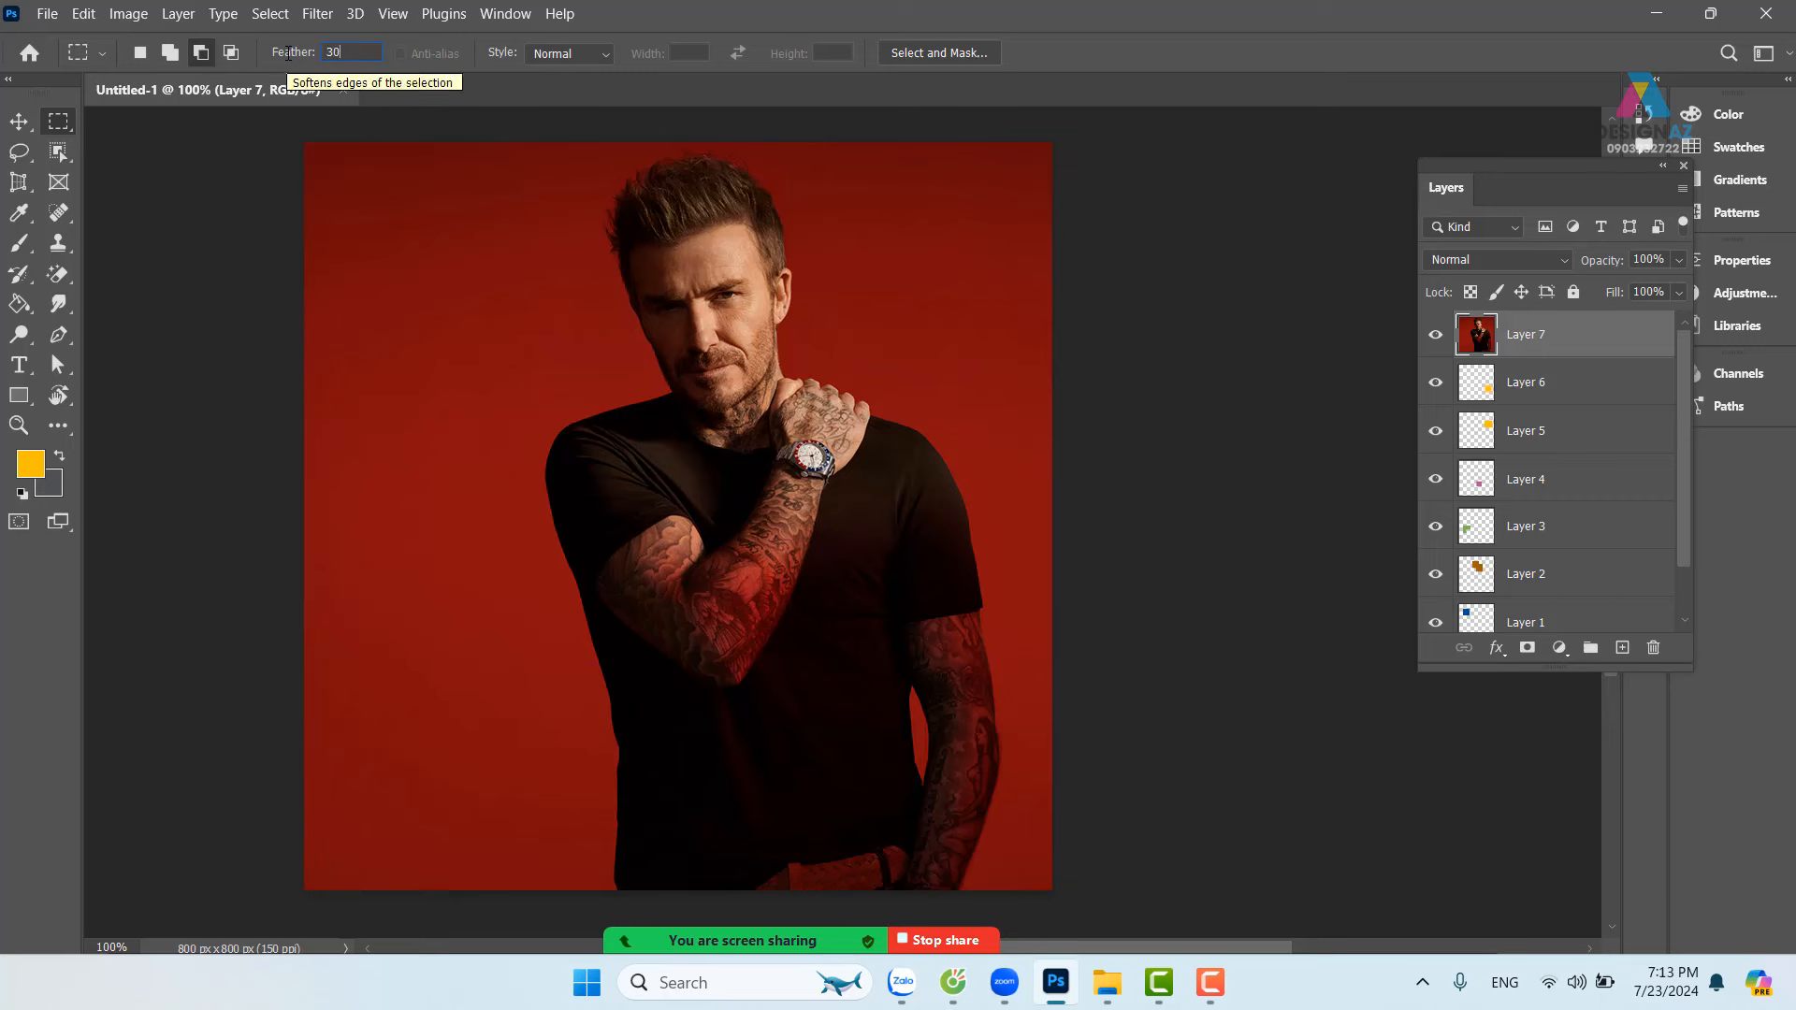
{"action": "key", "text": "Return"}
{"action": "left_click_drag", "start_coordinate": [555, 205], "coordinate": [608, 263]}
{"action": "left_click_drag", "start_coordinate": [770, 533], "coordinate": [859, 711]}
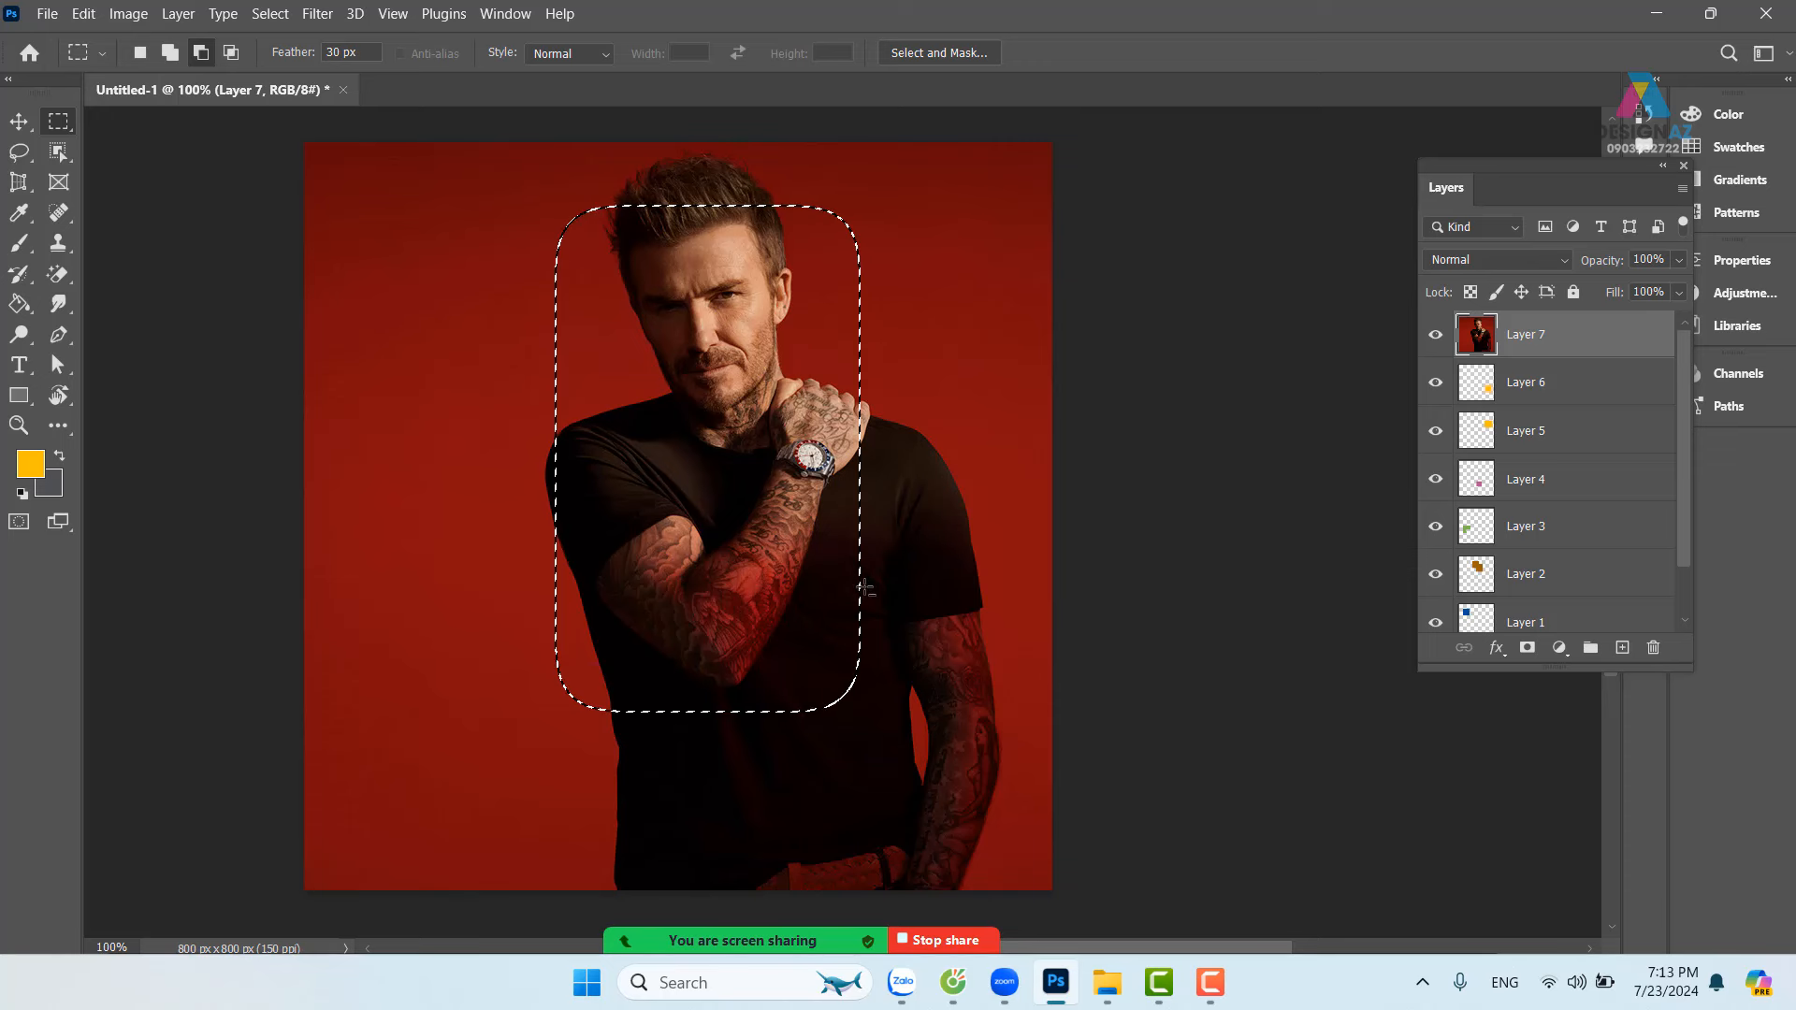
{"action": "key", "text": "Delete"}
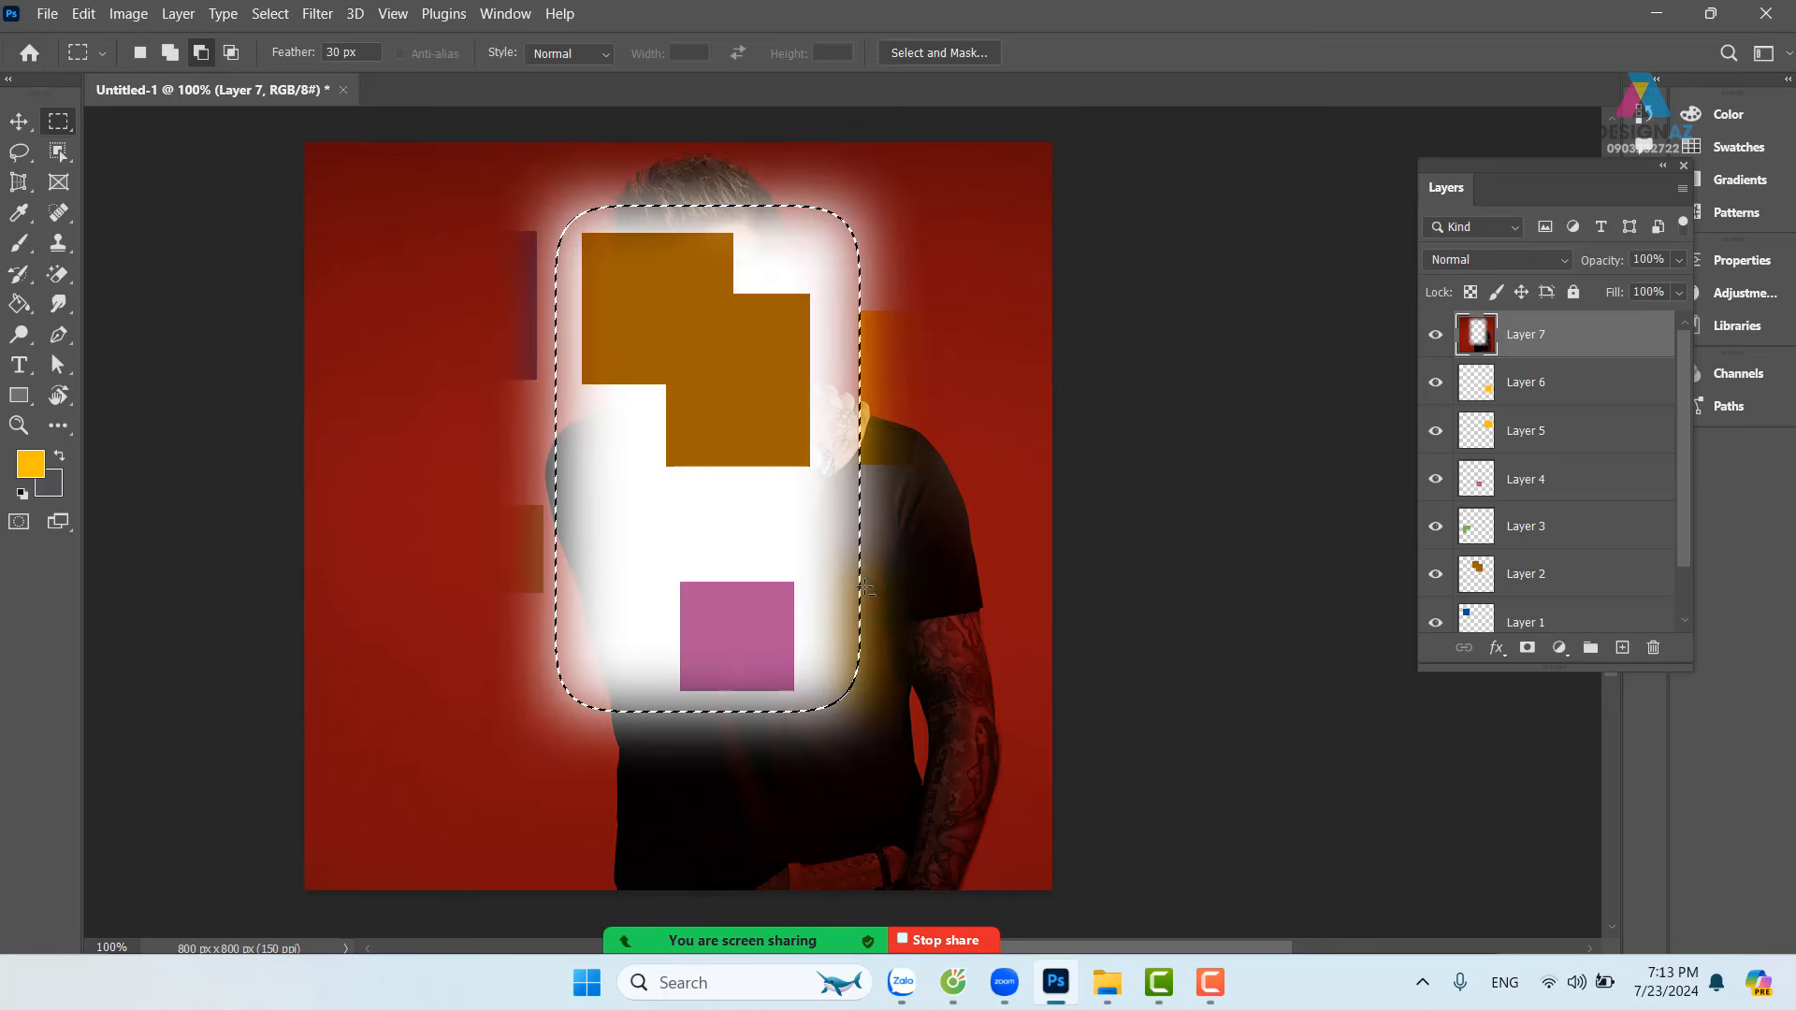
{"action": "key", "text": "ctrl+z"}
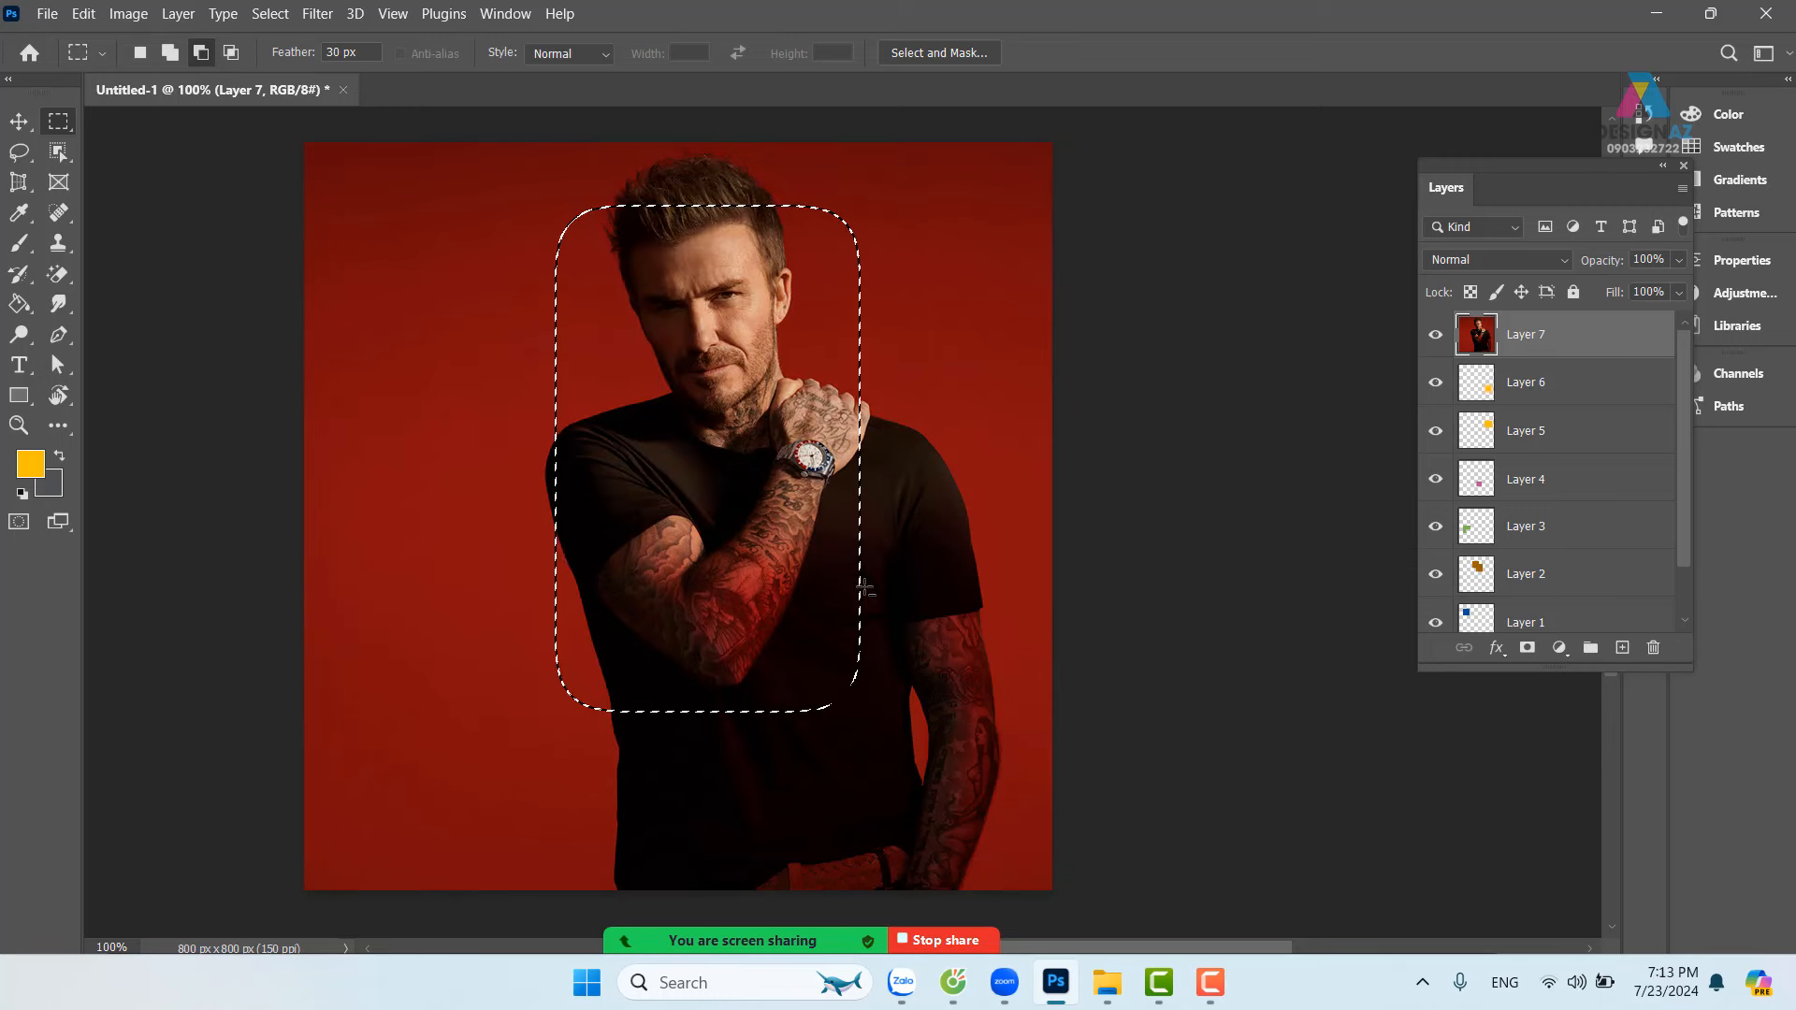
Step: Invert the feathered selection, try deleting the photo surroundings around the man, undo the deletion, and deselect
{"action": "key", "text": "ctrl+shift+i"}
{"action": "key", "text": "Delete"}
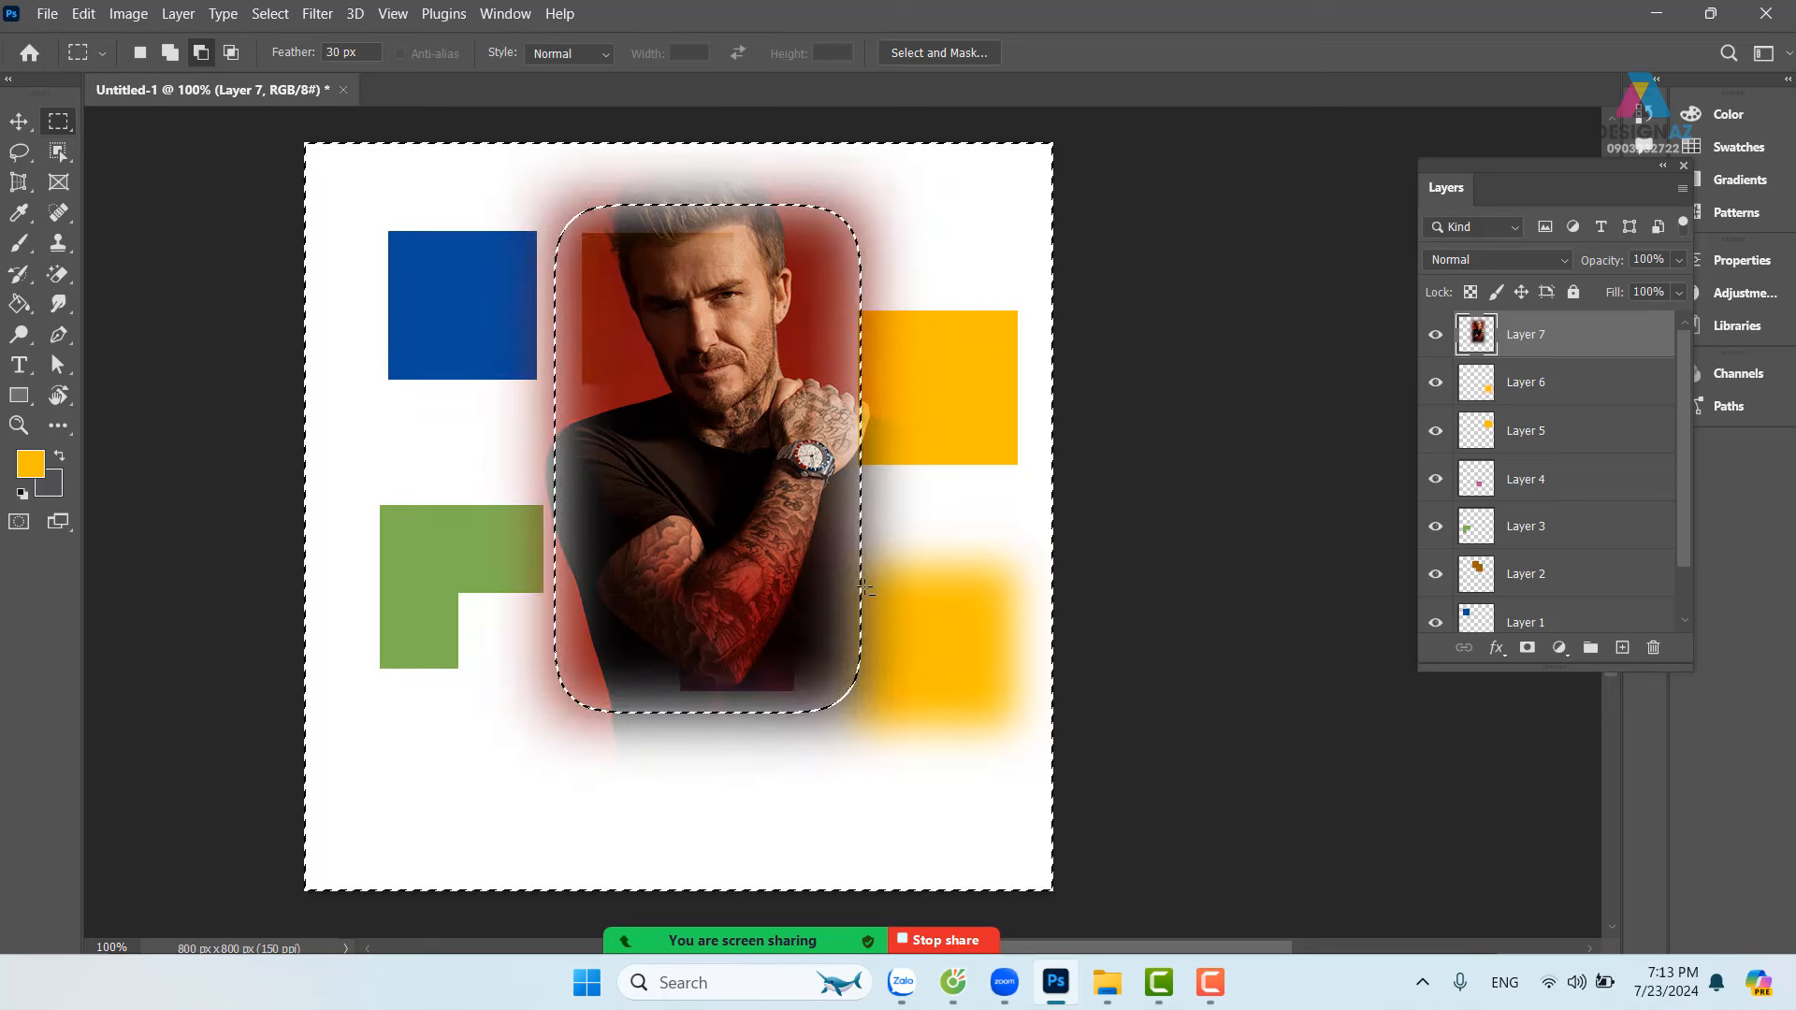
{"action": "key", "text": "ctrl+z"}
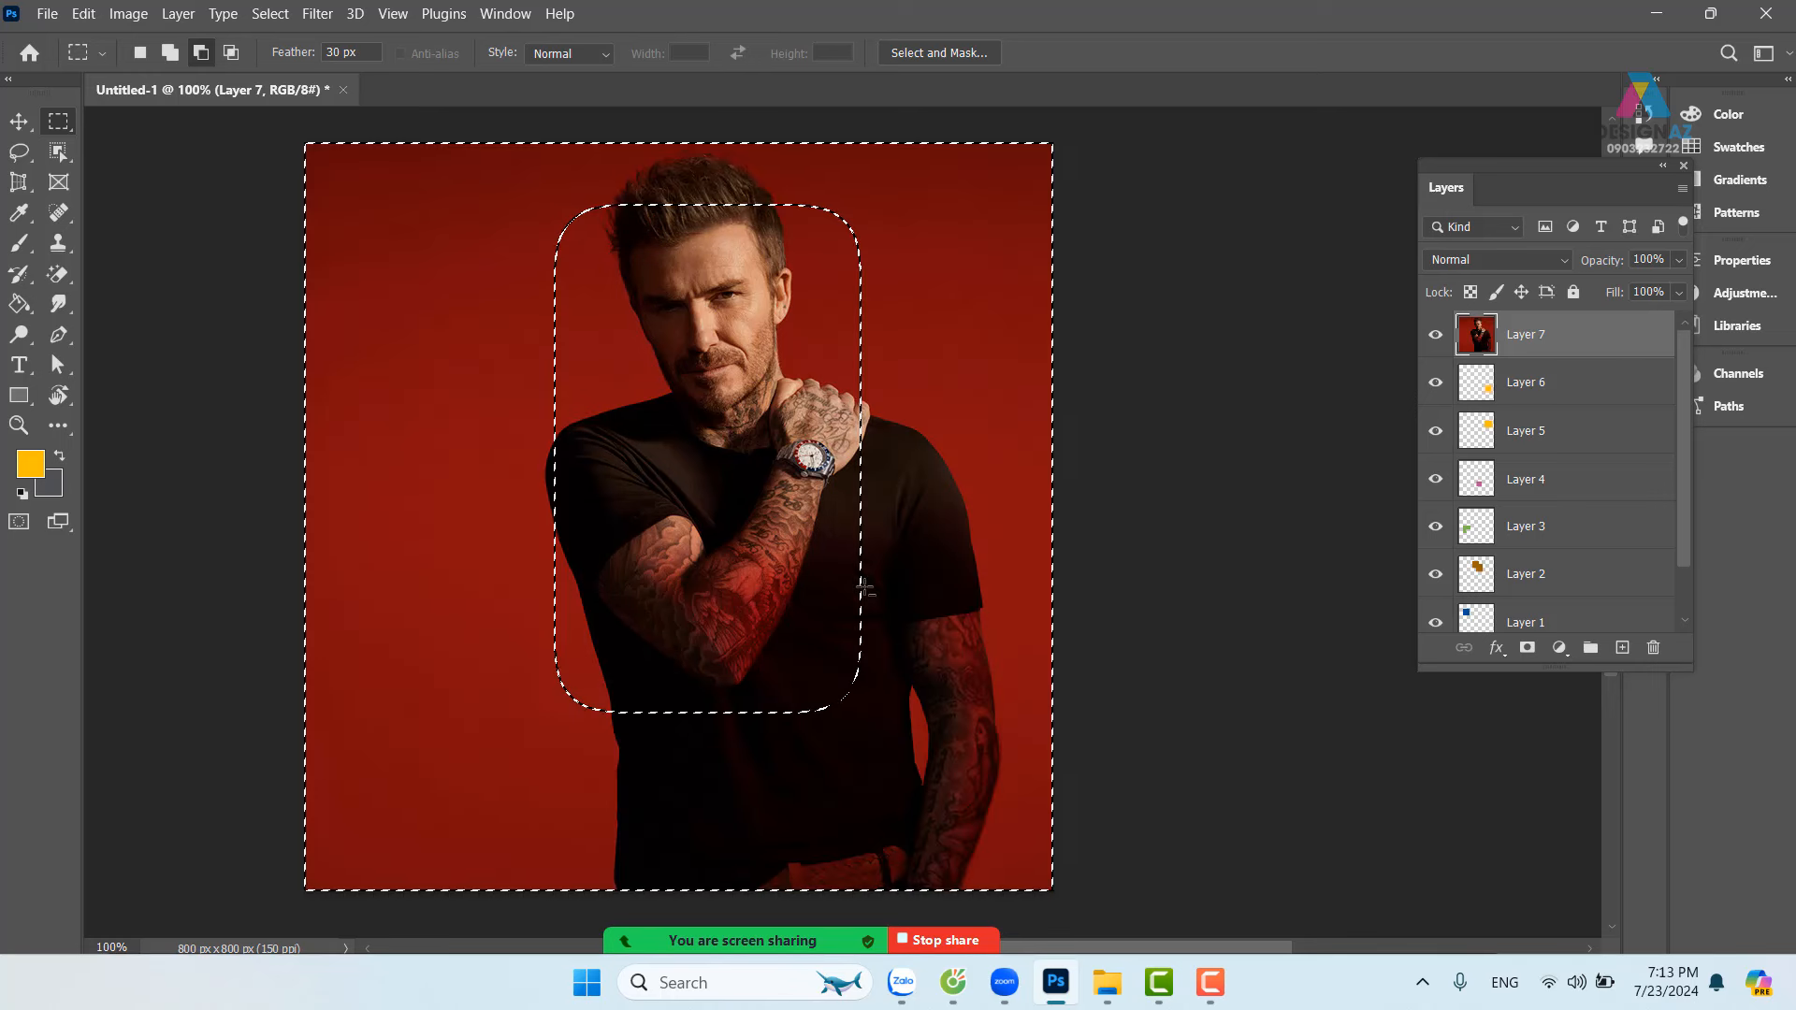
{"action": "key", "text": "ctrl+d"}
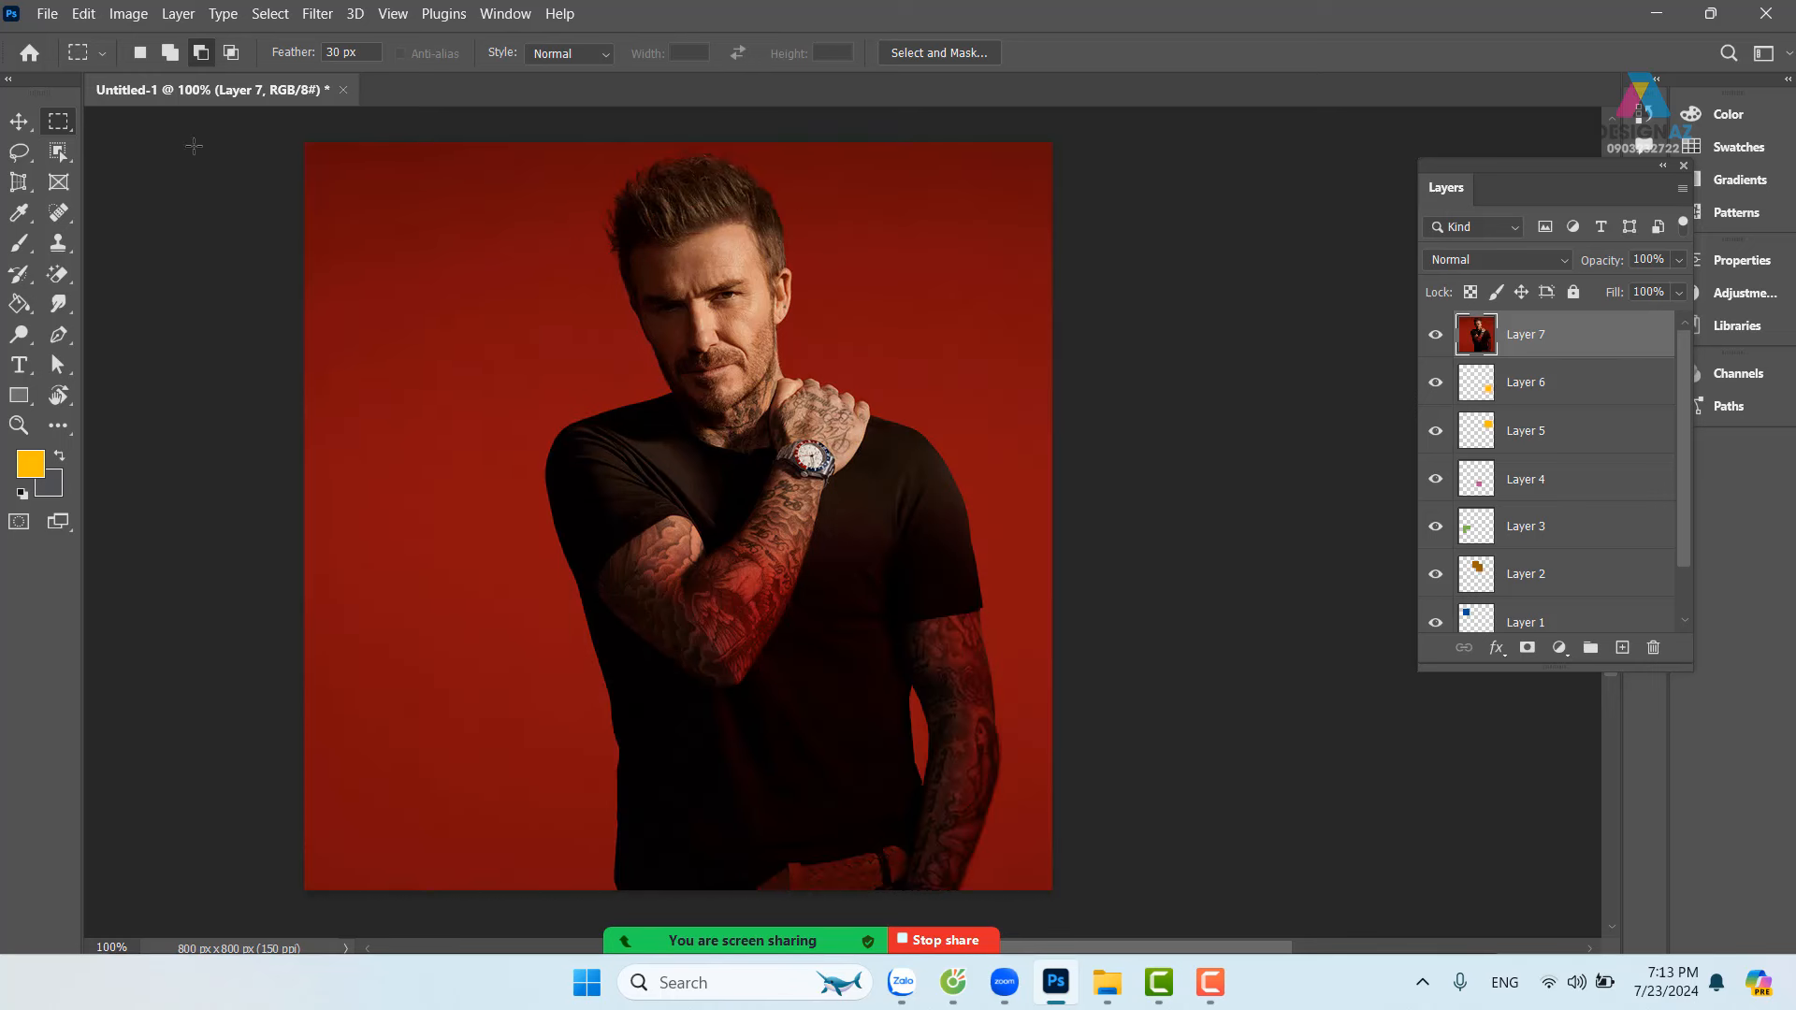
Step: Switch to new-selection mode, try deleting a feathered full-height strip of red background beside the man, undo the deletion, and deselect
{"action": "left_click", "coordinate": [141, 52]}
{"action": "left_click_drag", "start_coordinate": [298, 136], "coordinate": [625, 941]}
{"action": "left_click_drag", "start_coordinate": [934, 522], "coordinate": [953, 572]}
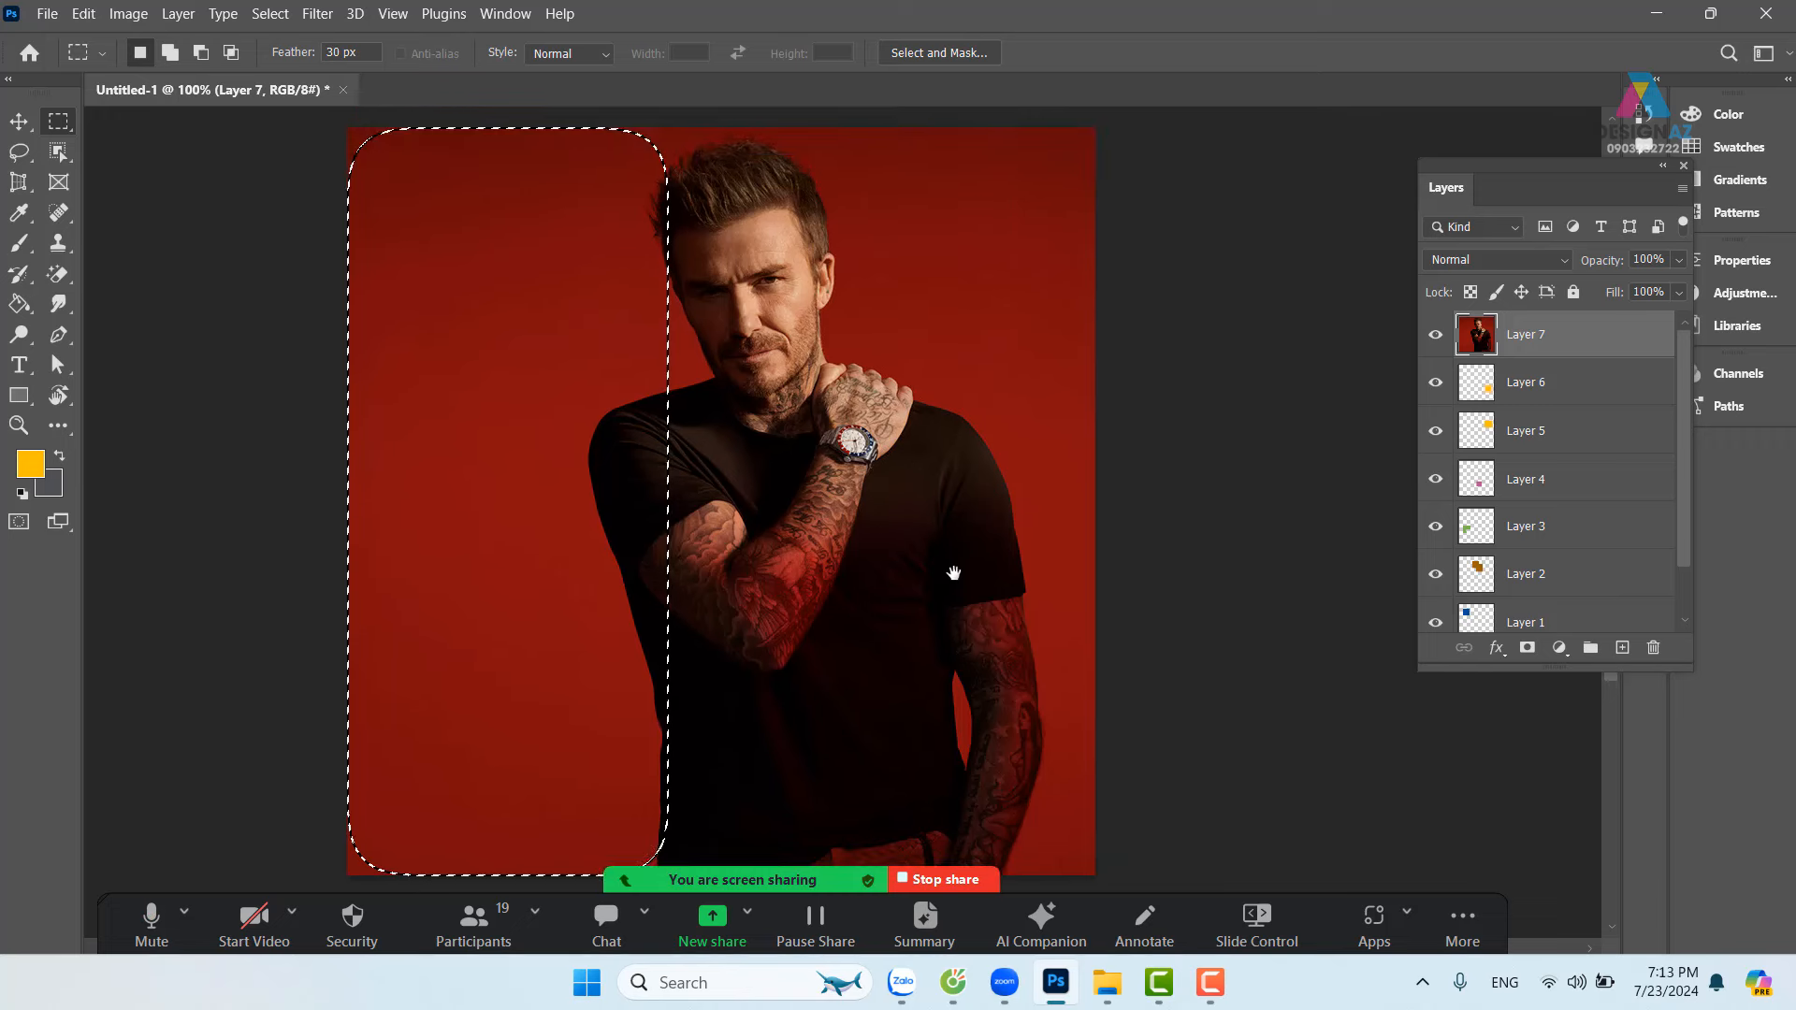
{"action": "key", "text": "Delete"}
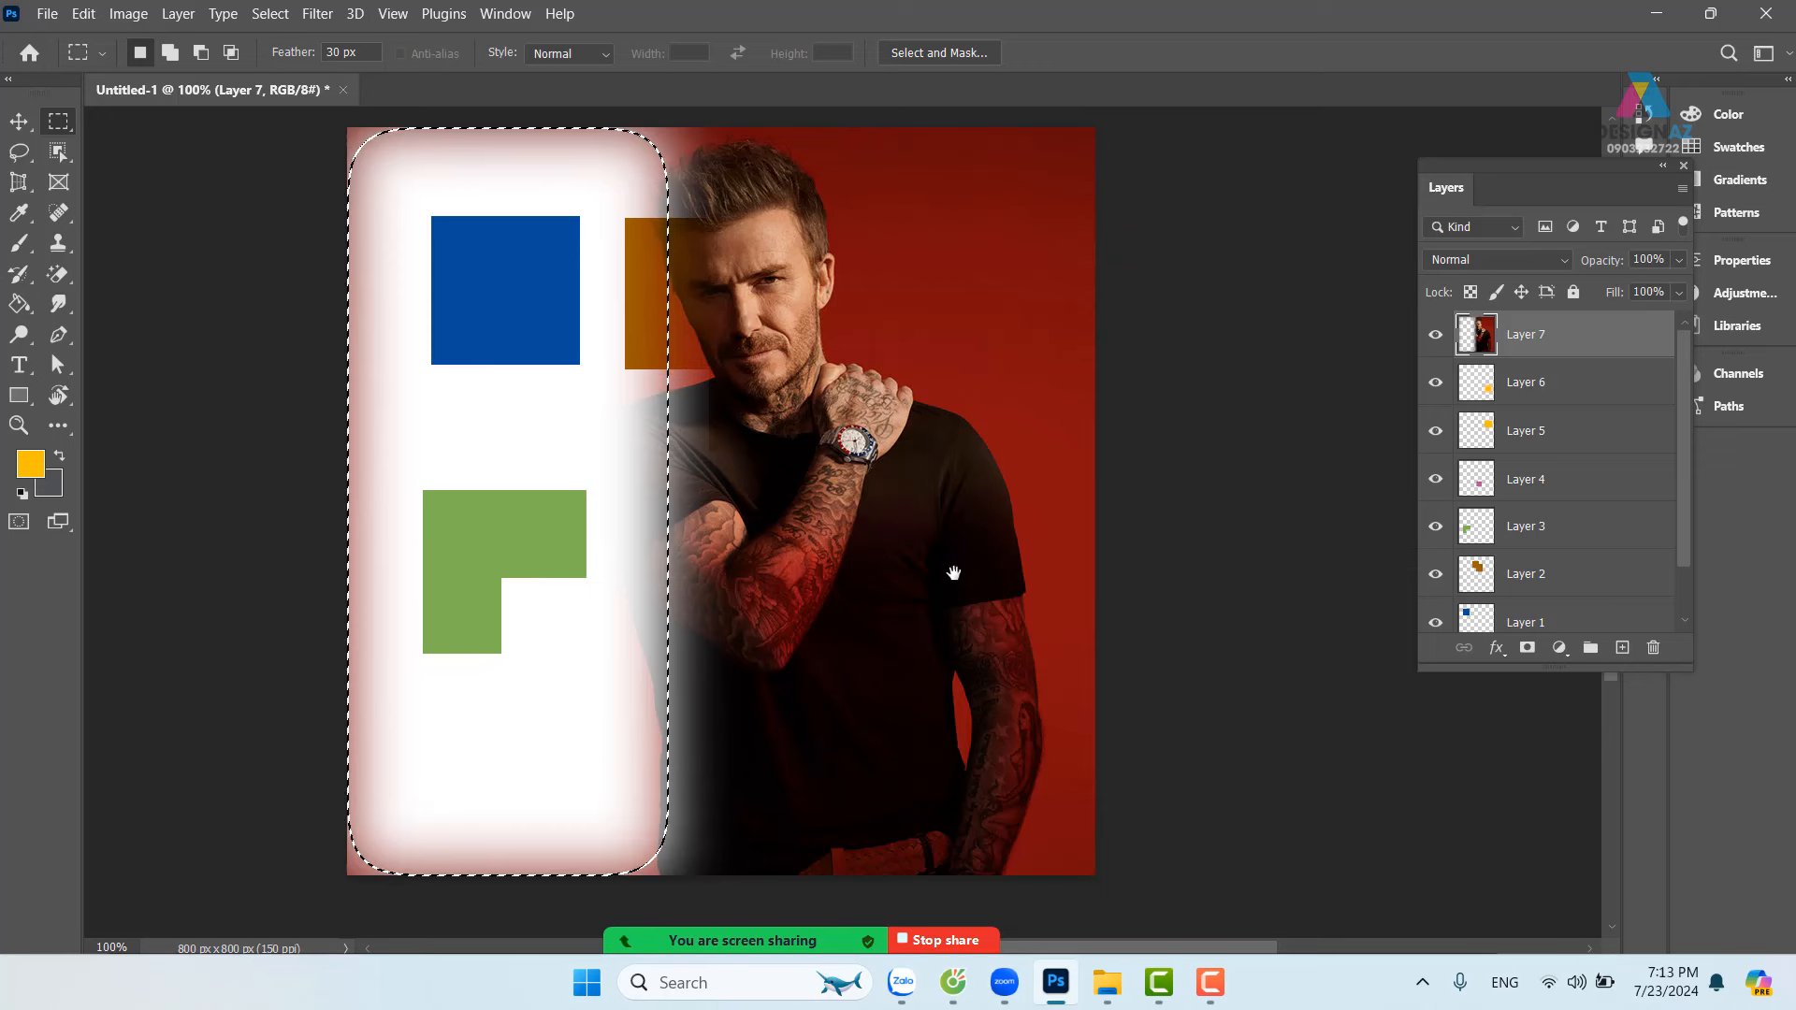
{"action": "key", "text": "ctrl+z"}
{"action": "key", "text": "ctrl+d"}
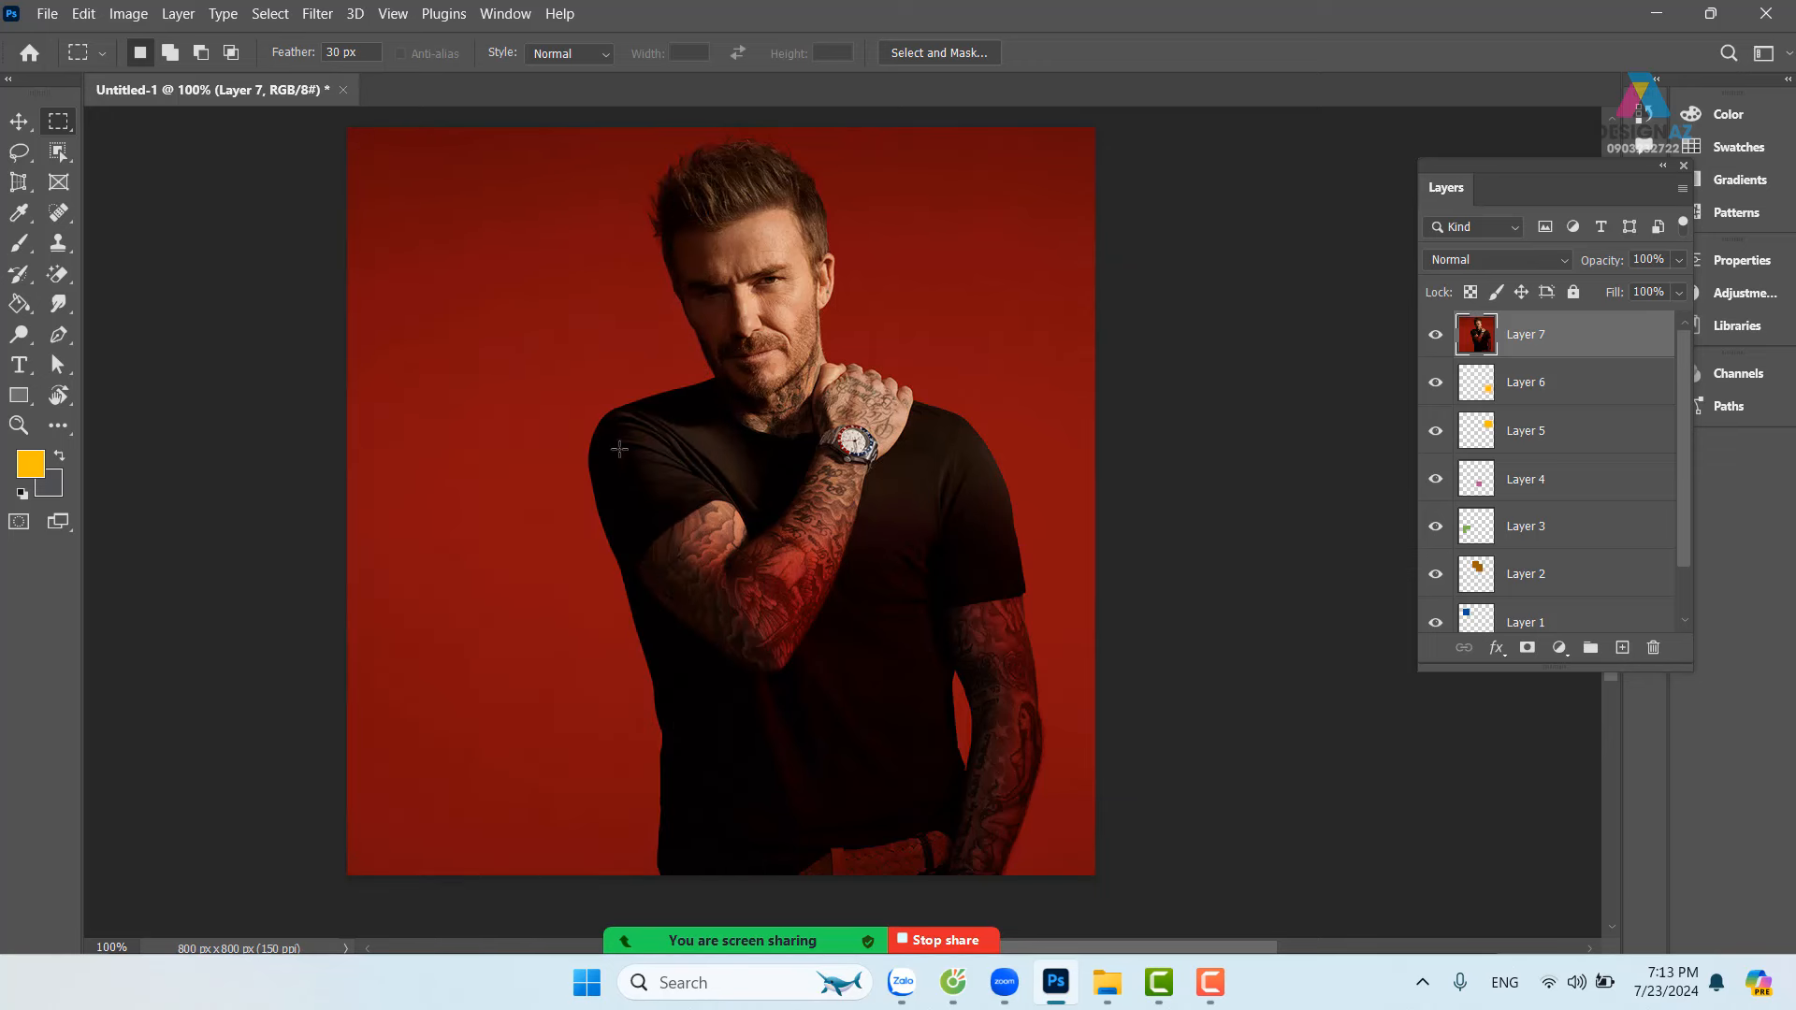
Step: Try a 35 by 35 px selection at the man's shoulder with the 30 px feather, and another small one with a 5 px feather
{"action": "left_click_drag", "start_coordinate": [577, 428], "coordinate": [609, 461]}
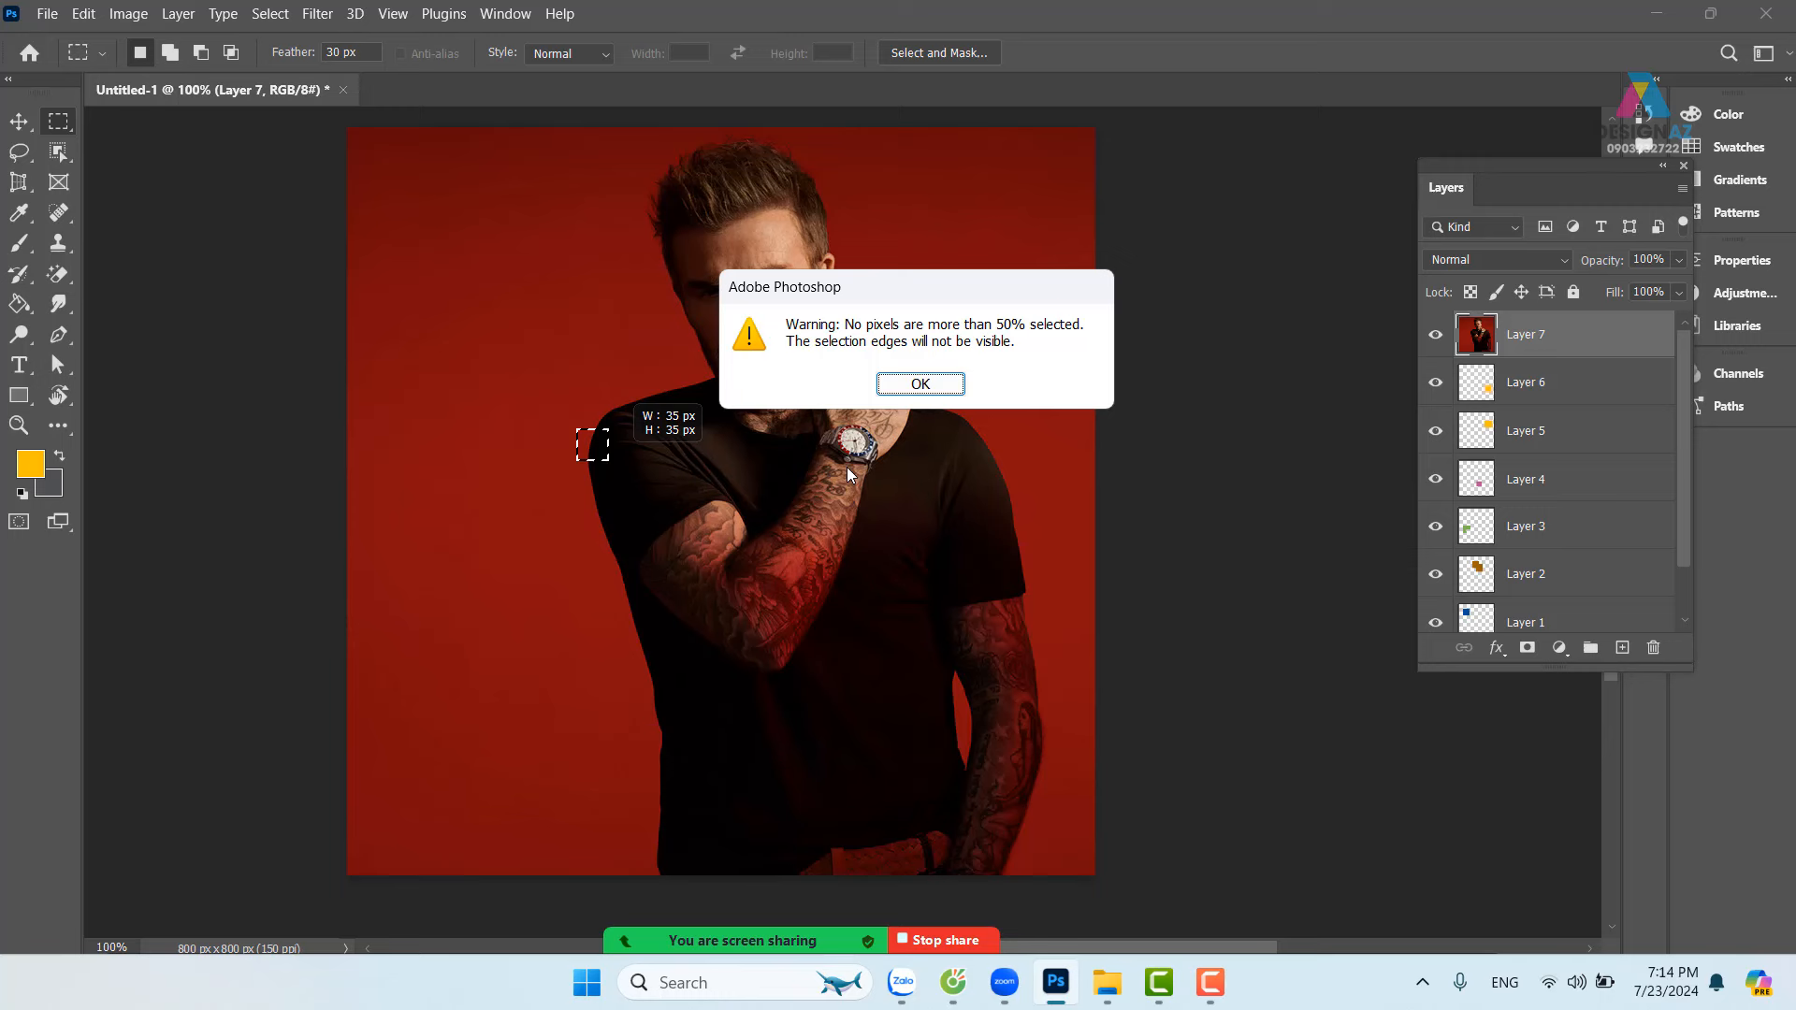
{"action": "left_click", "coordinate": [920, 384]}
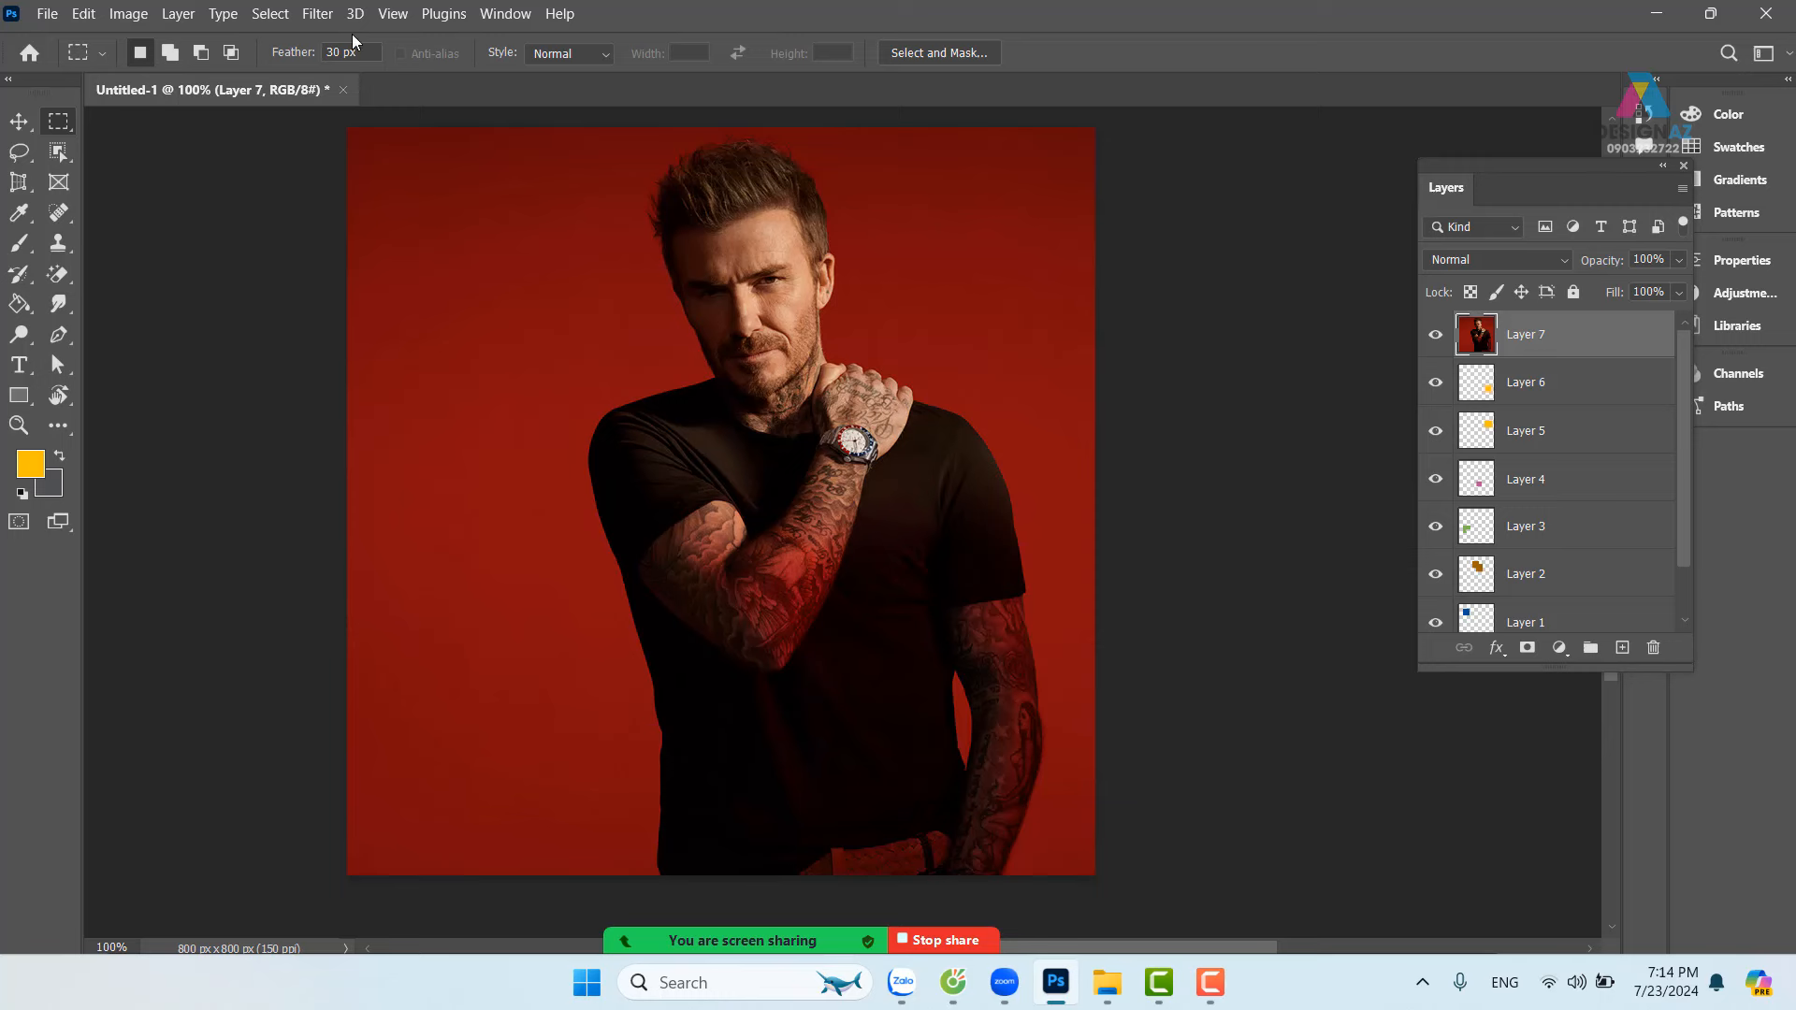
{"action": "left_click_drag", "start_coordinate": [372, 53], "coordinate": [276, 46]}
{"action": "type", "text": "5"}
{"action": "key", "text": "Return"}
{"action": "left_click_drag", "start_coordinate": [543, 423], "coordinate": [602, 481]}
{"action": "left_click", "coordinate": [669, 585]}
Step: Set the feather to 3 px, draw a full-height selection over the red background beside the man, and clear it
{"action": "left_click", "coordinate": [324, 54]}
{"action": "type", "text": "3"}
{"action": "key", "text": "Return"}
{"action": "left_click_drag", "start_coordinate": [347, 128], "coordinate": [683, 876]}
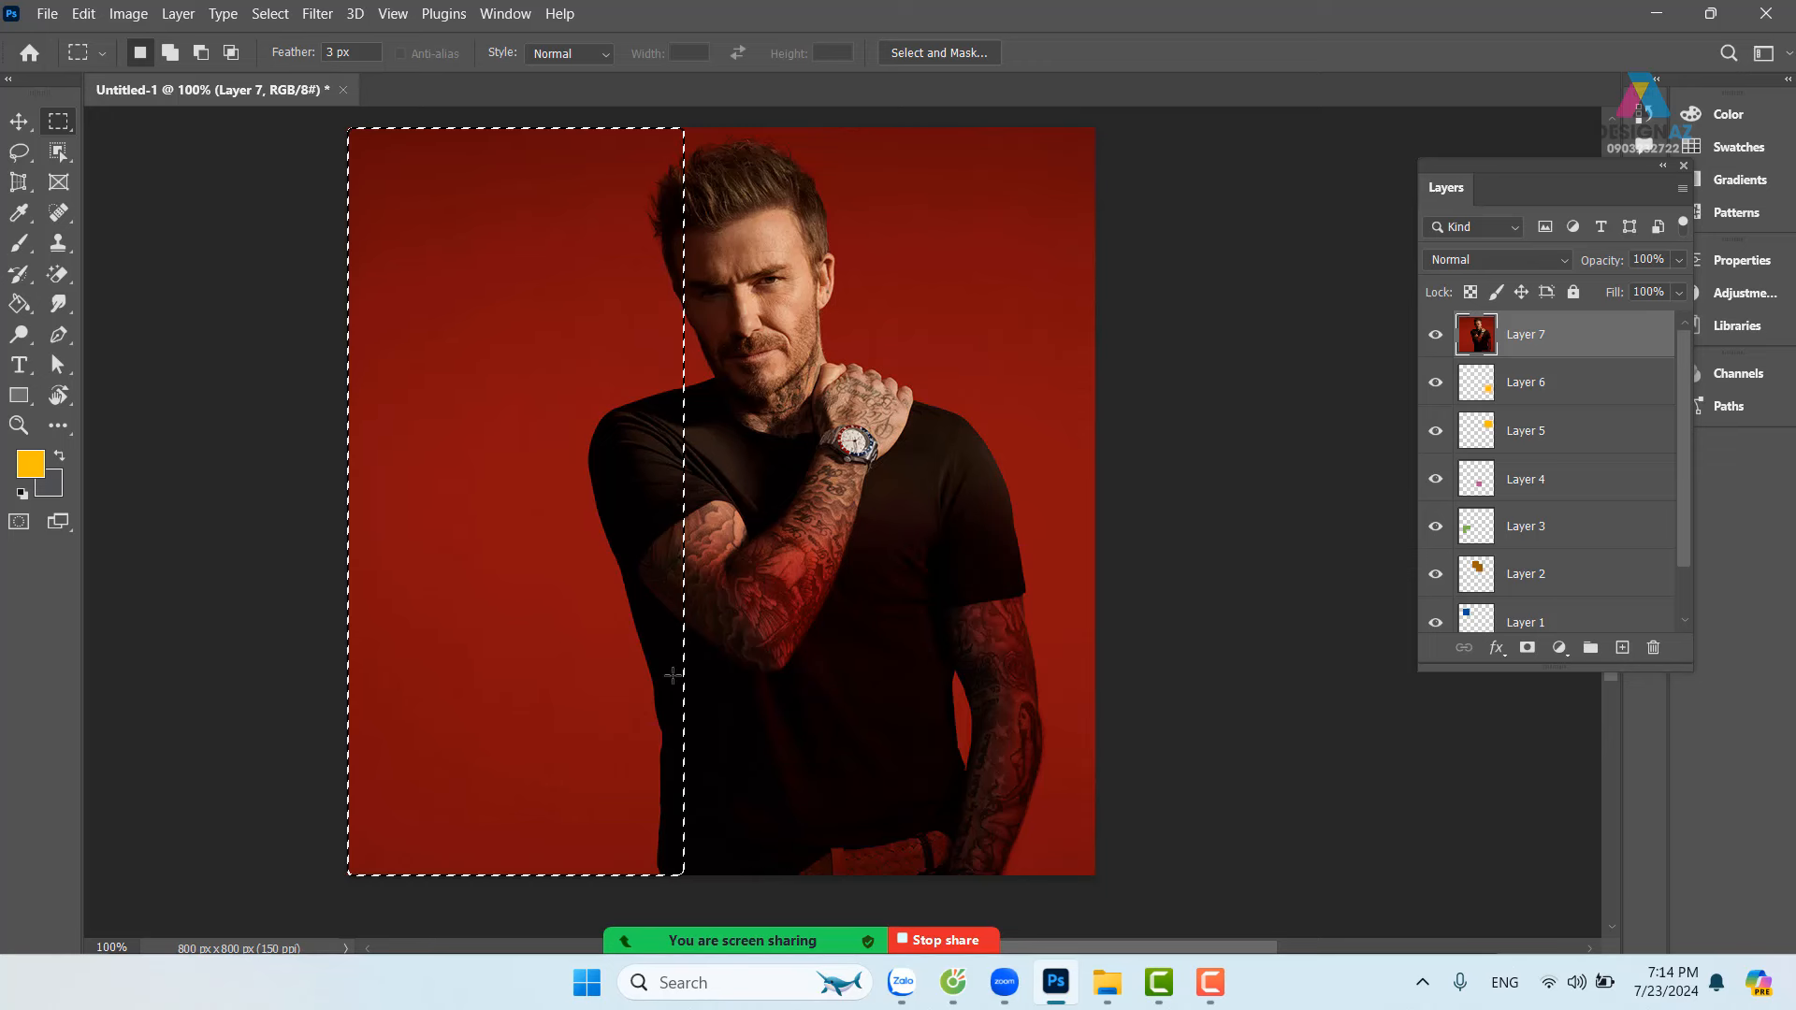
{"action": "left_click", "coordinate": [368, 135]}
Step: Set the feather to 30 px, select the full-height red strip beside the man, delete it from the photo, and deselect
{"action": "double_click", "coordinate": [350, 52]}
{"action": "type", "text": "30"}
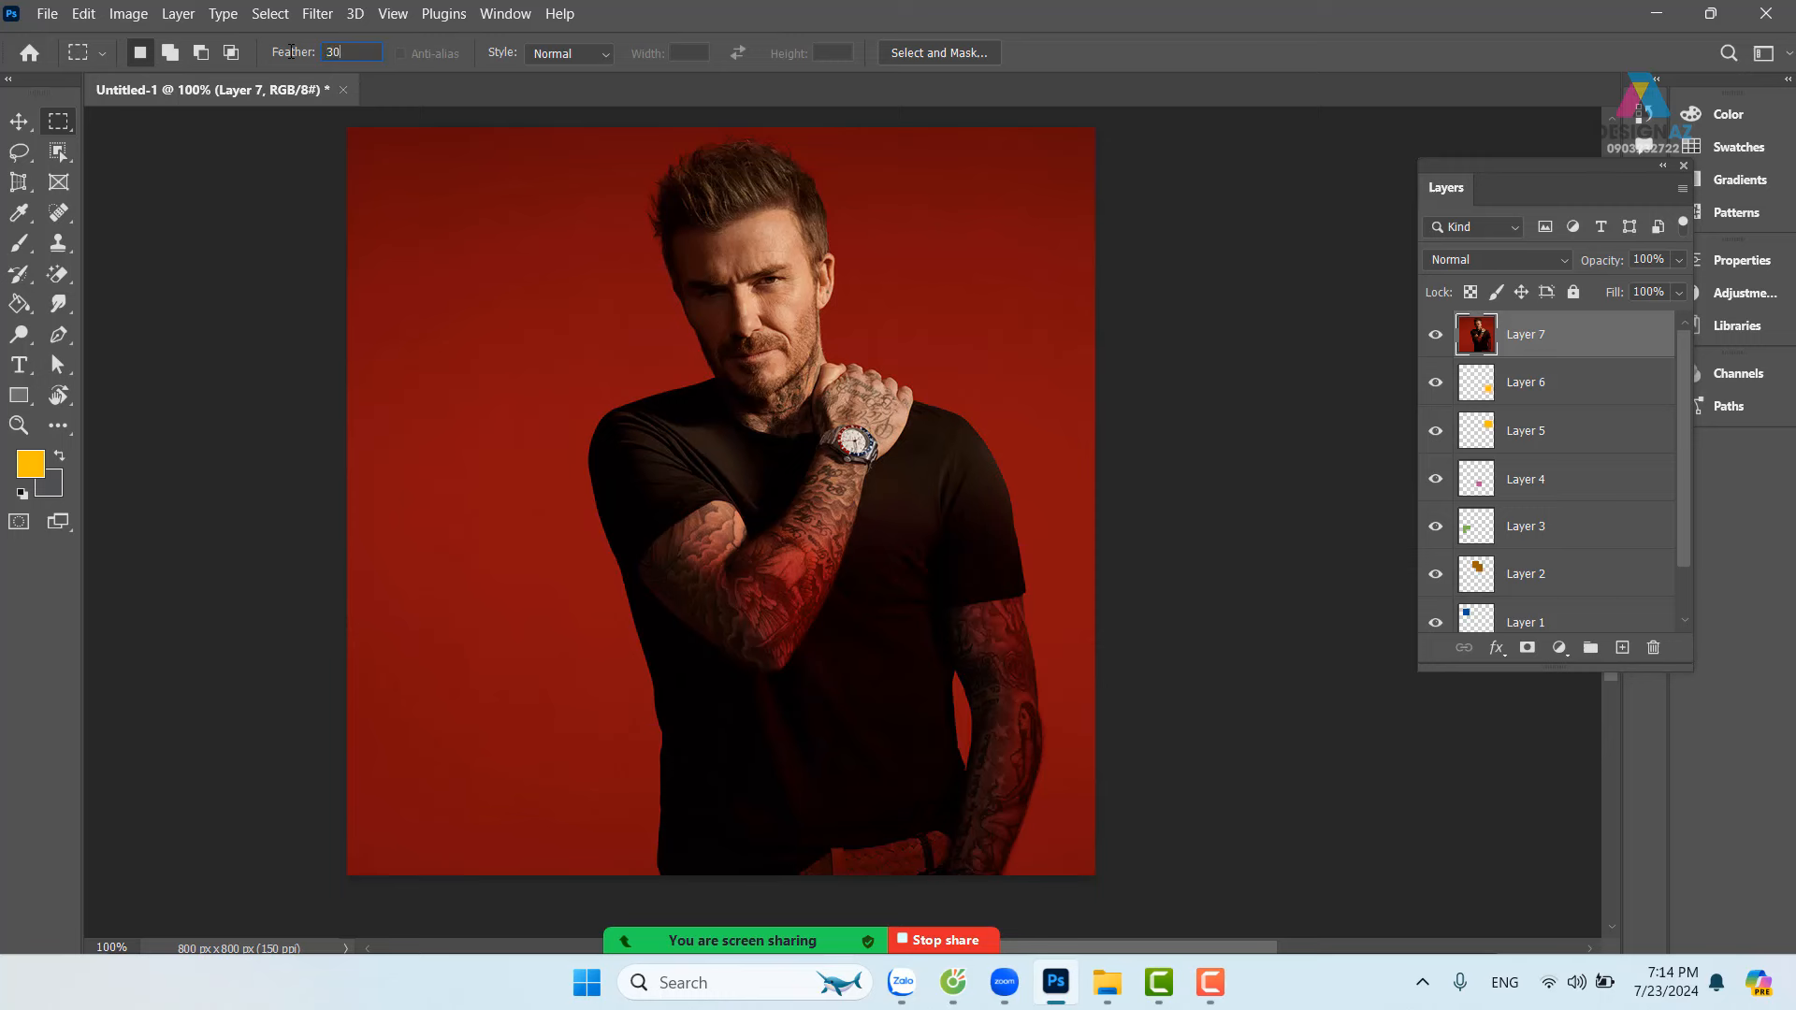
{"action": "key", "text": "Return"}
{"action": "left_click_drag", "start_coordinate": [348, 128], "coordinate": [662, 878]}
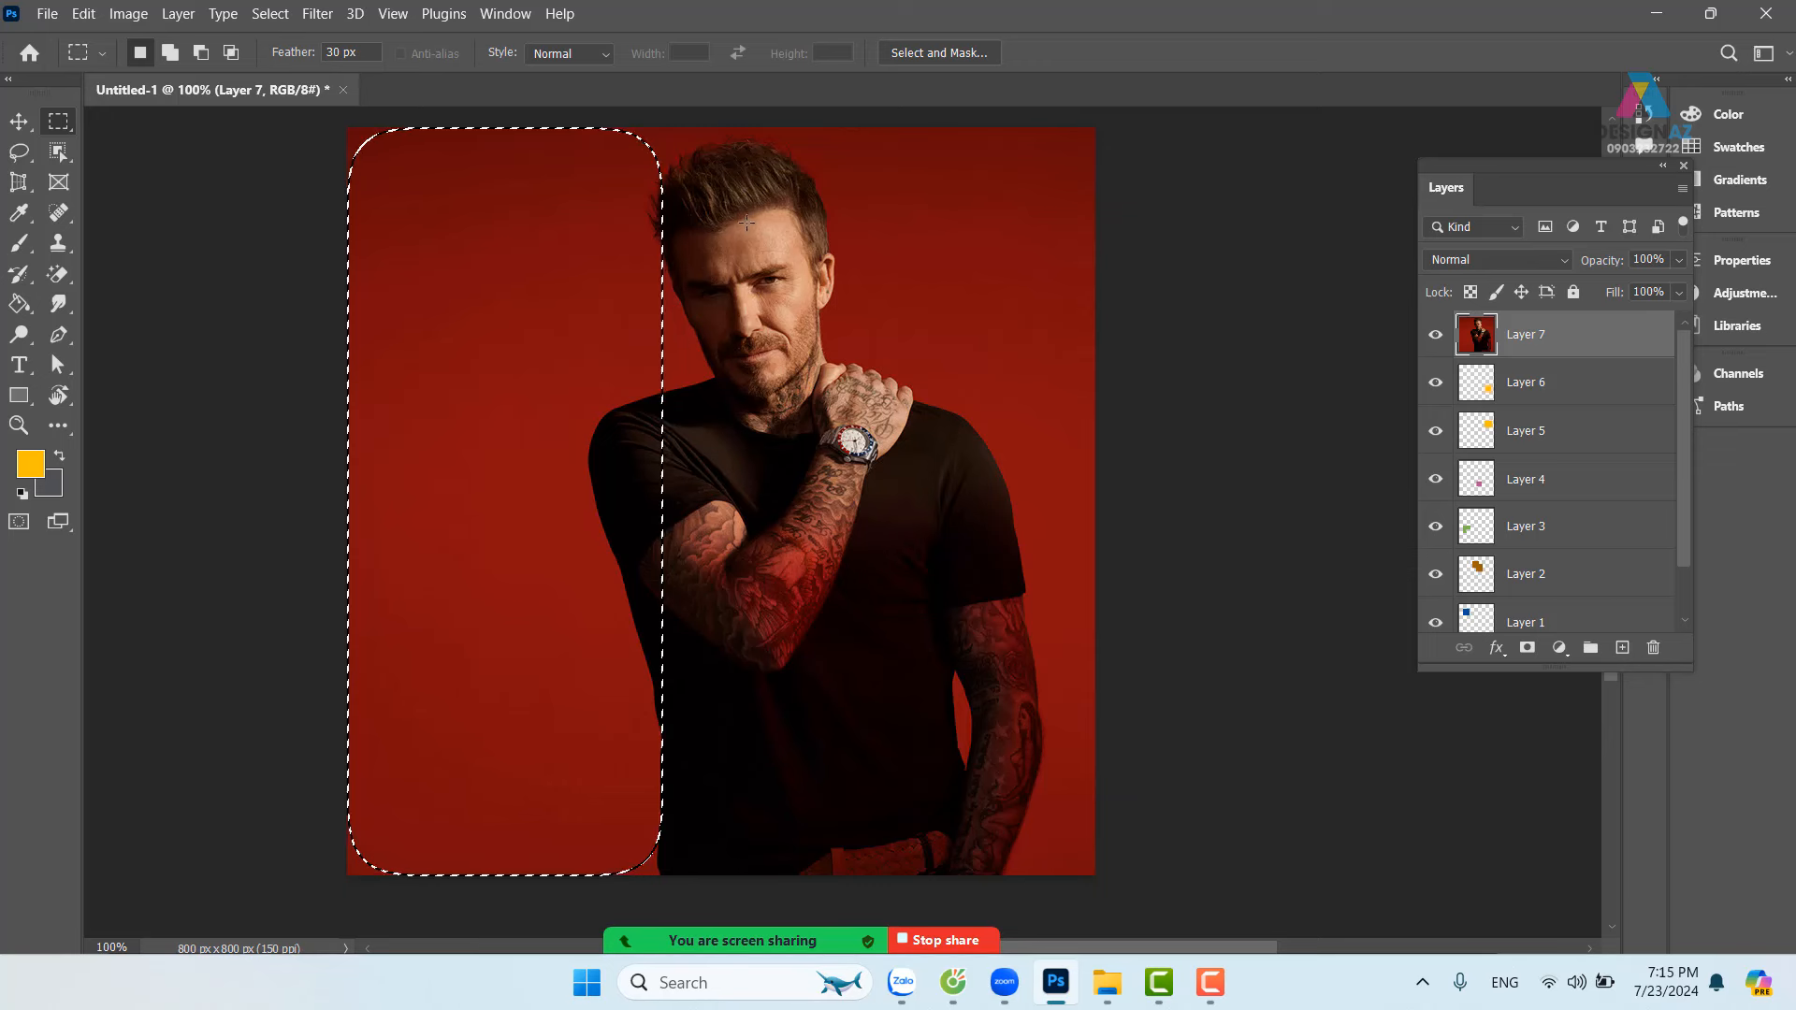
{"action": "key", "text": "Delete"}
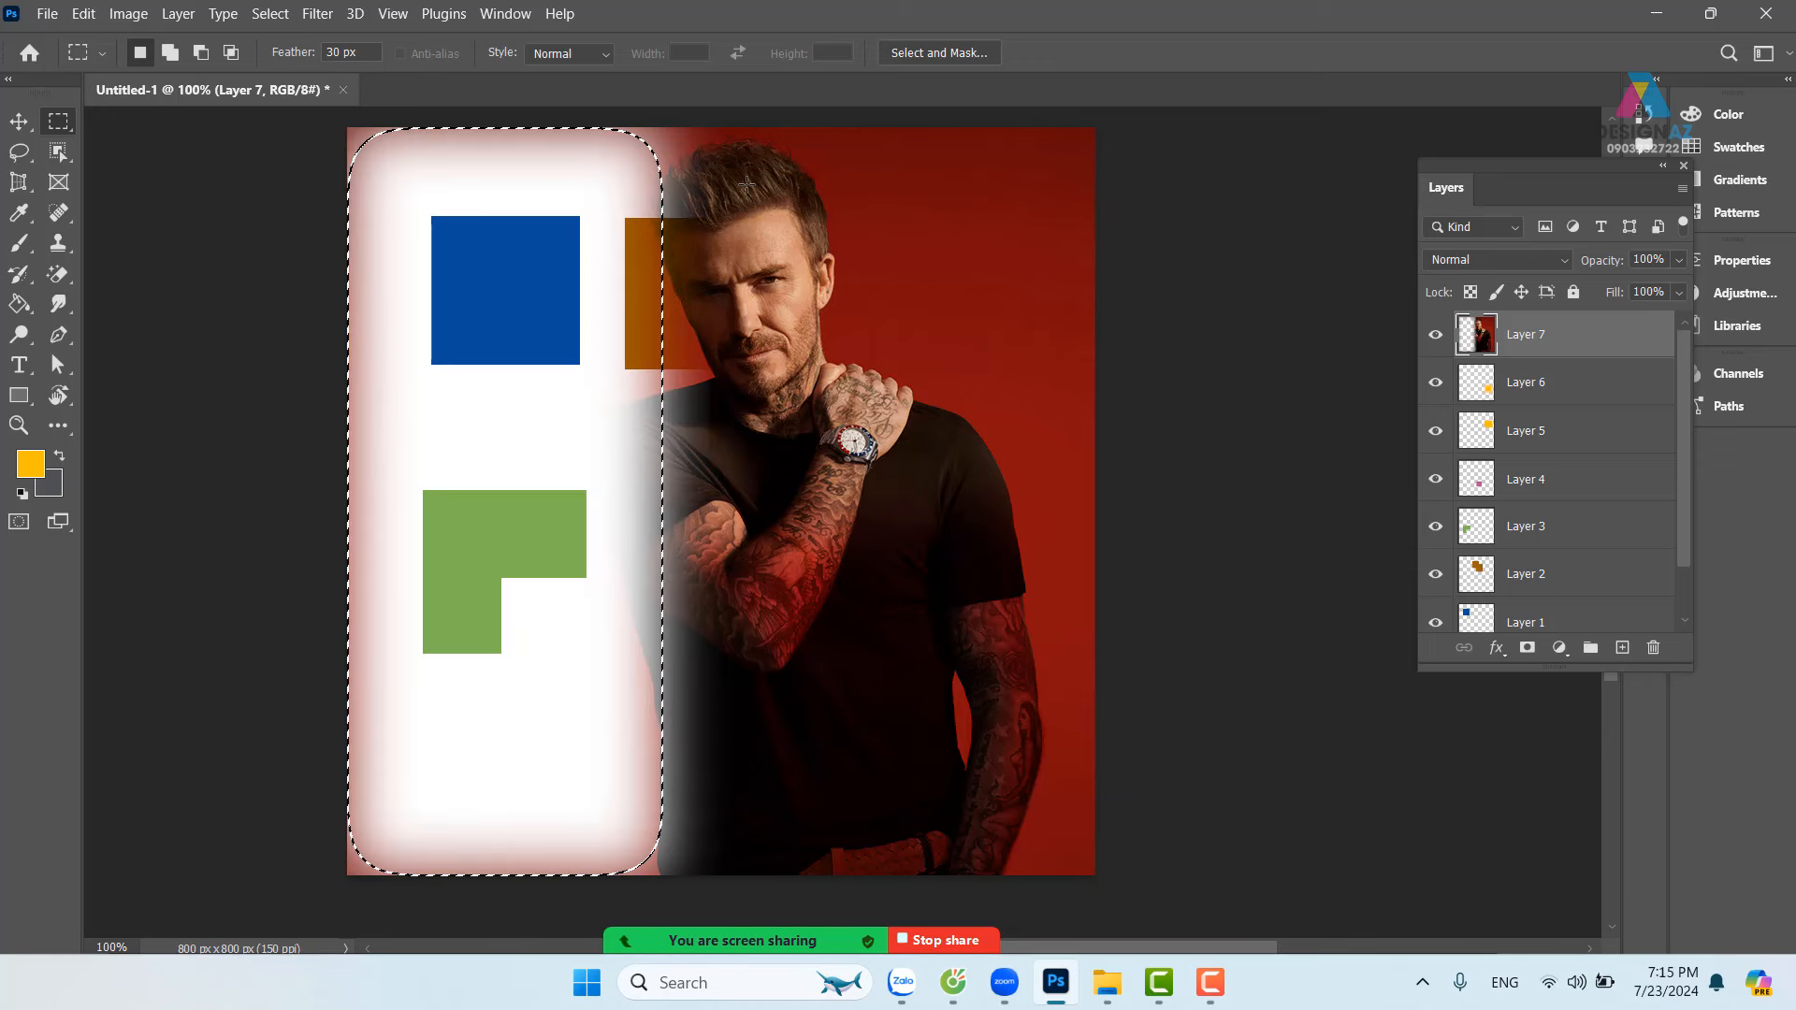
{"action": "key", "text": "ctrl+d"}
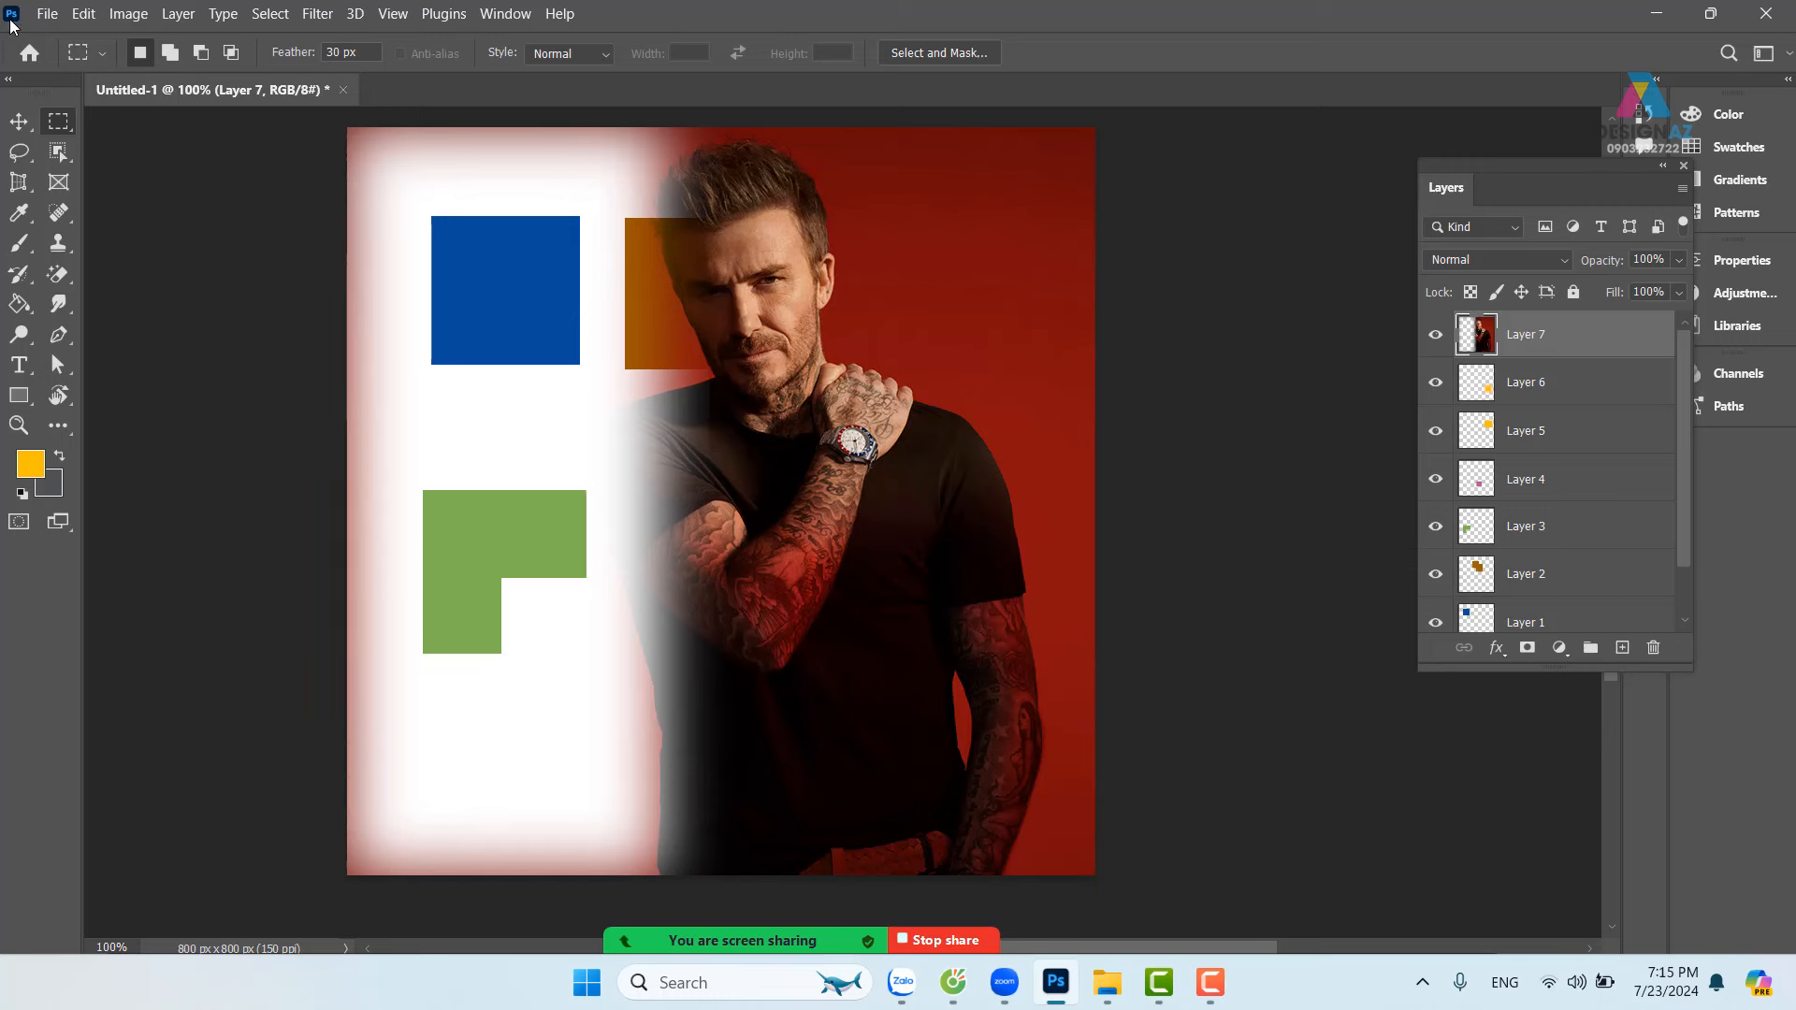
Step: Undo the feathered deletion of the background strip to restore the photo, and clear the selection
{"action": "left_click", "coordinate": [13, 127]}
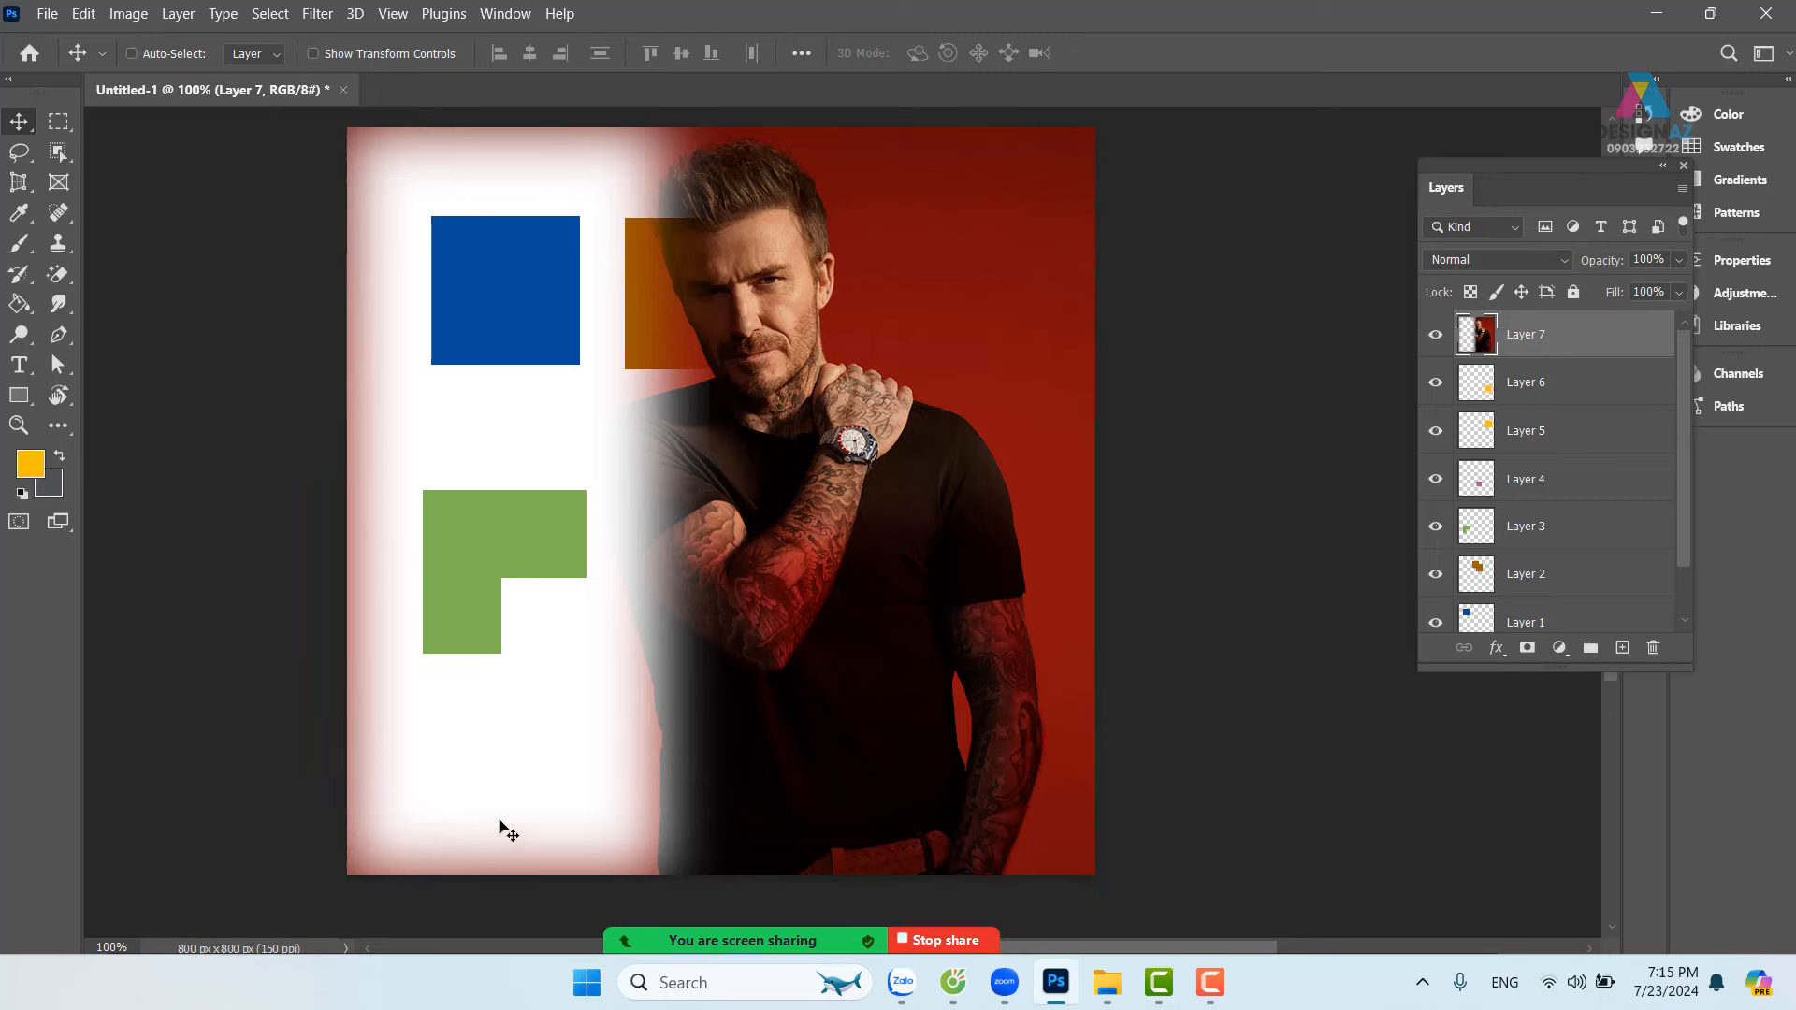
{"action": "key", "text": "ctrl+z"}
{"action": "key", "text": "ctrl+z"}
{"action": "key", "text": "ctrl+z"}
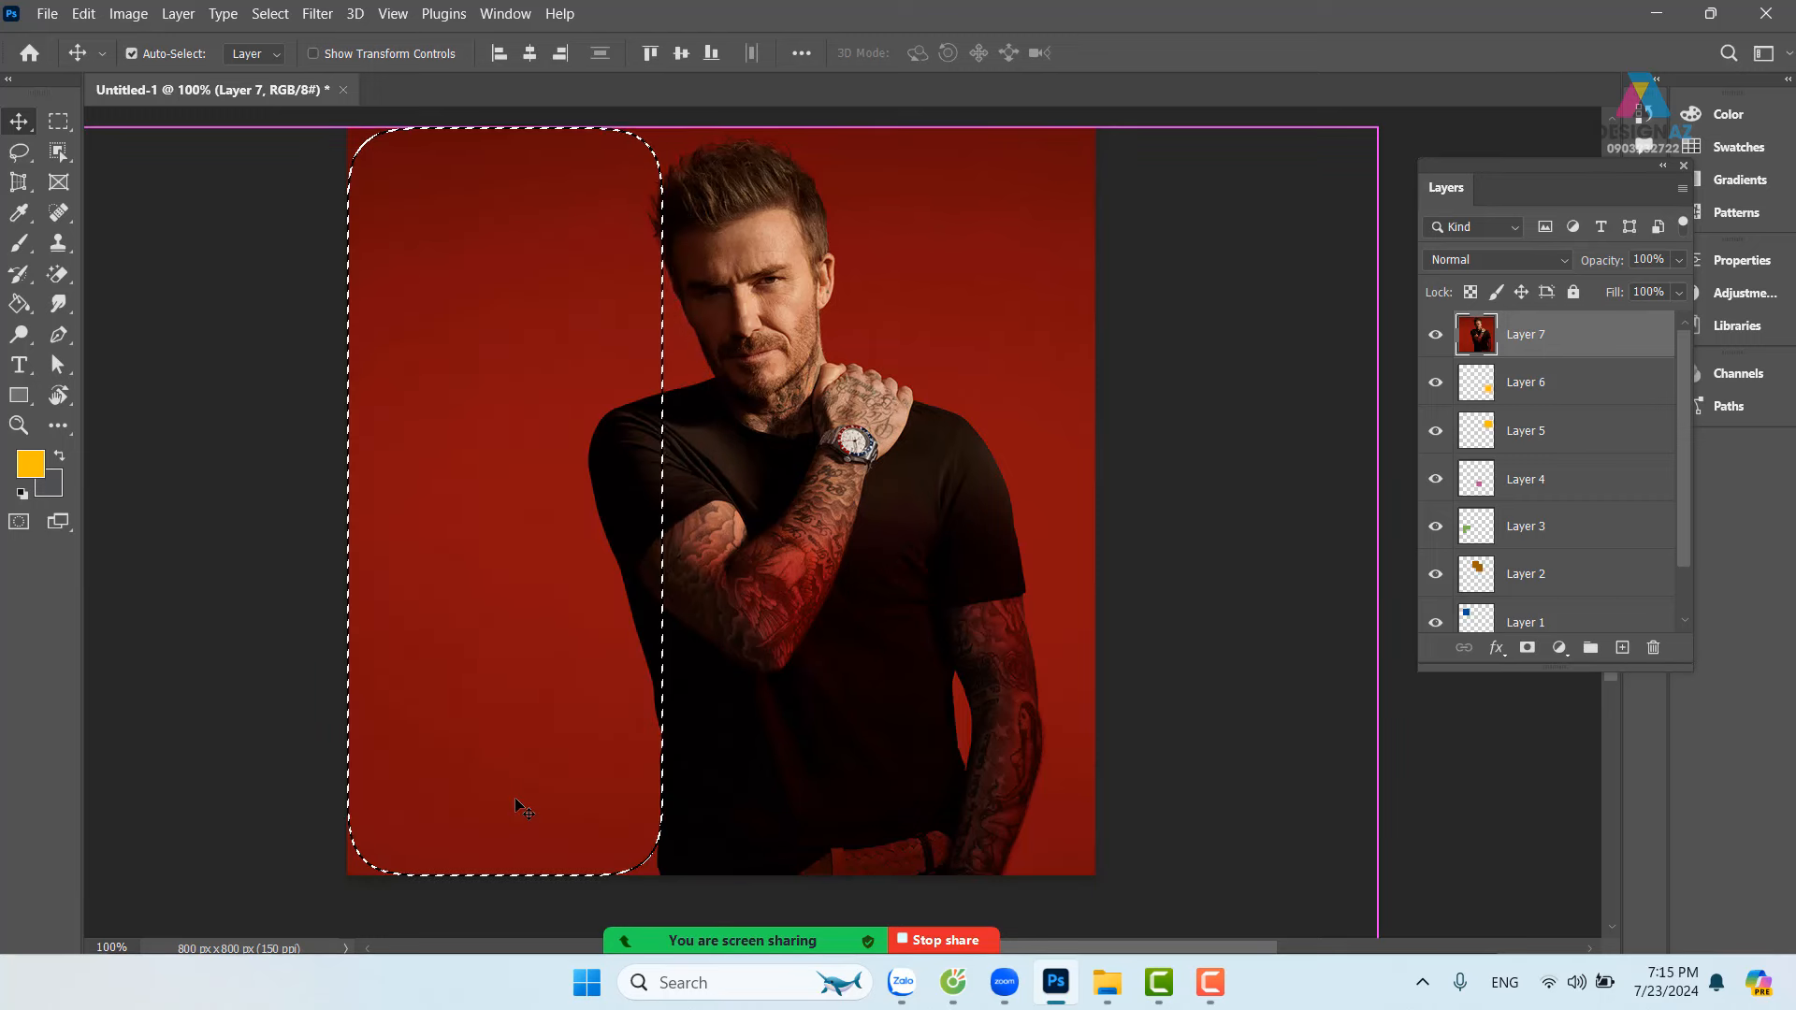
{"action": "key", "text": "ctrl+d"}
Step: Set the marquee feather to 0 px and draw a sharp-edged full-height selection over the red background beside the man
{"action": "left_click", "coordinate": [58, 120]}
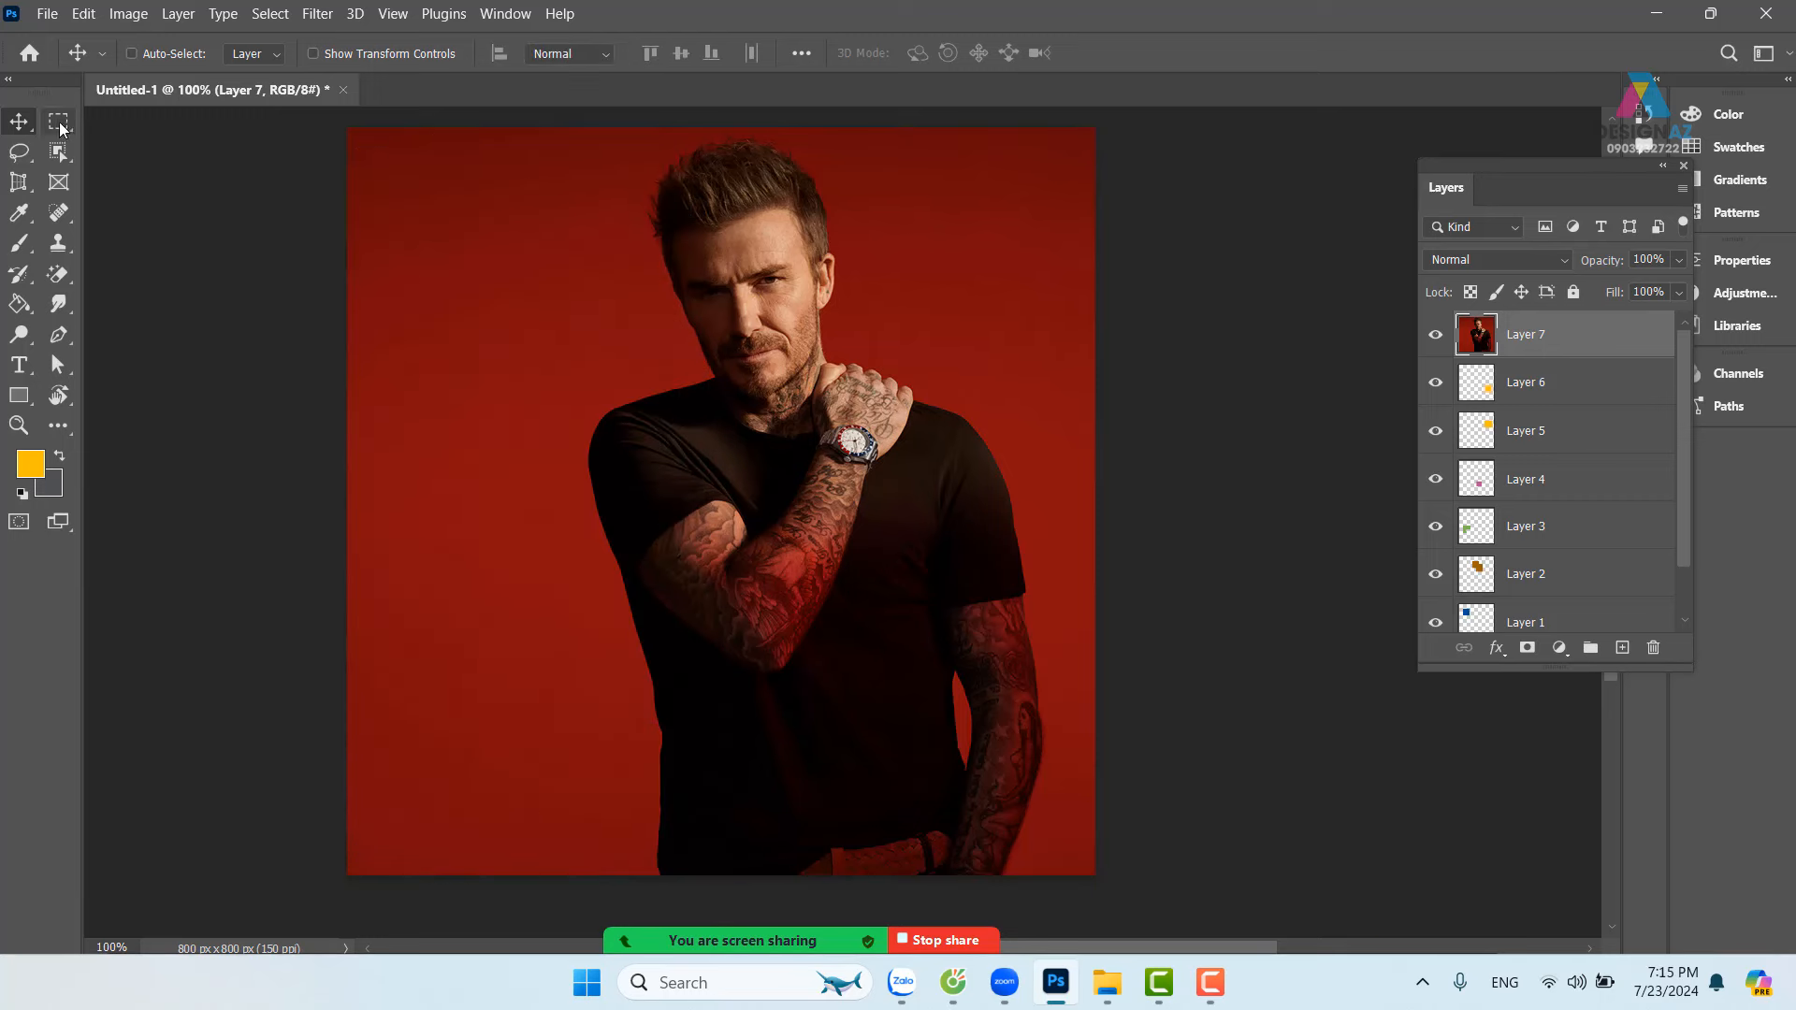
{"action": "left_click", "coordinate": [307, 56]}
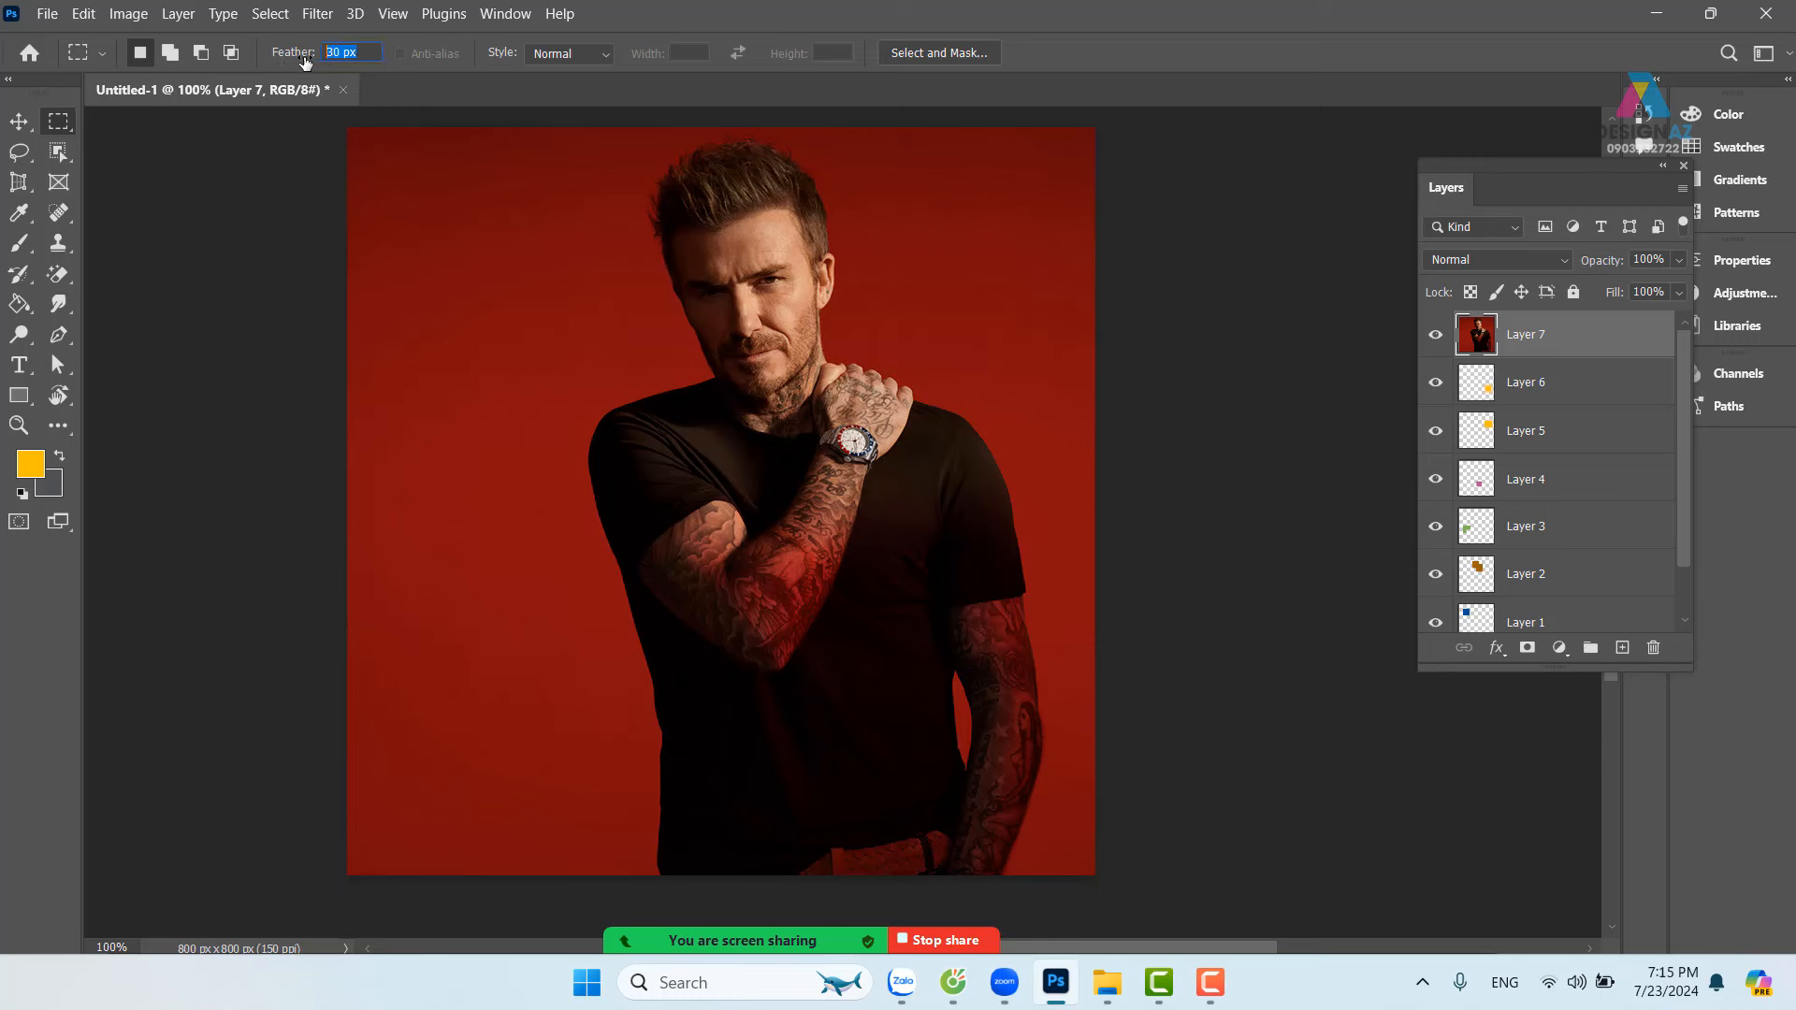
{"action": "type", "text": "0"}
{"action": "left_click_drag", "start_coordinate": [341, 129], "coordinate": [650, 909]}
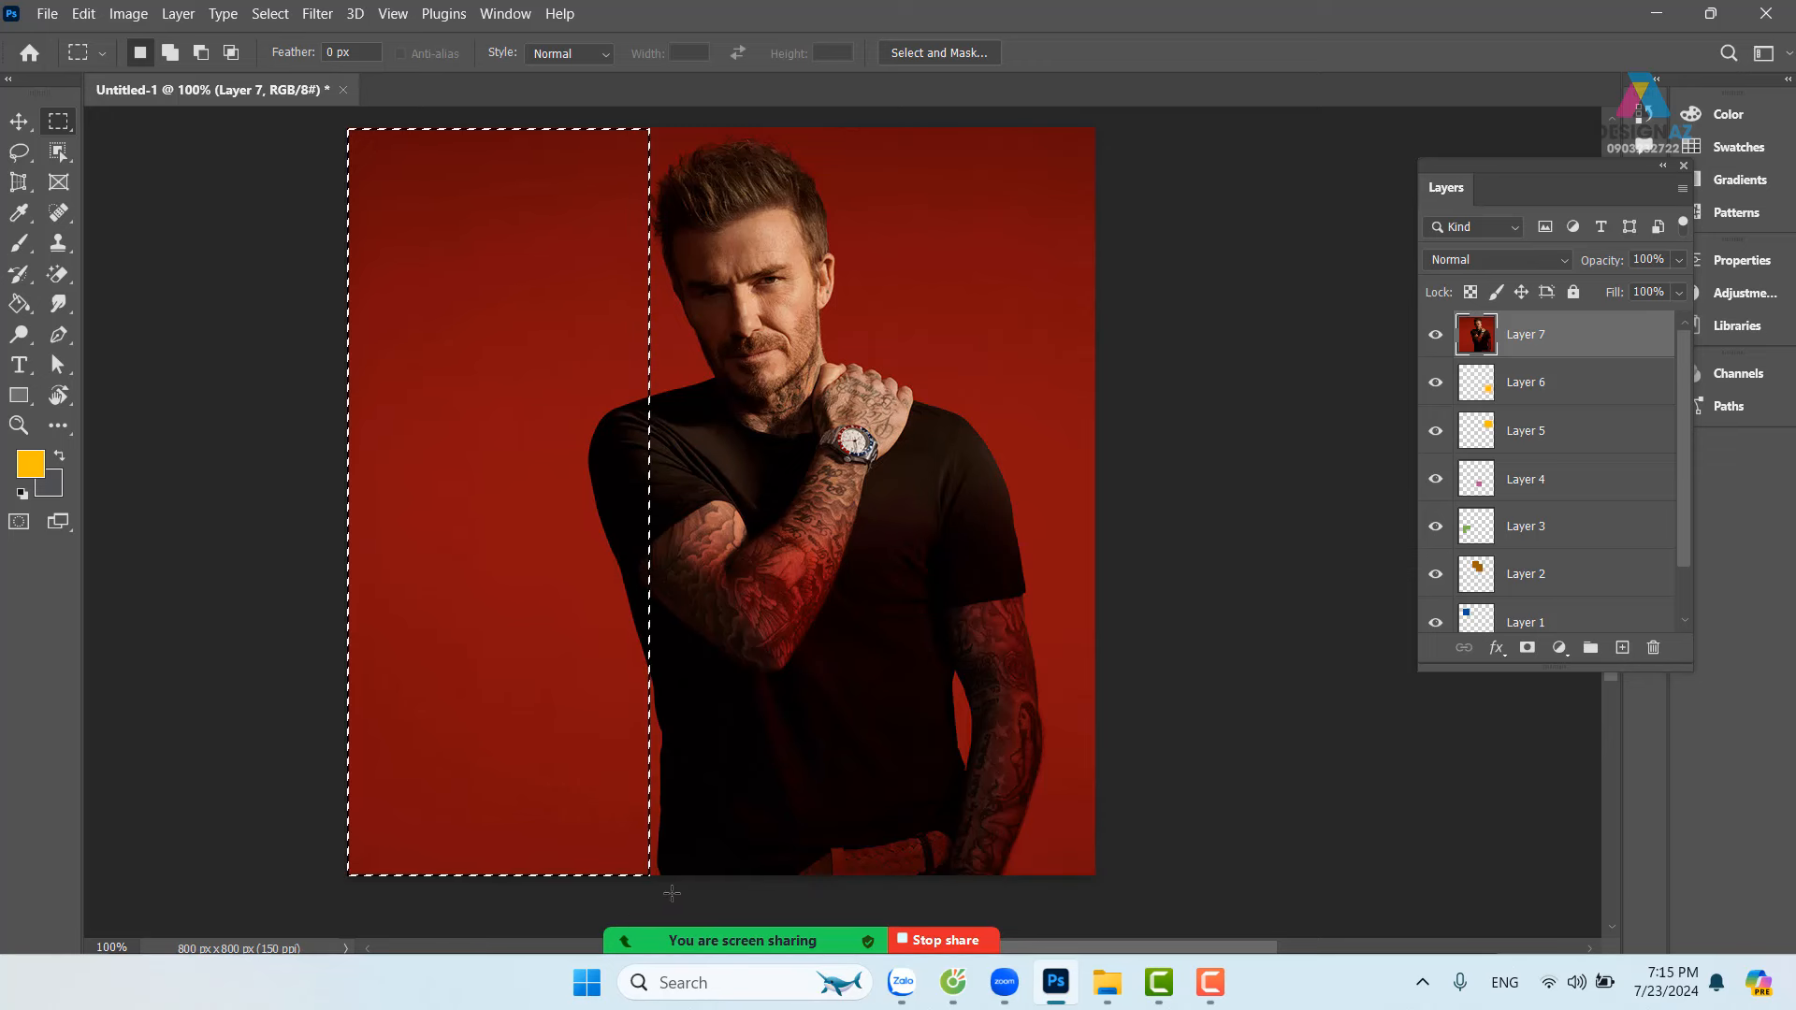
Step: Feather the existing full-height strip selection by 30 px, delete the strip from the photo, and deselect
{"action": "right_click", "coordinate": [620, 402]}
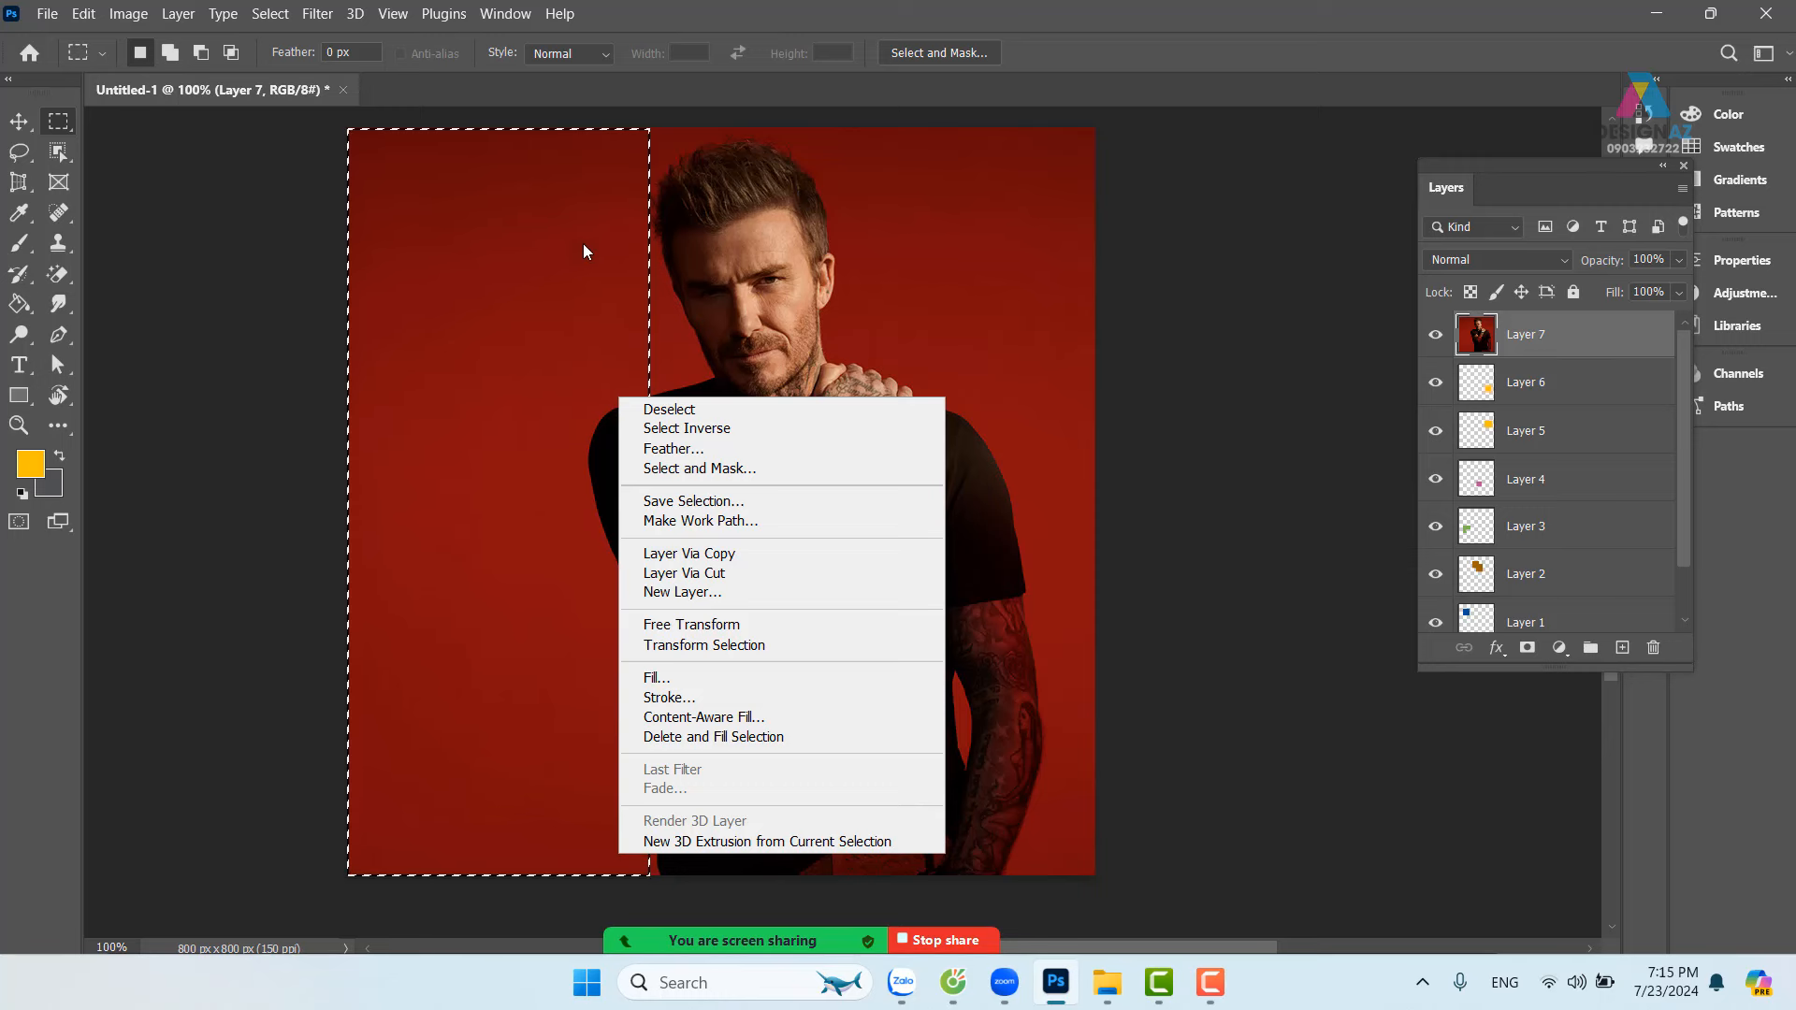
{"action": "left_click", "coordinate": [694, 451]}
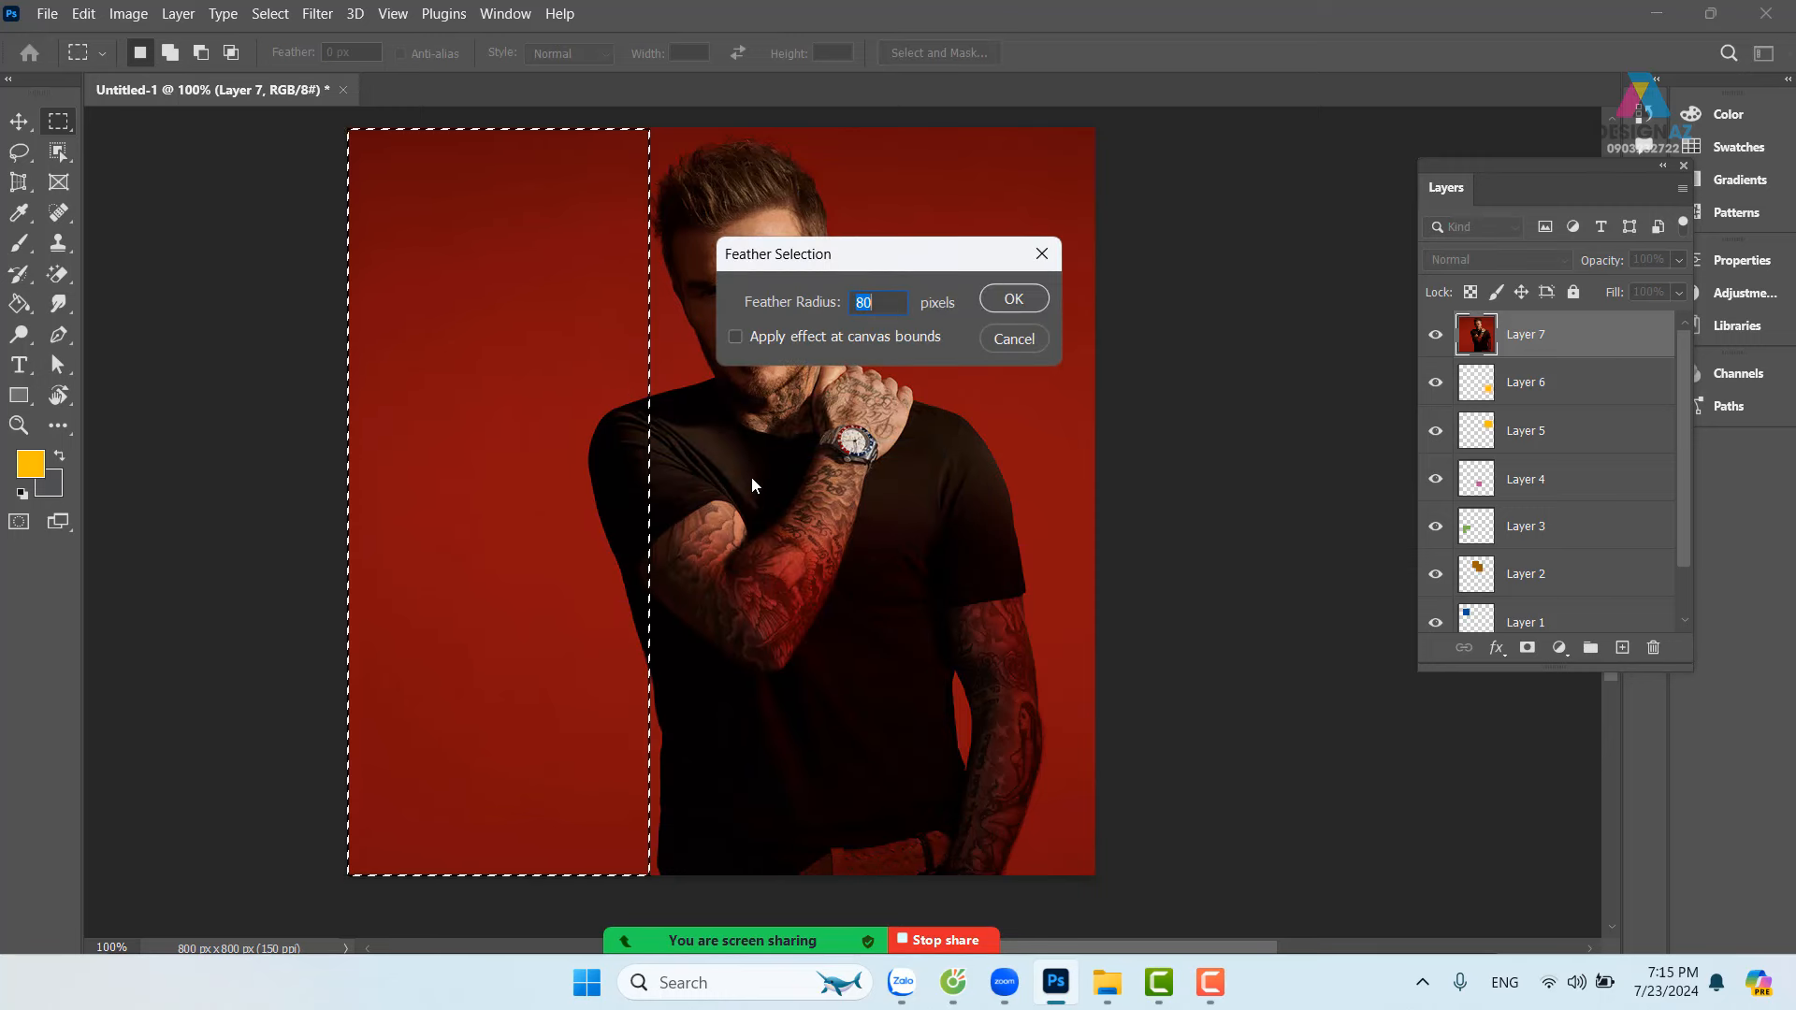
{"action": "type", "text": "30"}
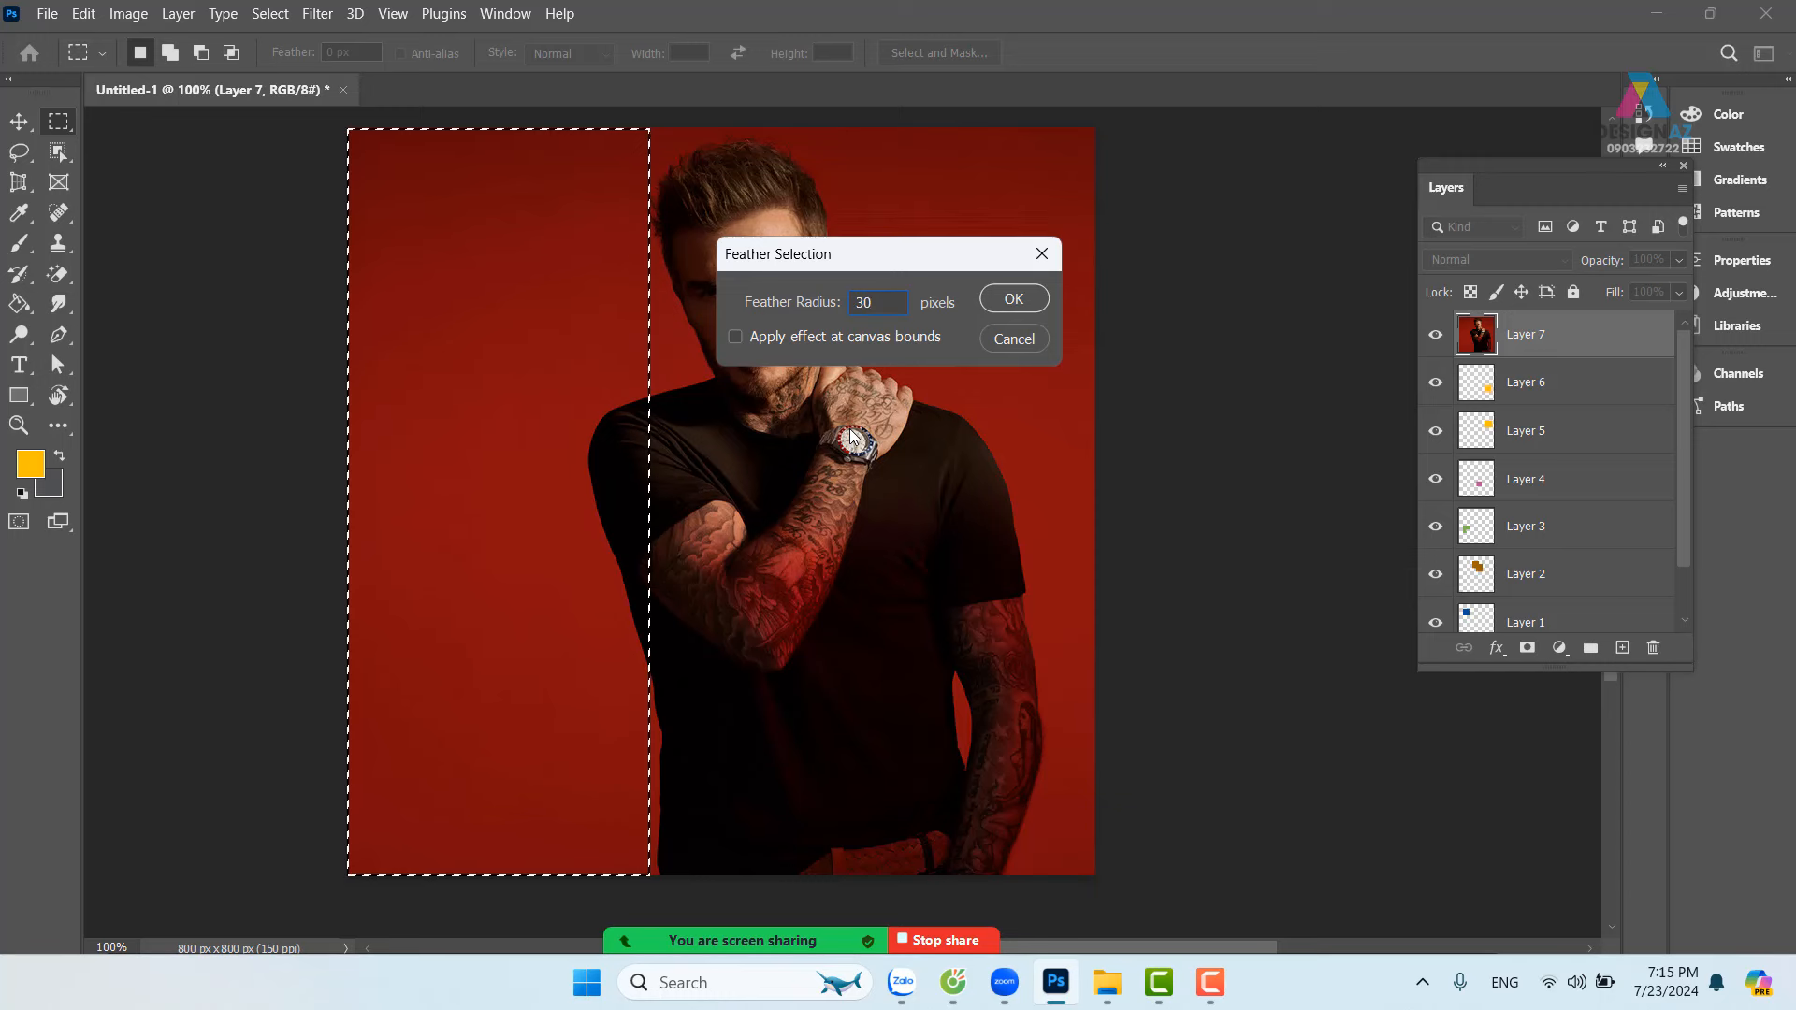
{"action": "key", "text": "Return"}
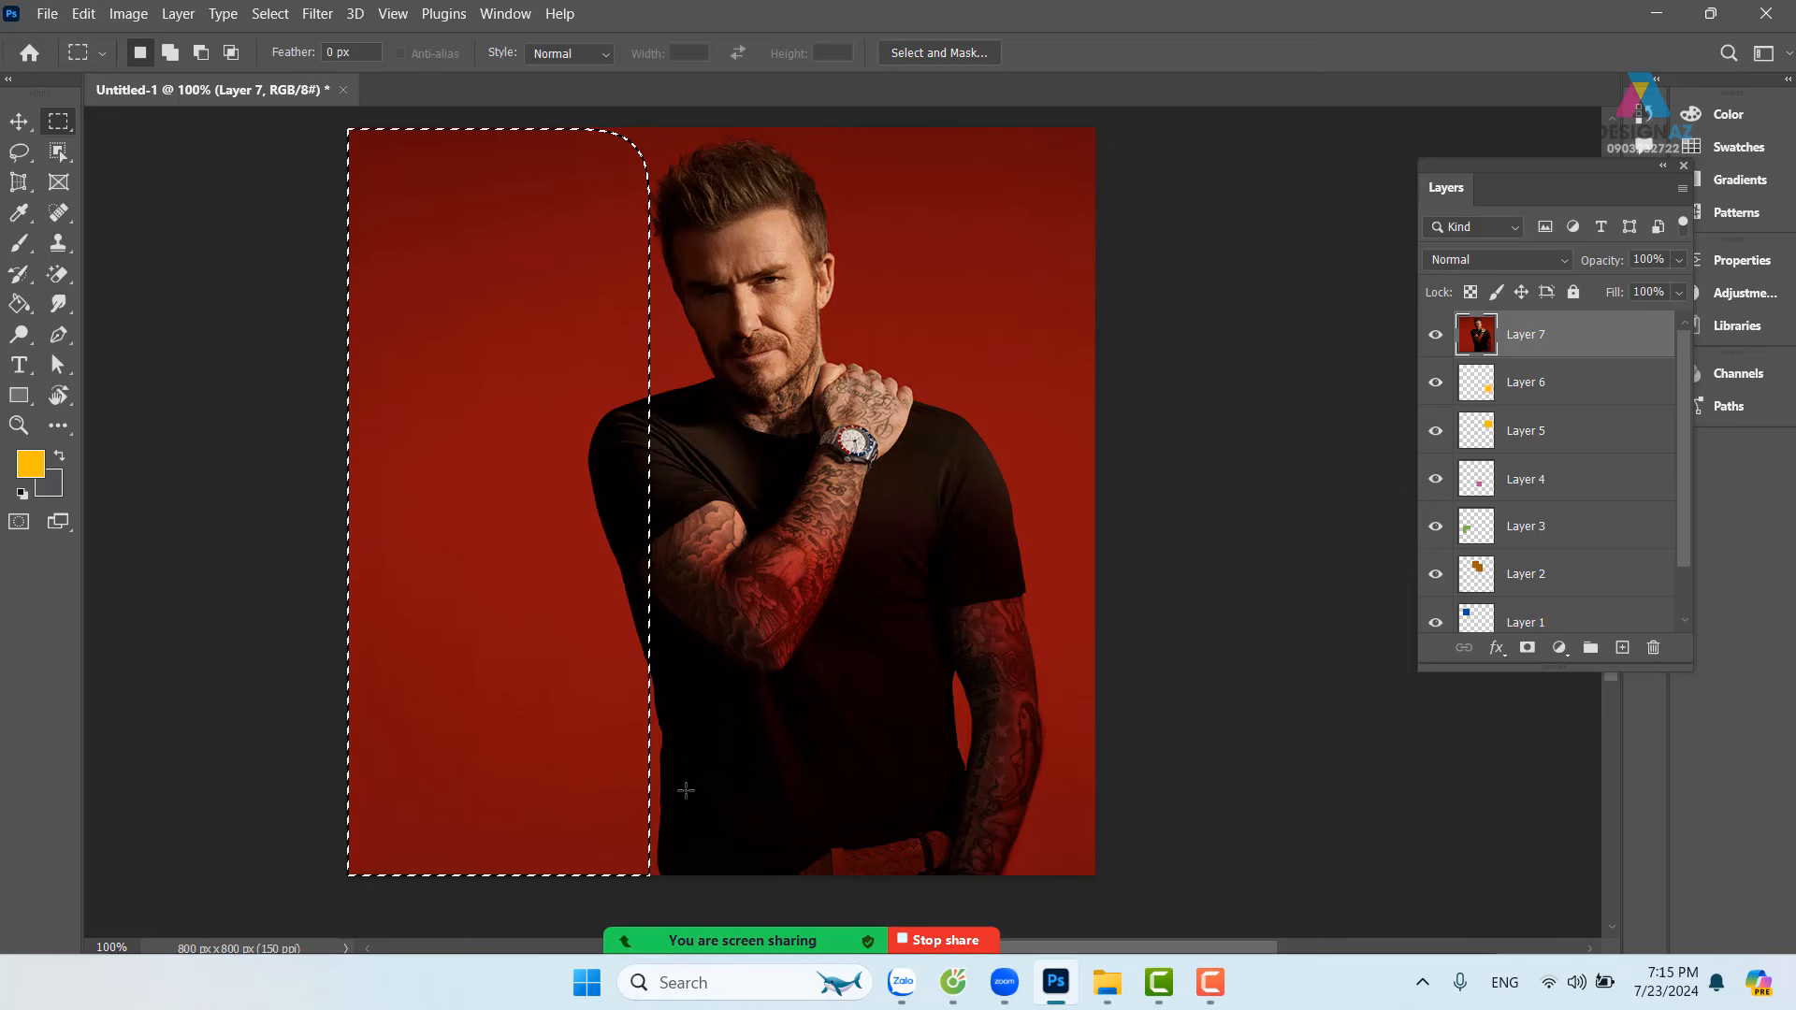
{"action": "key", "text": "Delete"}
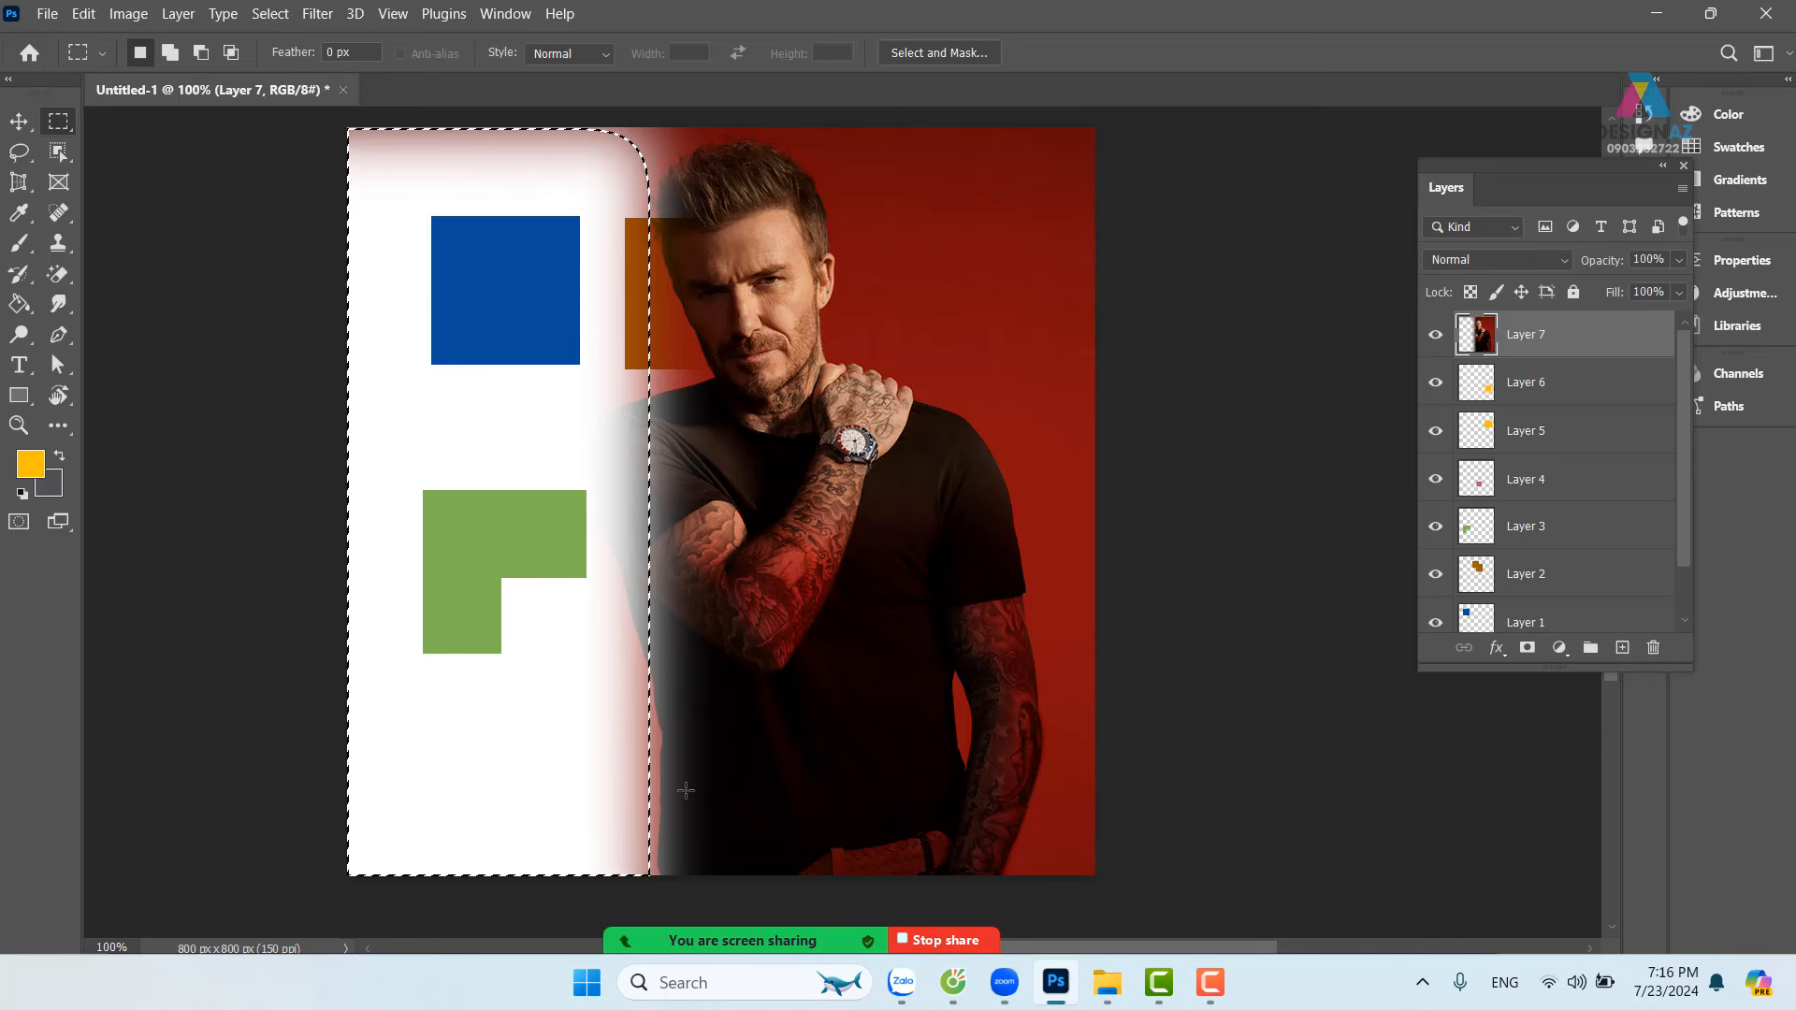
{"action": "key", "text": "ctrl+z"}
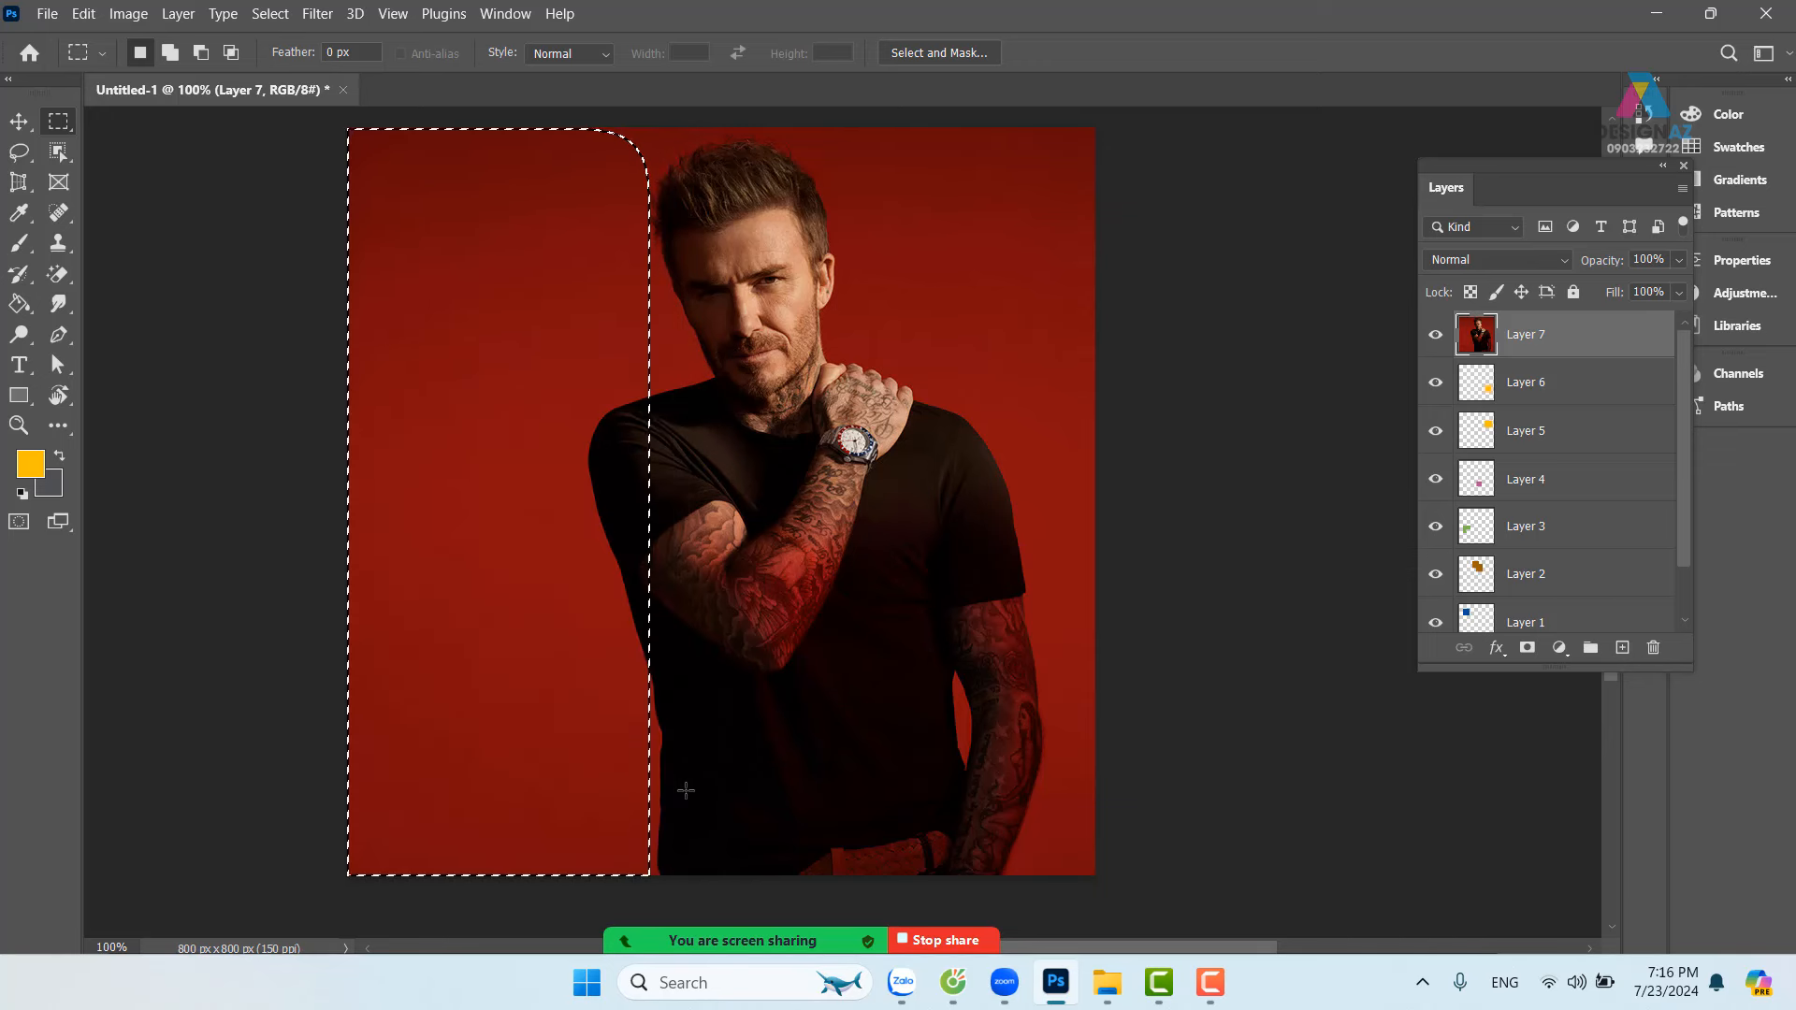
{"action": "key", "text": "Delete"}
{"action": "key", "text": "ctrl+d"}
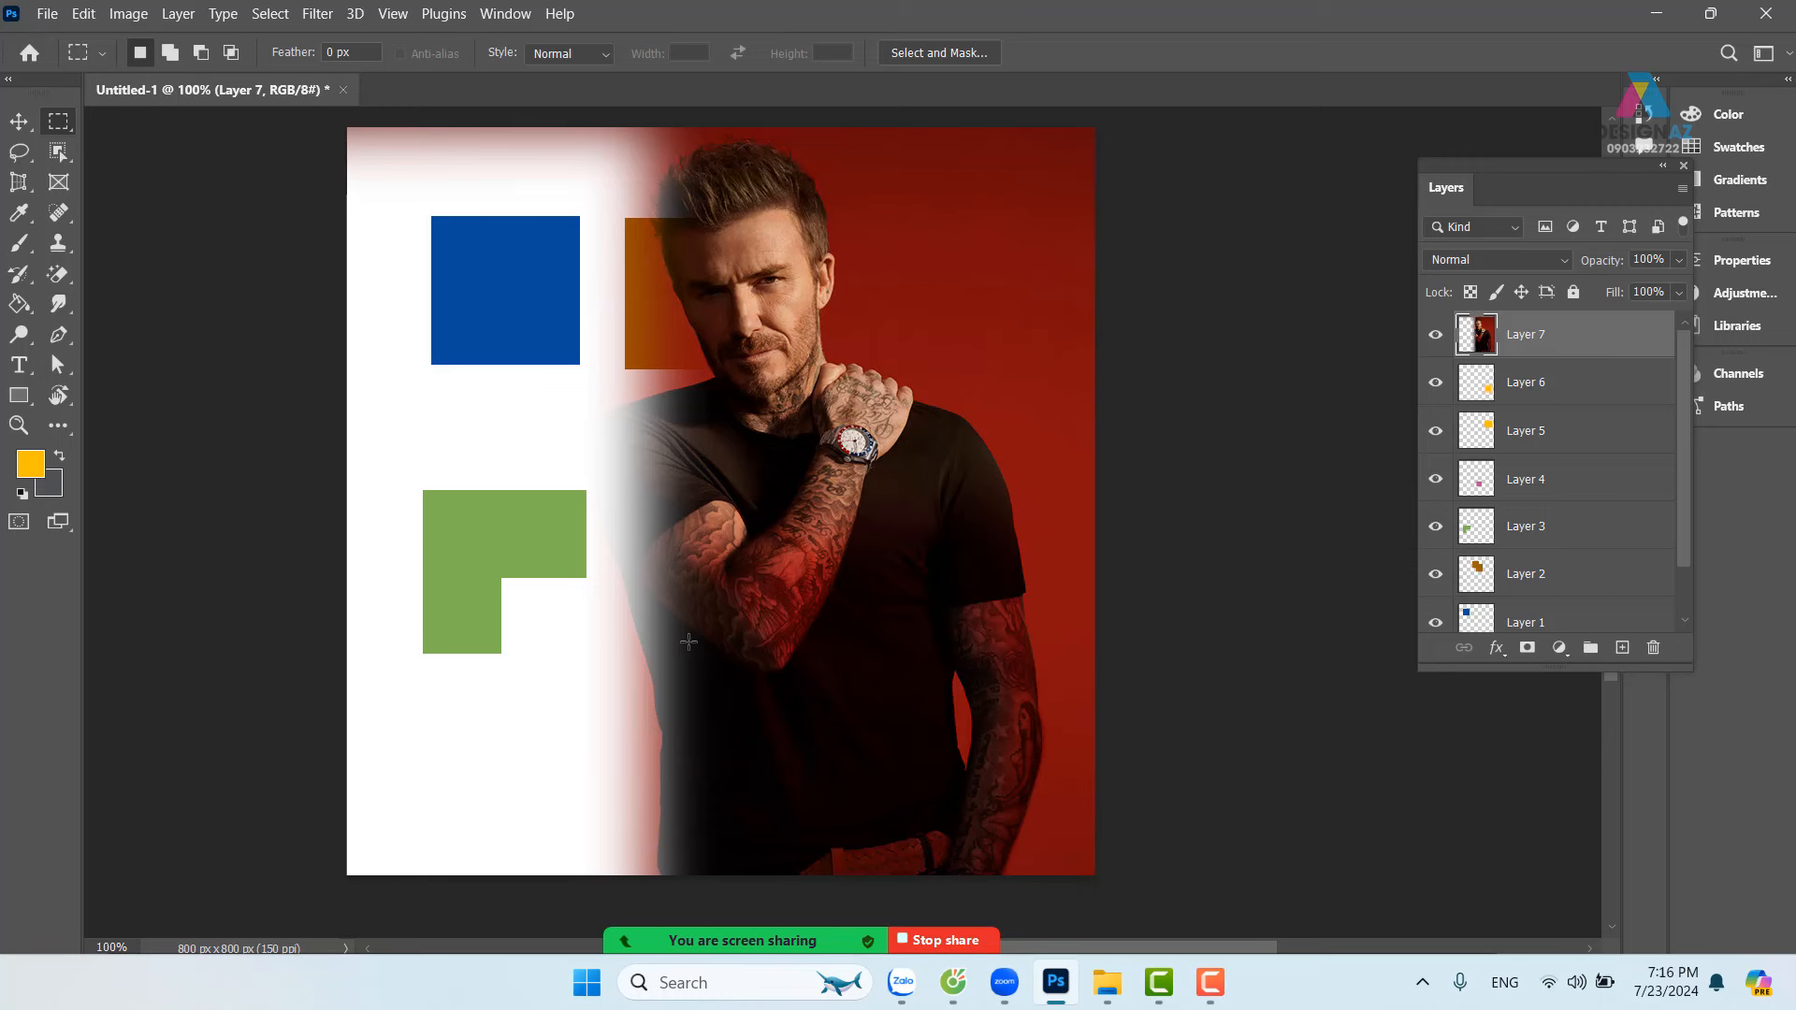
Step: Undo the 30 px feathered deletion to restore the photo, and clear the rounded strip selection
{"action": "key", "text": "ctrl+z"}
{"action": "key", "text": "ctrl+z"}
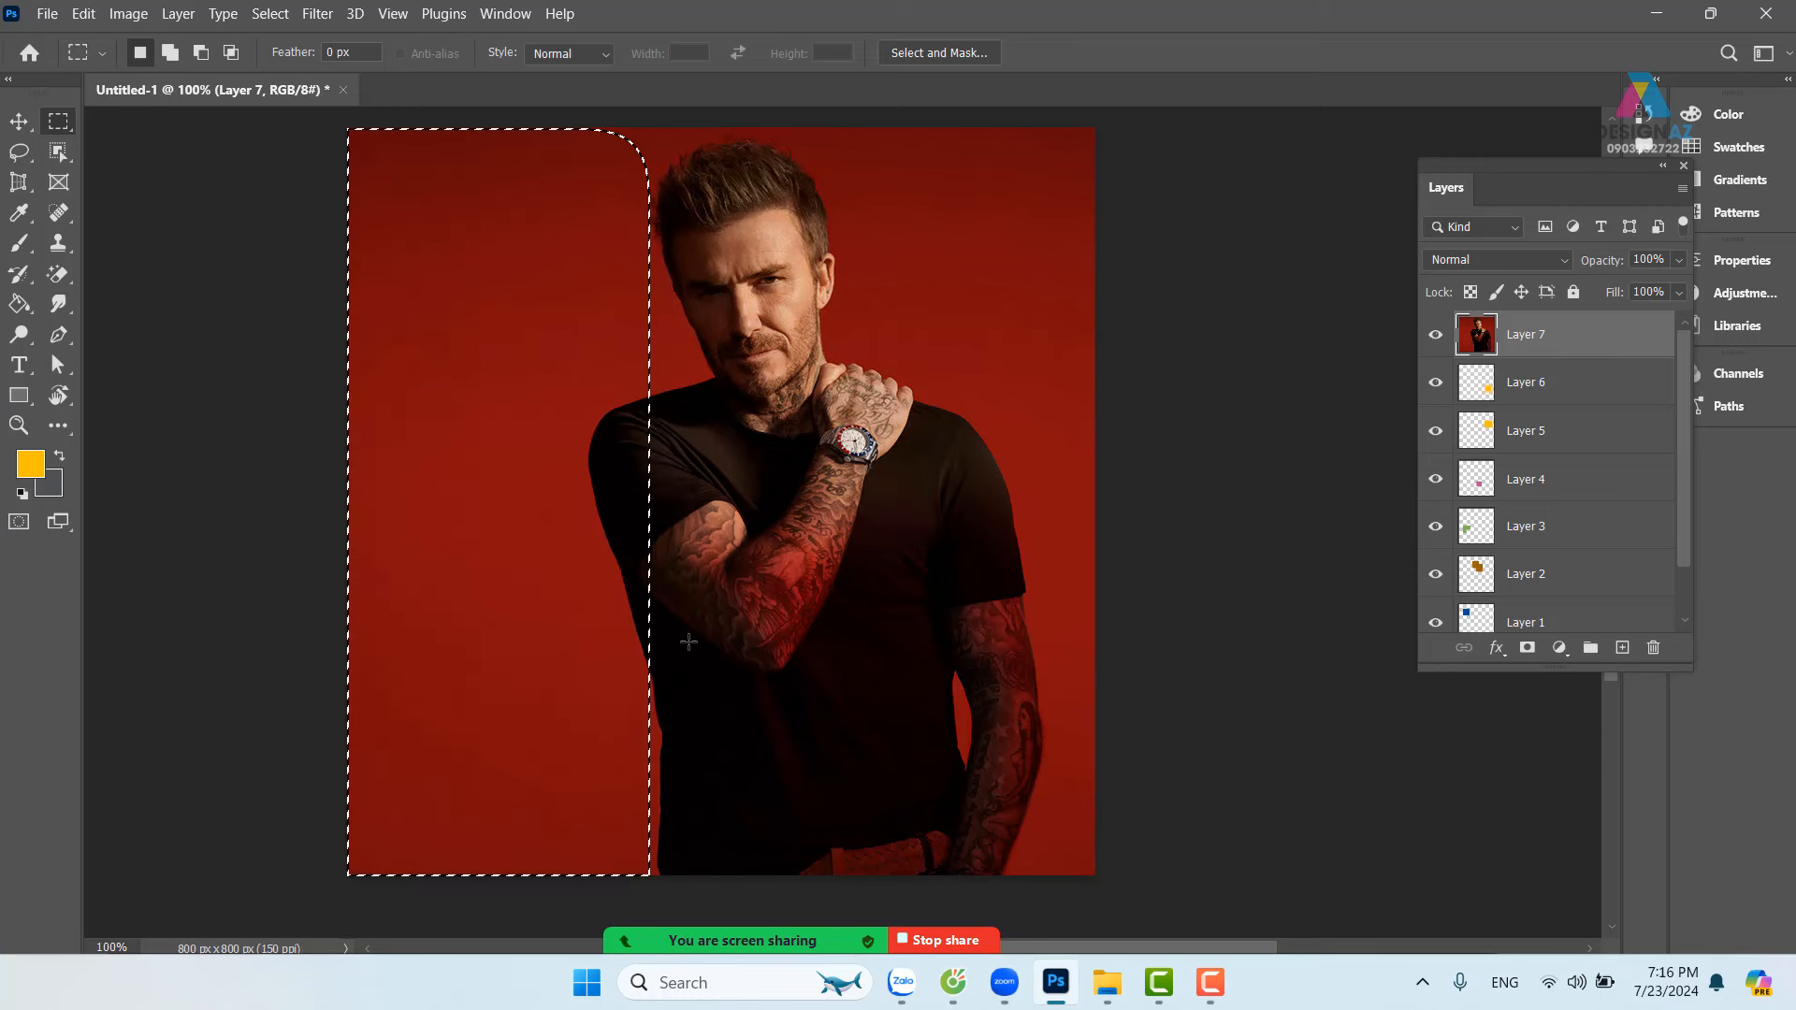
{"action": "key", "text": "ctrl+d"}
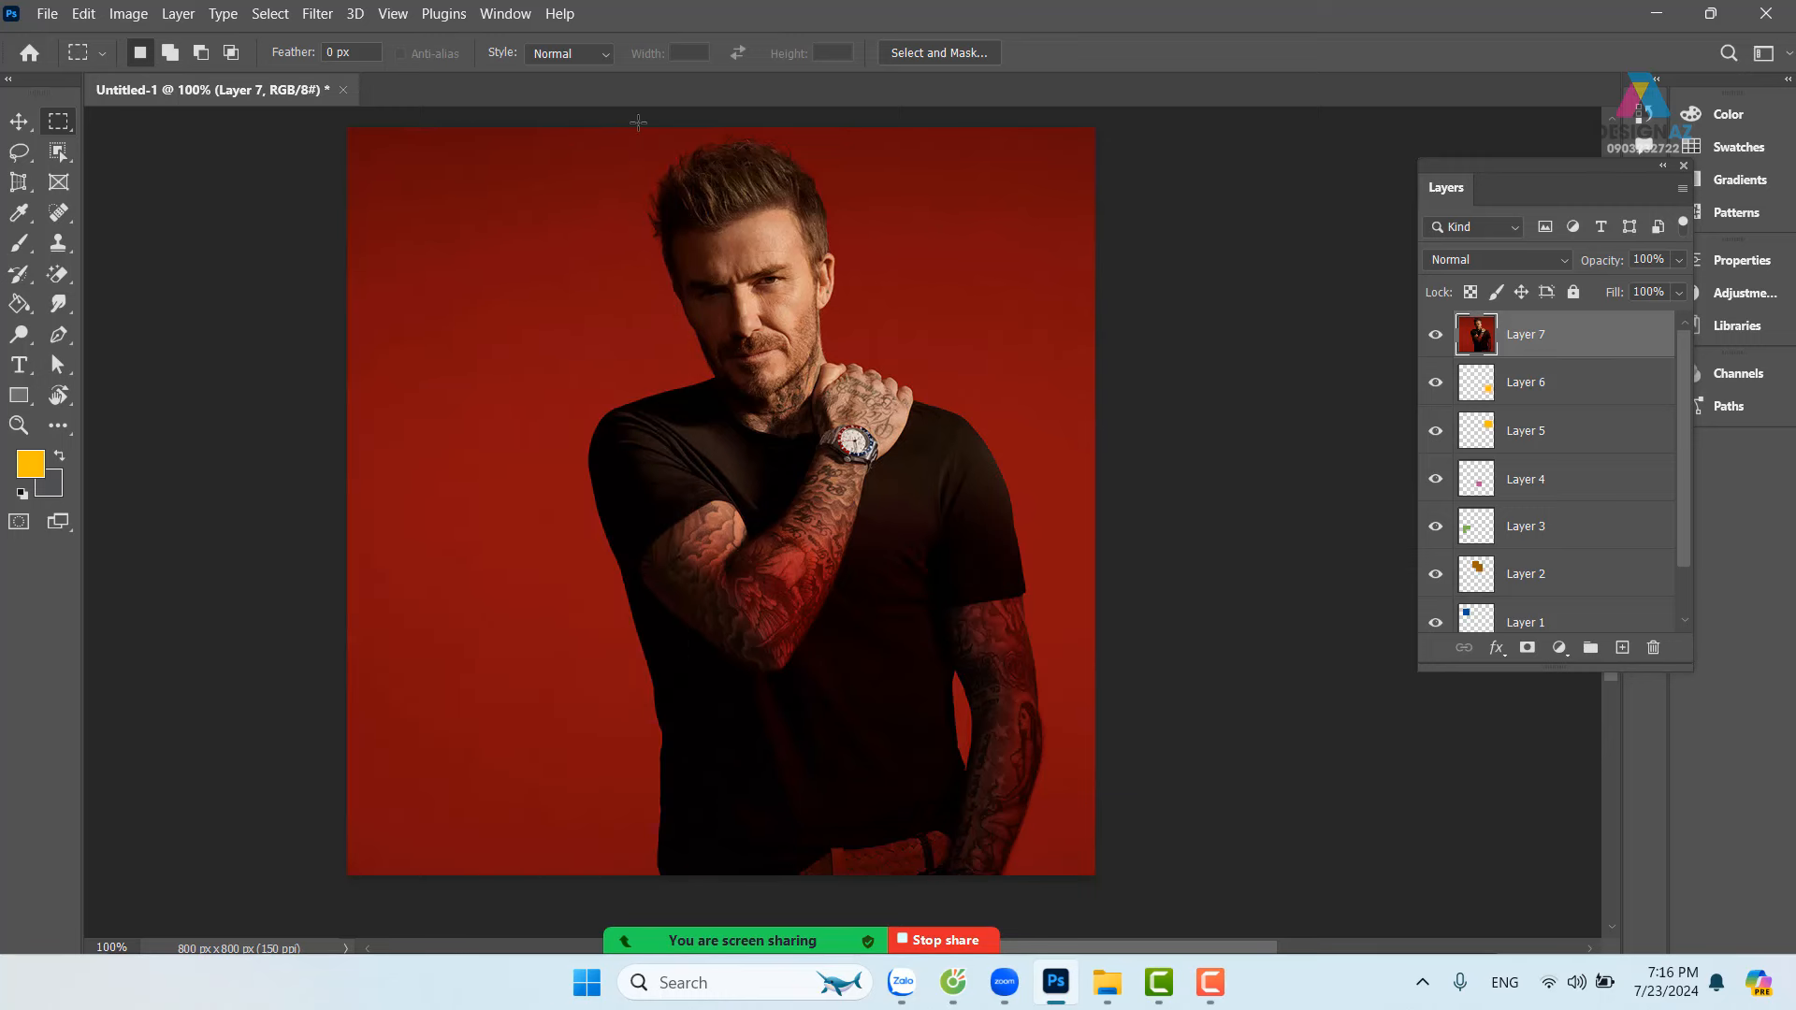
Step: Draw a new sharp-edged full-height selection over the red background beside the man
{"action": "left_click_drag", "start_coordinate": [638, 123], "coordinate": [225, 926]}
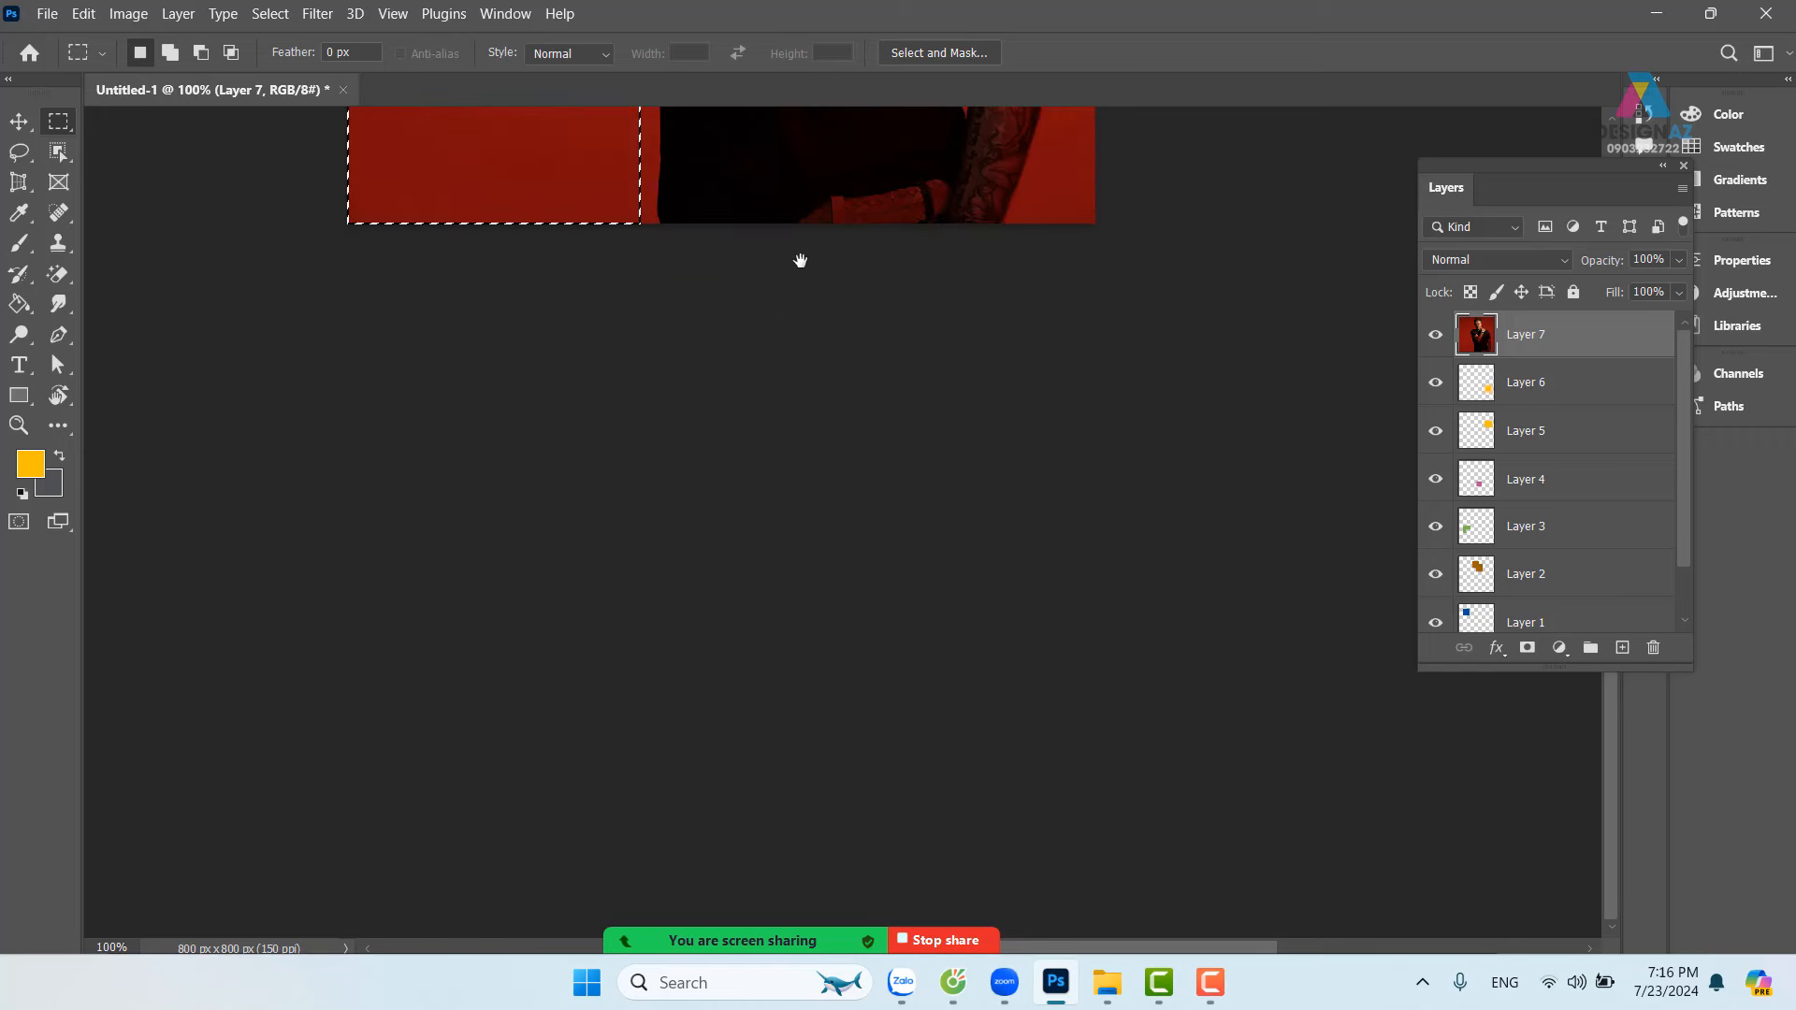
{"action": "left_click_drag", "start_coordinate": [803, 261], "coordinate": [683, 823]}
{"action": "left_click_drag", "start_coordinate": [608, 459], "coordinate": [657, 486]}
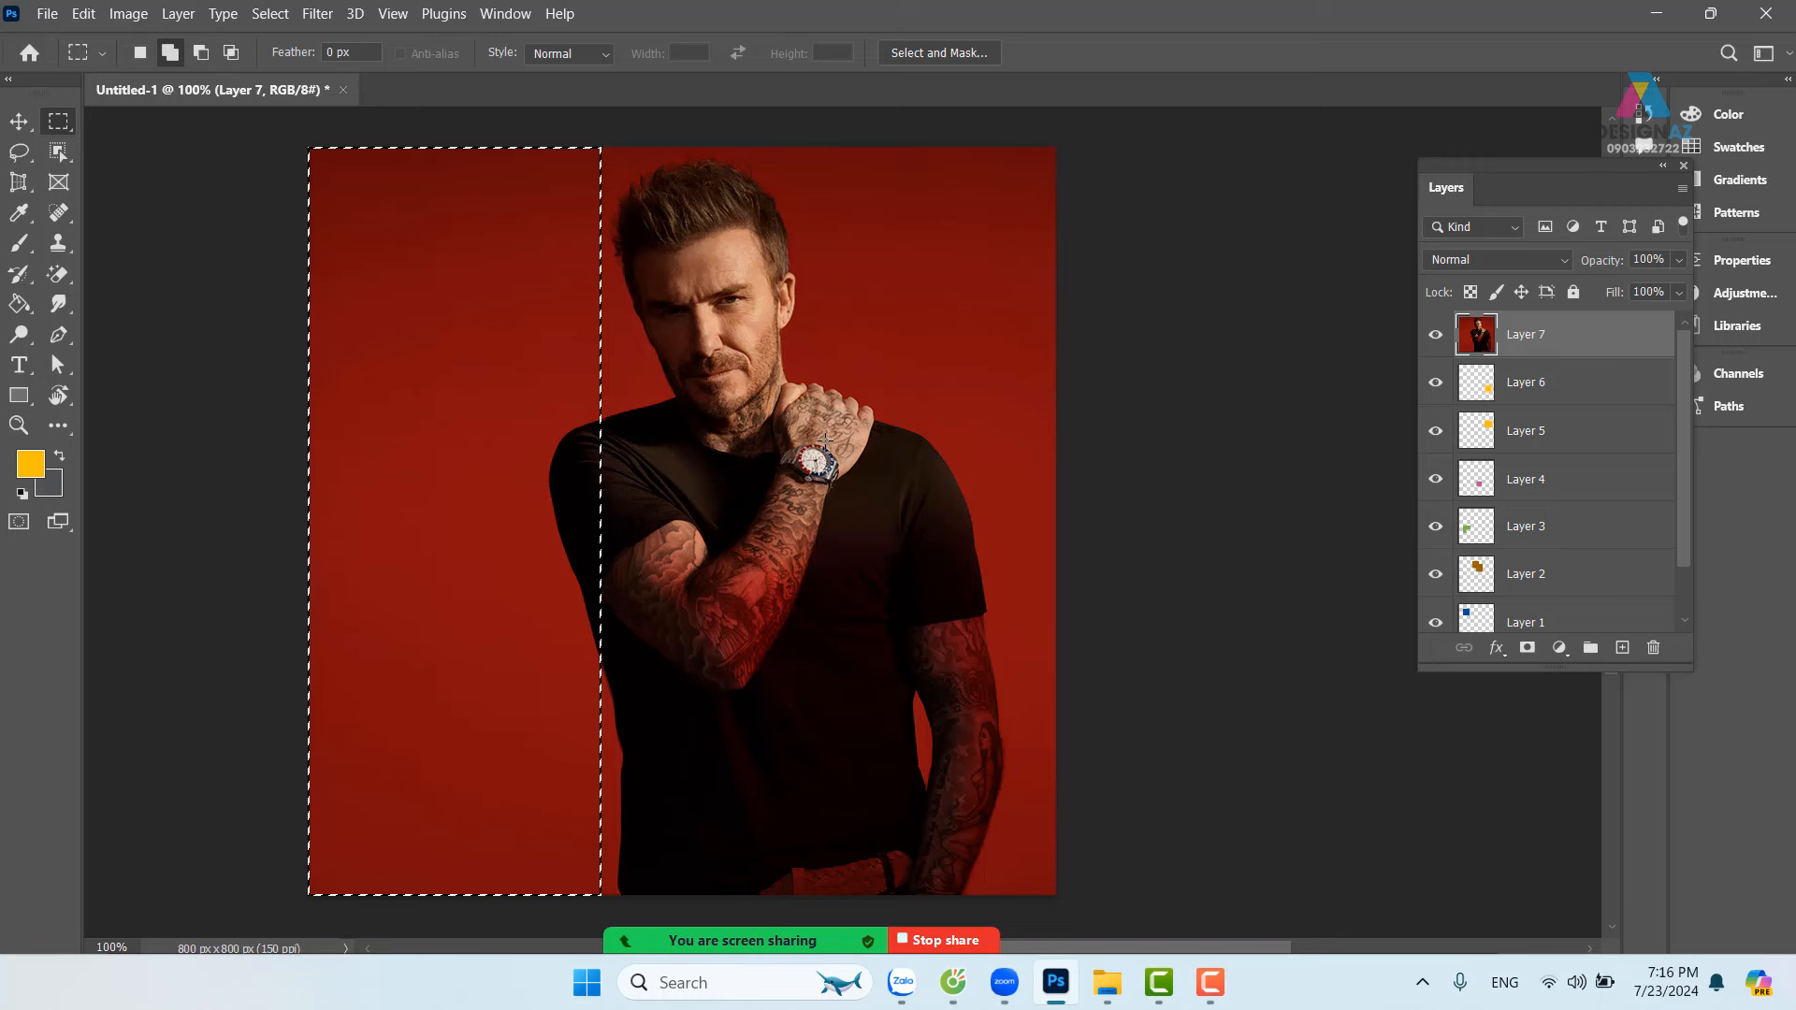
Step: Feather the strip selection by 80 px, try deleting it from the photo, and restore the photo with nothing selected
{"action": "key", "text": "shift+F6"}
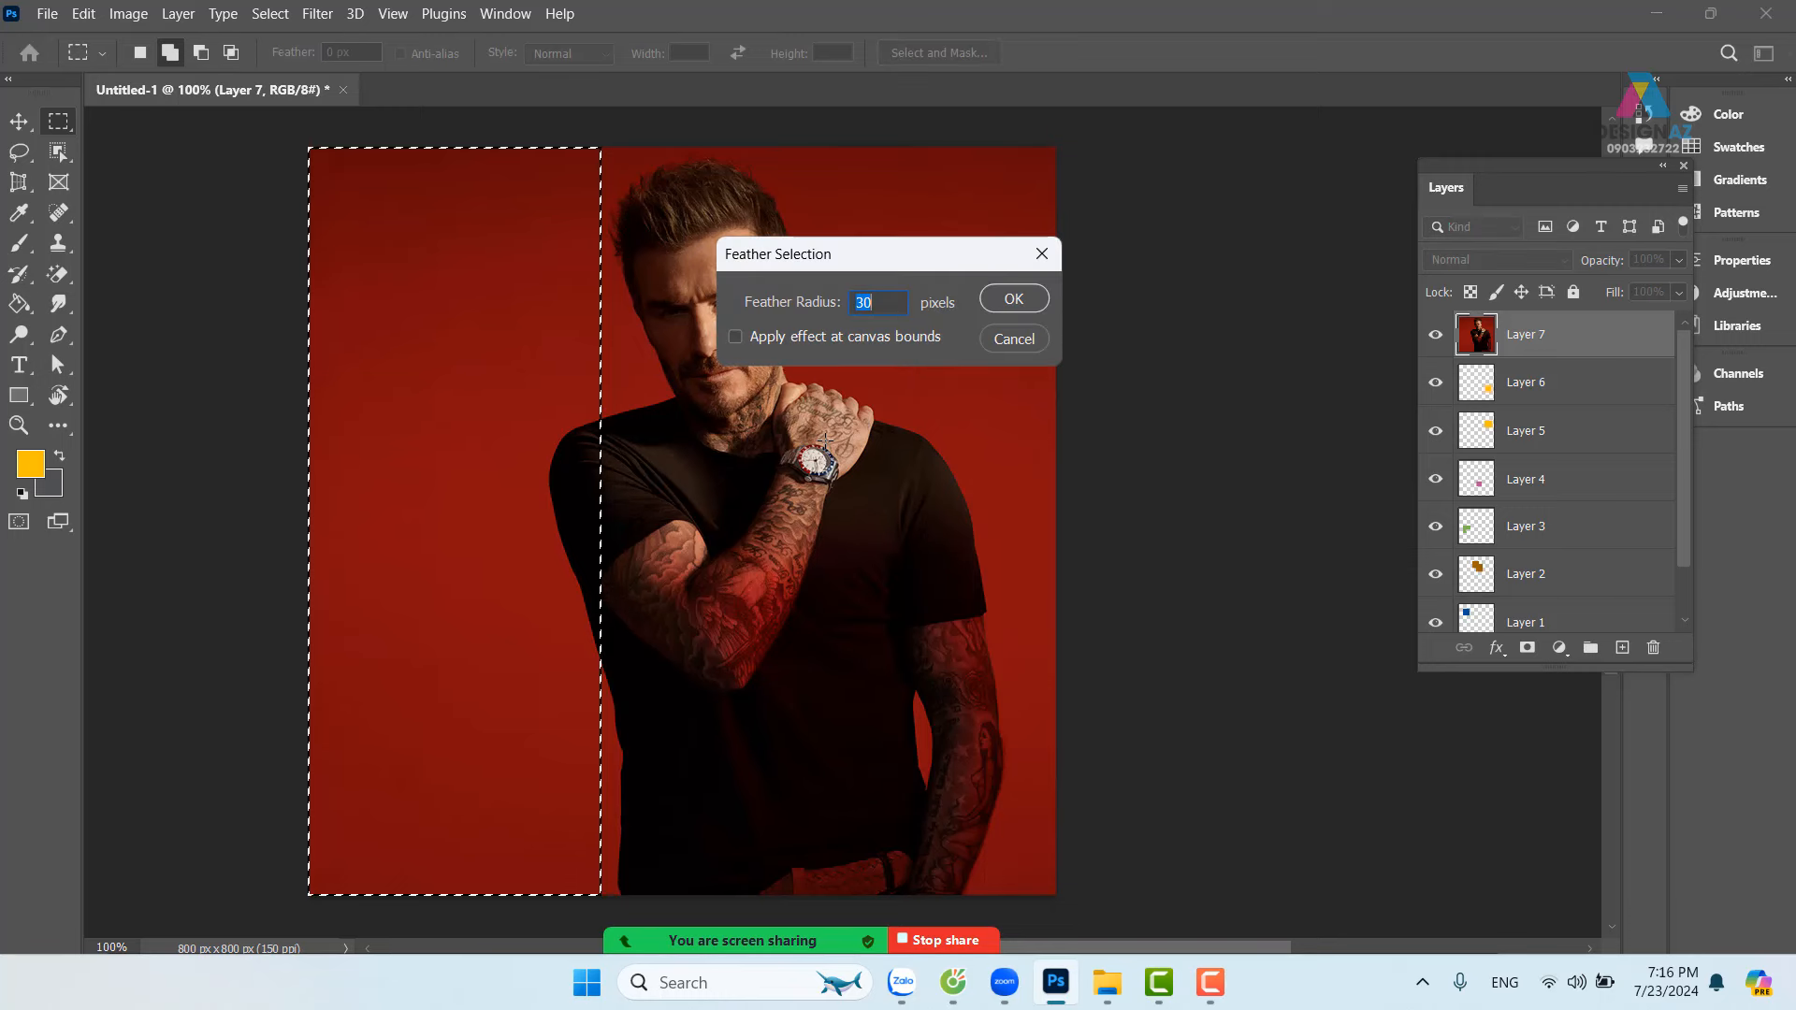
{"action": "type", "text": "80"}
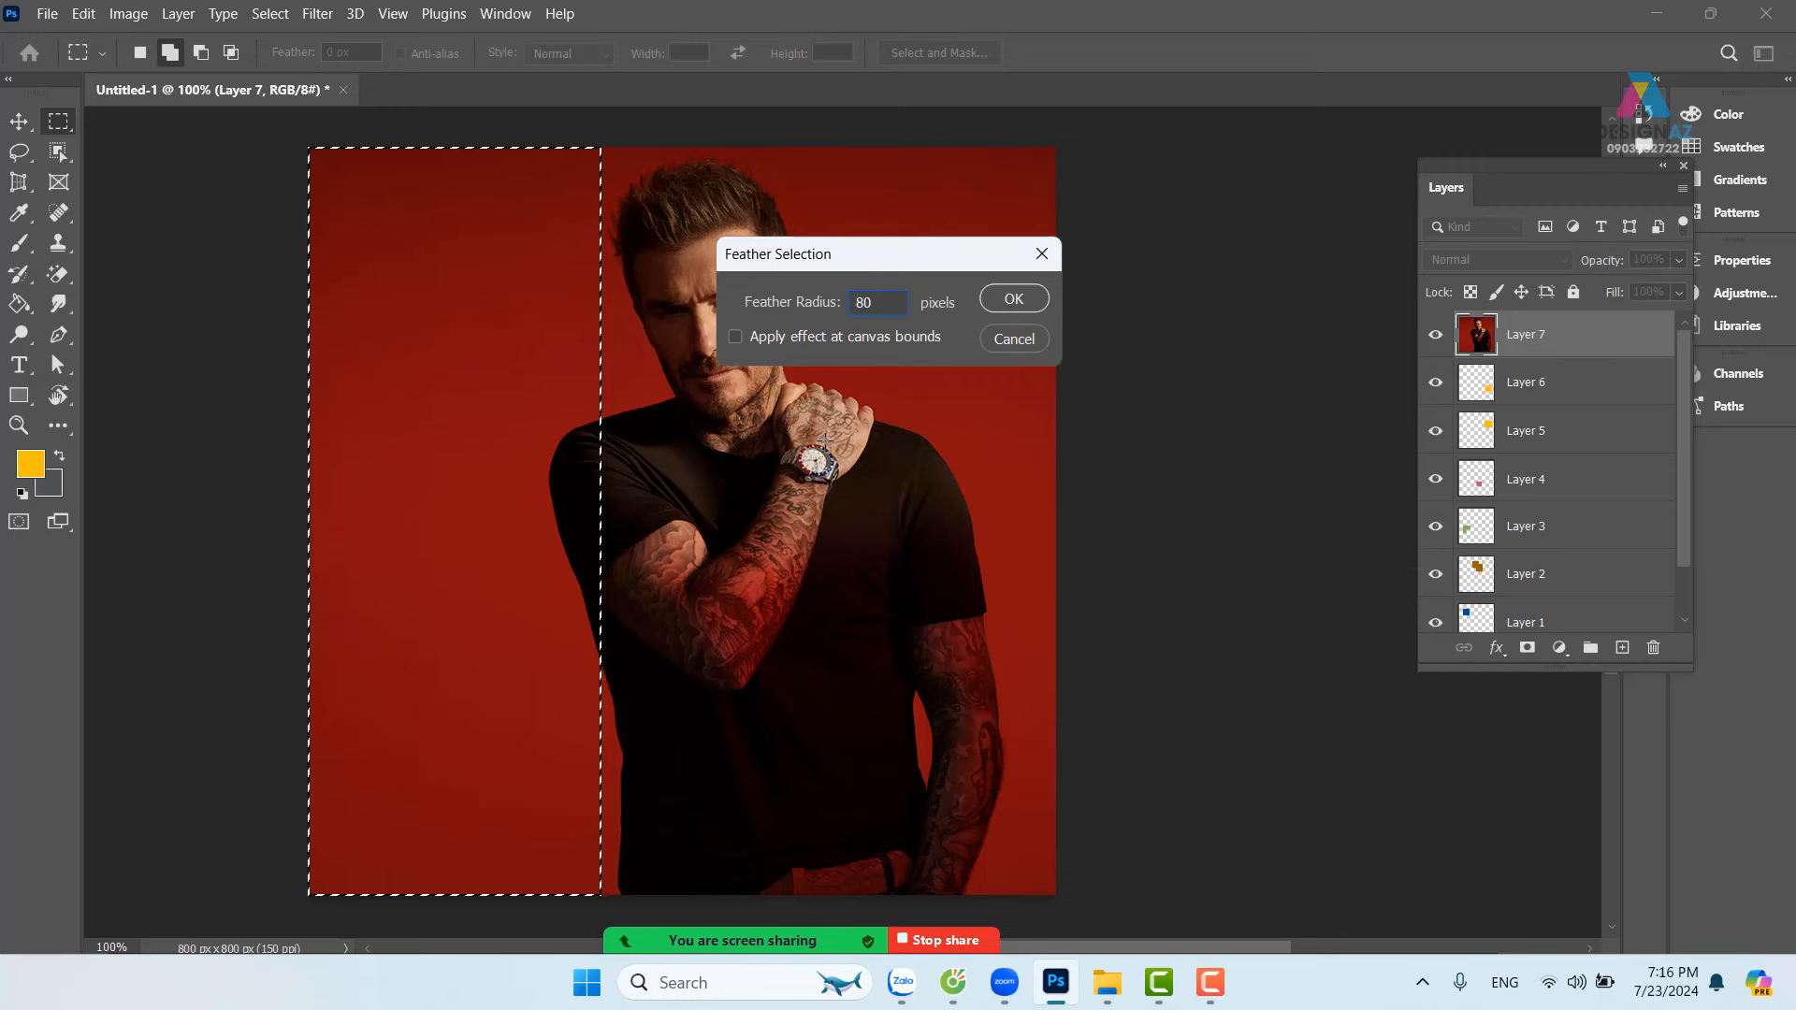
{"action": "type", "text": "+"}
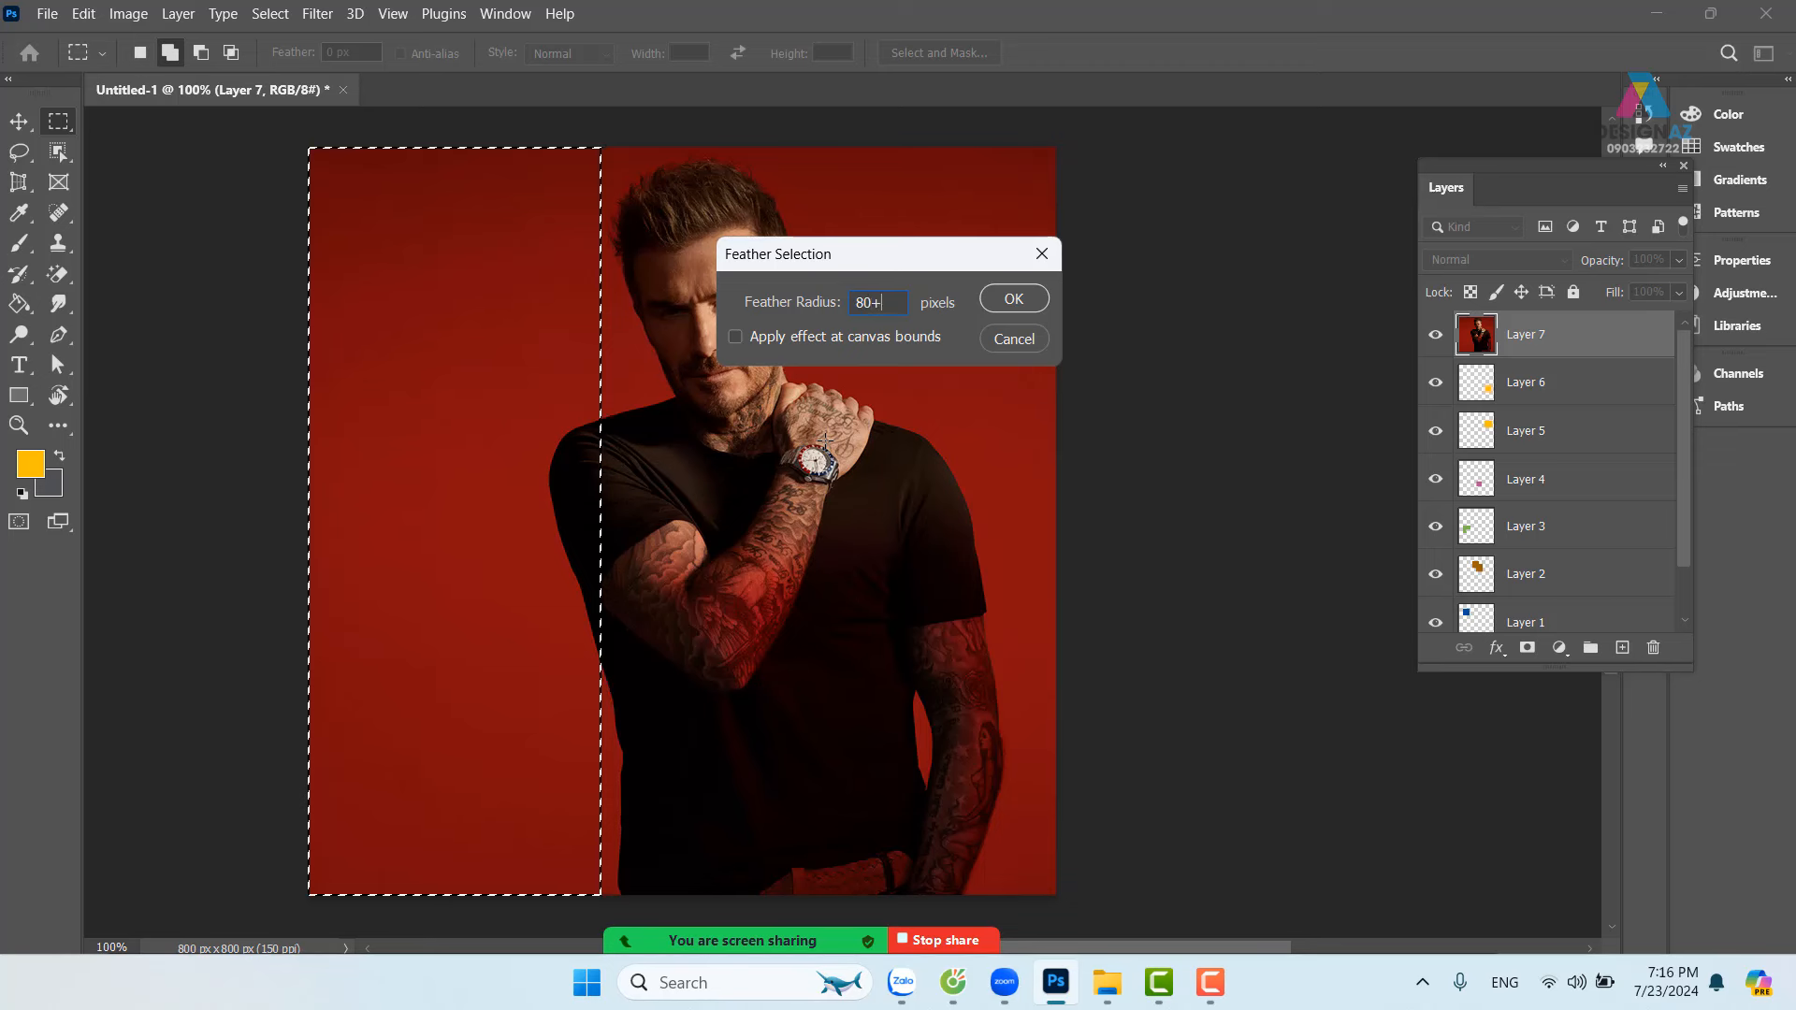
{"action": "key", "text": "BackSpace"}
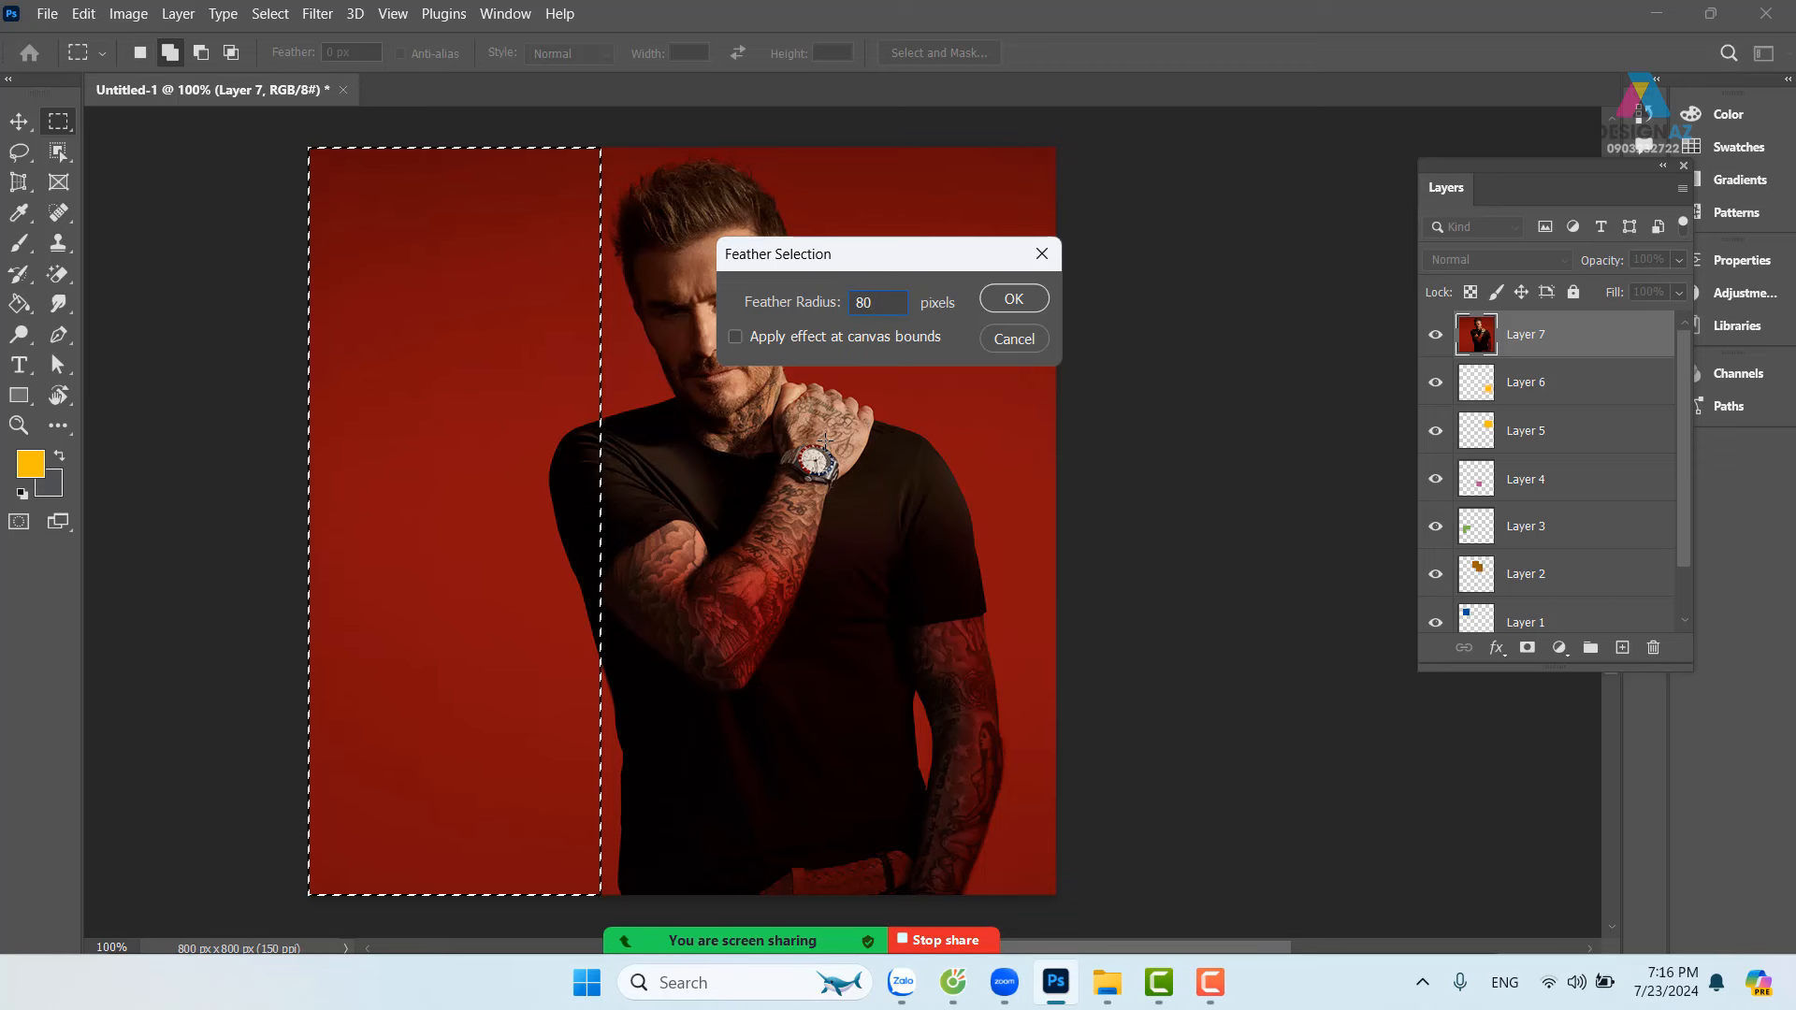
{"action": "key", "text": "Return"}
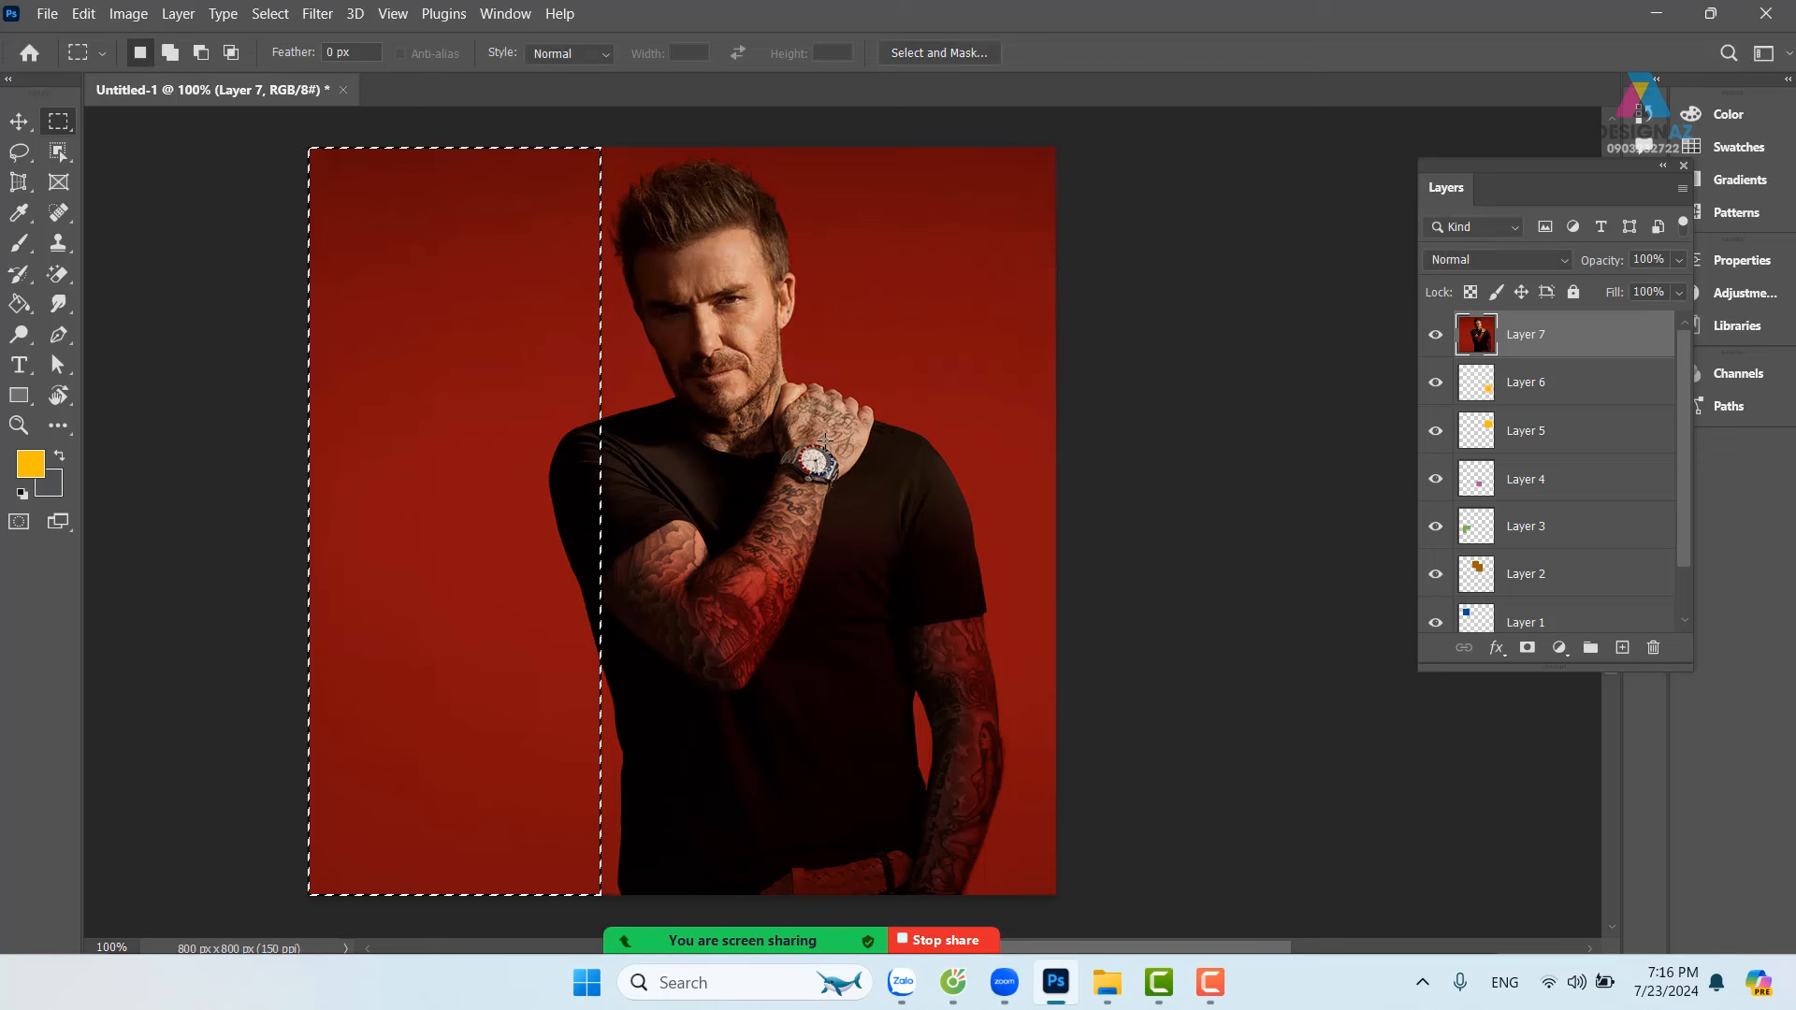
{"action": "key", "text": "Delete"}
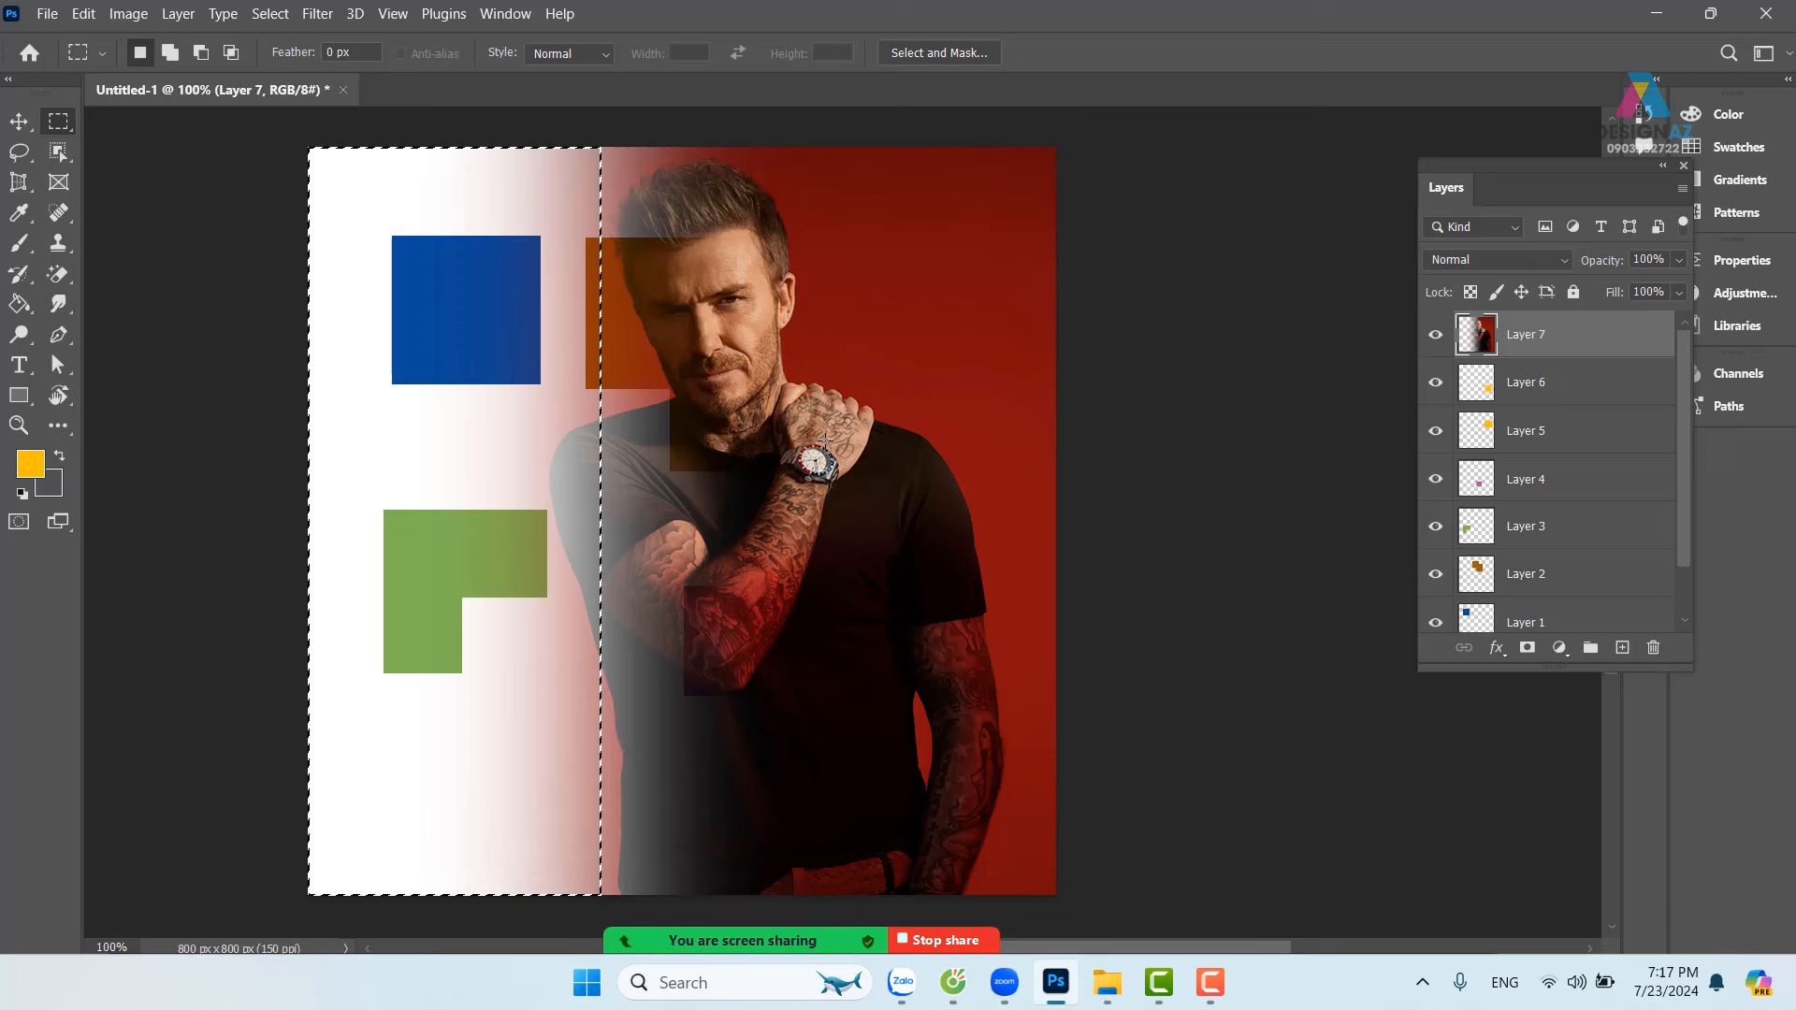
{"action": "key", "text": "ctrl+d"}
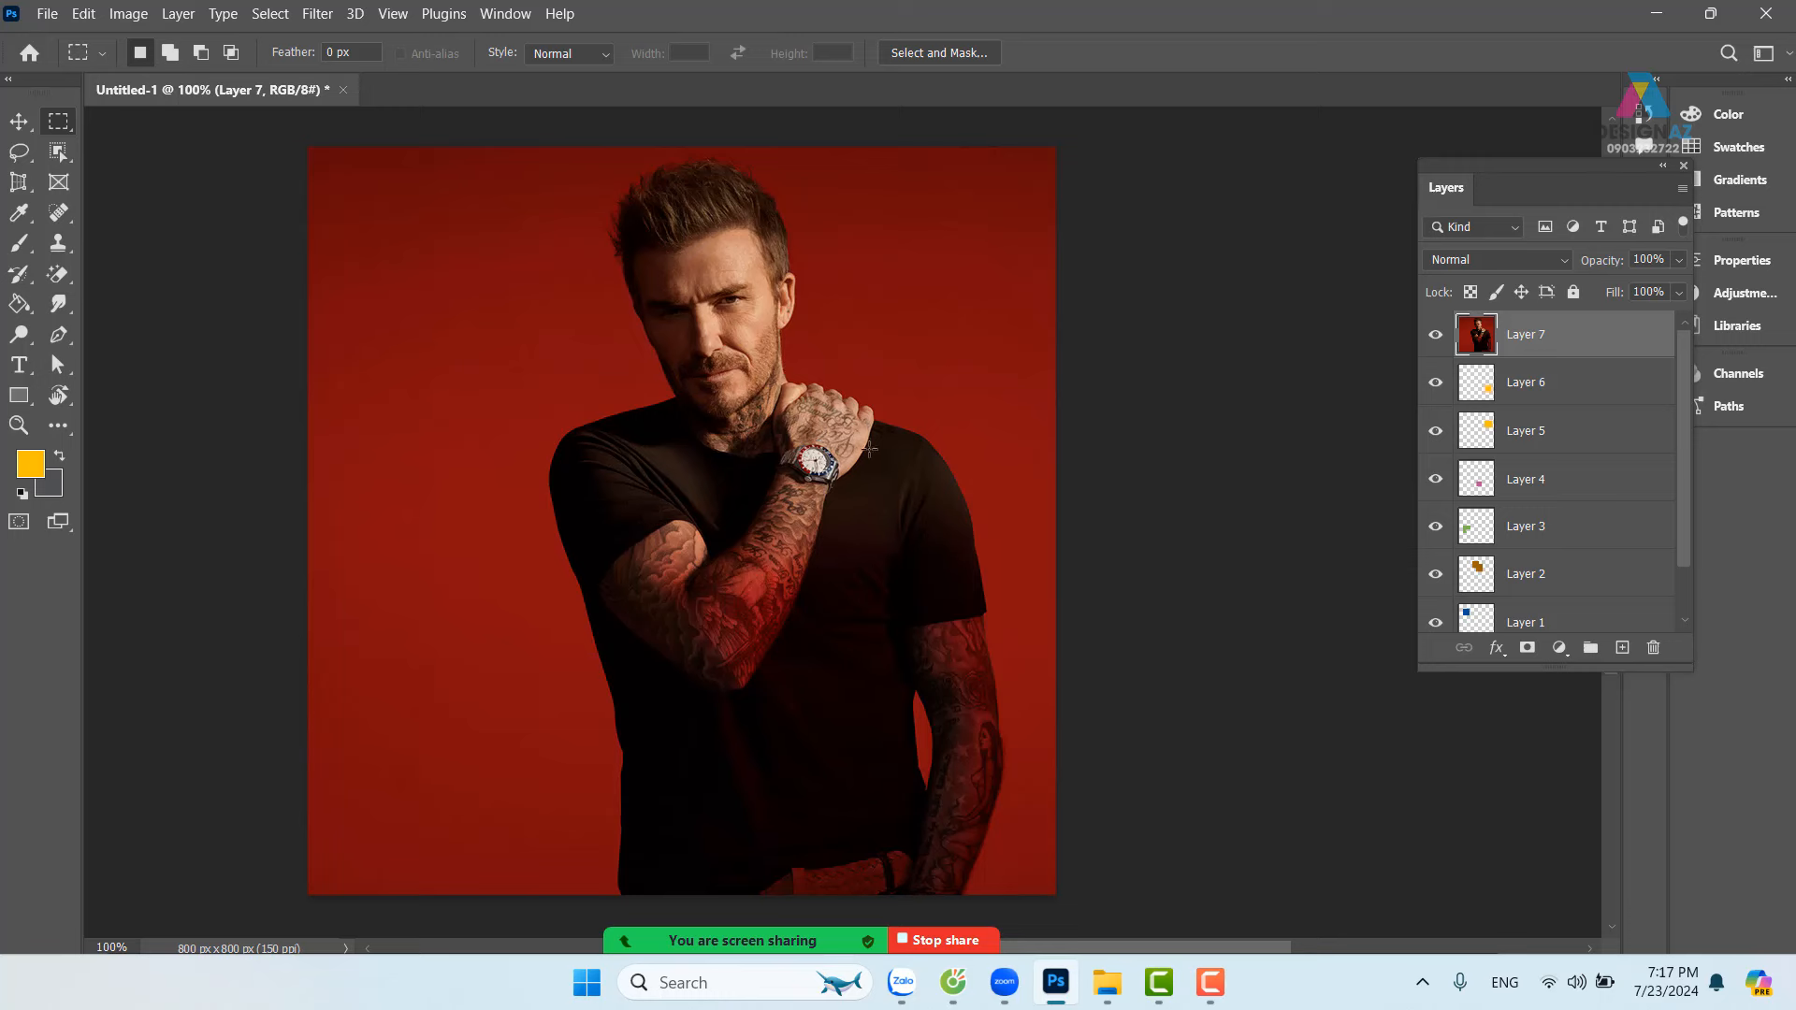
Step: Set the marquee style to Fixed Ratio and draw a 1:1 selection about 409 px square over the man's face and shoulder
{"action": "left_click", "coordinate": [603, 58]}
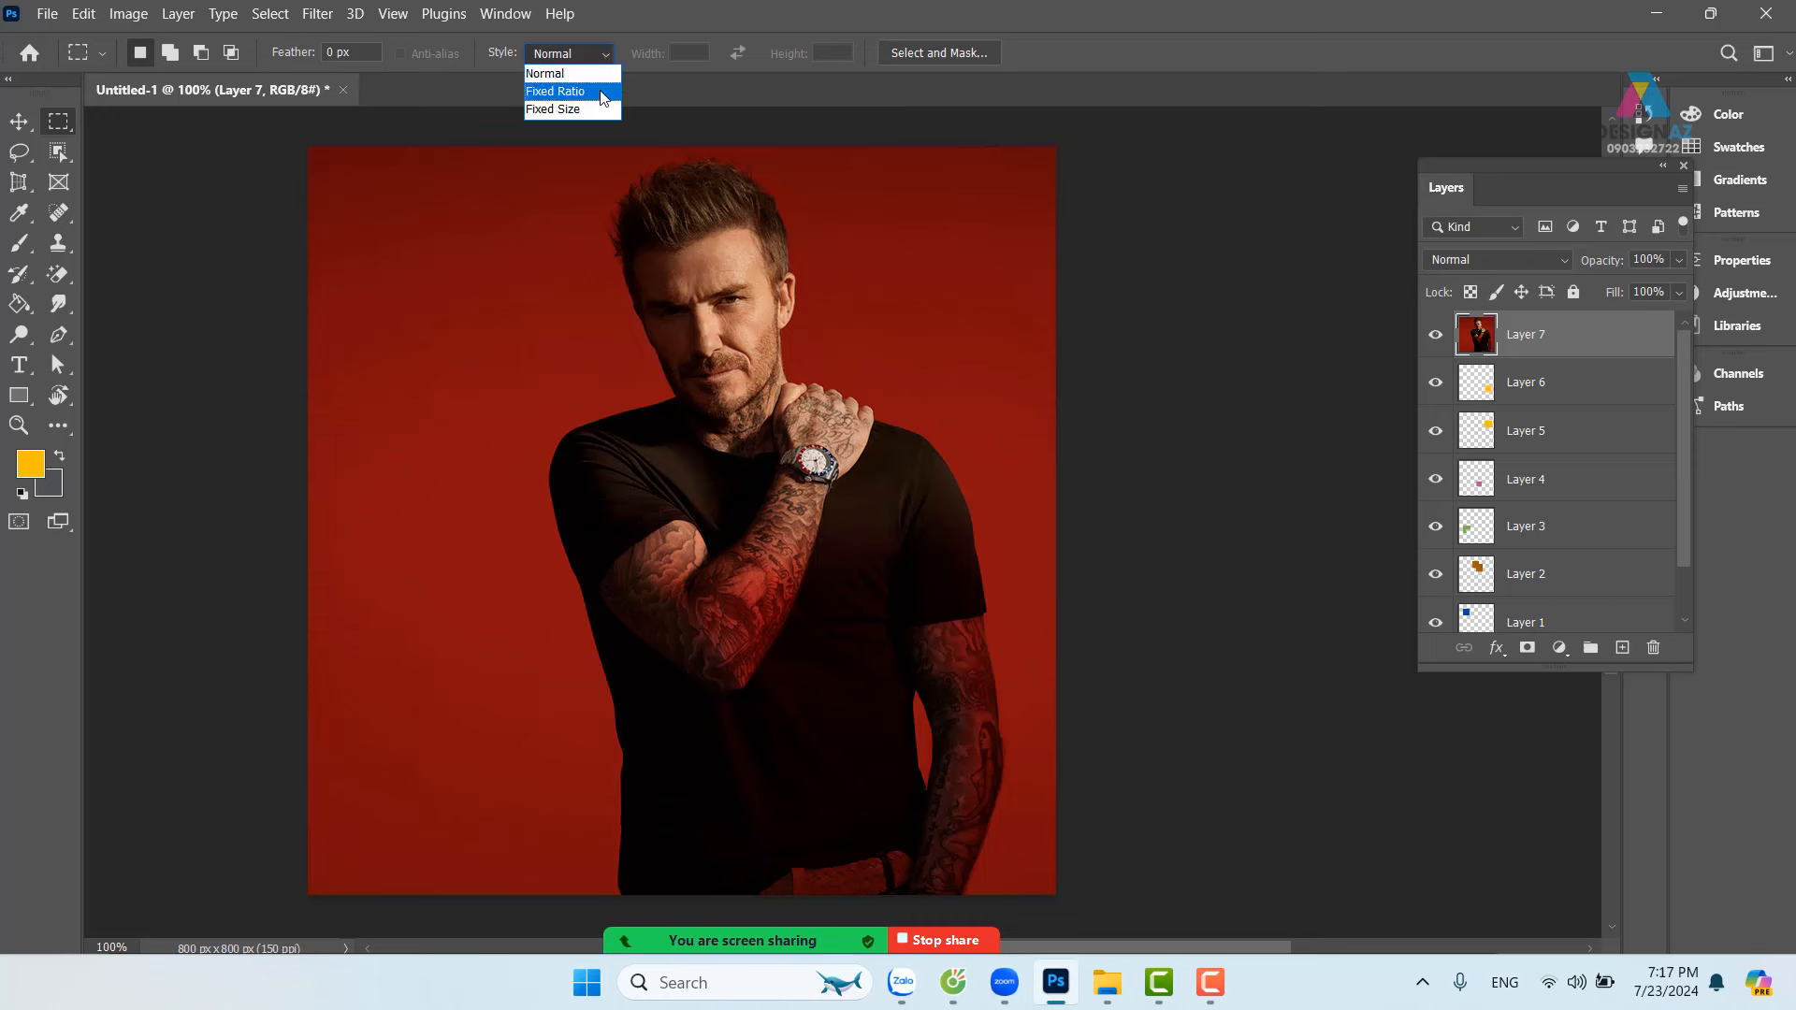
{"action": "left_click", "coordinate": [602, 92]}
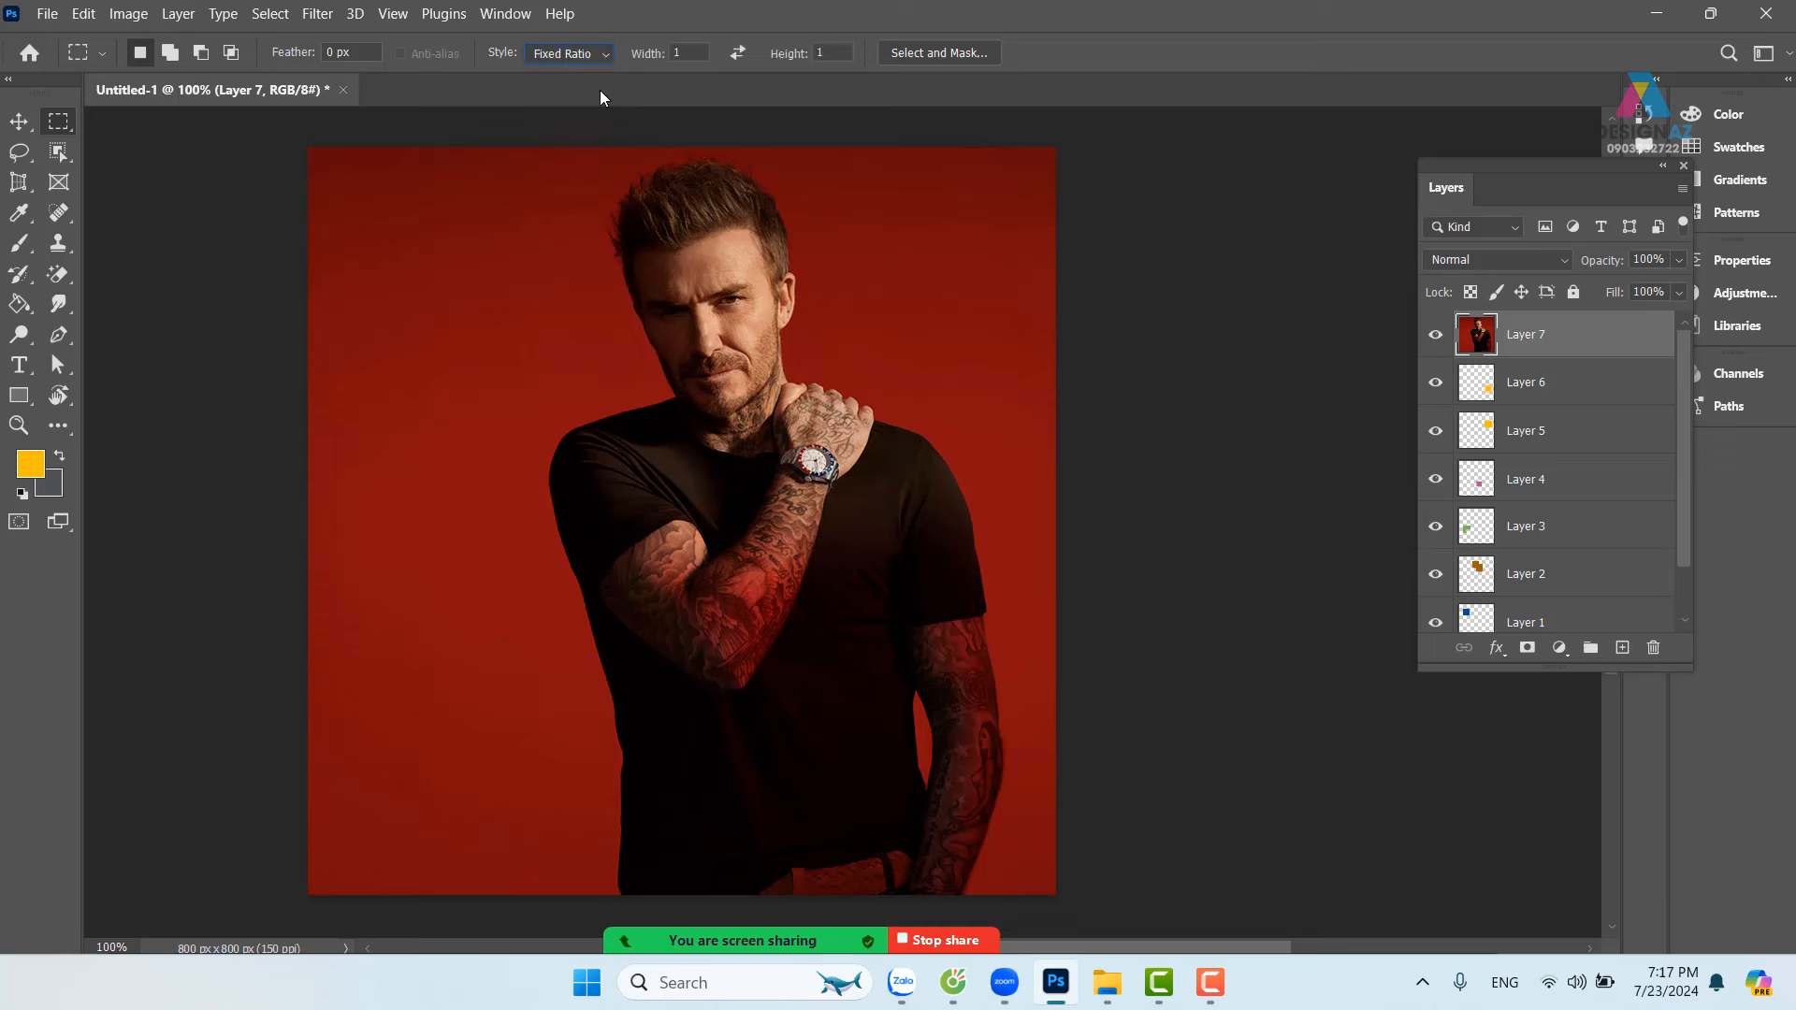
{"action": "left_click_drag", "start_coordinate": [446, 227], "coordinate": [828, 608]}
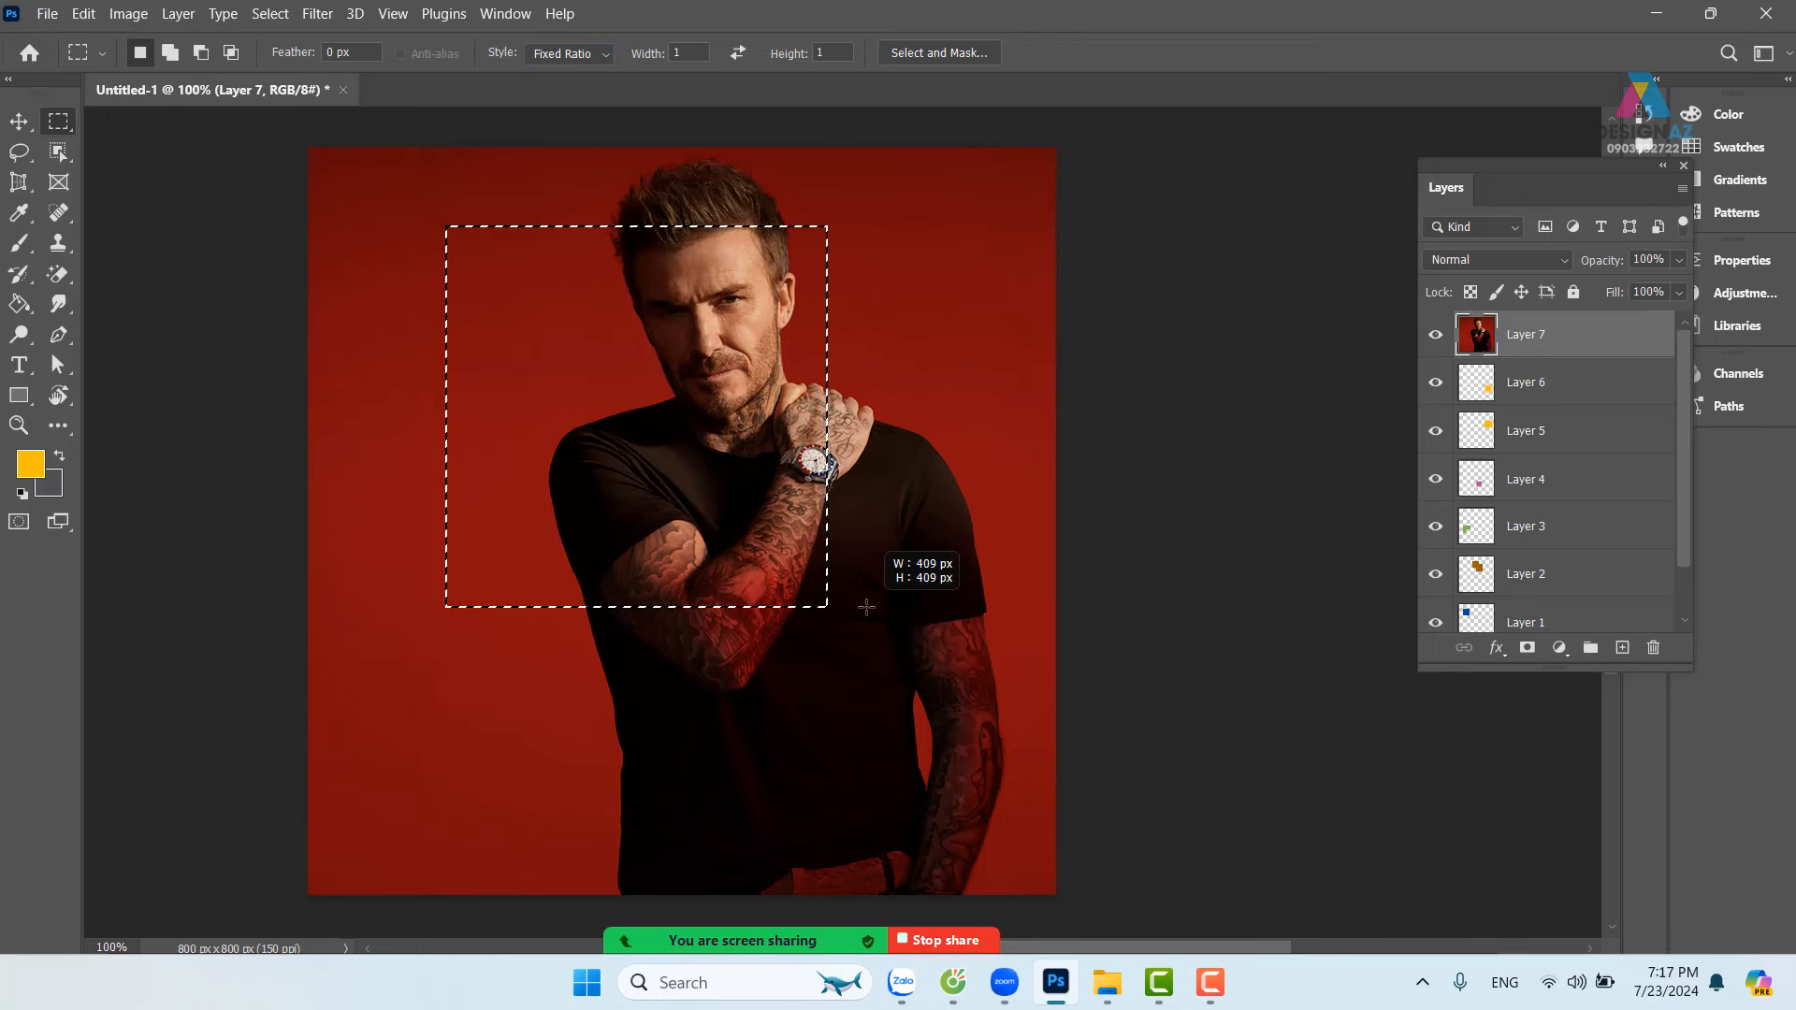
Step: Draw a second square selection over the man's arm and the red background, undo it, and clear the remaining selection
{"action": "left_click_drag", "start_coordinate": [338, 342], "coordinate": [598, 601]}
{"action": "left_click", "coordinate": [713, 732]}
{"action": "key", "text": "ctrl+z"}
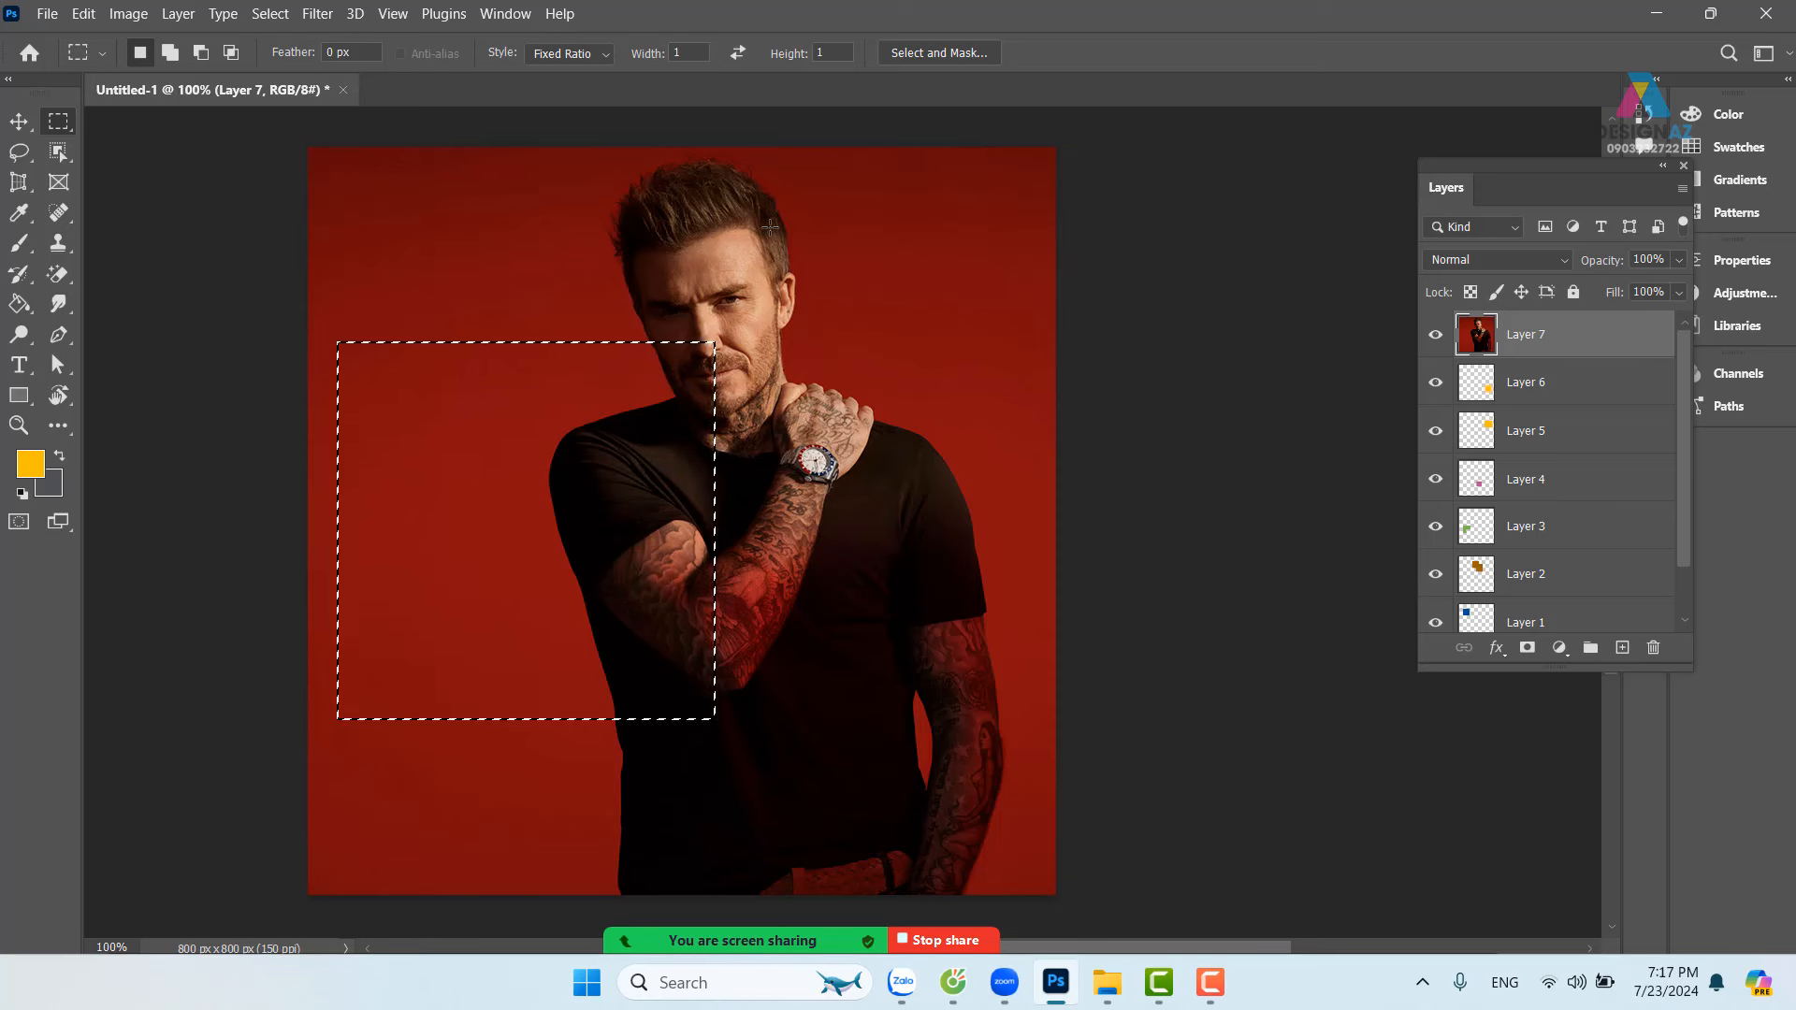
{"action": "key", "text": "ctrl+z"}
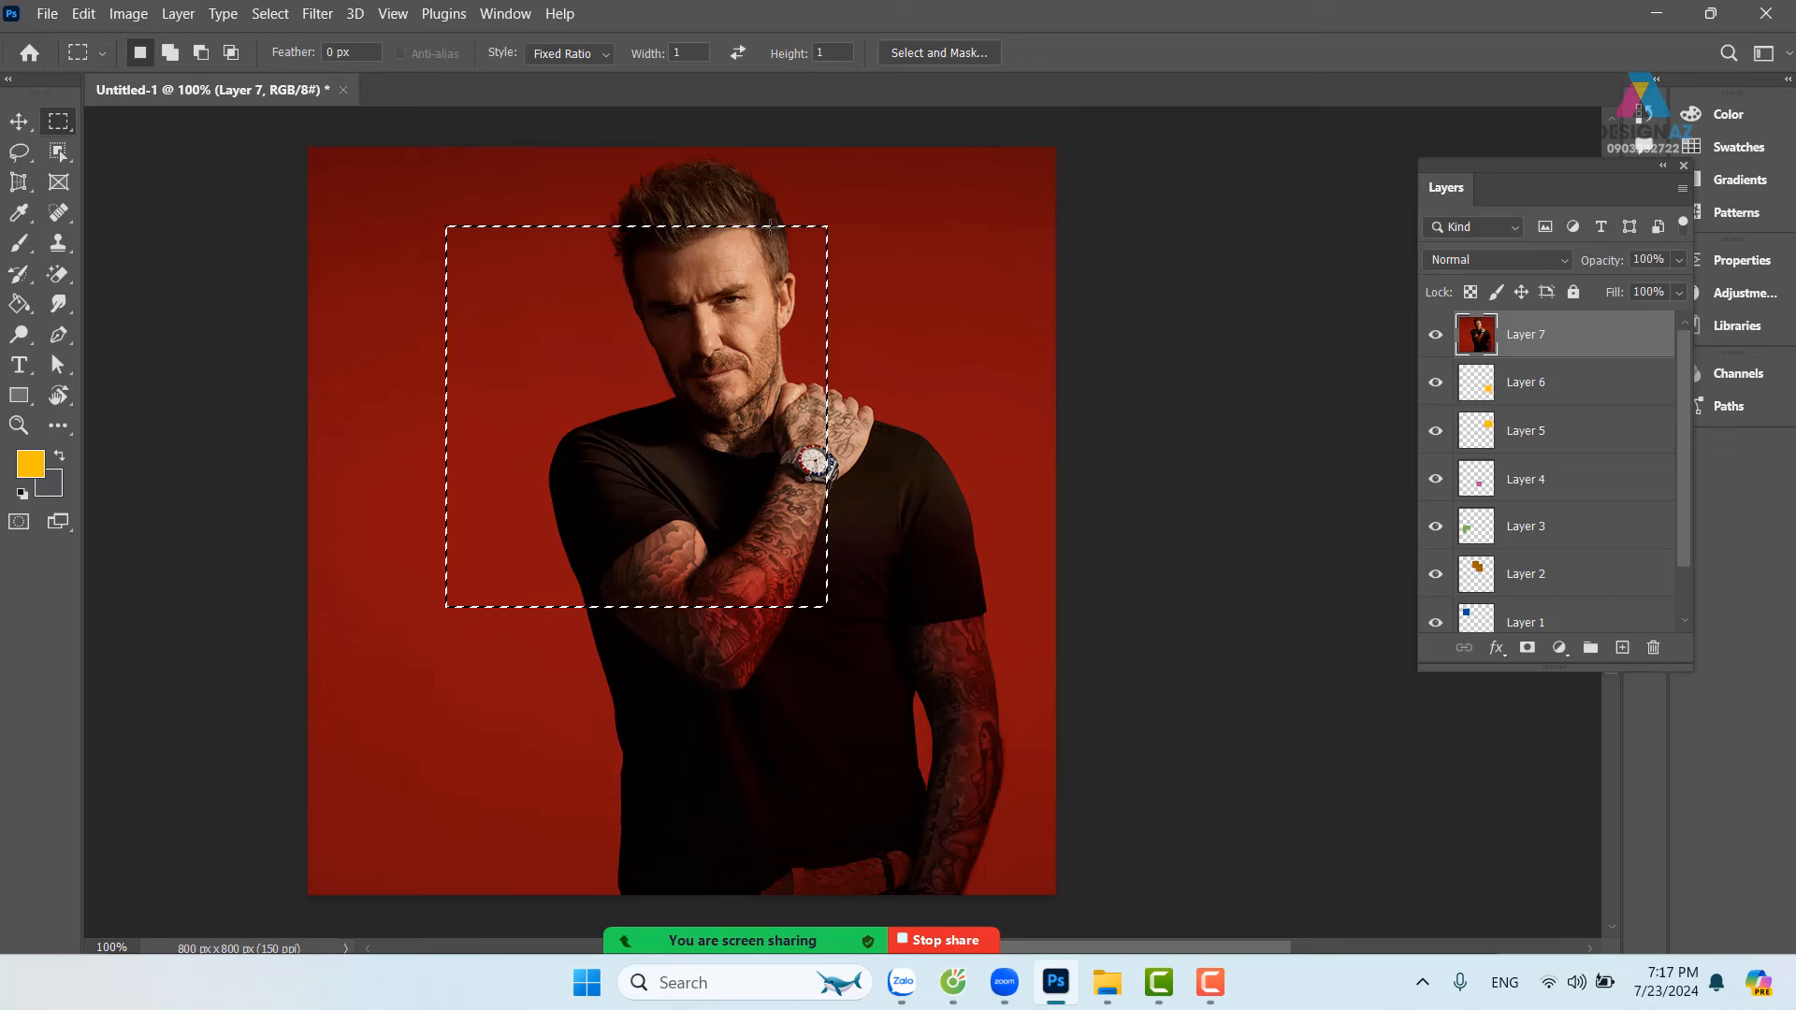
{"action": "key", "text": "ctrl+d"}
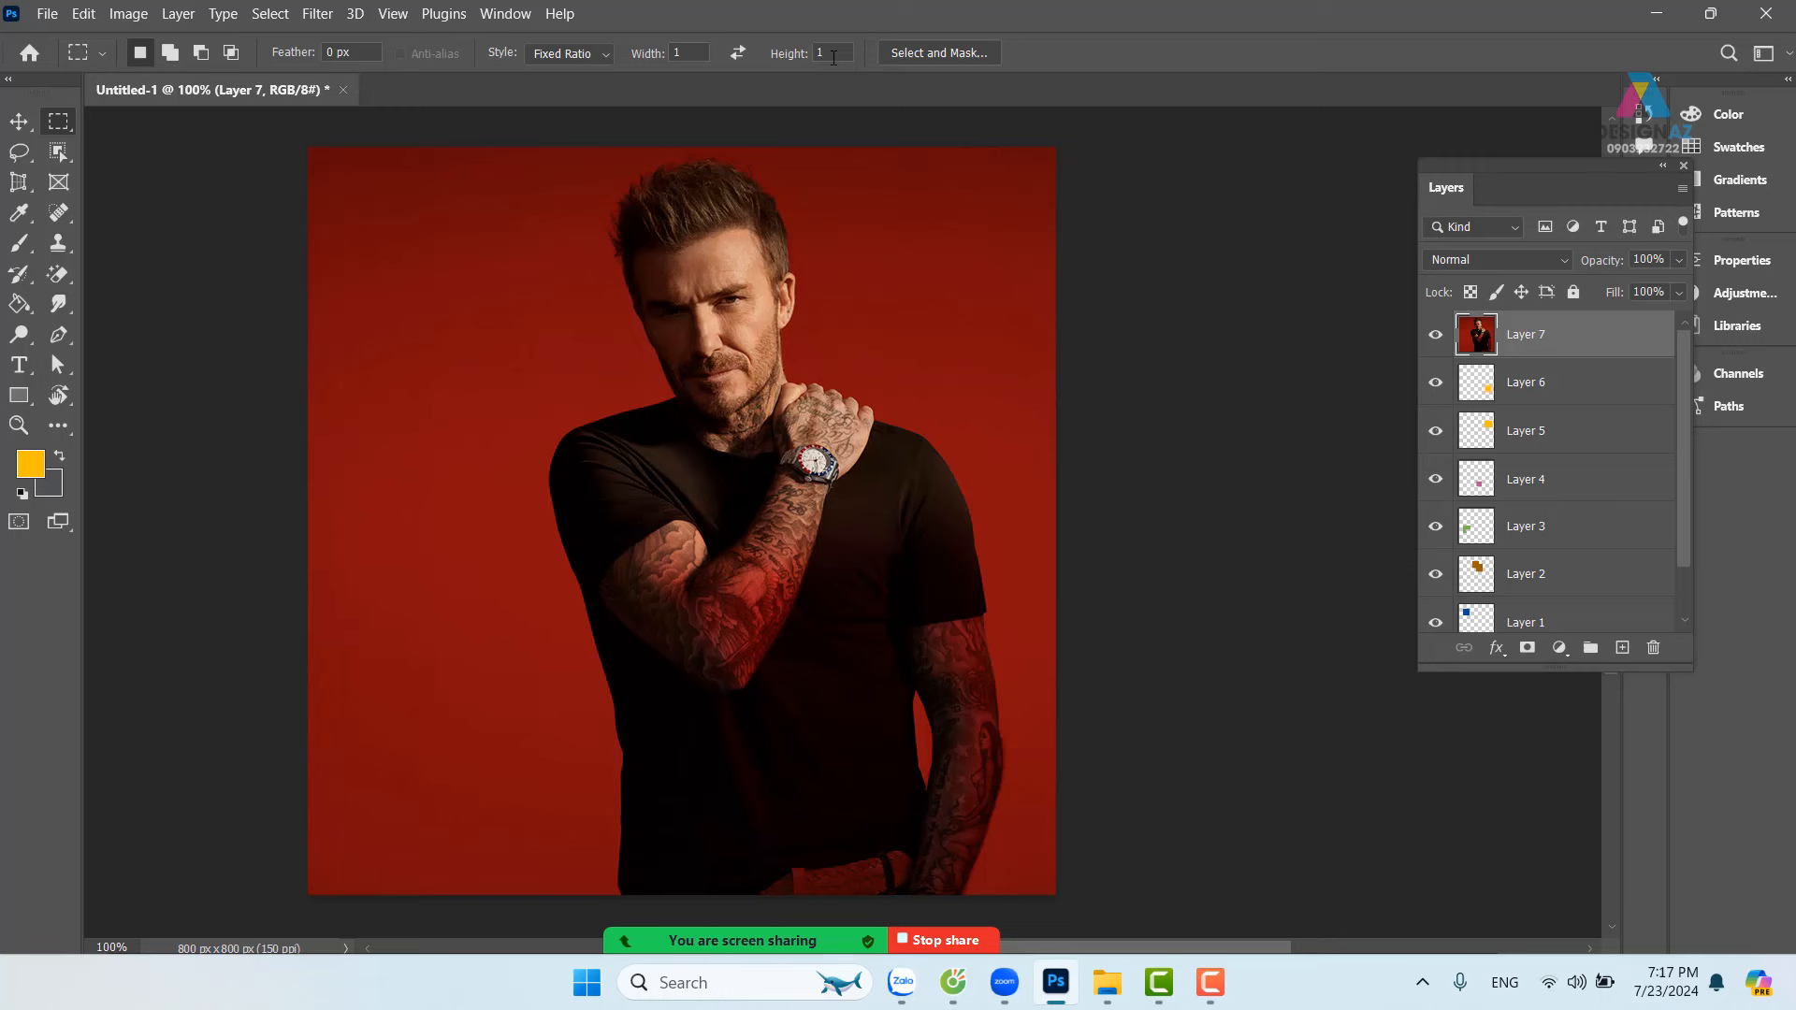
Step: Set the fixed ratio's height to 2, draw a full-height 1:2 selection, and move it over the man
{"action": "left_click", "coordinate": [823, 52]}
{"action": "left_click_drag", "start_coordinate": [439, 147], "coordinate": [964, 929]}
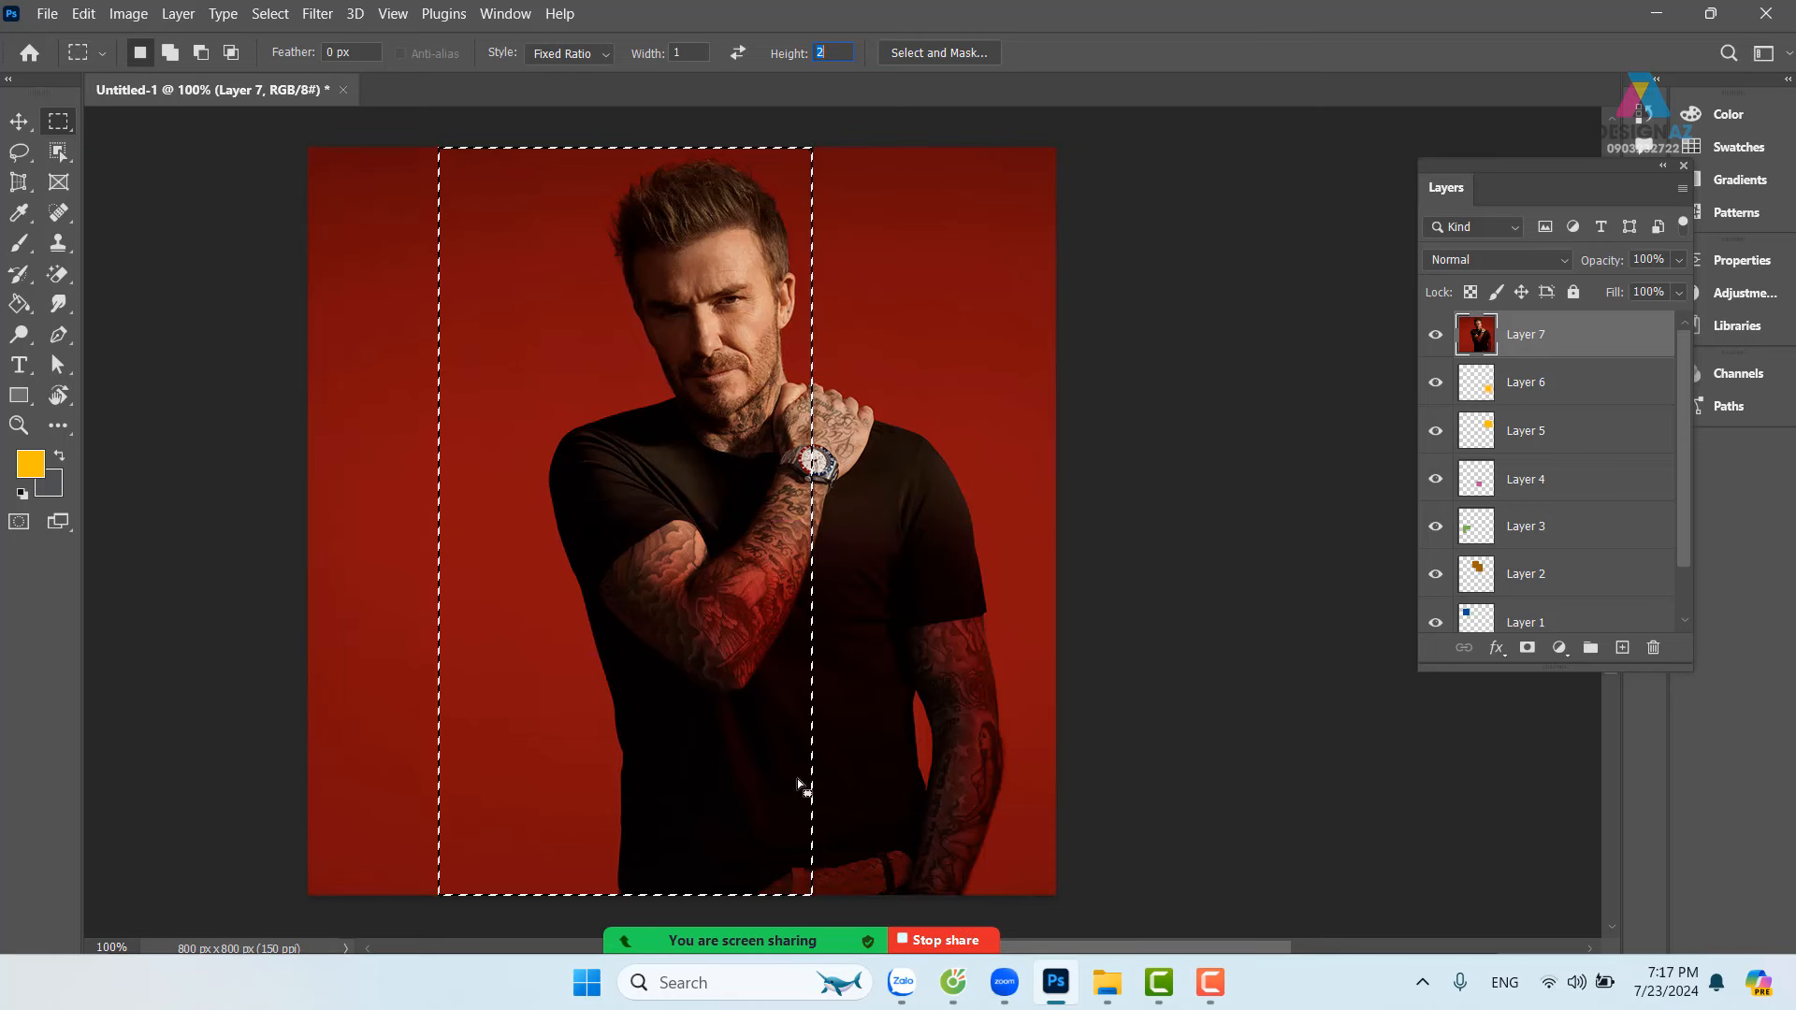
{"action": "left_click_drag", "start_coordinate": [727, 651], "coordinate": [809, 663]}
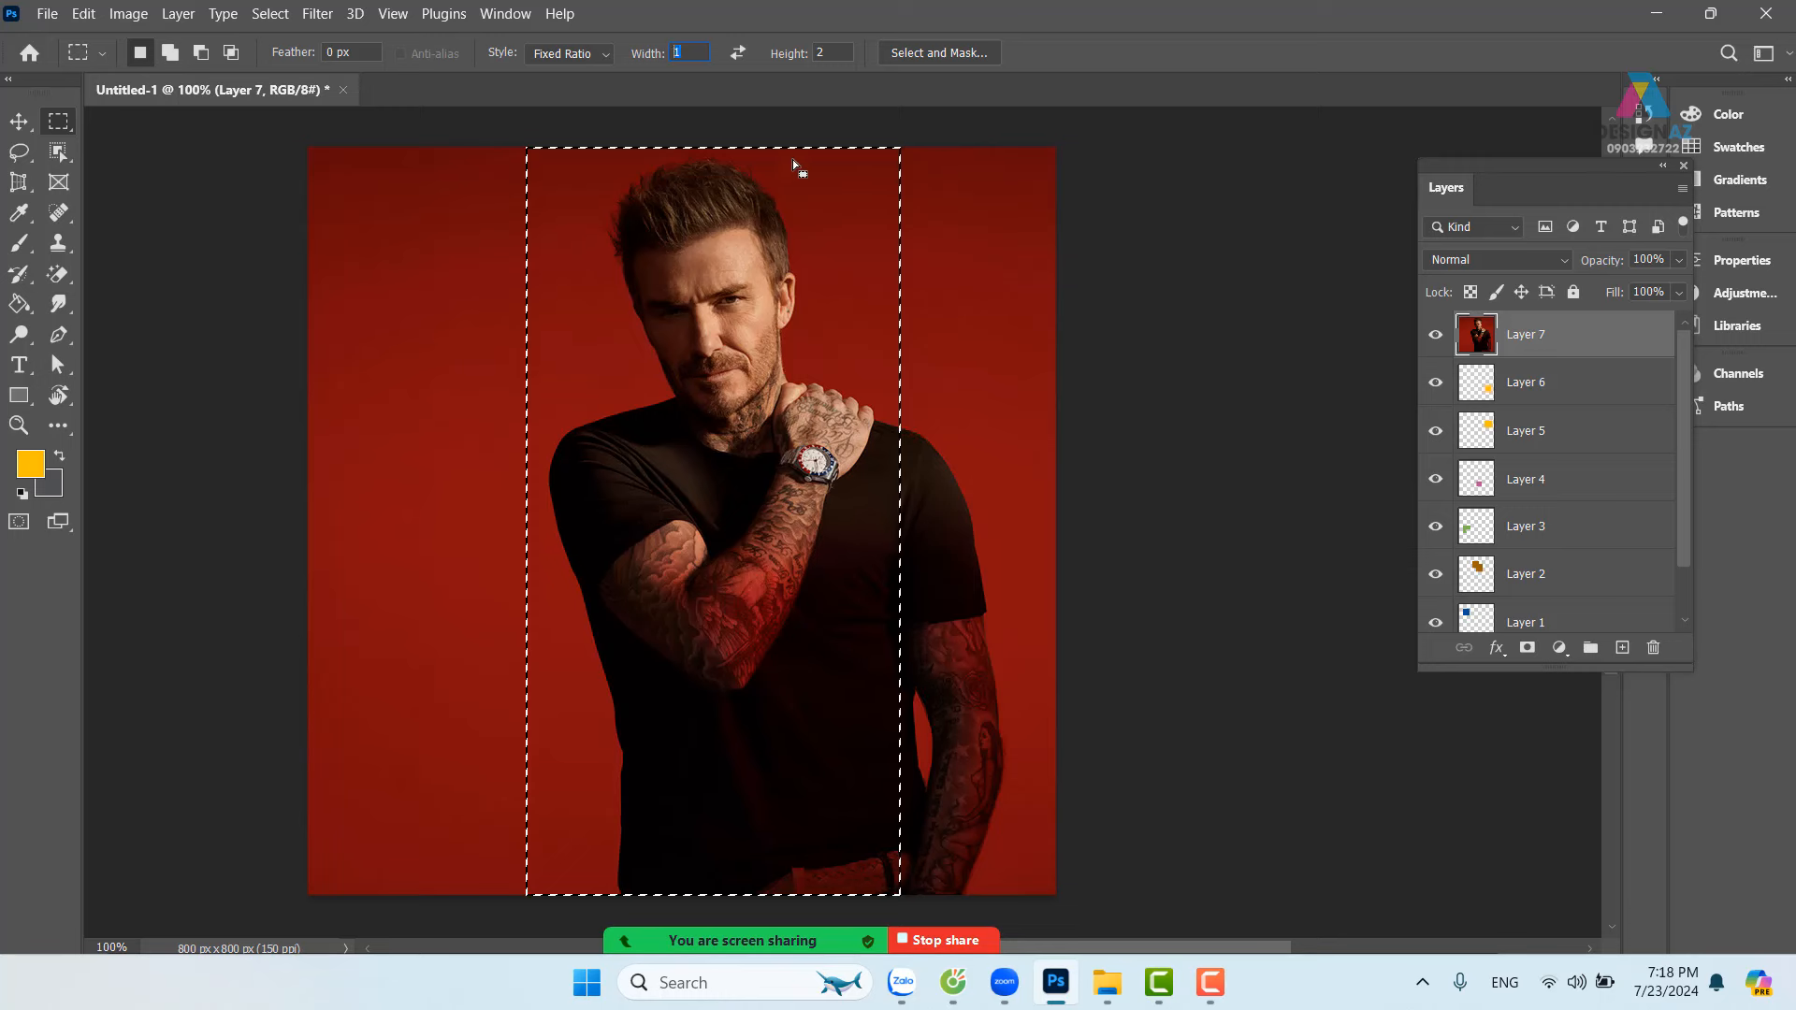
Step: Set the fixed ratio to width 2 and height 3, draw a full-height selection, and move it to frame the man
{"action": "type", "text": "2"}
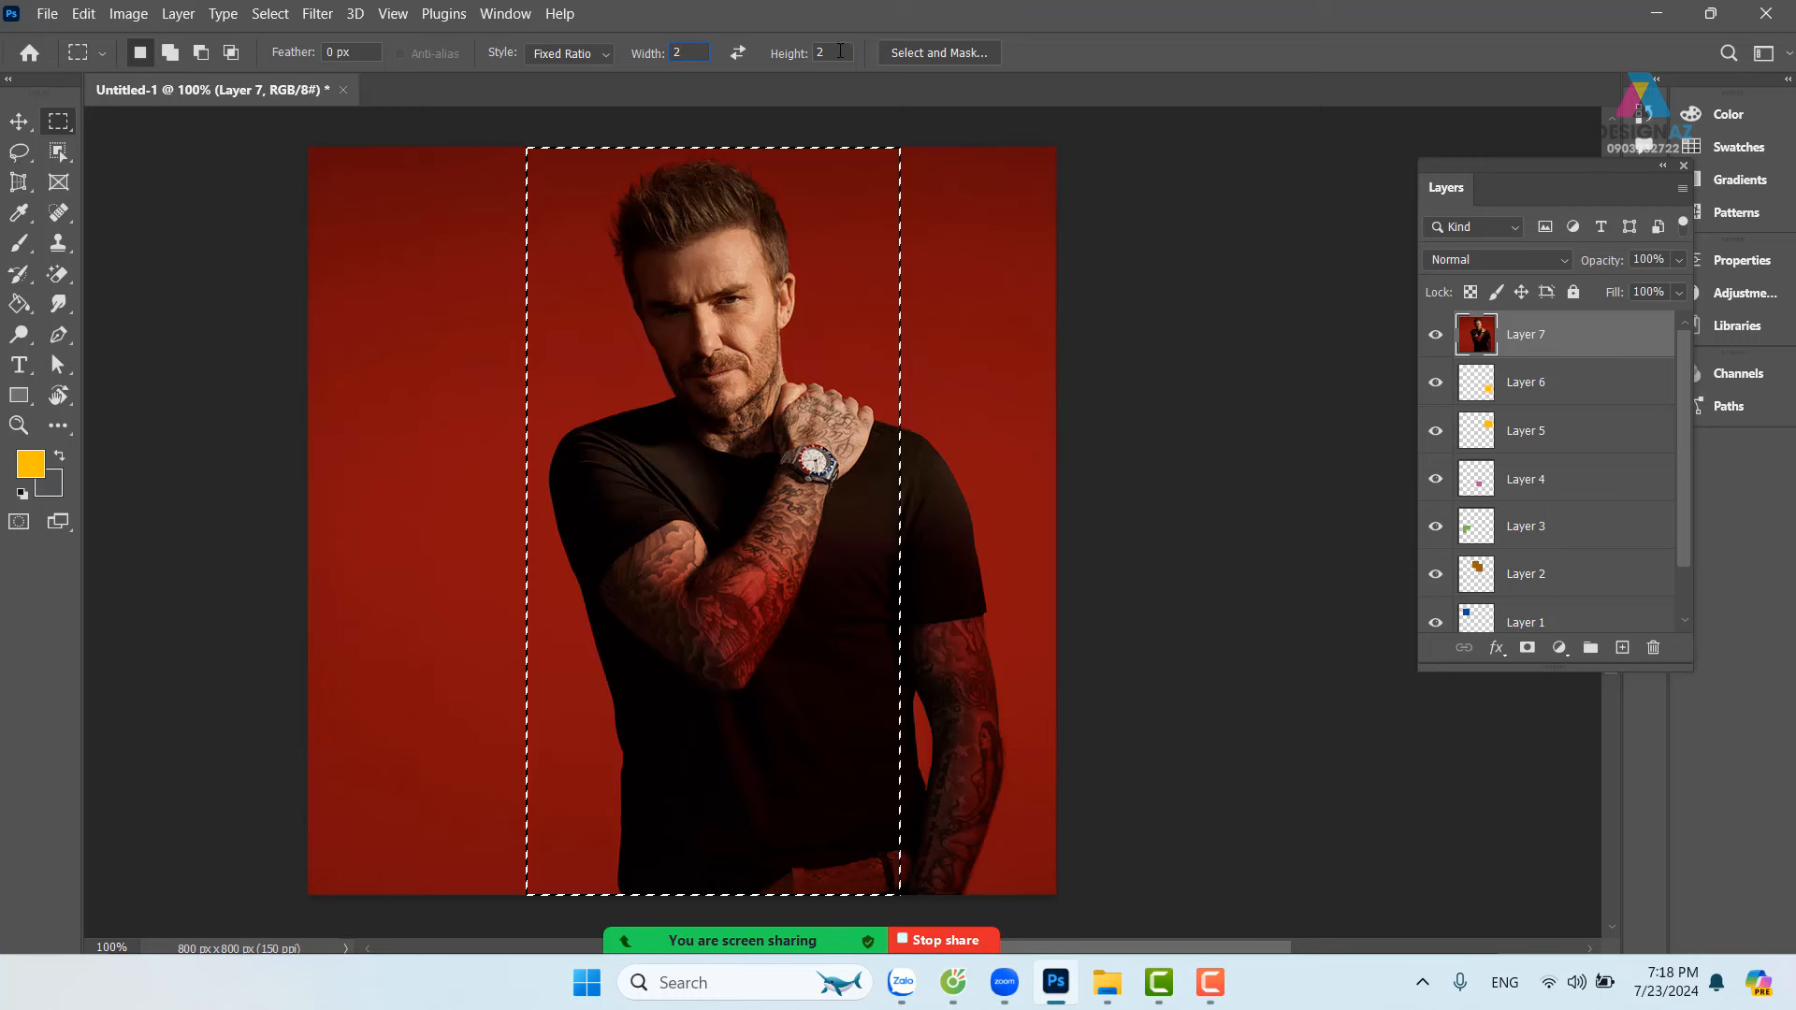
{"action": "key", "text": "Tab"}
{"action": "type", "text": "3"}
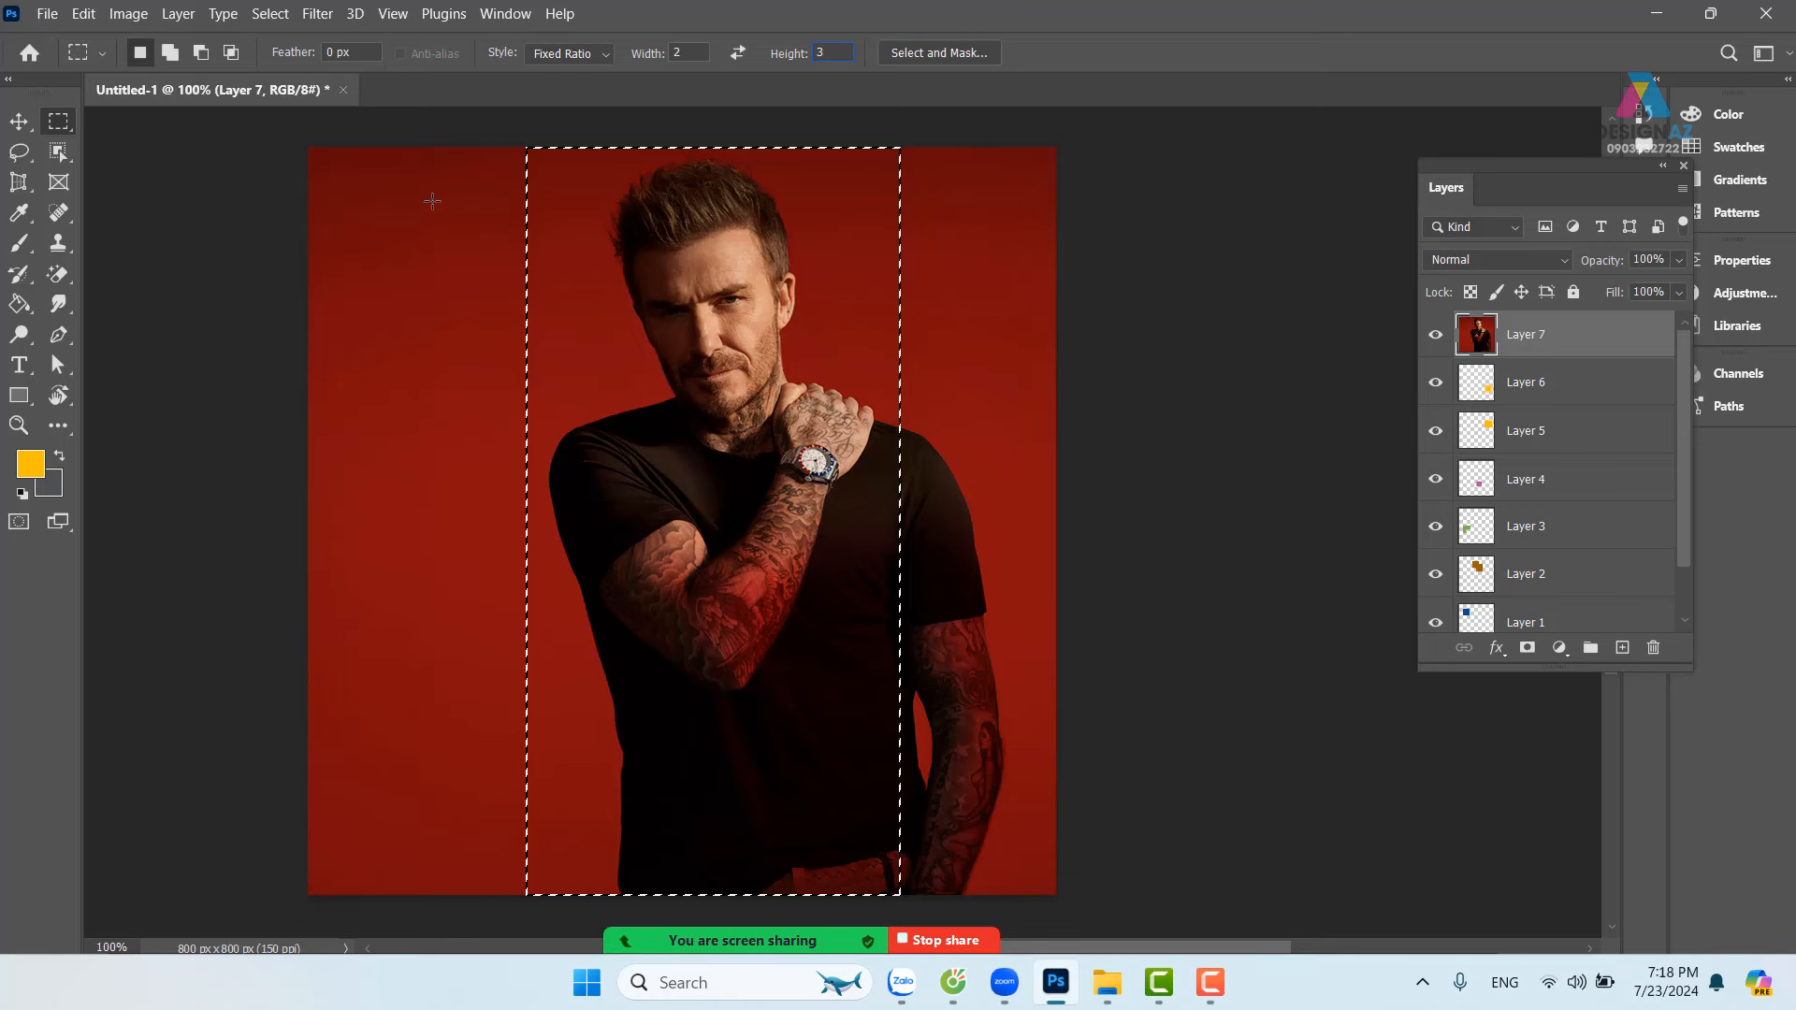
{"action": "left_click_drag", "start_coordinate": [461, 148], "coordinate": [987, 926]}
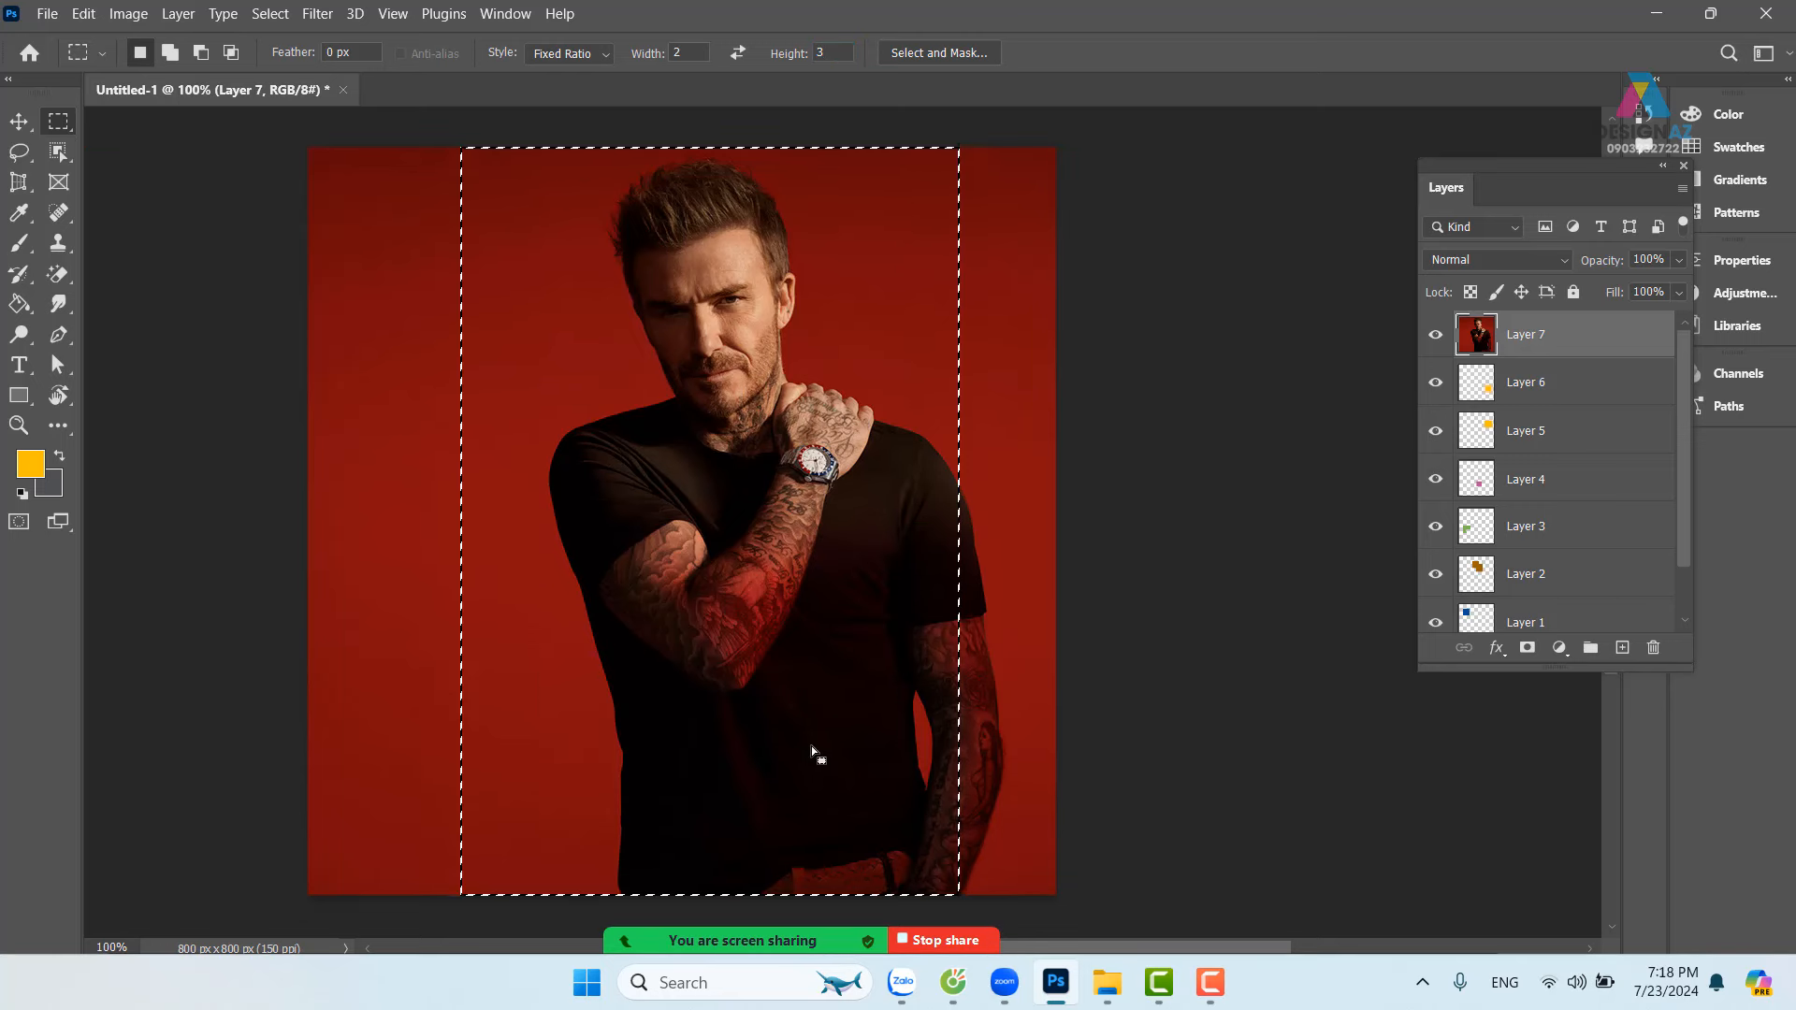
{"action": "left_click_drag", "start_coordinate": [793, 693], "coordinate": [835, 696]}
{"action": "left_click_drag", "start_coordinate": [841, 697], "coordinate": [843, 681]}
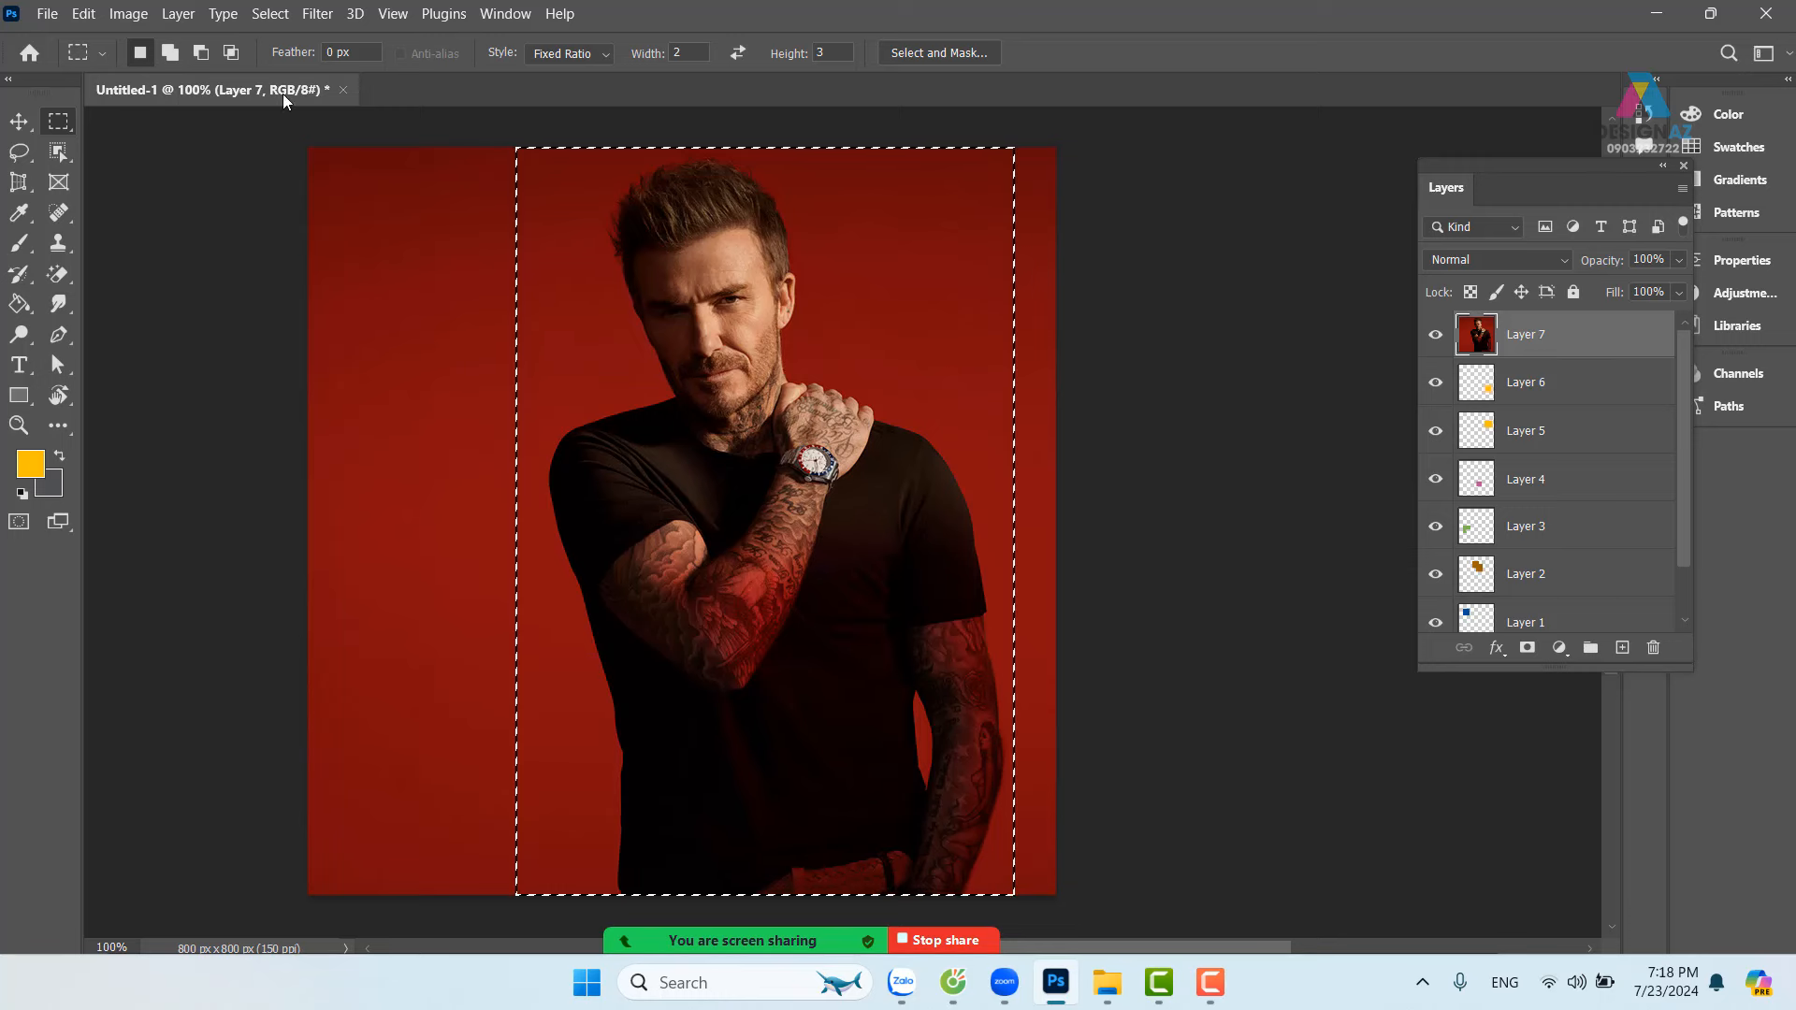
Step: Try to trim the image twice, based on the top-left pixel color and trimming away all four sides
{"action": "left_click", "coordinate": [140, 15]}
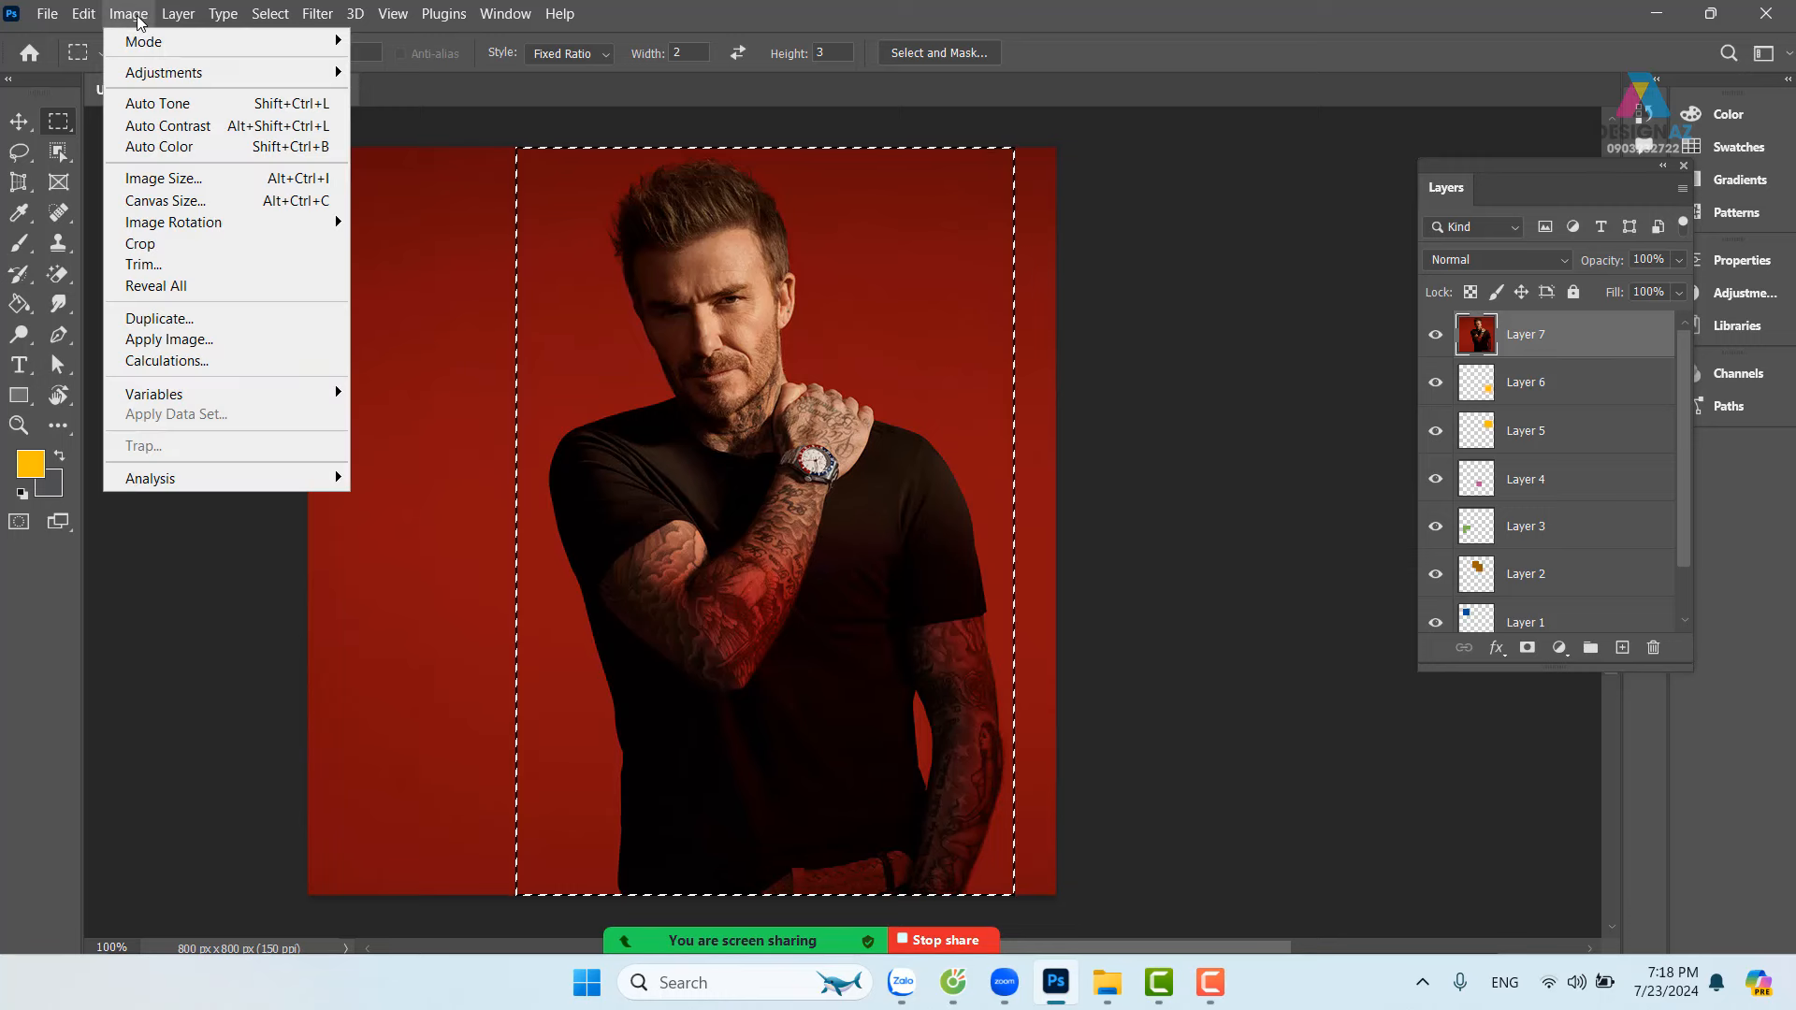
{"action": "left_click", "coordinate": [166, 265]}
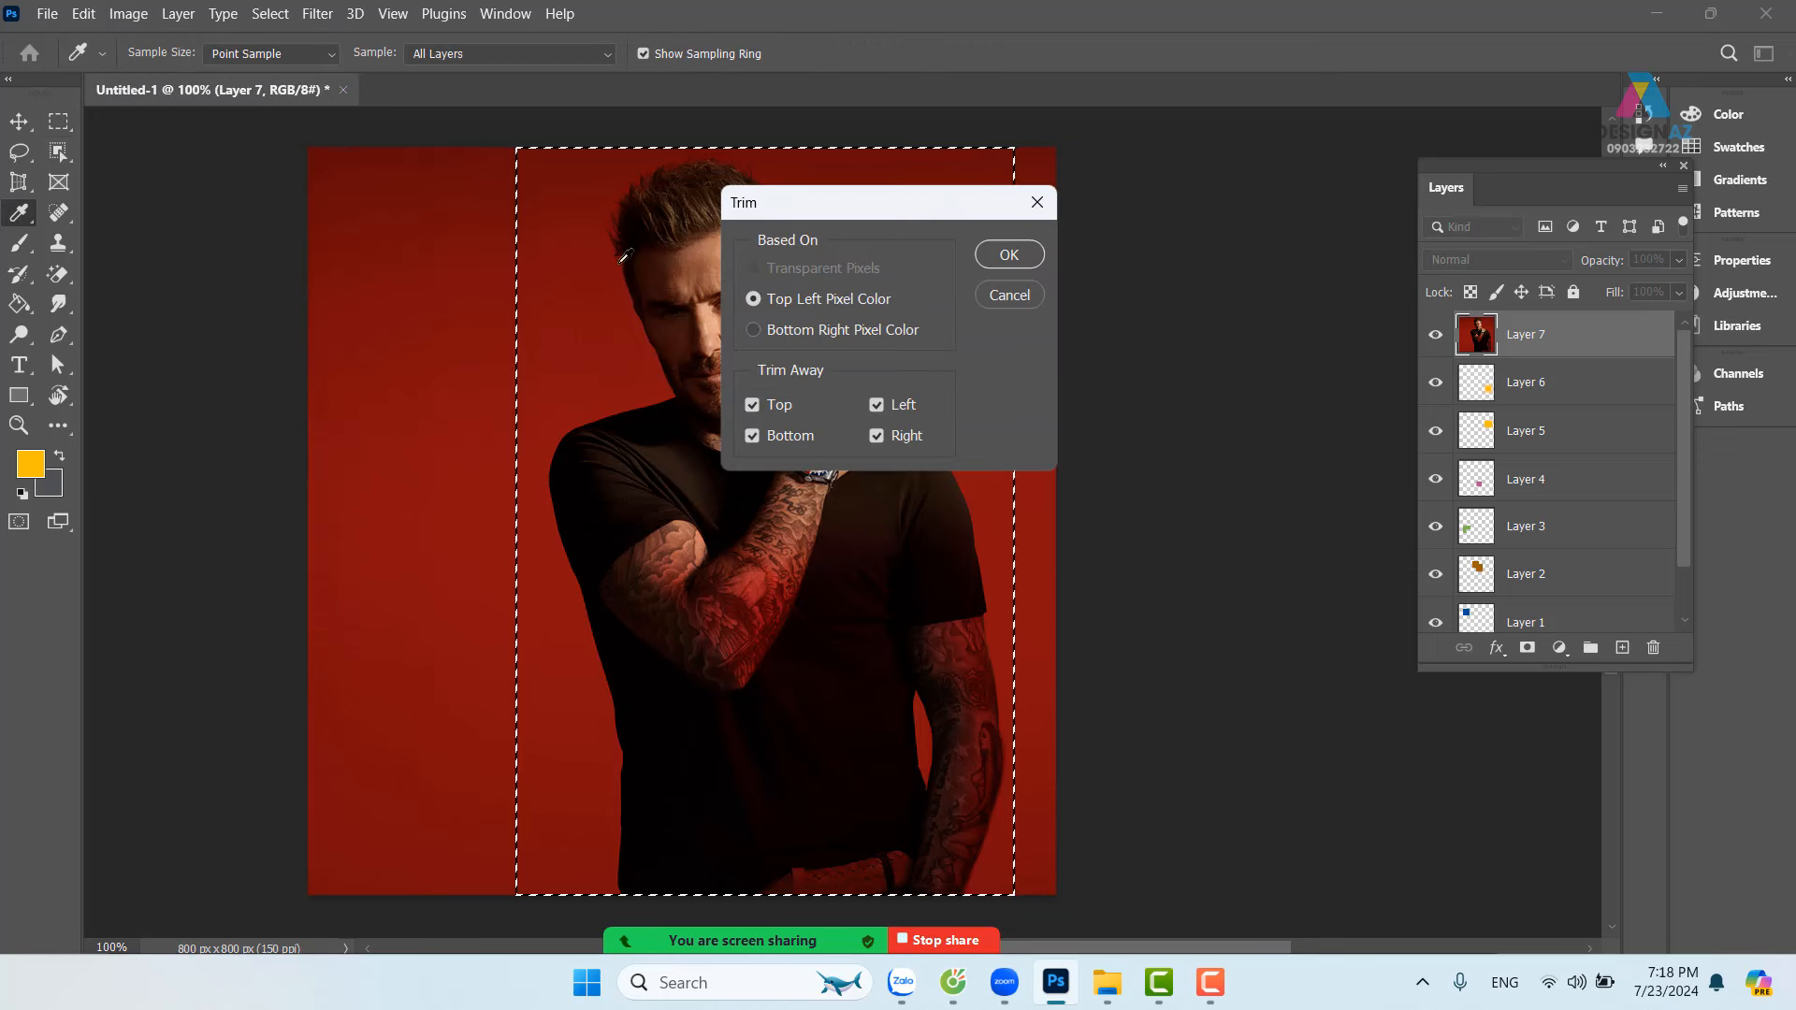
{"action": "left_click", "coordinate": [1009, 255]}
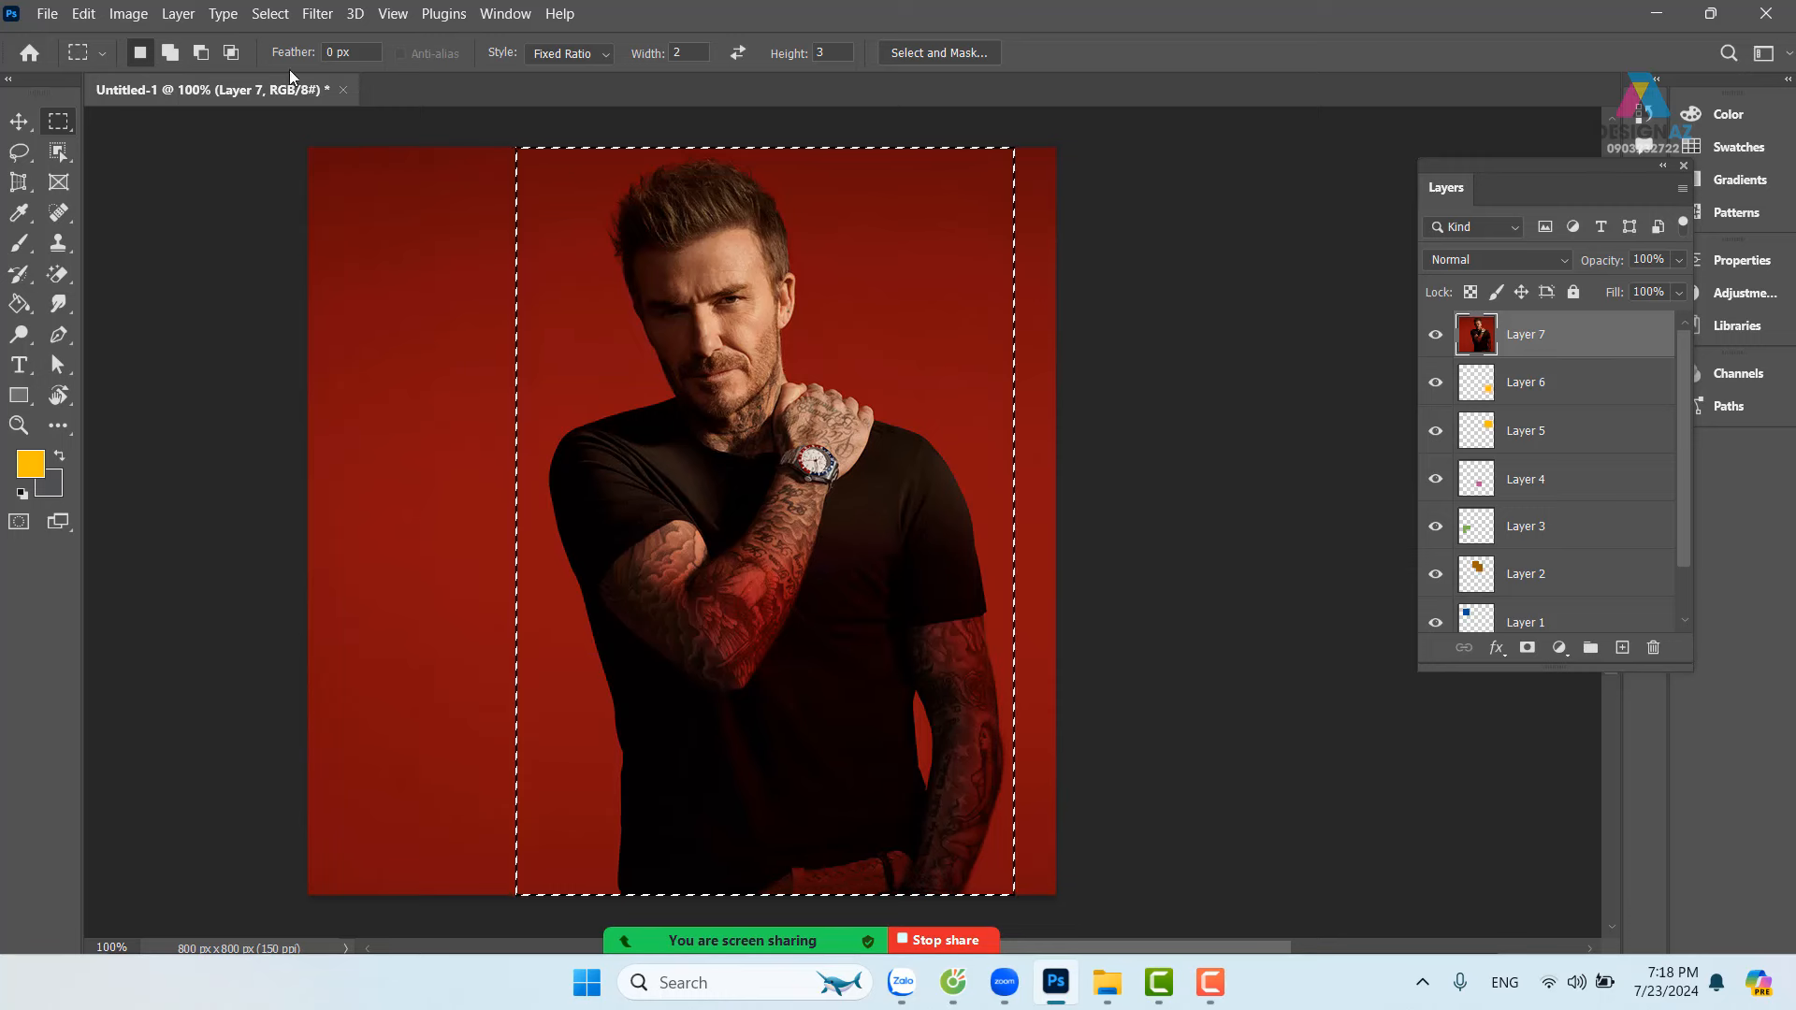
{"action": "left_click", "coordinate": [130, 15]}
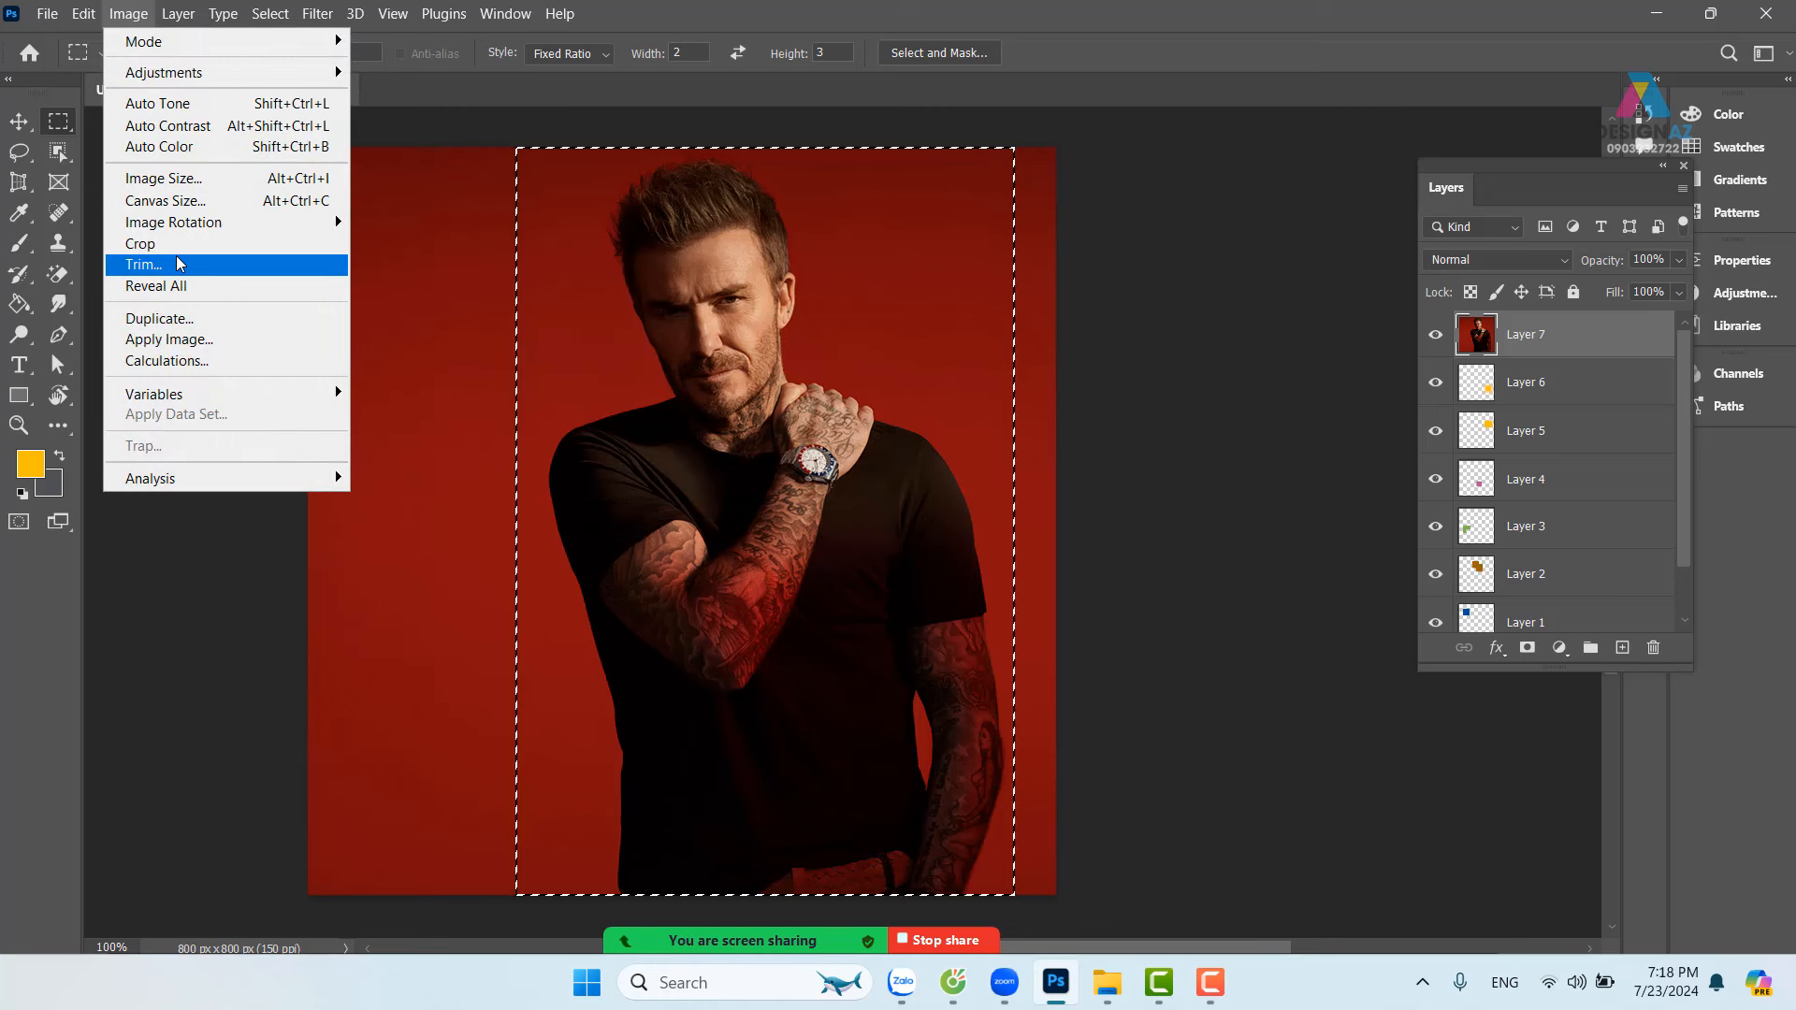
{"action": "left_click", "coordinate": [143, 265]}
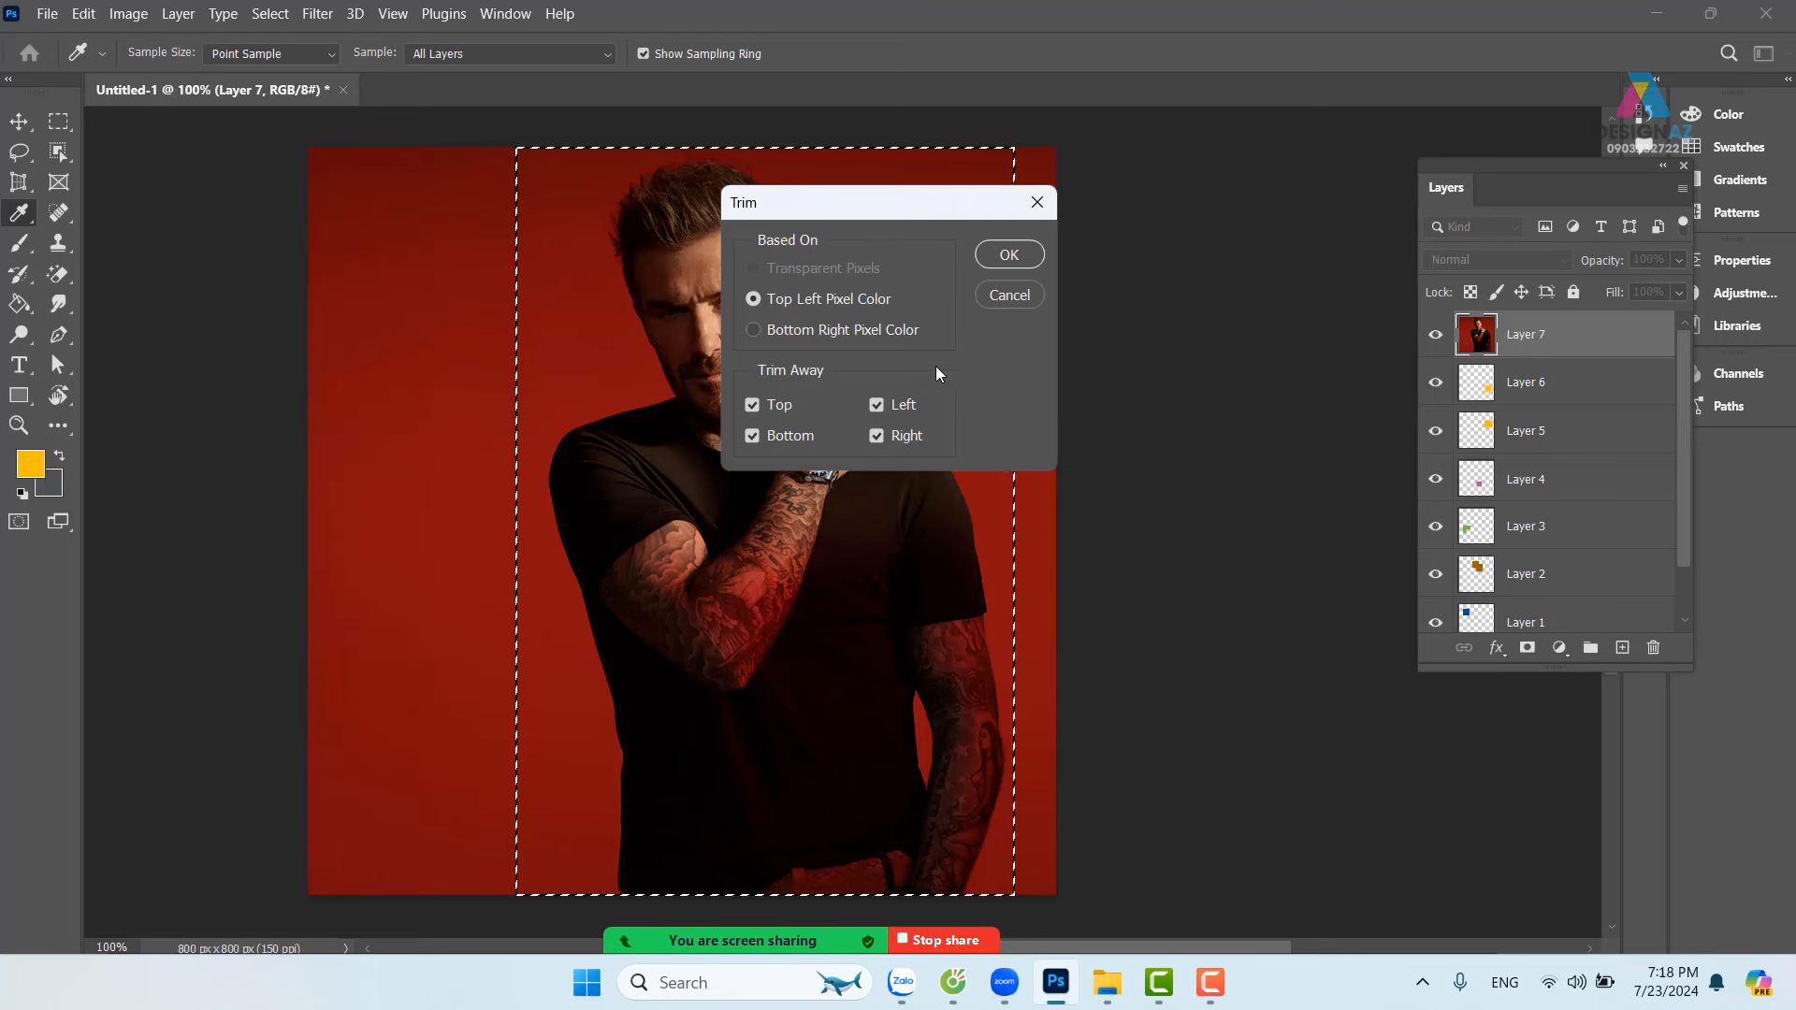
{"action": "left_click", "coordinate": [1009, 255]}
{"action": "key", "text": "m"}
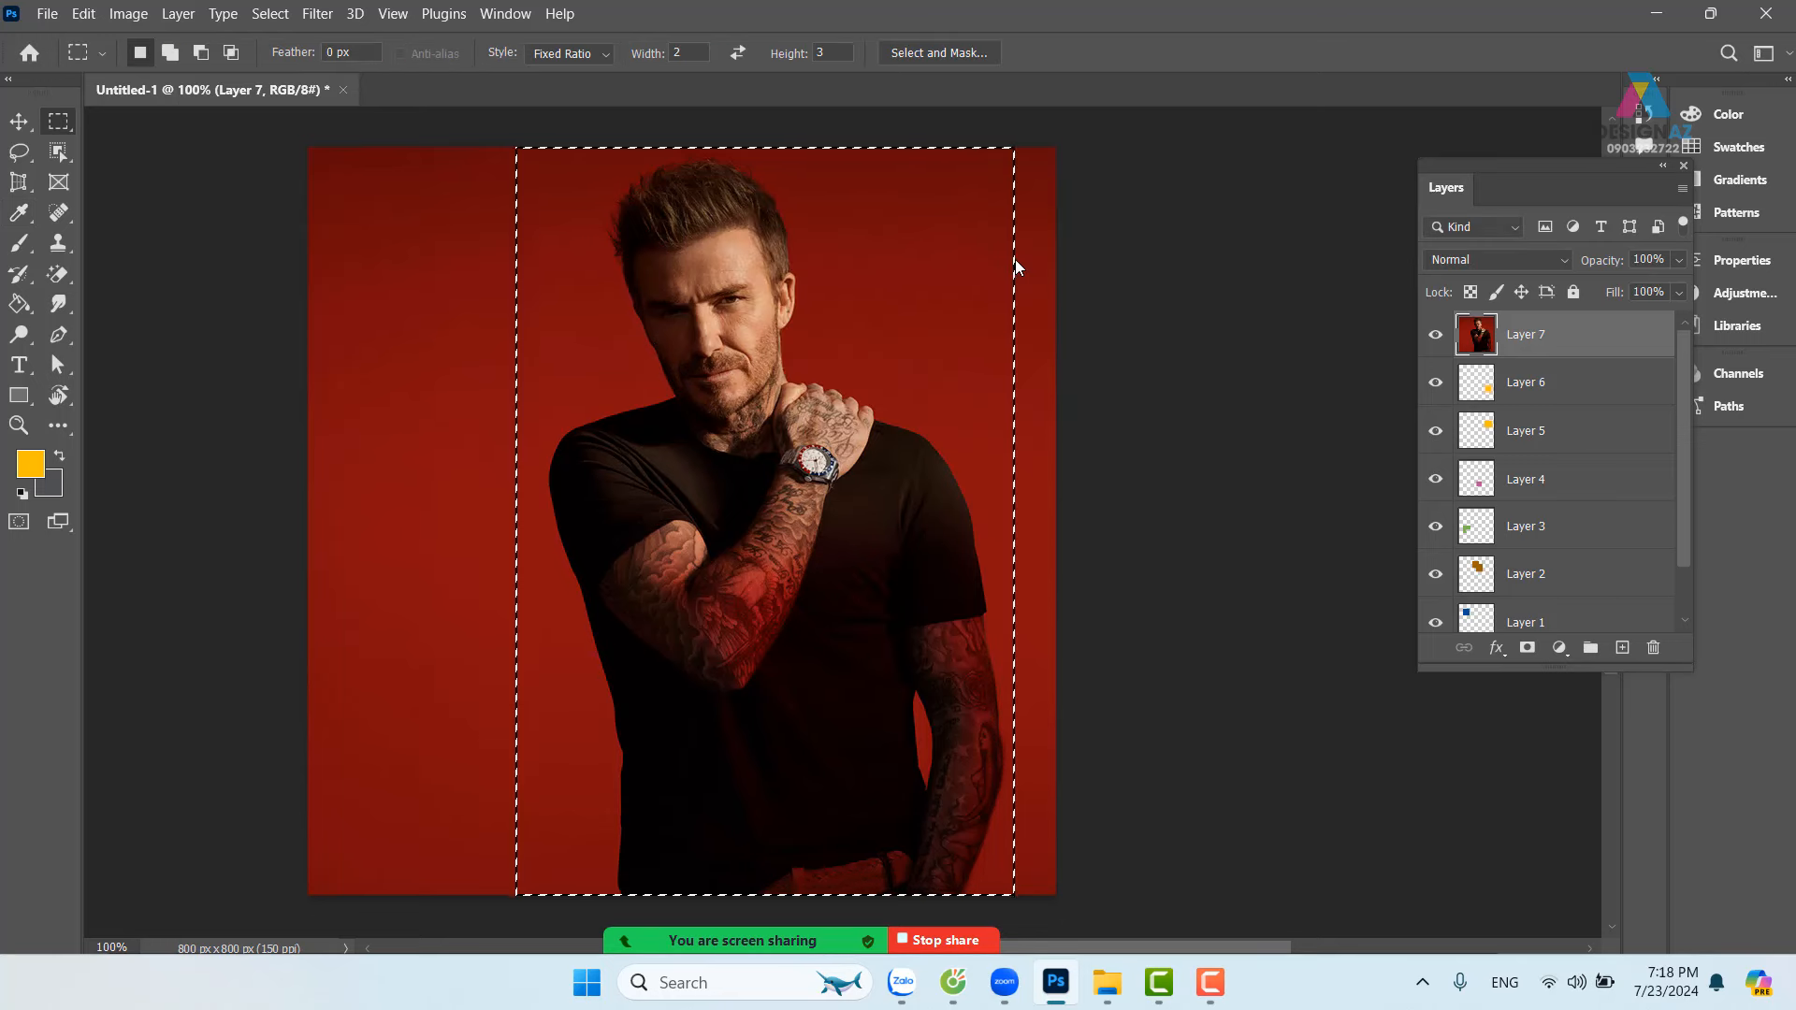
Step: Crop the image to the 2:3 selection and undo the crop
{"action": "left_click", "coordinate": [140, 15]}
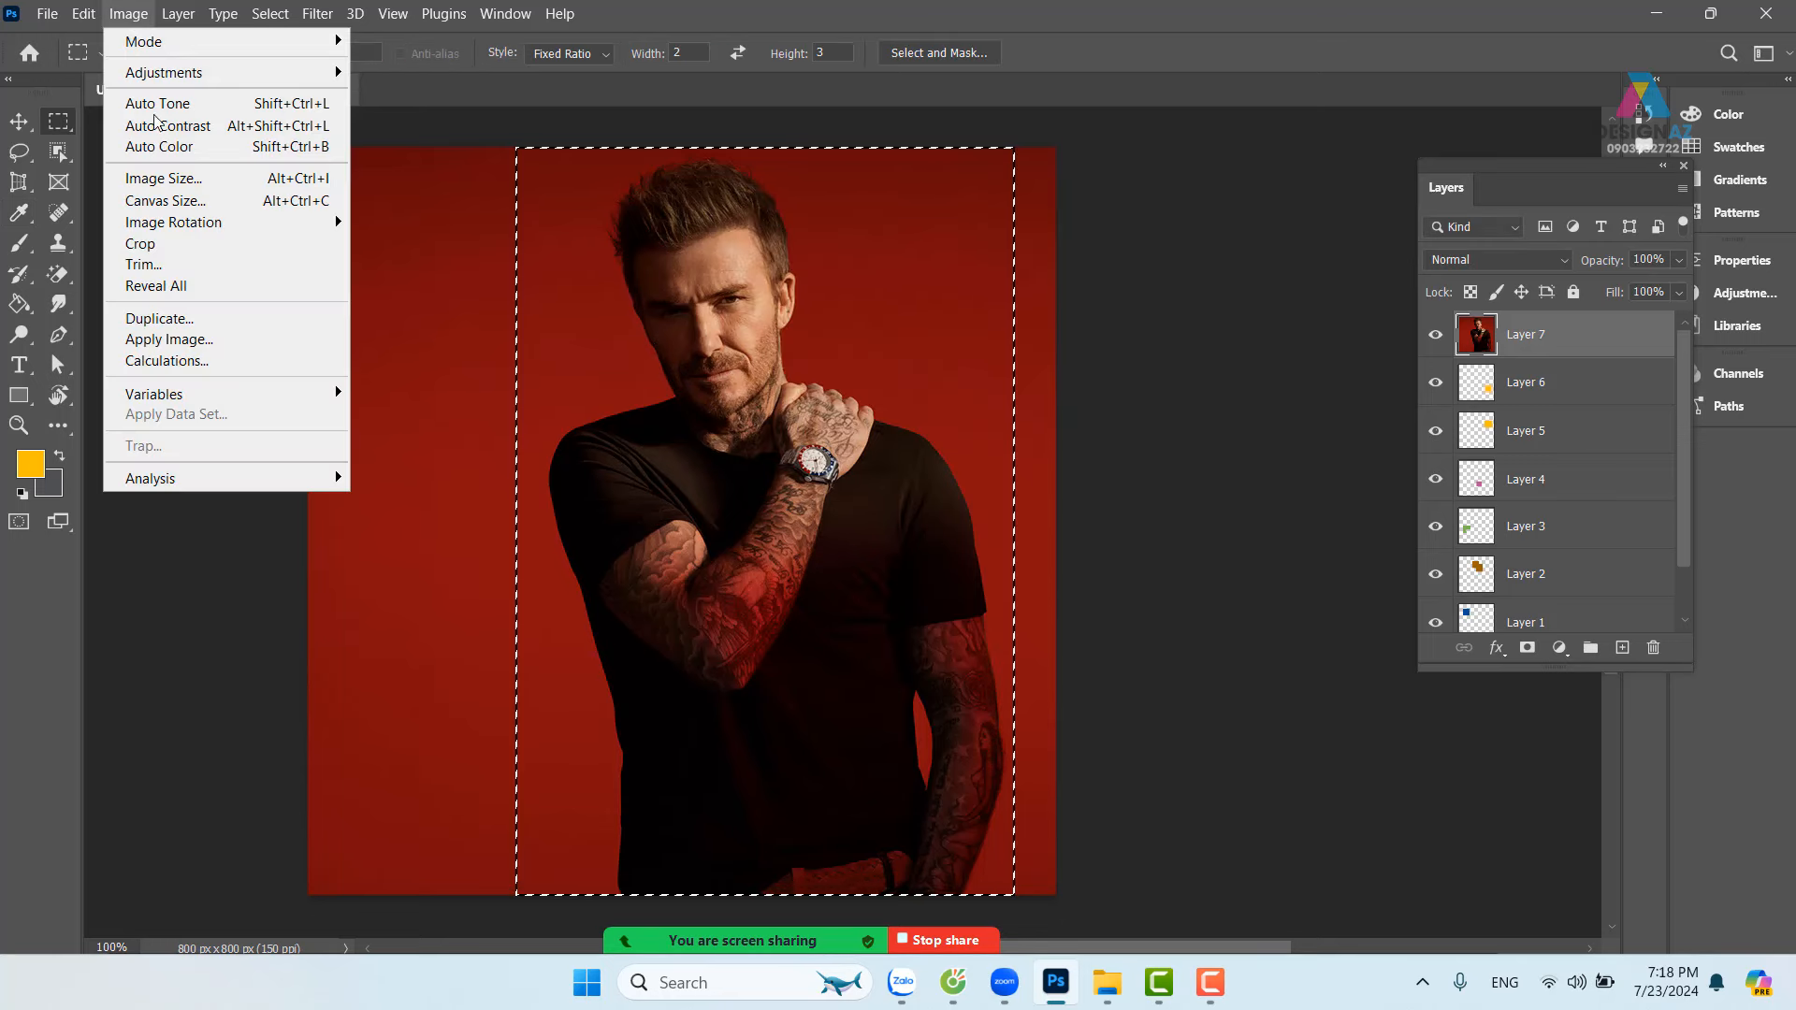
{"action": "left_click", "coordinate": [180, 249]}
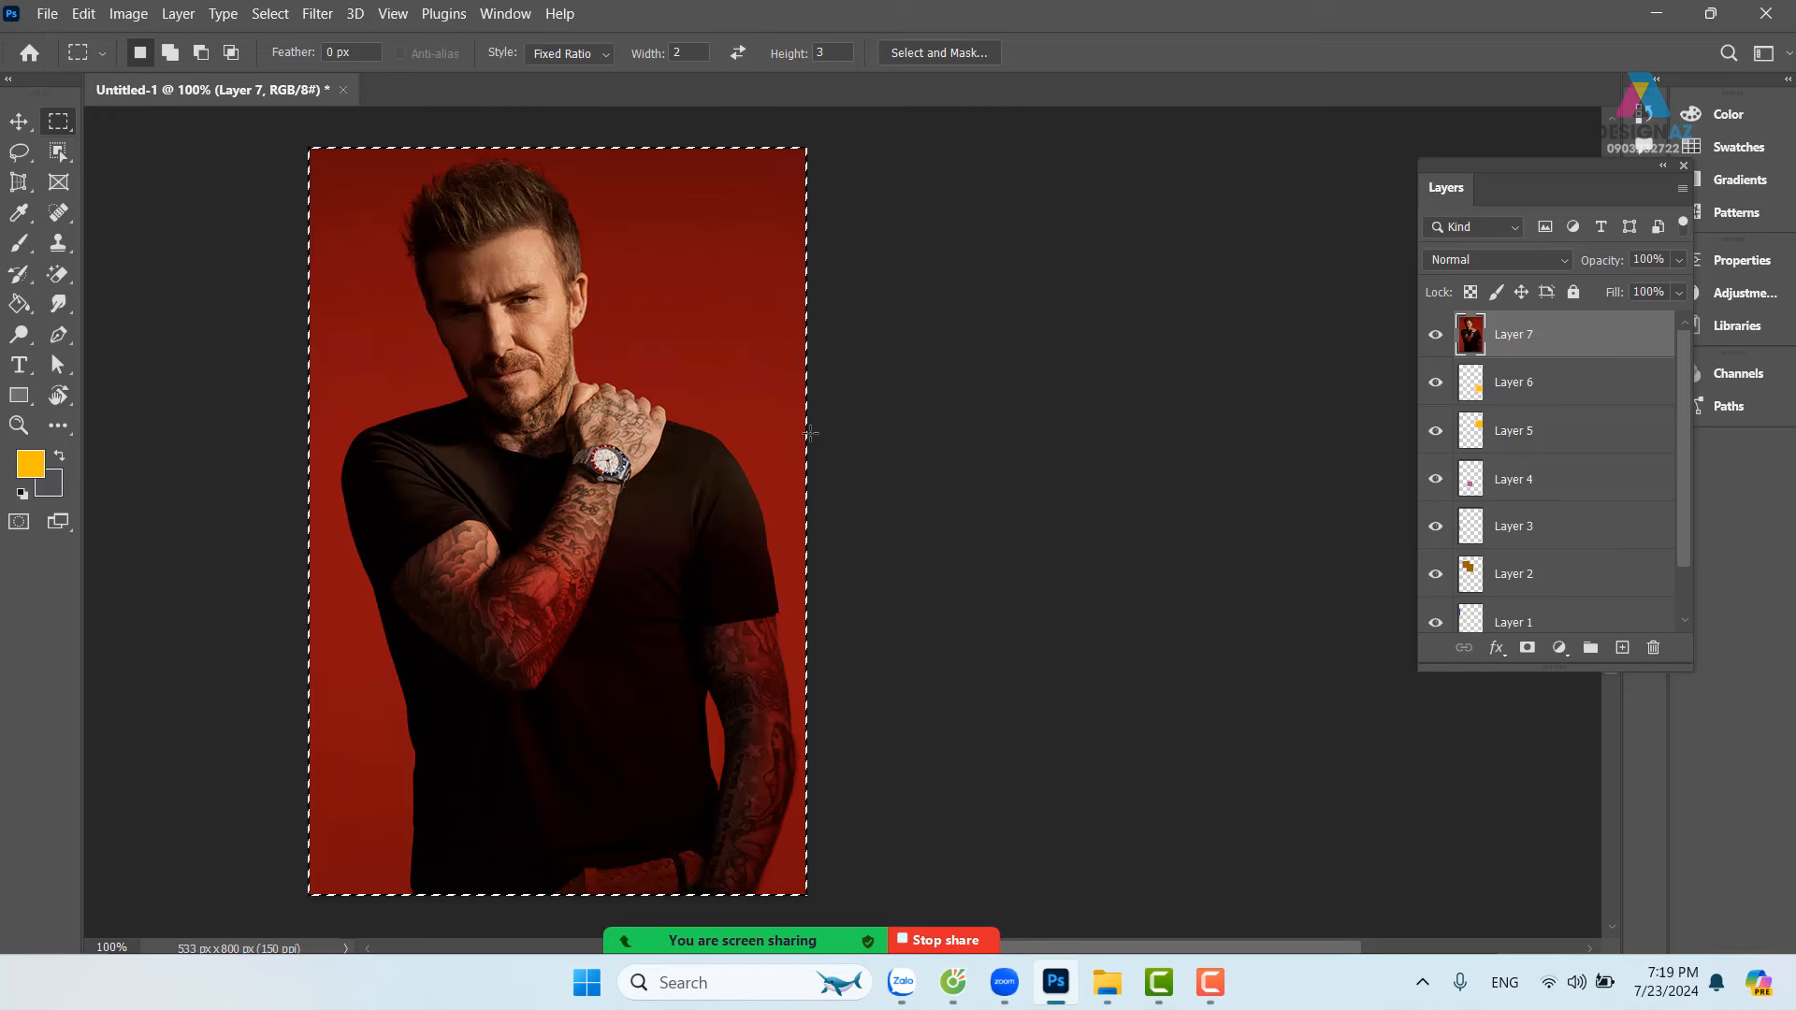
{"action": "key", "text": "ctrl+z"}
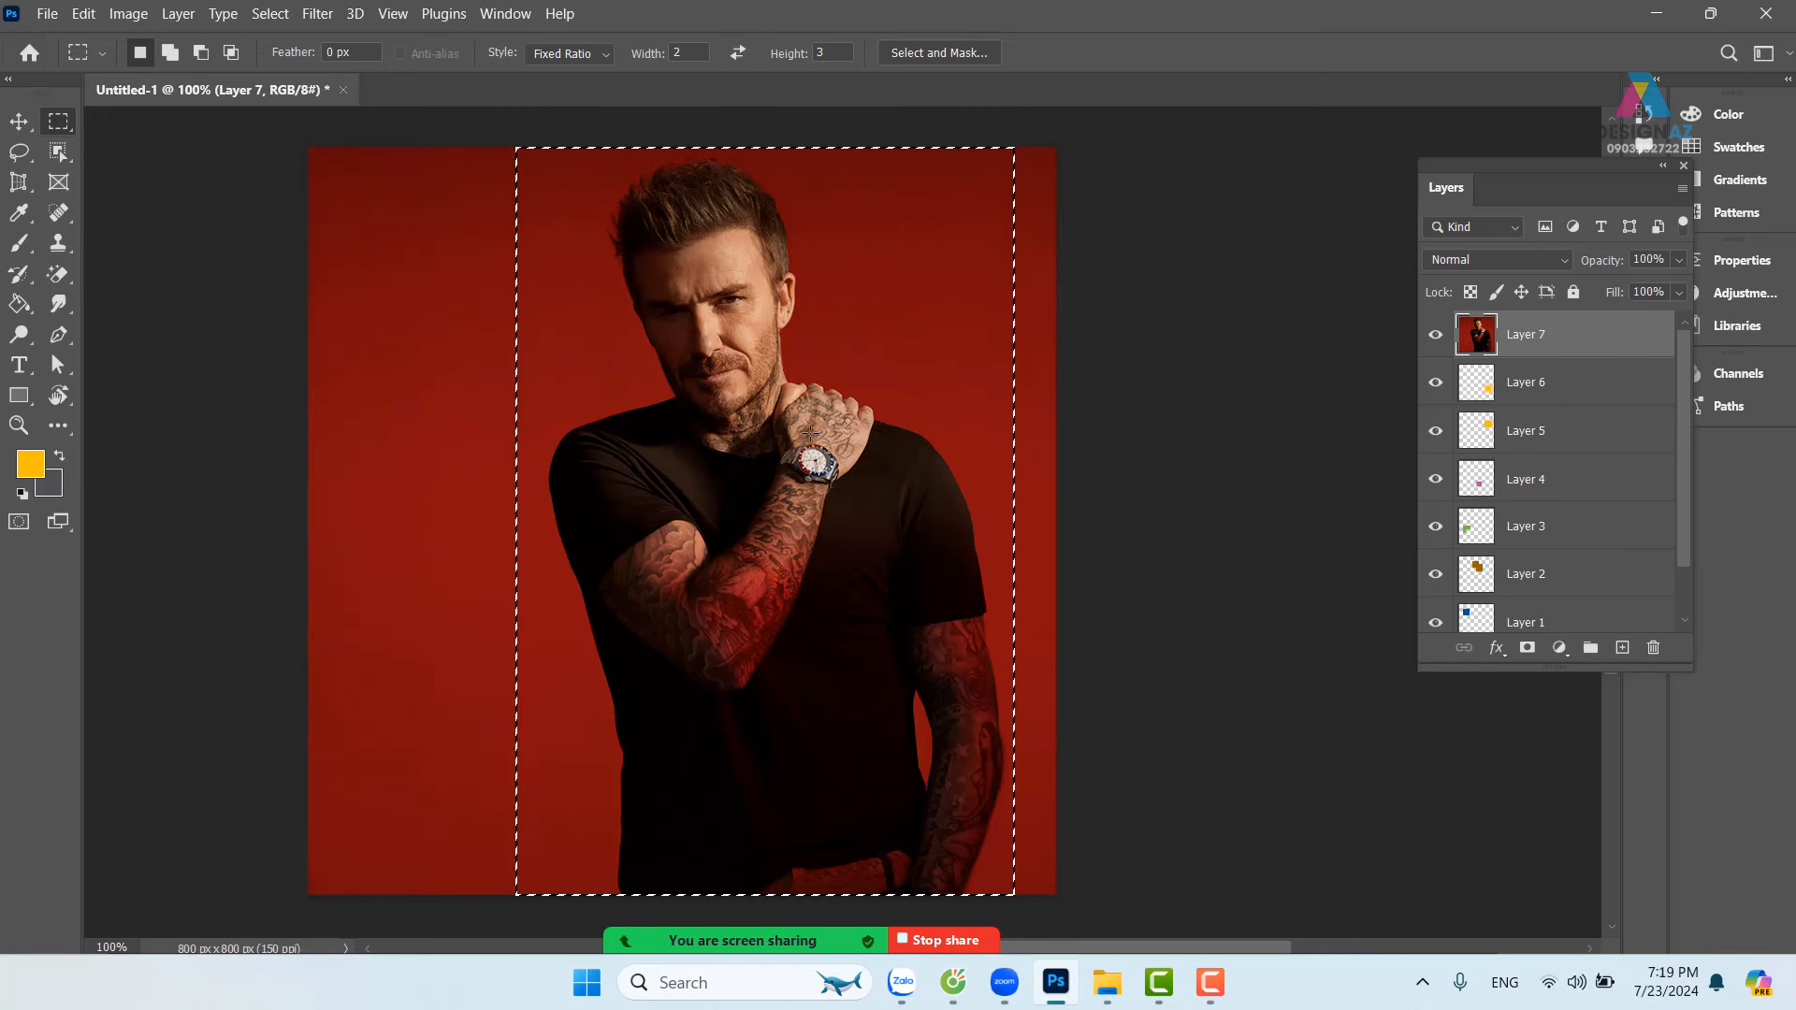
Step: Clear the selection and set the marquee style to Fixed Size with width 4 and height 6
{"action": "key", "text": "ctrl+d"}
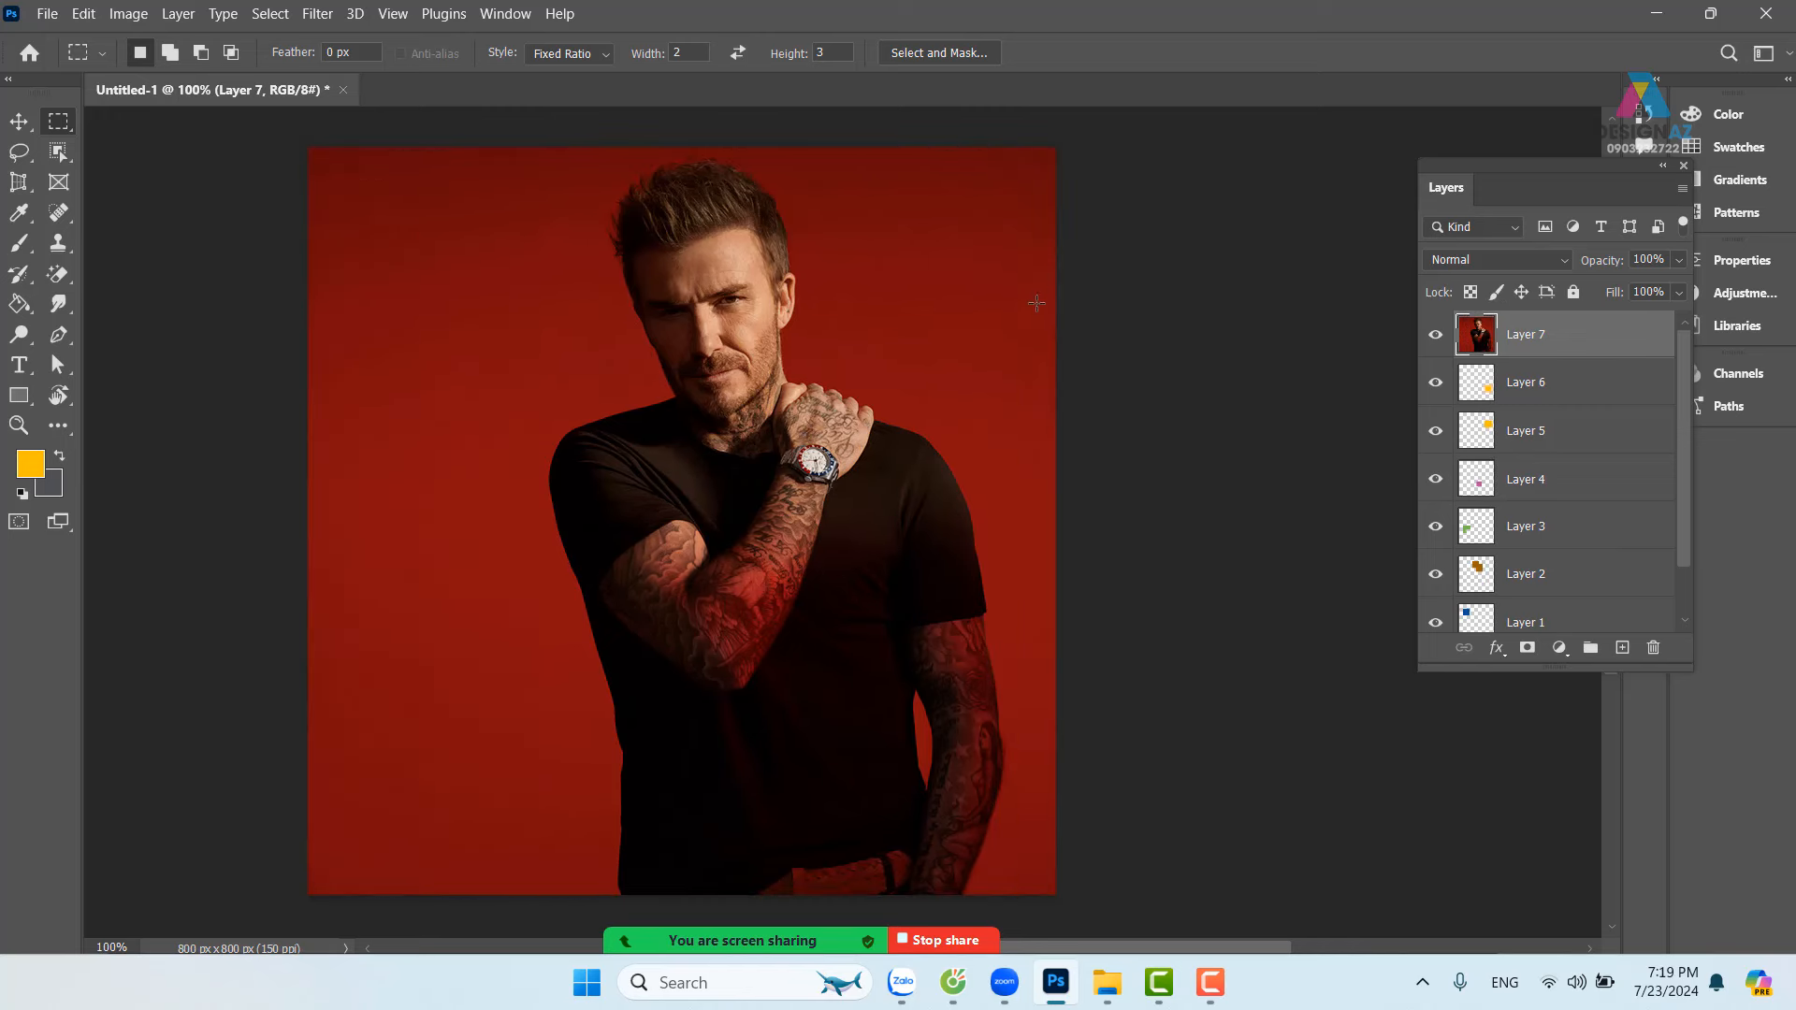
{"action": "left_click", "coordinate": [608, 53]}
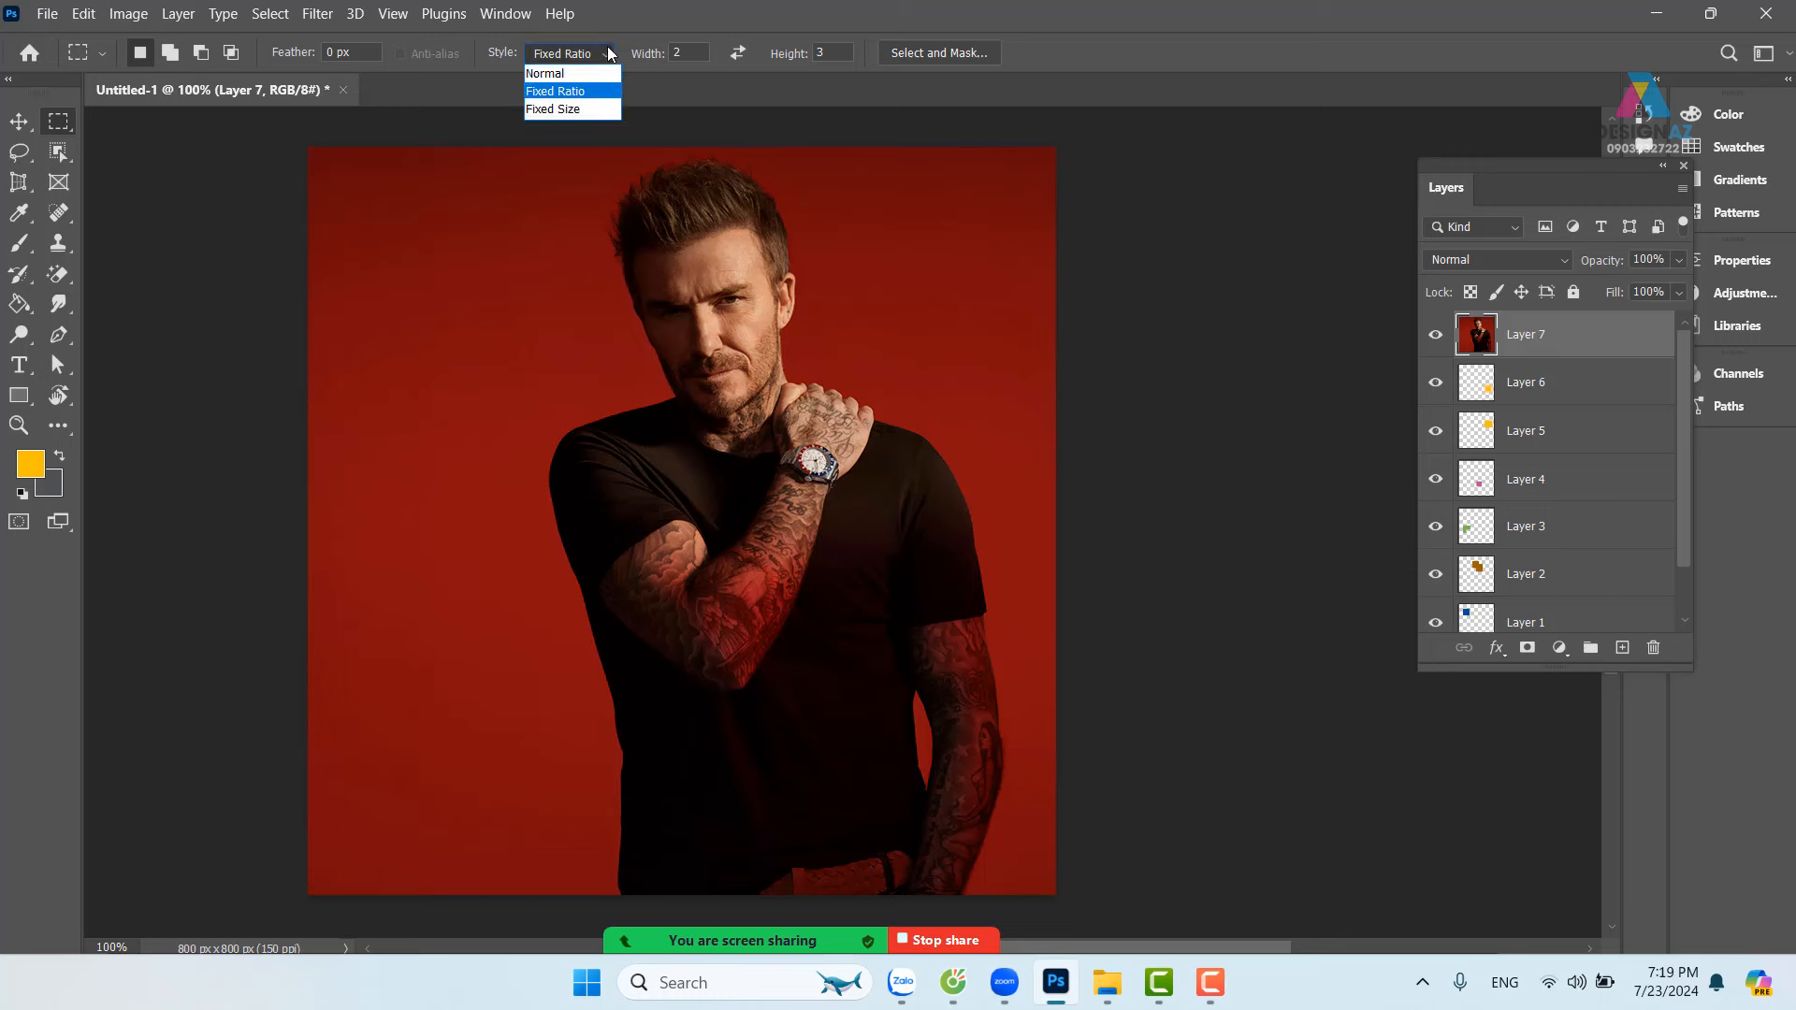
{"action": "left_click", "coordinate": [565, 110]}
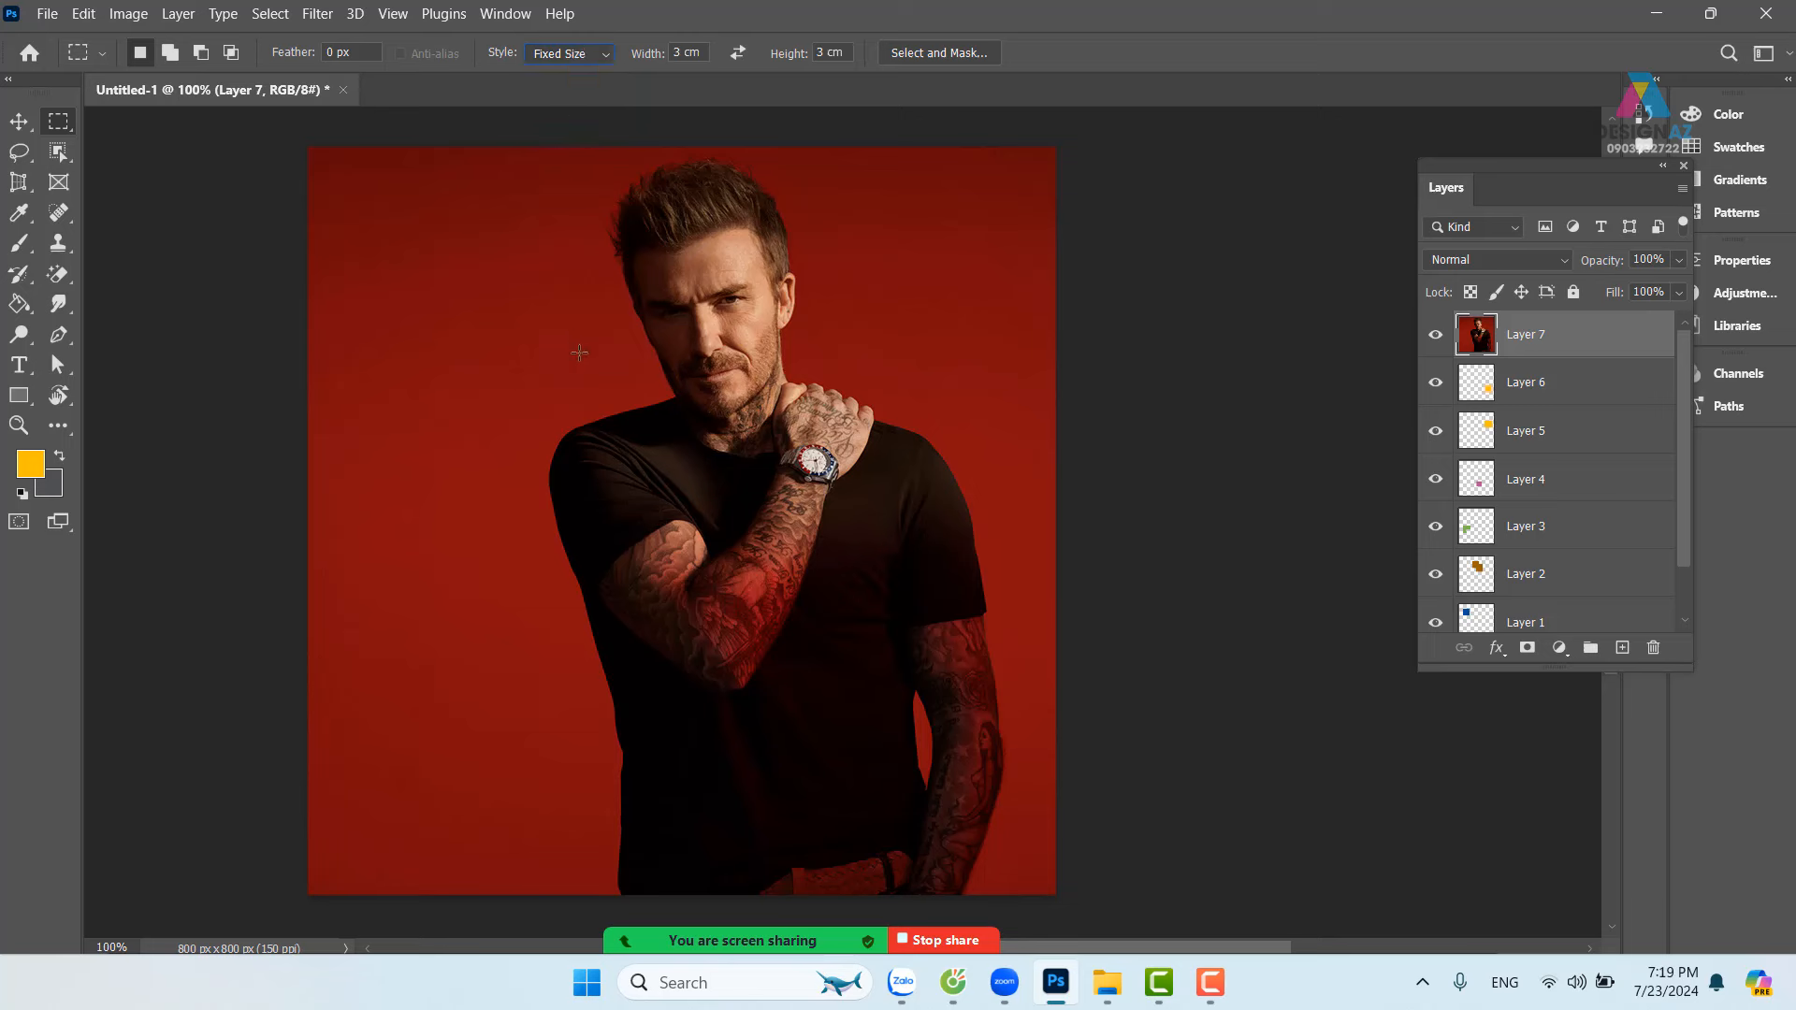
{"action": "left_click", "coordinate": [696, 51]}
{"action": "type", "text": "4"}
{"action": "key", "text": "Tab"}
{"action": "type", "text": "6"}
Step: Place the fixed-size selection at several spots on the photo, reposition it, and clear it
{"action": "left_click_drag", "start_coordinate": [514, 161], "coordinate": [433, 301]}
{"action": "left_click", "coordinate": [537, 406]}
{"action": "left_click", "coordinate": [461, 234]}
{"action": "left_click_drag", "start_coordinate": [606, 446], "coordinate": [745, 355]}
{"action": "key", "text": "ctrl+d"}
Step: Set the fixed size to 800 px wide and 36 px high, and place the full-width selection across the man's eyes
{"action": "left_click", "coordinate": [704, 56]}
{"action": "type", "text": "36px"}
{"action": "key", "text": "Return"}
{"action": "type", "text": "x"}
{"action": "left_click", "coordinate": [837, 53]}
{"action": "key", "text": "ctrl+a"}
{"action": "type", "text": "36px"}
{"action": "left_click", "coordinate": [503, 289]}
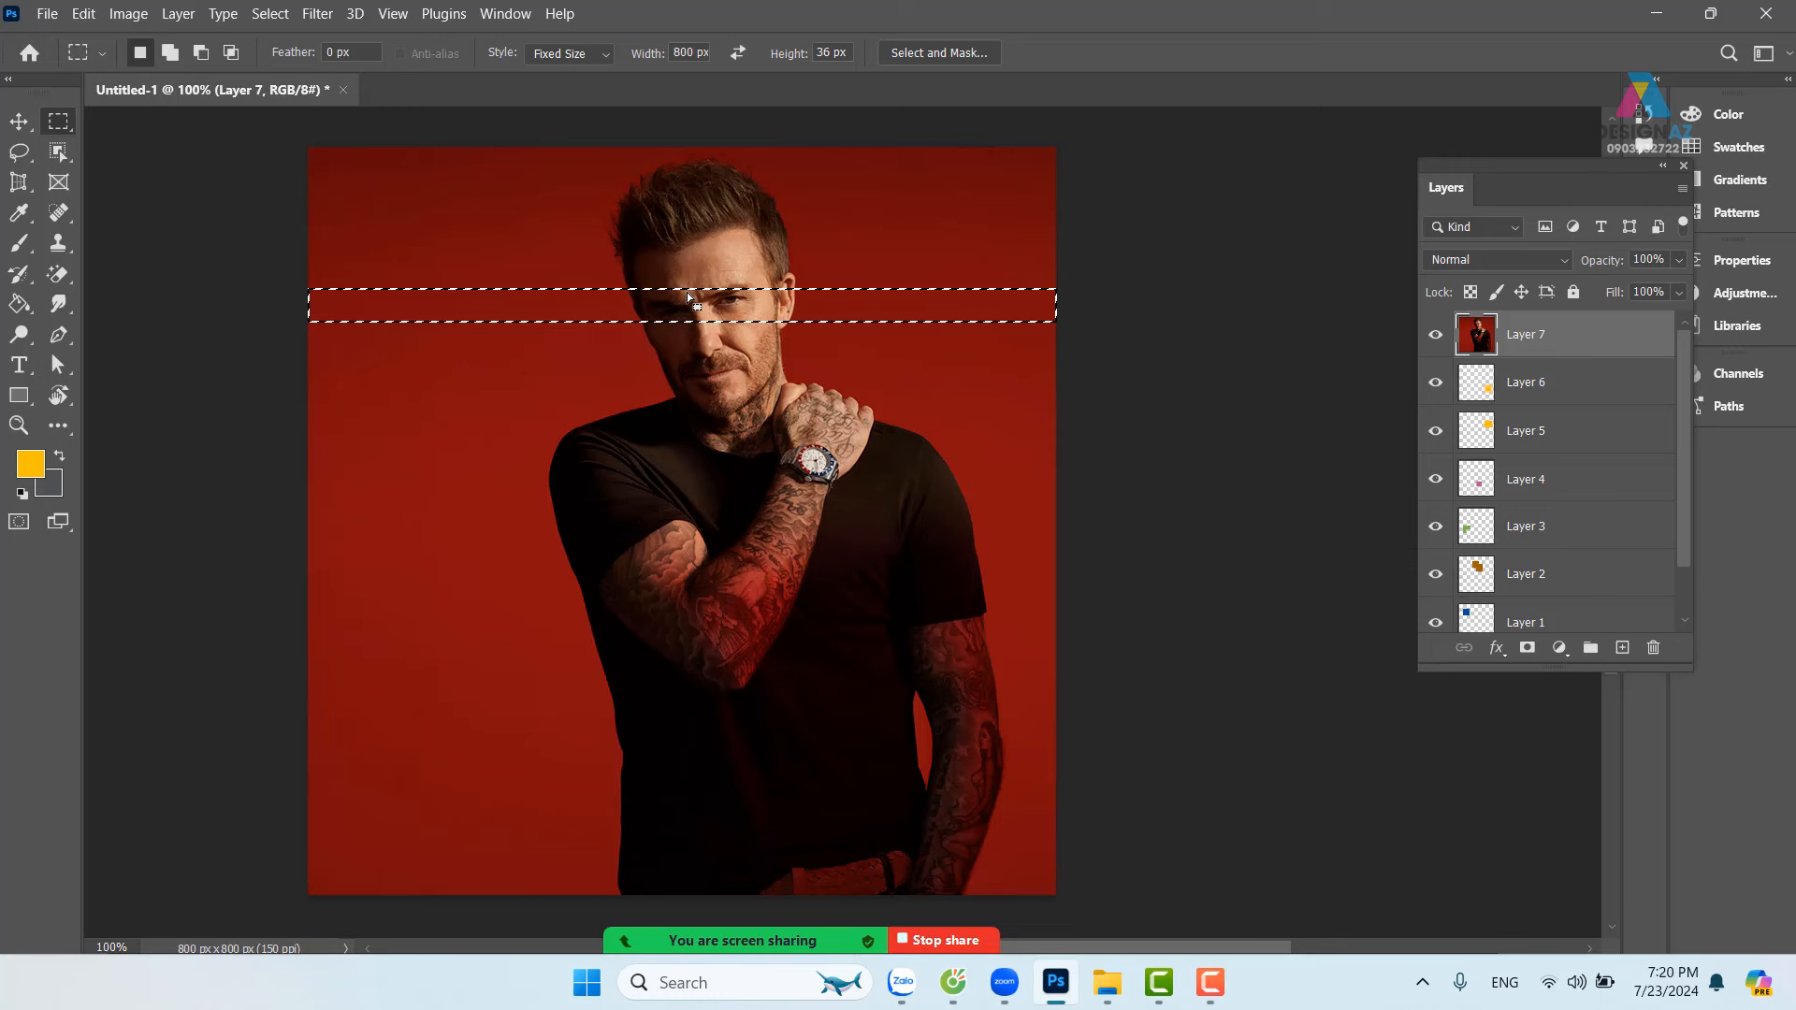
Step: Add a new layer, fill the strip selection on it with the yellow foreground color, and deselect
{"action": "left_click", "coordinate": [1622, 647]}
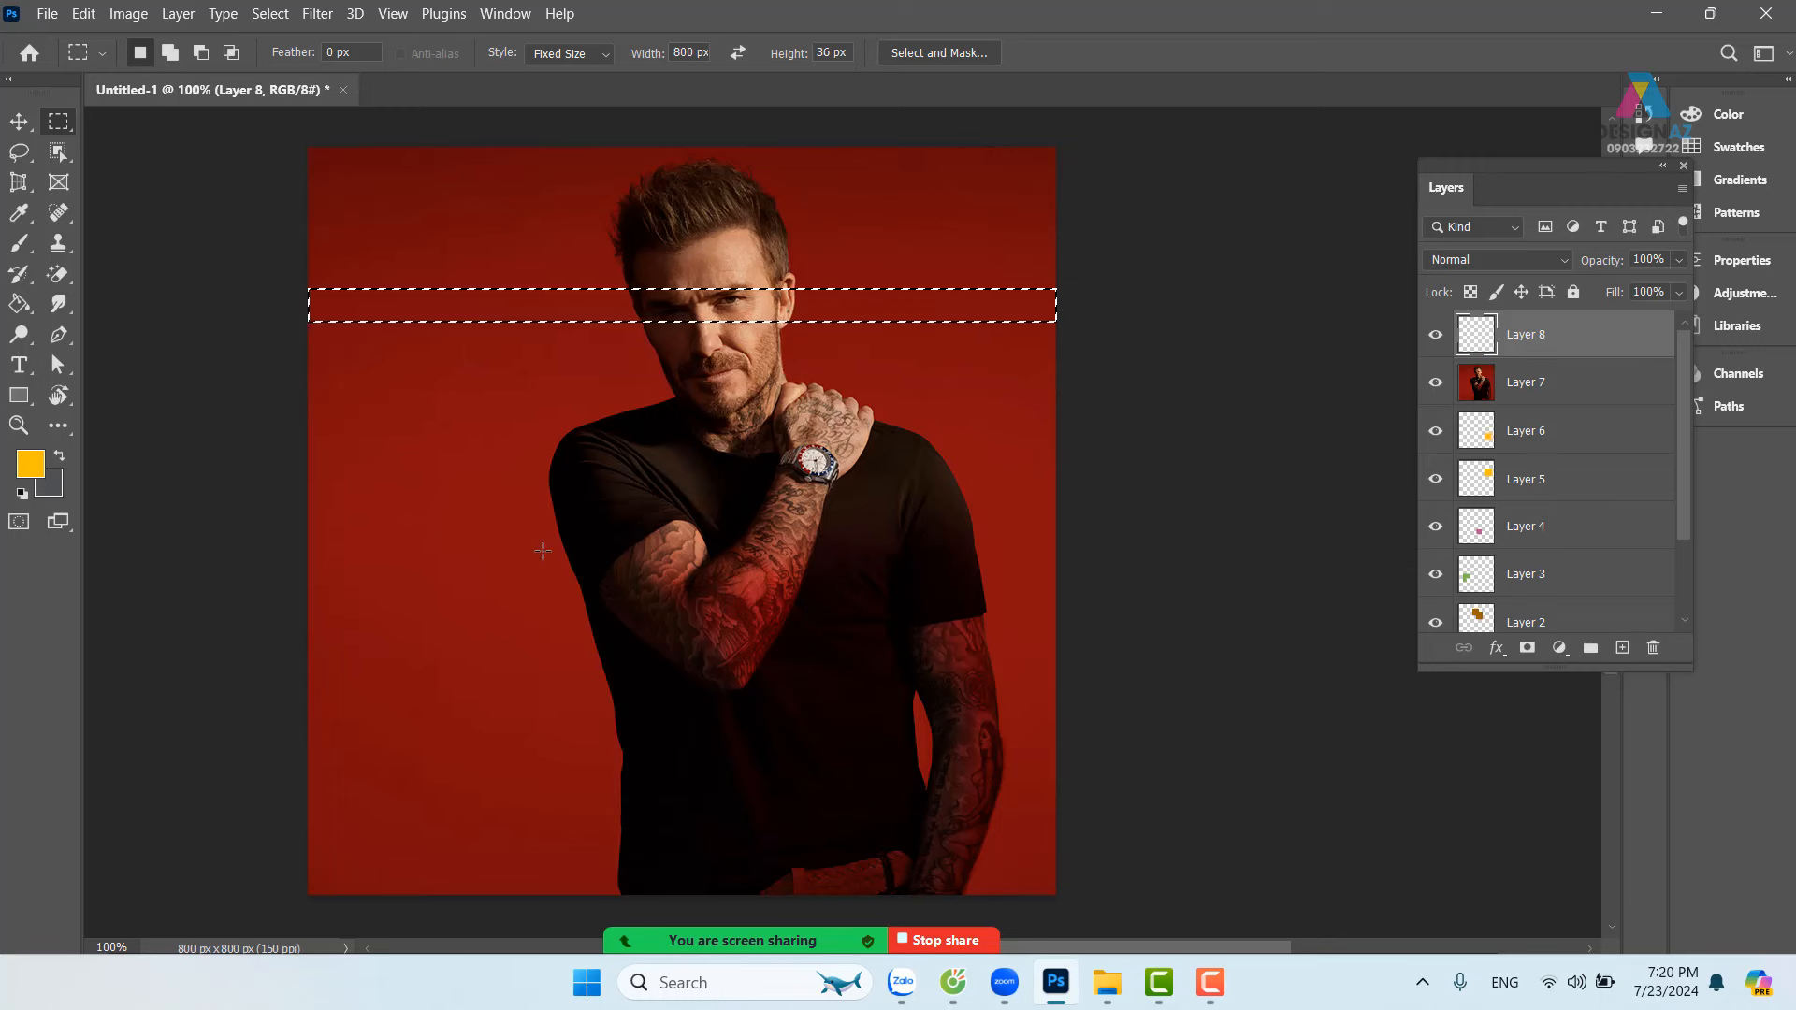
{"action": "key", "text": "alt"}
{"action": "key", "text": "alt+BackSpace"}
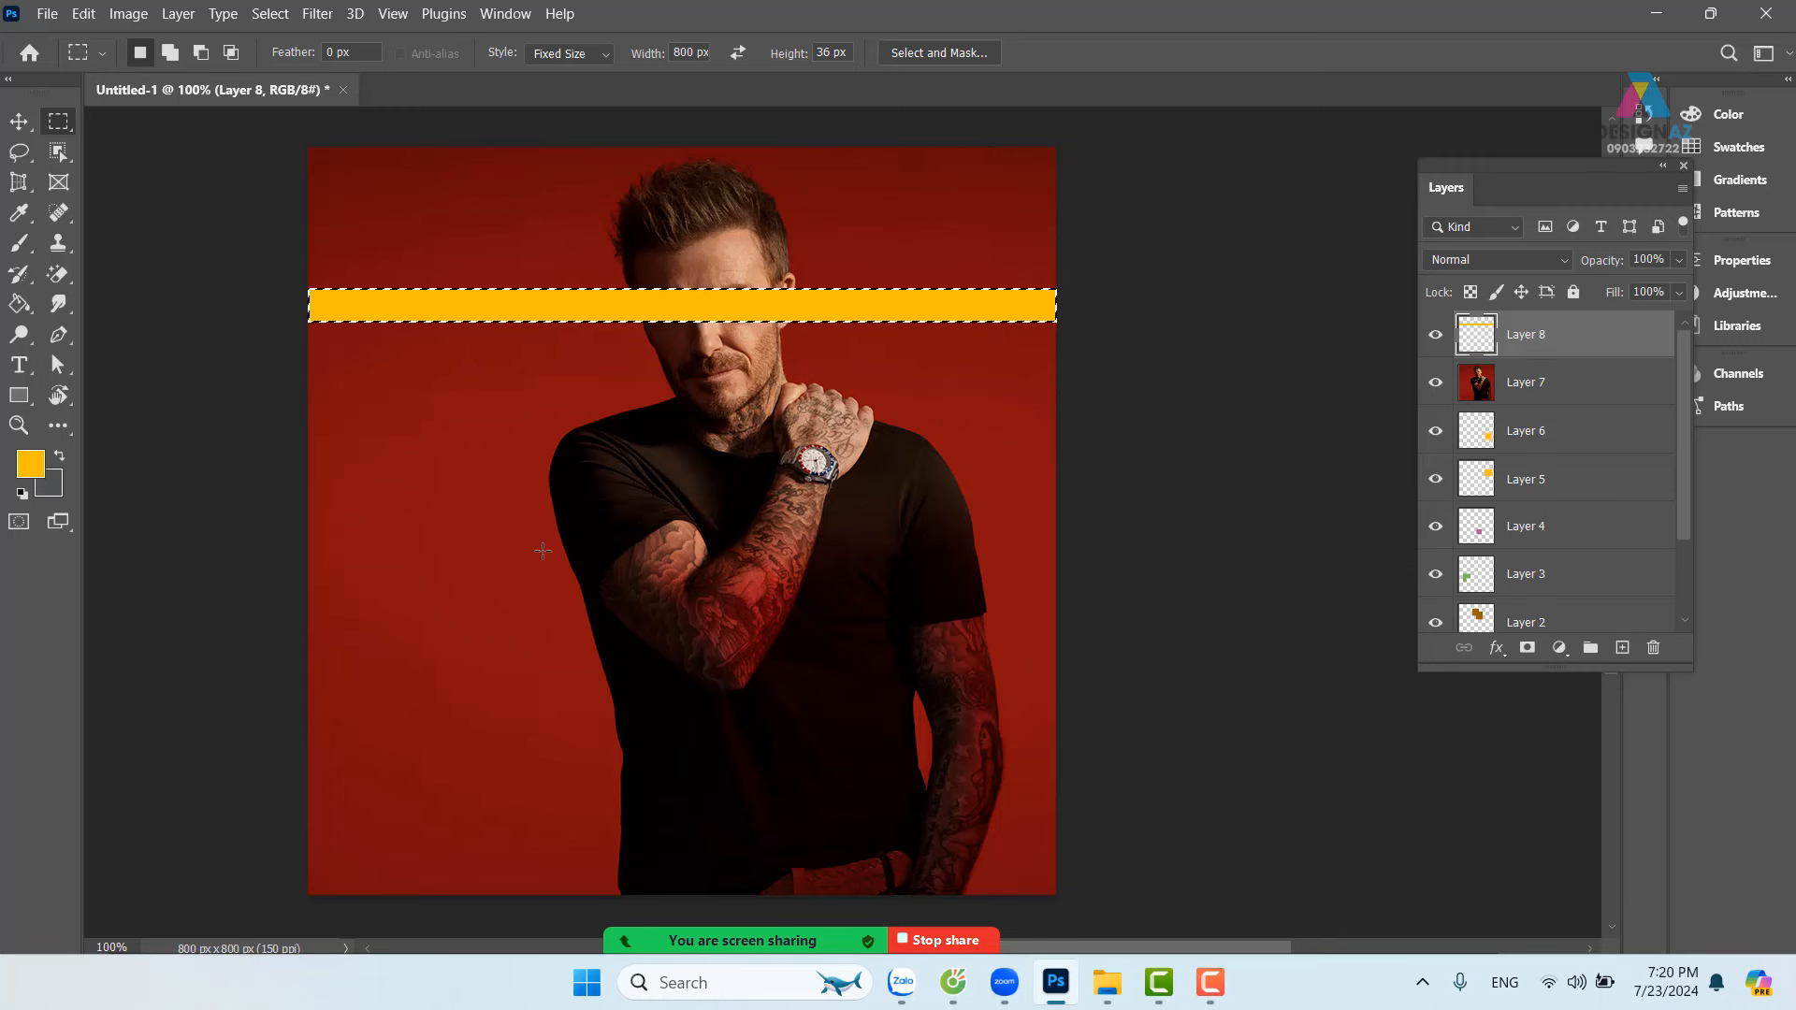
{"action": "key", "text": "ctrl+d"}
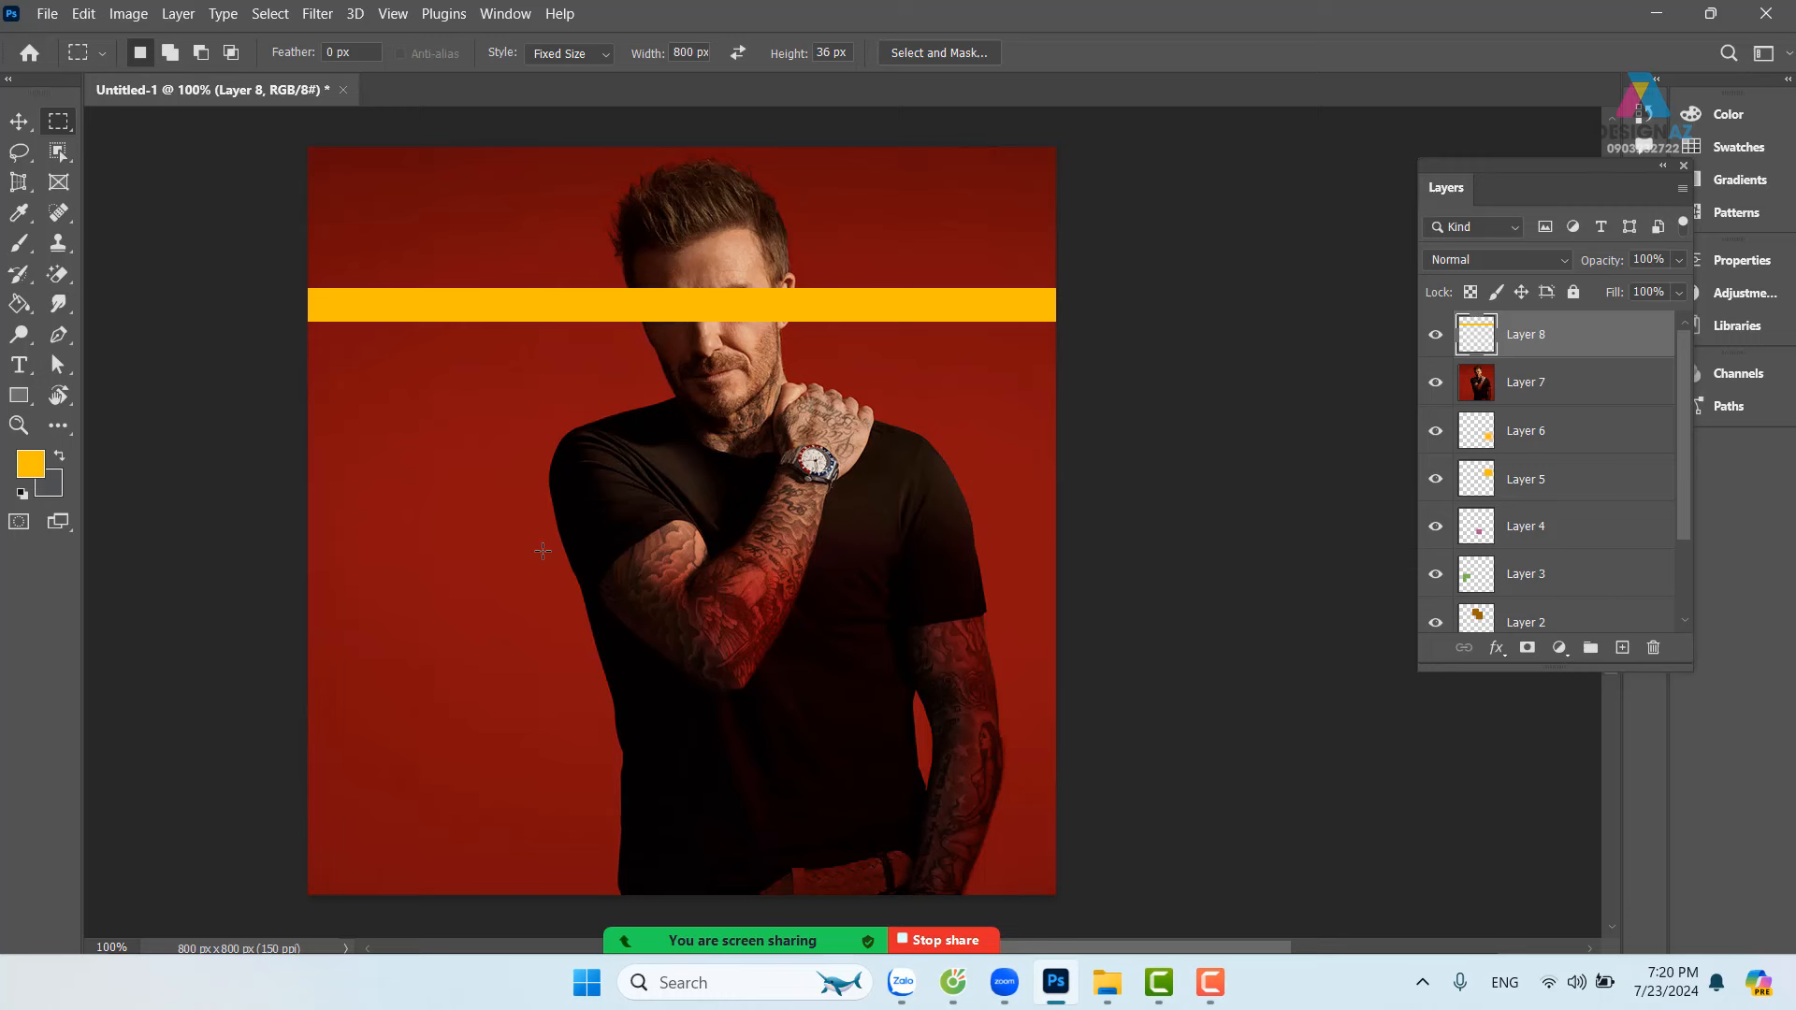
Step: Pick the yellow stripe's layer on the canvas with the Move tool and delete it
{"action": "left_click", "coordinate": [19, 122]}
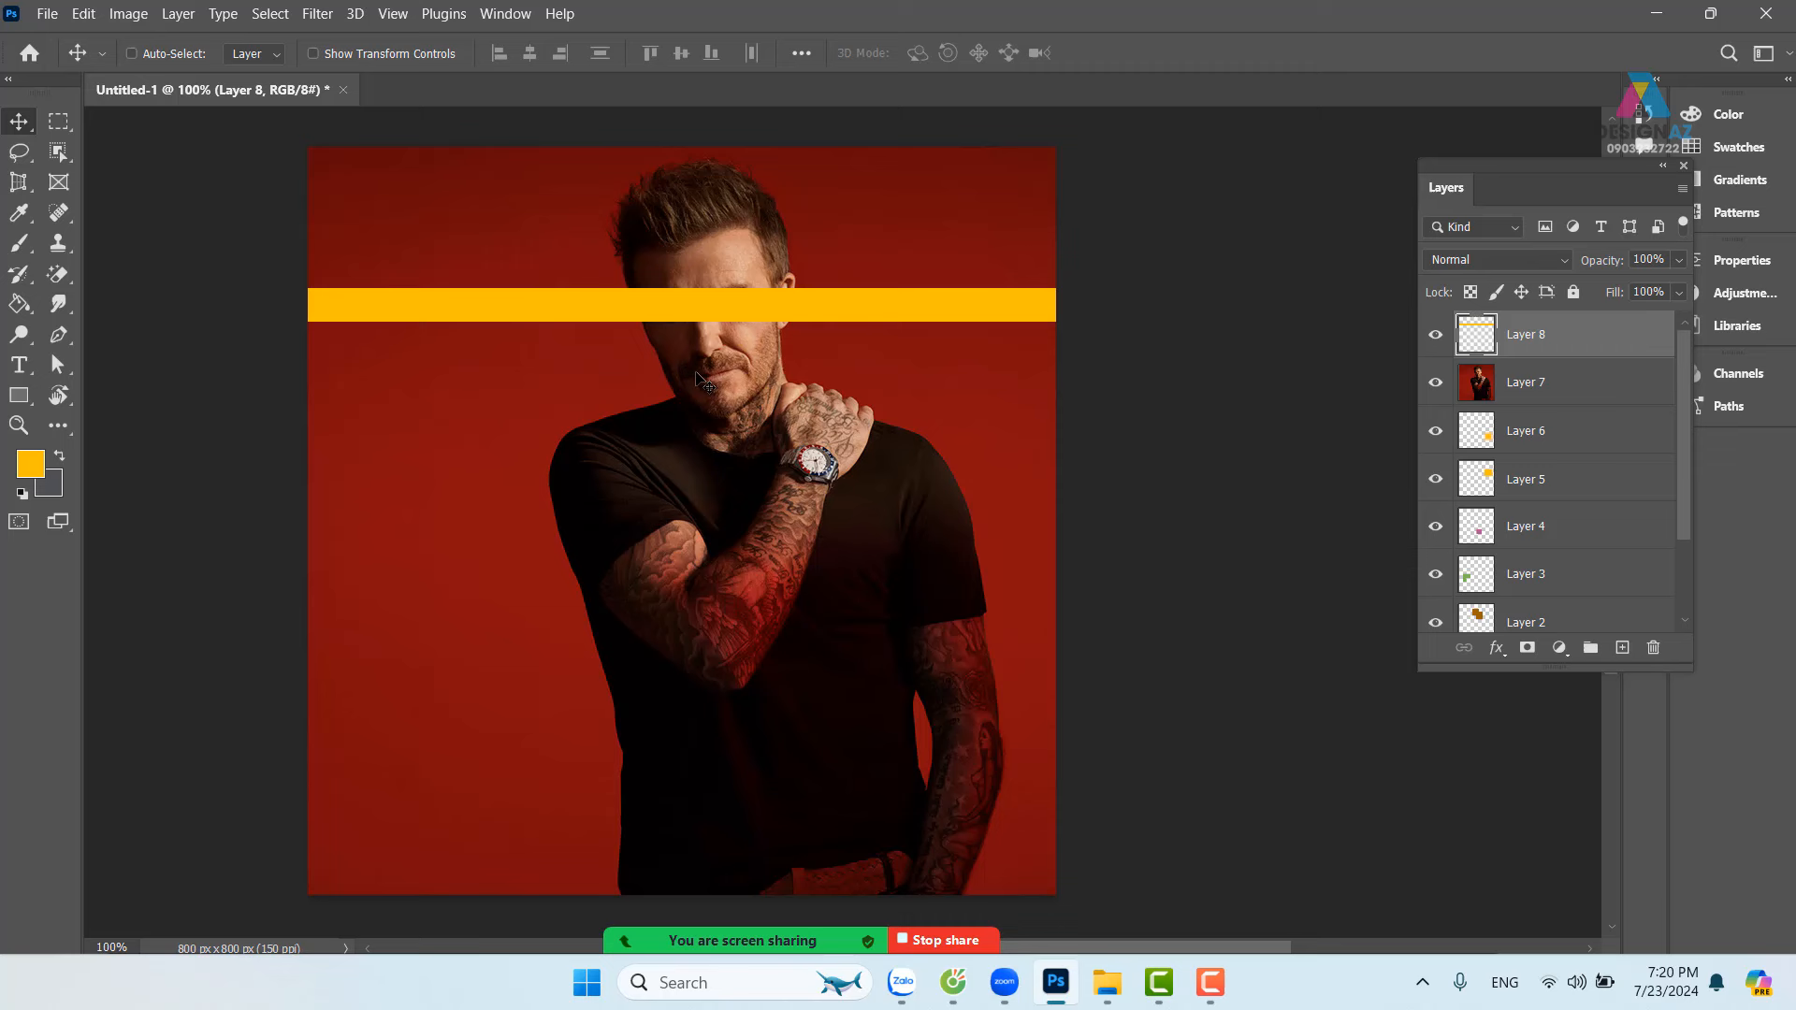
{"action": "right_click", "coordinate": [720, 303]}
{"action": "left_click", "coordinate": [762, 308]}
{"action": "key", "text": "Delete"}
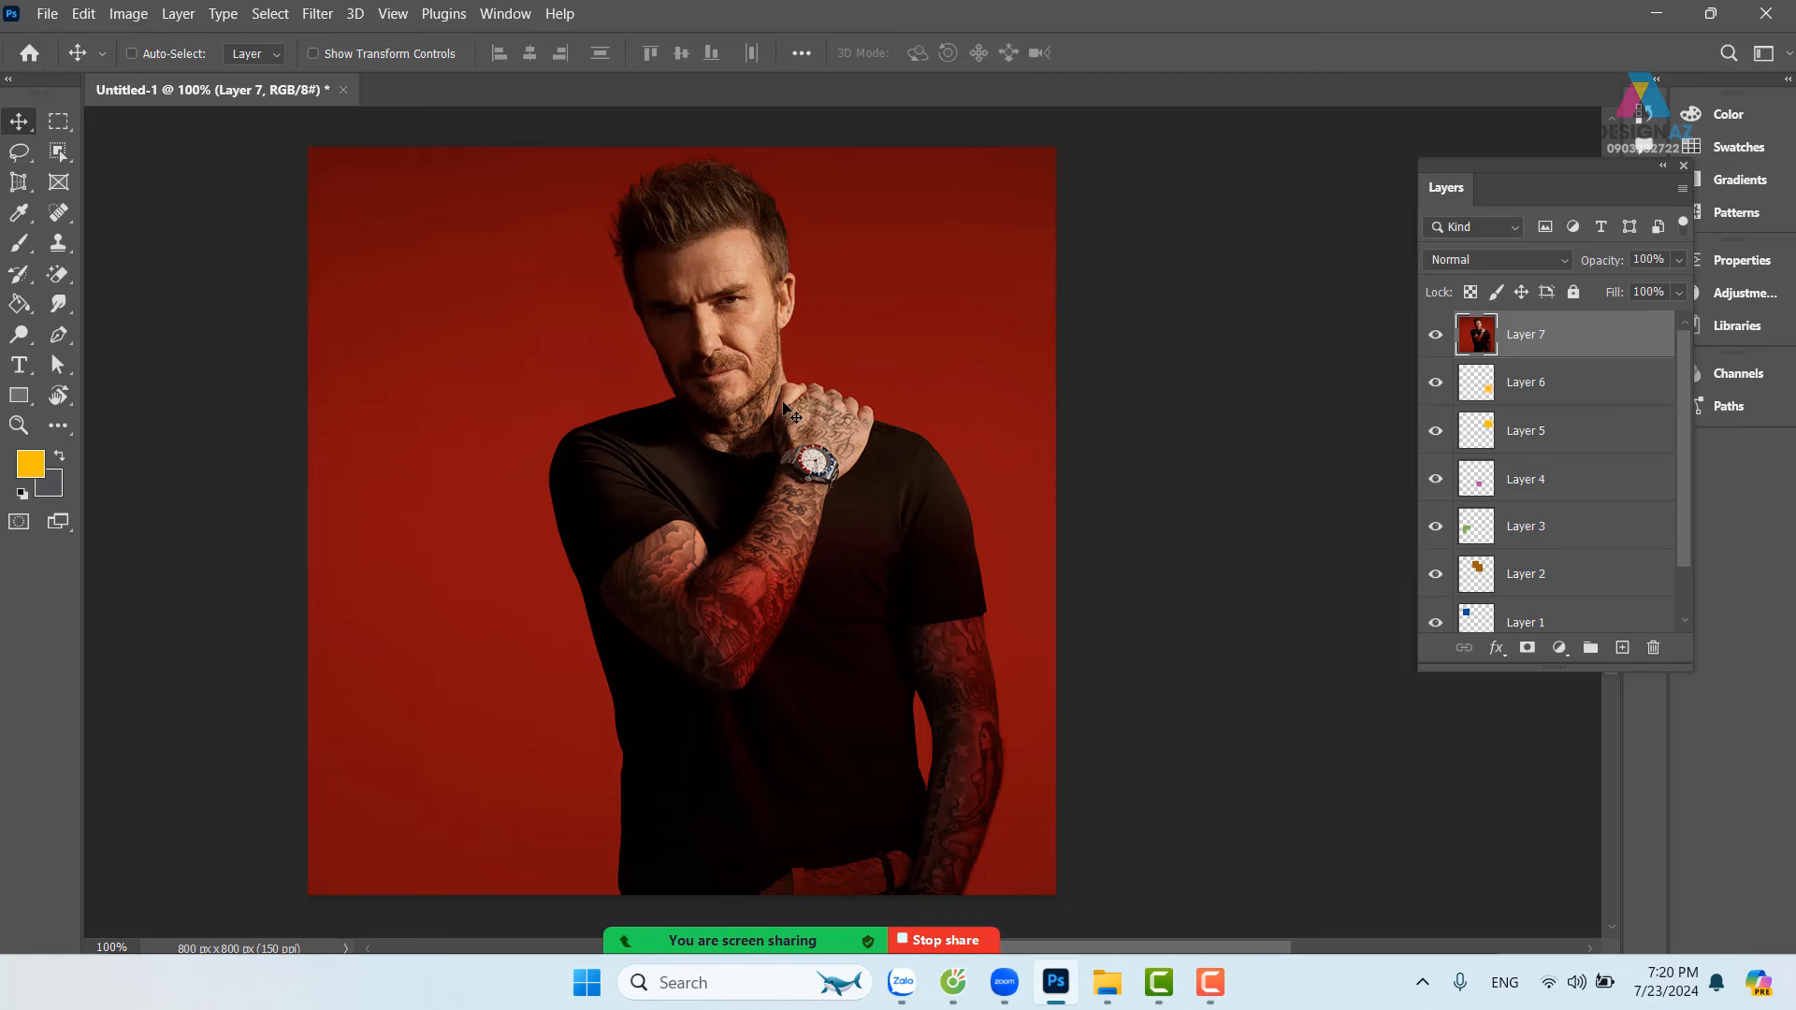
Step: Create a new document 600 px wide and 1200 px high at 150 pixels/inch
{"action": "key", "text": "ctrl+n"}
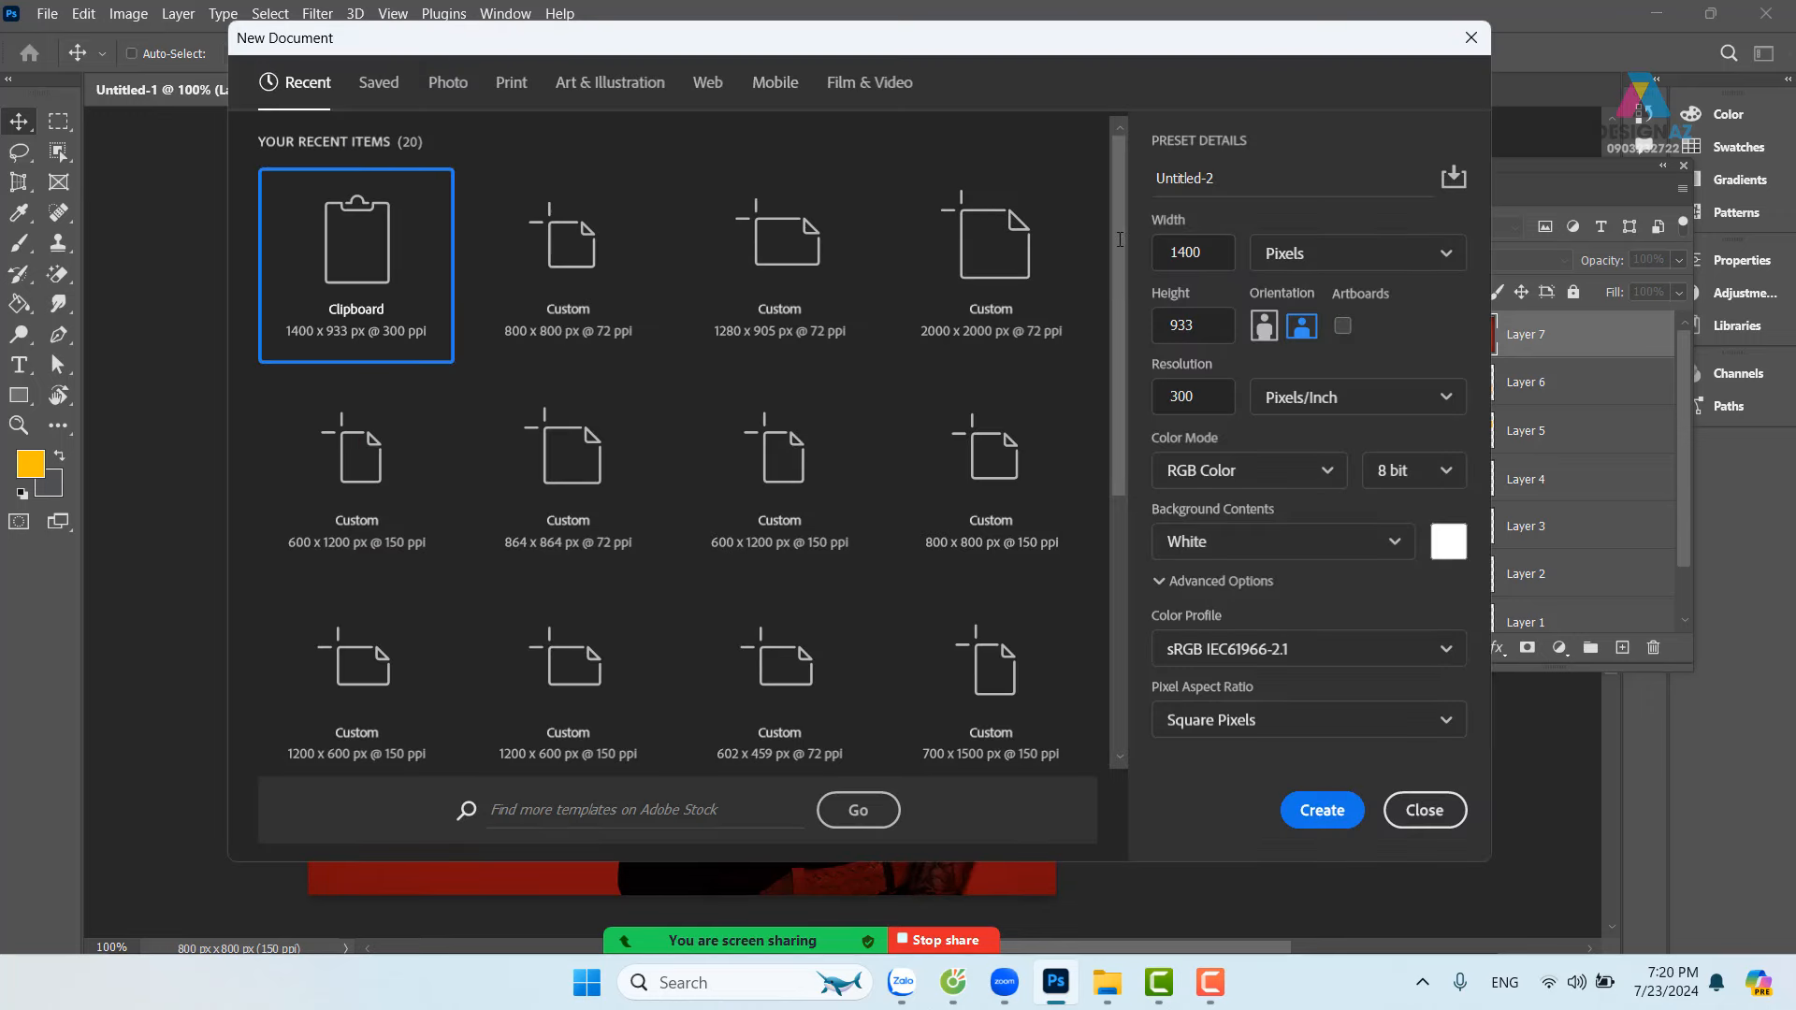
{"action": "left_click_drag", "start_coordinate": [1215, 258], "coordinate": [1154, 257]}
{"action": "type", "text": "600"}
{"action": "key", "text": "Tab"}
{"action": "type", "text": "1200"}
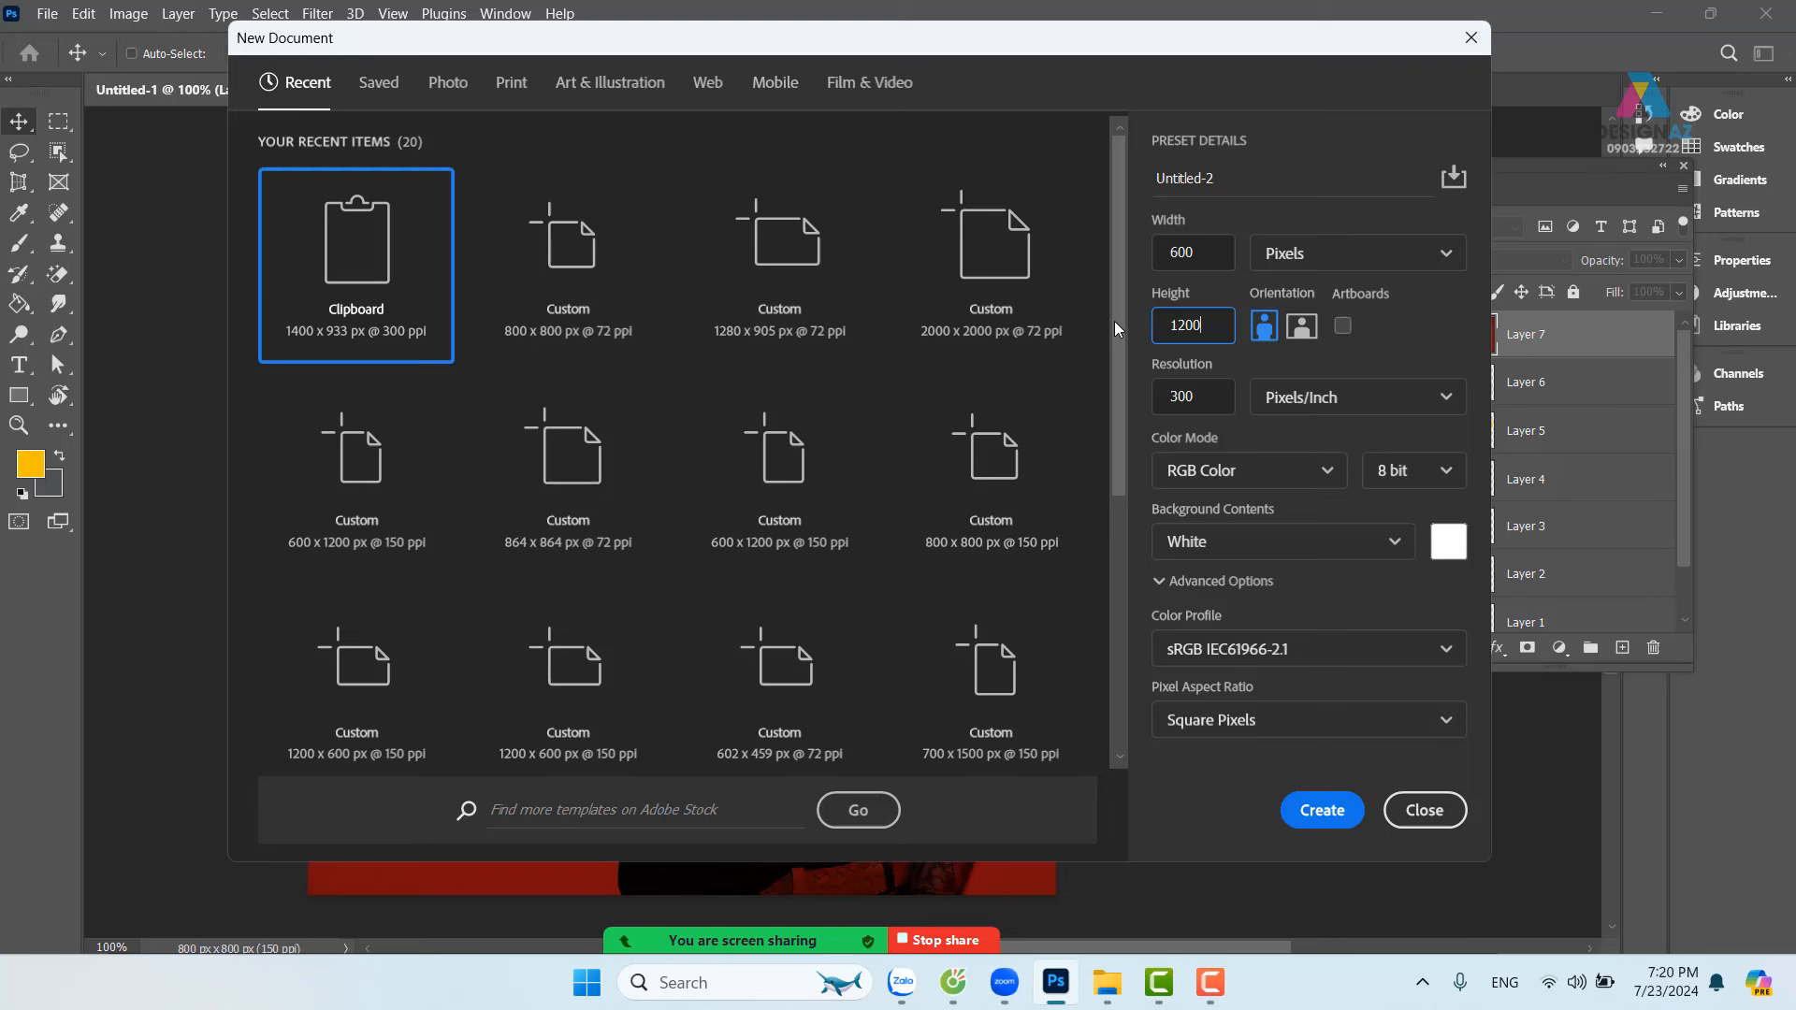
{"action": "key", "text": "Tab"}
{"action": "type", "text": "150"}
{"action": "left_click", "coordinate": [1332, 808]}
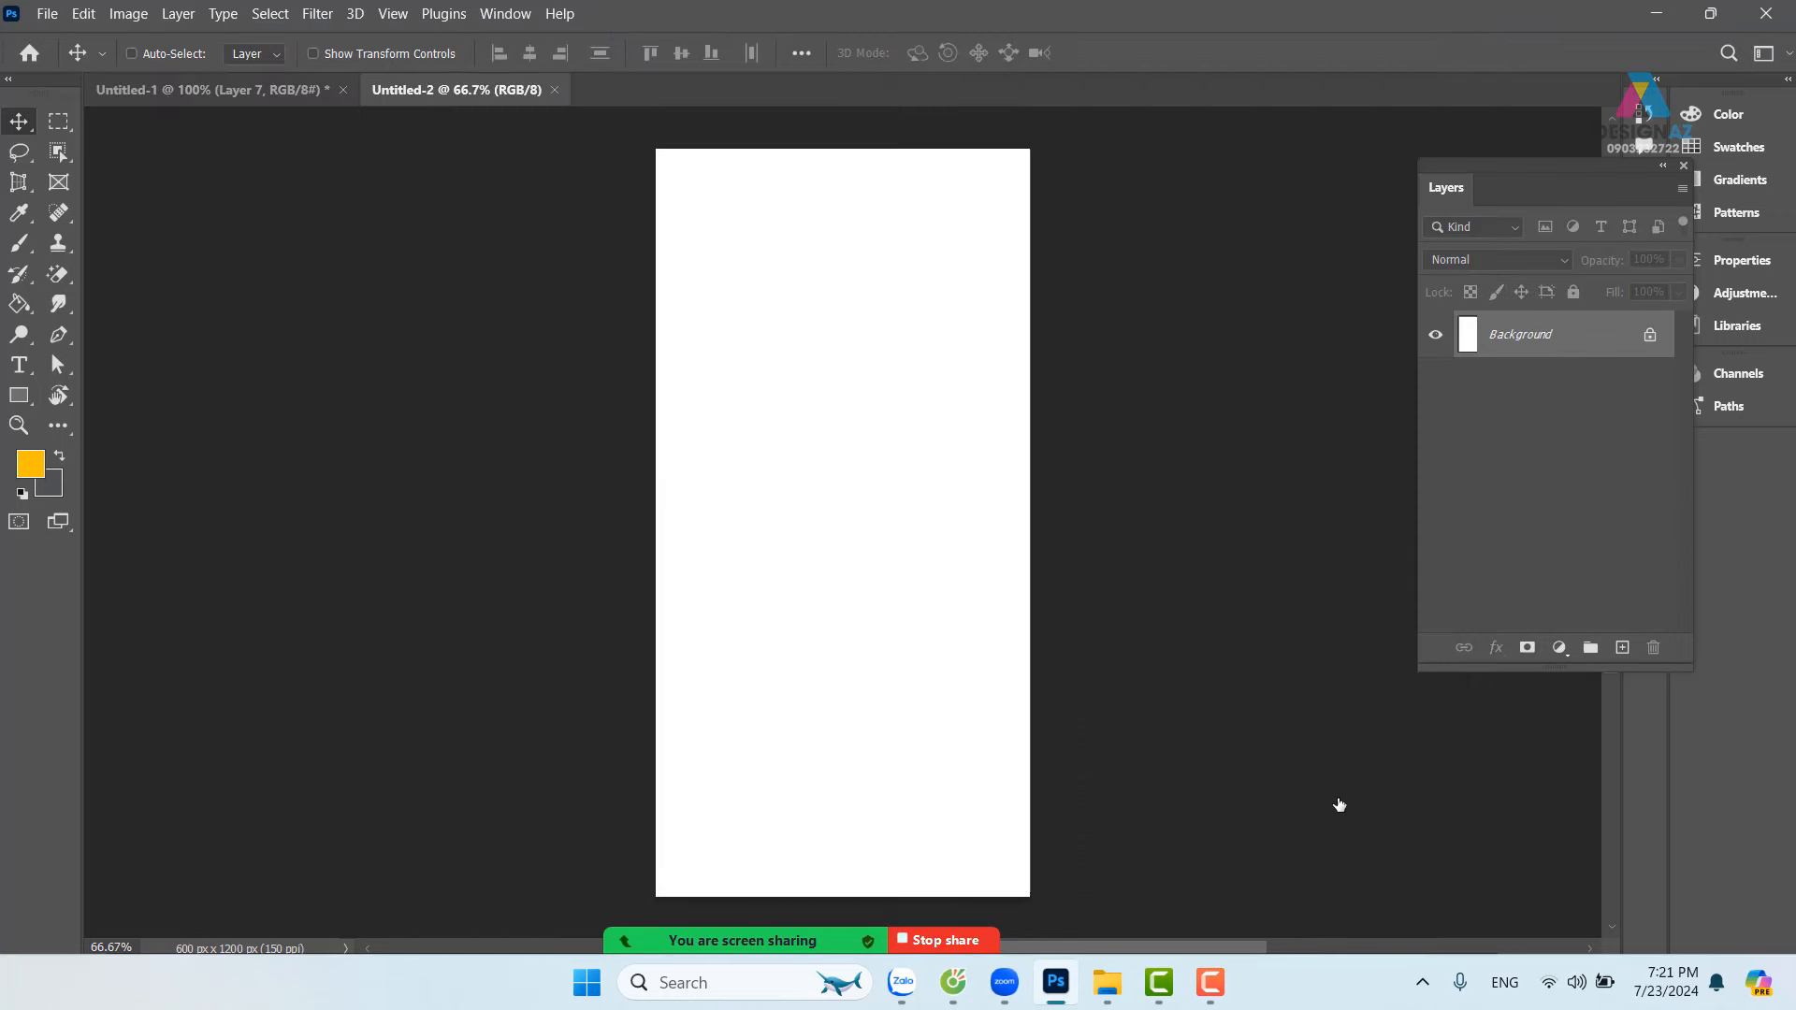
Step: Copy the photo layer from Untitled-1 into the new document and position it flush with the canvas's top edge
{"action": "left_click", "coordinate": [255, 89]}
{"action": "right_click", "coordinate": [820, 287]}
{"action": "left_click", "coordinate": [847, 291]}
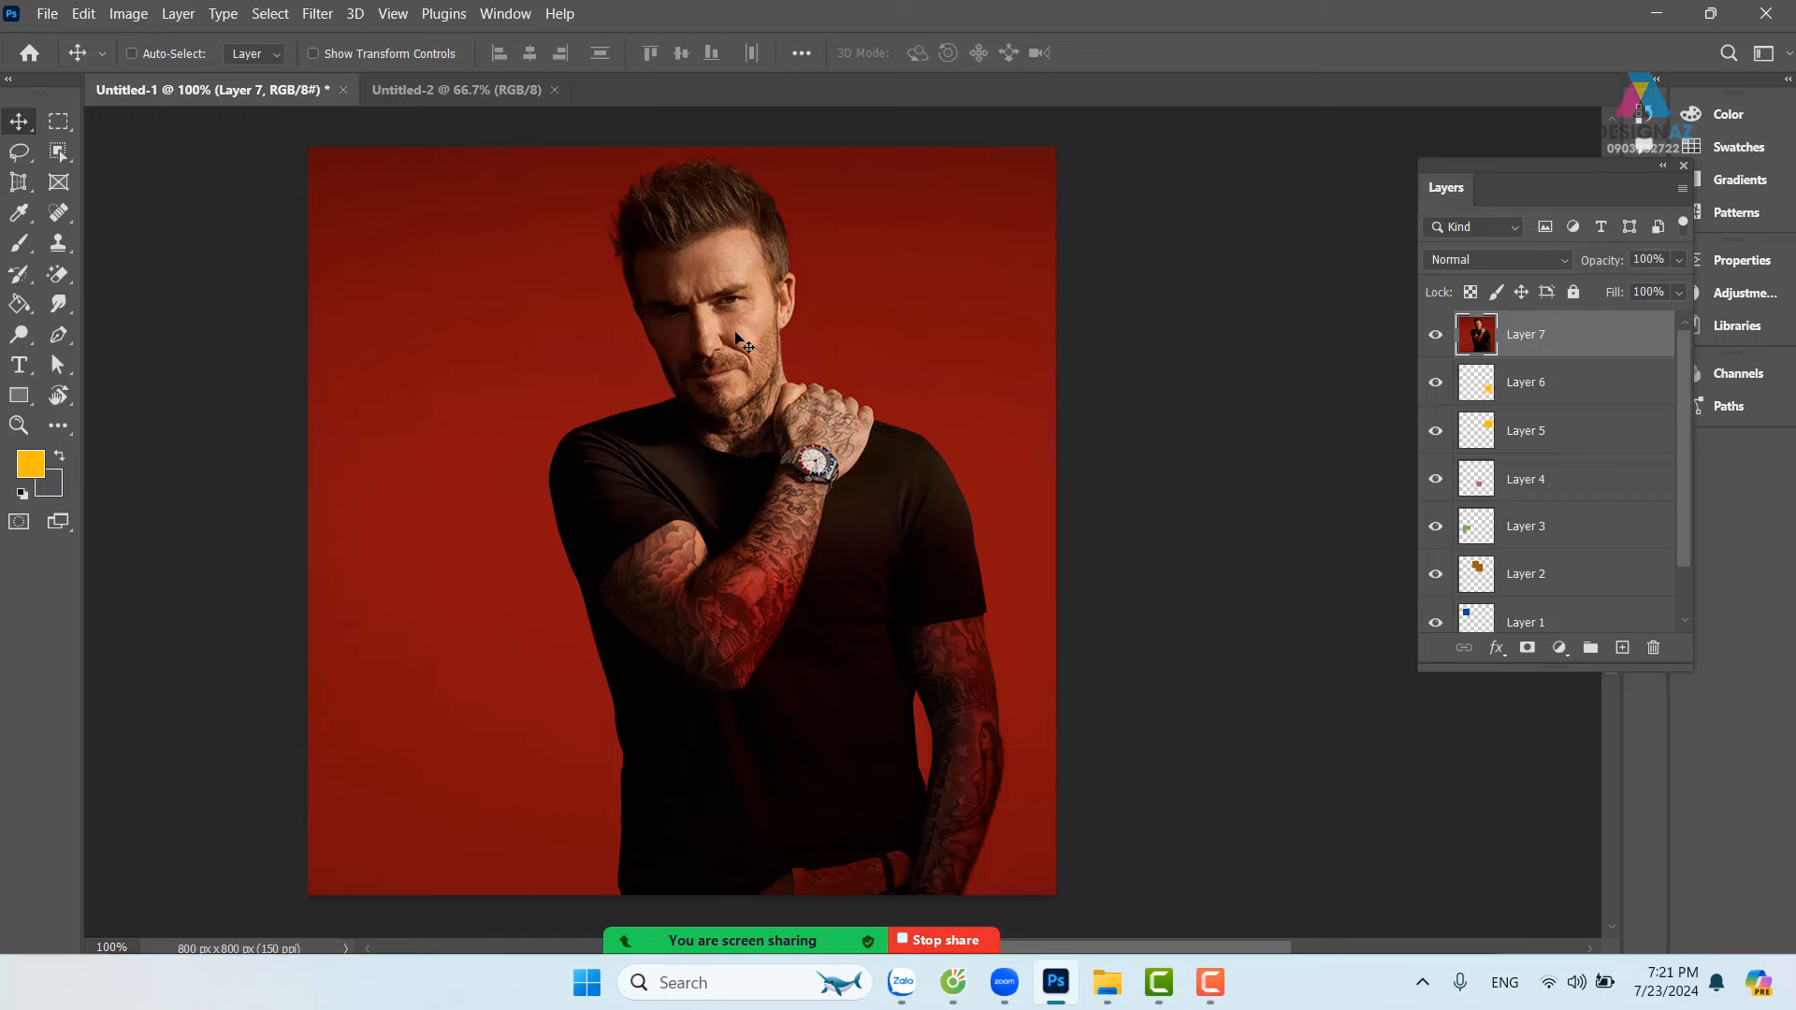
{"action": "left_click_drag", "start_coordinate": [730, 323], "coordinate": [844, 488]}
{"action": "left_click_drag", "start_coordinate": [874, 562], "coordinate": [915, 572]}
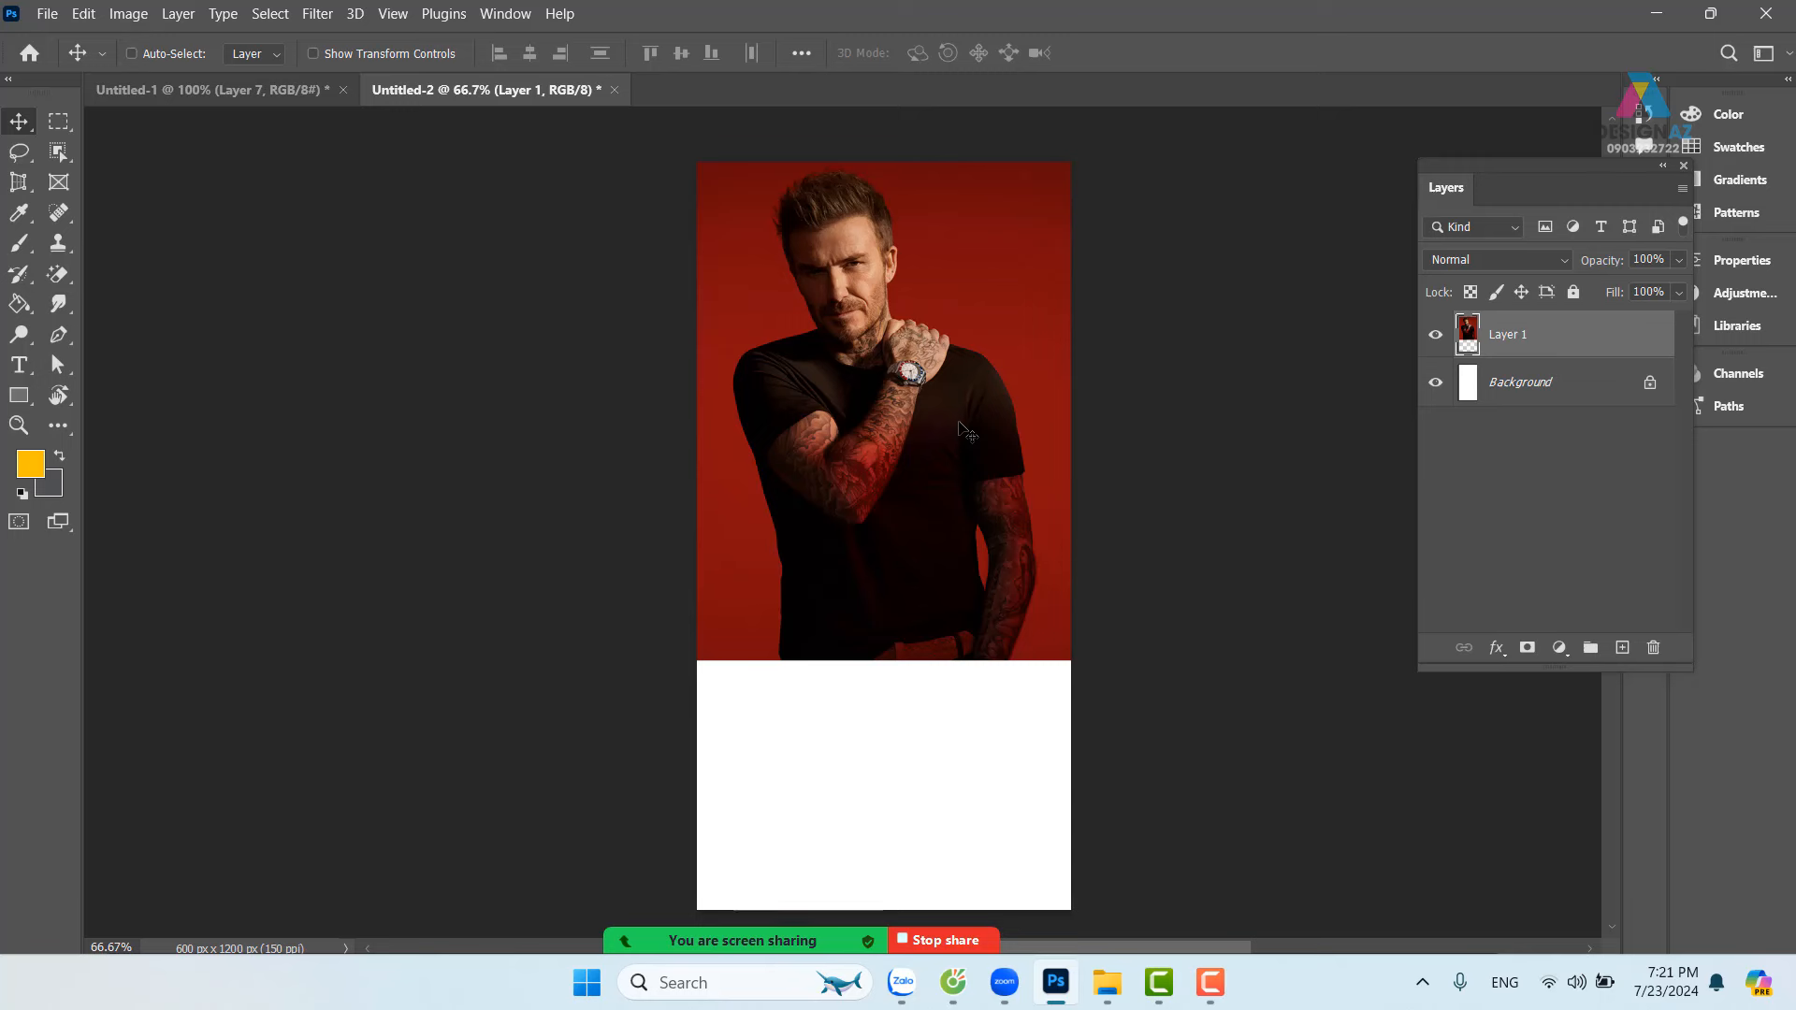
Step: Sample the near-black color of the man's shirt and fill the Background layer with it
{"action": "key", "text": "i"}
{"action": "left_click", "coordinate": [943, 529]}
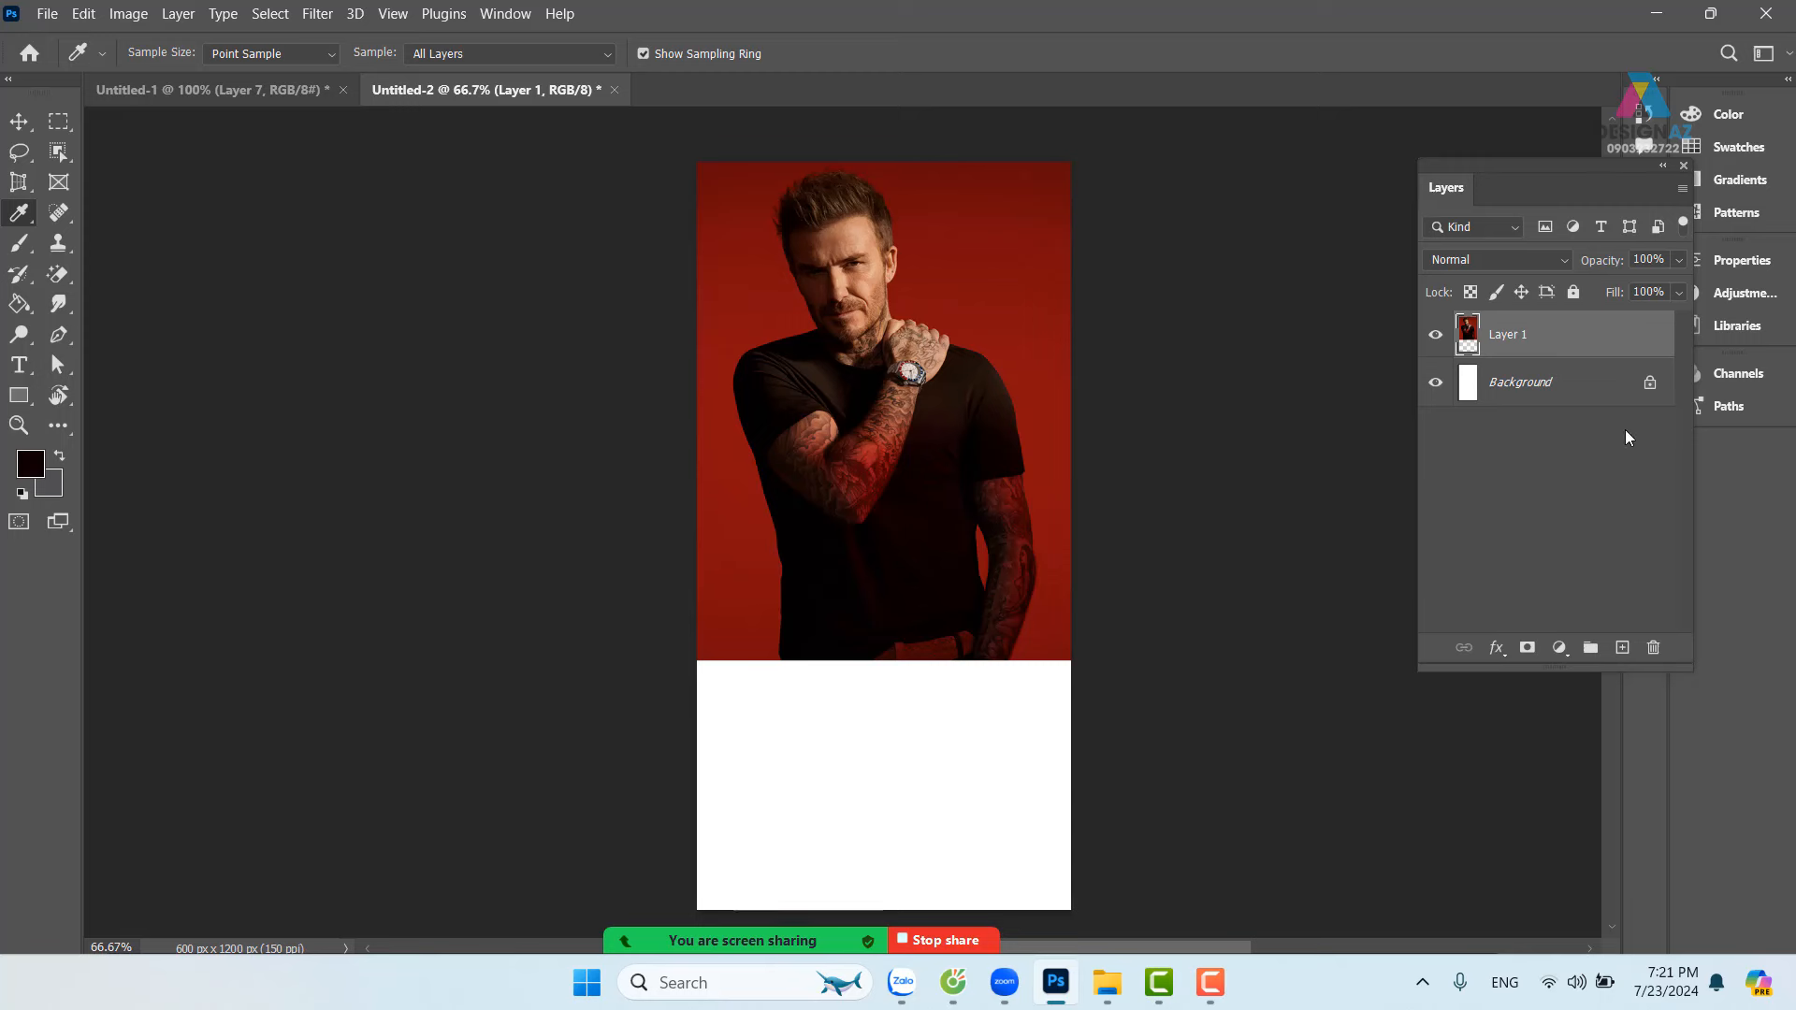
{"action": "left_click", "coordinate": [1604, 386]}
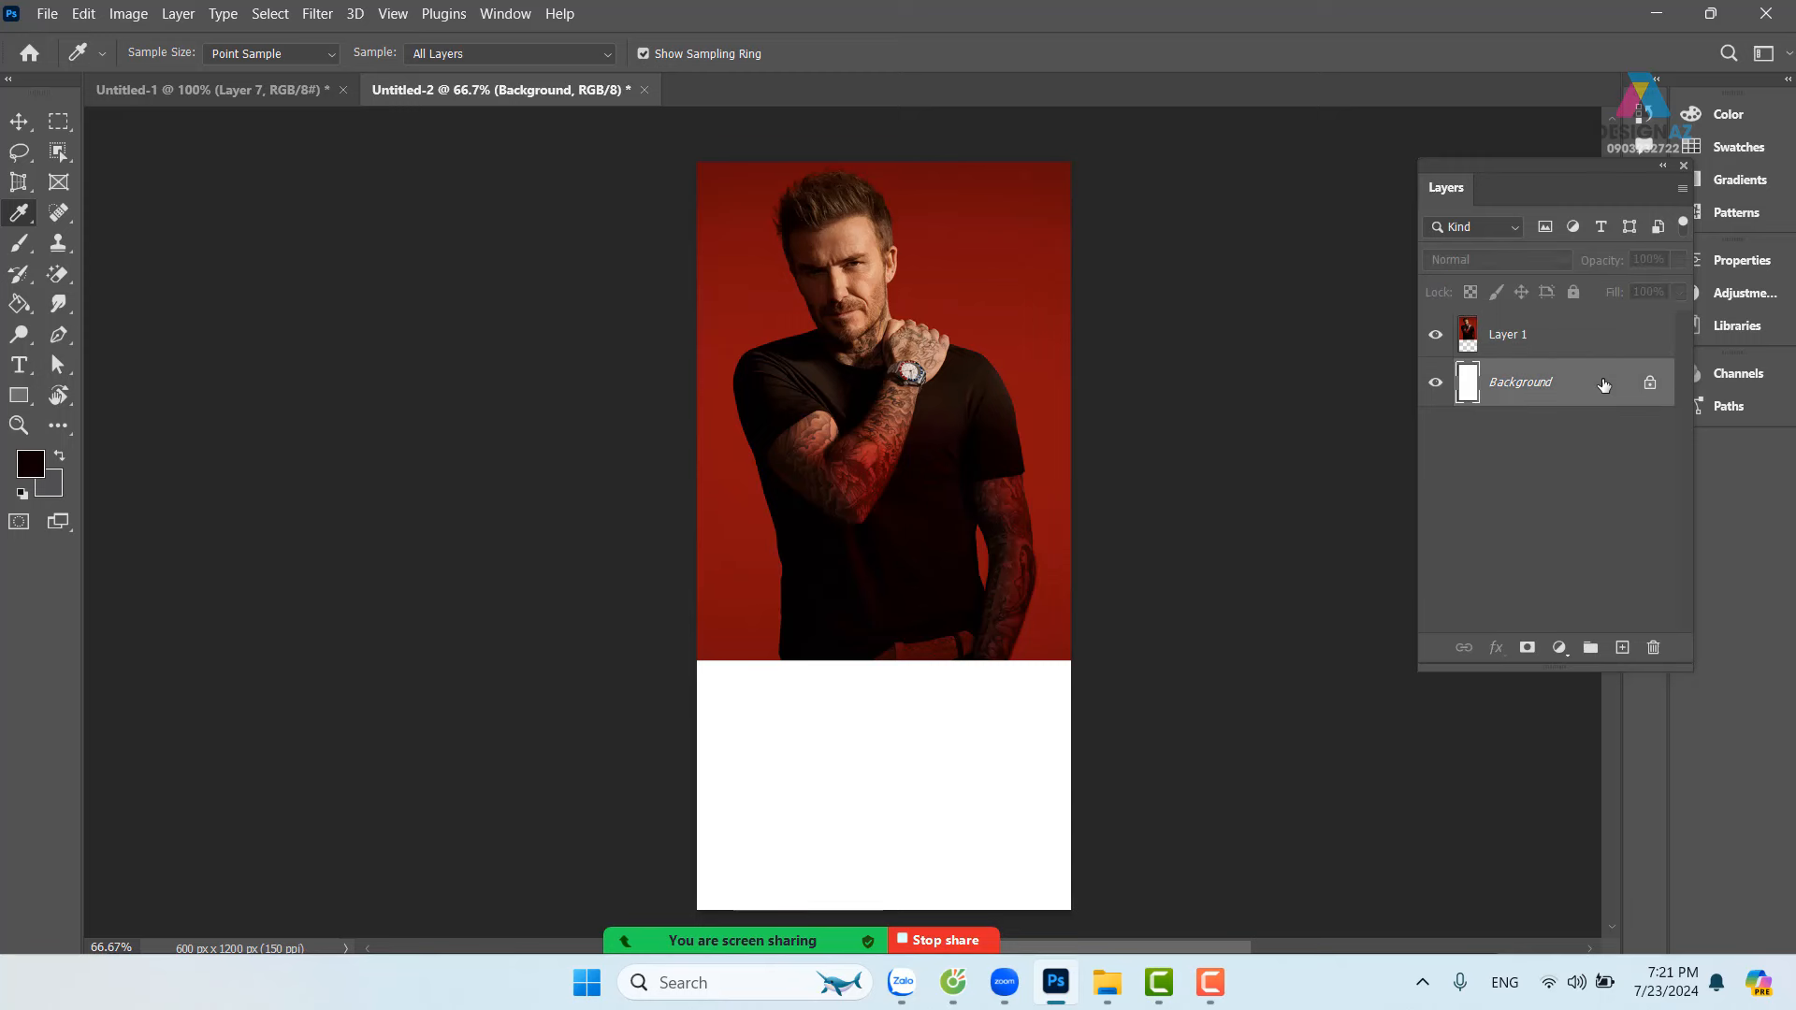
{"action": "key", "text": "alt+BackSpace"}
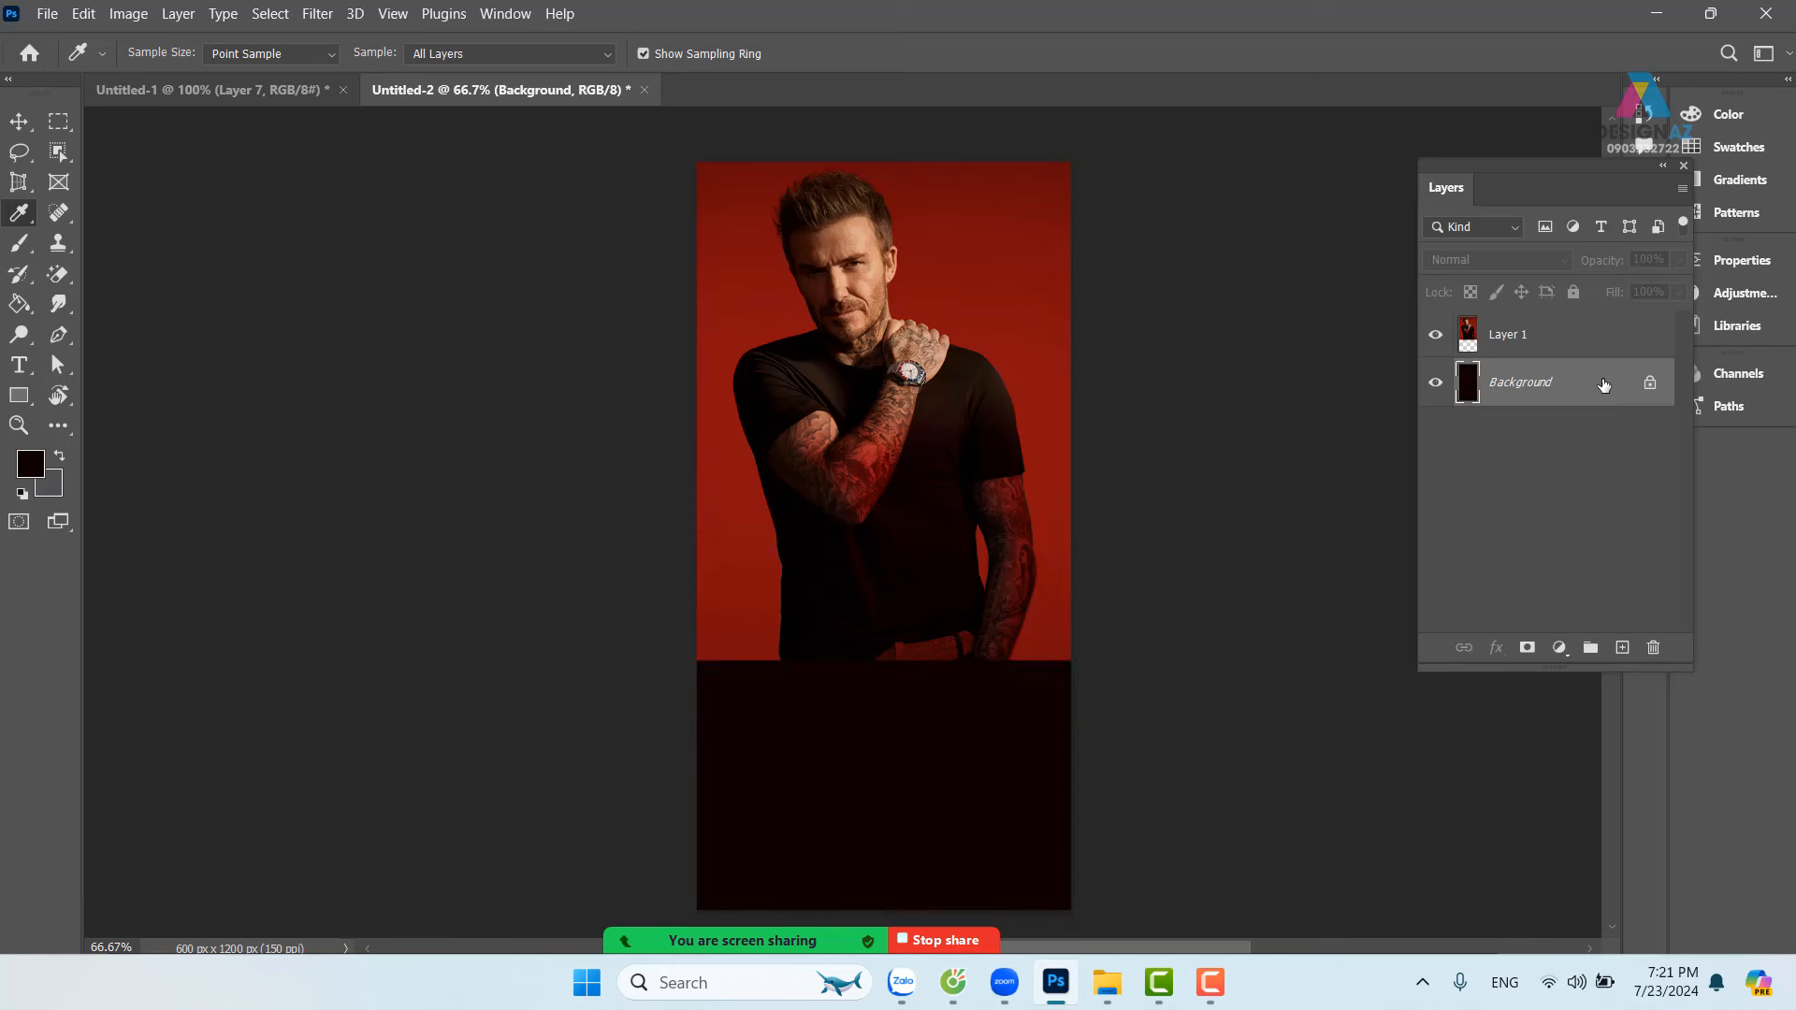
Step: Set the marquee style to Normal and select the full-width dark lower area, slightly overlapping the photo's bottom edge
{"action": "key", "text": "ctrl+minus"}
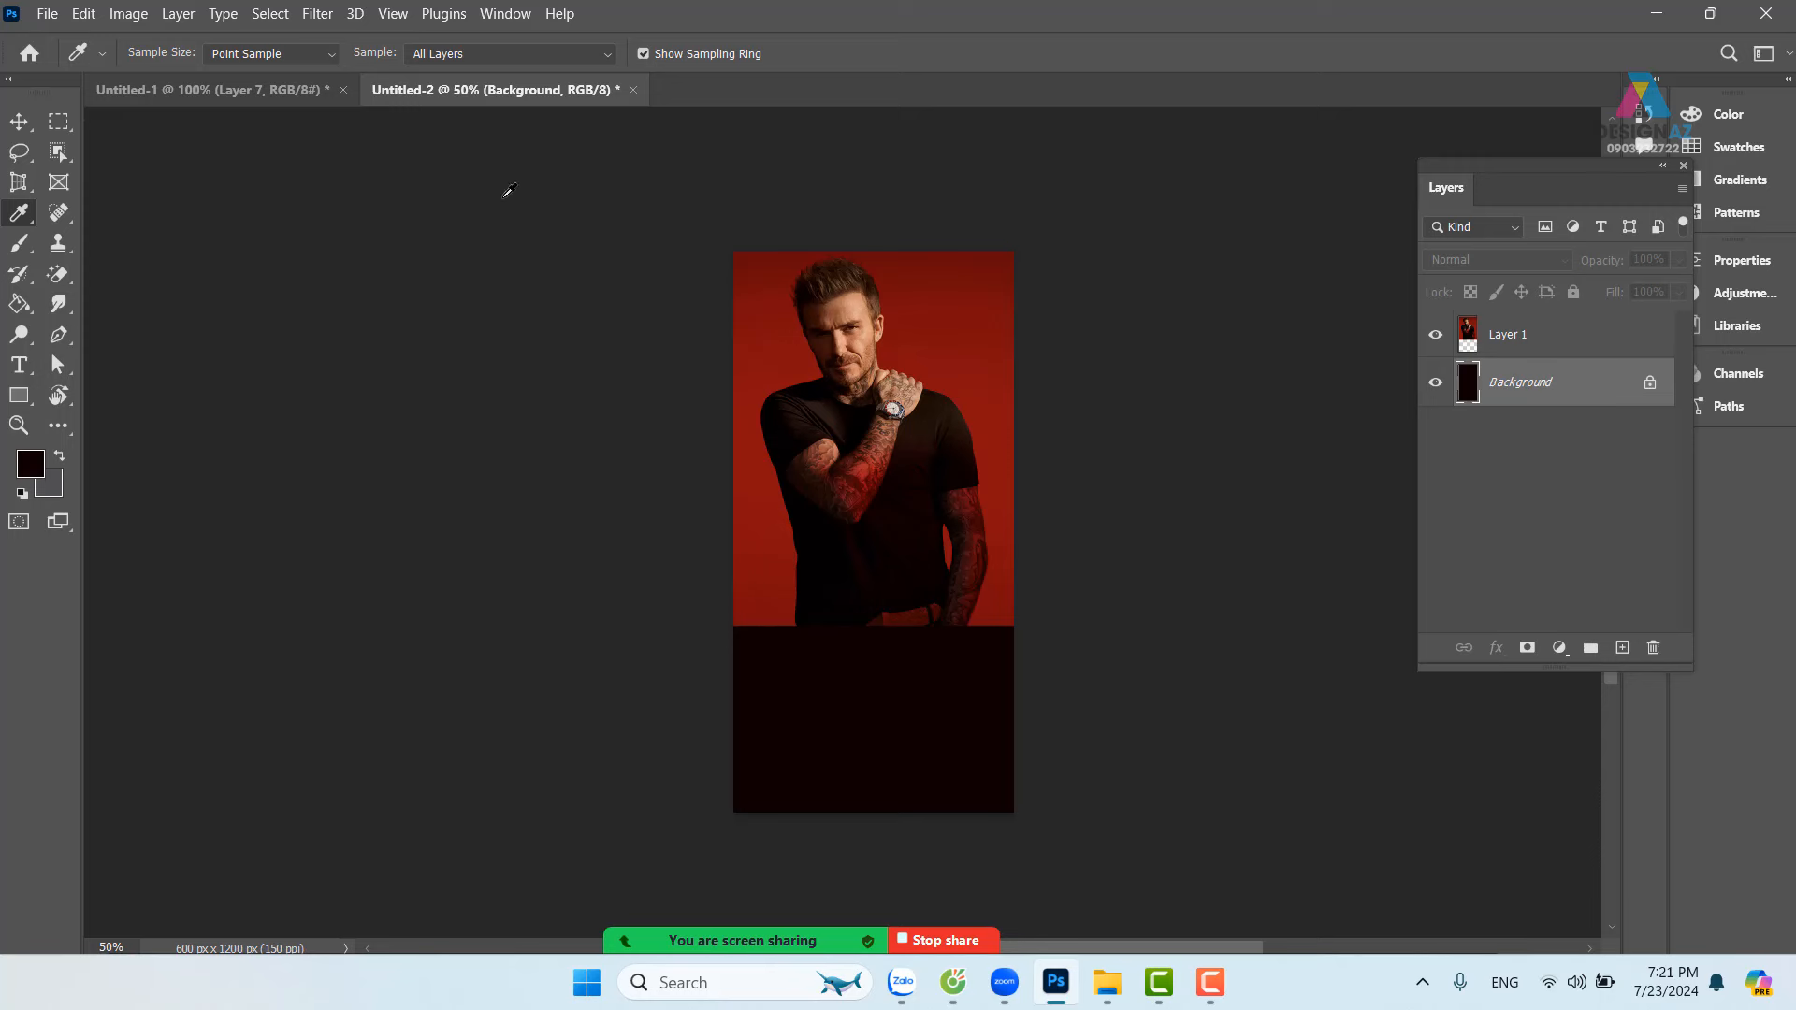
{"action": "left_click", "coordinate": [58, 120]}
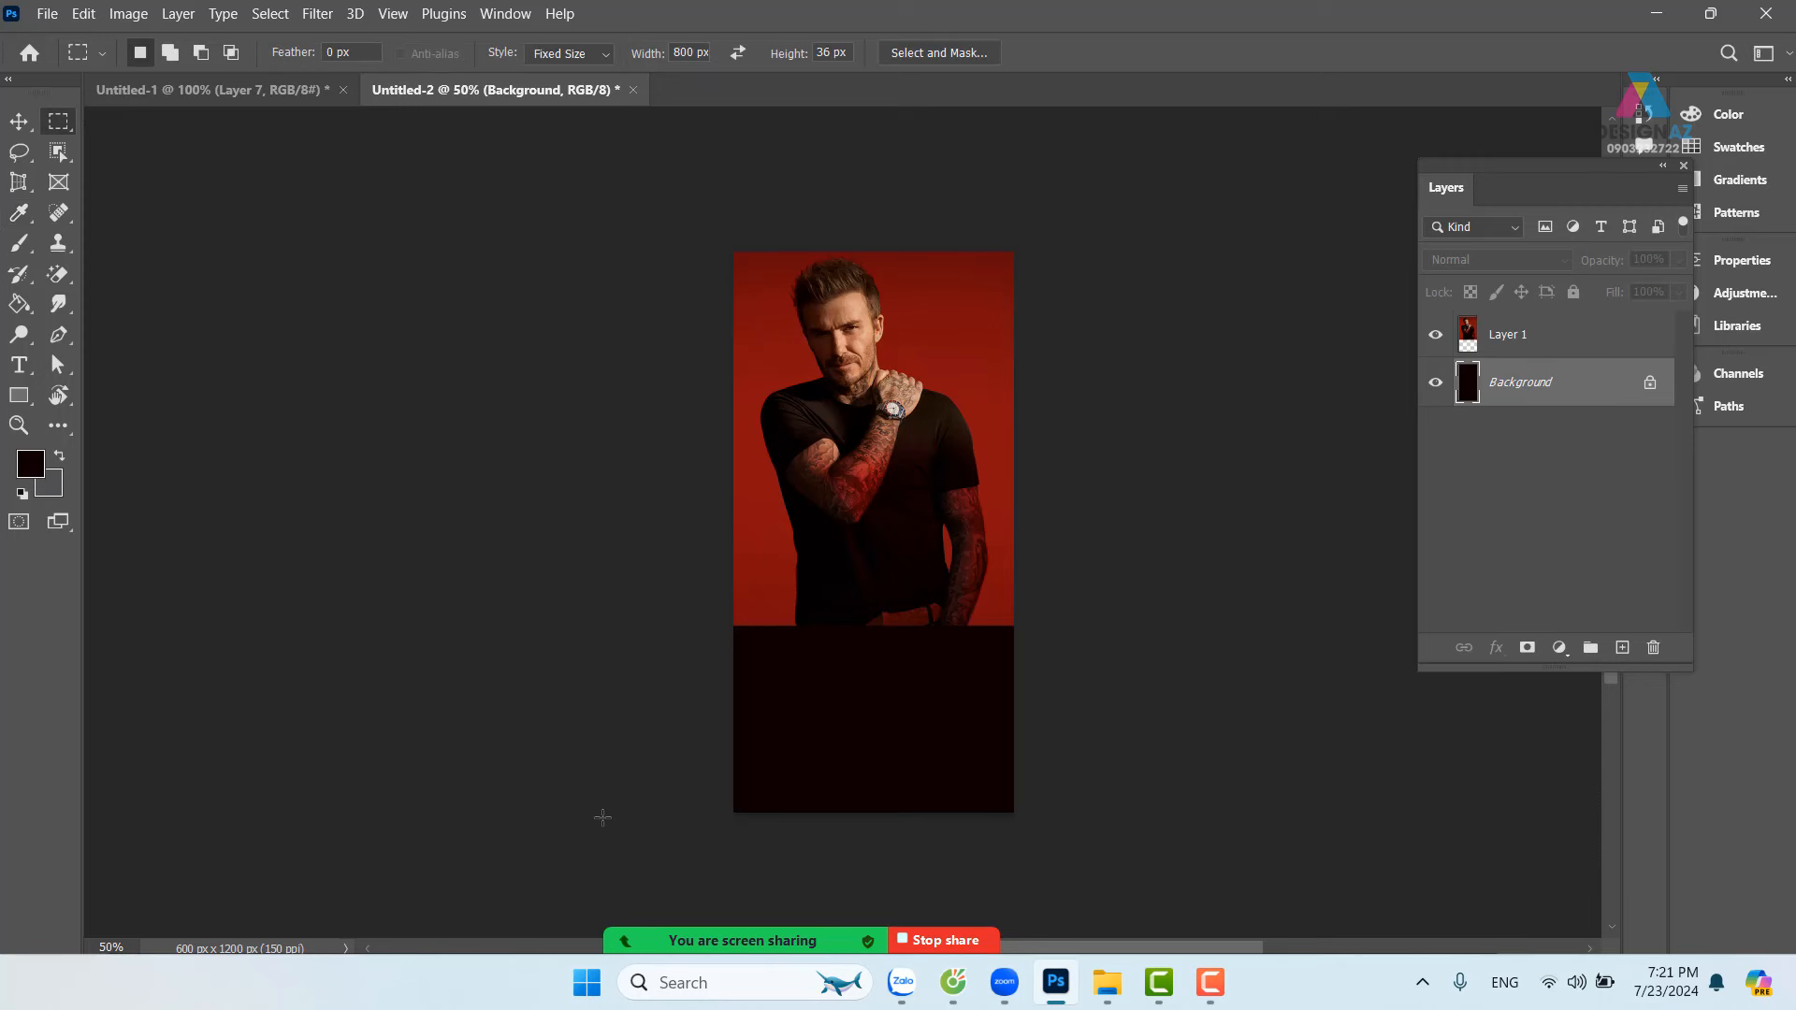
{"action": "left_click_drag", "start_coordinate": [643, 851], "coordinate": [1094, 785]}
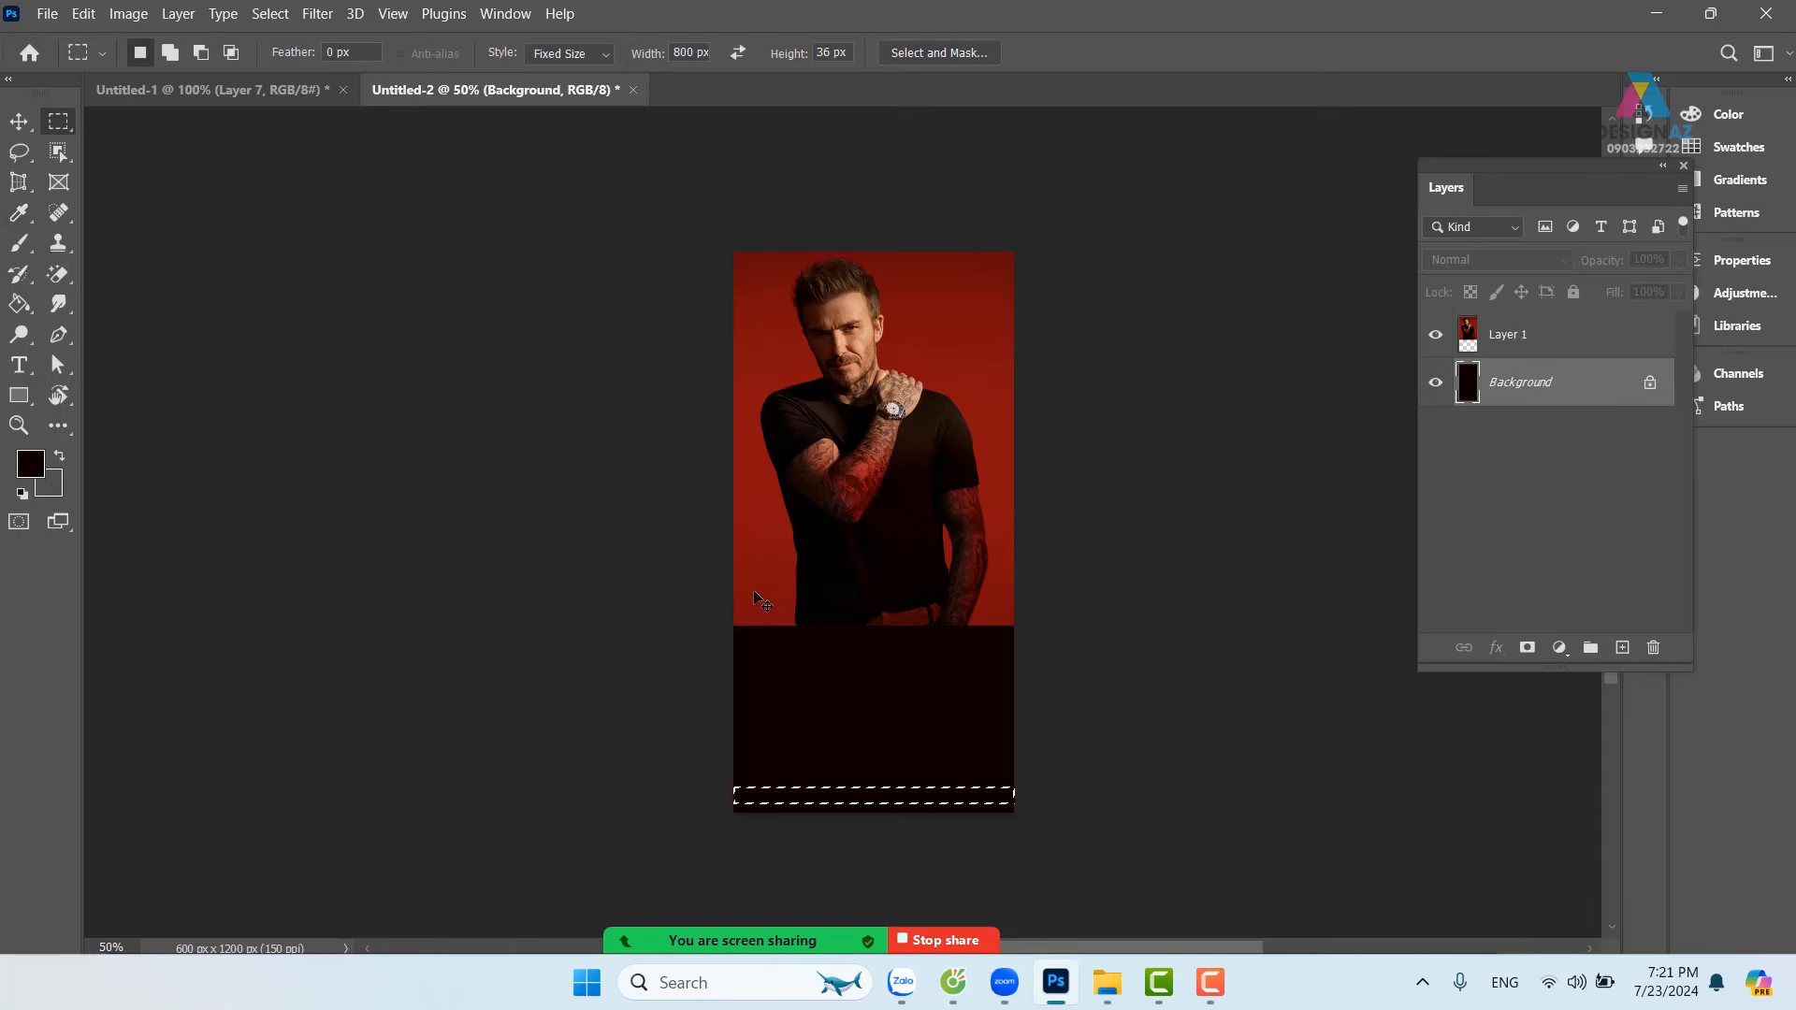
{"action": "left_click", "coordinate": [601, 58]}
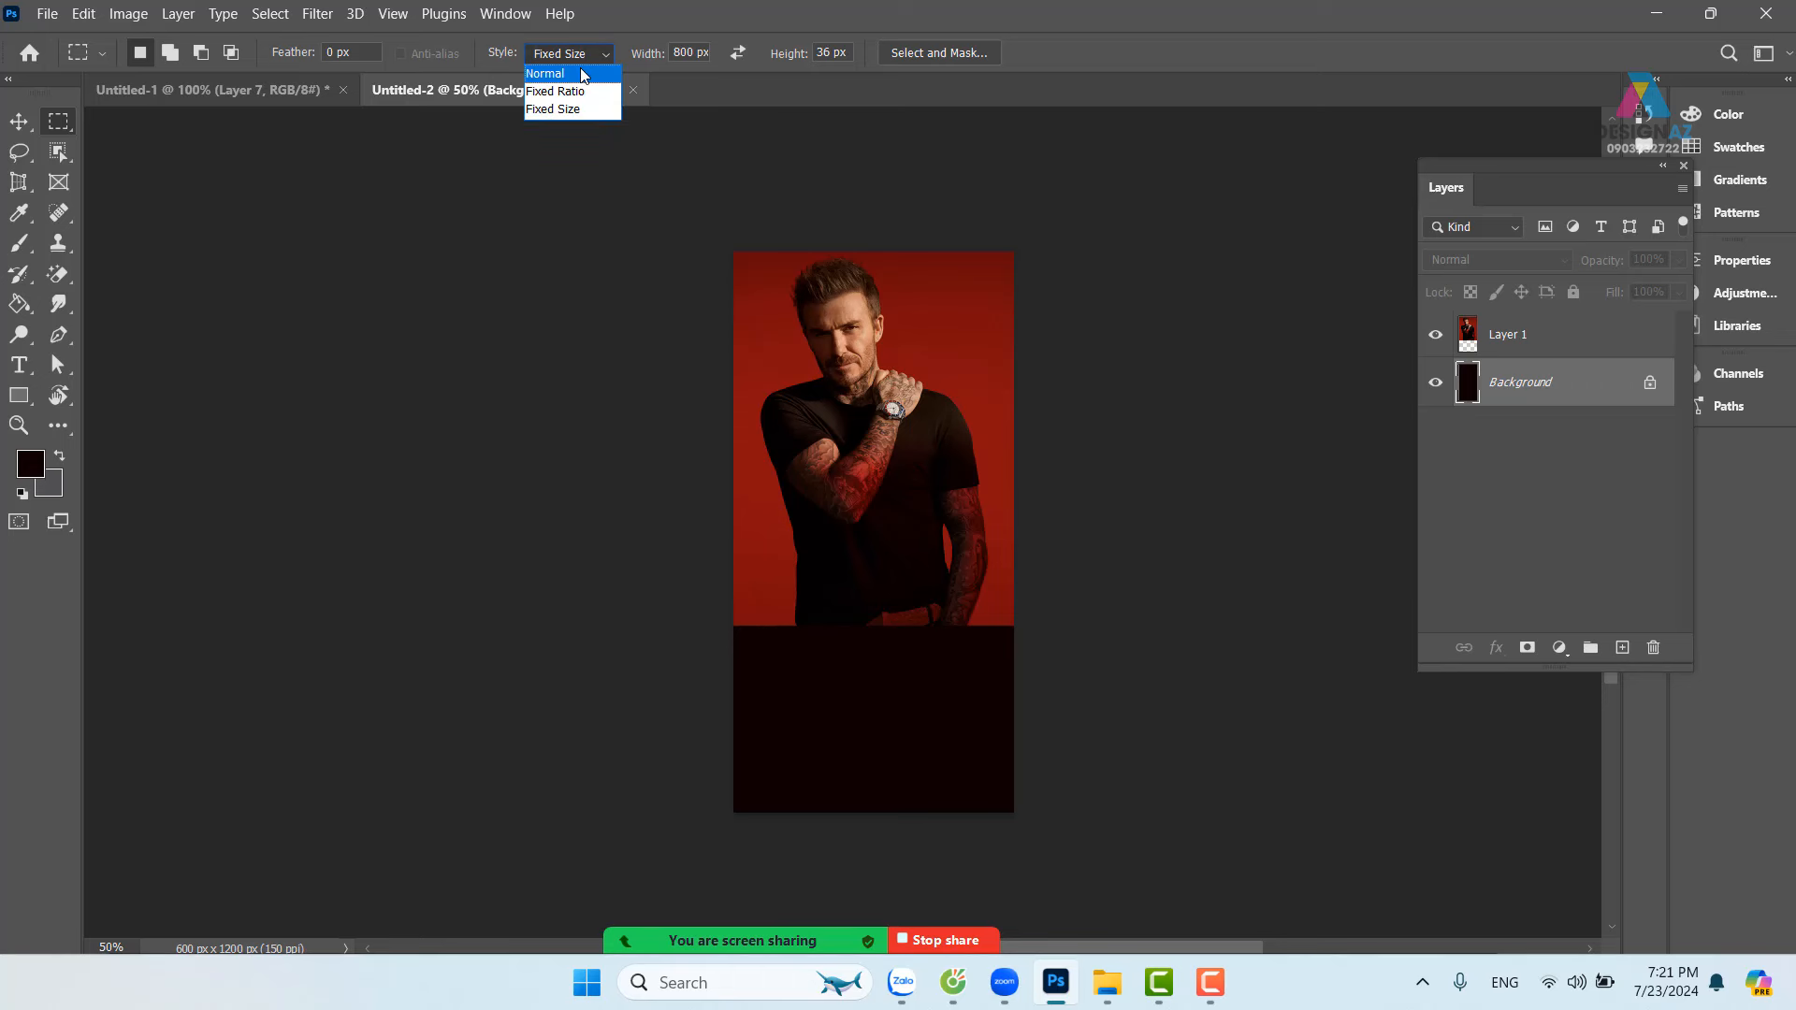
{"action": "left_click", "coordinate": [582, 74]}
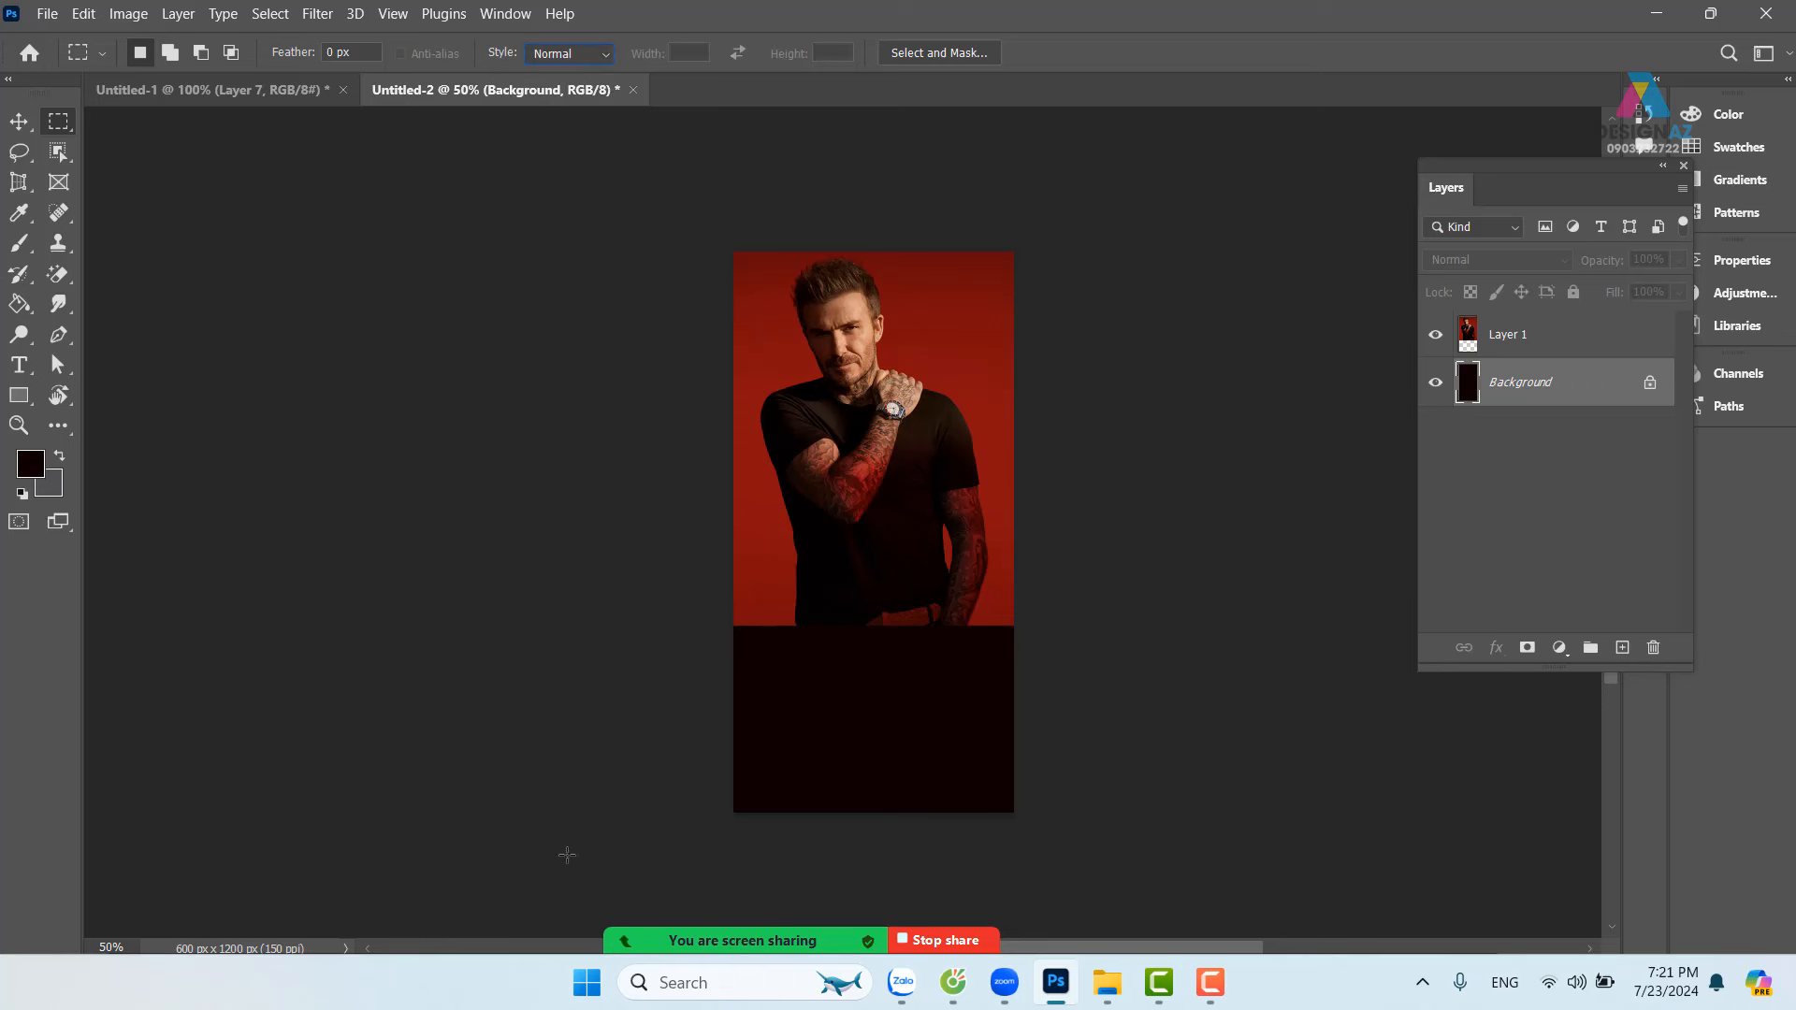
{"action": "left_click_drag", "start_coordinate": [567, 854], "coordinate": [1244, 618]}
Step: Feather the selection over the dark lower area with a radius of 100 pixels
{"action": "key", "text": "ctrl+1"}
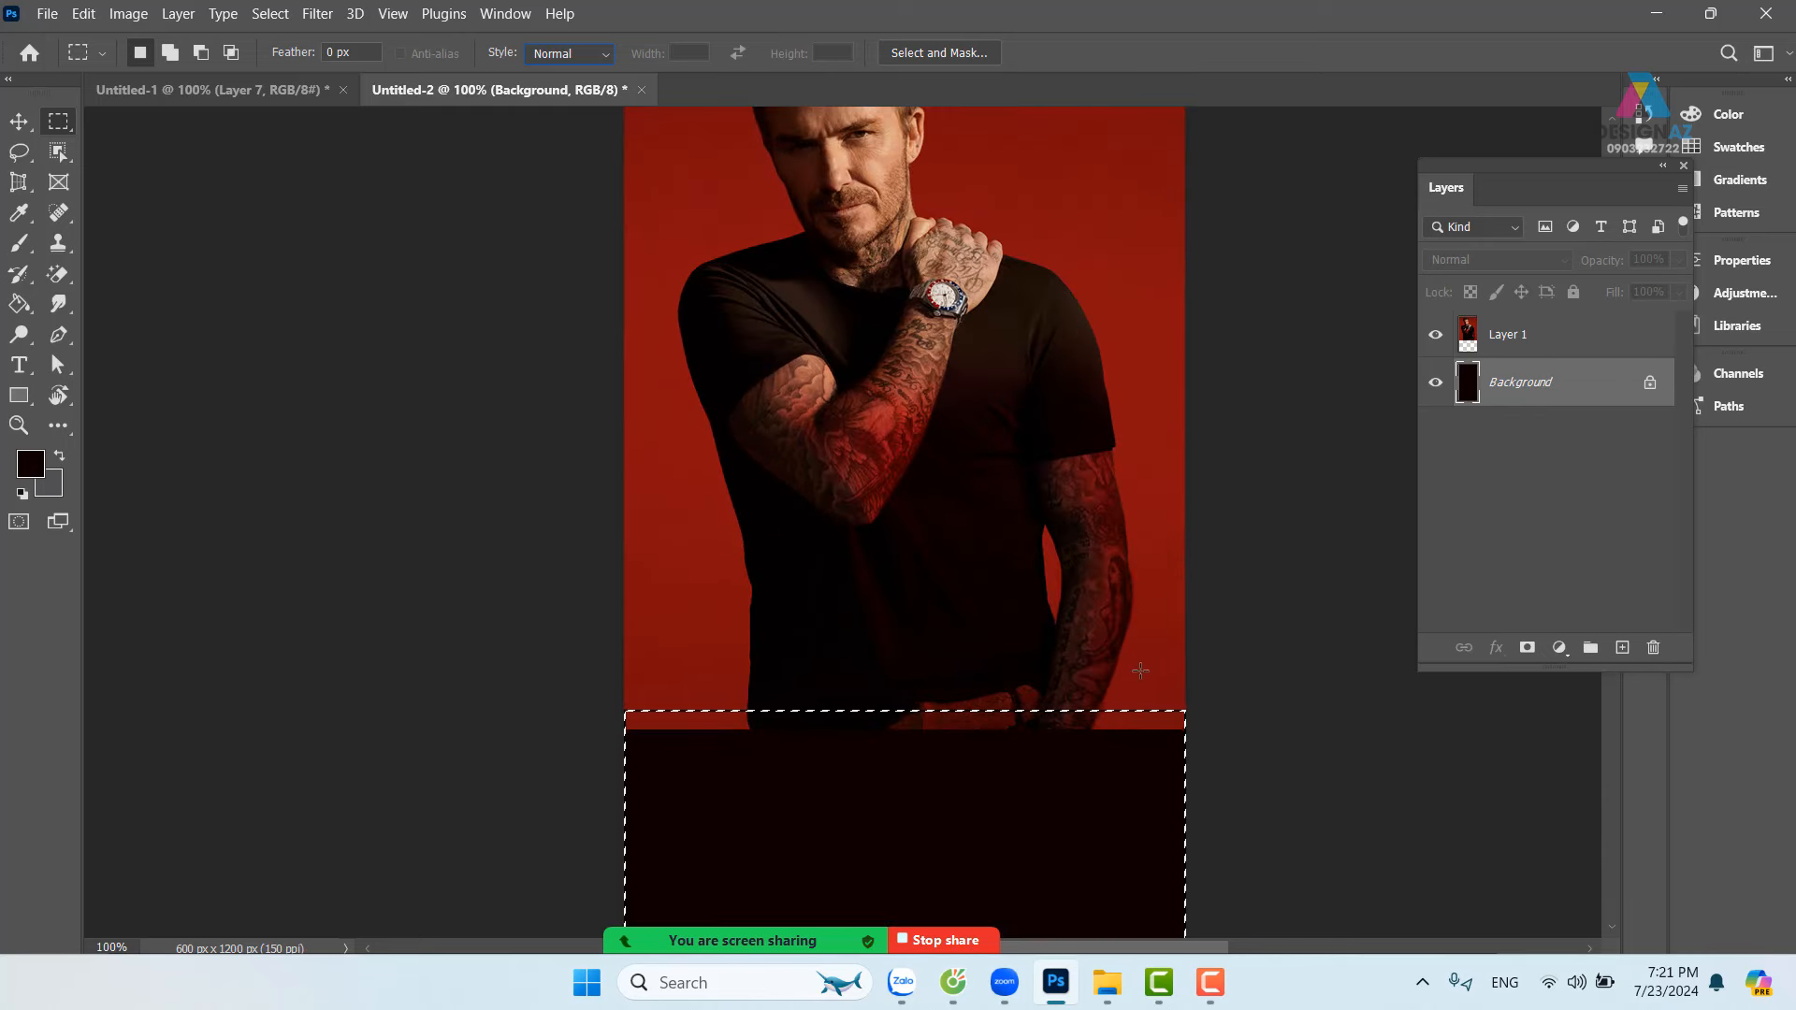
{"action": "scroll", "coordinate": [1071, 561], "scroll_direction": "down", "scroll_amount": 3}
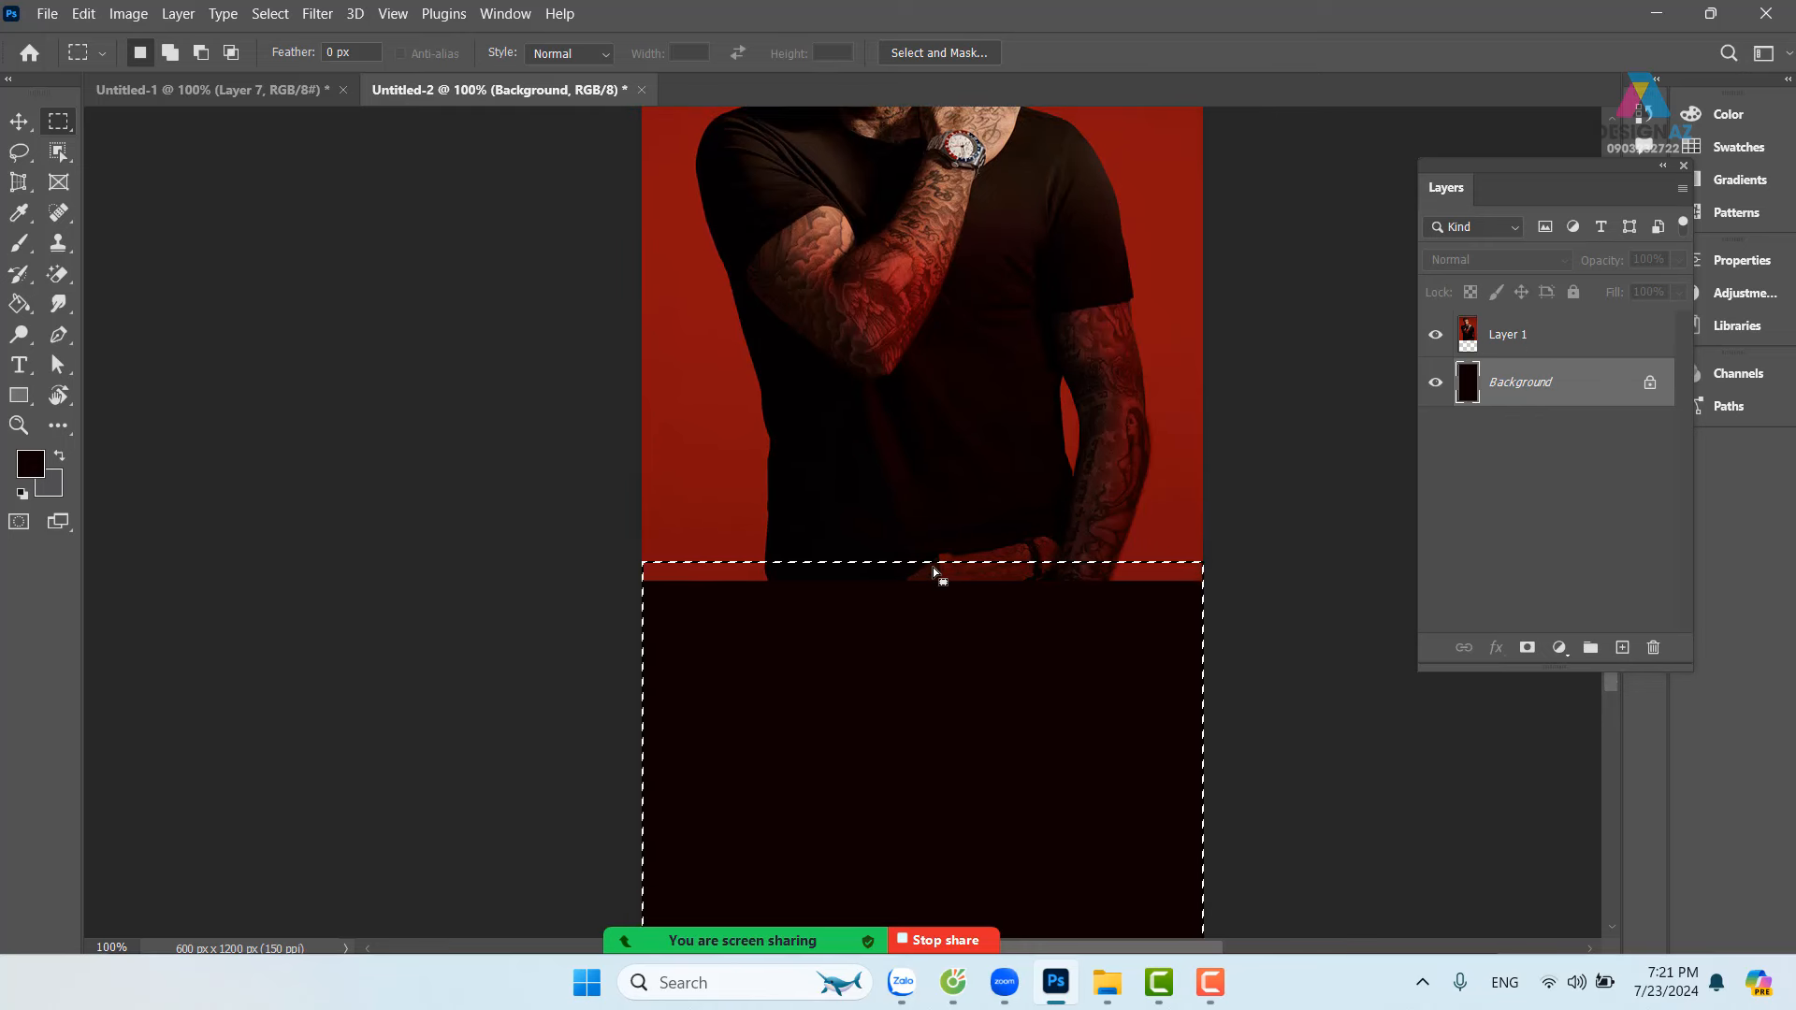
{"action": "key", "text": "shift+F6"}
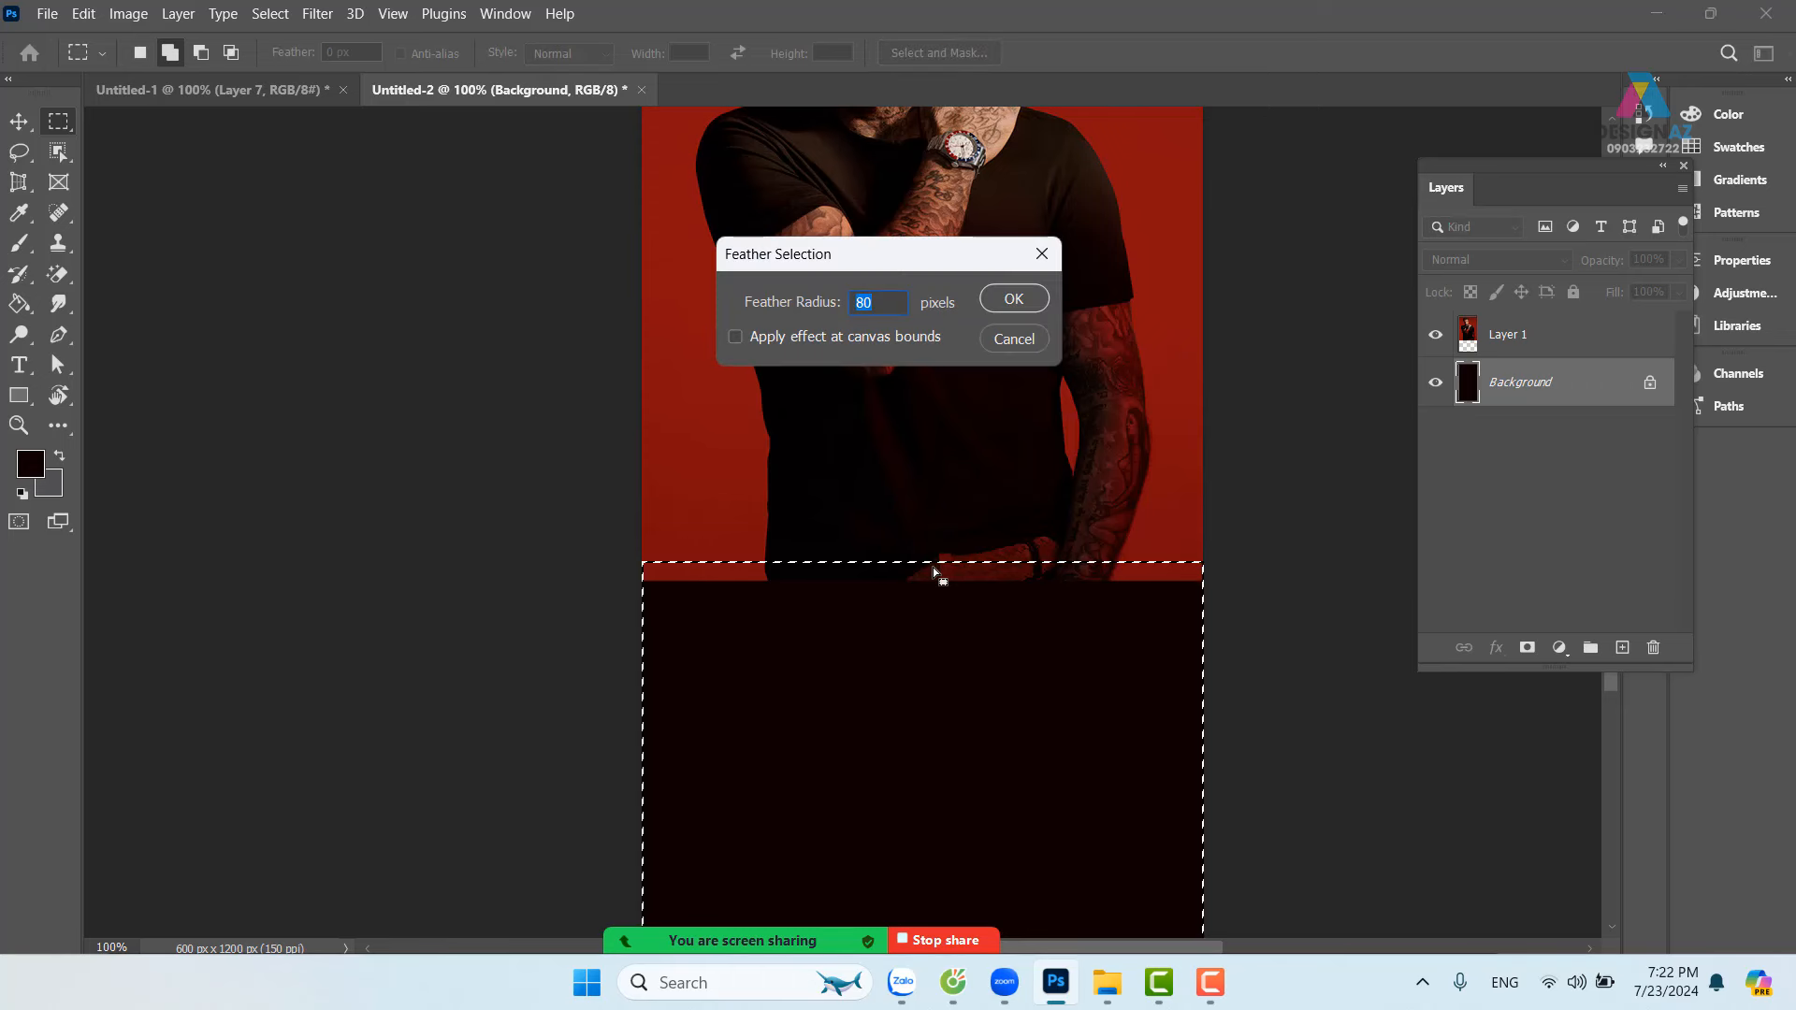
{"action": "type", "text": "1"}
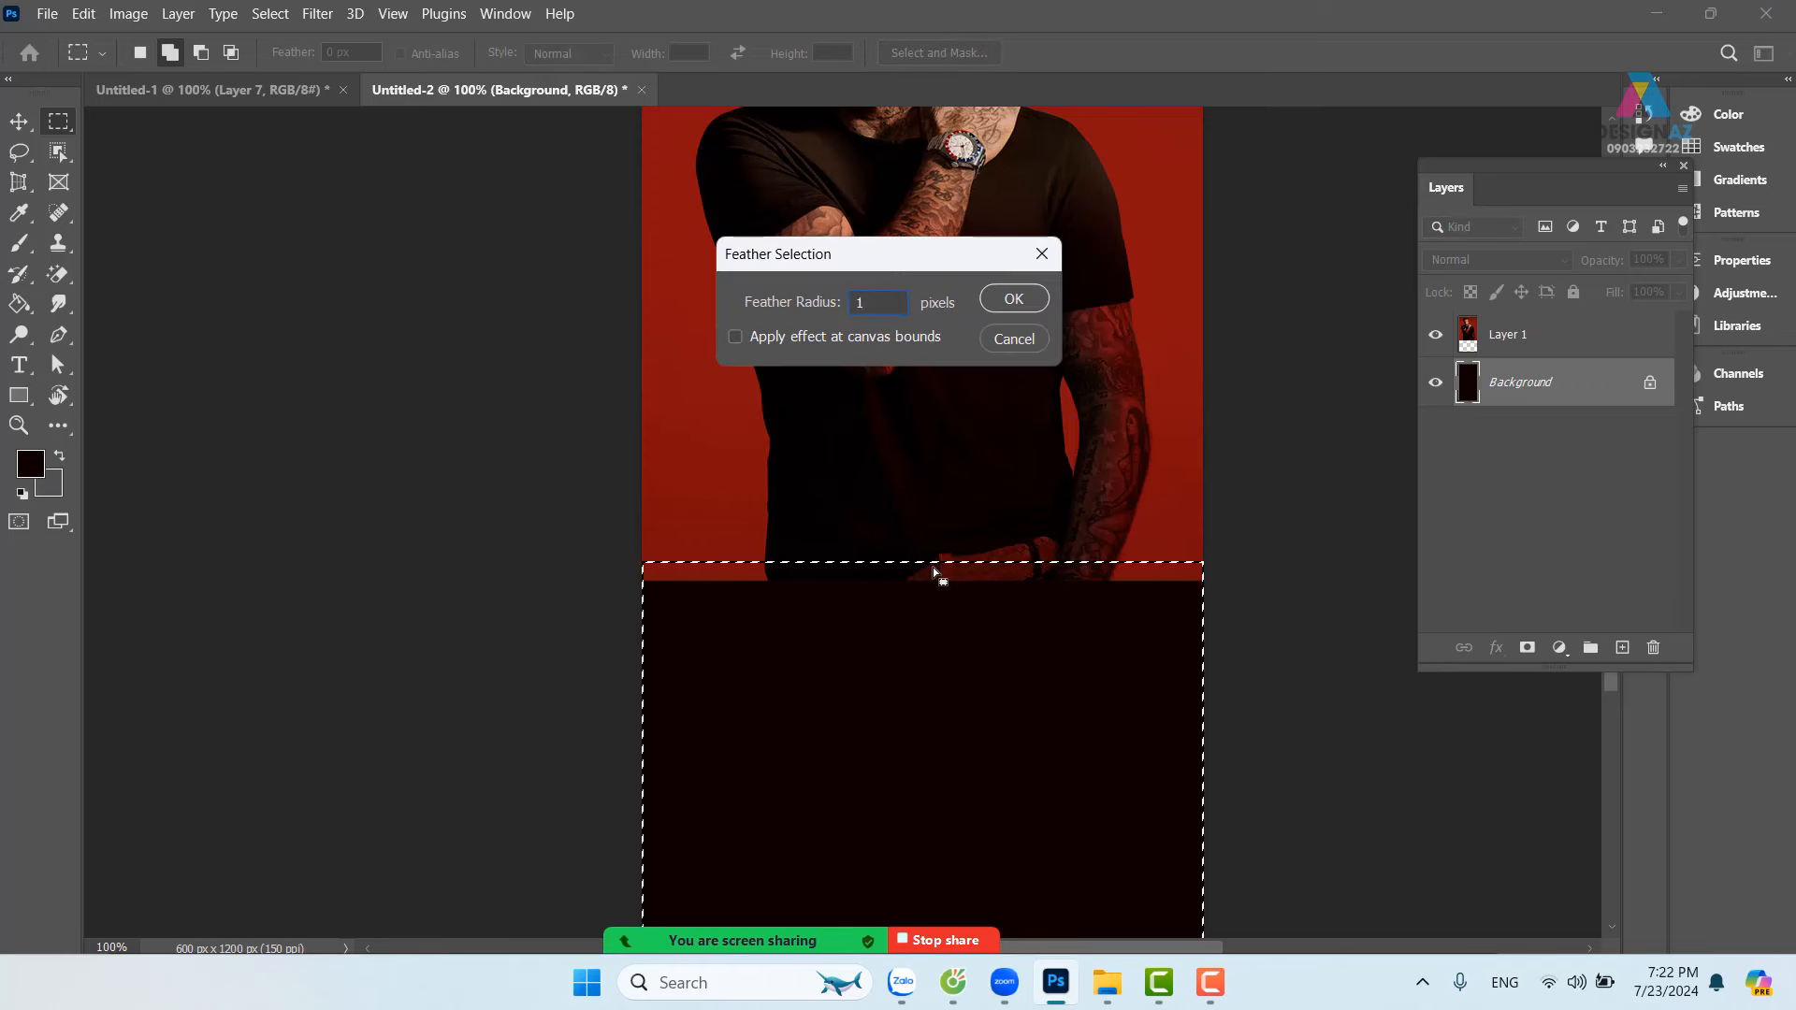
{"action": "type", "text": "00"}
{"action": "key", "text": "Return"}
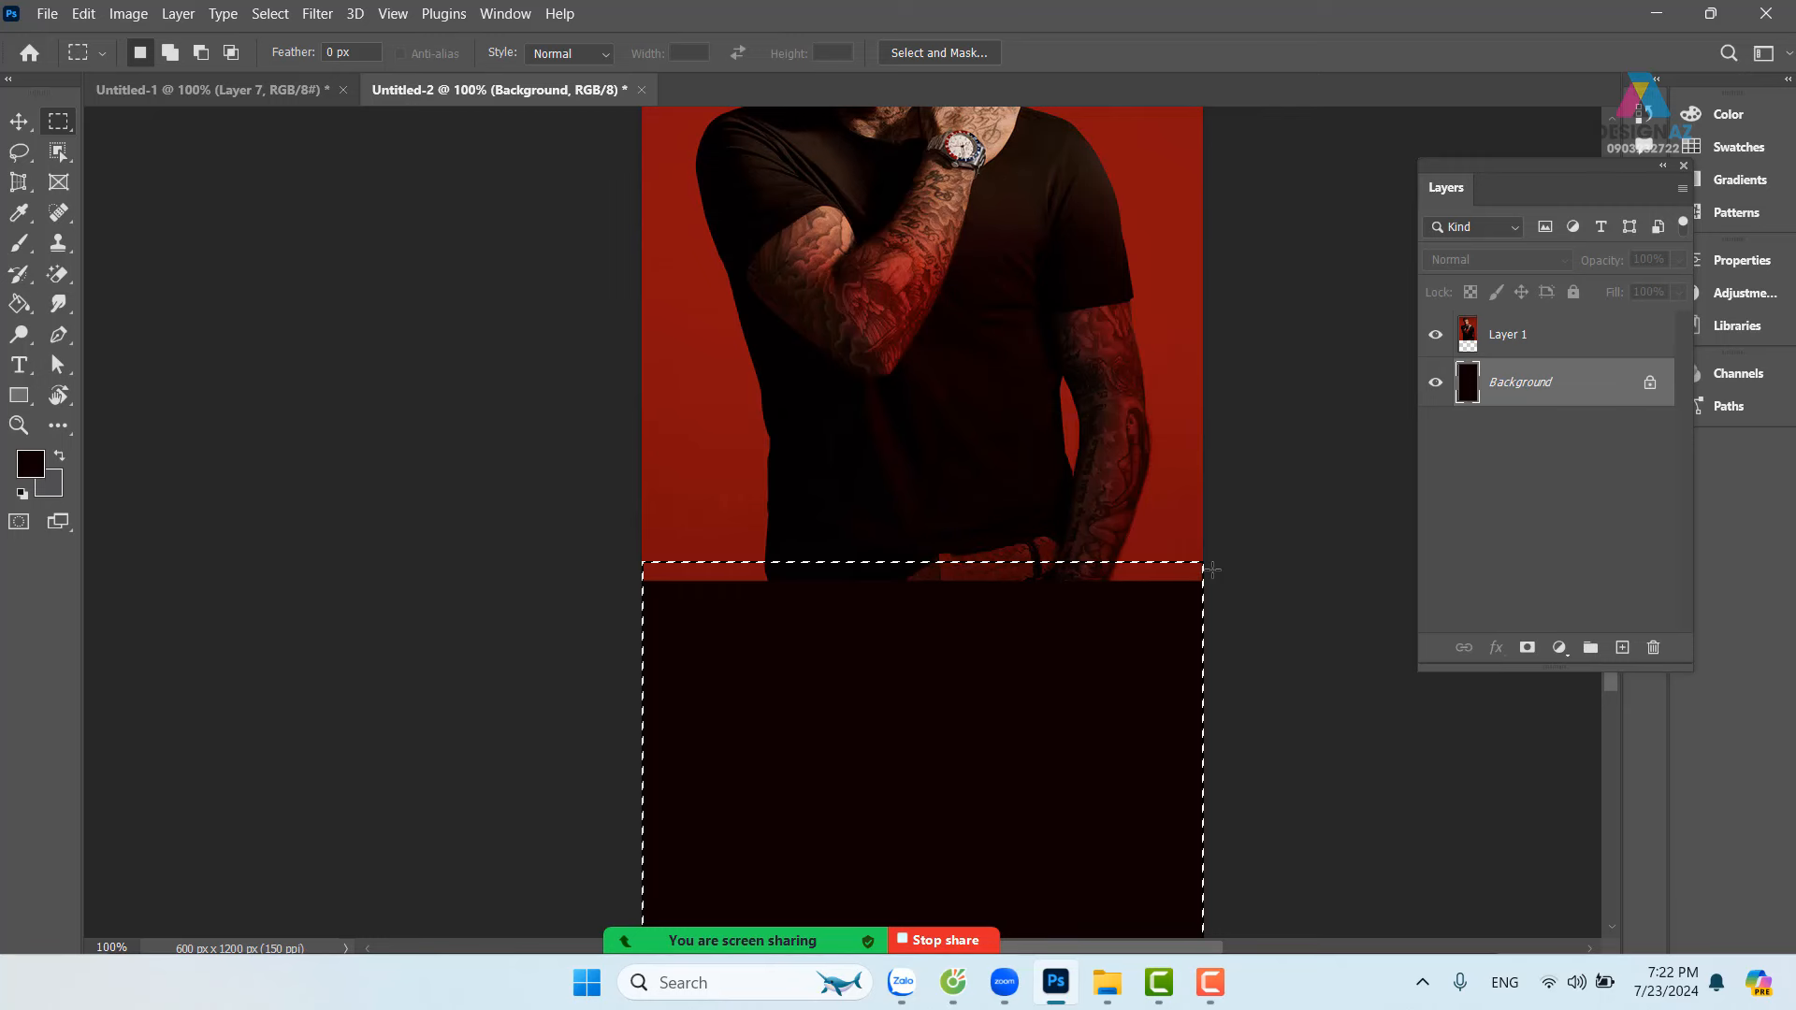
Step: Clear the feathered area from Layer 1 twice to fade the photo's bottom edge into the dark background, then deselect
{"action": "left_click", "coordinate": [1608, 342]}
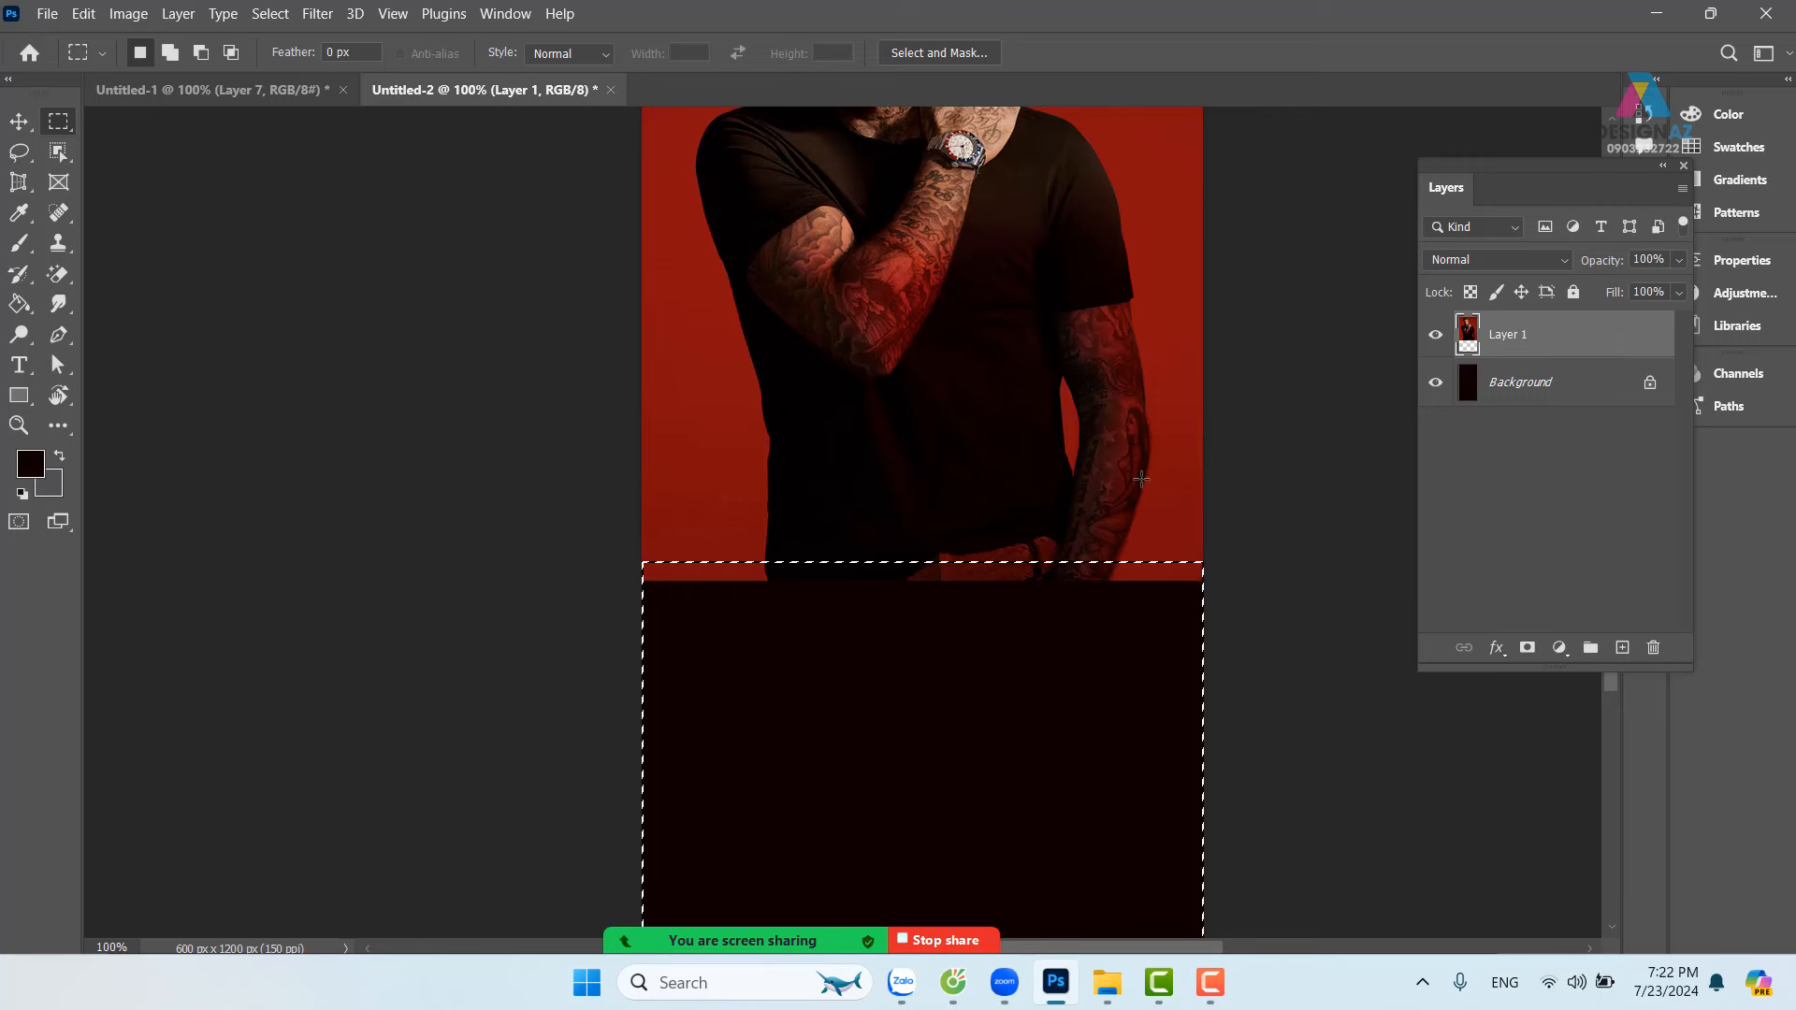
{"action": "key", "text": "Delete"}
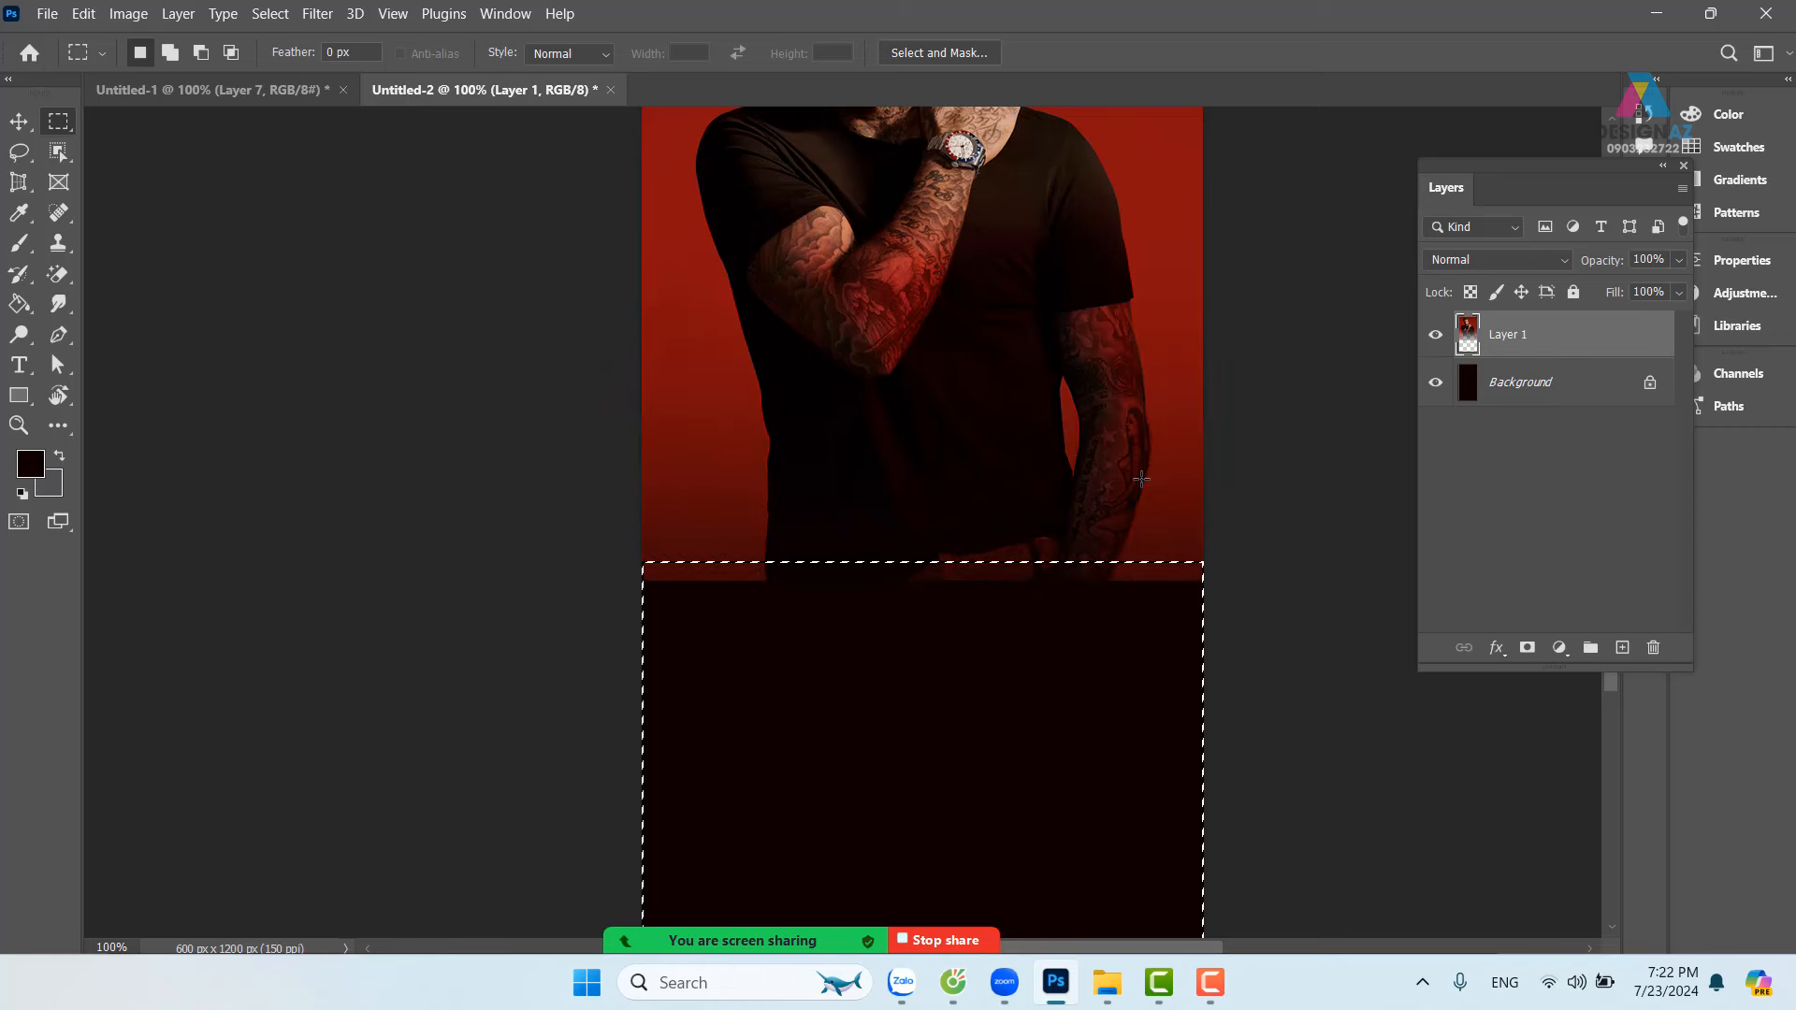
{"action": "key", "text": "Delete"}
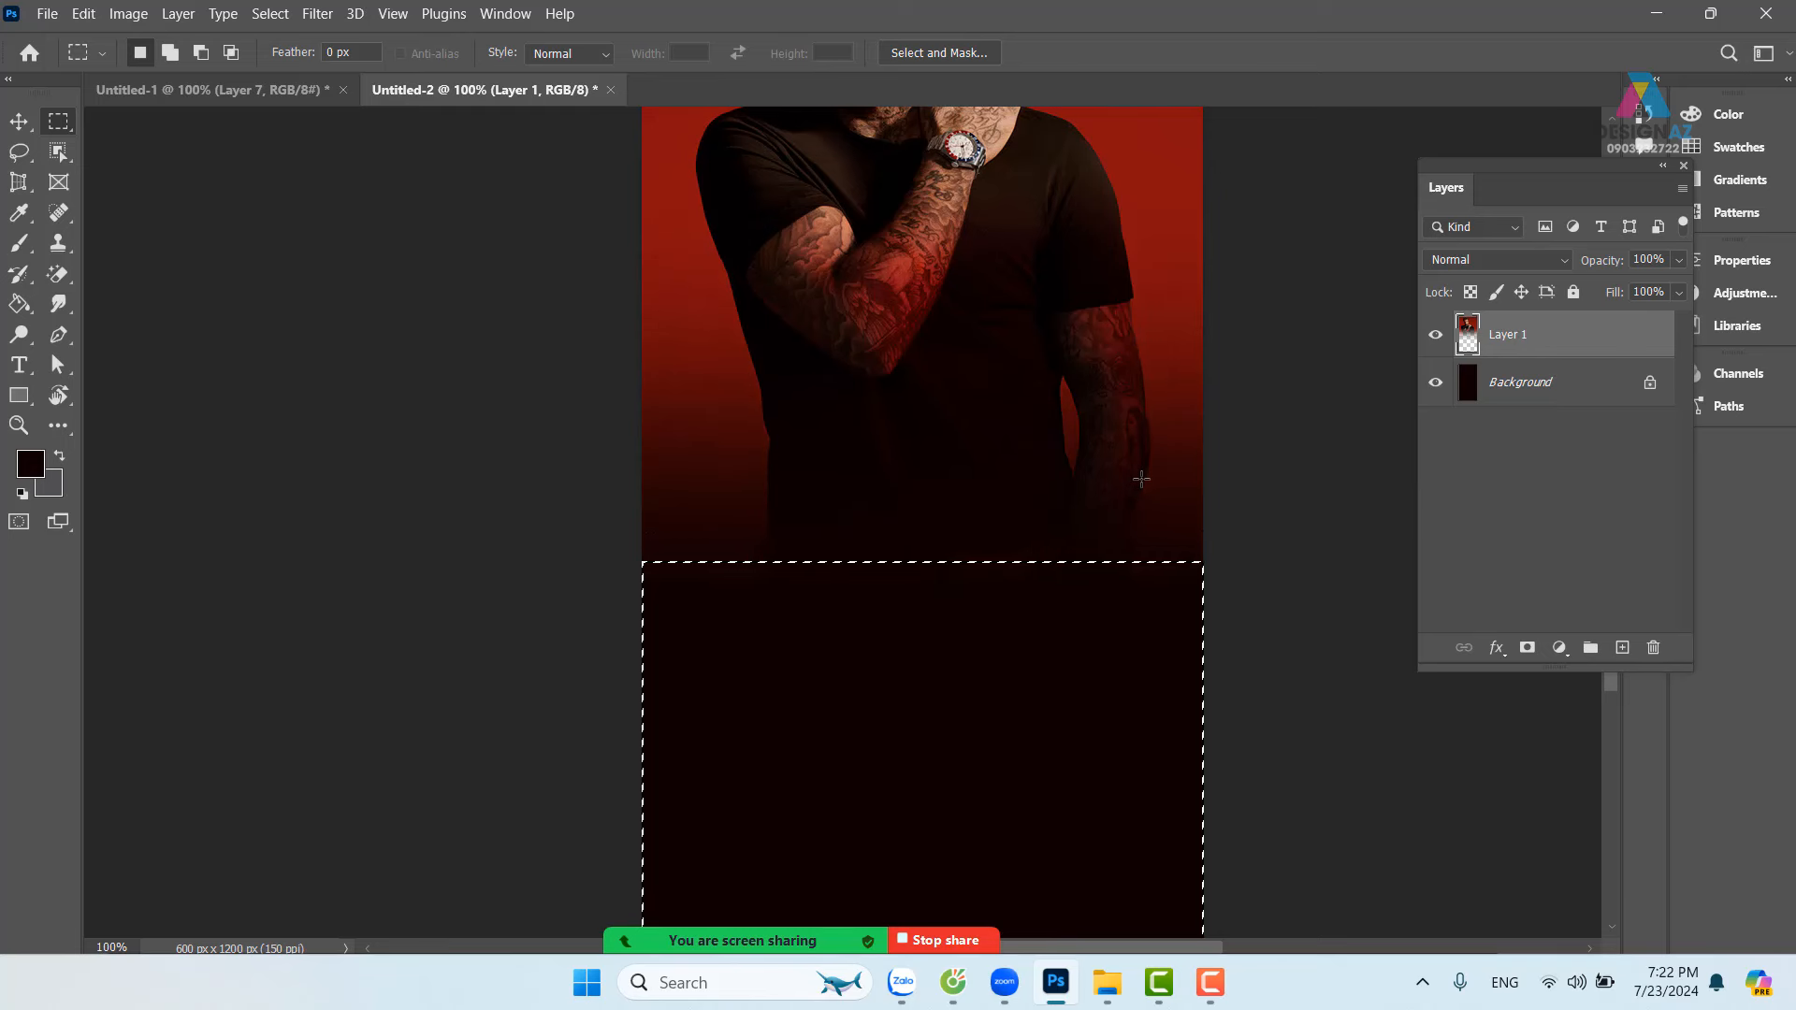
{"action": "key", "text": "ctrl+d"}
{"action": "key", "text": "ctrl+minus"}
{"action": "key", "text": "ctrl+minus"}
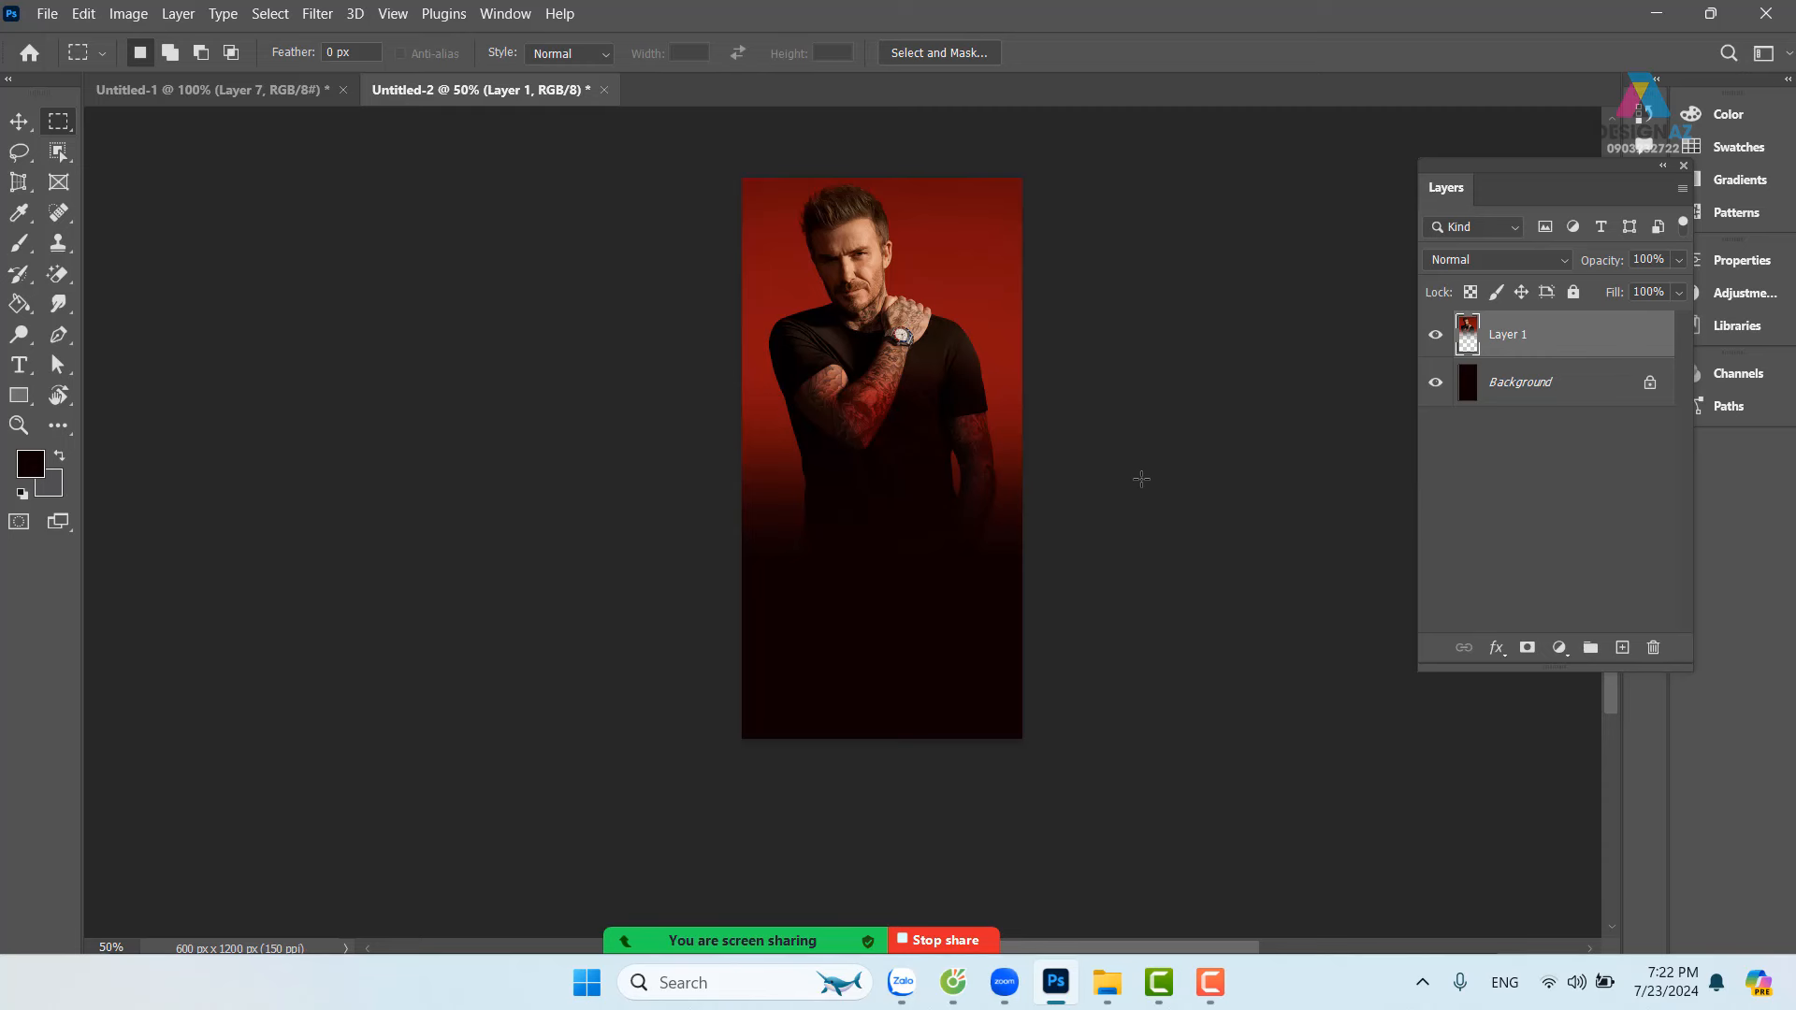
{"action": "key", "text": "ctrl+plus"}
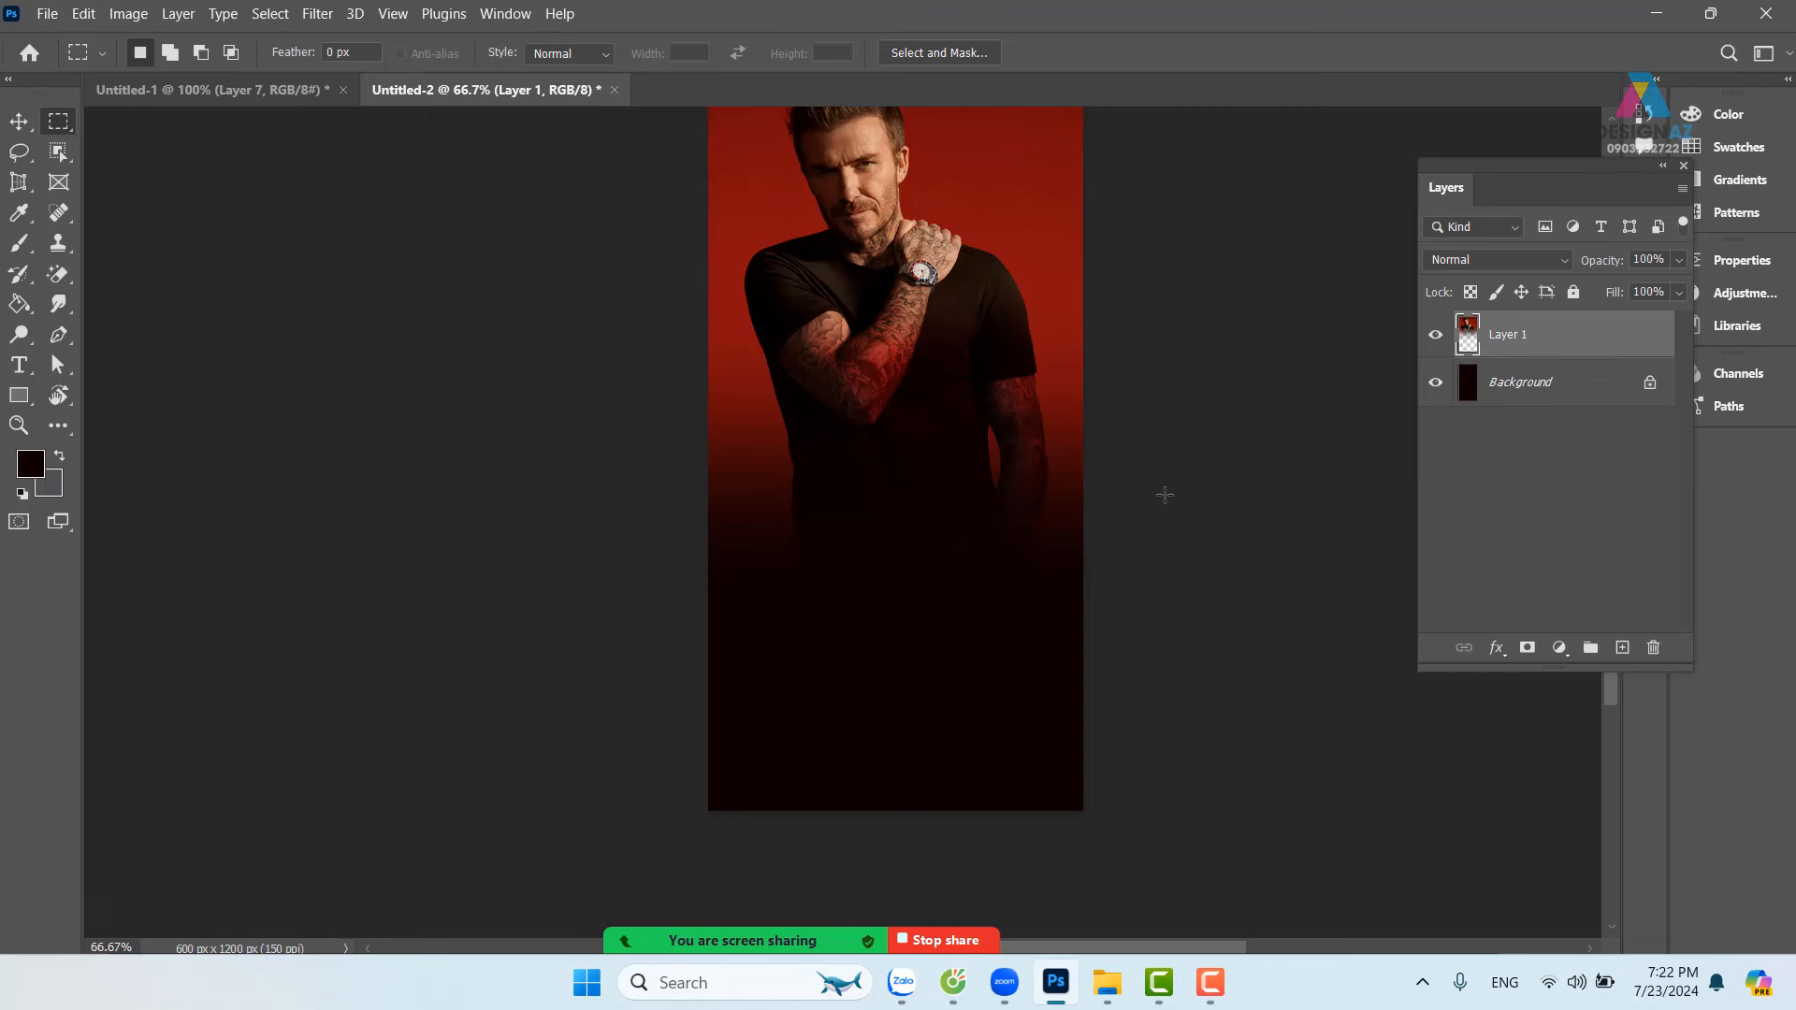
Step: Open the black striped image artsfon.com-69638 from the thuvienanh > Backgroud > texture folder on drive E
{"action": "key", "text": "ctrl+o"}
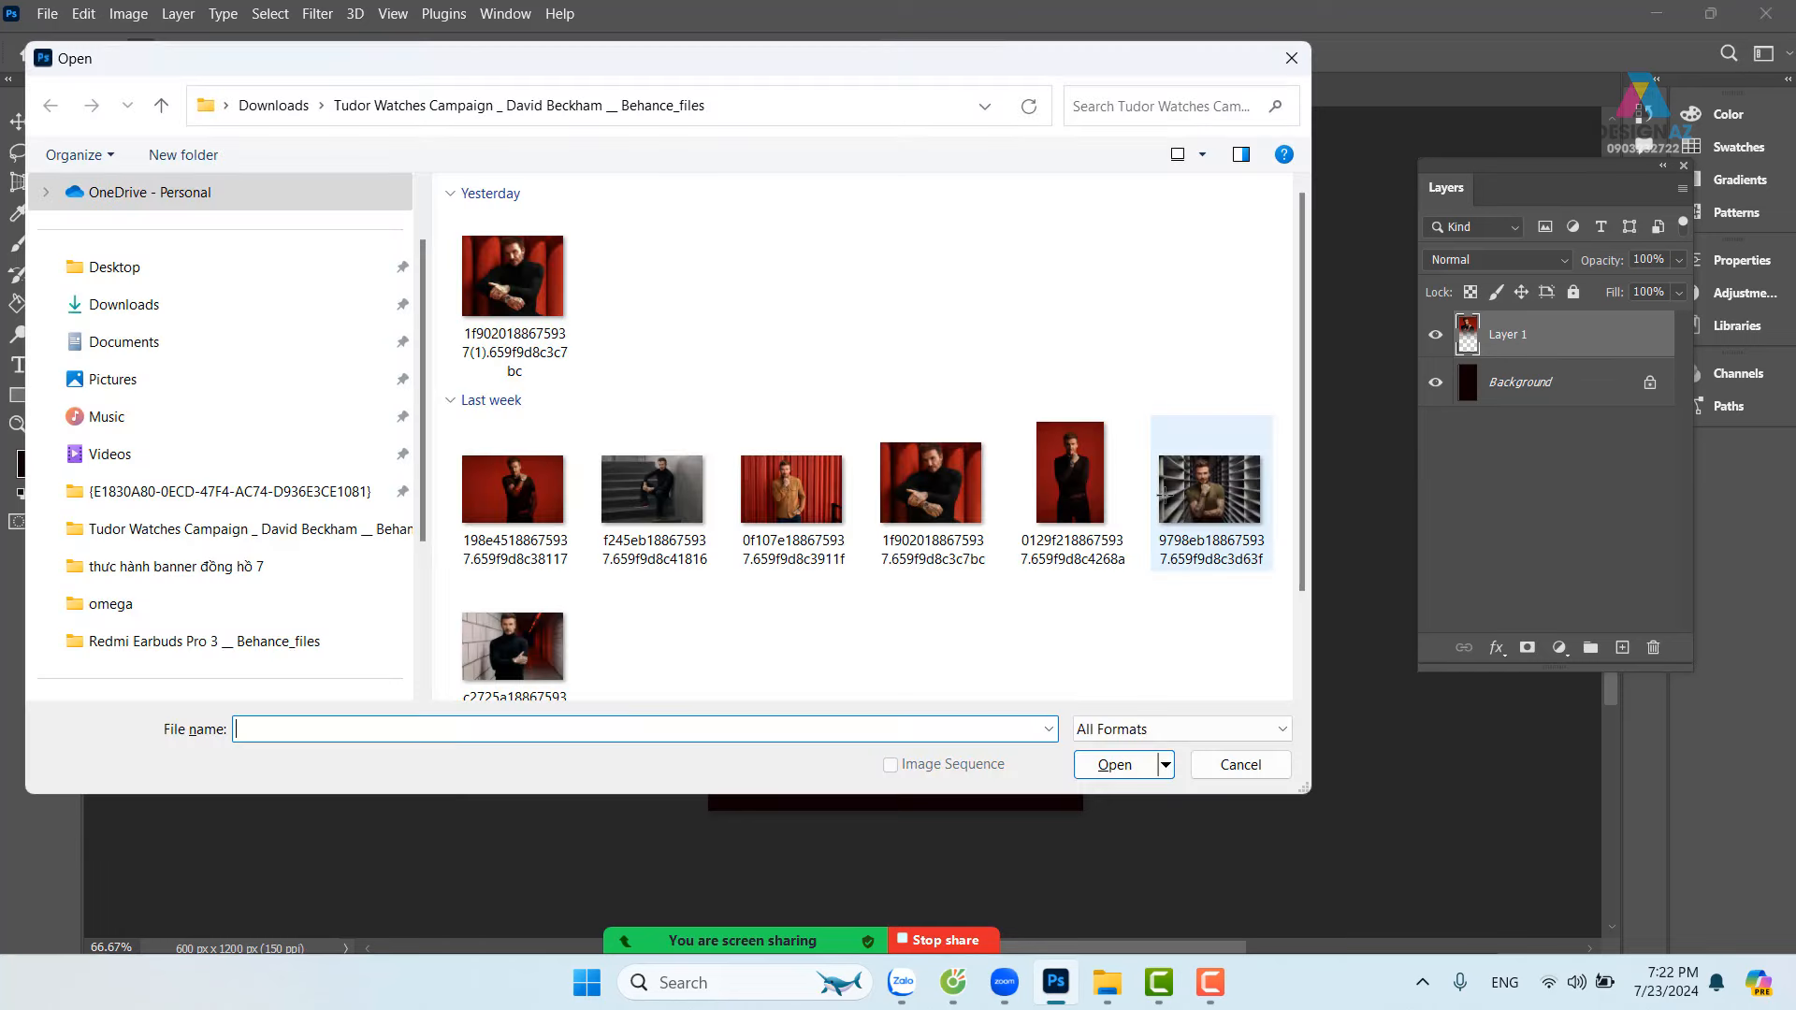
{"action": "scroll", "coordinate": [187, 571], "scroll_direction": "down", "scroll_amount": 2}
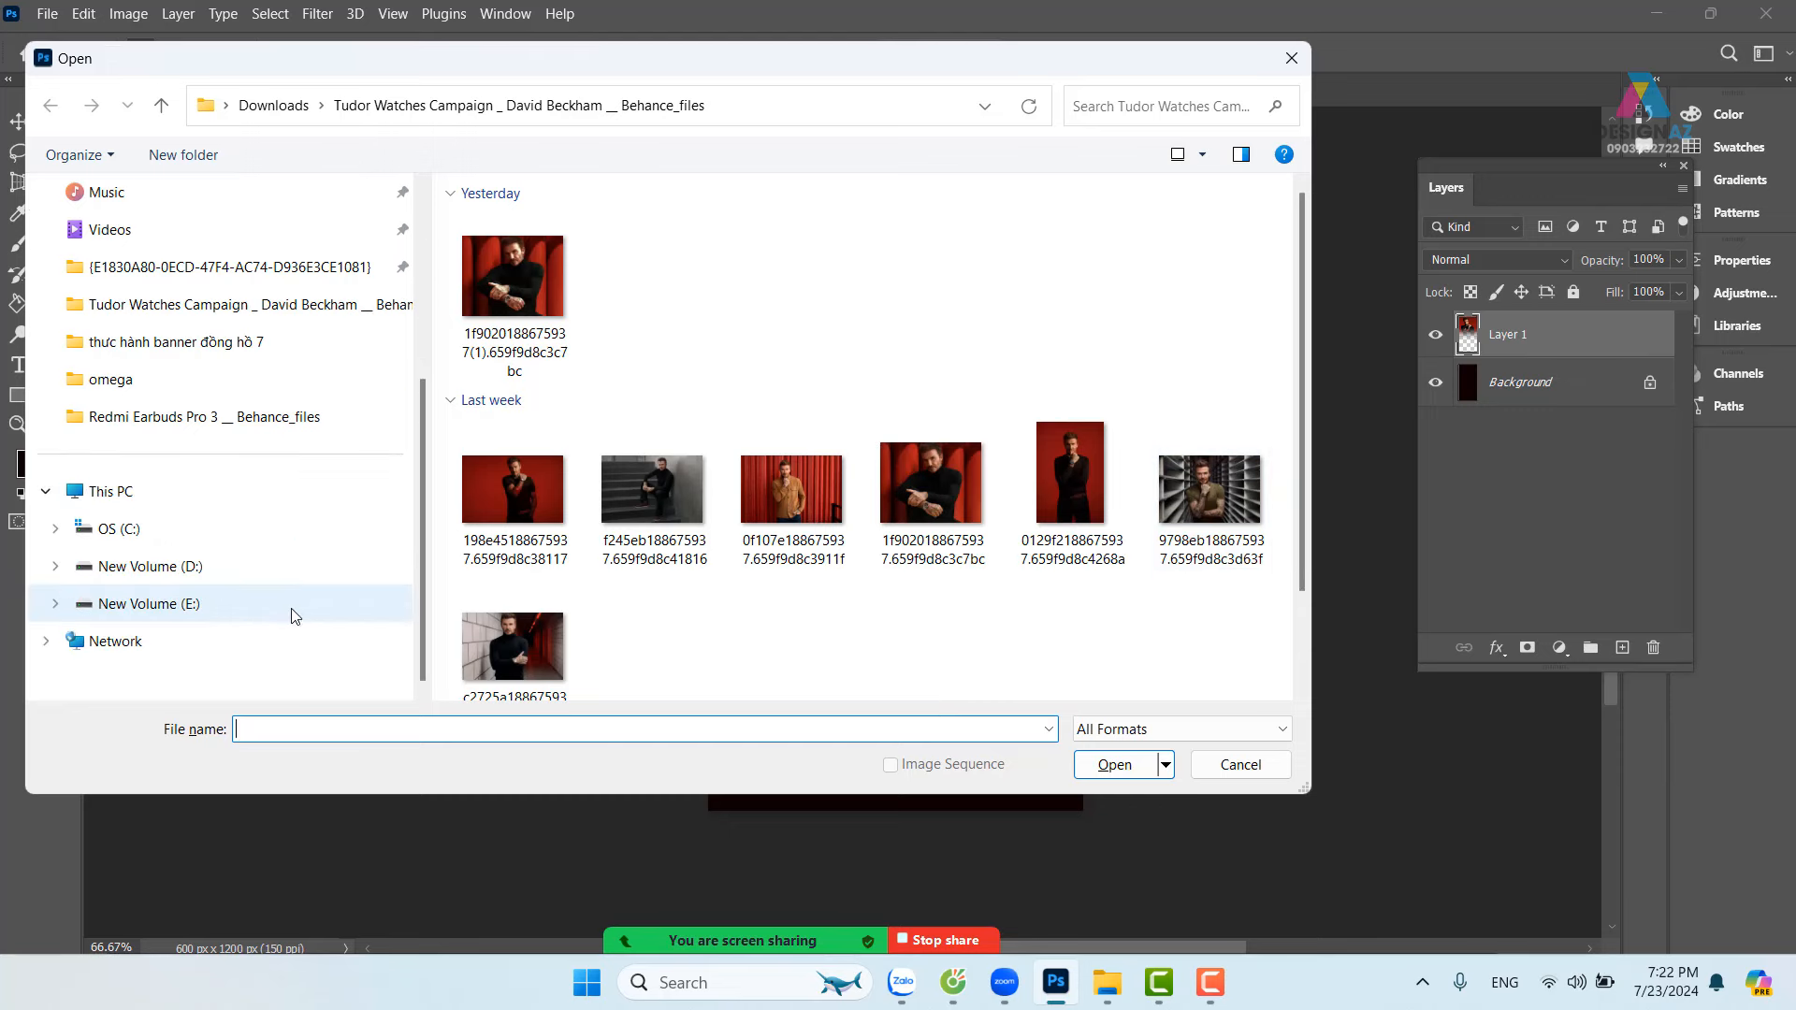
{"action": "left_click", "coordinate": [206, 605]}
{"action": "scroll", "coordinate": [683, 563], "scroll_direction": "down", "scroll_amount": 5}
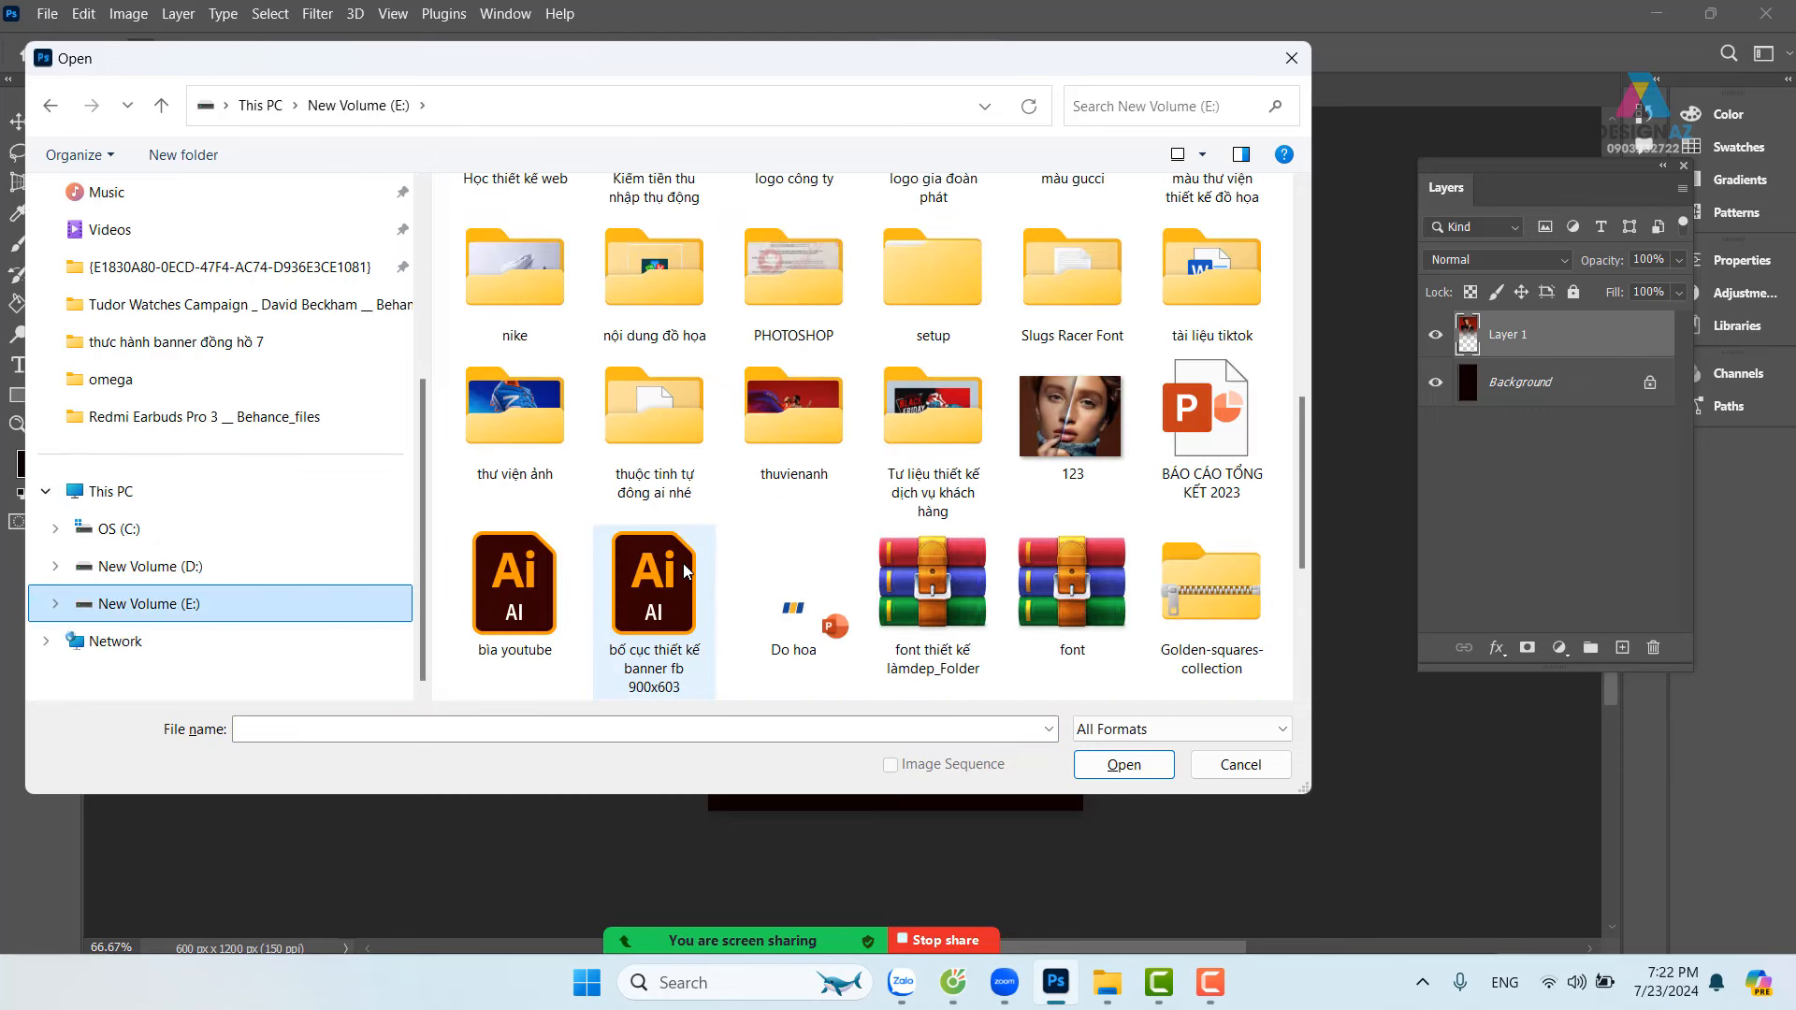
{"action": "double_click", "coordinate": [795, 426]}
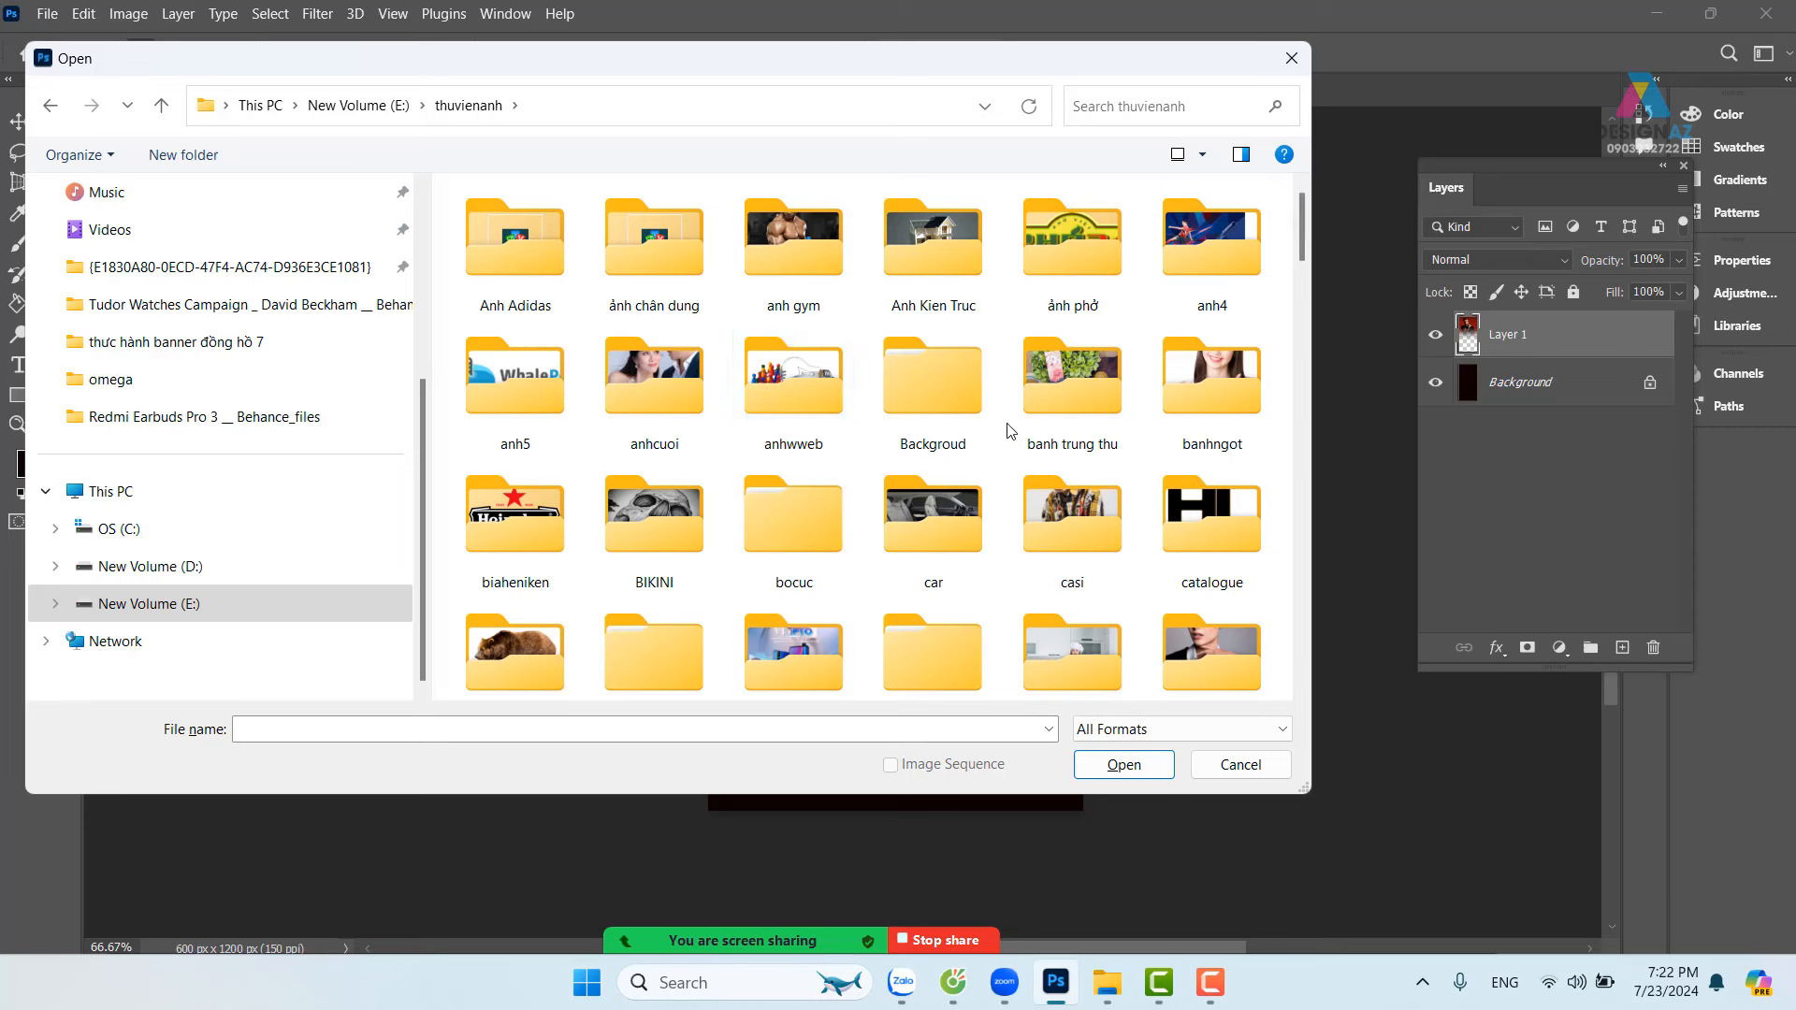
{"action": "double_click", "coordinate": [928, 379]}
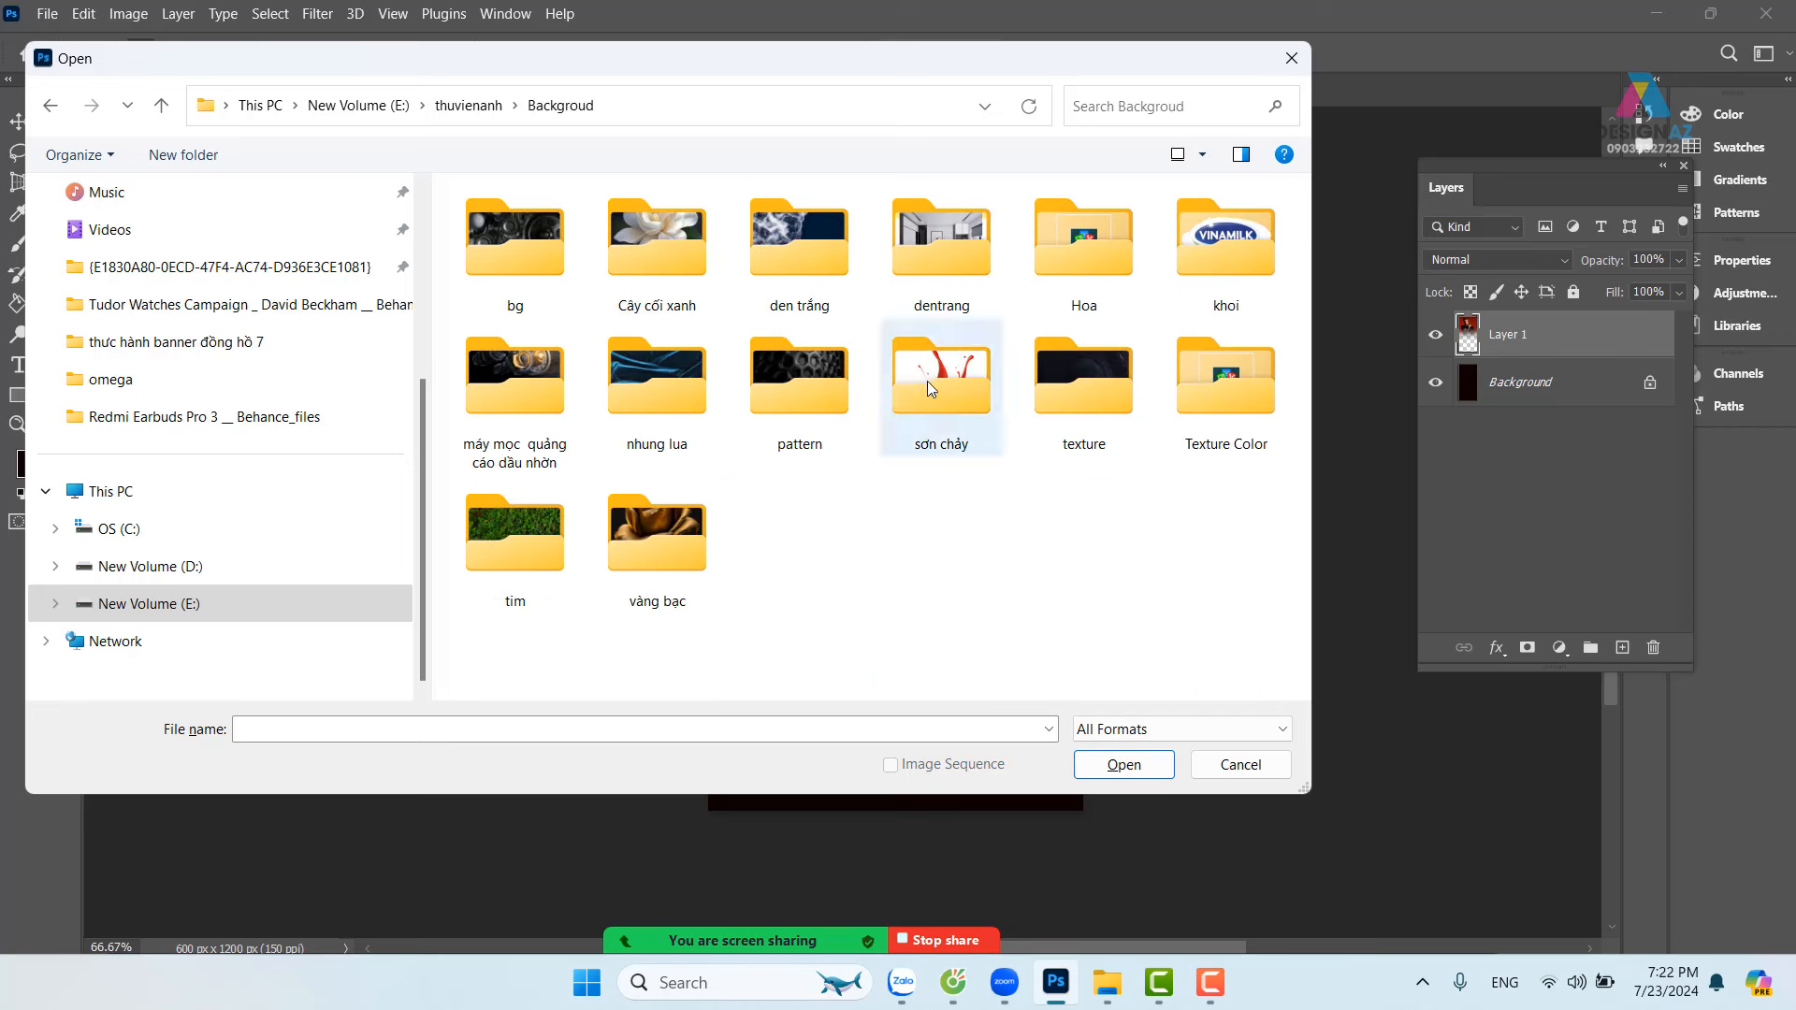
{"action": "double_click", "coordinate": [1080, 393]}
{"action": "scroll", "coordinate": [717, 414], "scroll_direction": "down", "scroll_amount": 5}
{"action": "scroll", "coordinate": [717, 414], "scroll_direction": "down", "scroll_amount": 8}
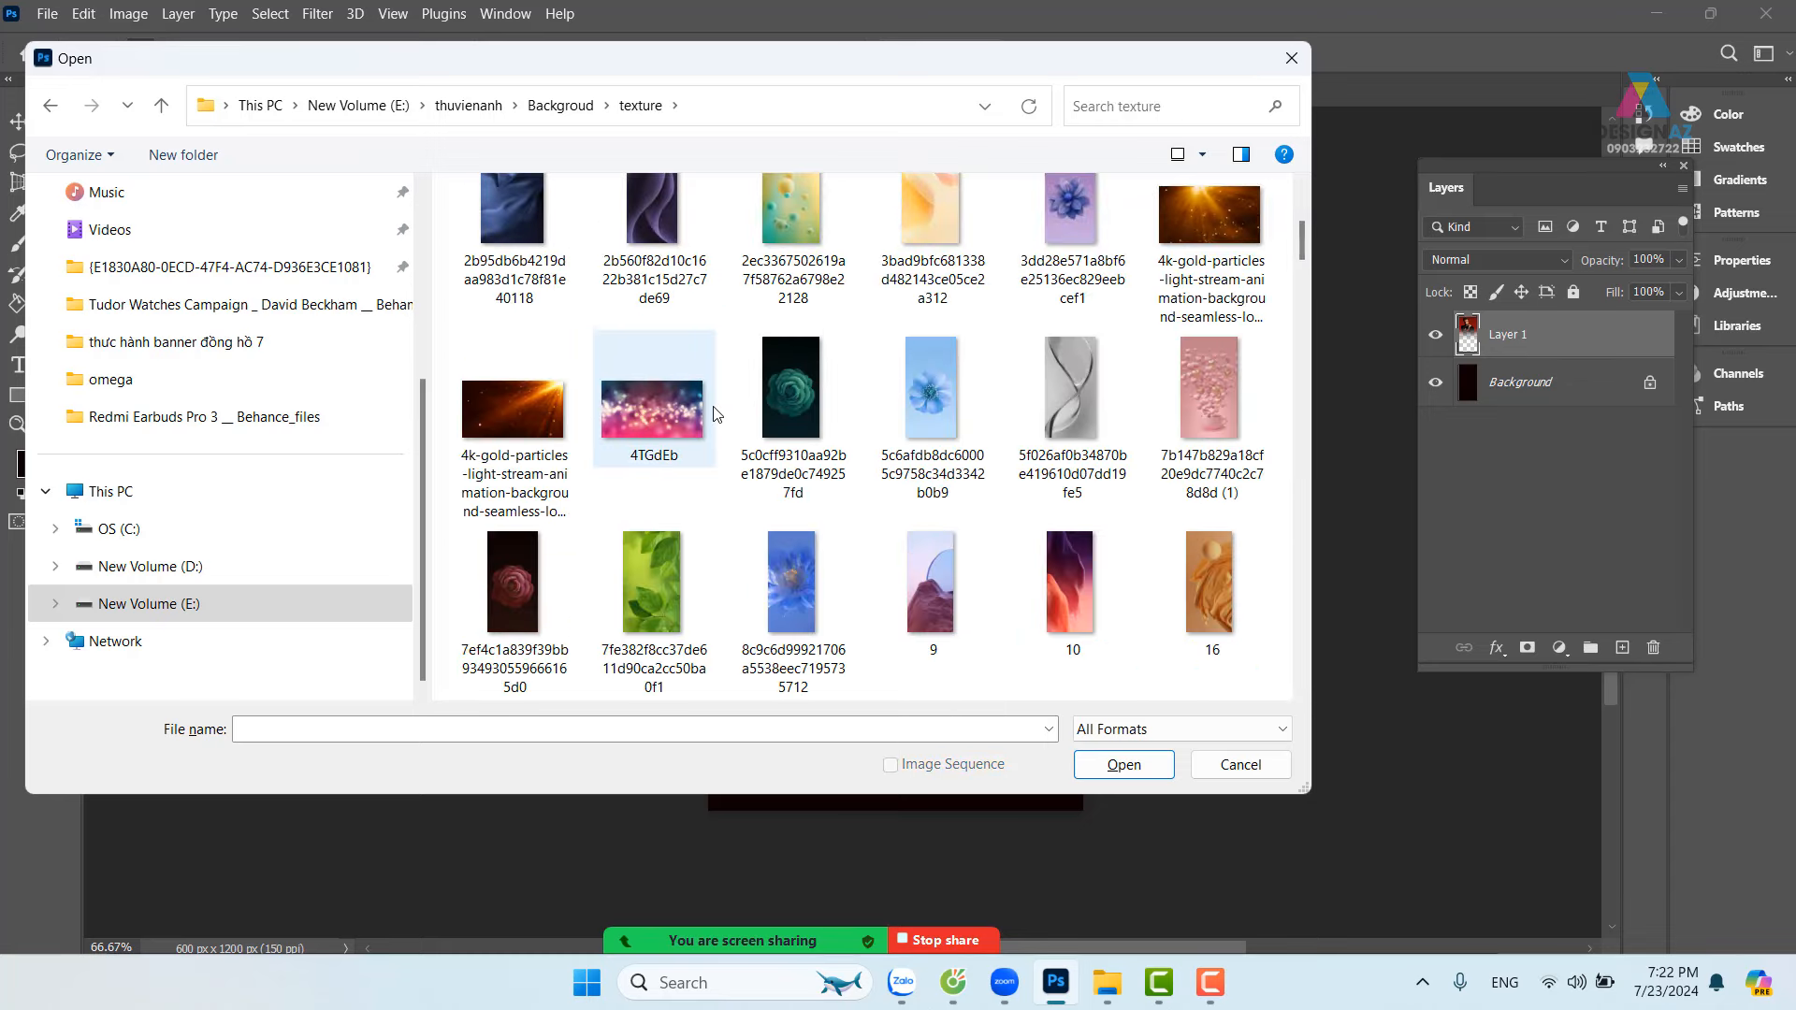
{"action": "scroll", "coordinate": [717, 415], "scroll_direction": "down", "scroll_amount": 6}
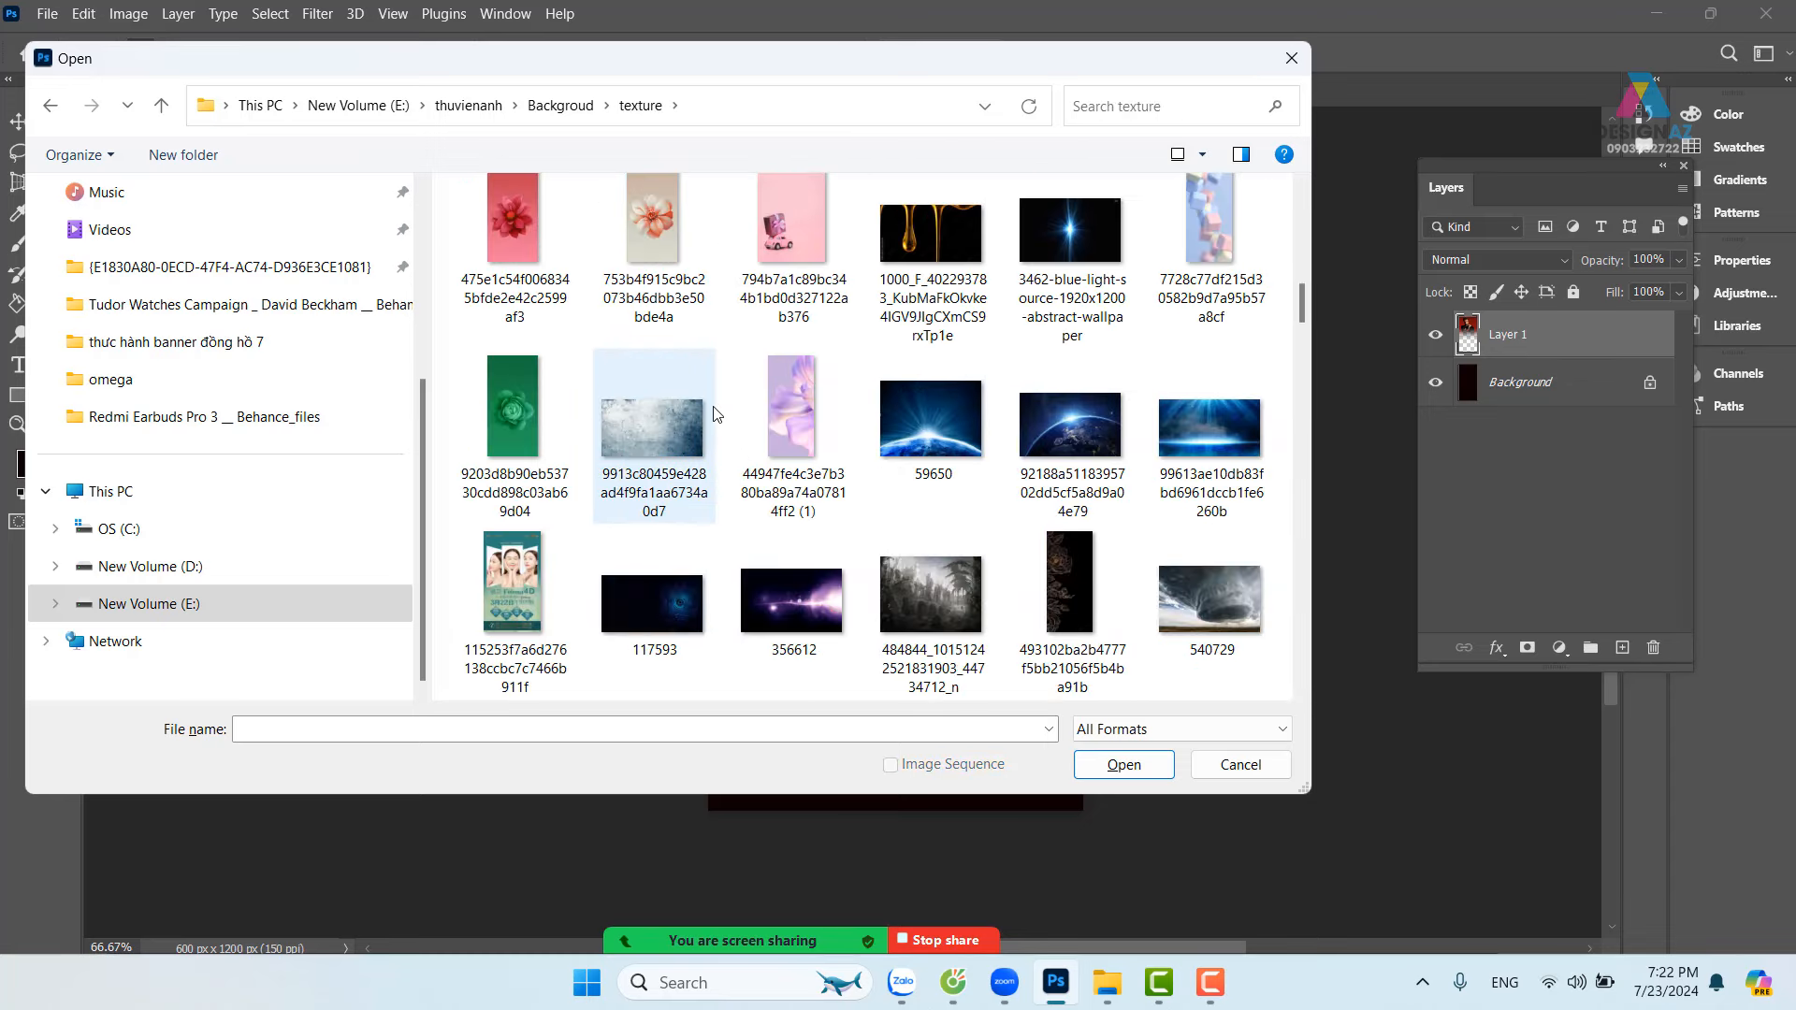
{"action": "scroll", "coordinate": [716, 415], "scroll_direction": "down", "scroll_amount": 4}
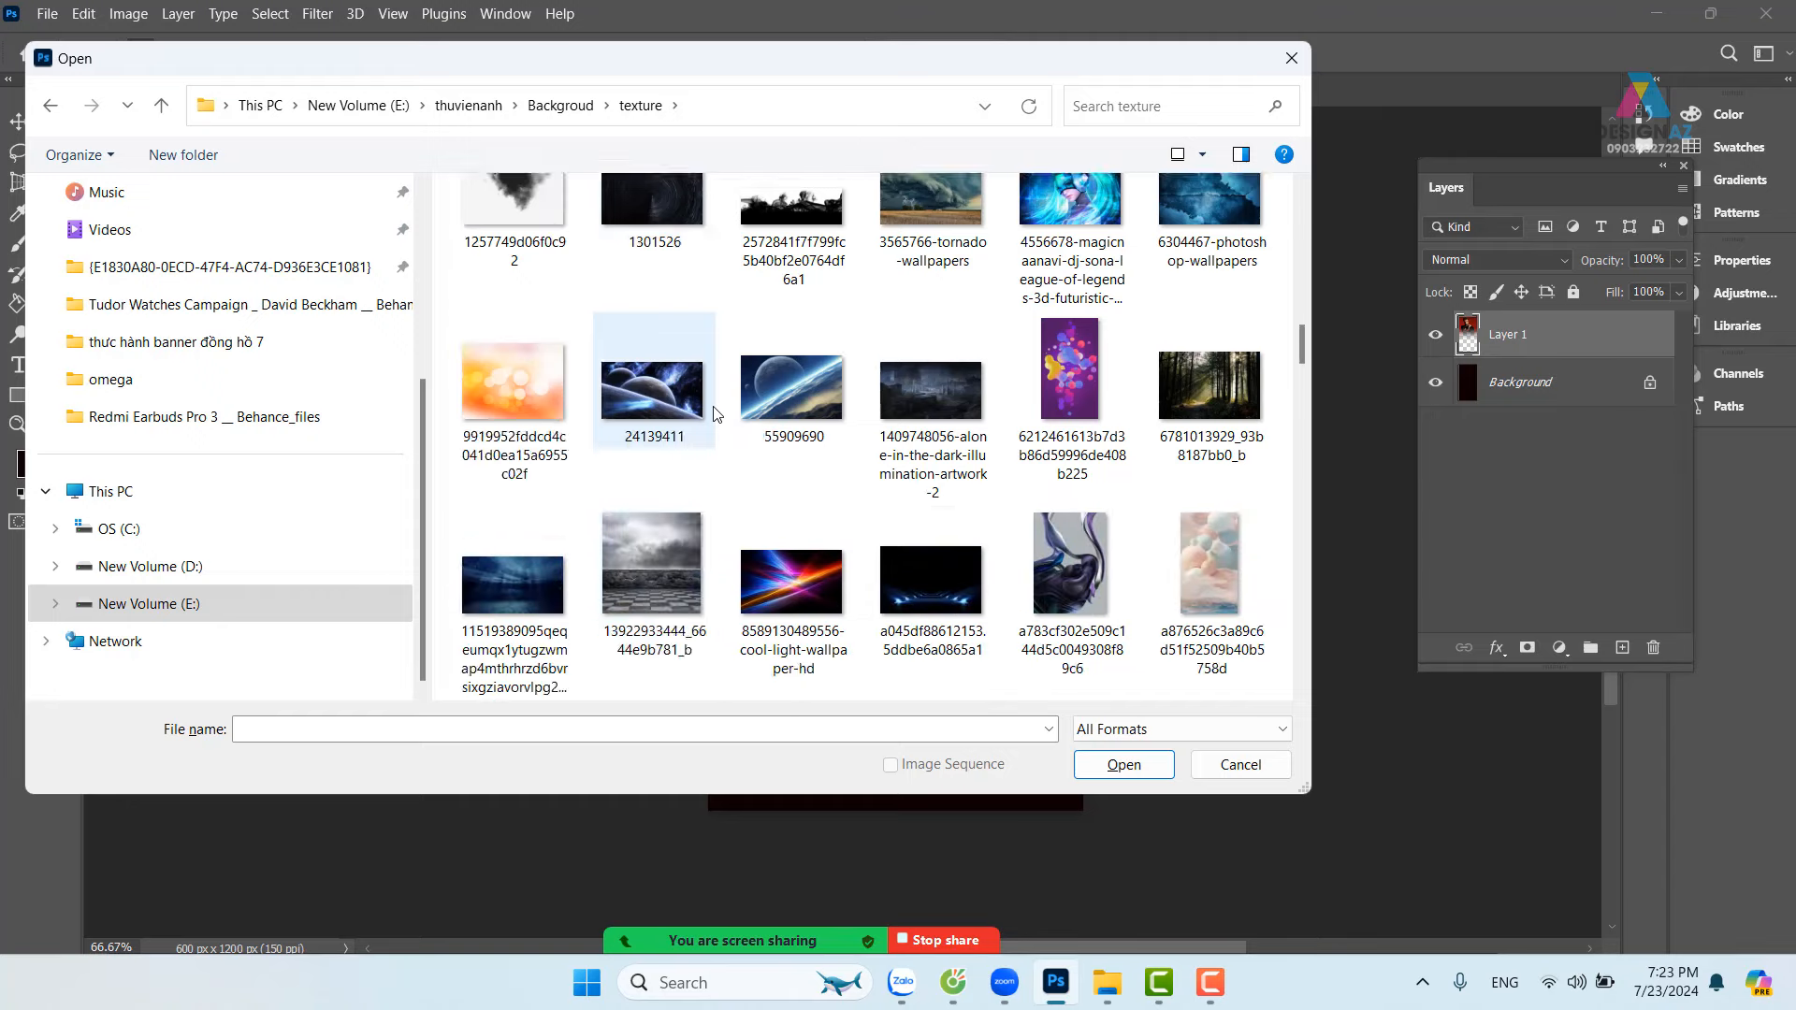
{"action": "scroll", "coordinate": [716, 415], "scroll_direction": "down", "scroll_amount": 4}
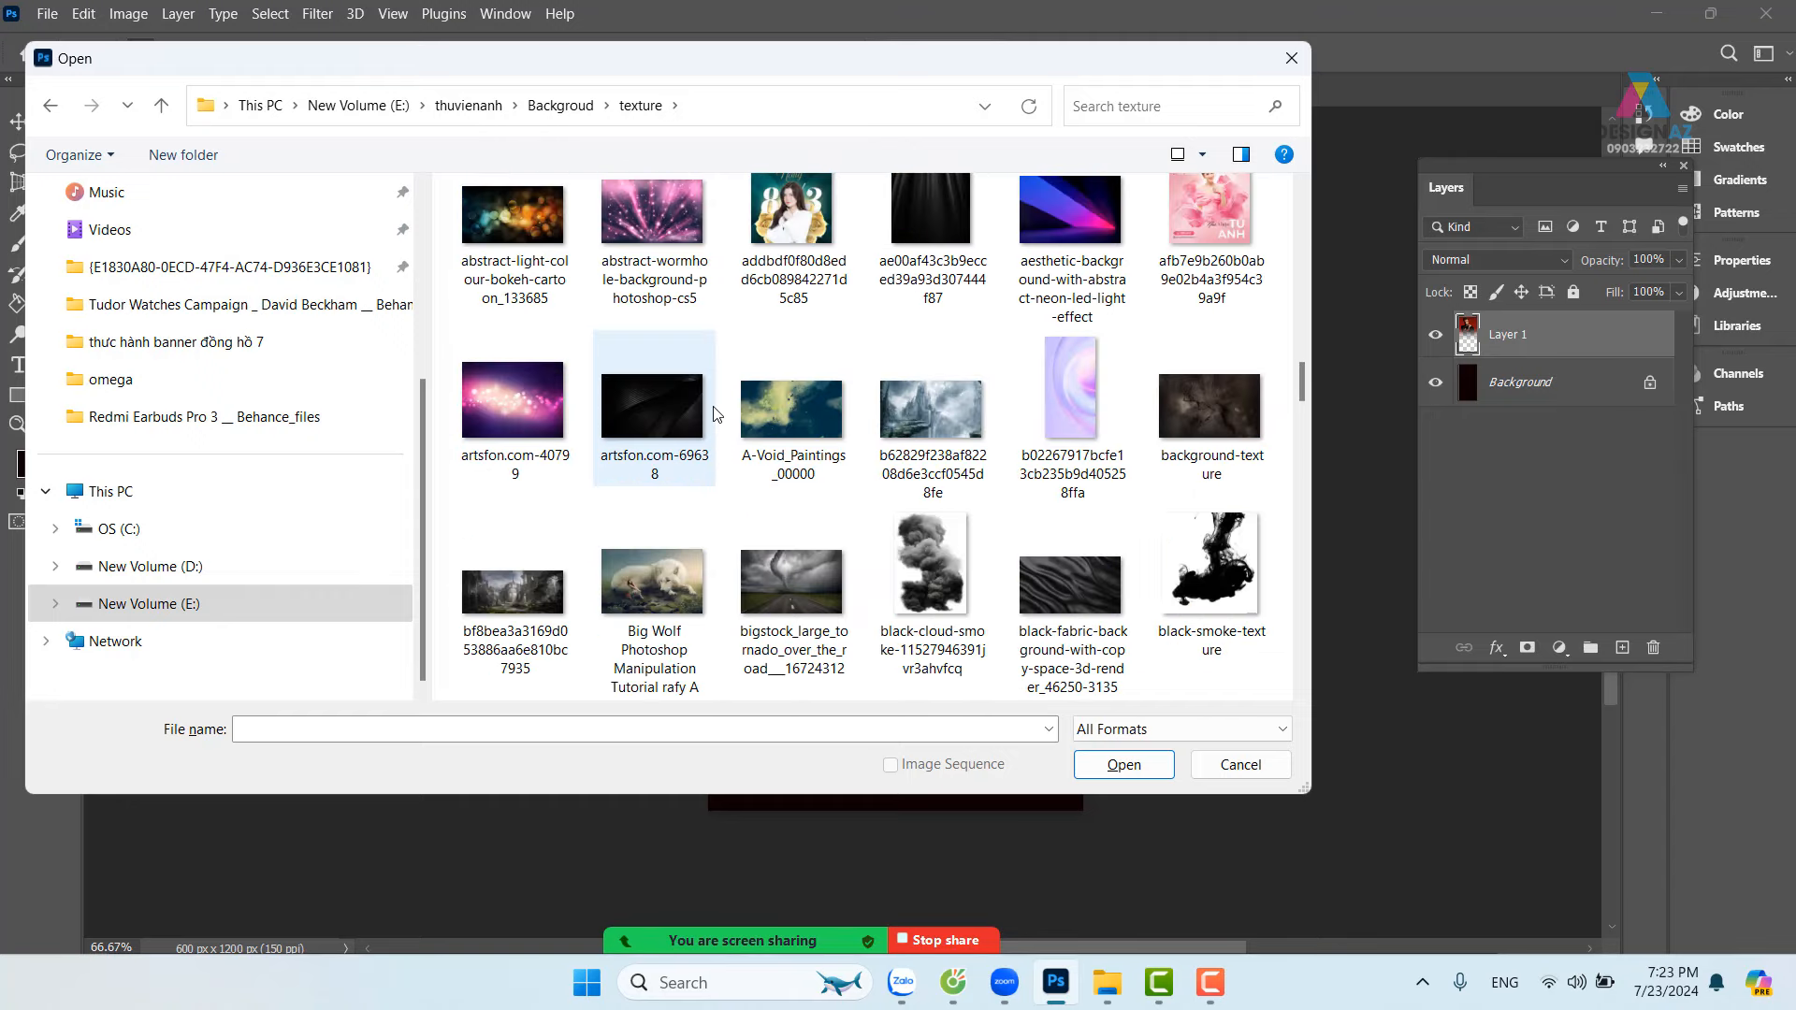
{"action": "left_click", "coordinate": [713, 416]}
{"action": "left_click", "coordinate": [1158, 765]}
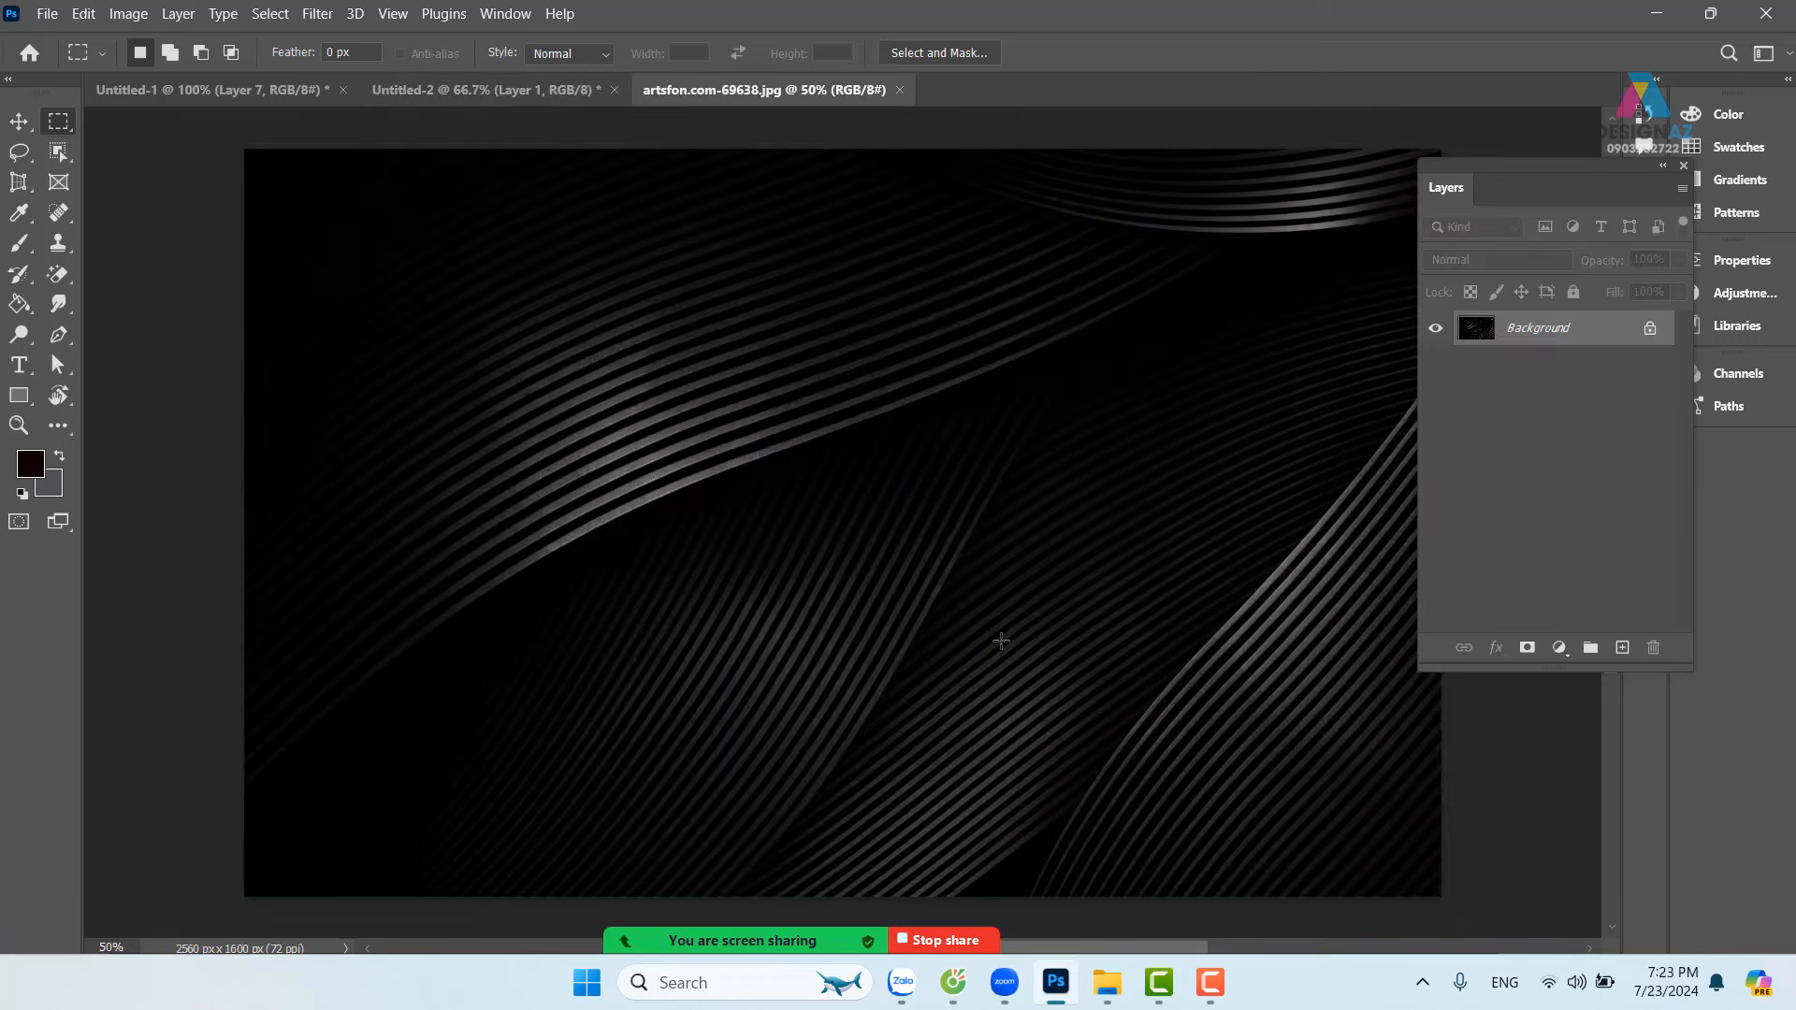
Step: Copy the entire striped texture and paste it into Untitled-2 directly above the Background layer
{"action": "key", "text": "ctrl+a"}
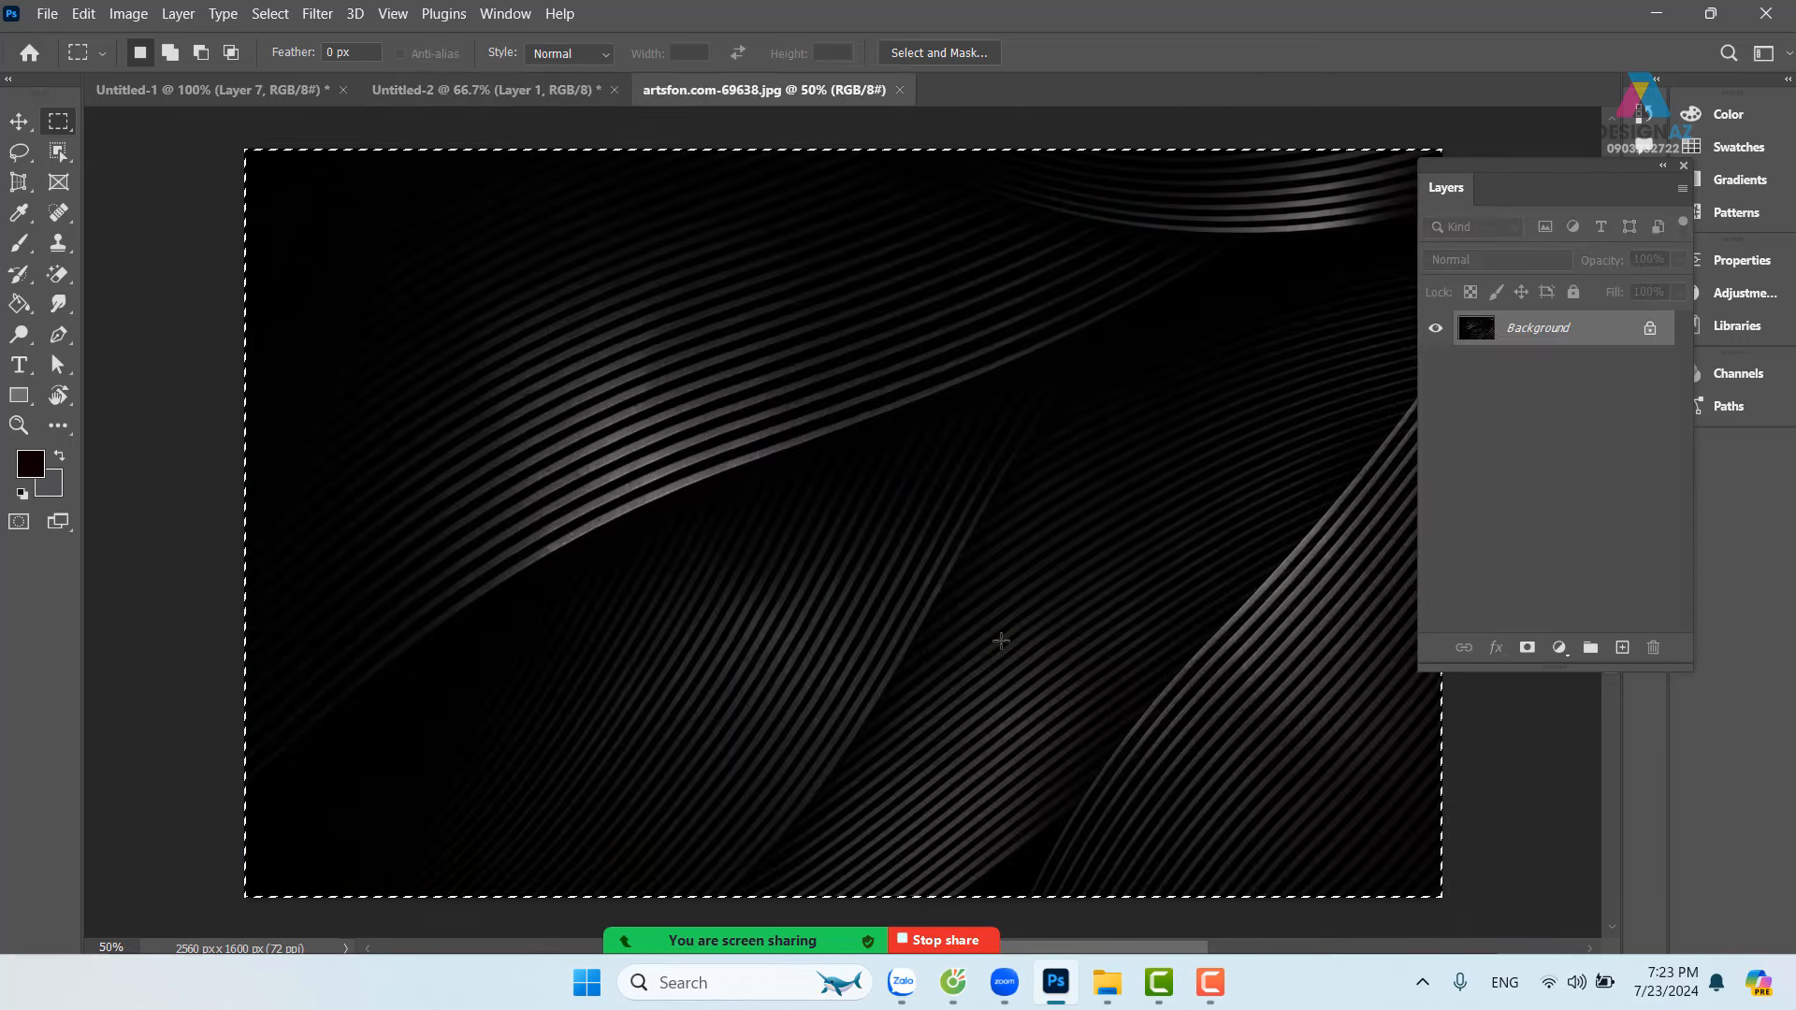
{"action": "left_click", "coordinate": [300, 93]}
{"action": "left_click", "coordinate": [541, 89]}
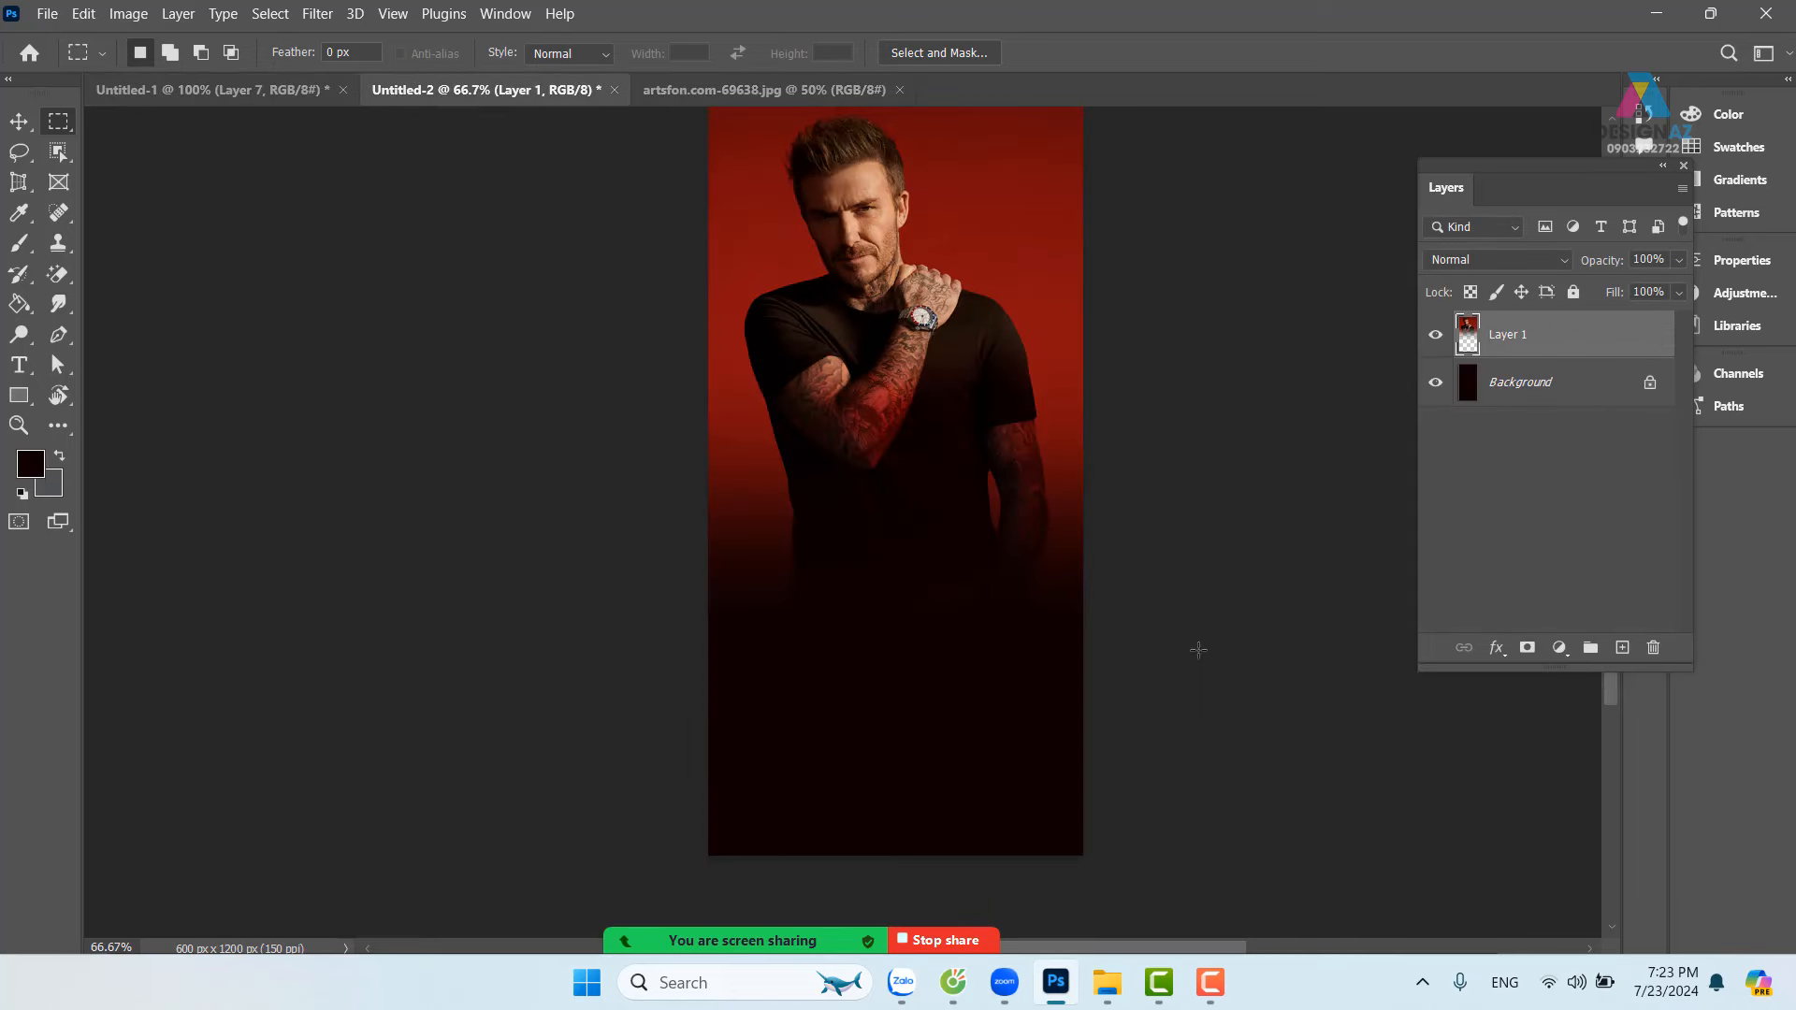
{"action": "left_click", "coordinate": [1531, 402]}
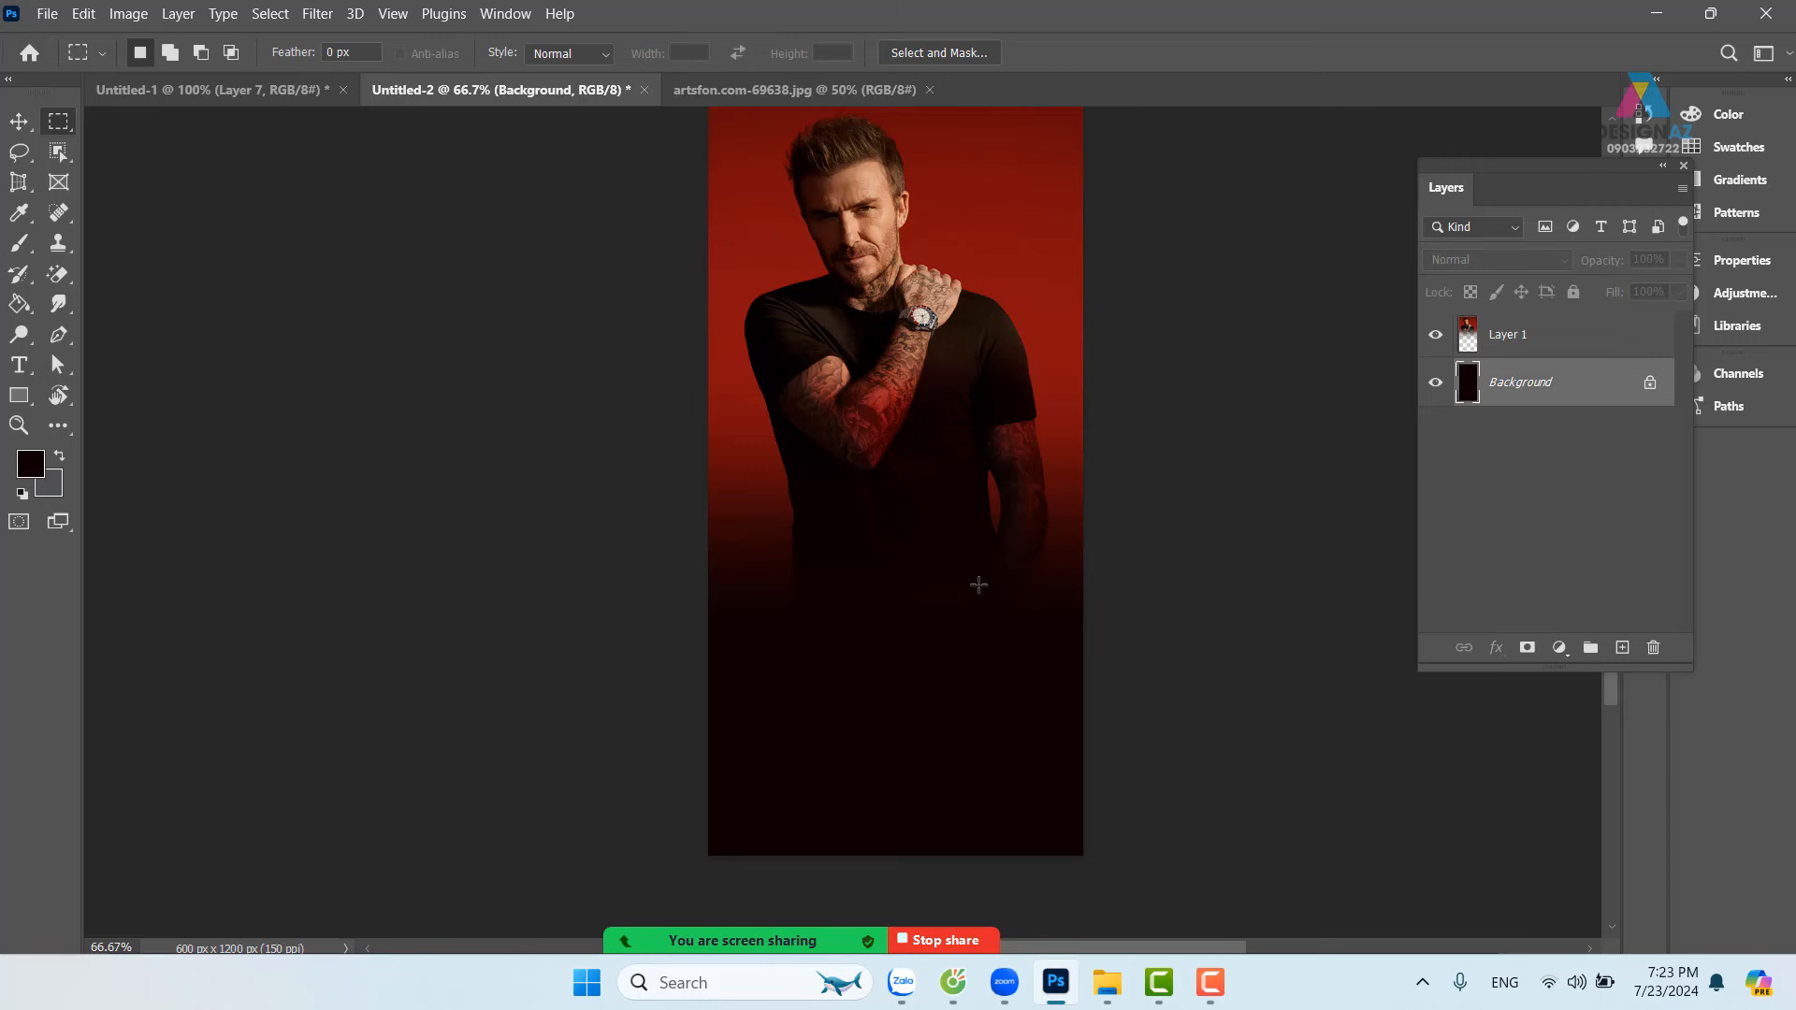
{"action": "key", "text": "ctrl+v"}
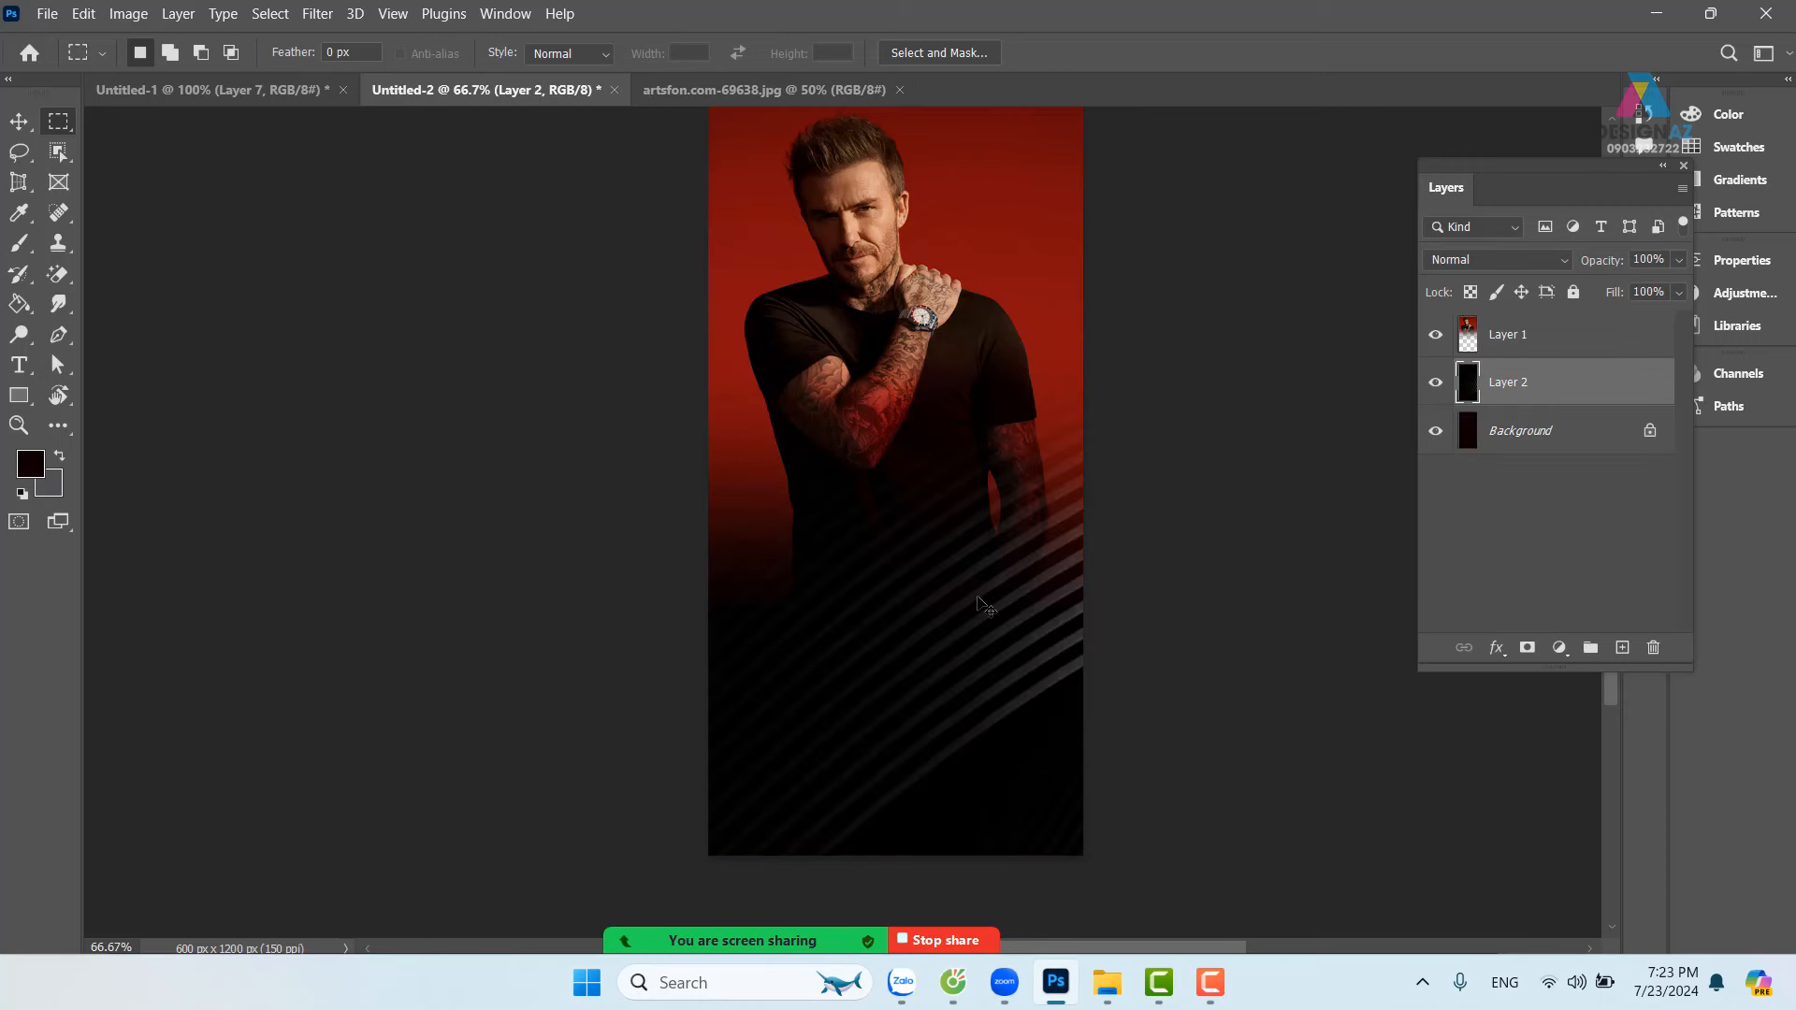
Step: Reposition the texture layer so its diagonal stripes cover the lower right part of the canvas below the man's arm
{"action": "left_click", "coordinate": [19, 121]}
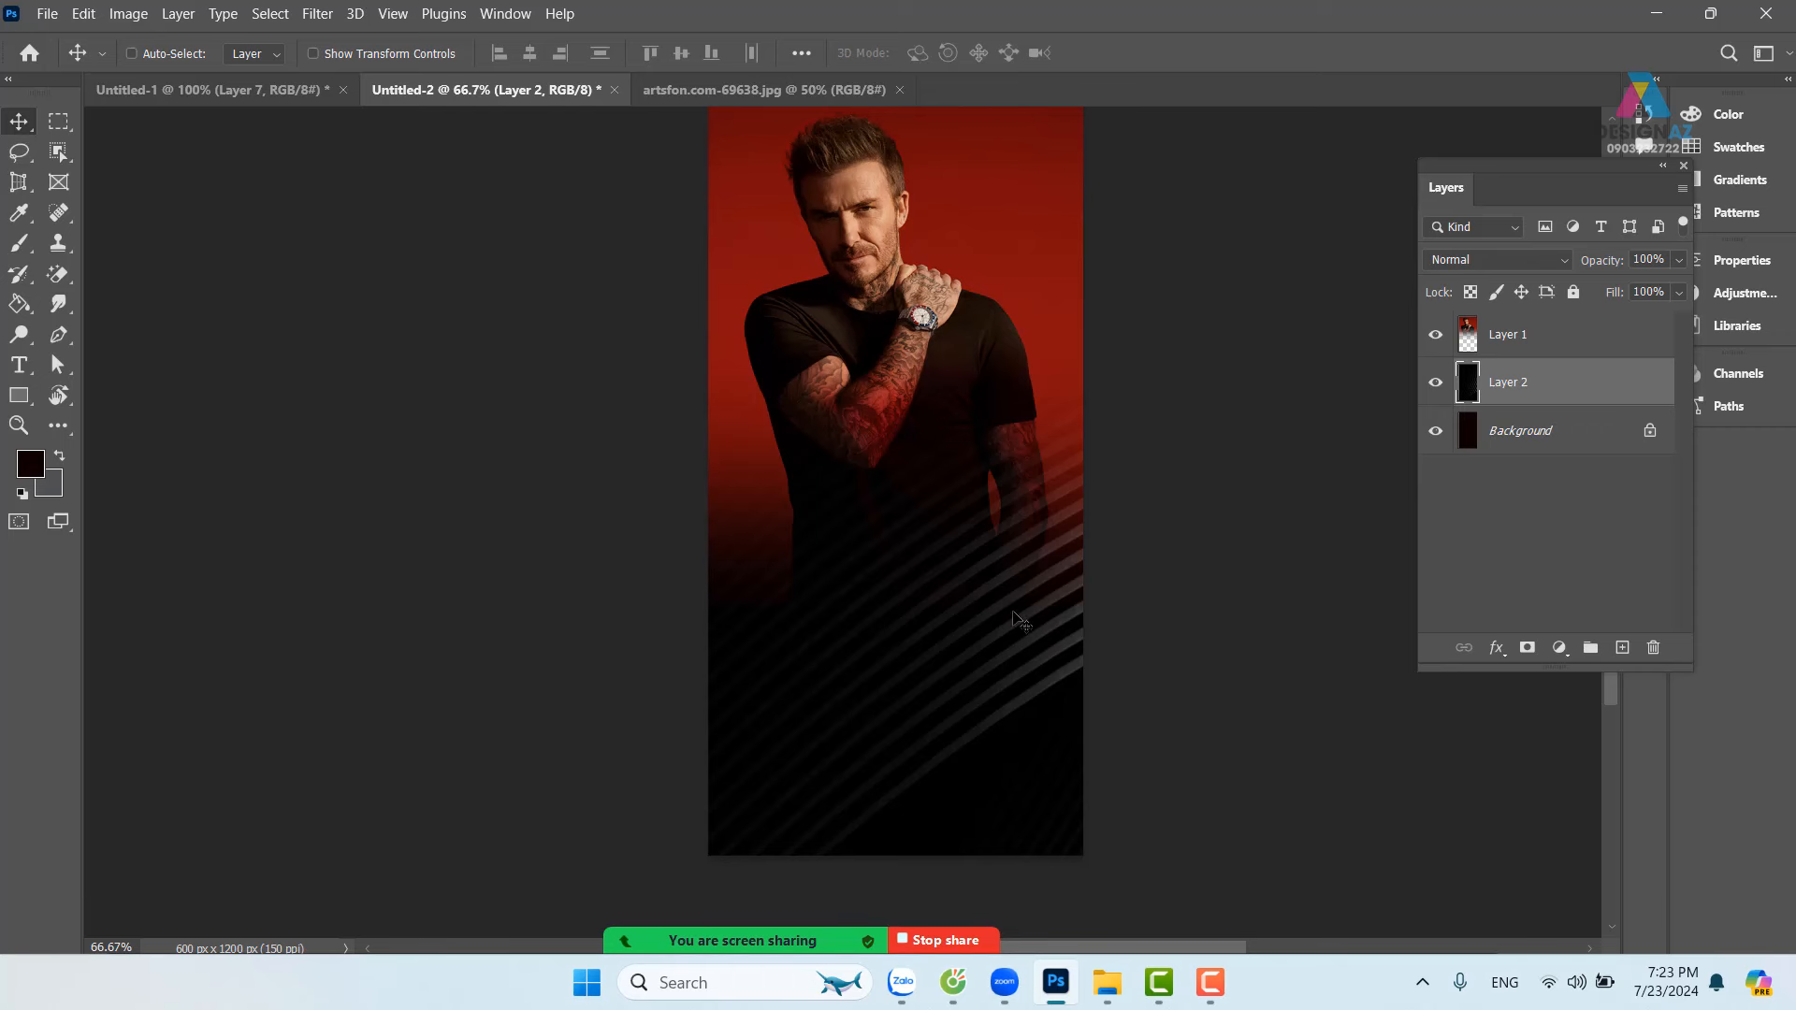
{"action": "left_click_drag", "start_coordinate": [1021, 623], "coordinate": [954, 644]}
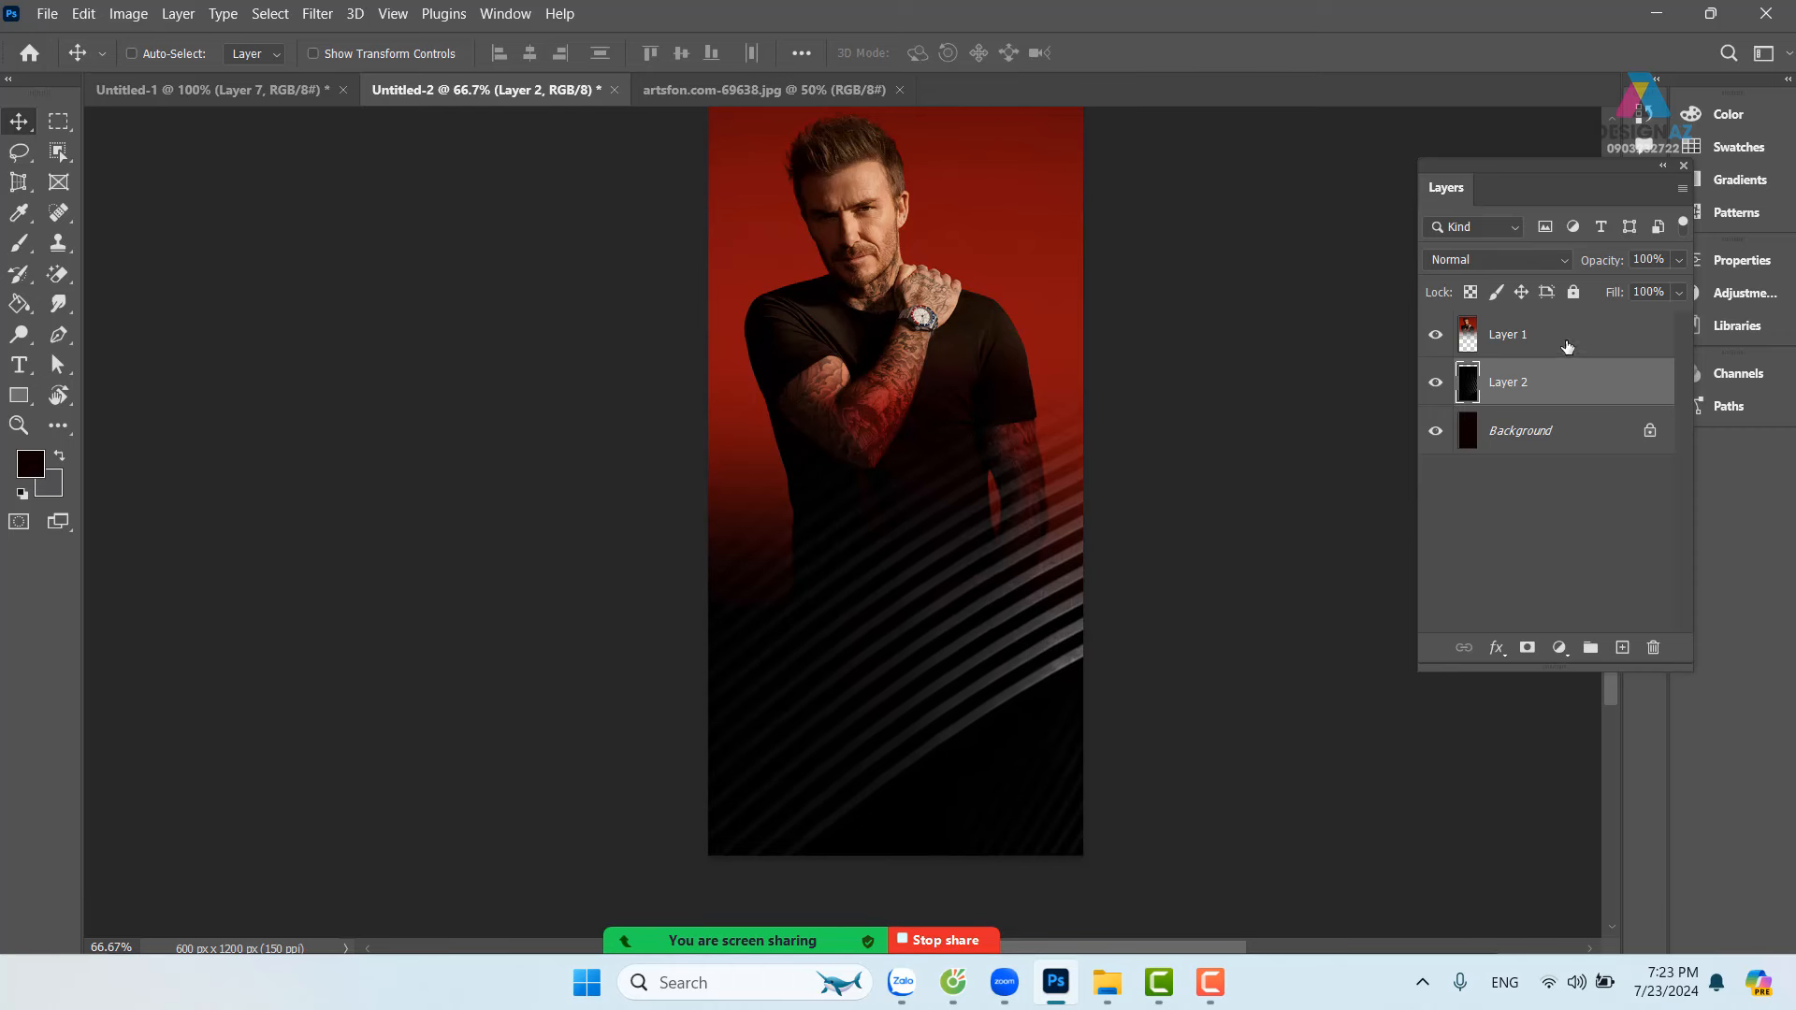
{"action": "left_click_drag", "start_coordinate": [1037, 651], "coordinate": [1080, 771]}
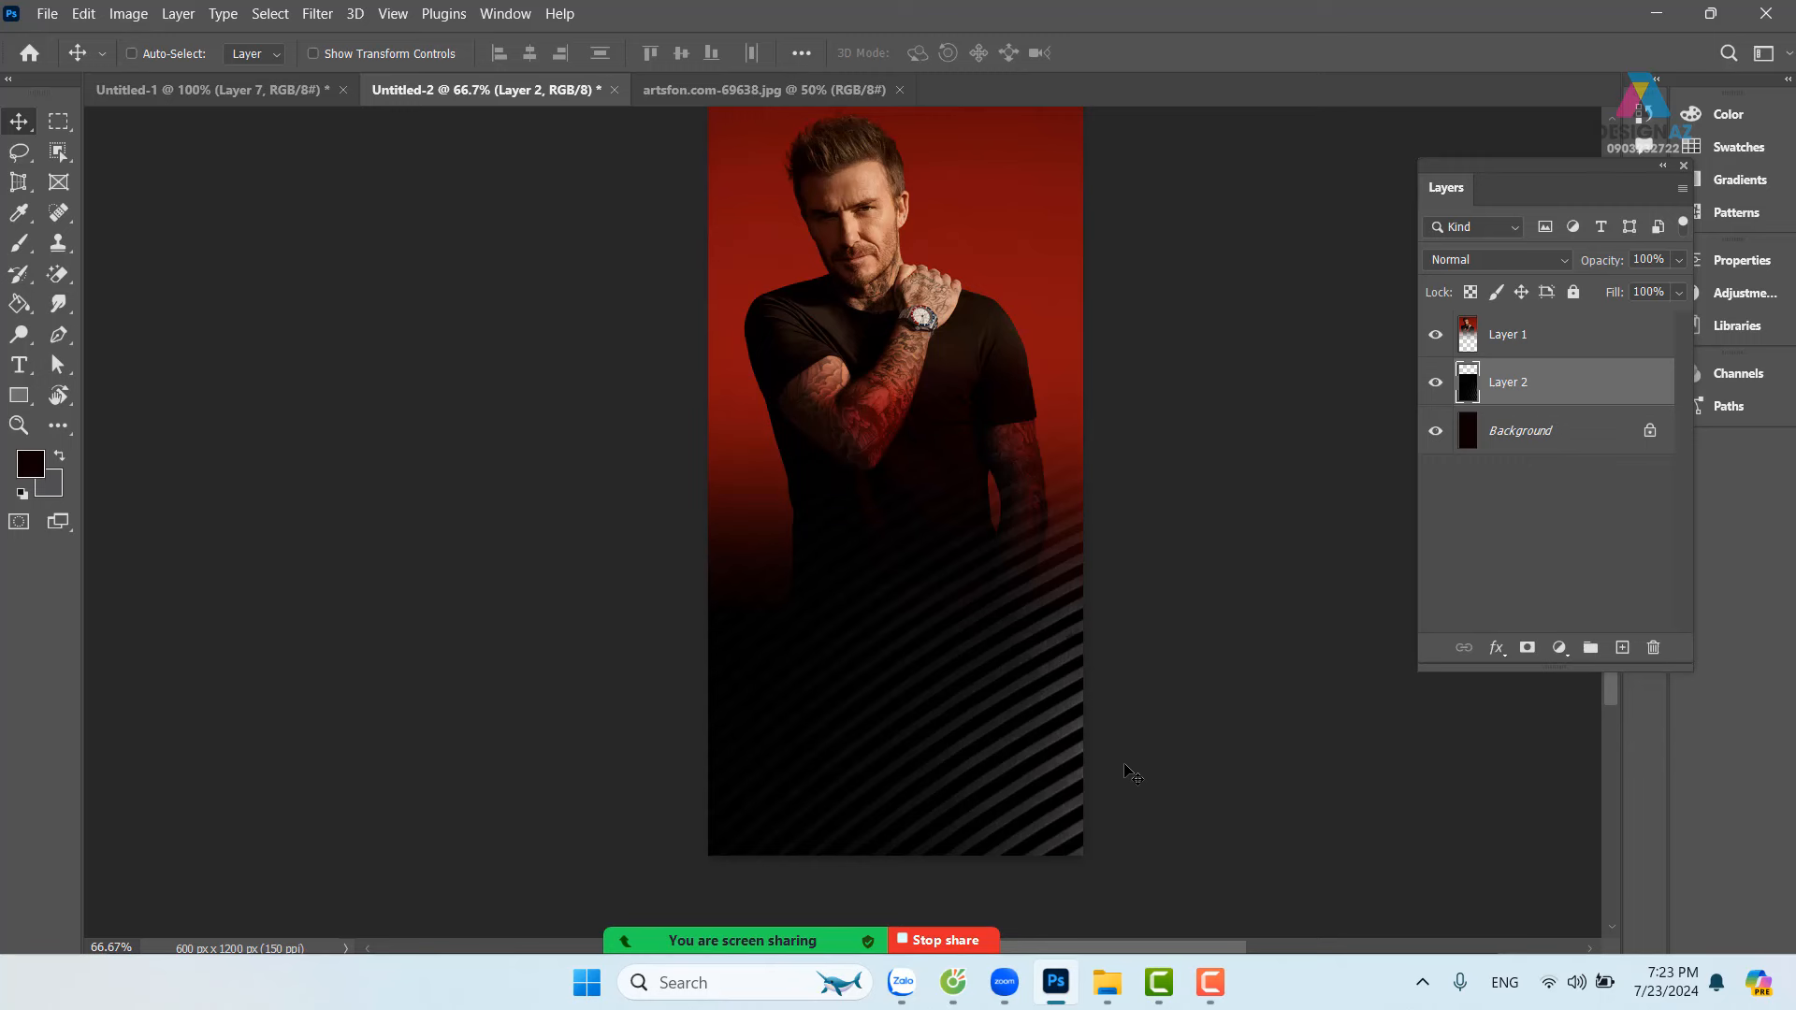
{"action": "left_click_drag", "start_coordinate": [976, 662], "coordinate": [772, 535]}
{"action": "left_click_drag", "start_coordinate": [666, 419], "coordinate": [693, 448]}
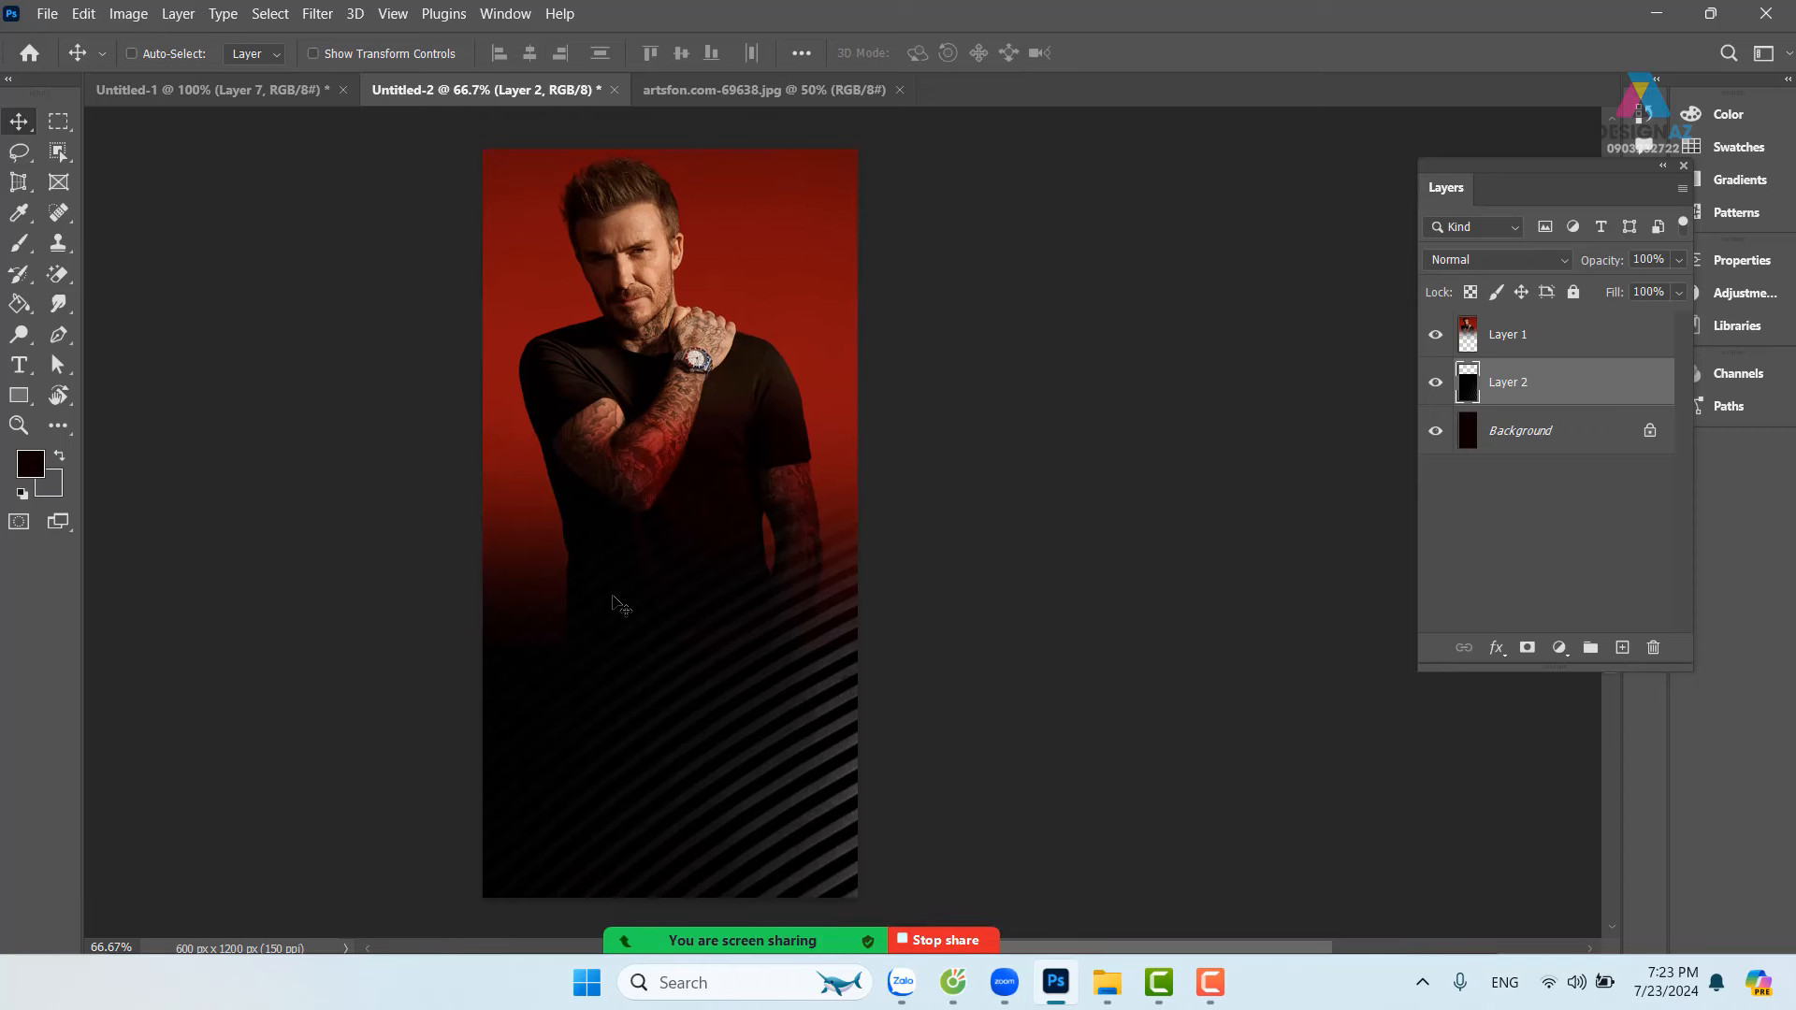
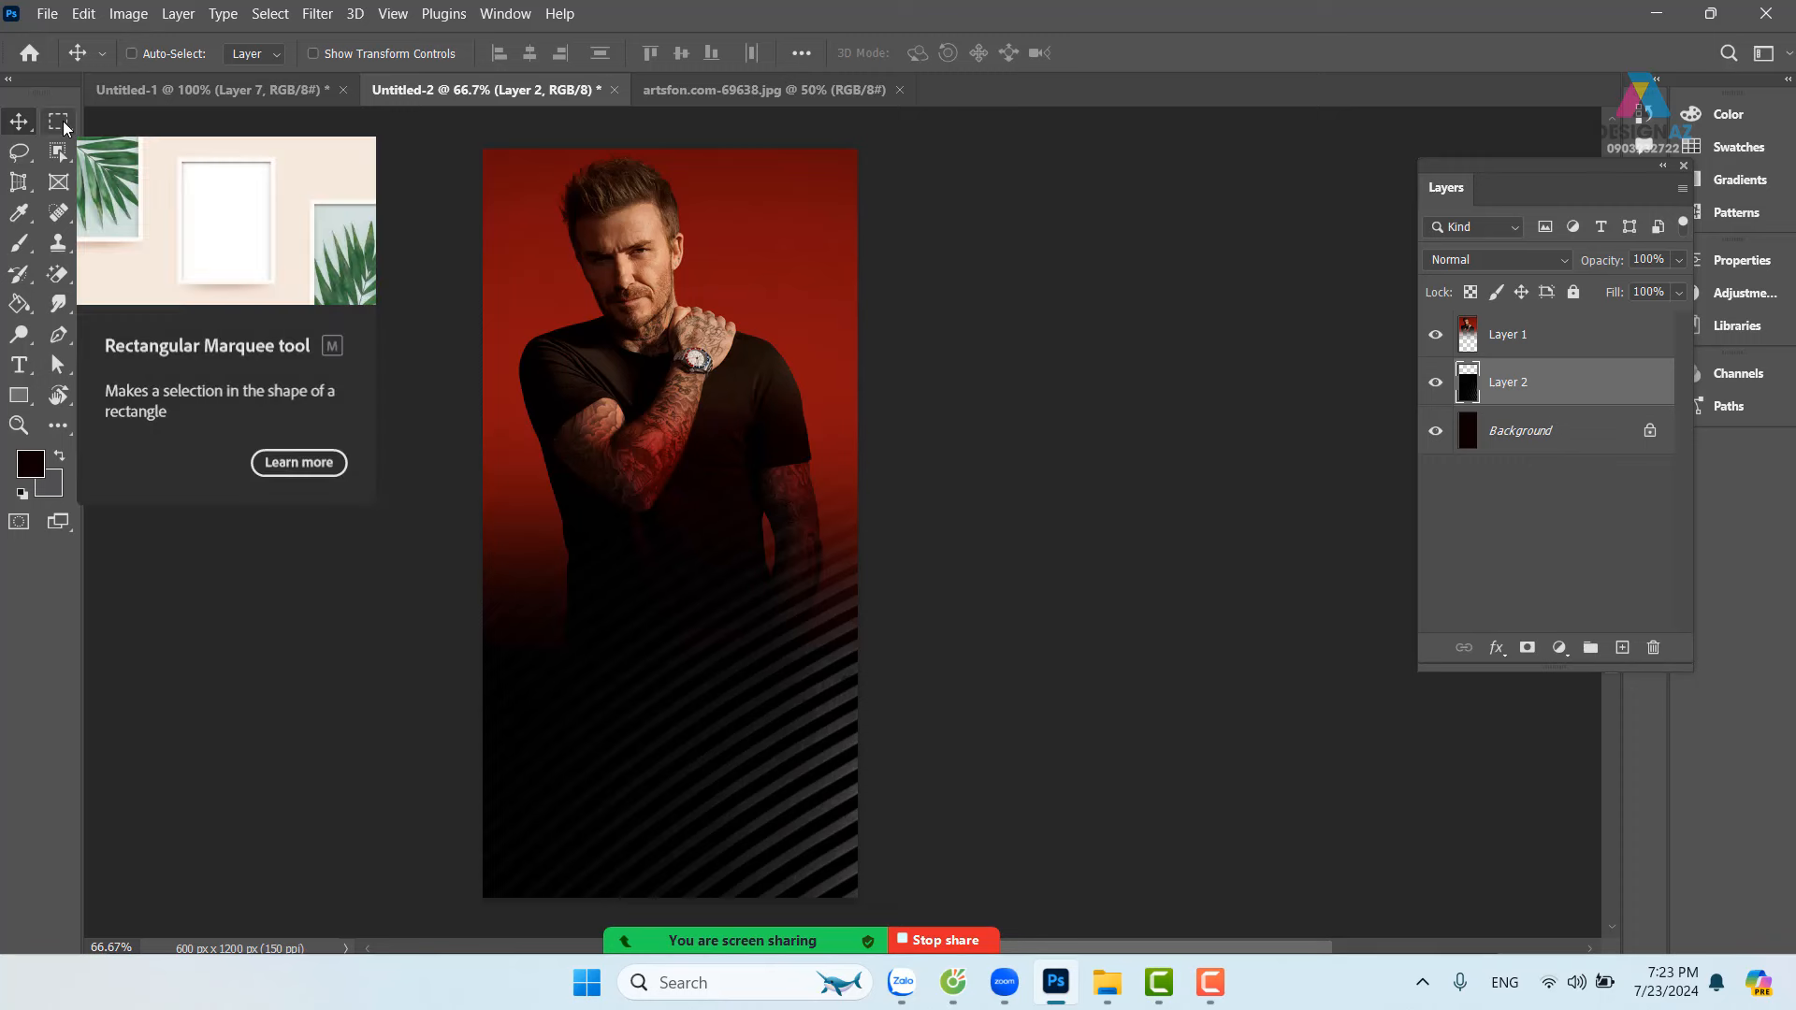
Step: Draw a circular selection with the Elliptical Marquee over the lower middle of the canvas and fill it with gray on a new layer
{"action": "left_click_drag", "start_coordinate": [63, 126], "coordinate": [125, 142]}
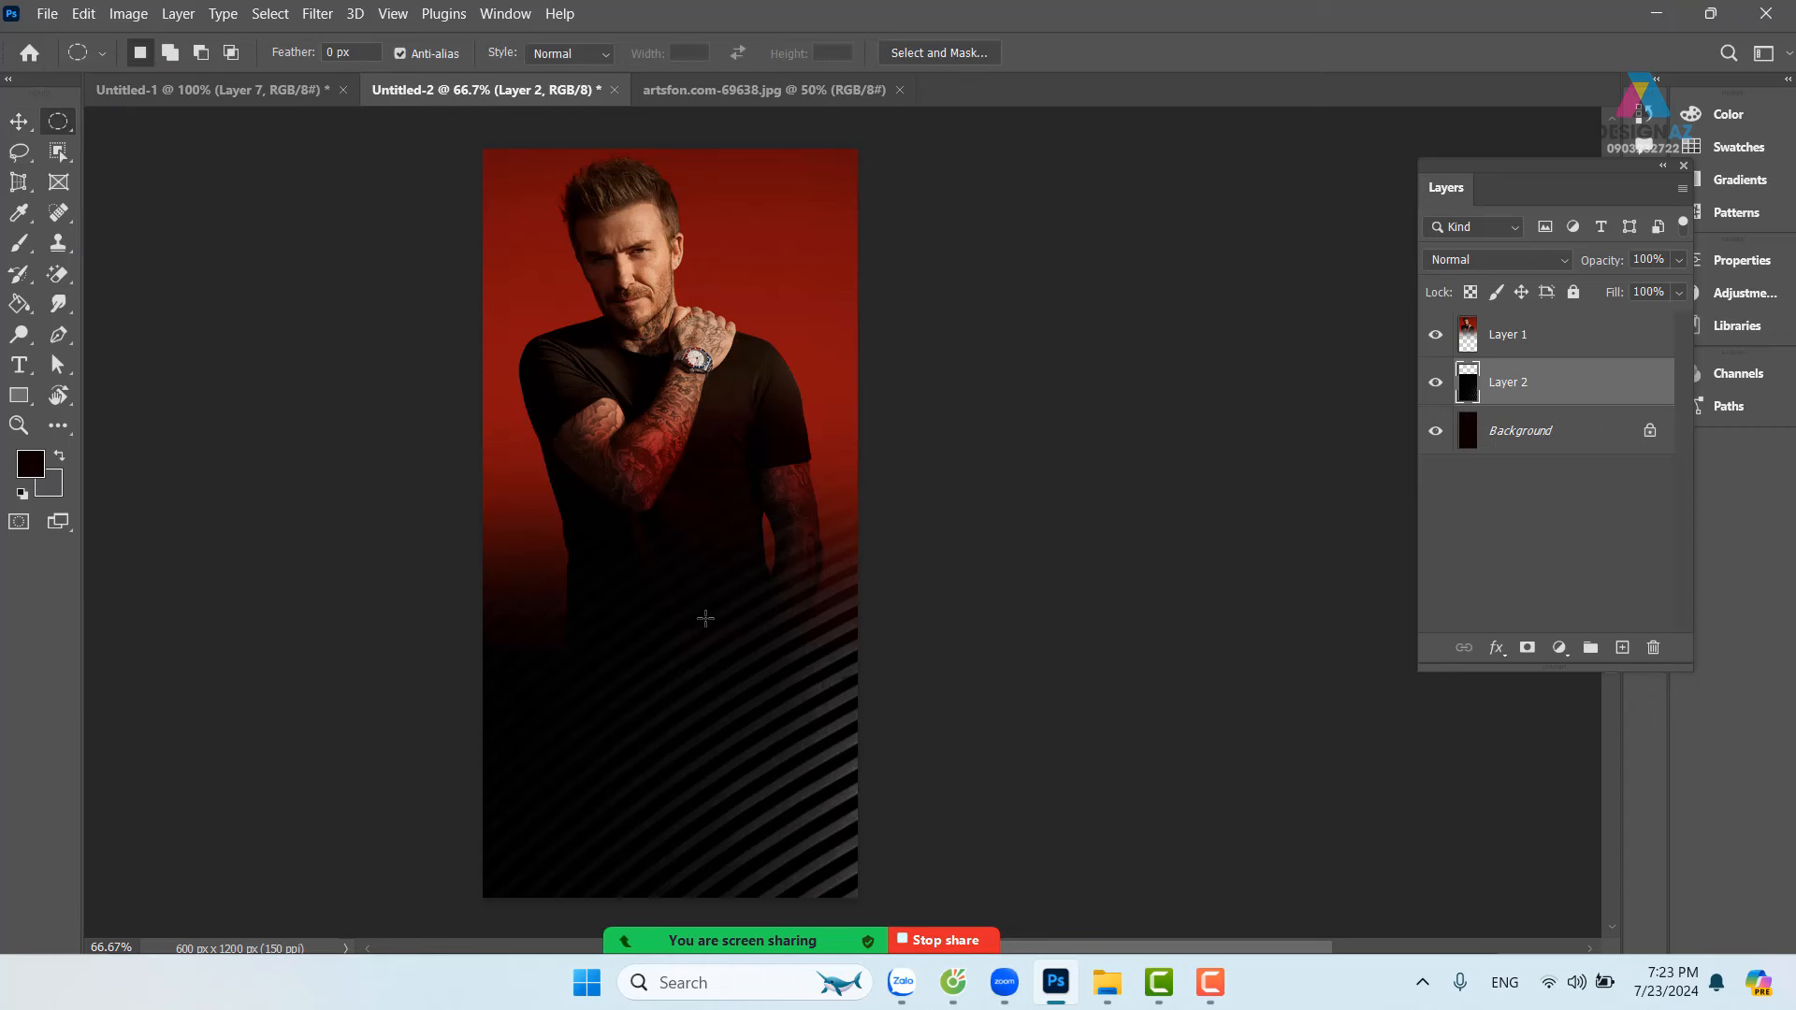
{"action": "left_click_drag", "start_coordinate": [619, 560], "coordinate": [789, 689]}
{"action": "left_click", "coordinate": [1622, 647]}
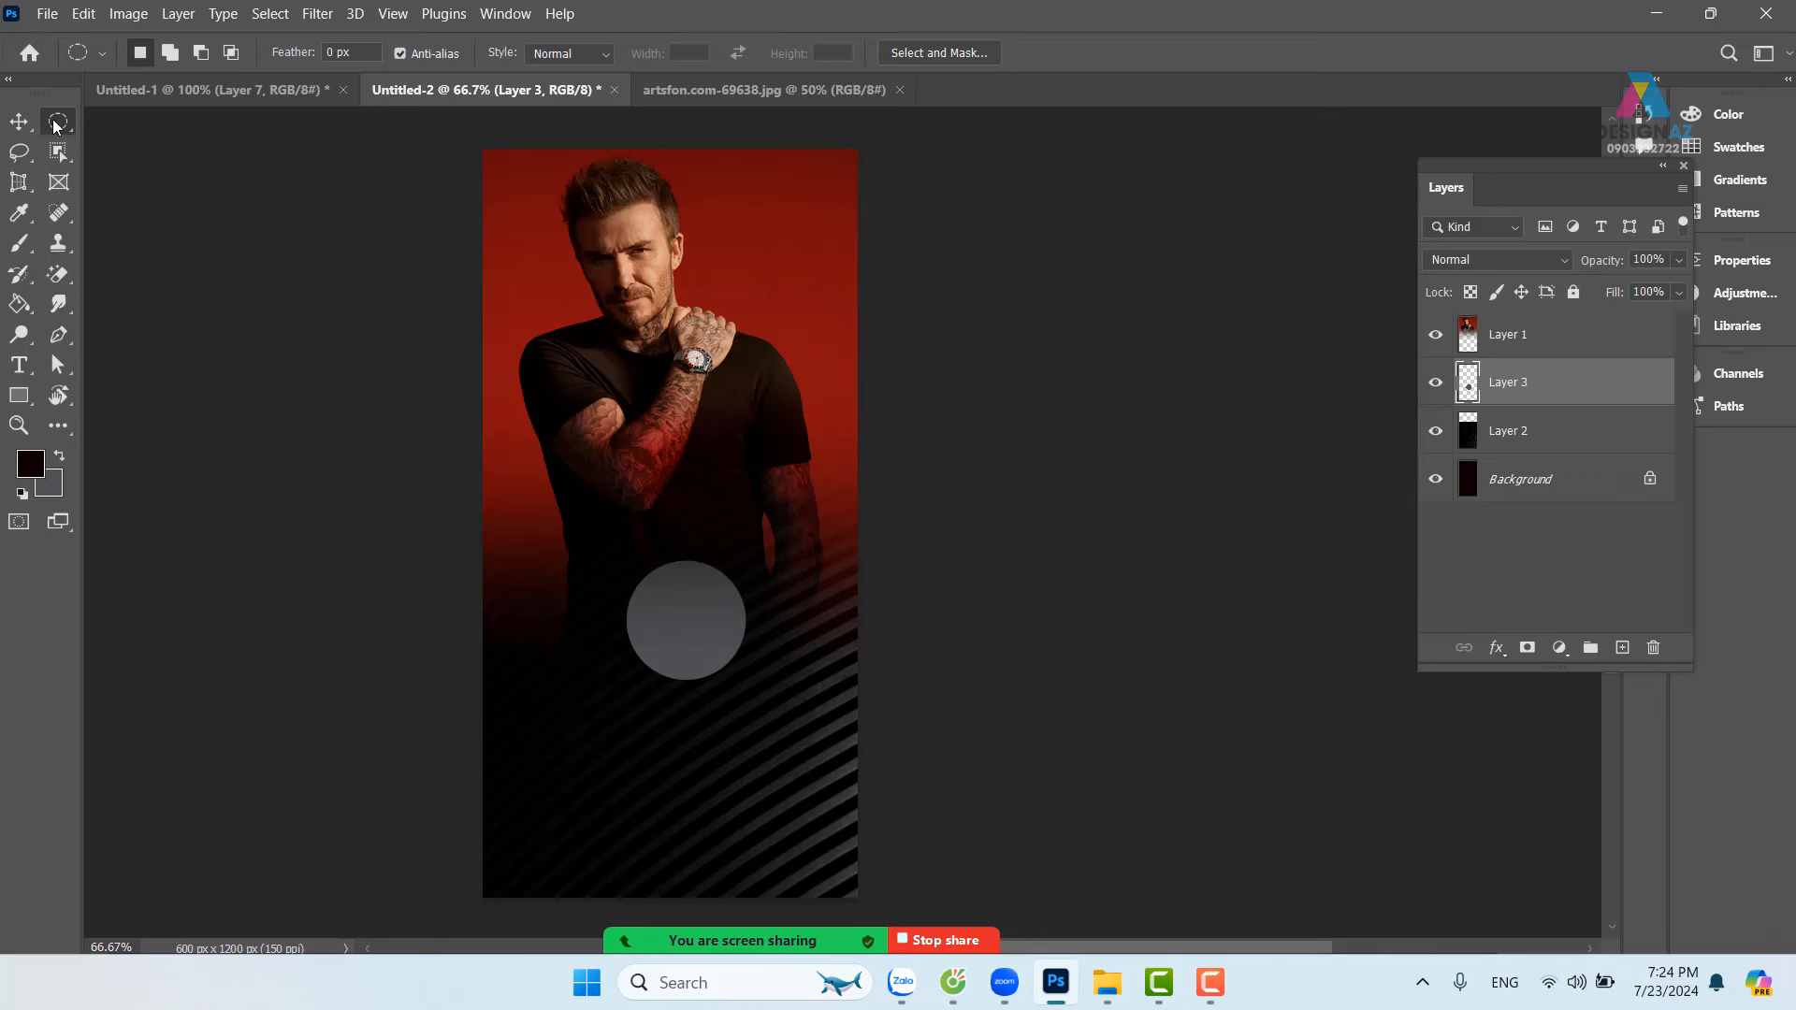
{"action": "right_click", "coordinate": [57, 124]}
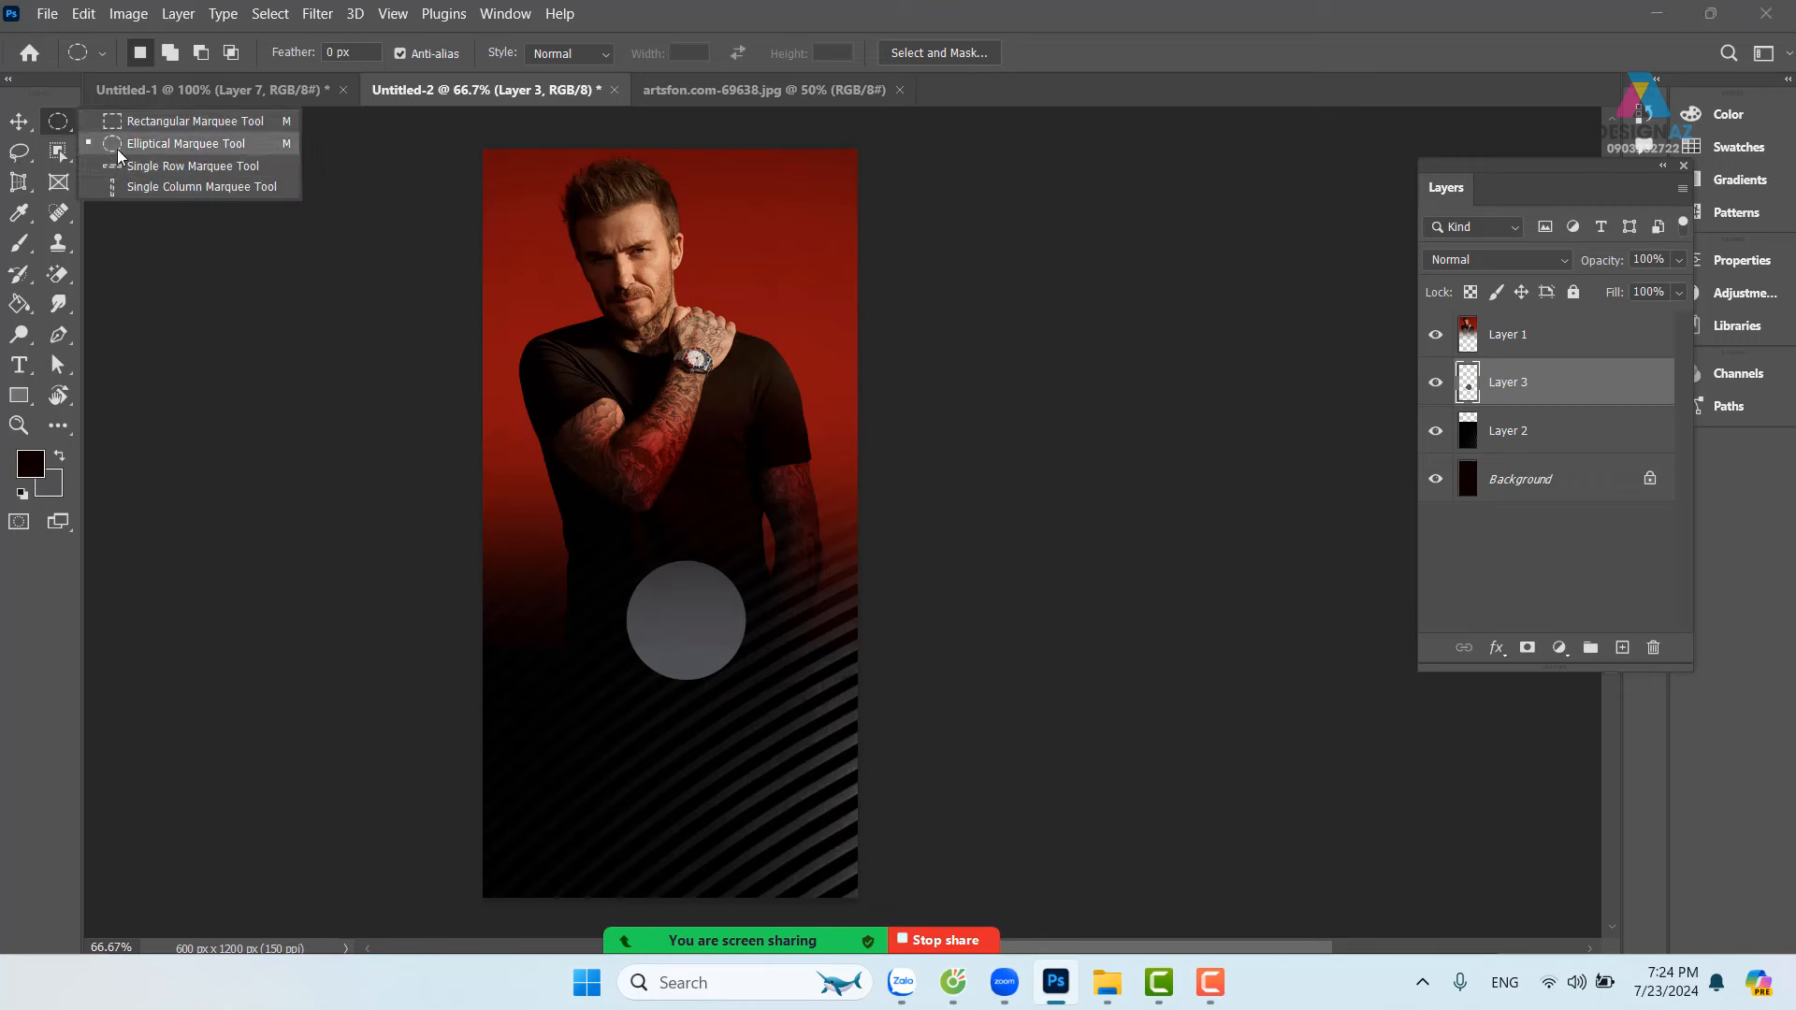
{"action": "left_click", "coordinate": [116, 145]}
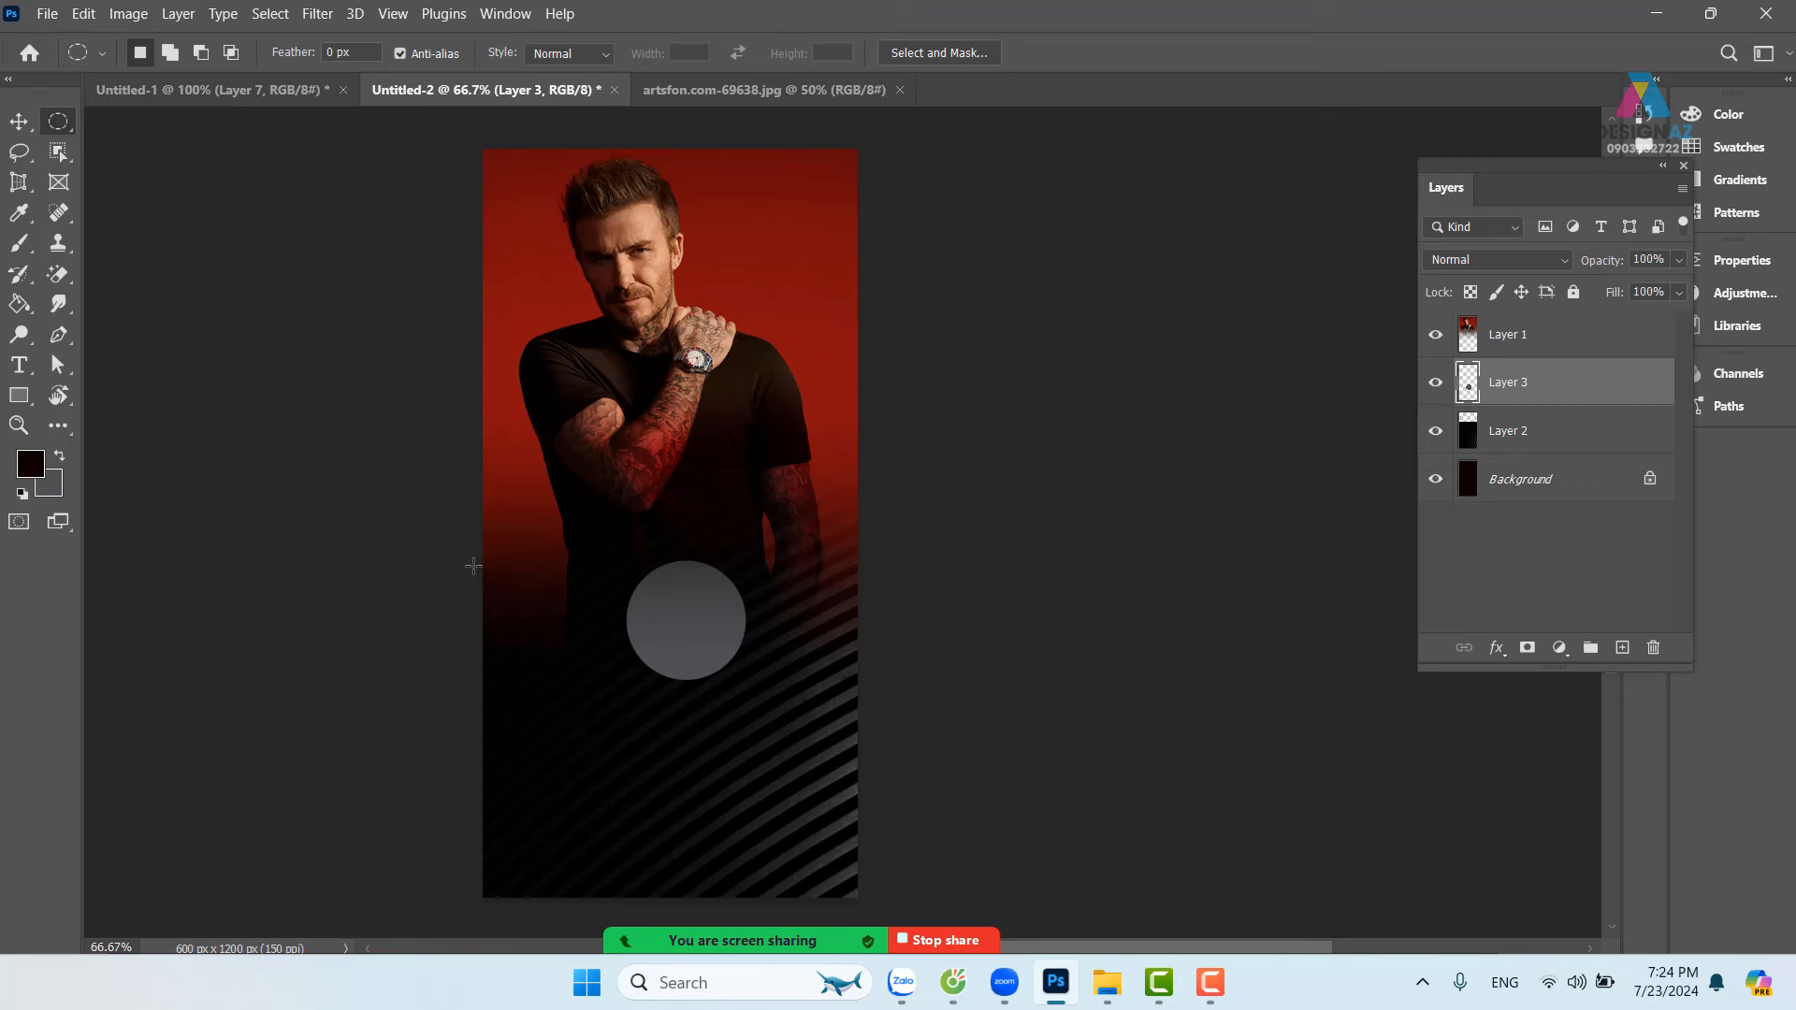
{"action": "left_click_drag", "start_coordinate": [473, 566], "coordinate": [721, 633]}
{"action": "key", "text": "ctrl+d"}
Step: Draw a tall, narrow rectangular selection down the man's left-hand side of the canvas, fill it with gray on a new layer, and deselect
{"action": "right_click", "coordinate": [75, 122]}
{"action": "left_click", "coordinate": [140, 121]}
{"action": "left_click_drag", "start_coordinate": [459, 573], "coordinate": [954, 654]}
{"action": "key", "text": "ctrl+d"}
{"action": "left_click_drag", "start_coordinate": [538, 235], "coordinate": [641, 823]}
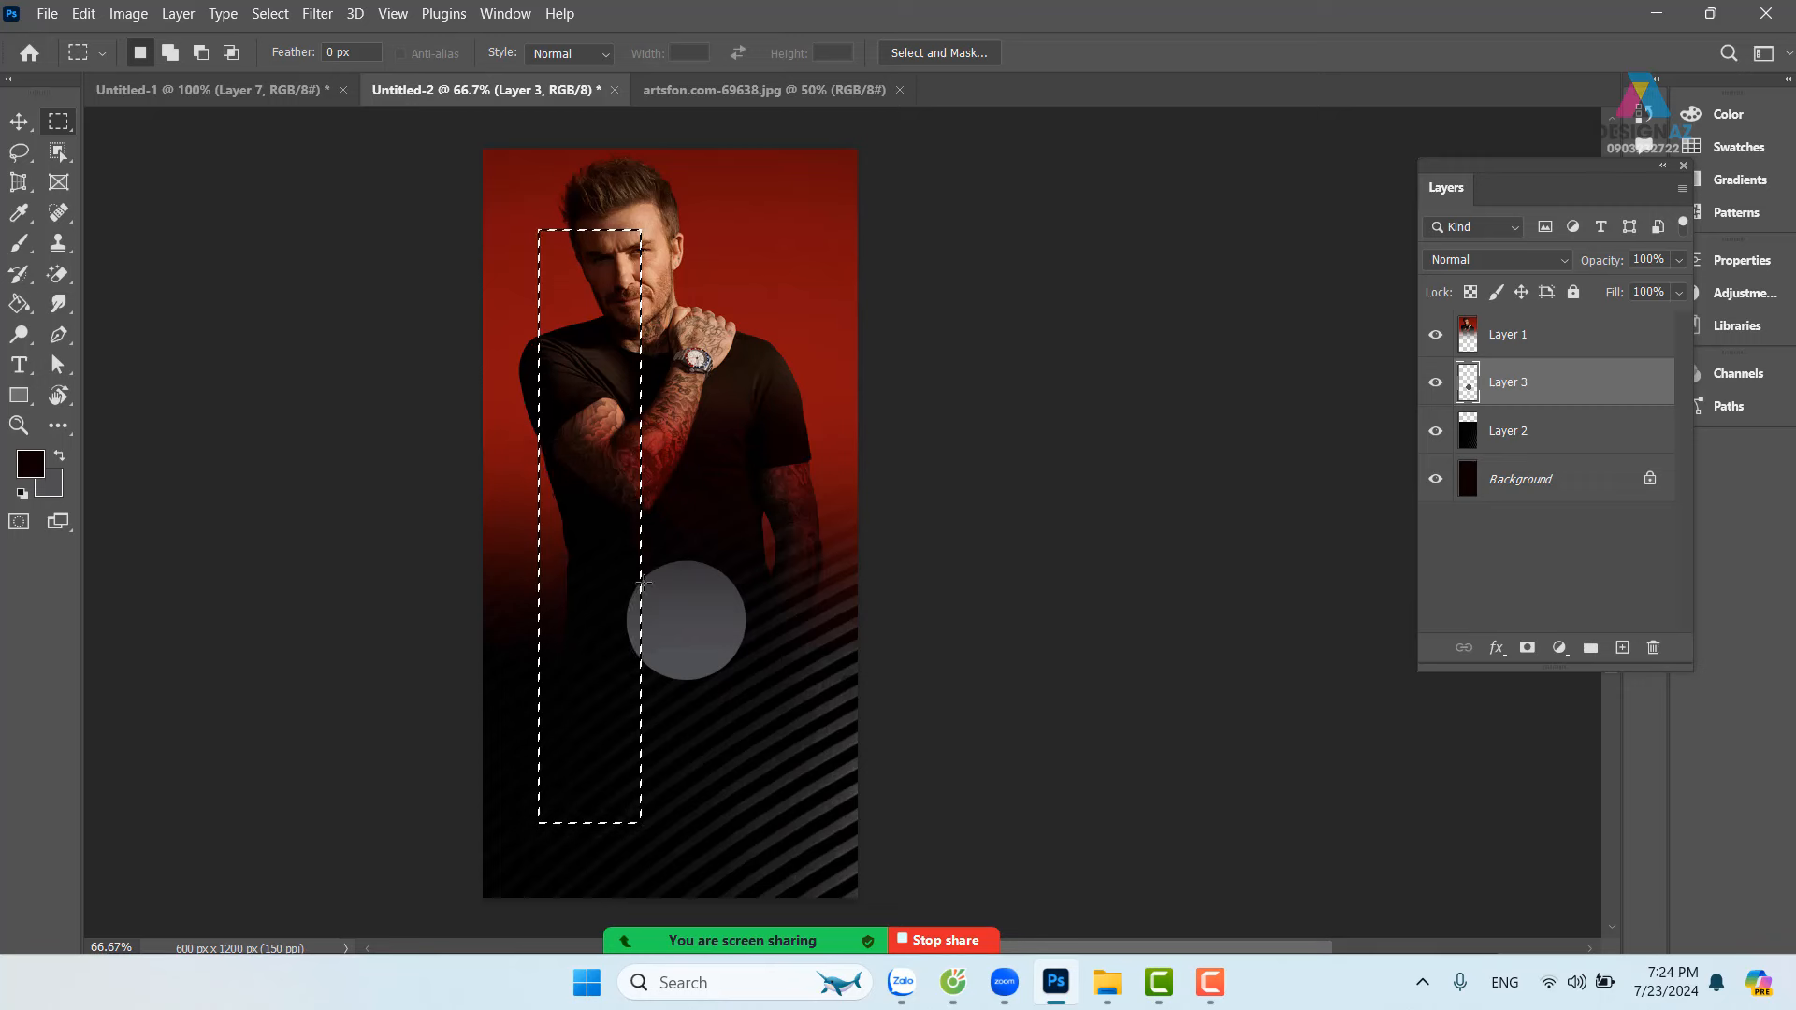
{"action": "left_click", "coordinate": [1622, 648]}
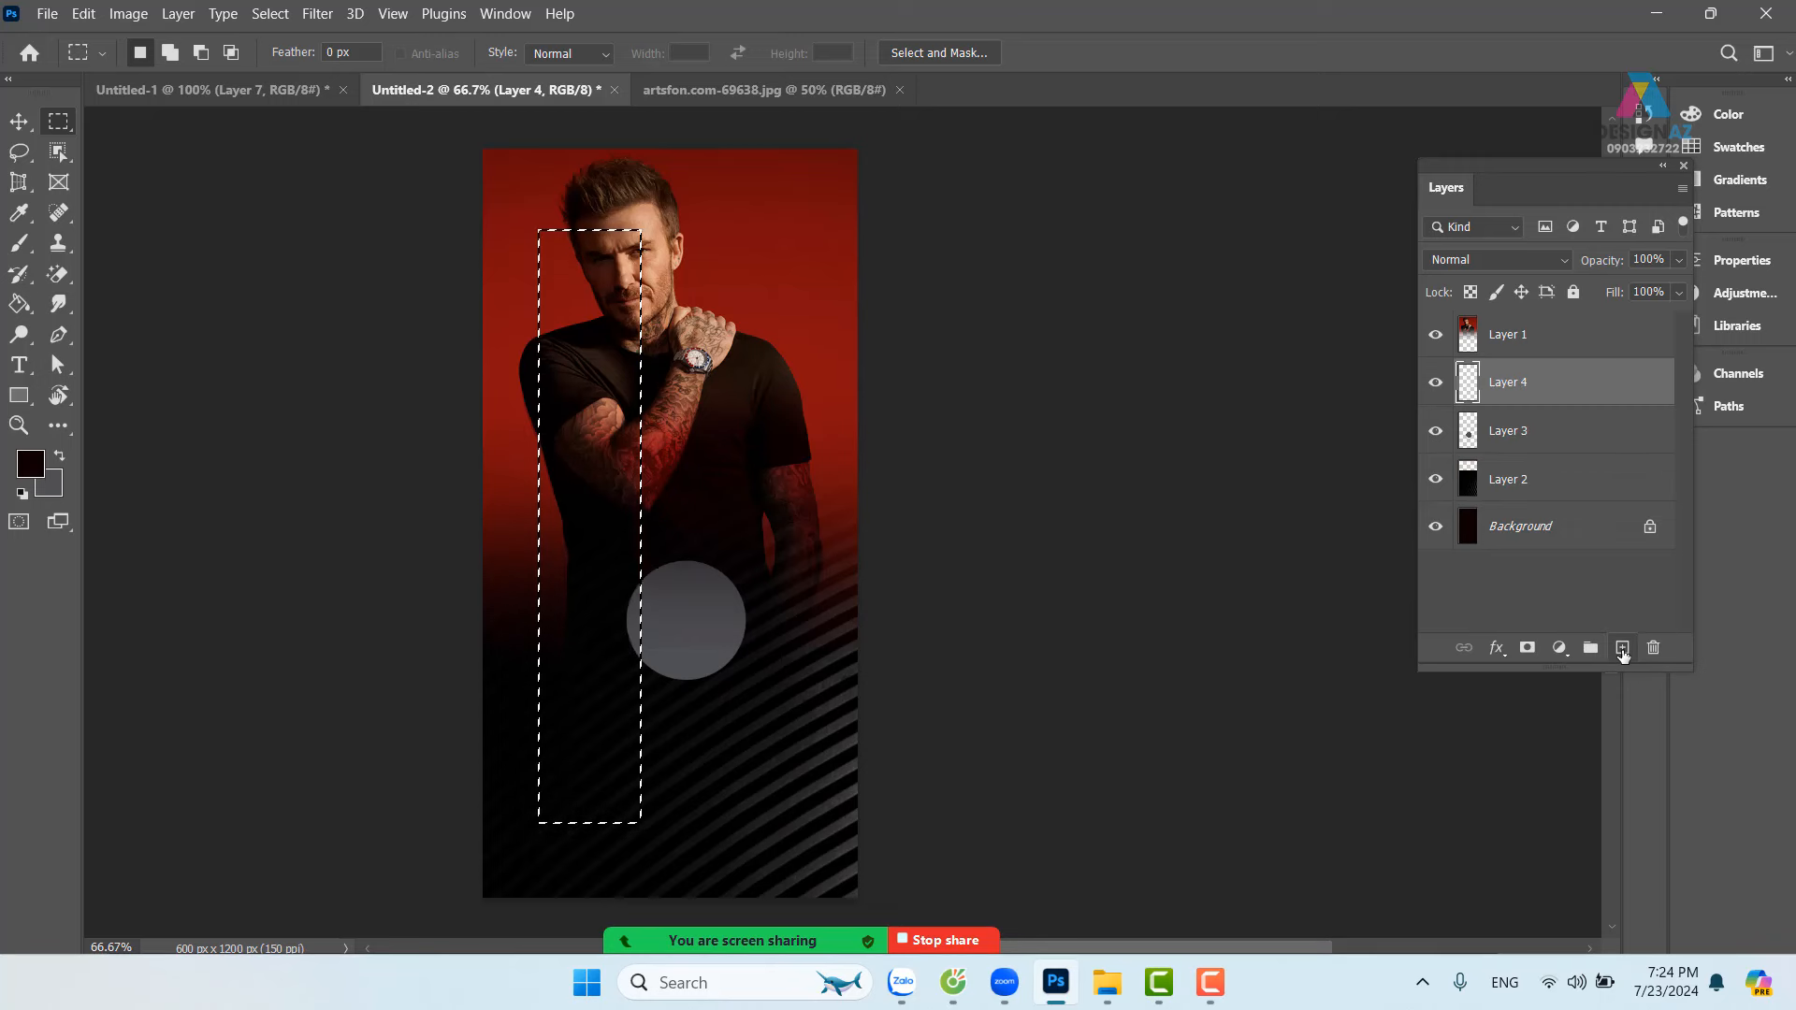
{"action": "key", "text": "ctrl+BackSpace"}
{"action": "left_click", "coordinate": [1623, 648]}
{"action": "key", "text": "v"}
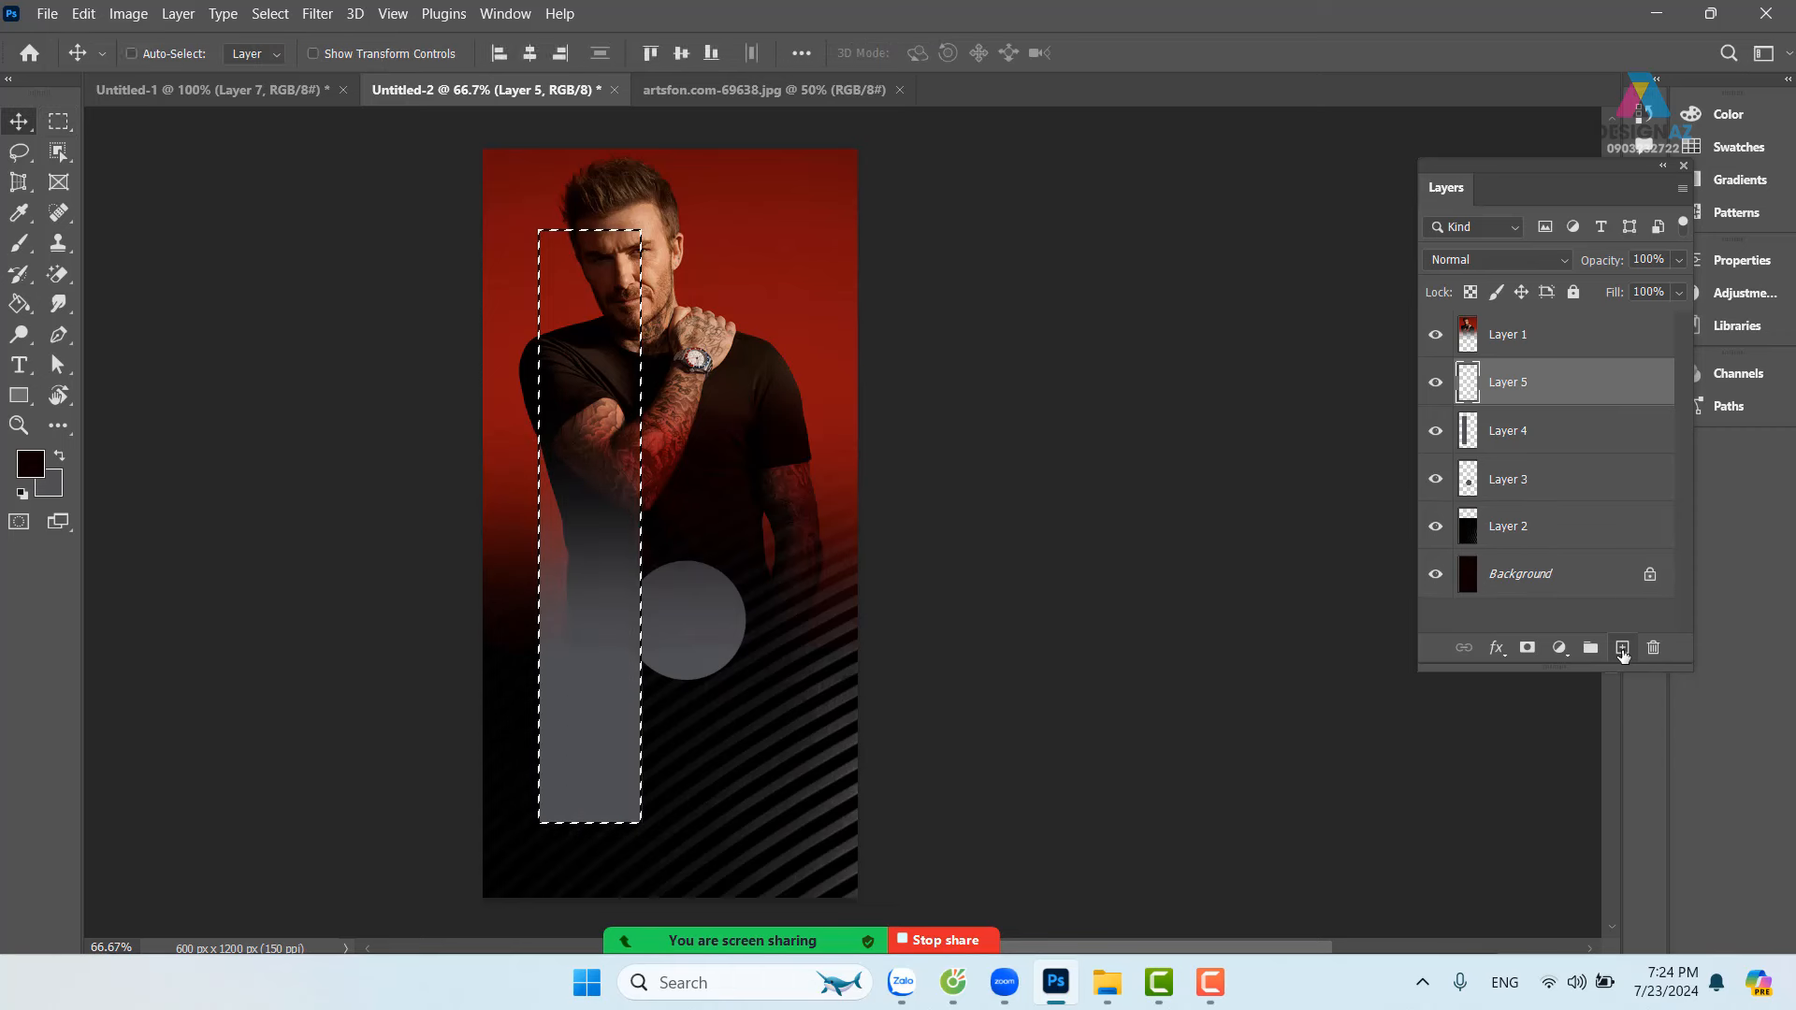
{"action": "key", "text": "ctrl+d"}
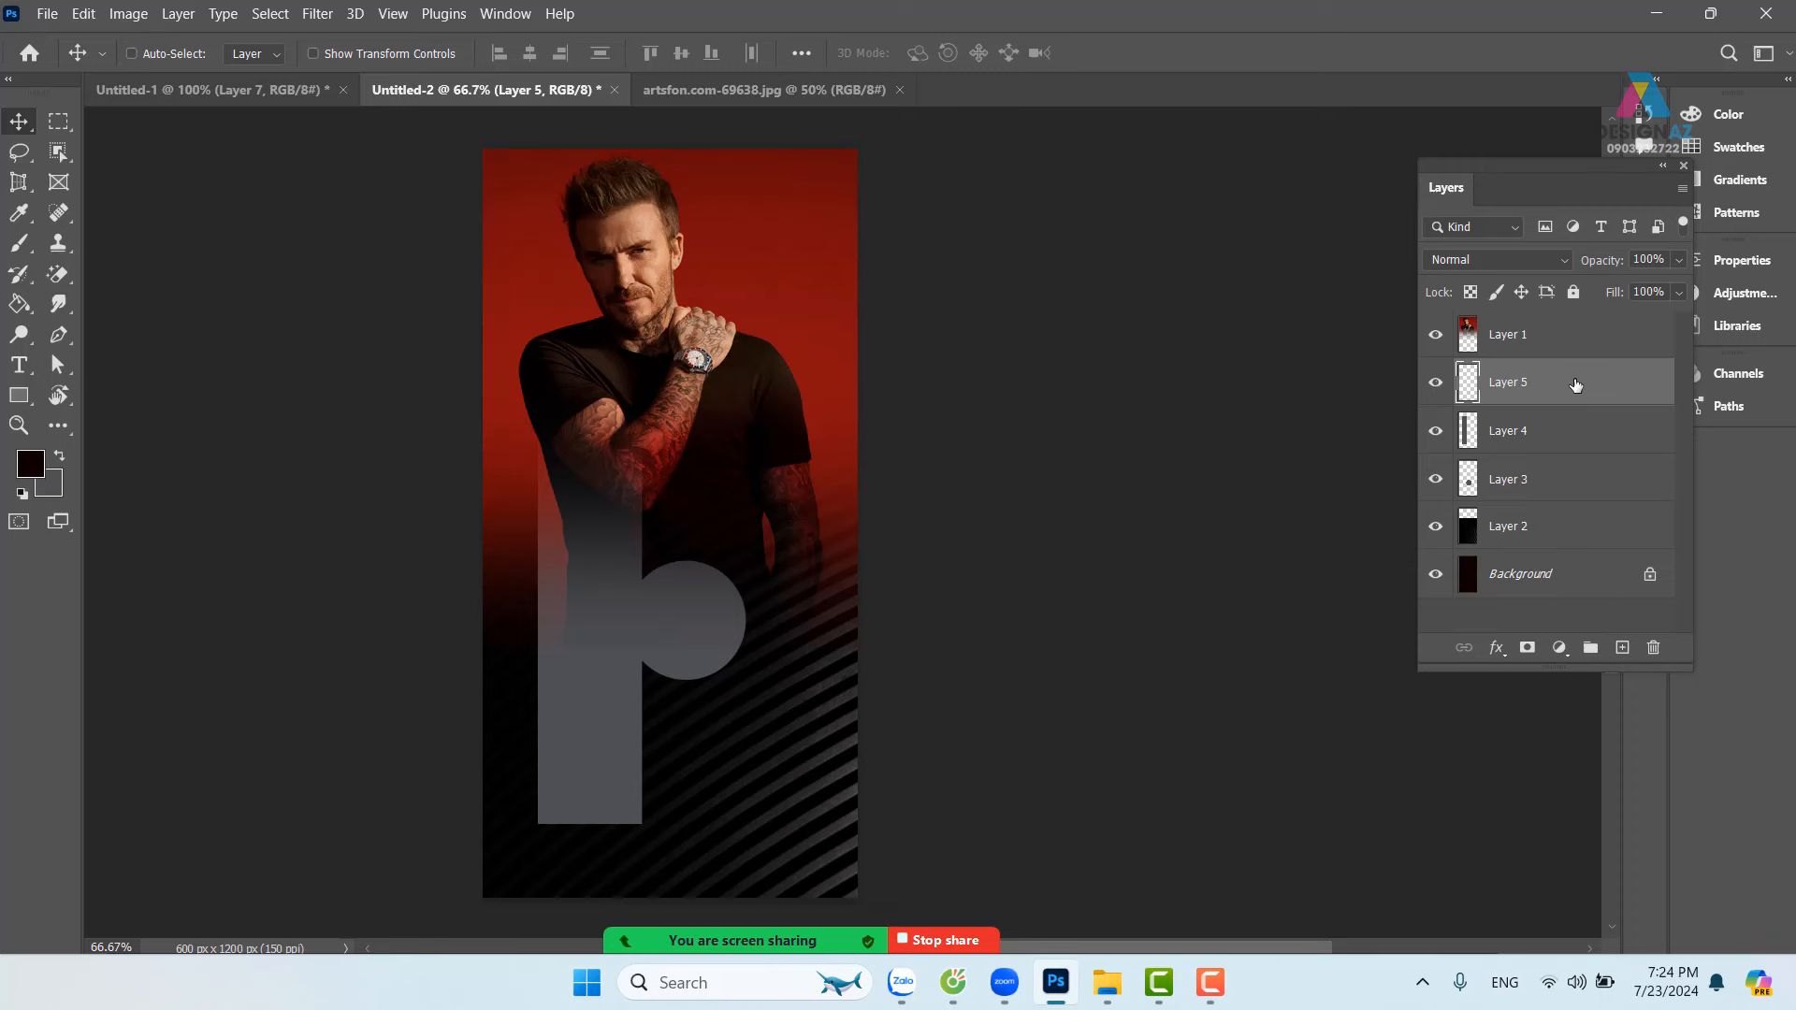
Step: Move the gray rectangle's layer up the stack so it sits directly above the photo layer, just under the empty layer
{"action": "key", "text": "ctrl+bracketright"}
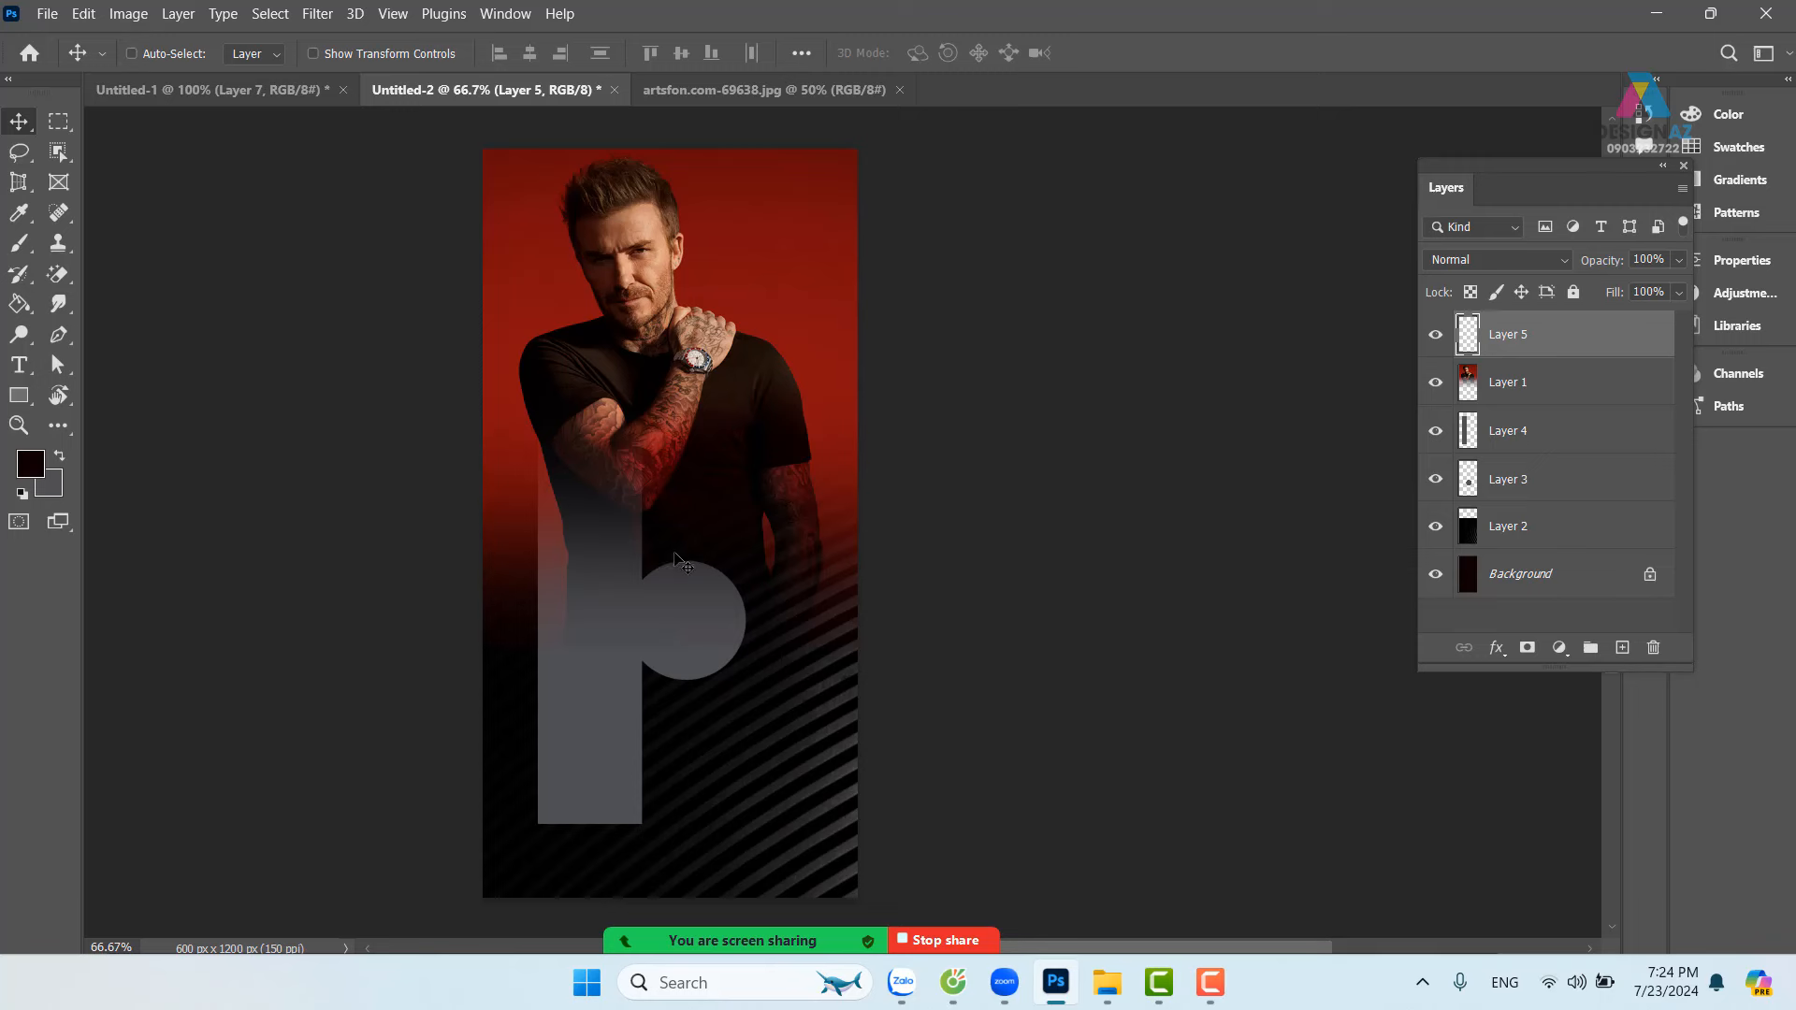
{"action": "right_click", "coordinate": [592, 669]}
{"action": "left_click", "coordinate": [627, 681]}
{"action": "left_click_drag", "start_coordinate": [589, 696], "coordinate": [659, 732]}
{"action": "key", "text": "ctrl+z"}
{"action": "key", "text": "ctrl+shift+bracketright"}
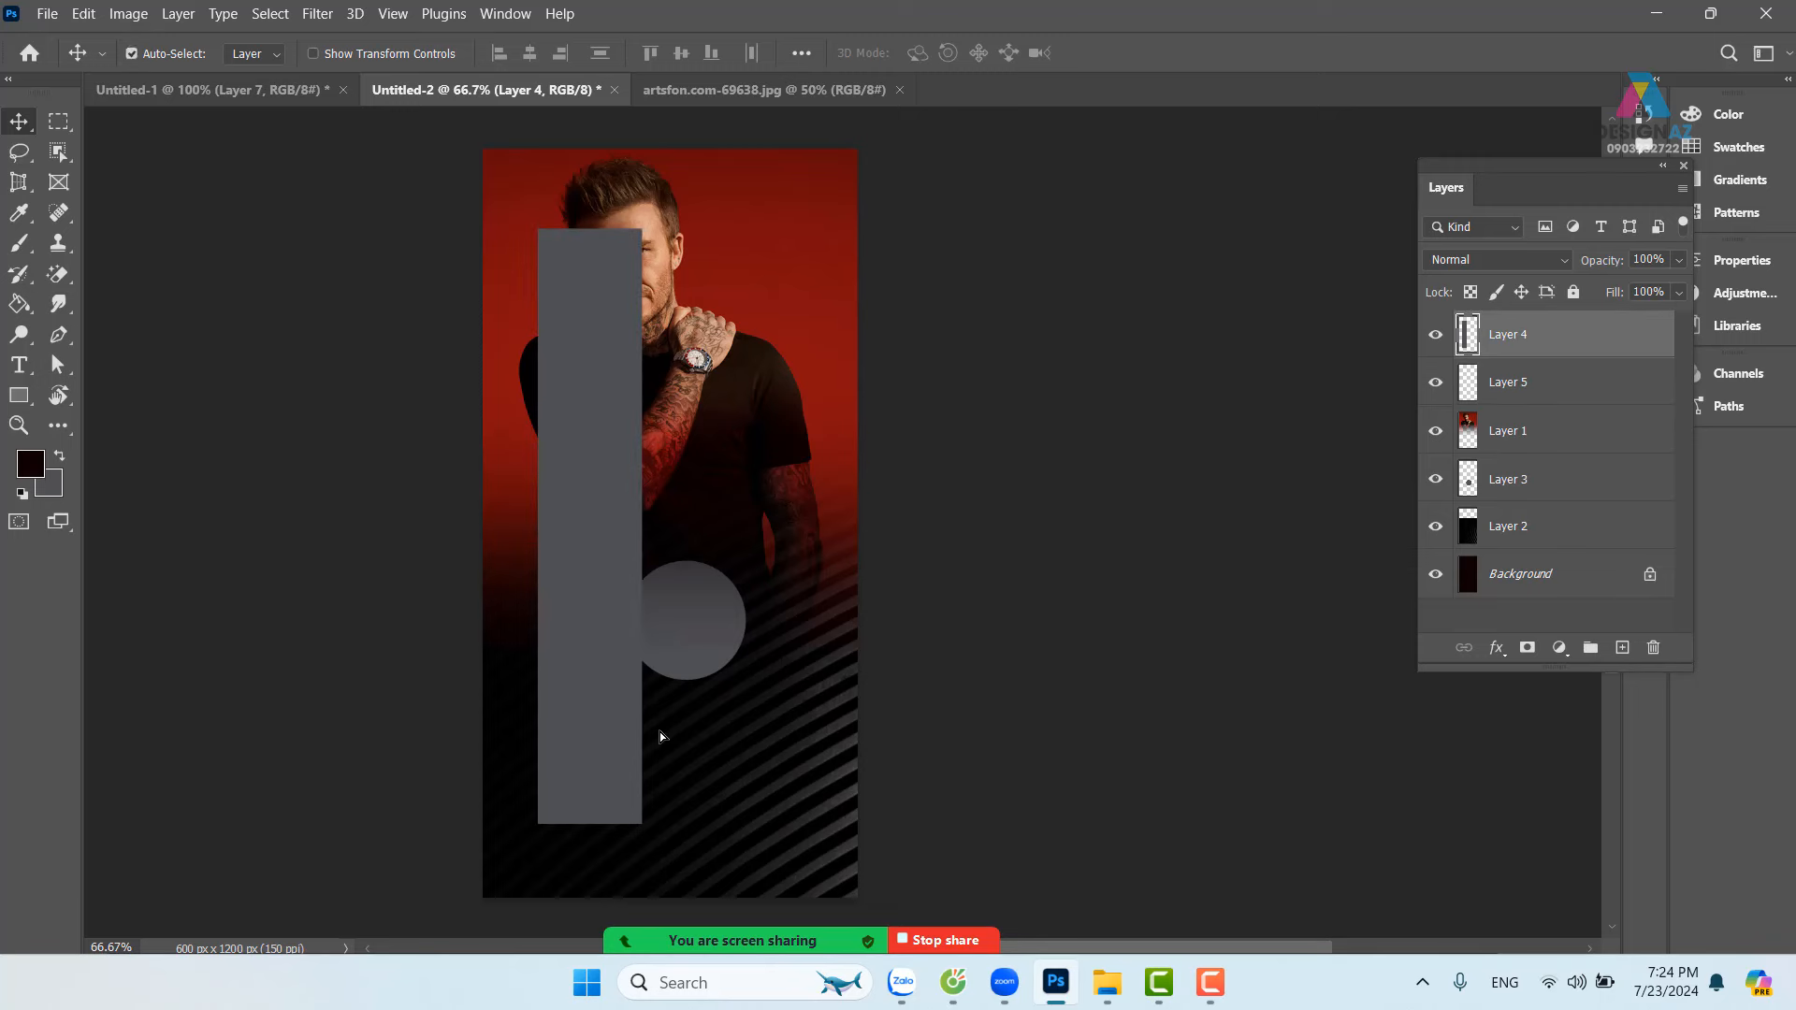
{"action": "key", "text": "ctrl+bracketleft"}
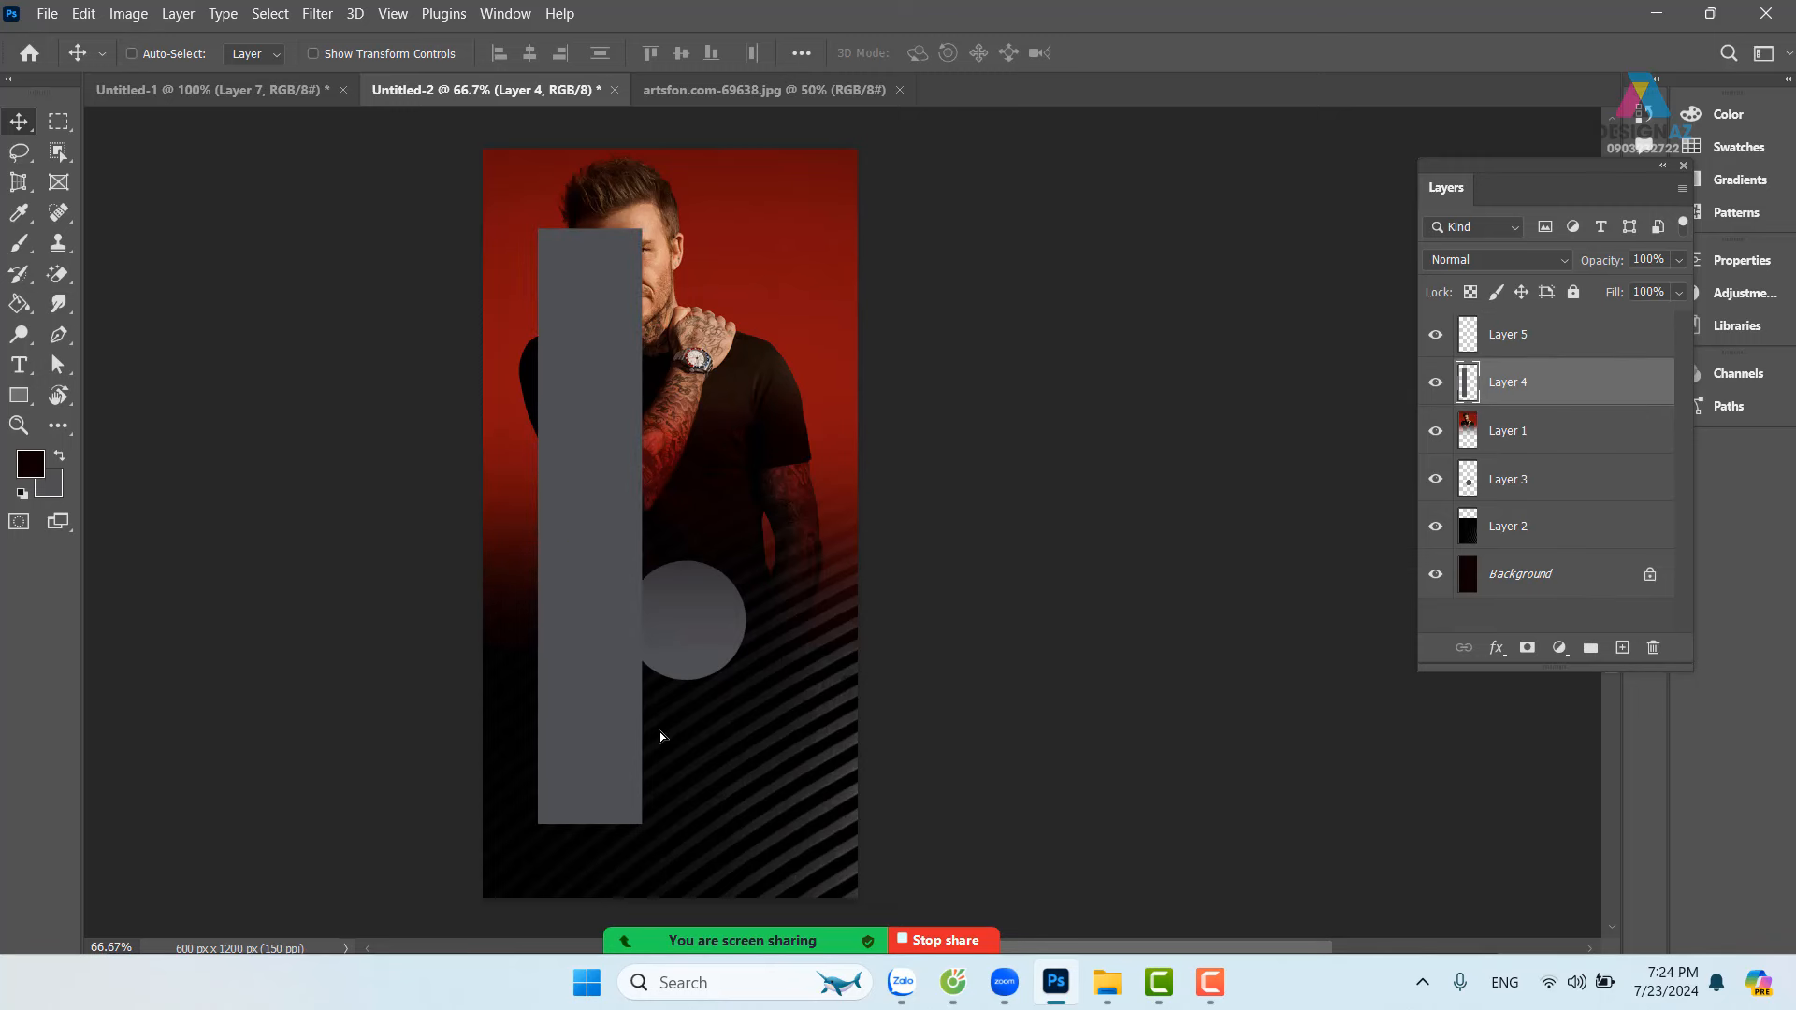
Step: Rotate the gray rectangle to about 53°, scale it to about 113%, and place its upper end over the circle
{"action": "left_click_drag", "start_coordinate": [585, 722], "coordinate": [565, 759]}
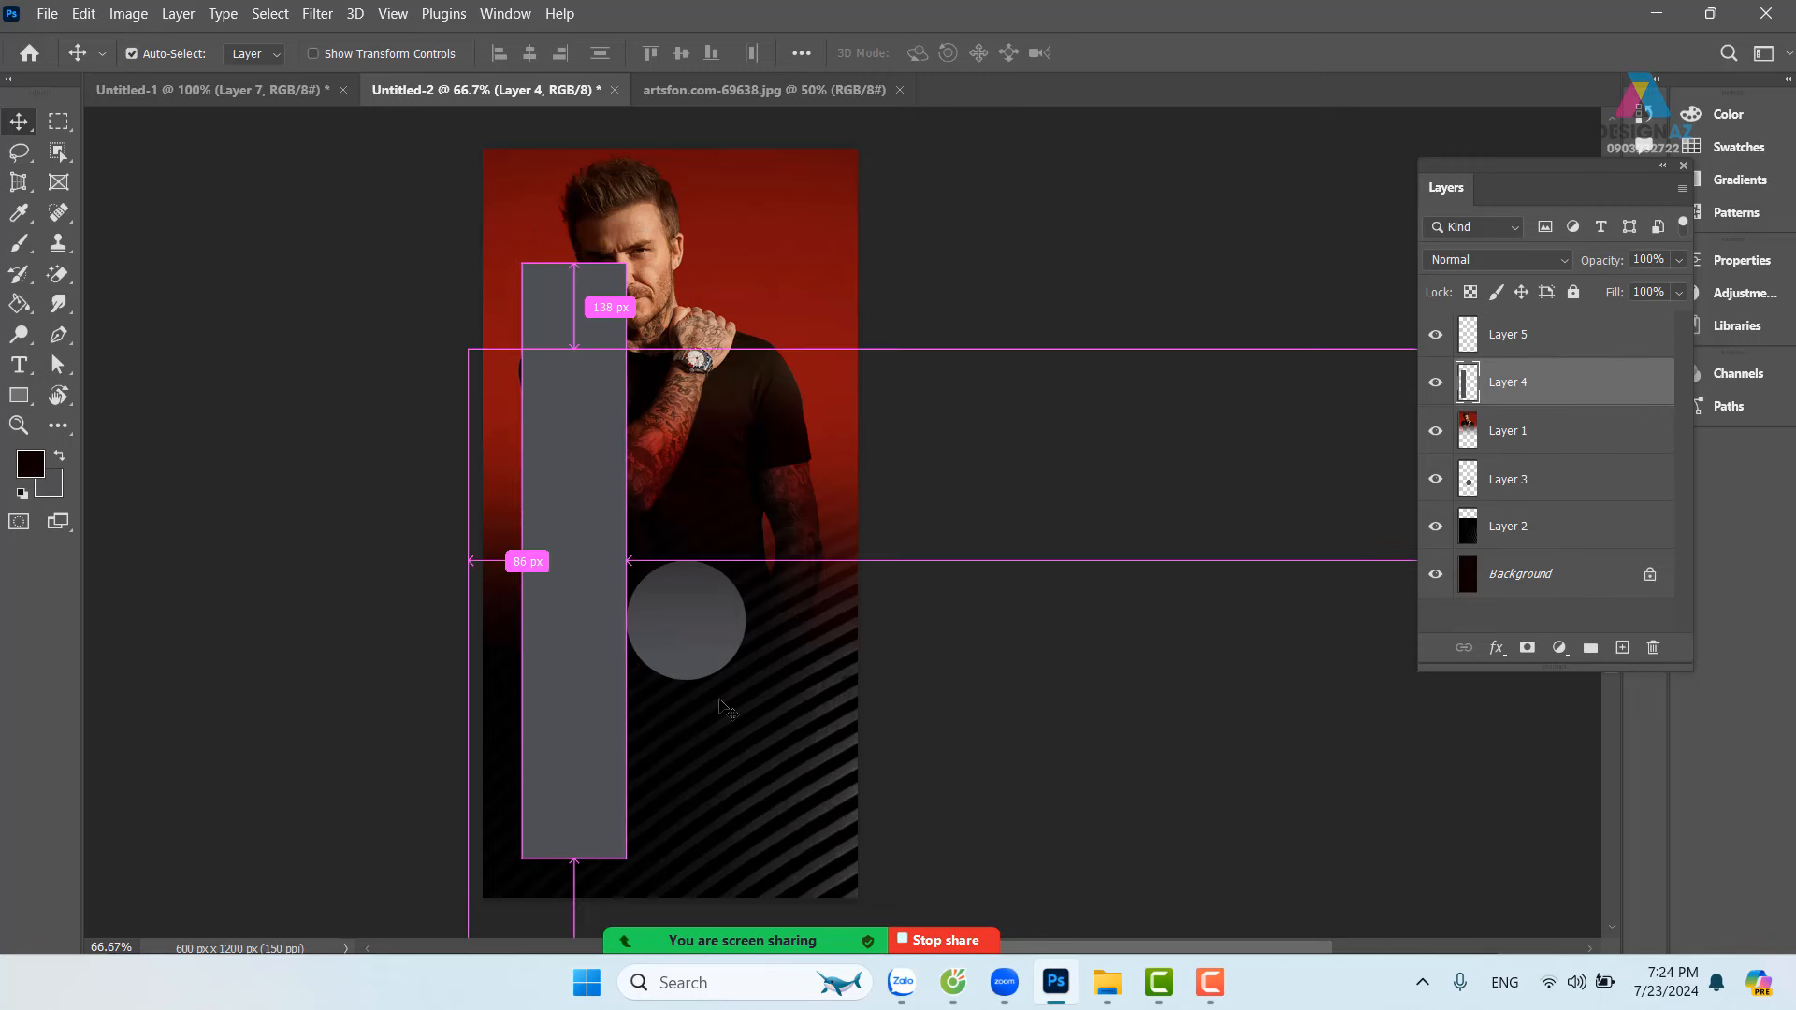
{"action": "key", "text": "ctrl+t"}
{"action": "left_click_drag", "start_coordinate": [718, 257], "coordinate": [832, 434]}
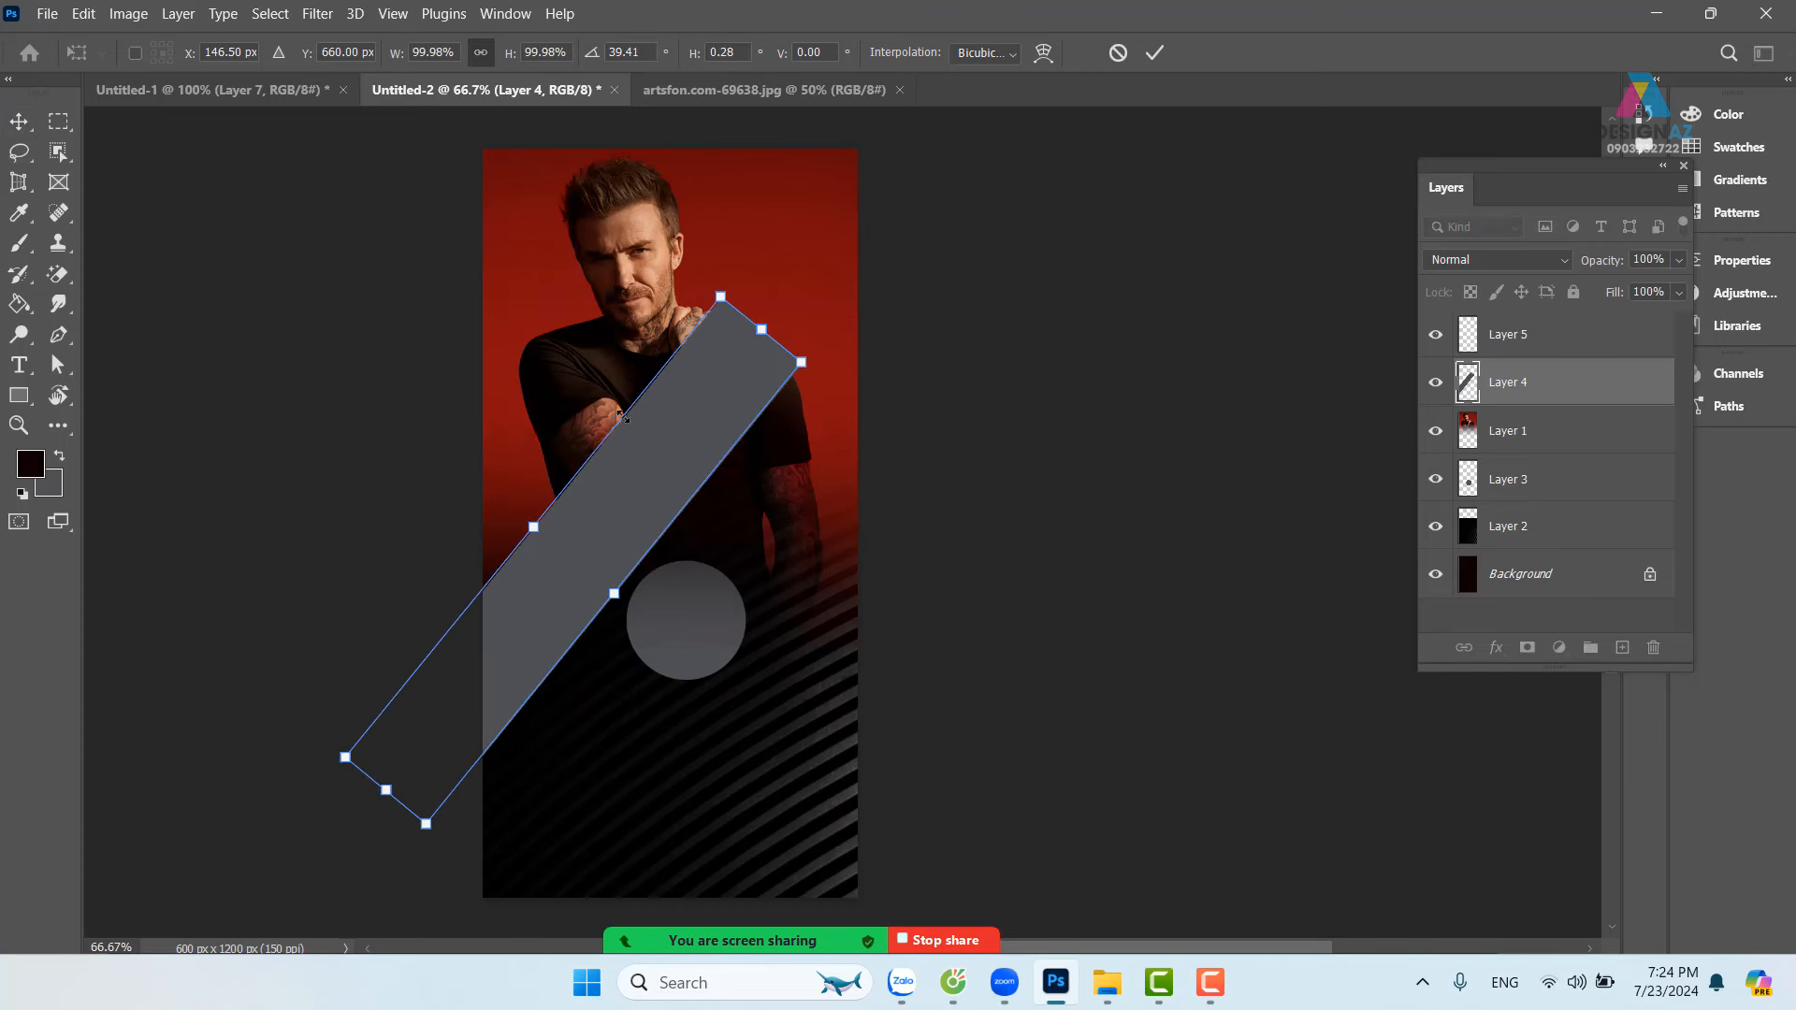
{"action": "left_click_drag", "start_coordinate": [530, 530], "coordinate": [587, 630]}
{"action": "key", "text": "ctrl+z"}
{"action": "left_click_drag", "start_coordinate": [682, 452], "coordinate": [670, 645]}
{"action": "left_click_drag", "start_coordinate": [842, 561], "coordinate": [670, 661]}
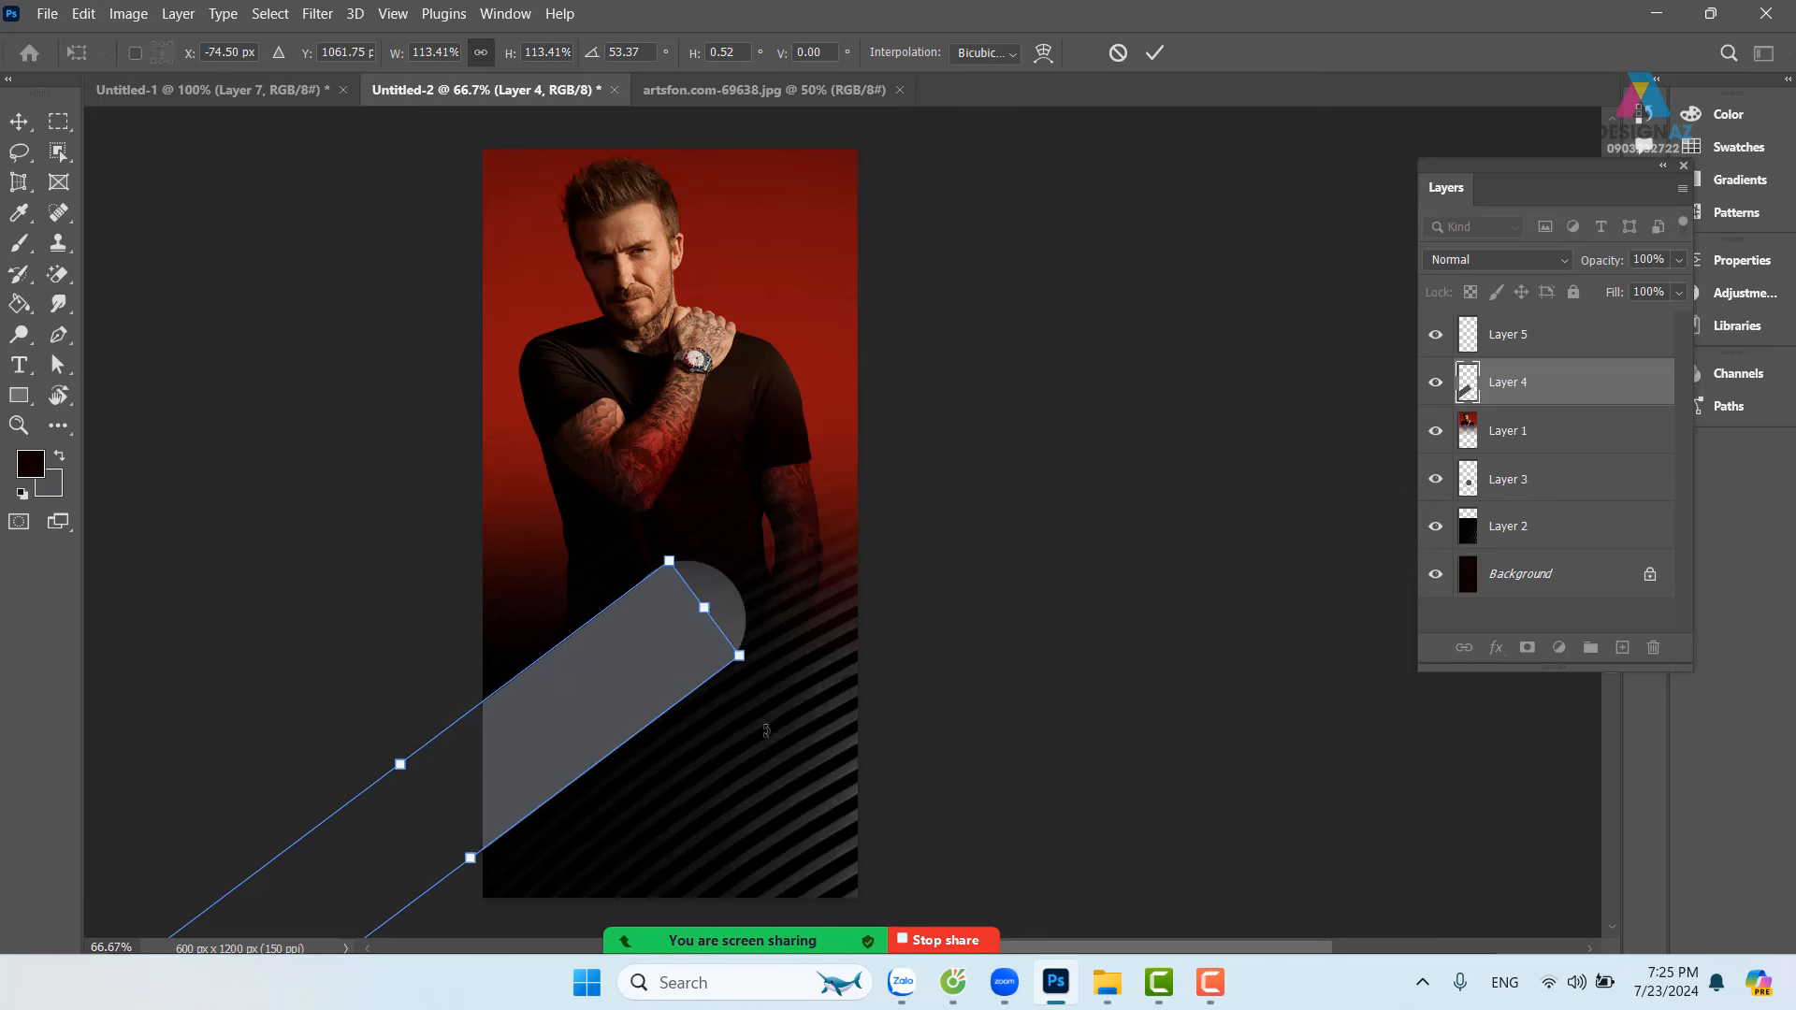
{"action": "key", "text": "Return"}
Step: Shift the slanted gray bar so its corners tuck inside the circle and form a smooth rounded end
{"action": "key", "text": "ctrl+plus"}
{"action": "key", "text": "ctrl+plus"}
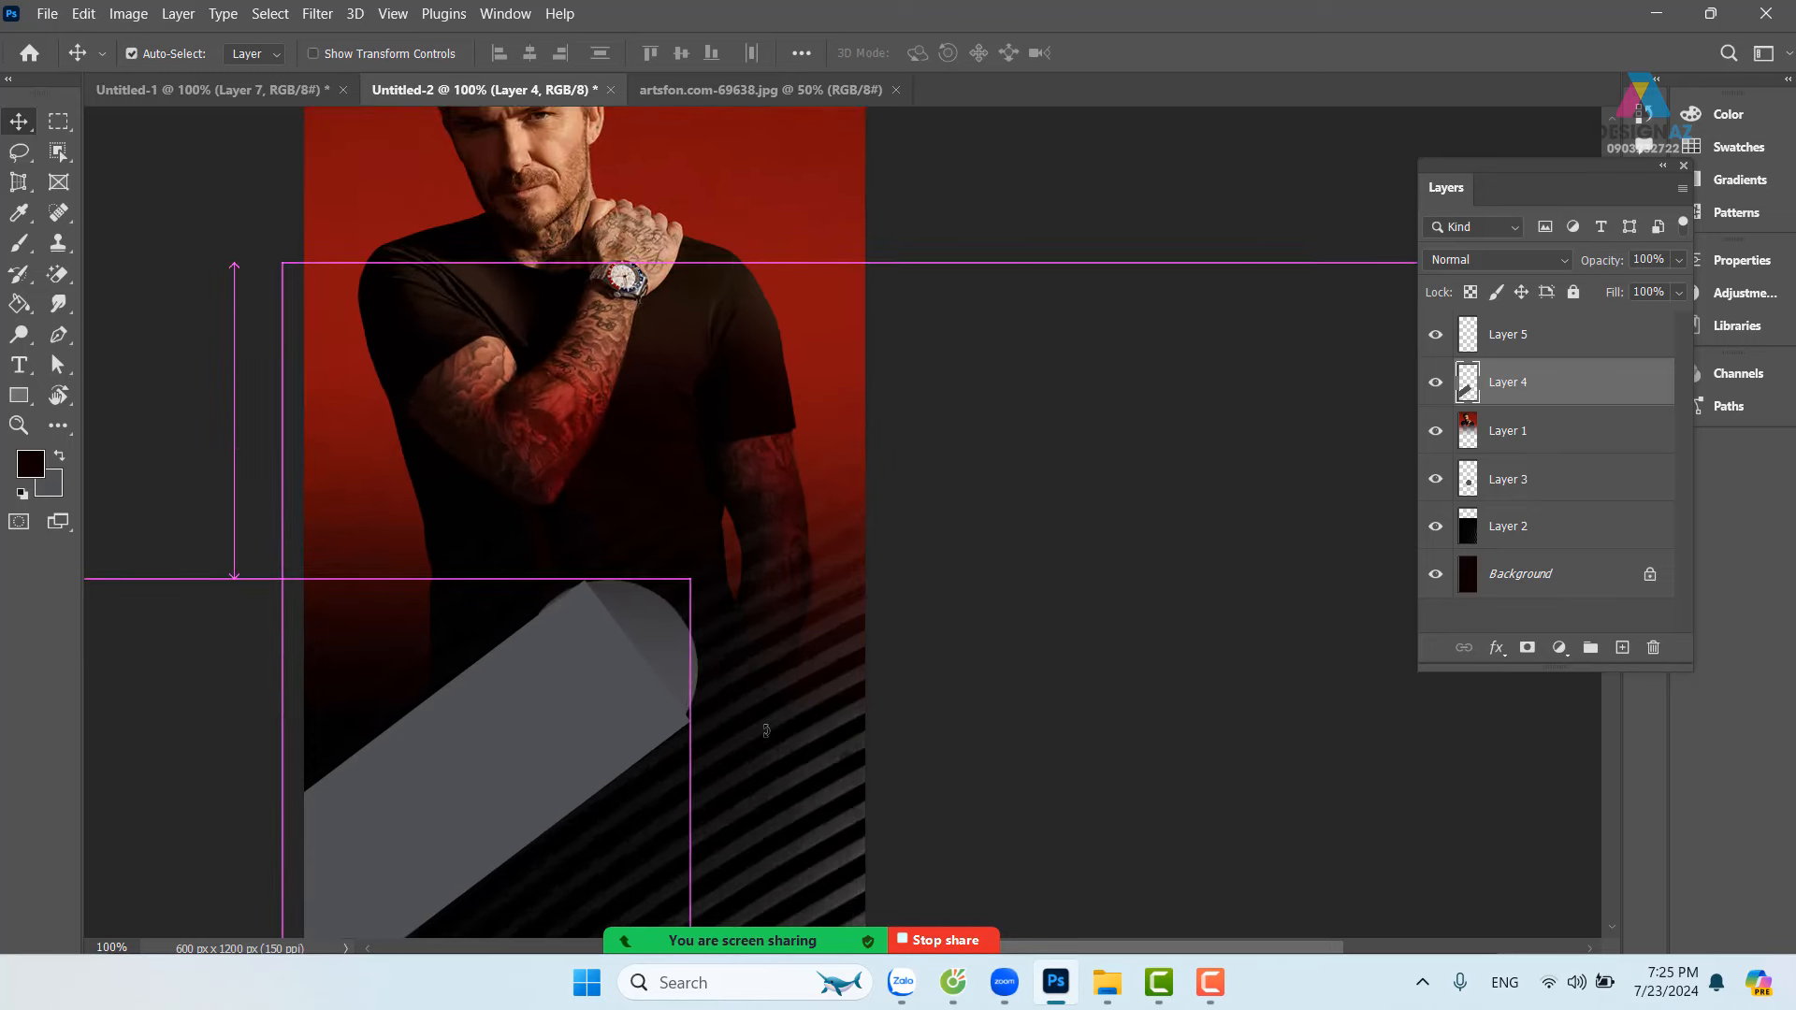
{"action": "left_click_drag", "start_coordinate": [574, 760], "coordinate": [738, 526]}
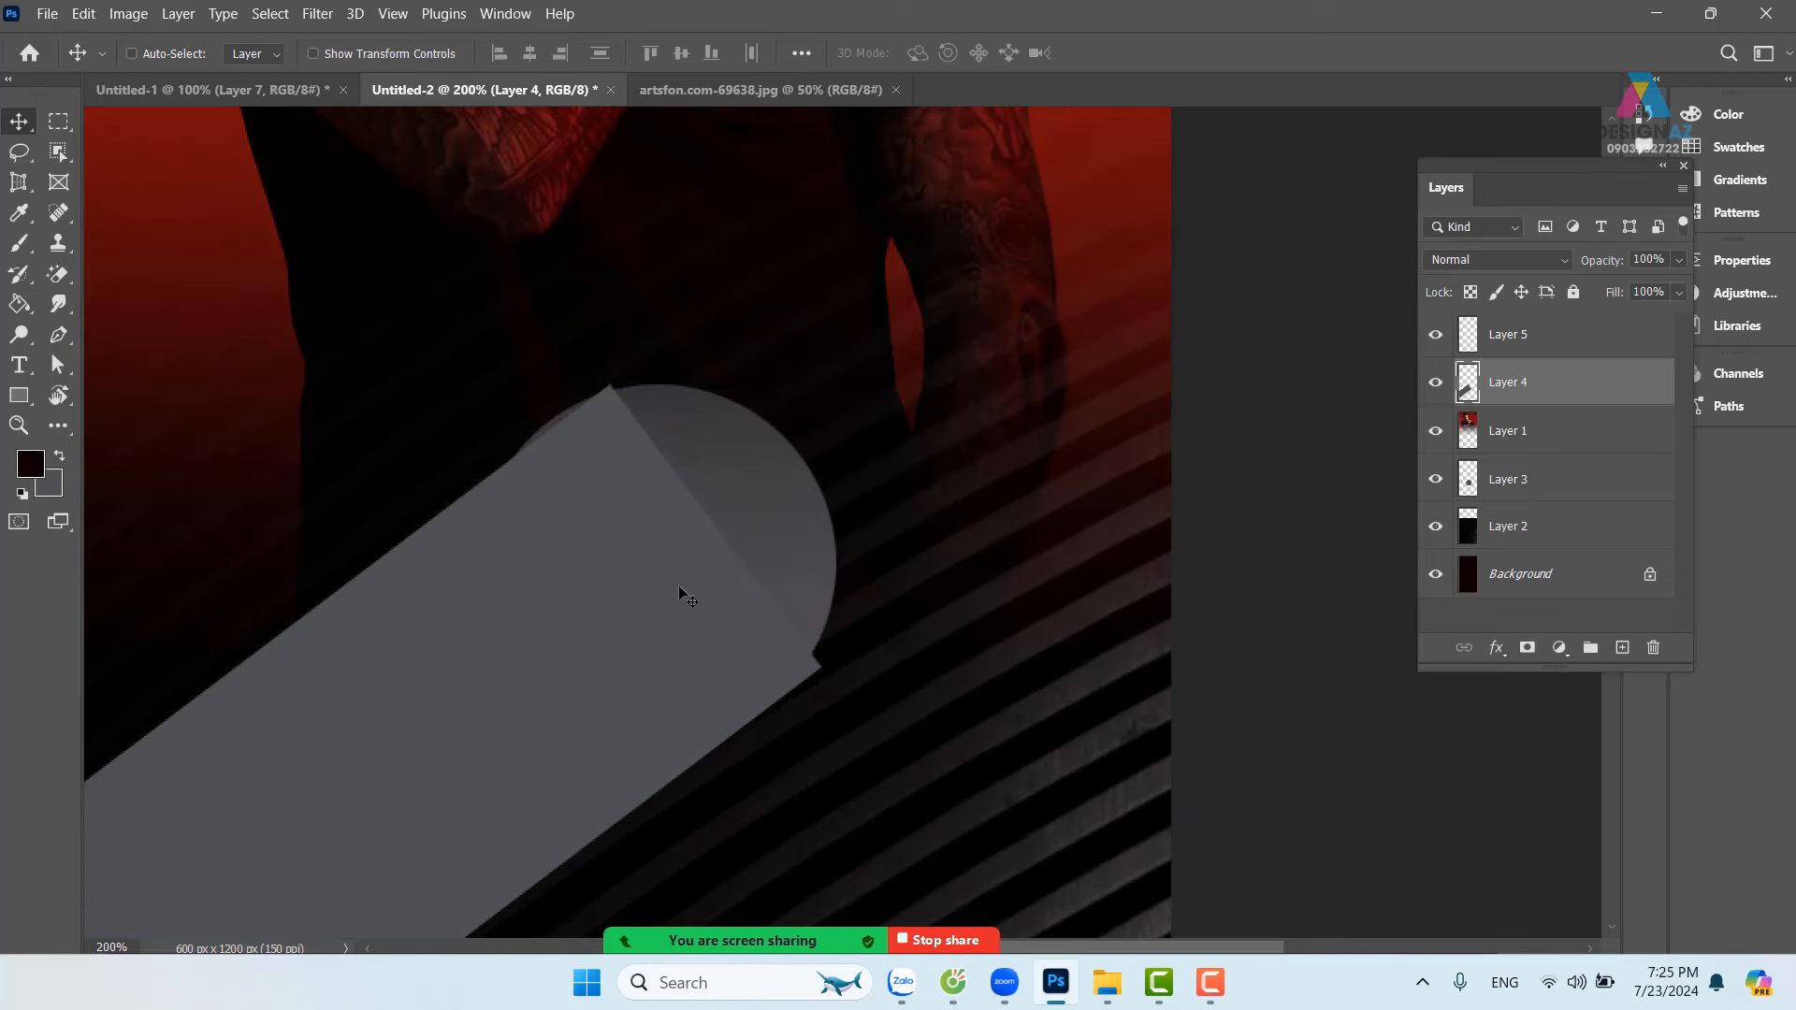
{"action": "left_click_drag", "start_coordinate": [679, 590], "coordinate": [628, 615]}
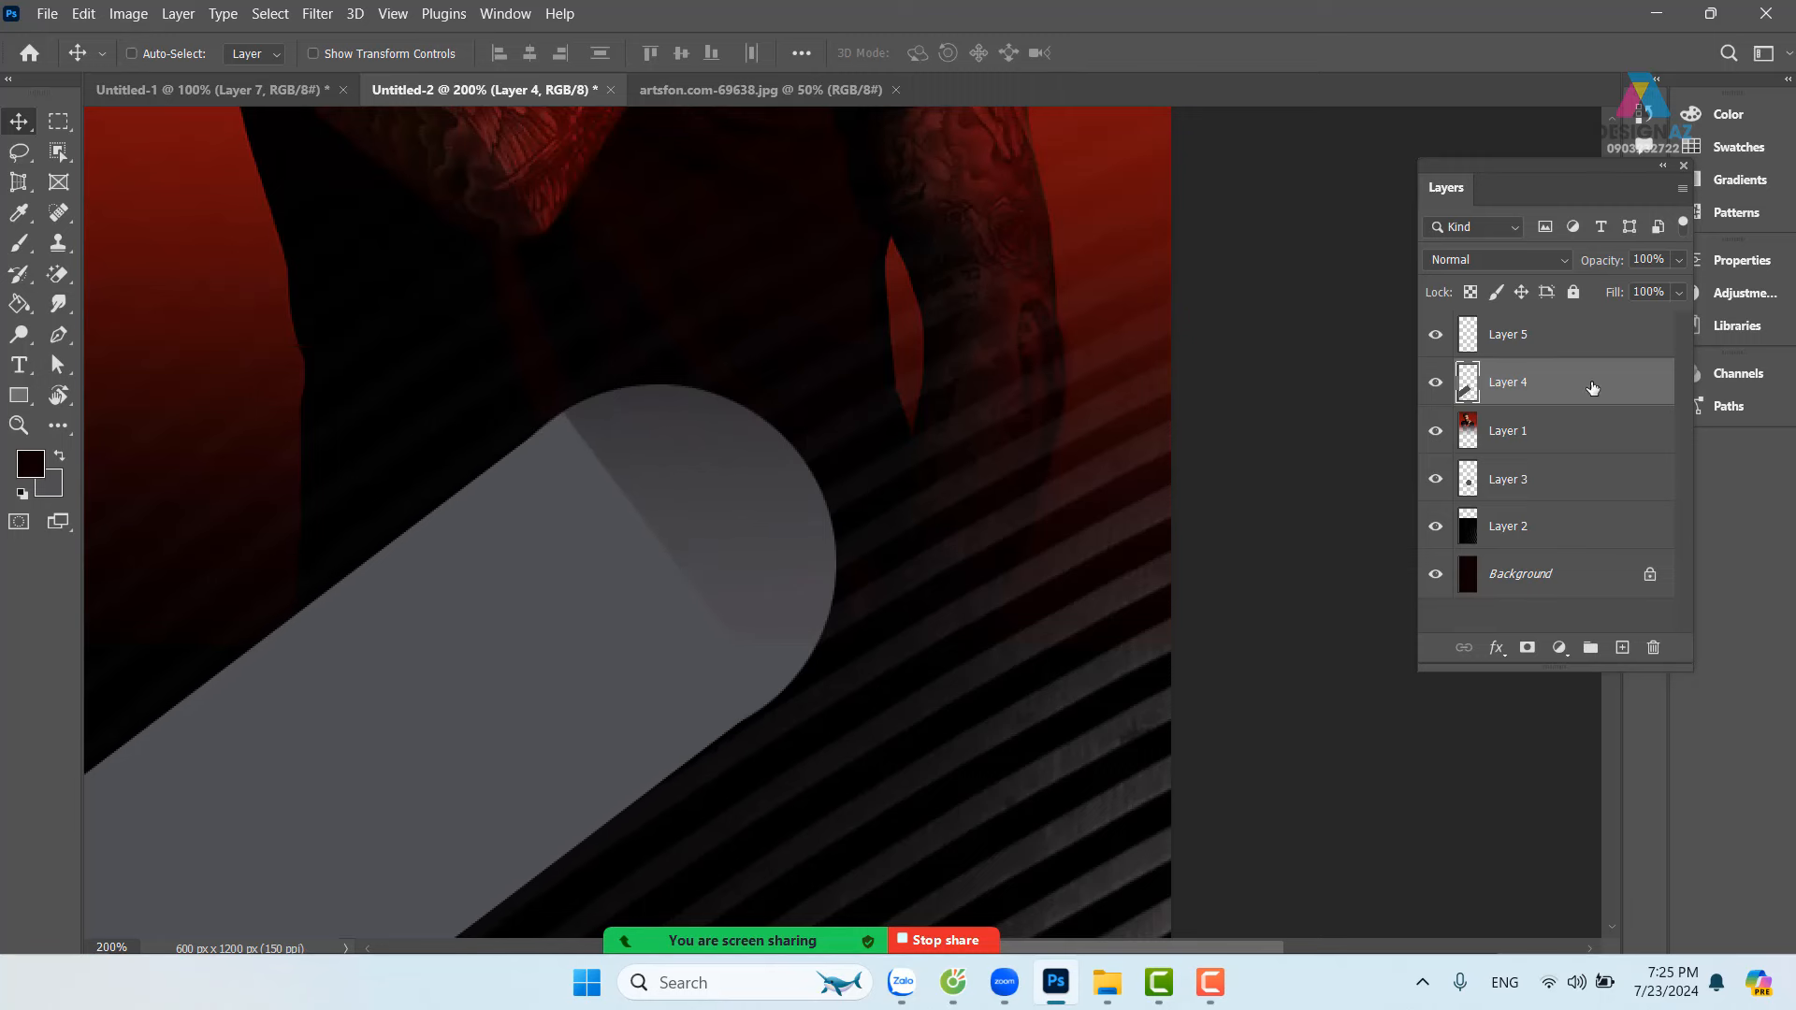
Step: Bring the gray circle's layer to the top of the stack and nudge the circle down slightly
{"action": "left_click", "coordinate": [1532, 348]}
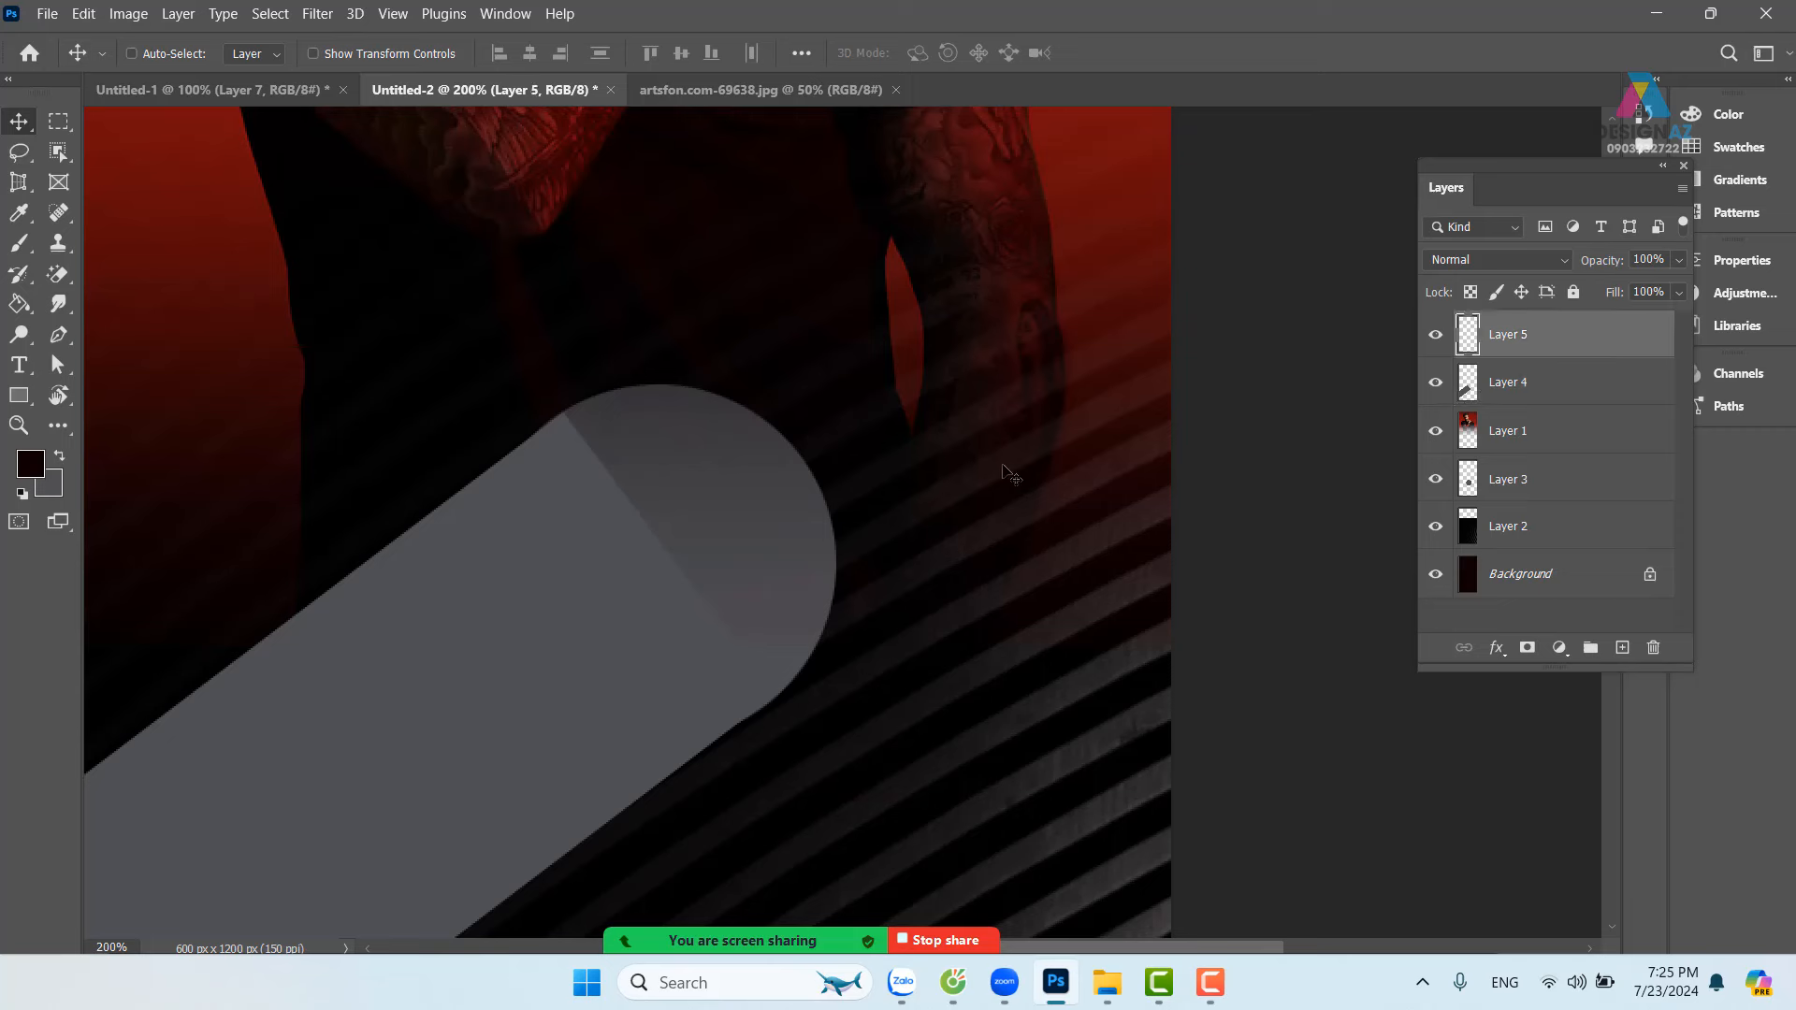
{"action": "right_click", "coordinate": [775, 548]}
{"action": "left_click", "coordinate": [810, 556]}
{"action": "right_click", "coordinate": [801, 566]}
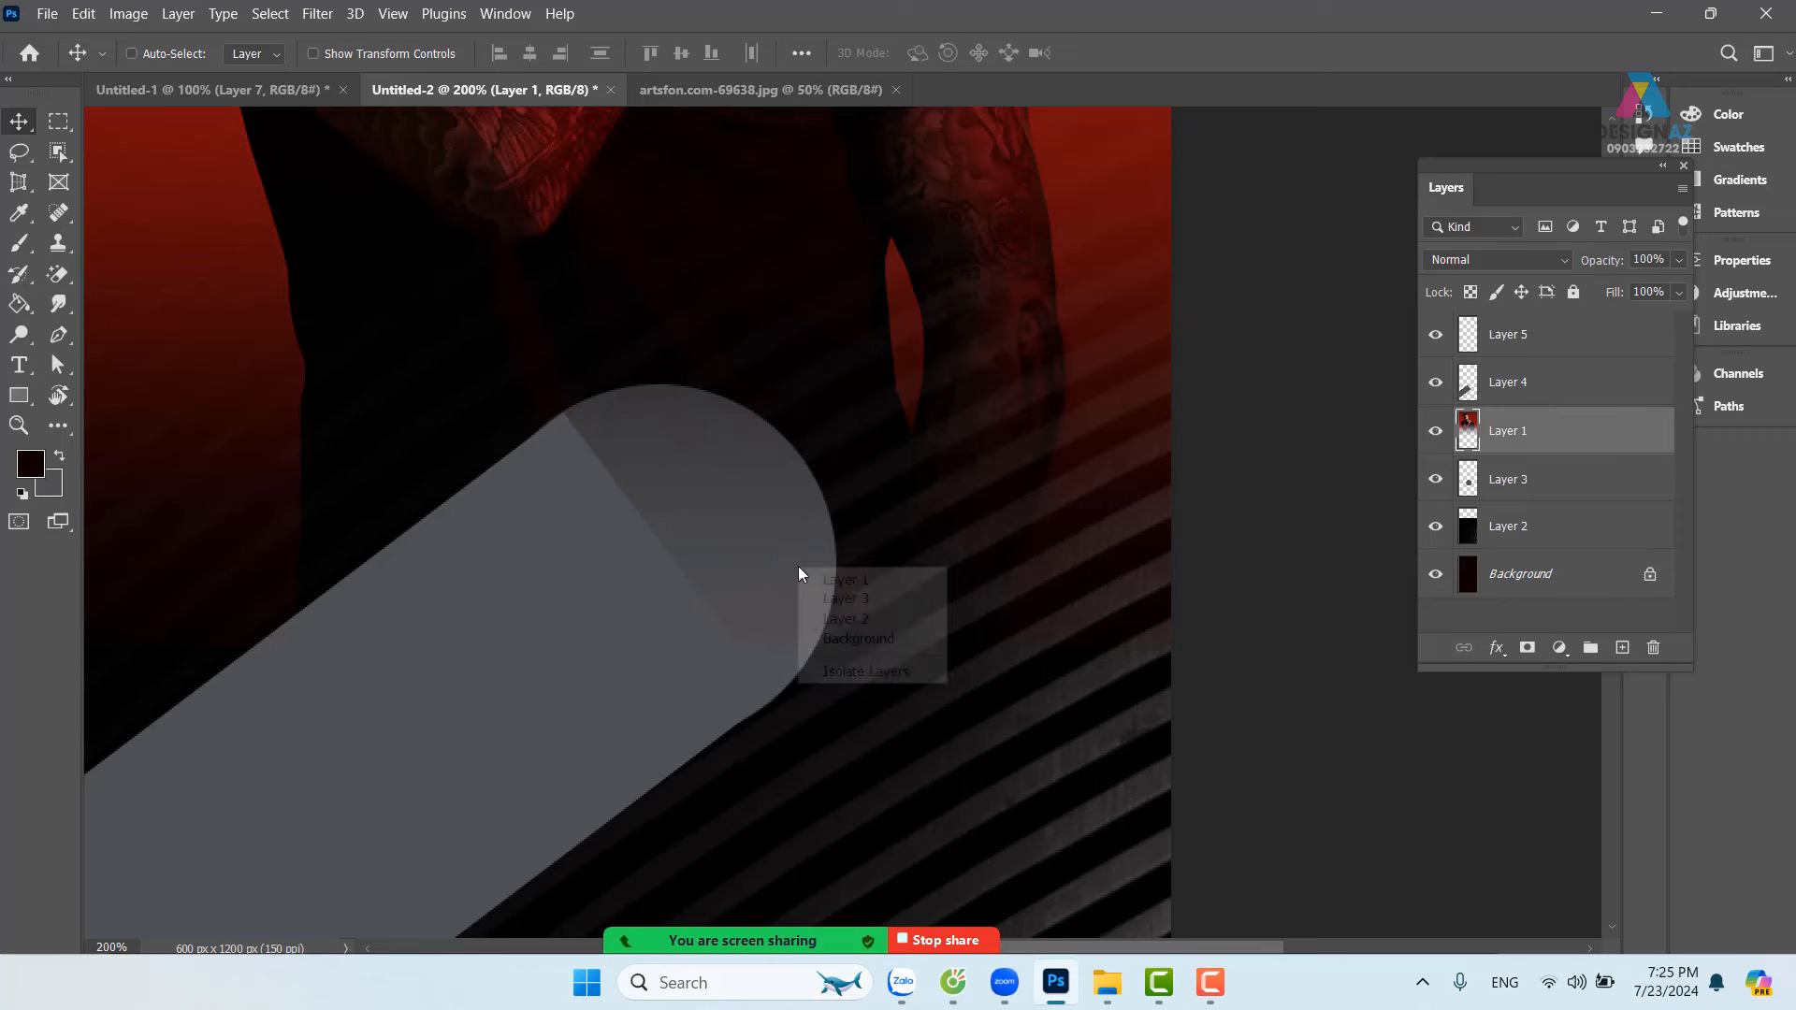
{"action": "left_click", "coordinate": [832, 601]}
{"action": "left_click_drag", "start_coordinate": [782, 606], "coordinate": [847, 608]}
{"action": "key", "text": "ctrl+z"}
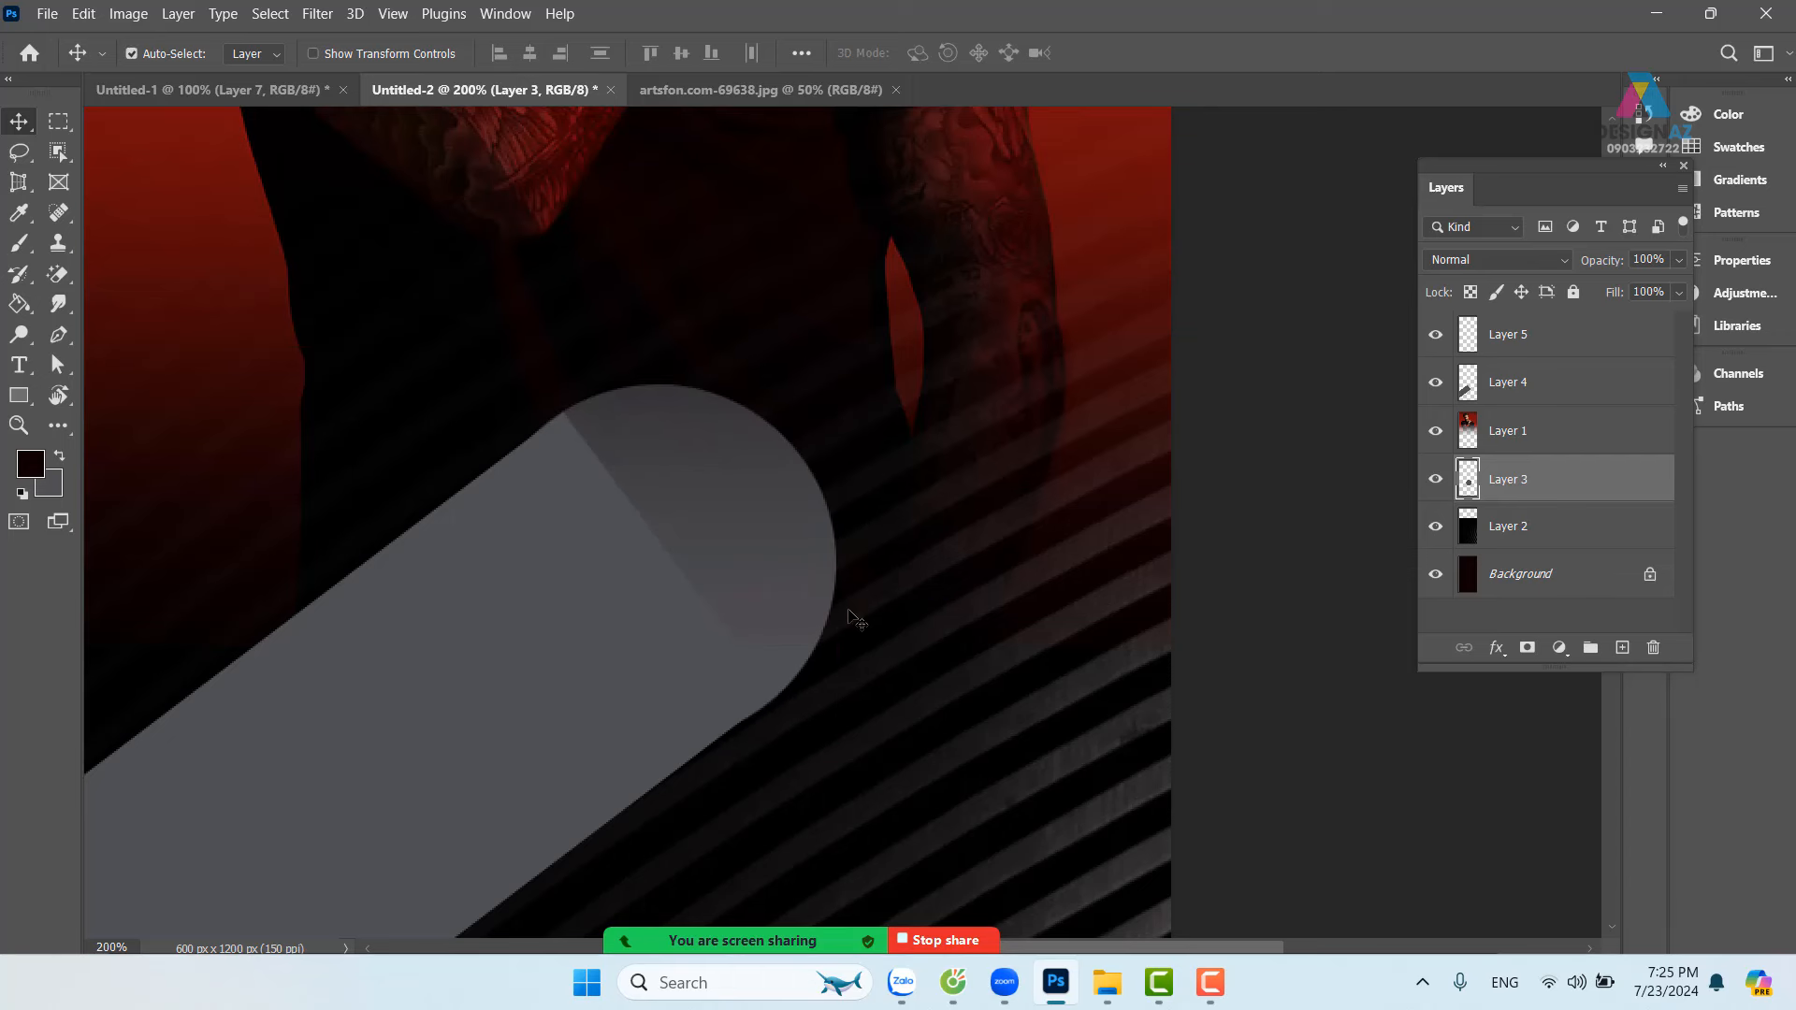
{"action": "key", "text": "ctrl+shift+bracketright"}
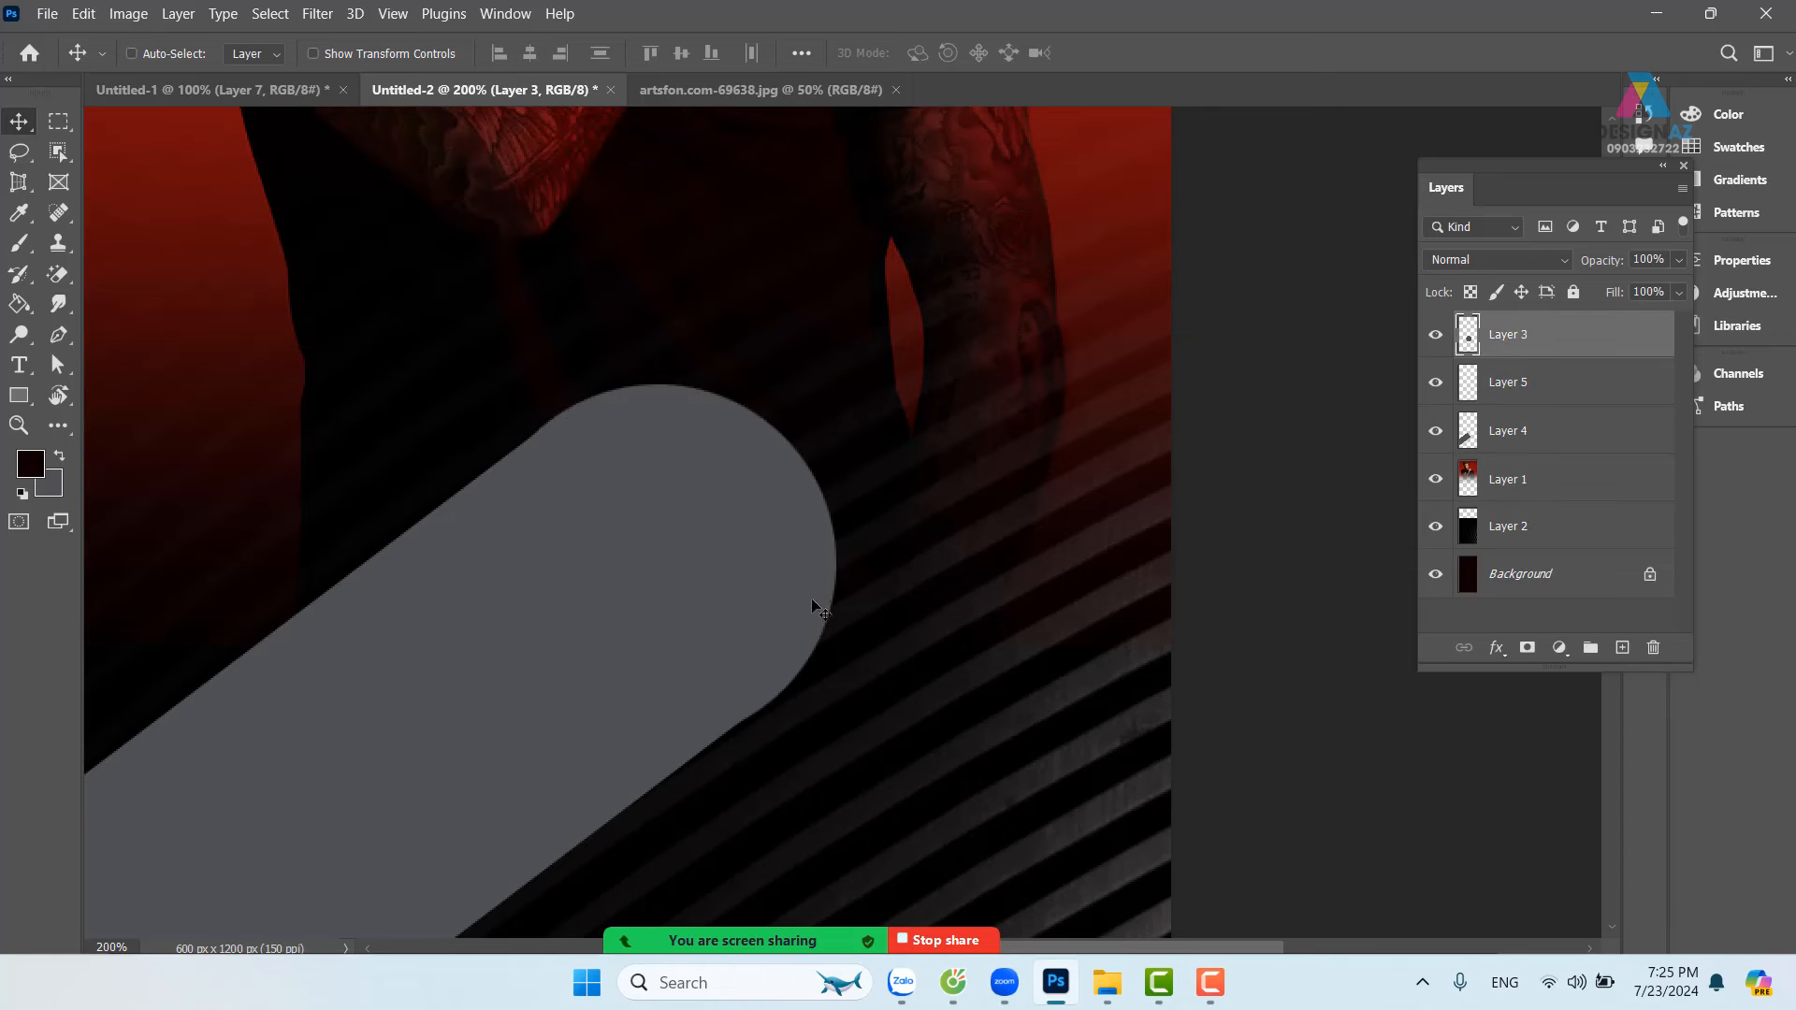
{"action": "key", "text": "Down"}
Step: Draw a slightly smaller circular selection with the Elliptical Marquee inside the bar's rounded end
{"action": "key", "text": "ctrl+minus"}
{"action": "key", "text": "ctrl+minus"}
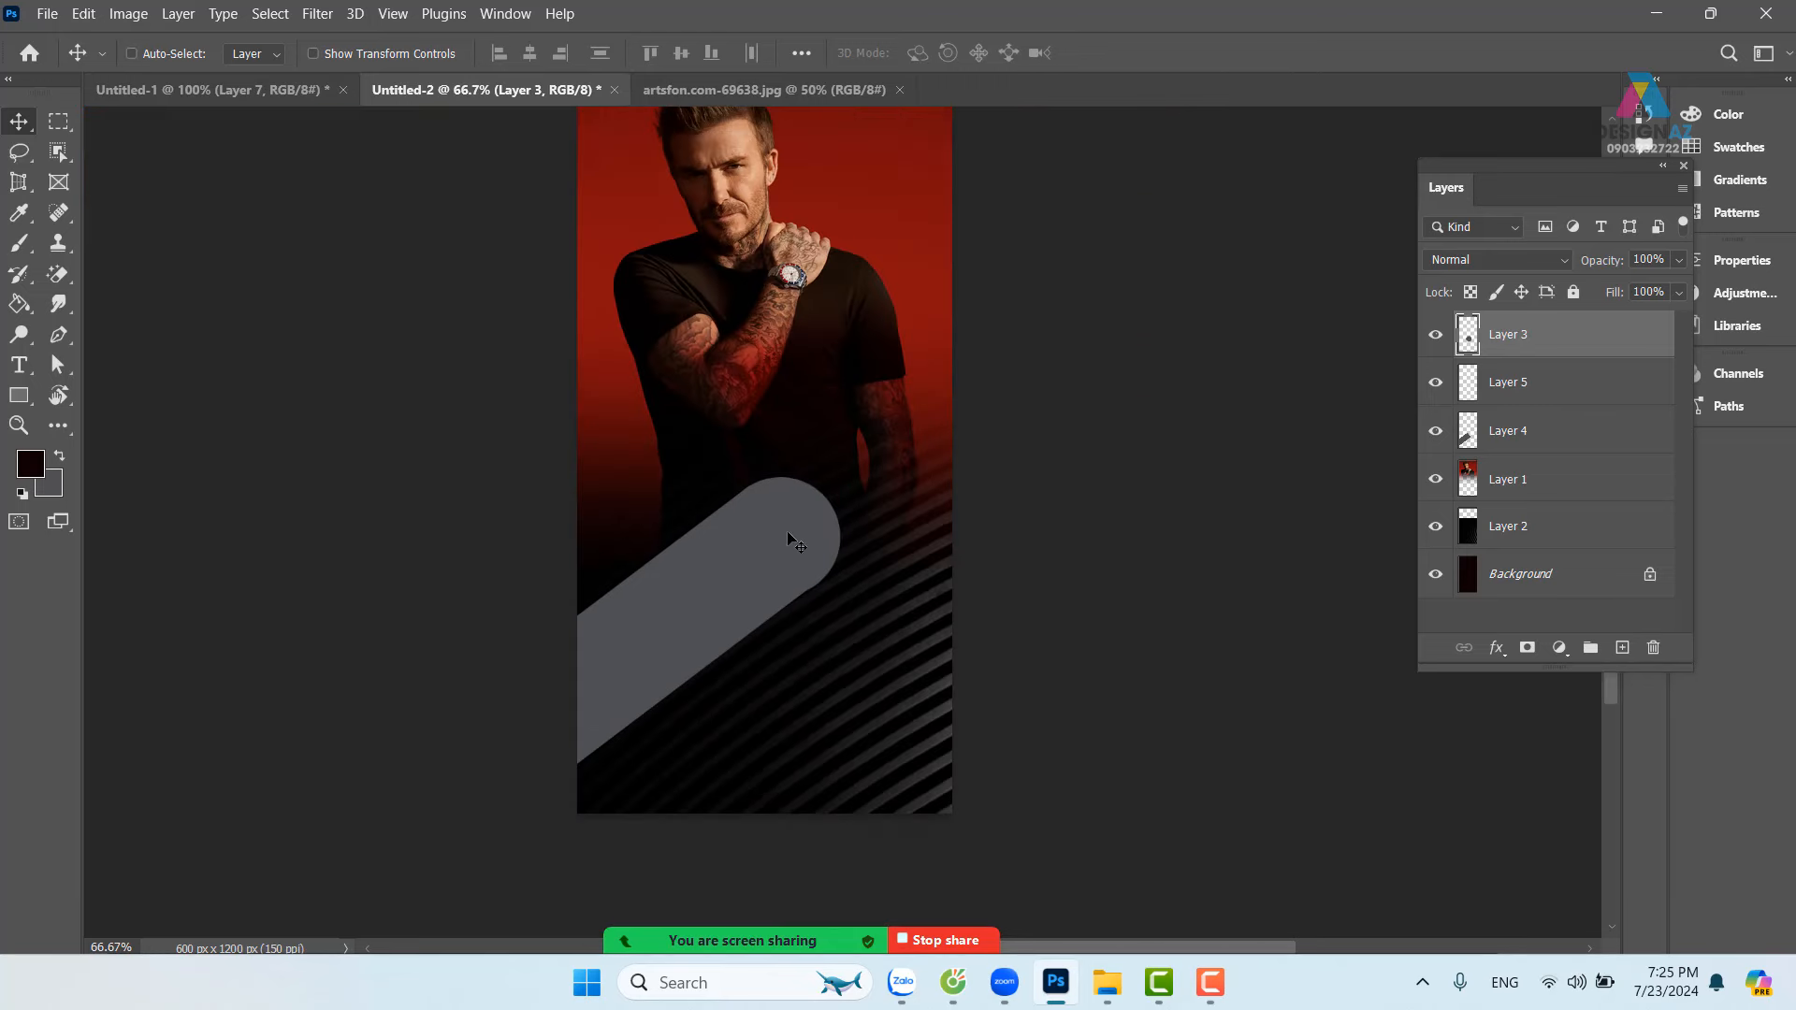
{"action": "left_click", "coordinate": [58, 121]}
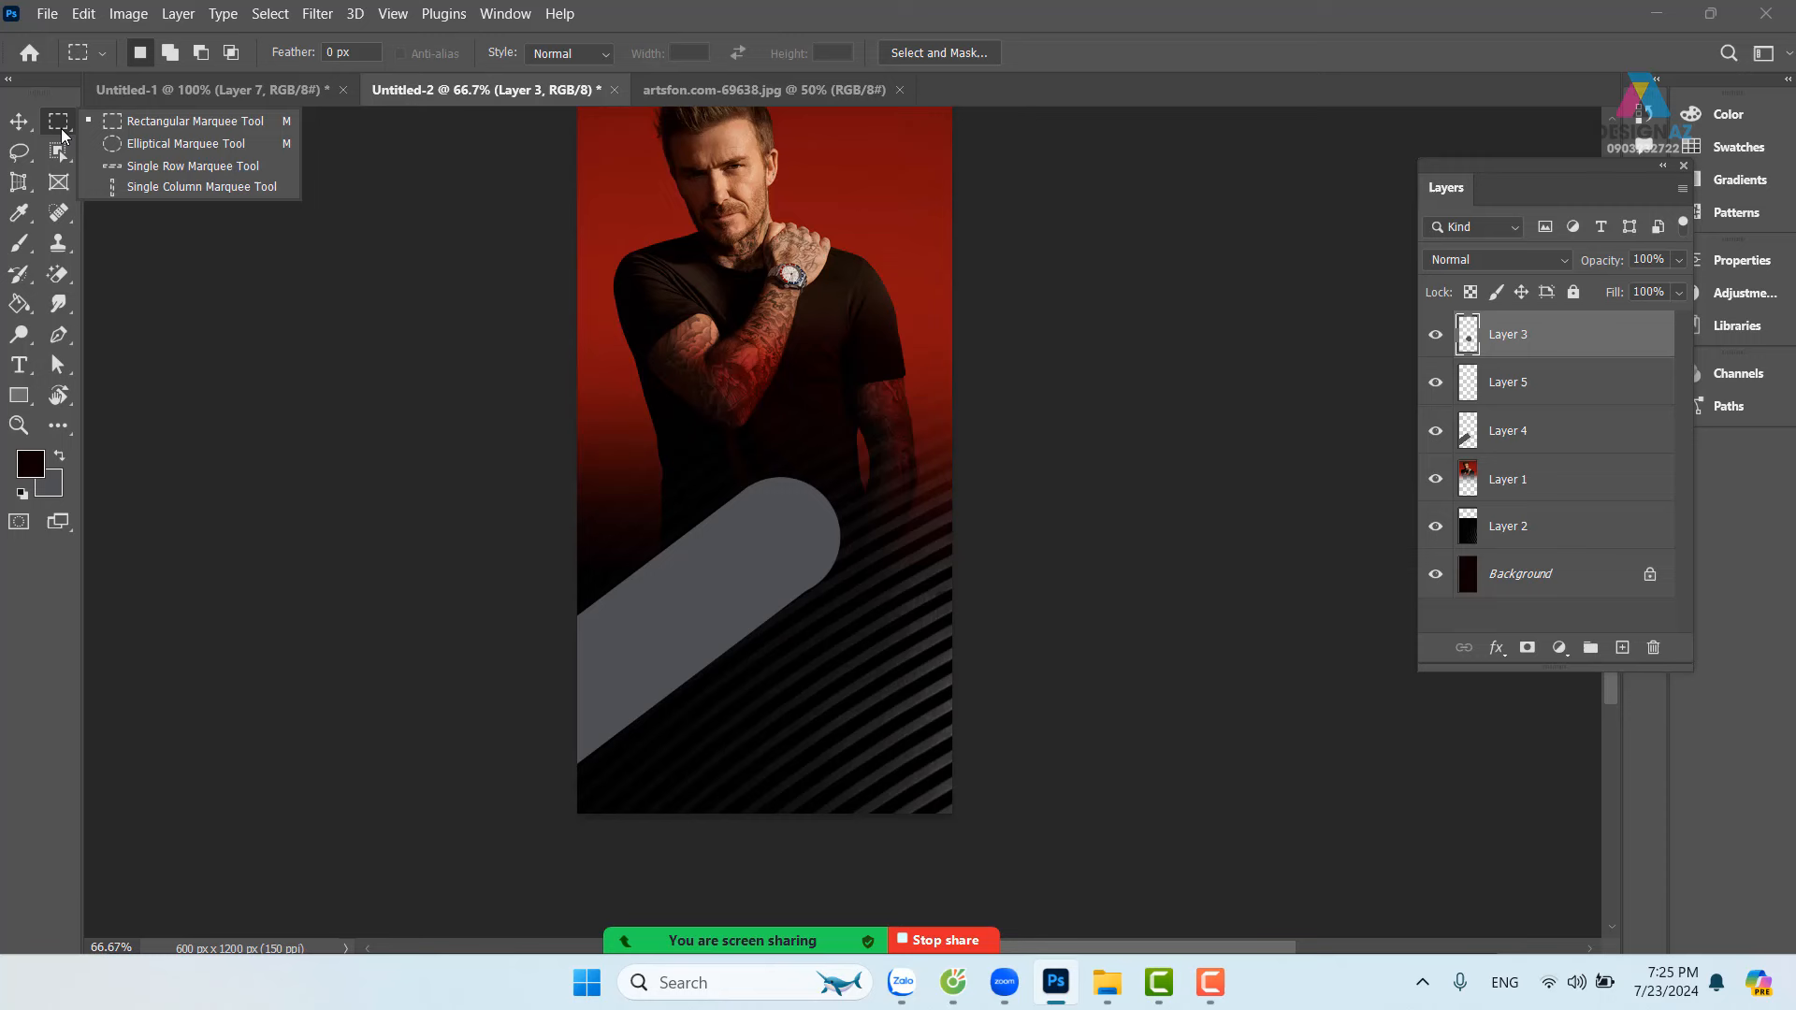
{"action": "left_click", "coordinate": [120, 146]}
{"action": "left_click_drag", "start_coordinate": [735, 485], "coordinate": [837, 587]}
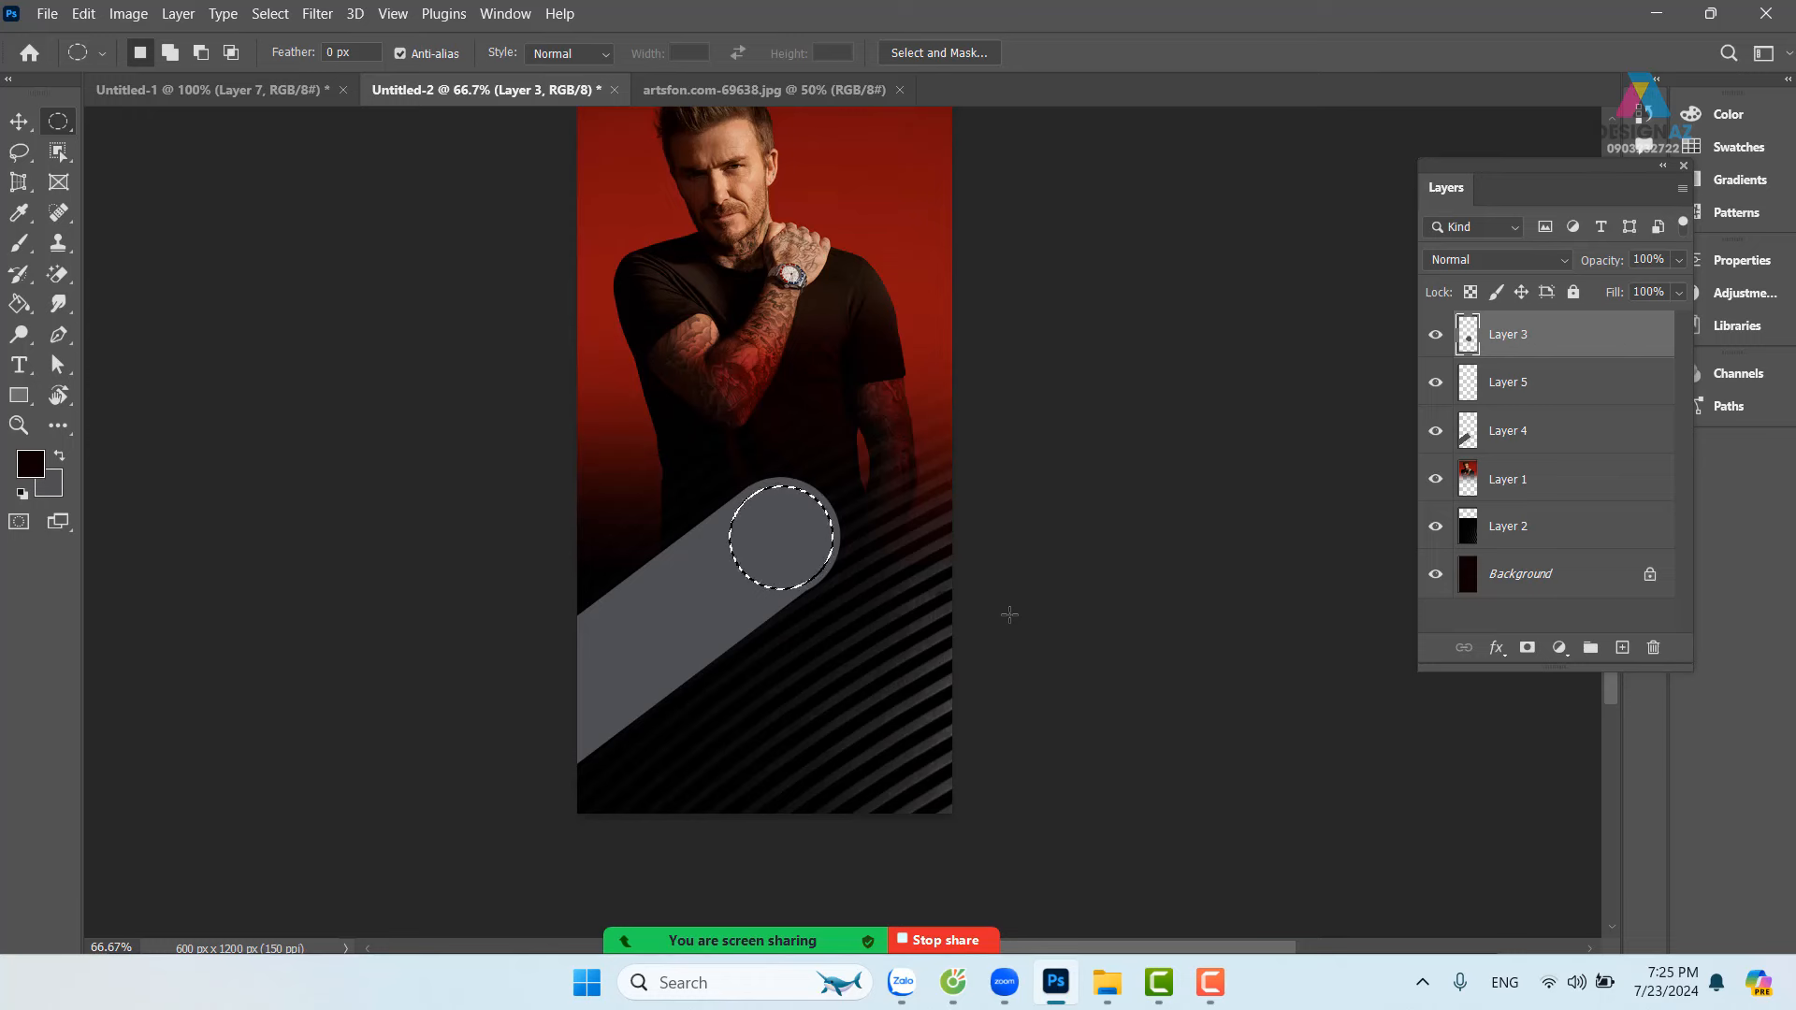
{"action": "key", "text": "ctrl+plus"}
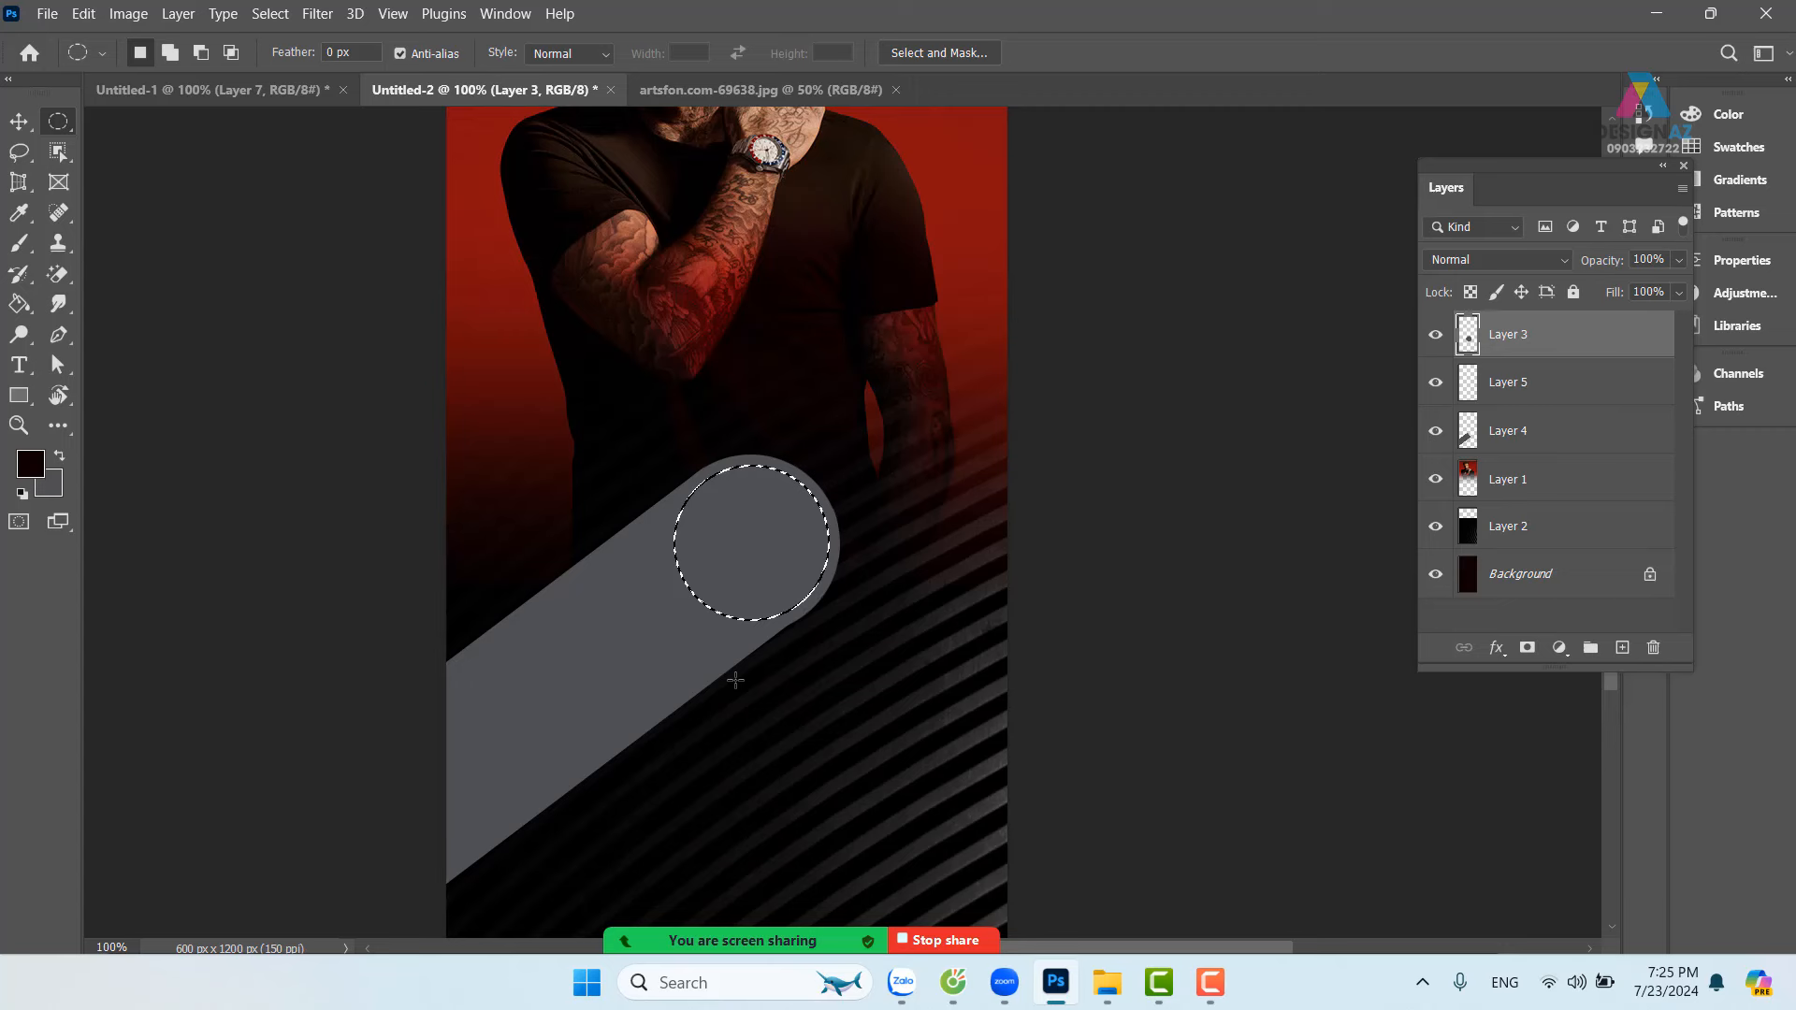
Step: Fill the circular selection on a new layer with red sampled from the photo's background, and deselect
{"action": "left_click", "coordinate": [1622, 648]}
{"action": "key", "text": "i"}
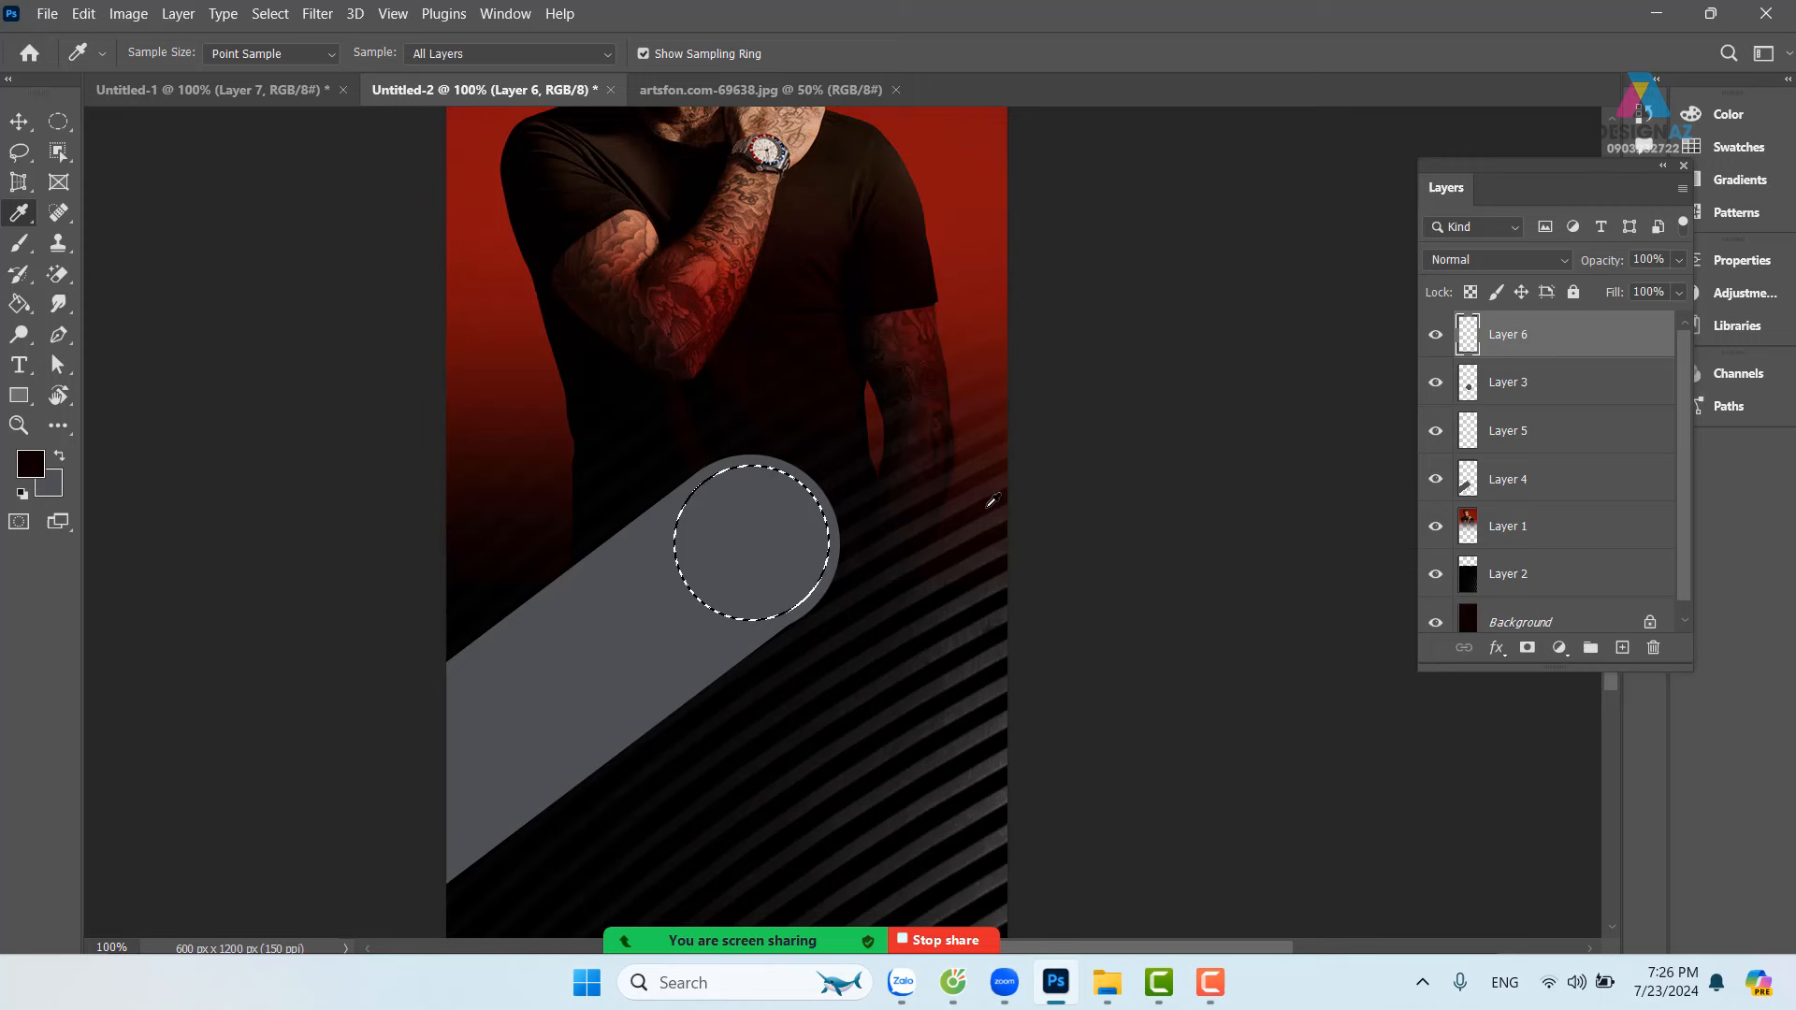
{"action": "left_click", "coordinate": [962, 212]}
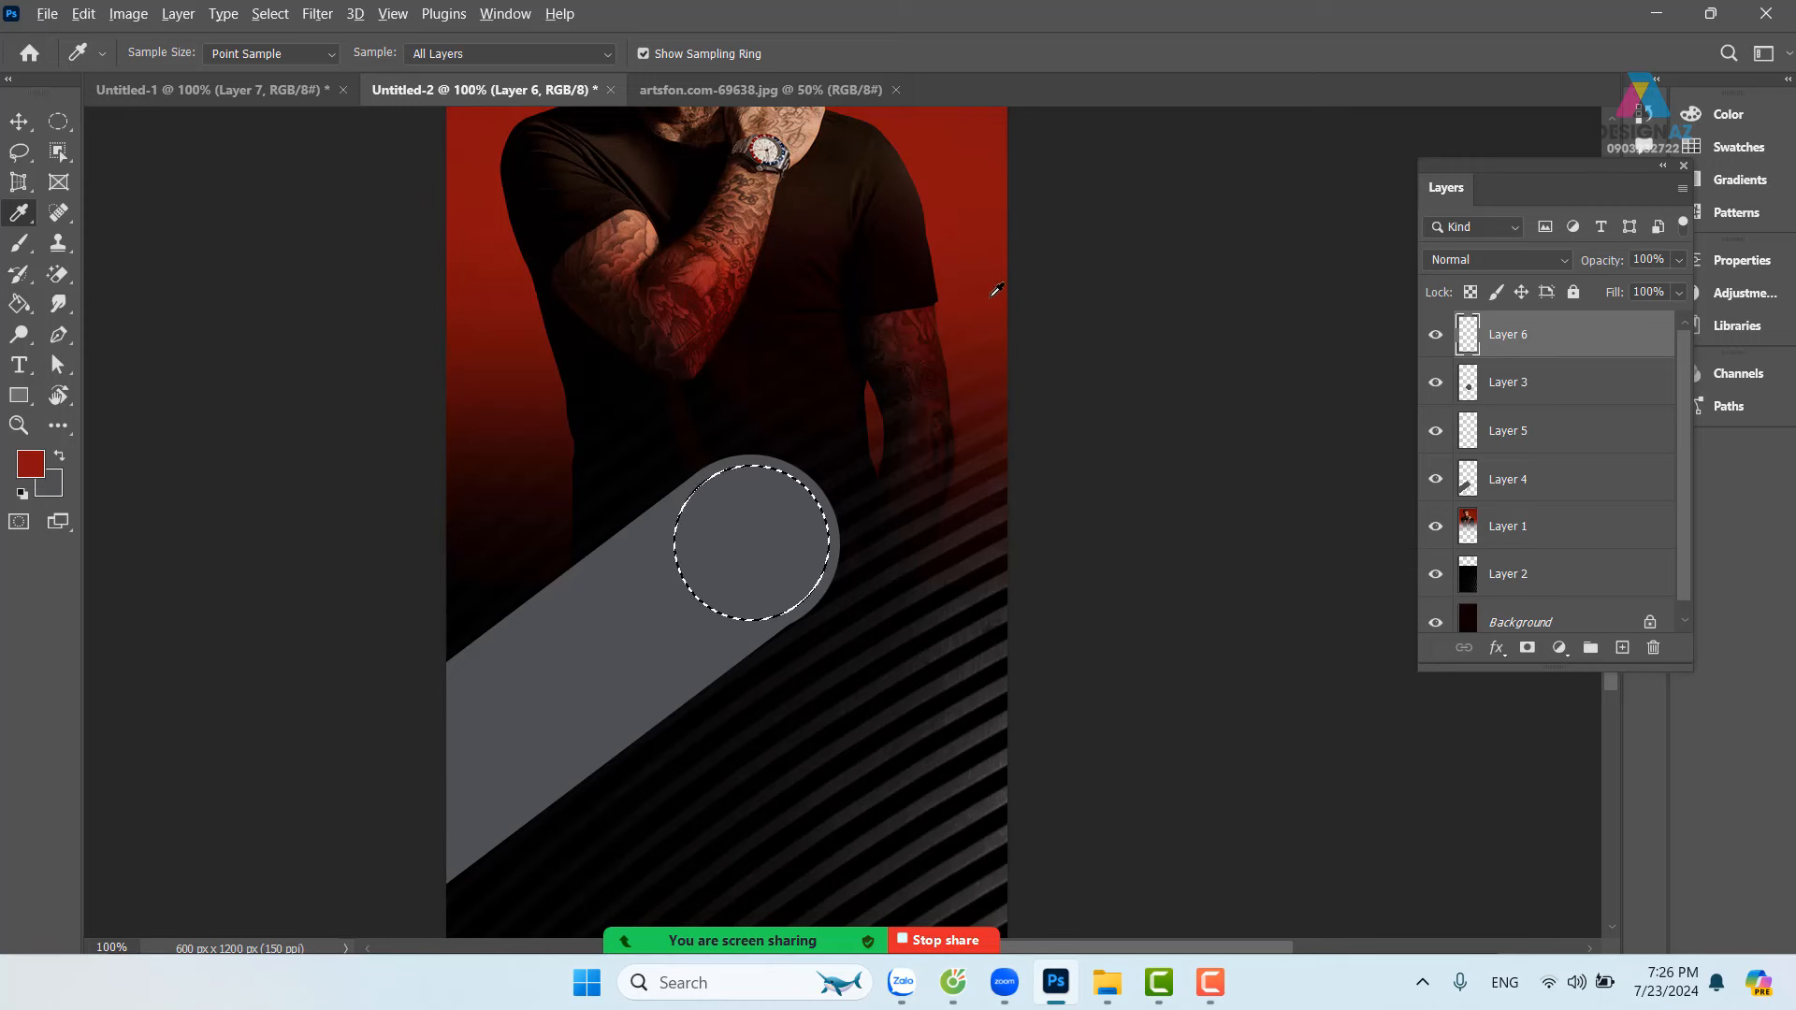
{"action": "key", "text": "alt+BackSpace"}
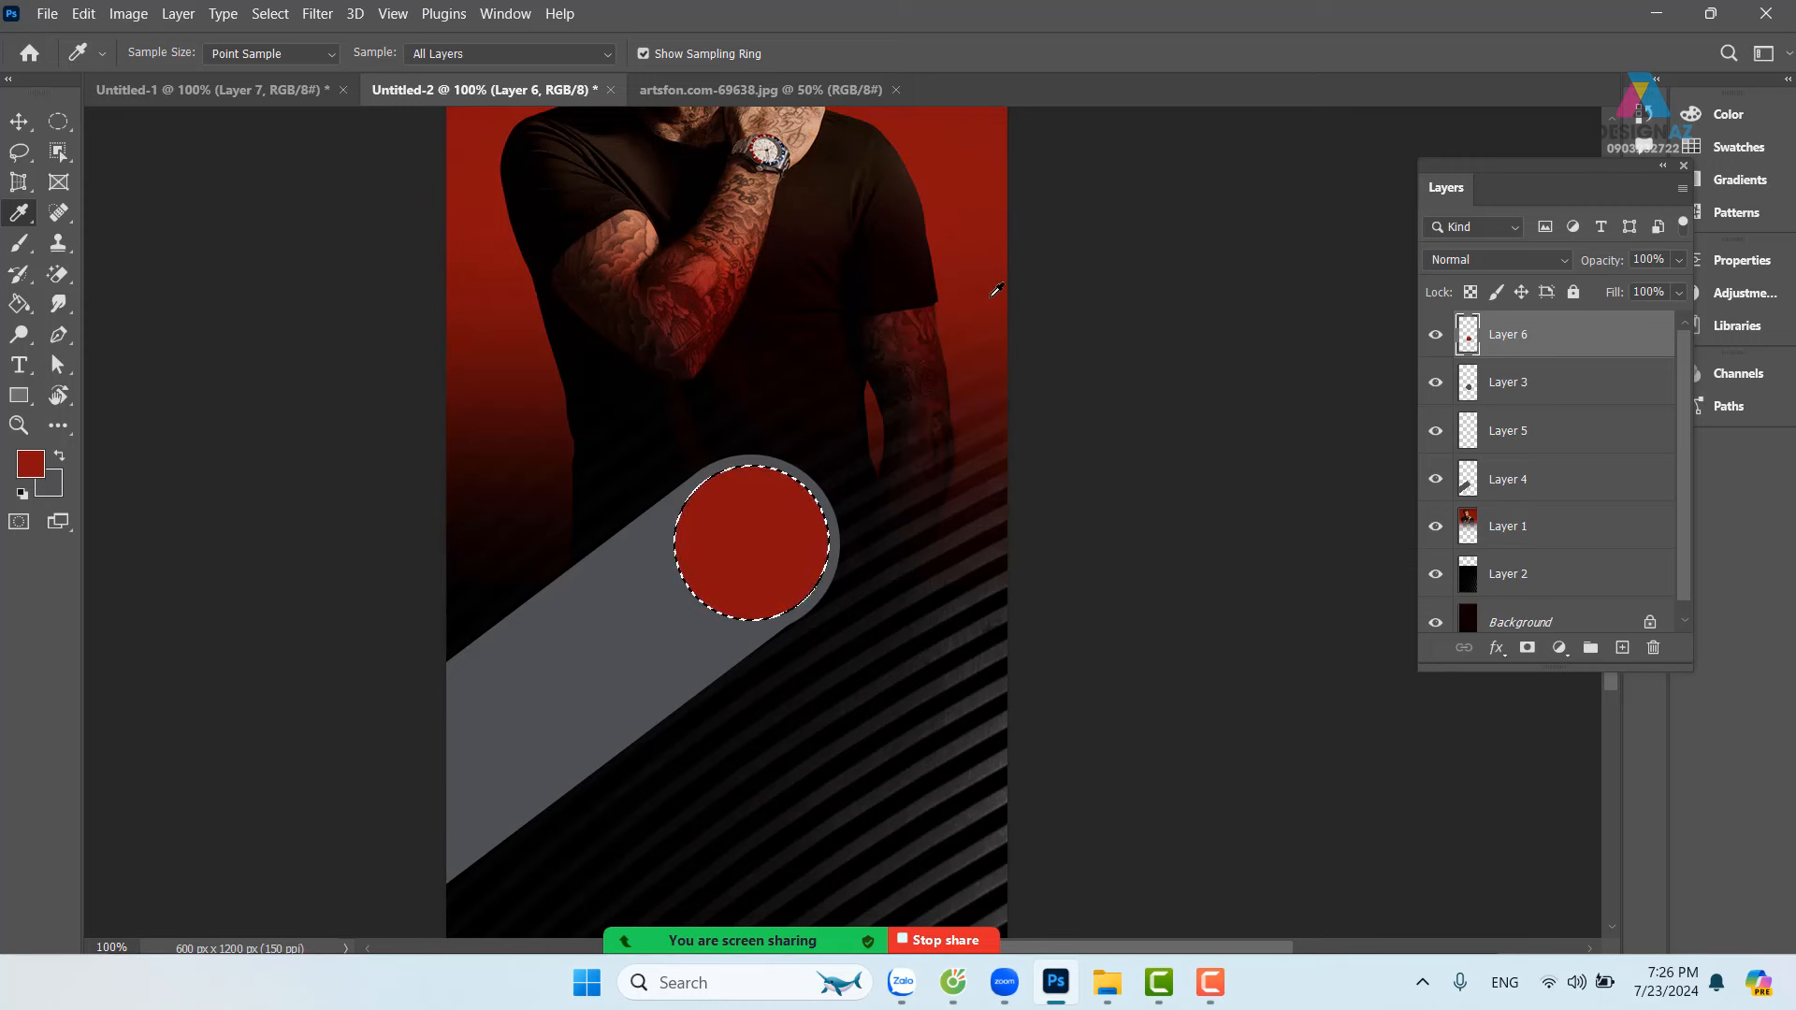
{"action": "key", "text": "ctrl+d"}
Step: Select the red circle, gray circle and slanted bar layers together and duplicate them below the original bar
{"action": "left_click_drag", "start_coordinate": [800, 500], "coordinate": [834, 641]}
{"action": "key", "text": "ctrl+minus"}
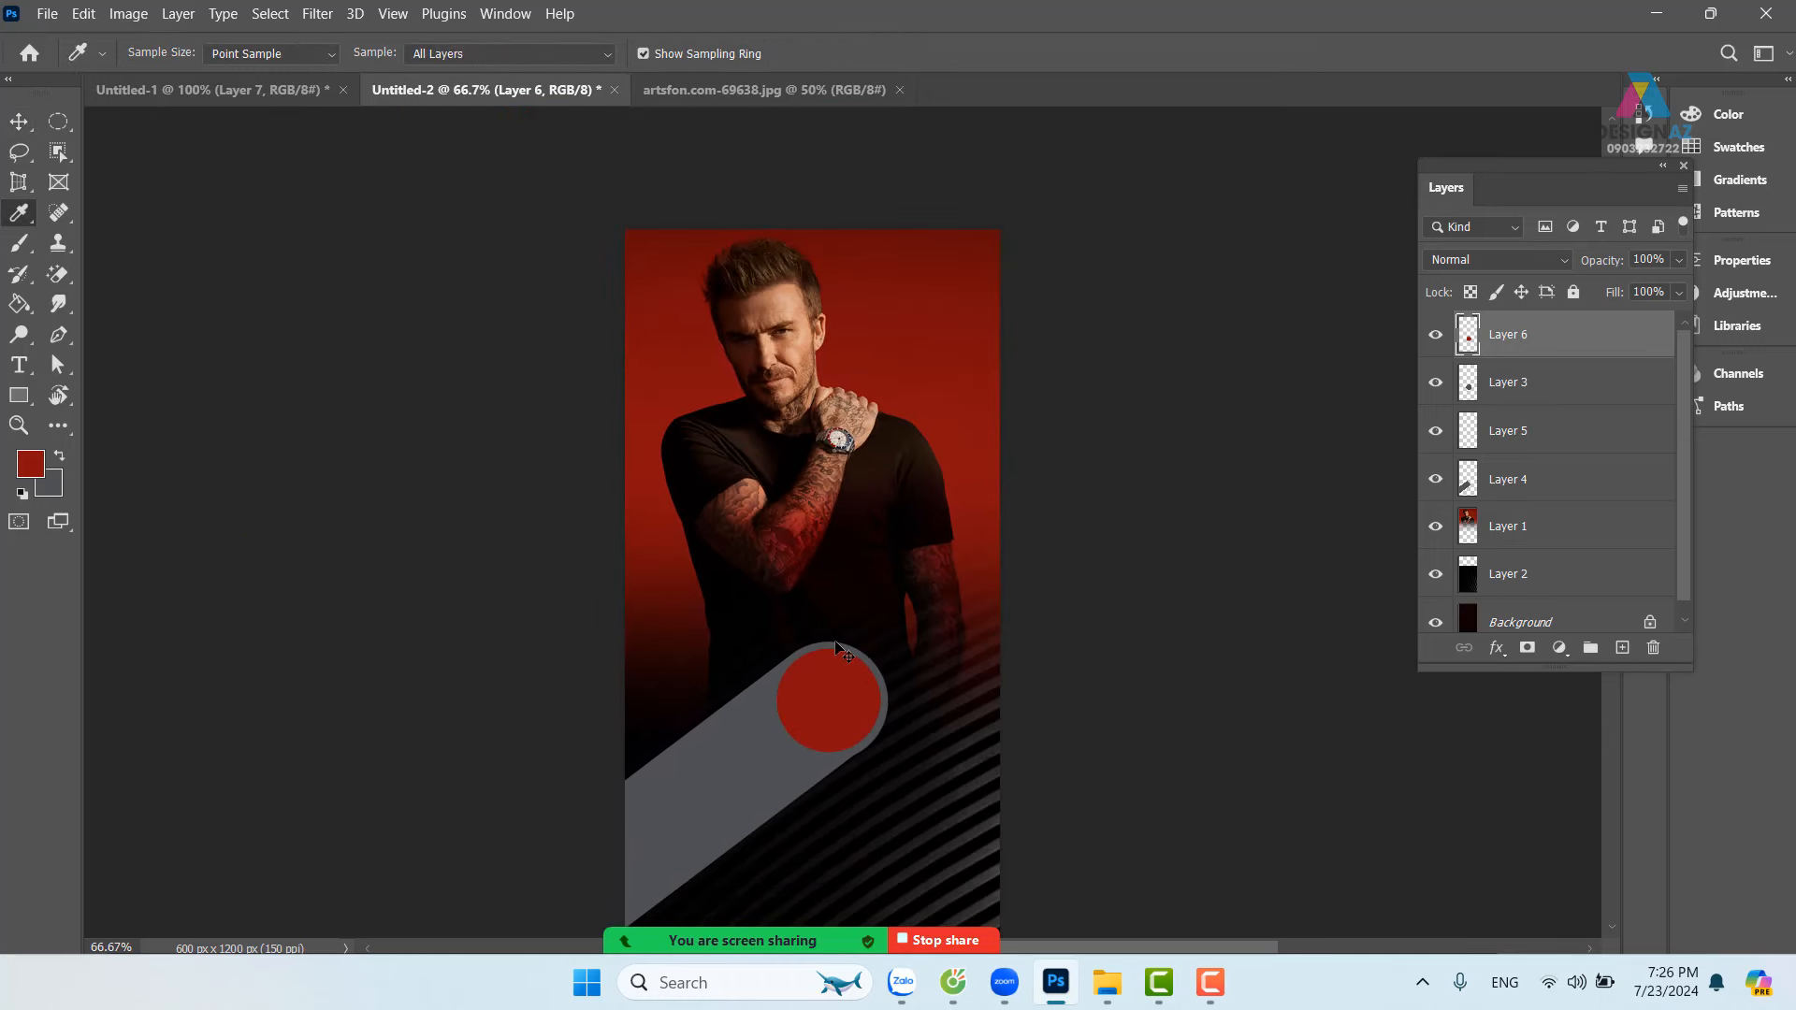
{"action": "left_click_drag", "start_coordinate": [886, 702], "coordinate": [868, 619]}
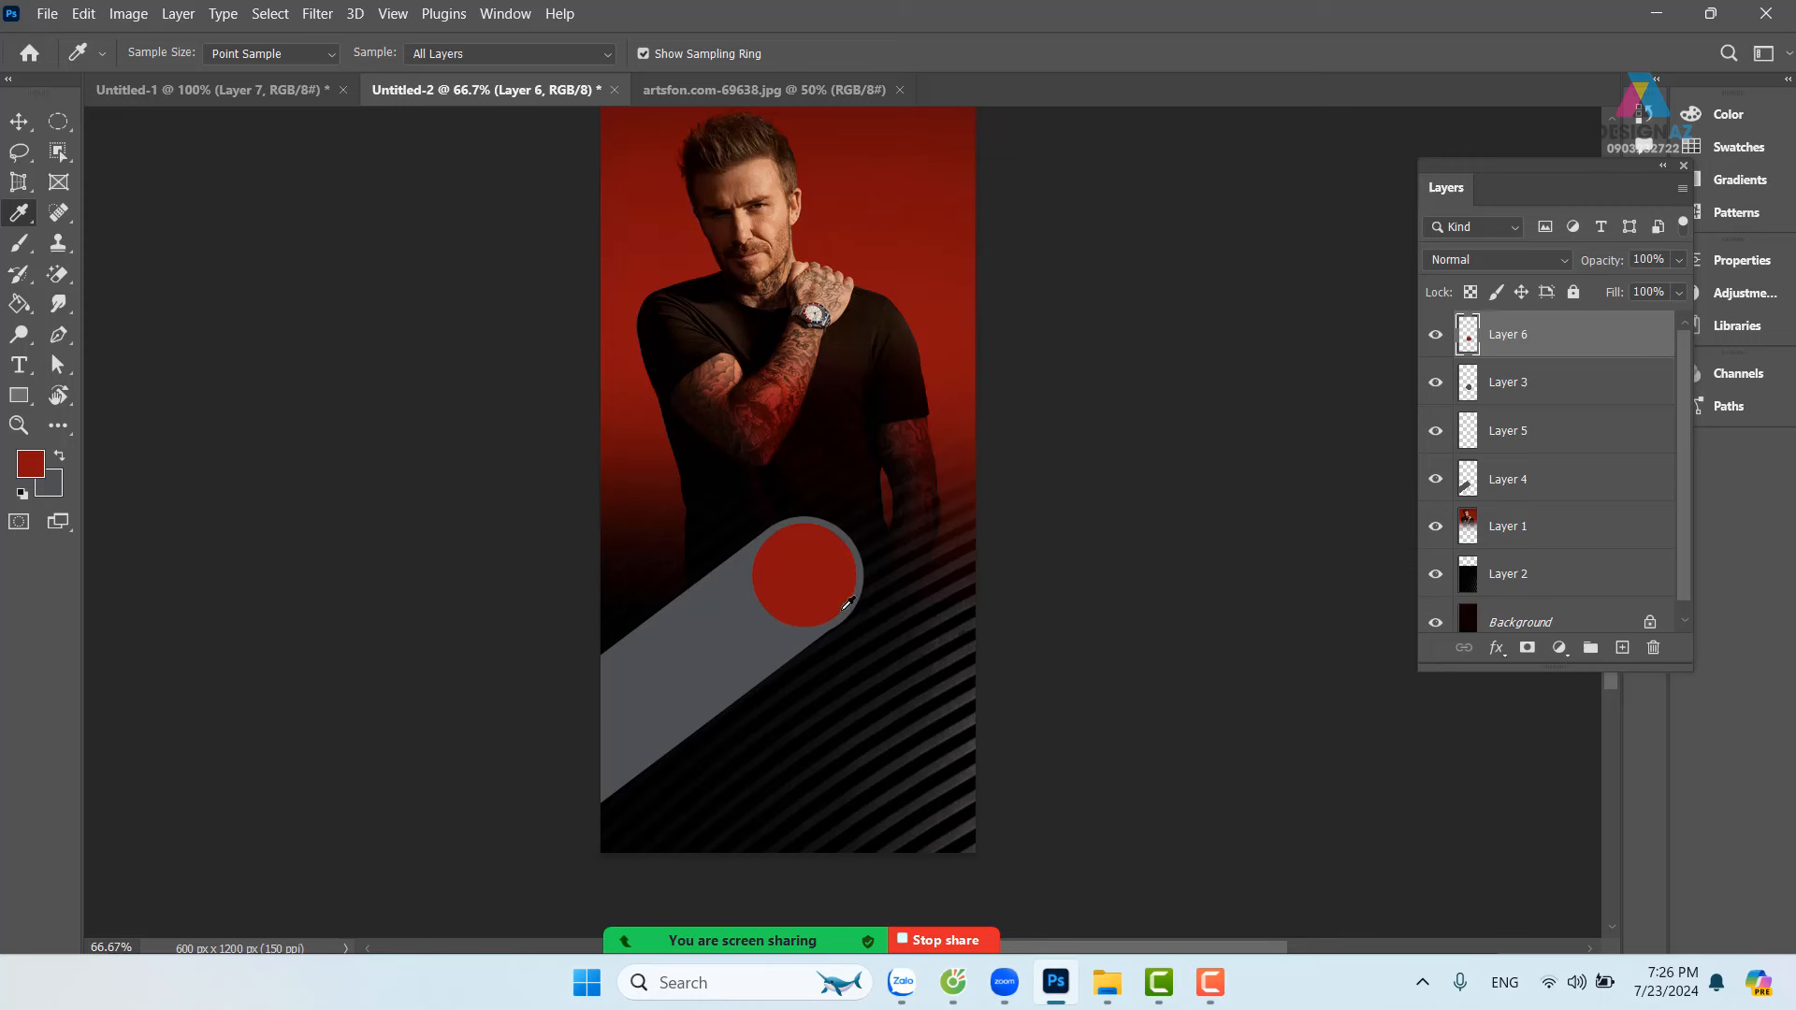
{"action": "left_click", "coordinate": [19, 122]}
{"action": "right_click", "coordinate": [812, 572]}
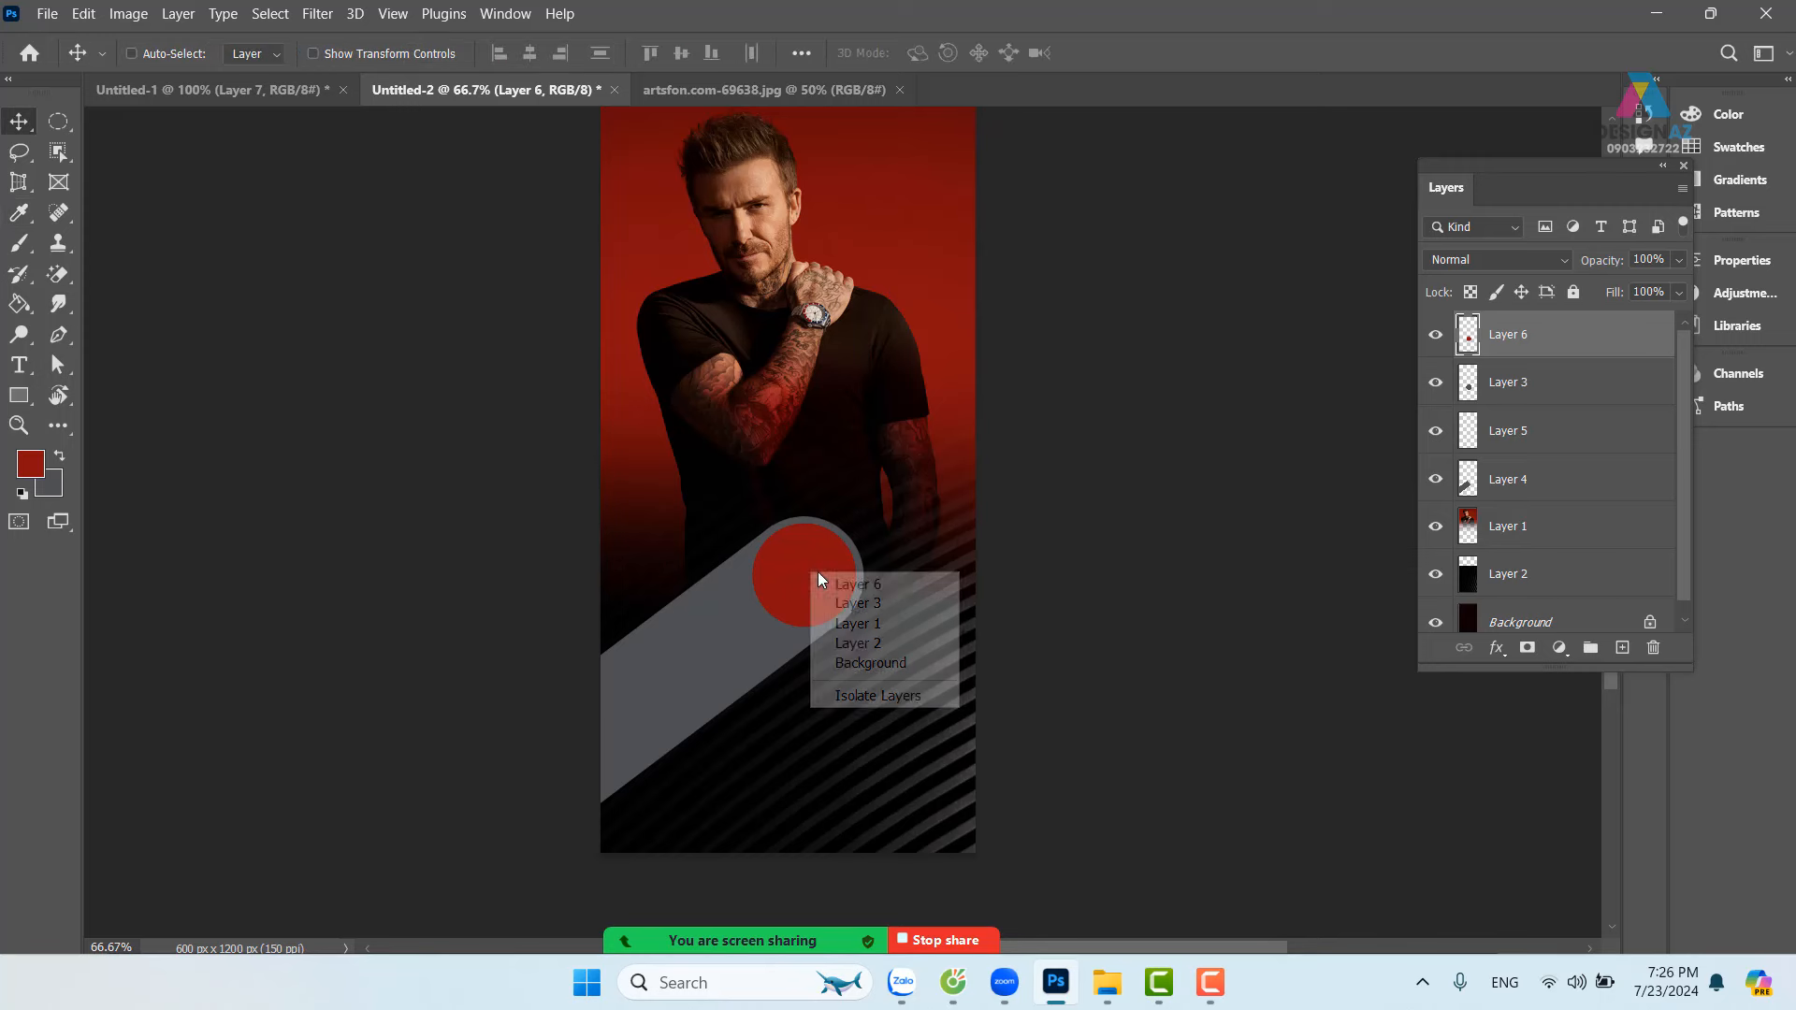
{"action": "left_click", "coordinate": [845, 587]}
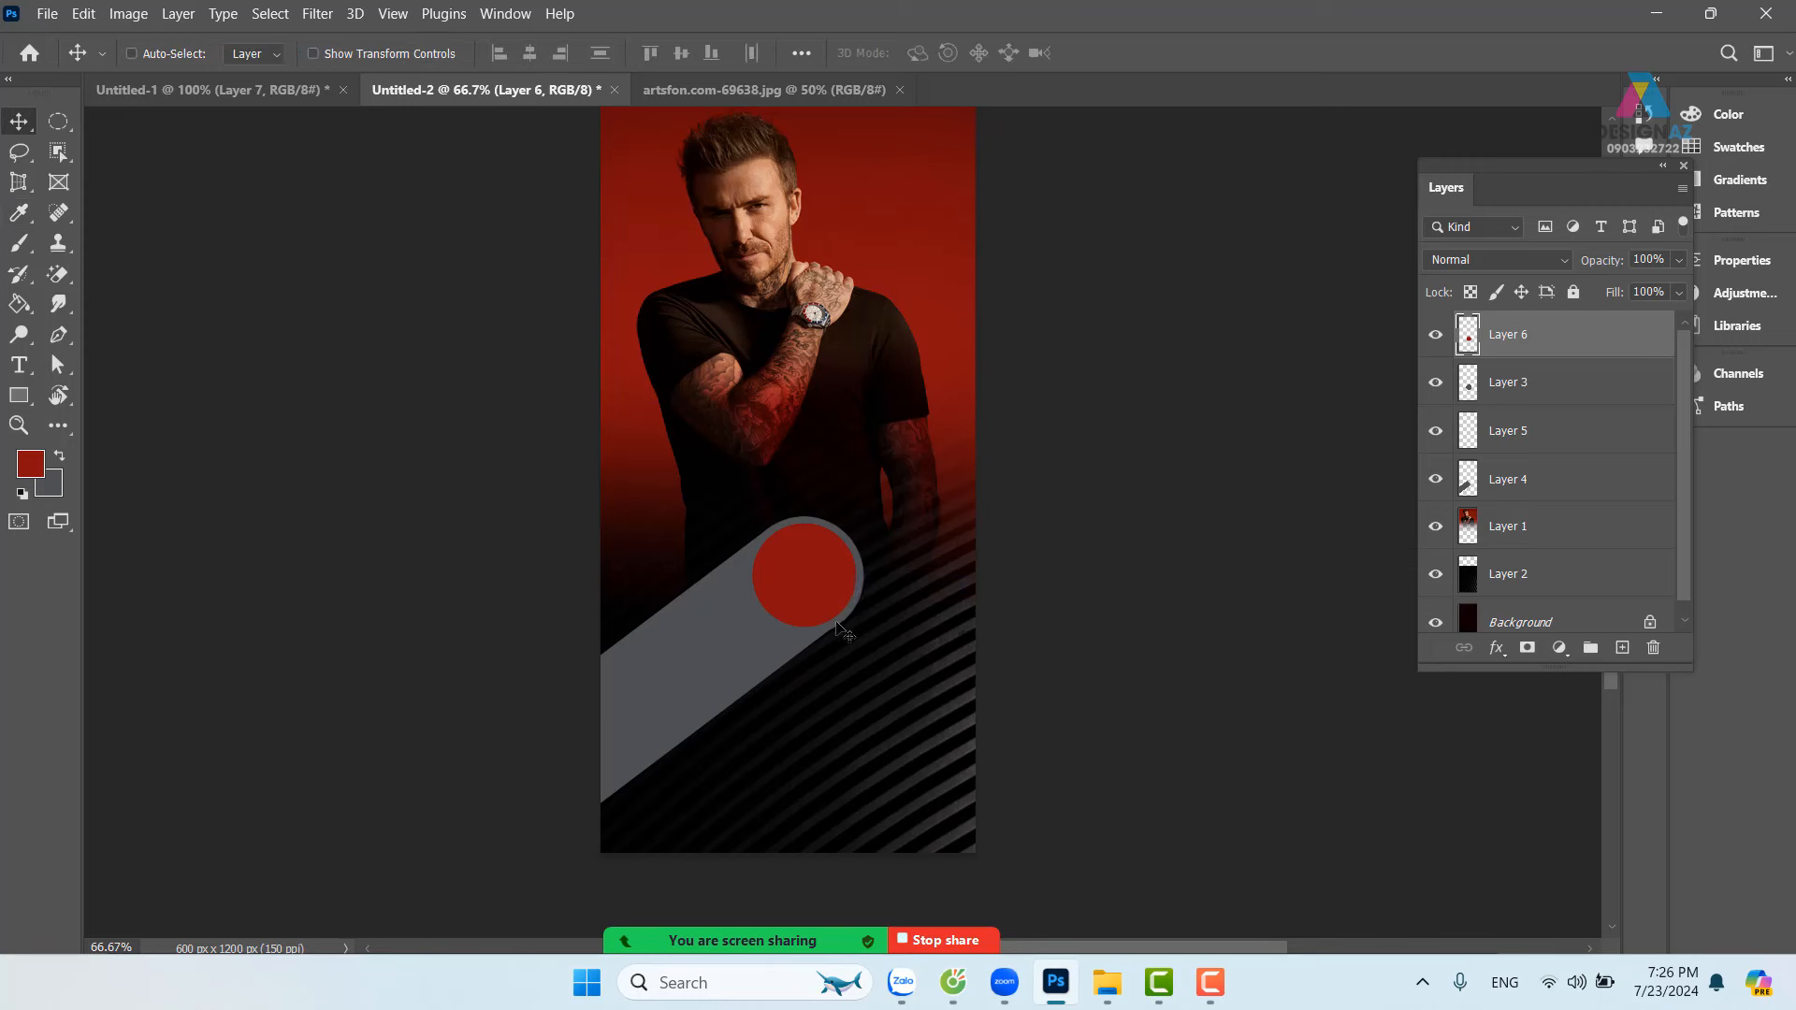
{"action": "right_click", "coordinate": [837, 625]}
{"action": "left_click", "coordinate": [865, 636], "text": "shift"}
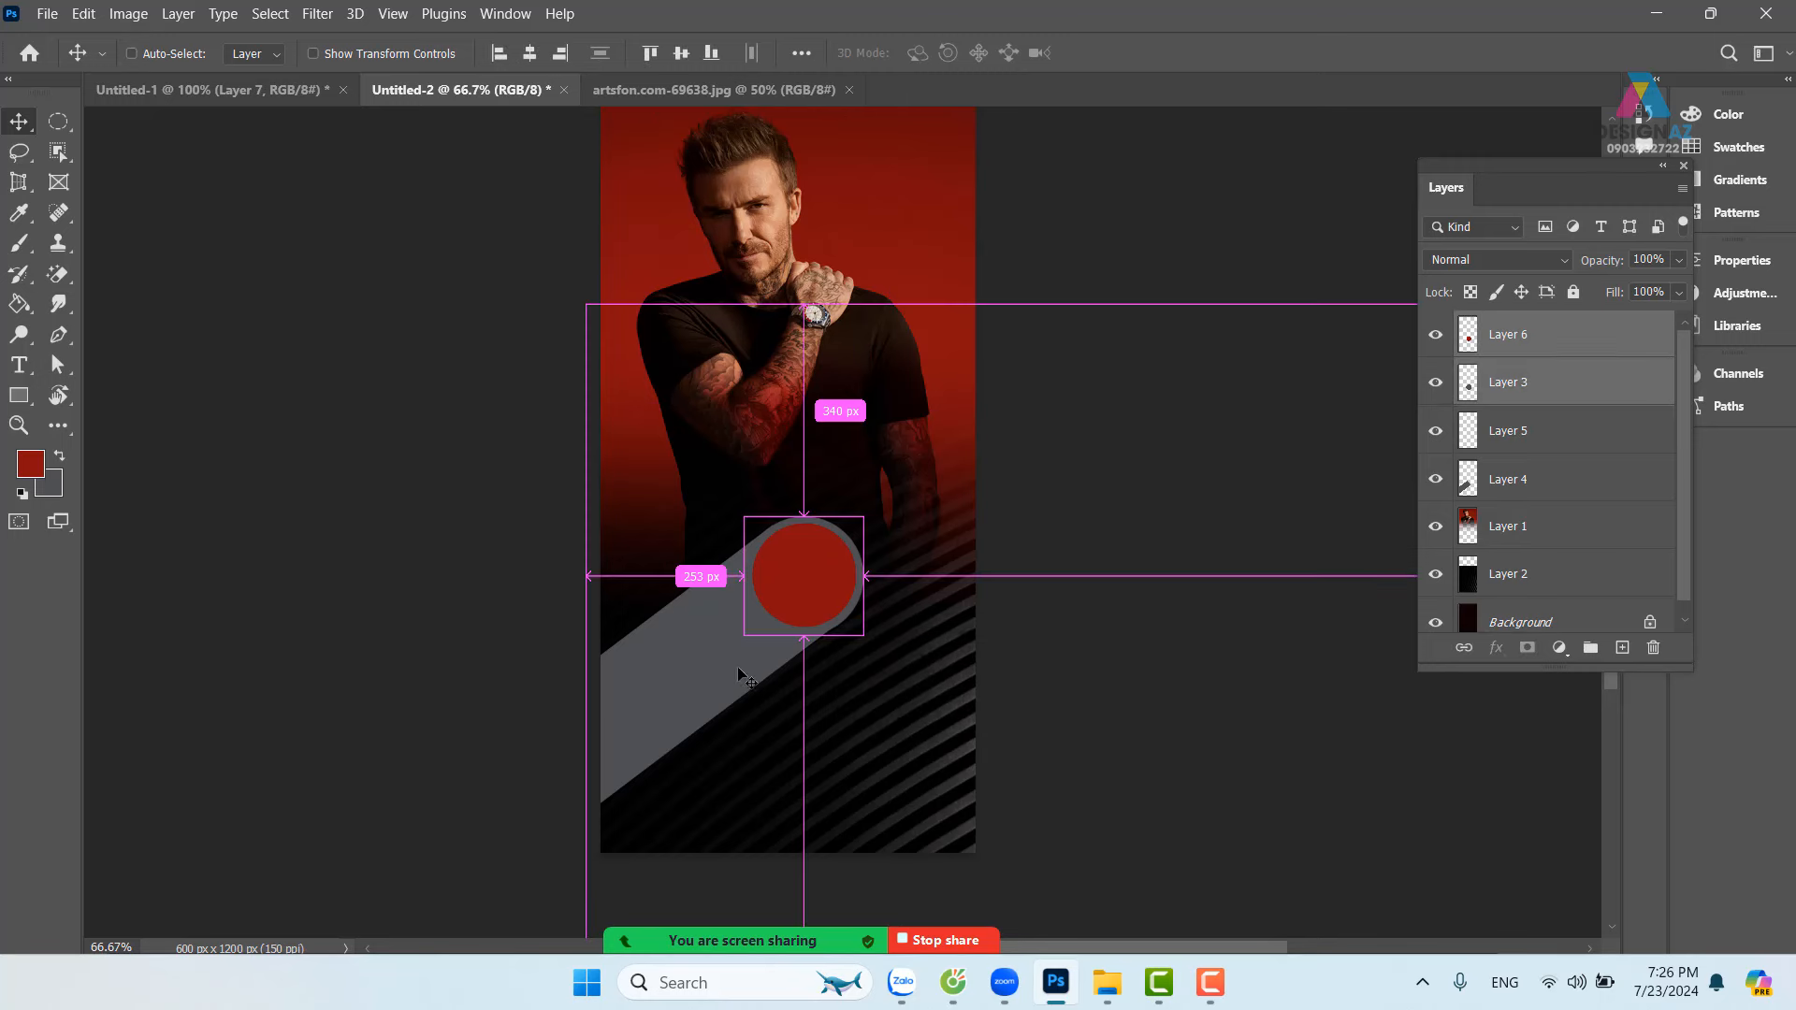
{"action": "right_click", "coordinate": [765, 680]}
{"action": "left_click", "coordinate": [765, 680], "text": "shift"}
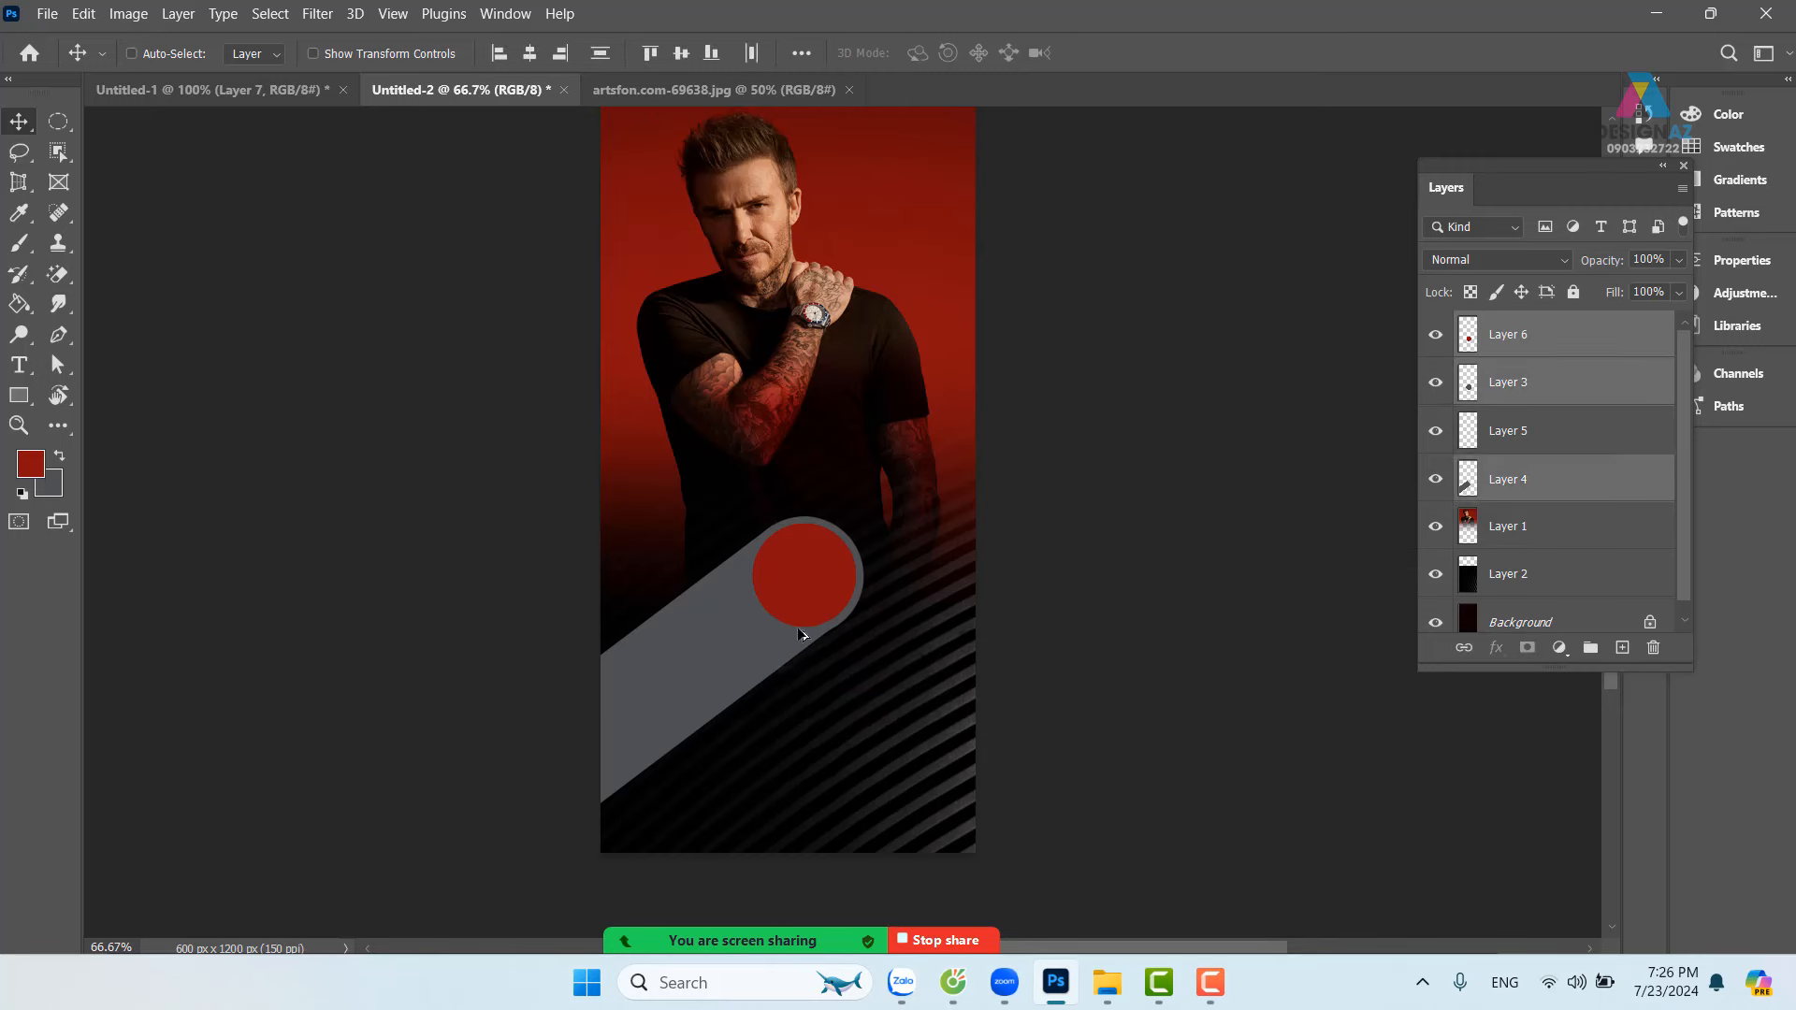
{"action": "left_click_drag", "start_coordinate": [800, 631], "coordinate": [788, 769]}
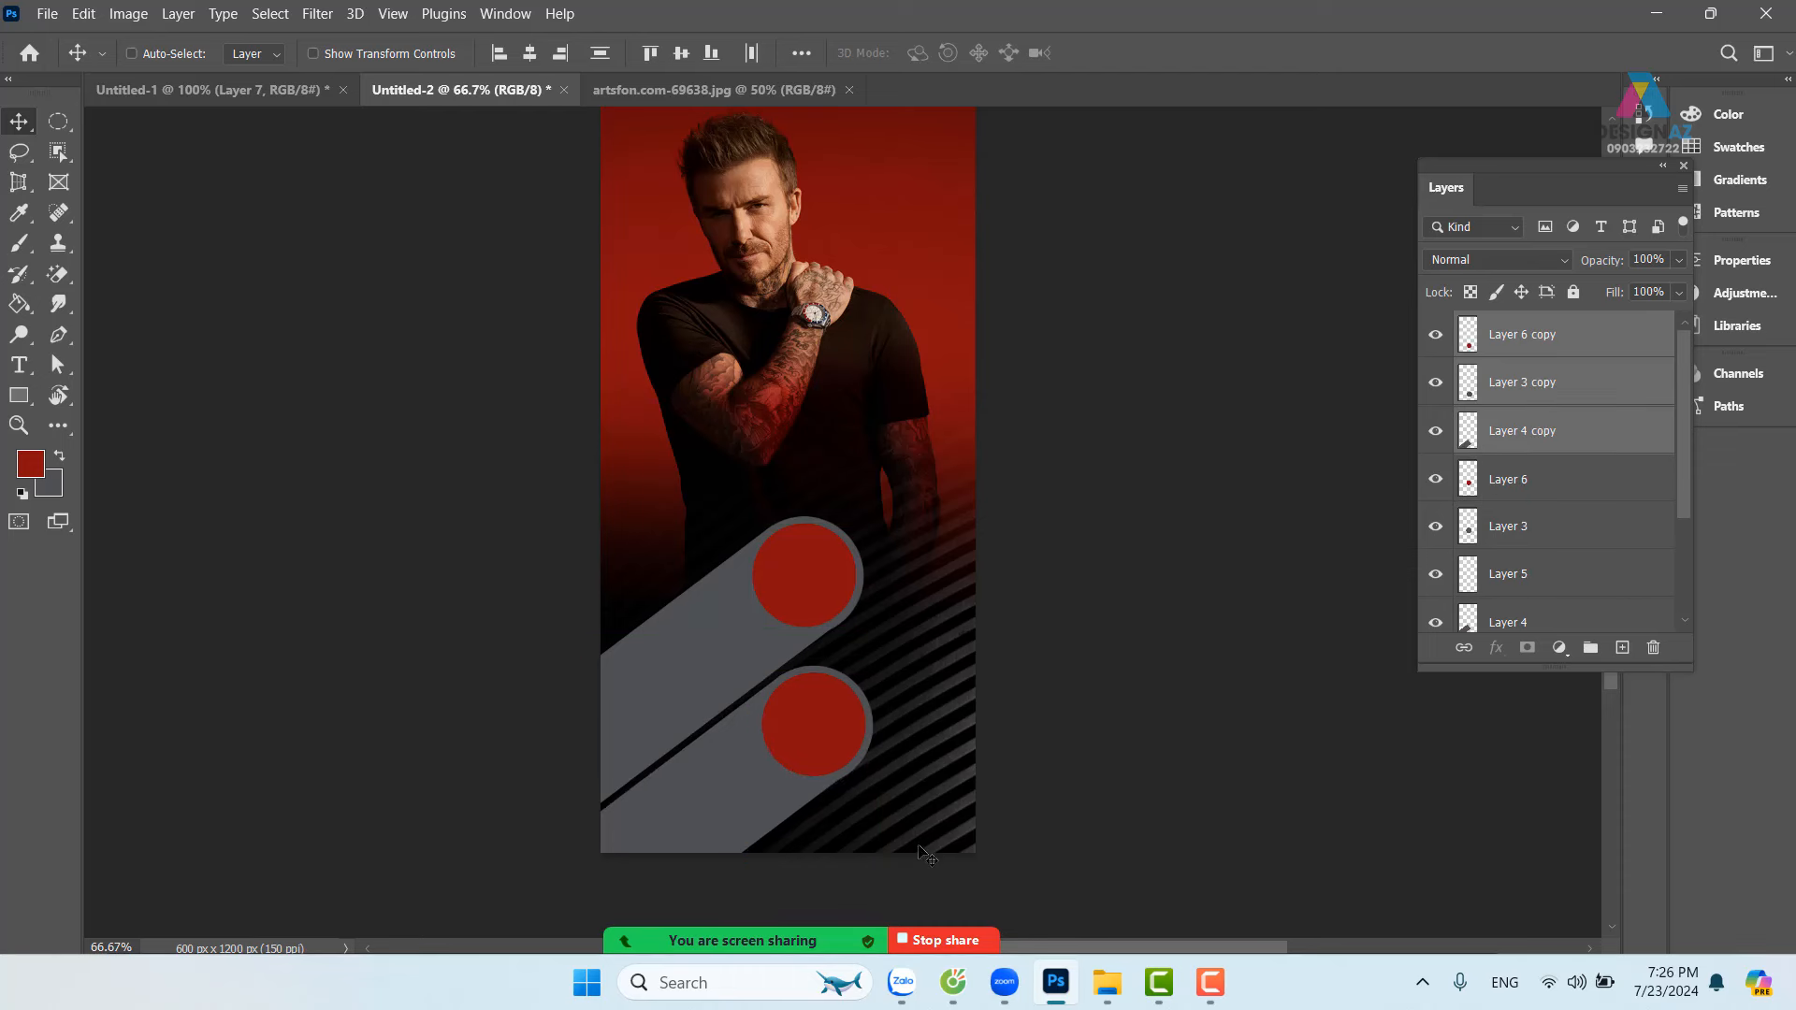
Step: Move the lower copy toward the canvas's bottom edge, duplicate the bar set again above the original, and nudge it to match the gap
{"action": "left_click_drag", "start_coordinate": [805, 763], "coordinate": [670, 565]}
{"action": "key", "text": "Down"}
{"action": "key", "text": "Down"}
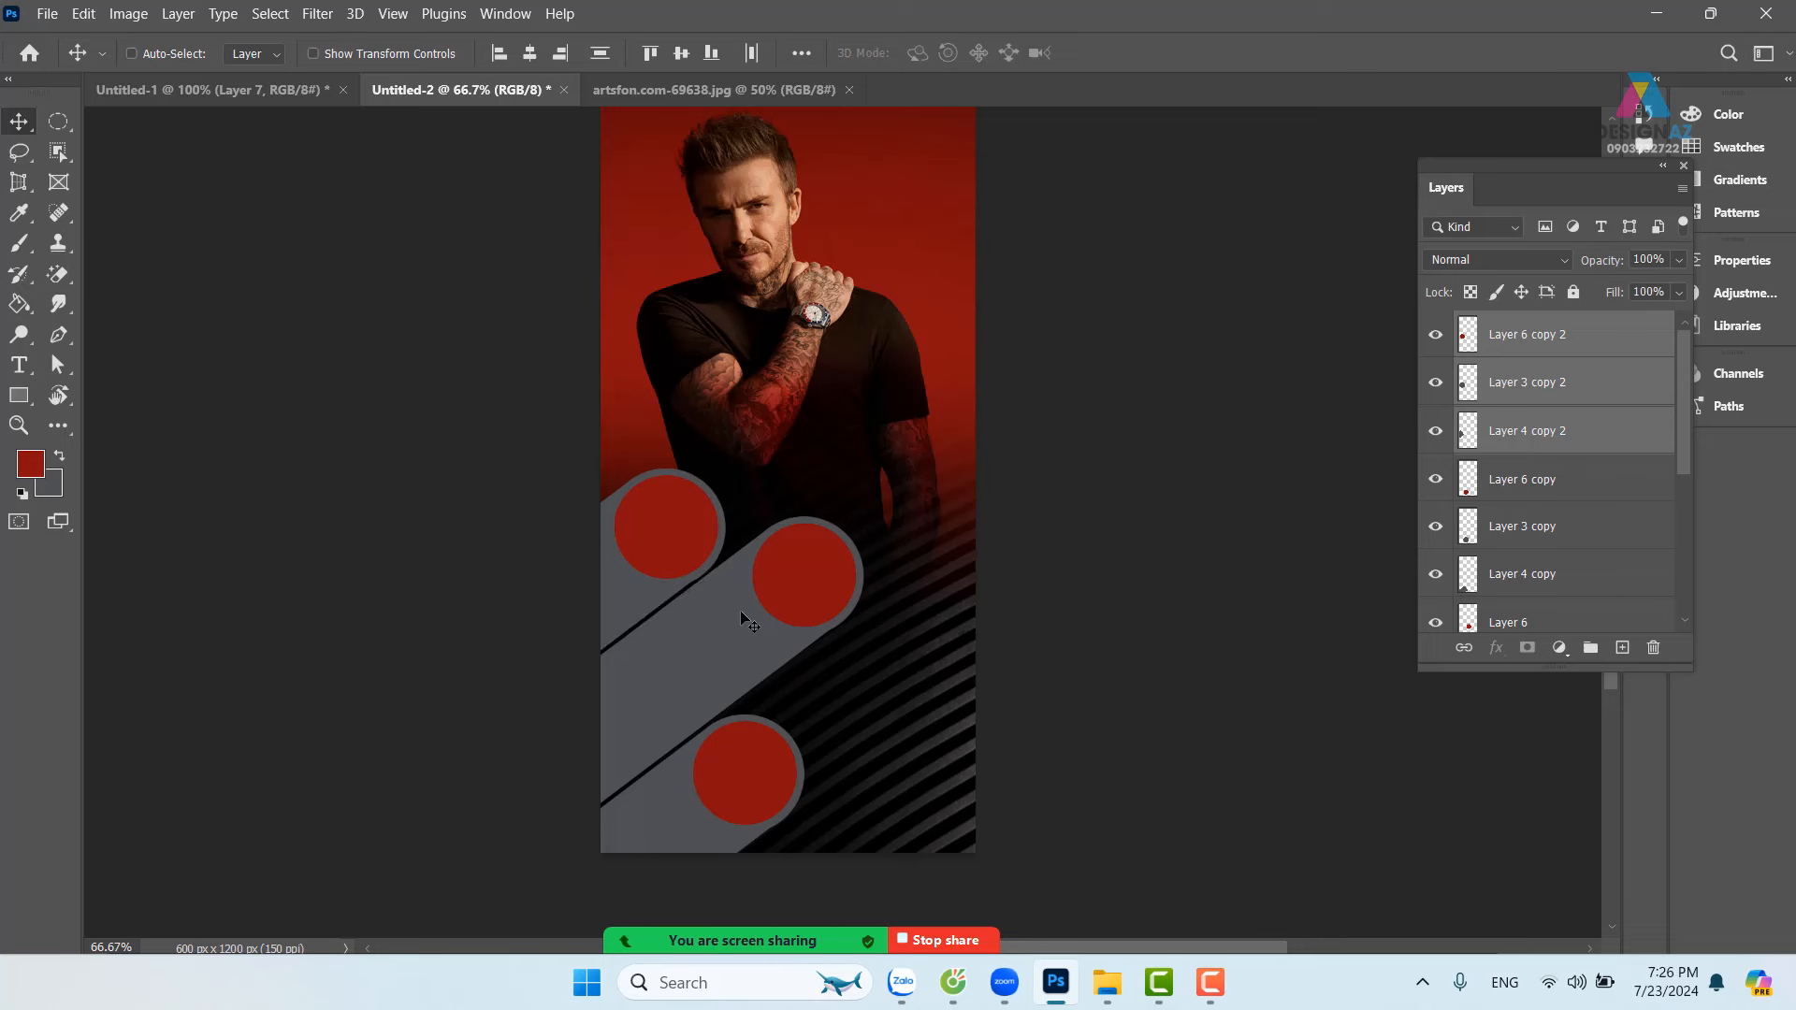
{"action": "key", "text": "Up"}
{"action": "key", "text": "Up"}
{"action": "key", "text": "Down"}
Step: Add a "Lorem Ipsum" title, enlarge it to about 1116%, and place it over the stripes just above the lowest bar
{"action": "key", "text": "t"}
{"action": "left_click", "coordinate": [834, 687]}
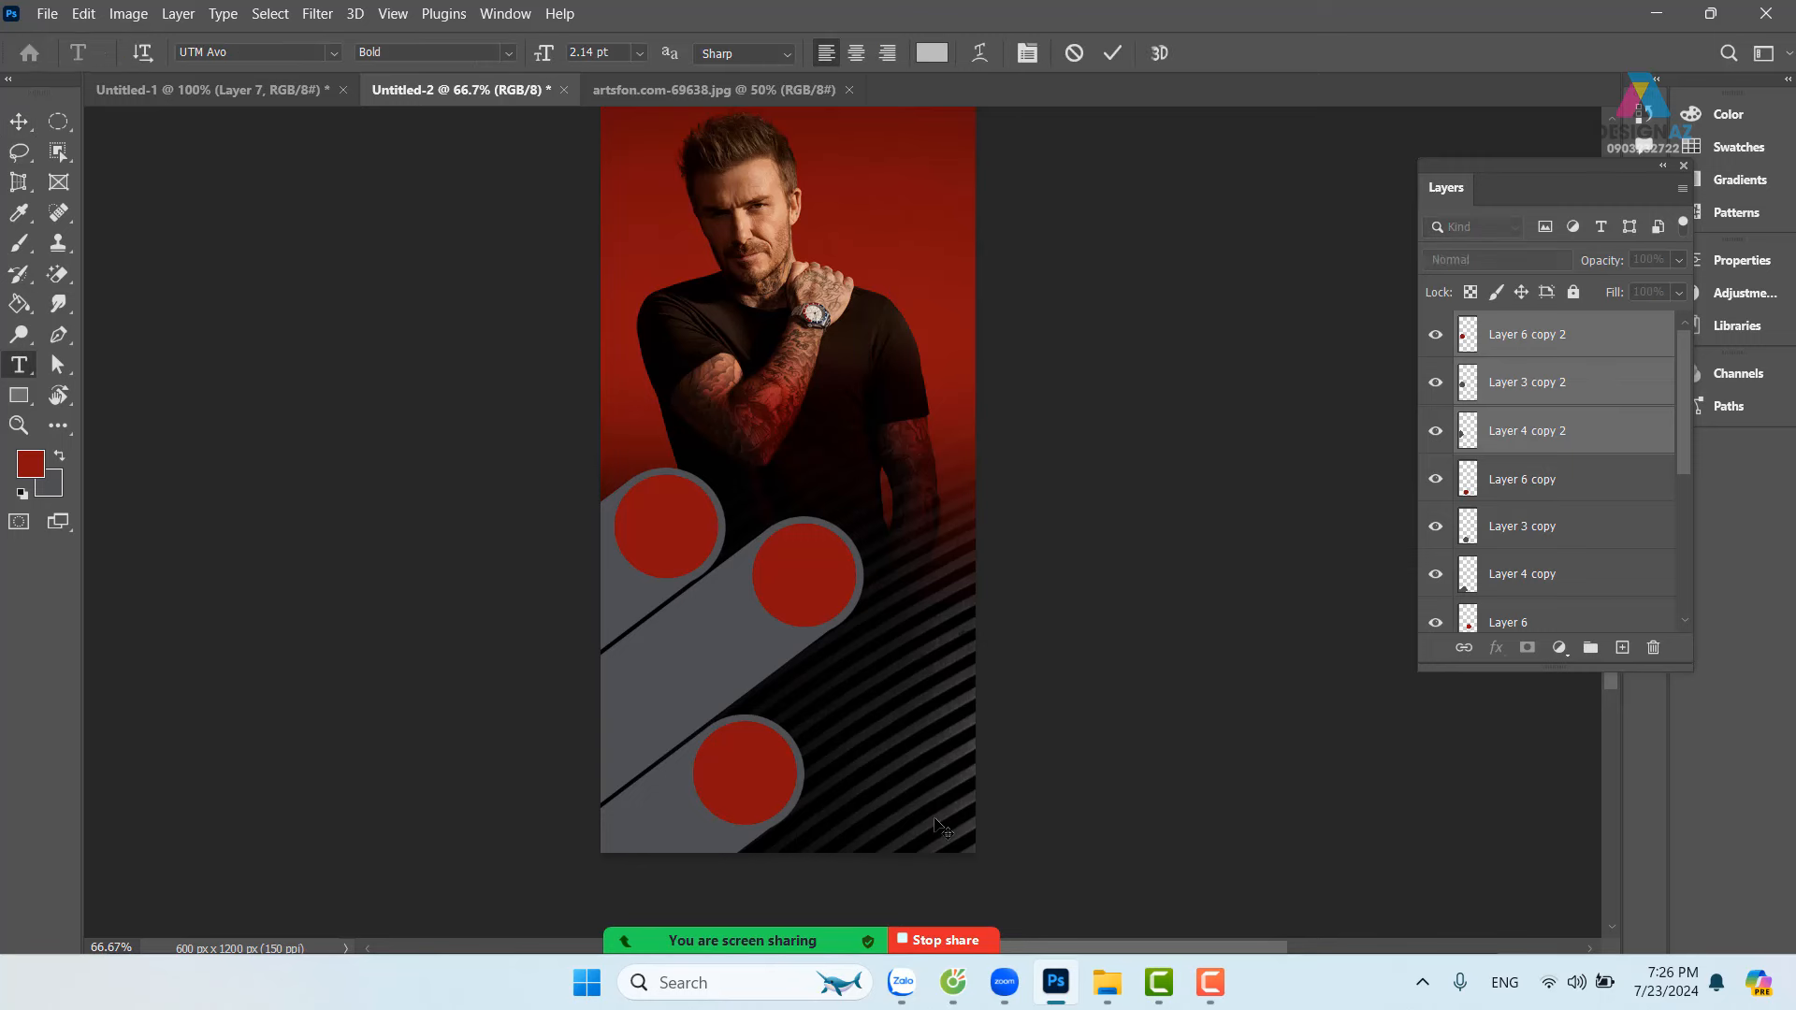
{"action": "left_click", "coordinate": [19, 121]}
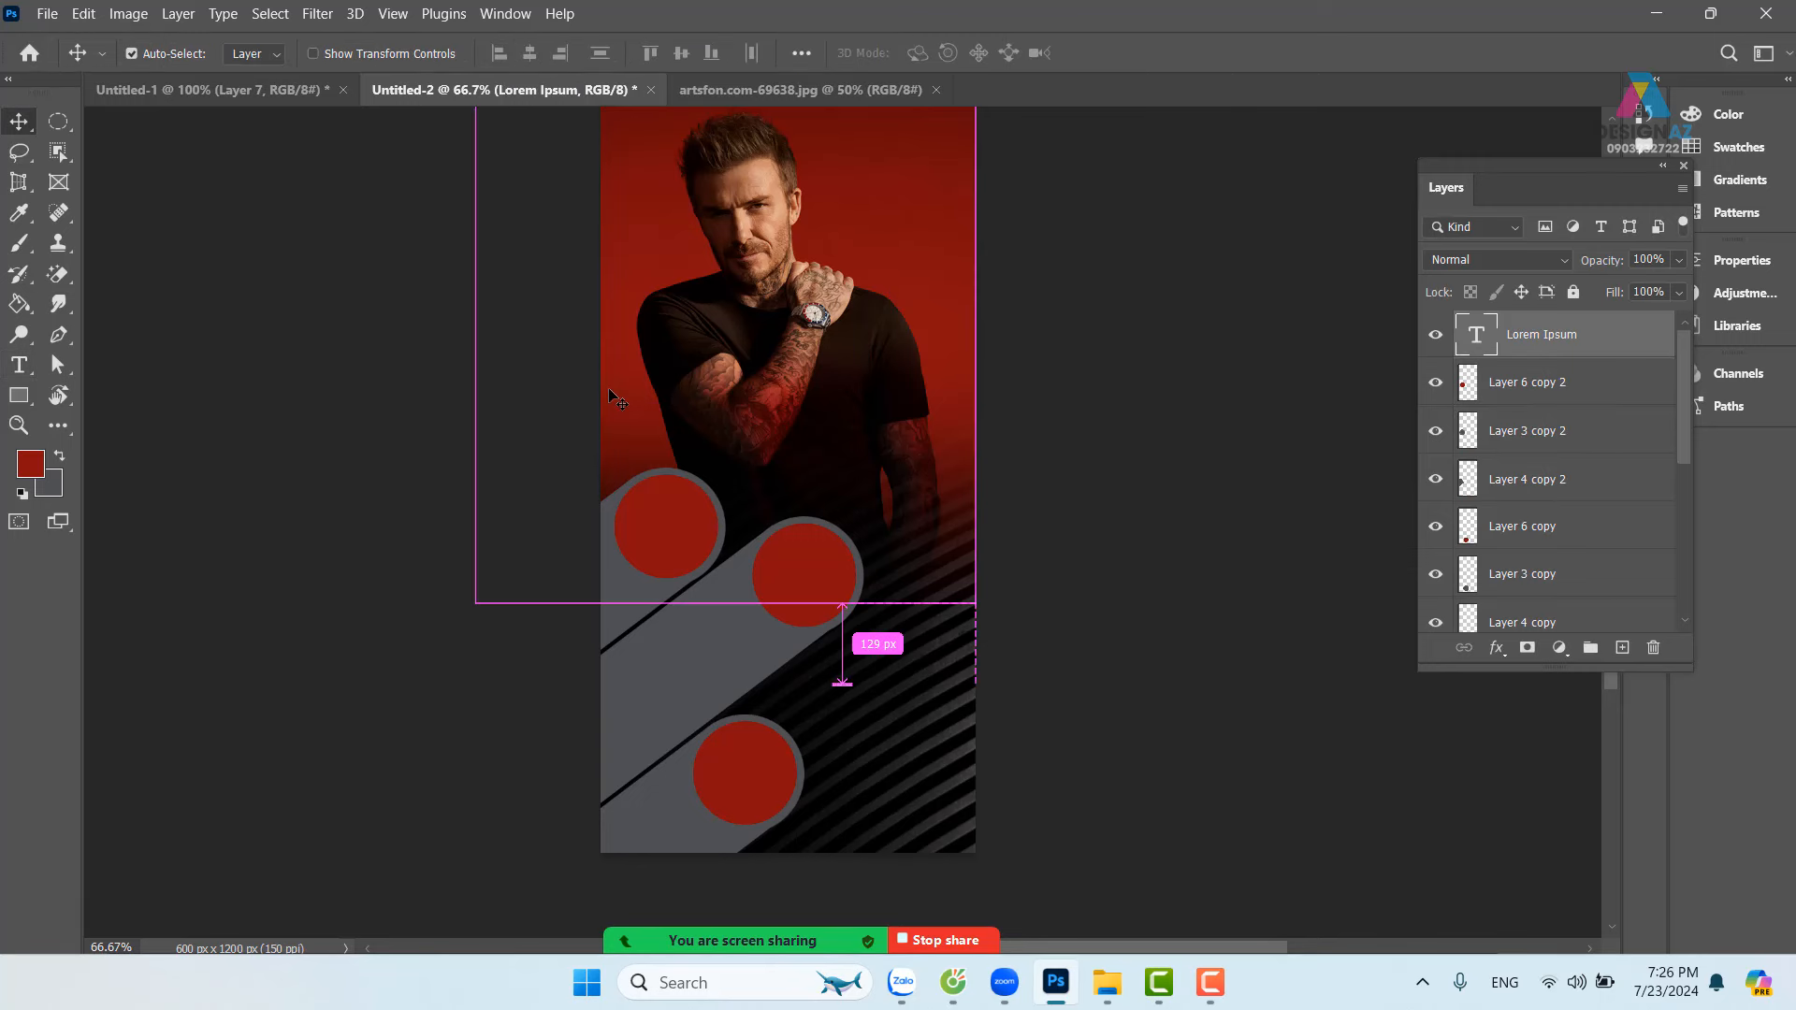
{"action": "key", "text": "ctrl+t"}
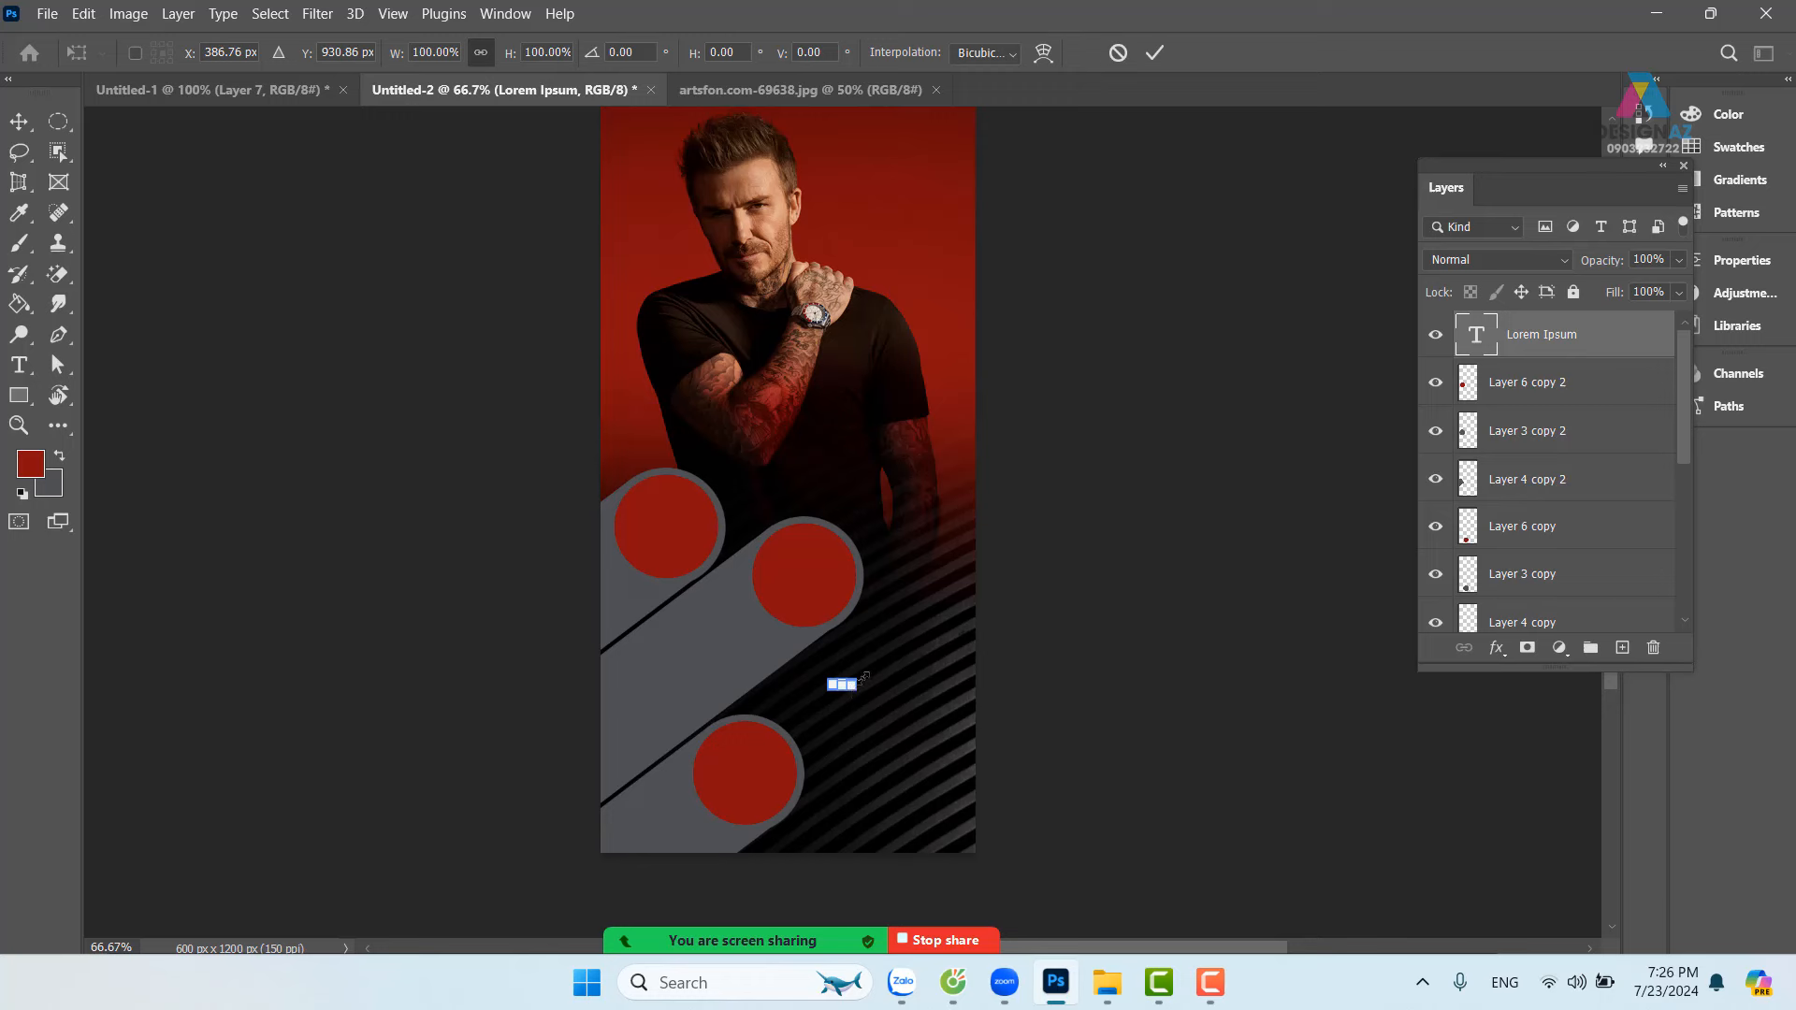
{"action": "left_click_drag", "start_coordinate": [856, 679], "coordinate": [1045, 652]}
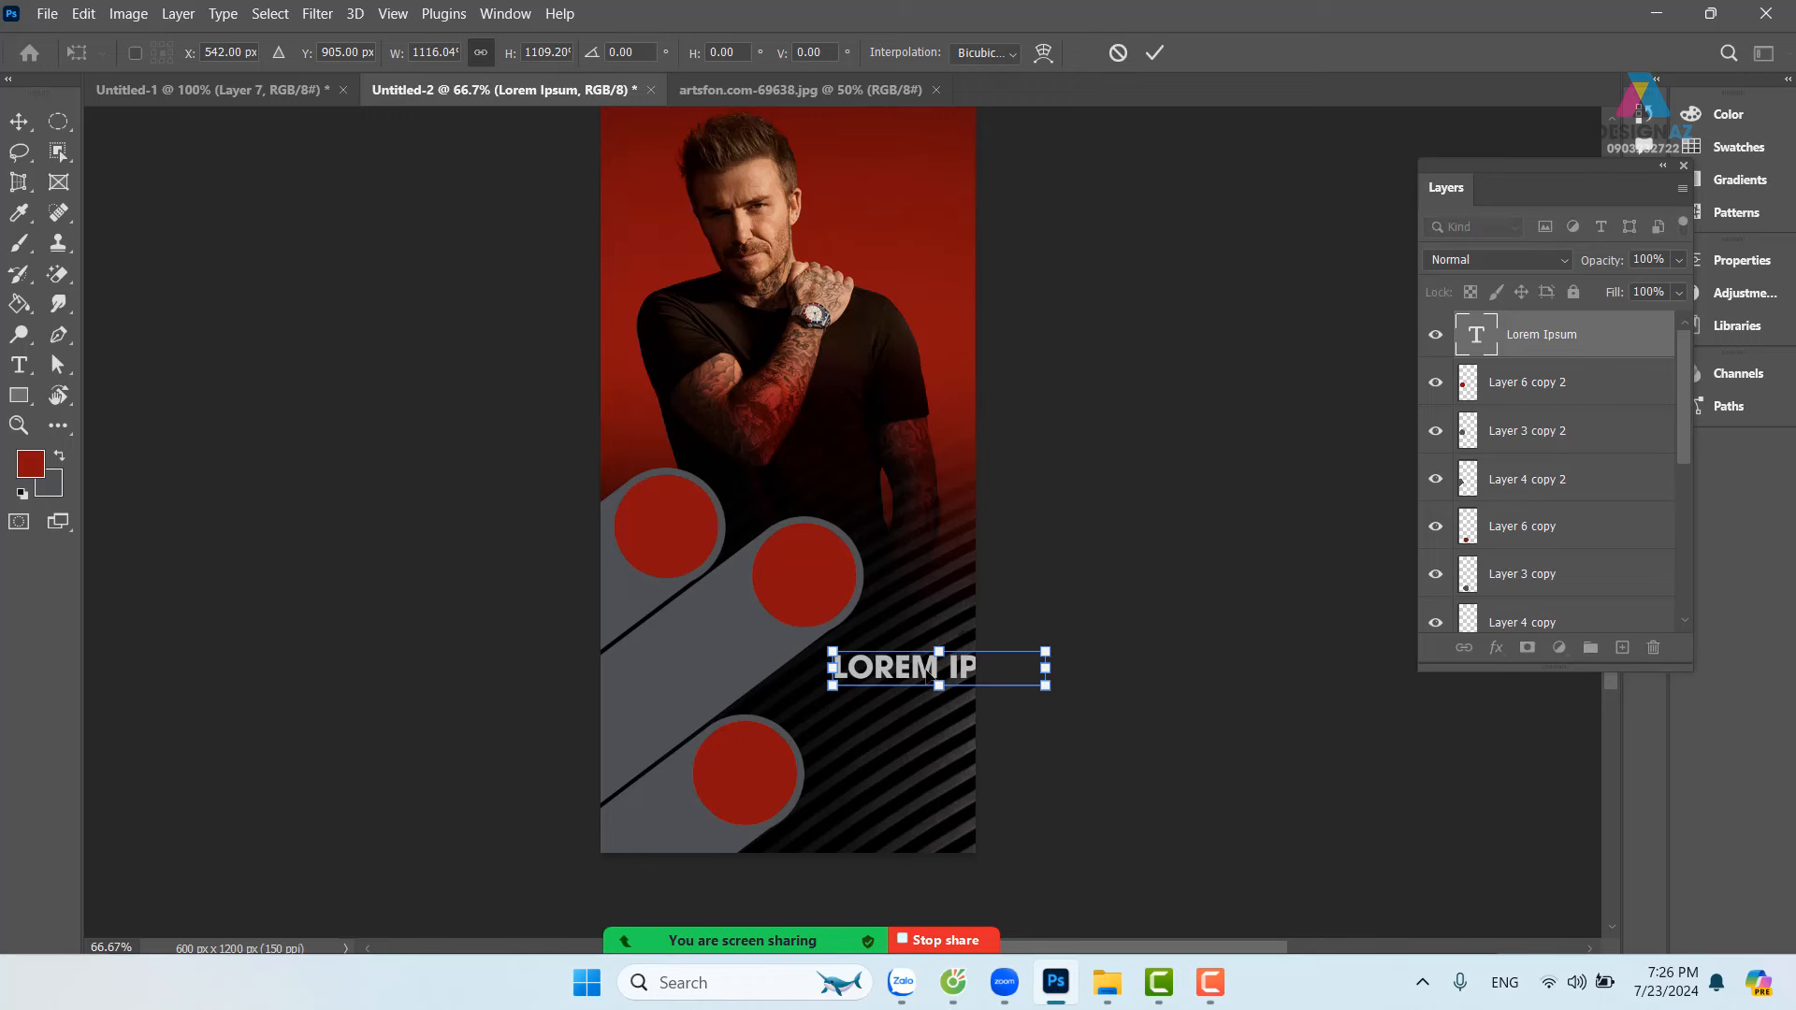
{"action": "left_click_drag", "start_coordinate": [929, 673], "coordinate": [821, 697]}
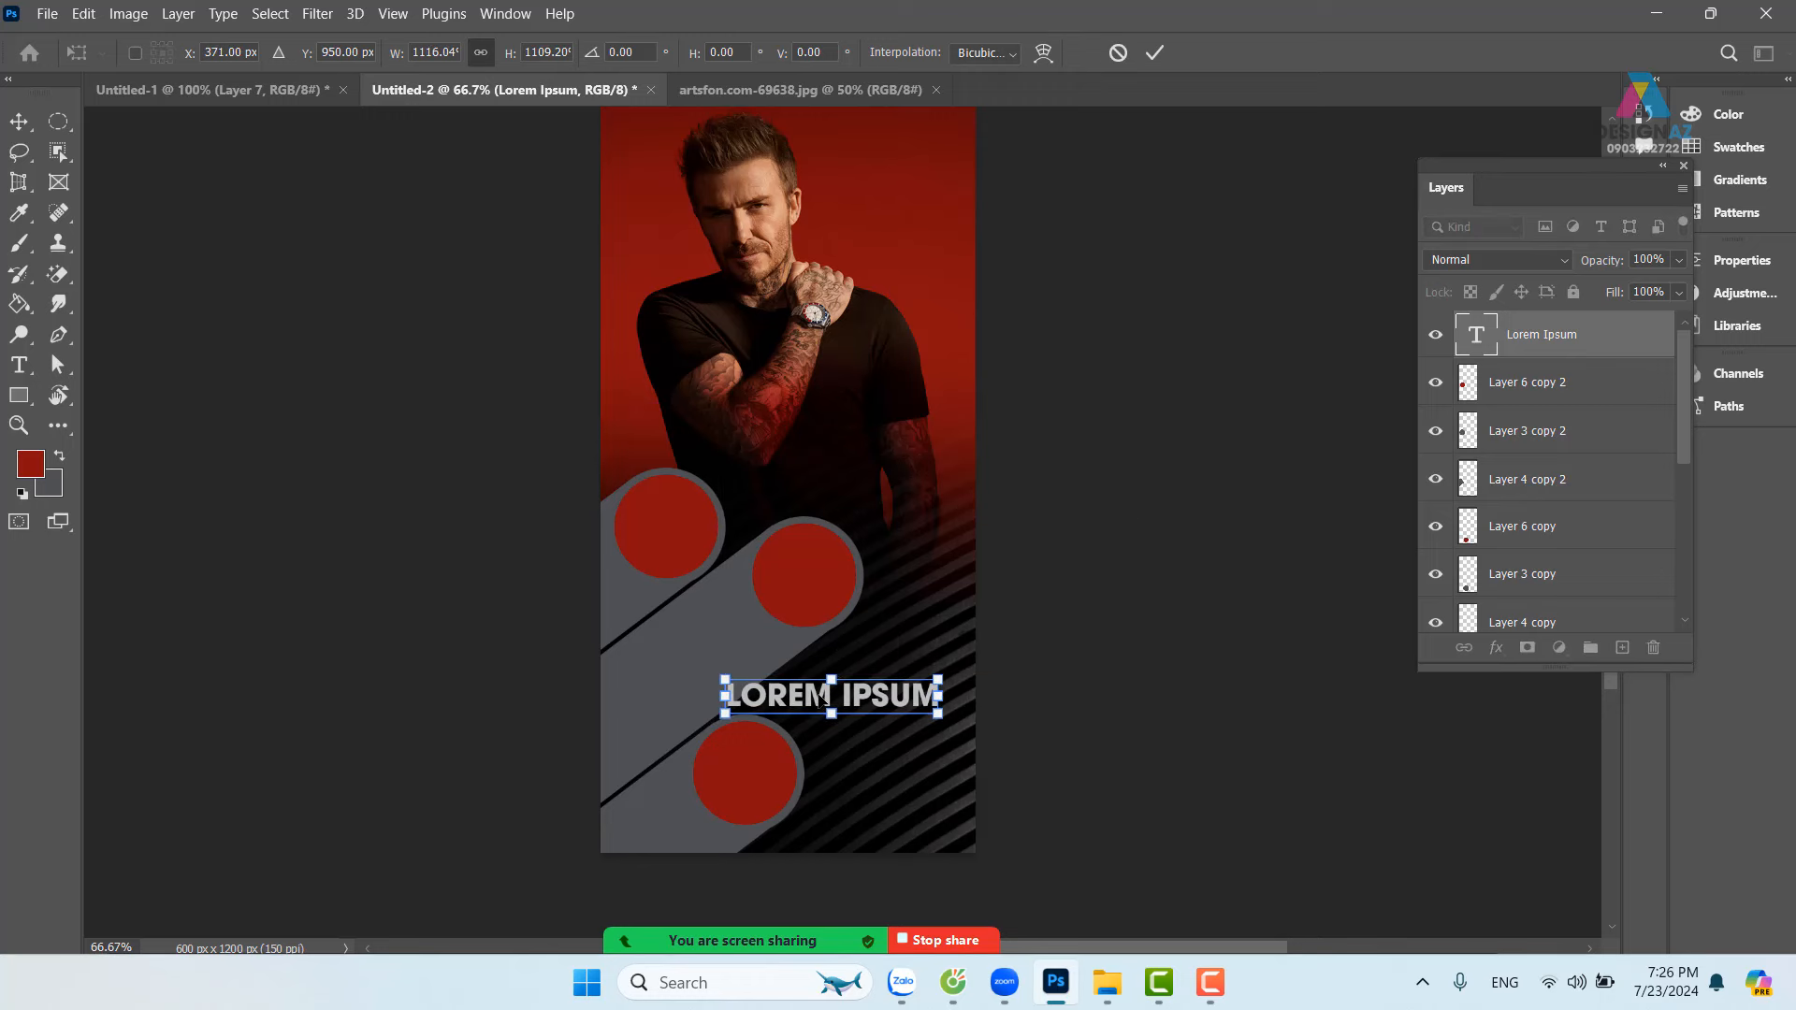
{"action": "key", "text": "Return"}
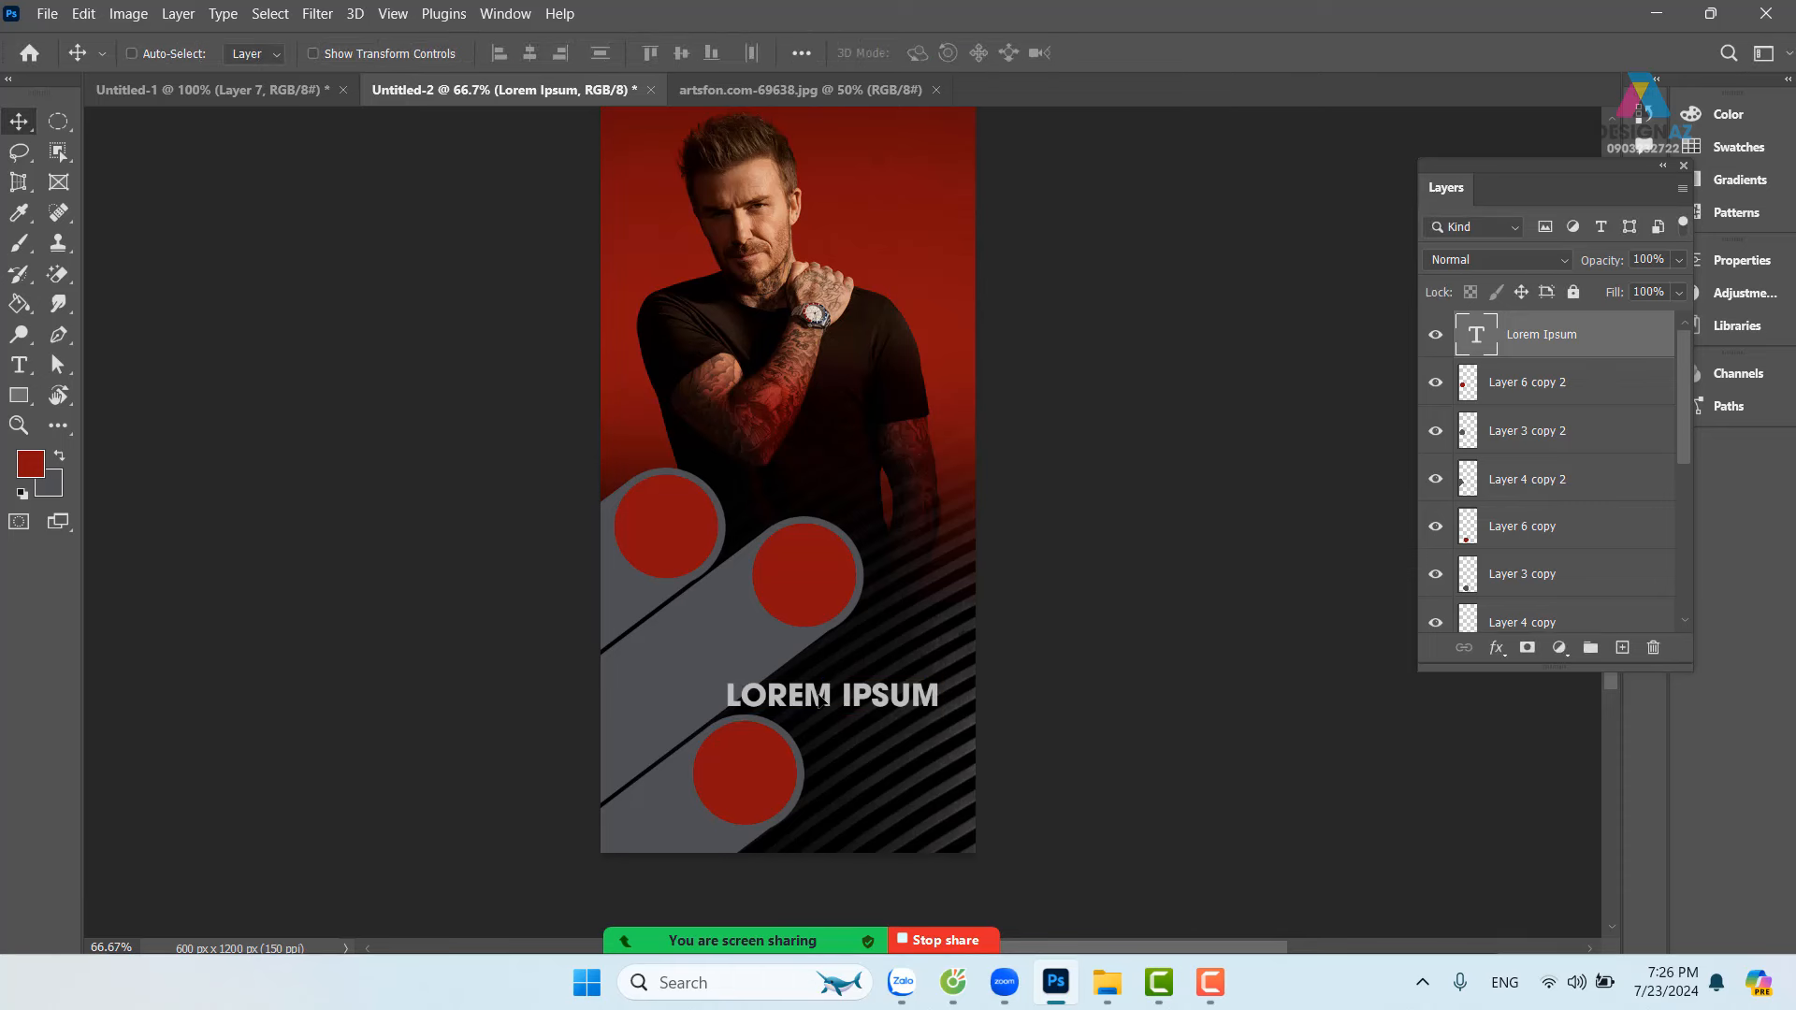
Step: Delete the lowest bar set: its red circle, gray circle and slanted bar layers
{"action": "right_click", "coordinate": [782, 762]}
{"action": "left_click", "coordinate": [801, 770]}
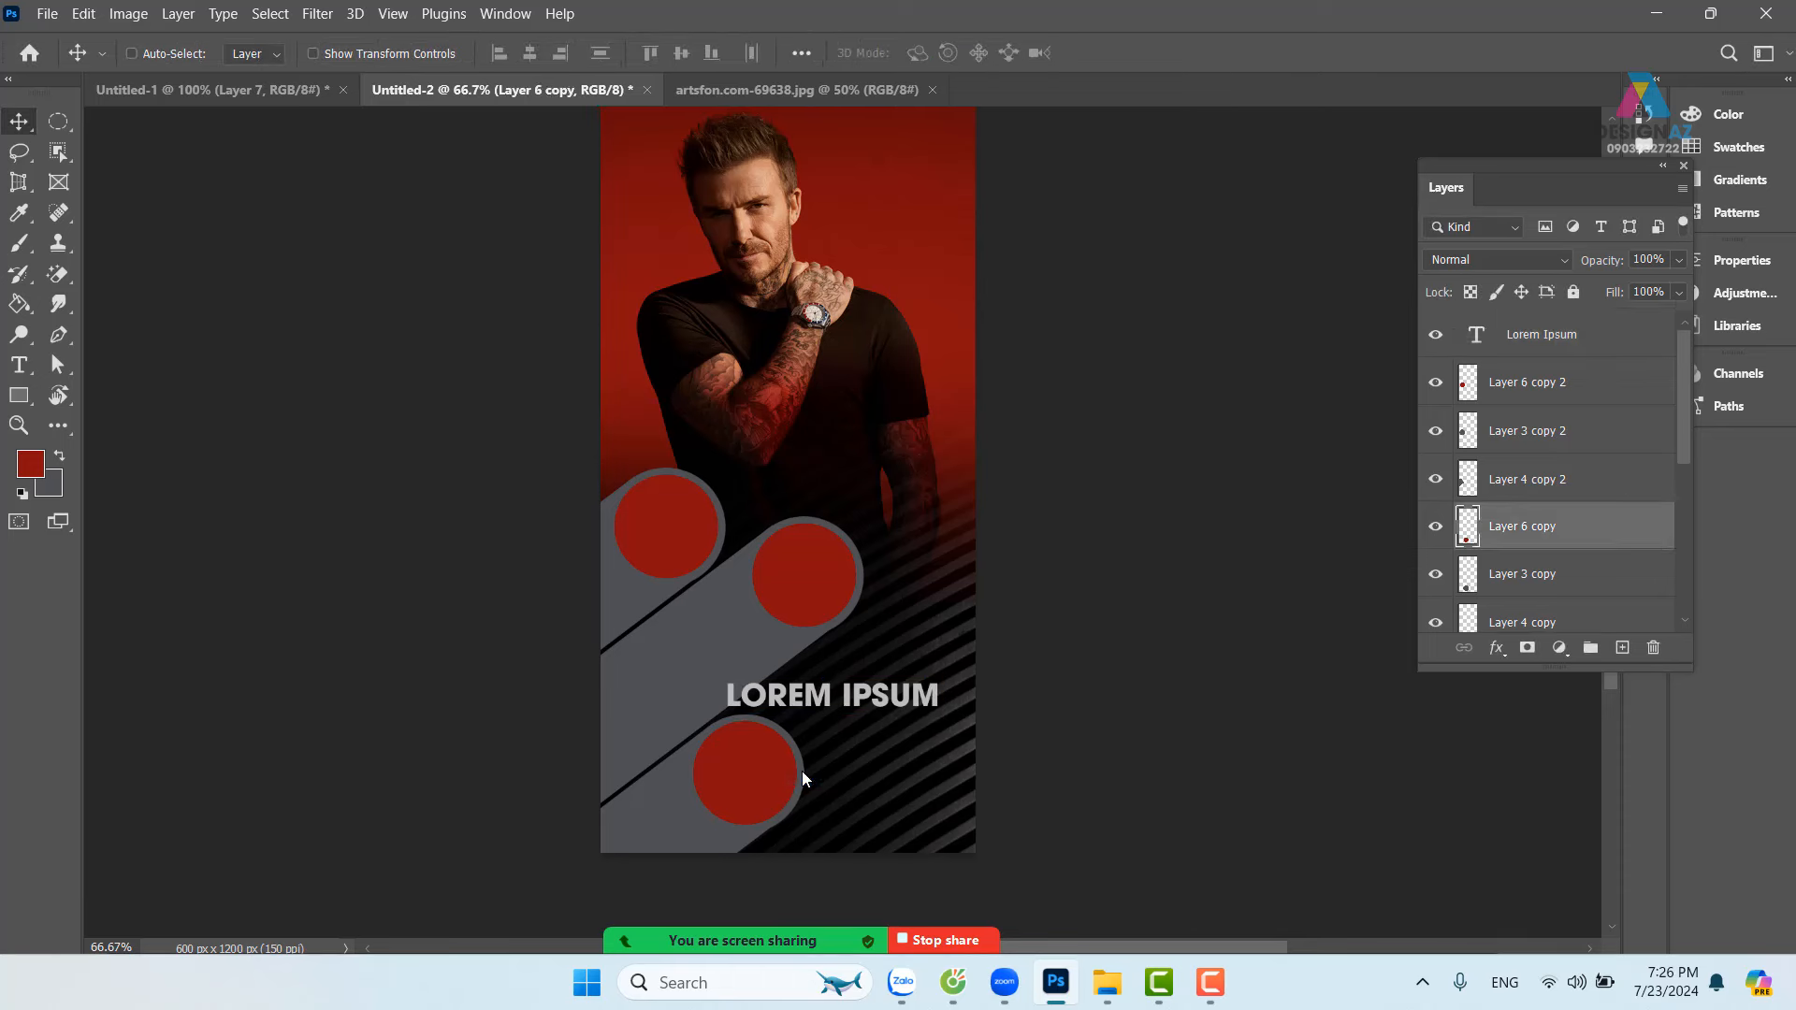
{"action": "key", "text": "Delete"}
{"action": "right_click", "coordinate": [775, 768]}
{"action": "left_click", "coordinate": [814, 782]}
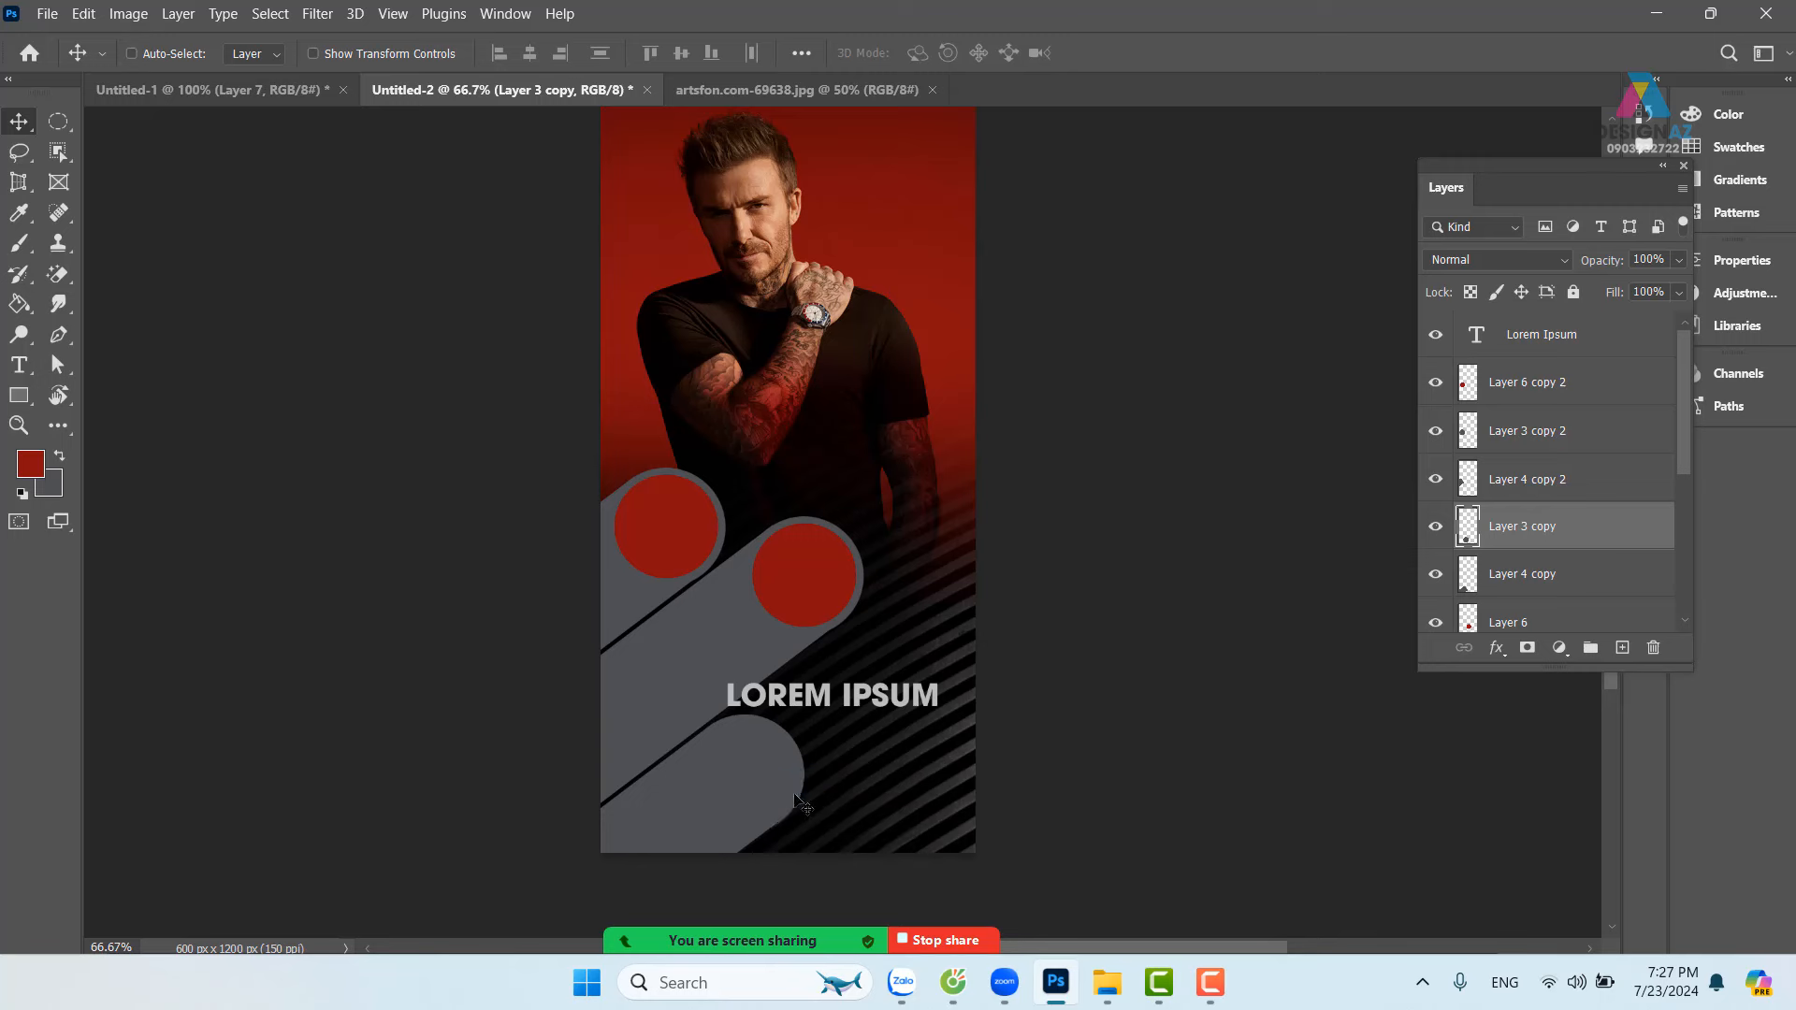
{"action": "key", "text": "Delete"}
{"action": "right_click", "coordinate": [751, 786]}
{"action": "left_click", "coordinate": [771, 791]}
{"action": "key", "text": "Delete"}
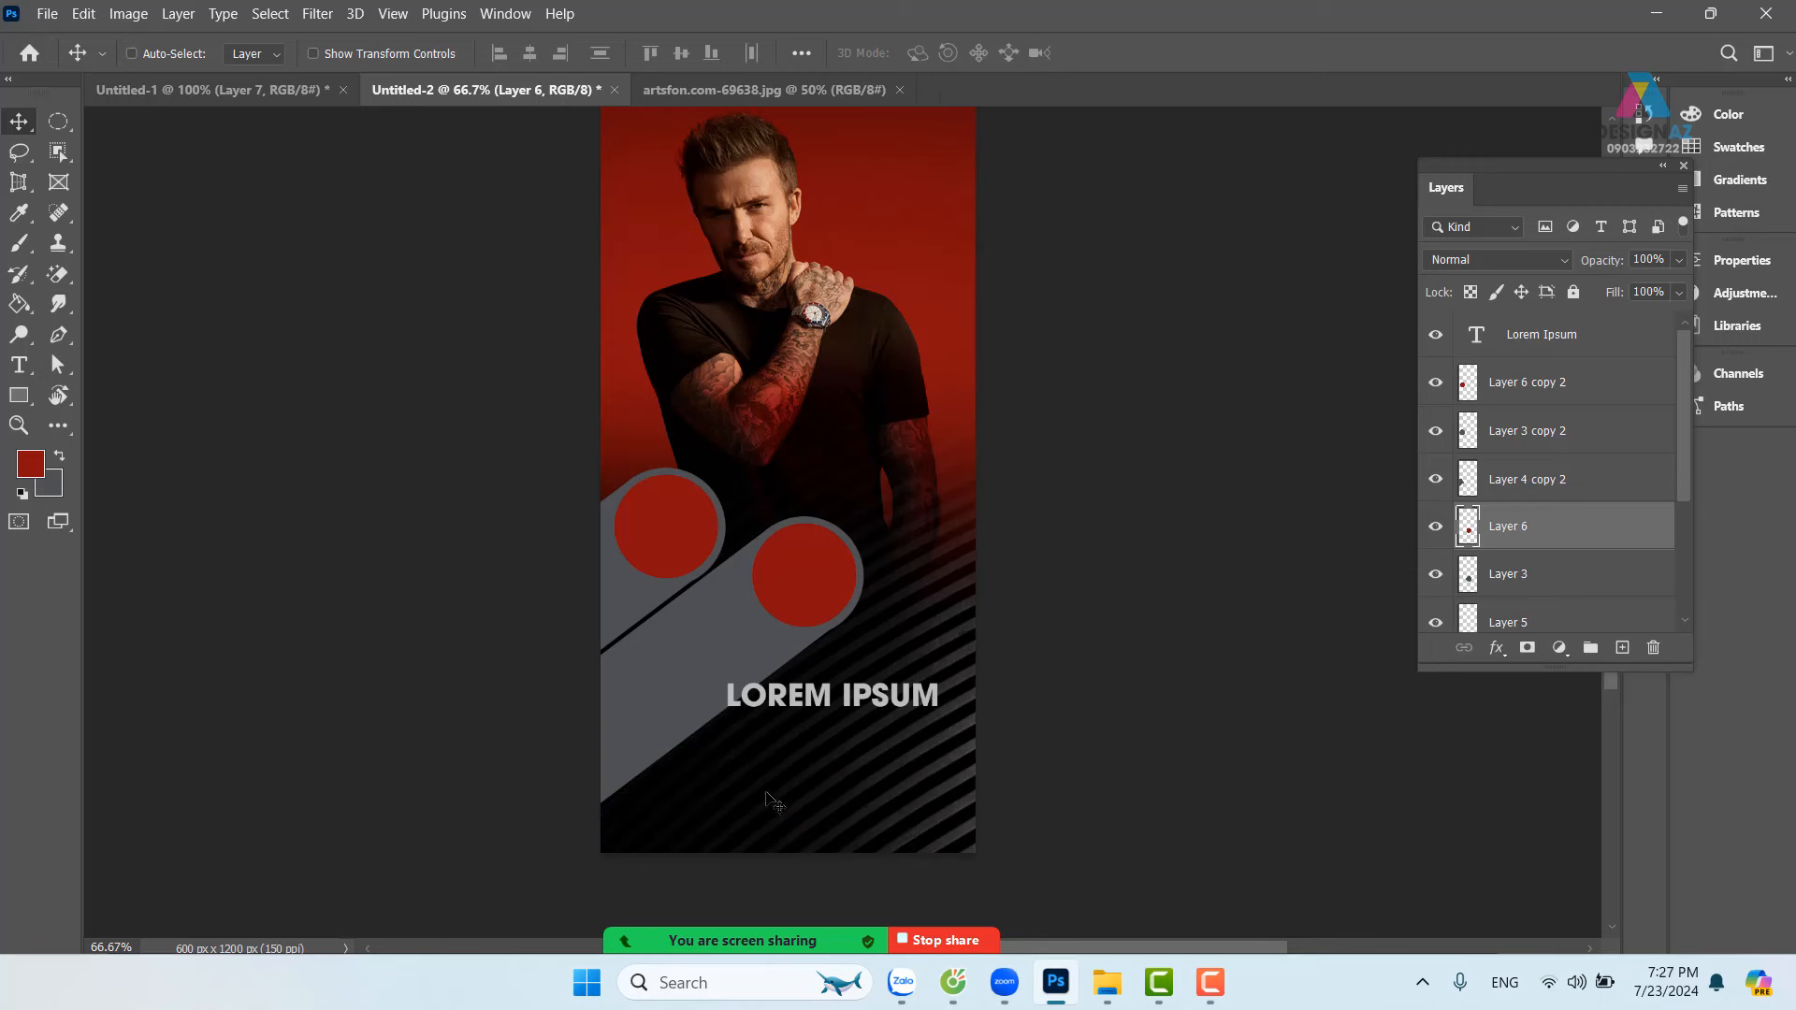
Step: Move the LOREM IPSUM title down into the cleared area and enlarge it to about 26 pt
{"action": "right_click", "coordinate": [852, 694]}
{"action": "left_click", "coordinate": [870, 708]}
{"action": "left_click_drag", "start_coordinate": [853, 702], "coordinate": [957, 715]}
{"action": "key", "text": "ctrl+t"}
{"action": "key", "text": "Return"}
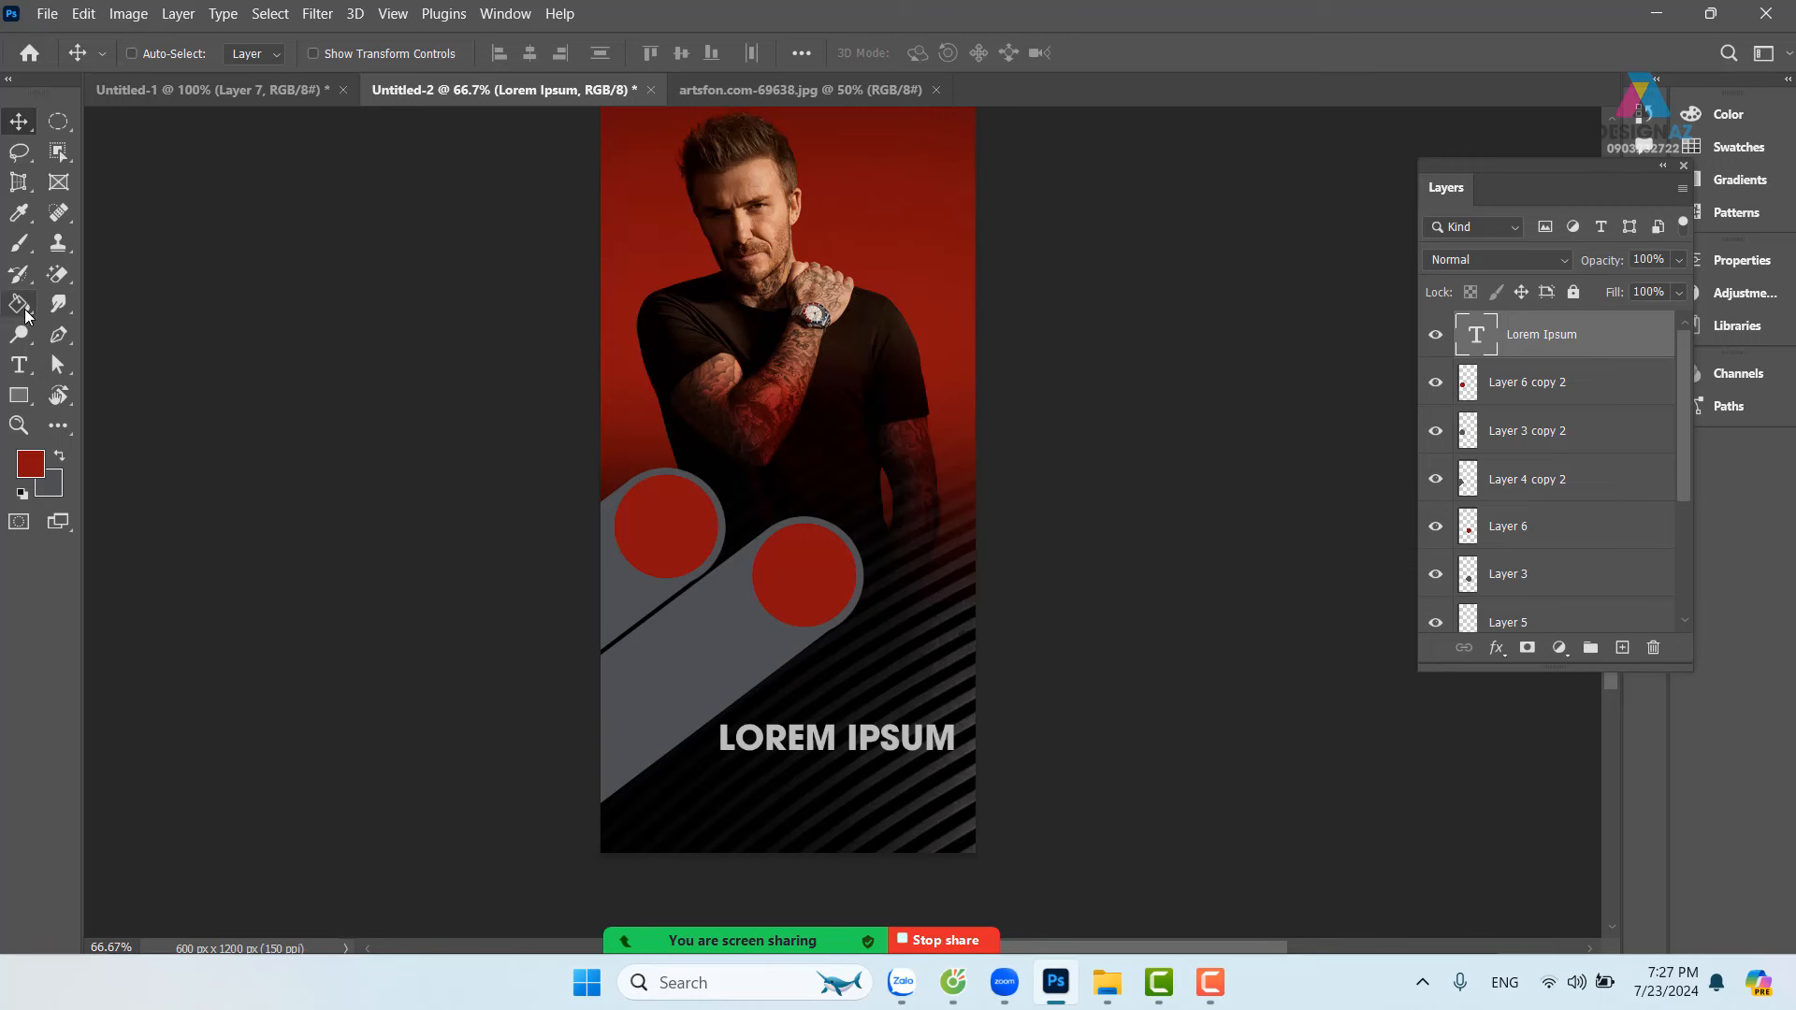
Step: Draw a paragraph text box of placeholder text beneath the title and set its font size to 10 pt
{"action": "left_click", "coordinate": [36, 368]}
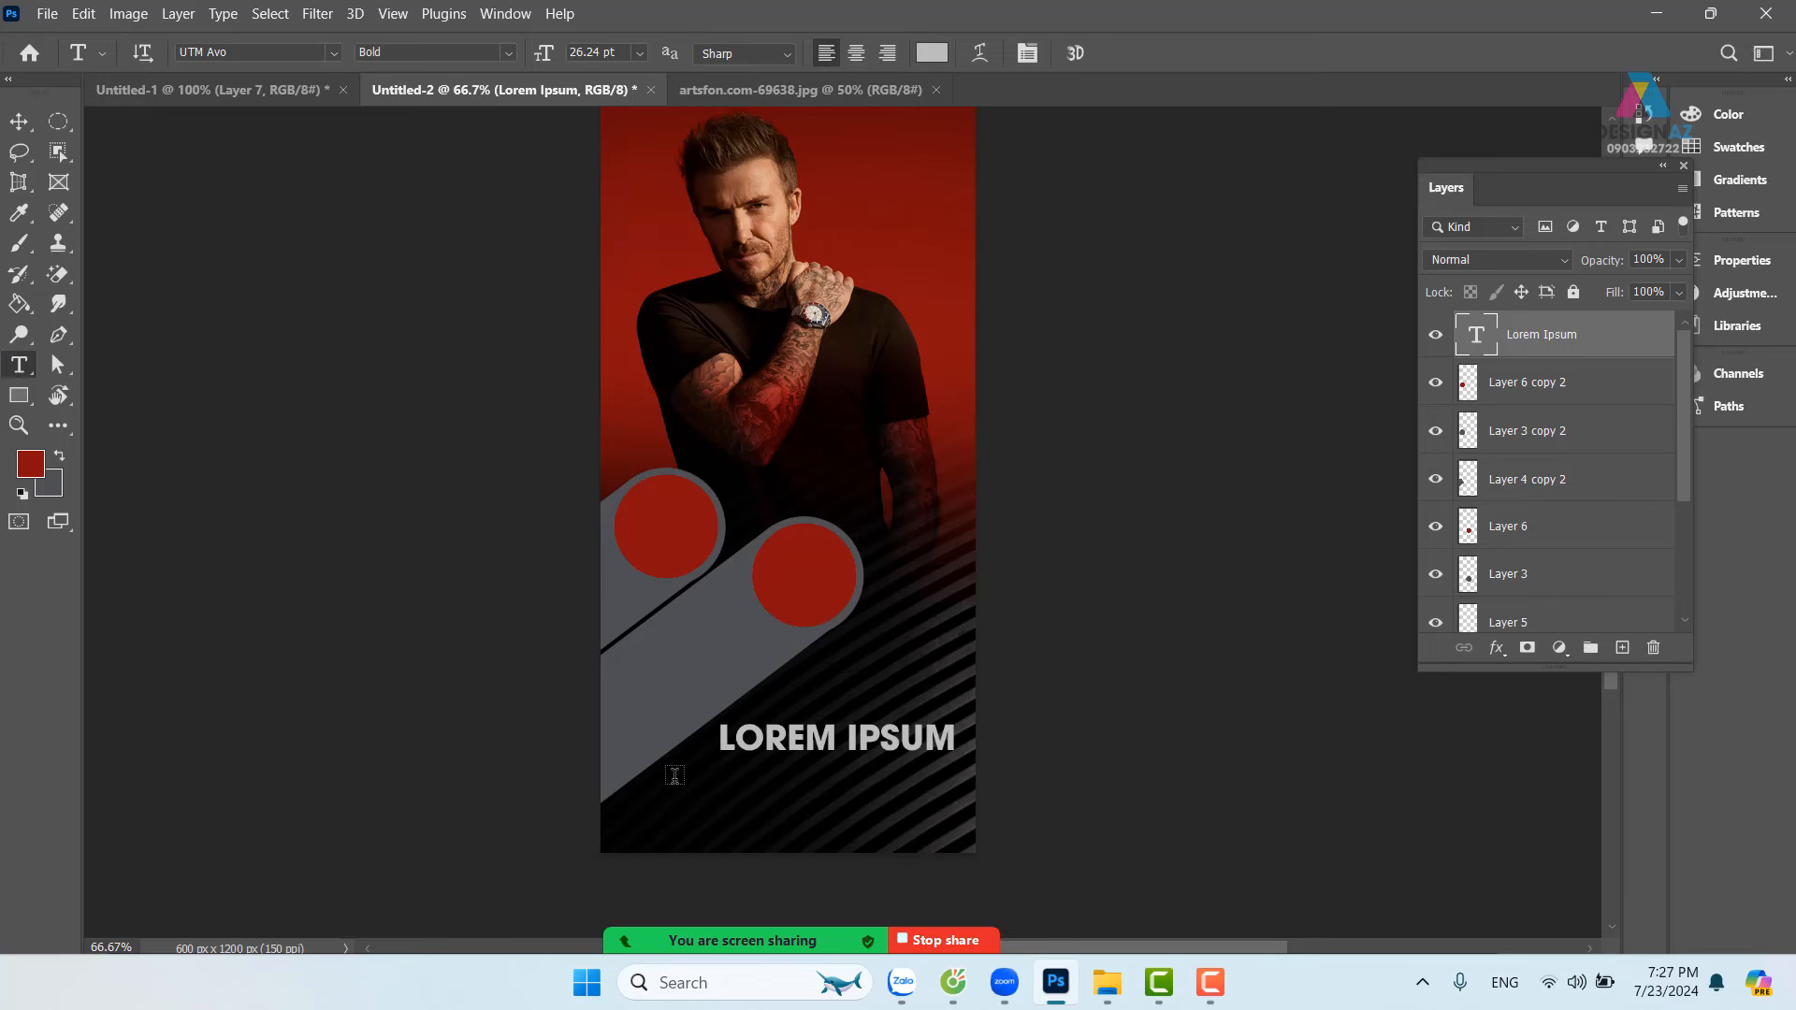
{"action": "left_click_drag", "start_coordinate": [667, 776], "coordinate": [953, 829]}
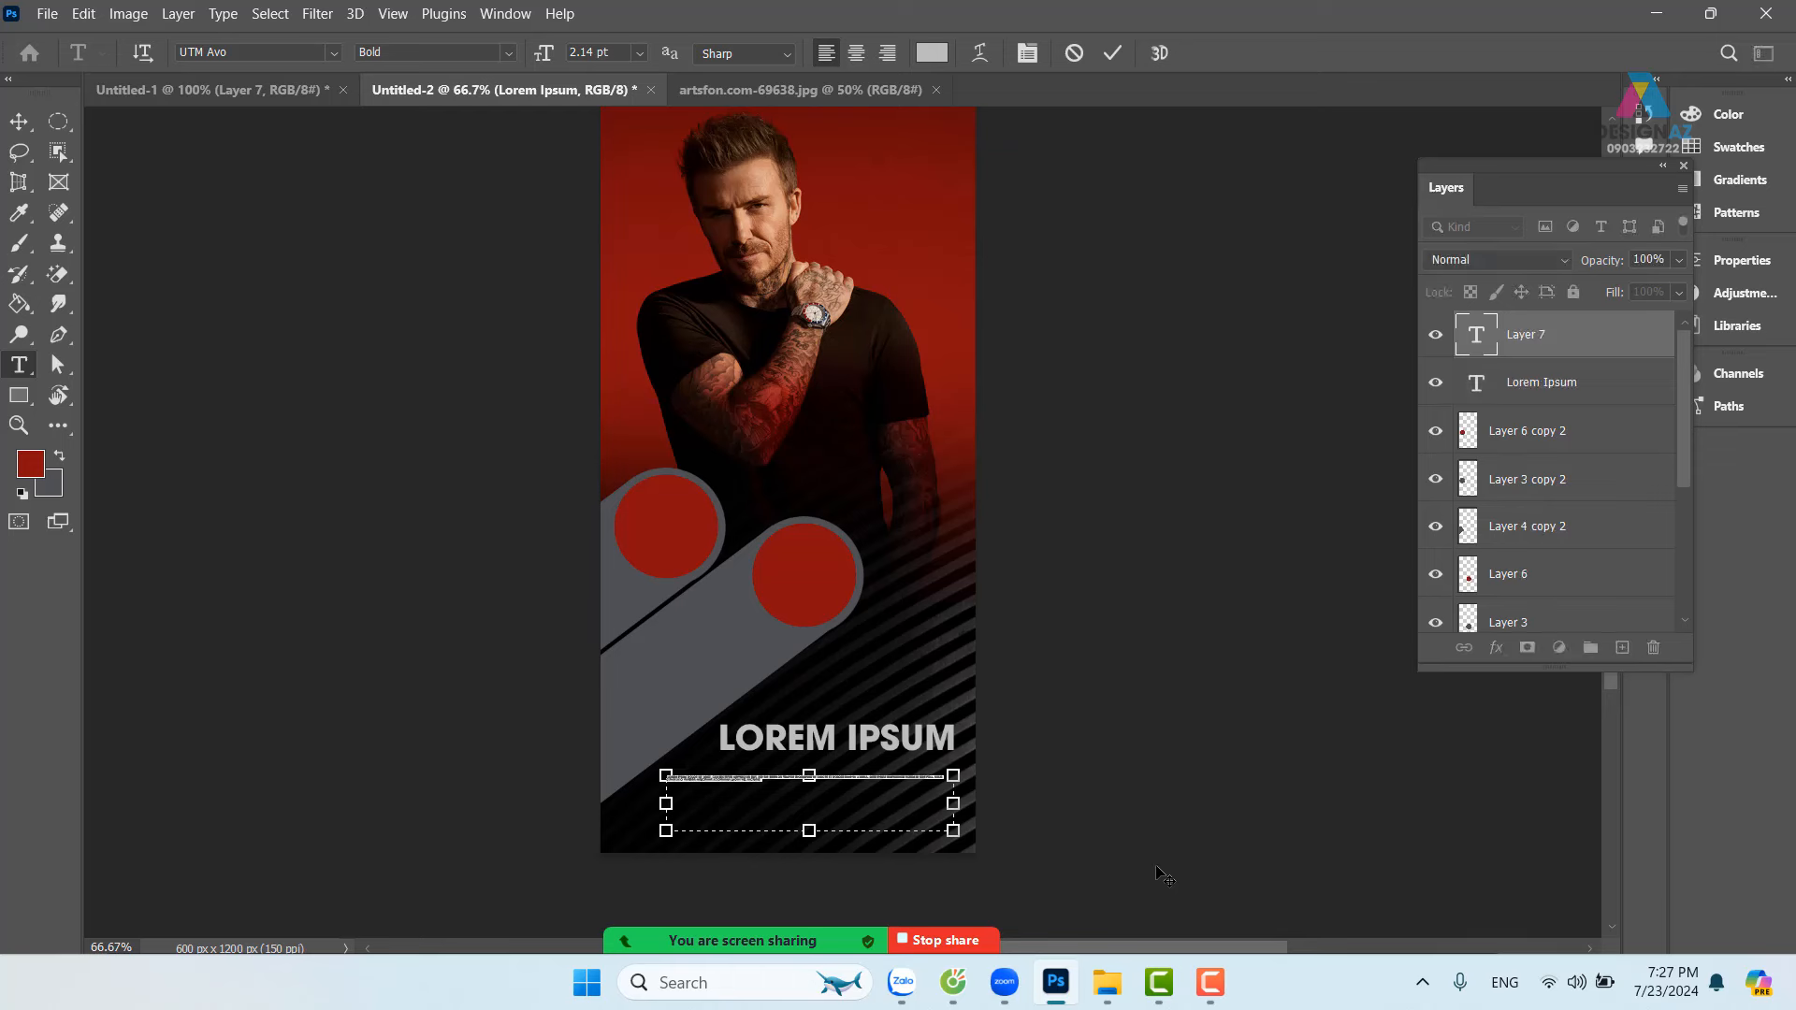
{"action": "left_click", "coordinate": [779, 779]}
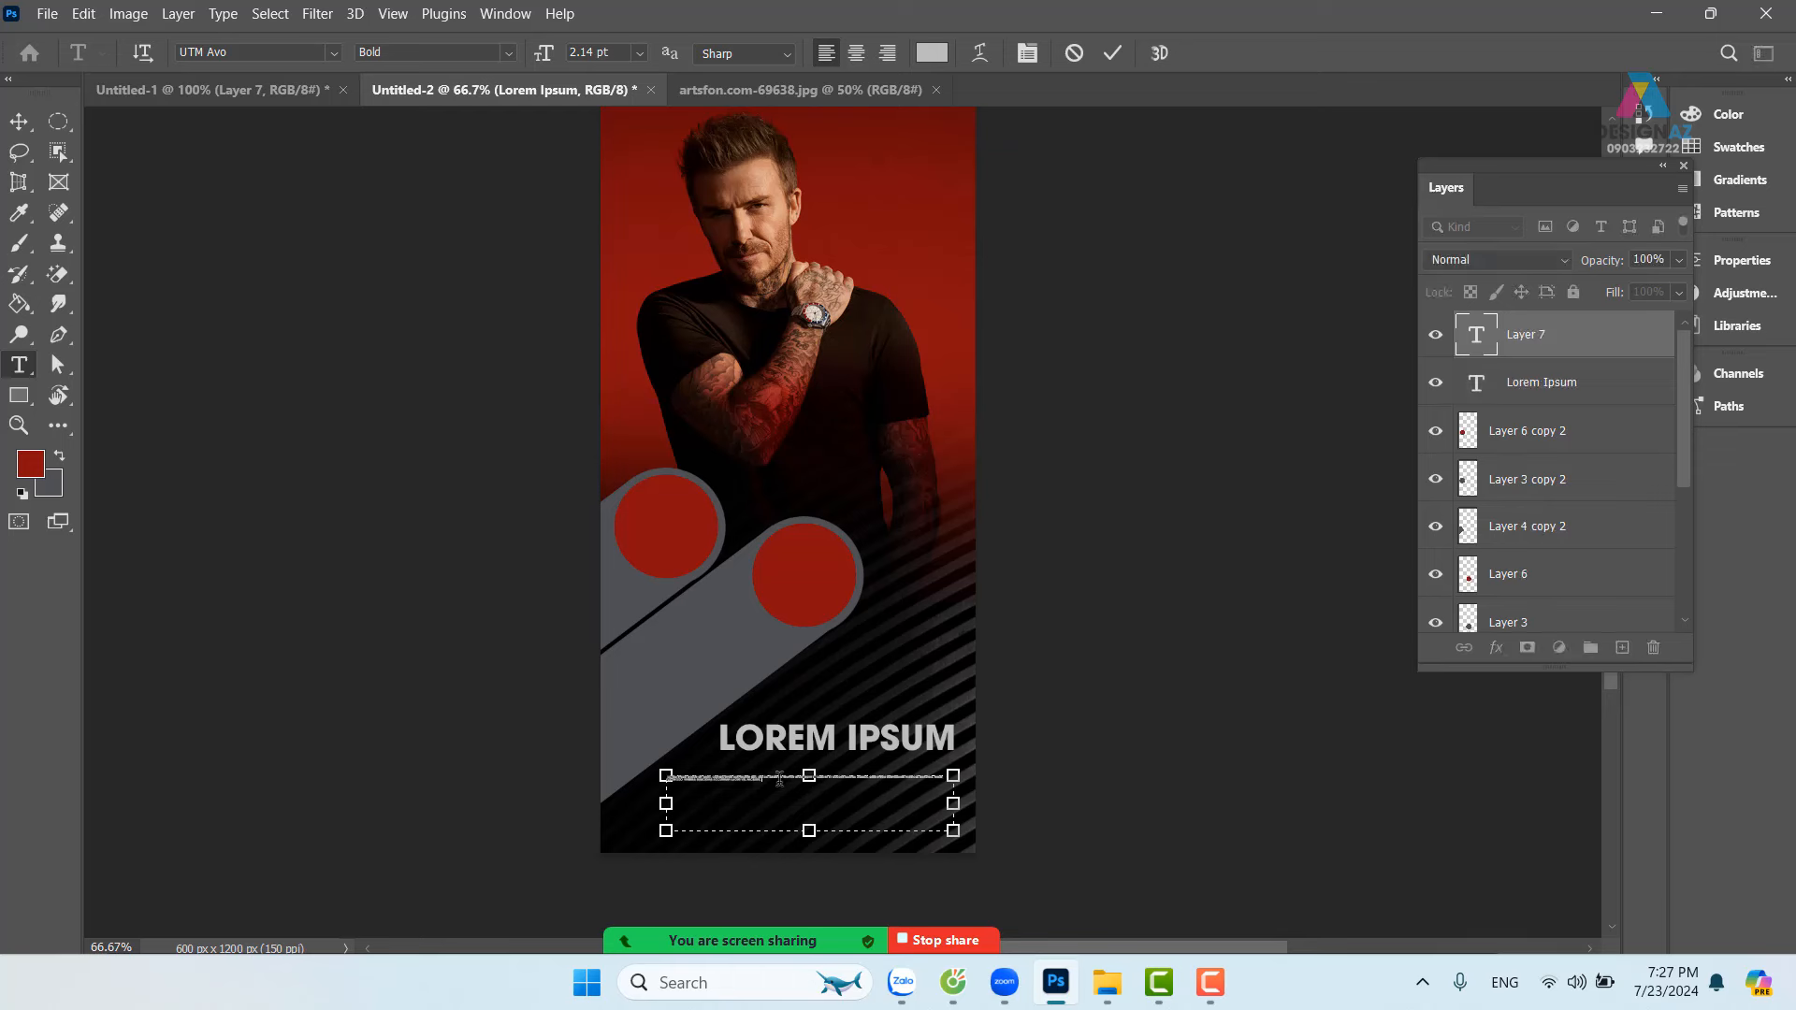
{"action": "left_click_drag", "start_coordinate": [670, 768], "coordinate": [642, 764]}
{"action": "left_click", "coordinate": [642, 53]}
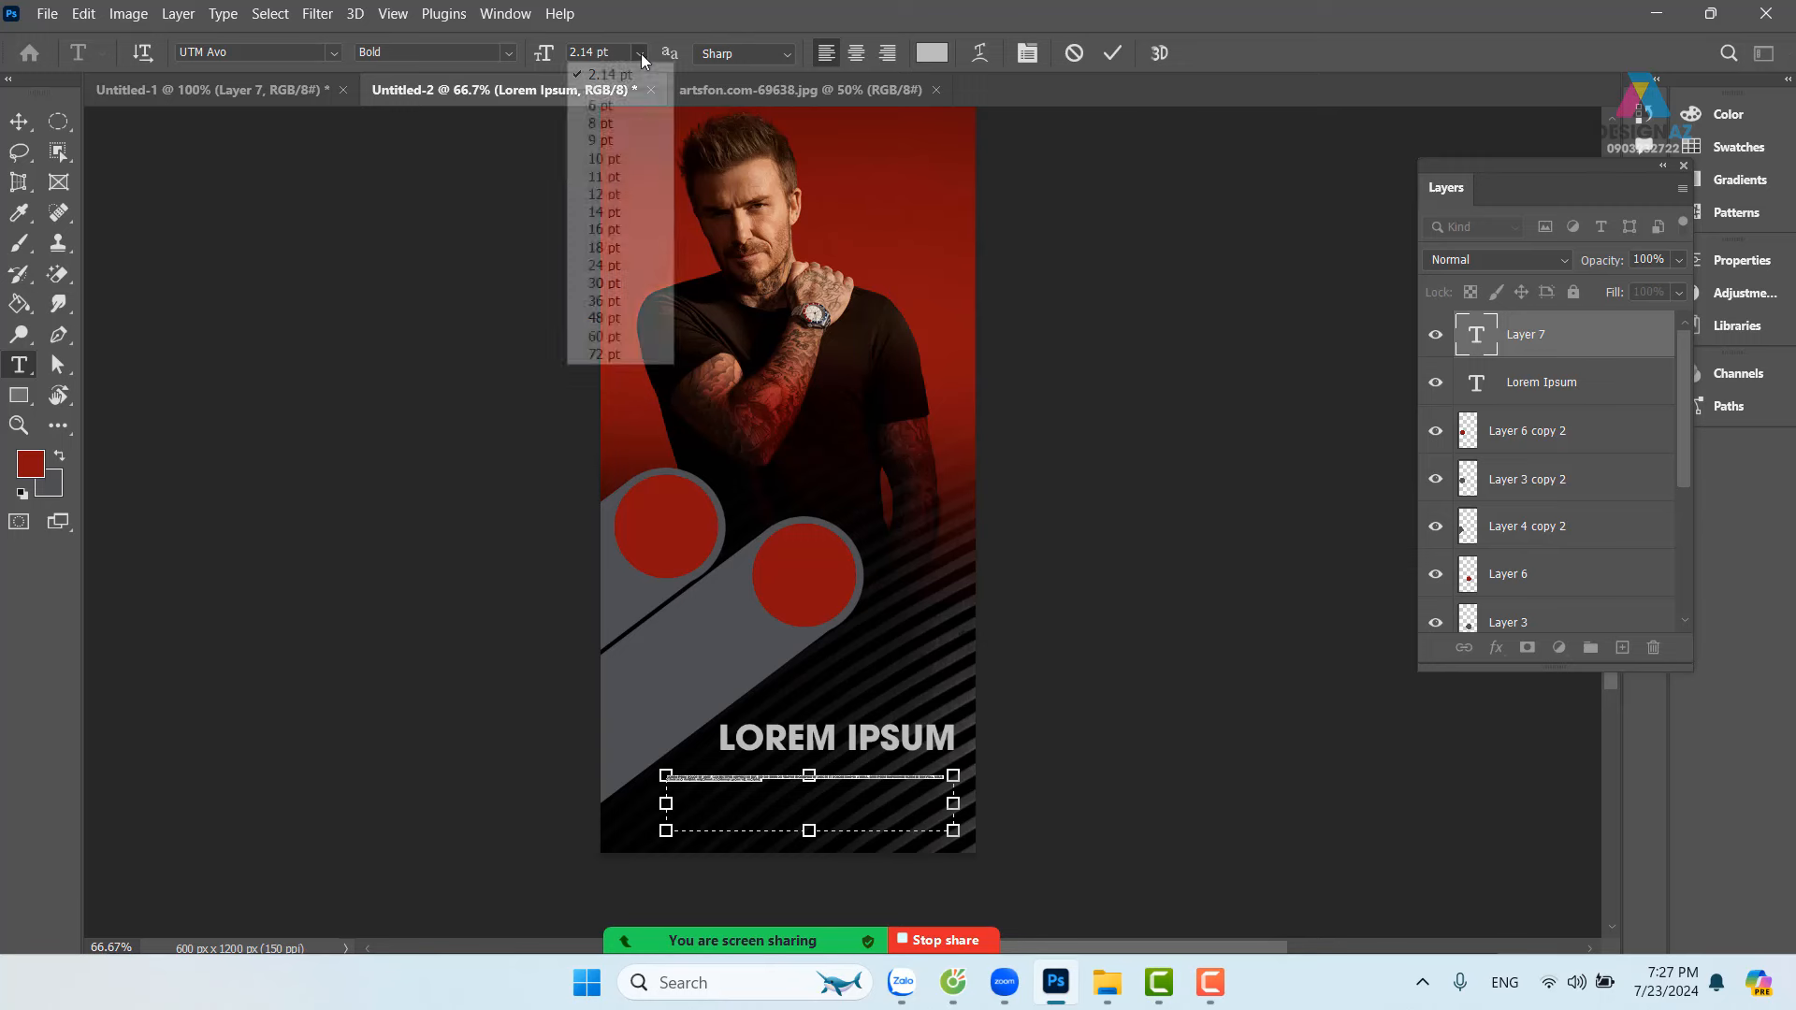
{"action": "left_click", "coordinate": [609, 160]}
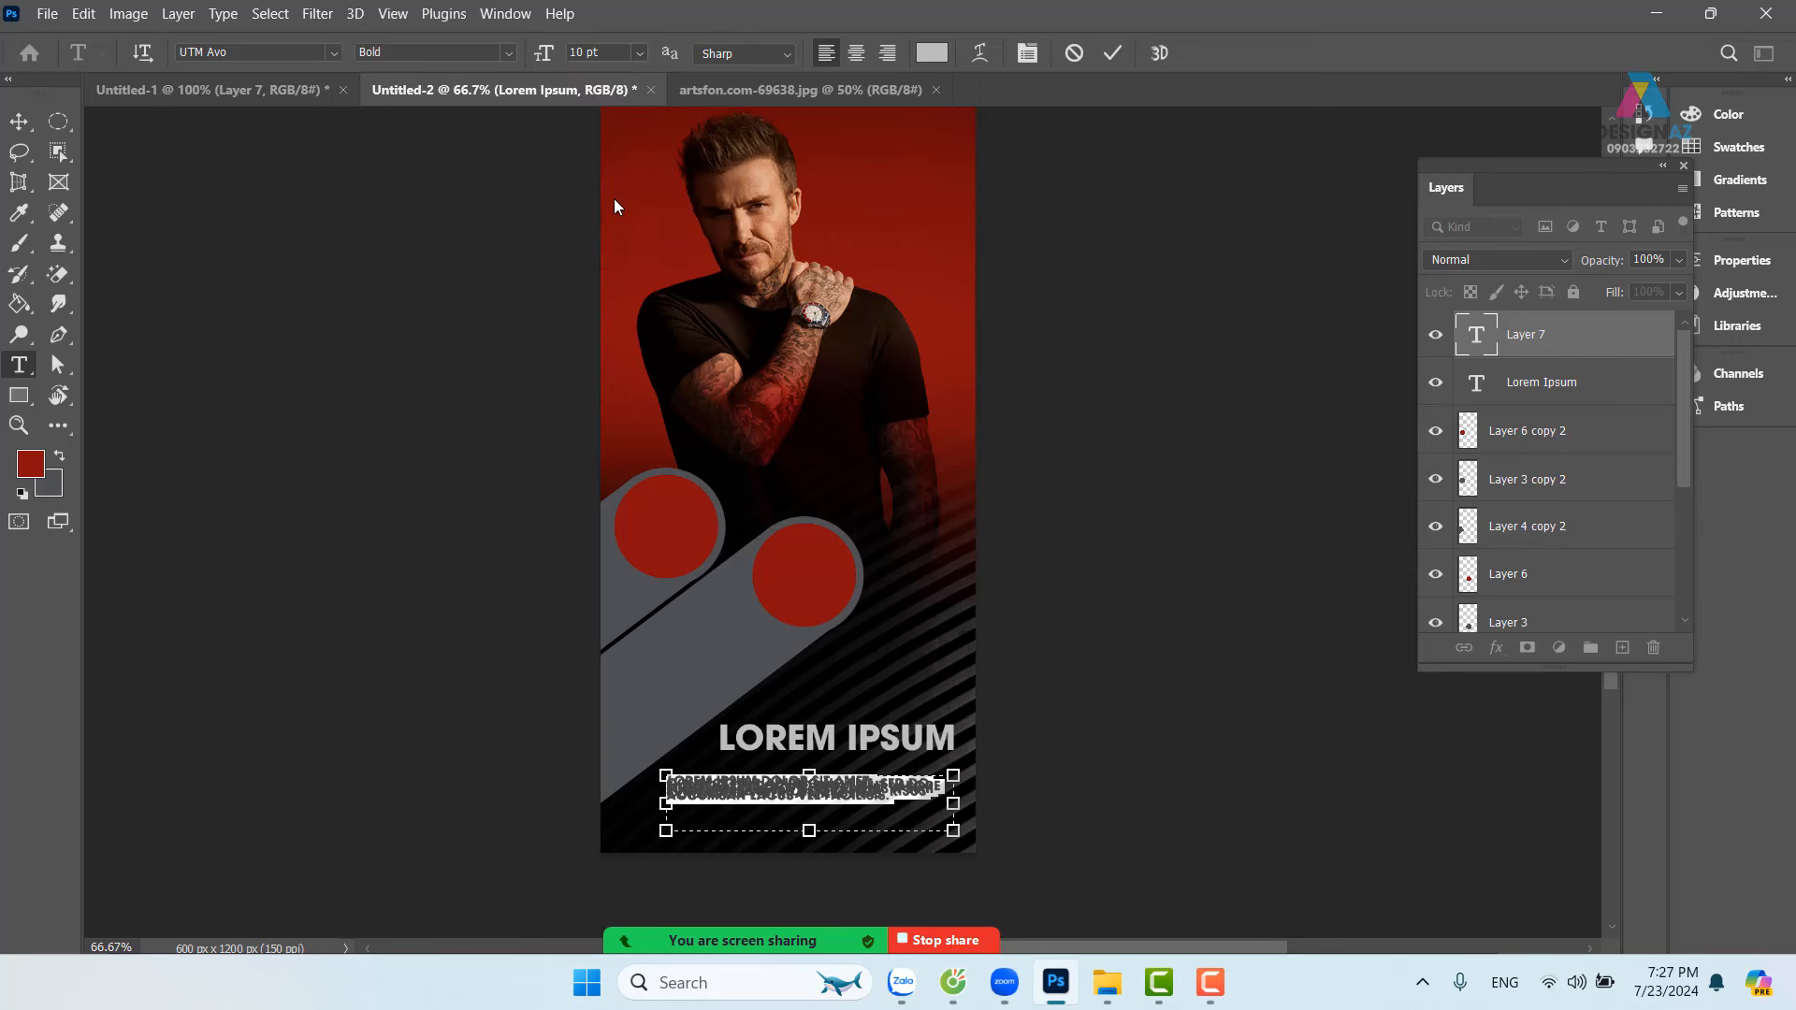
{"action": "left_click", "coordinate": [26, 124]}
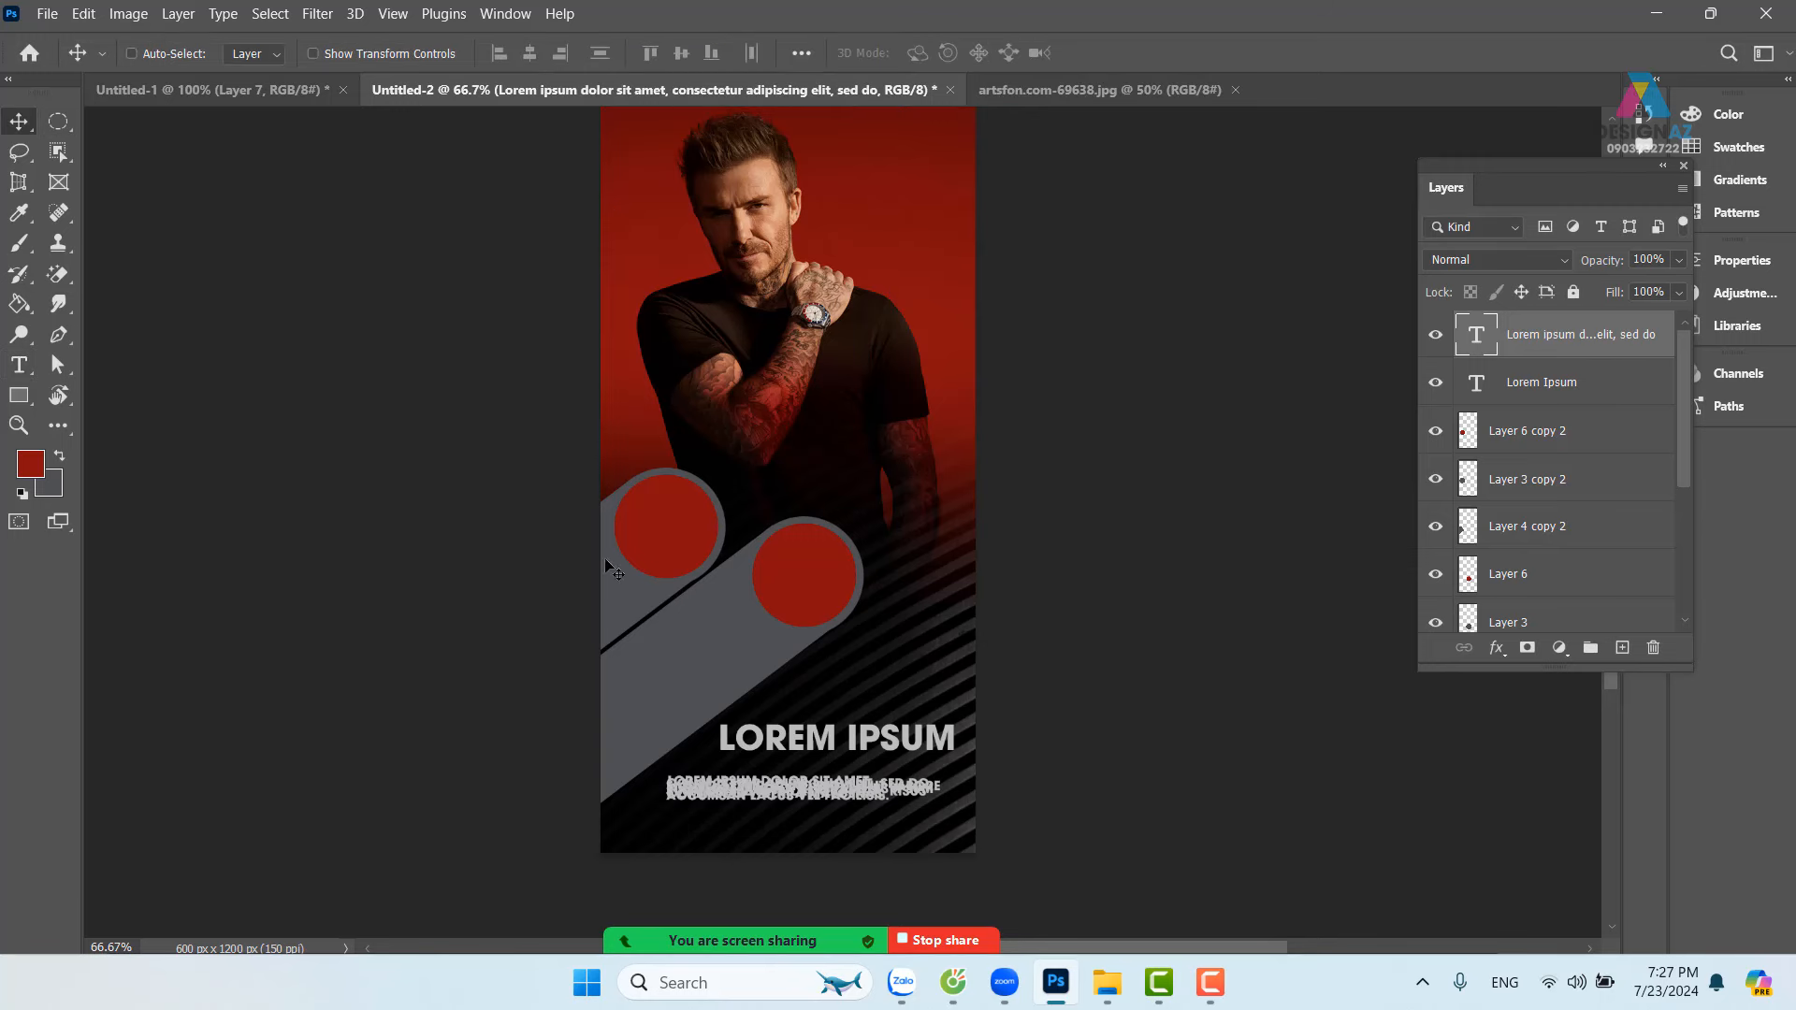
Step: Set the placeholder paragraph's leading to Auto
{"action": "key", "text": "t"}
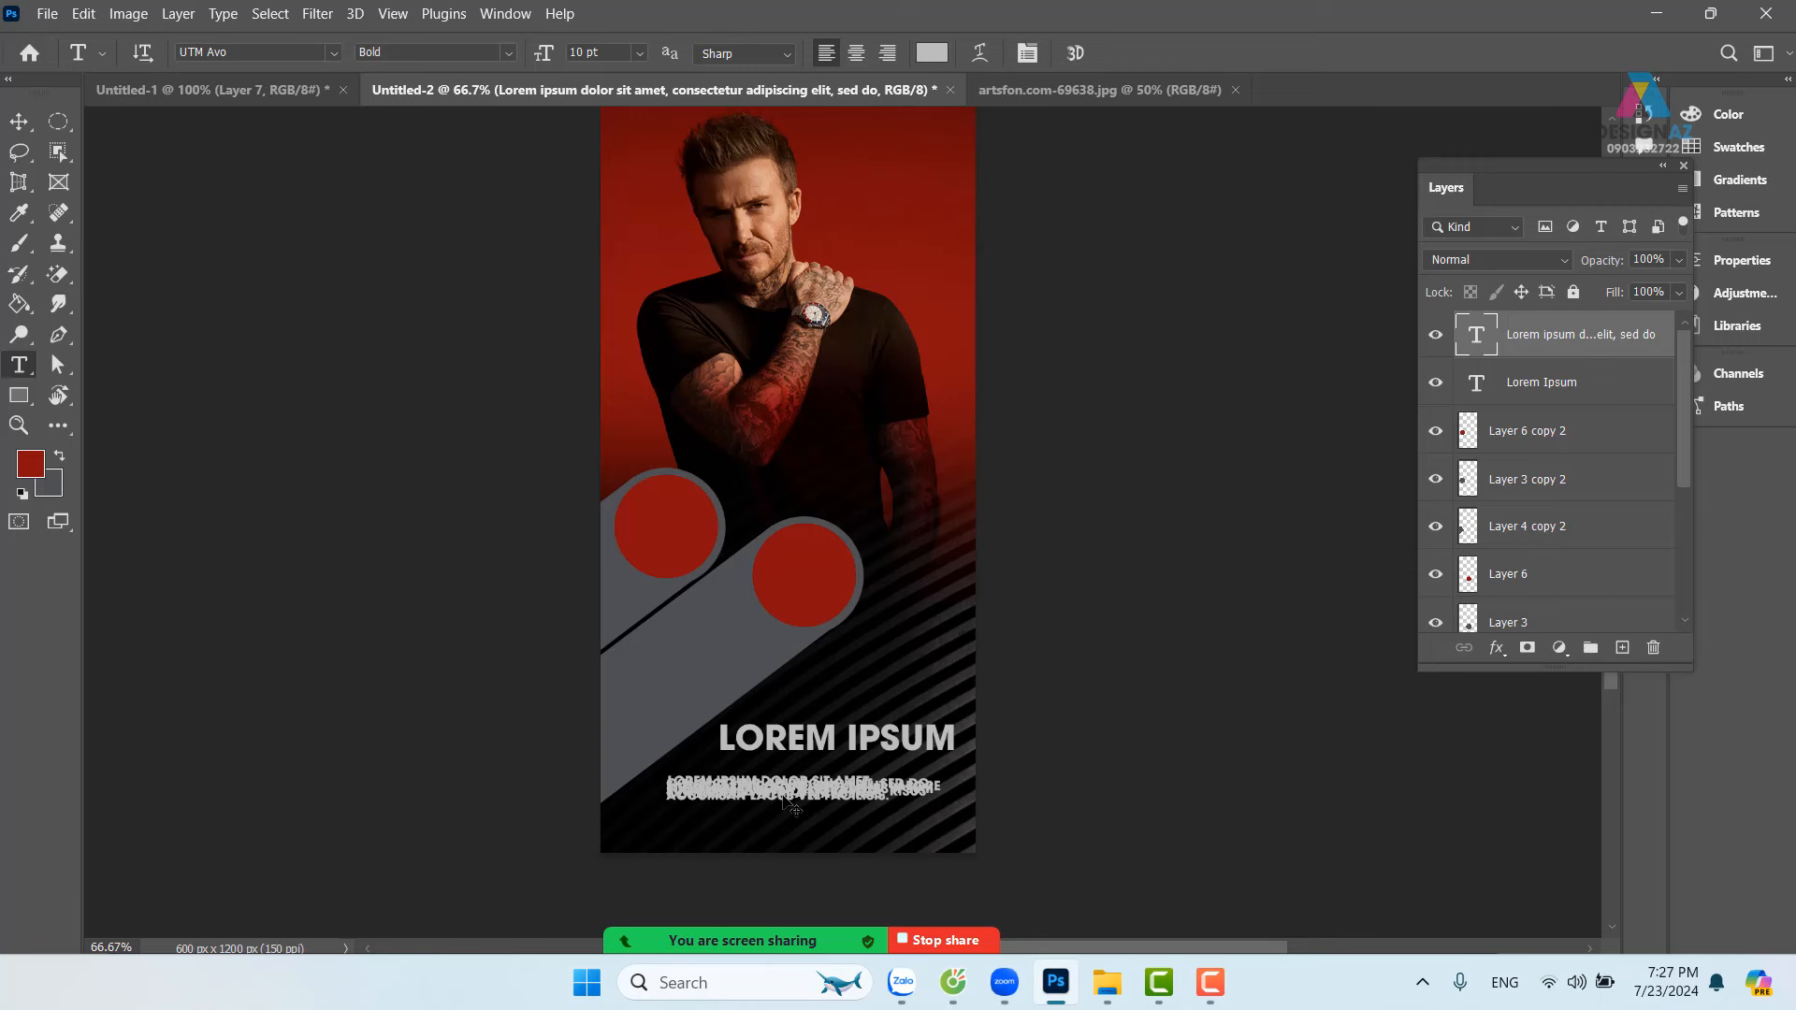
{"action": "left_click", "coordinate": [19, 122]}
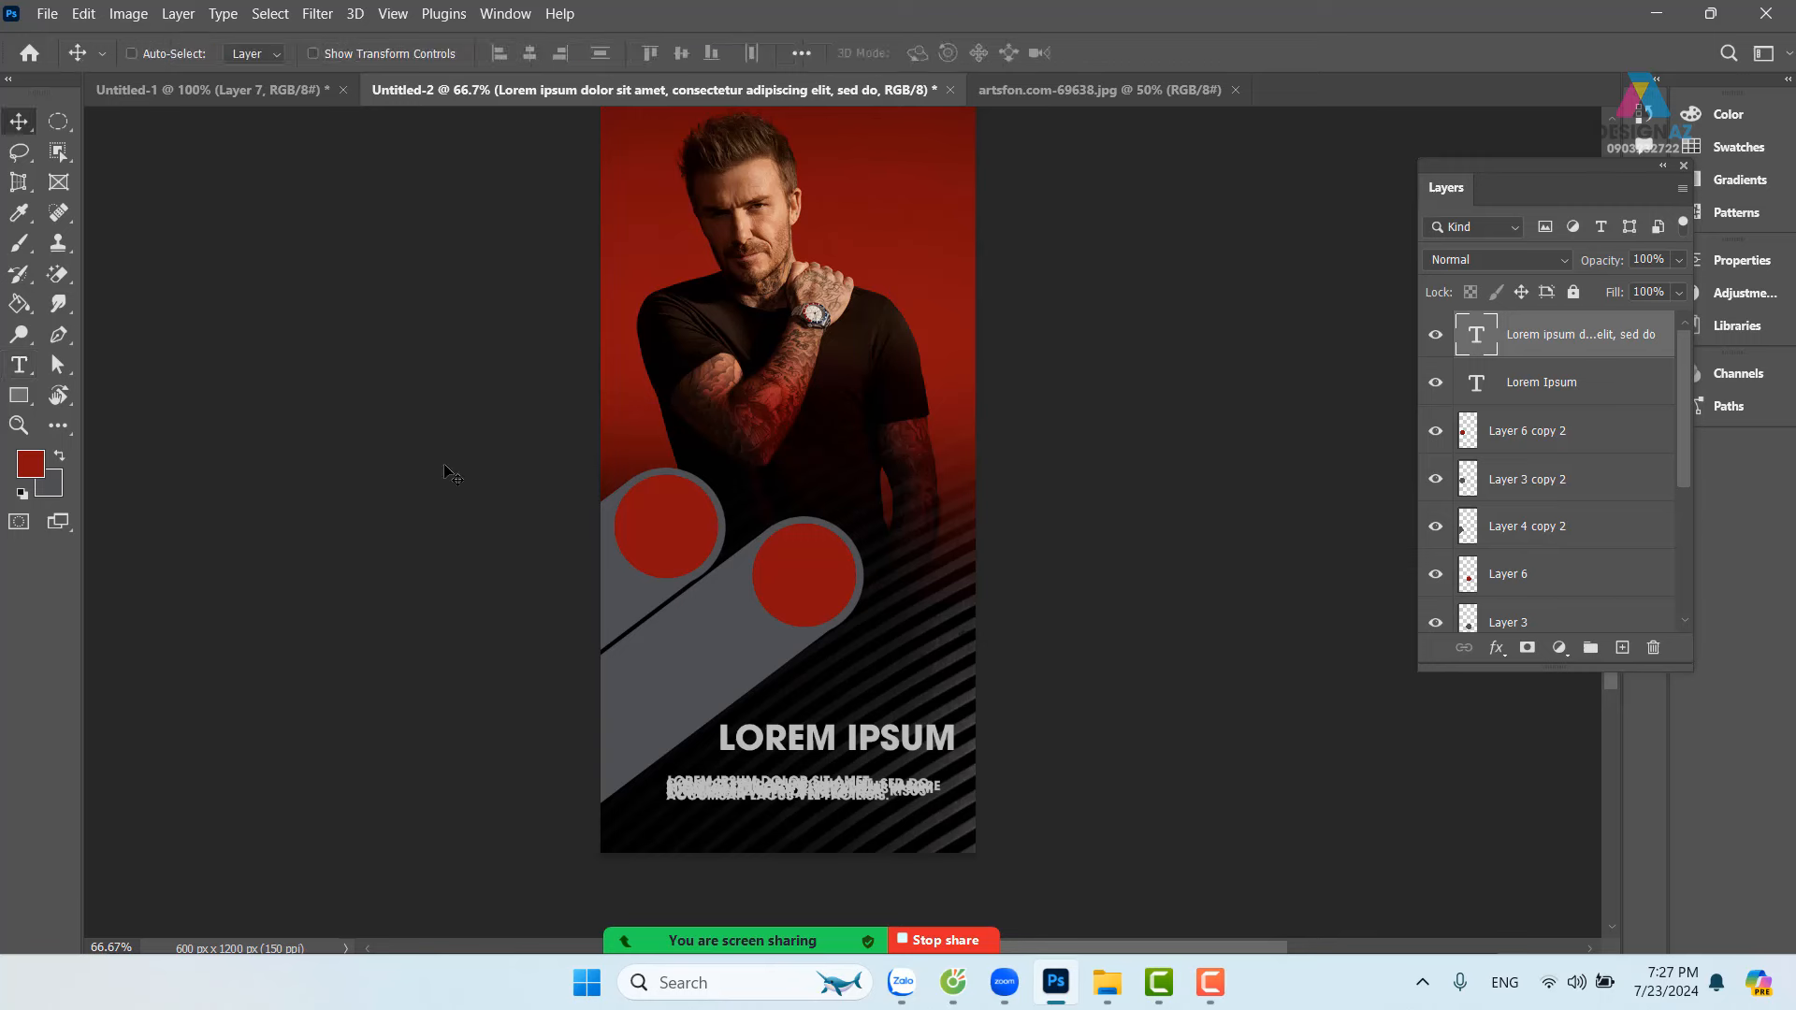
{"action": "right_click", "coordinate": [765, 797]}
{"action": "left_click", "coordinate": [808, 808]}
{"action": "key", "text": "t"}
{"action": "left_click", "coordinate": [1027, 53]}
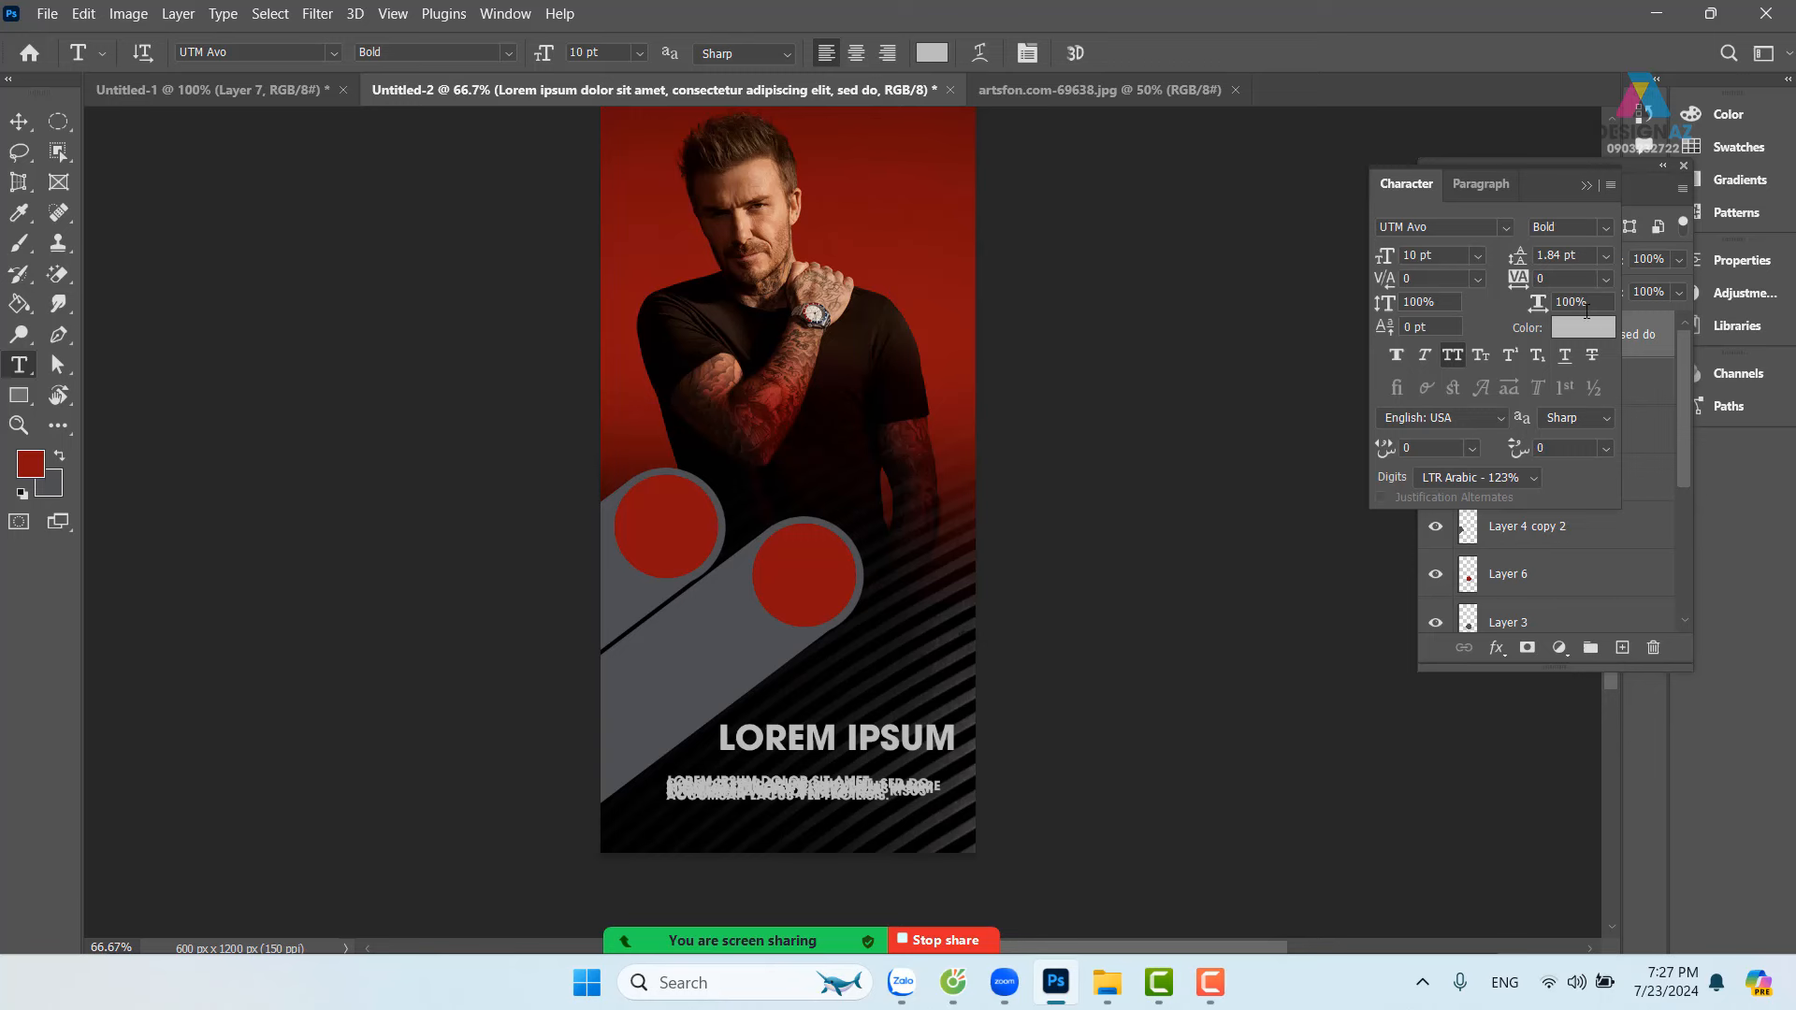
{"action": "left_click", "coordinate": [1609, 258]}
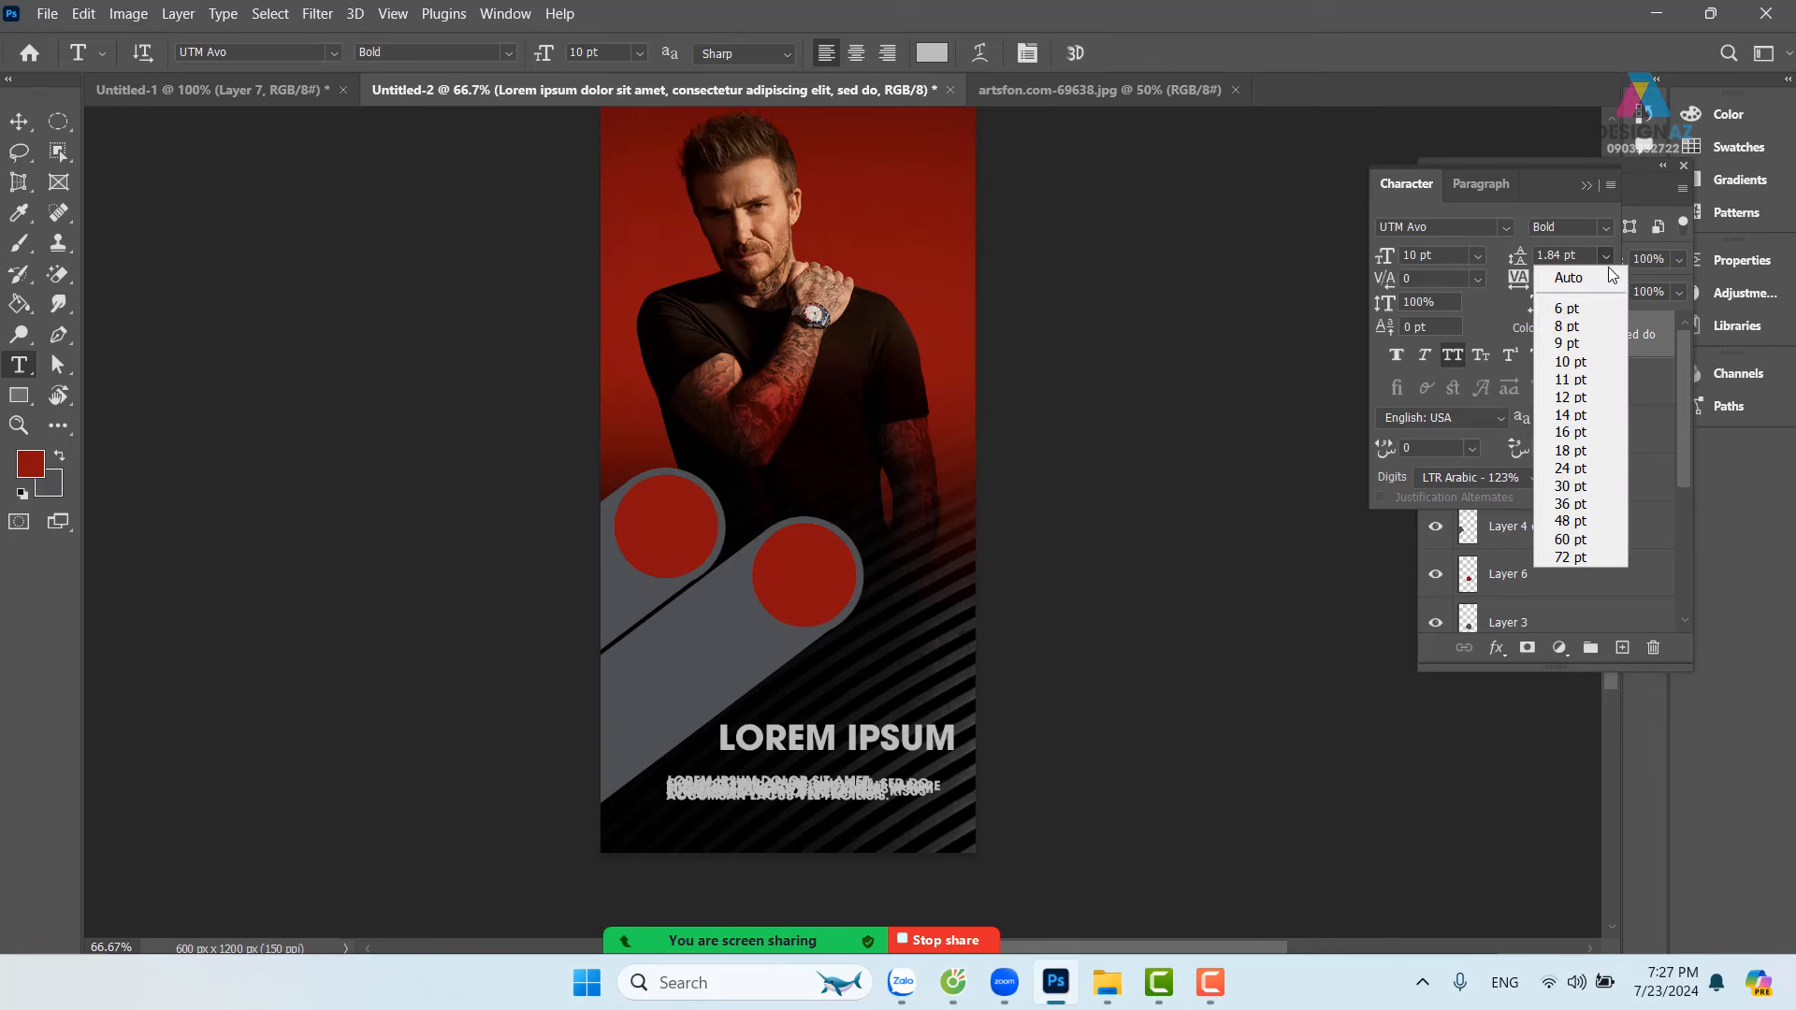
{"action": "left_click", "coordinate": [1590, 279]}
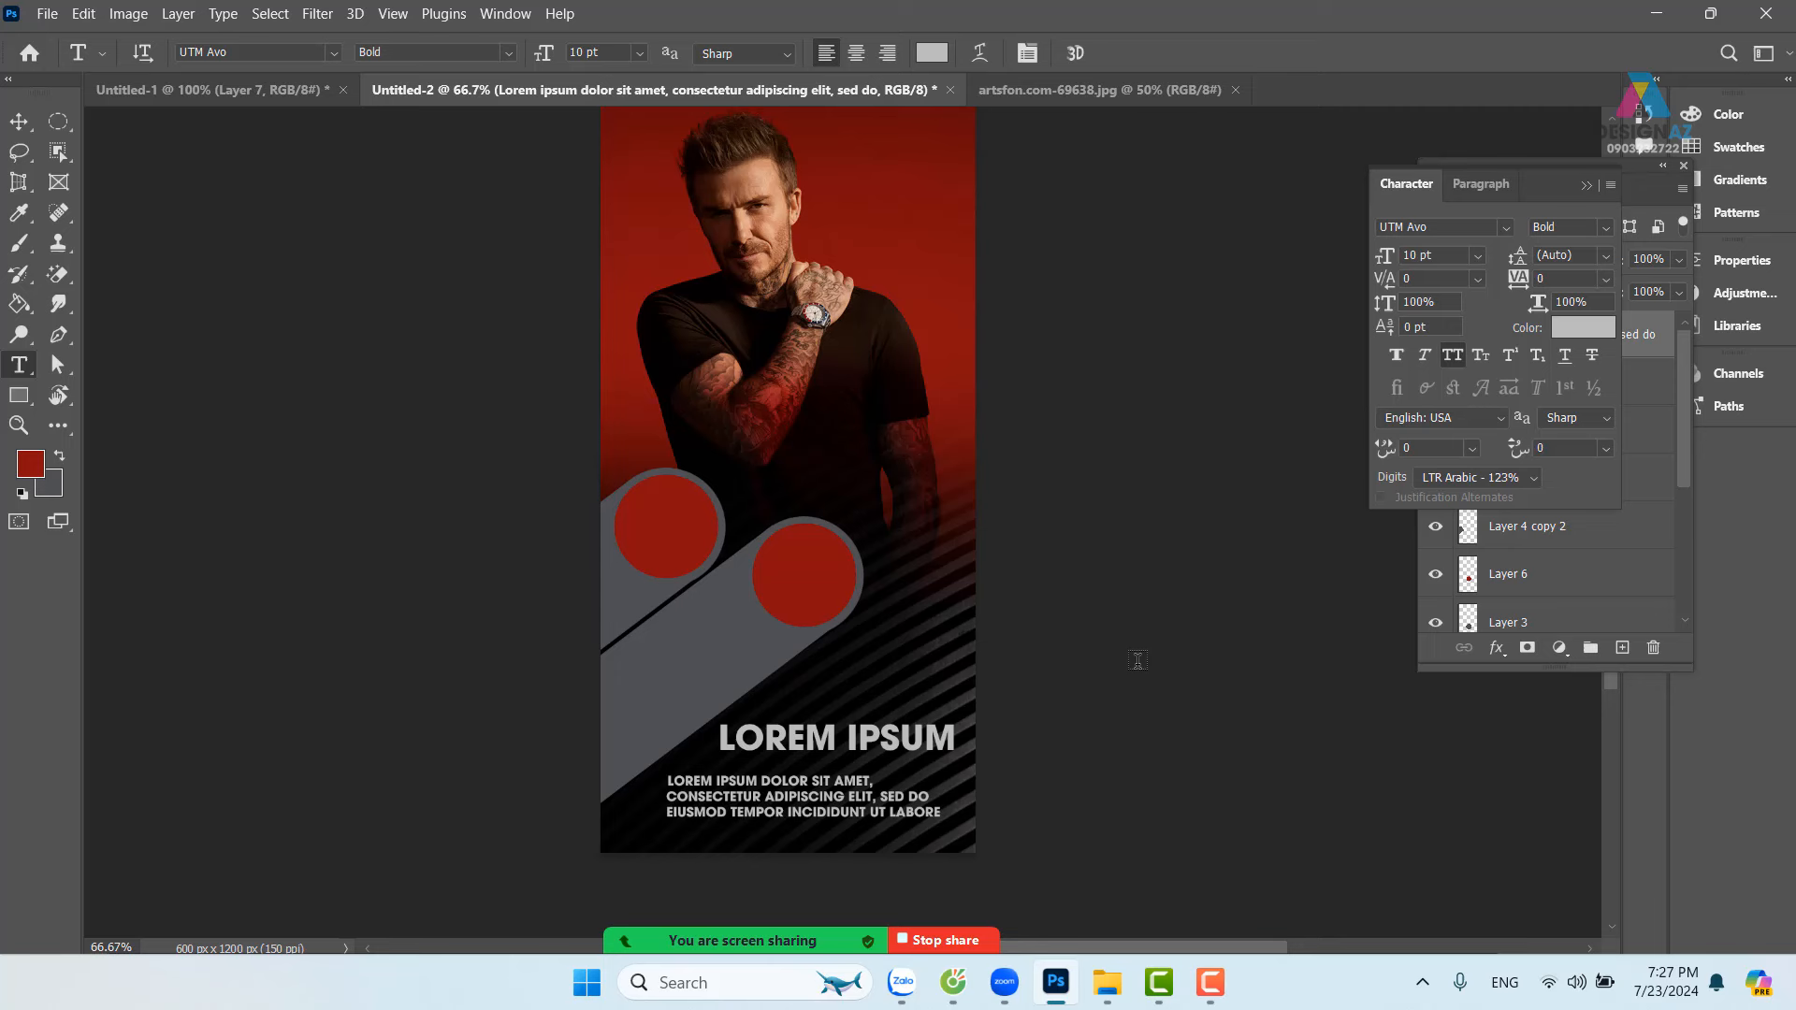
Step: Turn off All Caps for the placeholder paragraph and set its font style to Regular
{"action": "left_click", "coordinate": [1456, 365]}
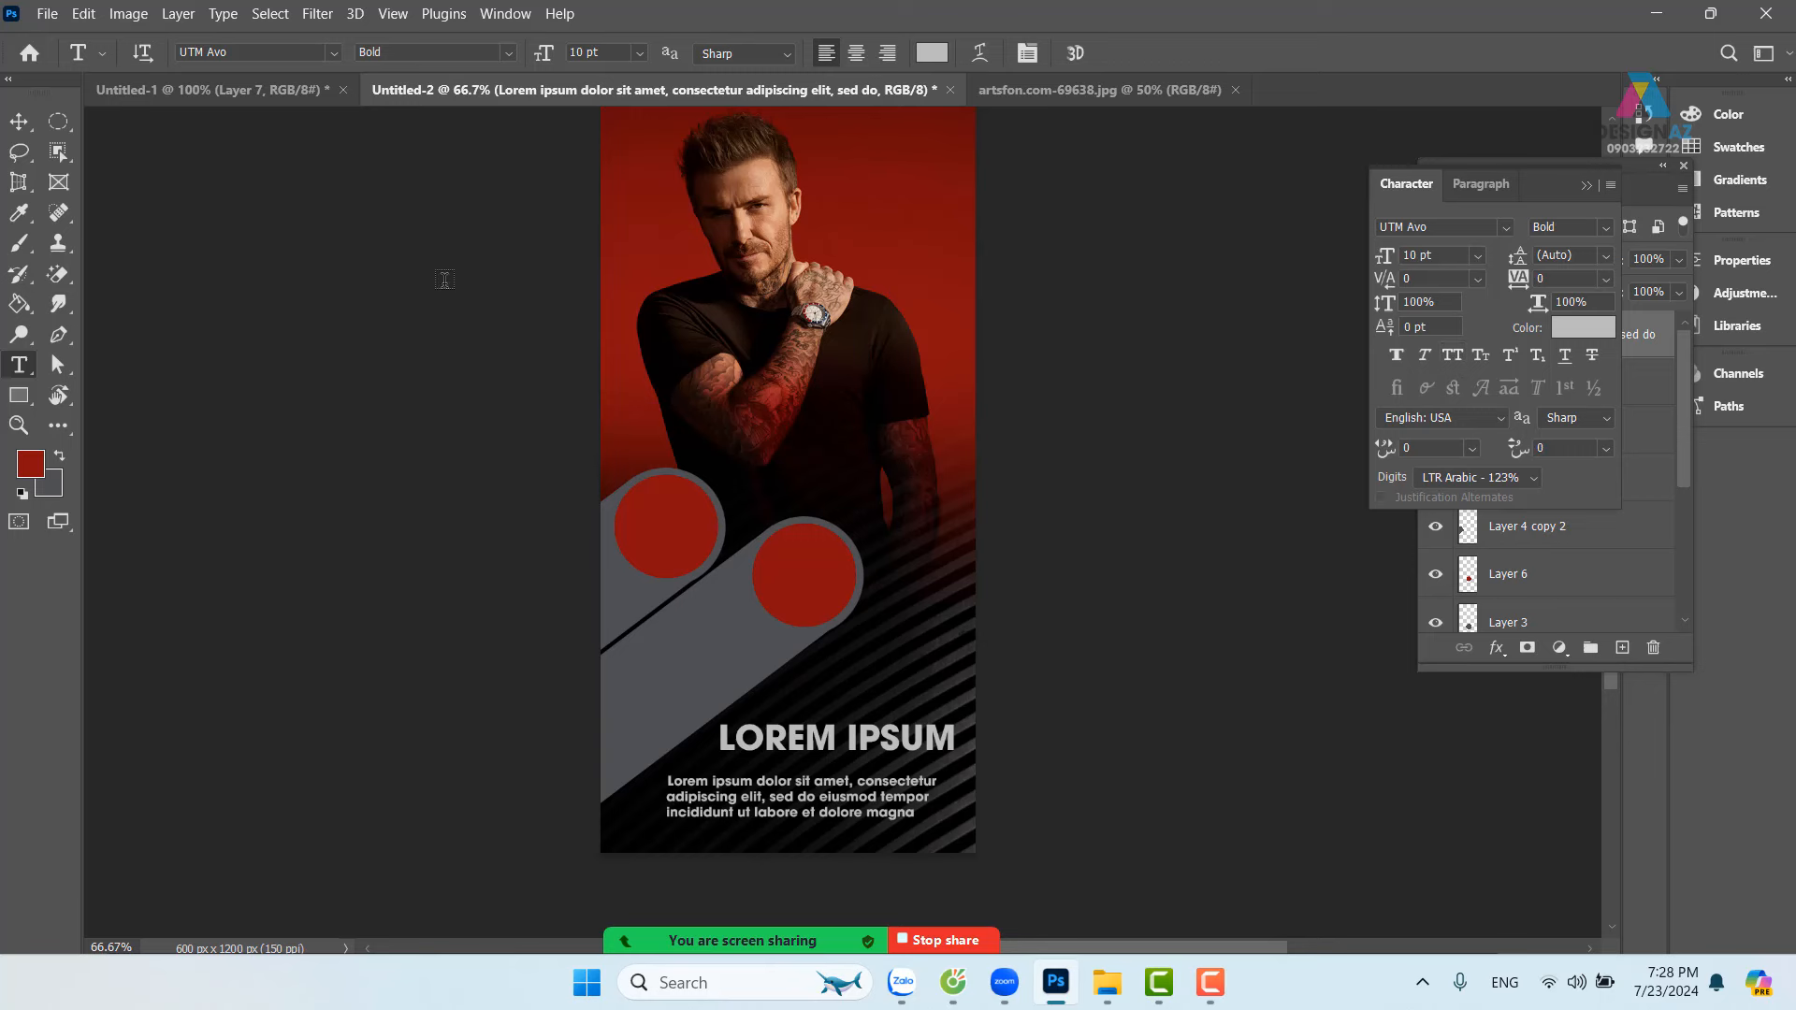
{"action": "left_click", "coordinate": [506, 56]}
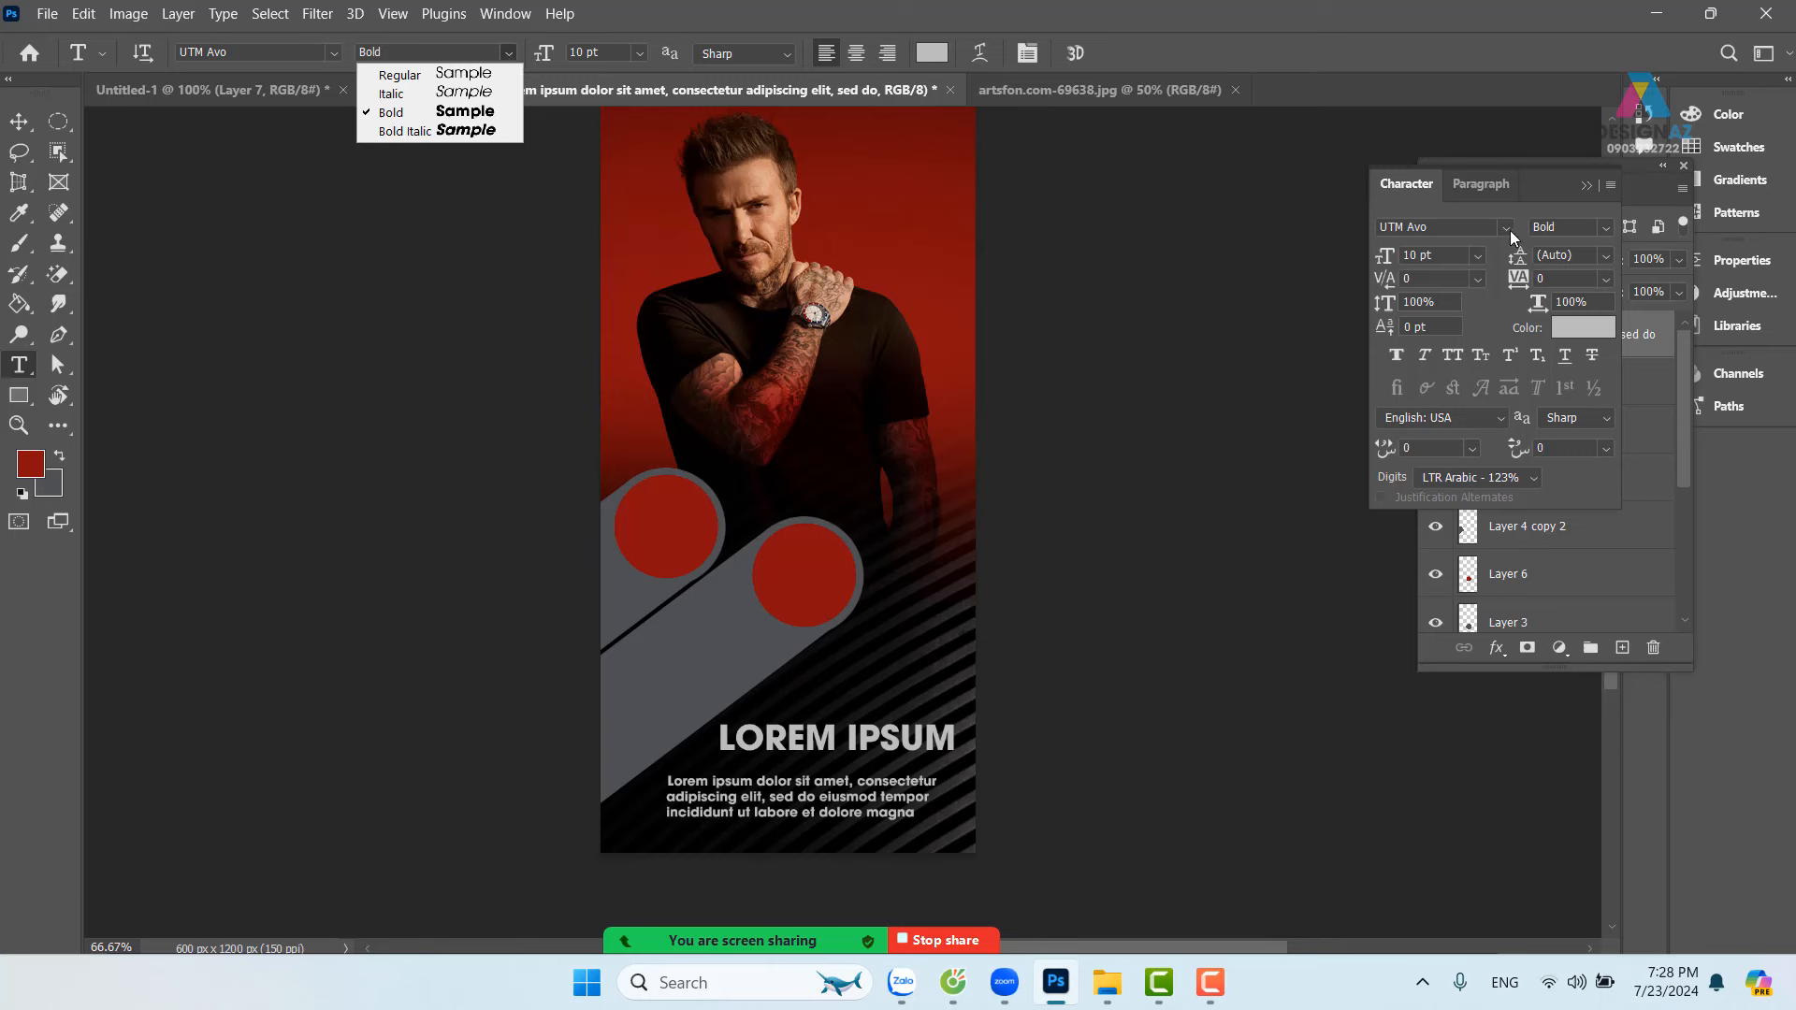
{"action": "left_click", "coordinate": [1605, 231]}
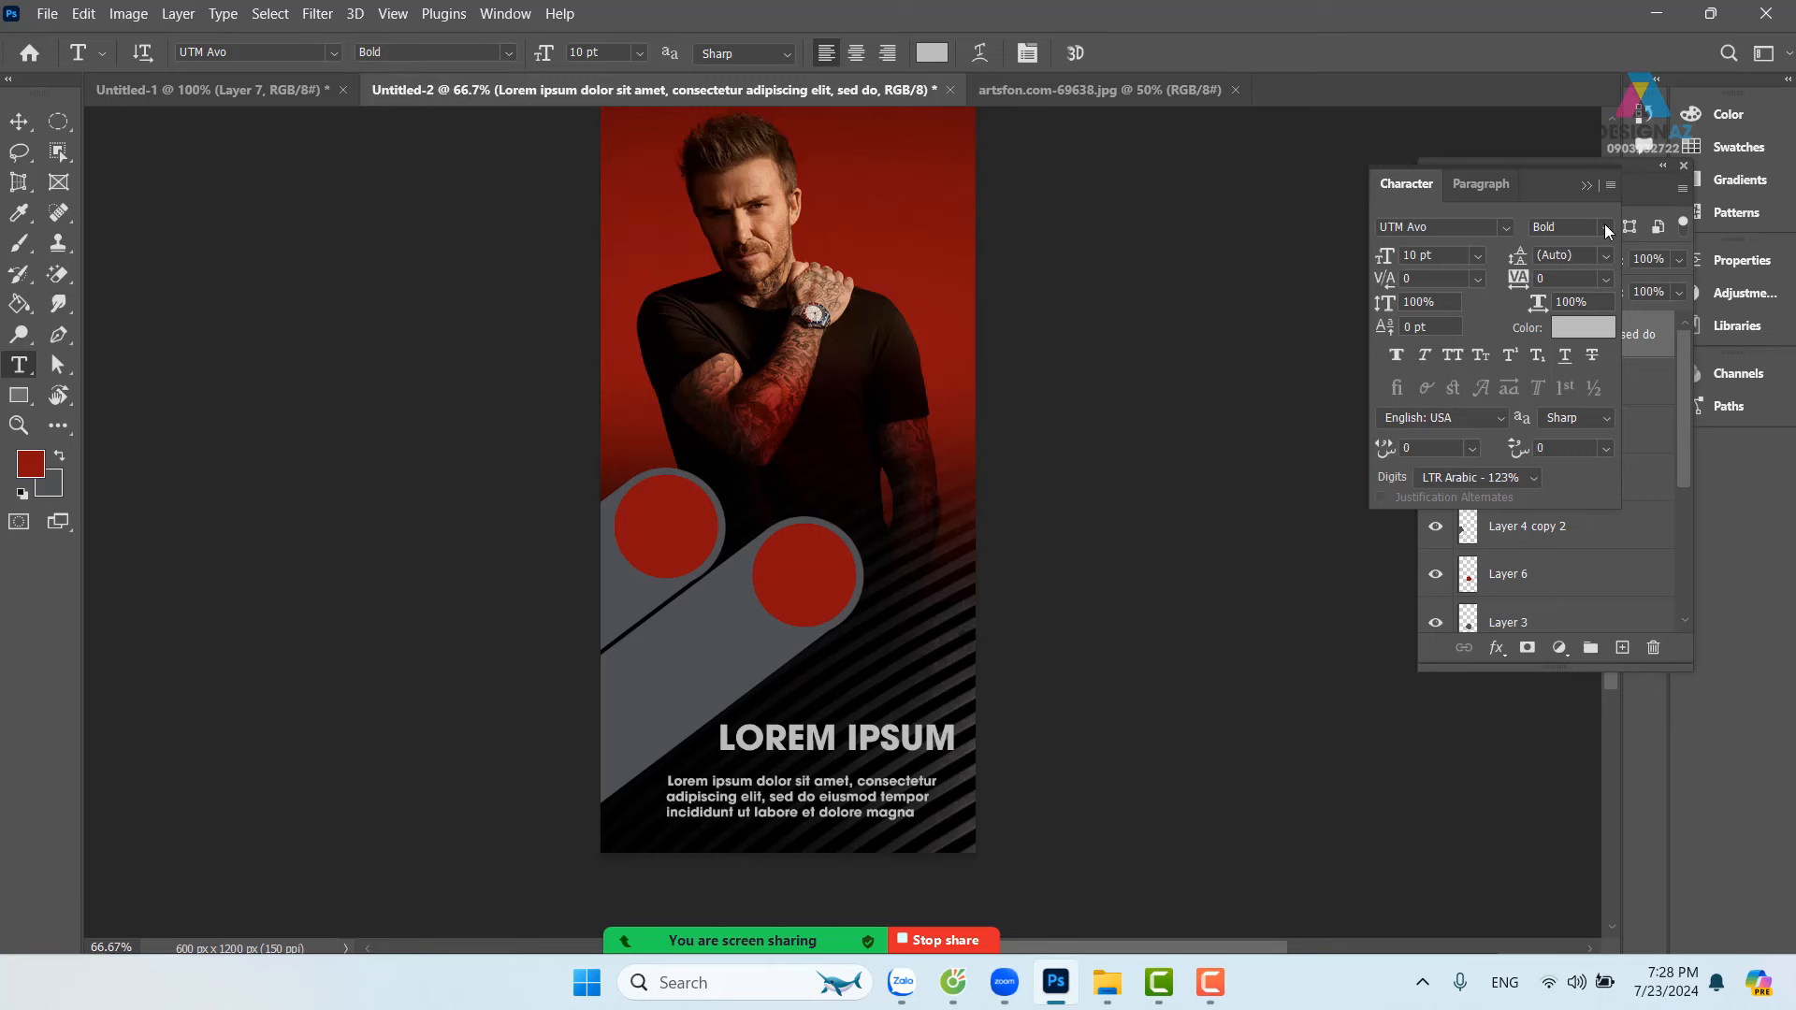
{"action": "left_click", "coordinate": [1605, 230]}
{"action": "left_click", "coordinate": [1610, 249]}
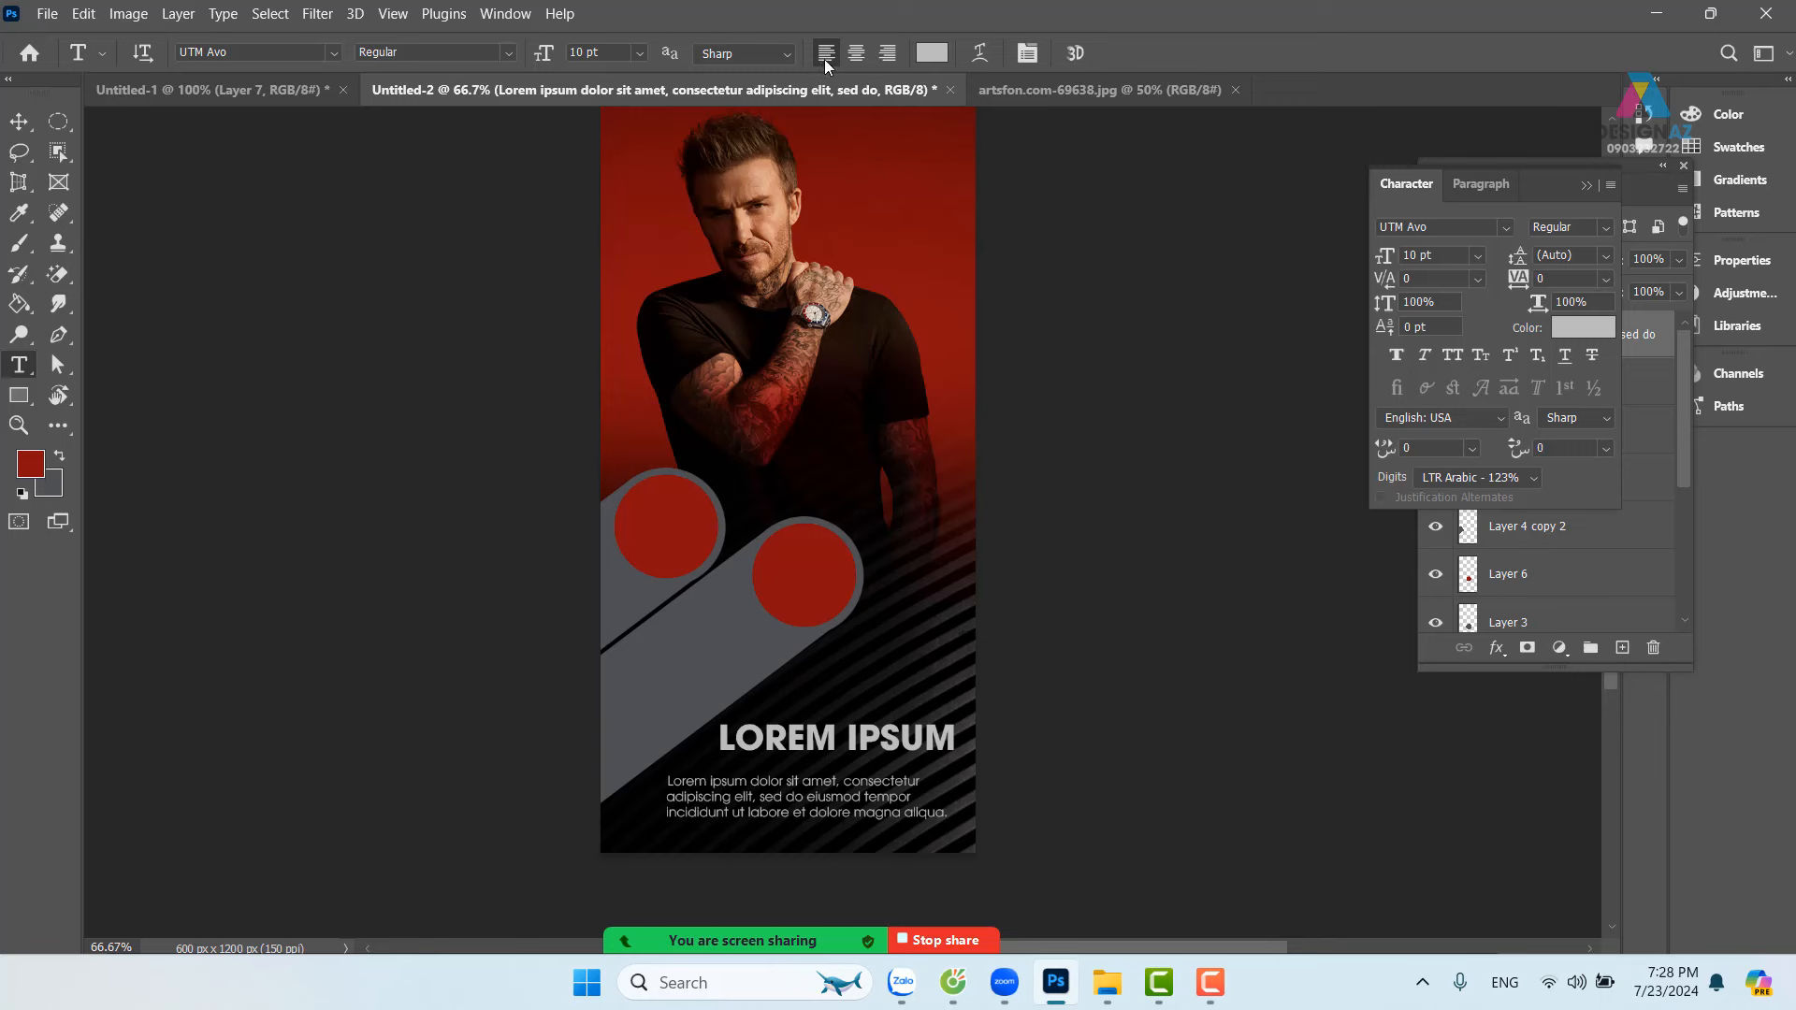
Step: Right-align the paragraph text and move it up to line up with the title's right edge
{"action": "left_click", "coordinate": [888, 54]}
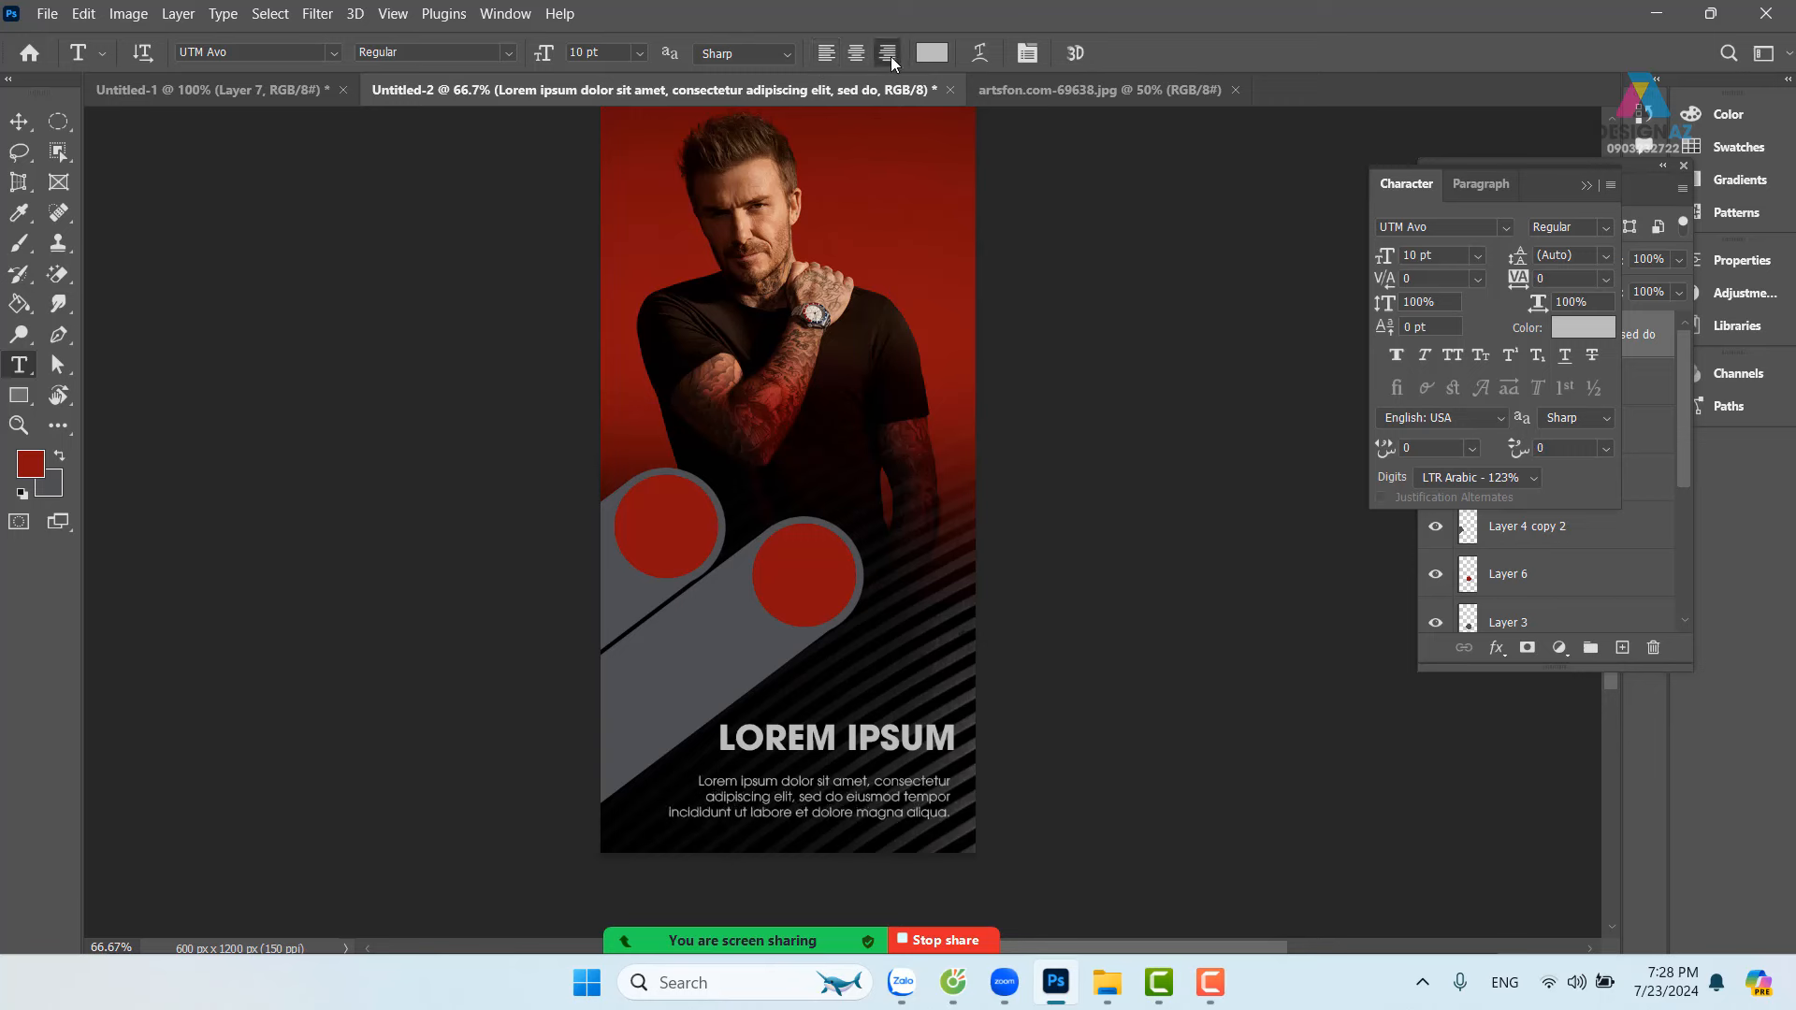
{"action": "left_click", "coordinate": [19, 121]}
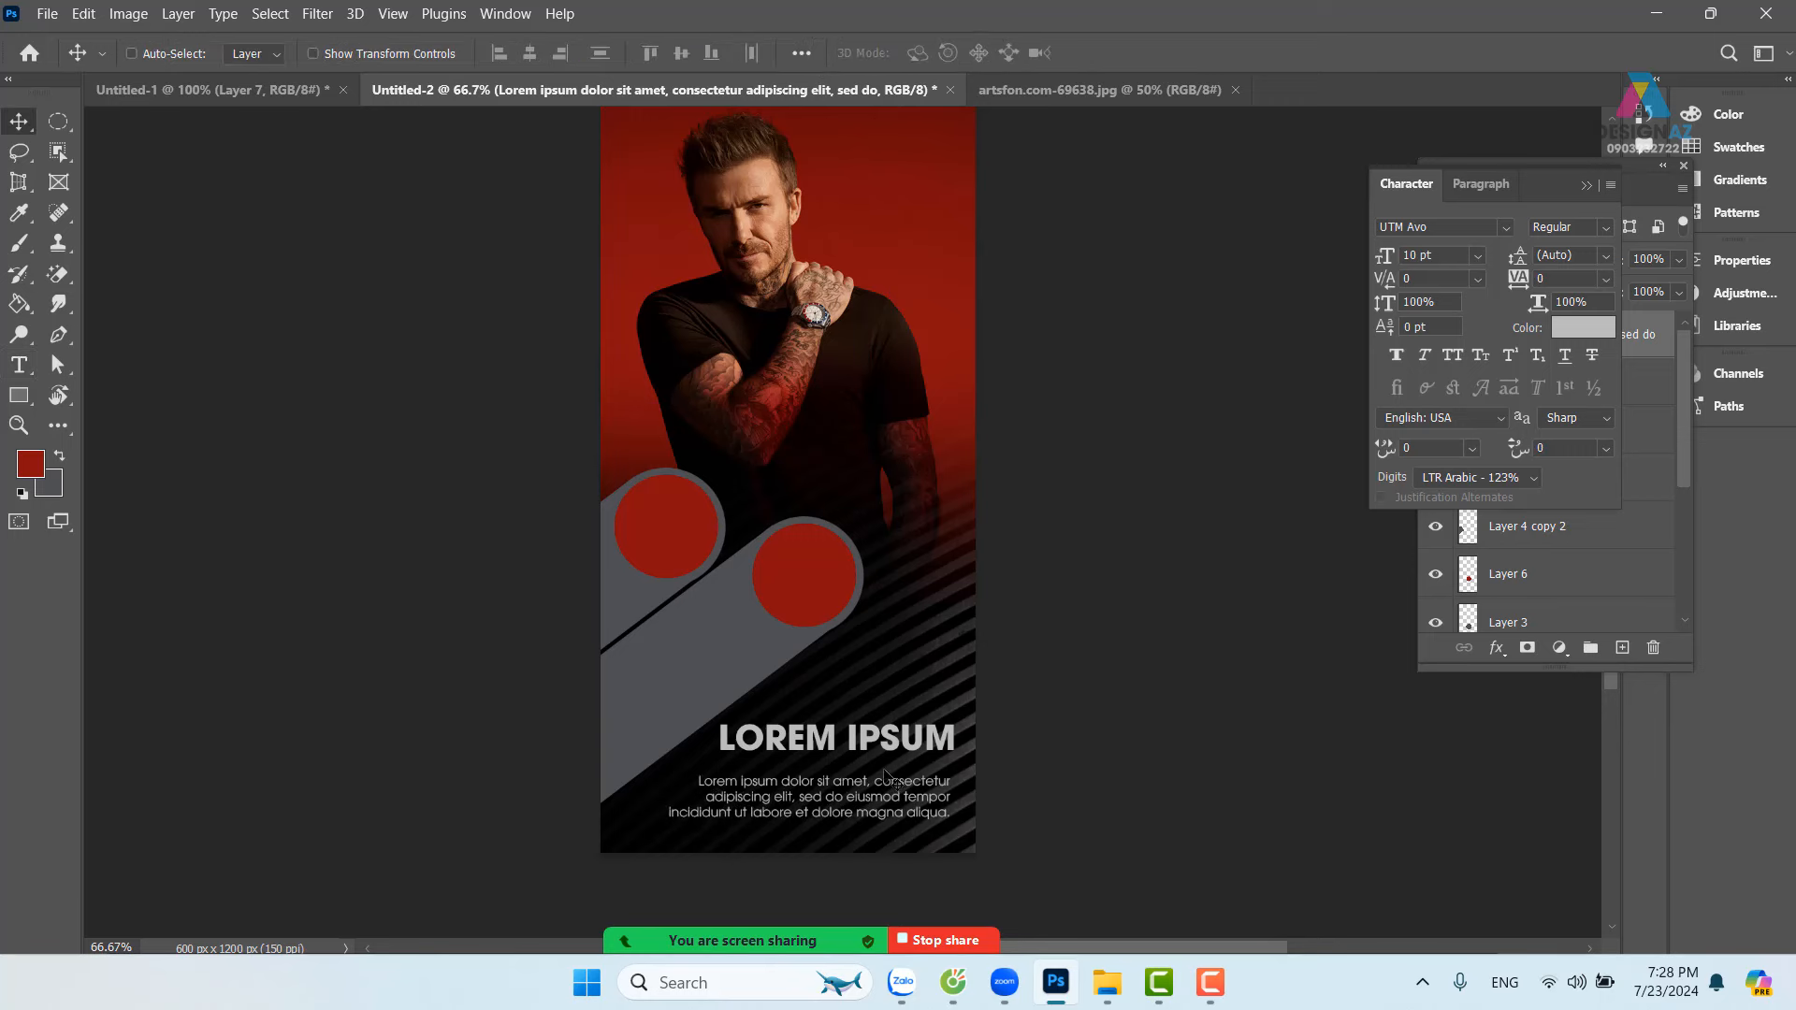
{"action": "left_click_drag", "start_coordinate": [880, 779], "coordinate": [883, 769]}
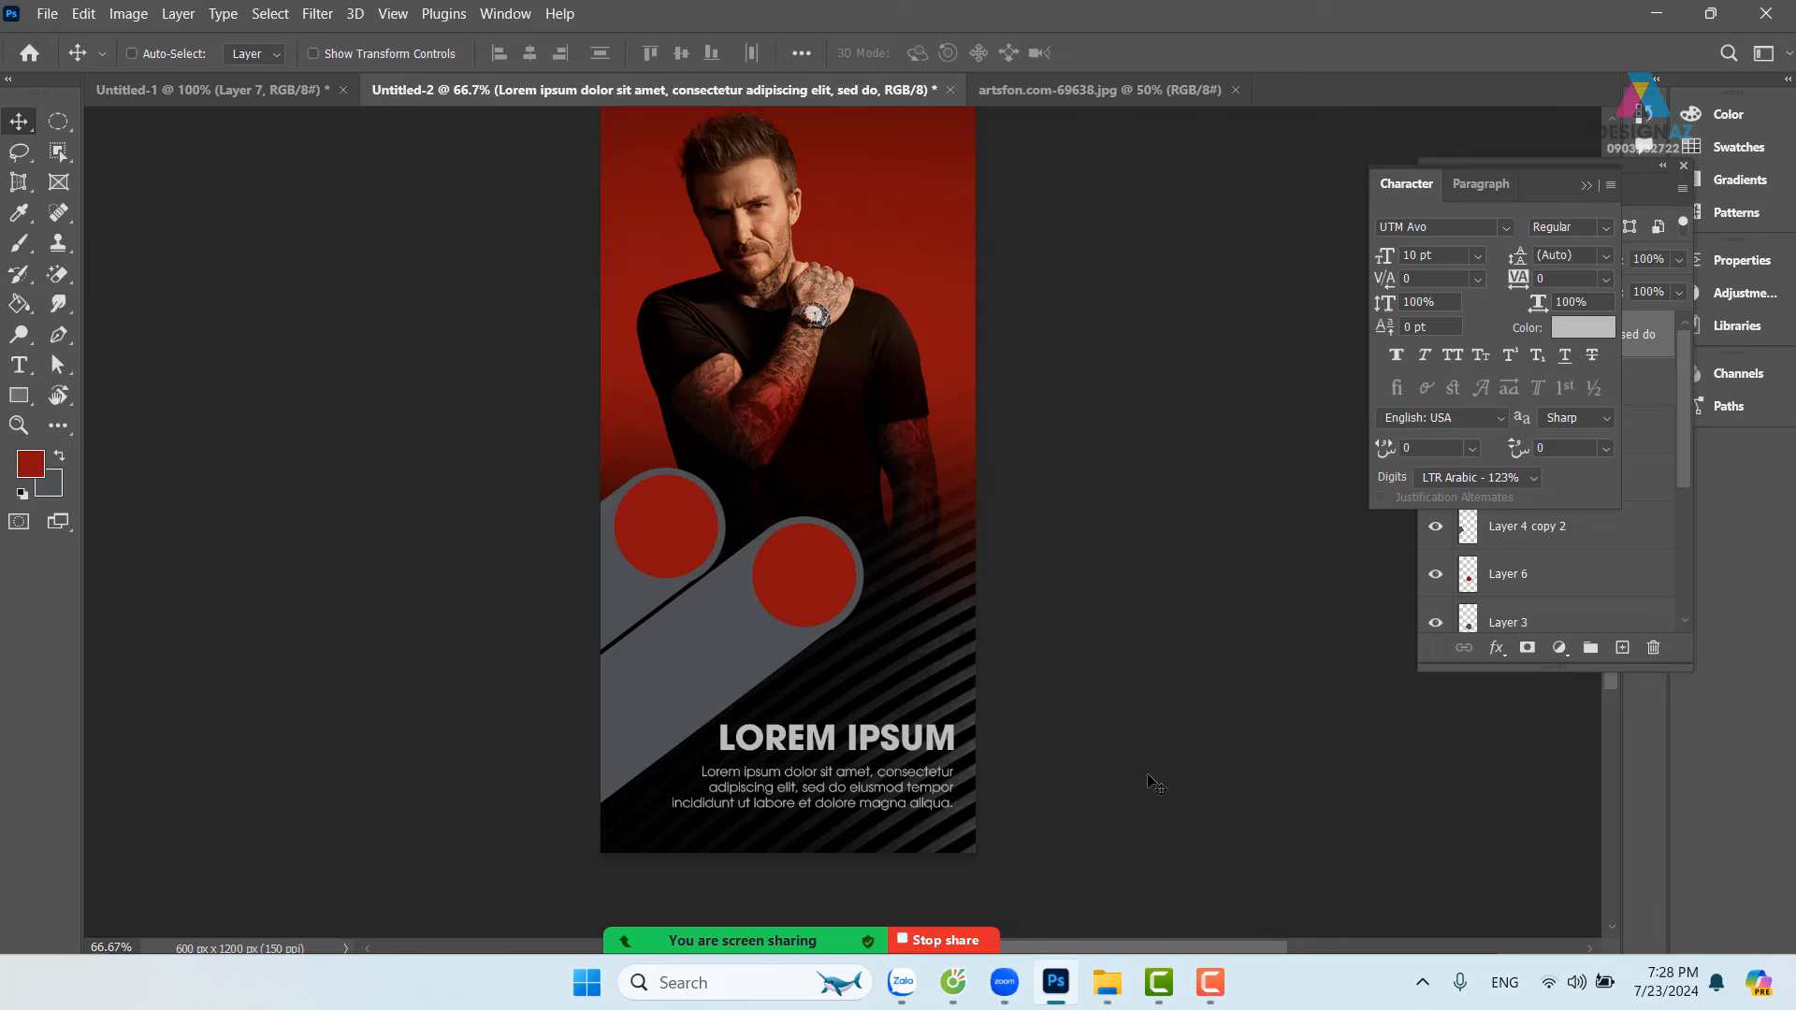
Step: Change the LOREM IPSUM title's text color to orange #b65600
{"action": "right_click", "coordinate": [948, 749]}
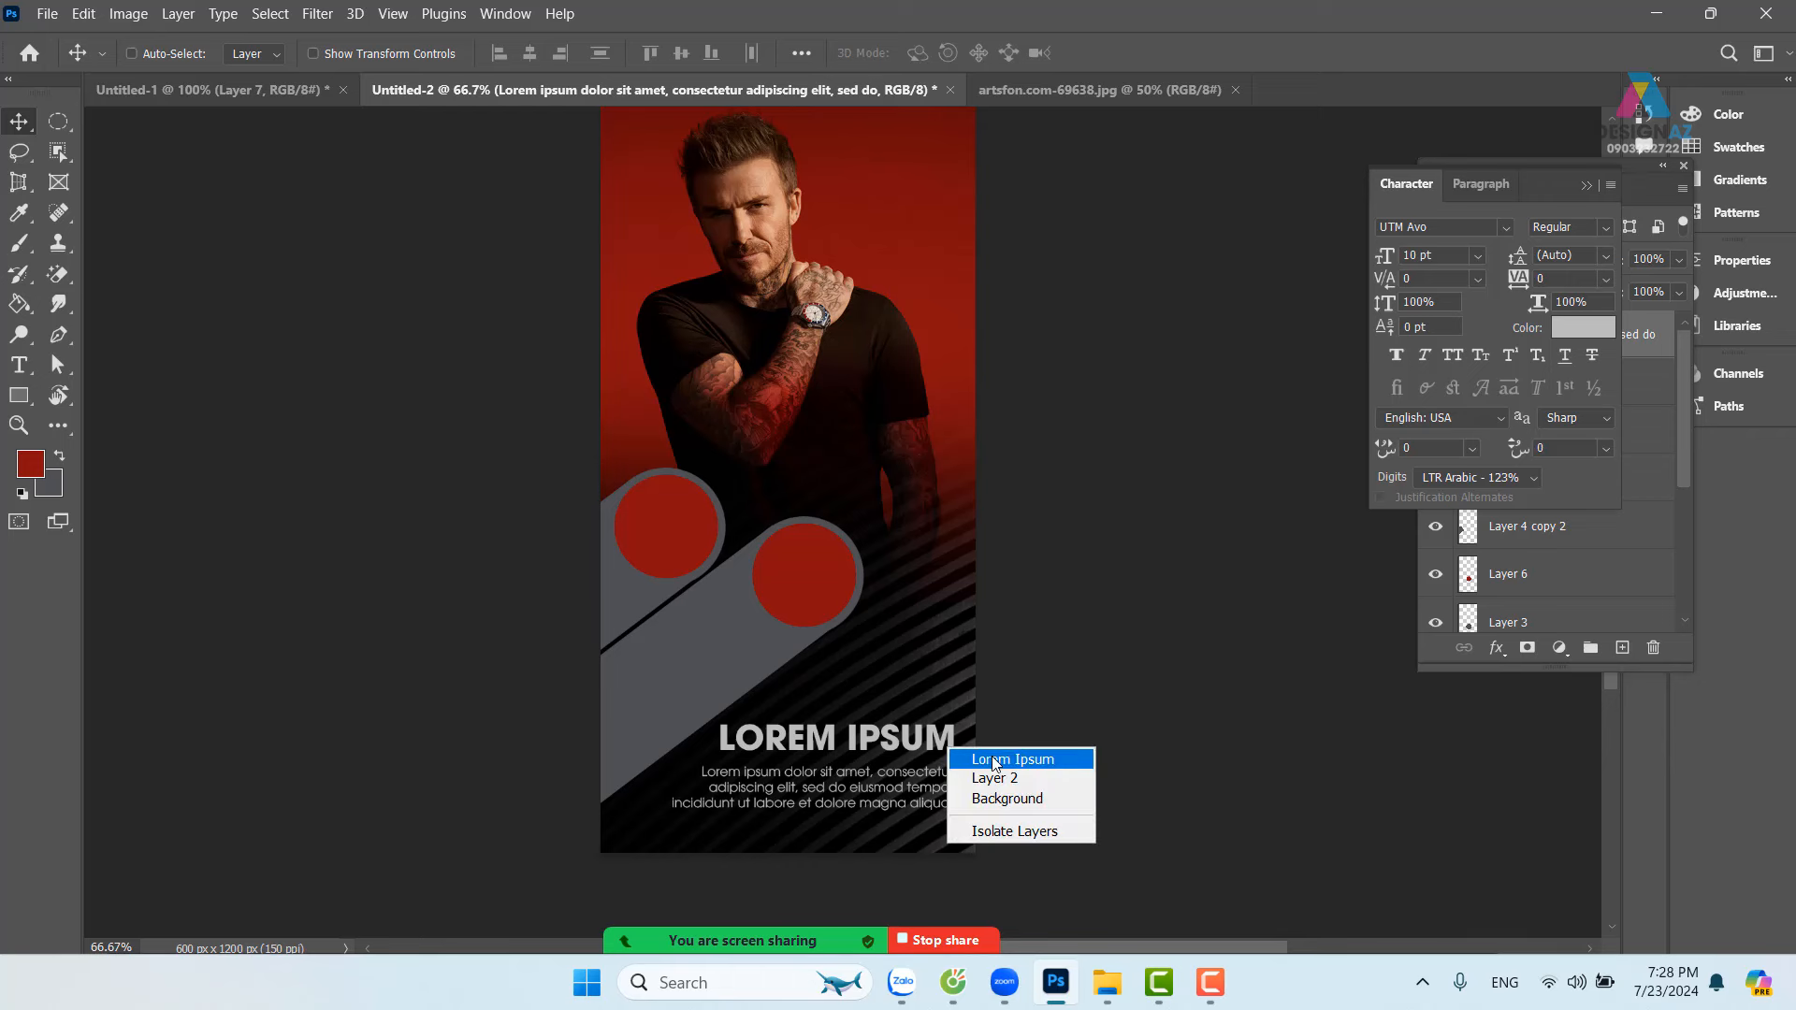
{"action": "left_click", "coordinate": [1009, 761]}
{"action": "key", "text": "t"}
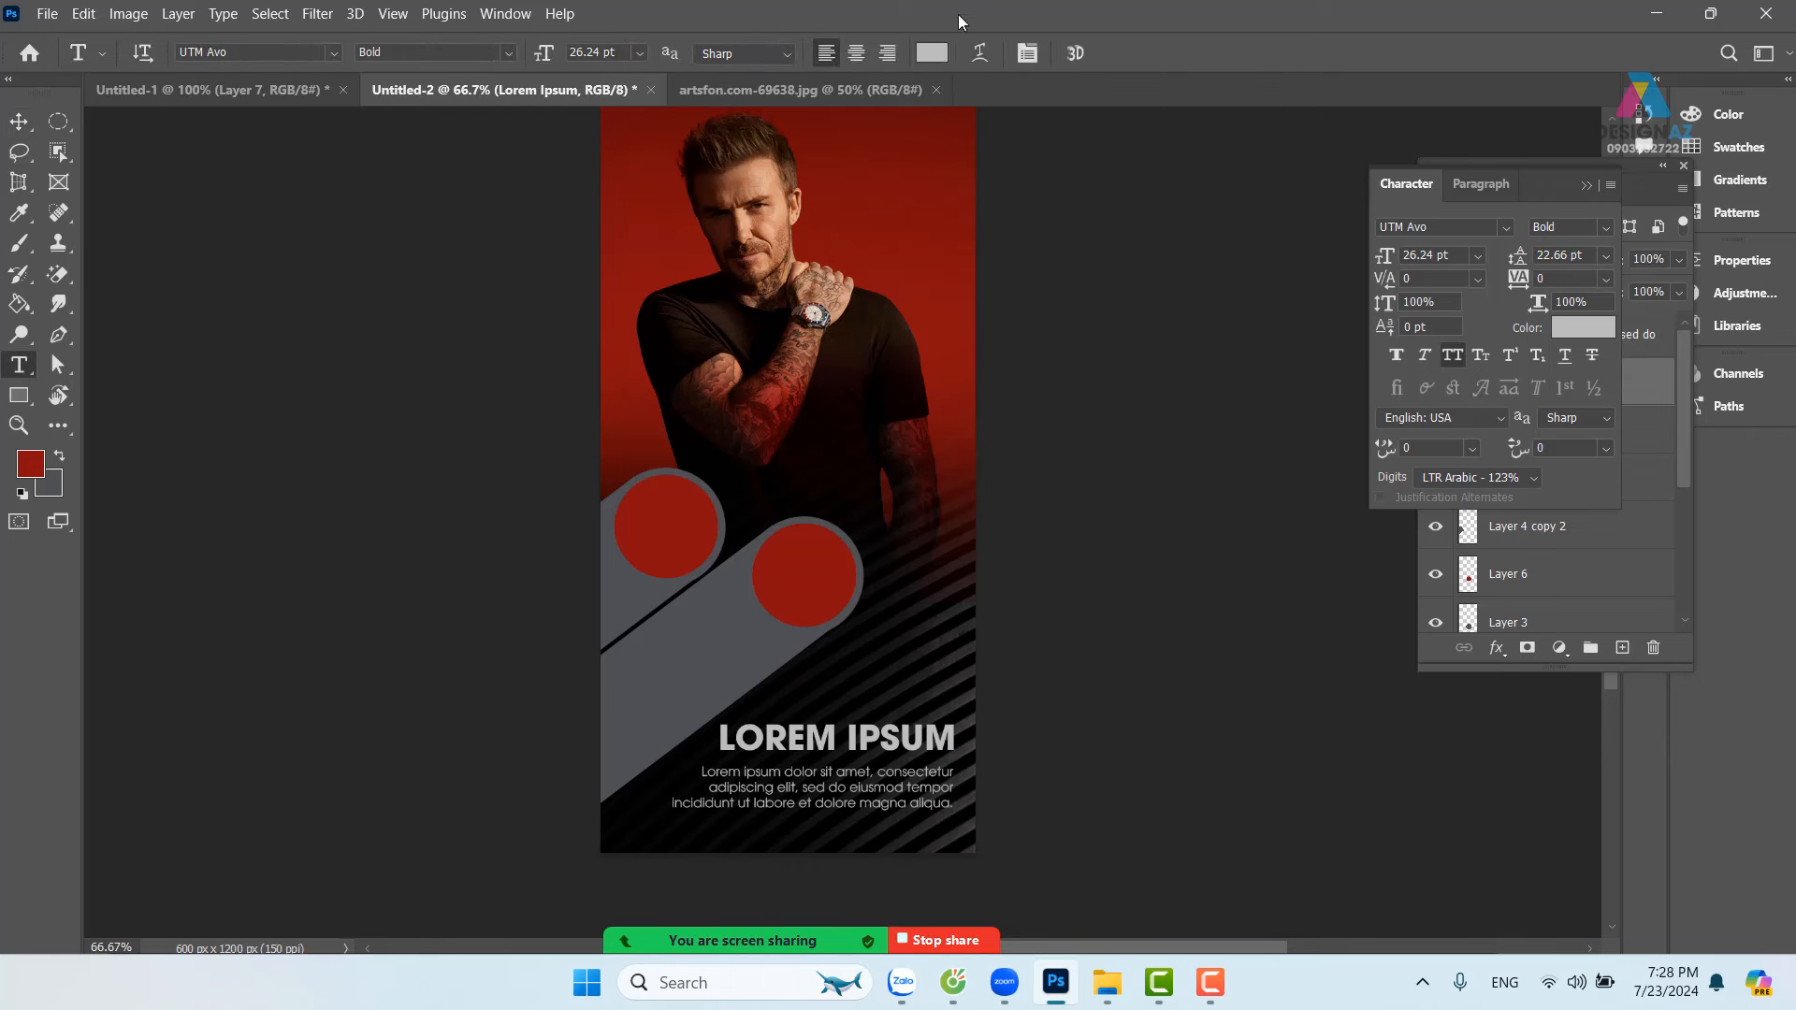
{"action": "left_click", "coordinate": [938, 53]}
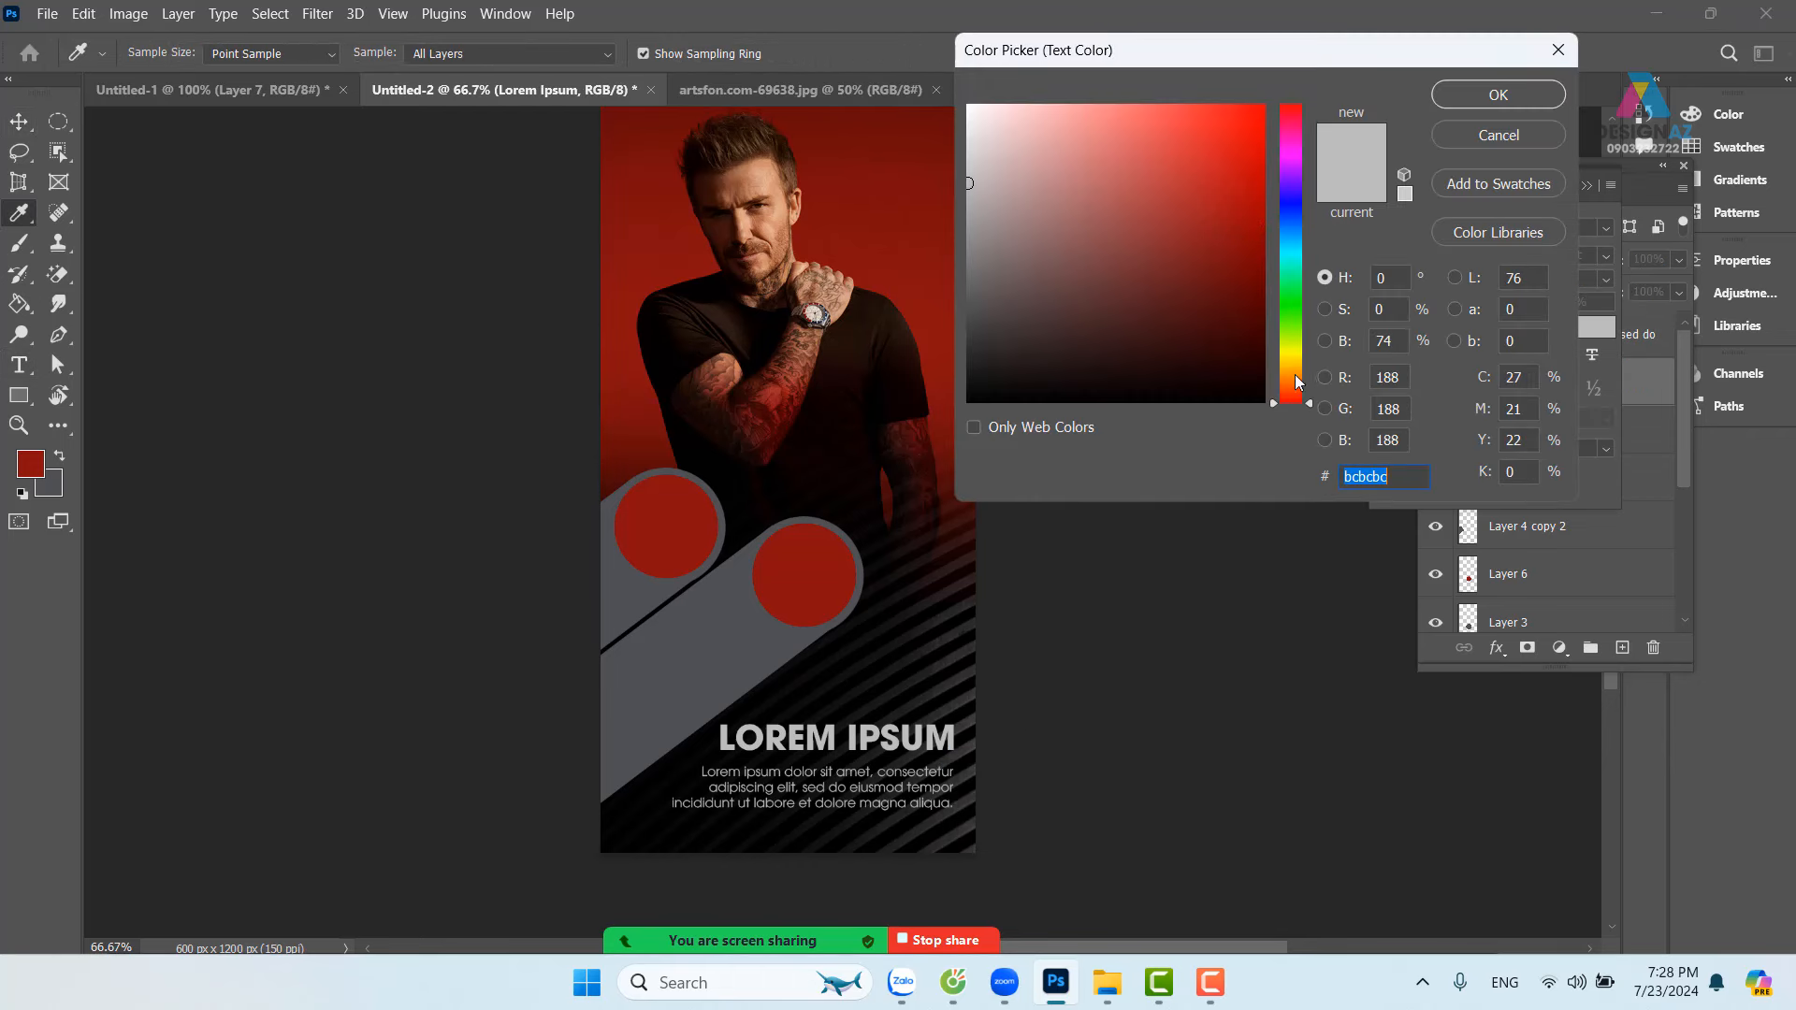
{"action": "left_click", "coordinate": [1296, 382]}
{"action": "left_click", "coordinate": [1263, 190]}
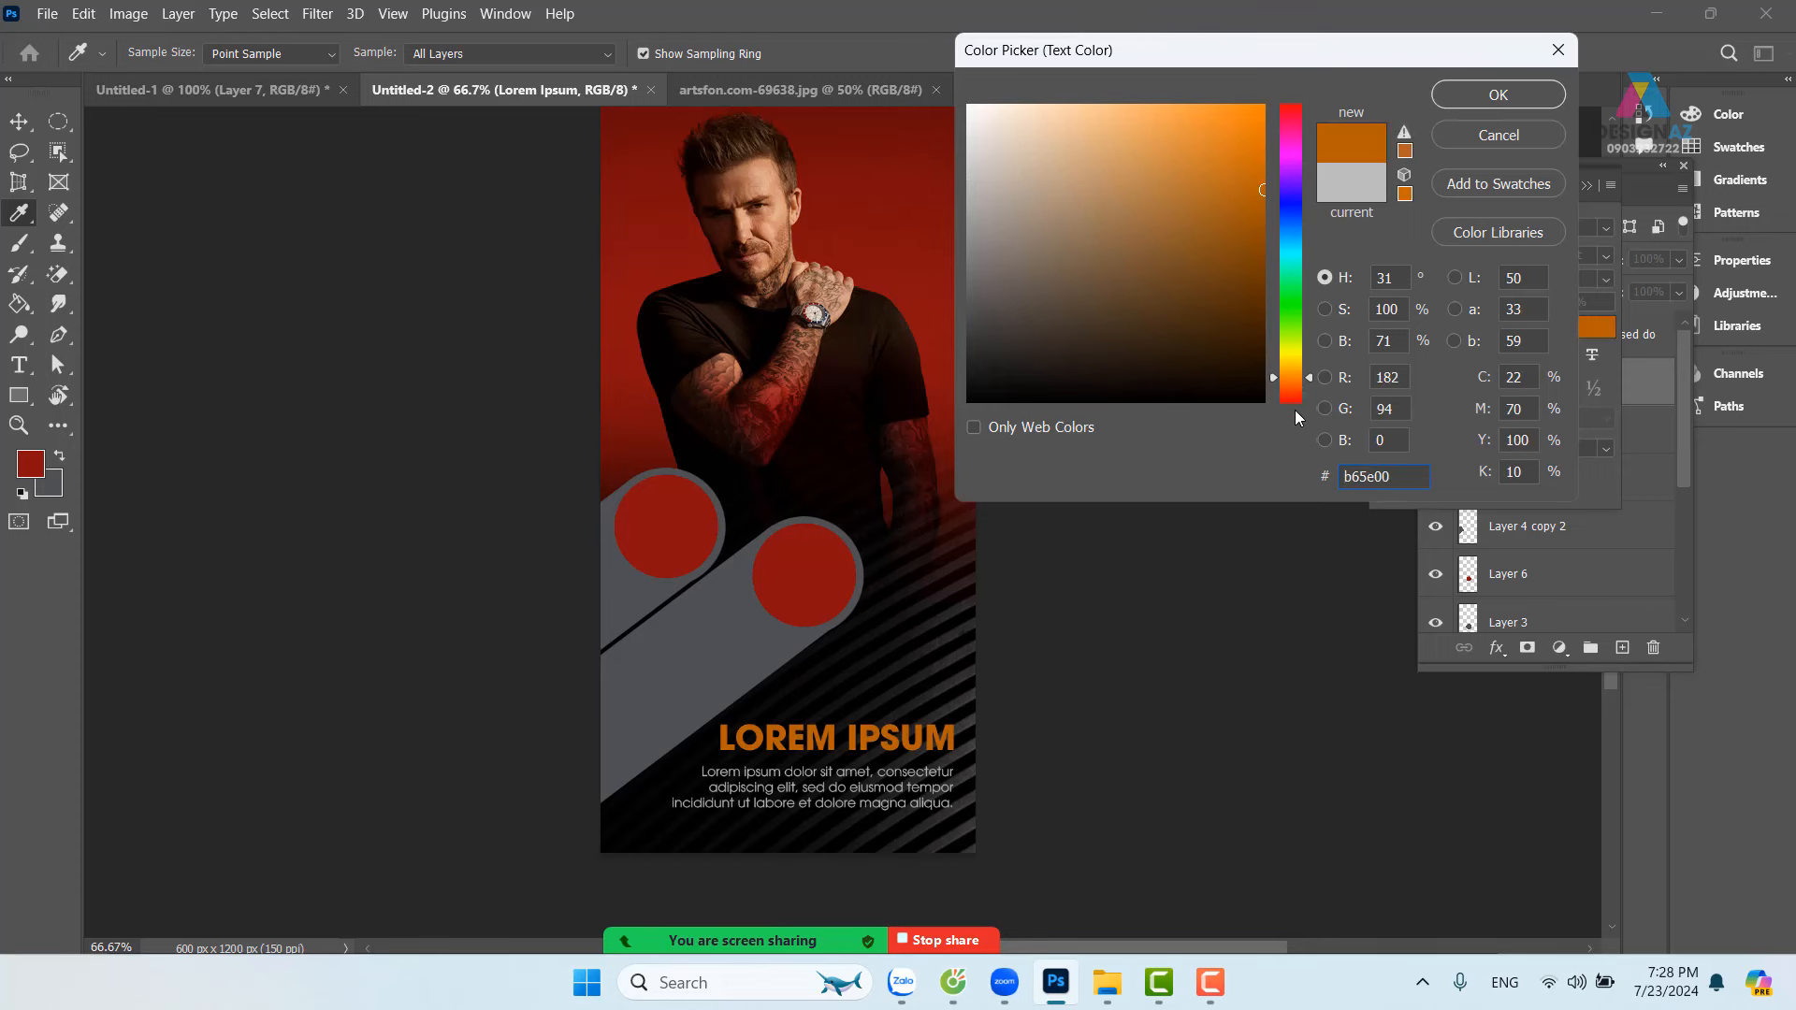
{"action": "left_click", "coordinate": [1289, 386]}
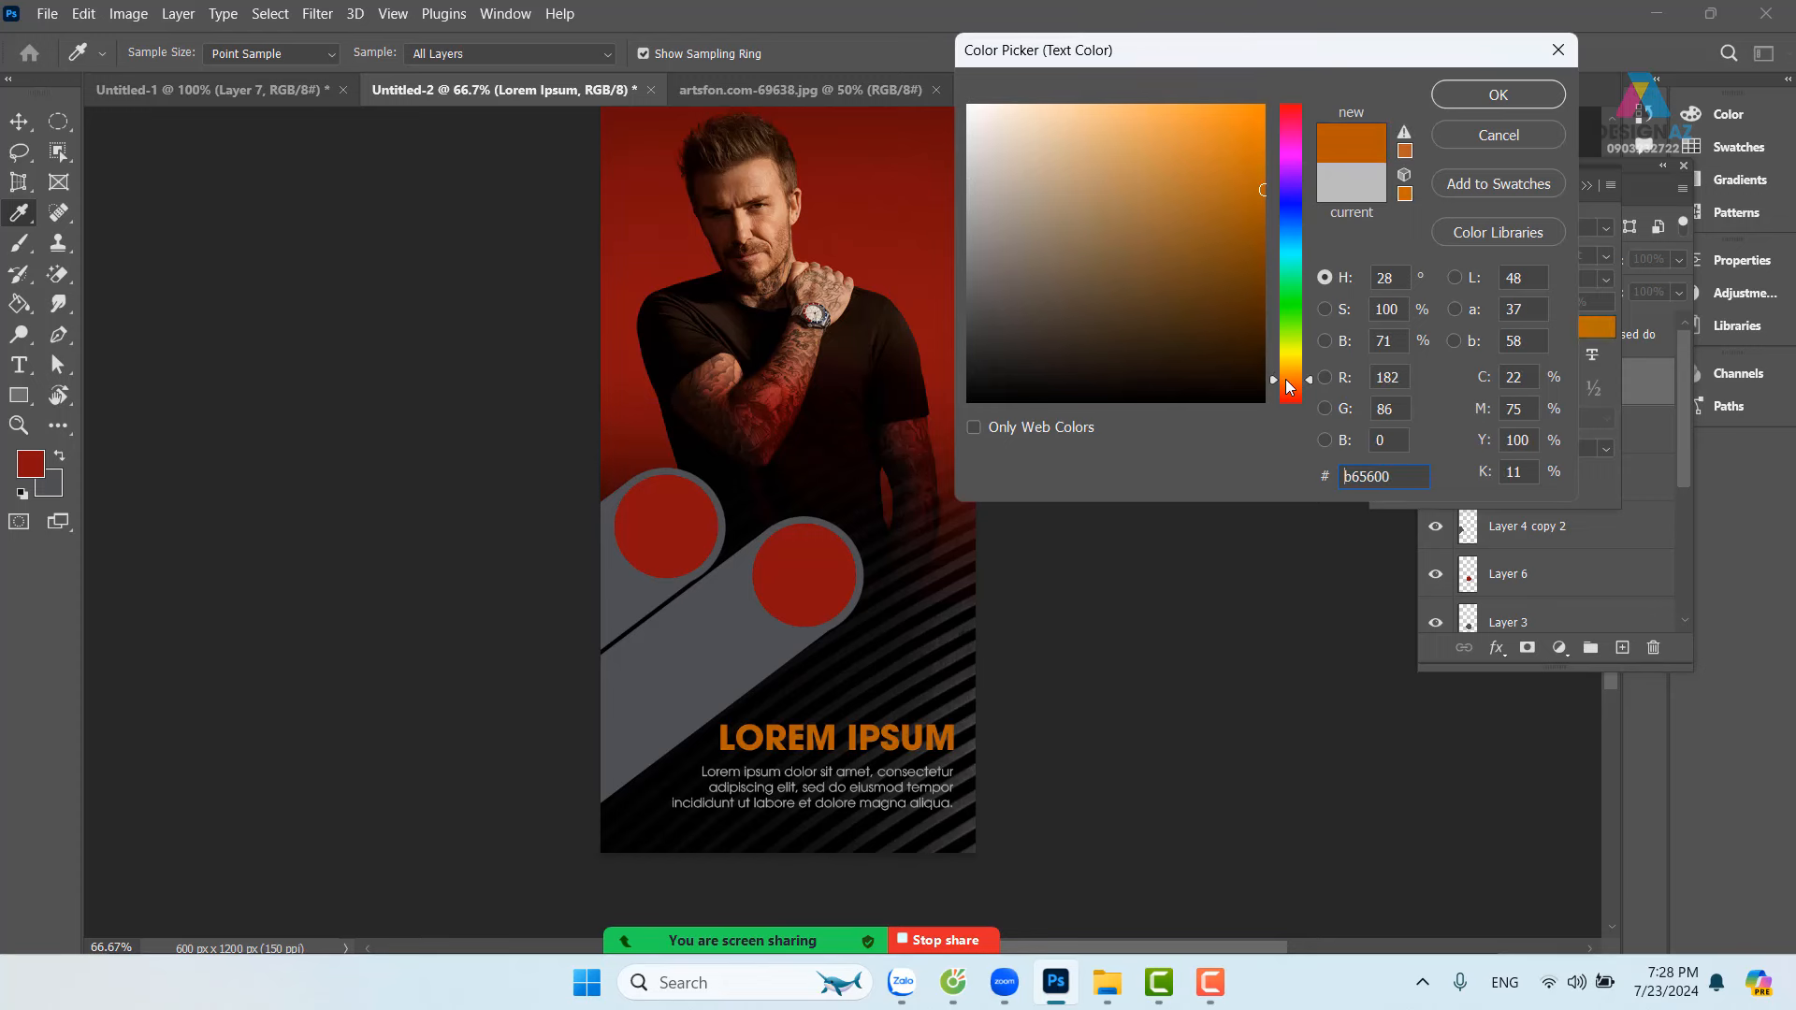
{"action": "left_click", "coordinate": [1497, 94]}
{"action": "key", "text": "v"}
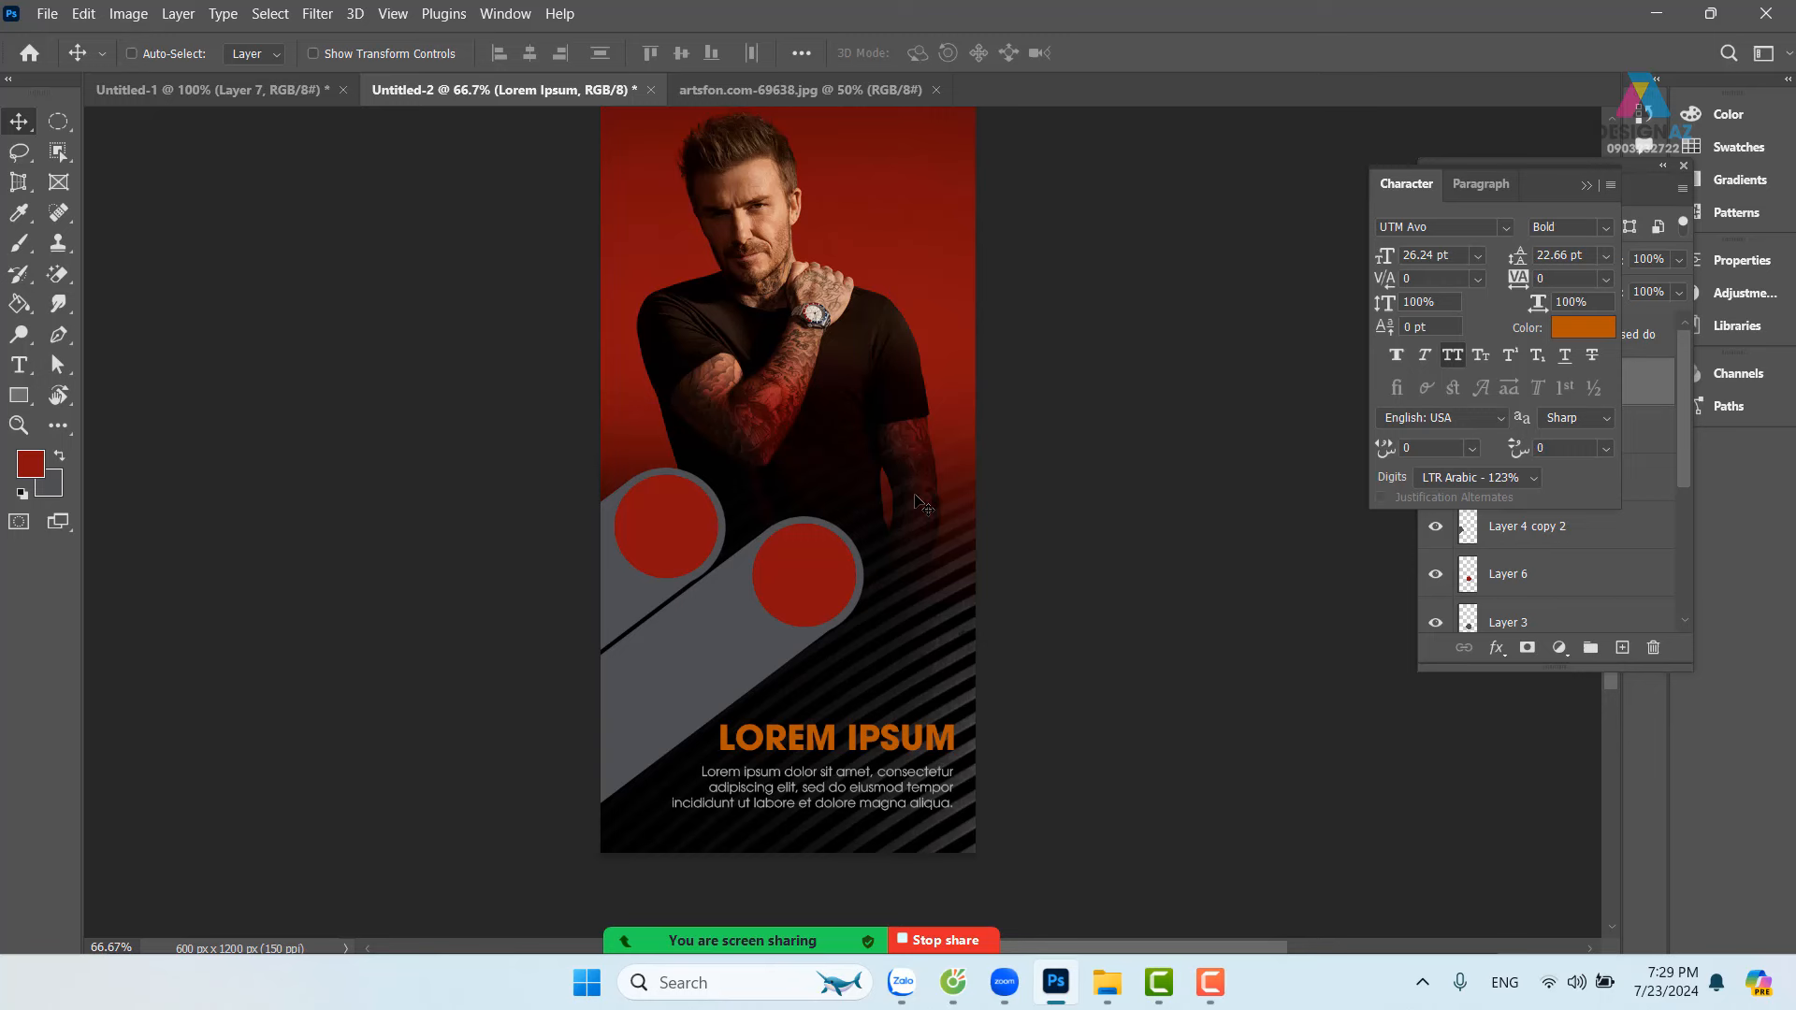
{"action": "left_click_drag", "start_coordinate": [969, 400], "coordinate": [897, 428]}
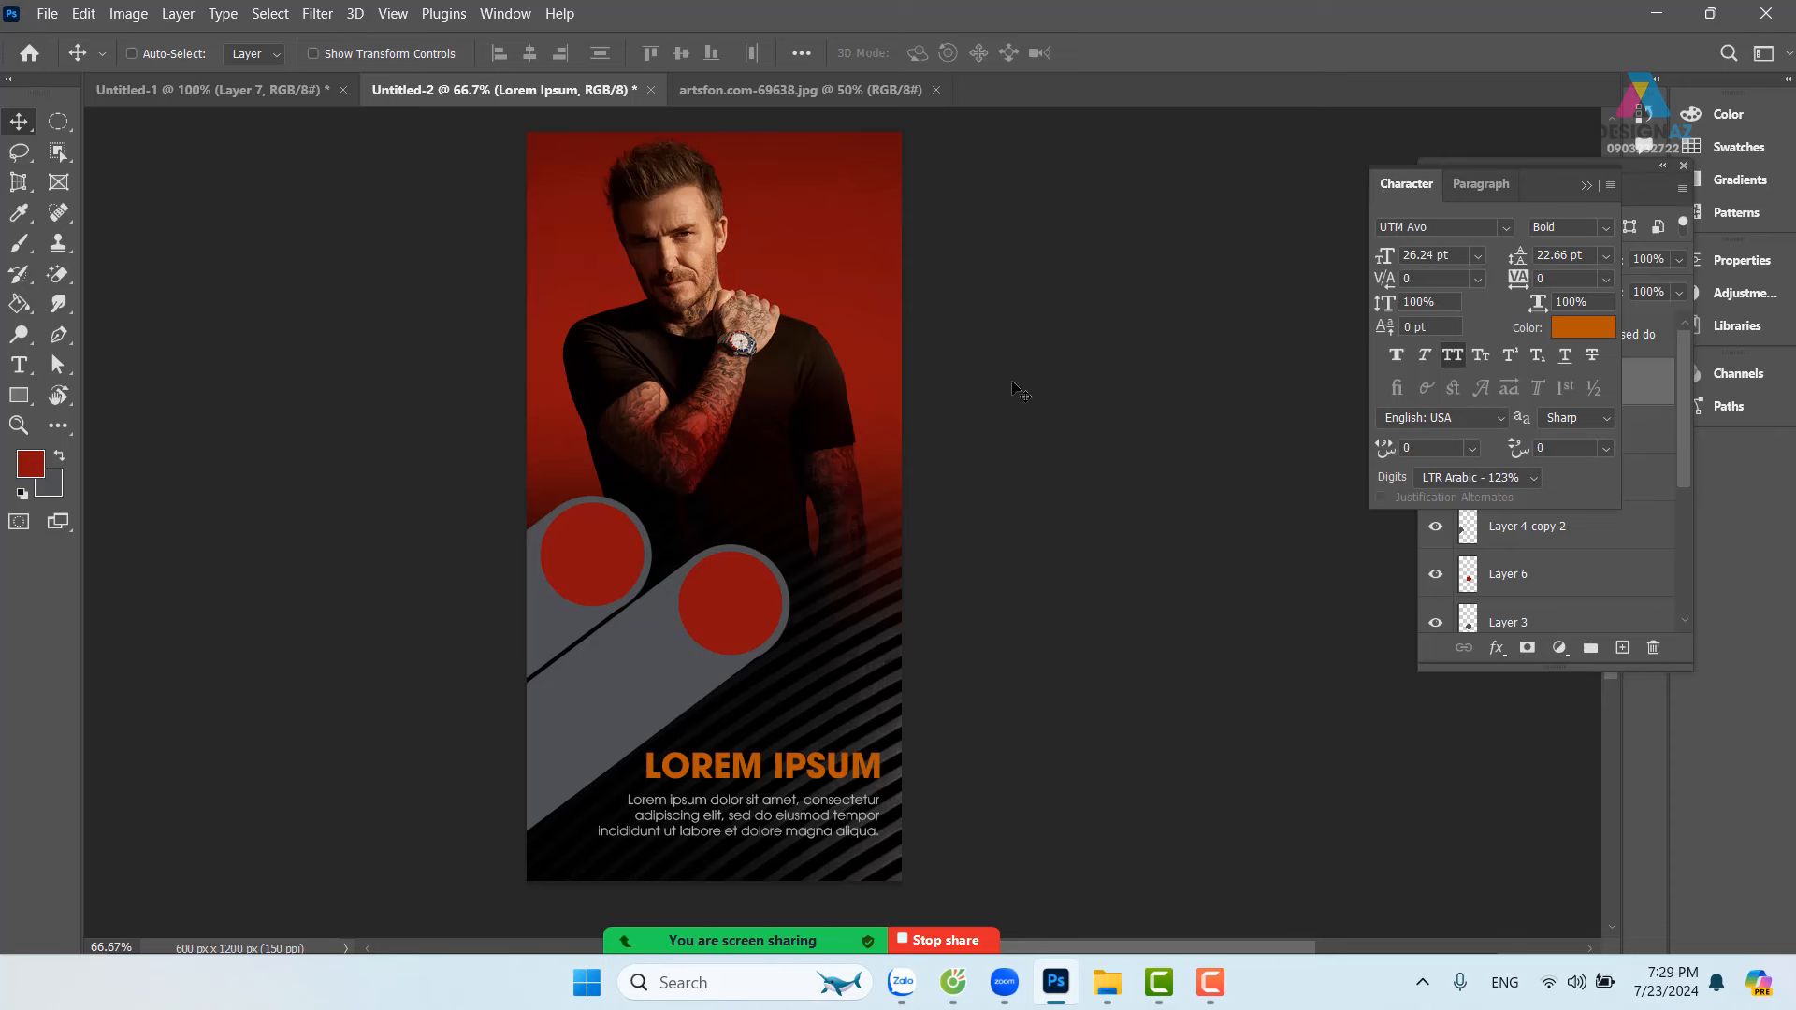
Step: Close the finished poster document without saving and close the artsfon.com-69638.jpg texture image
{"action": "left_click_drag", "start_coordinate": [1122, 413], "coordinate": [1058, 418]}
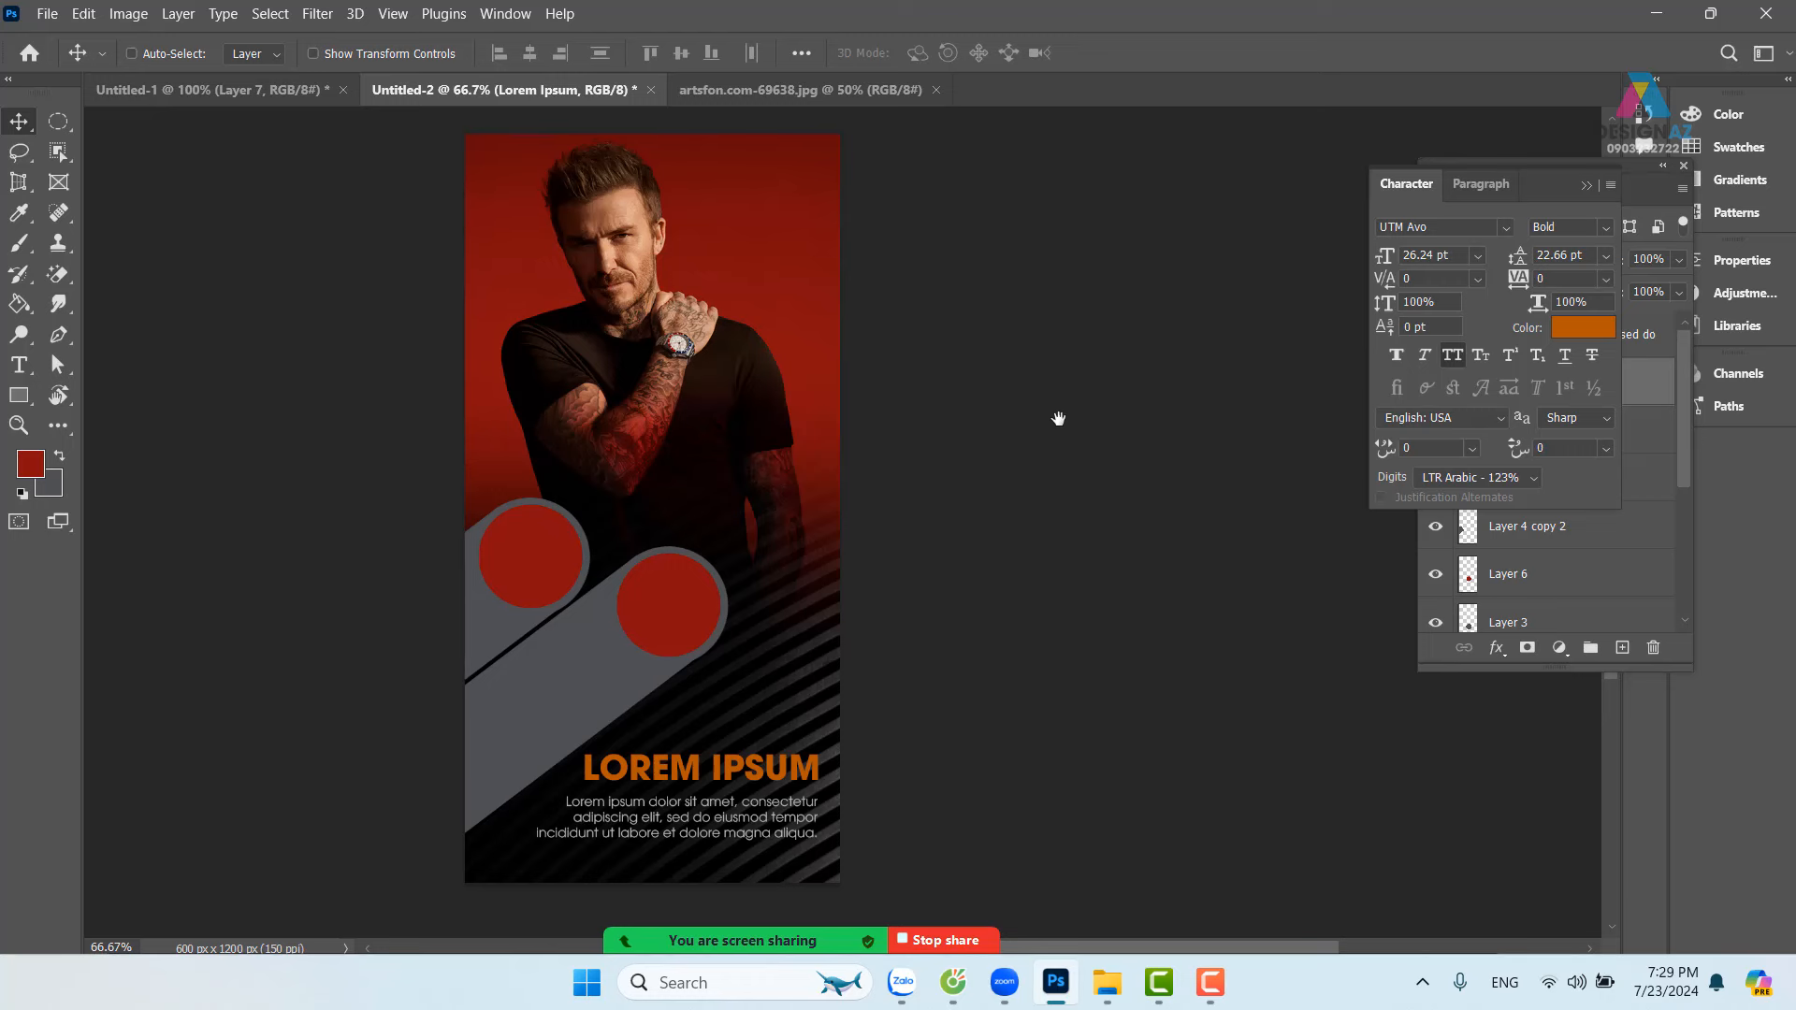
{"action": "left_click", "coordinate": [652, 90]}
{"action": "left_click", "coordinate": [931, 385]}
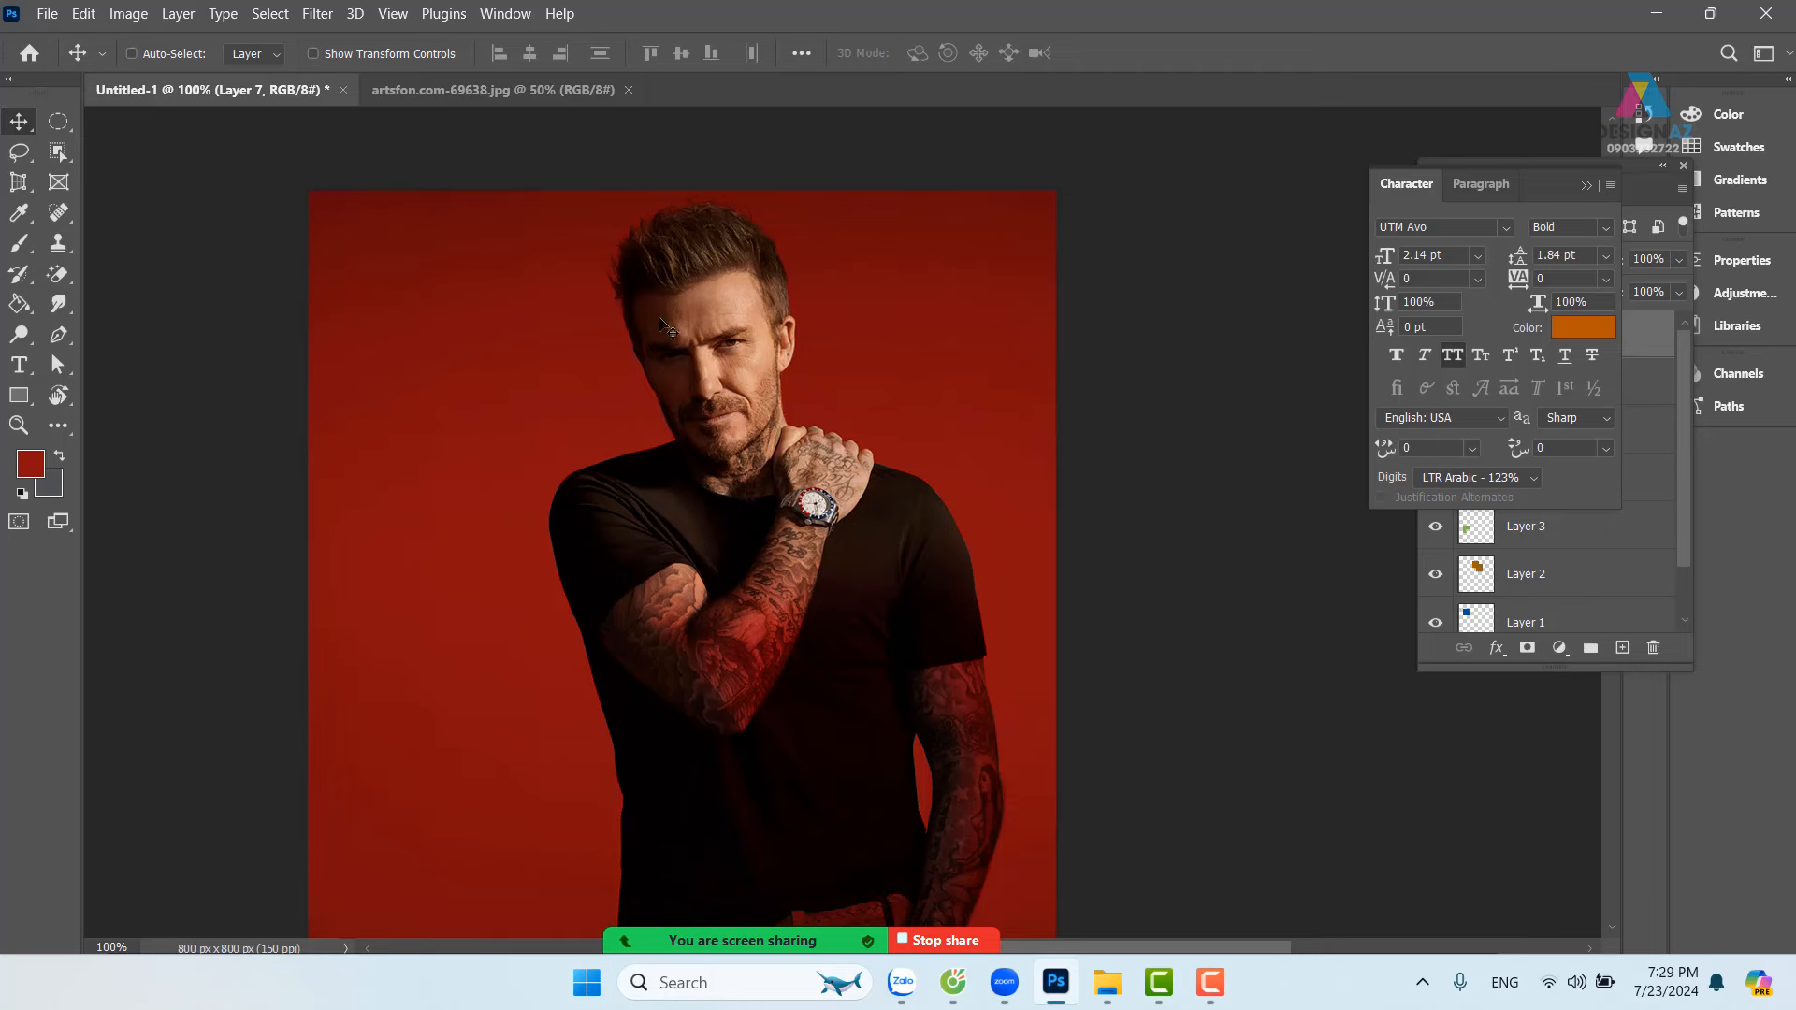
{"action": "left_click", "coordinate": [450, 90]}
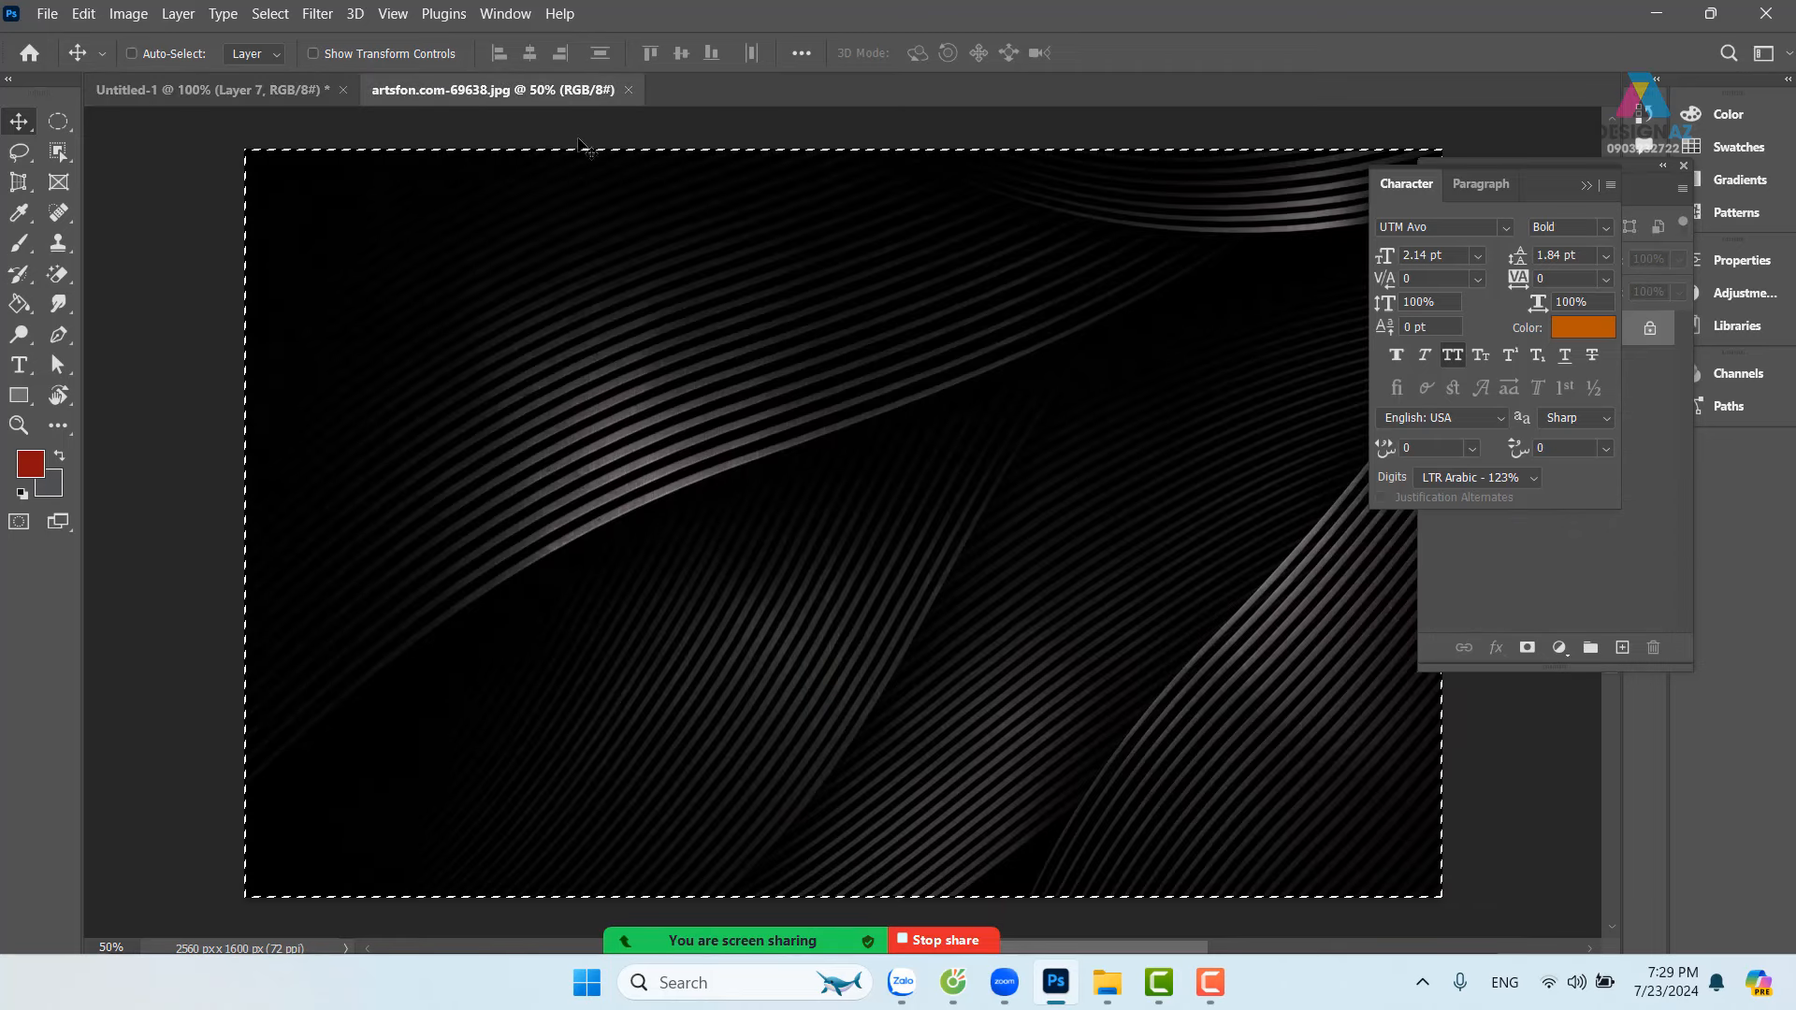
{"action": "left_click", "coordinate": [626, 90]}
Step: Create a new document 1200 px wide and 600 px high at 72 ppi with a white background
{"action": "left_click", "coordinate": [47, 13]}
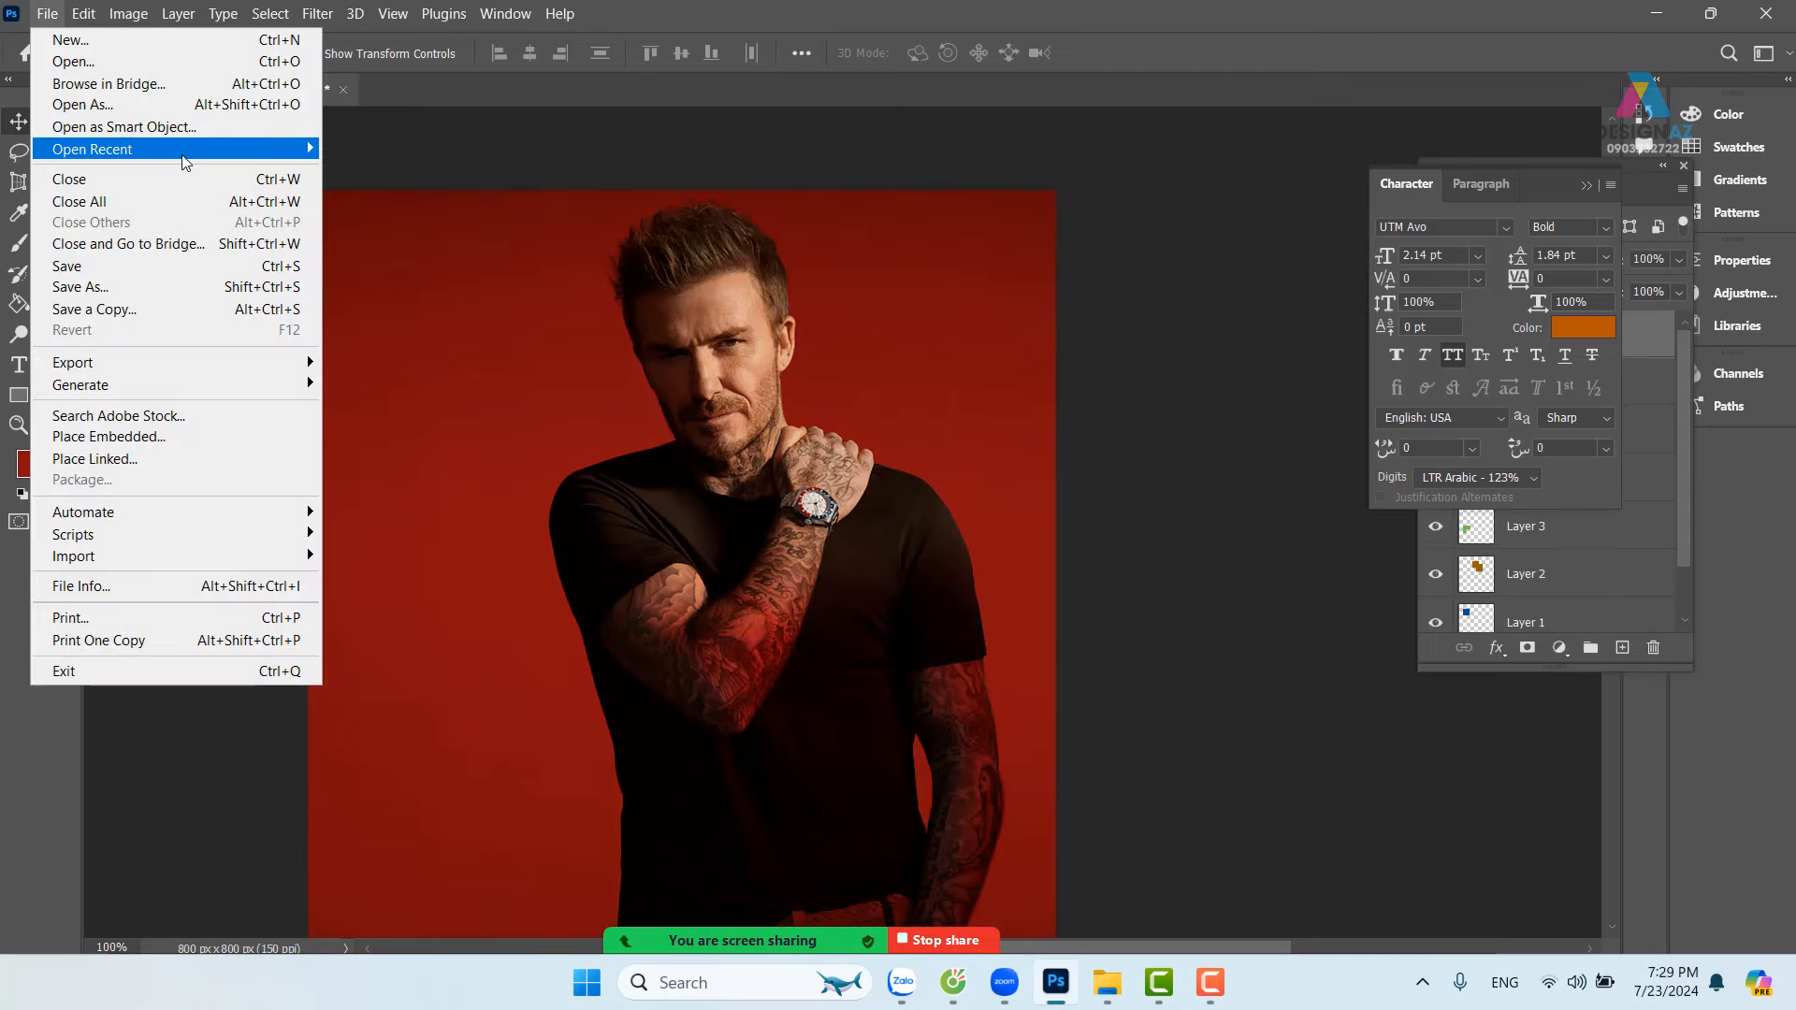
{"action": "left_click", "coordinate": [183, 53]}
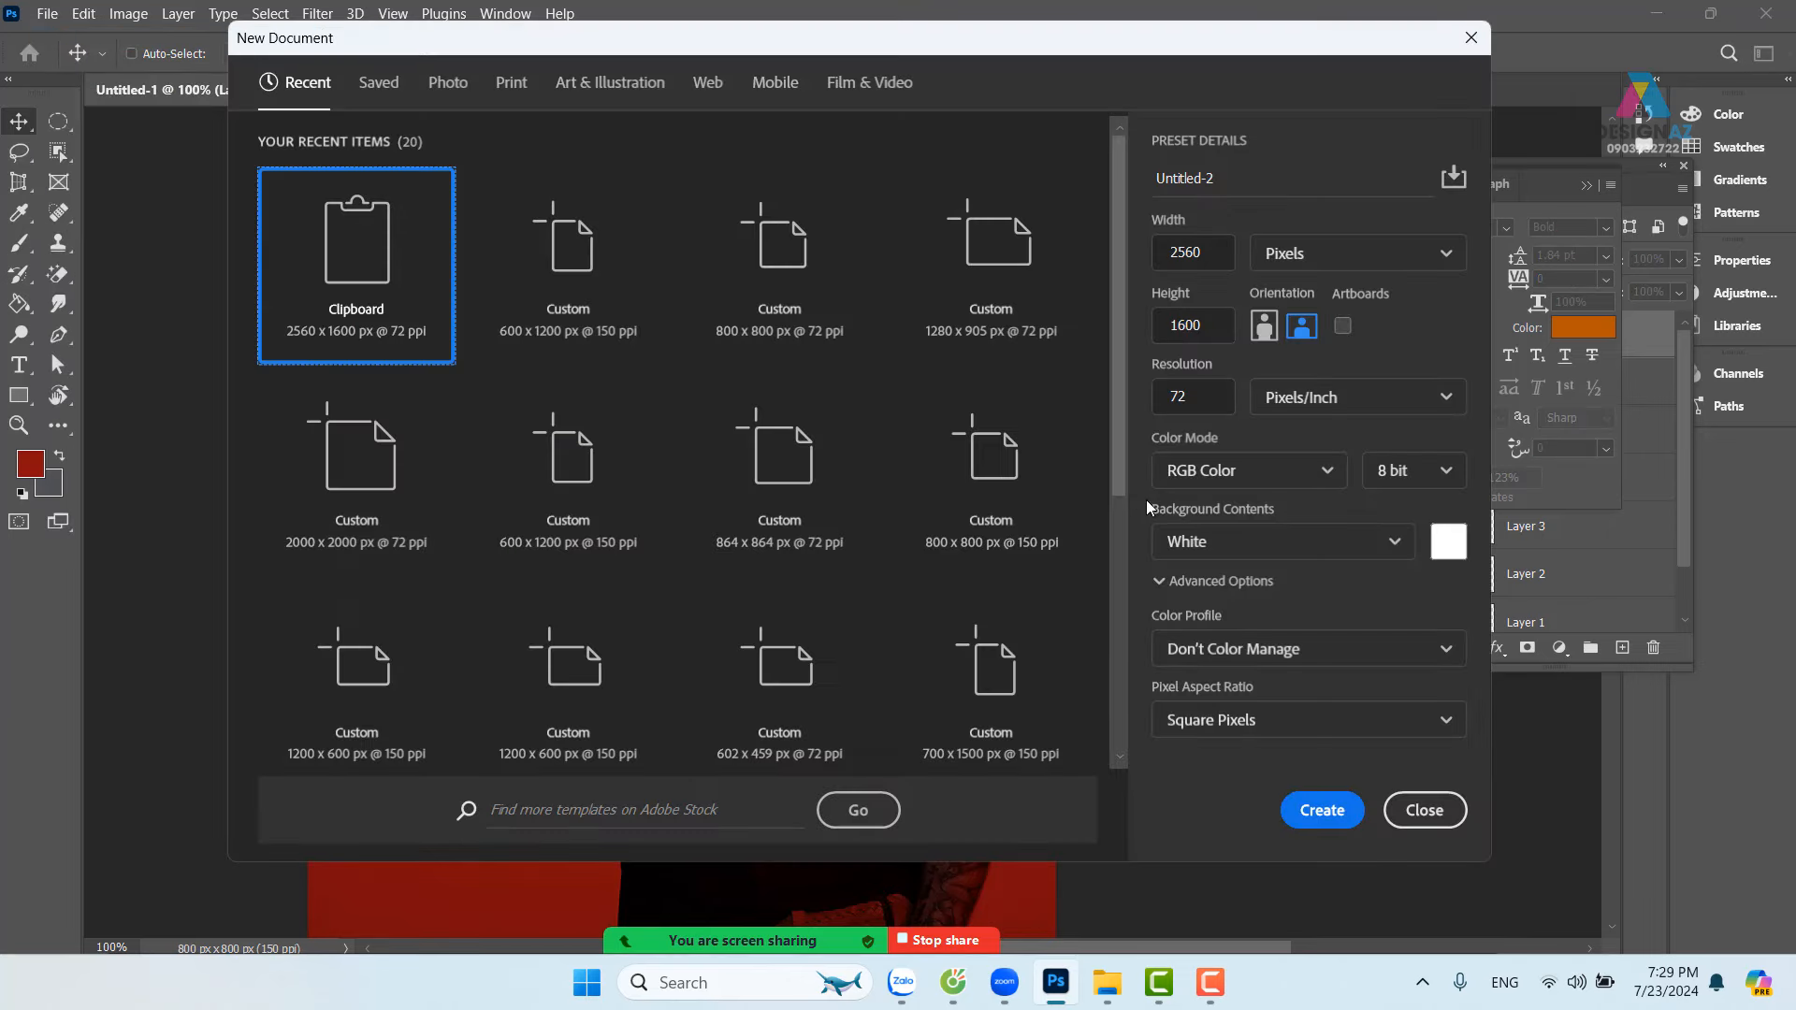
{"action": "double_click", "coordinate": [1195, 252]}
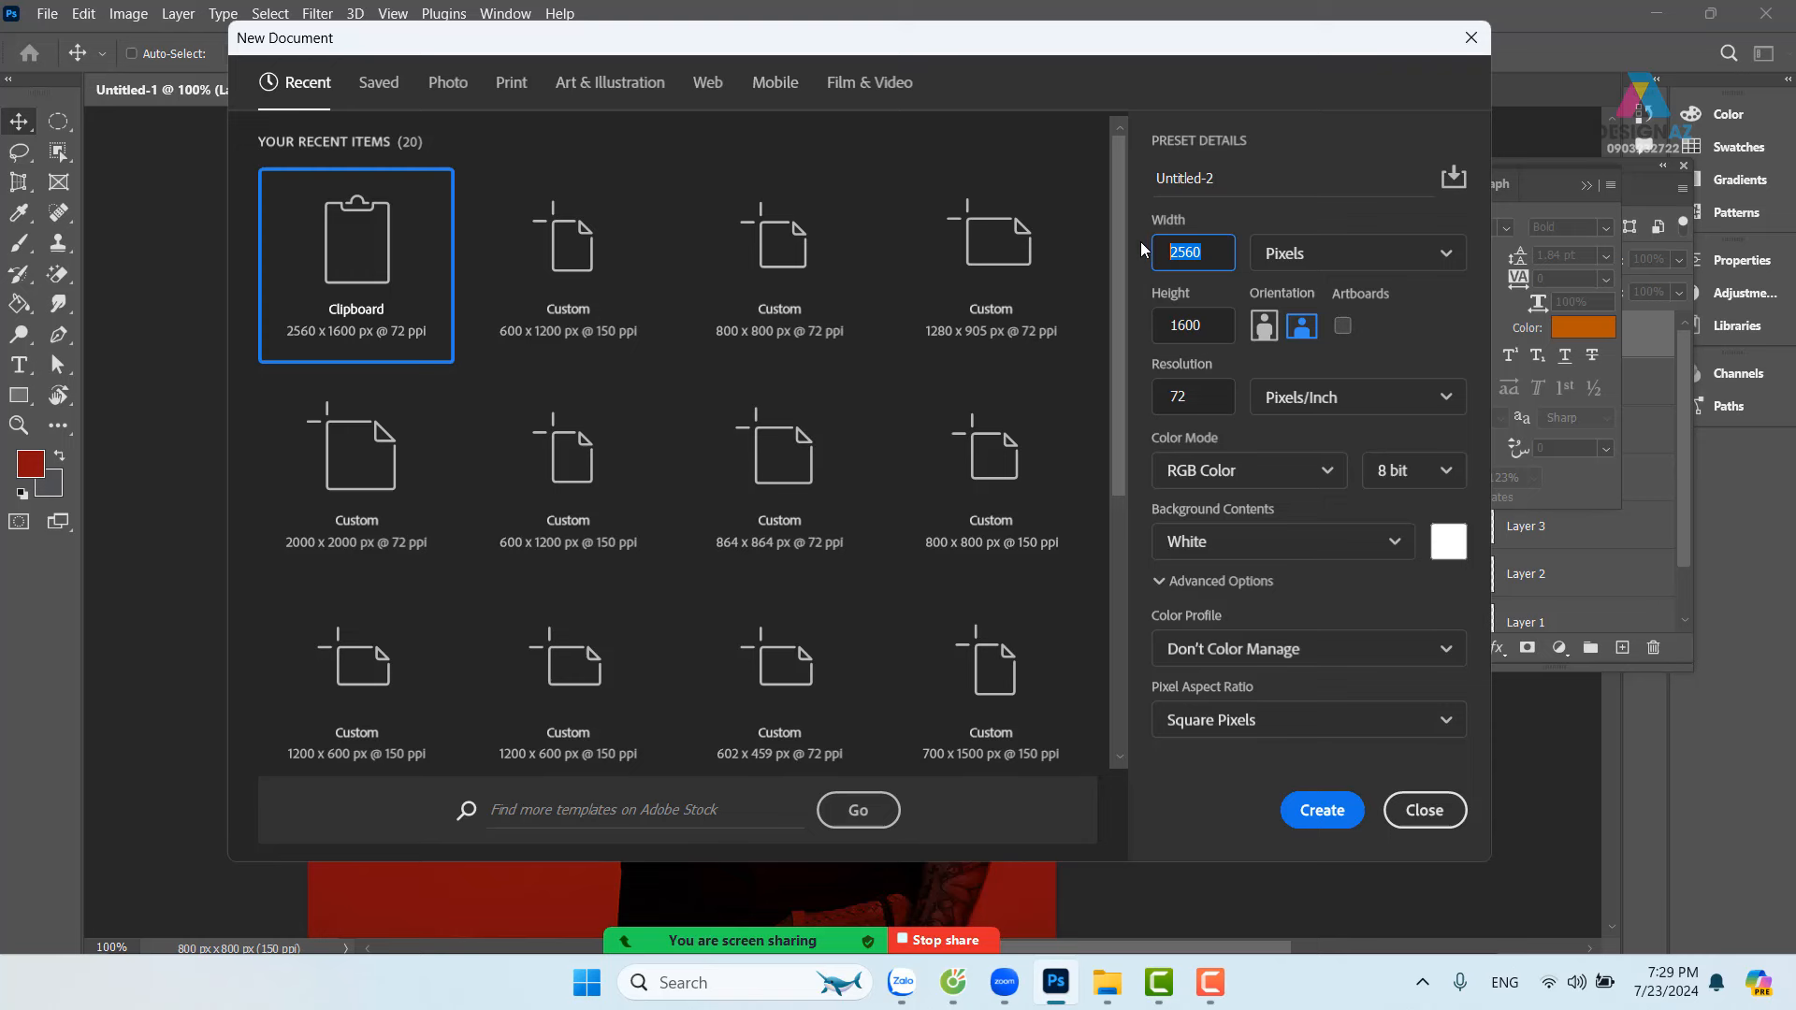
{"action": "type", "text": "1200"}
{"action": "left_click", "coordinate": [1170, 328]}
{"action": "double_click", "coordinate": [1198, 325]}
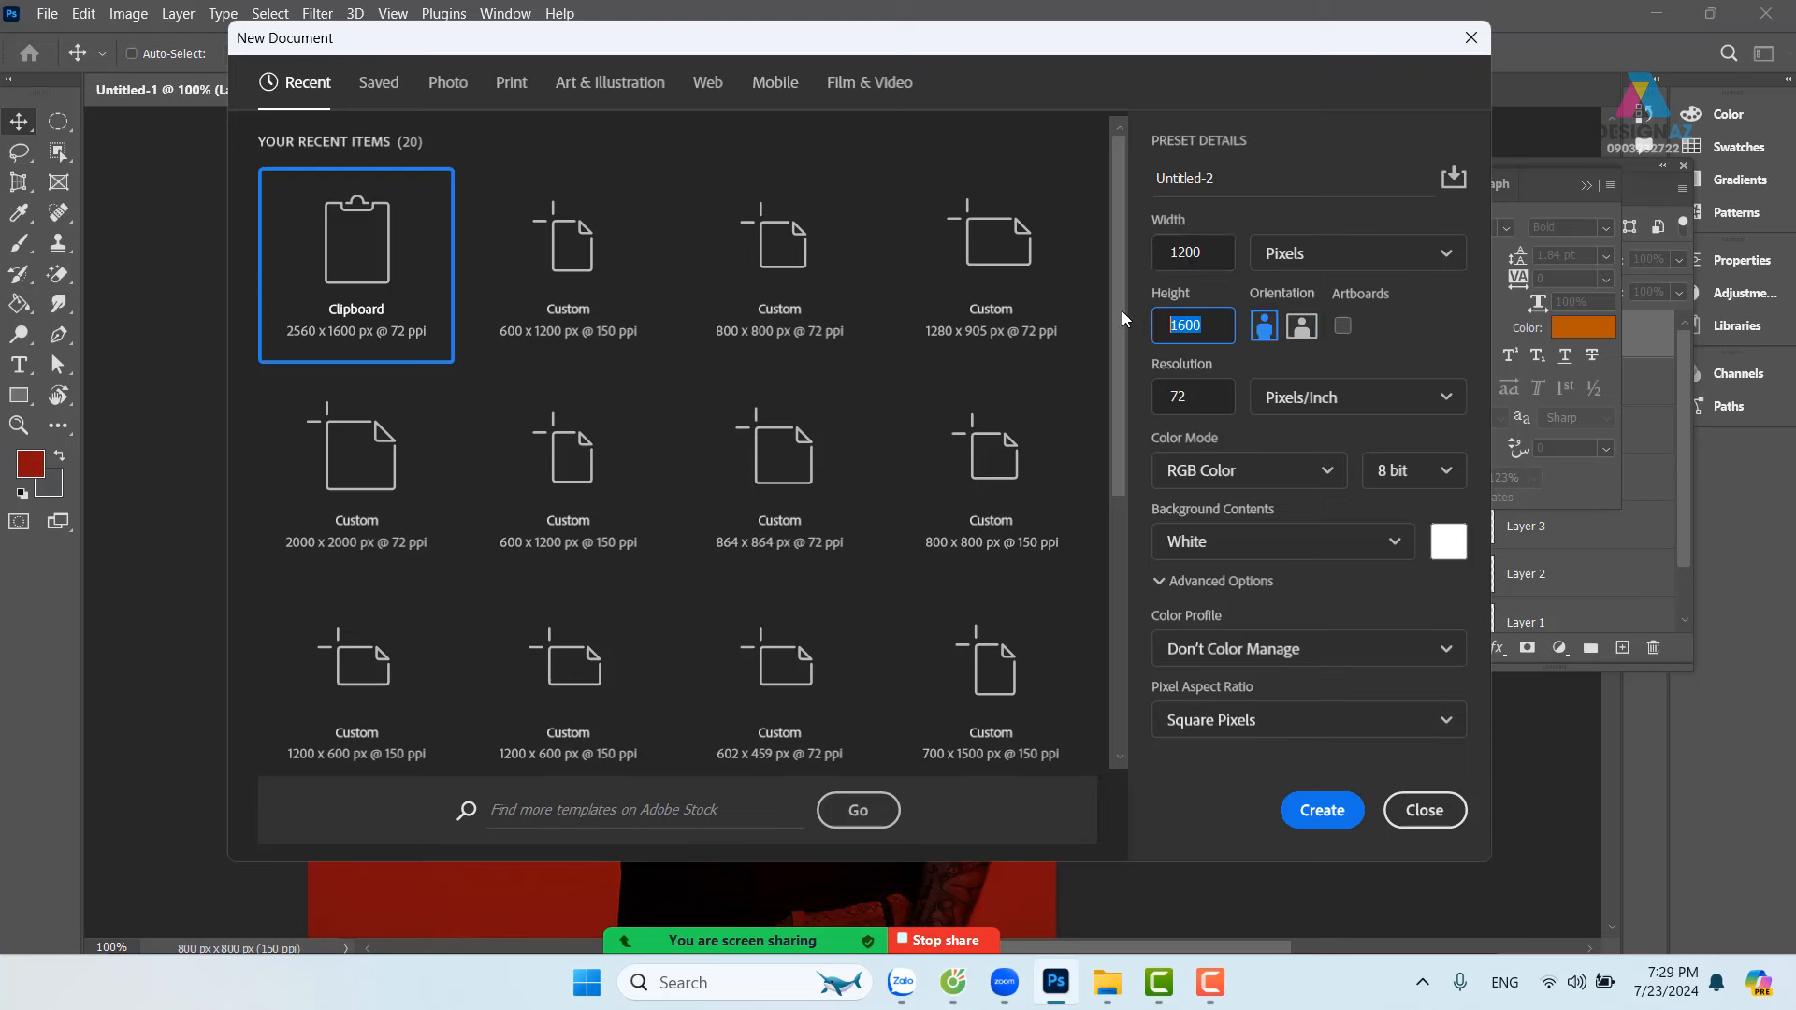
{"action": "type", "text": "600"}
{"action": "left_click", "coordinate": [1344, 814]}
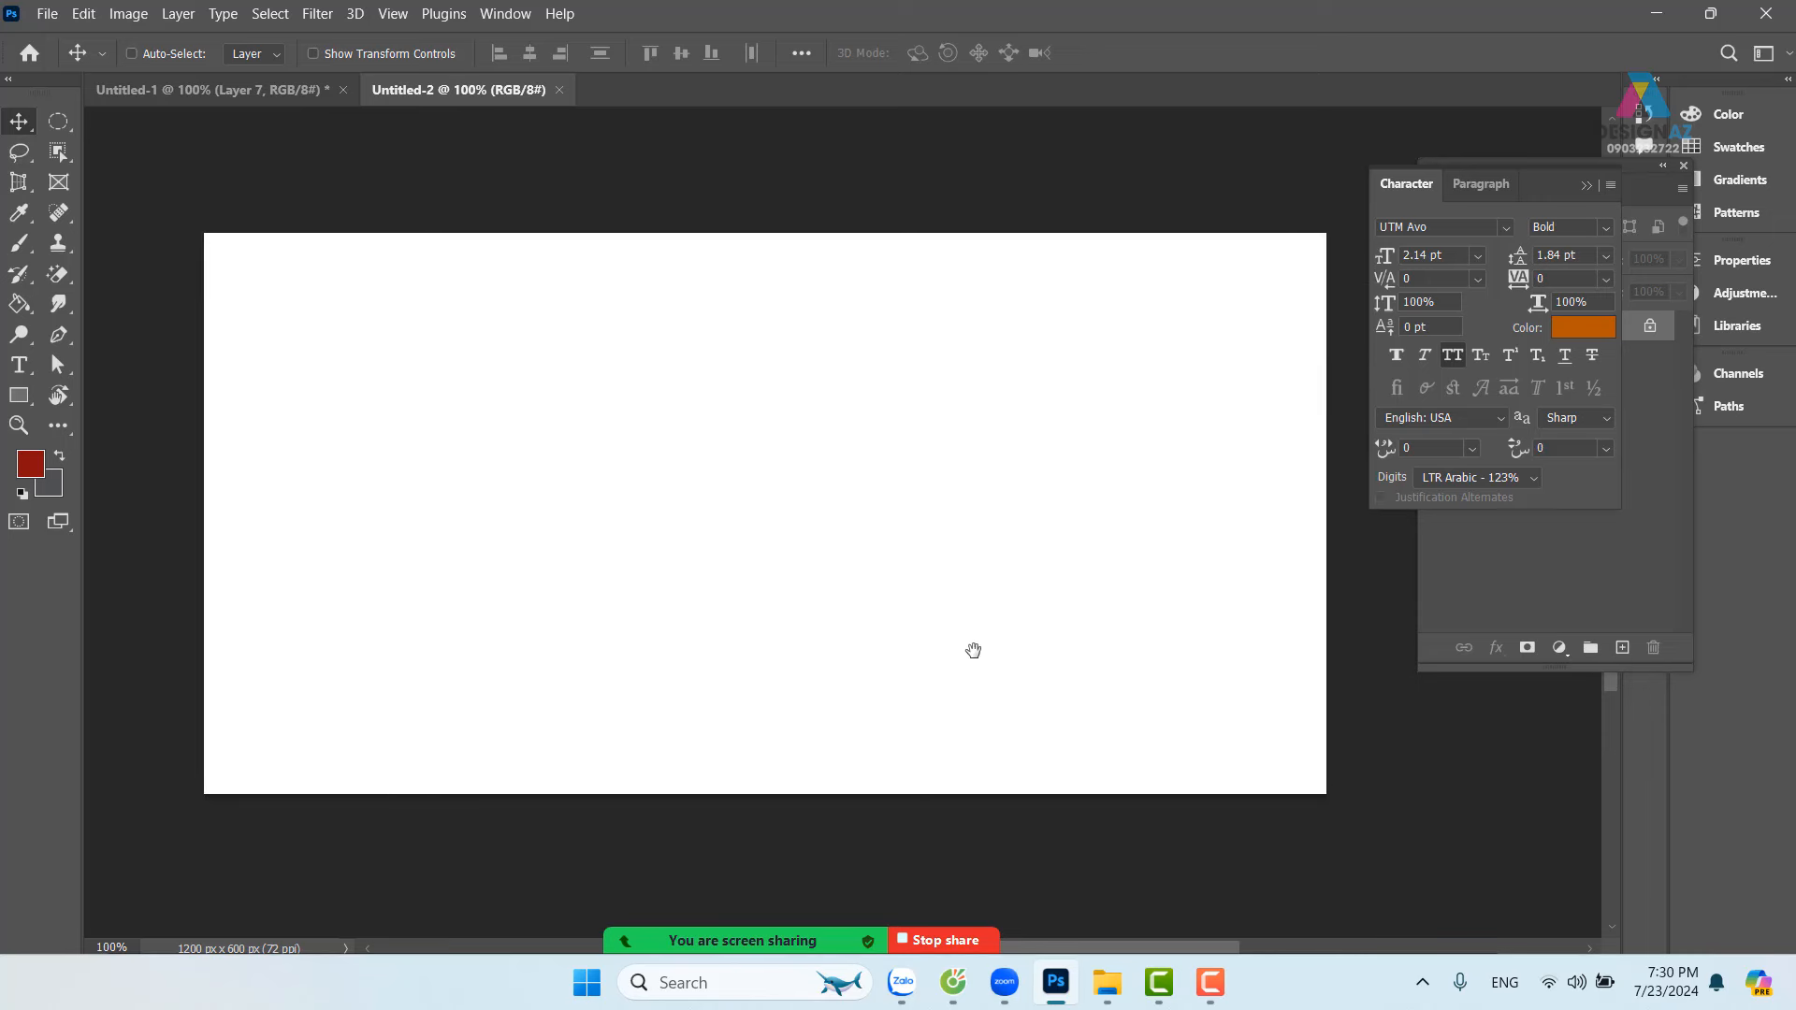
Step: Fill the blank Background layer with the dark red foreground color using the Paint Bucket tool
{"action": "left_click_drag", "start_coordinate": [993, 651], "coordinate": [964, 650]}
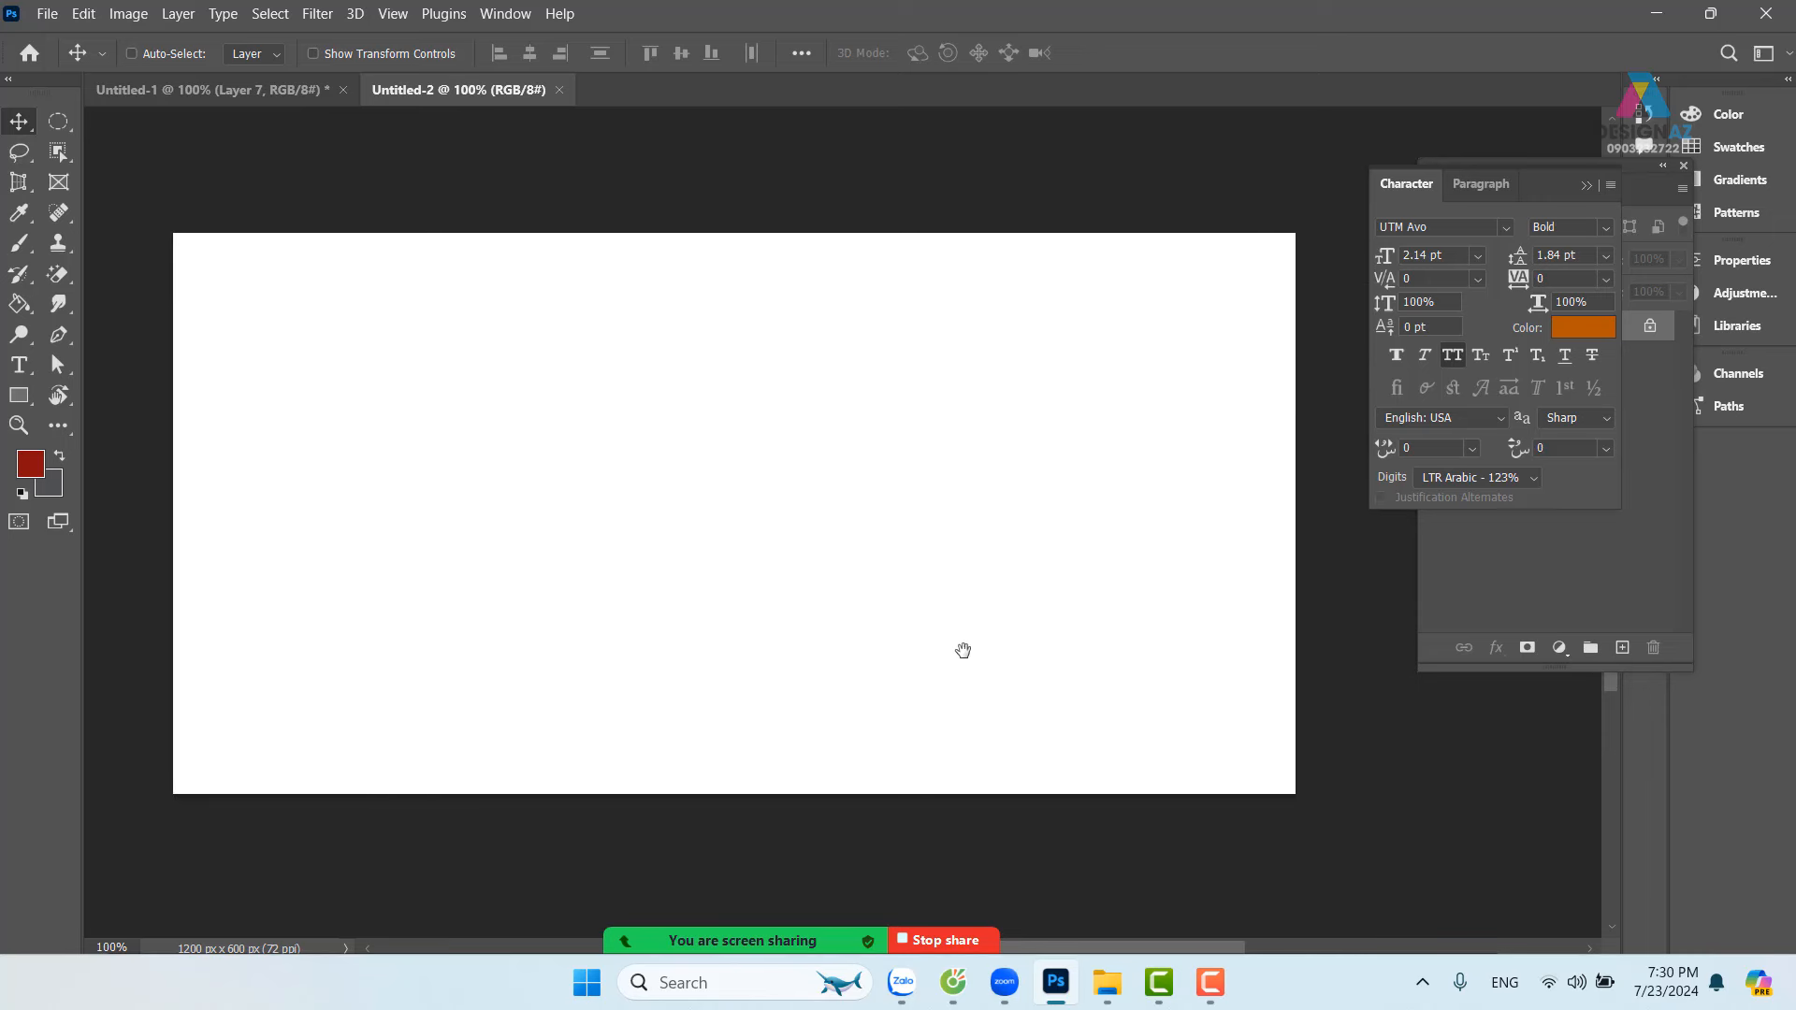
{"action": "key", "text": "alt"}
{"action": "key", "text": "alt+BackSpace"}
{"action": "key", "text": "ctrl+z"}
{"action": "left_click", "coordinate": [25, 315]}
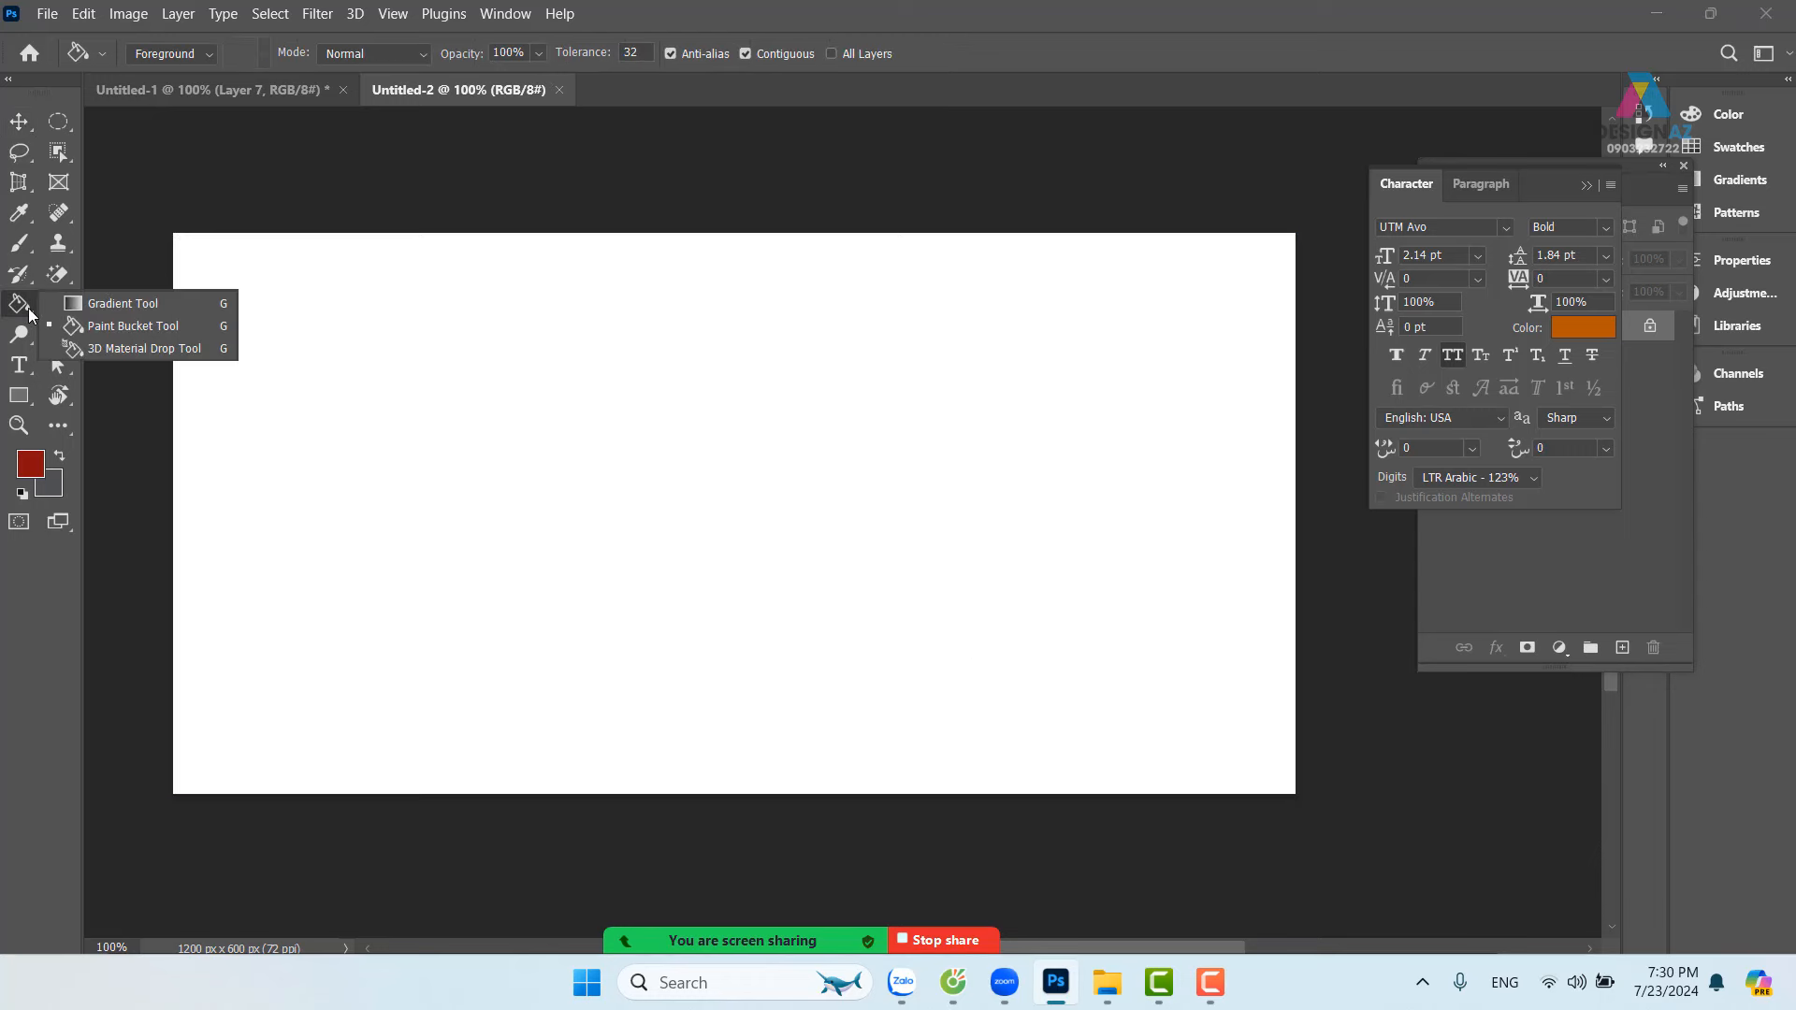
{"action": "left_click", "coordinate": [120, 328]}
{"action": "left_click", "coordinate": [549, 557]}
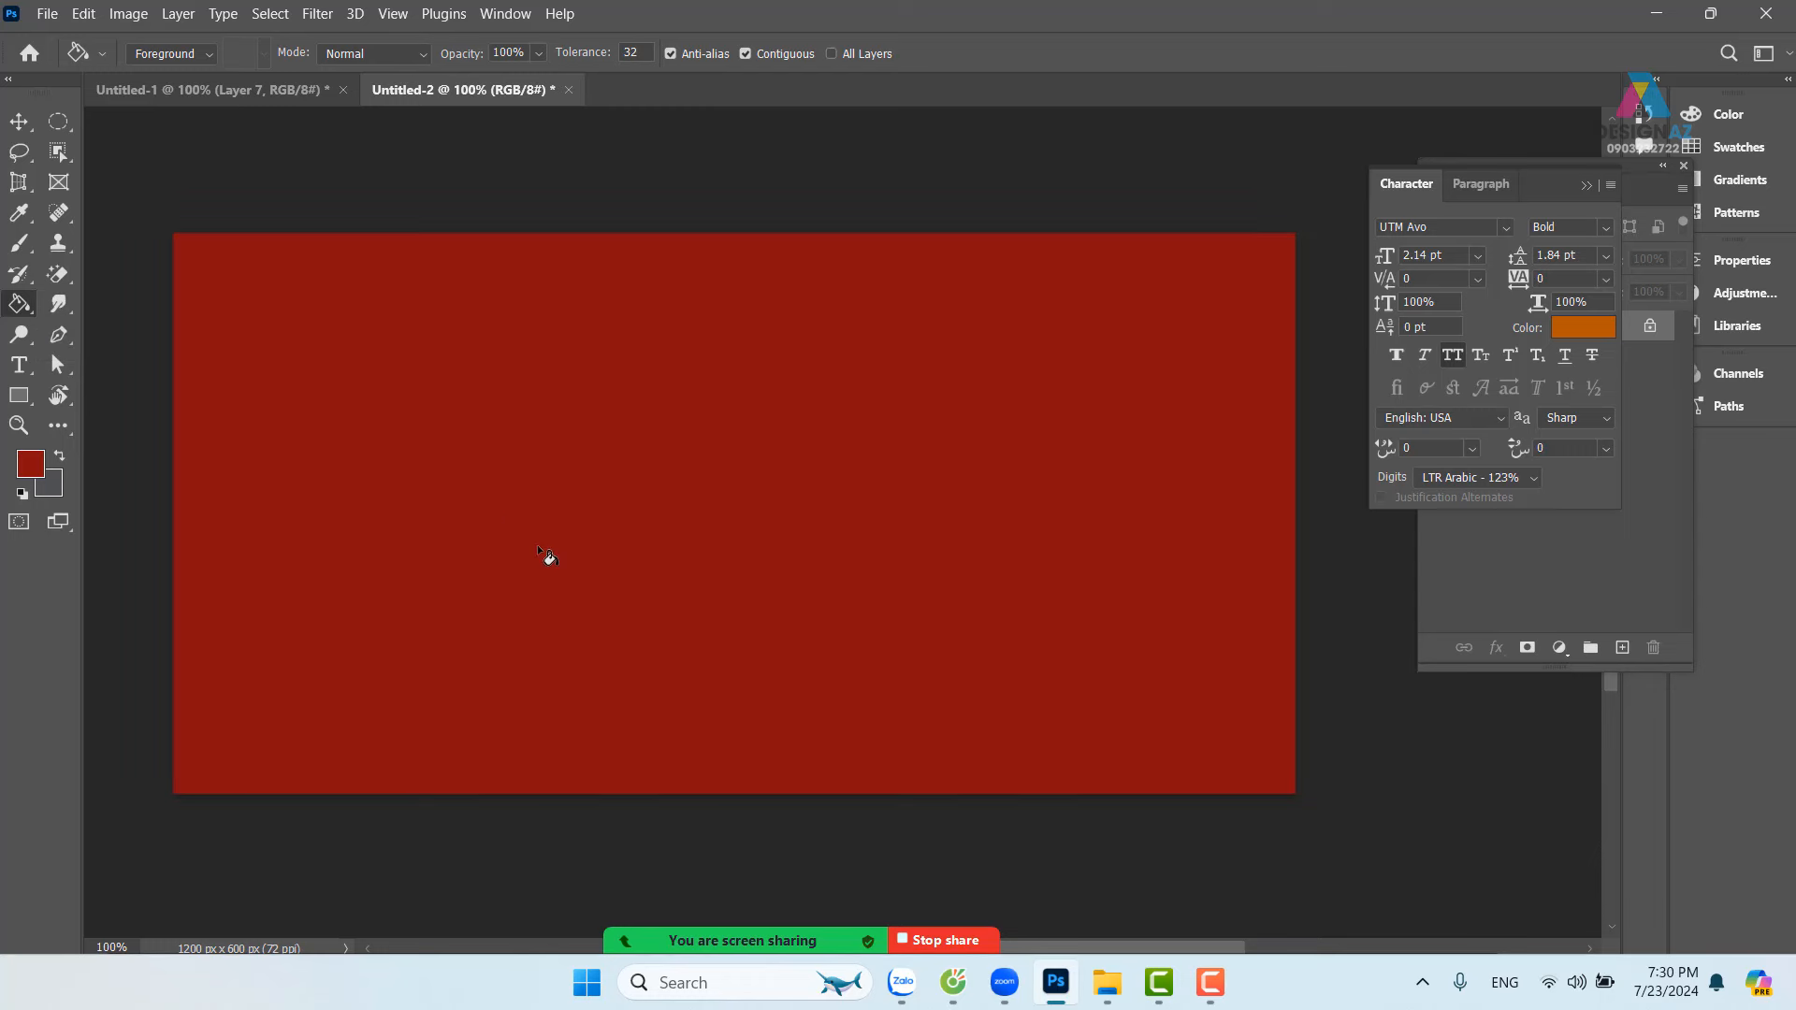
Step: Make a large elliptical selection that starts outside the canvas and covers the left part of the banner
{"action": "left_click", "coordinate": [20, 122]}
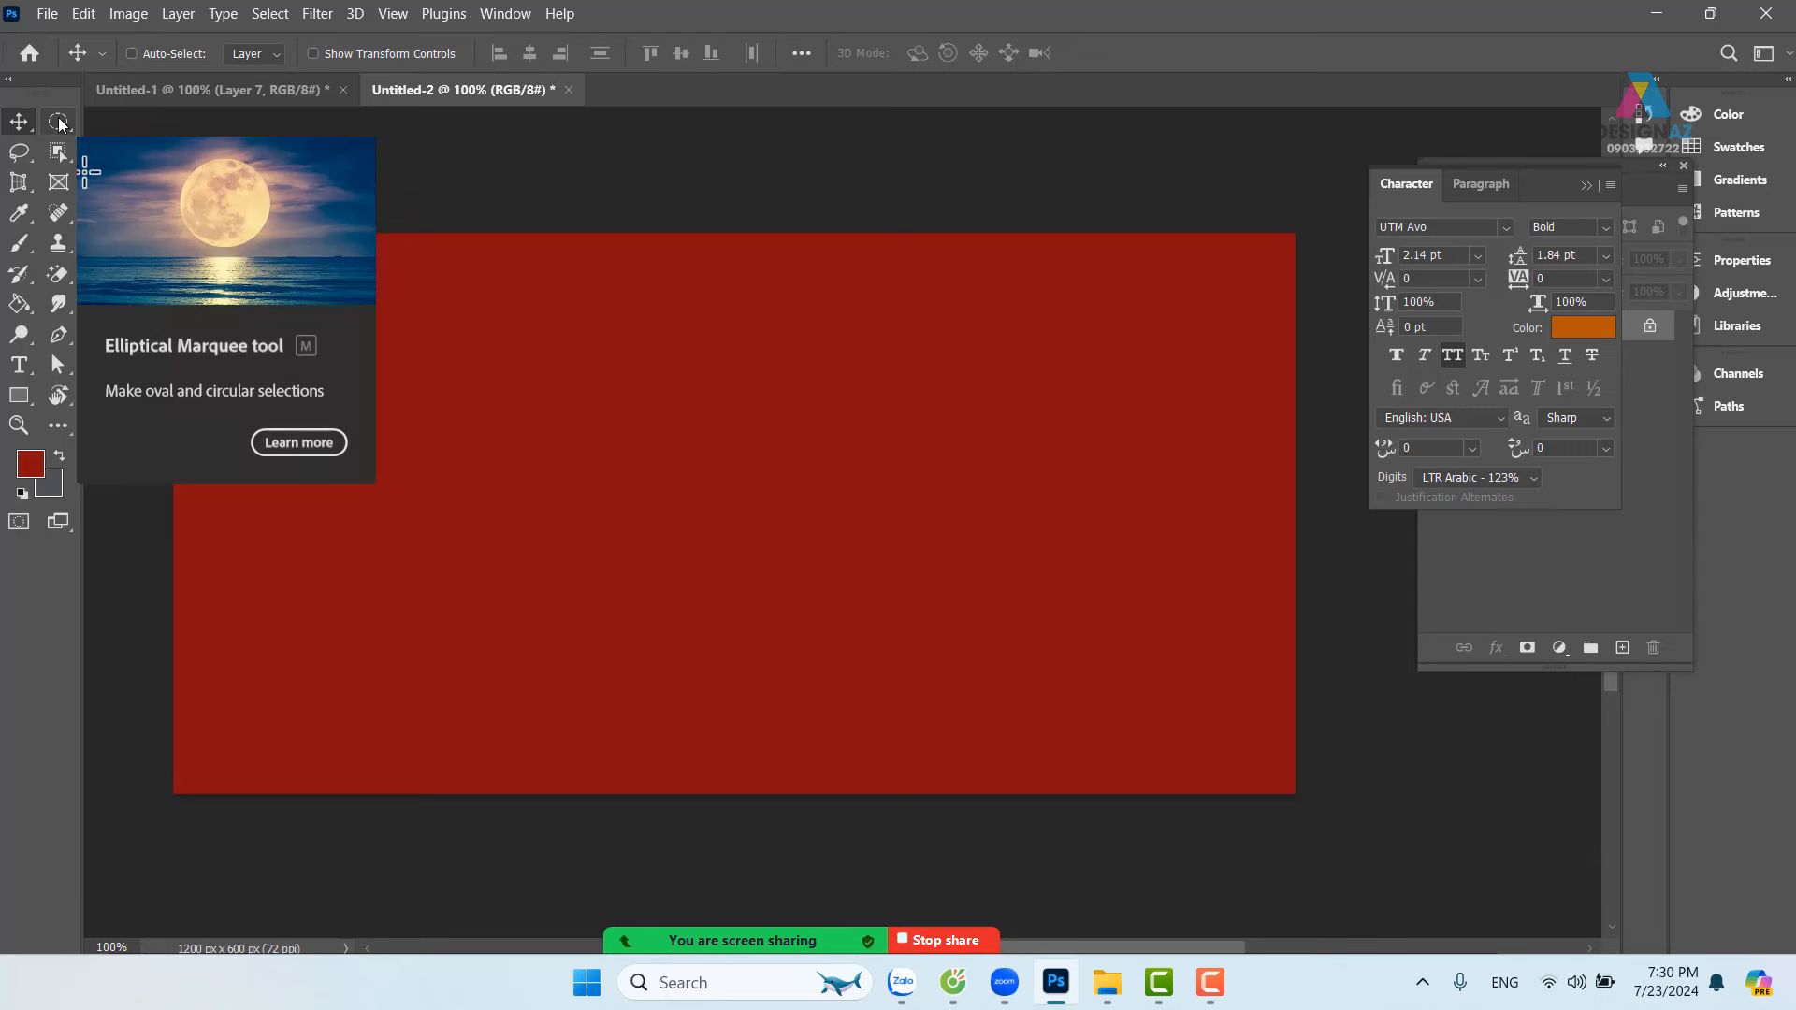
{"action": "left_click", "coordinate": [60, 123]}
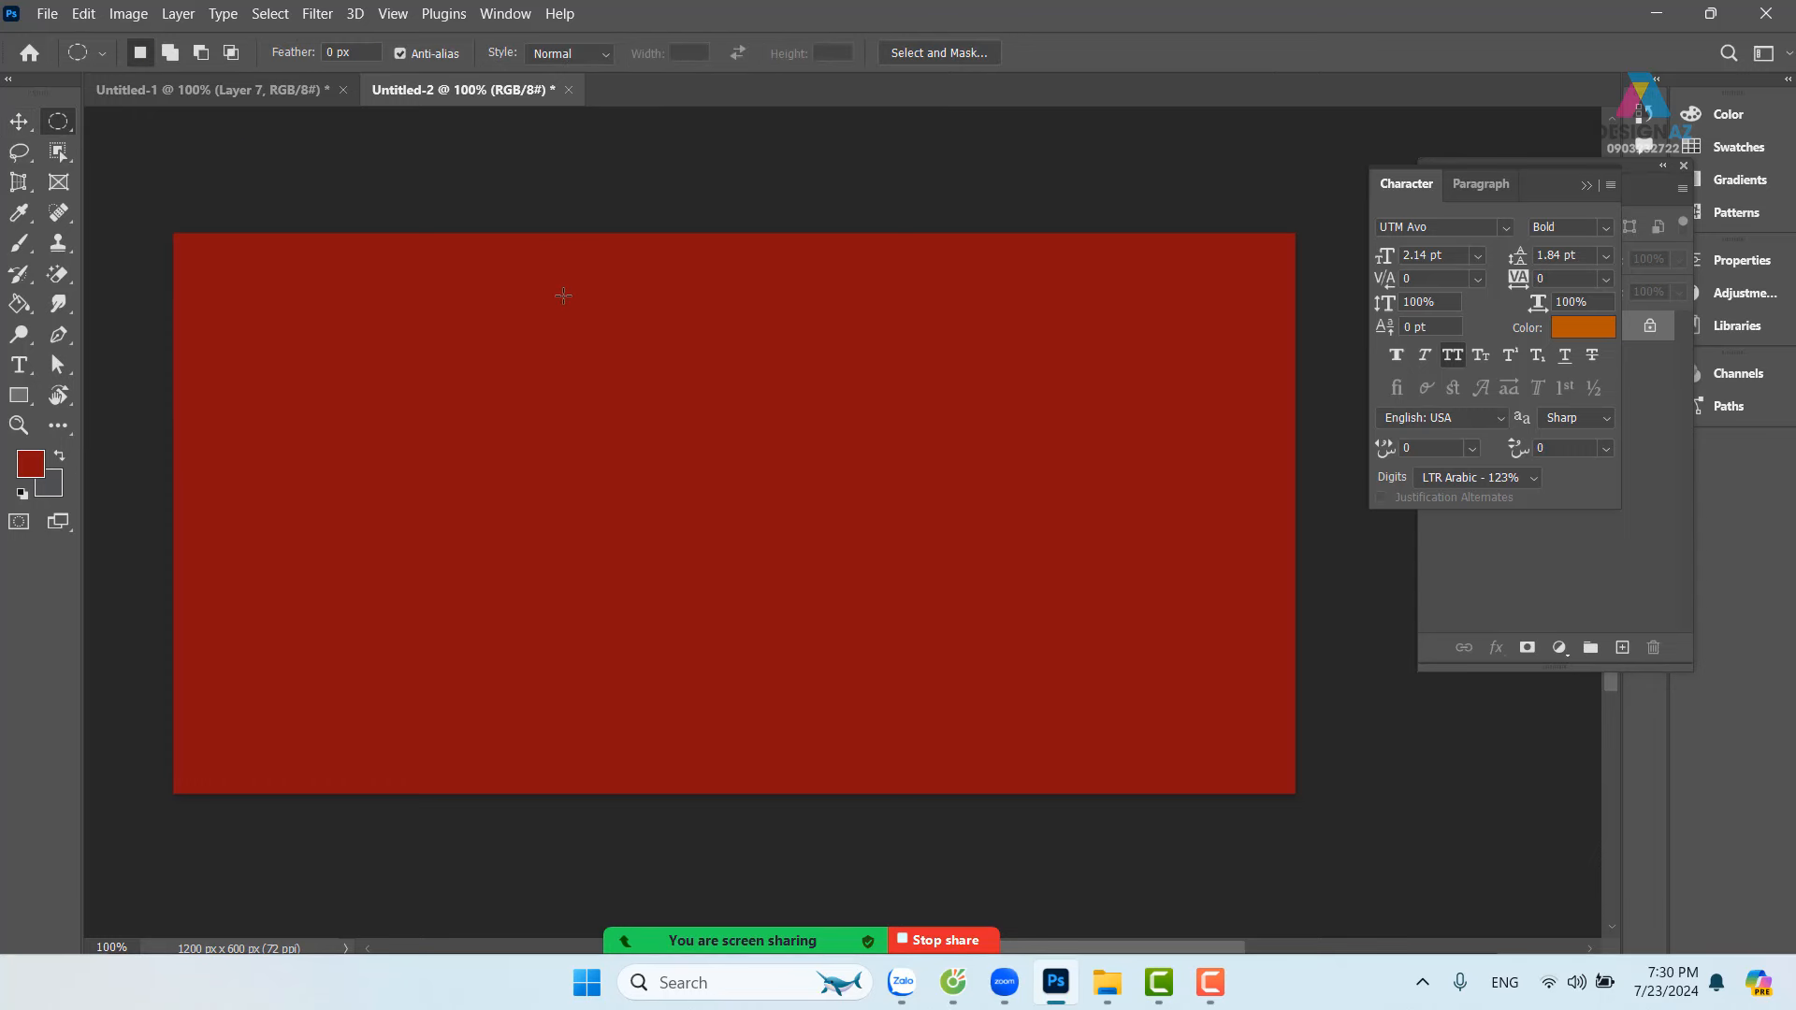
{"action": "key", "text": "ctrl+minus"}
{"action": "left_click_drag", "start_coordinate": [396, 330], "coordinate": [210, 243]}
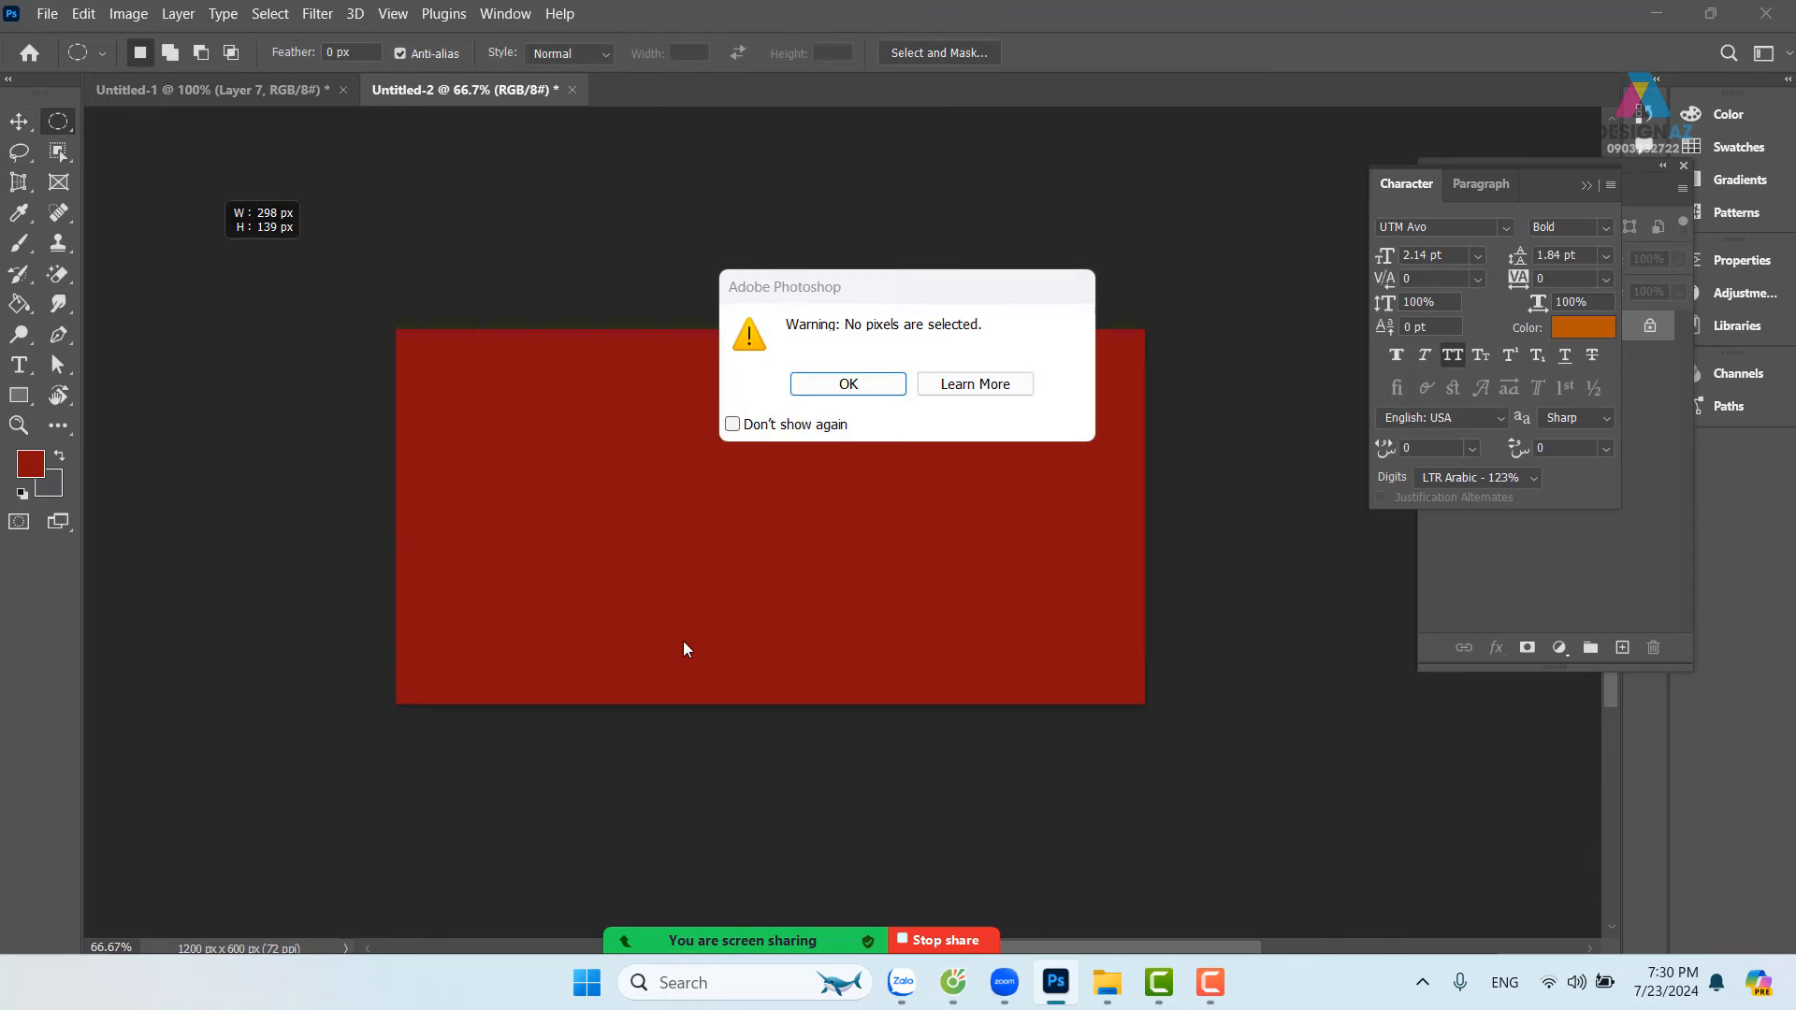
{"action": "left_click", "coordinate": [855, 385]}
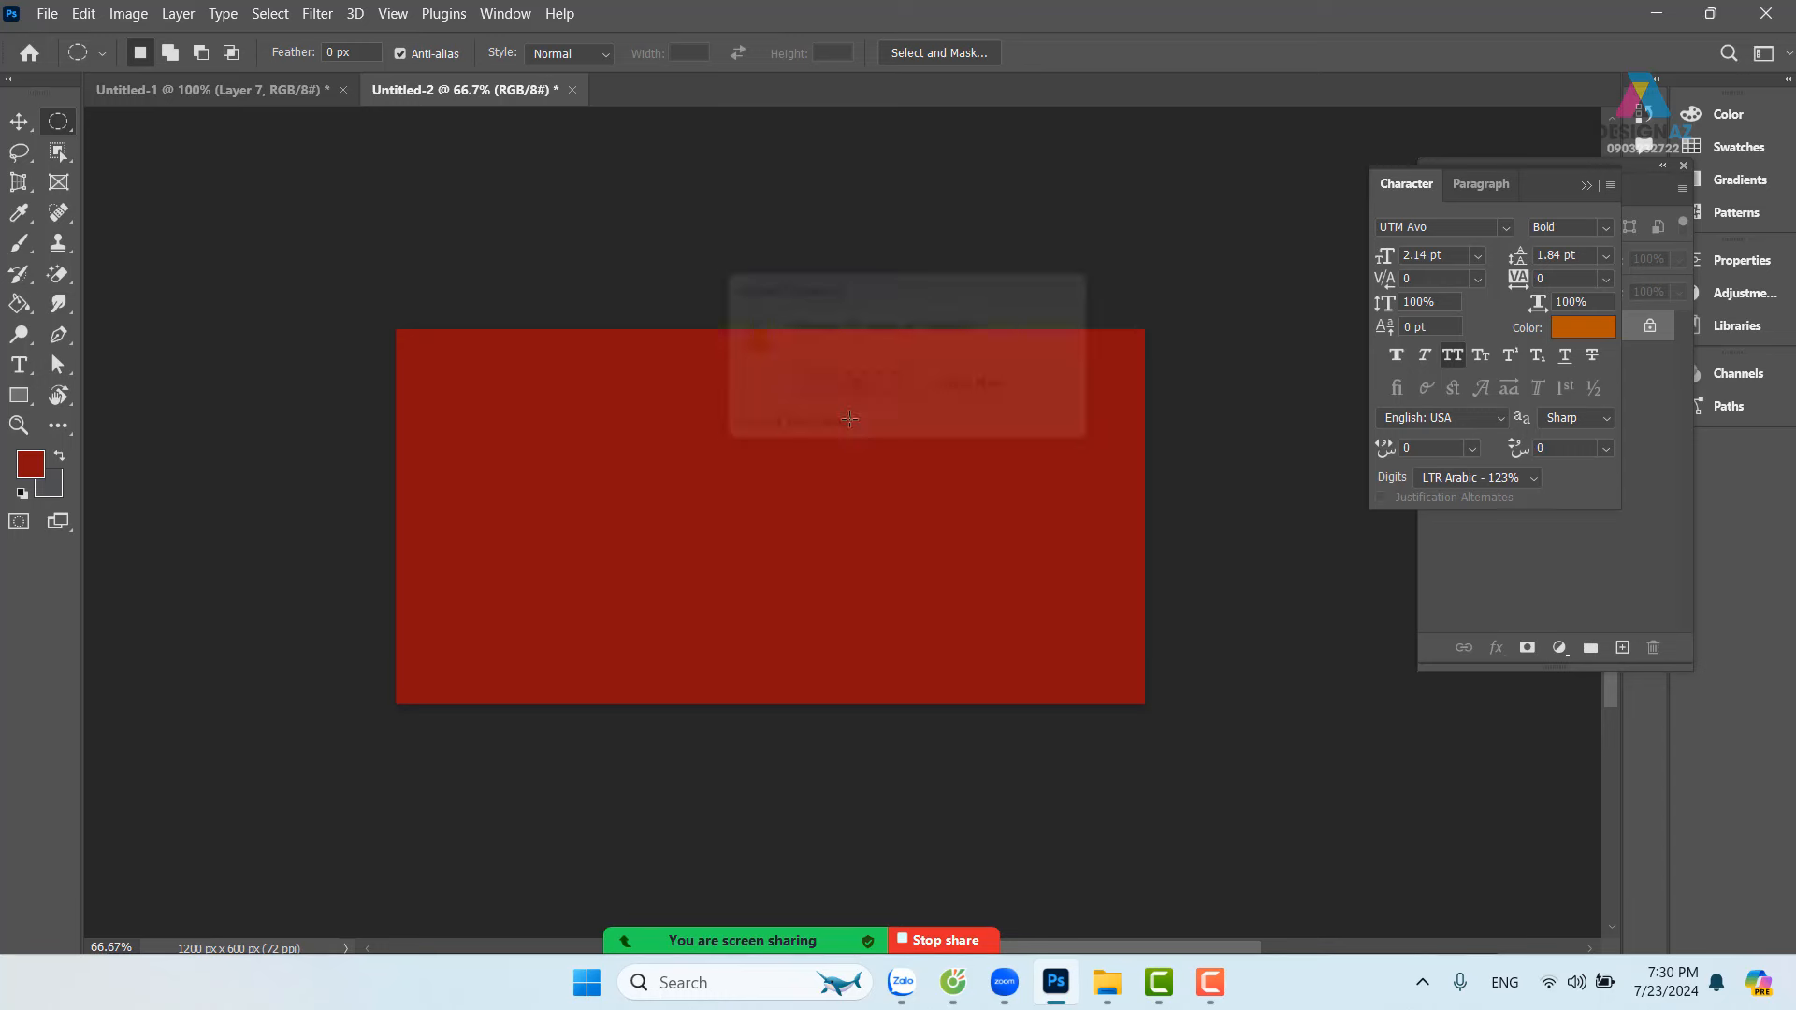
{"action": "left_click_drag", "start_coordinate": [260, 311], "coordinate": [703, 735]}
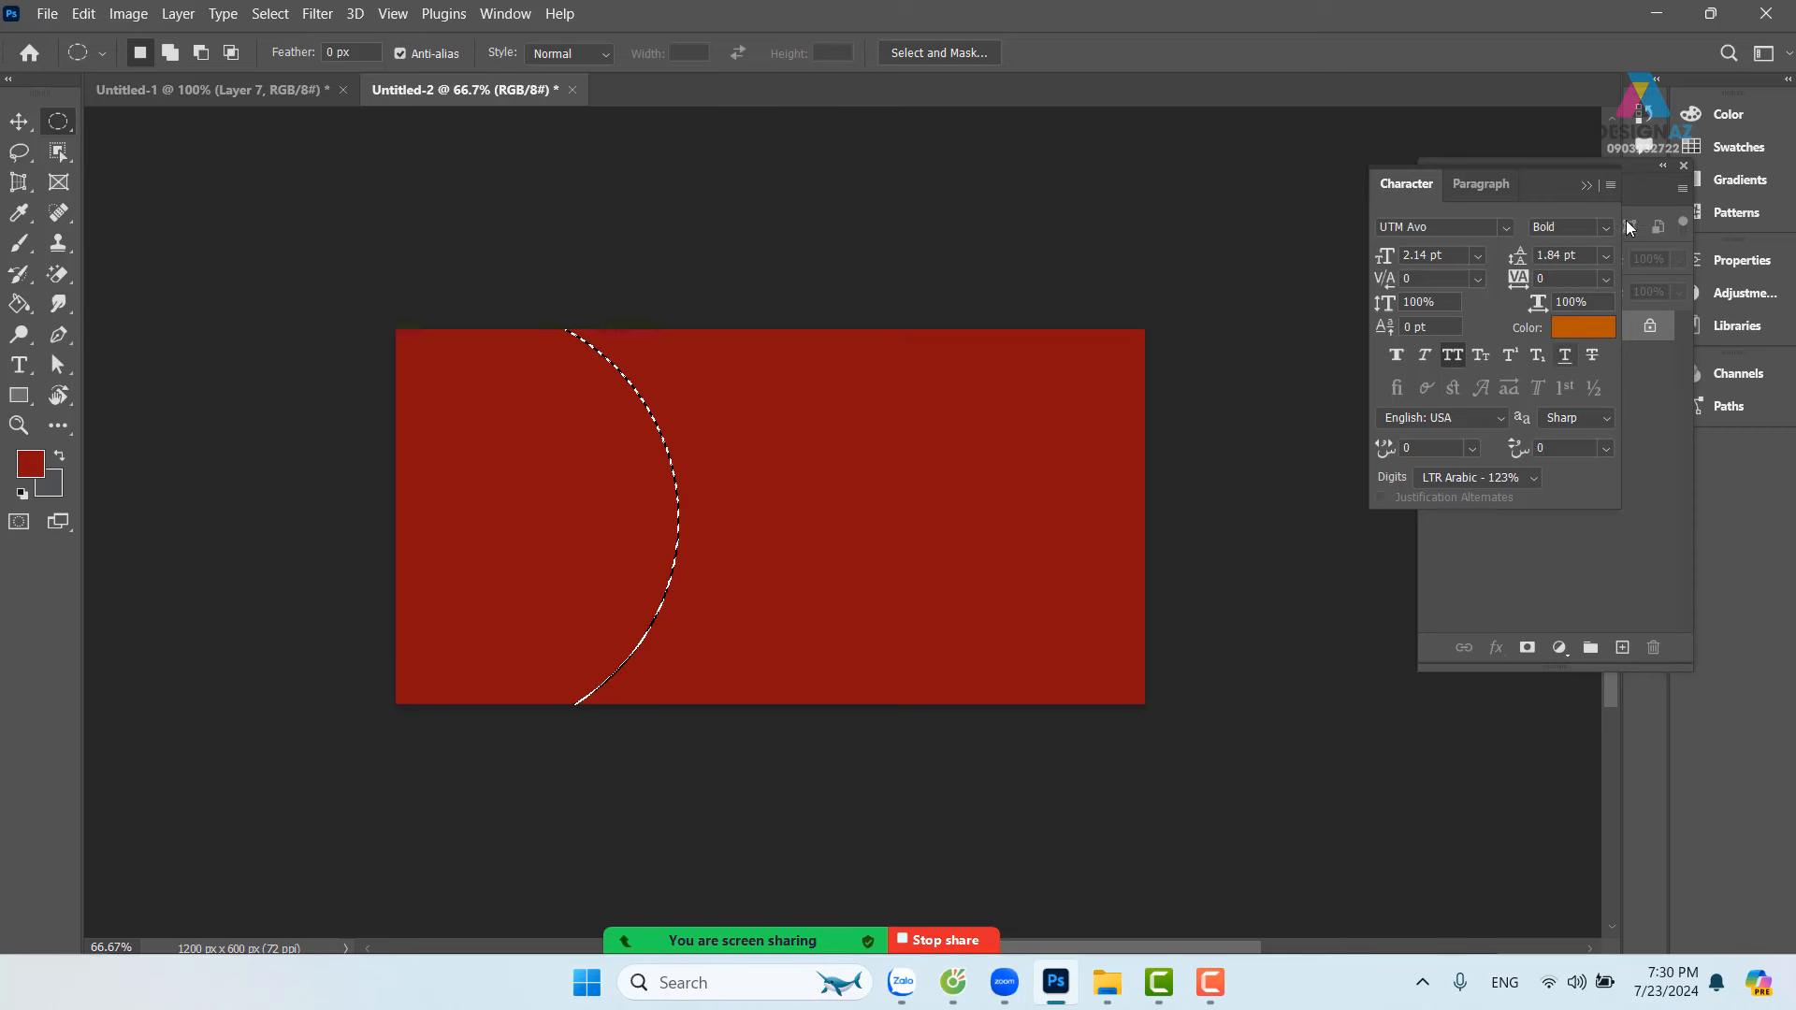
Step: Fill the elliptical selection with light pink #ffa09e on a new layer and clear the selection
{"action": "left_click", "coordinate": [1586, 185]}
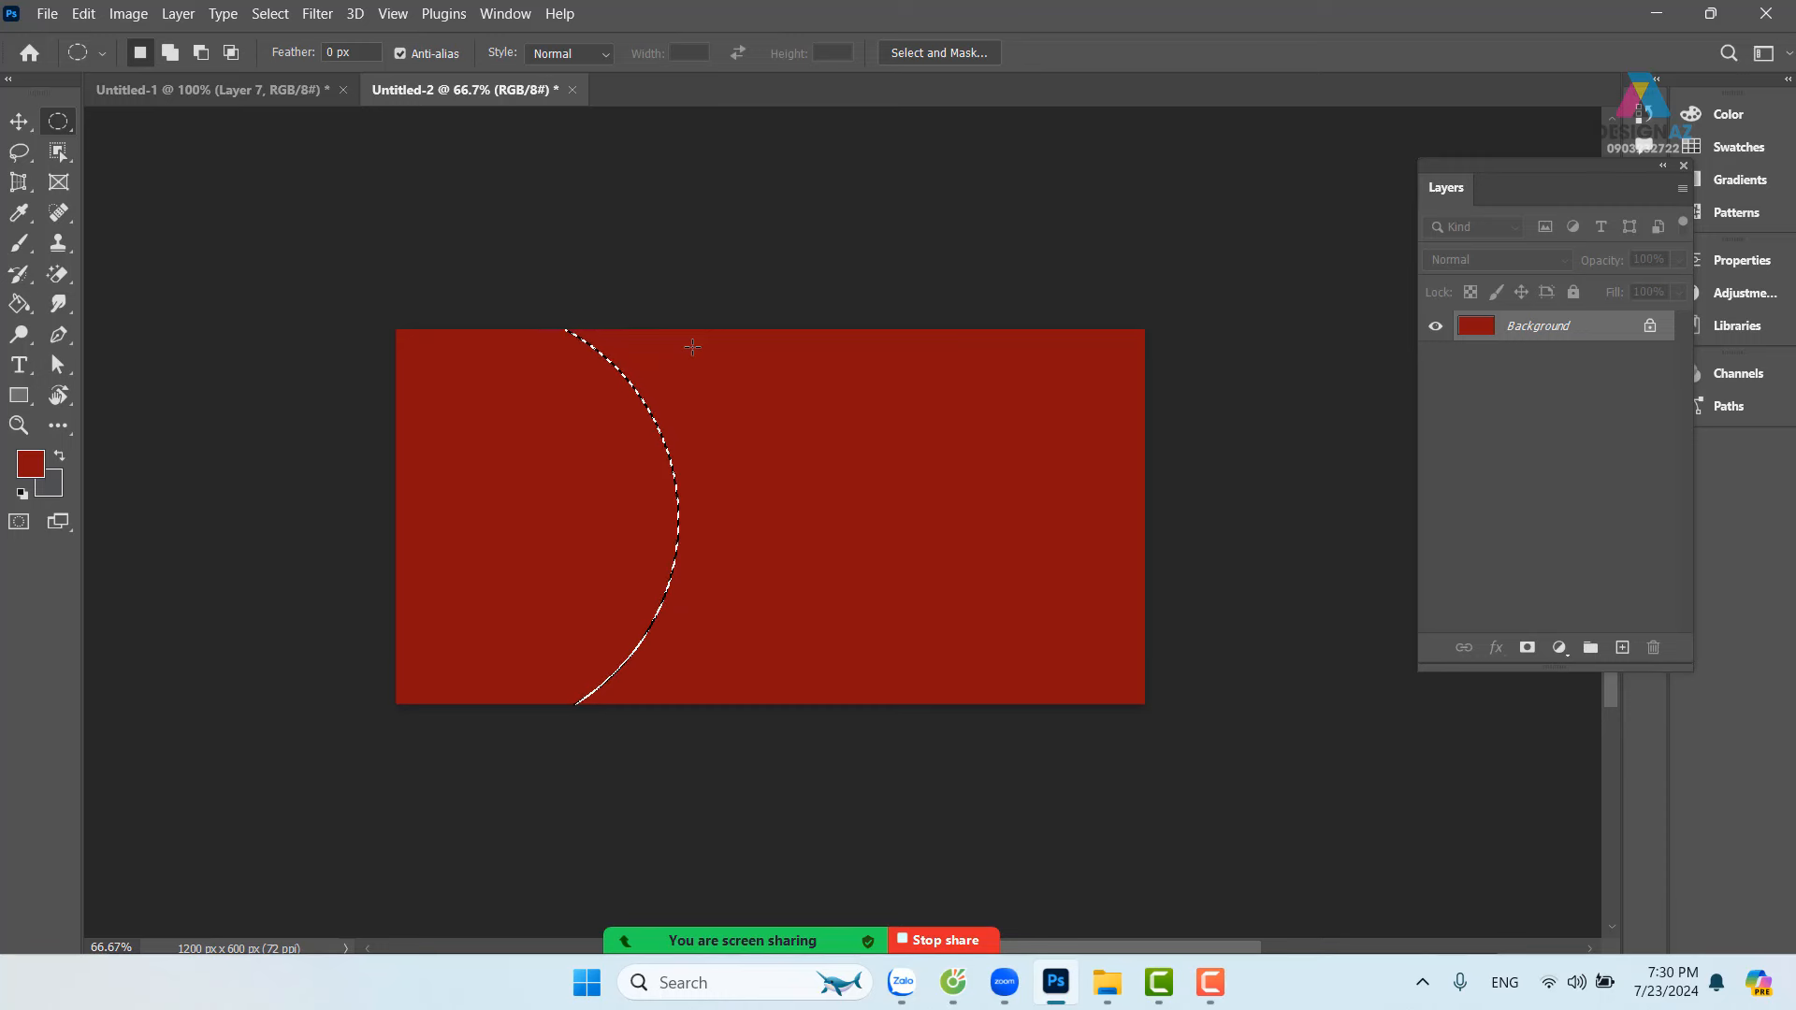
{"action": "left_click", "coordinate": [1622, 647]}
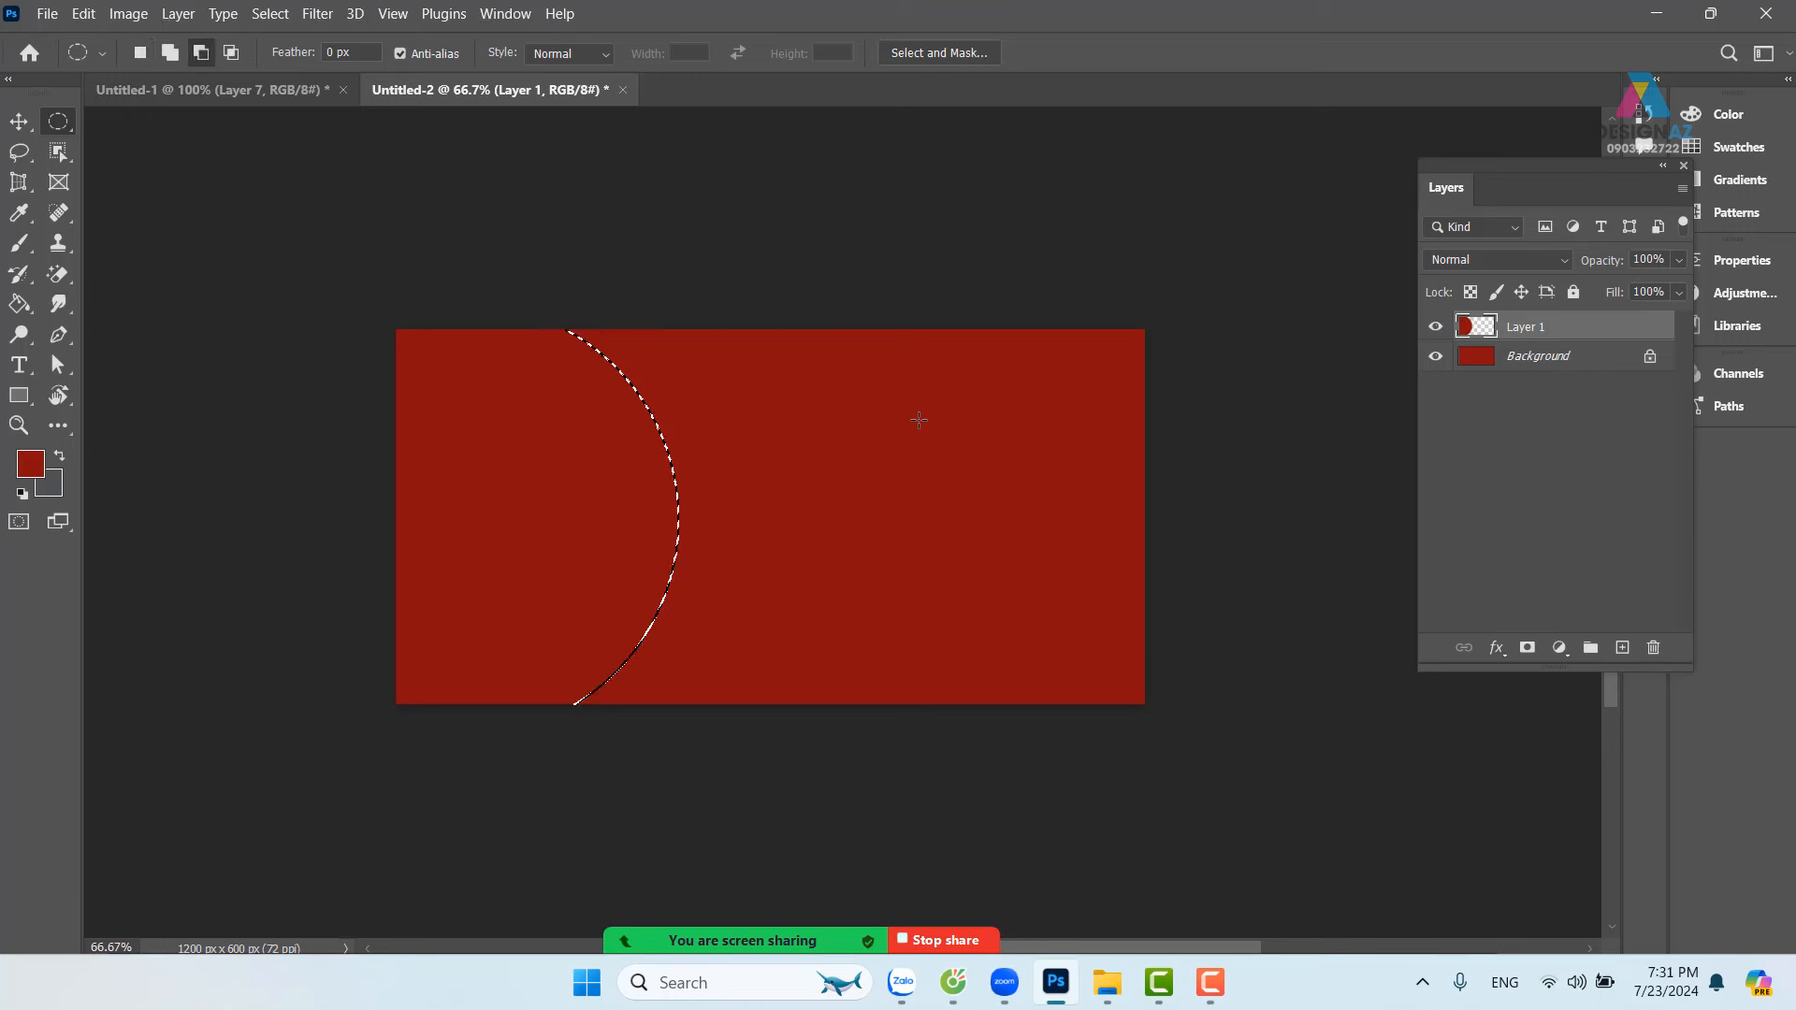
{"action": "left_click", "coordinate": [30, 462]}
{"action": "left_click", "coordinate": [1090, 97]}
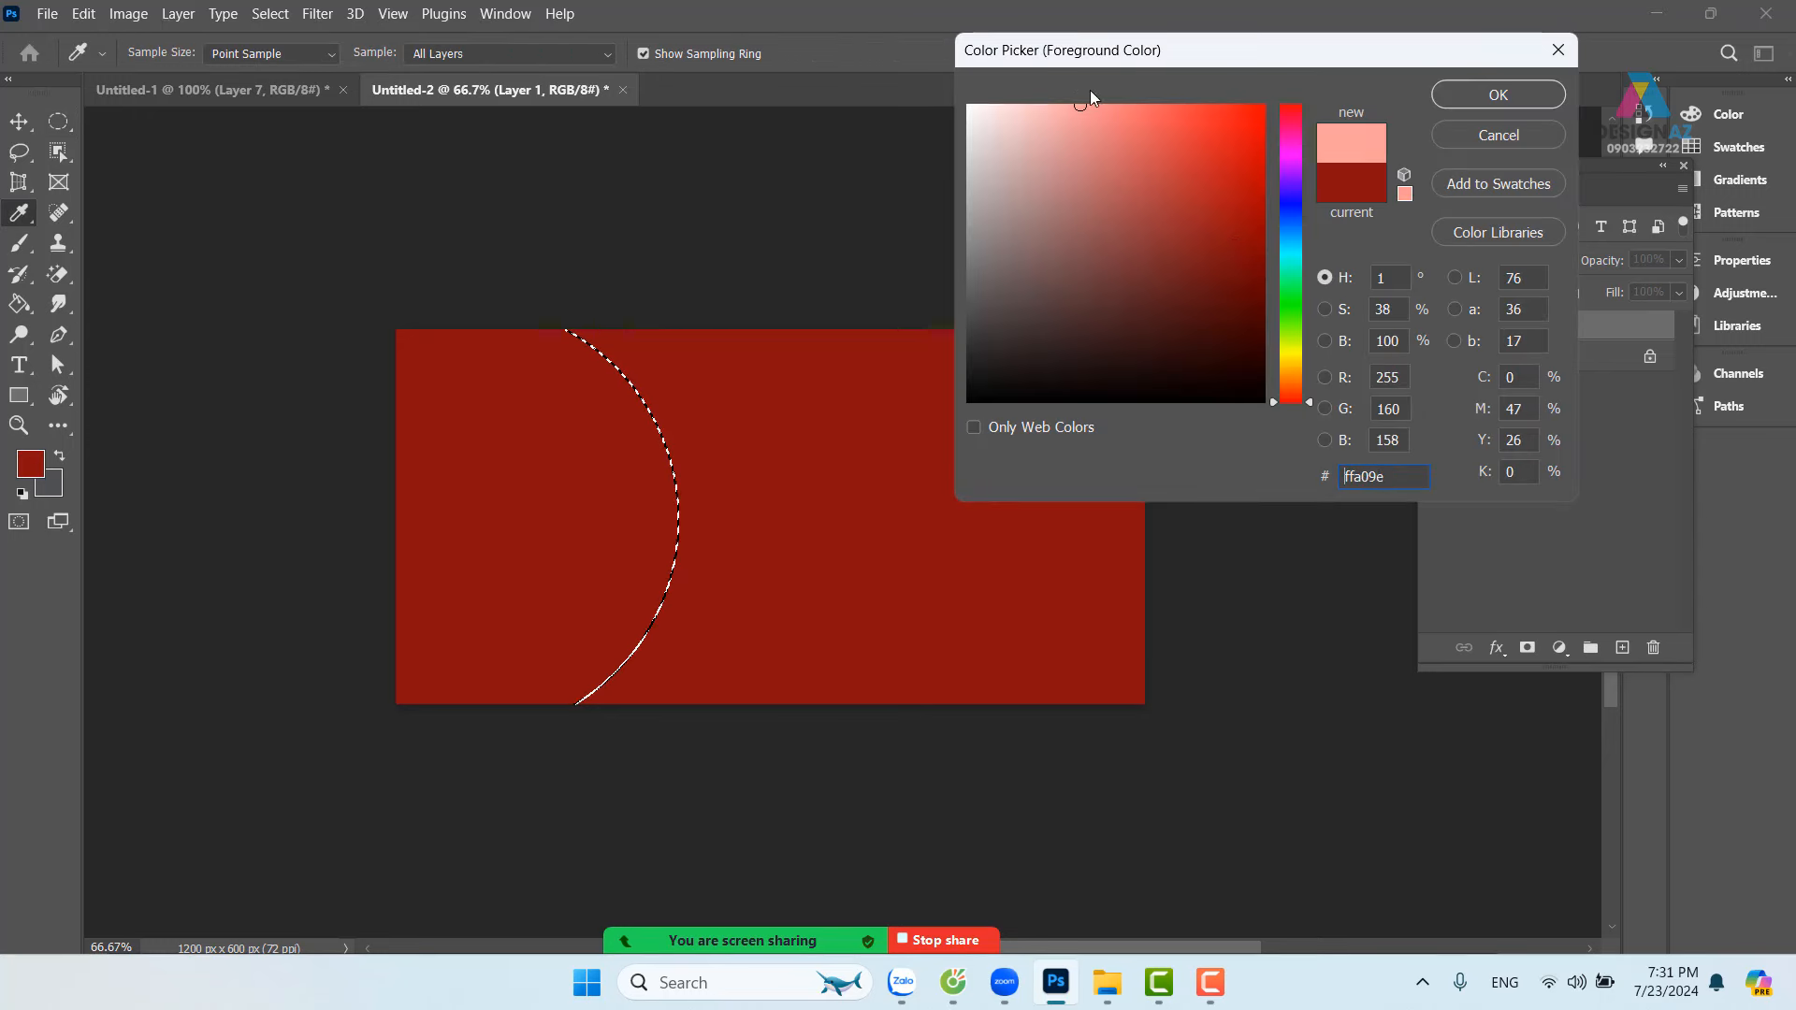
{"action": "left_click", "coordinate": [1513, 98]}
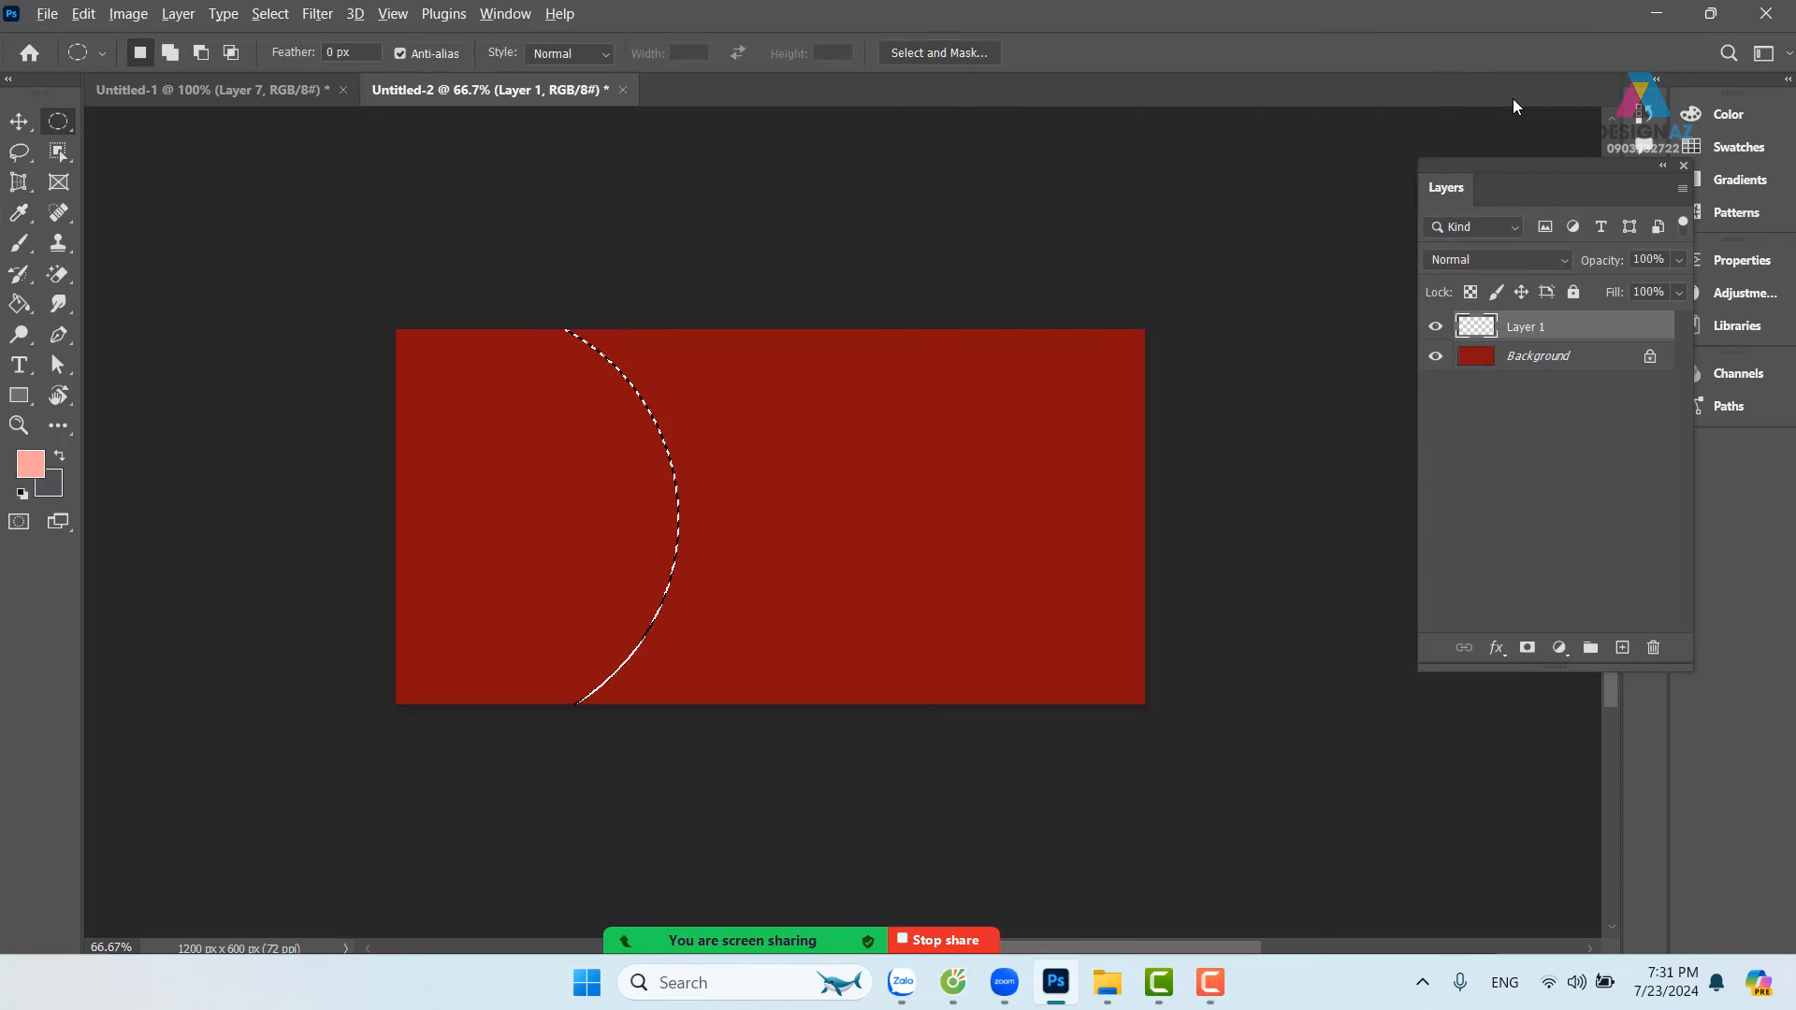
{"action": "key", "text": "alt+BackSpace"}
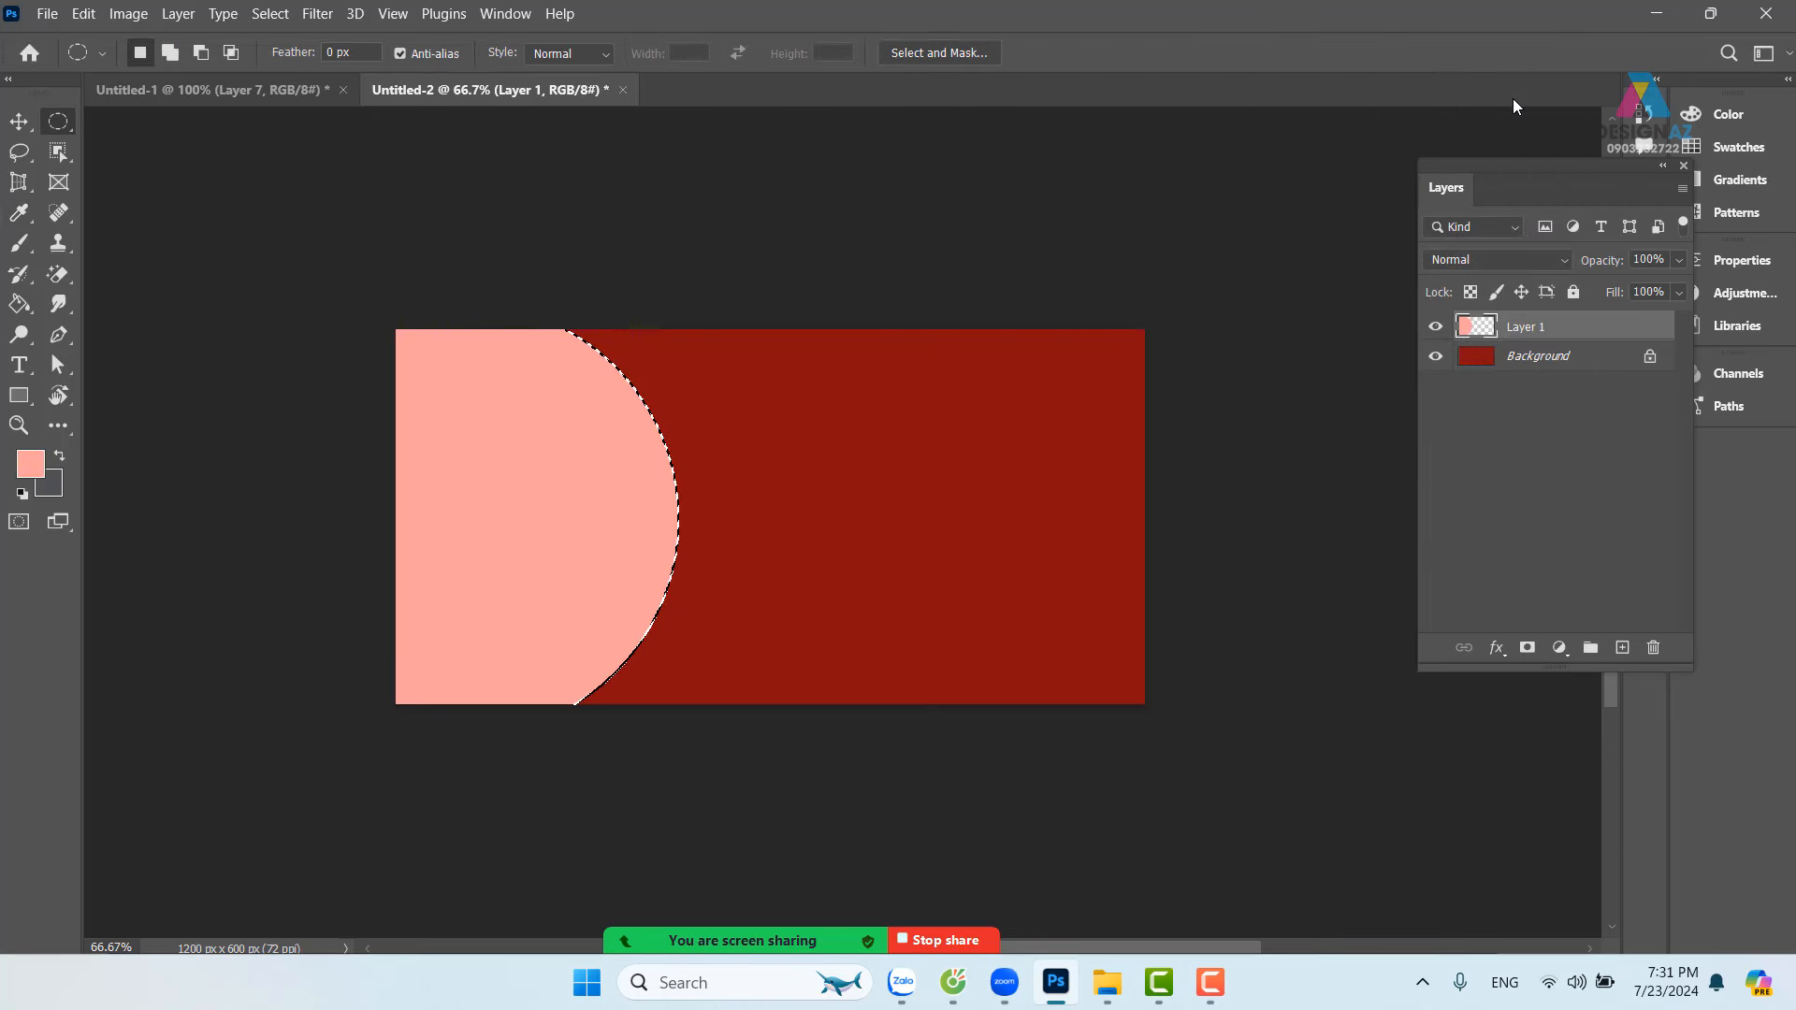
{"action": "key", "text": "ctrl+d"}
Step: Select a slightly larger ellipse around the pink curve, fill it with the same pink on another new layer and deselect
{"action": "left_click_drag", "start_coordinate": [794, 449], "coordinate": [849, 427]}
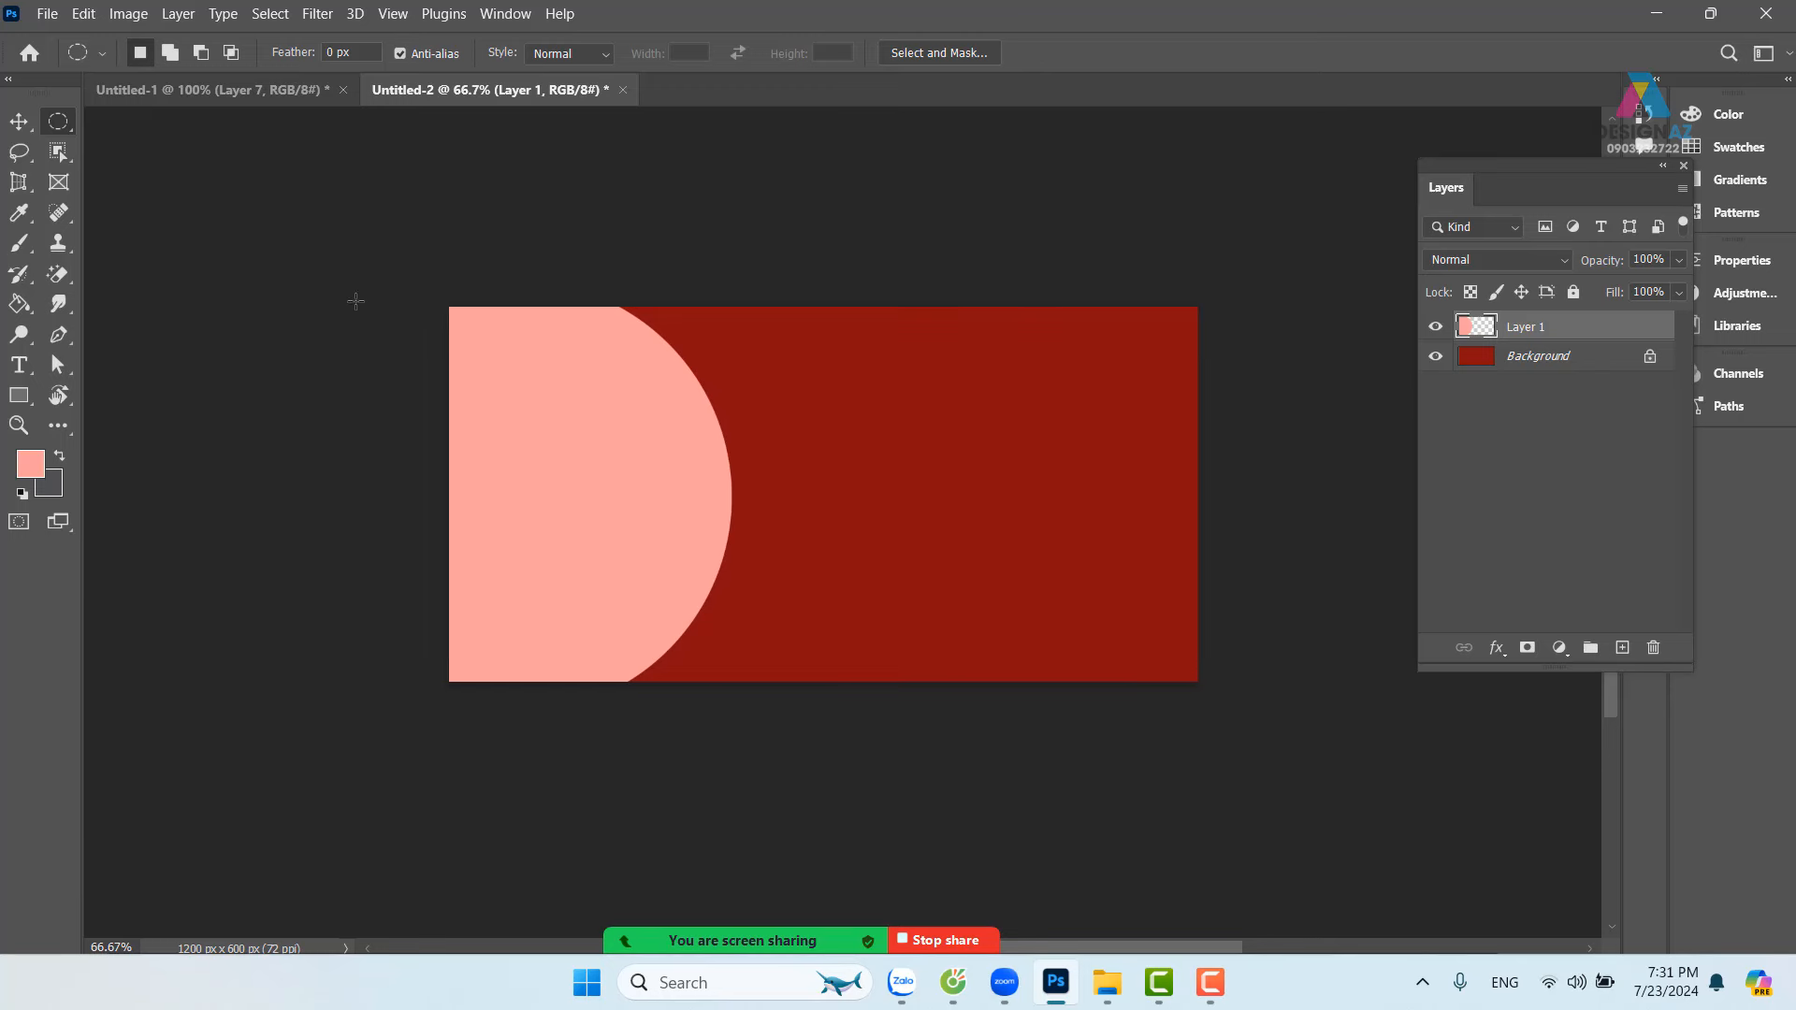
{"action": "left_click_drag", "start_coordinate": [218, 213], "coordinate": [842, 714]}
{"action": "left_click", "coordinate": [1622, 647]}
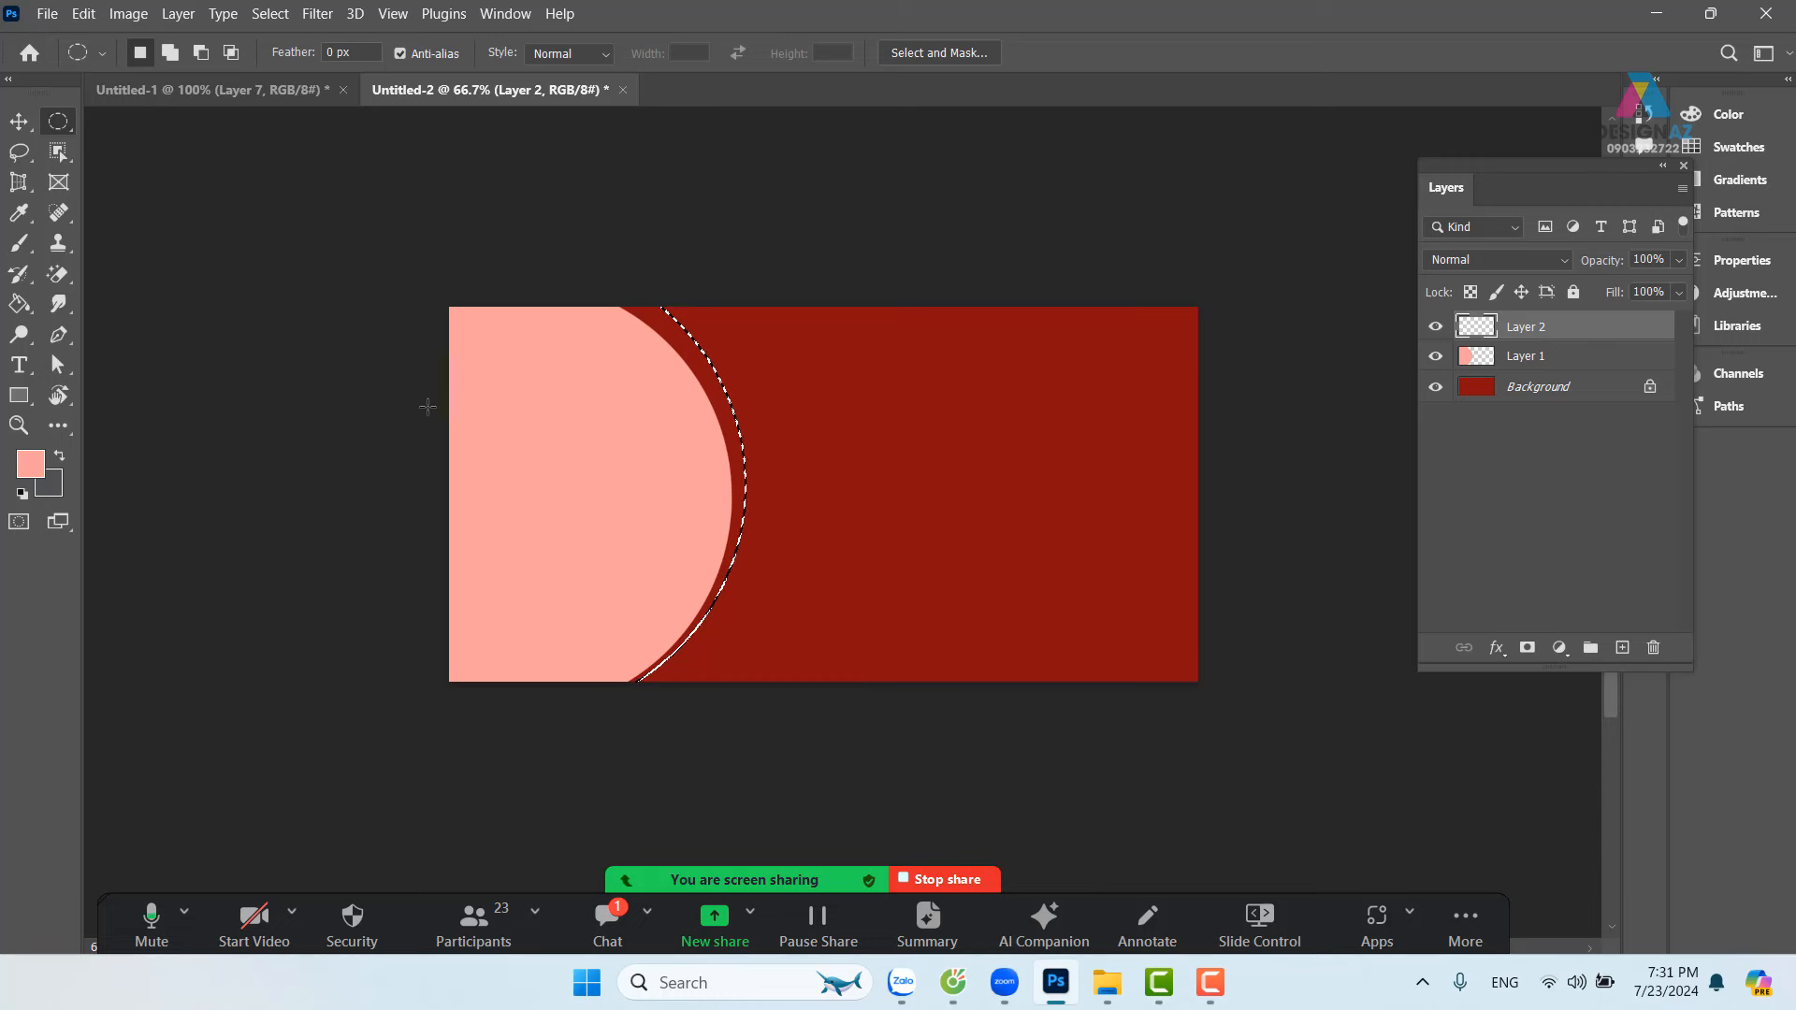
{"action": "key", "text": "alt+BackSpace"}
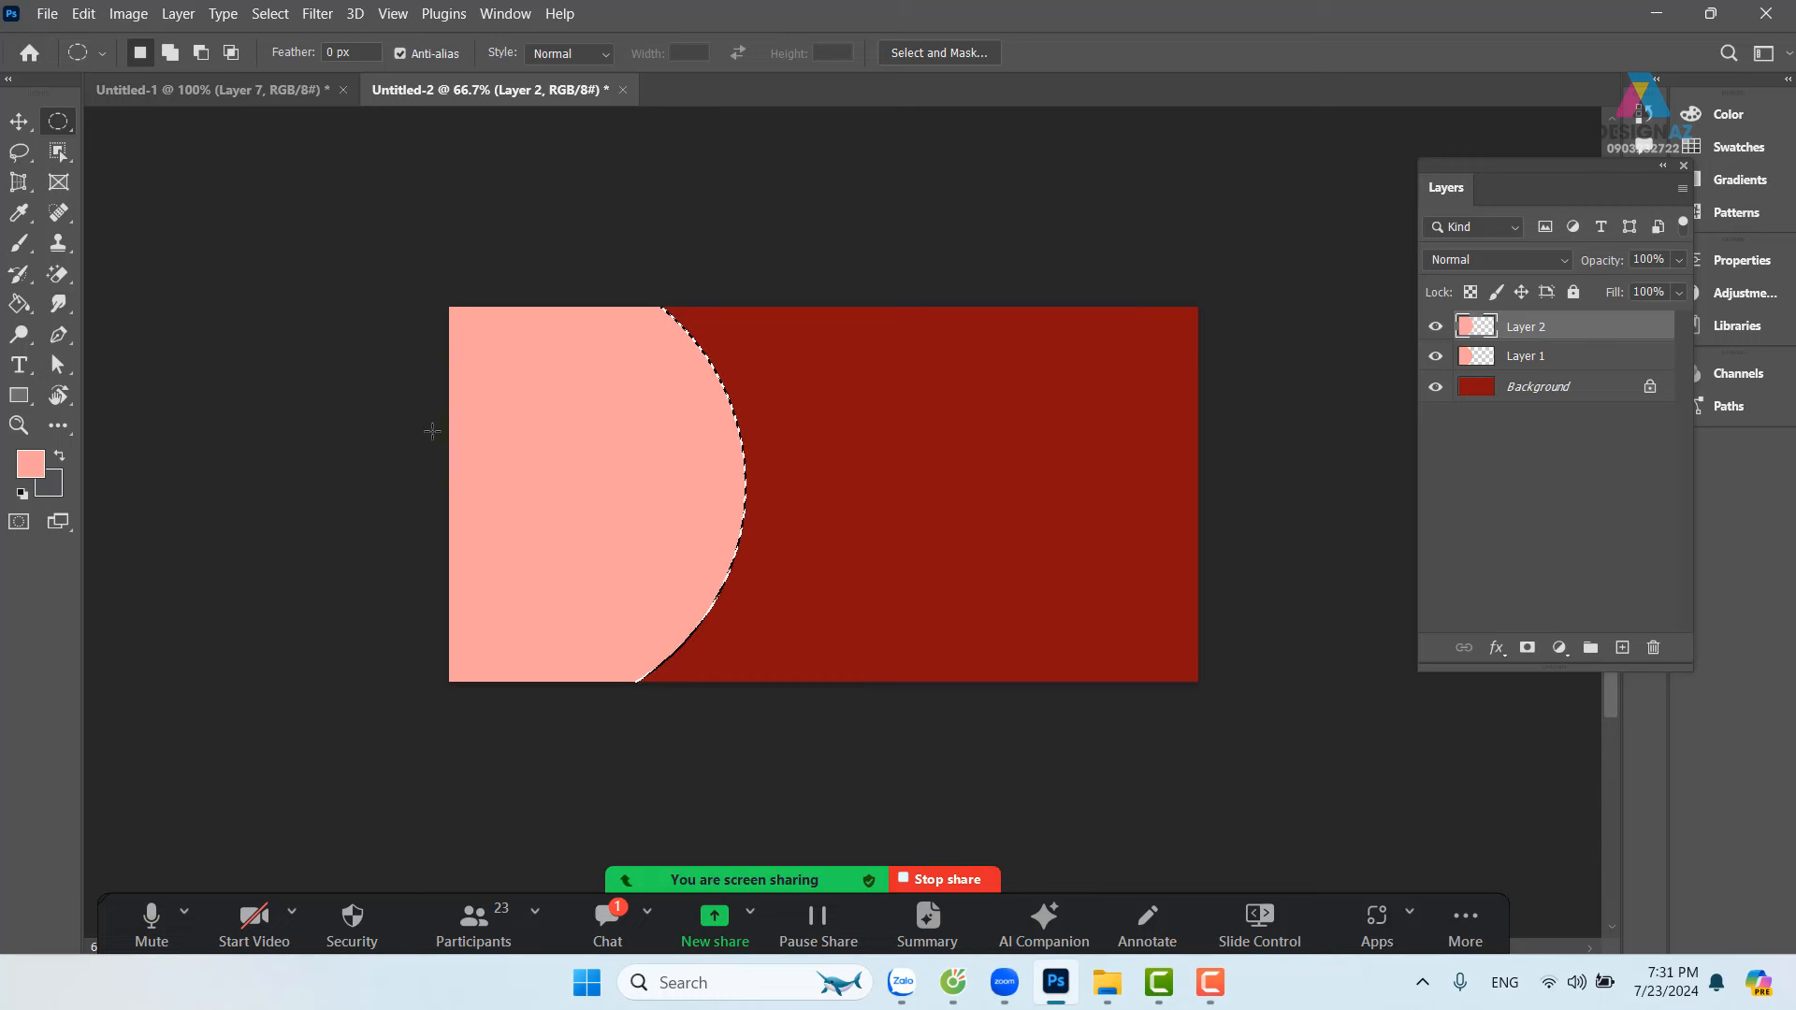
{"action": "key", "text": "ctrl+d"}
Step: Place the larger pink shape's layer beneath Layer 1 and set its opacity to 50%
{"action": "left_click_drag", "start_coordinate": [1579, 334], "coordinate": [1580, 371]}
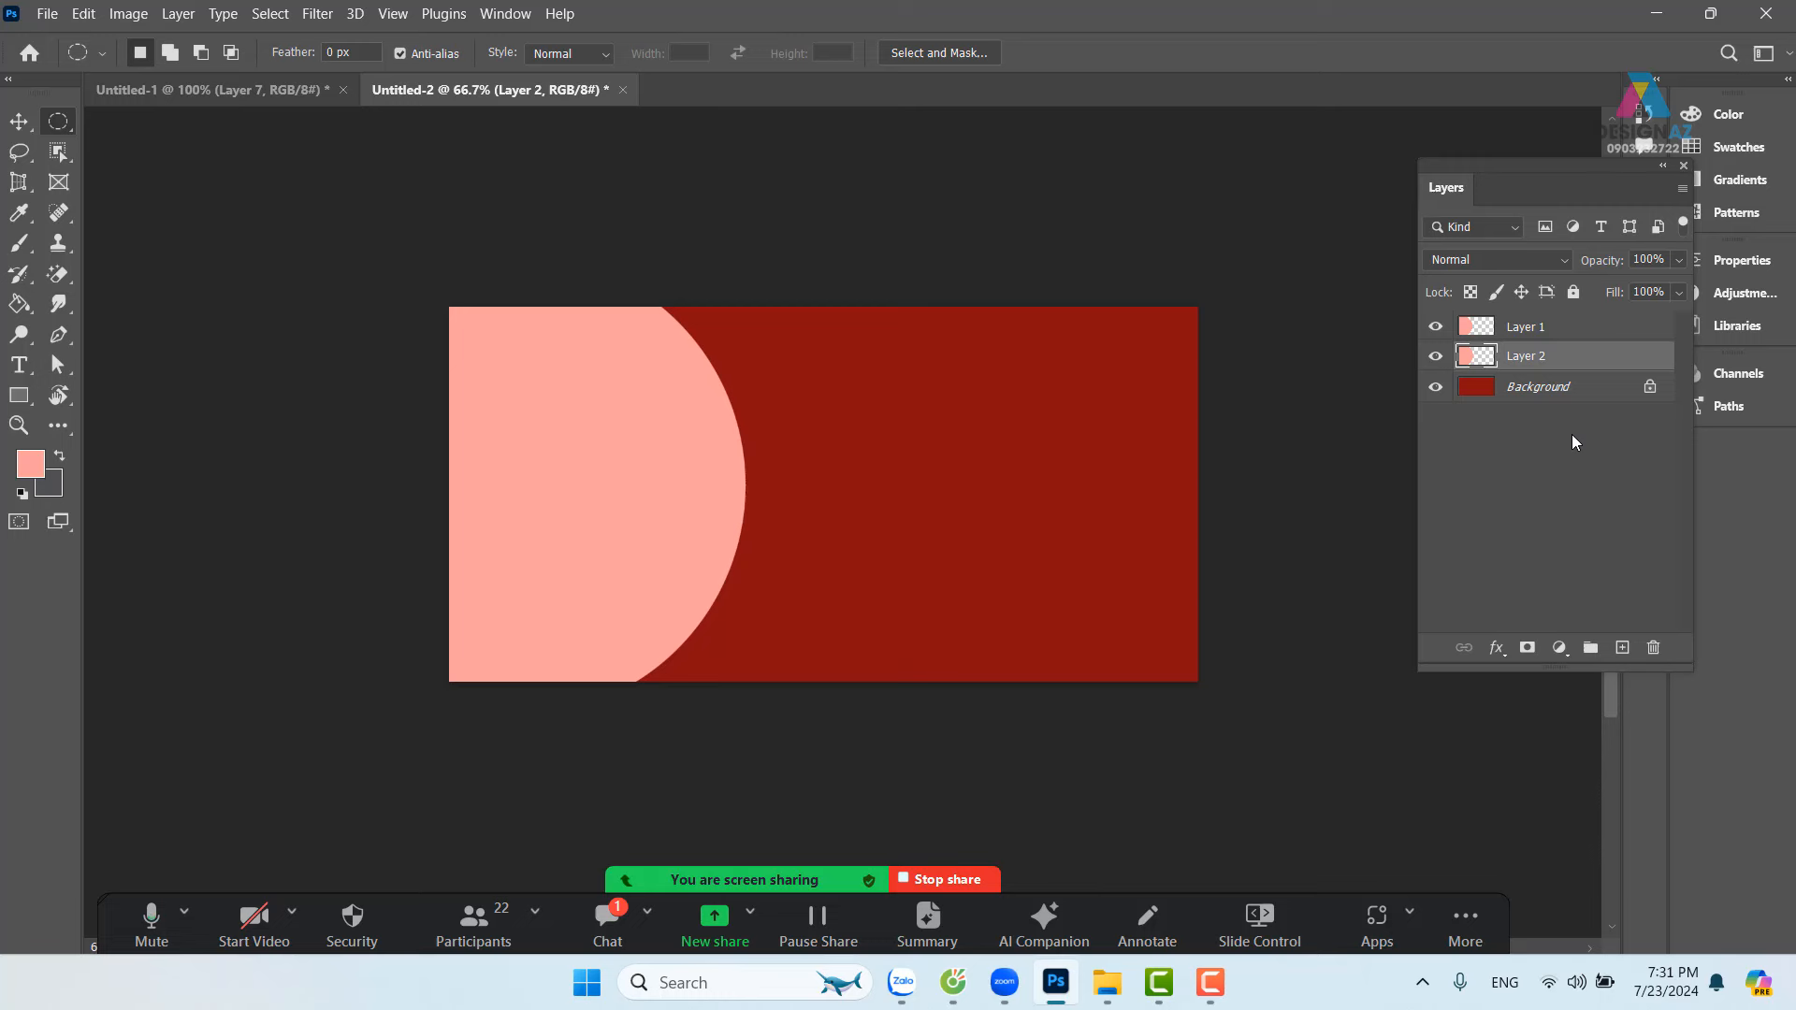
{"action": "key", "text": "5"}
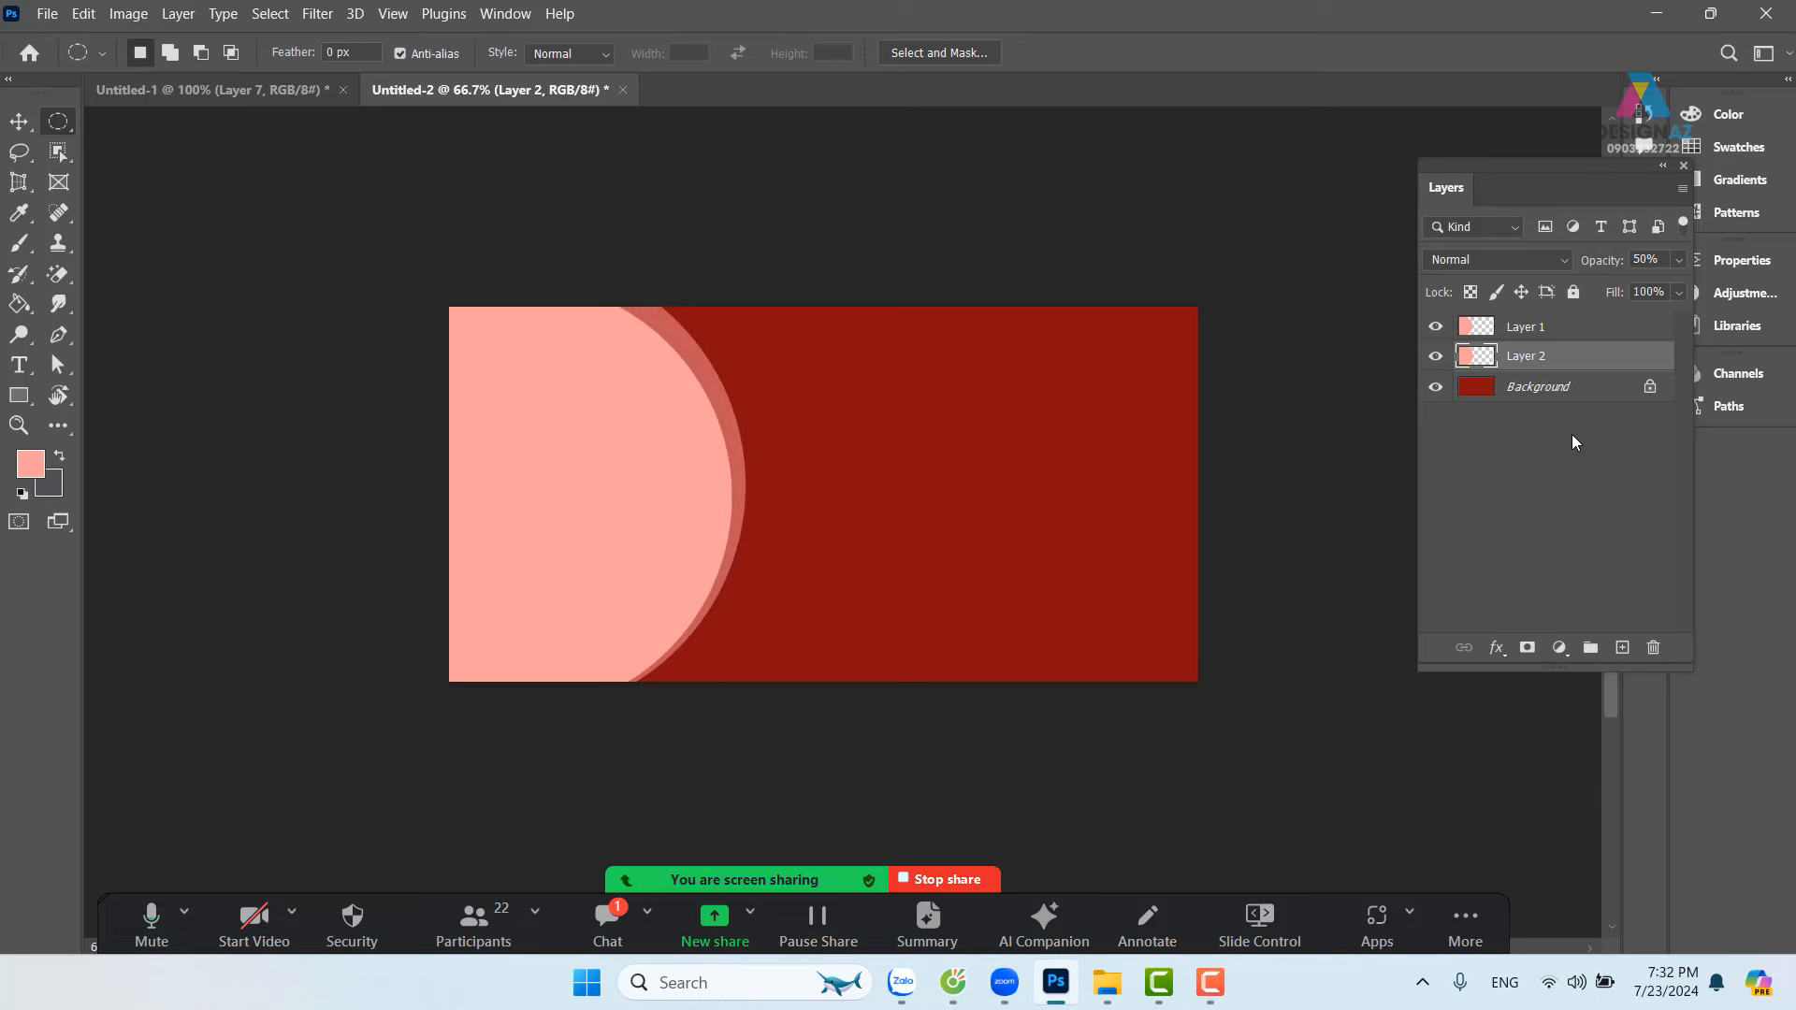
Step: Make a rectangular selection across the full width of the banner, covering about its lower third
{"action": "left_click", "coordinate": [26, 123]}
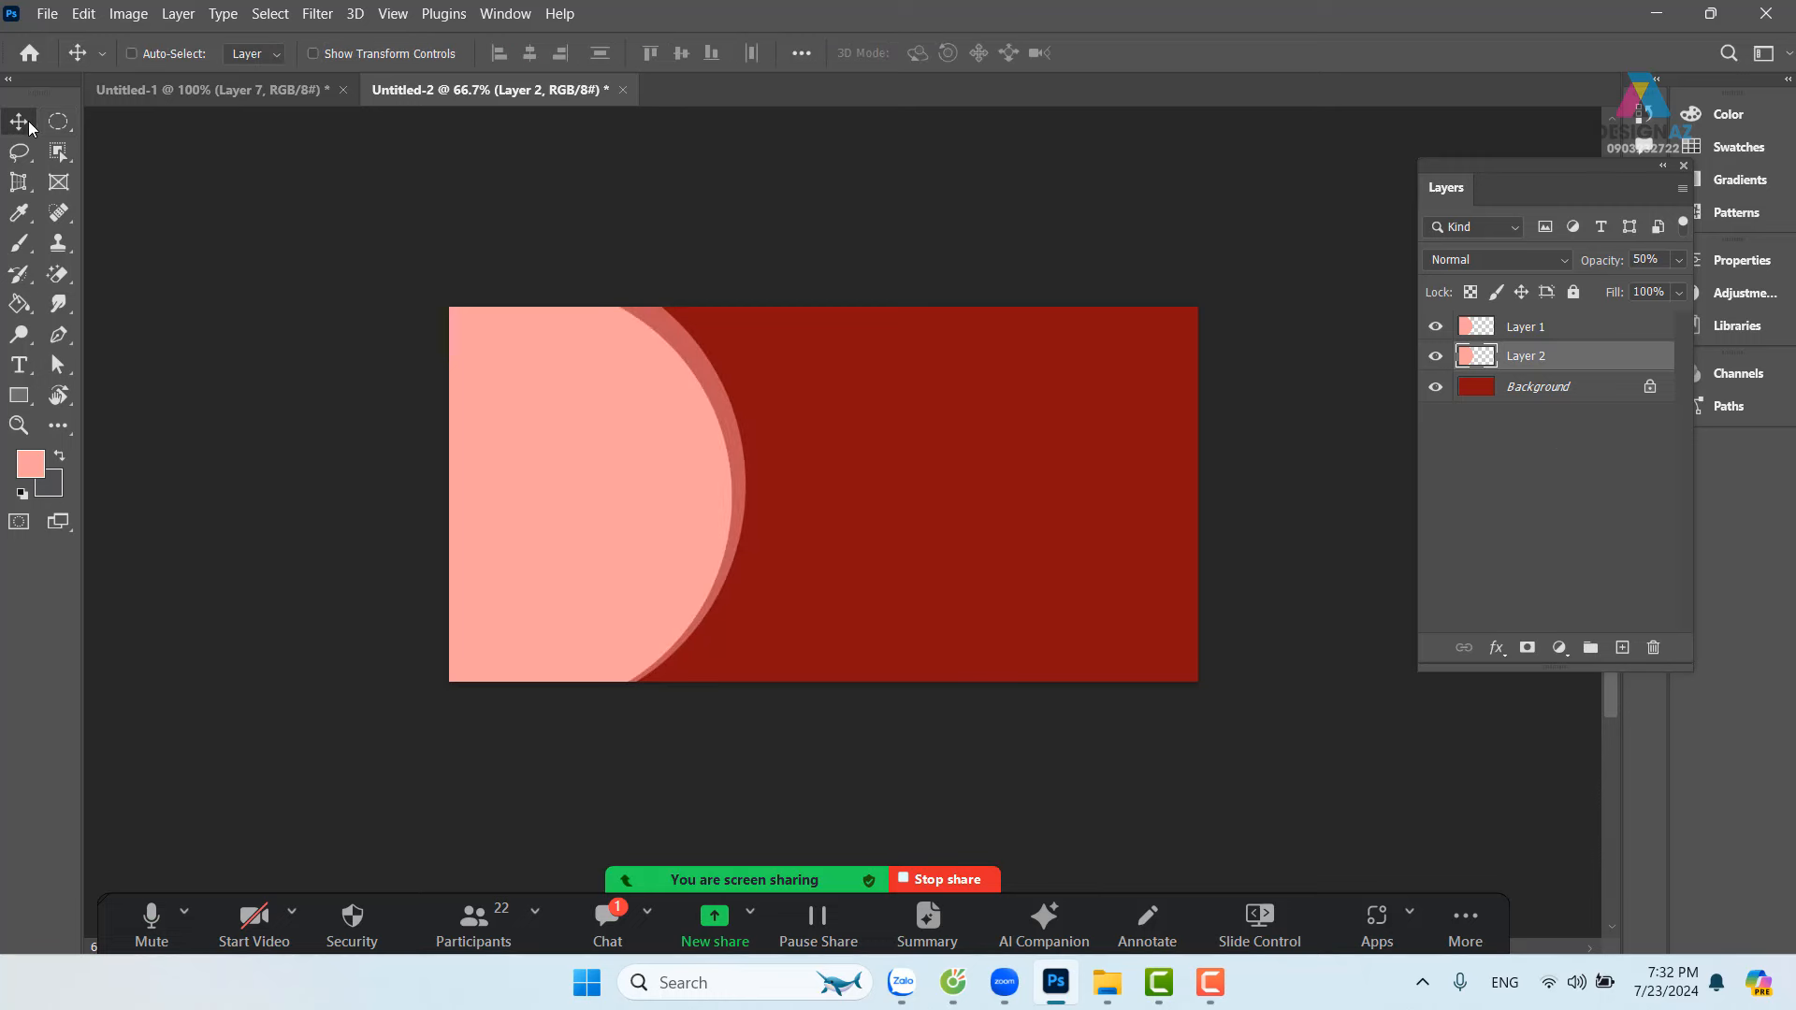
{"action": "left_click_drag", "start_coordinate": [765, 410], "coordinate": [912, 388]}
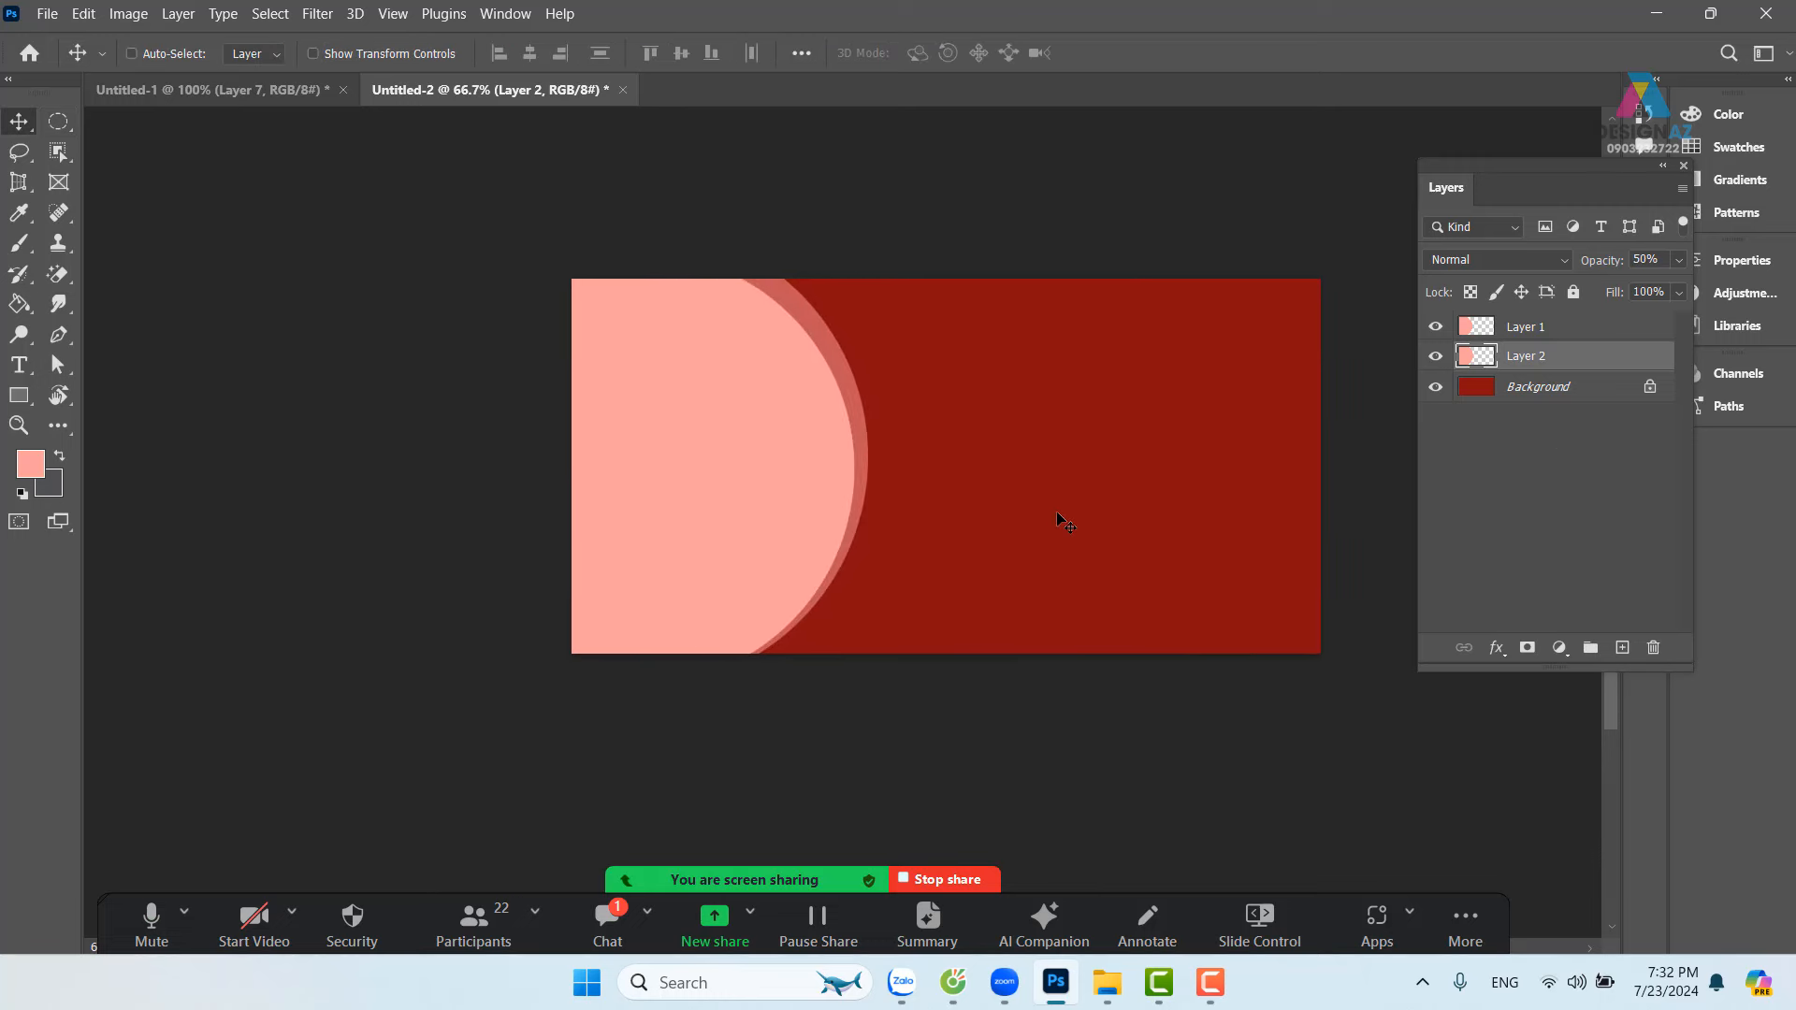
{"action": "key", "text": "ctrl+plus"}
{"action": "key", "text": "ctrl+minus"}
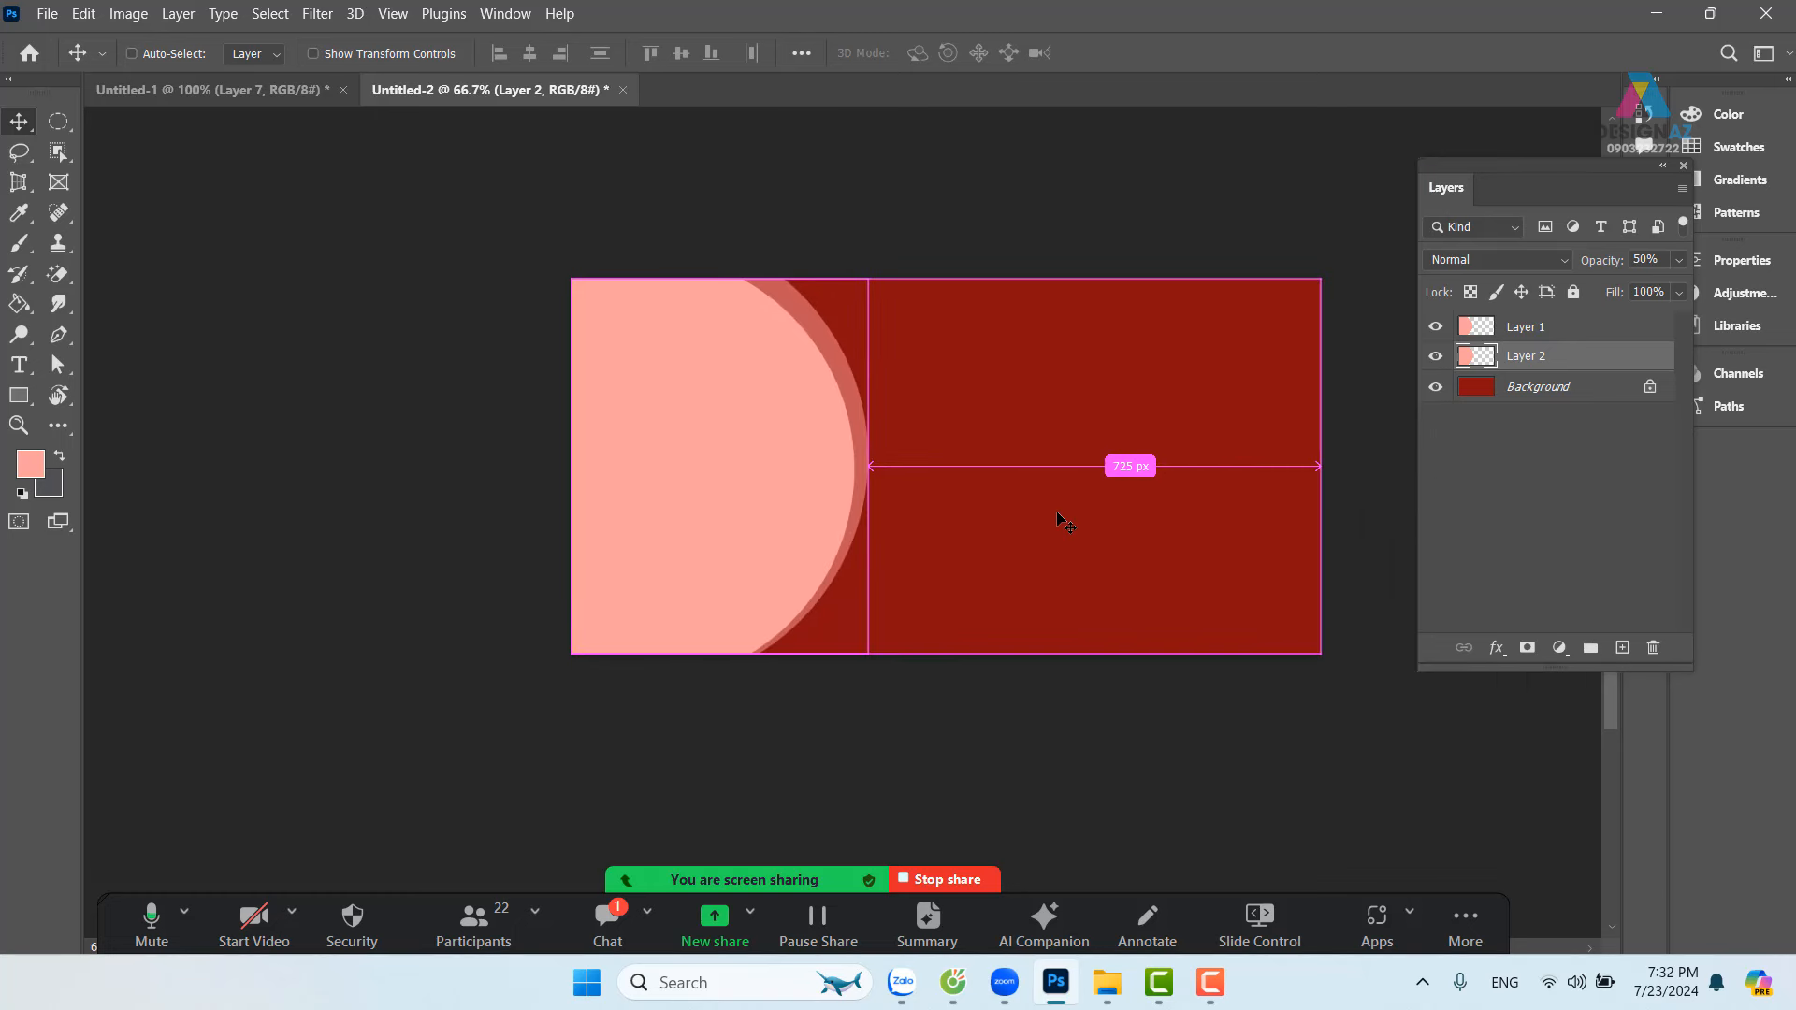
{"action": "left_click_drag", "start_coordinate": [968, 550], "coordinate": [878, 546]}
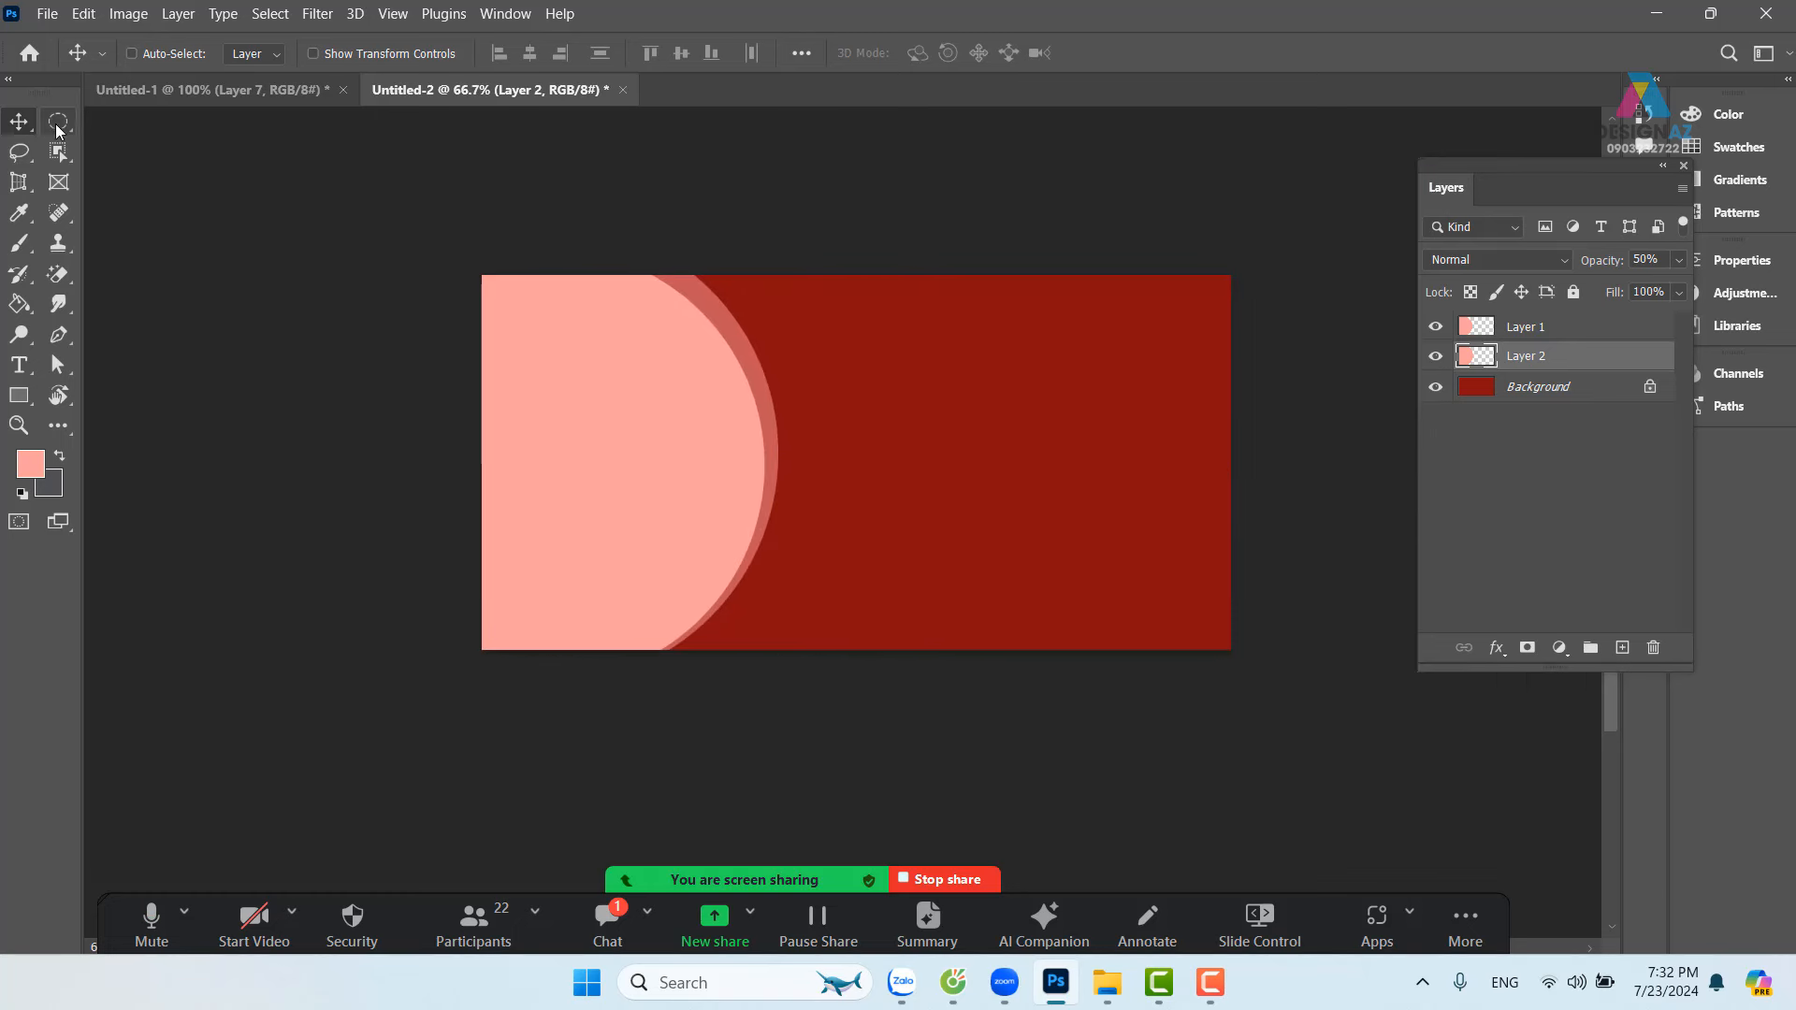
{"action": "left_click", "coordinate": [57, 128]}
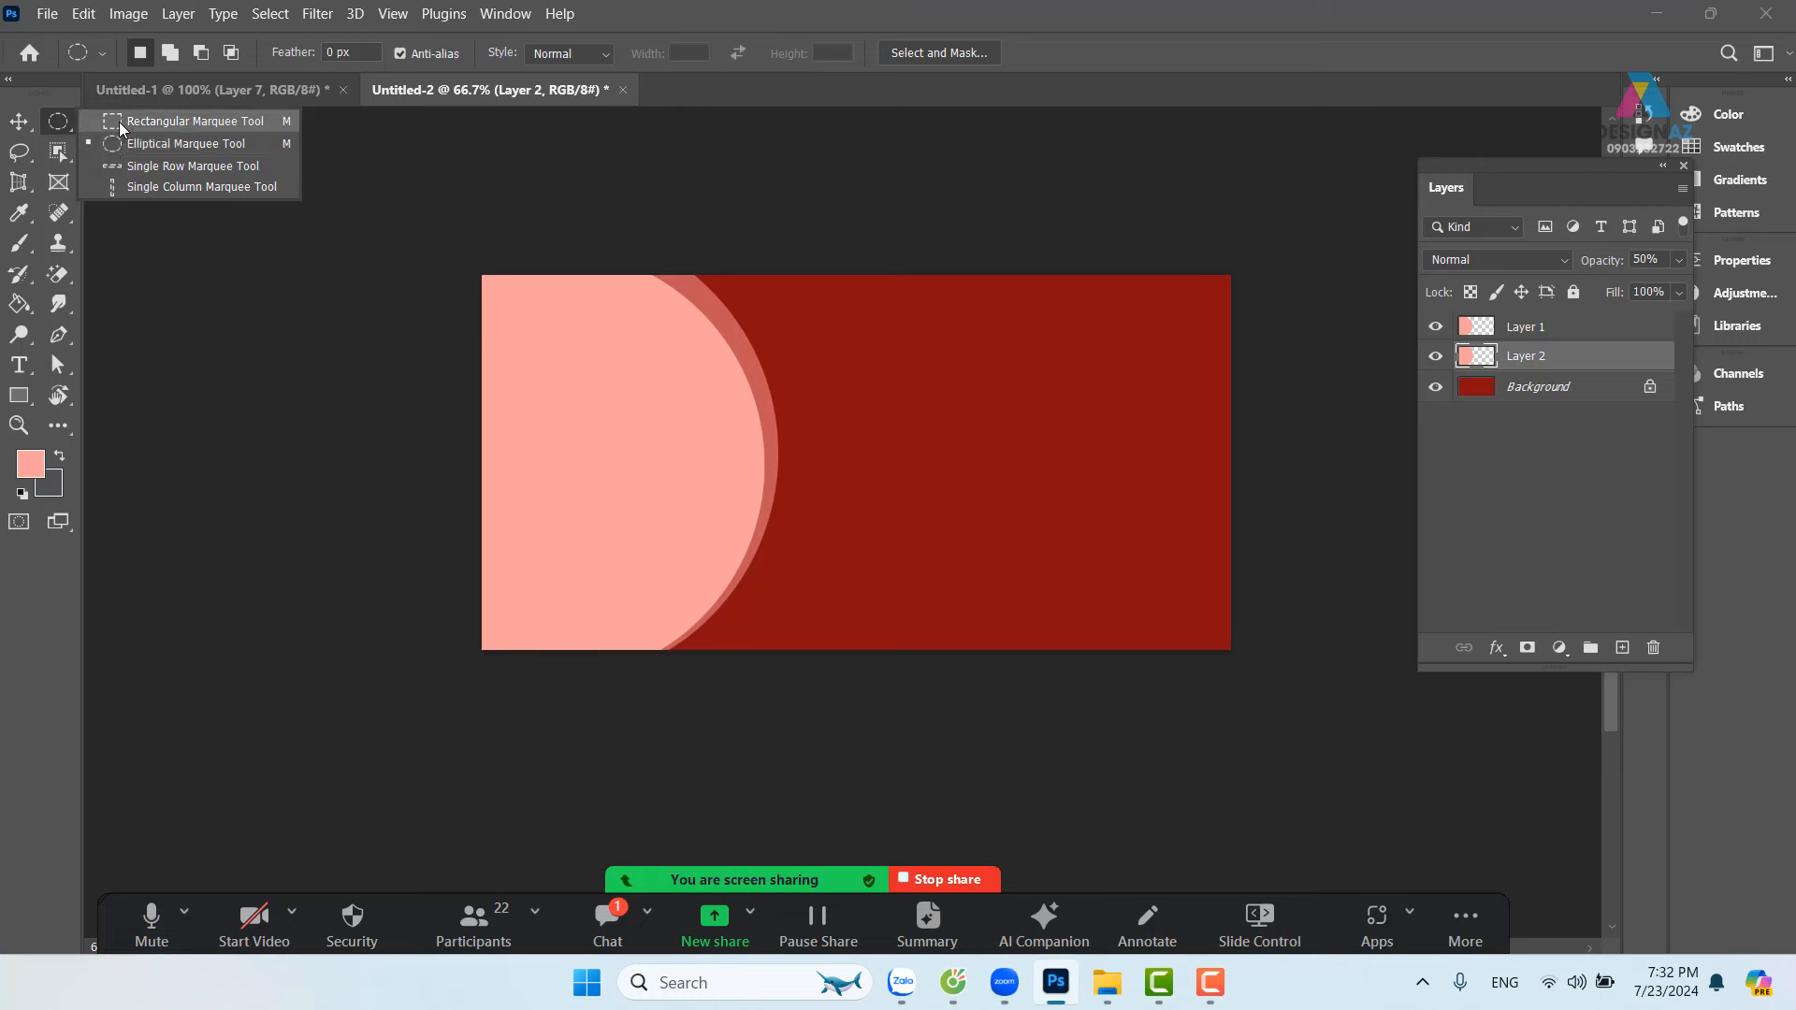
{"action": "left_click", "coordinate": [120, 128]}
{"action": "left_click_drag", "start_coordinate": [496, 678], "coordinate": [1344, 525]}
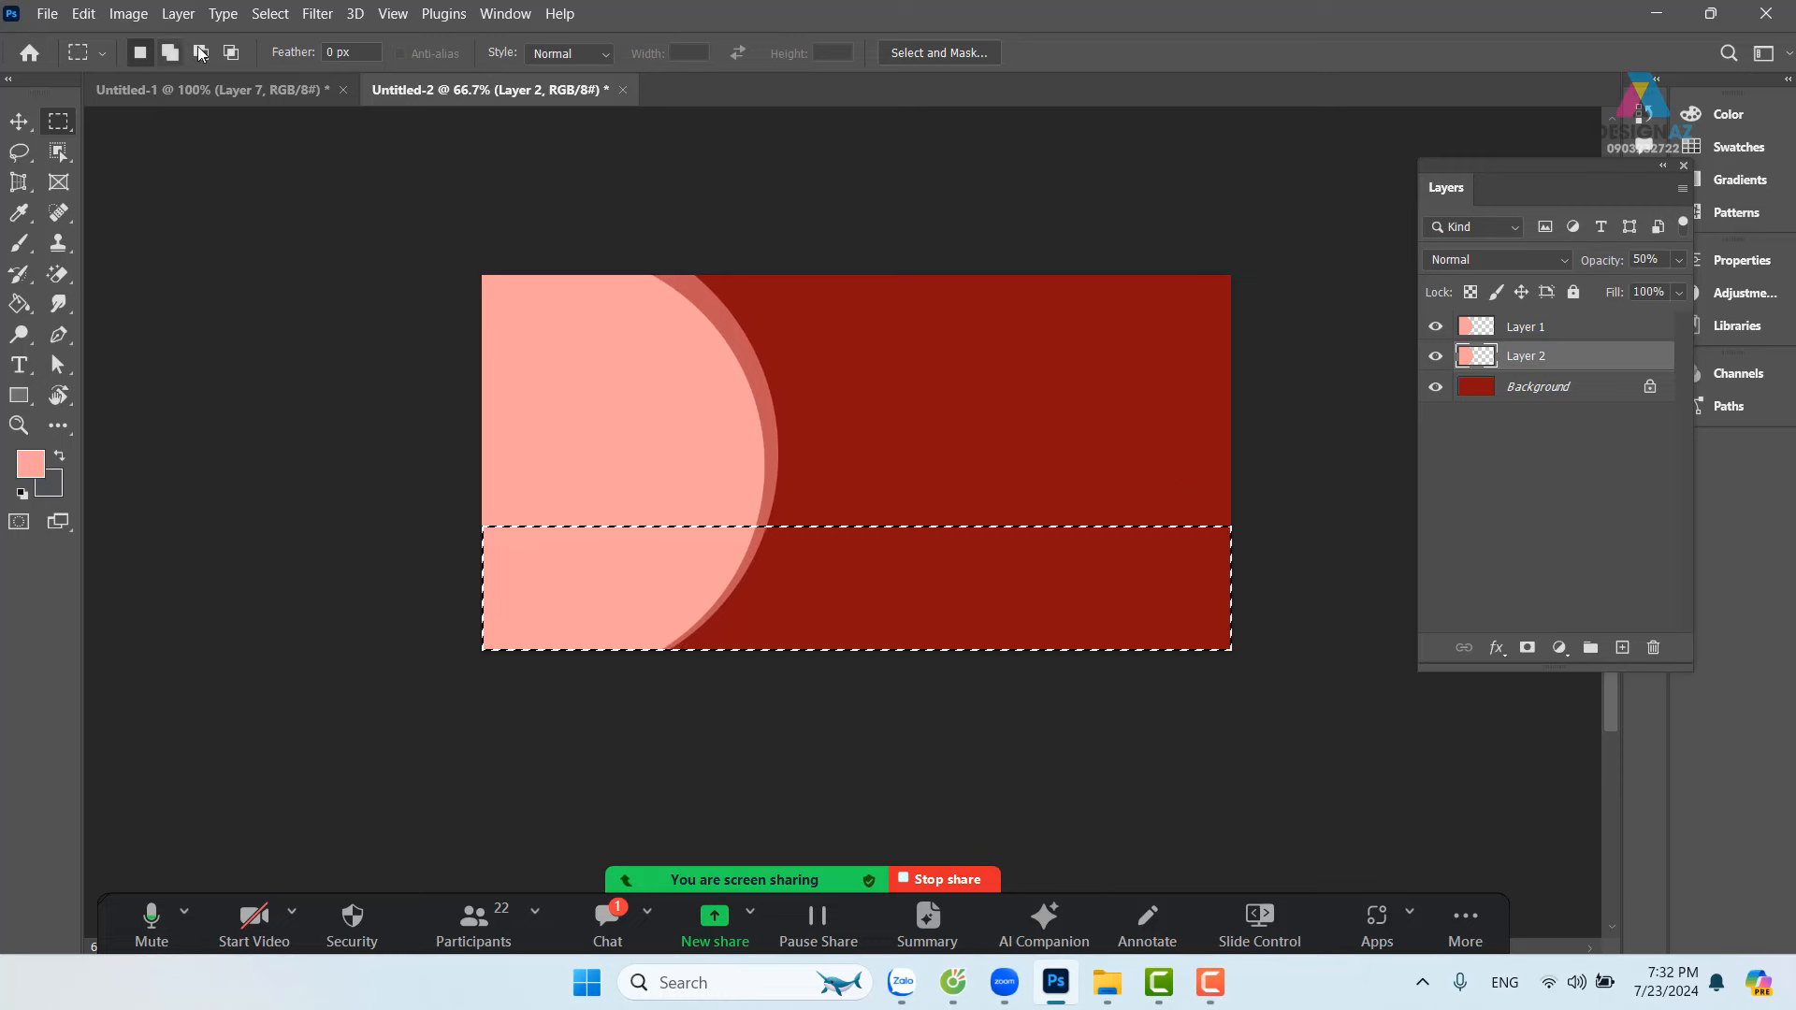
Step: Feather the rectangular selection by 80 pixels, delete that area from Layer 2 and deselect
{"action": "left_click", "coordinate": [270, 13]}
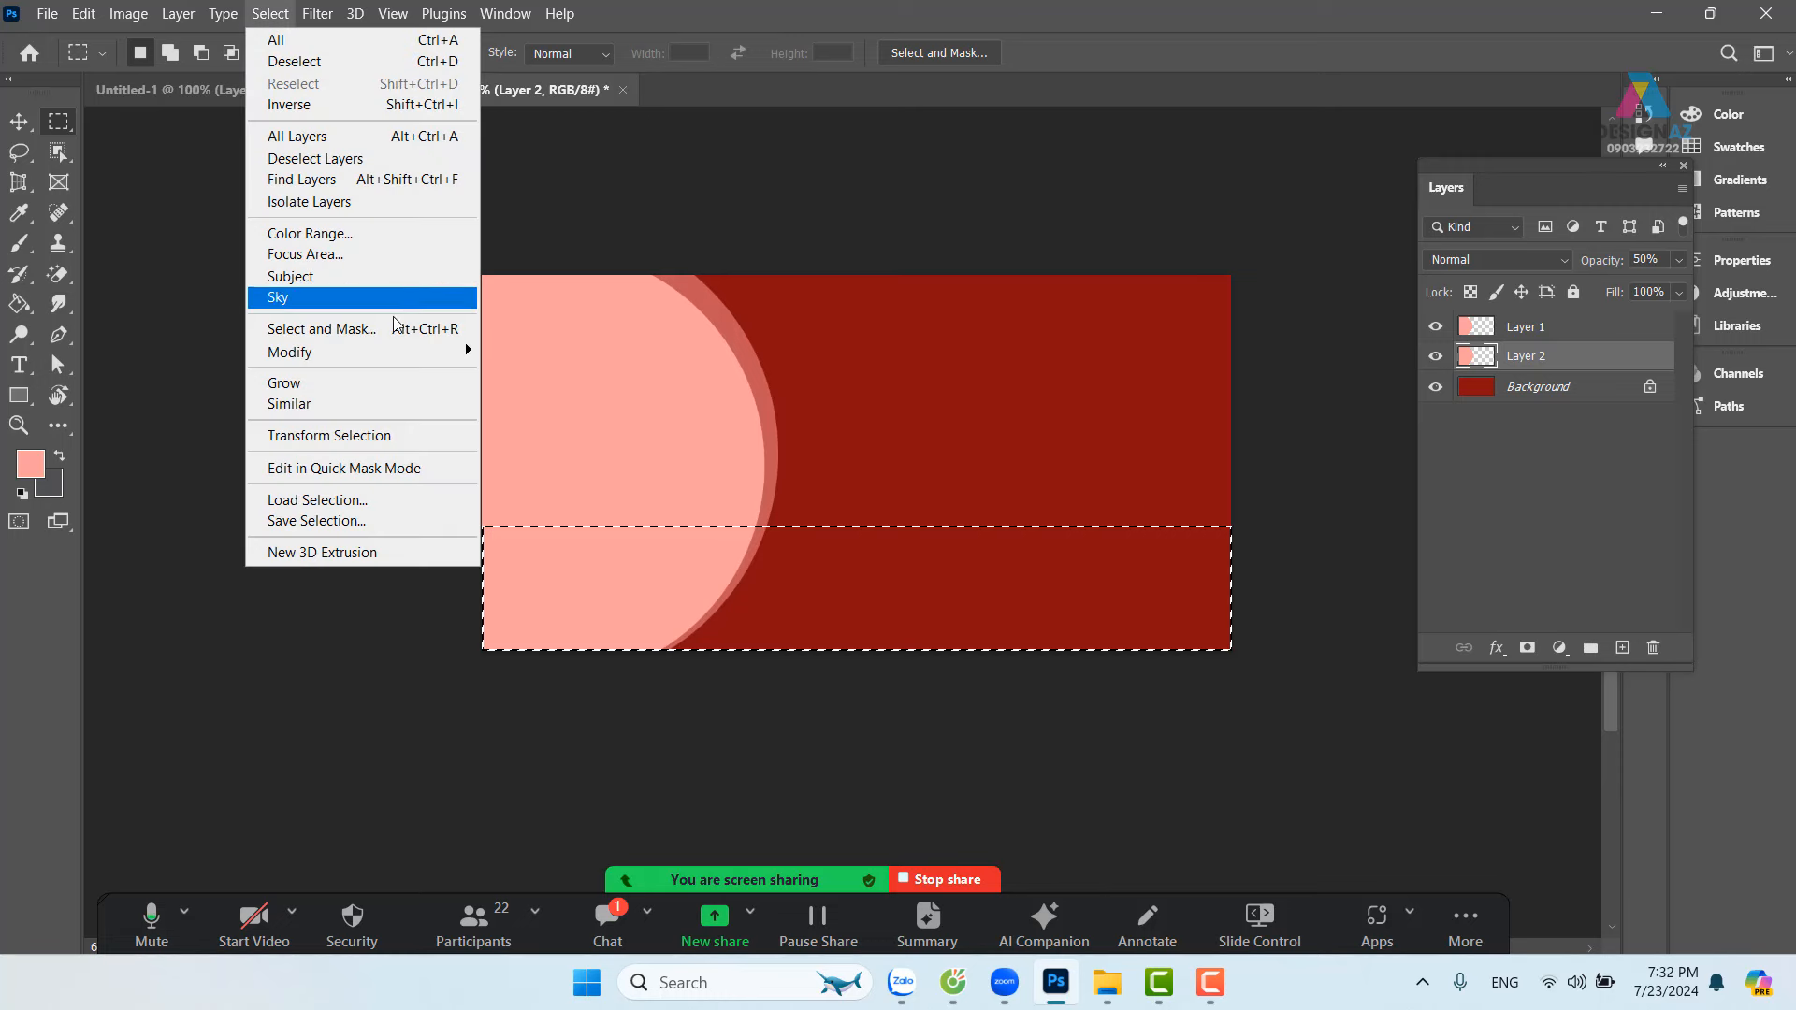
{"action": "mouse_move", "coordinate": [405, 359]}
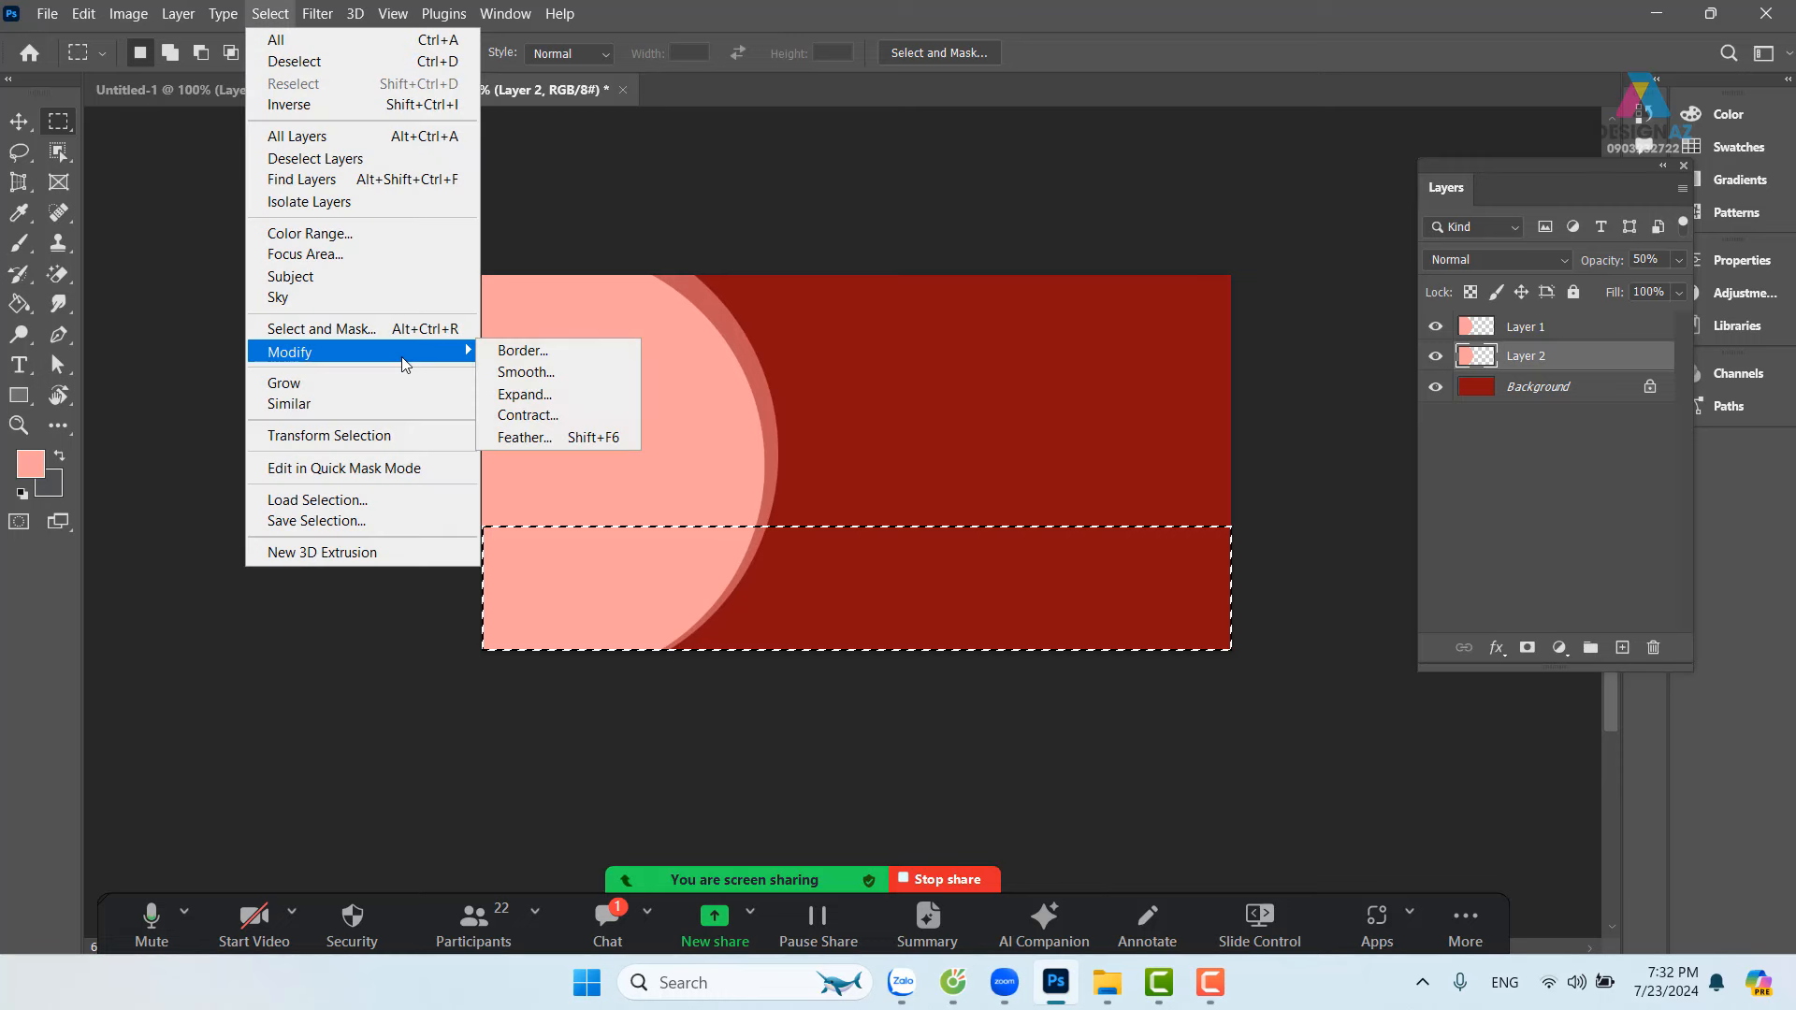
{"action": "left_click", "coordinate": [591, 437]}
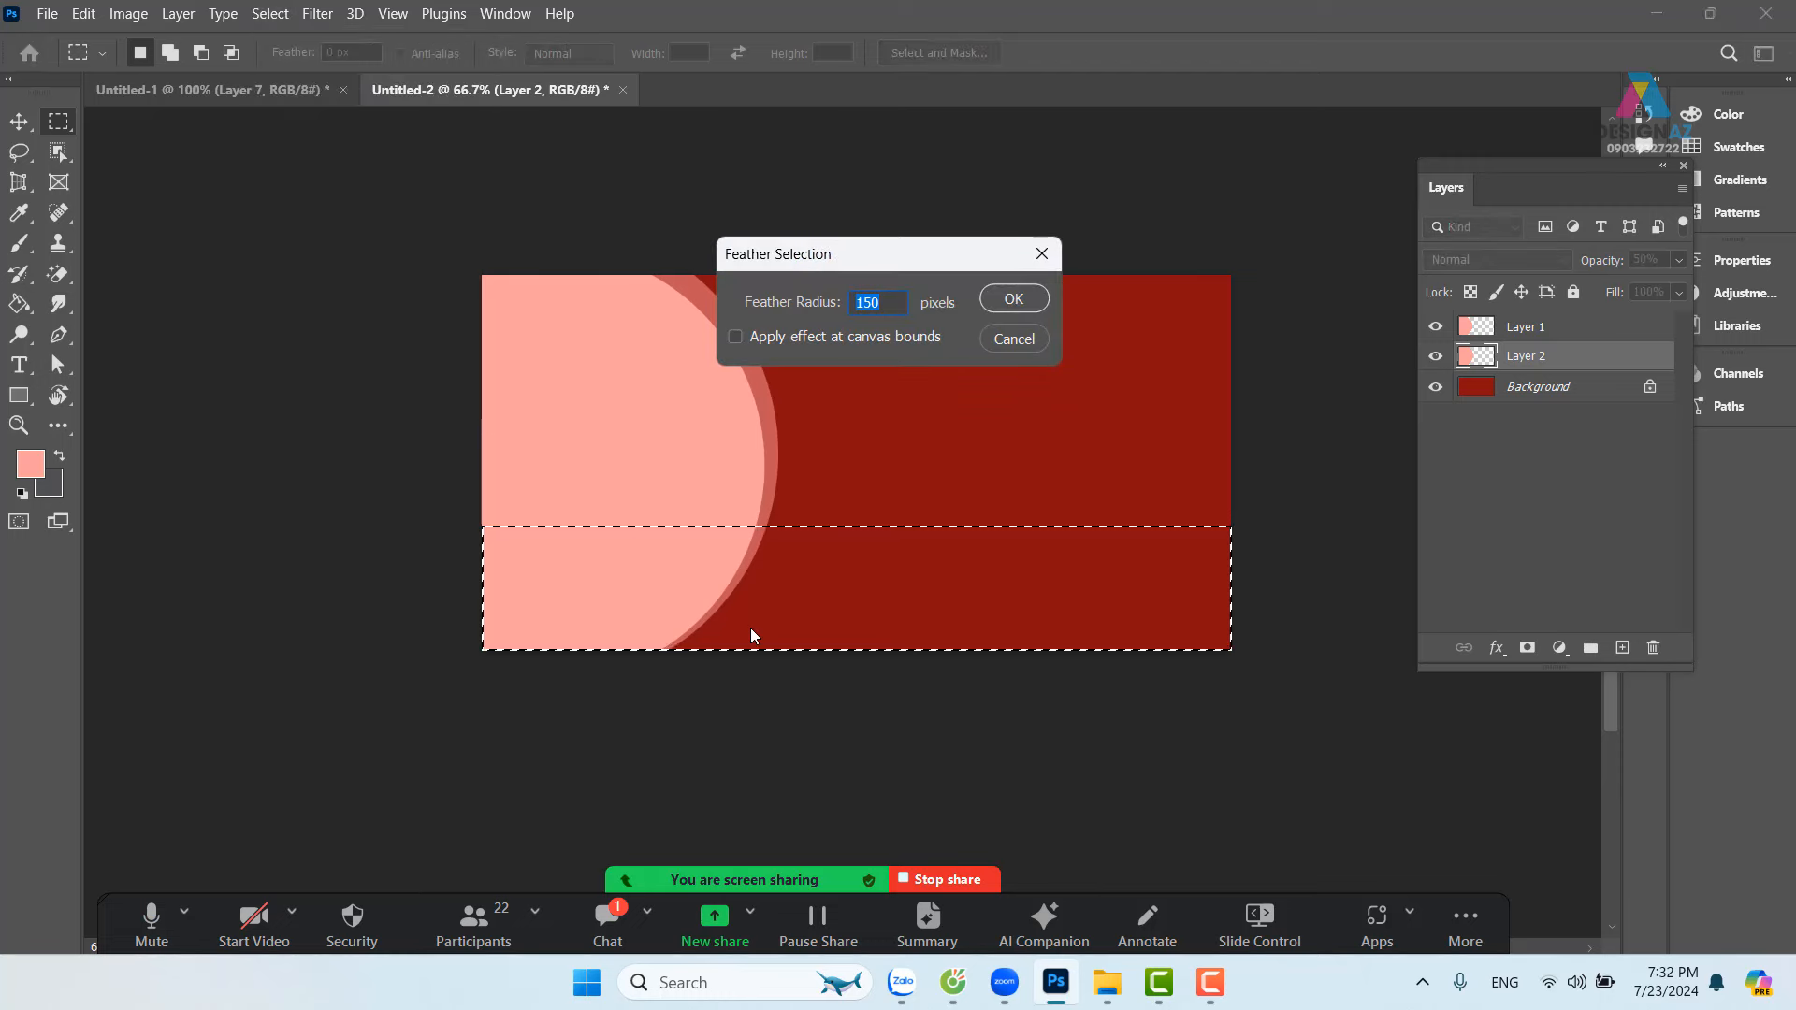
{"action": "type", "text": "40"}
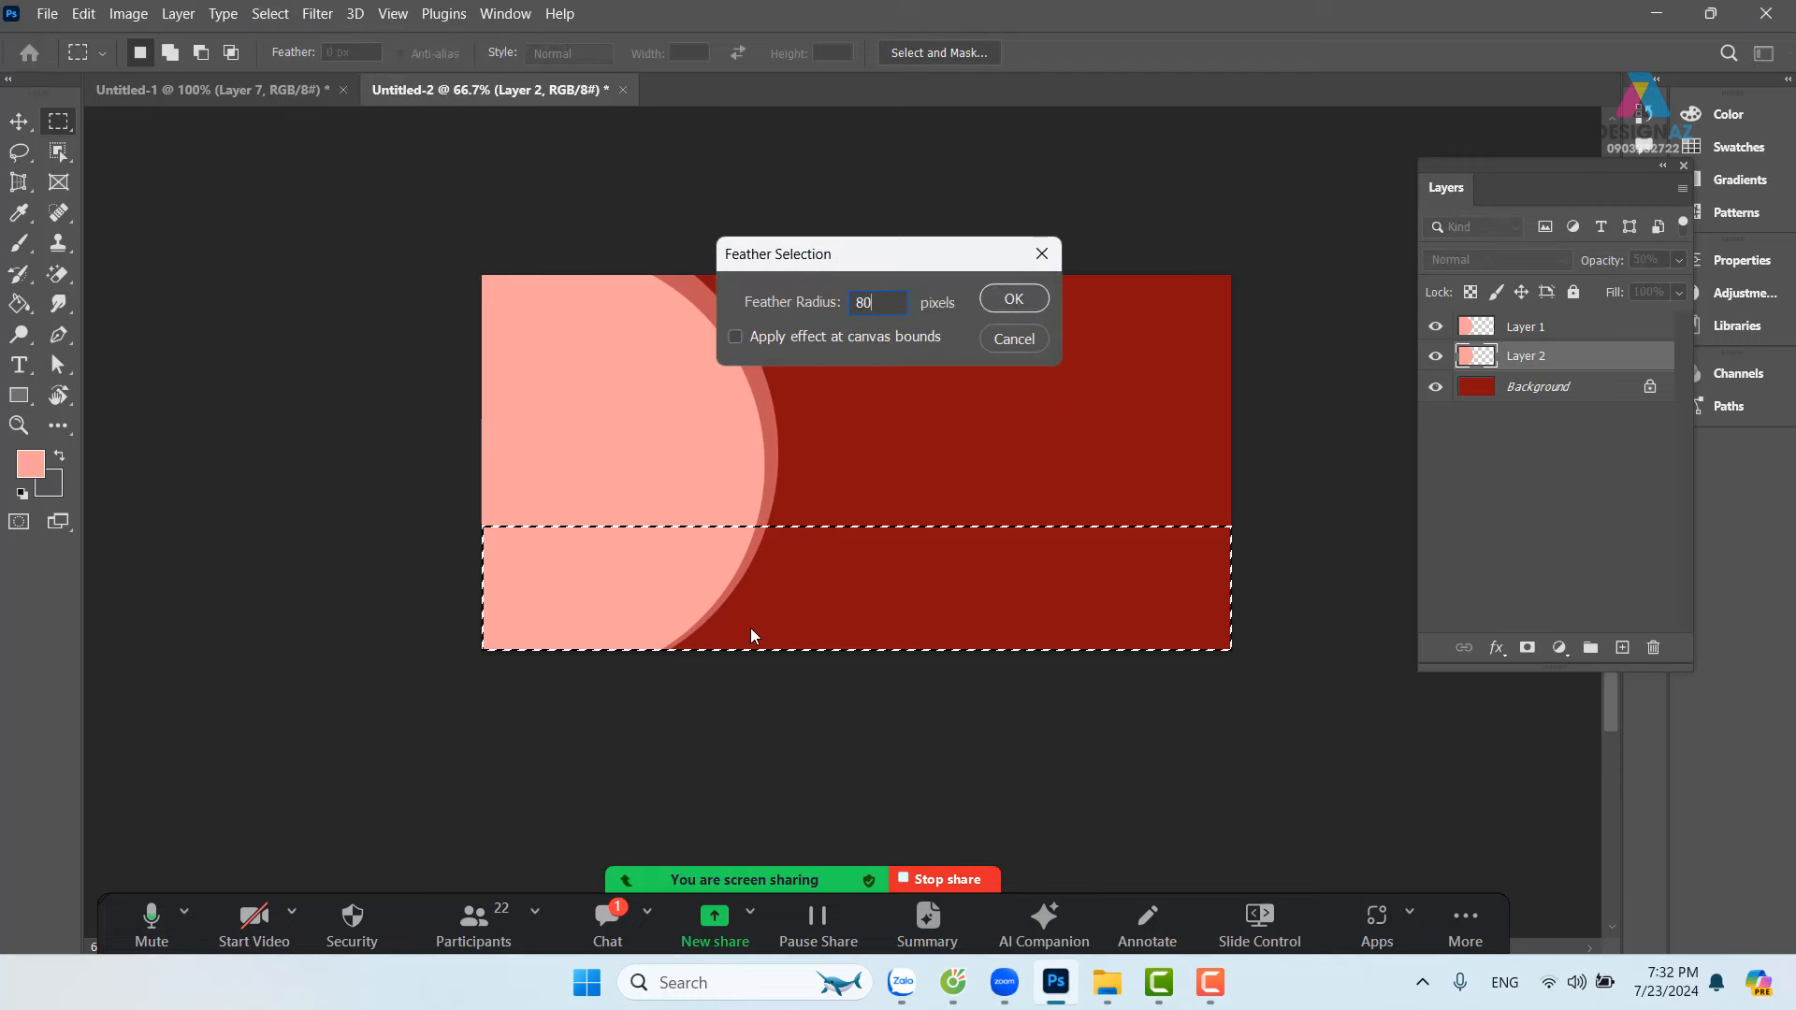
{"action": "key", "text": "Return"}
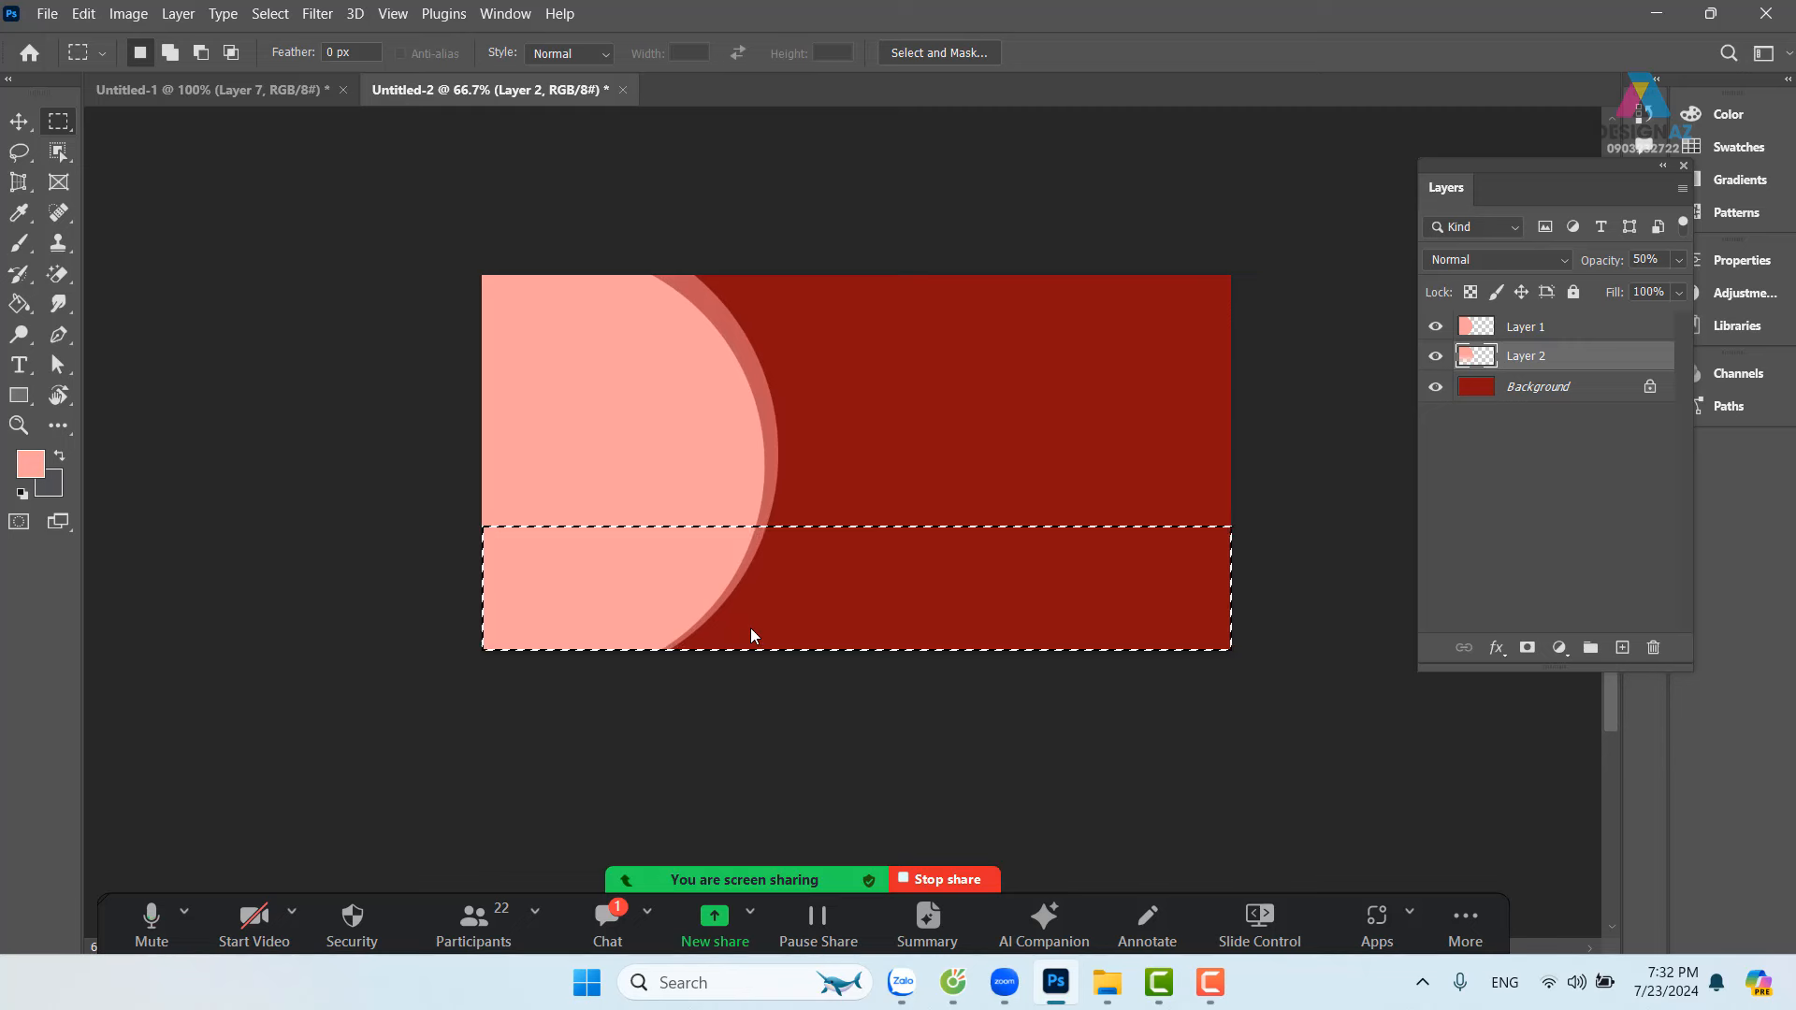
{"action": "key", "text": "ctrl+d"}
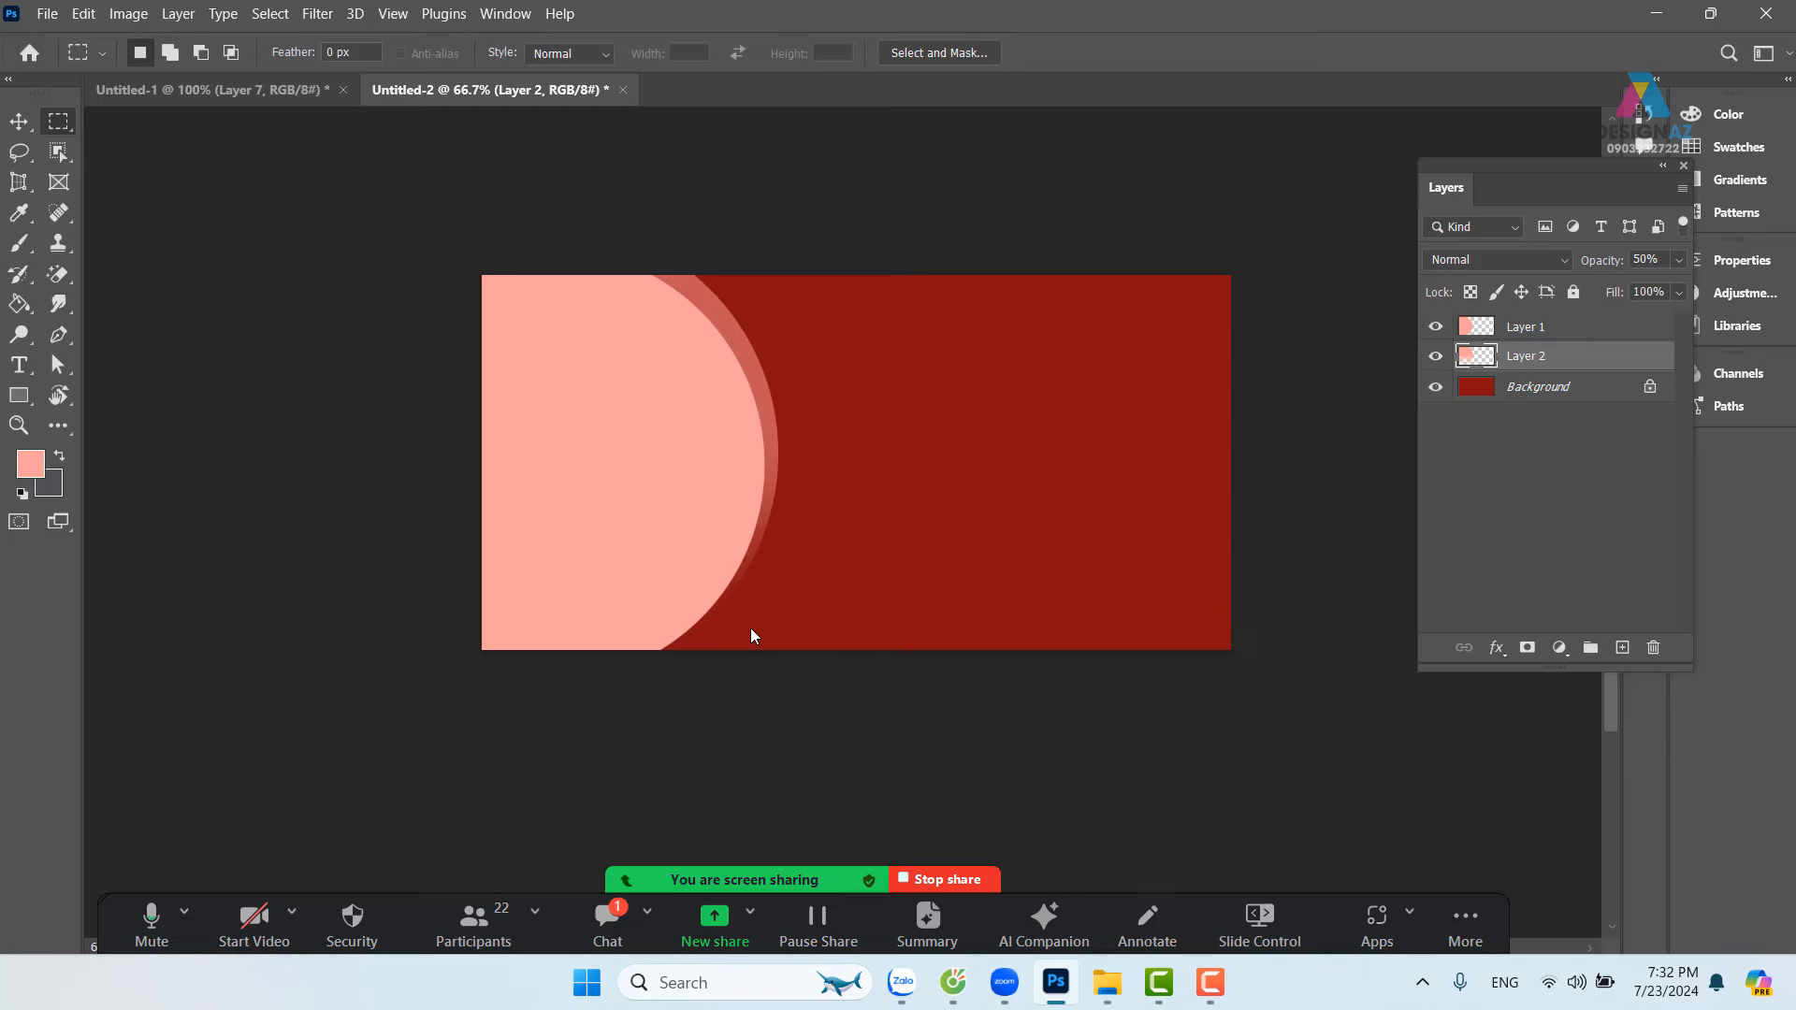
Step: Make a third, slightly larger elliptical selection just outside the semi-transparent pink curve
{"action": "key", "text": "ctrl+1"}
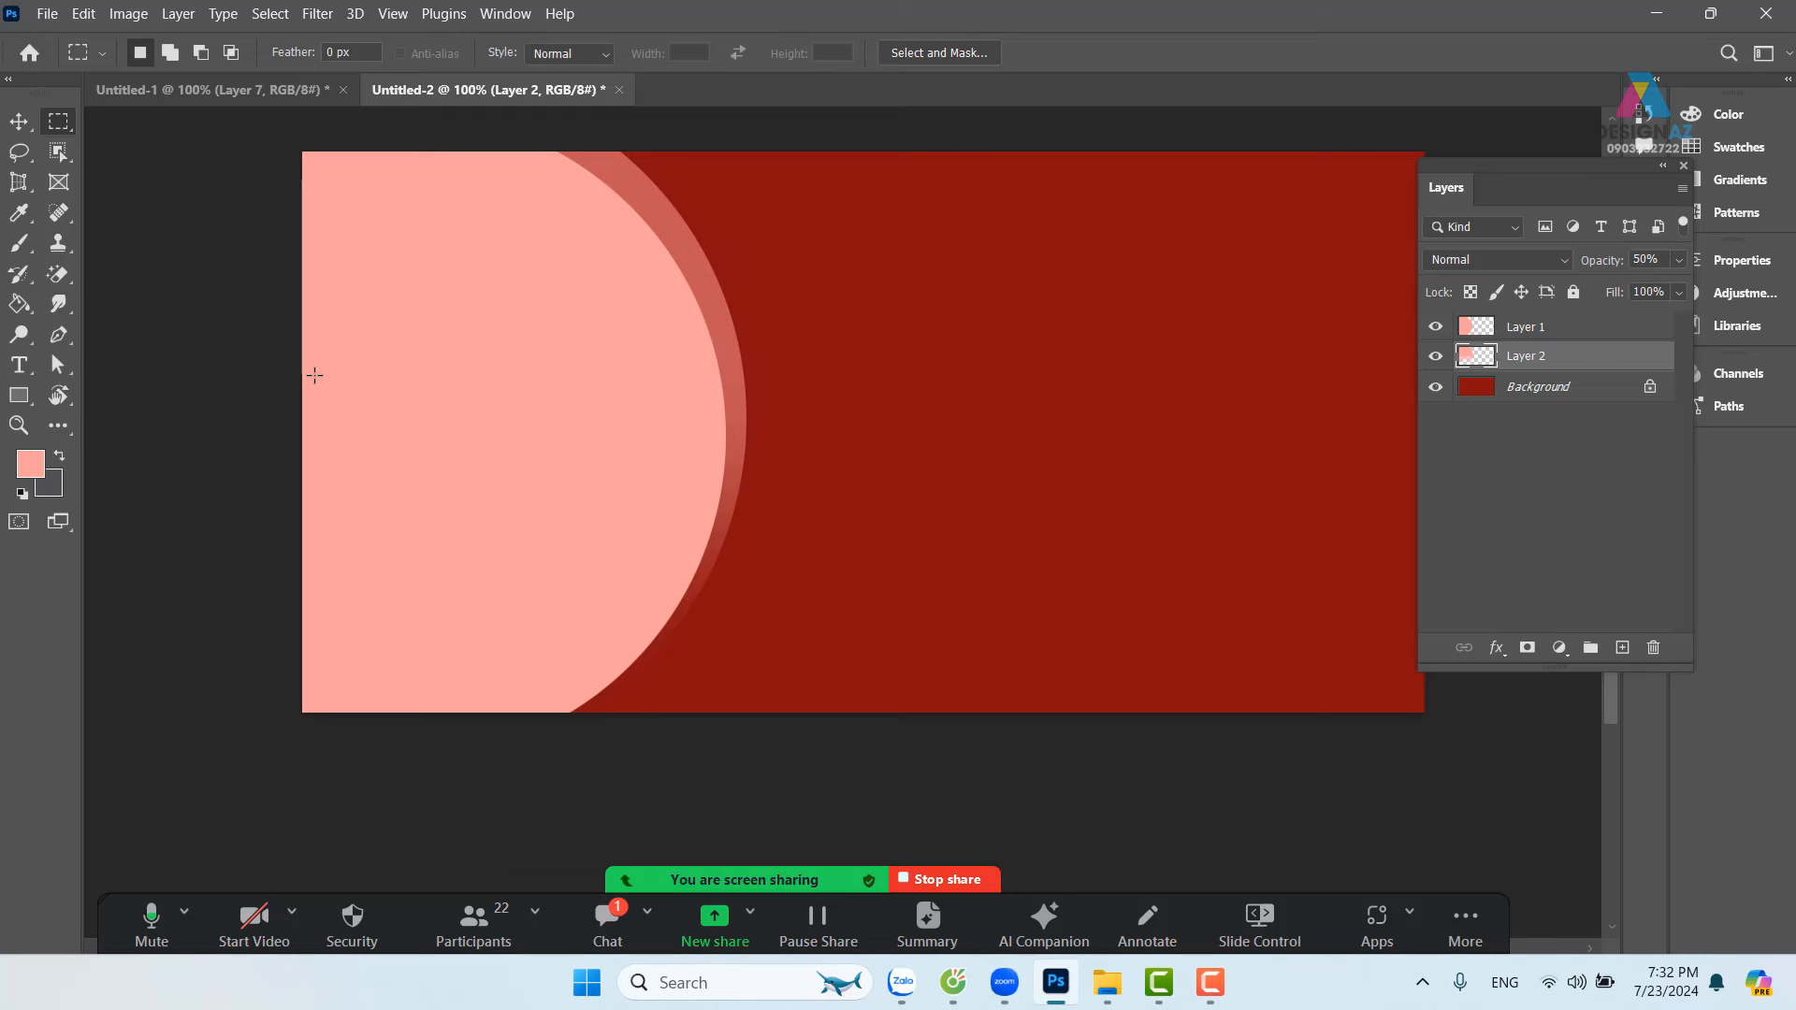
{"action": "key", "text": "ctrl+minus"}
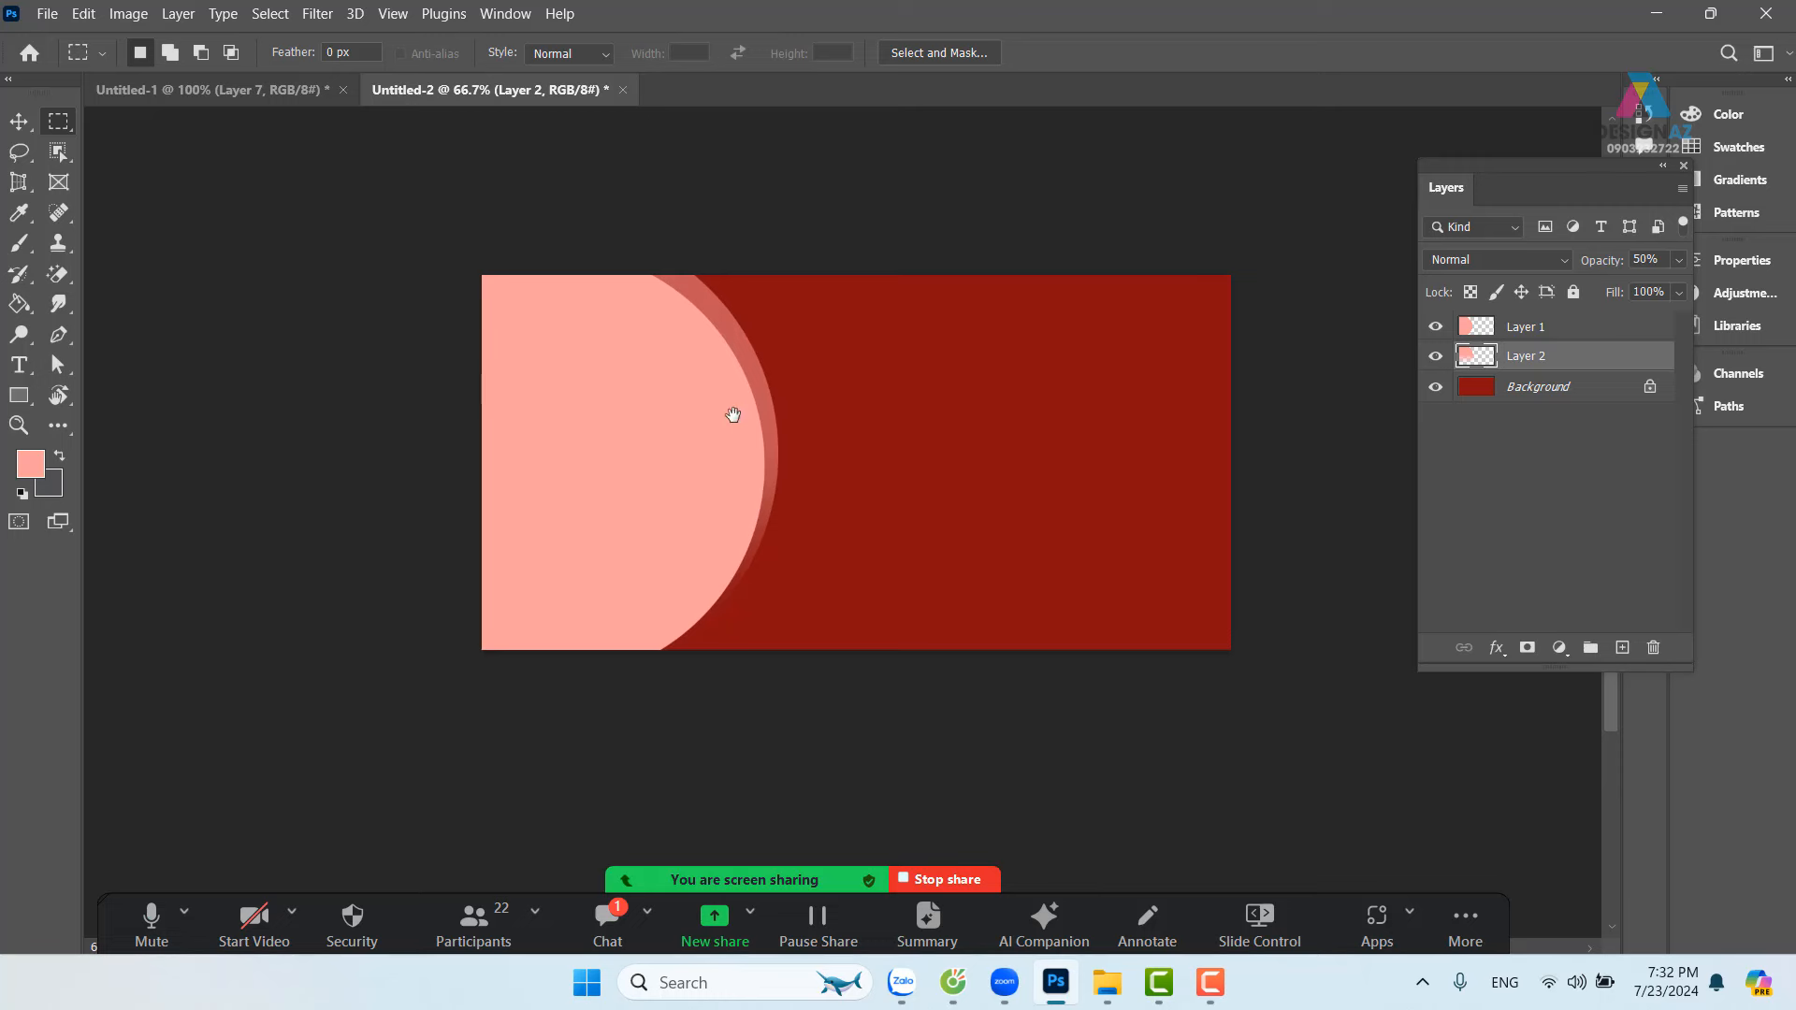
{"action": "left_click_drag", "start_coordinate": [733, 414], "coordinate": [678, 407]}
{"action": "right_click", "coordinate": [65, 125]}
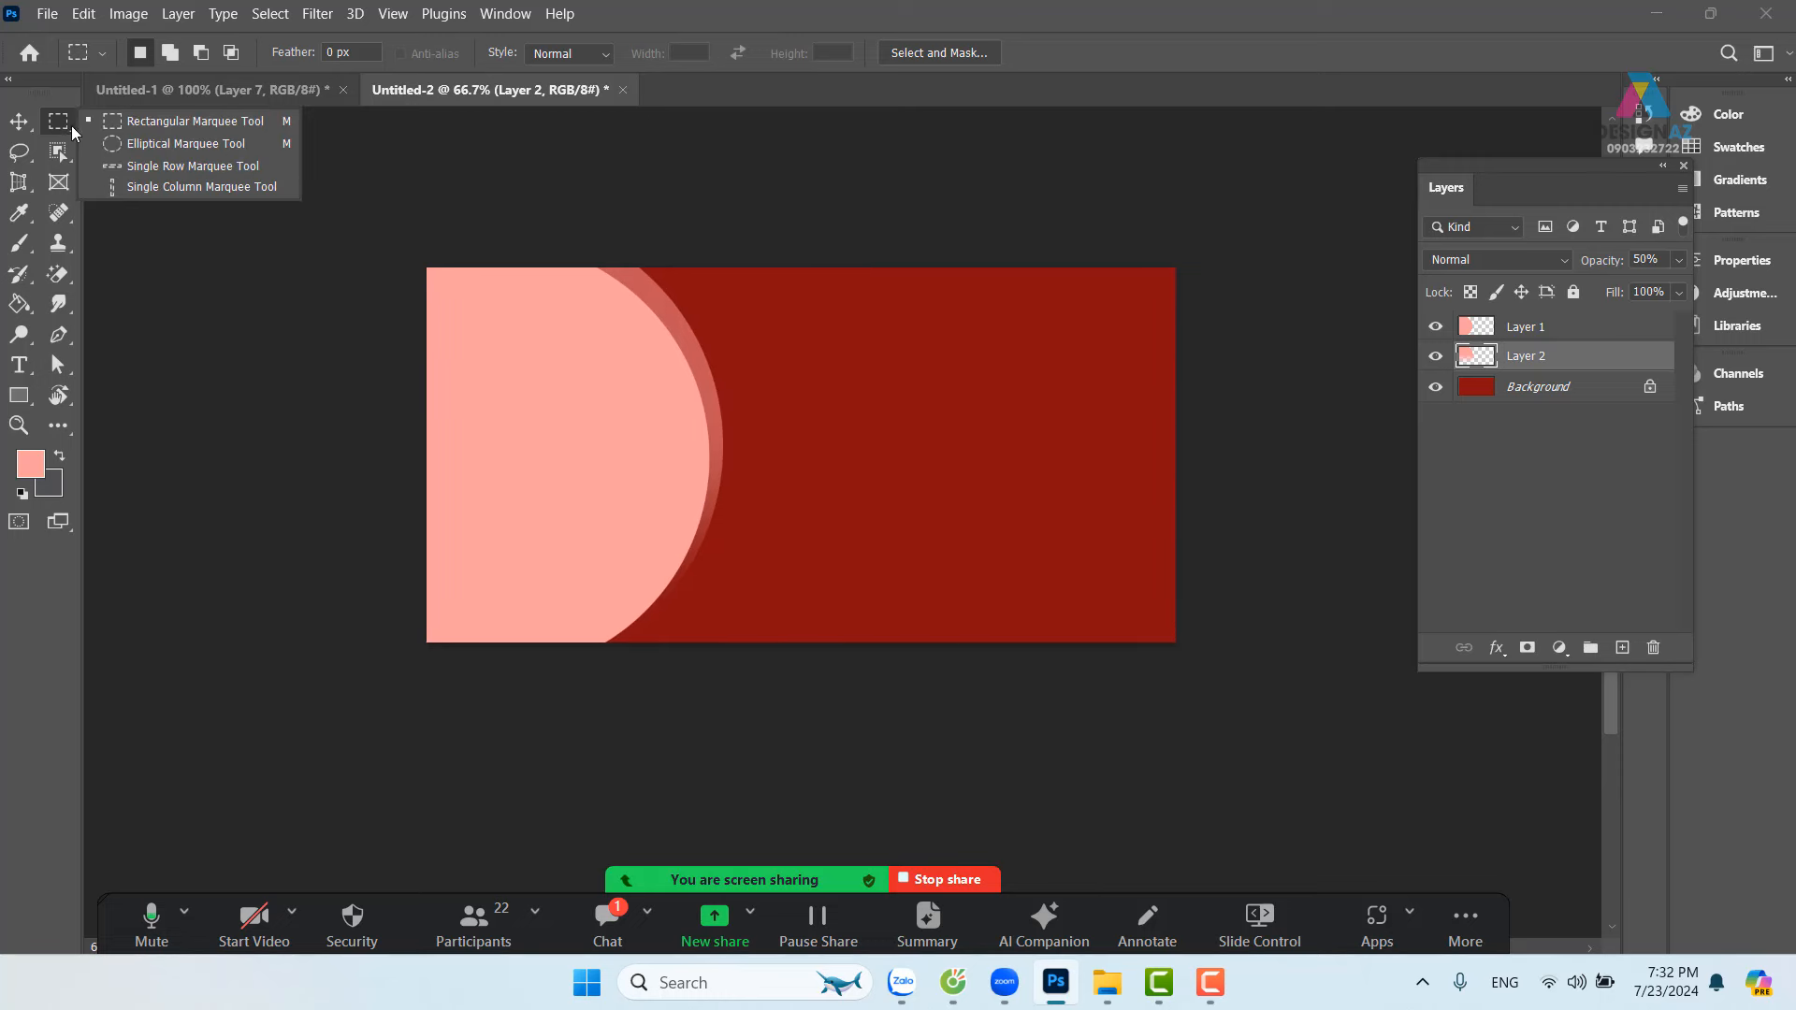
{"action": "left_click", "coordinate": [120, 143]}
{"action": "left_click_drag", "start_coordinate": [216, 161], "coordinate": [762, 681]}
{"action": "key", "text": "space"}
{"action": "key", "text": "space"}
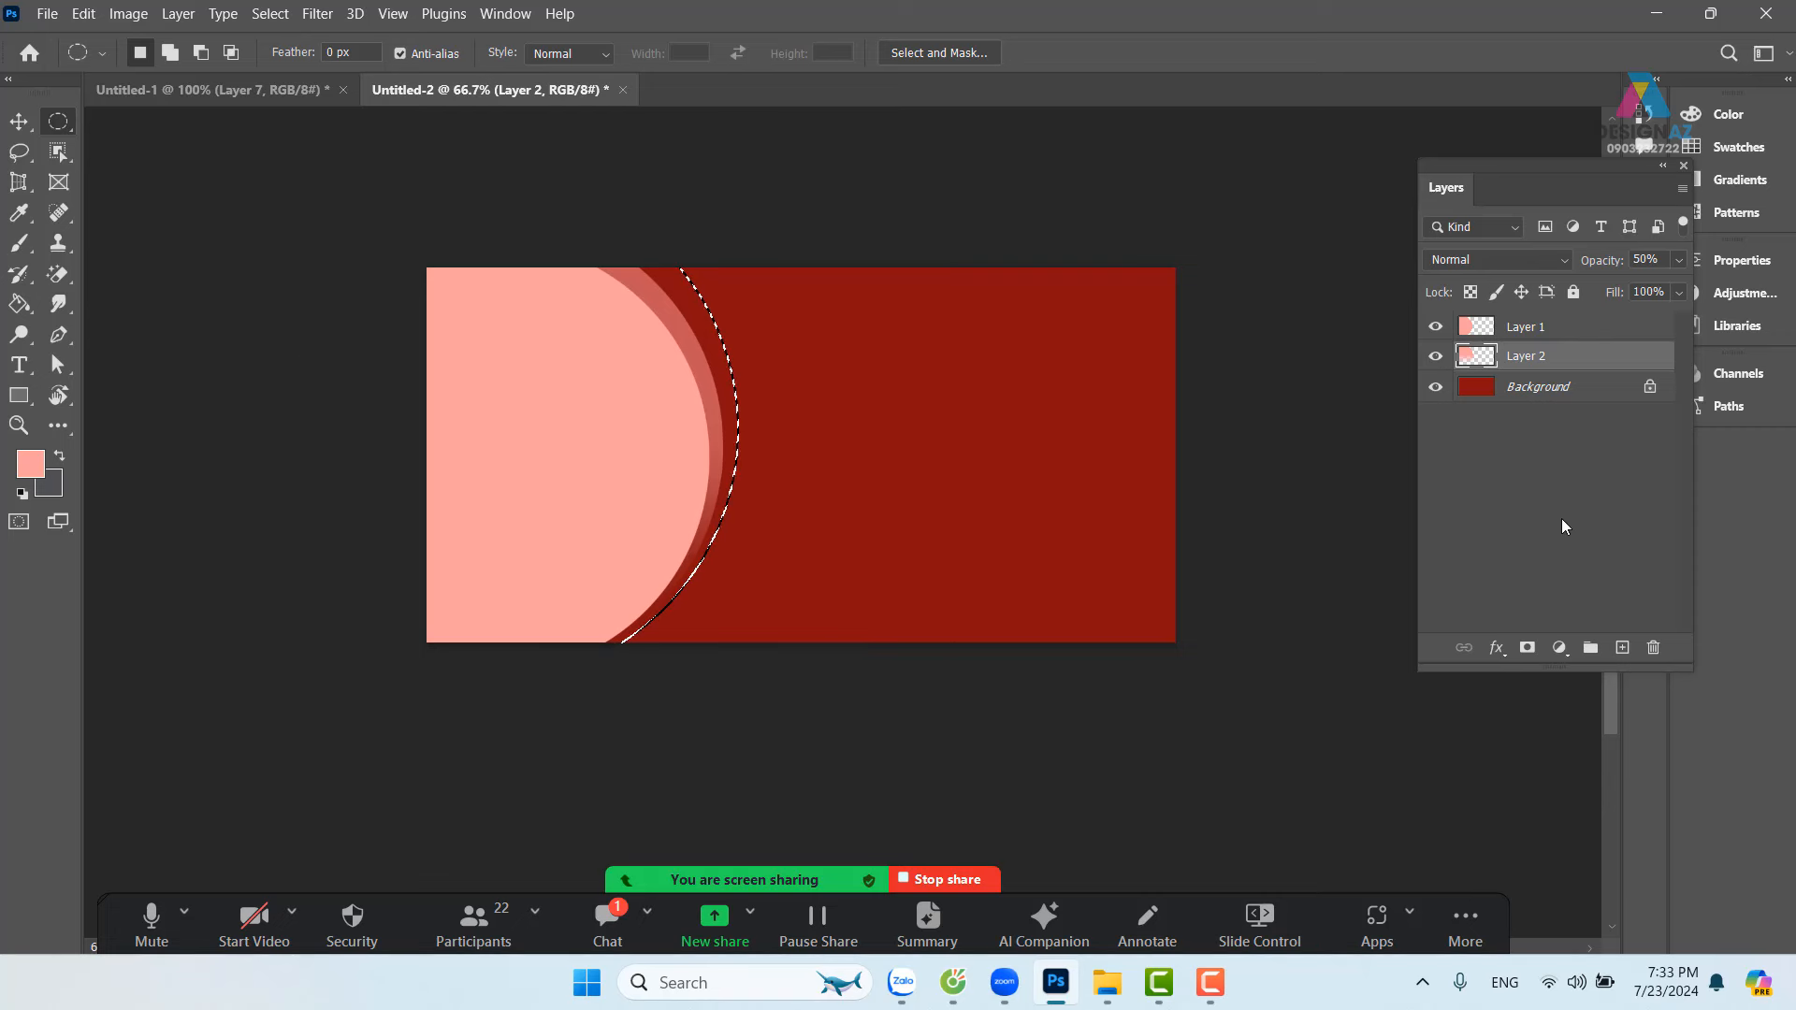
Step: Fill the ellipse with light pink on a new layer above Layer 2, deselect, and set that layer's opacity to 30%
{"action": "left_click", "coordinate": [1621, 647]}
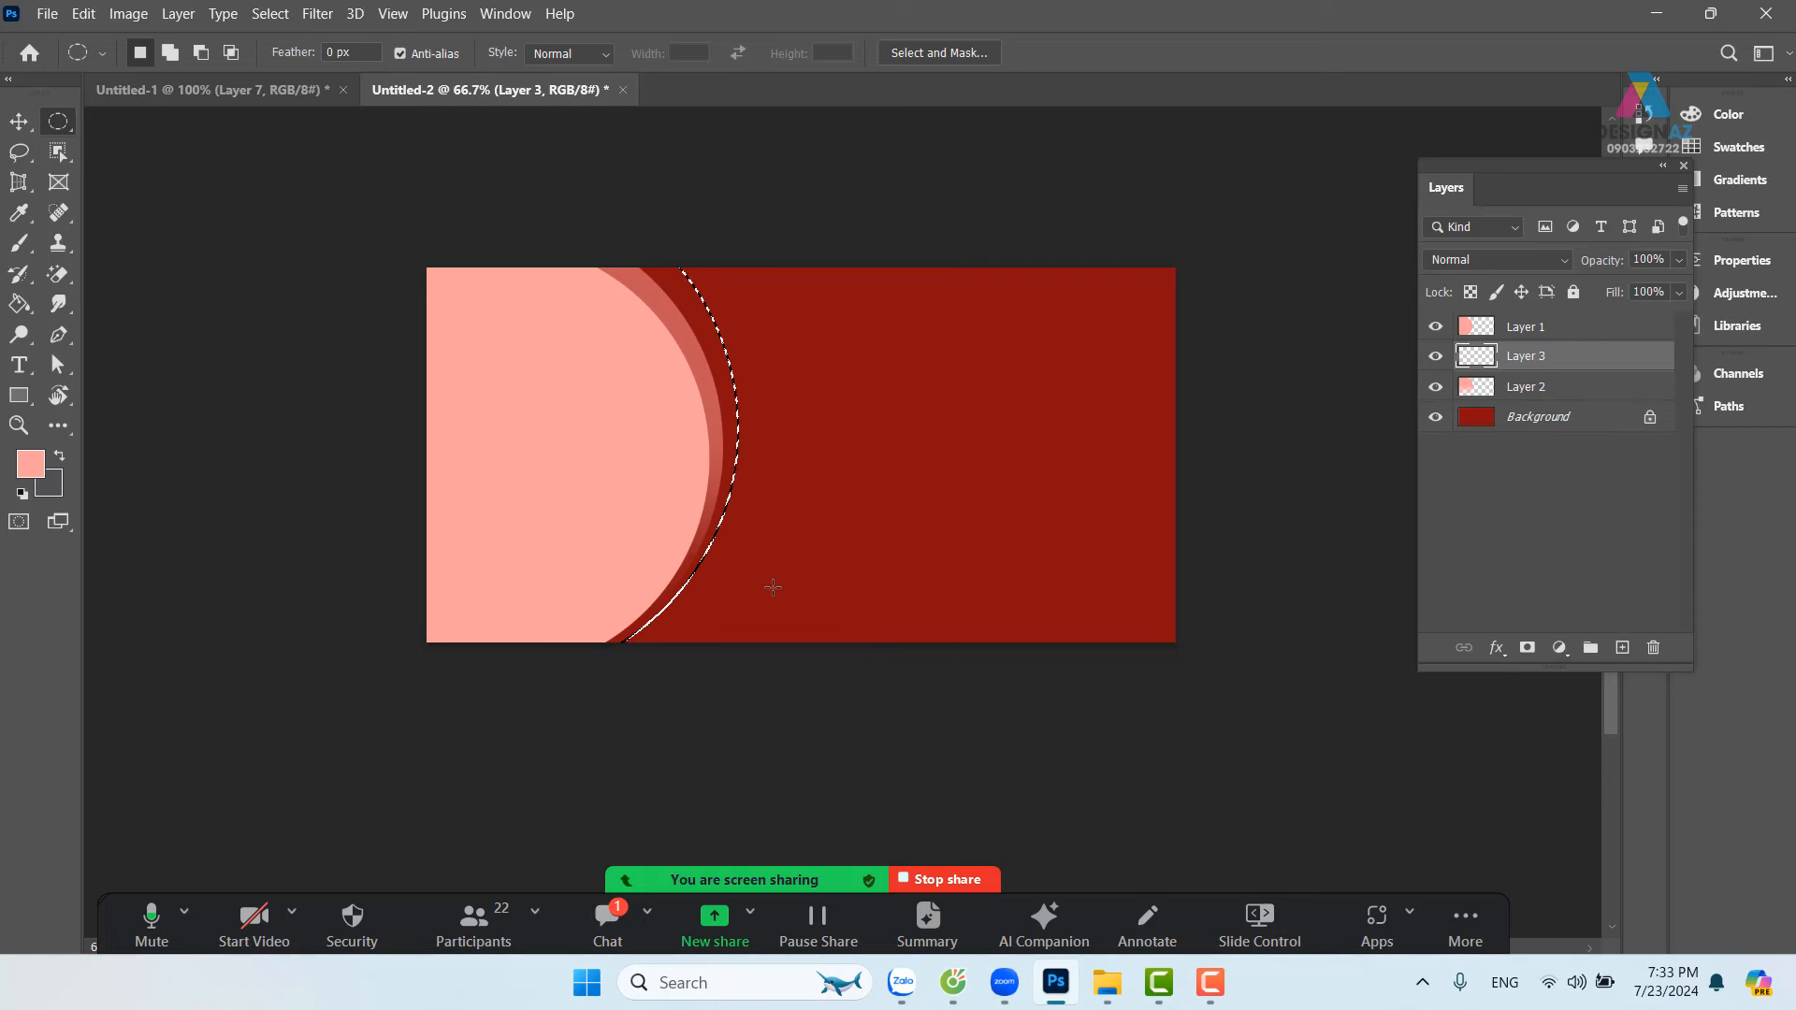
{"action": "key", "text": "alt+BackSpace"}
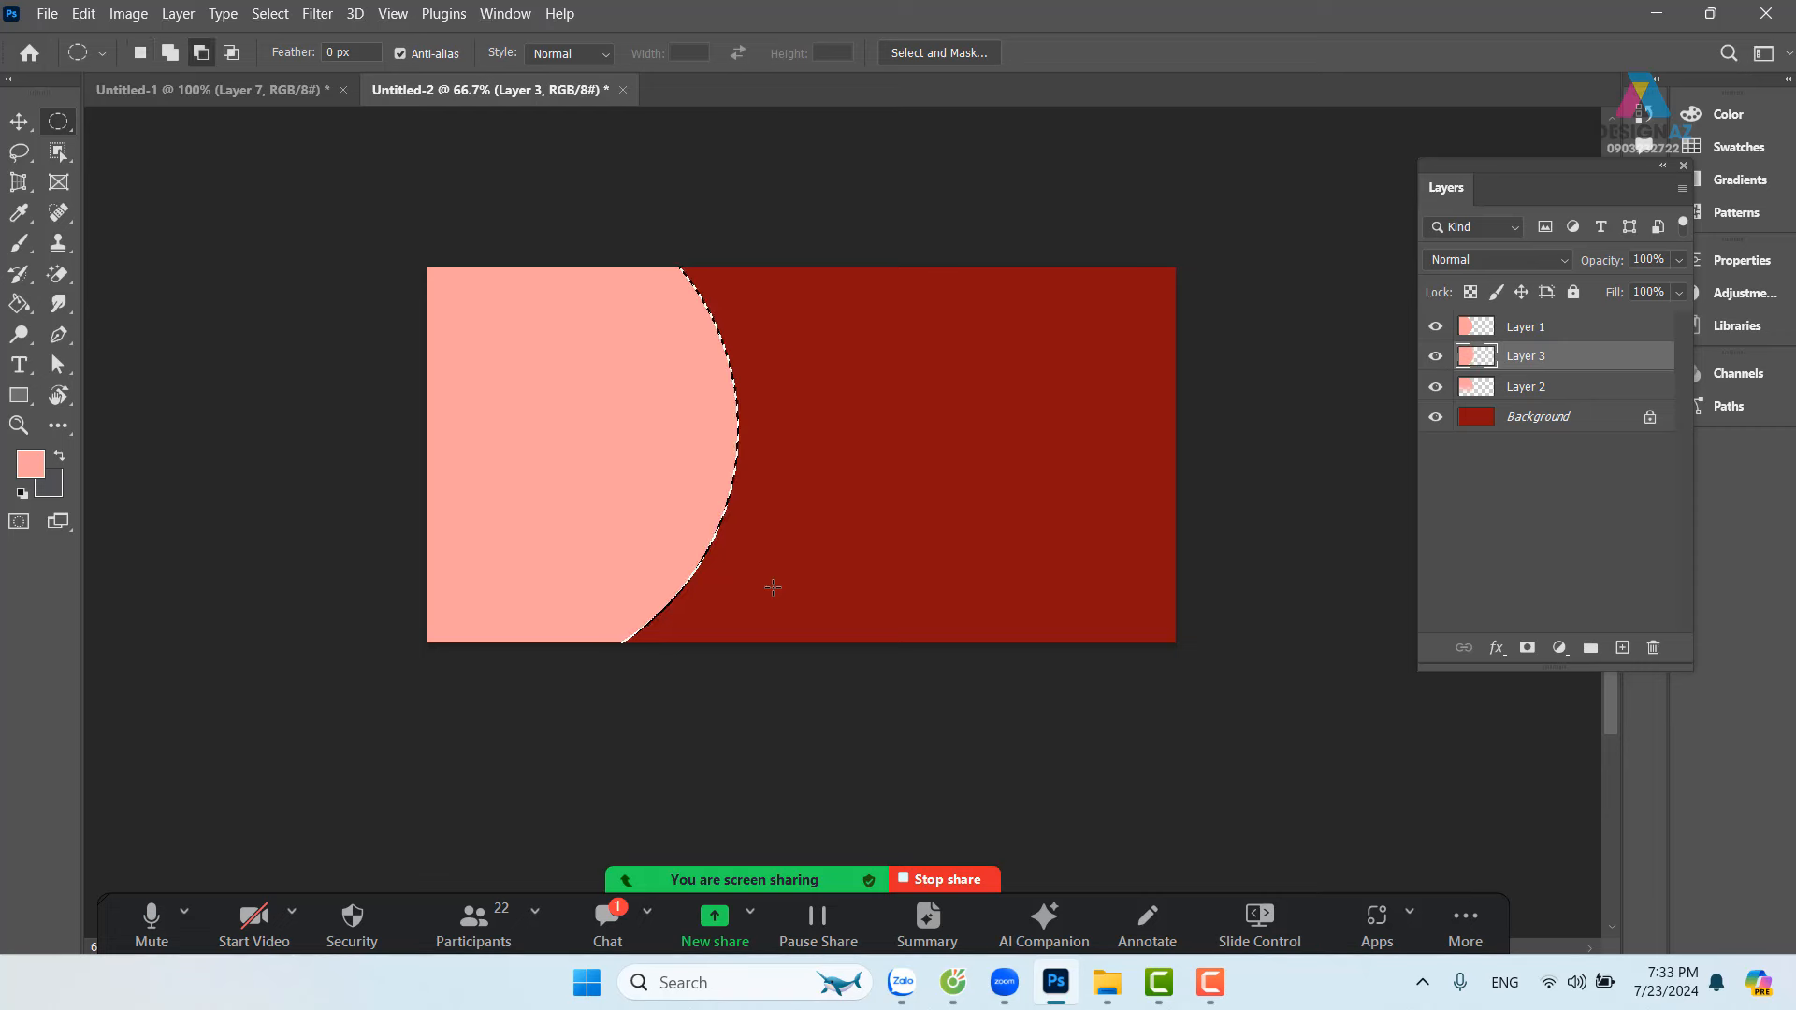
{"action": "key", "text": "ctrl+d"}
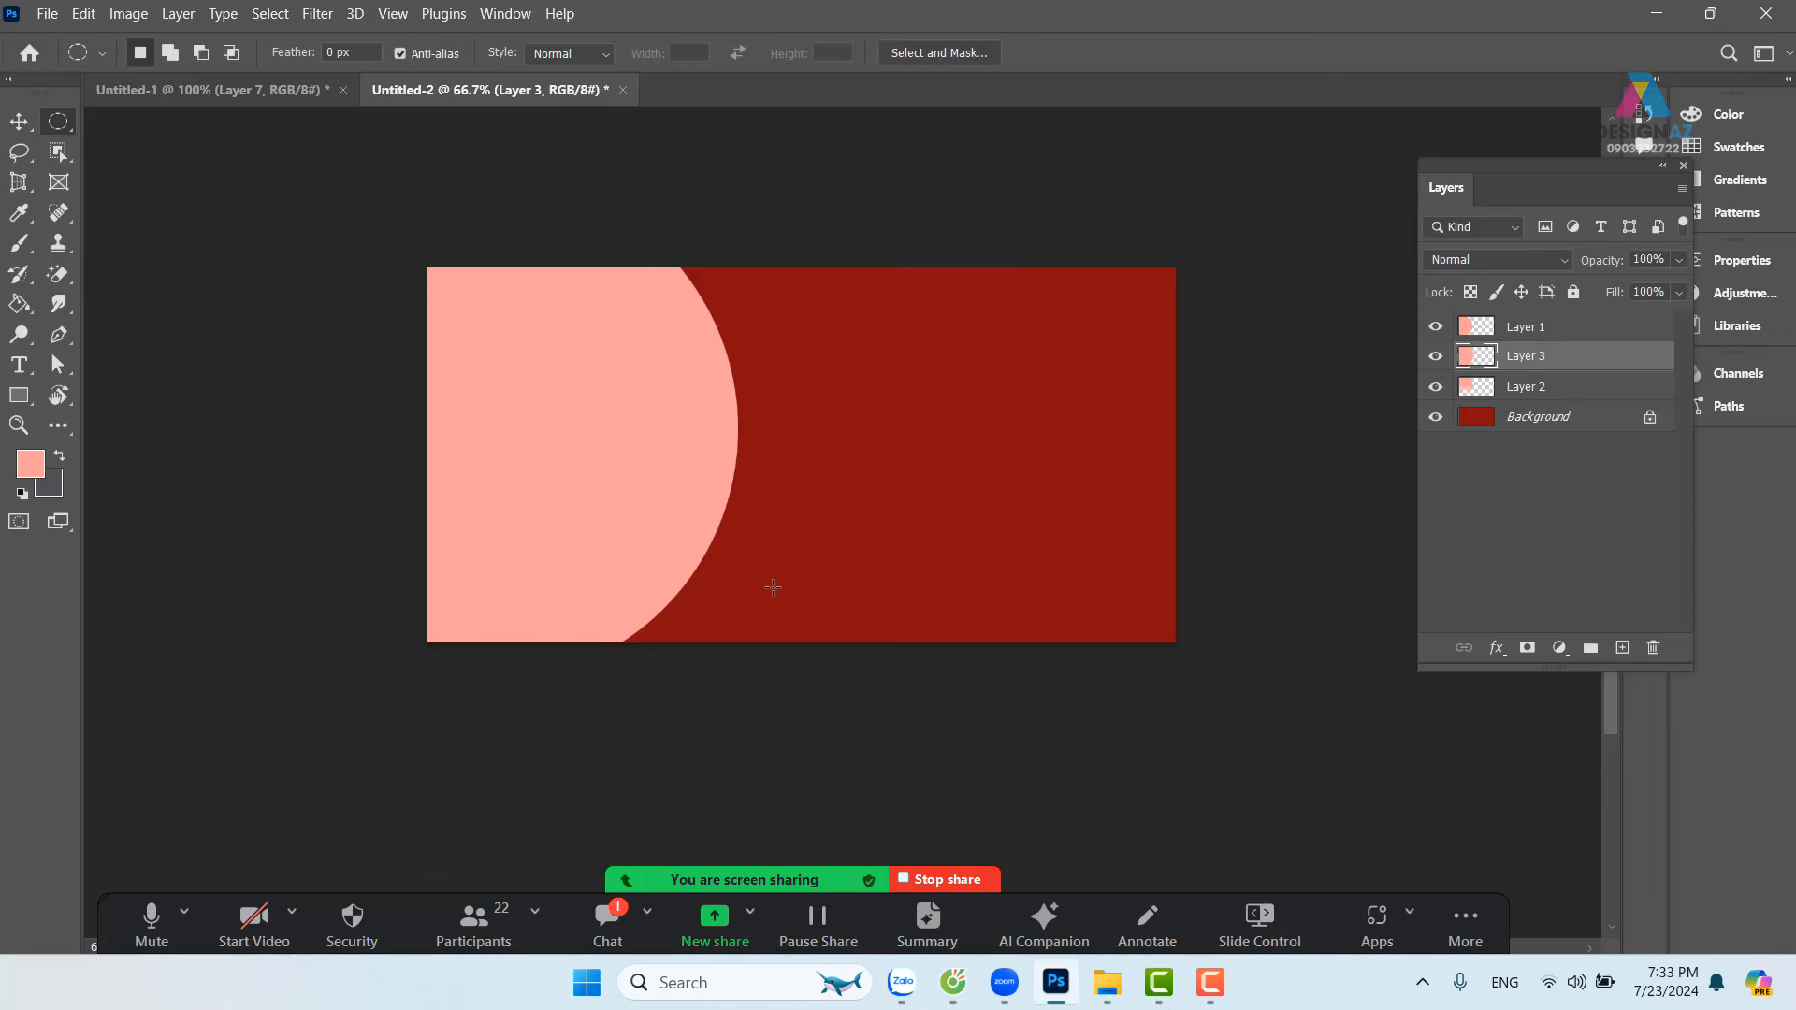
{"action": "key", "text": "3"}
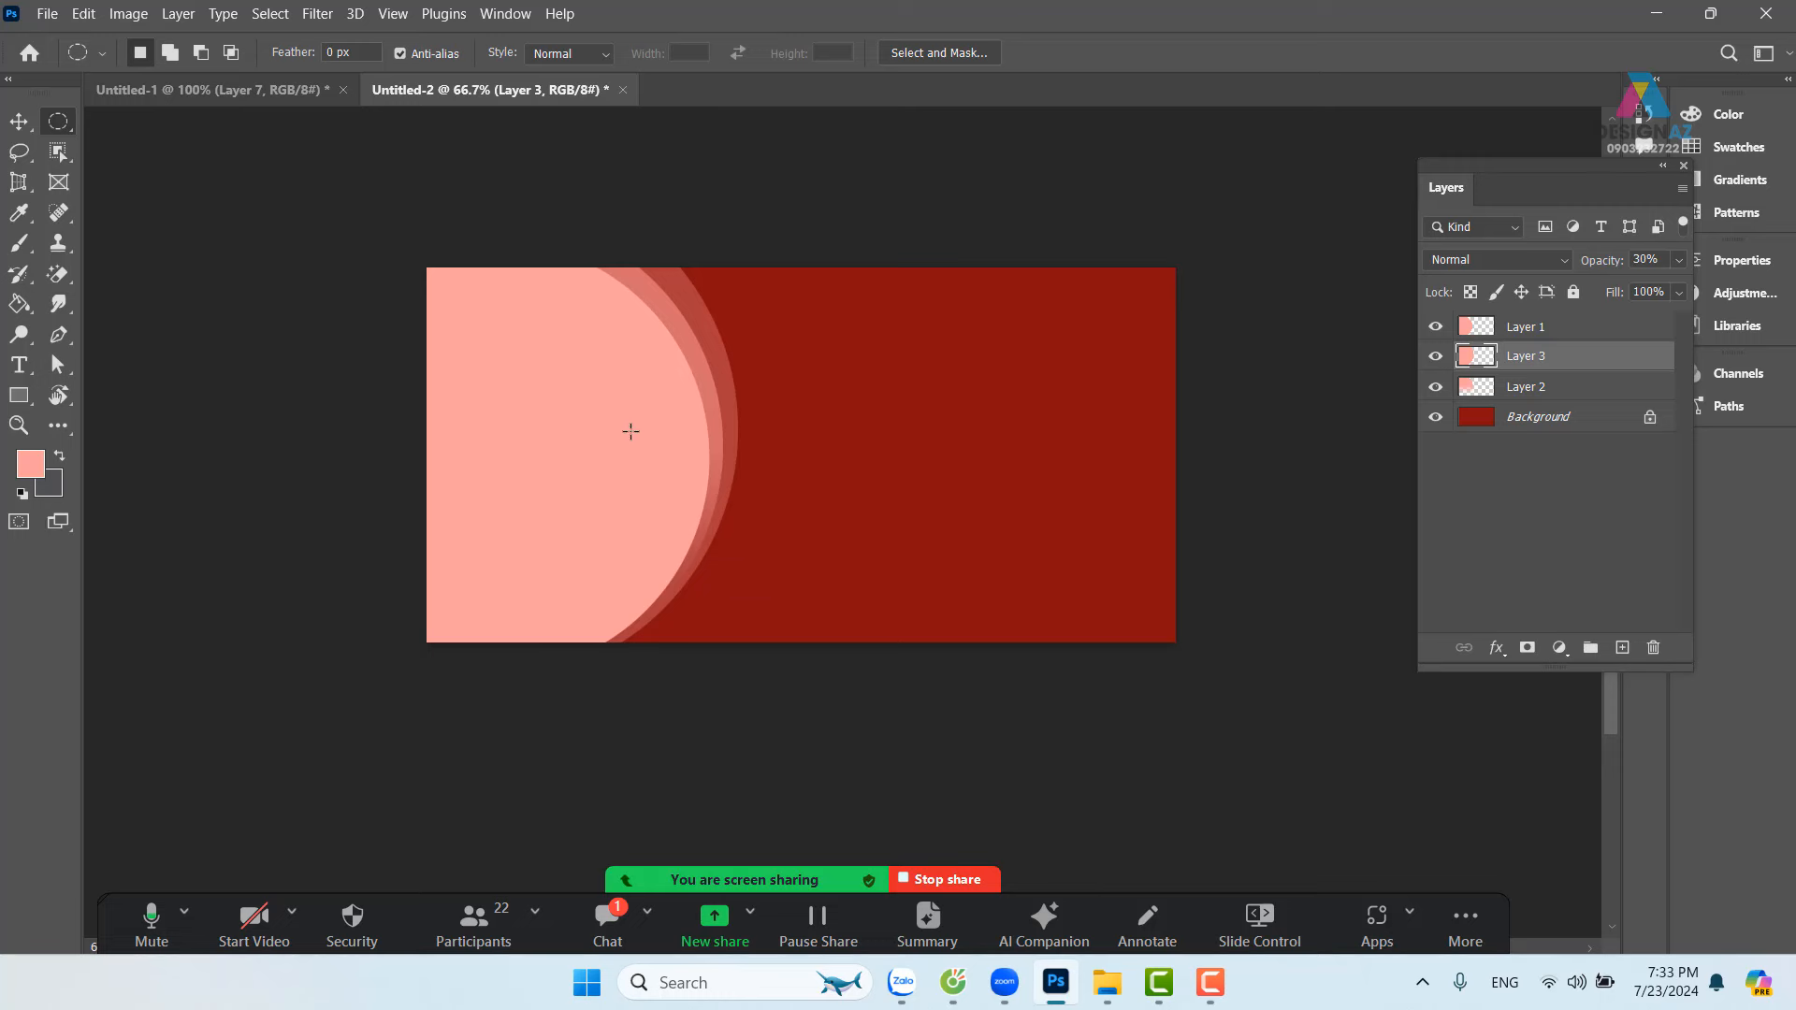
Step: Make a rectangular selection across the banner's full width, covering about its lower quarter
{"action": "right_click", "coordinate": [58, 121]}
{"action": "left_click", "coordinate": [150, 126]}
{"action": "left_click_drag", "start_coordinate": [363, 716], "coordinate": [1269, 548]}
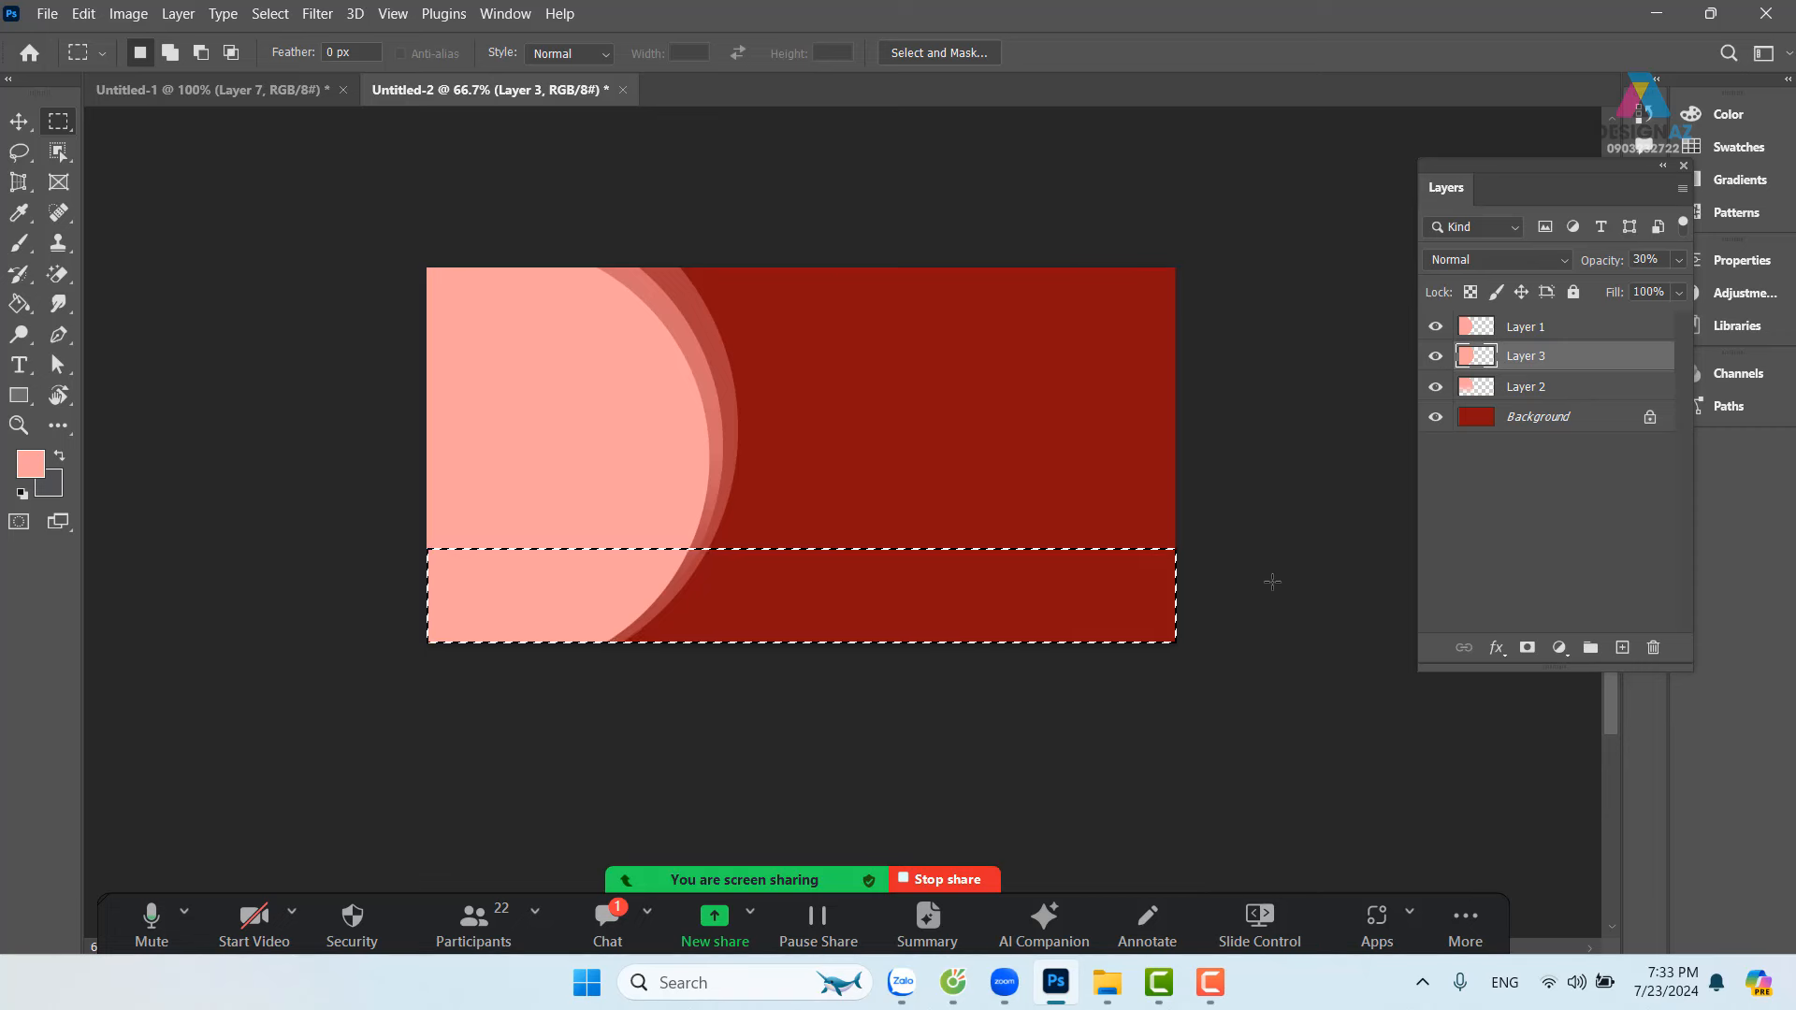
Step: Feather the lower strip selection by 120 pixels, delete that area from Layer 3 and deselect
{"action": "key", "text": "shift+F5"}
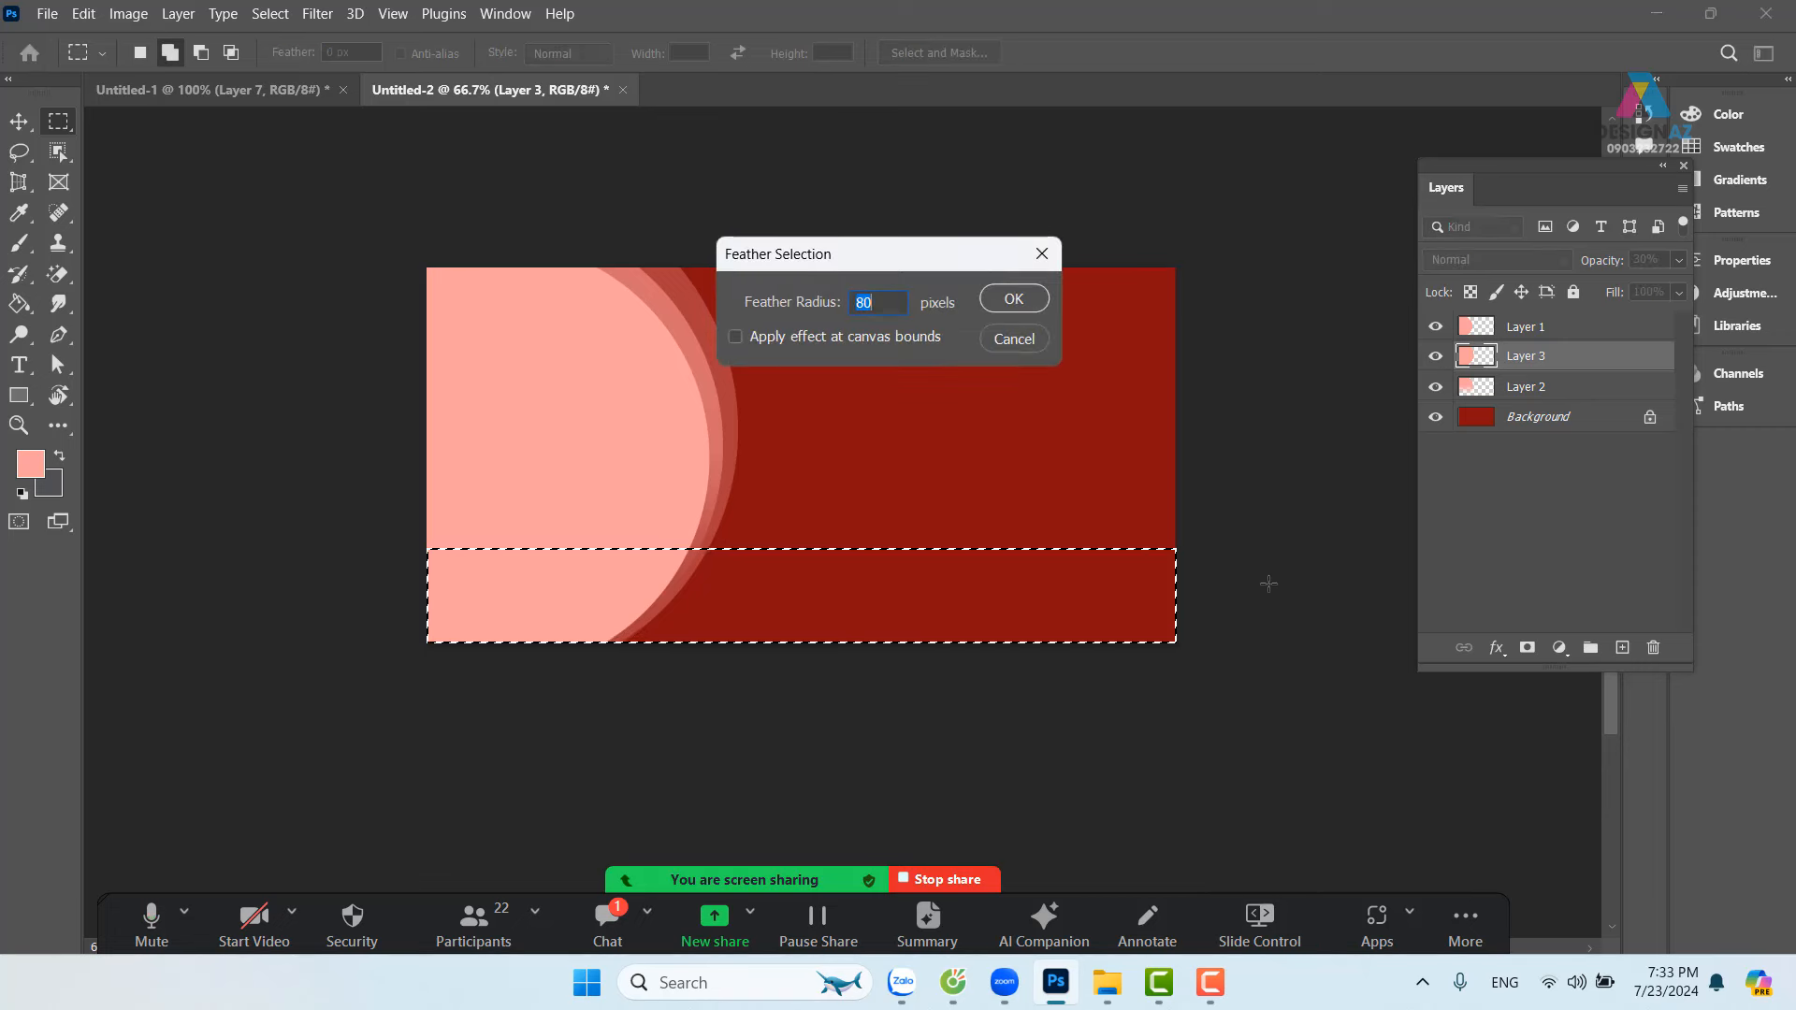
{"action": "type", "text": "100"}
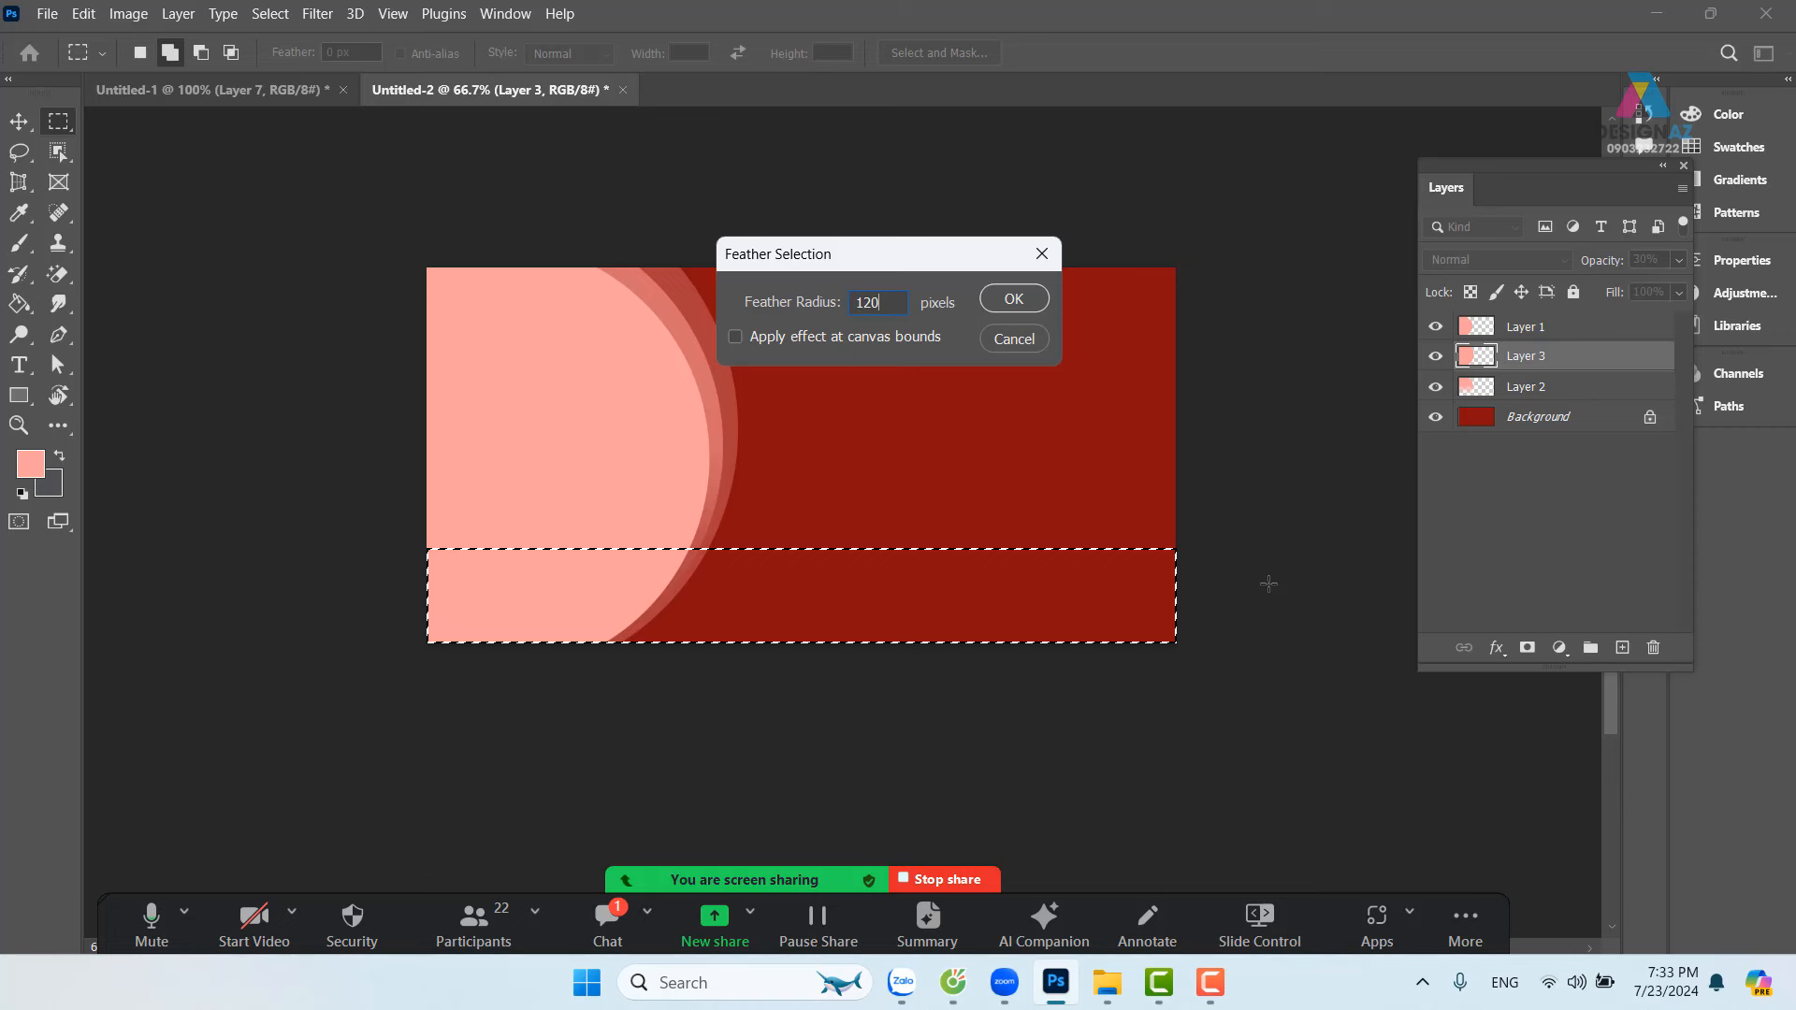
{"action": "key", "text": "Return"}
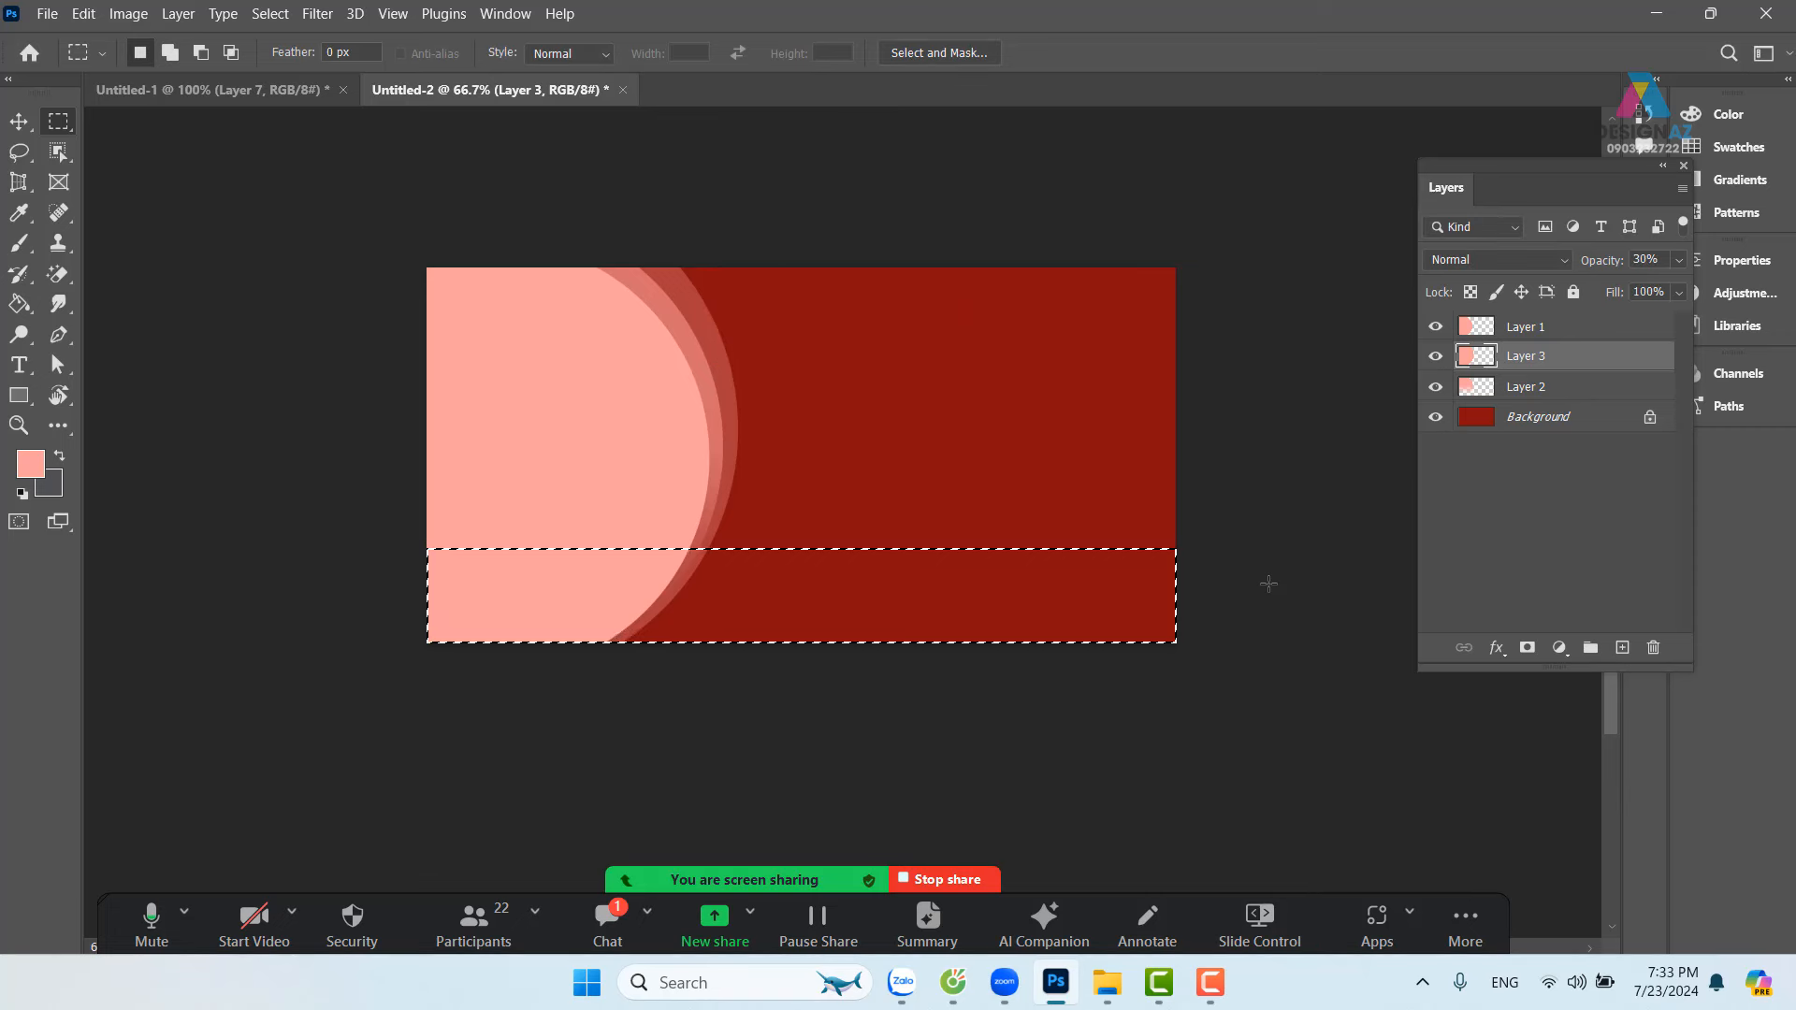
{"action": "key", "text": "Delete"}
{"action": "key", "text": "ctrl+d"}
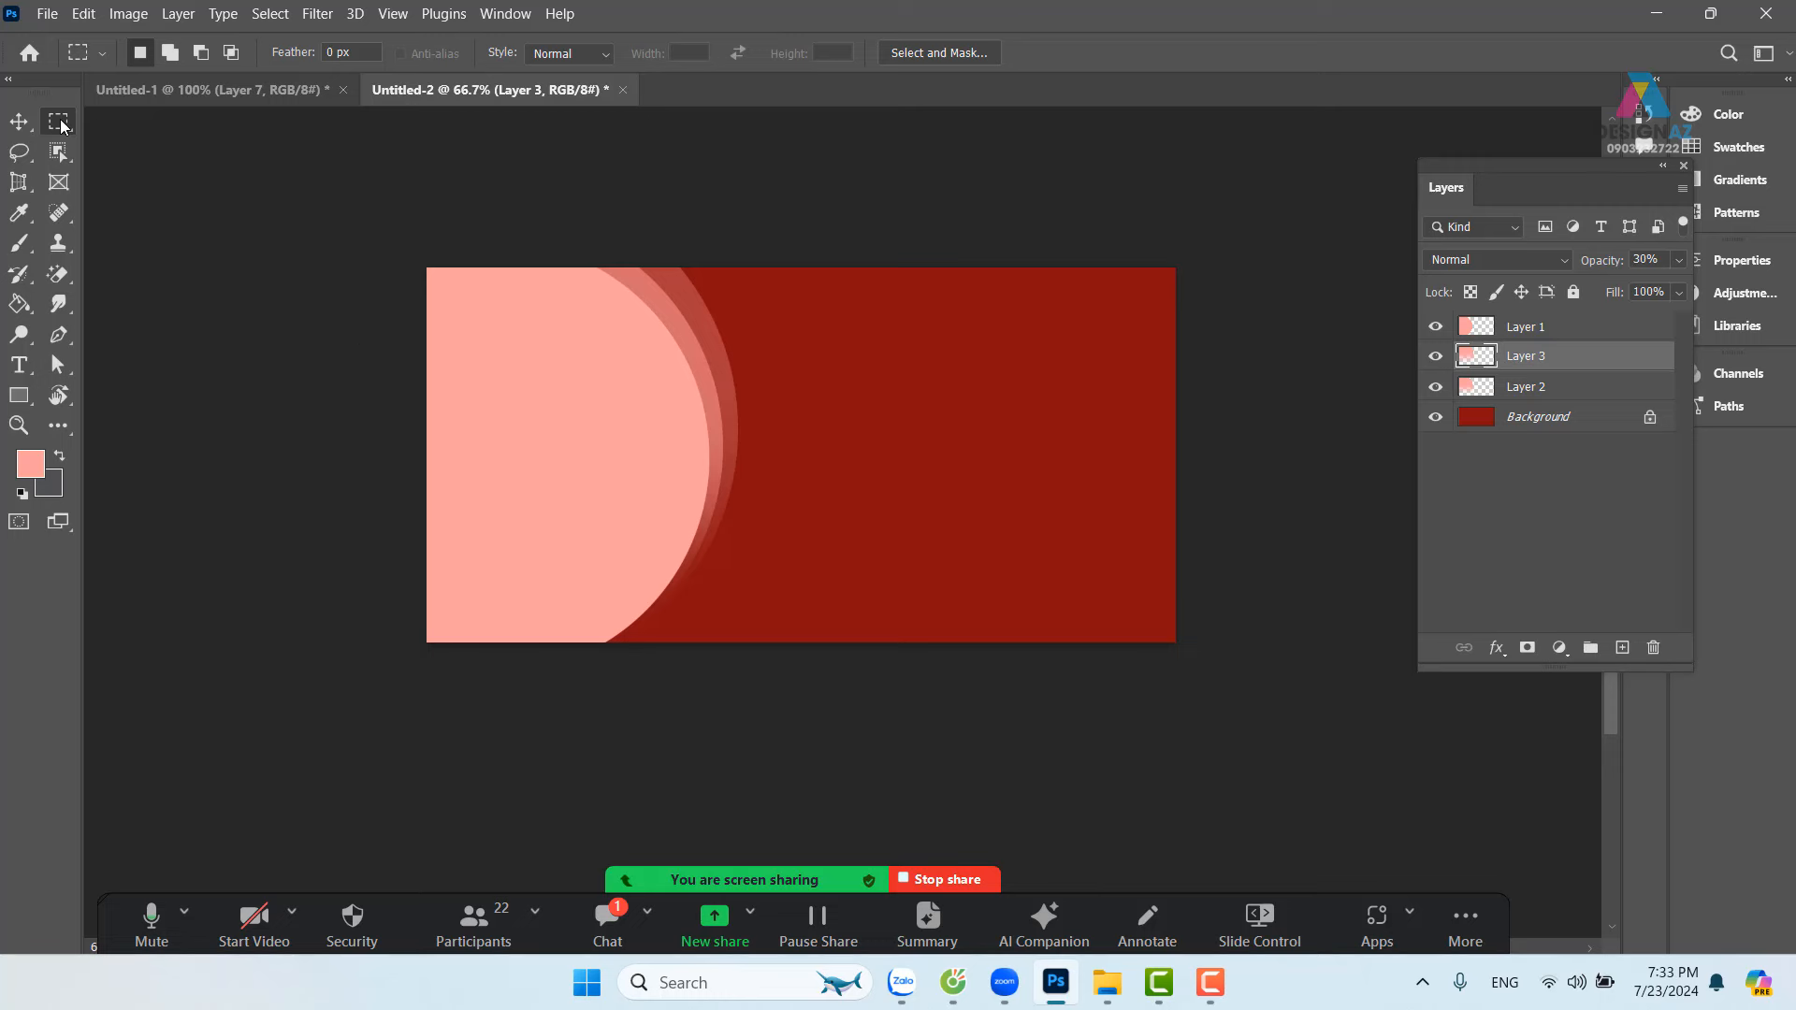
Step: Select an ellipse slightly inside the solid pink curve and add a new layer above Layer 1
{"action": "right_click", "coordinate": [61, 126]}
{"action": "left_click", "coordinate": [150, 139]}
{"action": "left_click_drag", "start_coordinate": [223, 254], "coordinate": [701, 669]}
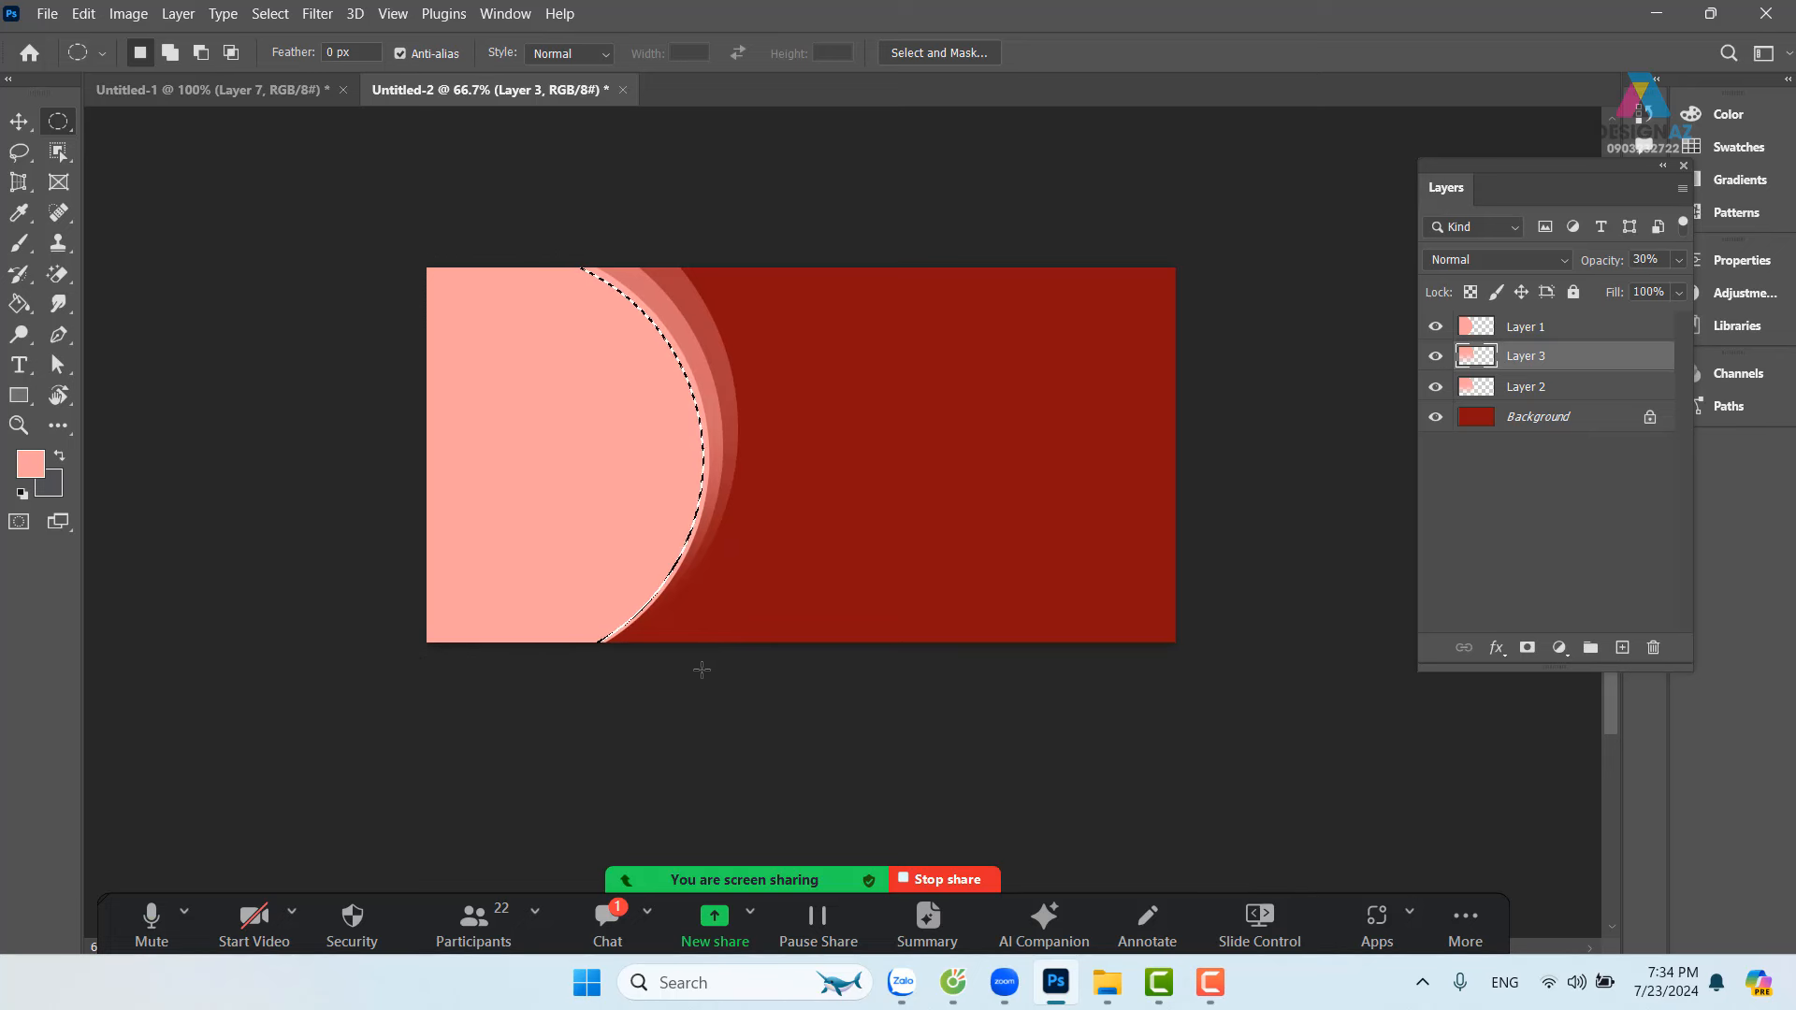
{"action": "left_click", "coordinate": [1618, 332]}
{"action": "left_click", "coordinate": [1624, 648]}
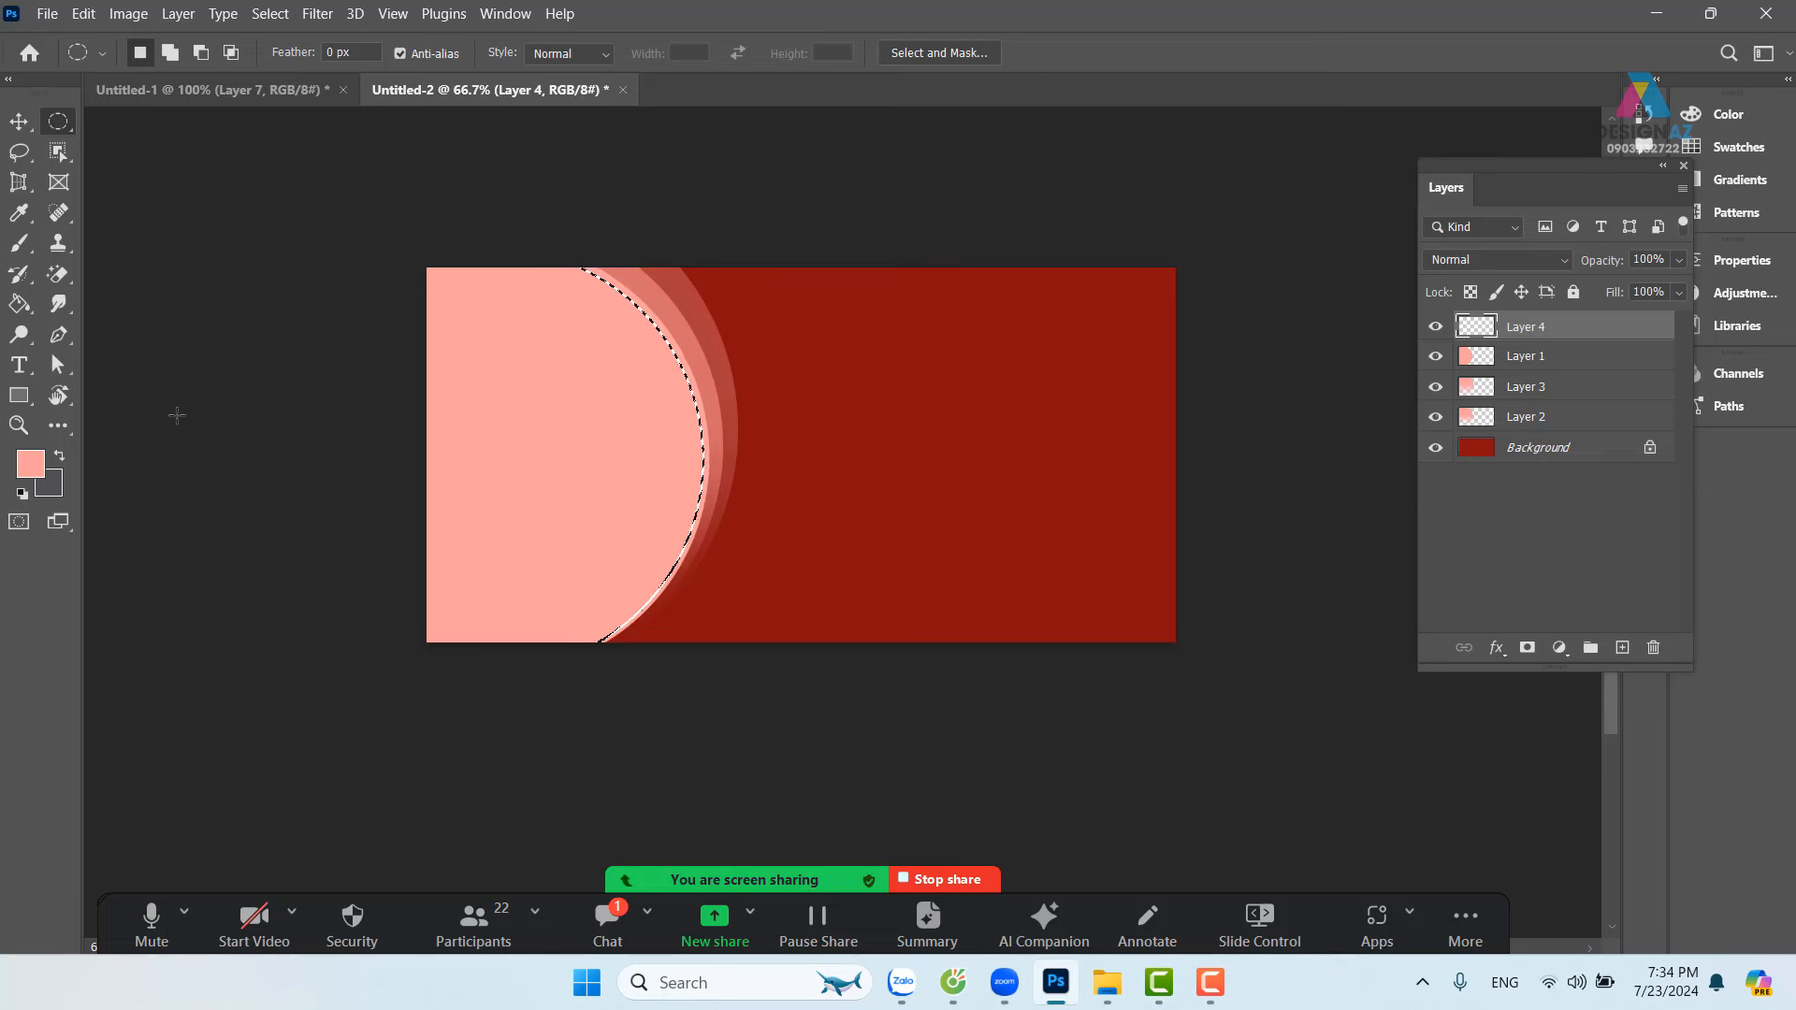
Step: Set the foreground to a muted brownish pink, fill the inner ellipse on Layer 4 with it and deselect
{"action": "left_click", "coordinate": [35, 459]}
{"action": "left_click_drag", "start_coordinate": [1012, 115], "coordinate": [1074, 209]}
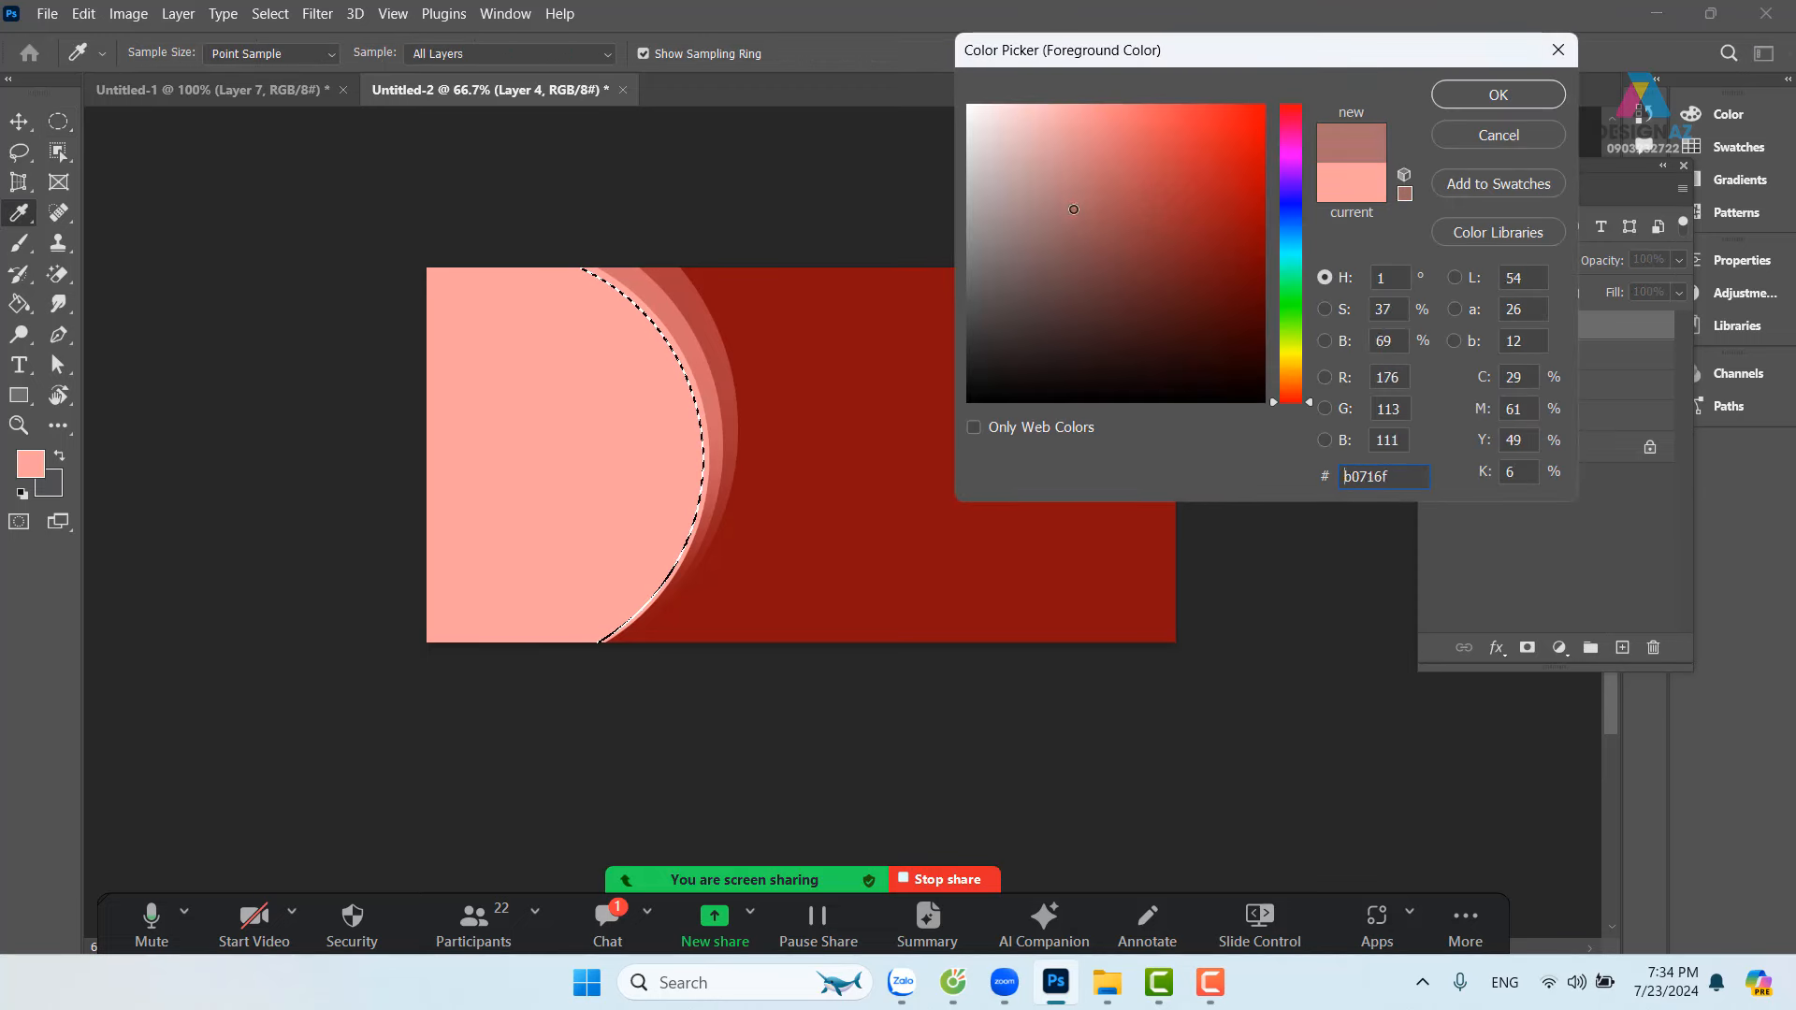
{"action": "left_click", "coordinate": [1497, 94]}
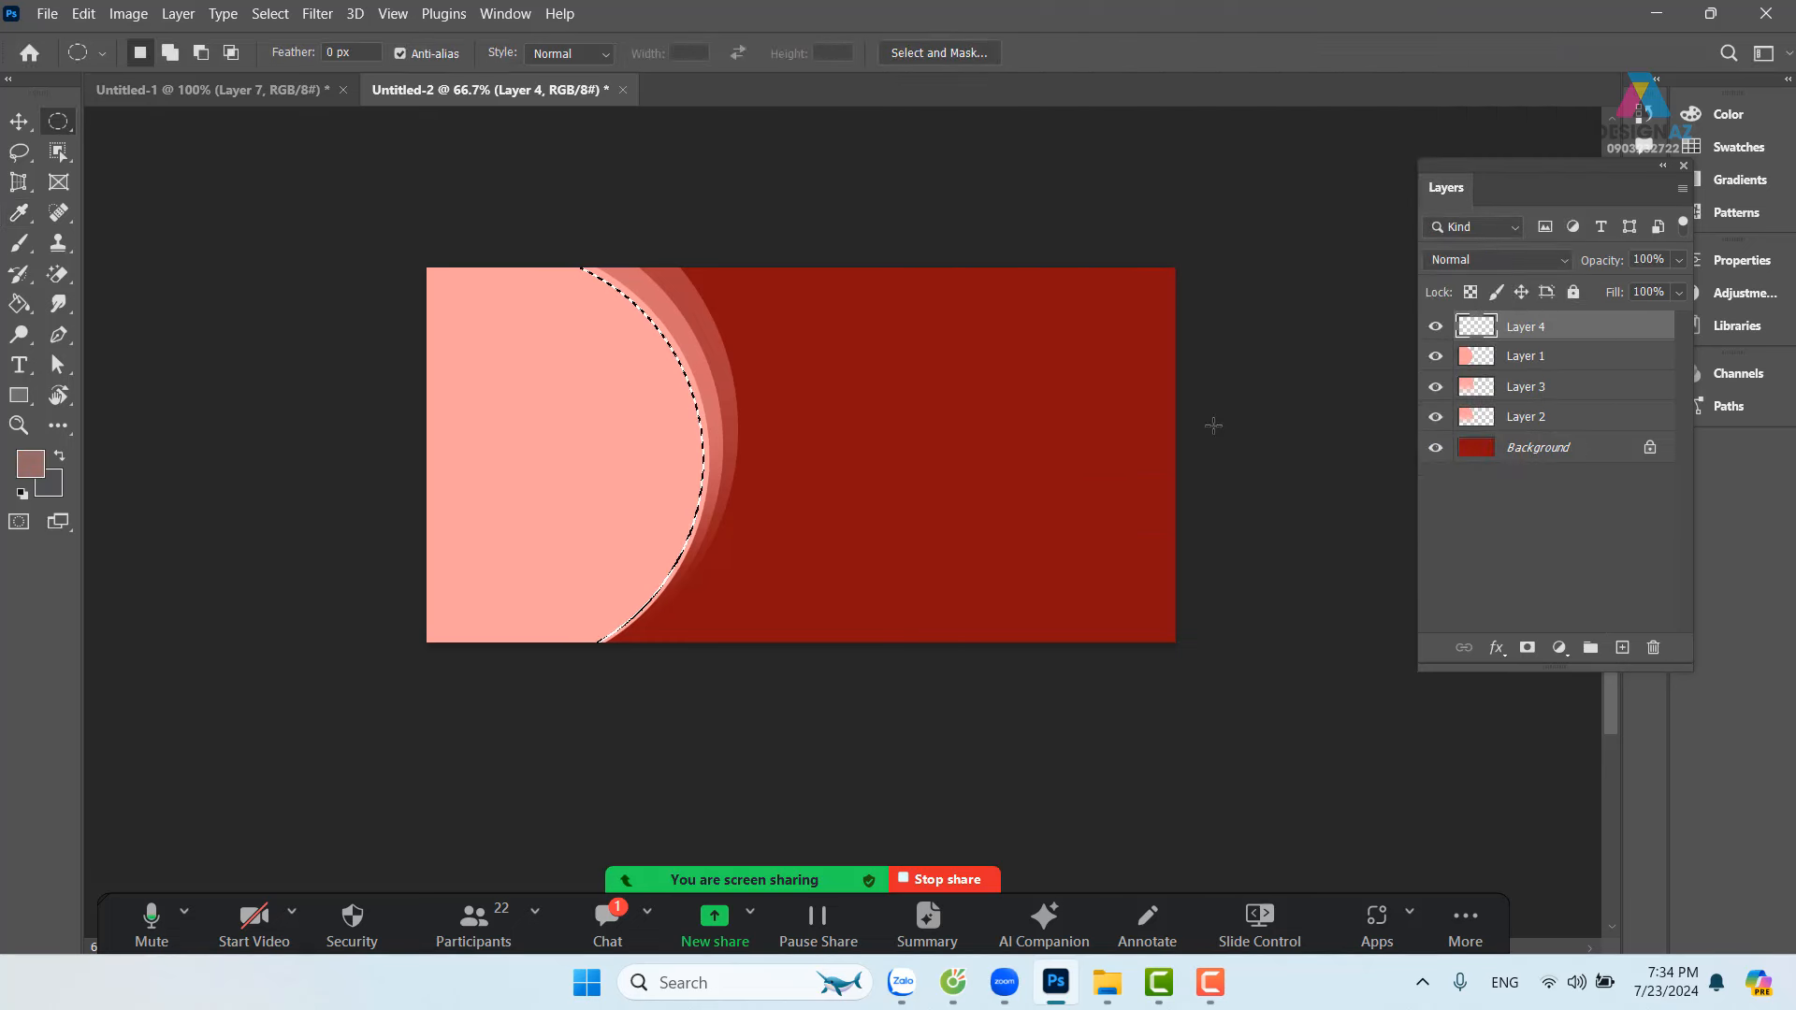
{"action": "key", "text": "alt+BackSpace"}
{"action": "key", "text": "ctrl+d"}
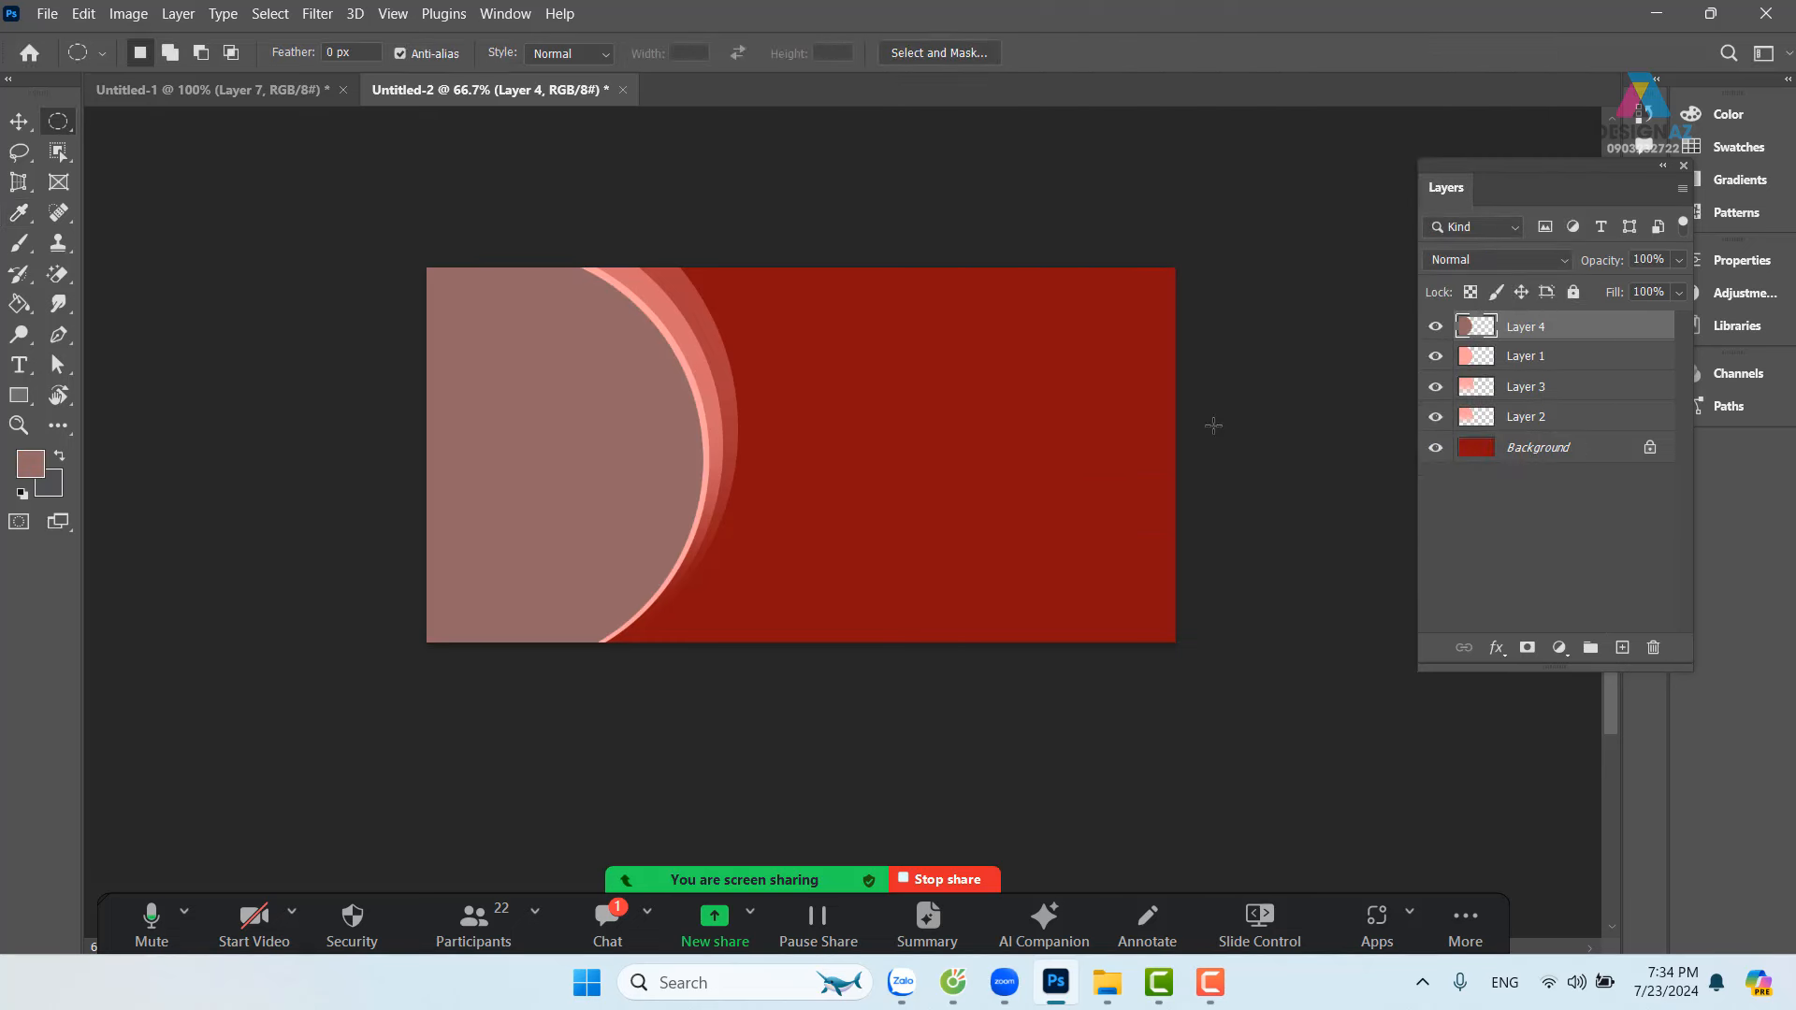
{"action": "key", "text": "v"}
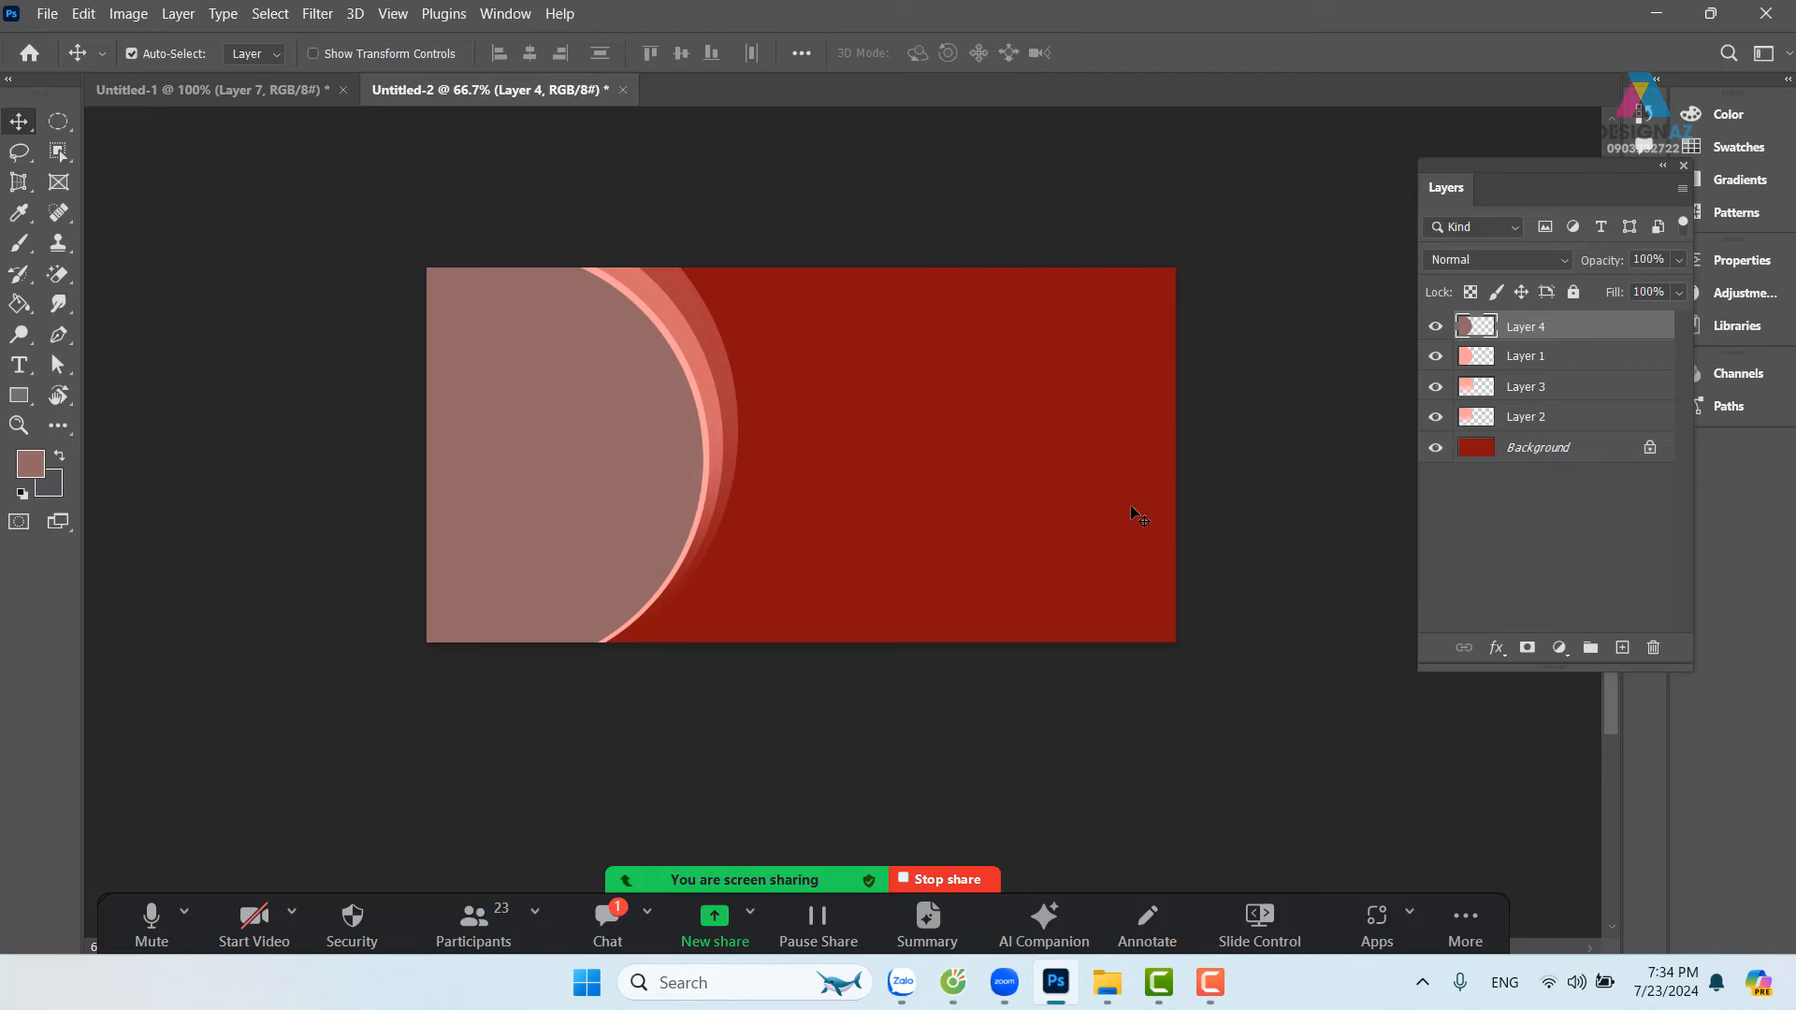
{"action": "key", "text": "ctrl+plus"}
{"action": "left_click_drag", "start_coordinate": [825, 461], "coordinate": [905, 499]}
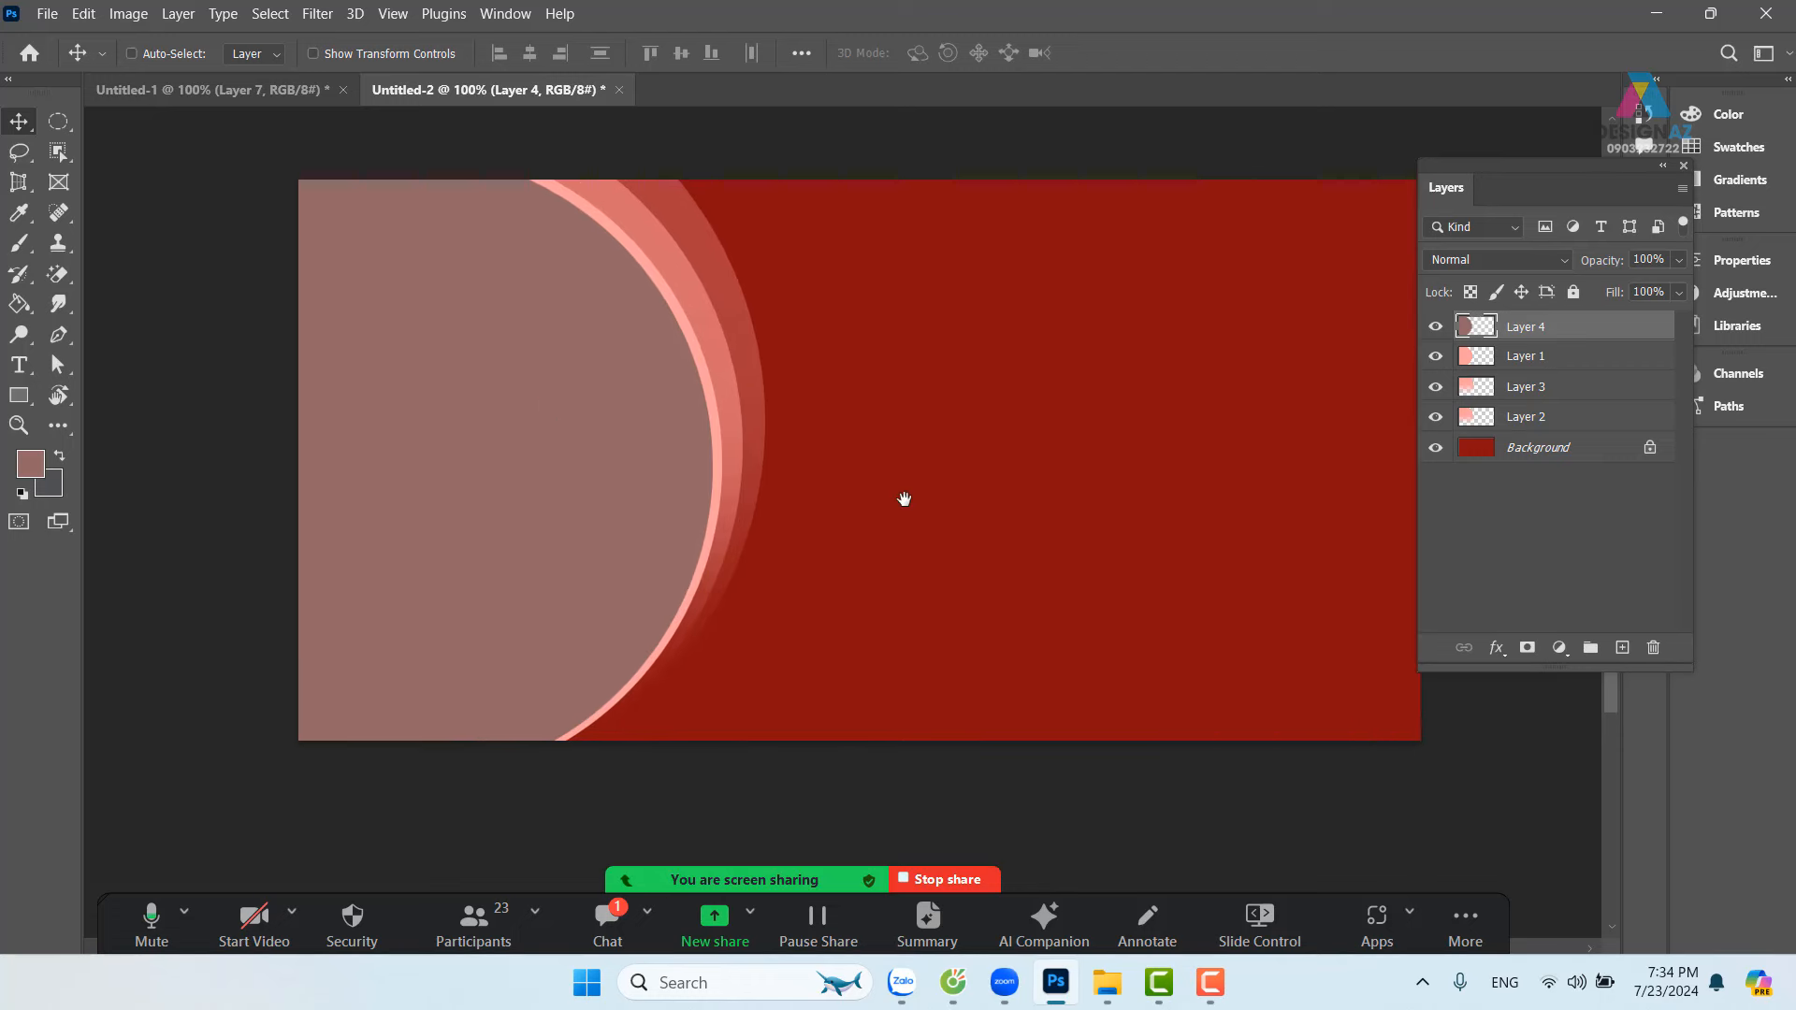
{"action": "right_click", "coordinate": [732, 392]}
{"action": "left_click", "coordinate": [769, 392]}
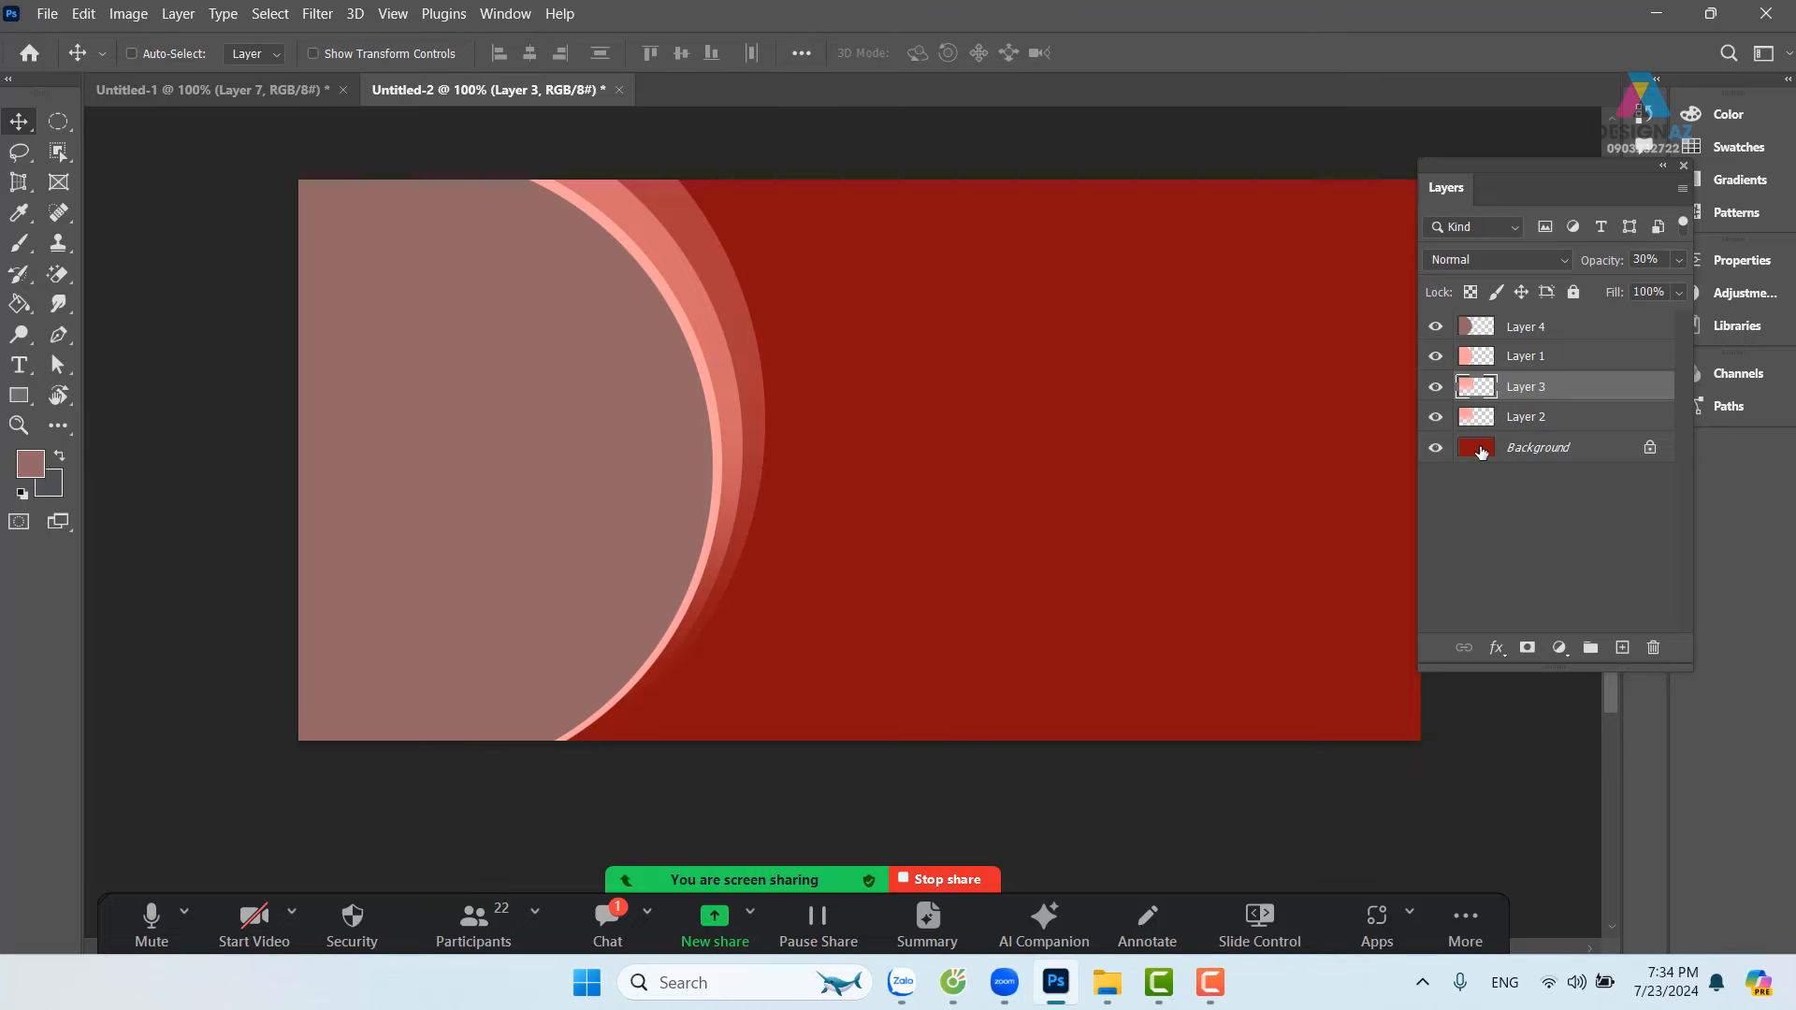
{"action": "left_click", "coordinate": [1480, 387], "text": "ctrl"}
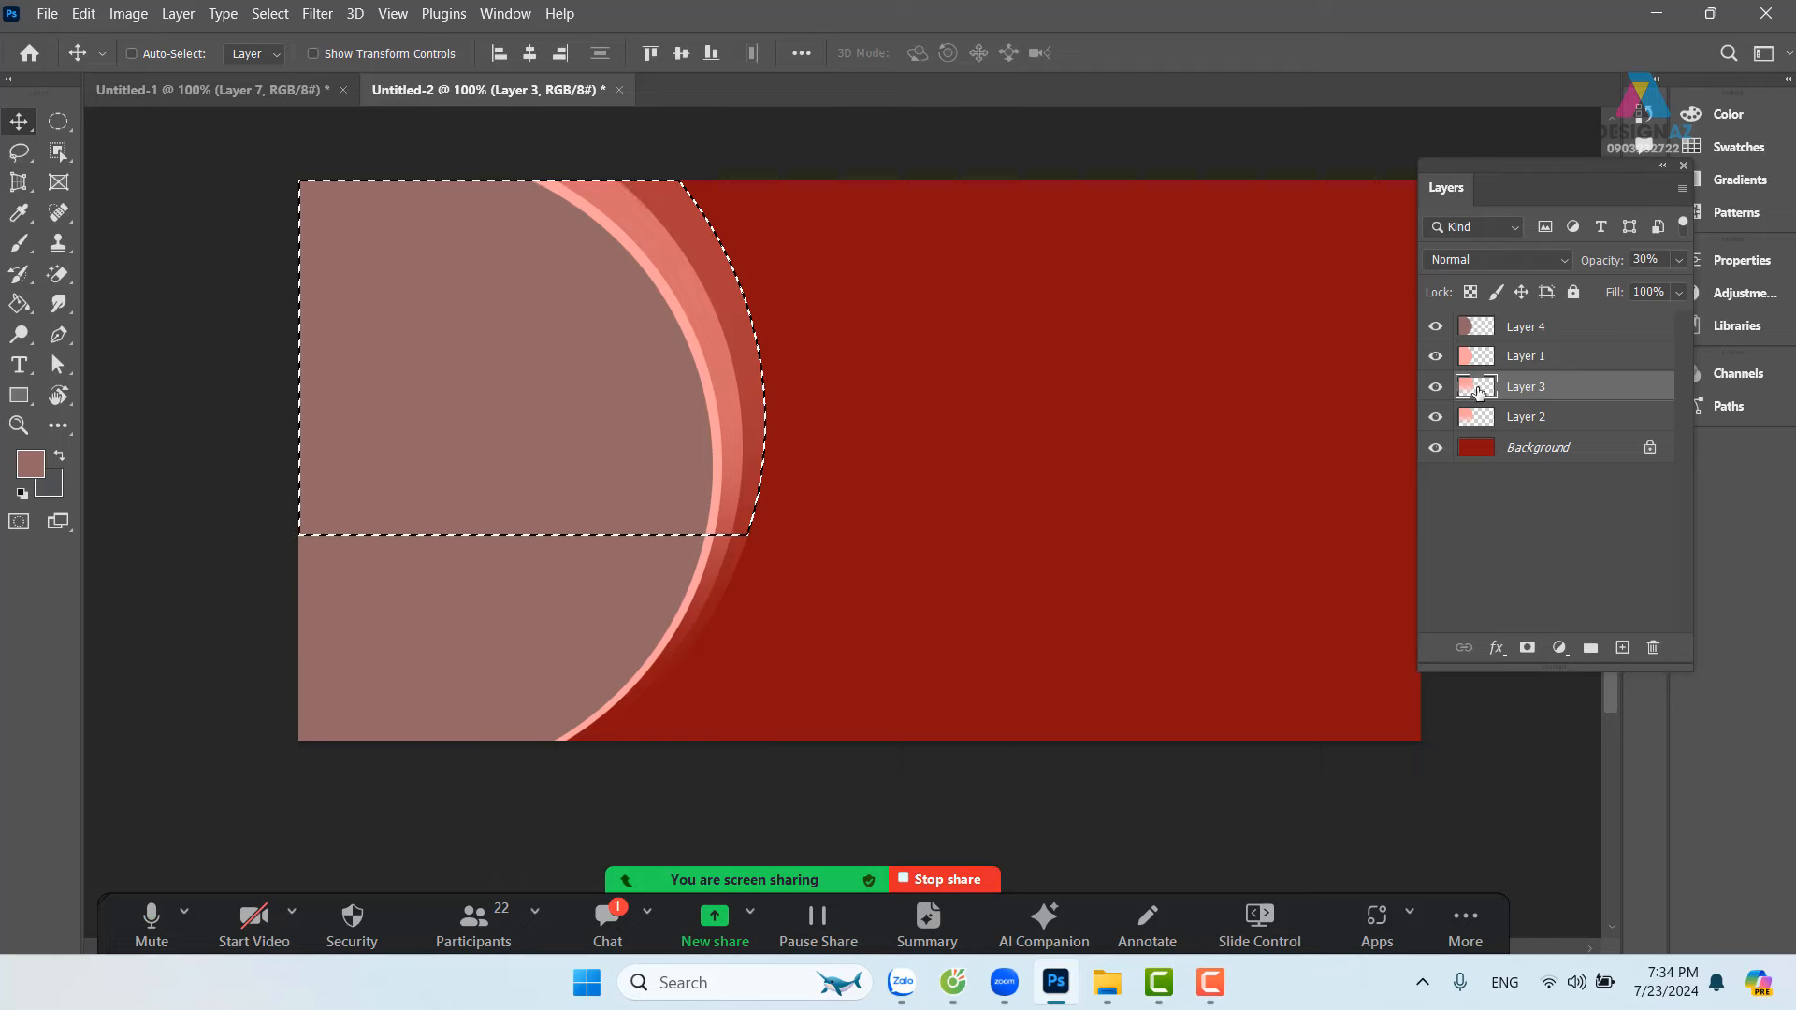
{"action": "key", "text": "ctrl+d"}
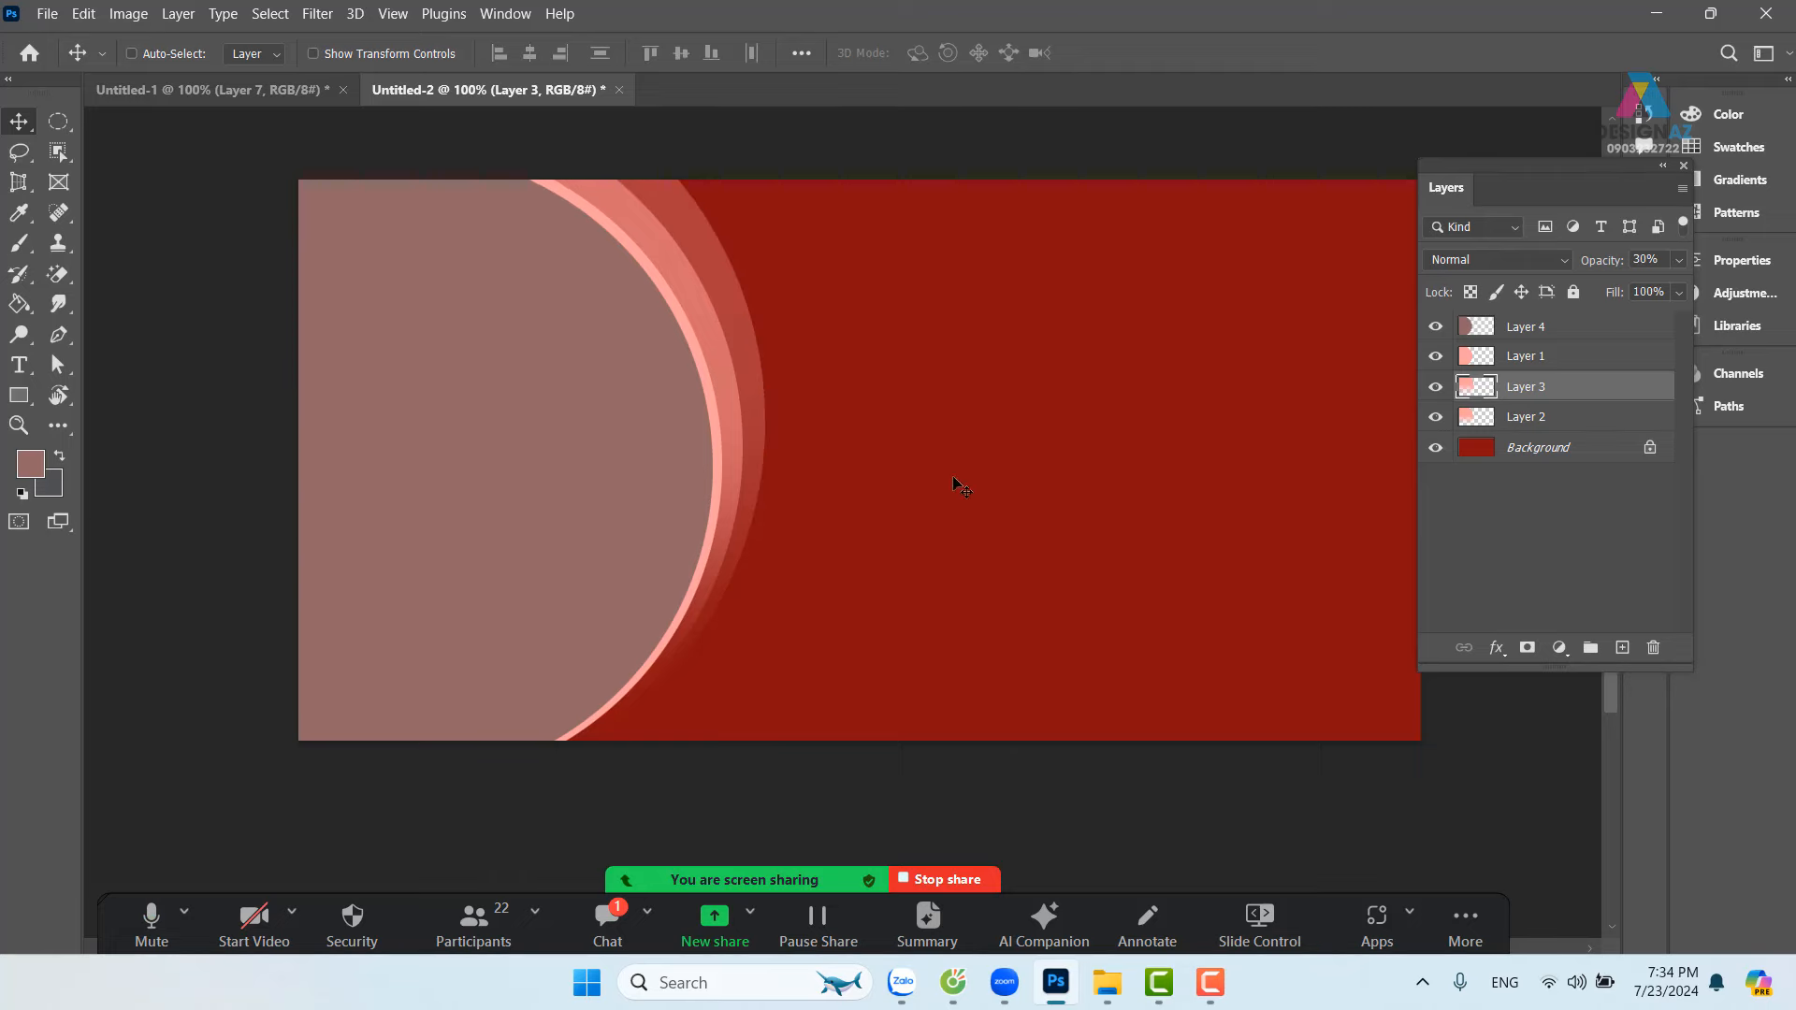
Step: Select Layer 1, try shifting its pink shape slightly to the right, and undo the move
{"action": "right_click", "coordinate": [707, 384]}
{"action": "left_click", "coordinate": [729, 399]}
{"action": "left_click_drag", "start_coordinate": [734, 394], "coordinate": [774, 389]}
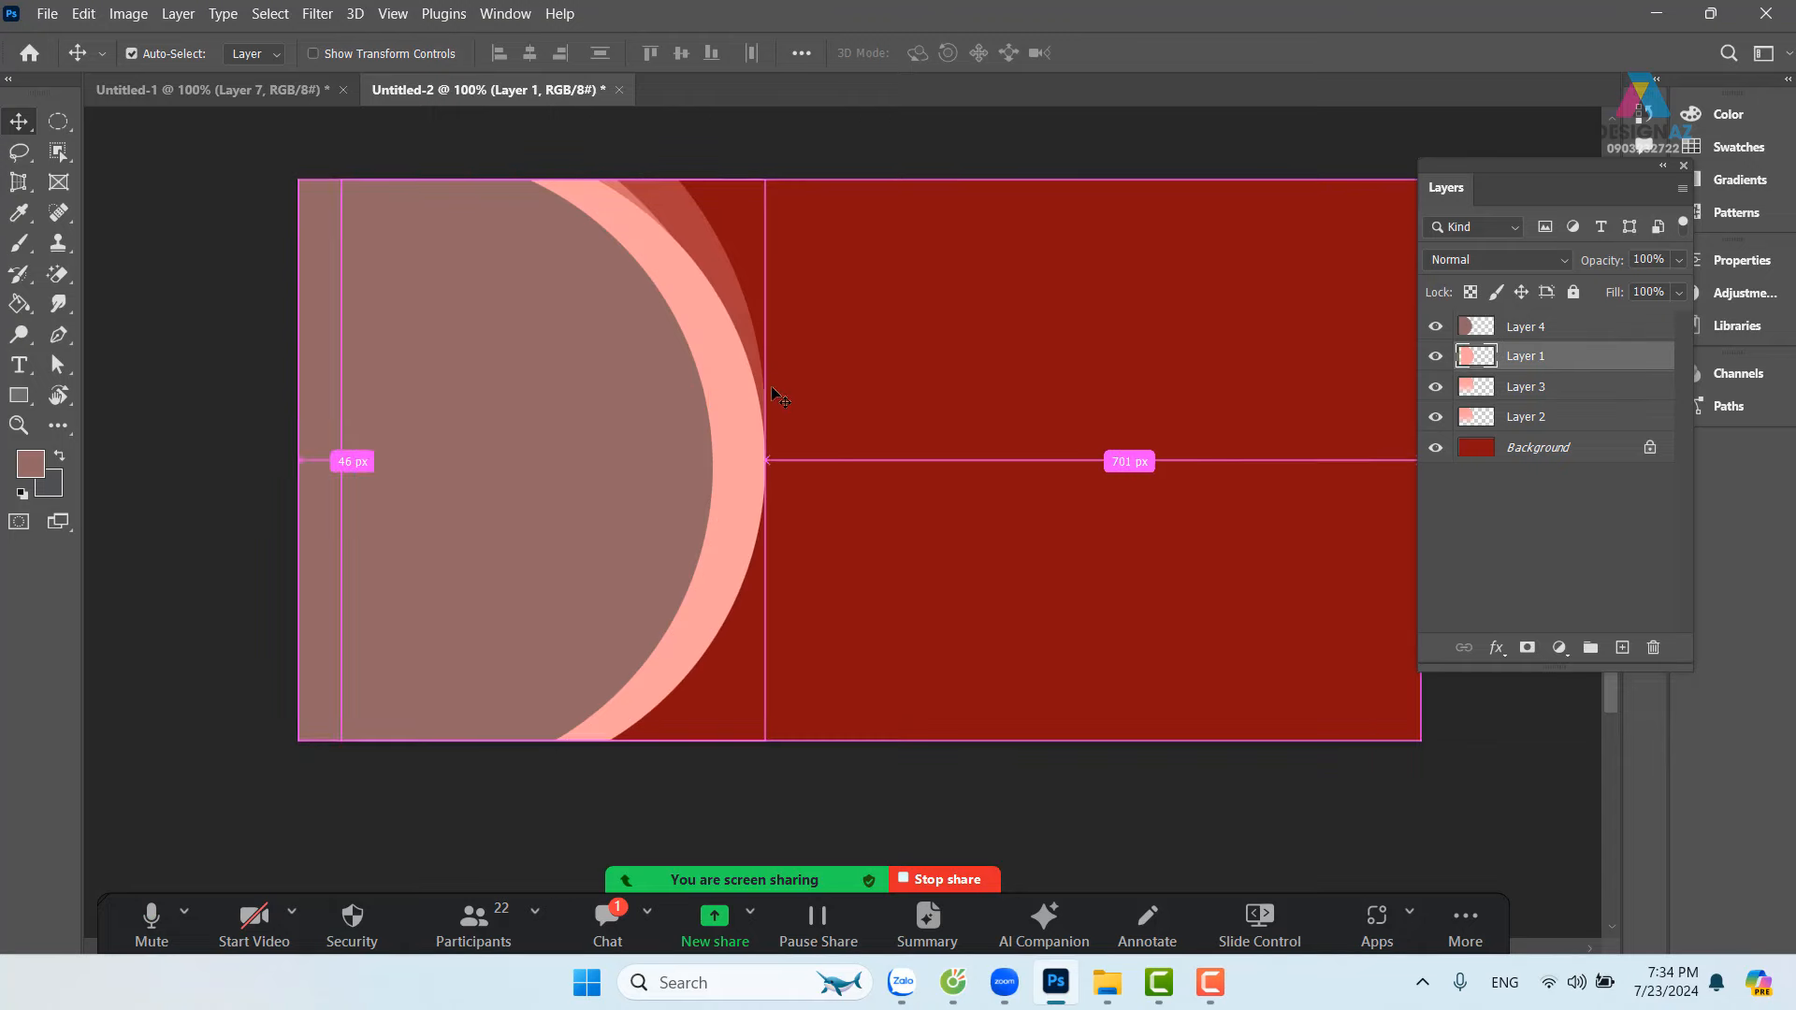
{"action": "key", "text": "ctrl+z"}
Step: Load Layer 1's shape as a selection and add a new layer above it, with the Elliptical Marquee tool active
{"action": "left_click", "coordinate": [1476, 355], "text": "ctrl"}
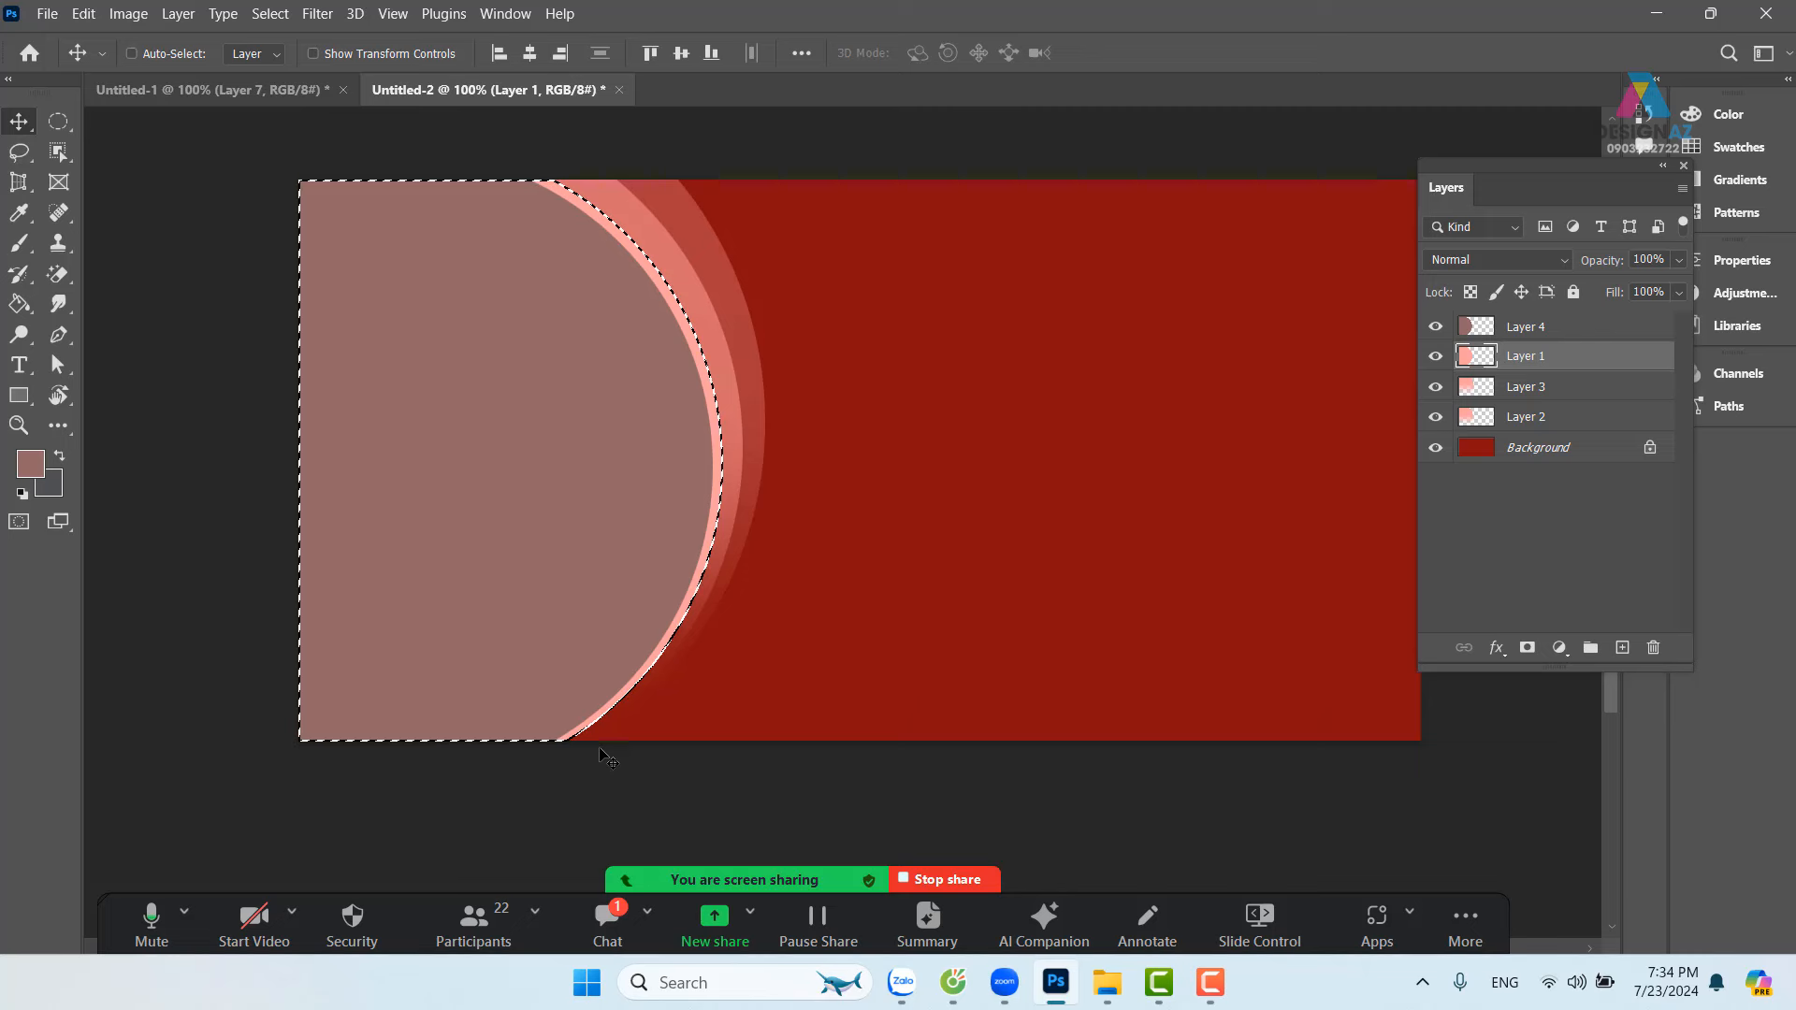
{"action": "left_click", "coordinate": [1623, 648]}
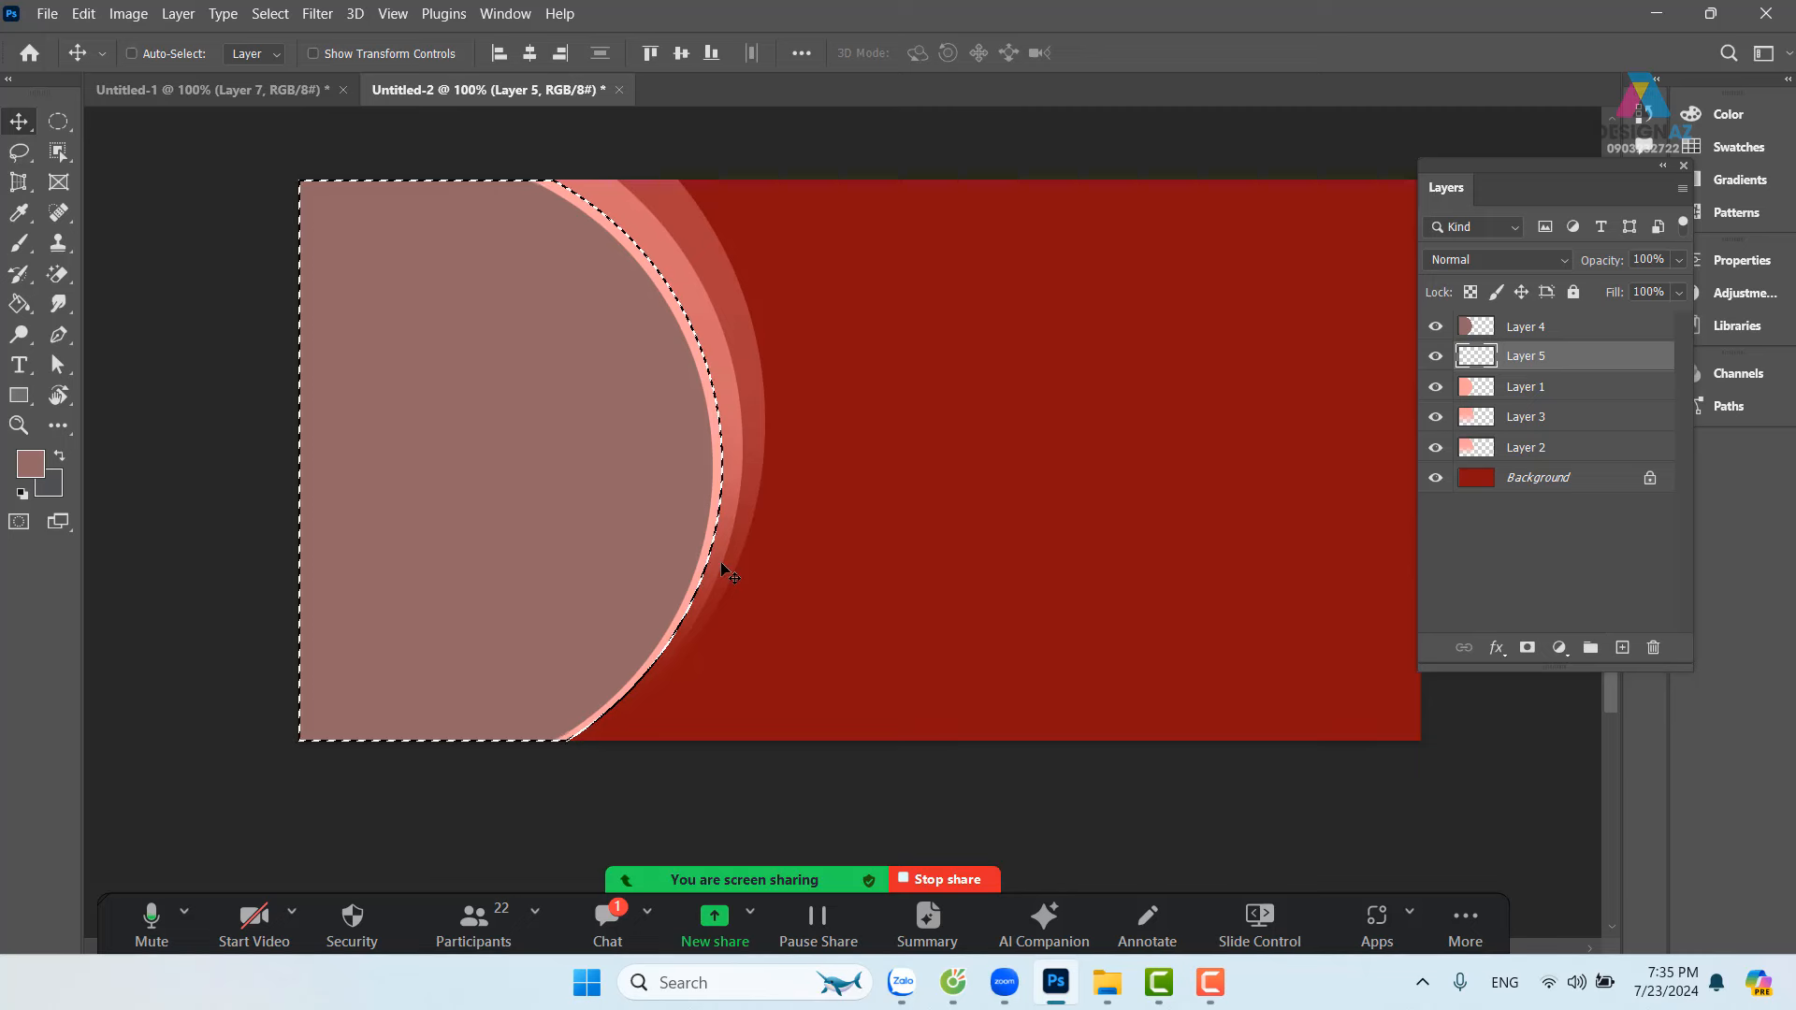
{"action": "key", "text": "m"}
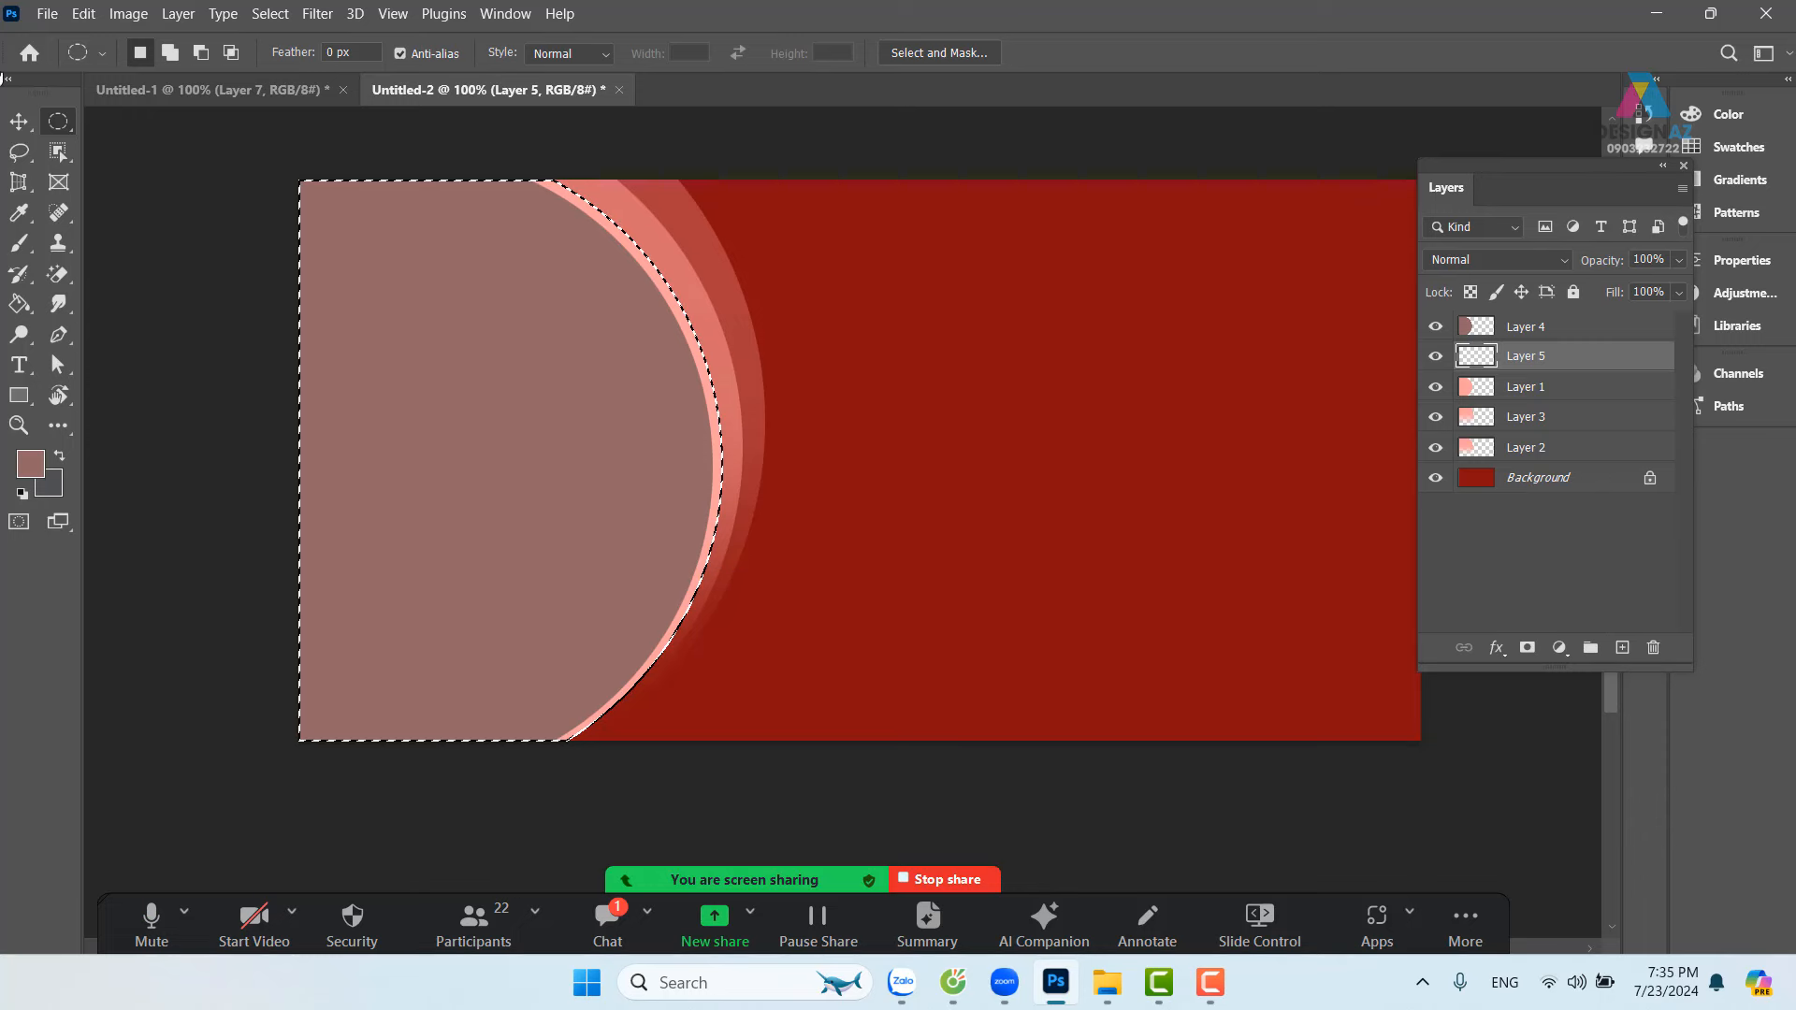
{"action": "key", "text": "v"}
{"action": "left_click", "coordinate": [681, 386]}
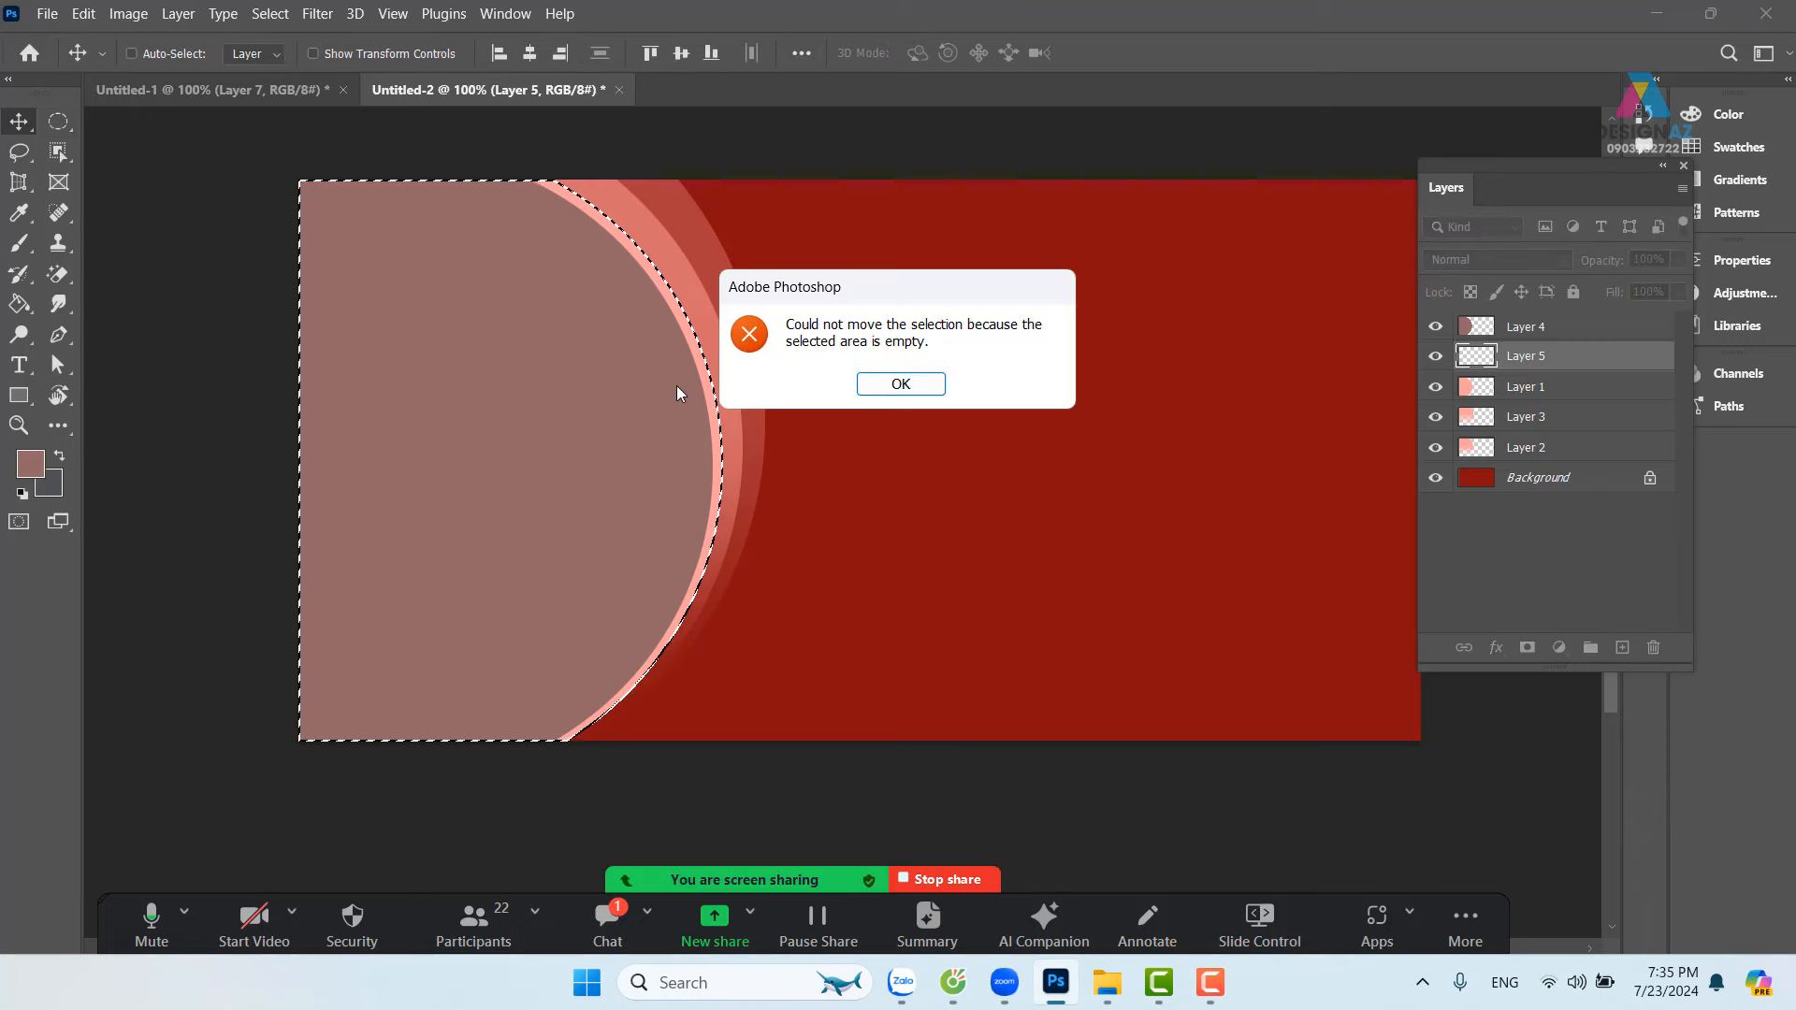
{"action": "left_click", "coordinate": [901, 389]}
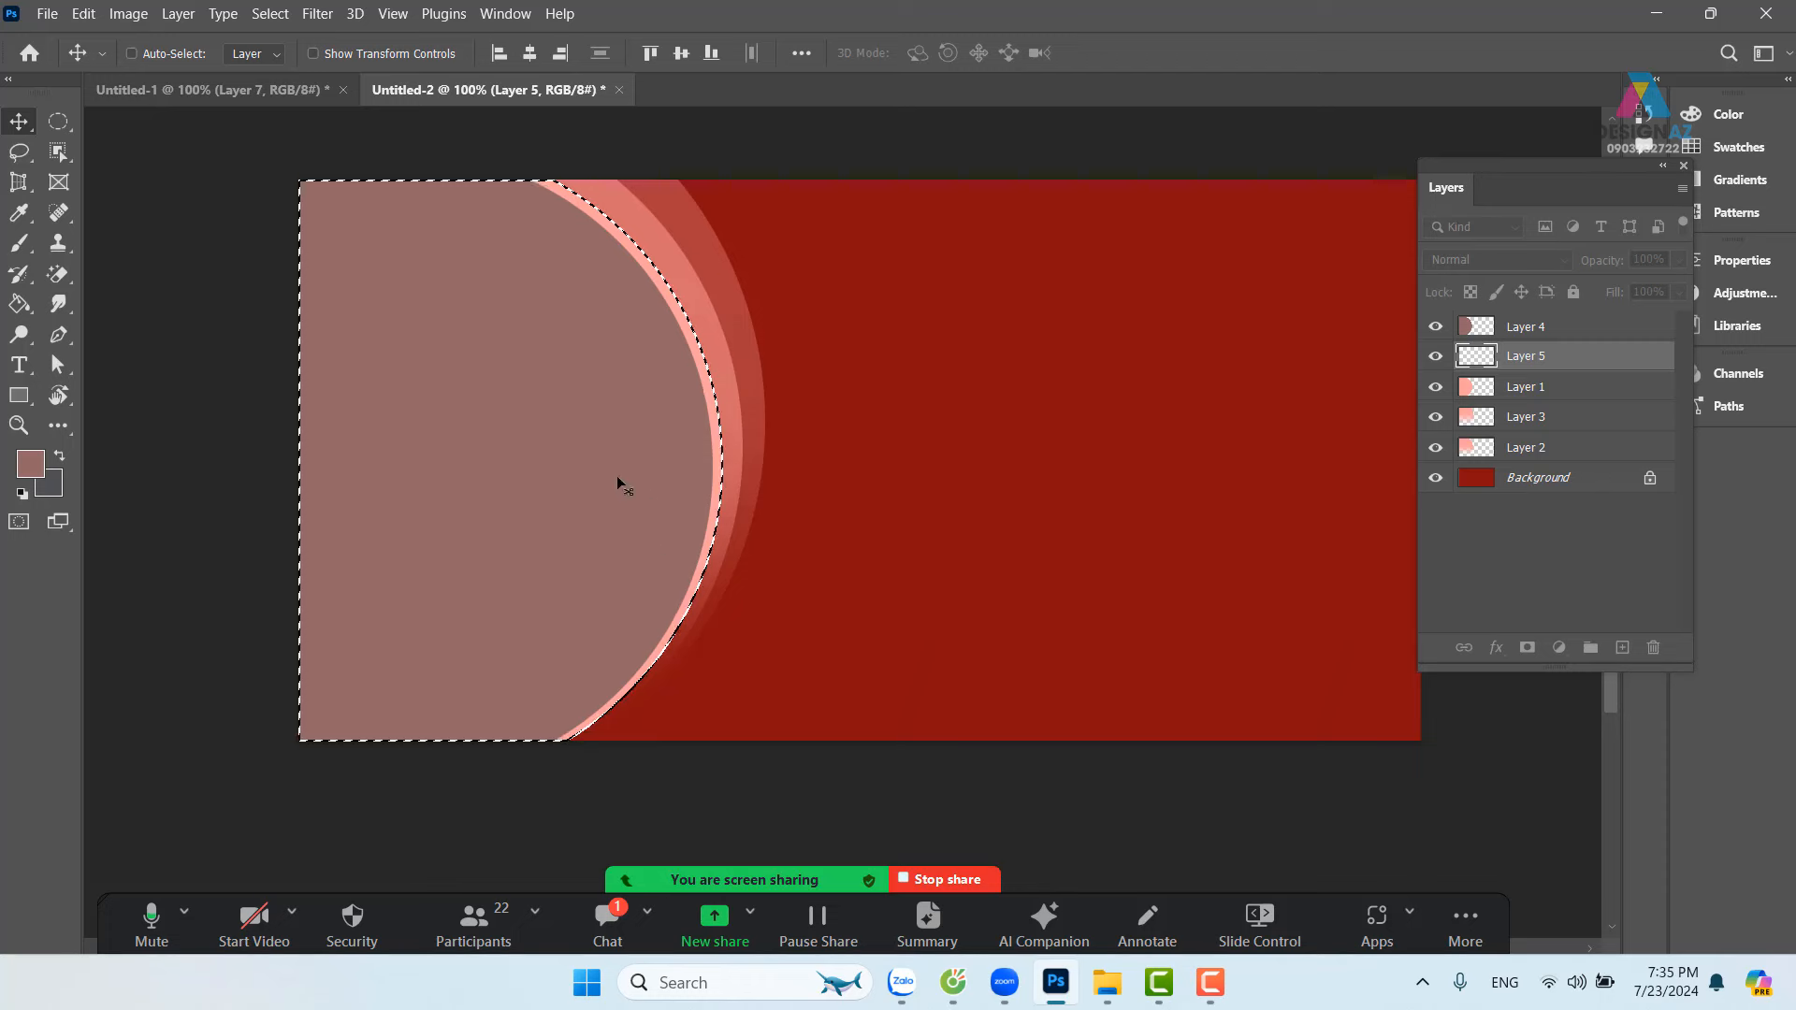
{"action": "left_click", "coordinate": [647, 447]}
{"action": "left_click", "coordinate": [900, 386]}
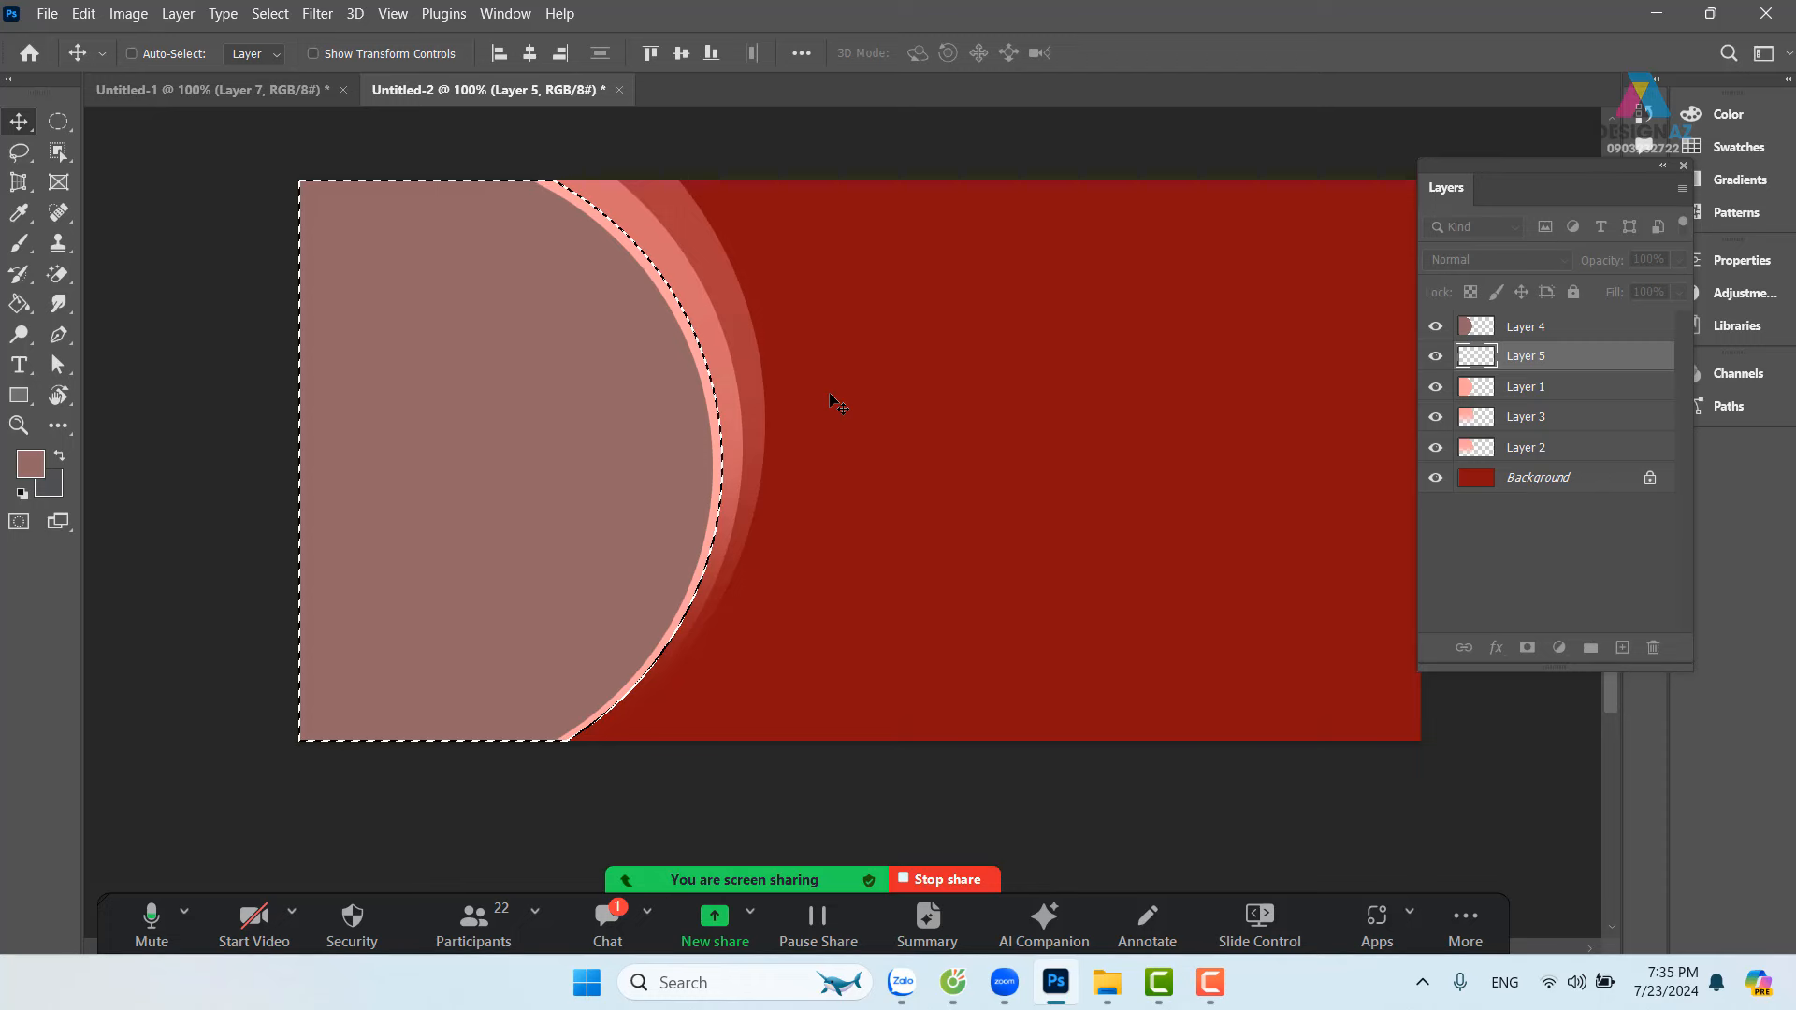
Step: Stroke the circular selection on Layer 5 with a white (#ffffff) outline, 2 px wide and centered
{"action": "left_click", "coordinate": [66, 124]}
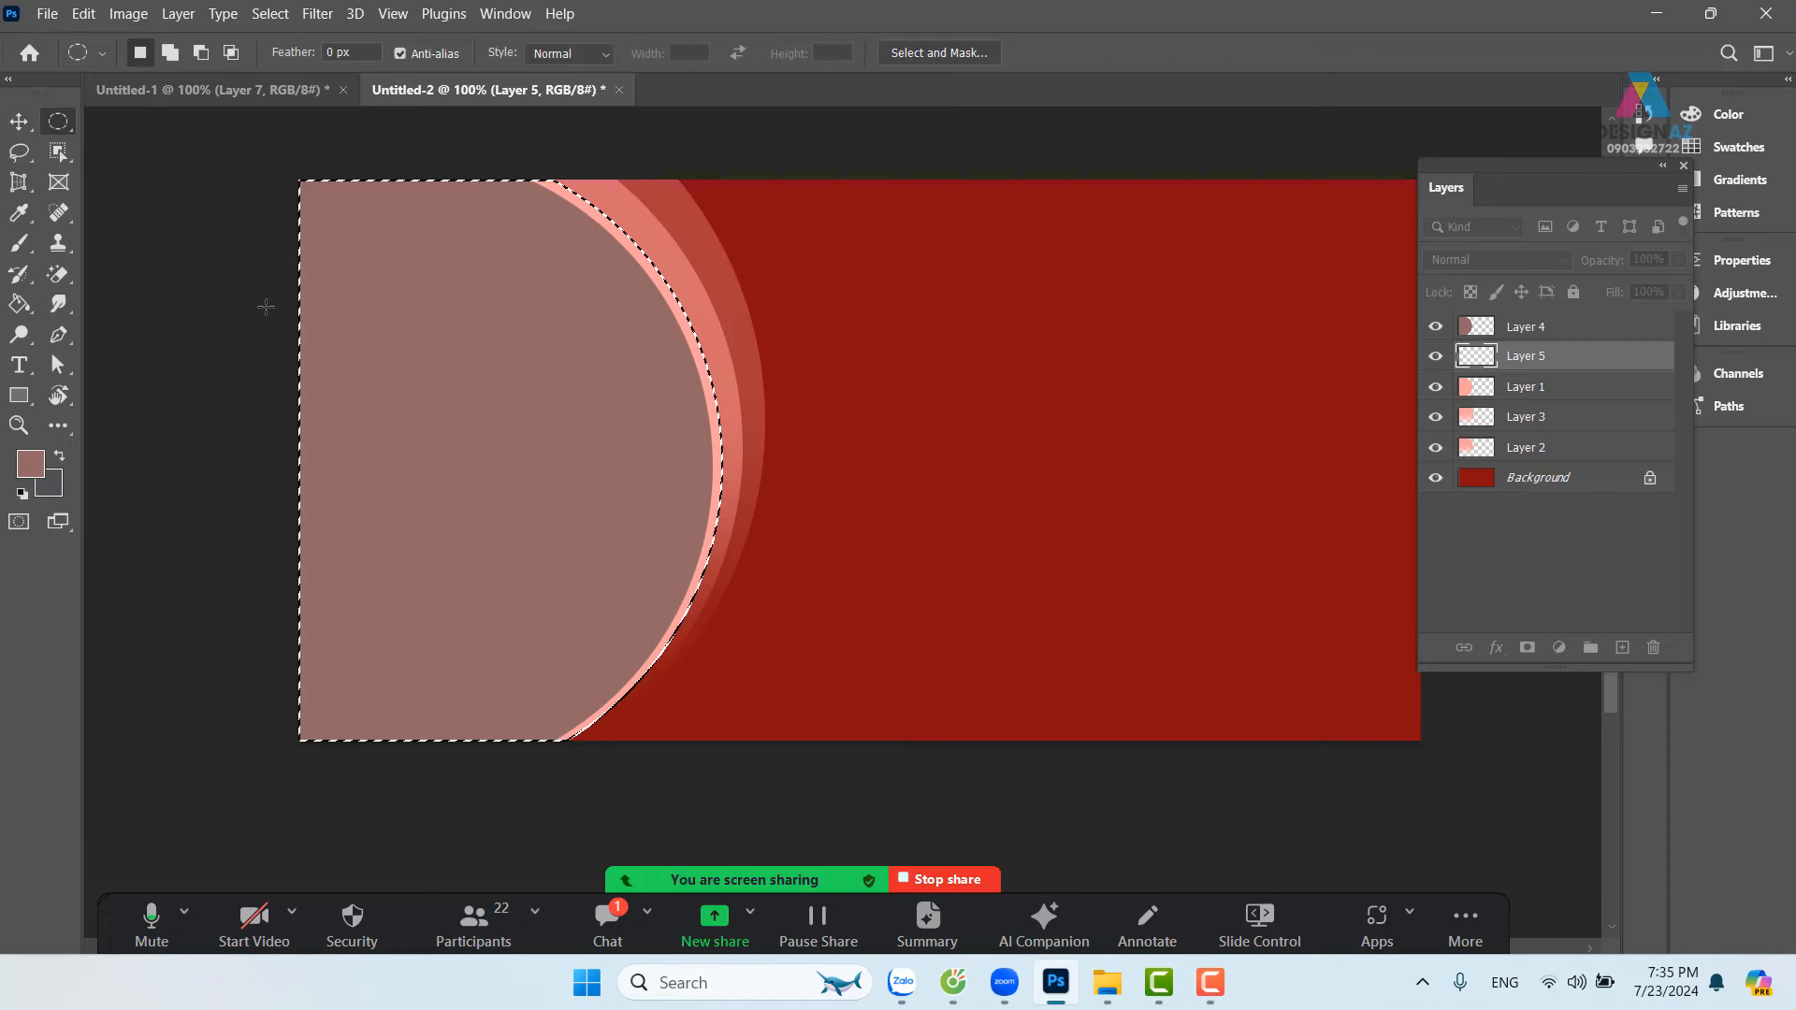
{"action": "right_click", "coordinate": [611, 450]}
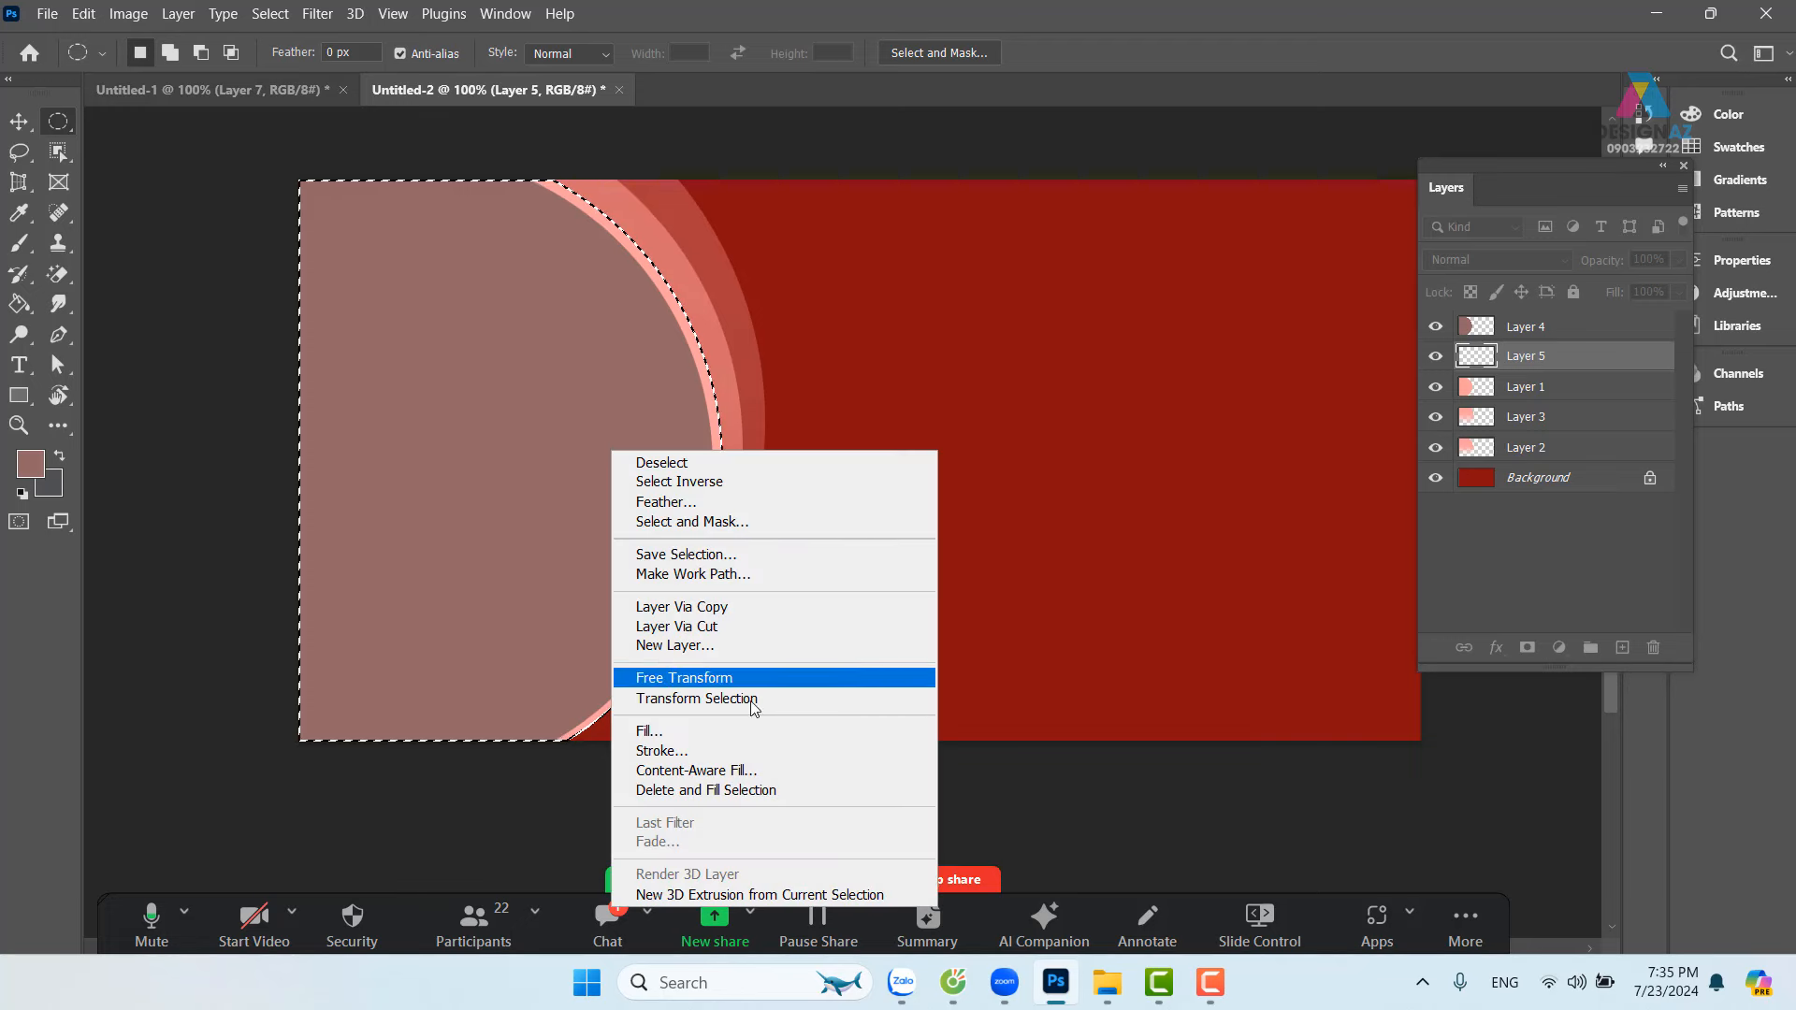
{"action": "left_click", "coordinate": [773, 750]}
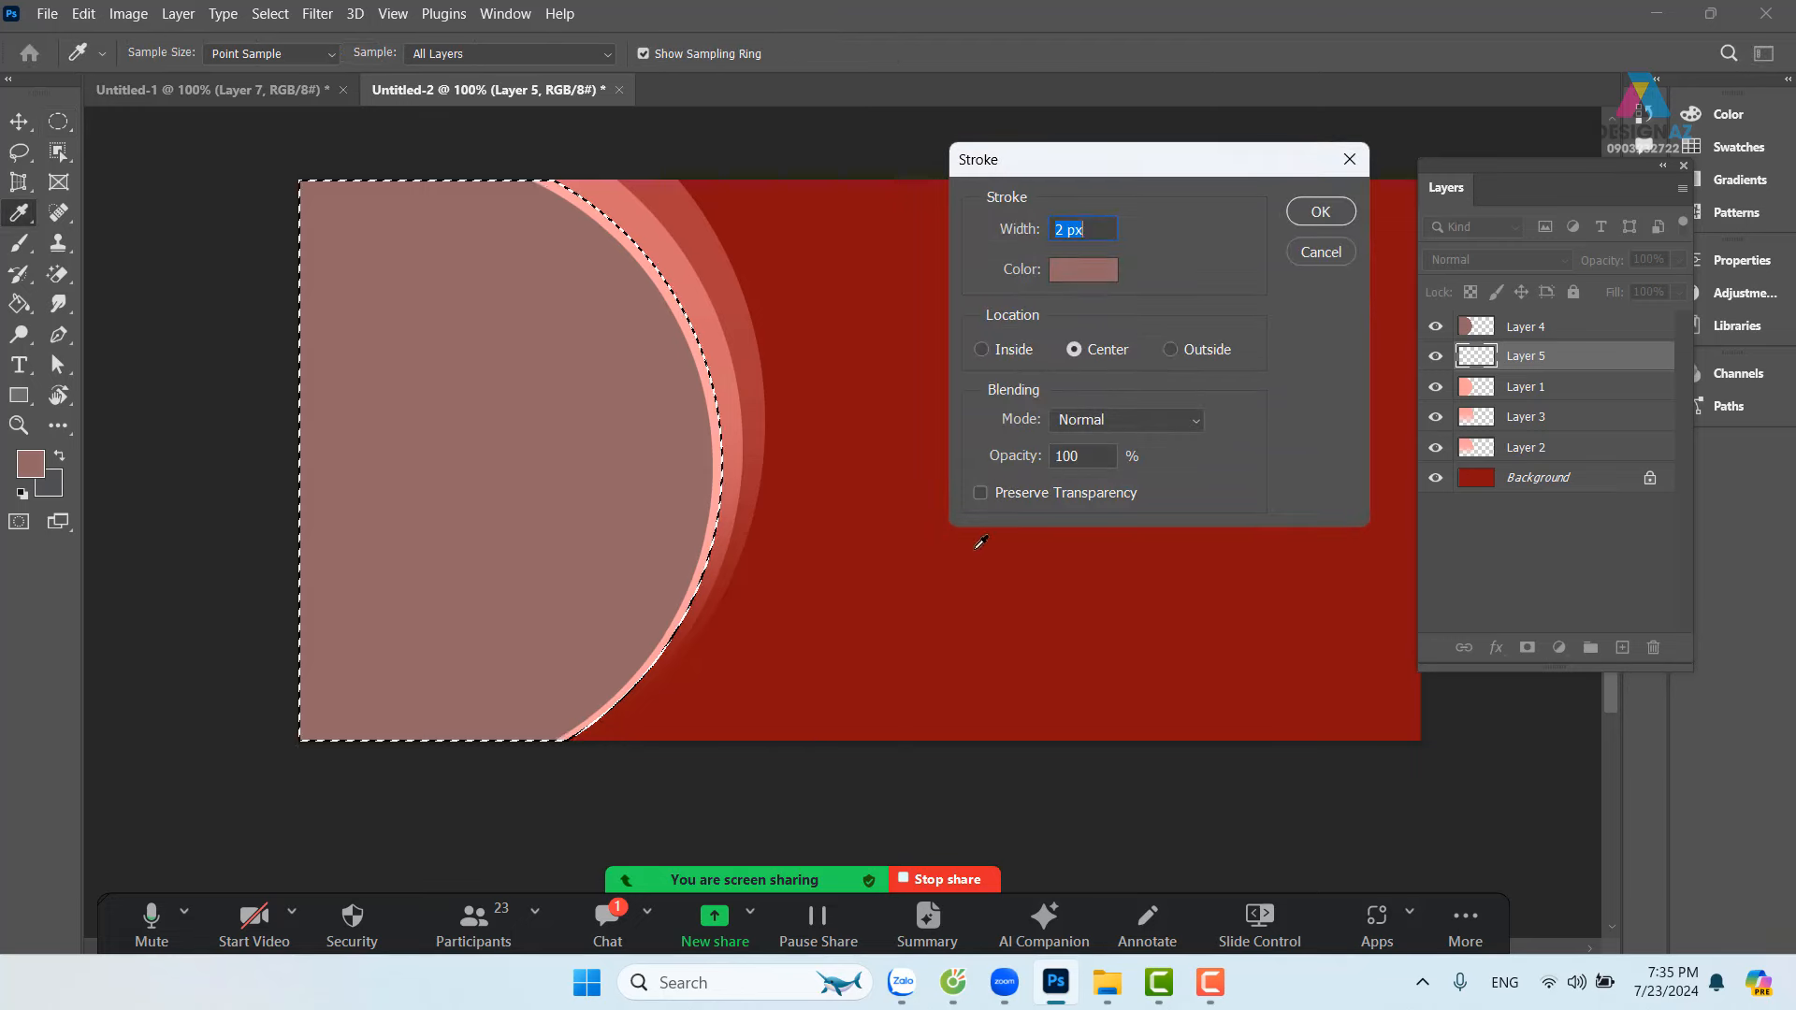
{"action": "left_click", "coordinate": [1078, 278]}
{"action": "left_click_drag", "start_coordinate": [1027, 185], "coordinate": [967, 81]}
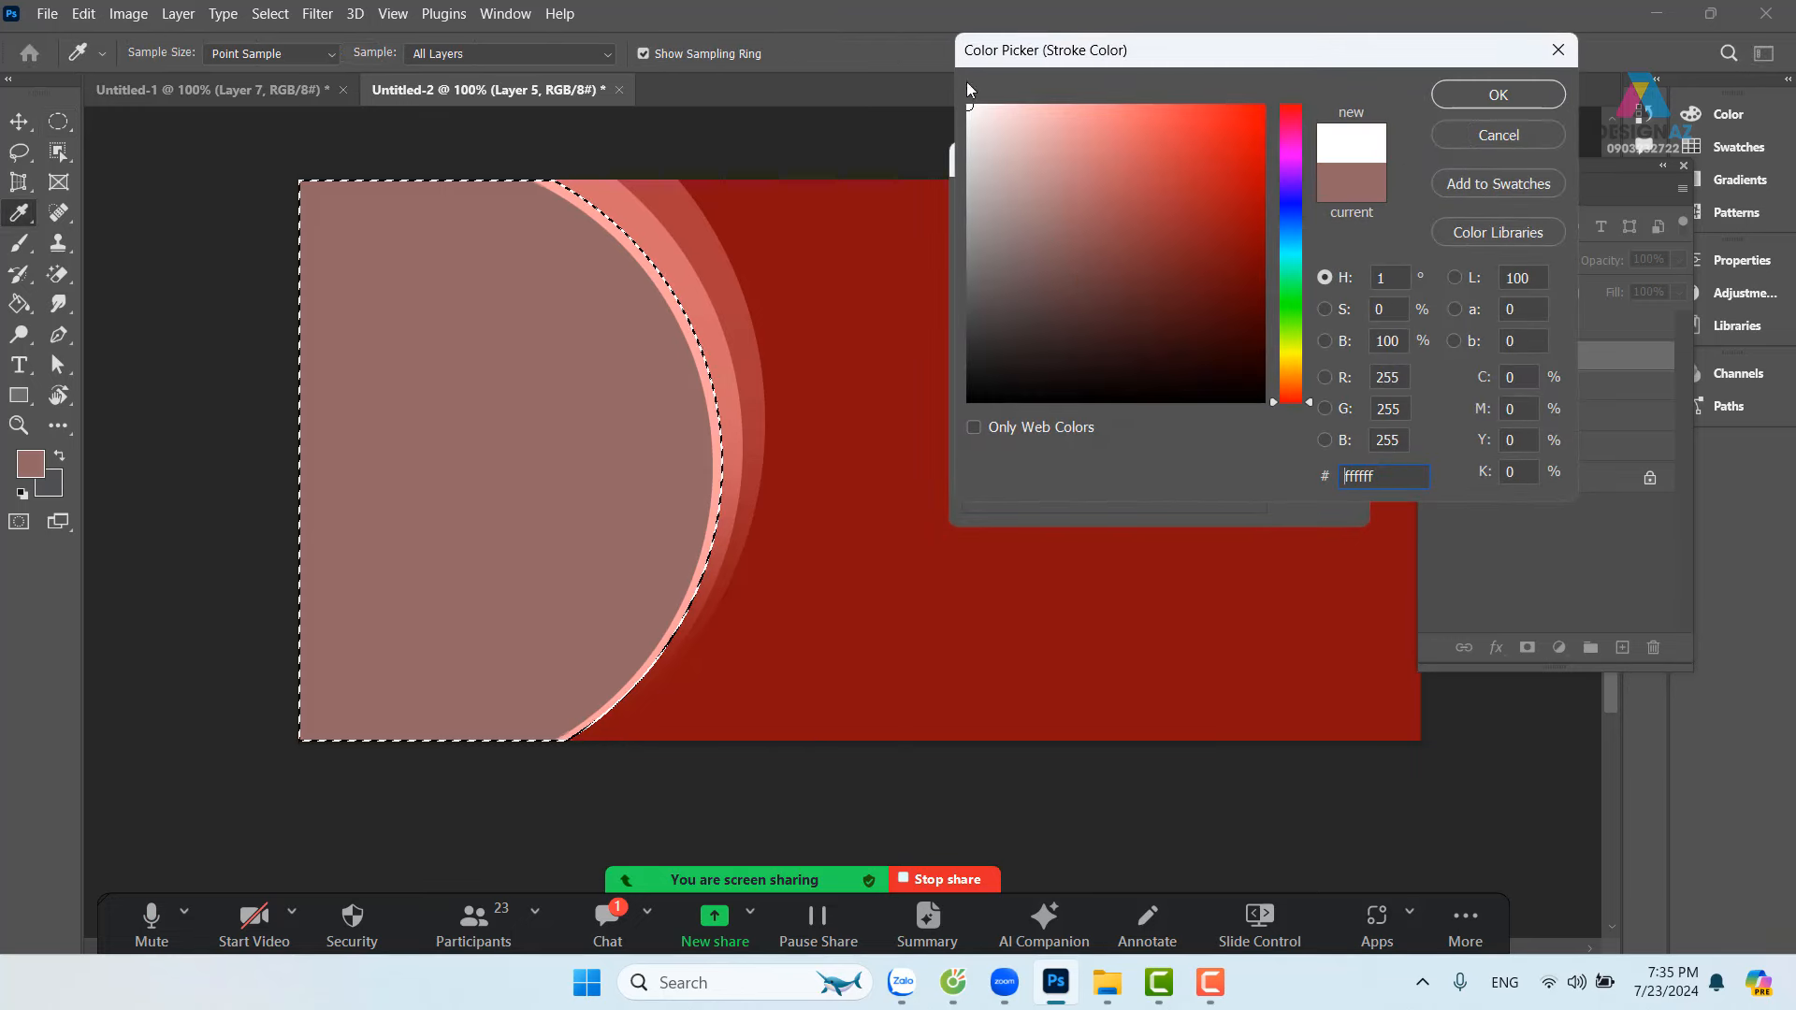
{"action": "left_click", "coordinate": [1498, 95]}
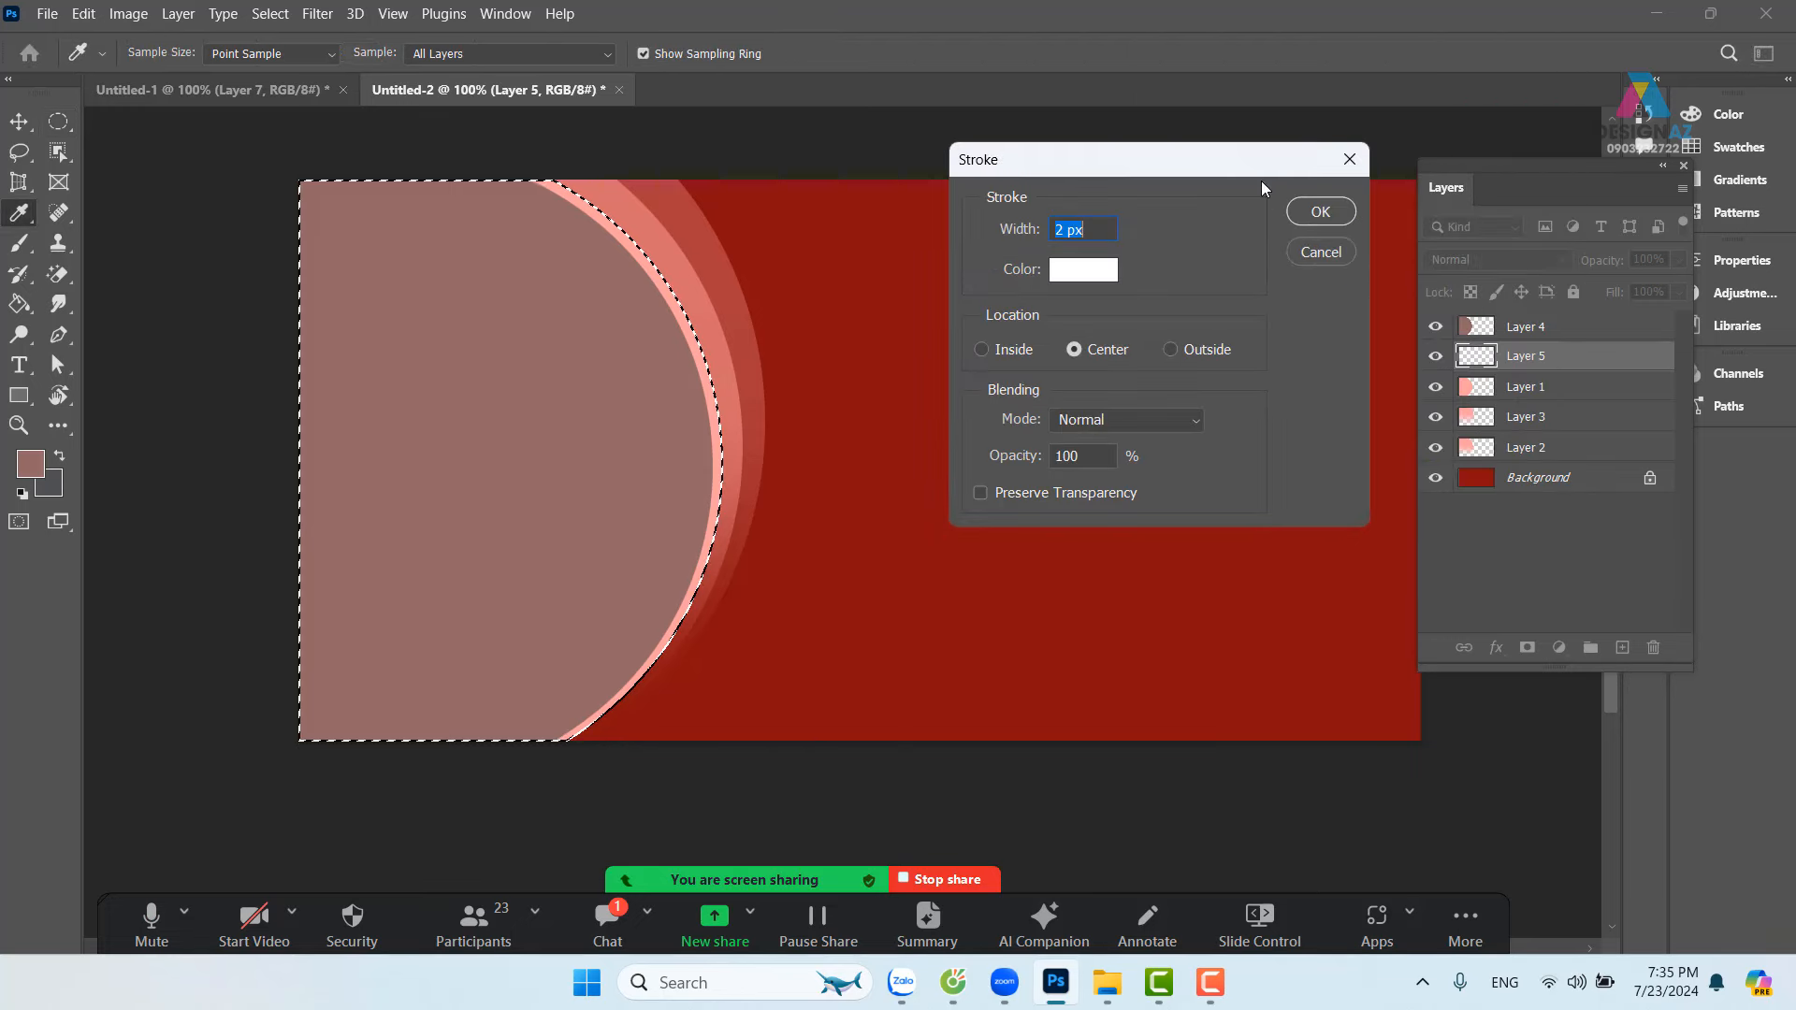
{"action": "left_click", "coordinate": [1319, 212]}
Step: Deselect and try moving the stroked outline away from the circle, and undo back to before the 2 px stroke
{"action": "key", "text": "v"}
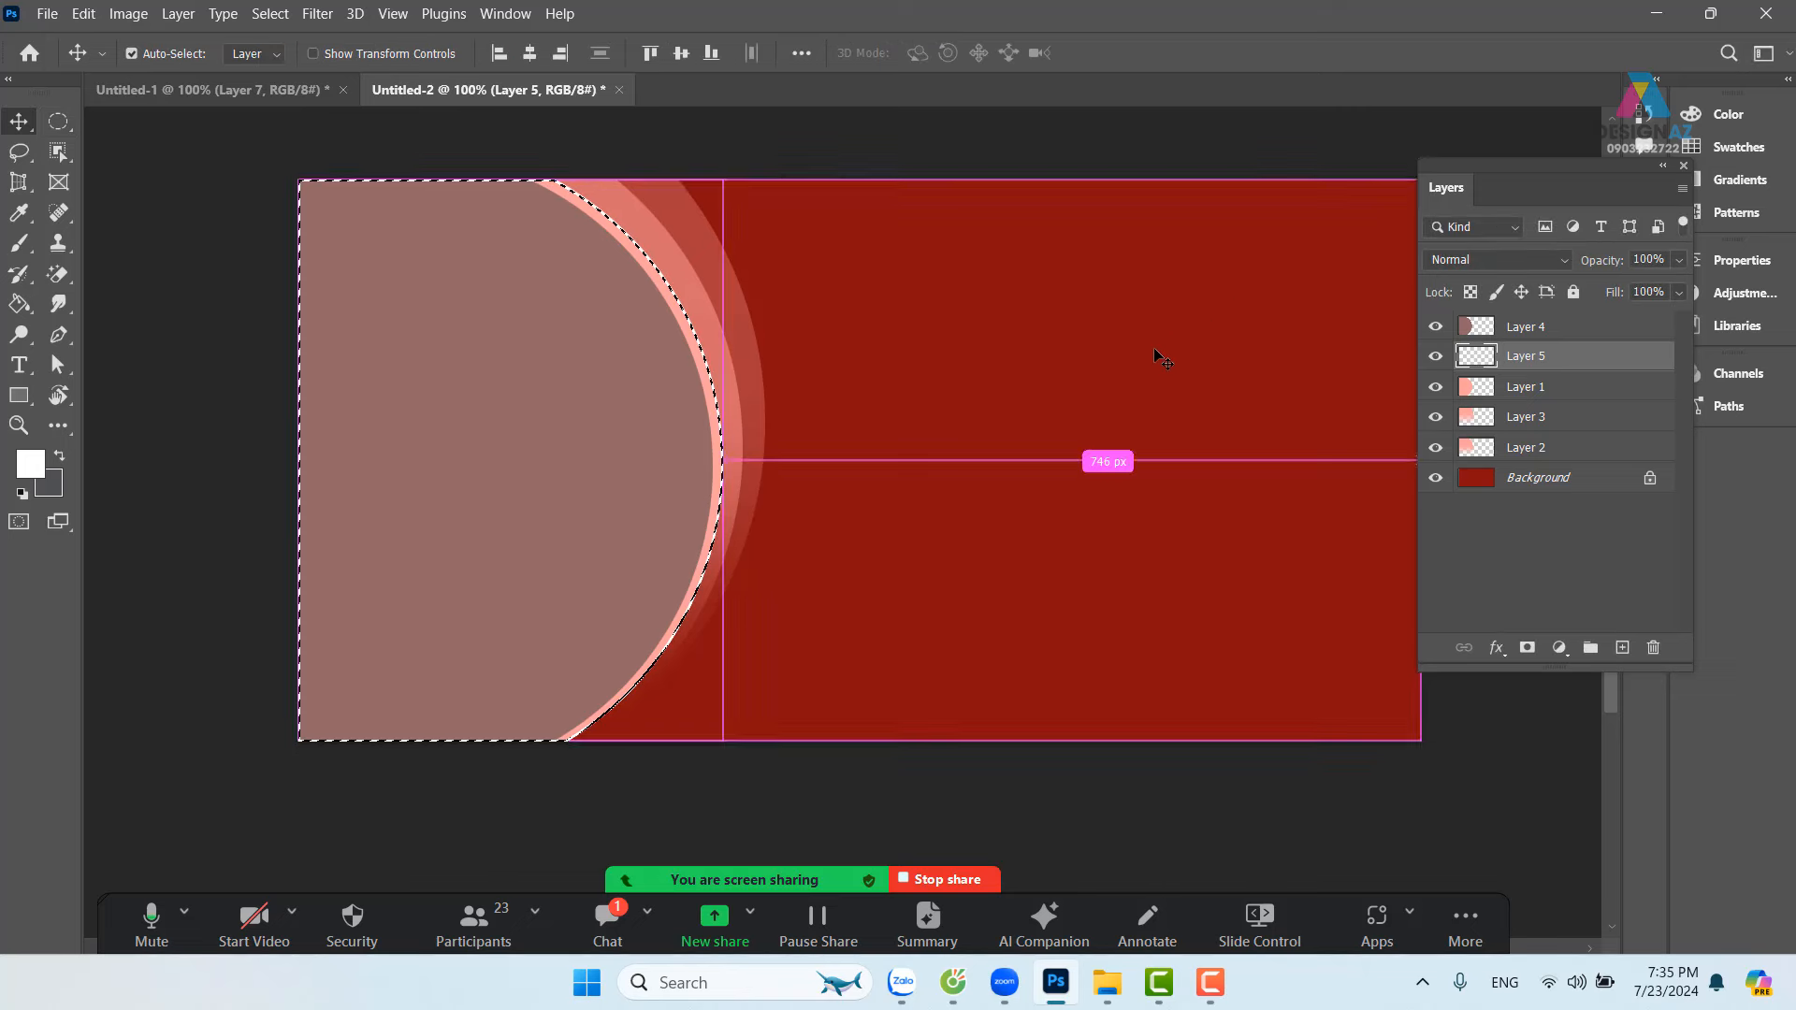
{"action": "key", "text": "ctrl+d"}
{"action": "left_click_drag", "start_coordinate": [726, 502], "coordinate": [929, 481]}
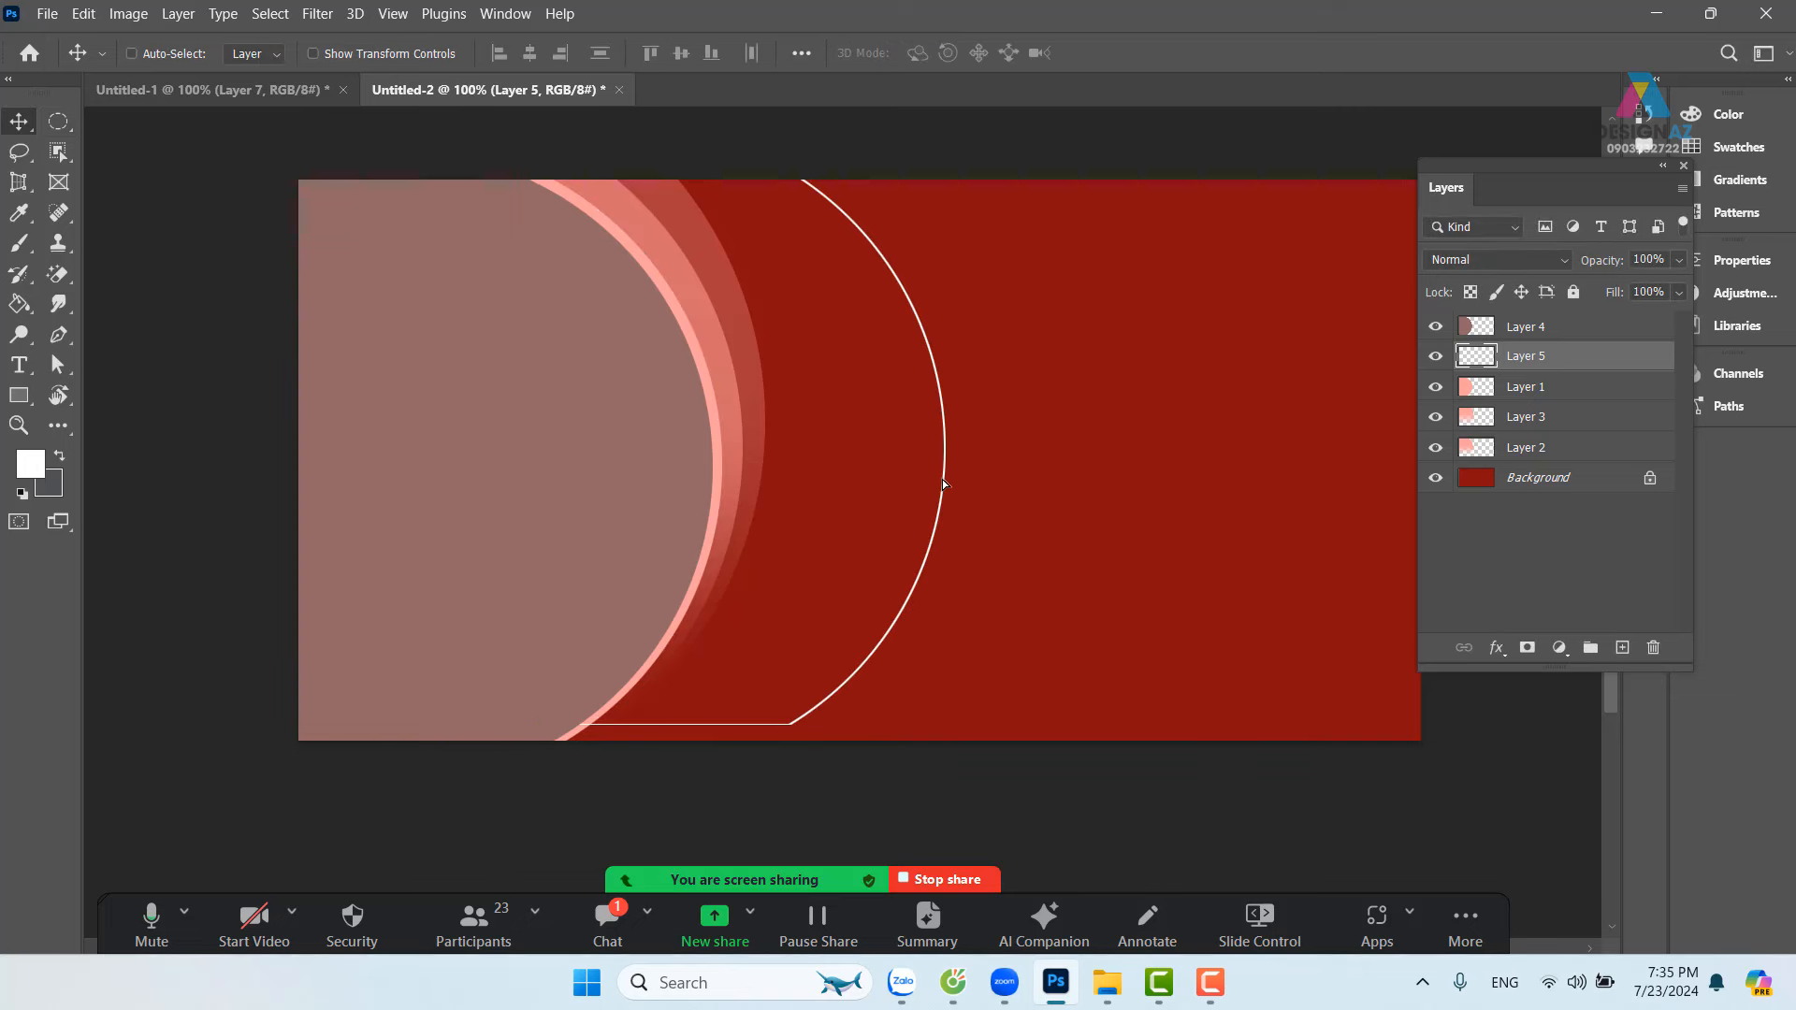
{"action": "key", "text": "ctrl+z"}
{"action": "key", "text": "ctrl+z"}
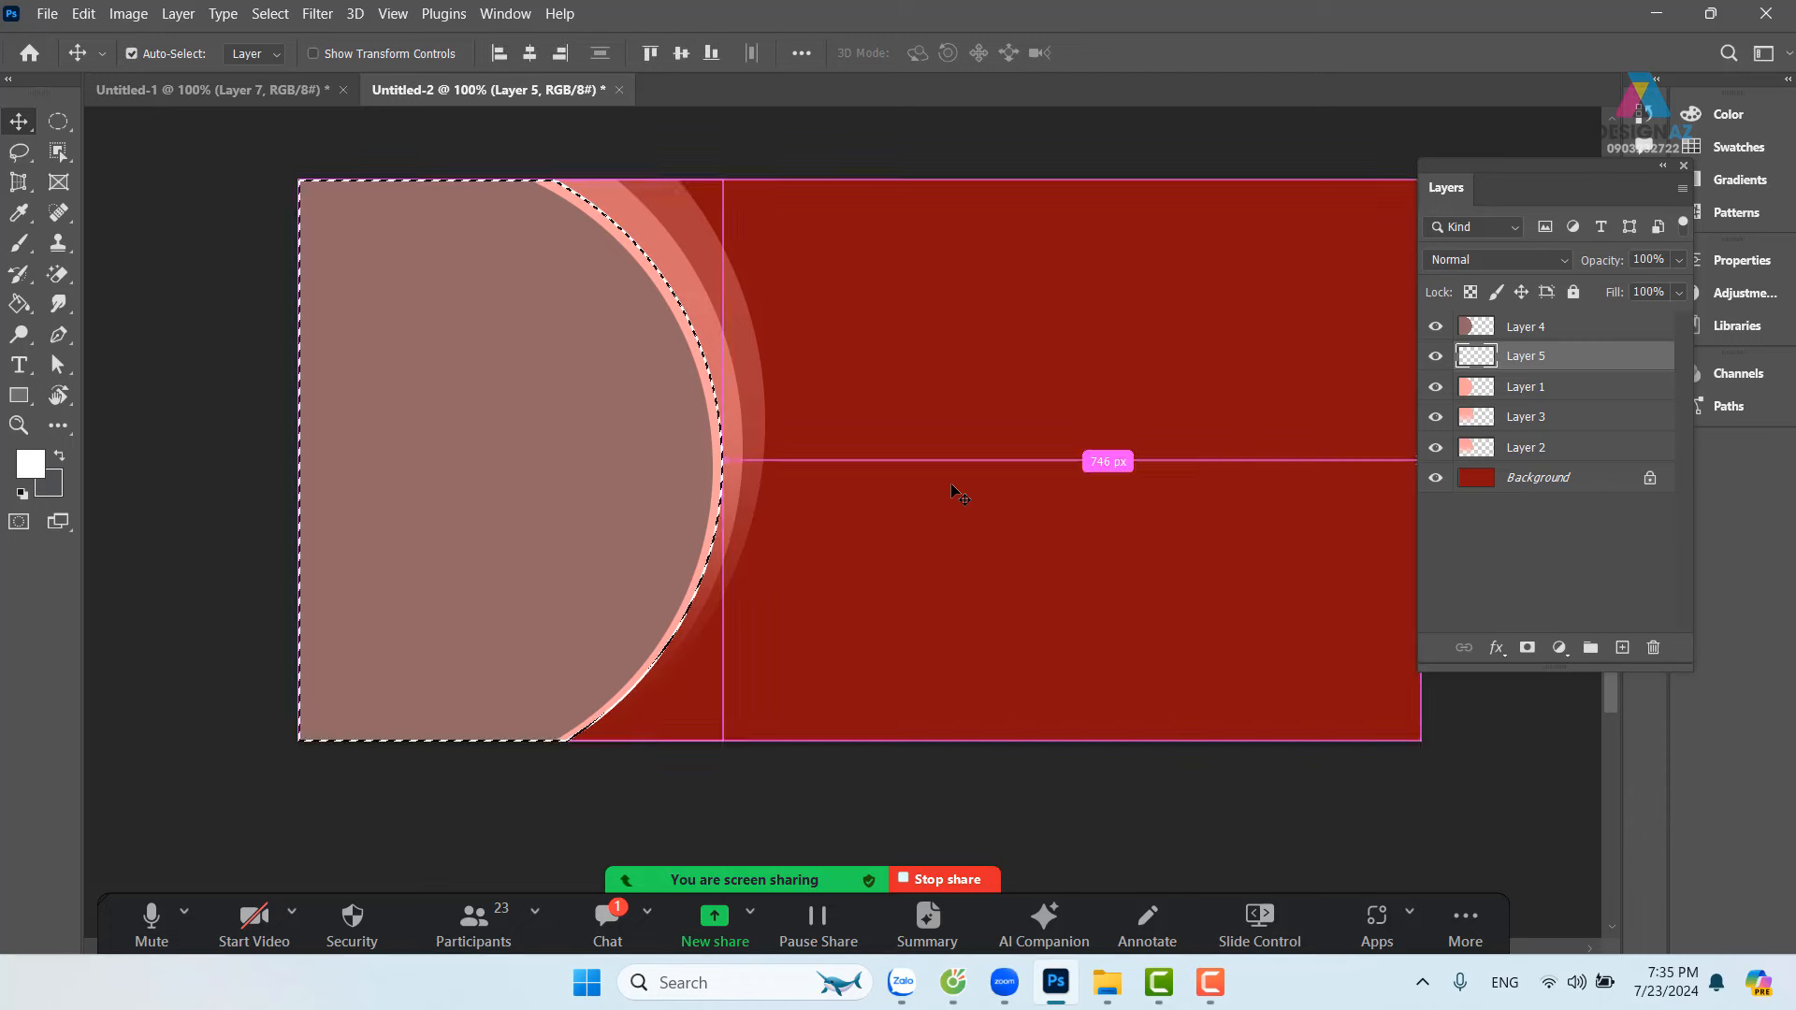
{"action": "key", "text": "ctrl+z"}
Step: Stroke the circular selection on Layer 5 with a centered 6 px white outline and deselect
{"action": "key", "text": "m"}
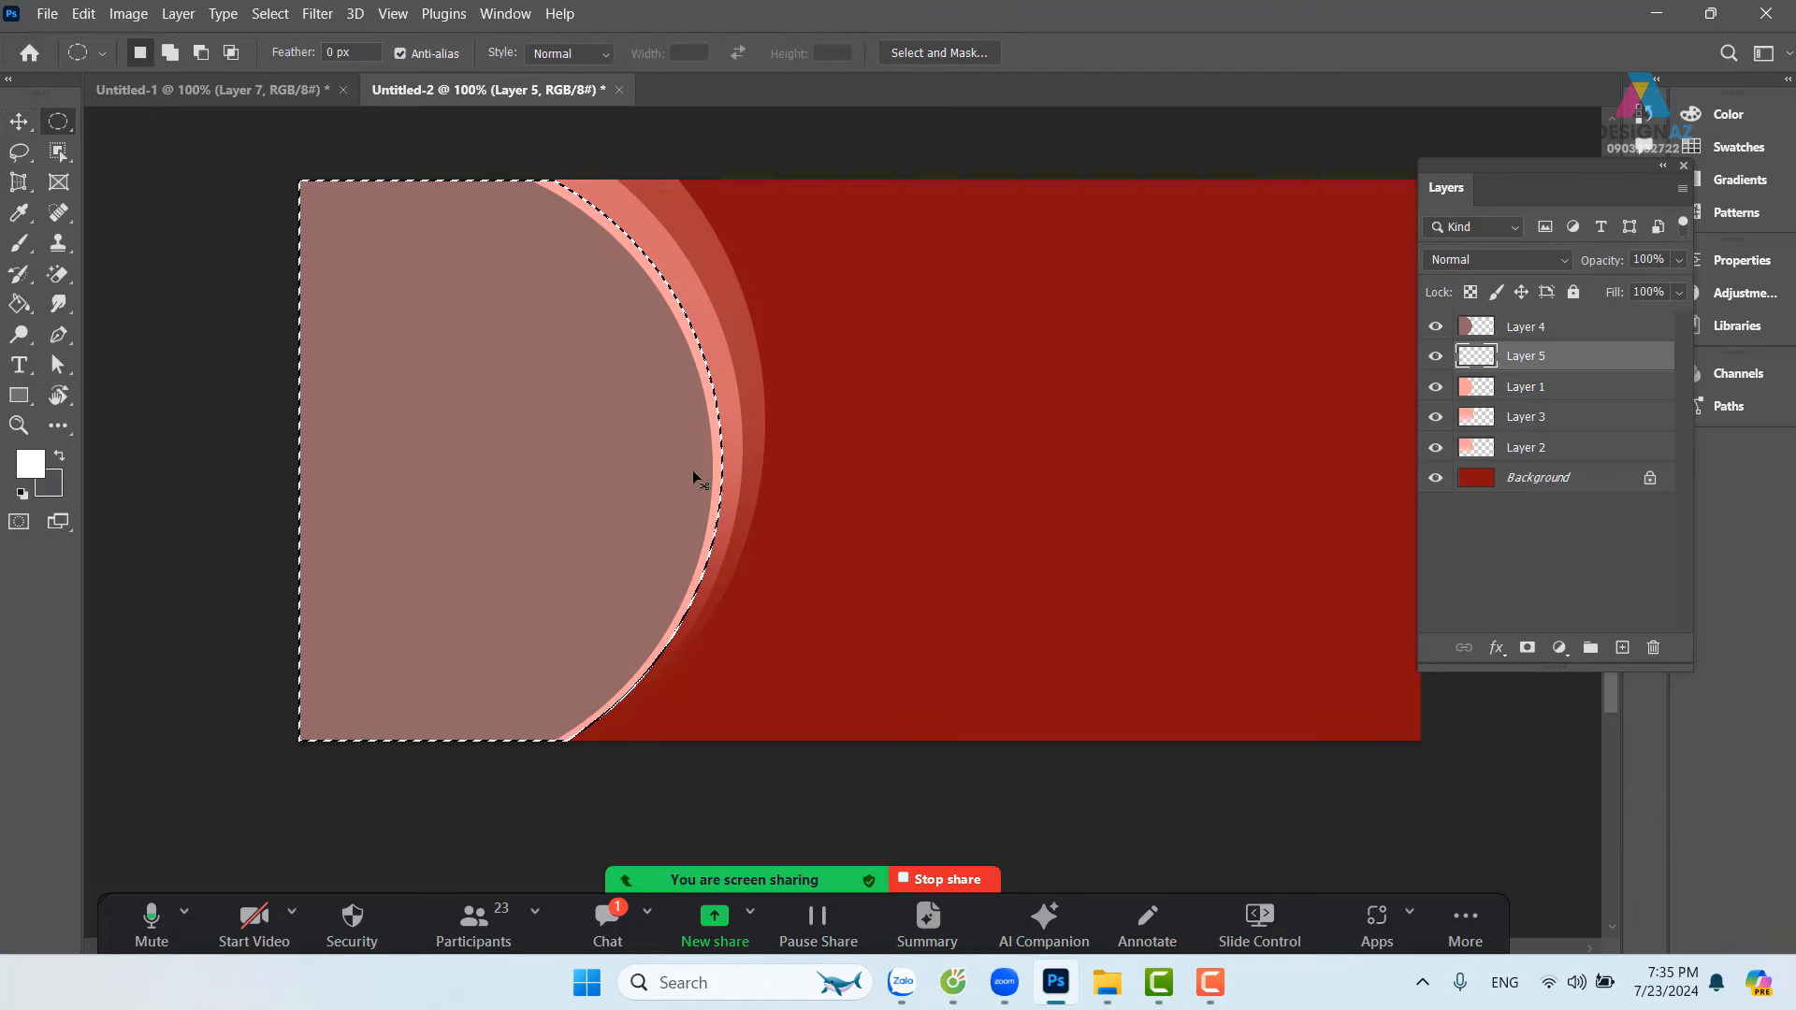
{"action": "right_click", "coordinate": [694, 474]}
{"action": "left_click", "coordinate": [795, 772]}
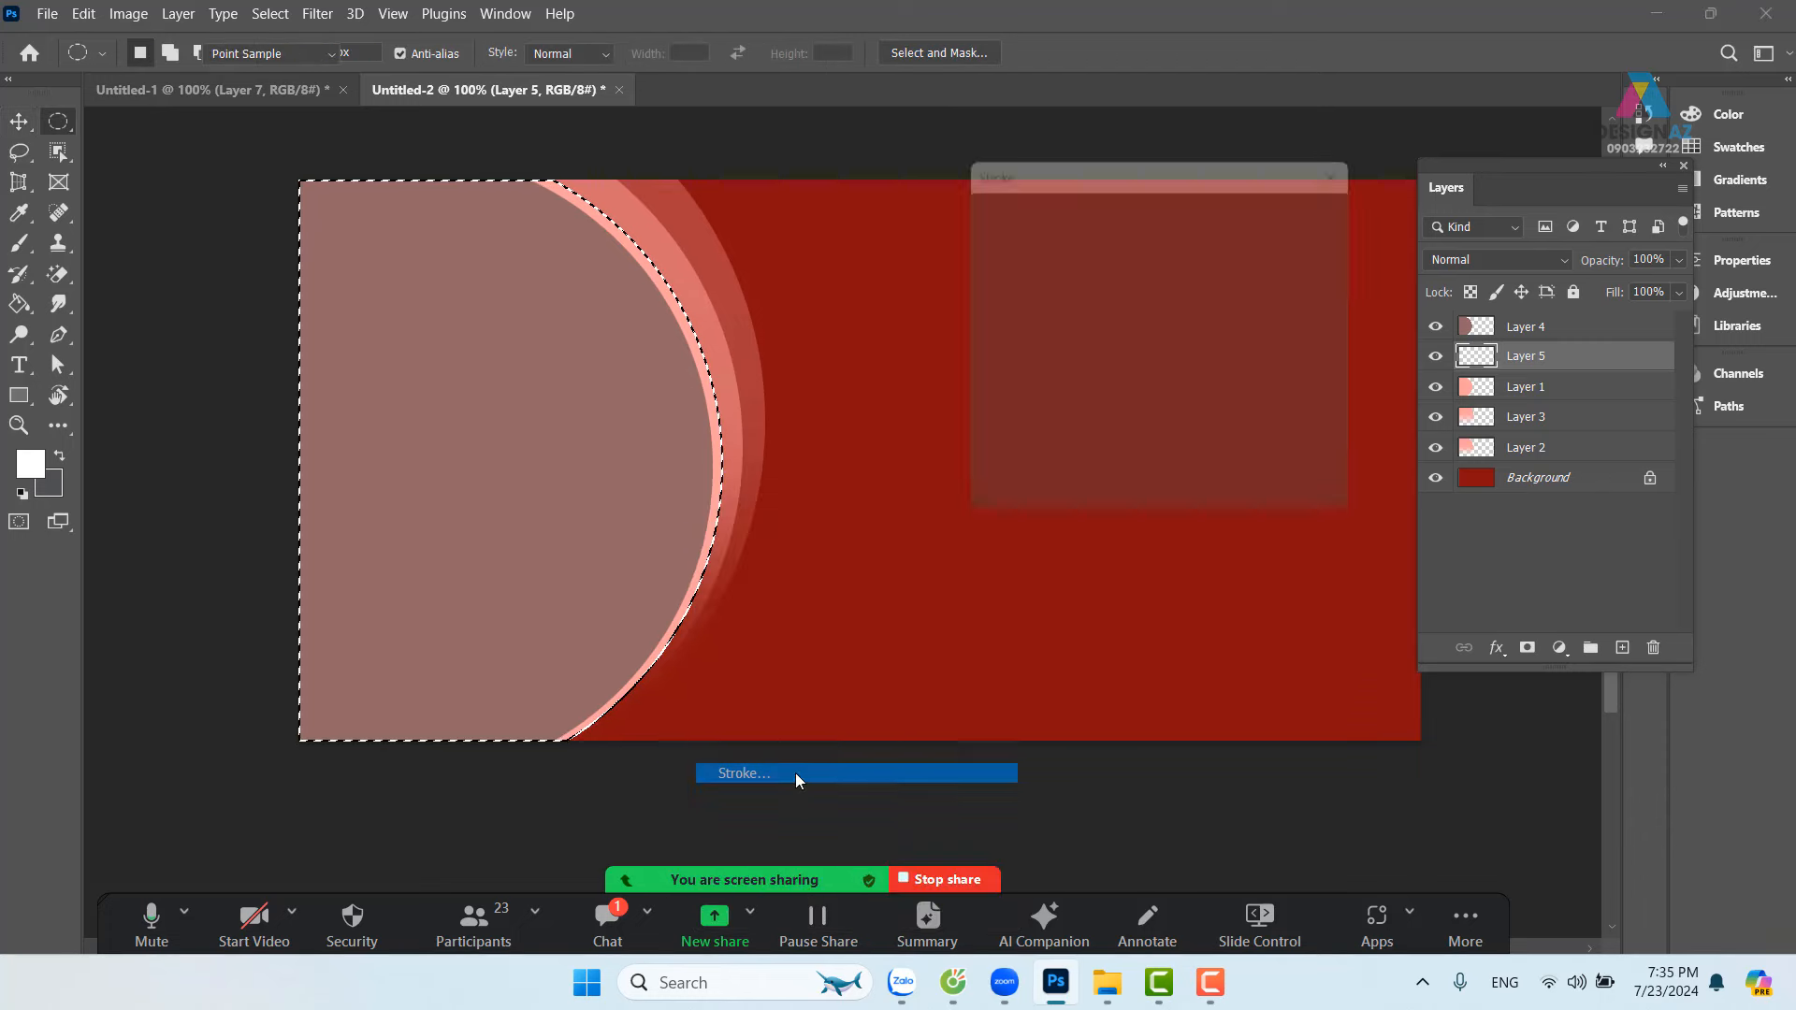
{"action": "type", "text": "6"}
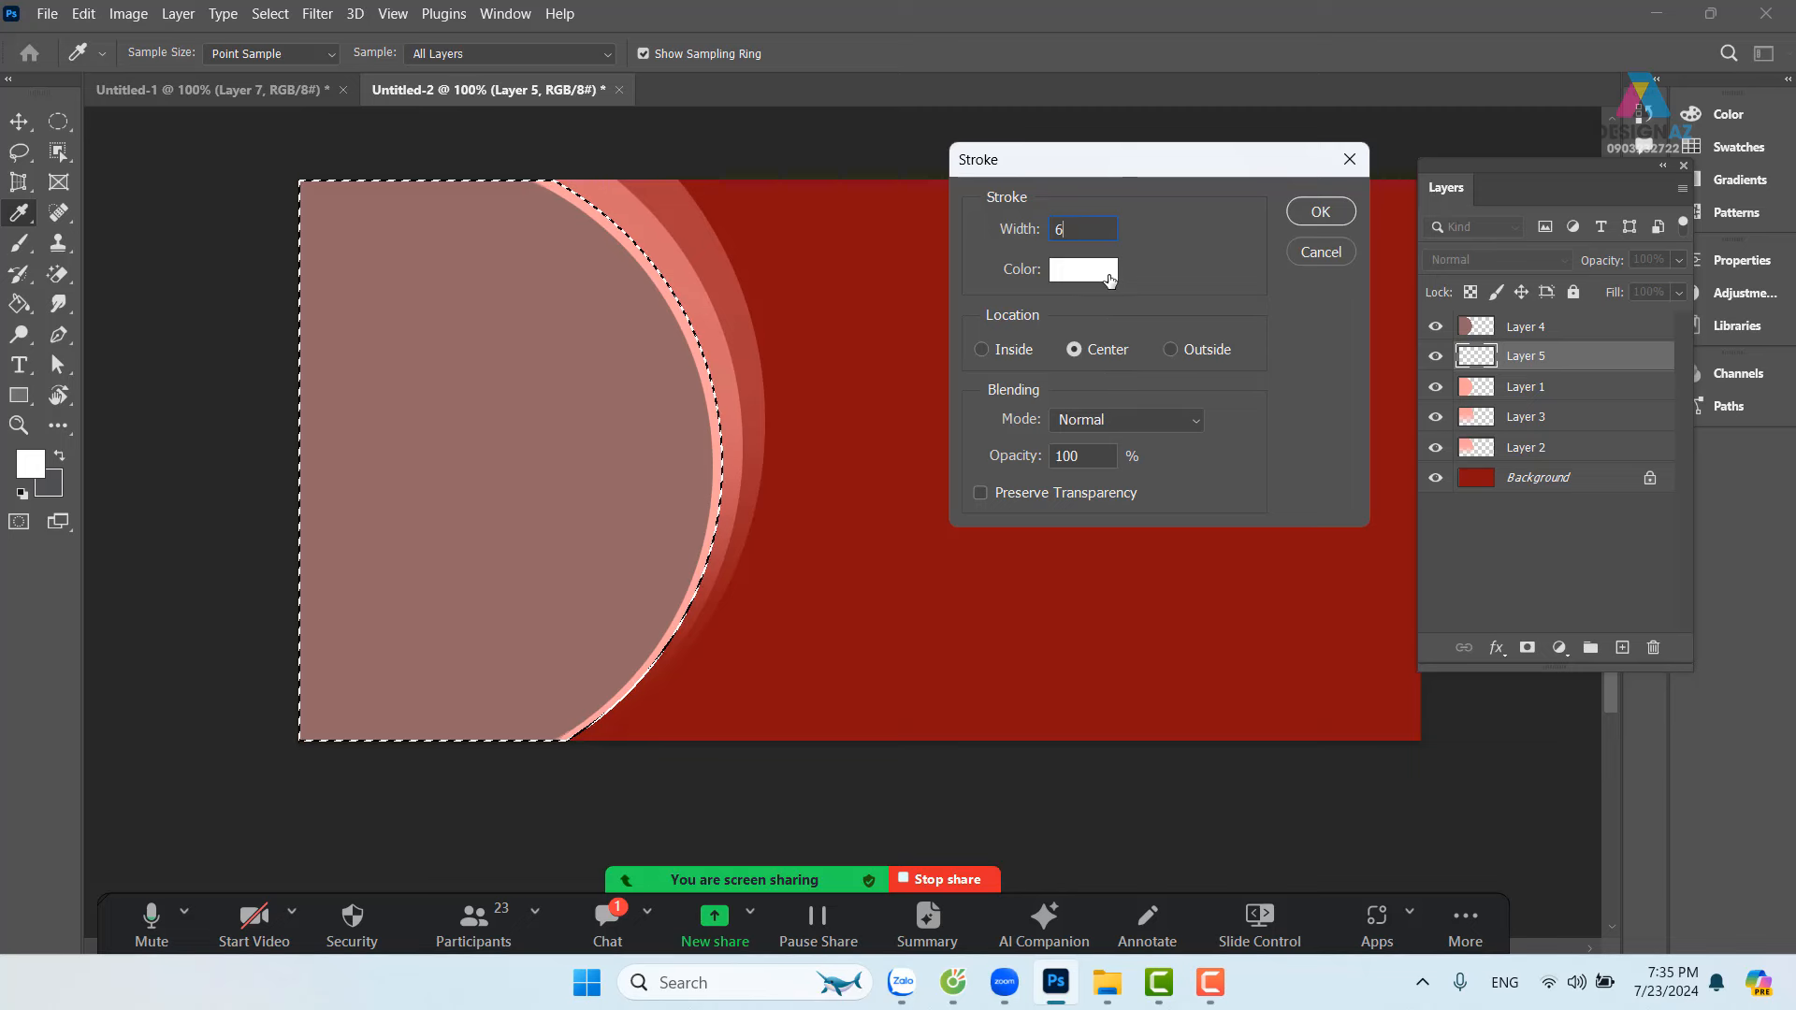
{"action": "key", "text": "Return"}
{"action": "key", "text": "v"}
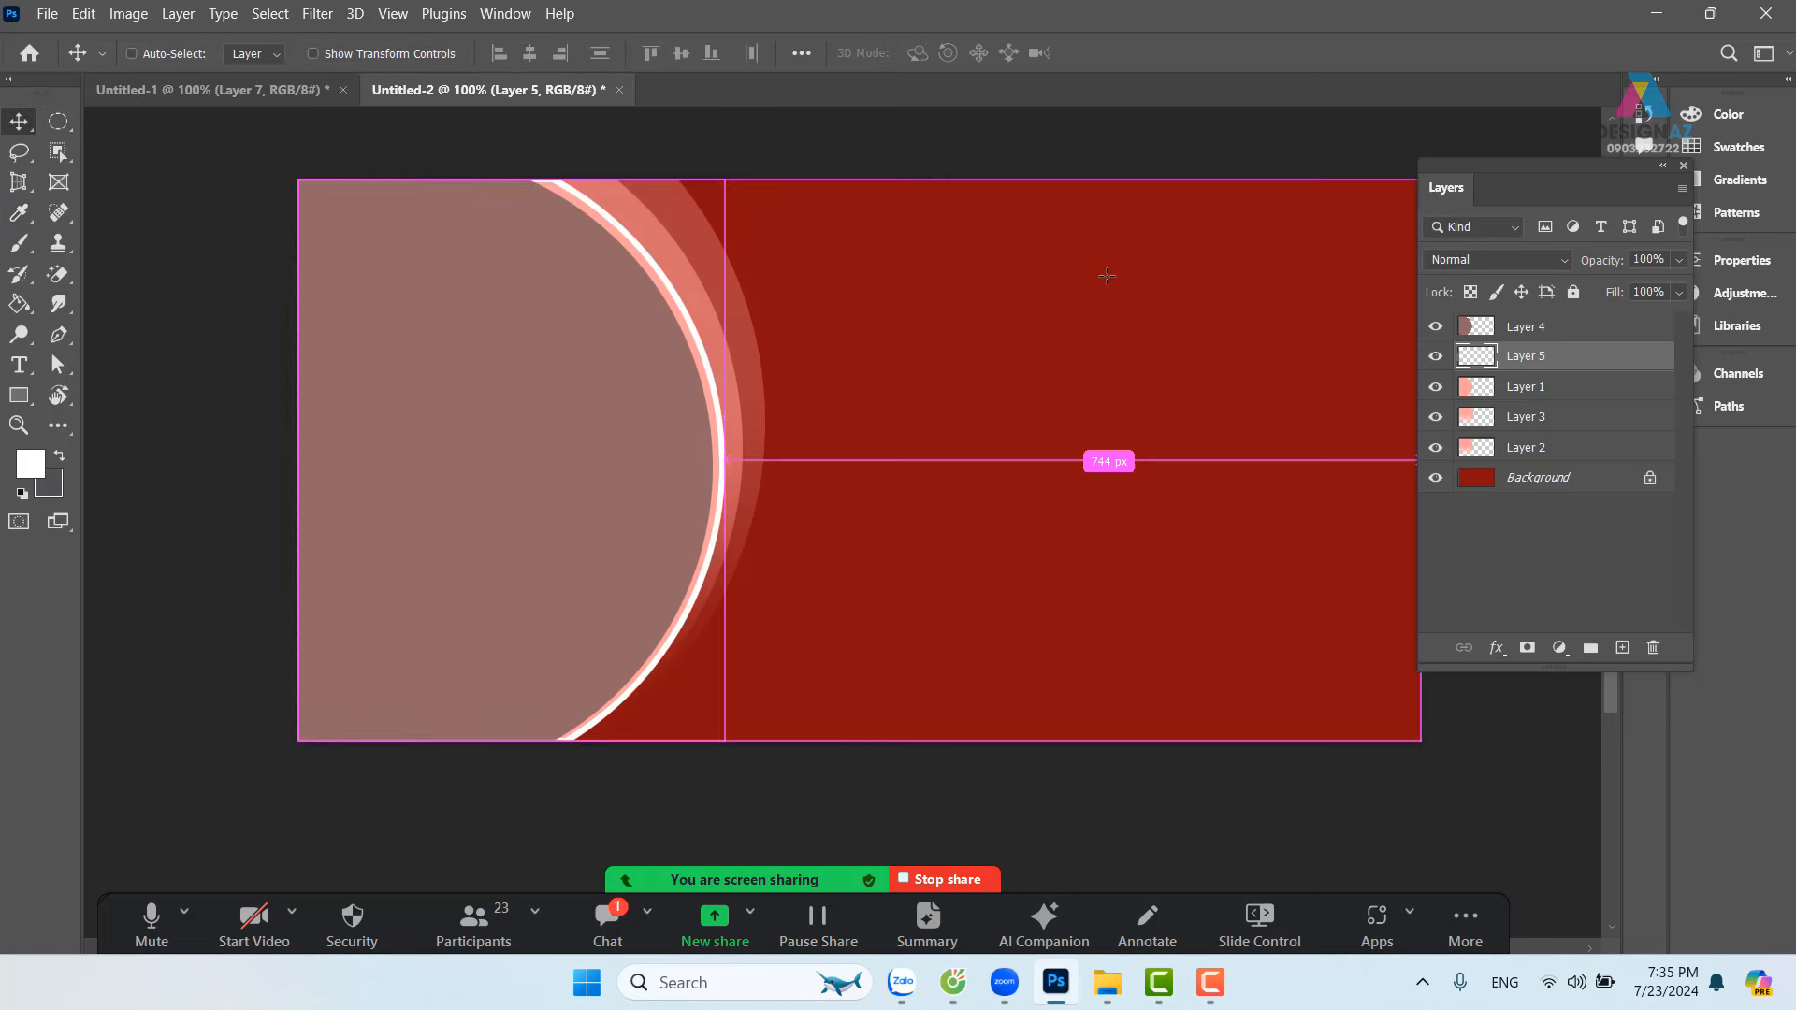
{"action": "key", "text": "ctrl+d"}
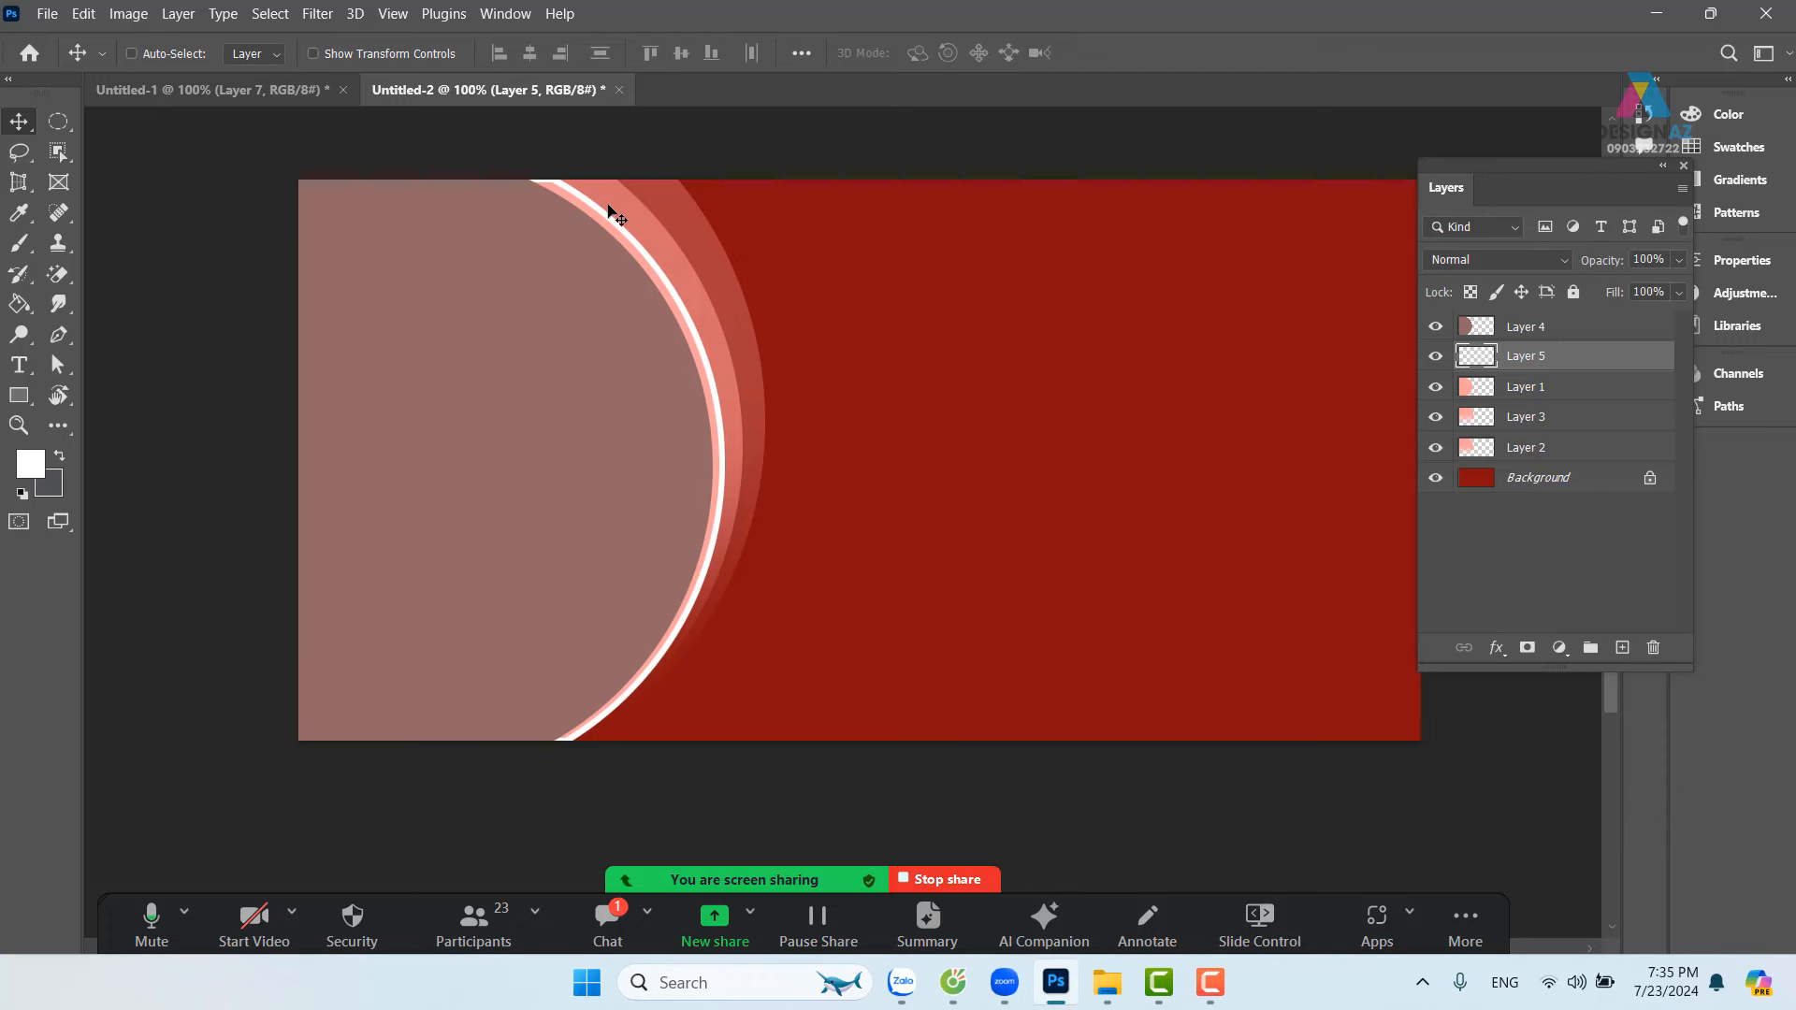
Step: Select a full-width horizontal band across the middle of the canvas and feather it by 100 pixels
{"action": "right_click", "coordinate": [62, 122]}
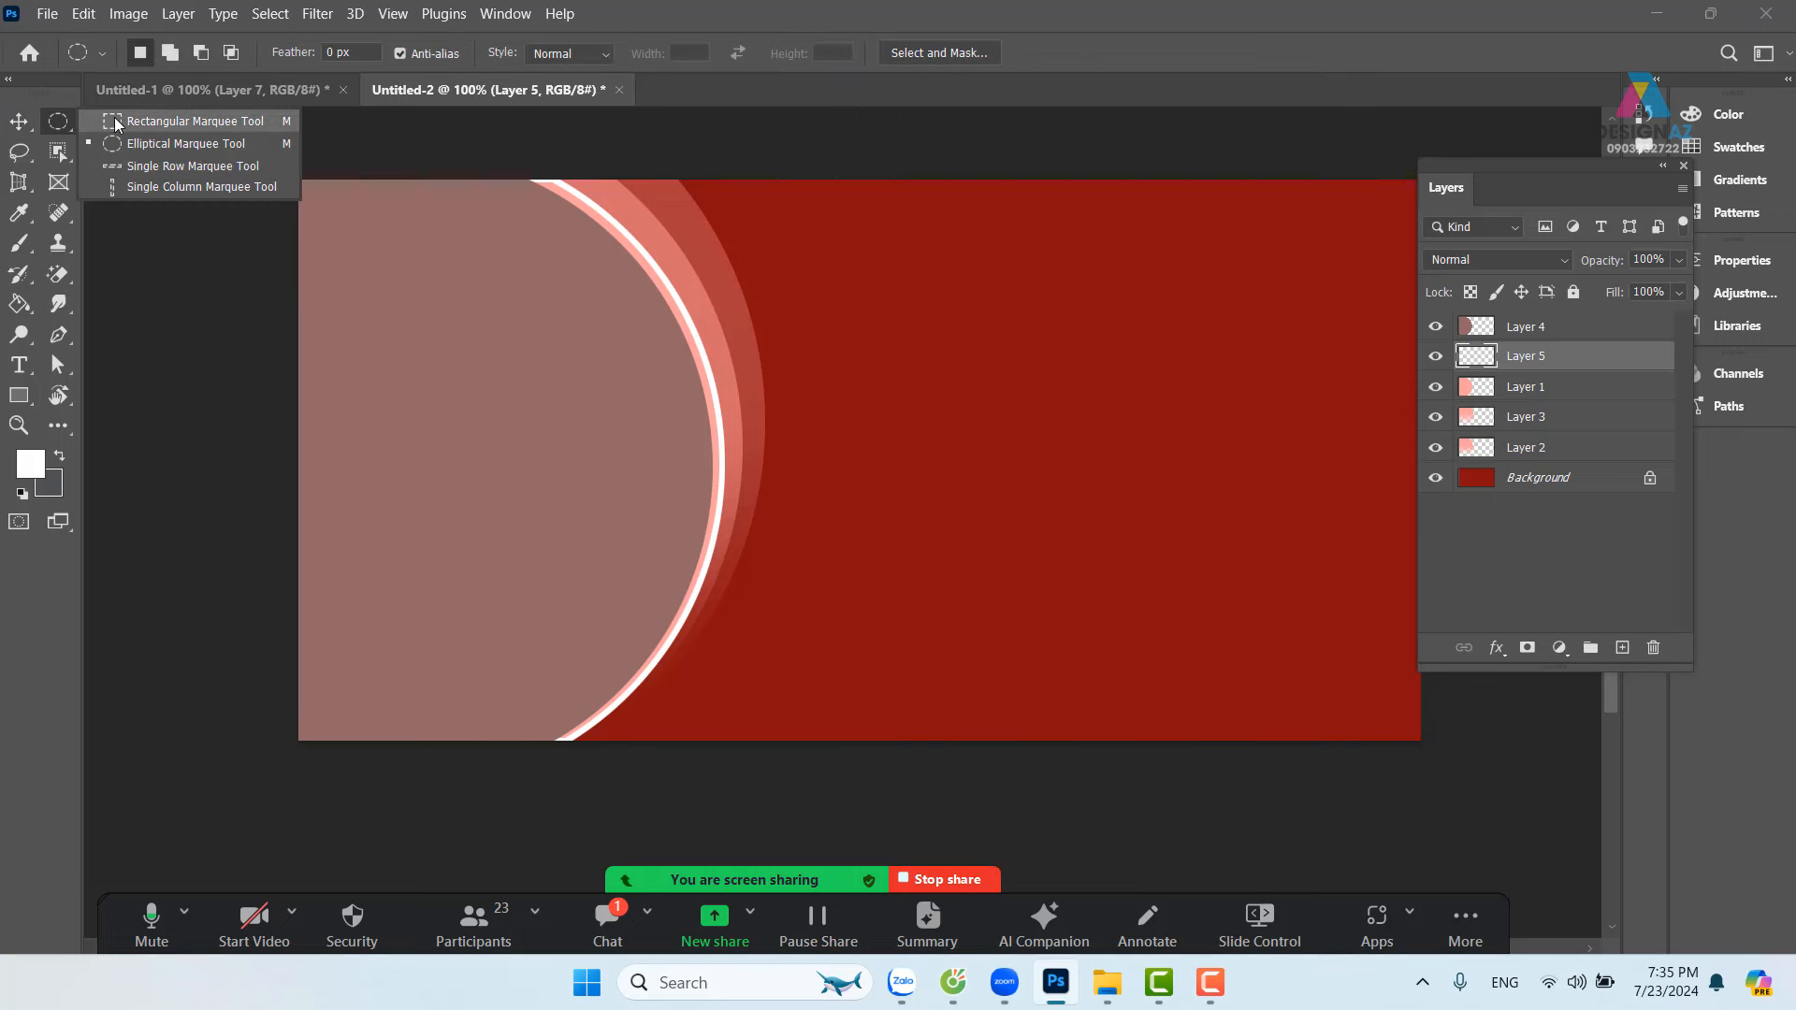
{"action": "left_click", "coordinate": [141, 121]}
{"action": "left_click_drag", "start_coordinate": [286, 360], "coordinate": [1611, 625]}
{"action": "left_click_drag", "start_coordinate": [766, 488], "coordinate": [901, 457]}
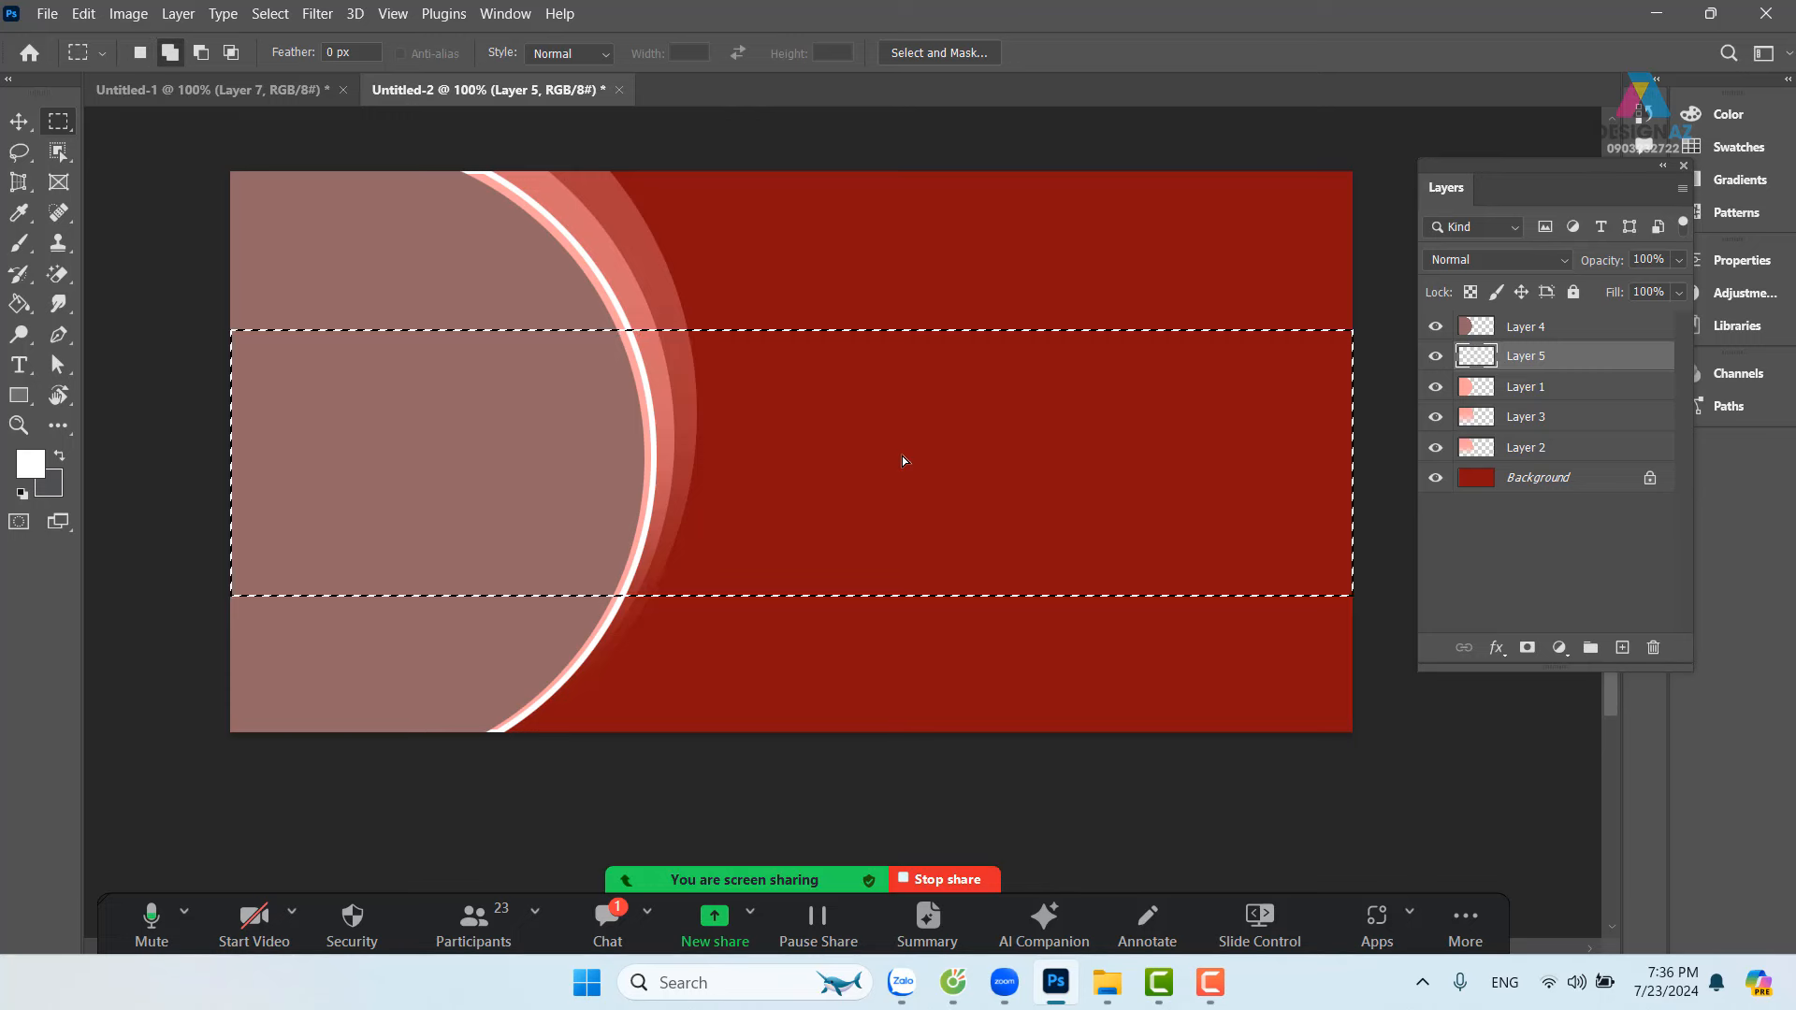
{"action": "key", "text": "shift+F6"}
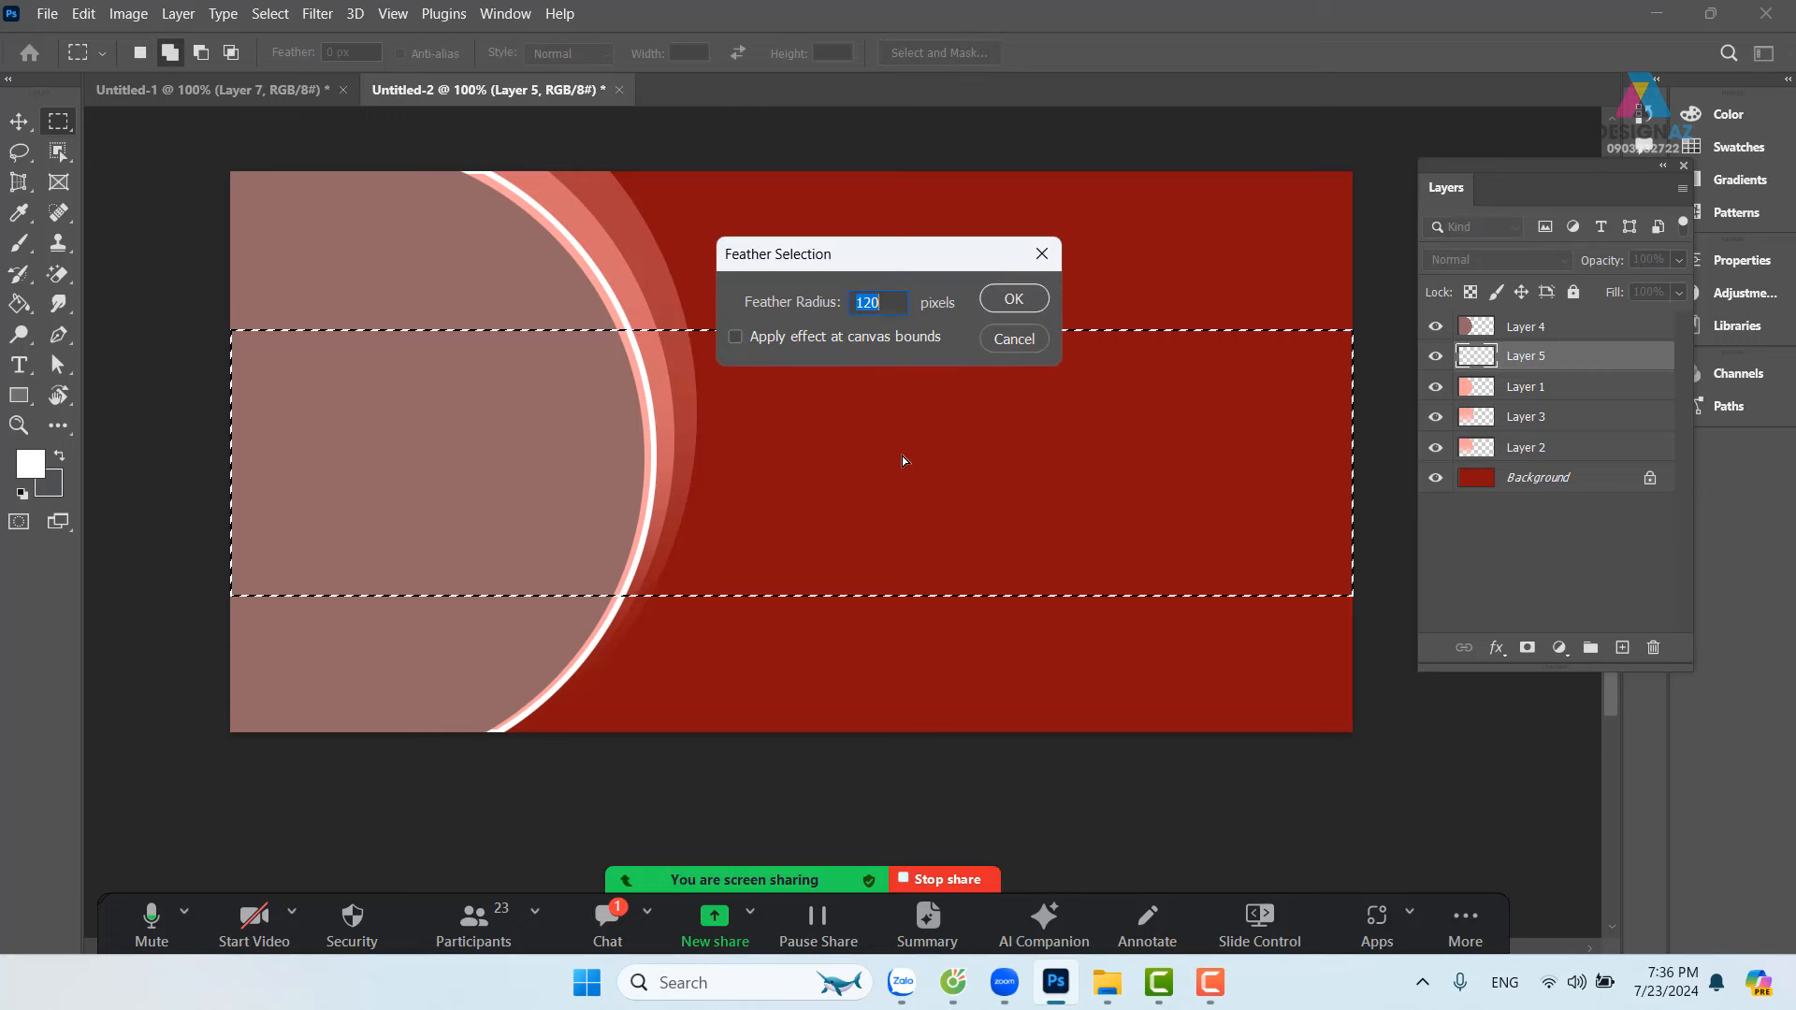
{"action": "type", "text": "100"}
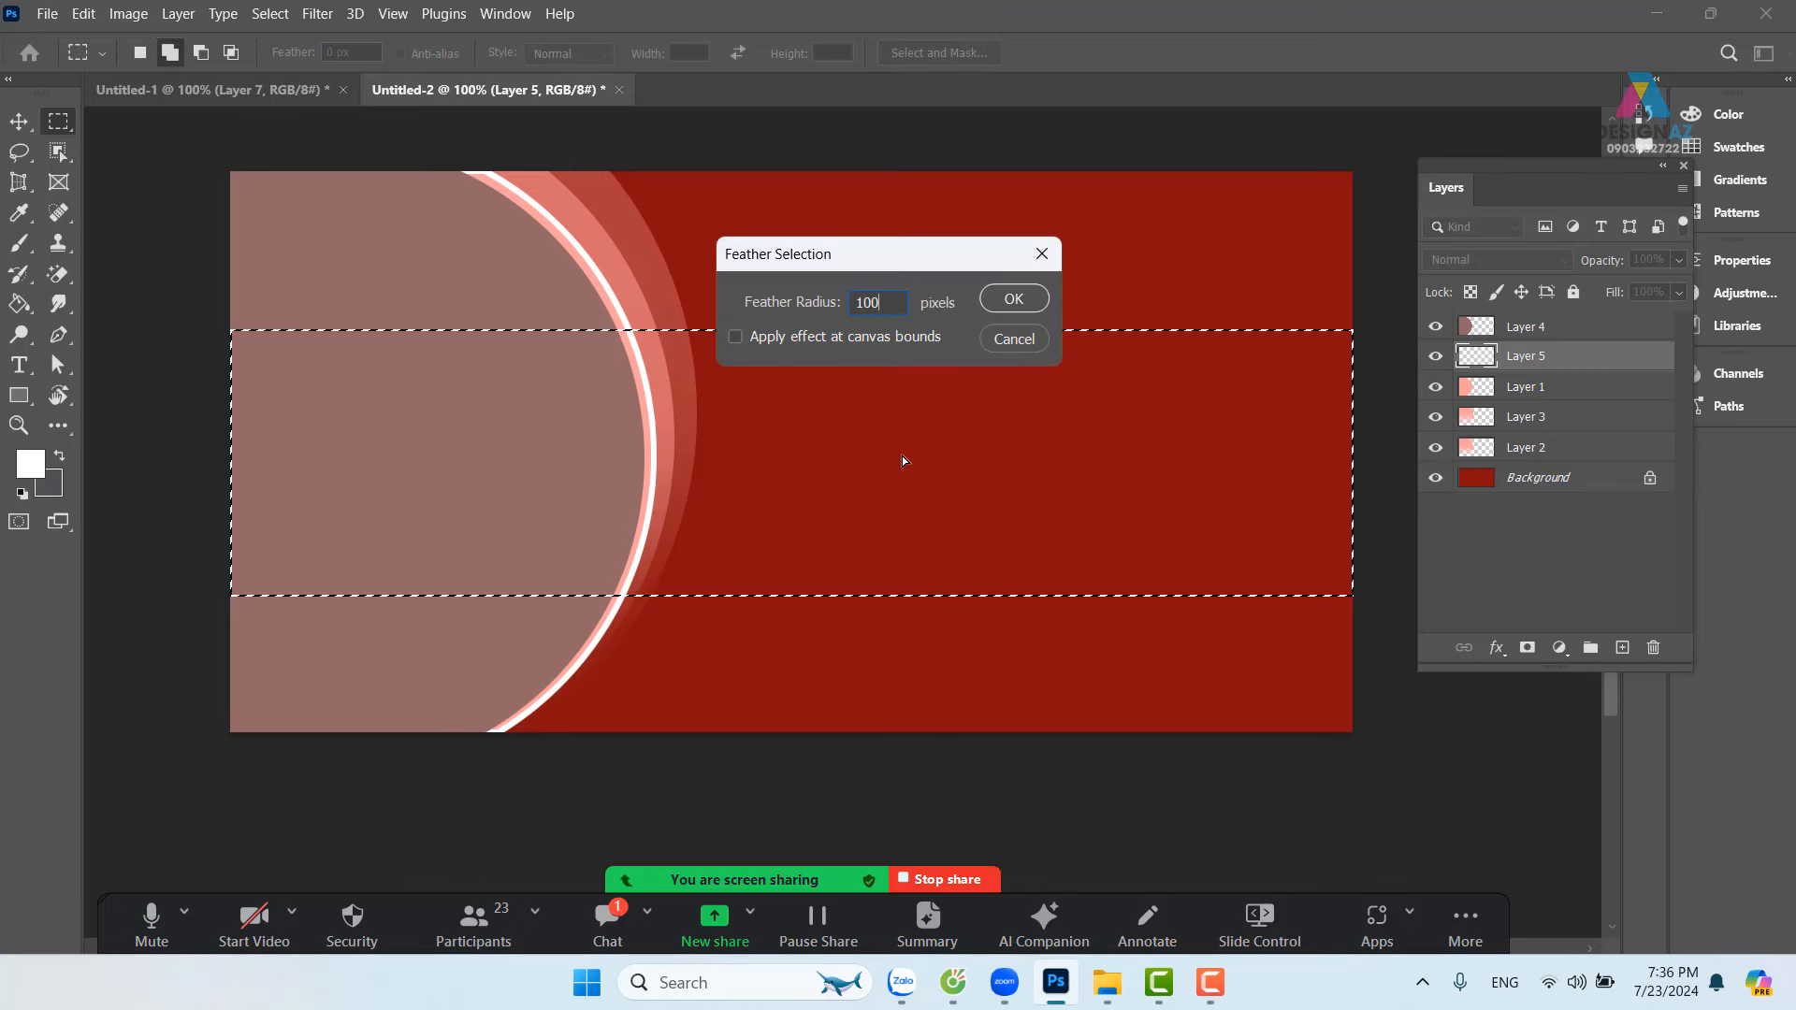
{"action": "key", "text": "Return"}
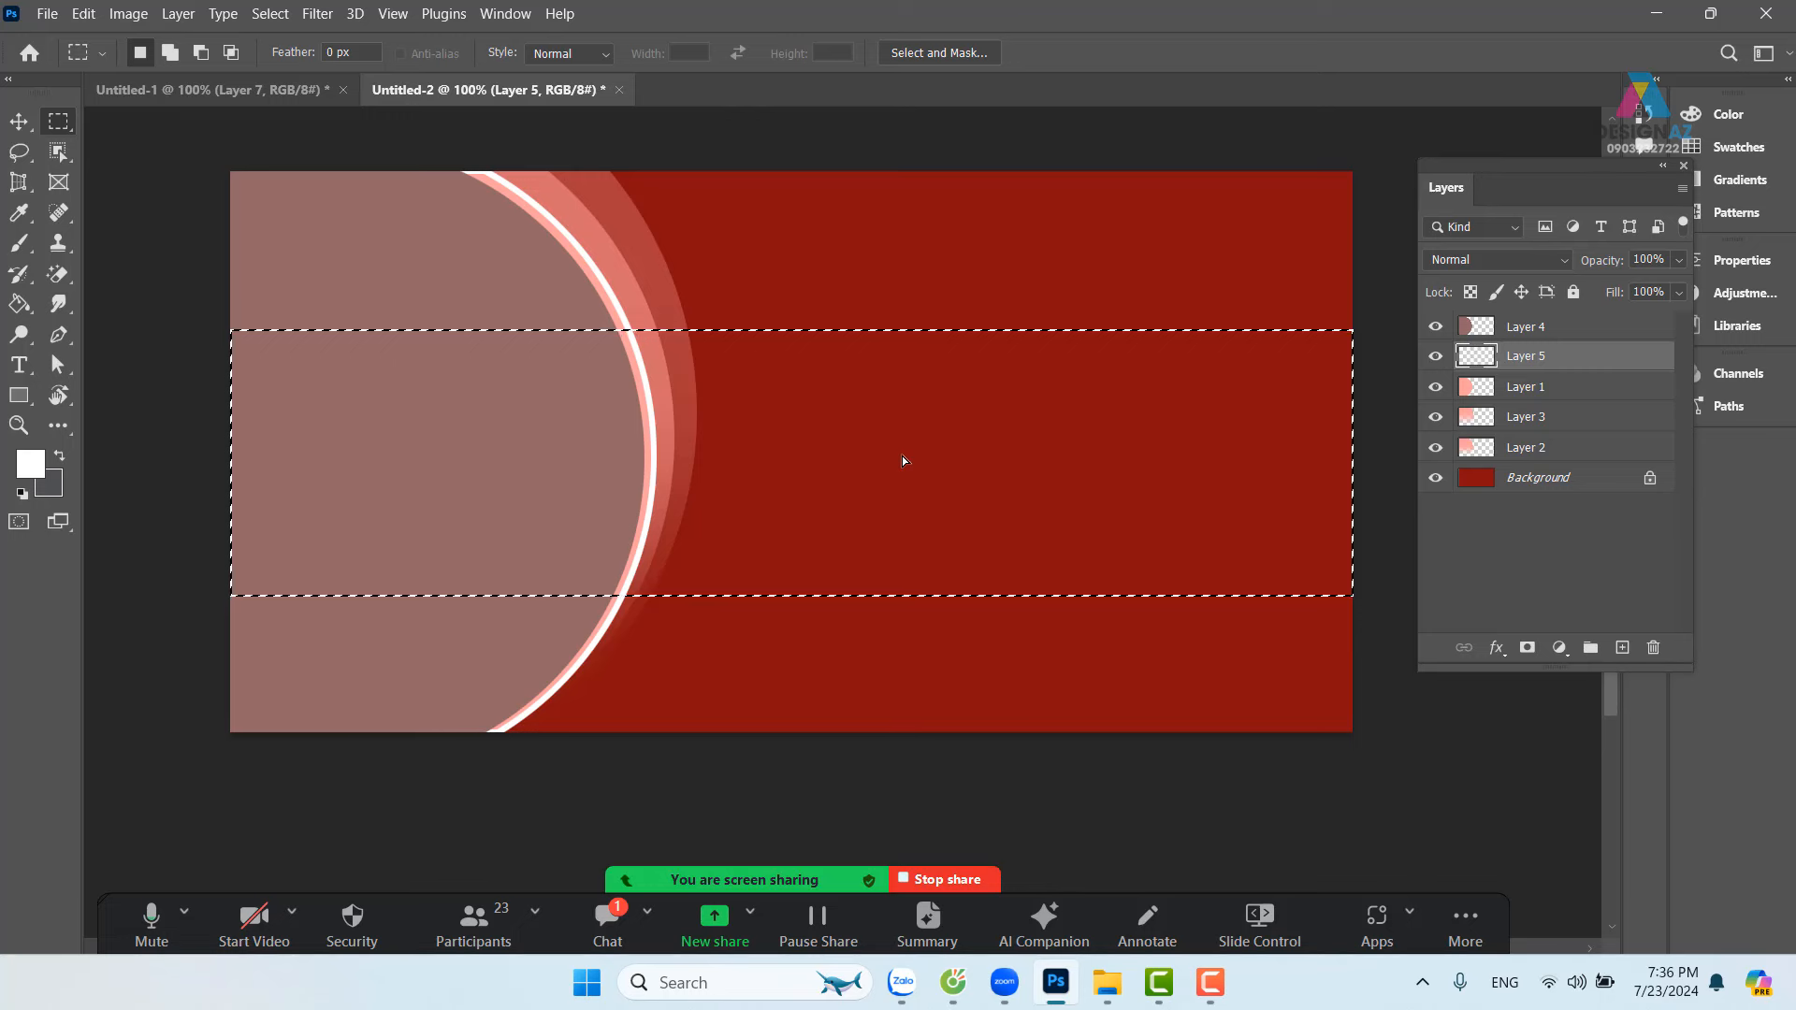
Step: Try clearing the part of the white outline inside the feathered band, and undo it
{"action": "key", "text": "Delete"}
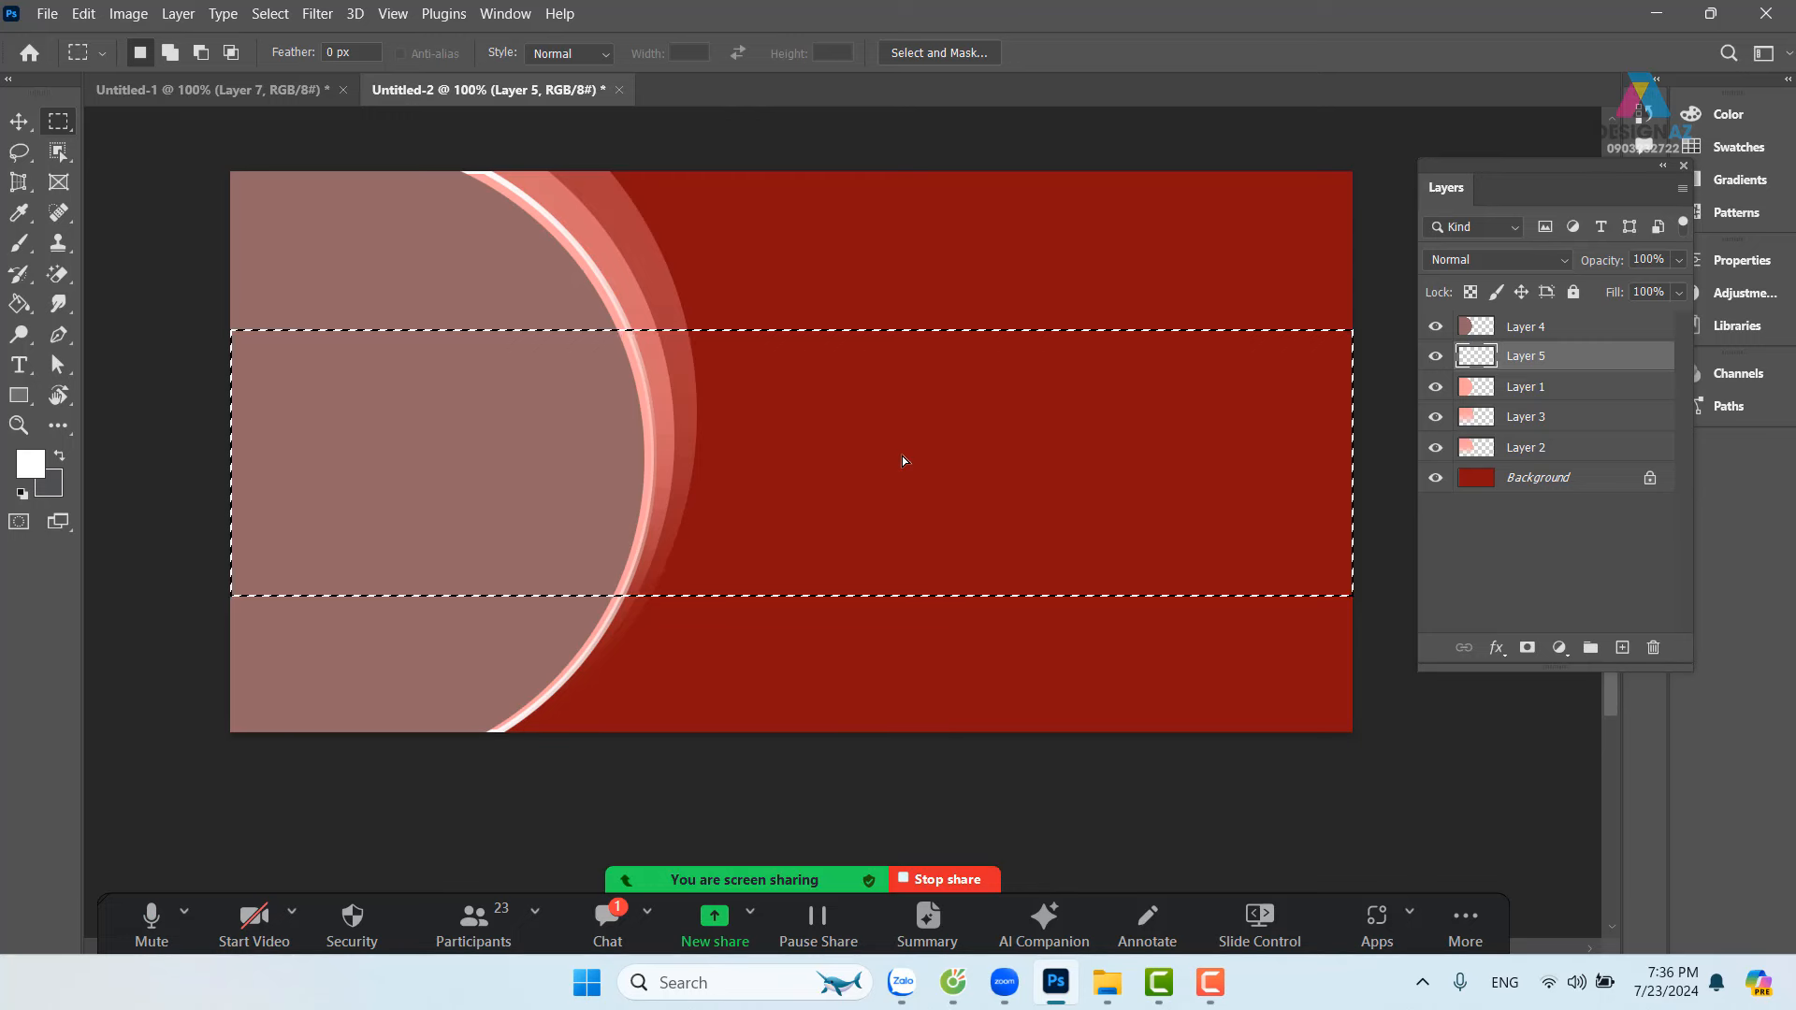
{"action": "key", "text": "ctrl+z"}
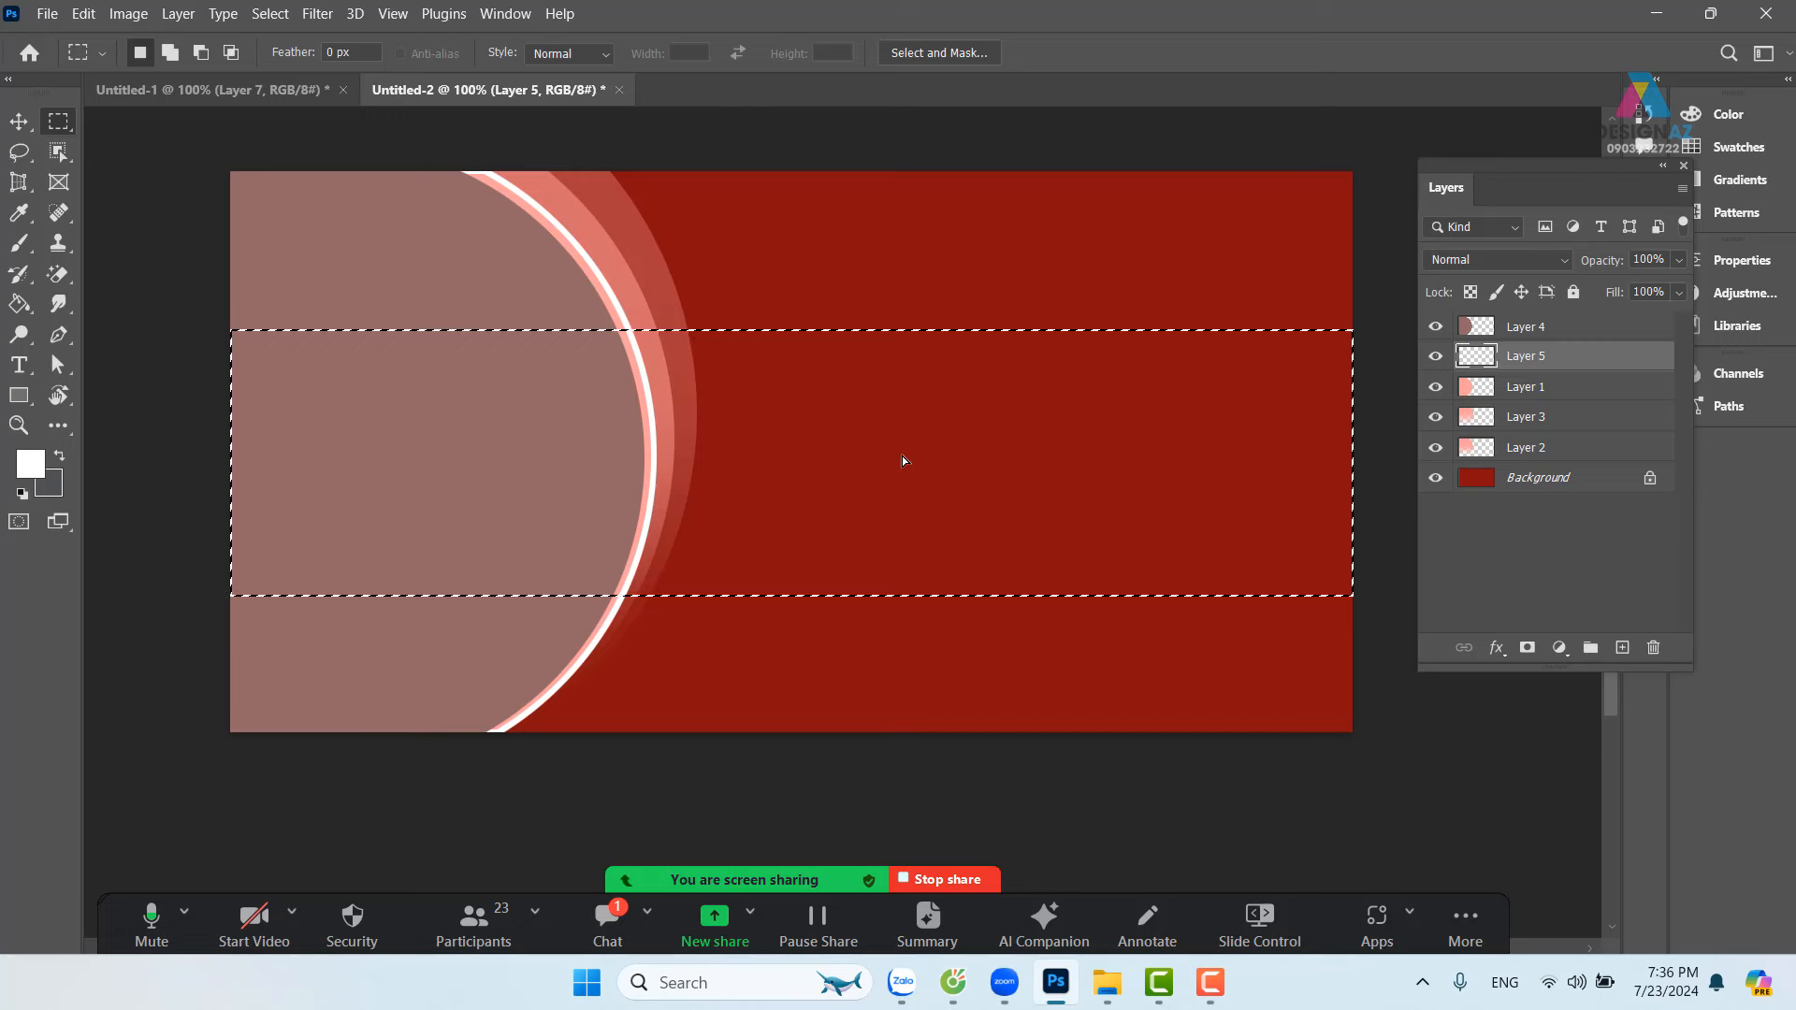
Step: Invert the feathered selection, clear the white outline above and below the band on Layer 5, and deselect
{"action": "key", "text": "ctrl+shift+i"}
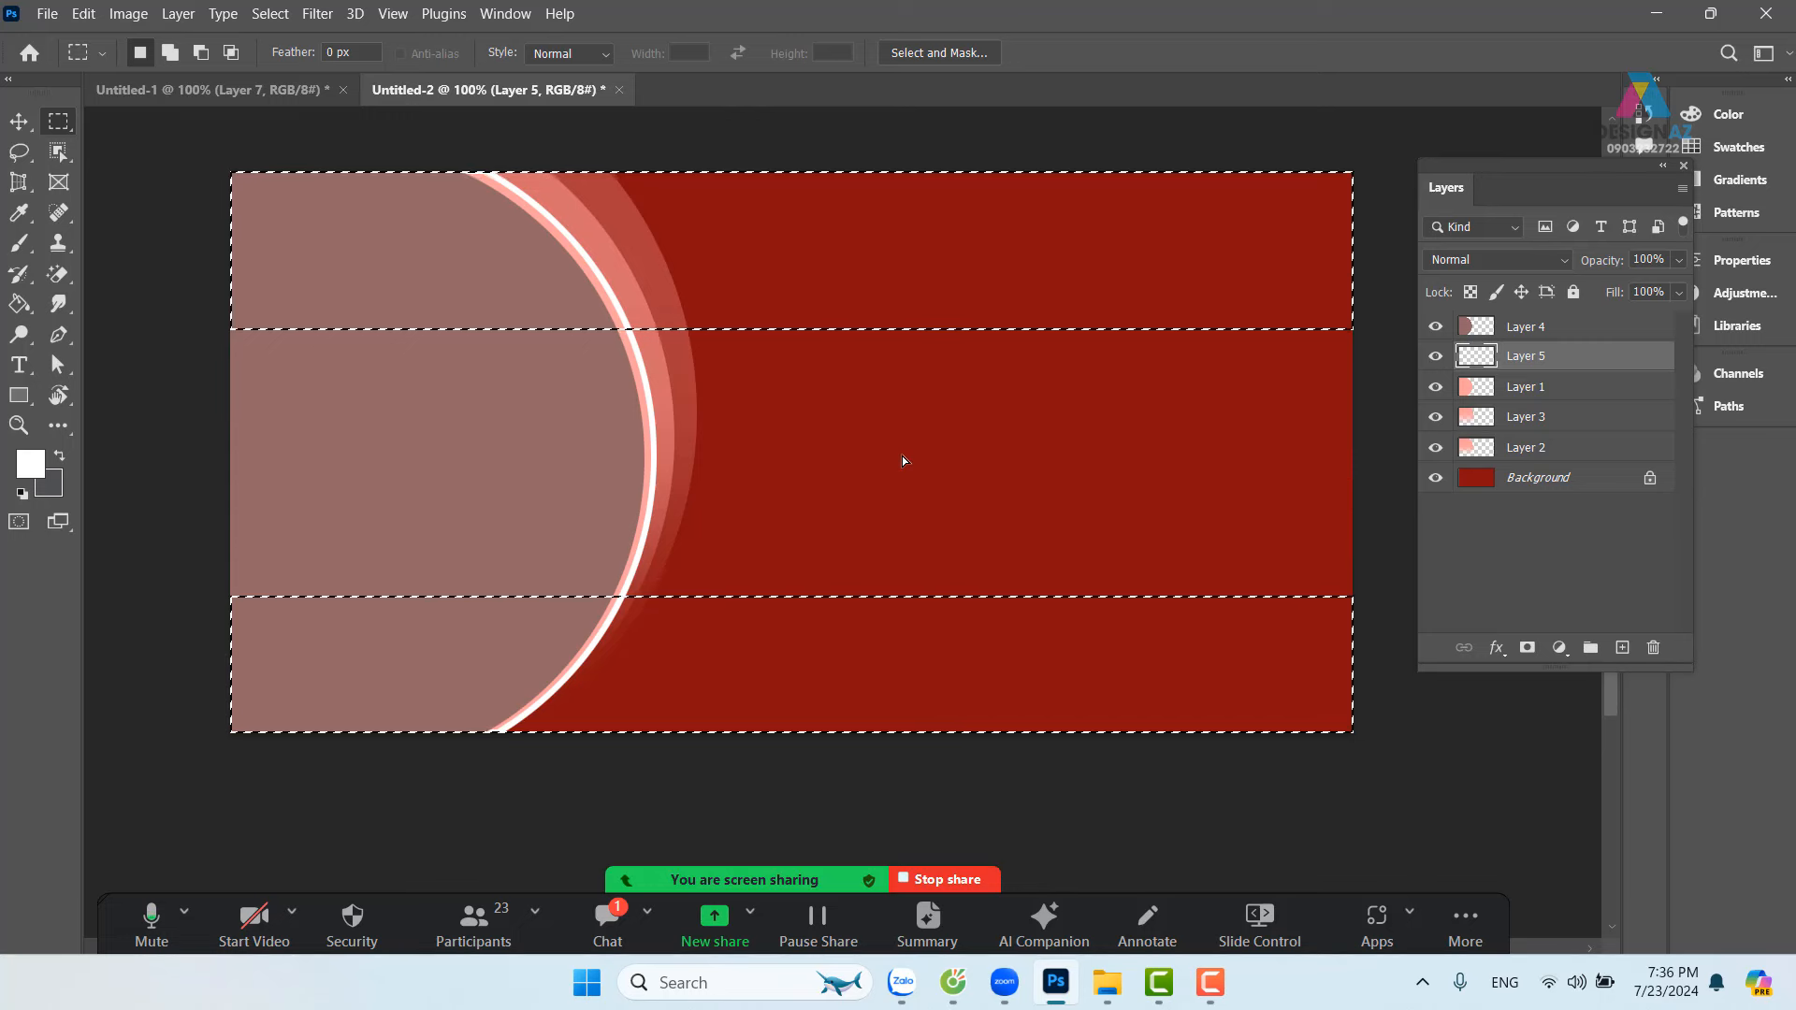
{"action": "key", "text": "Delete"}
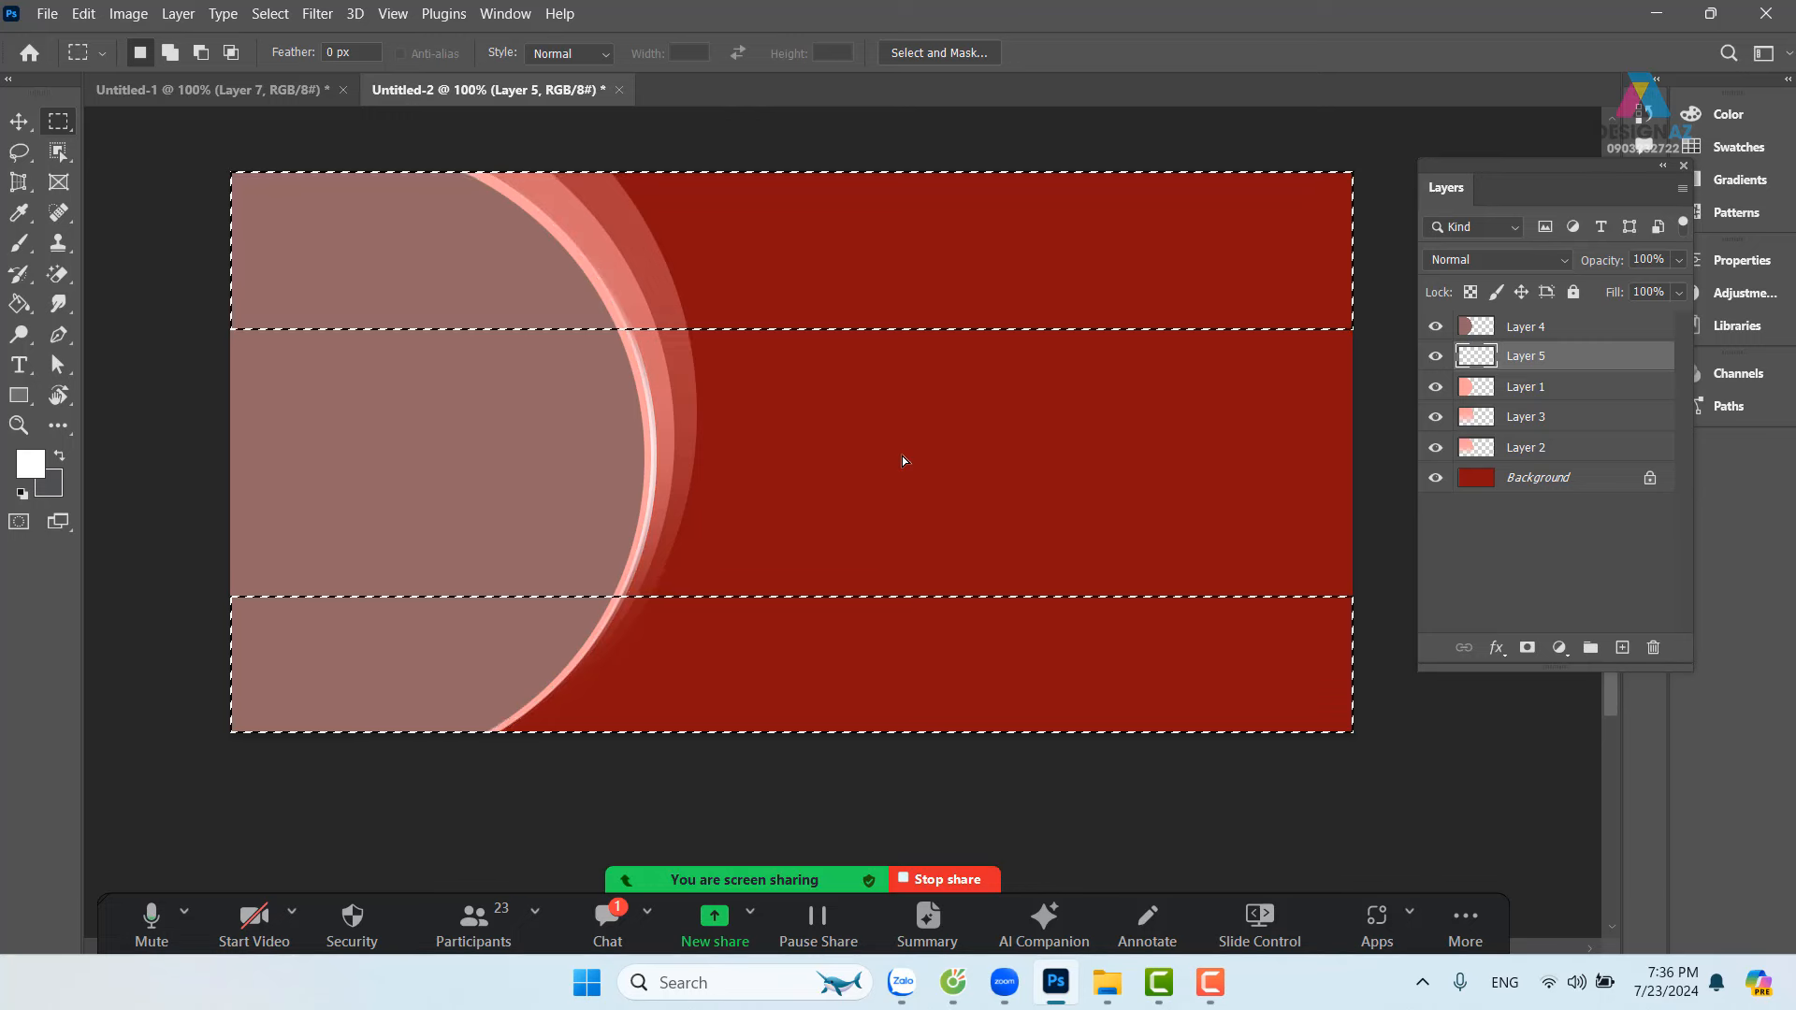
{"action": "key", "text": "v"}
{"action": "key", "text": "x"}
{"action": "key", "text": "ctrl+d"}
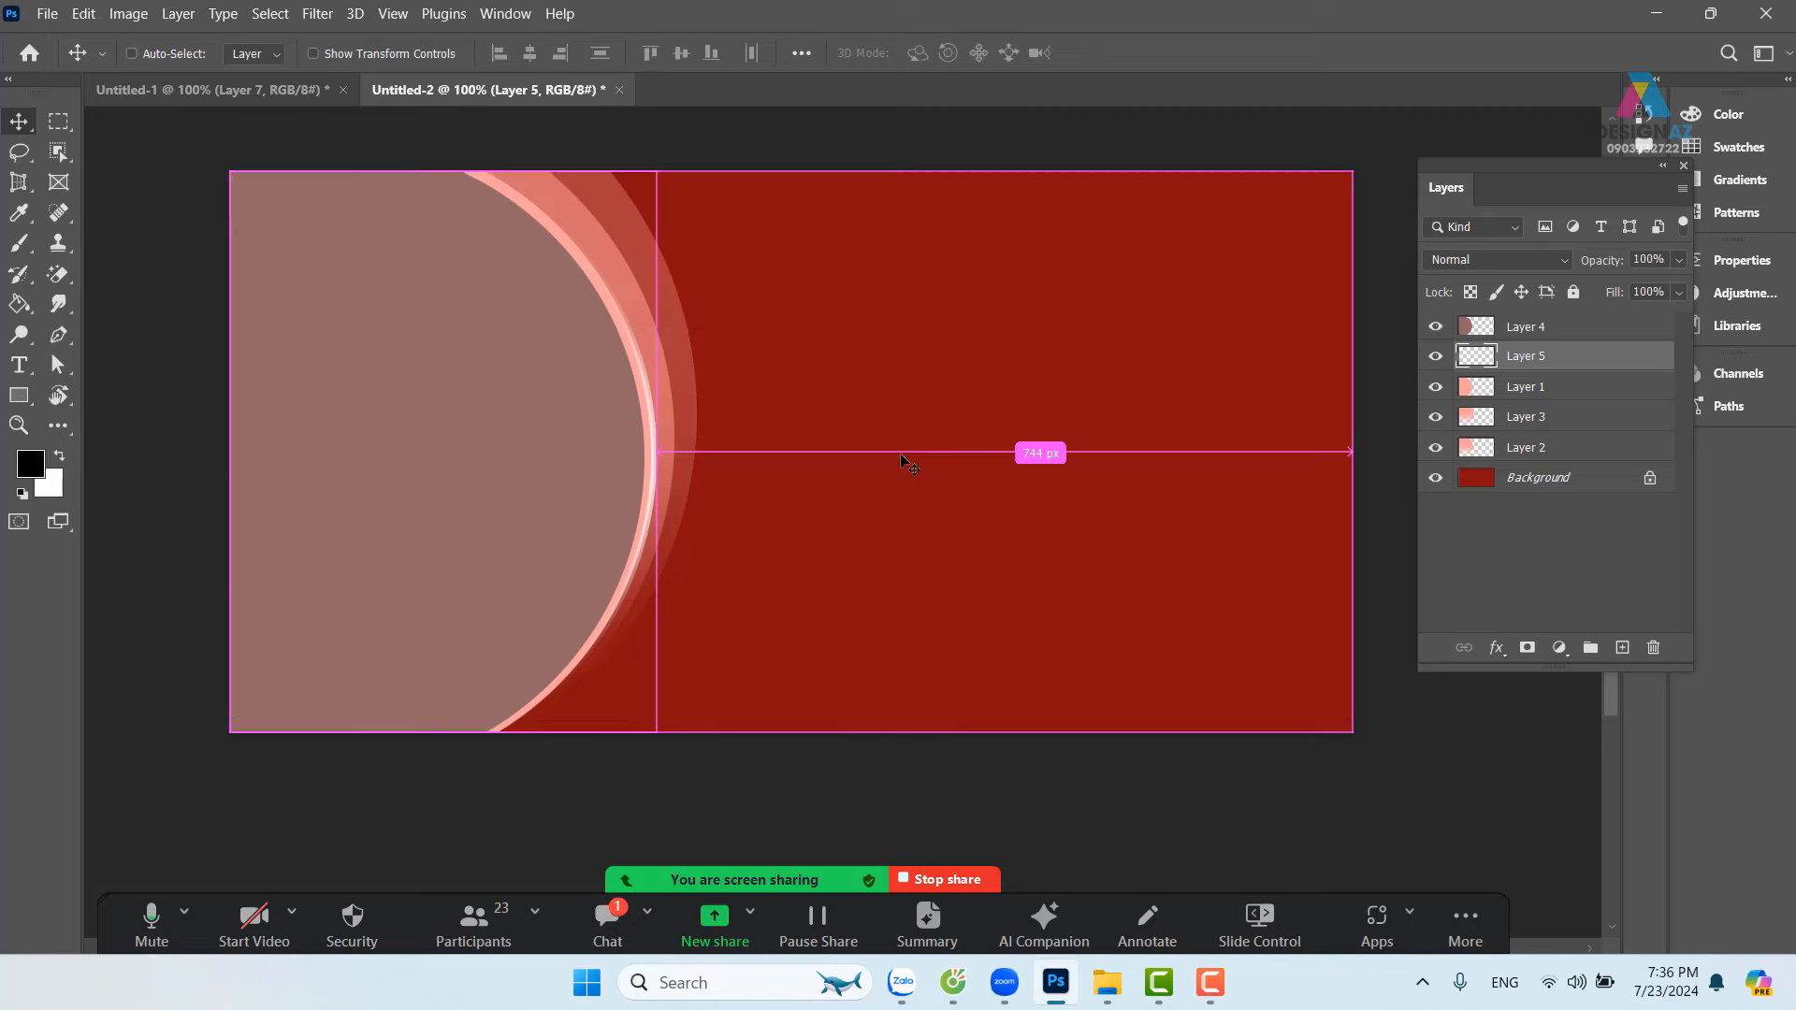
Step: Delete Layer 5 with the white highlight and the two outer crescent layers, Layer 3 and Layer 2
{"action": "left_click_drag", "start_coordinate": [657, 474], "coordinate": [709, 481]}
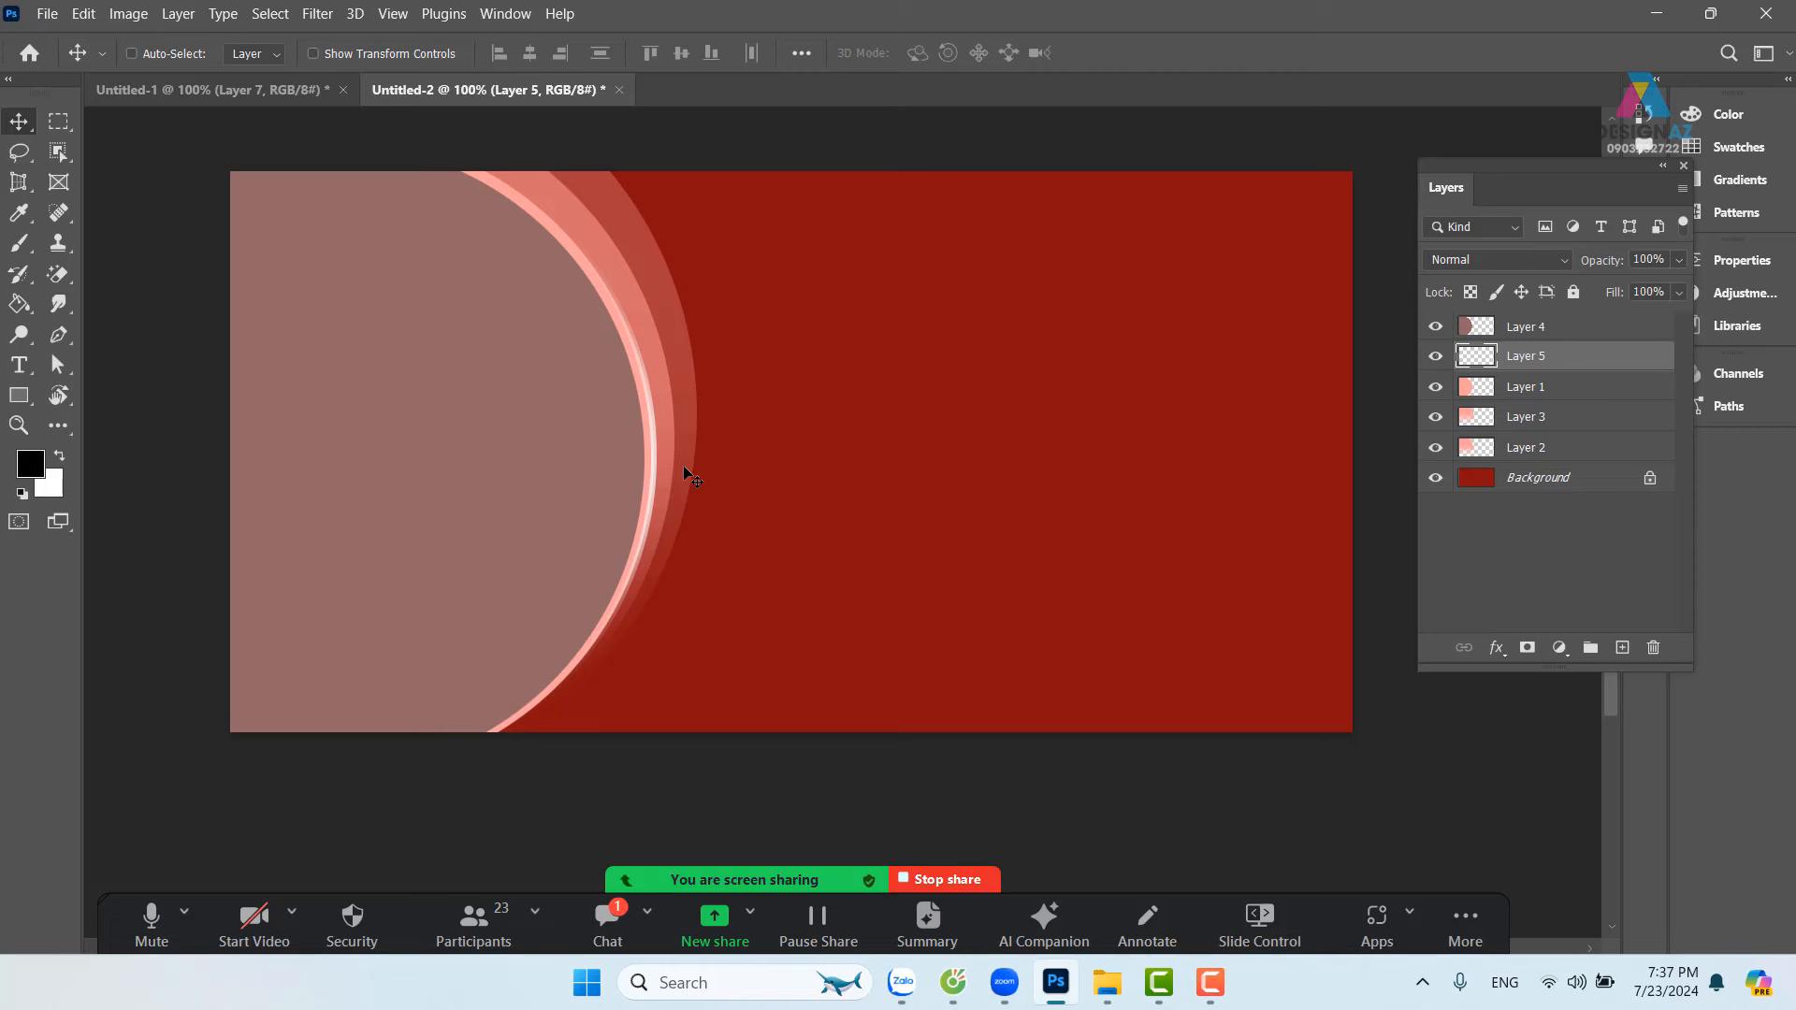
{"action": "left_click_drag", "start_coordinate": [637, 465], "coordinate": [676, 453]}
{"action": "key", "text": "Delete"}
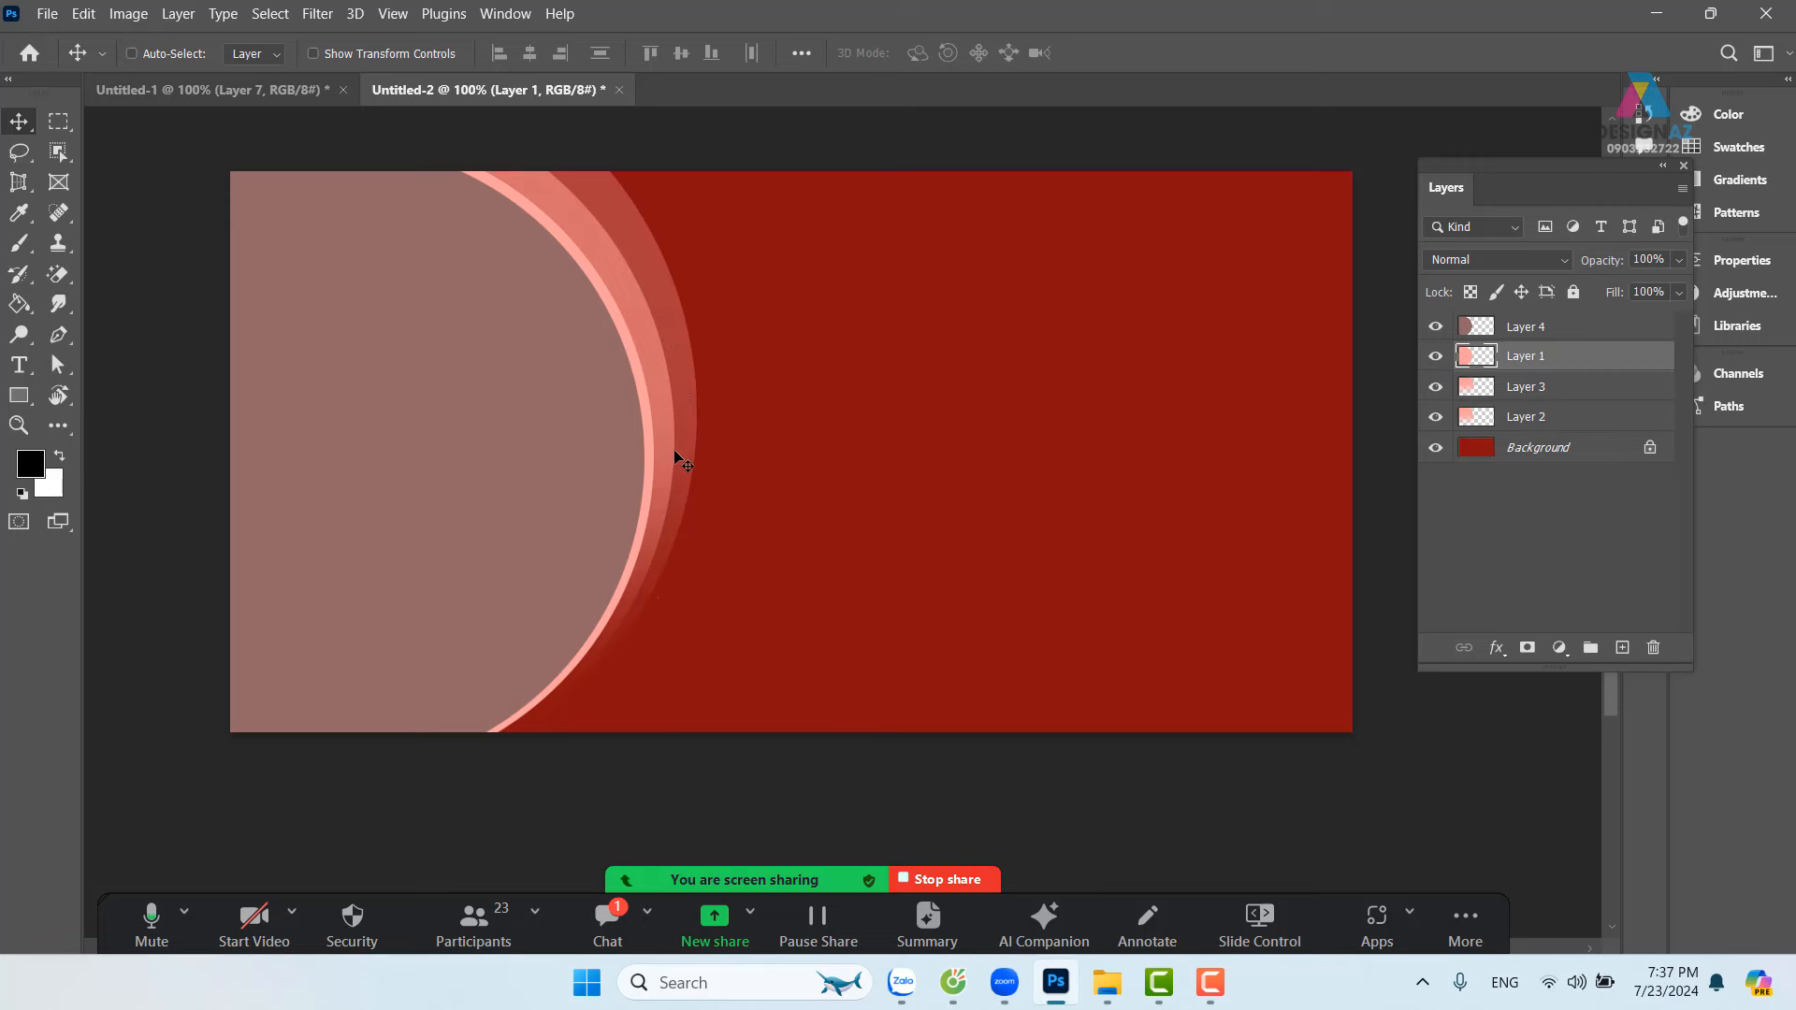
{"action": "right_click", "coordinate": [682, 381]}
{"action": "left_click", "coordinate": [711, 396]}
{"action": "key", "text": "Delete"}
{"action": "right_click", "coordinate": [655, 385]}
{"action": "left_click", "coordinate": [685, 396]}
{"action": "key", "text": "Delete"}
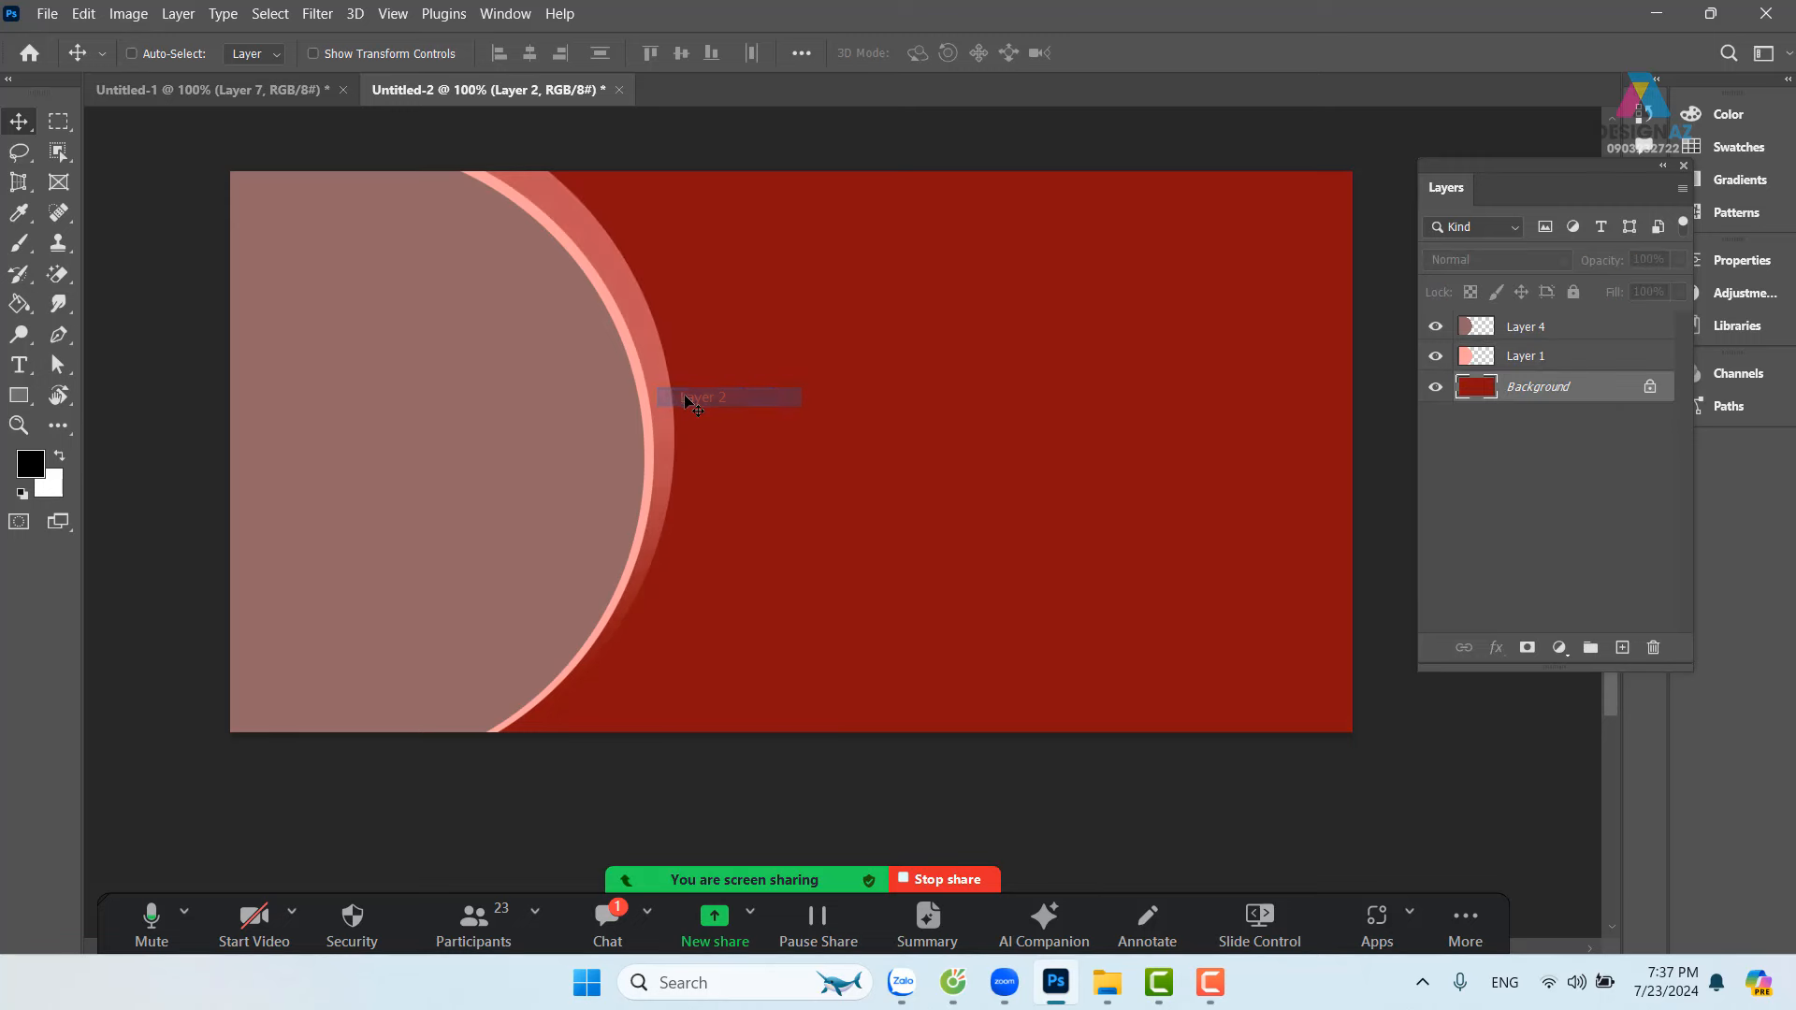
Step: Delete Layer 4, the brownish circle covering the pink circle on Layer 1
{"action": "right_click", "coordinate": [650, 435]}
{"action": "left_click", "coordinate": [700, 449]}
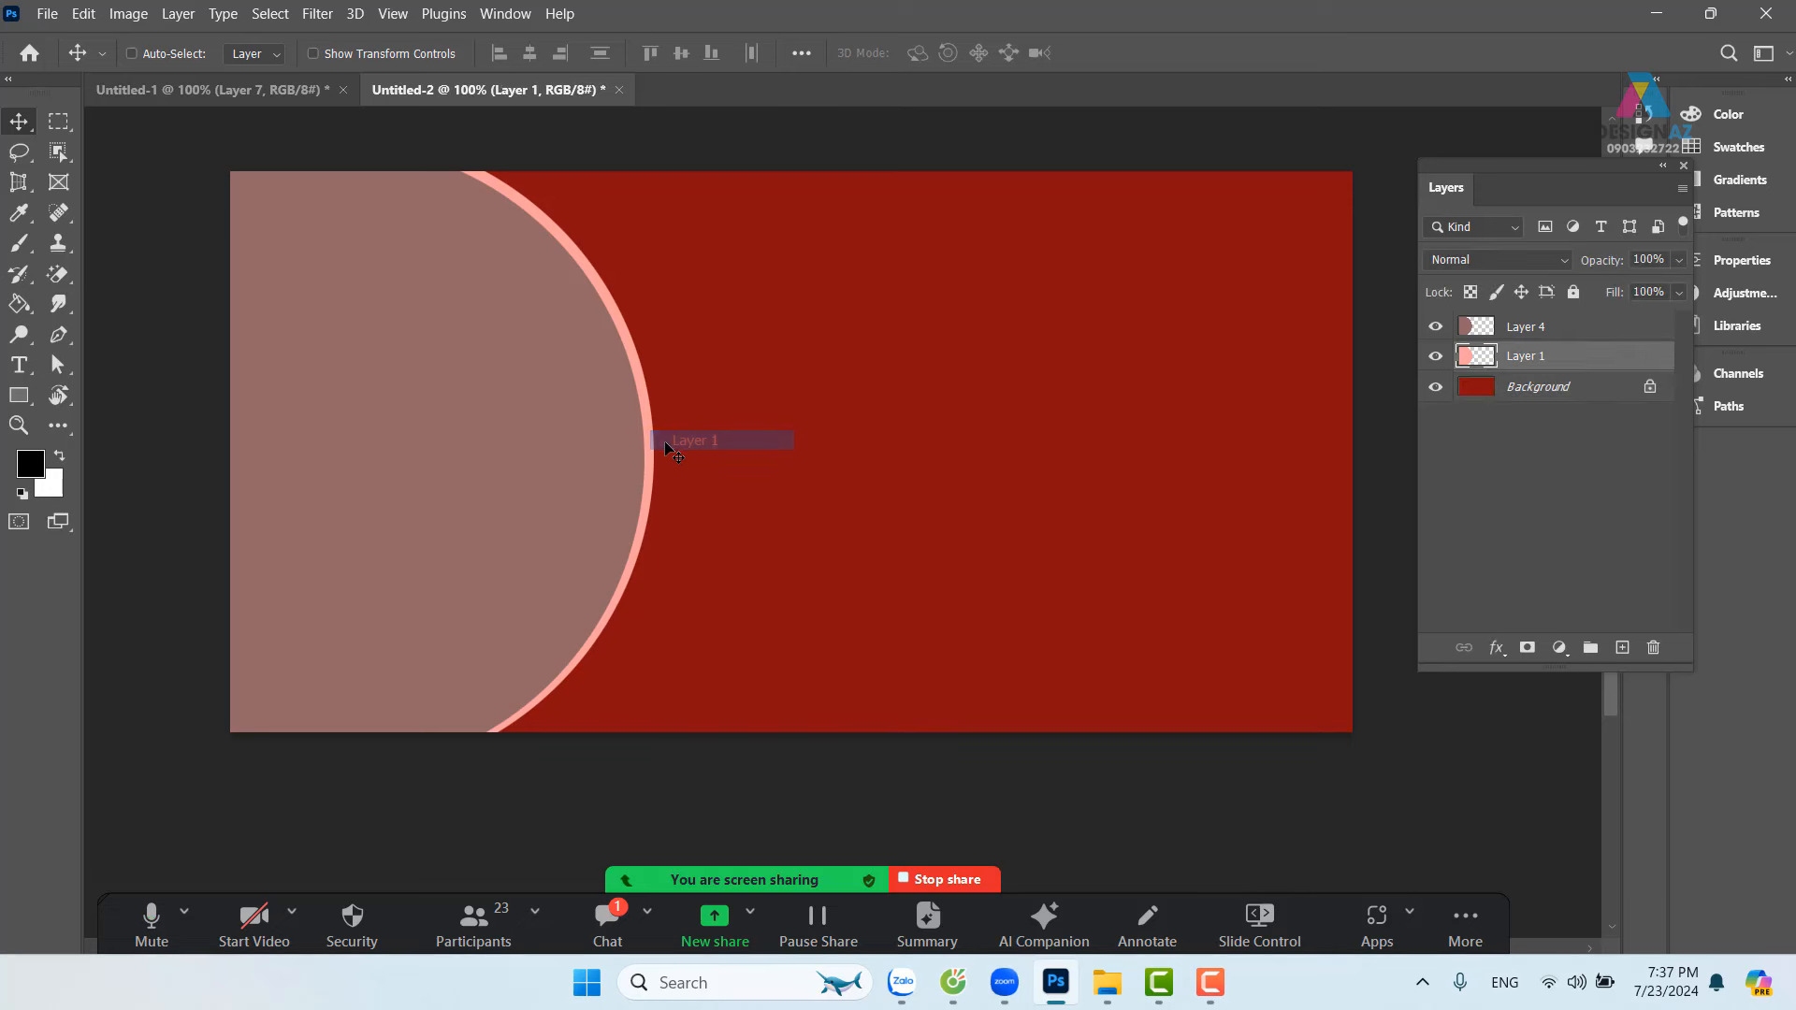
{"action": "right_click", "coordinate": [610, 441]}
{"action": "left_click", "coordinate": [629, 449]}
{"action": "key", "text": "Delete"}
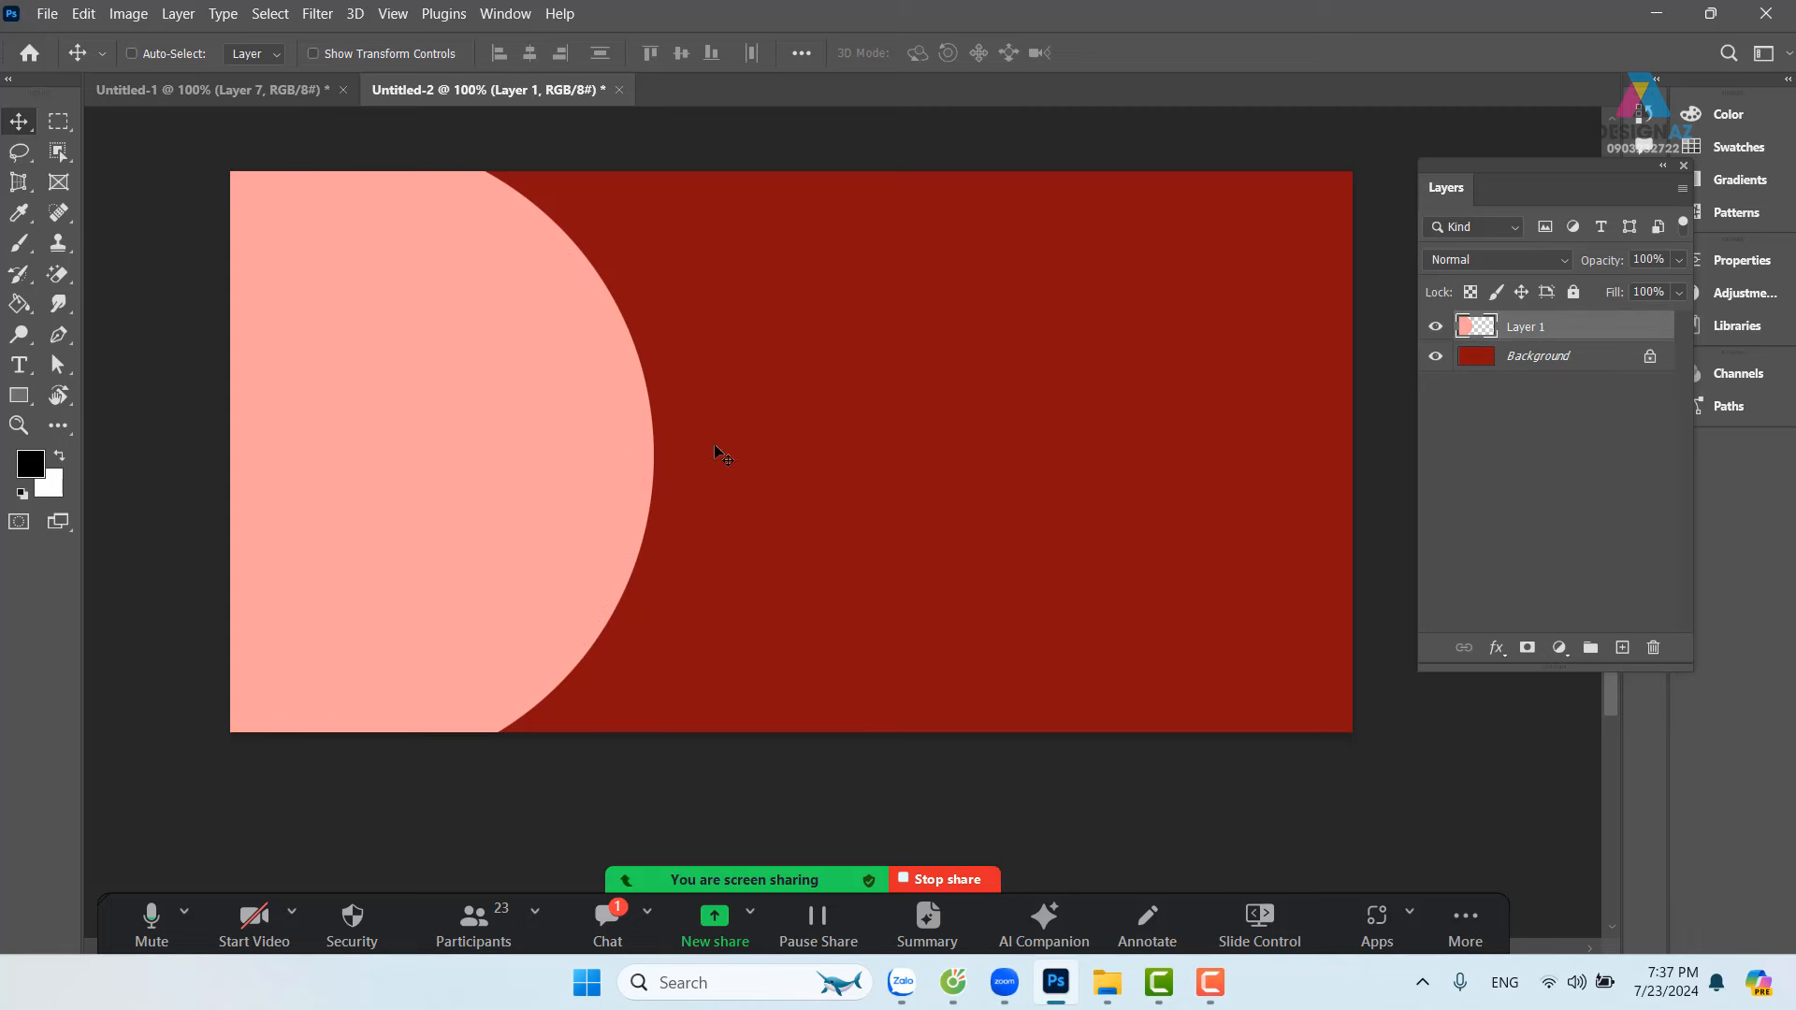
Step: Draw an elliptical selection overlapping the pink circle's right edge and add a new layer above Layer 1
{"action": "key", "text": "ctrl"}
{"action": "key", "text": "ctrl+minus"}
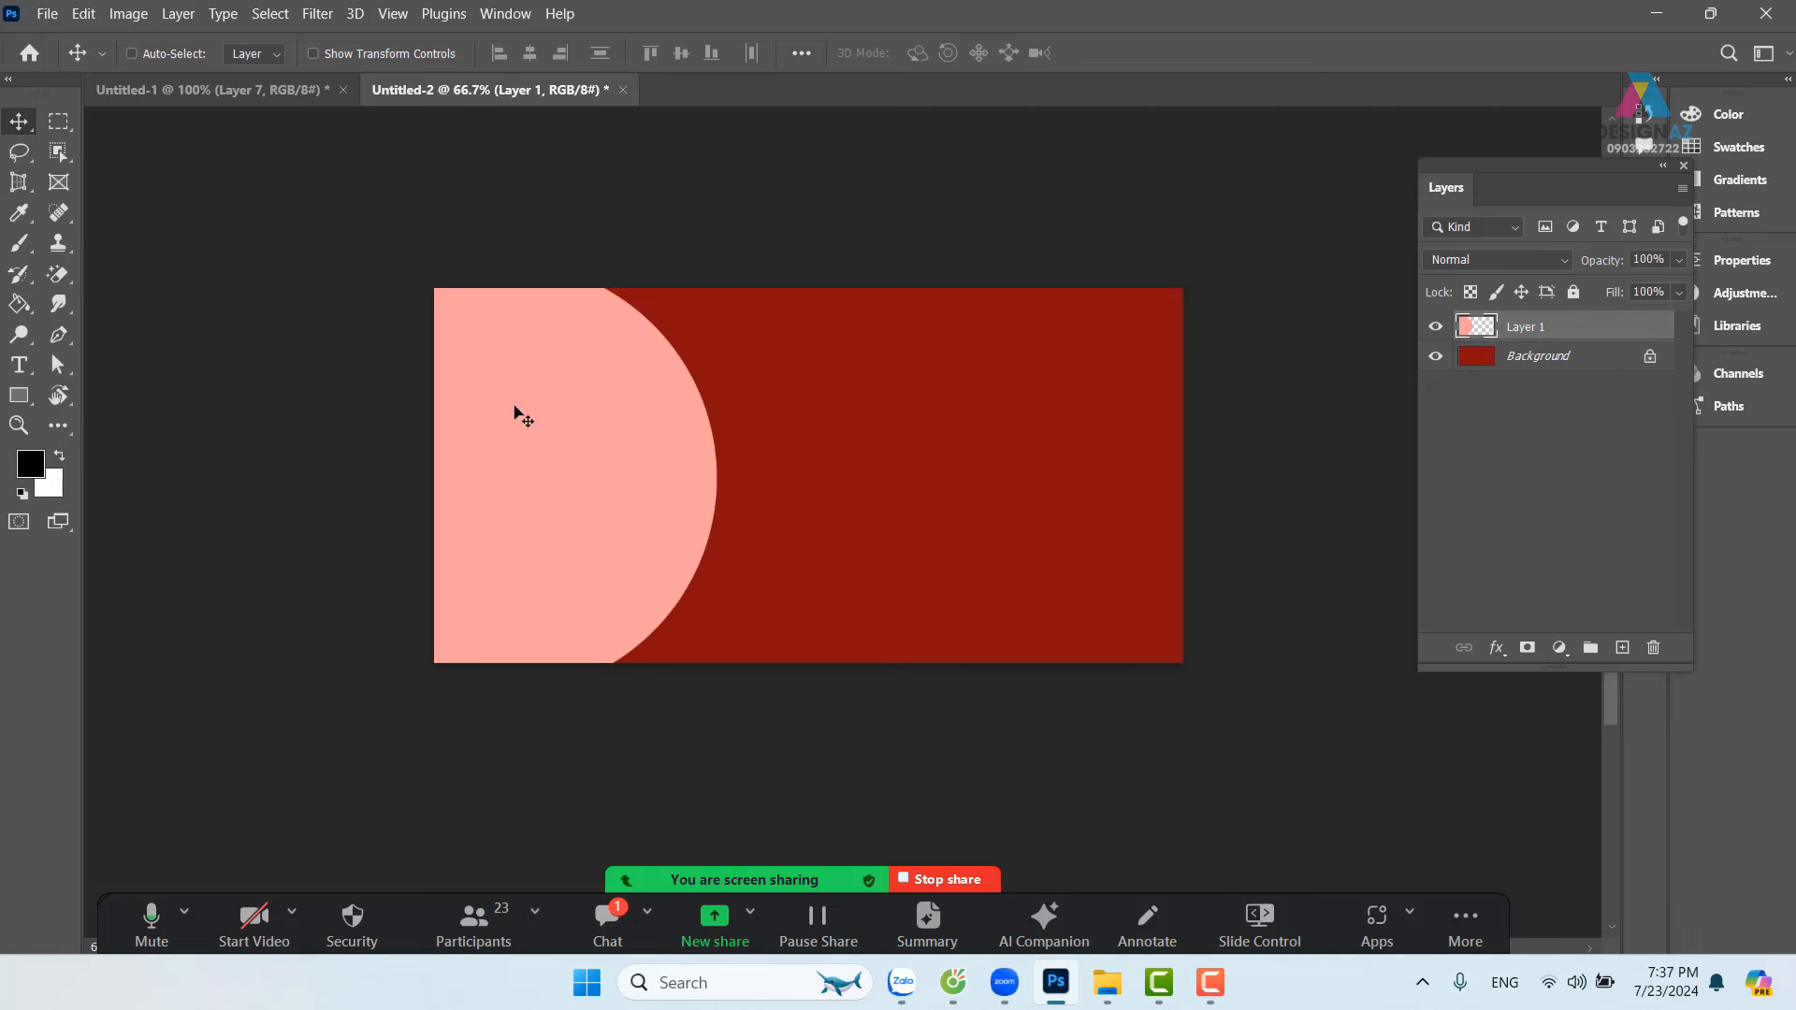
{"action": "right_click", "coordinate": [60, 129]}
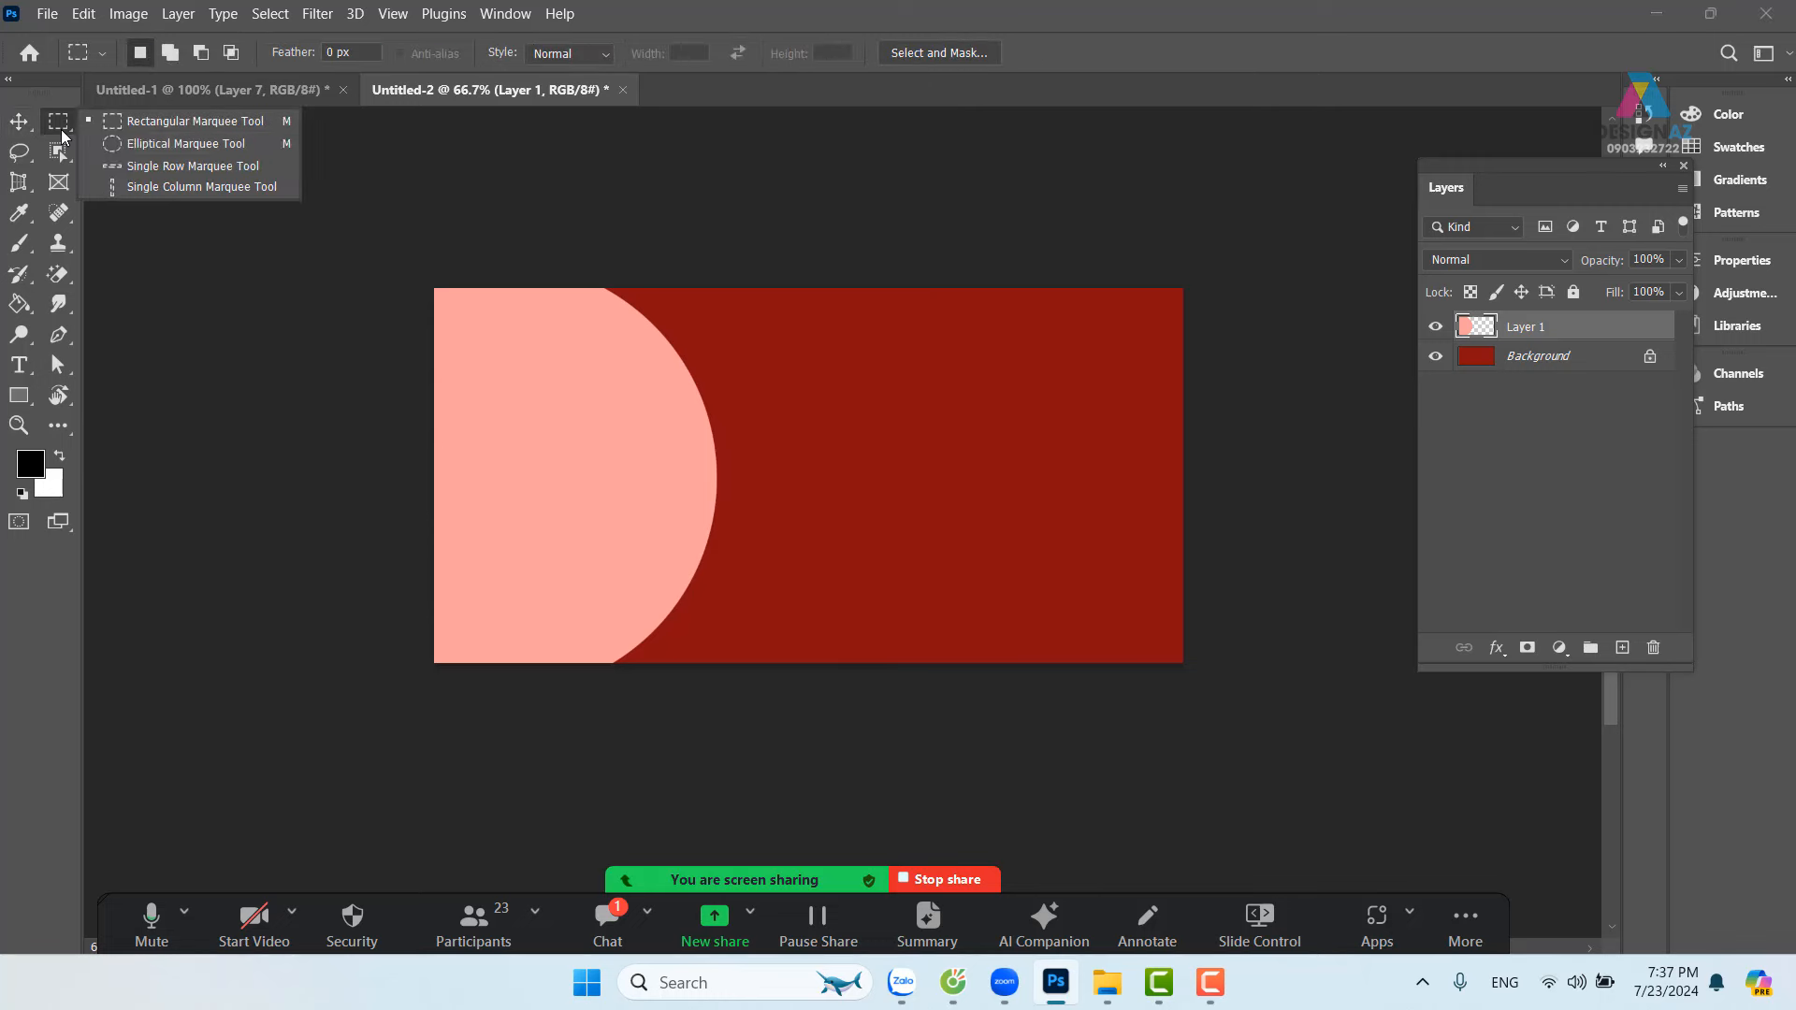
{"action": "left_click", "coordinate": [127, 143]}
{"action": "left_click_drag", "start_coordinate": [484, 328], "coordinate": [716, 703]}
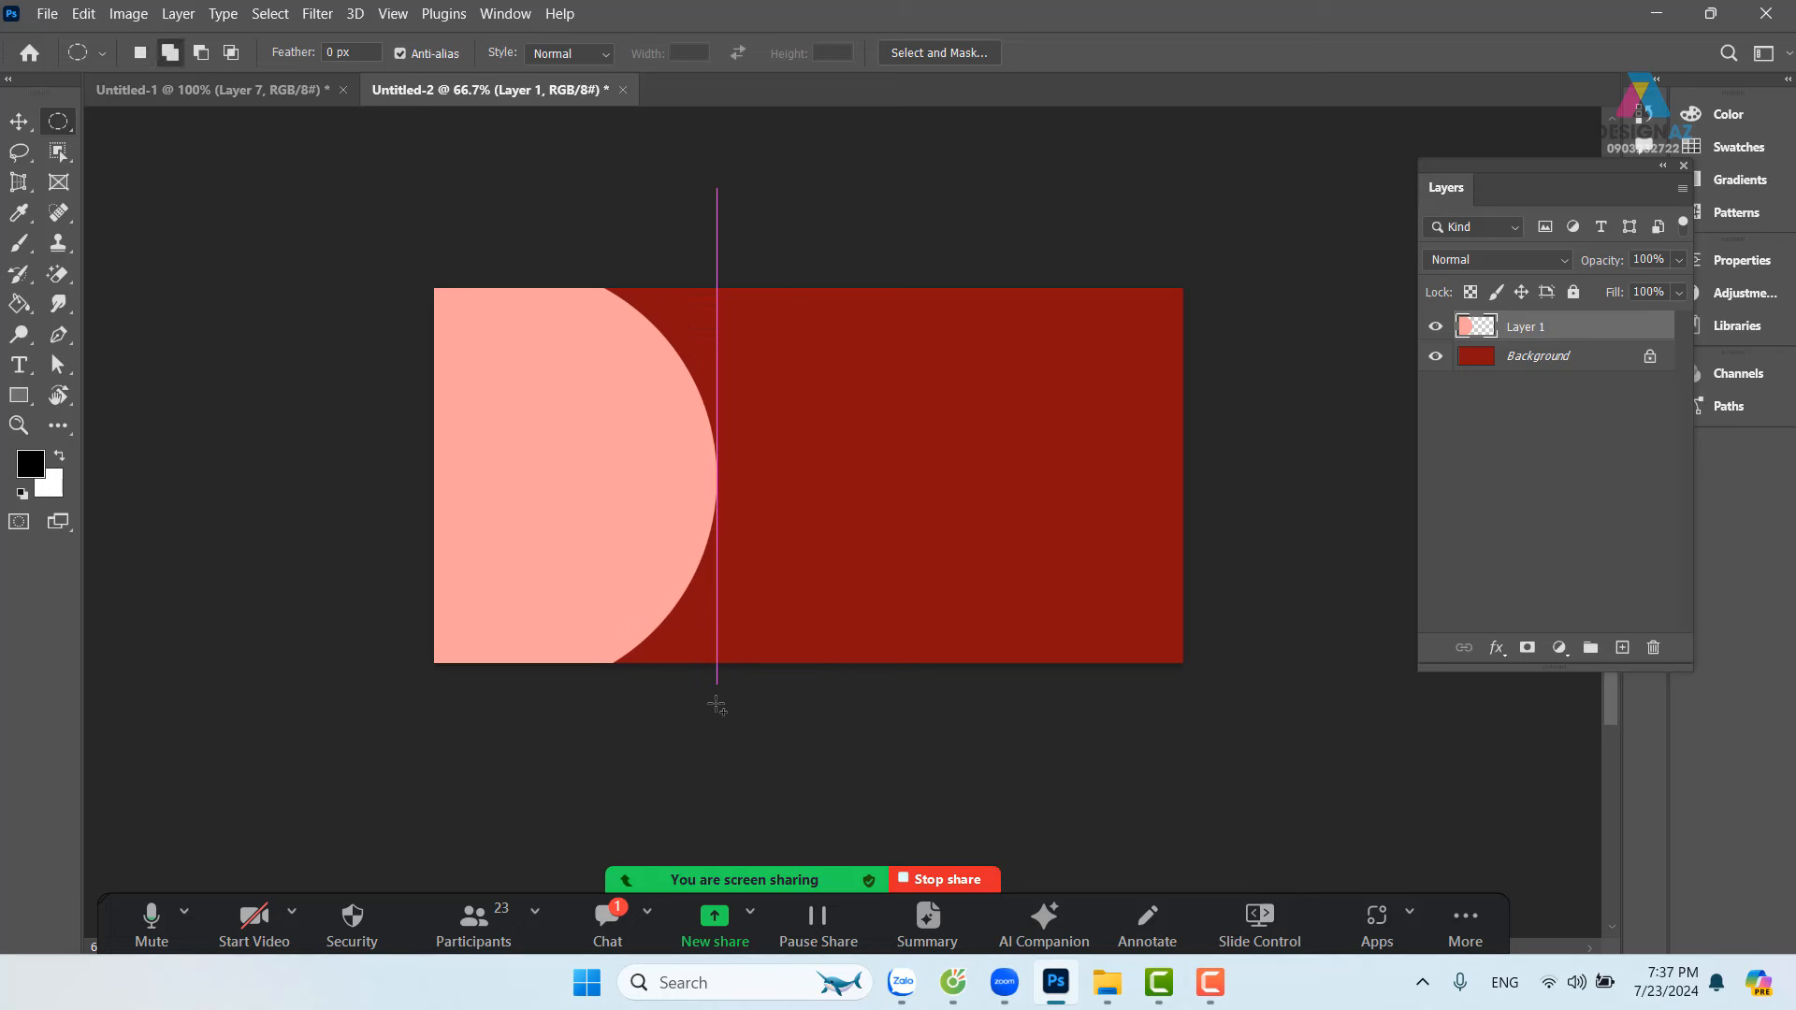
{"action": "left_click", "coordinate": [1622, 647]}
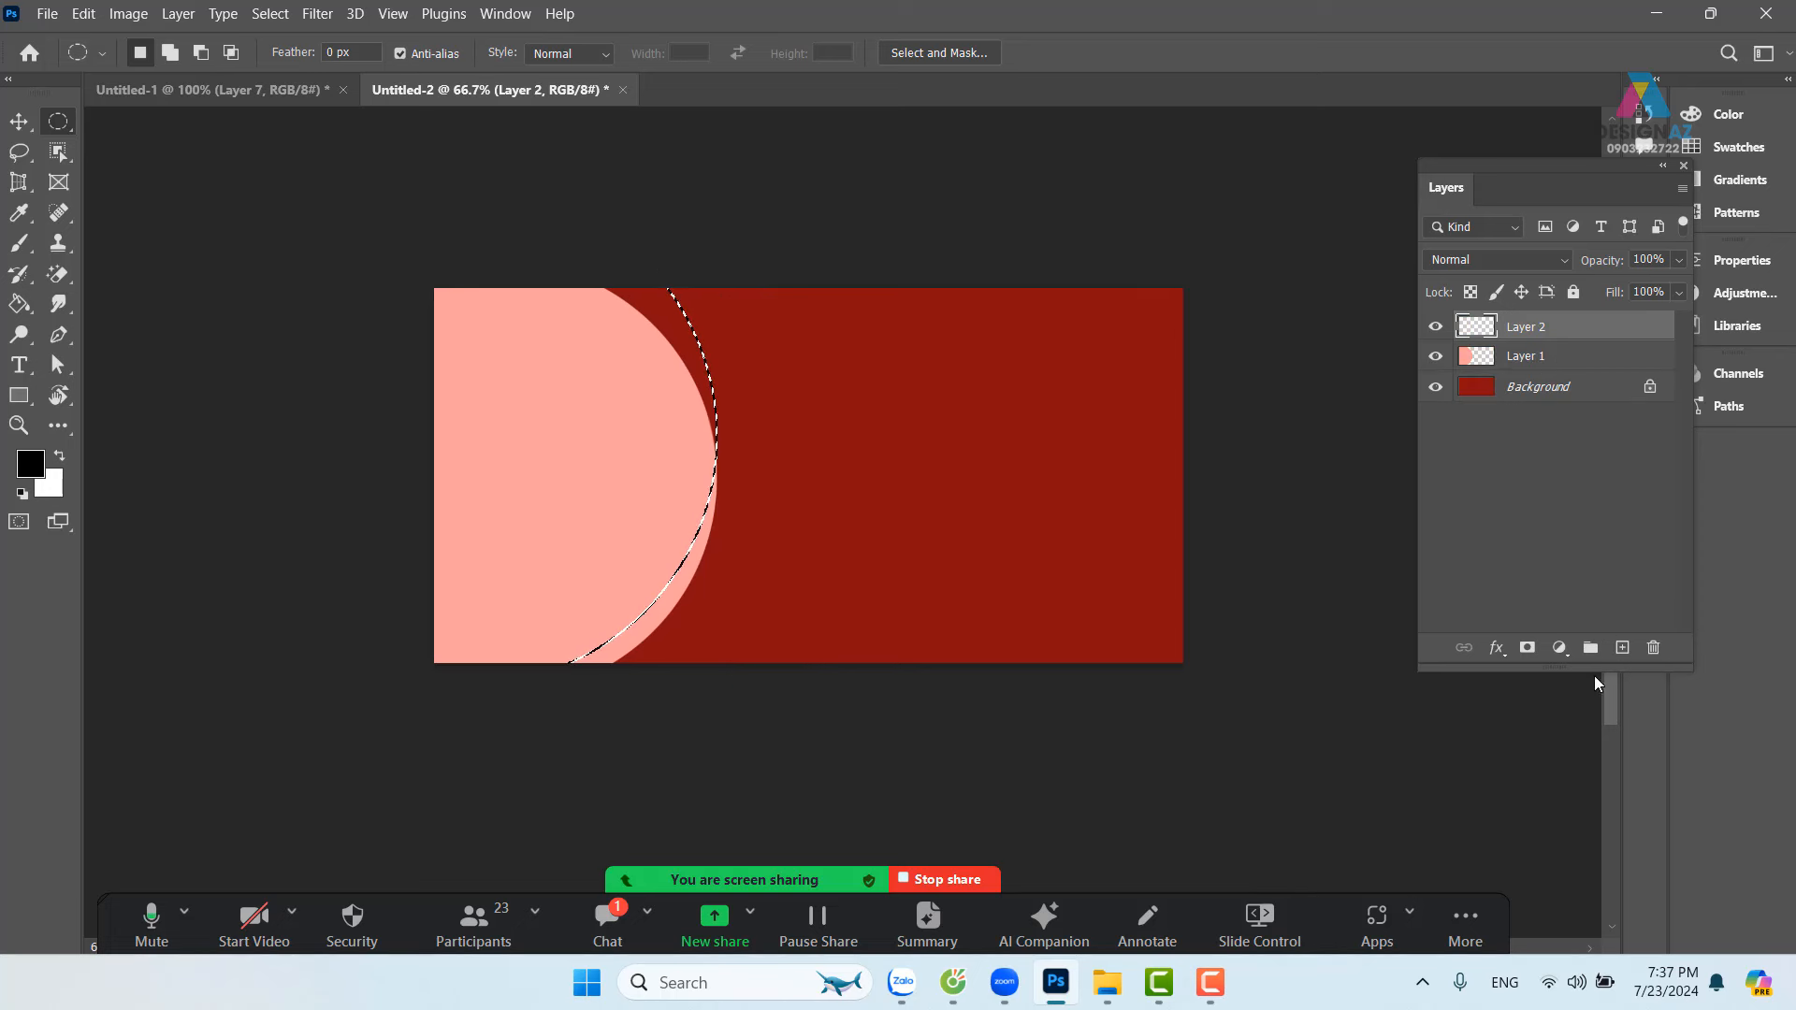
Step: Set the foreground colour to a bright golden yellow with hue 47 and fill the elliptical selection on Layer 2
{"action": "left_click", "coordinate": [31, 465]}
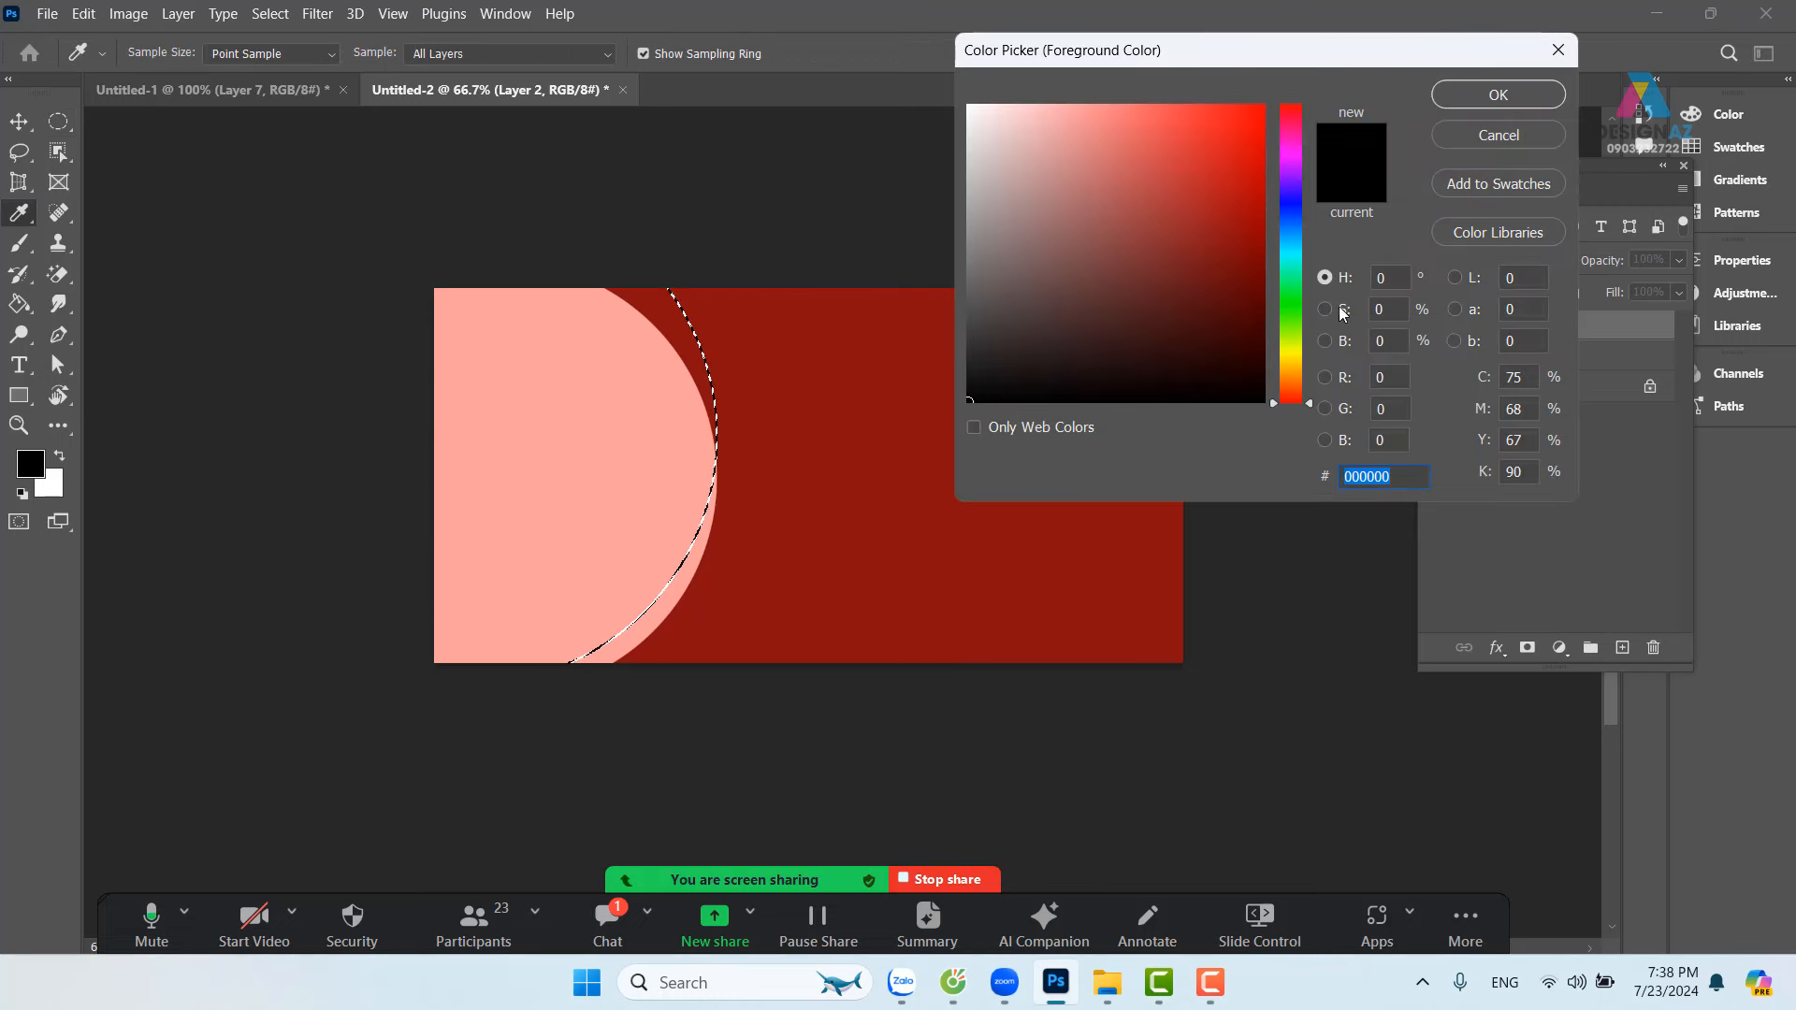
{"action": "left_click", "coordinate": [1295, 361]}
{"action": "left_click_drag", "start_coordinate": [1295, 361], "coordinate": [1298, 363]}
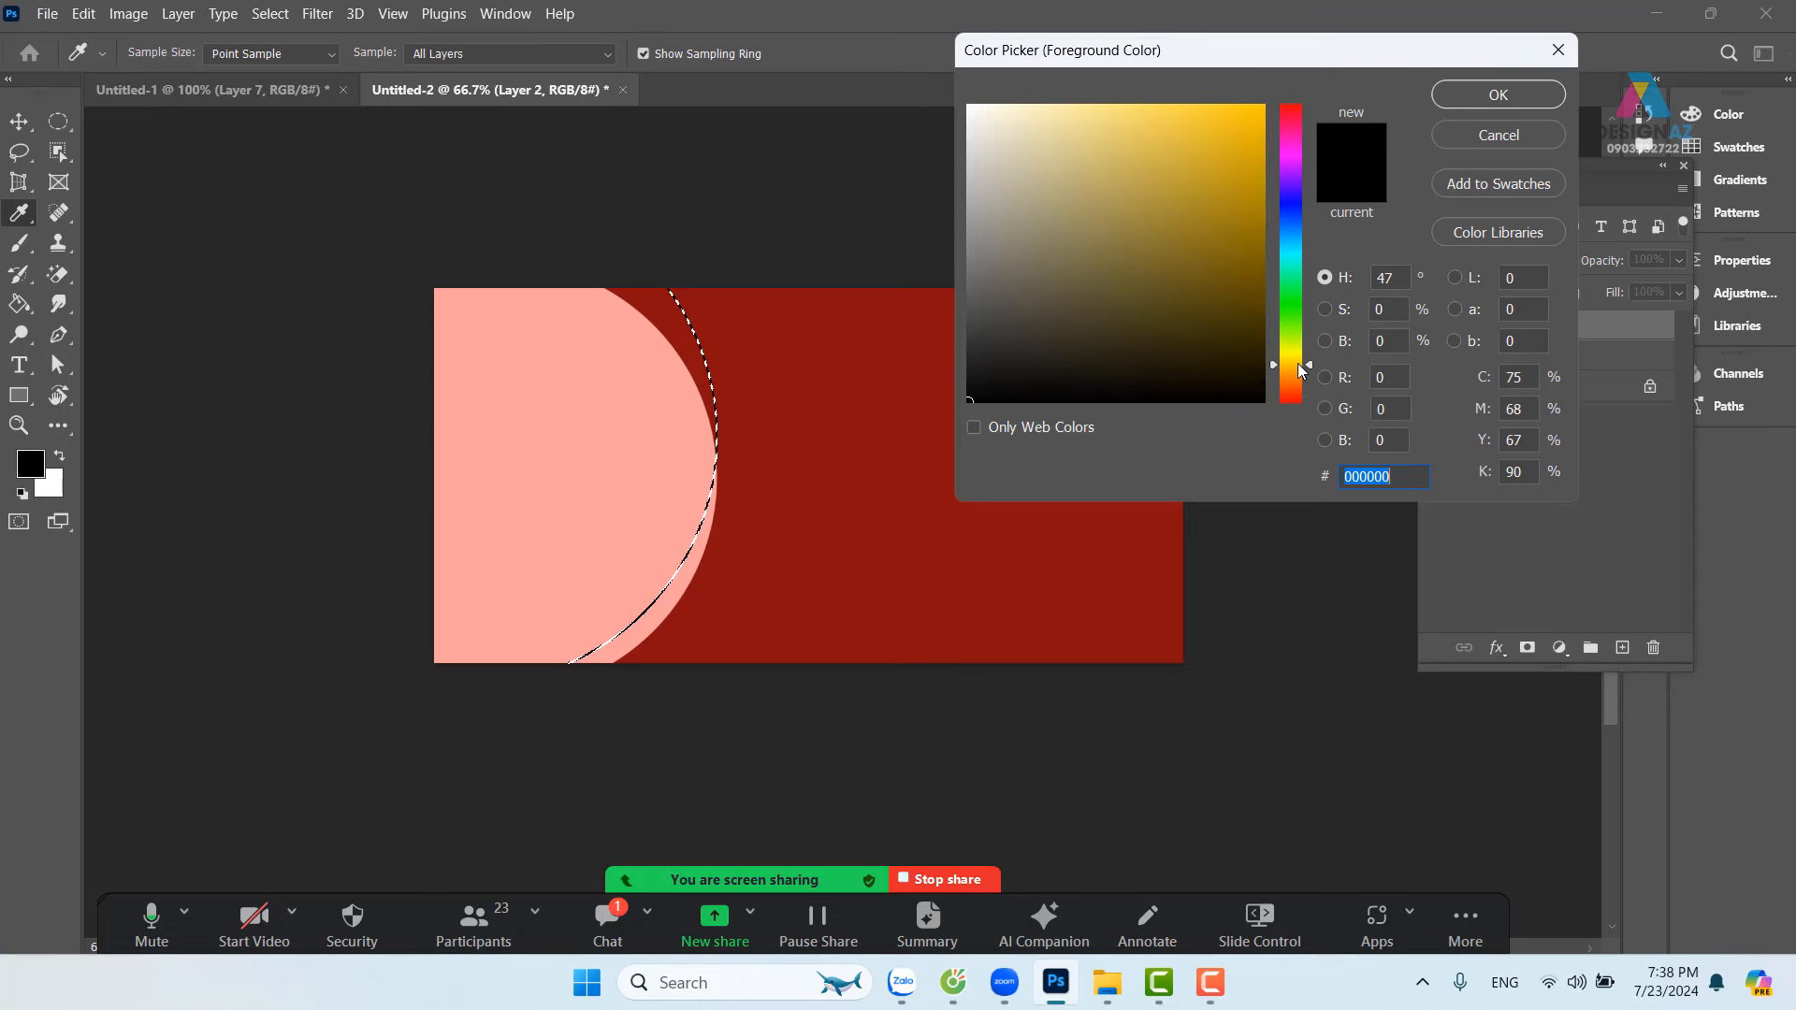
{"action": "left_click_drag", "start_coordinate": [1252, 121], "coordinate": [1291, 90]}
{"action": "left_click", "coordinate": [1509, 98]}
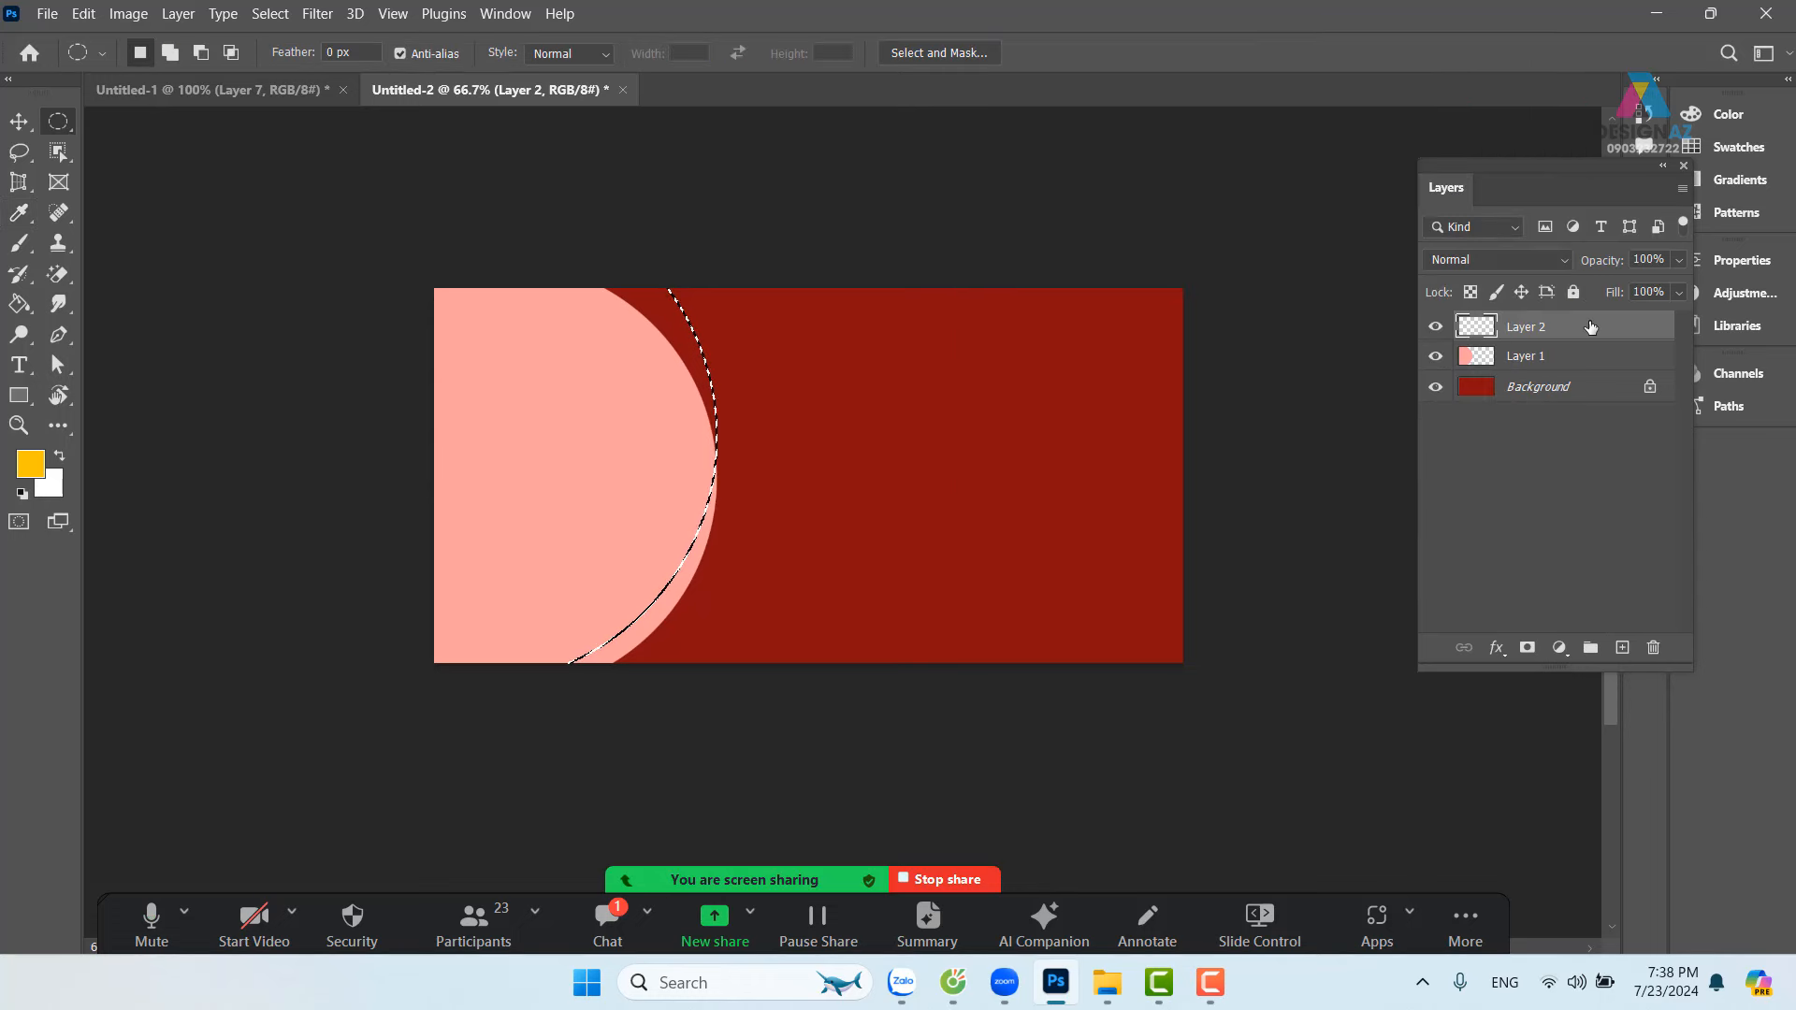
{"action": "key", "text": "alt+BackSpace"}
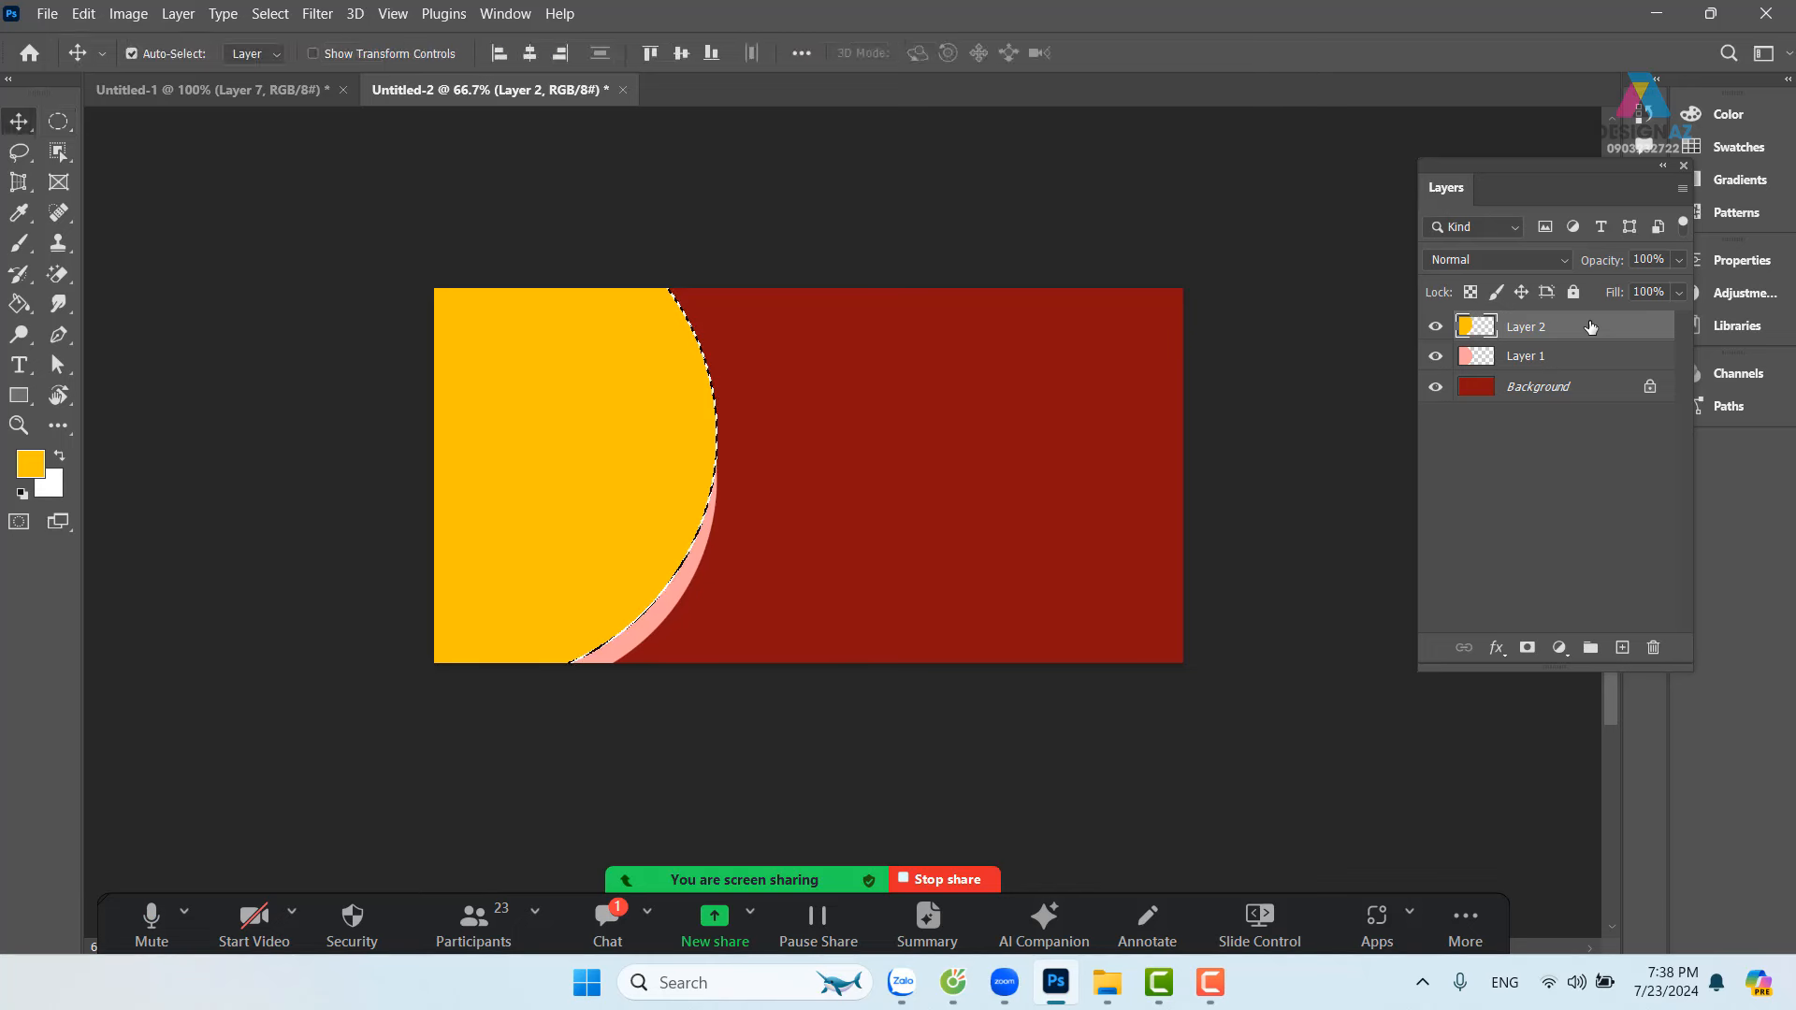
Step: Deselect the ellipse and set Layer 2's opacity to 50%
{"action": "key", "text": "ctrl+d"}
{"action": "key", "text": "5"}
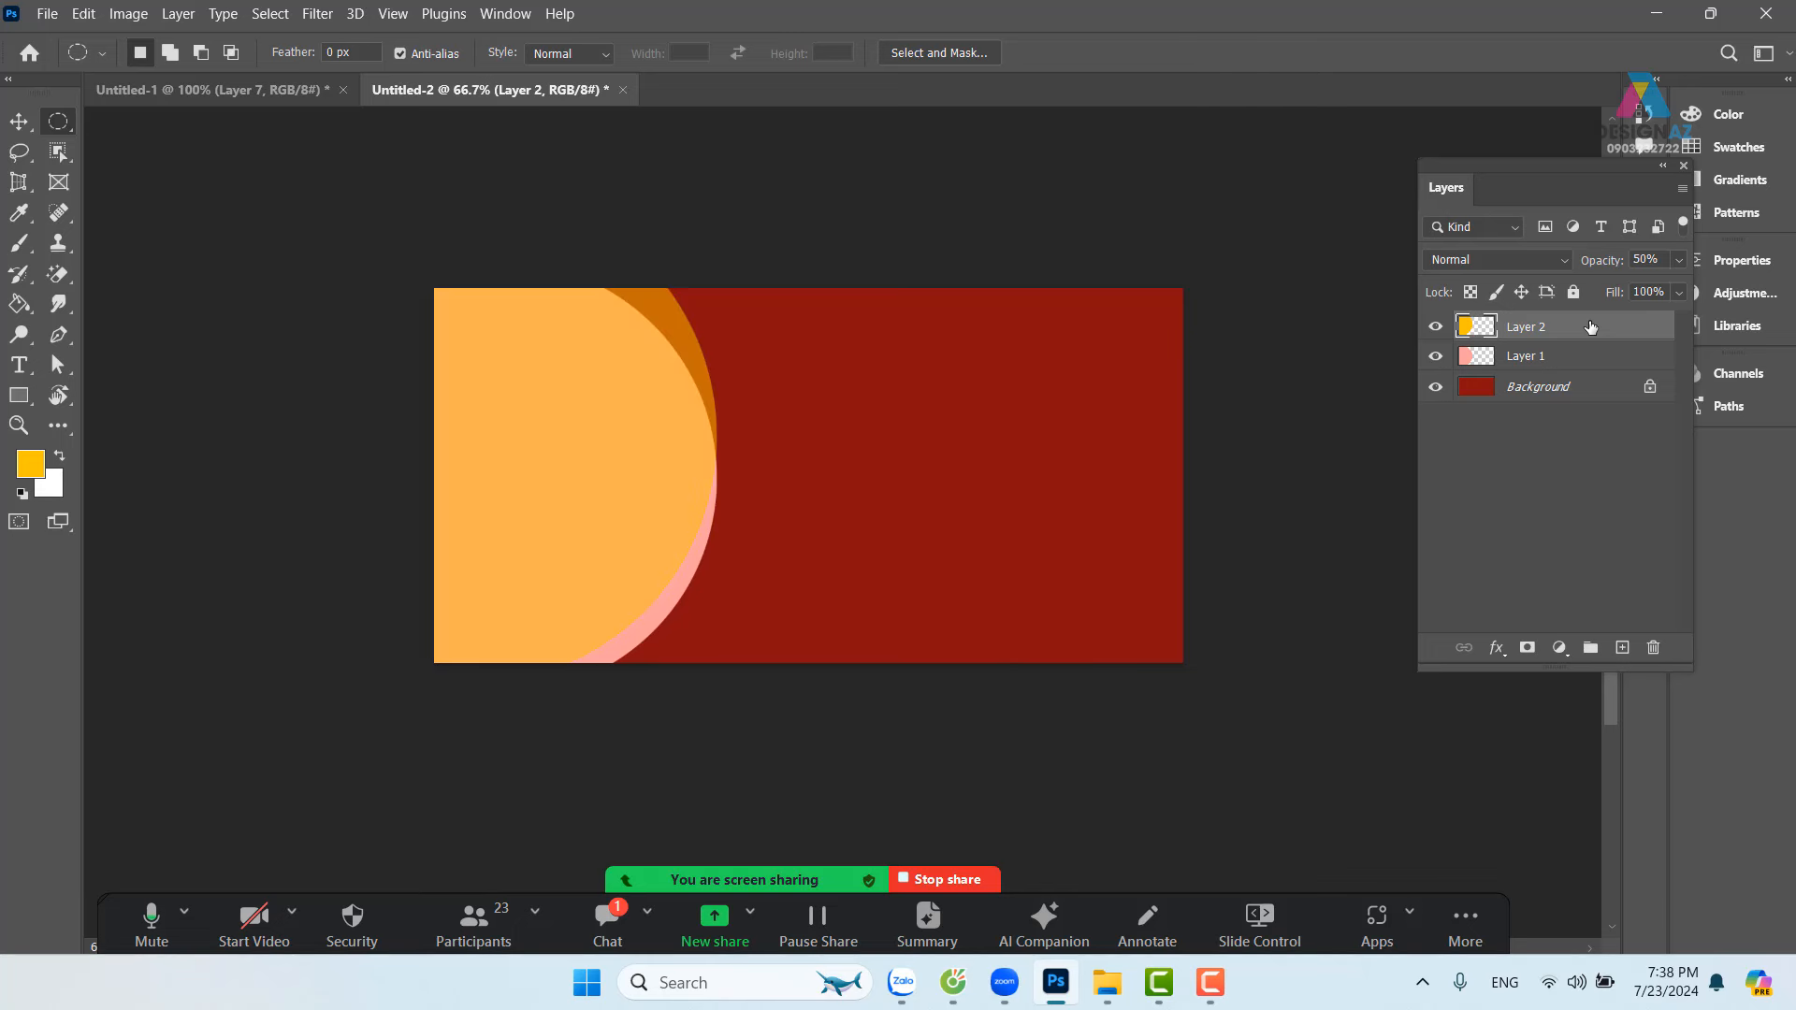
{"action": "key", "text": "ctrl+plus"}
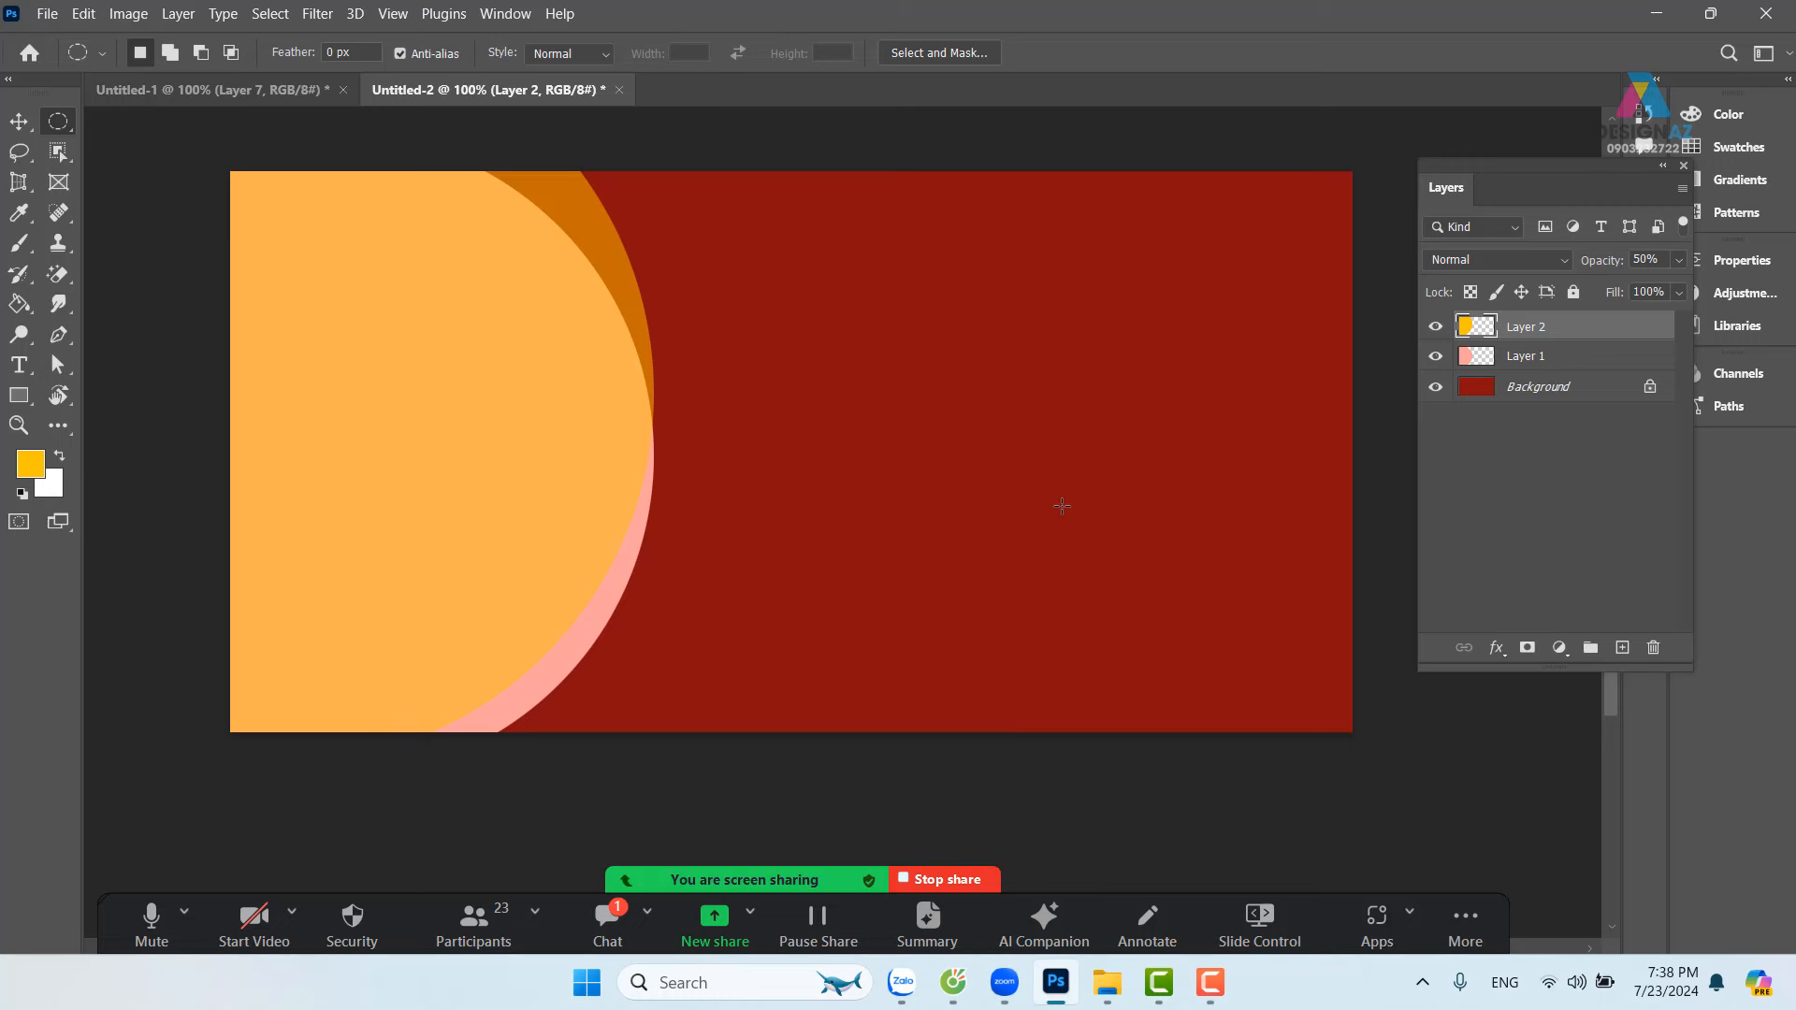
Step: Select Layer 2's outline, hide Layer 2, and copy the overlapping part of Layer 1's pink circle to a new layer
{"action": "left_click", "coordinate": [19, 121]}
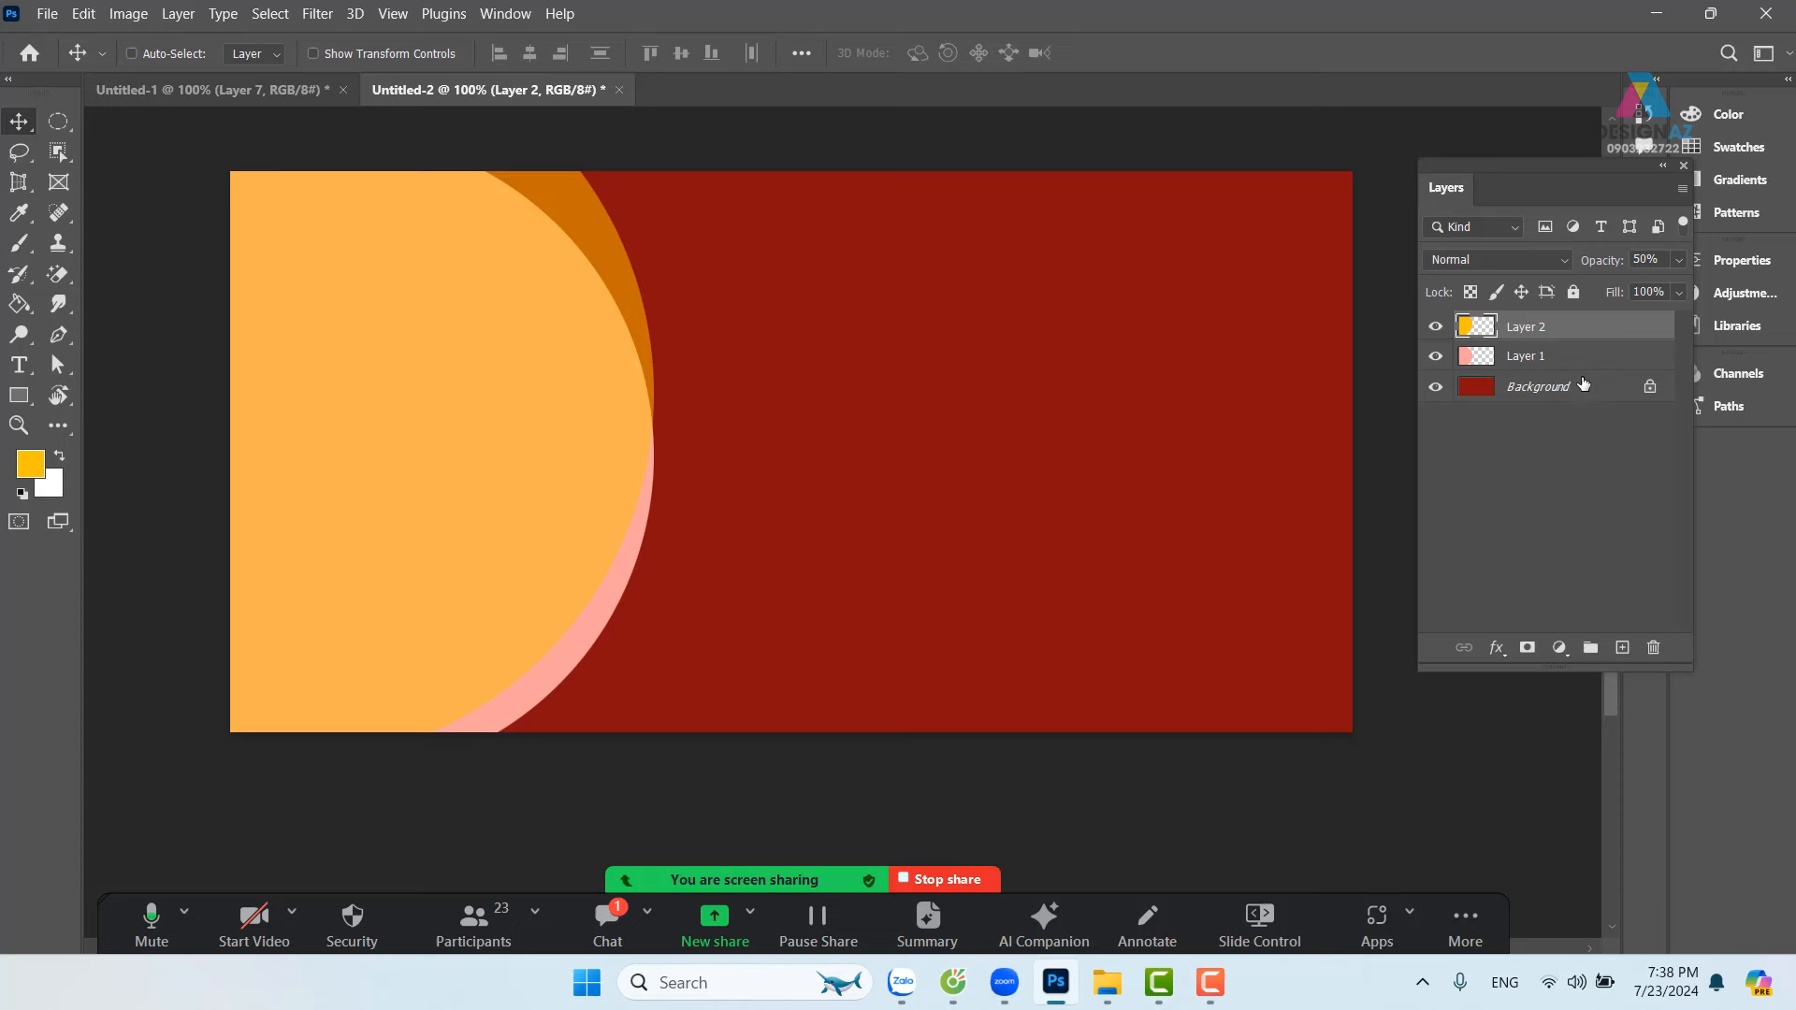
{"action": "left_click", "coordinate": [1471, 332], "text": "ctrl"}
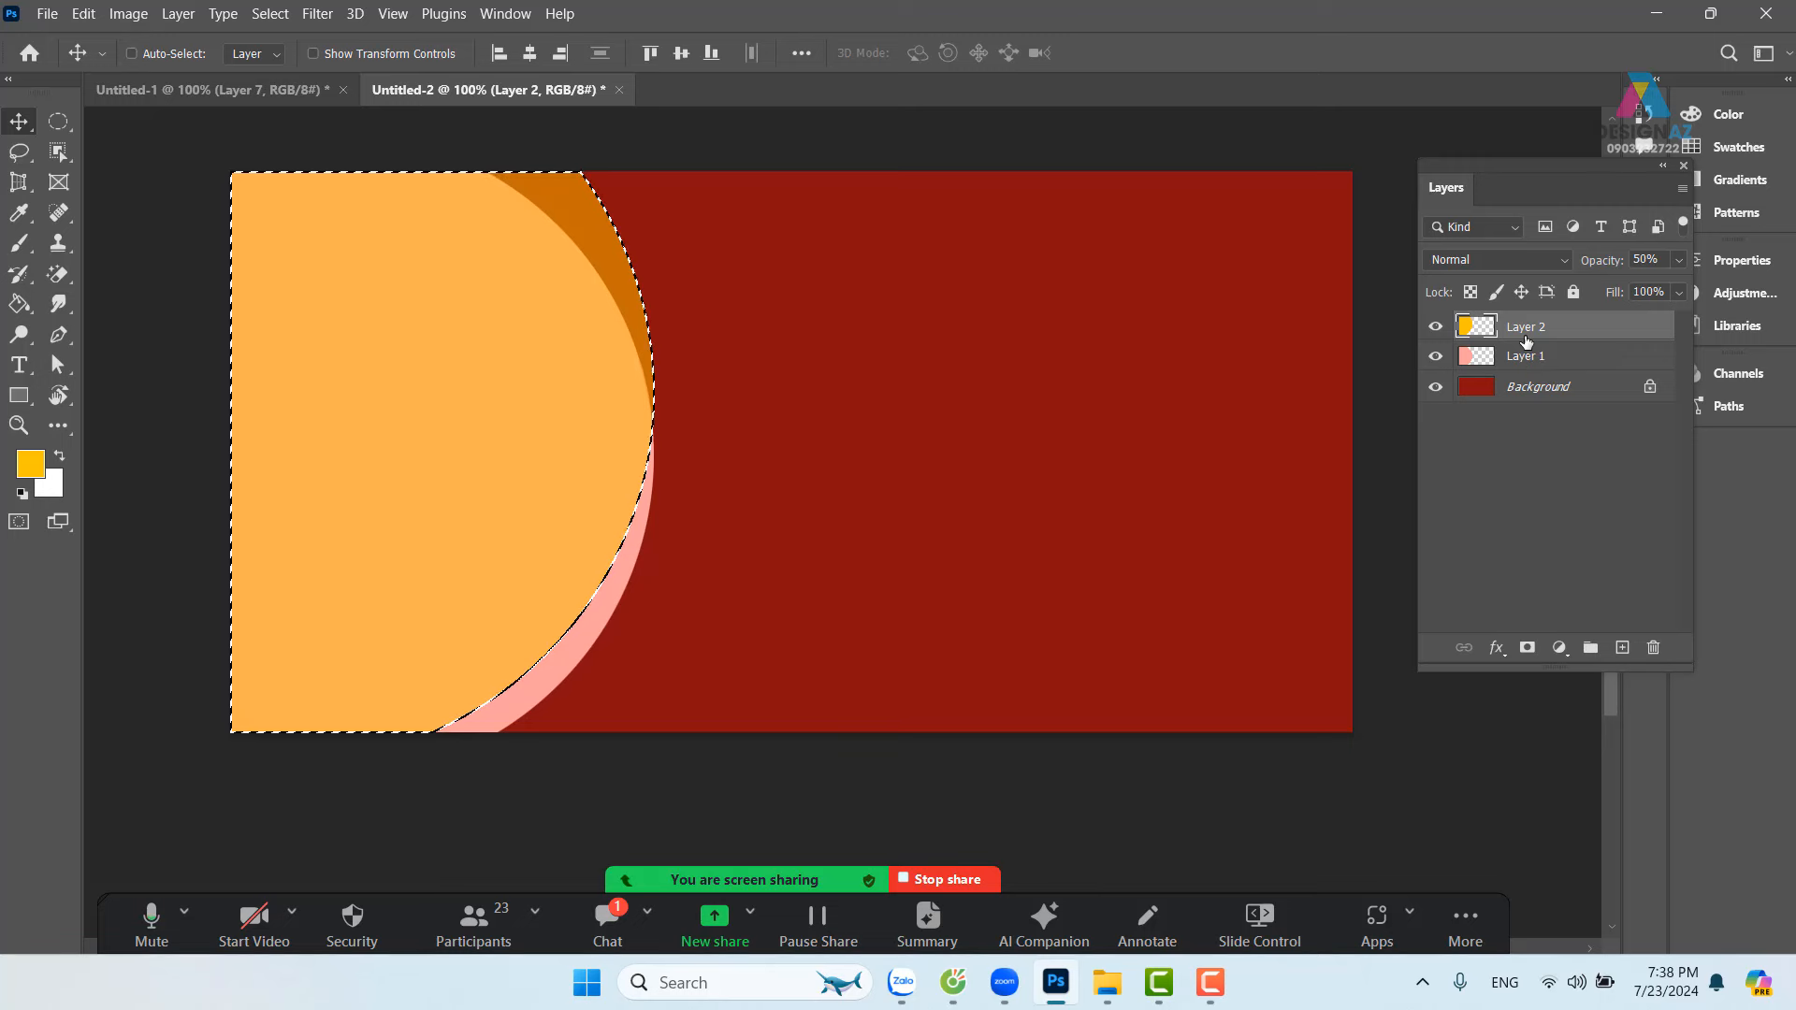
{"action": "left_click", "coordinate": [1573, 364]}
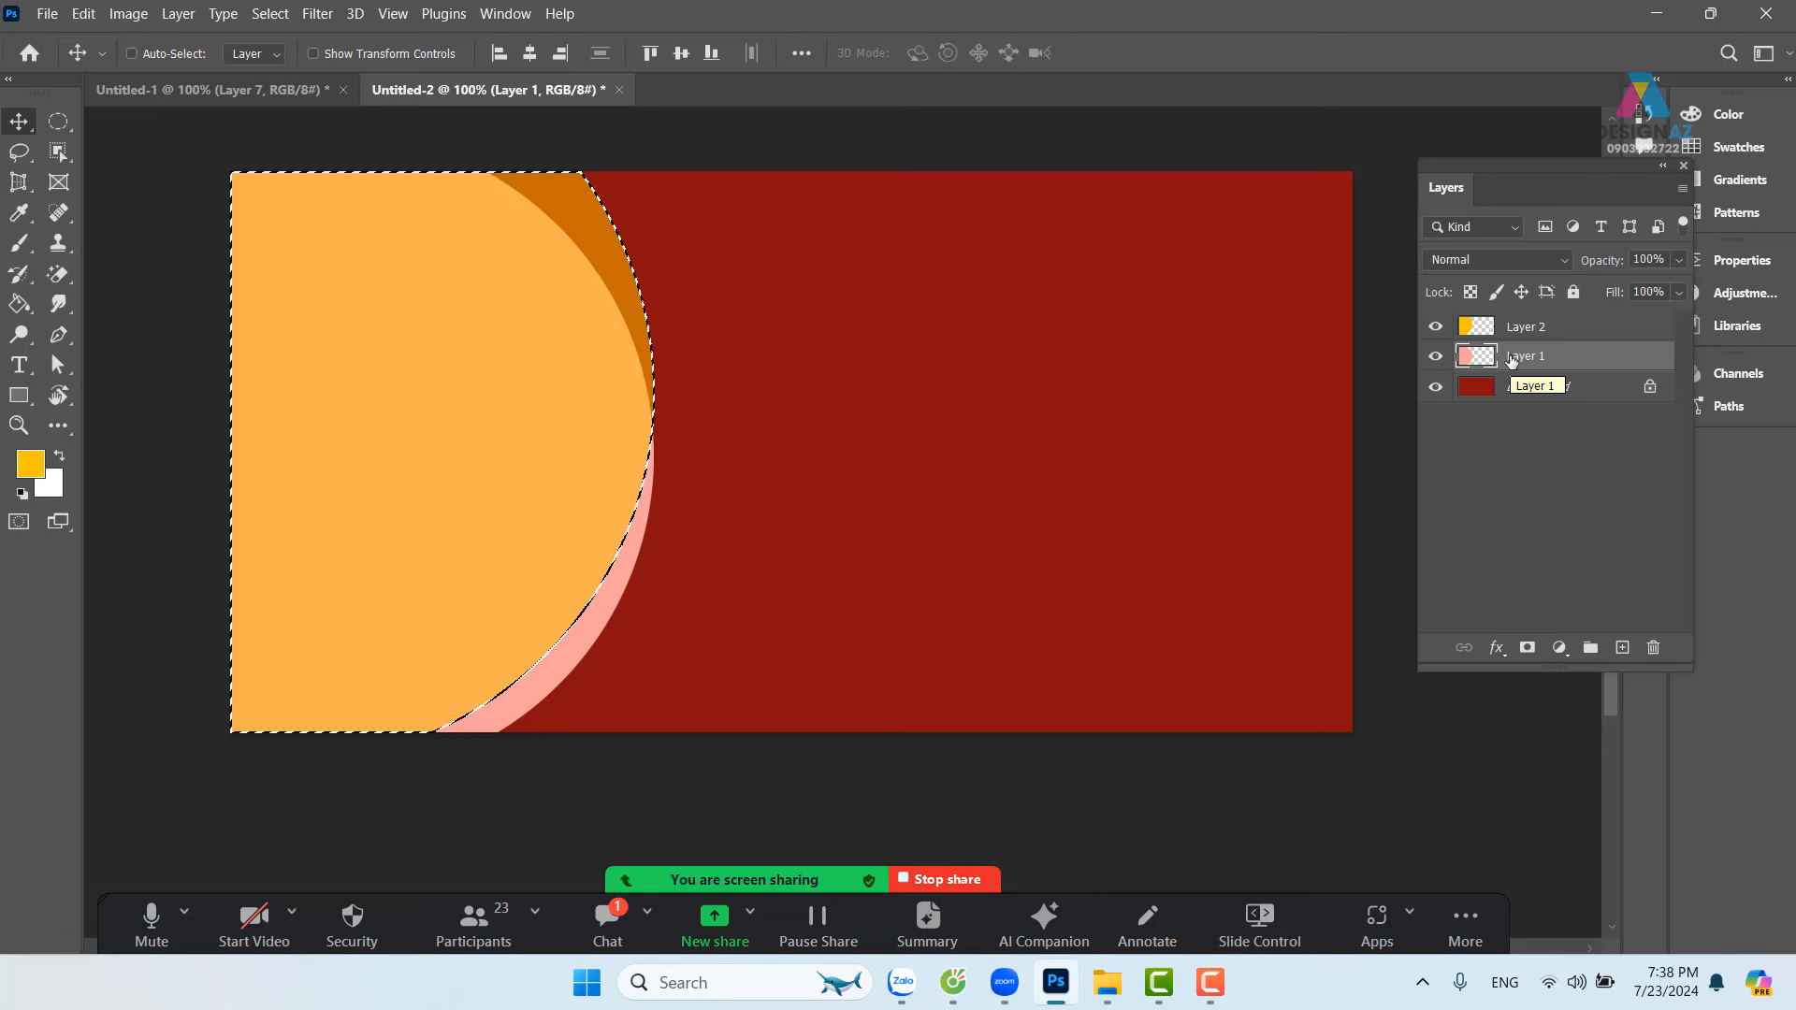
{"action": "left_click", "coordinate": [1436, 326]}
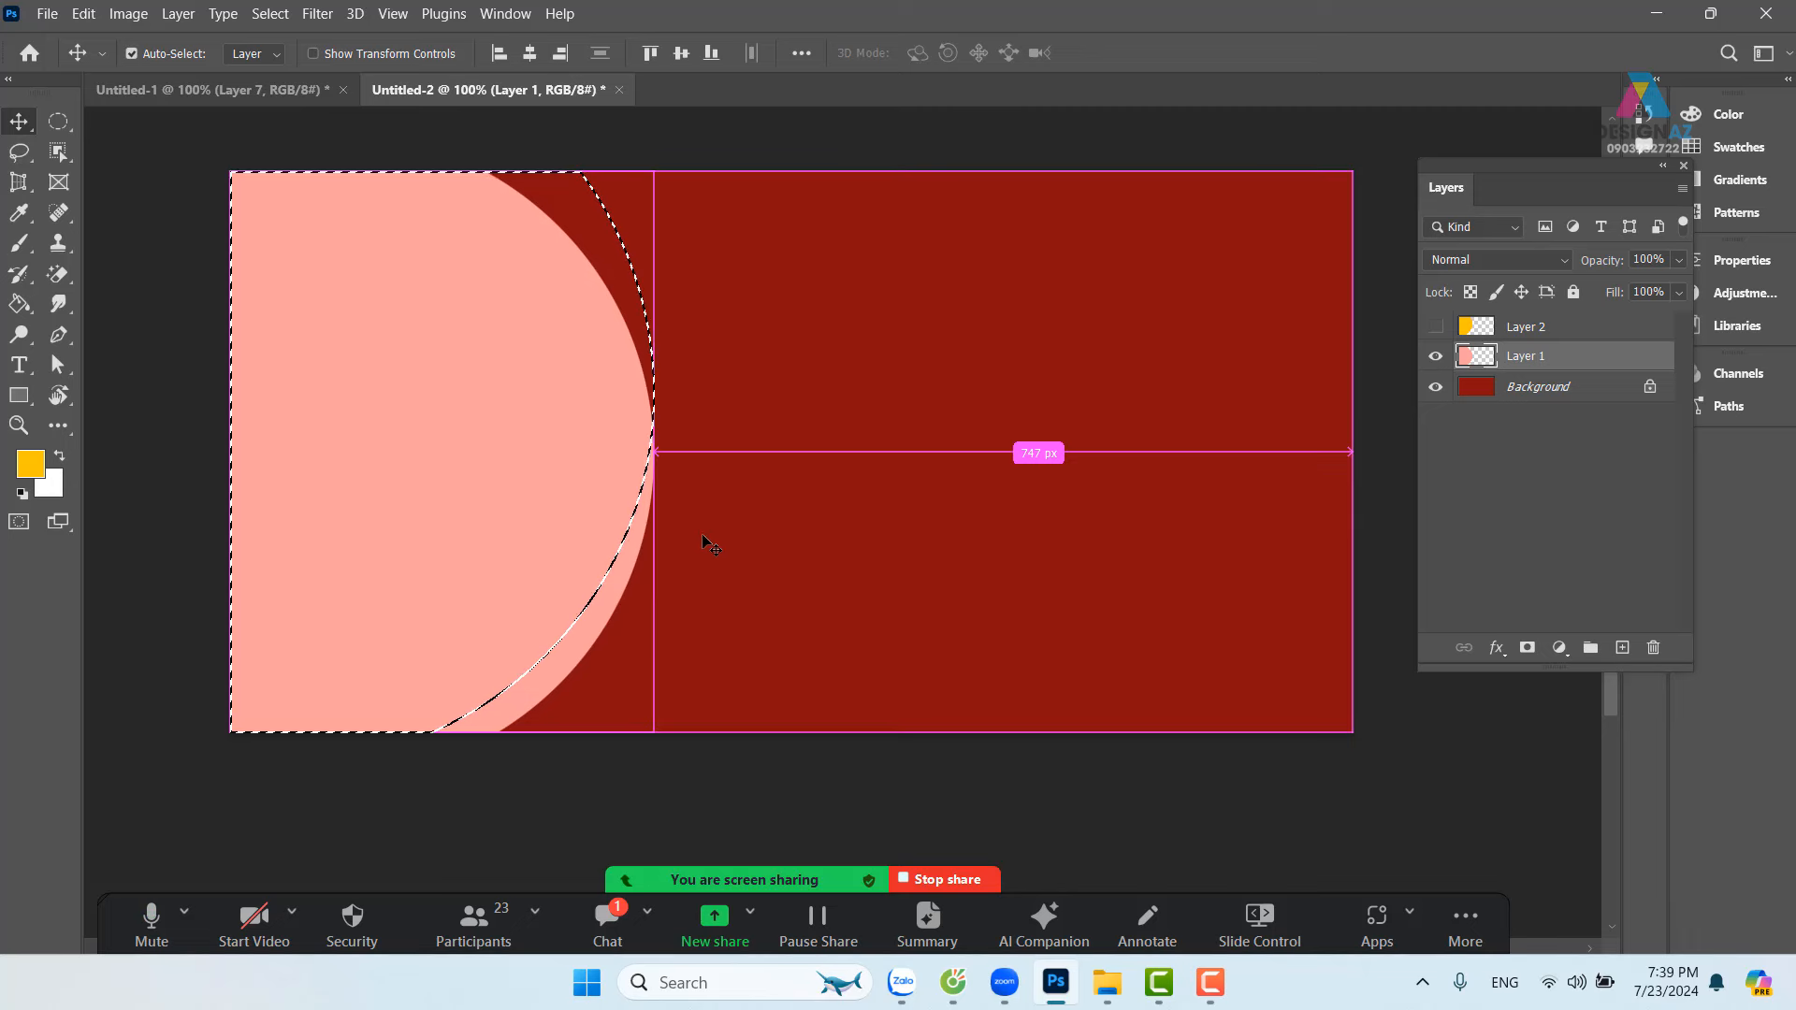
{"action": "key", "text": "ctrl+j"}
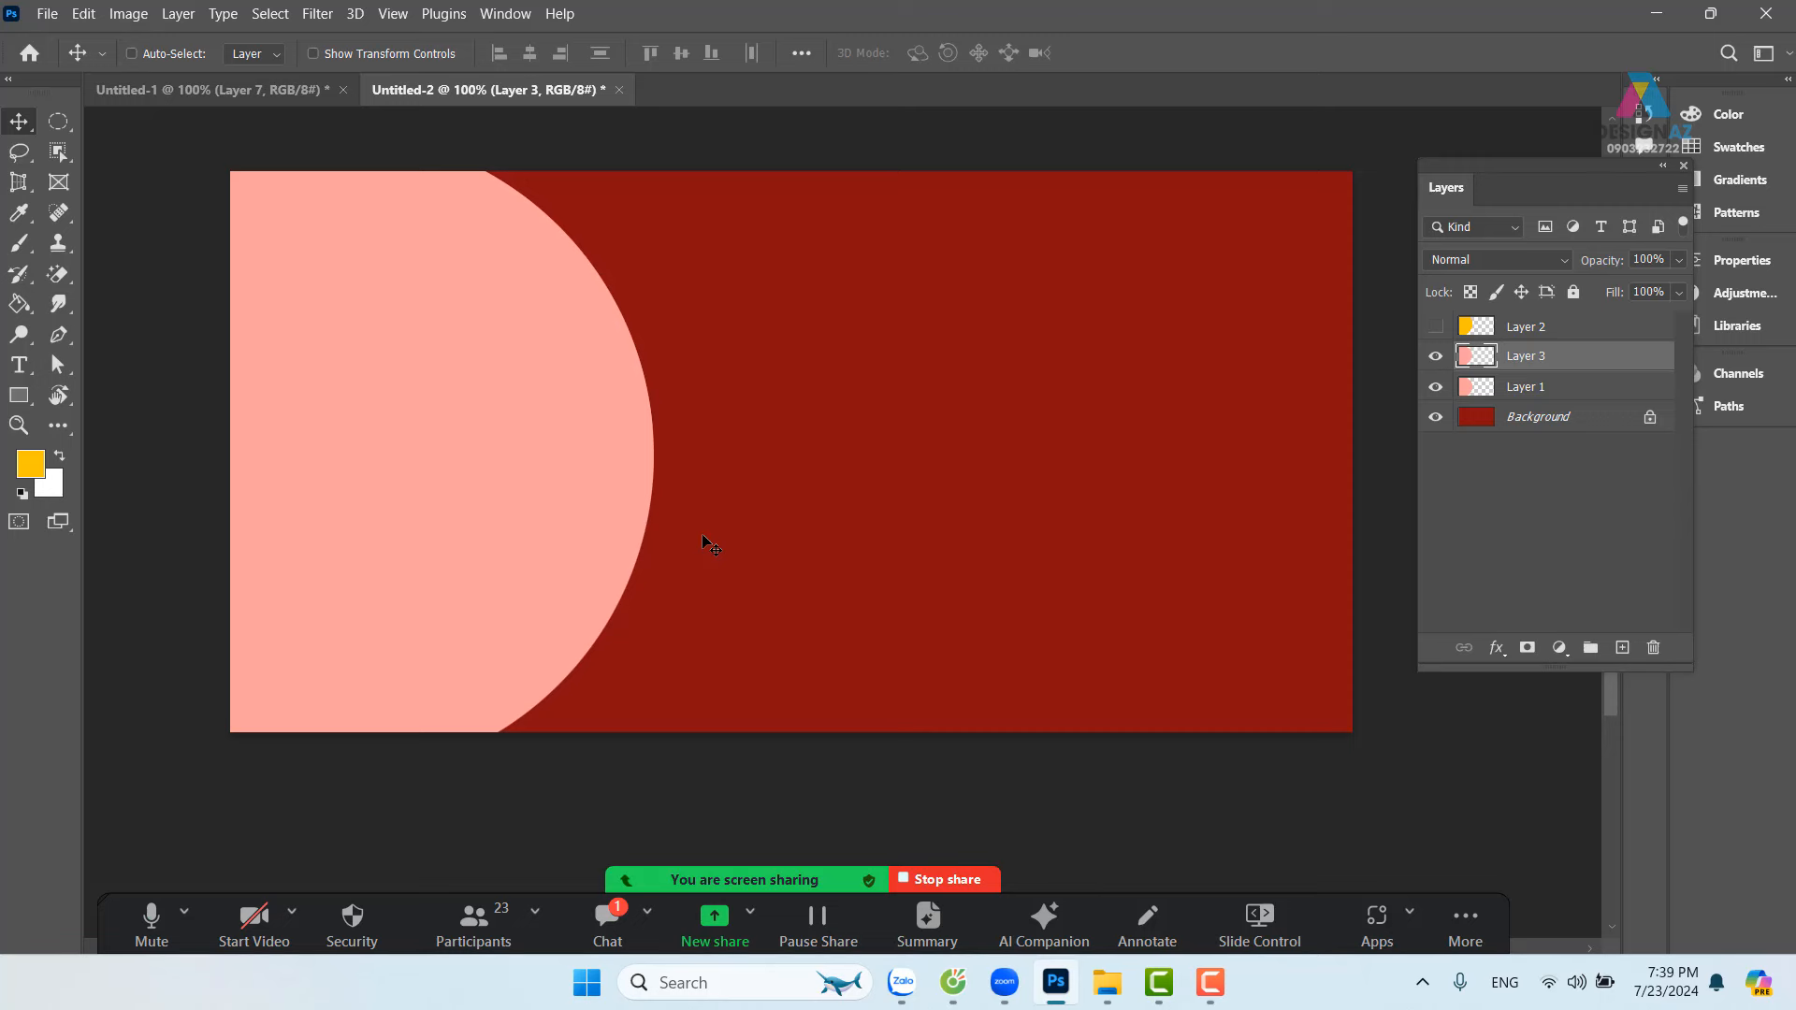
Step: Set Layer 1's opacity to 50% and show Layer 2 again
{"action": "right_click", "coordinate": [615, 622]}
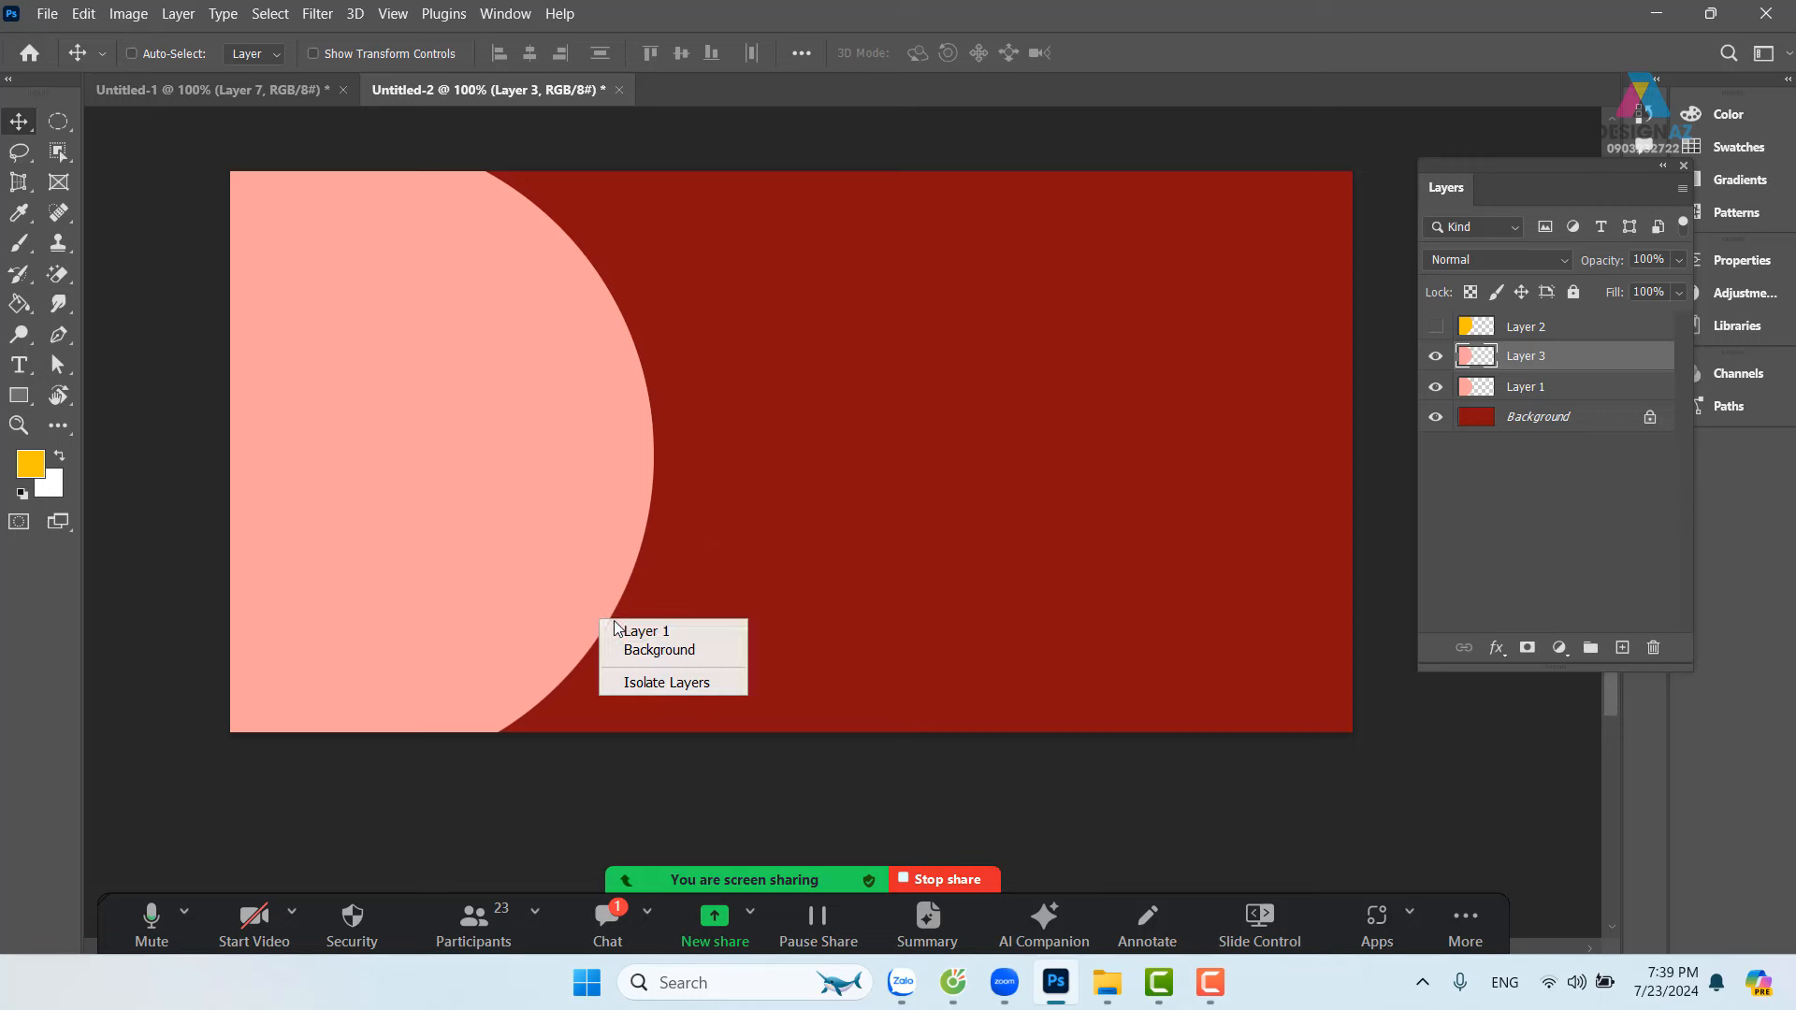
{"action": "left_click", "coordinate": [640, 631]}
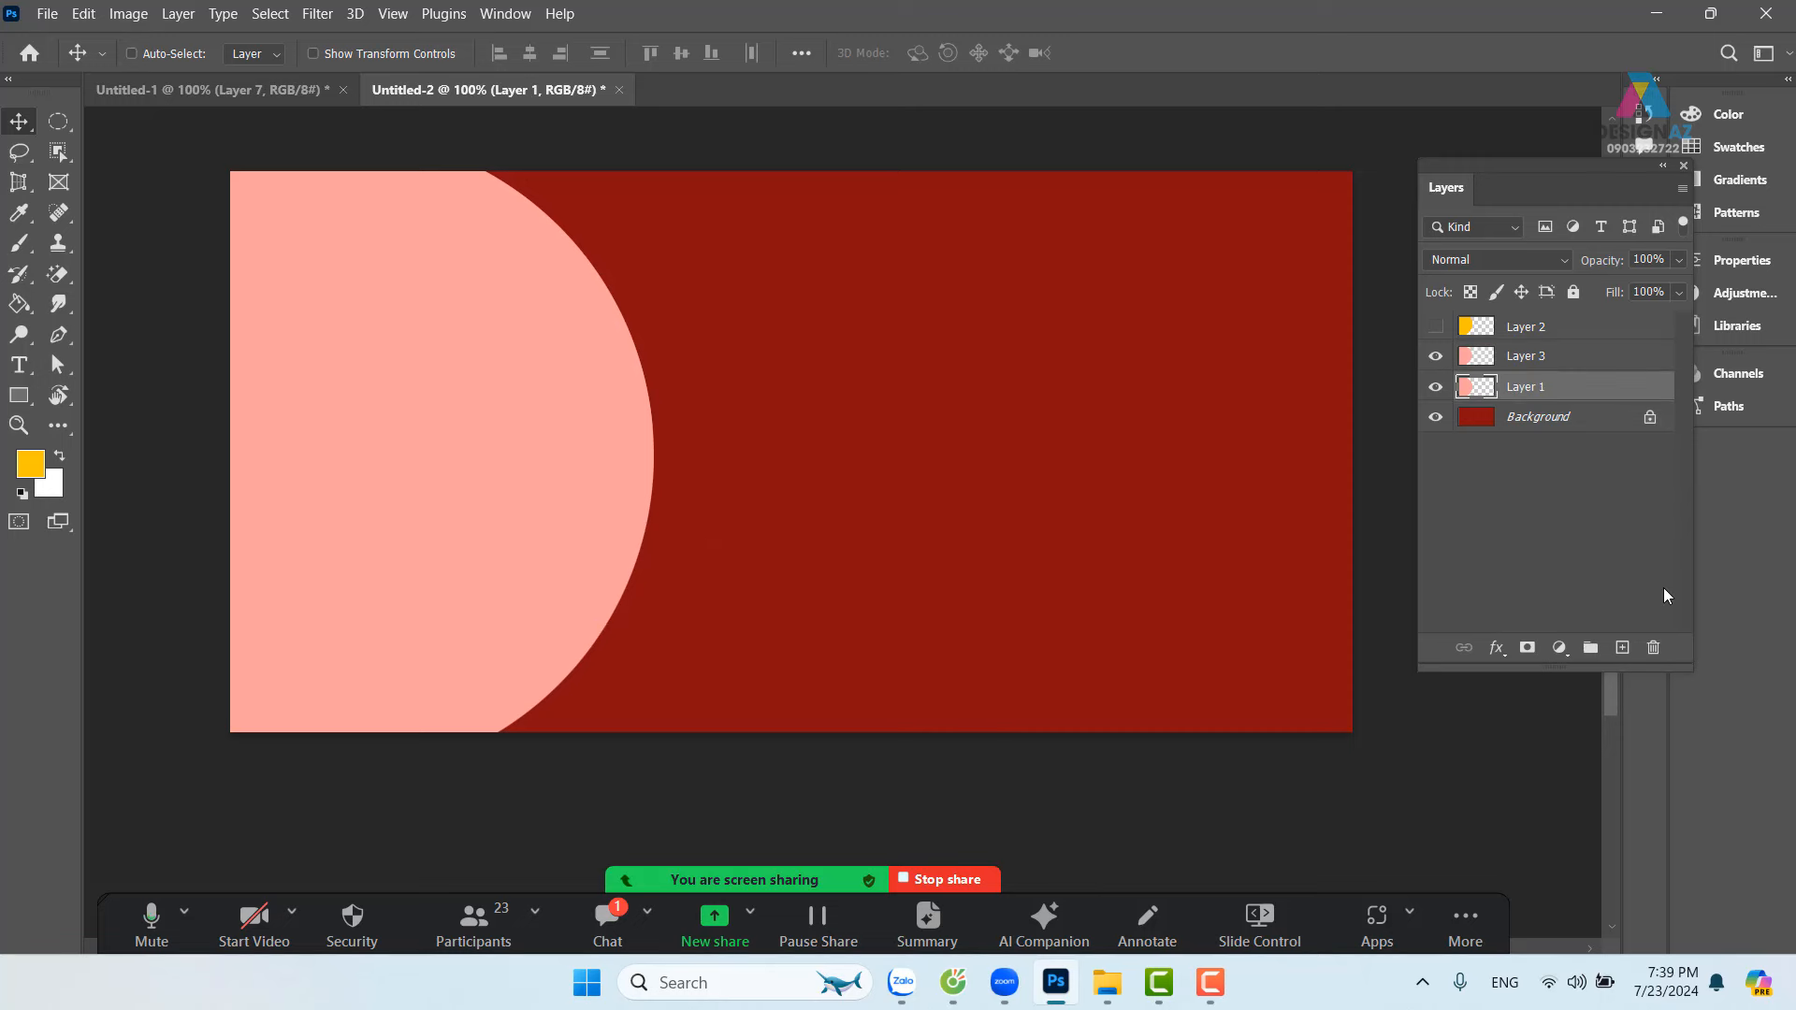
{"action": "key", "text": "5"}
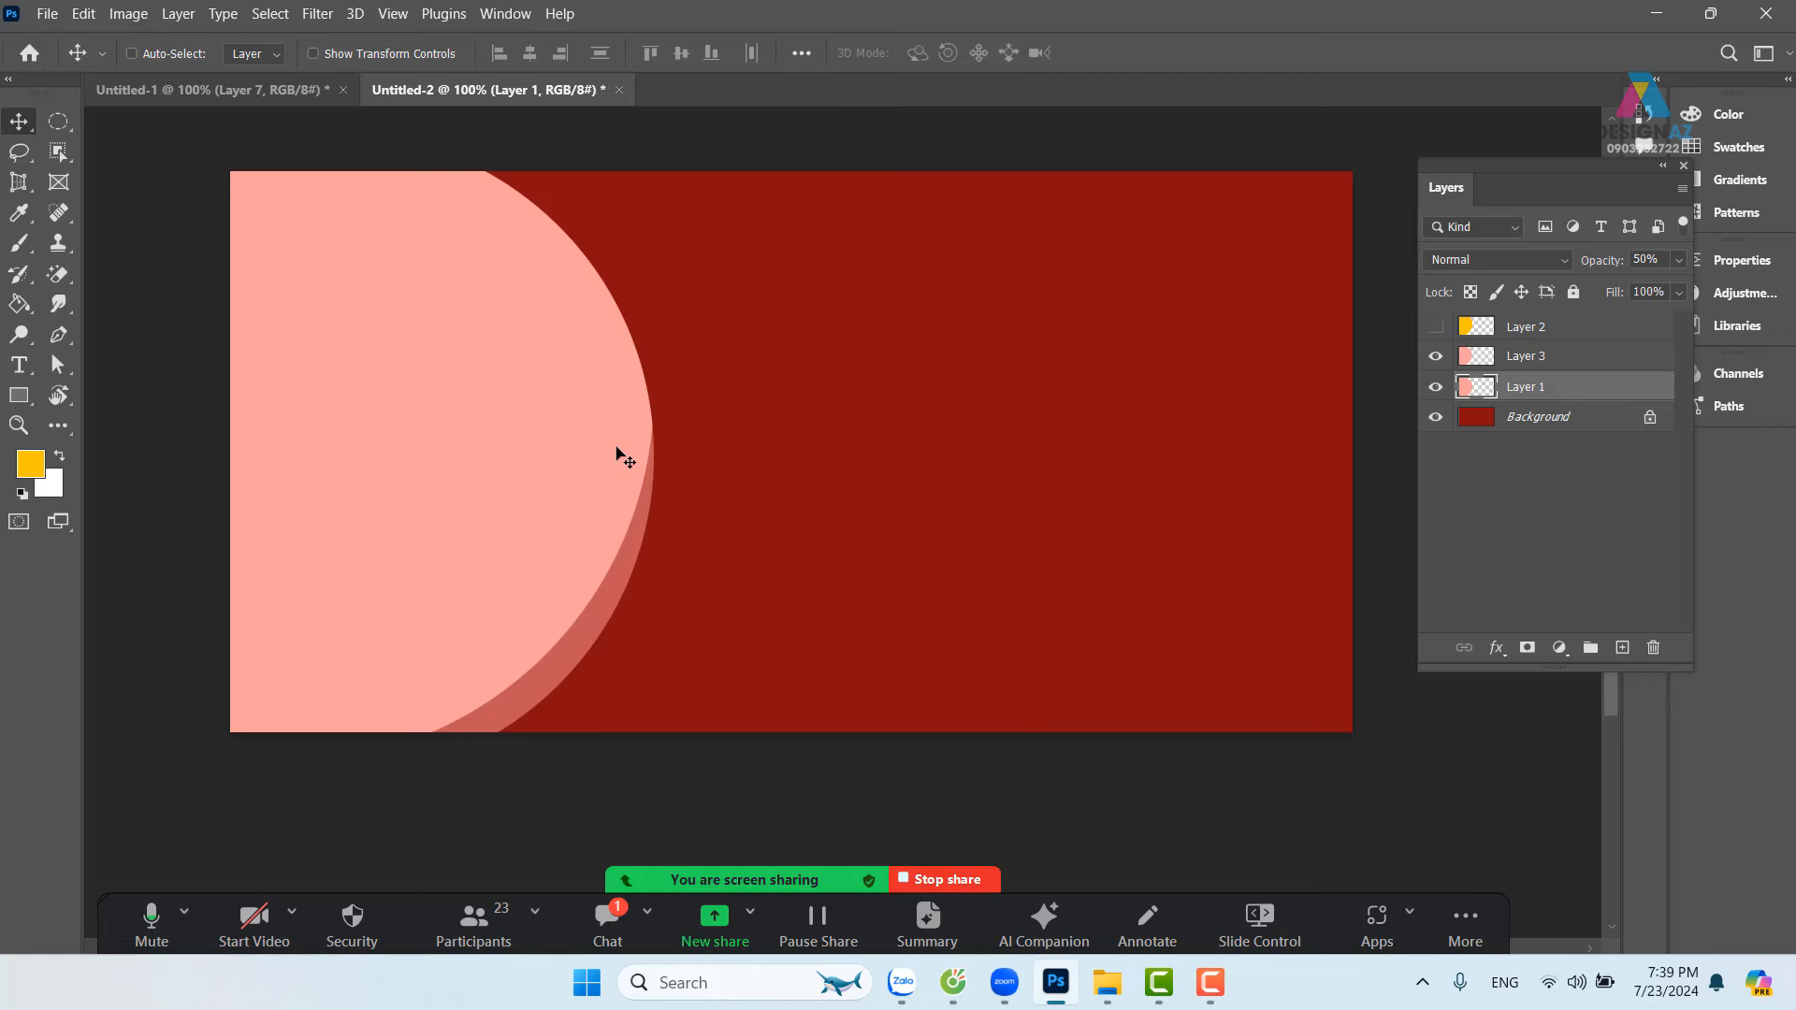
{"action": "left_click", "coordinate": [1437, 327]}
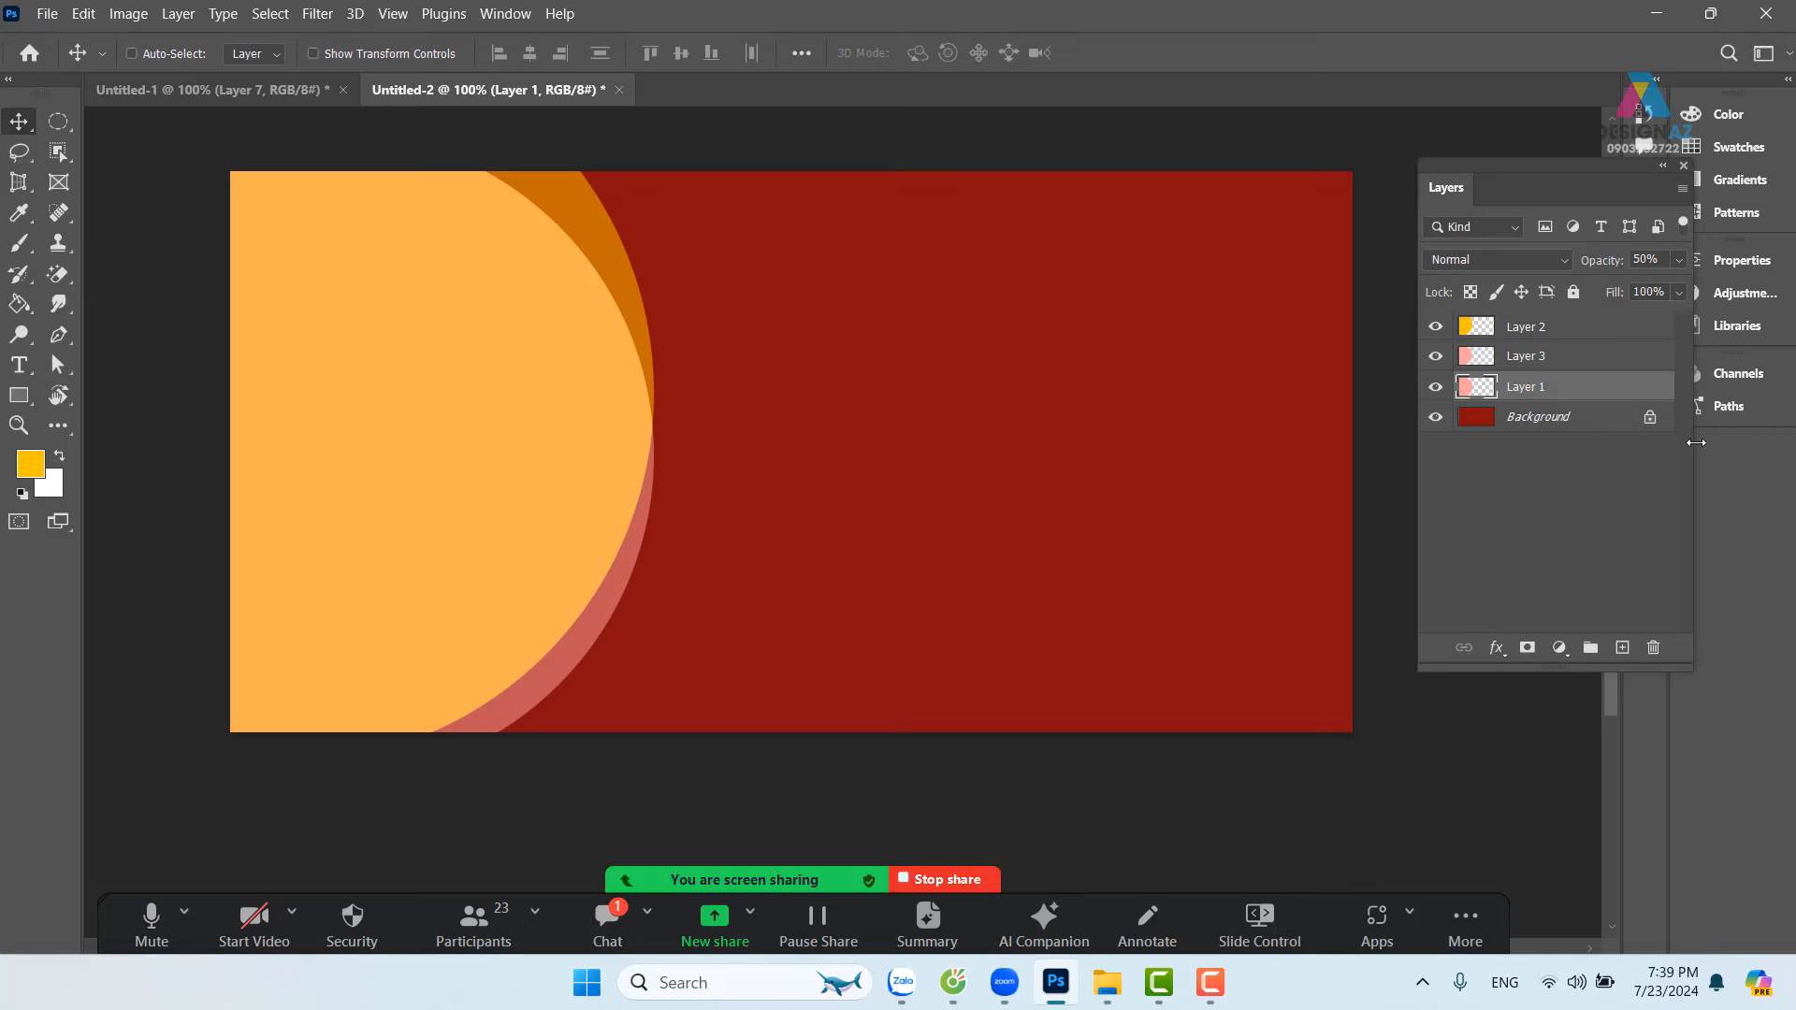
Step: Move Layer 3, the pink overlap shape, above Layer 2 in the layer order, keeping its place on the canvas
{"action": "left_click", "coordinate": [1626, 361]}
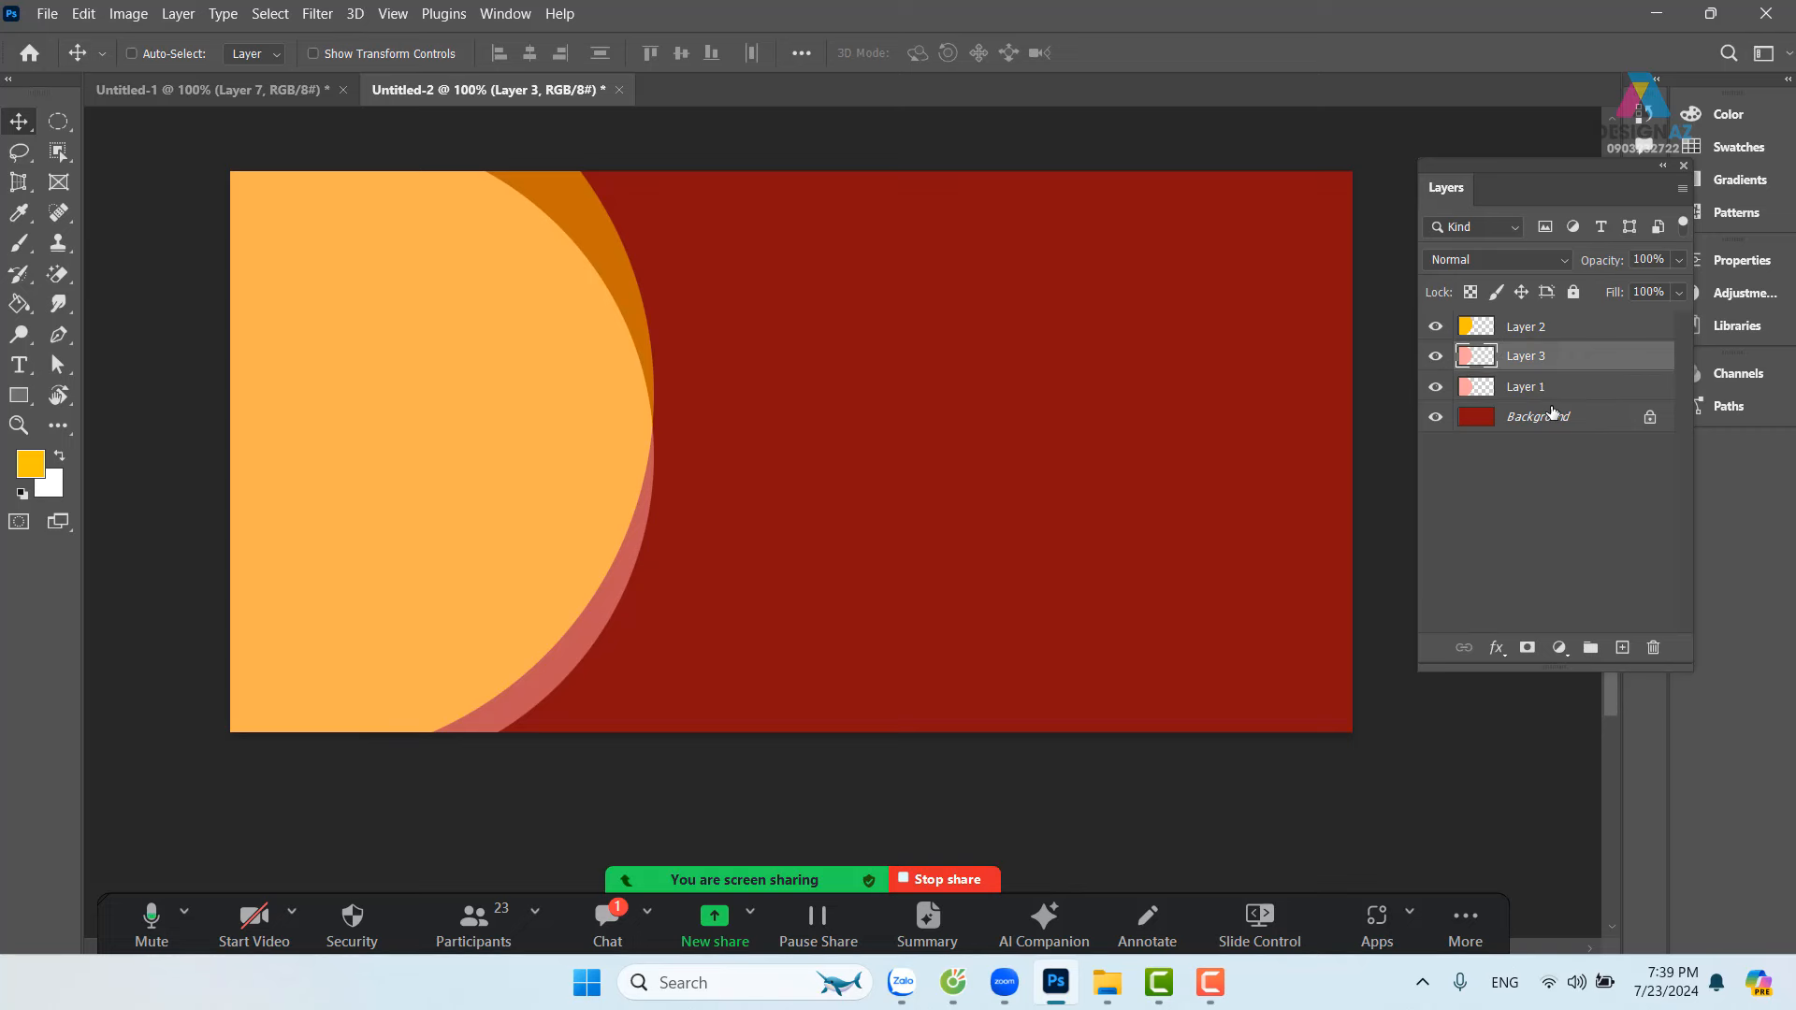
{"action": "key", "text": "ctrl"}
{"action": "key", "text": "ctrl+bracketright"}
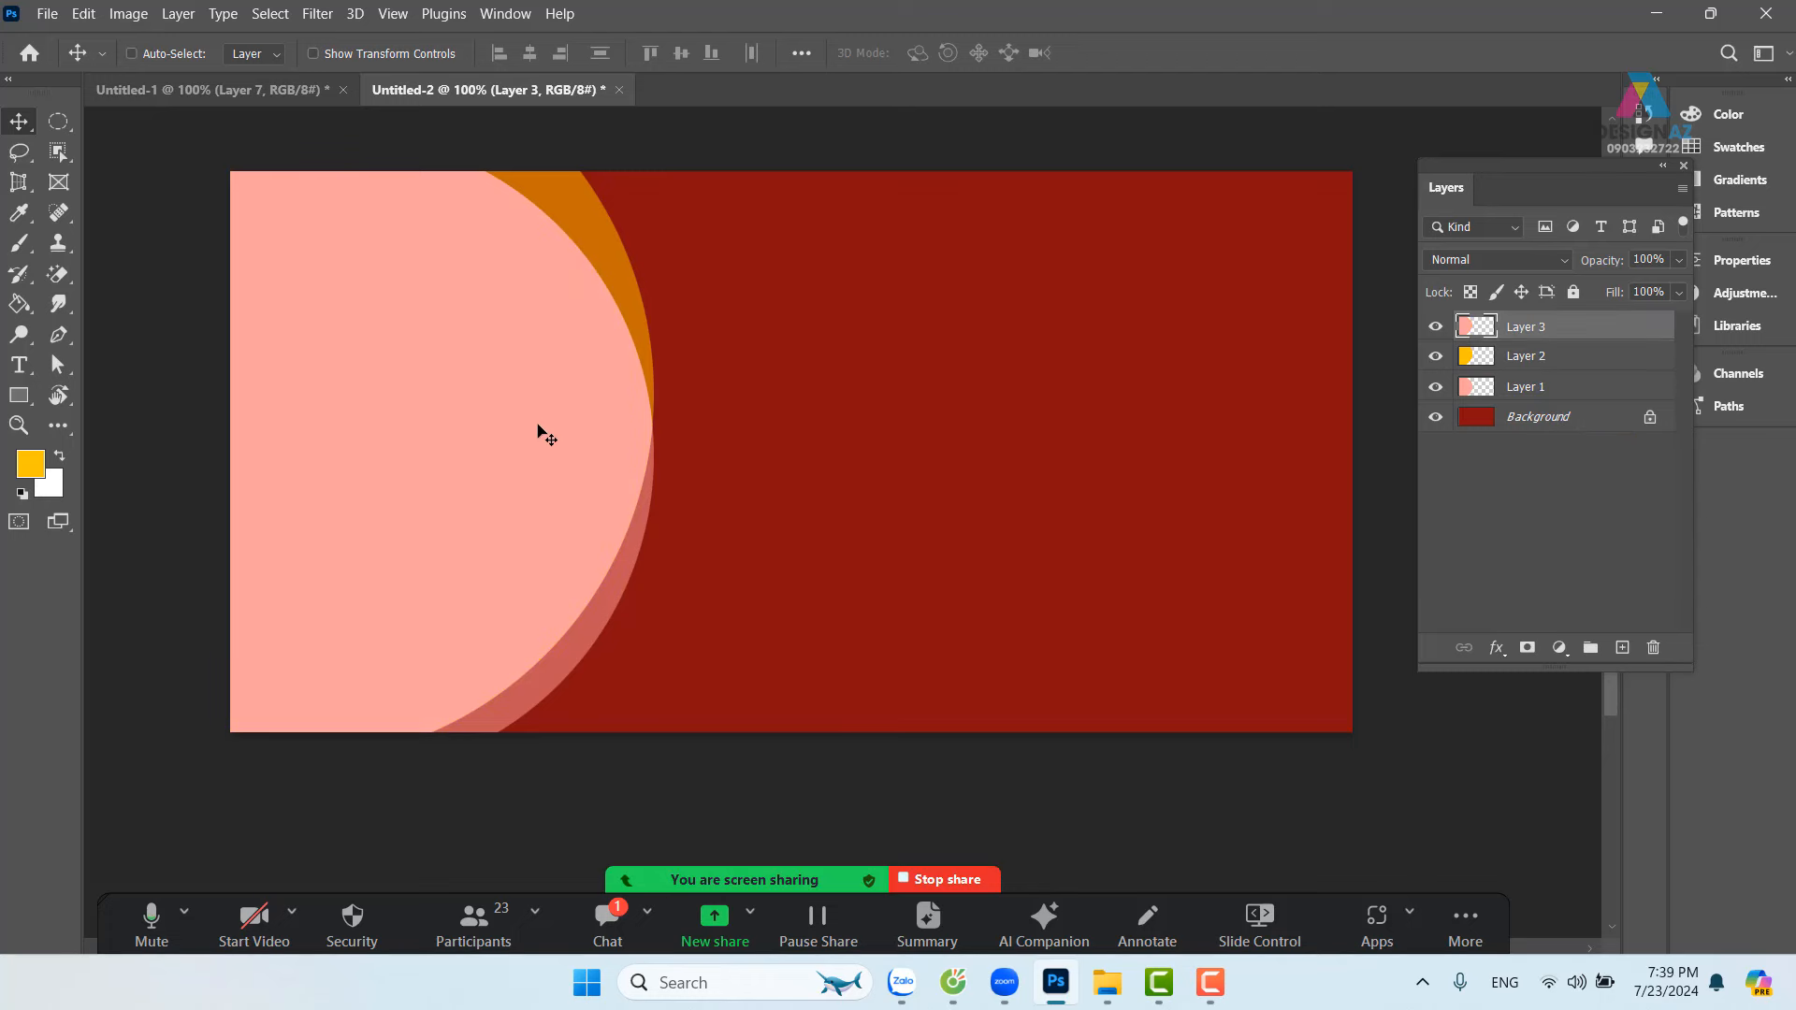
{"action": "left_click_drag", "start_coordinate": [542, 433], "coordinate": [1148, 419]}
{"action": "key", "text": "ctrl+z"}
Step: Load the outline of Layer 3's overlap shape as a selection
{"action": "key", "text": "ctrl"}
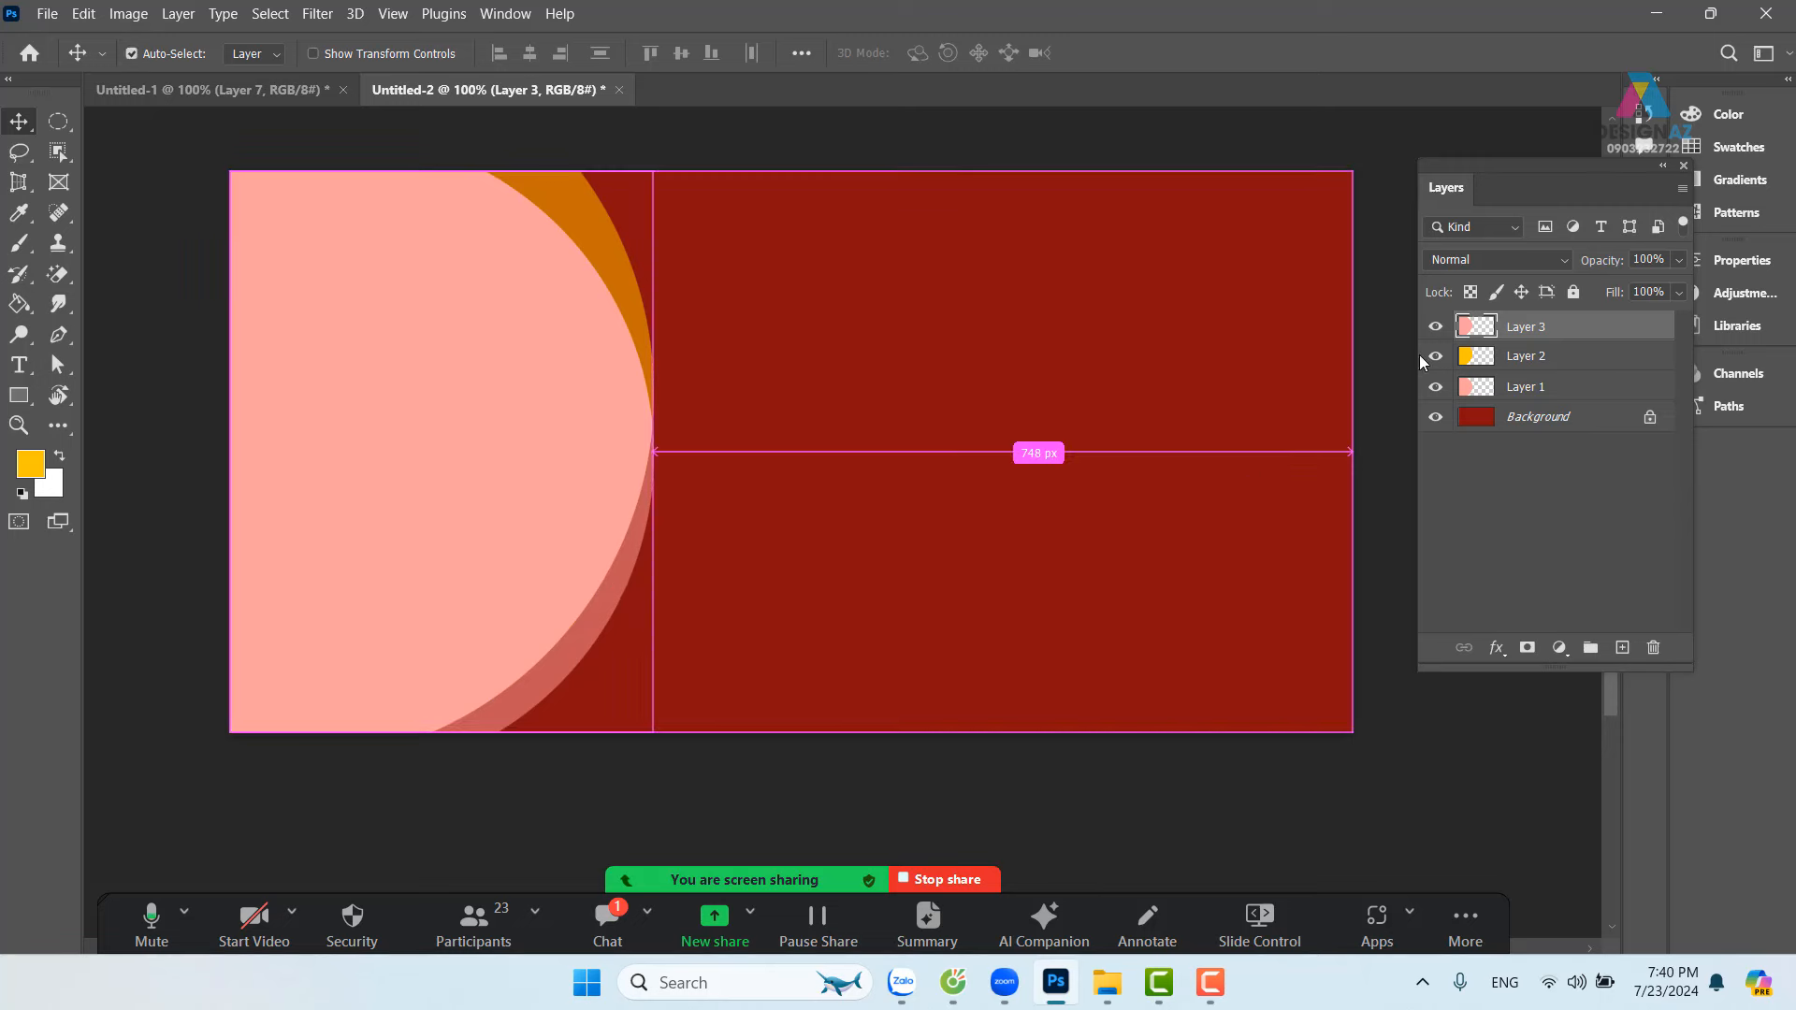
{"action": "left_click", "coordinate": [1481, 340], "text": "ctrl"}
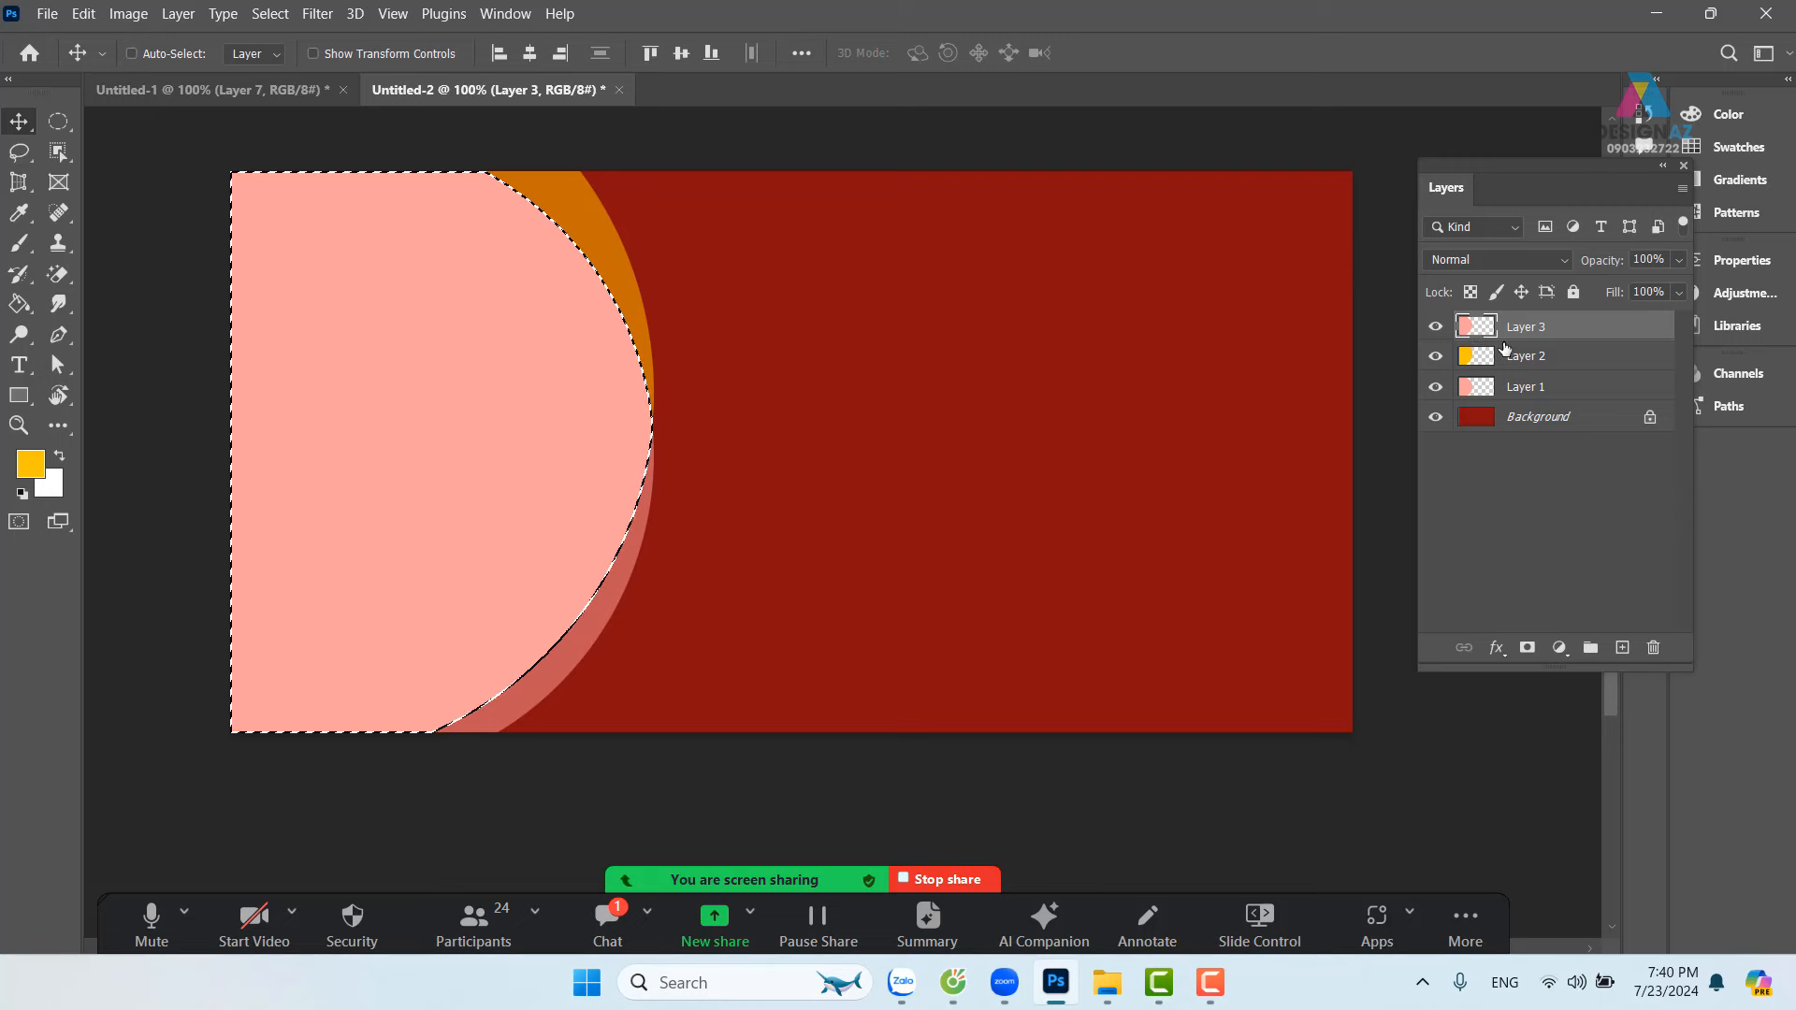
{"action": "left_click", "coordinate": [273, 19]}
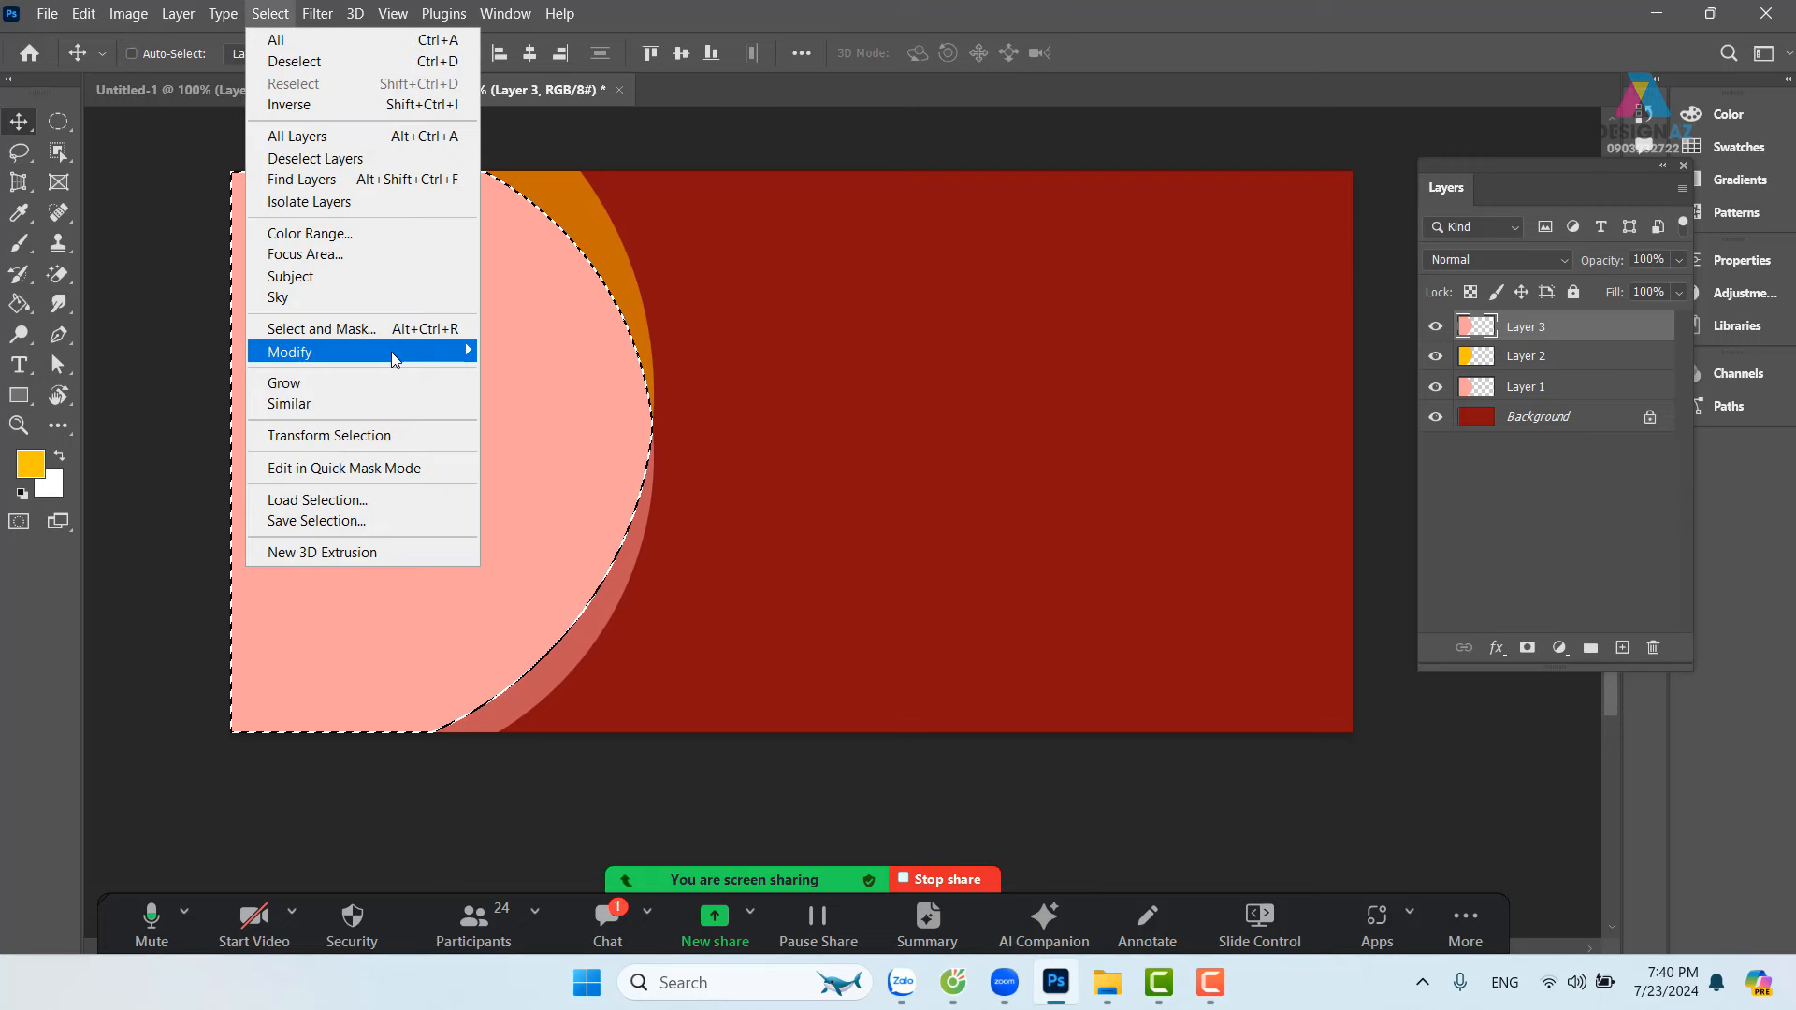
{"action": "mouse_move", "coordinate": [391, 352]}
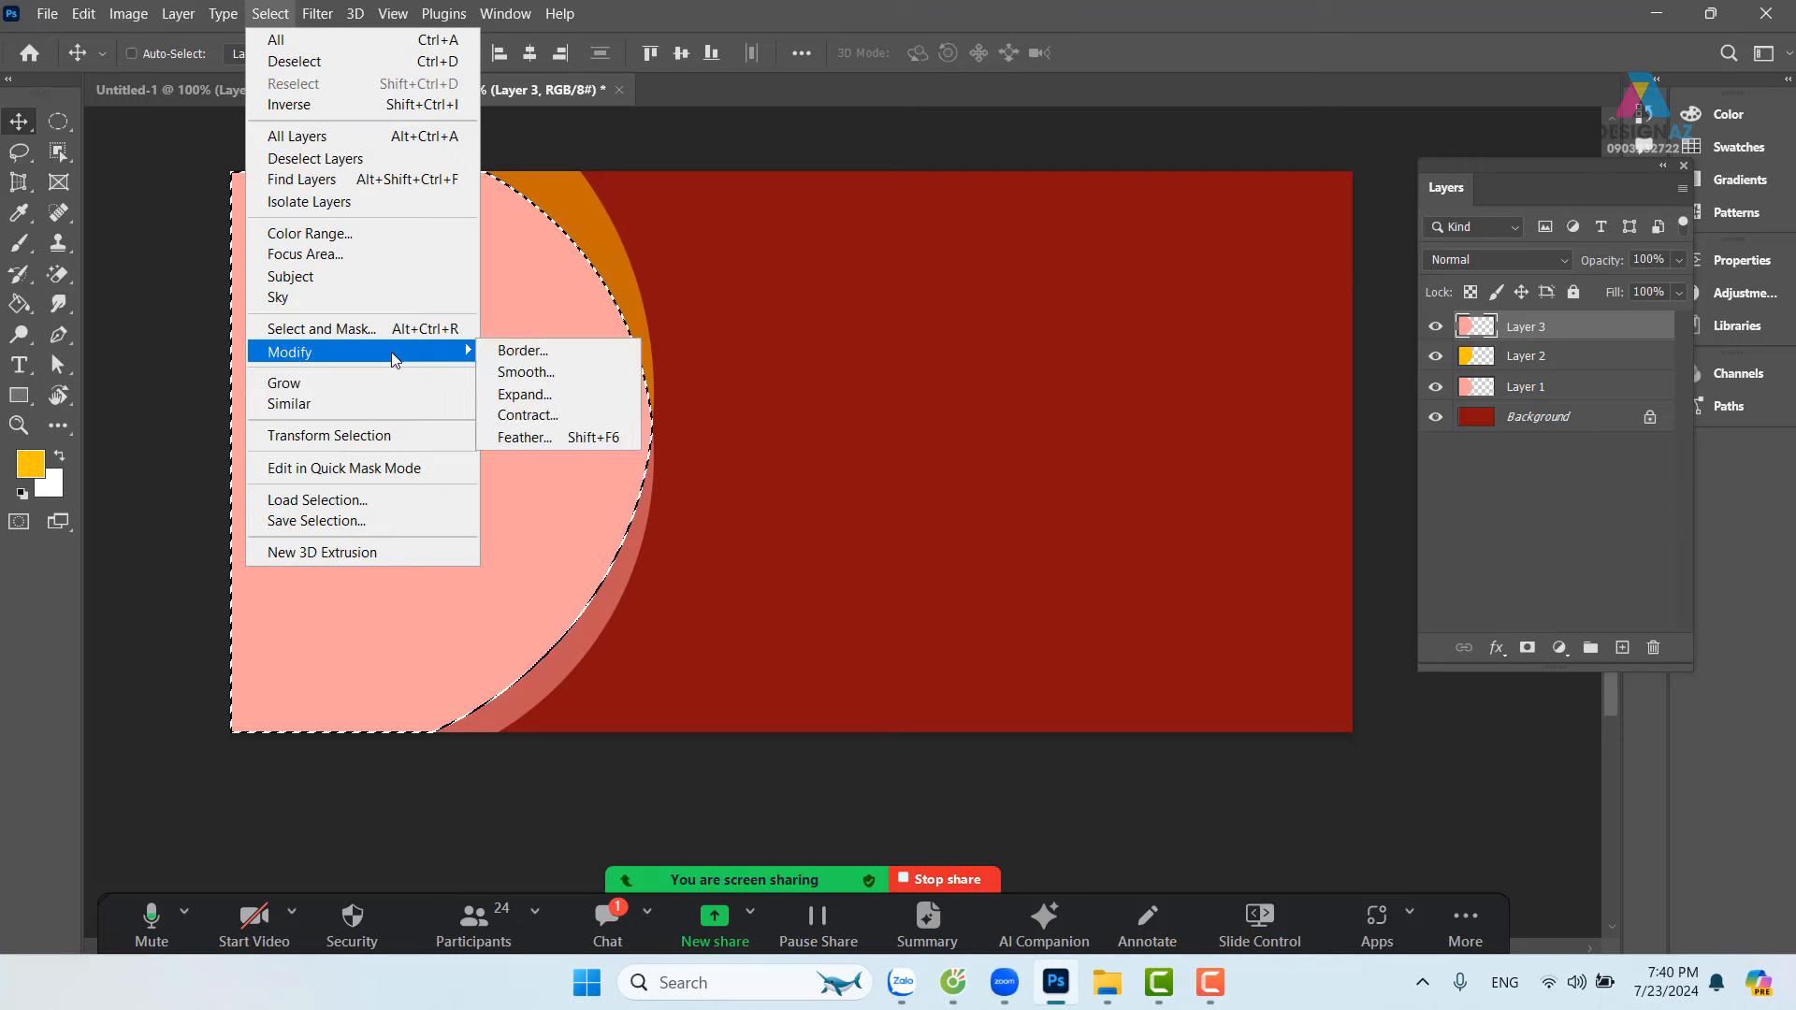
{"action": "left_click", "coordinate": [573, 392]}
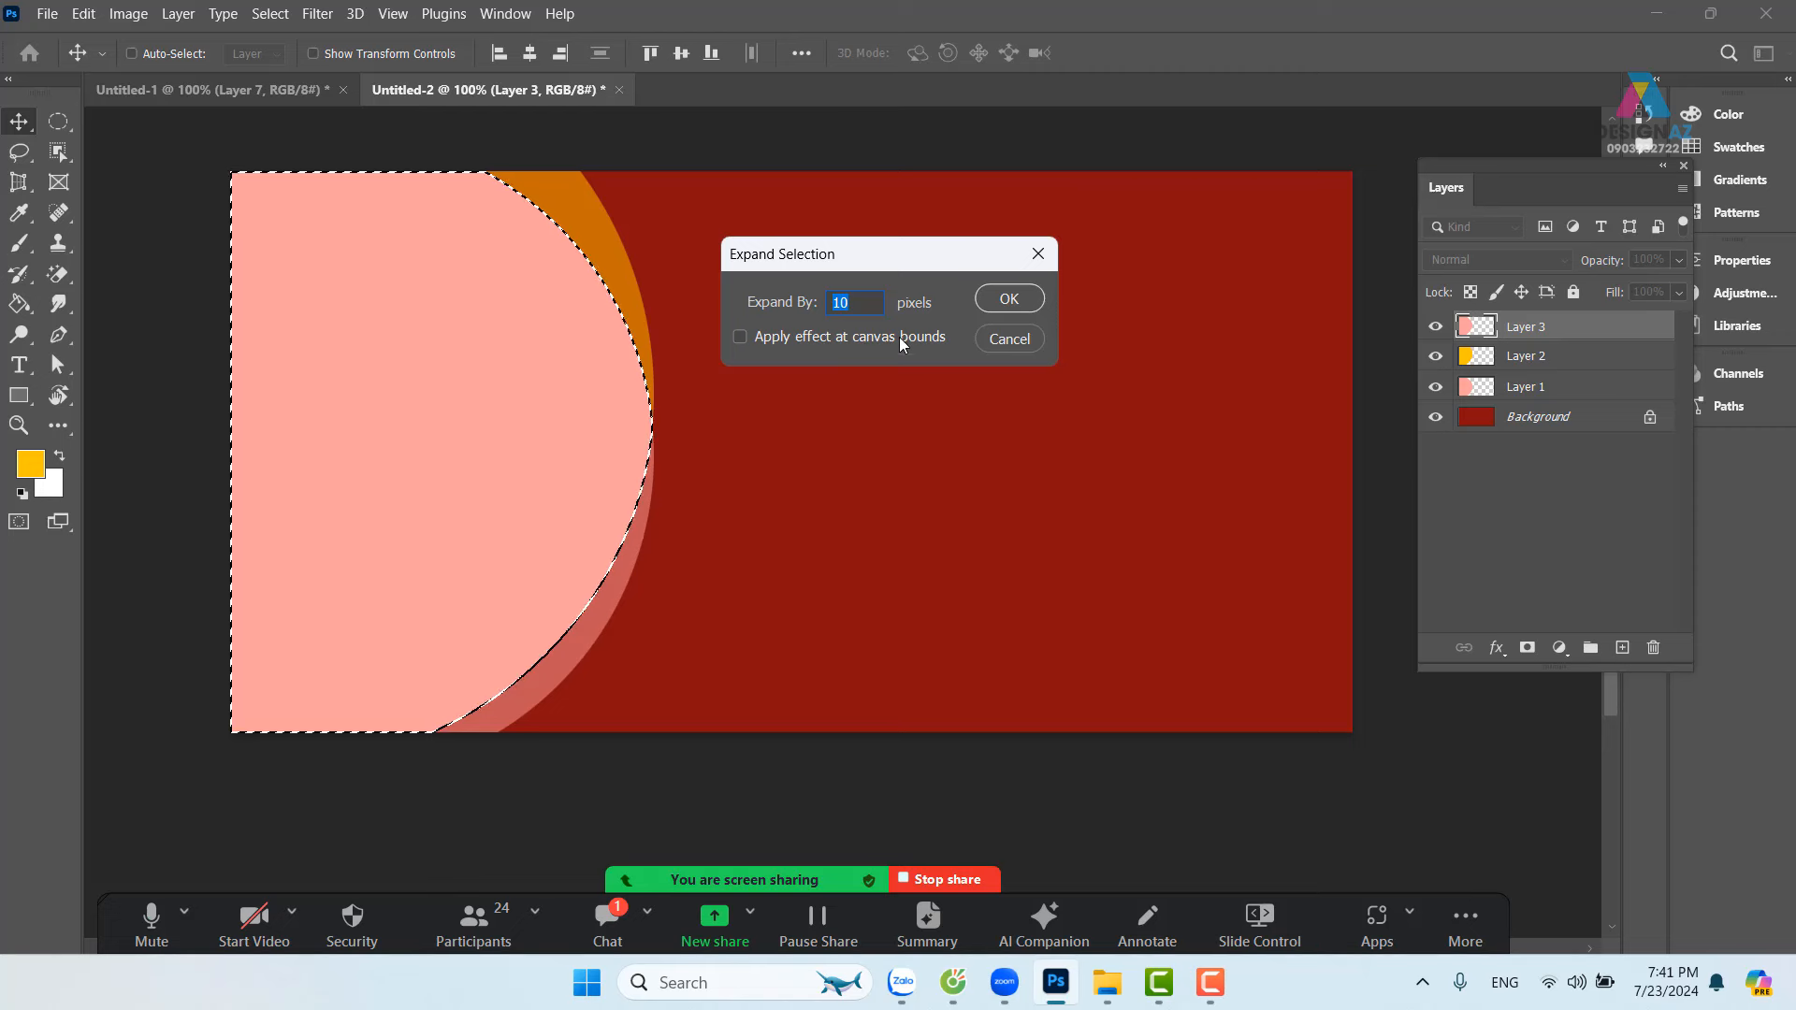
{"action": "left_click", "coordinate": [1009, 299]}
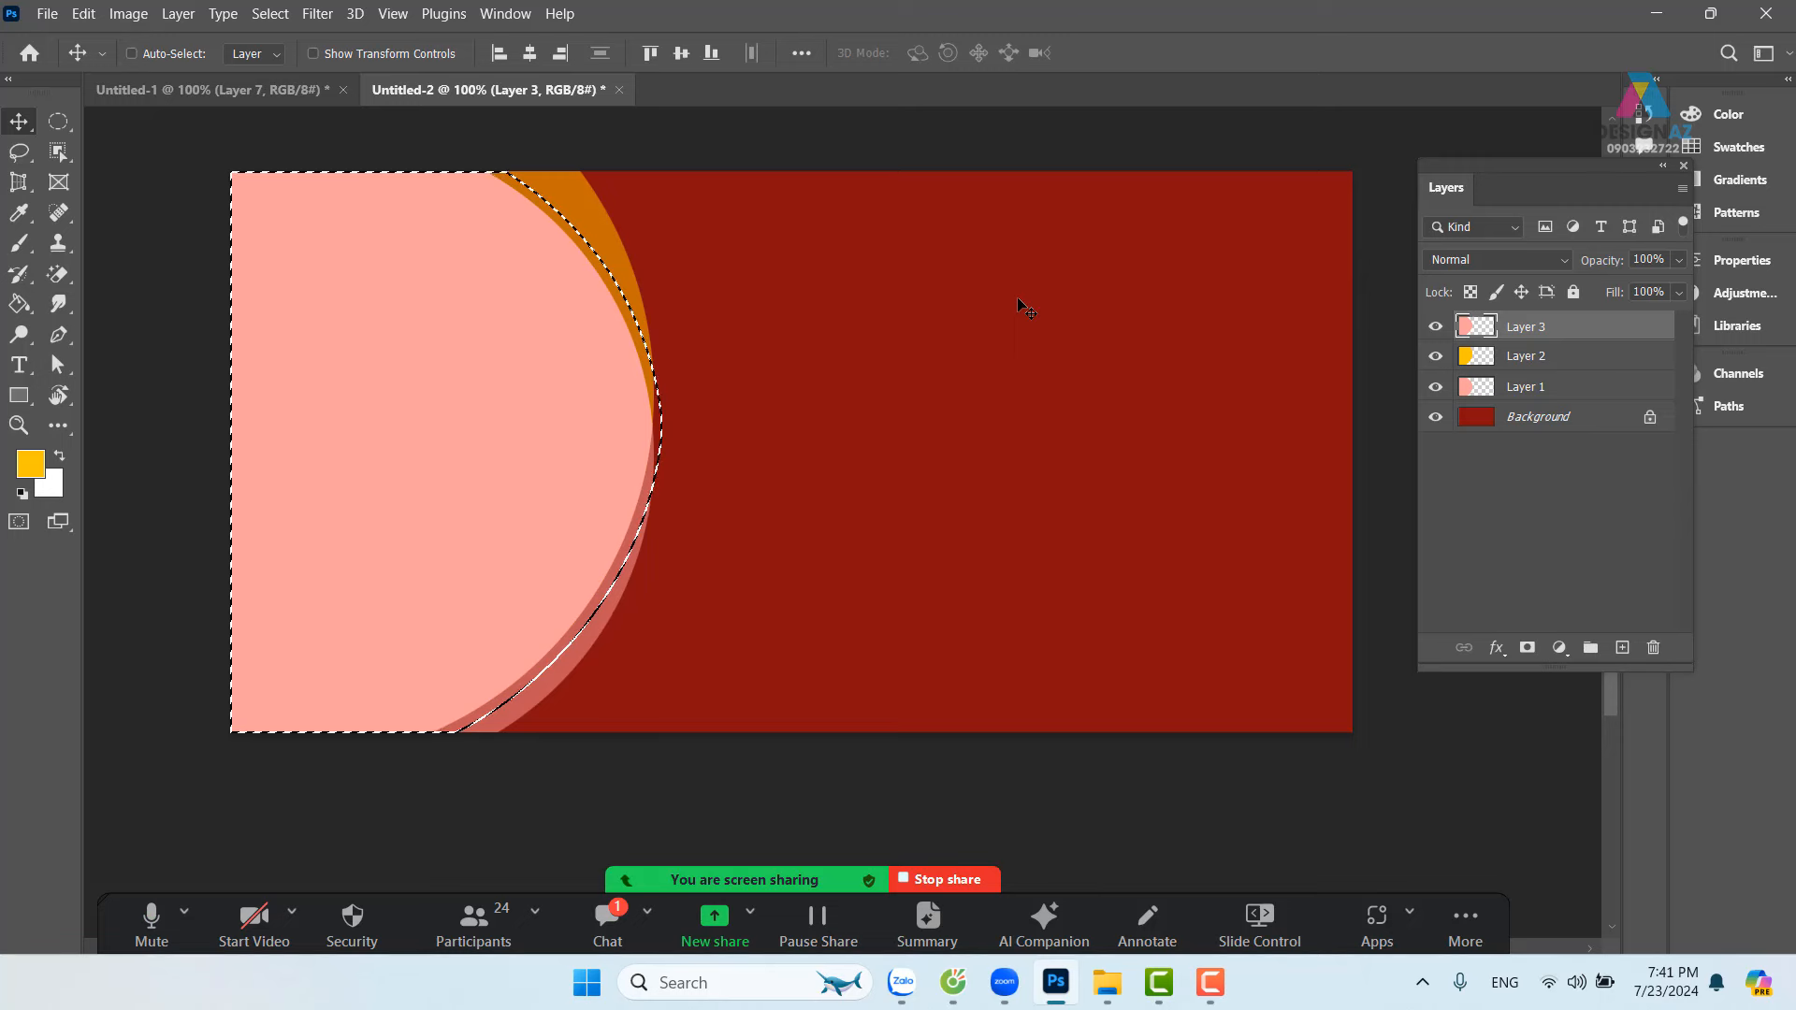
{"action": "key", "text": "ctrl+z"}
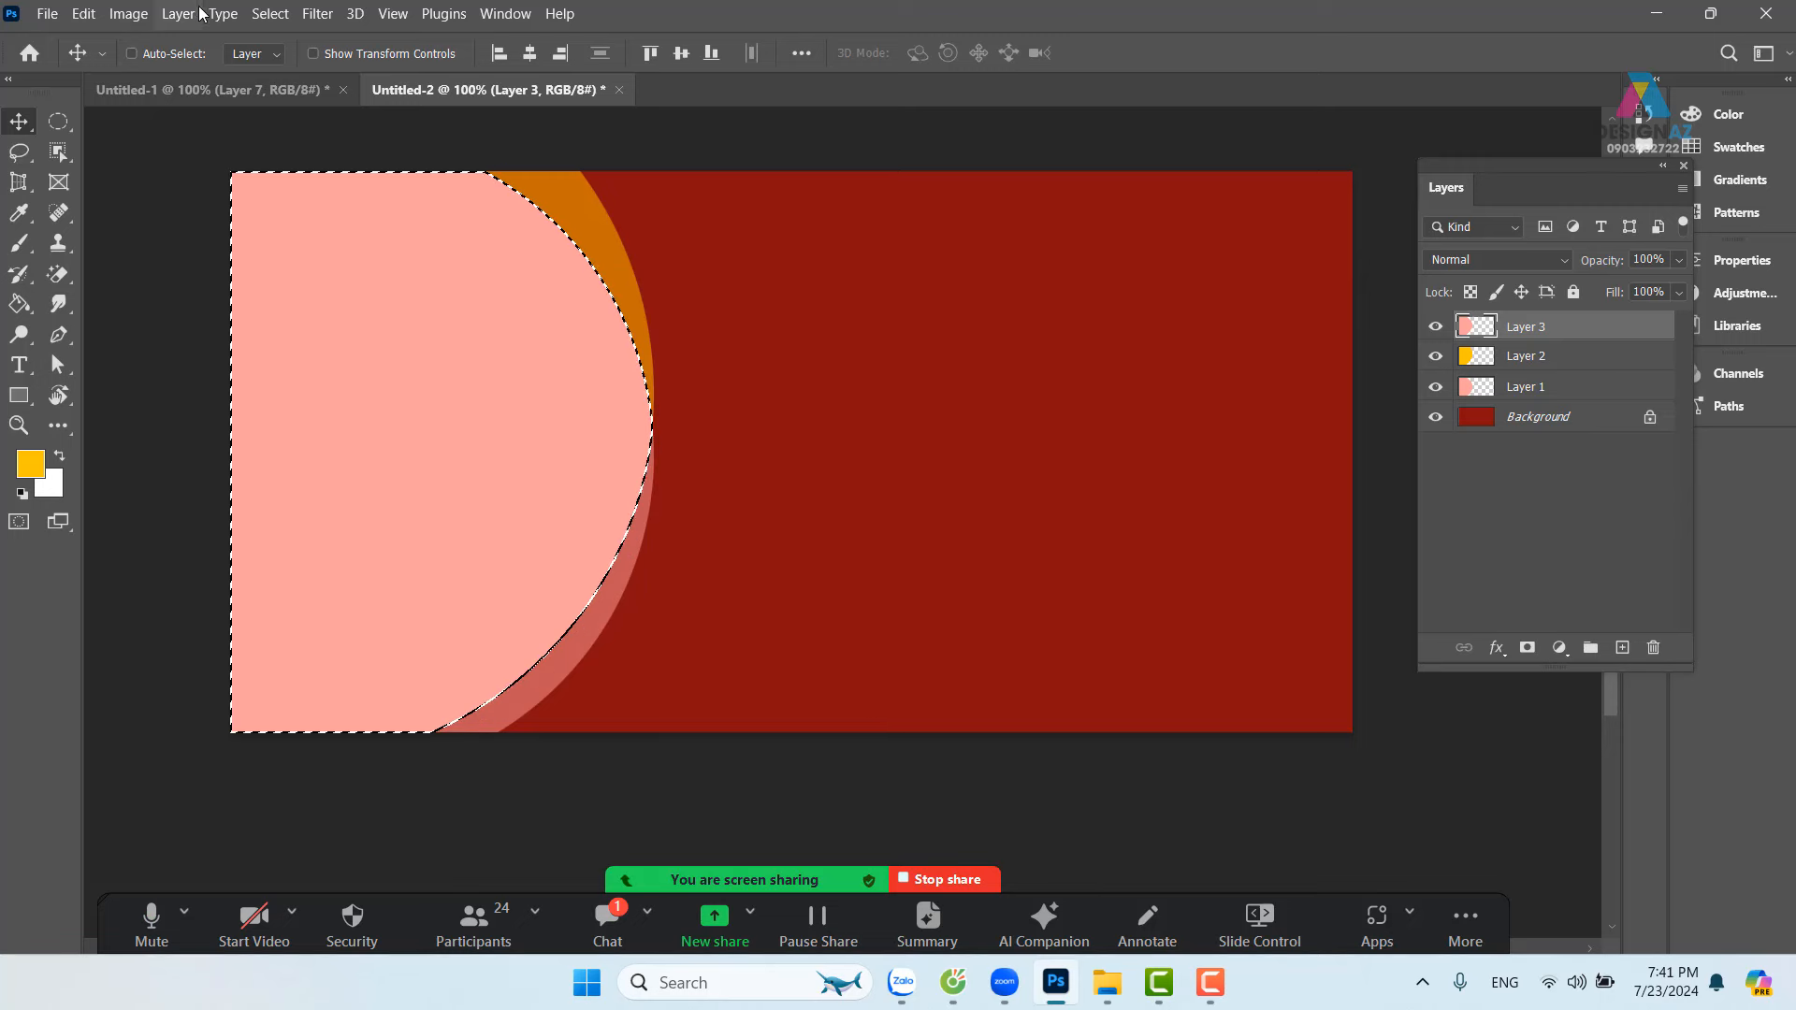
Step: Expand the selection around the overlap shape by 8 pixels
{"action": "left_click", "coordinate": [271, 13]}
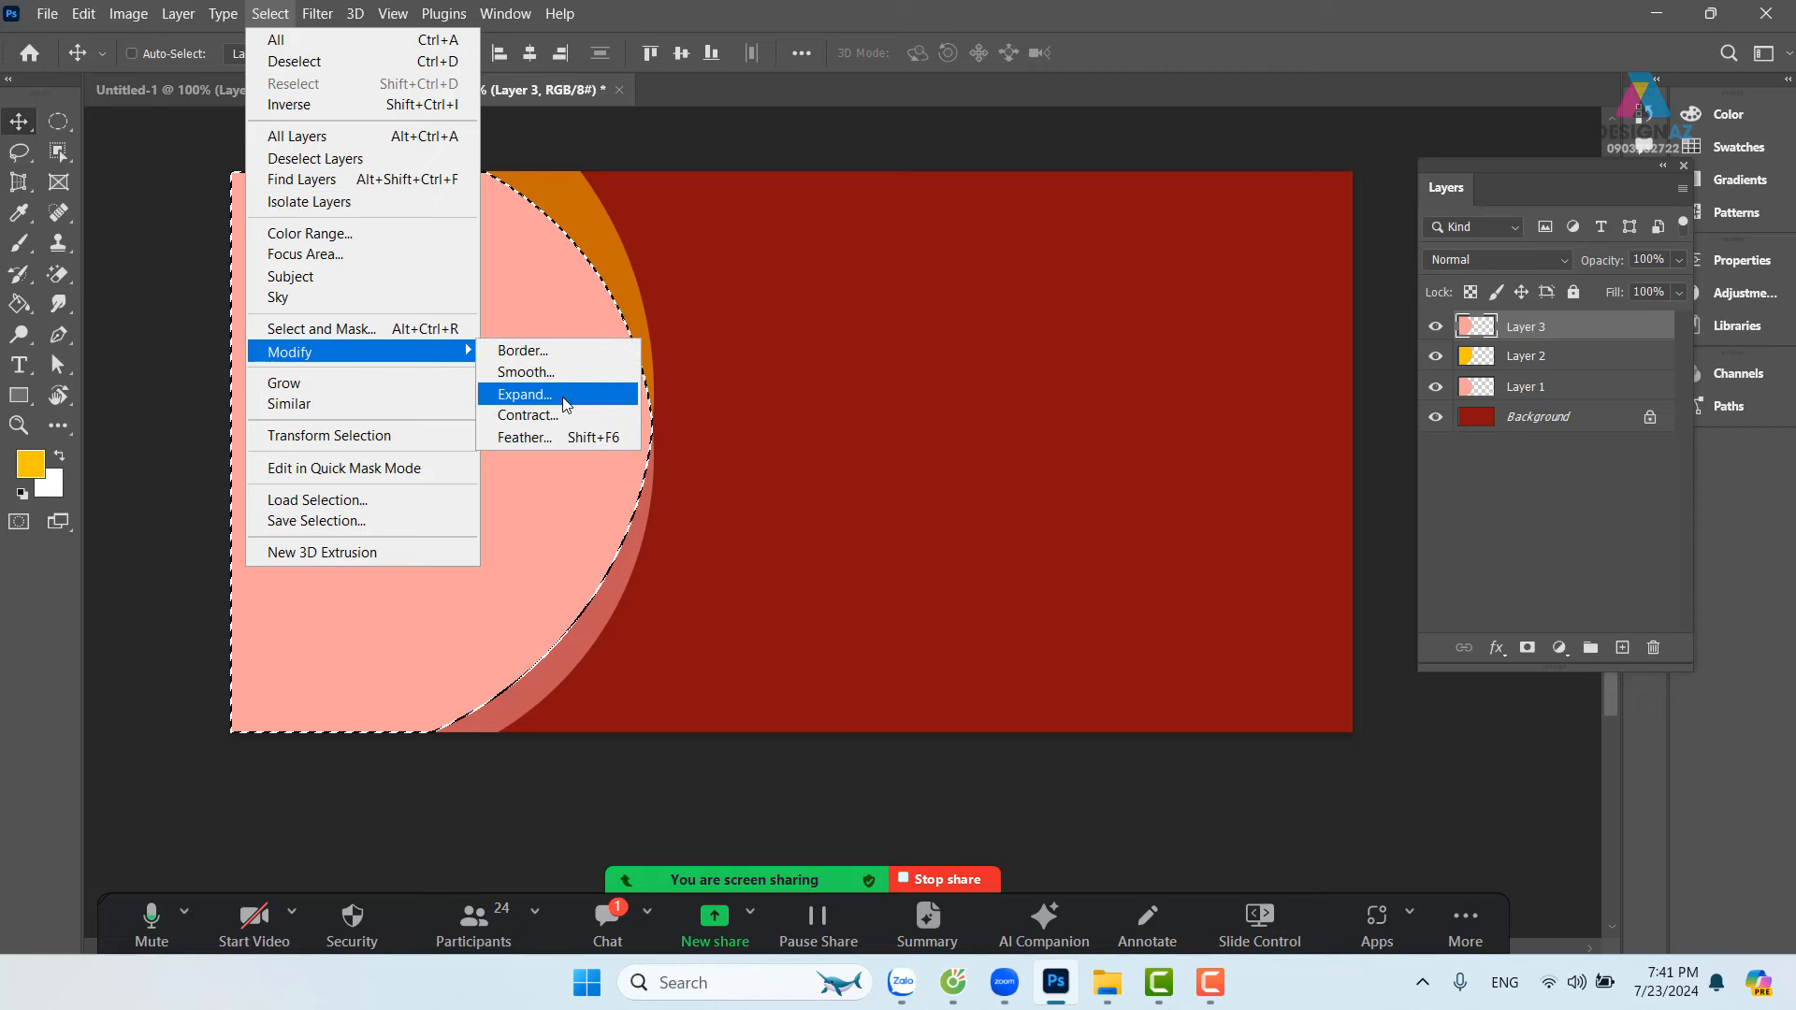
{"action": "left_click", "coordinate": [565, 404]}
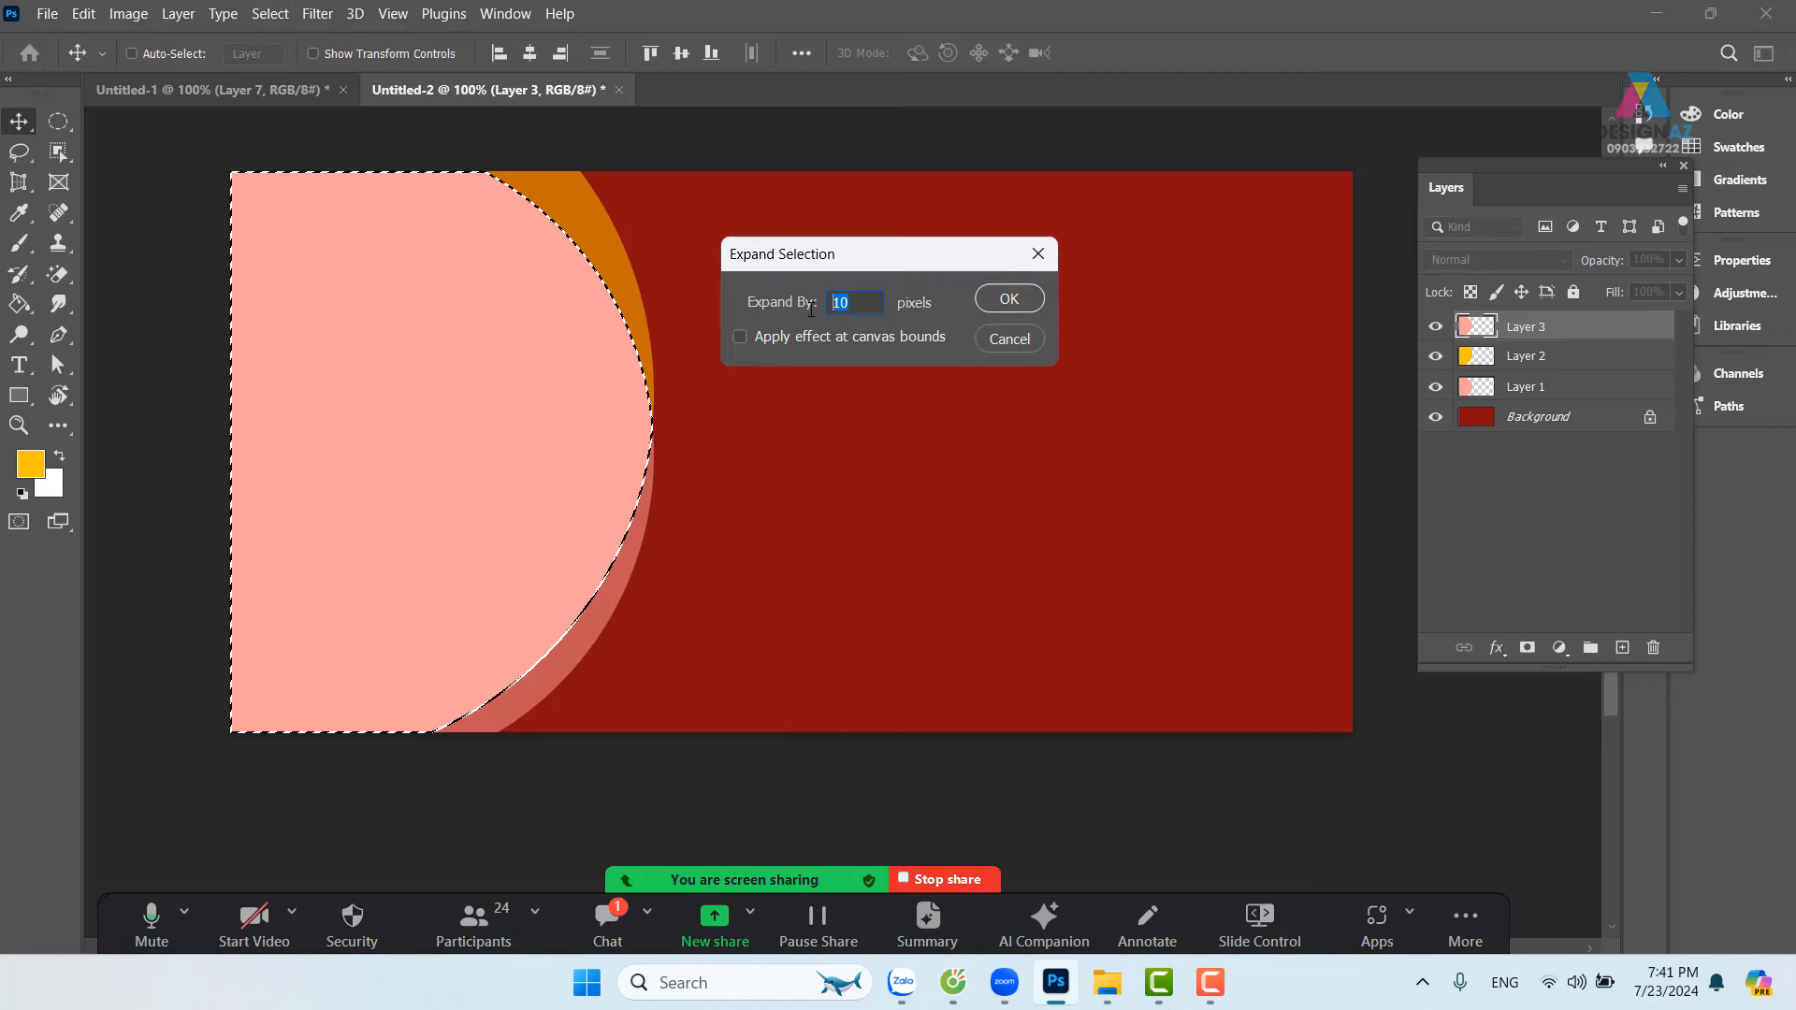
{"action": "type", "text": "8"}
{"action": "key", "text": "Return"}
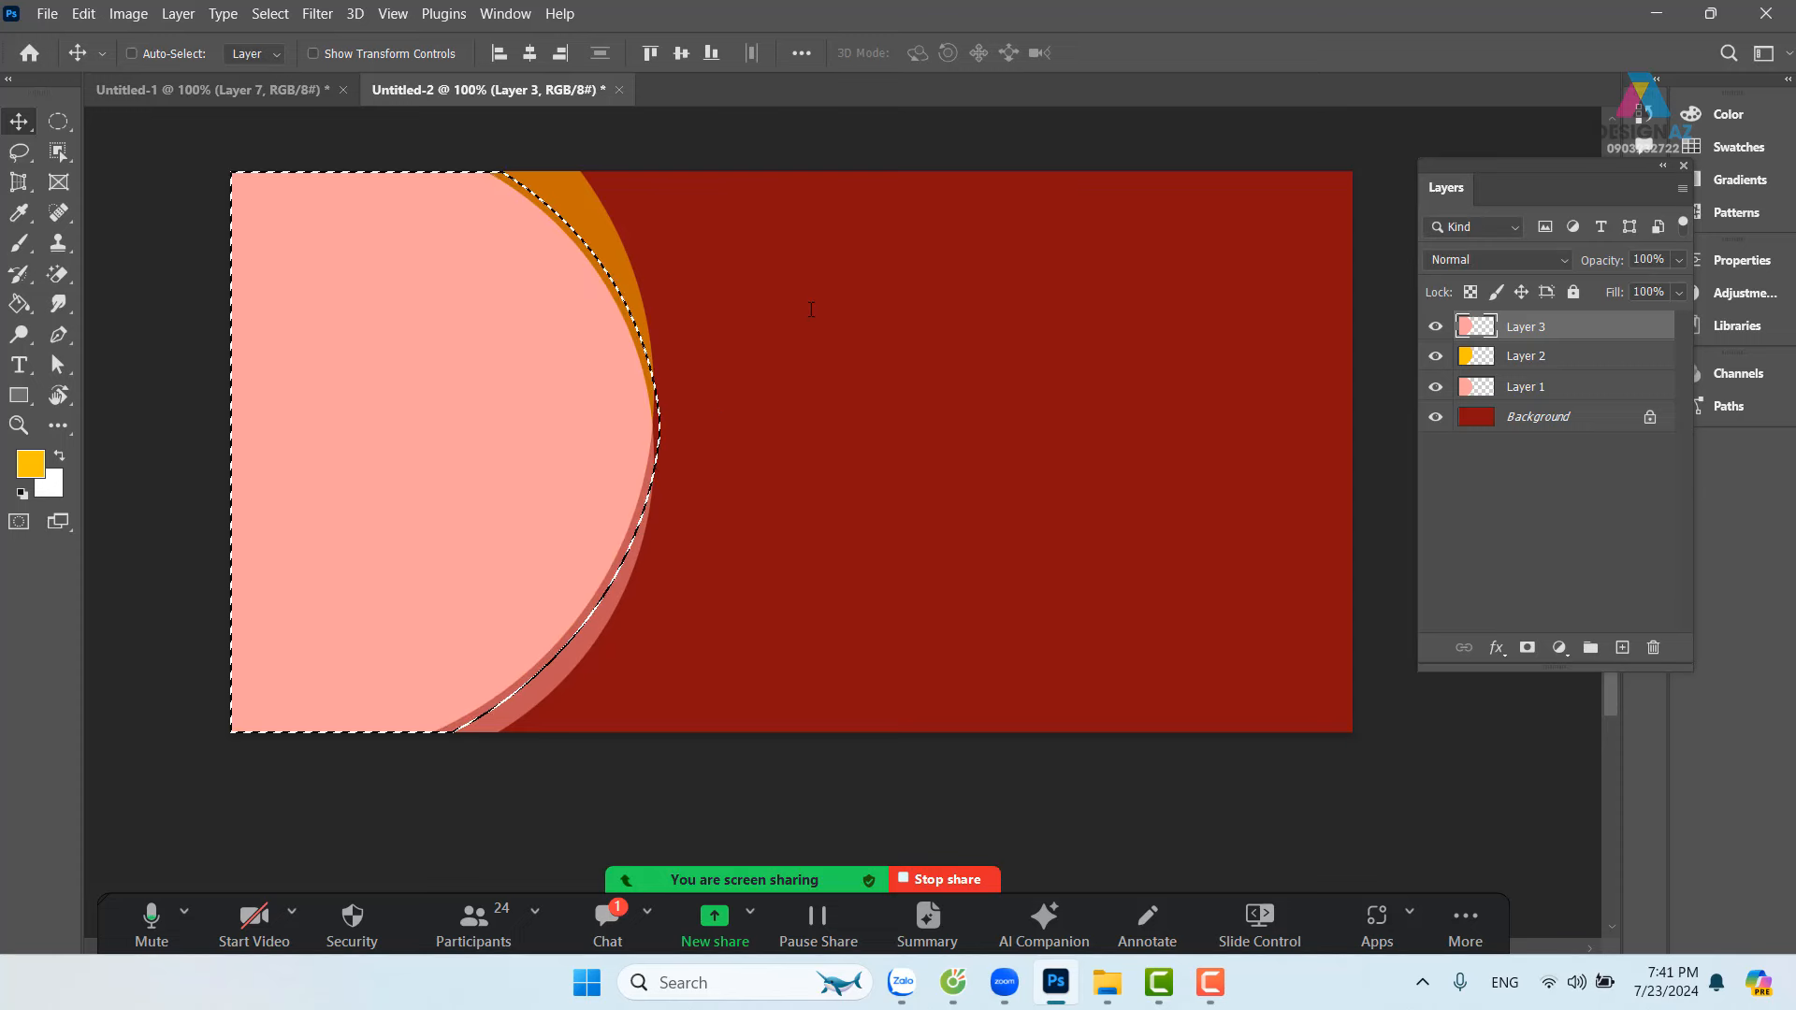
Step: Hide Layer 3 and delete the area inside the expanded selection from the yellow shape on Layer 2
{"action": "key", "text": "ctrl+plus"}
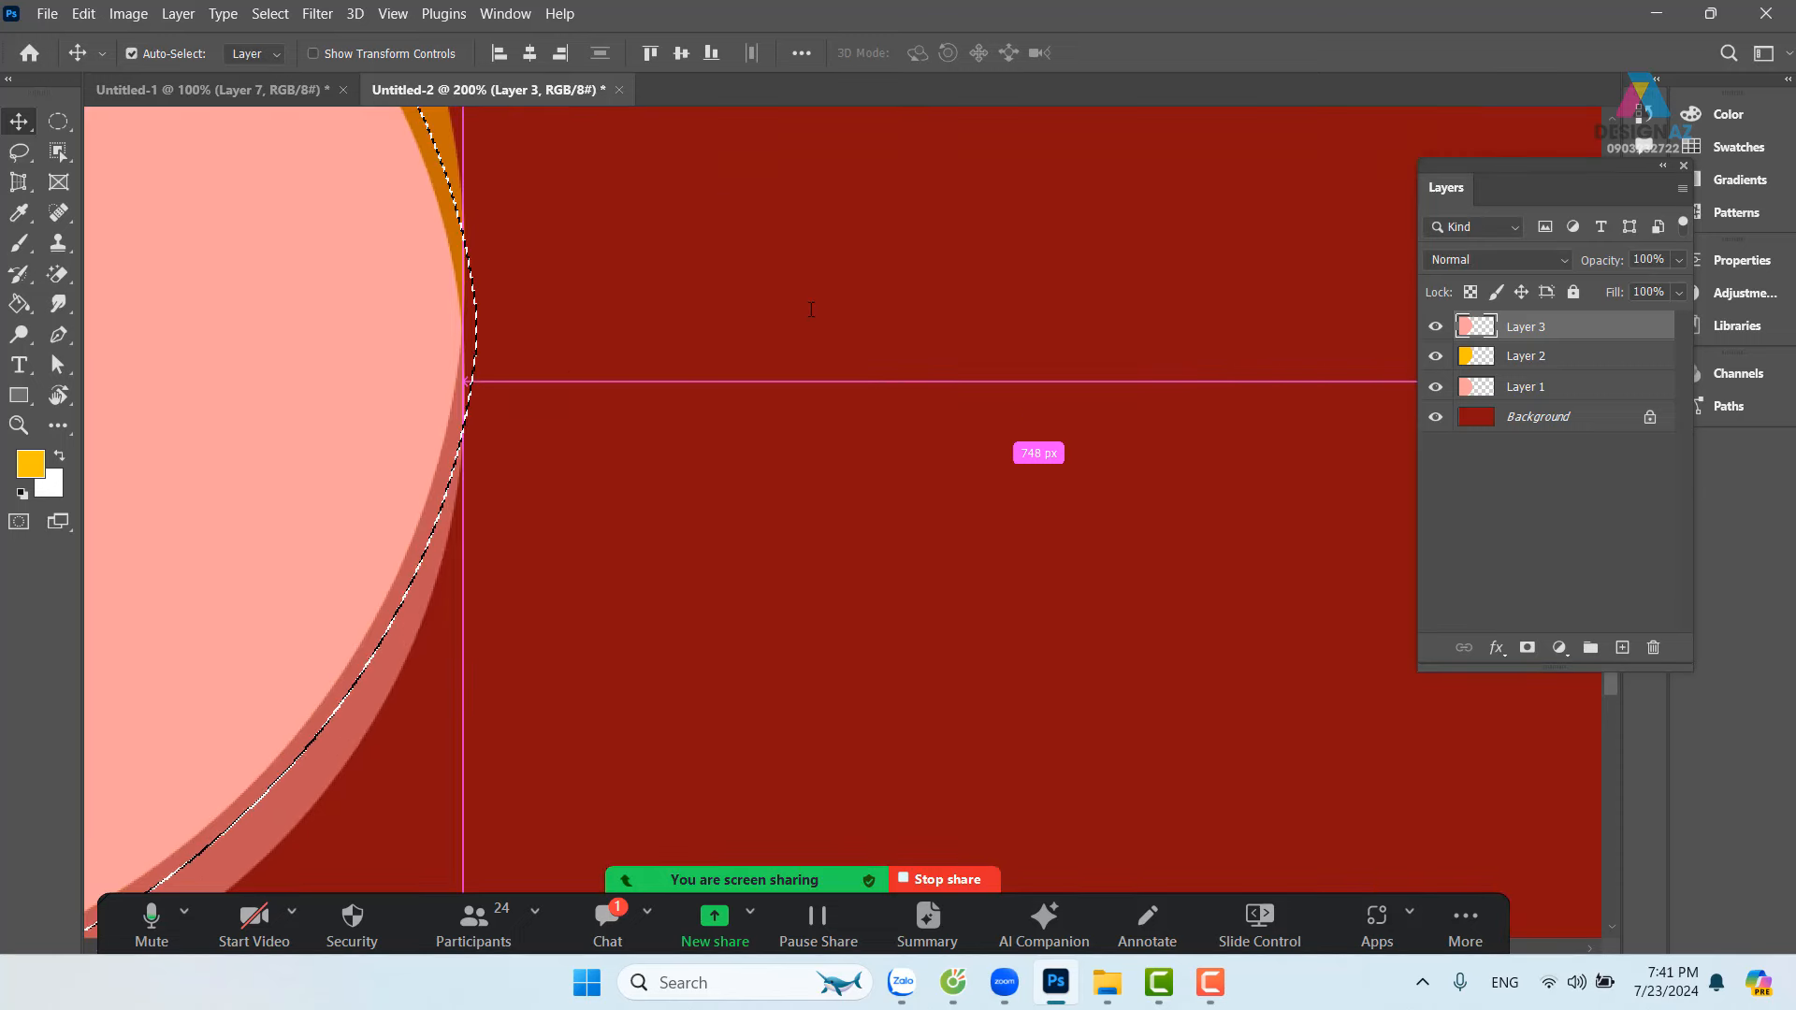
{"action": "left_click_drag", "start_coordinate": [474, 253], "coordinate": [662, 425]}
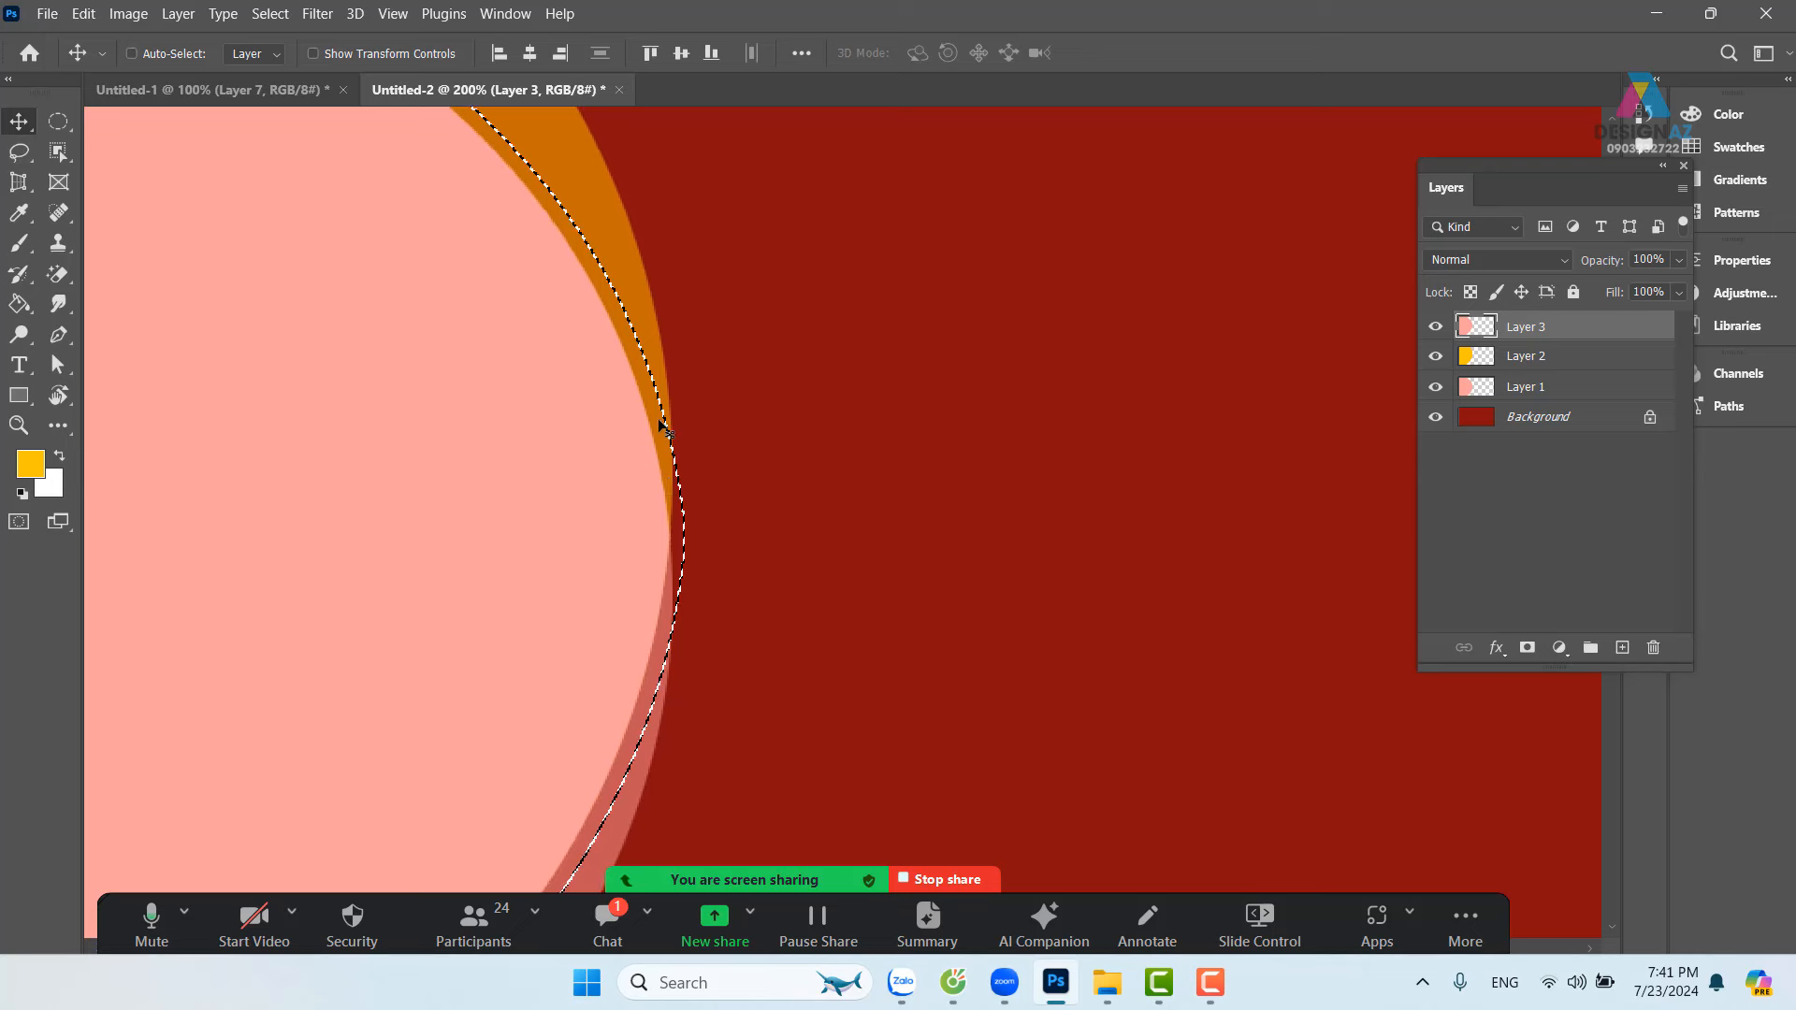
{"action": "scroll", "coordinate": [701, 449], "scroll_direction": "down", "scroll_amount": 3}
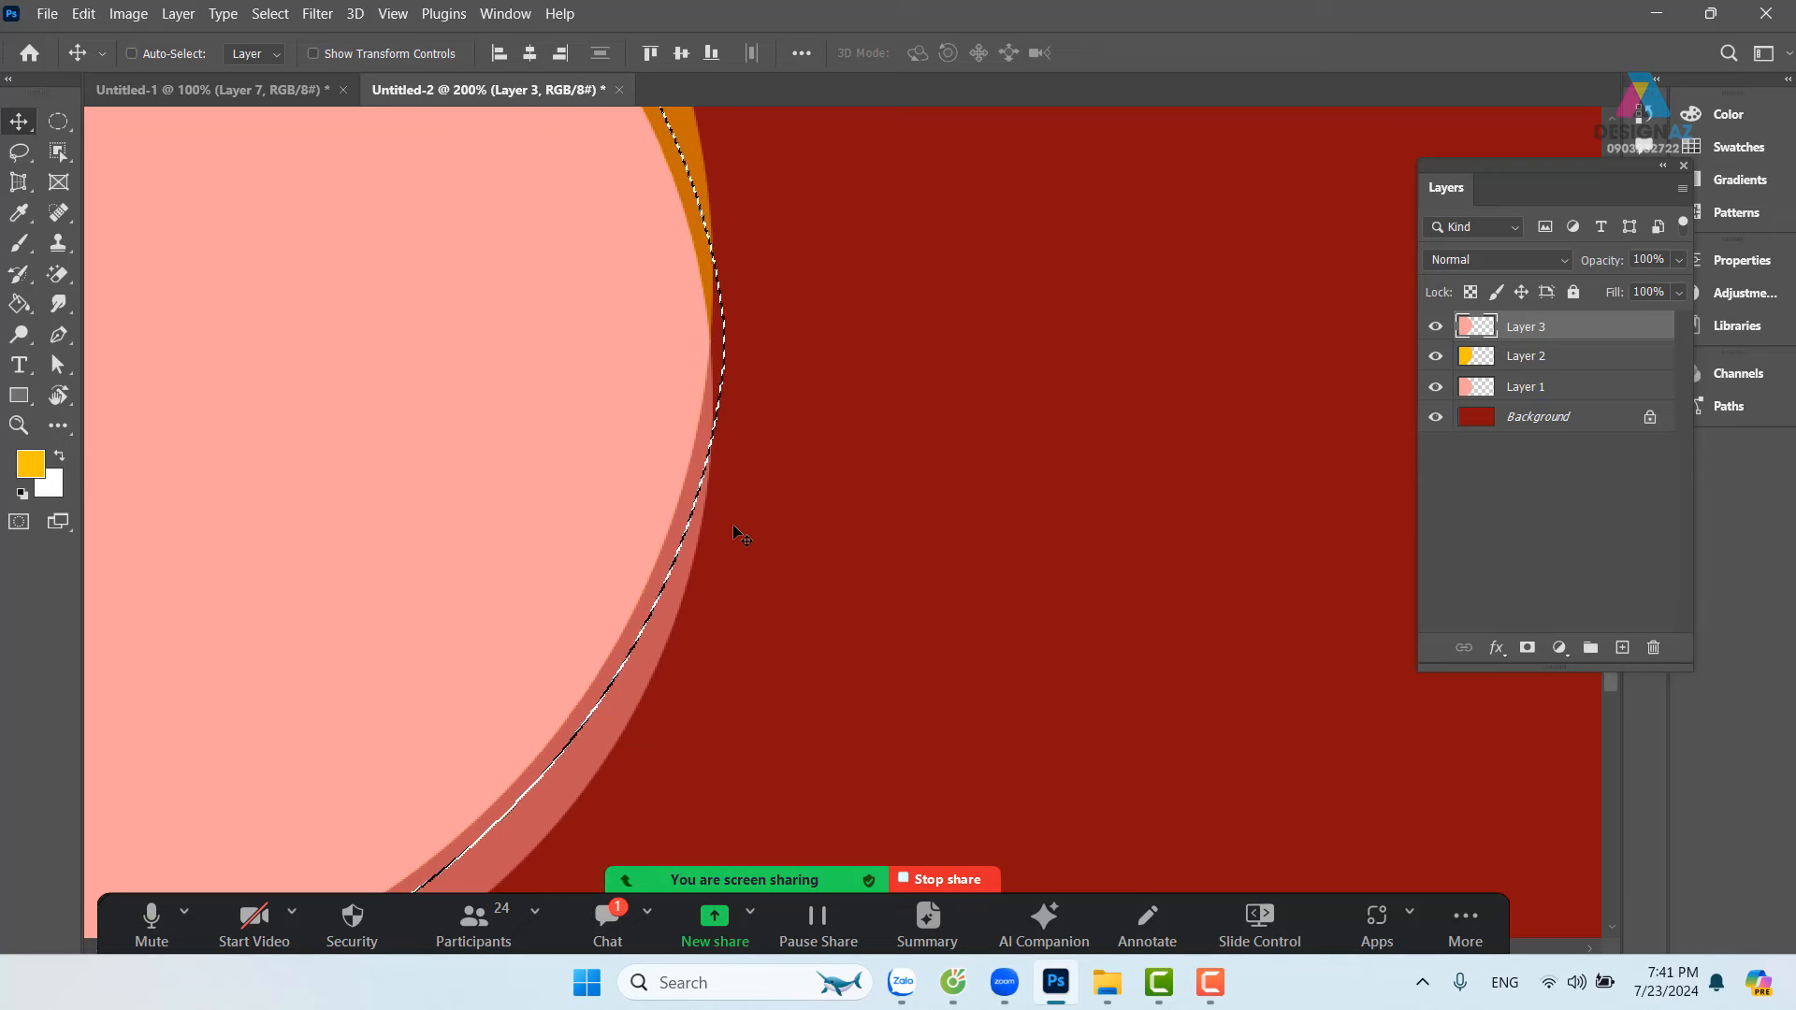
{"action": "key", "text": "ctrl+minus"}
{"action": "key", "text": "ctrl+minus"}
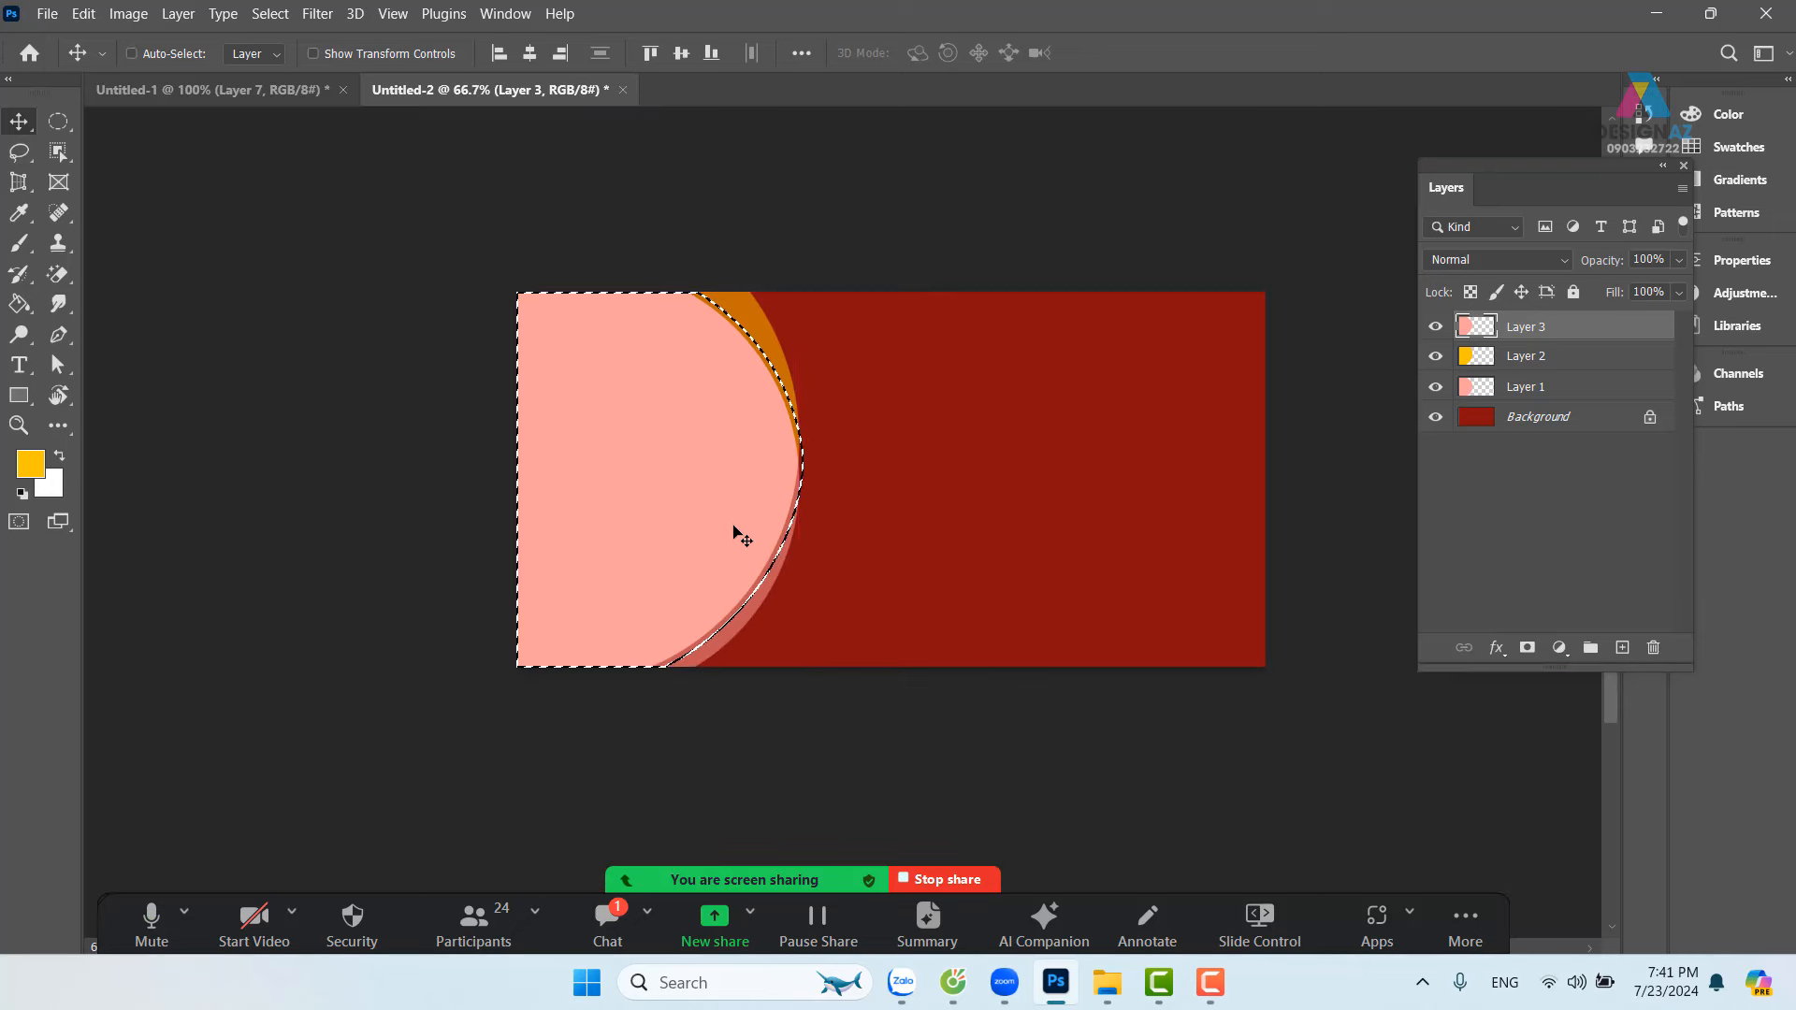
{"action": "key", "text": "ctrl+plus"}
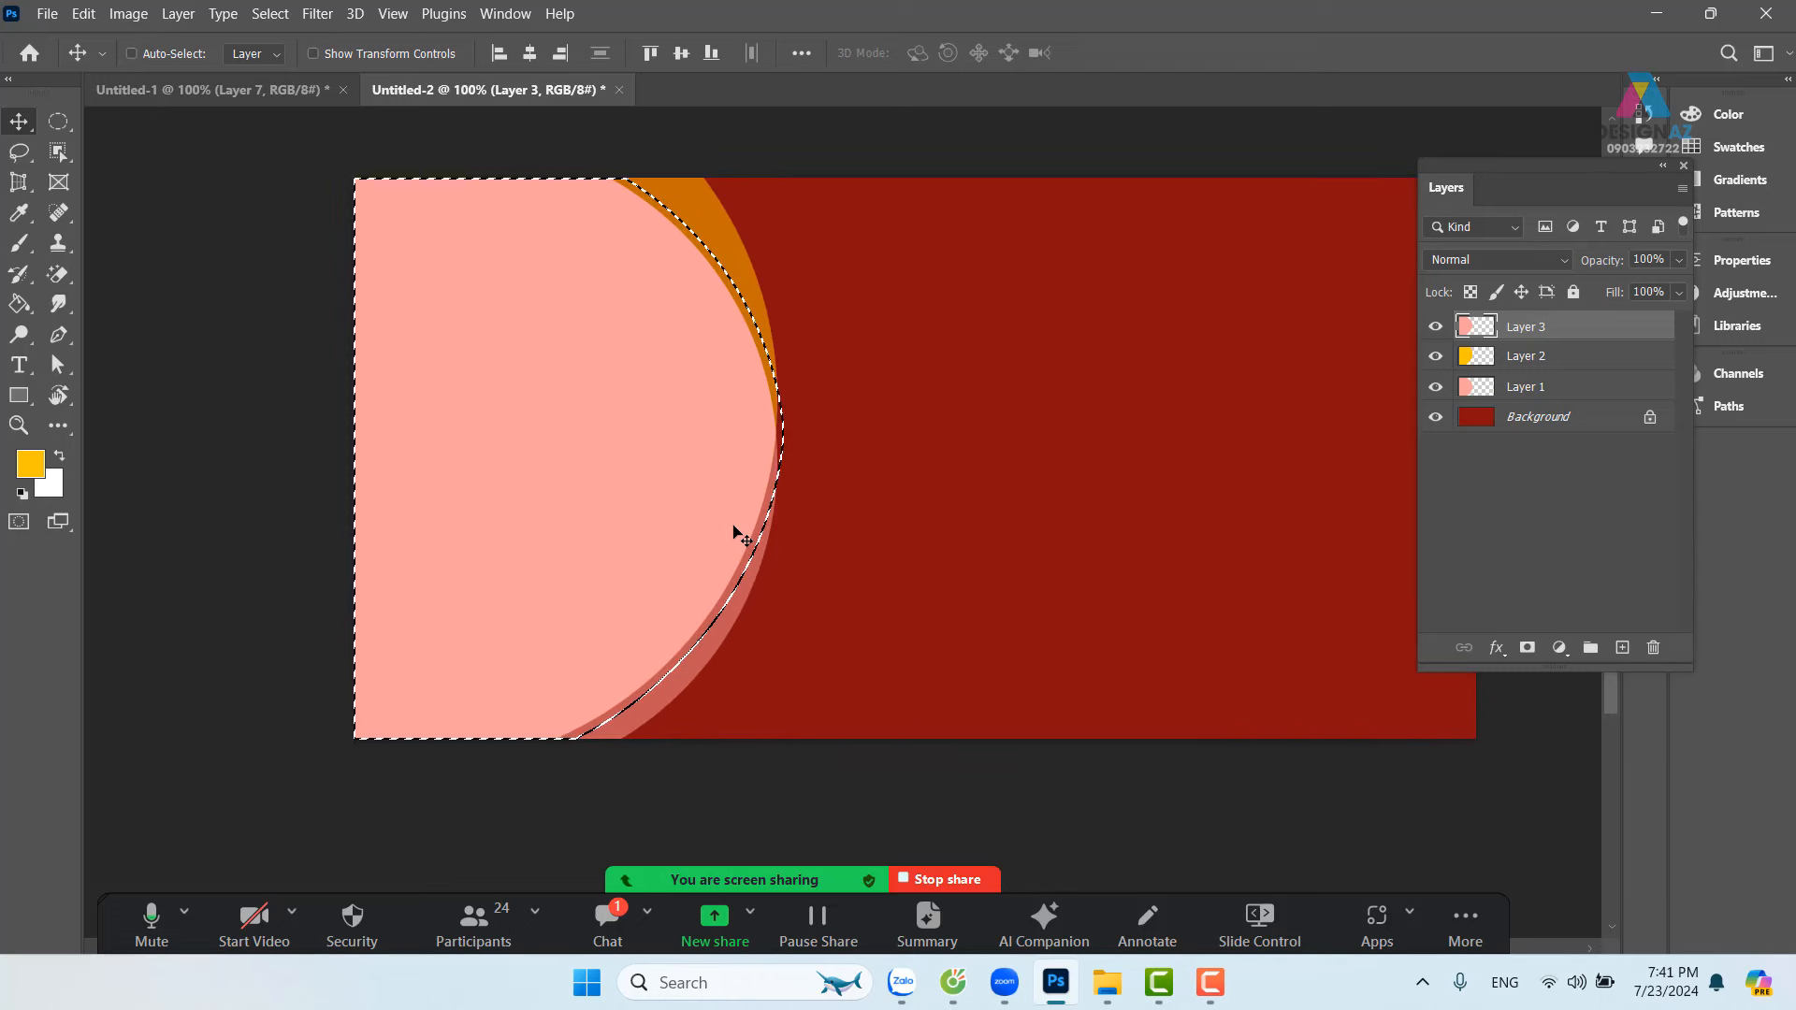
{"action": "left_click", "coordinate": [1435, 330]}
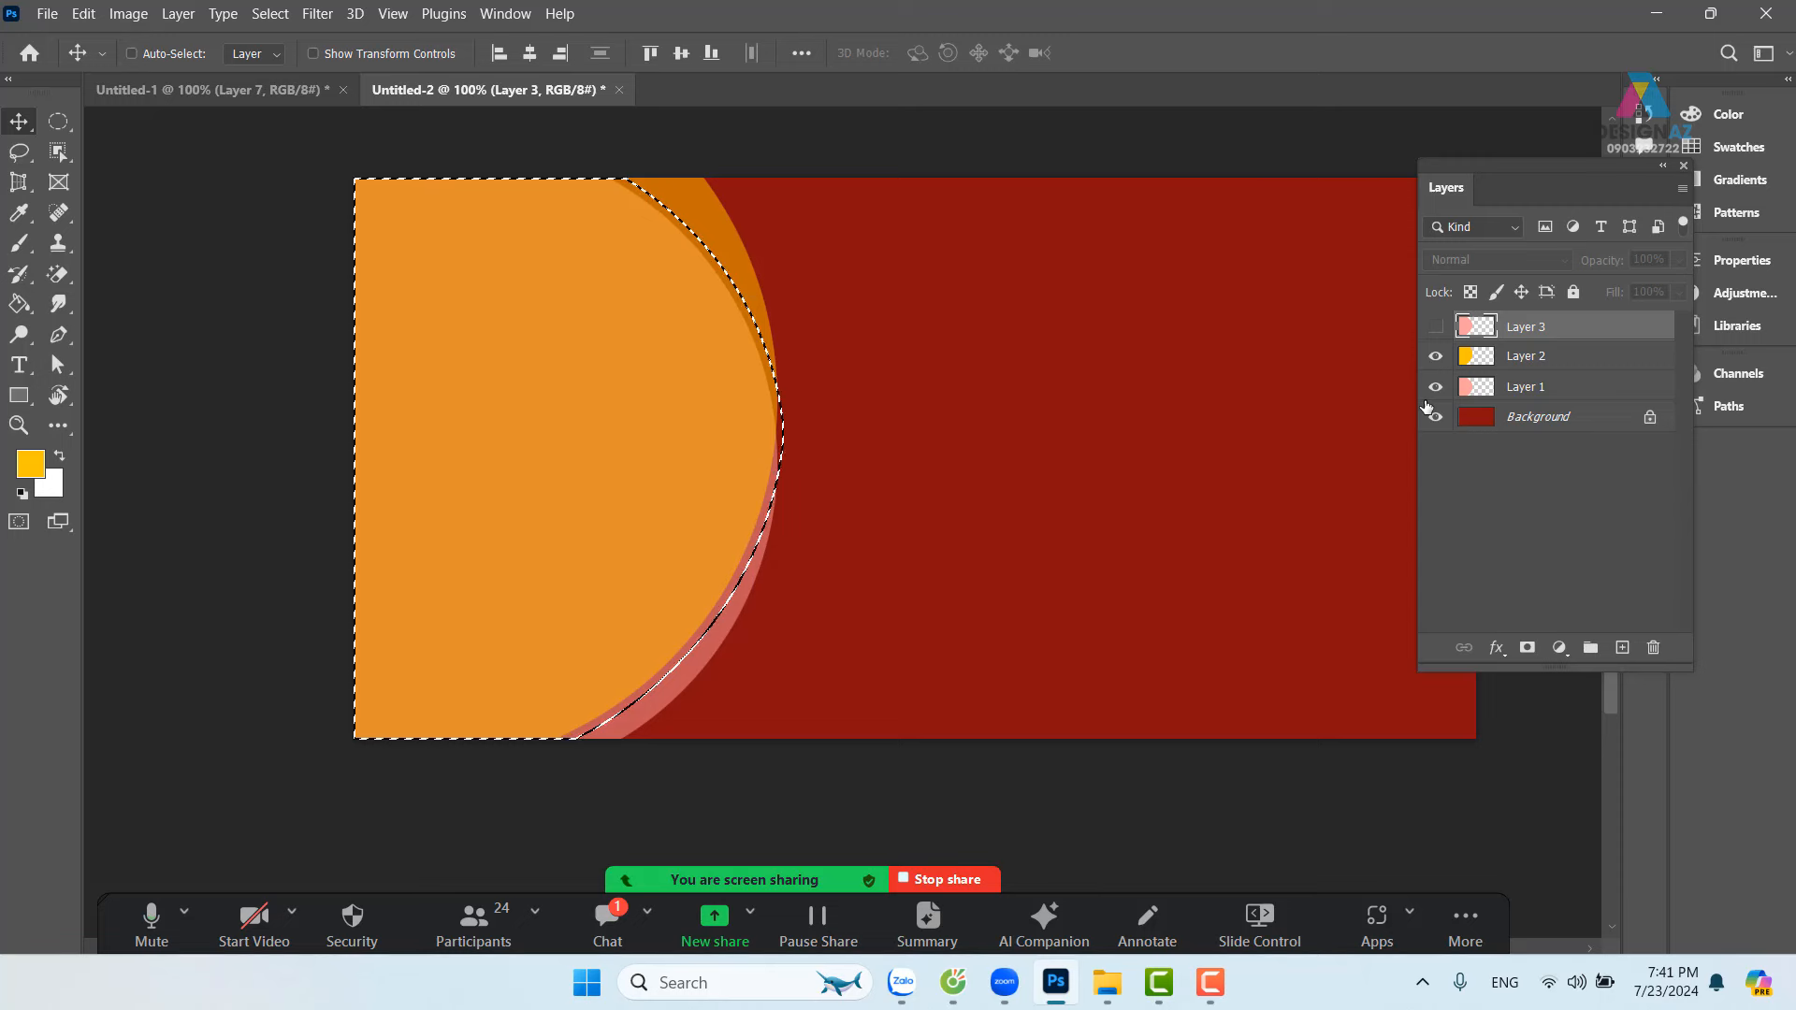
{"action": "left_click", "coordinate": [1575, 362]}
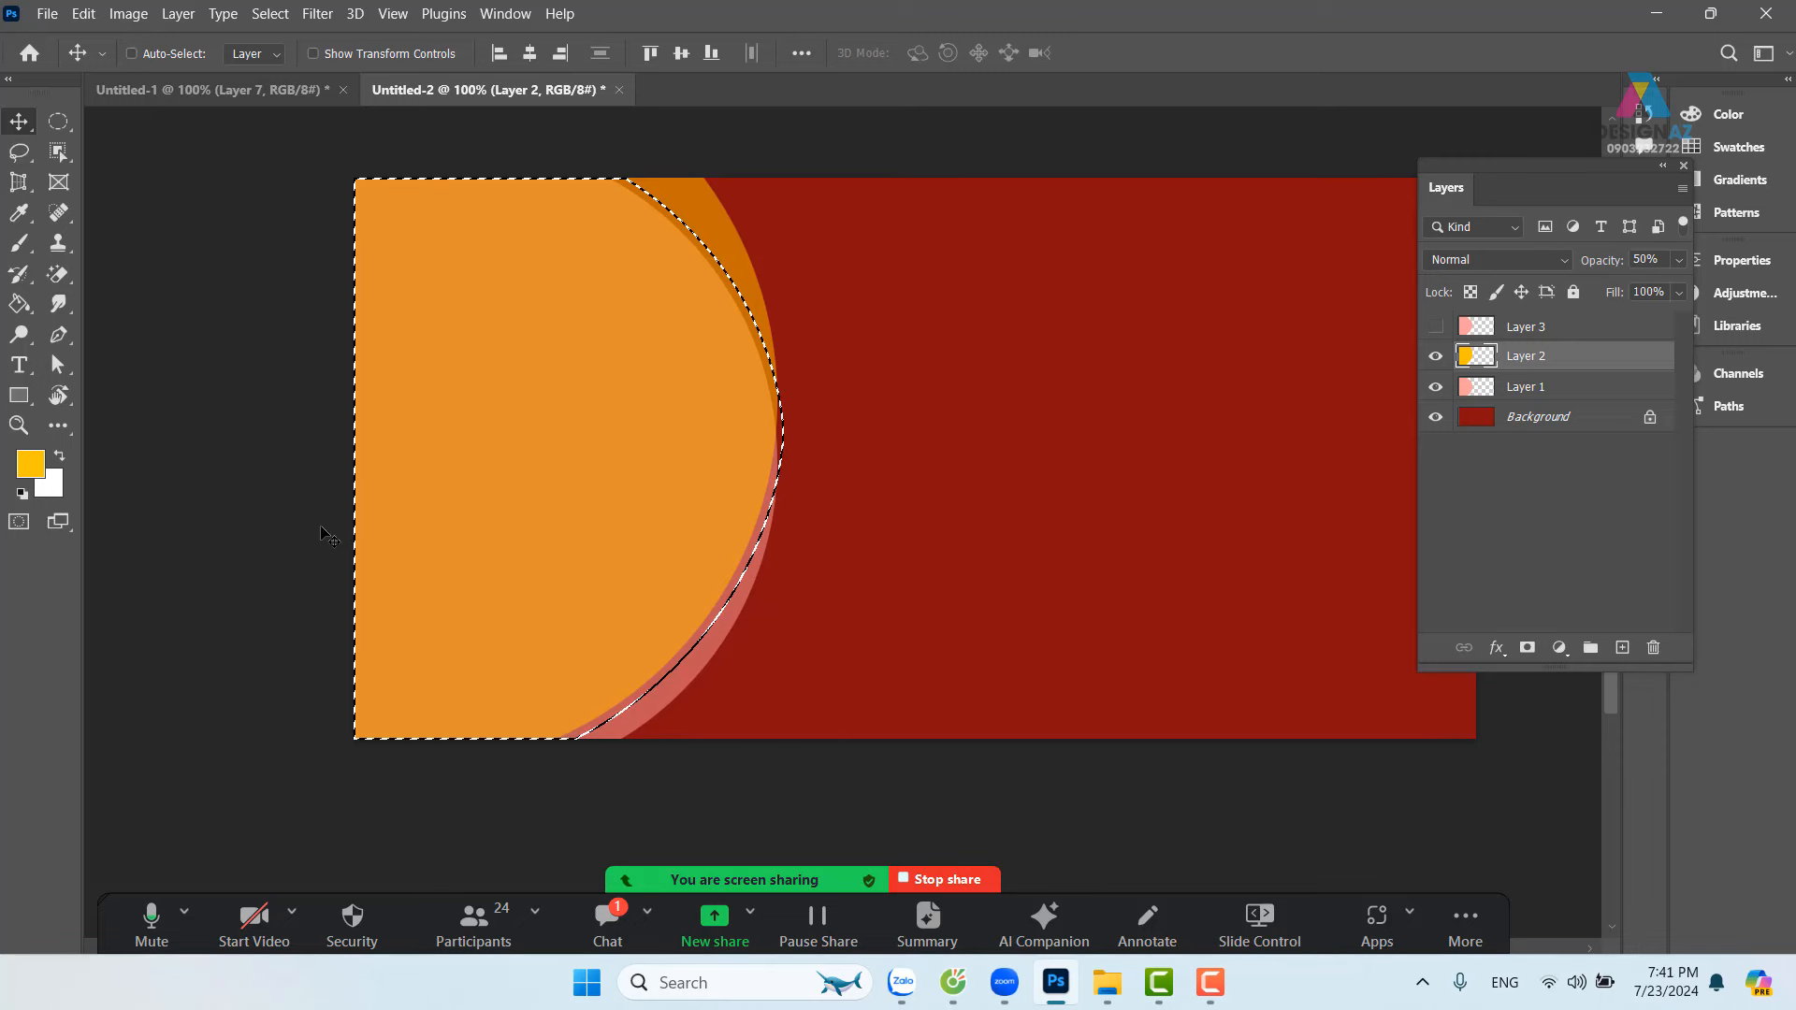
{"action": "key", "text": "Delete"}
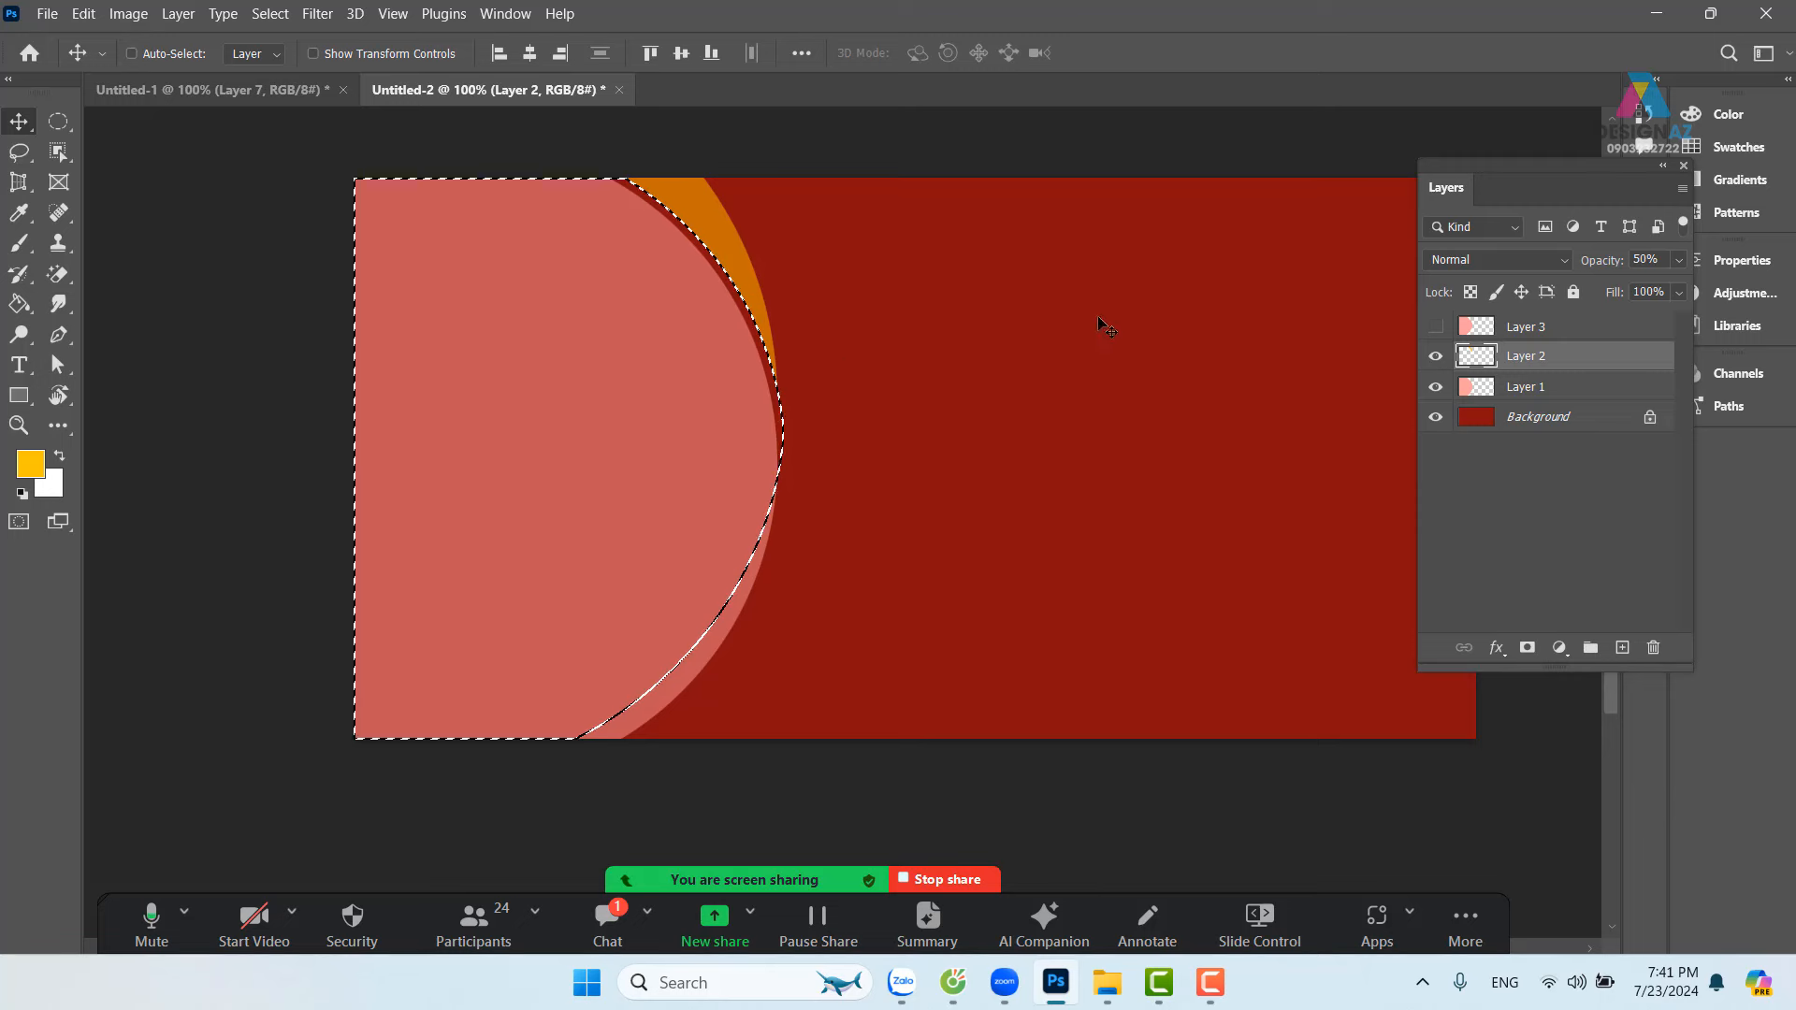
Step: Delete the area inside the expanded selection from the pink shape on Layer 1, deselect, and show Layer 3 again
{"action": "left_click", "coordinate": [1594, 393]}
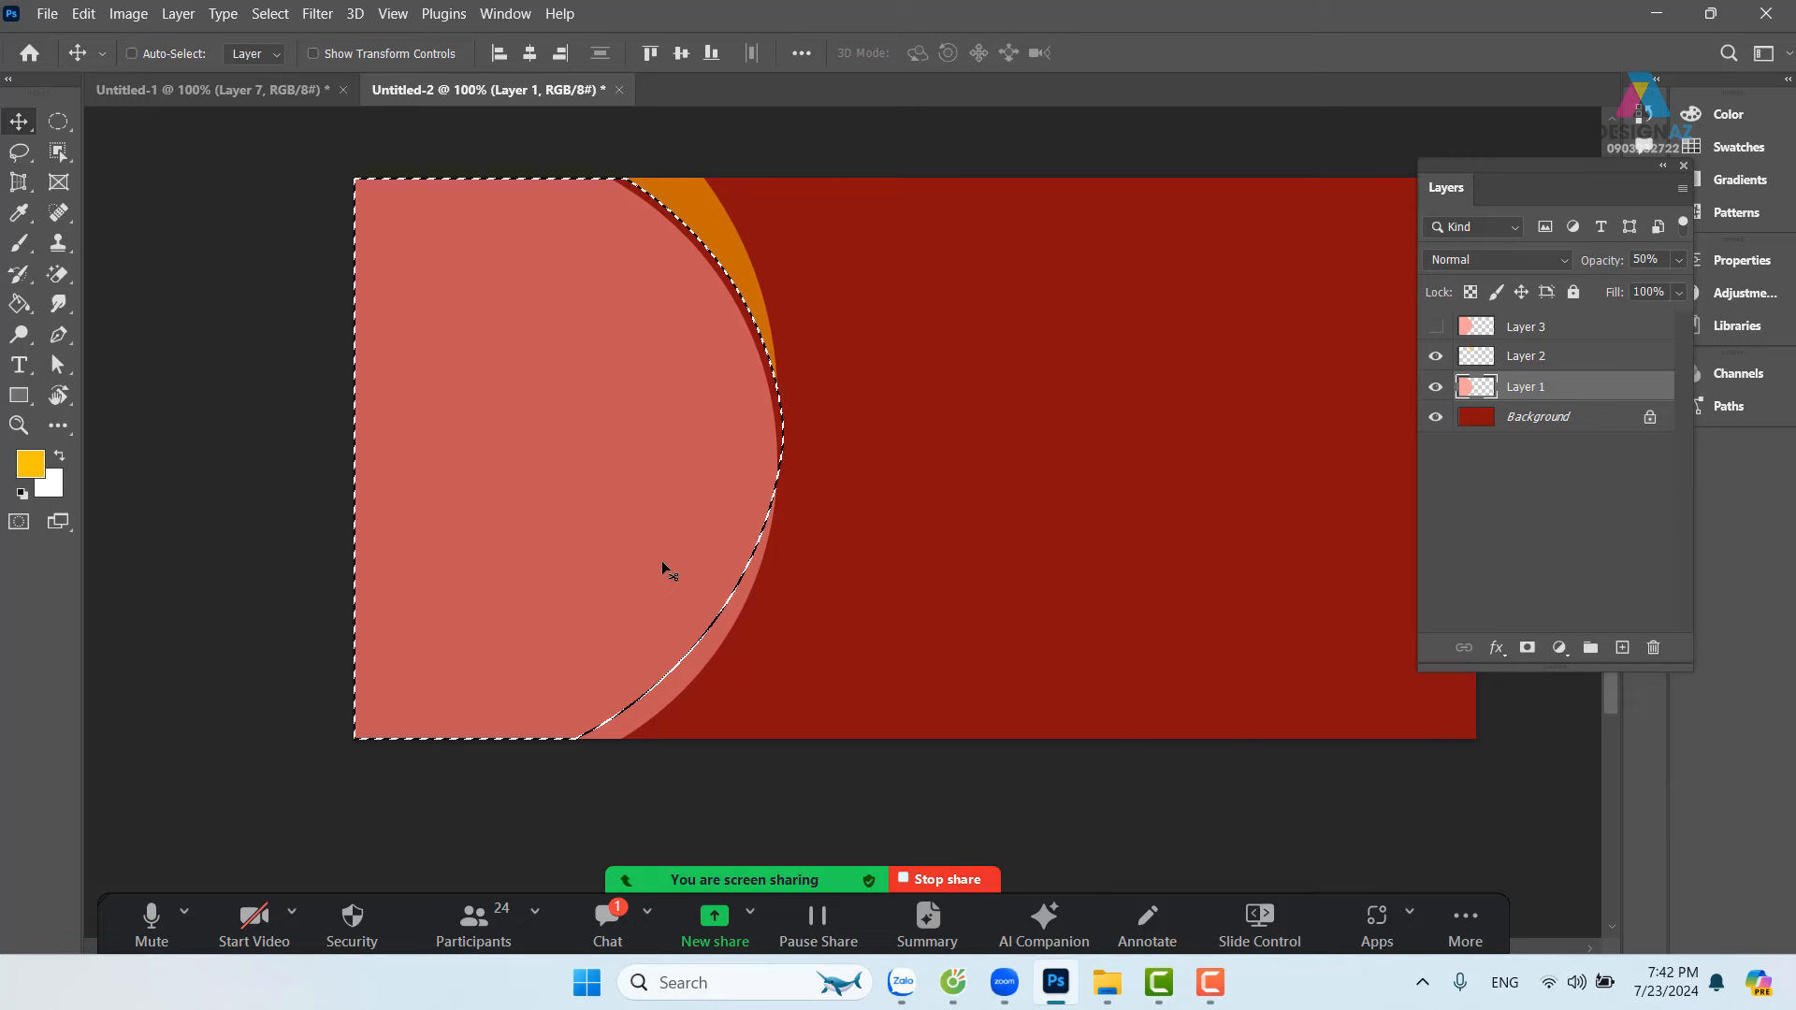
{"action": "key", "text": "Delete"}
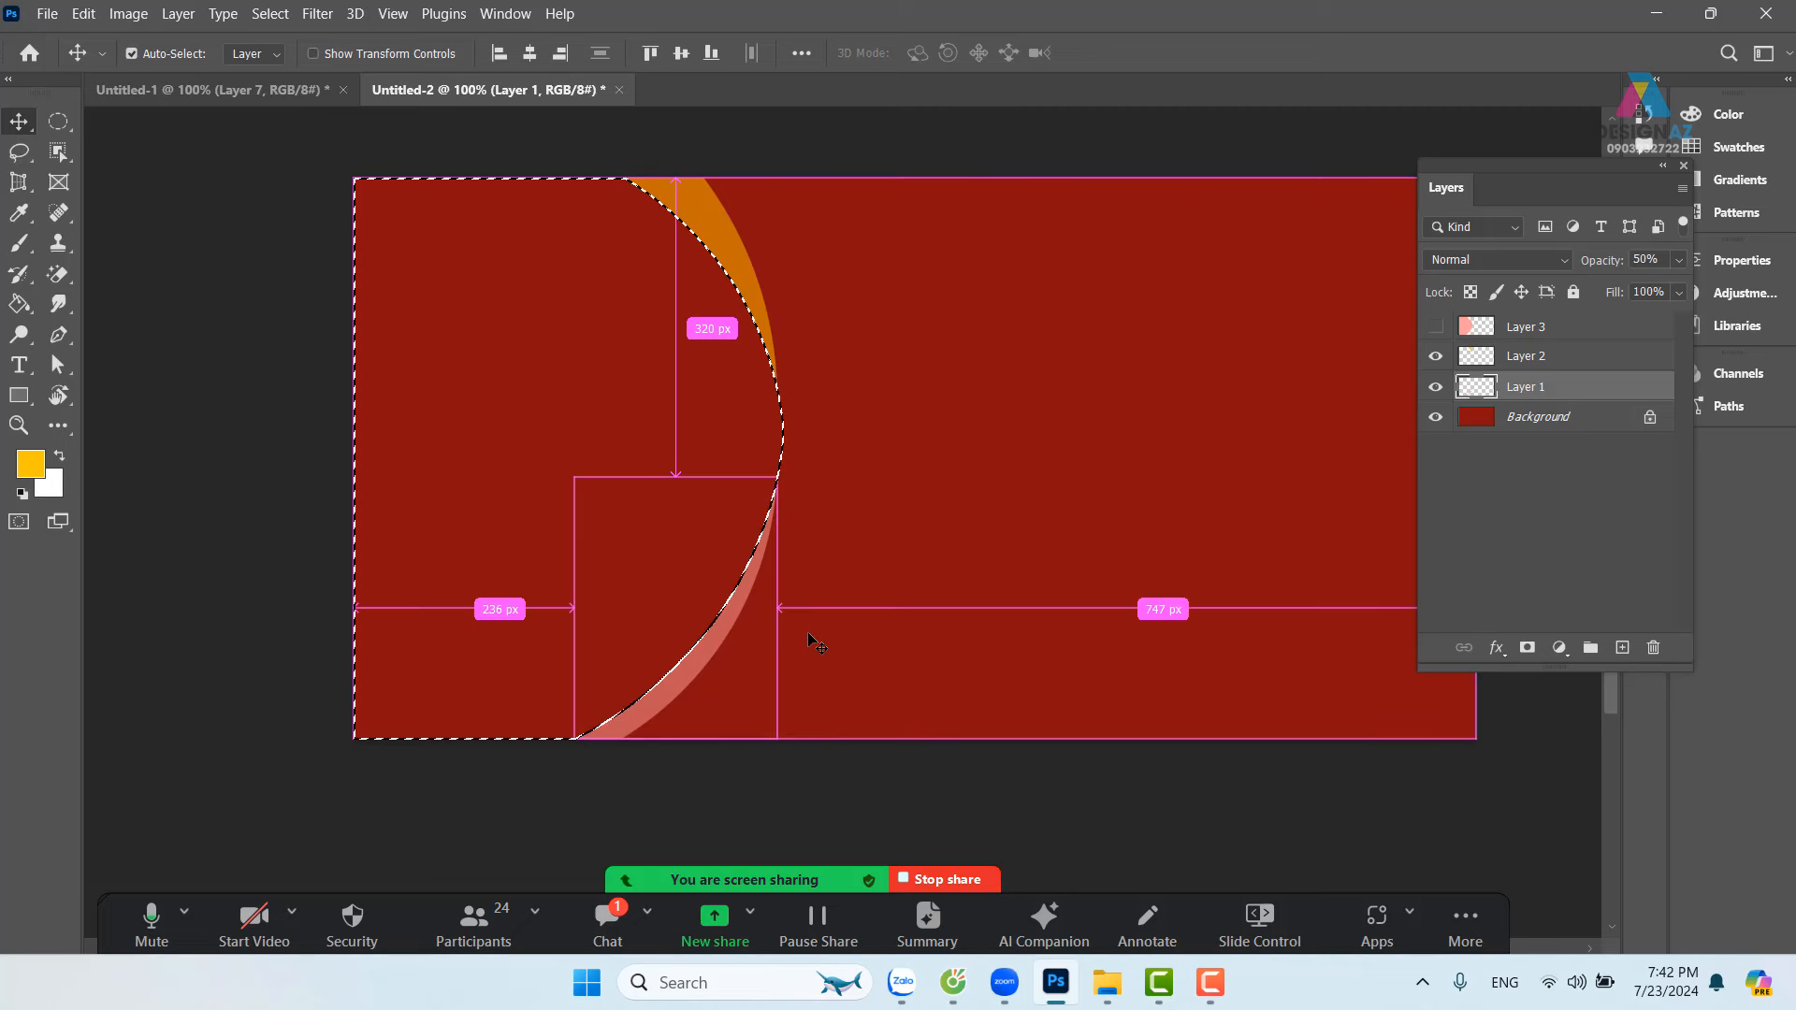
{"action": "key", "text": "ctrl+d"}
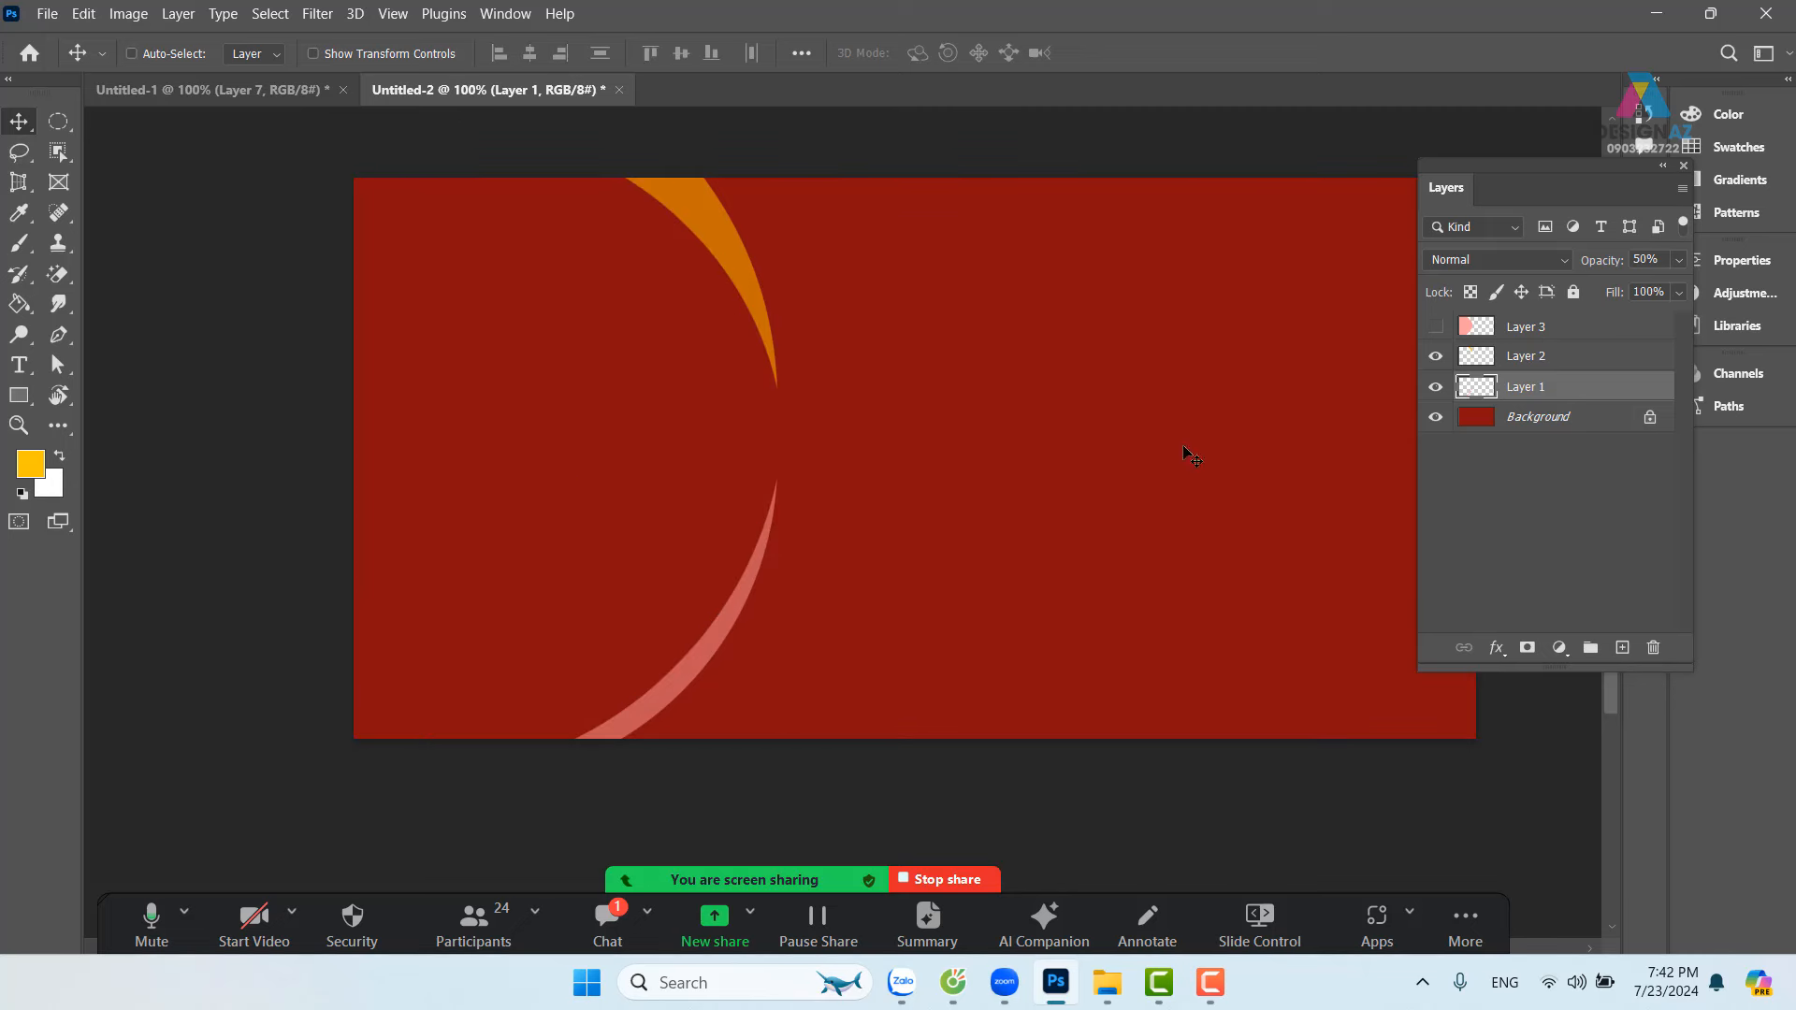
{"action": "left_click", "coordinate": [1434, 327]}
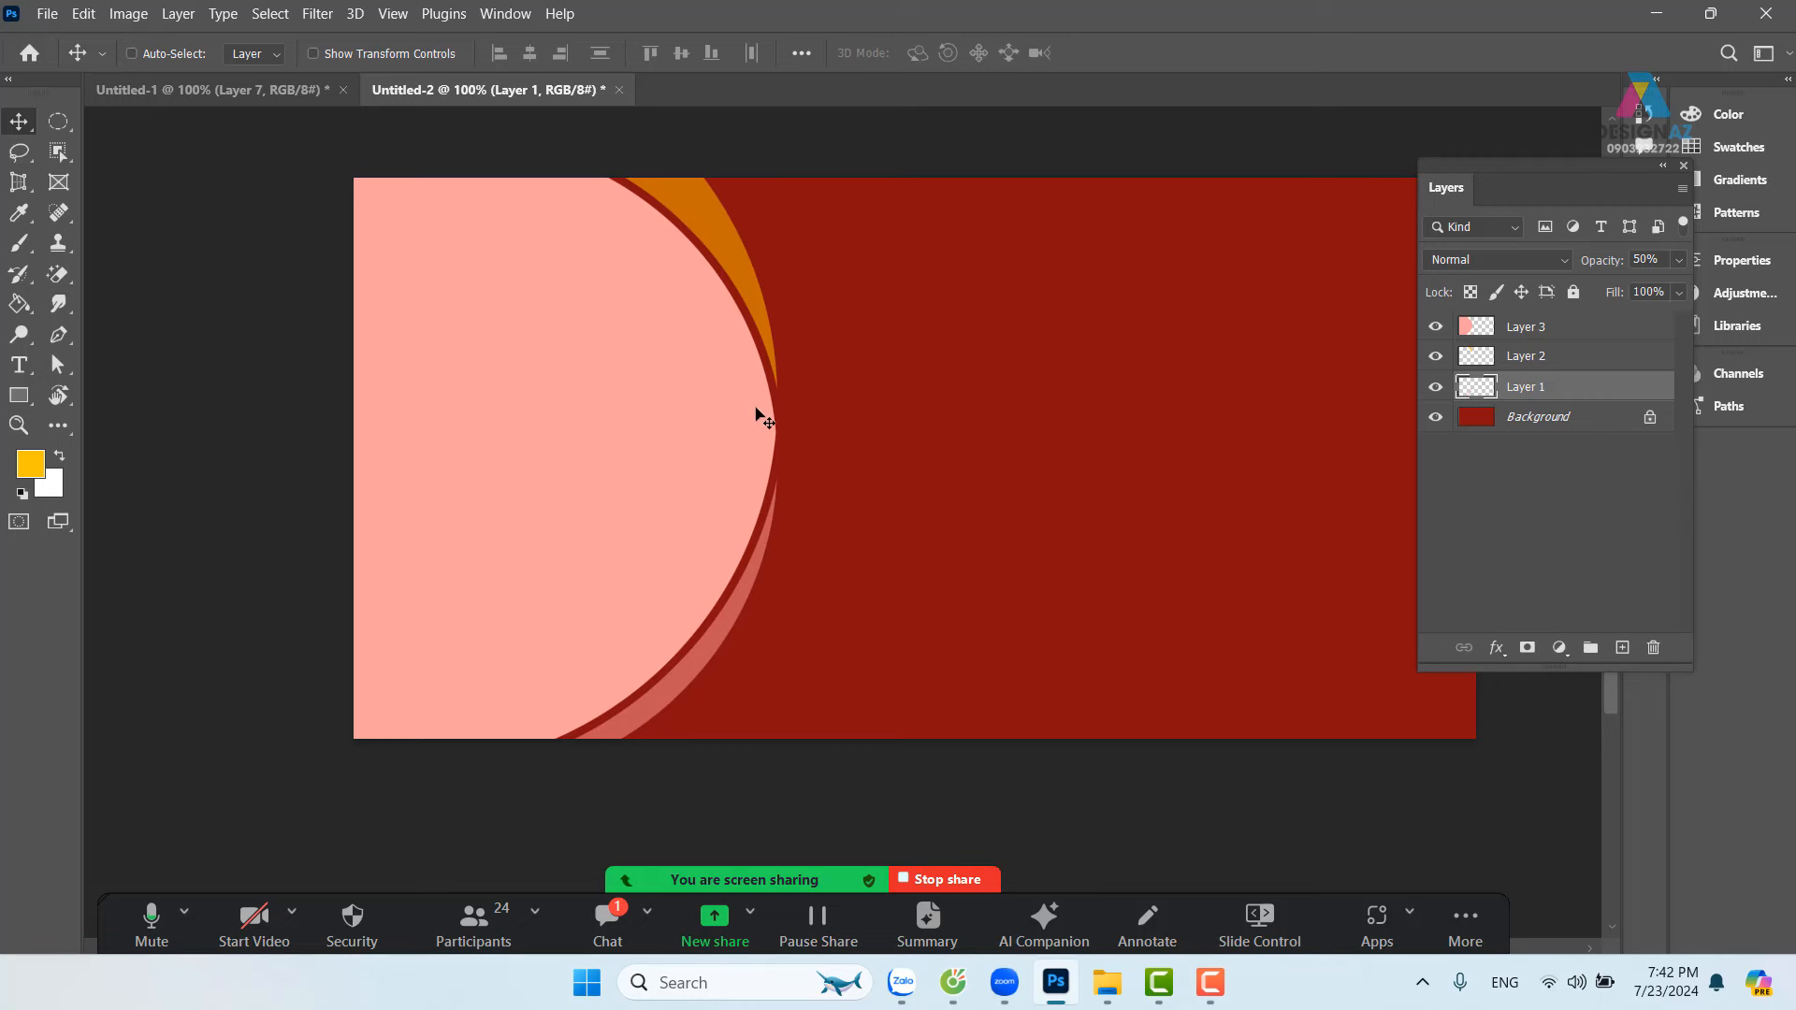
Step: Try moving the orange crescent on Layer 2 and the pink overlap shape on Layer 3 separately, undoing each move
{"action": "right_click", "coordinate": [618, 324]}
{"action": "left_click", "coordinate": [645, 326]}
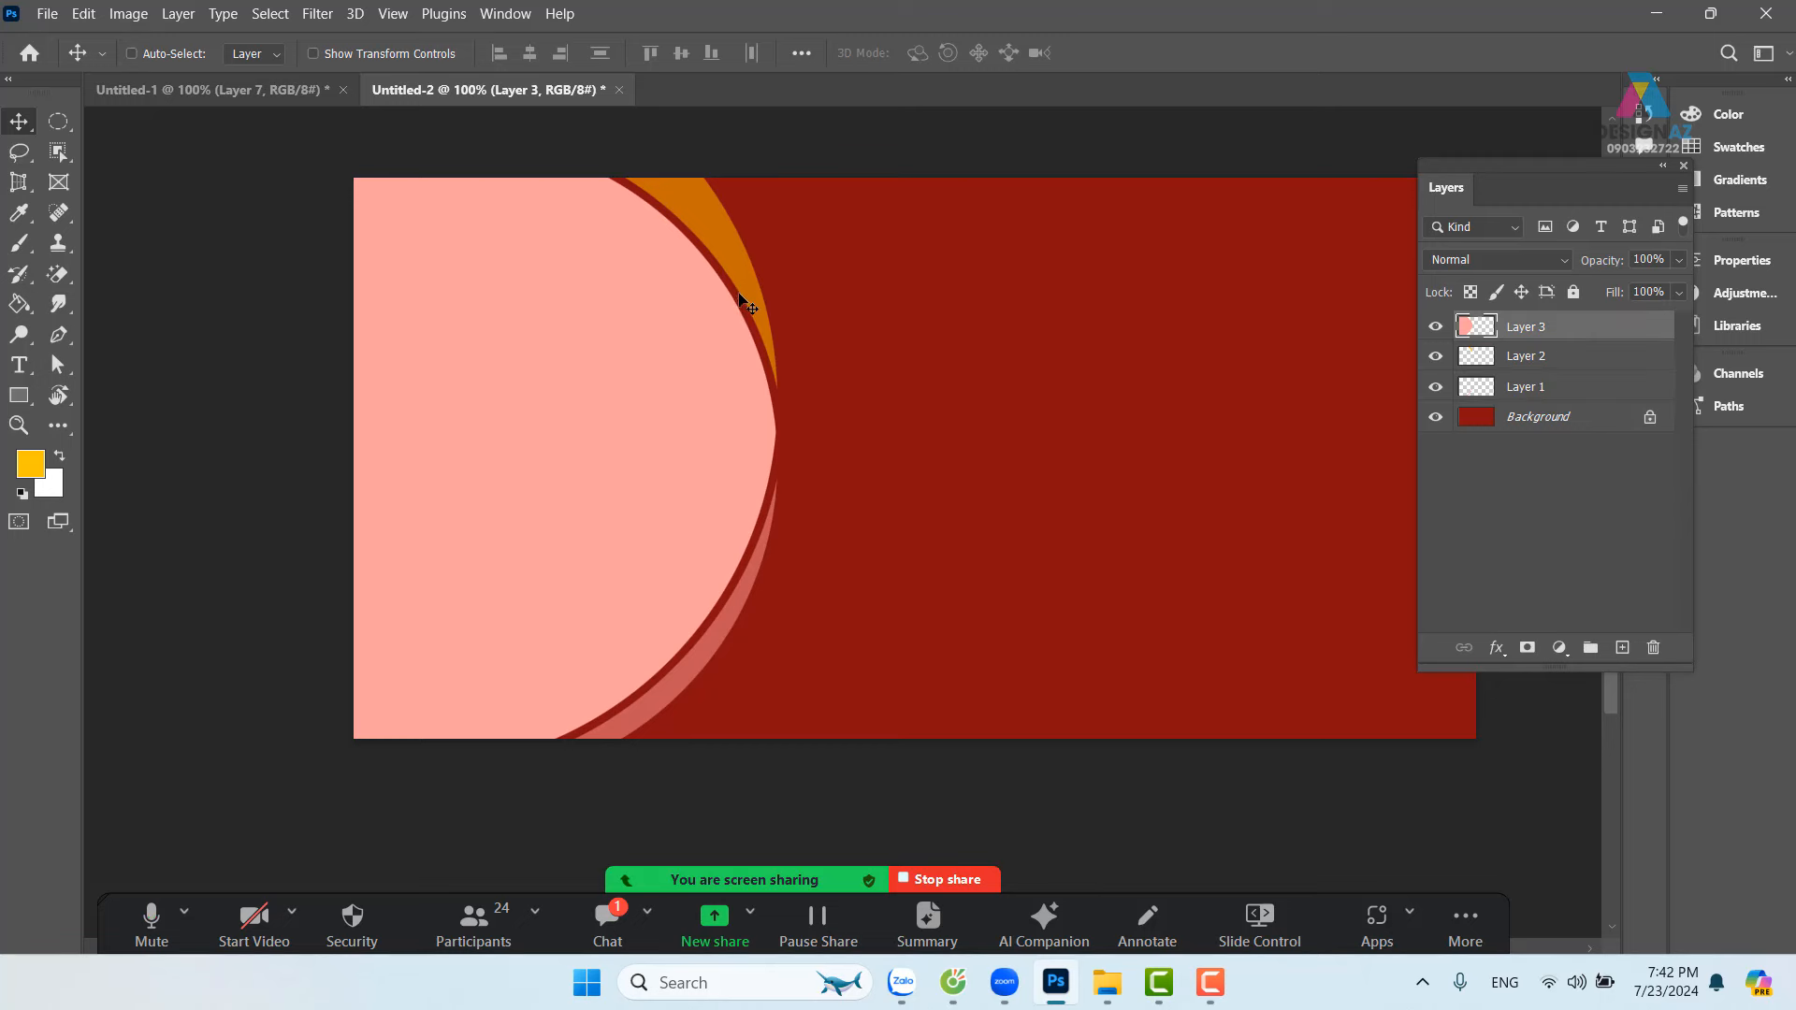
{"action": "right_click", "coordinate": [745, 273]}
{"action": "left_click", "coordinate": [788, 274]}
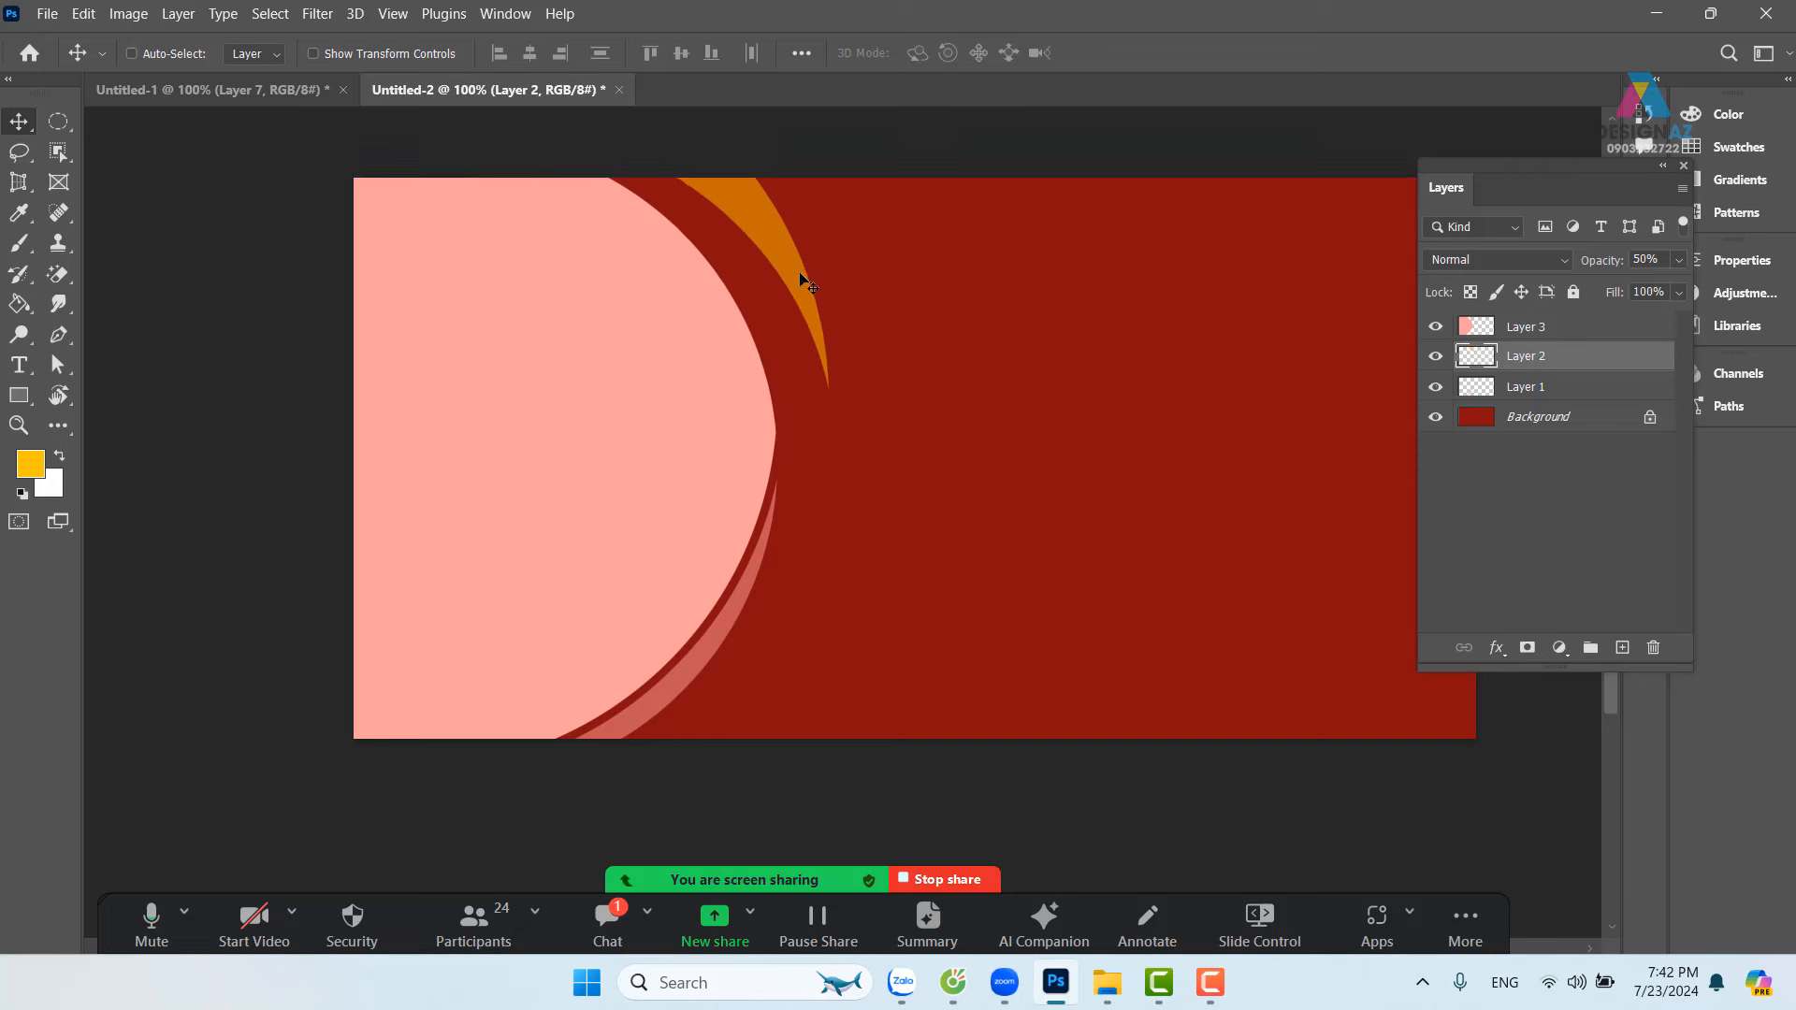
{"action": "right_click", "coordinate": [758, 569]}
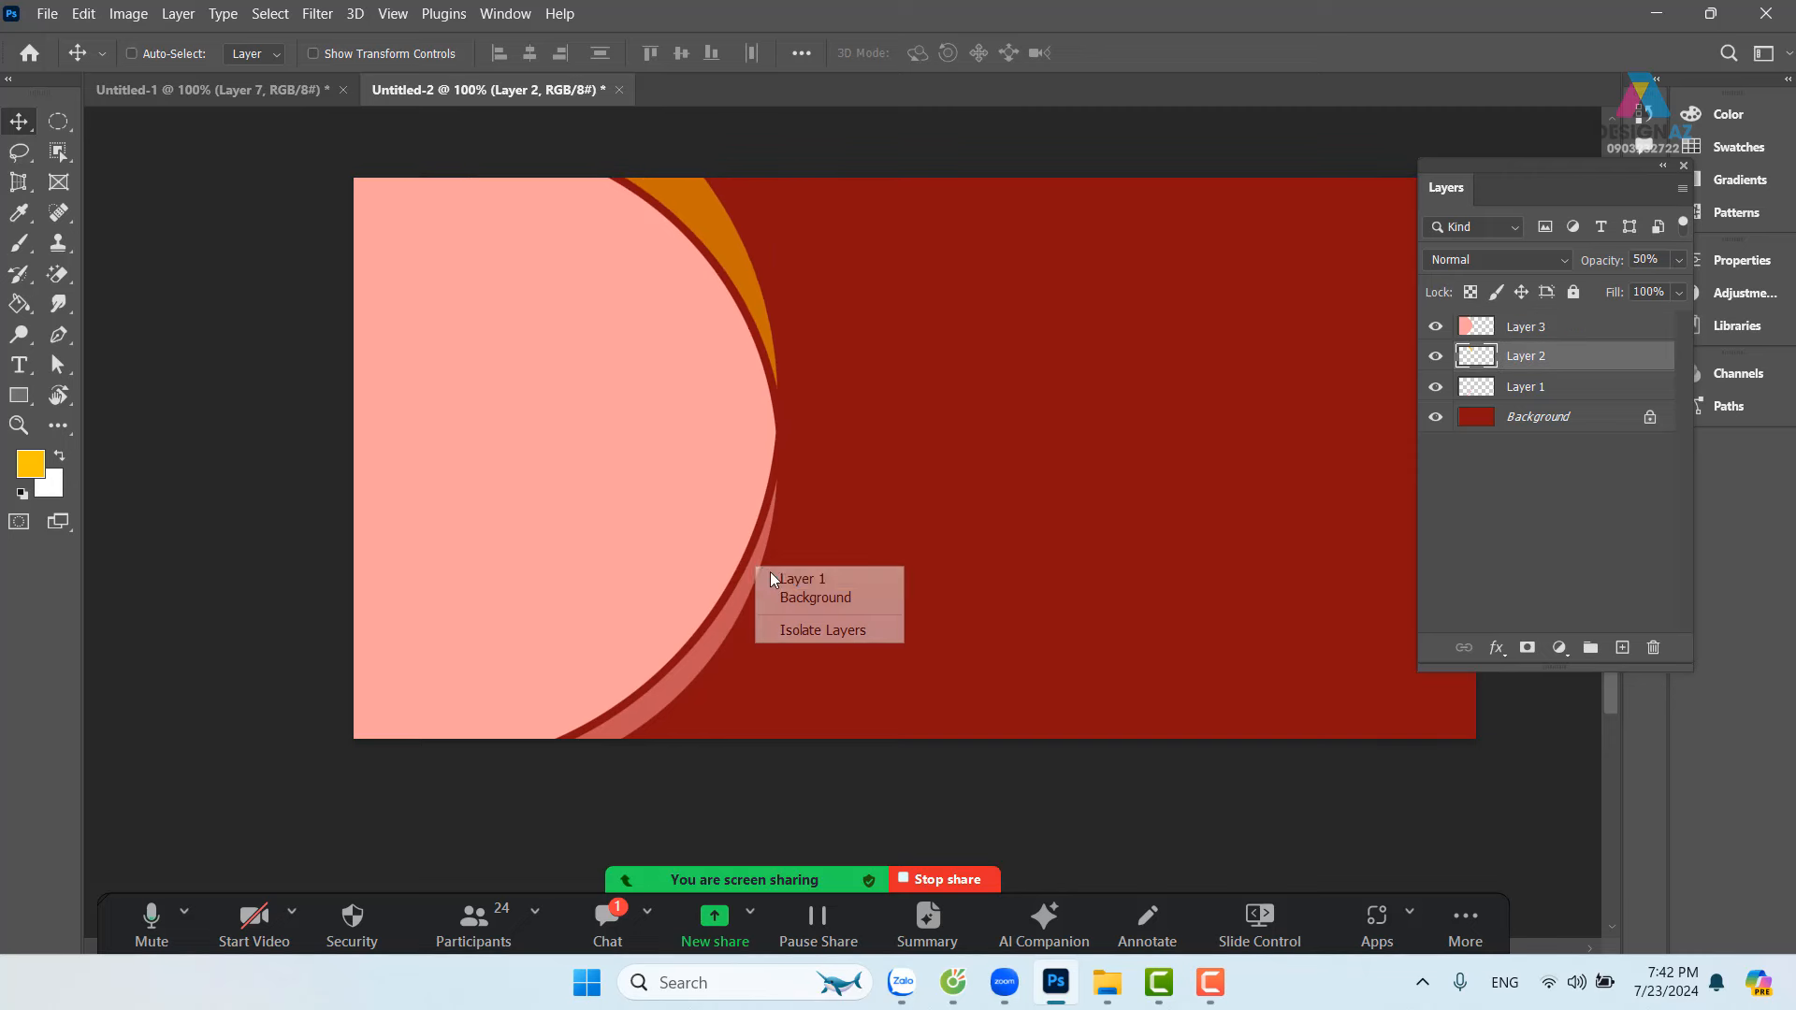
{"action": "left_click", "coordinate": [781, 574]}
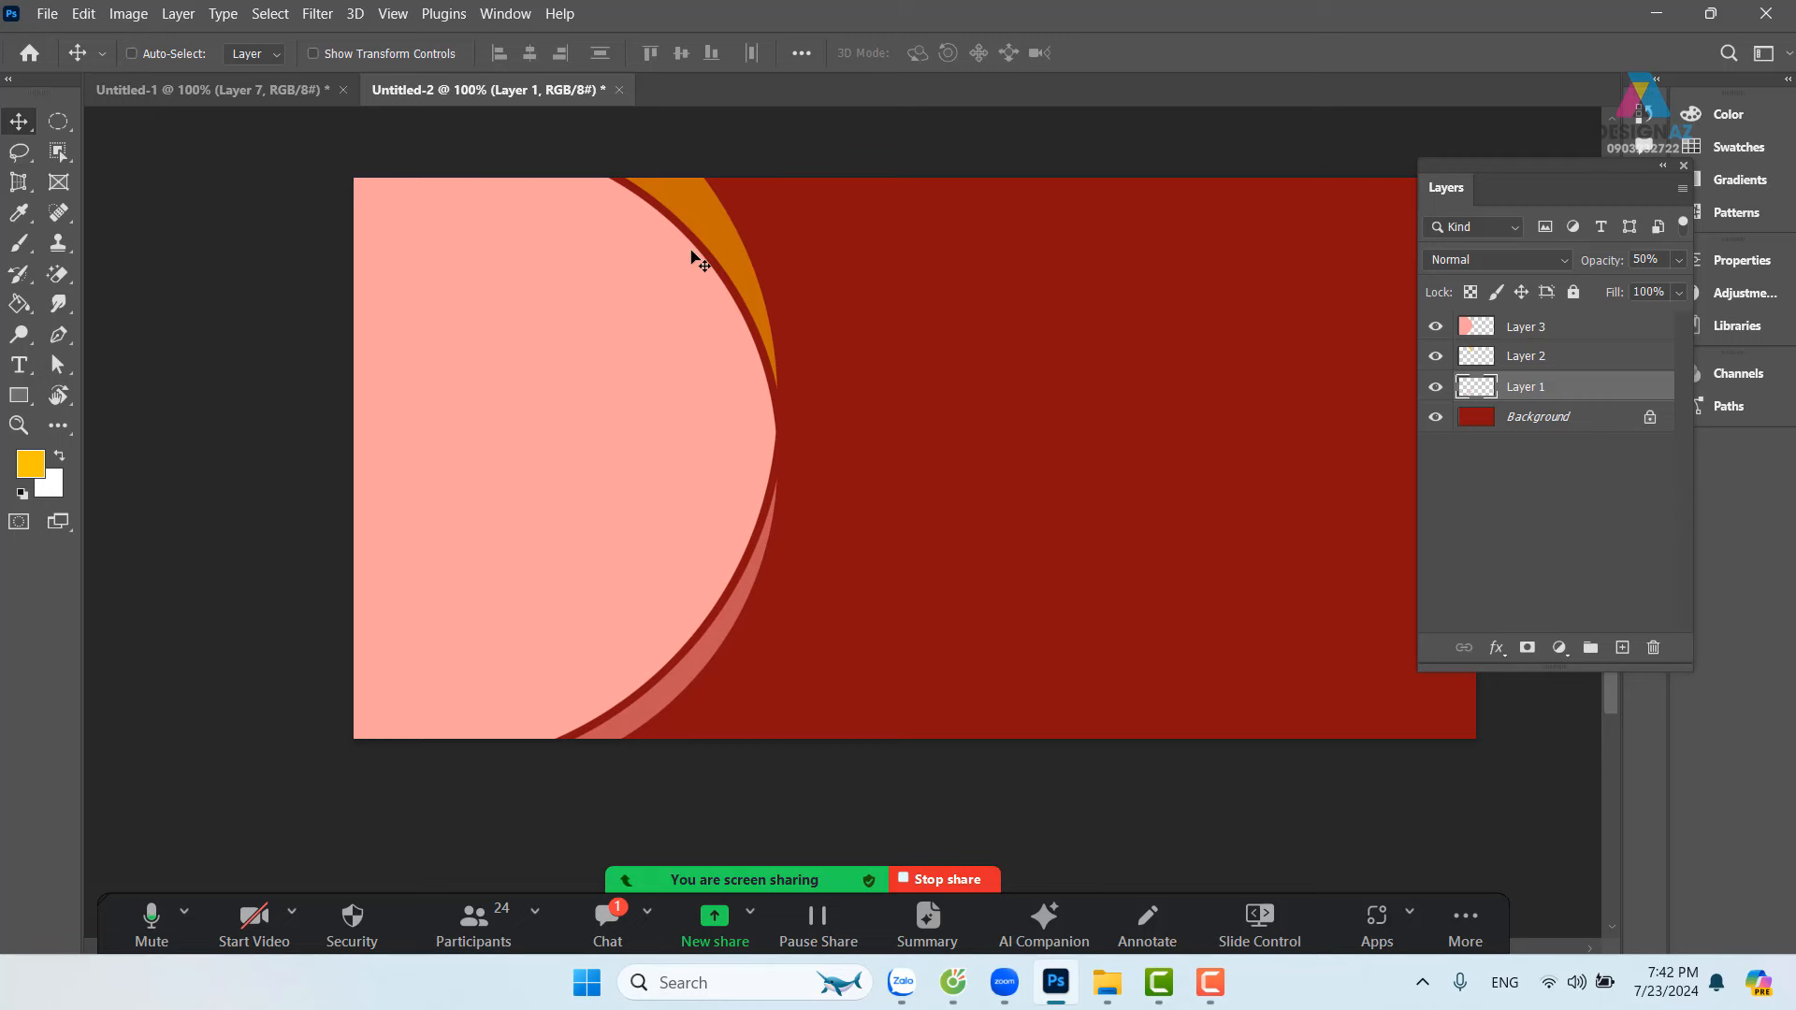
{"action": "right_click", "coordinate": [702, 299]}
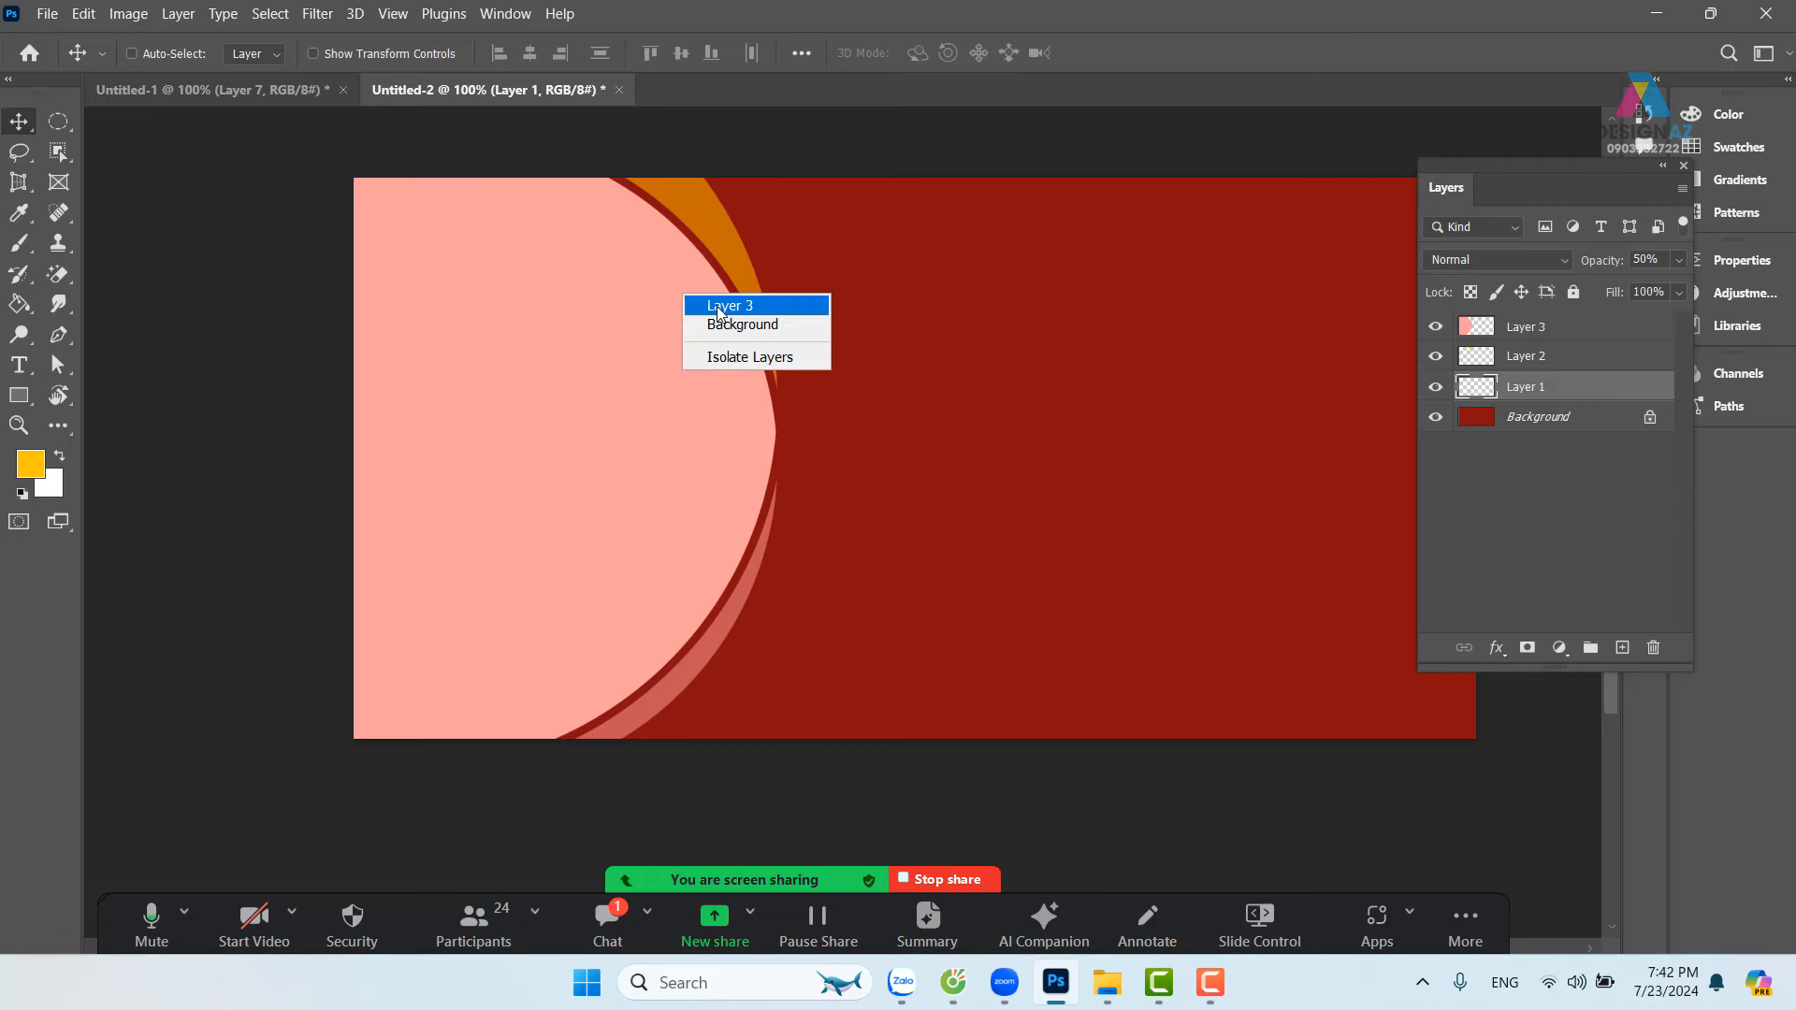
{"action": "left_click", "coordinate": [713, 305]}
{"action": "left_click_drag", "start_coordinate": [641, 340], "coordinate": [644, 385]}
{"action": "key", "text": "ctrl+z"}
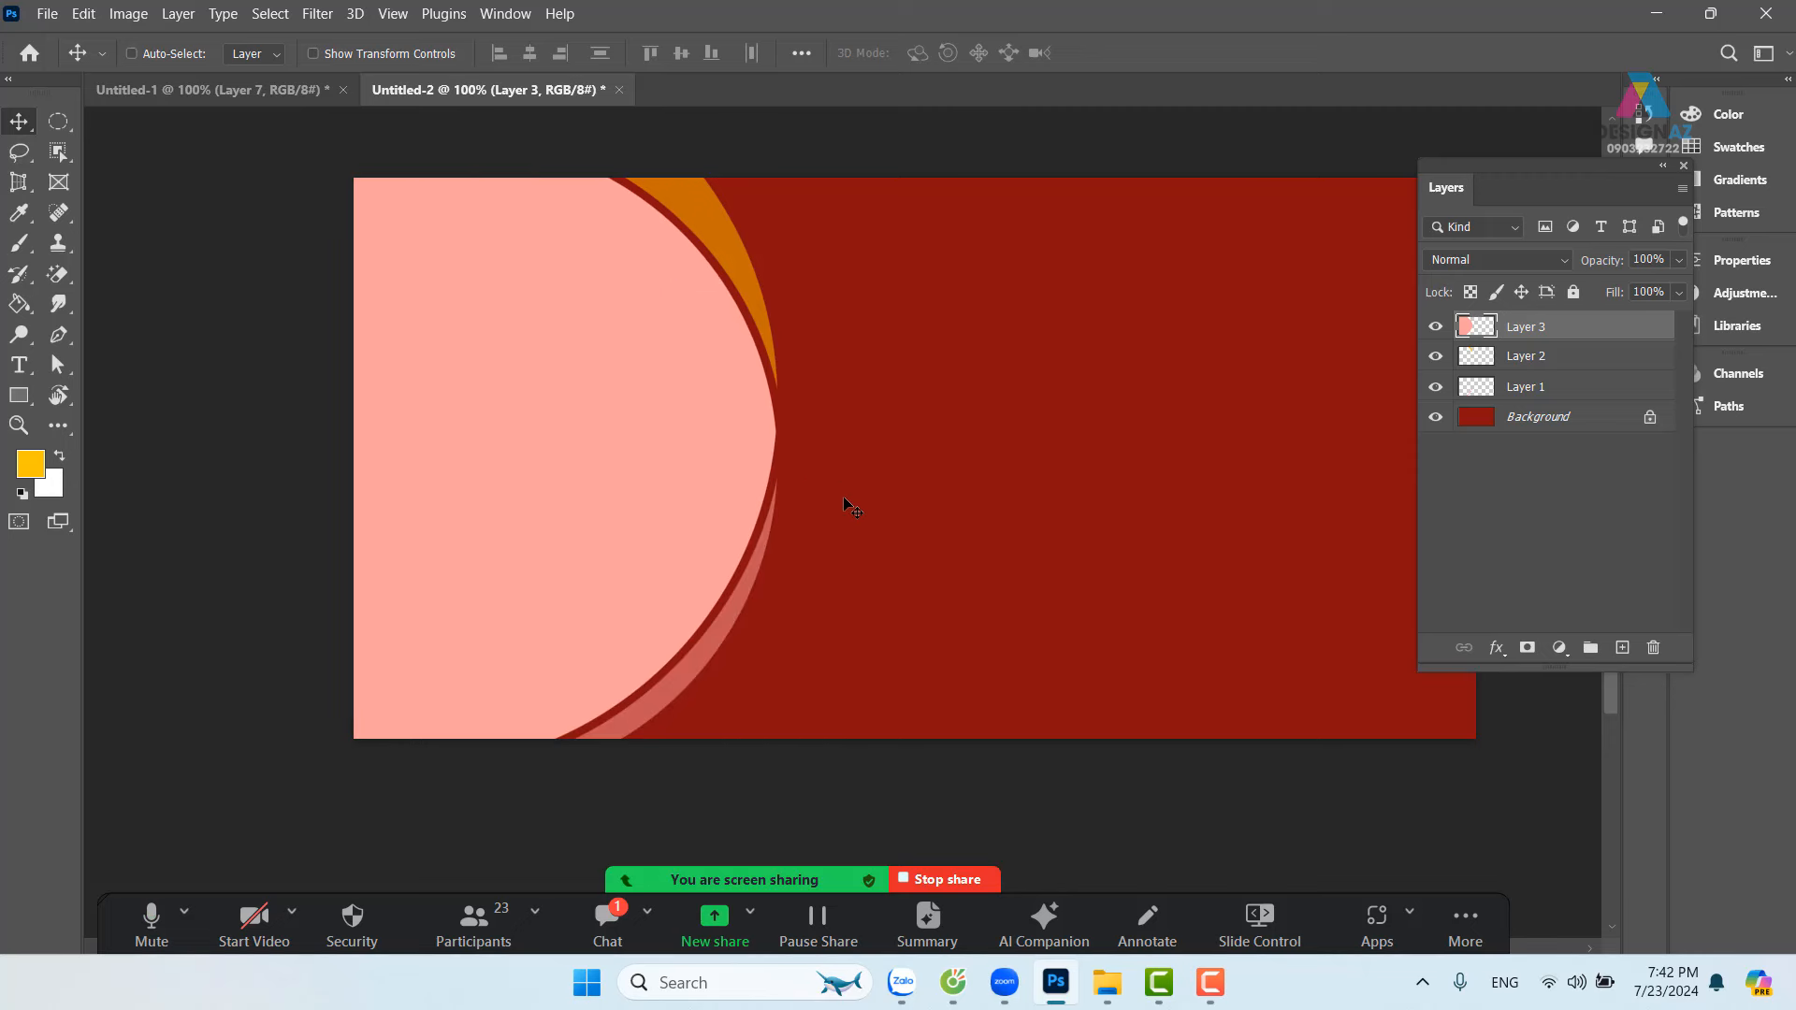
Step: Load the outline of Layer 3's pink shape as a selection and contract it by 6 pixels
{"action": "left_click", "coordinate": [1477, 328], "text": "ctrl"}
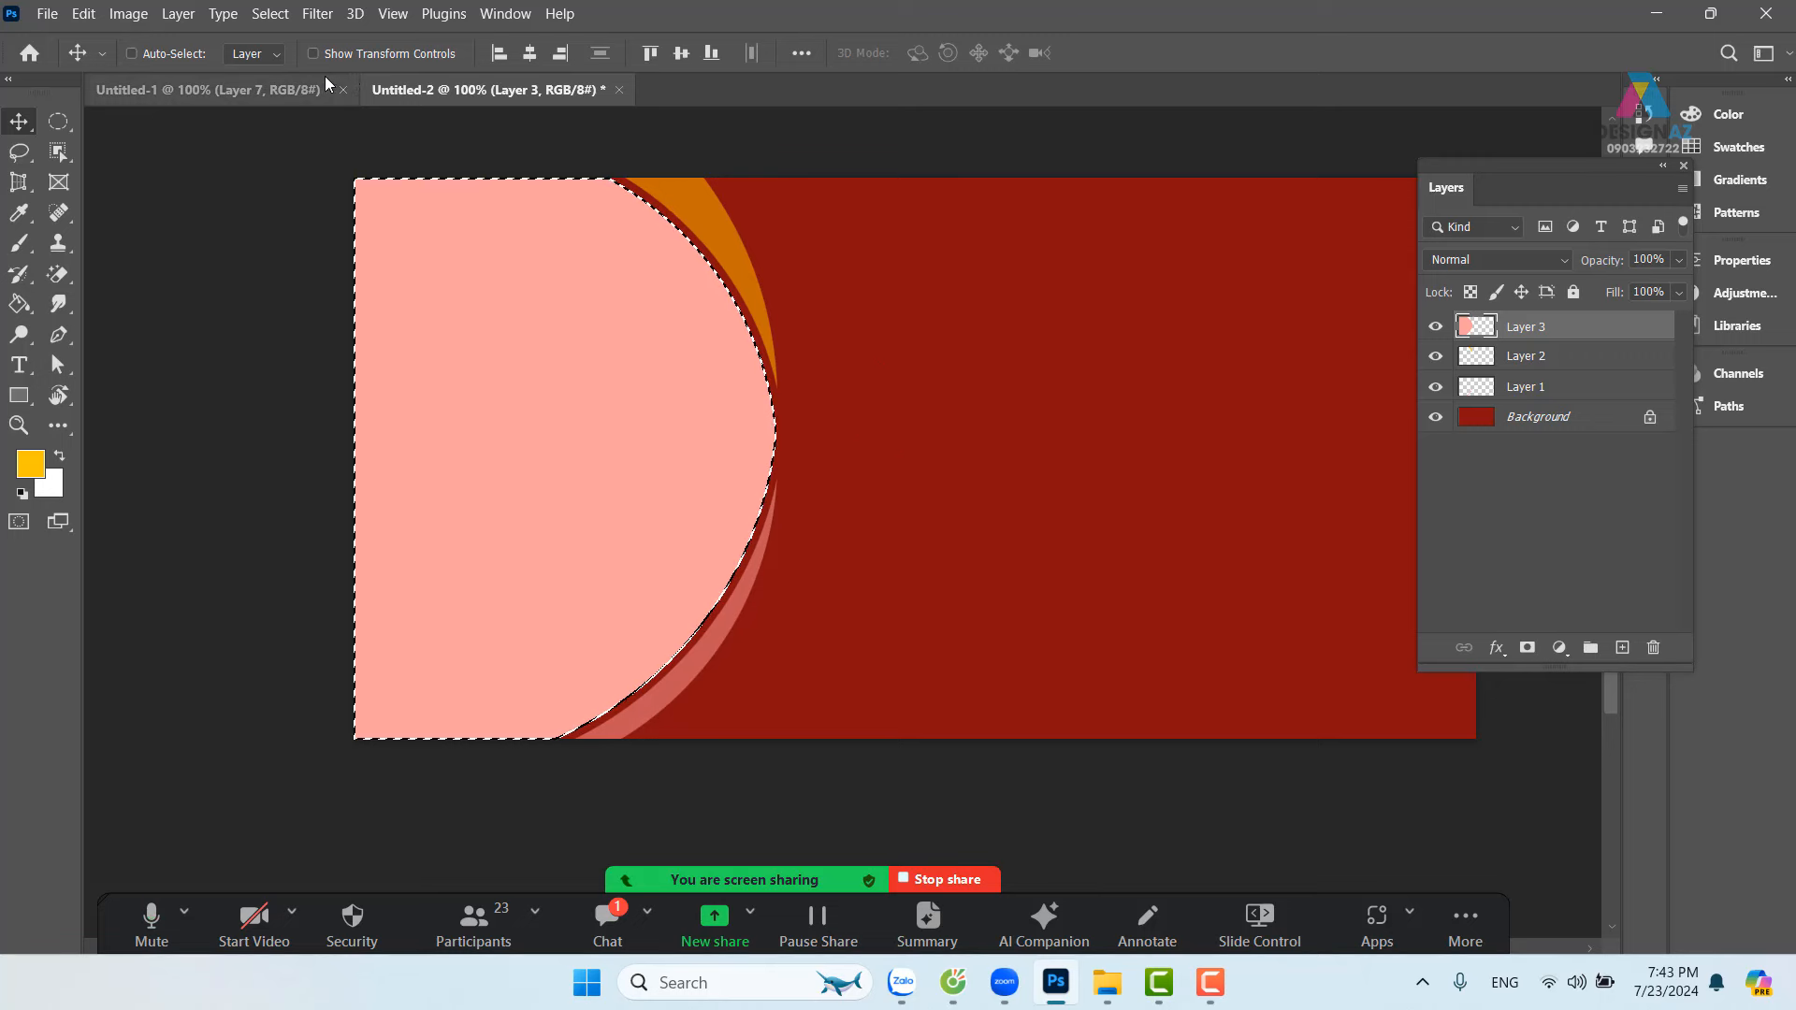
{"action": "left_click", "coordinate": [270, 15]}
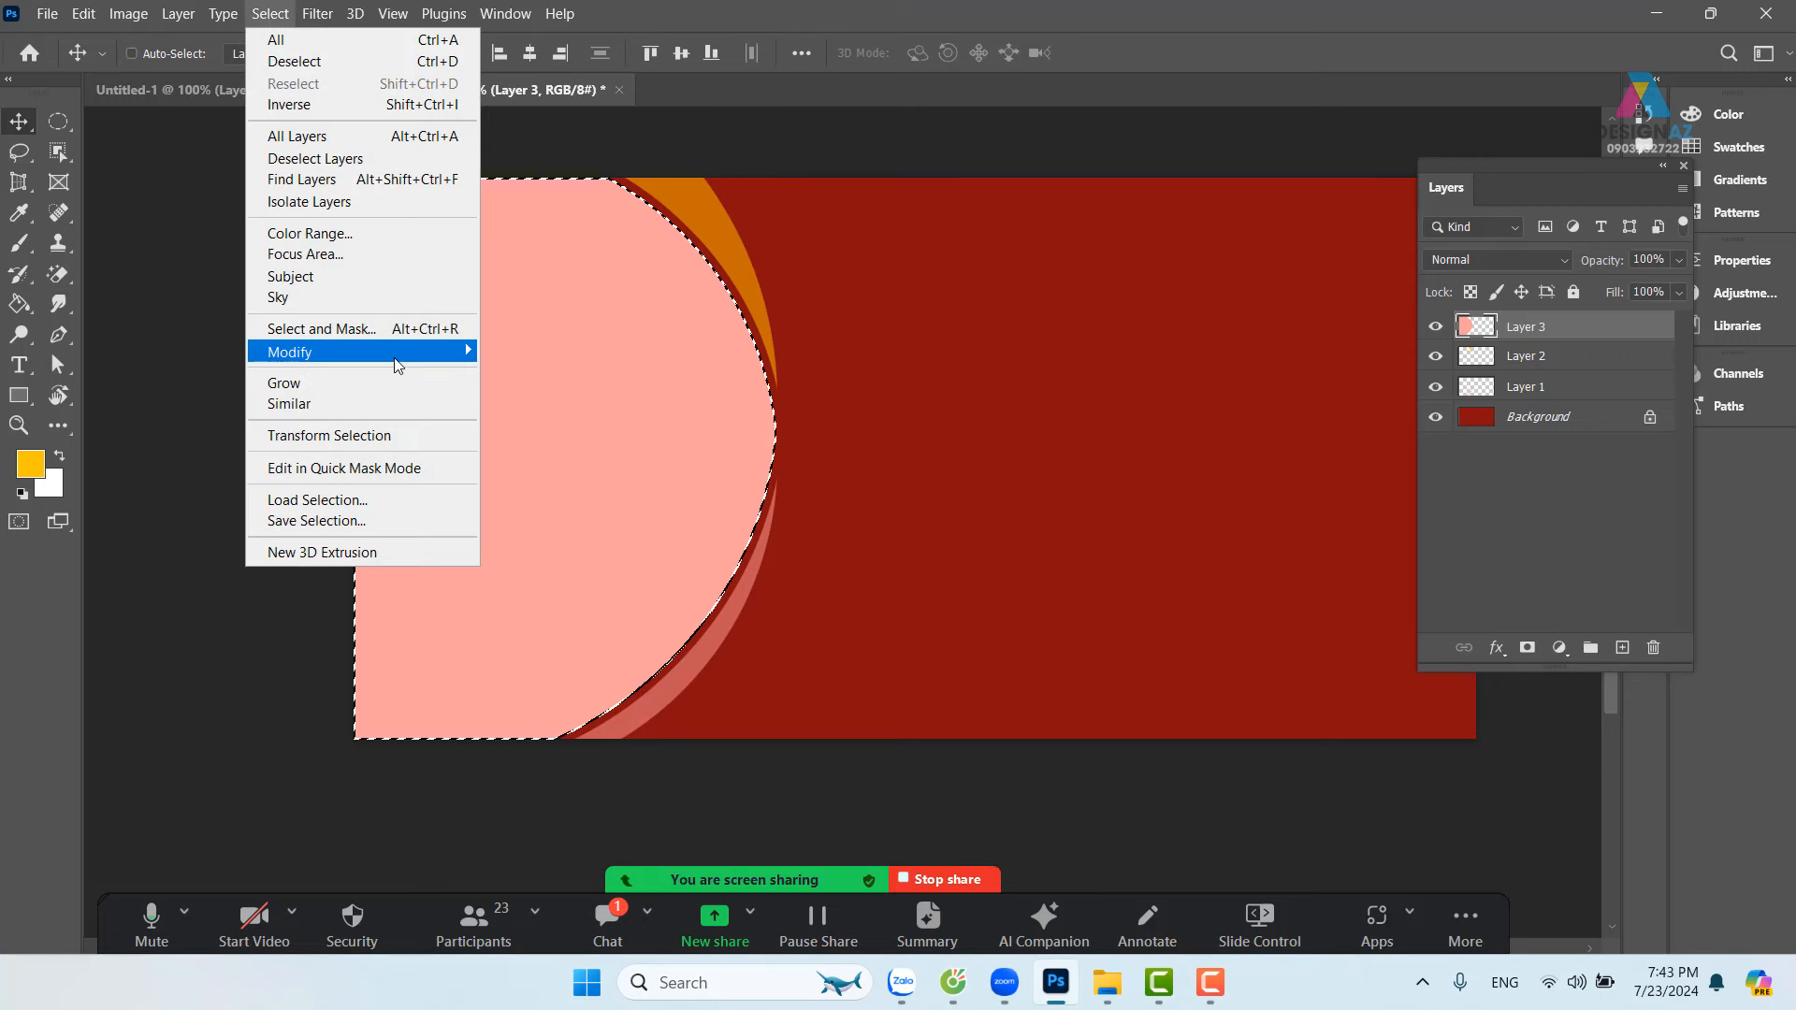
{"action": "mouse_move", "coordinate": [398, 365]}
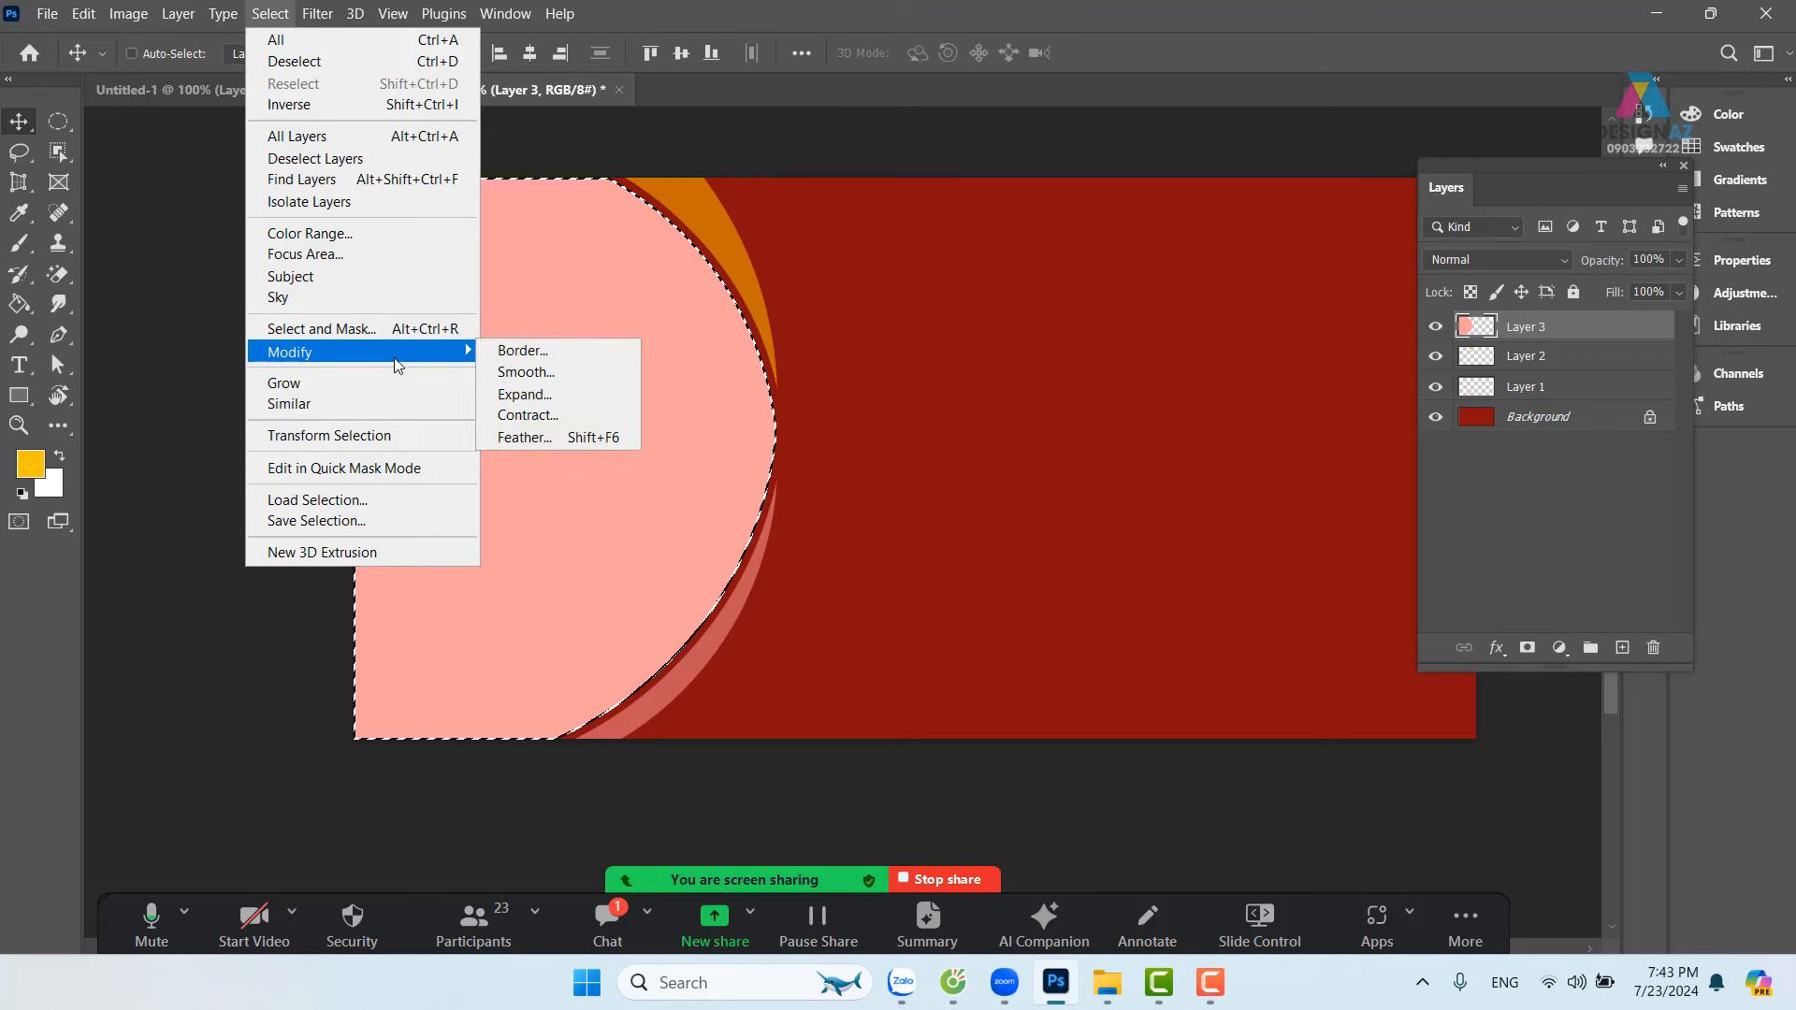
{"action": "left_click", "coordinate": [559, 420]}
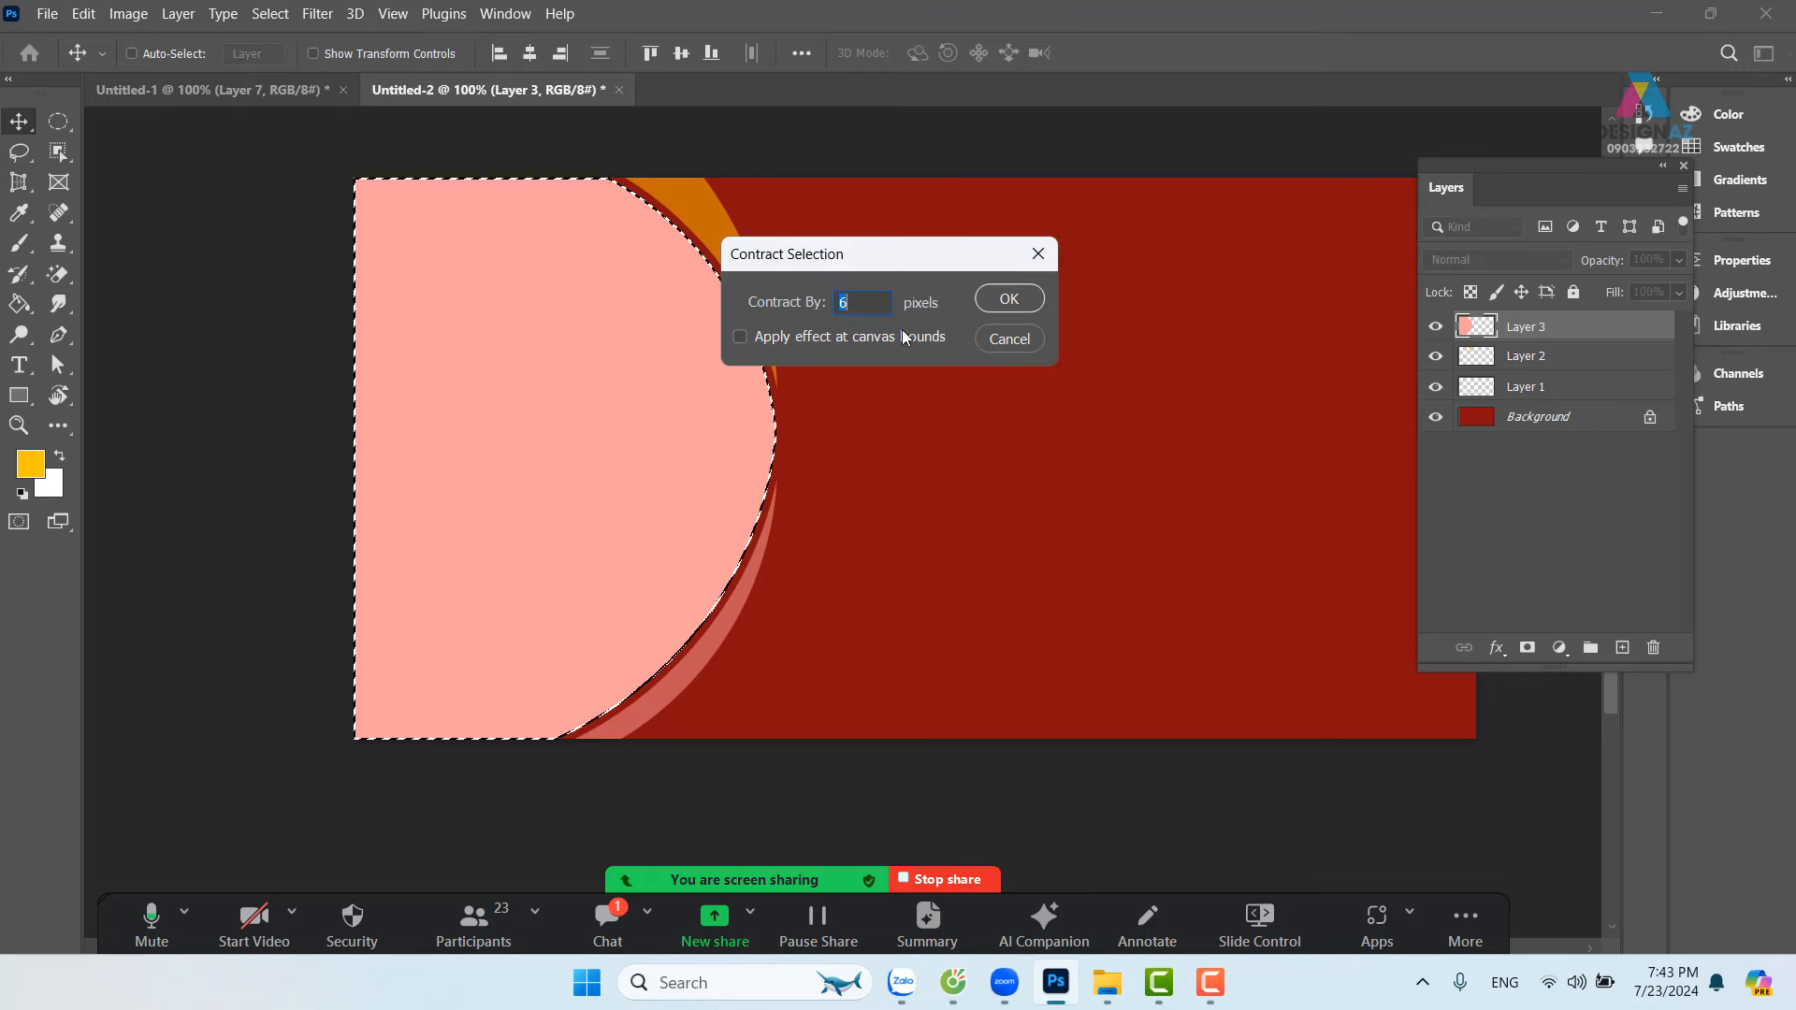
{"action": "left_click", "coordinate": [986, 300]}
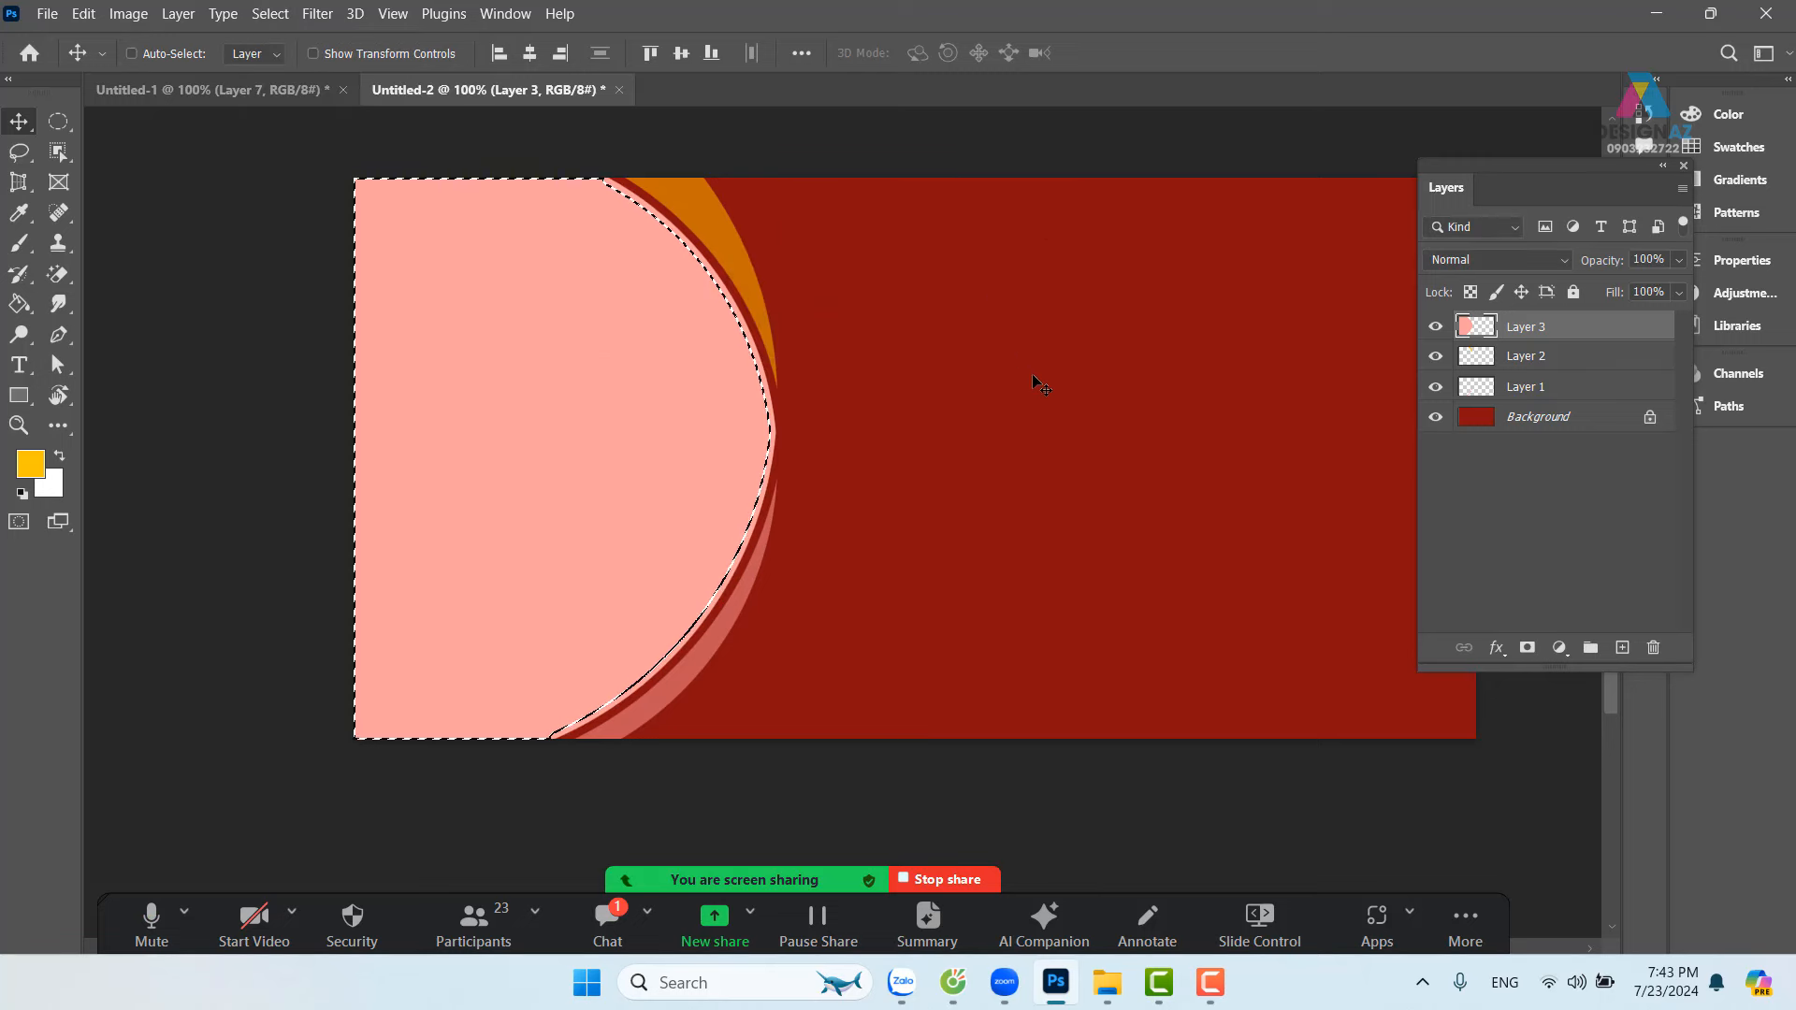
{"action": "key", "text": "ctrl+plus"}
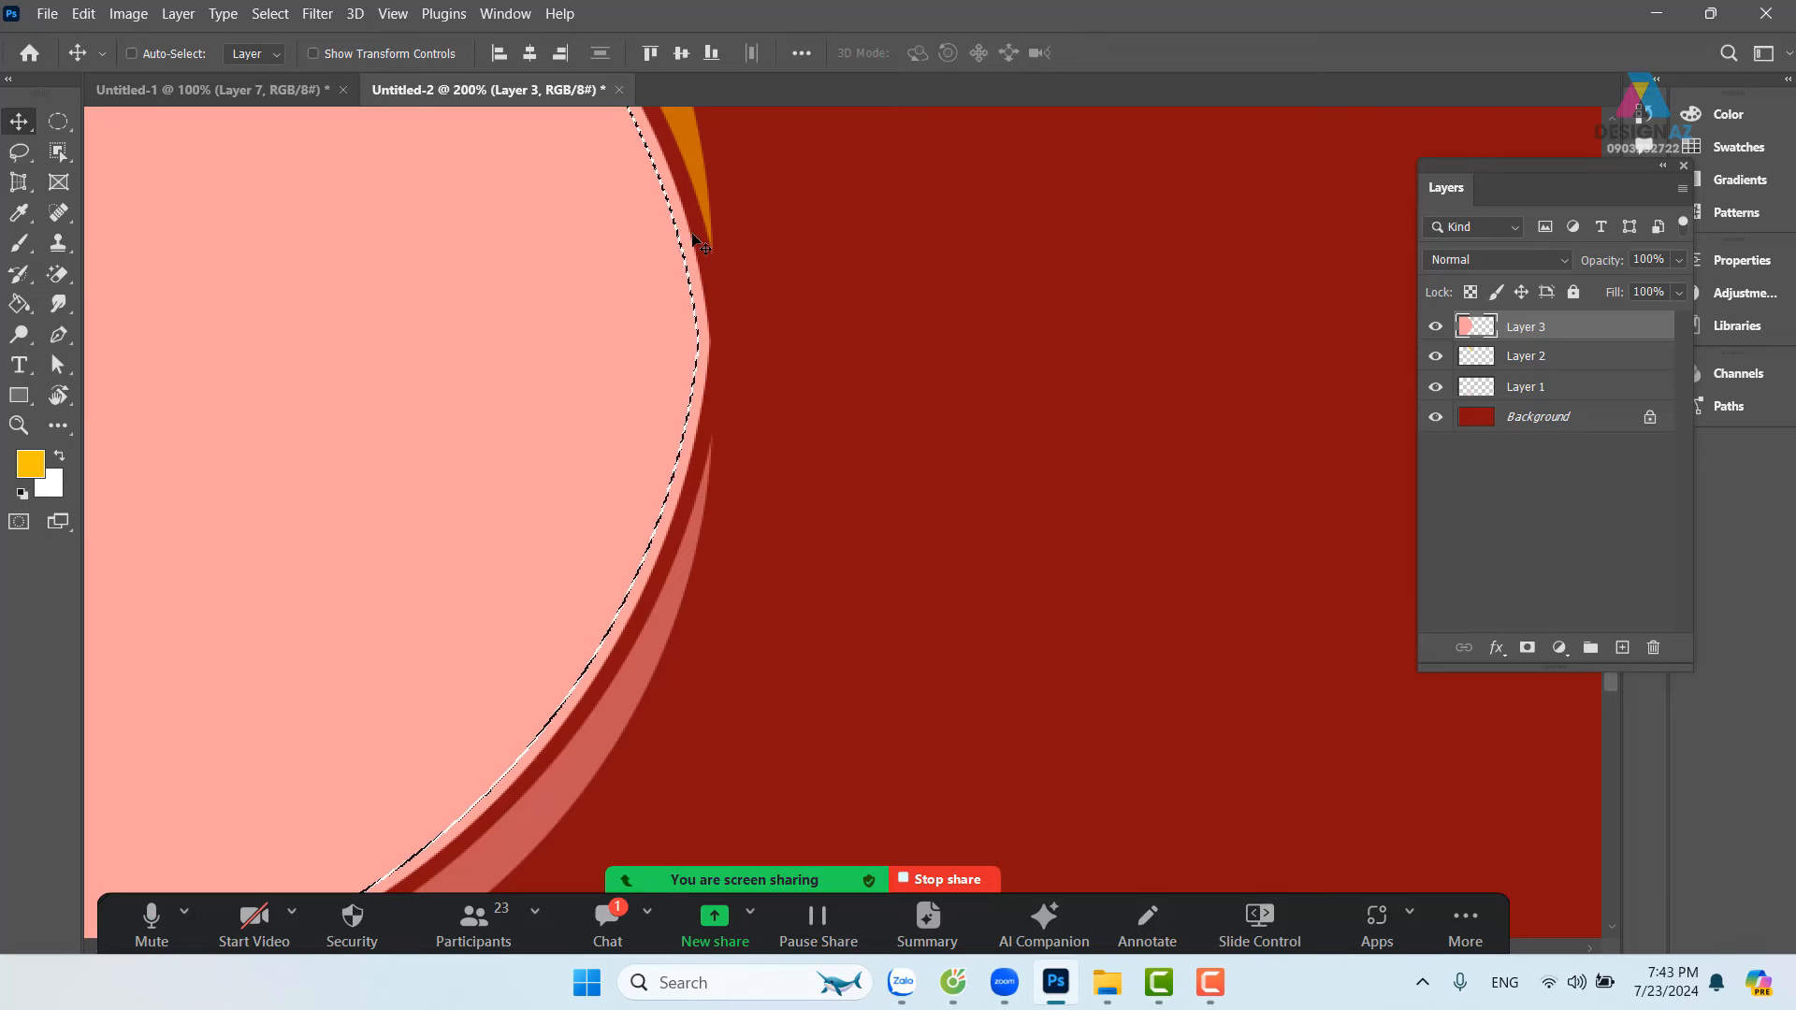
{"action": "left_click_drag", "start_coordinate": [525, 361], "coordinate": [774, 259]}
{"action": "key", "text": "ctrl+minus"}
{"action": "key", "text": "ctrl+minus"}
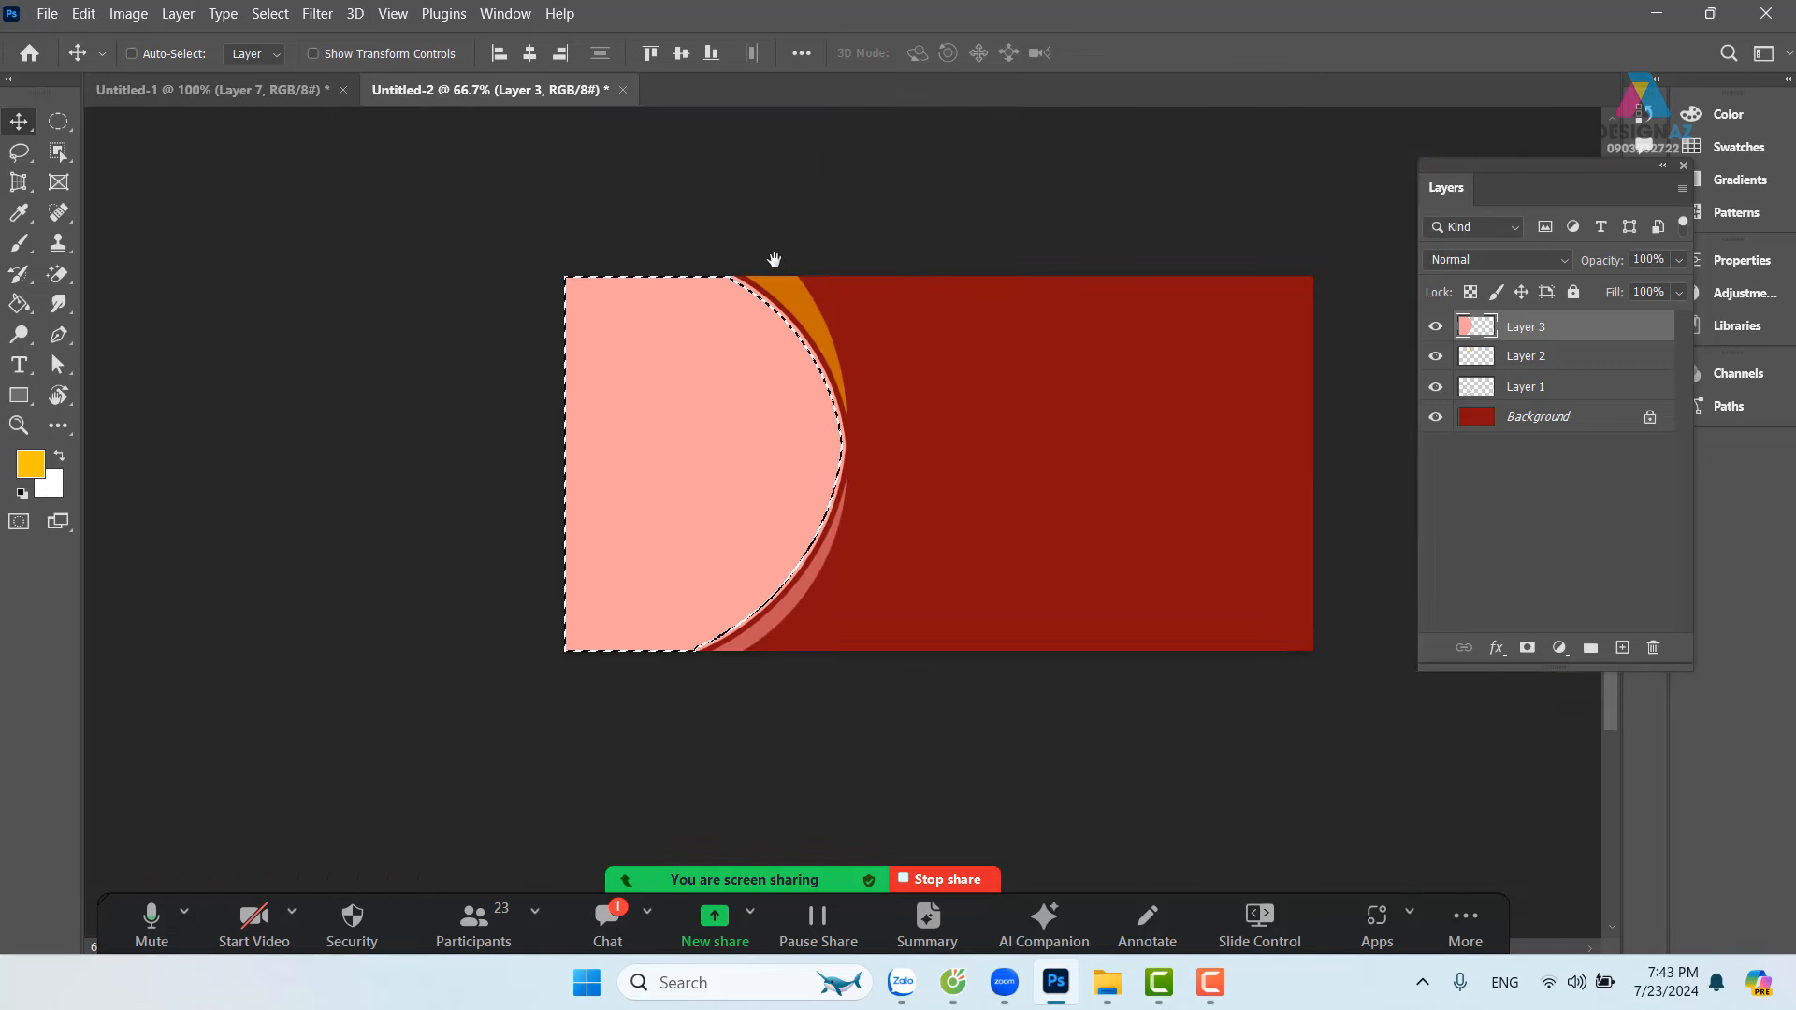
{"action": "key", "text": "ctrl+plus"}
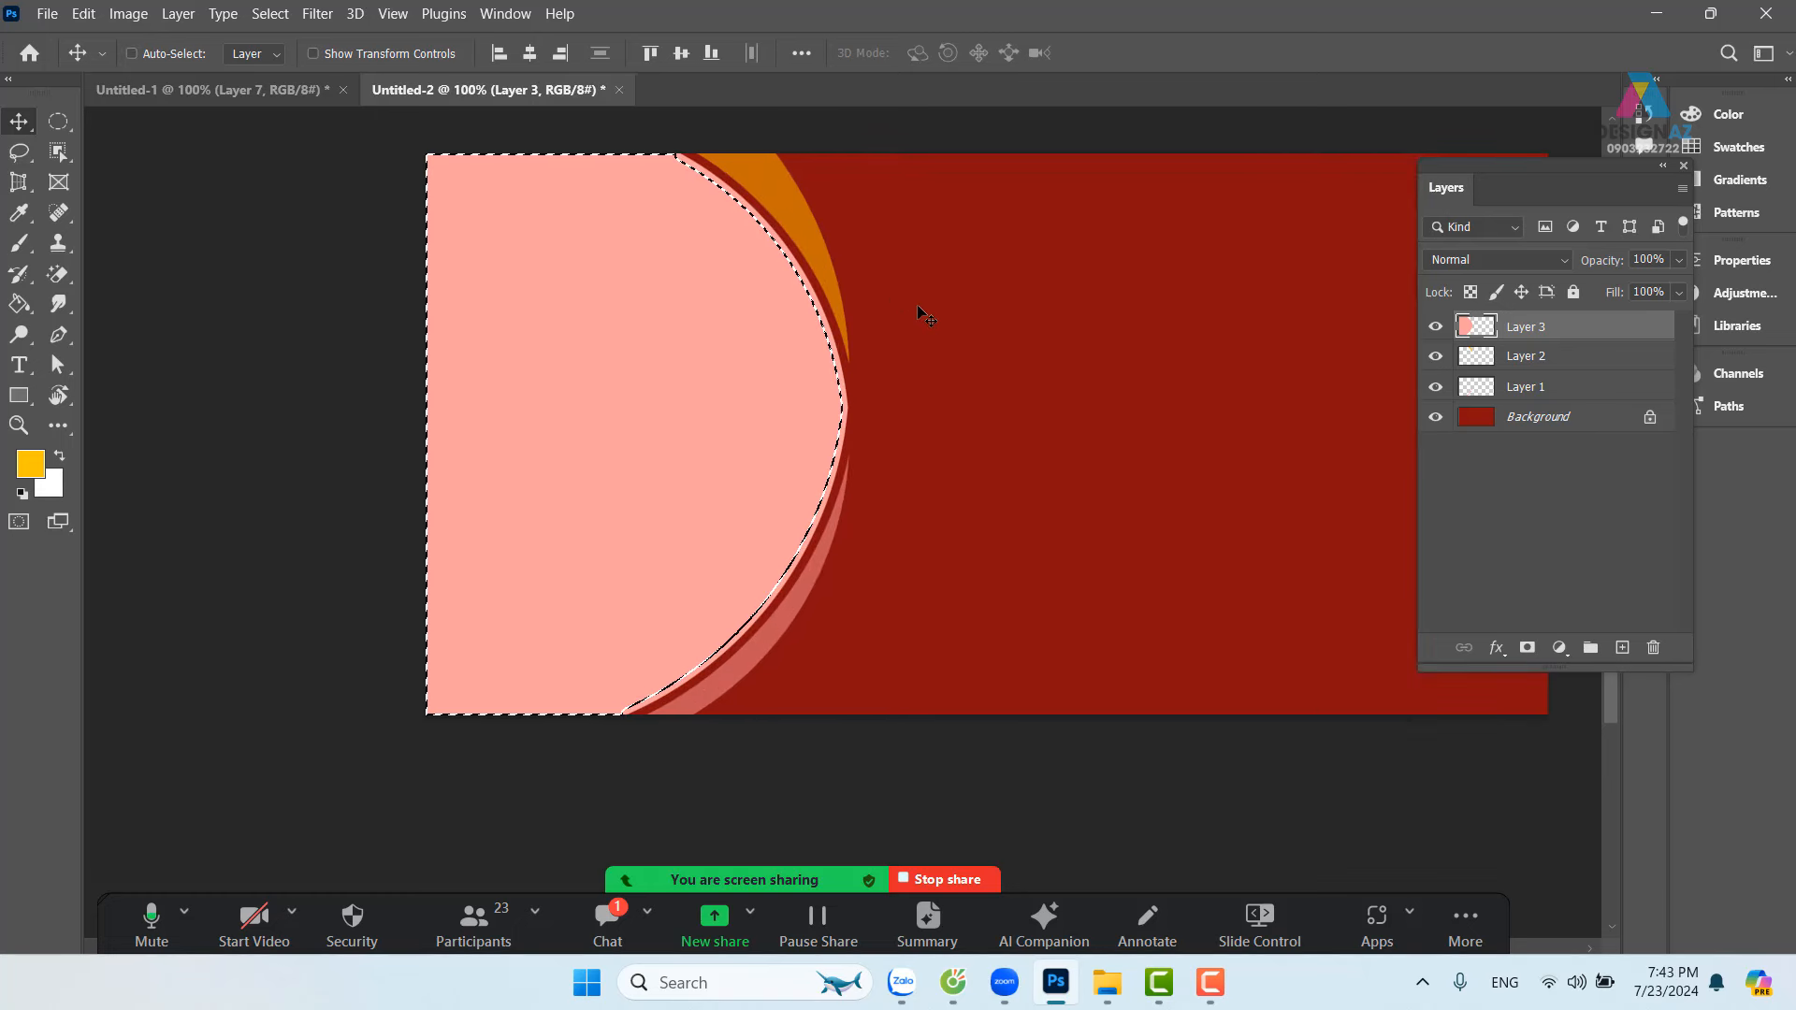
Step: Create a new layer above Layer 3 and set the foreground color to a dark brown
{"action": "key", "text": "ctrl+shift+alt+n"}
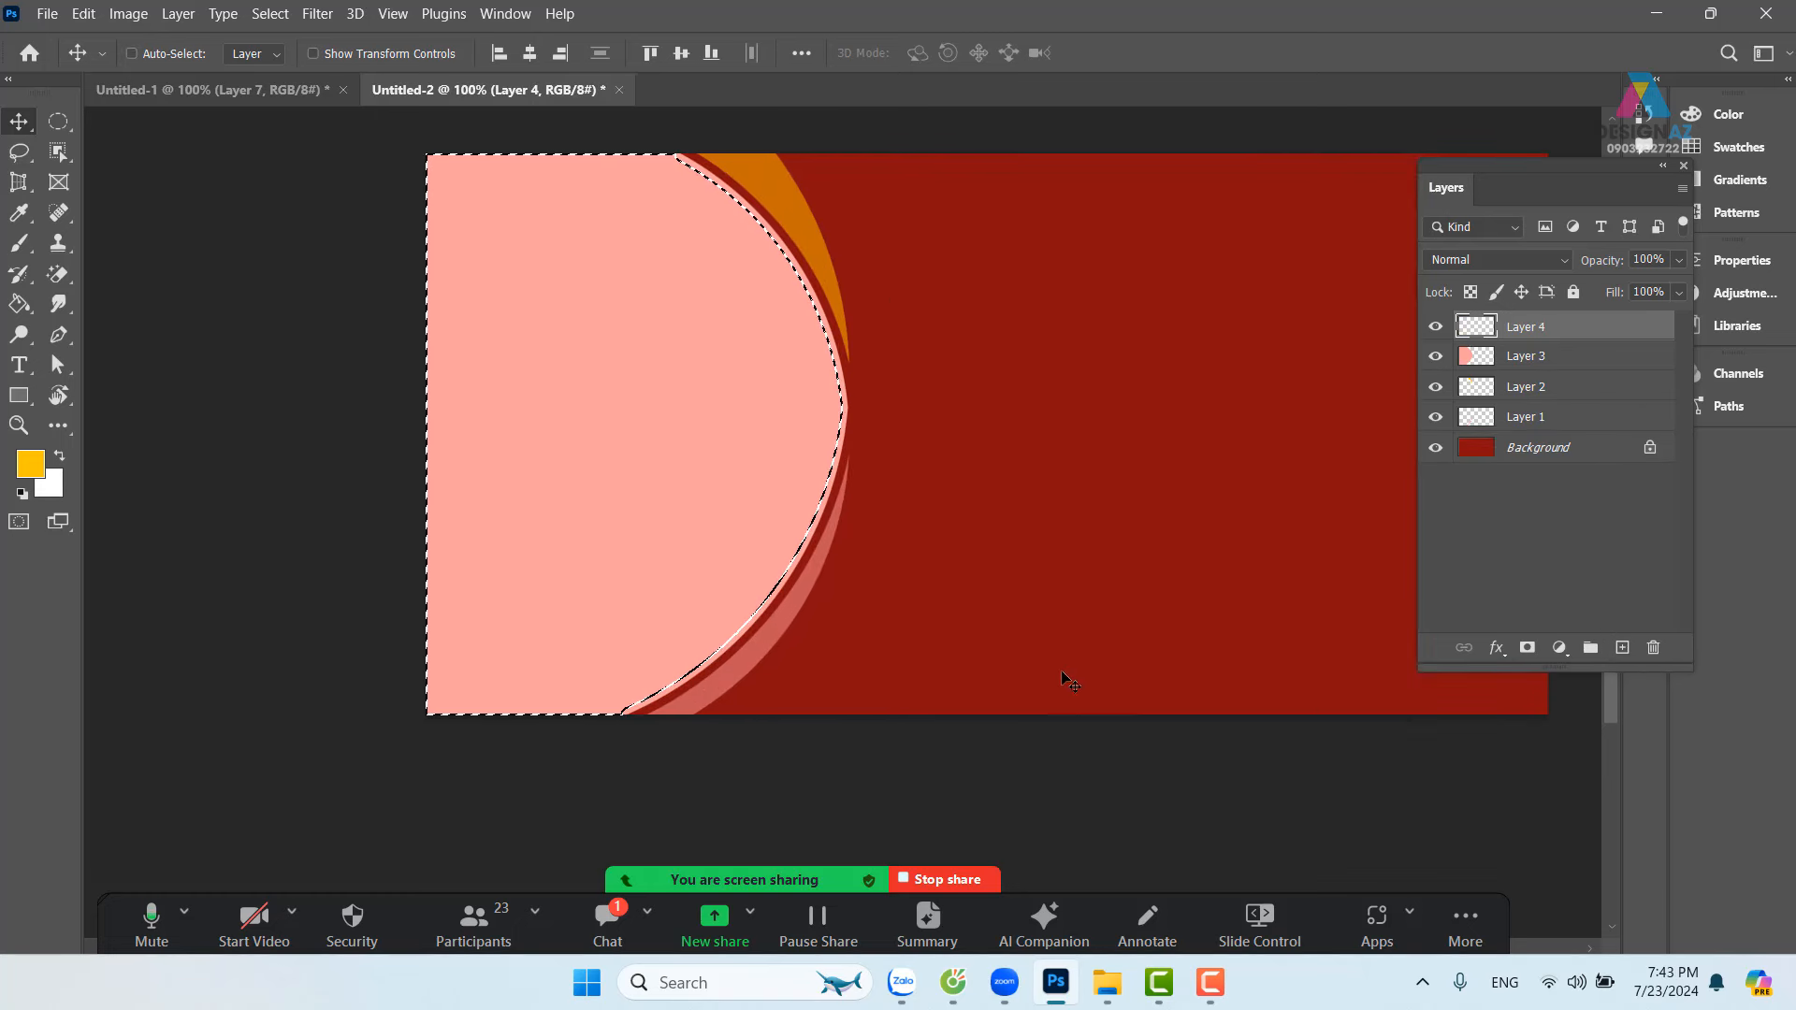
{"action": "left_click", "coordinate": [30, 462]}
{"action": "left_click", "coordinate": [1055, 328]}
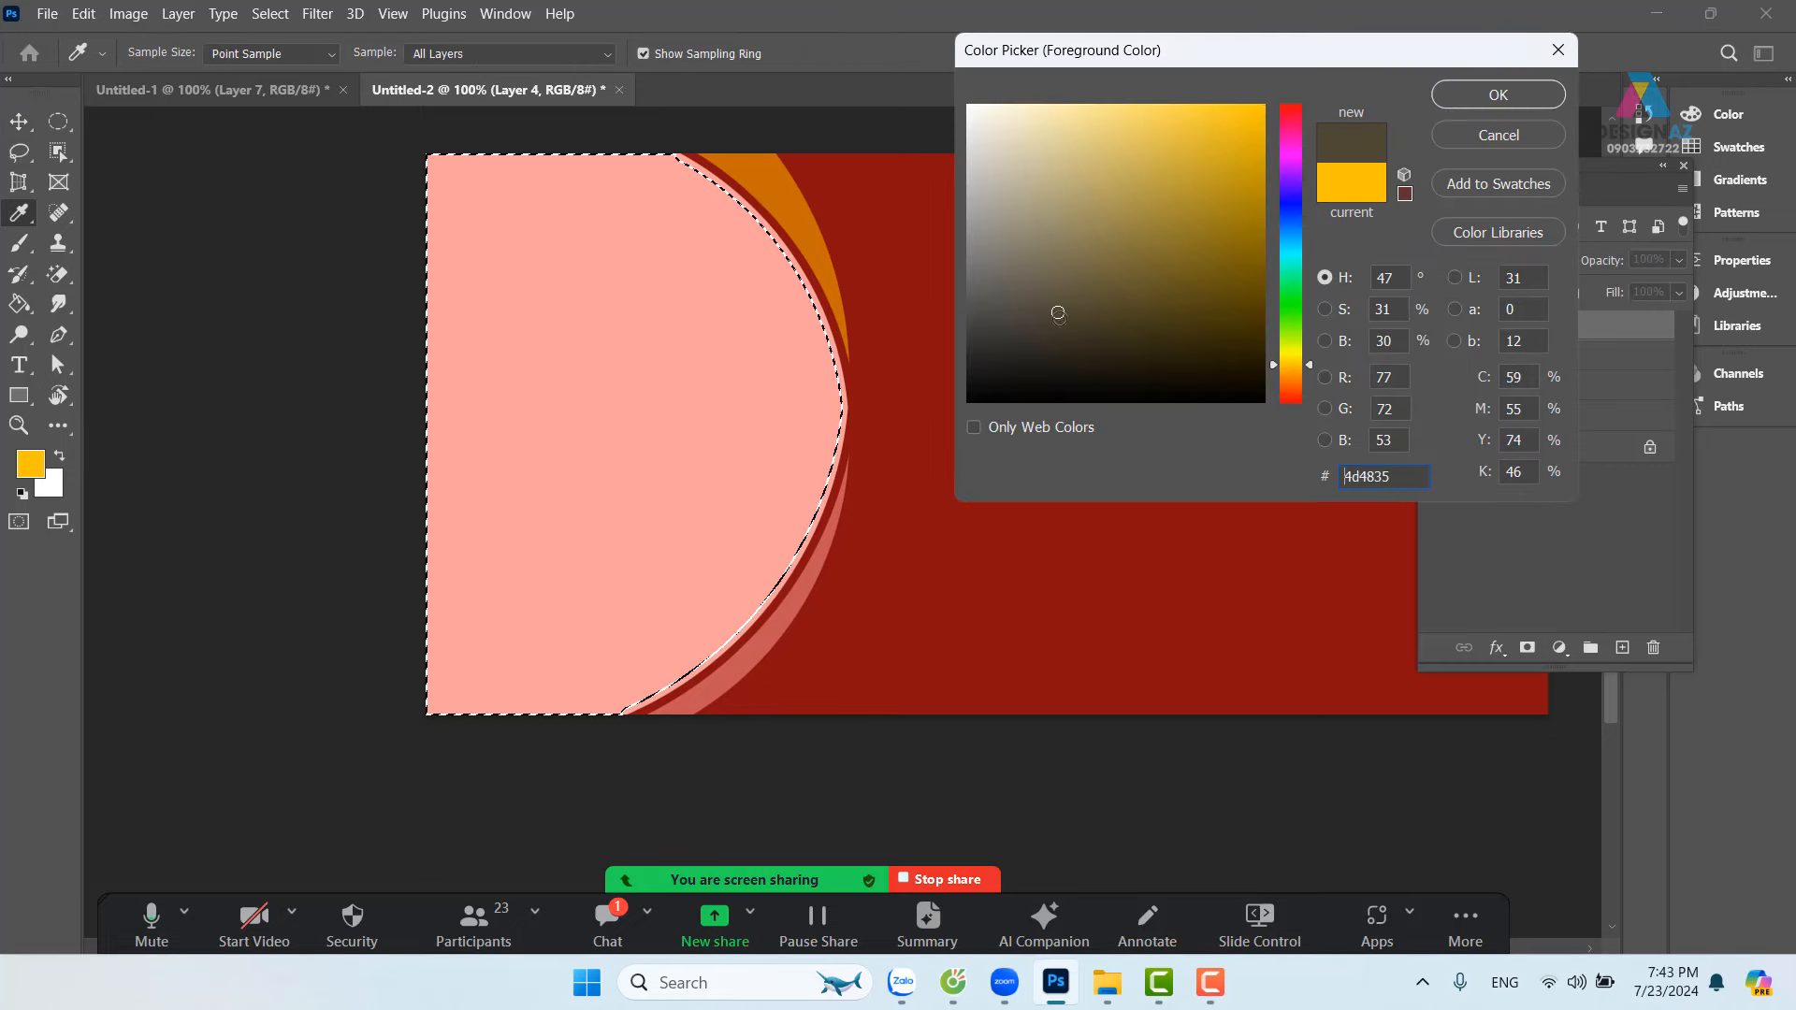
{"action": "left_click", "coordinate": [1497, 94]}
{"action": "key", "text": "v"}
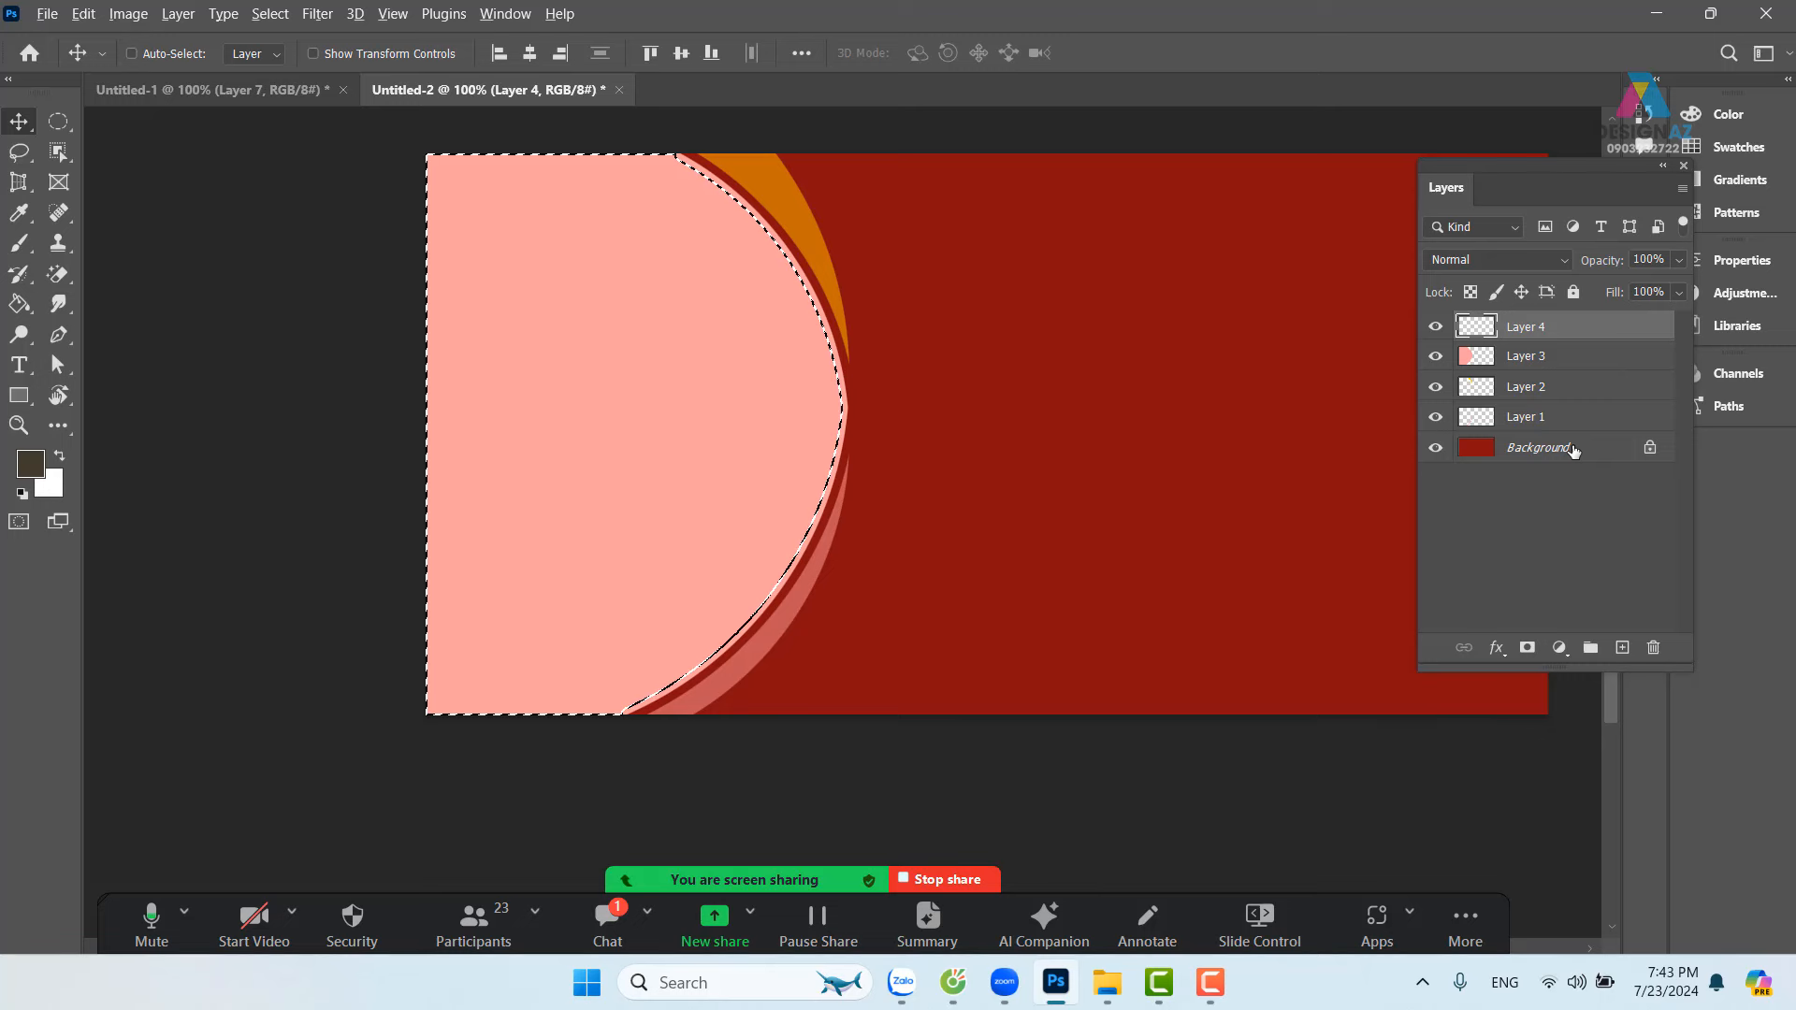
Step: Fill the contracted selection on Layer 4 with the dark brown foreground color using the Paint Bucket tool, and deselect
{"action": "key", "text": "alt+BackSpace"}
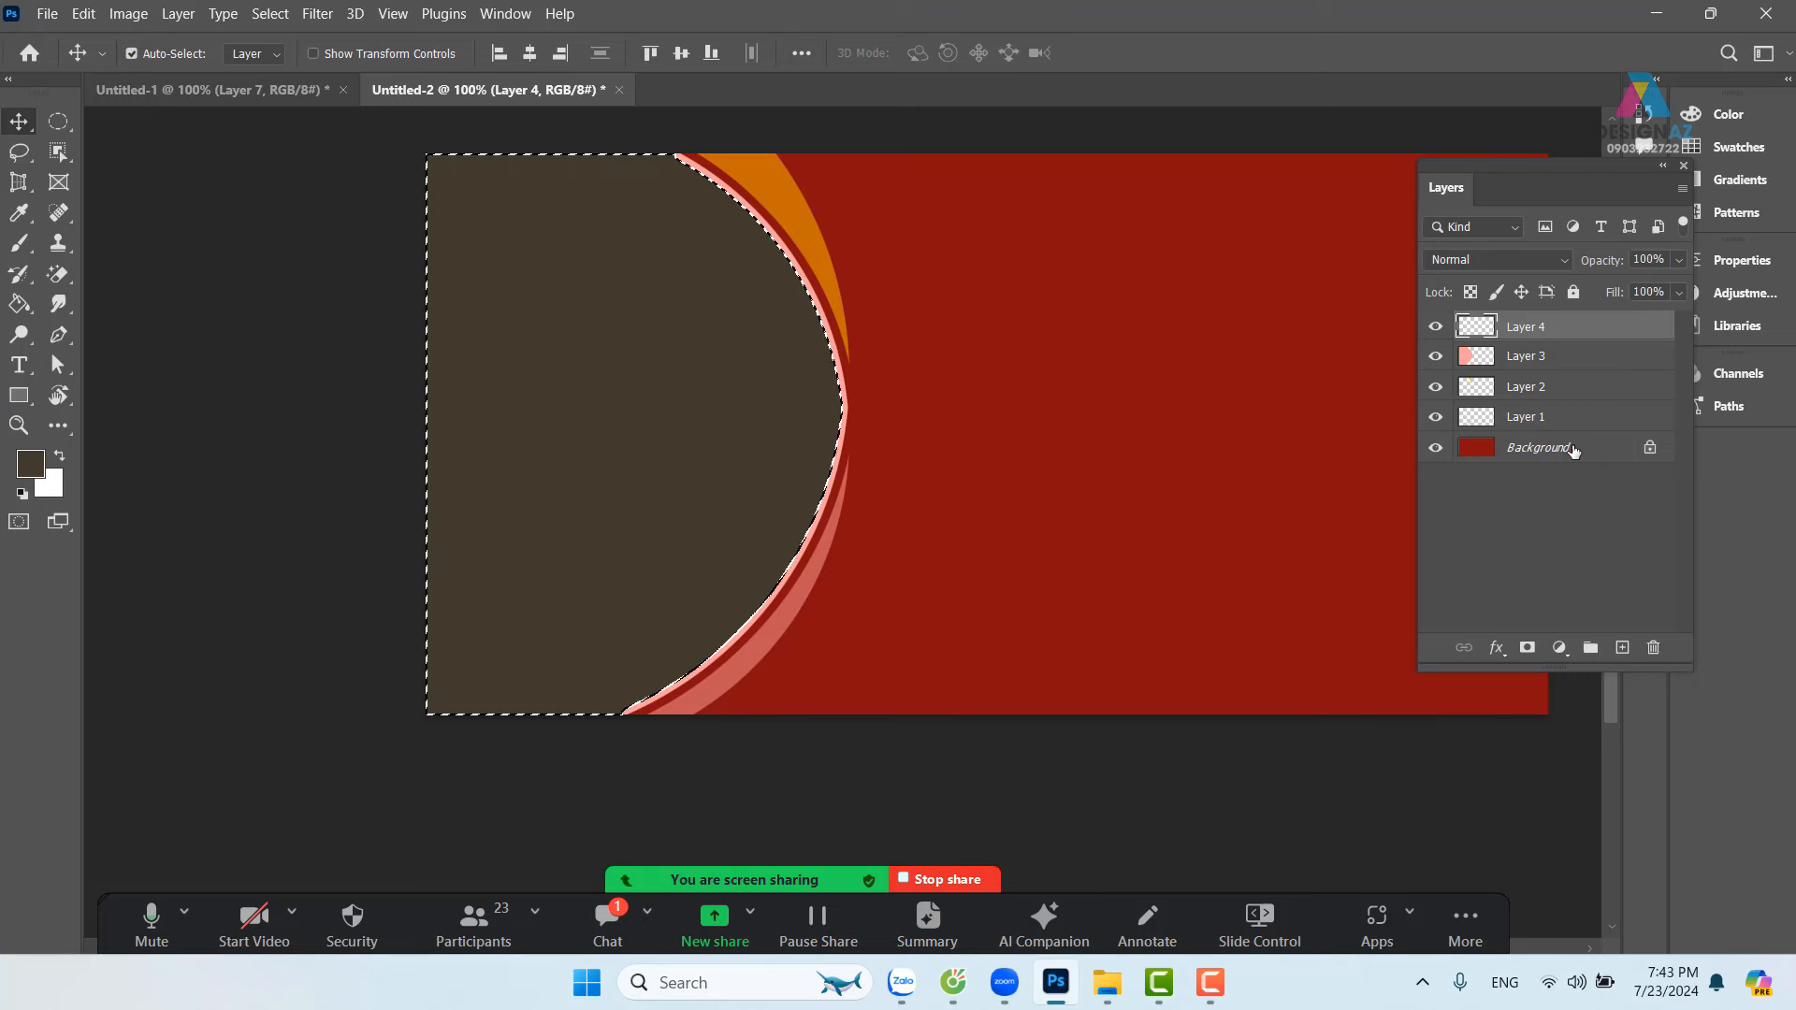
{"action": "key", "text": "ctrl+z"}
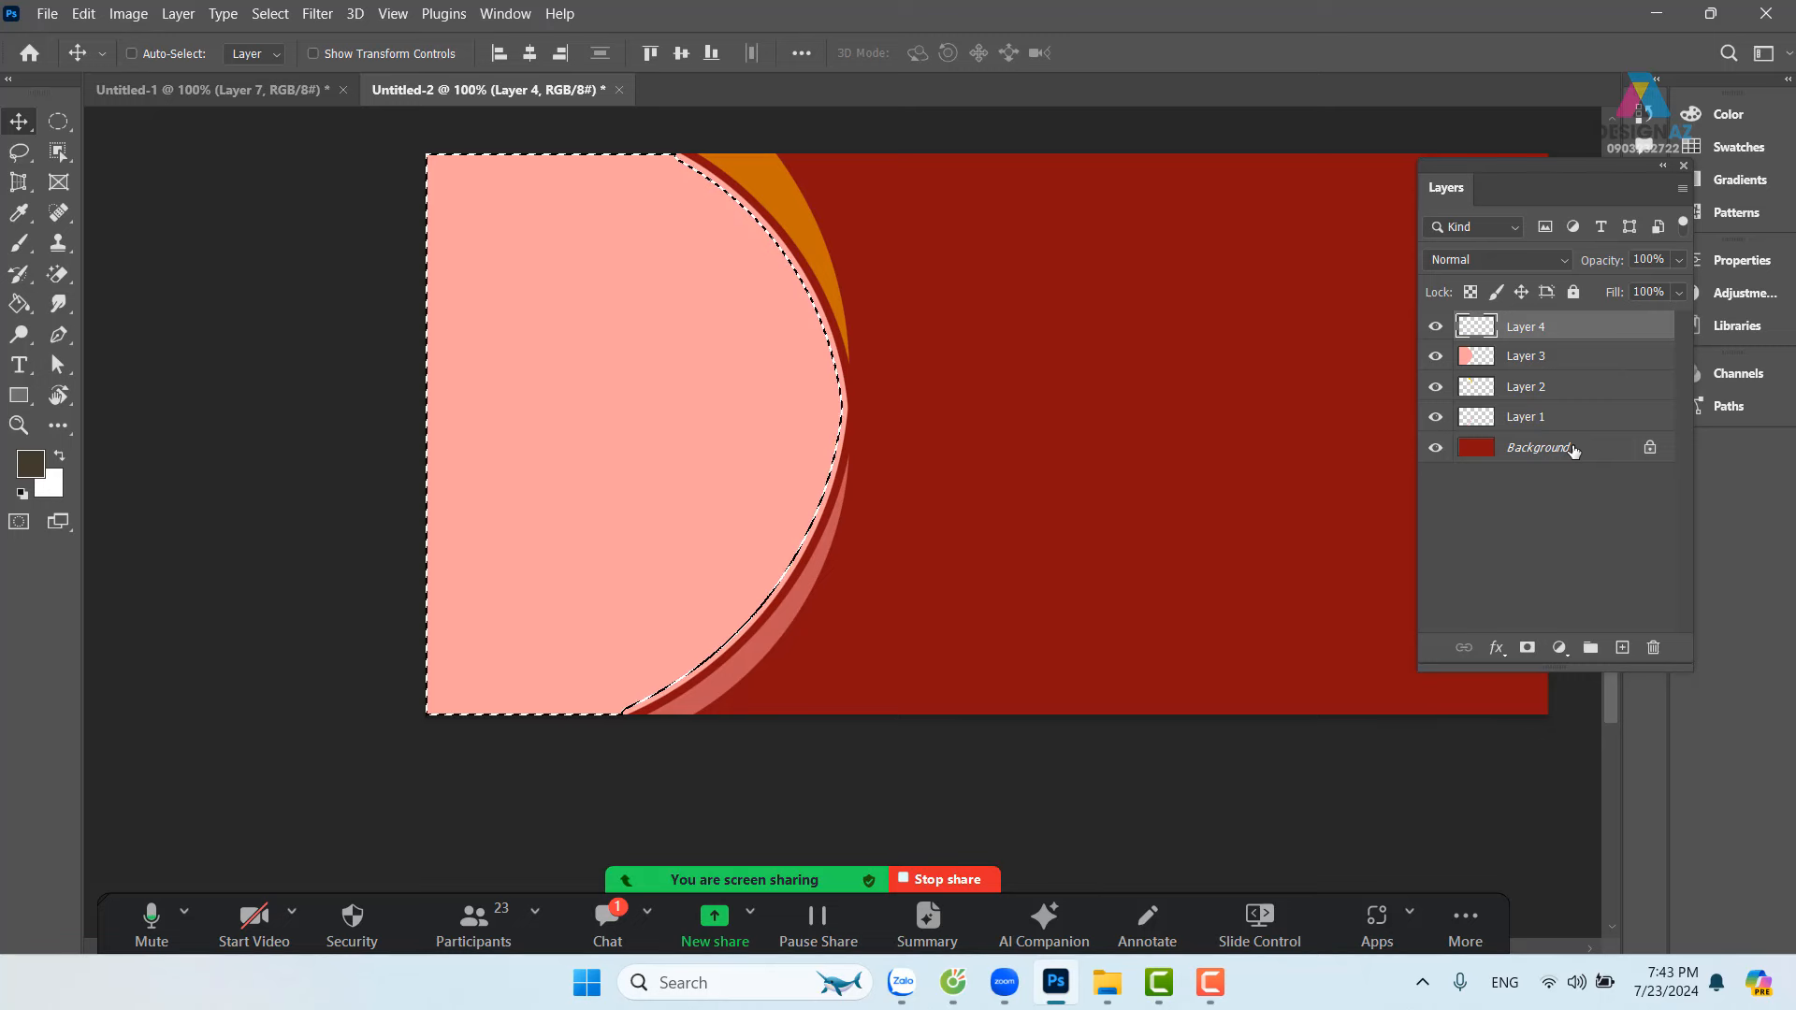
{"action": "left_click", "coordinate": [20, 306]}
{"action": "right_click", "coordinate": [20, 308]}
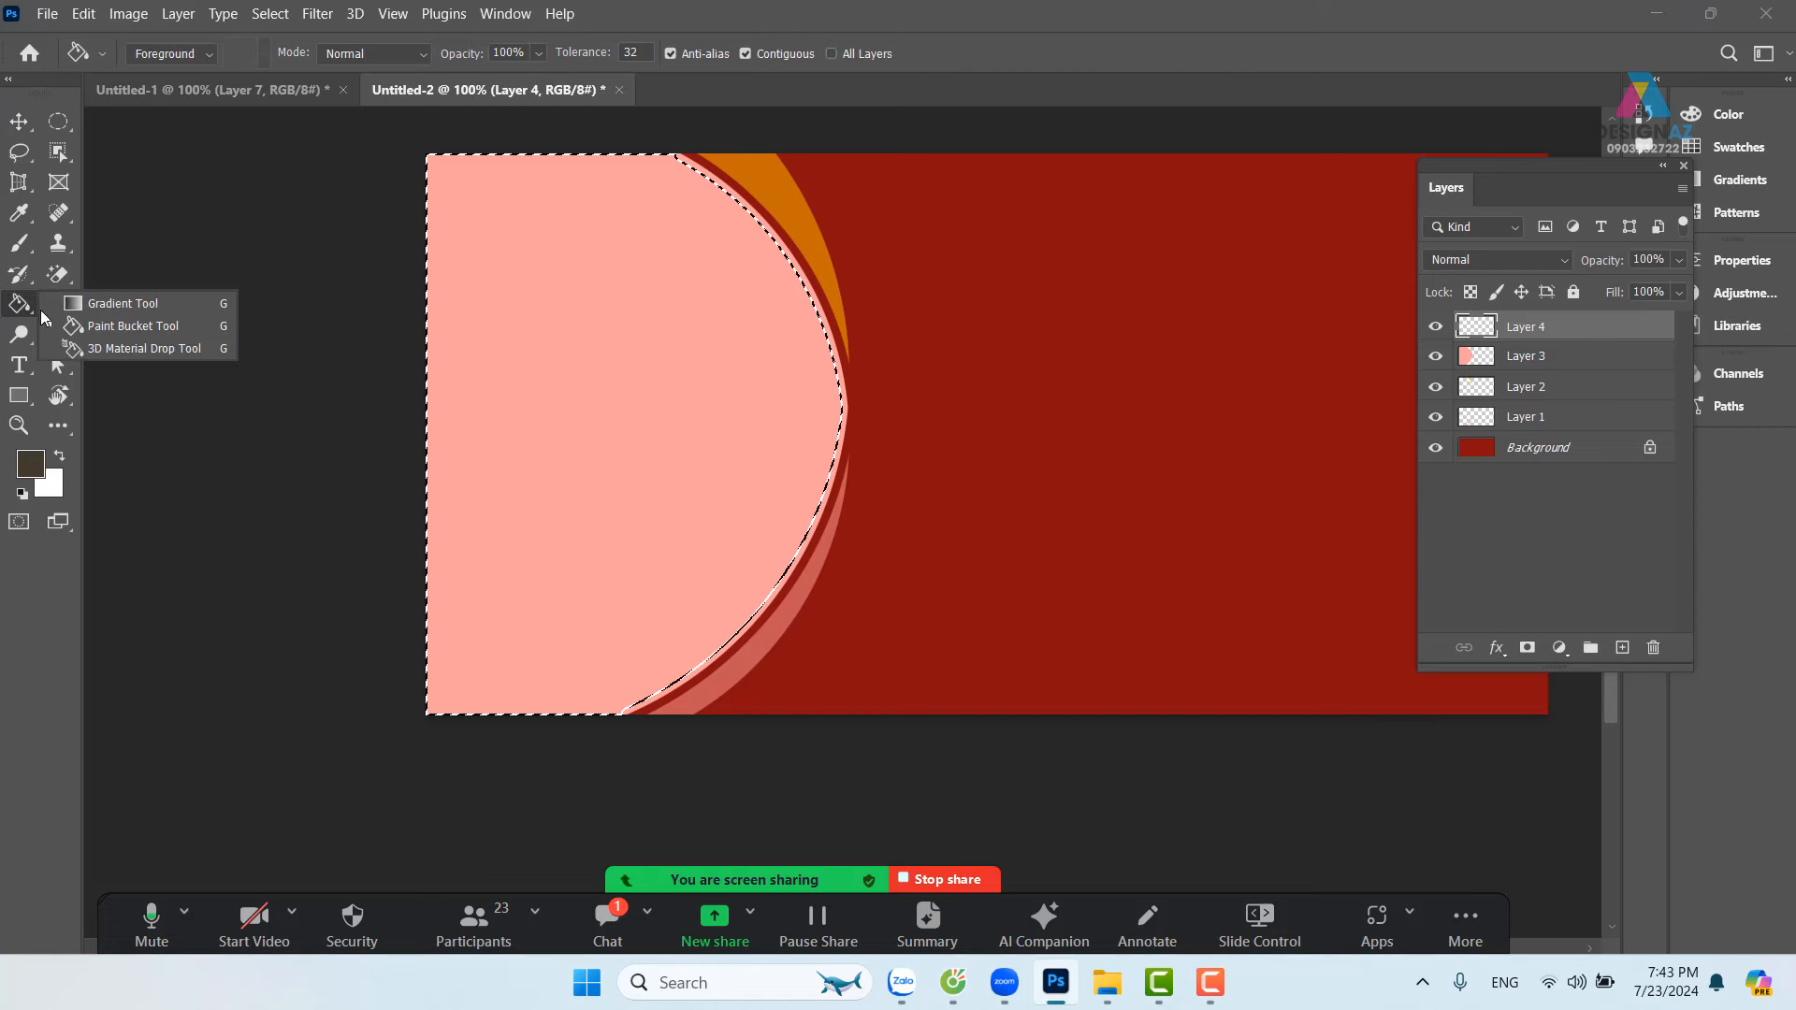
{"action": "left_click", "coordinate": [113, 329]}
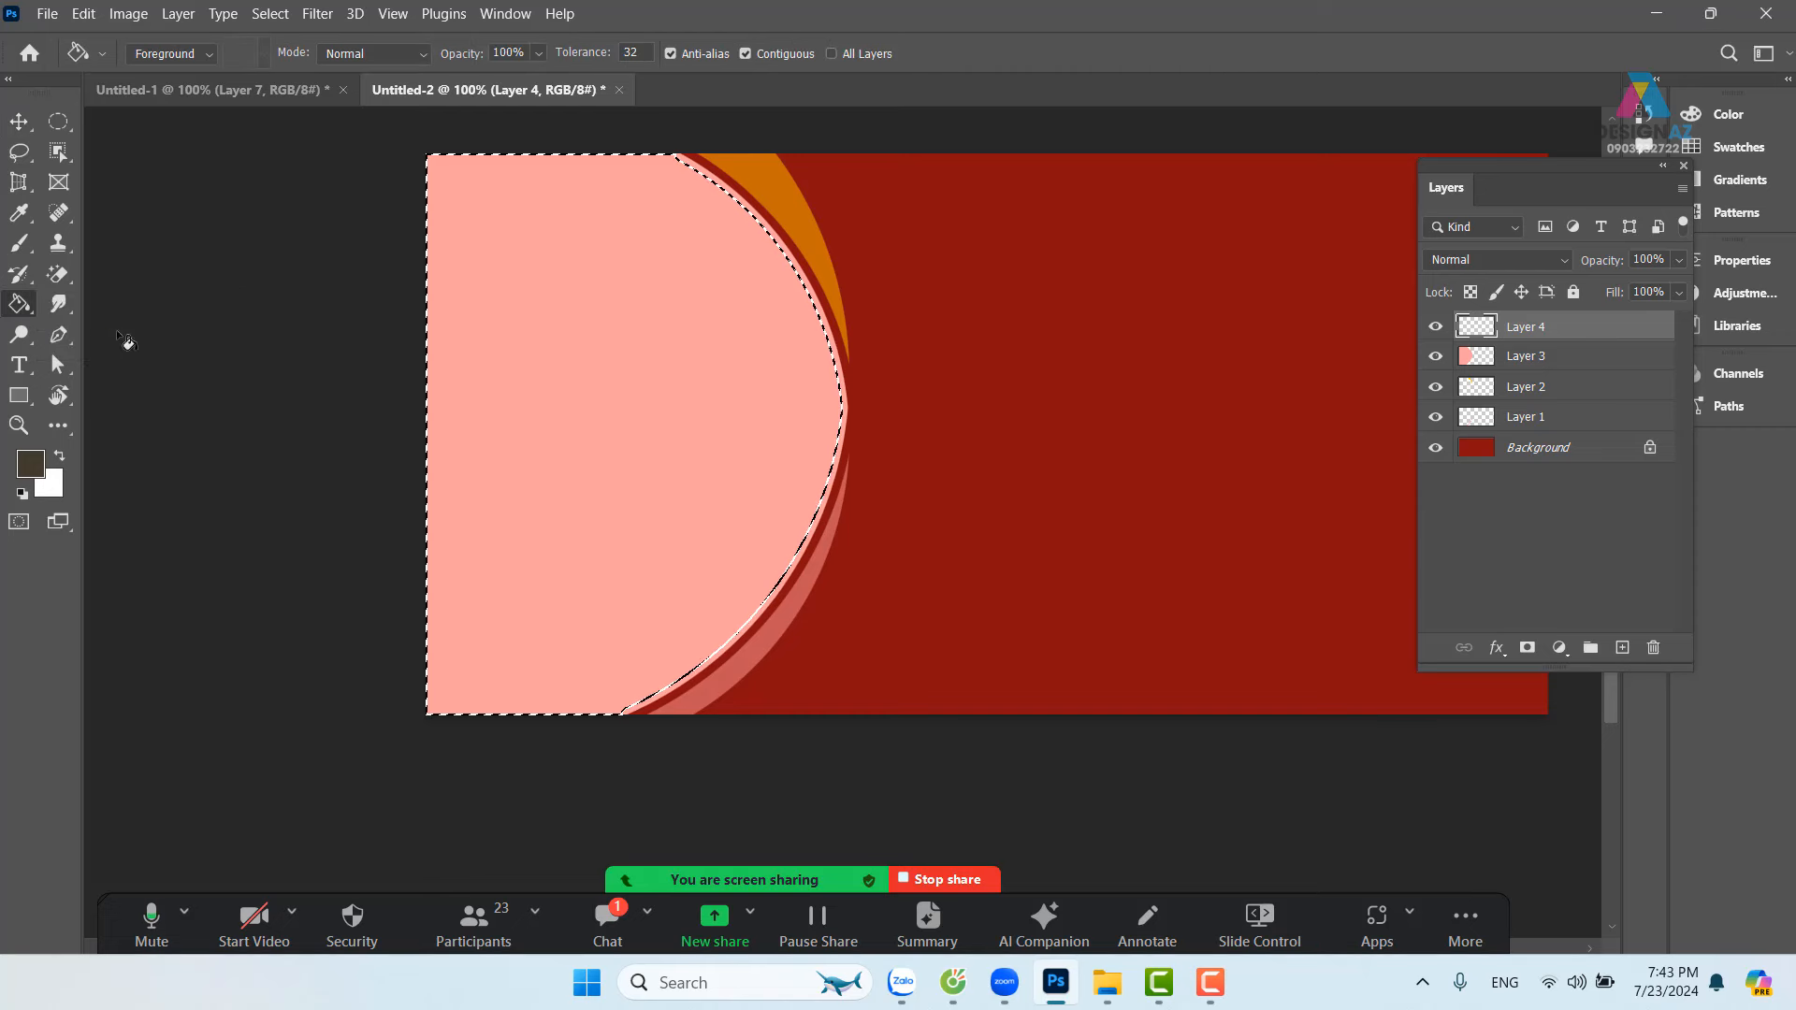
{"action": "left_click", "coordinate": [760, 428]}
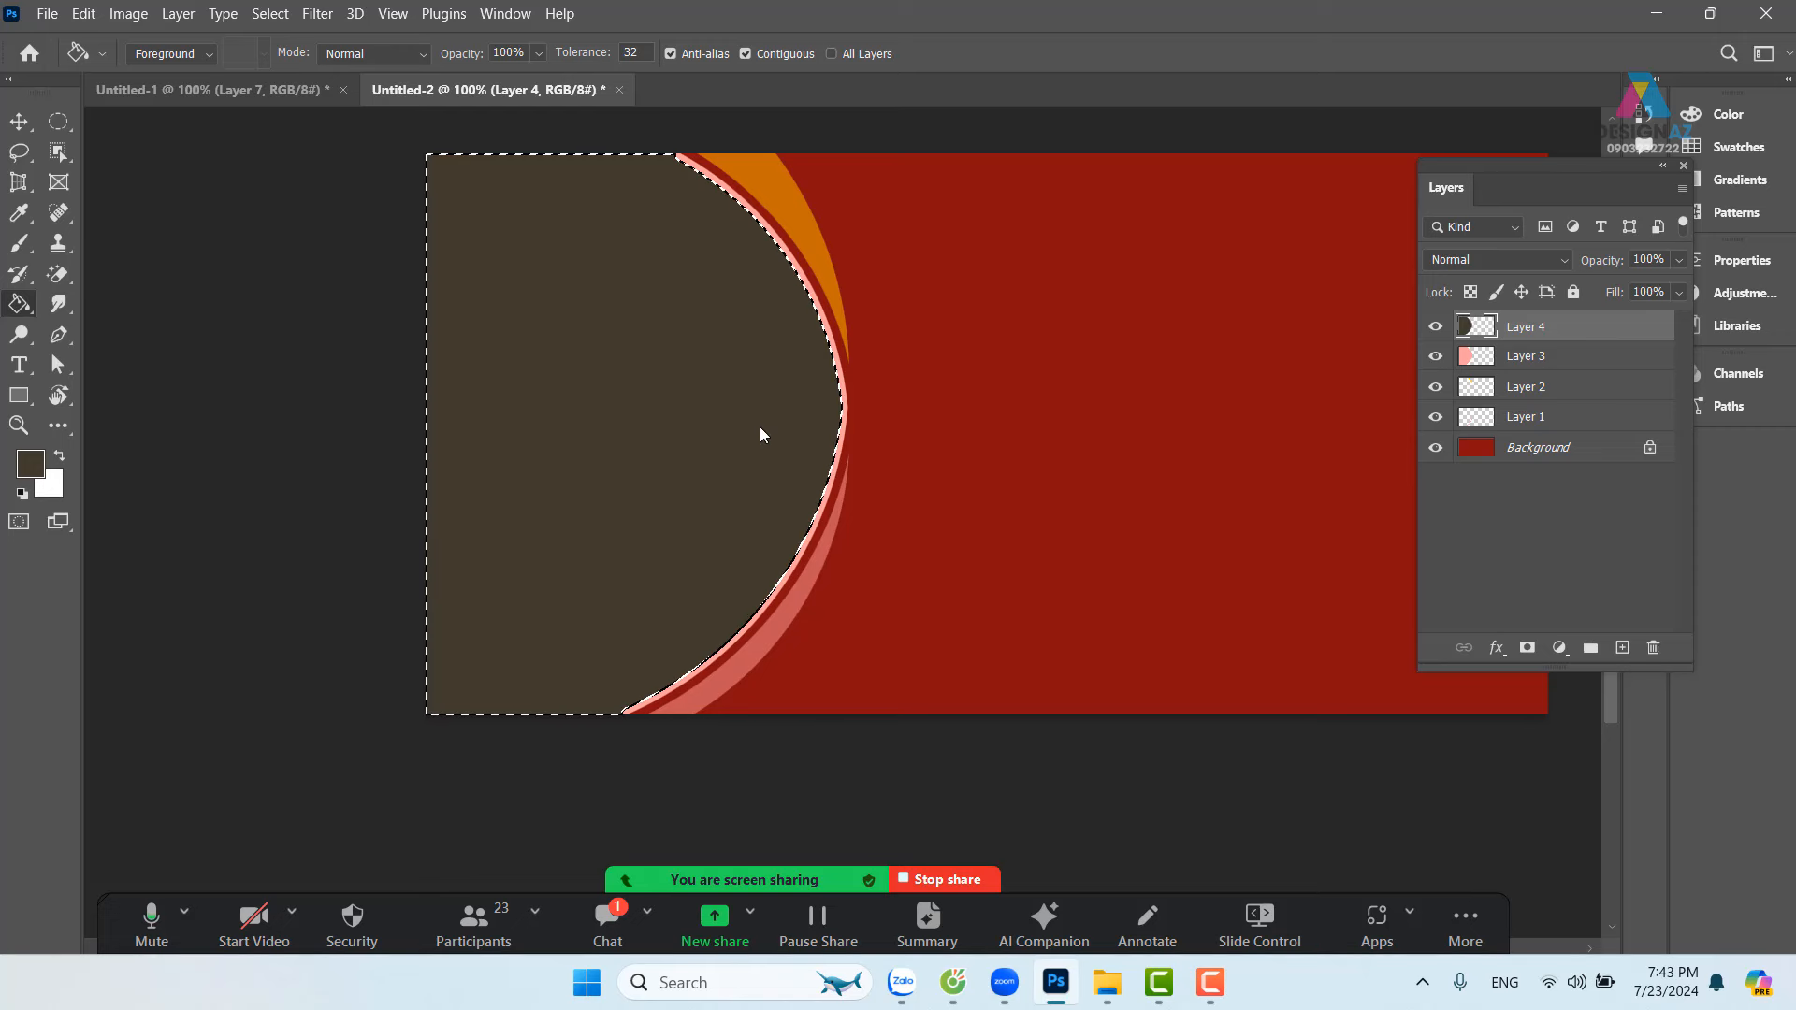
{"action": "key", "text": "ctrl+d"}
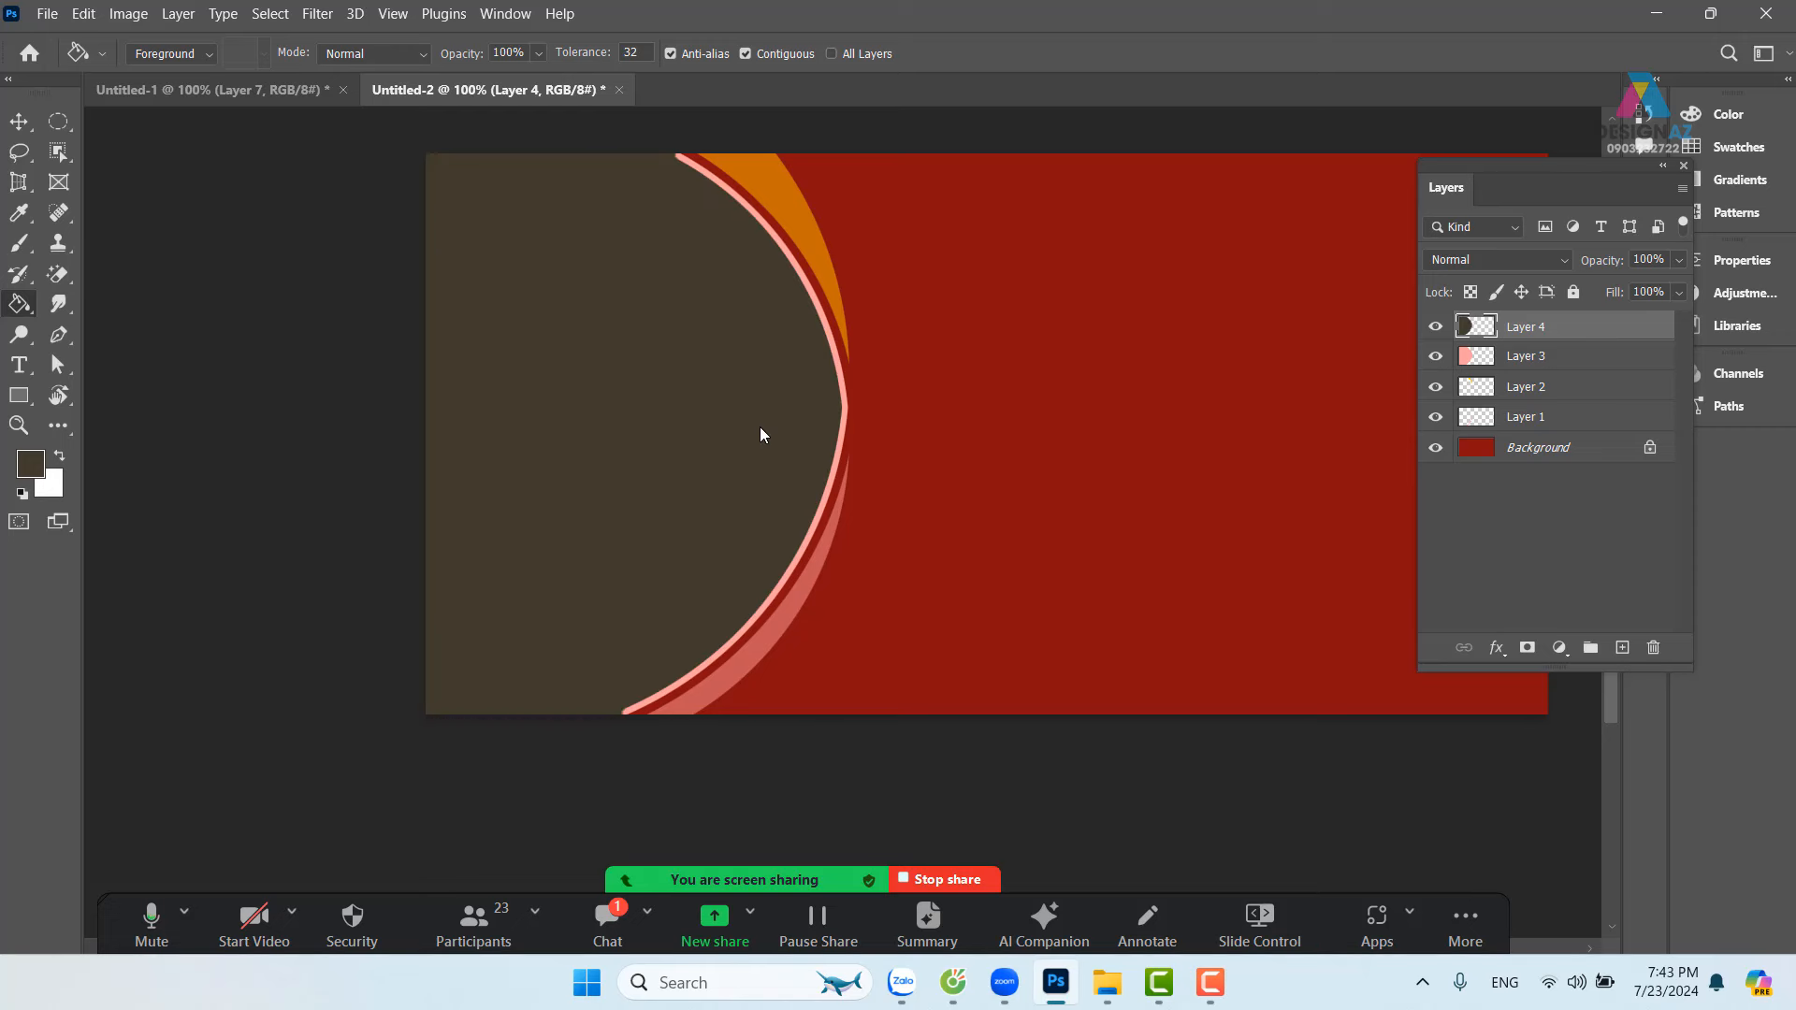
{"action": "key", "text": "v"}
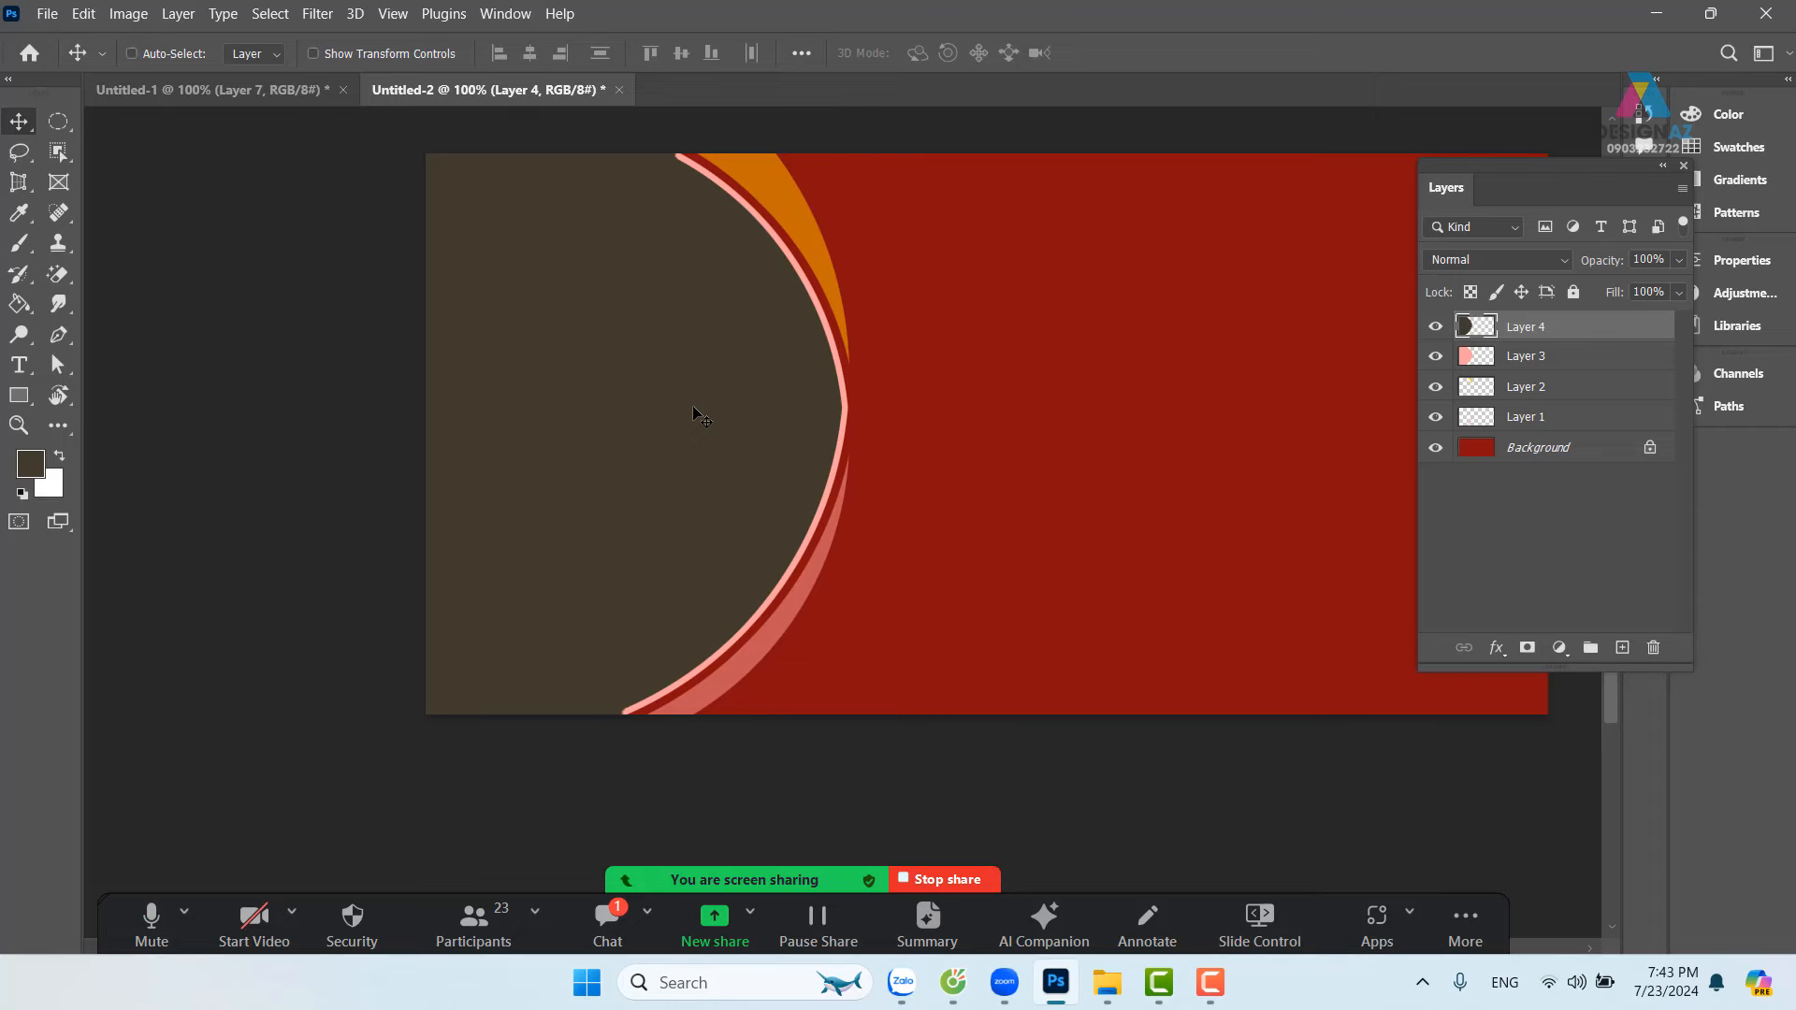
Step: Open the wine bottle and grapes image 49ab44976c1db03b905c3356504d4c1c.jpg from the Rượu nho folder in Downloads
{"action": "key", "text": "ctrl+o"}
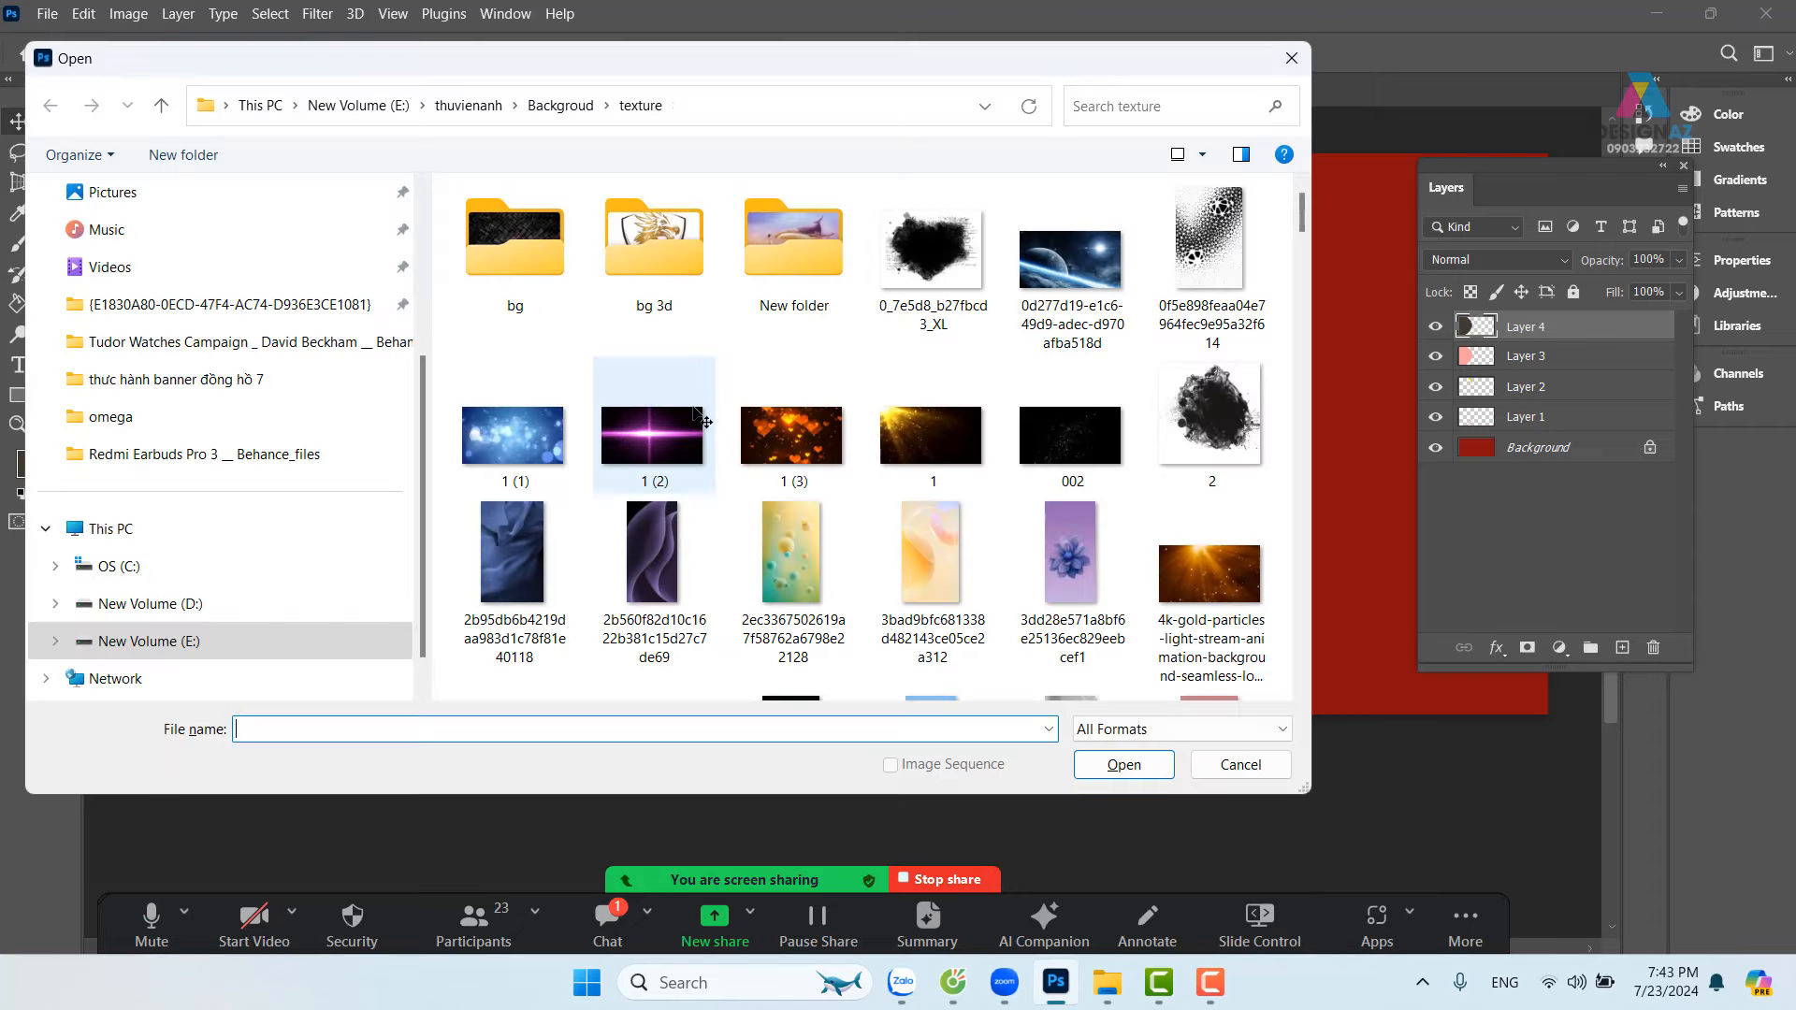
{"action": "scroll", "coordinate": [262, 402], "scroll_direction": "up", "scroll_amount": 3}
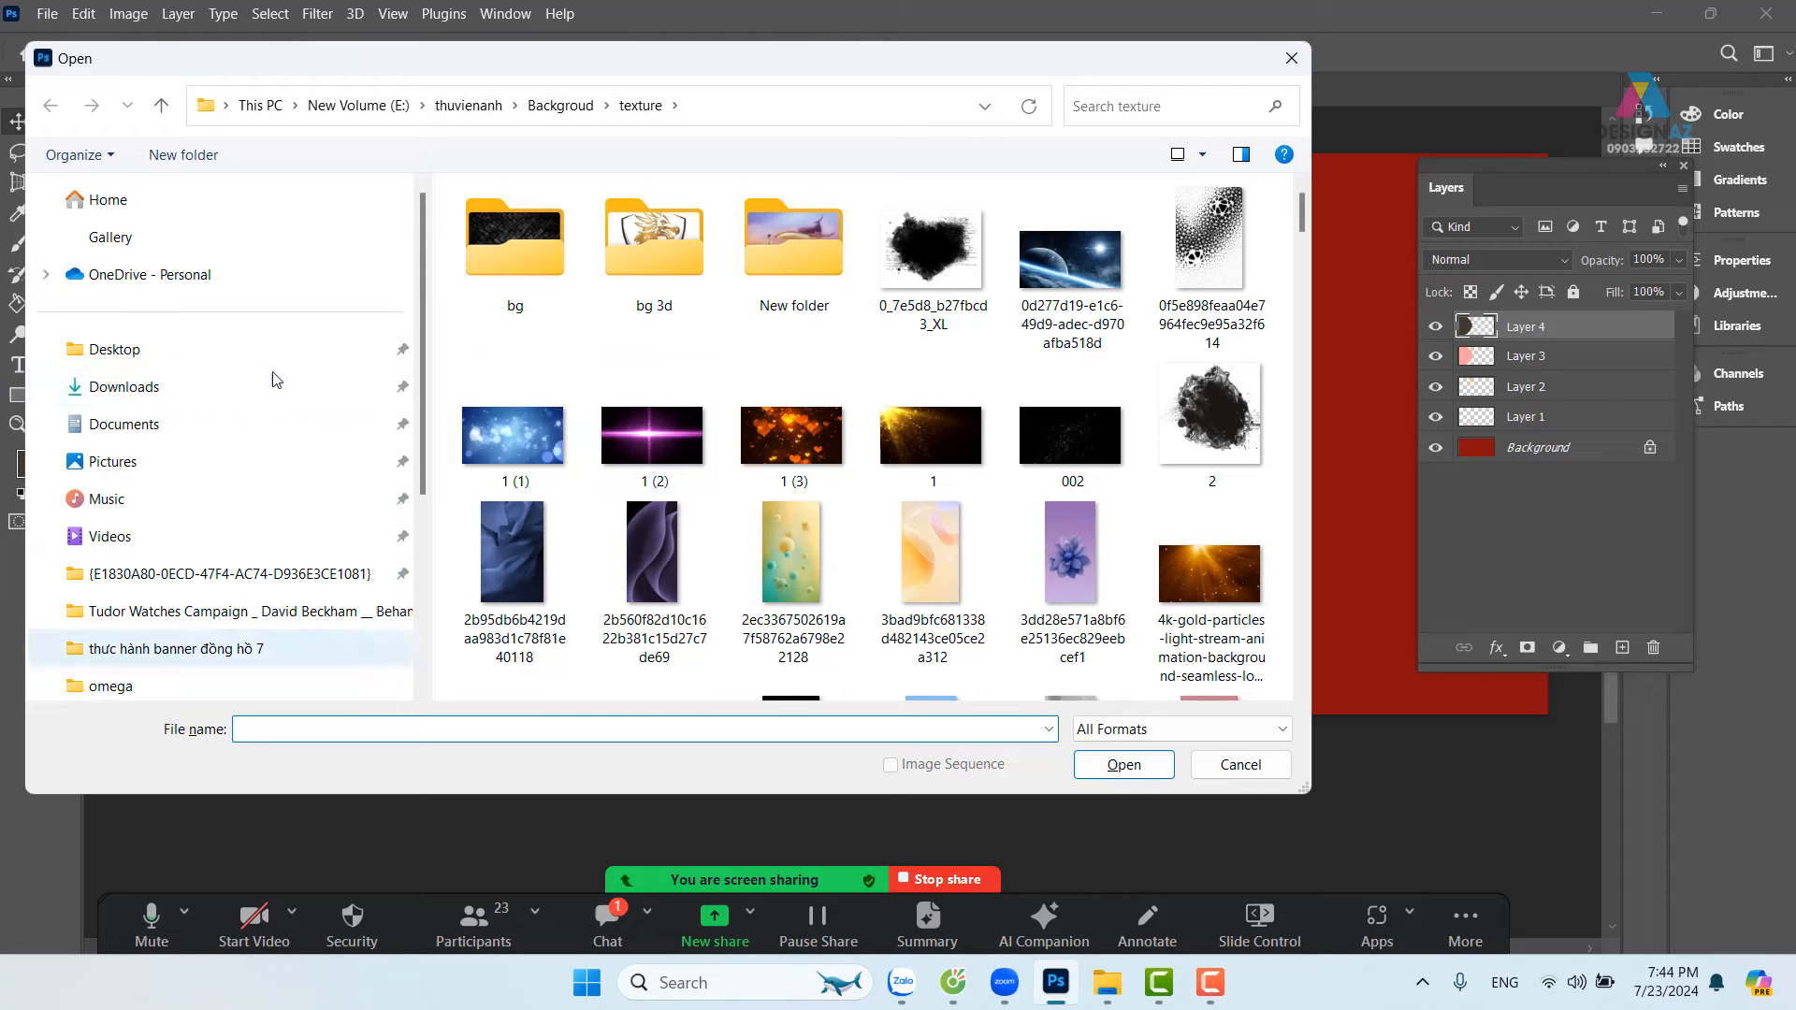
{"action": "left_click", "coordinate": [196, 398]}
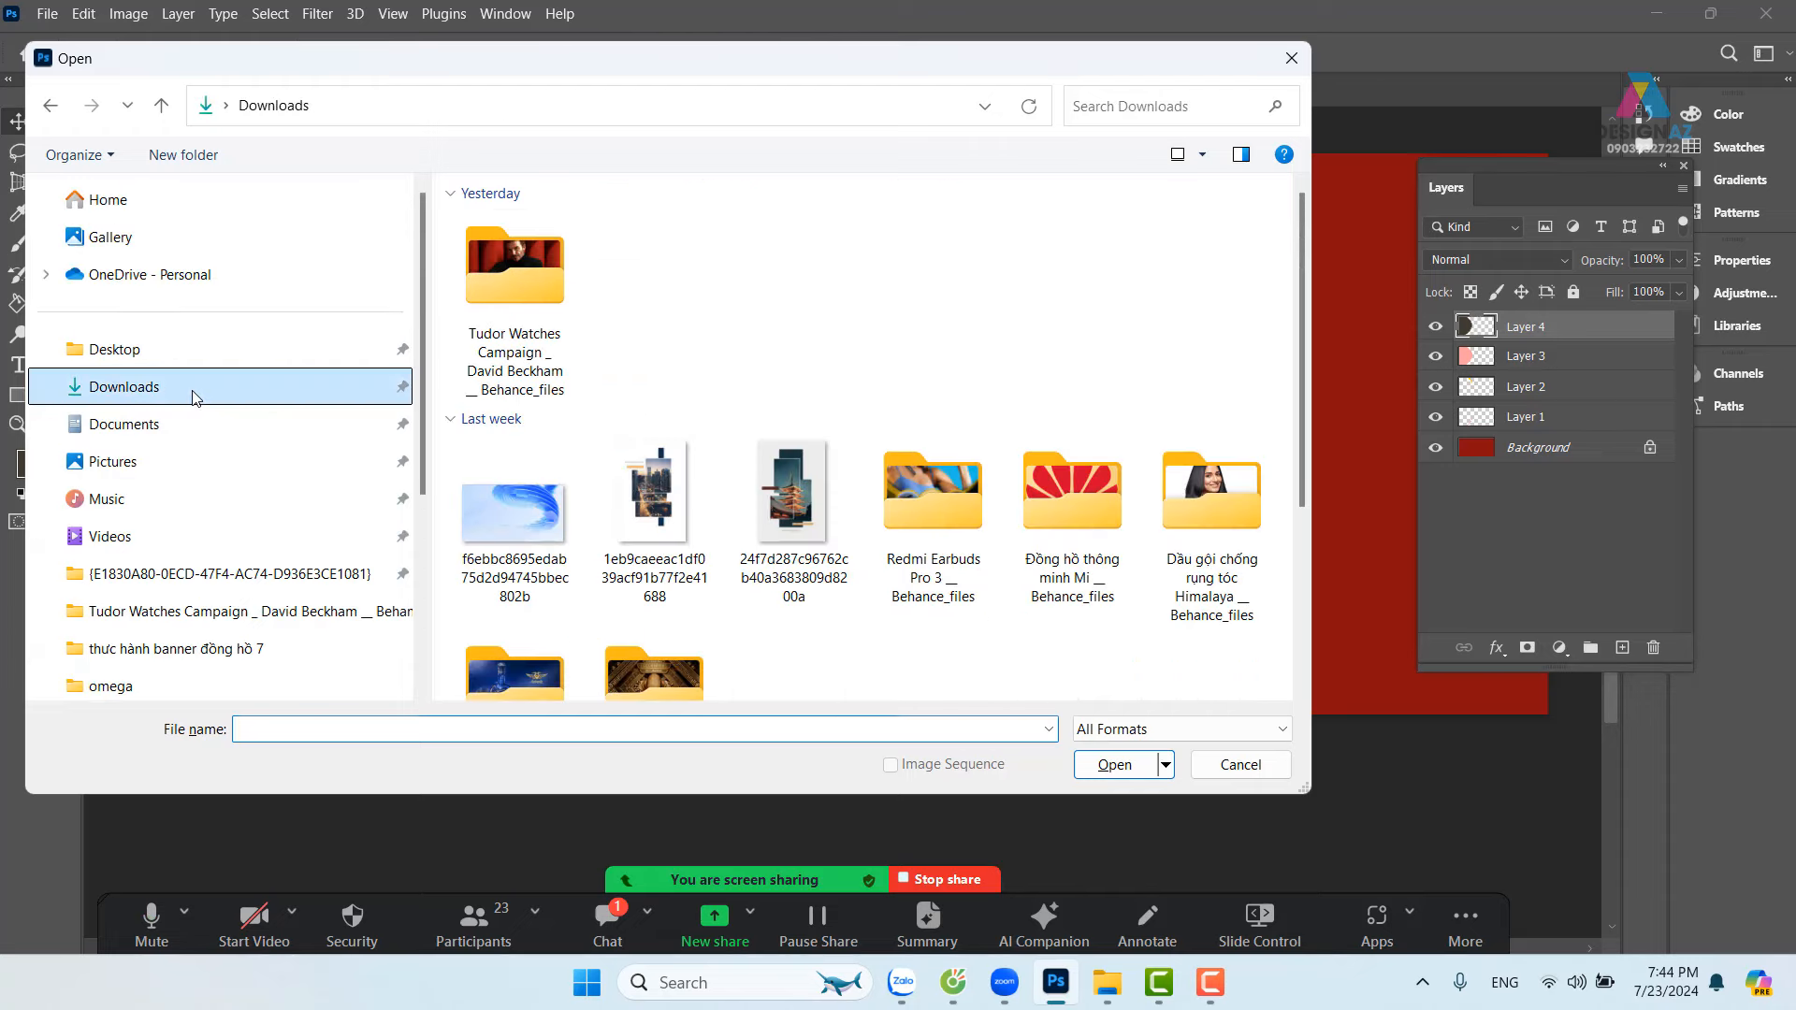
{"action": "scroll", "coordinate": [973, 598], "scroll_direction": "down", "scroll_amount": 1}
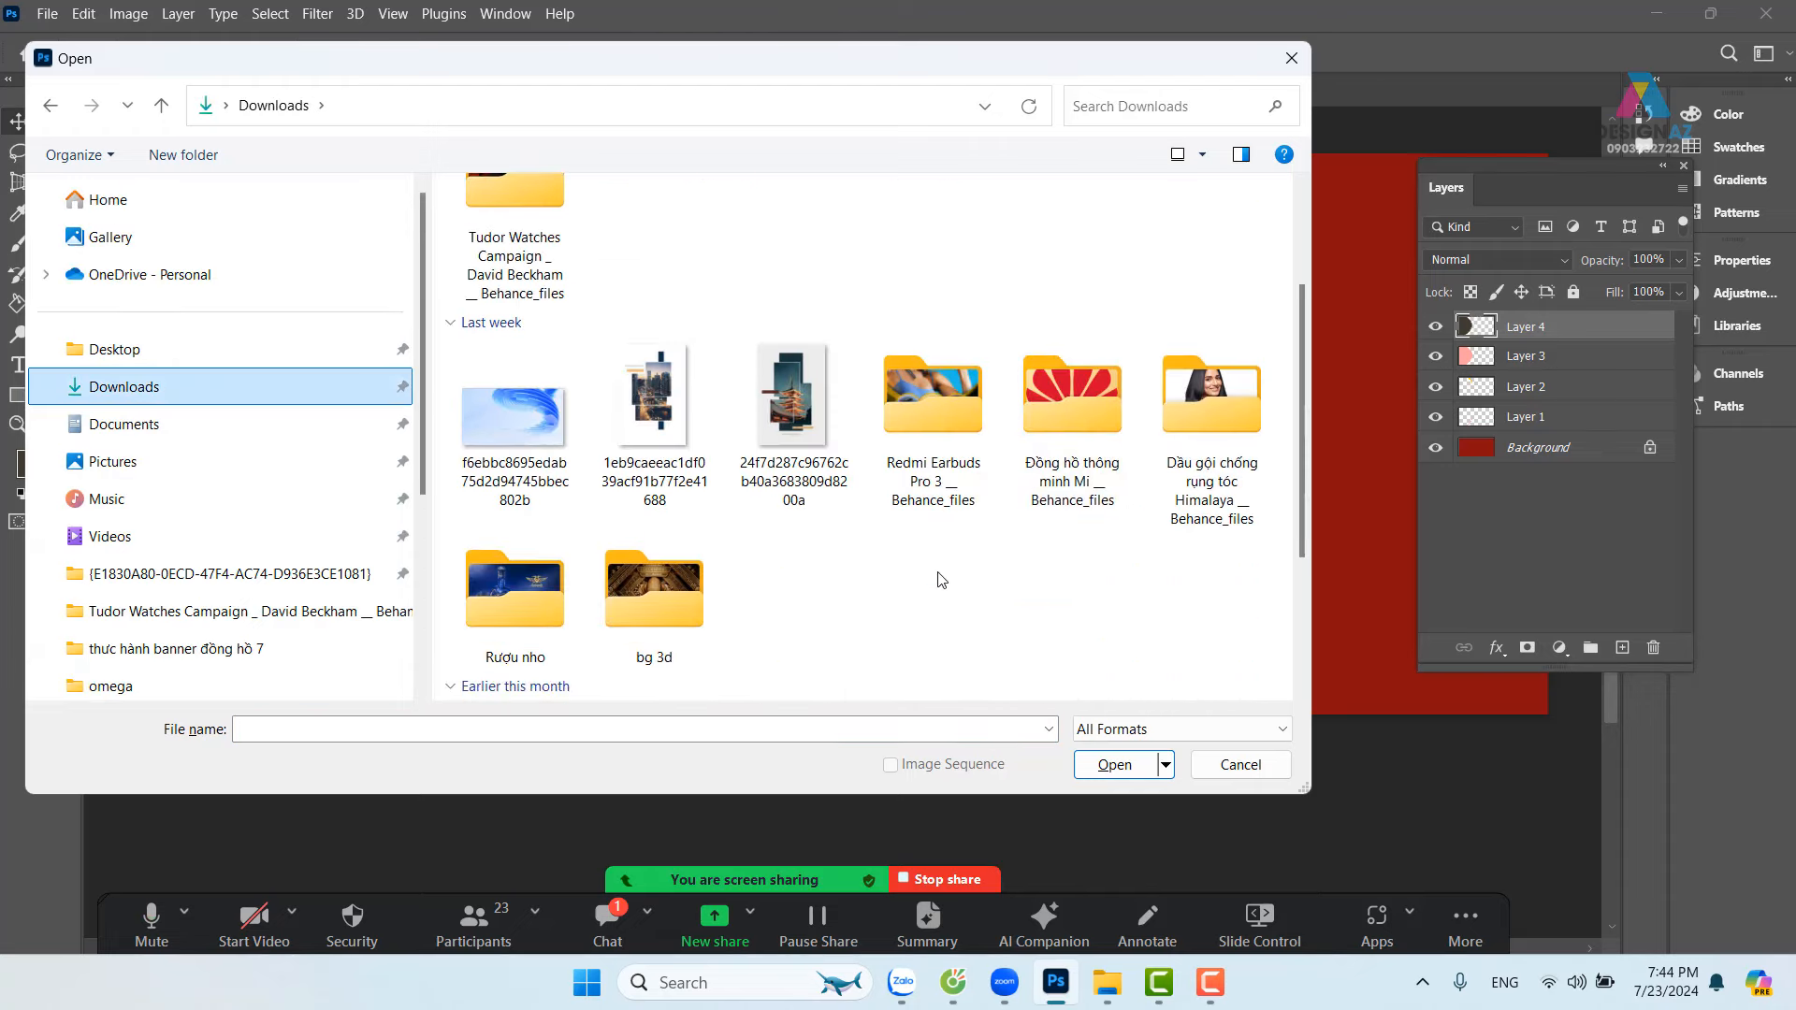
{"action": "double_click", "coordinate": [552, 606]}
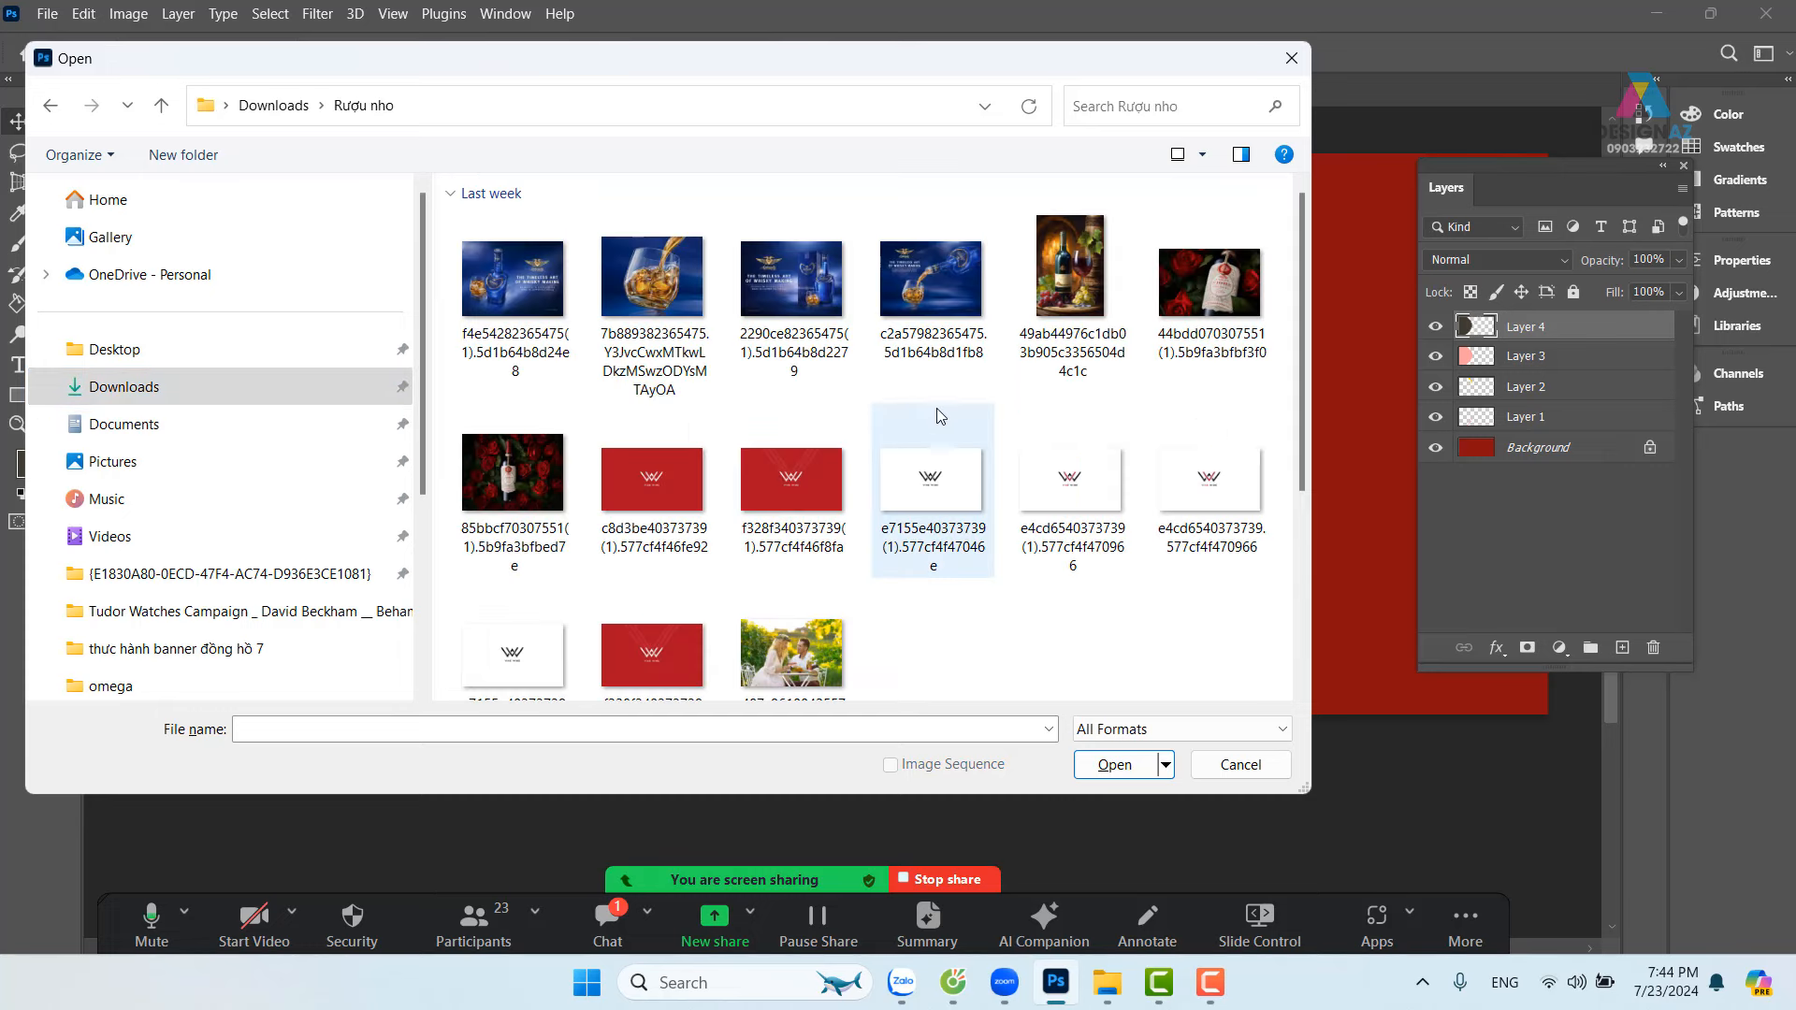
{"action": "left_click", "coordinate": [1086, 308]}
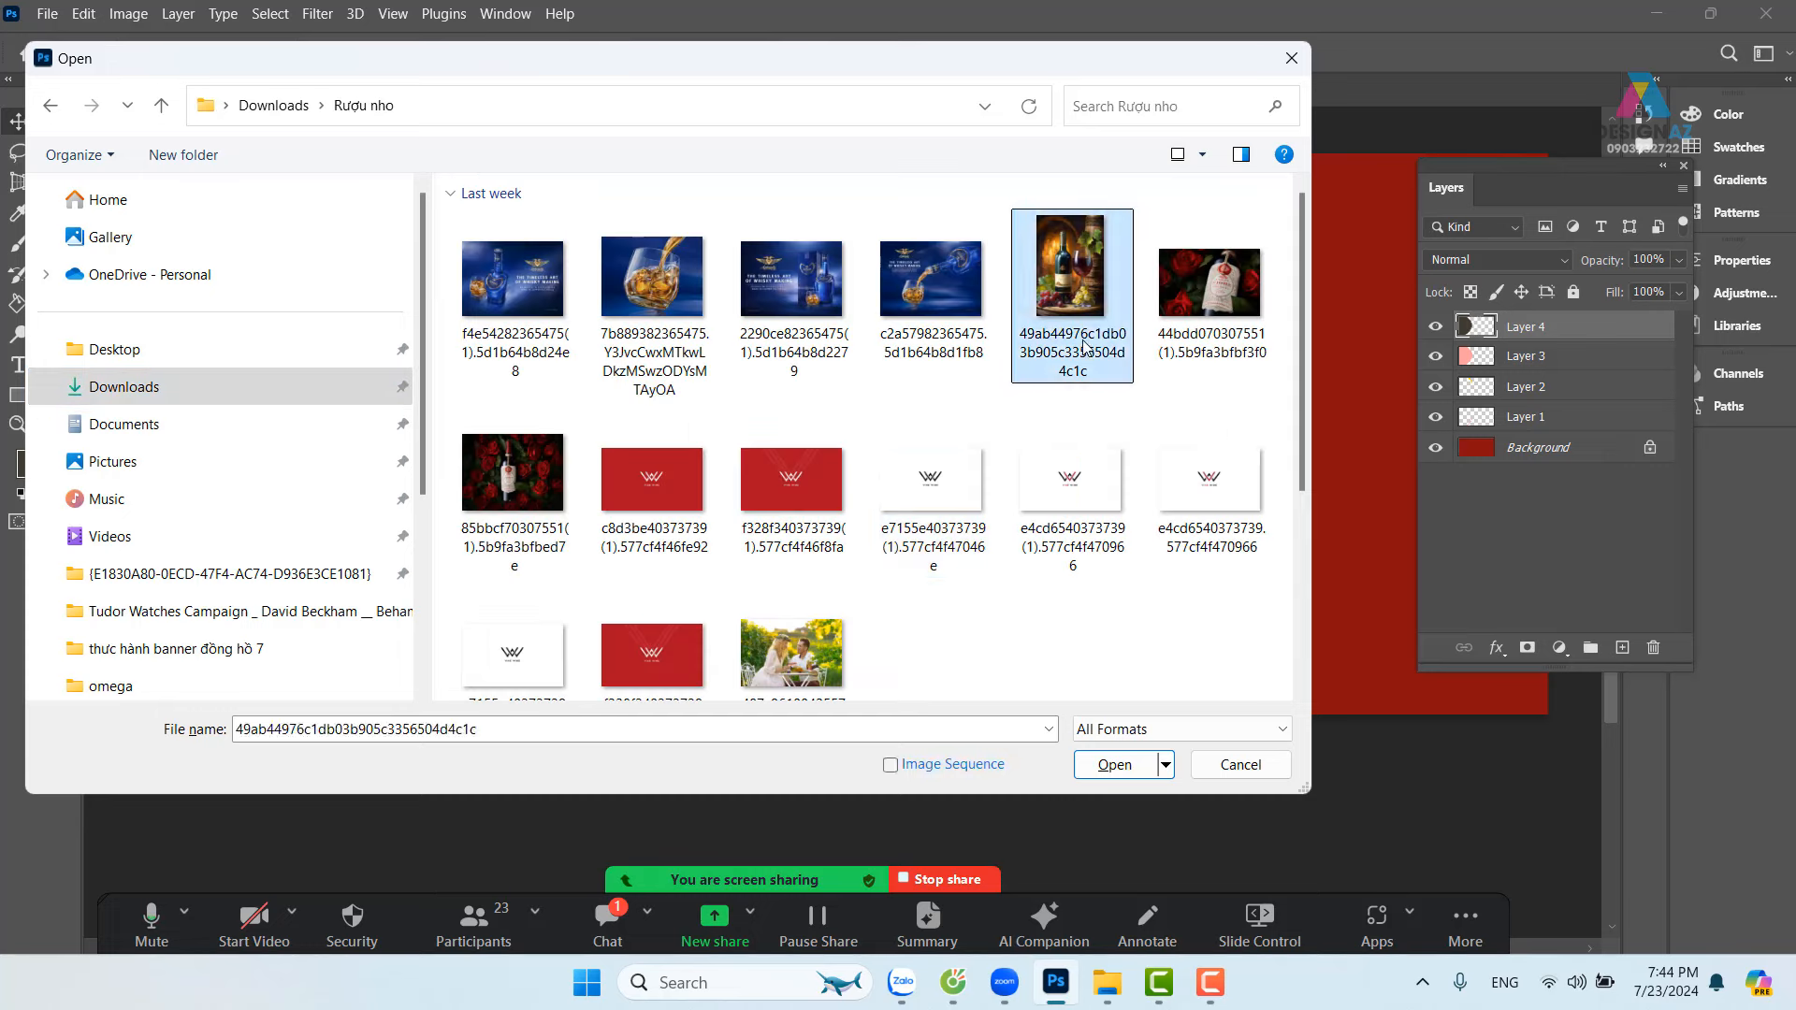
{"action": "left_click", "coordinate": [1113, 765]}
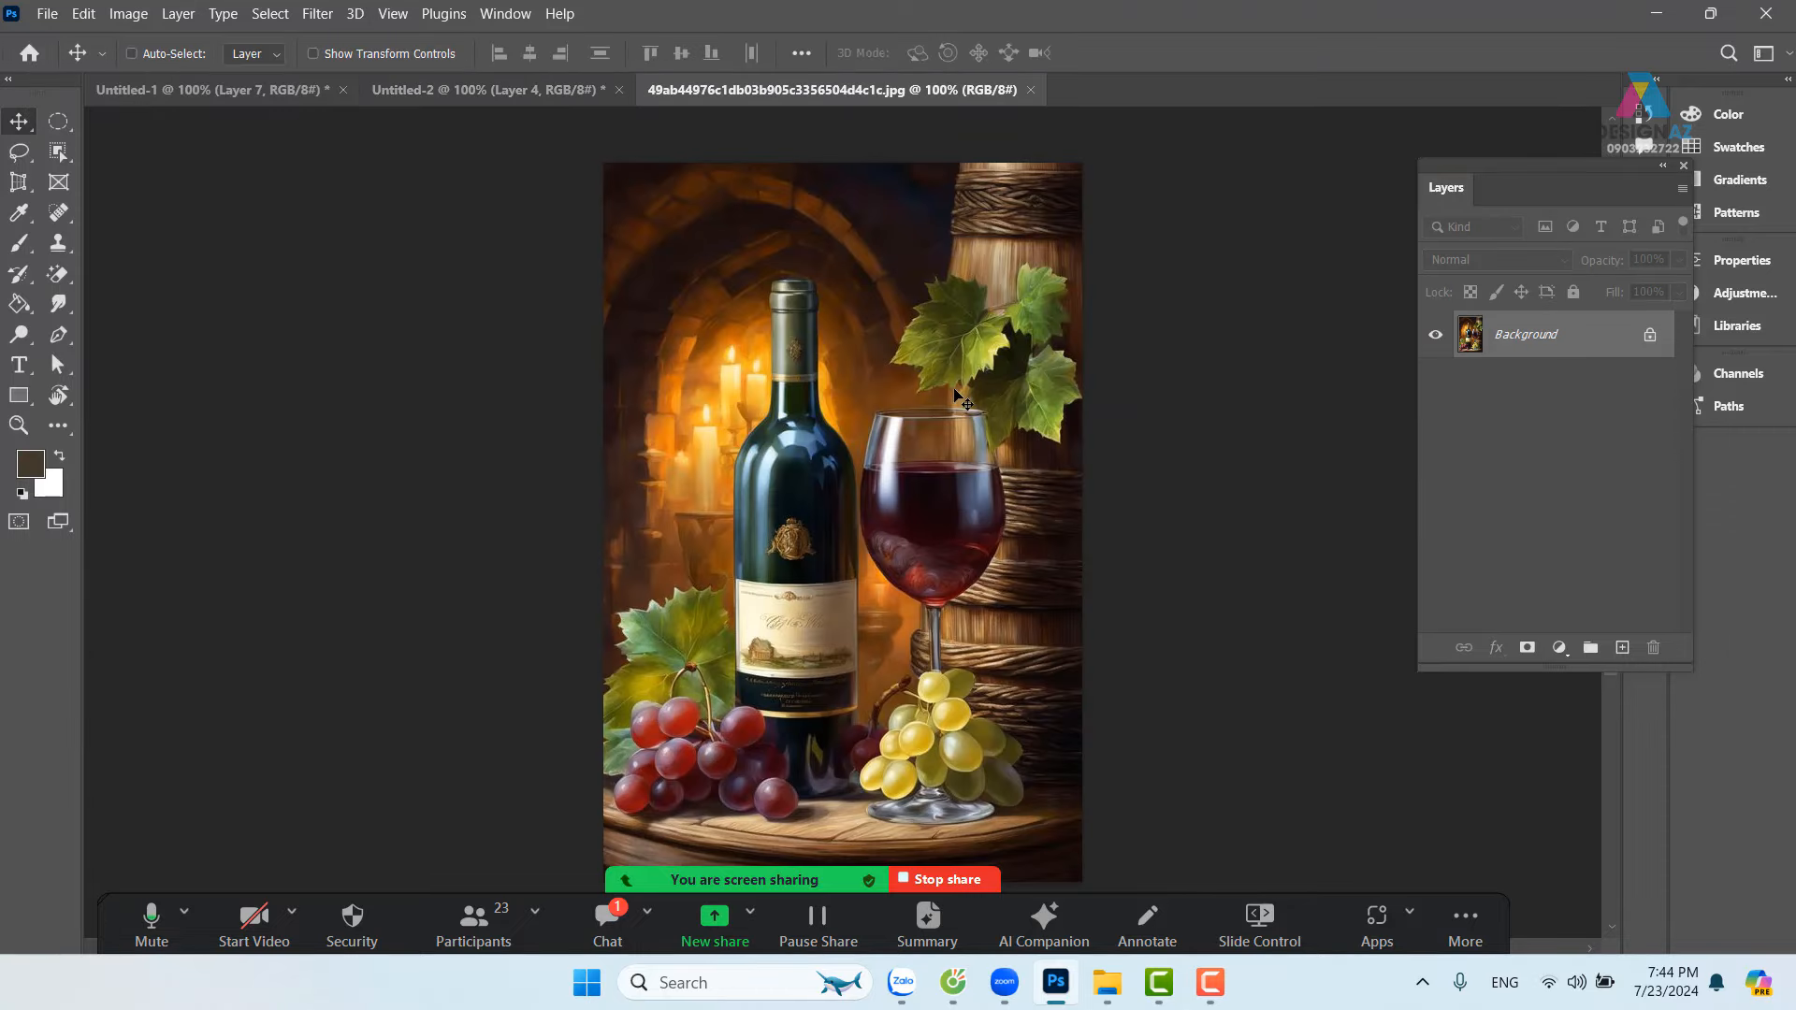
Step: Copy the entire wine bottle and grapes image and return to the Untitled-2 banner document
{"action": "key", "text": "ctrl+a"}
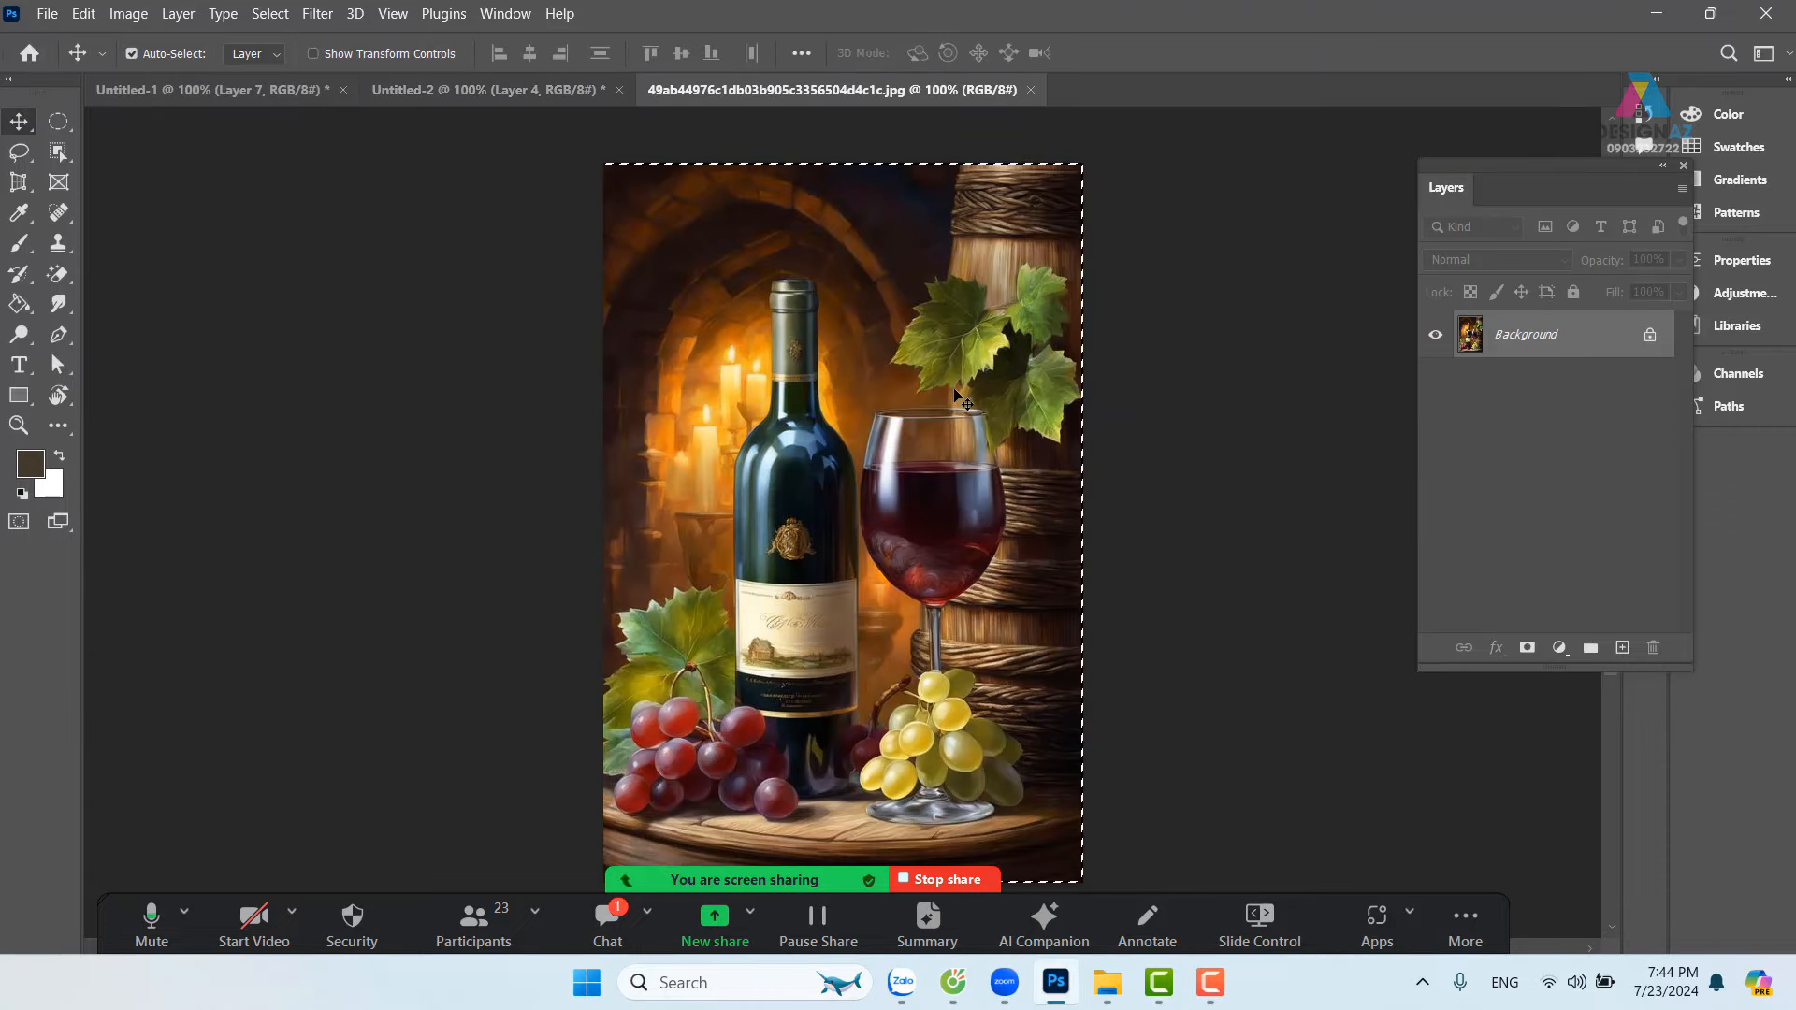
{"action": "key", "text": "ctrl+c"}
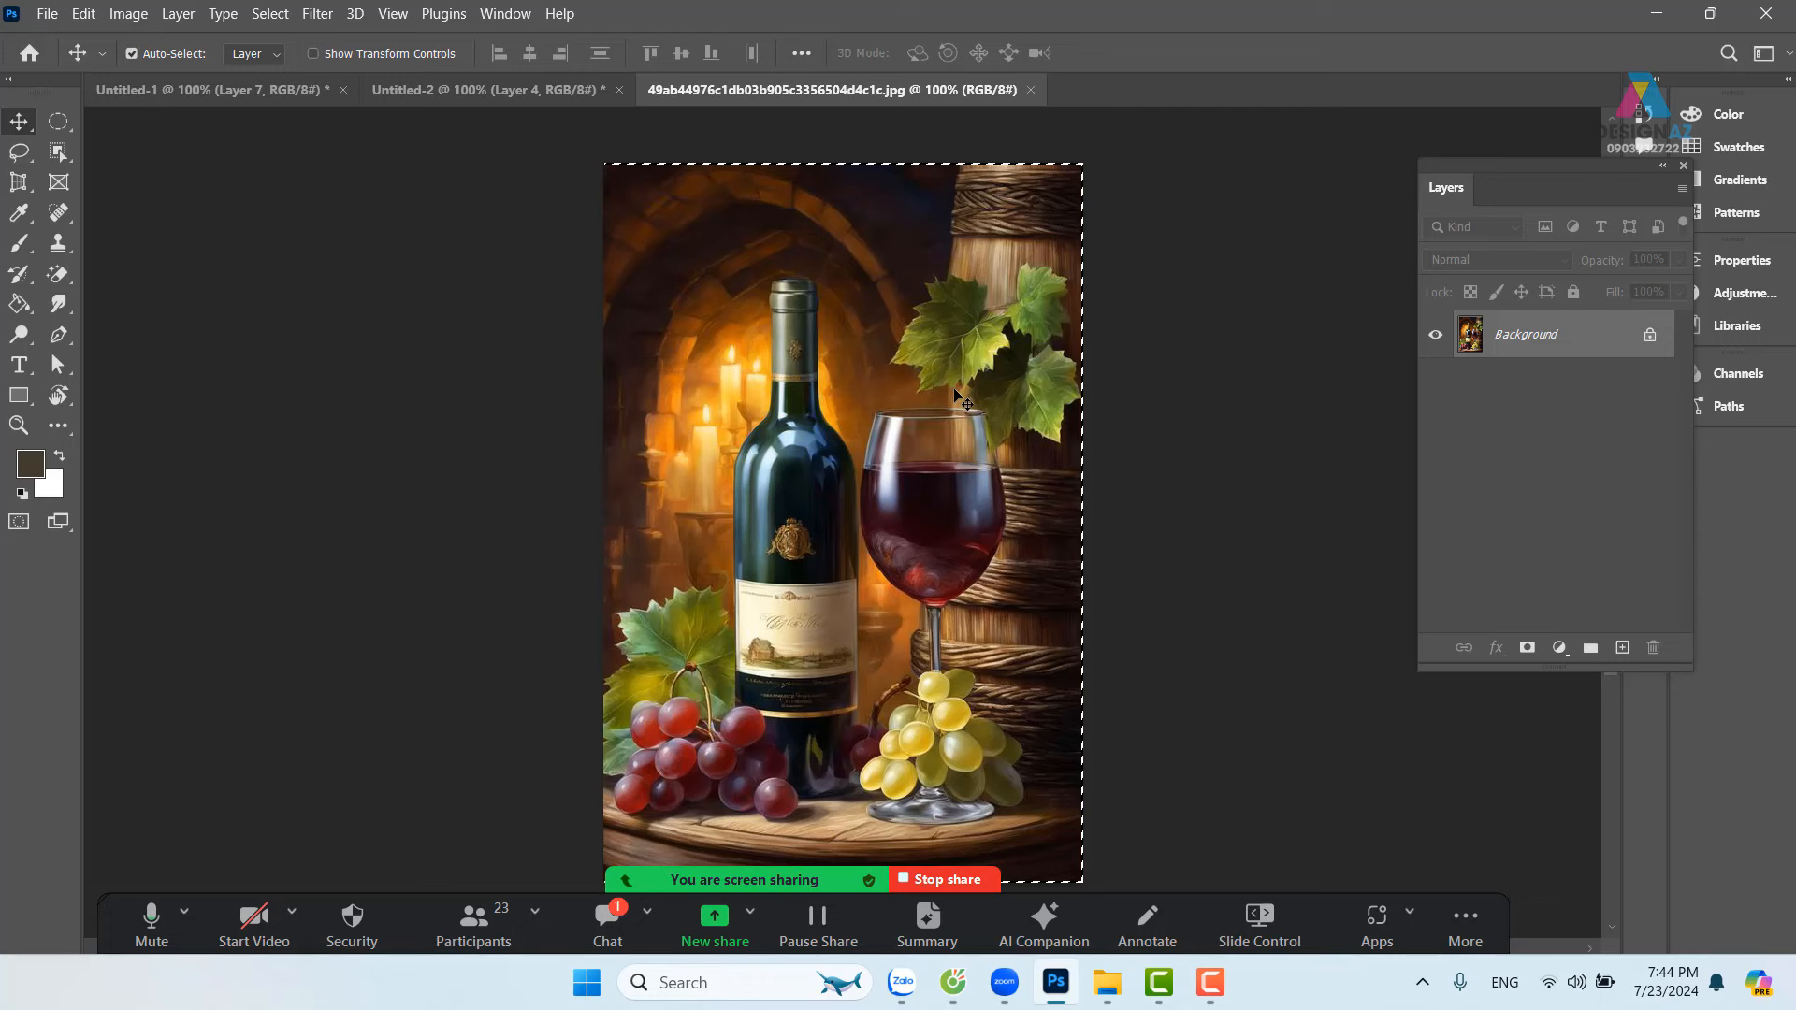
{"action": "left_click", "coordinate": [263, 105]}
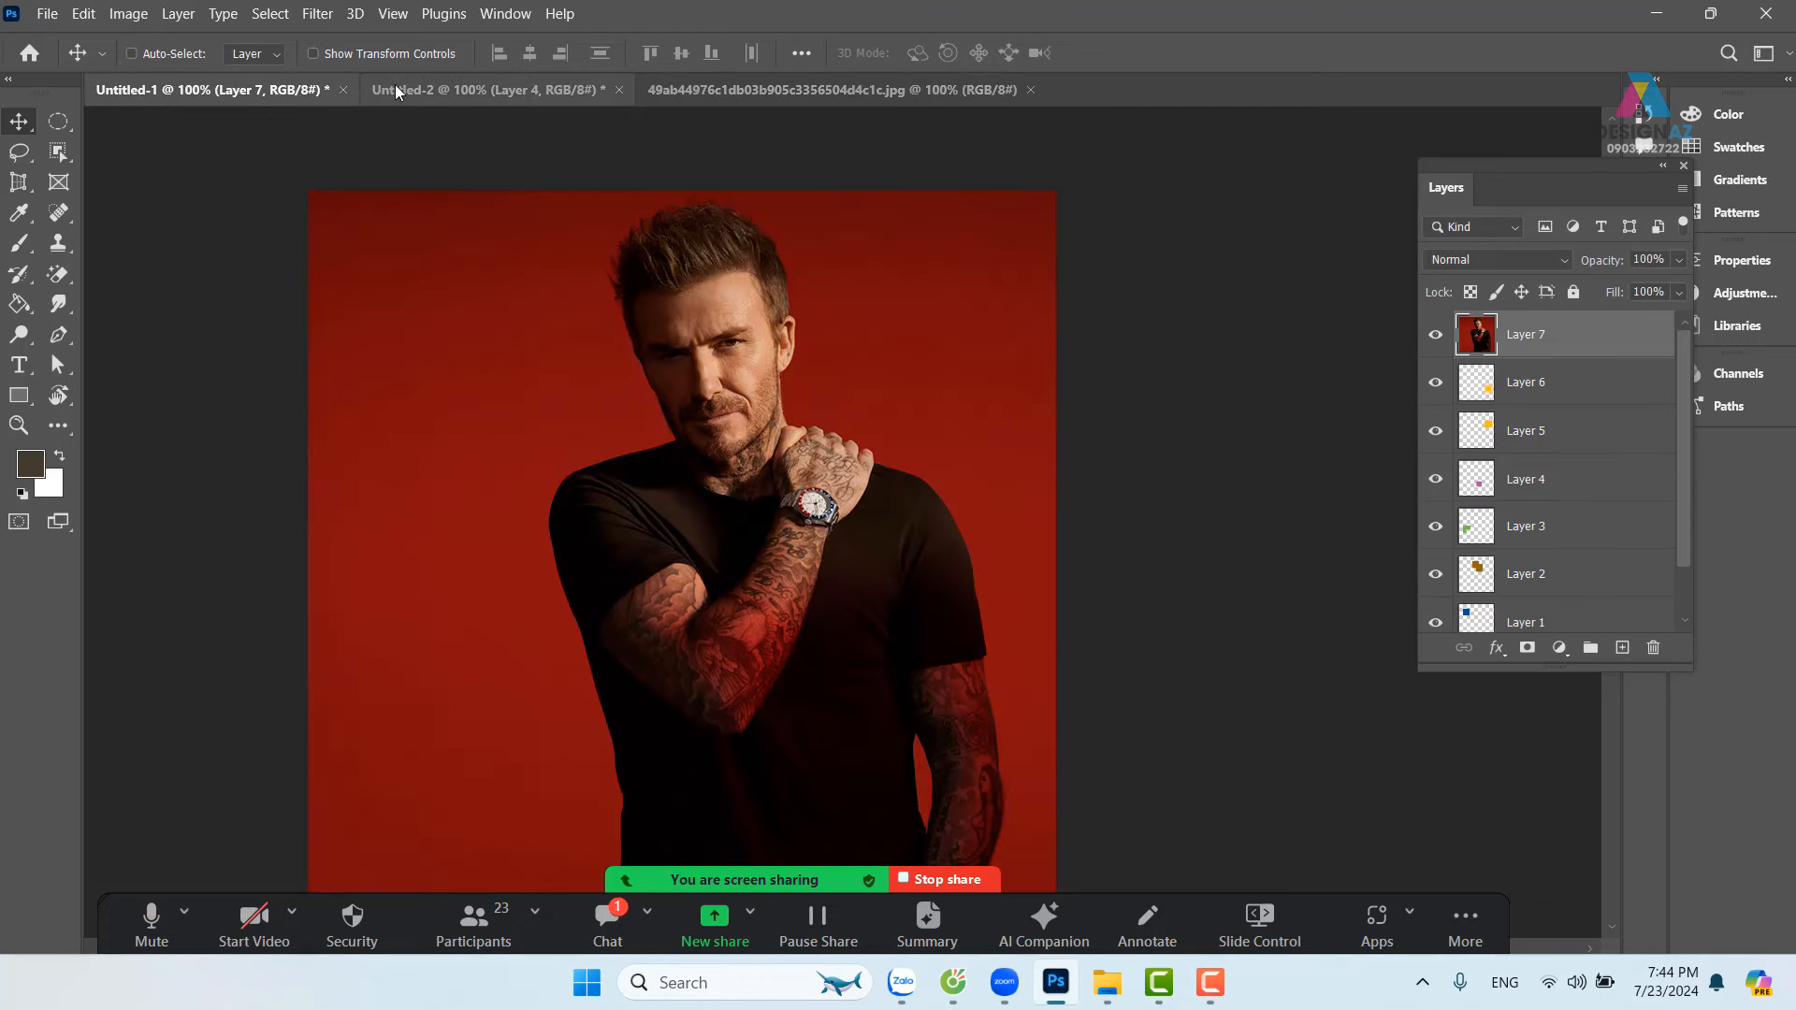
{"action": "left_click", "coordinate": [482, 89]}
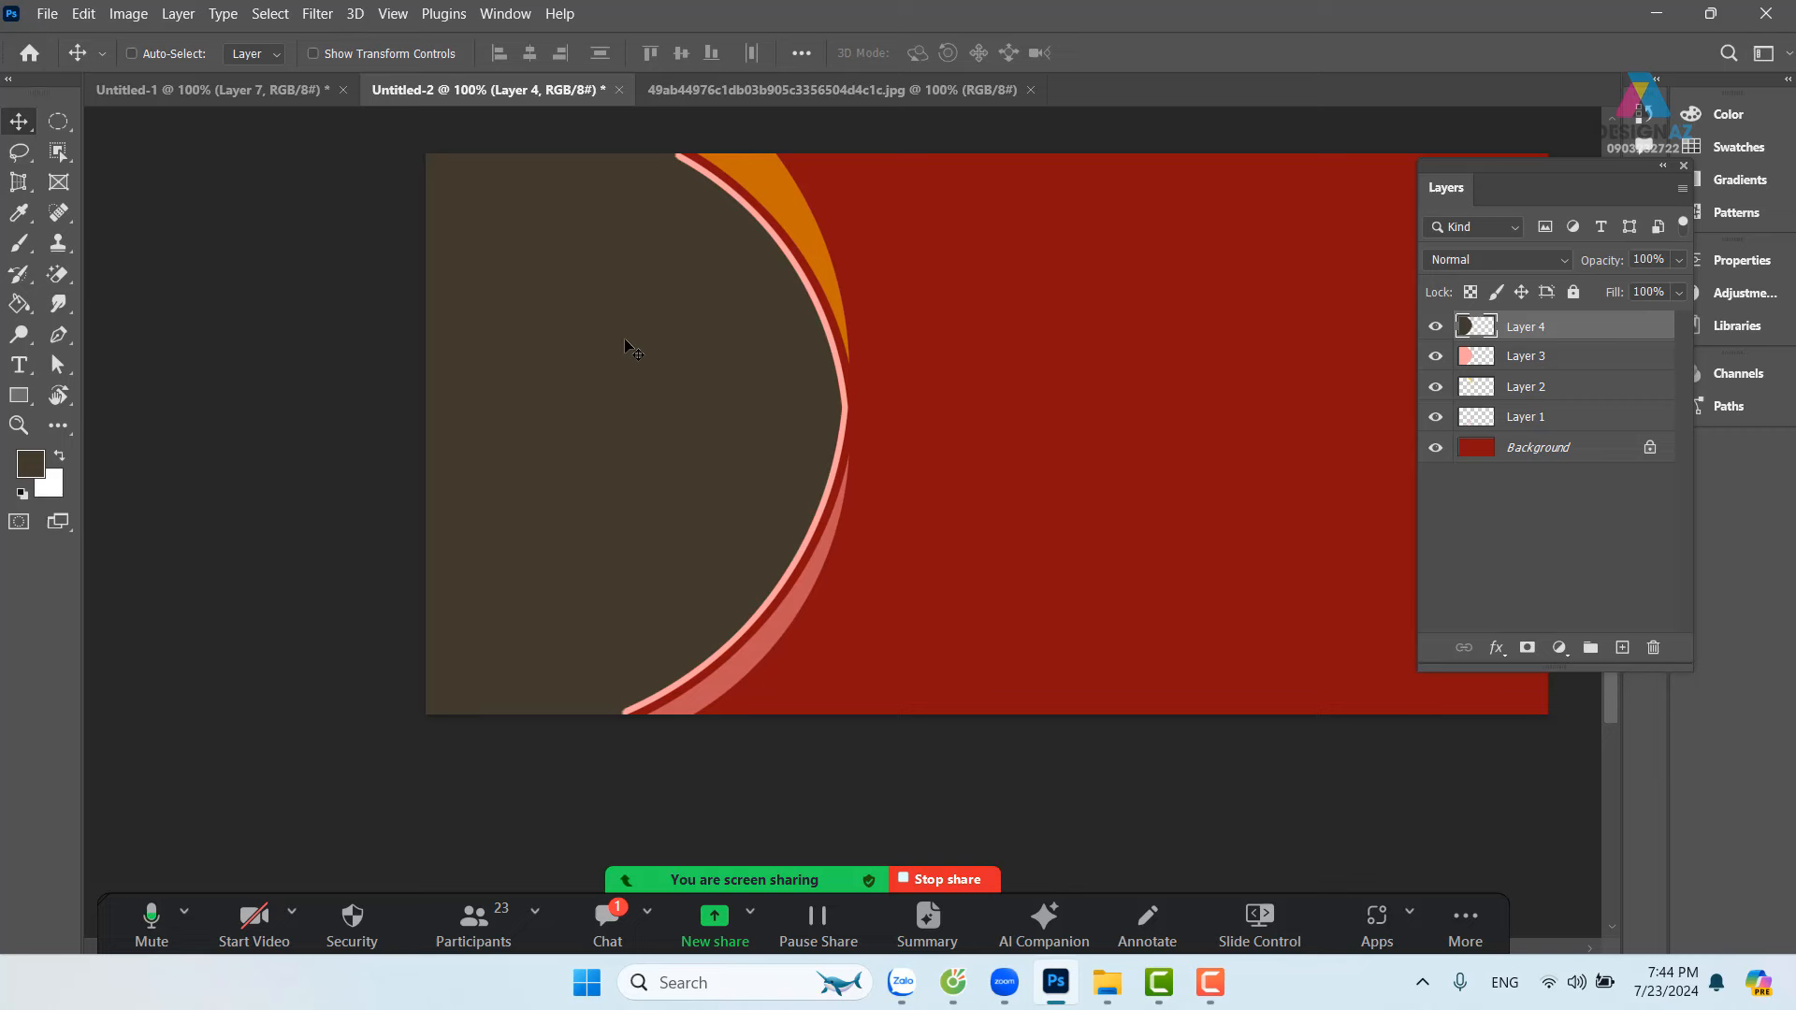
Step: Paste the wine image above Layer 4 and clip it inside the dark brown rounded shape
{"action": "right_click", "coordinate": [642, 304]}
{"action": "left_click", "coordinate": [679, 306]}
{"action": "key", "text": "m"}
{"action": "right_click", "coordinate": [487, 266]}
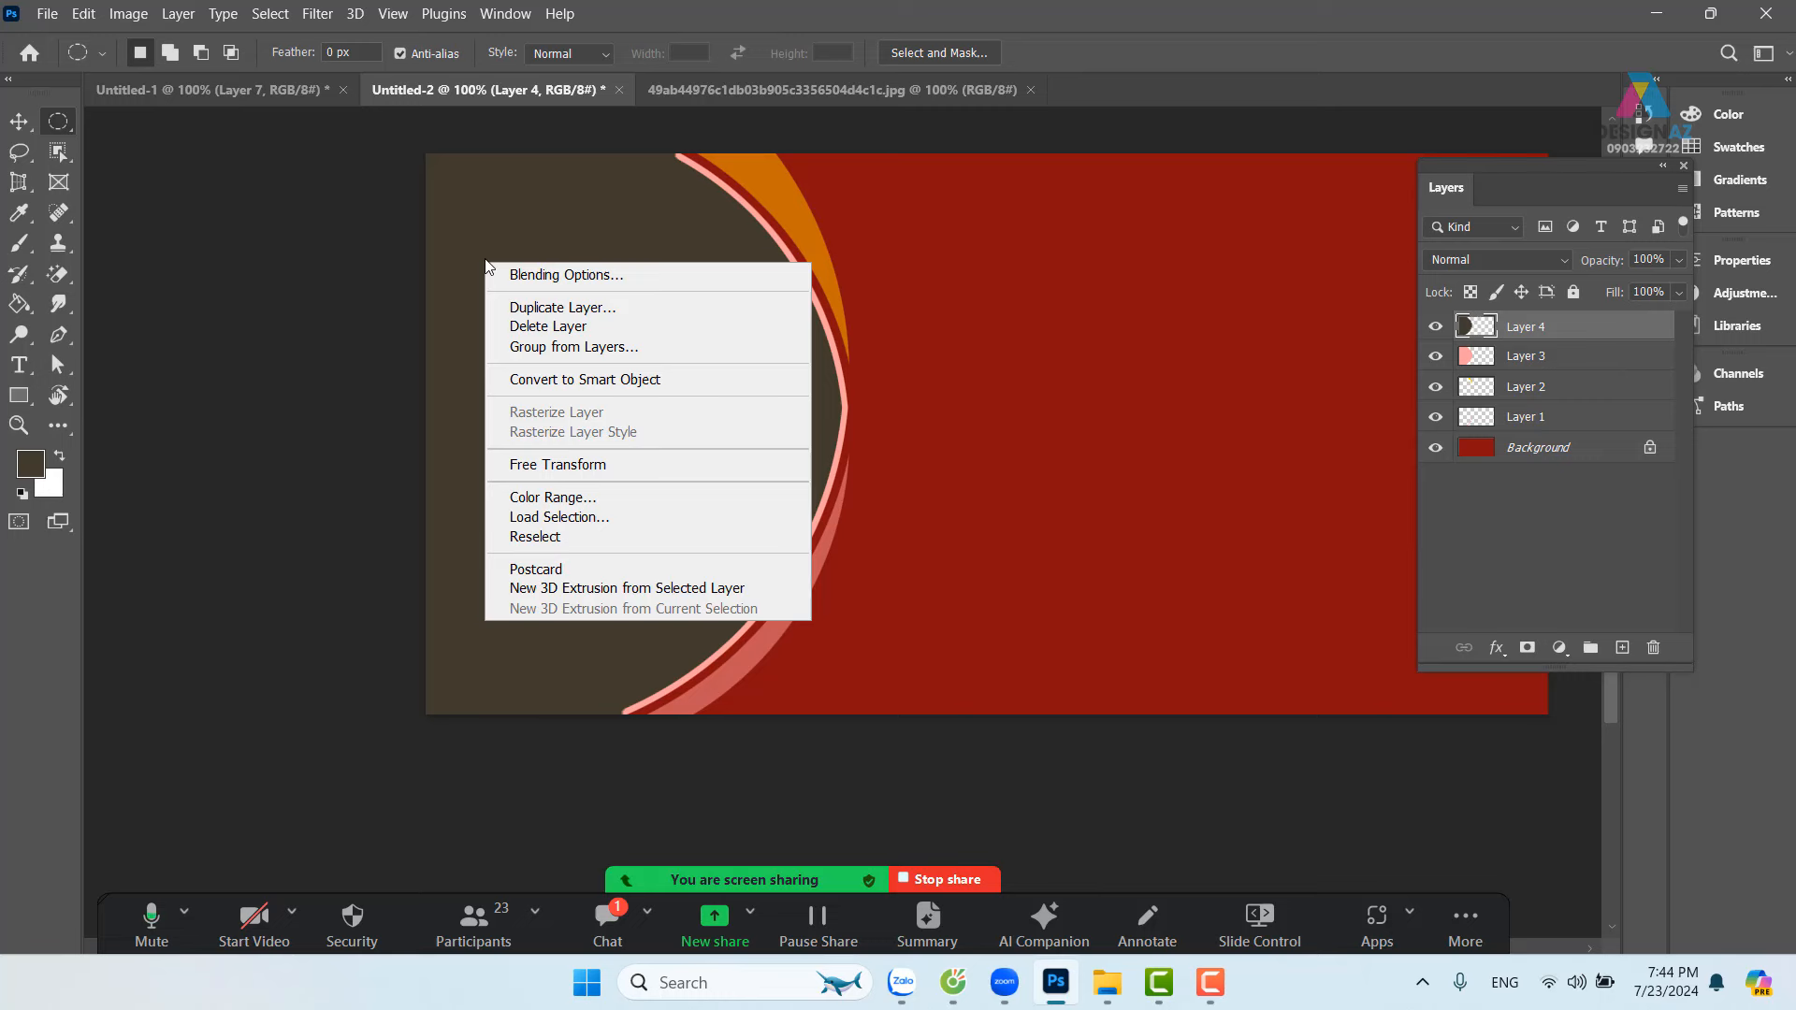
{"action": "left_click", "coordinate": [29, 129]}
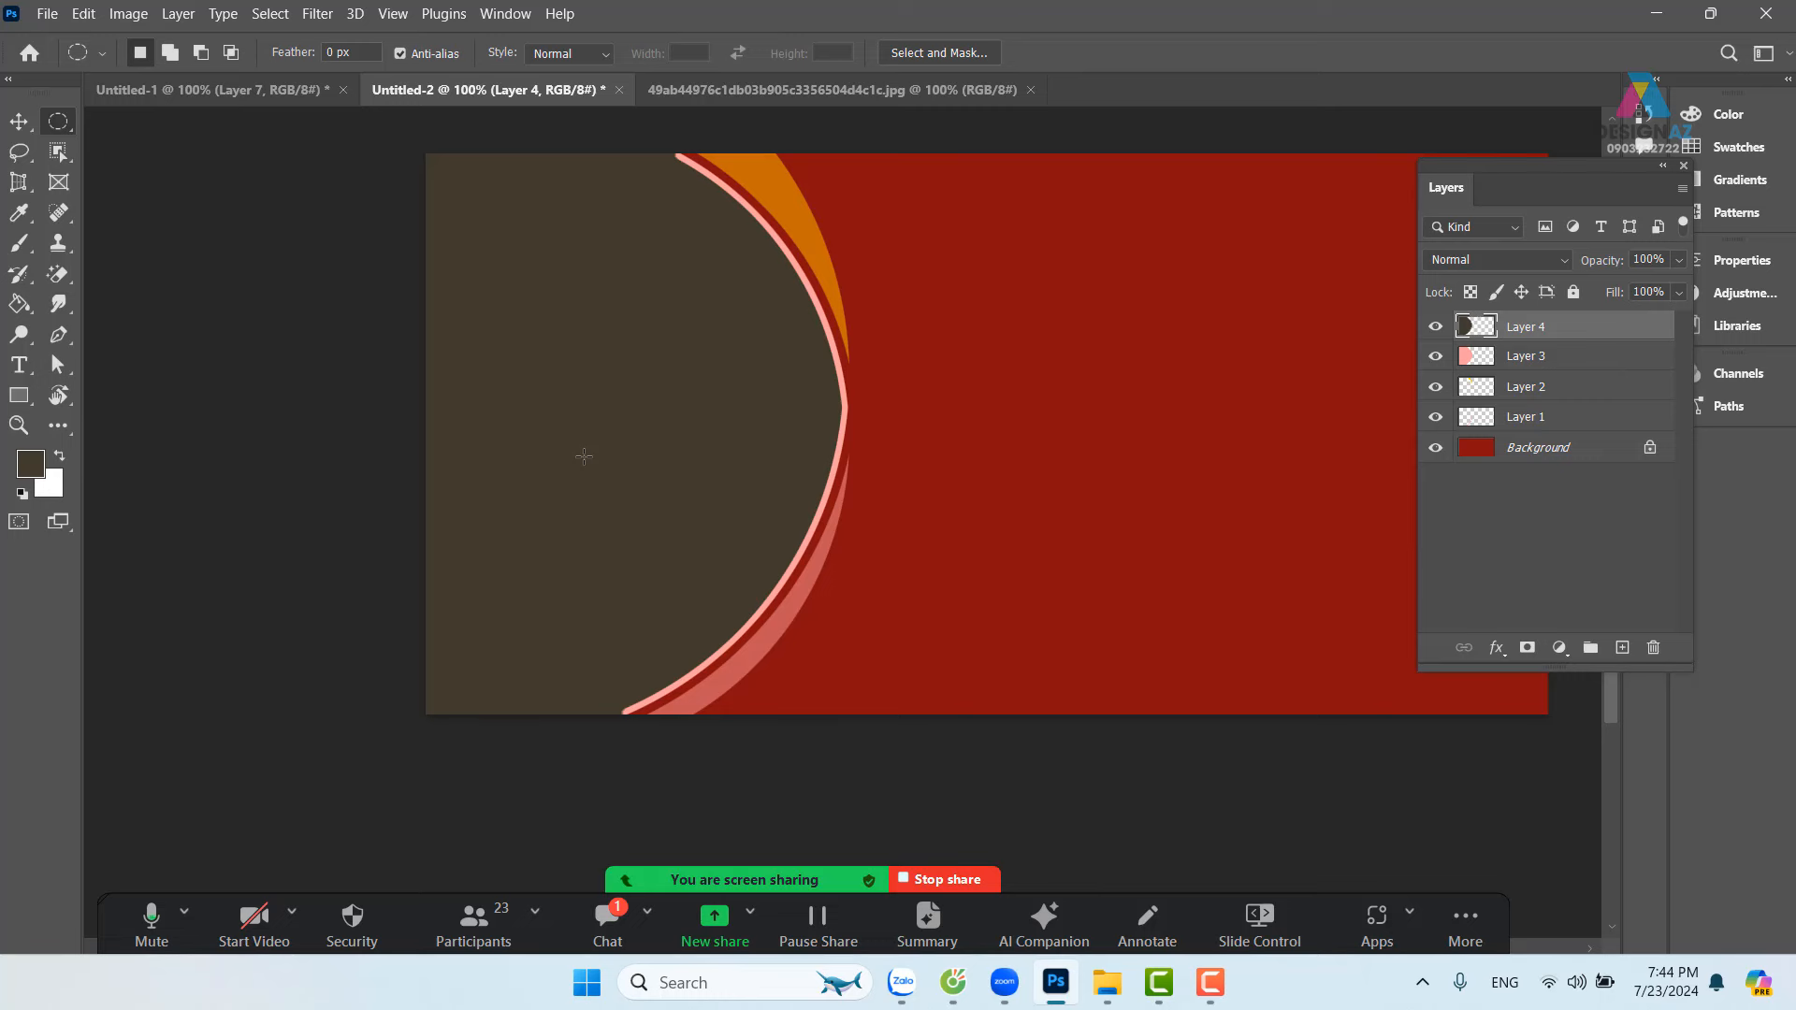
{"action": "left_click", "coordinate": [19, 121]}
{"action": "right_click", "coordinate": [496, 283]}
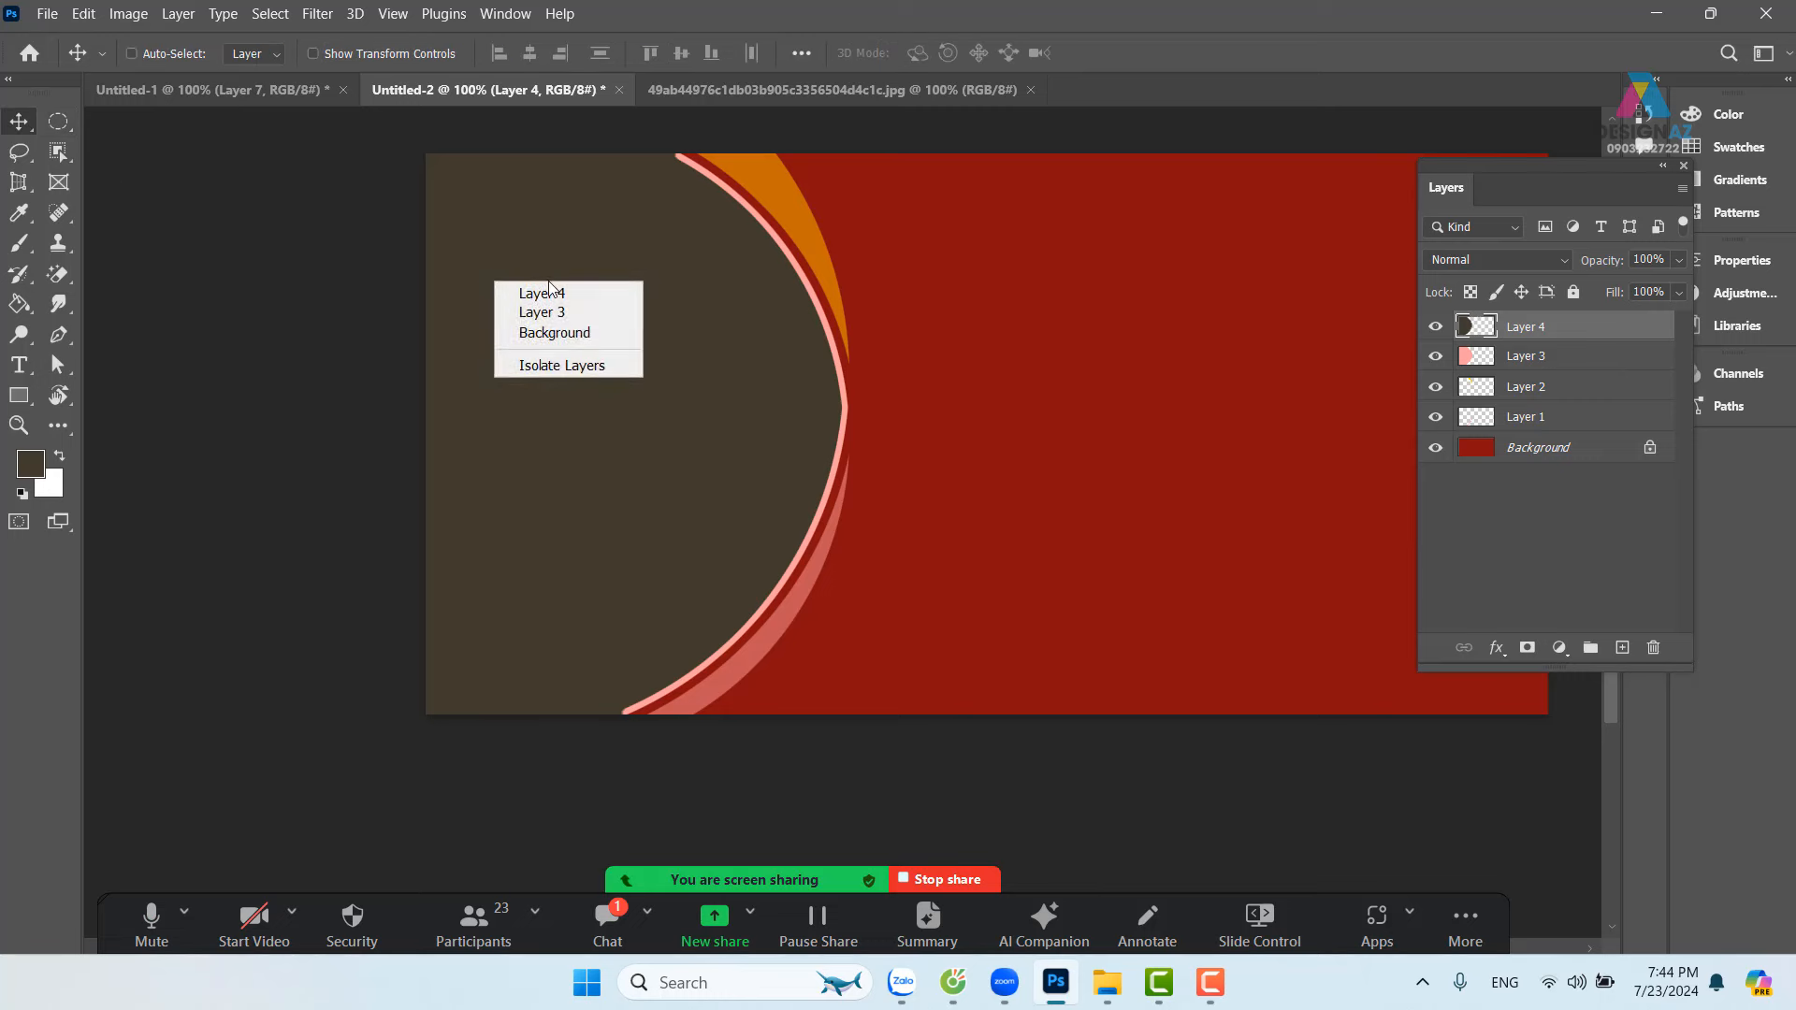
{"action": "left_click", "coordinate": [557, 295]}
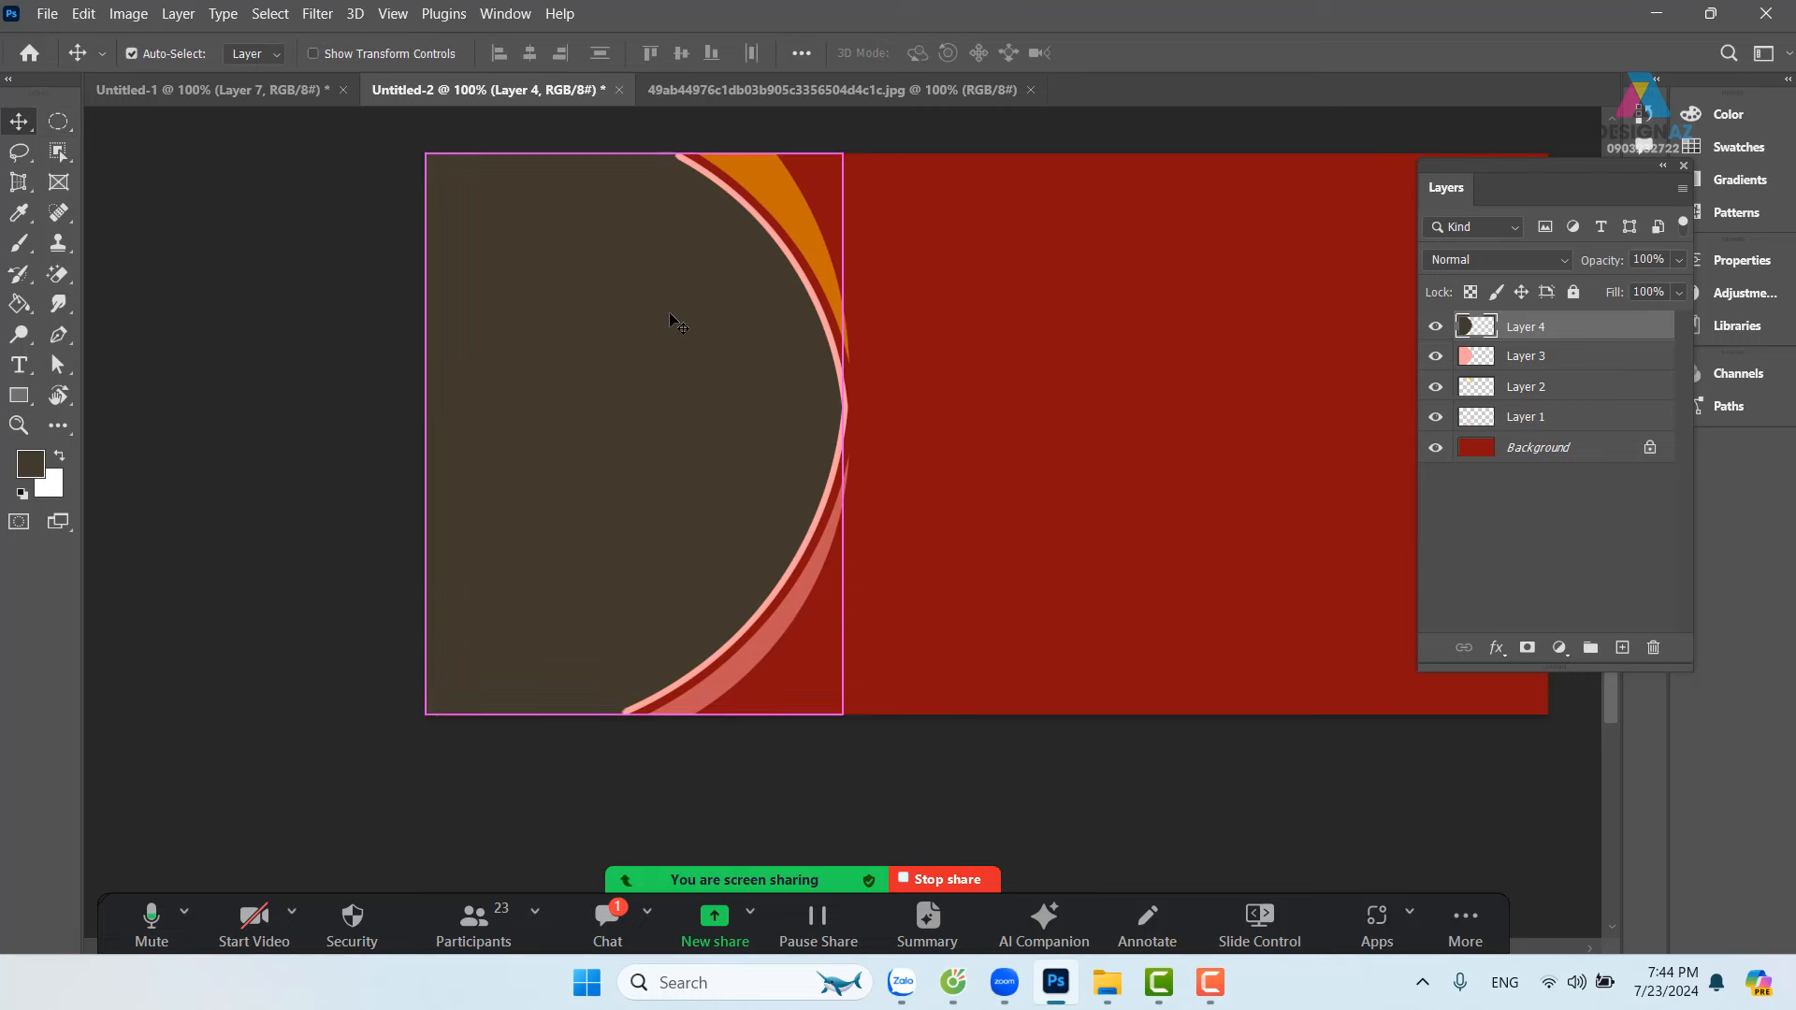
{"action": "key", "text": "ctrl+v"}
{"action": "left_click_drag", "start_coordinate": [1052, 404], "coordinate": [815, 333]}
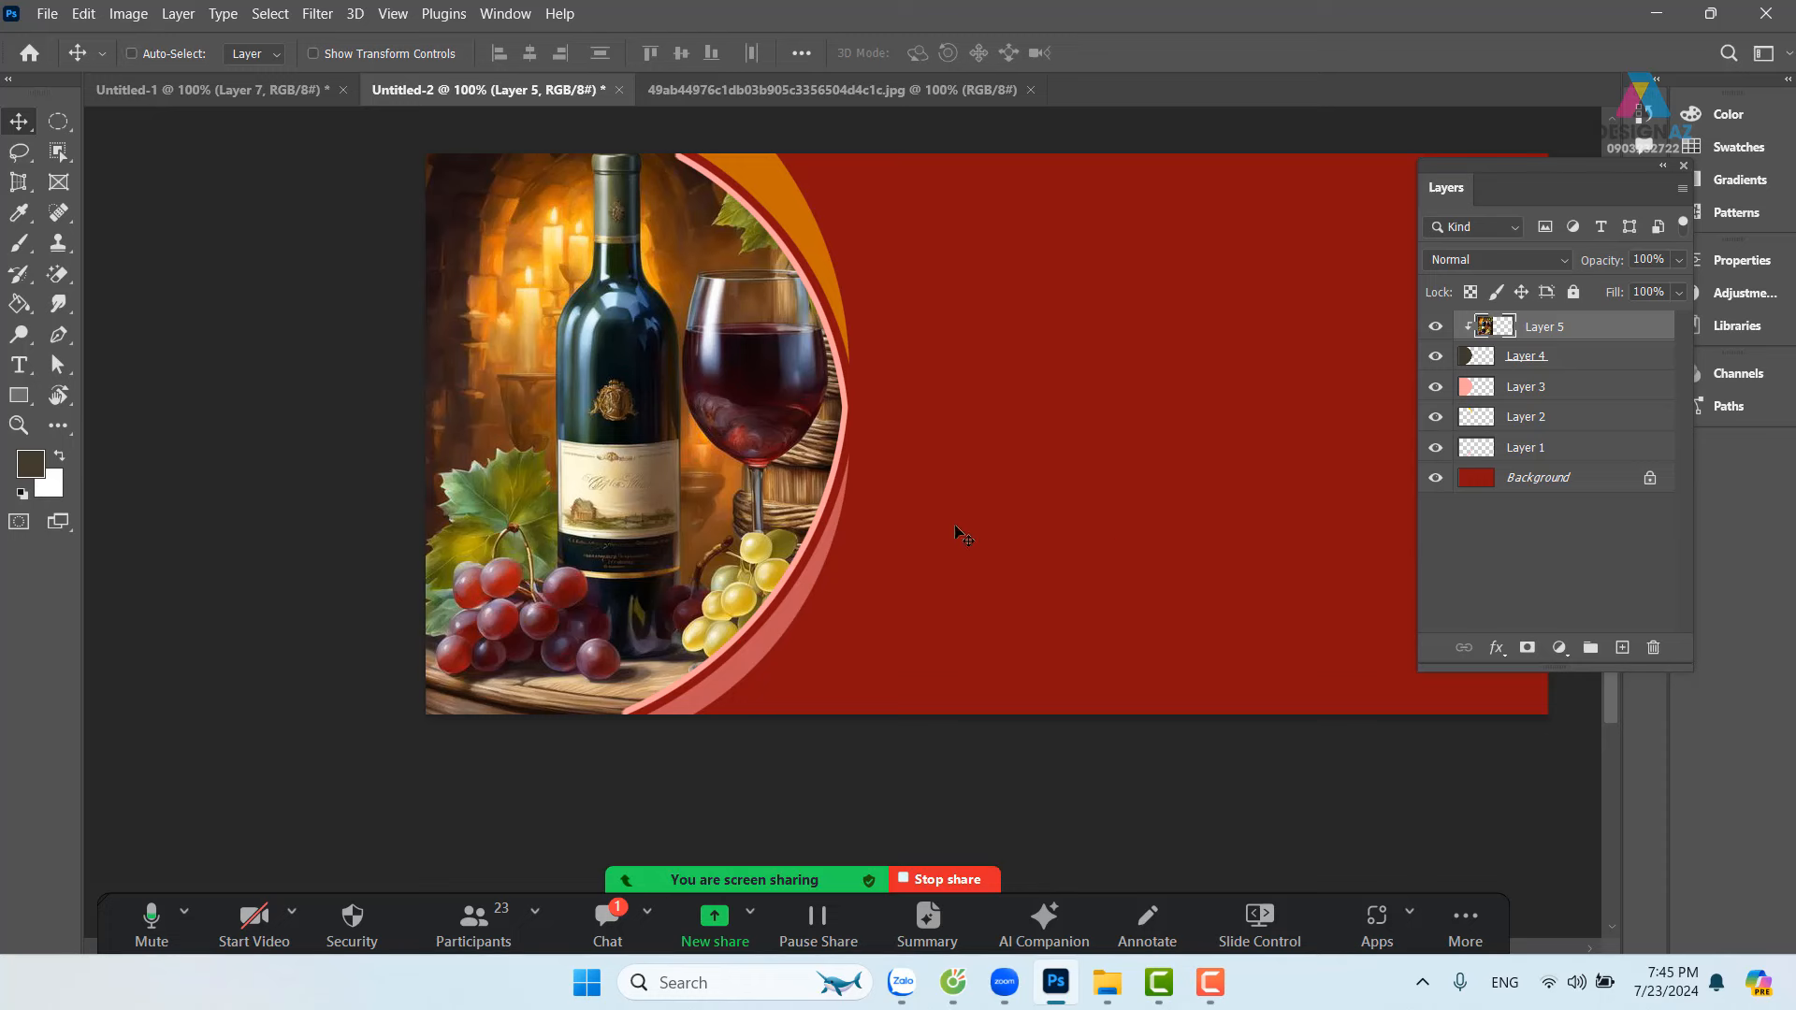
Step: Reposition the clipped wine image inside the rounded shape and scale it down to about 96%
{"action": "left_click_drag", "start_coordinate": [791, 505], "coordinate": [763, 503]}
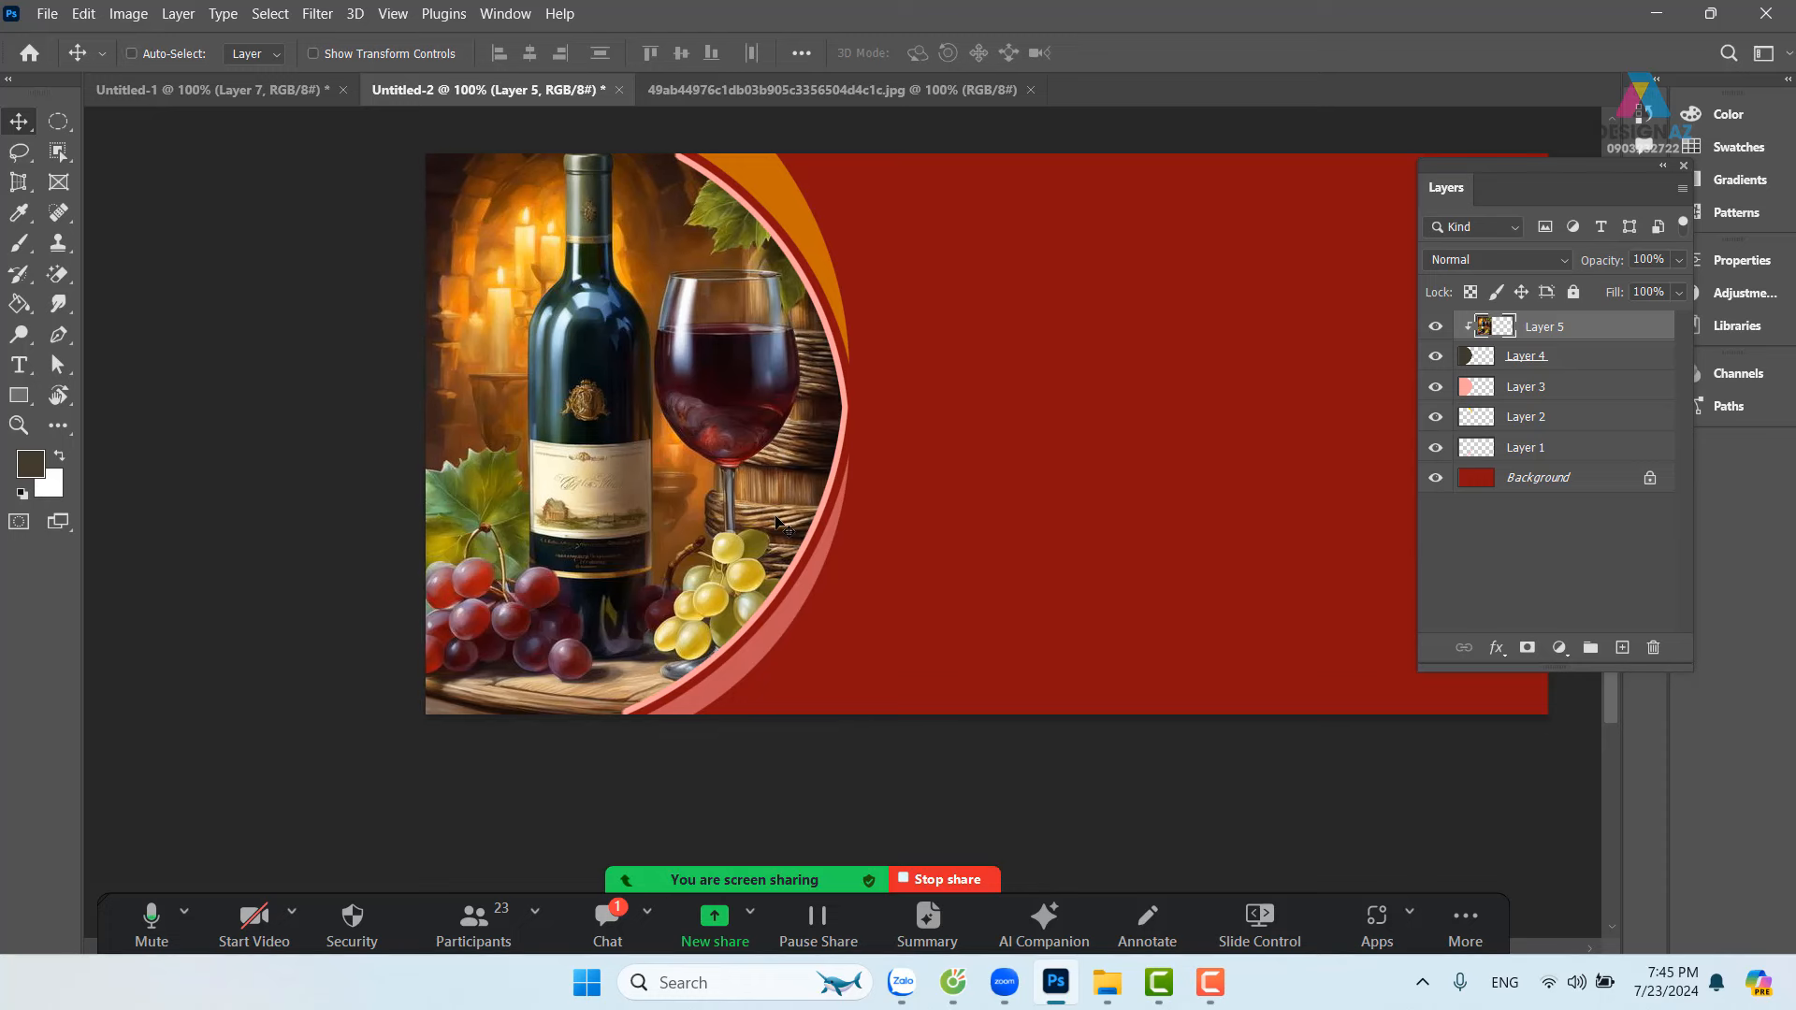
{"action": "left_click_drag", "start_coordinate": [890, 505], "coordinate": [889, 544]}
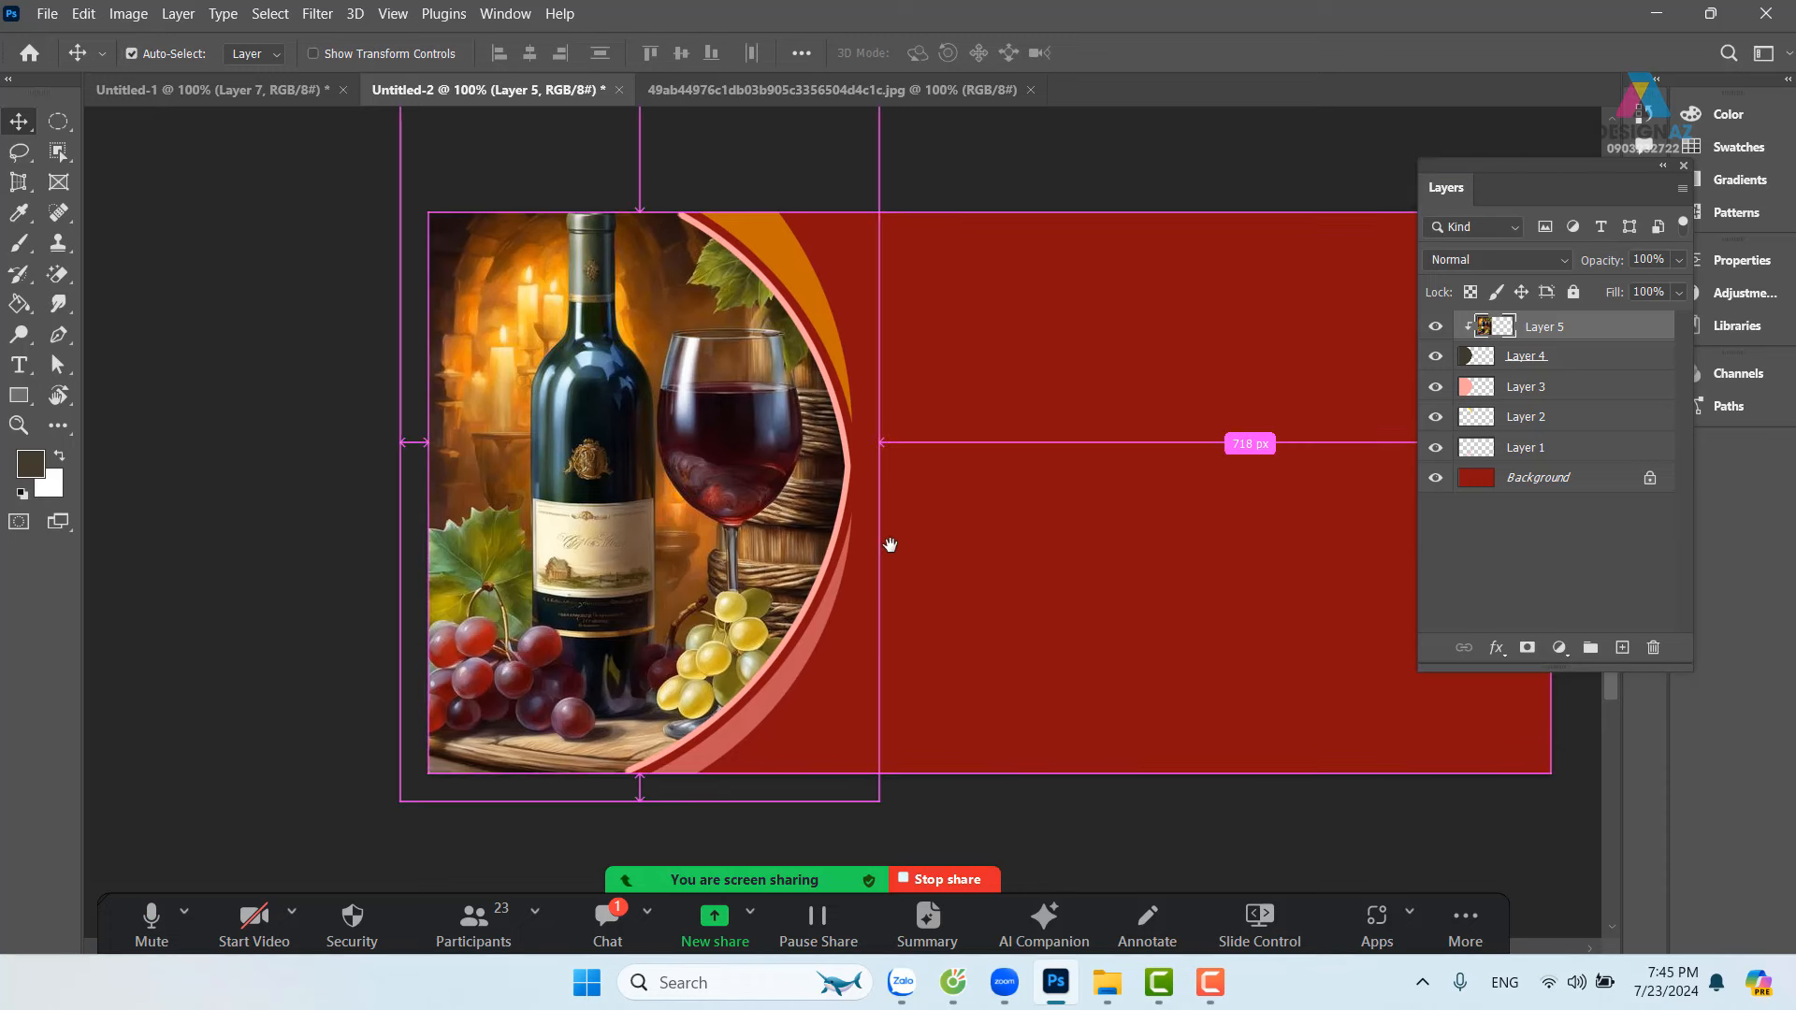
{"action": "key", "text": "ctrl+t"}
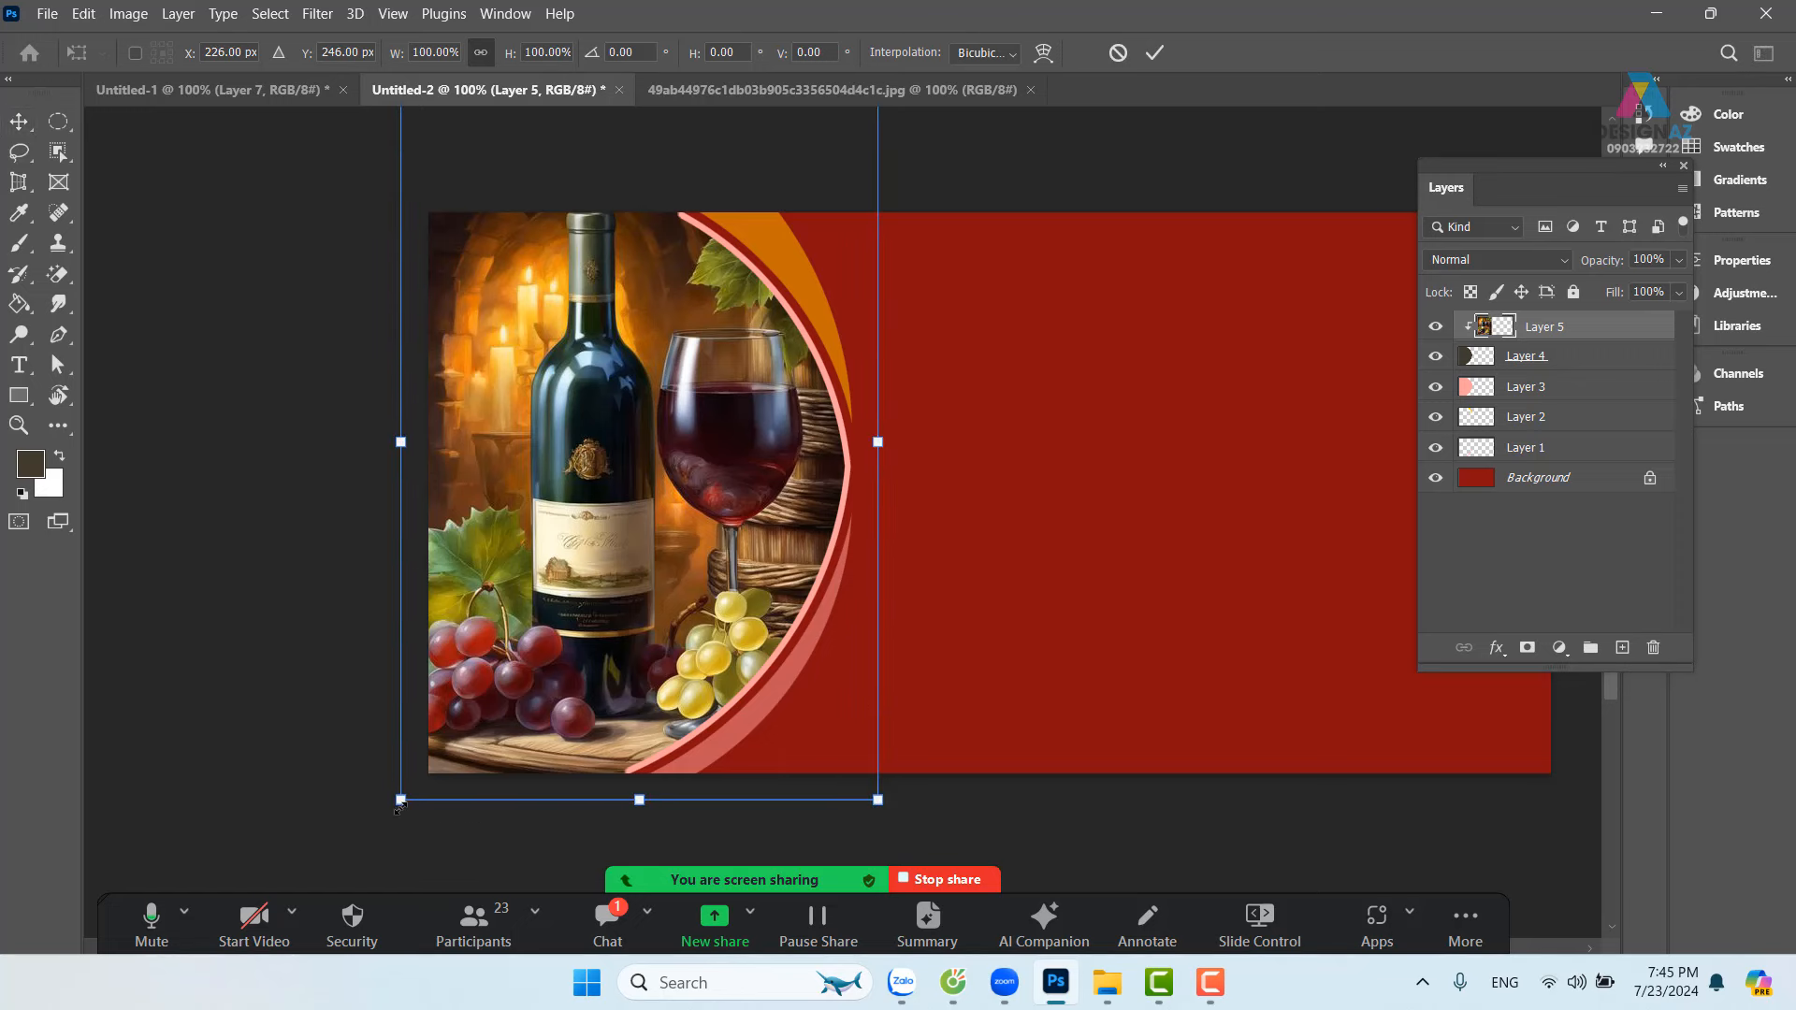
{"action": "left_click_drag", "start_coordinate": [401, 801], "coordinate": [419, 773]}
{"action": "left_click_drag", "start_coordinate": [798, 425], "coordinate": [824, 479]}
{"action": "left_click_drag", "start_coordinate": [877, 630], "coordinate": [818, 503]}
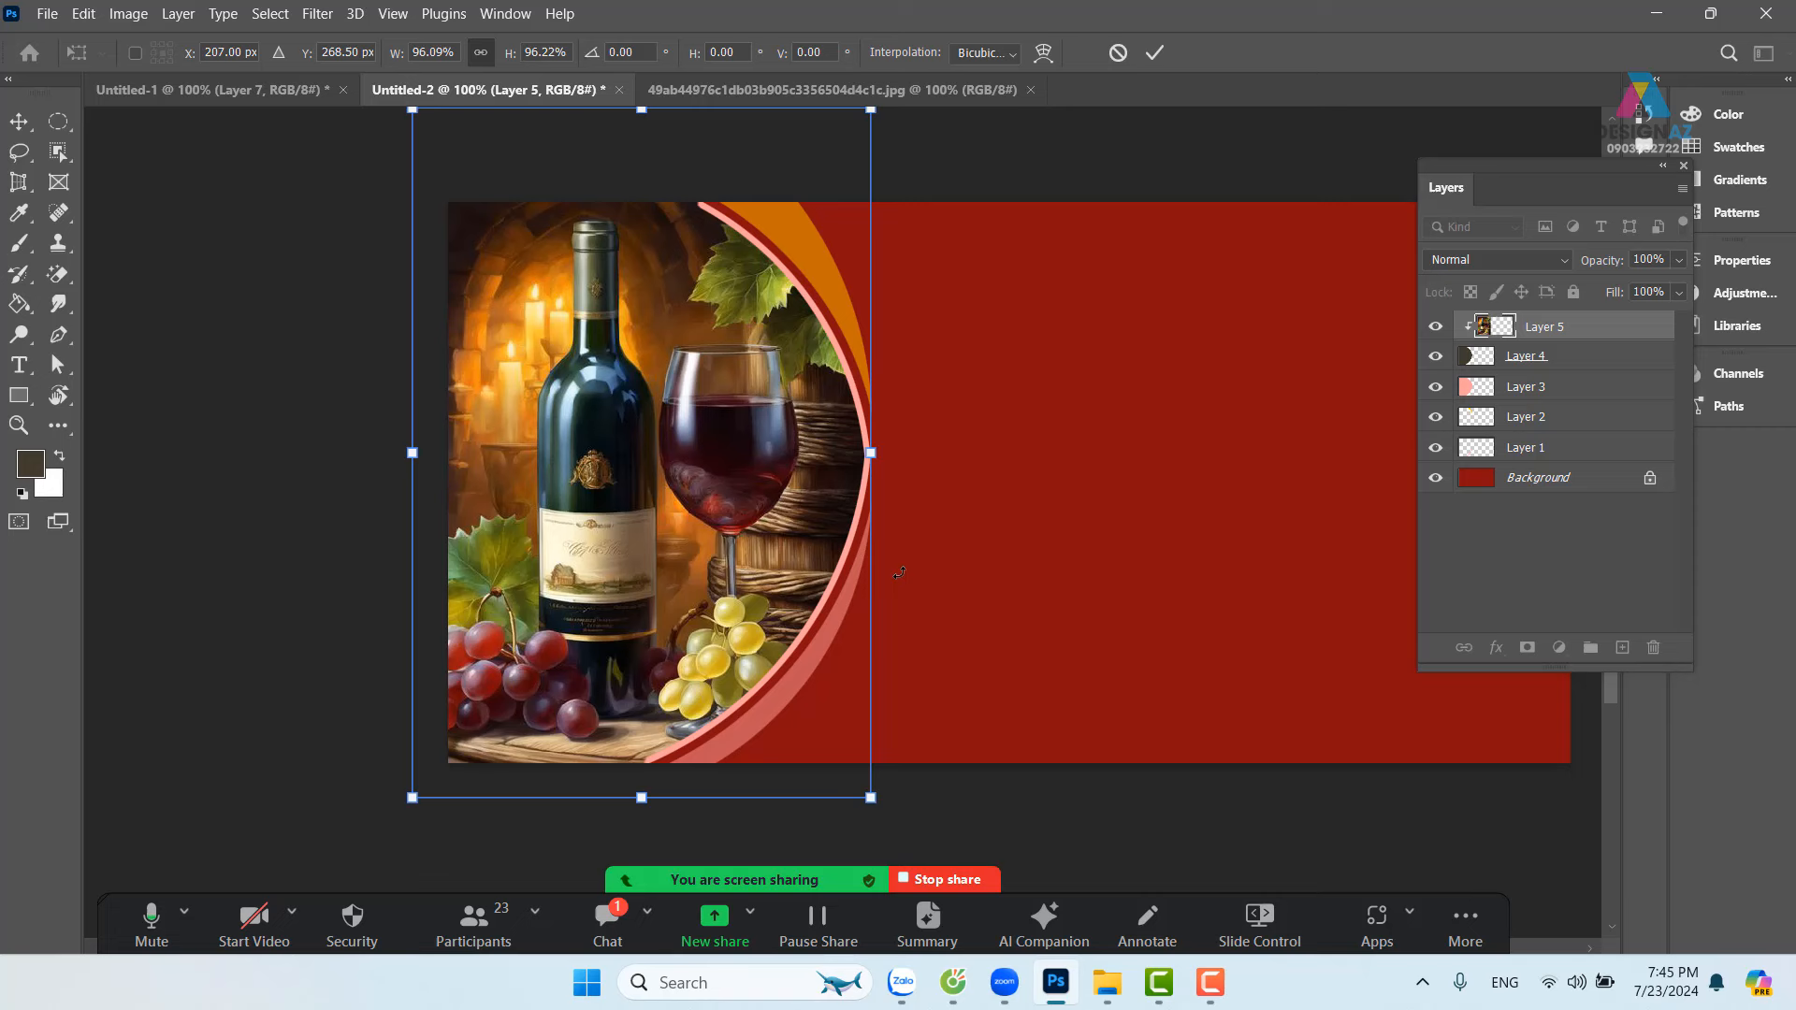
{"action": "key", "text": "Return"}
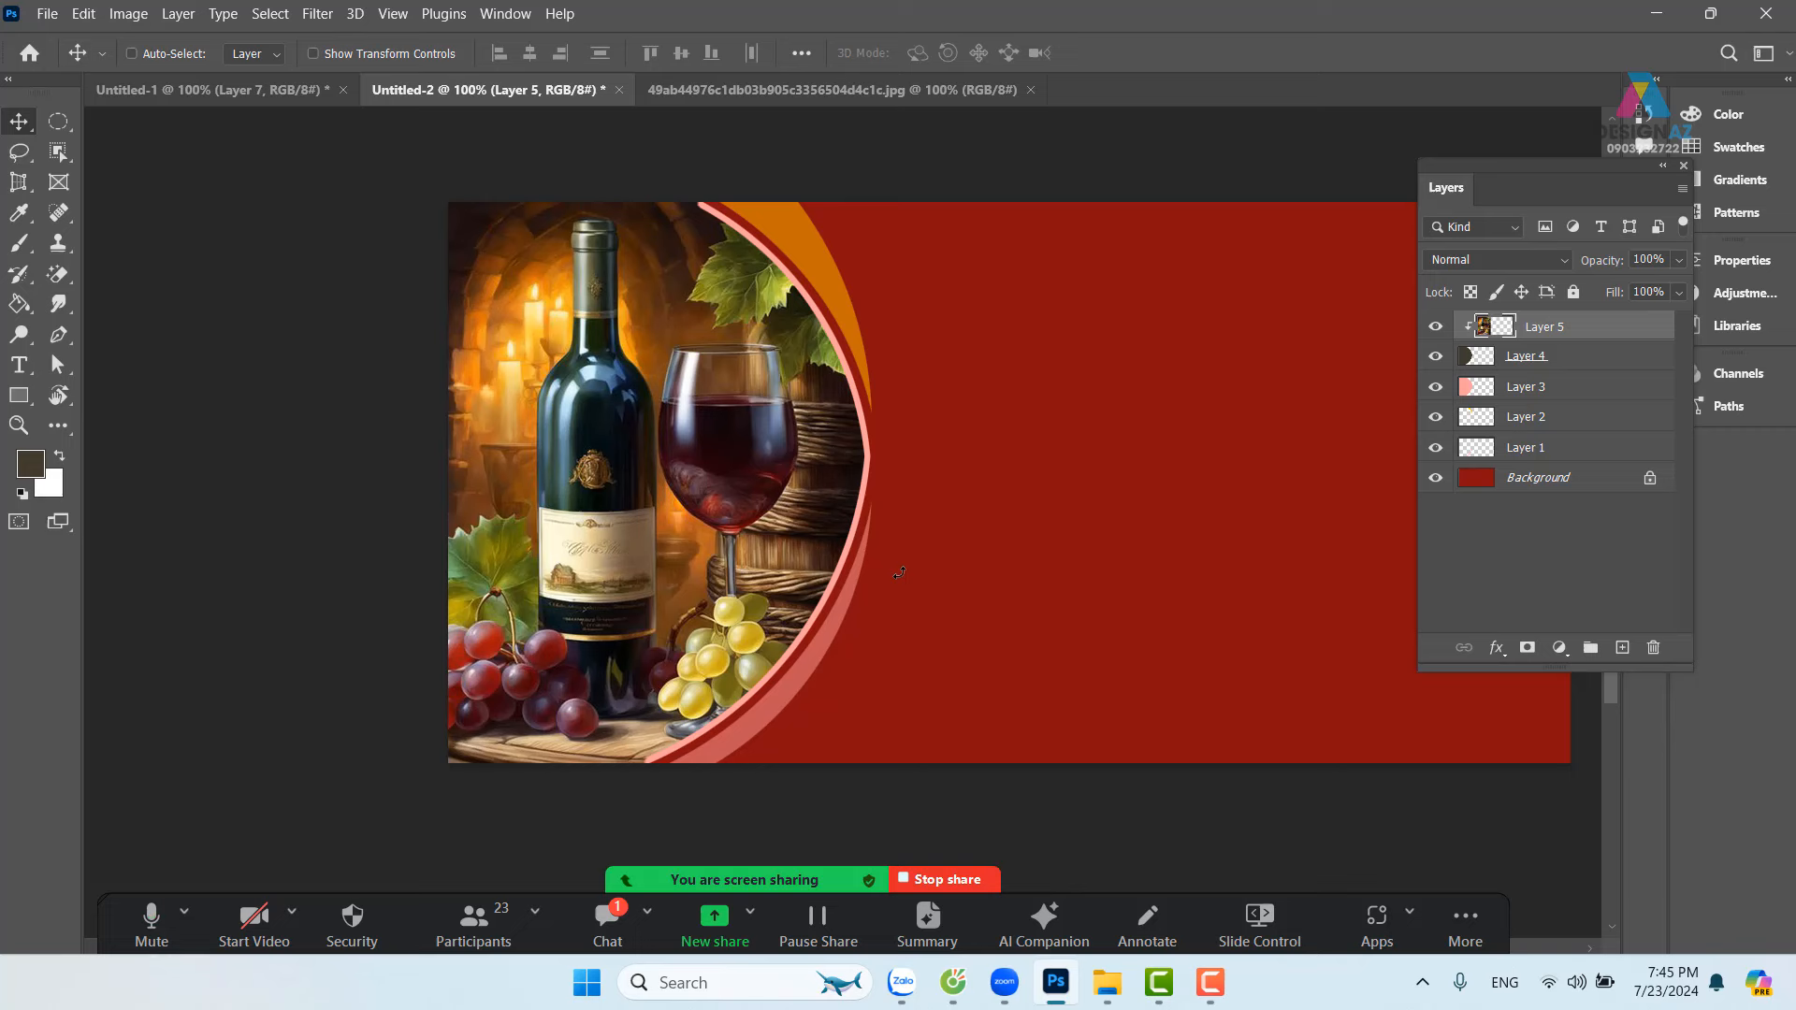
Step: Delete Layer 1 through Layer 5, keeping only the dark red Background
{"action": "left_click", "coordinate": [1635, 458], "text": "shift"}
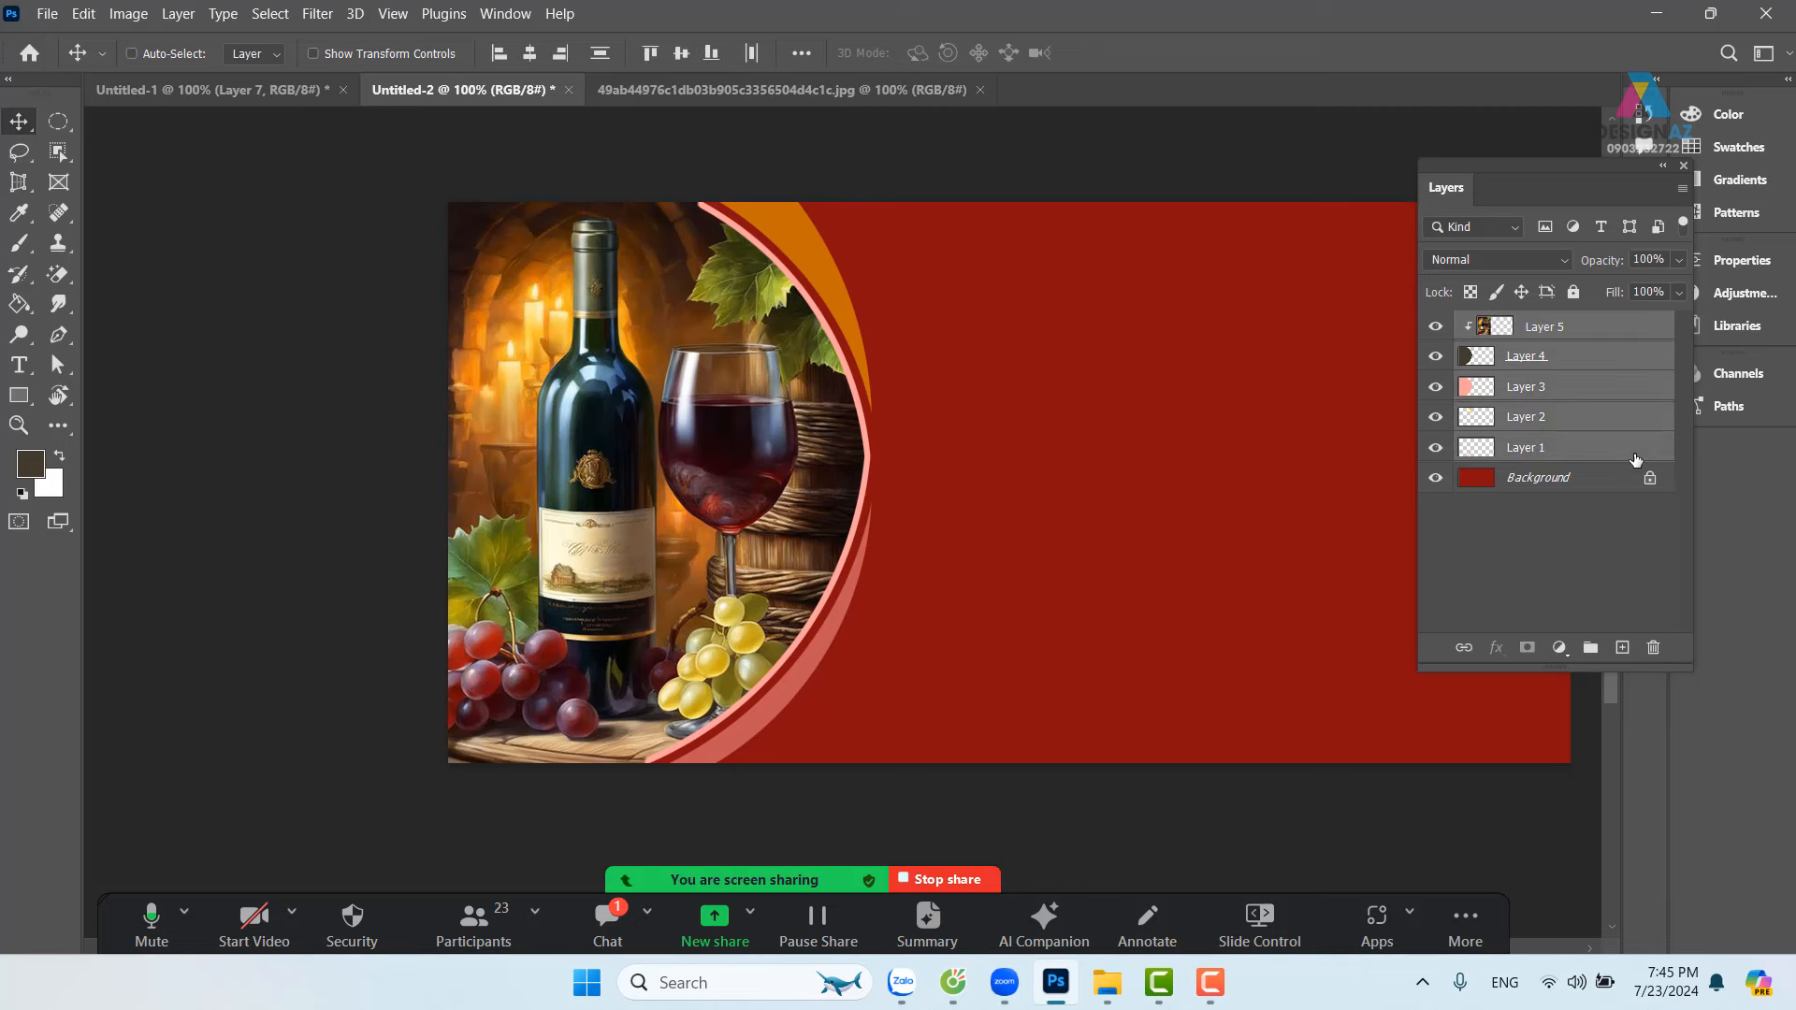
{"action": "key", "text": "Delete"}
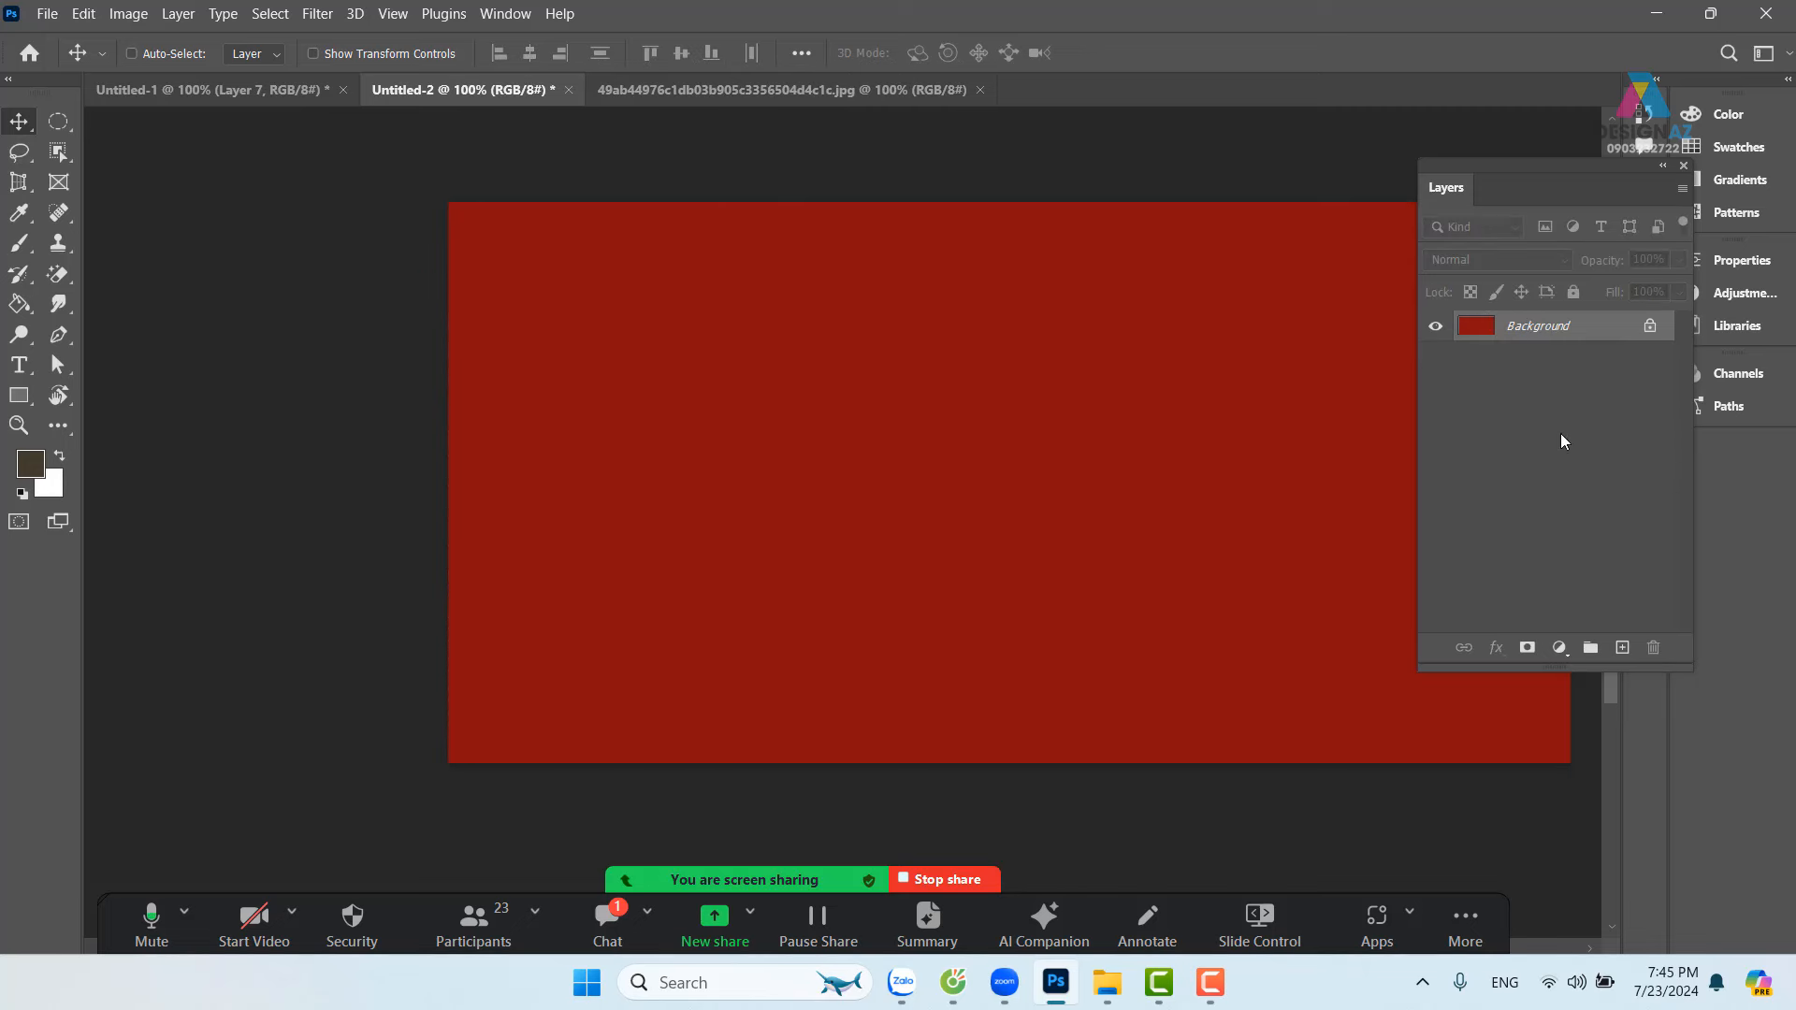
Step: Draw a large circular selection overhanging the banner's left edge and create a new layer for it
{"action": "left_click_drag", "start_coordinate": [1113, 384], "coordinate": [1026, 384]}
{"action": "key", "text": "ctrl+plus"}
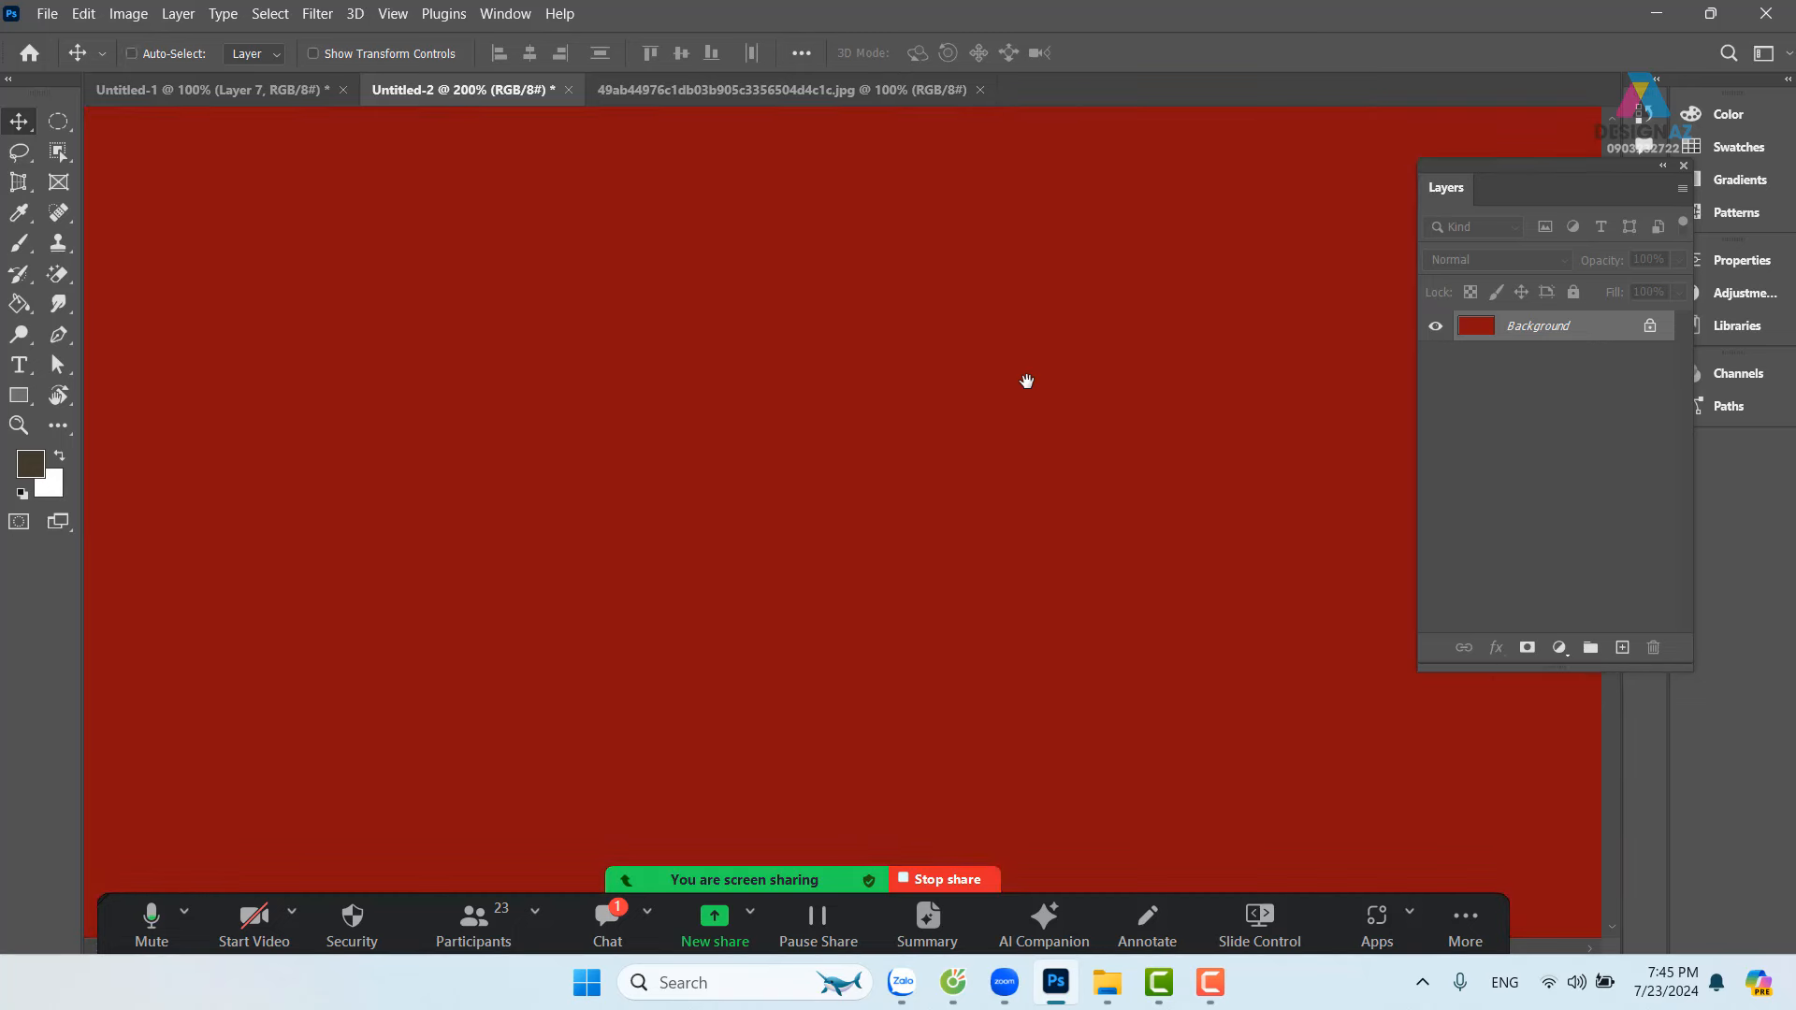
{"action": "key", "text": "ctrl+minus"}
{"action": "key", "text": "ctrl+minus"}
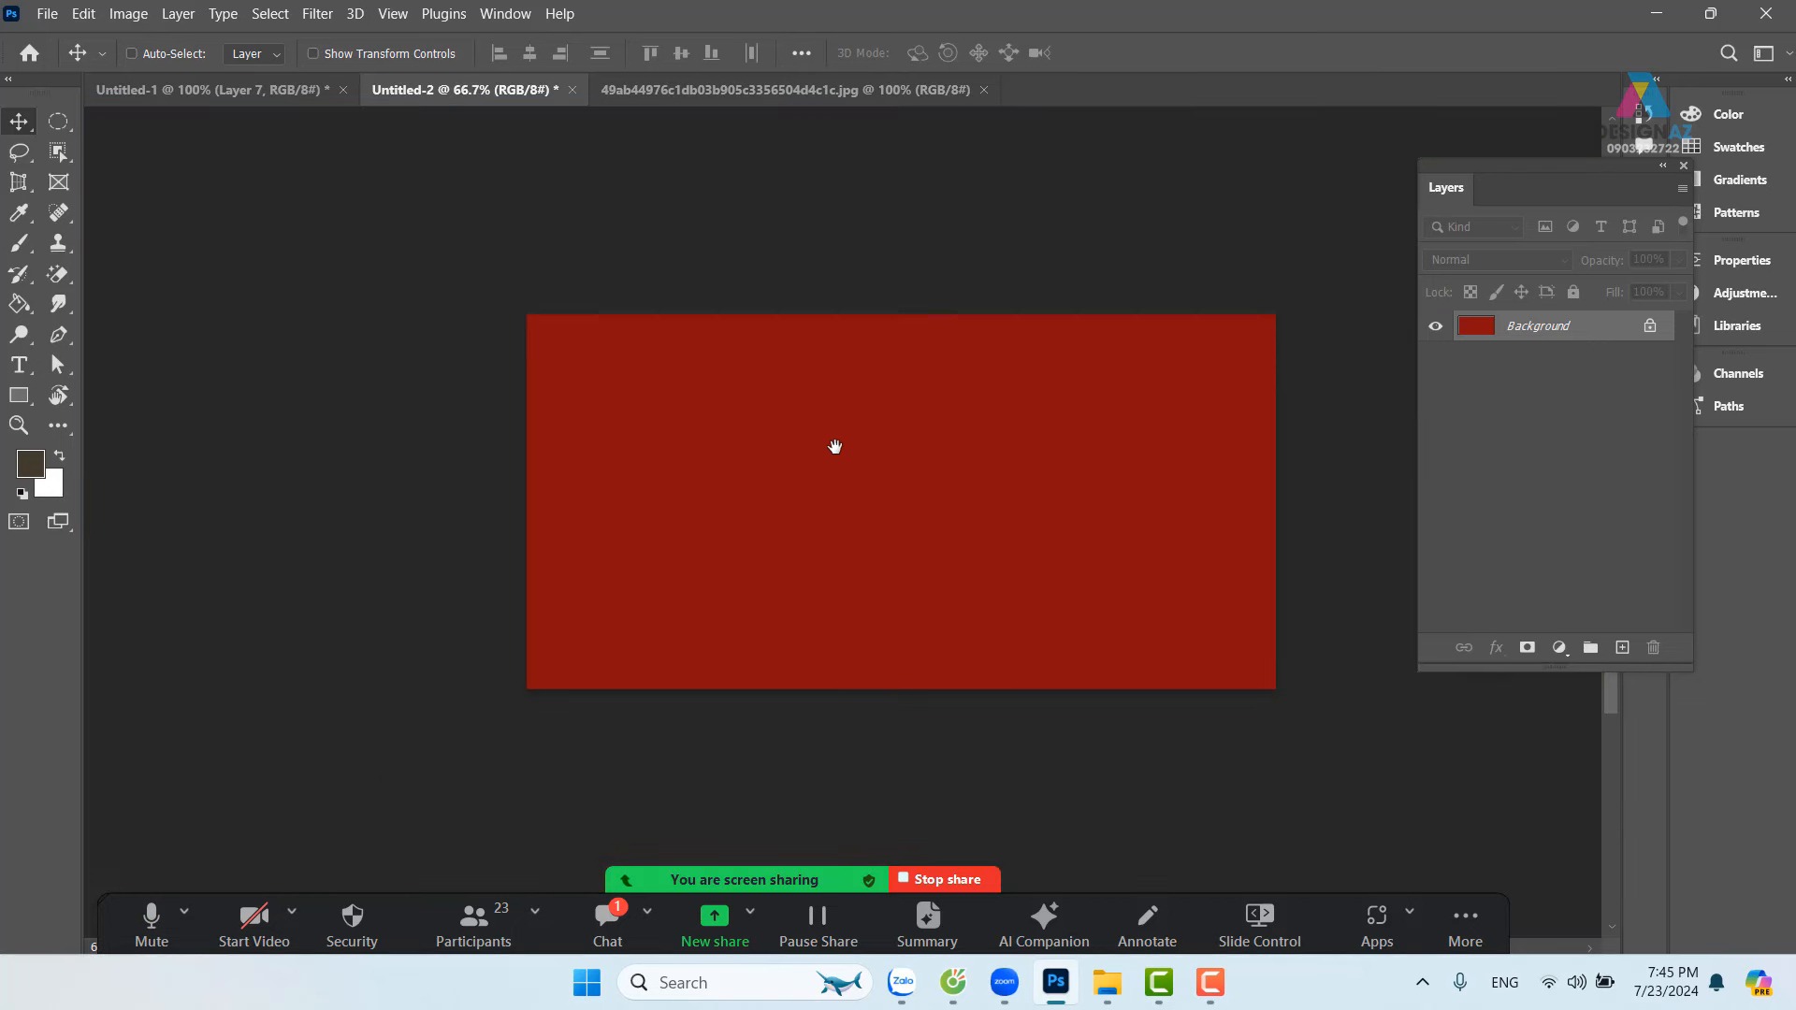
{"action": "key", "text": "m"}
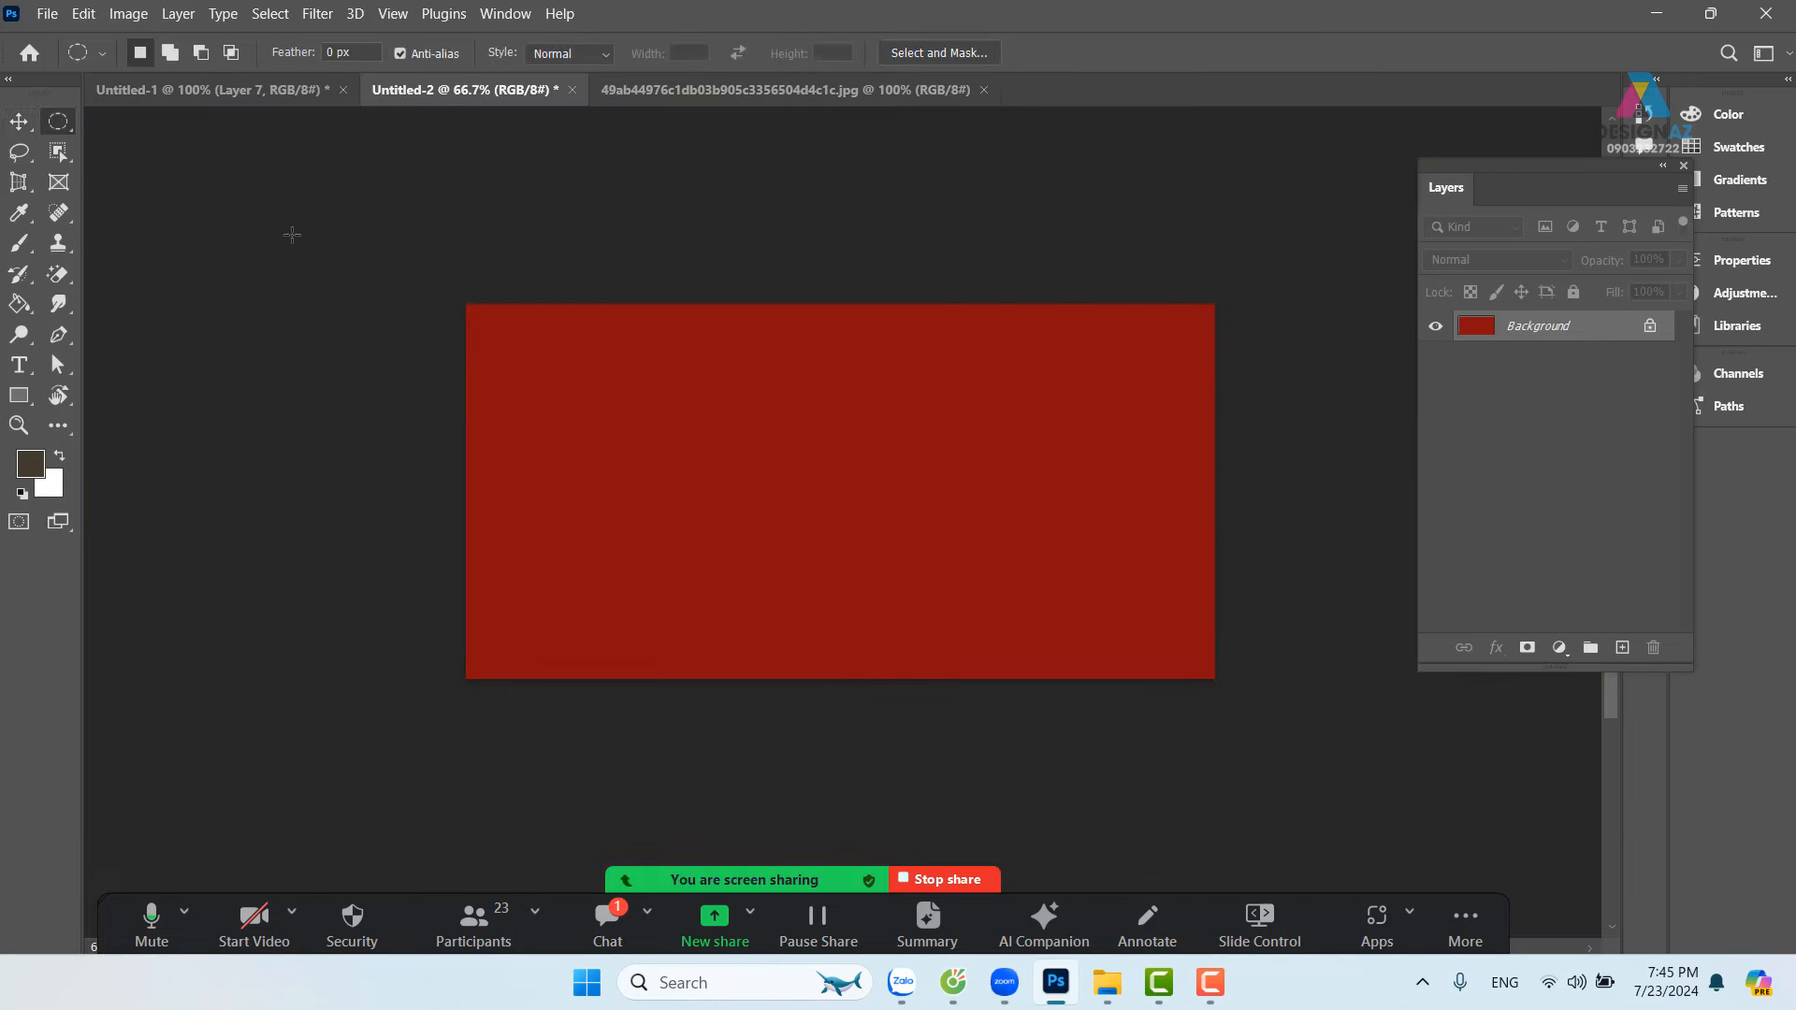
{"action": "left_click_drag", "start_coordinate": [289, 234], "coordinate": [835, 704]}
{"action": "left_click", "coordinate": [1622, 648]}
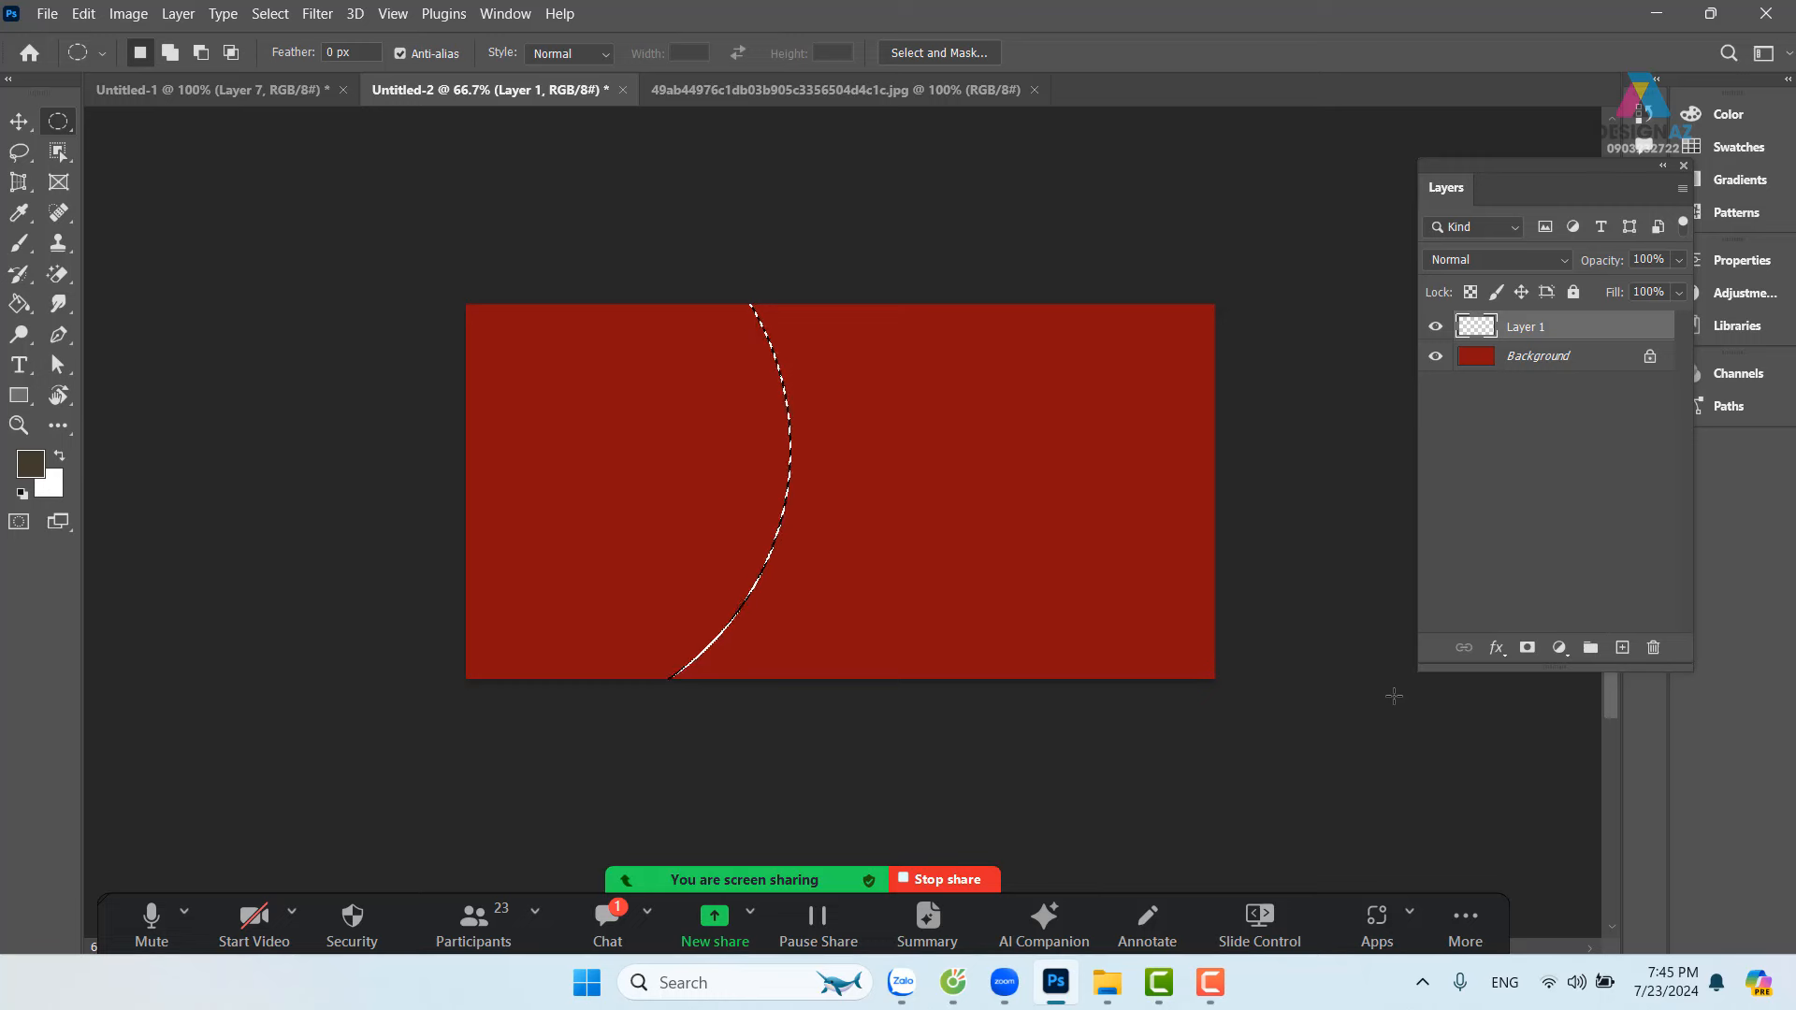
Step: Fill the selection on Layer 1 with a light peach-orange foreground color, deselect, and set the layer opacity to 50%
{"action": "left_click", "coordinate": [30, 463]}
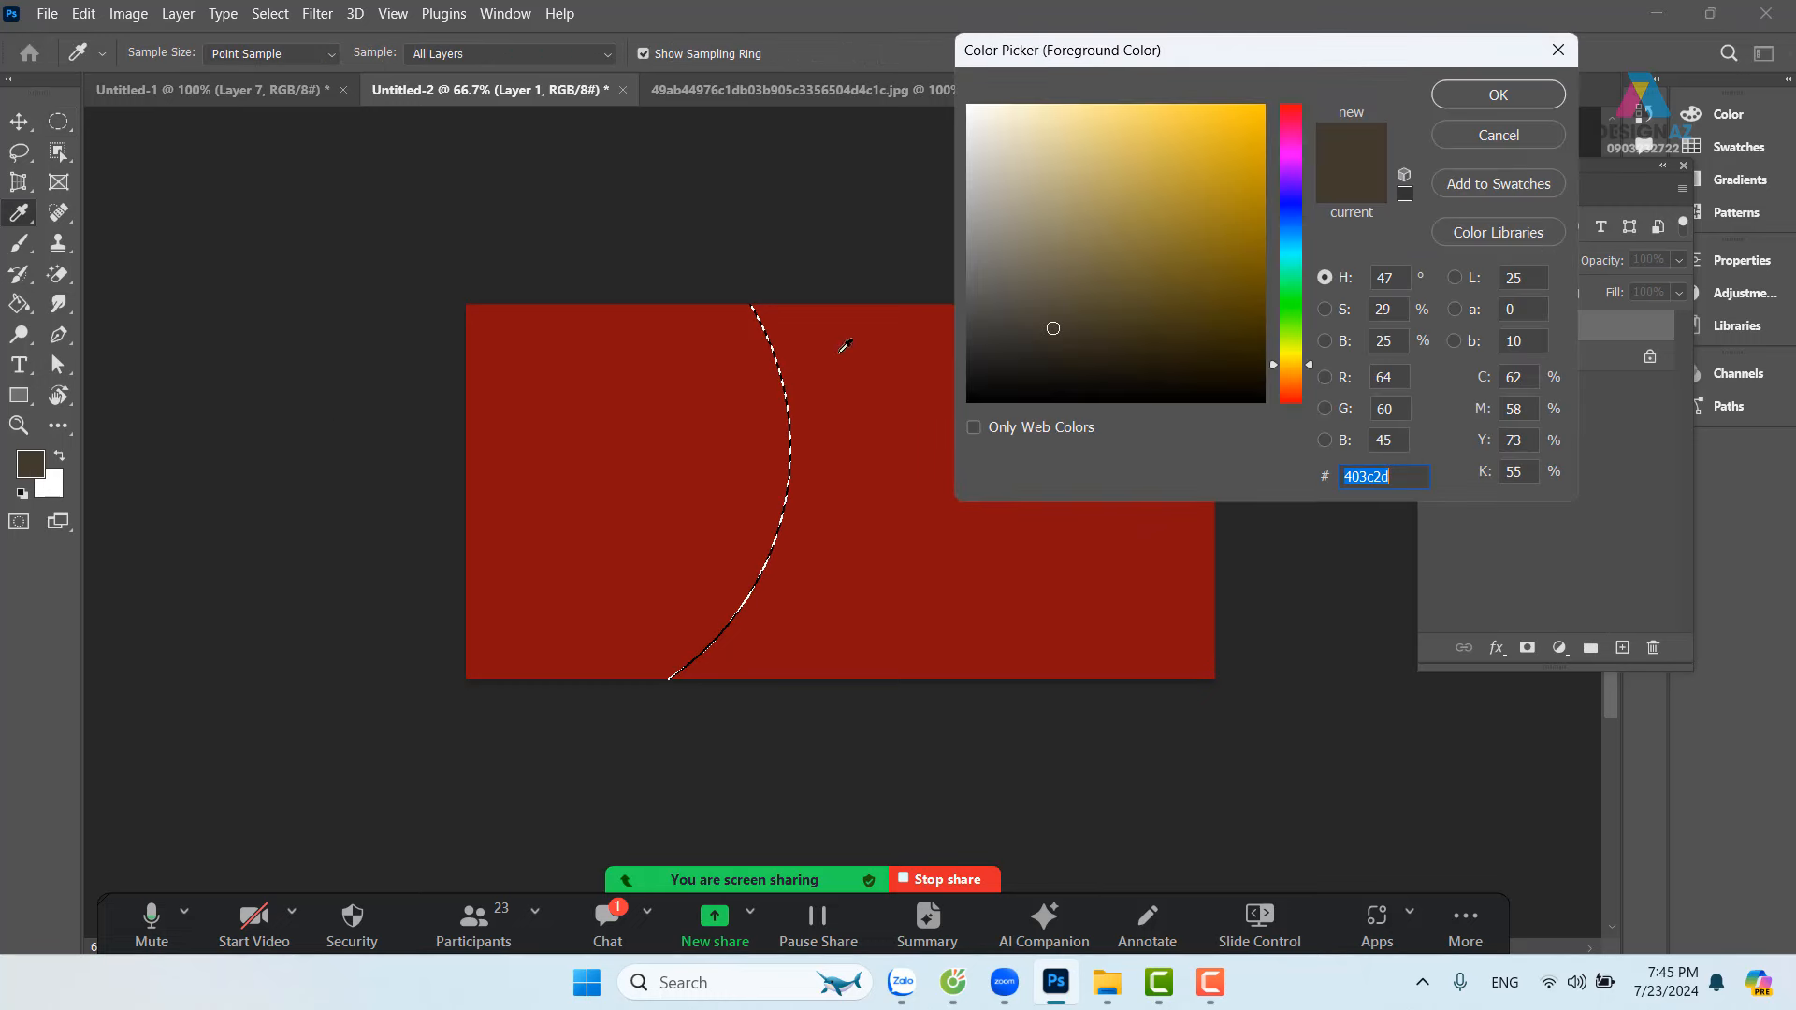
{"action": "type", "text": "eeb374"}
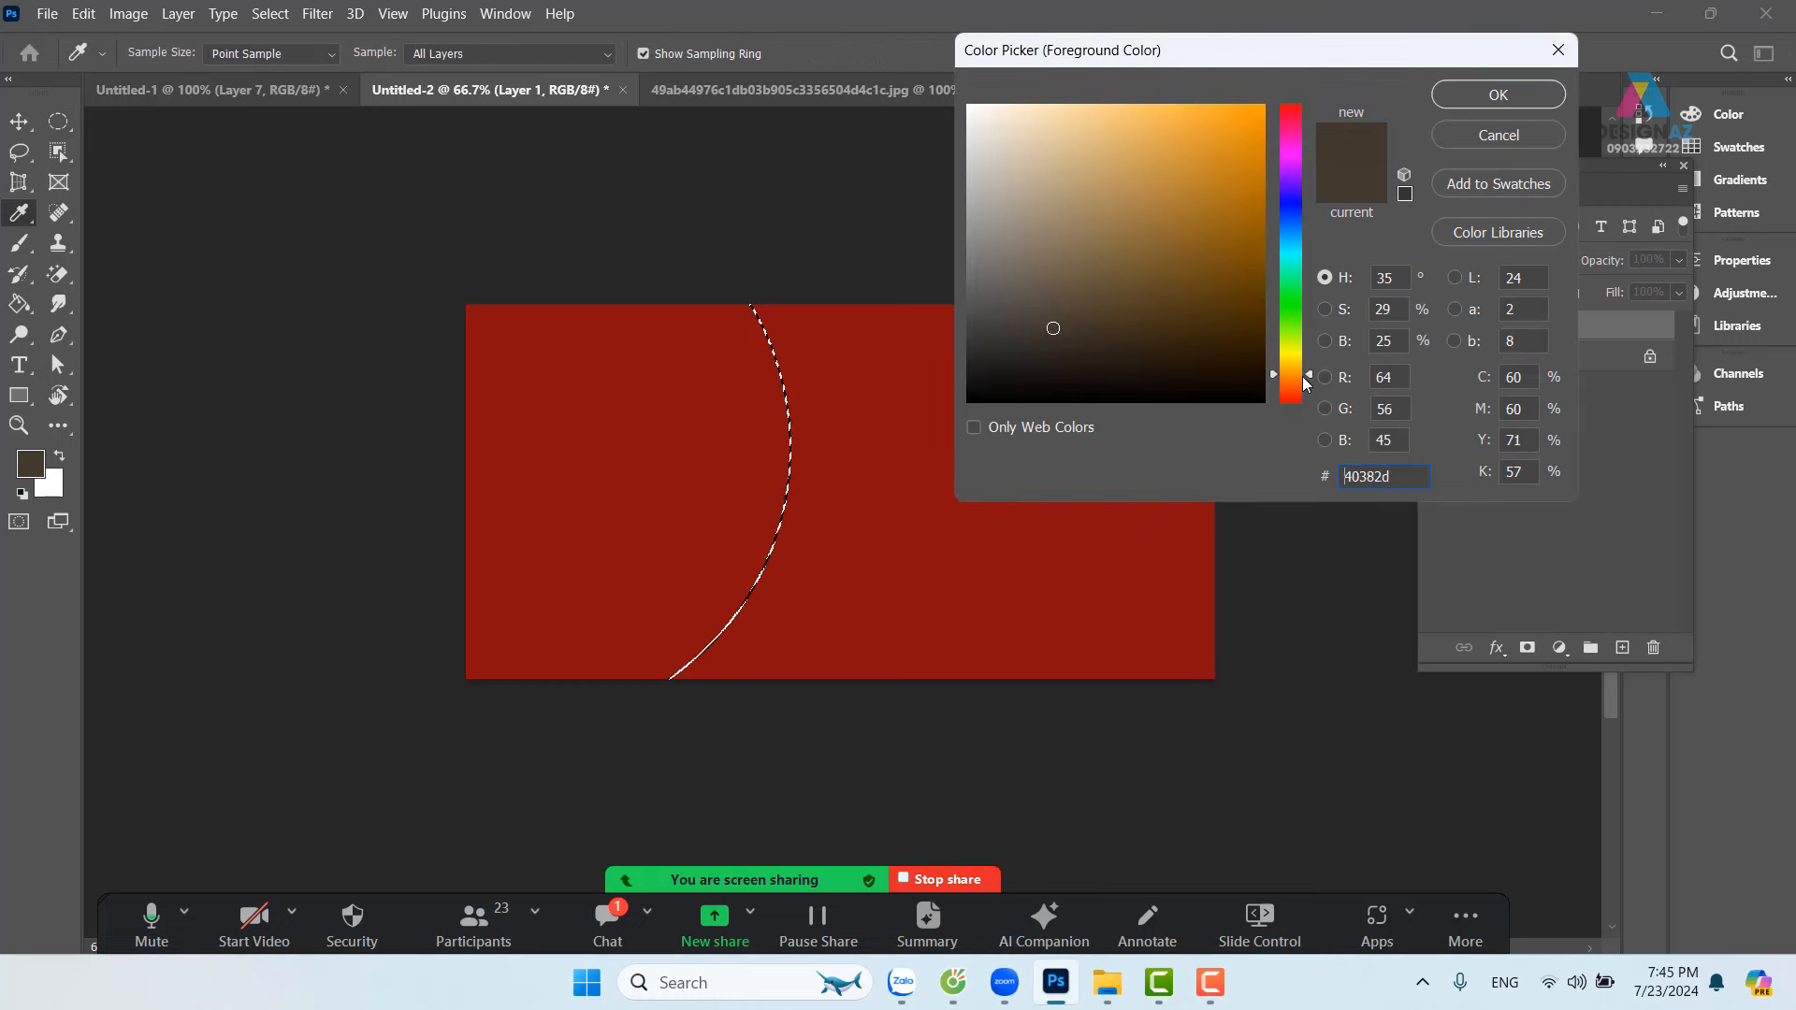
{"action": "left_click", "coordinate": [1499, 95]}
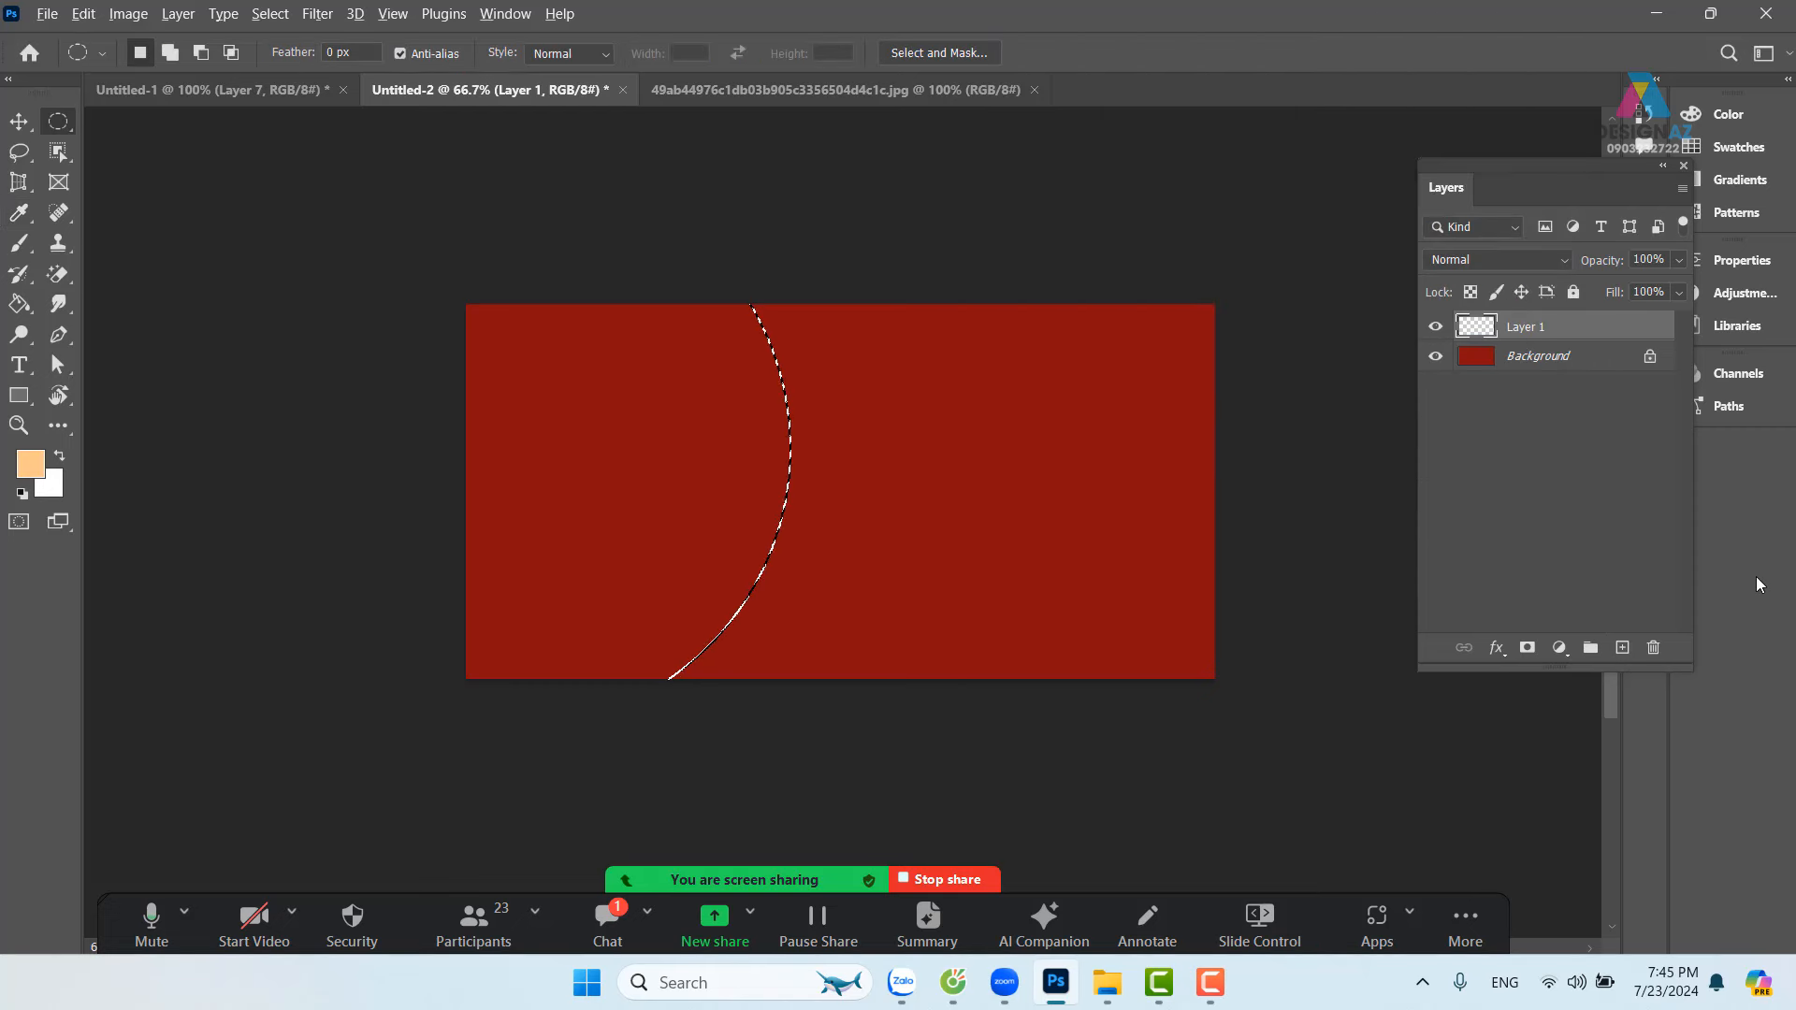
{"action": "key", "text": "alt+BackSpace"}
{"action": "key", "text": "ctrl+d"}
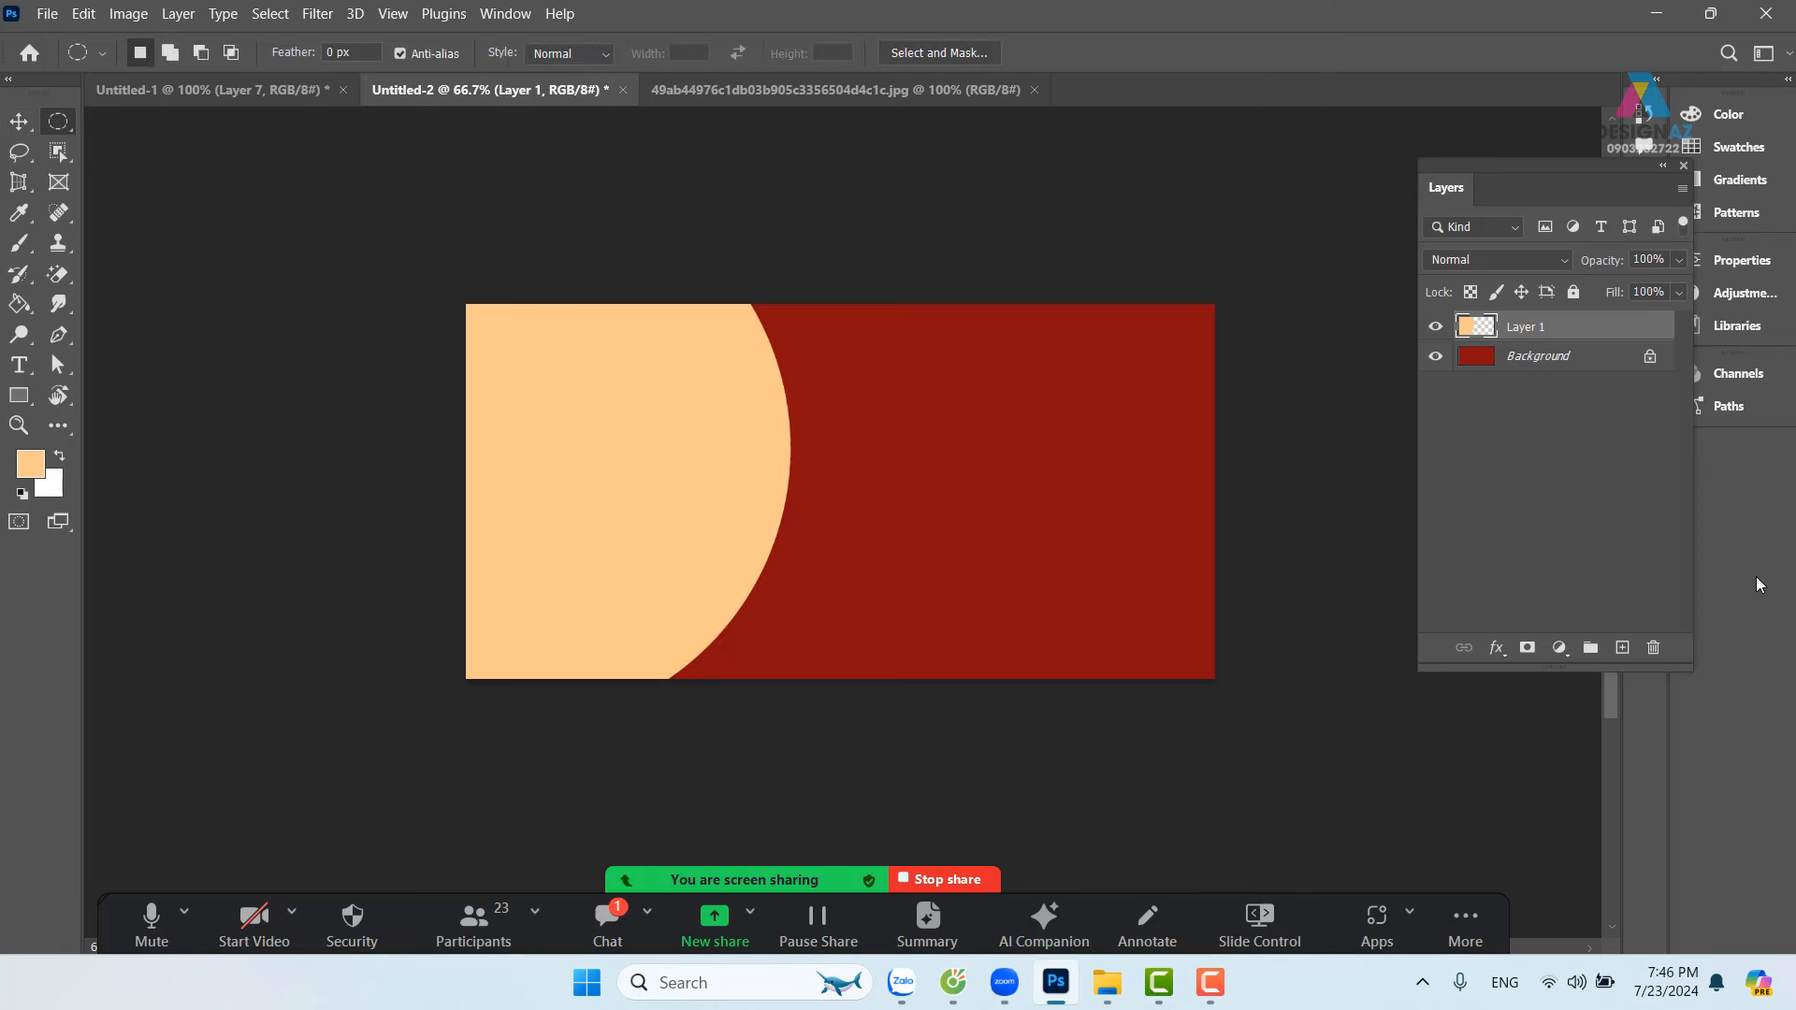
{"action": "key", "text": "5"}
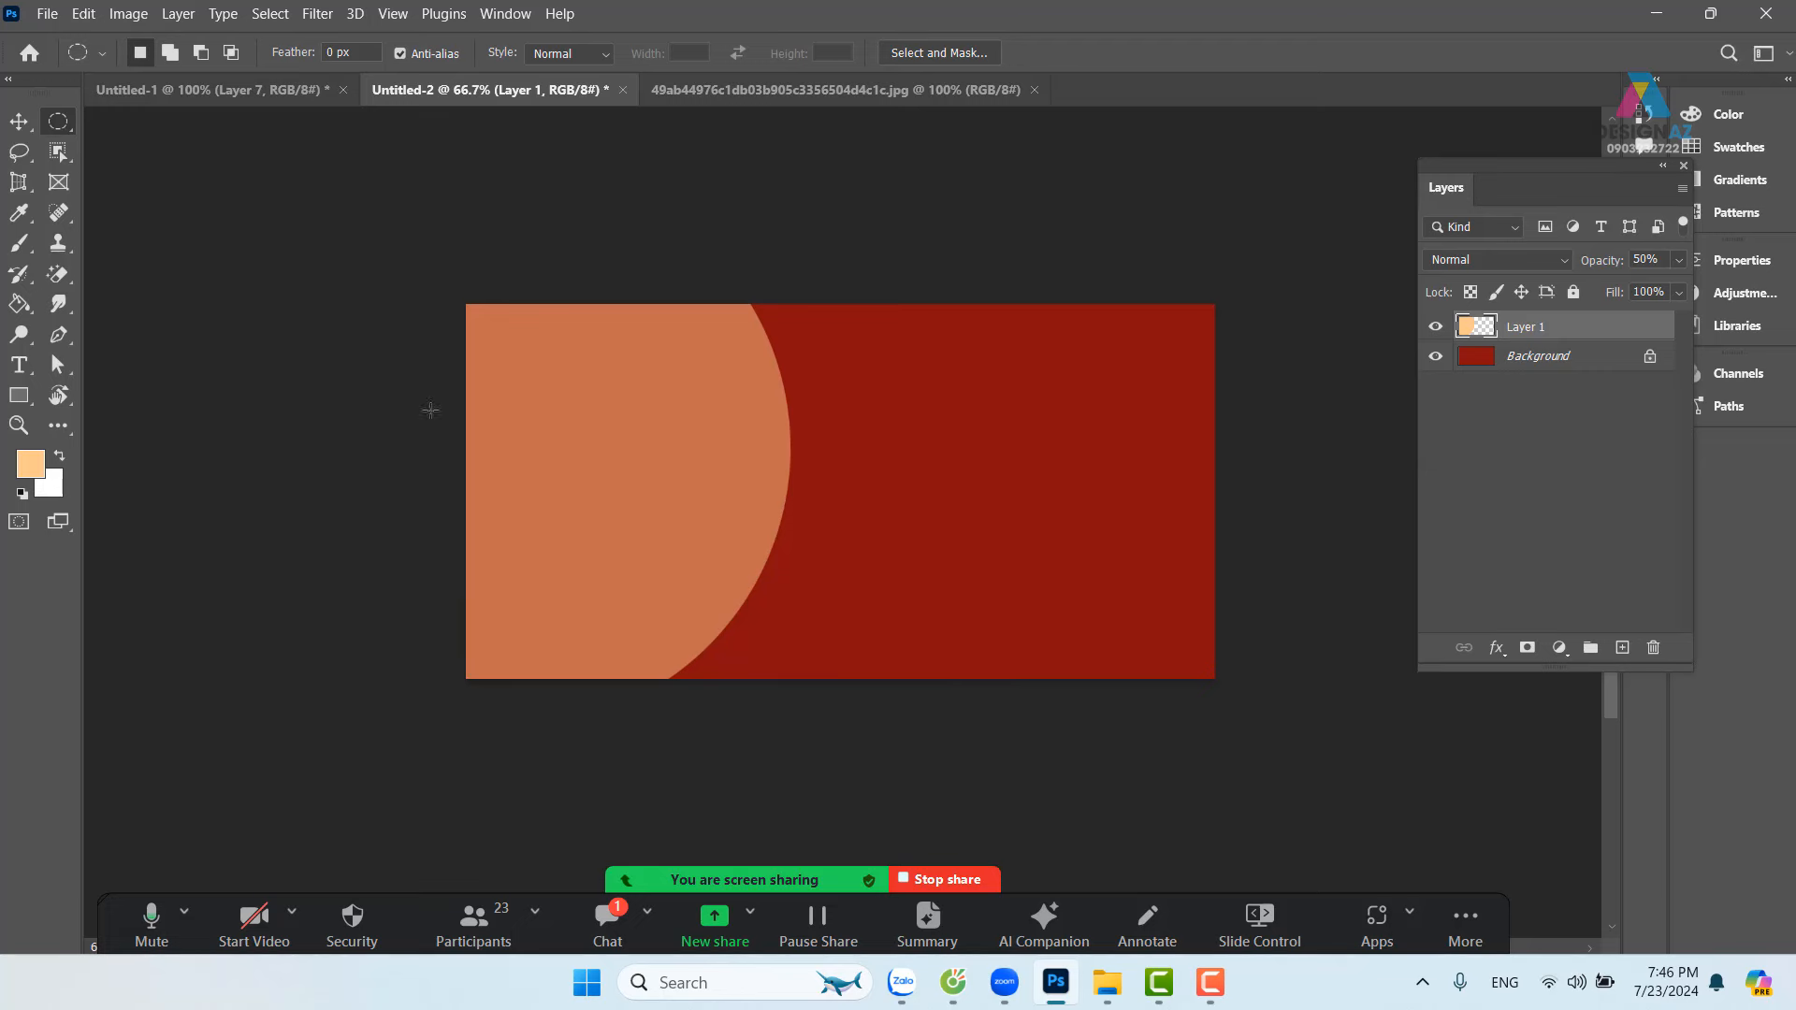
Step: Draw a second circular selection over the banner's lower-left area, overlapping the first circle and extending below the canvas
{"action": "left_click_drag", "start_coordinate": [293, 352], "coordinate": [922, 393]}
{"action": "scroll", "coordinate": [833, 489], "scroll_direction": "up", "scroll_amount": 5}
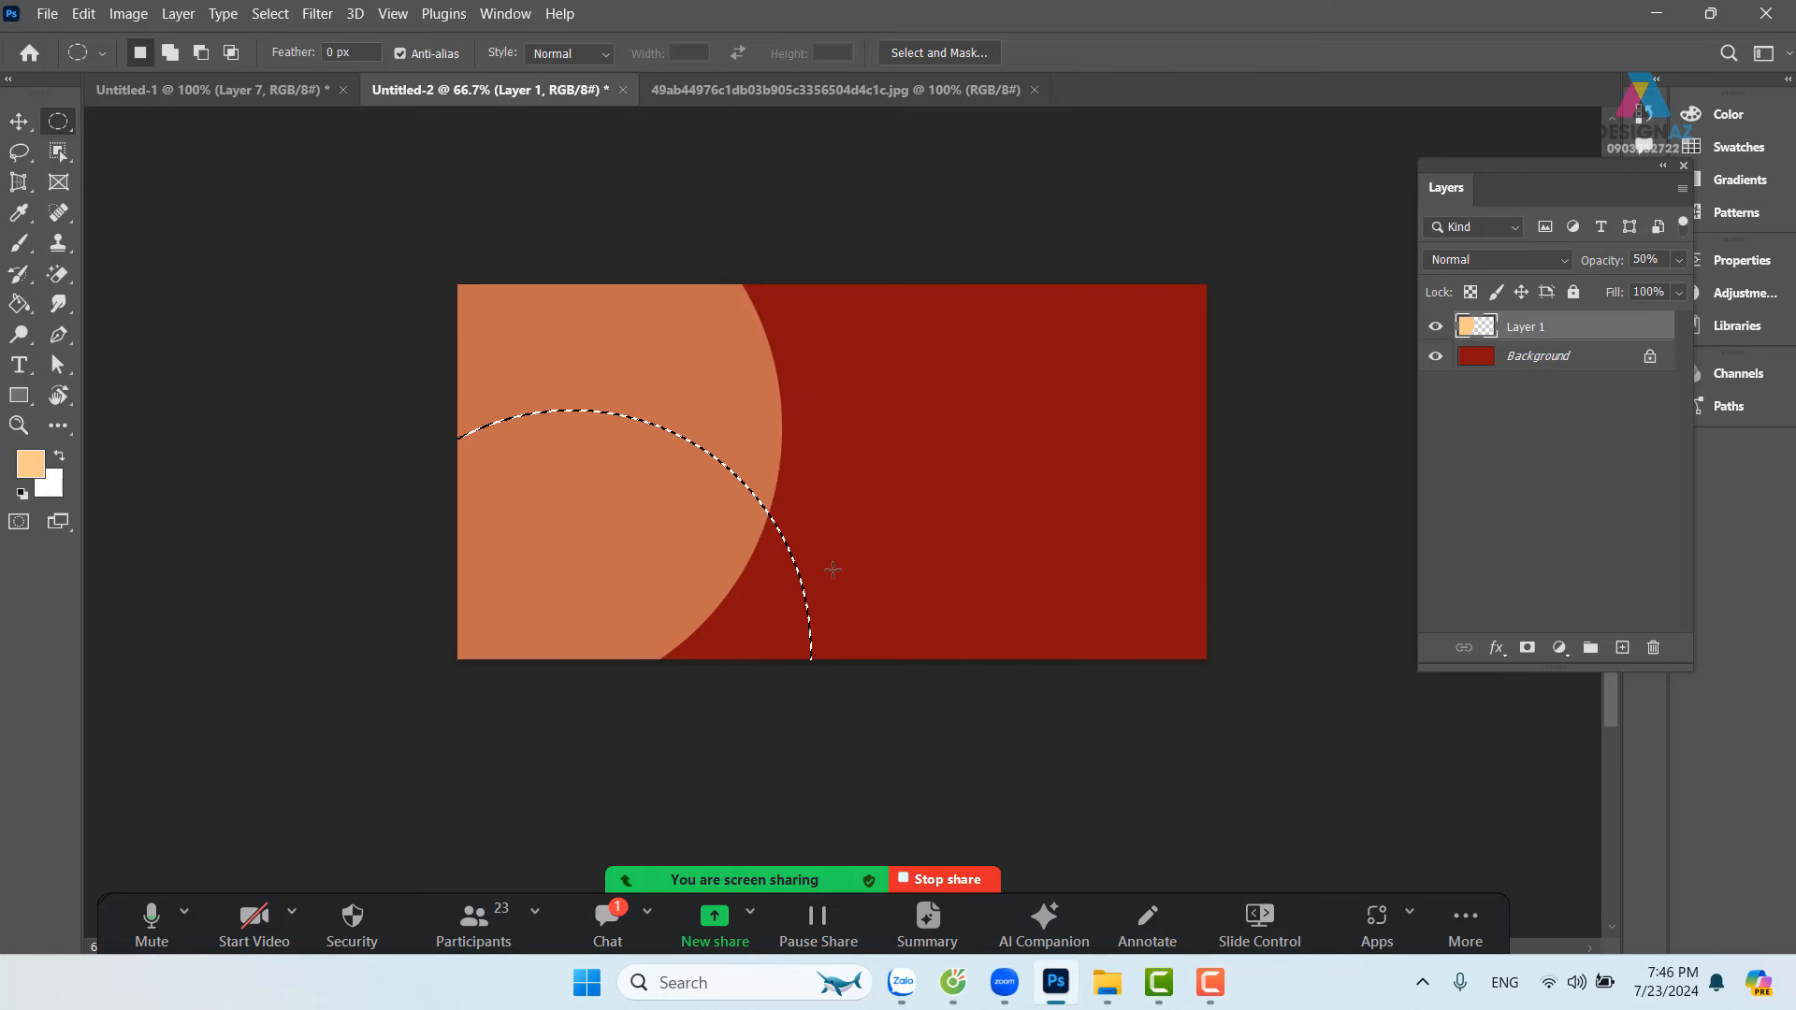
{"action": "left_click_drag", "start_coordinate": [738, 554], "coordinate": [766, 637]}
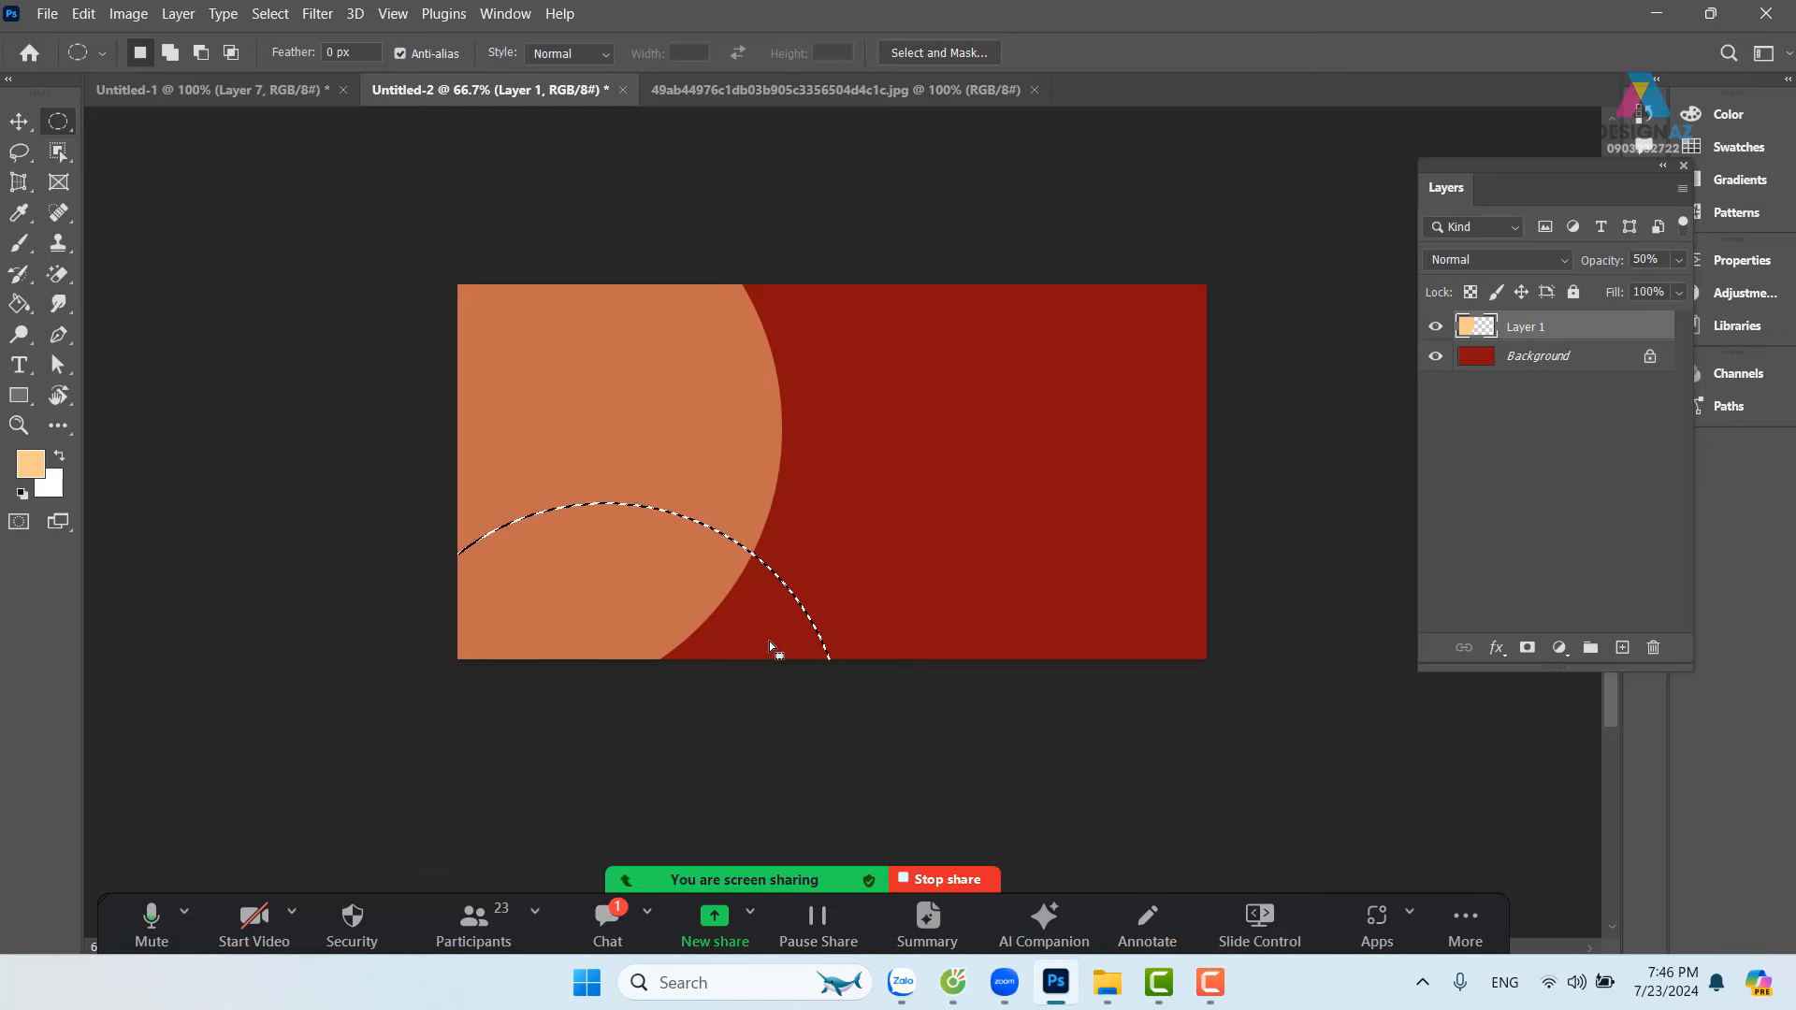
Step: Fill the second circular selection with the same light peach-orange on a new layer, deselect, and set that layer's opacity to 30%
{"action": "left_click", "coordinate": [1623, 647]}
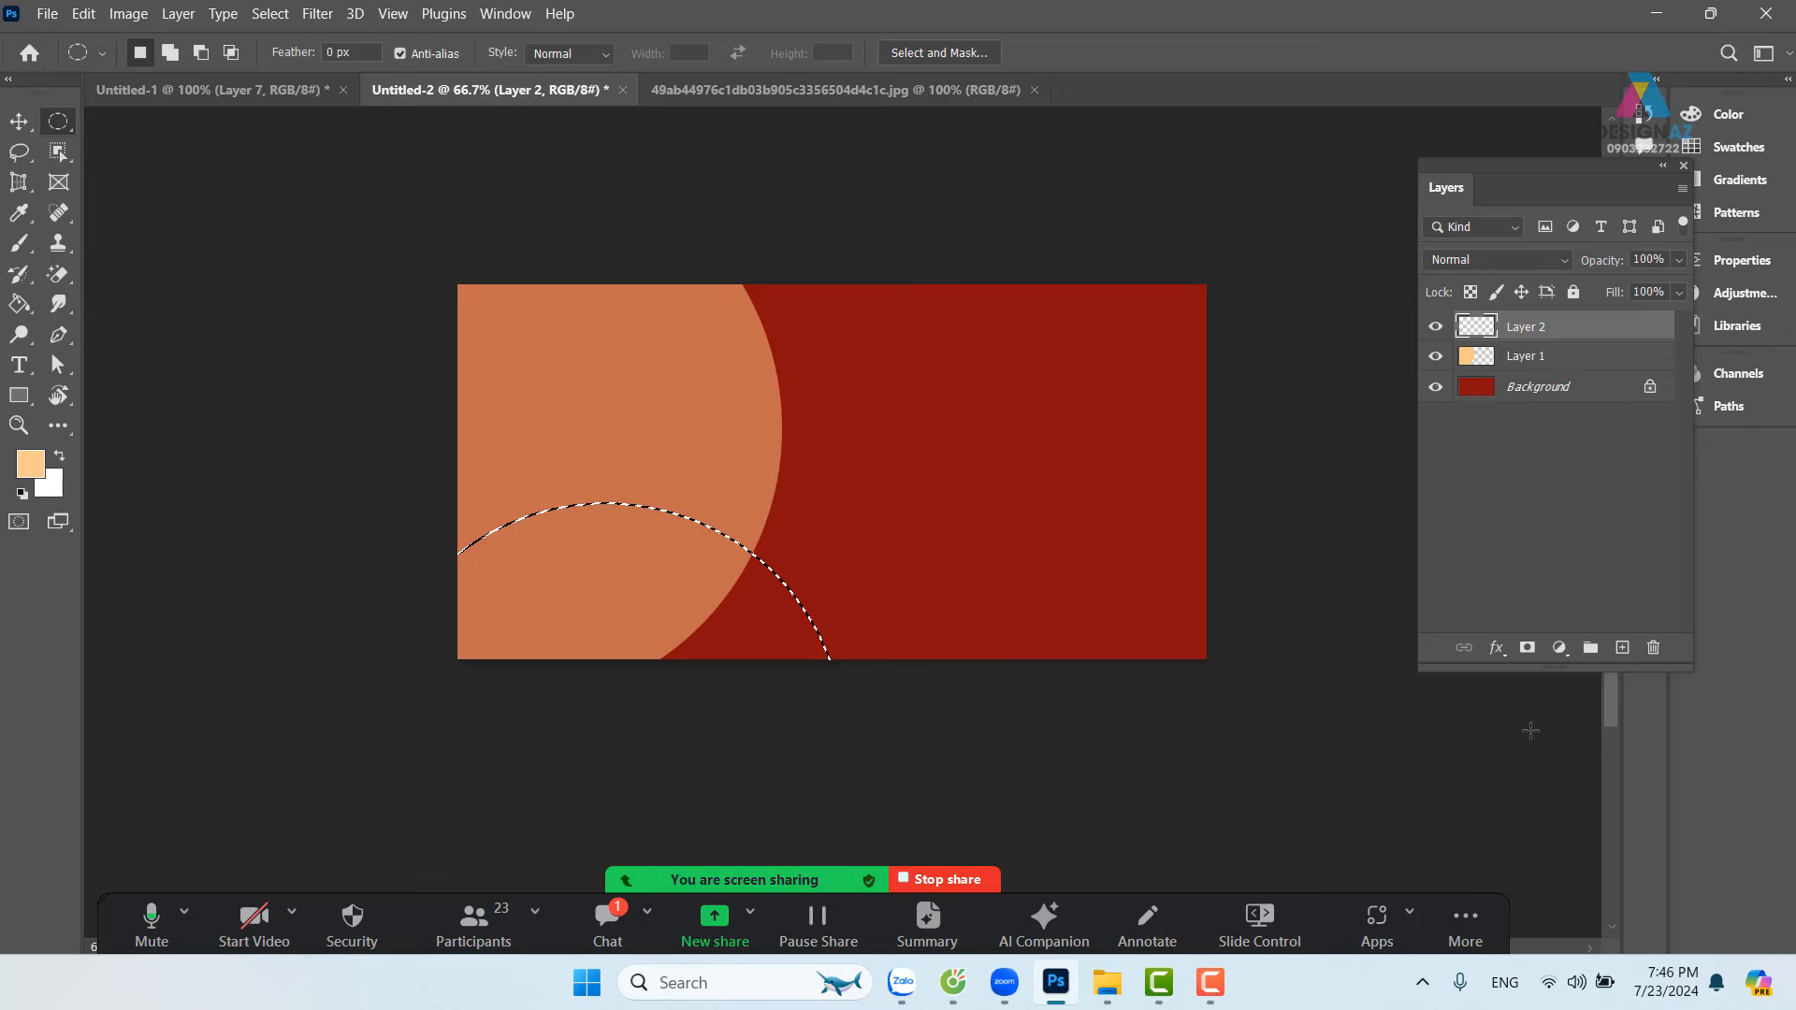
{"action": "key", "text": "alt+BackSpace"}
{"action": "key", "text": "ctrl+d"}
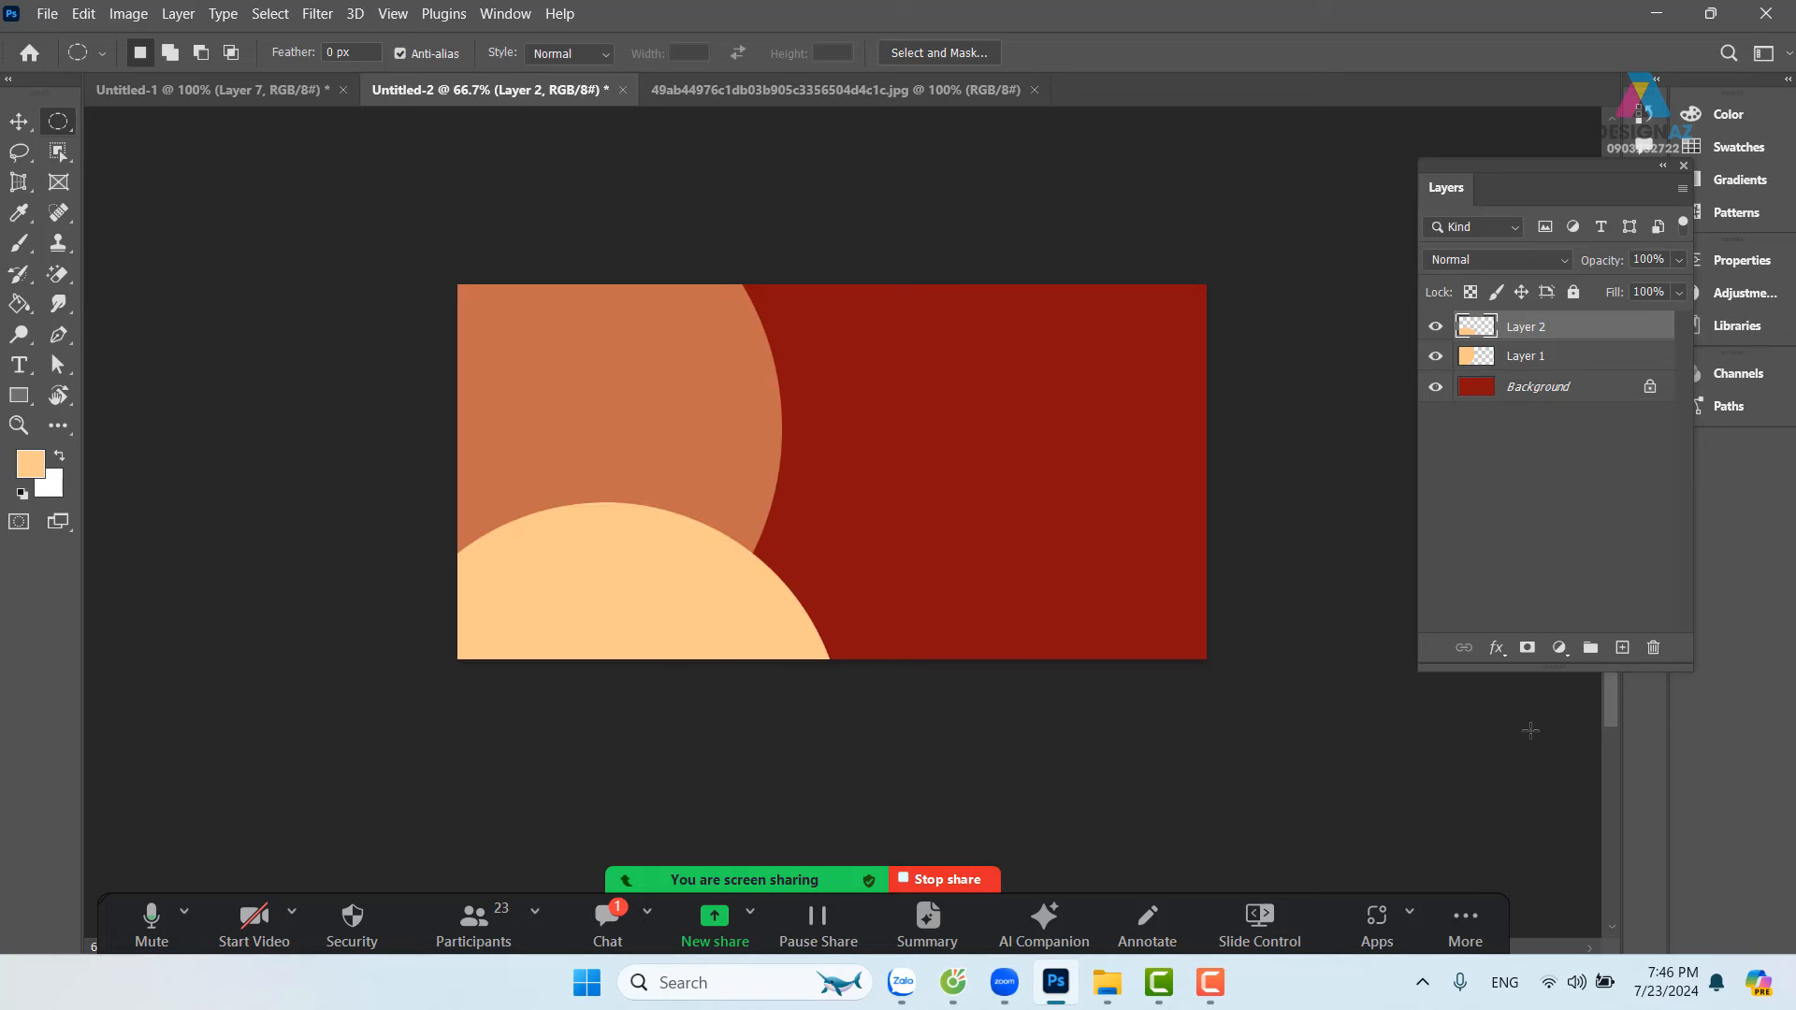
{"action": "left_click_drag", "start_coordinate": [1530, 730], "coordinate": [1536, 743]}
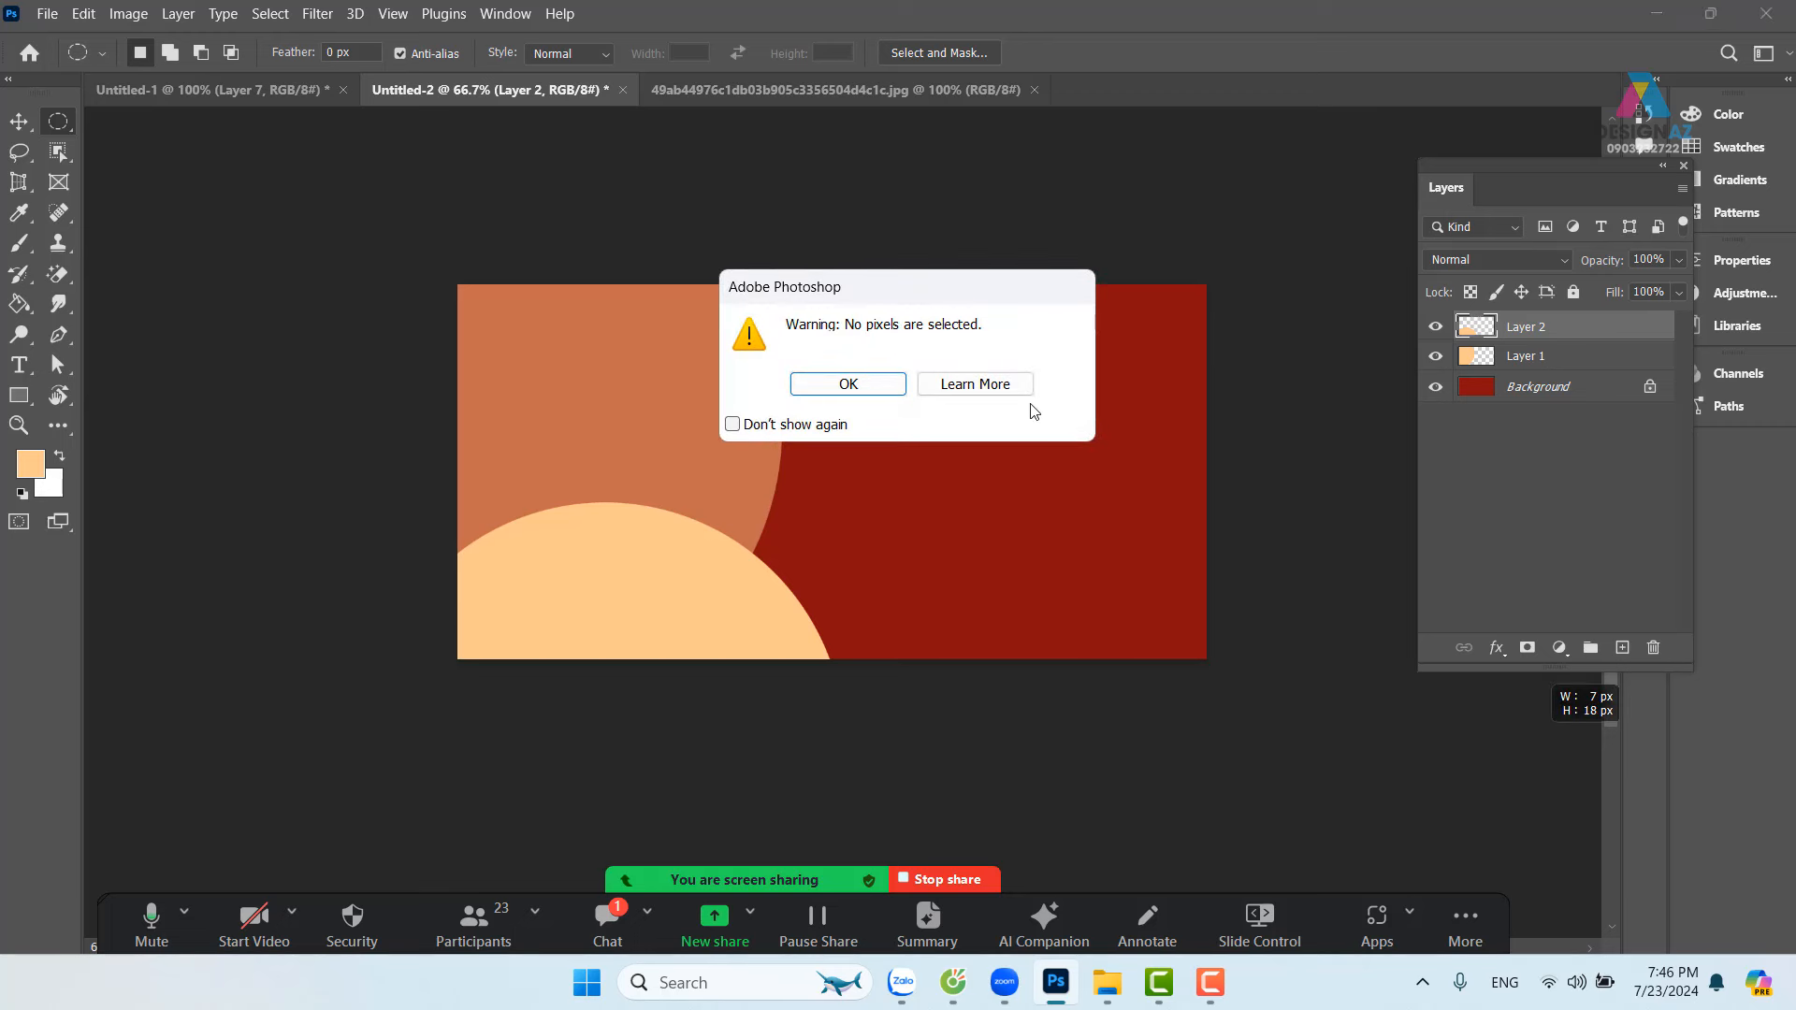
{"action": "left_click", "coordinate": [866, 383]}
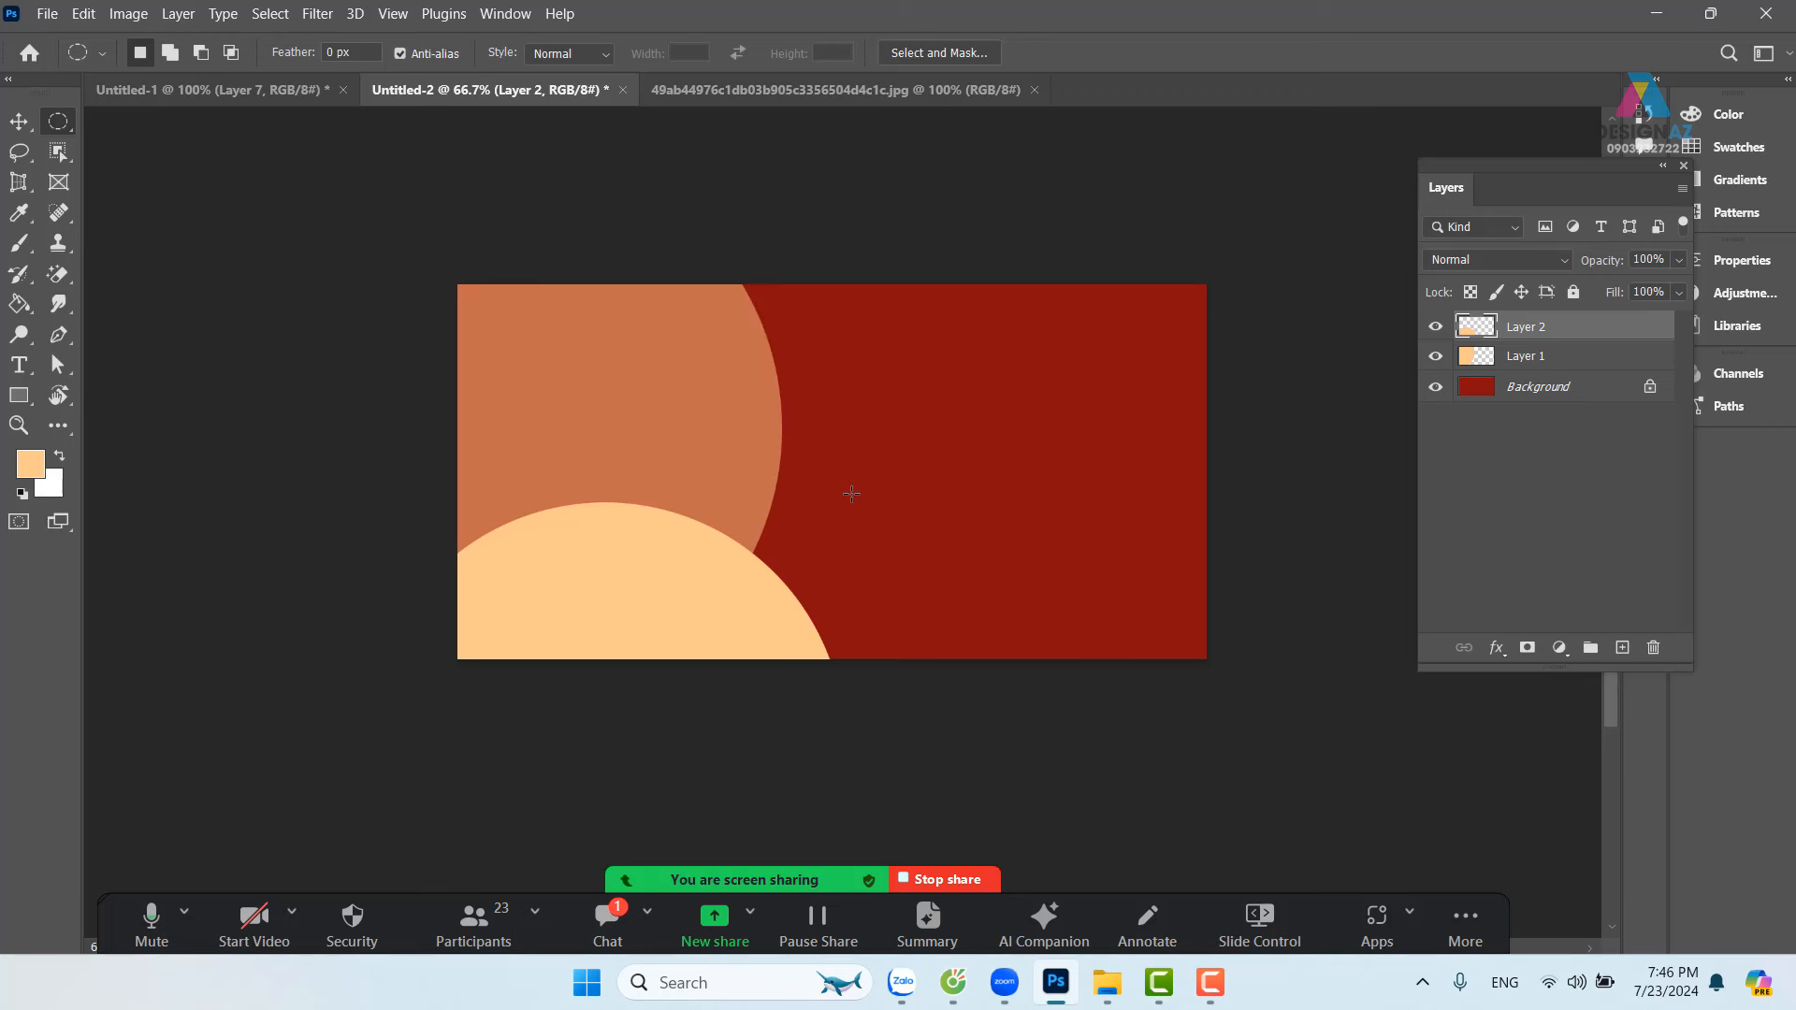
{"action": "key", "text": "3"}
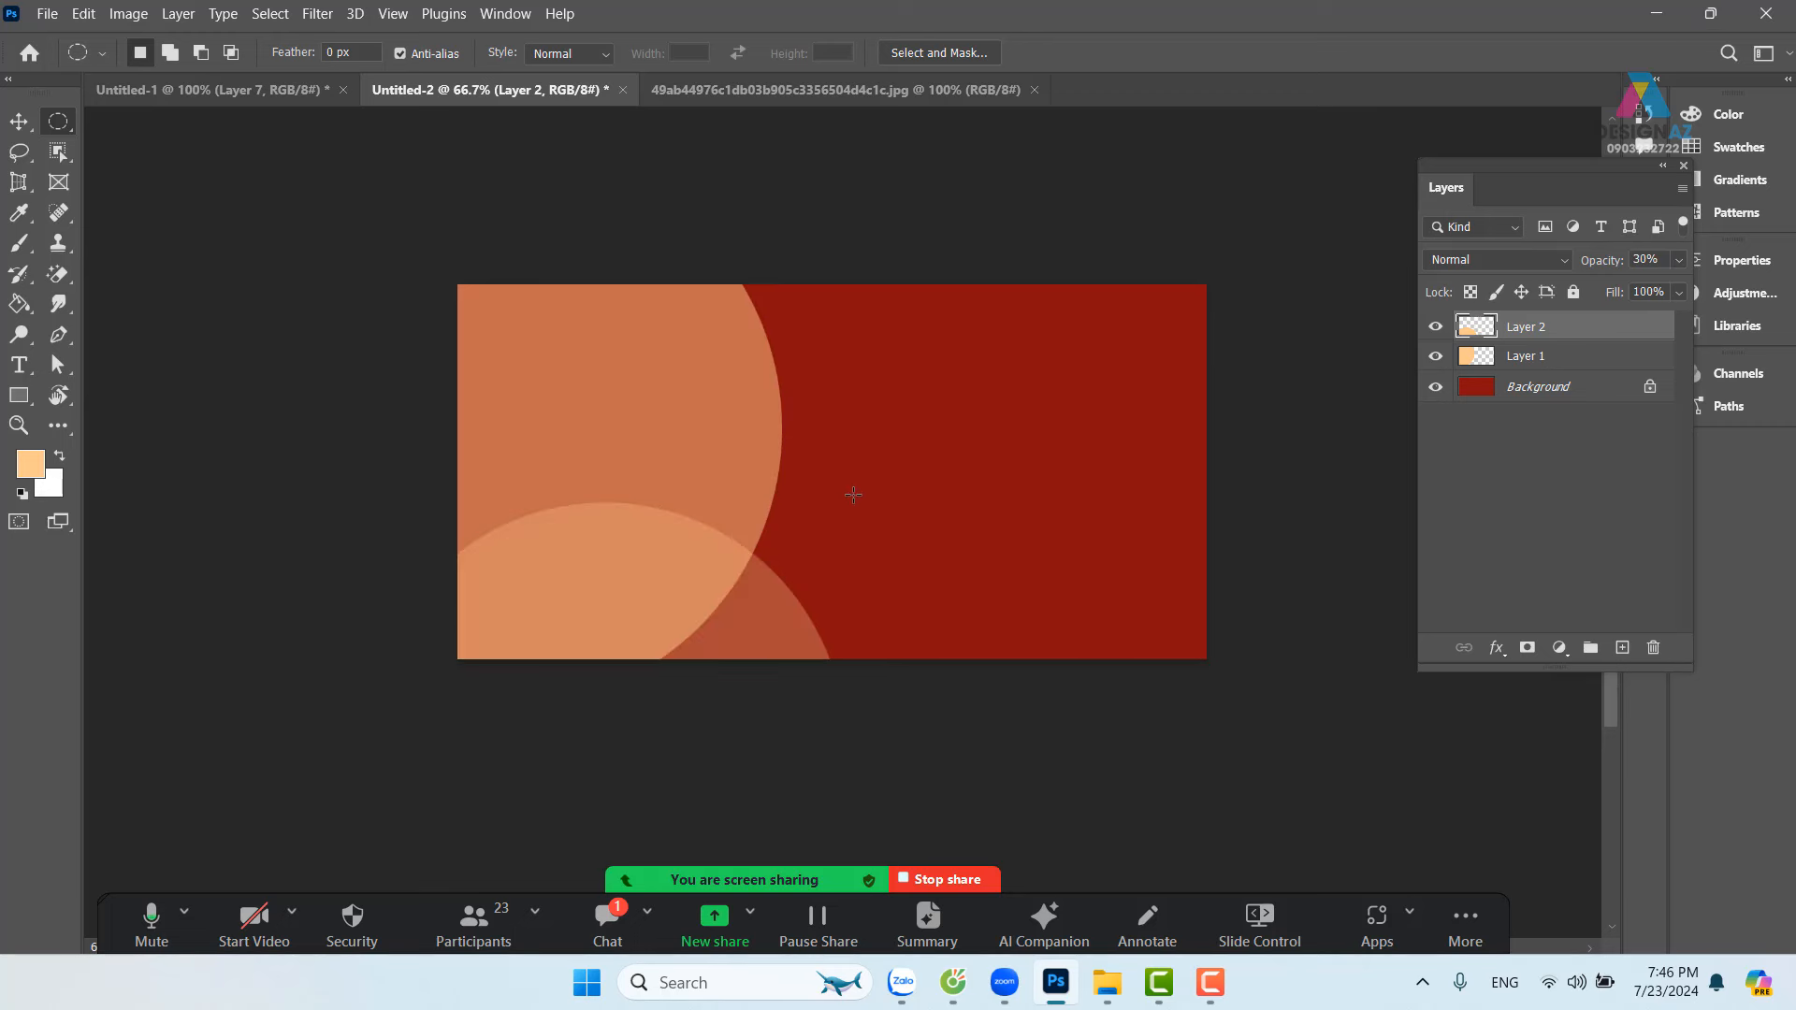
{"action": "left_click", "coordinate": [19, 121]}
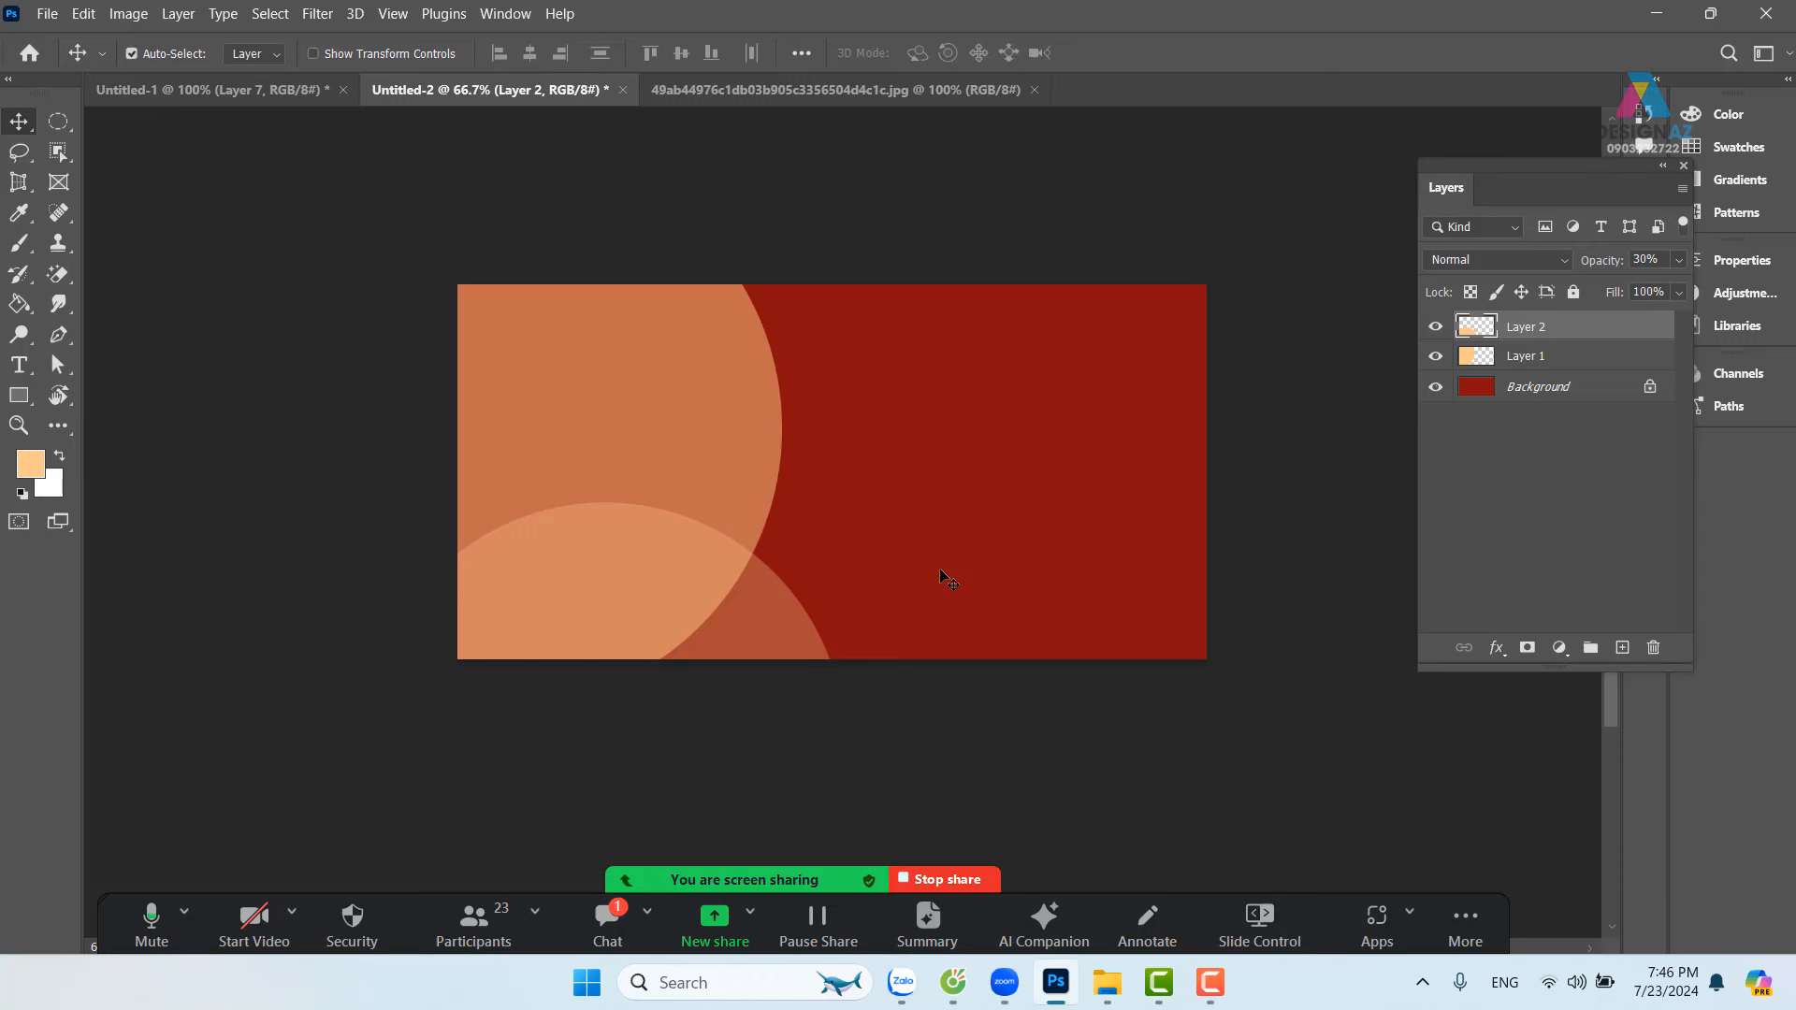
{"action": "key", "text": "ctrl+plus"}
{"action": "scroll", "coordinate": [950, 581], "scroll_direction": "down", "scroll_amount": 2}
{"action": "scroll", "coordinate": [869, 405], "scroll_direction": "left", "scroll_amount": 3}
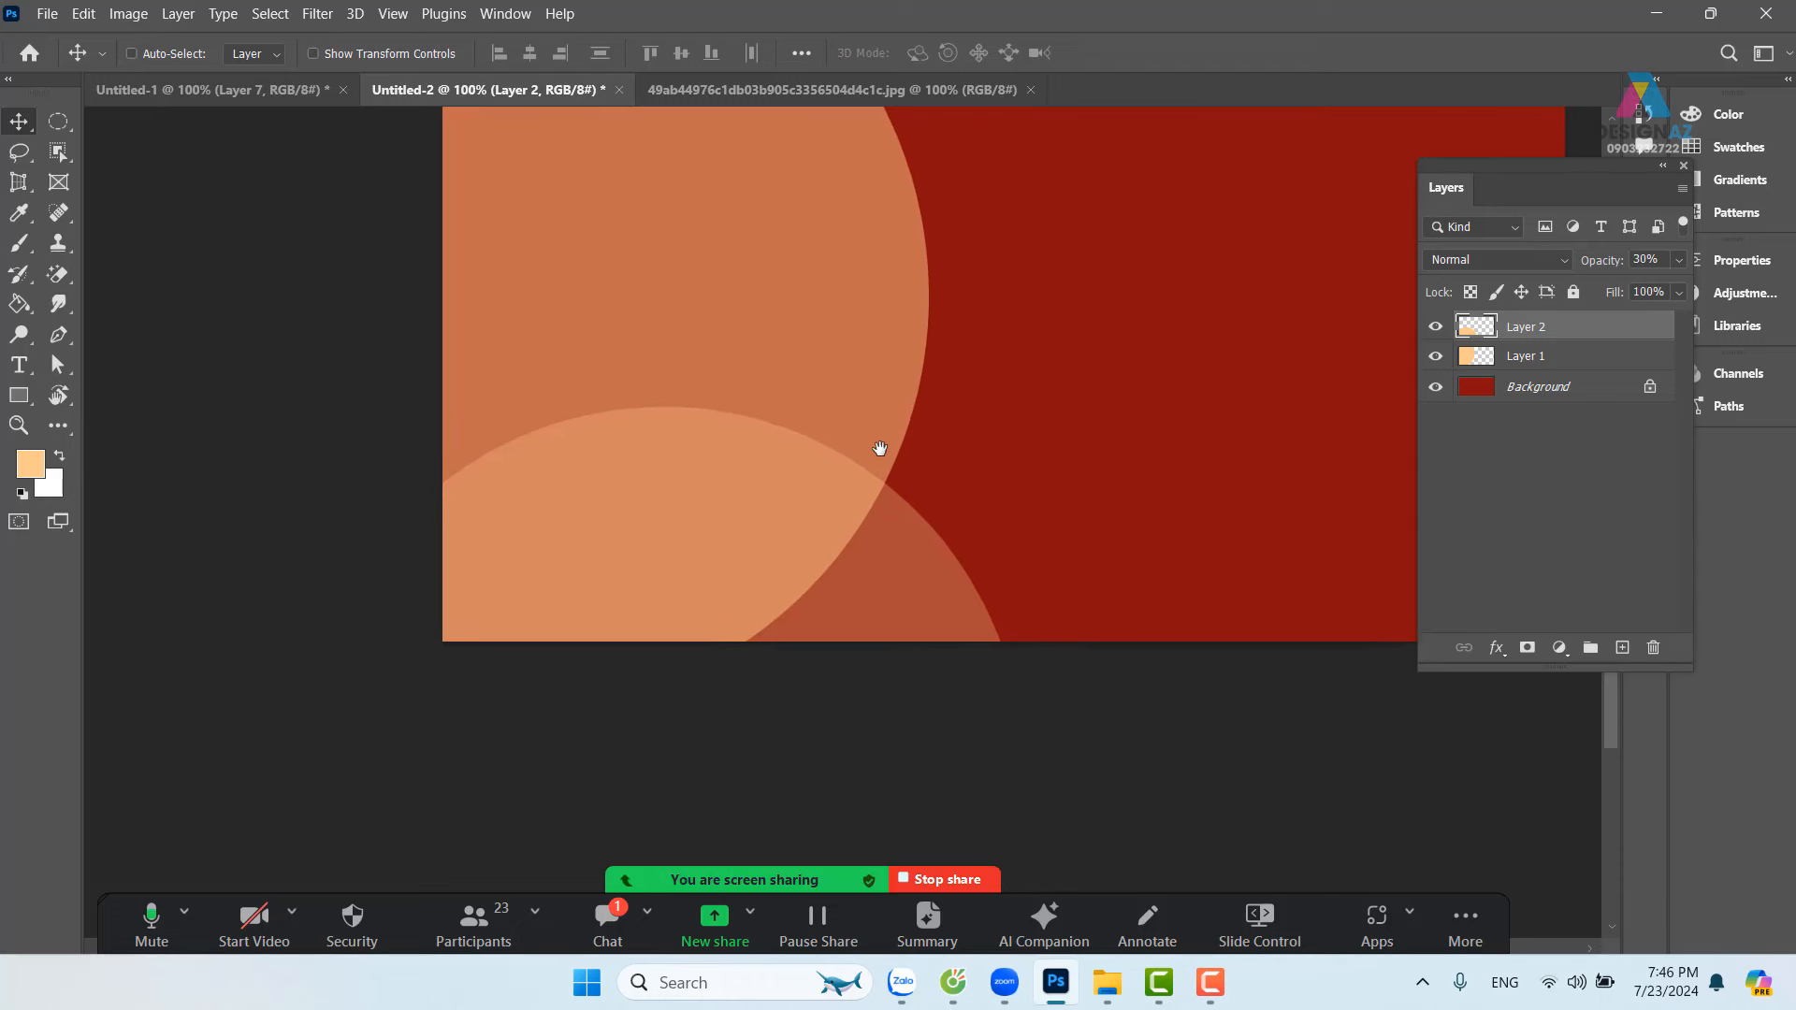
{"action": "scroll", "coordinate": [880, 449], "scroll_direction": "up", "scroll_amount": 1}
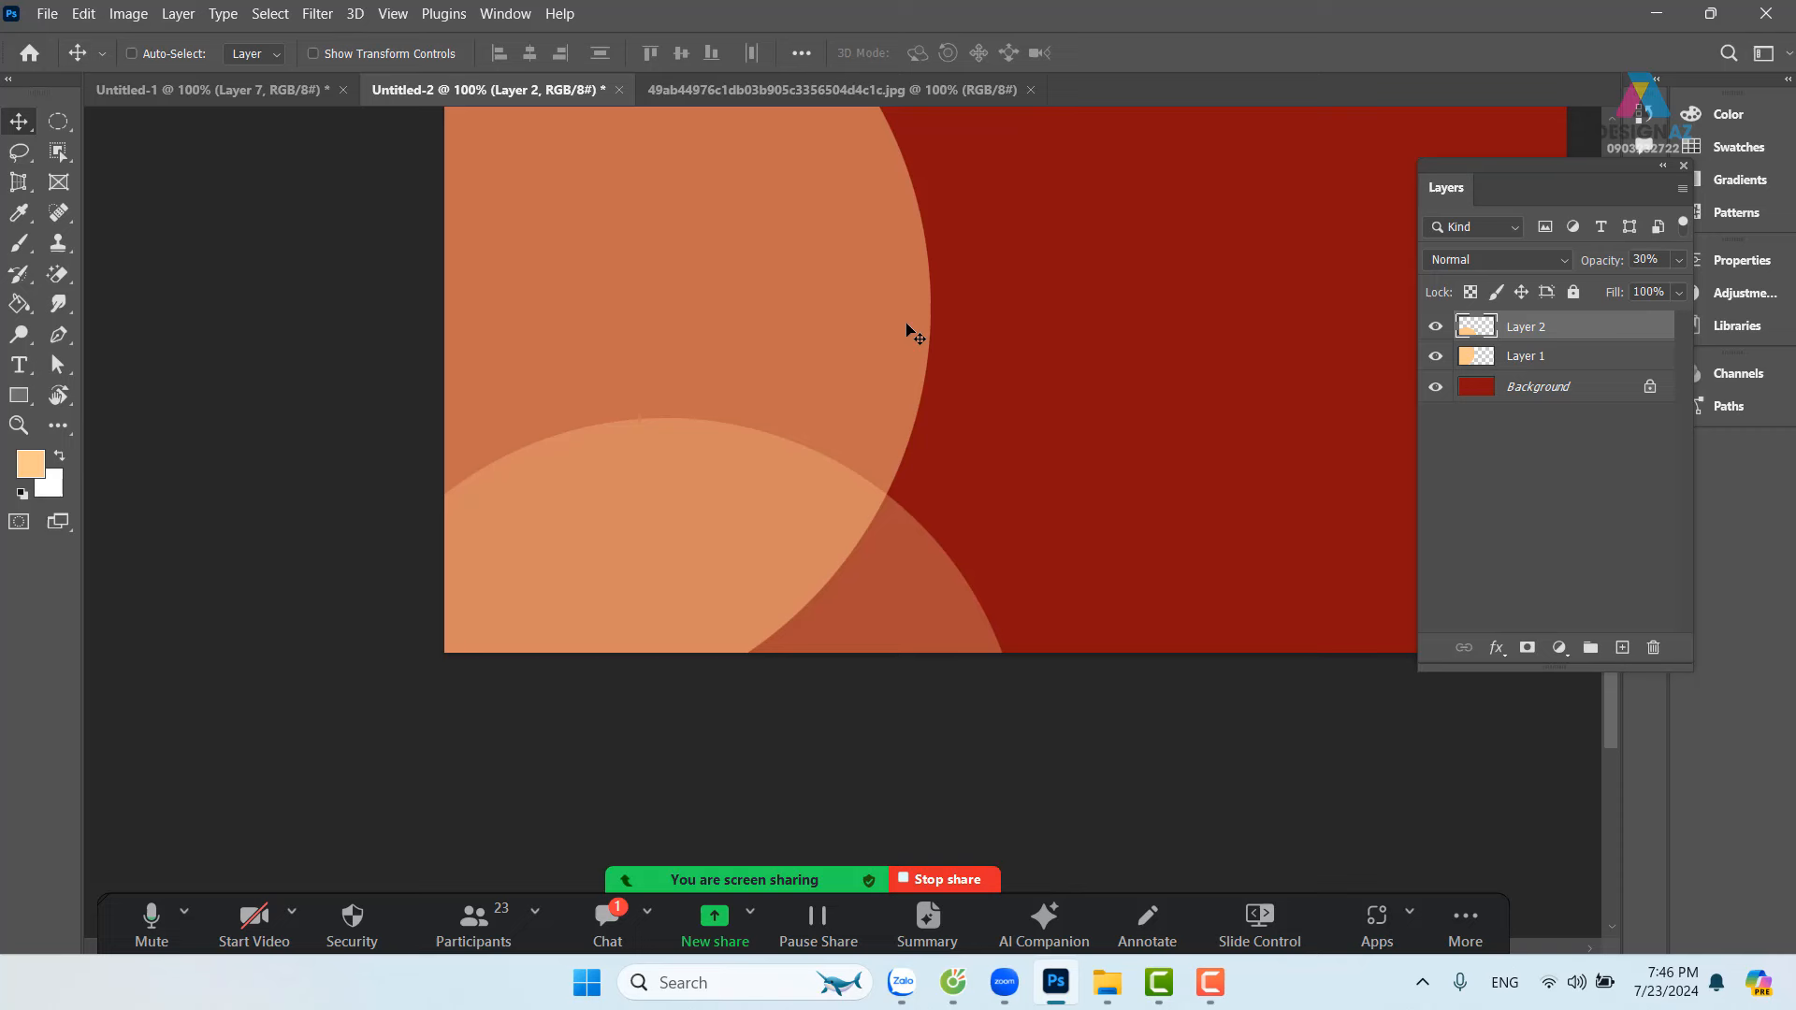
Step: Load Layer 2's outline as a selection, hide that layer, and create a new layer above it for brushing
{"action": "left_click", "coordinate": [1473, 337], "text": "ctrl"}
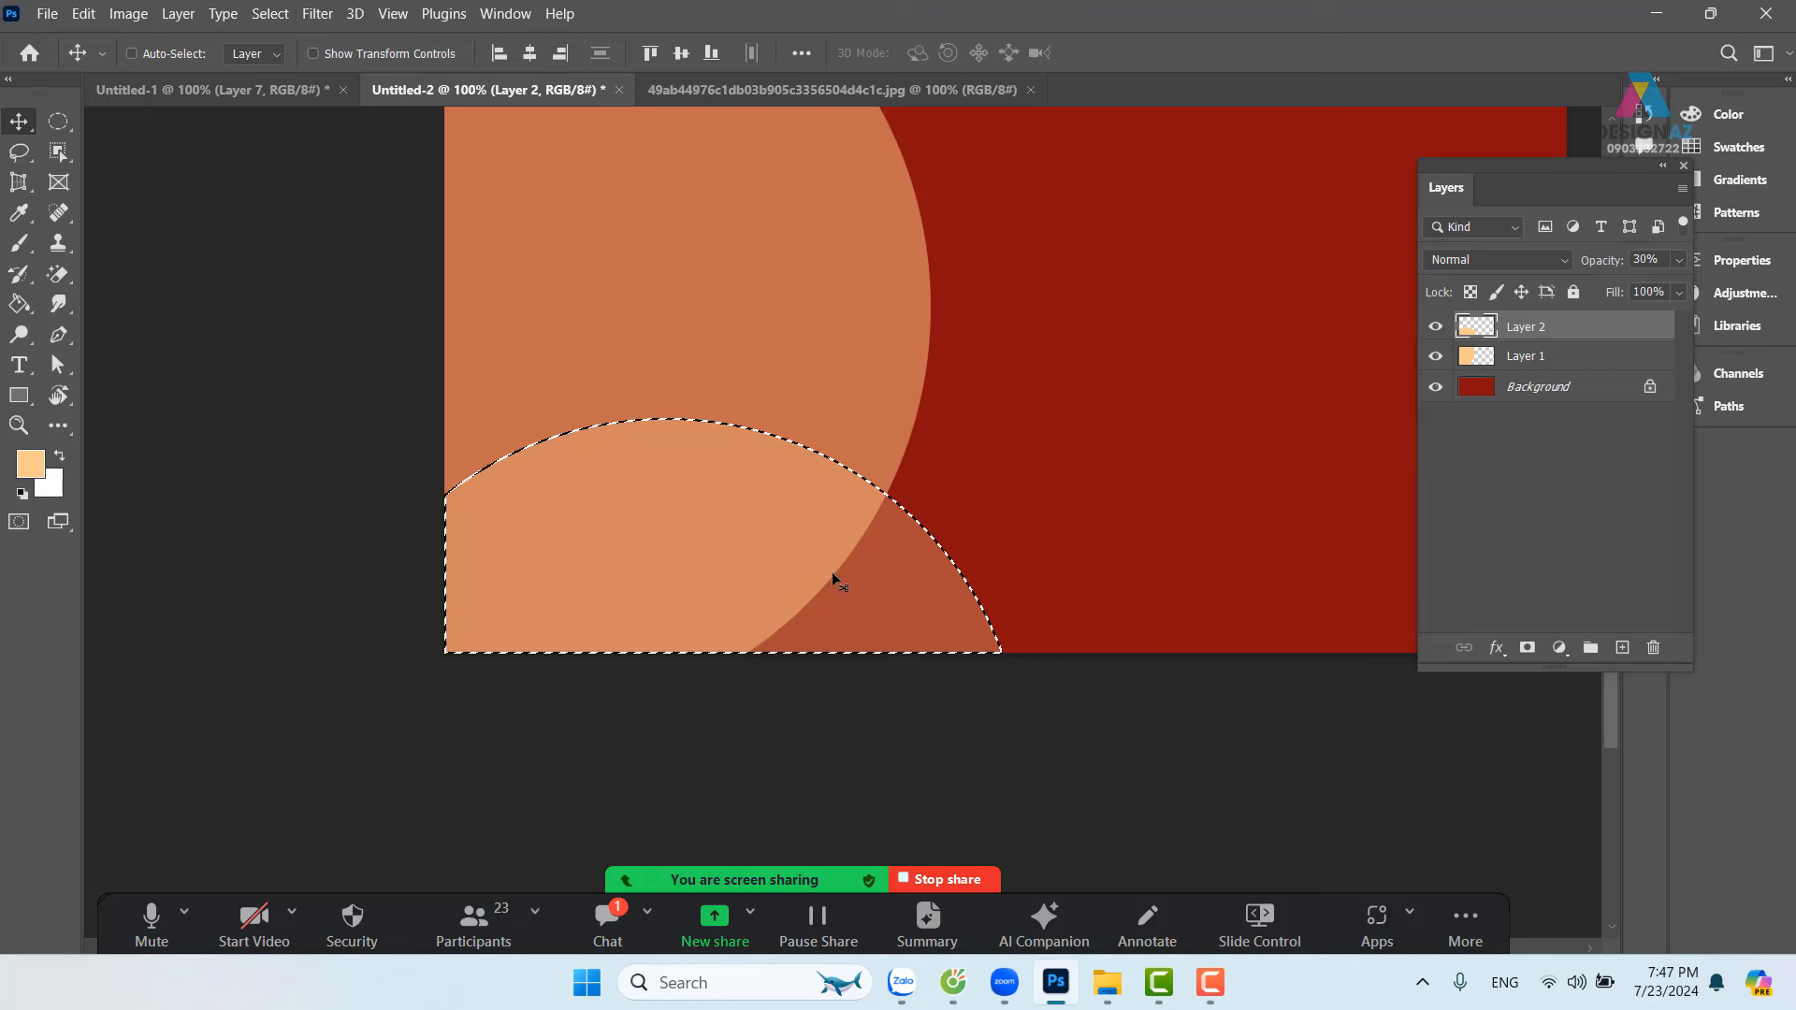
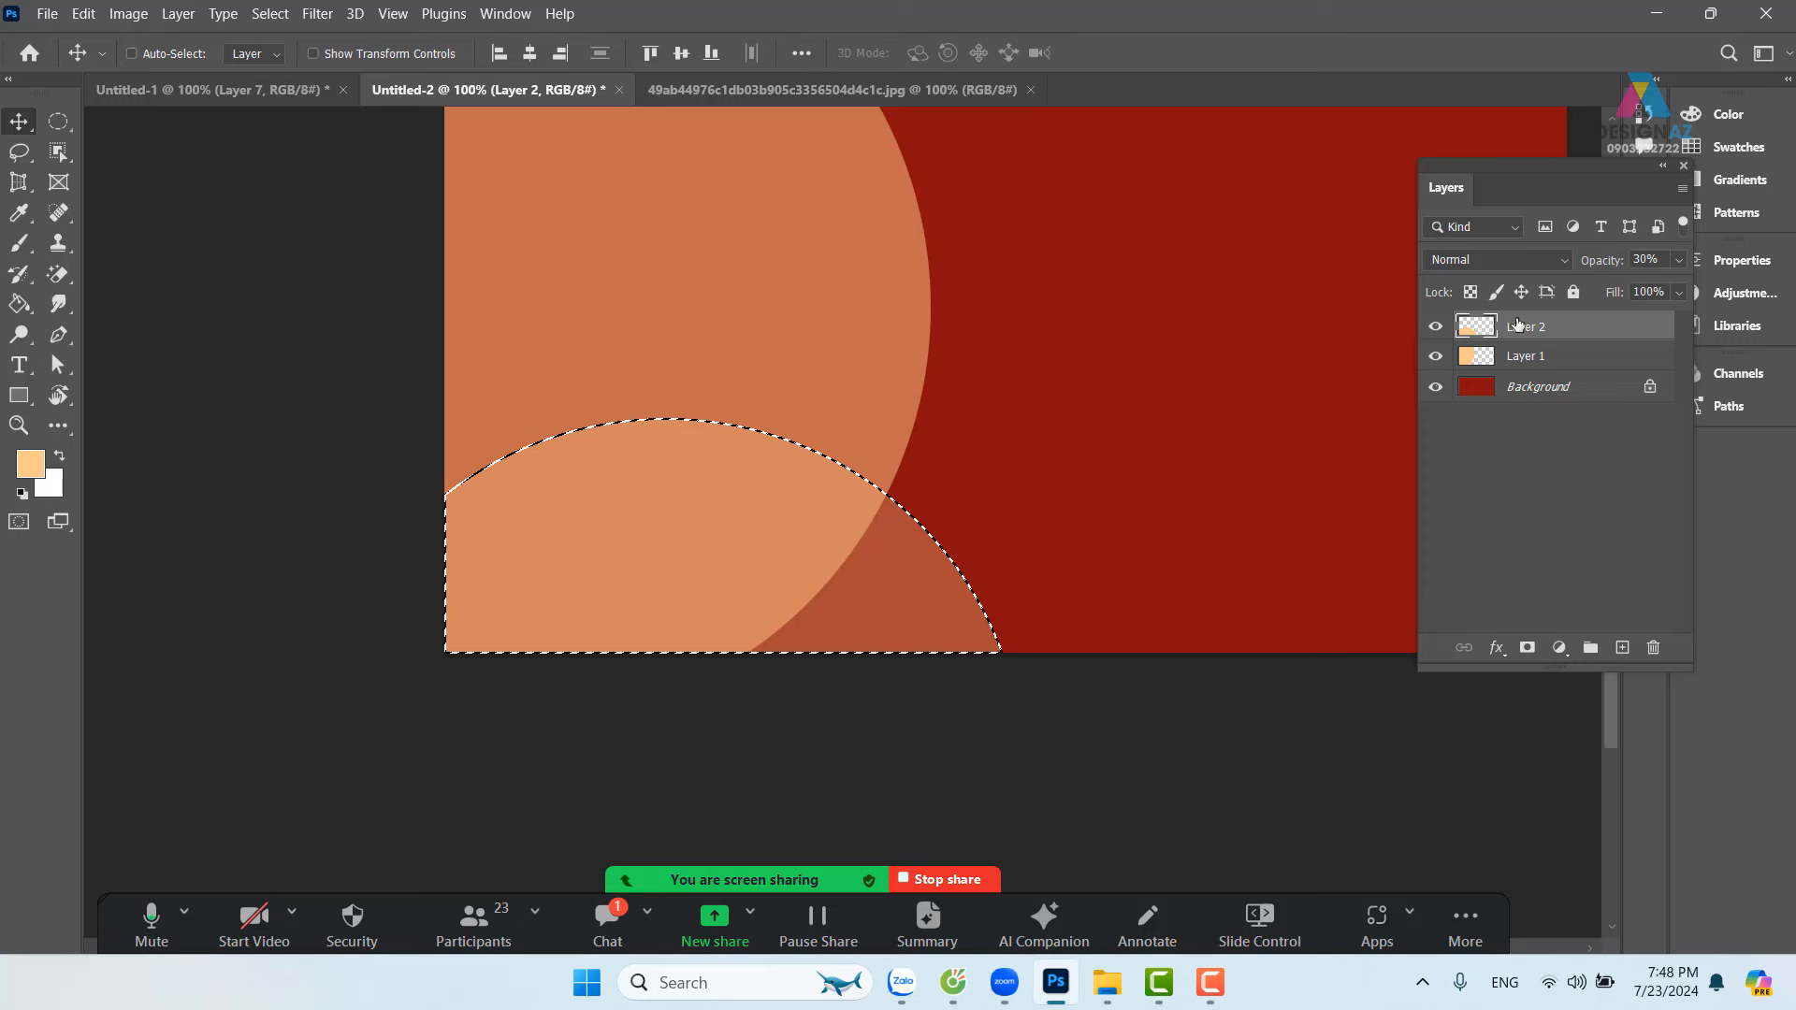
{"action": "left_click", "coordinate": [1435, 325]}
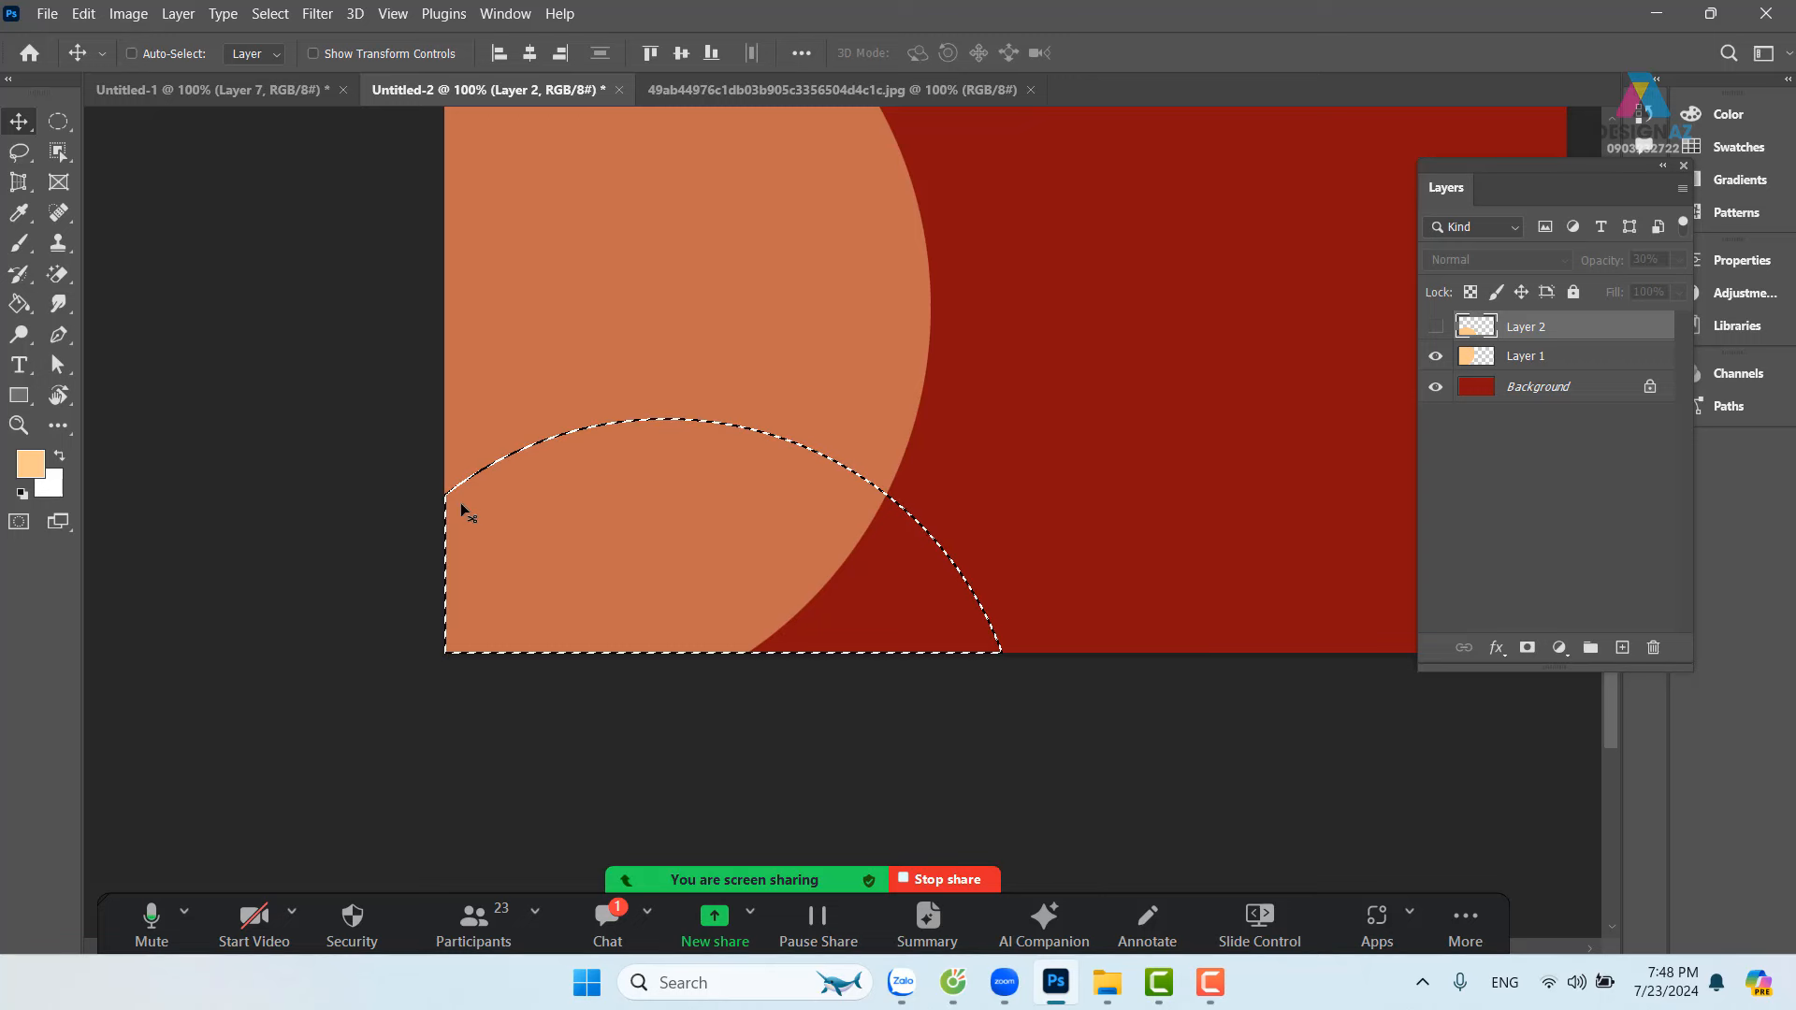
{"action": "left_click", "coordinate": [19, 243]}
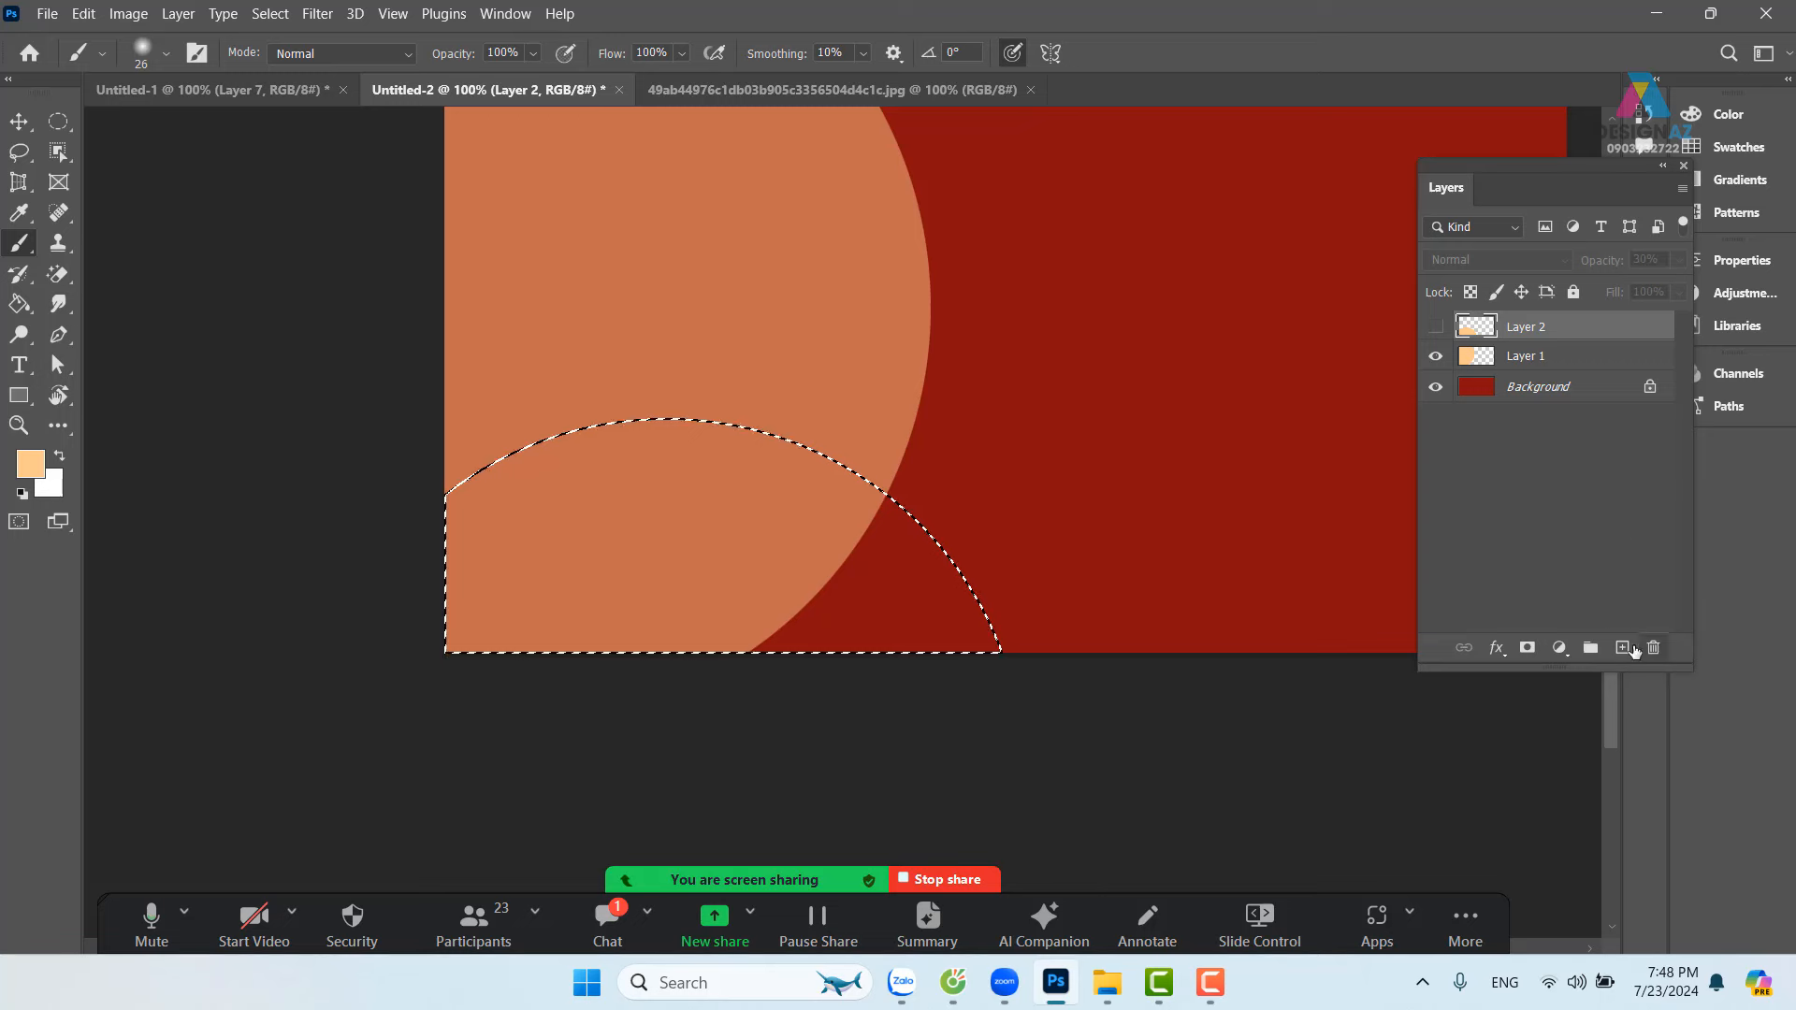
{"action": "left_click", "coordinate": [1627, 649]}
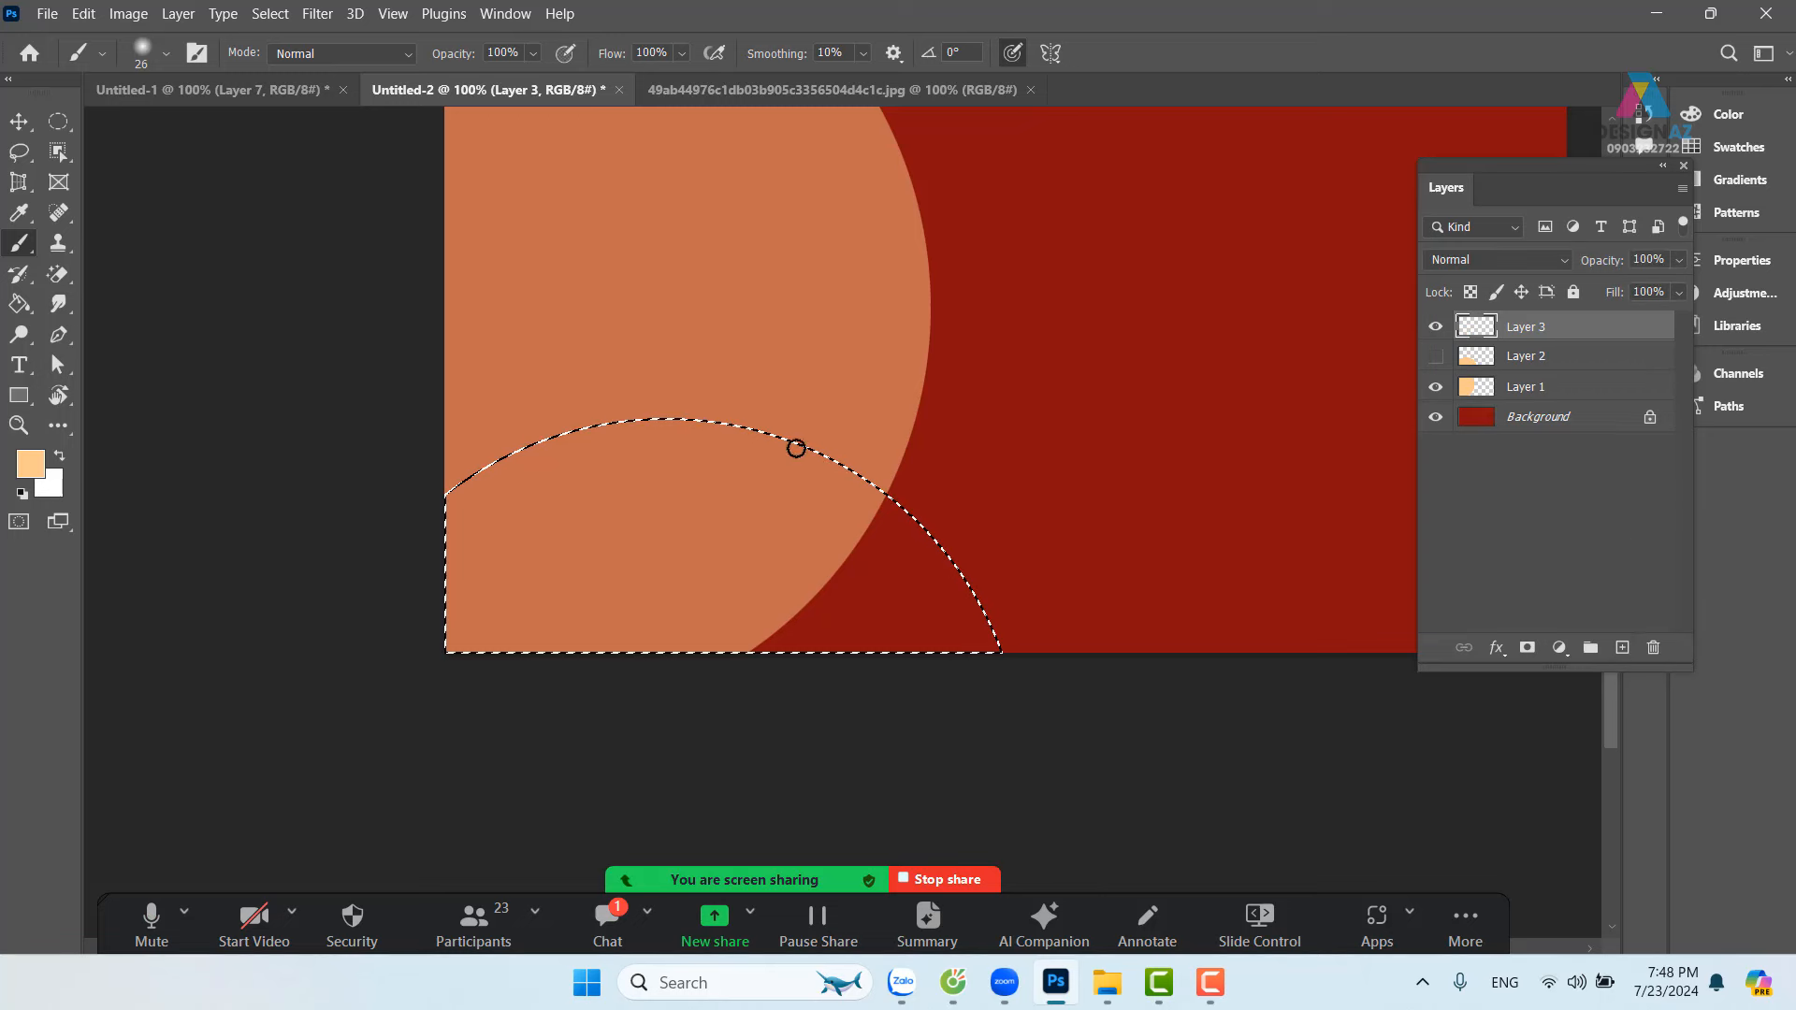
Step: Set the foreground color to dark gray
{"action": "left_click", "coordinate": [41, 471]}
{"action": "left_click_drag", "start_coordinate": [1021, 252], "coordinate": [961, 350]}
{"action": "left_click", "coordinate": [1548, 103]}
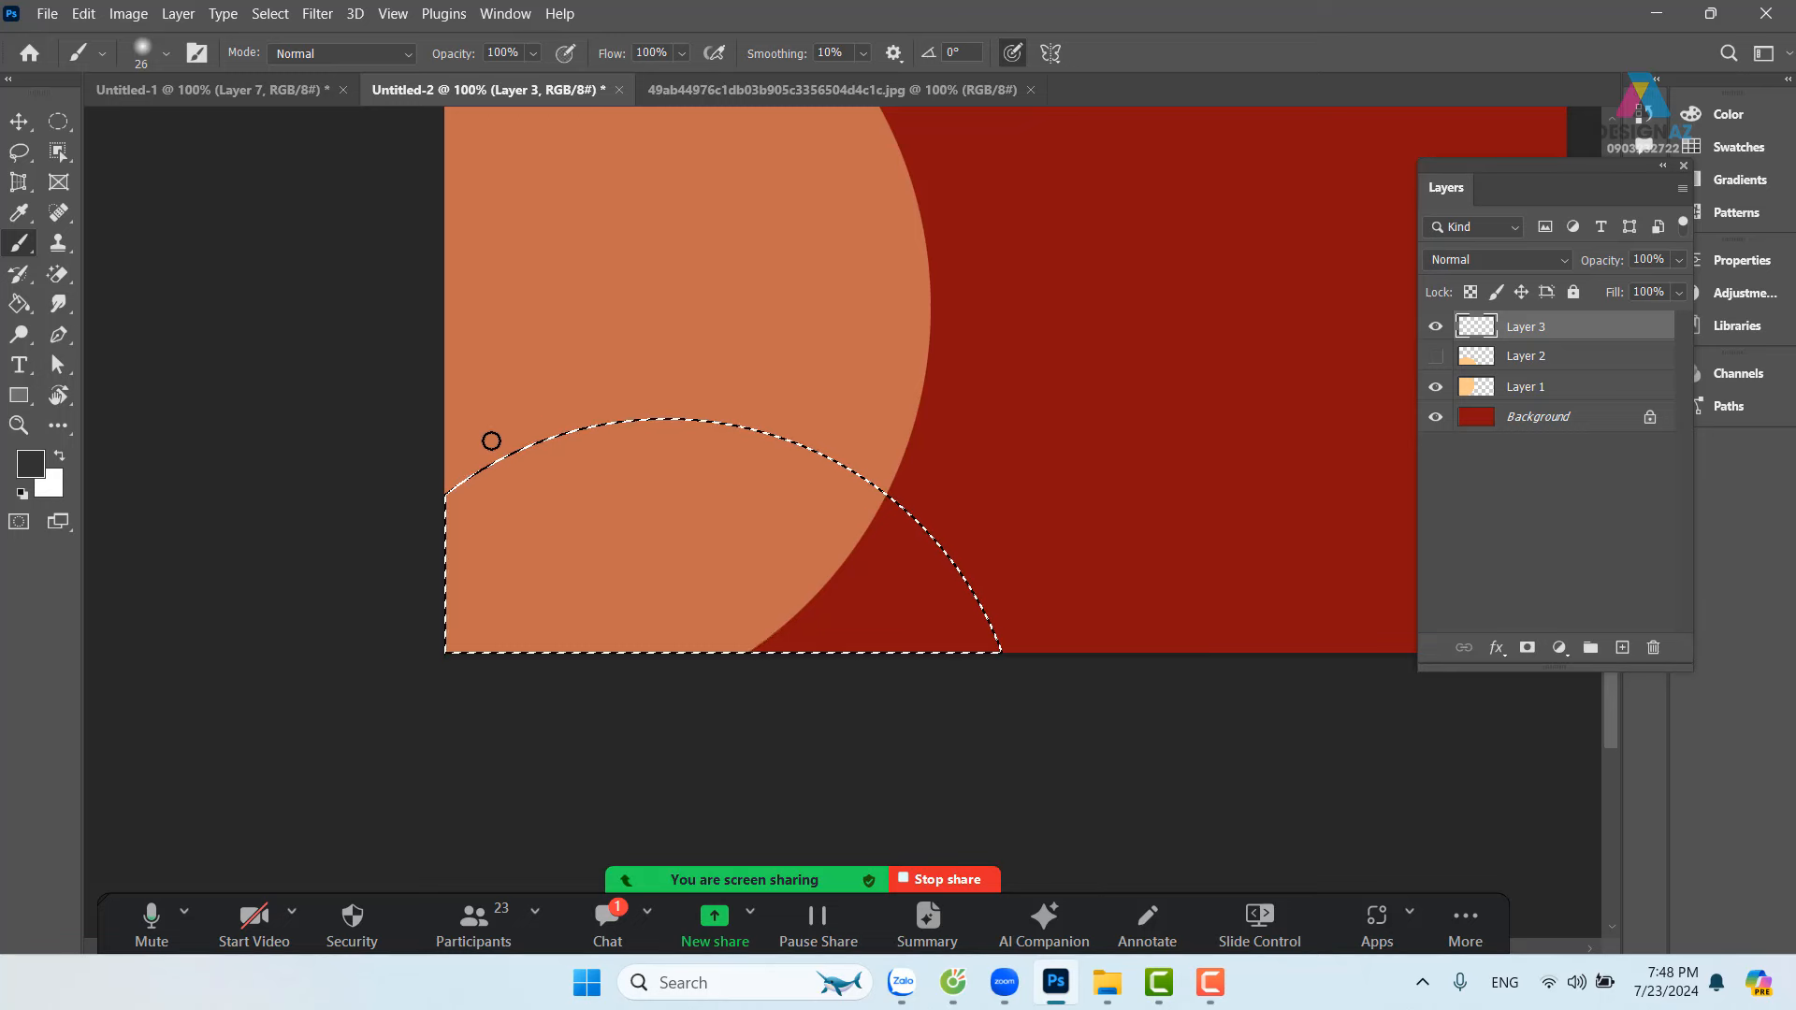
Step: Invert the selection and try brushing dark strokes along the outside of the lower circle's curve, then undo them
{"action": "key", "text": "ctrl+shift+i"}
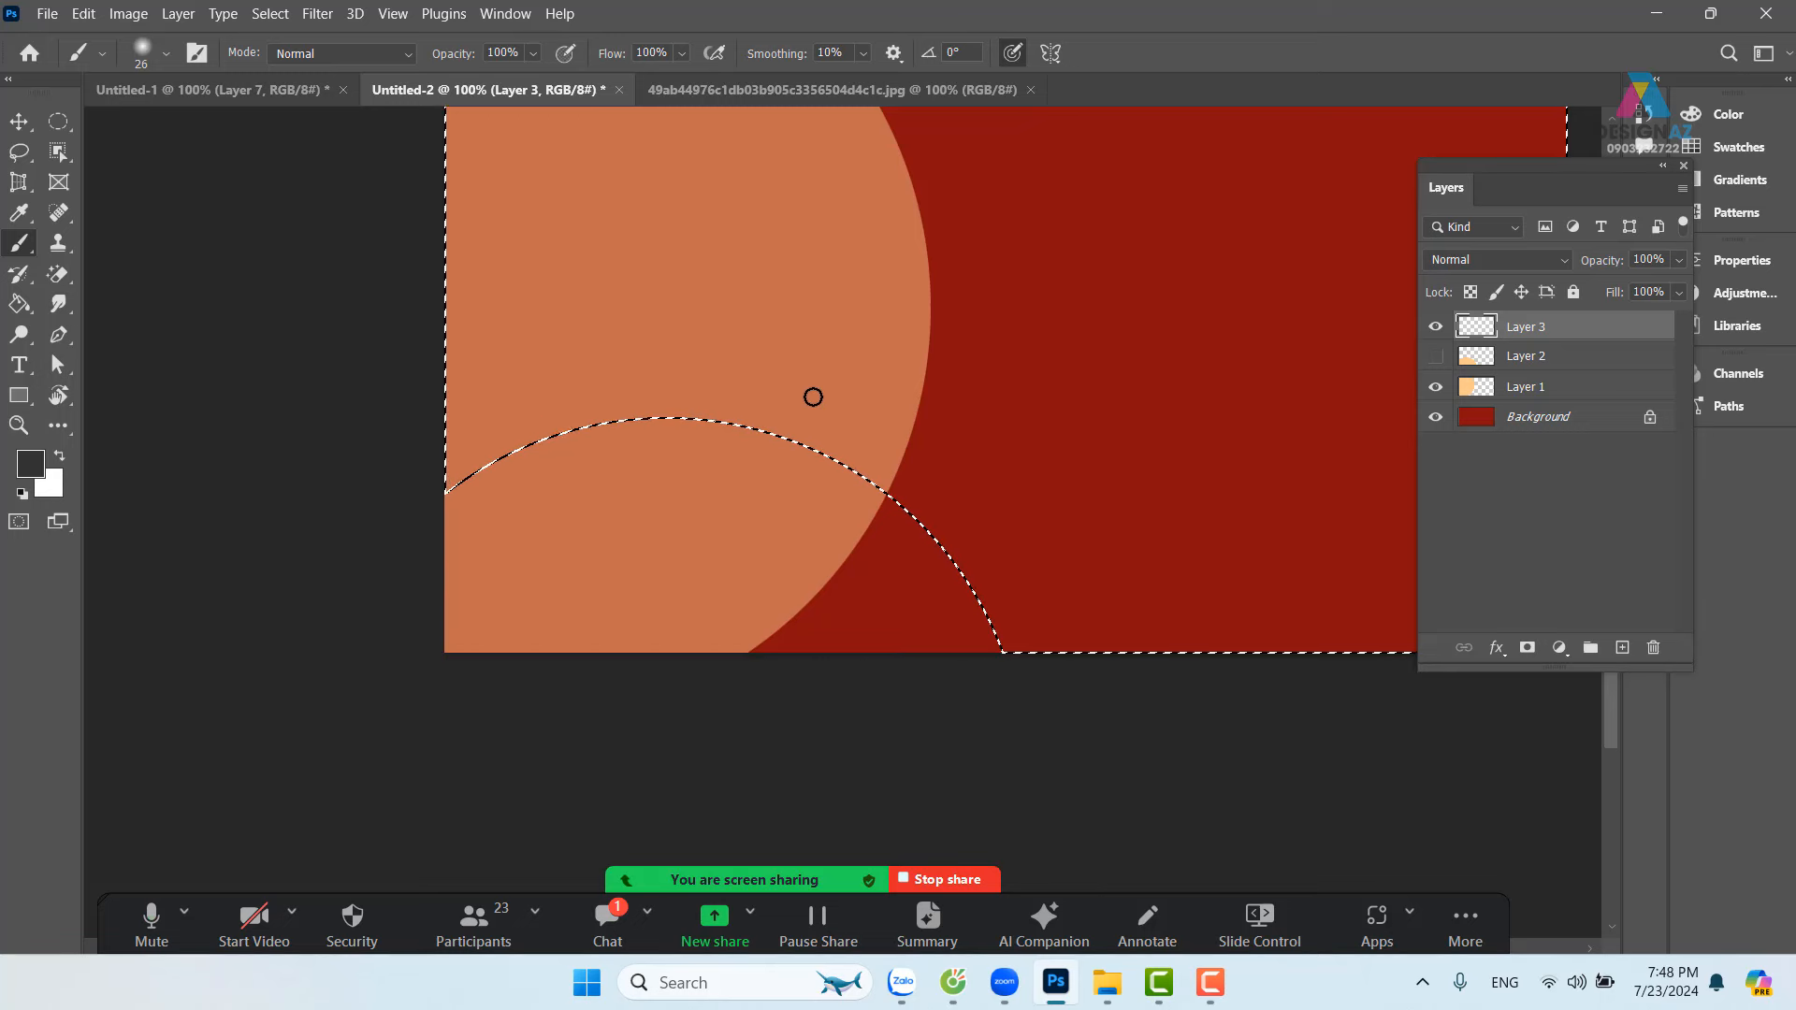
{"action": "left_click_drag", "start_coordinate": [506, 419], "coordinate": [519, 414]}
{"action": "mouse_move", "coordinate": [820, 376]}
{"action": "left_mouse_down"}
{"action": "mouse_move", "coordinate": [933, 428]}
{"action": "mouse_move", "coordinate": [962, 499]}
{"action": "left_mouse_up"}
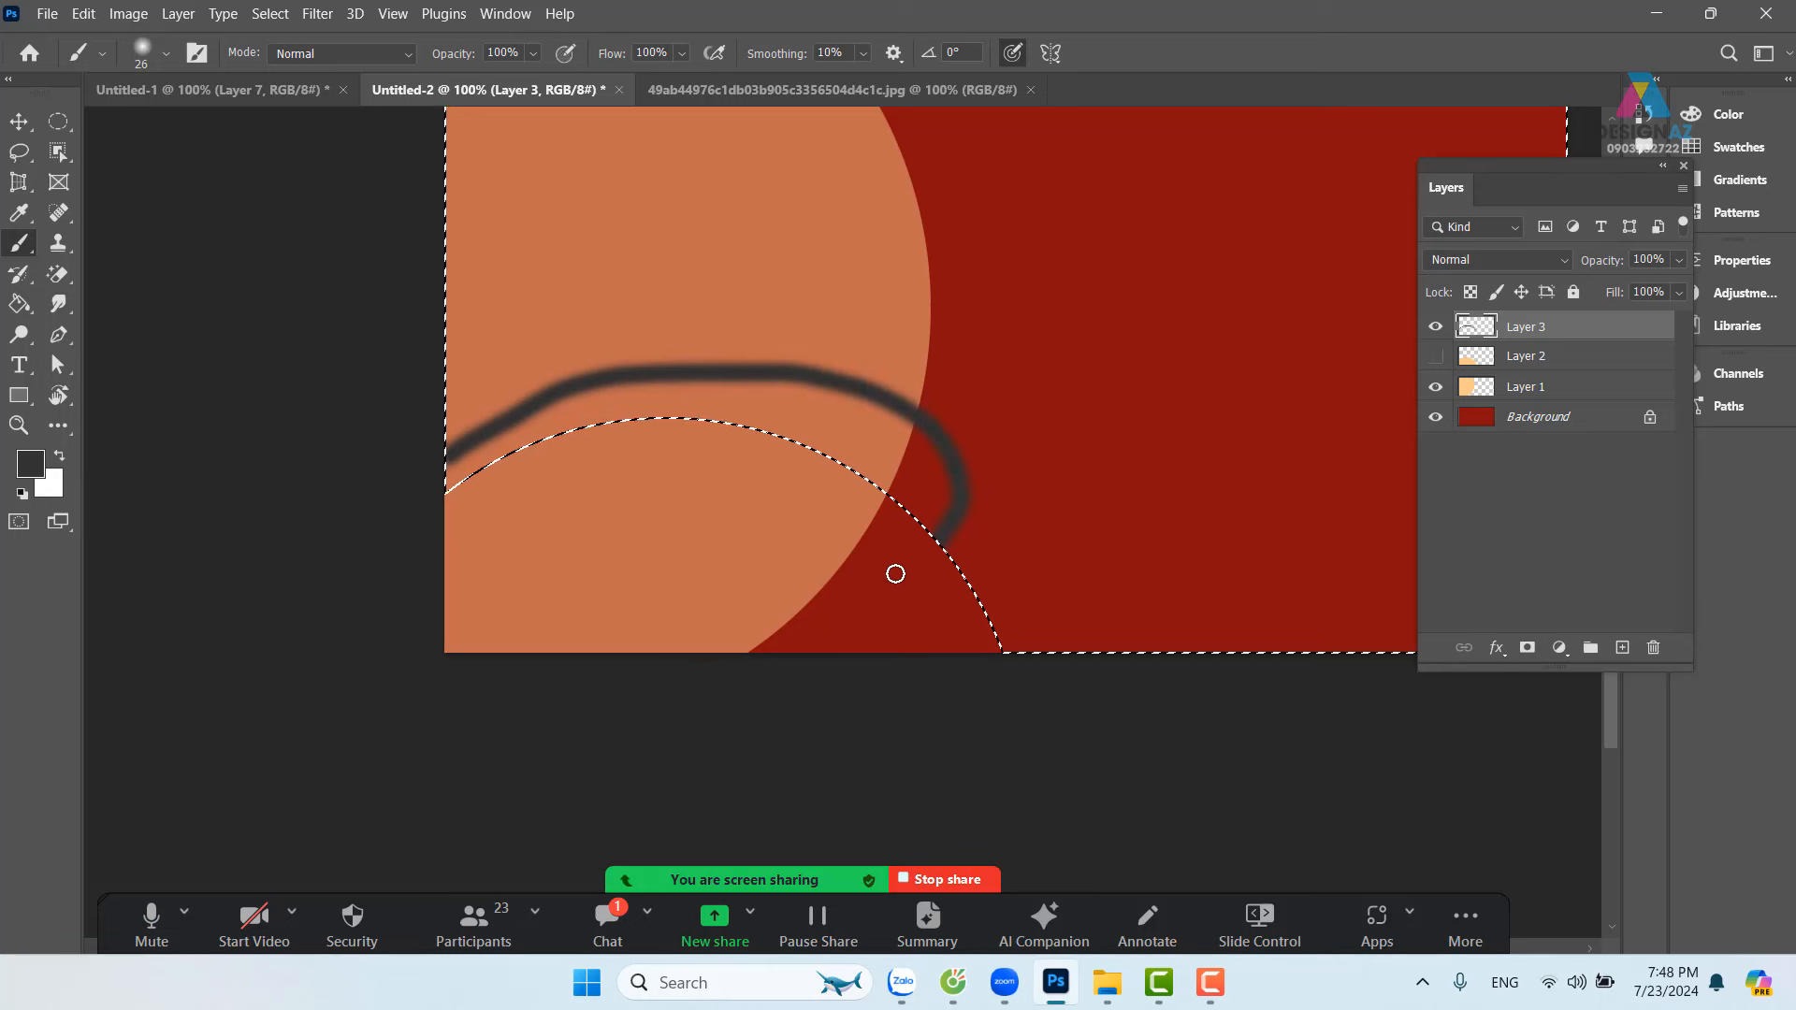
{"action": "key", "text": "ctrl+z"}
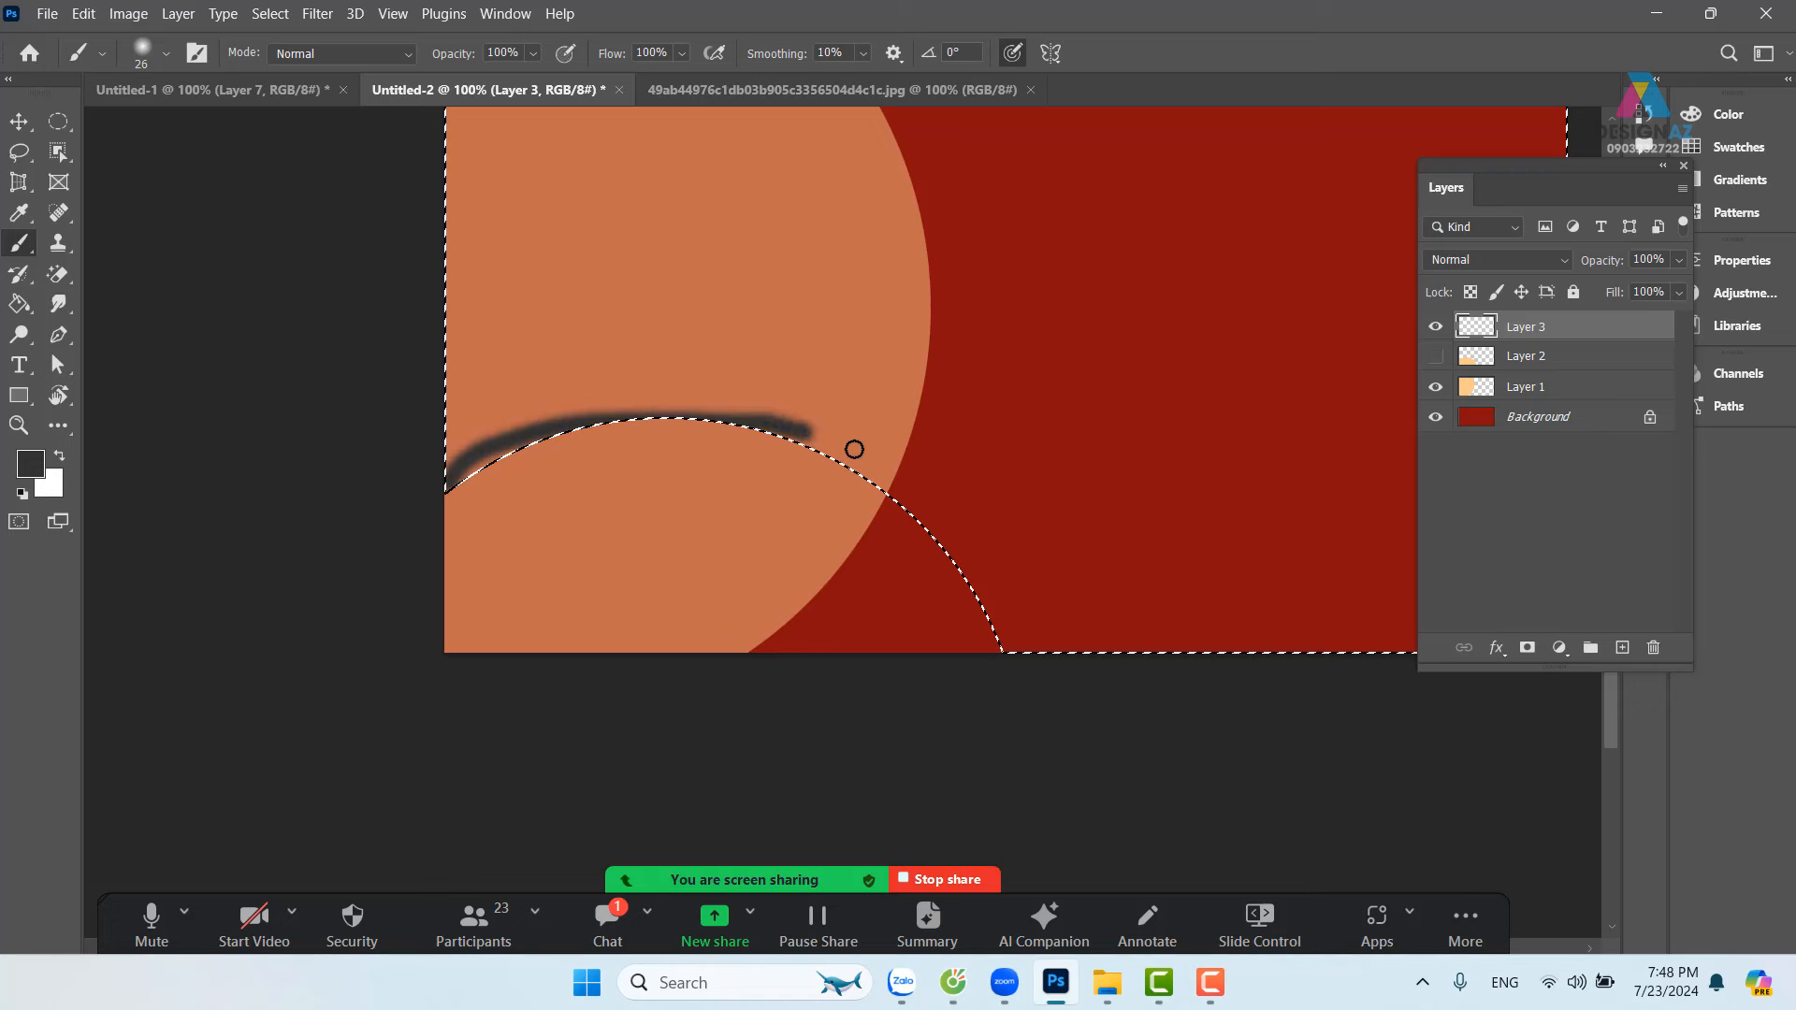
{"action": "left_click_drag", "start_coordinate": [854, 449], "coordinate": [891, 544]}
{"action": "key", "text": "ctrl+z"}
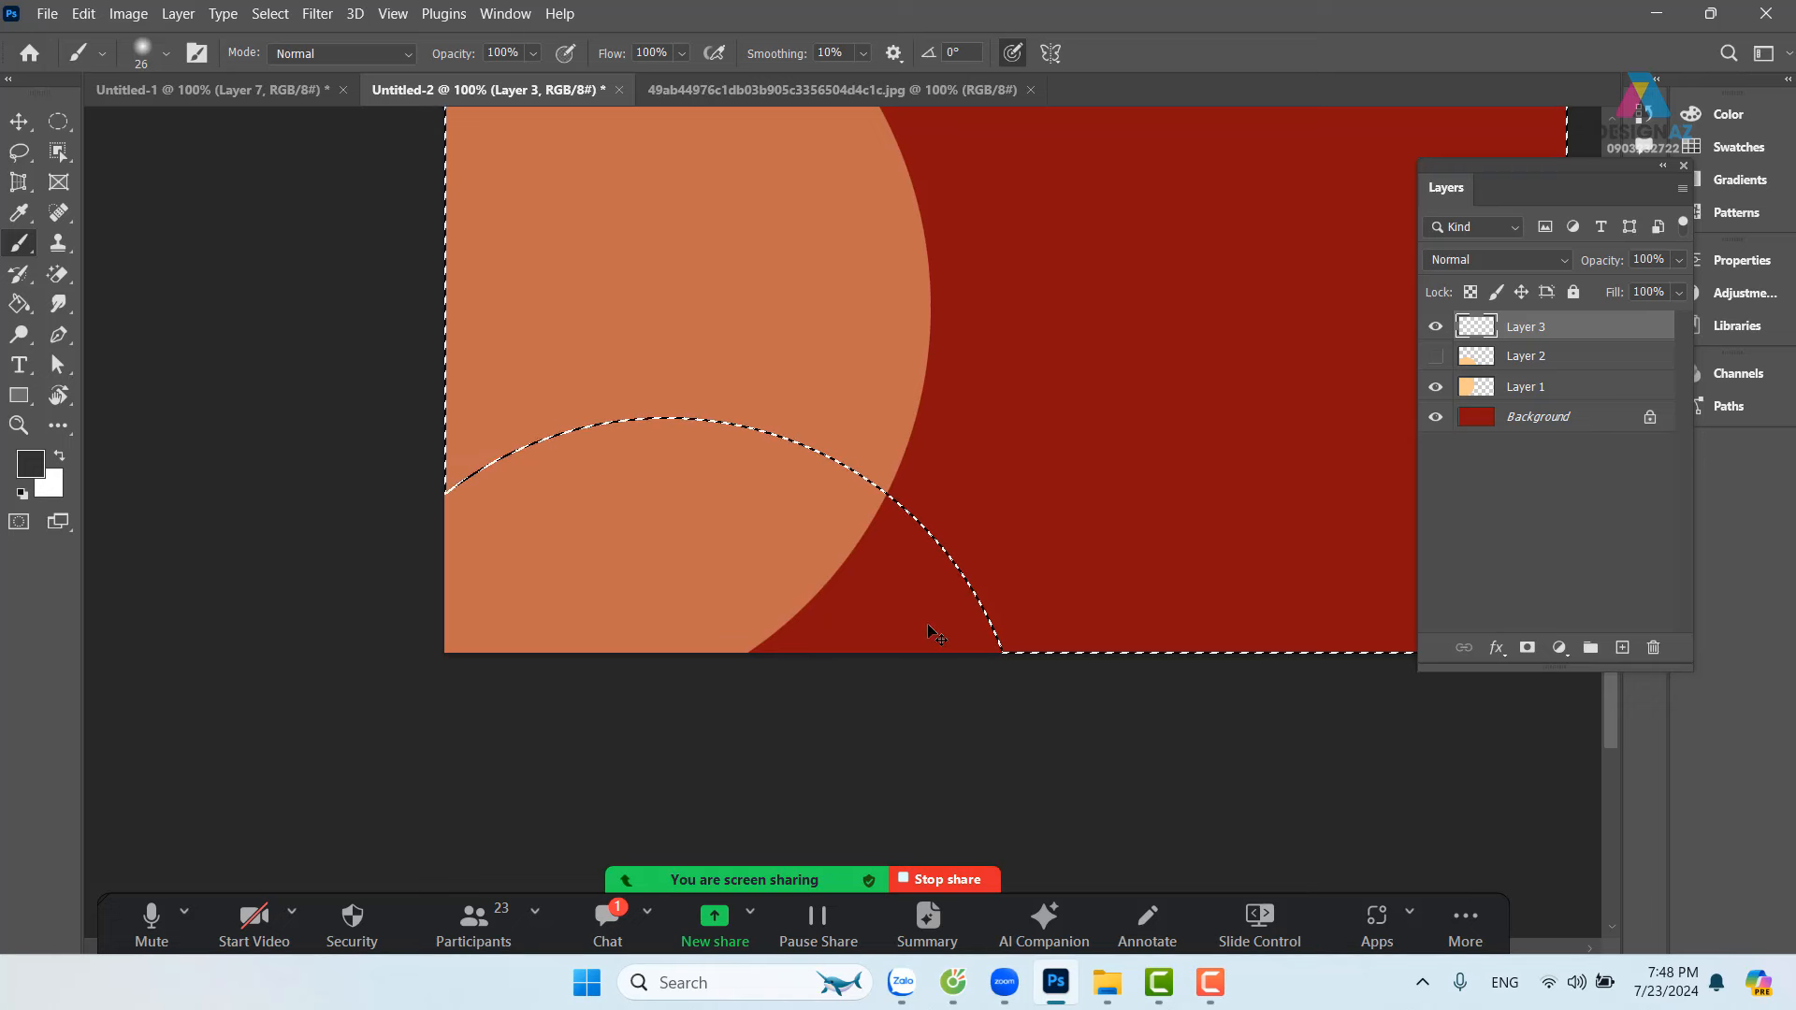
Step: Brush a freehand dark stroke around the redisplayed Layer 2 circle with no selection active, then delete Layer 3
{"action": "key", "text": "ctrl+d"}
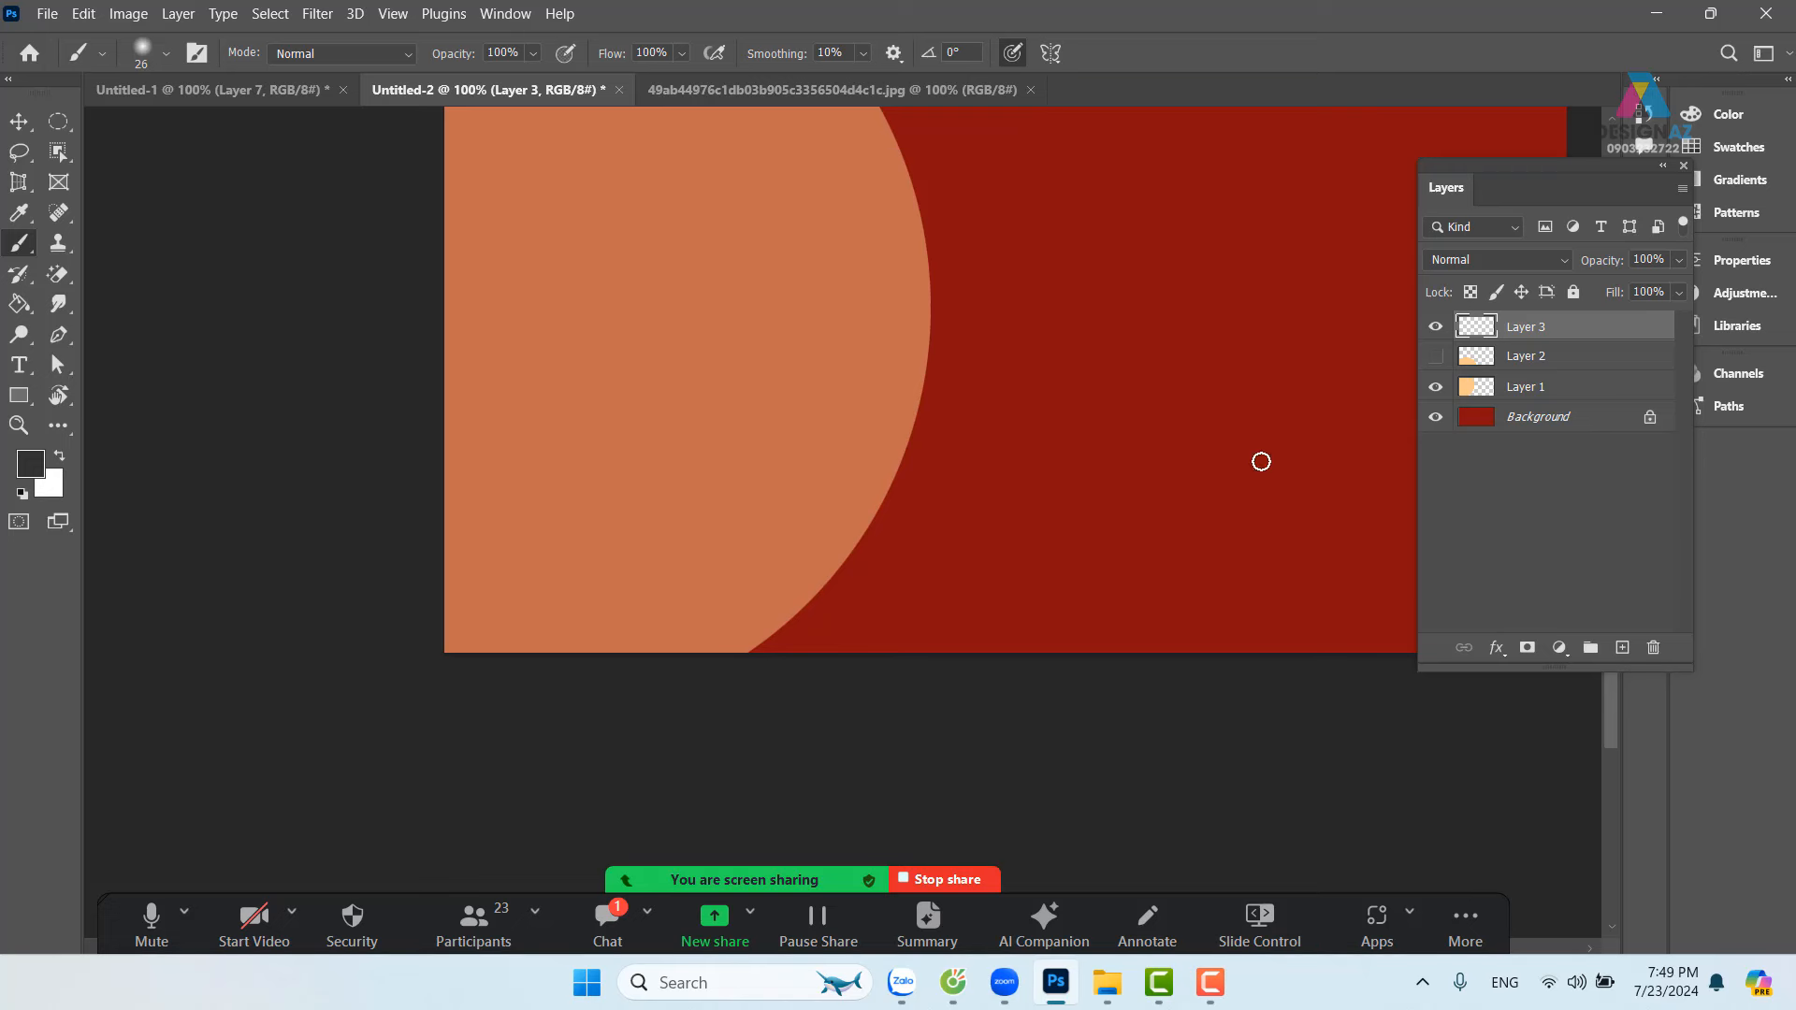
{"action": "left_click", "coordinate": [1435, 356]}
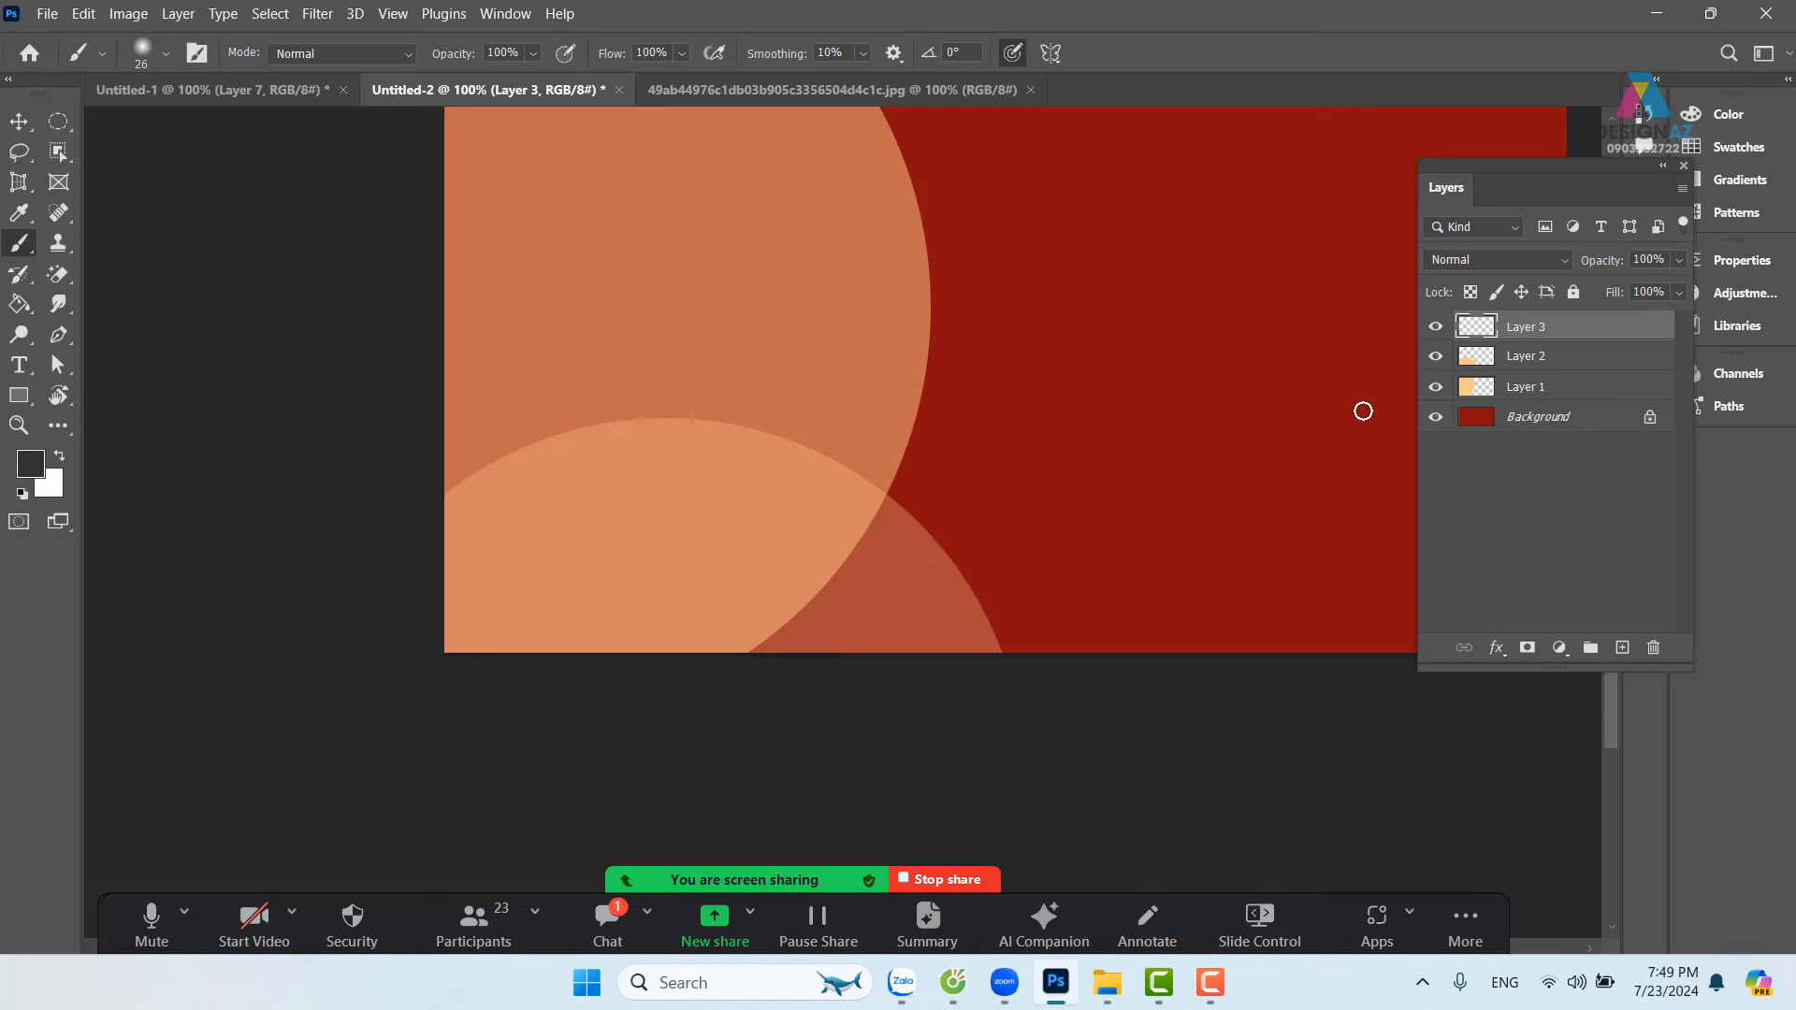
{"action": "mouse_move", "coordinate": [428, 478]}
{"action": "left_mouse_down"}
{"action": "mouse_move", "coordinate": [596, 398]}
{"action": "mouse_move", "coordinate": [734, 400]}
{"action": "mouse_move", "coordinate": [868, 462]}
{"action": "mouse_move", "coordinate": [909, 506]}
{"action": "mouse_move", "coordinate": [839, 603]}
{"action": "mouse_move", "coordinate": [636, 691]}
{"action": "left_mouse_up"}
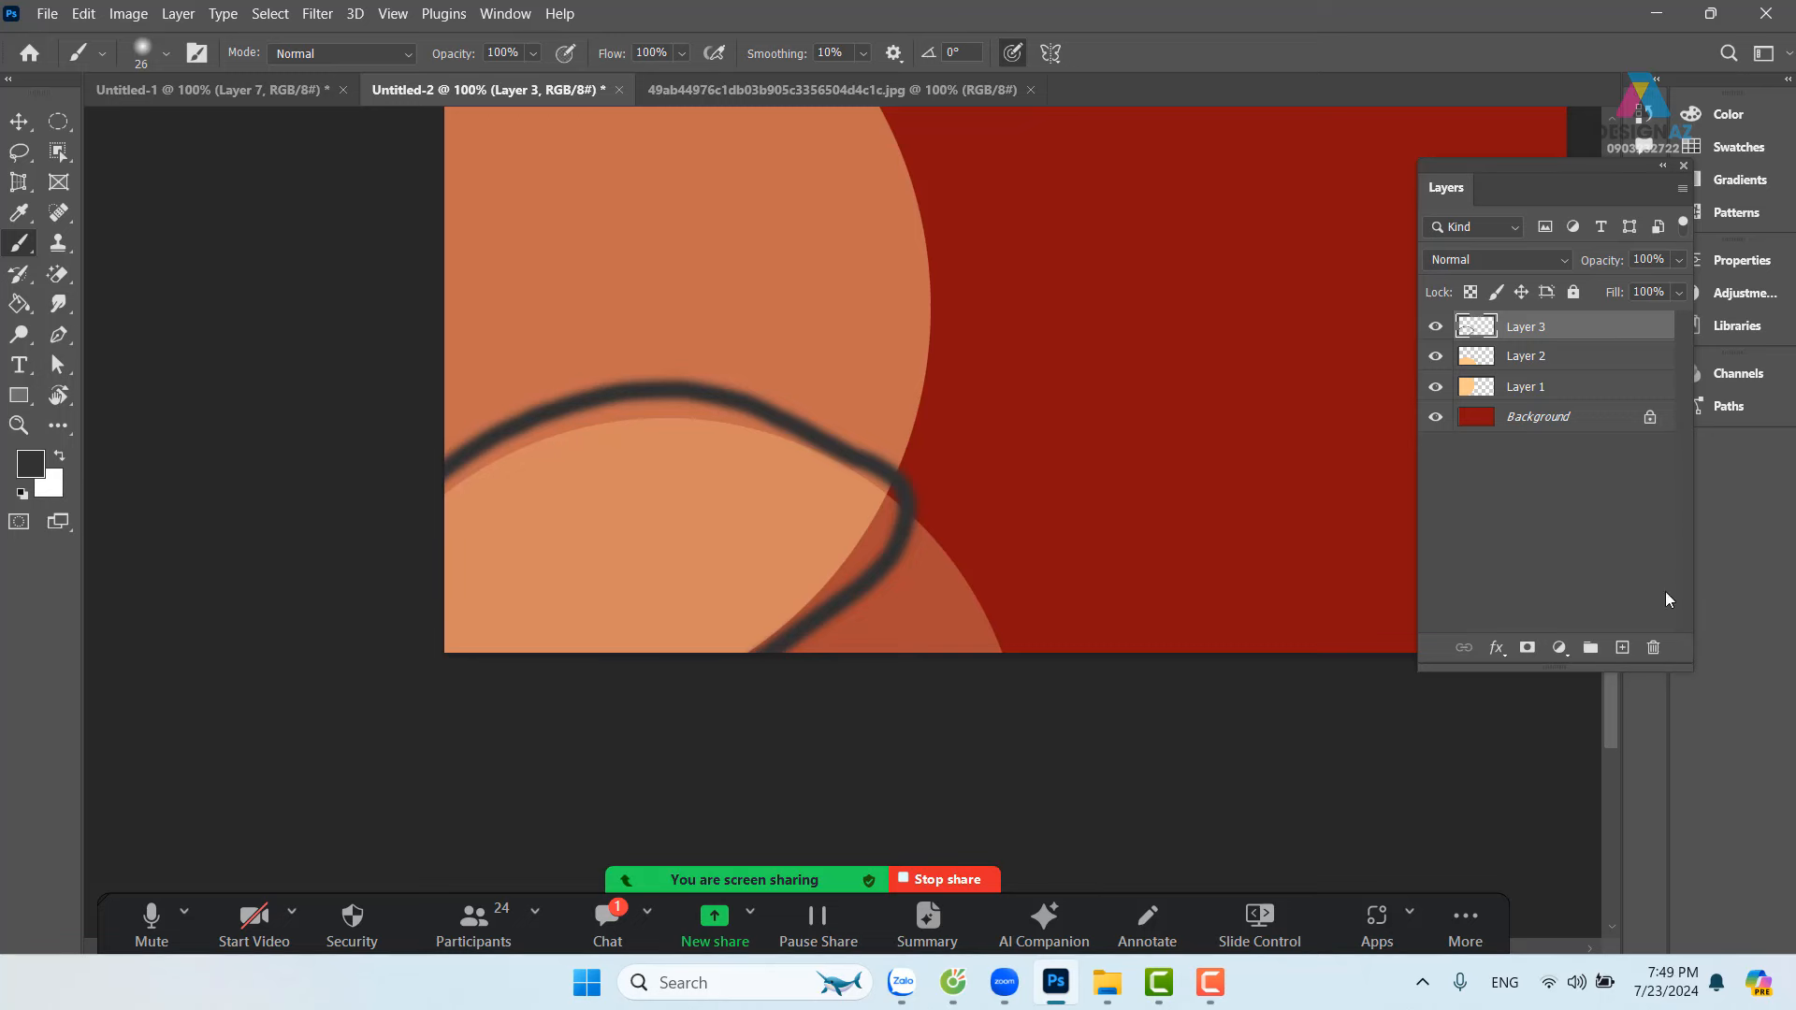
{"action": "left_click", "coordinate": [1653, 647]}
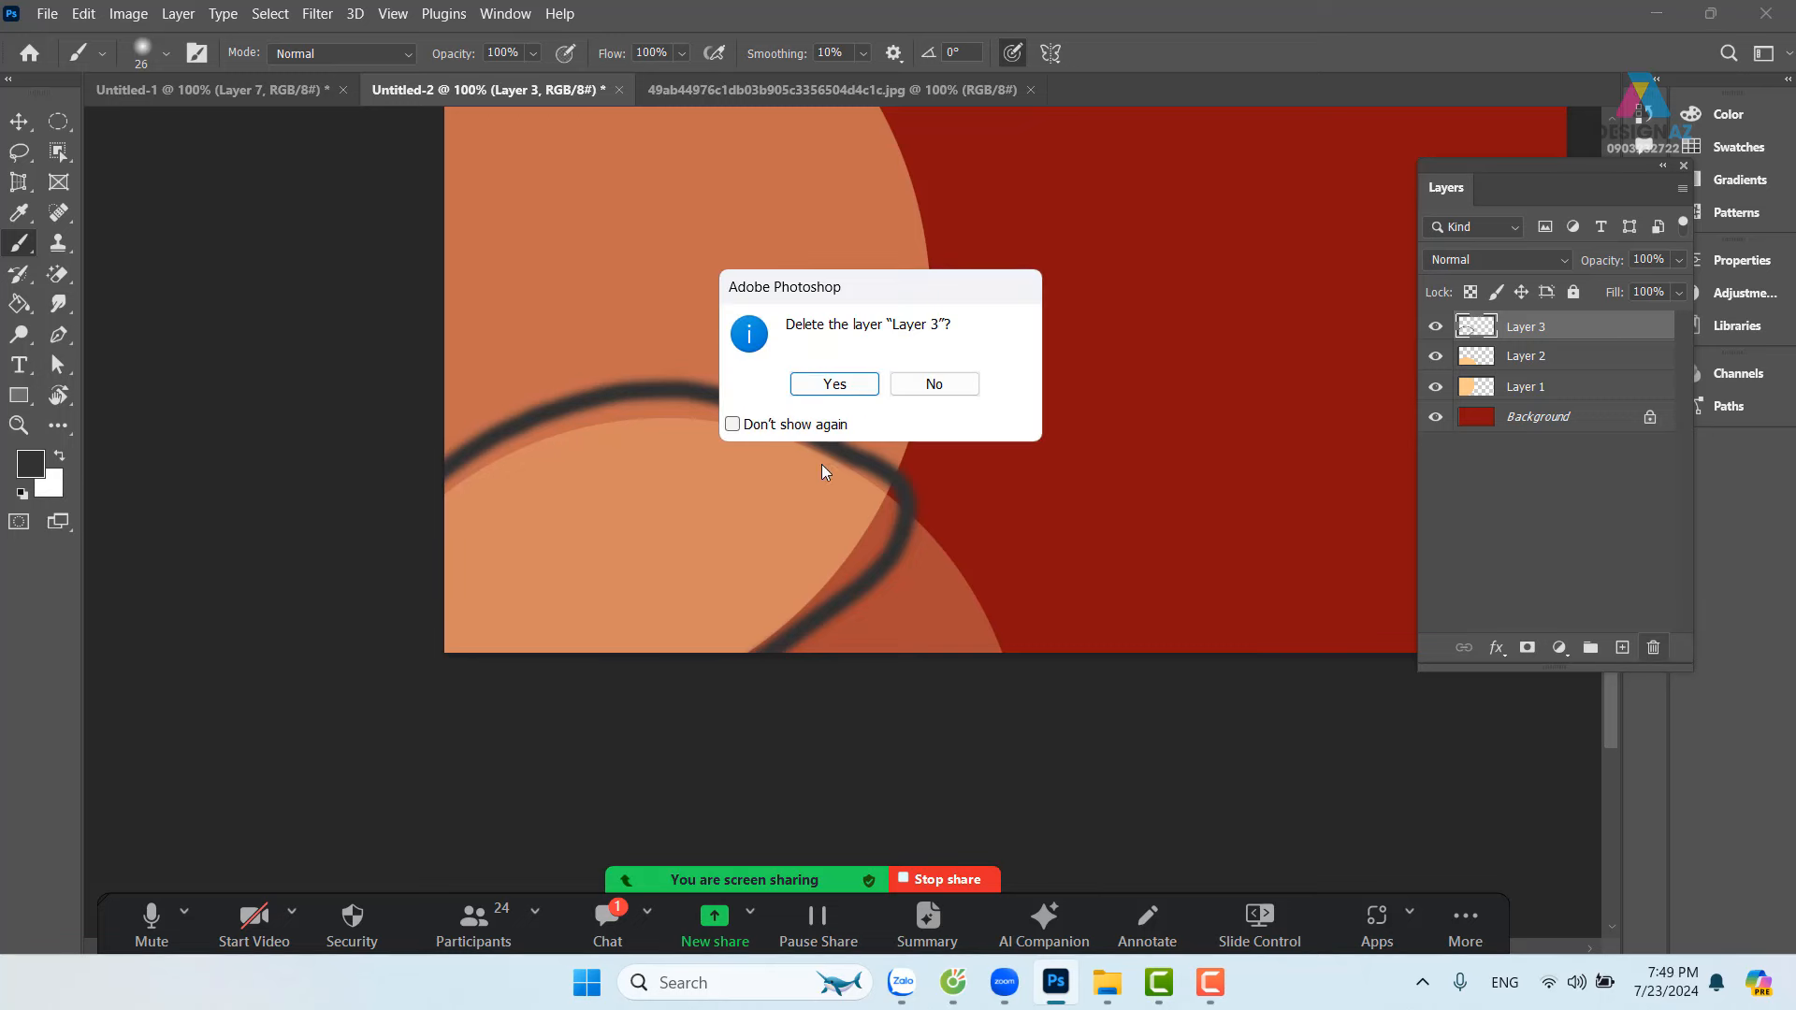
{"action": "left_click", "coordinate": [853, 384]}
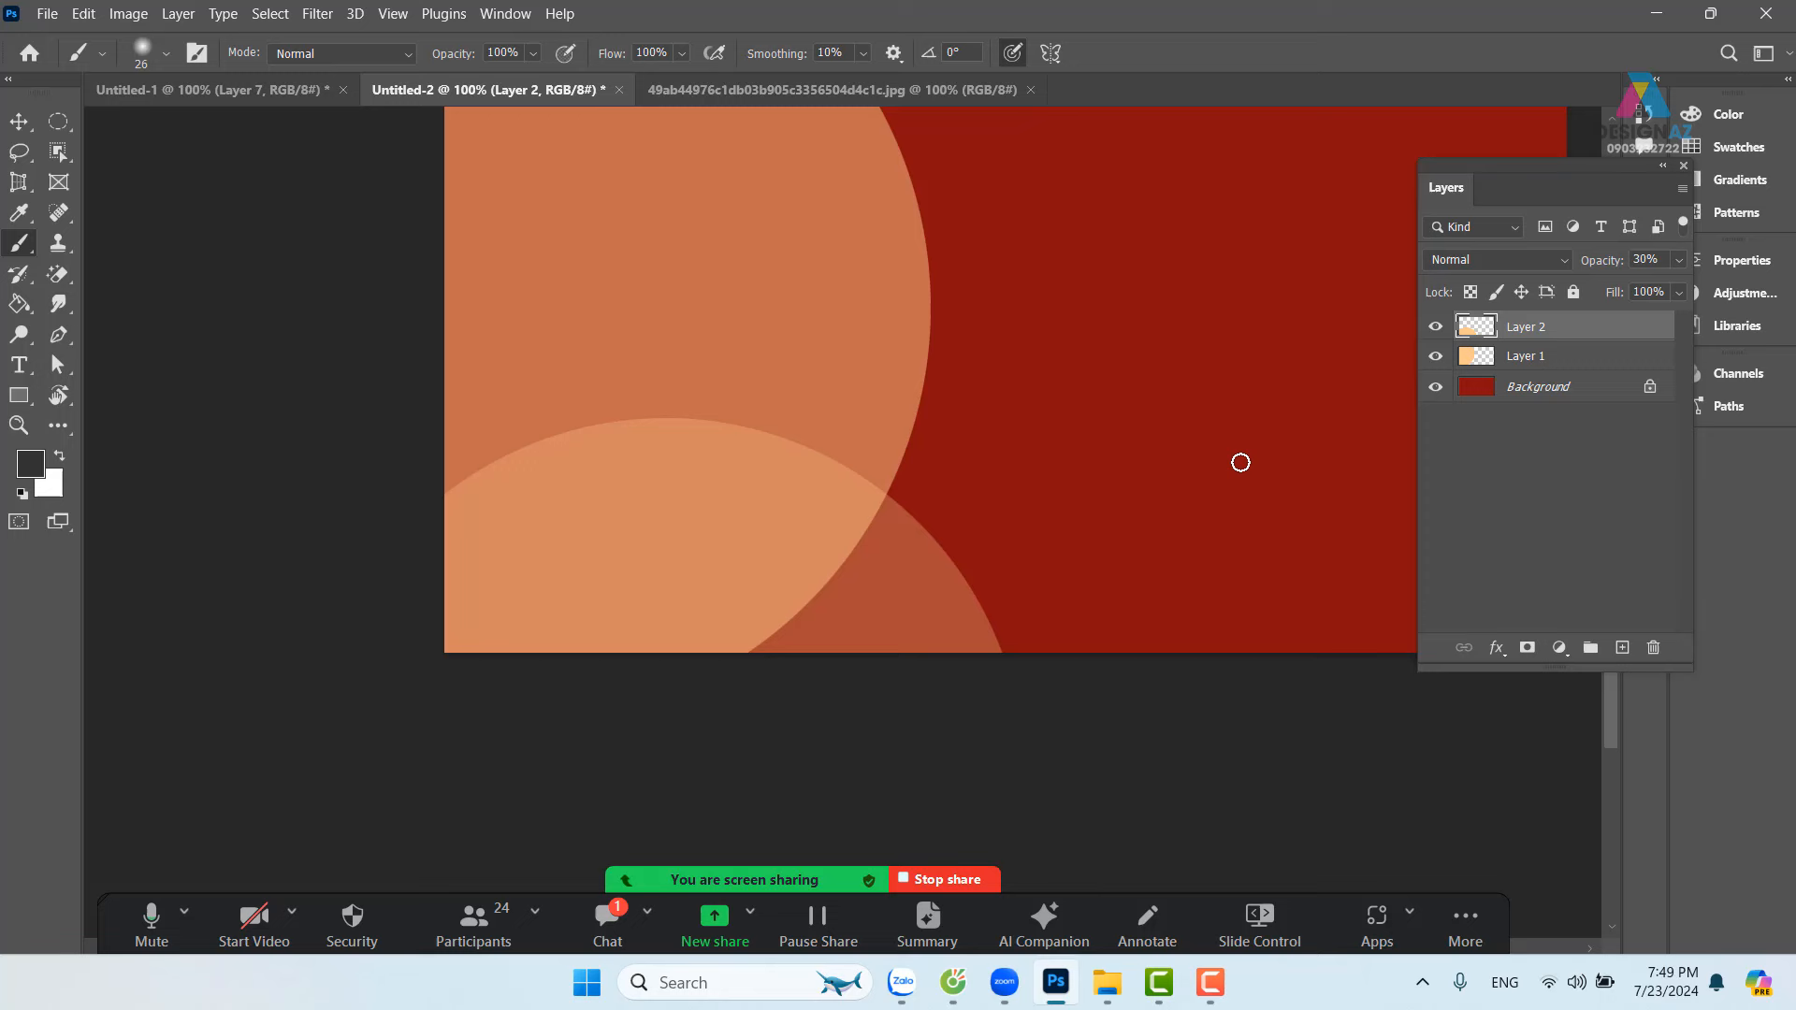
Step: Load Layer 2's outline as a selection over Layer 1, with Layer 2 hidden and Layer 1 active
{"action": "left_click", "coordinate": [1487, 331], "text": "ctrl"}
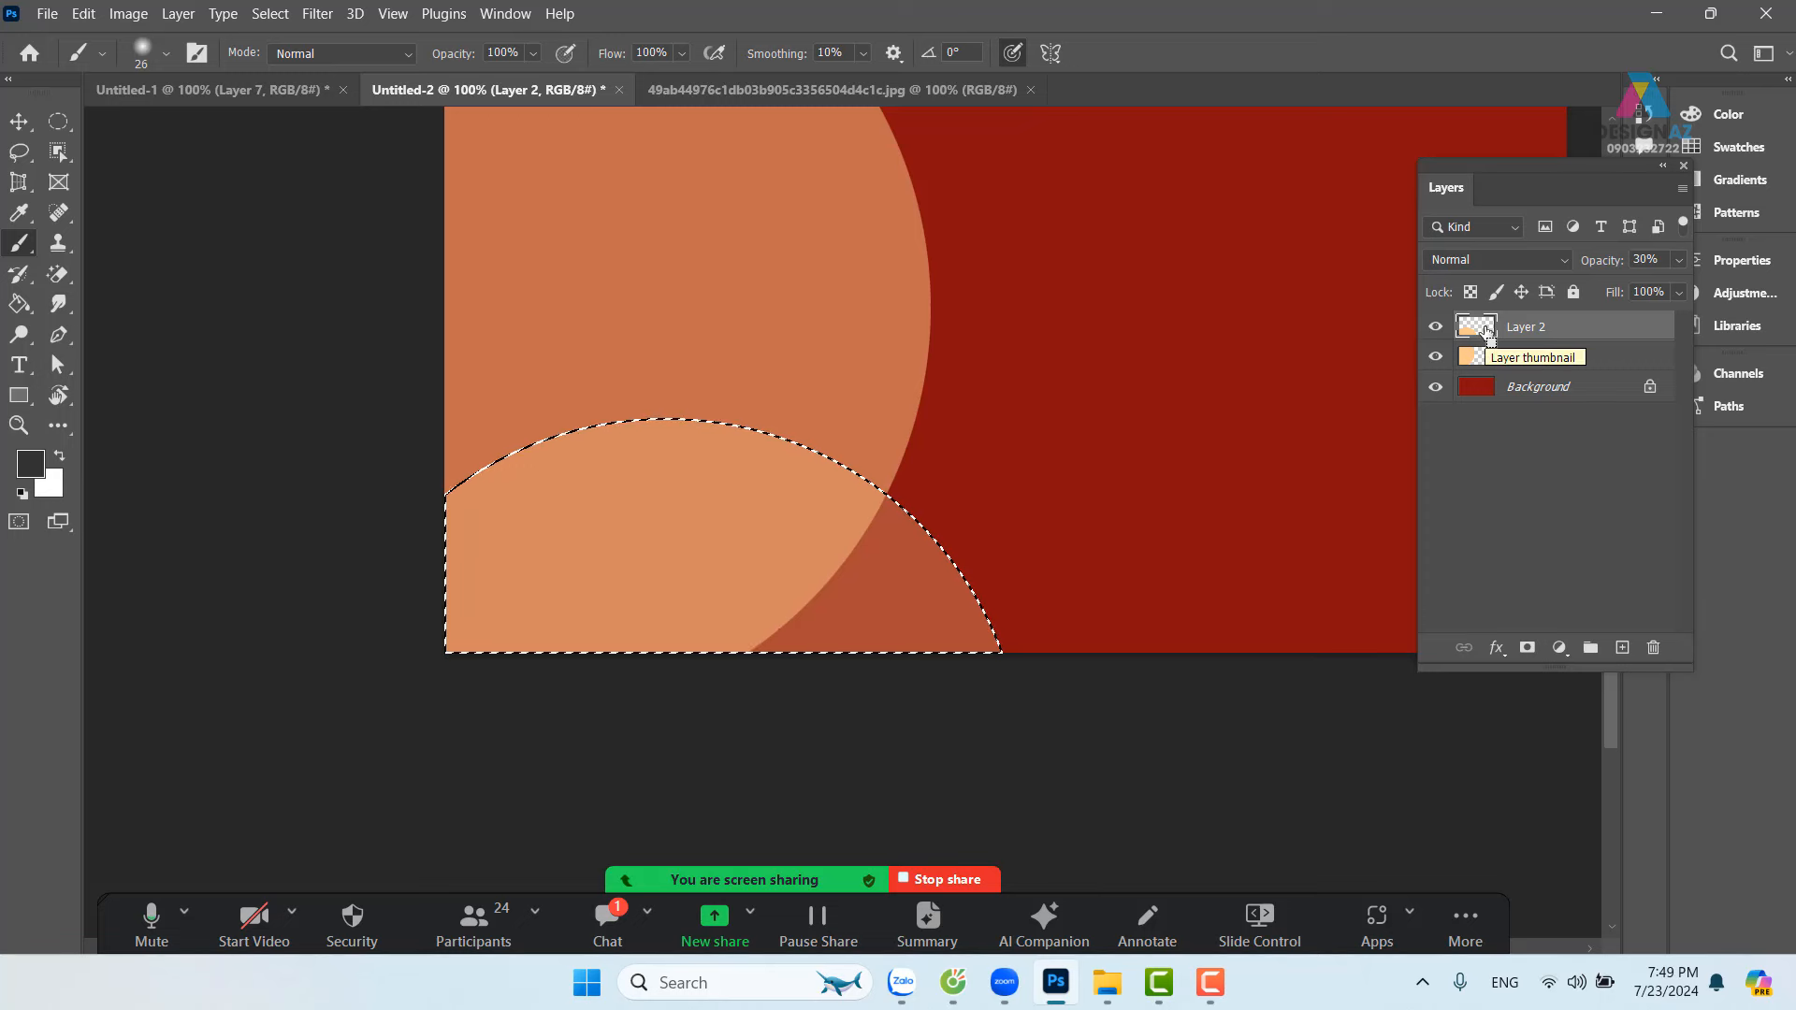
{"action": "left_click", "coordinate": [1435, 327]}
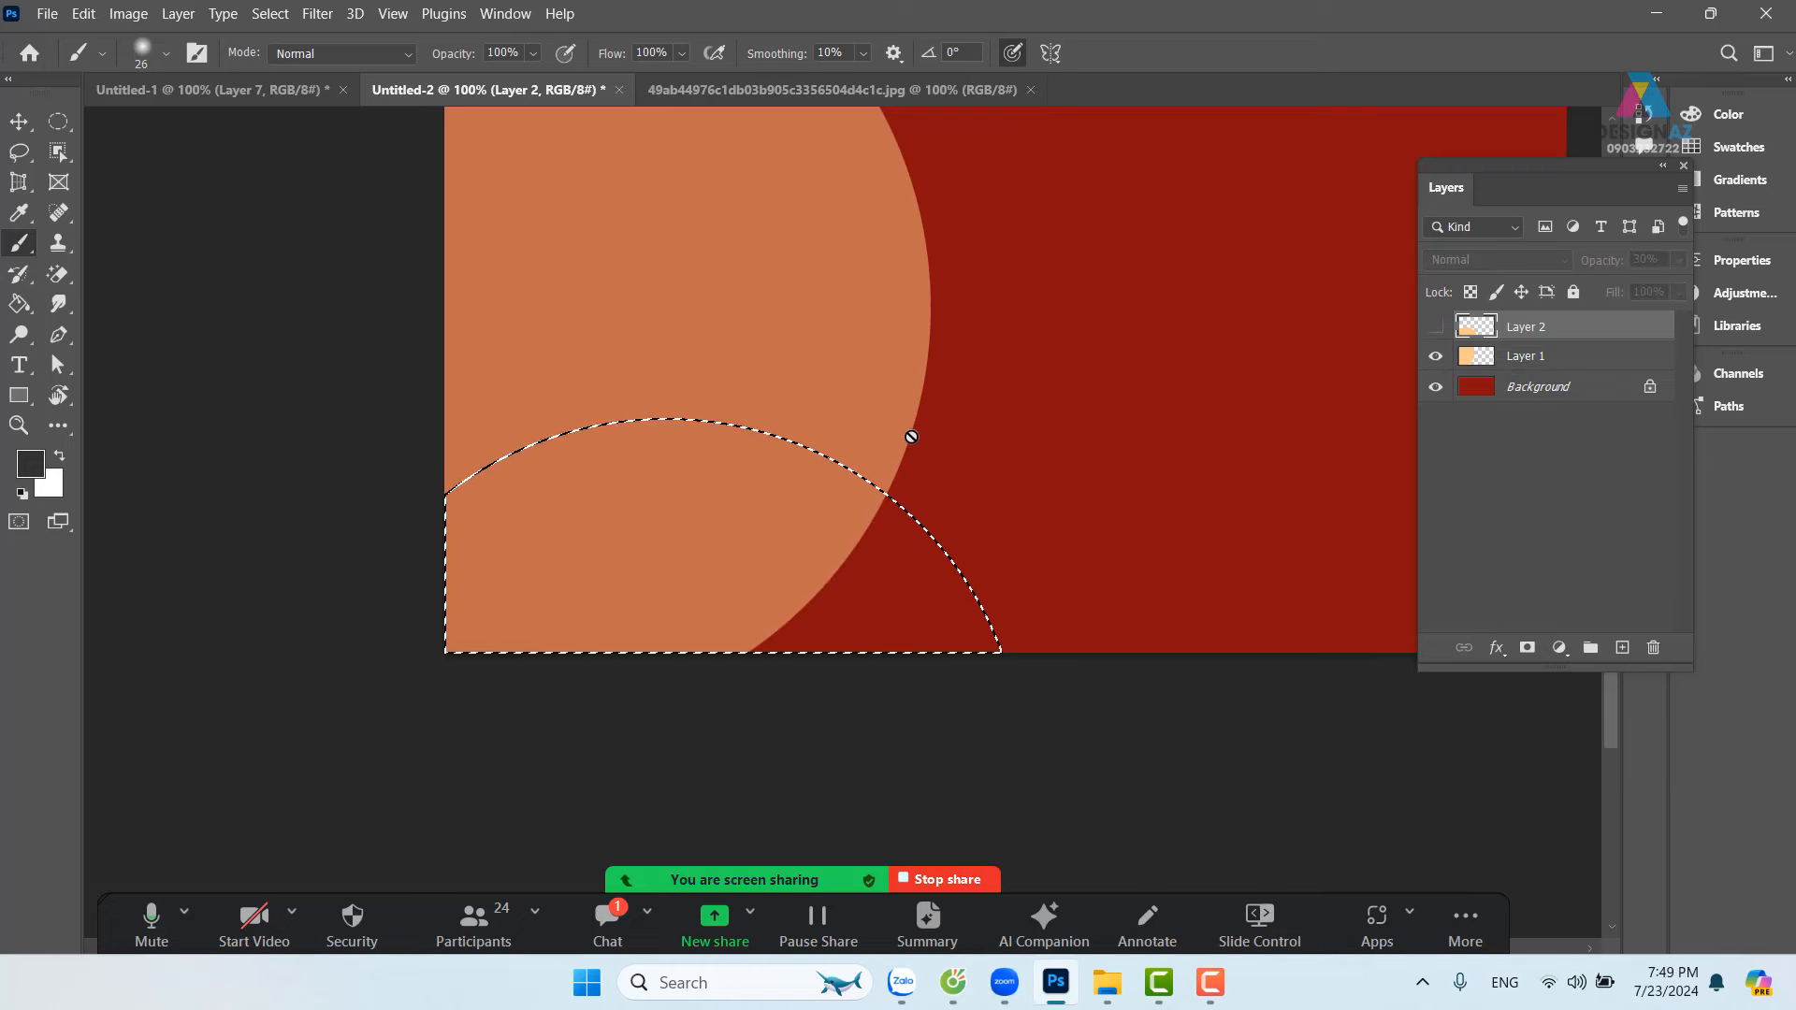
{"action": "left_click", "coordinate": [1548, 356]}
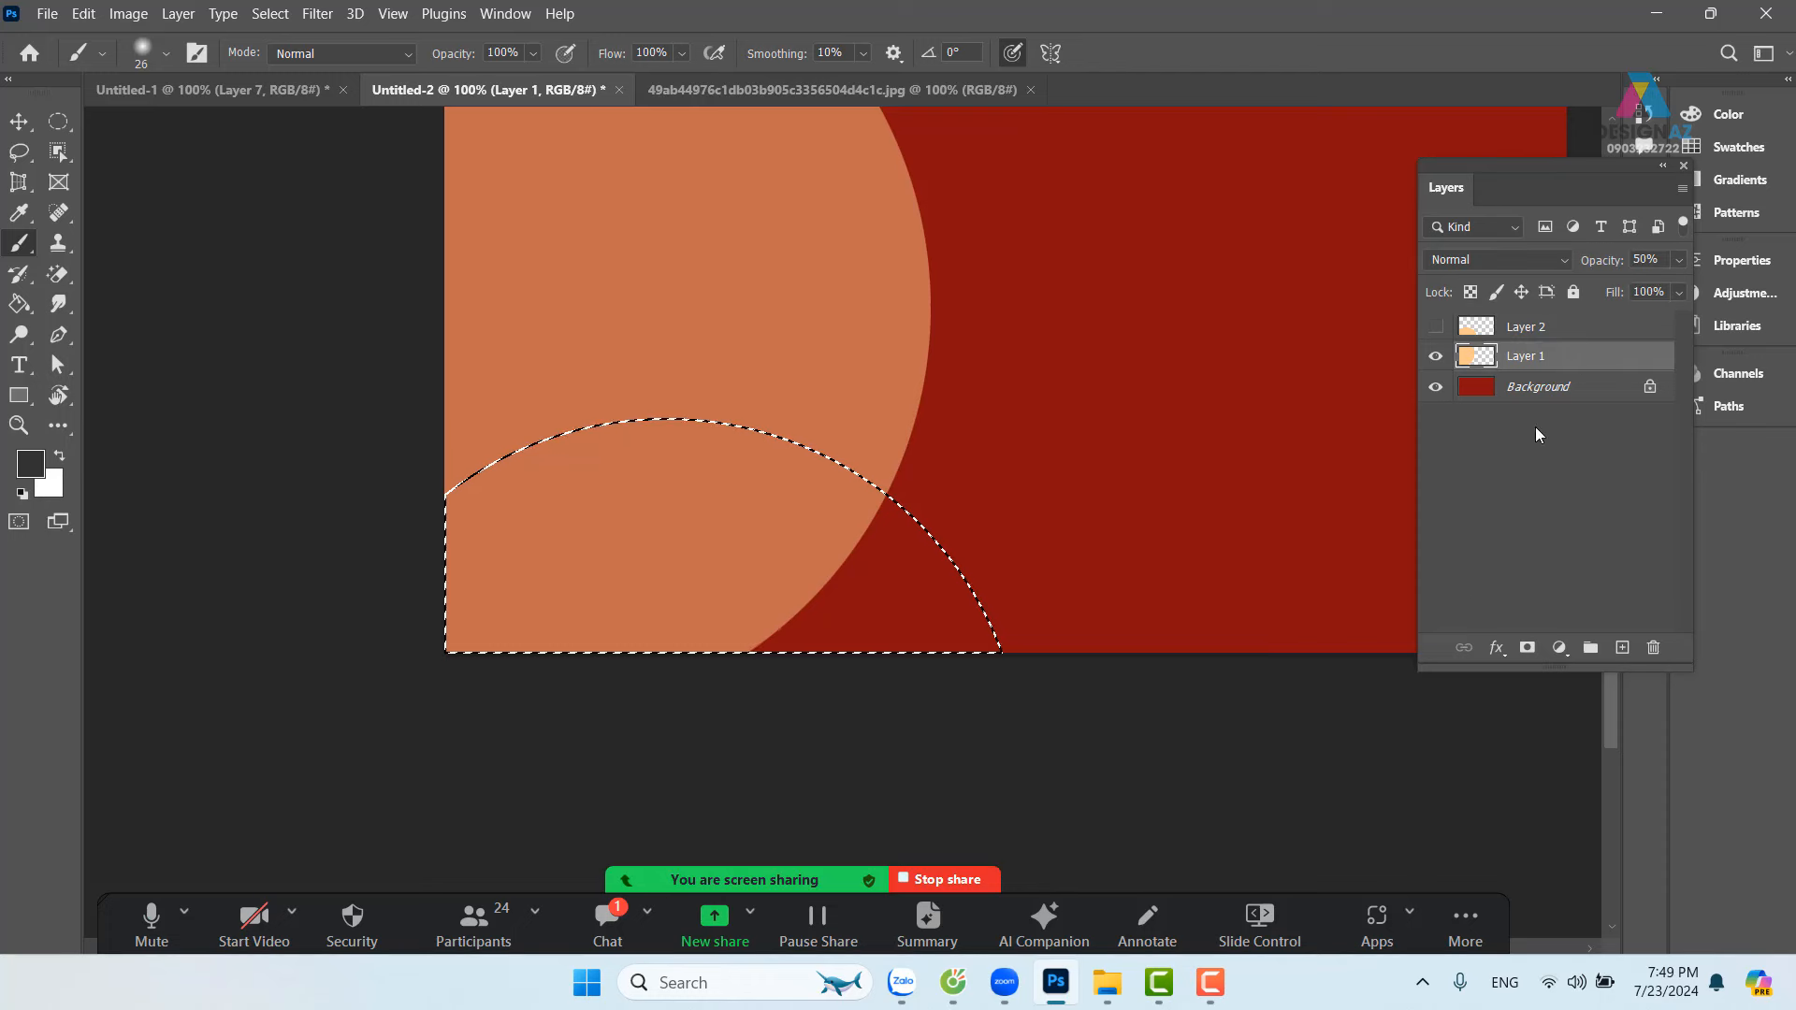
{"action": "left_click_drag", "start_coordinate": [978, 349], "coordinate": [802, 289]}
{"action": "left_click", "coordinate": [18, 122]}
{"action": "right_click", "coordinate": [717, 369]}
{"action": "left_click", "coordinate": [784, 381]}
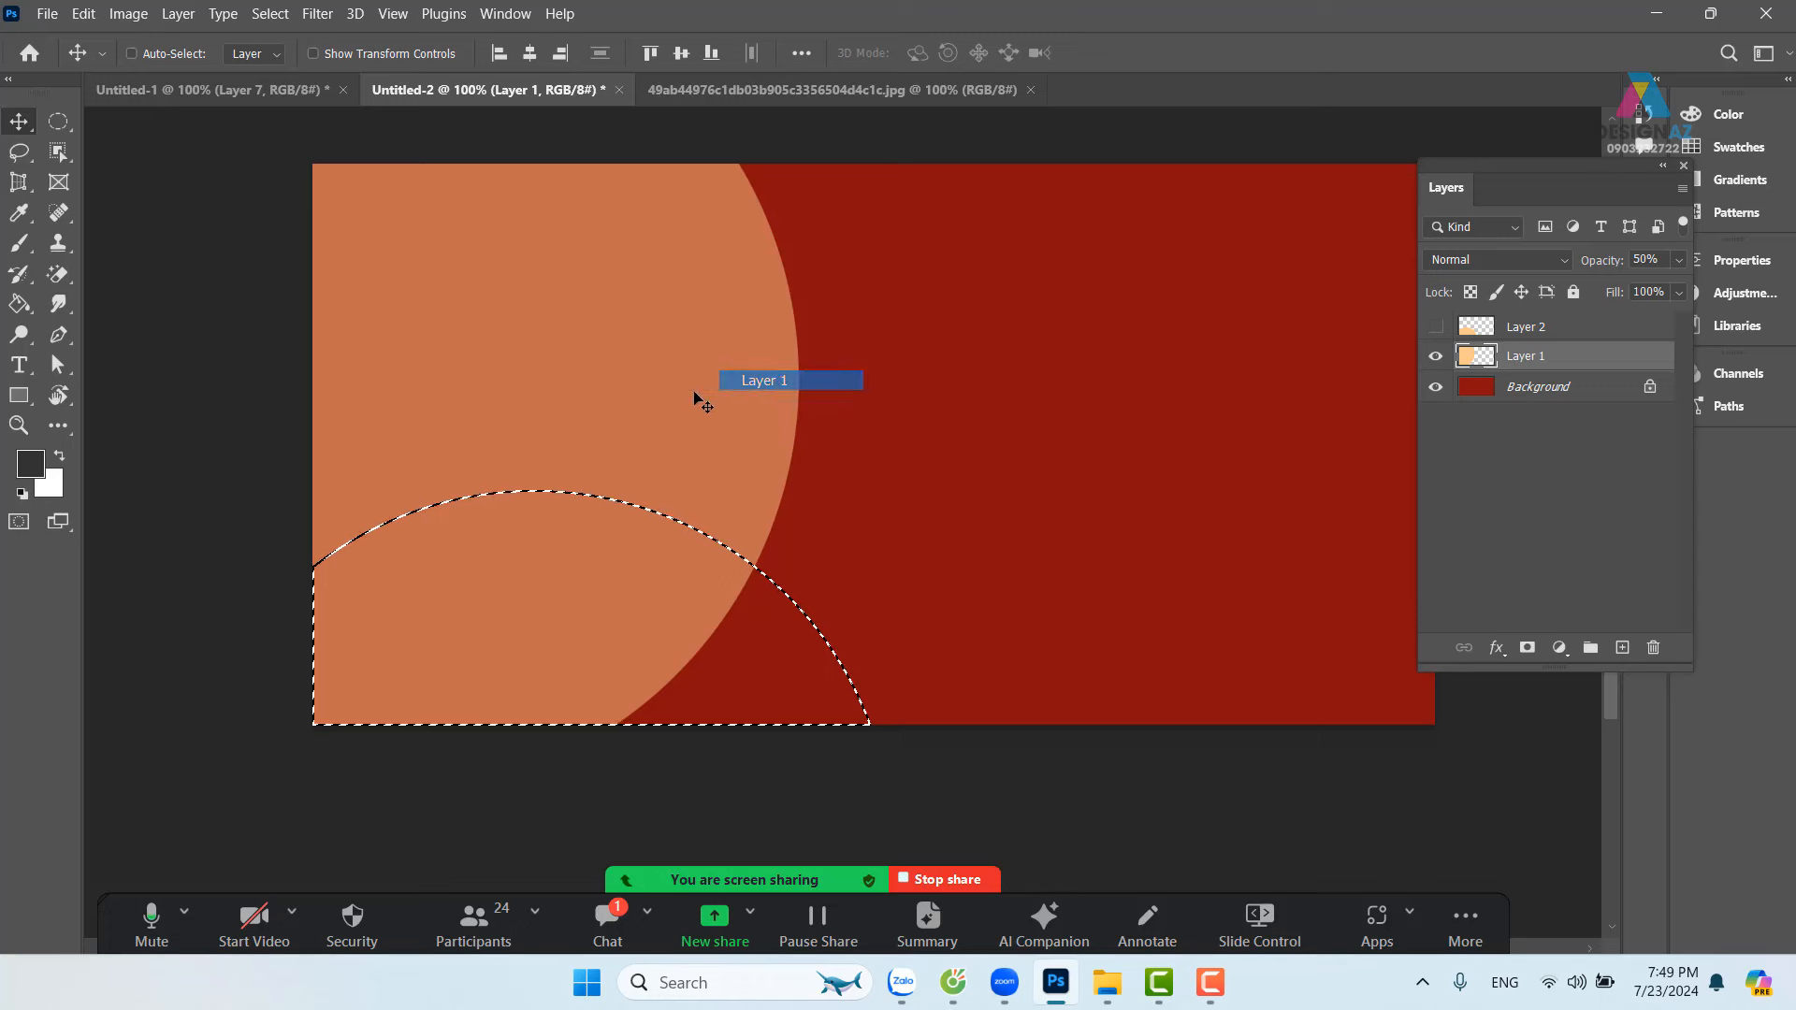
{"action": "left_click_drag", "start_coordinate": [694, 398], "coordinate": [475, 598]}
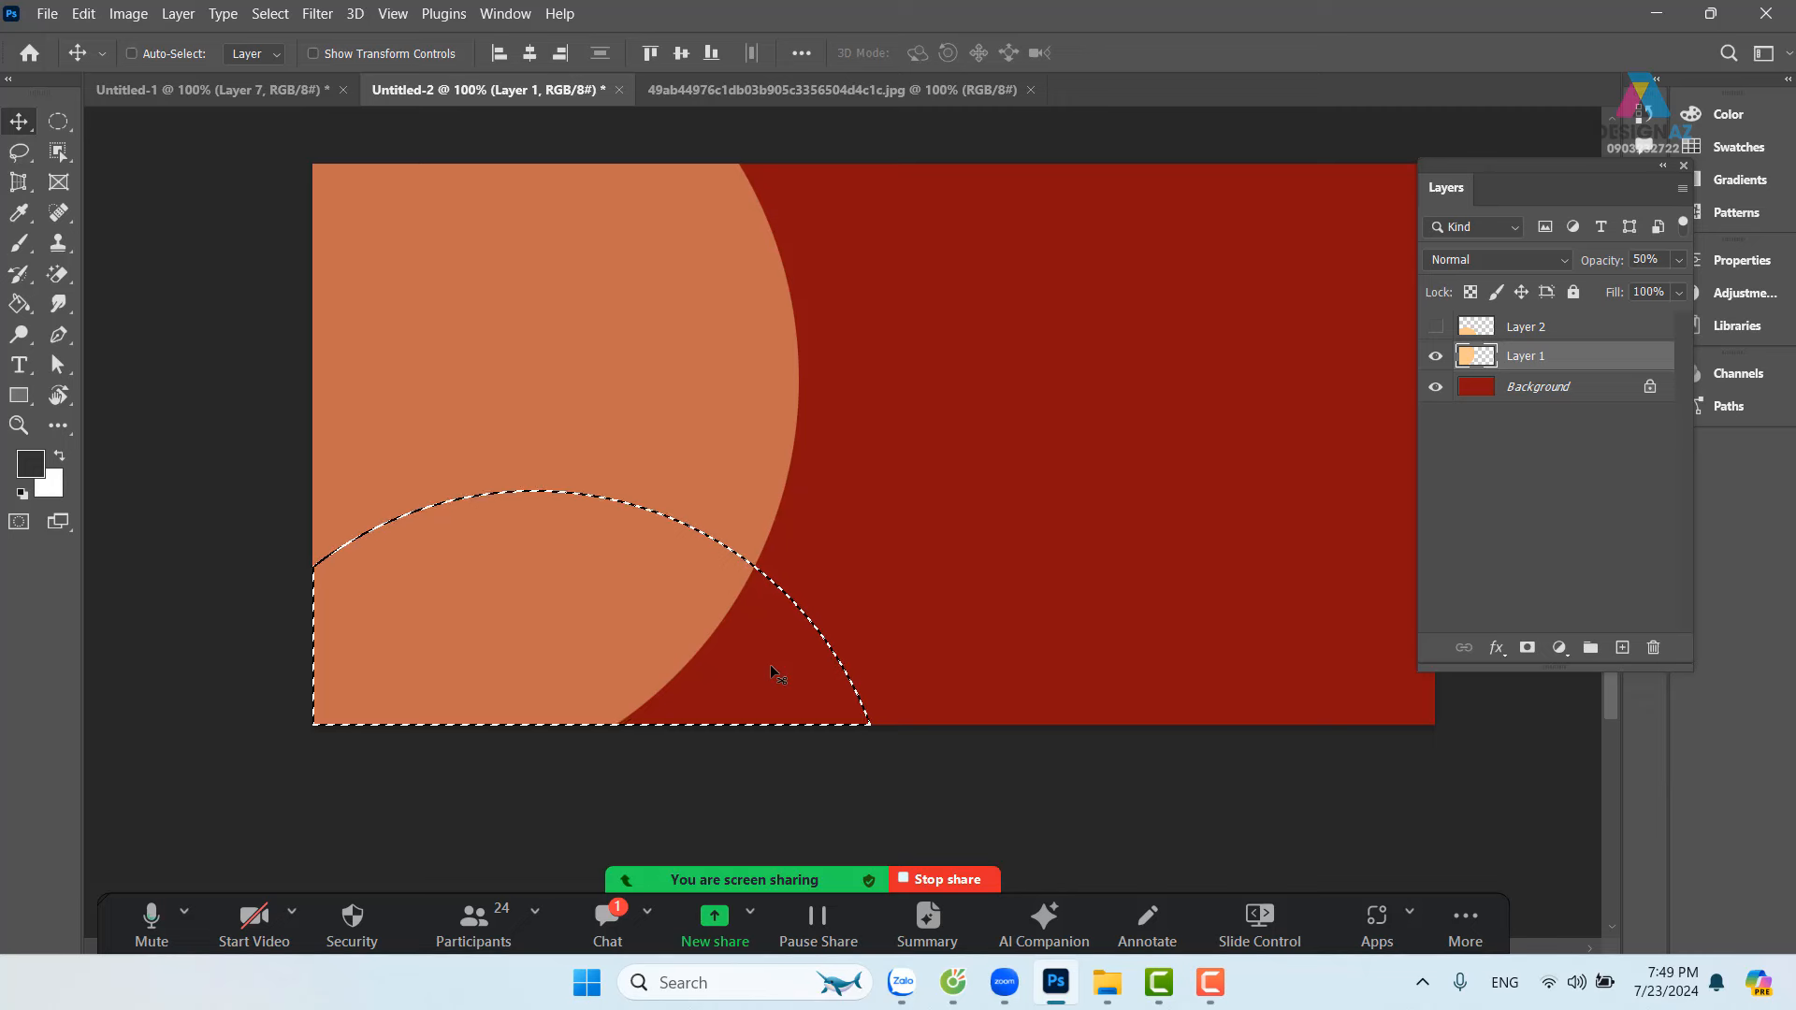
Step: Clear the selection and hide Layer 2
{"action": "key", "text": "ctrl+z"}
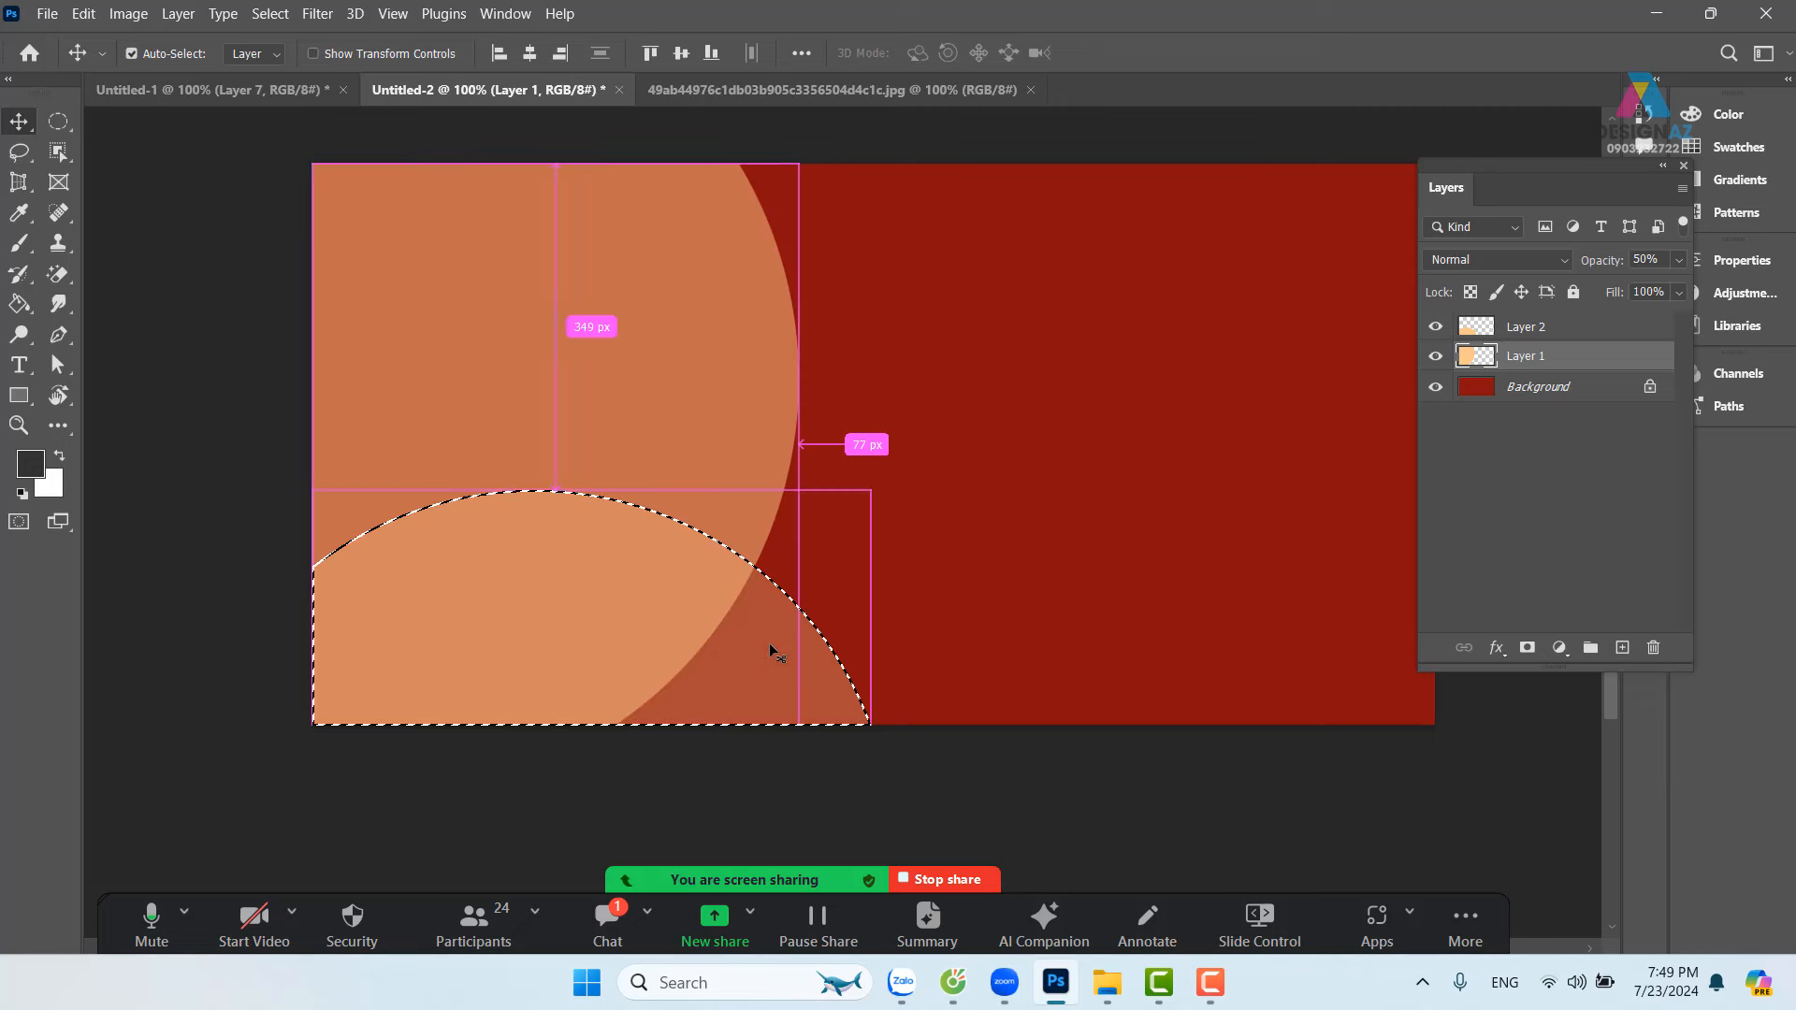
{"action": "key", "text": "ctrl+d"}
{"action": "left_click", "coordinate": [1436, 328]}
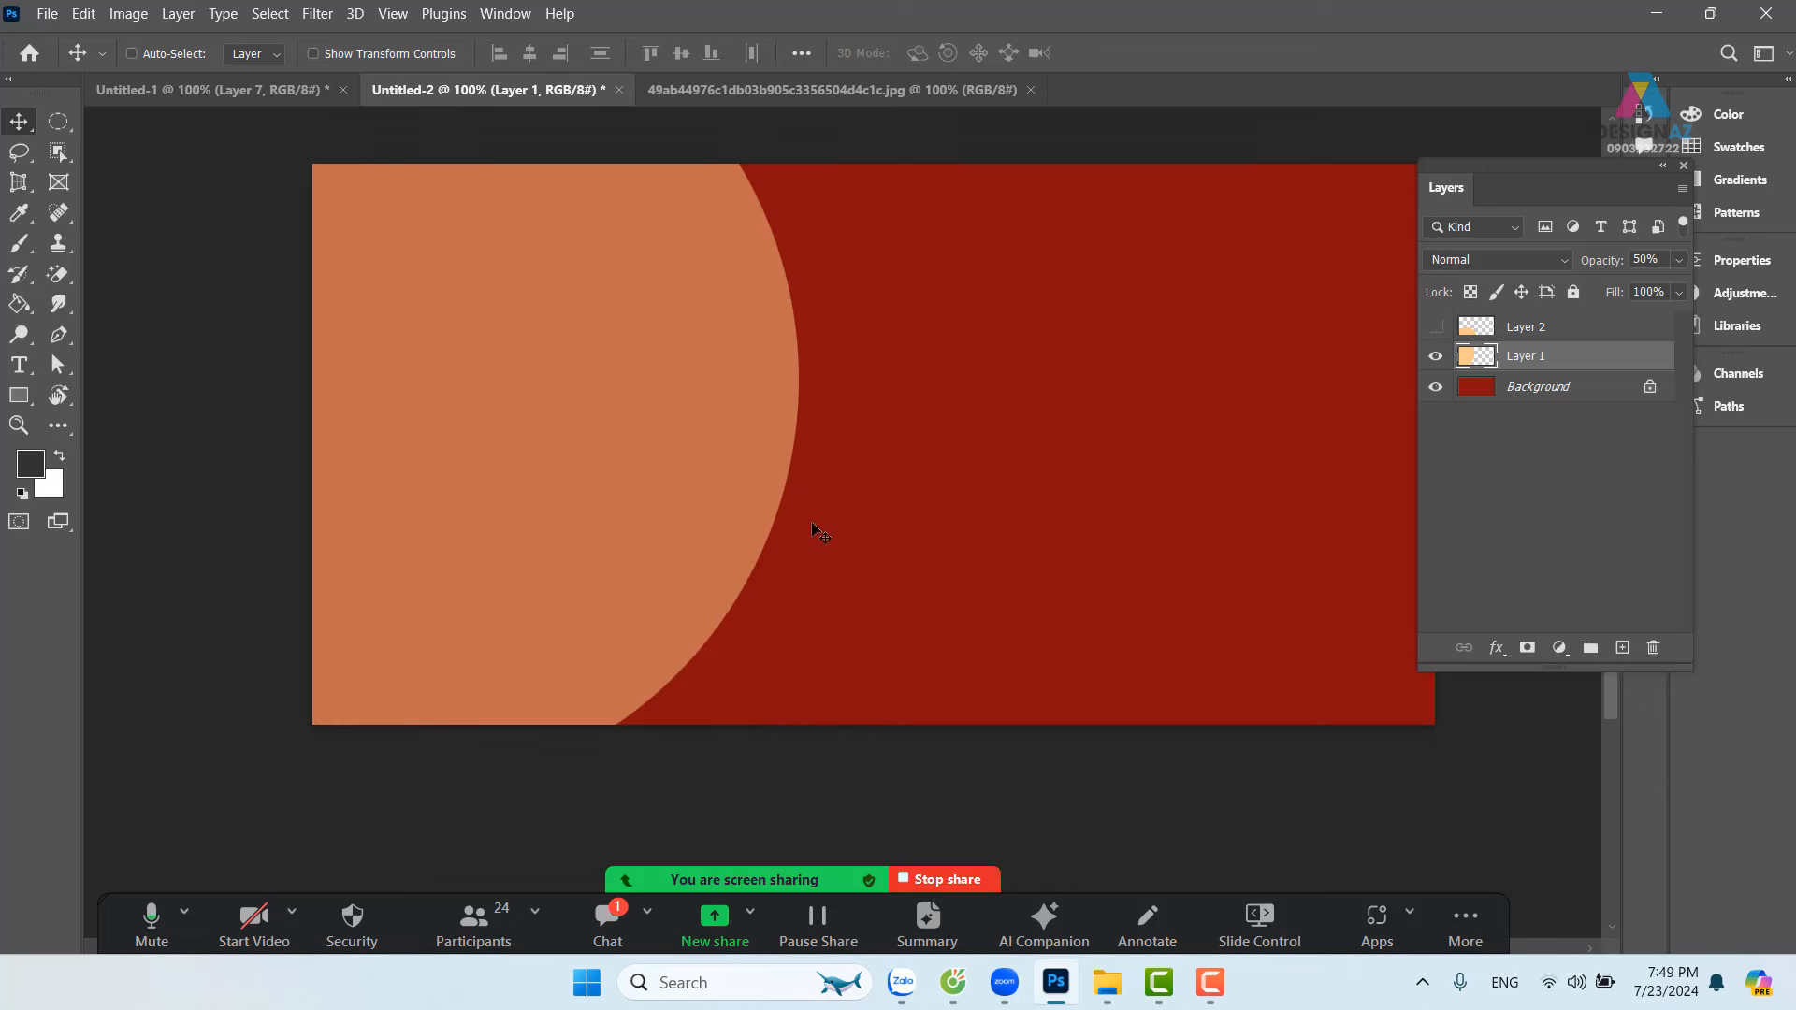
Step: Draw a small circular selection across the large circle's right edge, try moving the selected part of Layer 1, and undo the move
{"action": "left_click", "coordinate": [58, 121]}
{"action": "left_click_drag", "start_coordinate": [704, 260], "coordinate": [983, 454]}
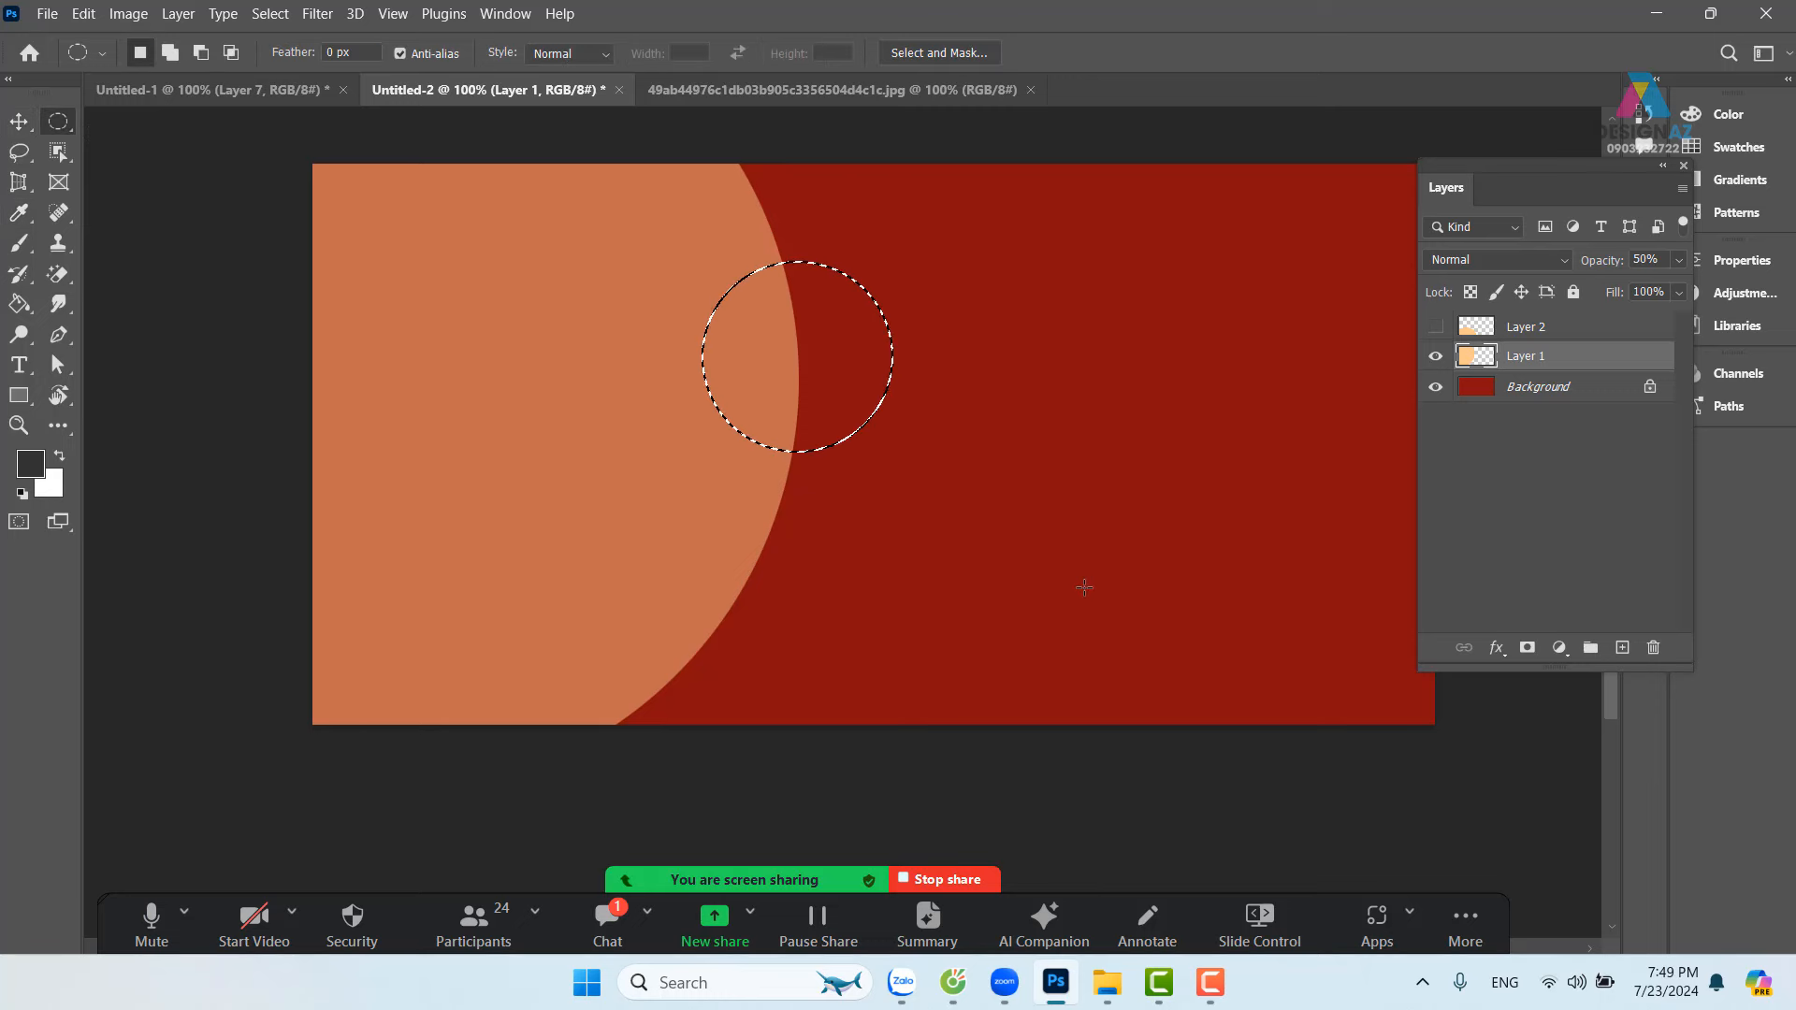
{"action": "left_click", "coordinate": [19, 120]}
{"action": "right_click", "coordinate": [589, 347]}
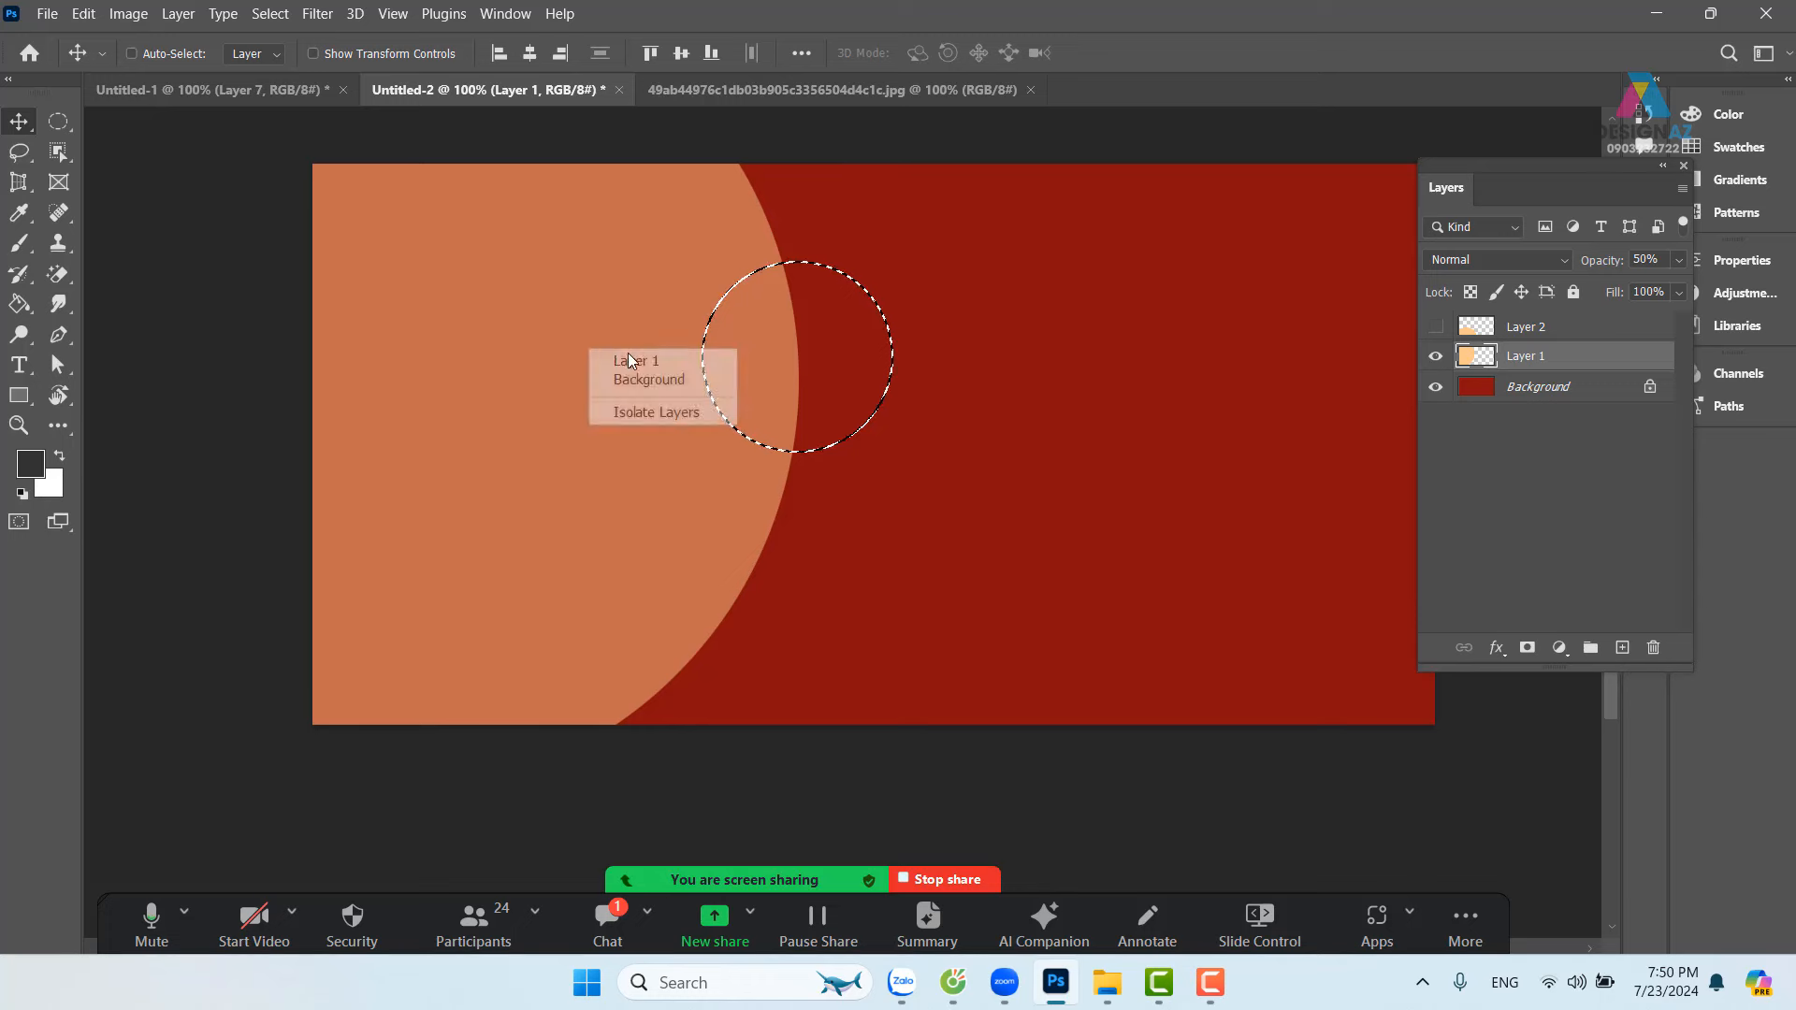
{"action": "left_click", "coordinate": [628, 358]}
{"action": "left_click_drag", "start_coordinate": [549, 367], "coordinate": [670, 374]}
{"action": "key", "text": "ctrl+z"}
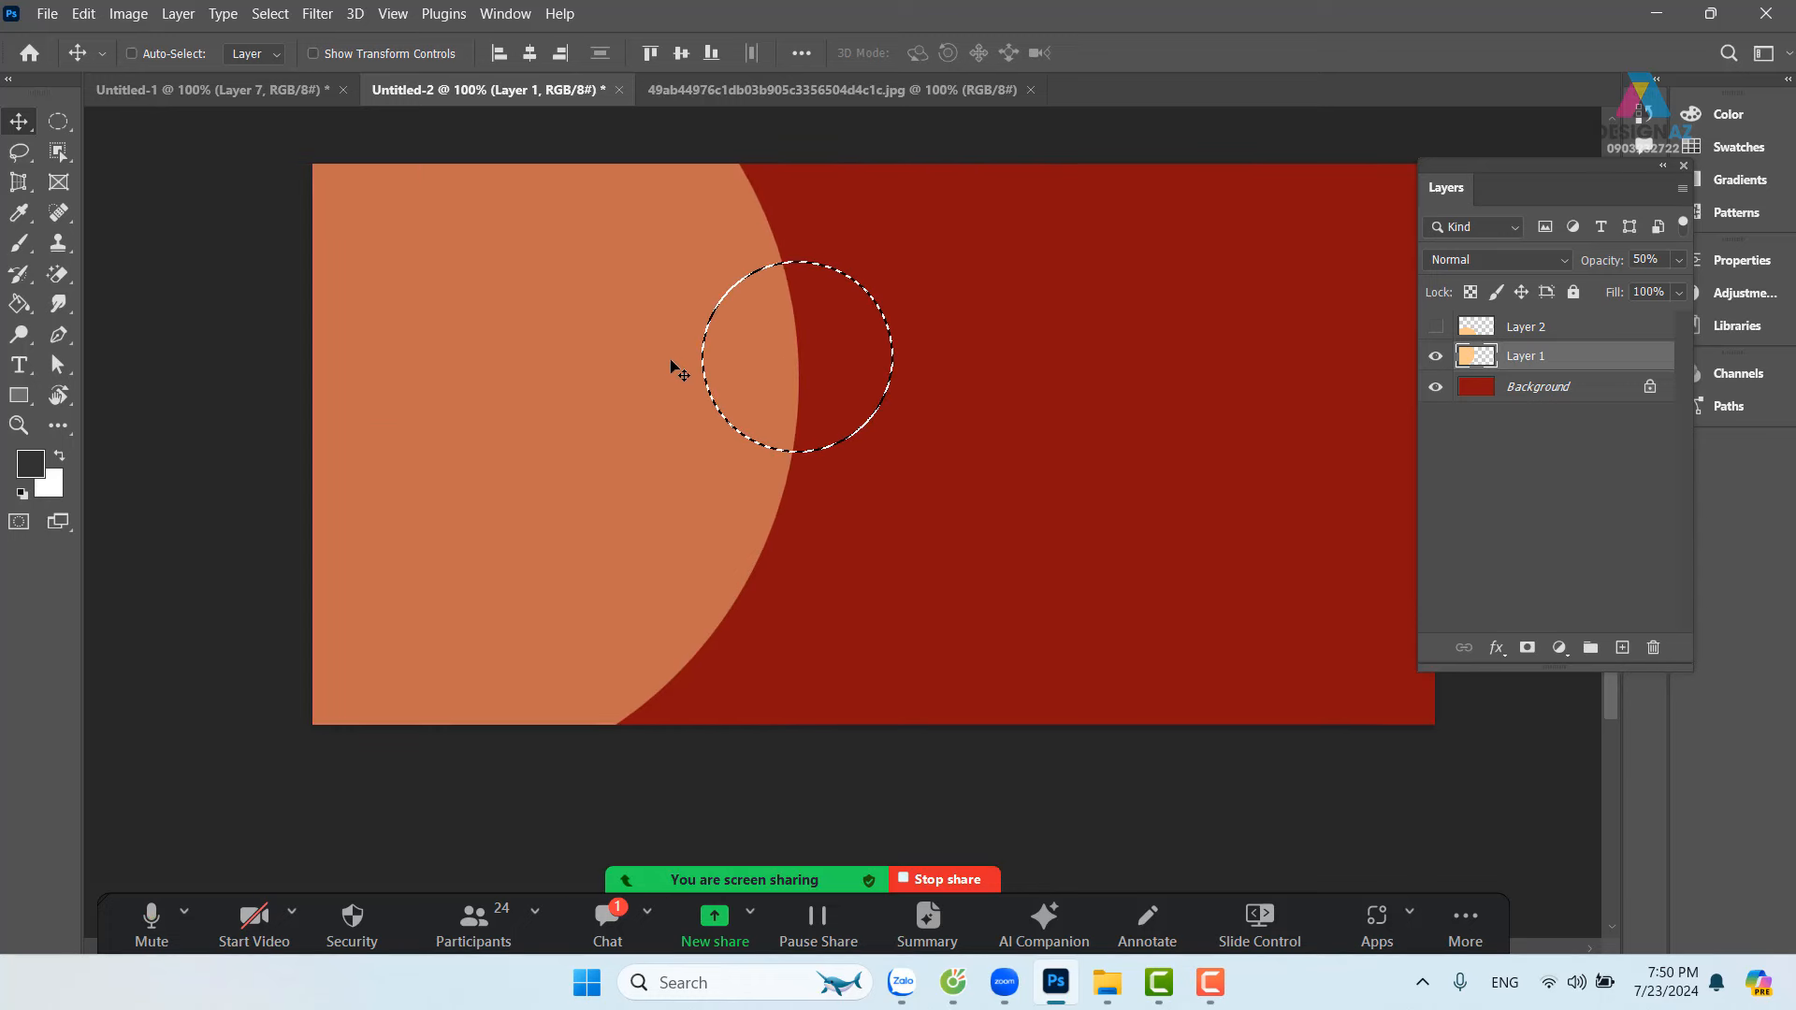
Step: Copy the selected part of Layer 1 to a new layer and shift it onto the red background, then undo both changes
{"action": "key", "text": "ctrl+j"}
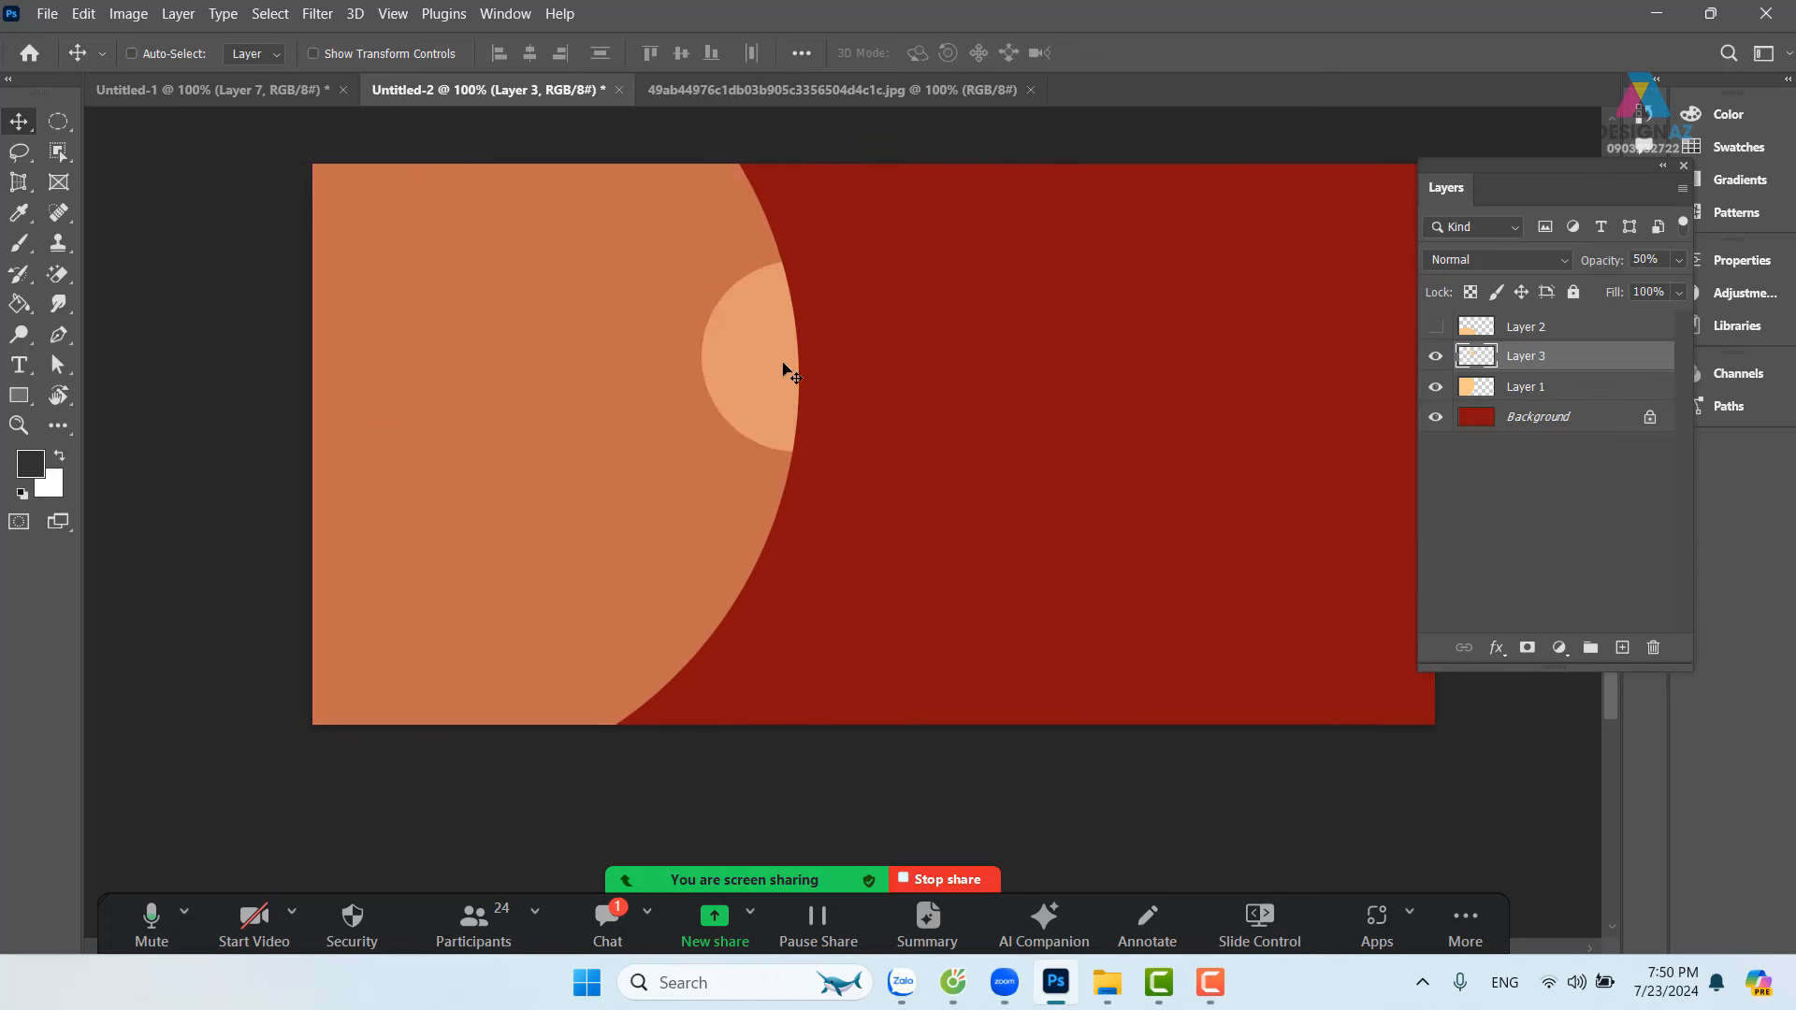
{"action": "left_click_drag", "start_coordinate": [785, 368], "coordinate": [1089, 345]}
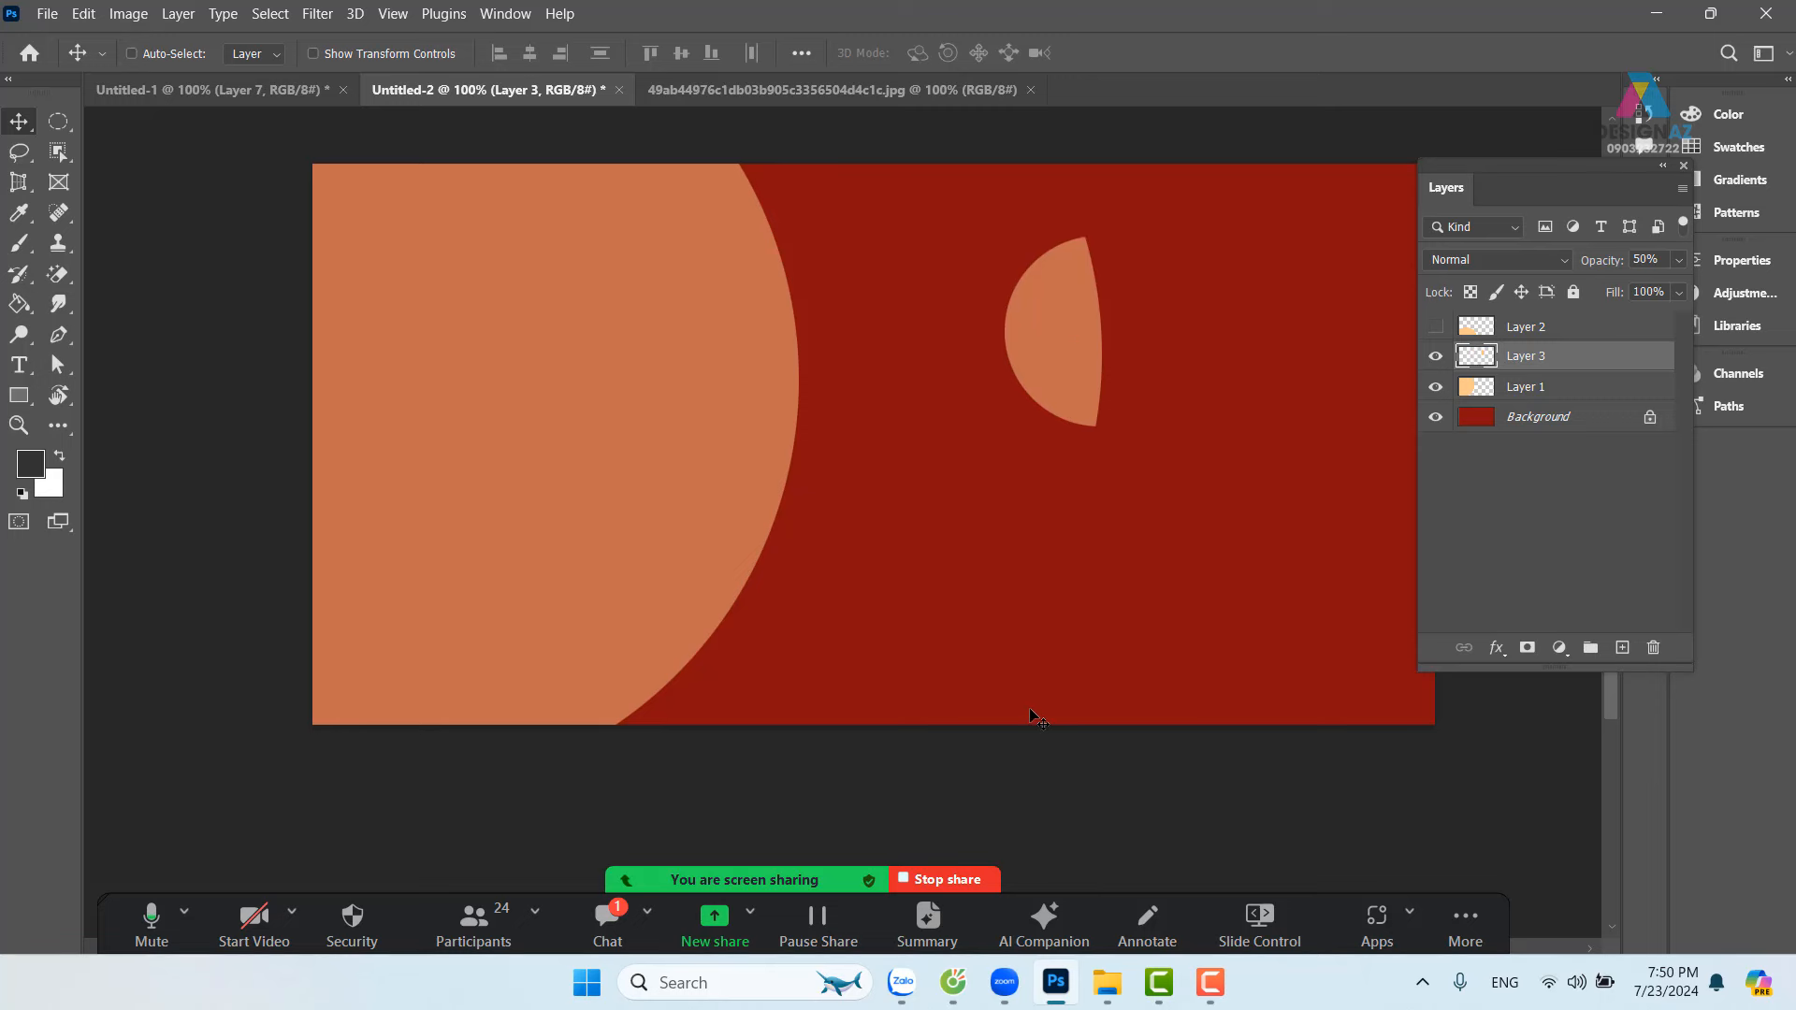
{"action": "key", "text": "ctrl+z"}
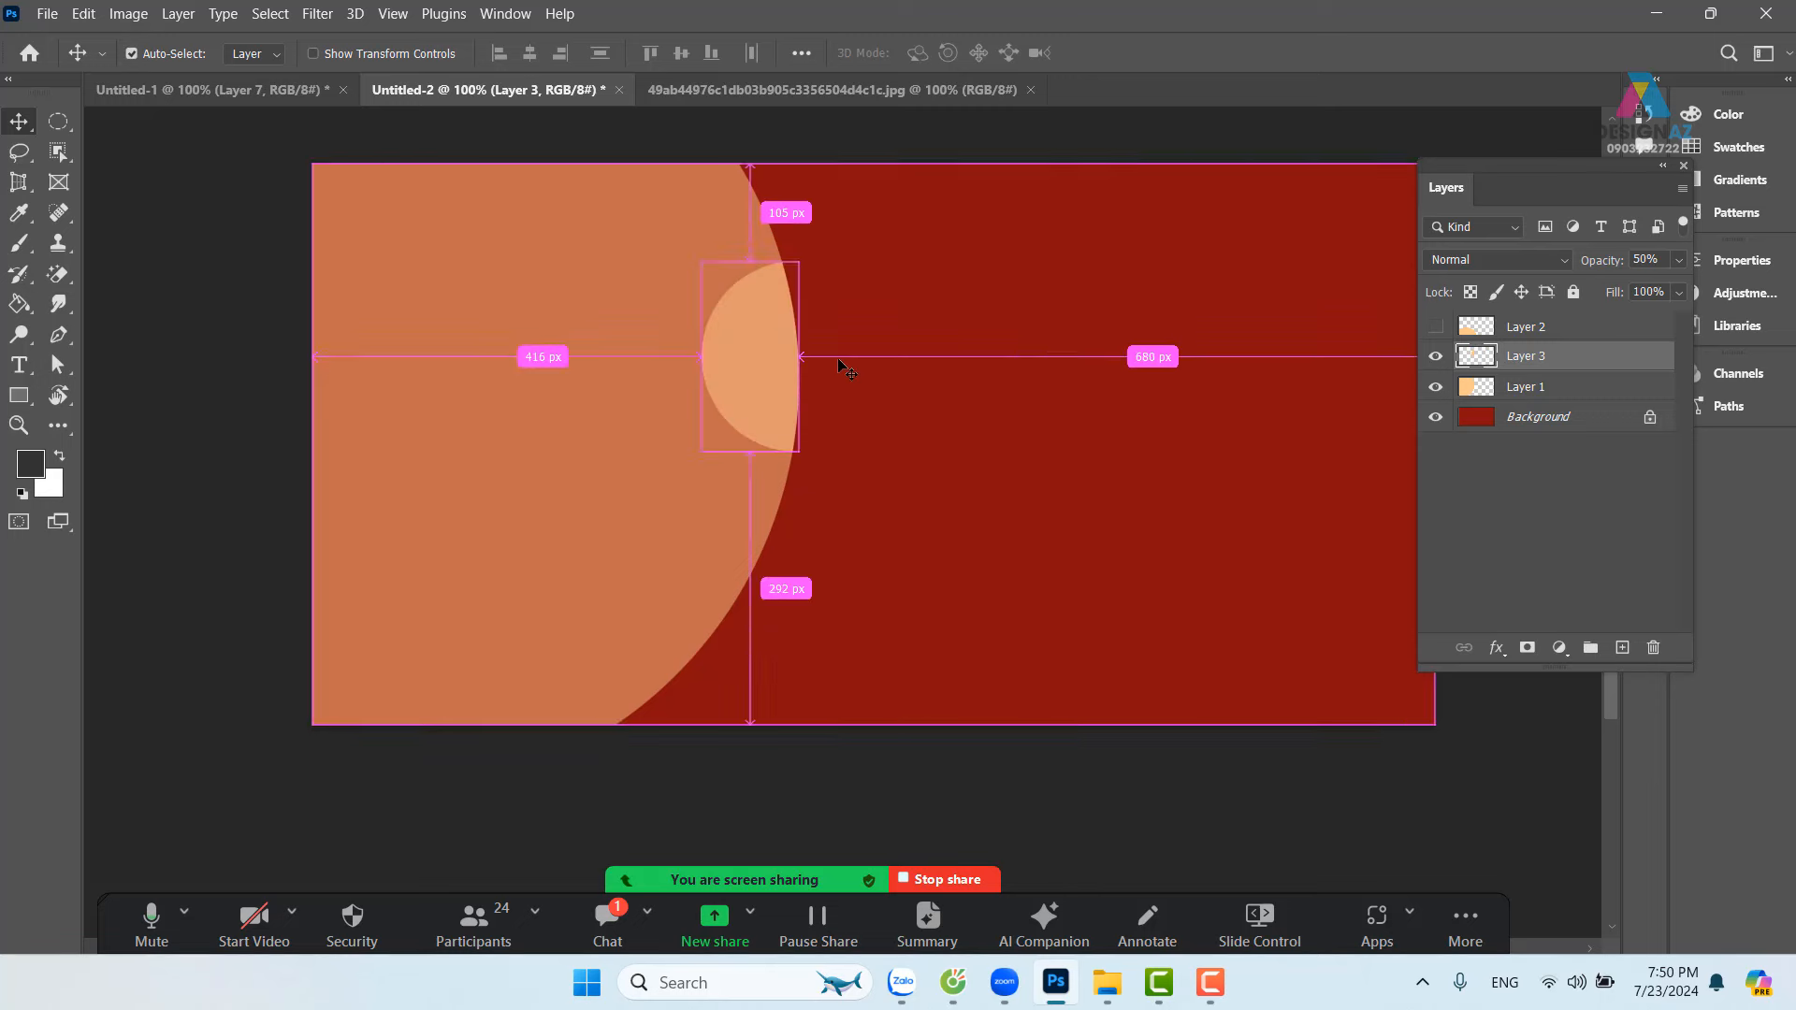
{"action": "key", "text": "ctrl+z"}
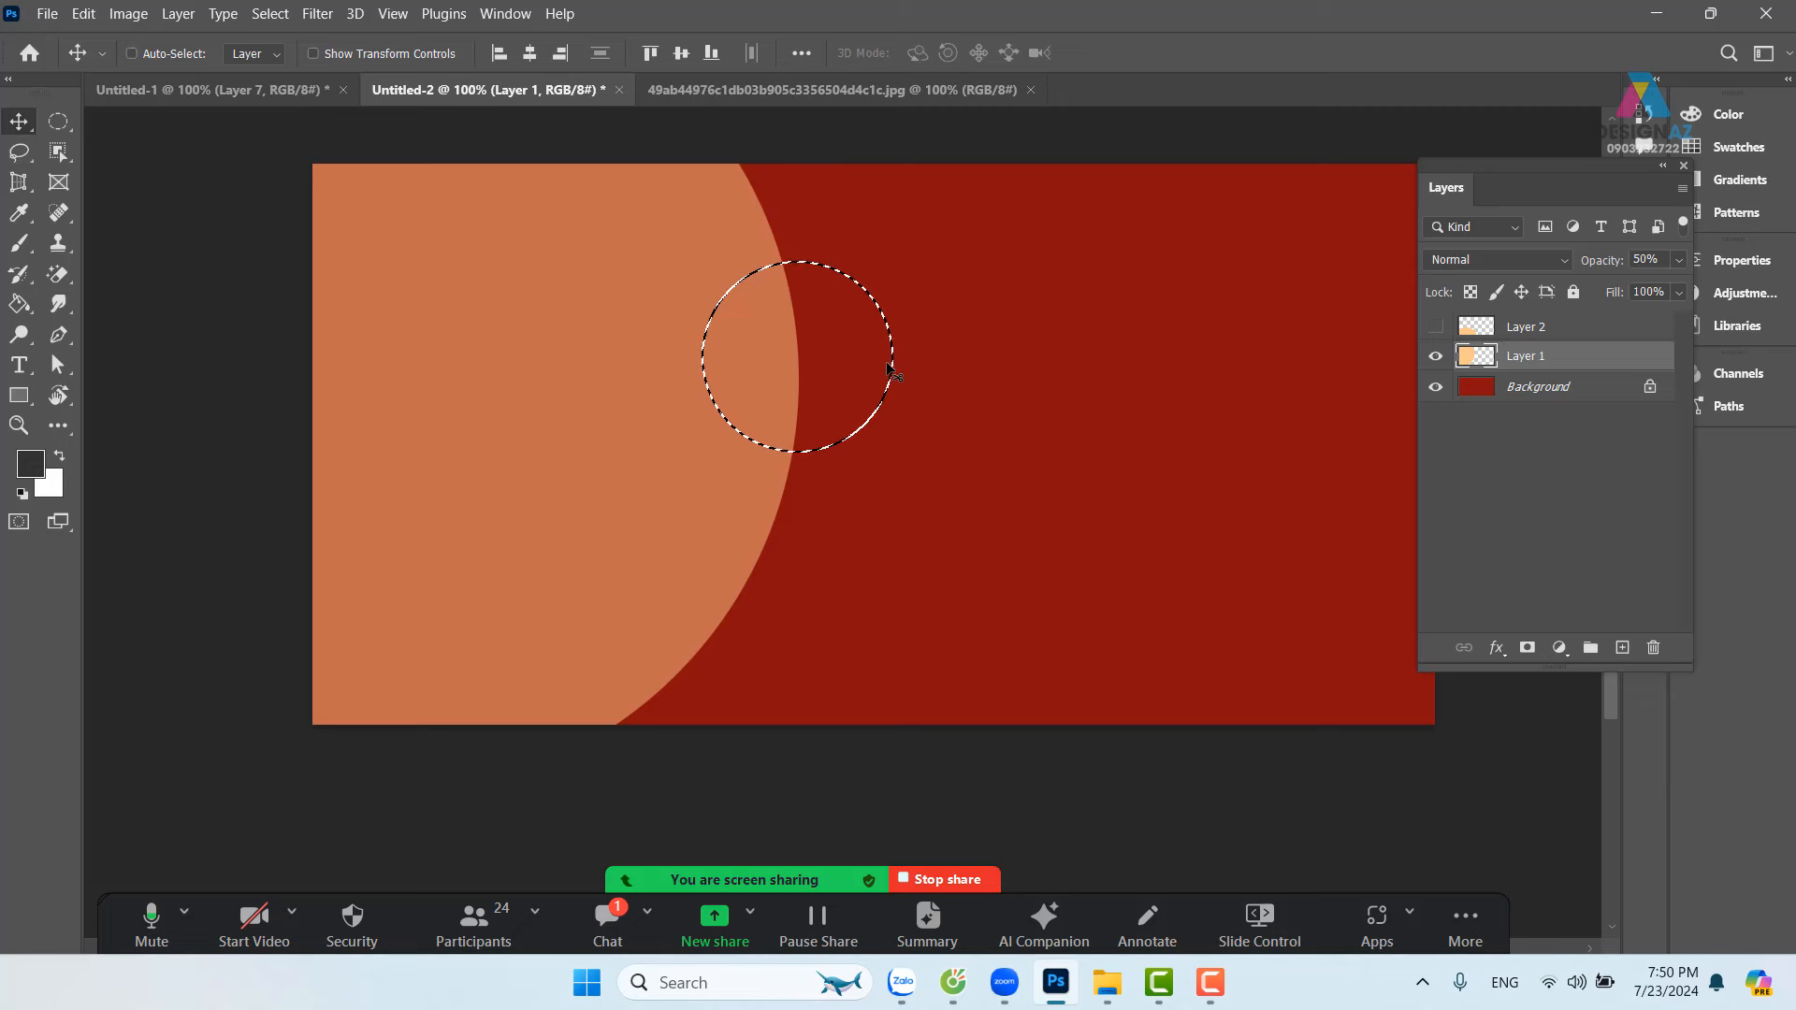
Step: Copy the small selected area and a second, larger circular selection near the banner's lower edge from Layer 1 onto separate layers
{"action": "key", "text": "ctrl+j"}
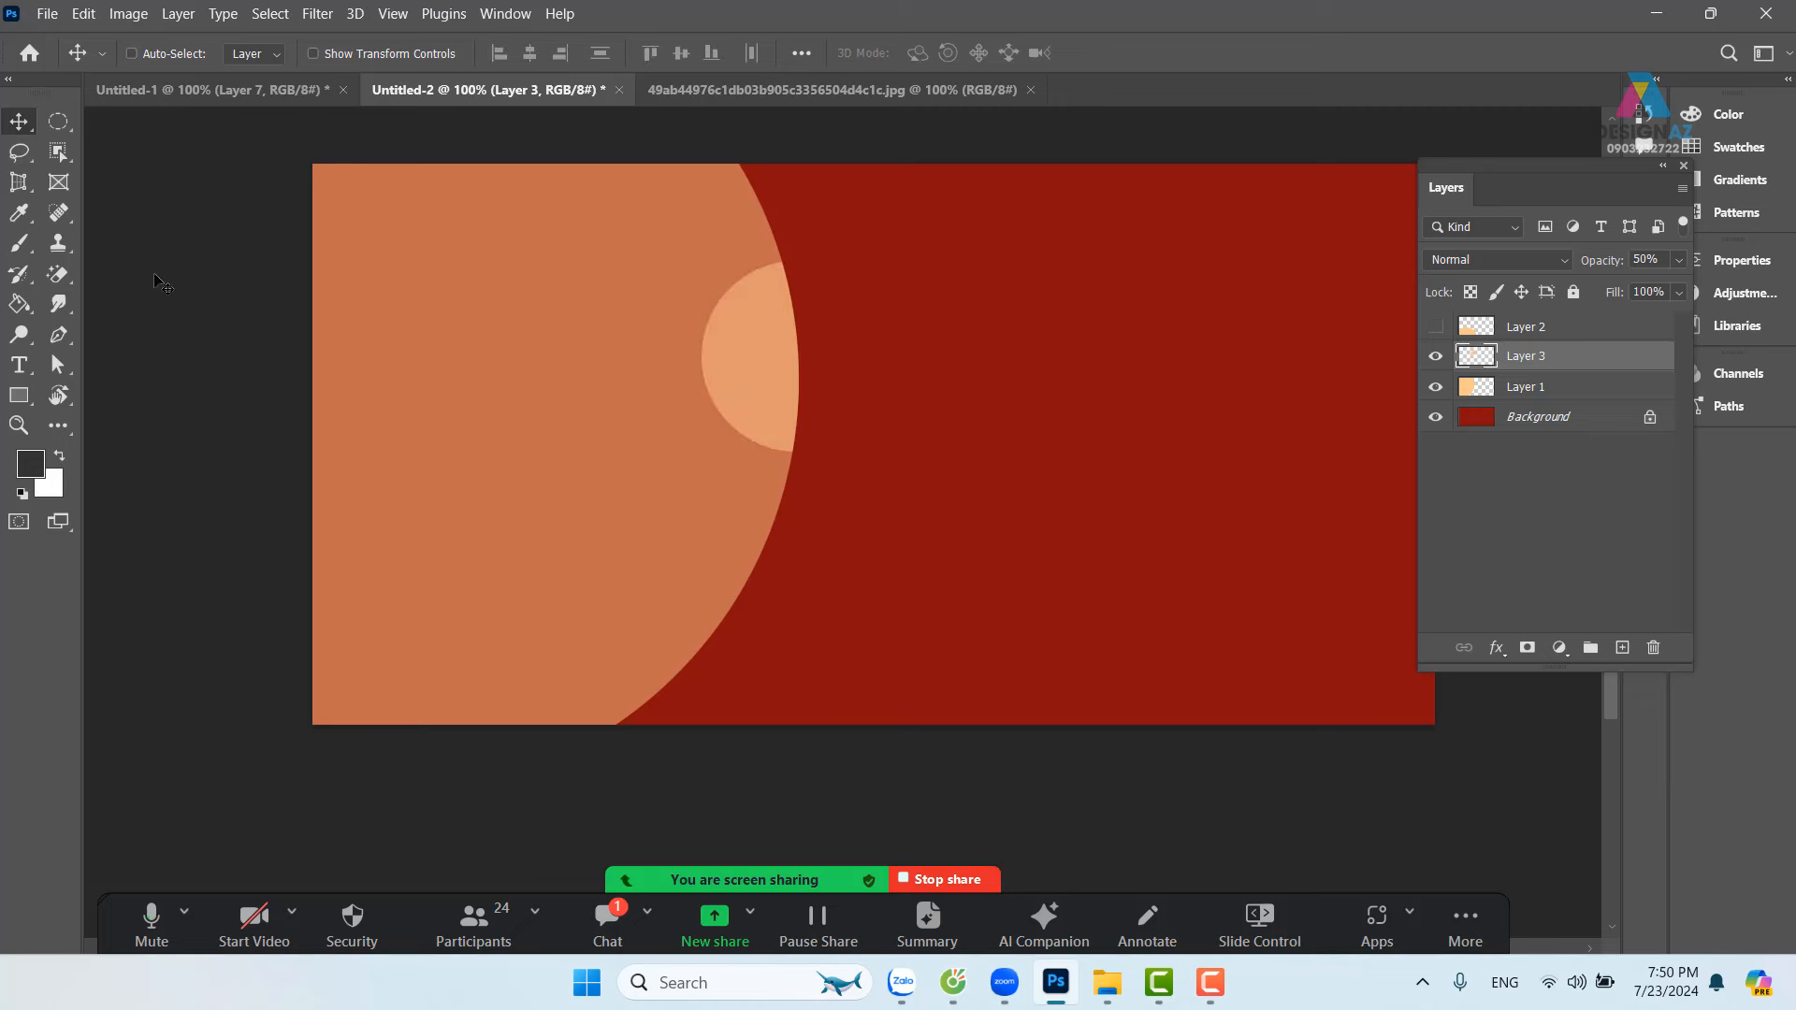
{"action": "key", "text": "m"}
{"action": "left_click_drag", "start_coordinate": [453, 464], "coordinate": [795, 805]}
{"action": "left_click", "coordinate": [1544, 386]}
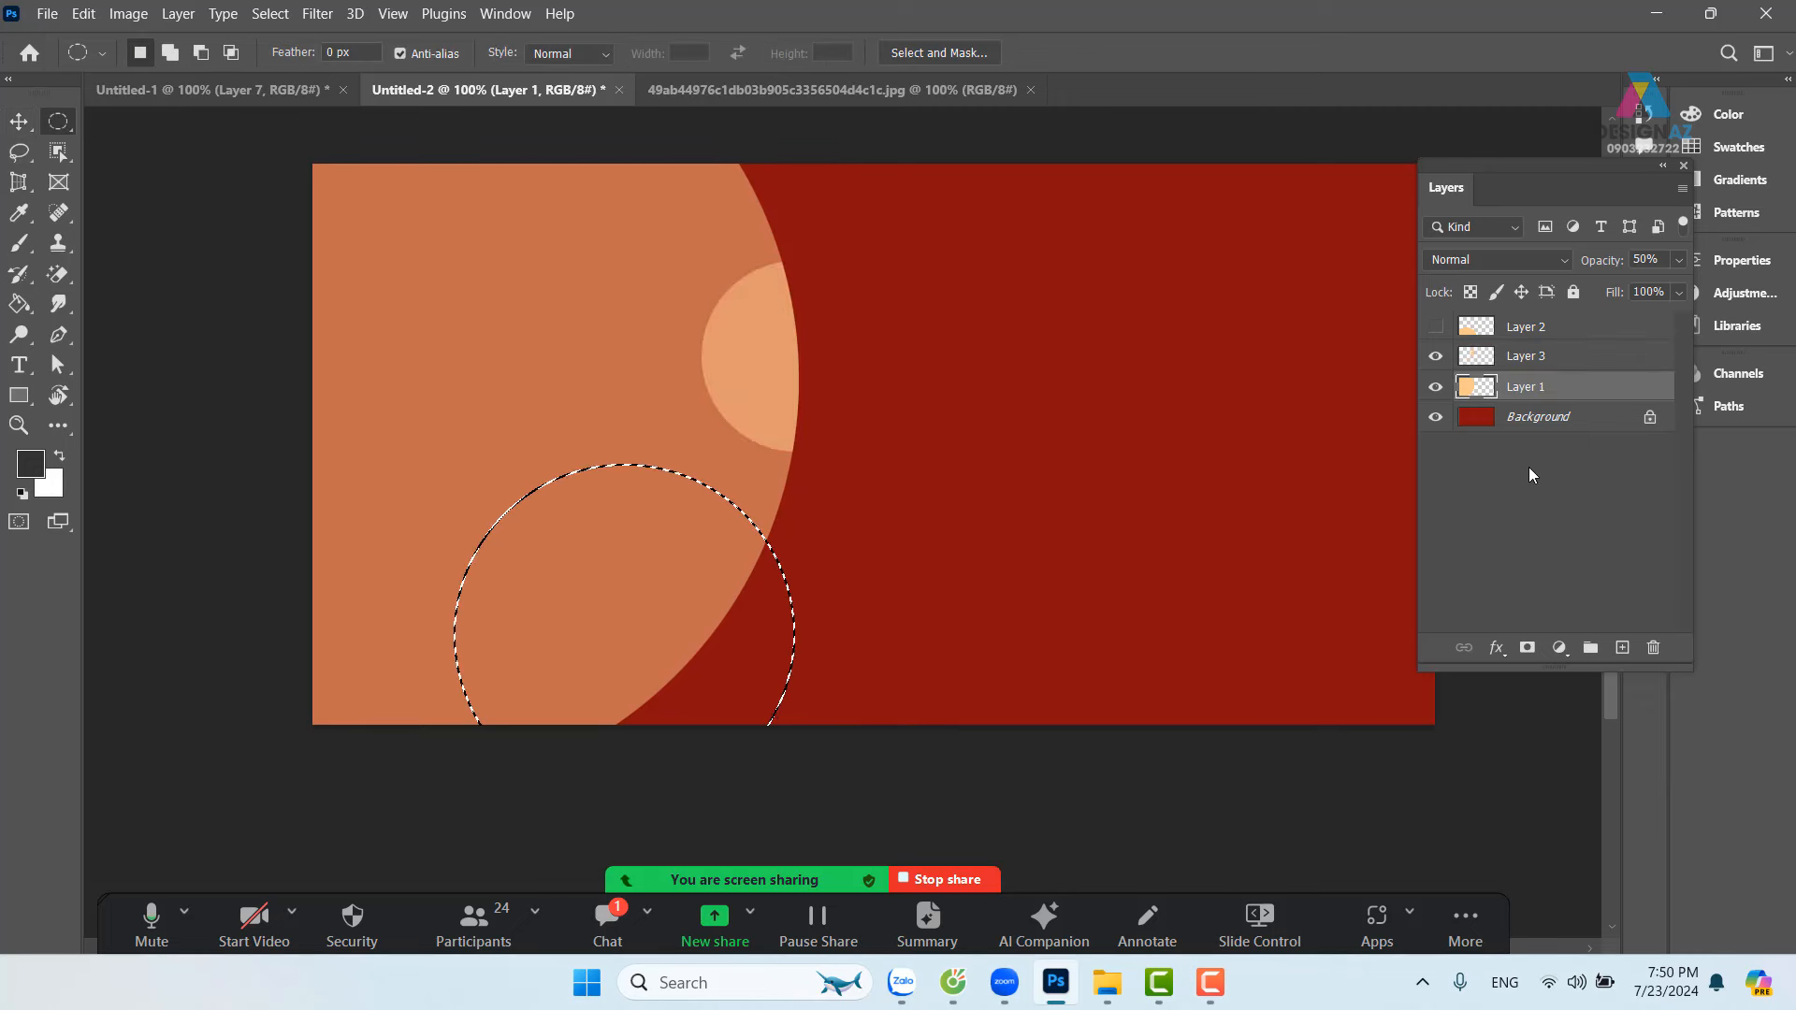
{"action": "key", "text": "ctrl+j"}
{"action": "key", "text": "v"}
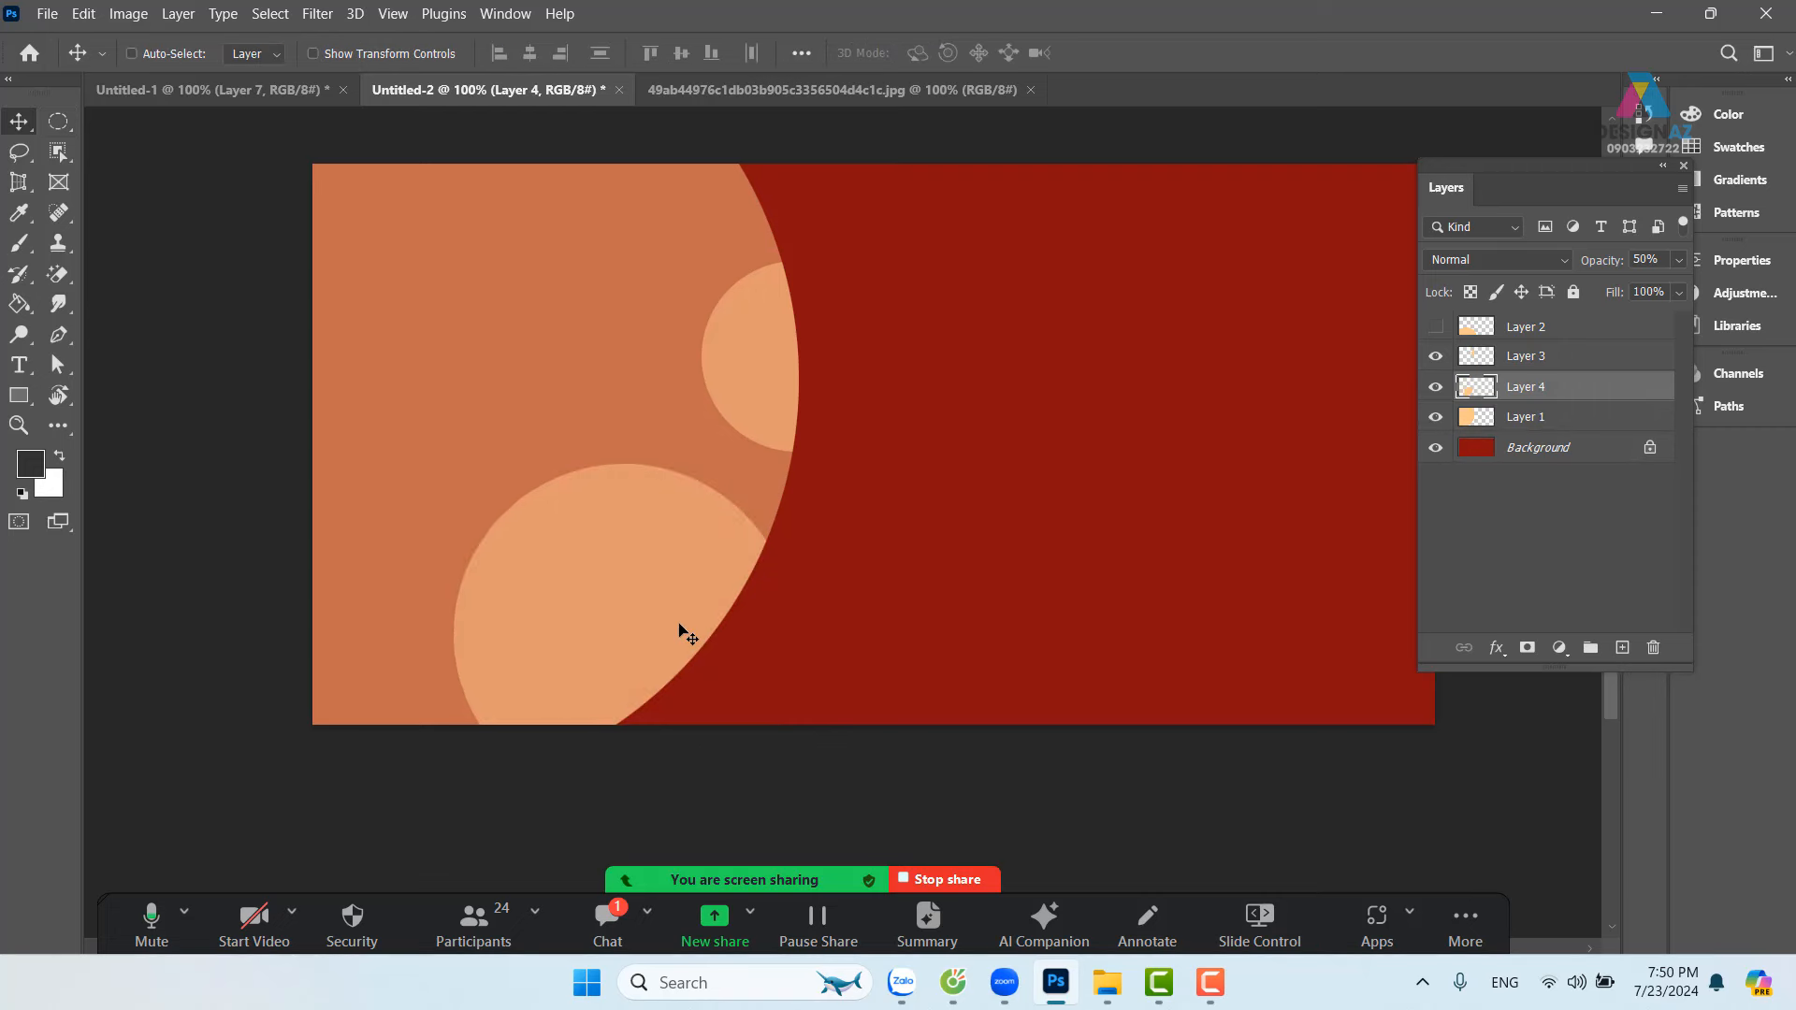
Step: Move the larger copied piece onto the red area and shift the smaller piece on Layer 3 to the right
{"action": "left_click_drag", "start_coordinate": [686, 630], "coordinate": [1127, 494]}
{"action": "right_click", "coordinate": [774, 356]}
{"action": "left_click", "coordinate": [784, 361]}
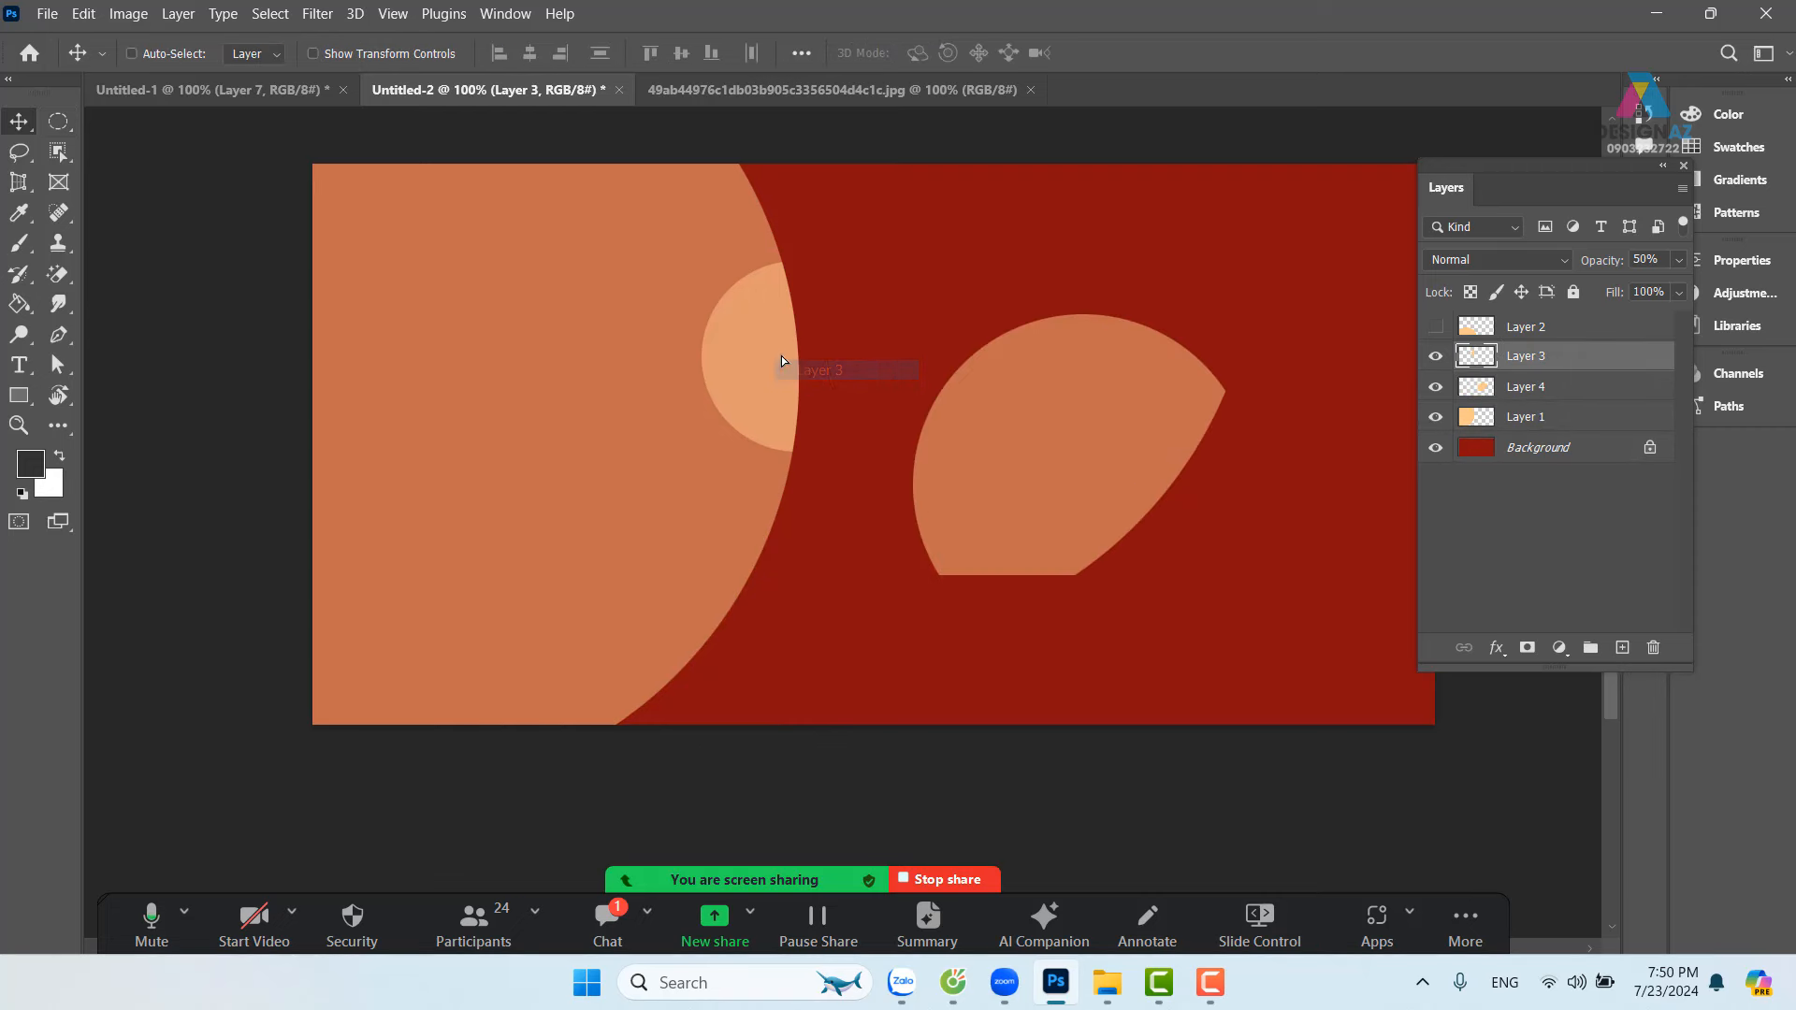
{"action": "left_click_drag", "start_coordinate": [782, 357], "coordinate": [882, 384]}
Step: Delete both copied pieces, Layer 3 and Layer 4
{"action": "key", "text": "Delete"}
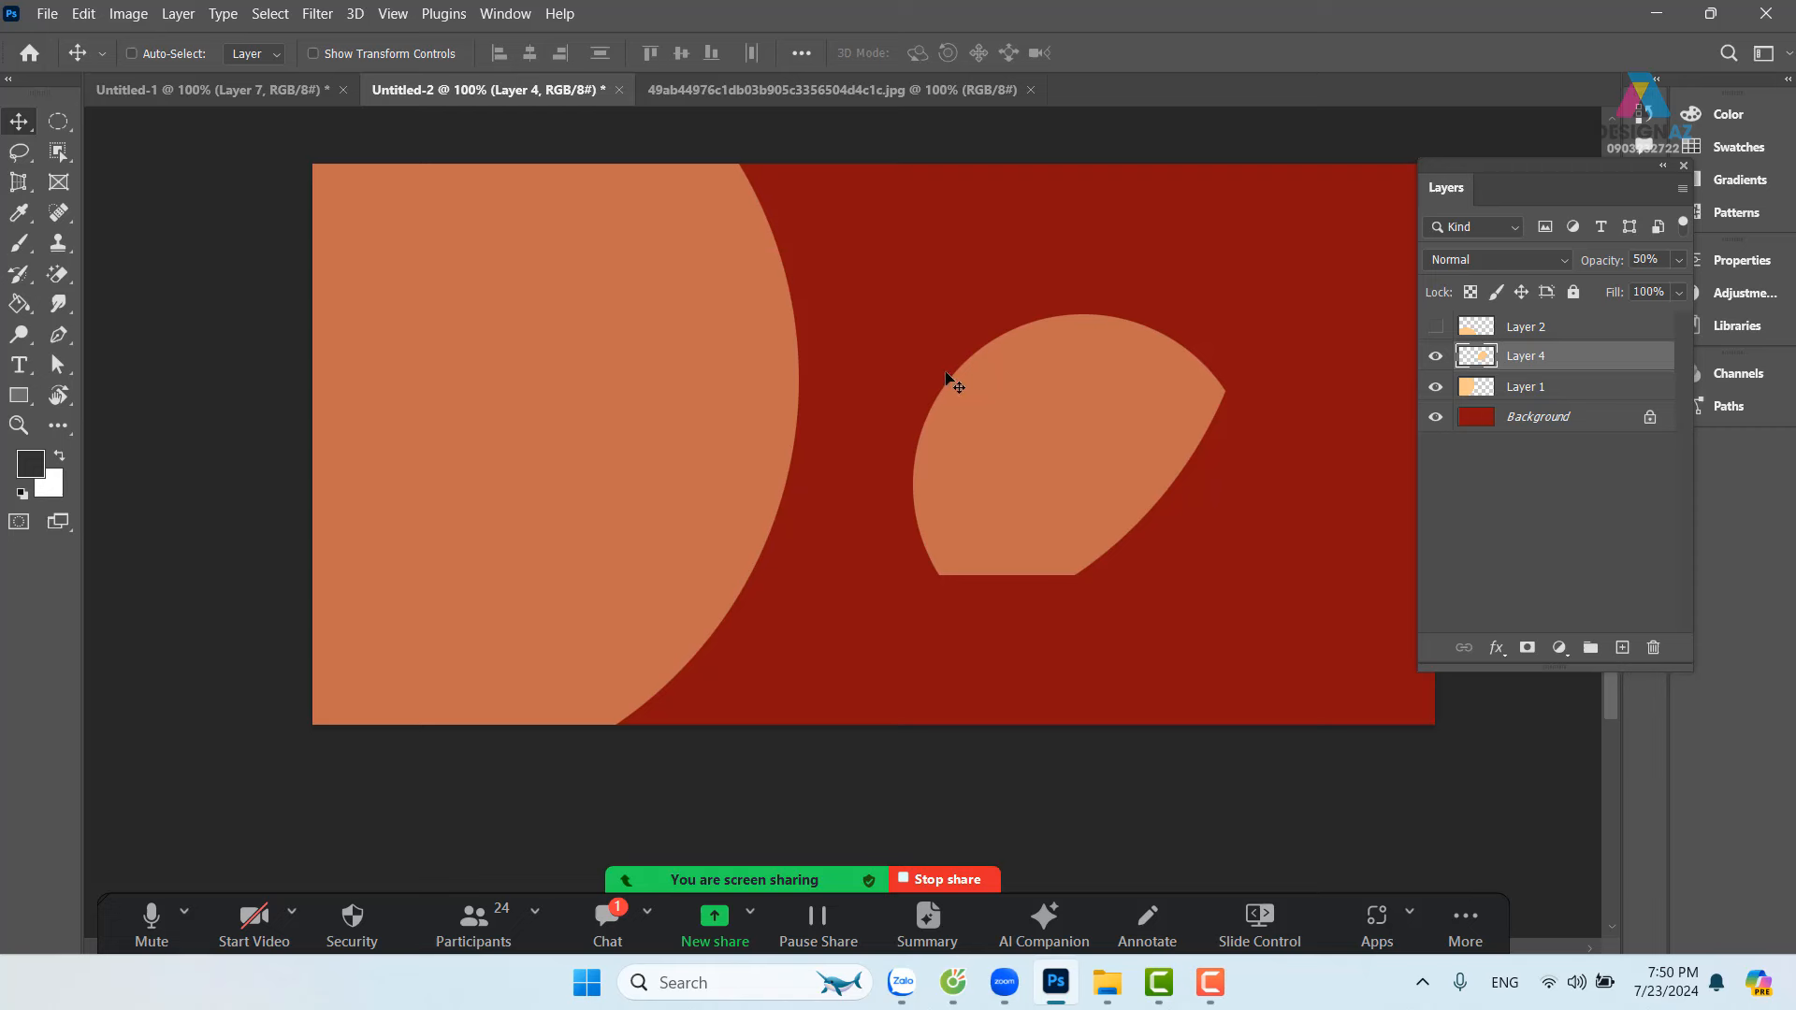
{"action": "right_click", "coordinate": [1037, 397]}
{"action": "left_click", "coordinate": [1053, 401]}
{"action": "key", "text": "Delete"}
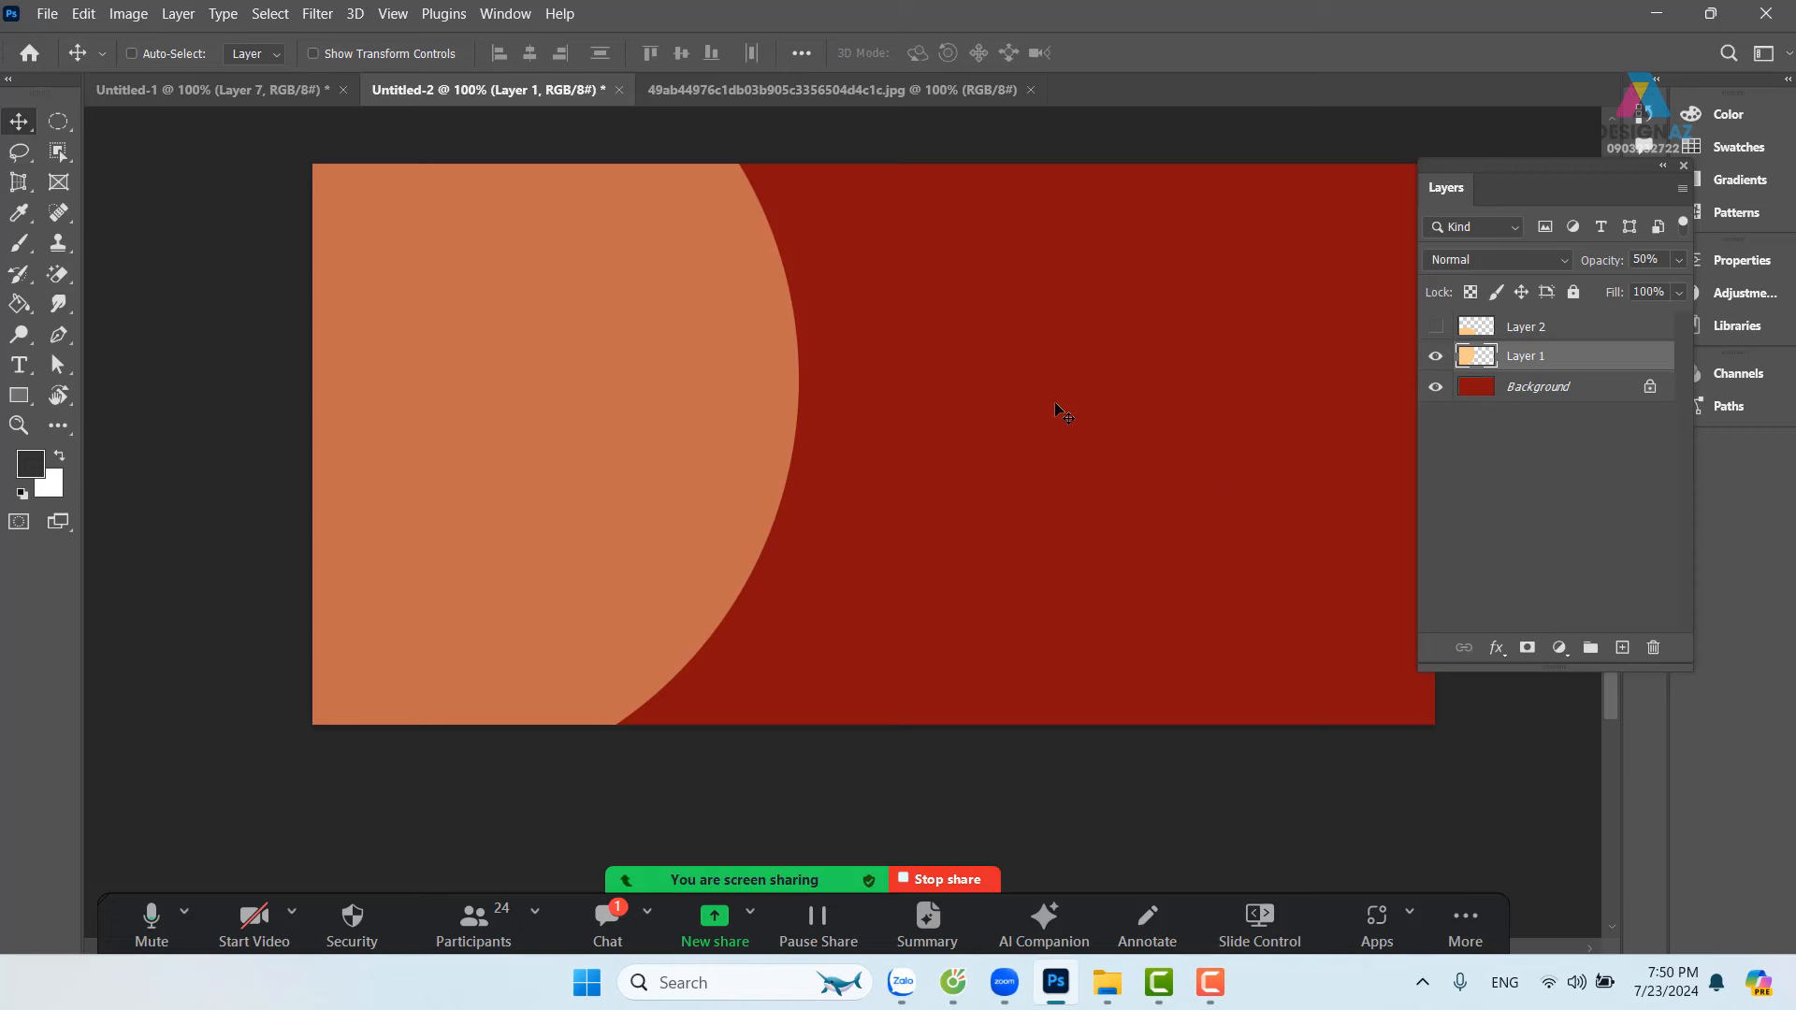
Step: Show Layer 2, load its circle as a selection, and hide the layer again
{"action": "left_click", "coordinate": [1436, 328]}
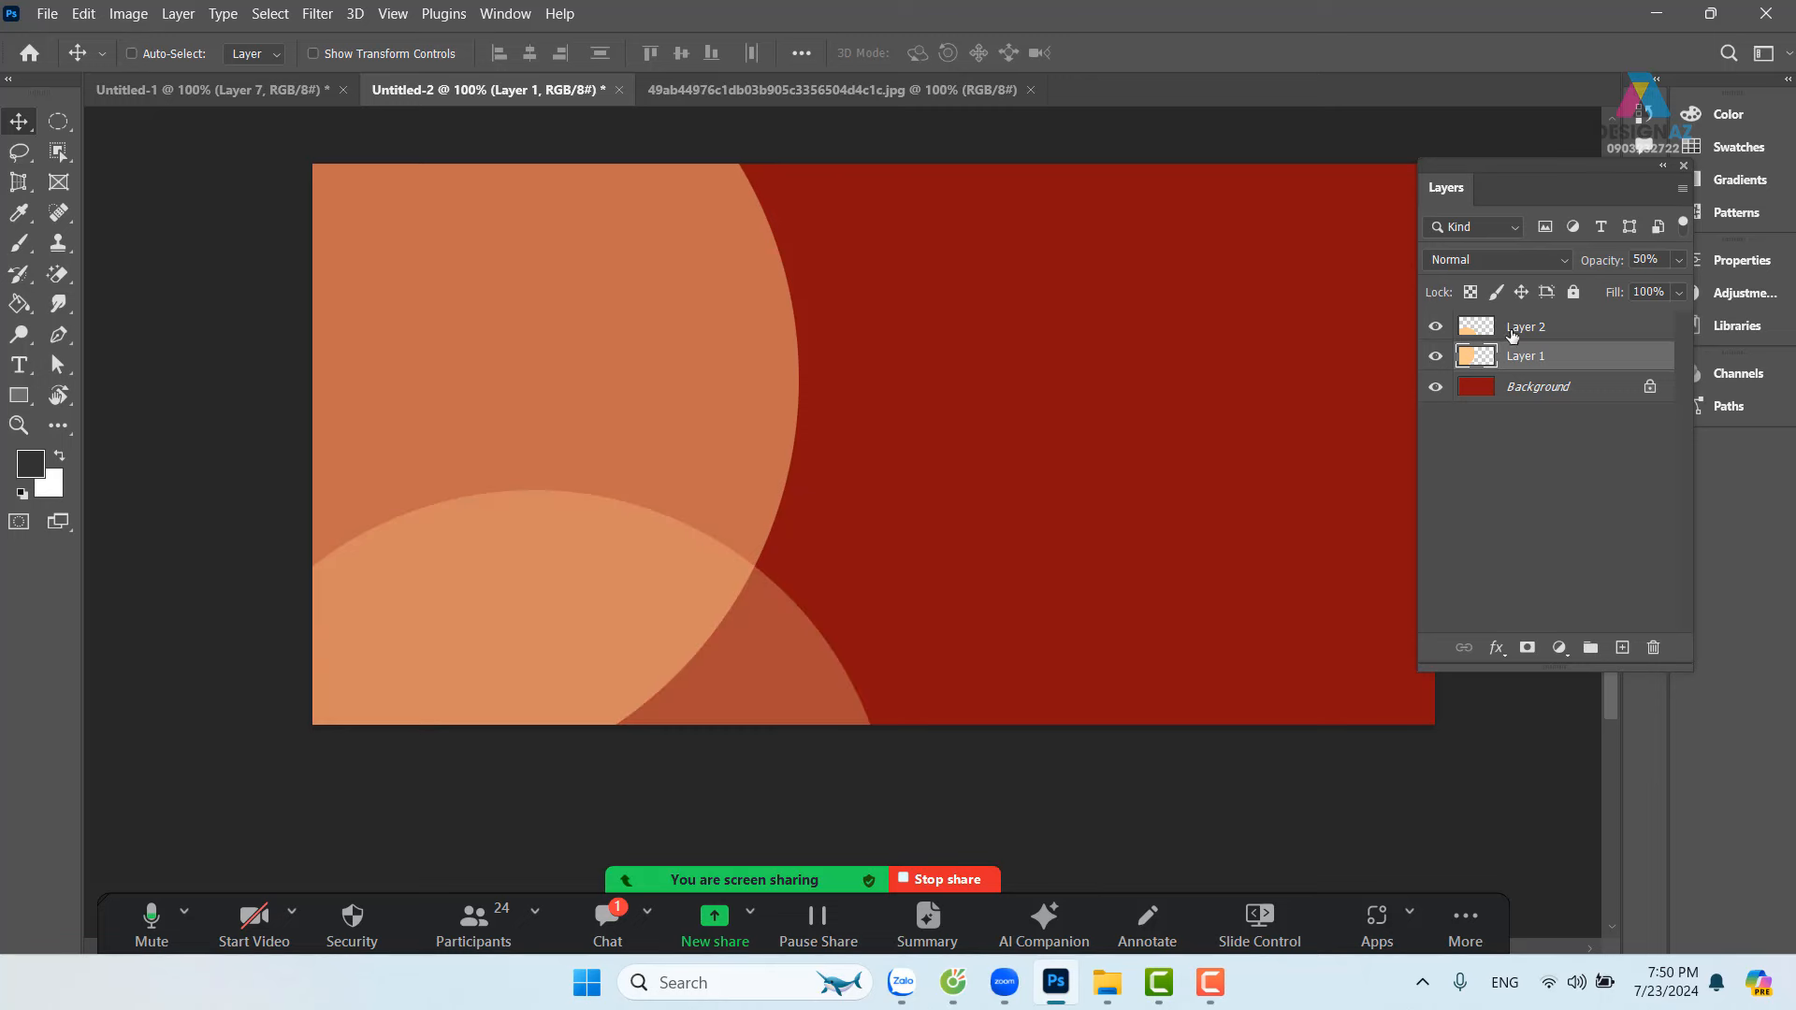
{"action": "left_click", "coordinate": [1478, 327], "text": "ctrl"}
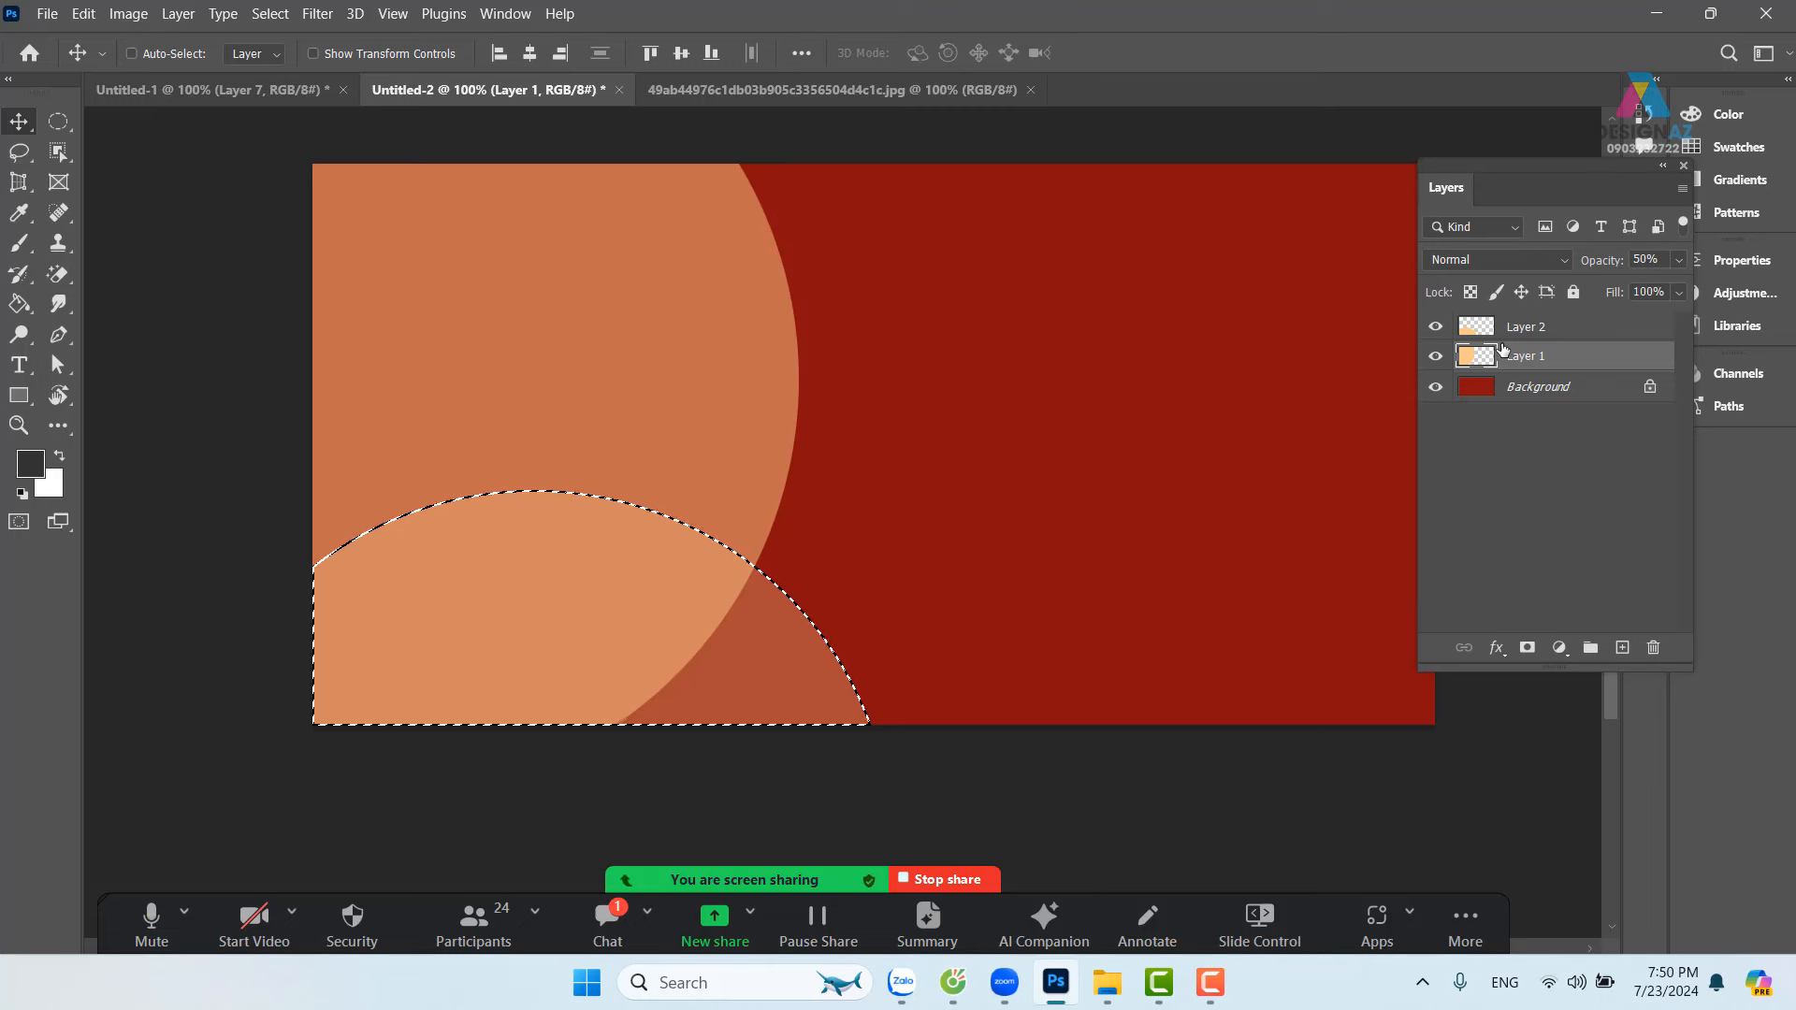
{"action": "left_click", "coordinate": [1435, 328]}
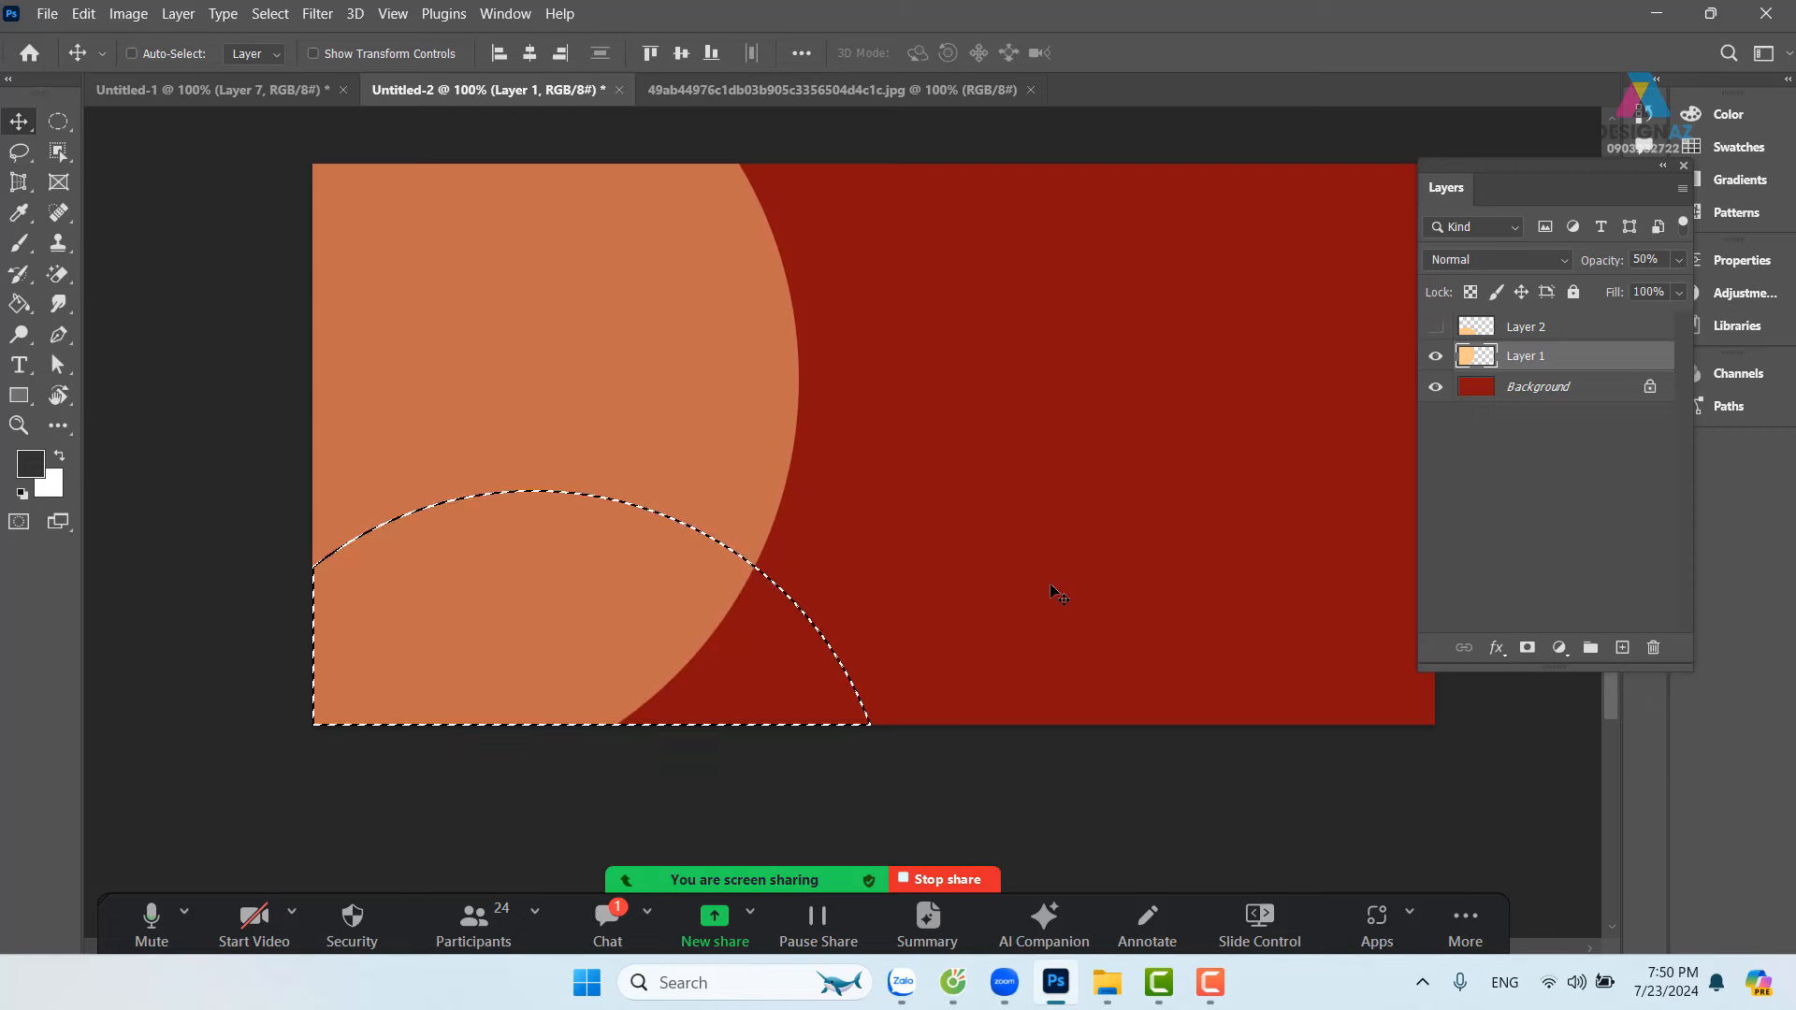
Step: Try copying the selected part of the Background to a new layer and moving it, and undo both changes
{"action": "right_click", "coordinate": [722, 443]}
{"action": "left_click", "coordinate": [754, 456]}
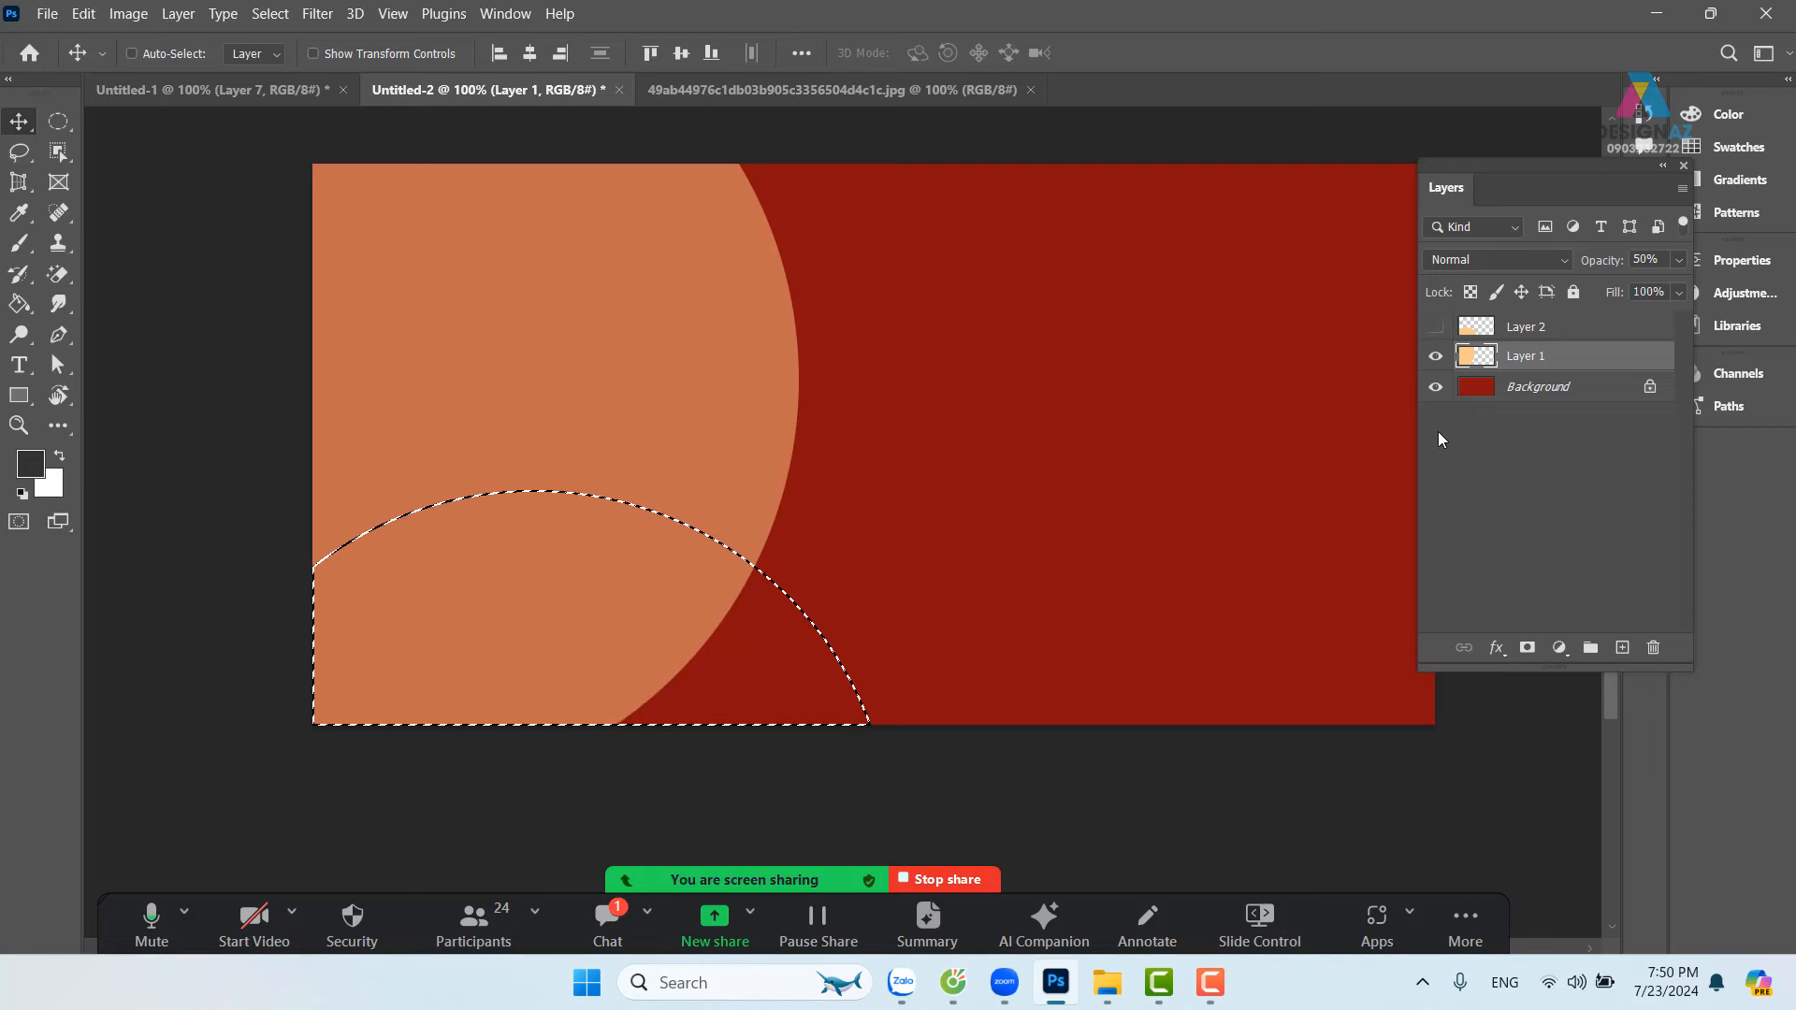
{"action": "left_click", "coordinate": [1496, 391]}
{"action": "key", "text": "ctrl+j"}
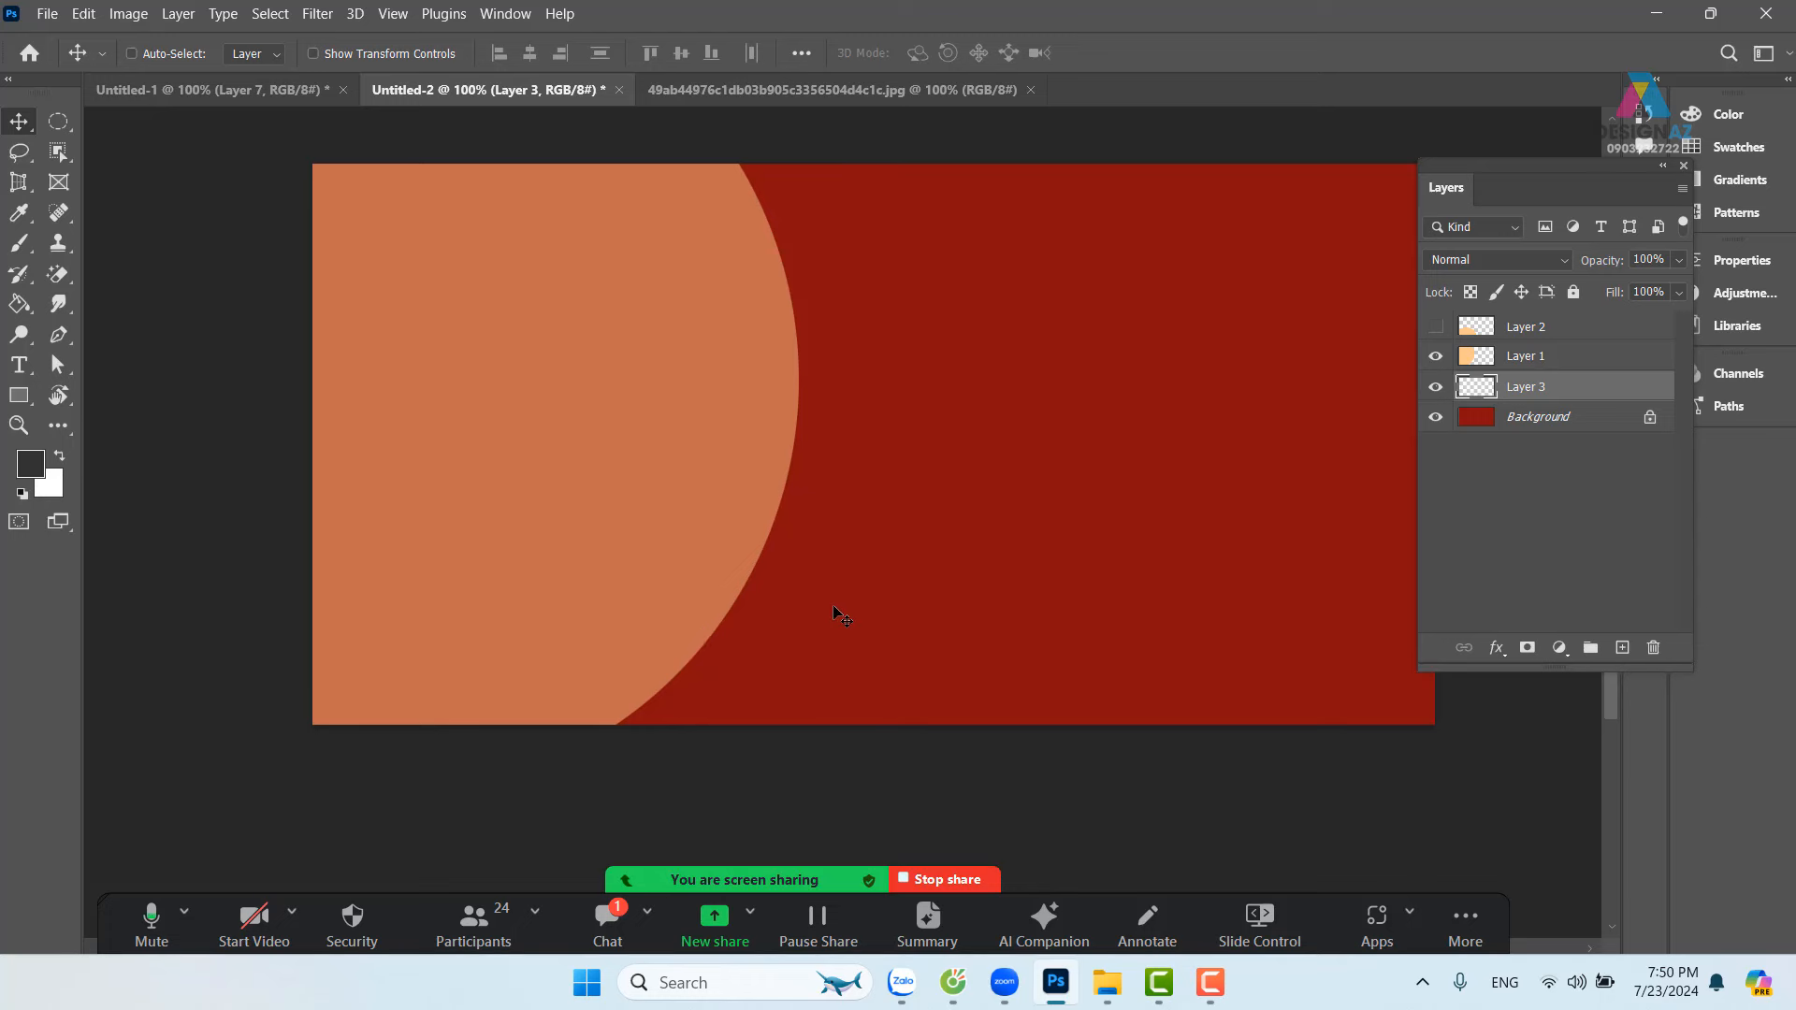
{"action": "left_click_drag", "start_coordinate": [684, 656], "coordinate": [1033, 662]}
{"action": "key", "text": "ctrl+z"}
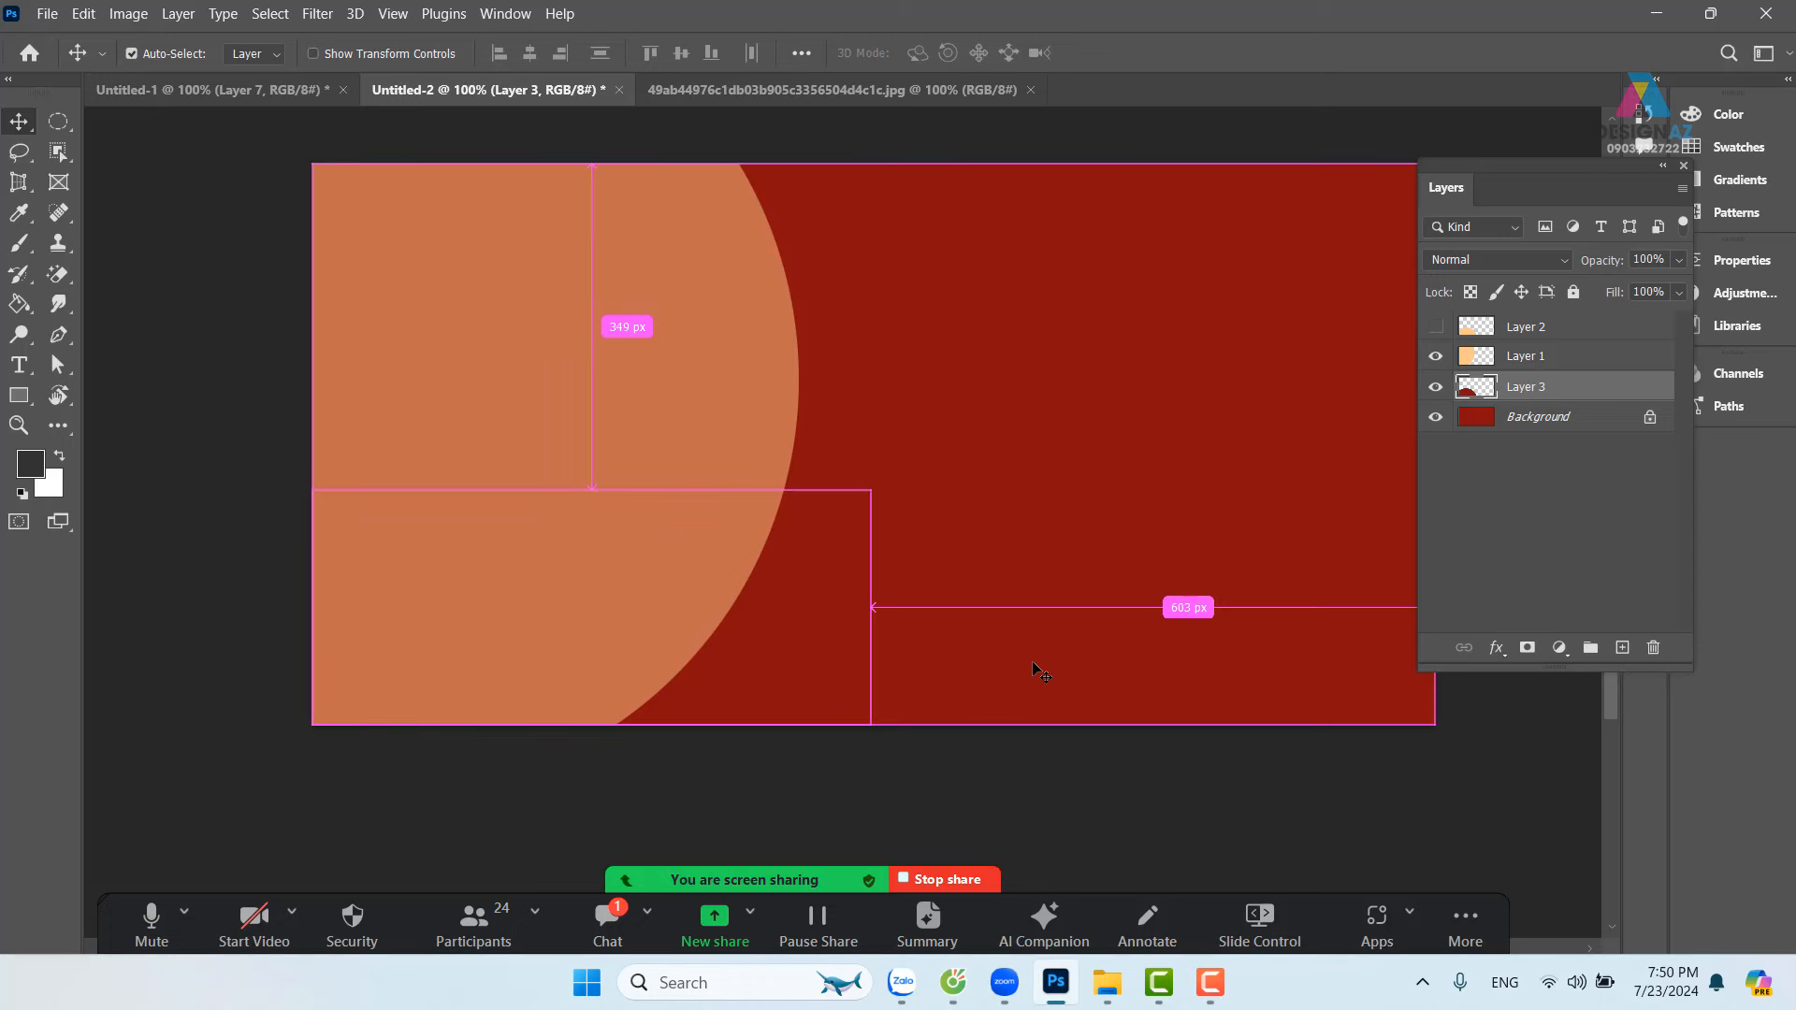
{"action": "key", "text": "ctrl+z"}
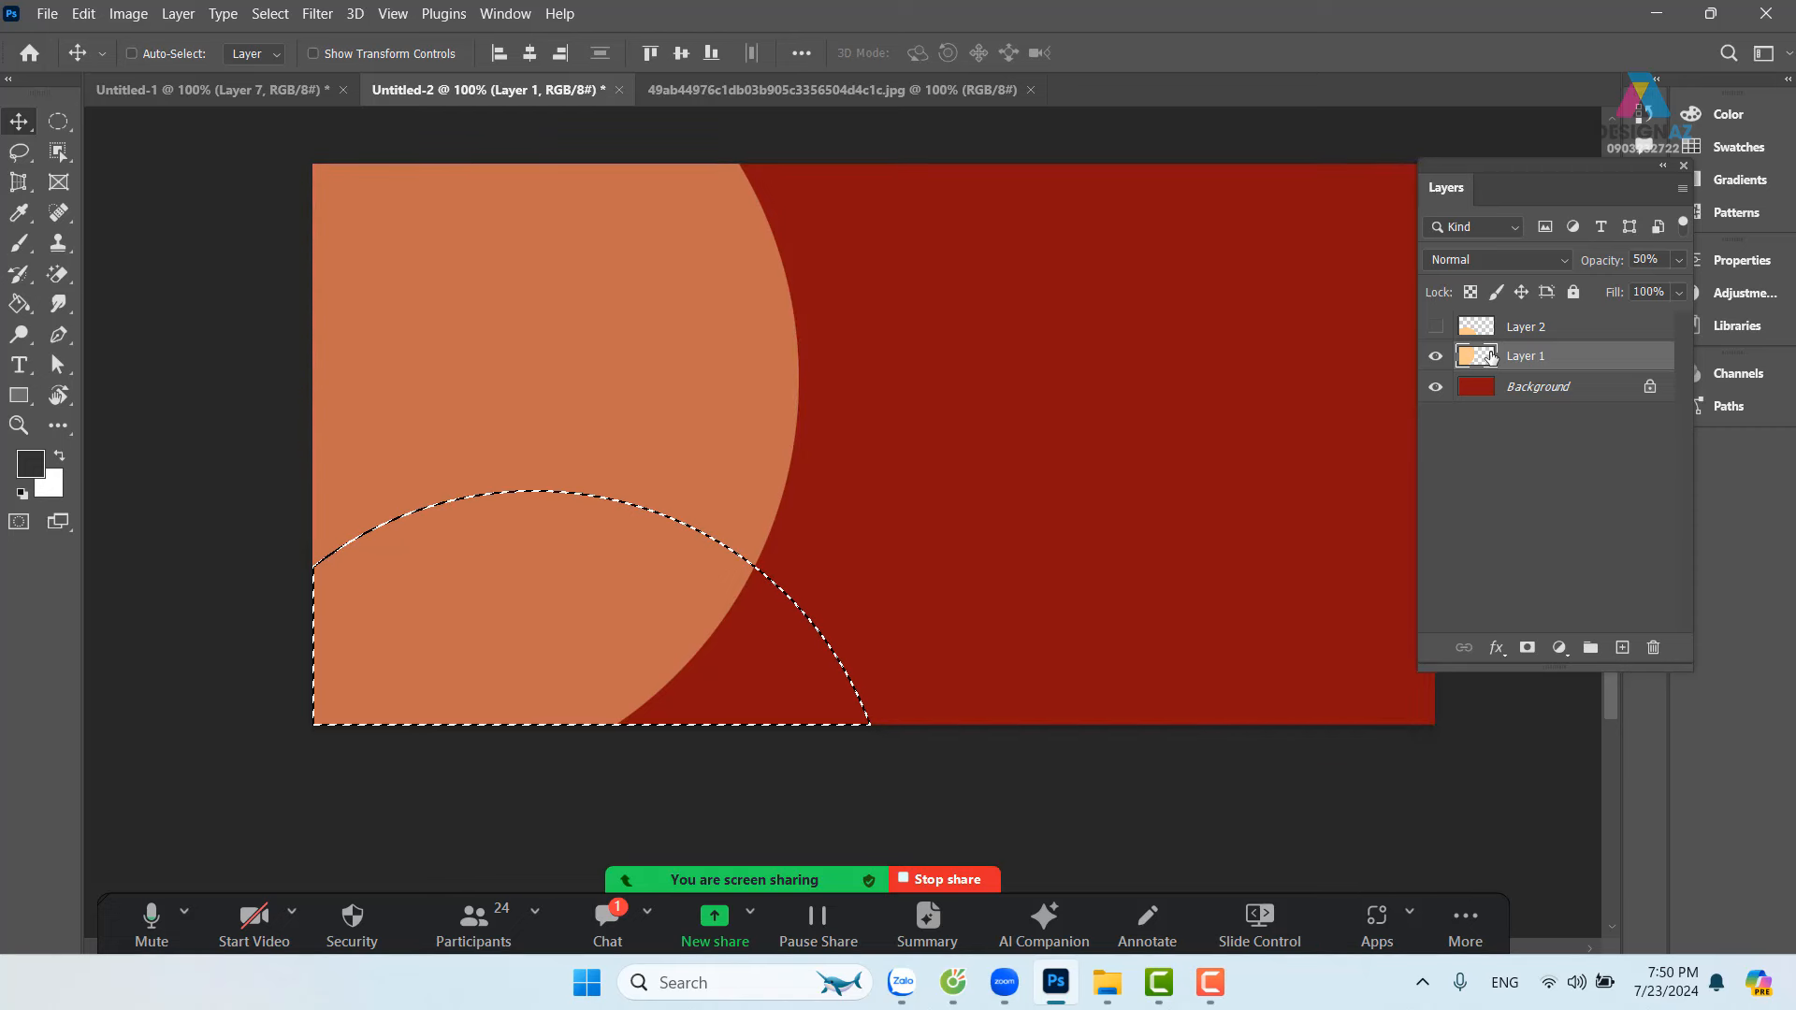
Step: Copy the selected part of Layer 1 to a new layer and show Layer 2 again
{"action": "right_click", "coordinate": [751, 487]}
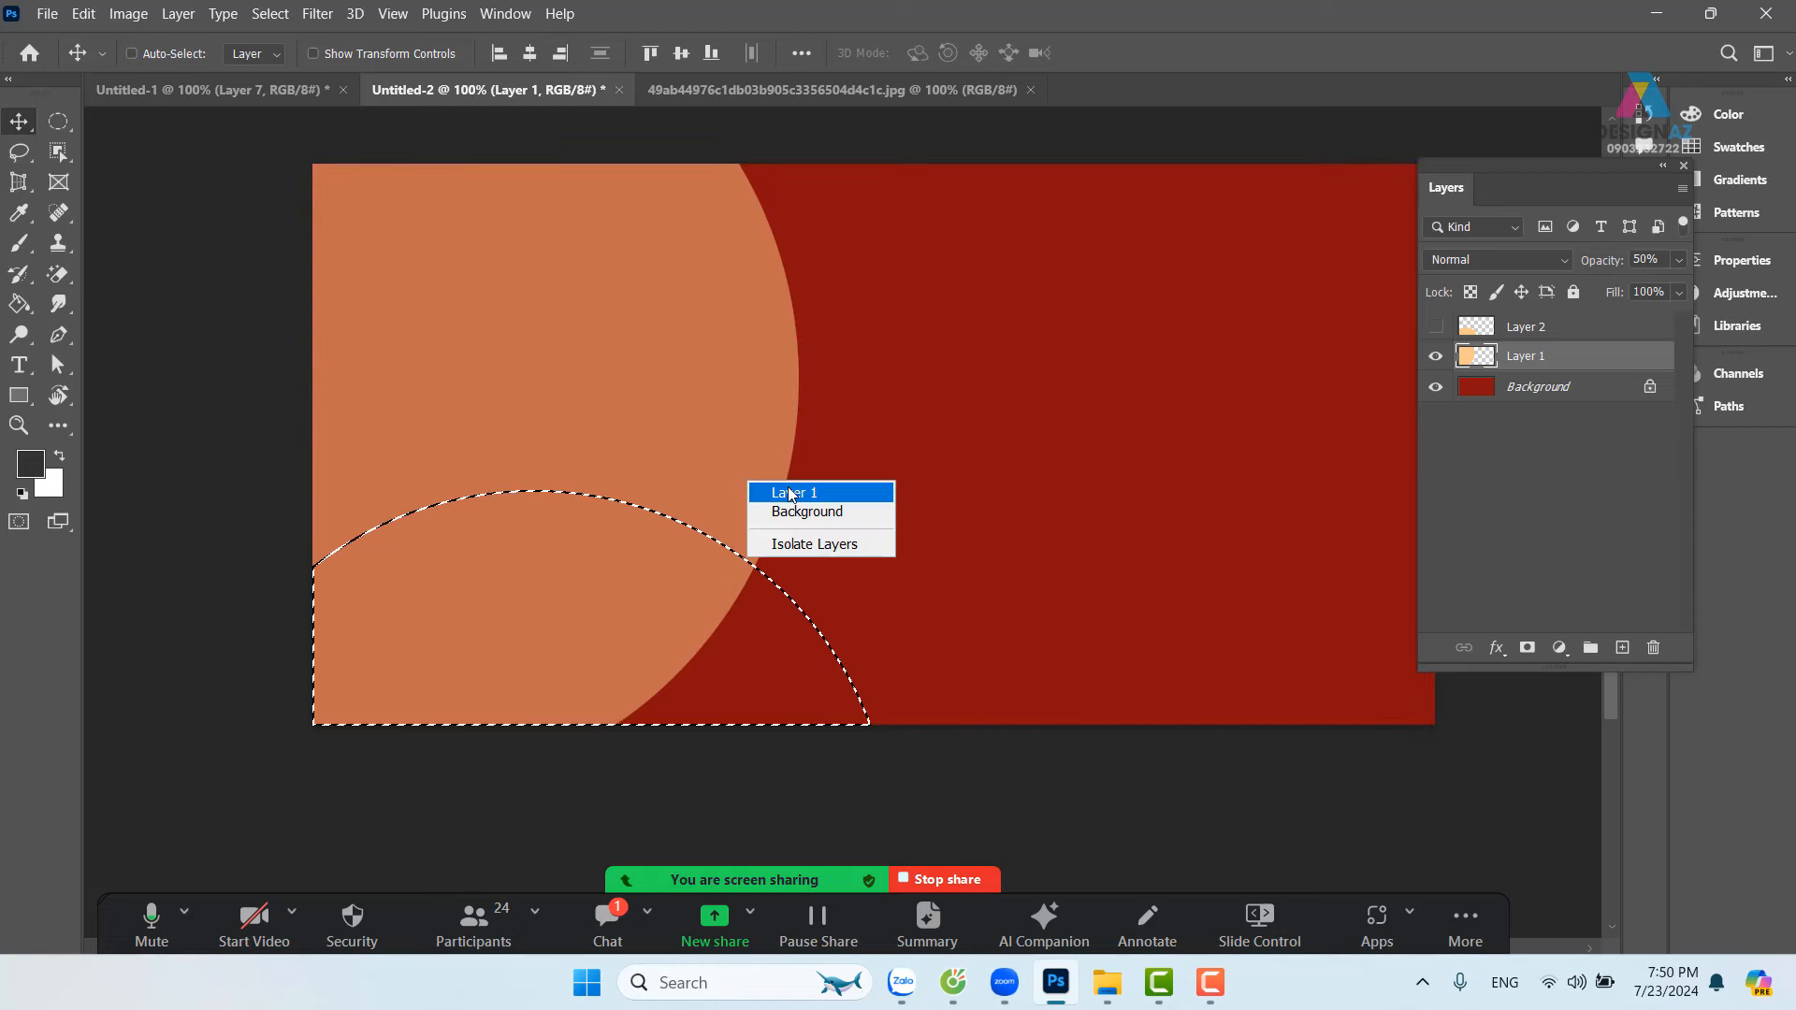
{"action": "left_click", "coordinate": [762, 484]}
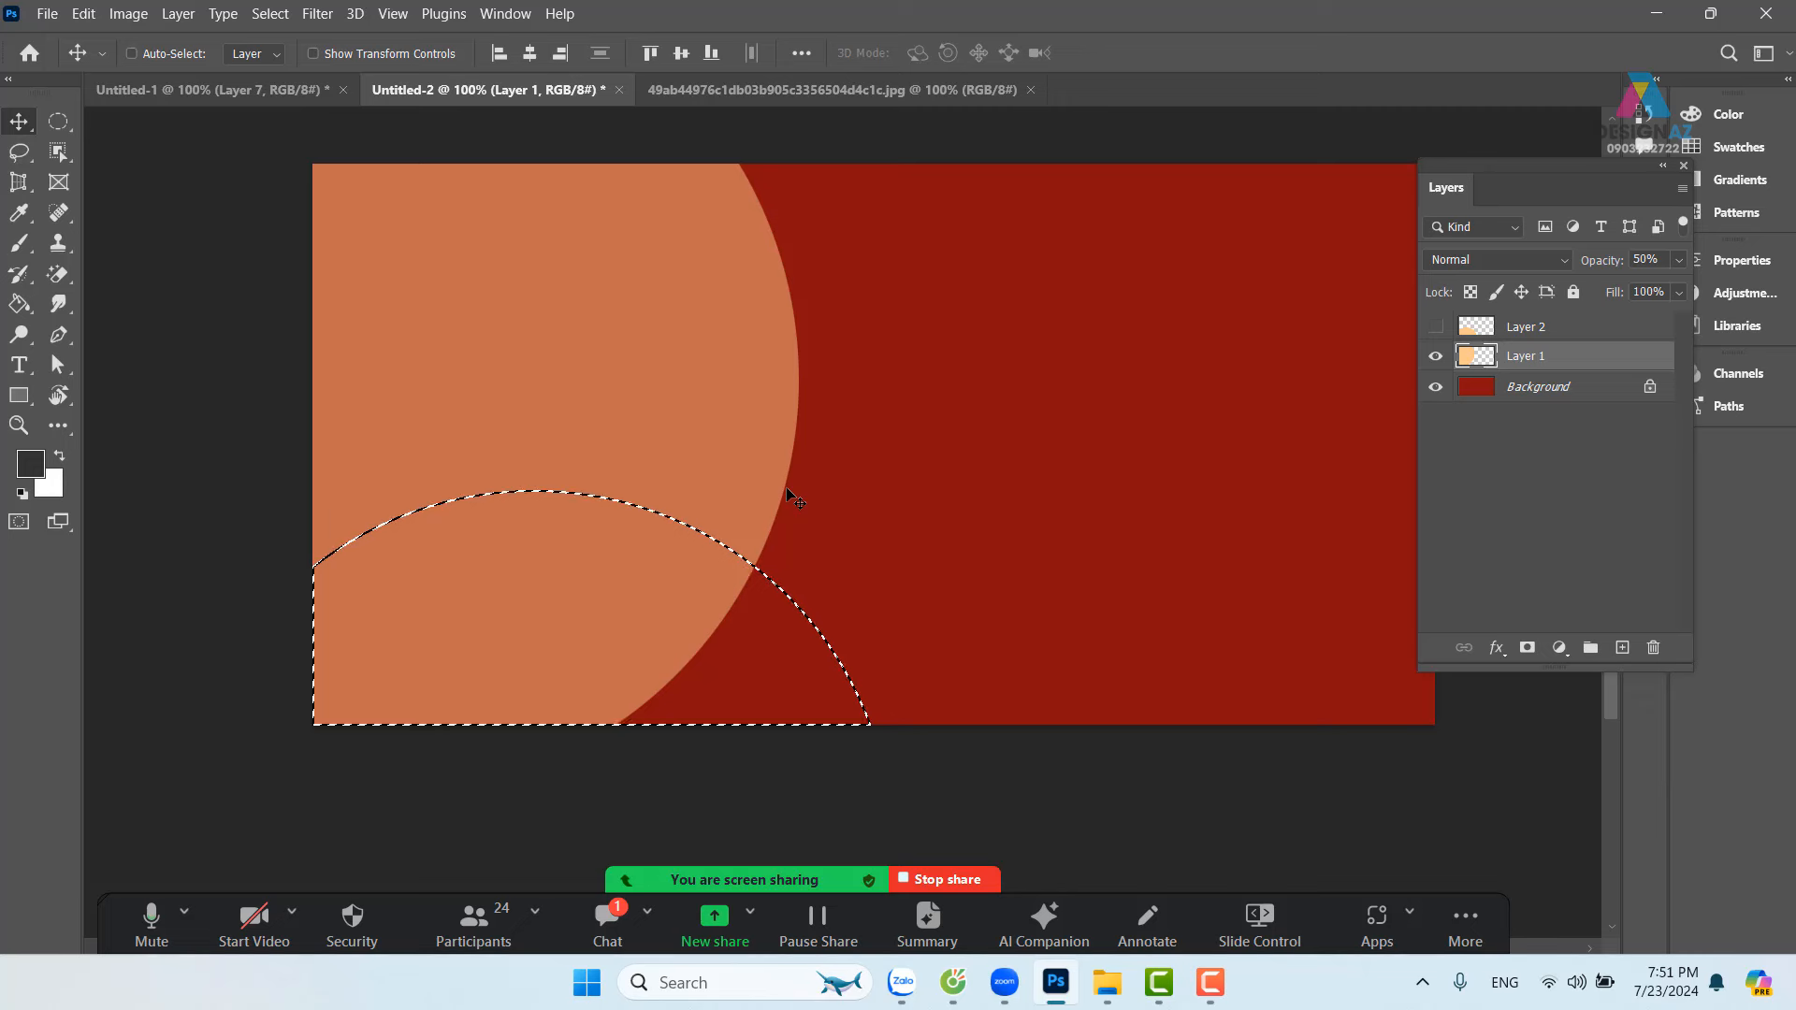
{"action": "key", "text": "ctrl+j"}
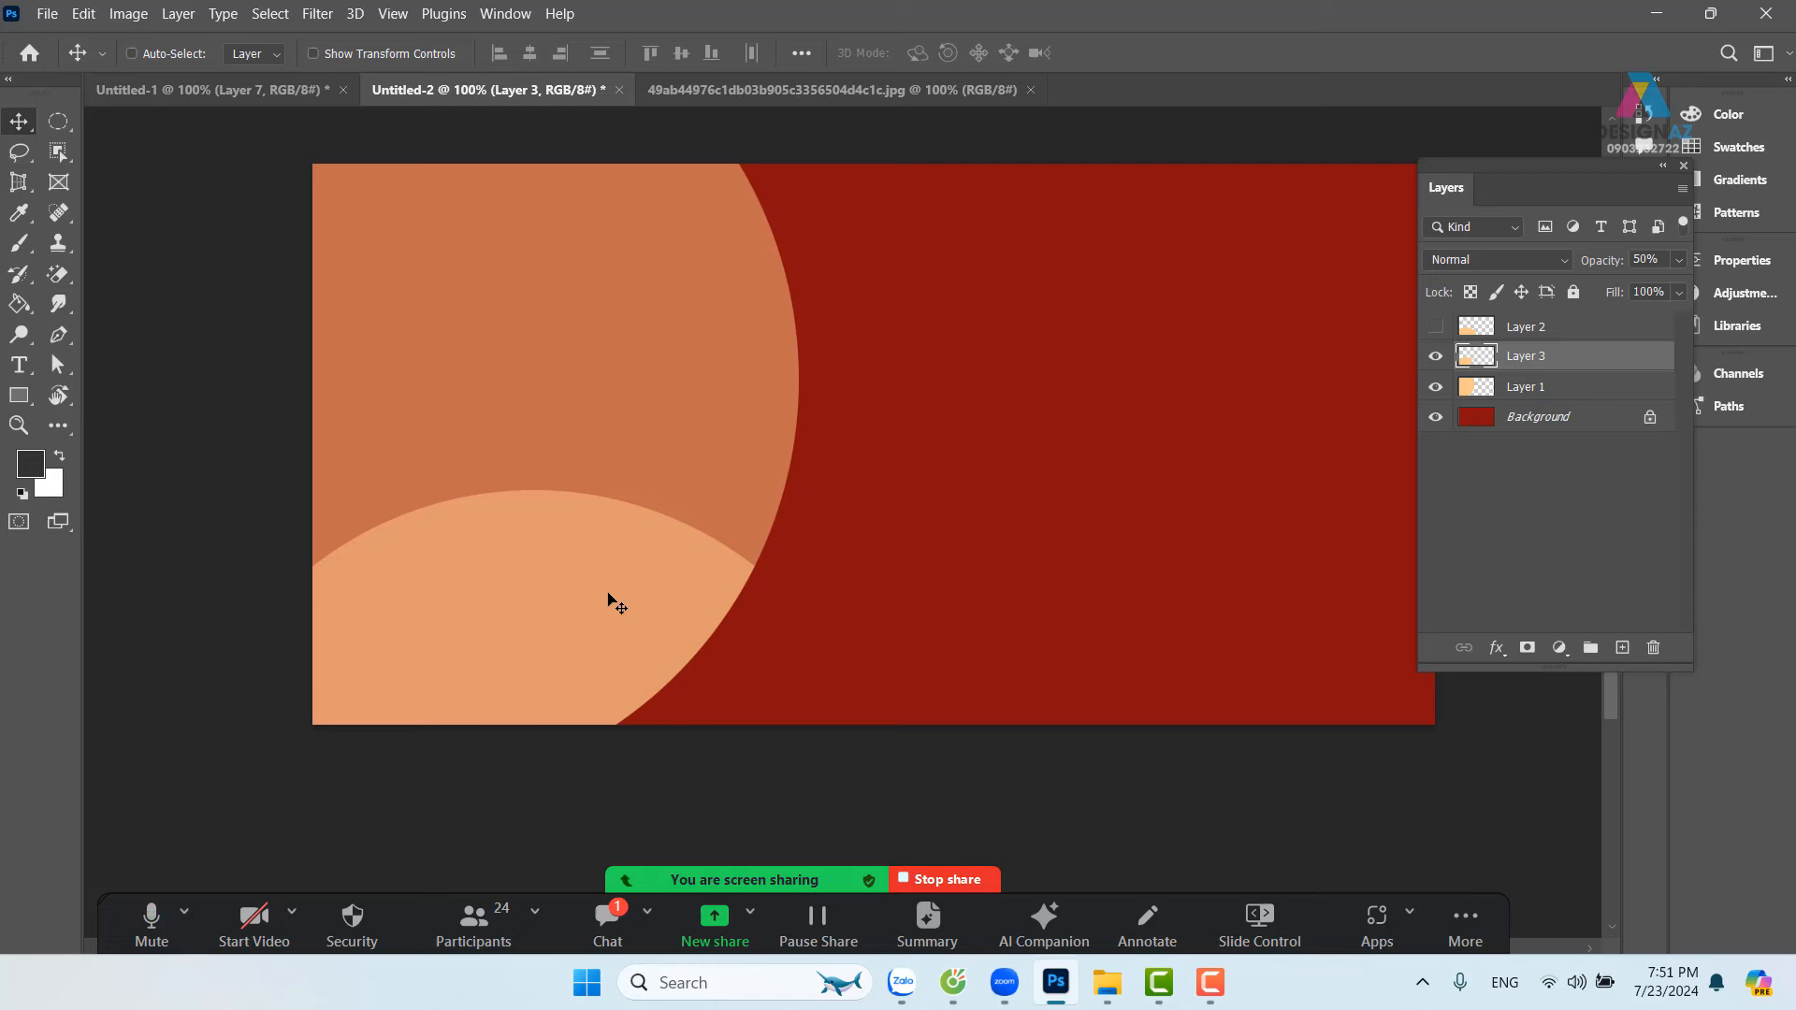
{"action": "left_click", "coordinate": [1436, 328]}
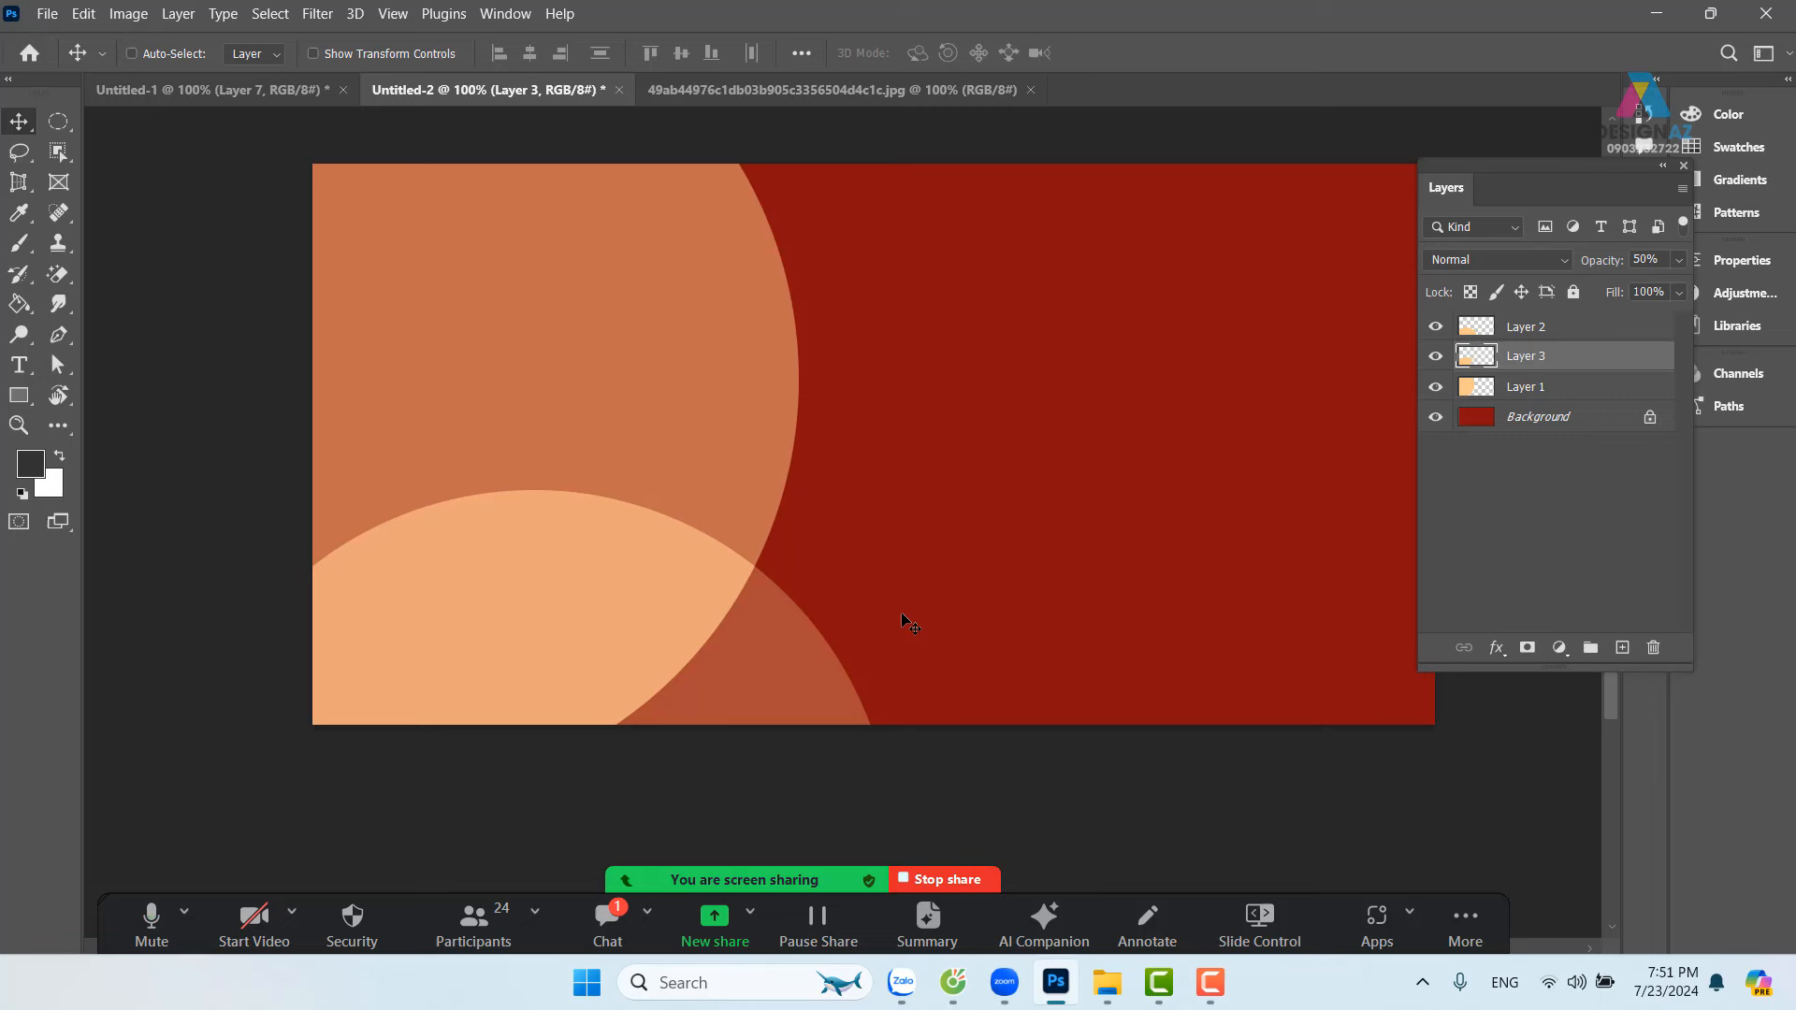
Step: Load the lower circle's selection and clear it, and try moving Layer 2 before undoing the move
{"action": "left_click", "coordinate": [1482, 338], "text": "ctrl"}
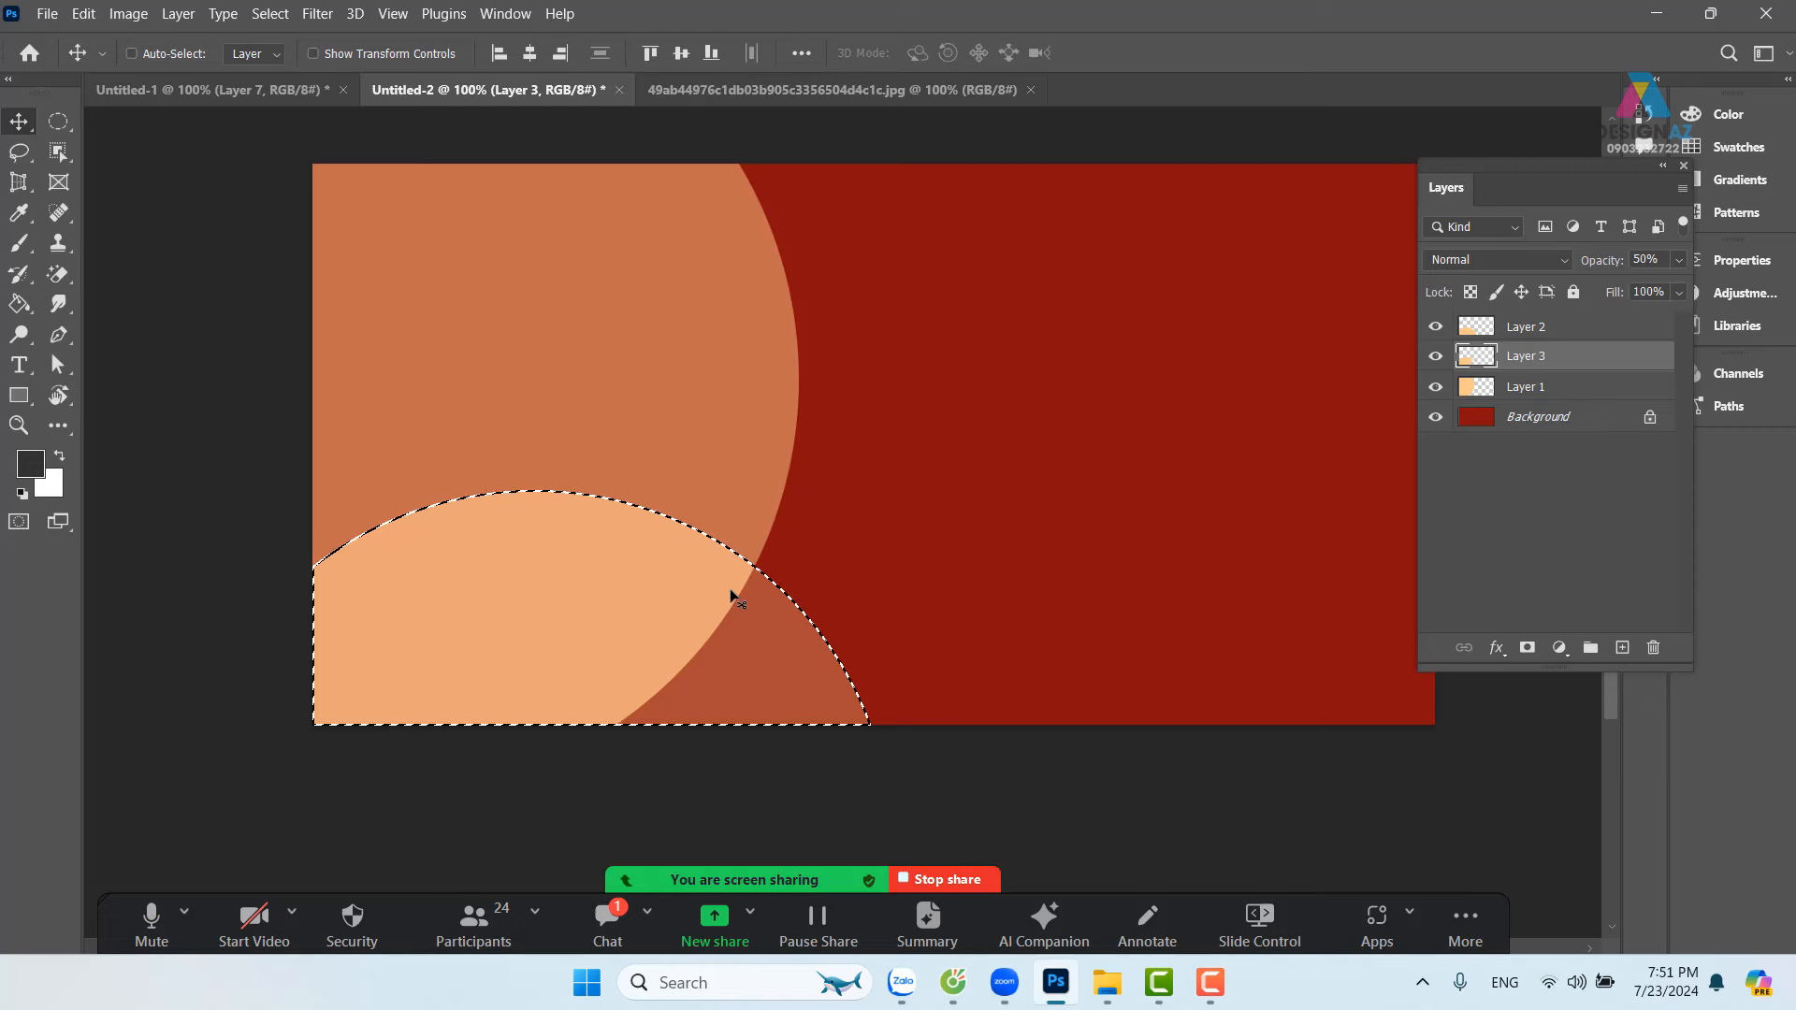
{"action": "key", "text": "ctrl+d"}
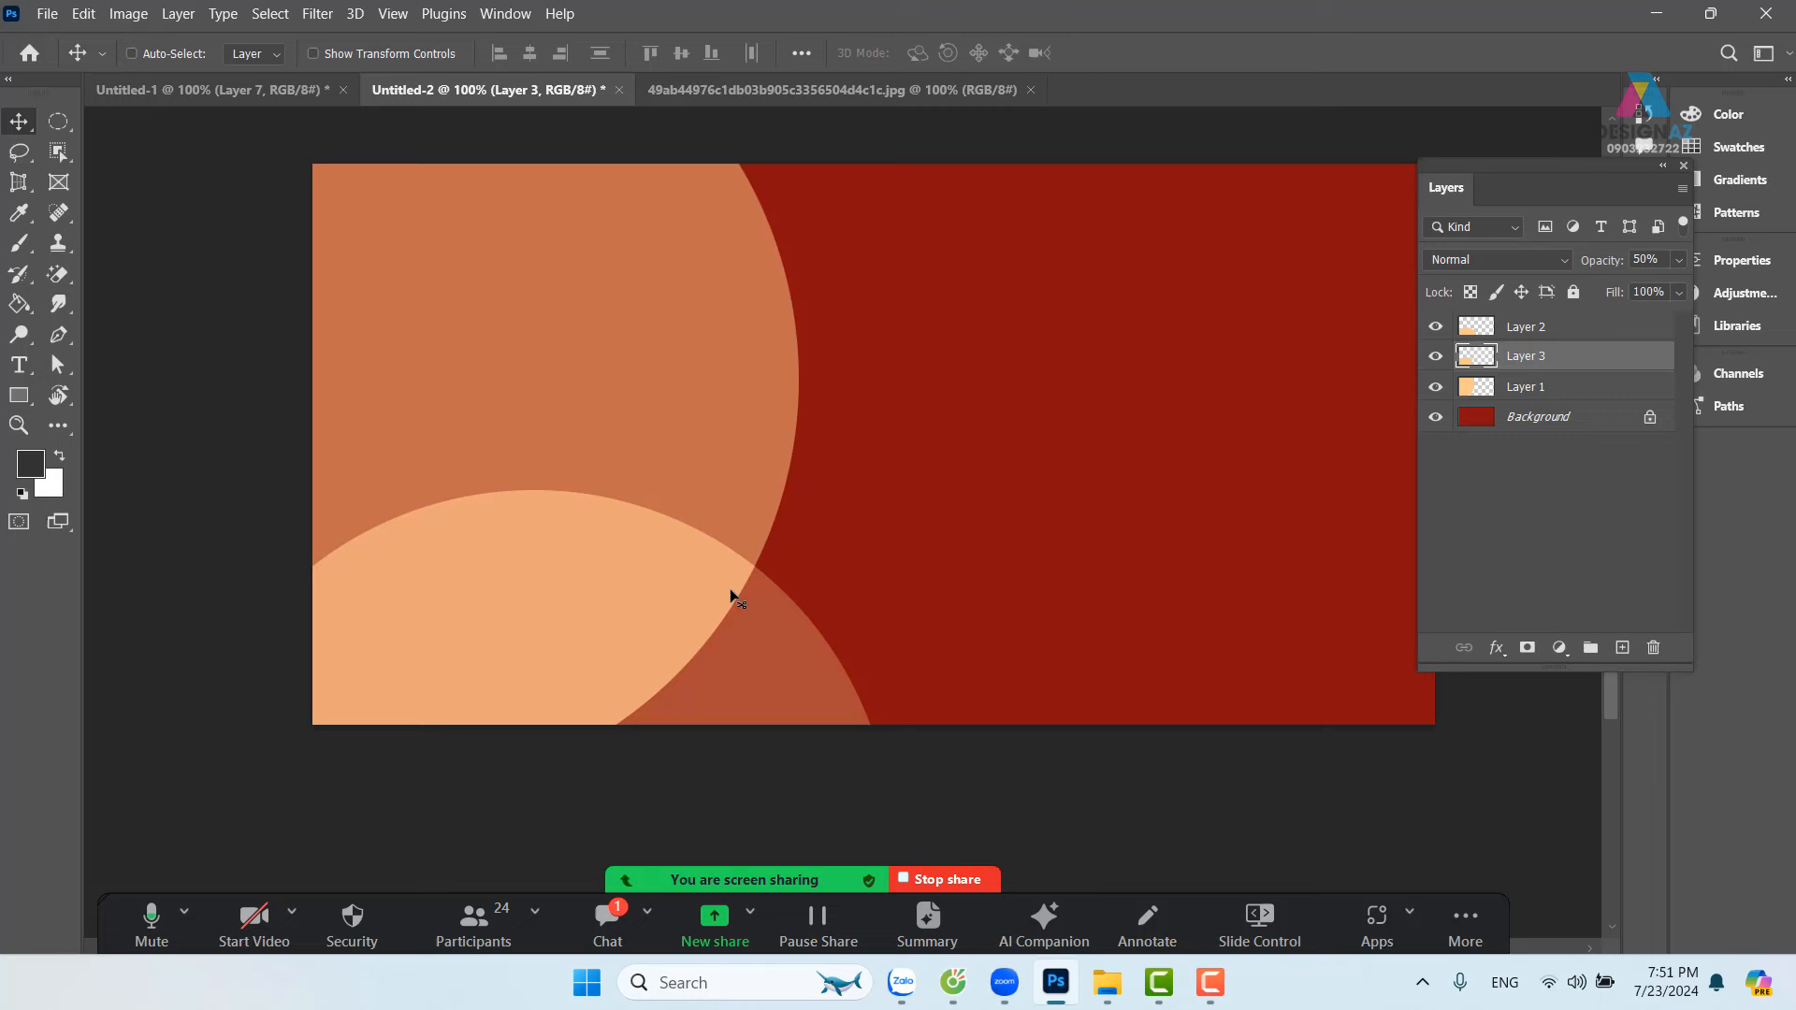
{"action": "right_click", "coordinate": [620, 593]}
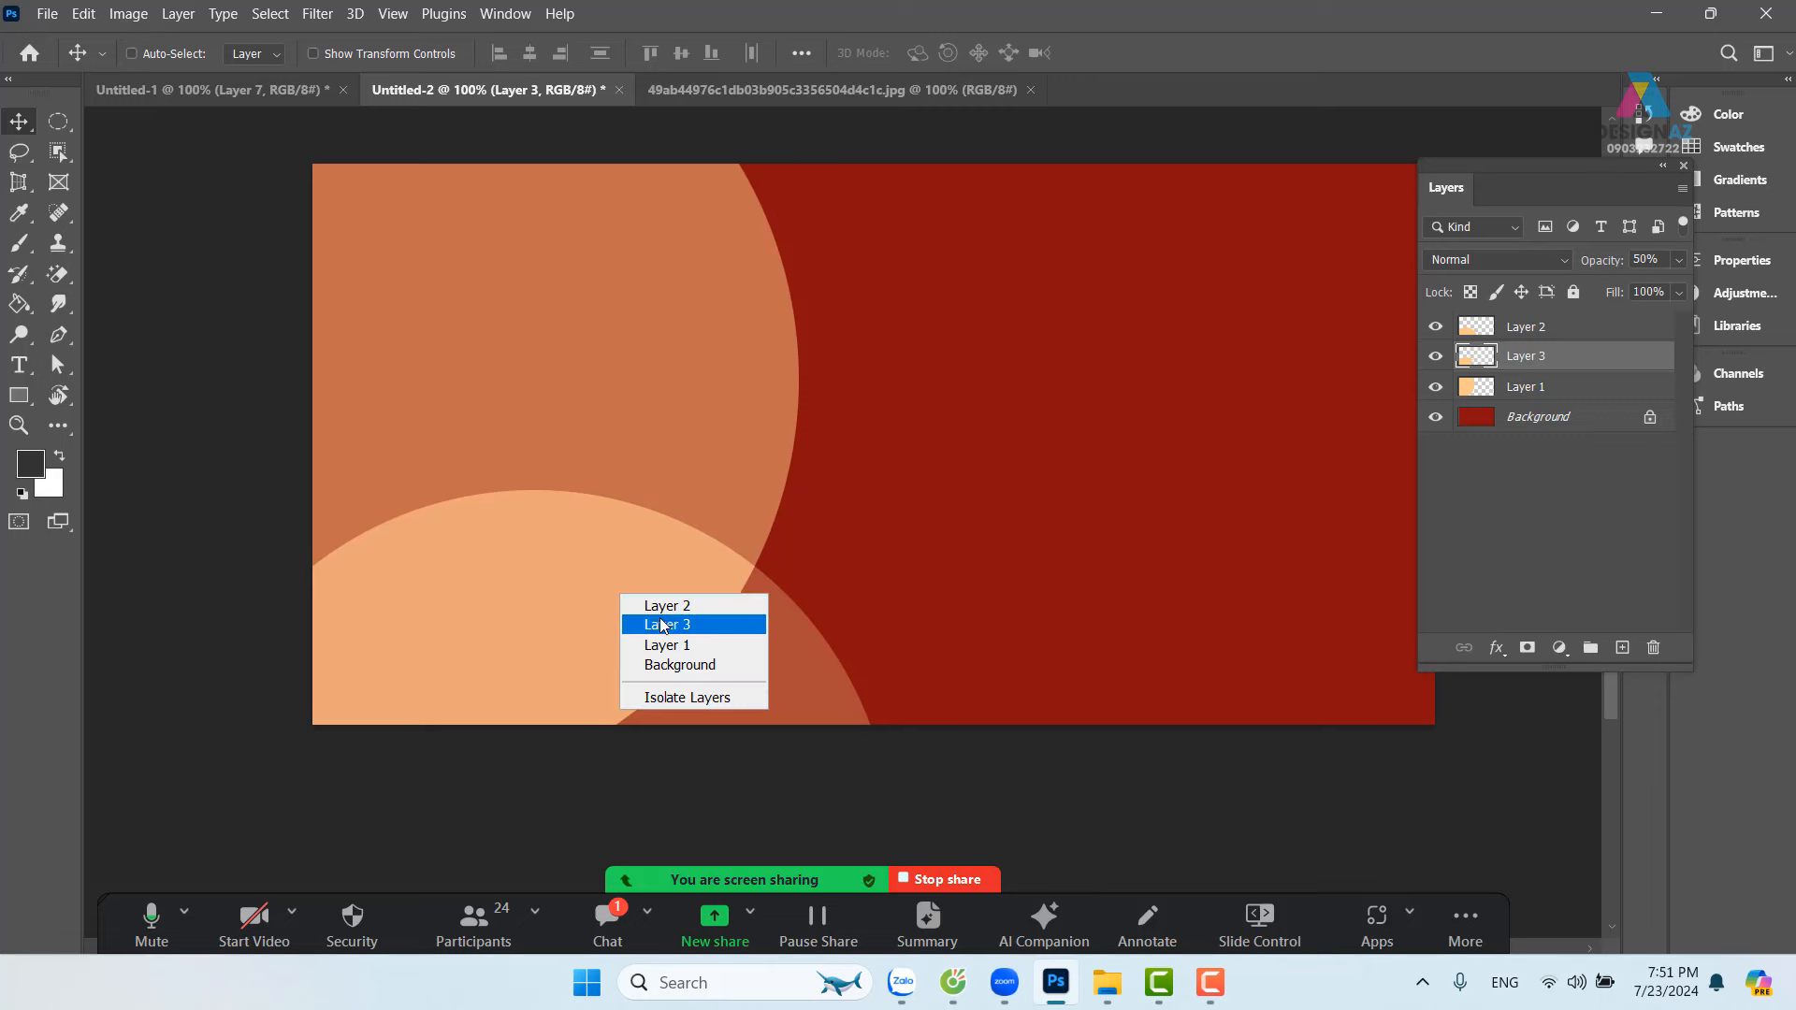
{"action": "left_click", "coordinate": [661, 607]}
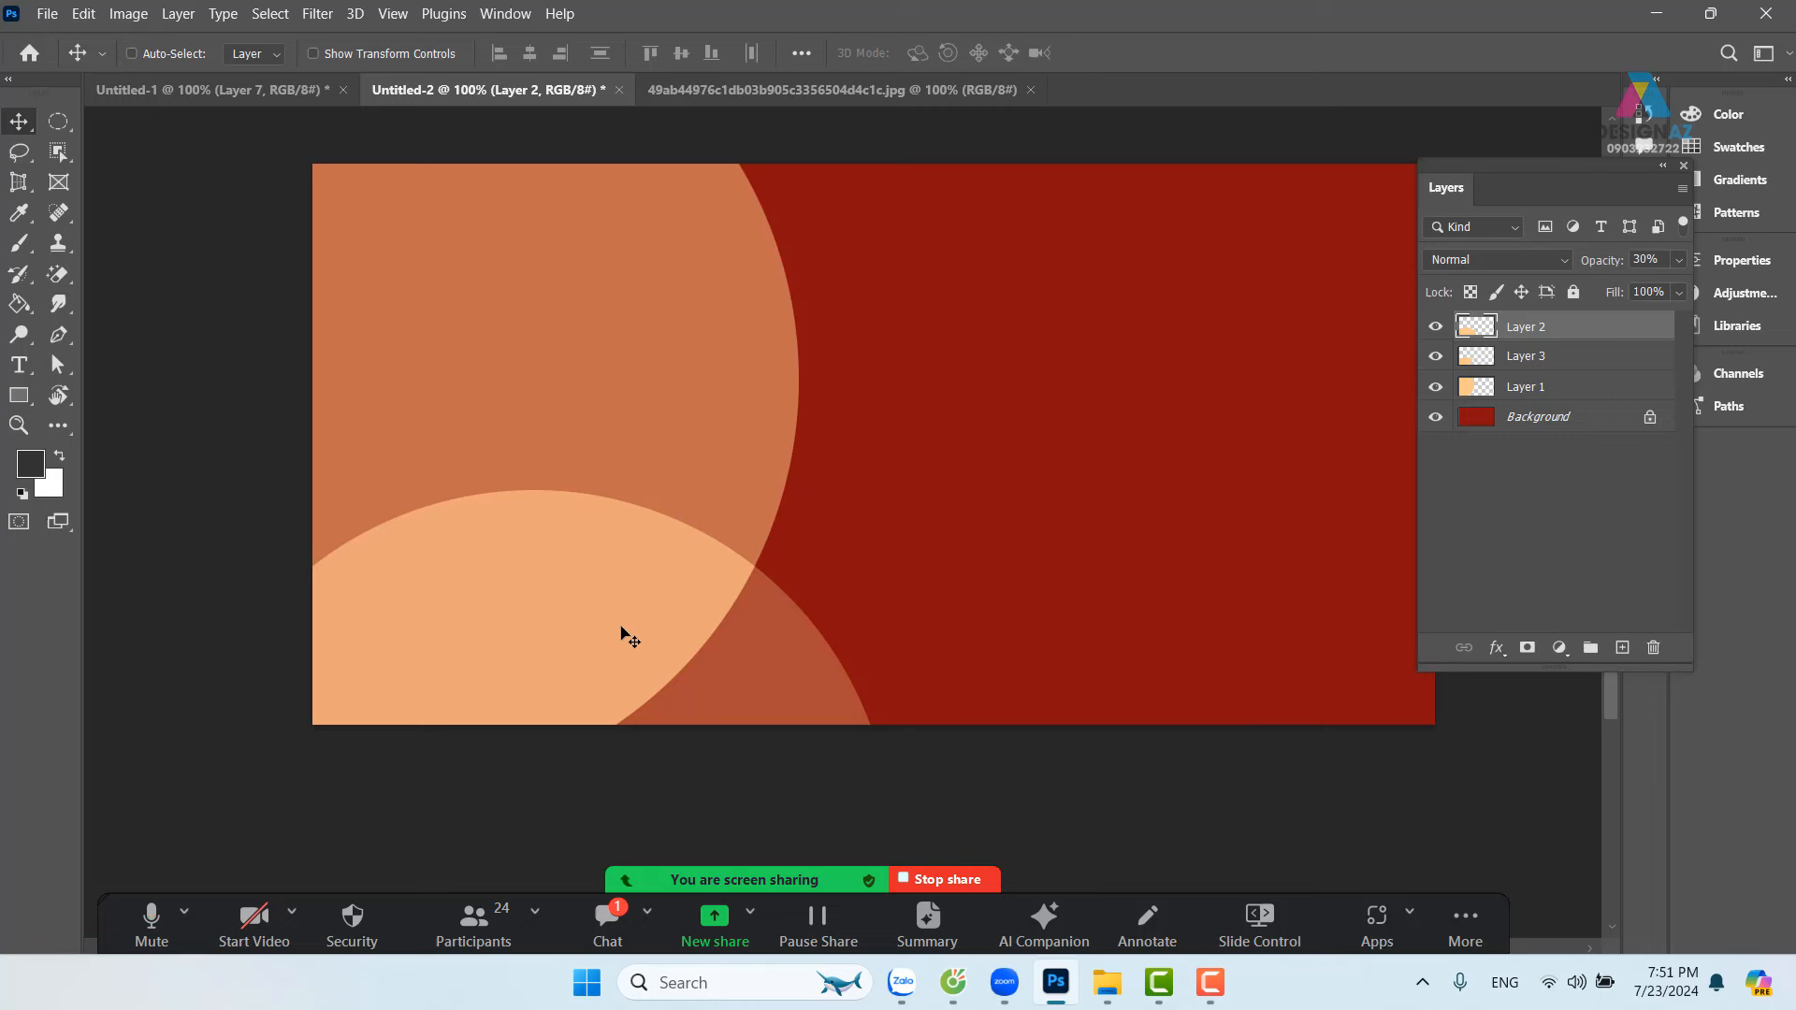
{"action": "left_click_drag", "start_coordinate": [622, 628], "coordinate": [838, 458]}
{"action": "key", "text": "ctrl+z"}
Step: Bring Layer 3 above Layer 2 and set its opacity to 100%
{"action": "right_click", "coordinate": [642, 586]}
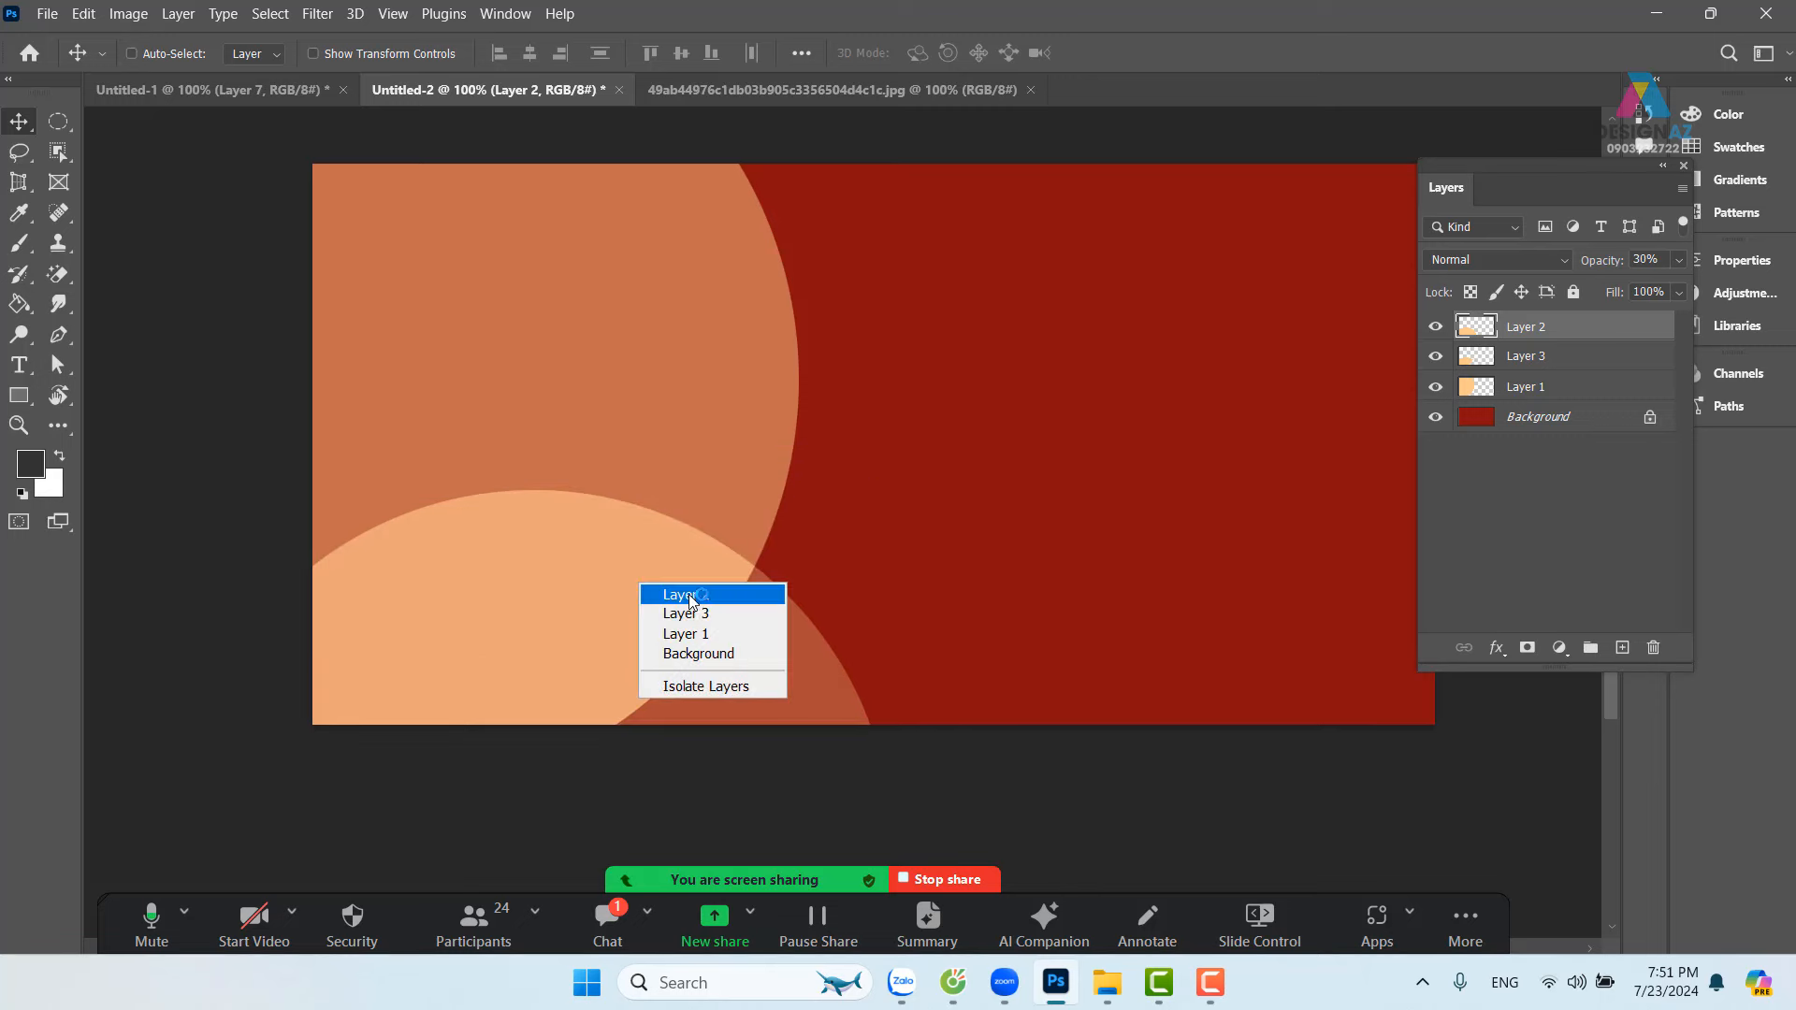
{"action": "left_click", "coordinate": [687, 615]}
{"action": "key", "text": "ctrl+bracketright"}
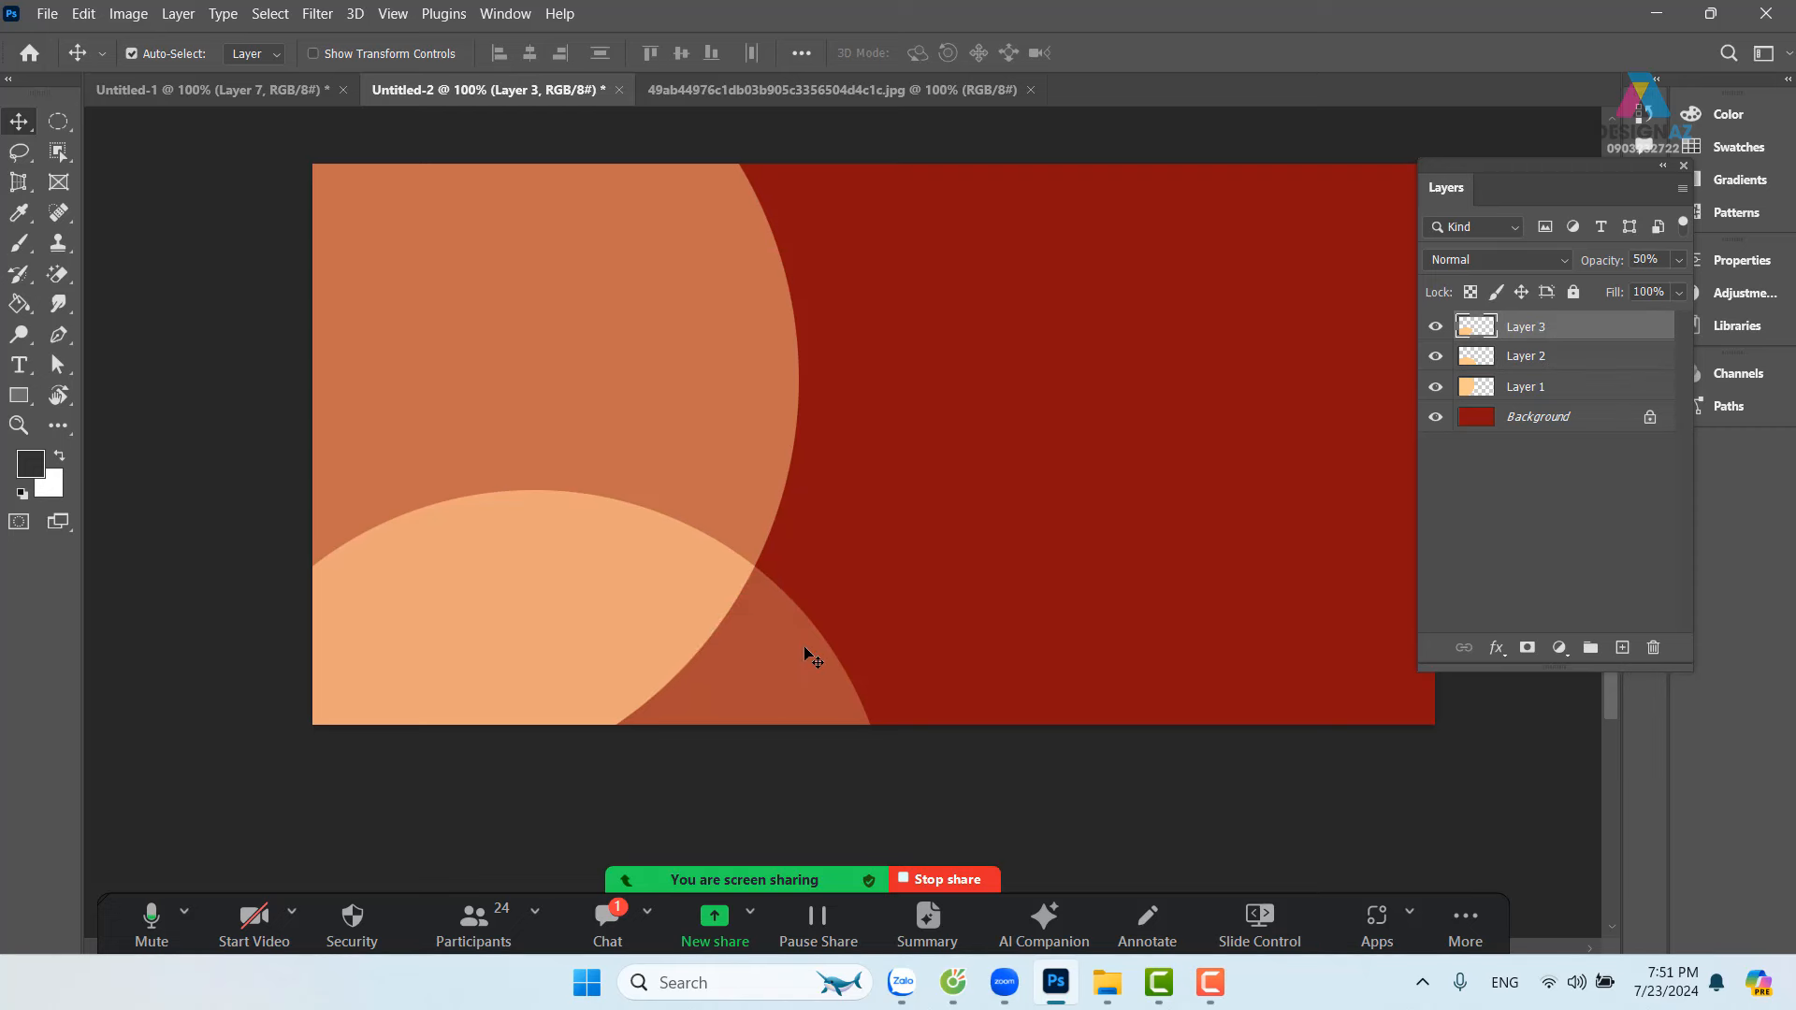
{"action": "left_click_drag", "start_coordinate": [812, 644], "coordinate": [958, 599]}
{"action": "key", "text": "ctrl+z"}
{"action": "left_click_drag", "start_coordinate": [1629, 285], "coordinate": [1685, 295]}
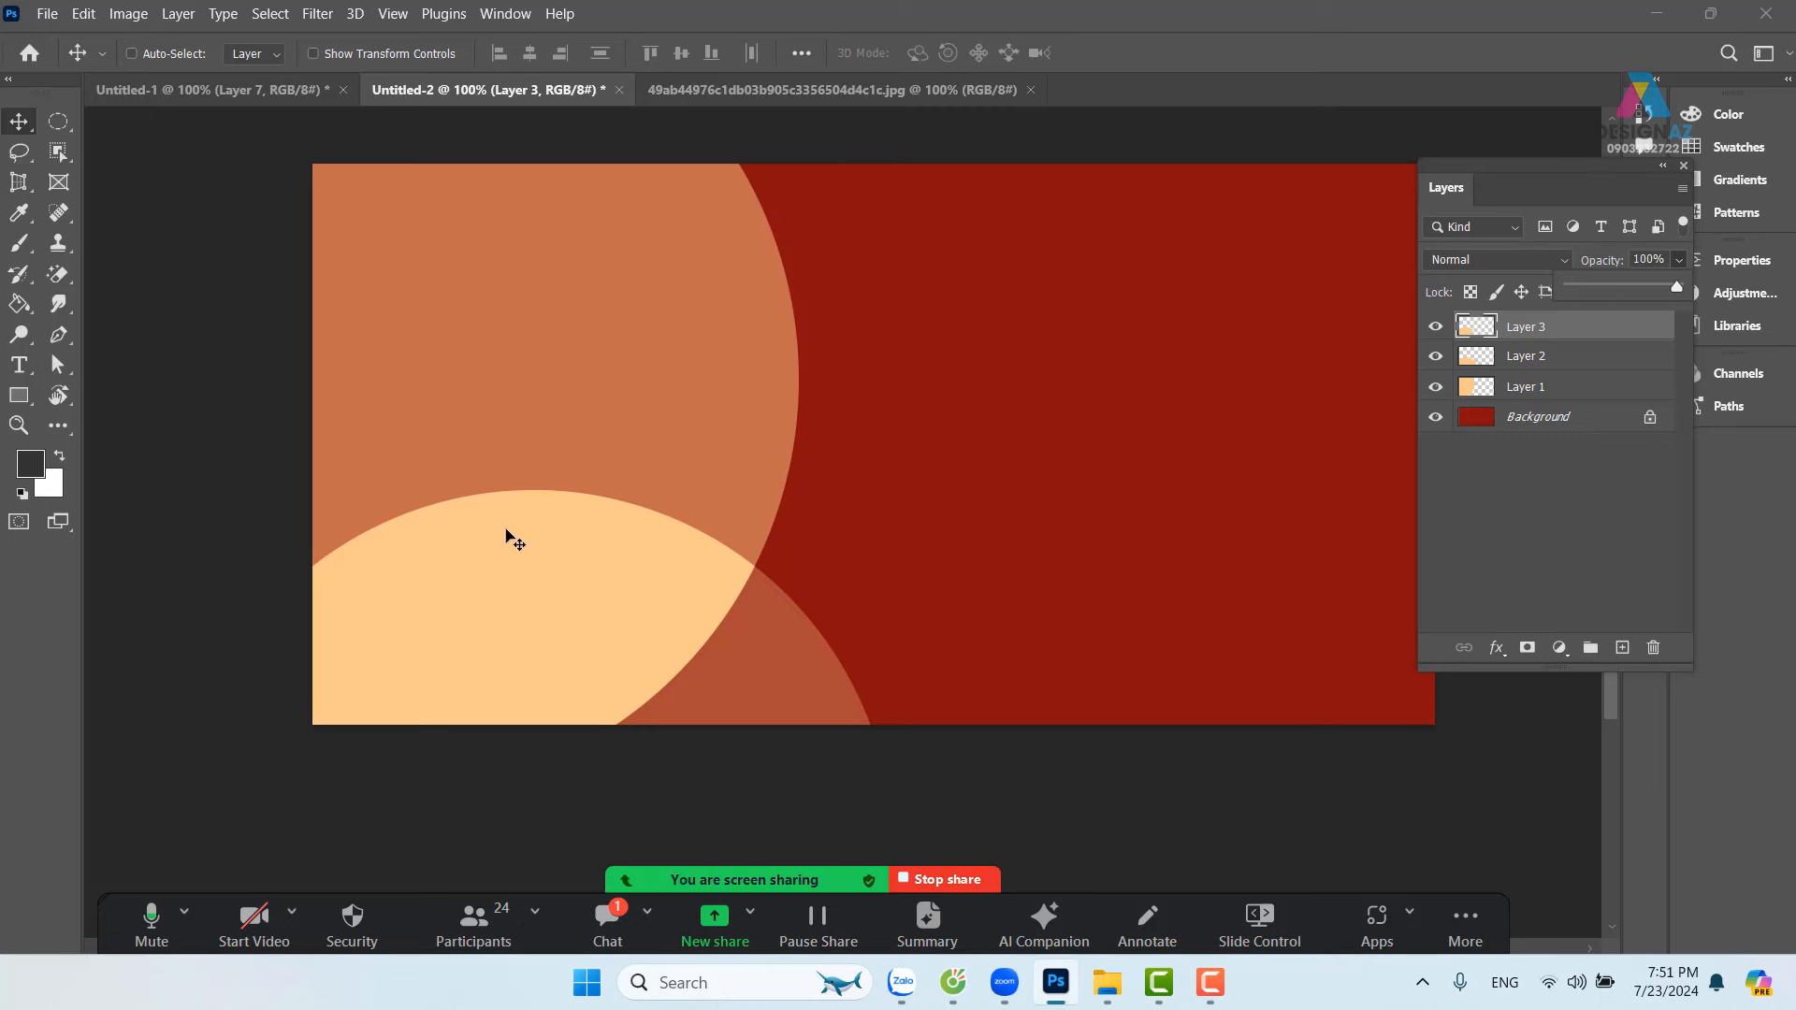
Step: Load the overlap shape on Layer 3 as a selection and expand it by 8 pixels
{"action": "left_click", "coordinate": [1491, 335], "text": "ctrl"}
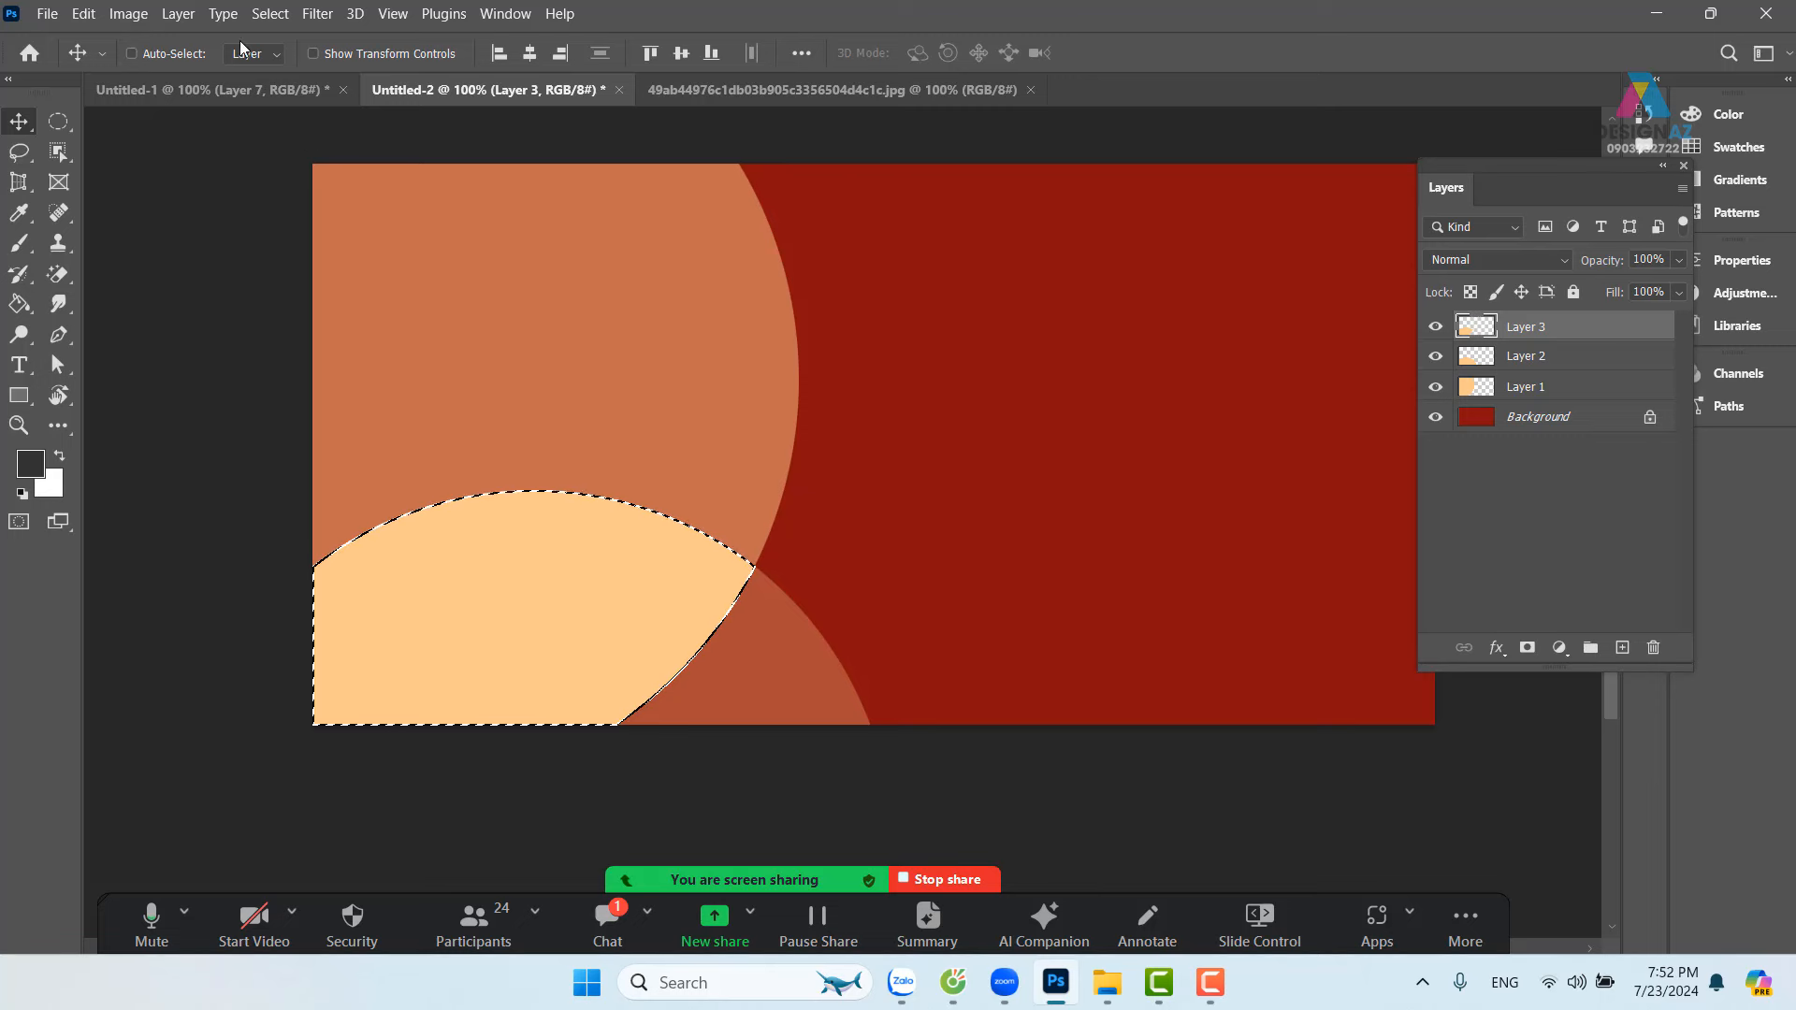
{"action": "left_click", "coordinate": [271, 15]}
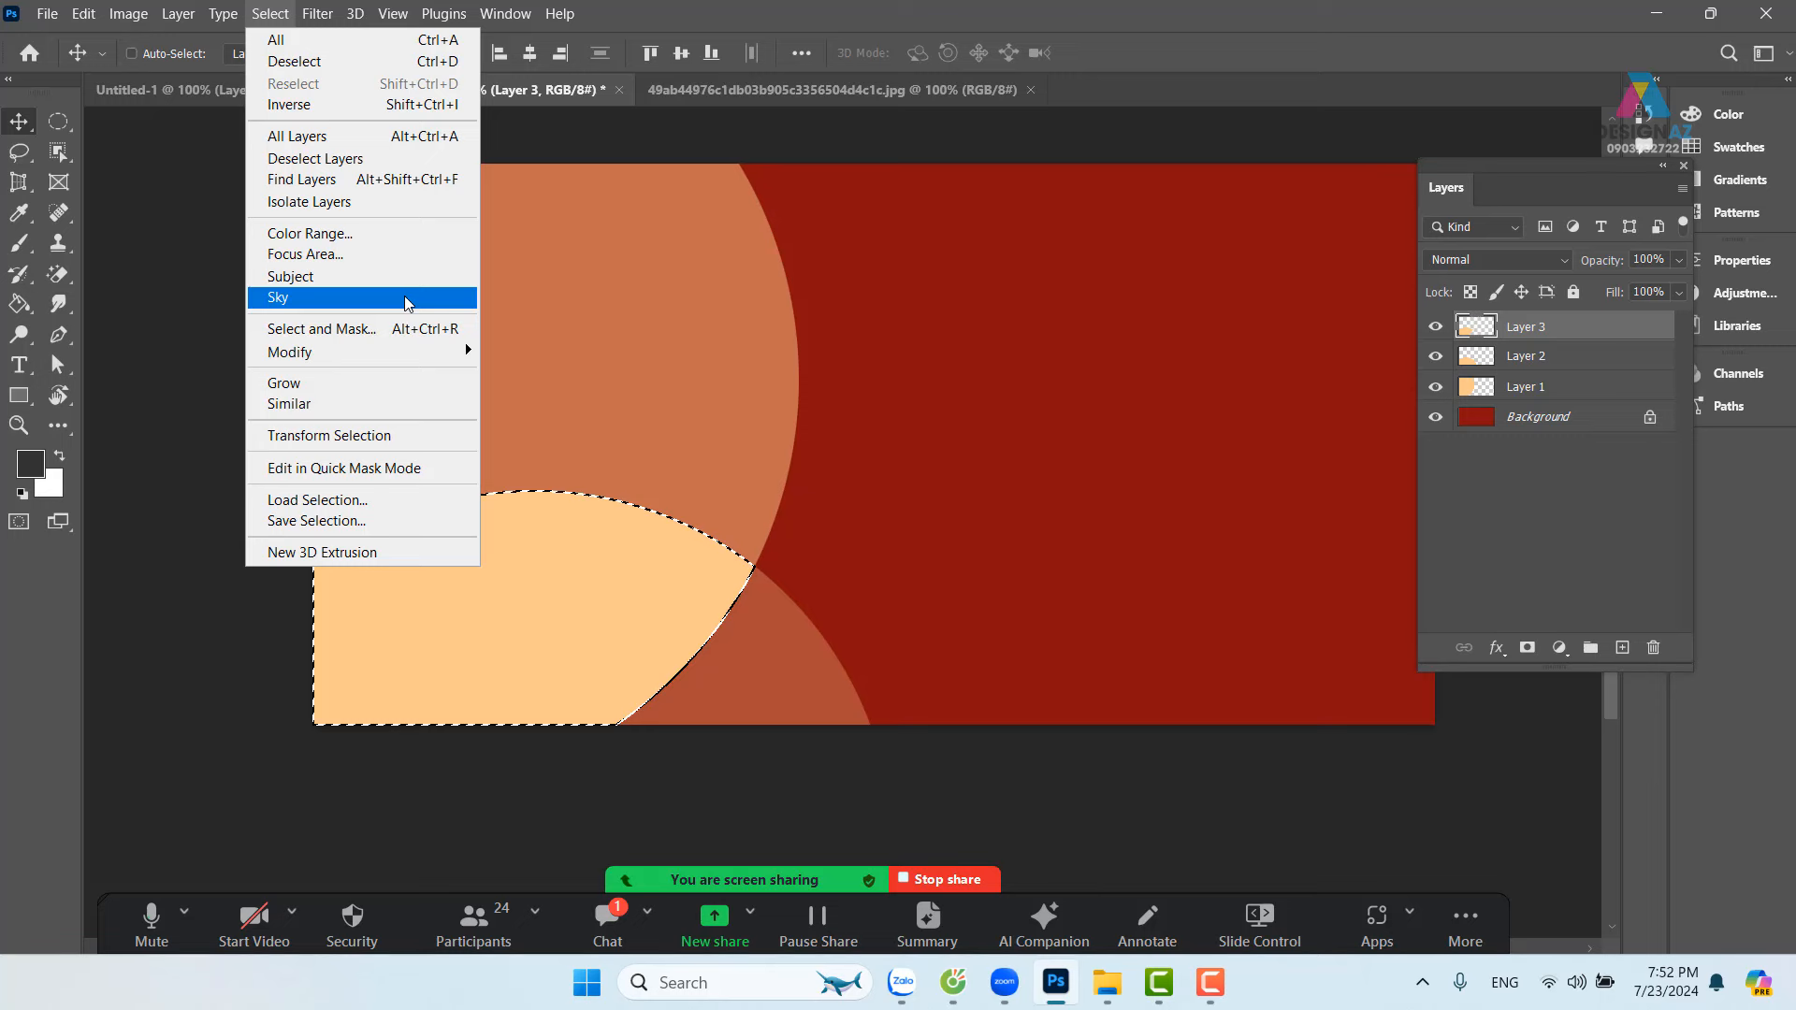
{"action": "mouse_move", "coordinate": [421, 354]}
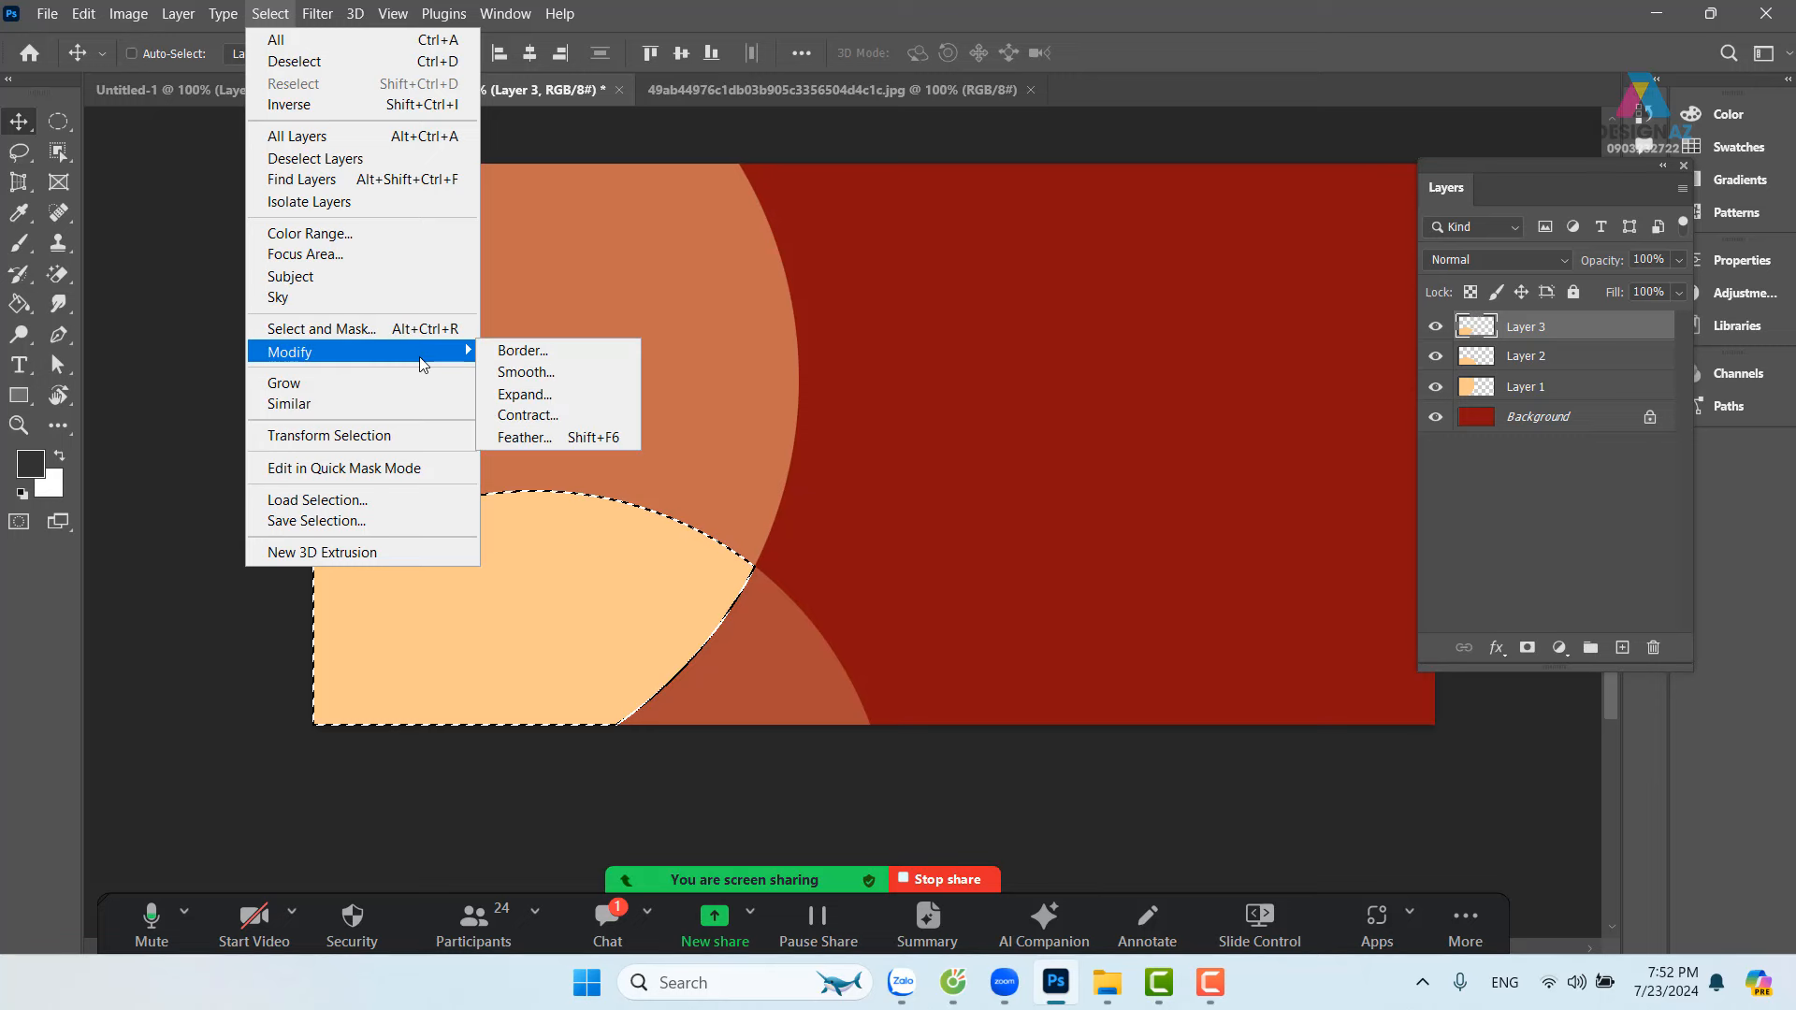
{"action": "left_click", "coordinate": [564, 400]}
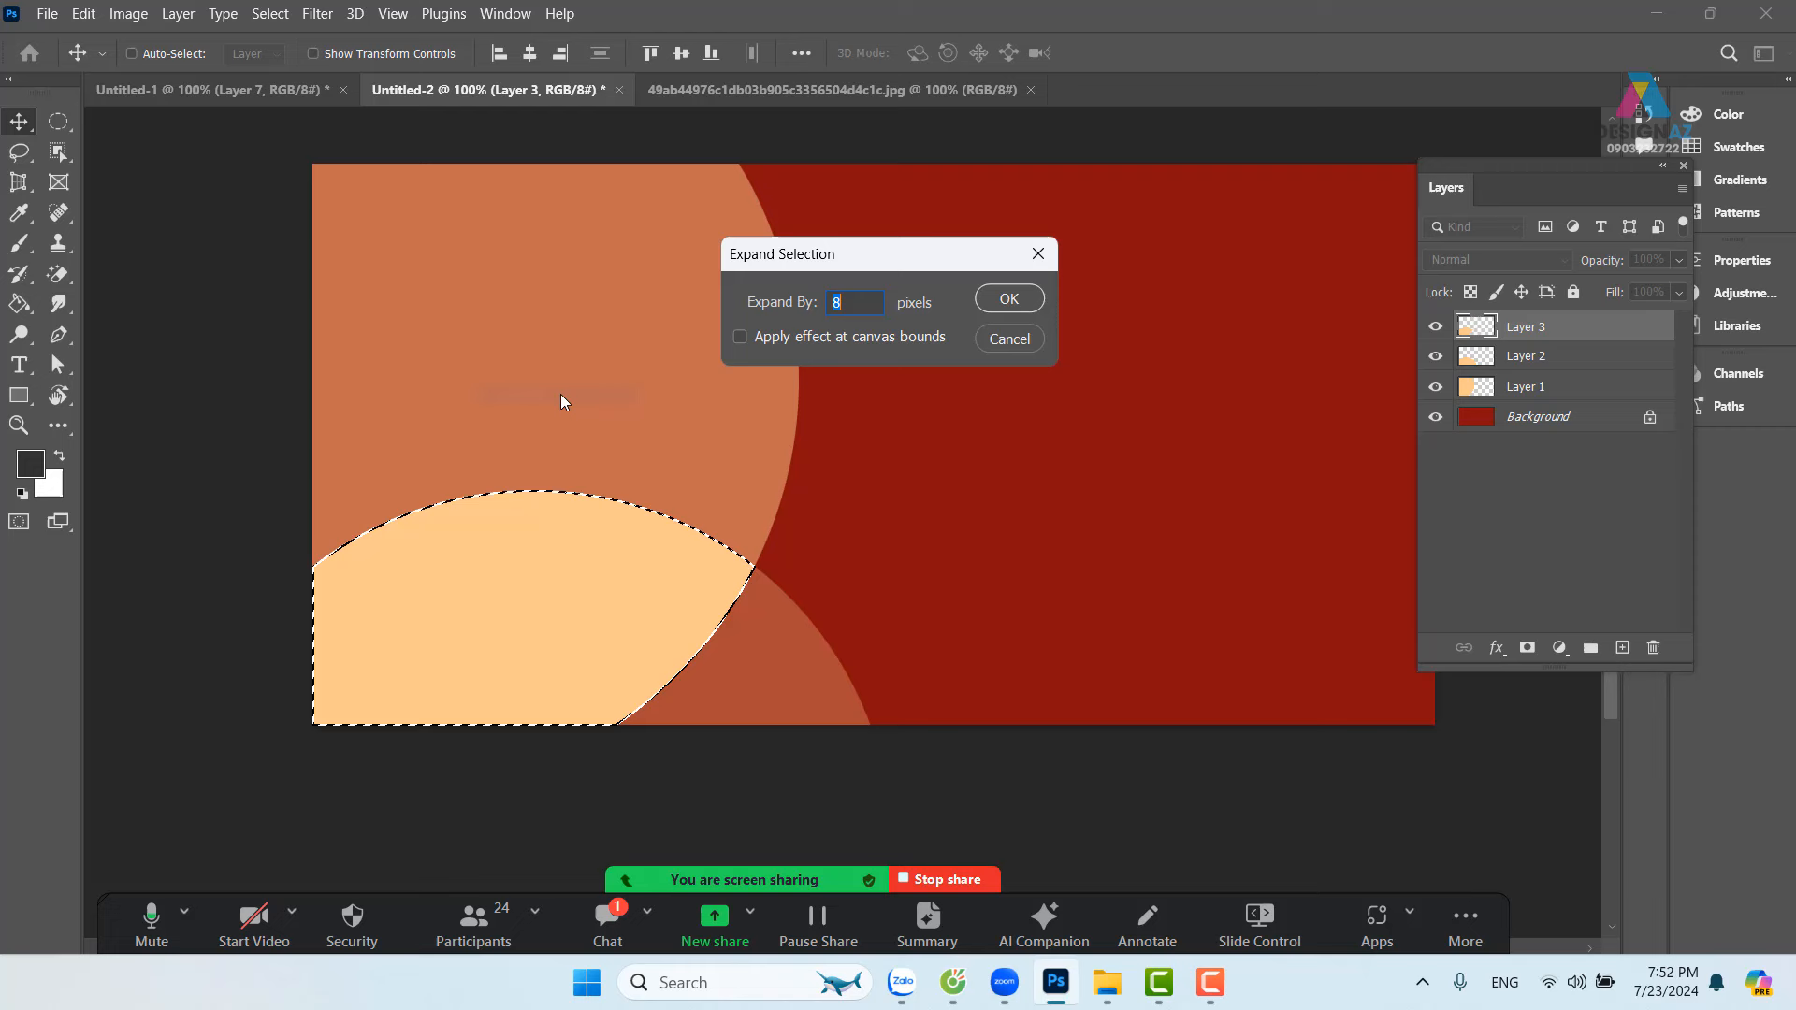
{"action": "left_click", "coordinate": [1024, 299]}
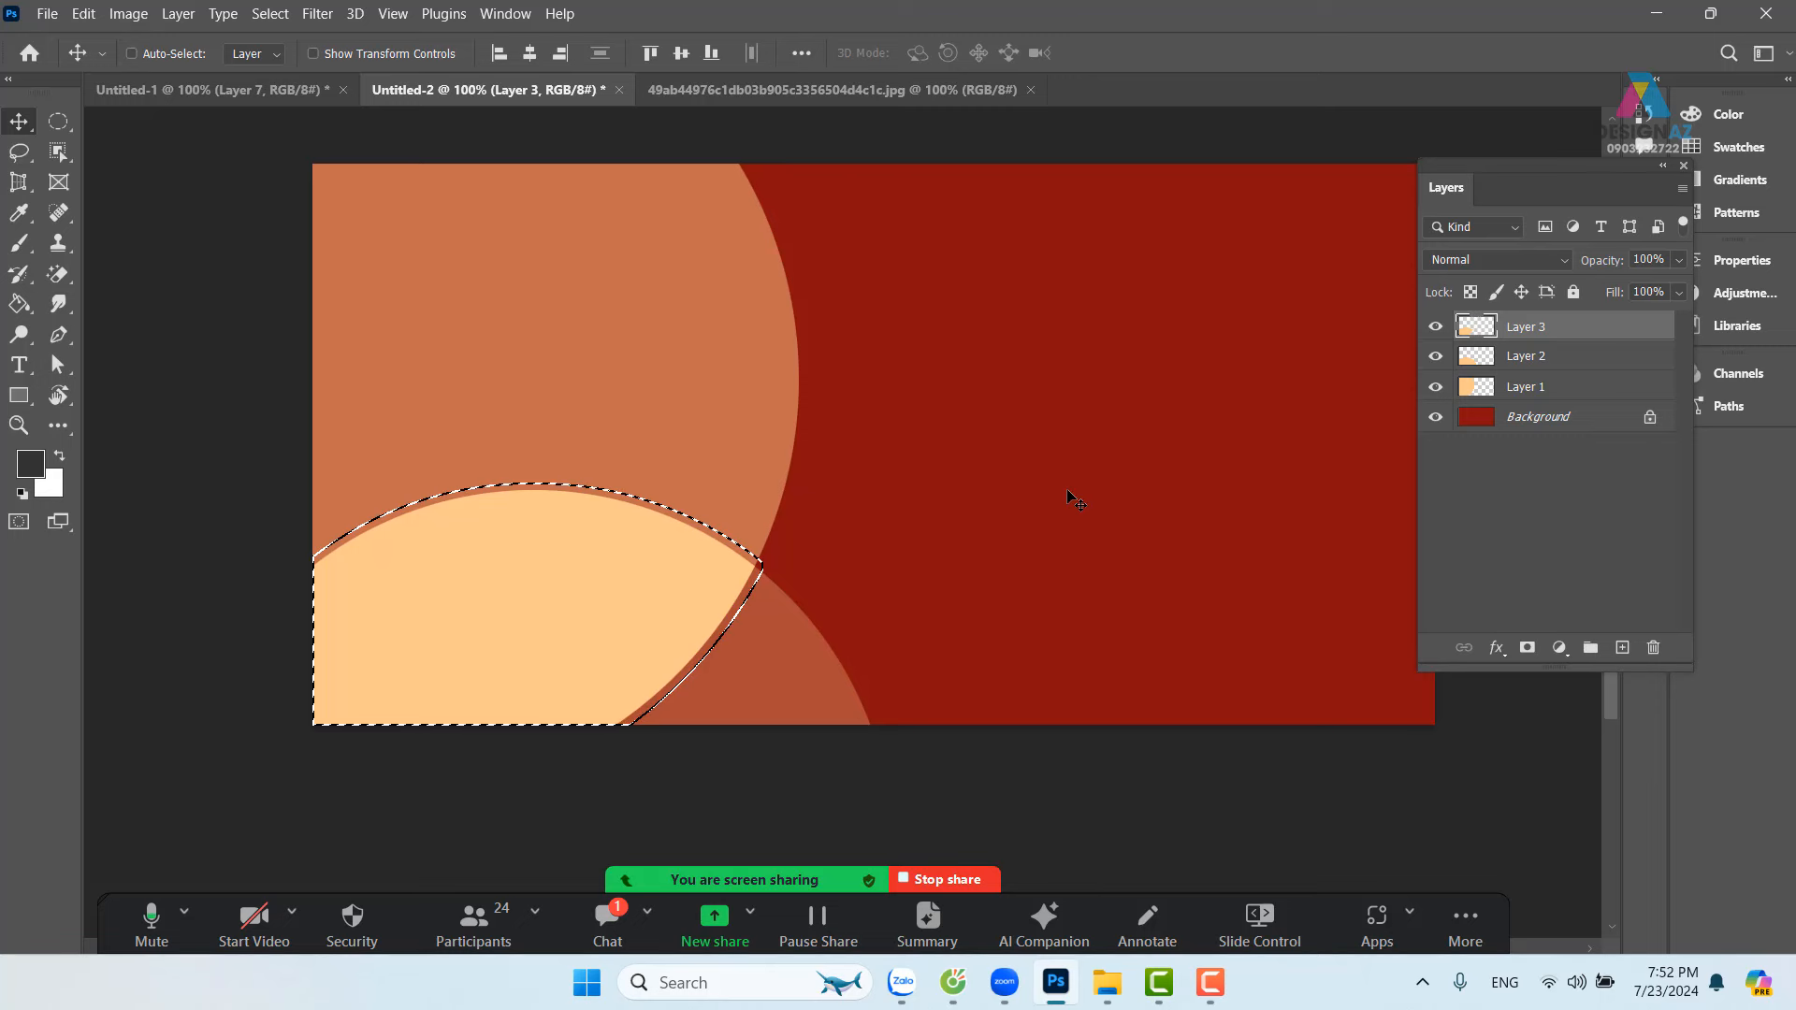
Step: Try moving and deleting the overlap shape on Layer 3, undoing each change
{"action": "left_click_drag", "start_coordinate": [645, 605], "coordinate": [794, 542]}
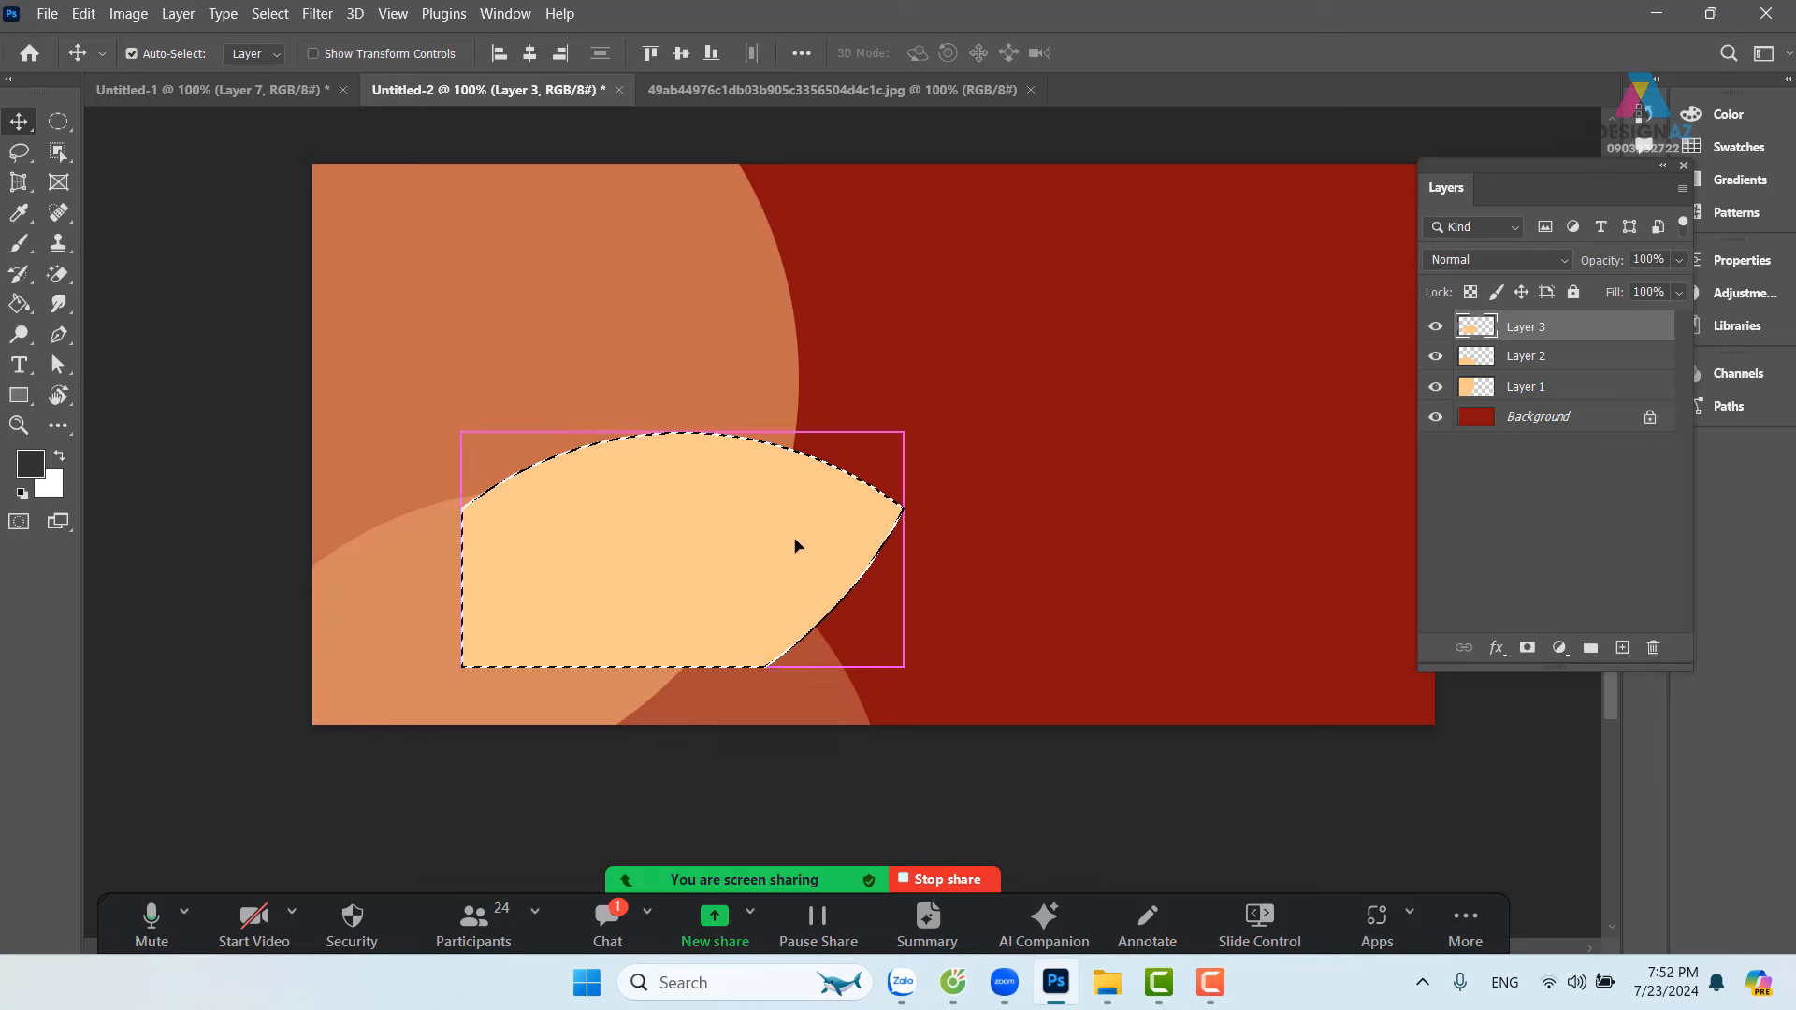
{"action": "key", "text": "ctrl+z"}
{"action": "key", "text": "Delete"}
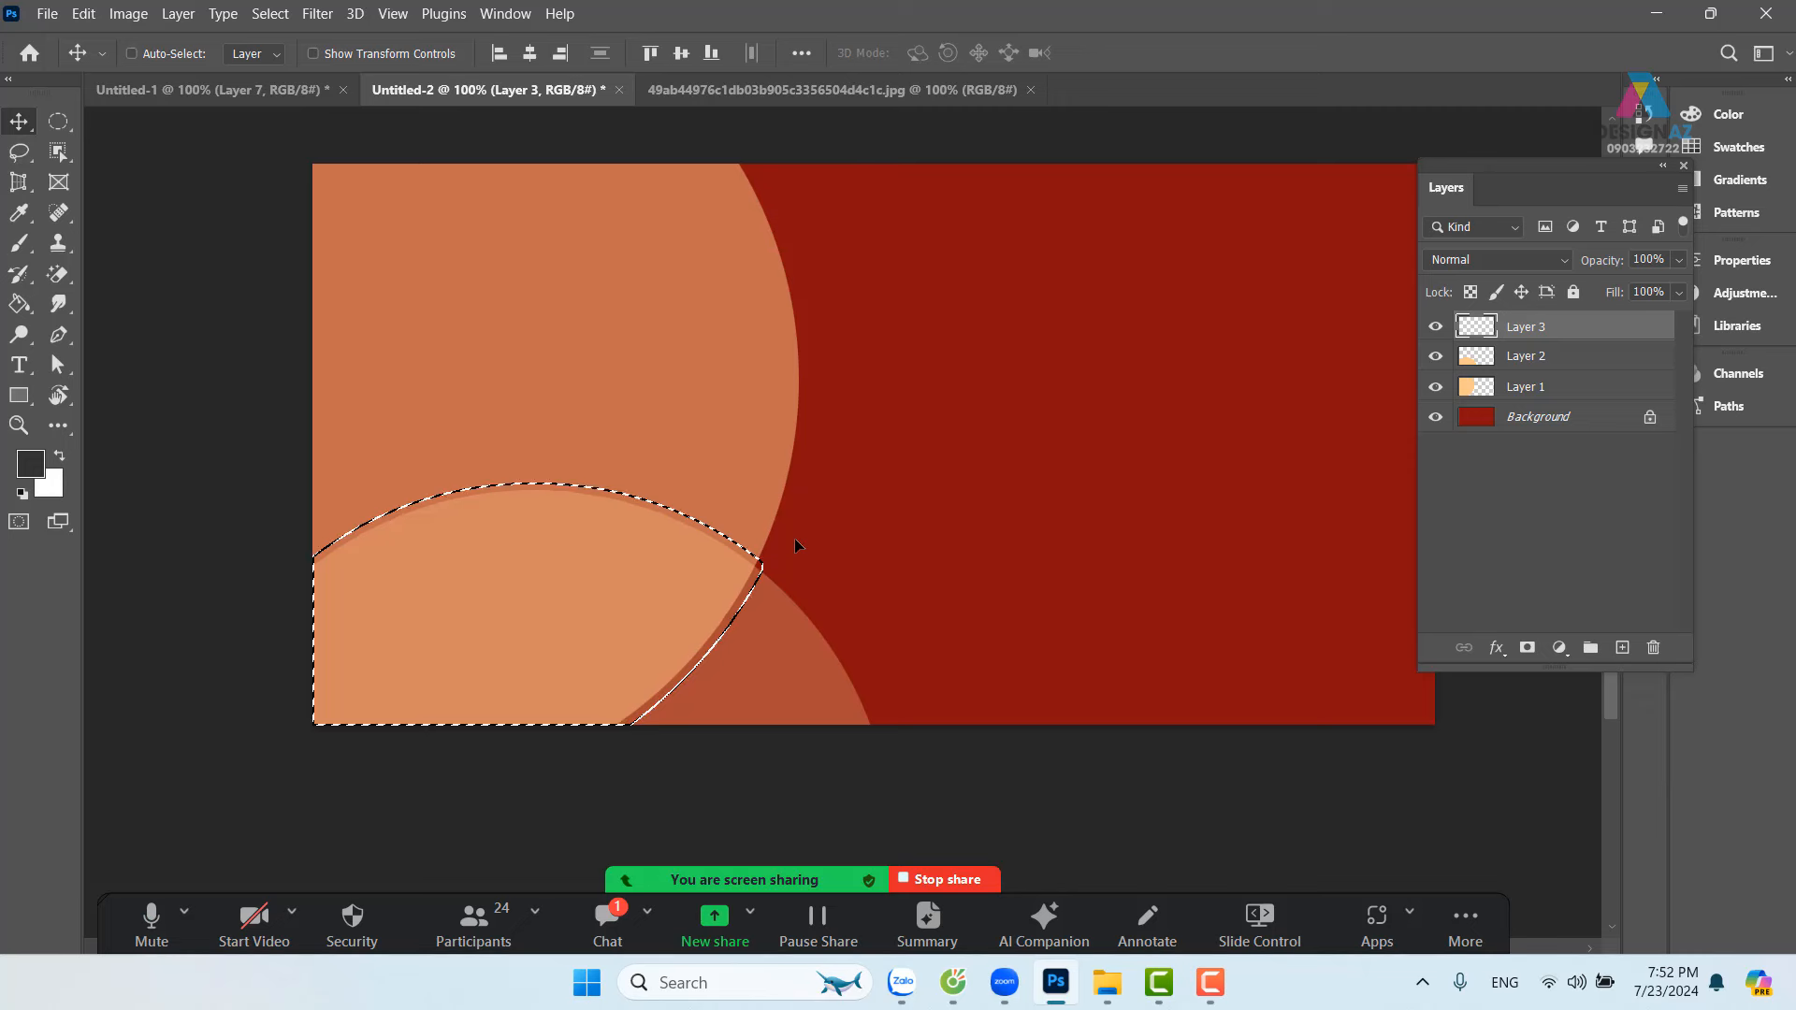
{"action": "key", "text": "ctrl+z"}
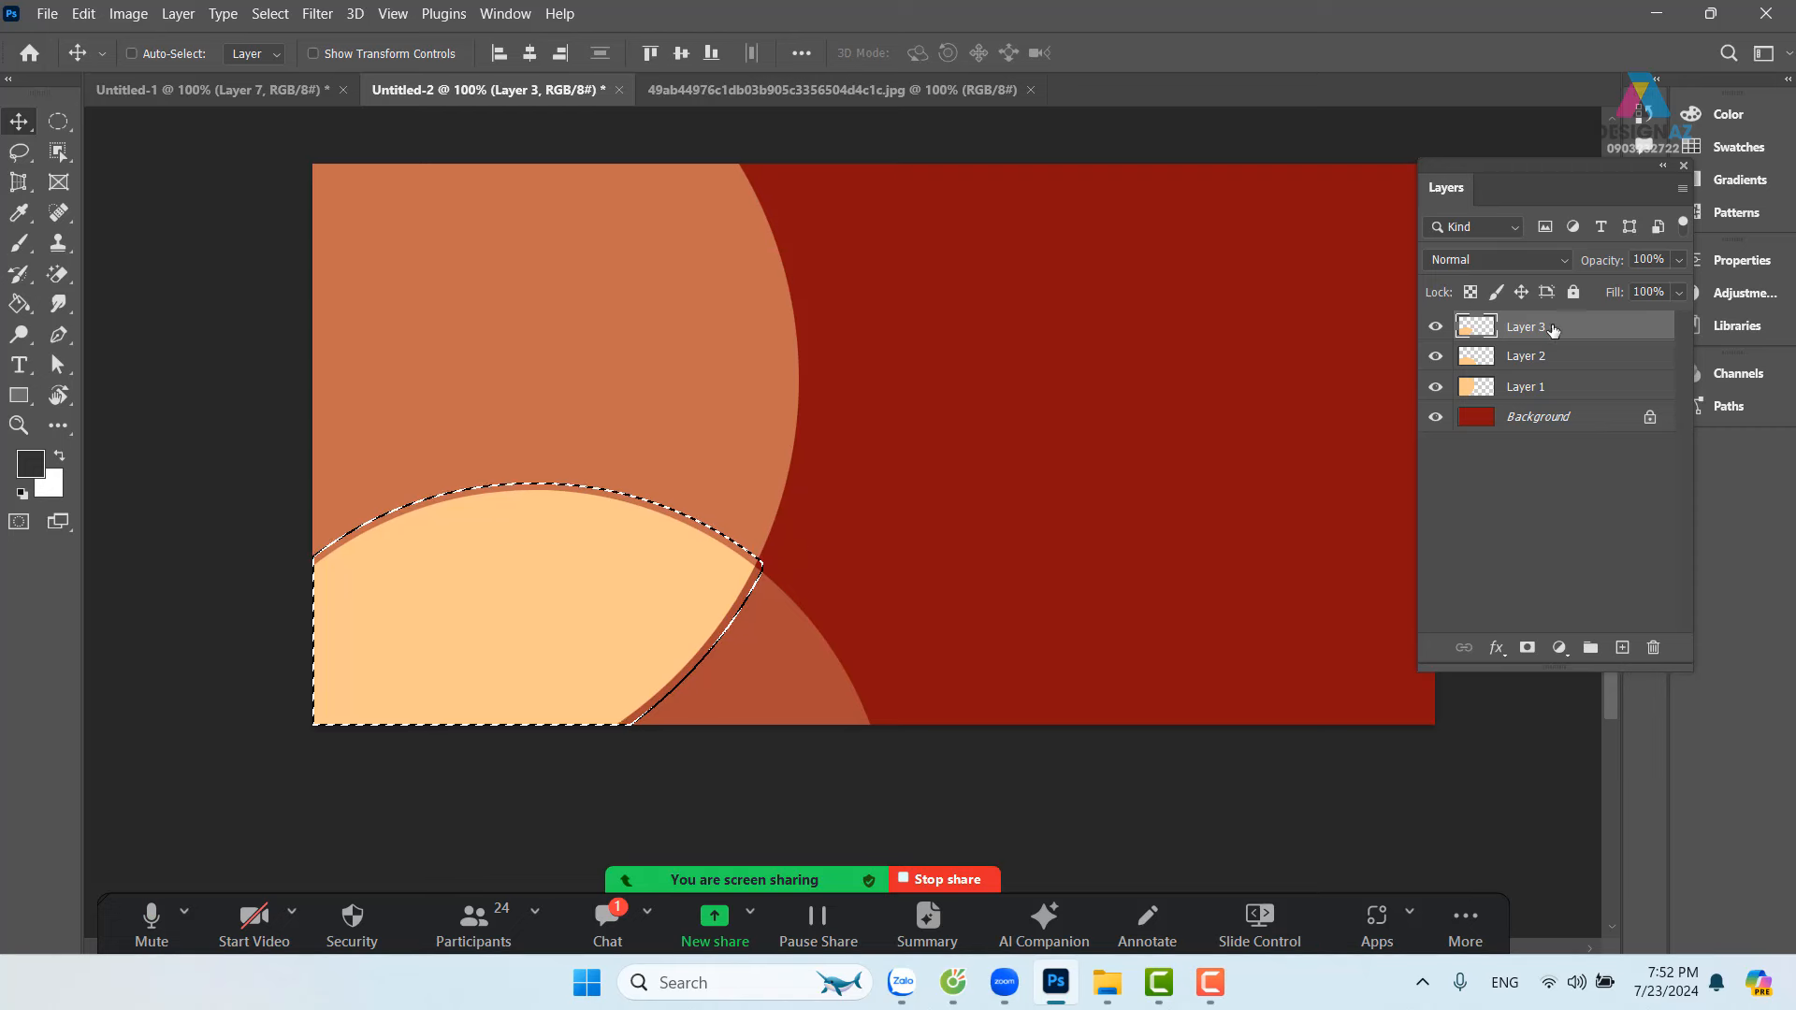
Step: Hide Layer 3 and delete the area inside the expanded selection from Layer 1
{"action": "left_click", "coordinate": [1435, 328]}
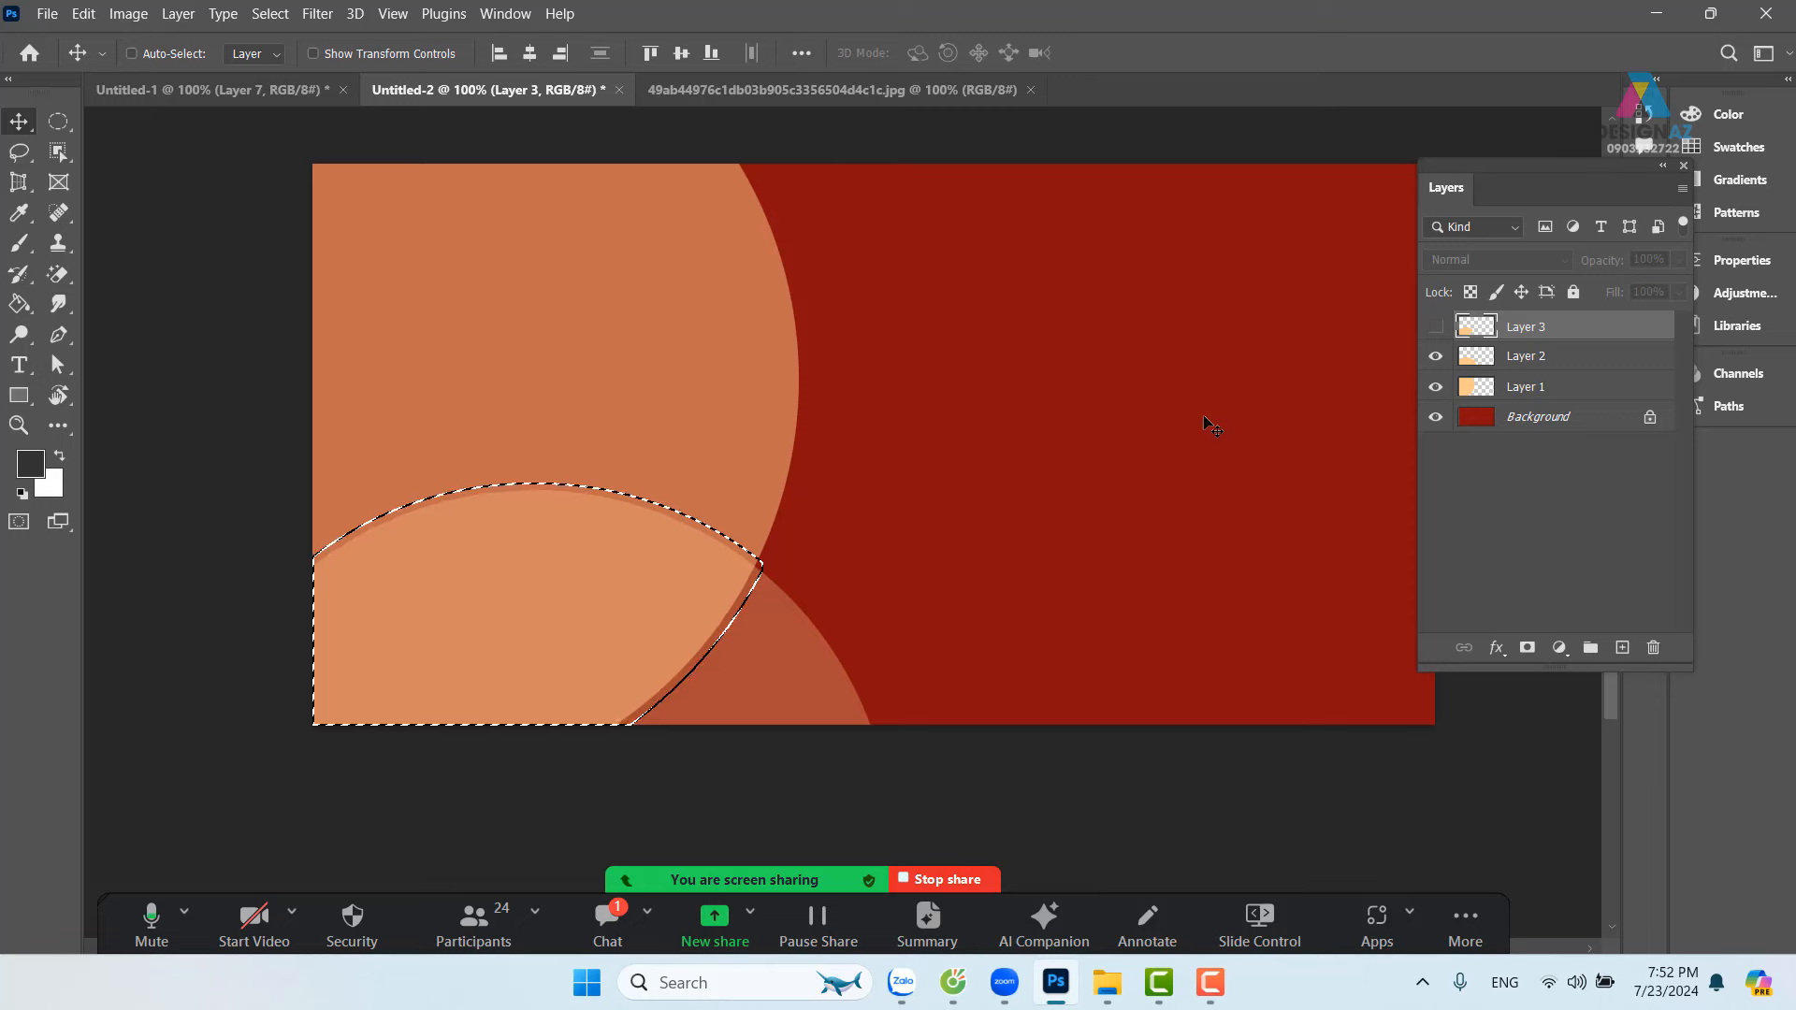
{"action": "right_click", "coordinate": [610, 275]}
{"action": "left_click", "coordinate": [655, 283]}
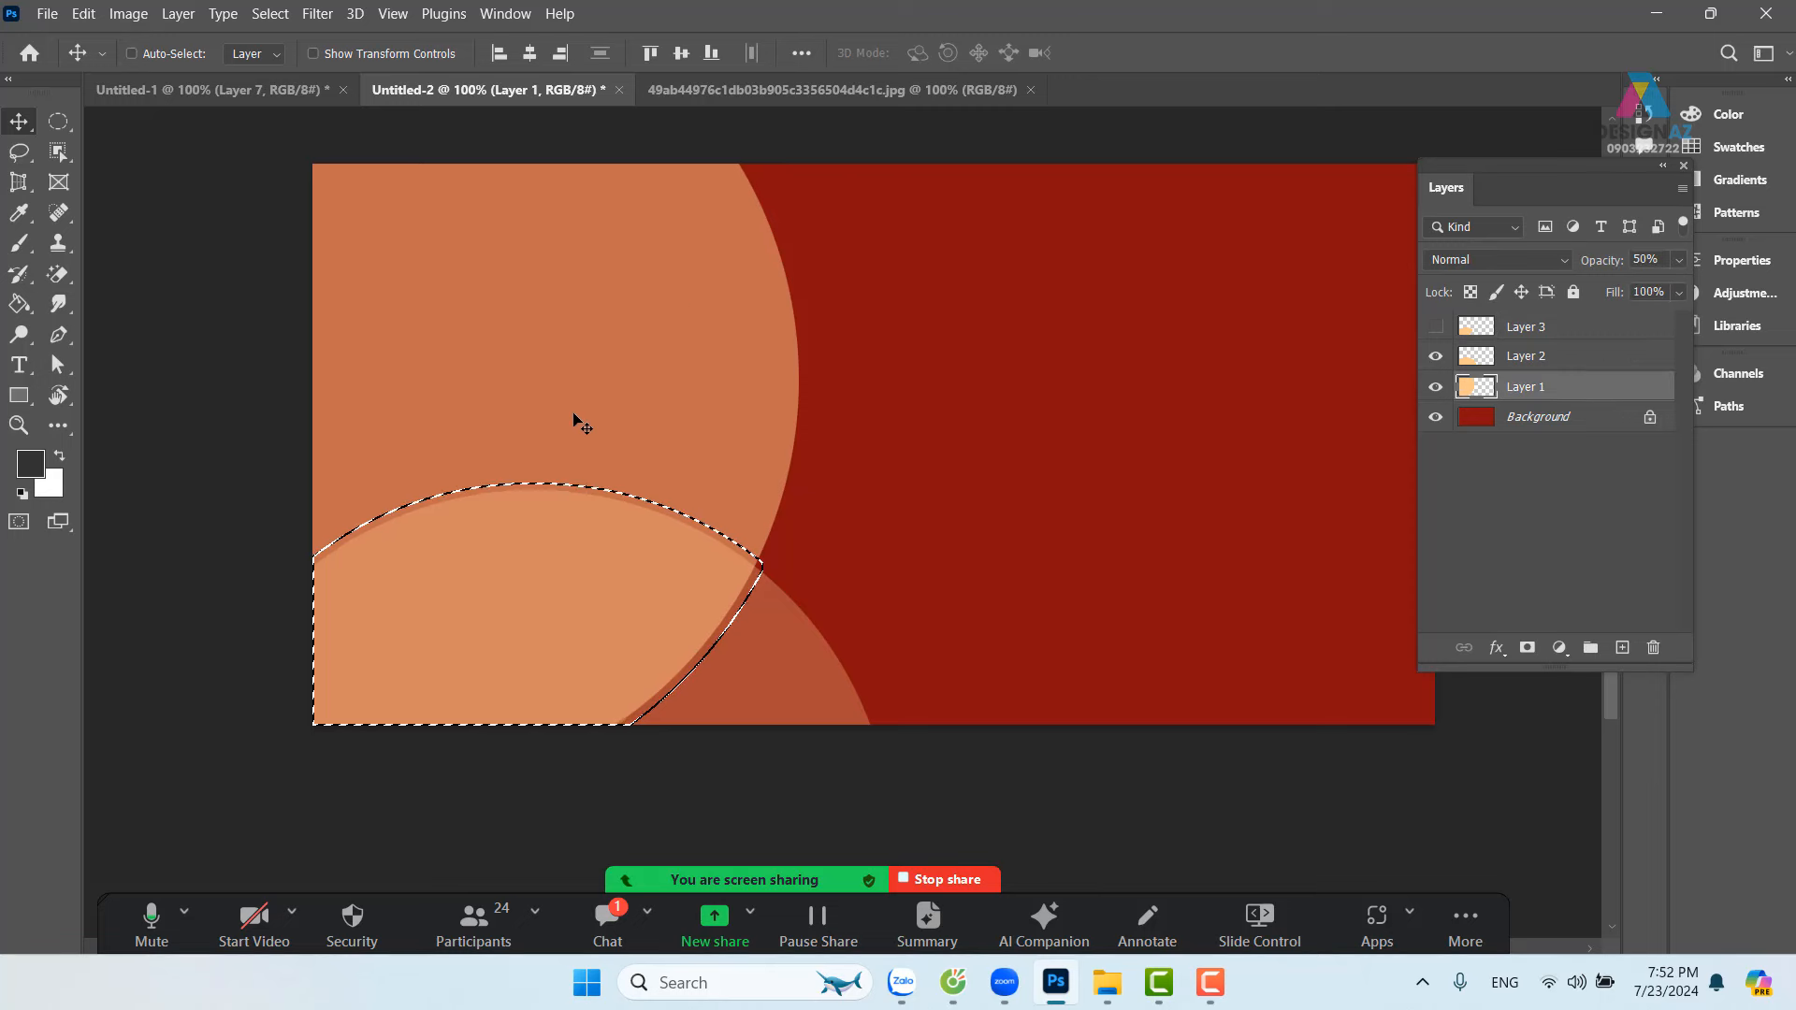
{"action": "key", "text": "Delete"}
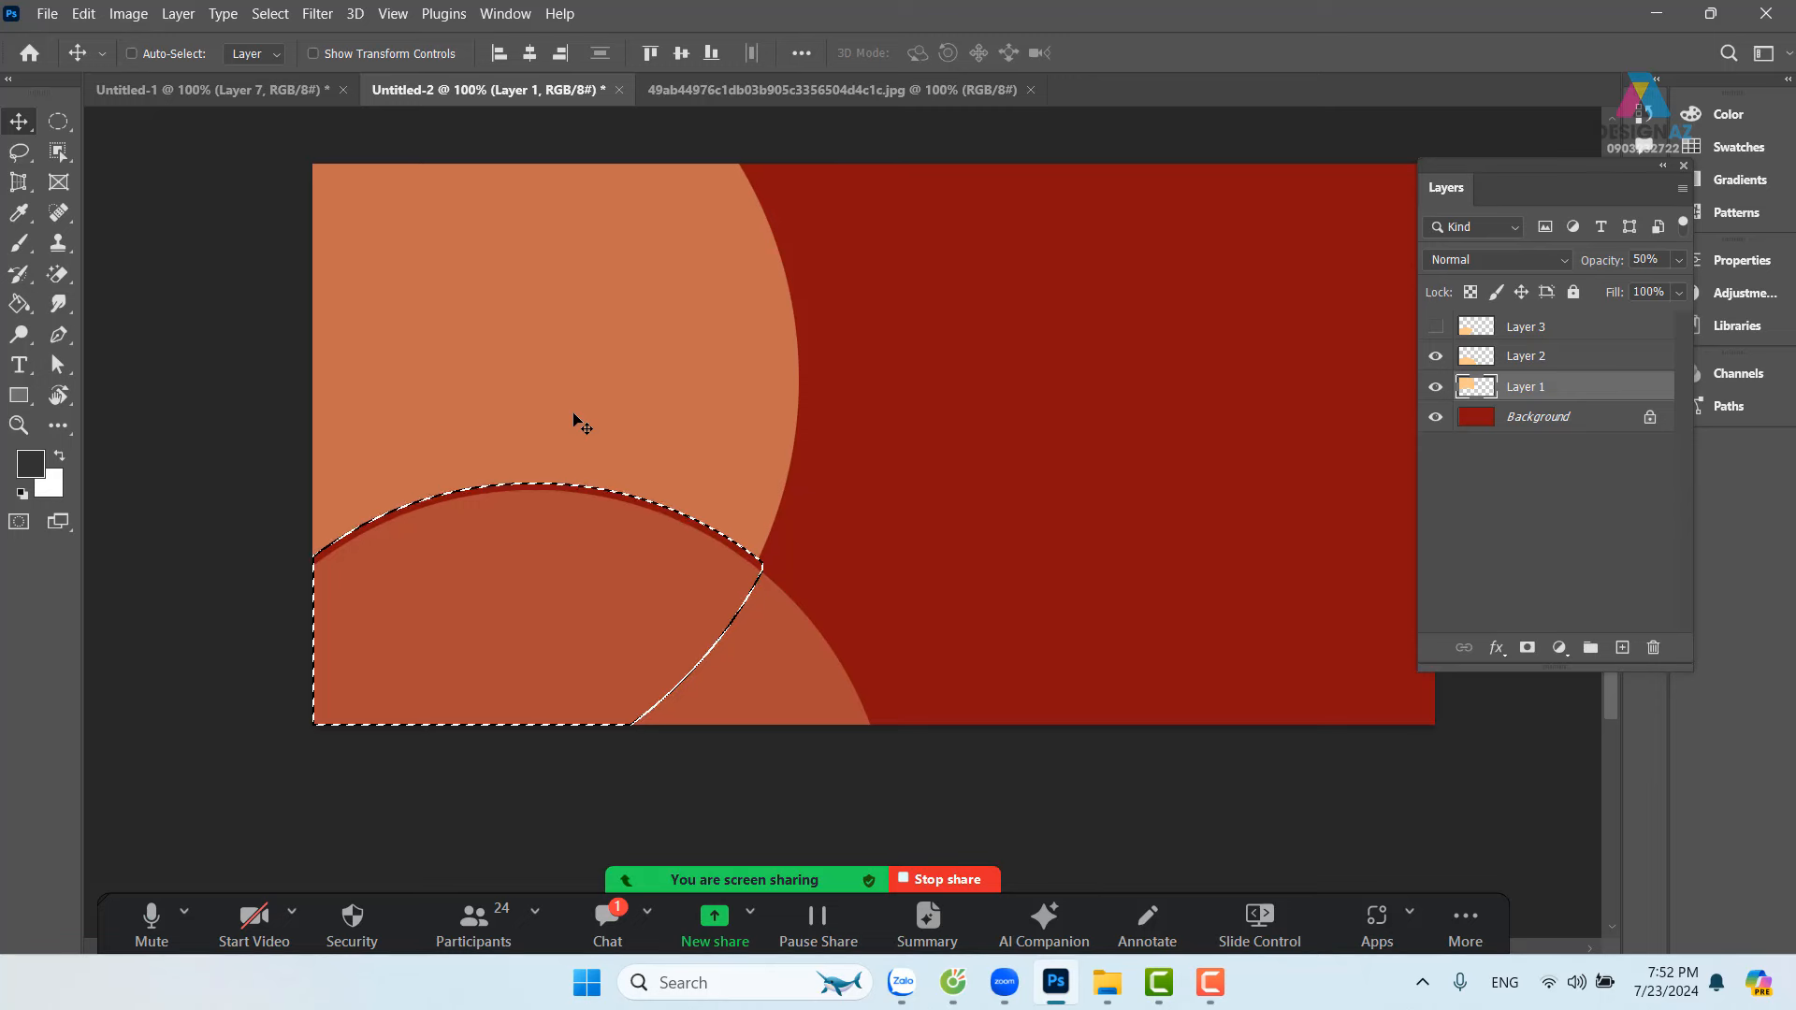
Step: Delete the selected area from Layer 2, clear the selection, and show Layer 3 again
{"action": "right_click", "coordinate": [790, 666]}
{"action": "left_click", "coordinate": [823, 674]}
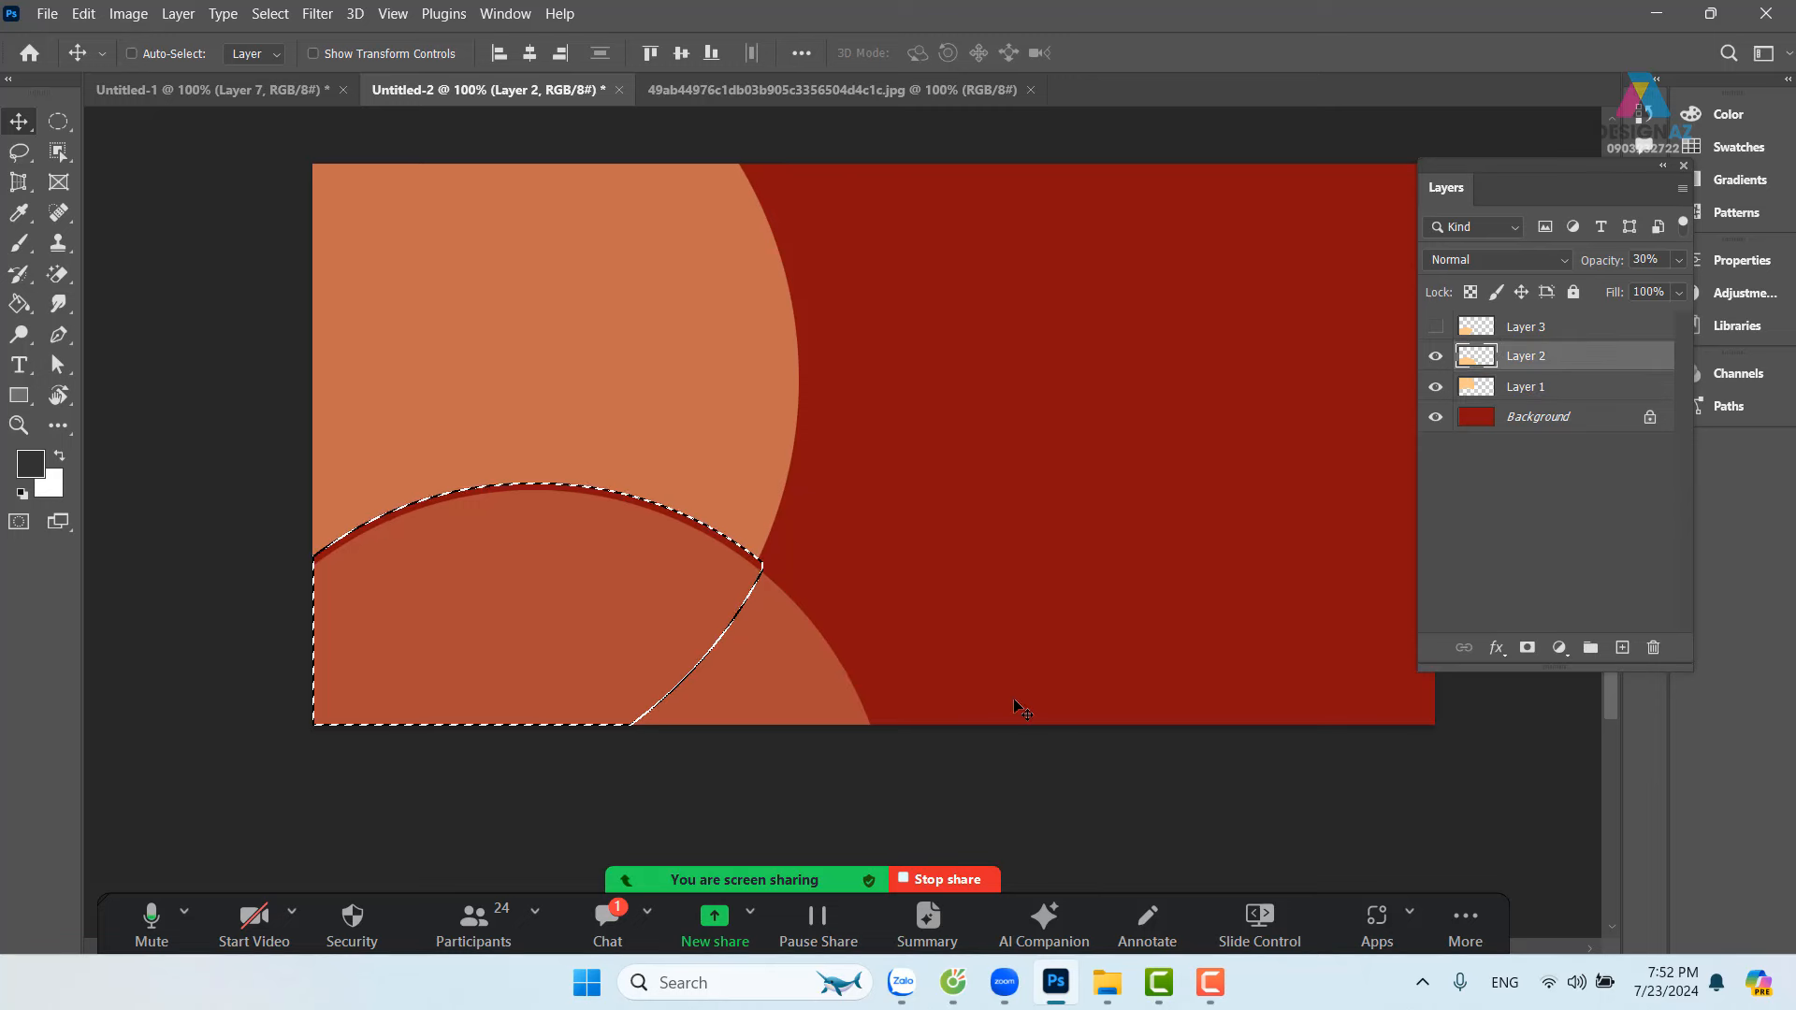
{"action": "key", "text": "ctrl"}
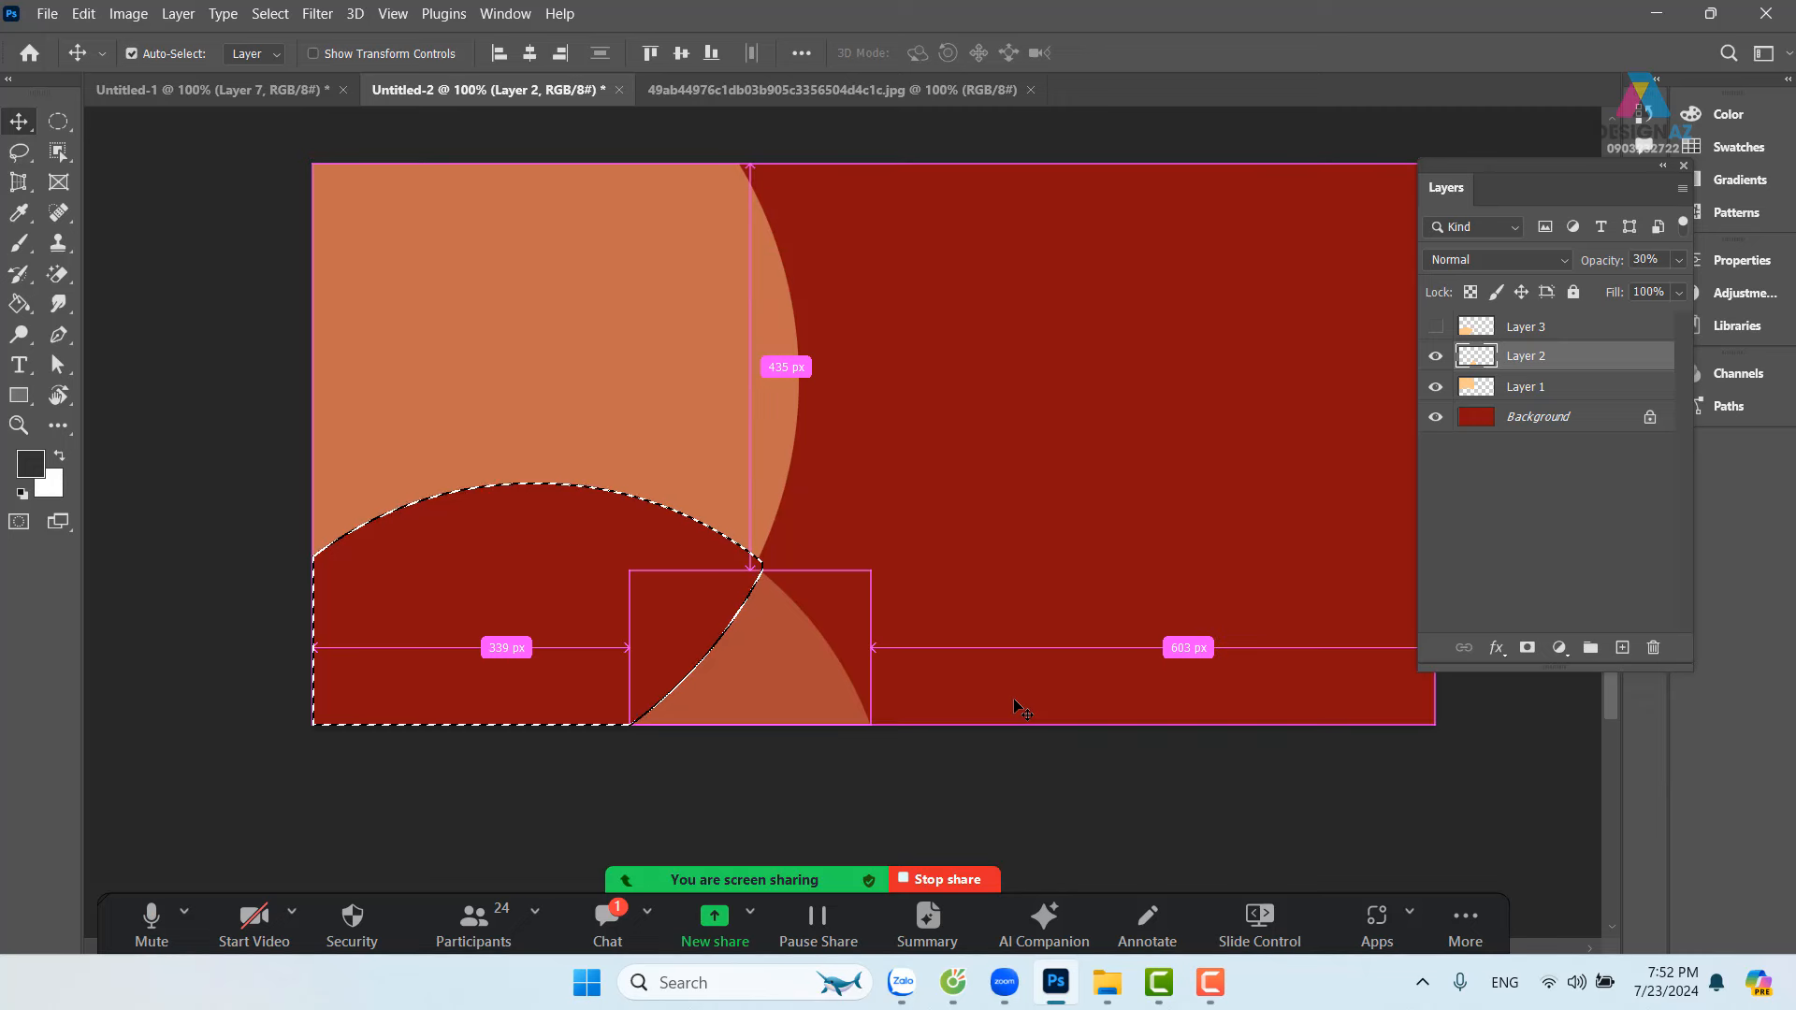
{"action": "key", "text": "ctrl+d"}
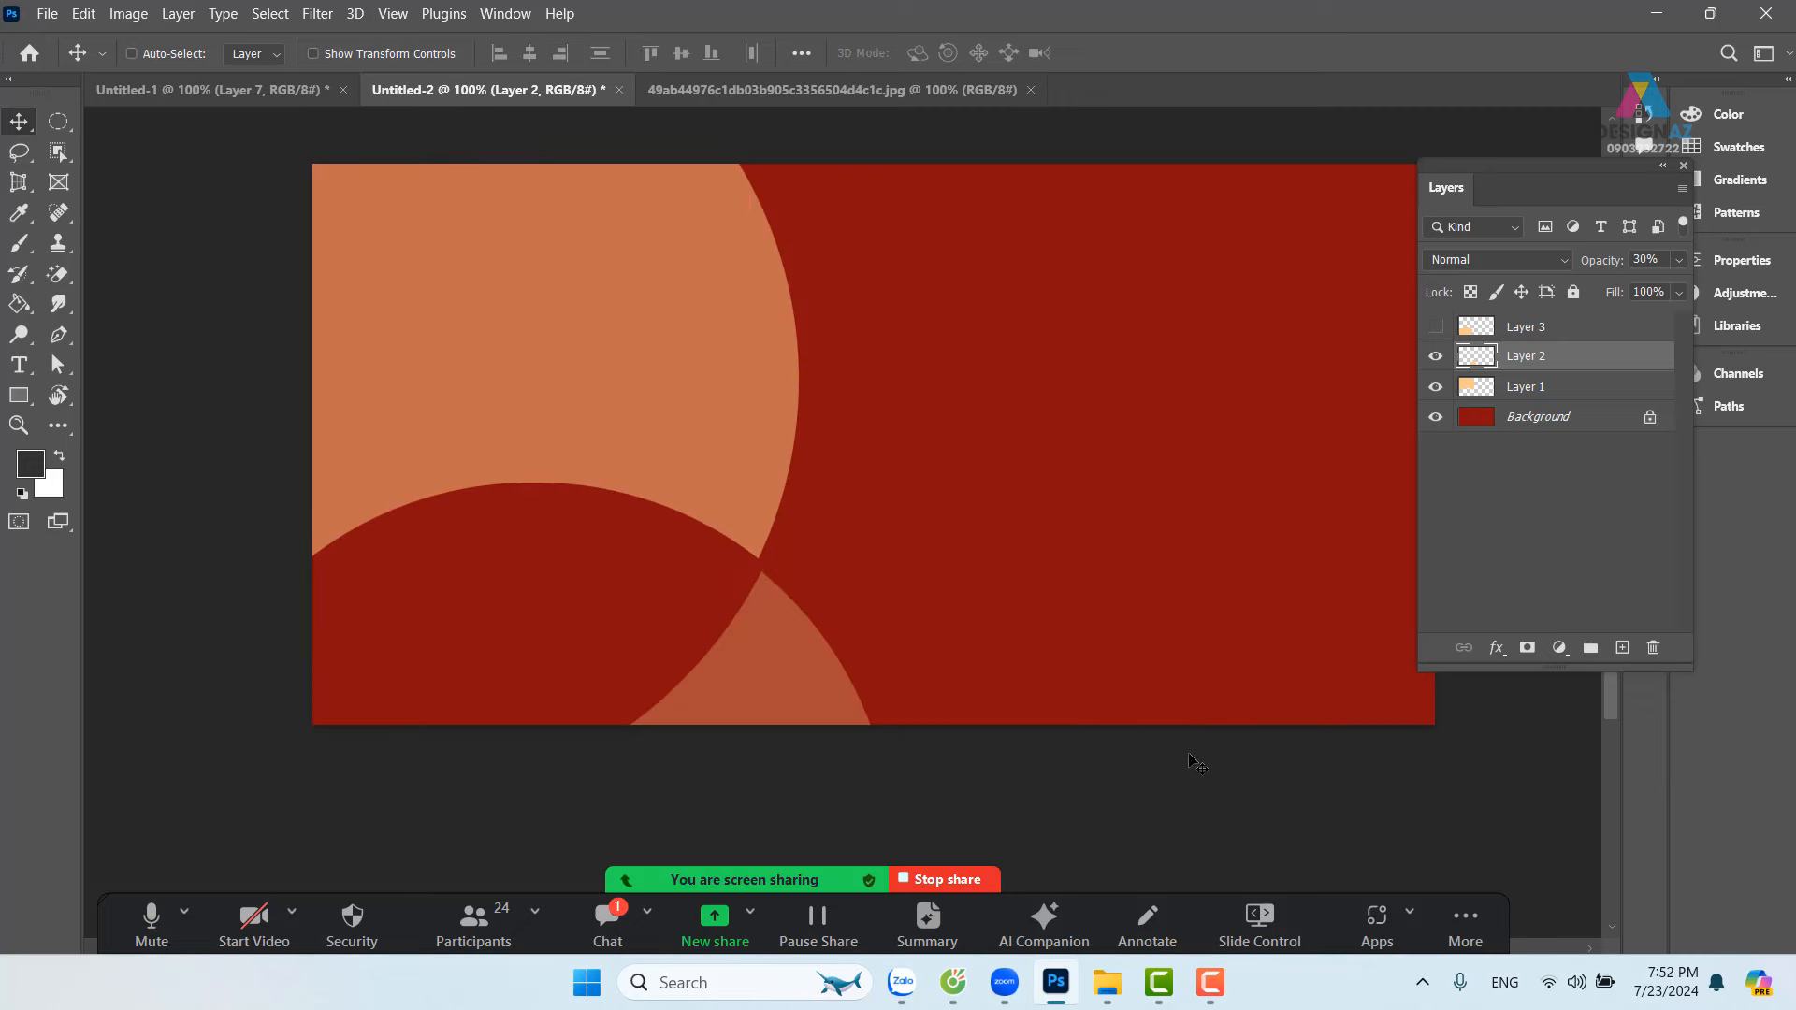
{"action": "left_click", "coordinate": [1435, 328]}
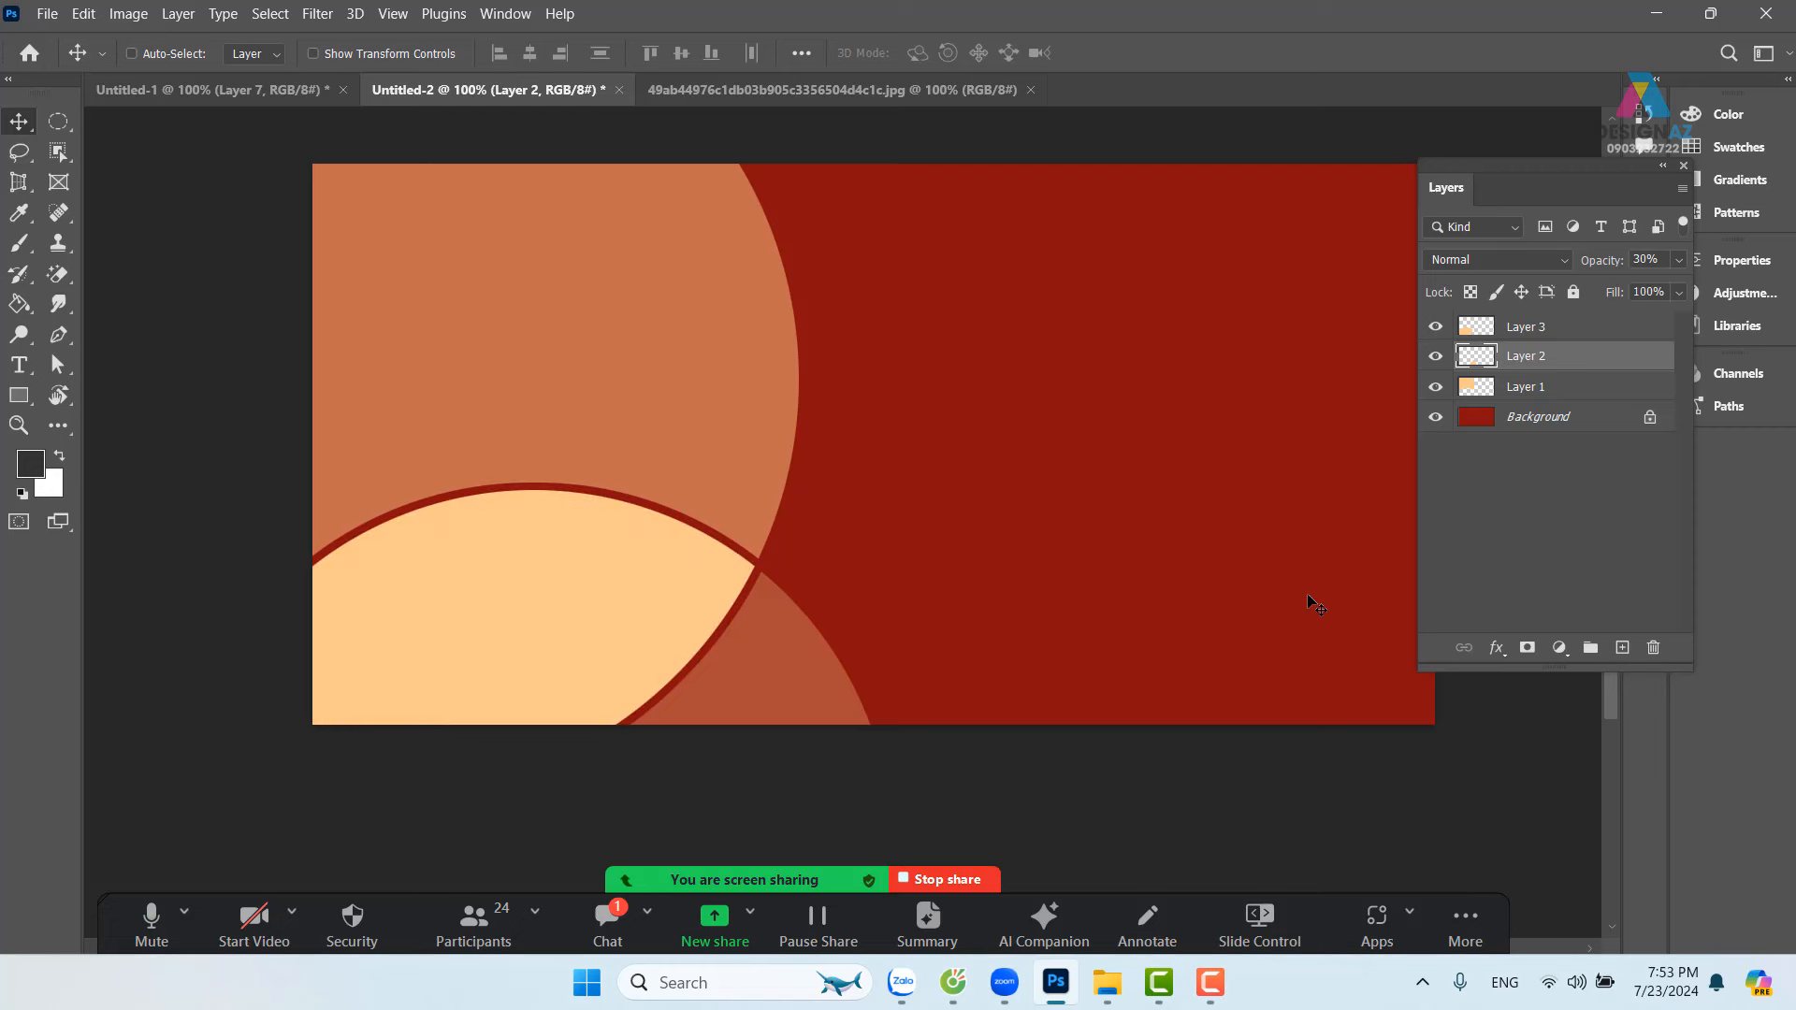
Step: Set the opacity of Layer 1, the large upper circle, to 10%
{"action": "right_click", "coordinate": [725, 378]}
{"action": "left_click", "coordinate": [754, 384]}
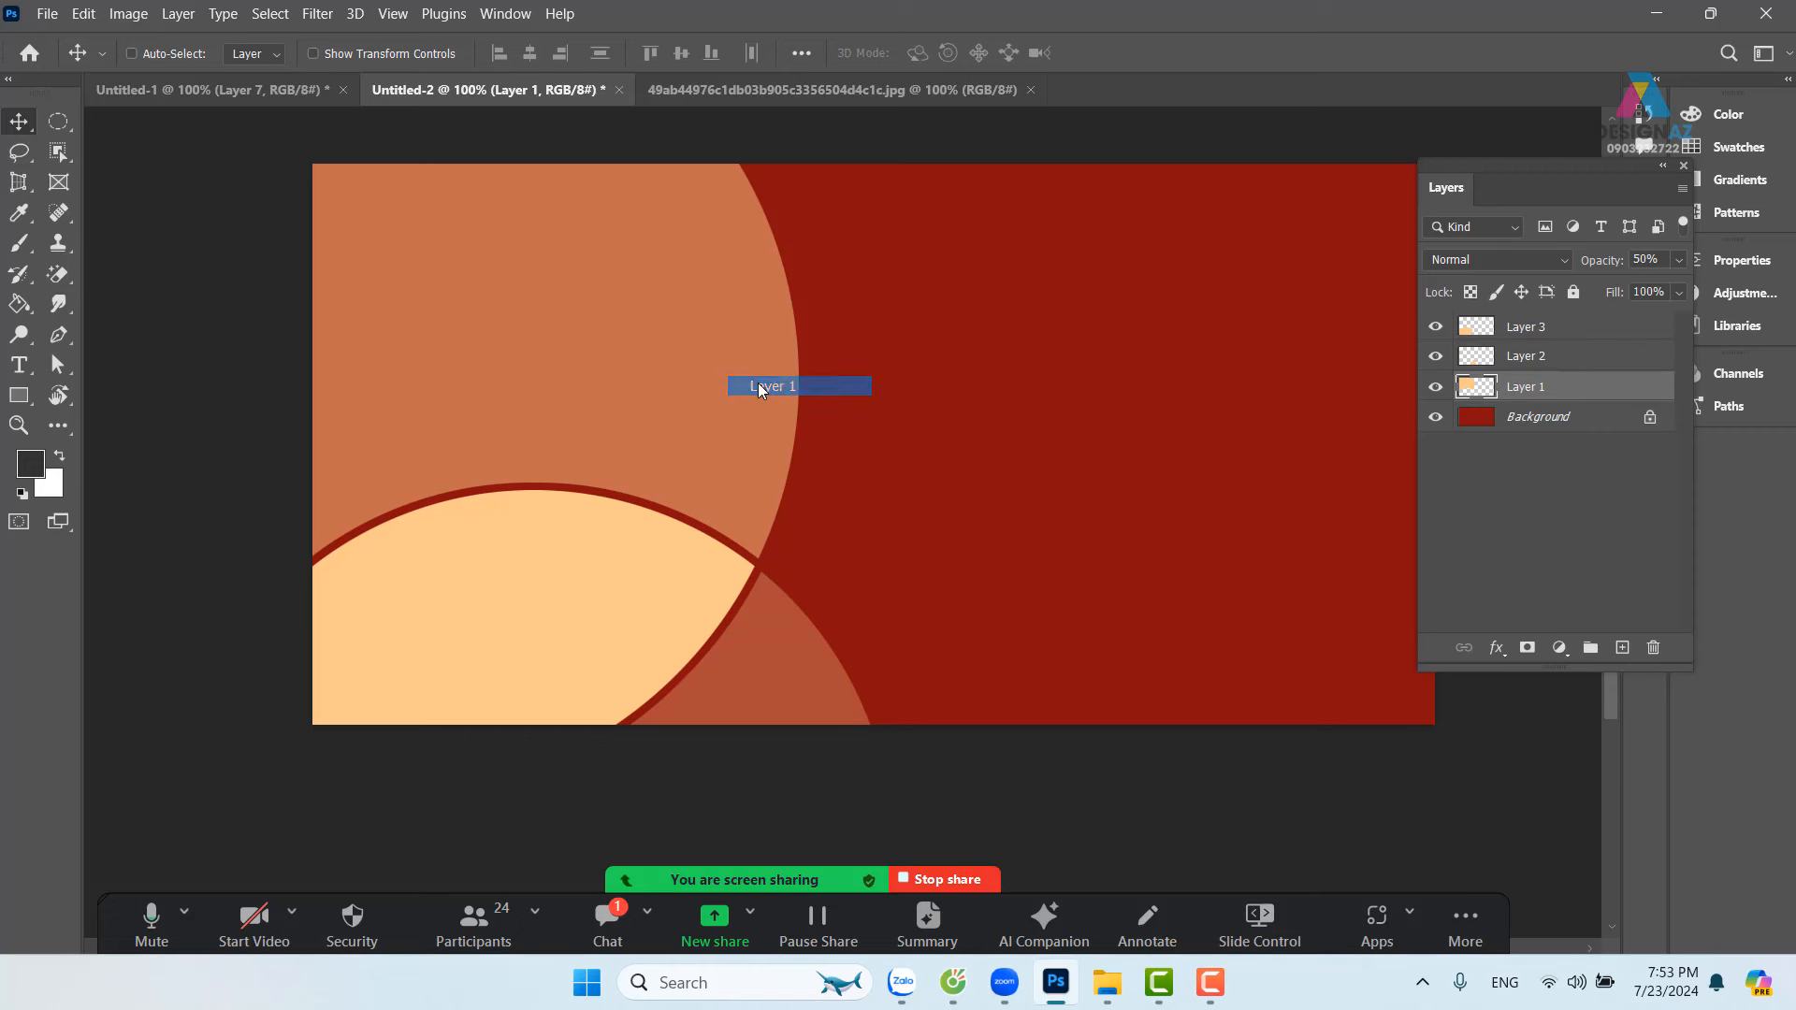
{"action": "key", "text": "1"}
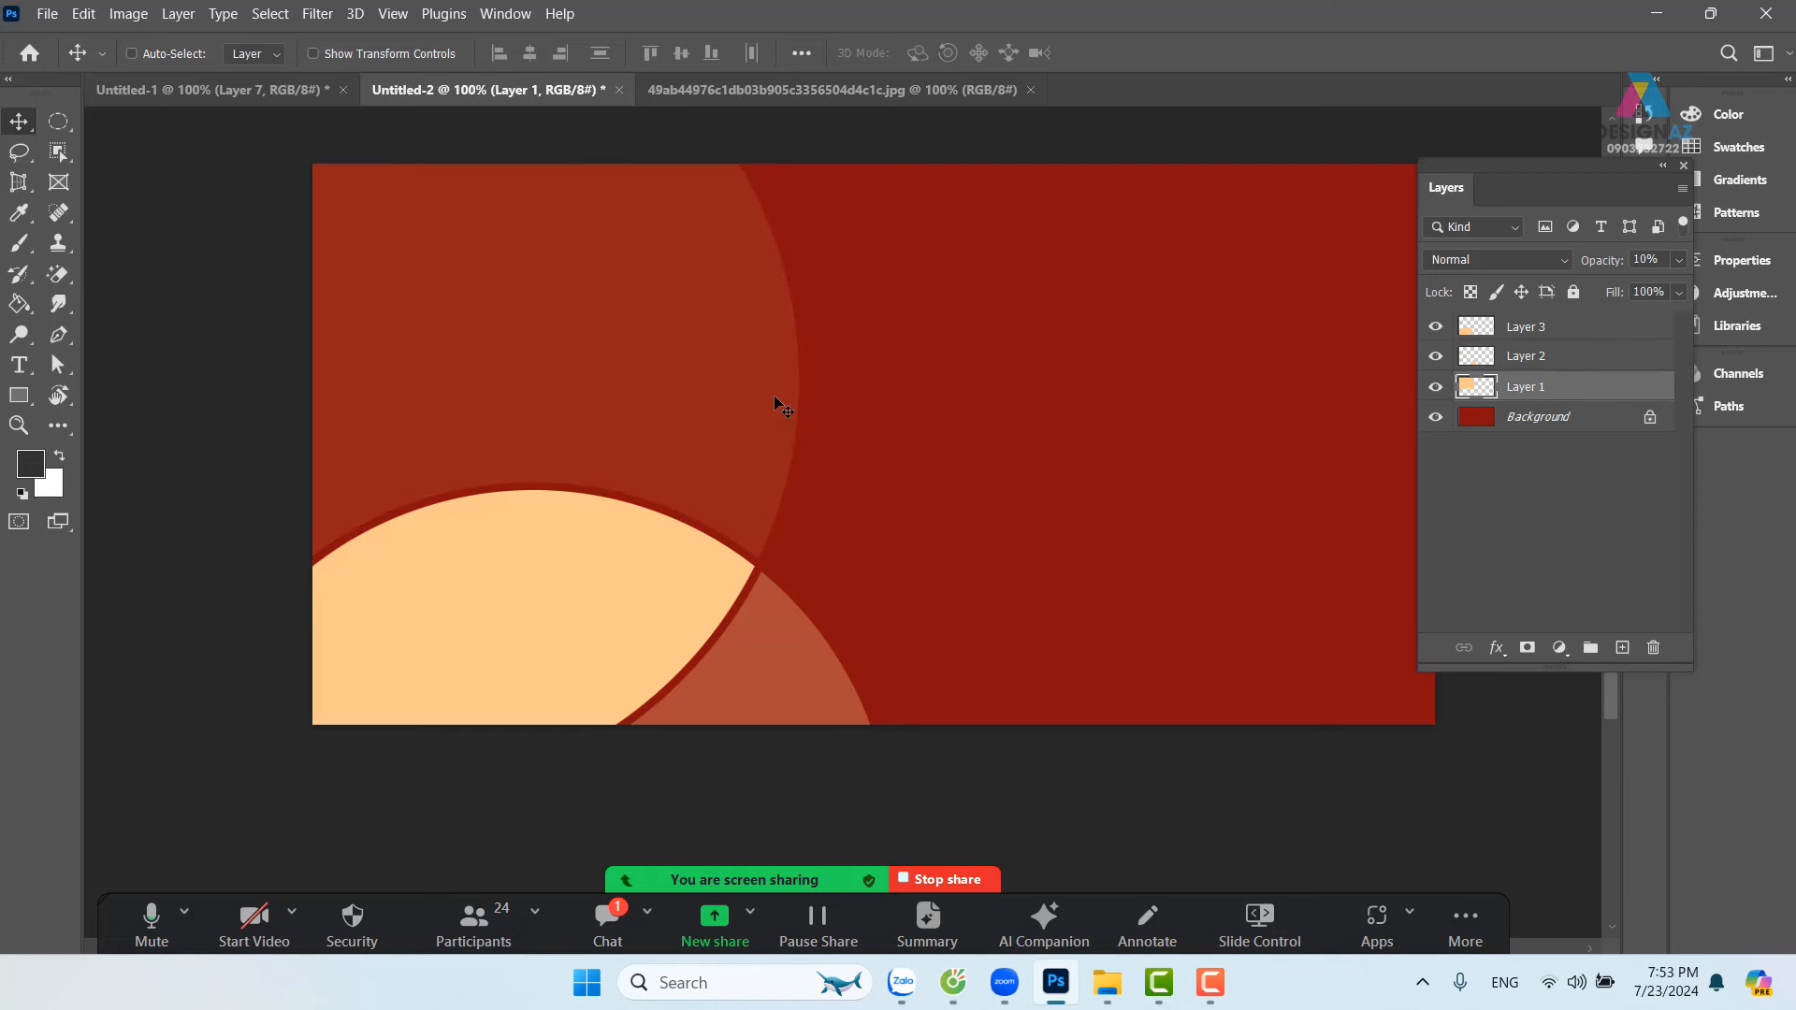
Step: Try 0% opacity on Layer 1, the large upper circle, and set it back to 100%
{"action": "key", "text": "0"}
{"action": "key", "text": "0"}
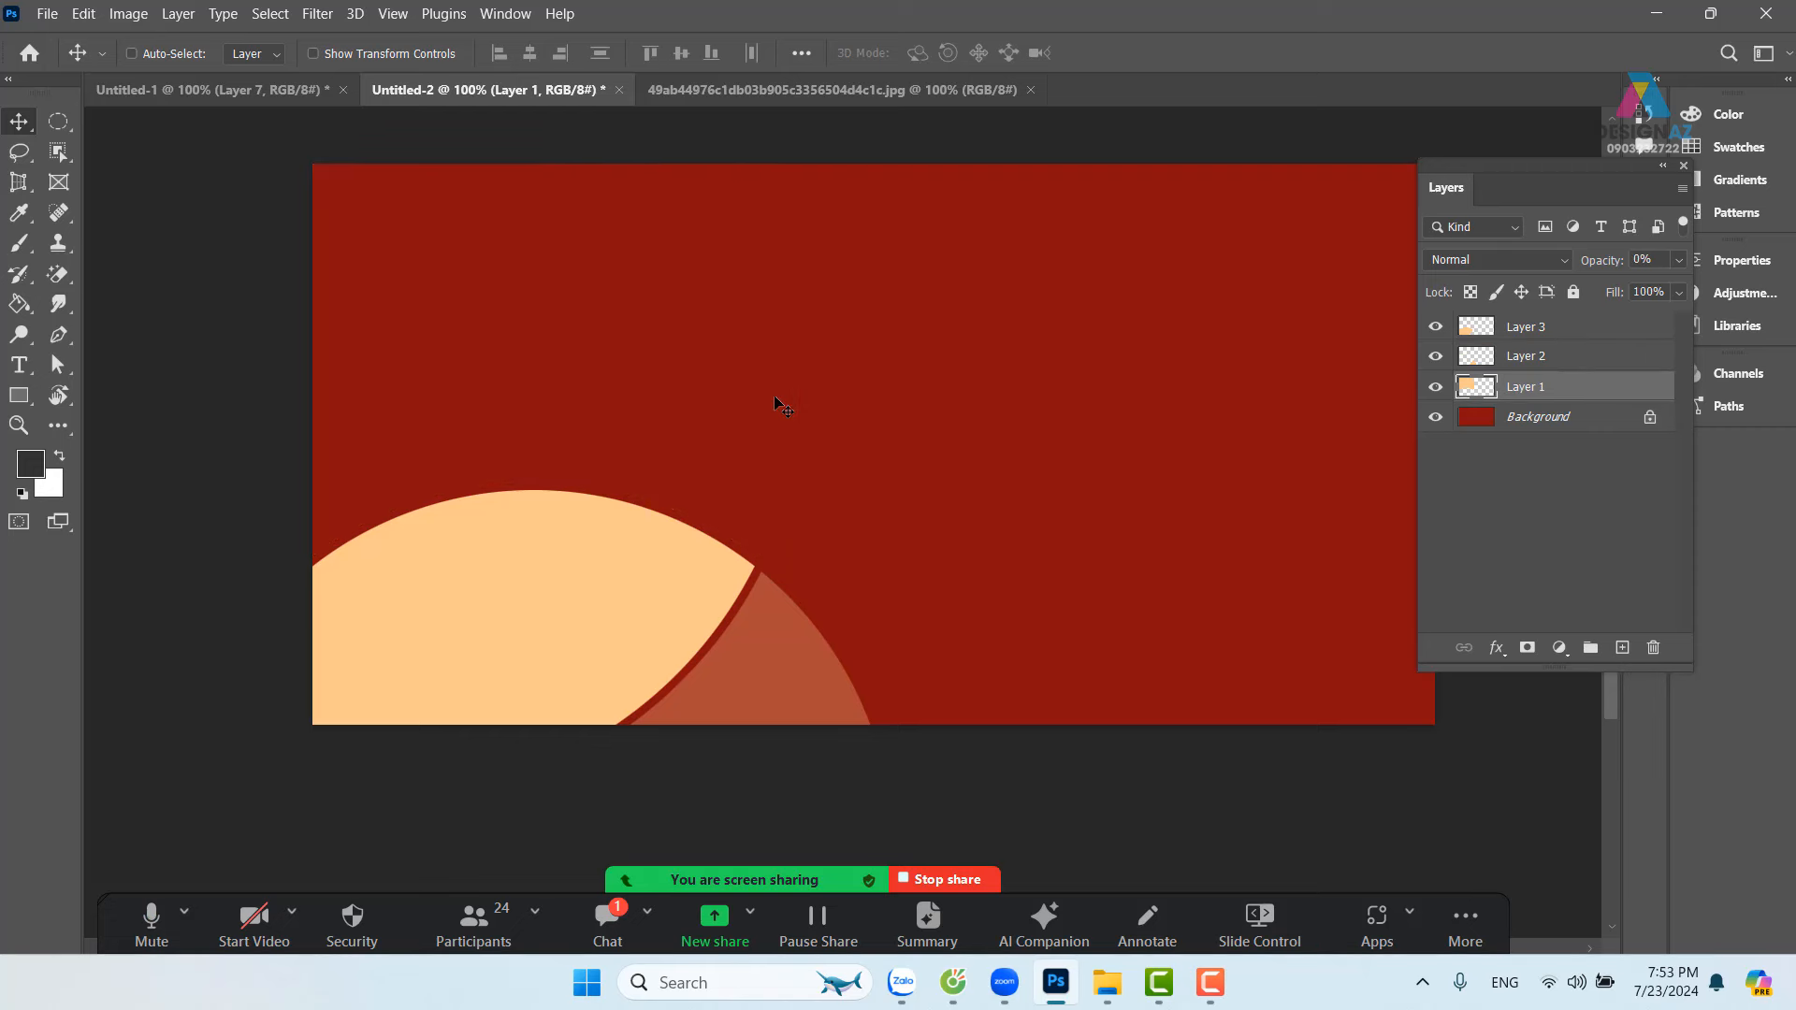
{"action": "left_click", "coordinate": [1678, 260]}
{"action": "left_click_drag", "start_coordinate": [1570, 287], "coordinate": [1679, 286]}
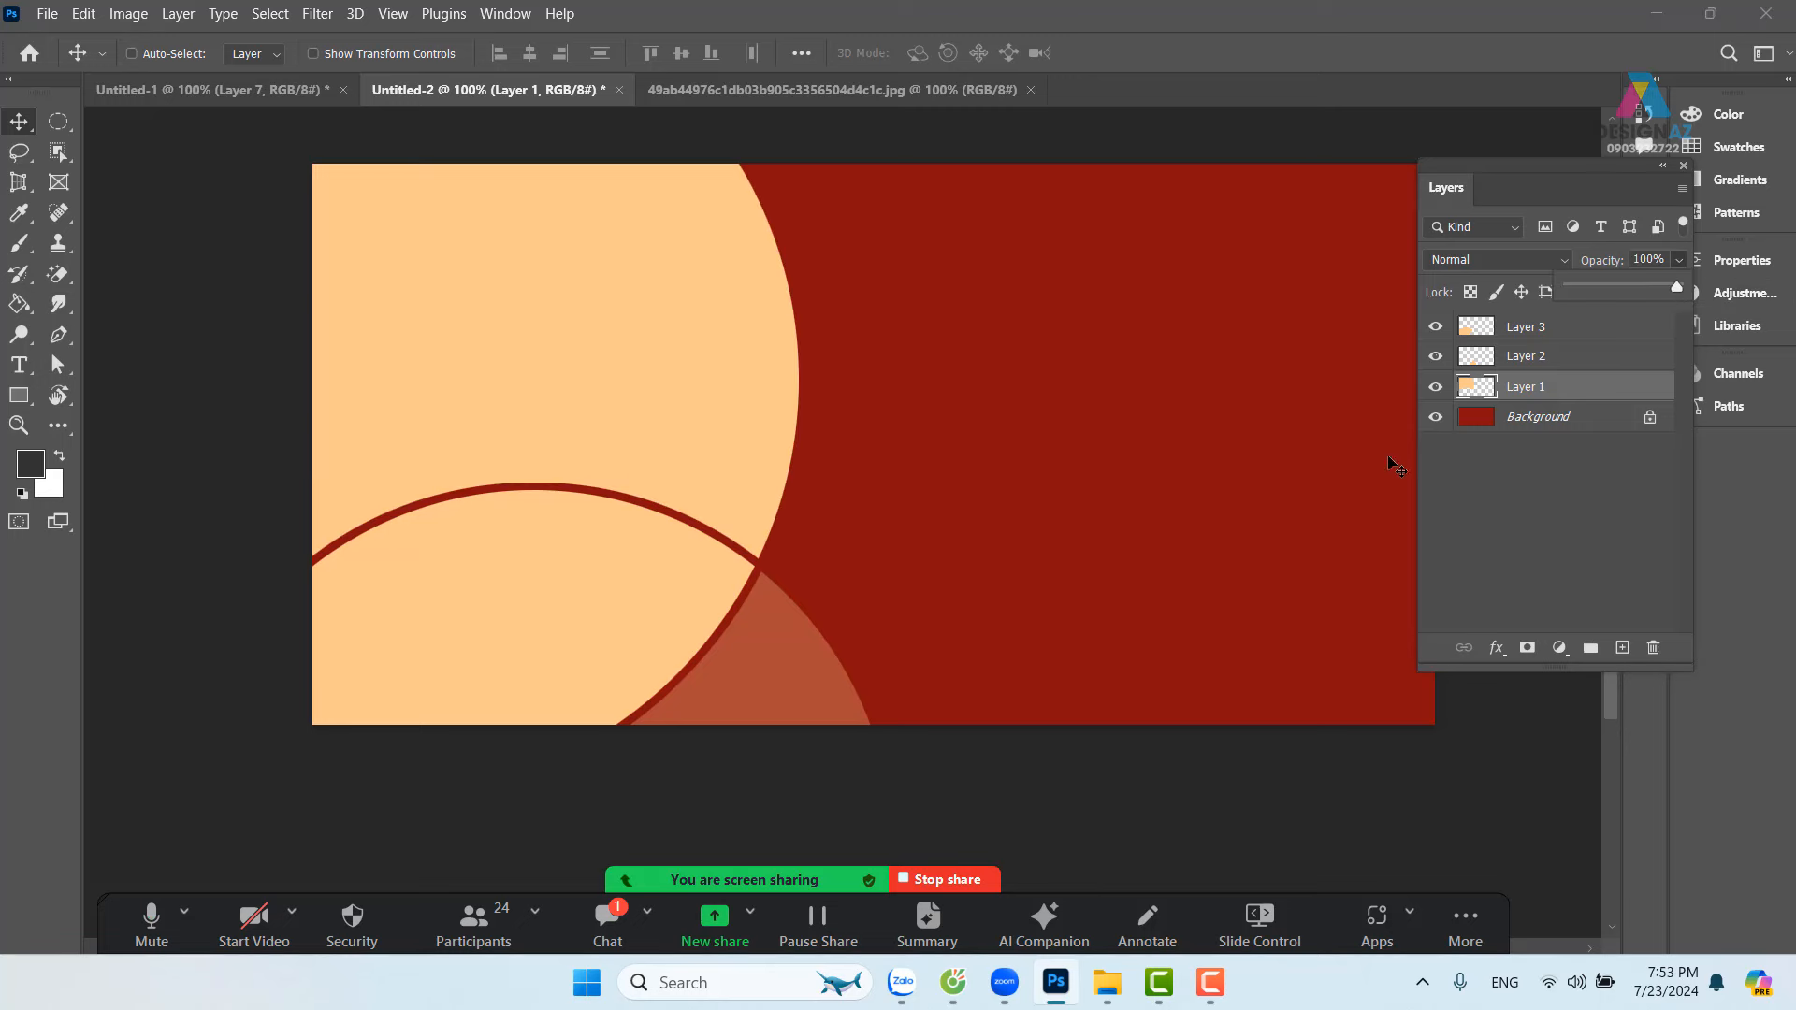
{"action": "right_click", "coordinate": [604, 346]}
{"action": "left_click", "coordinate": [659, 329]}
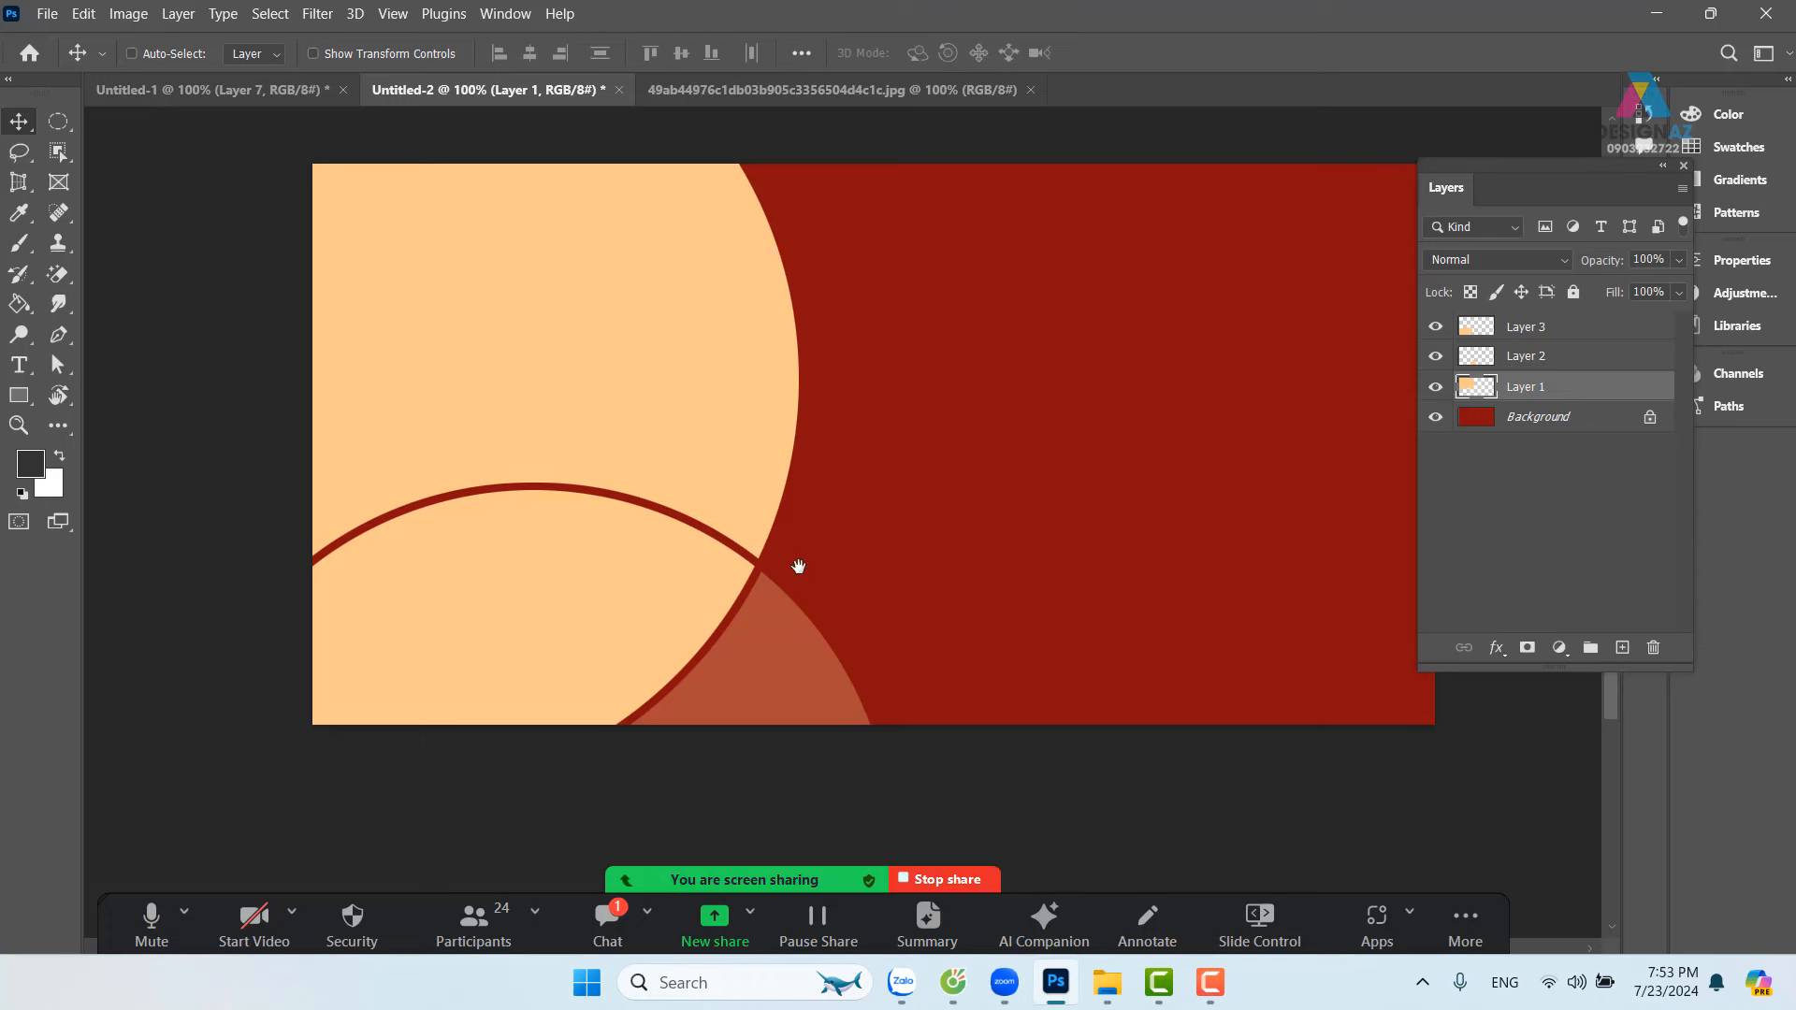
{"action": "left_click_drag", "start_coordinate": [1002, 514], "coordinate": [905, 505]}
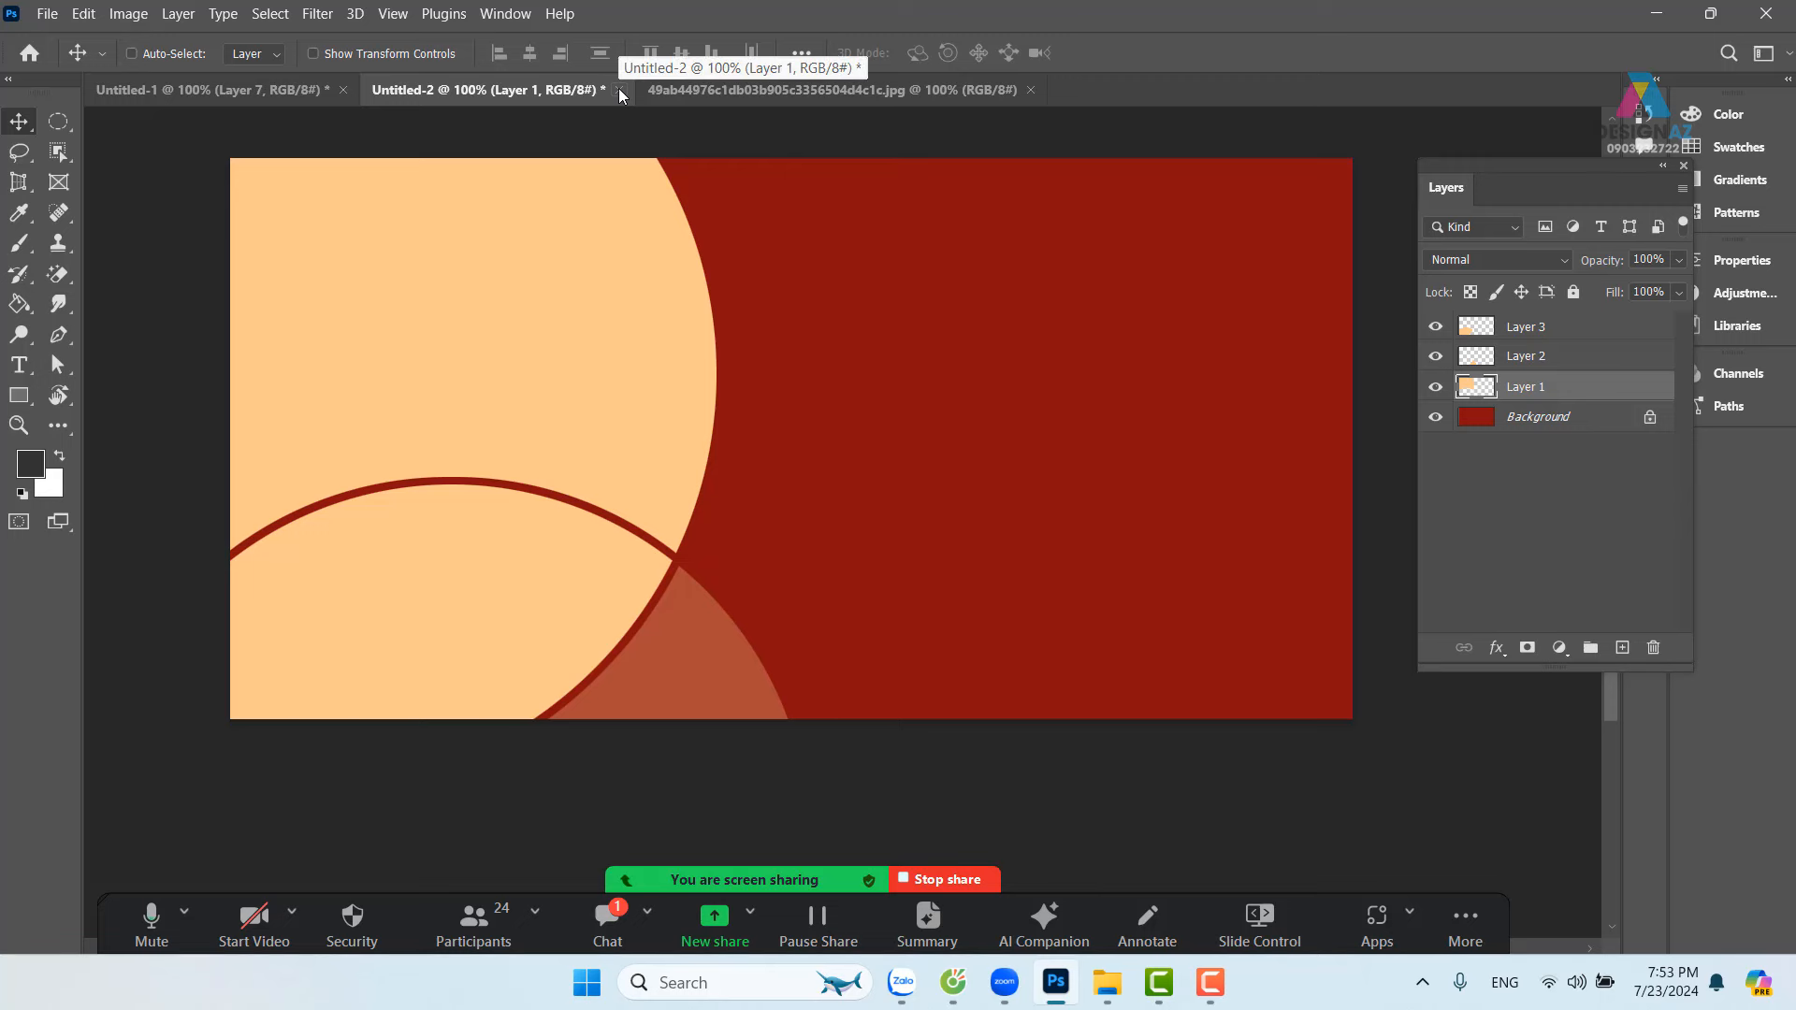
Step: Delete Layer 1, Layer 3 and Layer 2, leaving only the dark red Background
{"action": "right_click", "coordinate": [653, 300]}
{"action": "left_click", "coordinate": [675, 307]}
{"action": "key", "text": "ctrl+e"}
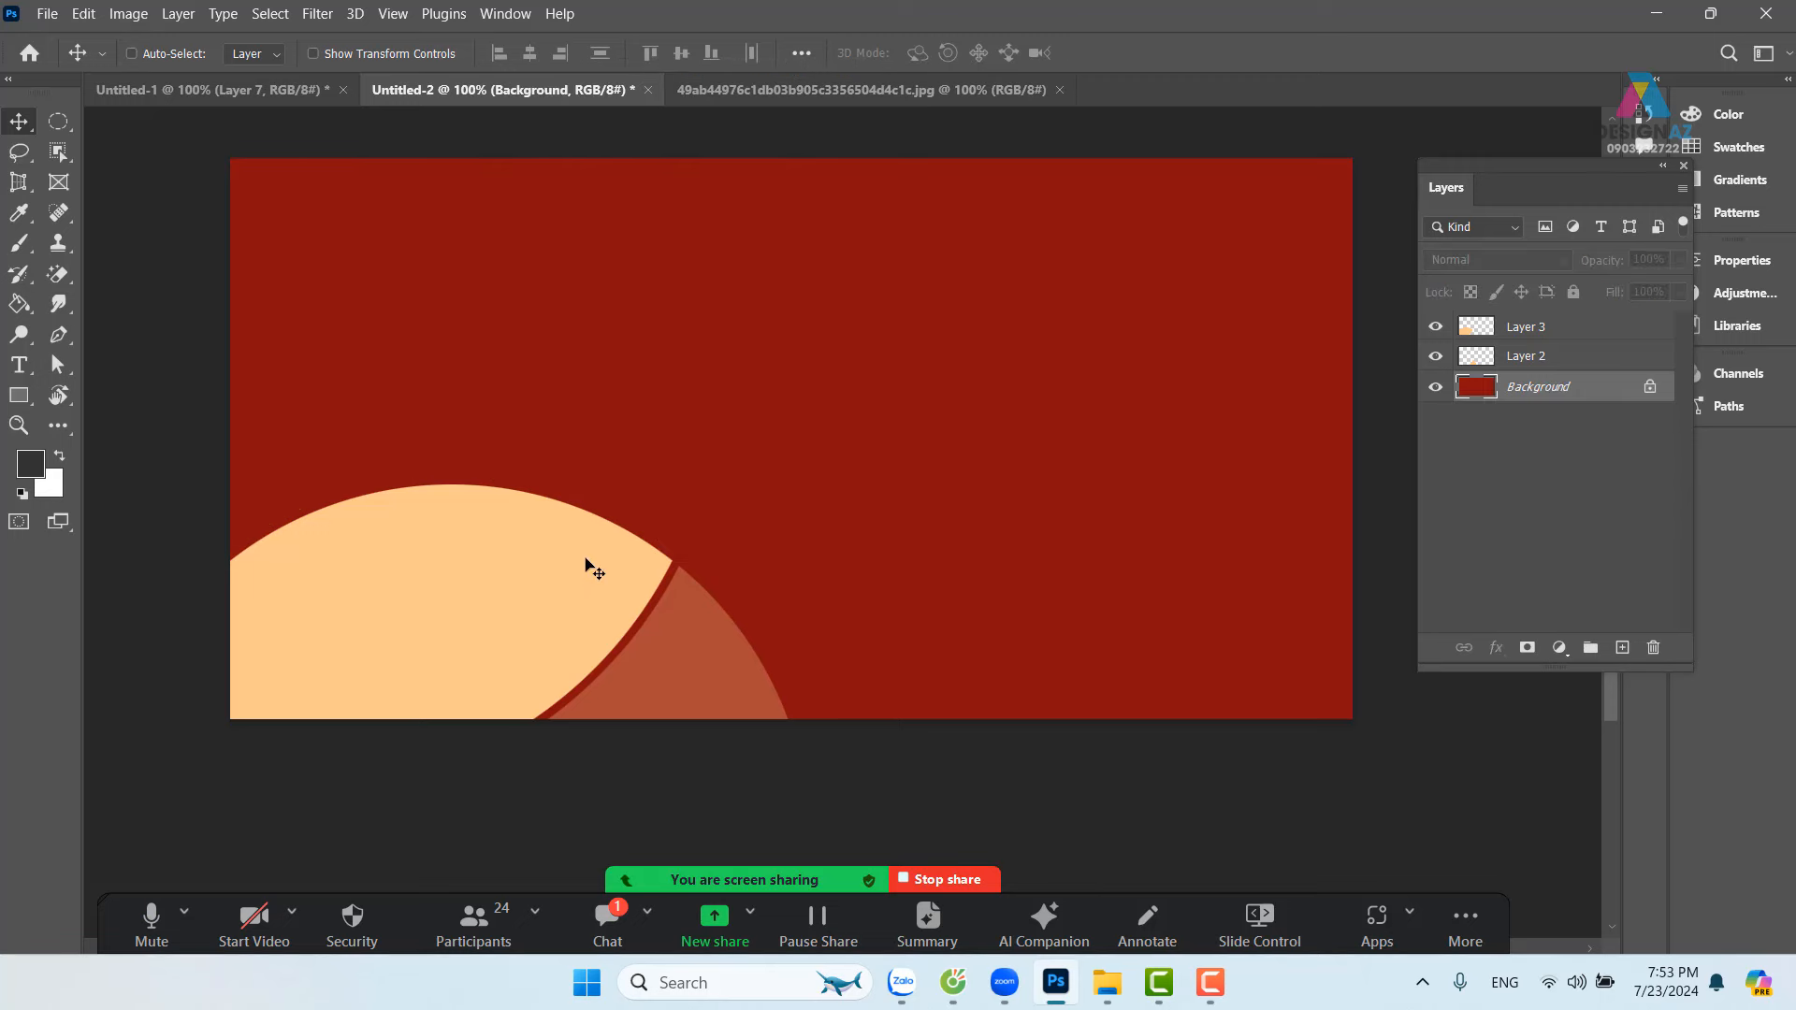
{"action": "right_click", "coordinate": [586, 560]}
{"action": "left_click", "coordinate": [612, 569]}
{"action": "key", "text": "Delete"}
{"action": "right_click", "coordinate": [692, 625]}
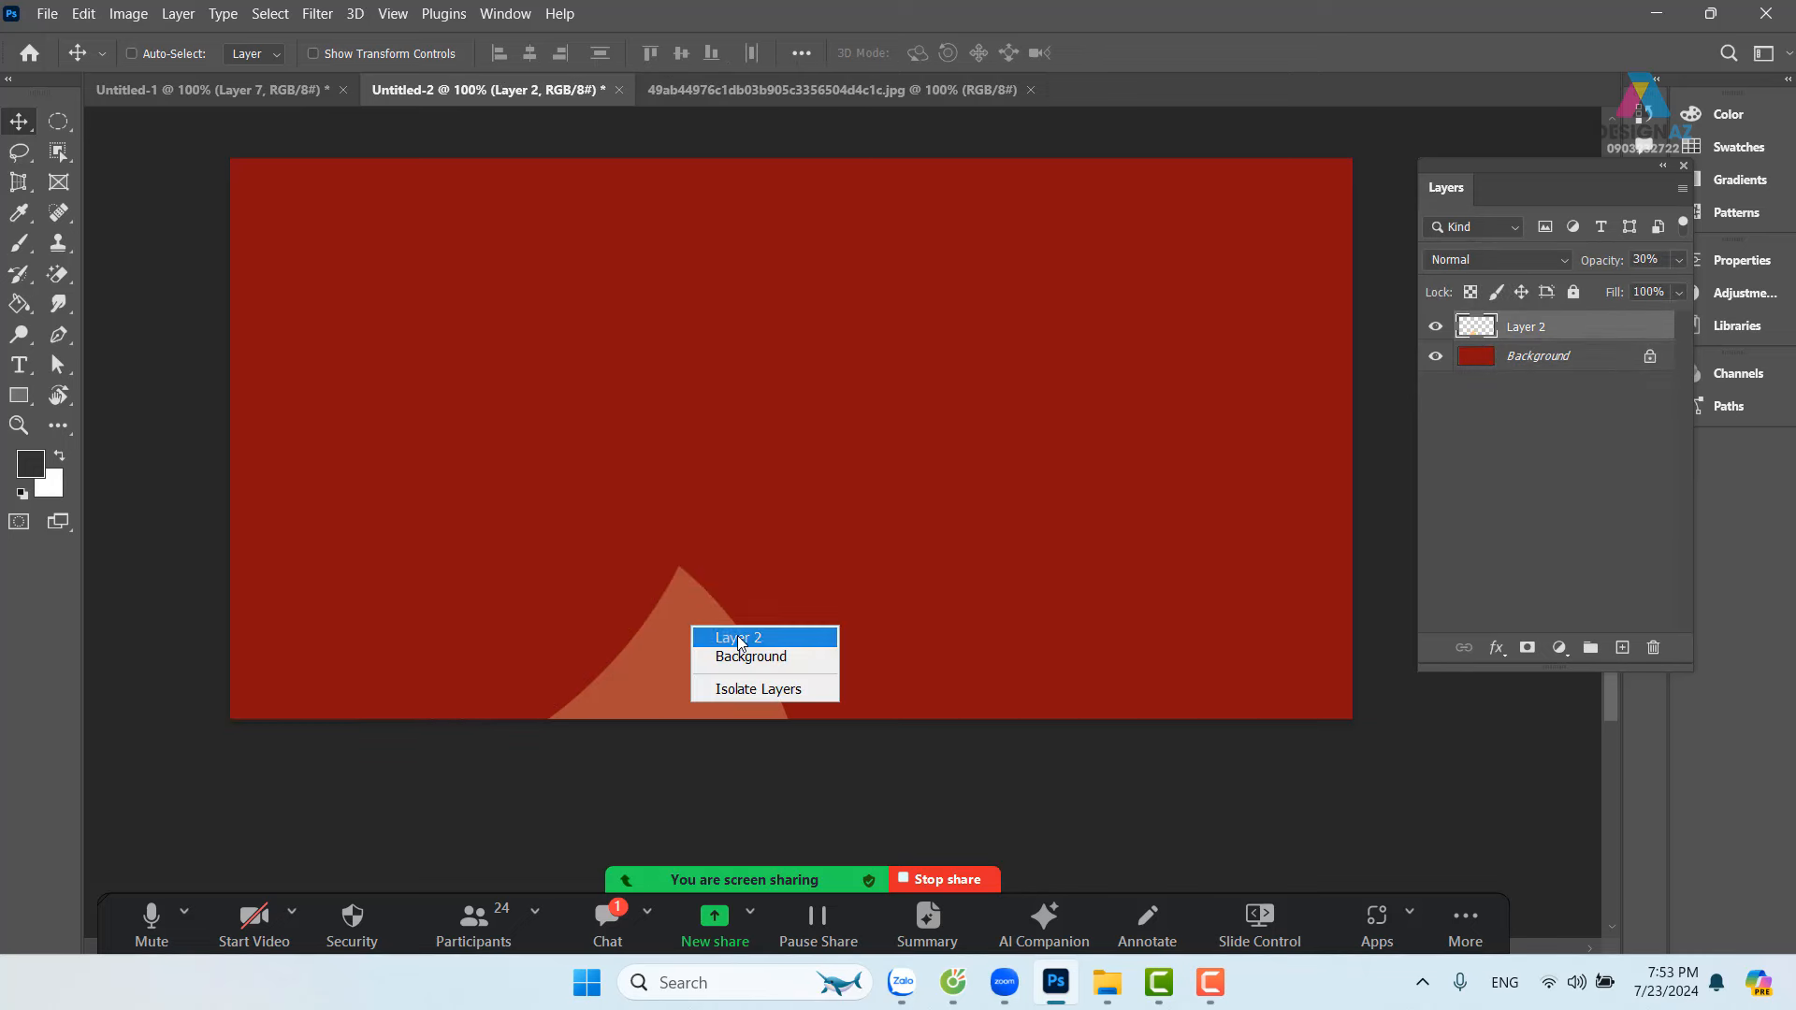
{"action": "left_click", "coordinate": [737, 638]}
{"action": "key", "text": "Delete"}
{"action": "left_click_drag", "start_coordinate": [707, 522], "coordinate": [742, 516]}
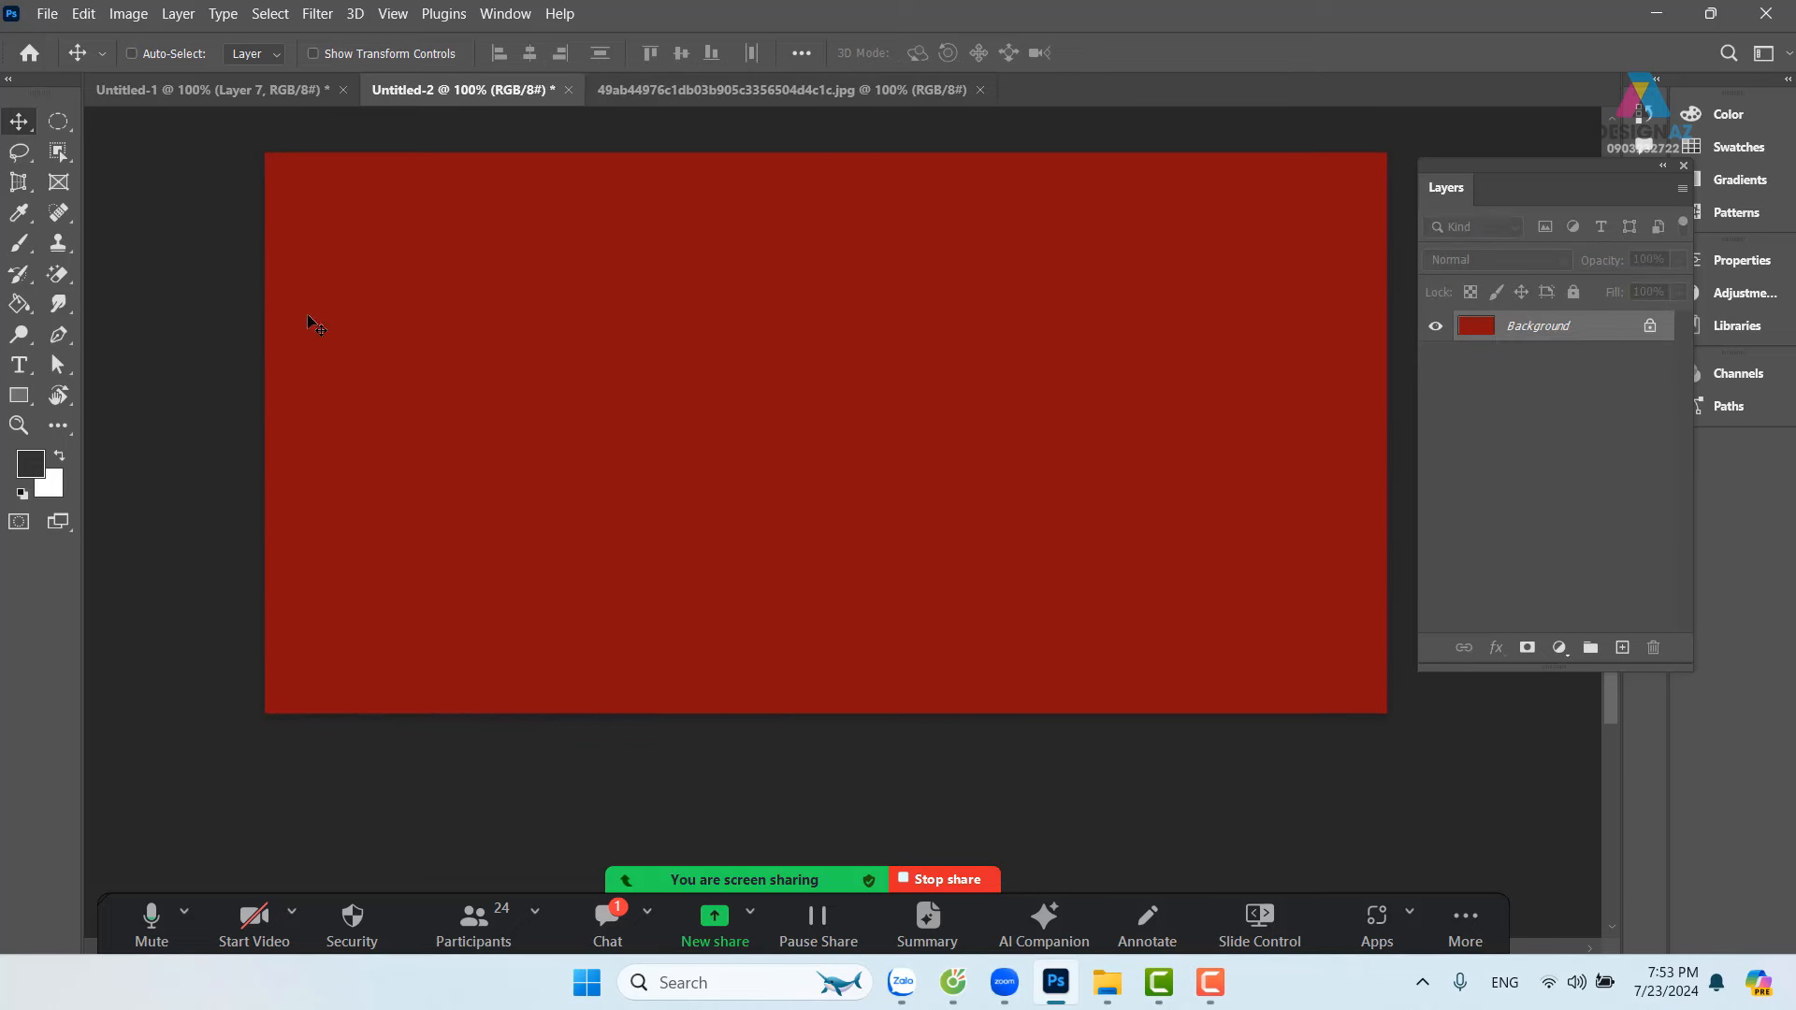
Step: Draw a circular selection on the left half of the banner, fill it with white on a new layer, and deselect
{"action": "left_click", "coordinate": [58, 120]}
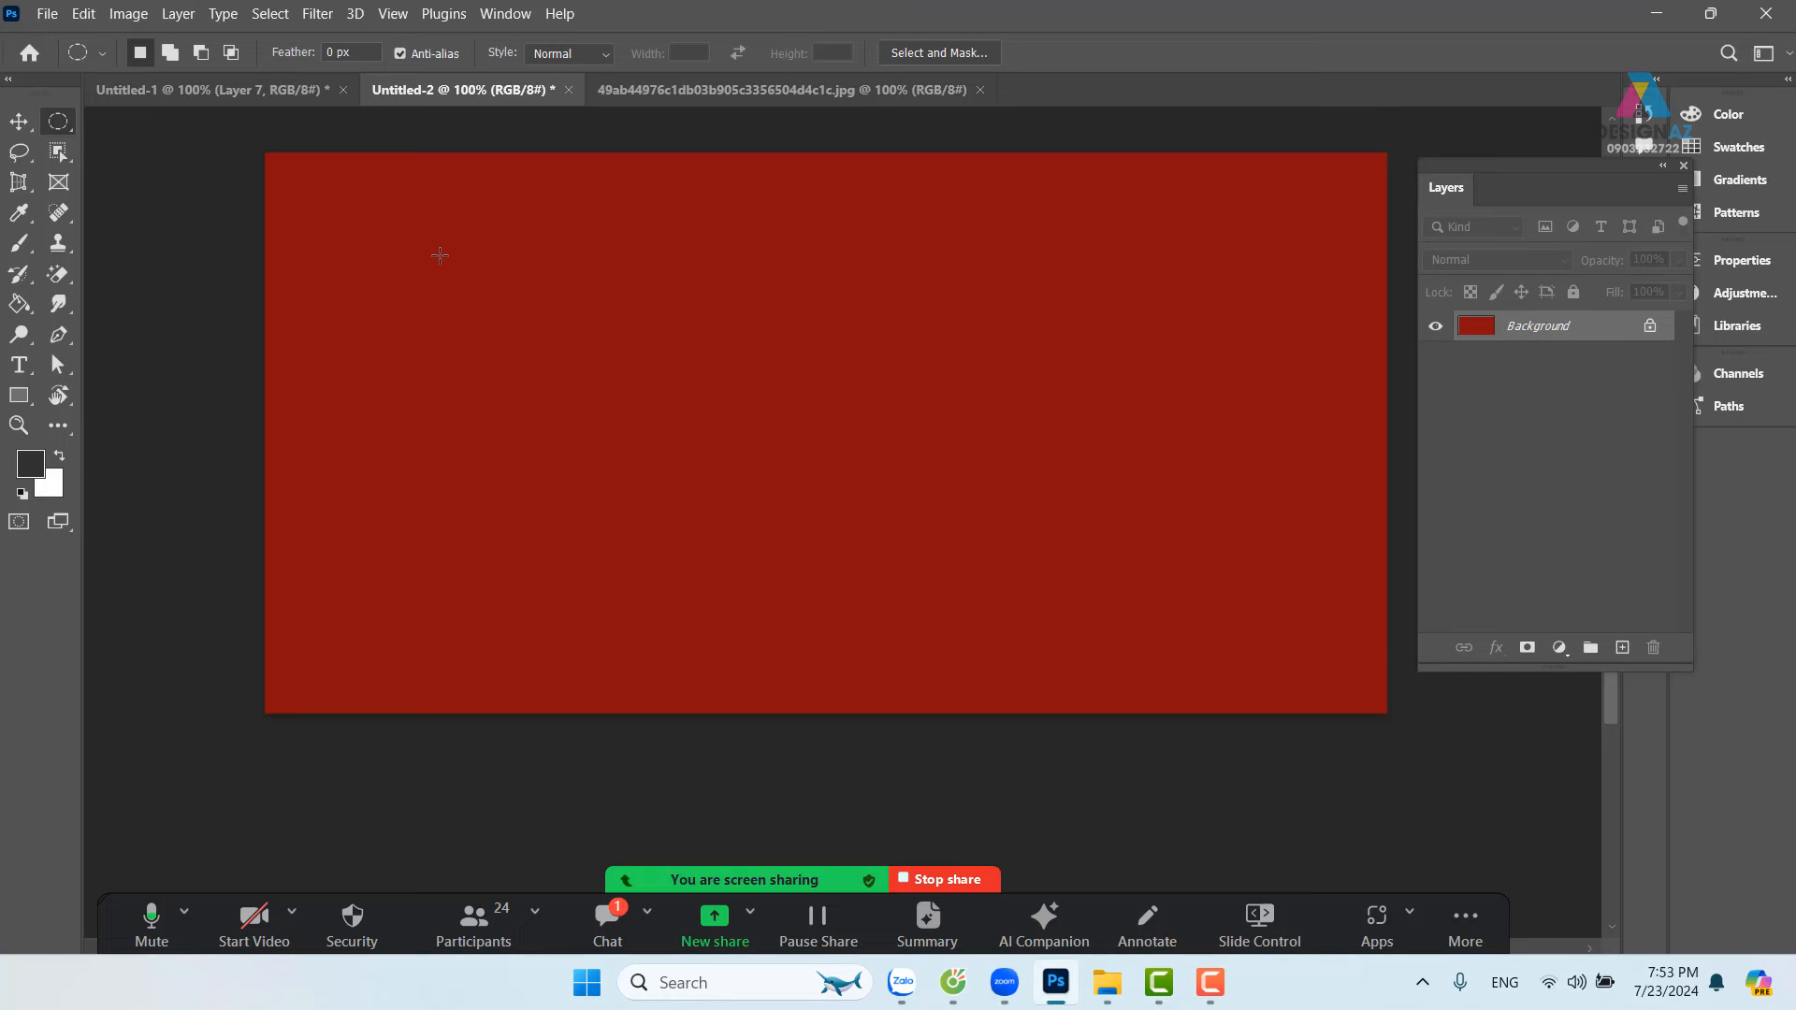
{"action": "left_click_drag", "start_coordinate": [440, 254], "coordinate": [910, 638]}
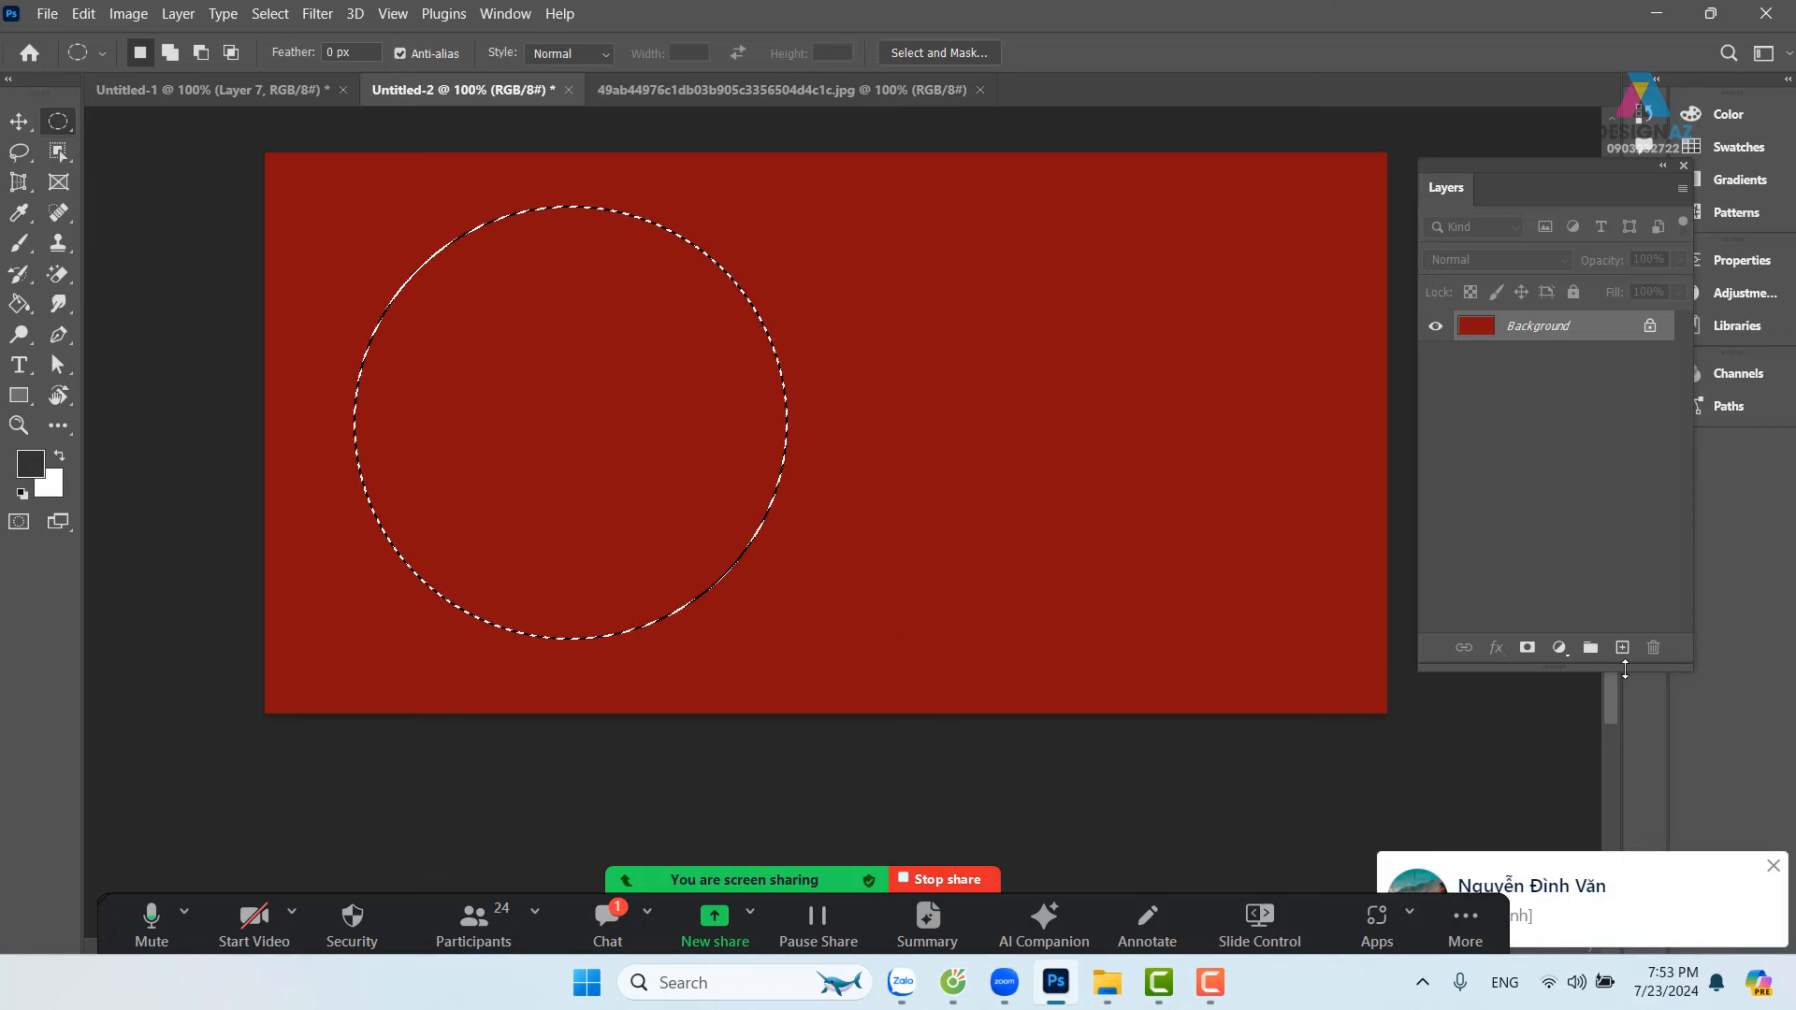
{"action": "left_click", "coordinate": [1622, 647]}
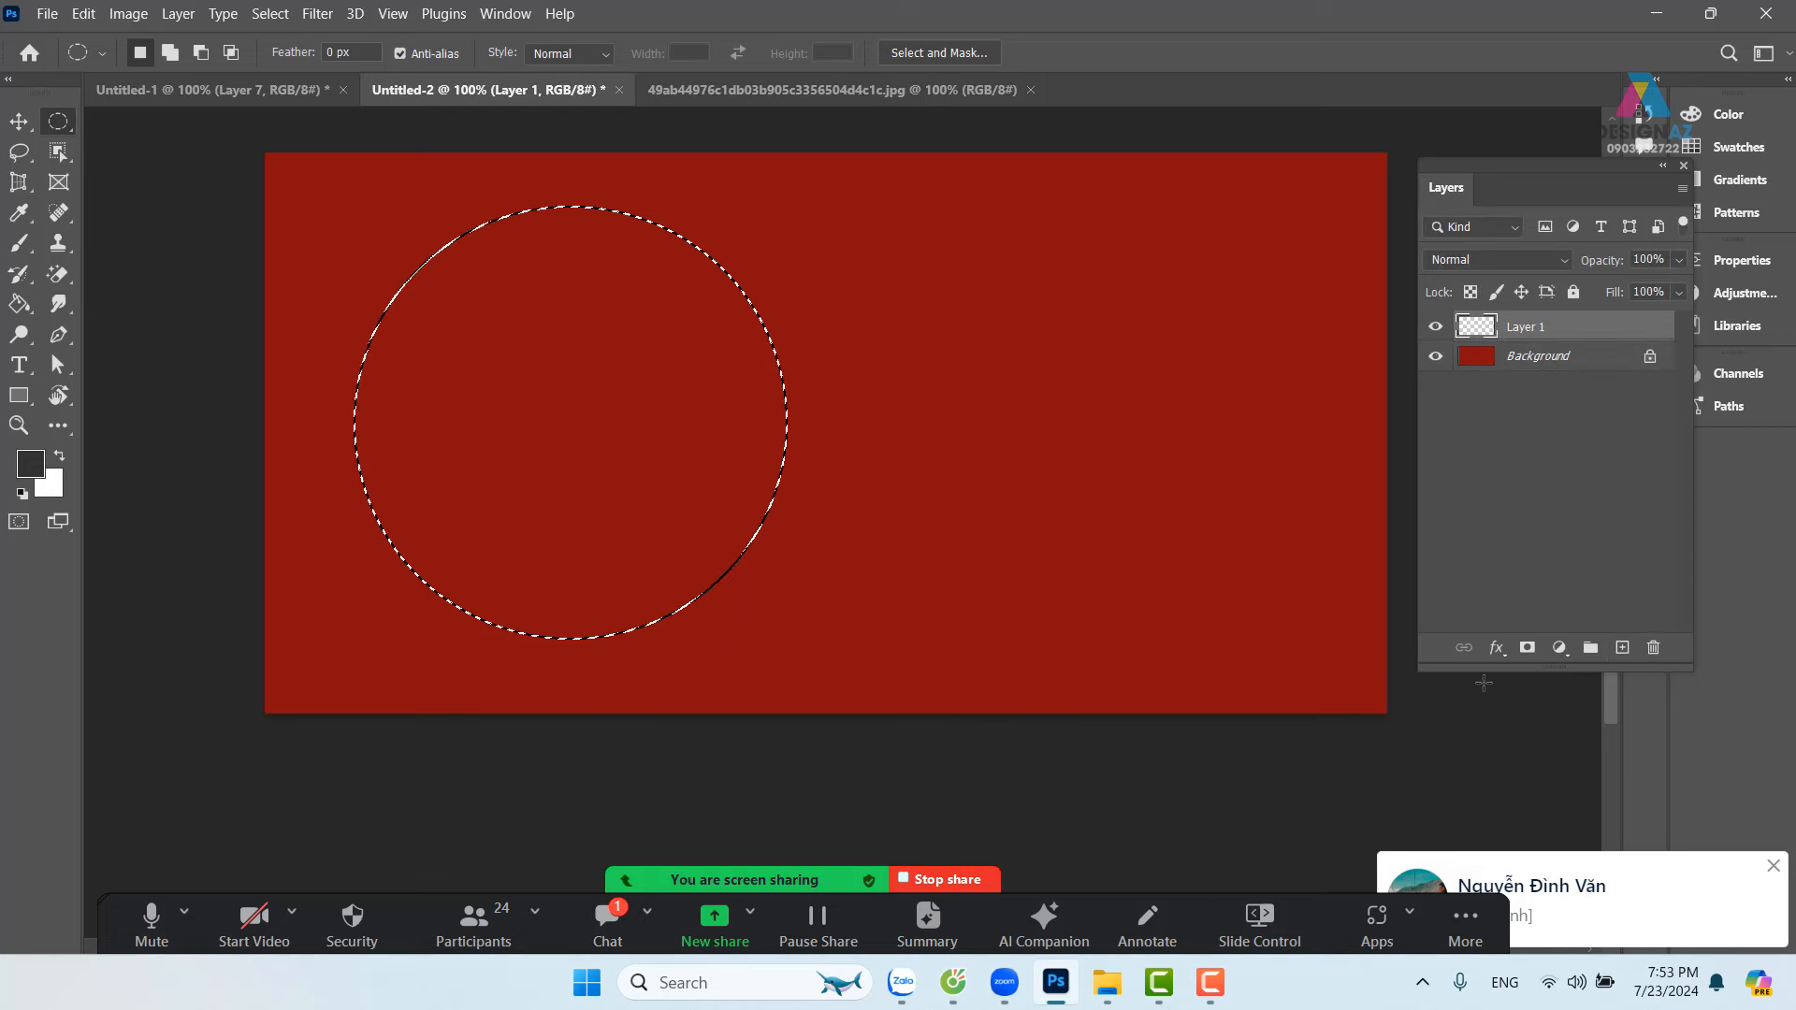
{"action": "key", "text": "ctrl+BackSpace"}
{"action": "key", "text": "ctrl+d"}
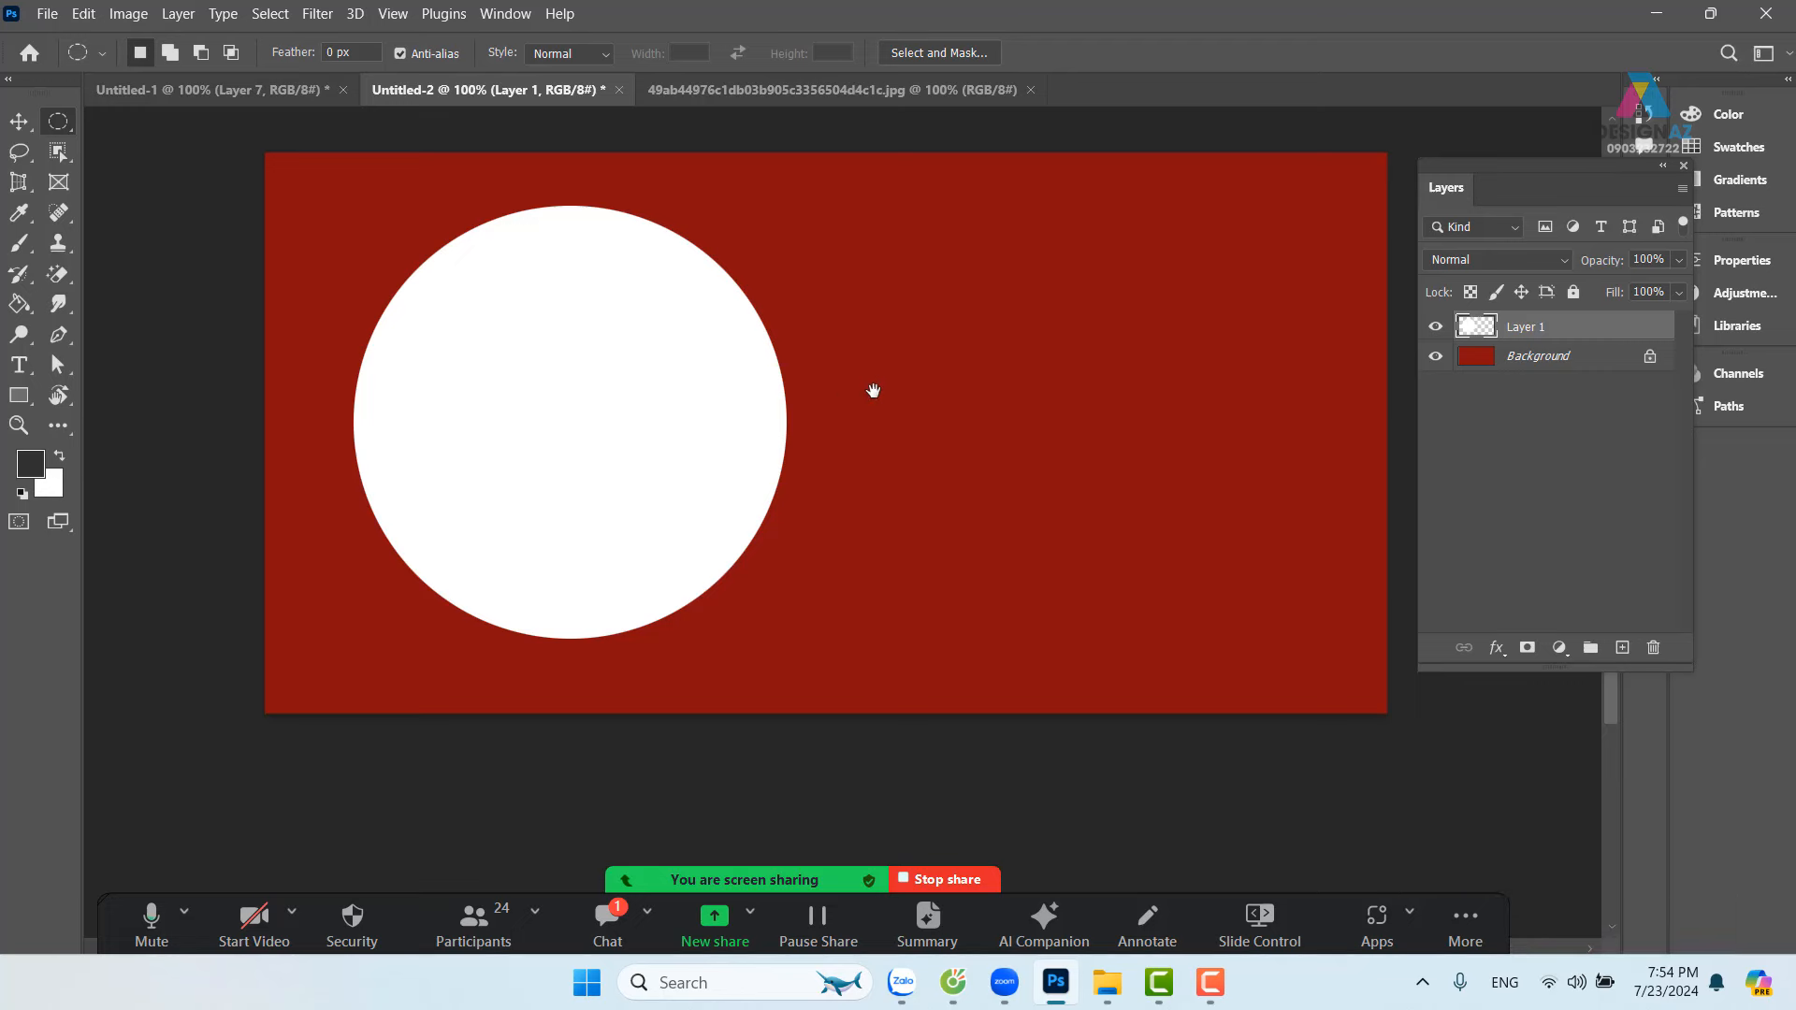
Step: Add a larger white circle around the first one's centre on a new layer, deselect, and set its opacity to 50%
{"action": "left_click_drag", "start_coordinate": [873, 390], "coordinate": [932, 435]}
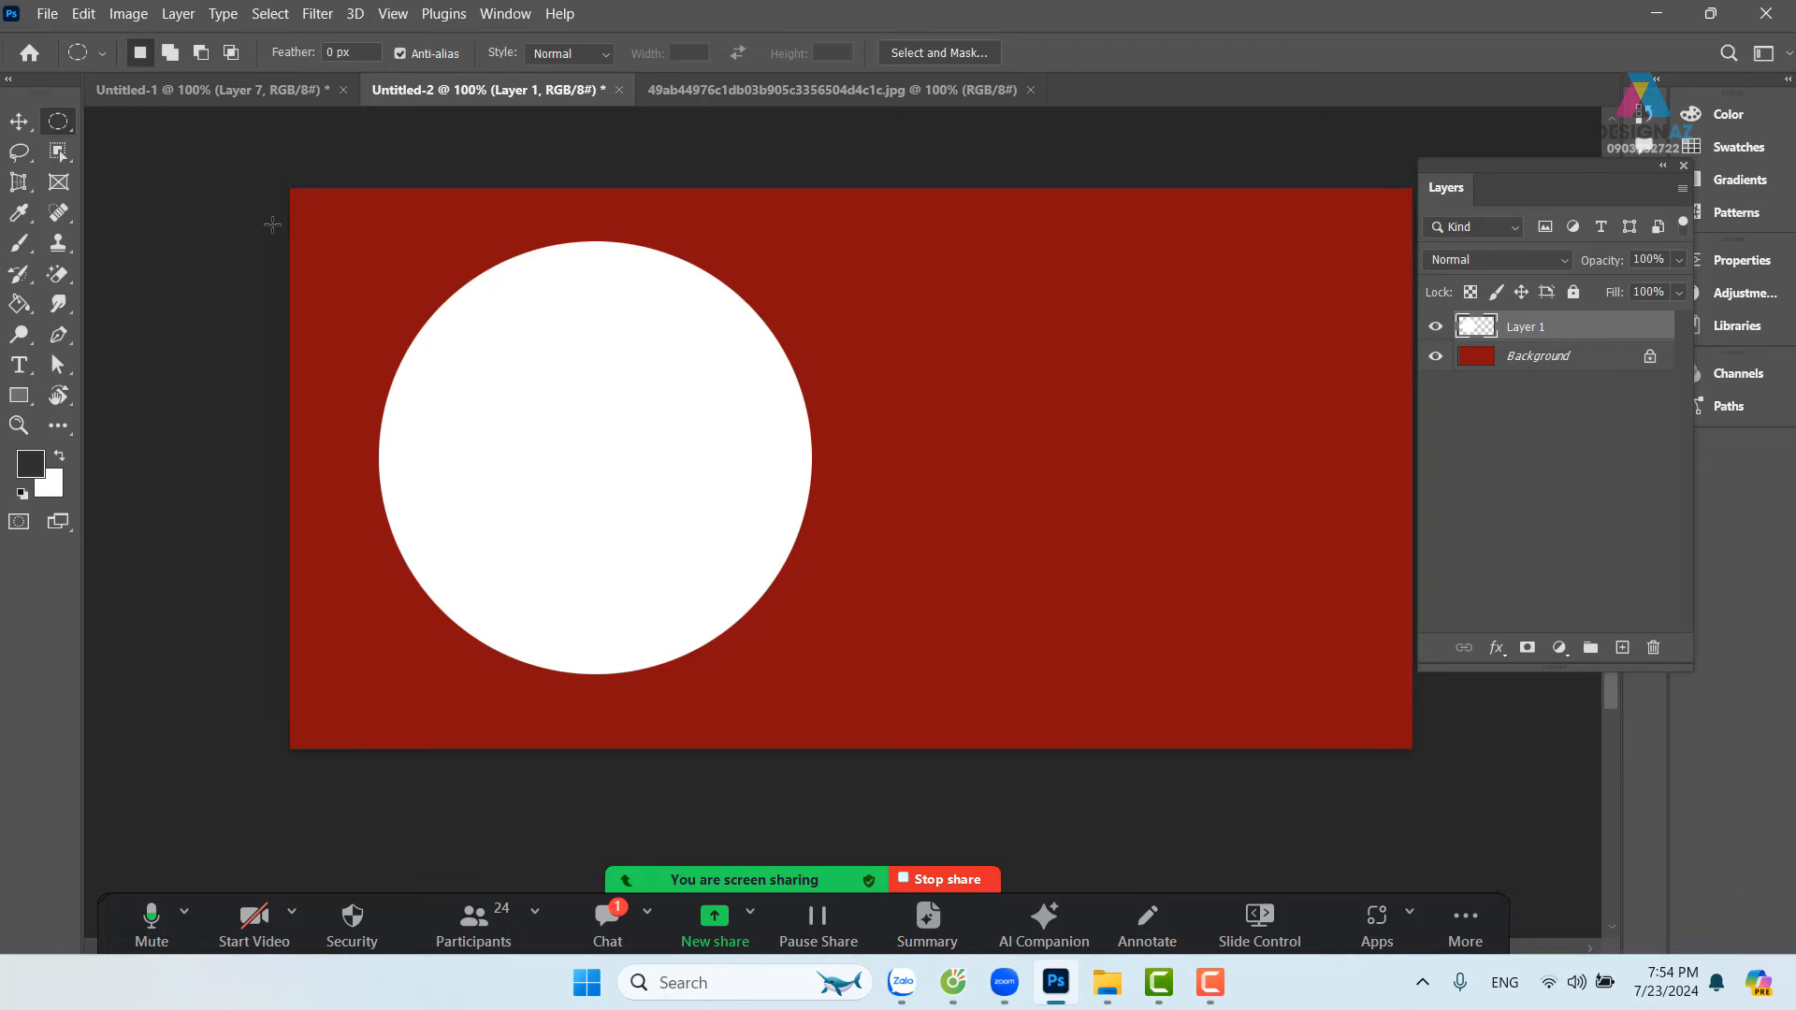
{"action": "left_click_drag", "start_coordinate": [591, 445], "coordinate": [1328, 802]}
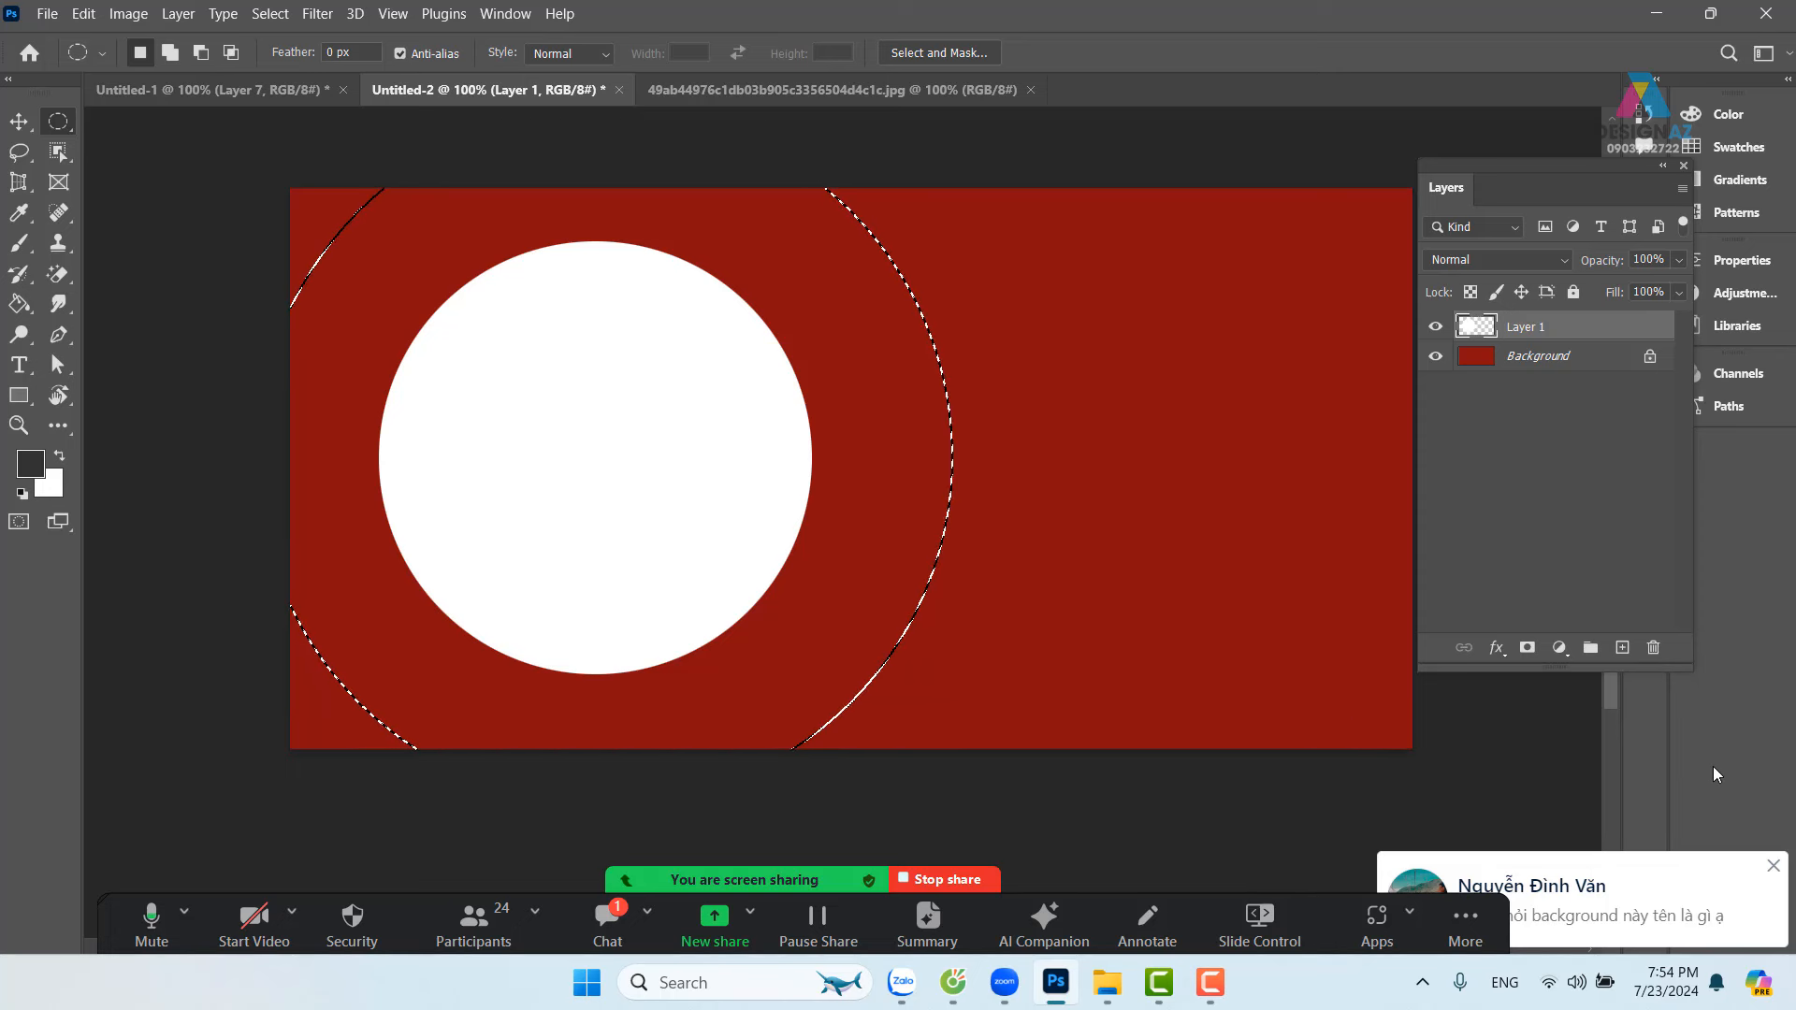
{"action": "left_click", "coordinate": [1621, 648]}
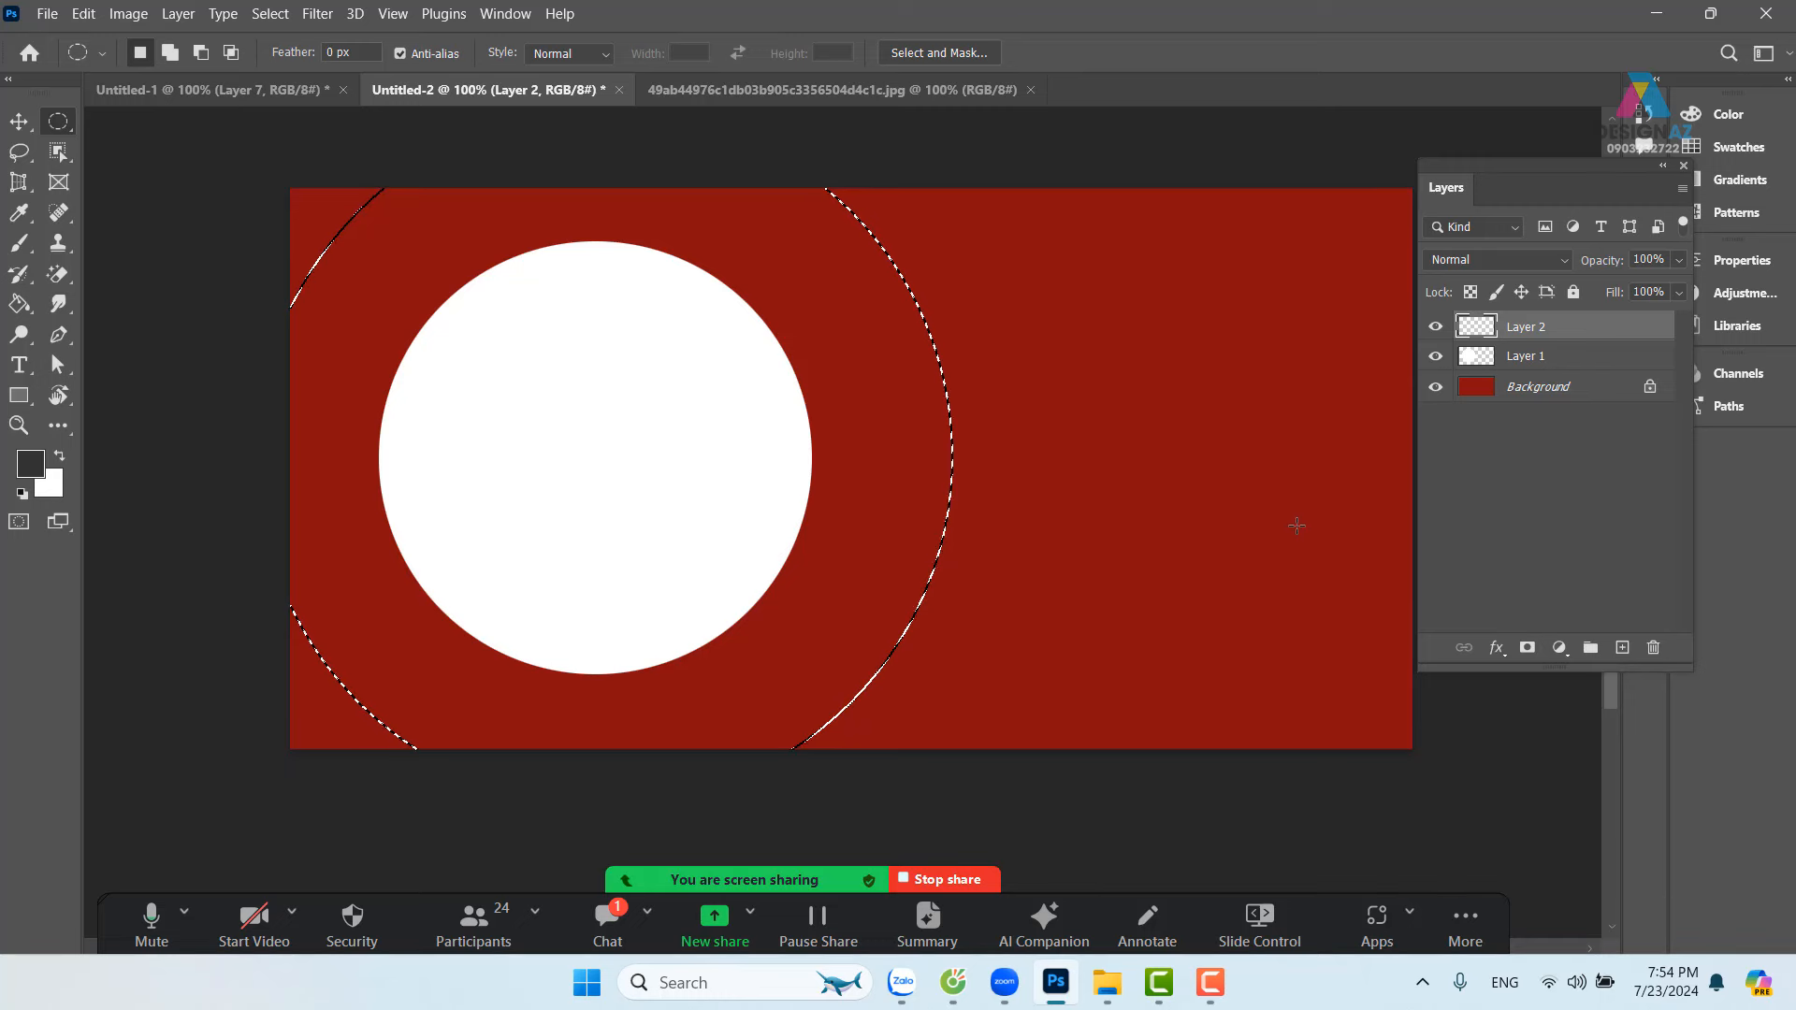
{"action": "key", "text": "ctrl+BackSpace"}
{"action": "key", "text": "v"}
{"action": "key", "text": "ctrl+d"}
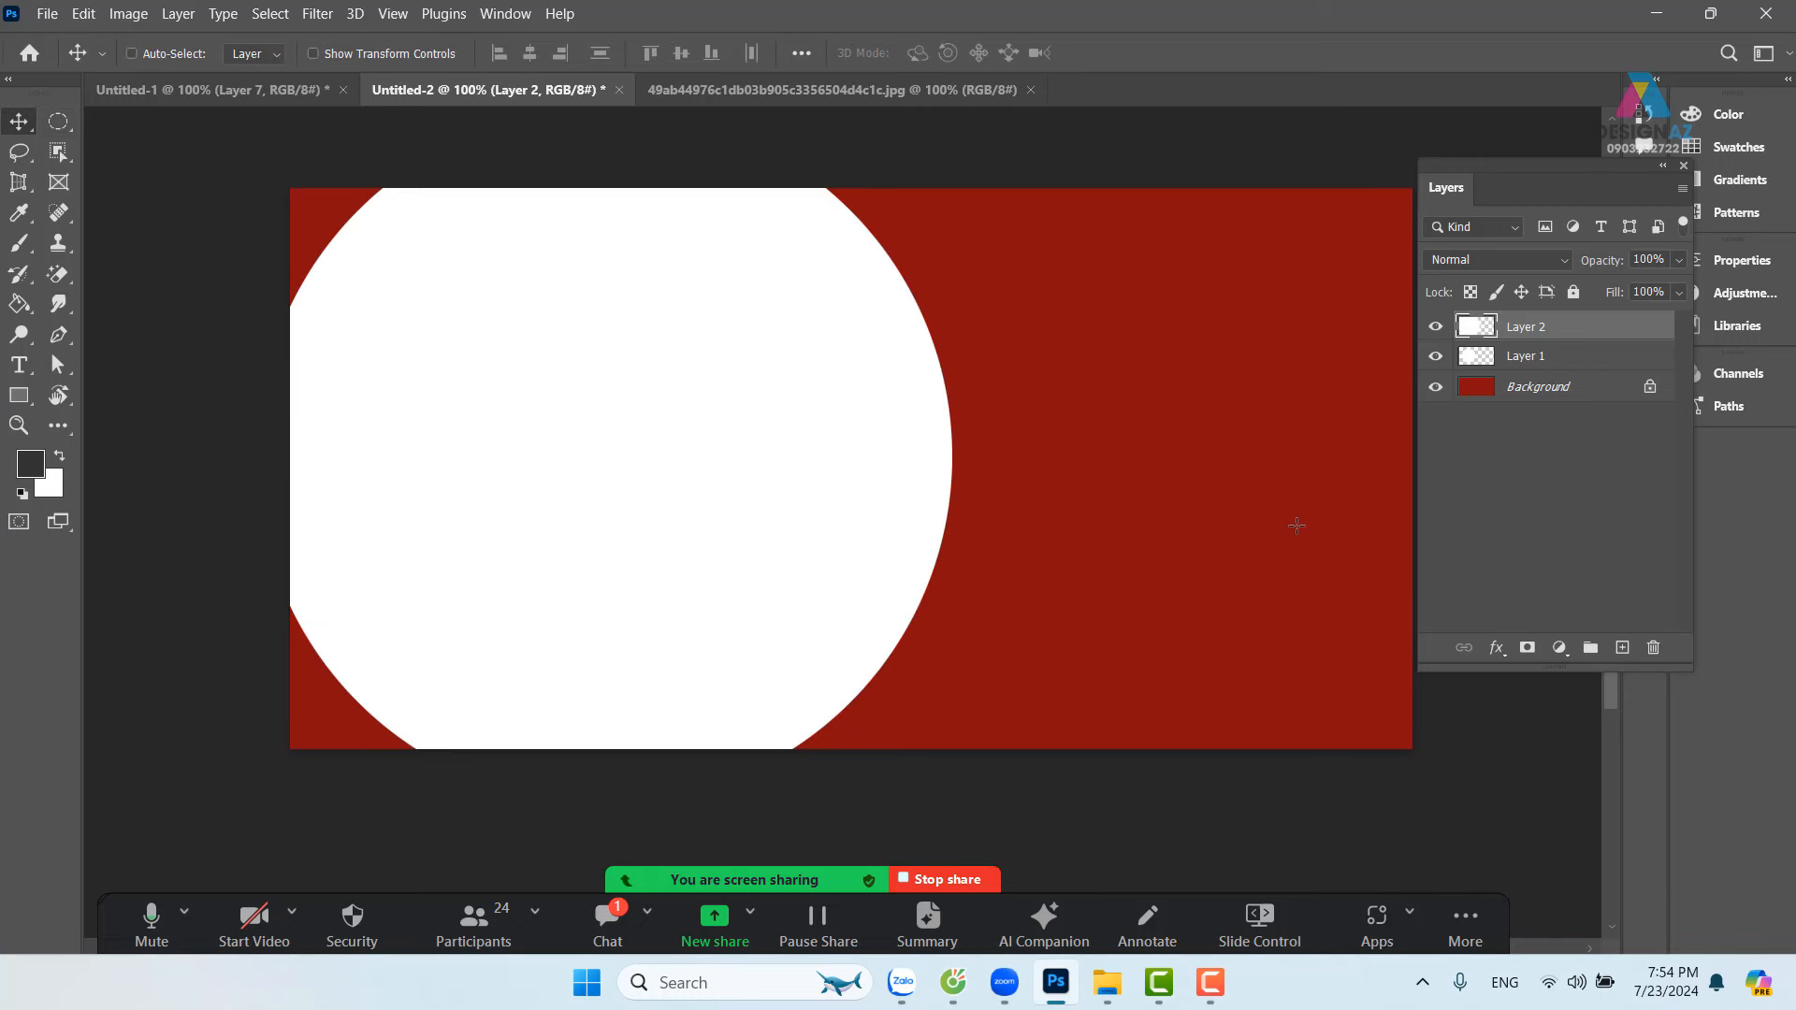
{"action": "key", "text": "5"}
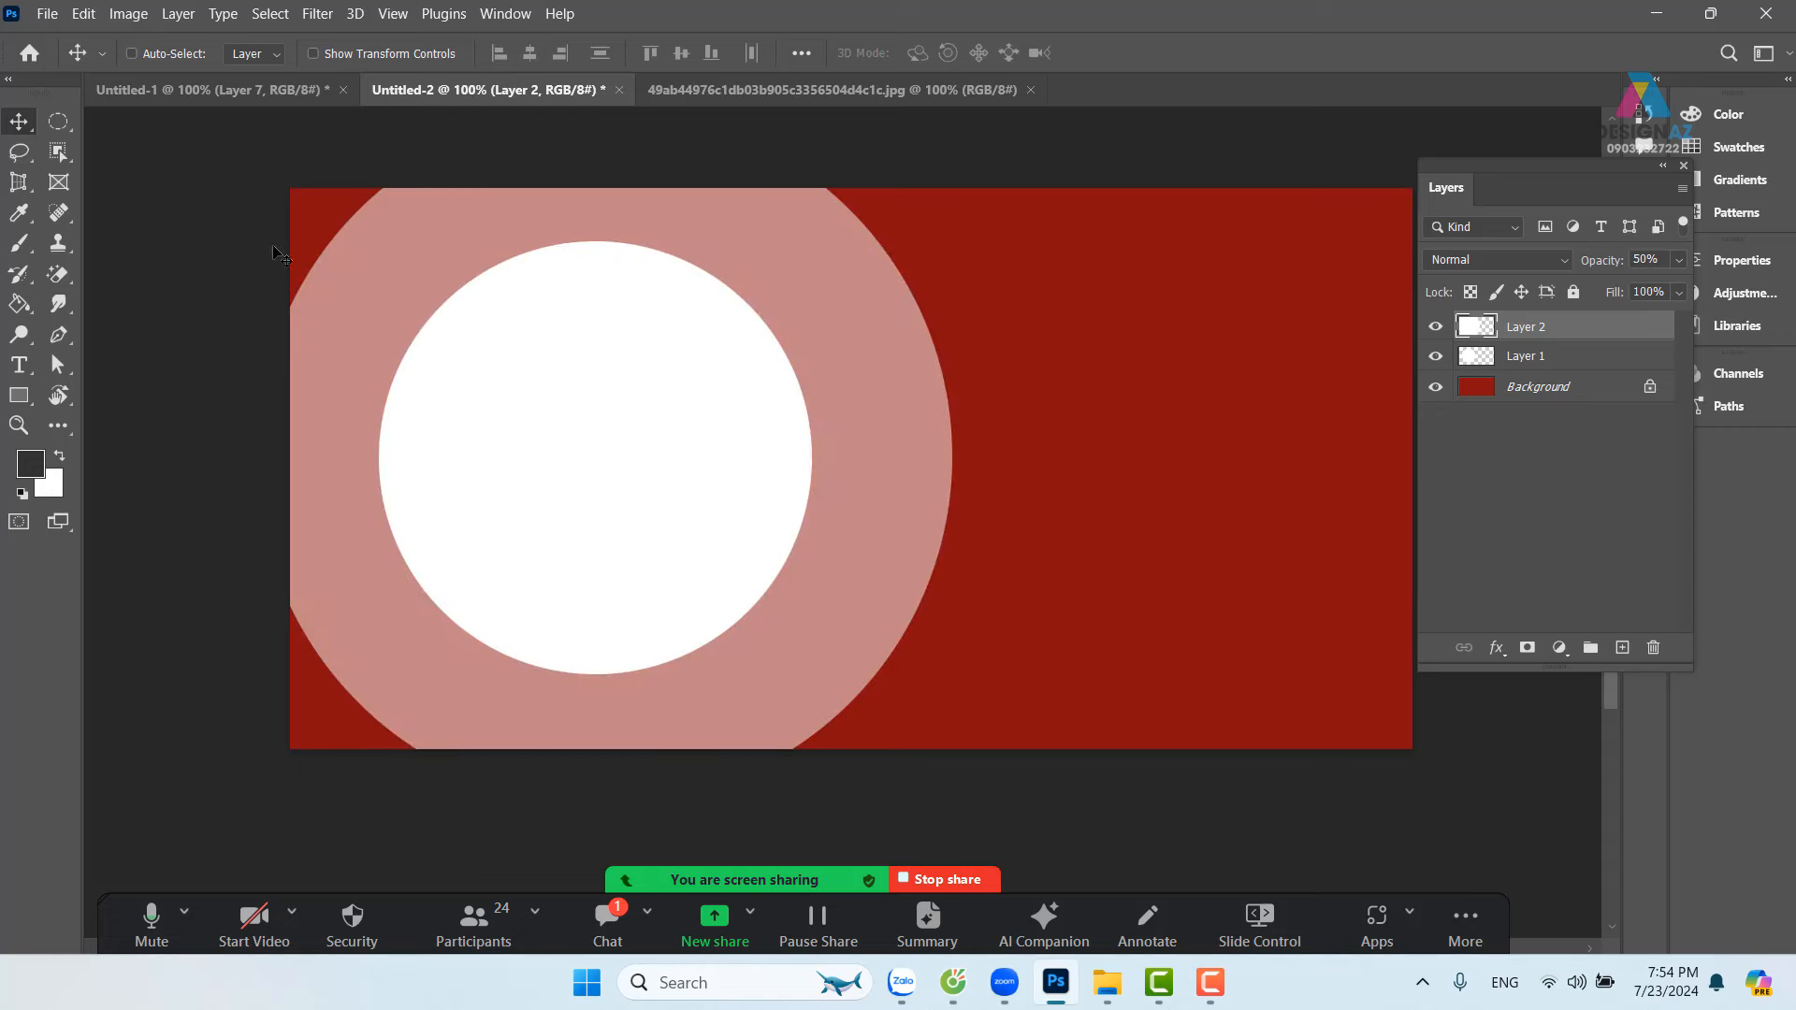
Step: Select a wide horizontal band across the circles, invert the selection, and delete the larger circle's parts outside the band on Layer 2
{"action": "left_click", "coordinate": [58, 121]}
{"action": "right_click", "coordinate": [58, 121]}
{"action": "left_click", "coordinate": [149, 120]}
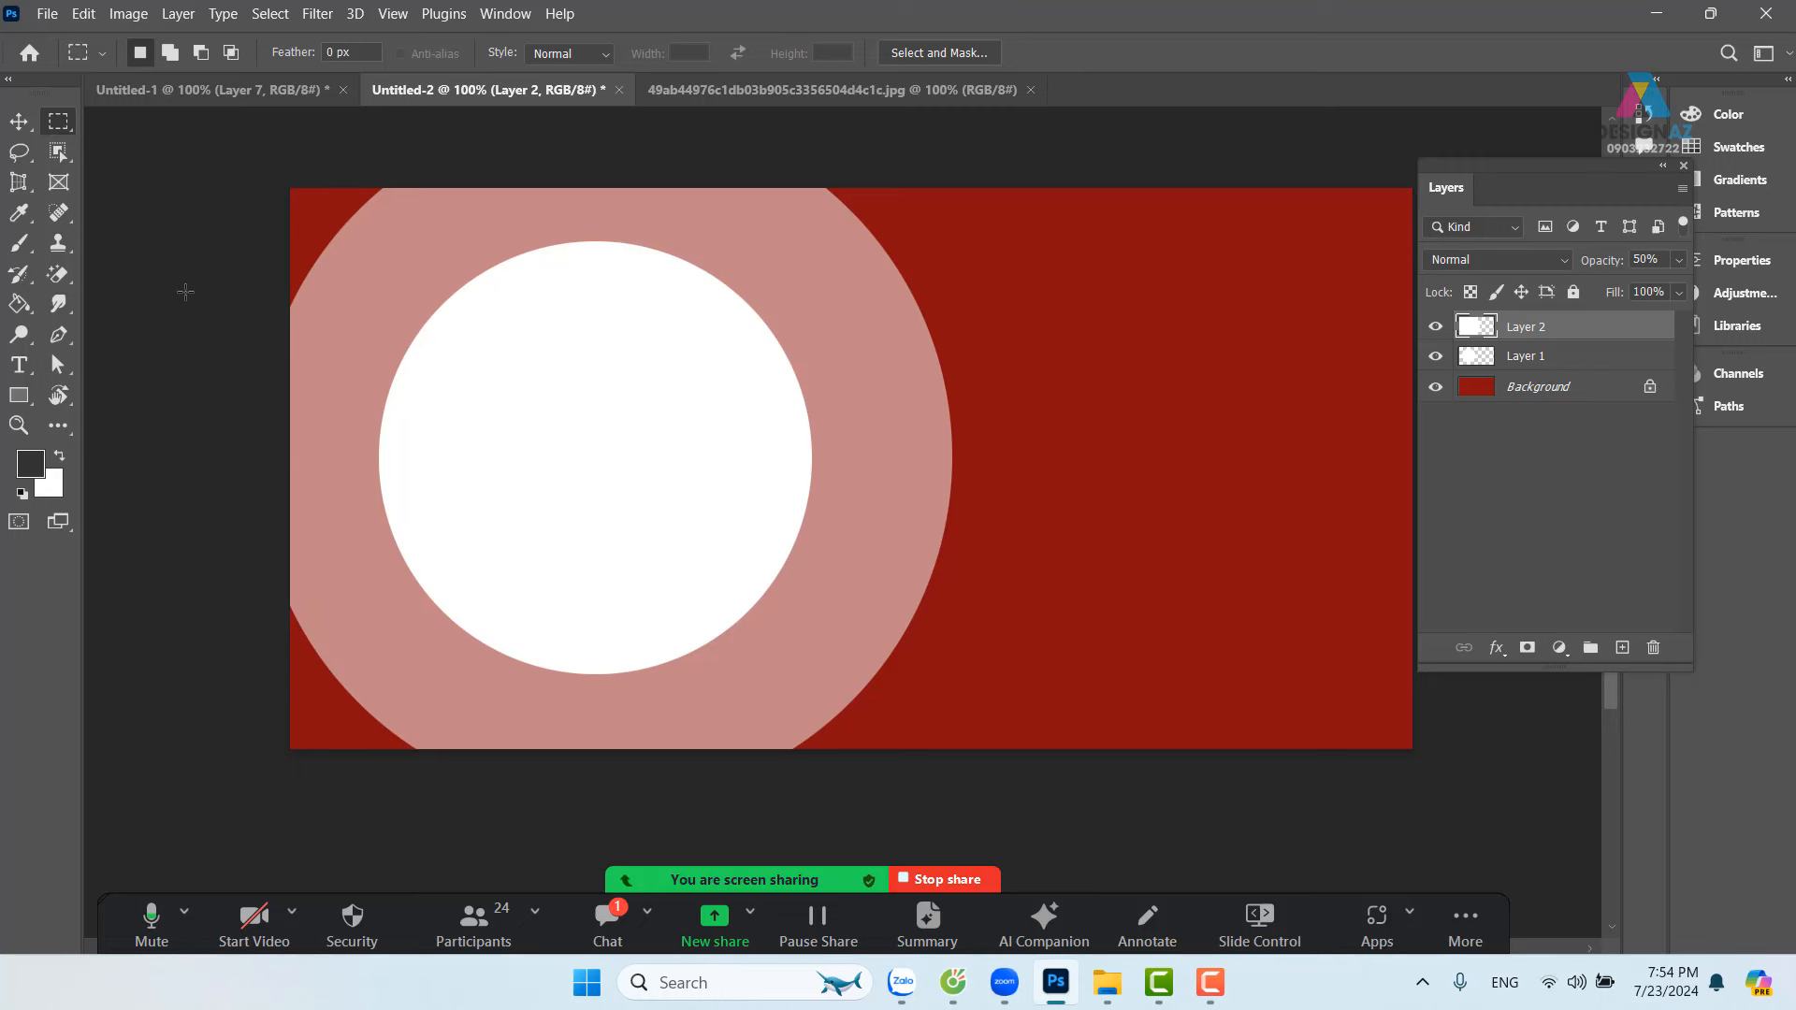
{"action": "left_click_drag", "start_coordinate": [291, 290], "coordinate": [1162, 652]}
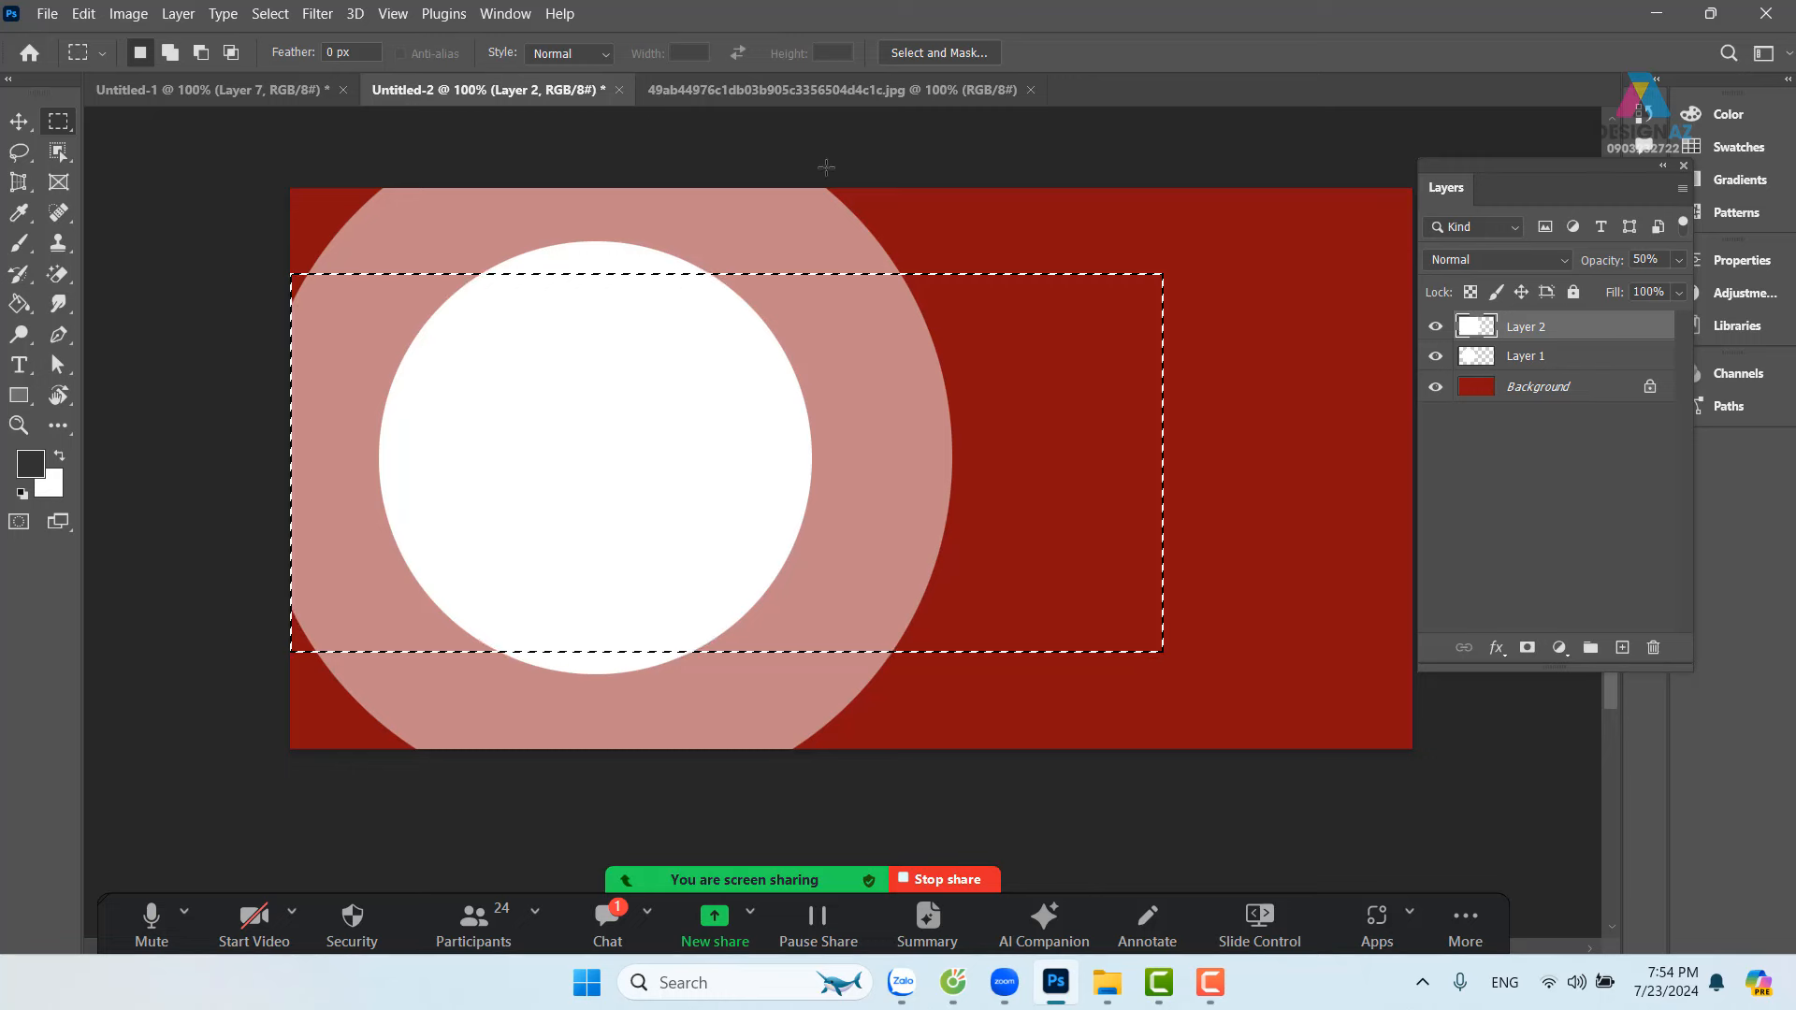
{"action": "key", "text": "shift"}
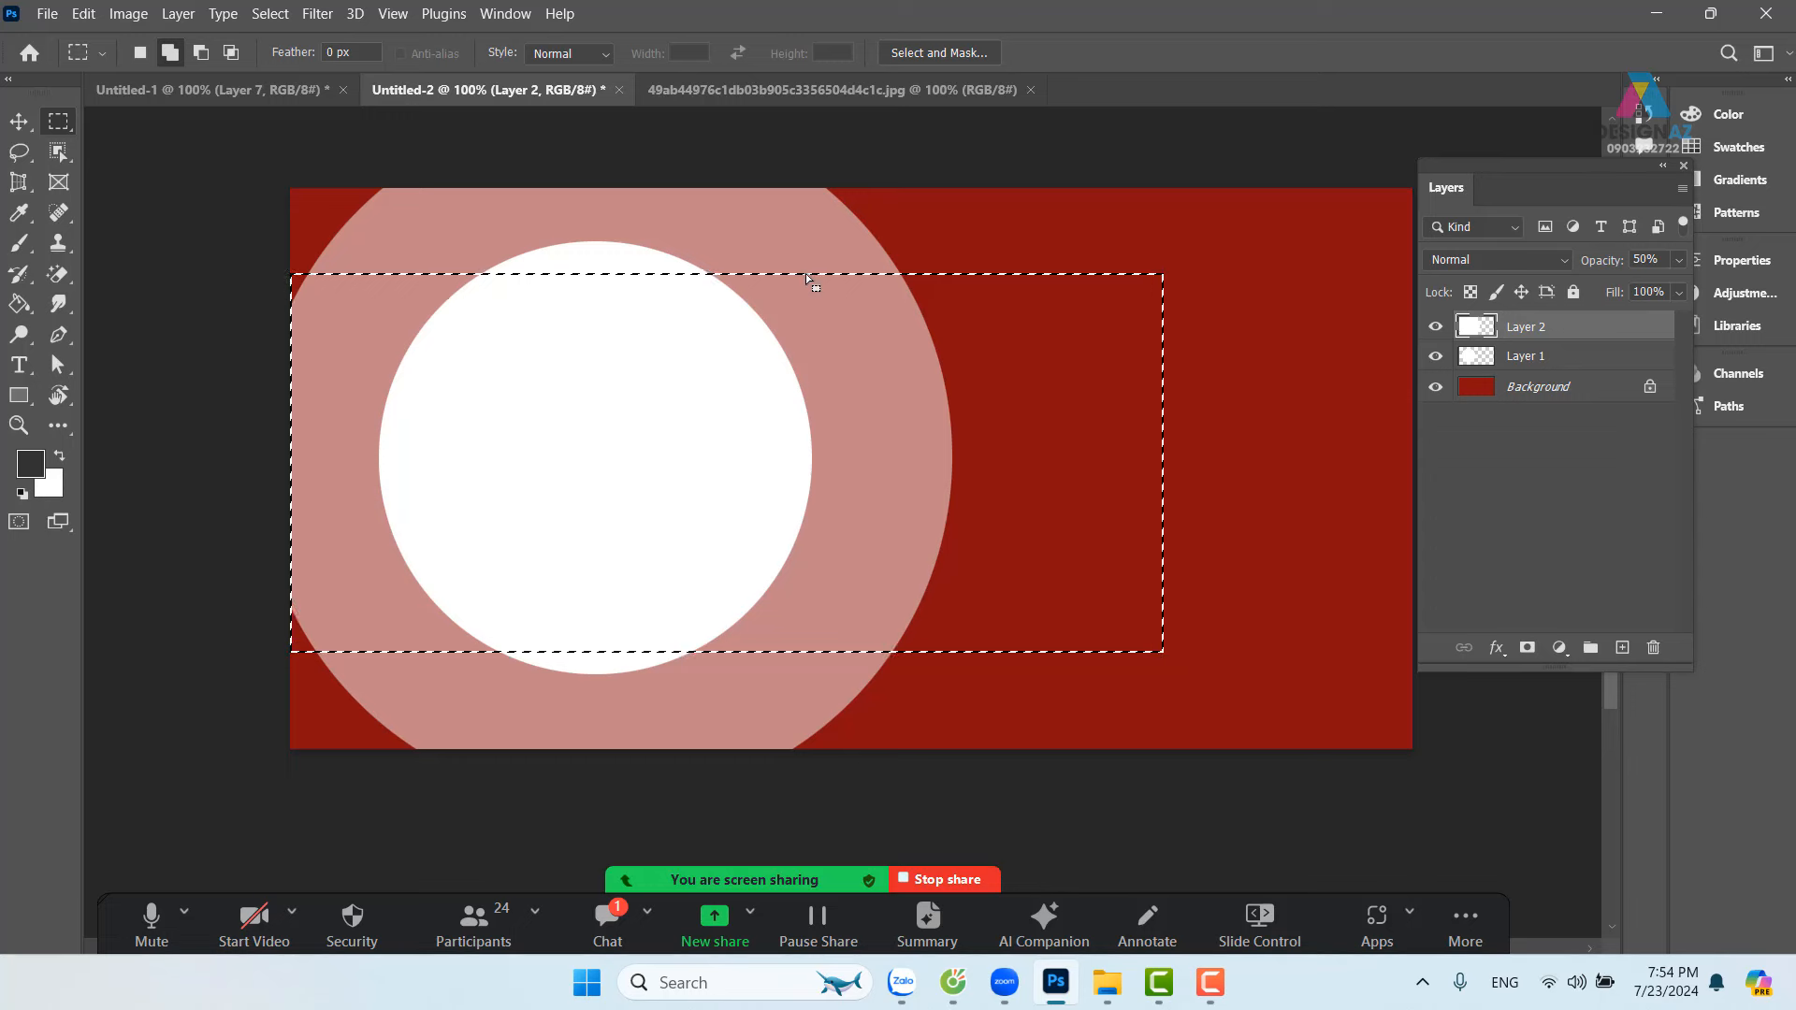
{"action": "key", "text": "ctrl+shift+i"}
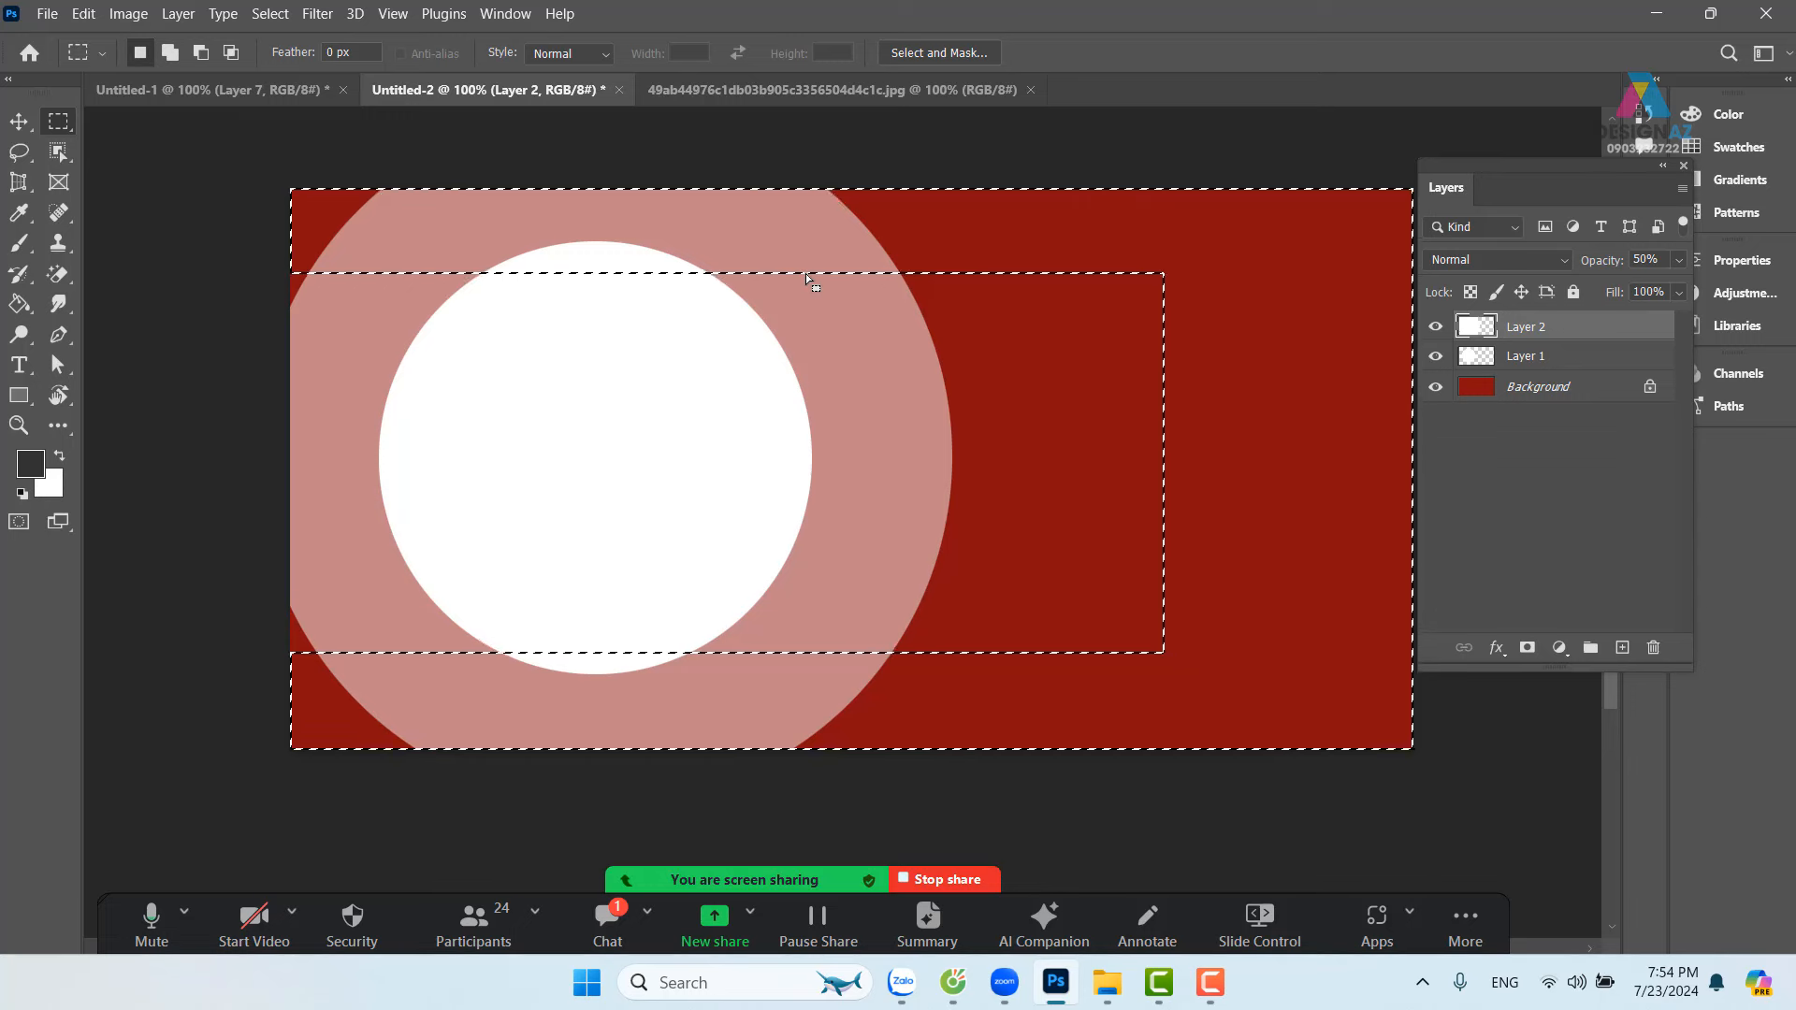
{"action": "key", "text": "Delete"}
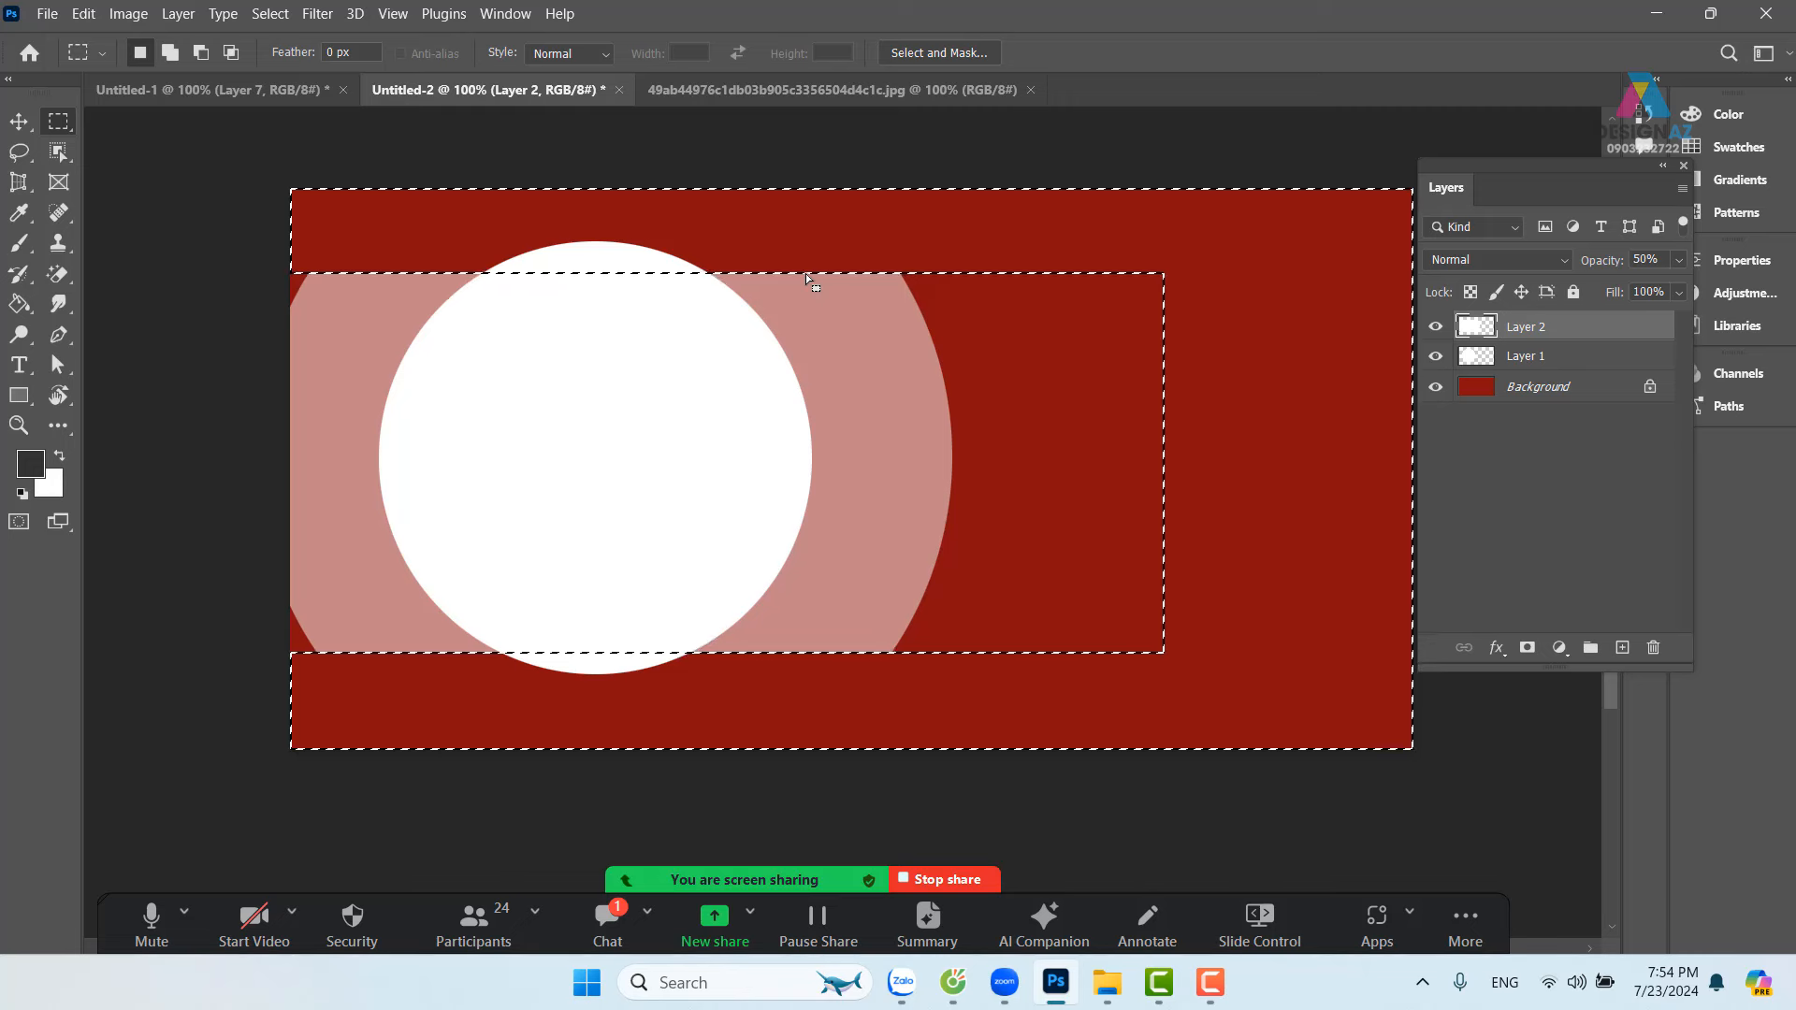
{"action": "key", "text": "ctrl+d"}
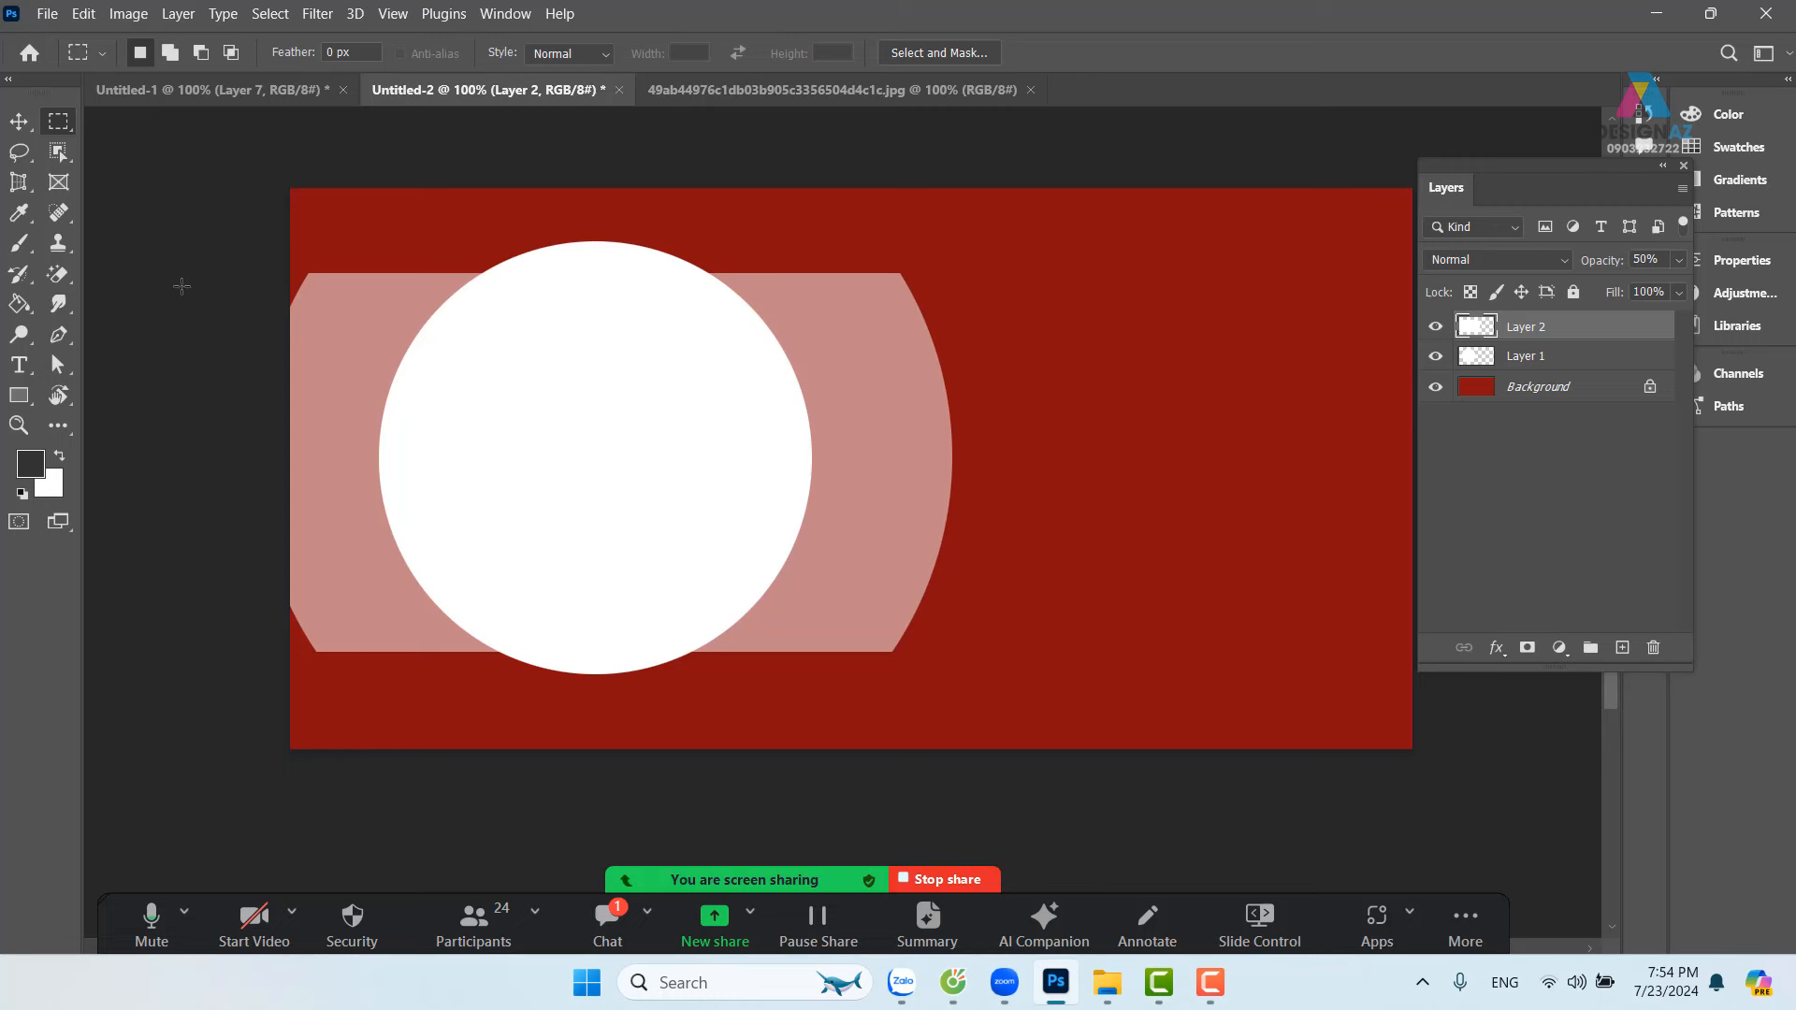
Step: Delete the left portion of the Layer 2 shape with a full-height rectangular selection ending inside the white circle, and deselect
{"action": "left_click", "coordinate": [21, 123]}
{"action": "right_click", "coordinate": [612, 364]}
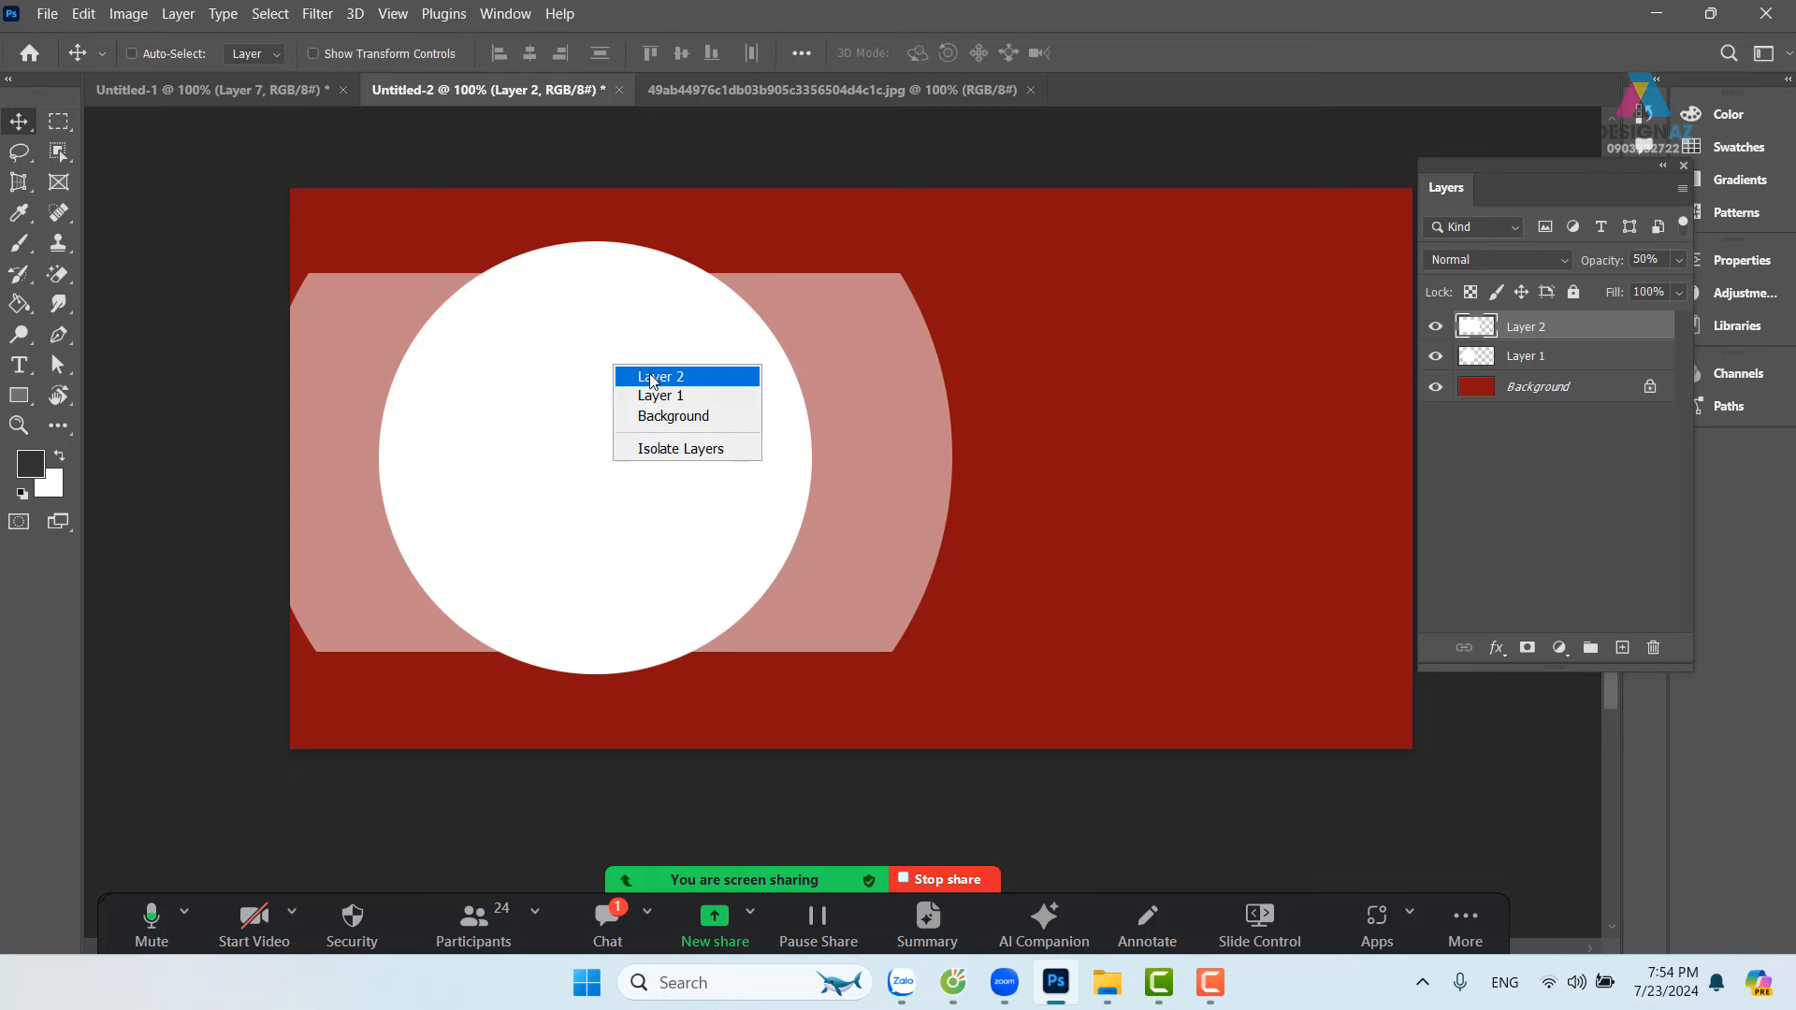
{"action": "left_click", "coordinate": [651, 376]}
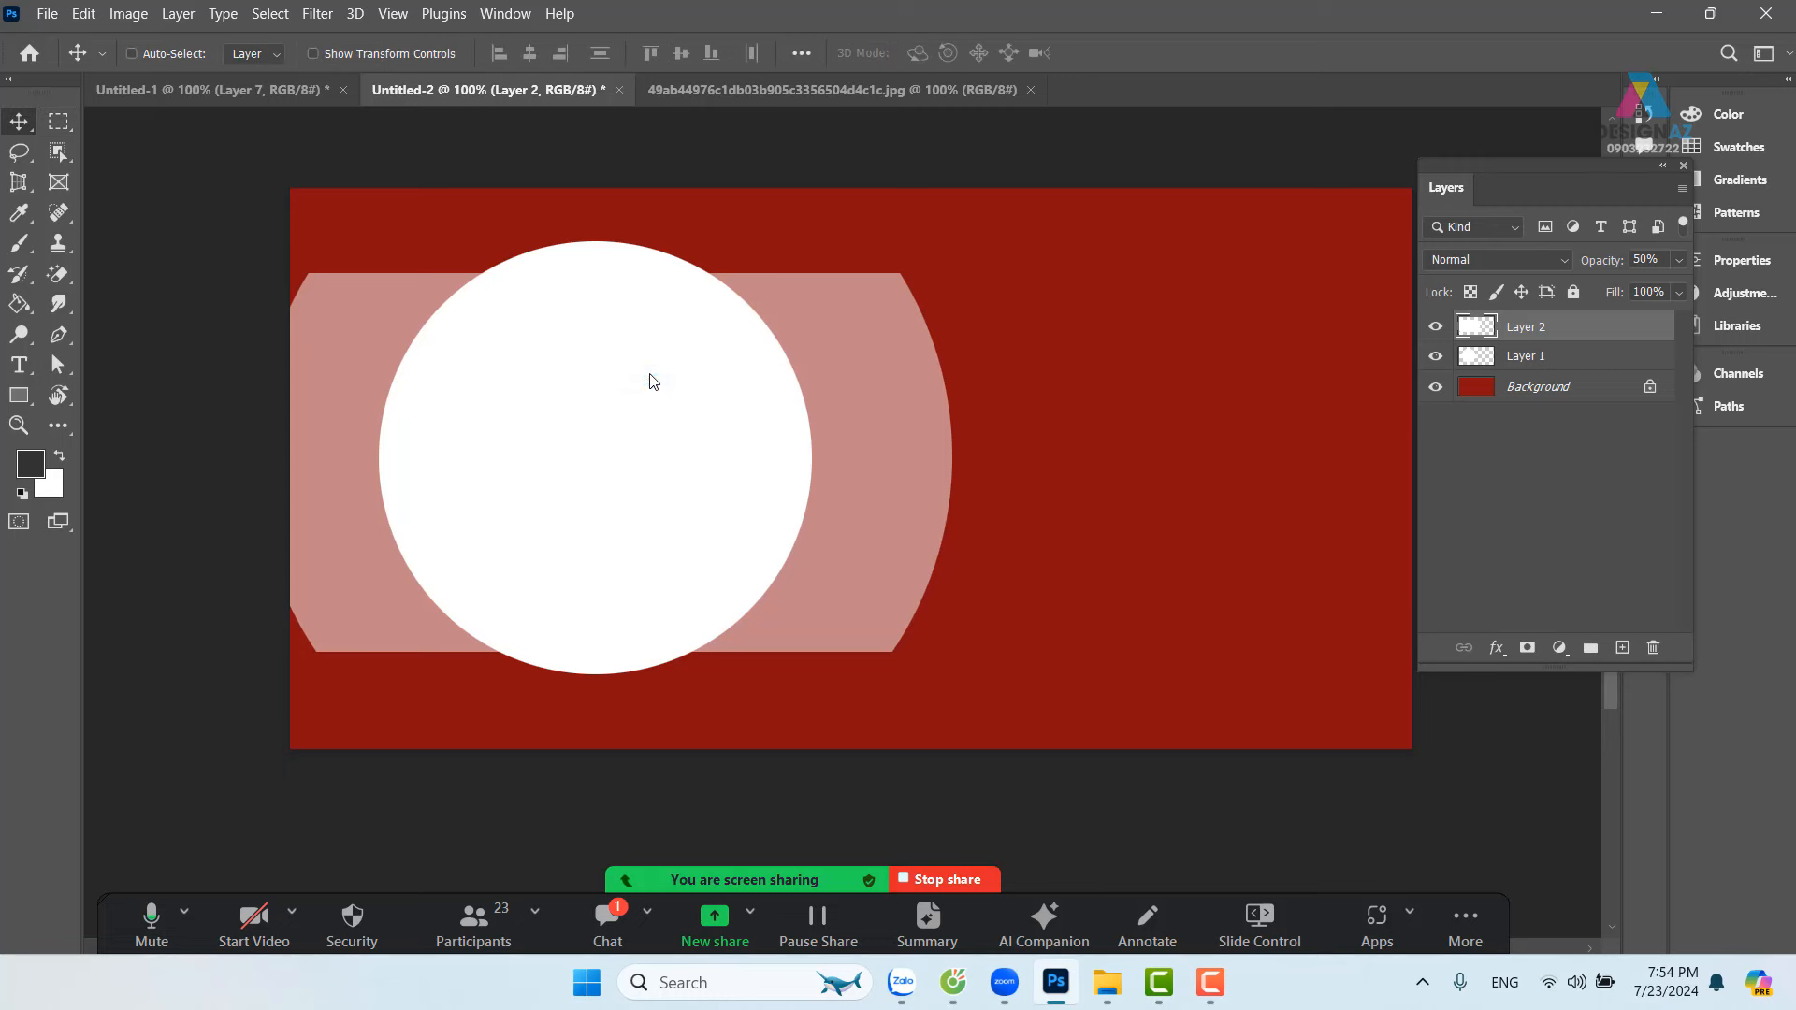
{"action": "left_click", "coordinate": [58, 123]}
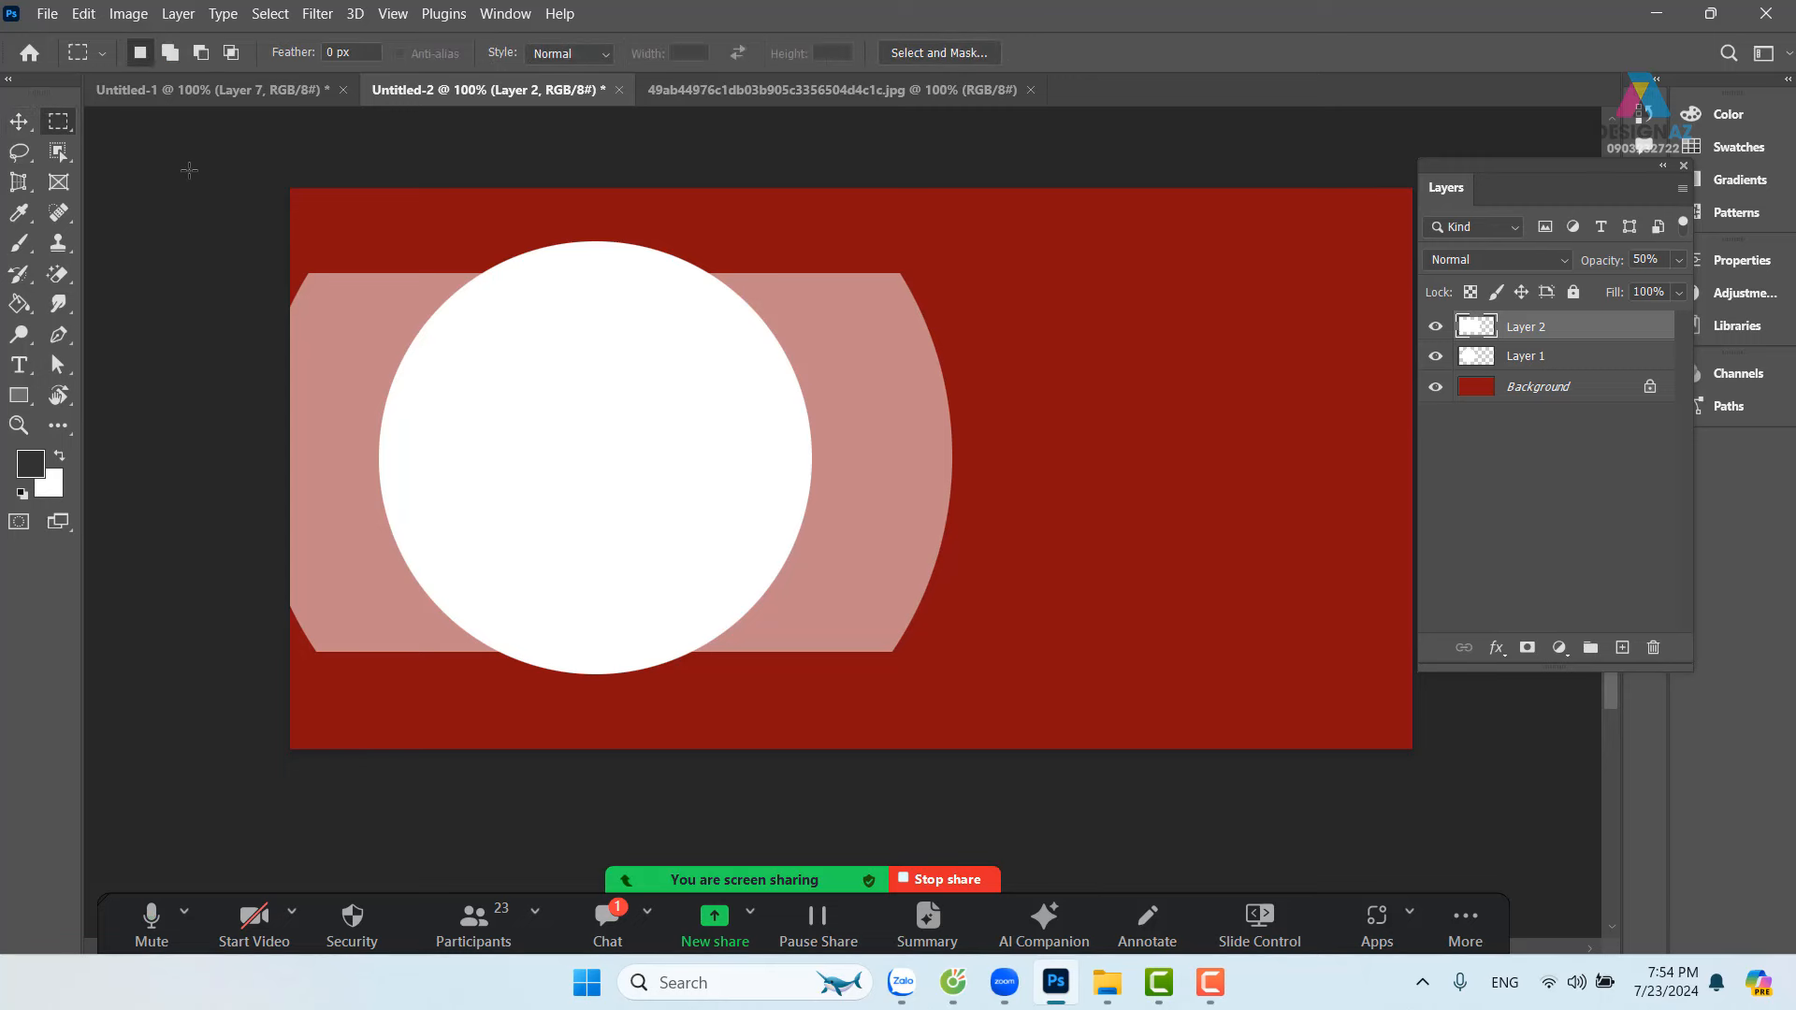
{"action": "left_click_drag", "start_coordinate": [289, 188], "coordinate": [666, 748]}
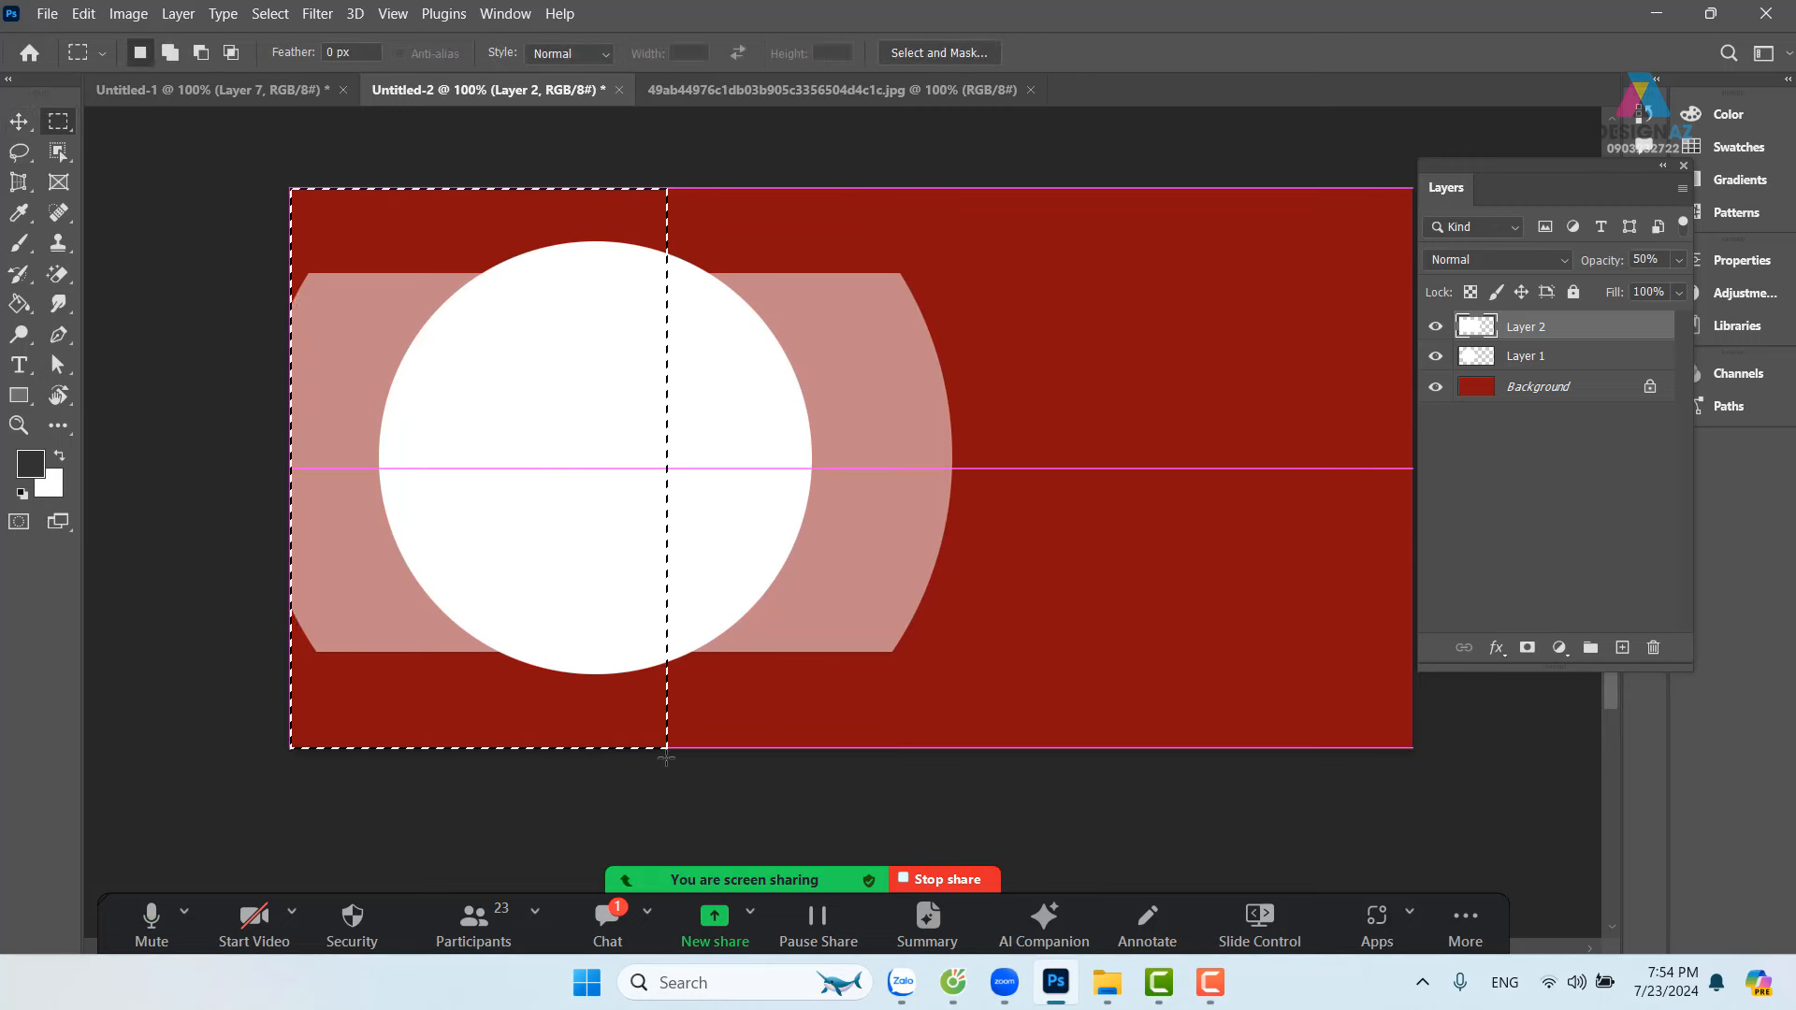
{"action": "key", "text": "Delete"}
{"action": "key", "text": "ctrl+d"}
{"action": "key", "text": "m"}
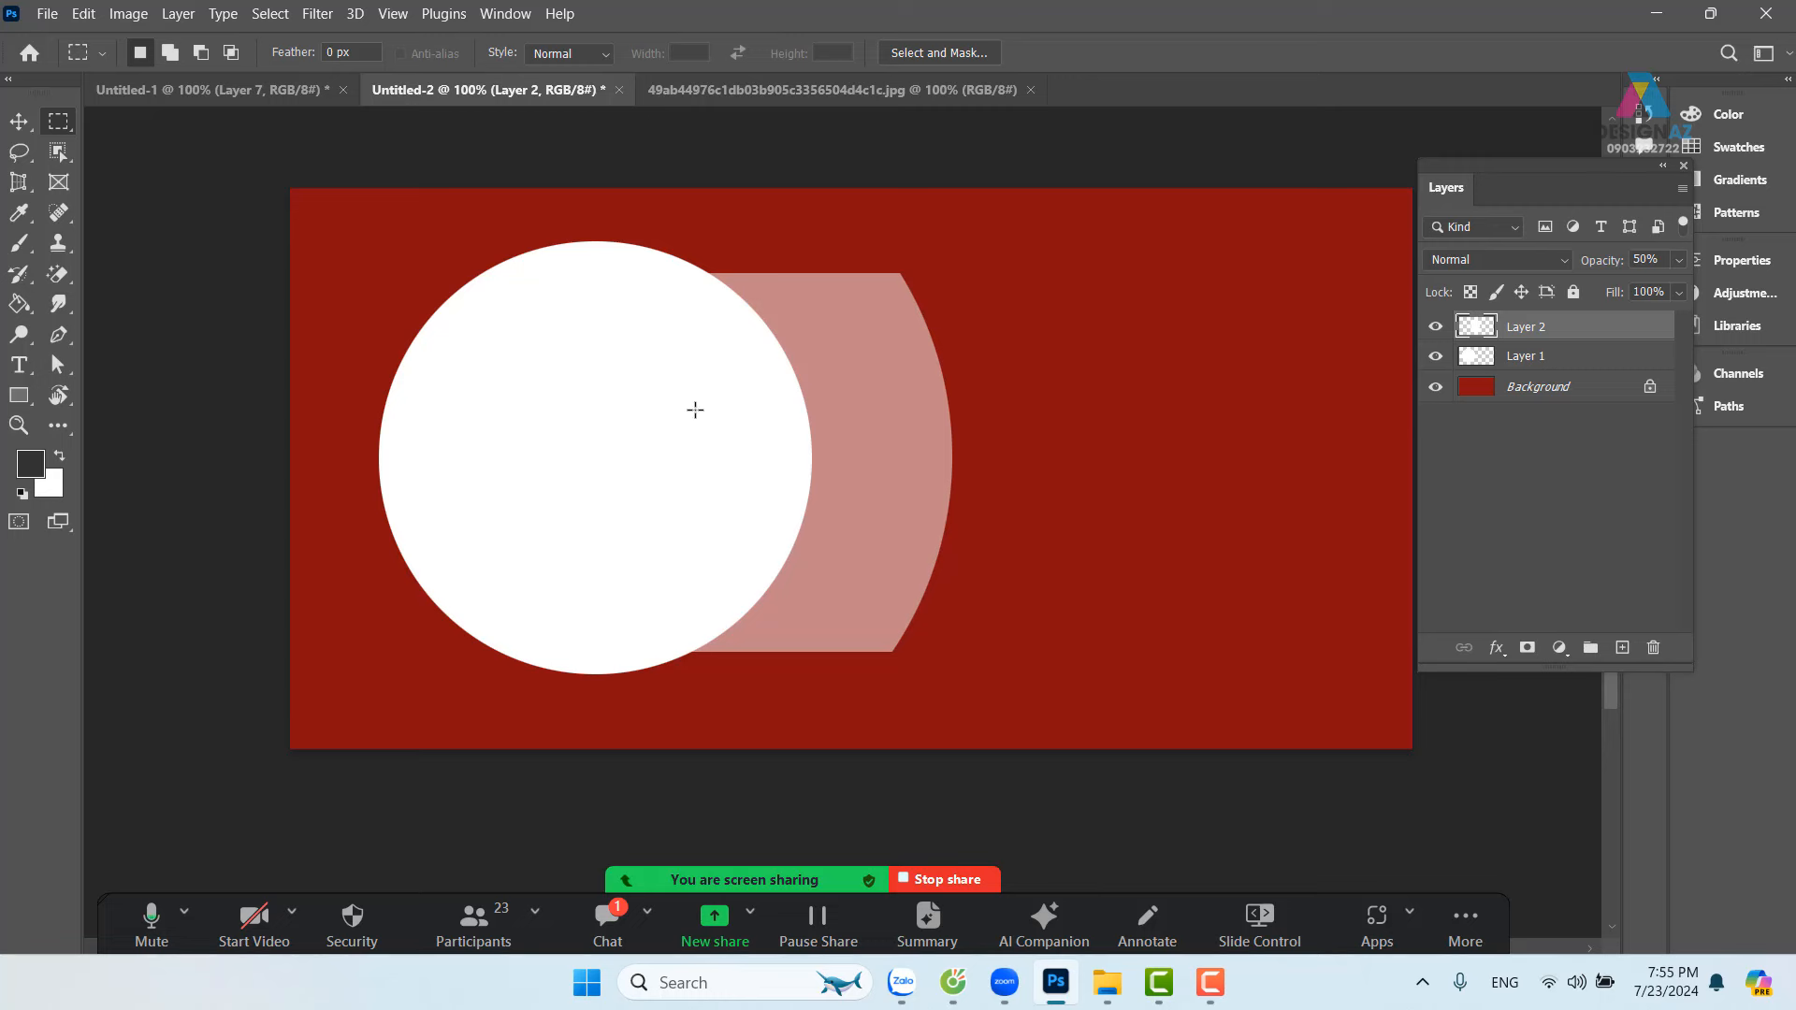
Step: Cut two thin horizontal gaps through the Layer 2 shape with narrow rectangular selections, dividing it into three bands, and deselect
{"action": "left_click_drag", "start_coordinate": [1125, 456], "coordinate": [1163, 409]}
{"action": "left_click_drag", "start_coordinate": [289, 406], "coordinate": [1197, 411]}
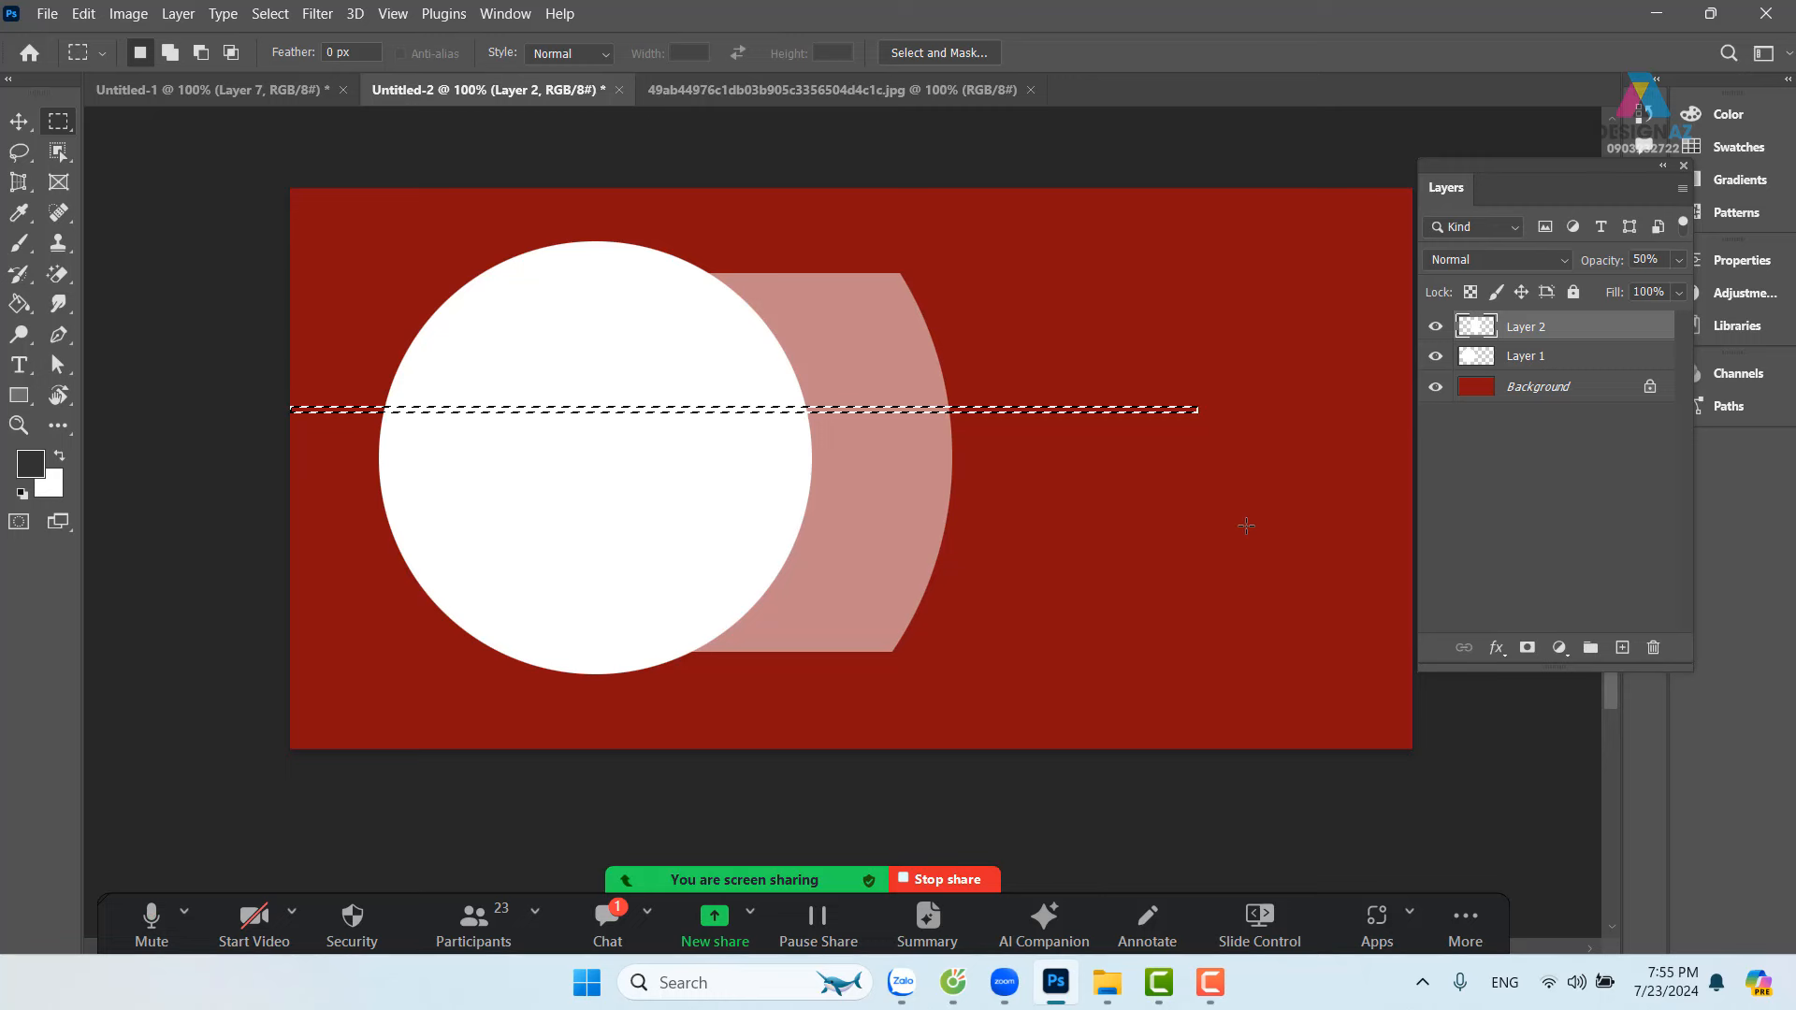
{"action": "key", "text": "Delete"}
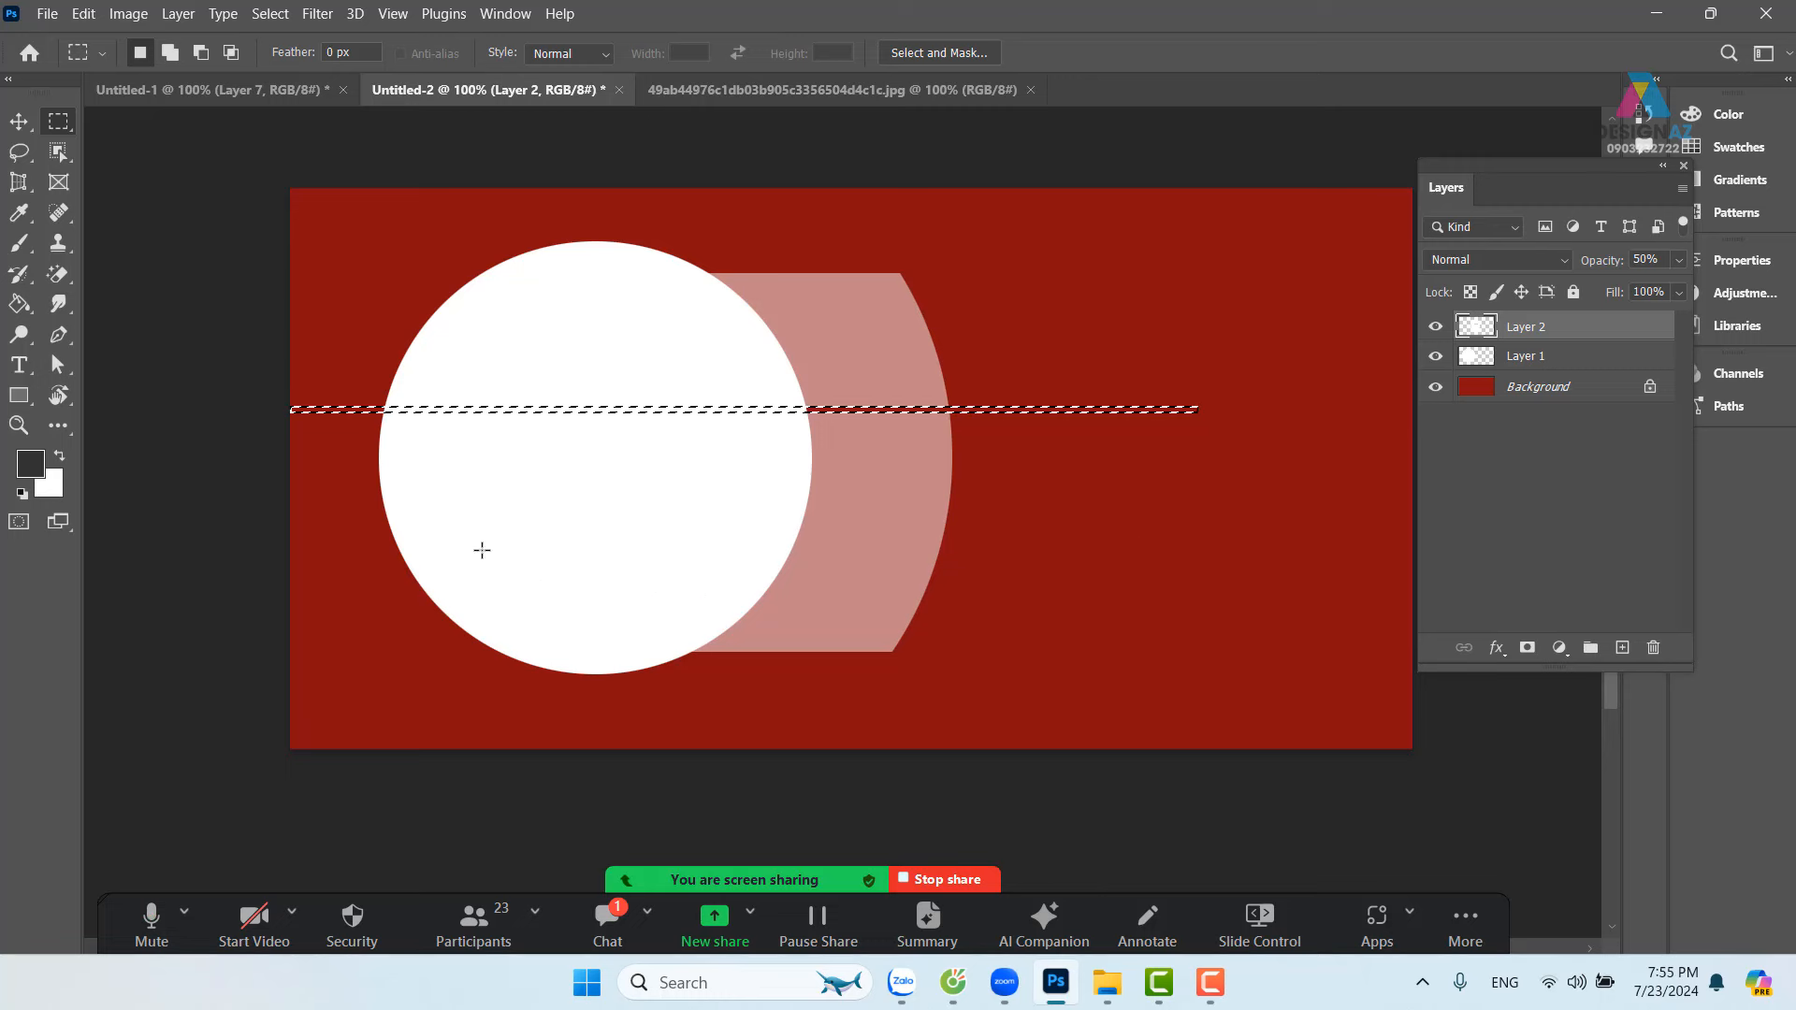
{"action": "left_click_drag", "start_coordinate": [285, 543], "coordinate": [1247, 547]}
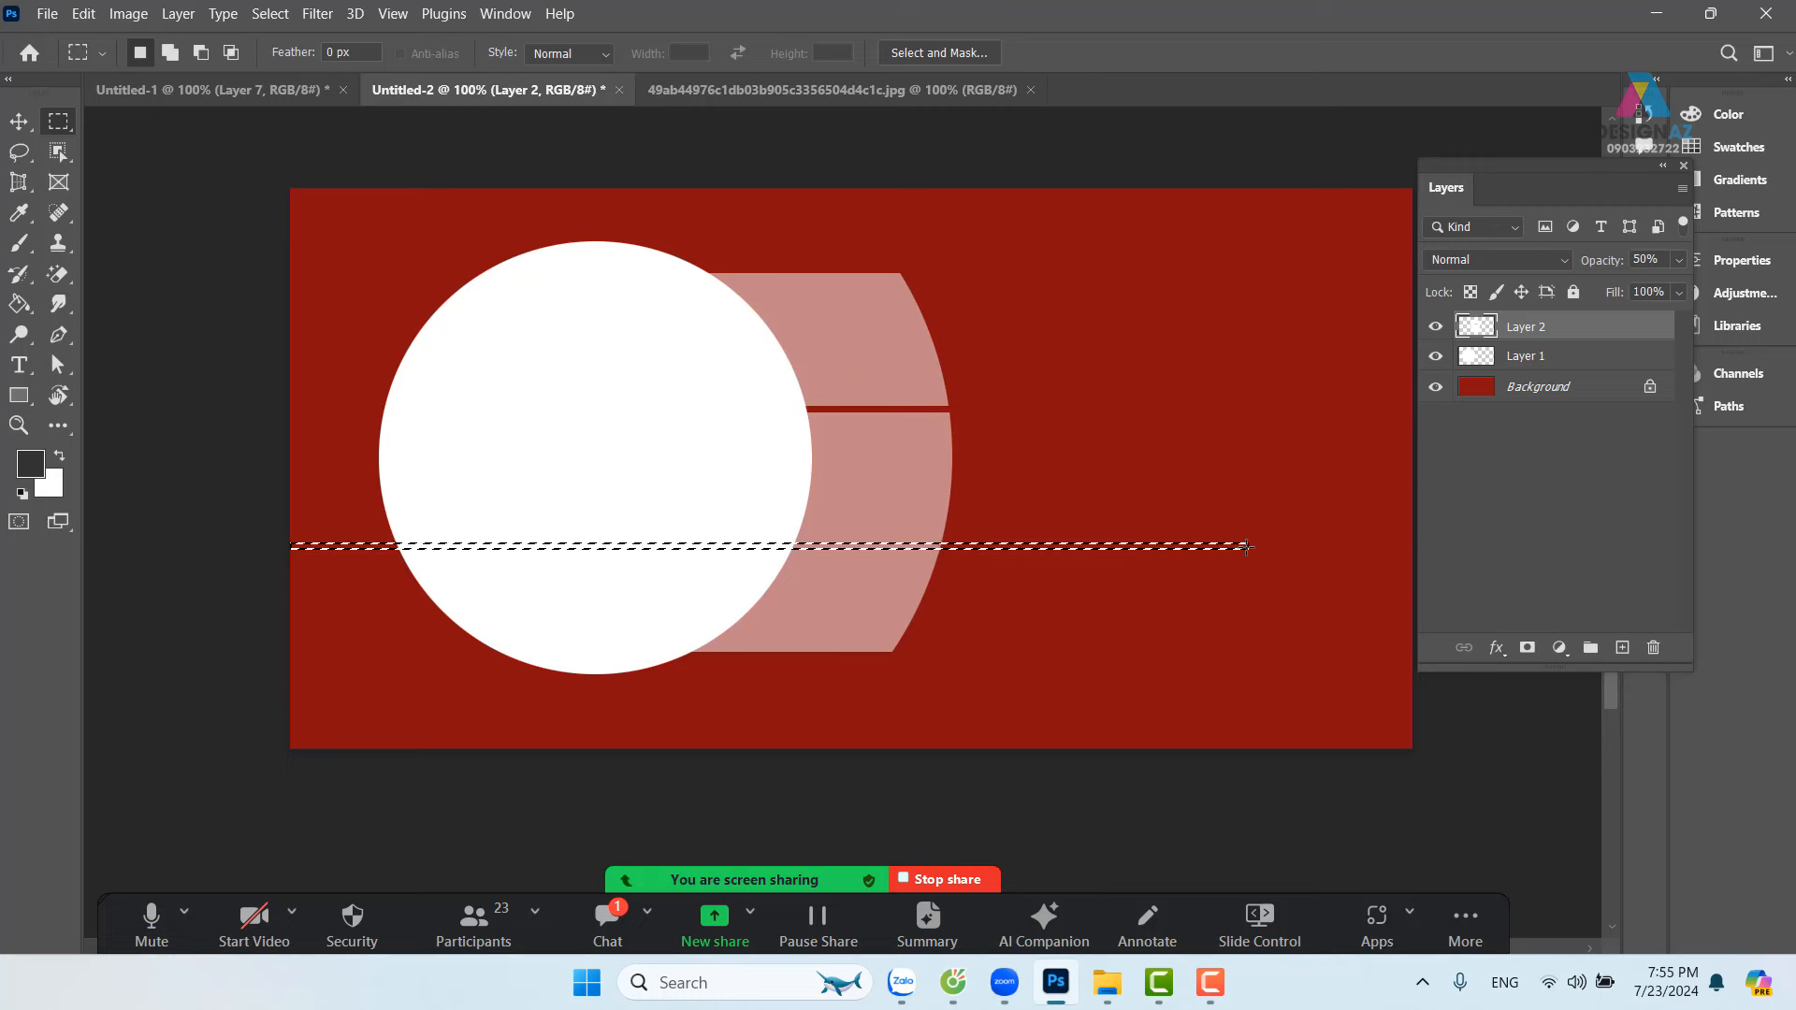
{"action": "key", "text": "Delete"}
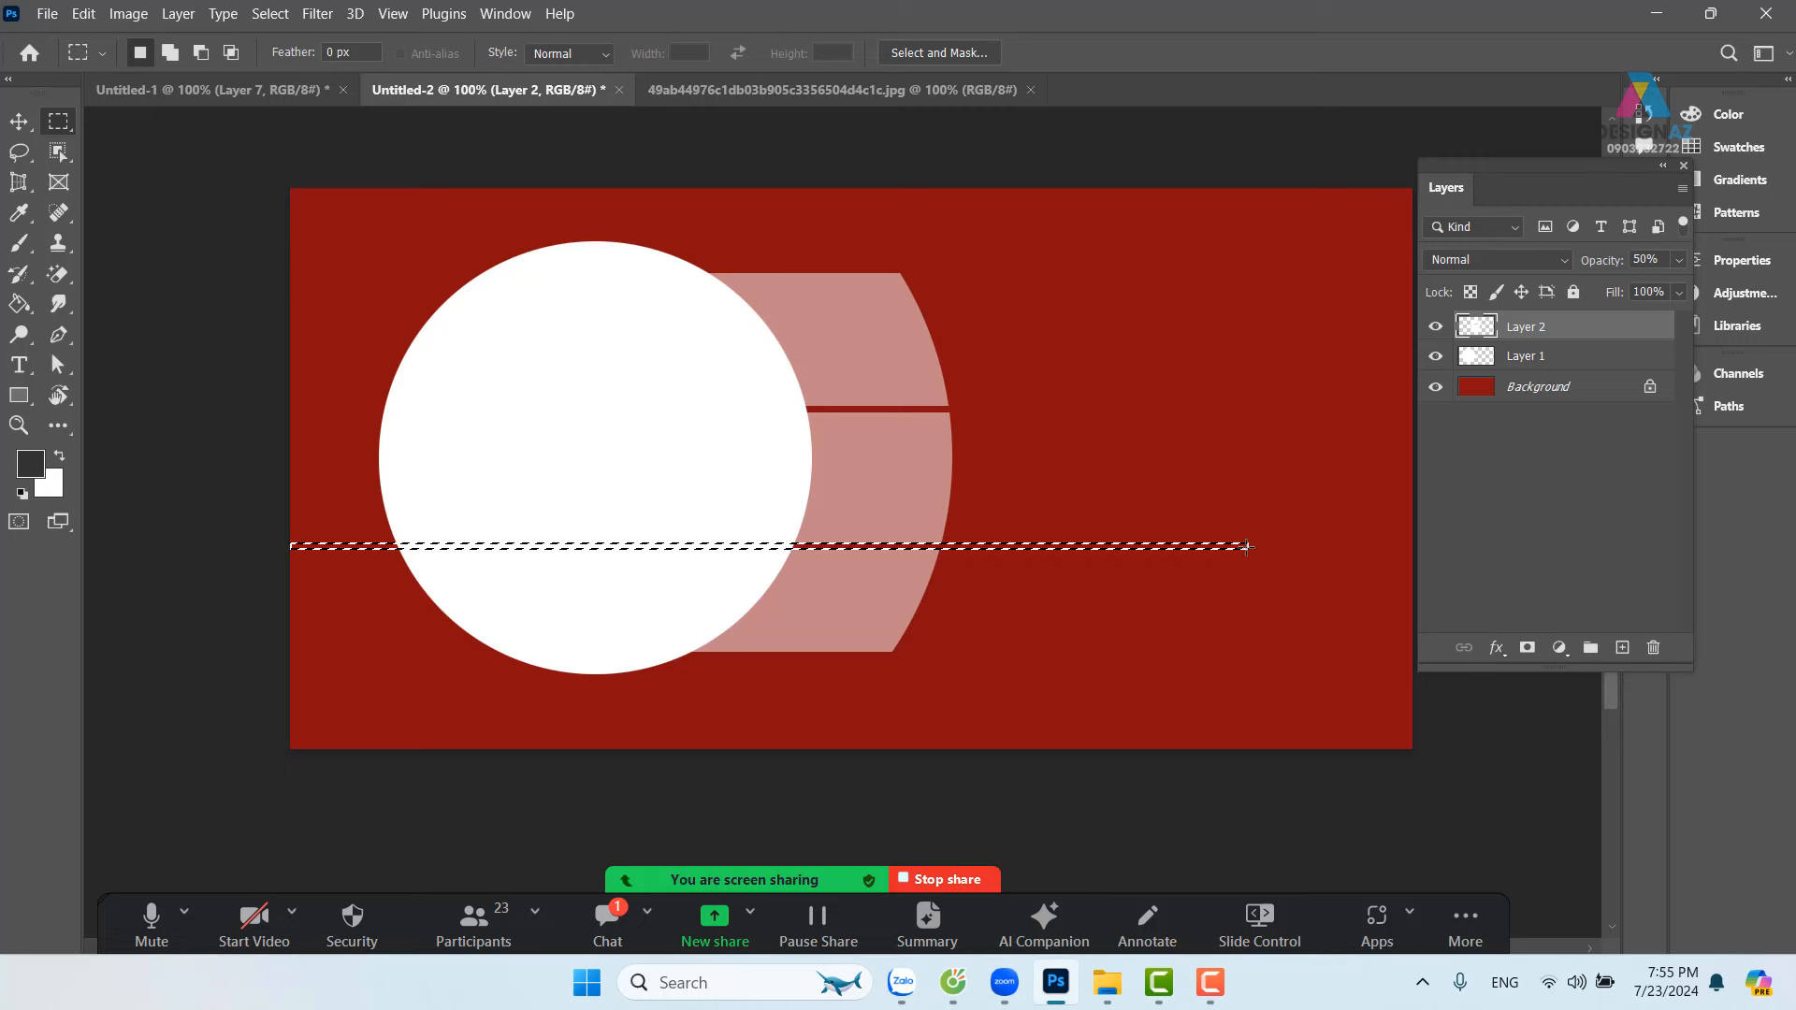
{"action": "key", "text": "v"}
{"action": "key", "text": "ctrl+d"}
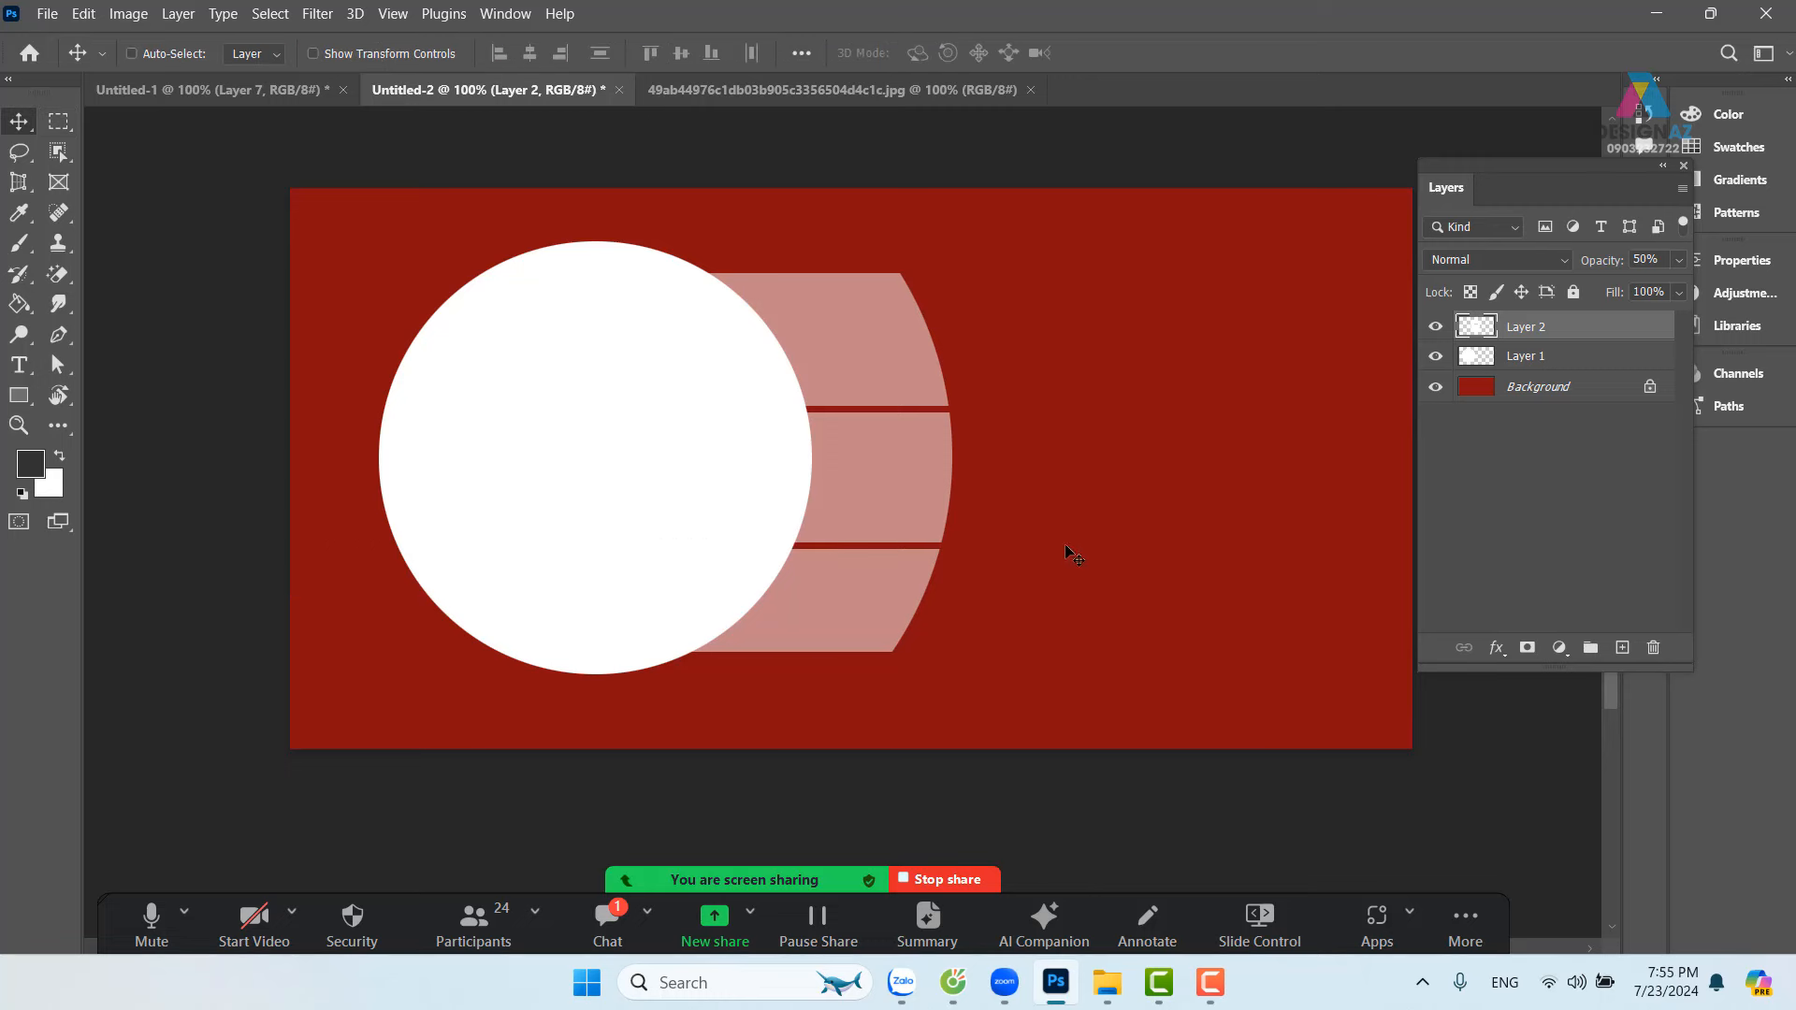
Step: Try moving the three-band Layer 2 shape away from the white circle, undoing each move
{"action": "right_click", "coordinate": [915, 474]}
{"action": "left_click", "coordinate": [936, 481]}
{"action": "left_click_drag", "start_coordinate": [895, 474], "coordinate": [1292, 405]}
{"action": "key", "text": "ctrl+z"}
{"action": "left_click_drag", "start_coordinate": [875, 455], "coordinate": [1071, 411]}
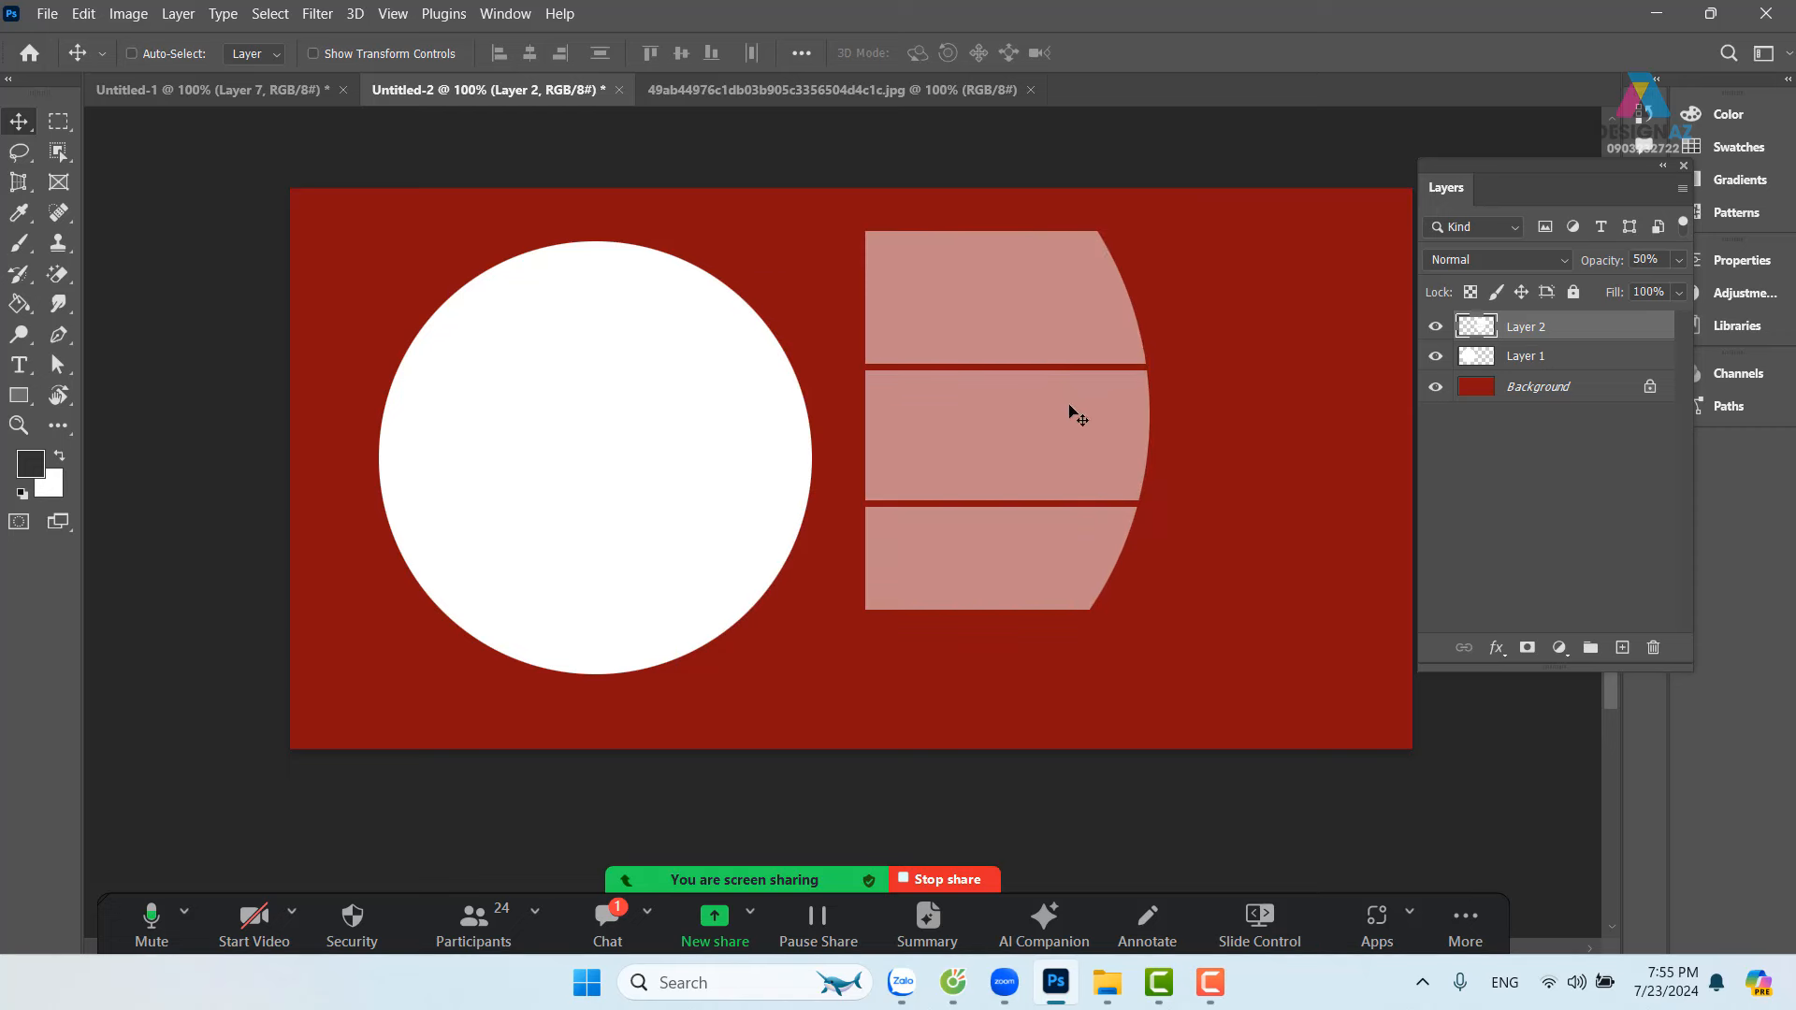
{"action": "key", "text": "ctrl+z"}
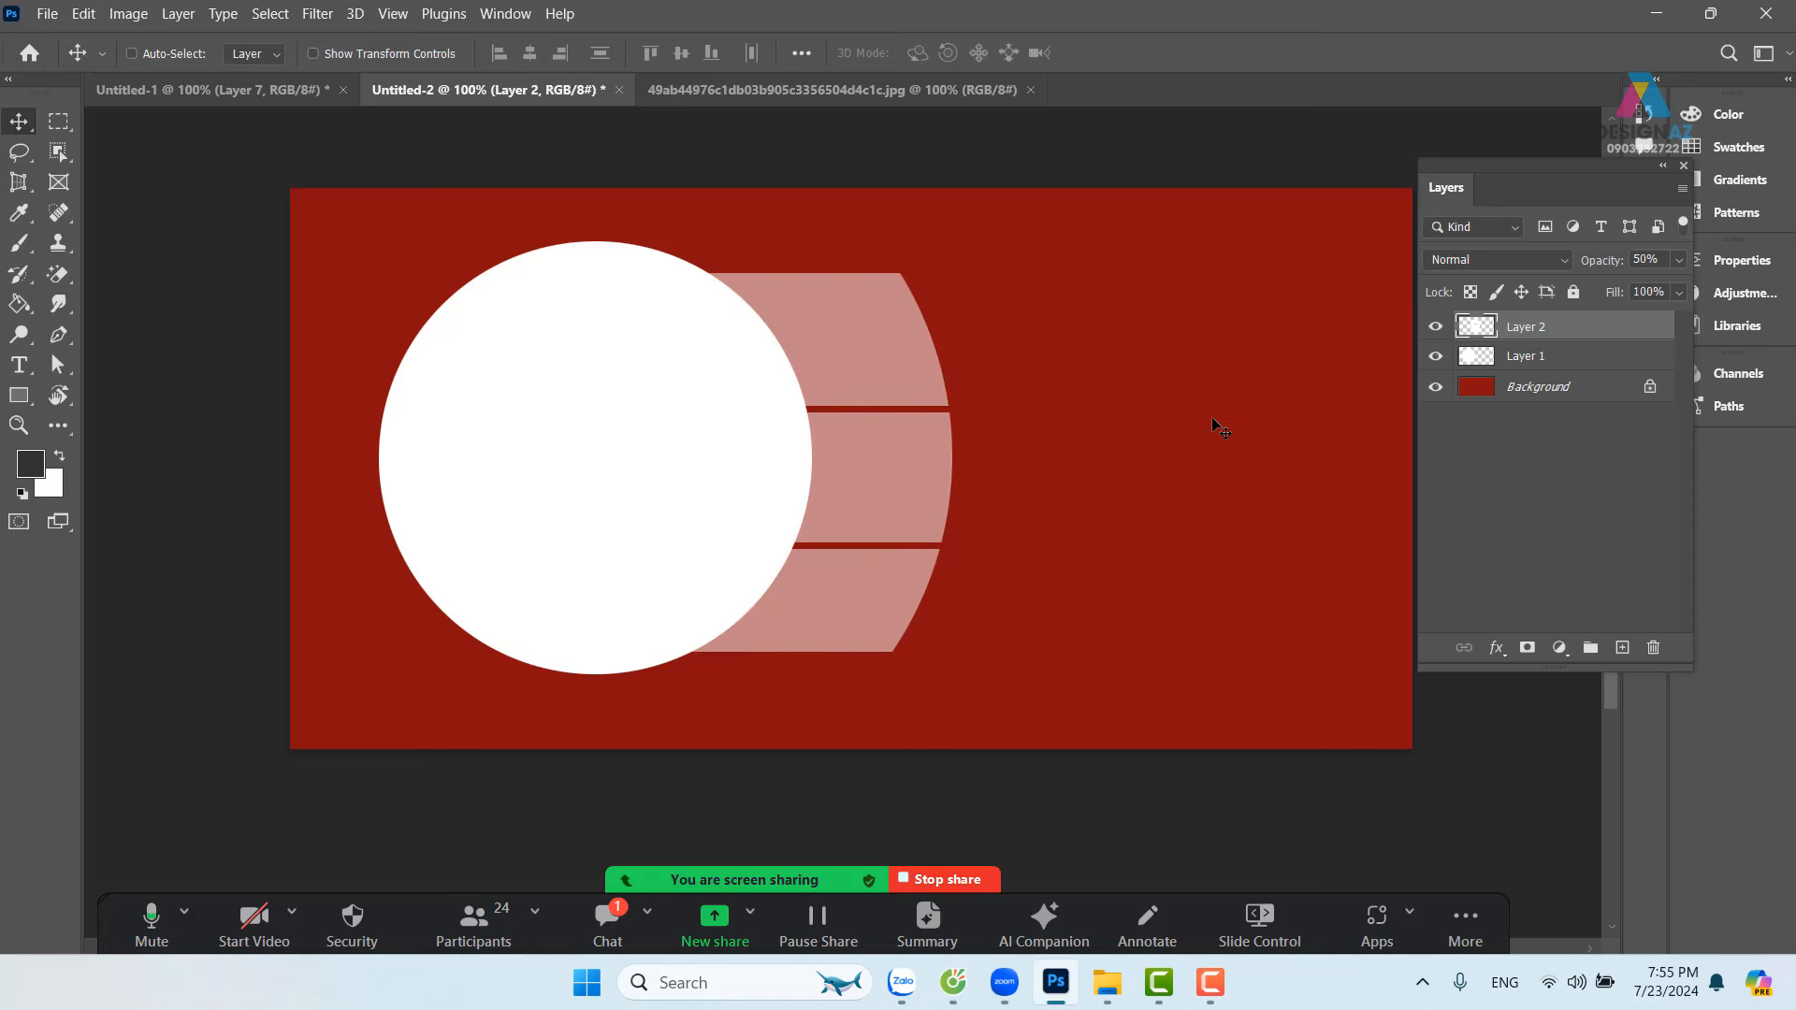
Step: Select a rectangle around the top band, cut that band from Layer 2 and paste it in place on a new layer
{"action": "left_click", "coordinate": [58, 121]}
{"action": "left_click_drag", "start_coordinate": [290, 188], "coordinate": [1133, 409]}
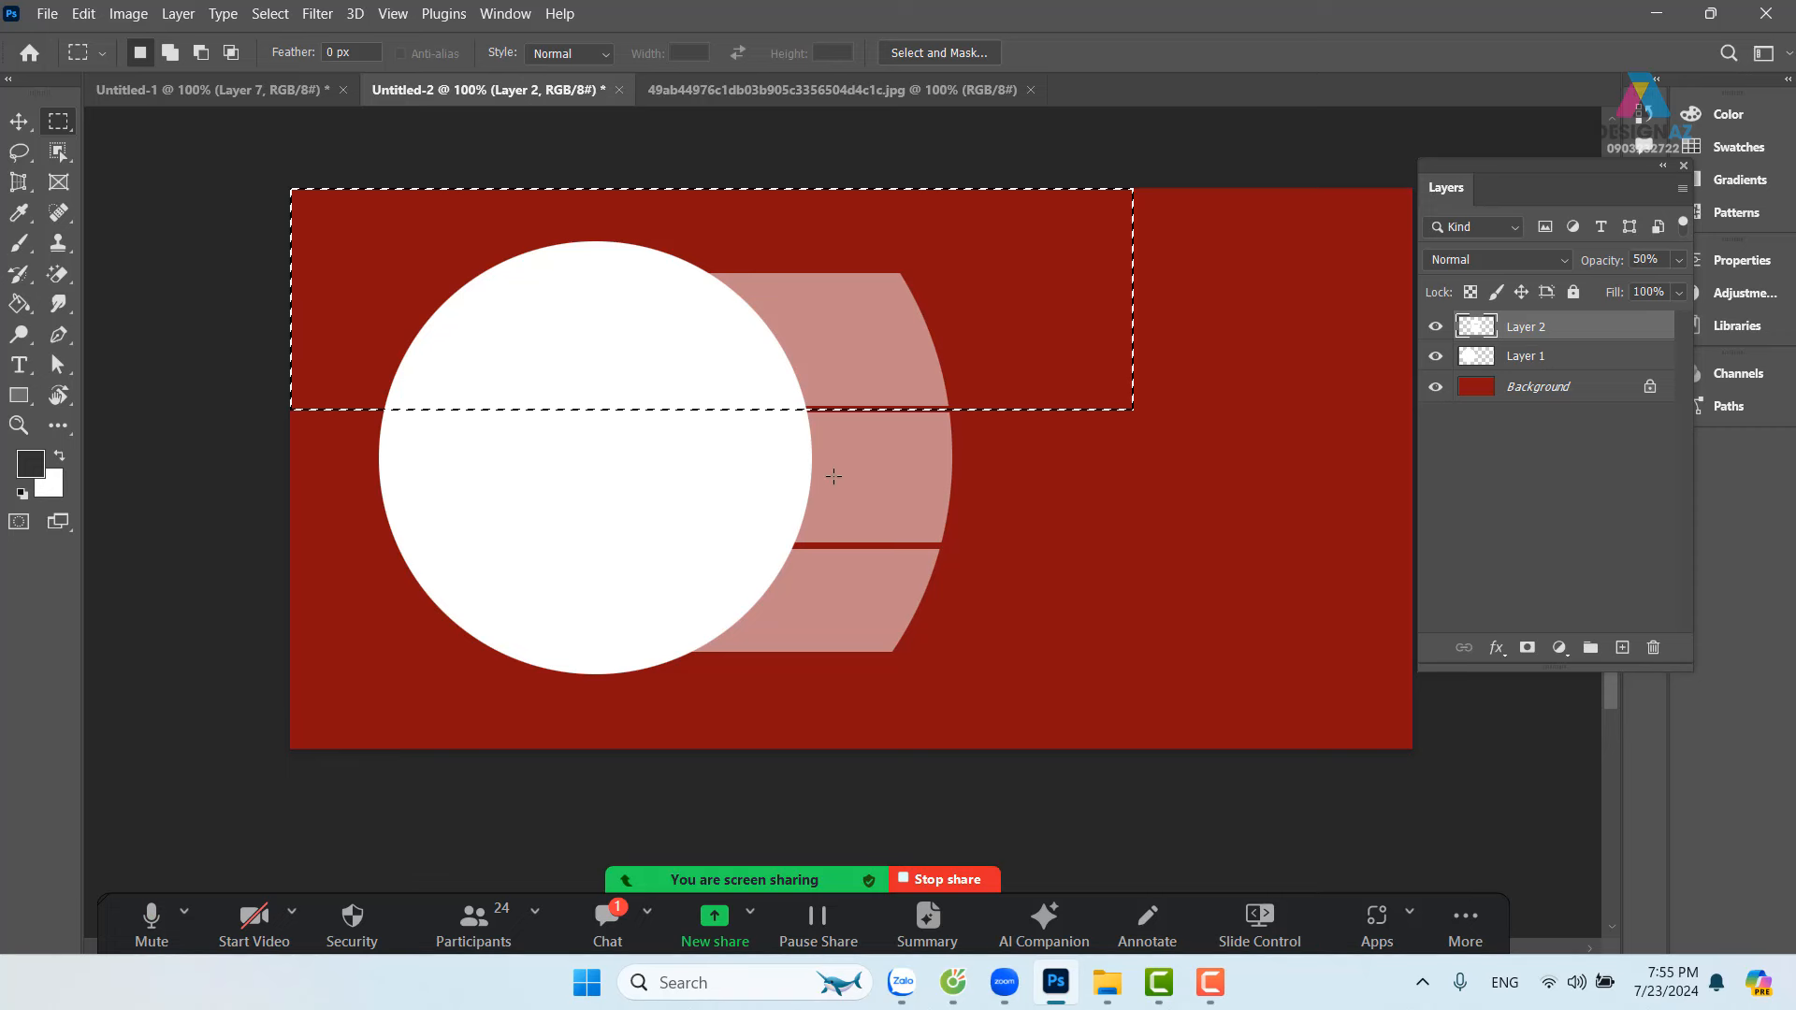
{"action": "key", "text": "Delete"}
{"action": "key", "text": "ctrl+d"}
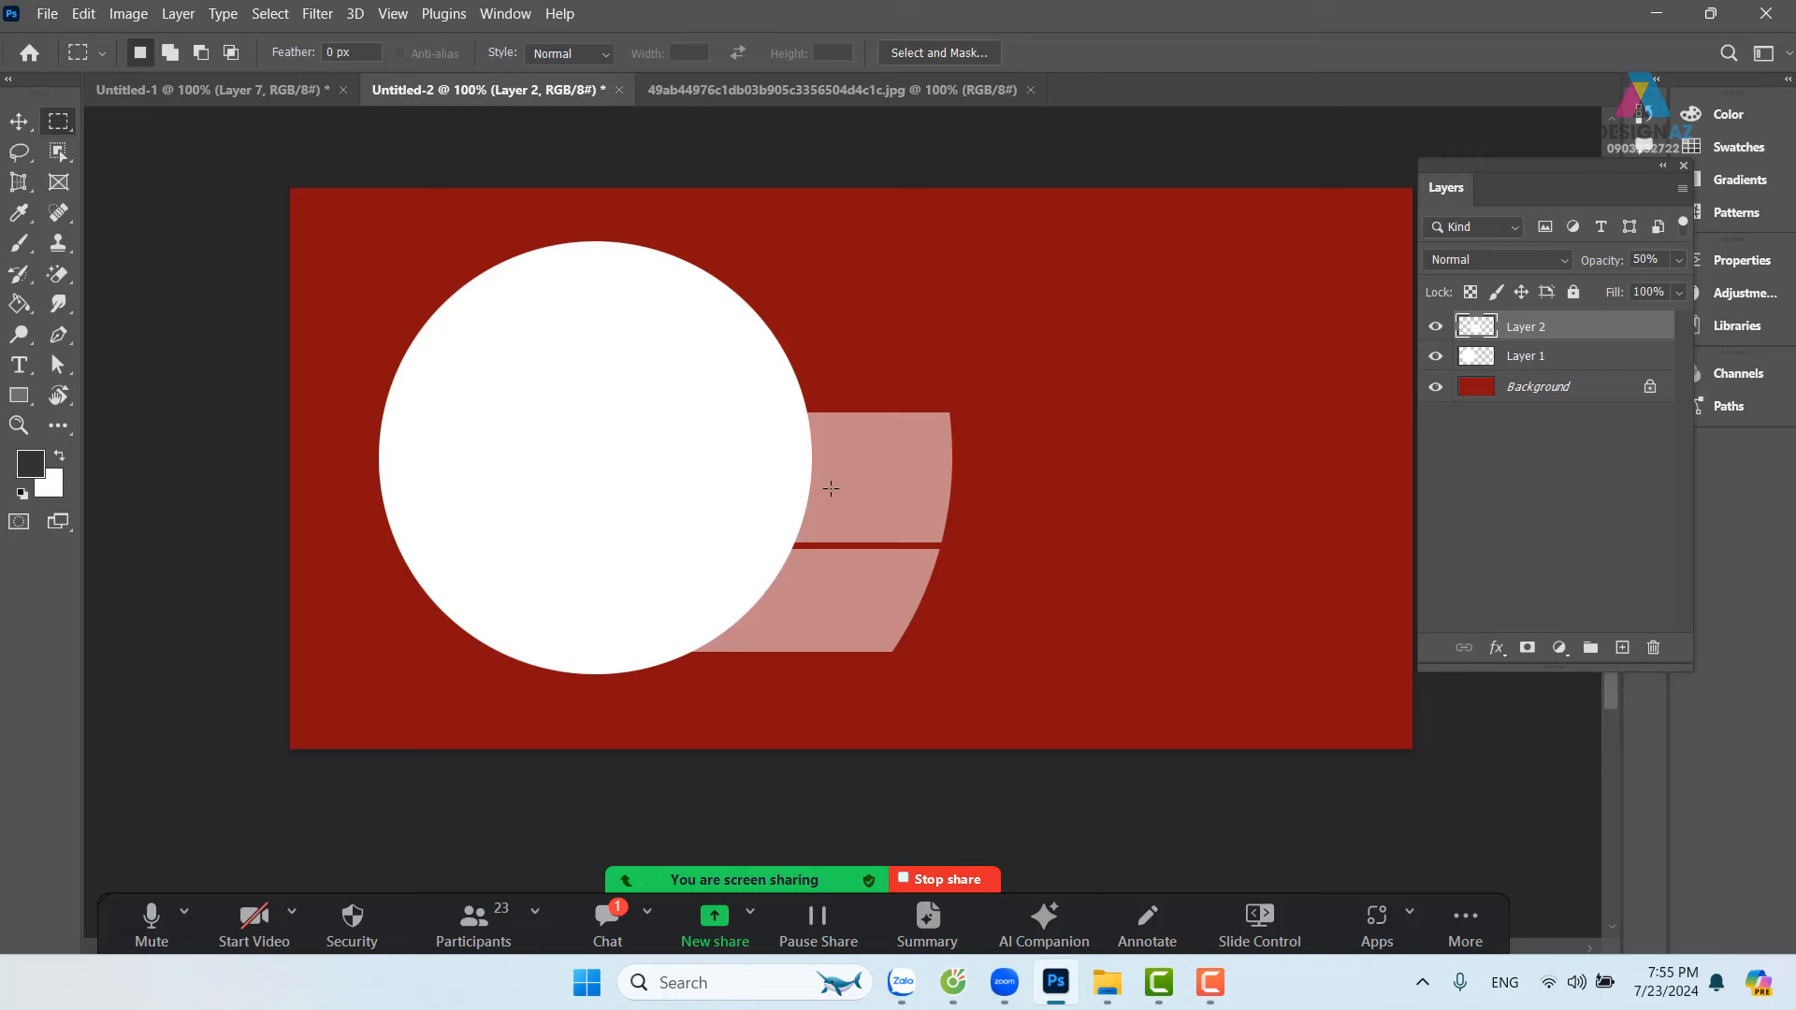
{"action": "key", "text": "ctrl+v"}
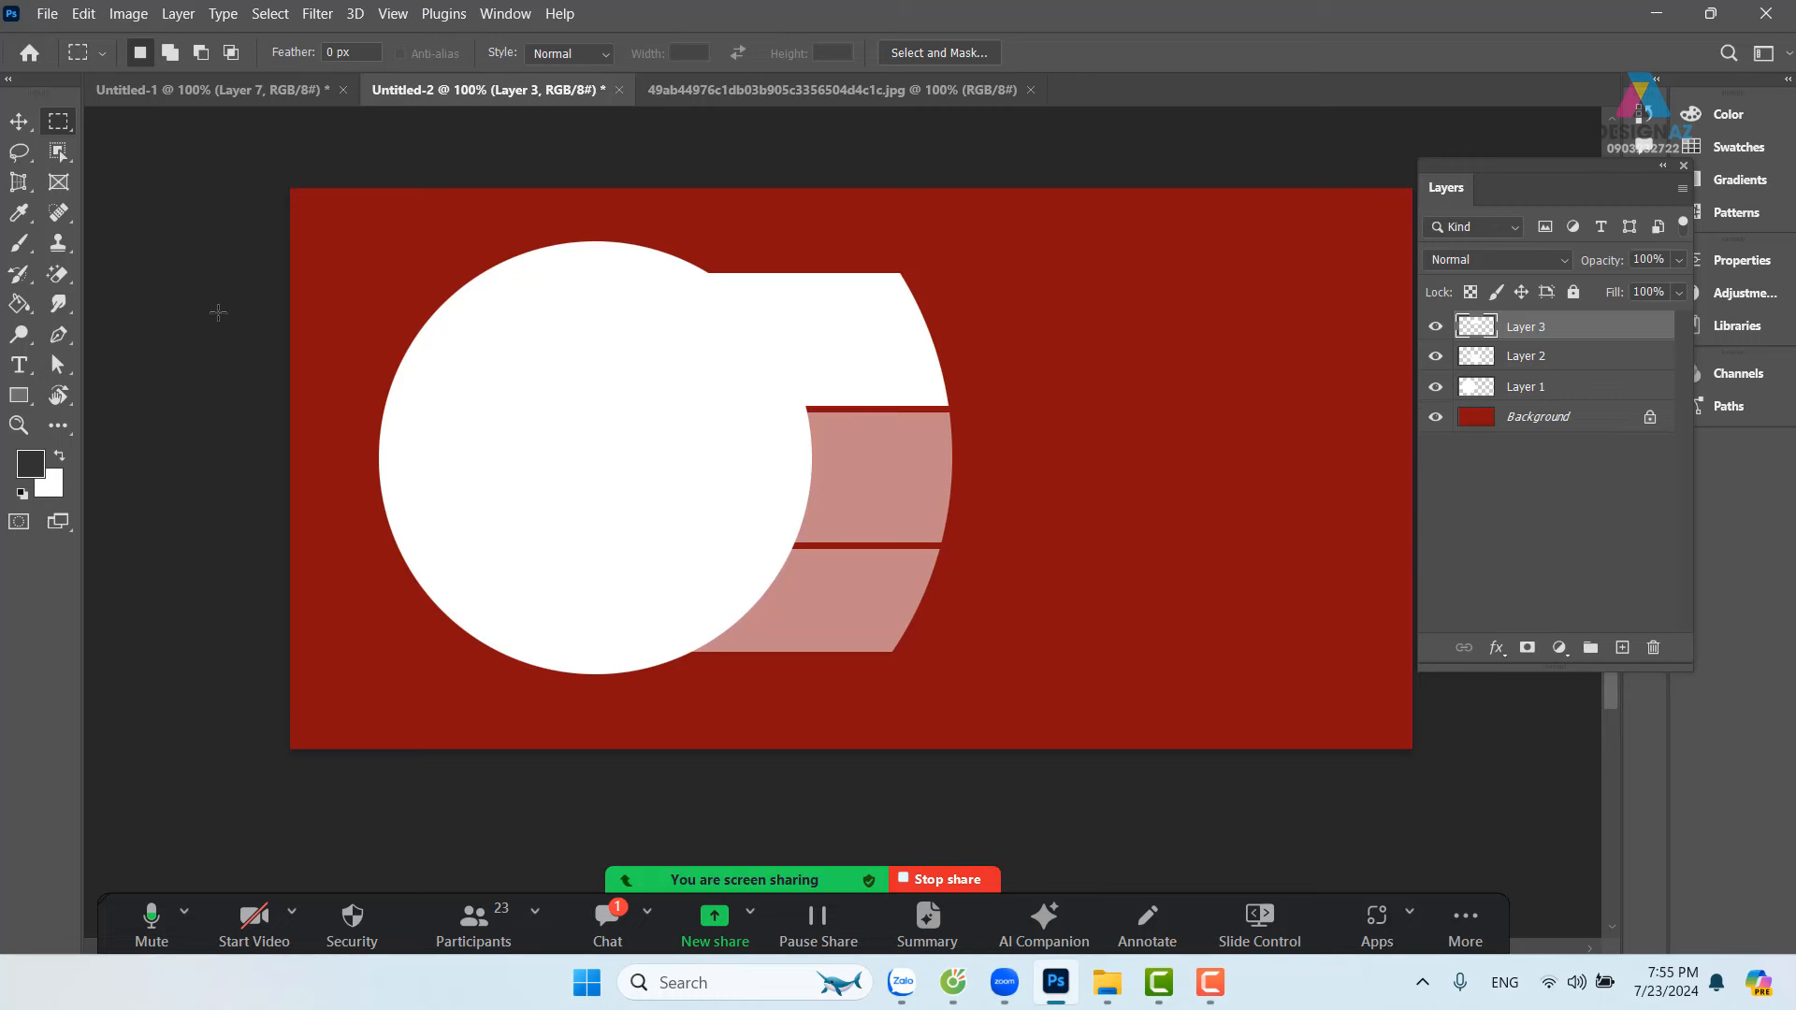
Step: Draw a wide rectangular selection around the middle band, undoing the mistaken removal of its area from Layer 3
{"action": "left_click_drag", "start_coordinate": [291, 316], "coordinate": [1129, 548]}
{"action": "key", "text": "Delete"}
{"action": "key", "text": "ctrl+d"}
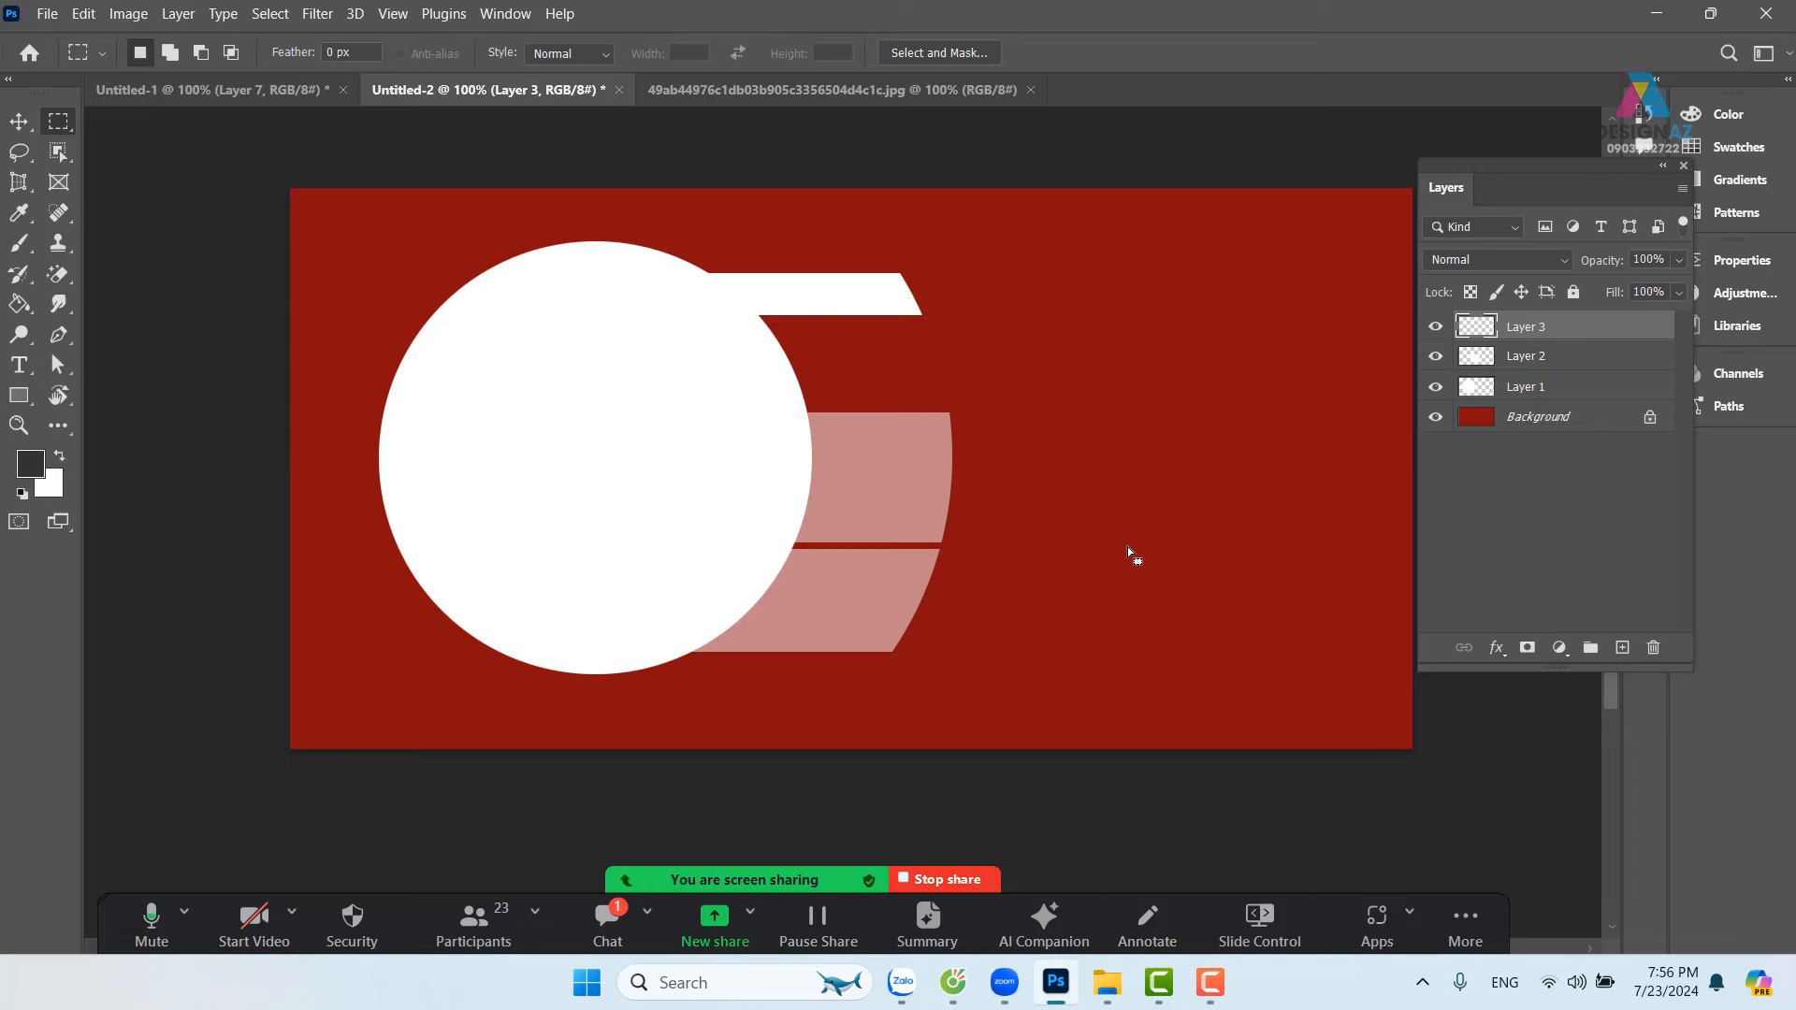
{"action": "key", "text": "ctrl+z"}
{"action": "key", "text": "ctrl+z"}
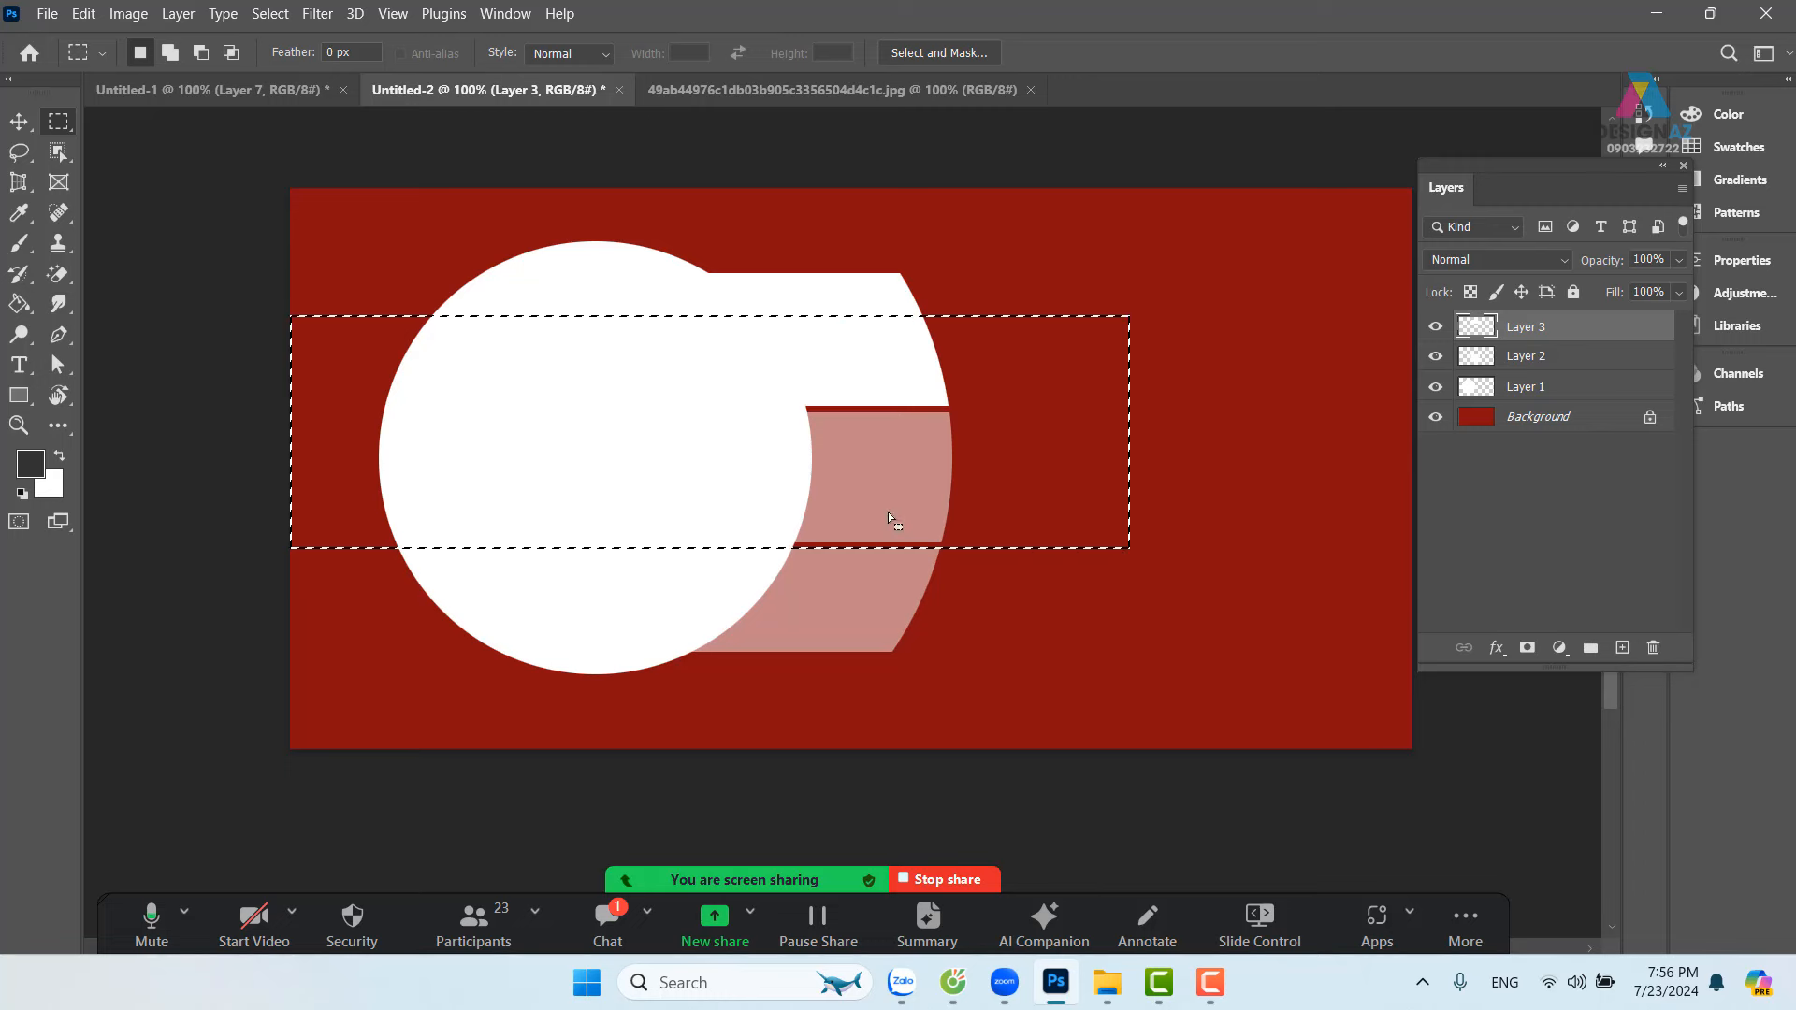
Step: Cut the selected middle band from Layer 2 and paste it in place on a new layer
{"action": "key", "text": "v"}
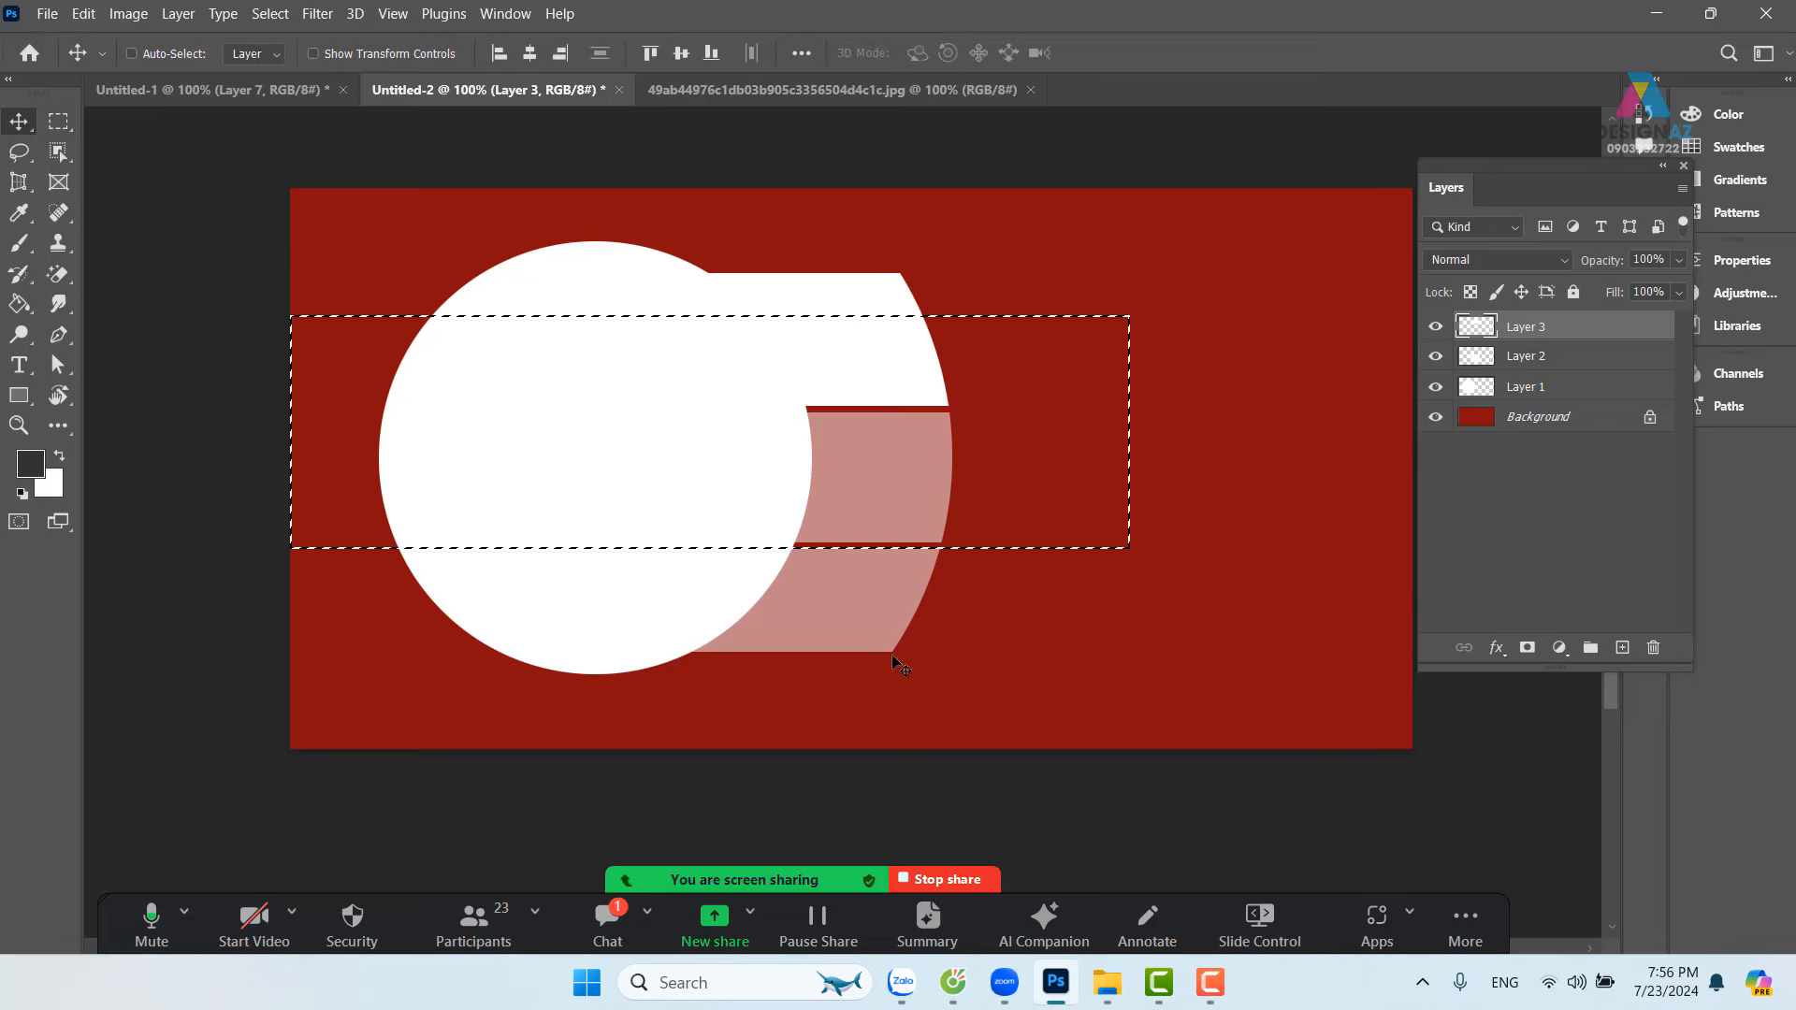
{"action": "right_click", "coordinate": [861, 608]}
{"action": "left_click", "coordinate": [898, 620]}
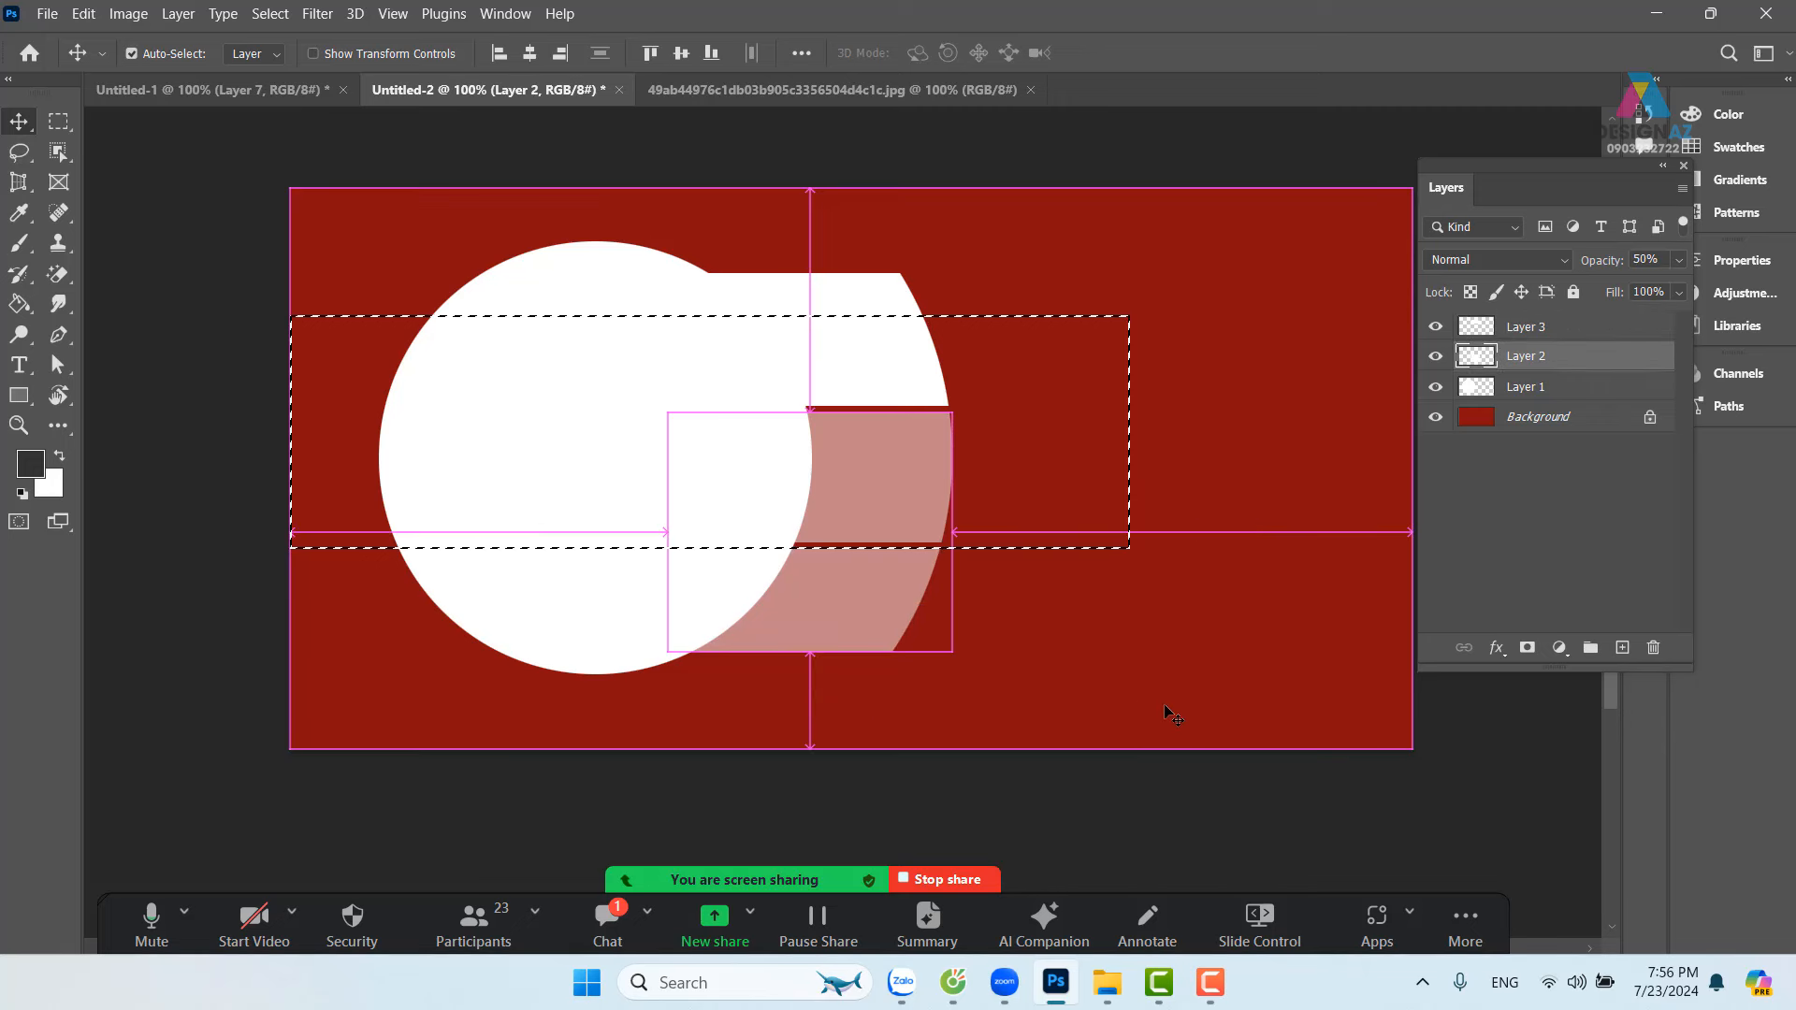
{"action": "key", "text": "Delete"}
{"action": "key", "text": "ctrl+d"}
{"action": "key", "text": "ctrl+v"}
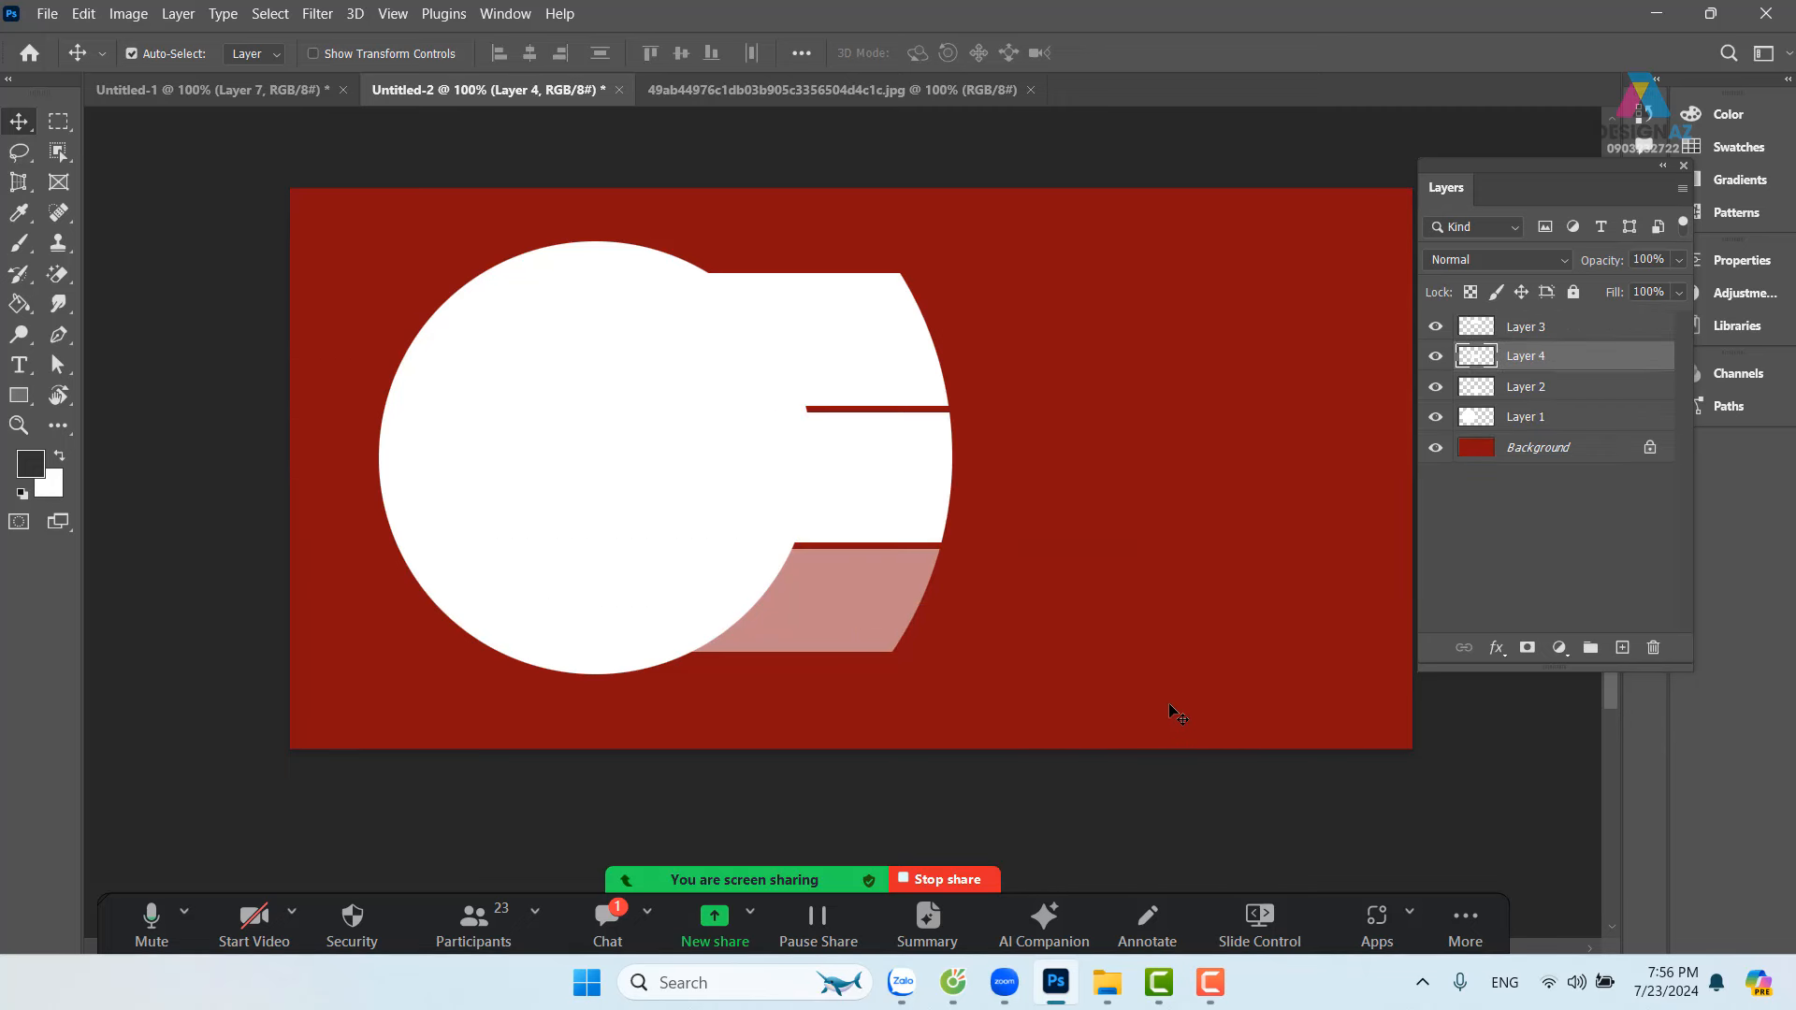
Step: Set the opacity of Layer 2, which holds the bottom band, to 100%
{"action": "right_click", "coordinate": [829, 595]}
{"action": "left_click", "coordinate": [859, 603]}
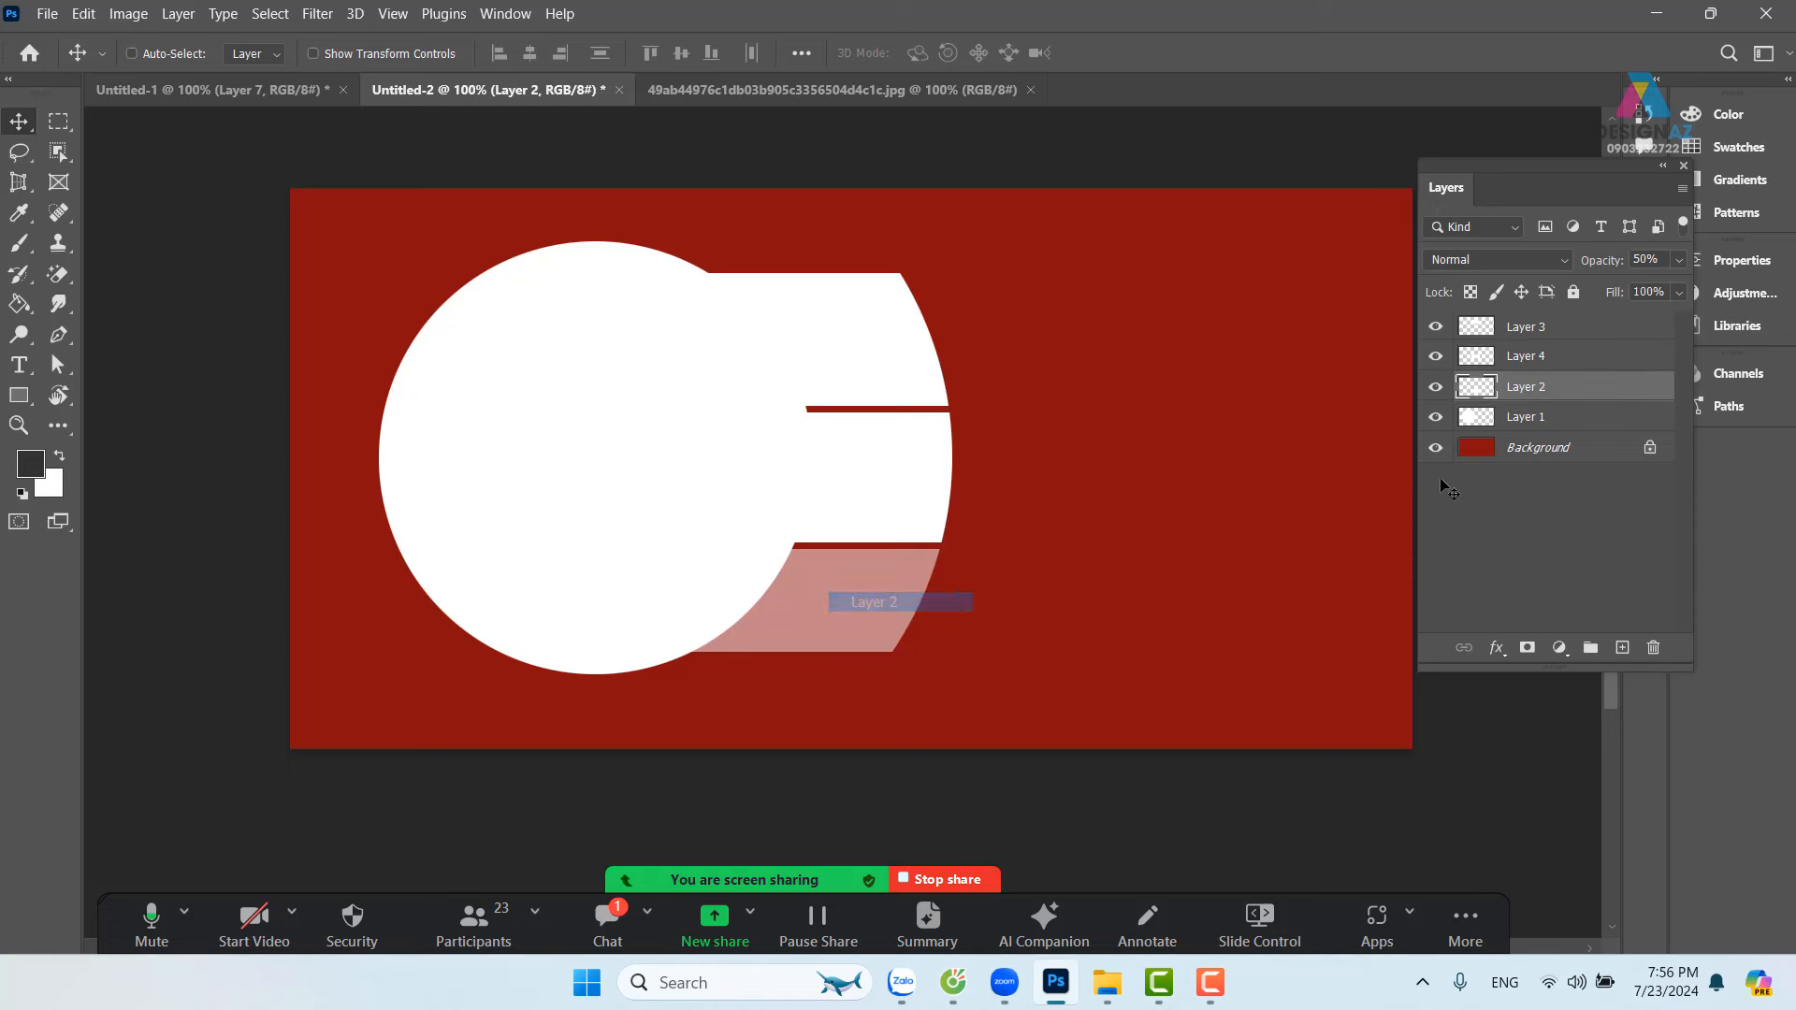
{"action": "left_click", "coordinate": [1680, 260]}
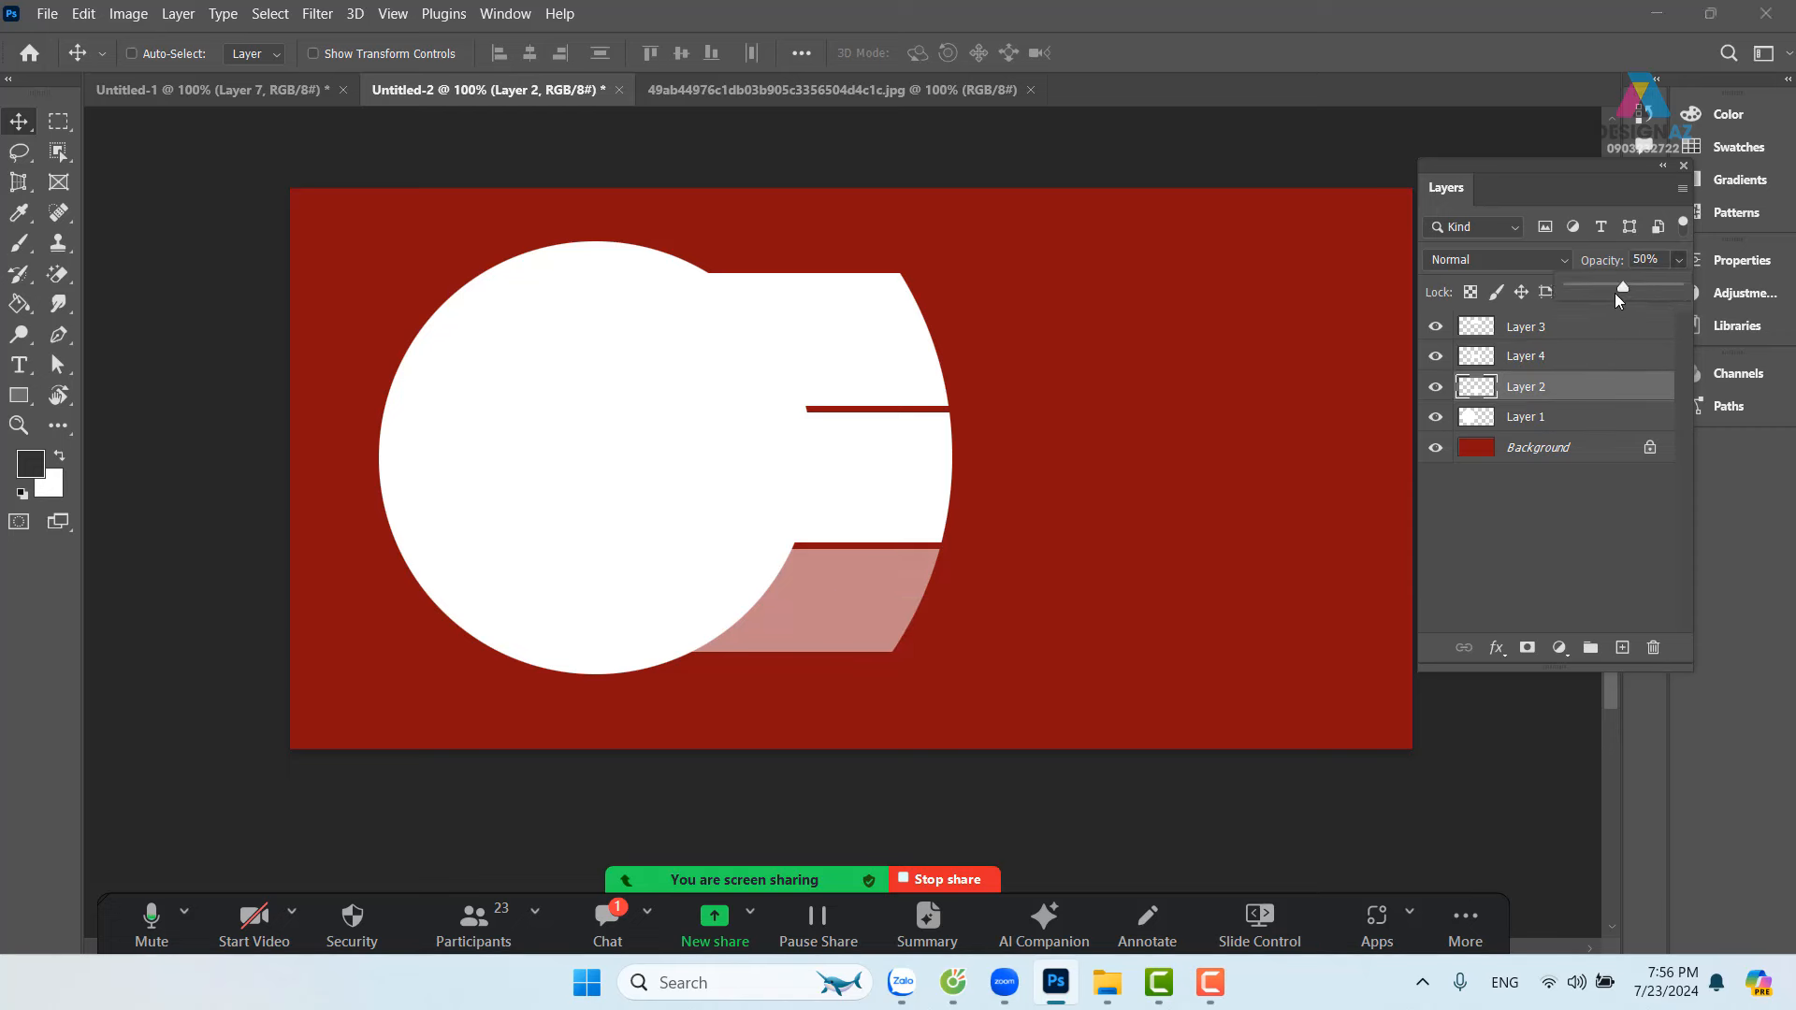
{"action": "left_click_drag", "start_coordinate": [1625, 286], "coordinate": [1780, 292]}
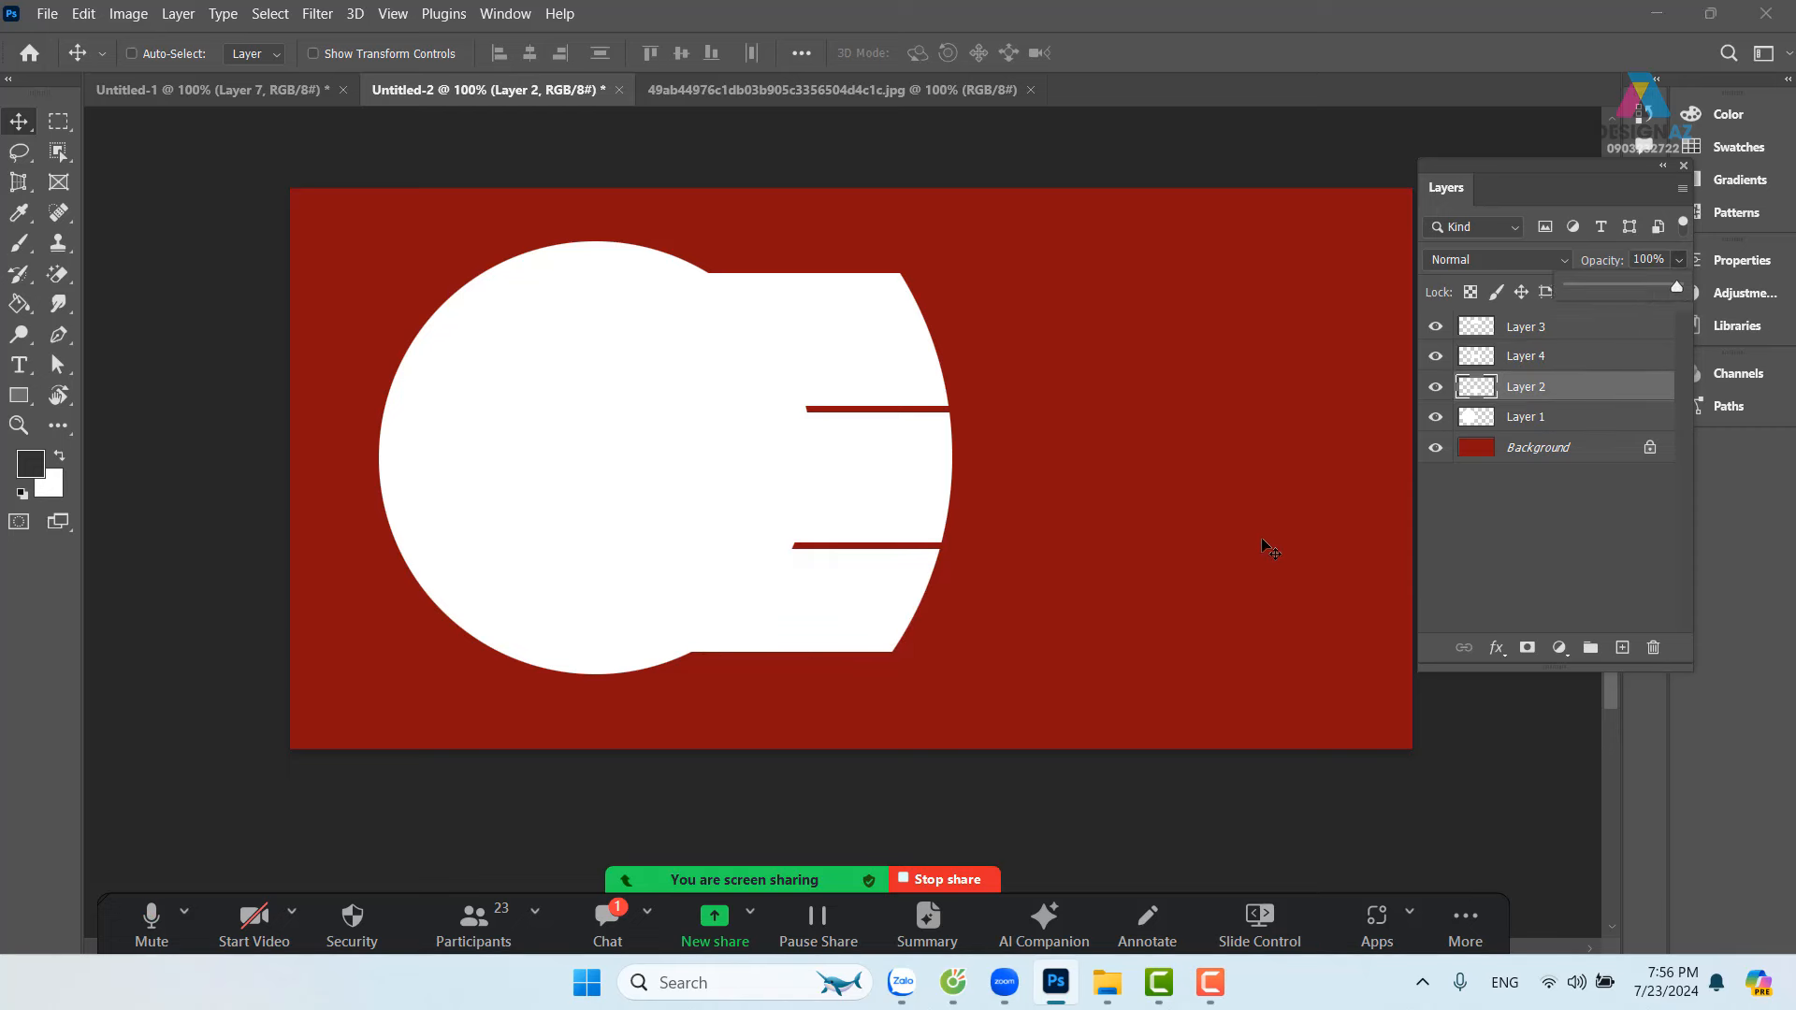
Step: Set the opacity of the three band layers, Layer 2, Layer 4 and Layer 3, to 50%
{"action": "left_click", "coordinate": [860, 585]}
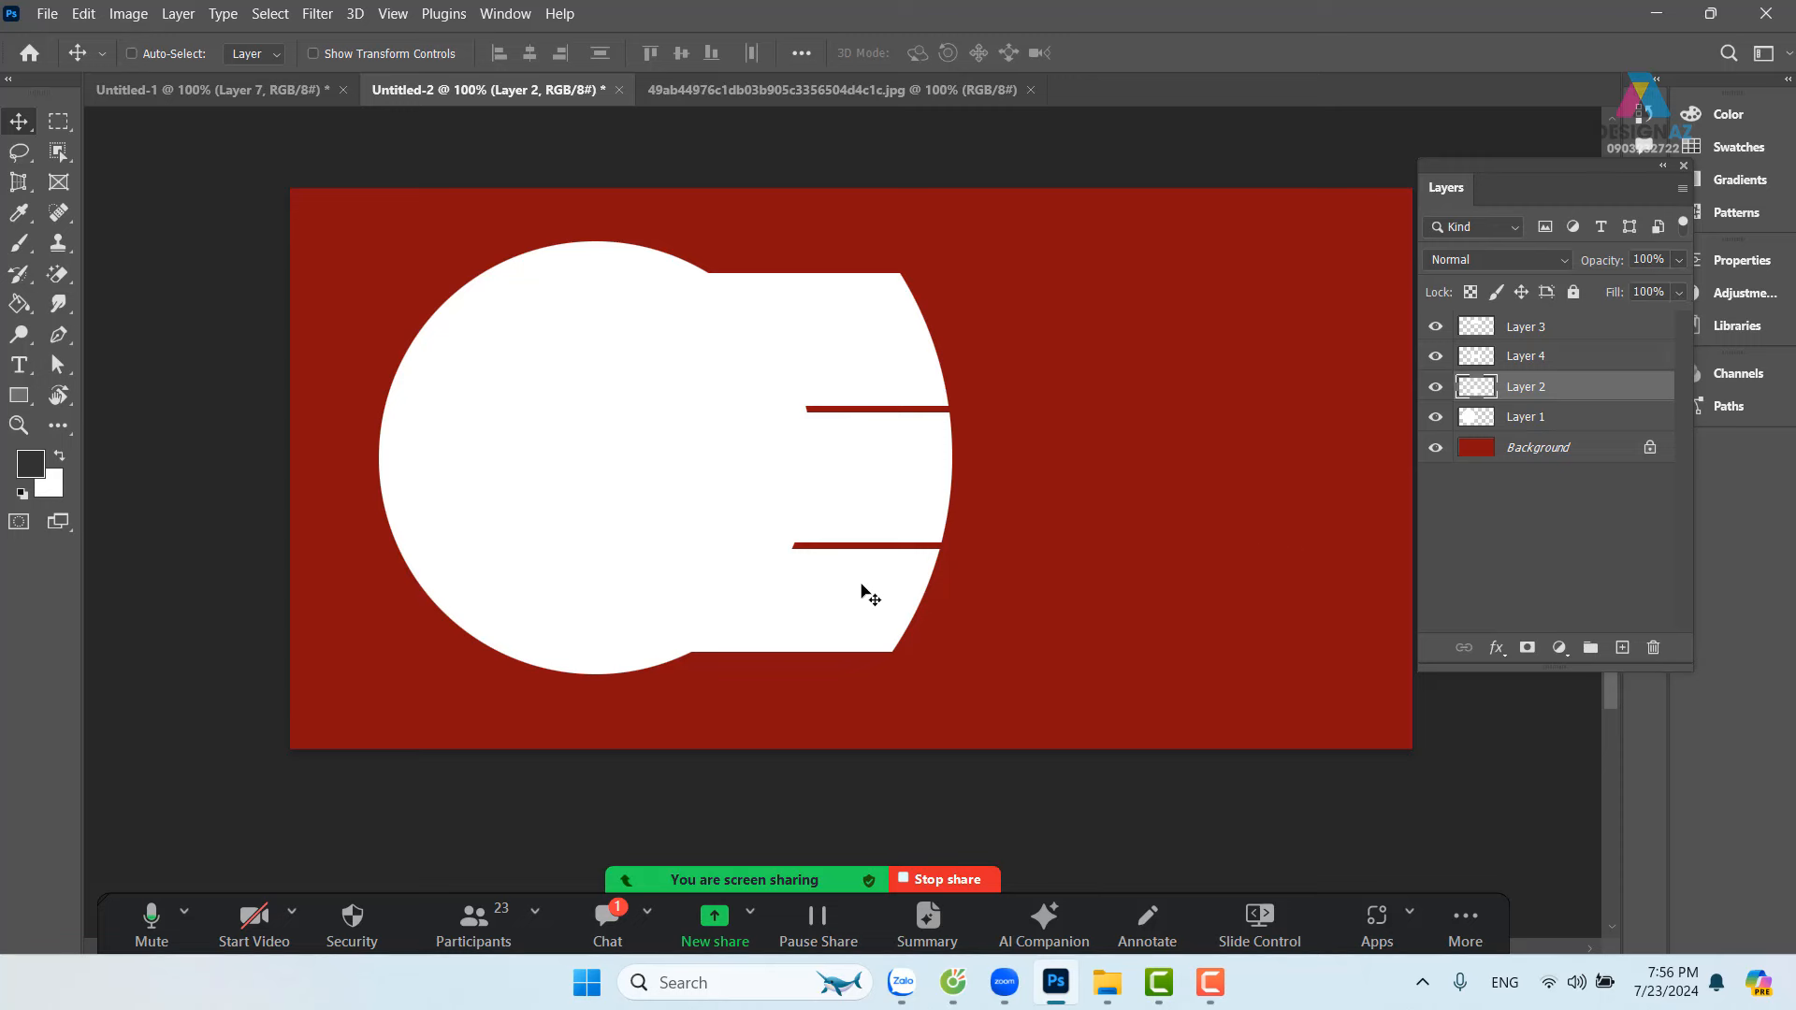
{"action": "right_click", "coordinate": [898, 479]}
{"action": "left_click", "coordinate": [926, 490]}
{"action": "right_click", "coordinate": [877, 349]}
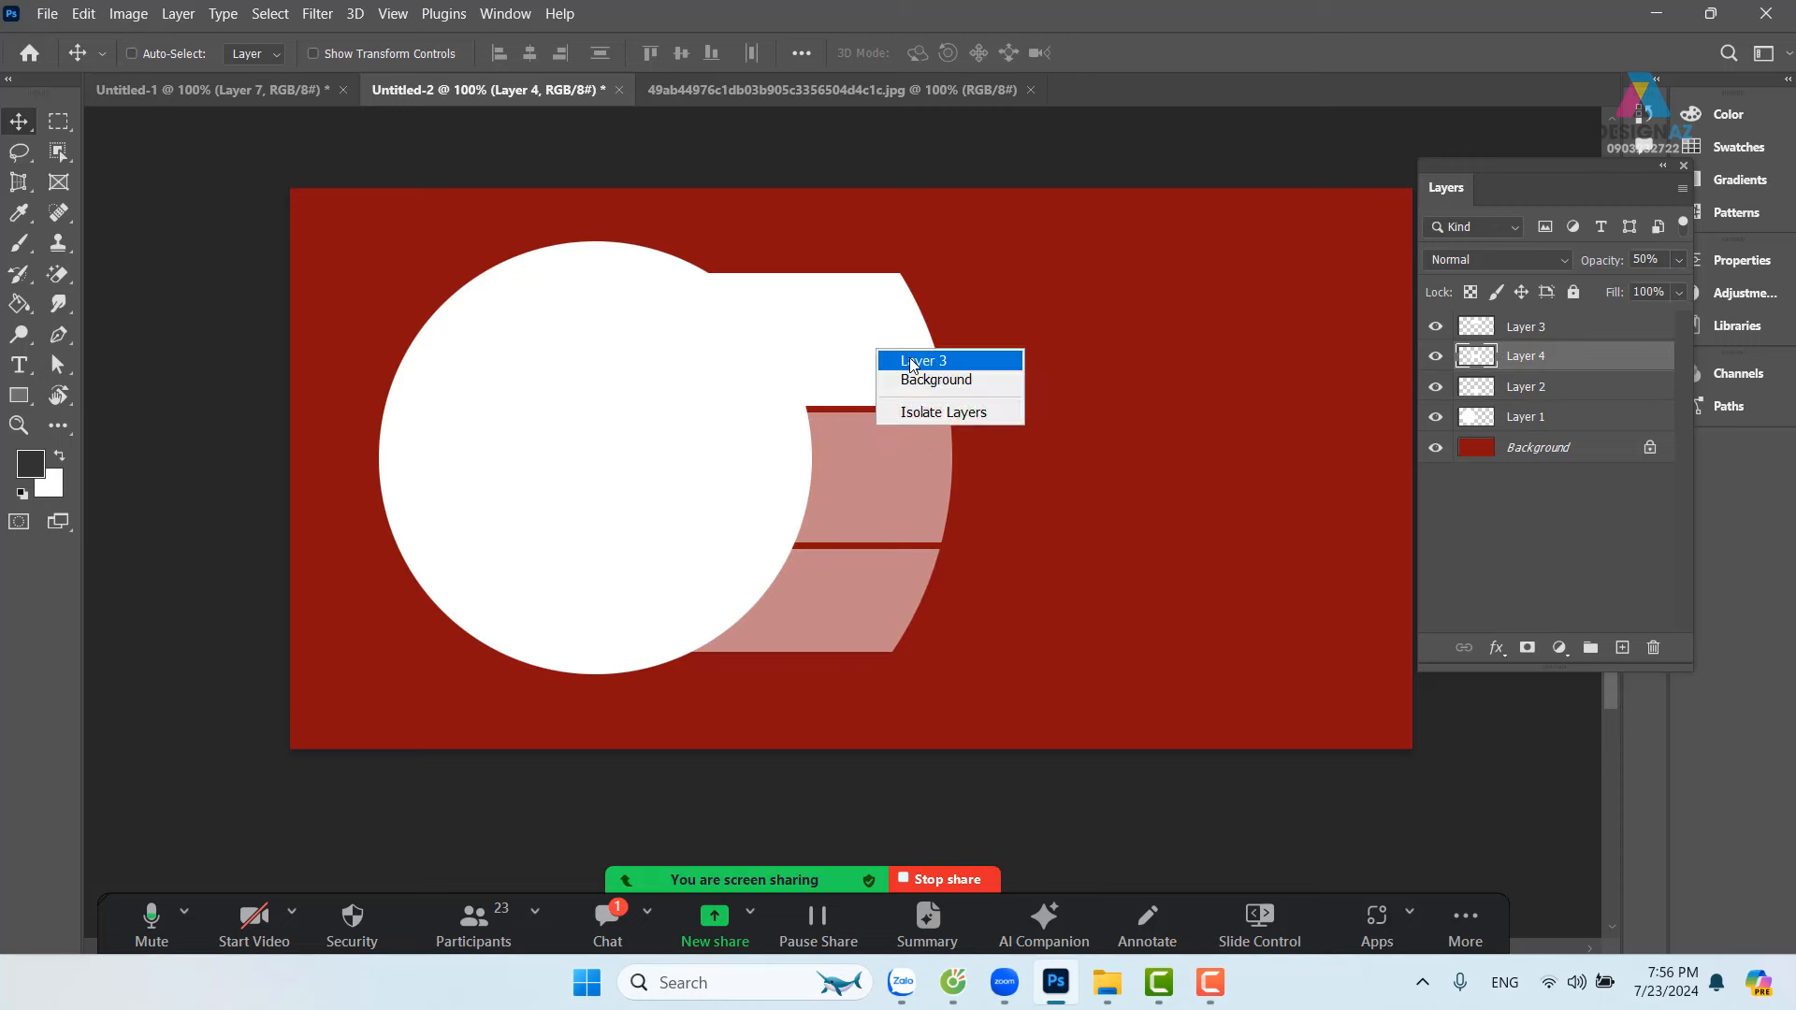
{"action": "left_click", "coordinate": [912, 361]}
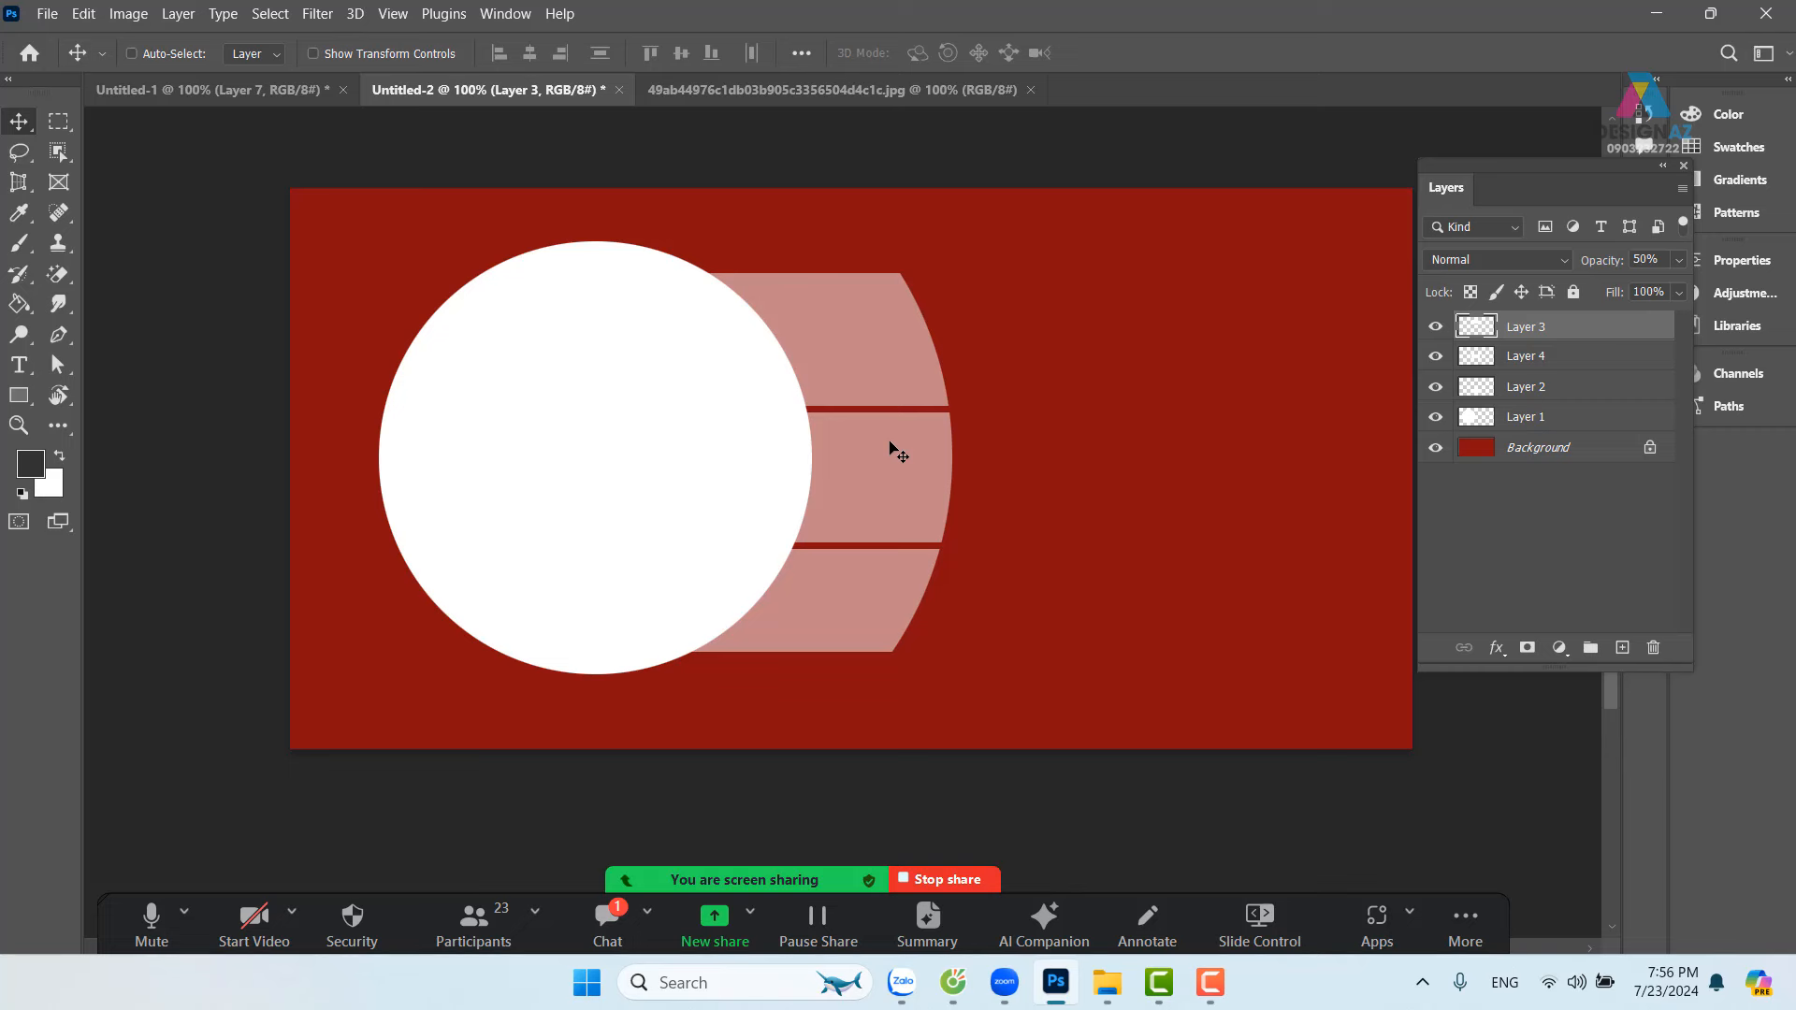
Step: Load the top band's outline on Layer 3 as a selection and deselect it
{"action": "right_click", "coordinate": [722, 338]}
{"action": "left_click", "coordinate": [754, 352]}
{"action": "left_click", "coordinate": [1476, 327], "text": "ctrl"}
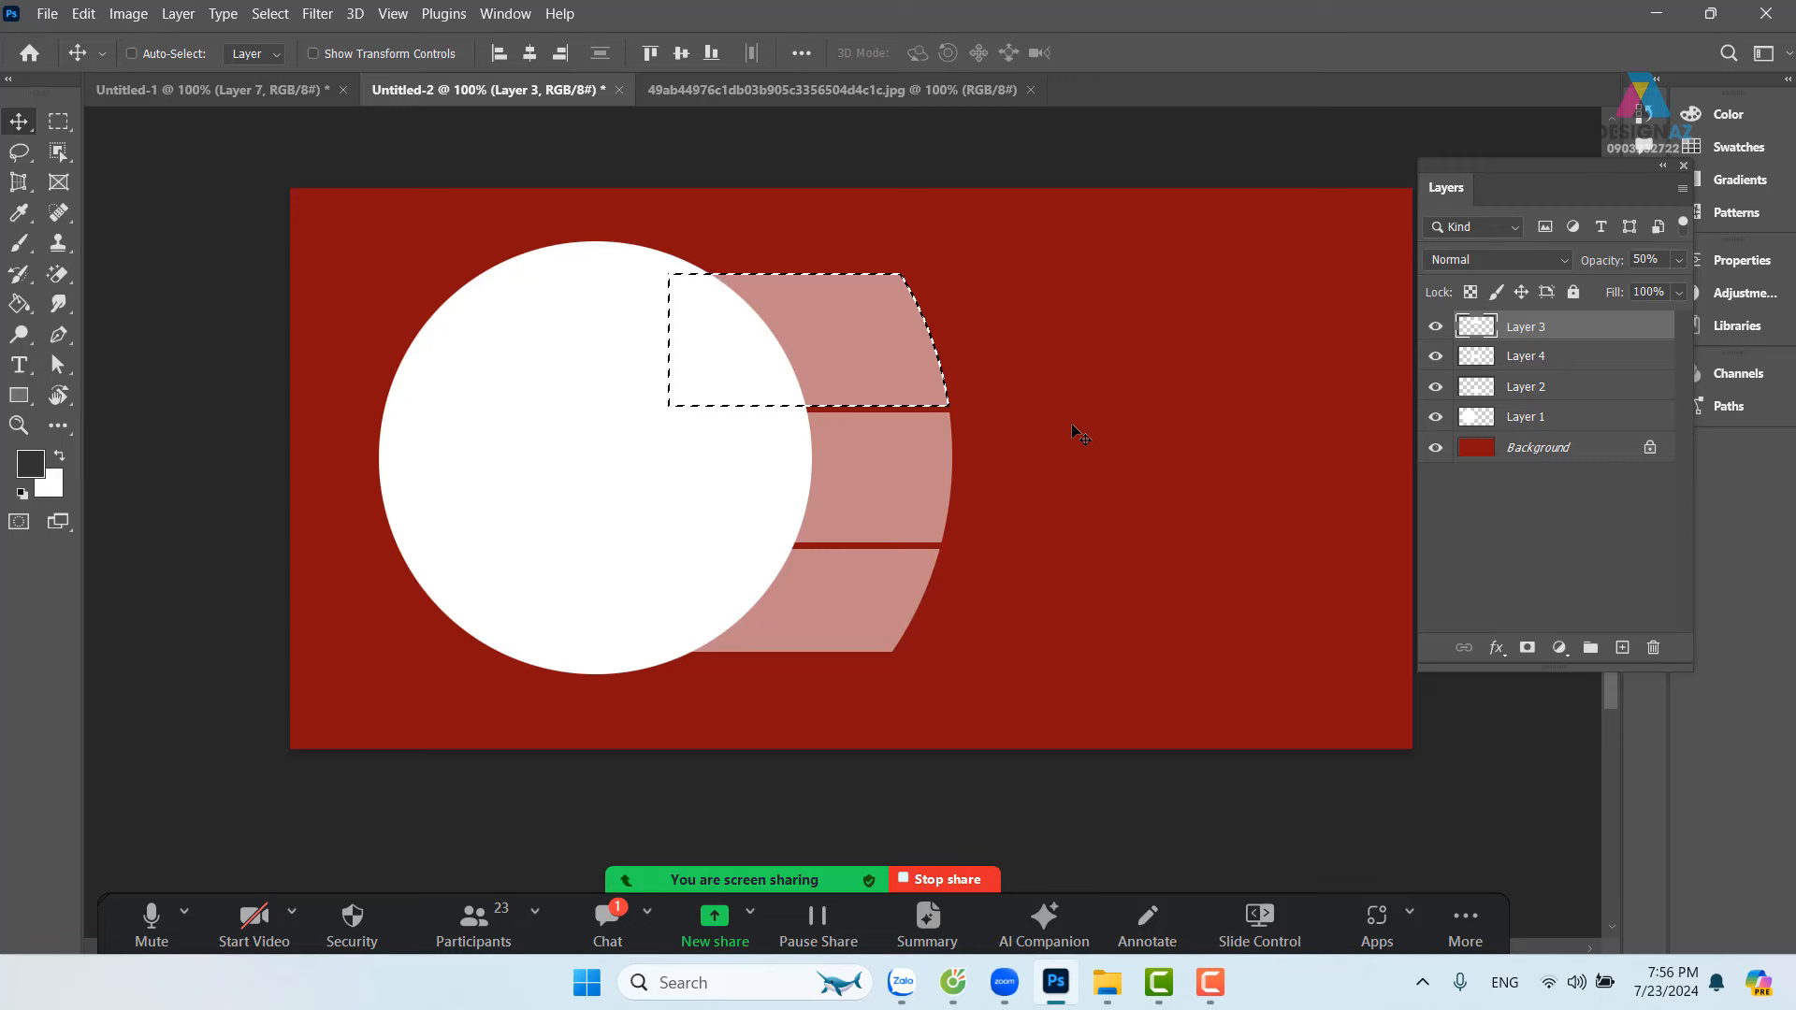
{"action": "key", "text": "ctrl+d"}
Step: Load the white circle's outline on Layer 1 as a selection and expand it by 8 pixels
{"action": "right_click", "coordinate": [529, 345]}
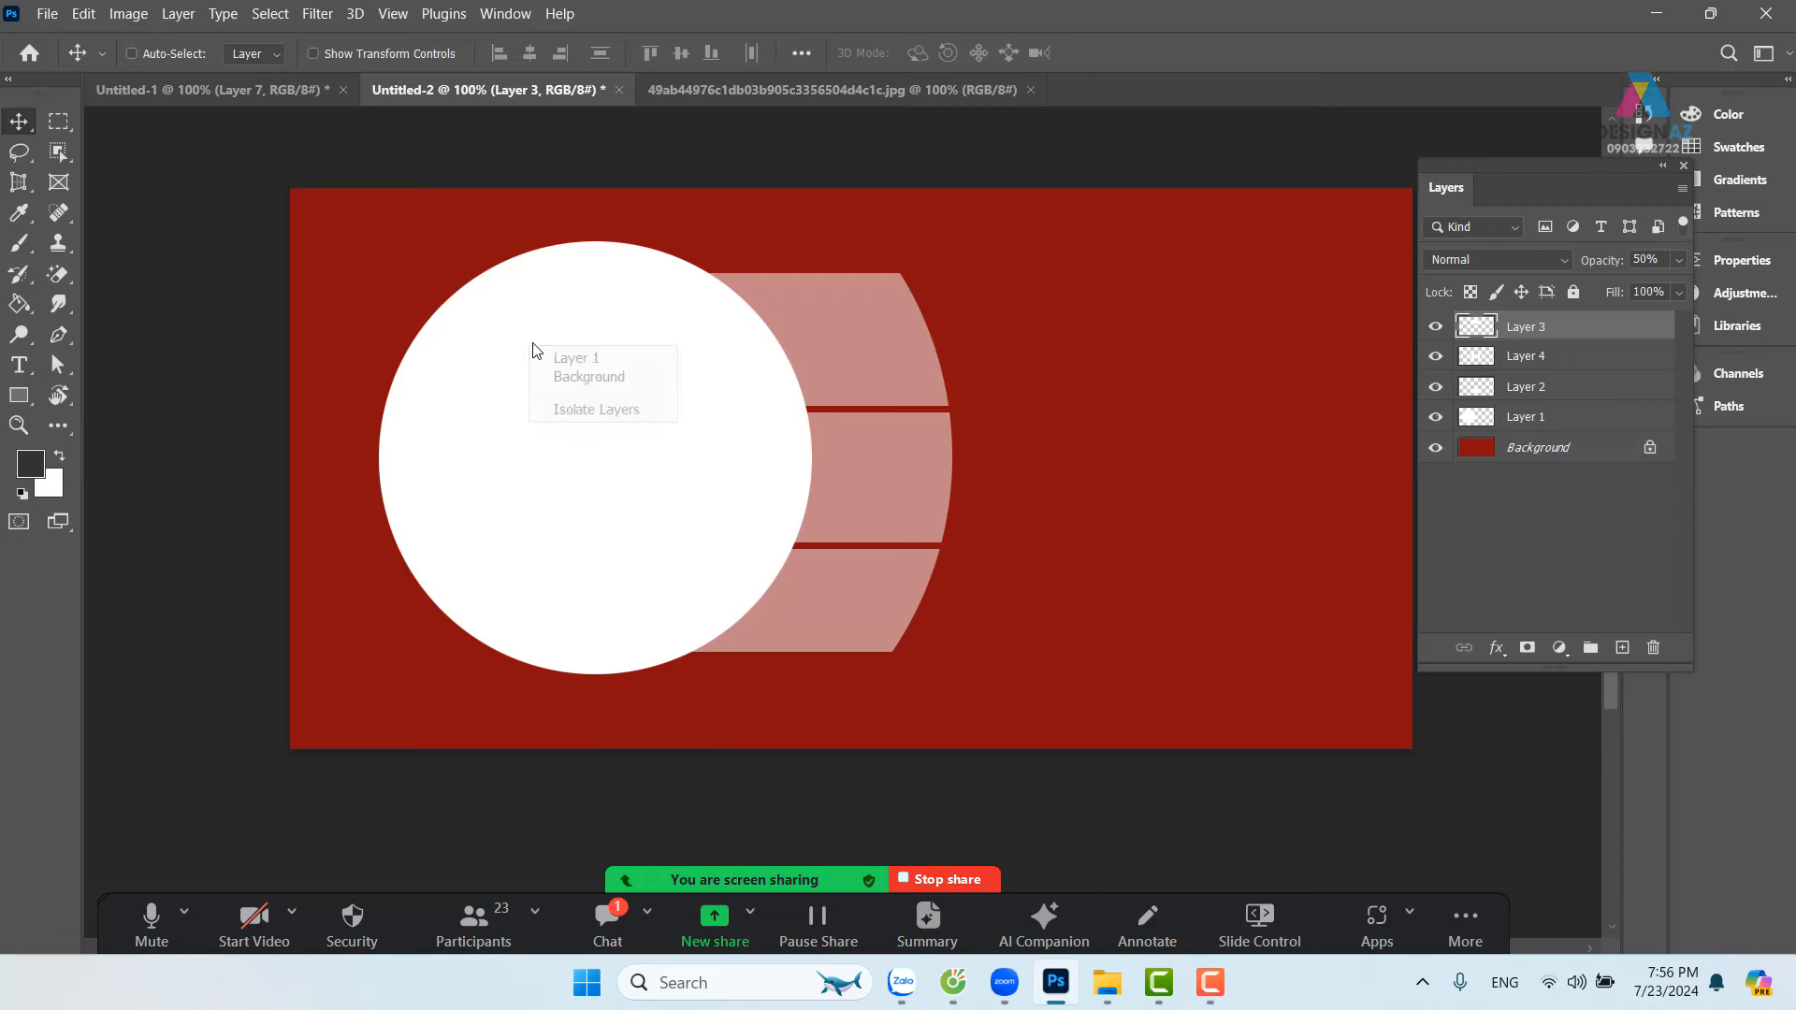
{"action": "left_click", "coordinate": [580, 356]}
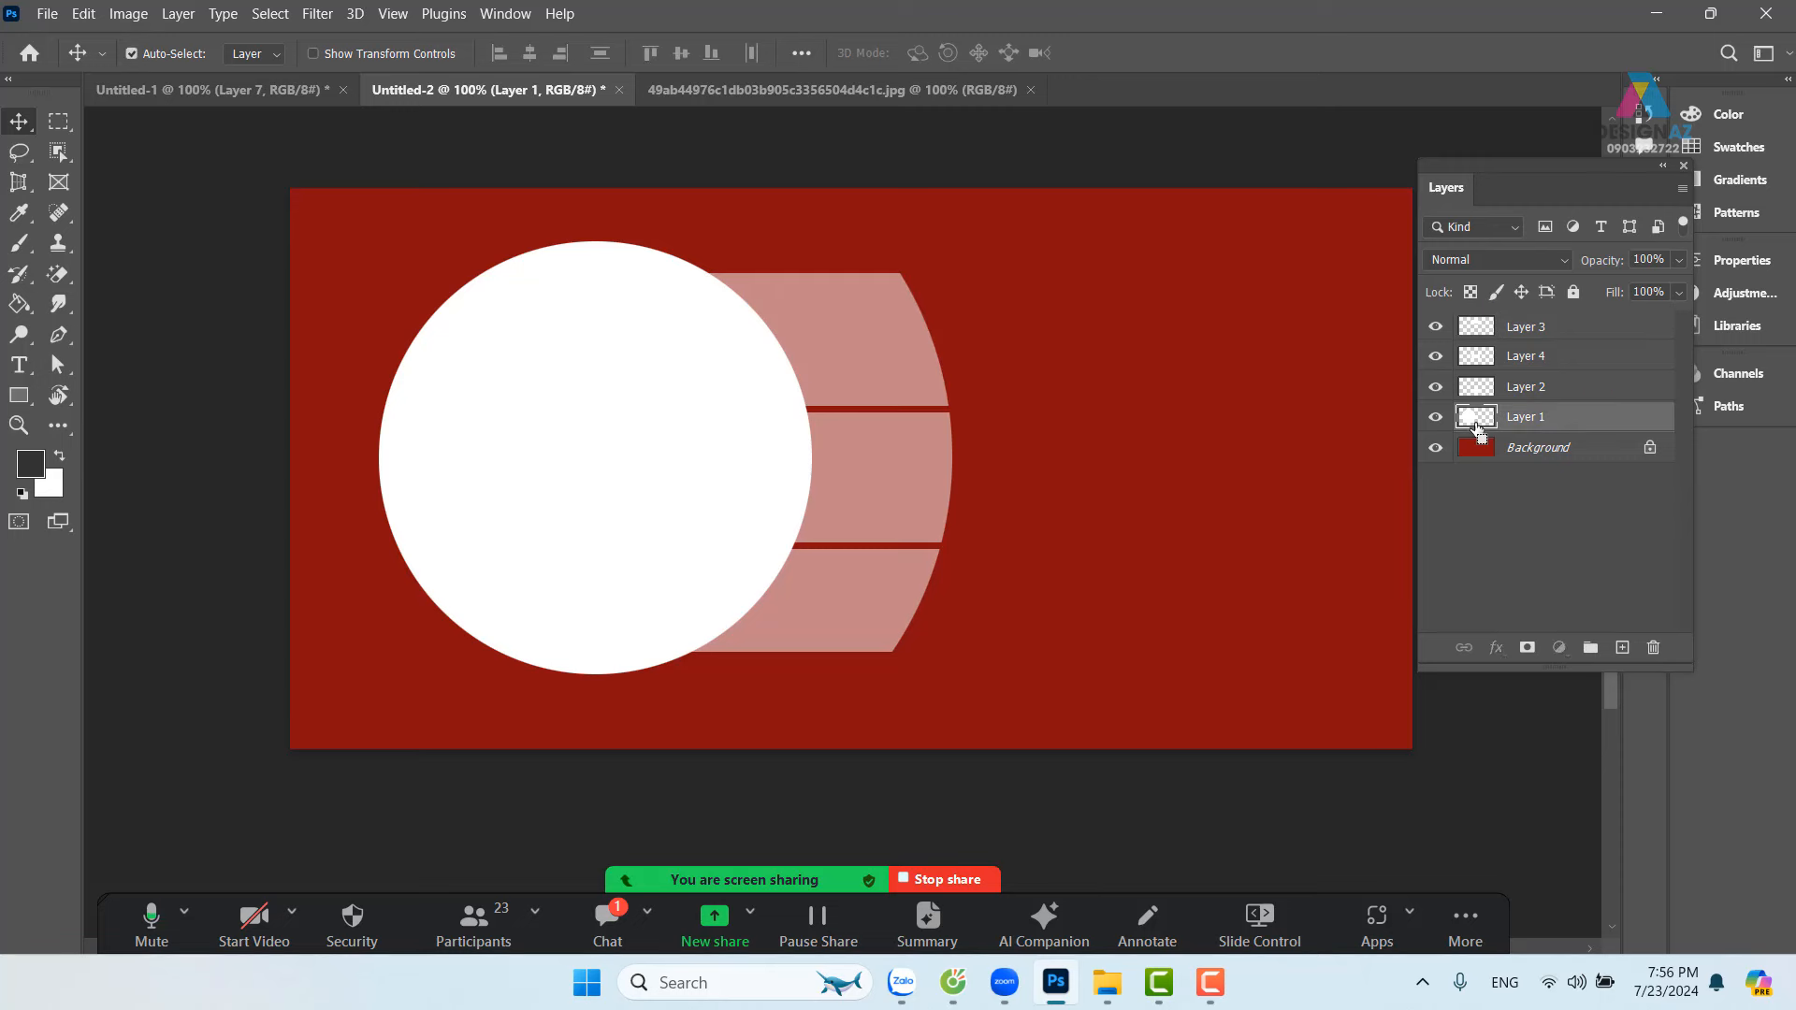
{"action": "left_click", "coordinate": [1478, 425], "text": "ctrl"}
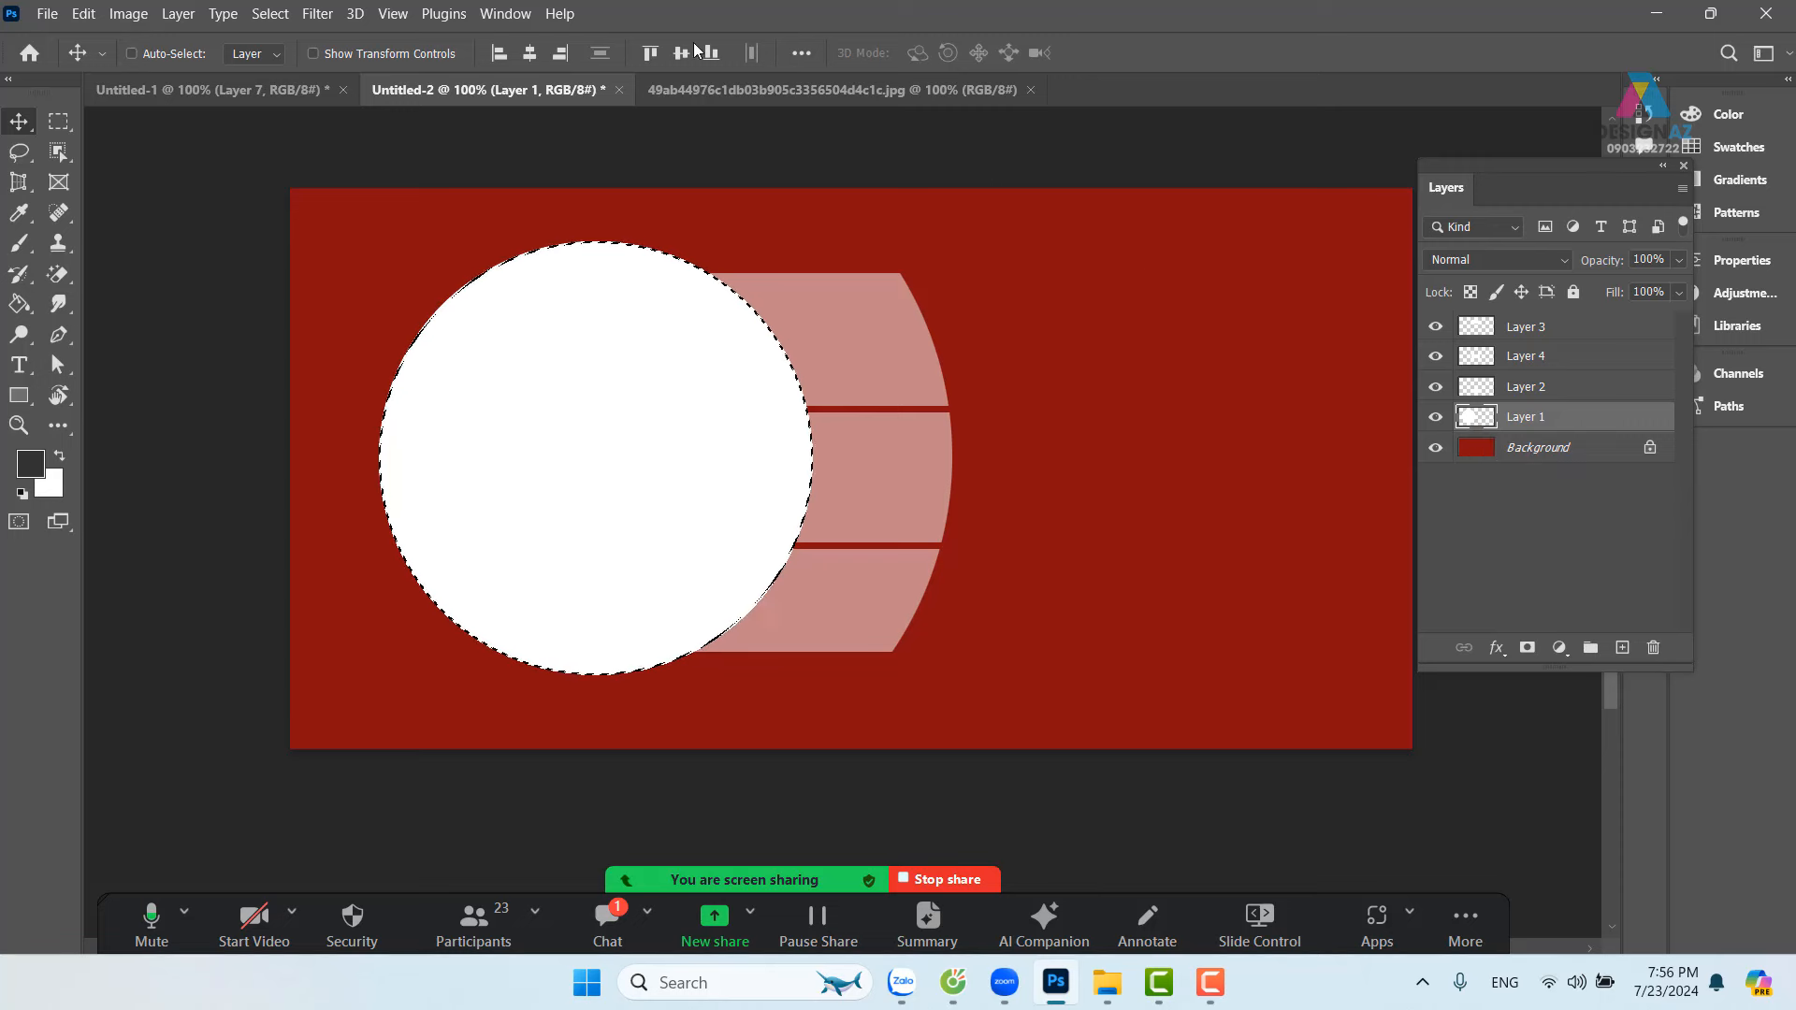
{"action": "left_click", "coordinate": [280, 13]}
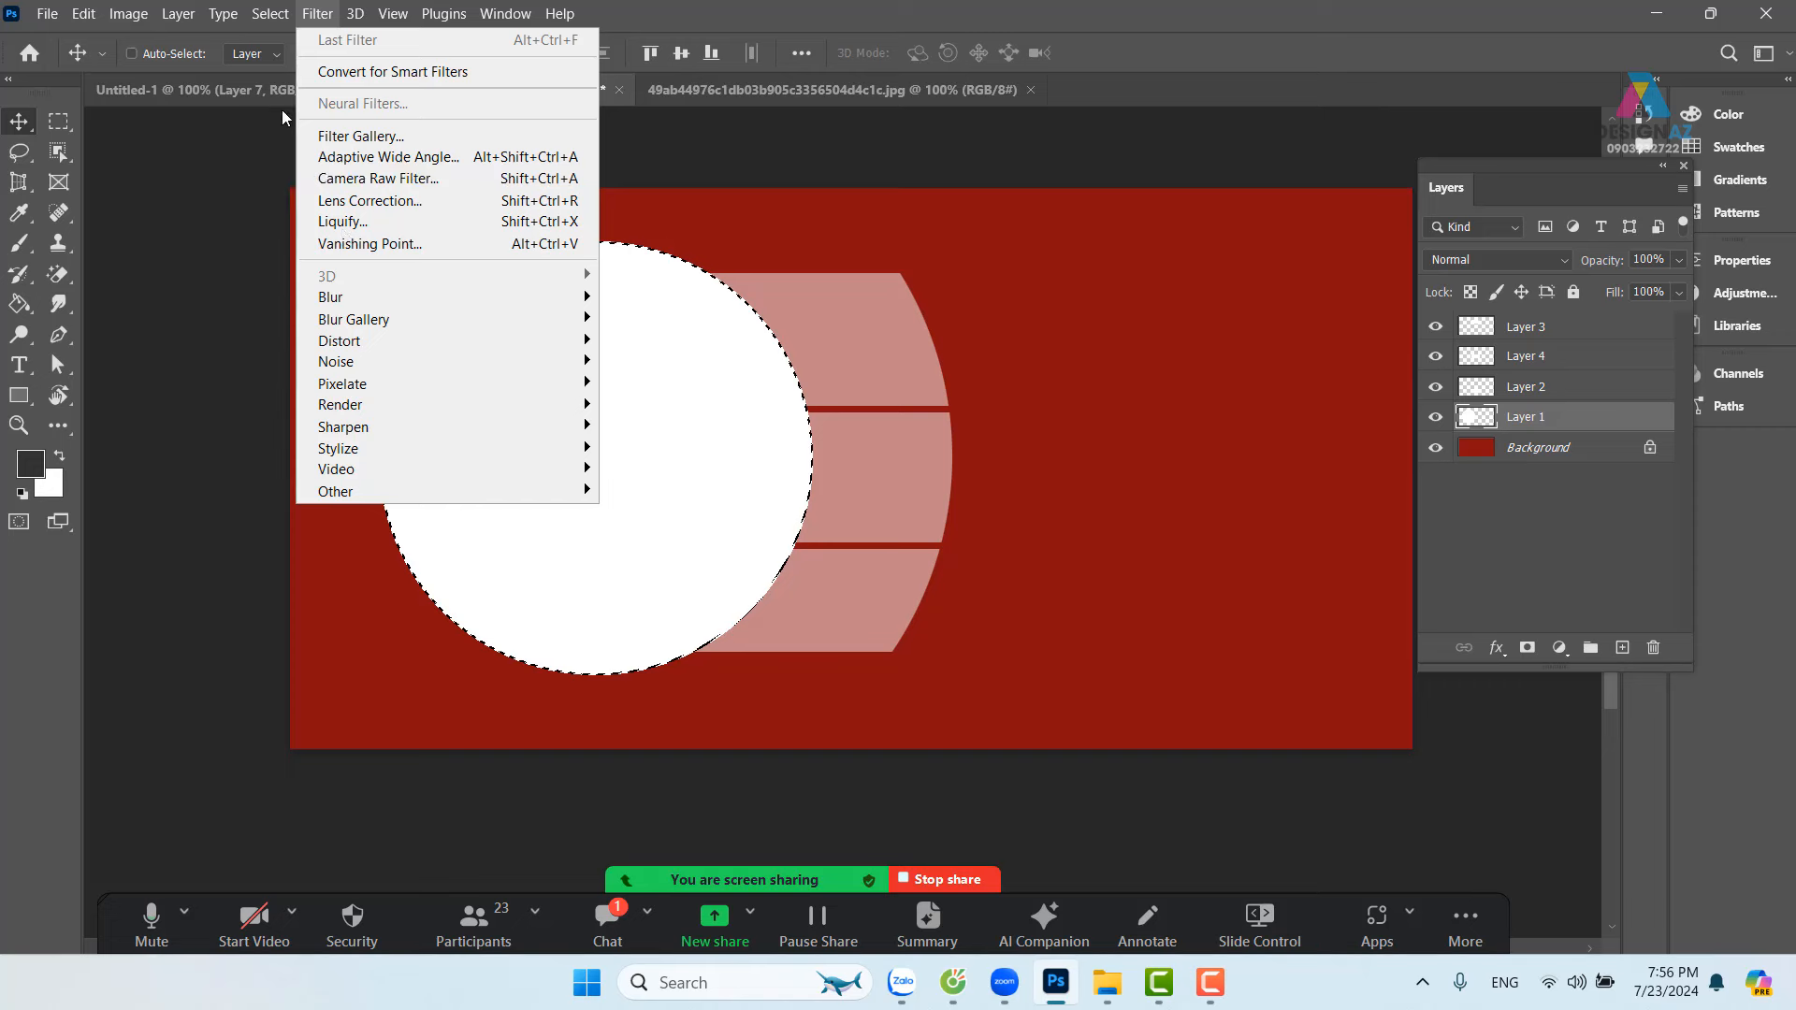
{"action": "mouse_move", "coordinate": [336, 353]}
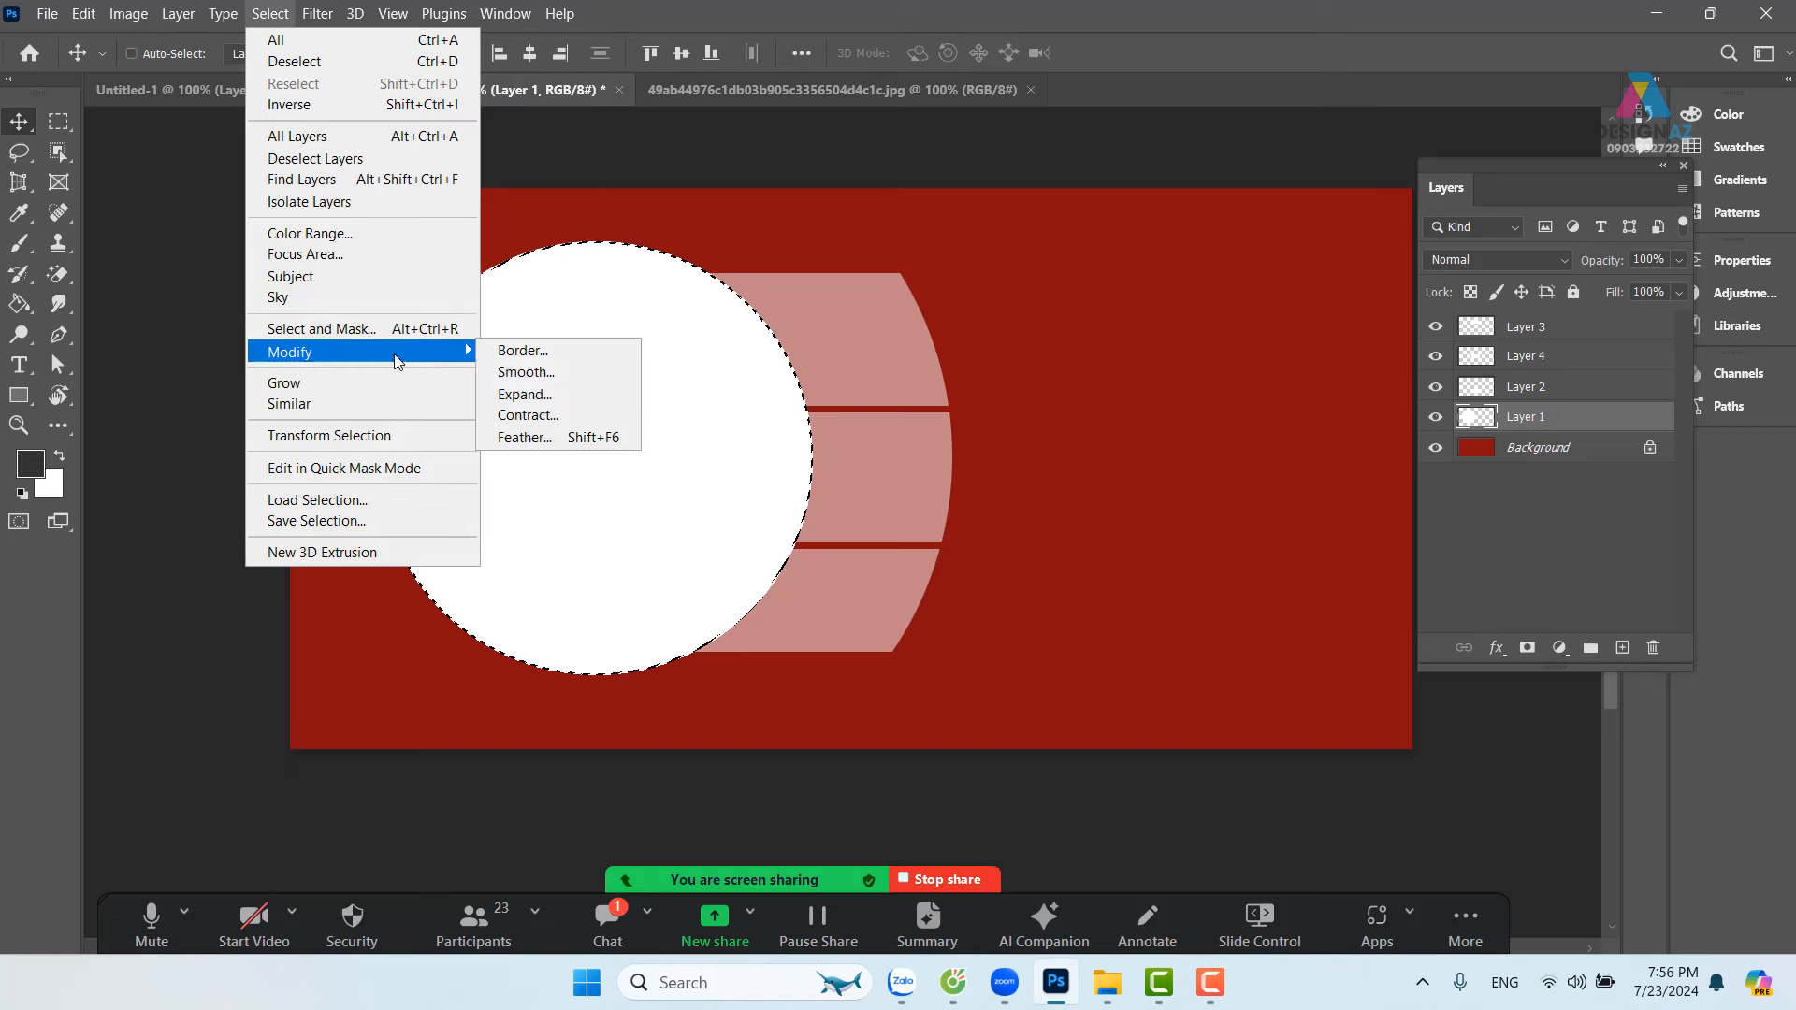
{"action": "left_click", "coordinate": [579, 394]}
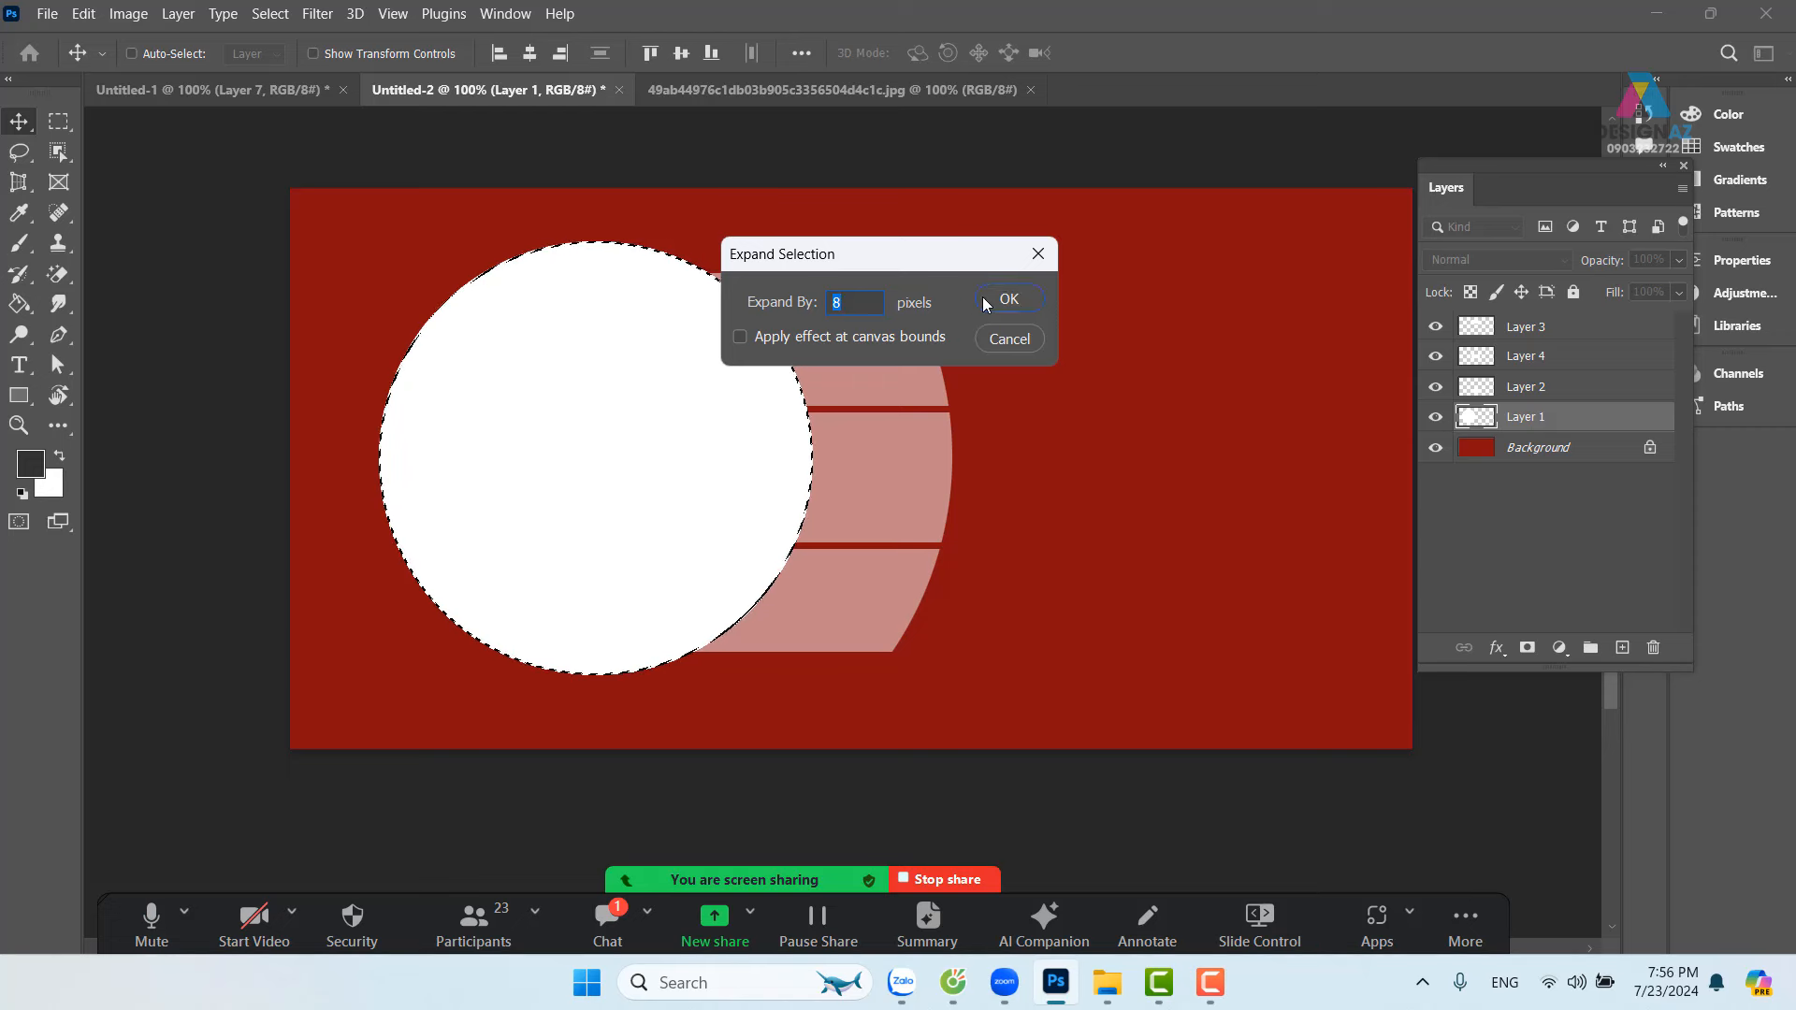
{"action": "left_click", "coordinate": [1004, 297]}
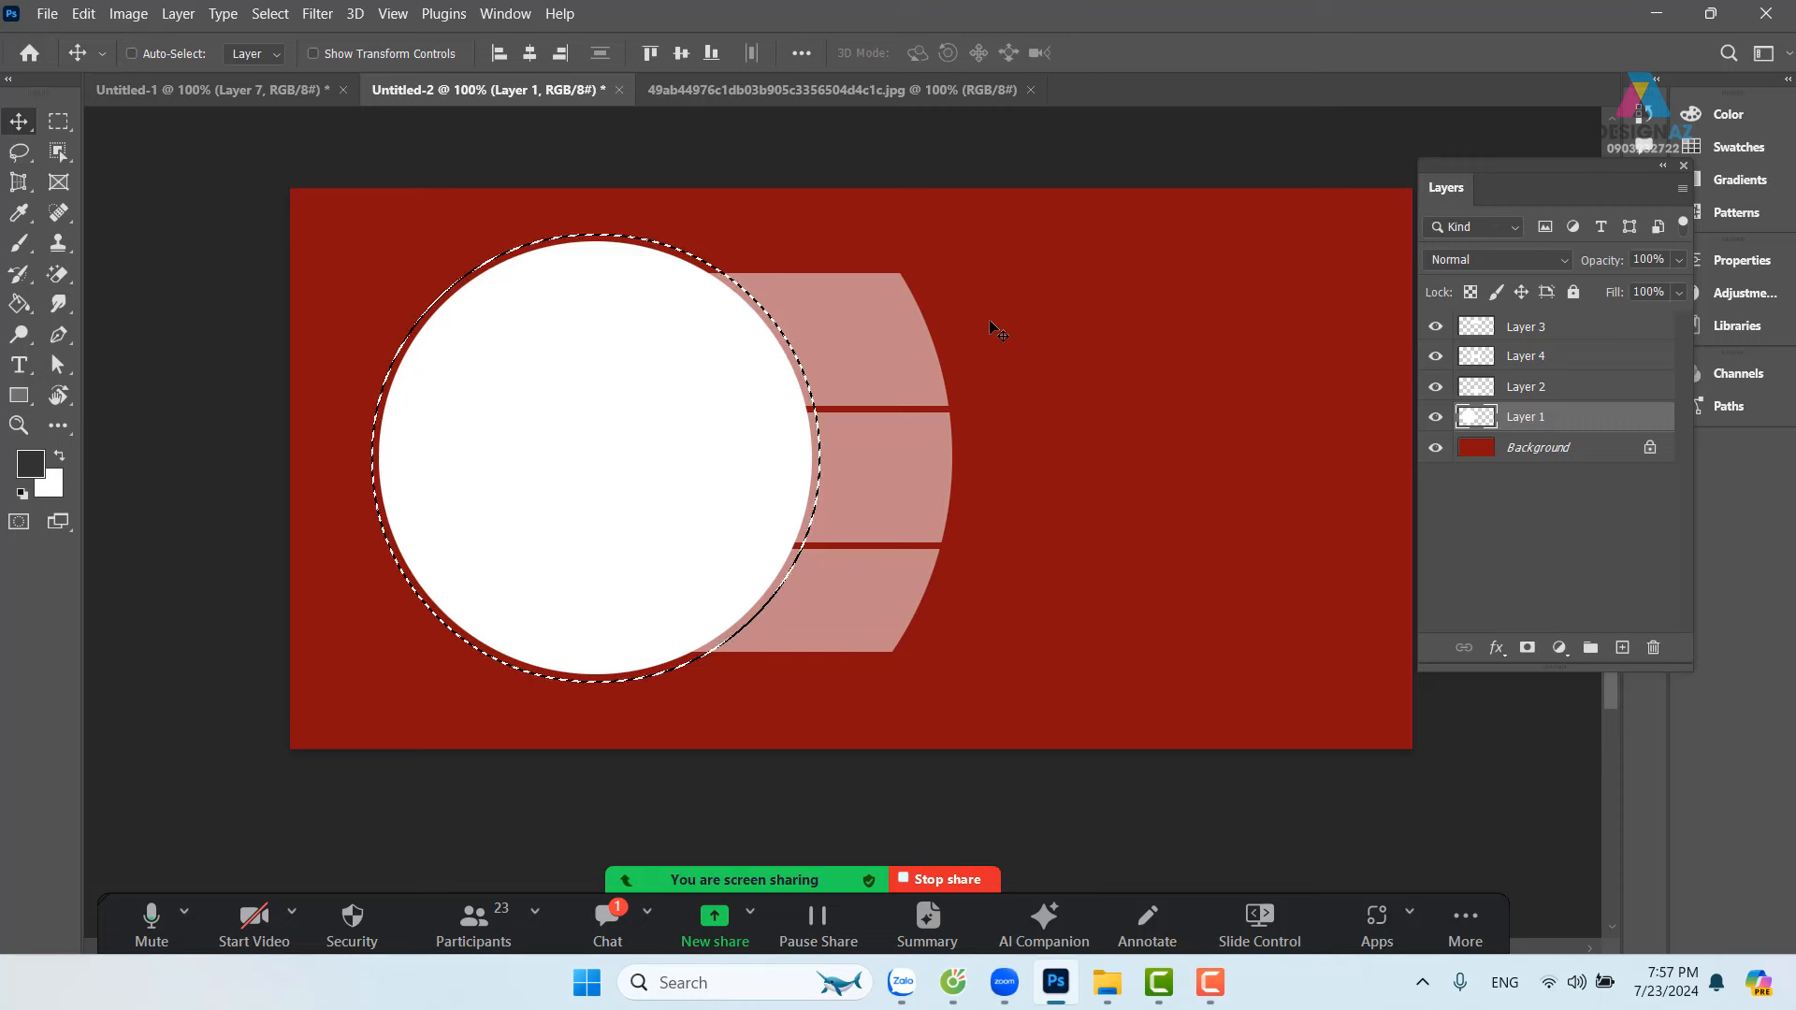
Step: Delete the area inside the expanded circle selection from Layer 3, Layer 4 and Layer 2, and deselect
{"action": "right_click", "coordinate": [880, 346]}
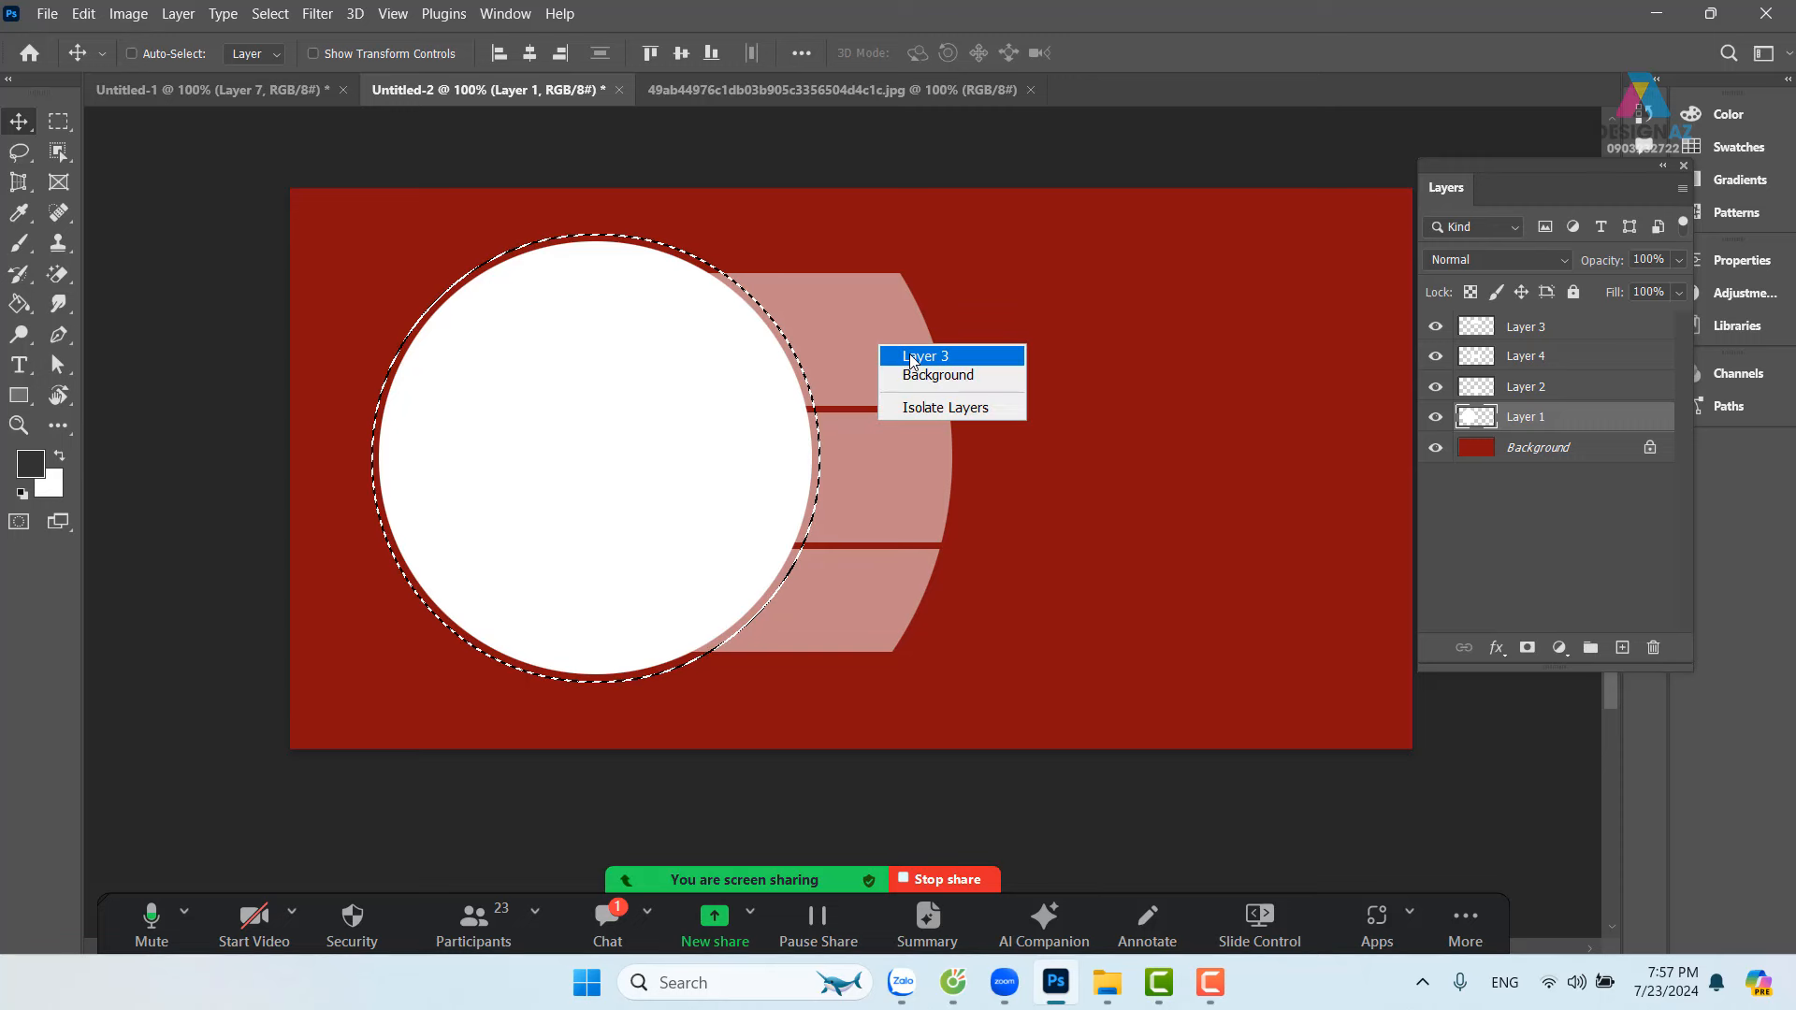
{"action": "left_click", "coordinate": [912, 359]}
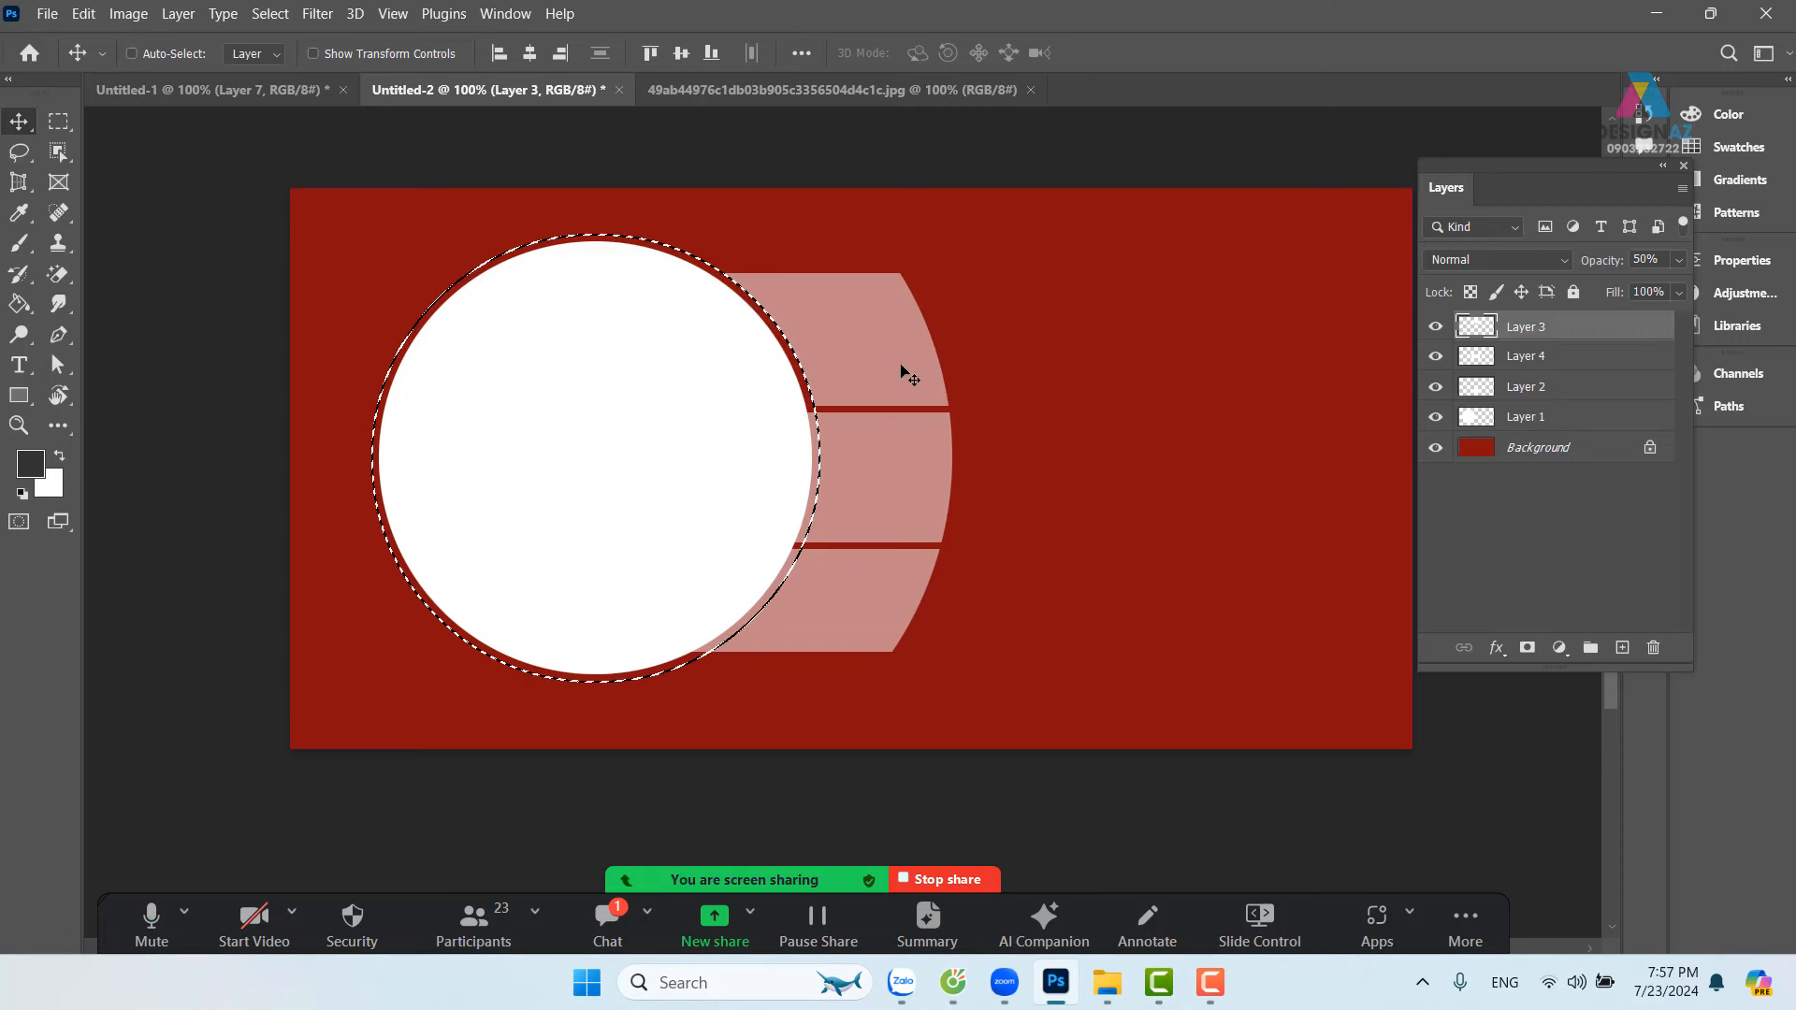
{"action": "right_click", "coordinate": [903, 444]}
{"action": "left_click", "coordinate": [939, 454]}
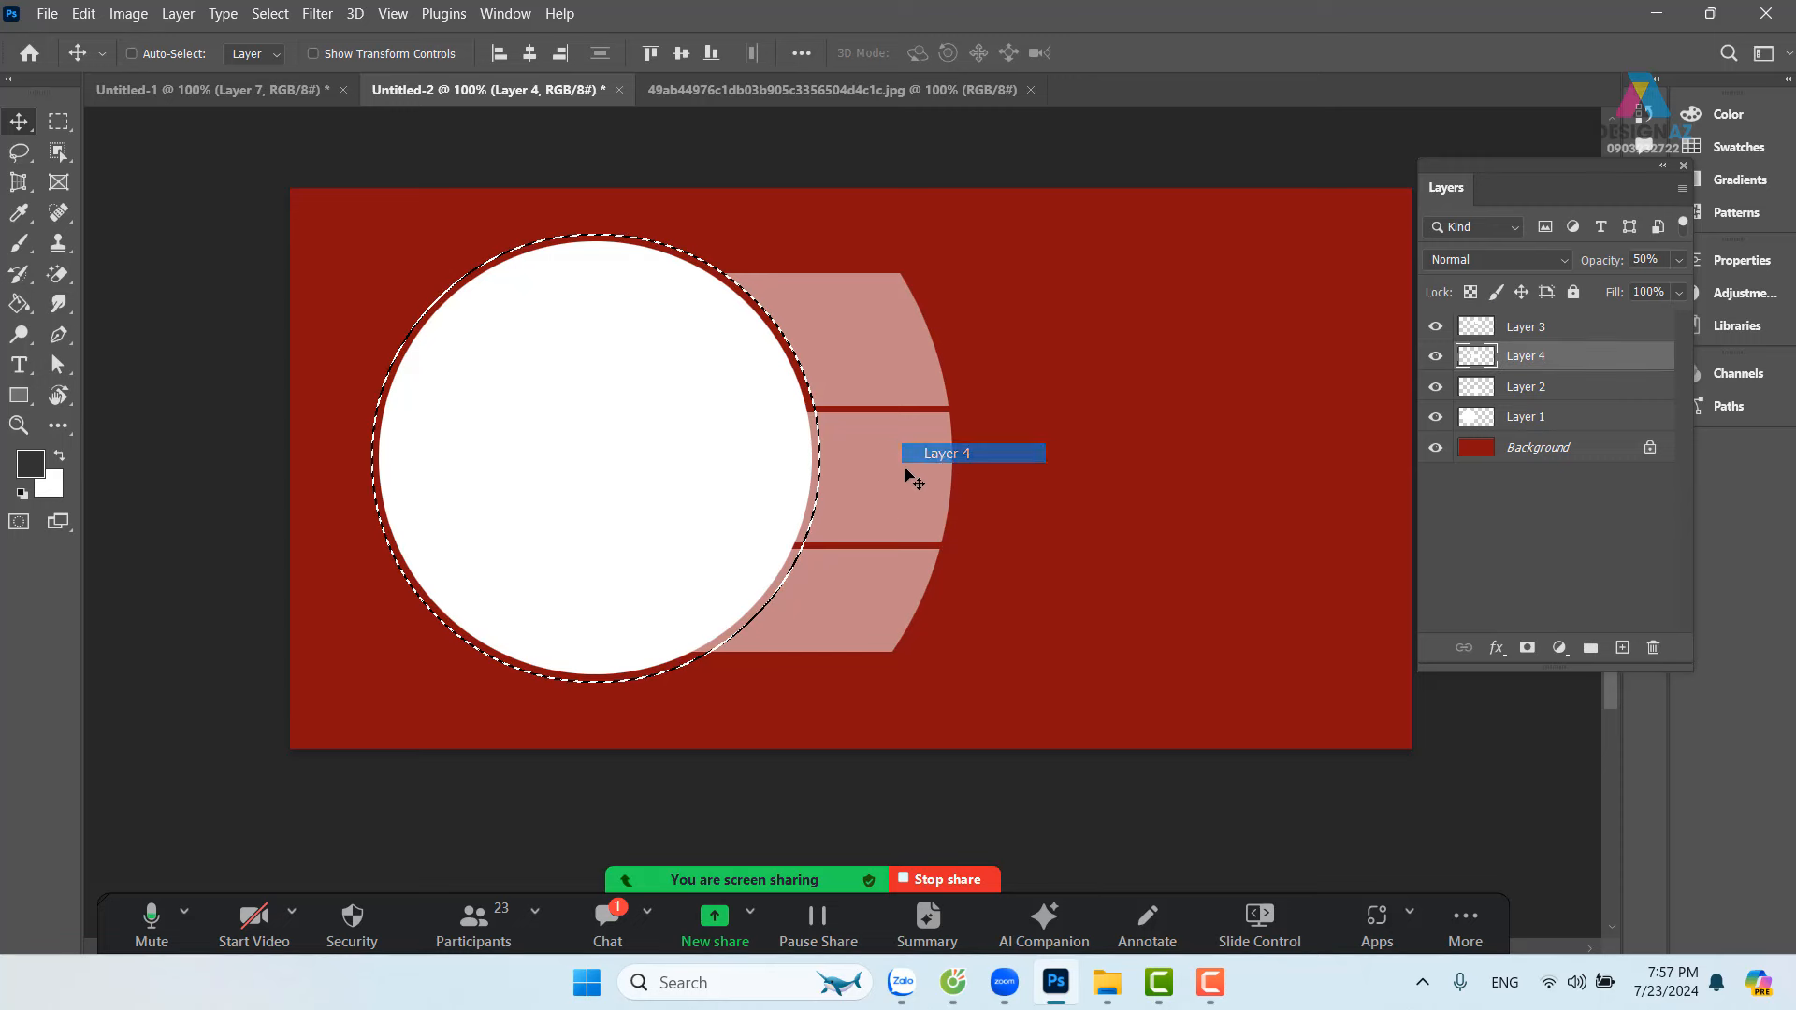
{"action": "right_click", "coordinate": [875, 571]}
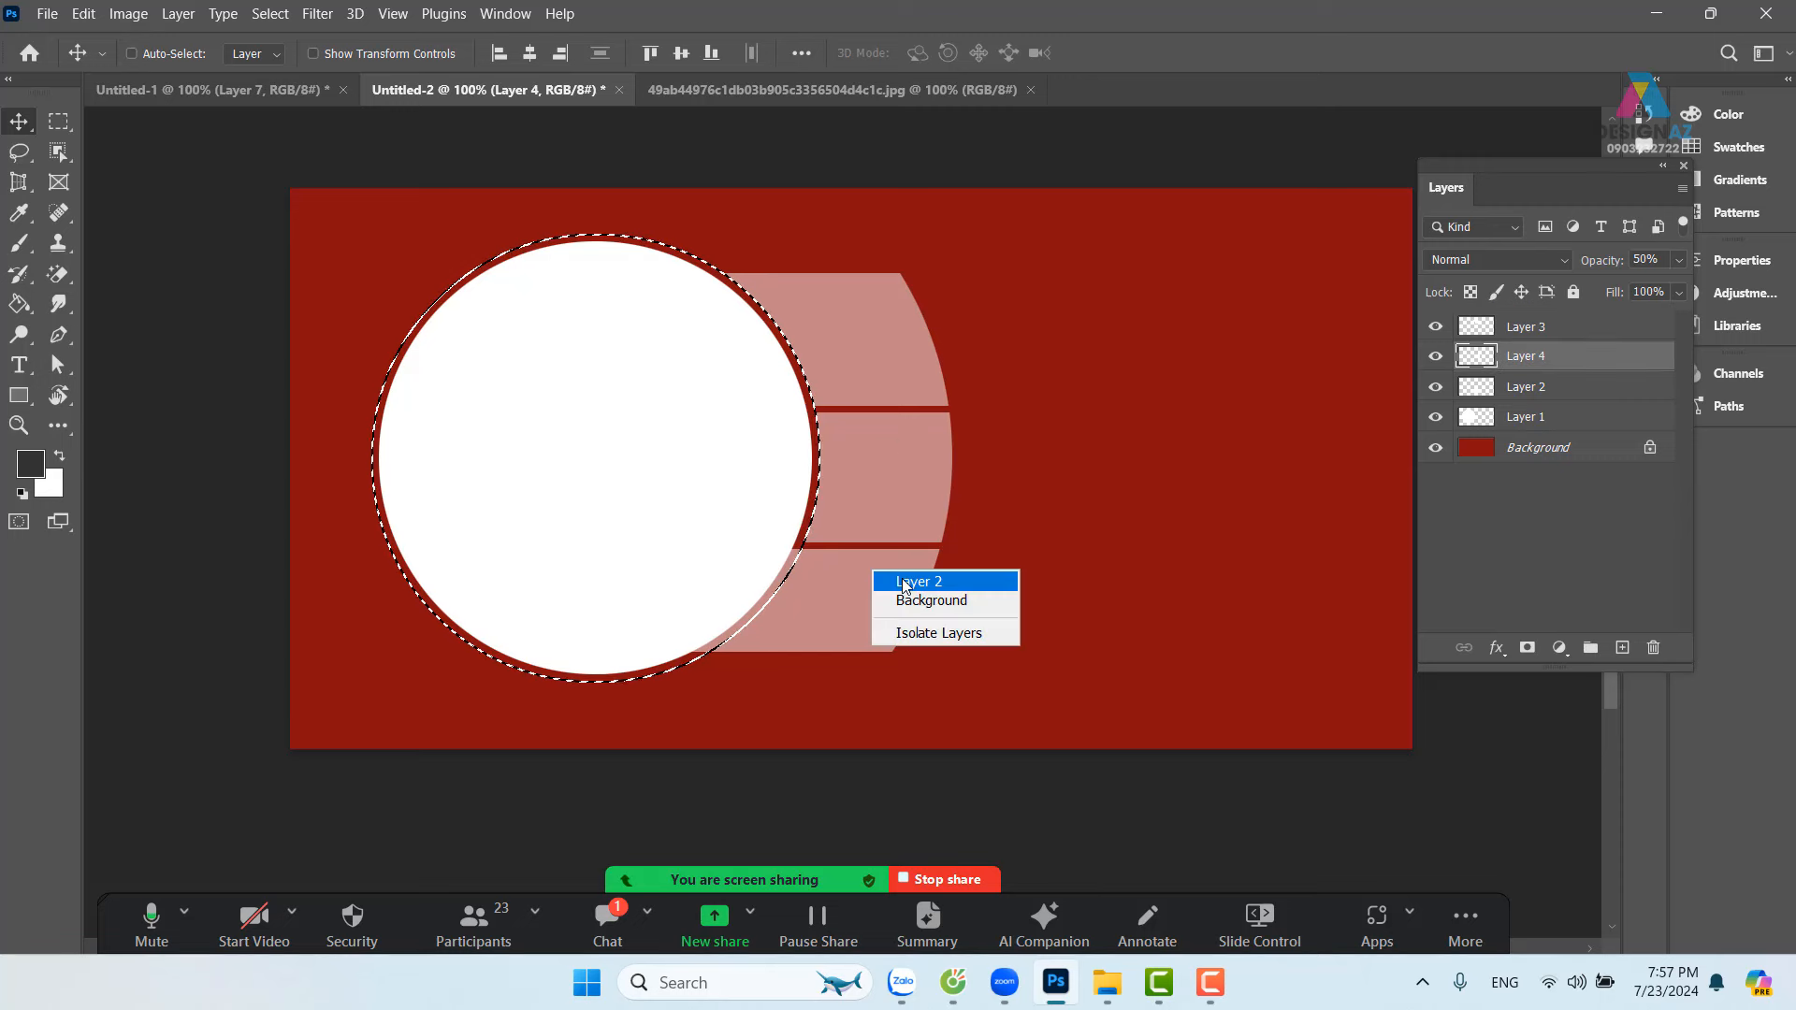
{"action": "left_click", "coordinate": [903, 582]}
{"action": "key", "text": "ctrl+d"}
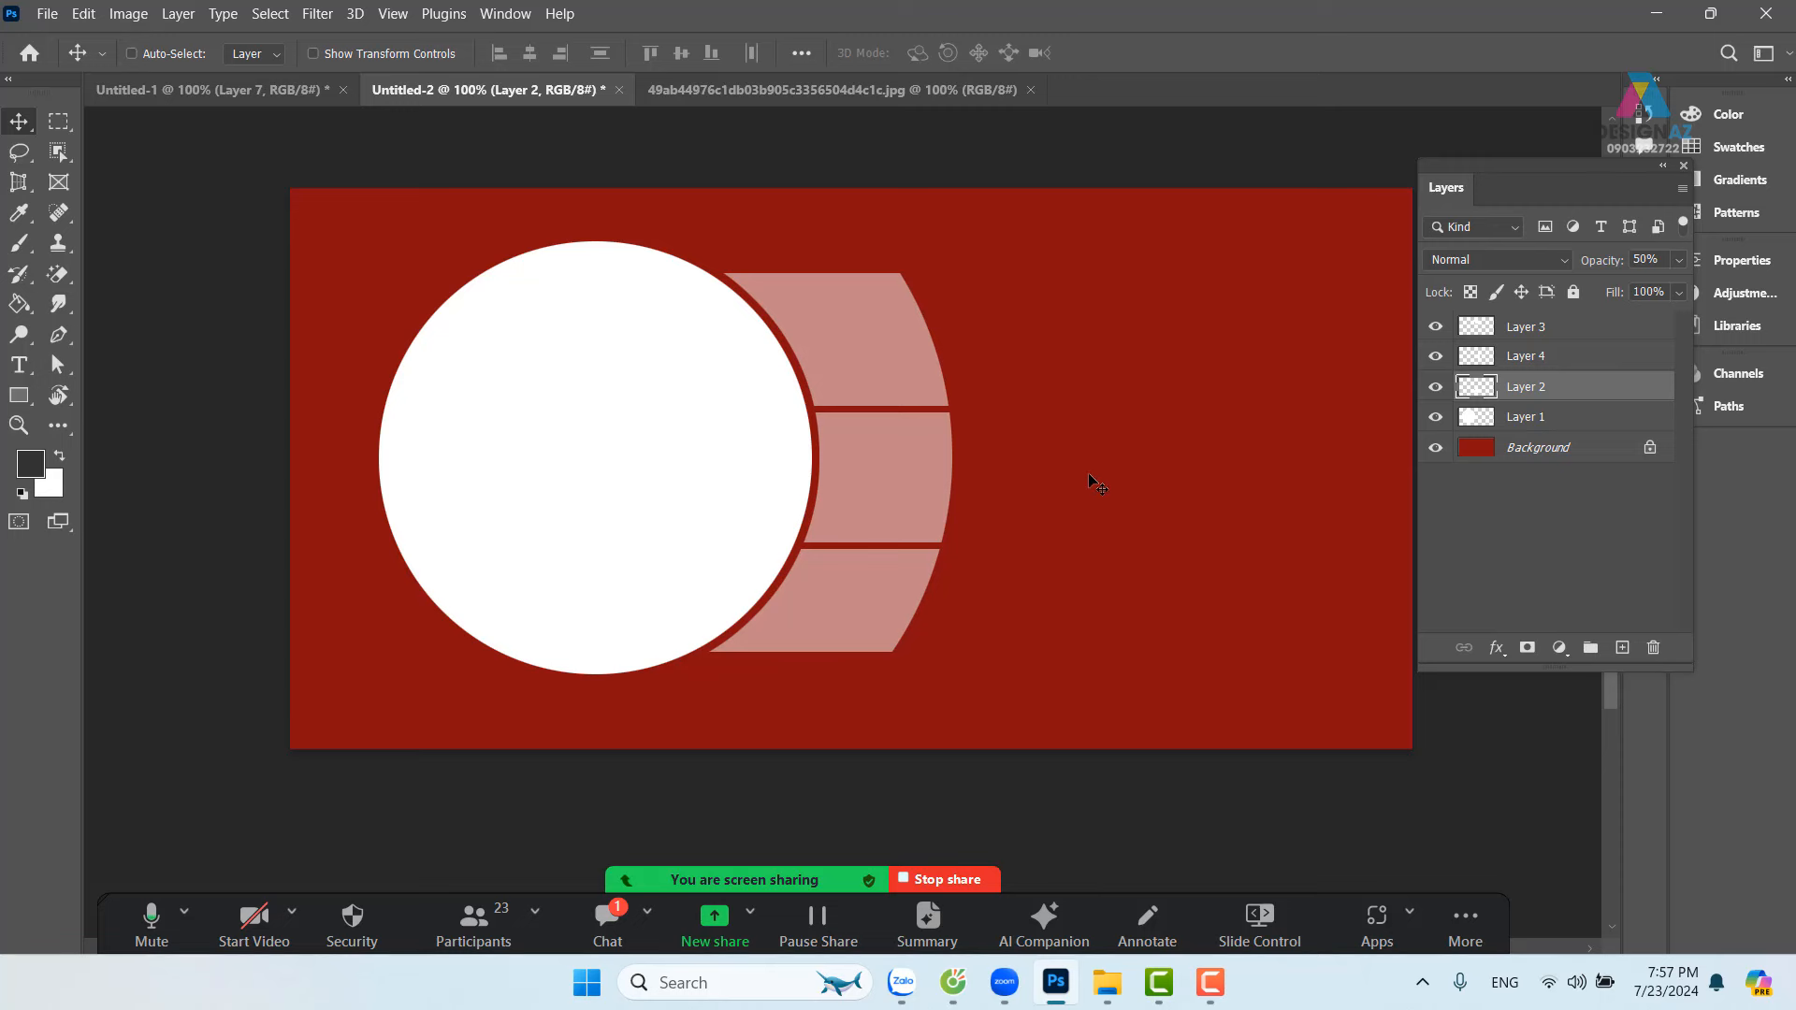
Step: Delete the three band layers, Layer 3, Layer 4 and Layer 2, keeping the white circle and the background
{"action": "right_click", "coordinate": [891, 342]}
{"action": "left_click", "coordinate": [926, 349]}
{"action": "key", "text": "Delete"}
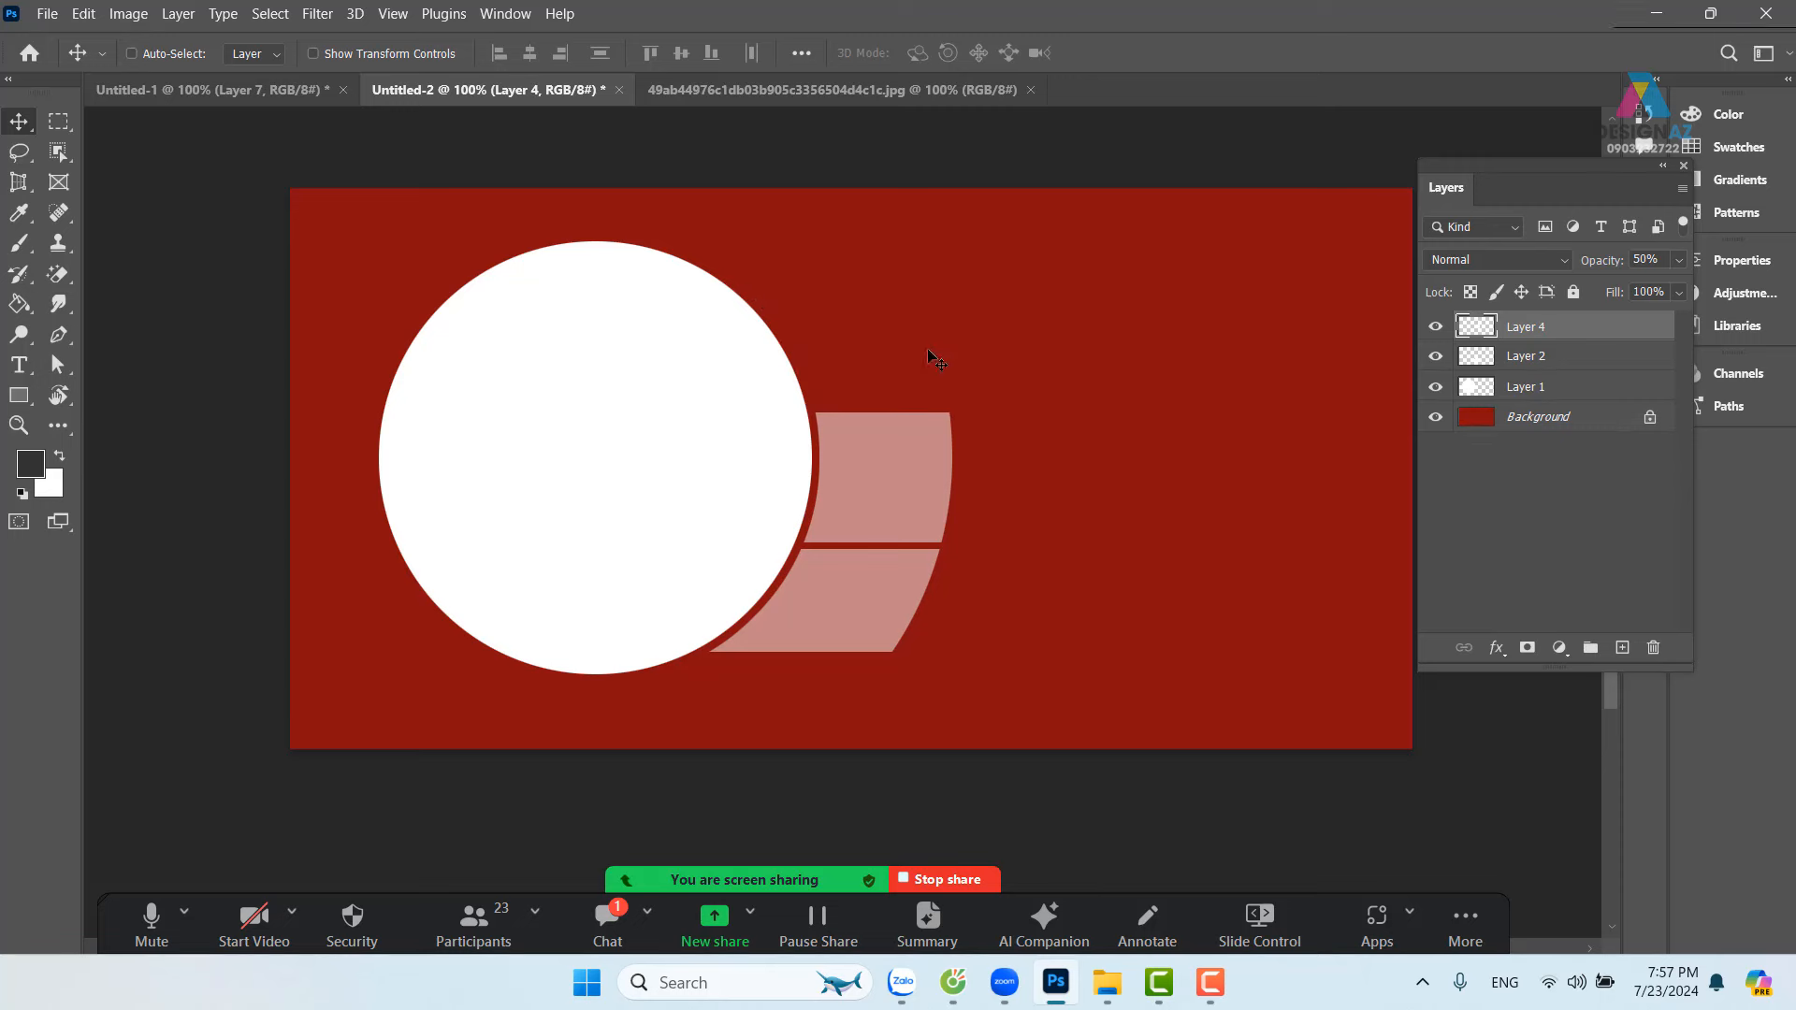
{"action": "right_click", "coordinate": [904, 430]}
{"action": "left_click", "coordinate": [926, 436]}
{"action": "key", "text": "Delete"}
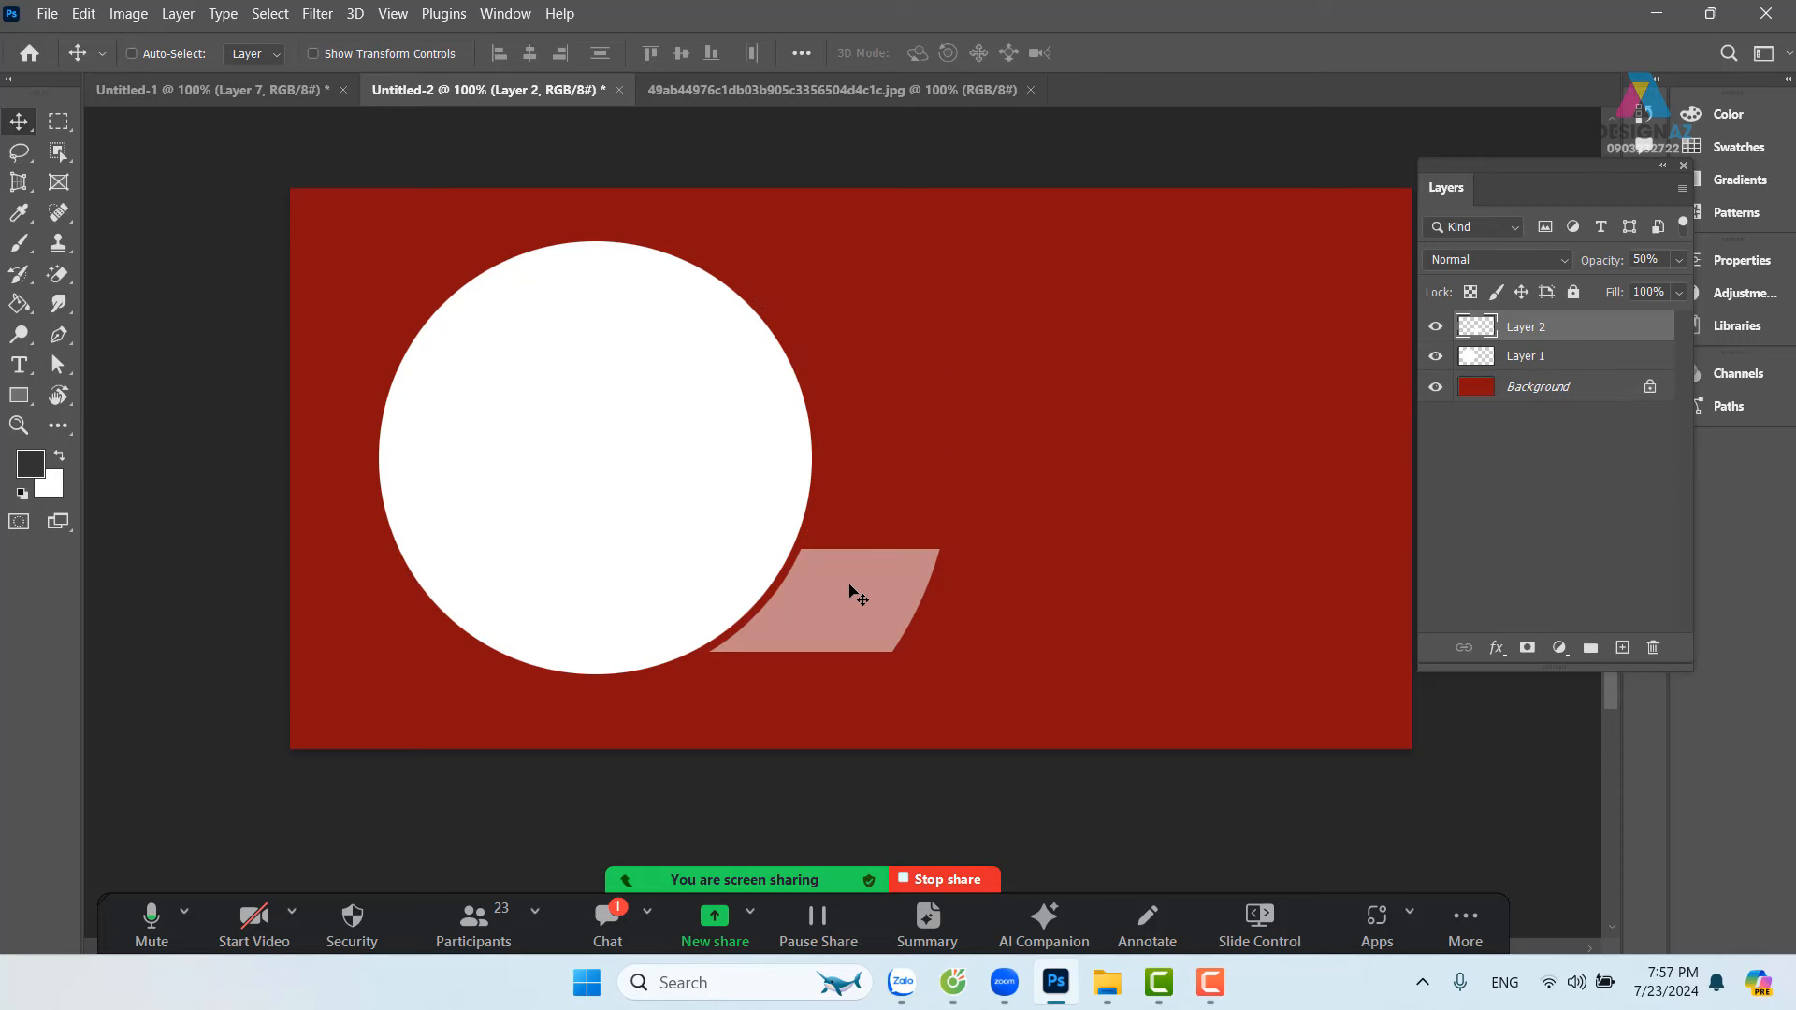
{"action": "right_click", "coordinate": [851, 587]}
{"action": "left_click", "coordinate": [905, 600]}
{"action": "key", "text": "Delete"}
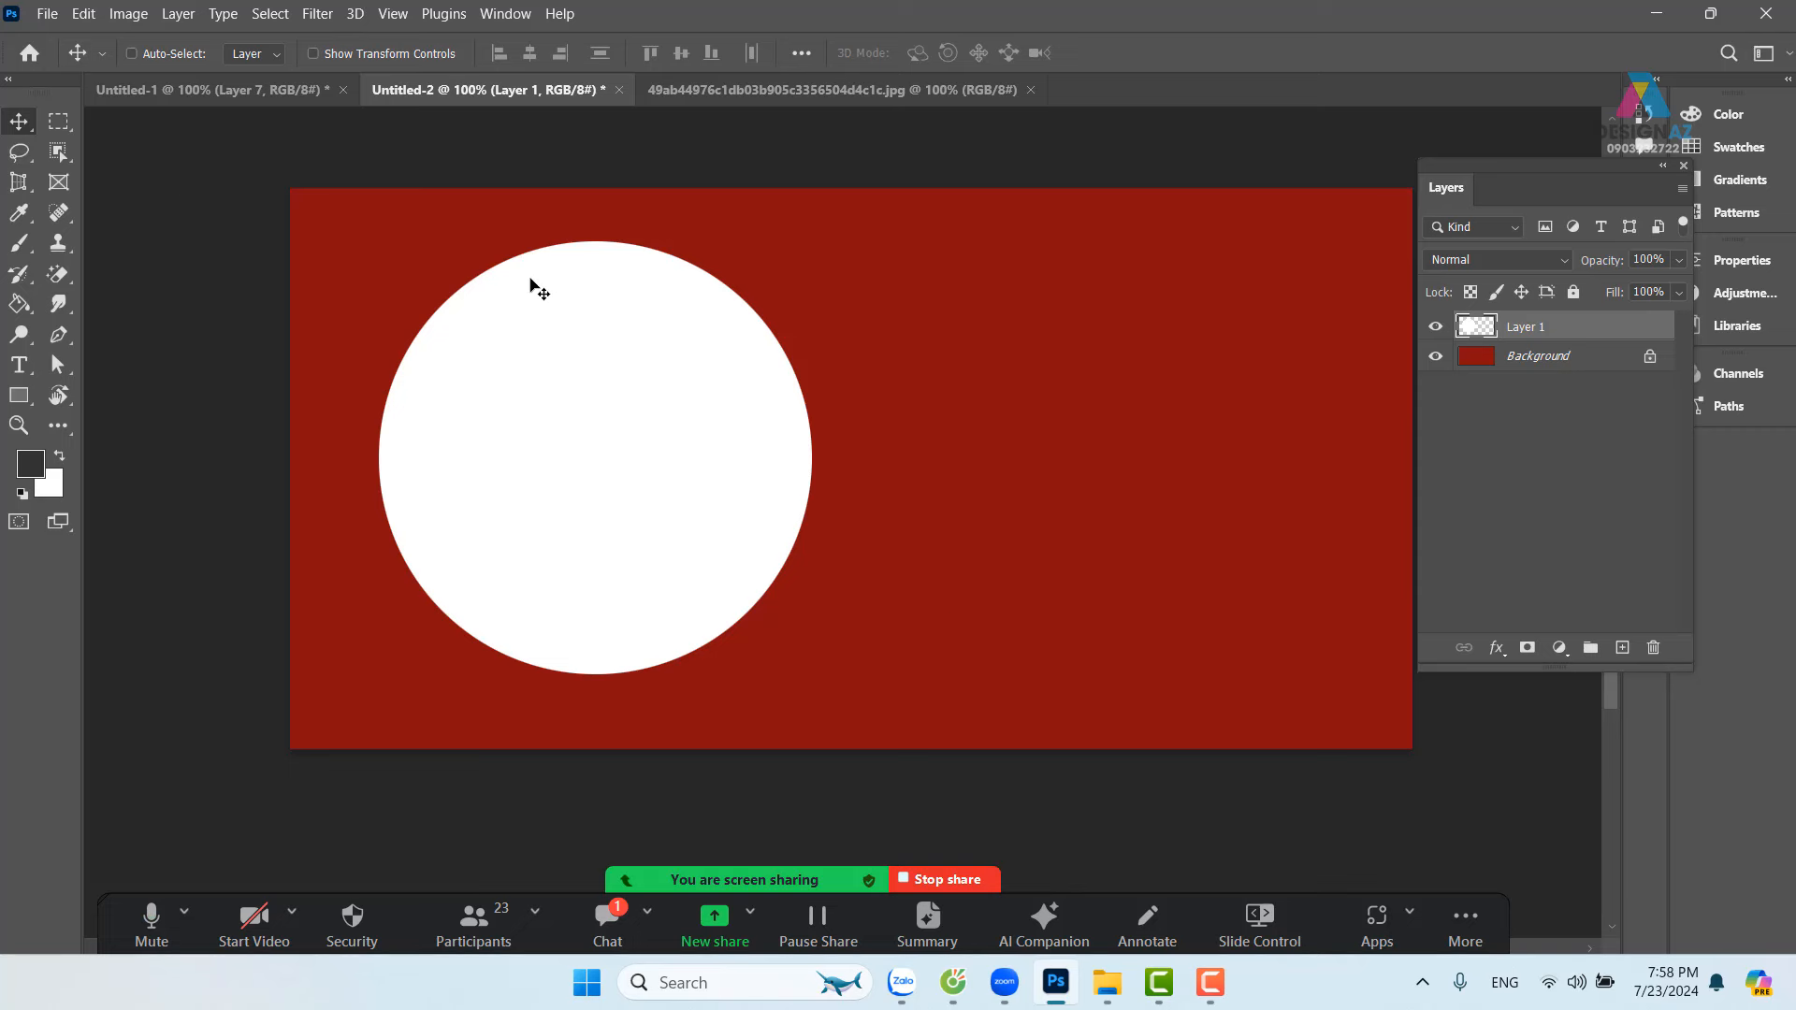
Step: Draw a wide horizontal rectangular selection across the upper half of the white circle and add a new layer above Layer 1
{"action": "left_click", "coordinate": [59, 121]}
{"action": "left_click_drag", "start_coordinate": [291, 278], "coordinate": [1050, 407]}
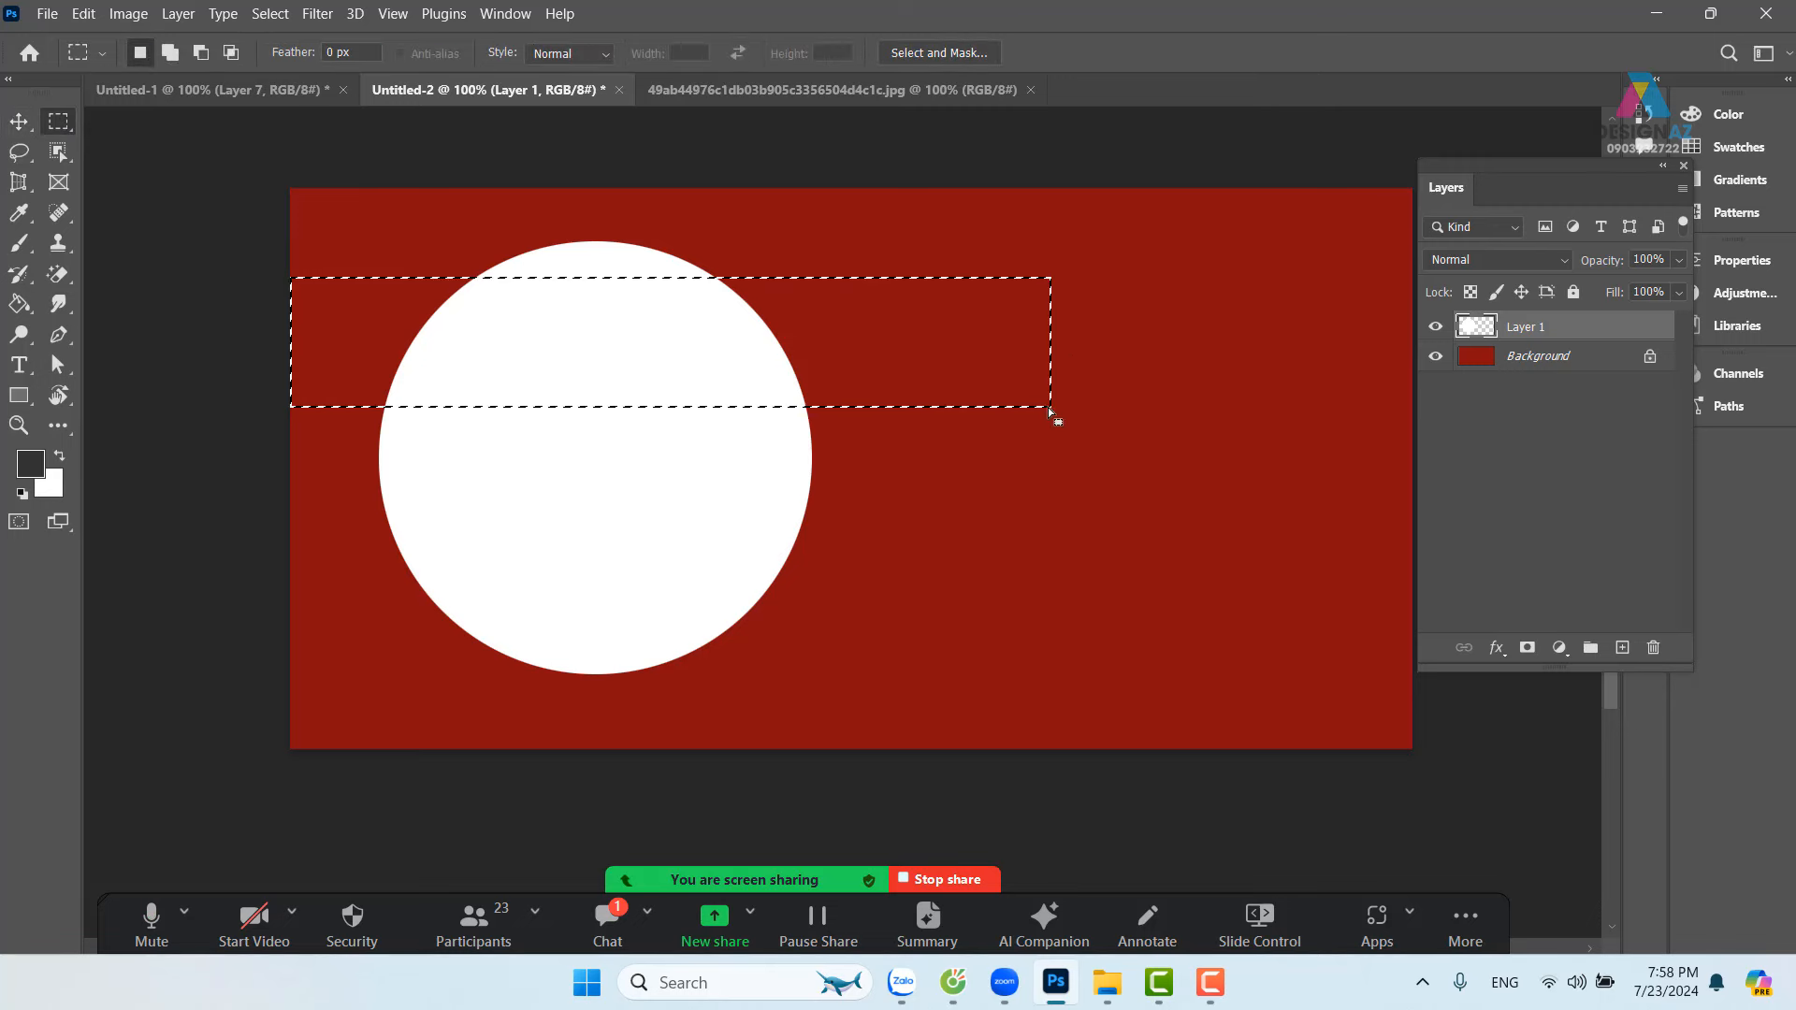
{"action": "key", "text": "v"}
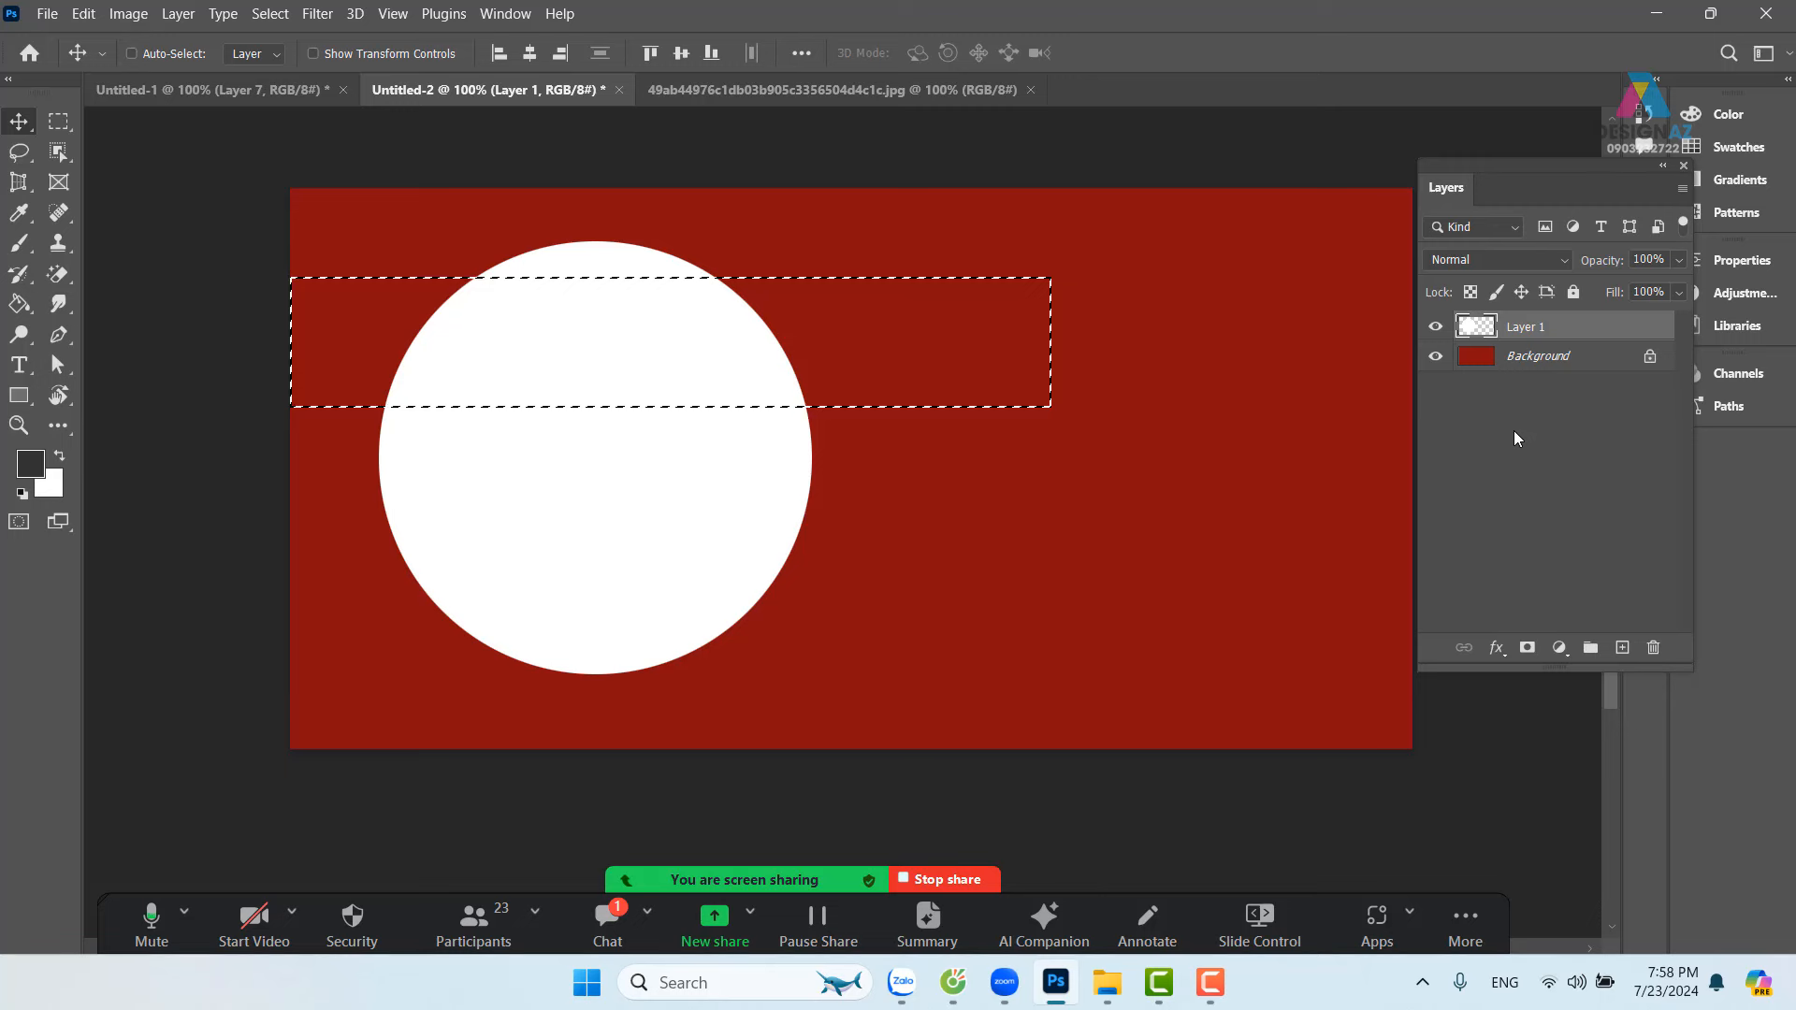
{"action": "left_click", "coordinate": [1622, 647]}
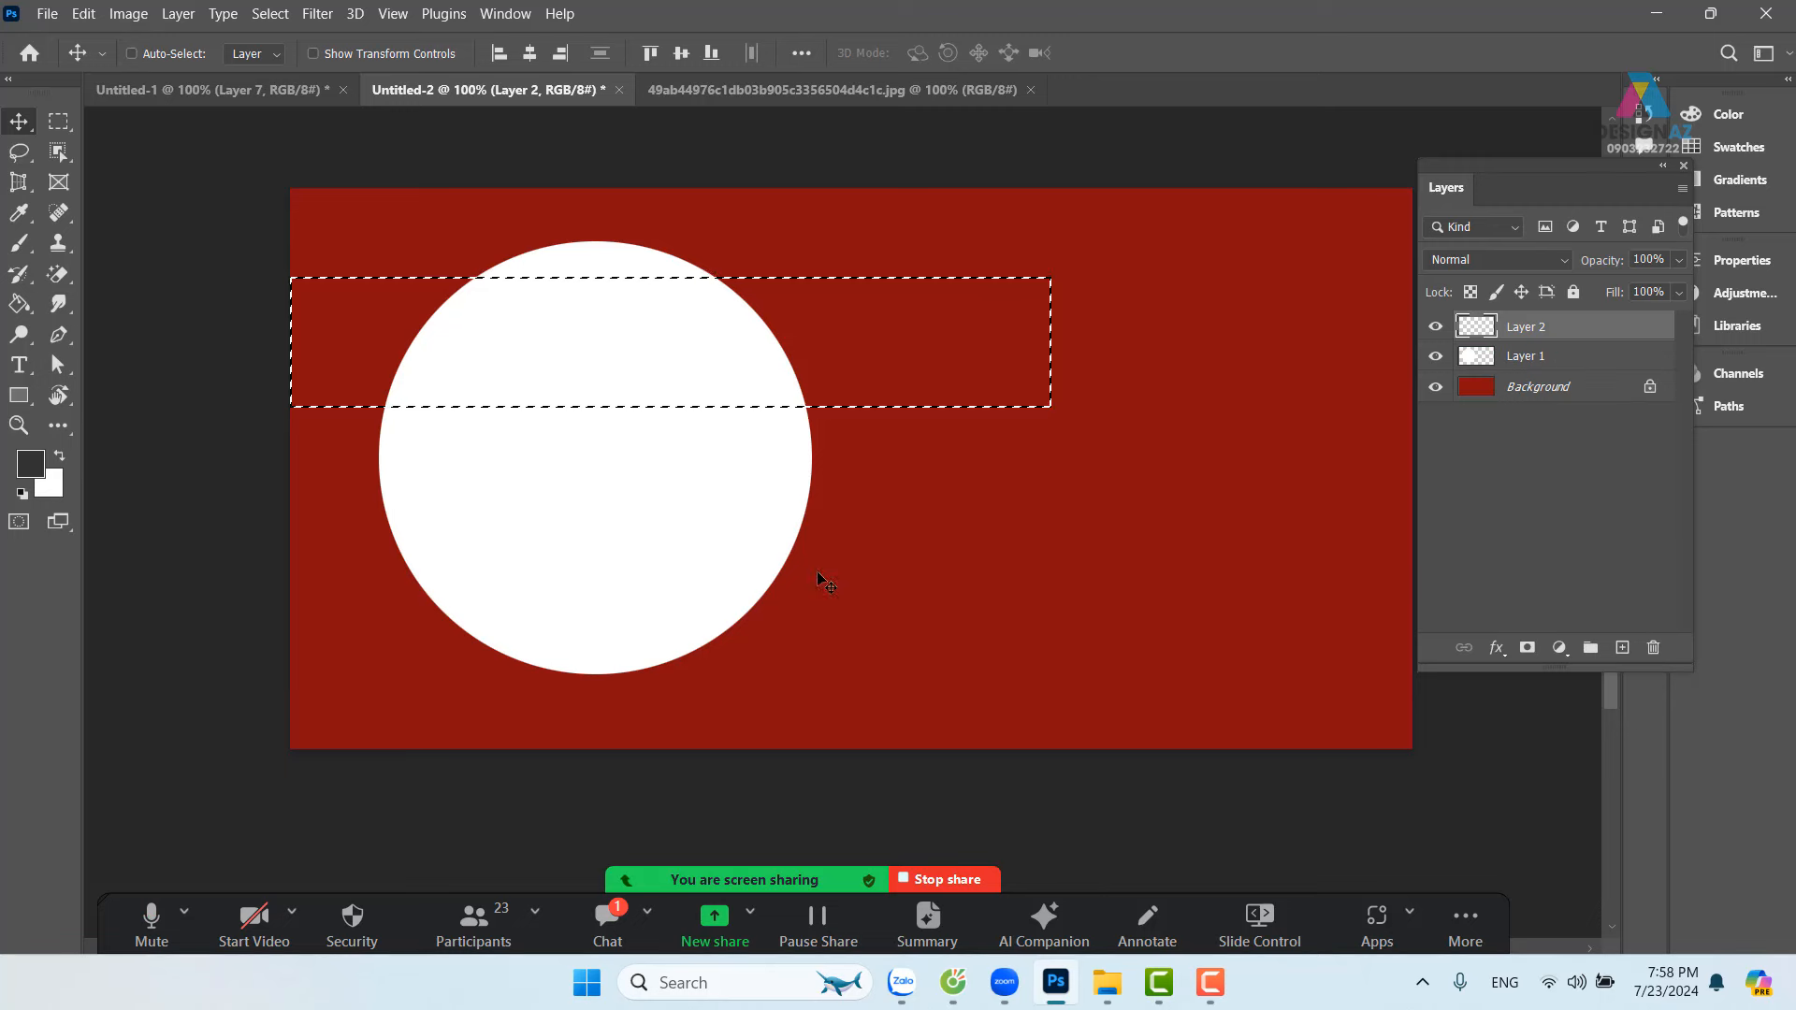
Step: Fill the rectangular selection on Layer 2 with a muted brown foreground color and deselect
{"action": "left_click", "coordinate": [37, 465]}
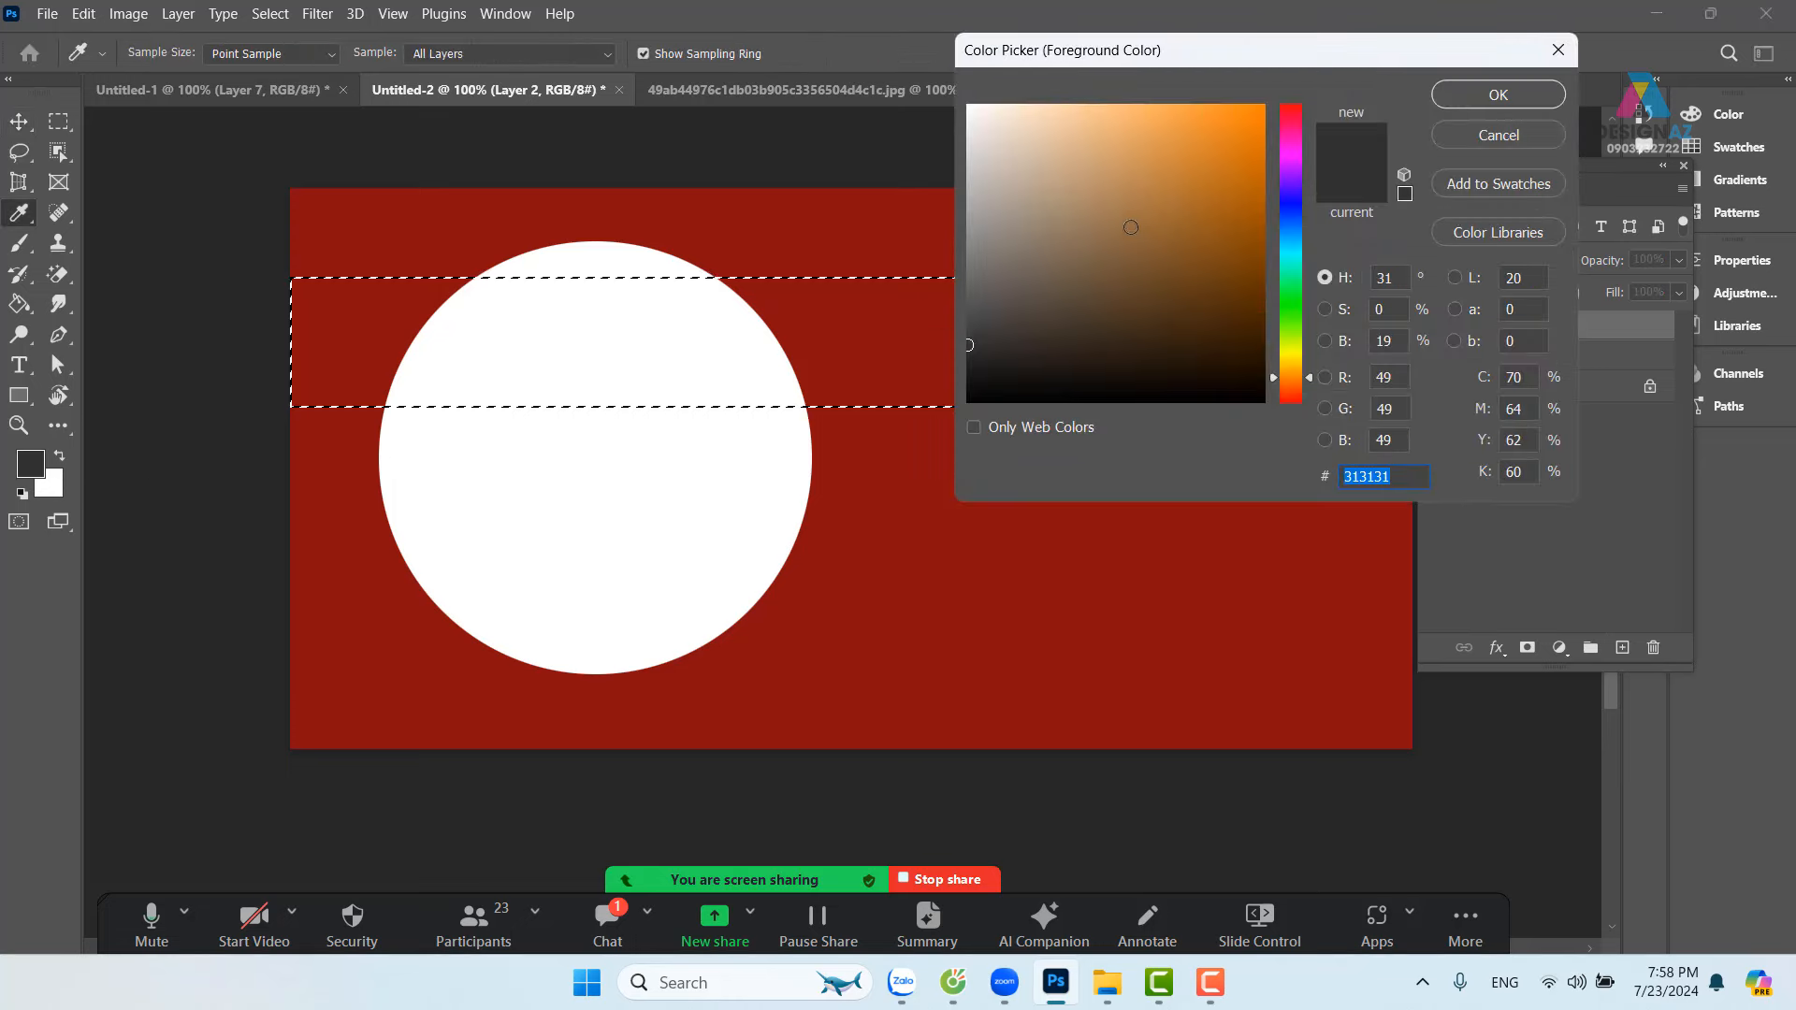
{"action": "left_click", "coordinate": [1103, 230]}
{"action": "left_click", "coordinate": [1498, 95]}
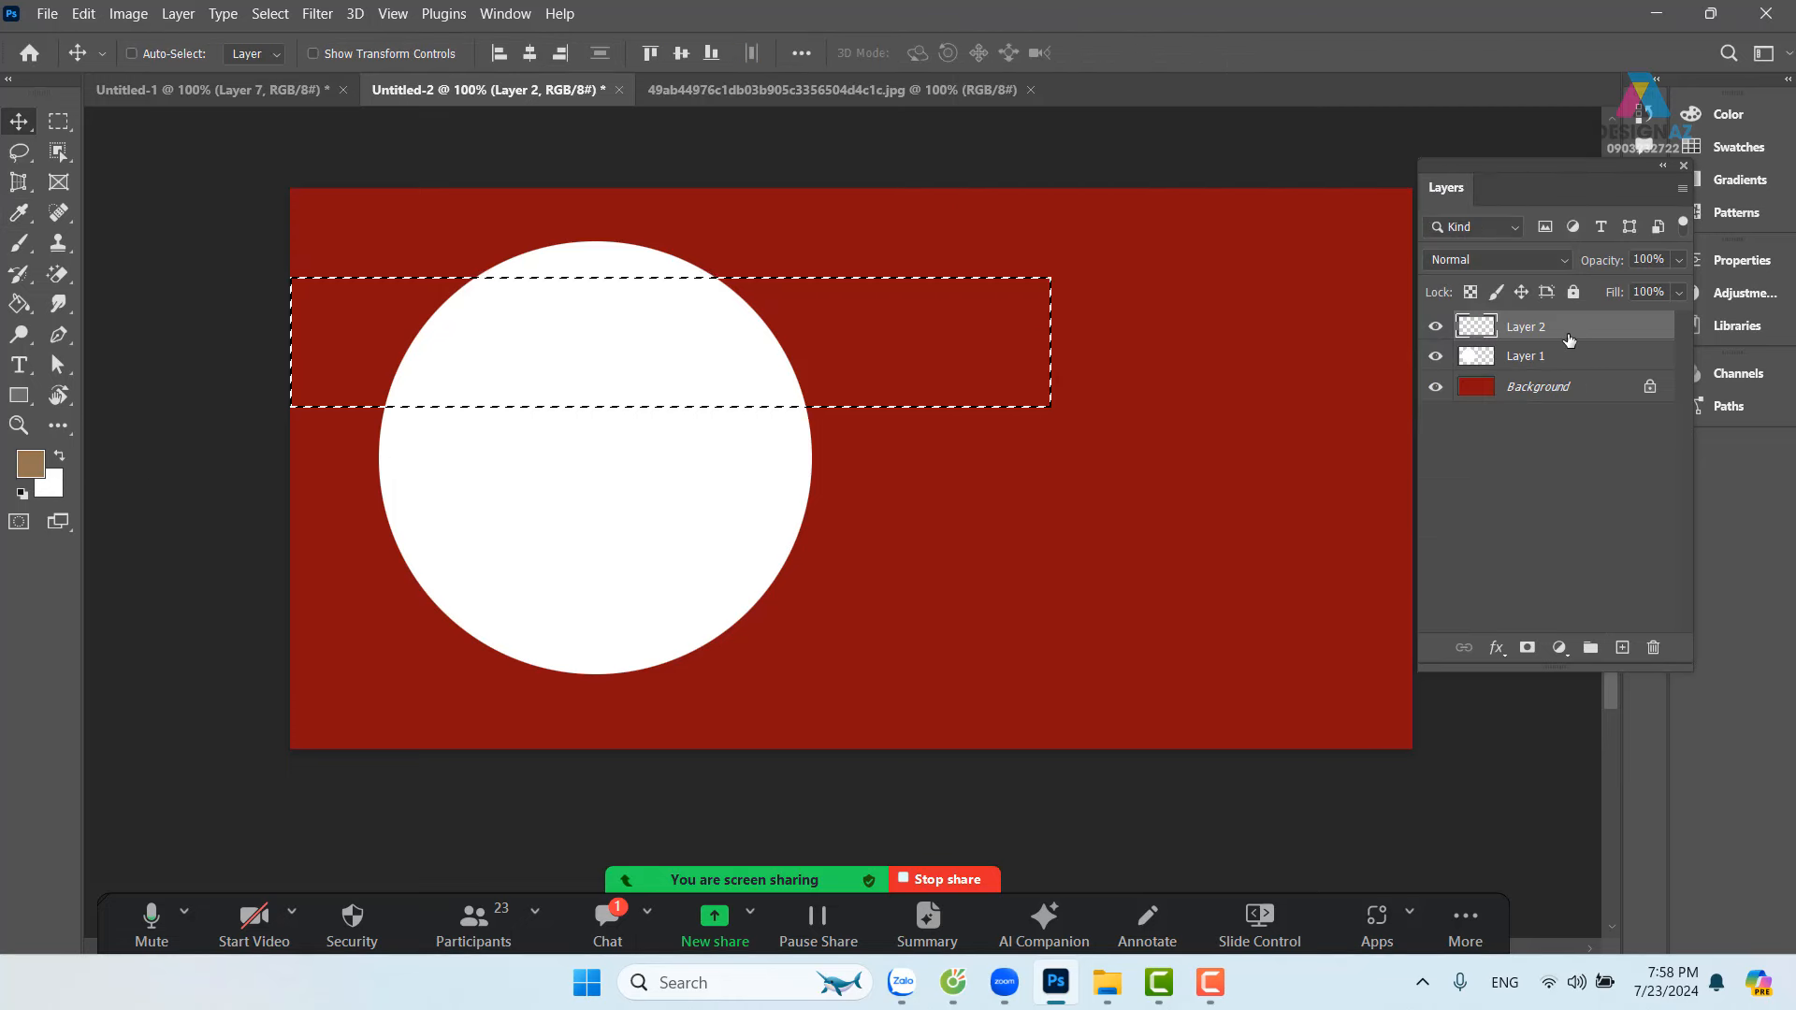
{"action": "key", "text": "alt+BackSpace"}
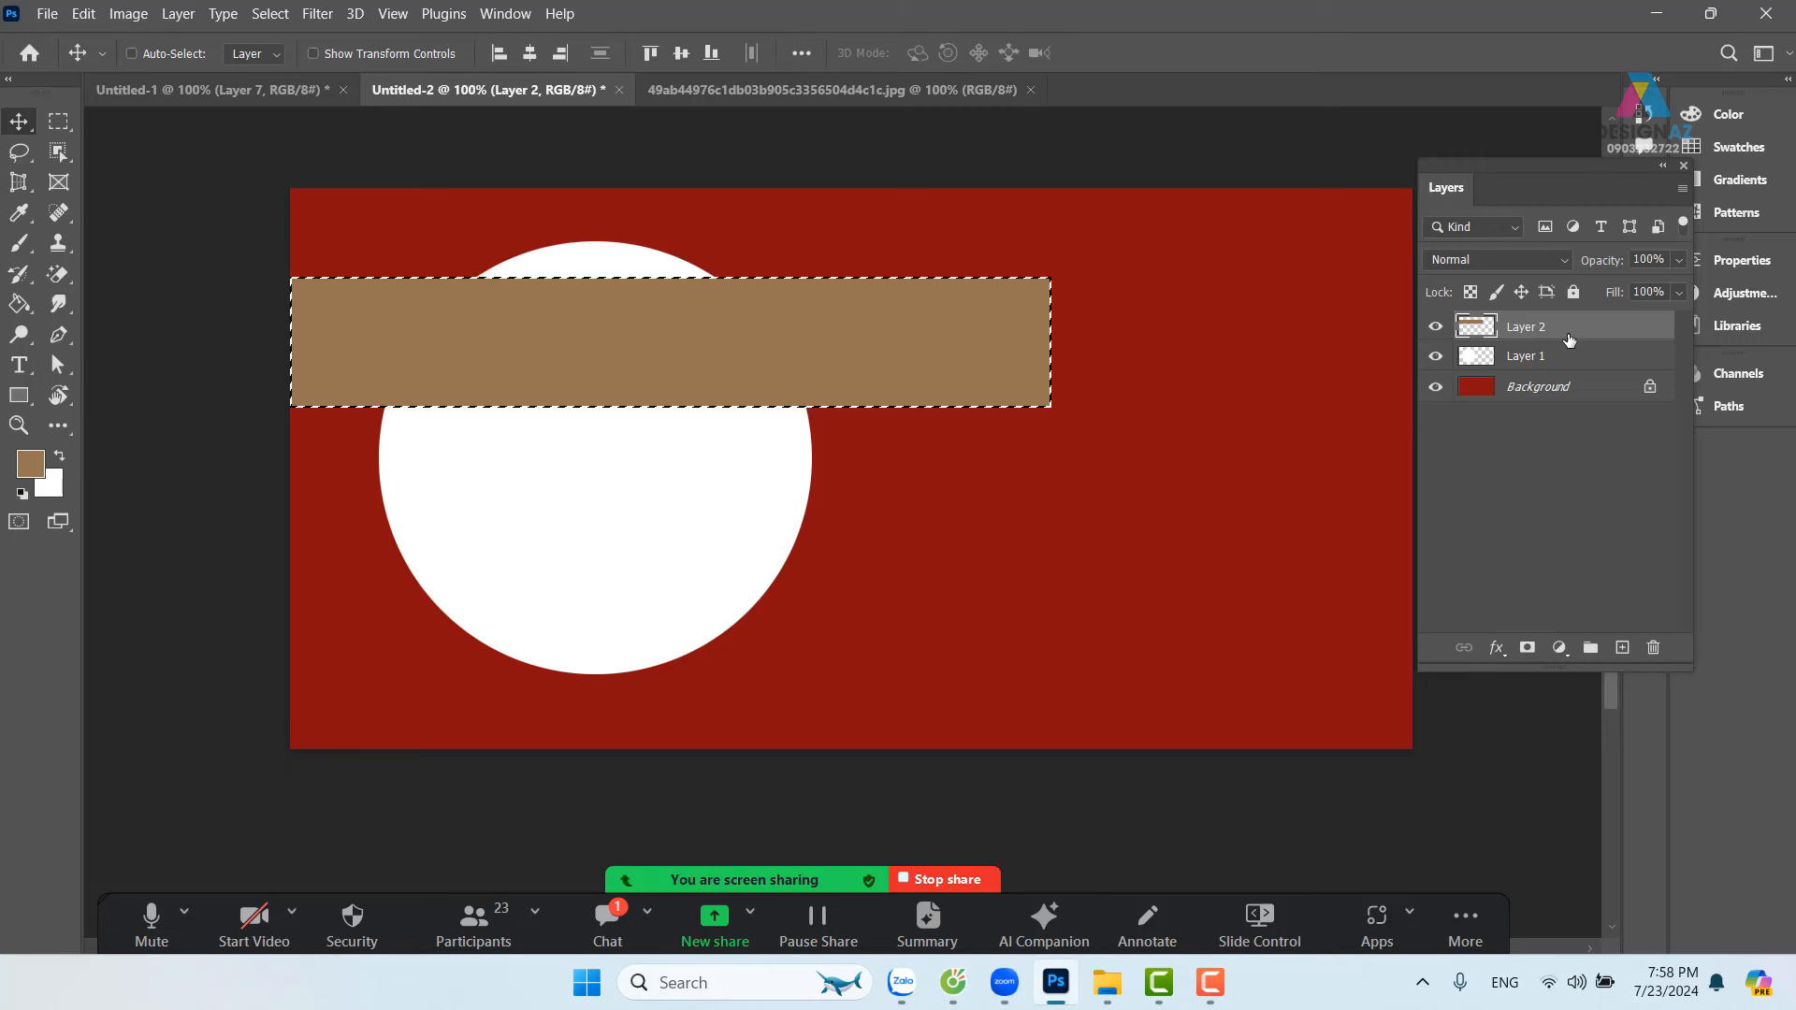
{"action": "key", "text": "ctrl+d"}
Step: Duplicate the brown band twice, stacking the copies directly below it with thin, even gaps between the bands
{"action": "right_click", "coordinate": [990, 339]}
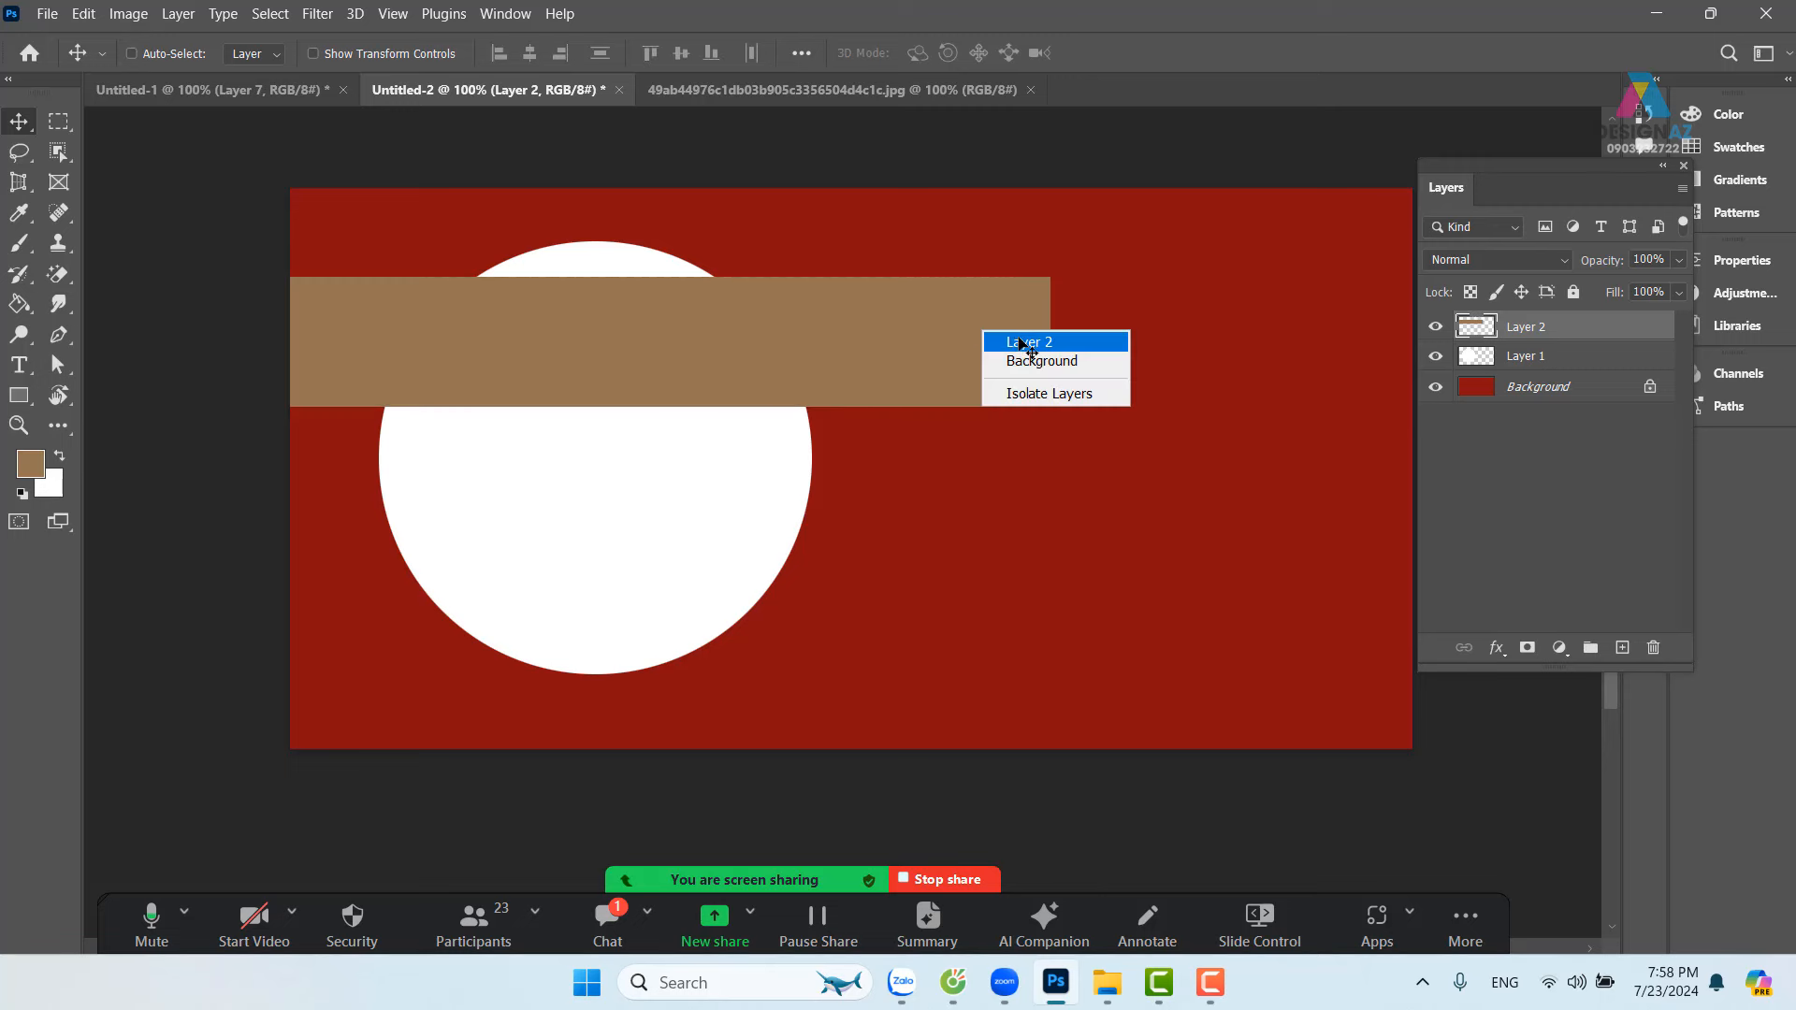
{"action": "left_click", "coordinate": [1024, 343]}
{"action": "left_click_drag", "start_coordinate": [881, 422], "coordinate": [894, 456]}
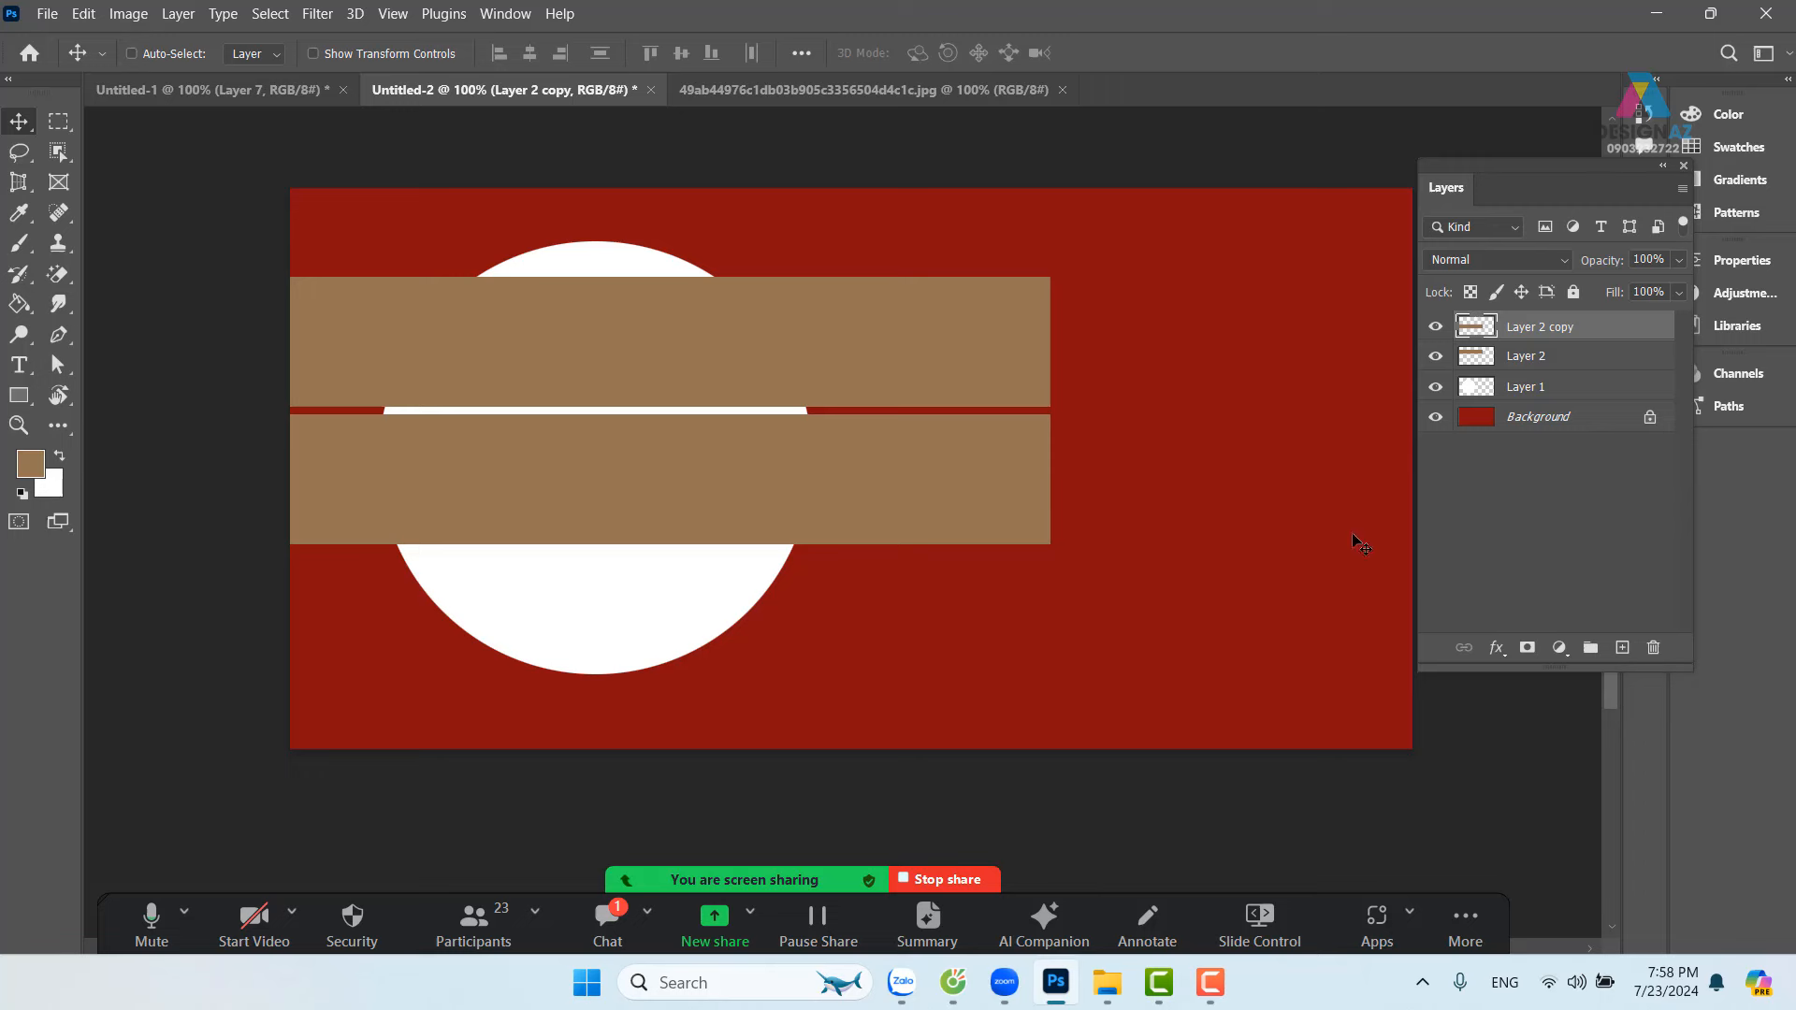
{"action": "key", "text": "Up"}
{"action": "key", "text": "Up"}
{"action": "key", "text": "Up"}
{"action": "key", "text": "Up"}
{"action": "key", "text": "Up"}
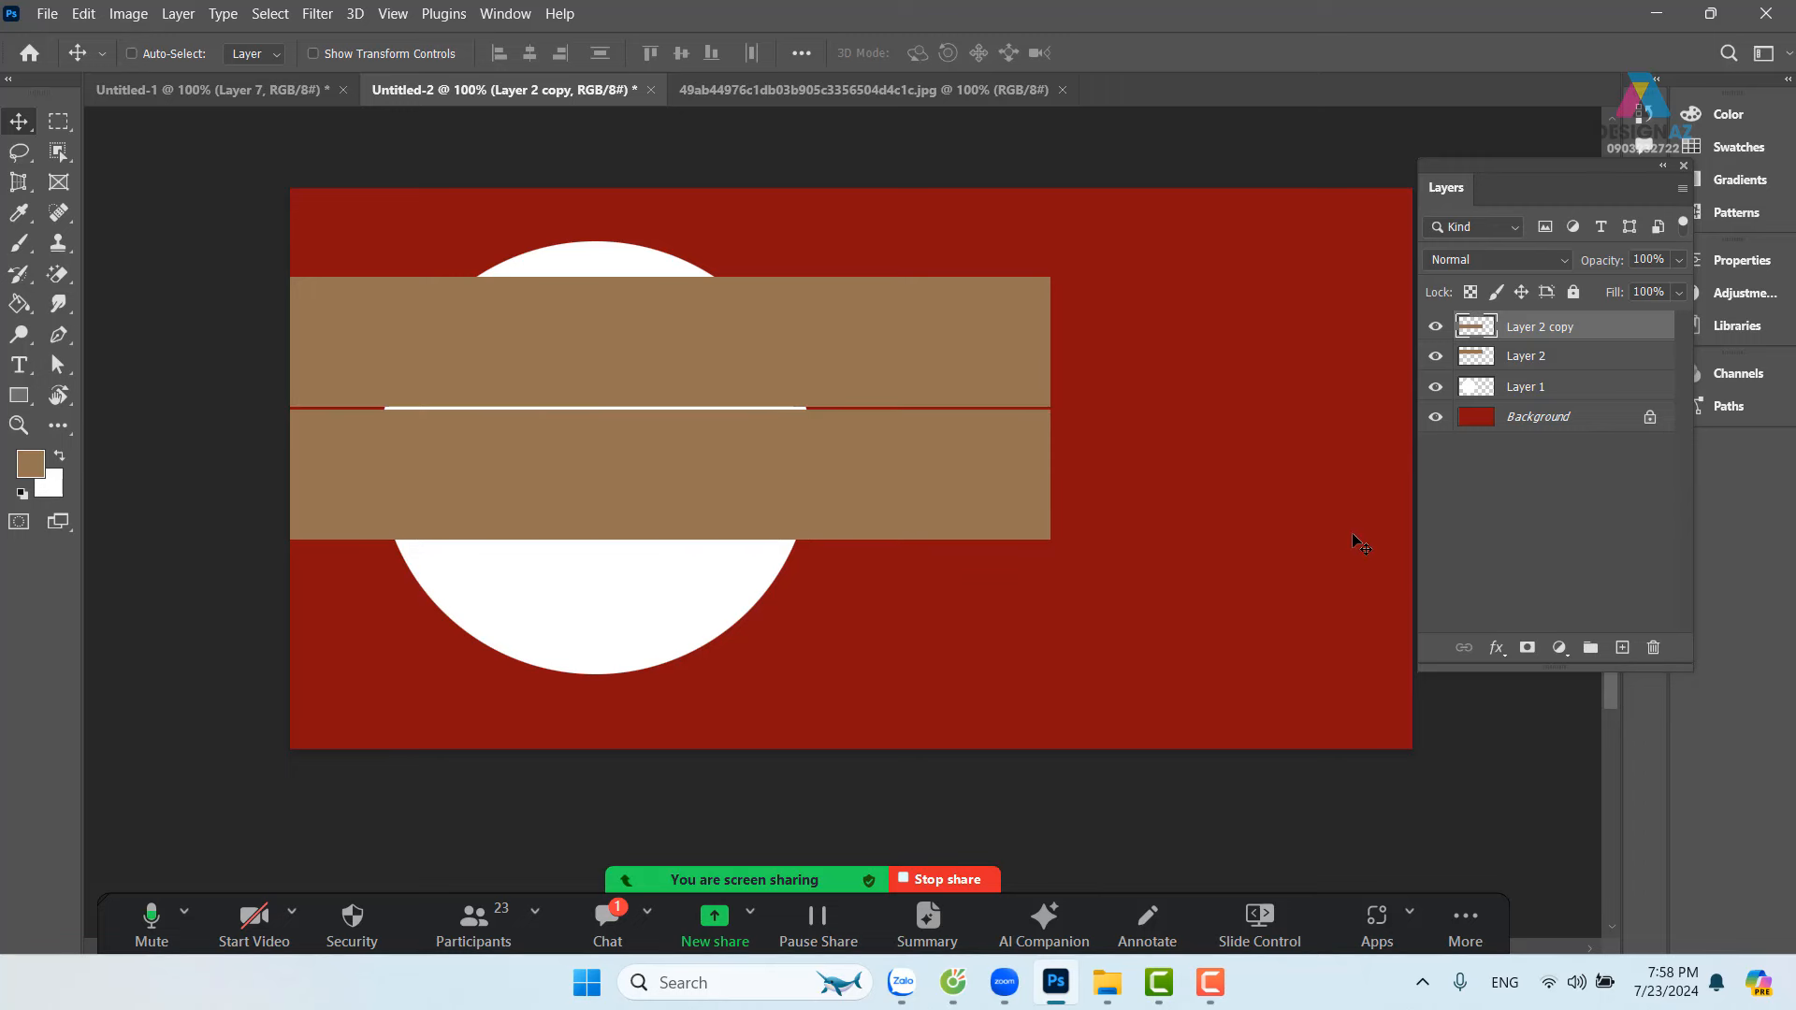
{"action": "left_click_drag", "start_coordinate": [849, 465], "coordinate": [887, 570]}
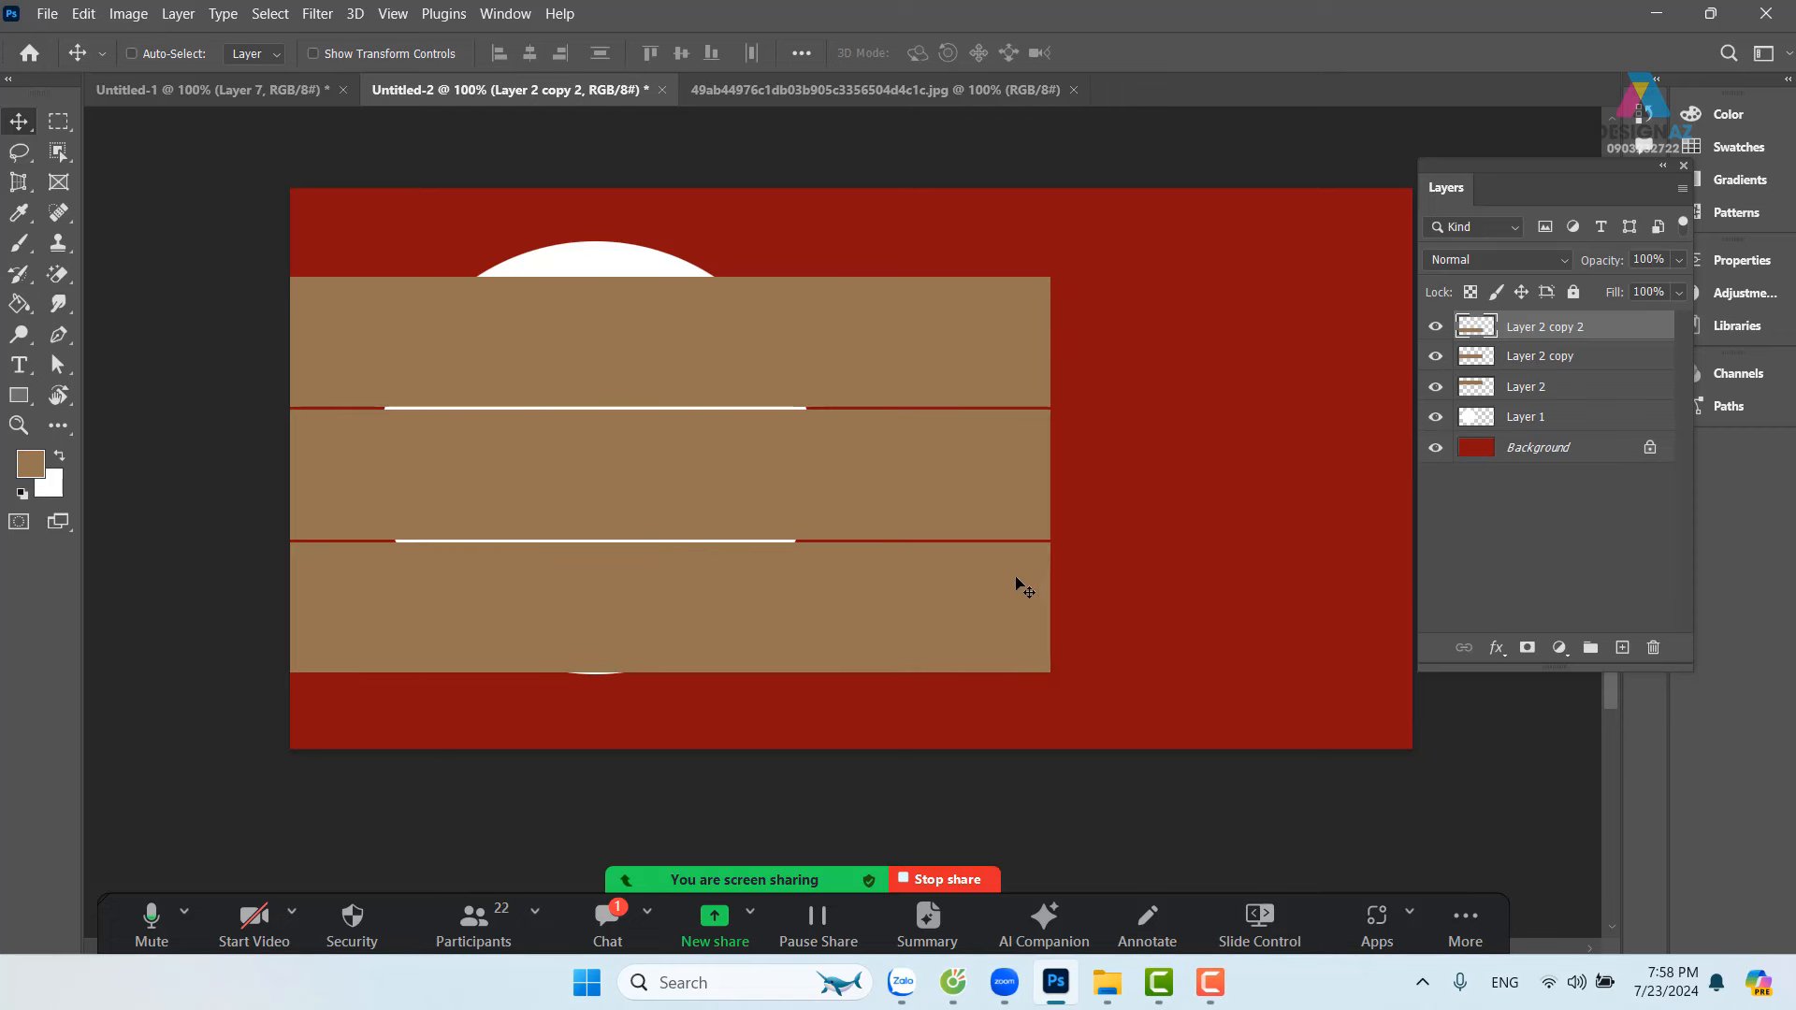
Step: Select all three brown bands together and move them slightly up to center them vertically over the white circle
{"action": "right_click", "coordinate": [1000, 573]}
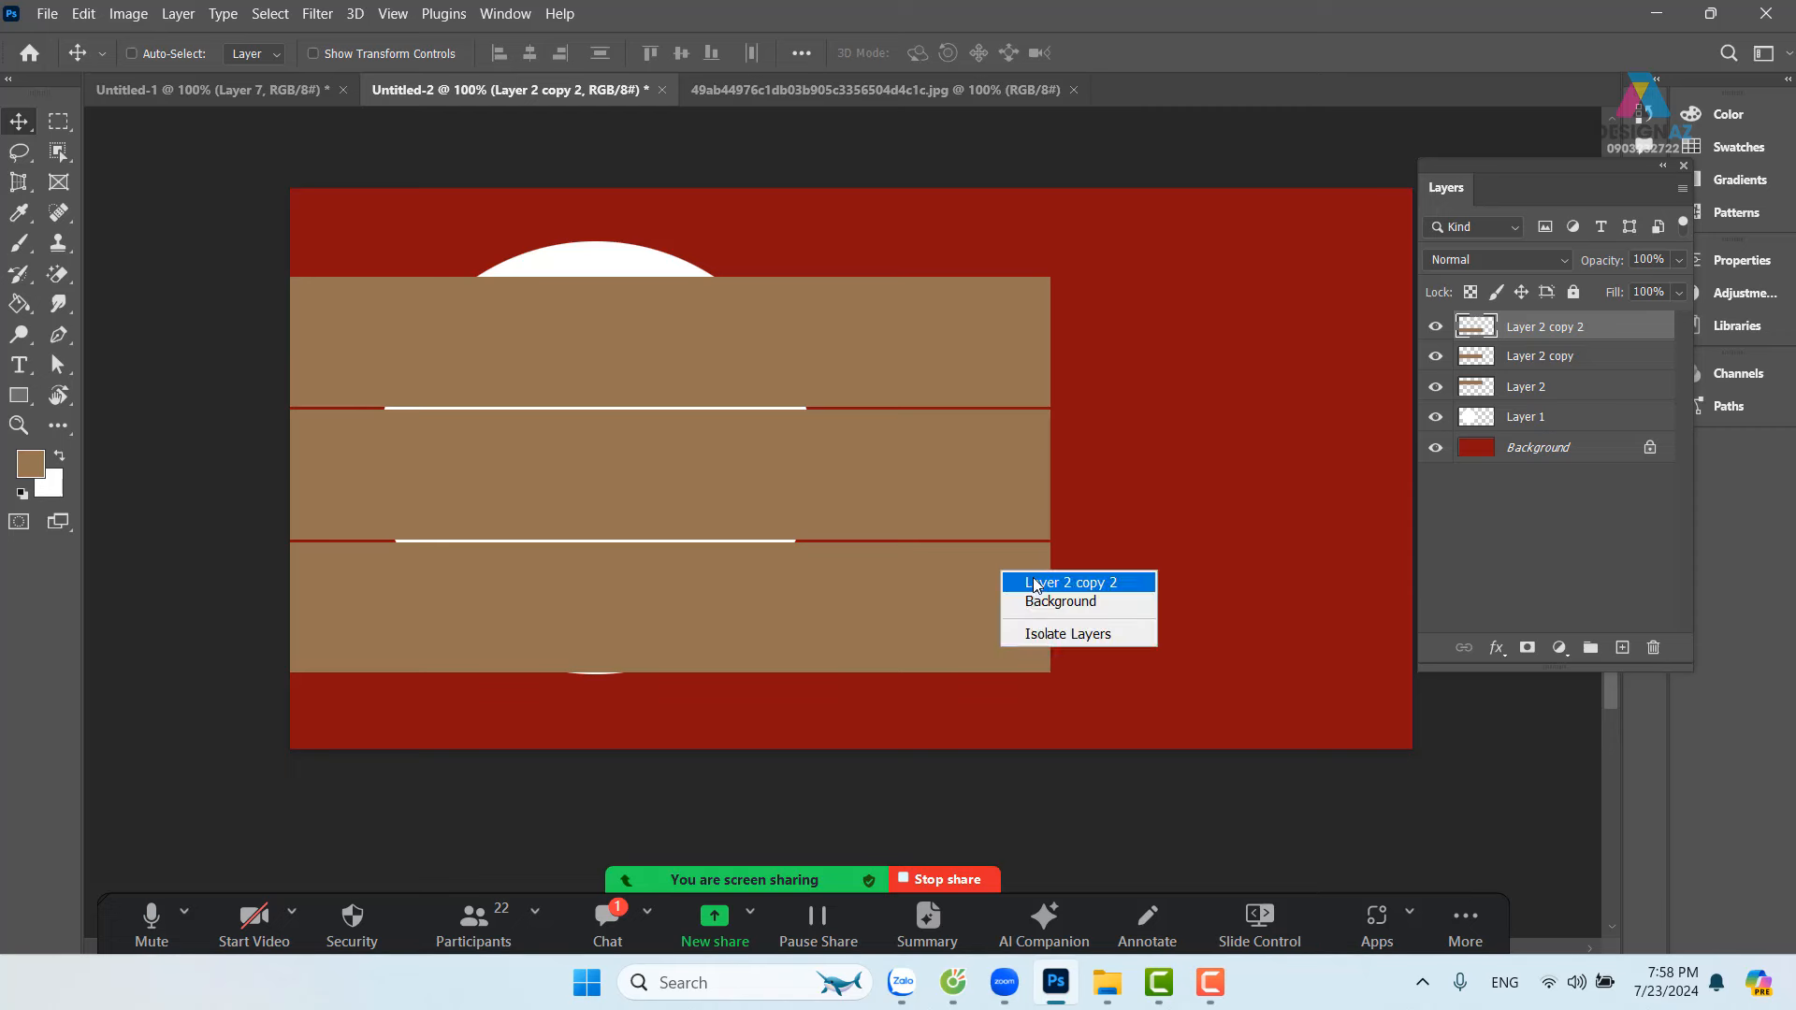
{"action": "left_click", "coordinate": [1032, 580]}
{"action": "right_click", "coordinate": [966, 463]}
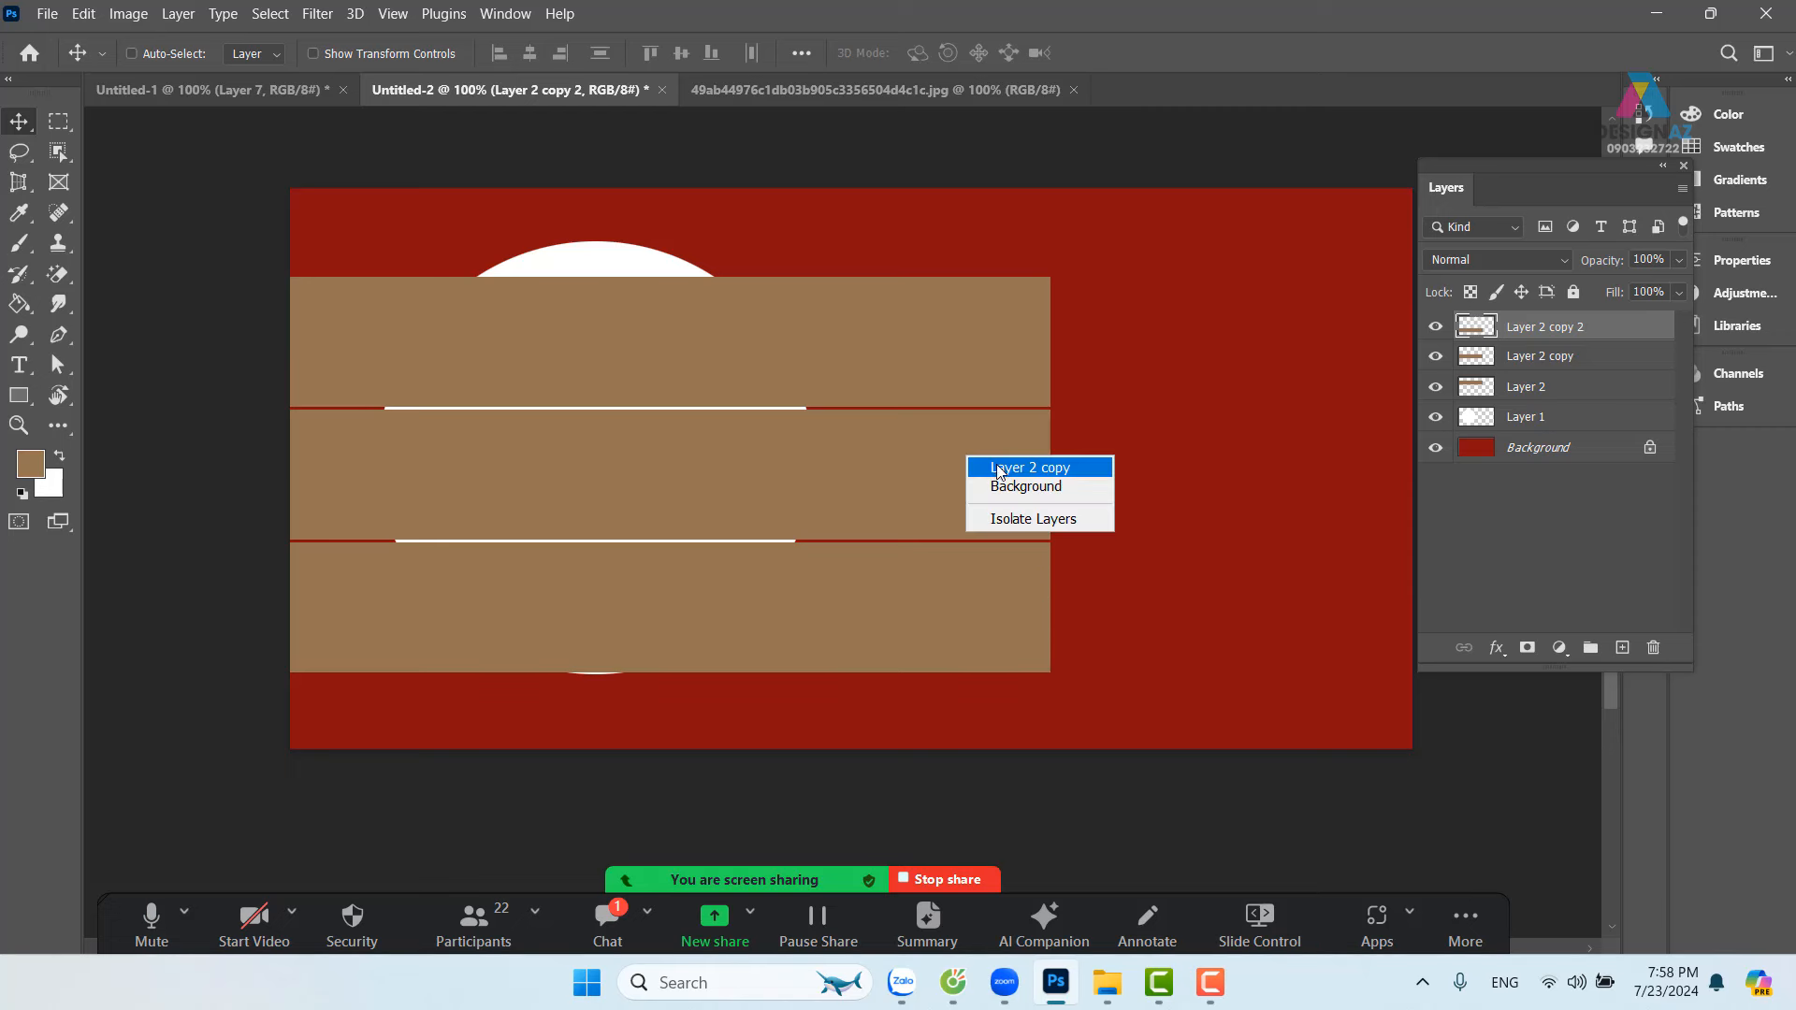
{"action": "left_click", "coordinate": [973, 468], "text": "shift"}
{"action": "left_click_drag", "start_coordinate": [941, 480], "coordinate": [1008, 478]}
{"action": "key", "text": "ctrl+z"}
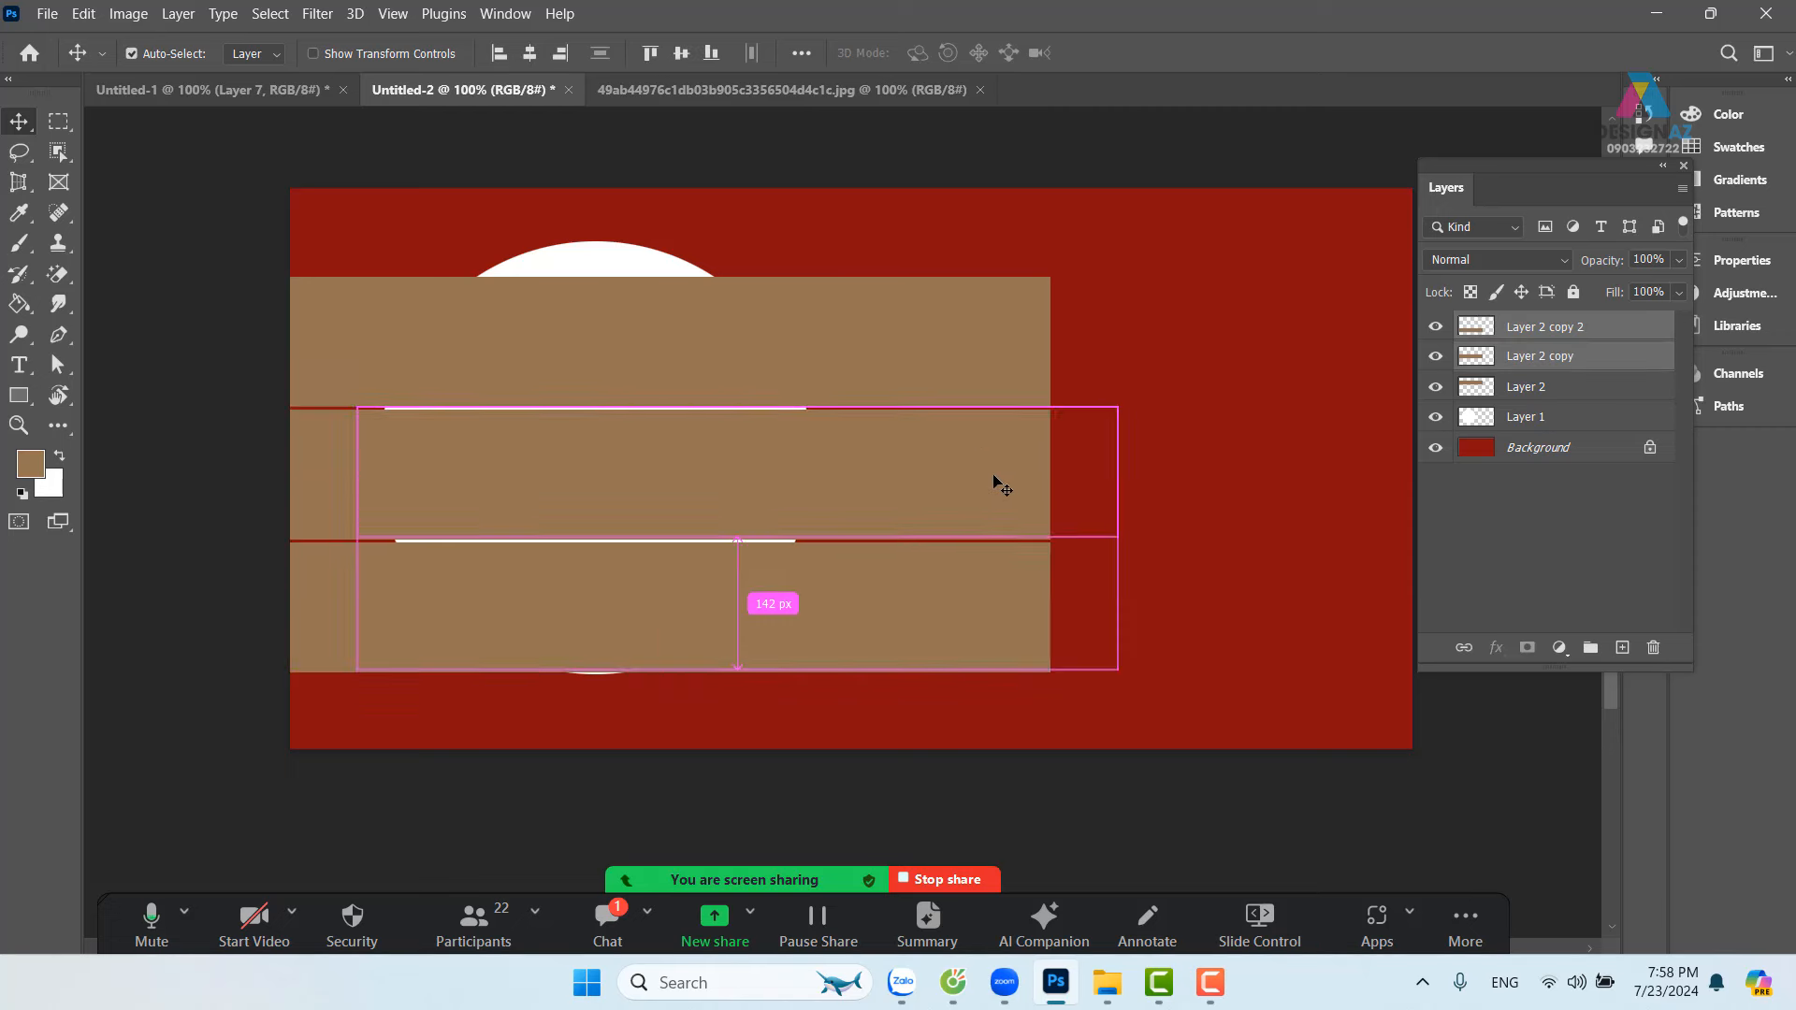
{"action": "right_click", "coordinate": [977, 368]}
{"action": "left_click", "coordinate": [1023, 376], "text": "shift"}
{"action": "left_click_drag", "start_coordinate": [936, 374], "coordinate": [935, 356]}
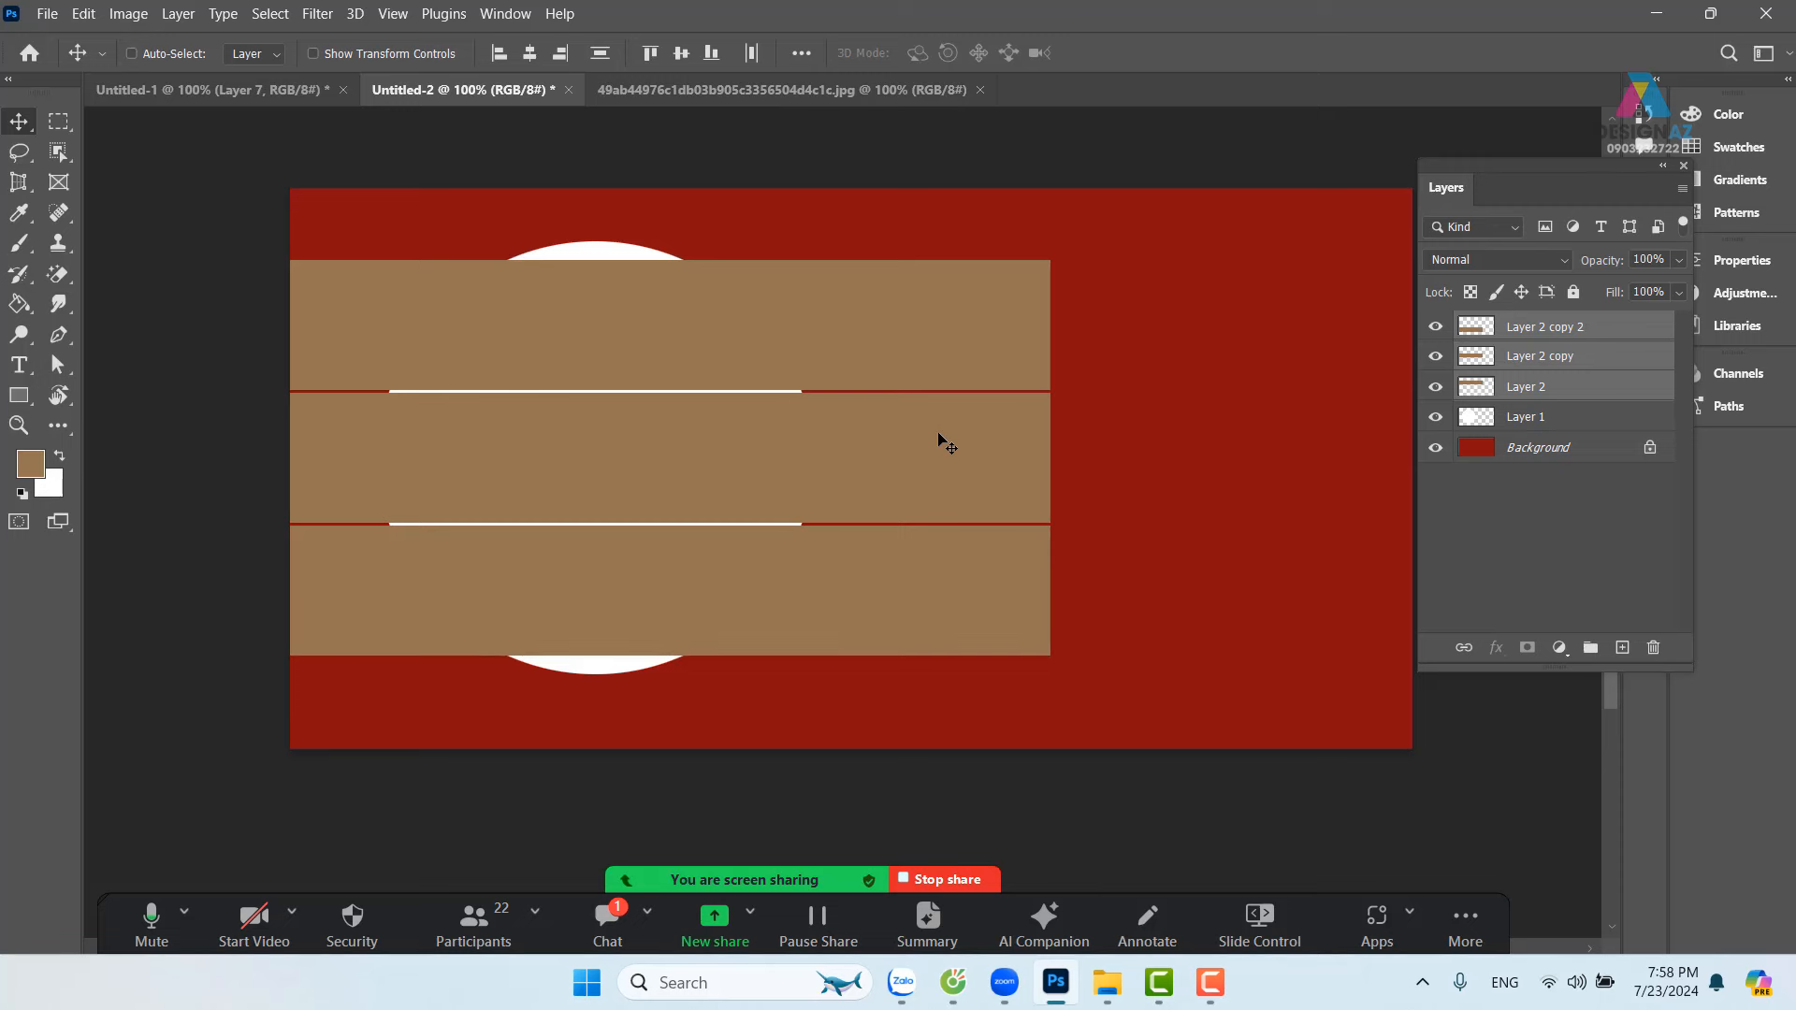
Step: Group the three band layers, ungroup them, and regroup them into a single group
{"action": "key", "text": "ctrl+g"}
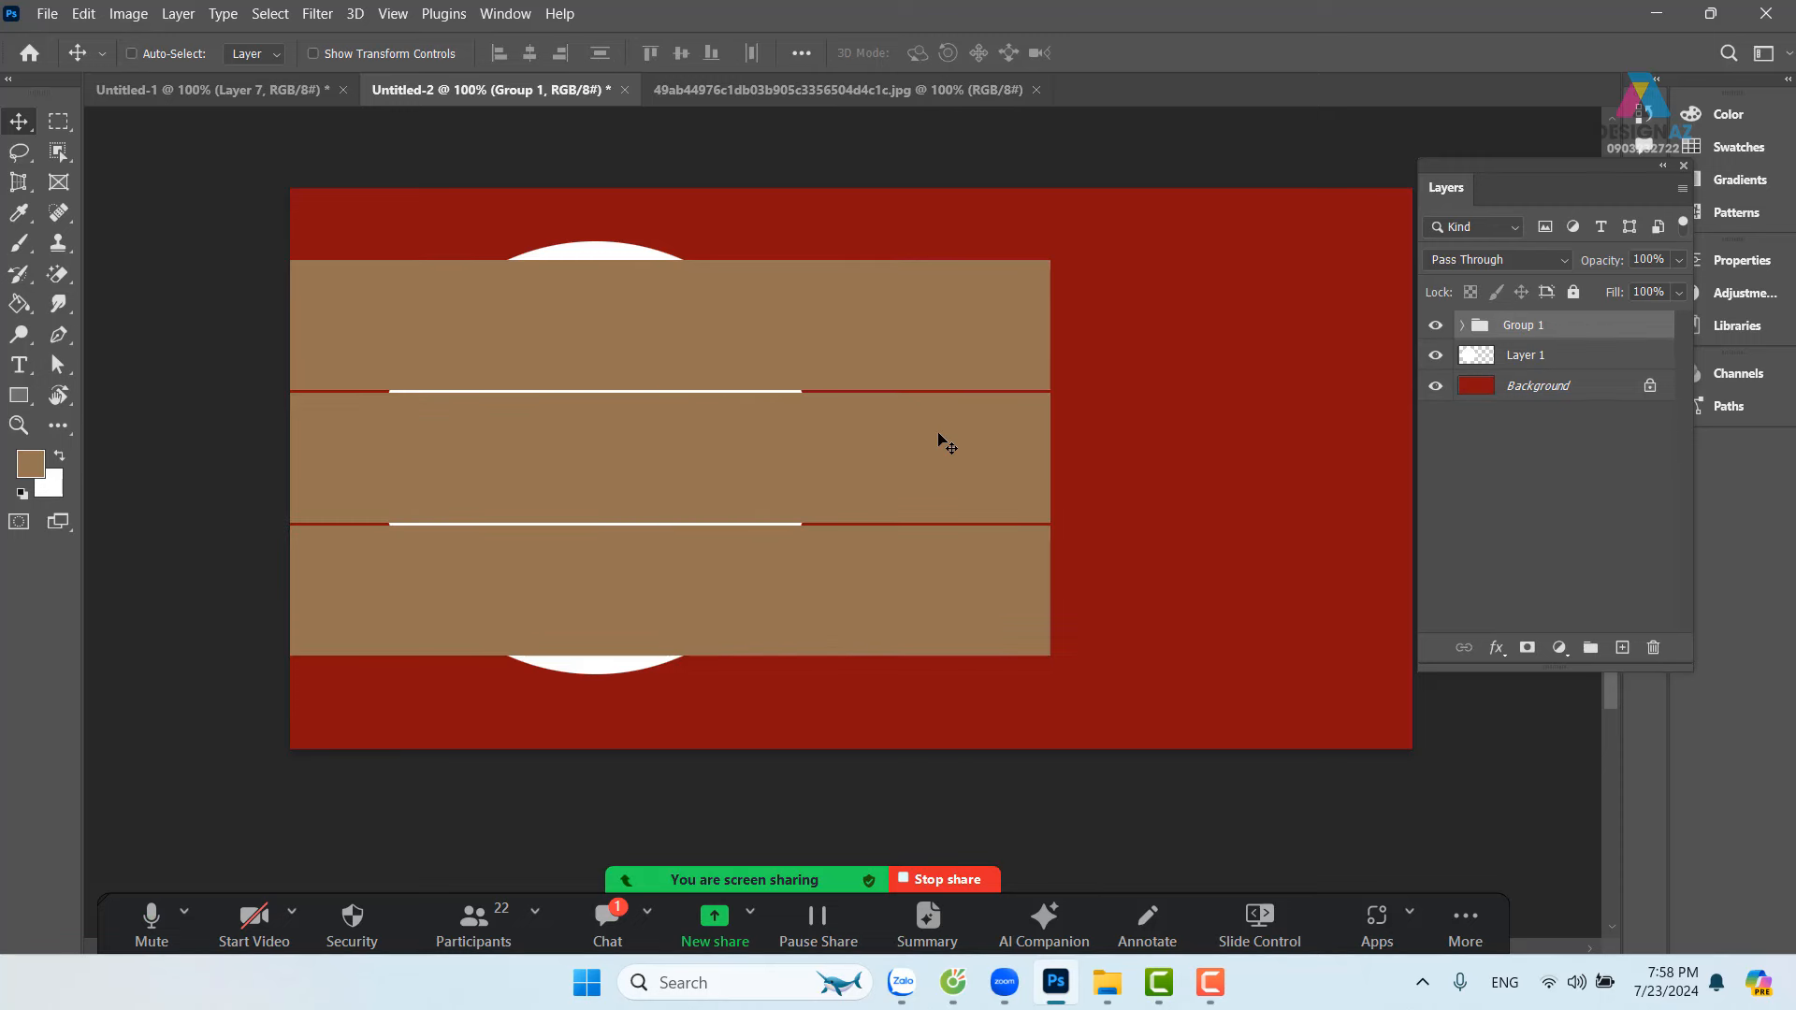
{"action": "key", "text": "ctrl+shift+g"}
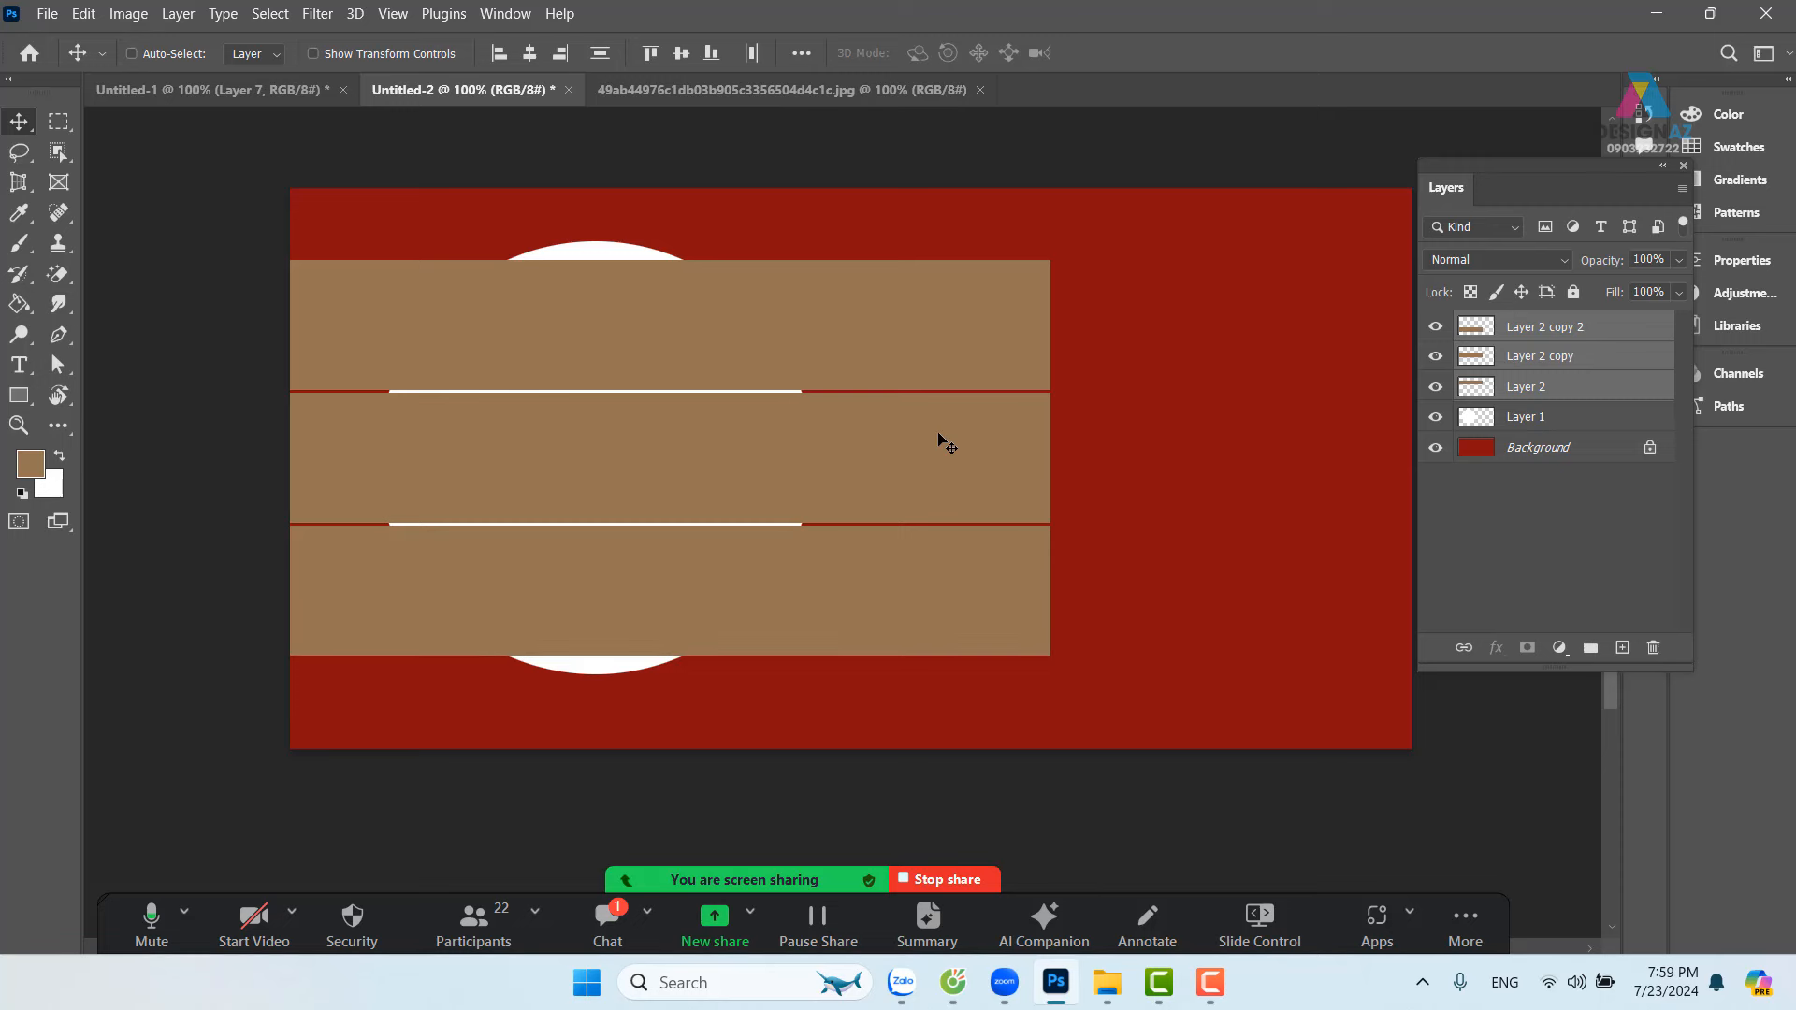
{"action": "key", "text": "ctrl+g"}
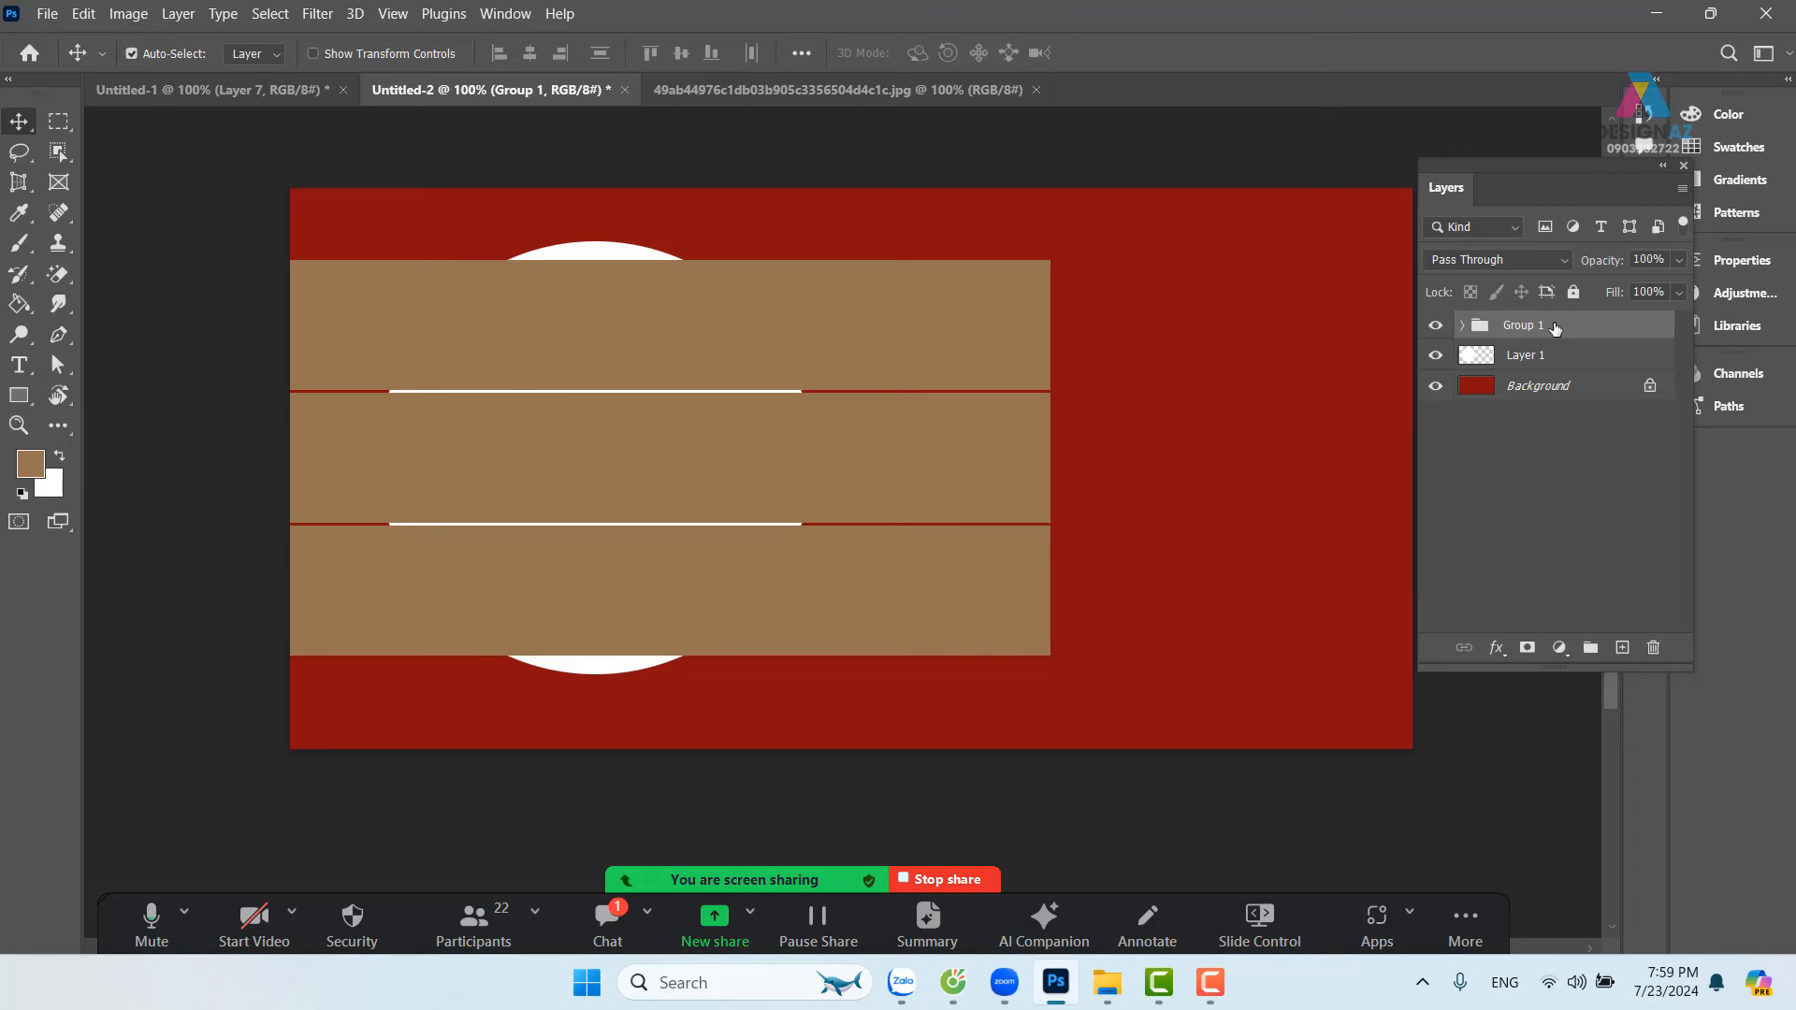
{"action": "key", "text": "ctrl+shift+g"}
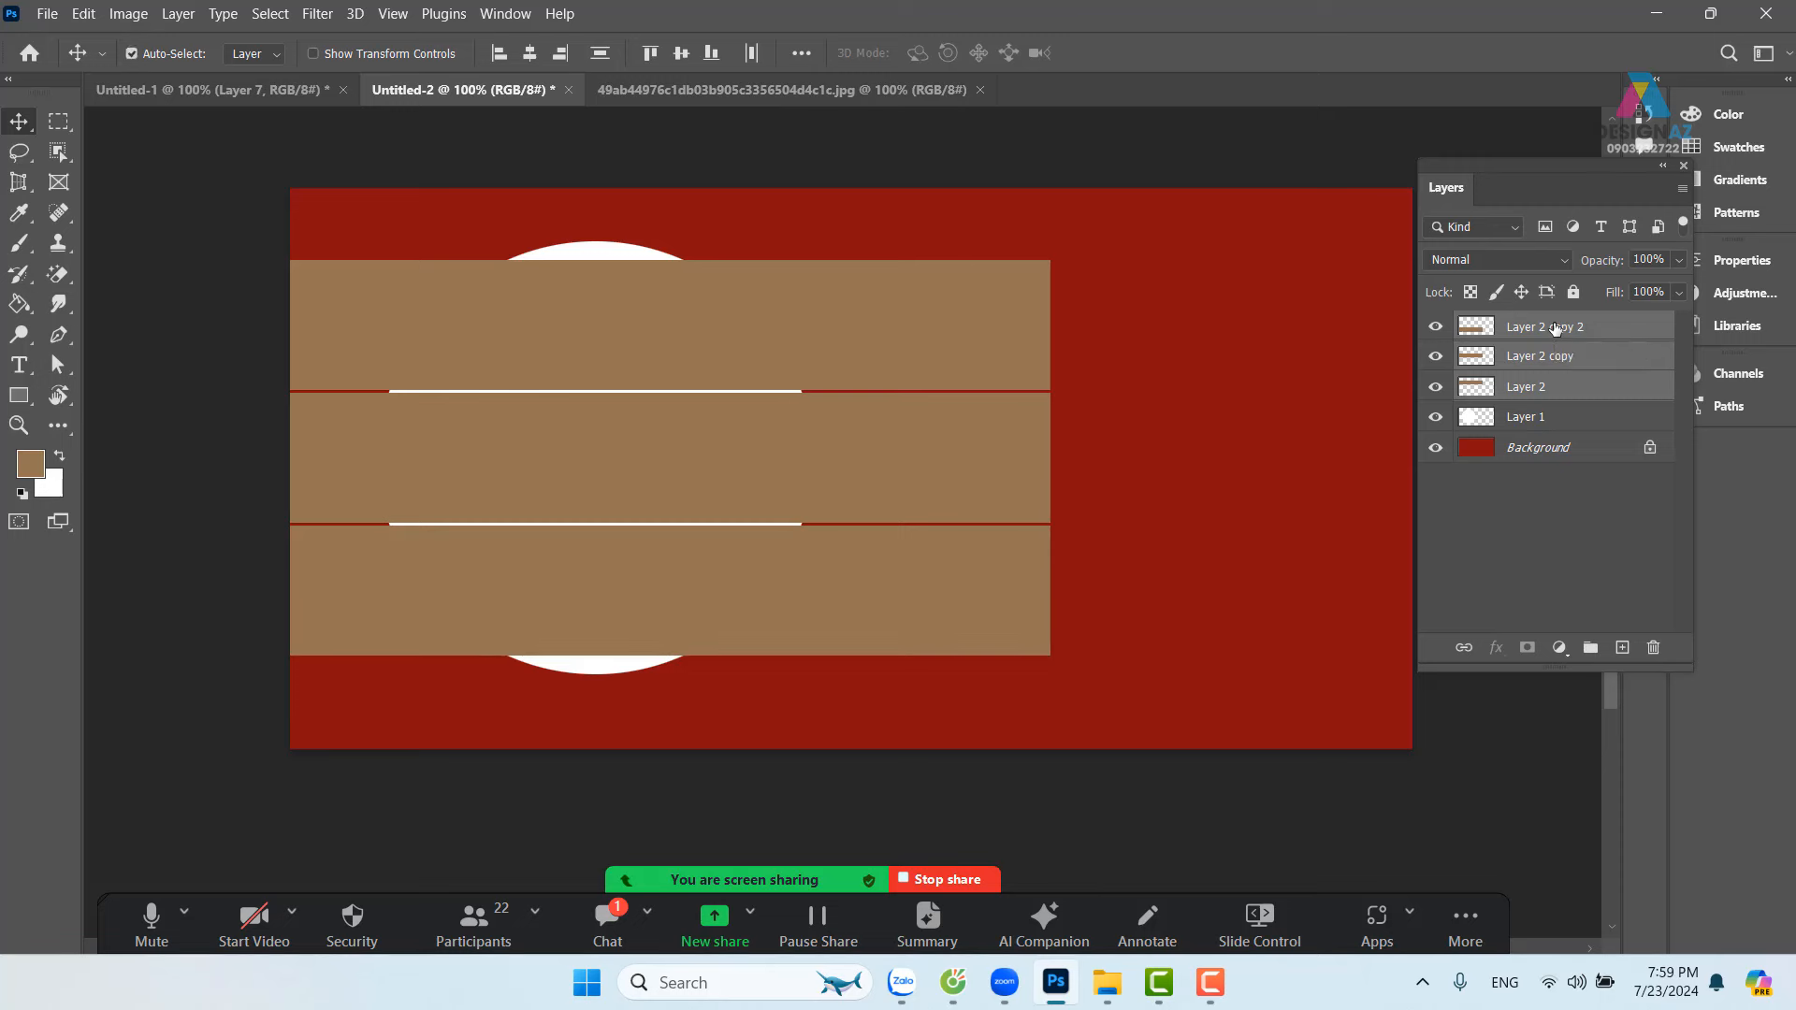
{"action": "key", "text": "ctrl+g"}
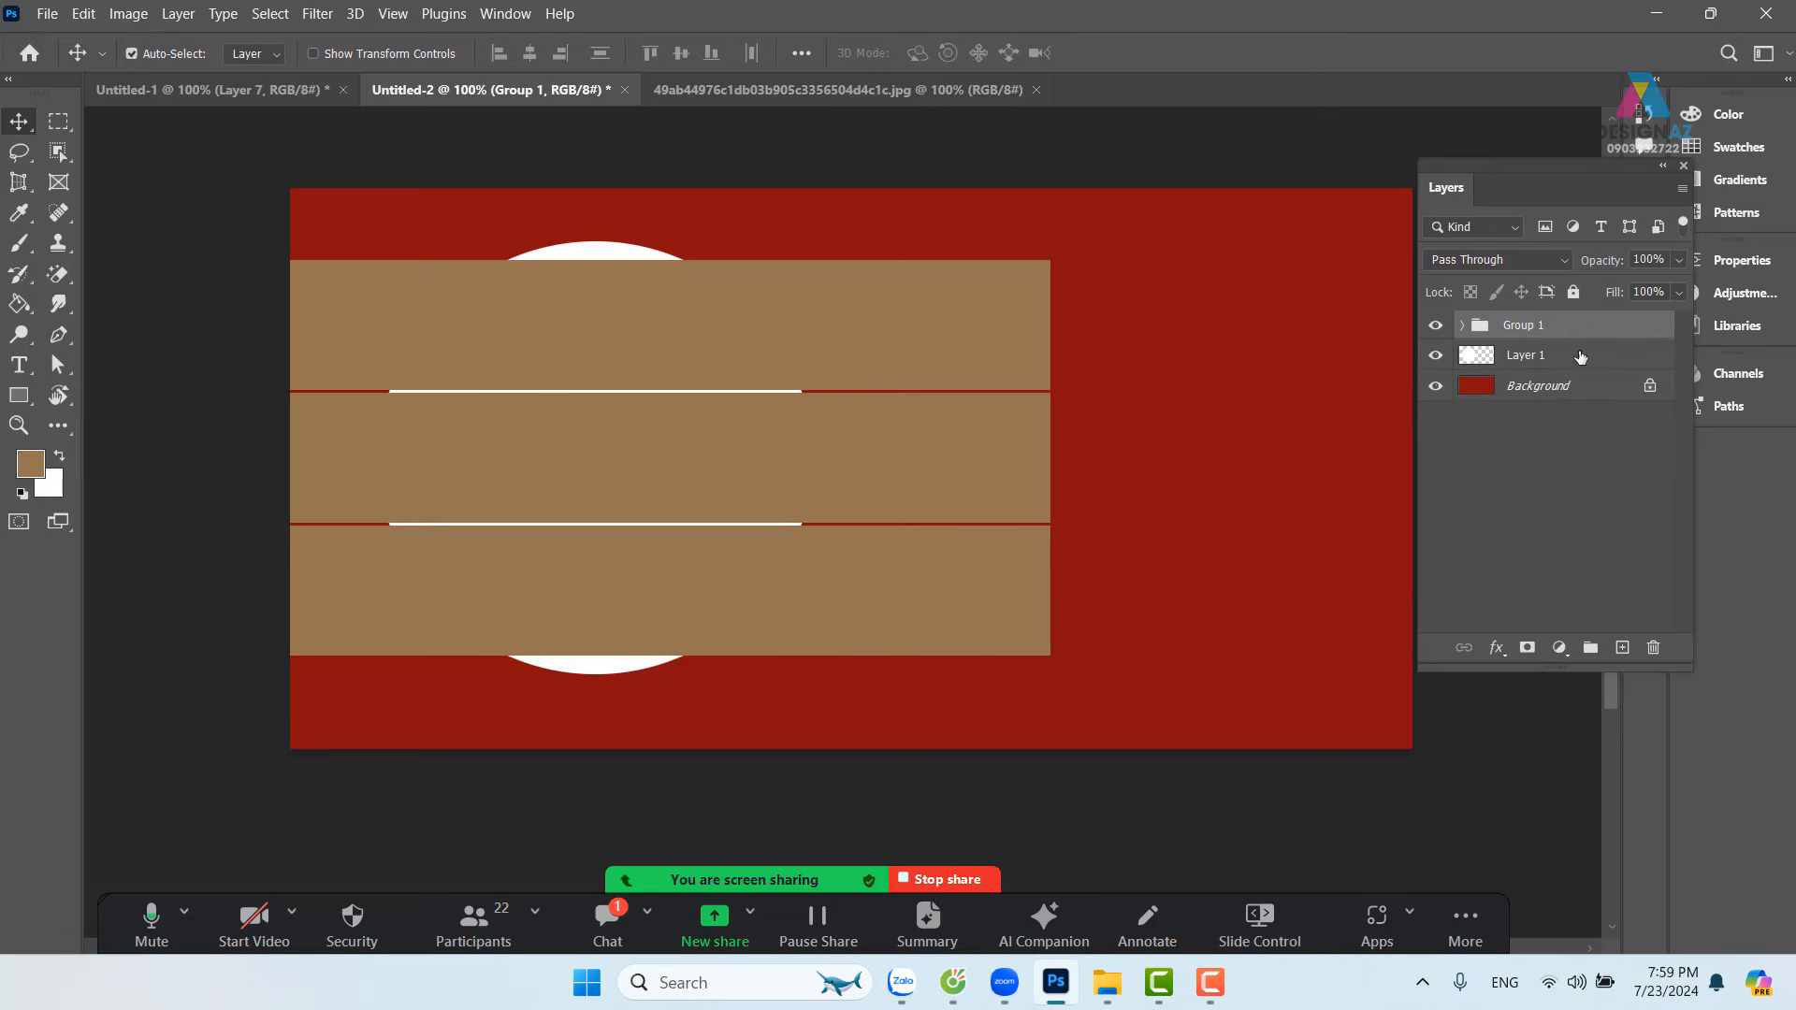
Step: Try aligning the centers of the band group and the white circle vertically and horizontally, and undo the horizontal alignment
{"action": "left_click", "coordinate": [1582, 359], "text": "shift"}
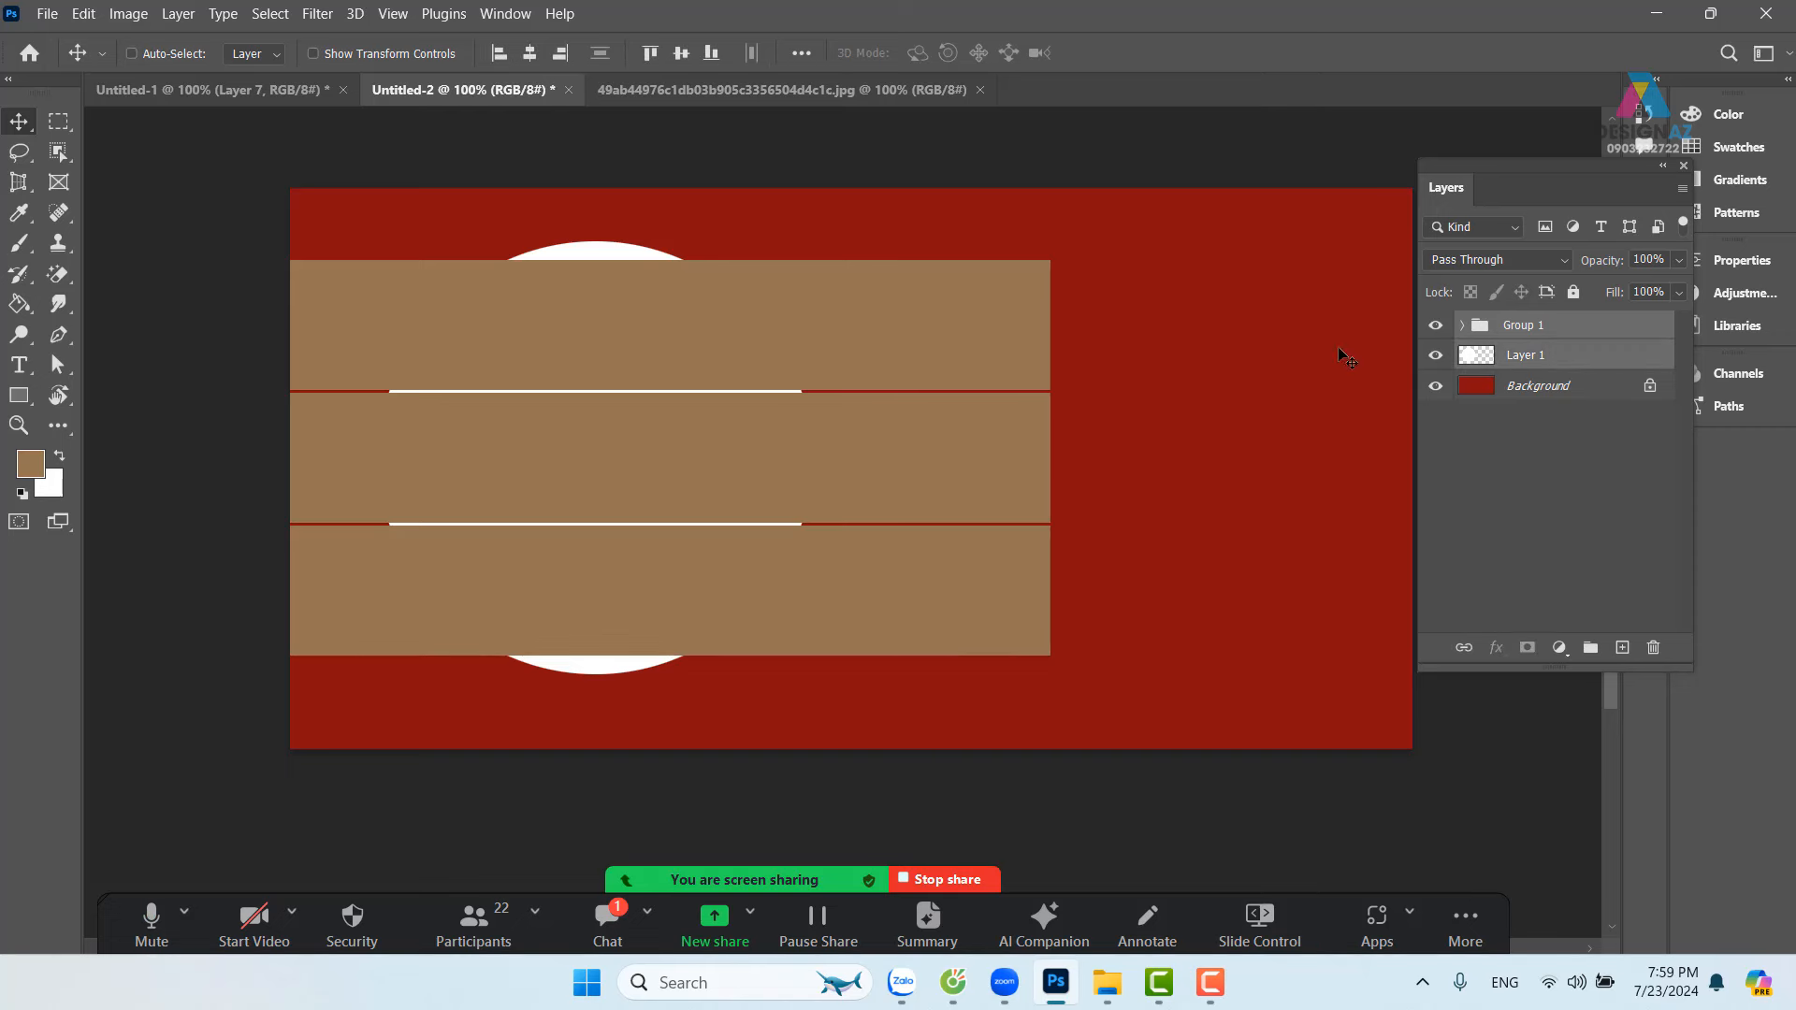
{"action": "left_click", "coordinate": [681, 54]}
{"action": "left_click", "coordinate": [530, 54]}
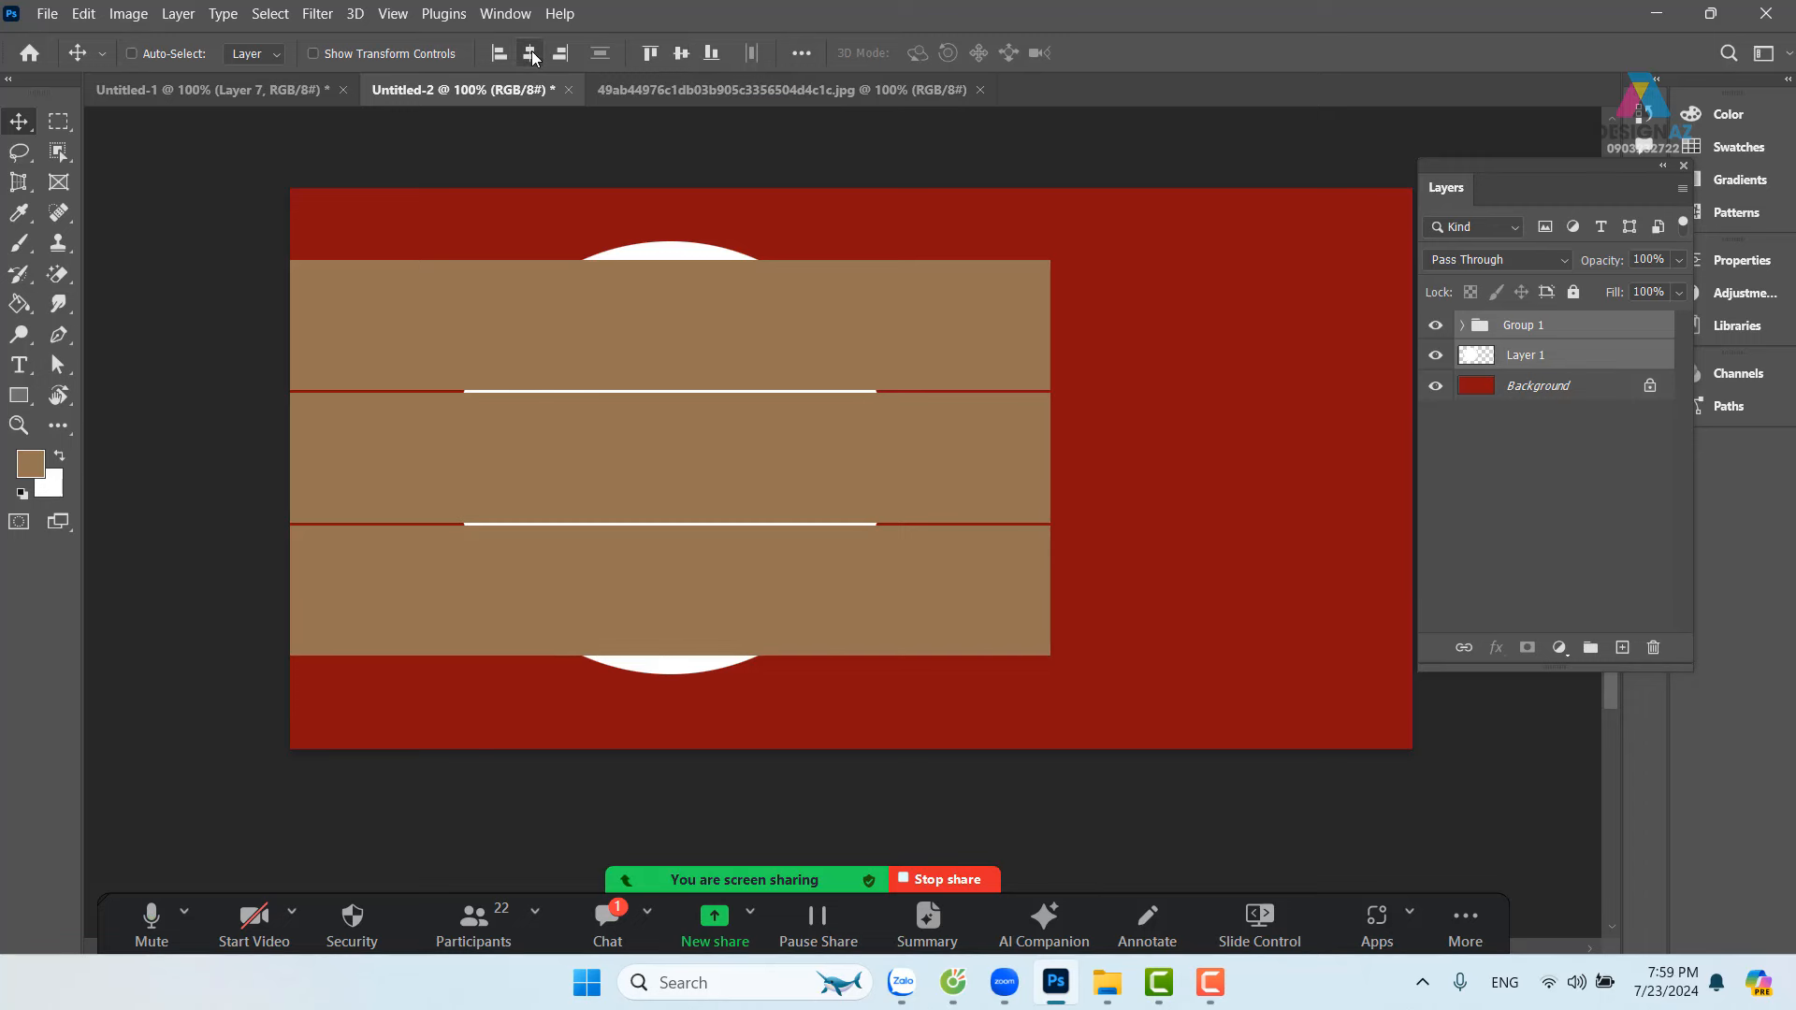
{"action": "key", "text": "ctrl+z"}
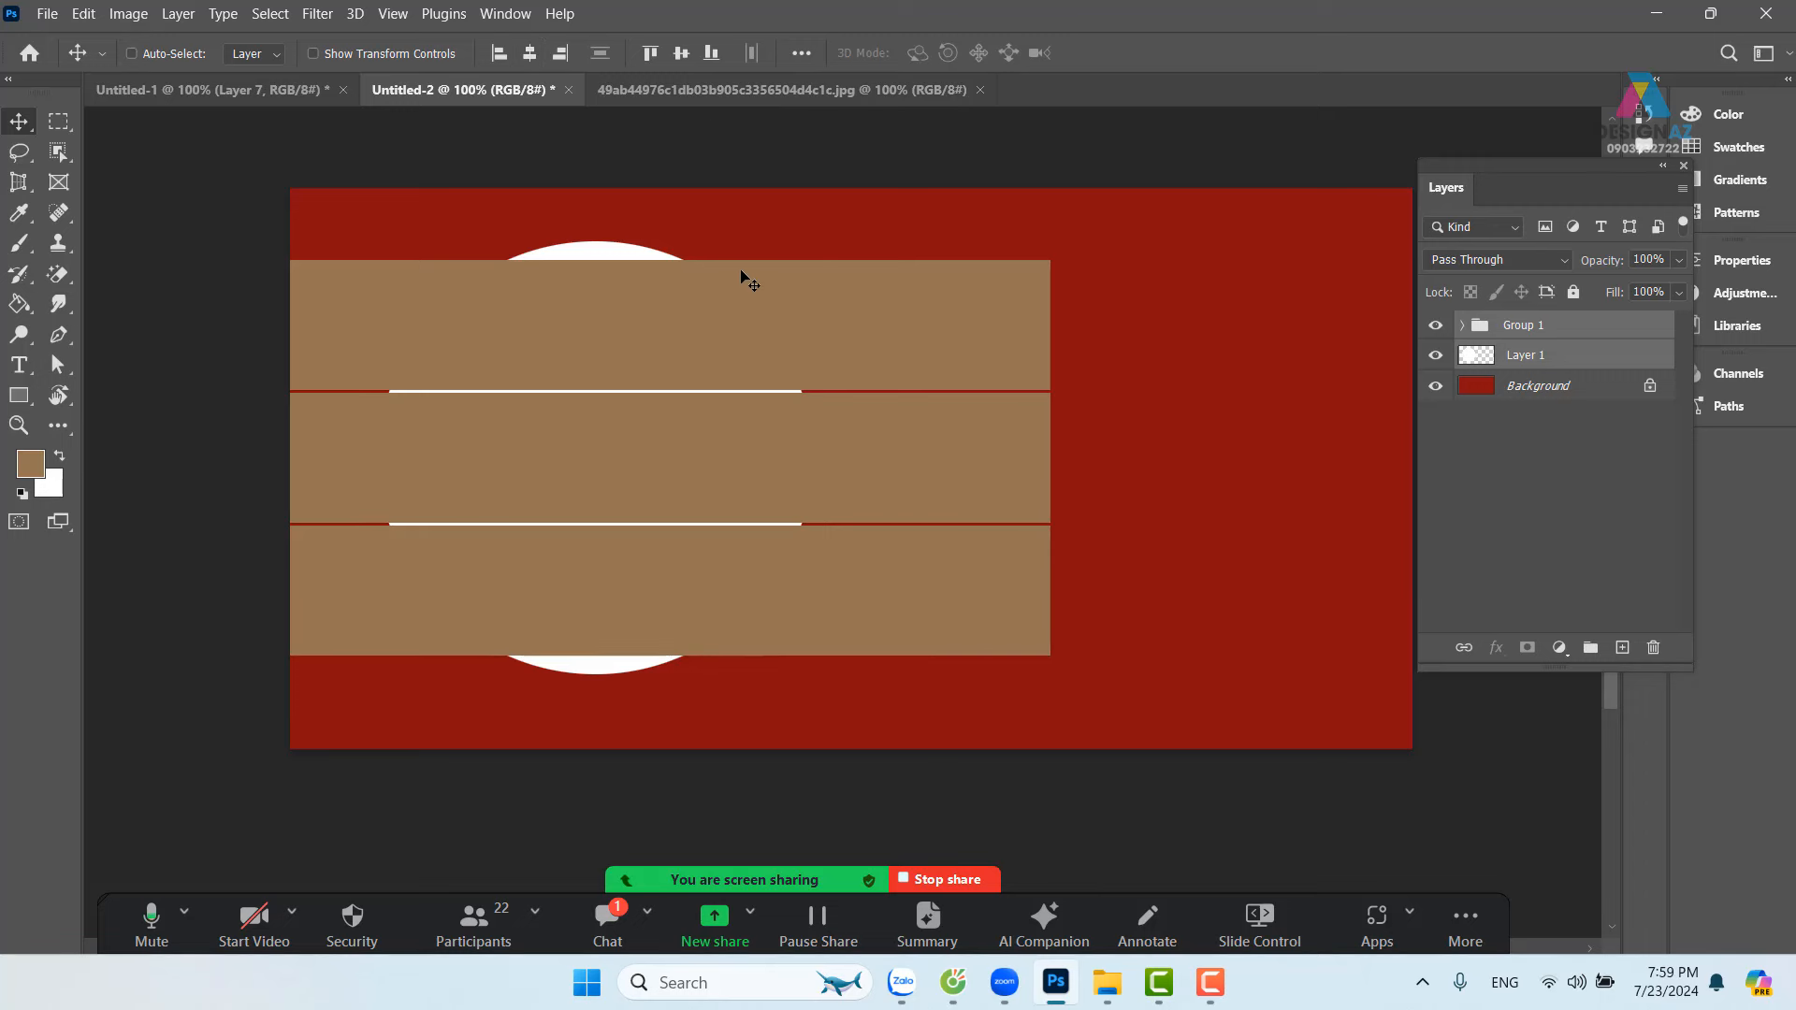
Step: Move the band group down, align its vertical center with the white circle, and shift both slightly left and up
{"action": "left_click", "coordinate": [1576, 329]}
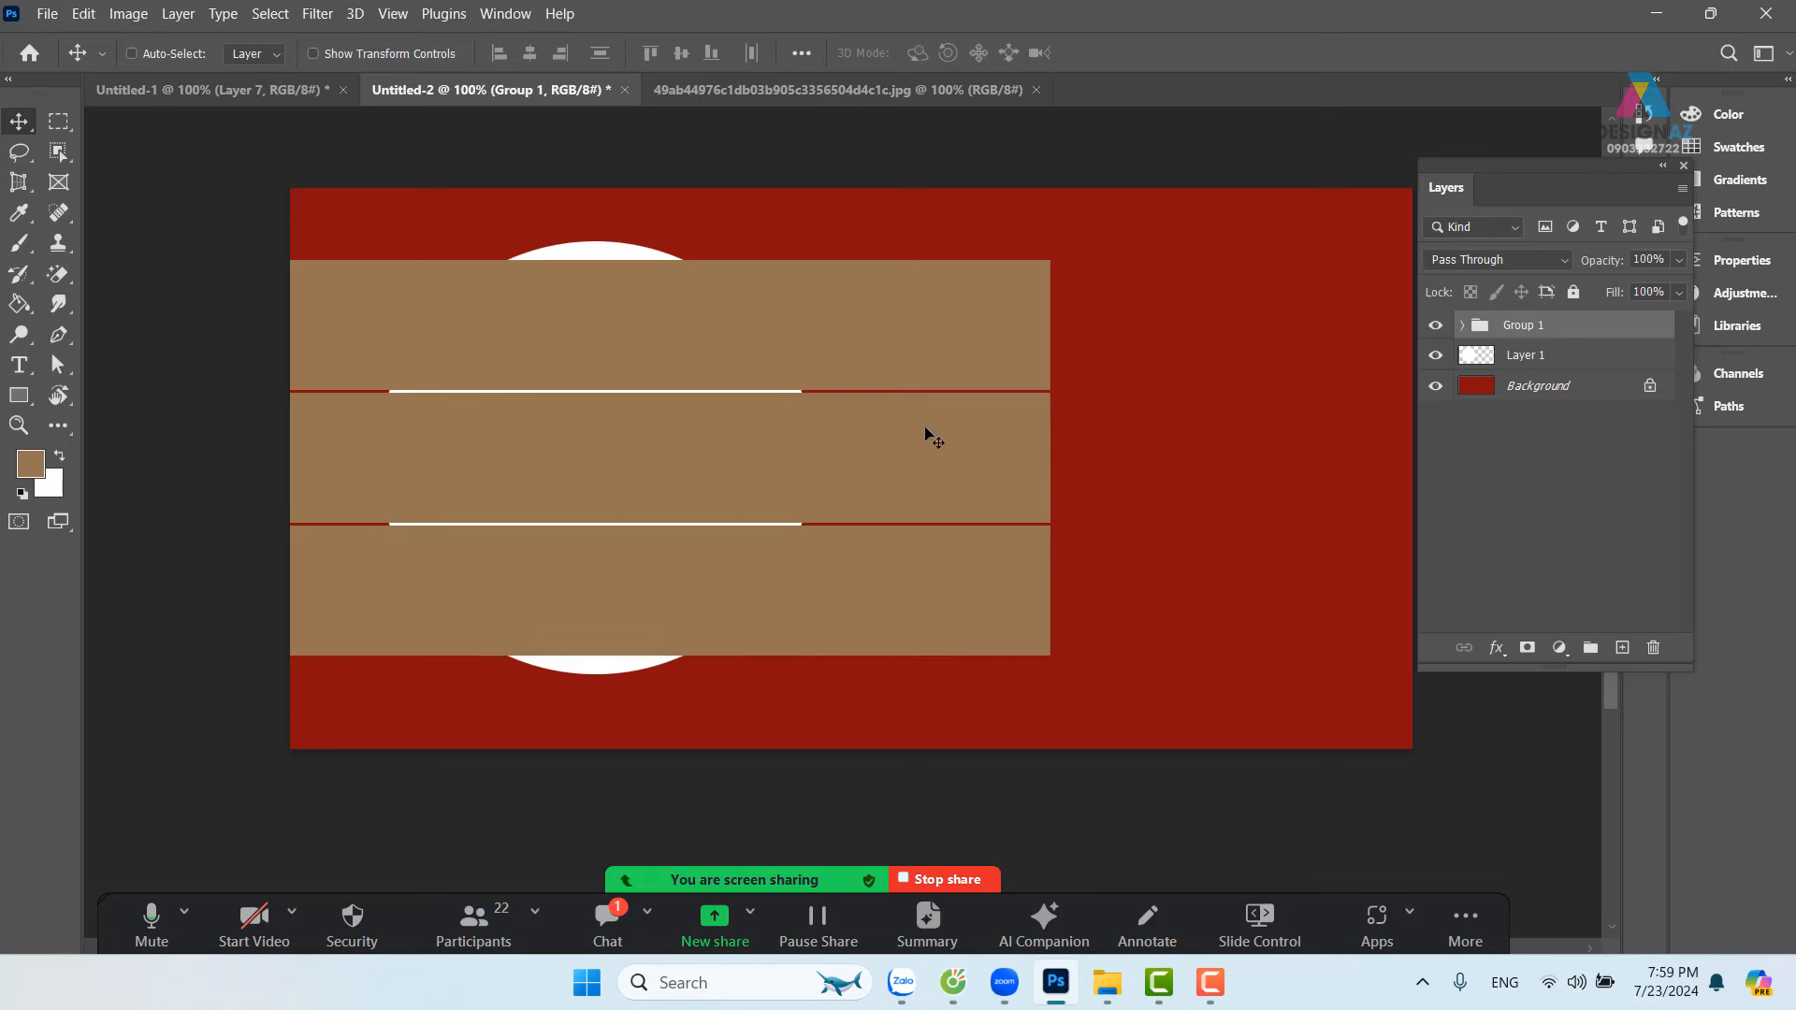
{"action": "left_click_drag", "start_coordinate": [915, 393], "coordinate": [932, 448]}
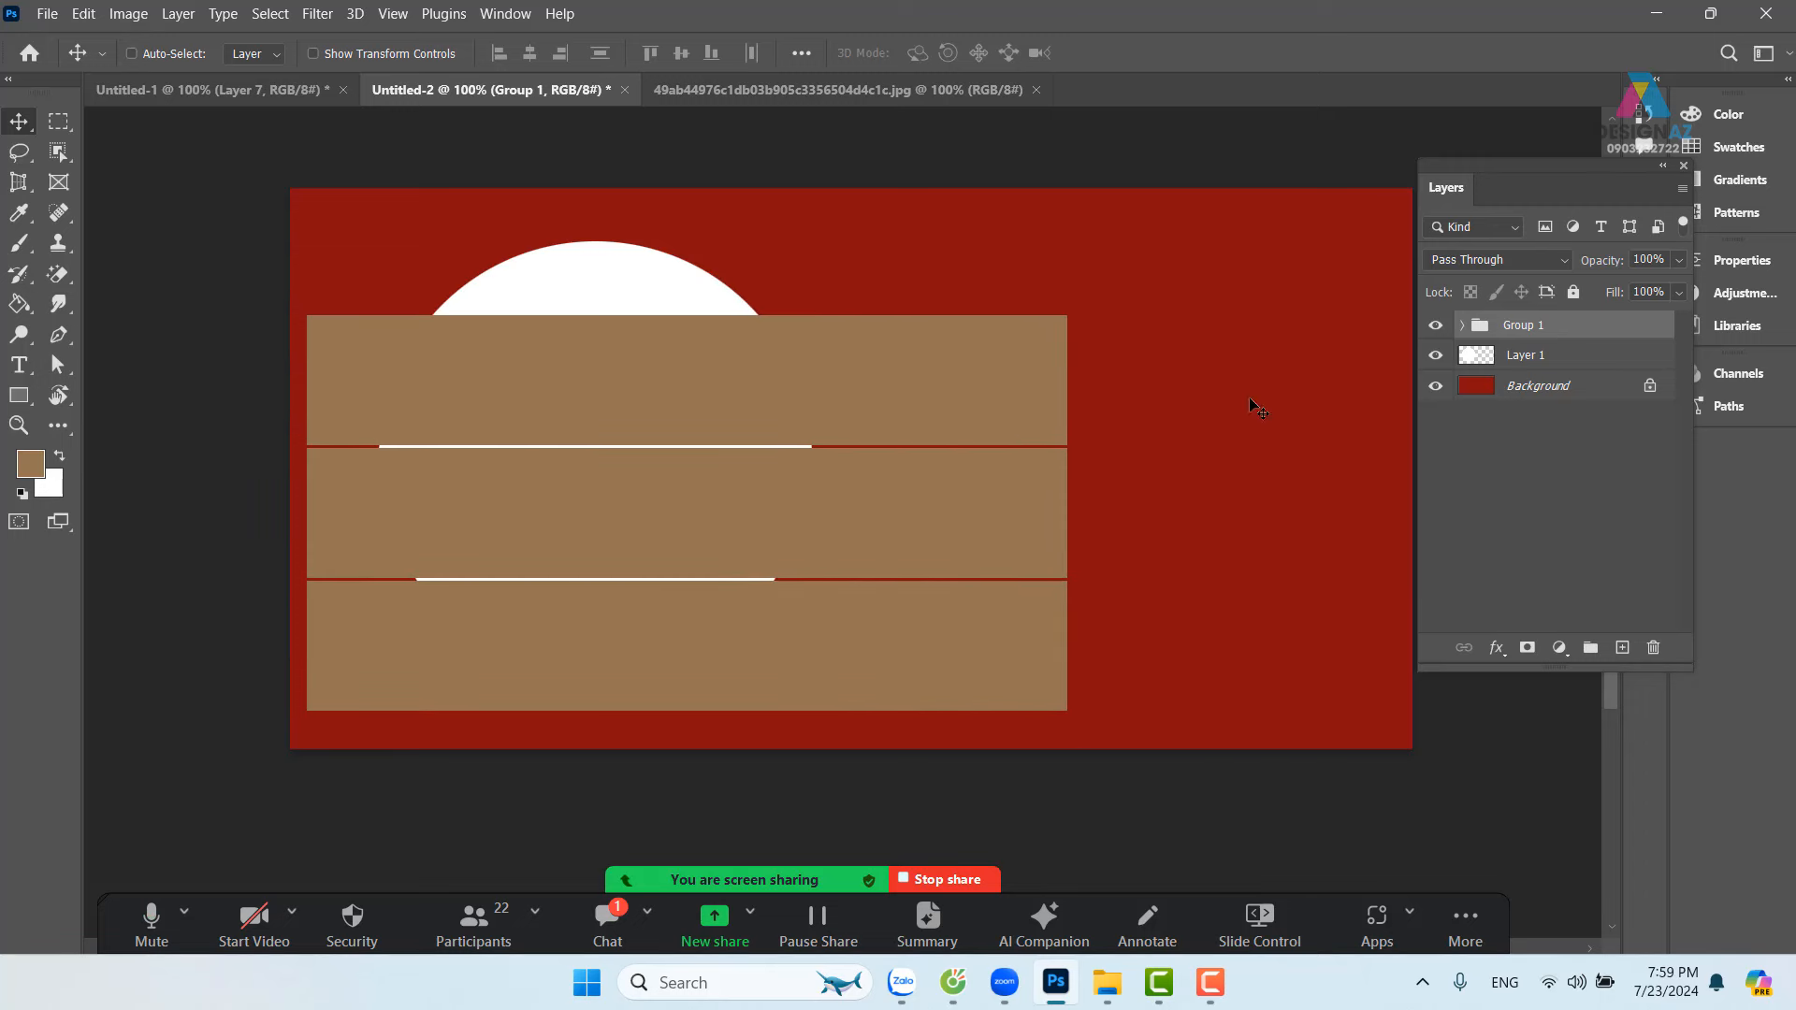
{"action": "left_click", "coordinate": [1644, 360], "text": "shift"}
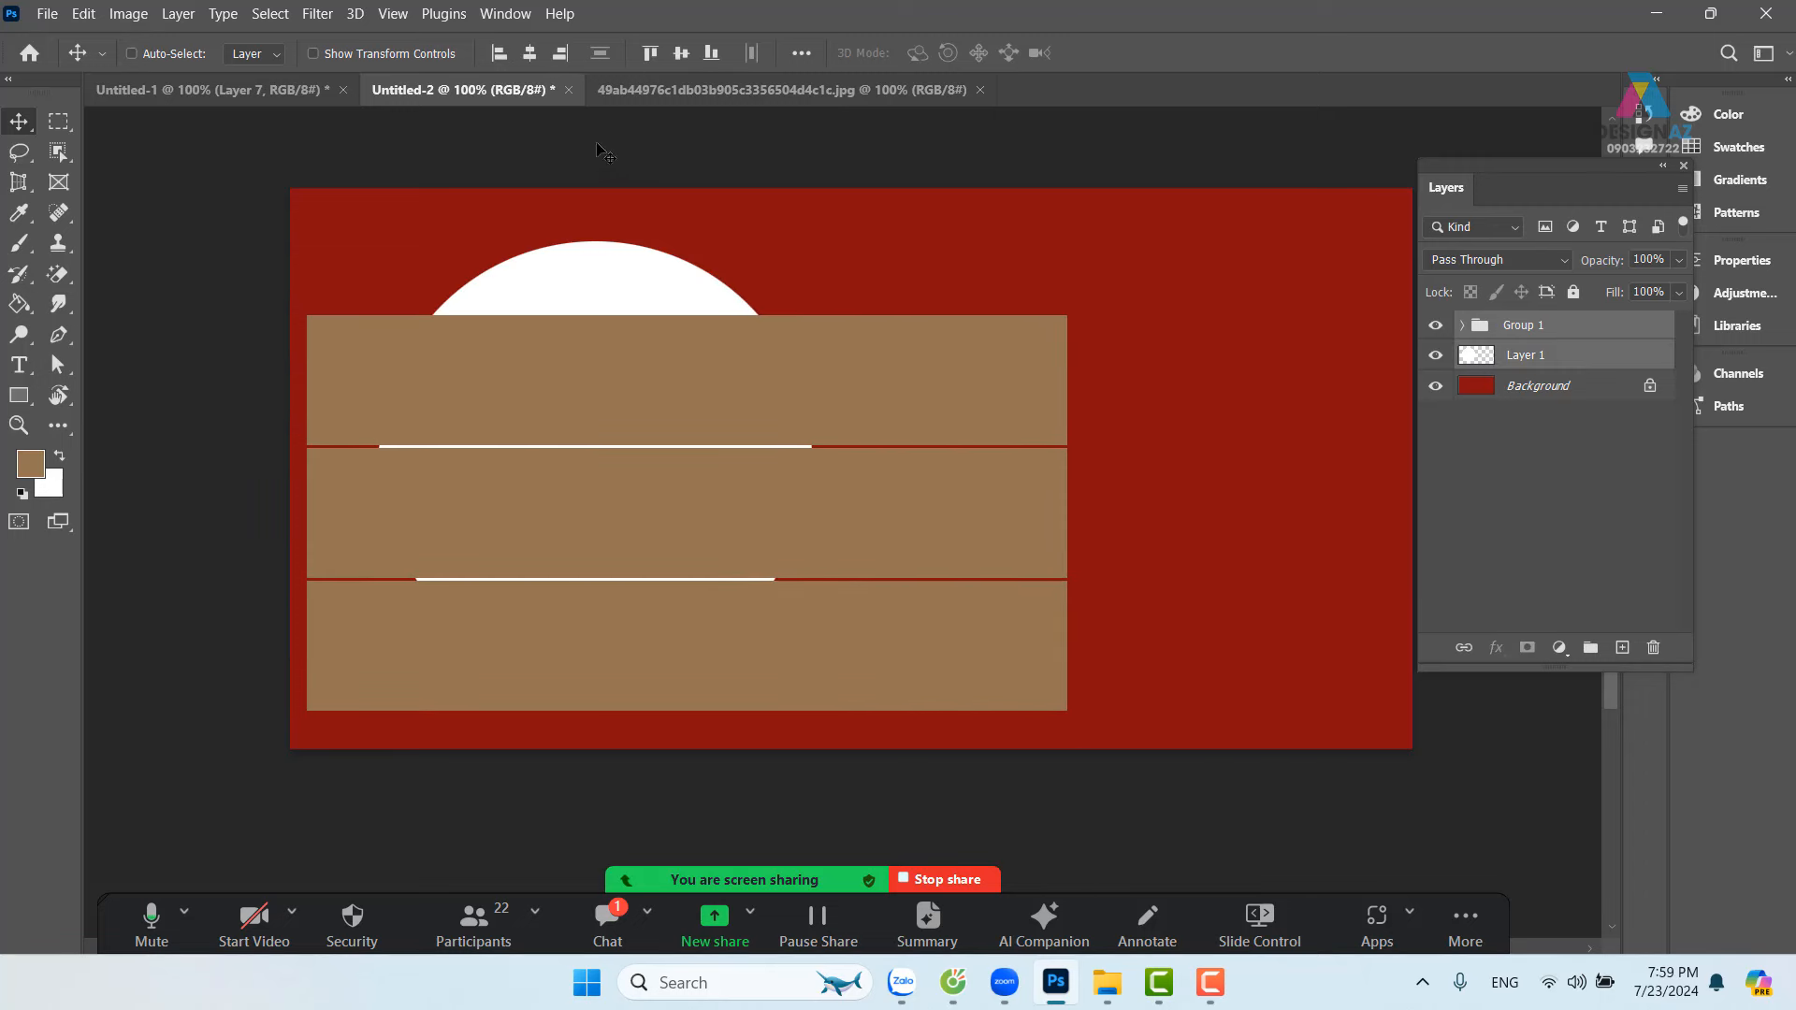
{"action": "left_click", "coordinate": [684, 53]}
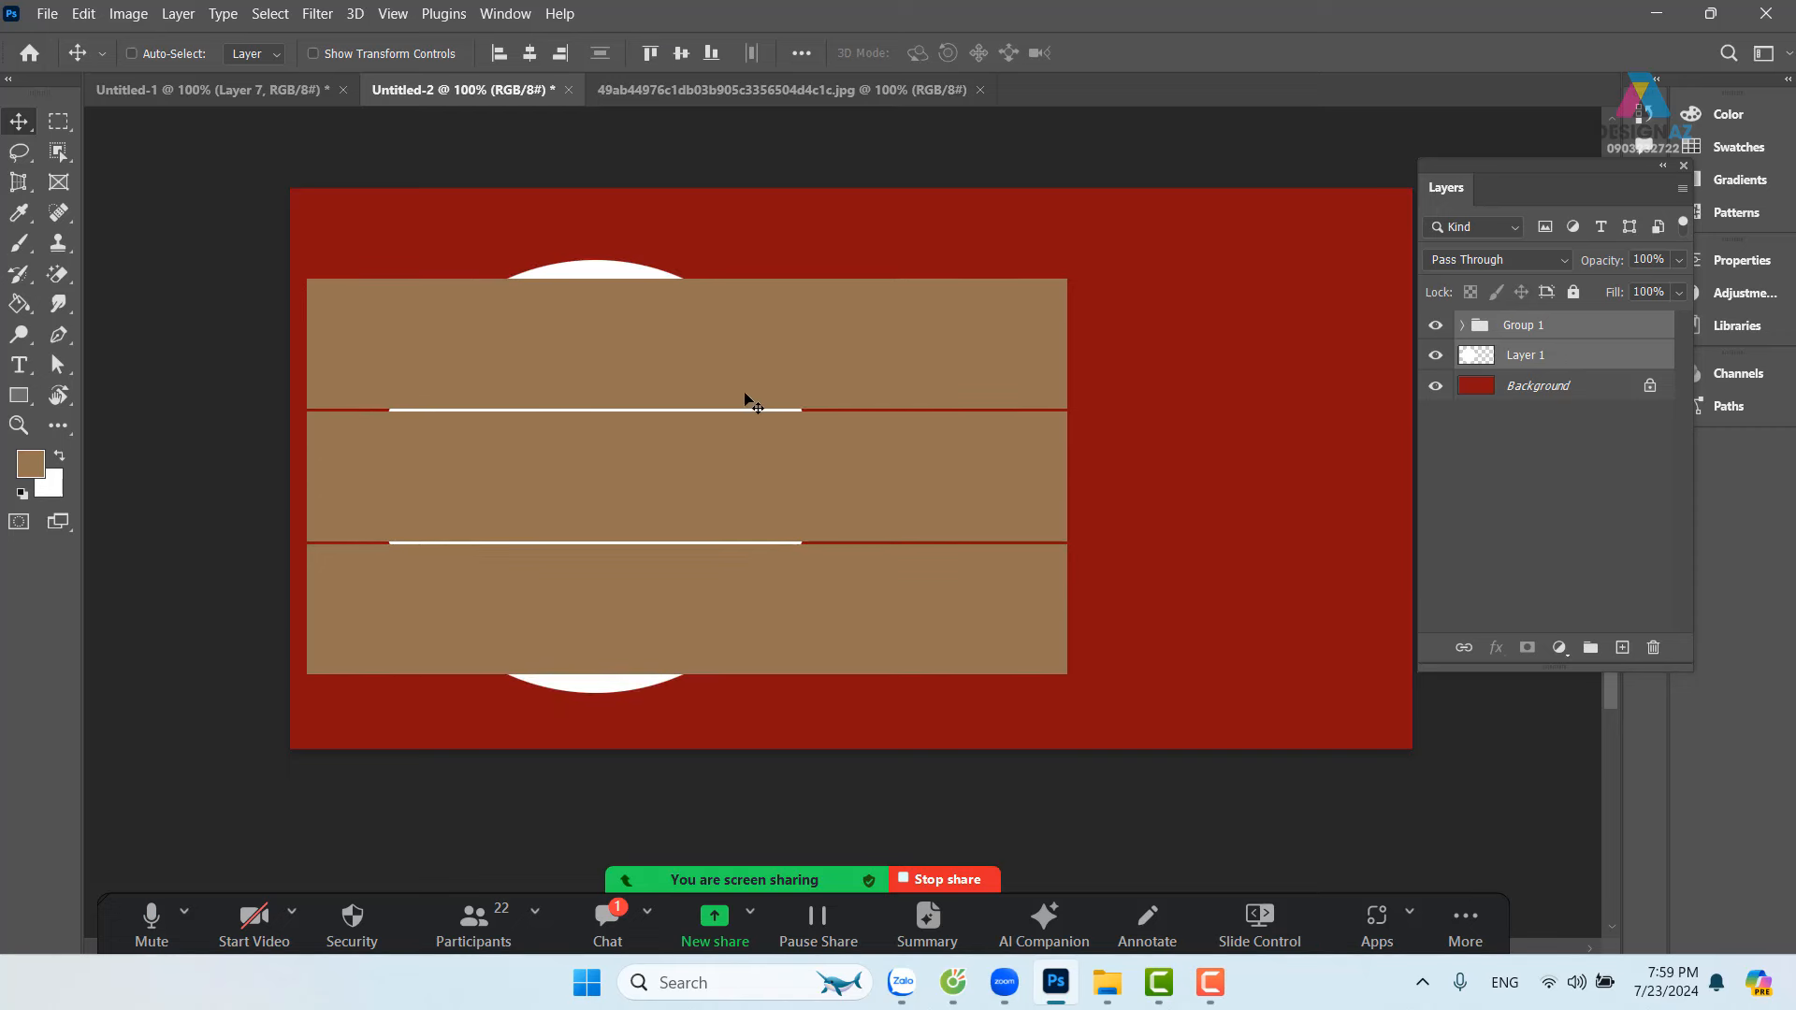
{"action": "left_click_drag", "start_coordinate": [844, 404], "coordinate": [802, 392]}
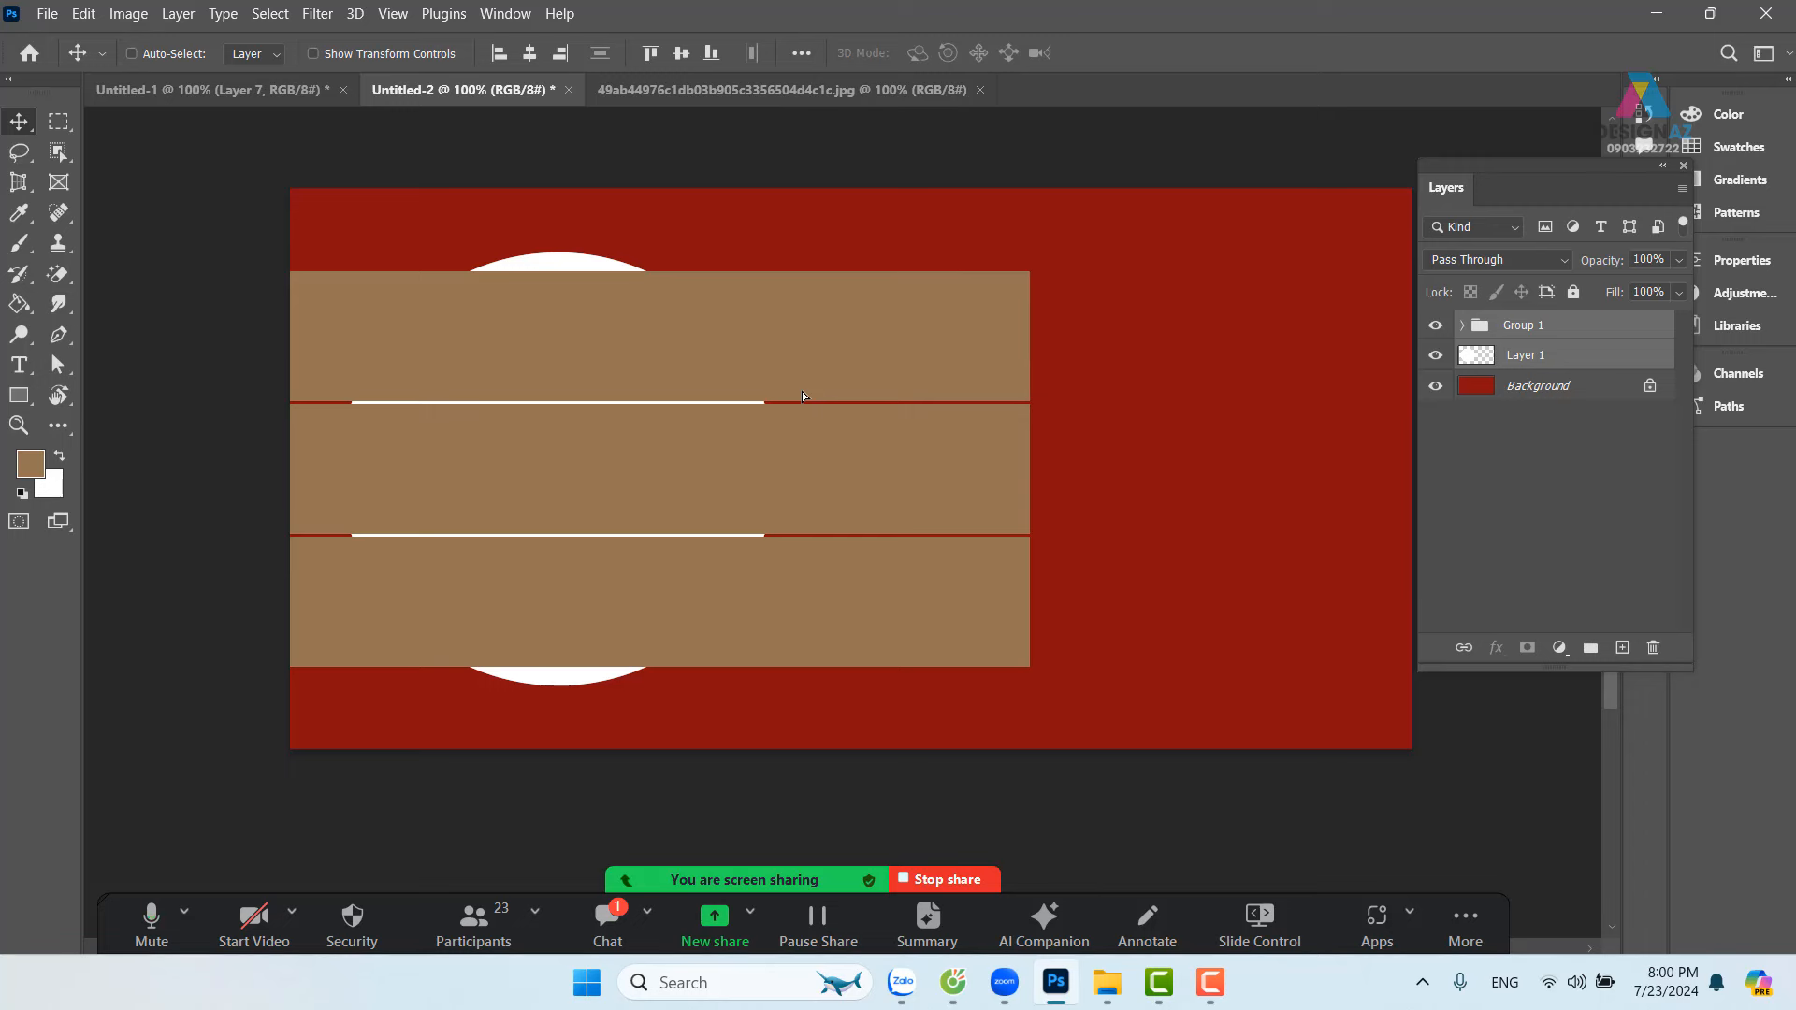
Step: Ungroup the three bands and bring the white circle on Layer 1 to the front of the layer stack
{"action": "left_click", "coordinate": [1550, 335]}
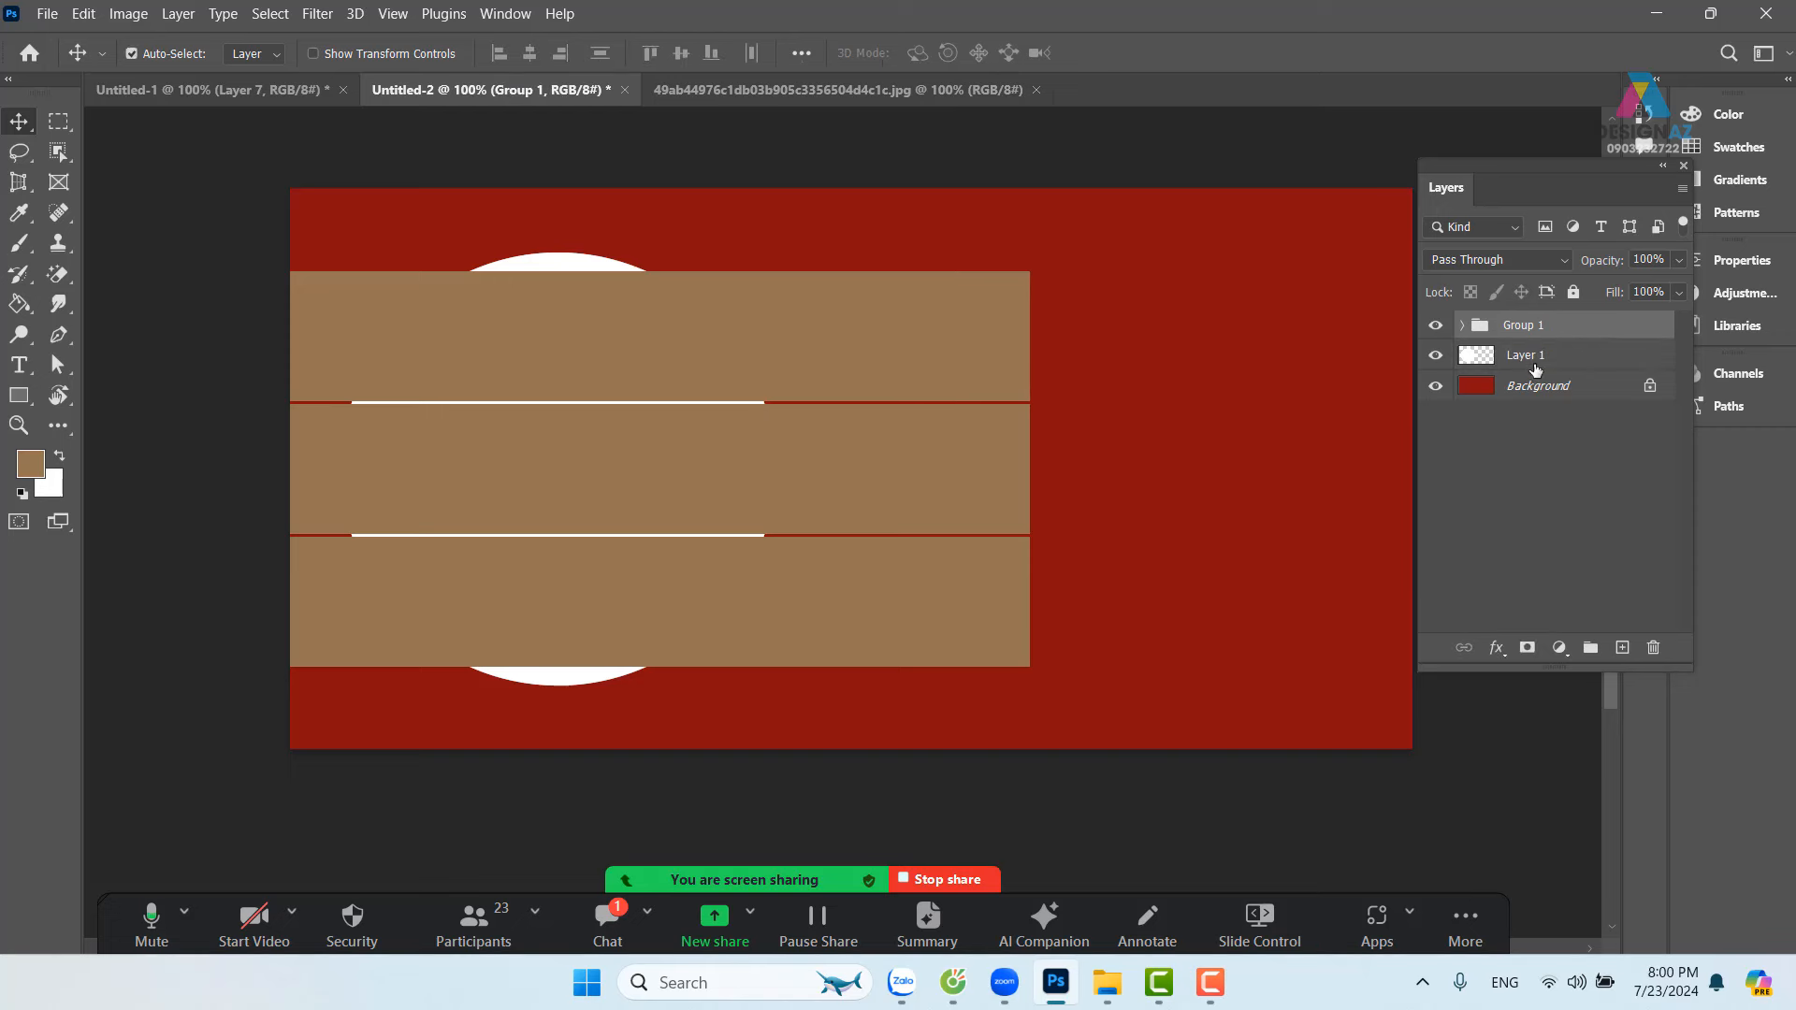
{"action": "key", "text": "ctrl+shift+g"}
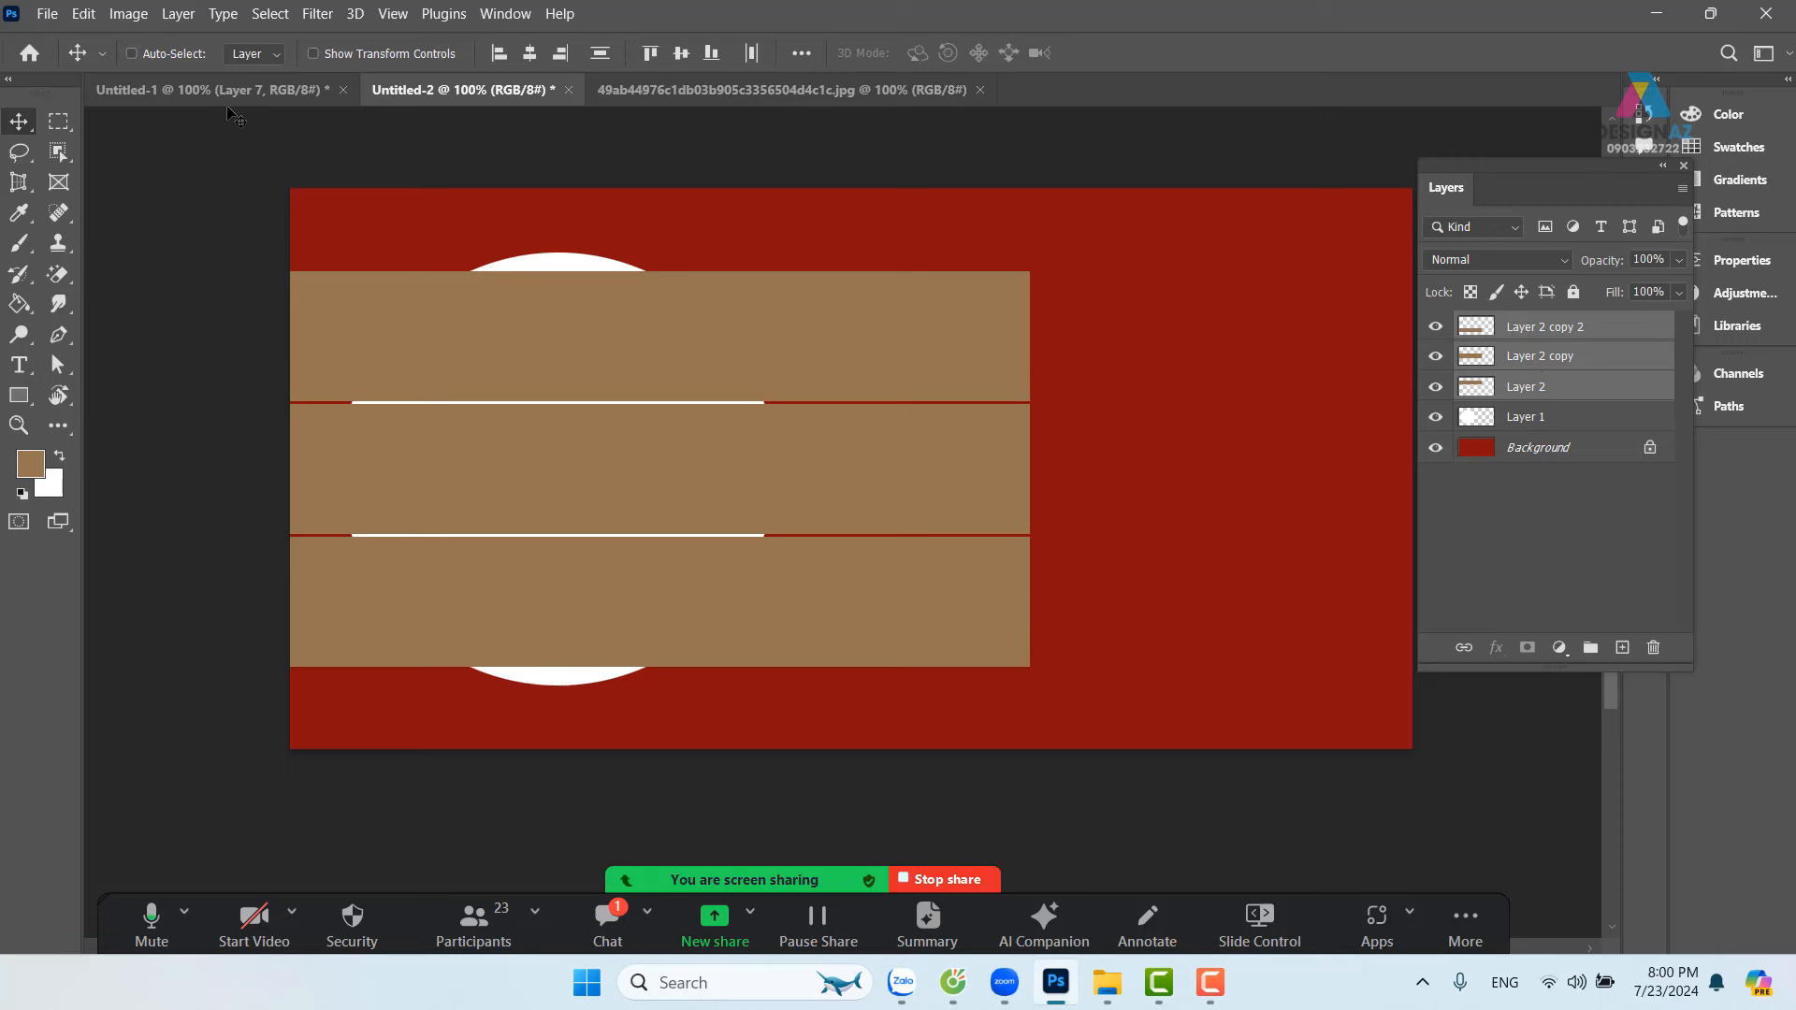
{"action": "right_click", "coordinate": [558, 263]}
{"action": "left_click", "coordinate": [594, 271]}
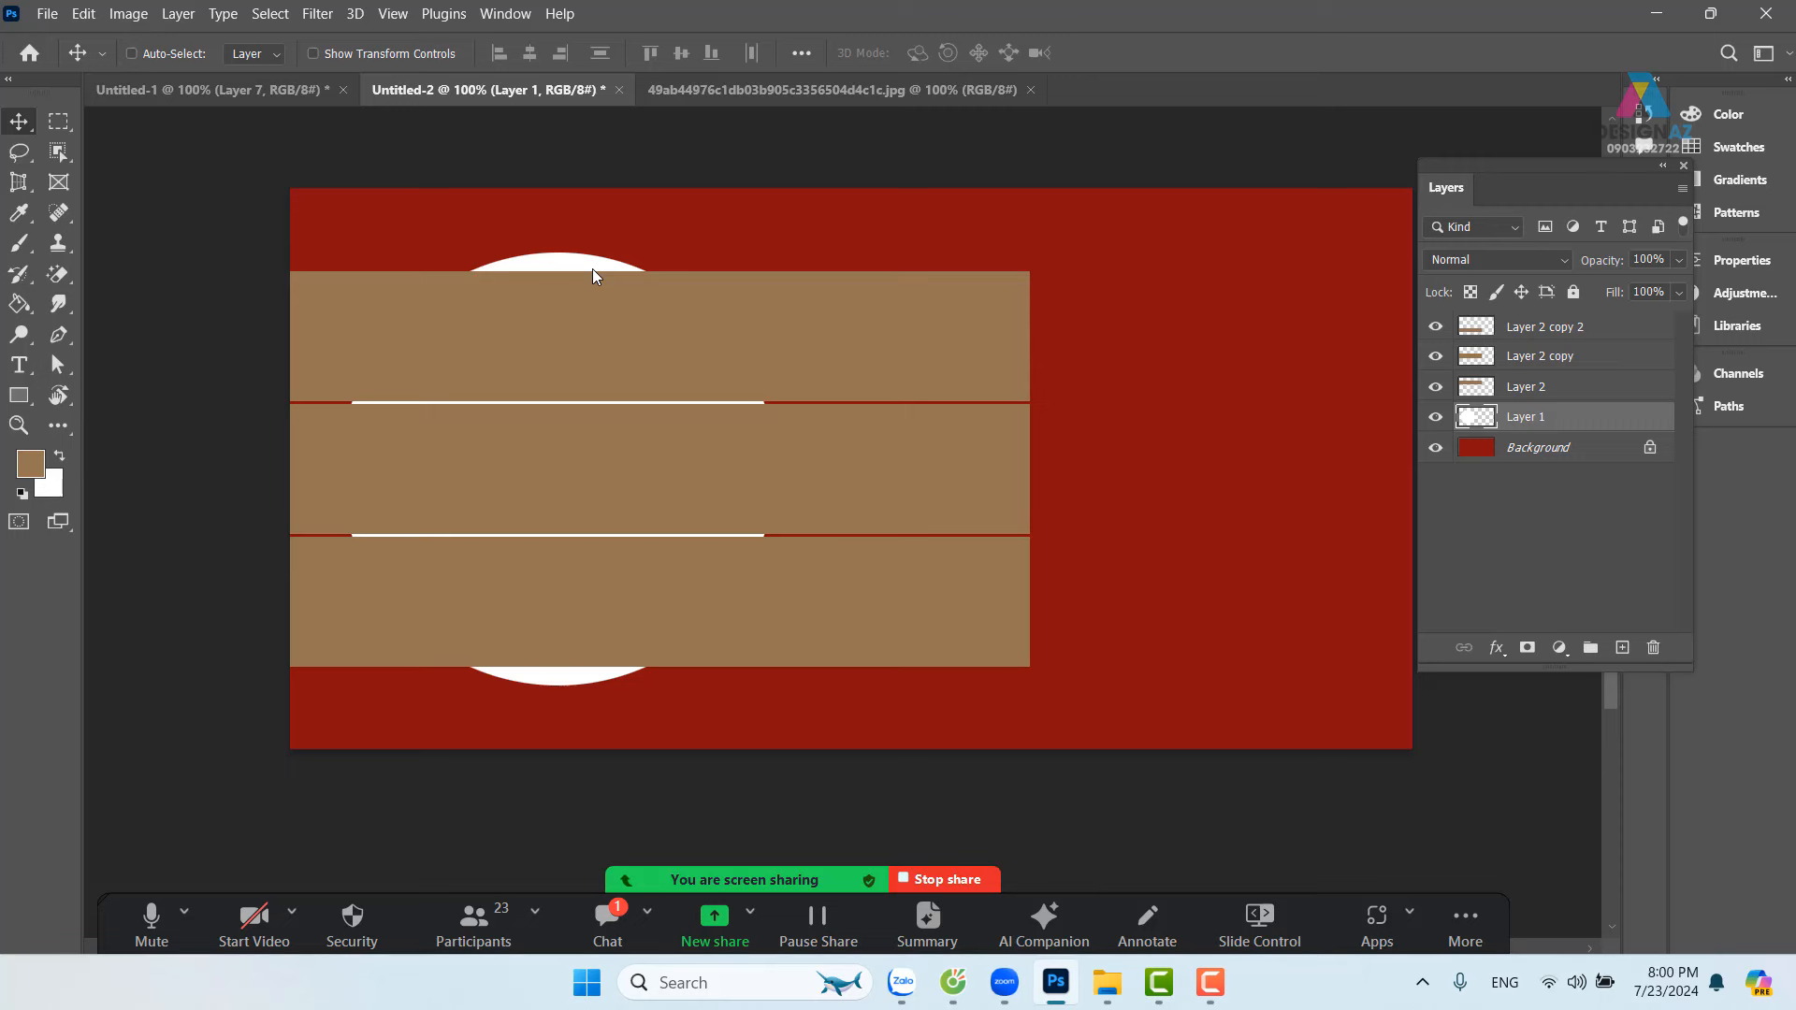
{"action": "key", "text": "ctrl+shift+bracketright"}
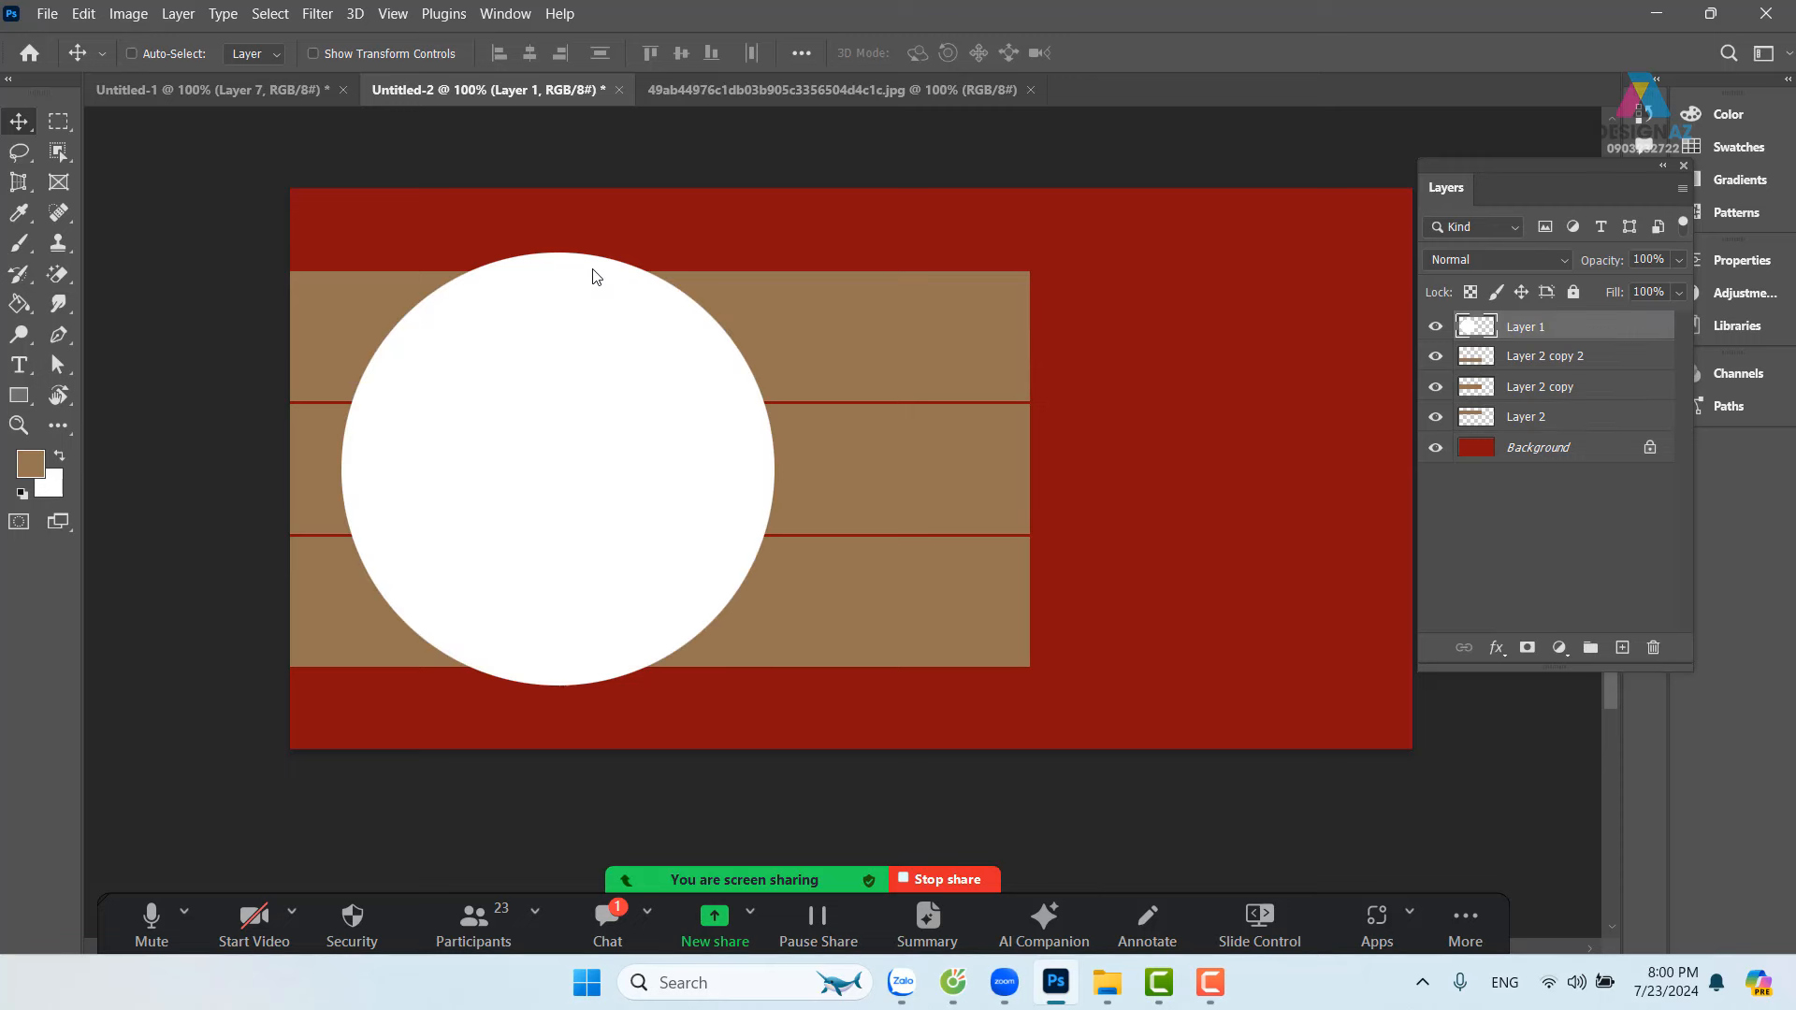
Step: Select the three brown band layers together and check their combined bounds with Free Transform
{"action": "right_click", "coordinate": [929, 347]}
{"action": "left_click", "coordinate": [949, 355]}
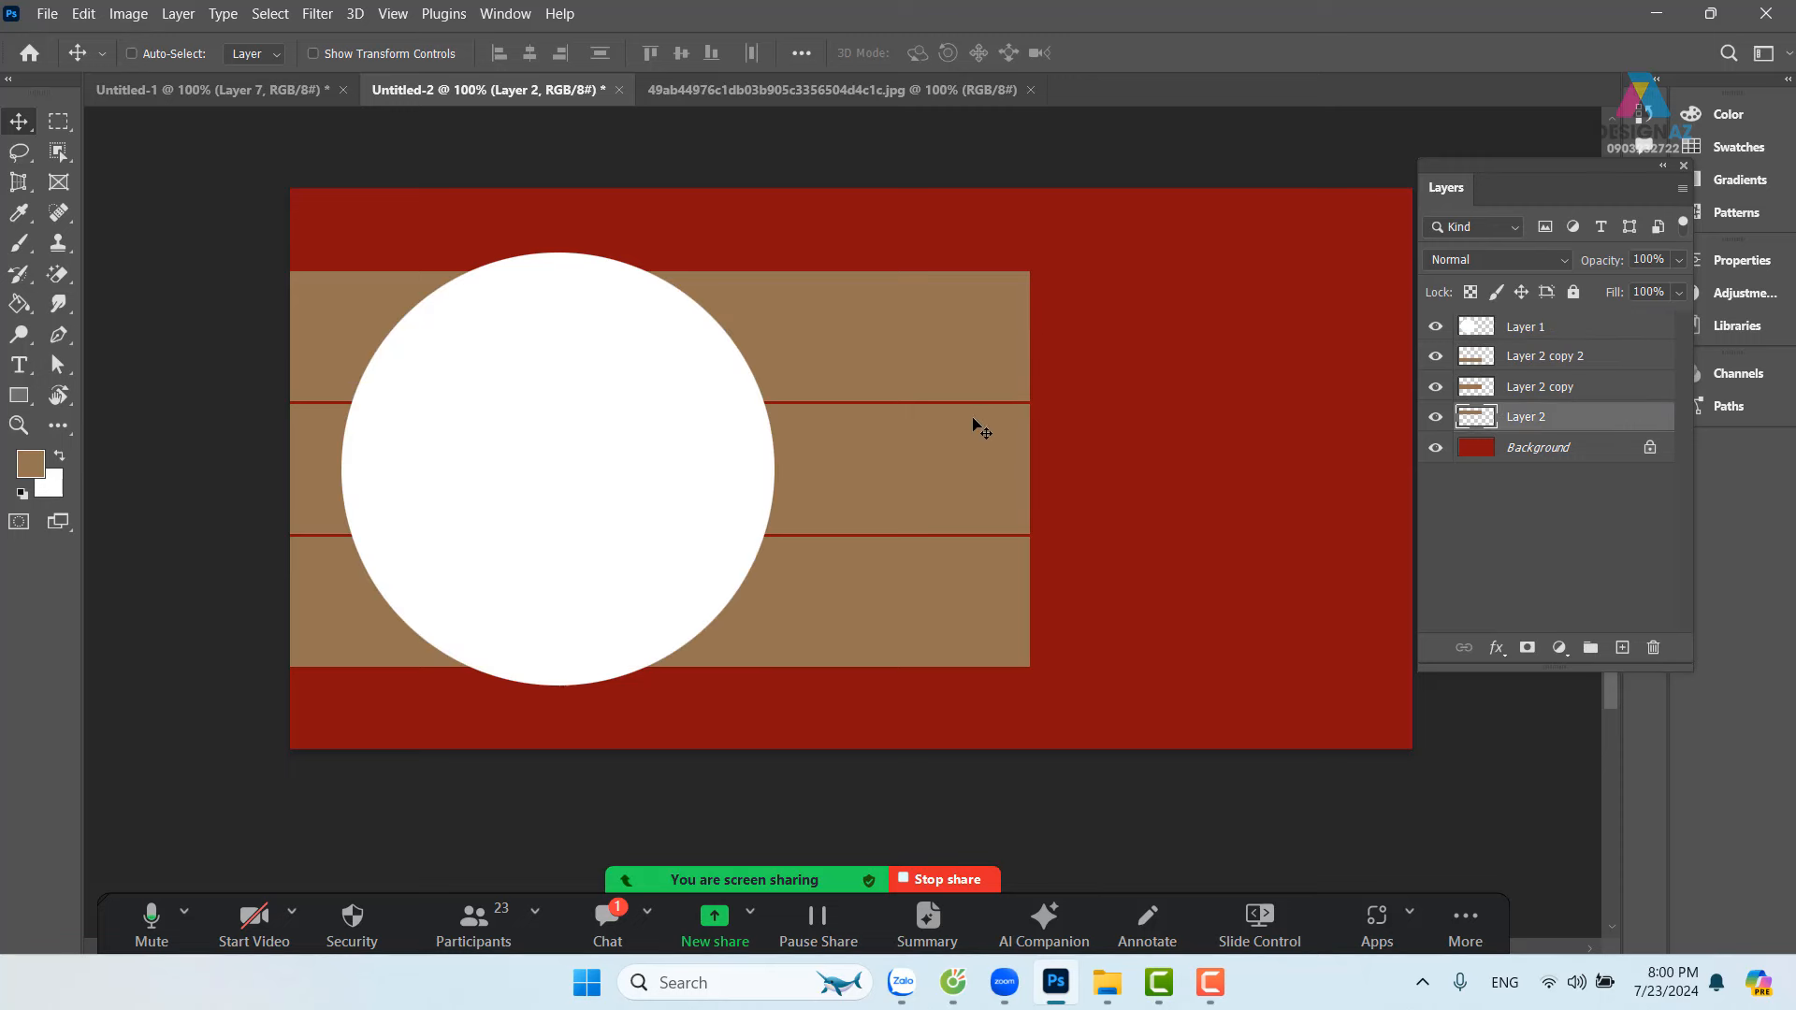
{"action": "right_click", "coordinate": [939, 477]}
{"action": "left_click", "coordinate": [964, 490], "text": "shift"}
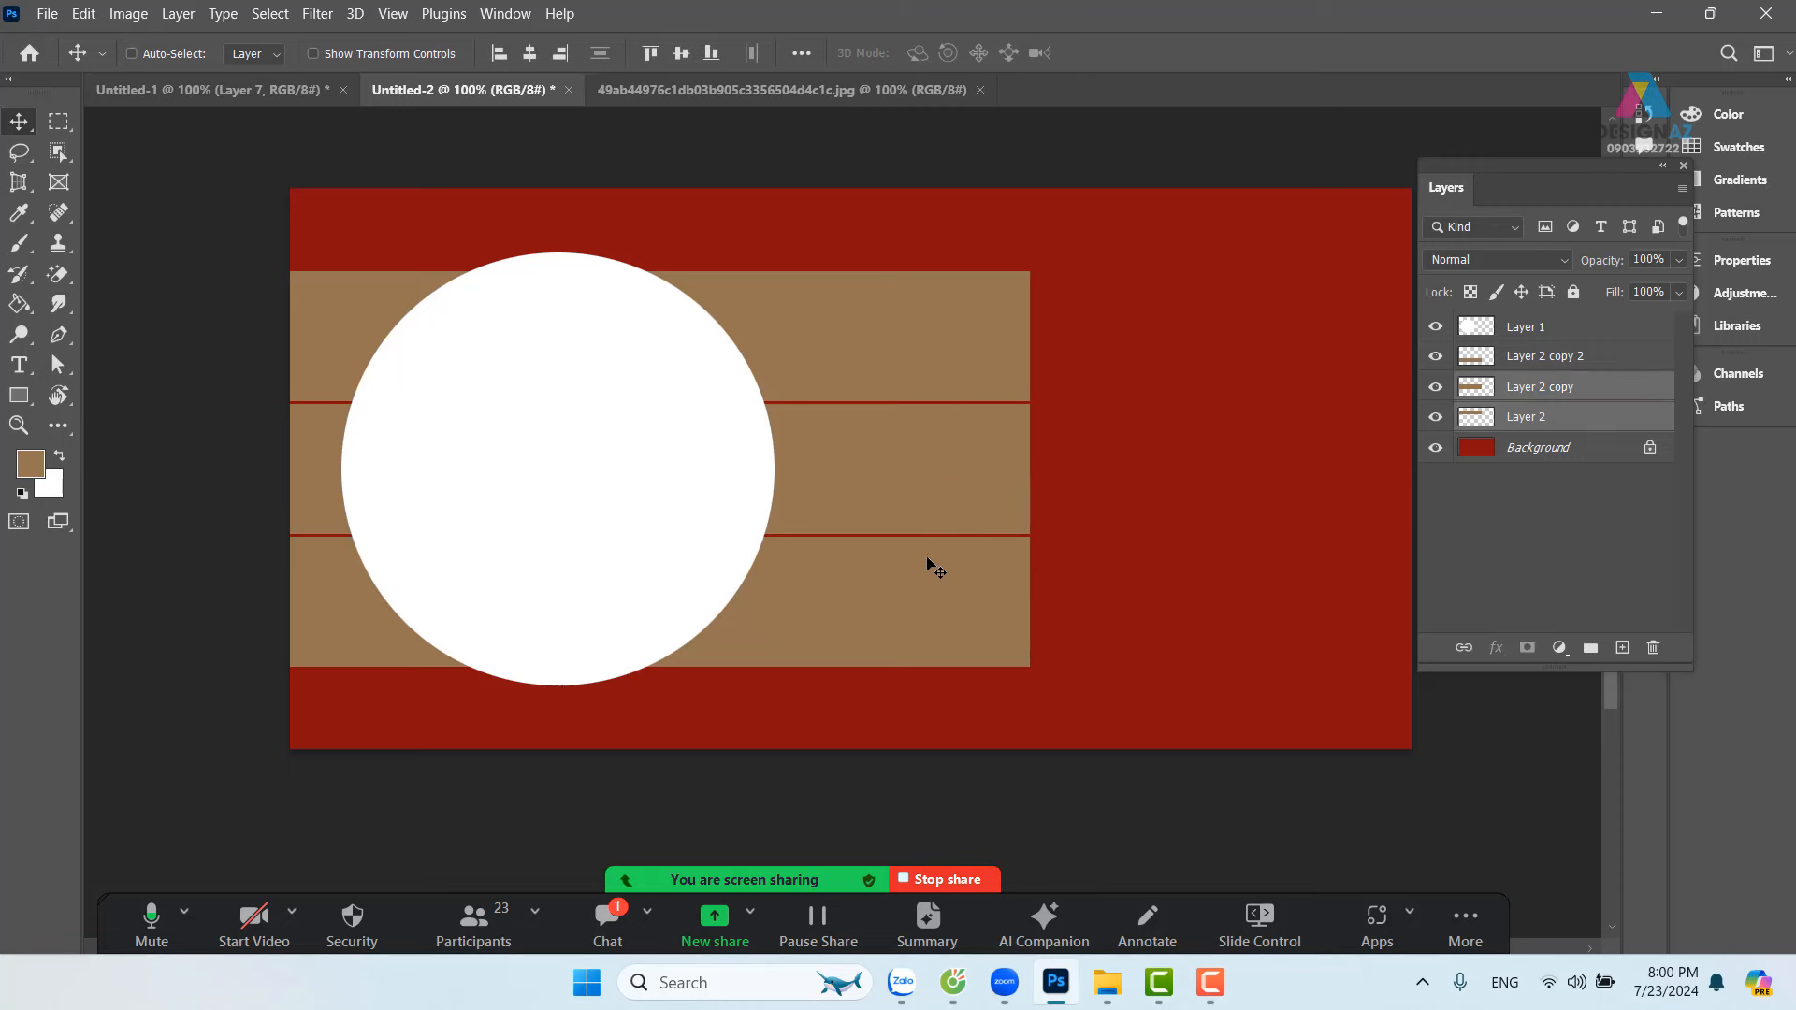
{"action": "right_click", "coordinate": [928, 561]}
{"action": "left_click", "coordinate": [958, 573], "text": "shift"}
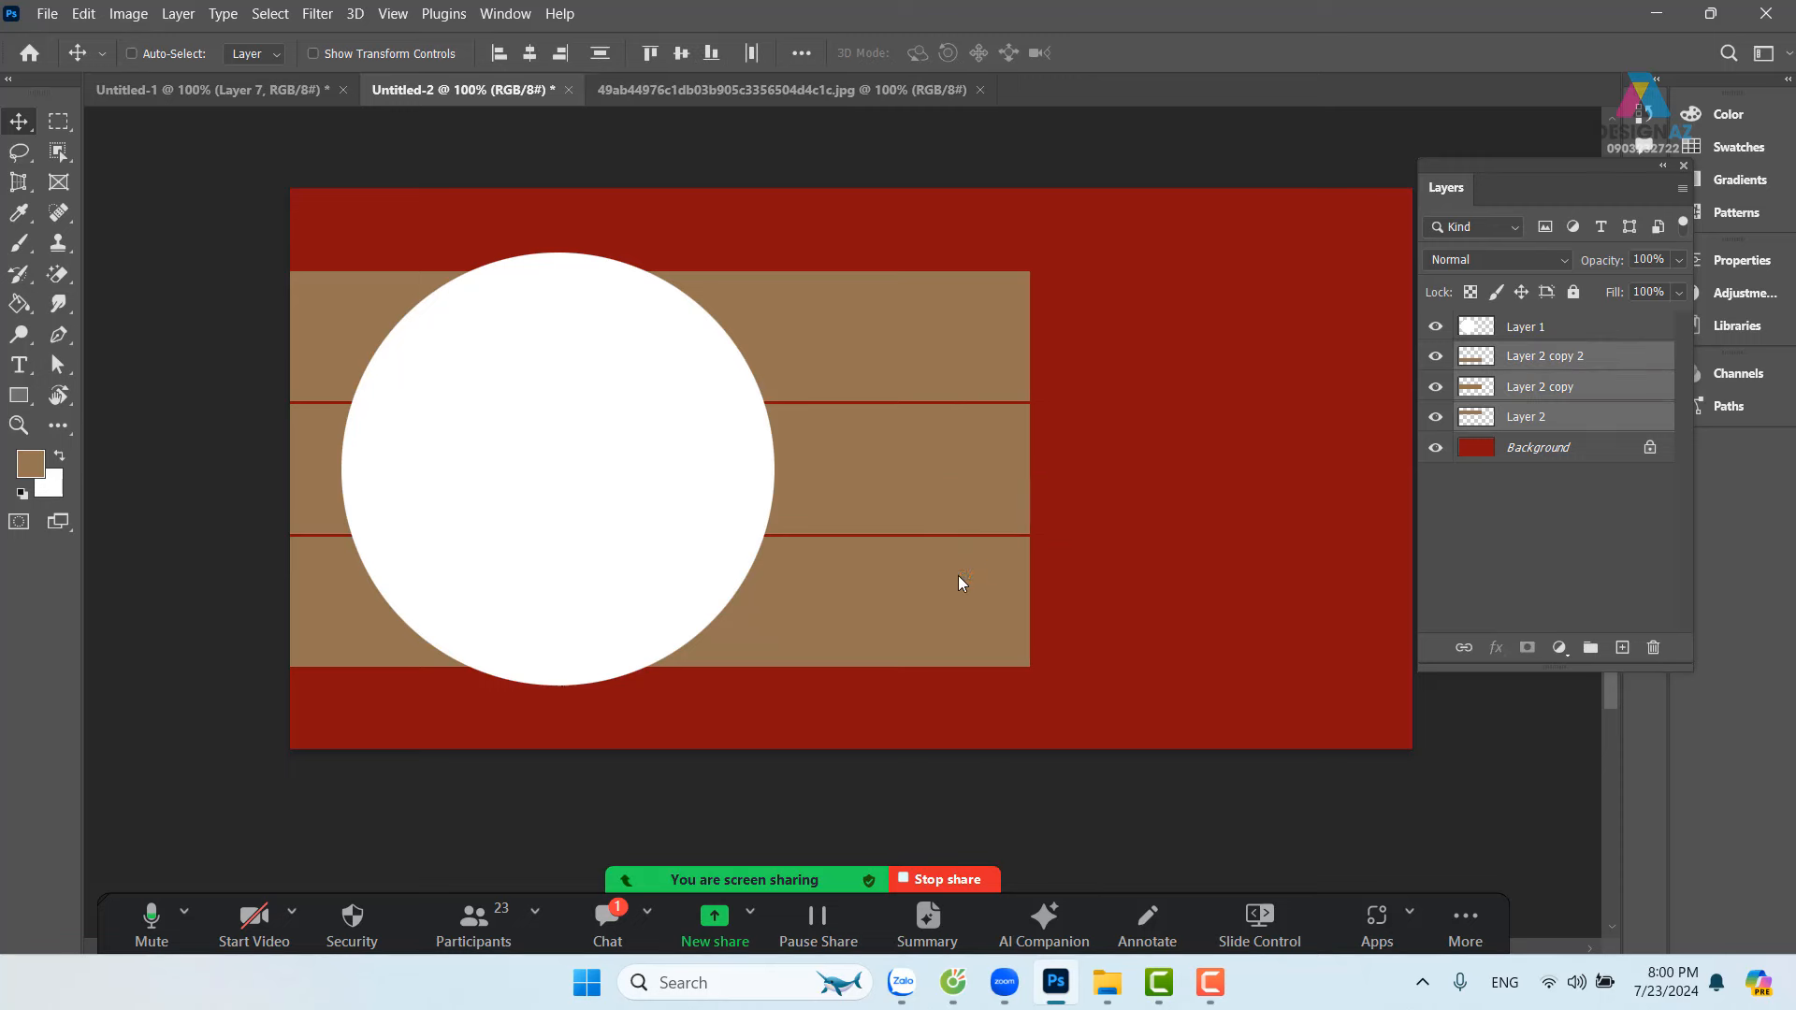
{"action": "key", "text": "ctrl+t"}
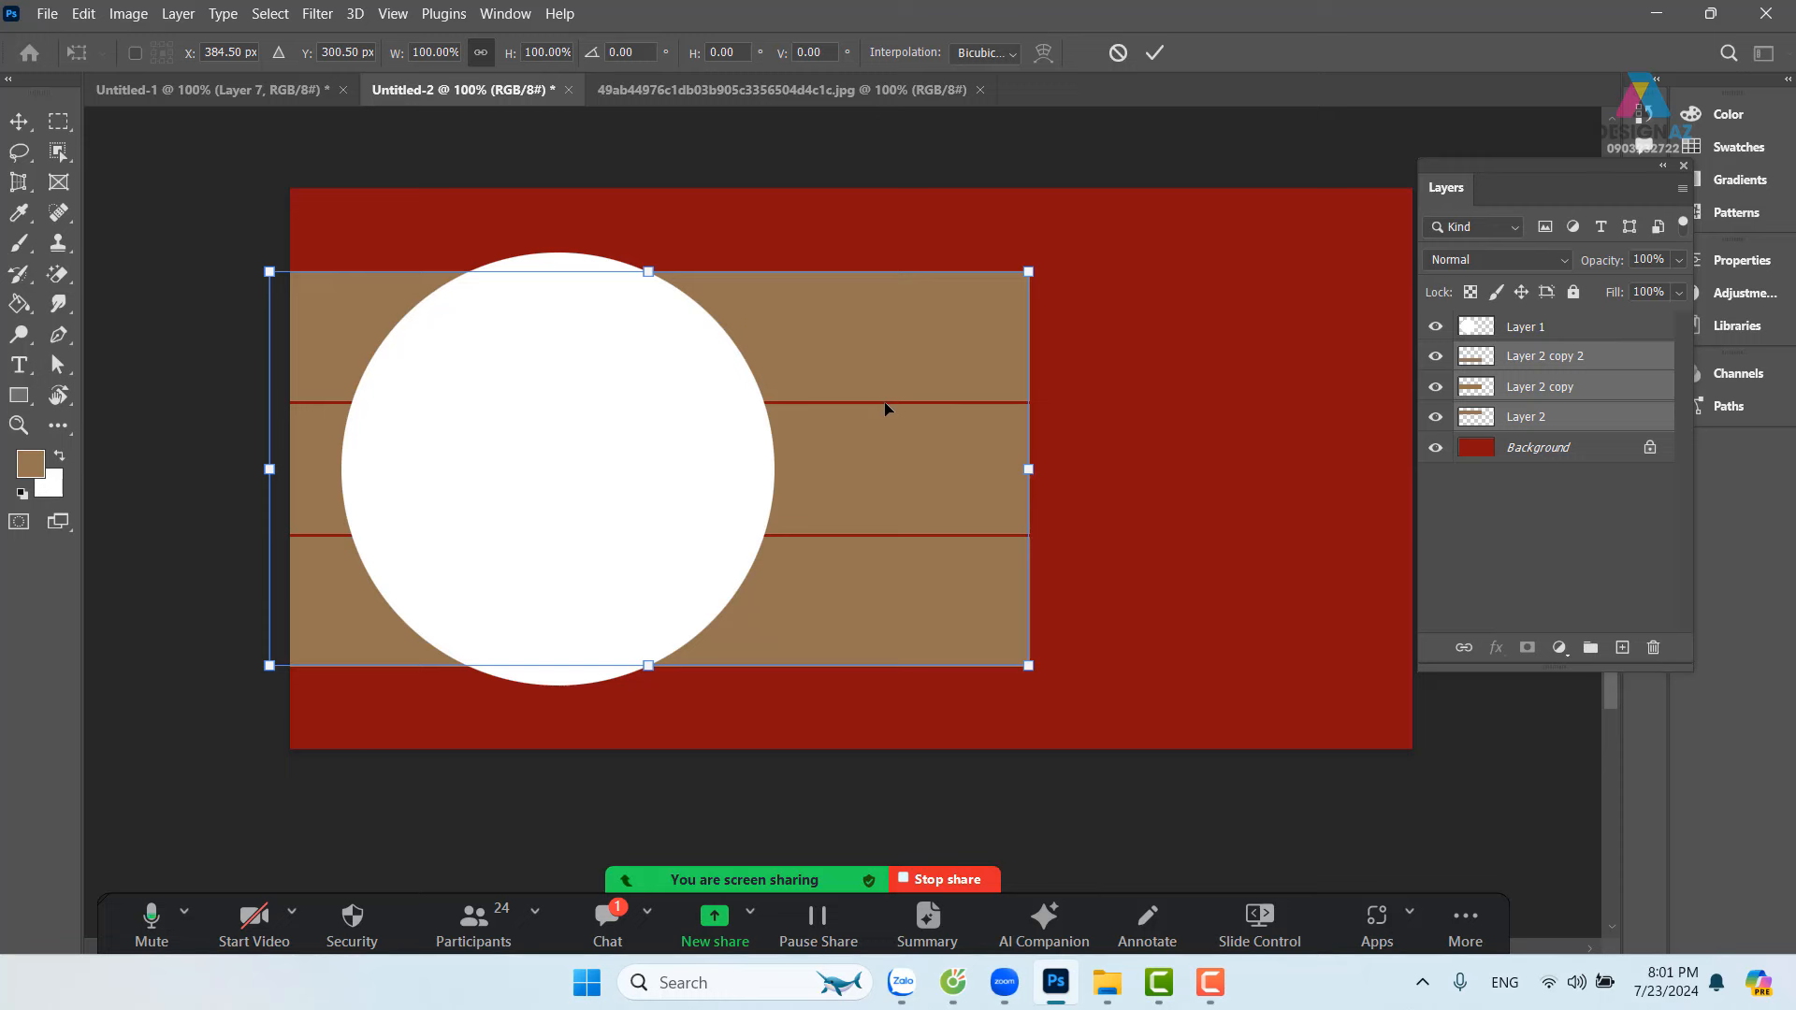
{"action": "key", "text": "Return"}
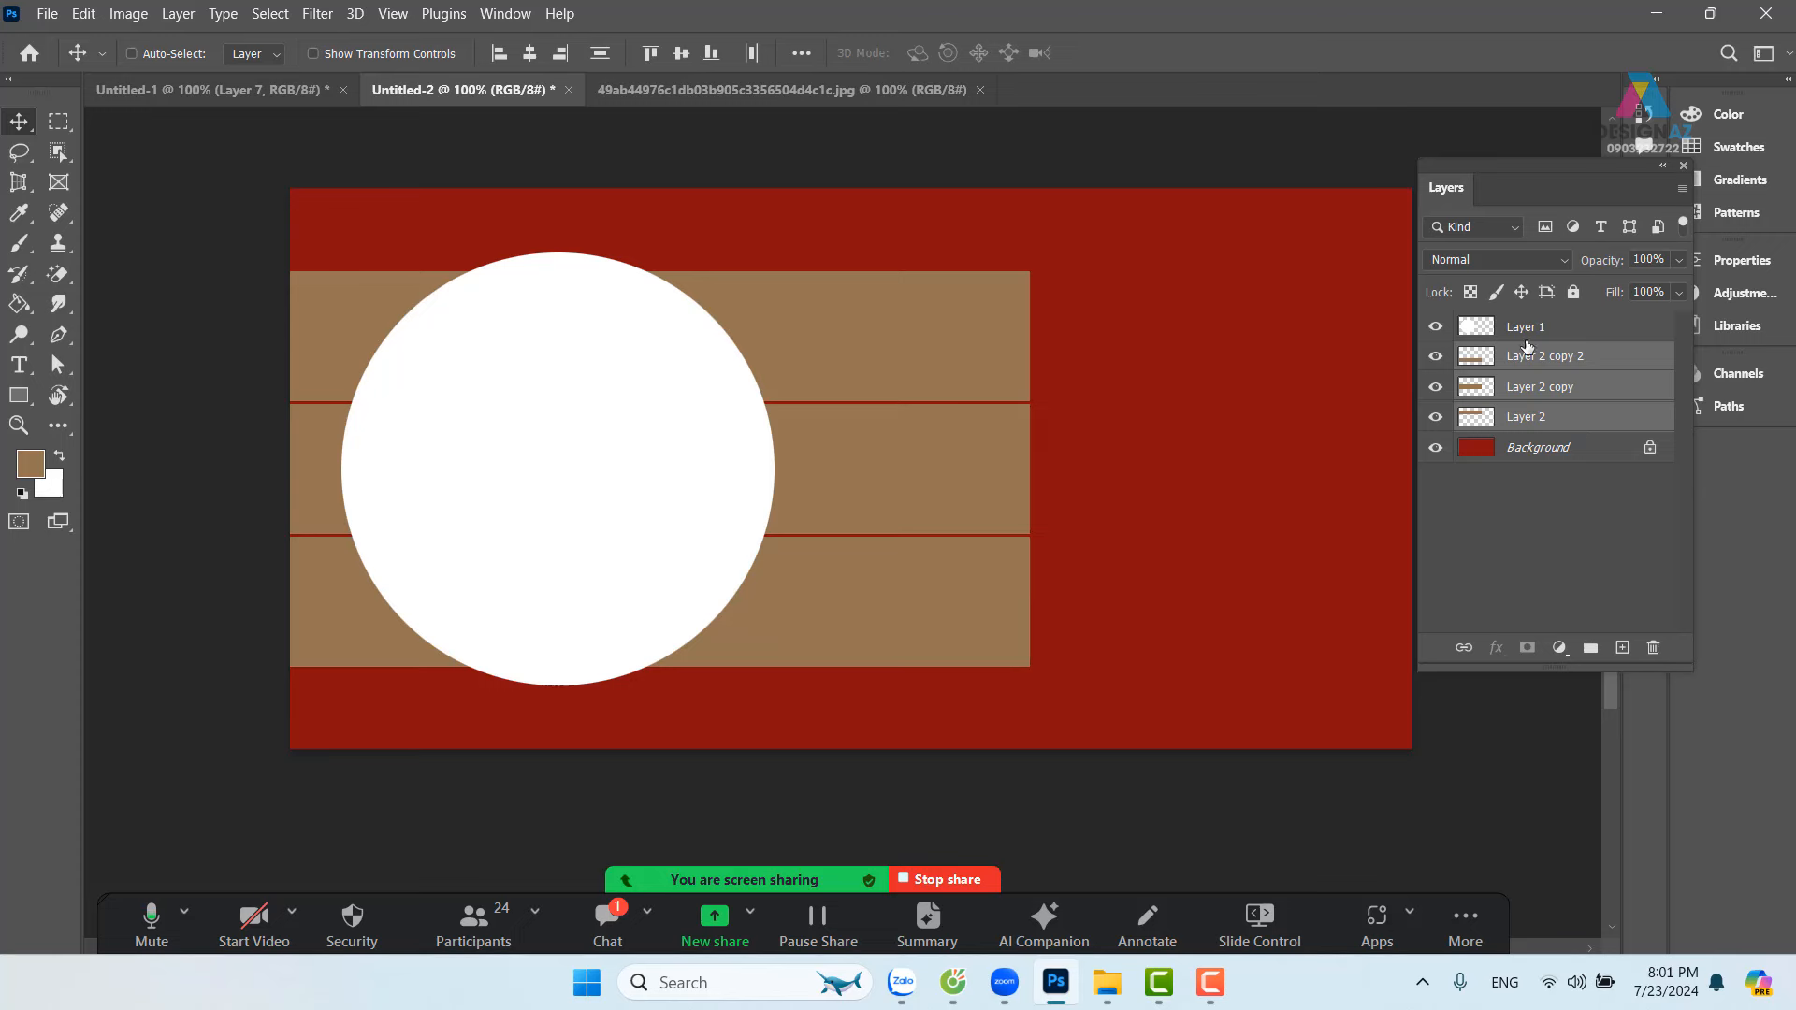
Step: Load the white circle's outline on Layer 1 as a selection and scale the selection from its center to about 173%
{"action": "left_click", "coordinate": [1482, 328], "text": "ctrl"}
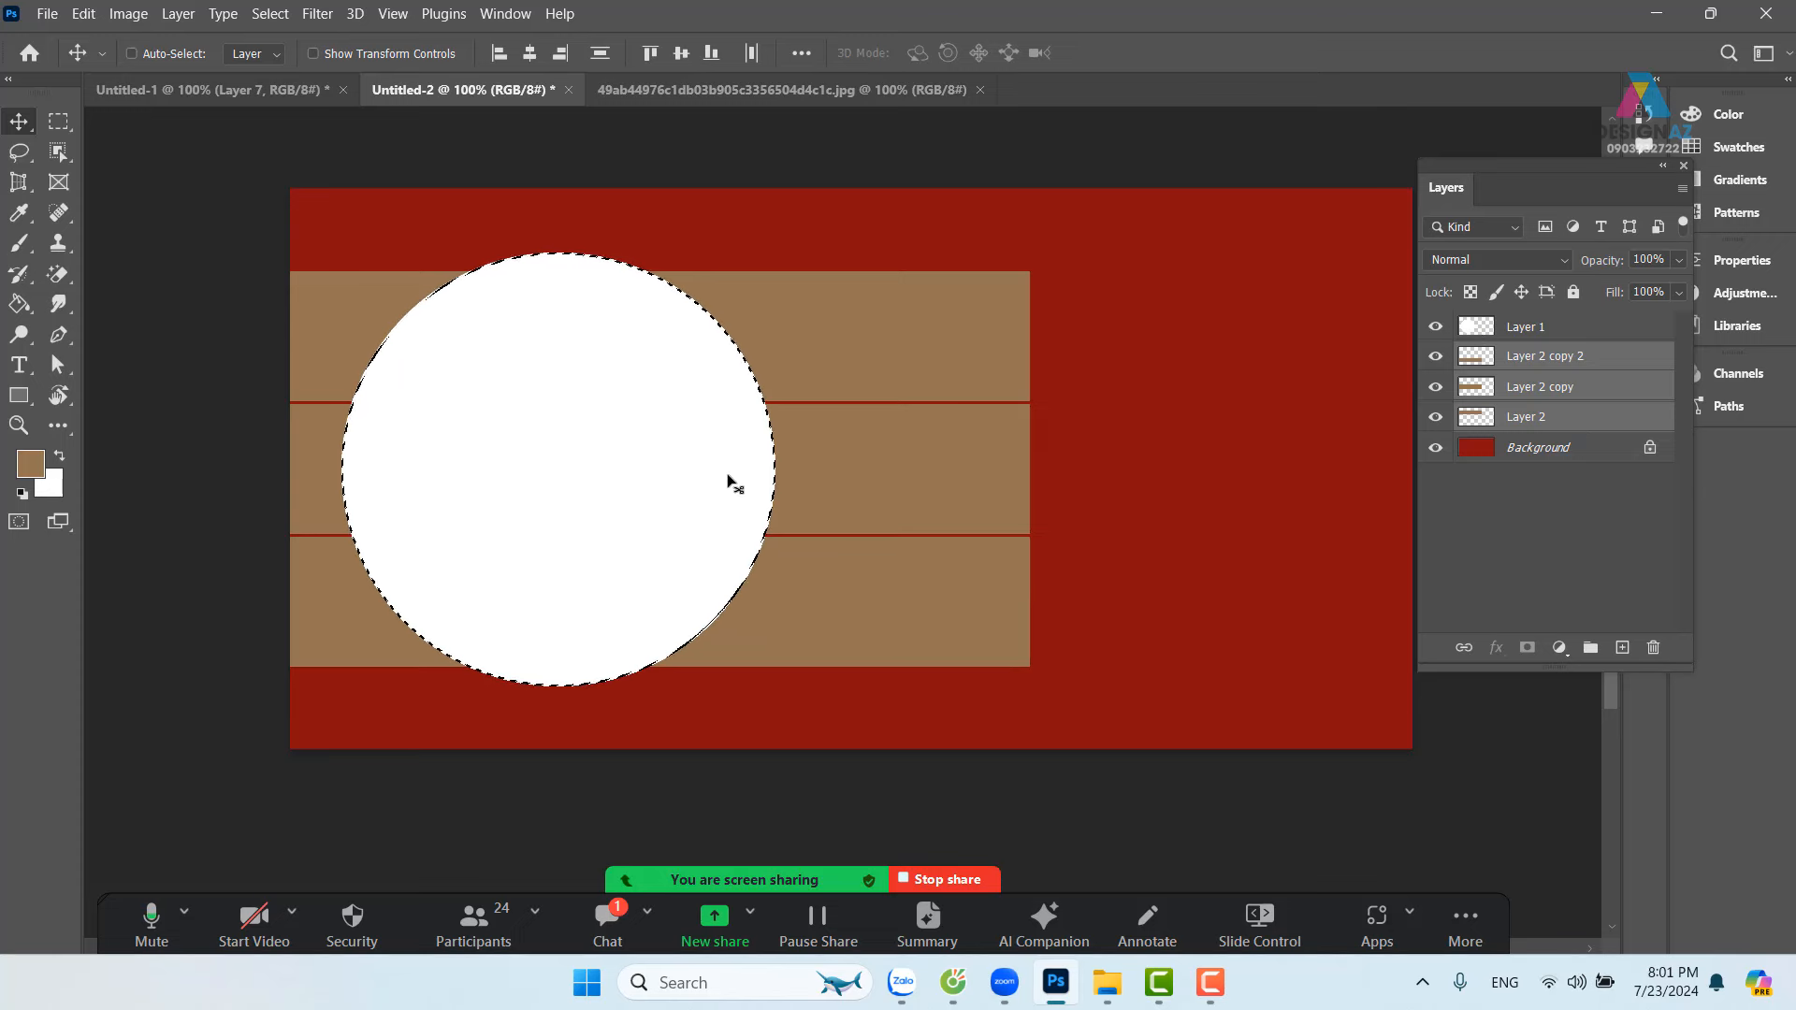
{"action": "key", "text": "m"}
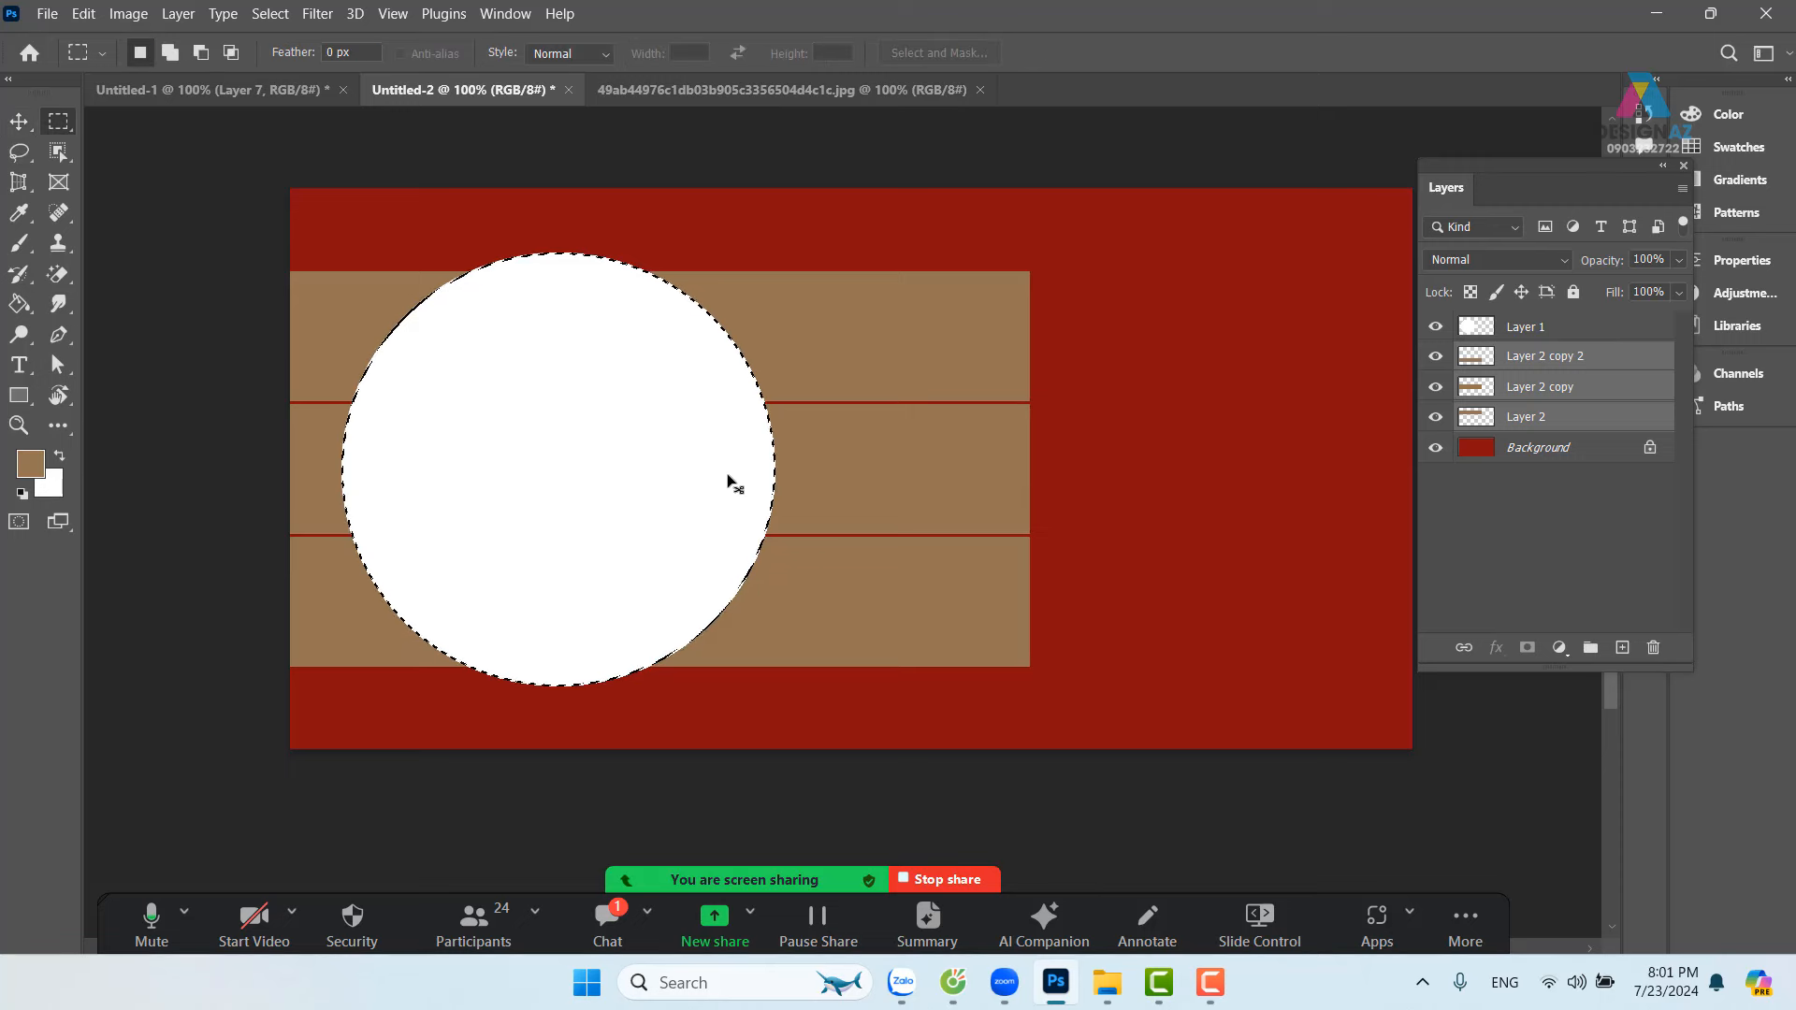
{"action": "left_click", "coordinate": [271, 15]}
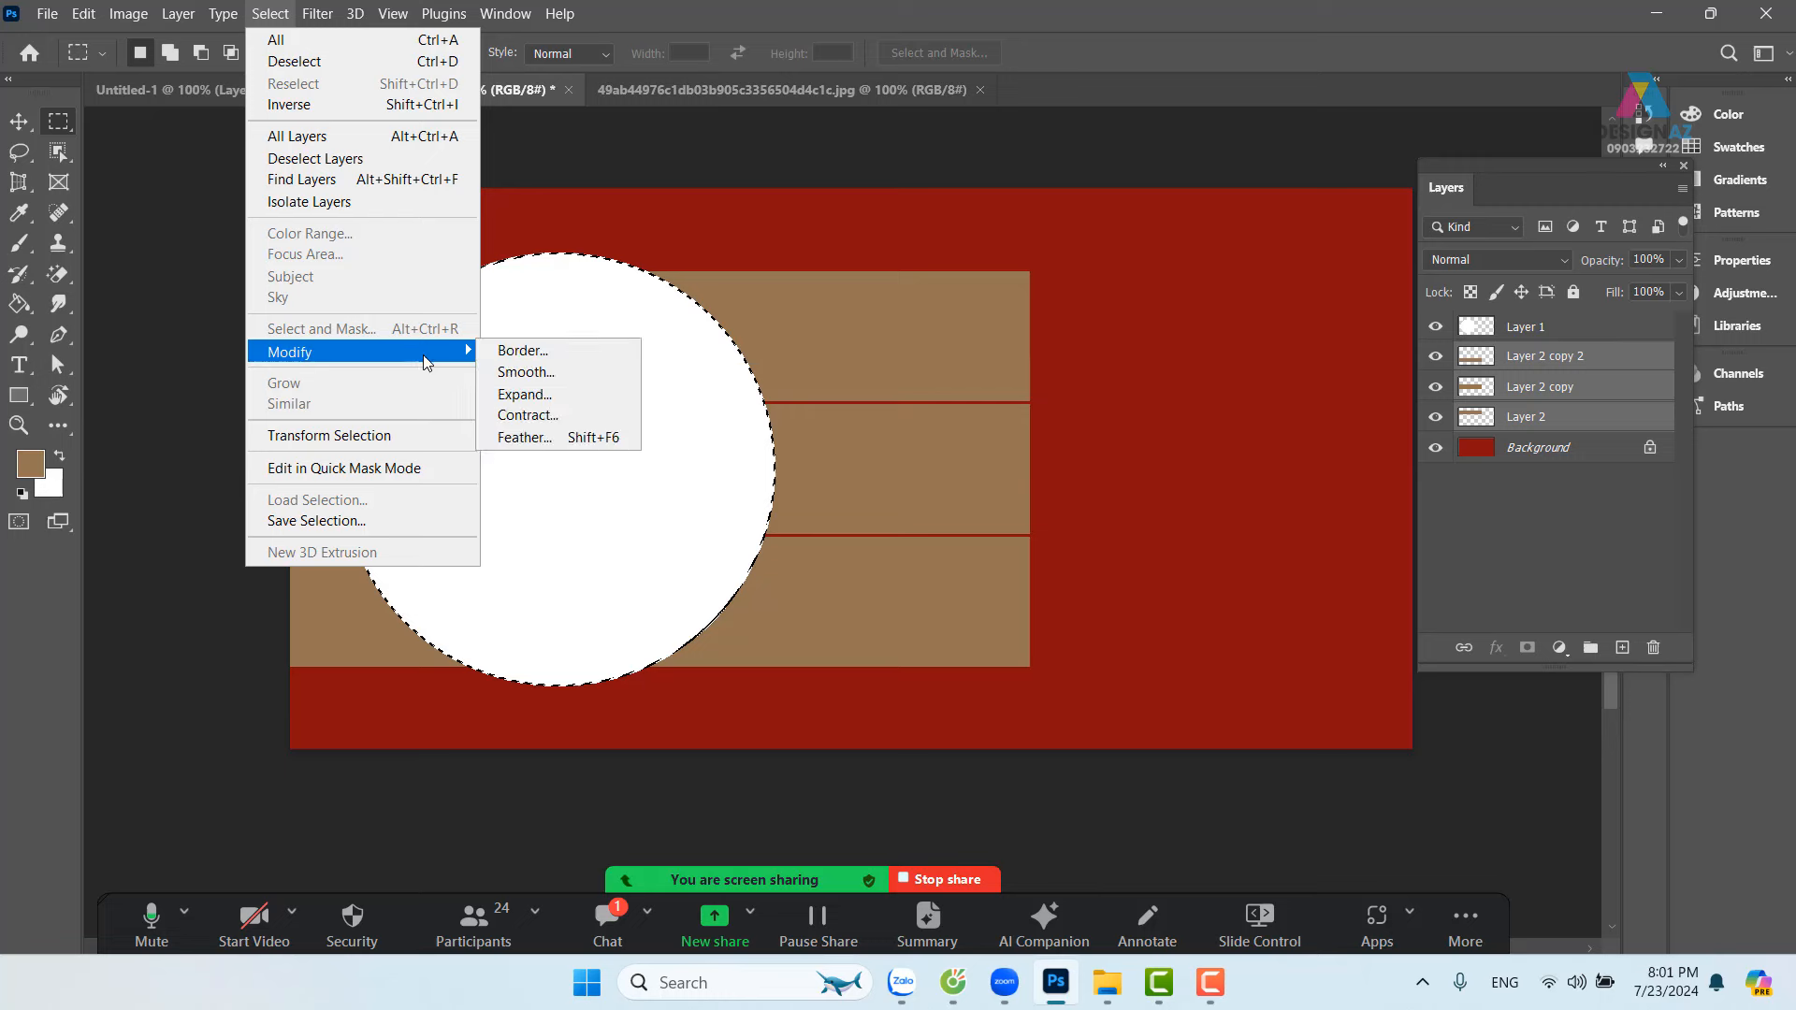
{"action": "left_click", "coordinate": [699, 352]}
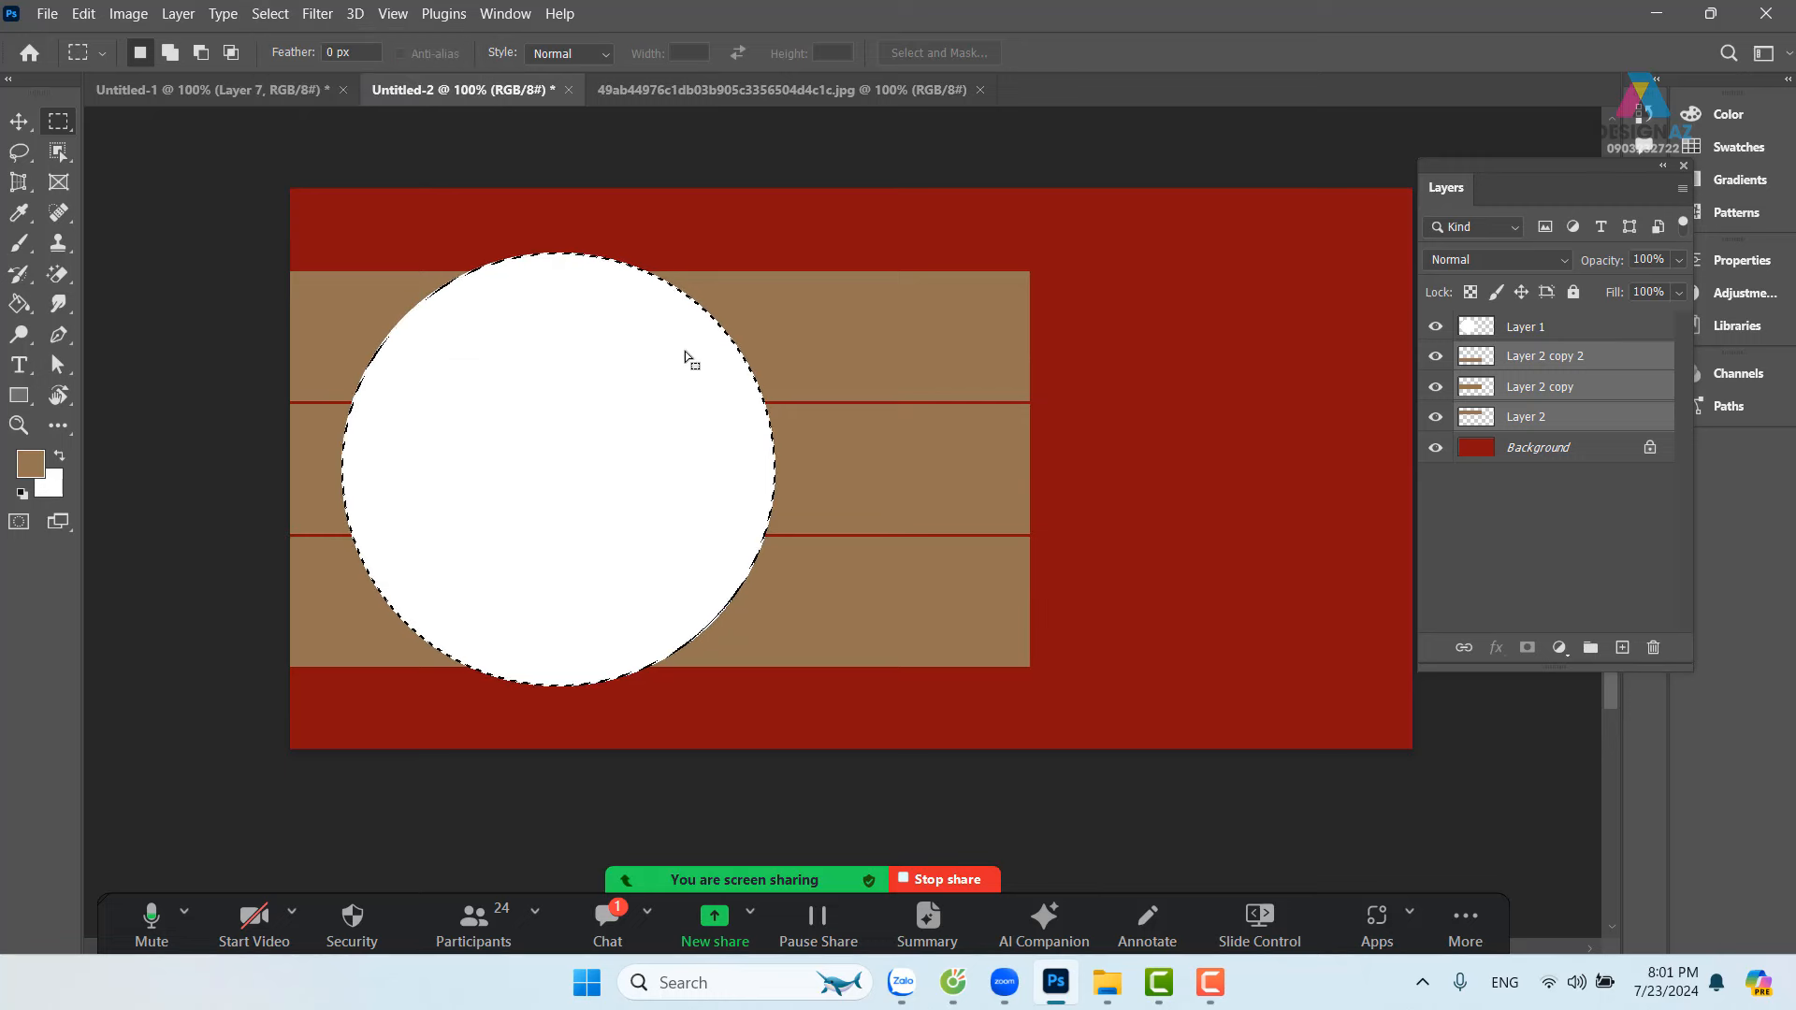
{"action": "right_click", "coordinate": [687, 355]}
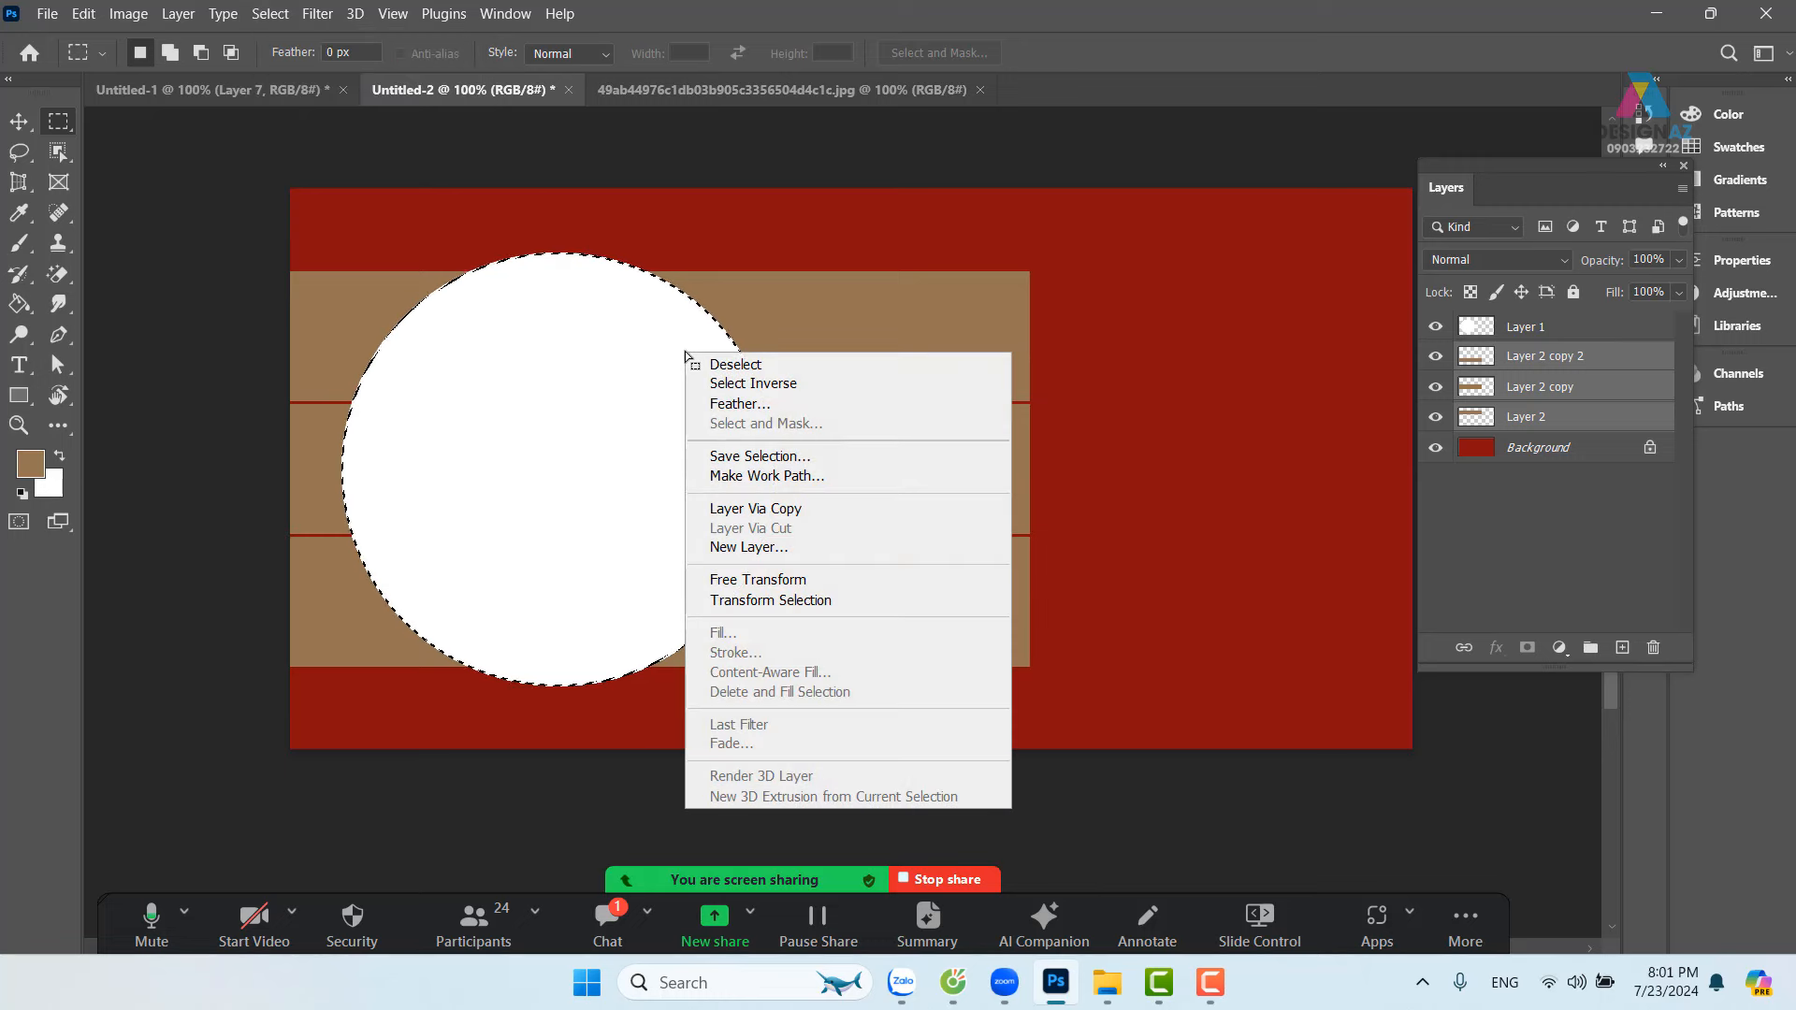
{"action": "left_click", "coordinate": [773, 601]}
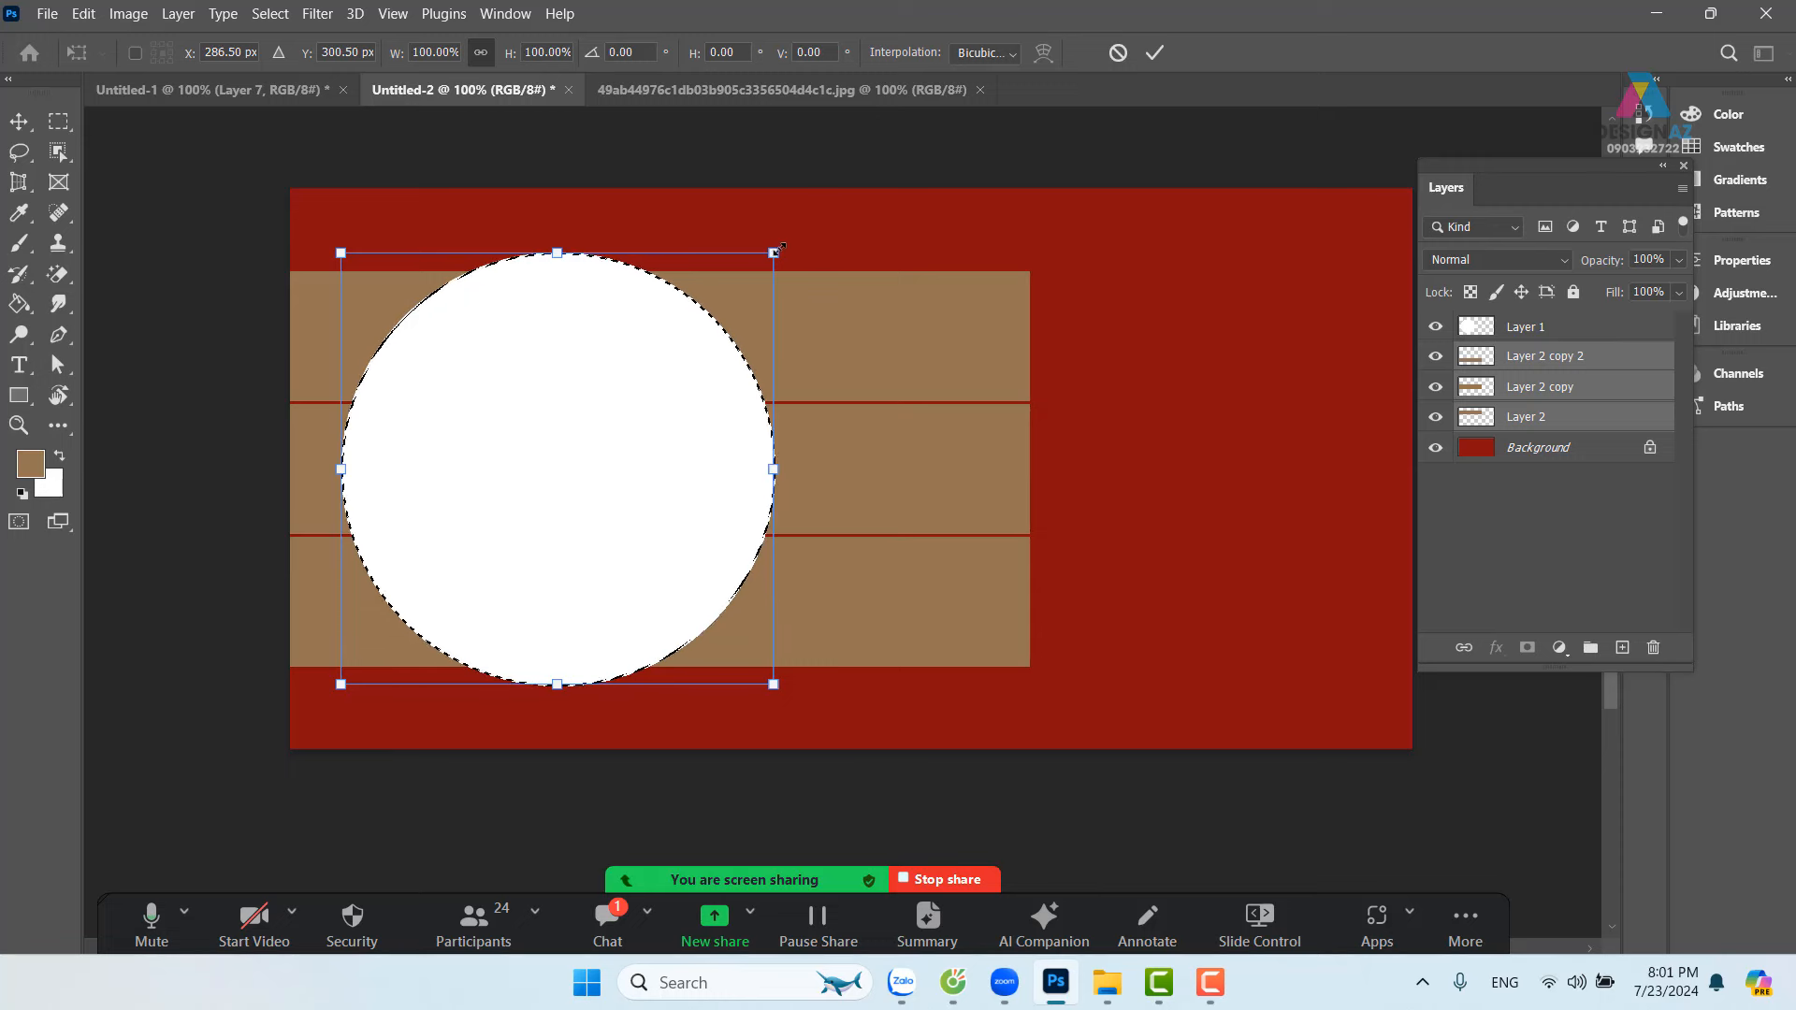
{"action": "left_click_drag", "start_coordinate": [773, 252], "coordinate": [912, 130]}
{"action": "left_click_drag", "start_coordinate": [941, 110], "coordinate": [941, 110]}
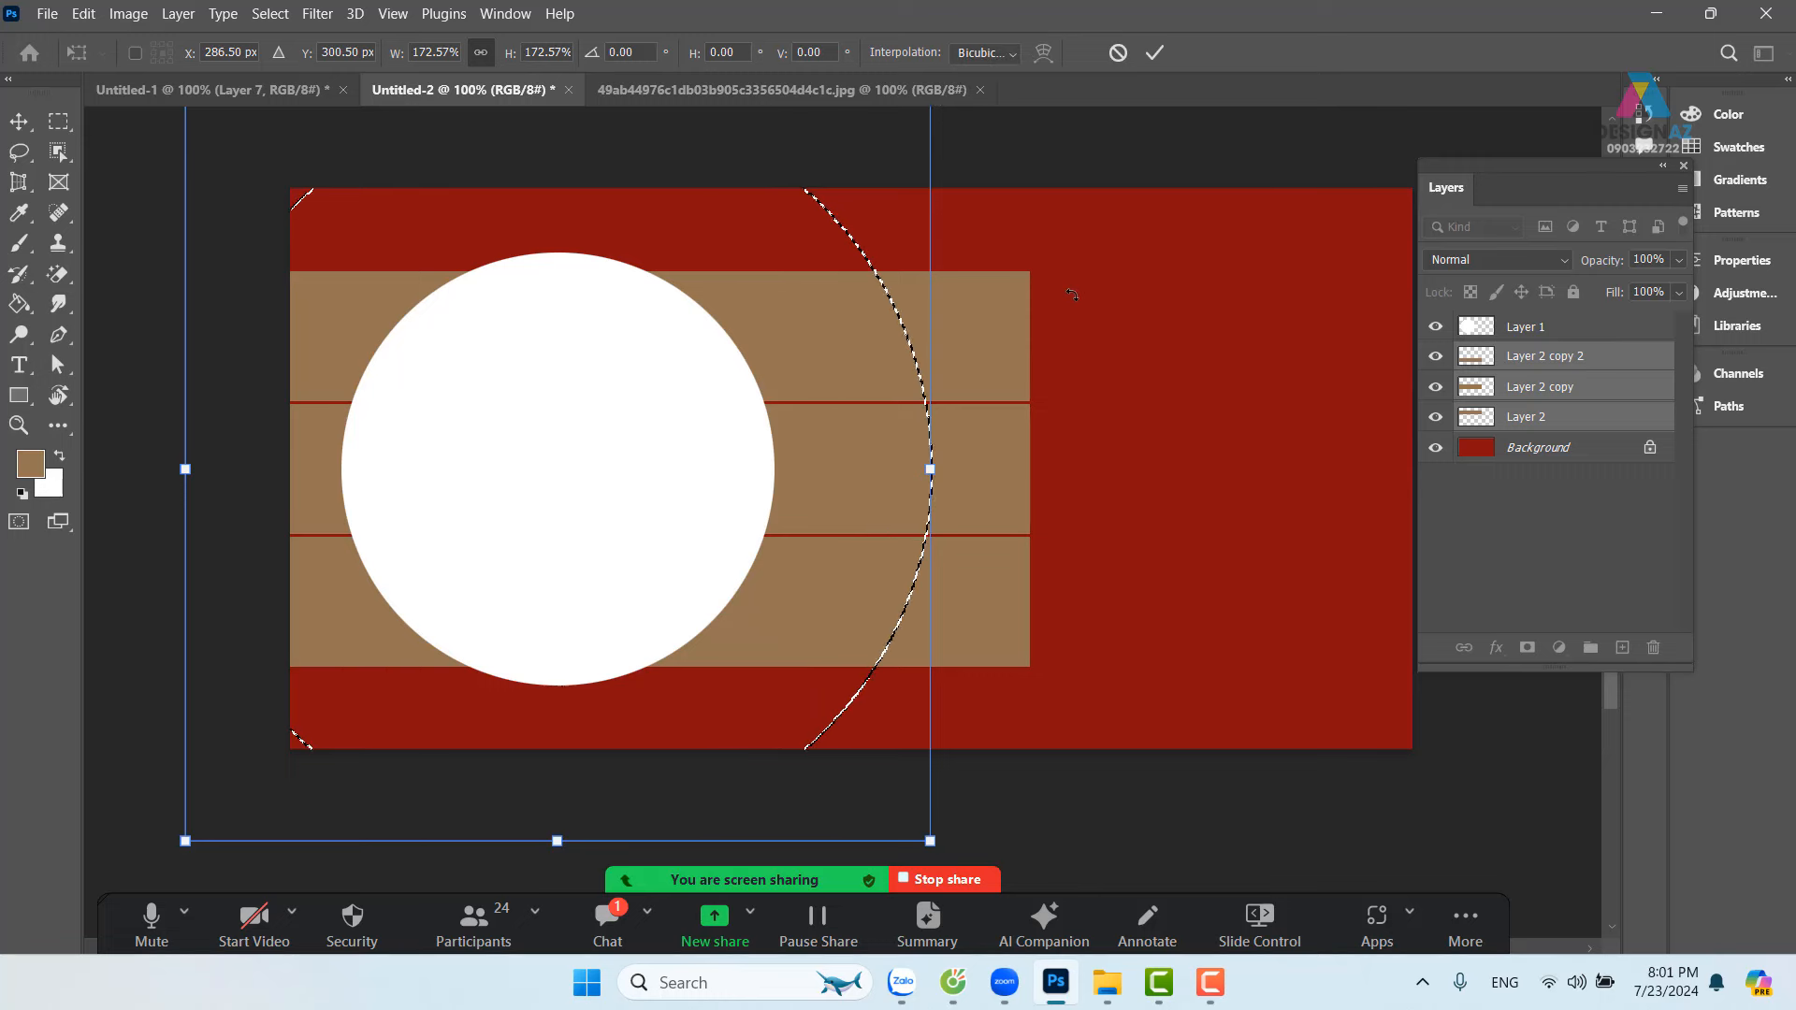
{"action": "key", "text": "Return"}
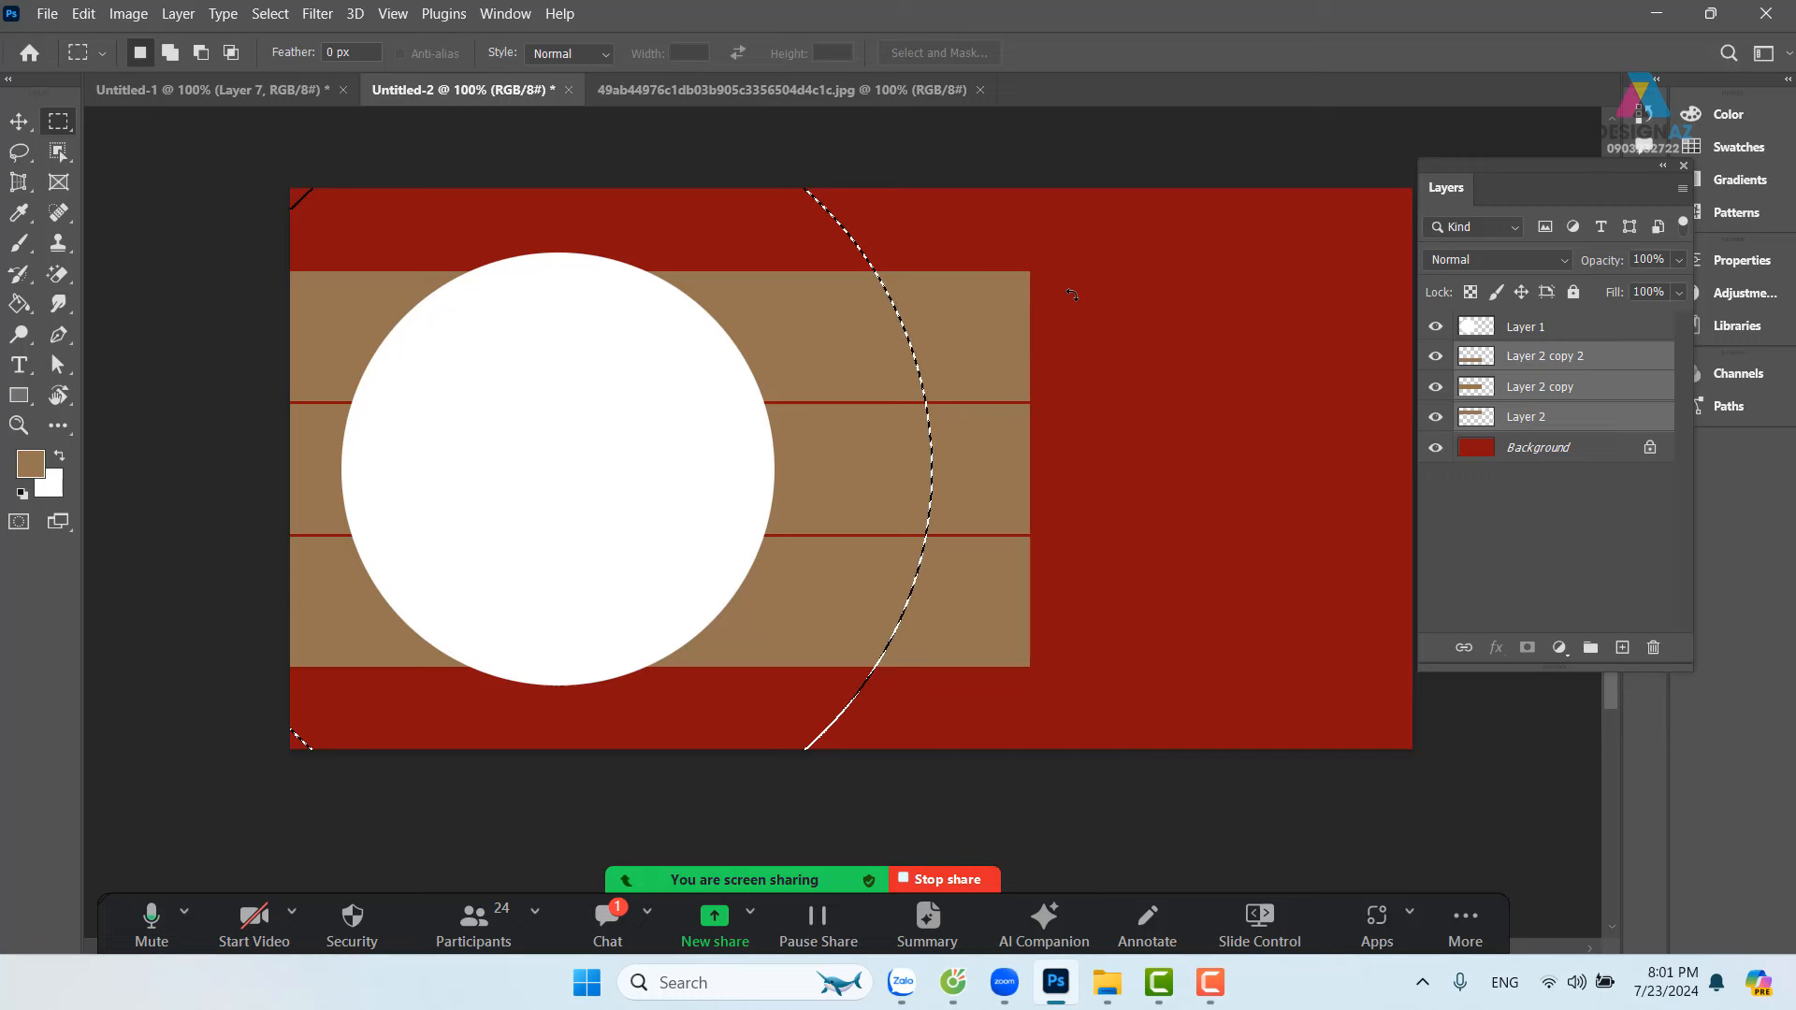
Step: Invert the enlarged circular selection and delete the part of the top brown band on Layer 2 outside the circle
{"action": "key", "text": "ctrl+shift+i"}
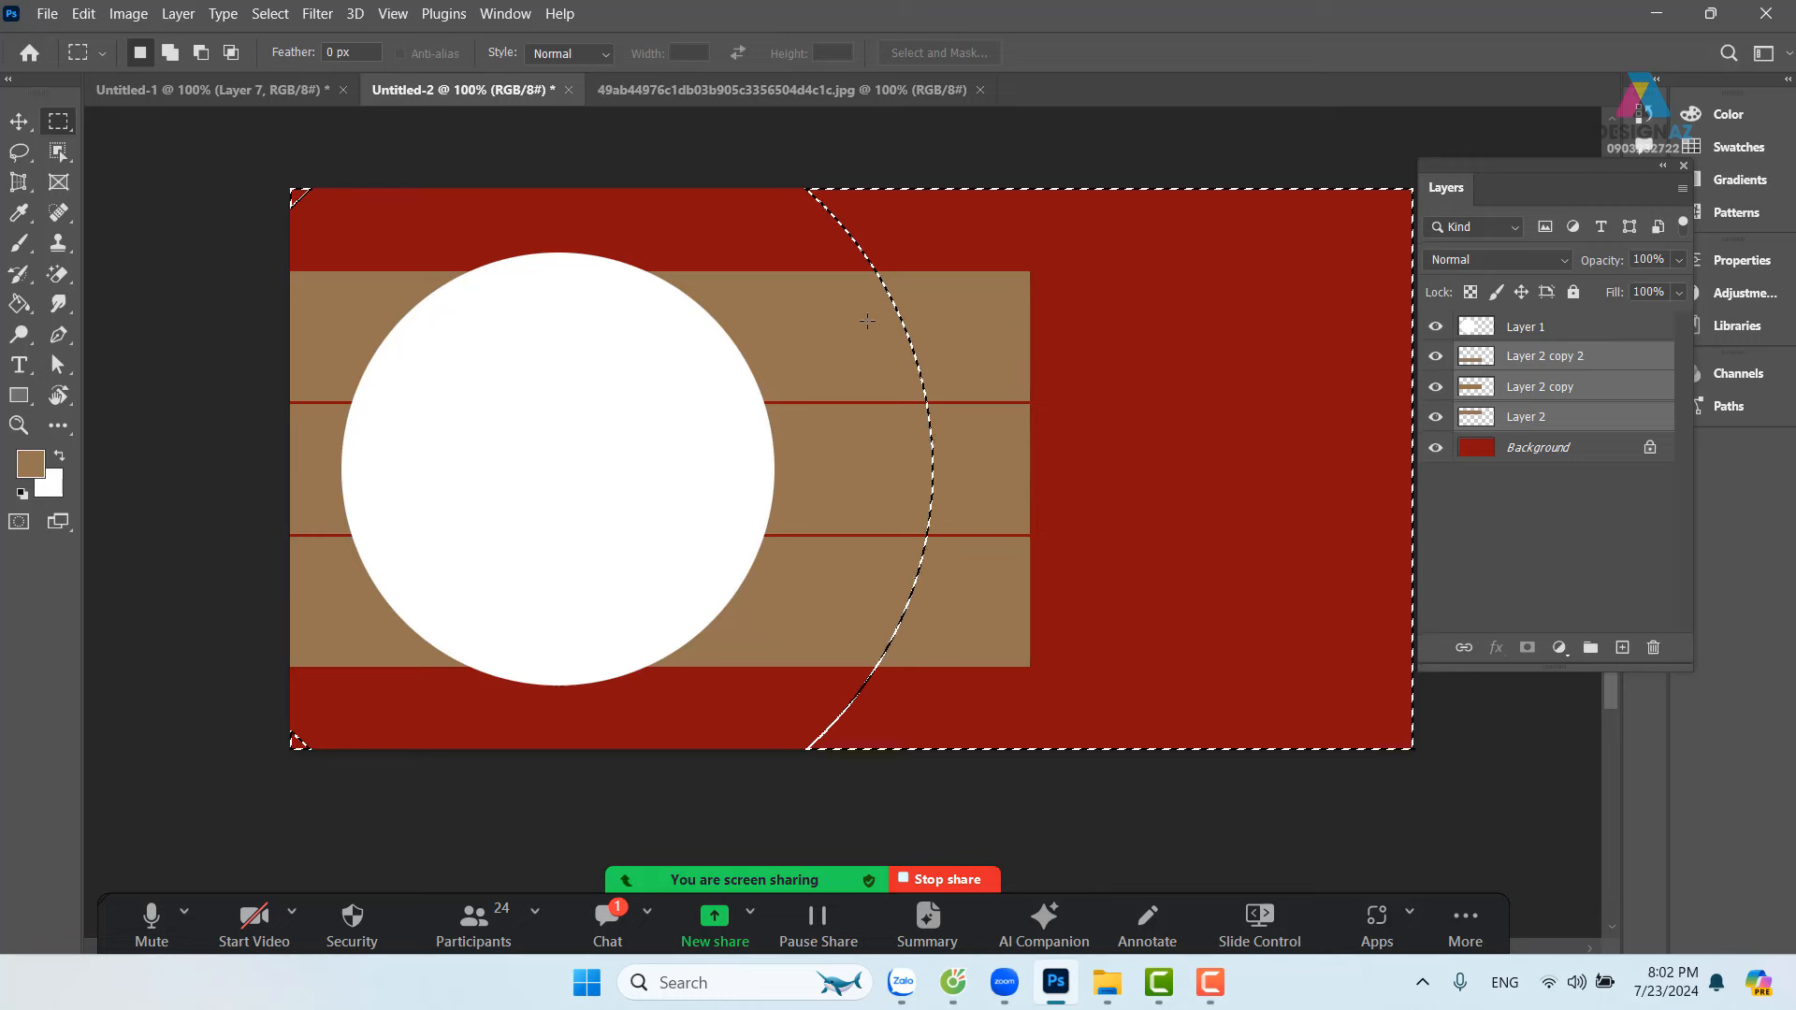
{"action": "key", "text": "v"}
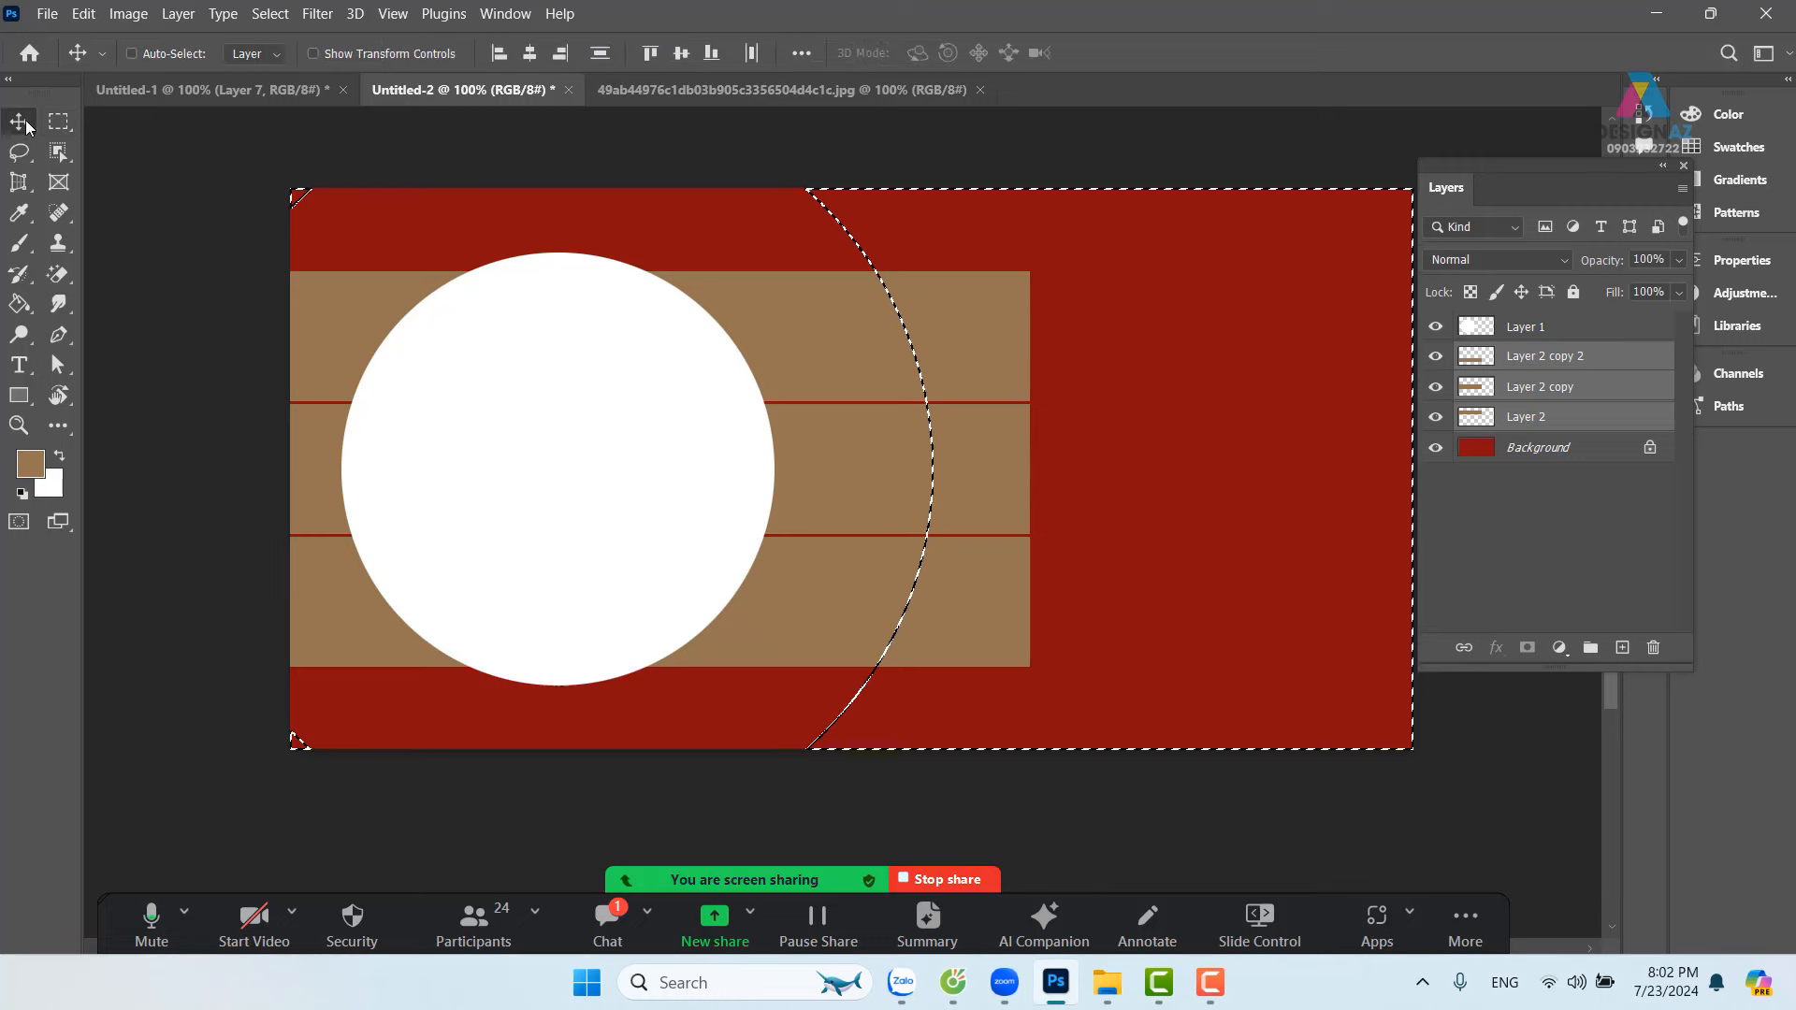
{"action": "right_click", "coordinate": [813, 316]}
{"action": "left_click", "coordinate": [840, 322]}
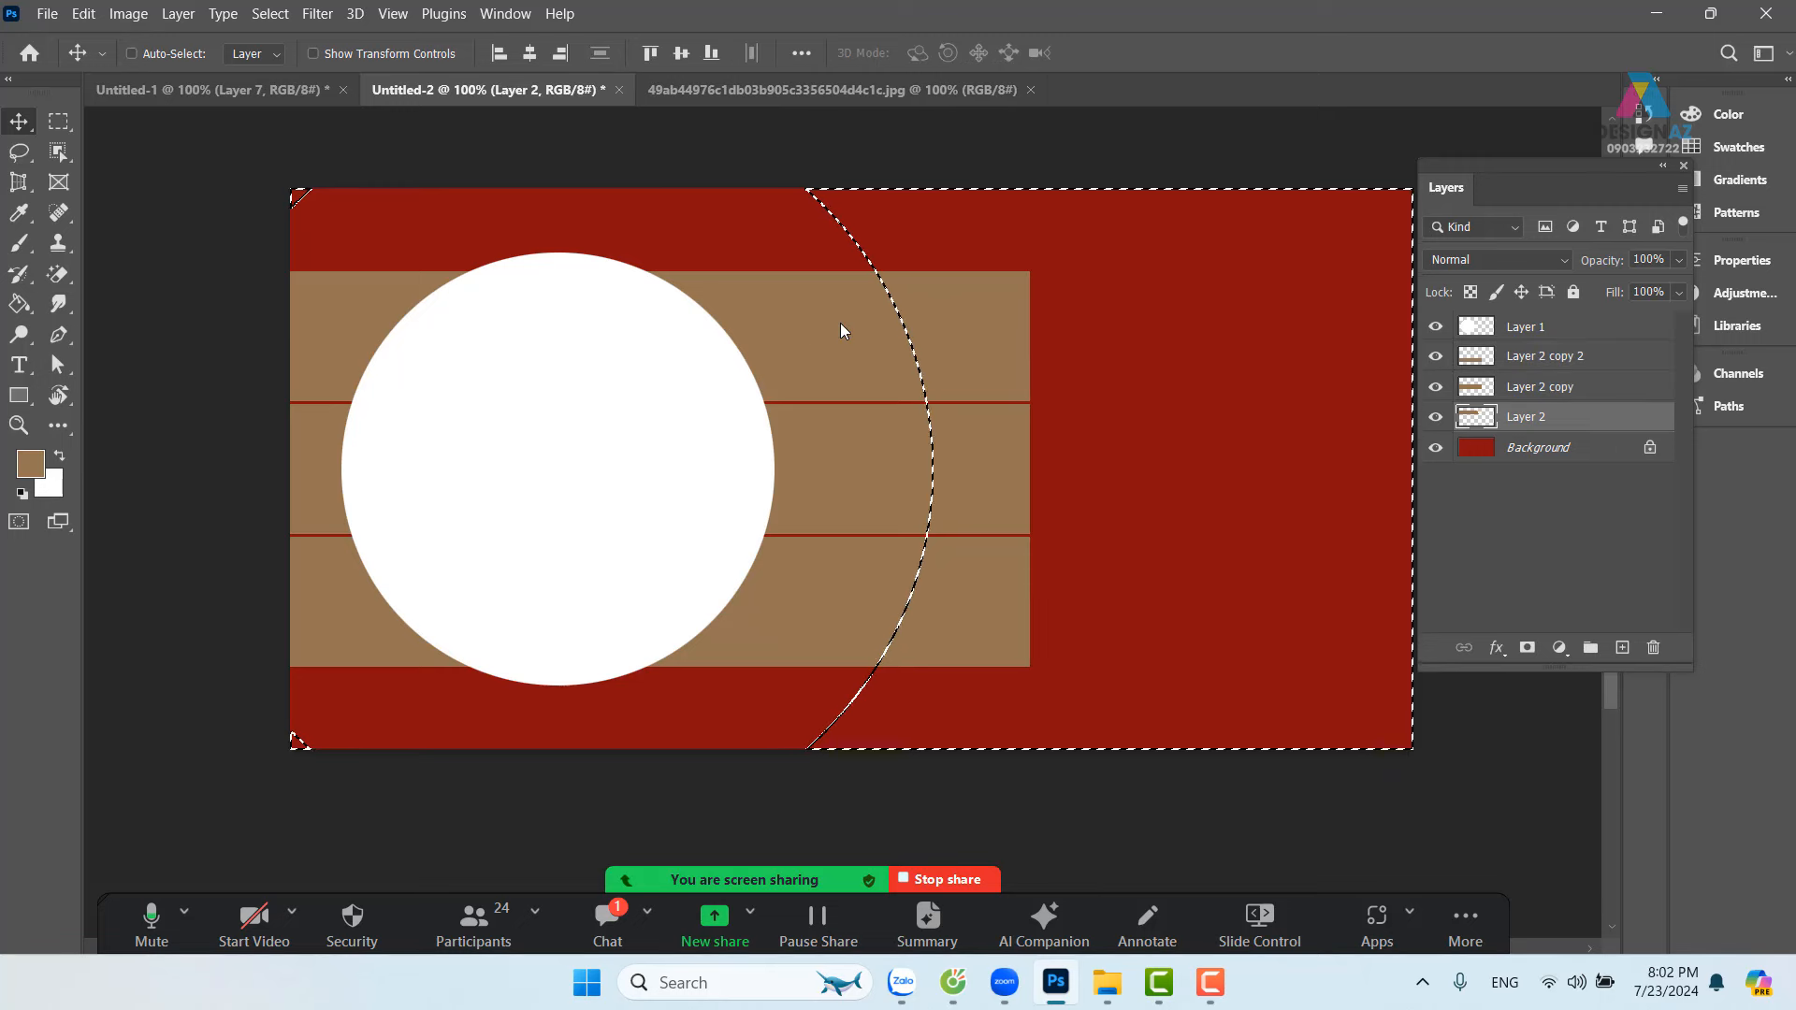
{"action": "key", "text": "Delete"}
Step: Delete the parts of the middle and bottom bands outside the enlarged circle, and deselect
{"action": "right_click", "coordinate": [880, 439]}
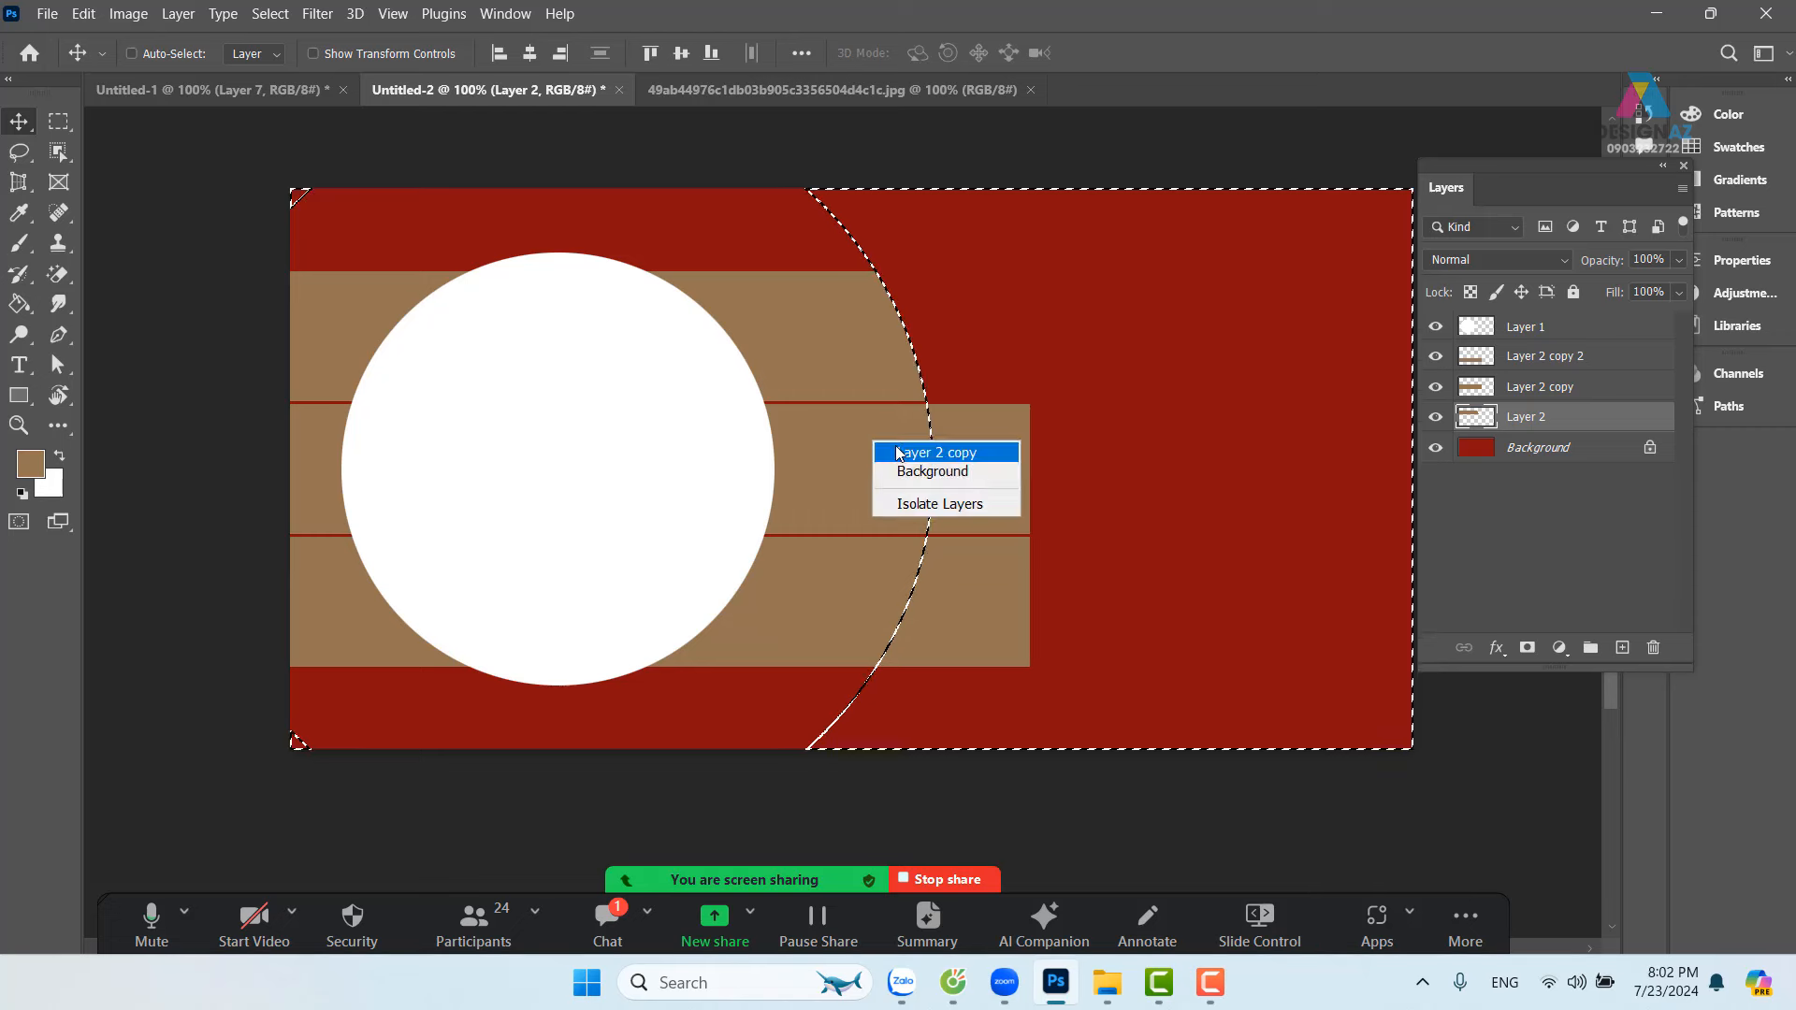
{"action": "left_click", "coordinate": [896, 453]}
{"action": "key", "text": "Delete"}
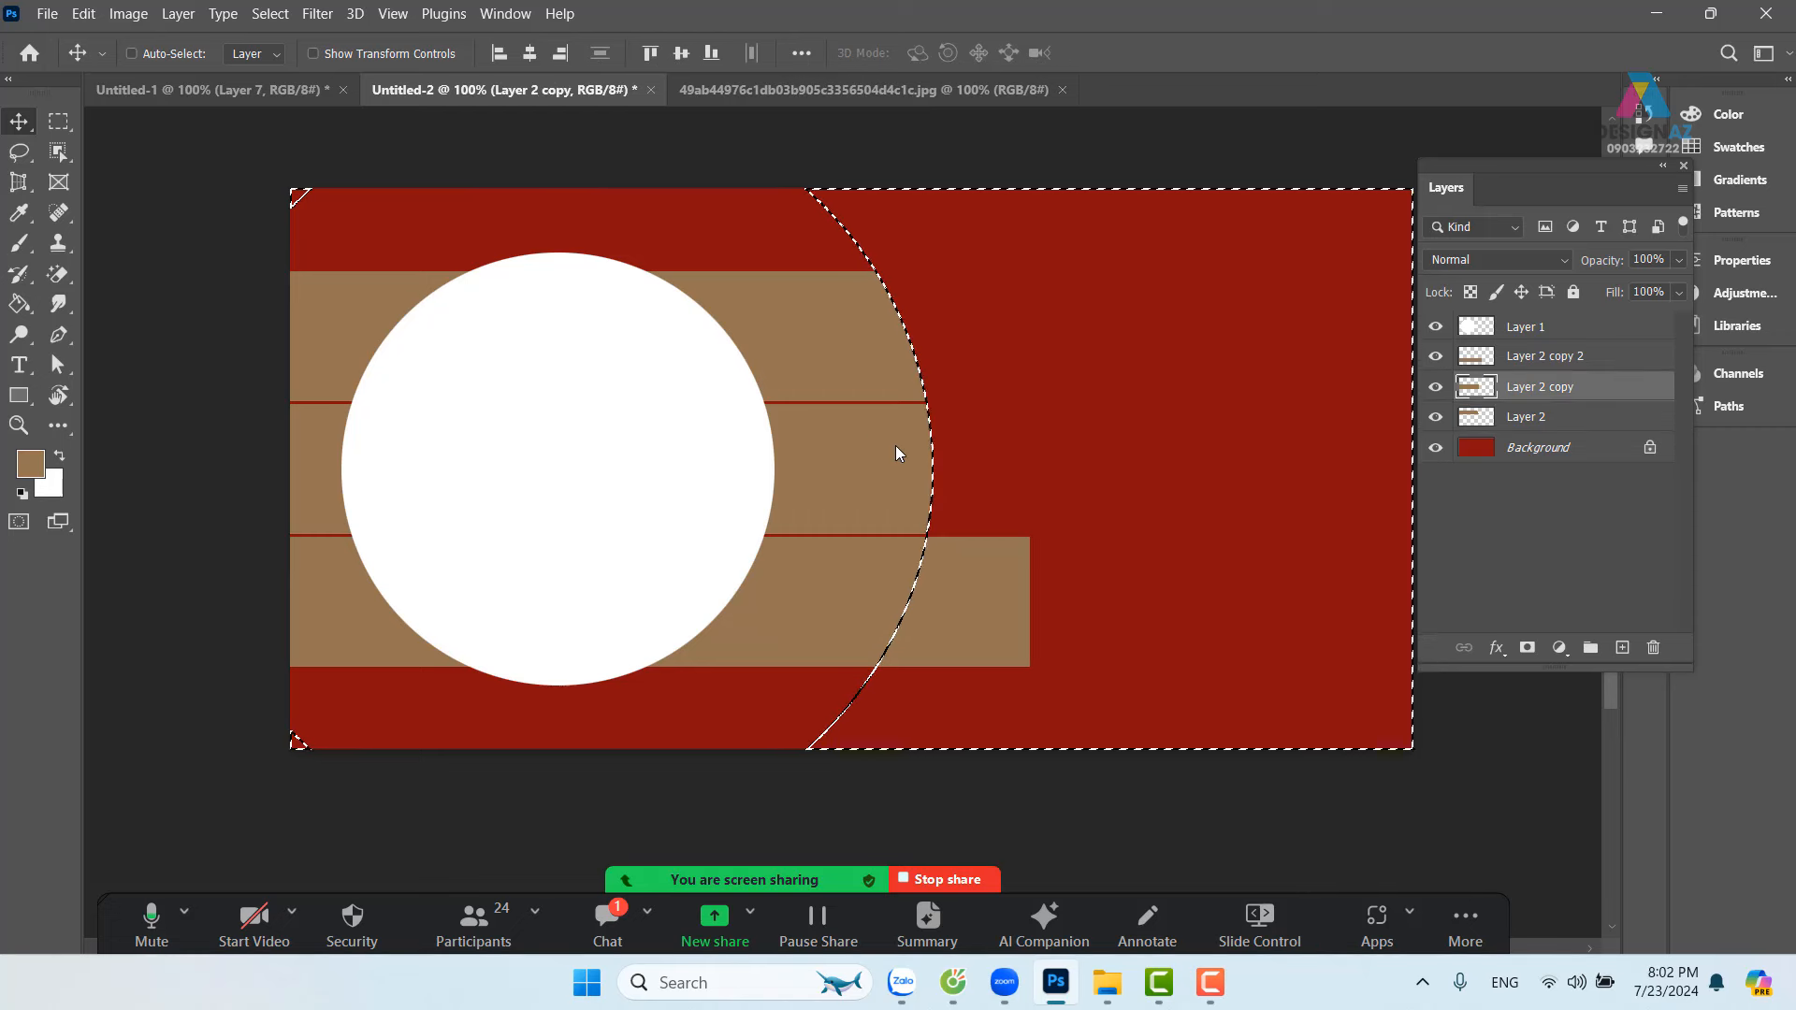
{"action": "right_click", "coordinate": [857, 566]}
{"action": "left_click", "coordinate": [888, 577]}
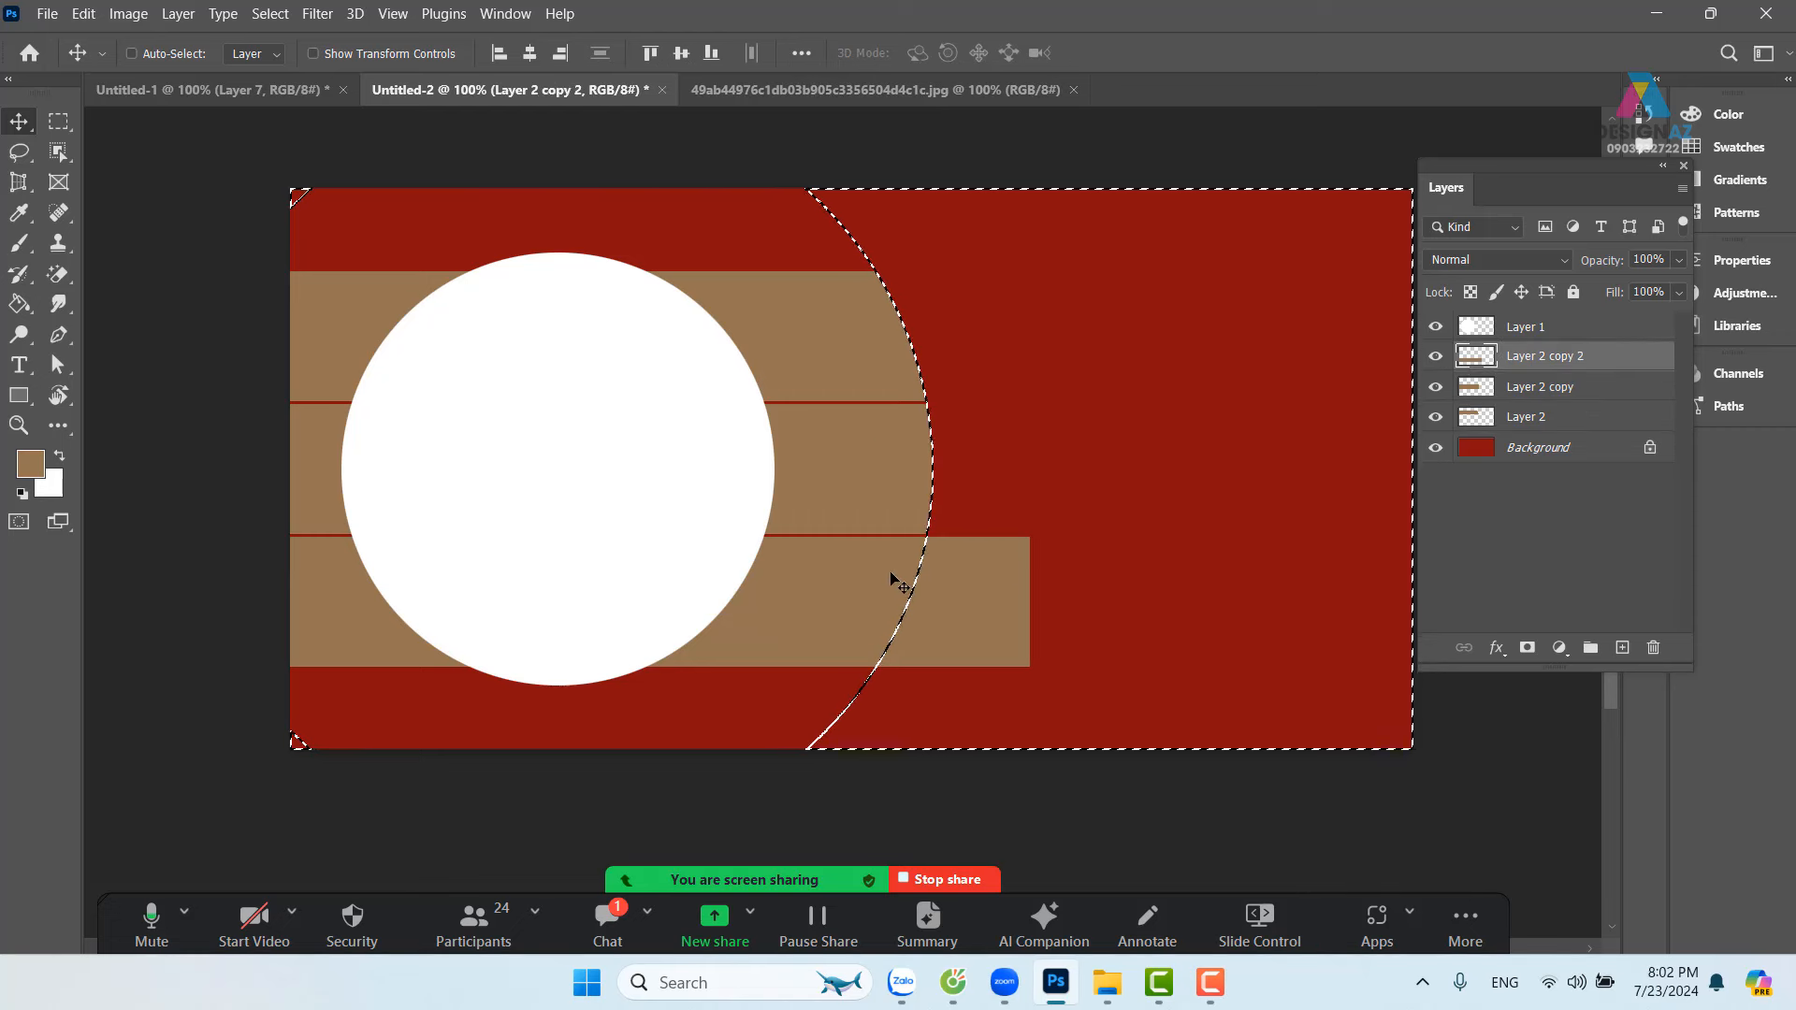
{"action": "key", "text": "Delete"}
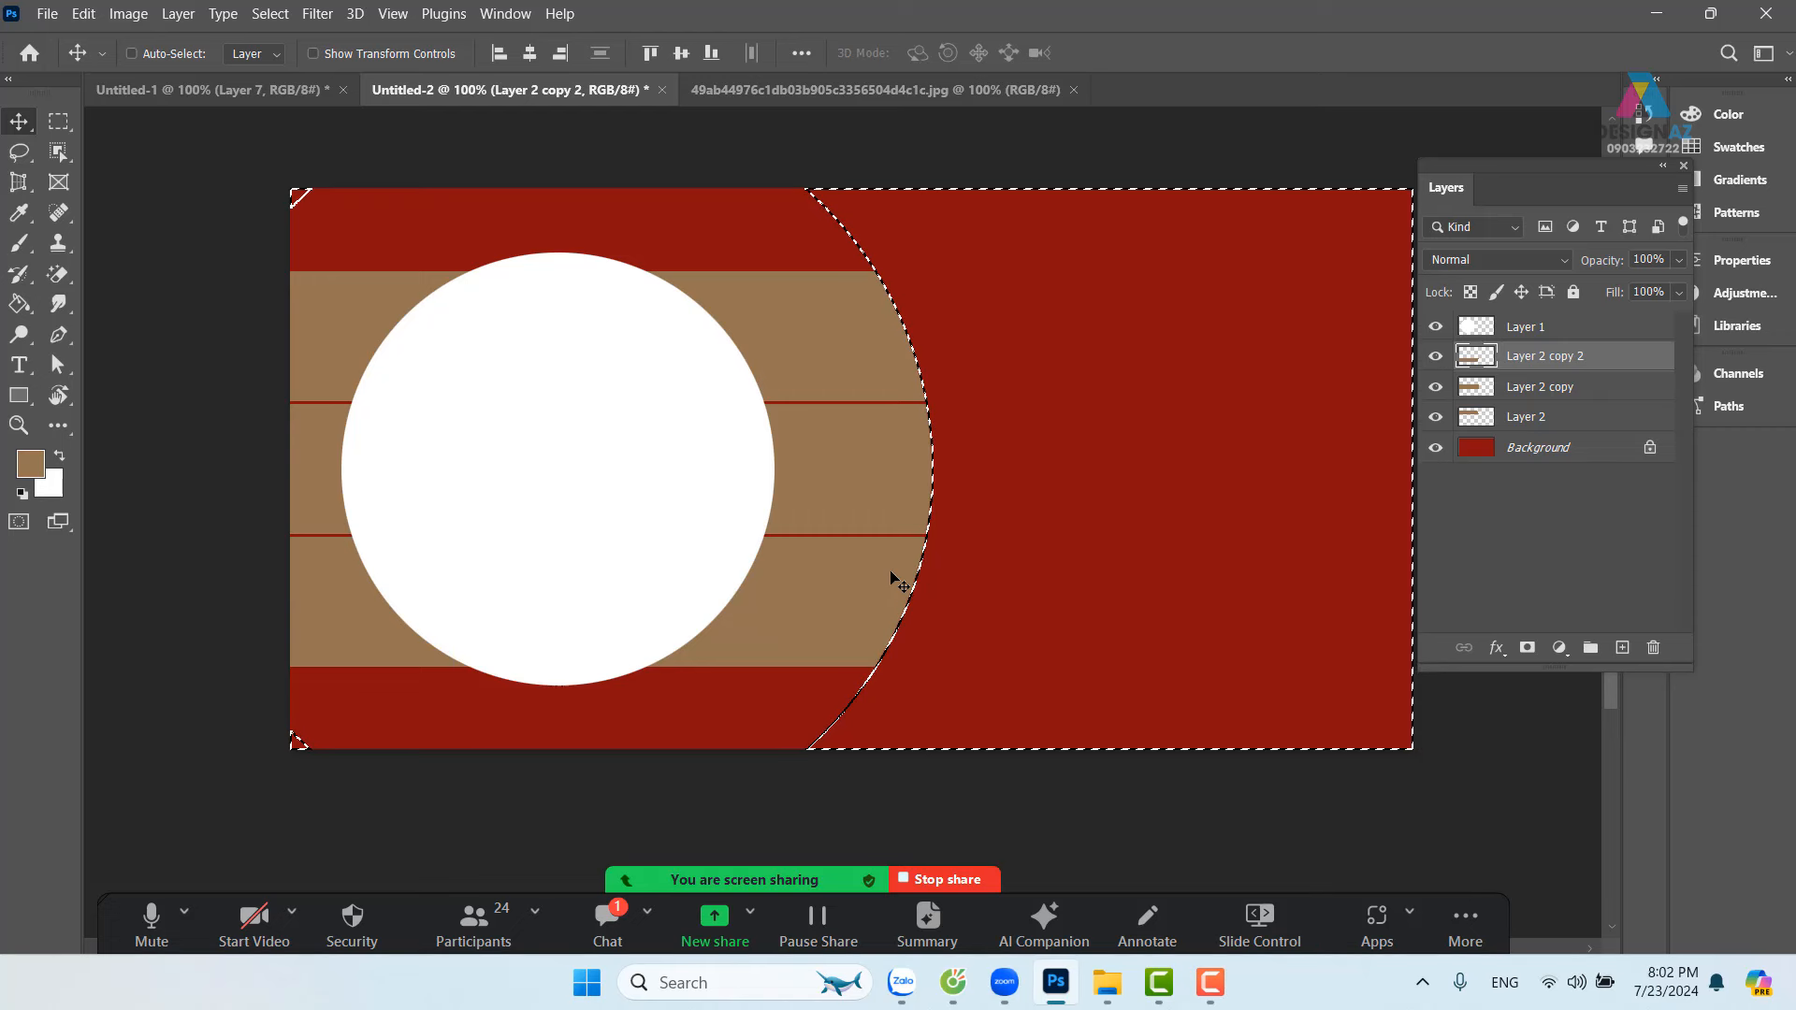
{"action": "key", "text": "ctrl"}
{"action": "key", "text": "ctrl+d"}
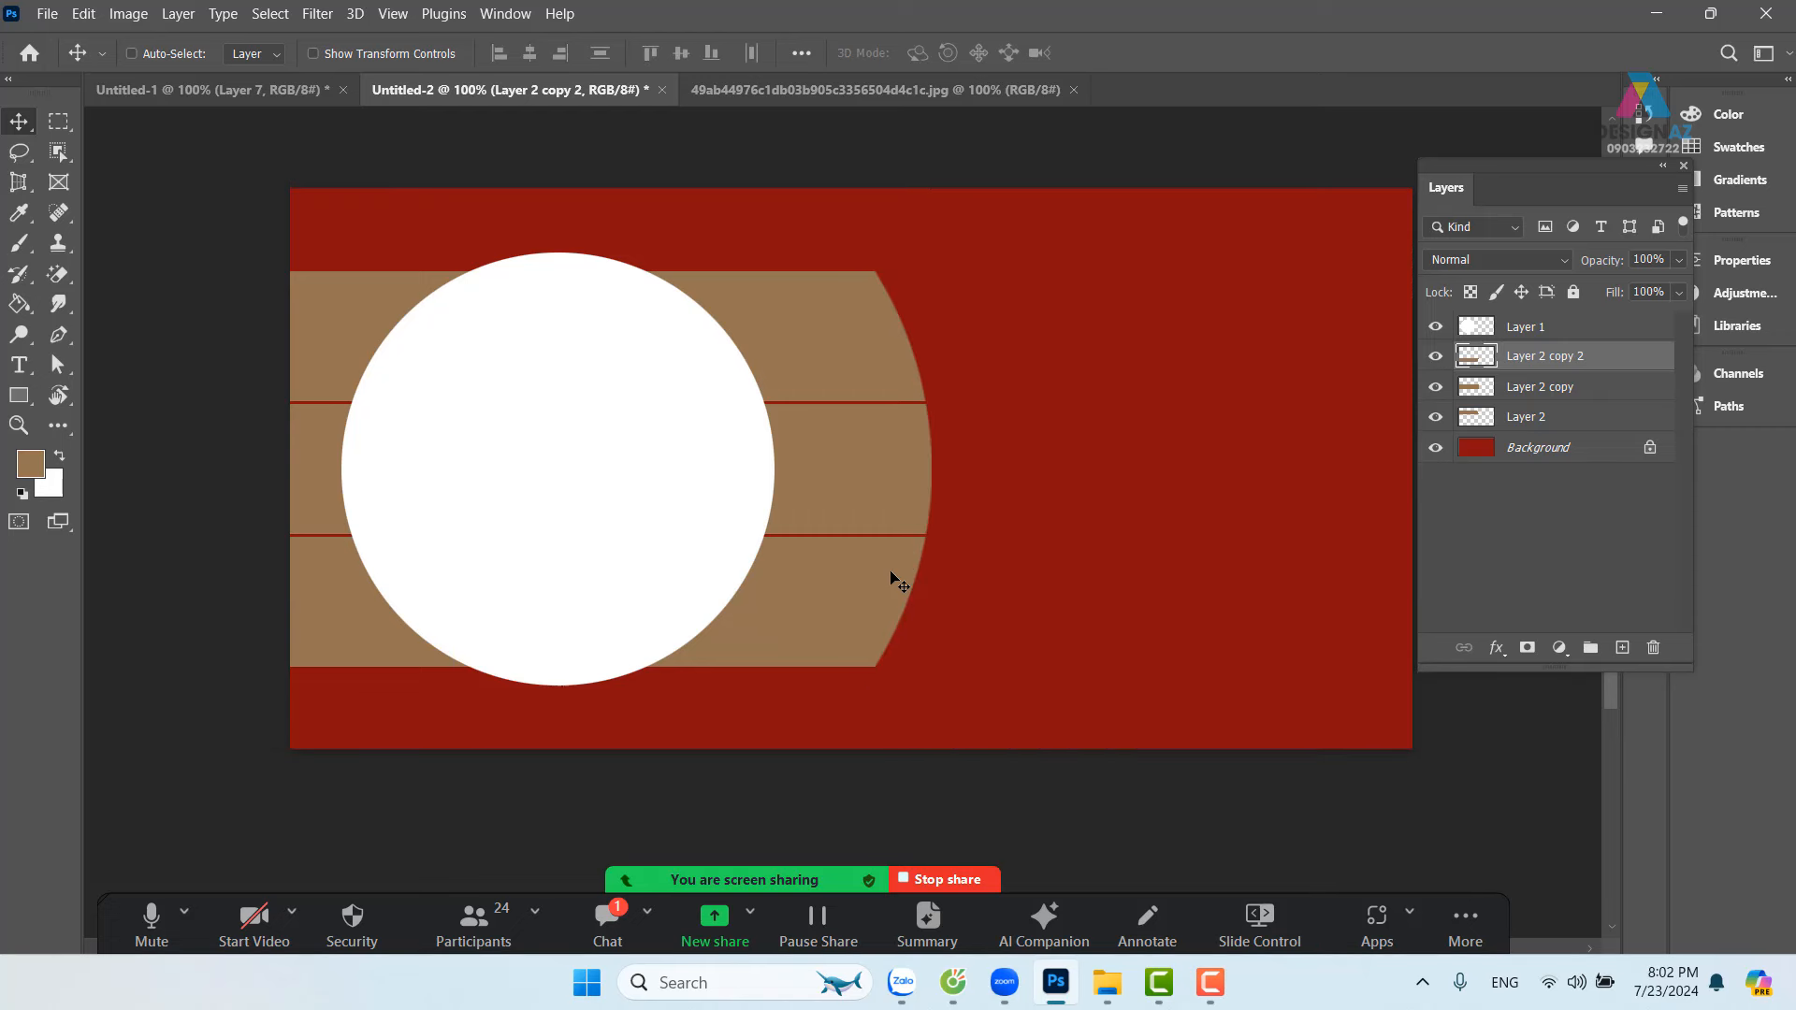
Step: Make Layer 1 active and load the white circle's outline as a selection
{"action": "right_click", "coordinate": [693, 359]}
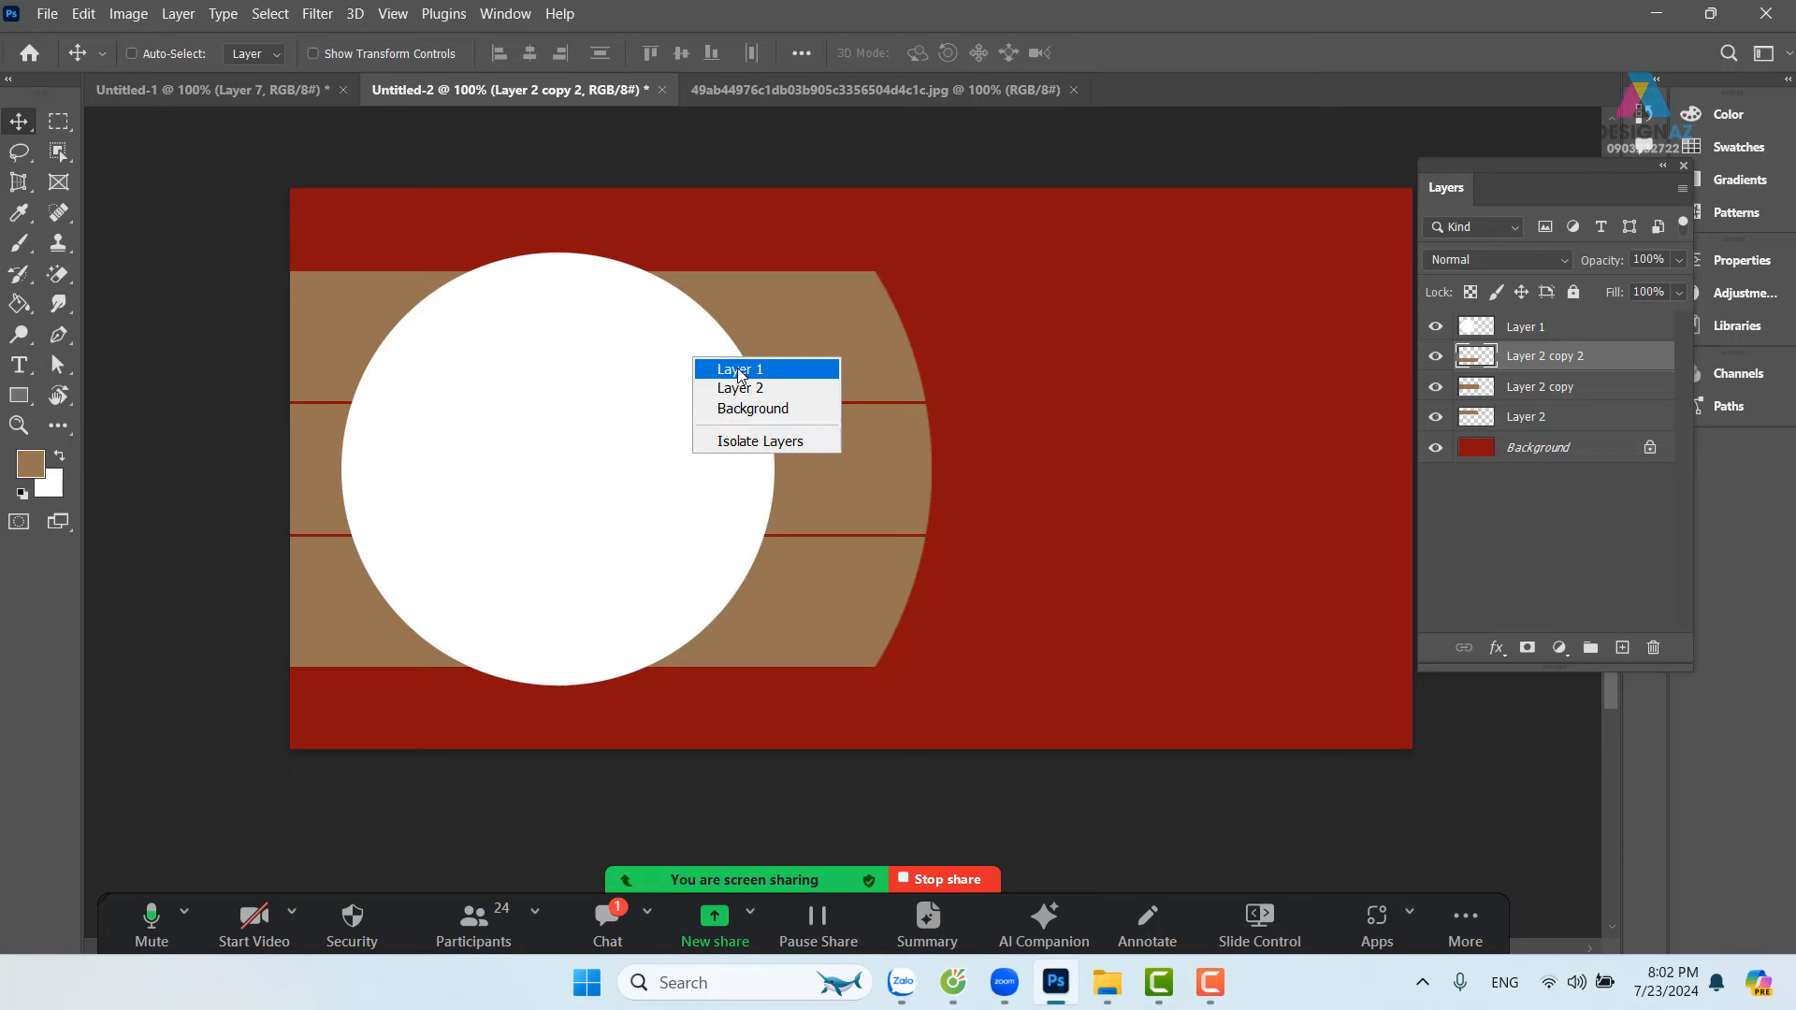
{"action": "left_click", "coordinate": [737, 367]}
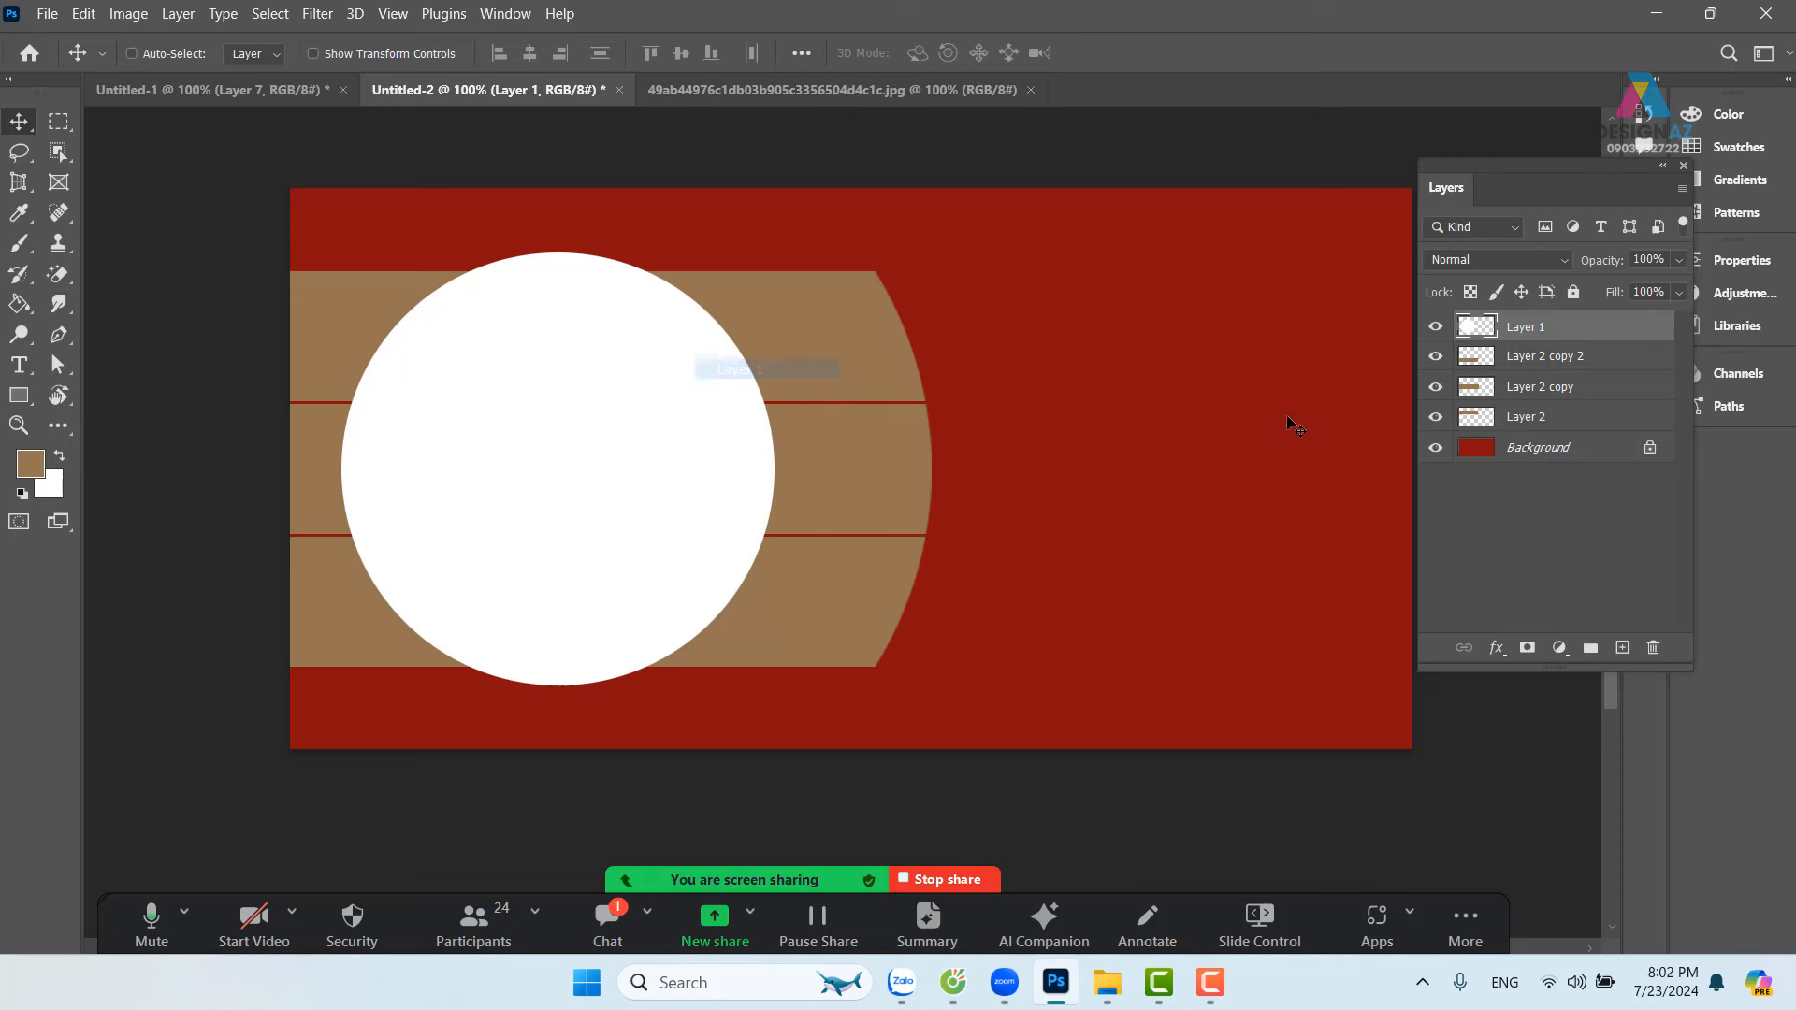
{"action": "left_click", "coordinate": [1476, 327], "text": "ctrl"}
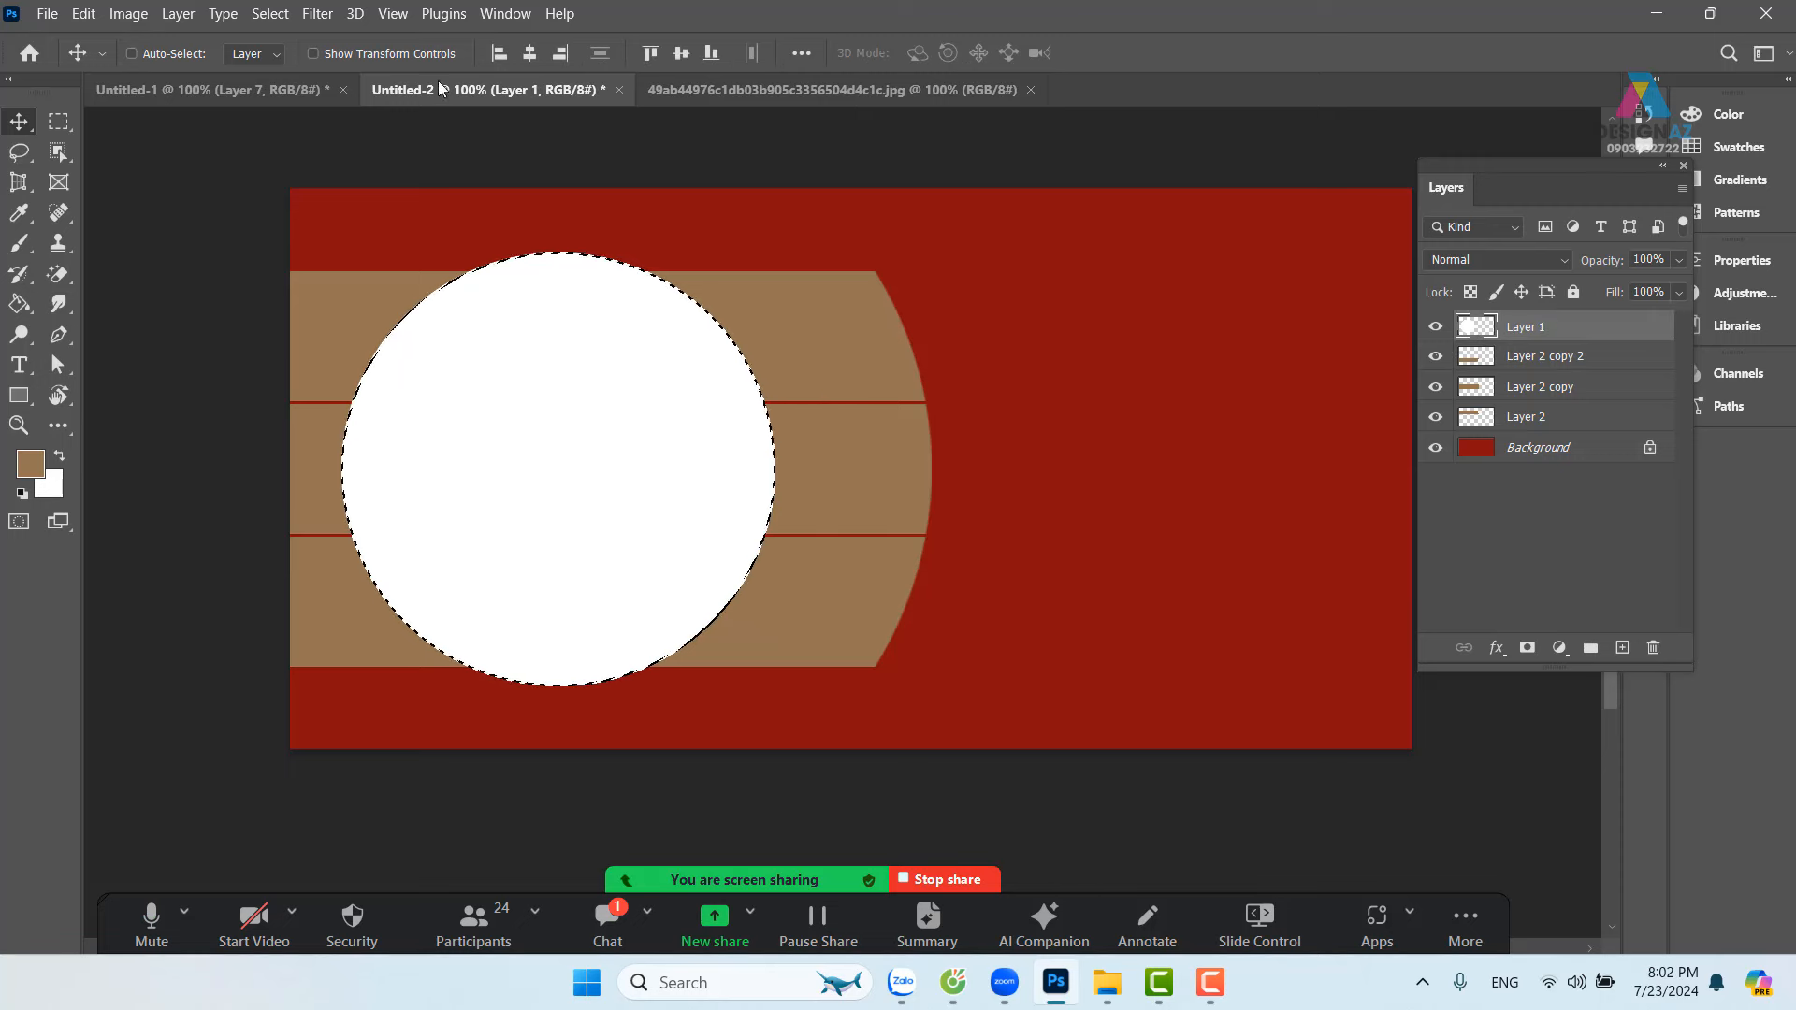
Step: Expand the circular selection slightly beyond the white circle's edge
{"action": "left_click", "coordinate": [270, 14]}
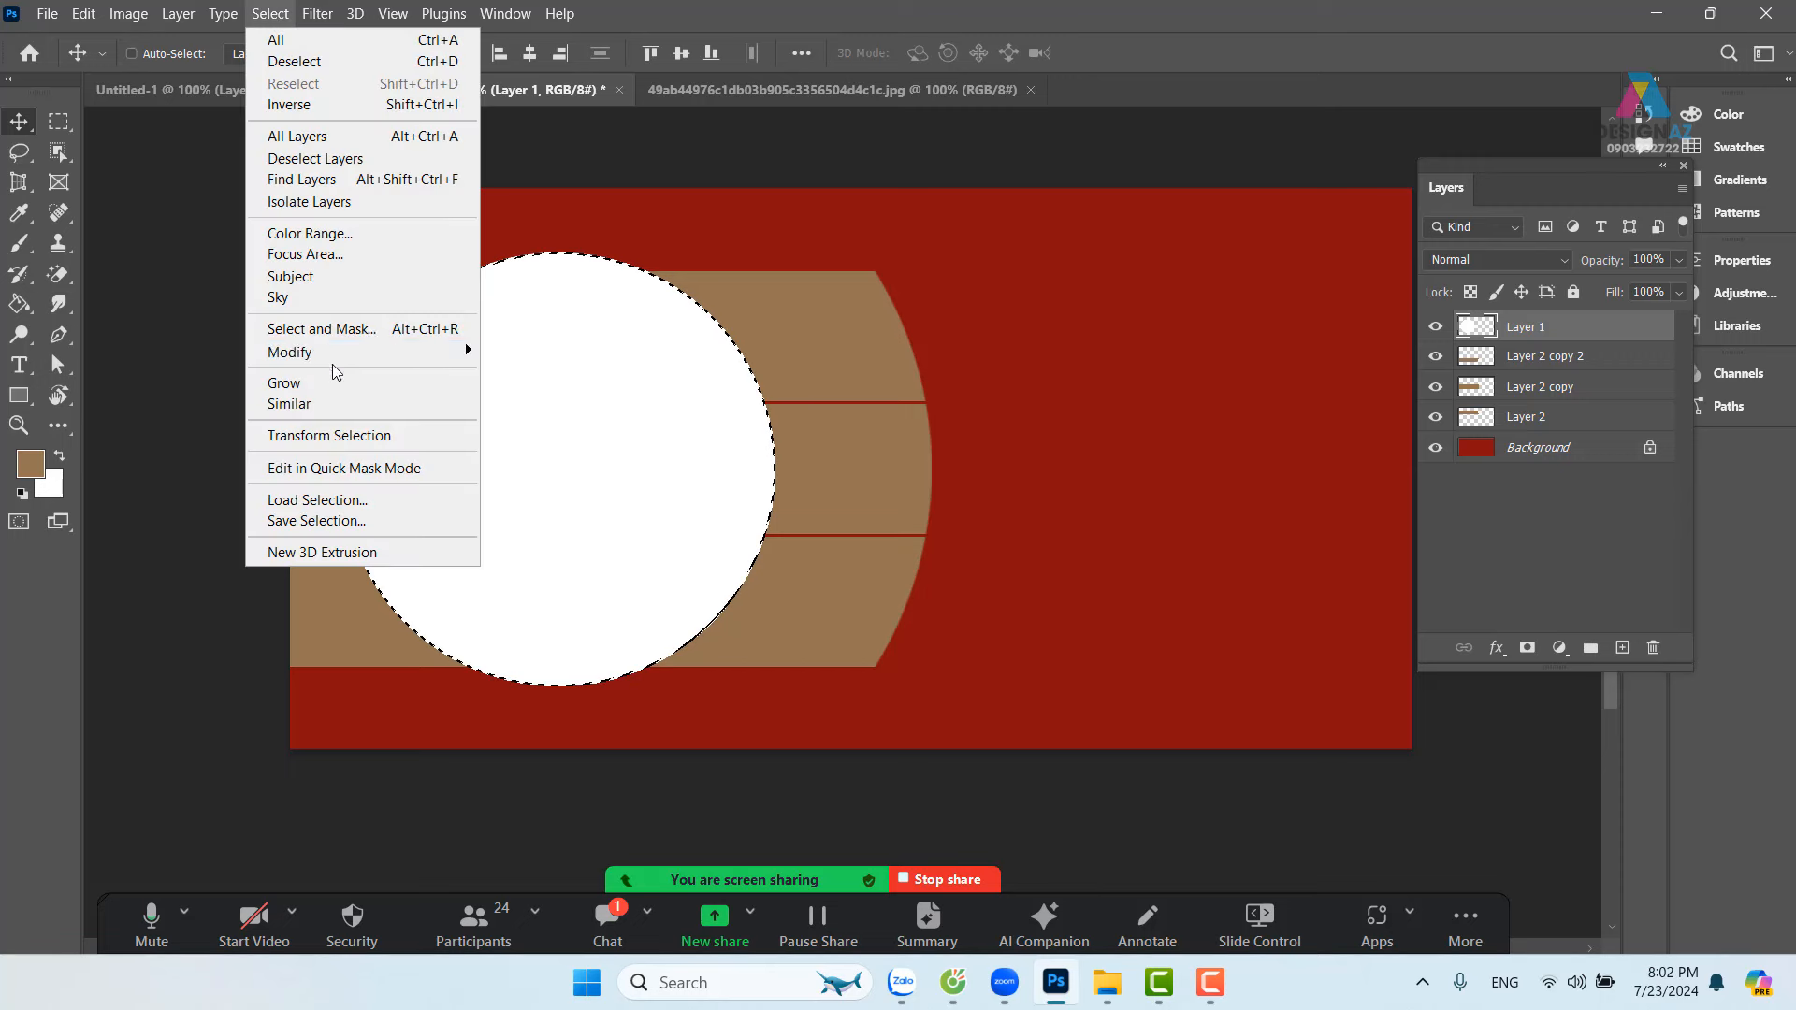
{"action": "mouse_move", "coordinate": [421, 353]}
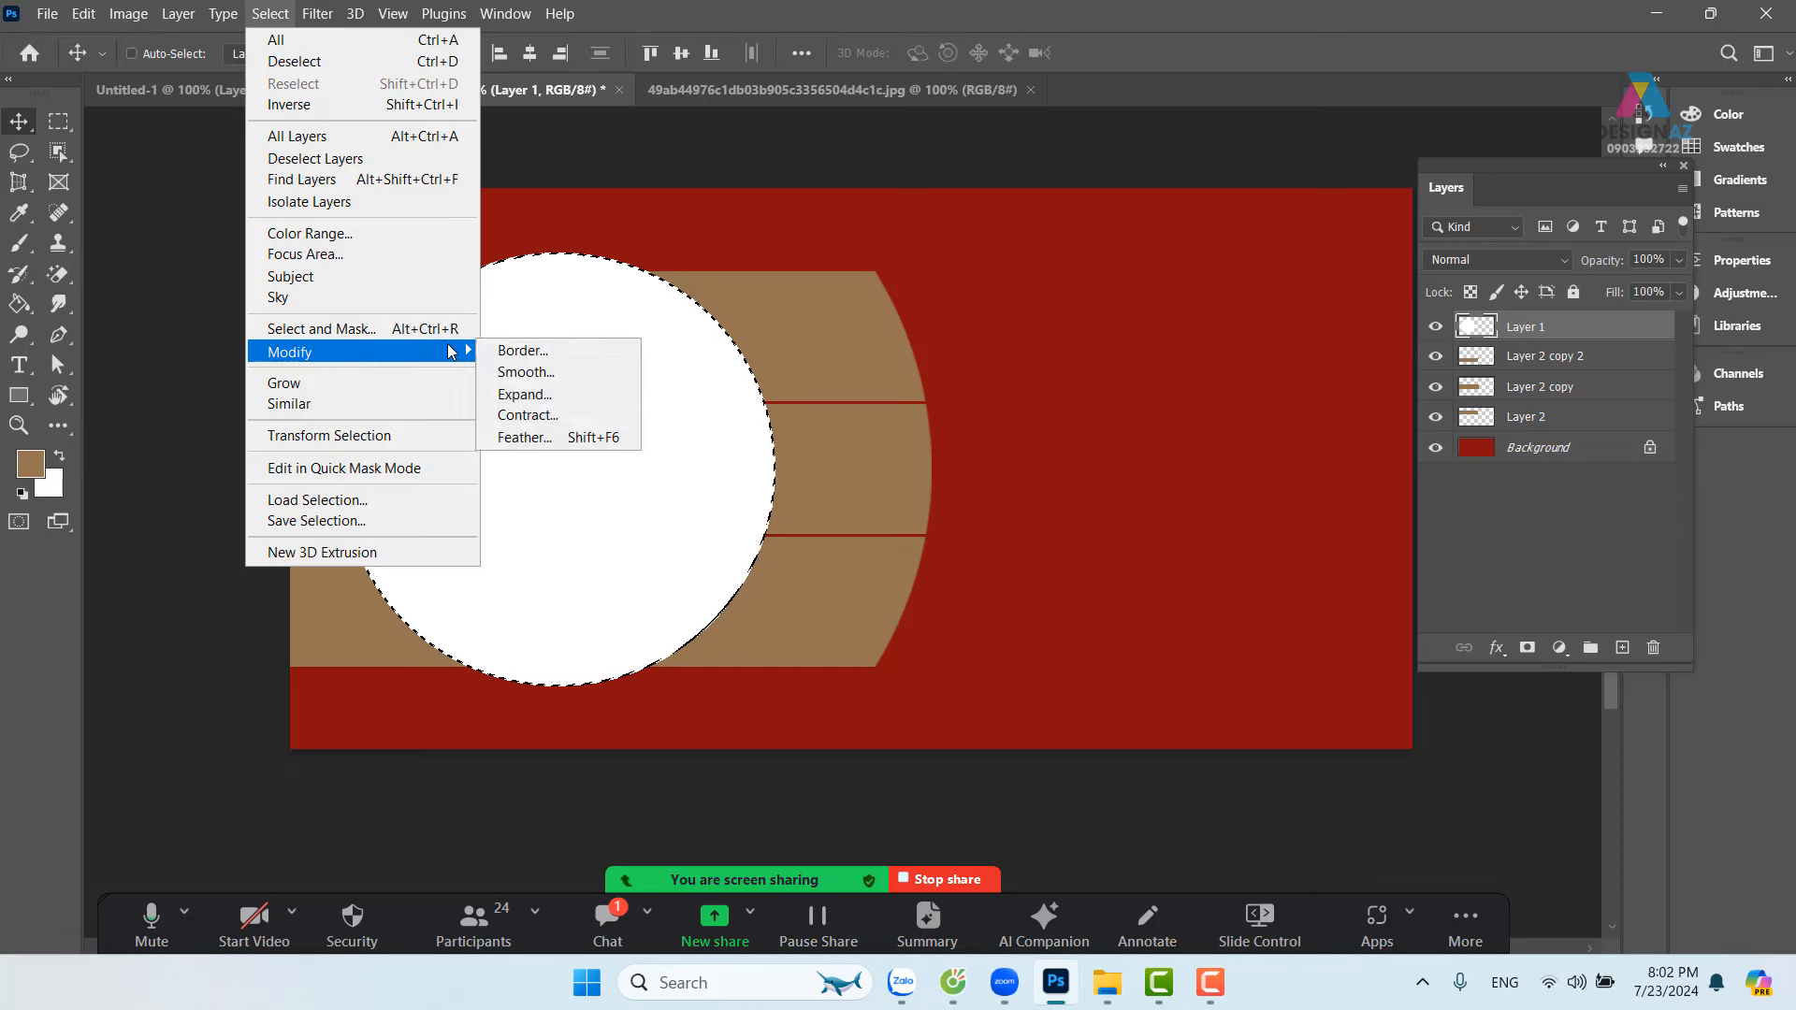
{"action": "left_click", "coordinate": [576, 394]}
{"action": "left_click", "coordinate": [1010, 301]}
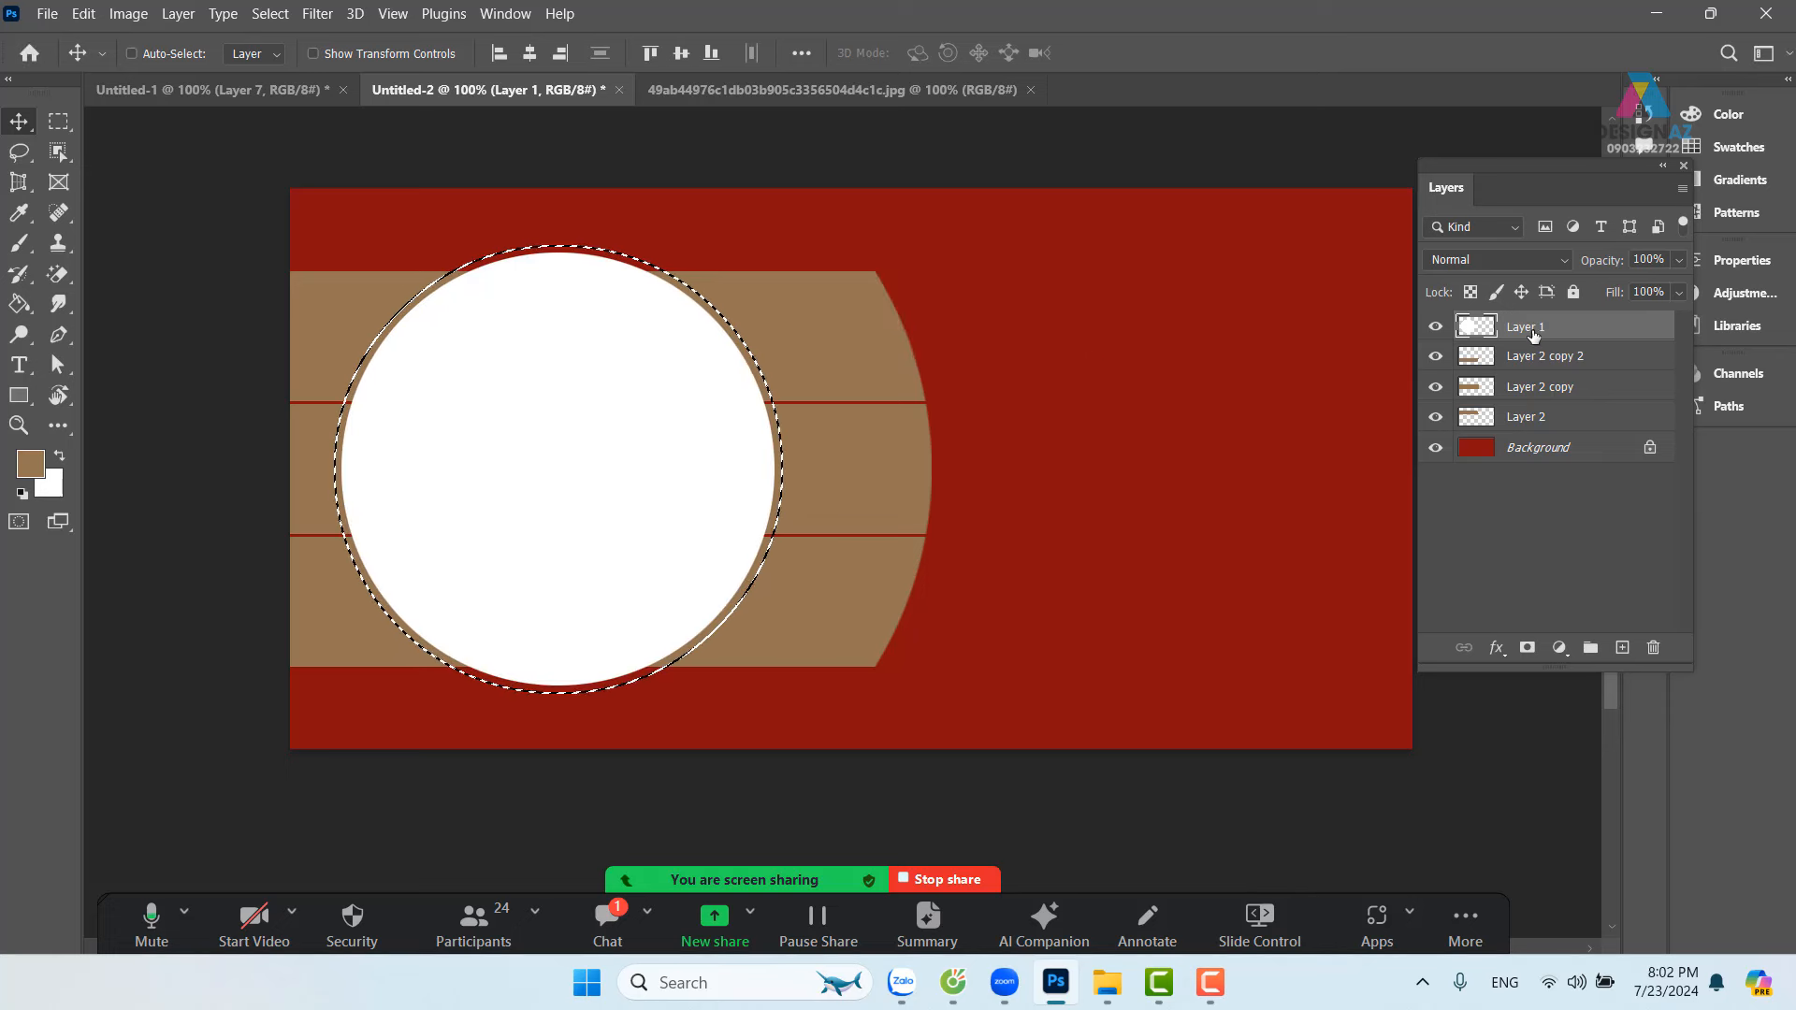
Step: Delete the expanded circular area from the upper, middle and lower brown bands, and deselect
{"action": "right_click", "coordinate": [841, 333]}
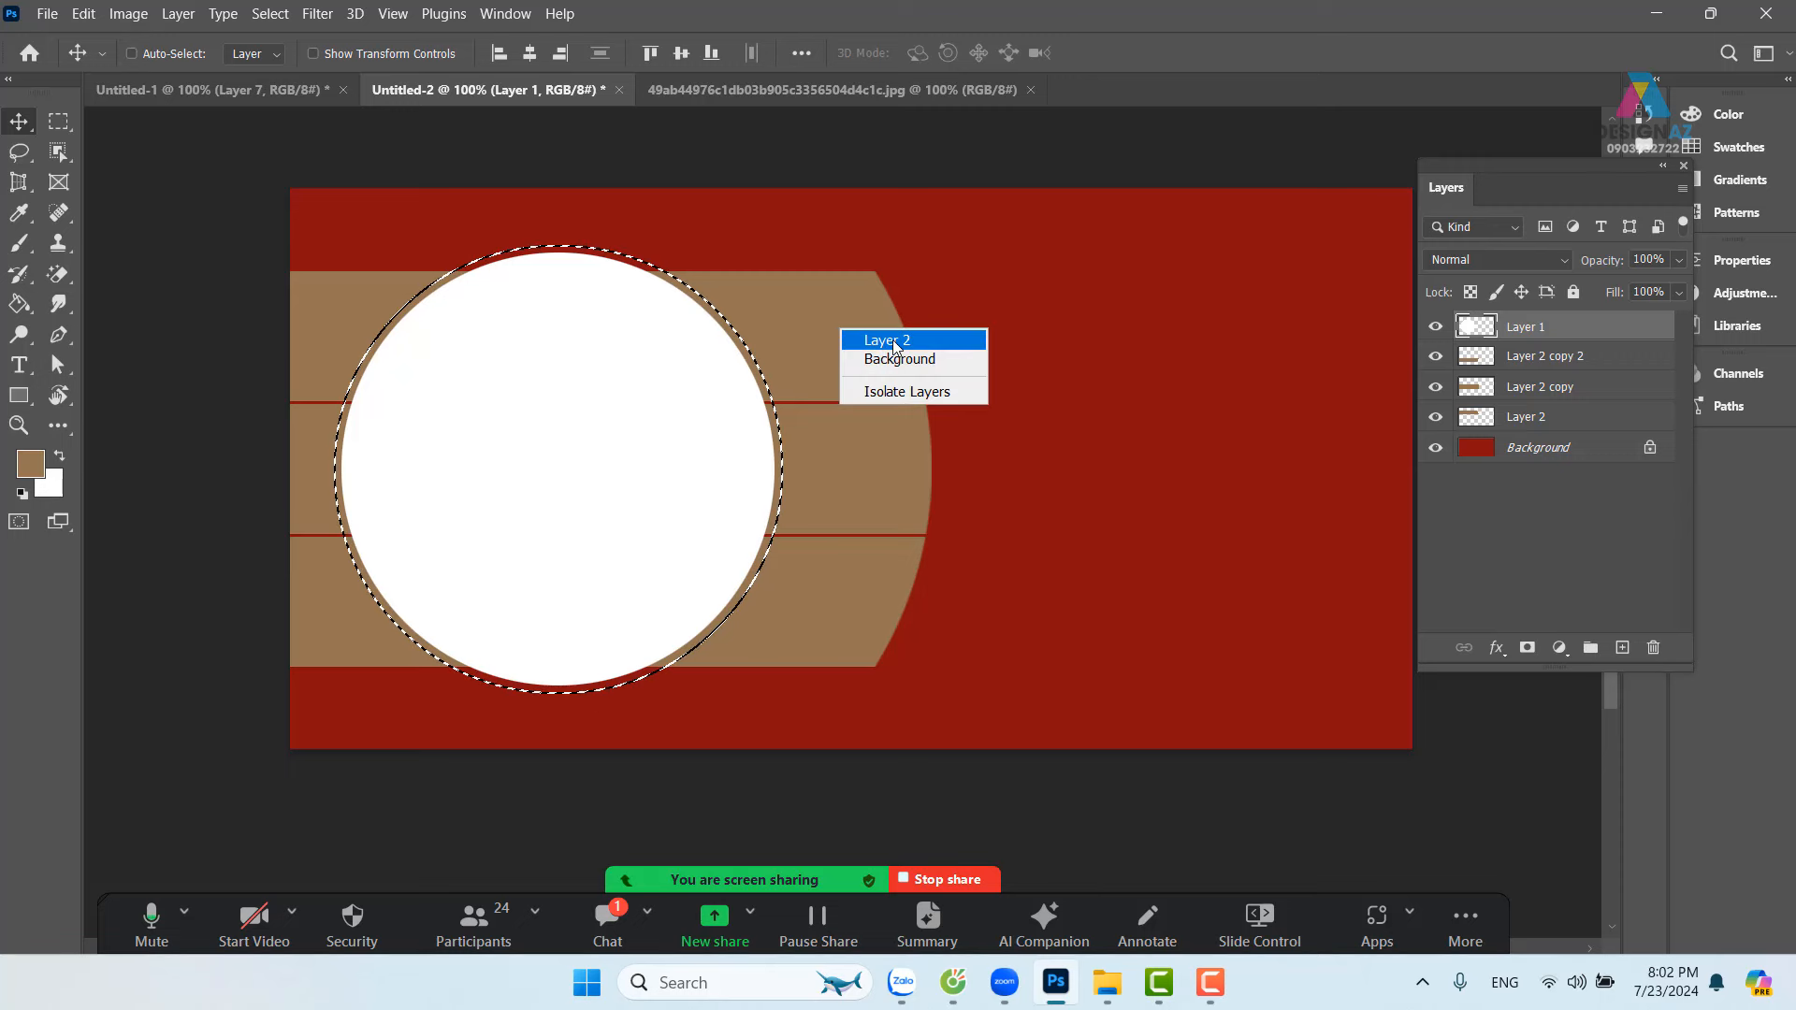
{"action": "left_click", "coordinate": [892, 340]}
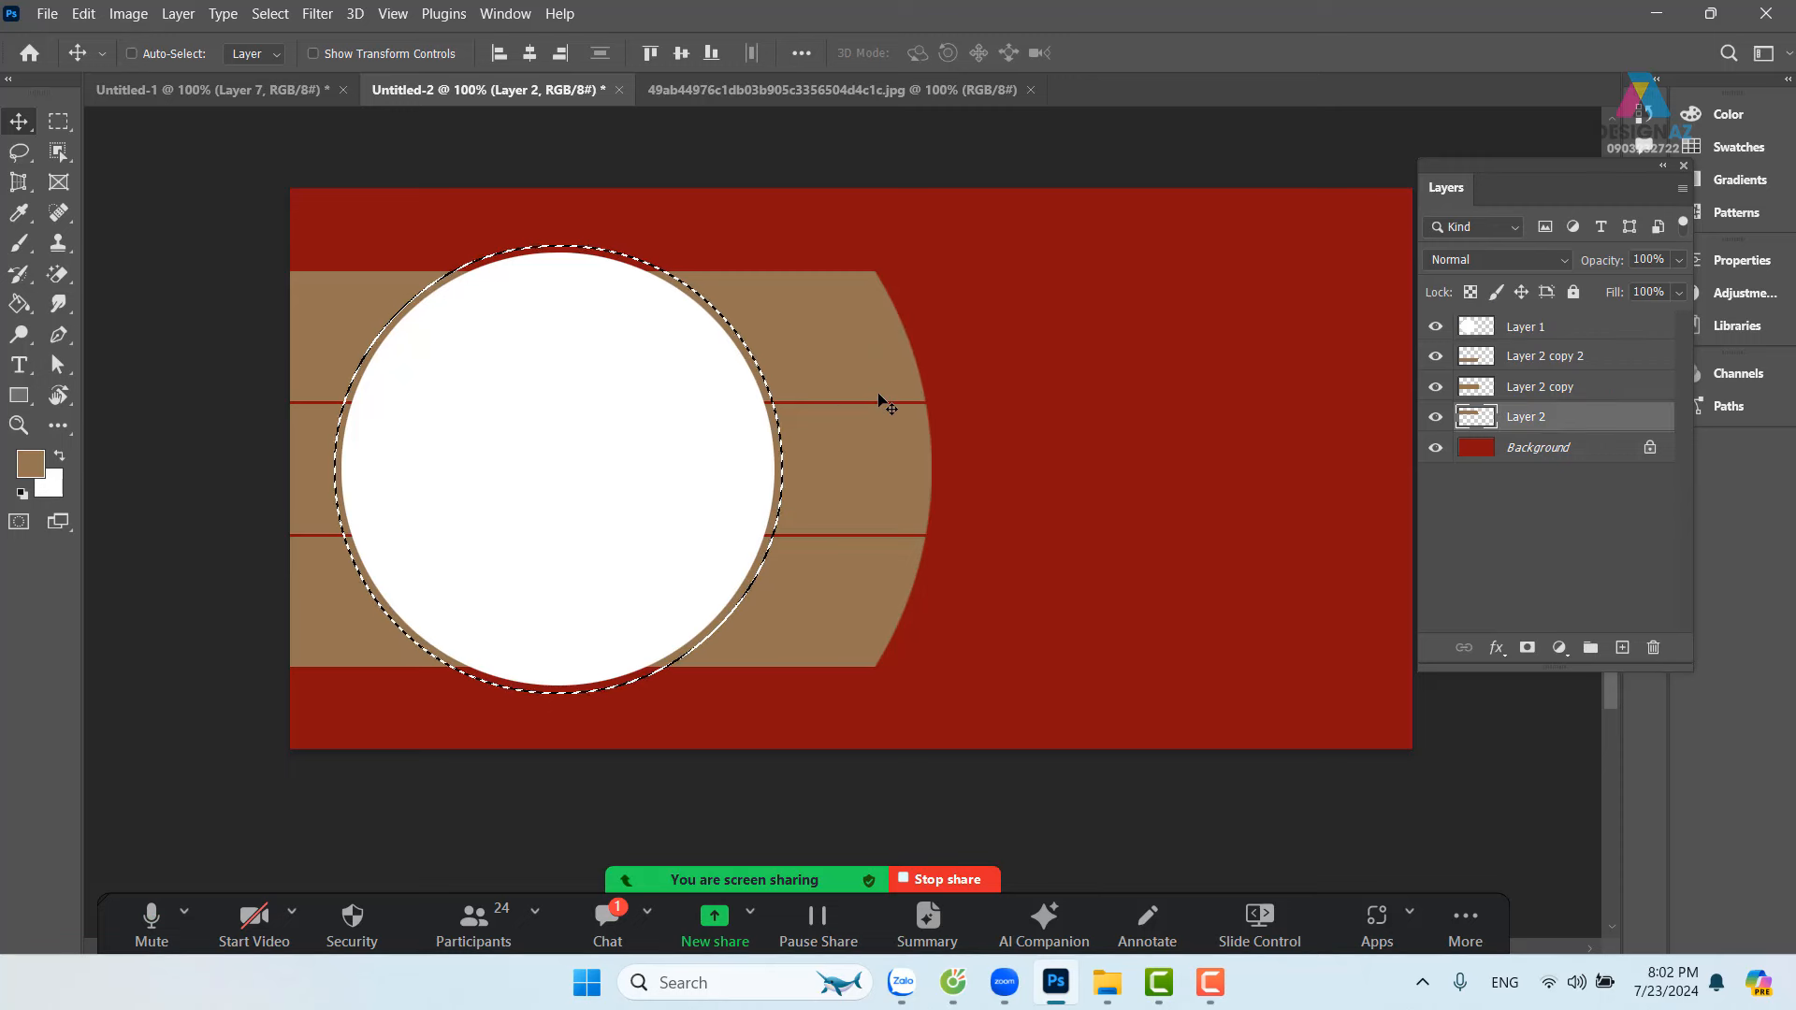
{"action": "right_click", "coordinate": [885, 443]}
{"action": "left_click", "coordinate": [917, 445]}
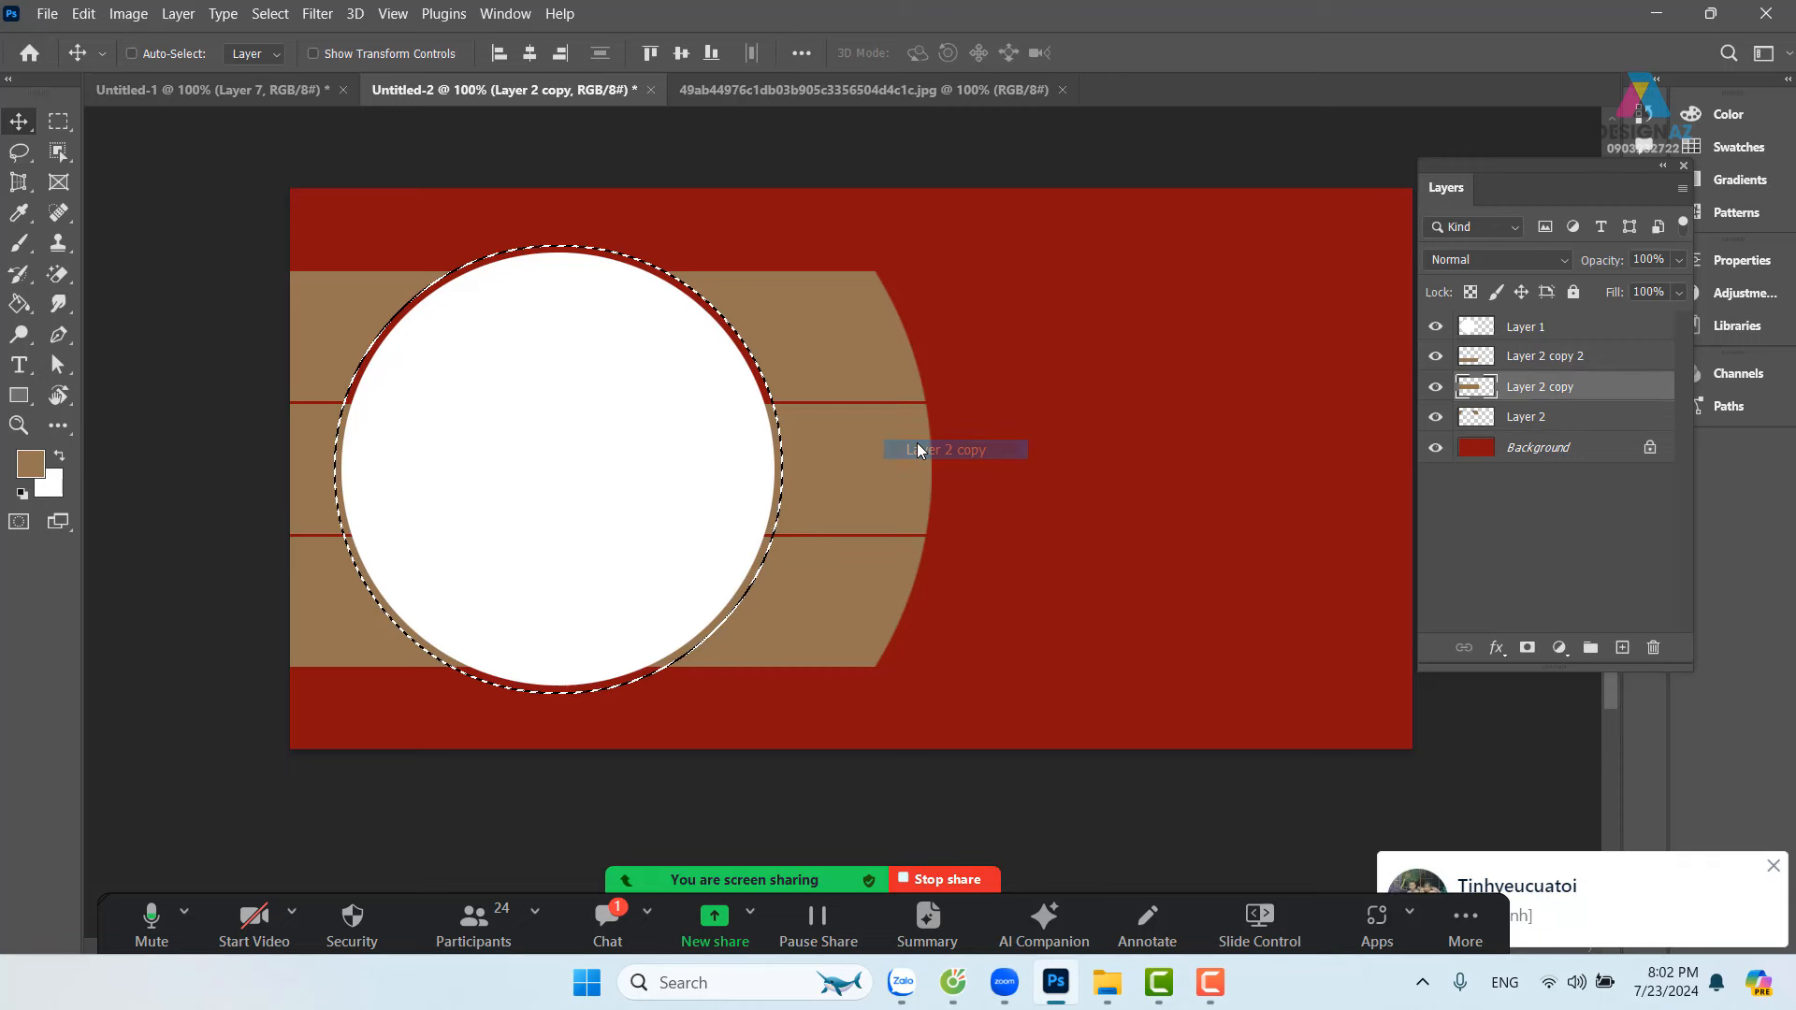
{"action": "right_click", "coordinate": [856, 589]}
{"action": "left_click", "coordinate": [884, 600]}
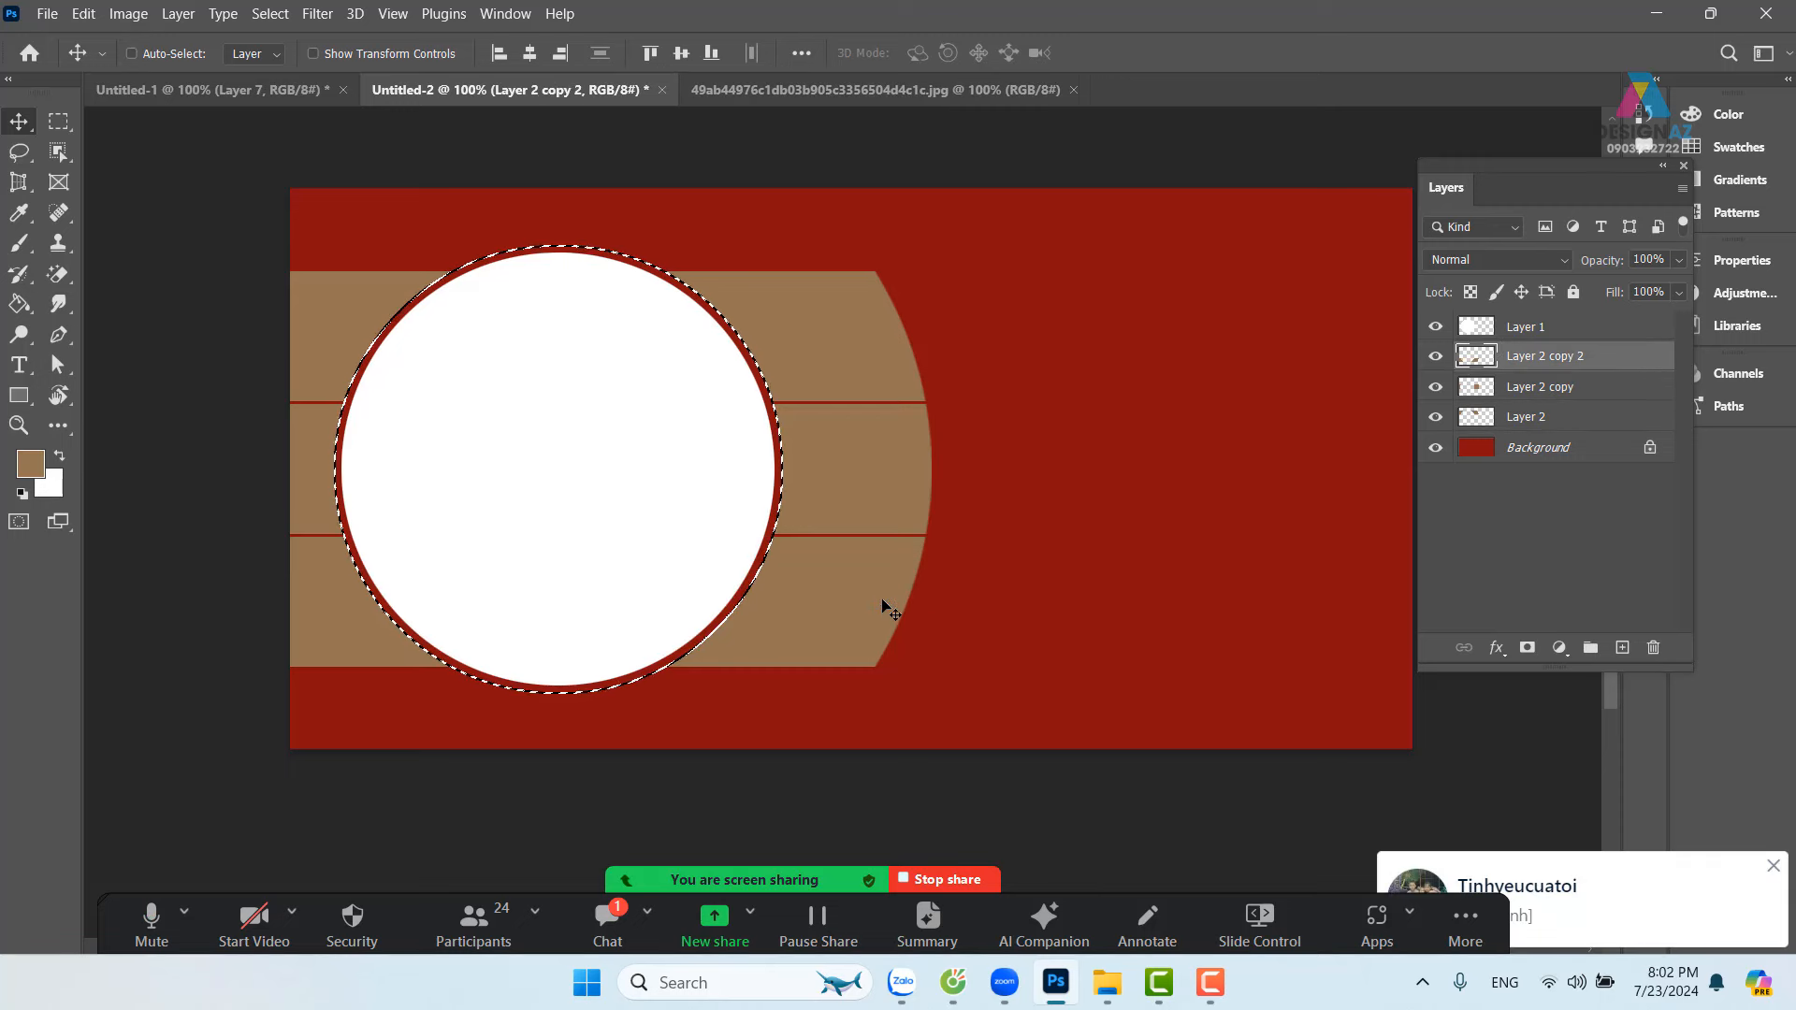
{"action": "key", "text": "ctrl+d"}
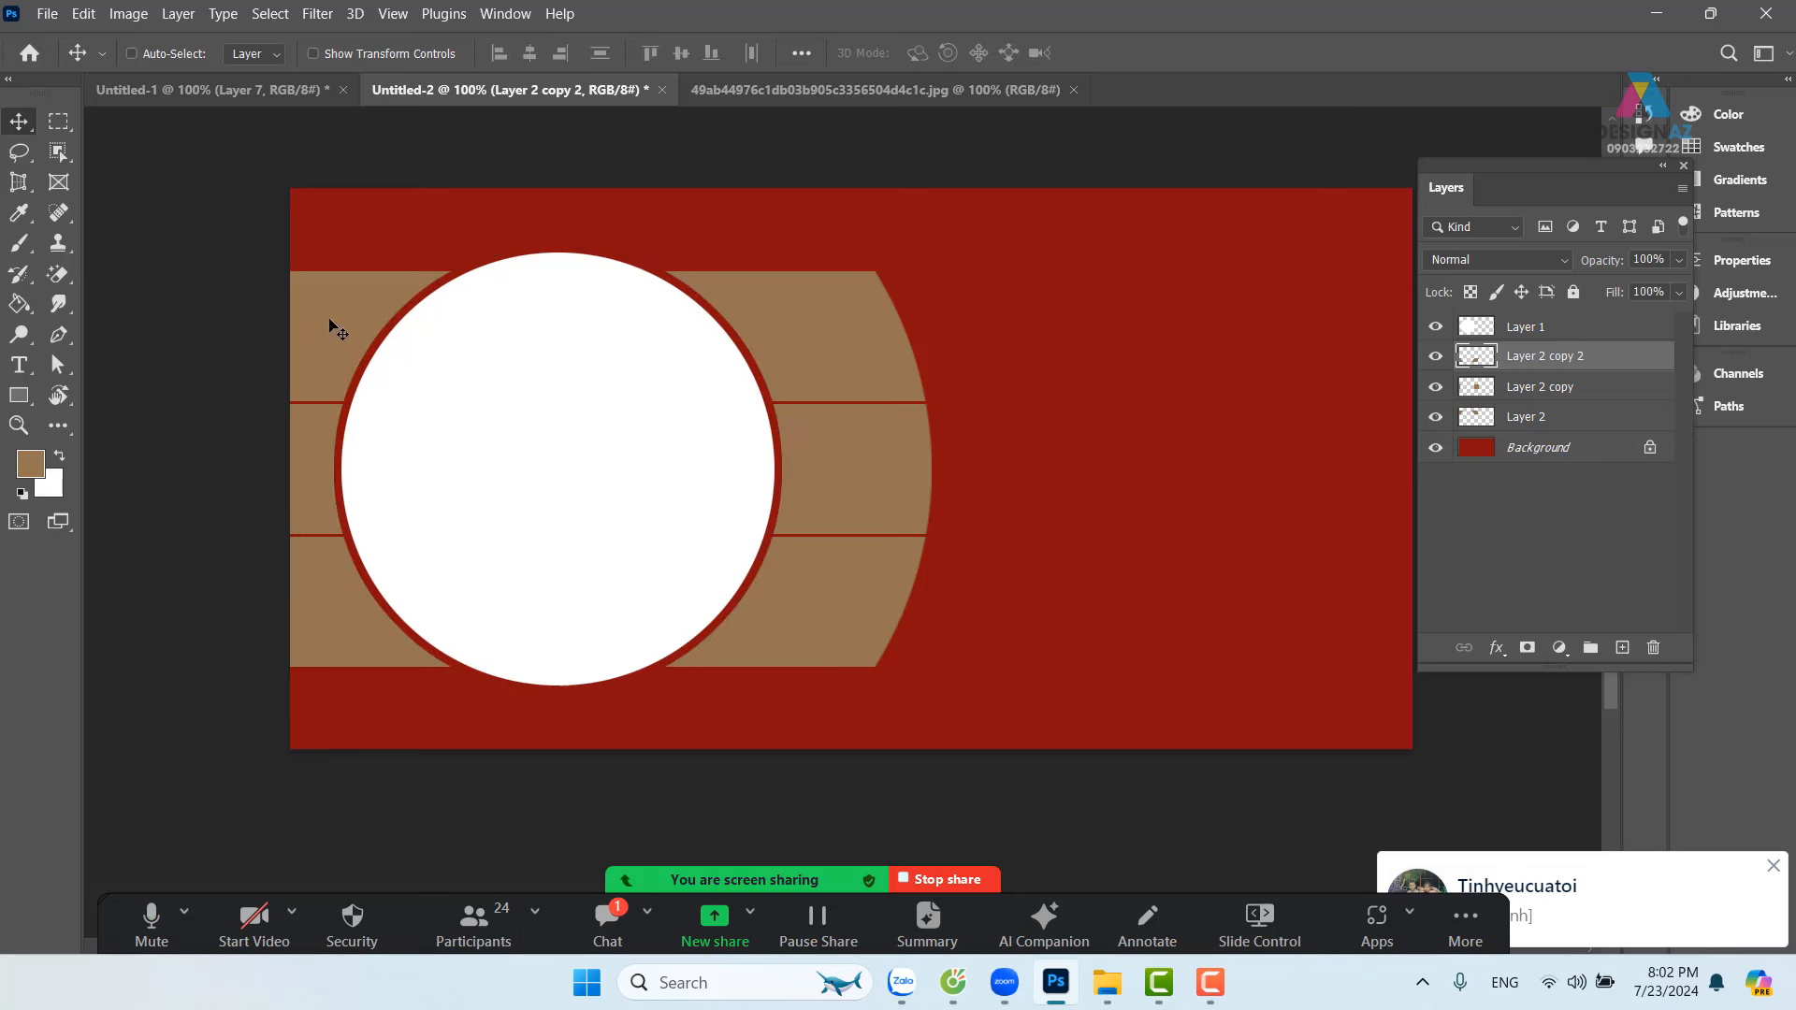
Step: Select the left part of the canvas with a rectangular marquee and delete the lower brown band's piece inside it
{"action": "left_click", "coordinate": [58, 120]}
{"action": "left_click_drag", "start_coordinate": [526, 144], "coordinate": [253, 763]}
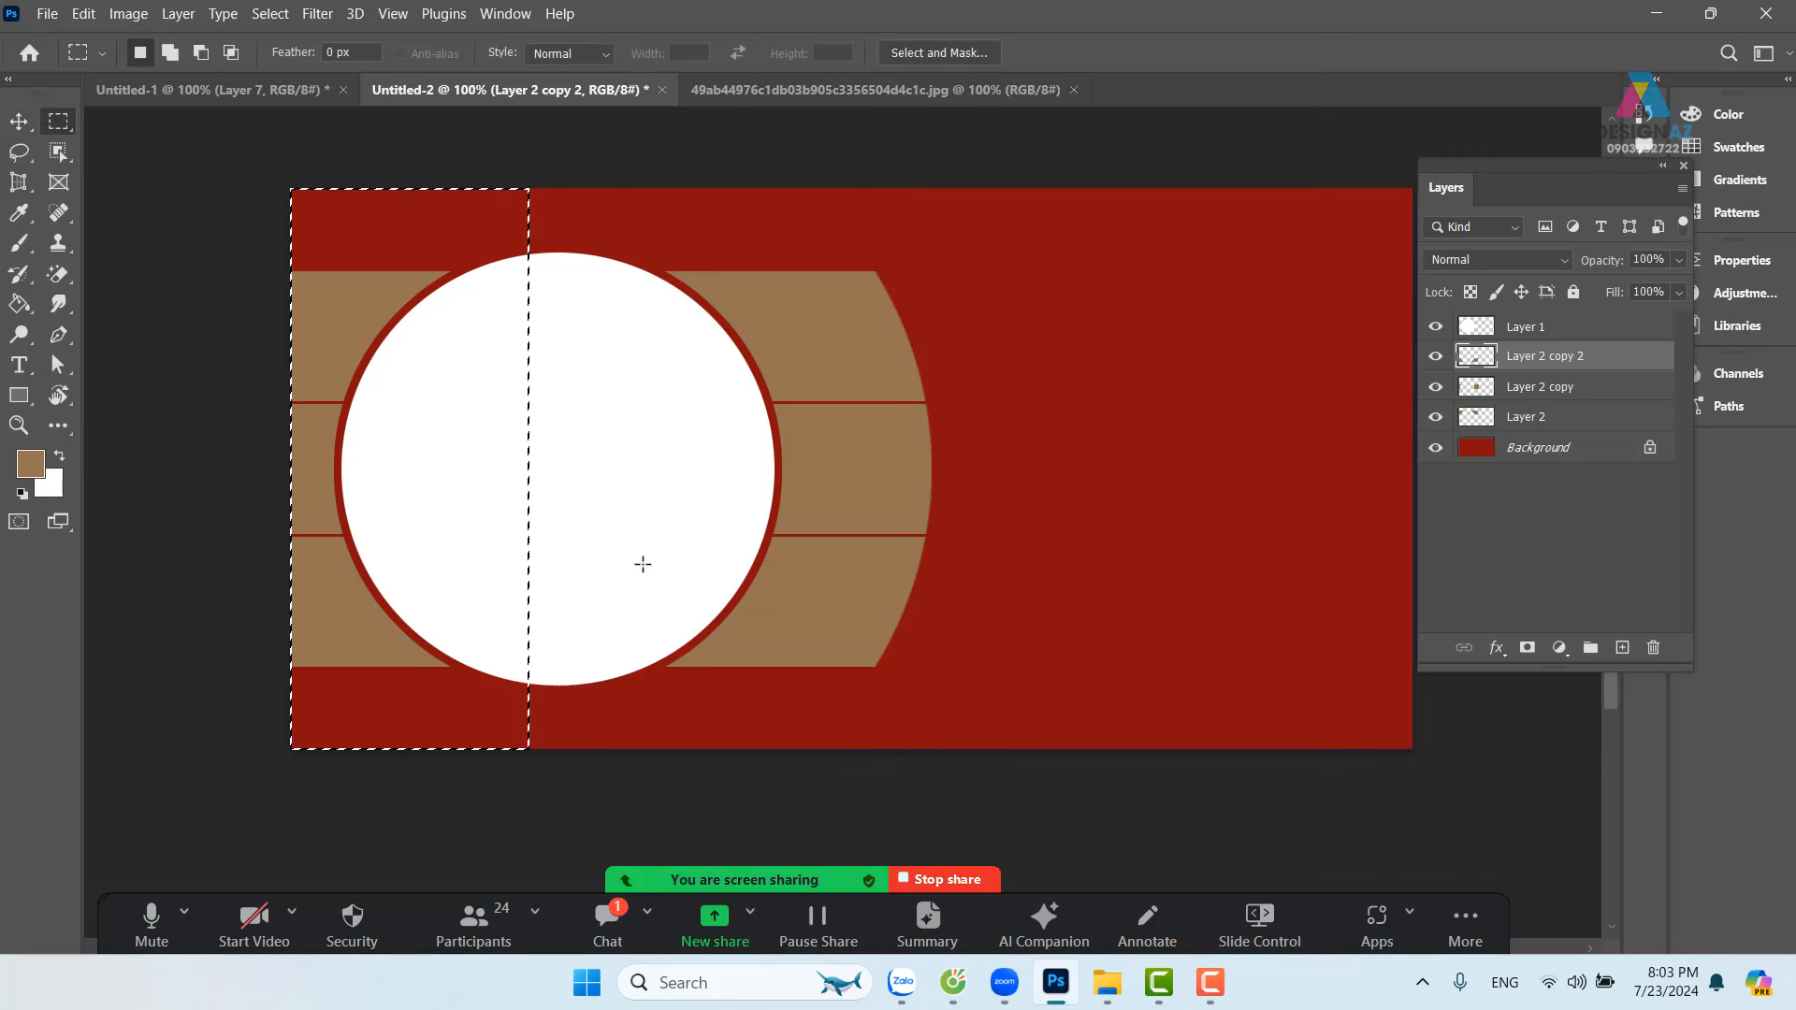
{"action": "key", "text": "Delete"}
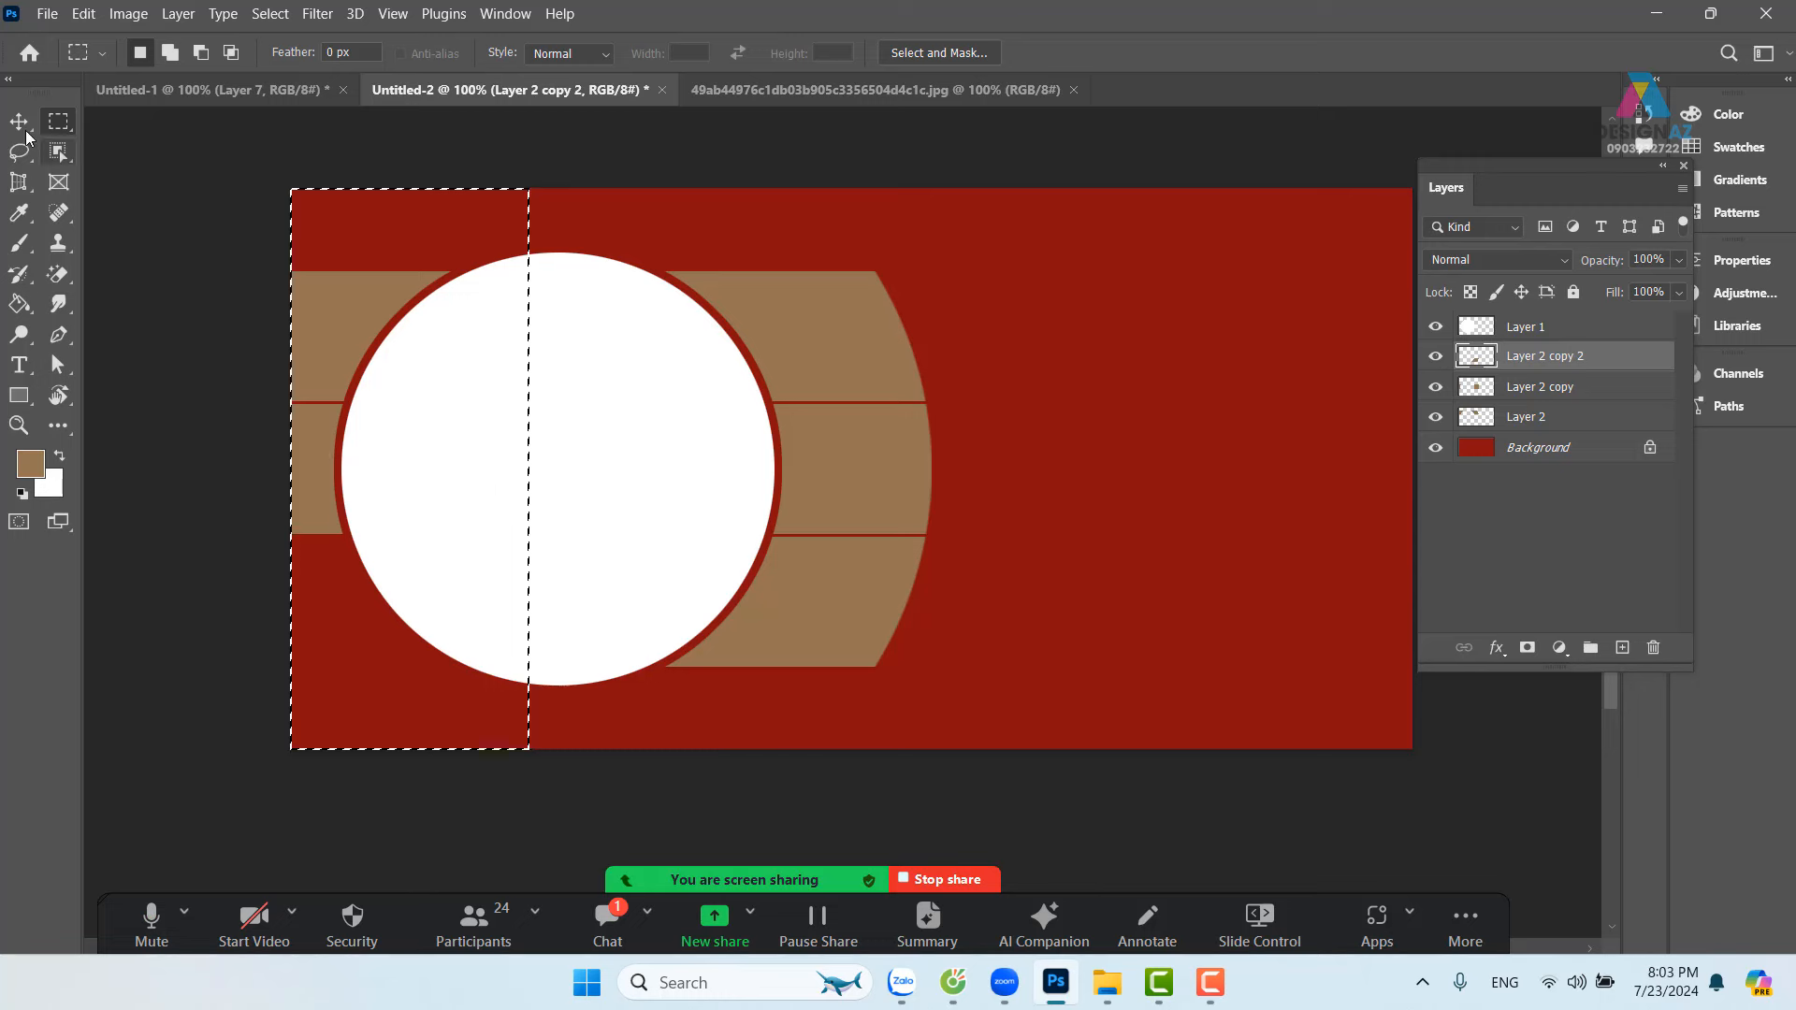
{"action": "key", "text": "v"}
{"action": "left_click", "coordinate": [339, 304]}
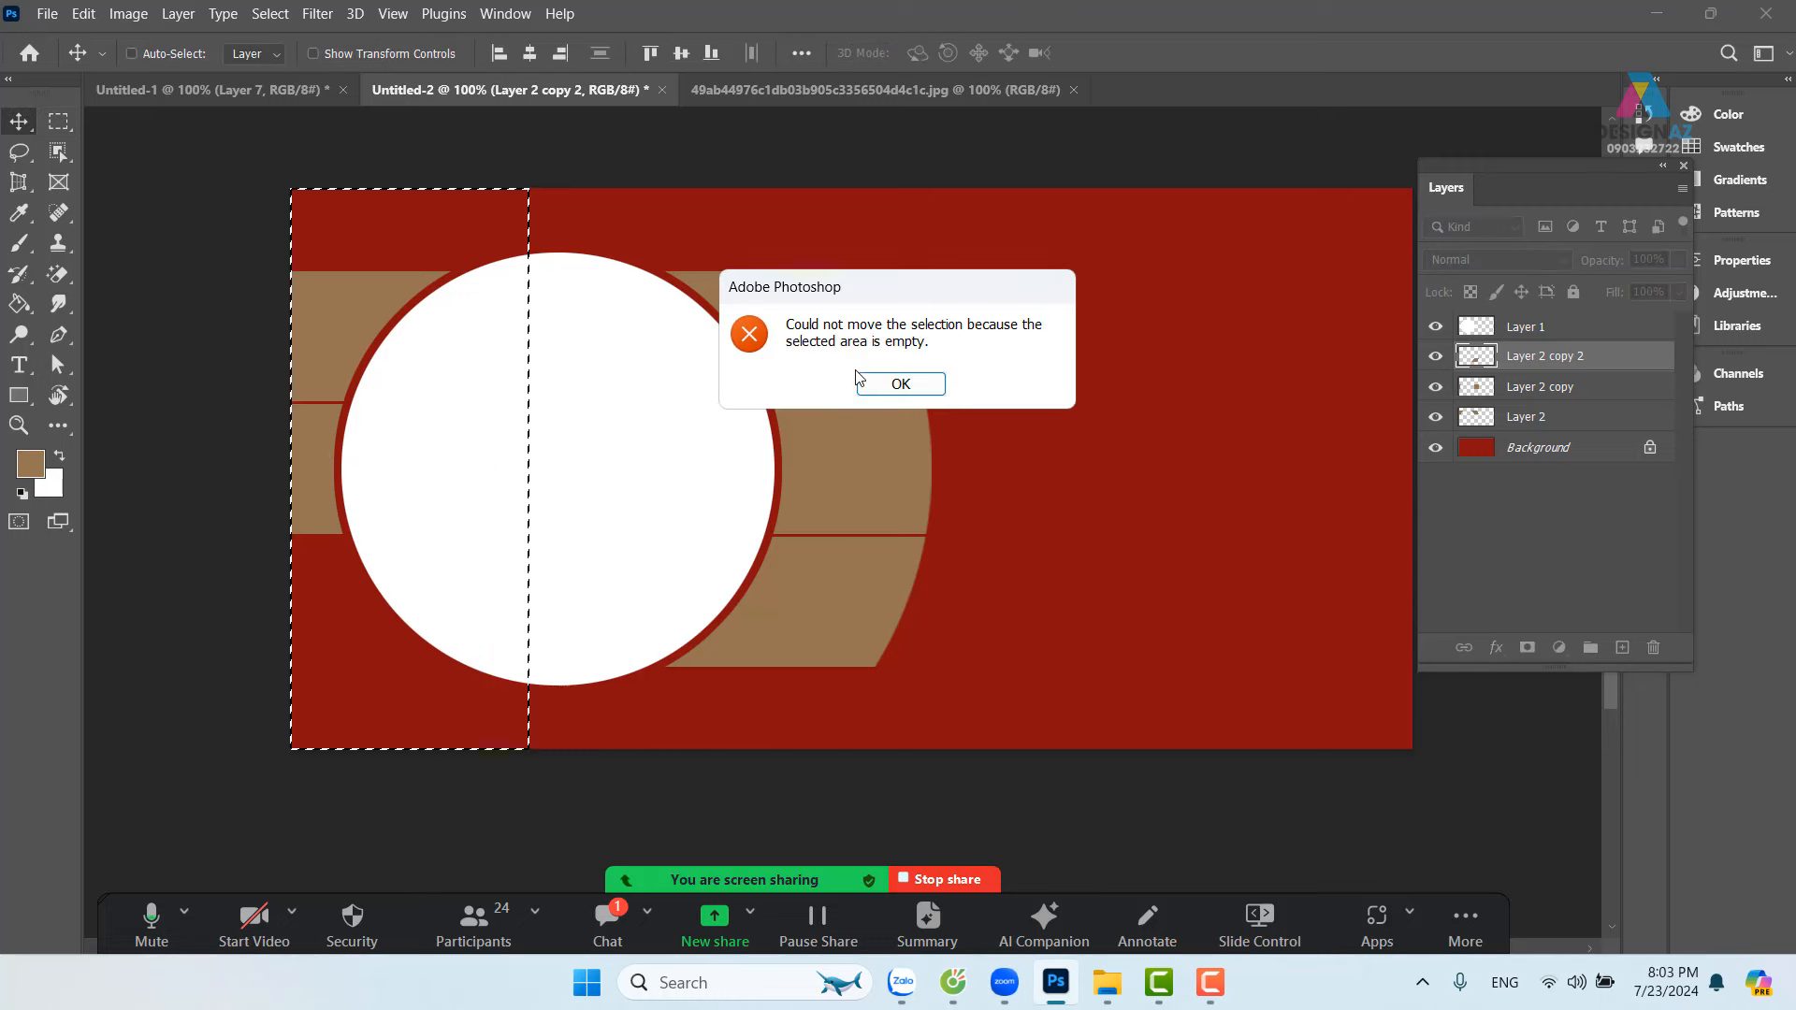
{"action": "left_click", "coordinate": [884, 382]}
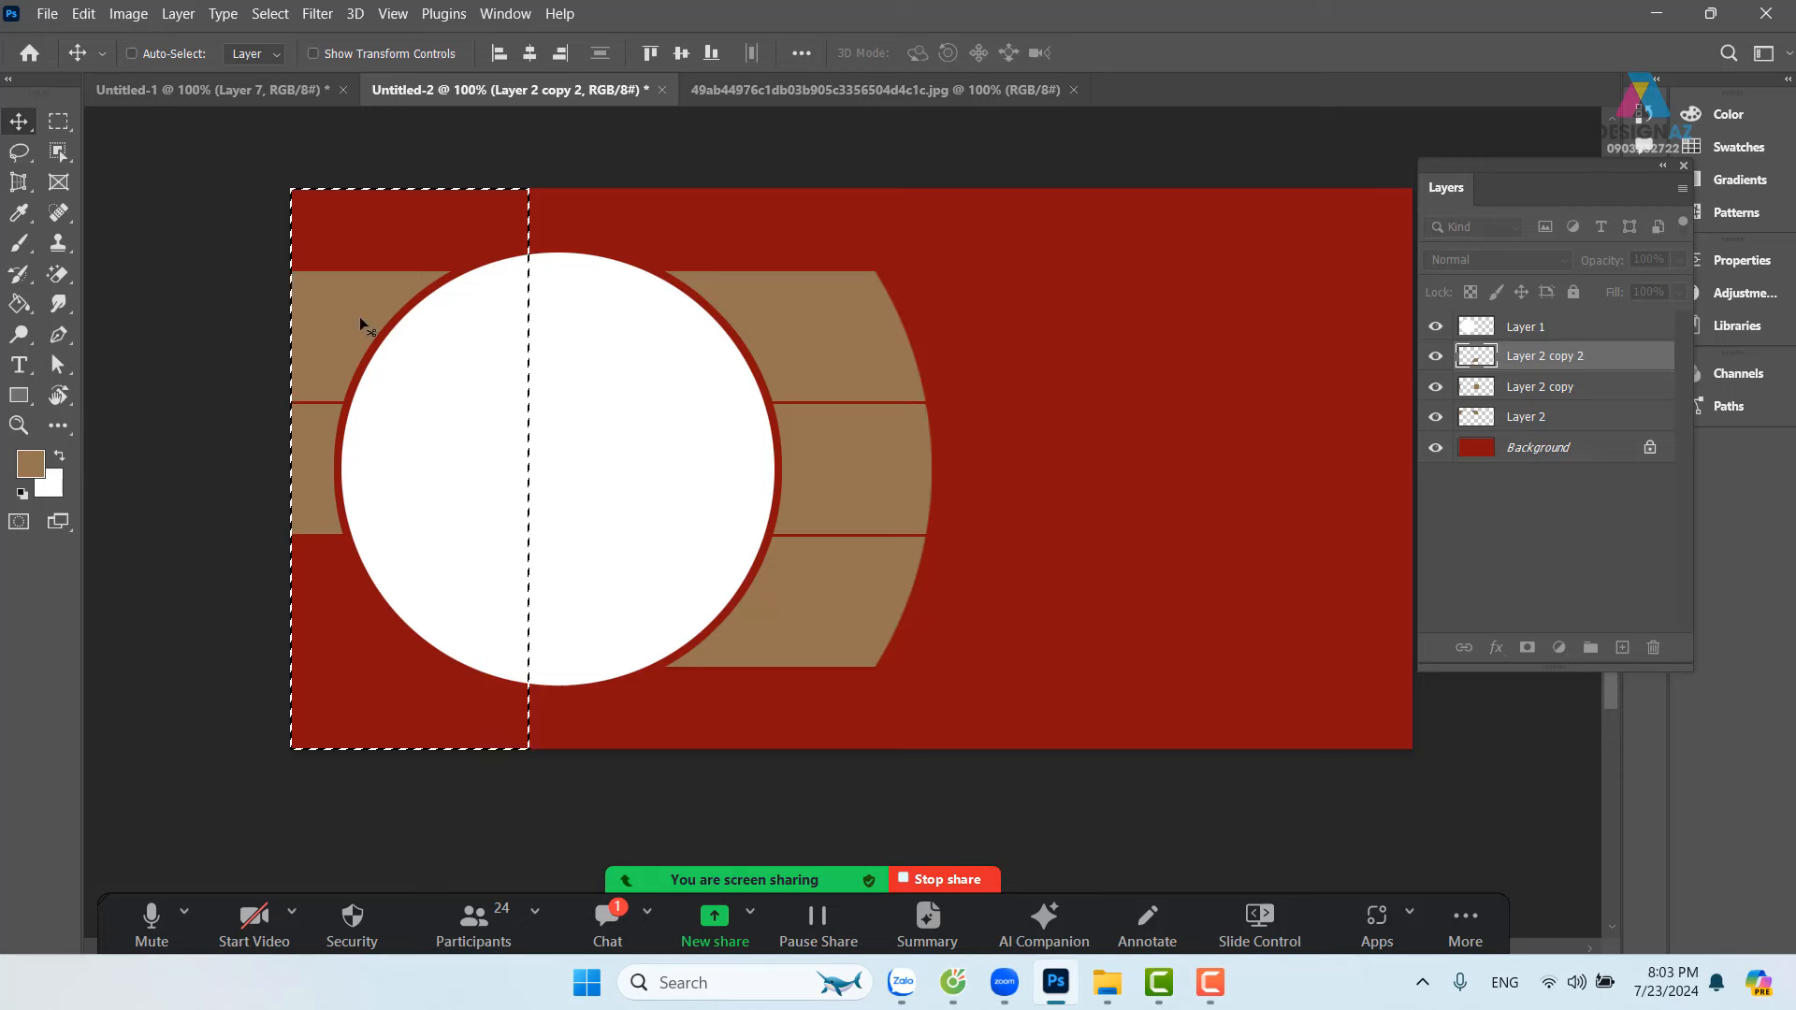
{"action": "left_click", "coordinate": [362, 323]}
{"action": "left_click", "coordinate": [899, 384]}
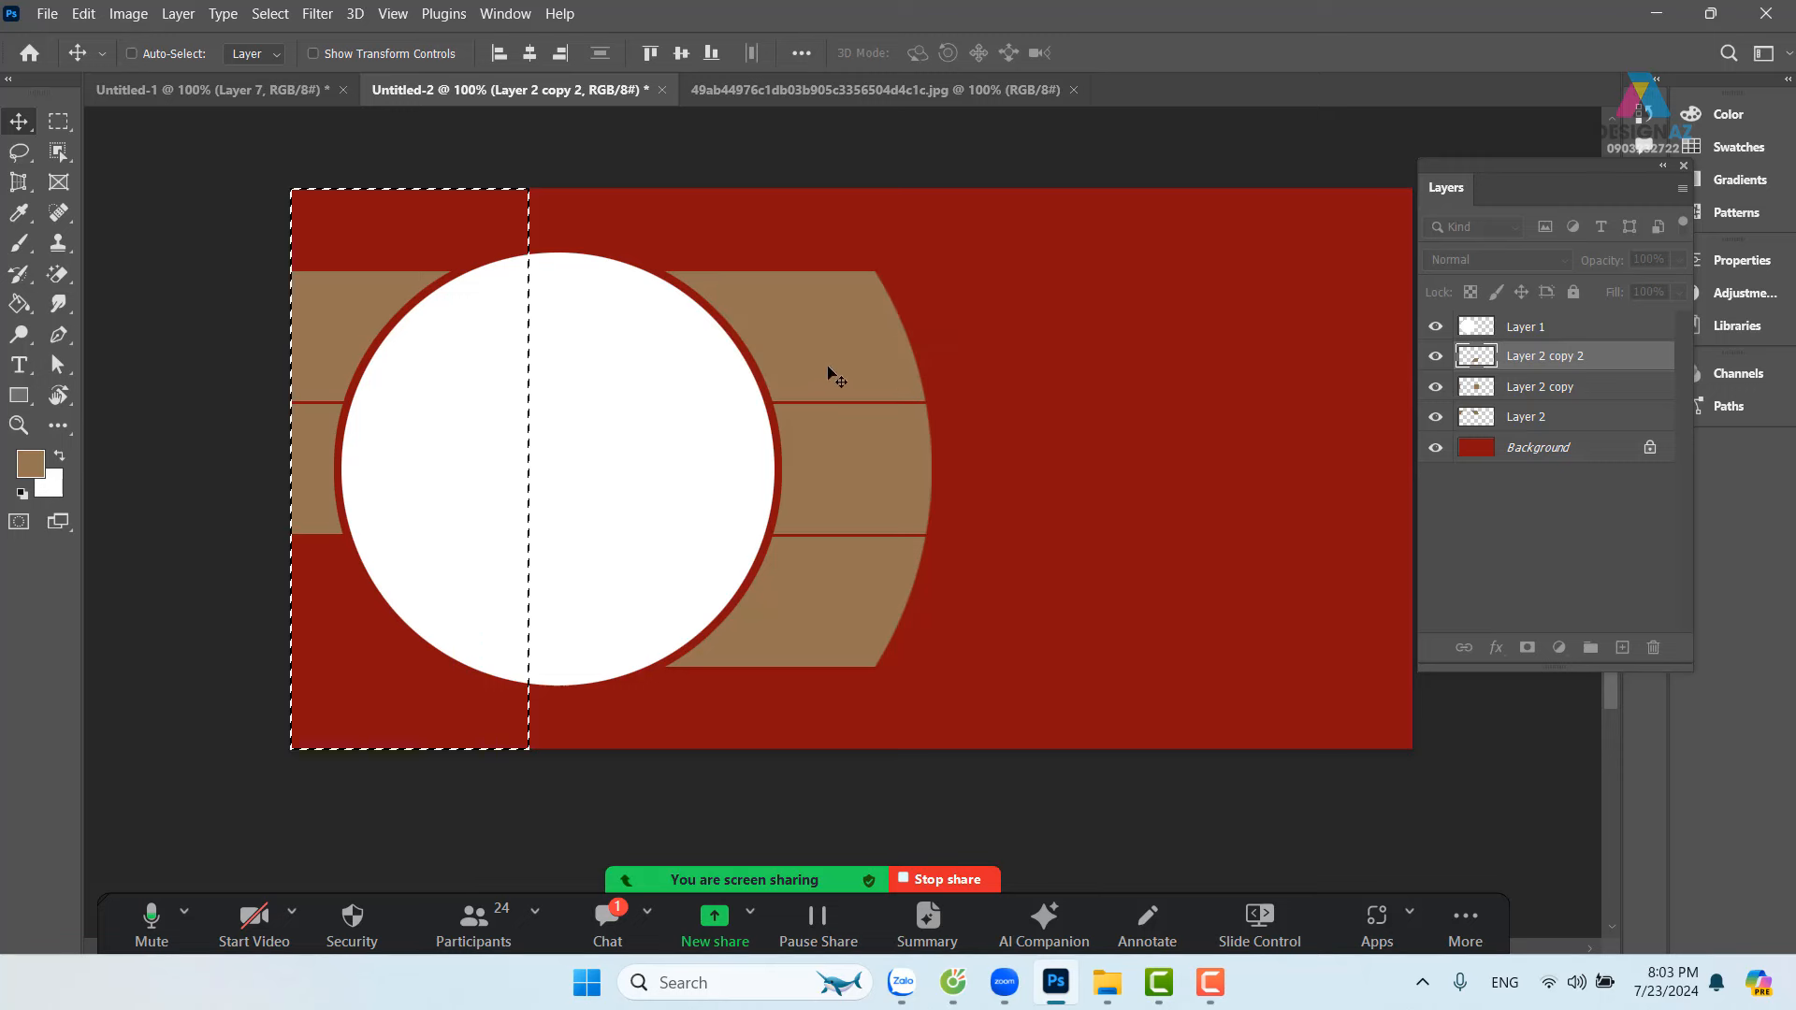
Step: Delete the marquee area from Layer 2 copy and Layer 2 to remove the remaining brown pieces left of the circle, and deselect
{"action": "left_click", "coordinate": [1567, 396]}
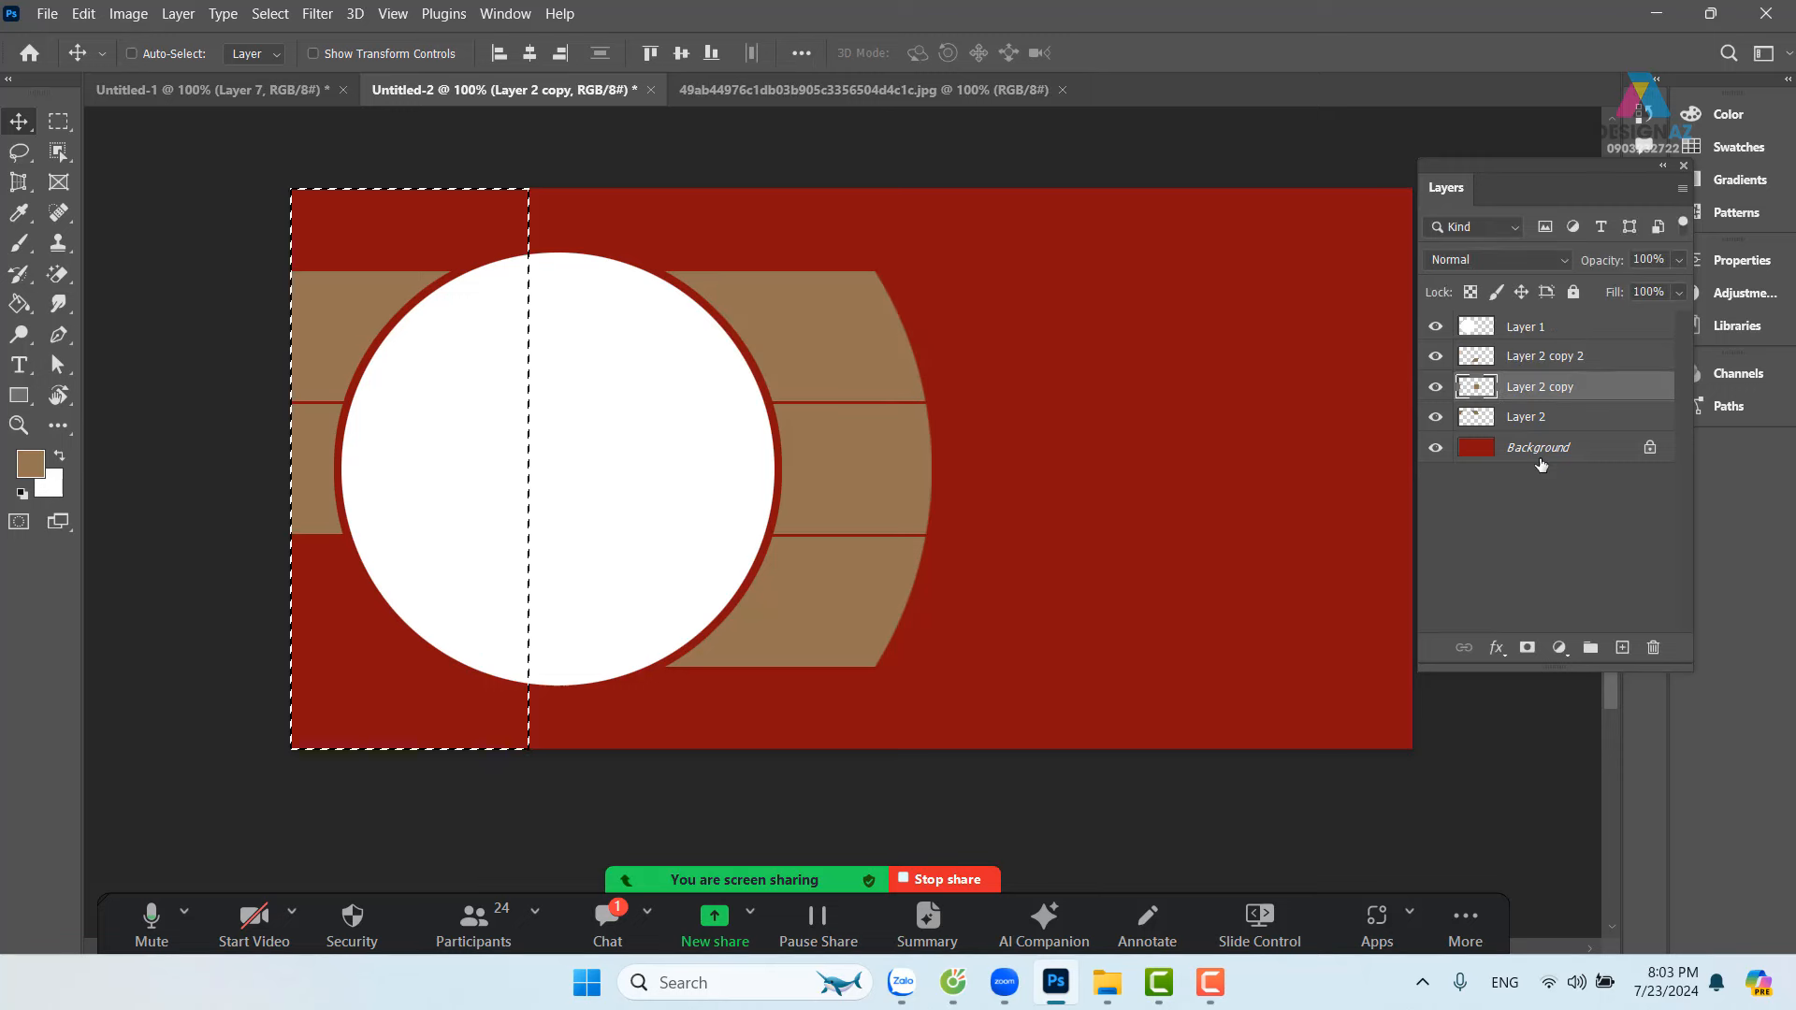
{"action": "key", "text": "Delete"}
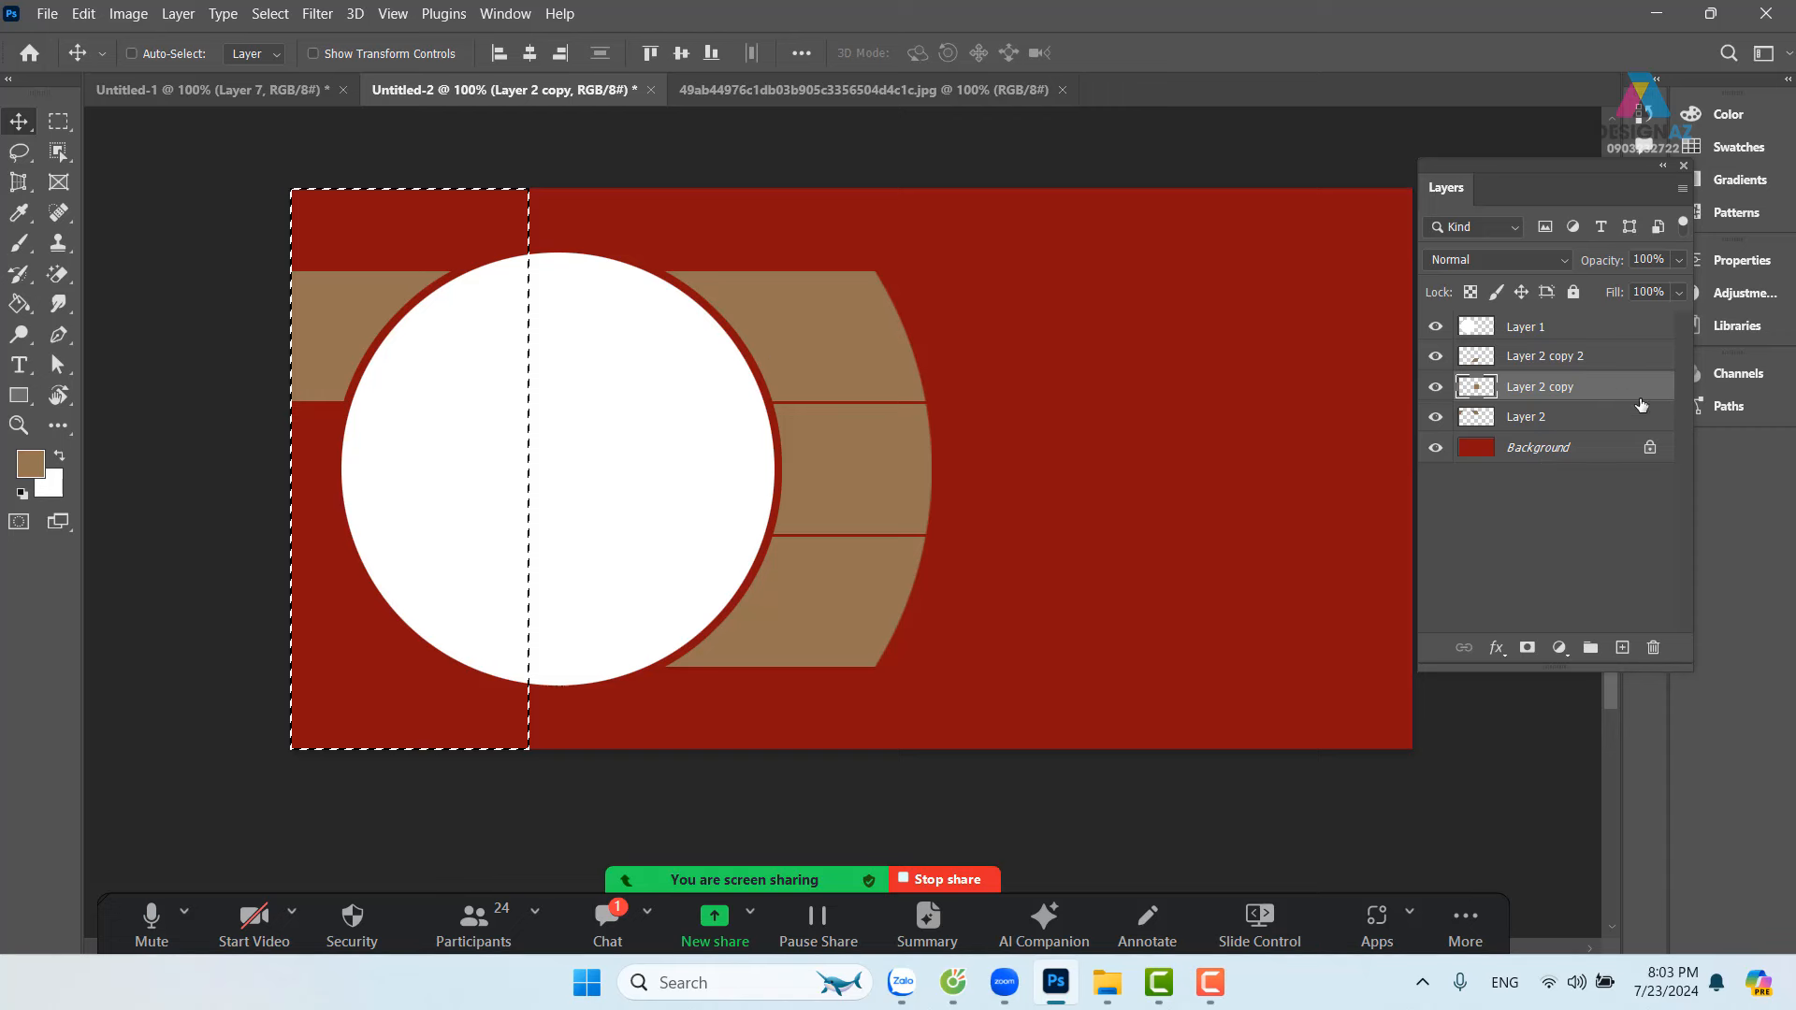
{"action": "left_click", "coordinate": [1566, 417]}
{"action": "key", "text": "Delete"}
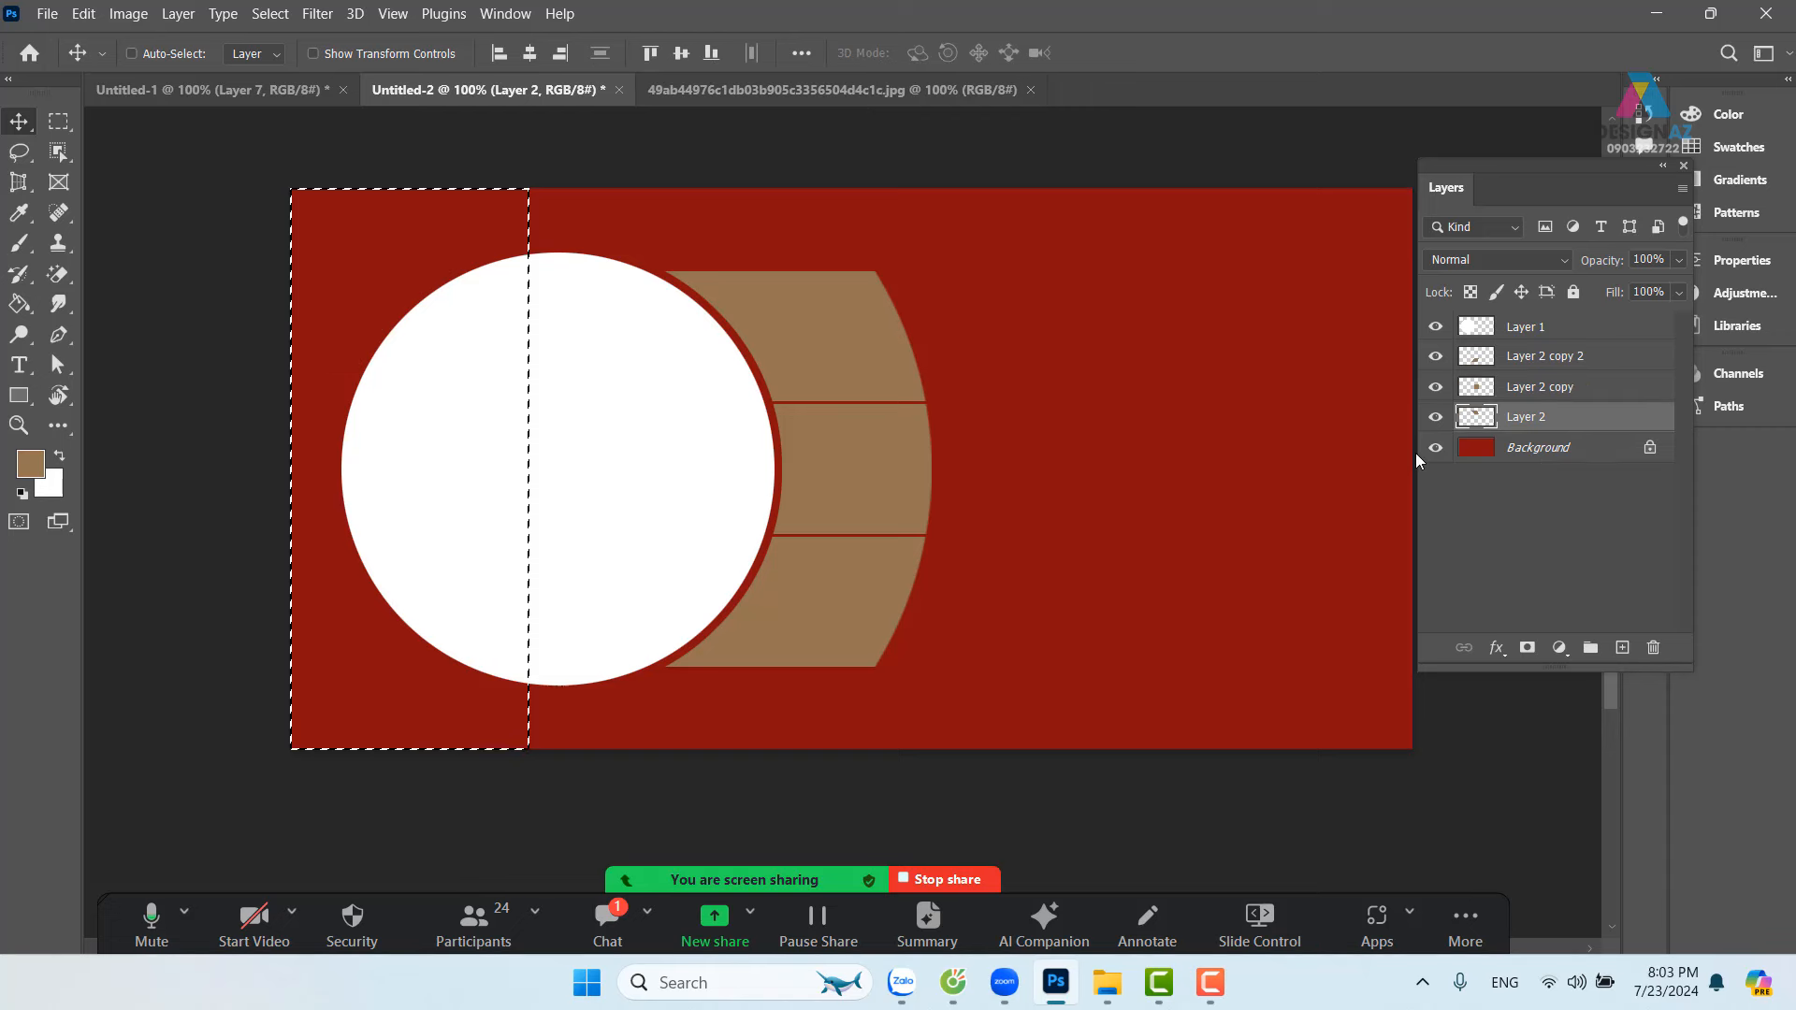
{"action": "key", "text": "ctrl+d"}
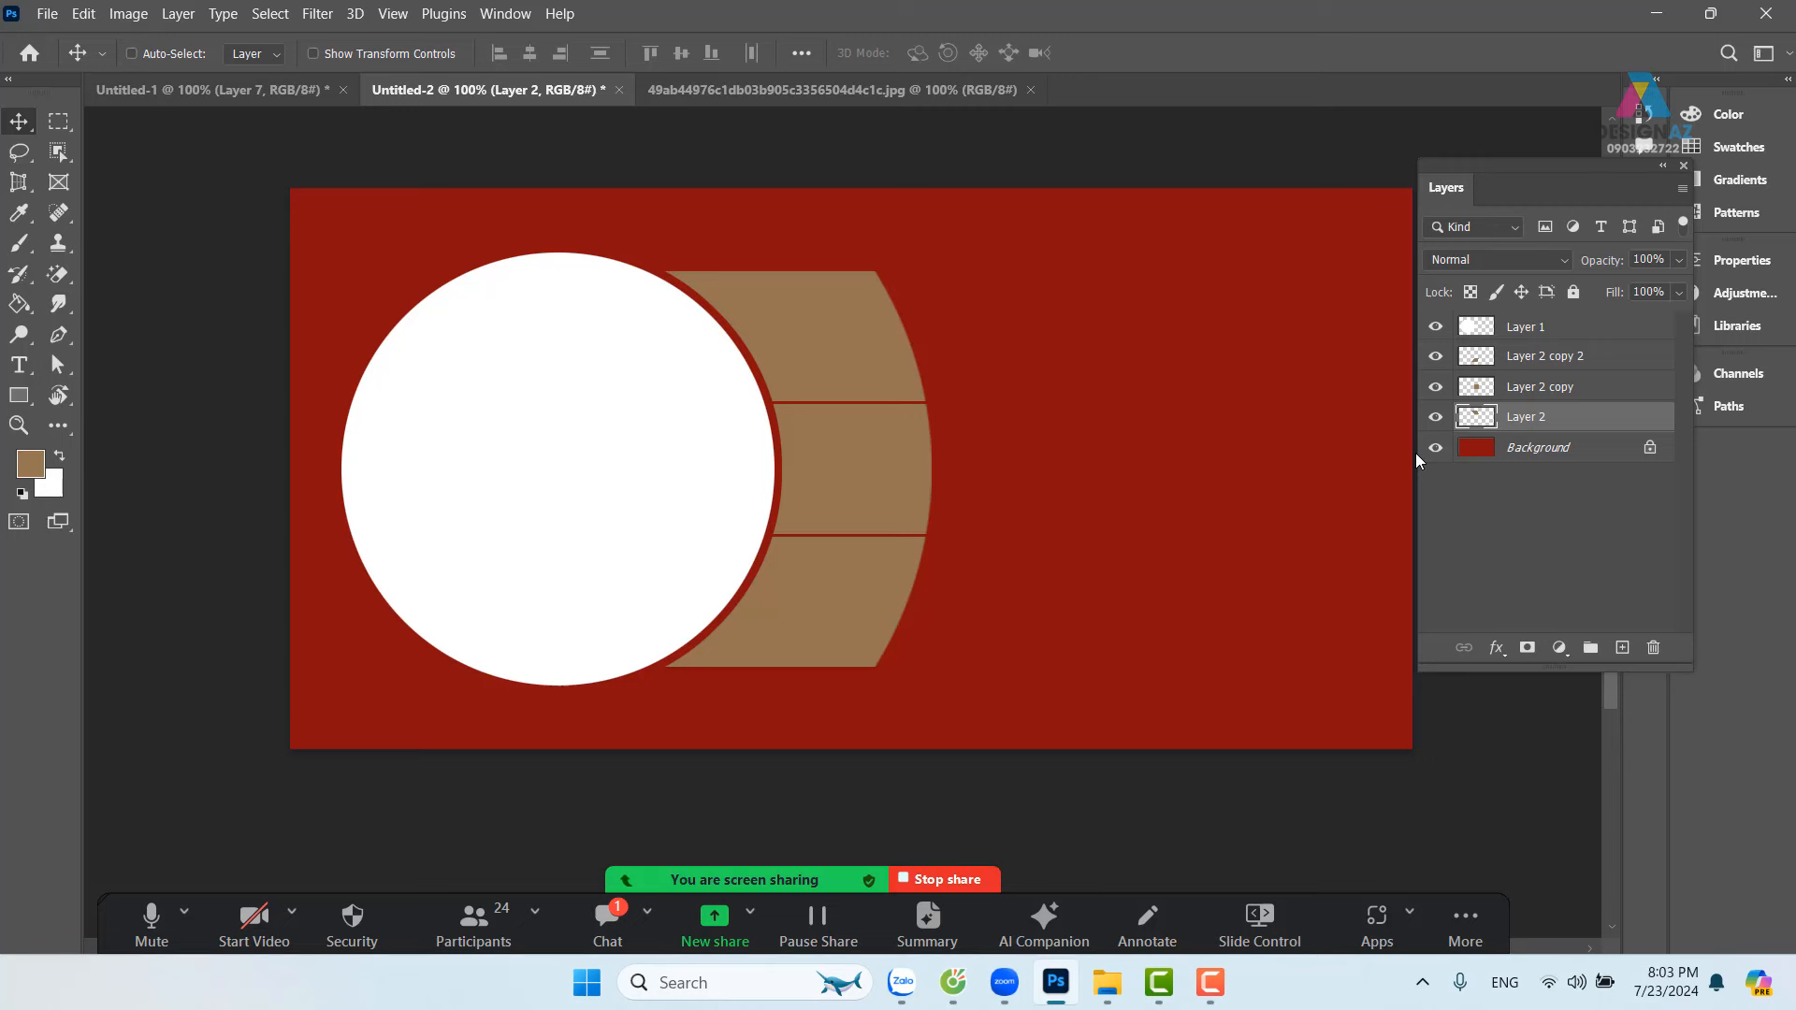
Step: Move each of the three curved brown segments as a test, undoing every move
{"action": "right_click", "coordinate": [875, 347]}
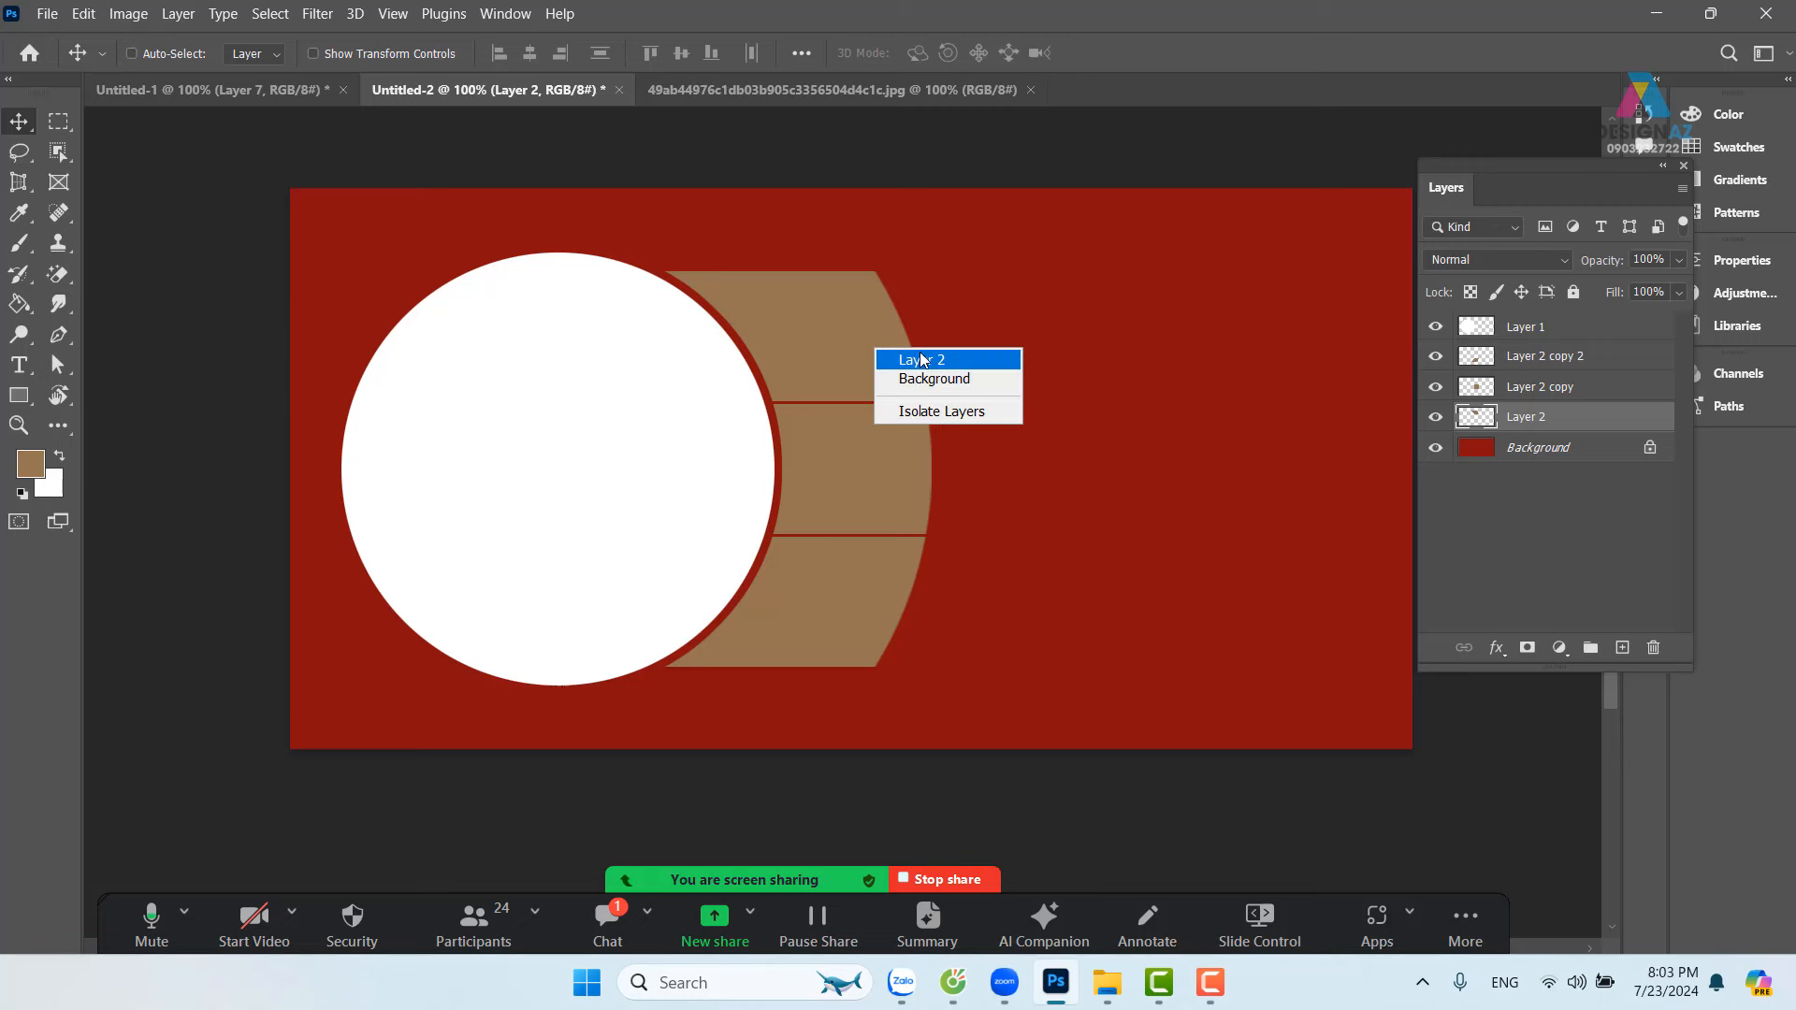
{"action": "left_click", "coordinate": [920, 357]}
{"action": "left_click_drag", "start_coordinate": [831, 363], "coordinate": [906, 344]}
{"action": "key", "text": "ctrl+z"}
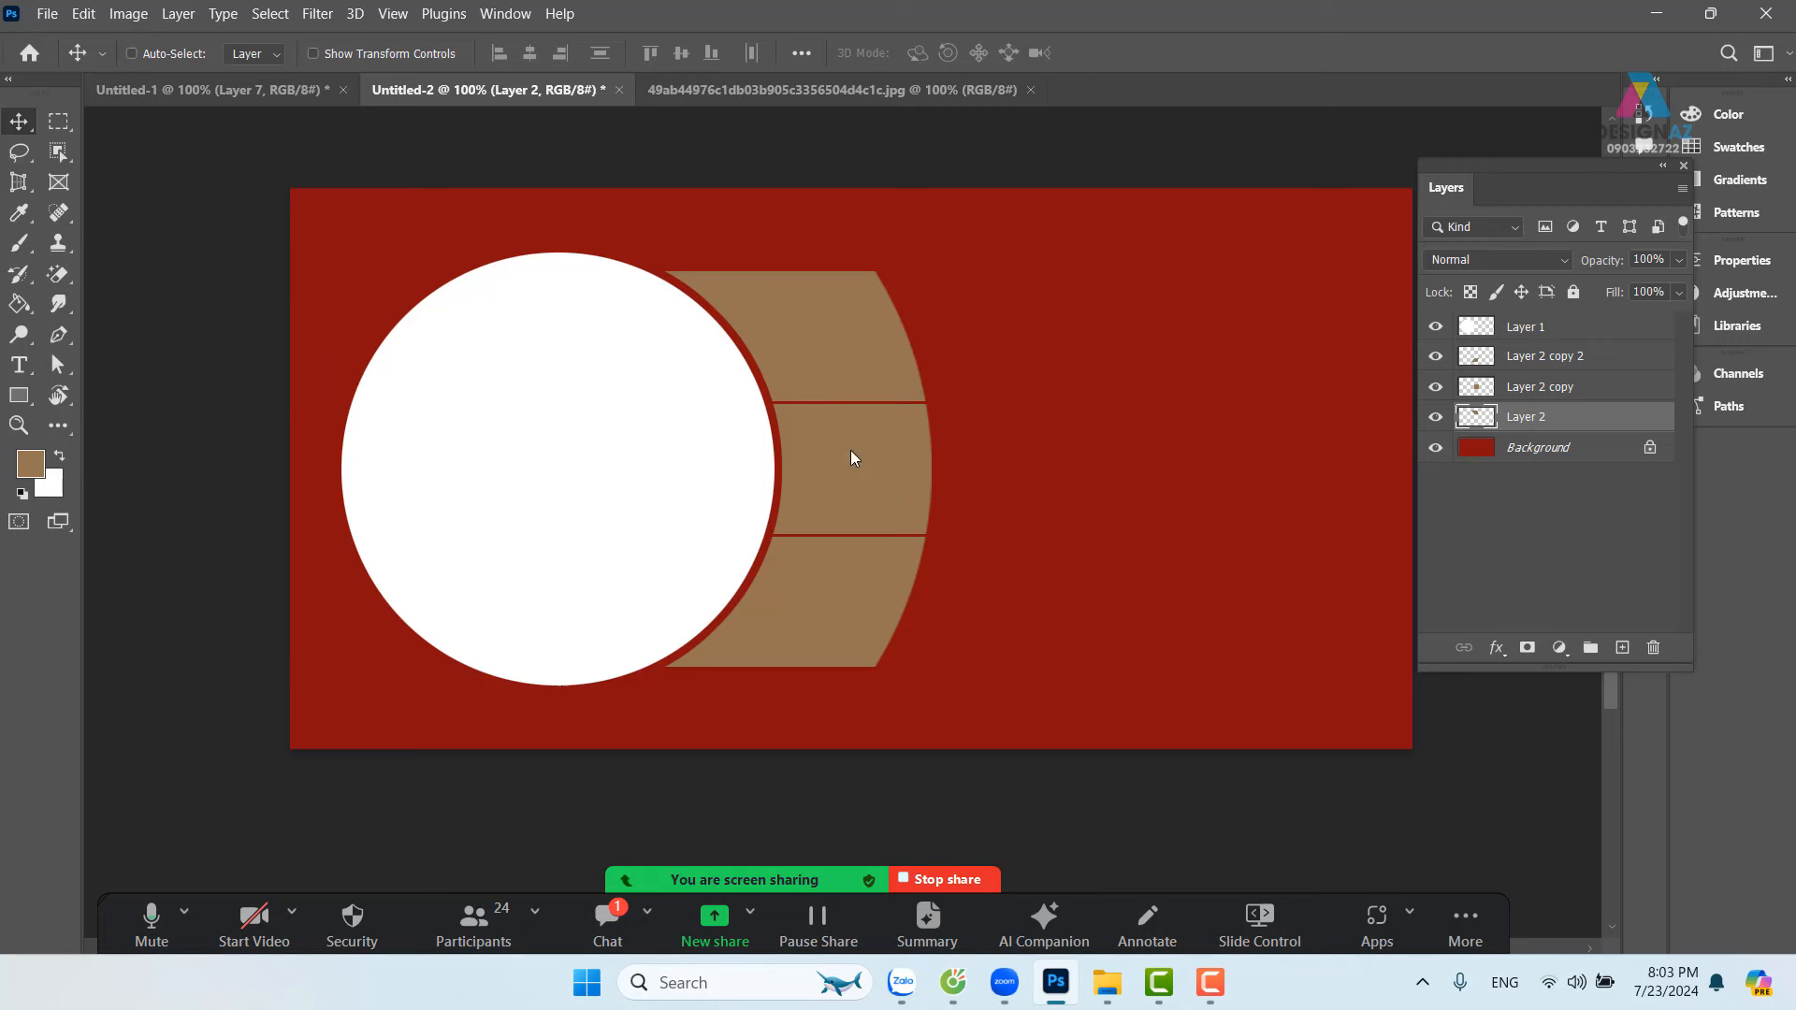
{"action": "right_click", "coordinate": [850, 455]}
{"action": "left_click", "coordinate": [889, 468]}
{"action": "left_click_drag", "start_coordinate": [854, 473], "coordinate": [950, 477]}
{"action": "key", "text": "ctrl+z"}
{"action": "right_click", "coordinate": [861, 561]}
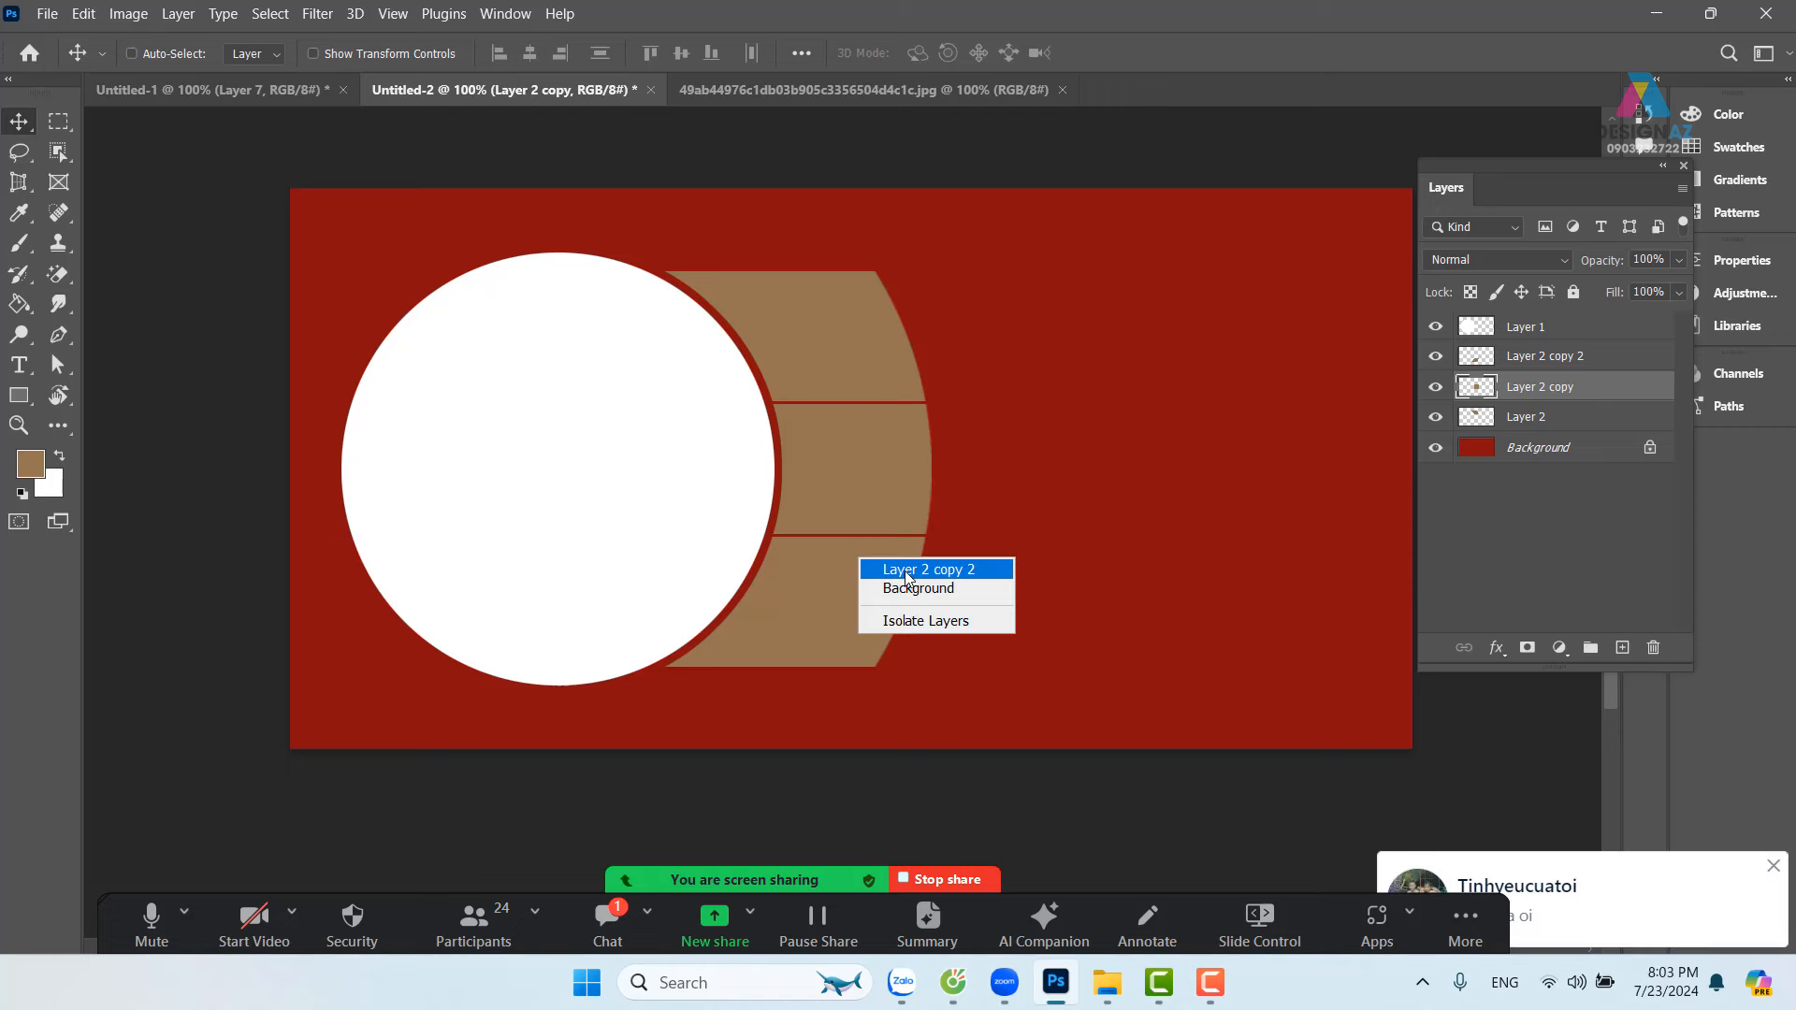
{"action": "left_click", "coordinate": [905, 571]}
{"action": "left_click_drag", "start_coordinate": [895, 586], "coordinate": [926, 593]}
{"action": "key", "text": "ctrl+z"}
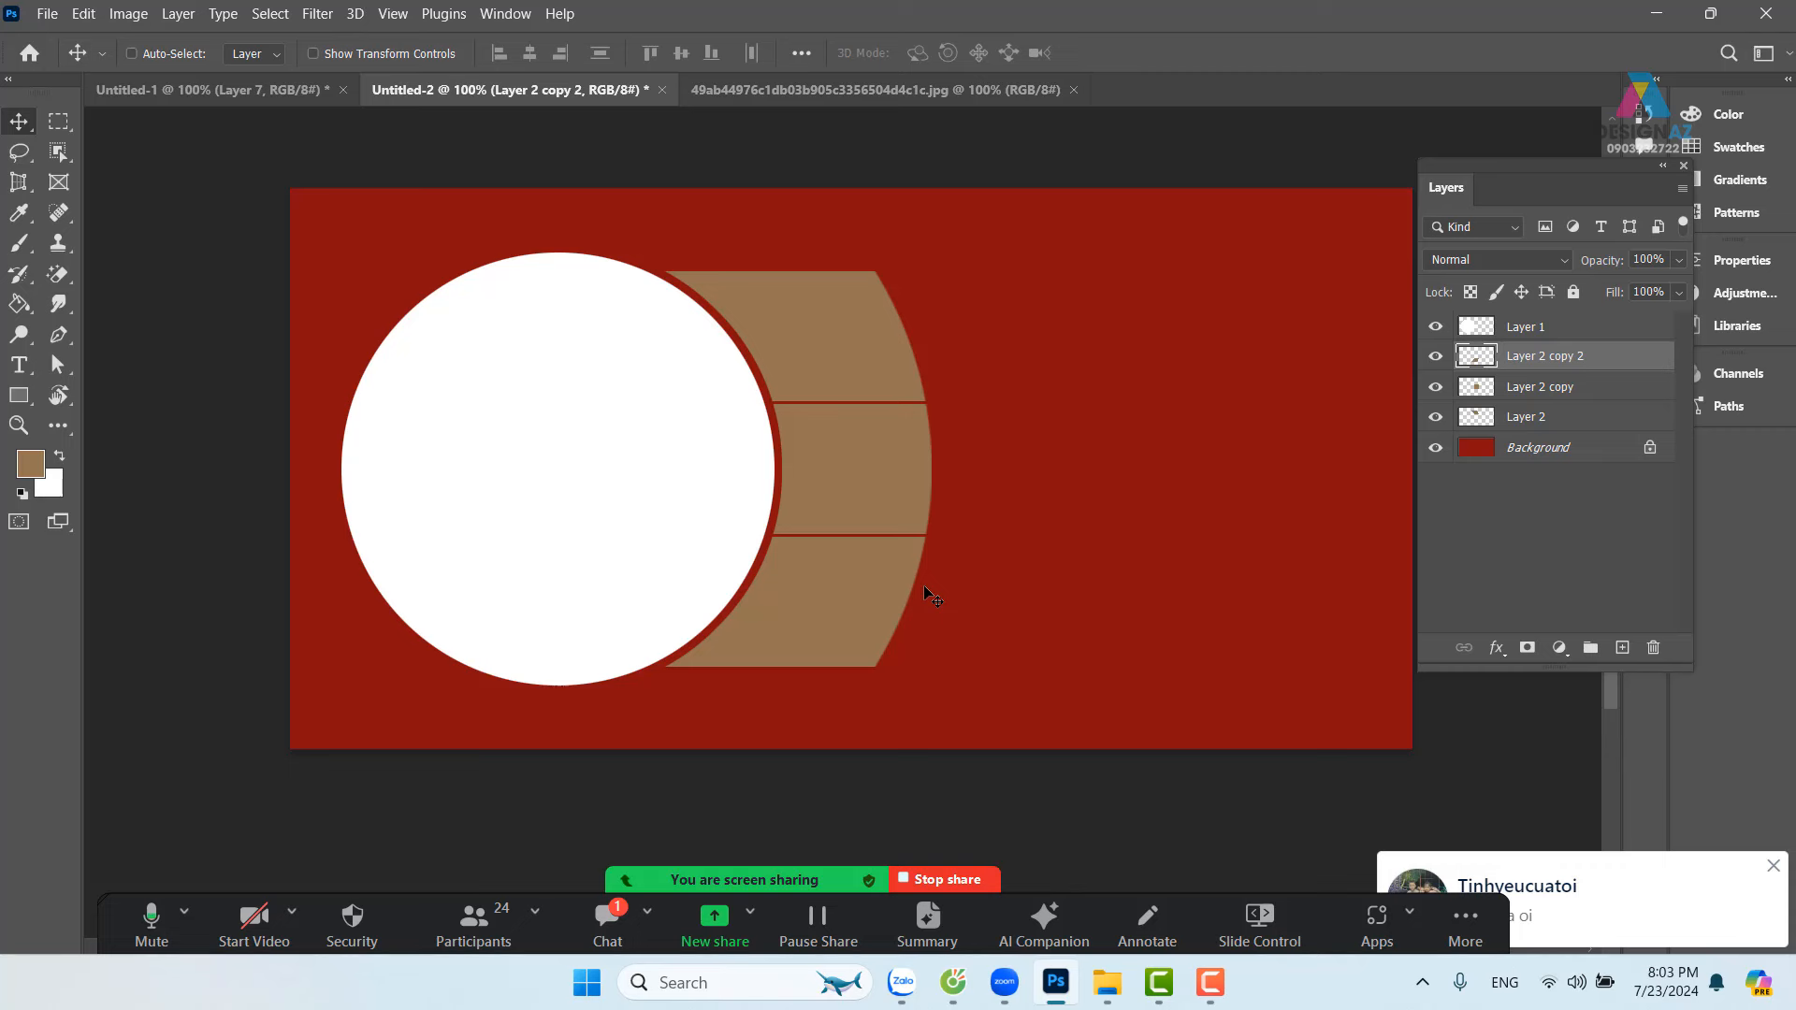
Step: Delete the three brown segment layers and the white circle's layer, leaving only the red background
{"action": "key", "text": "Delete"}
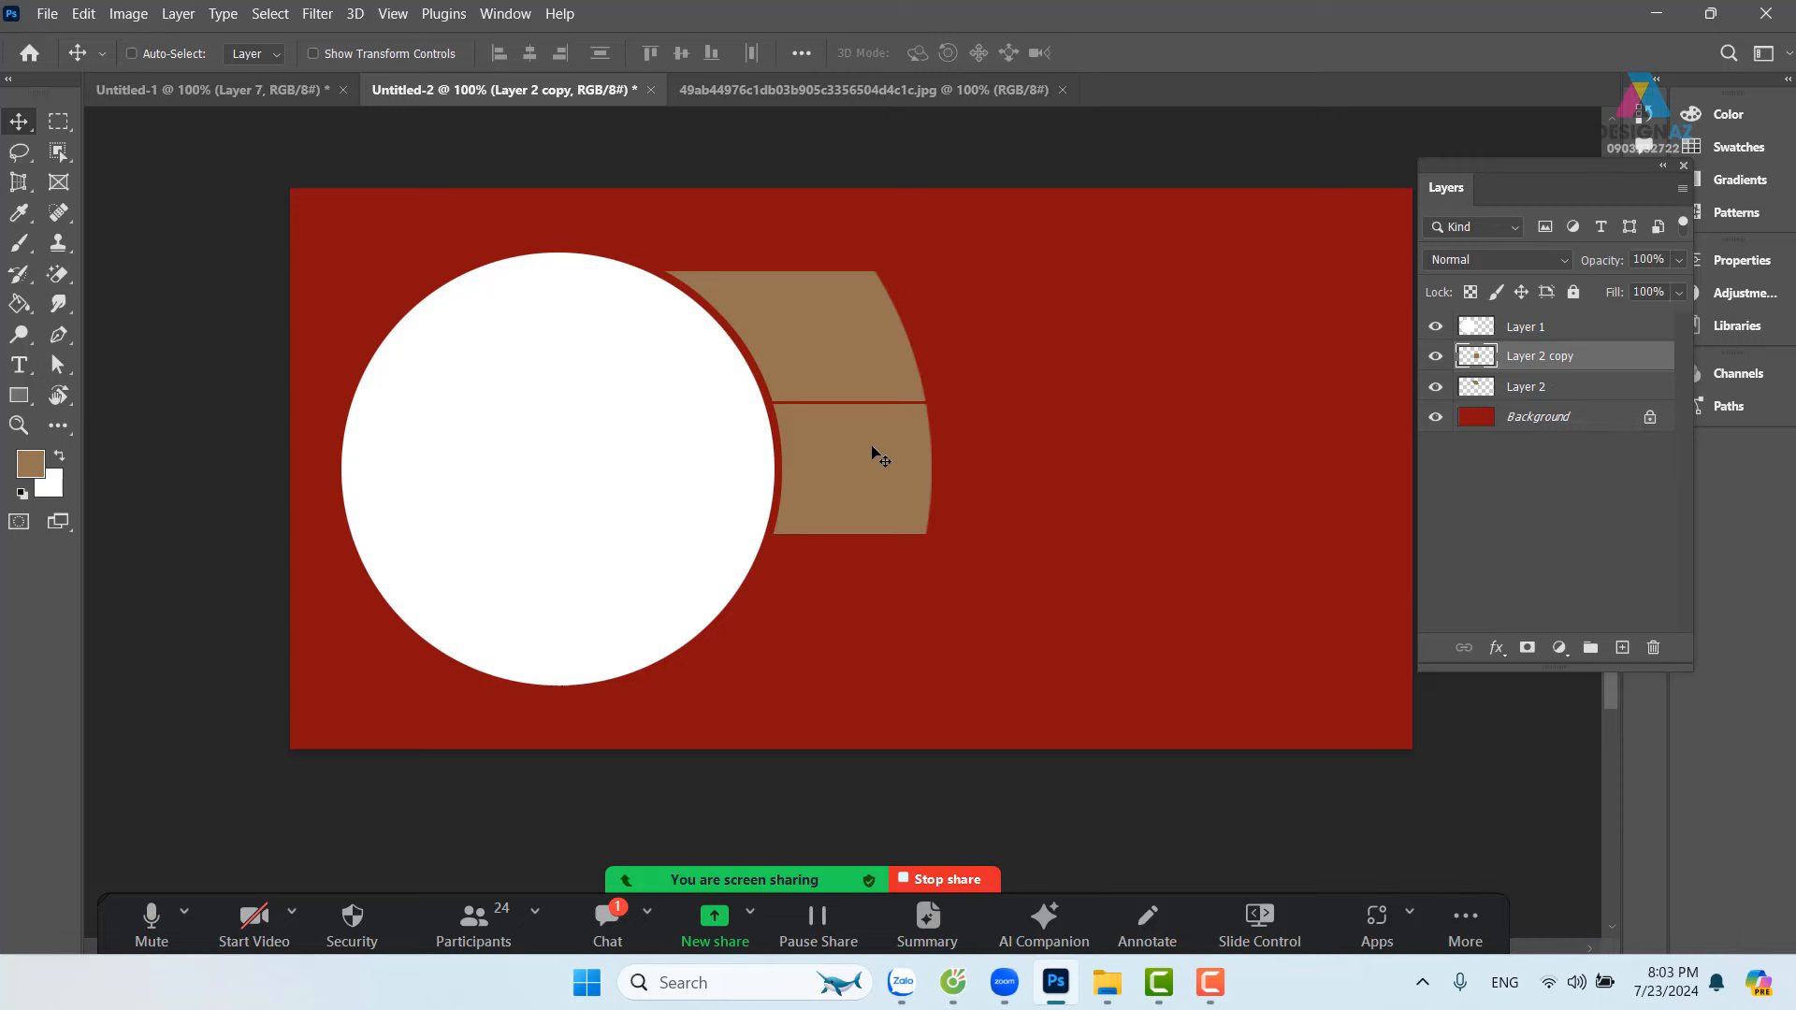
{"action": "key", "text": "Delete"}
{"action": "key", "text": "Delete"}
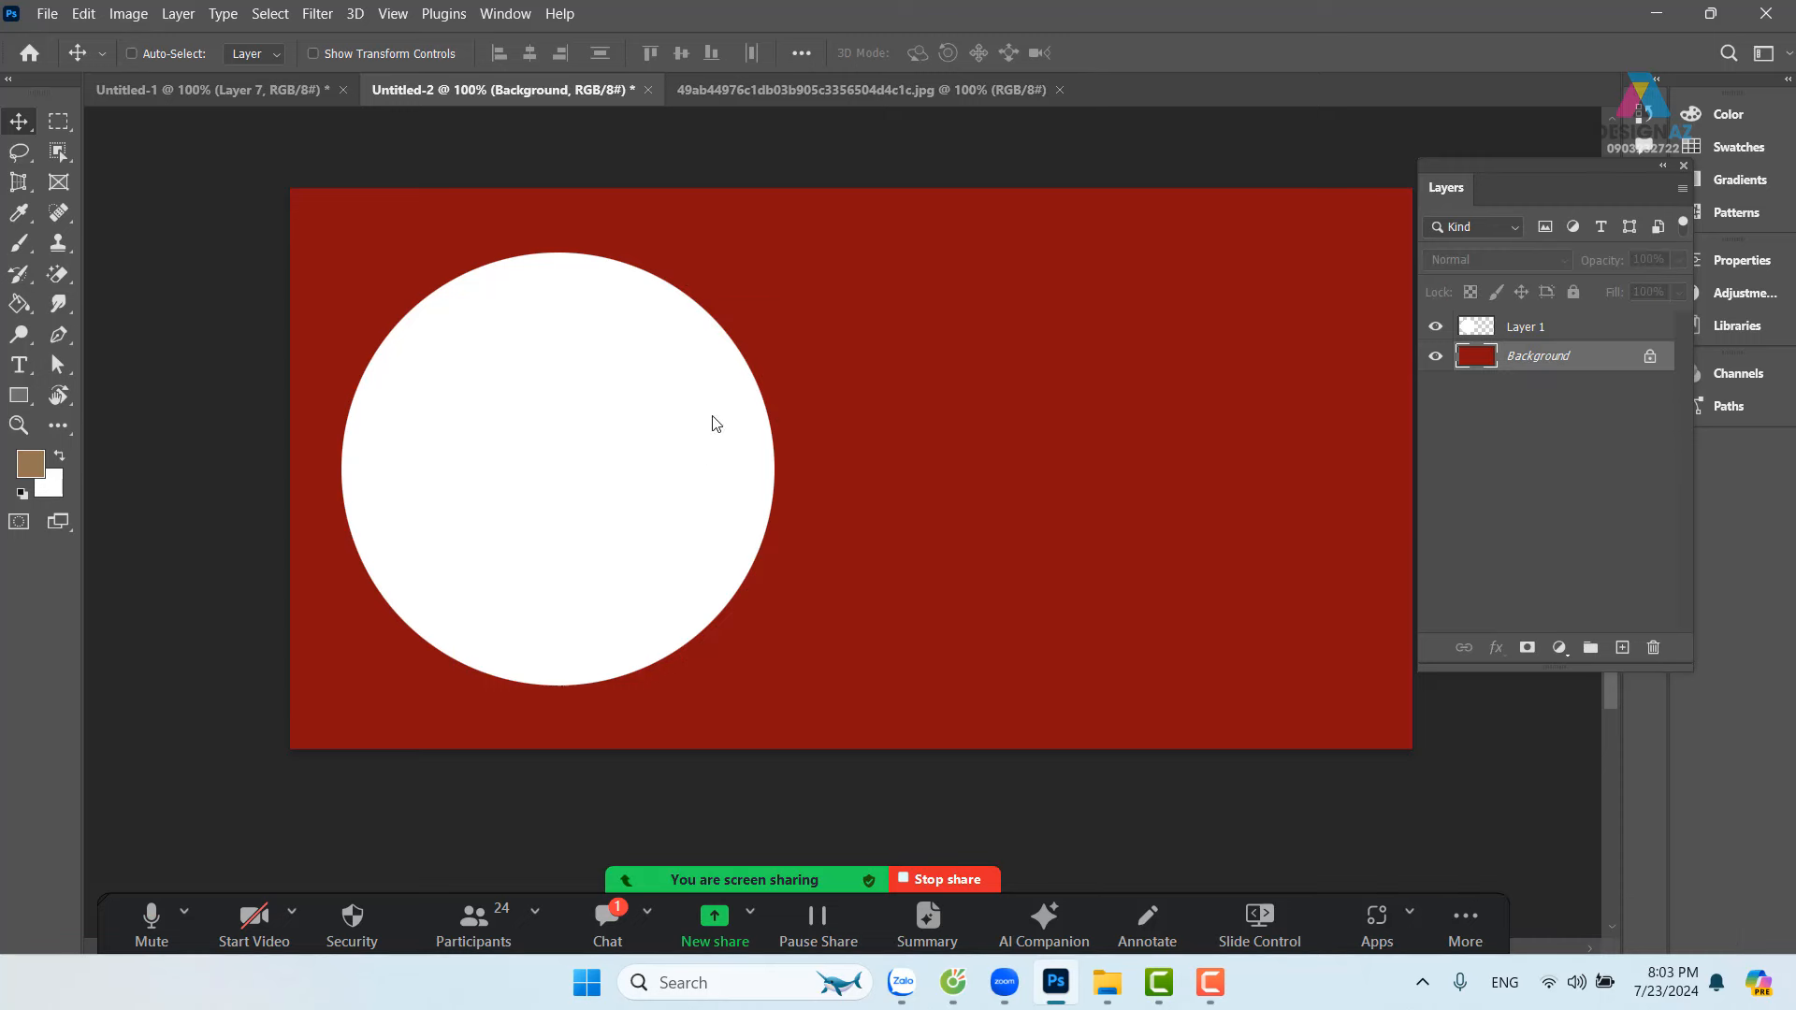
{"action": "right_click", "coordinate": [712, 423]}
{"action": "left_click", "coordinate": [748, 422]}
{"action": "key", "text": "Delete"}
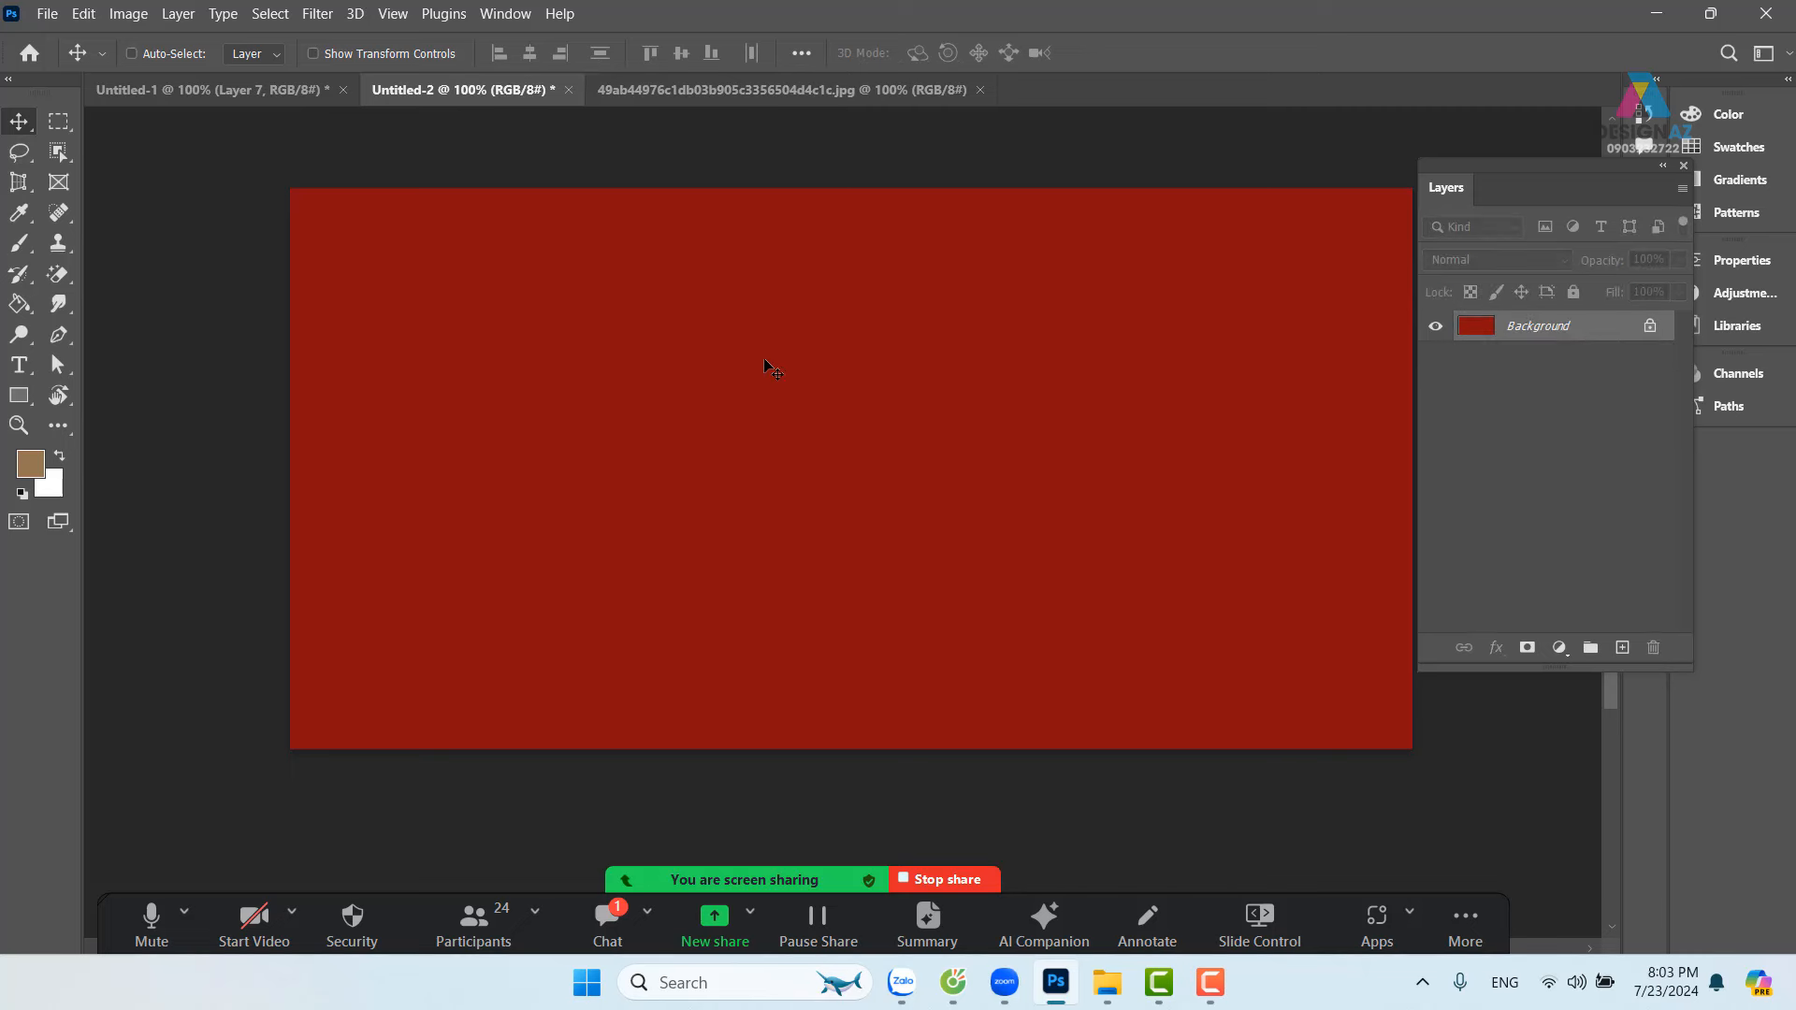
Step: Draw a wide elliptical selection reaching near the canvas's lower edge, invert it to cover the area below the arc, and add a new layer
{"action": "left_click_drag", "start_coordinate": [58, 121], "coordinate": [126, 141]}
{"action": "key", "text": "ctrl+minus"}
{"action": "key", "text": "ctrl+minus"}
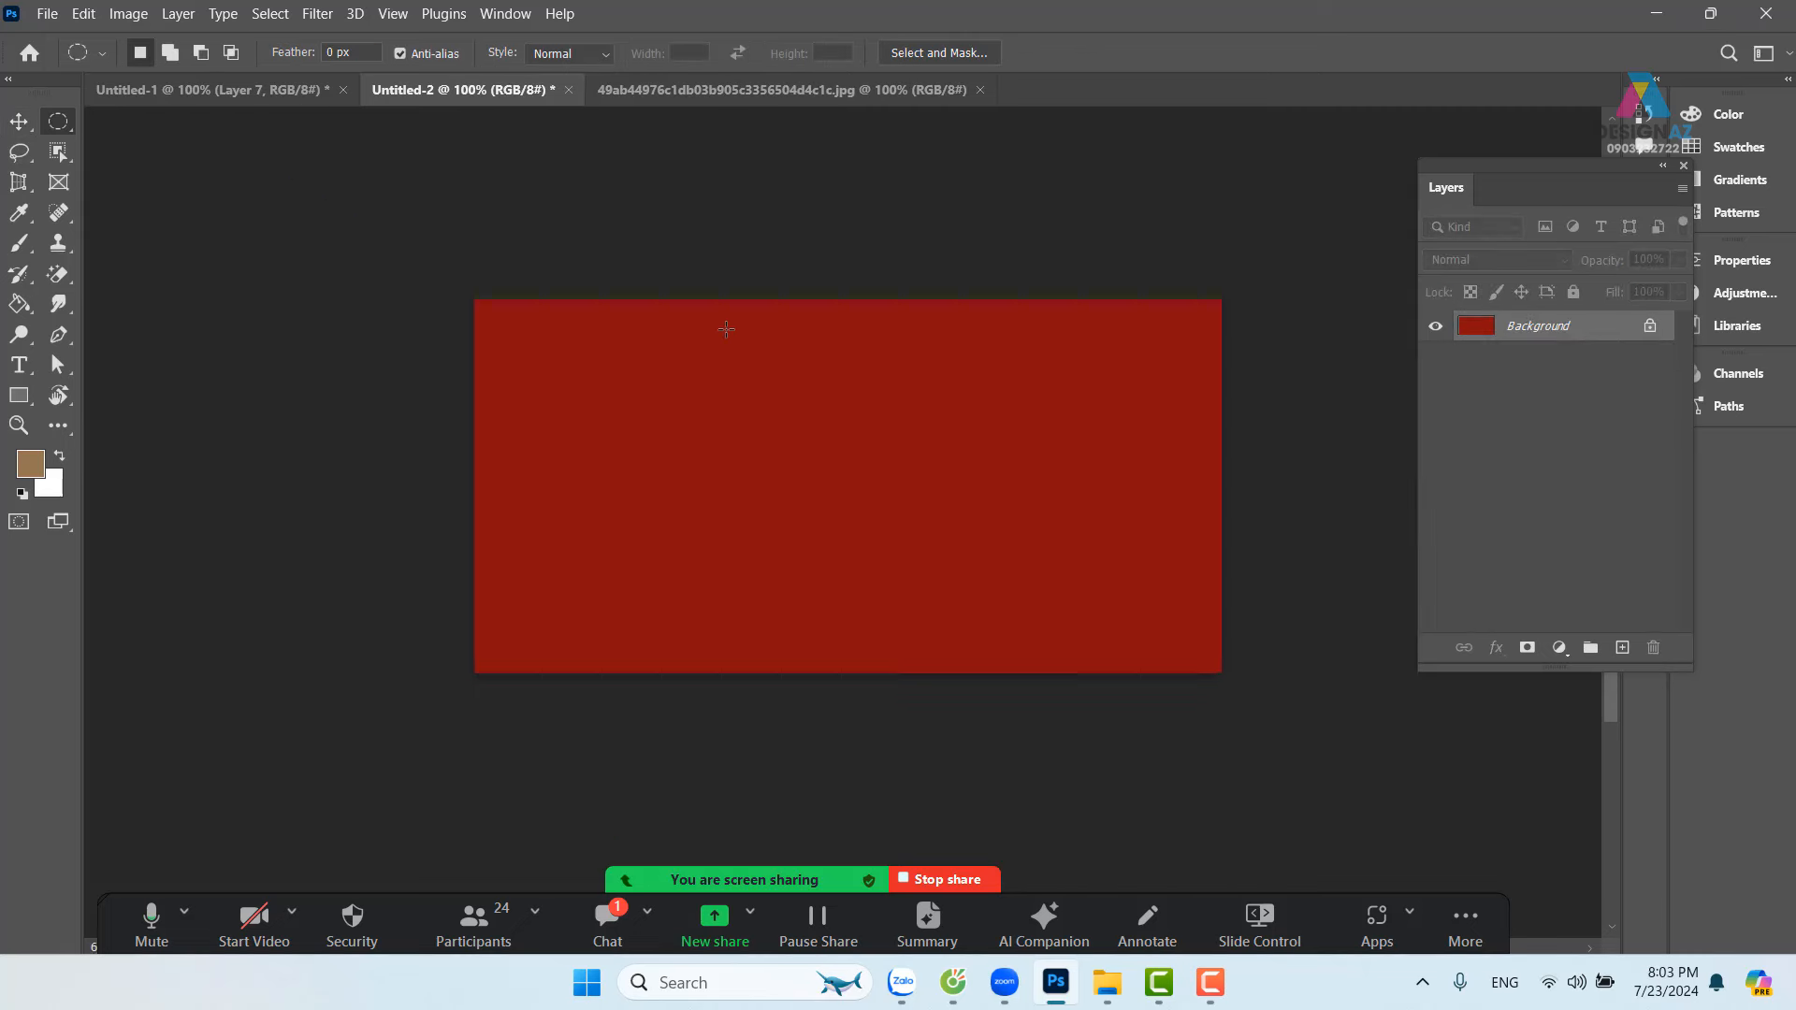
{"action": "left_click_drag", "start_coordinate": [469, 198], "coordinate": [1263, 601]}
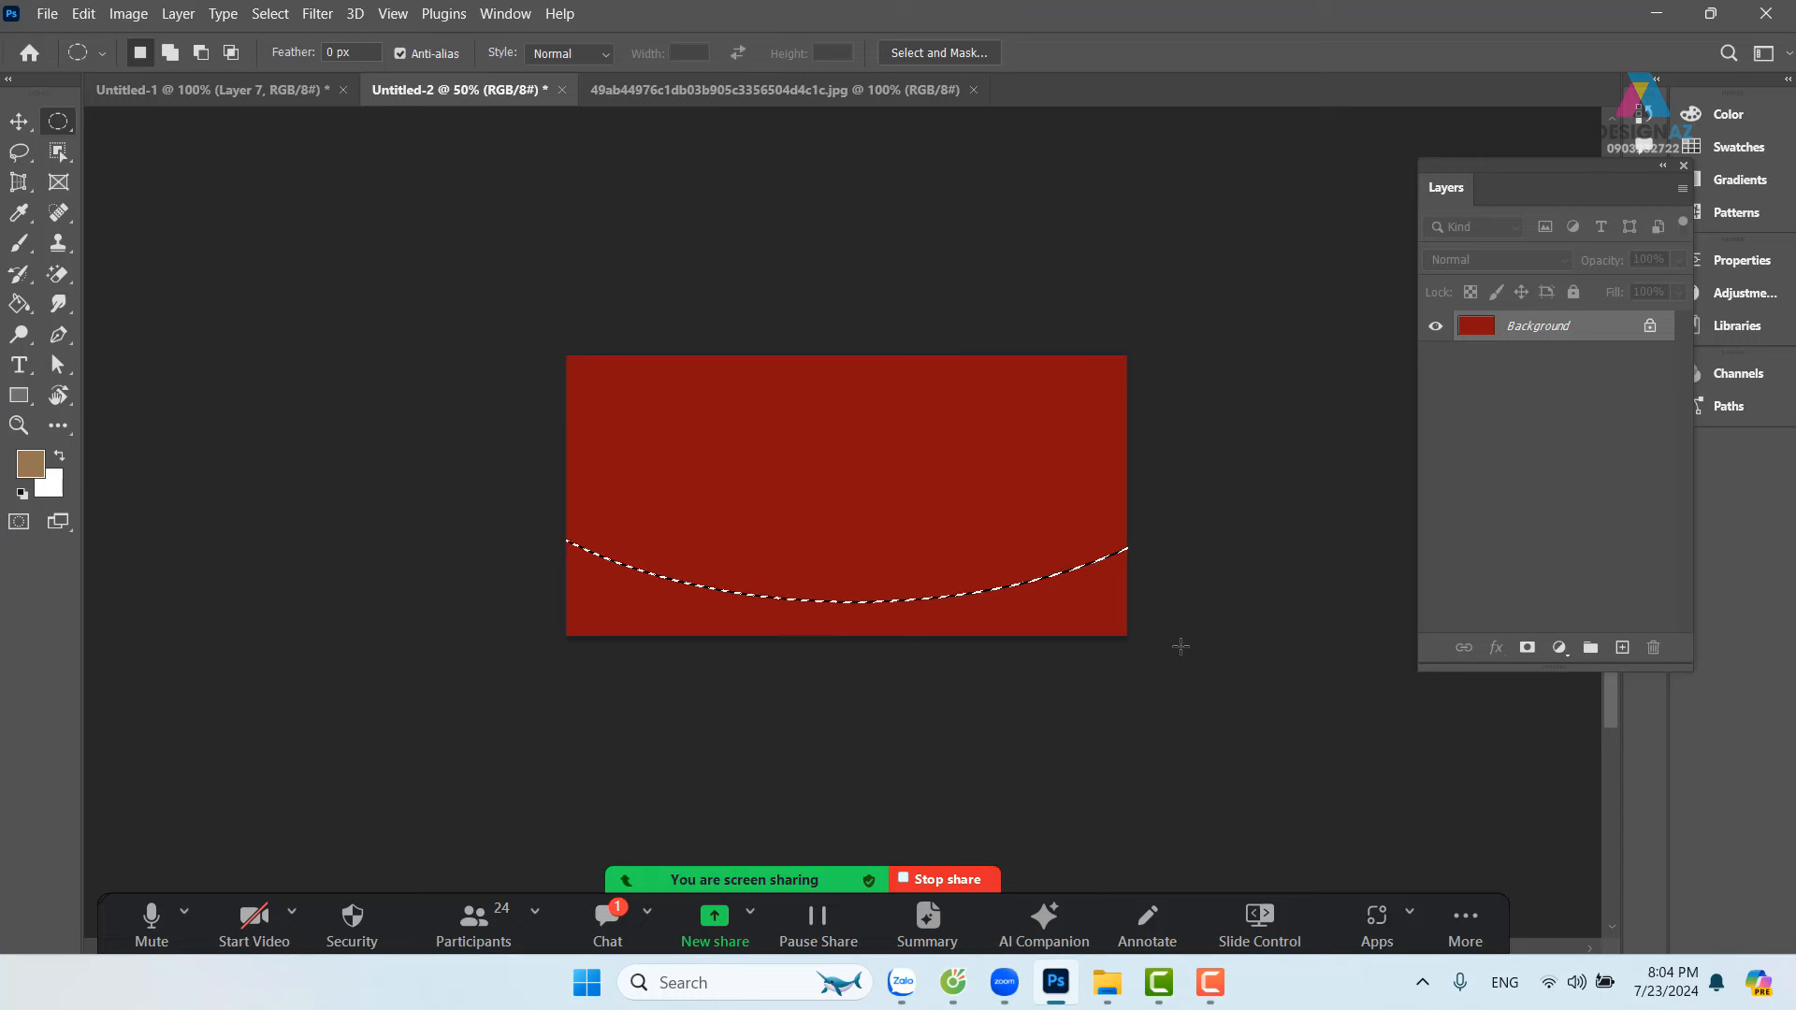
{"action": "key", "text": "ctrl+plus"}
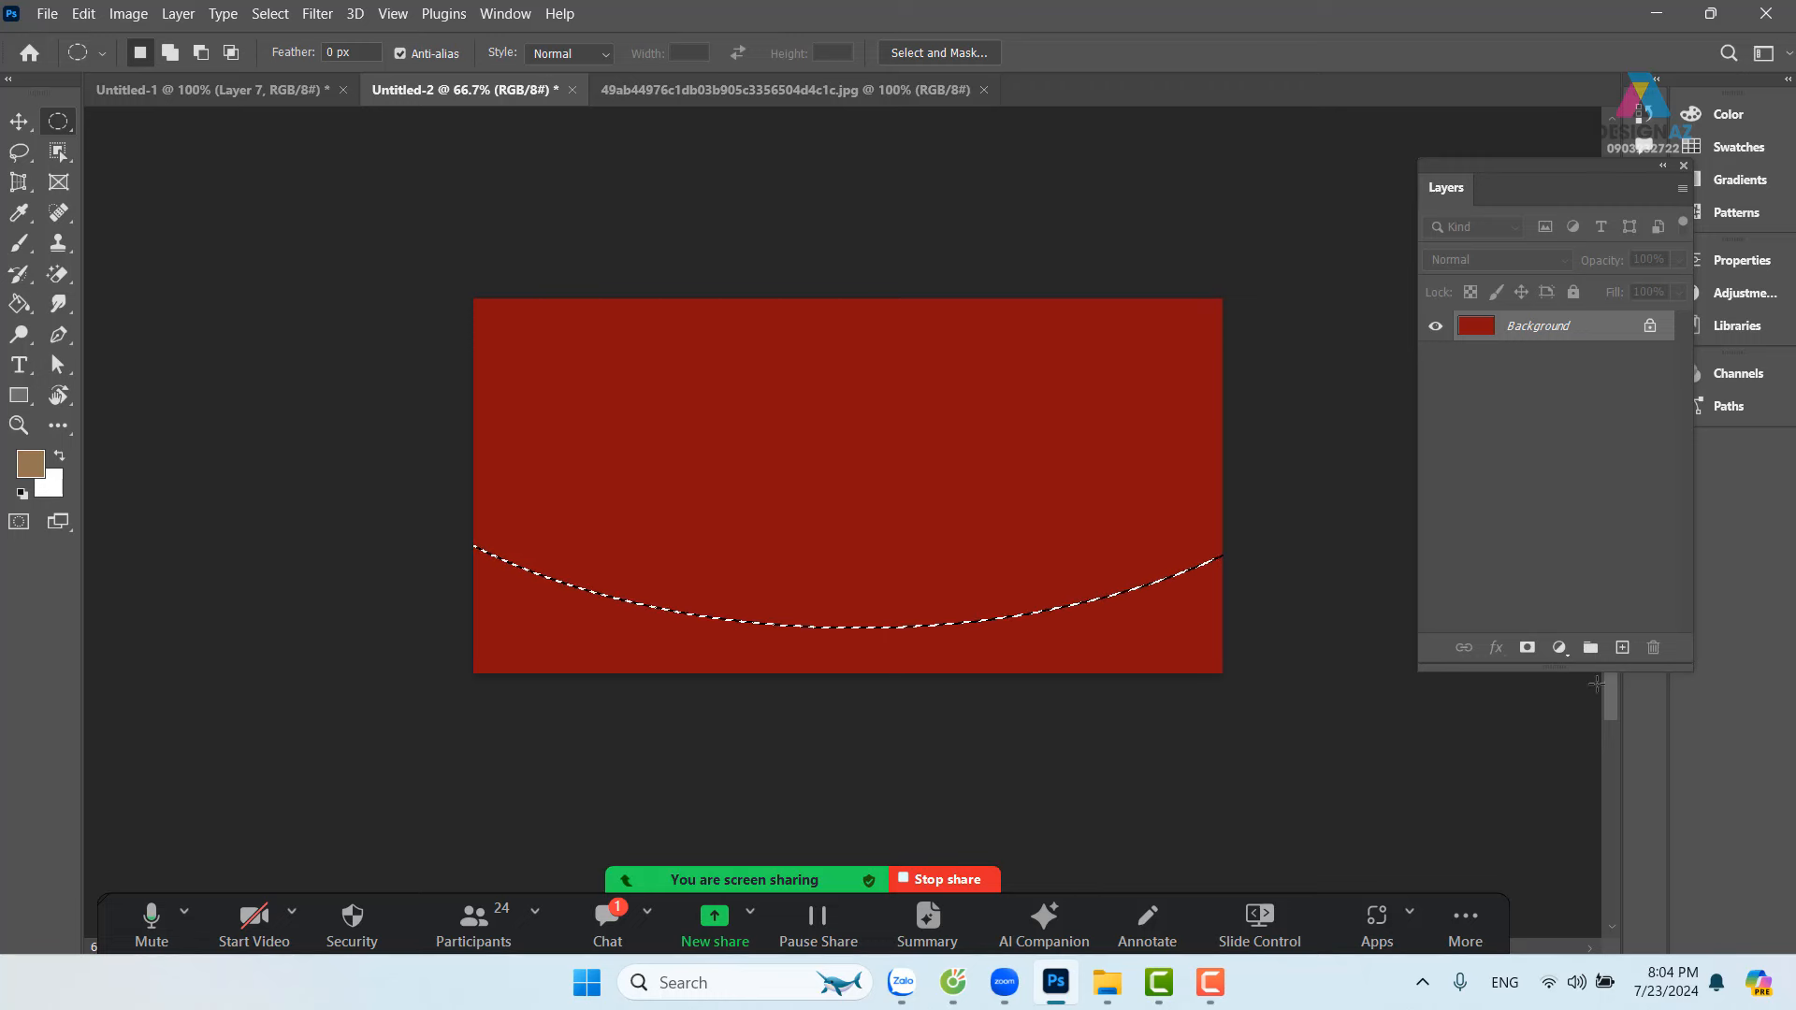
{"action": "left_click", "coordinate": [1621, 647]}
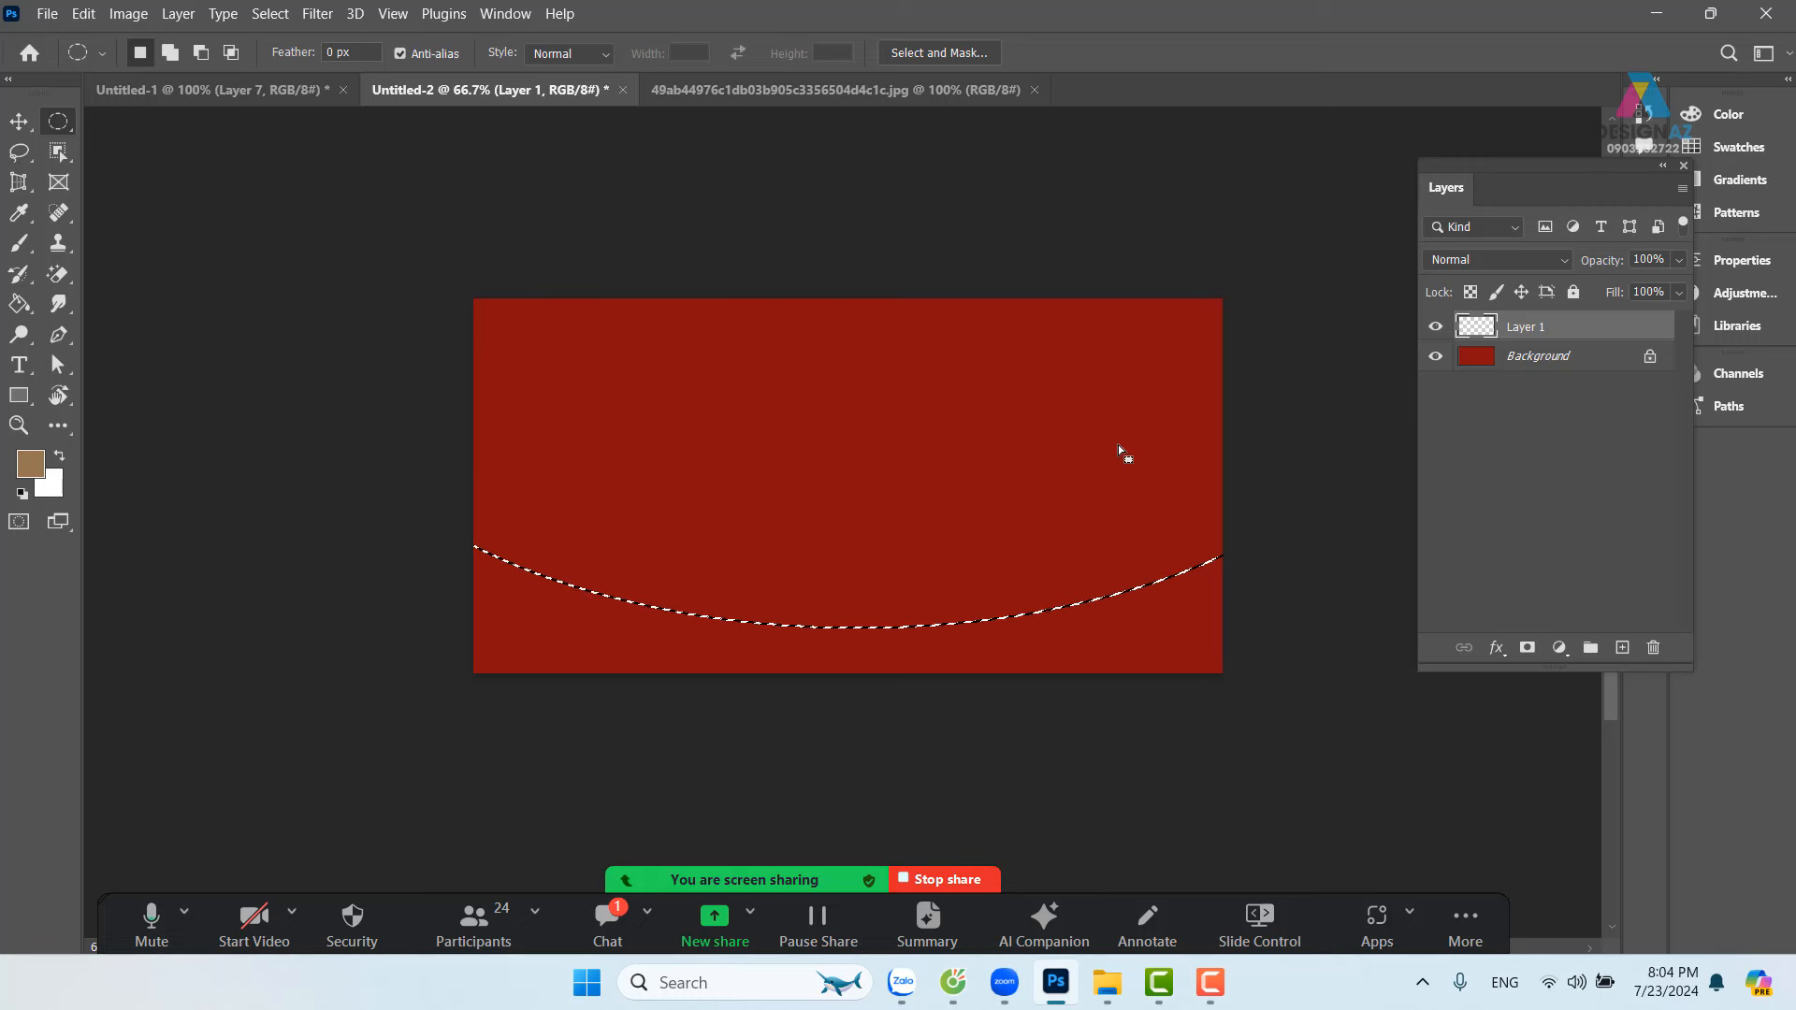
{"action": "key", "text": "ctrl+shift+i"}
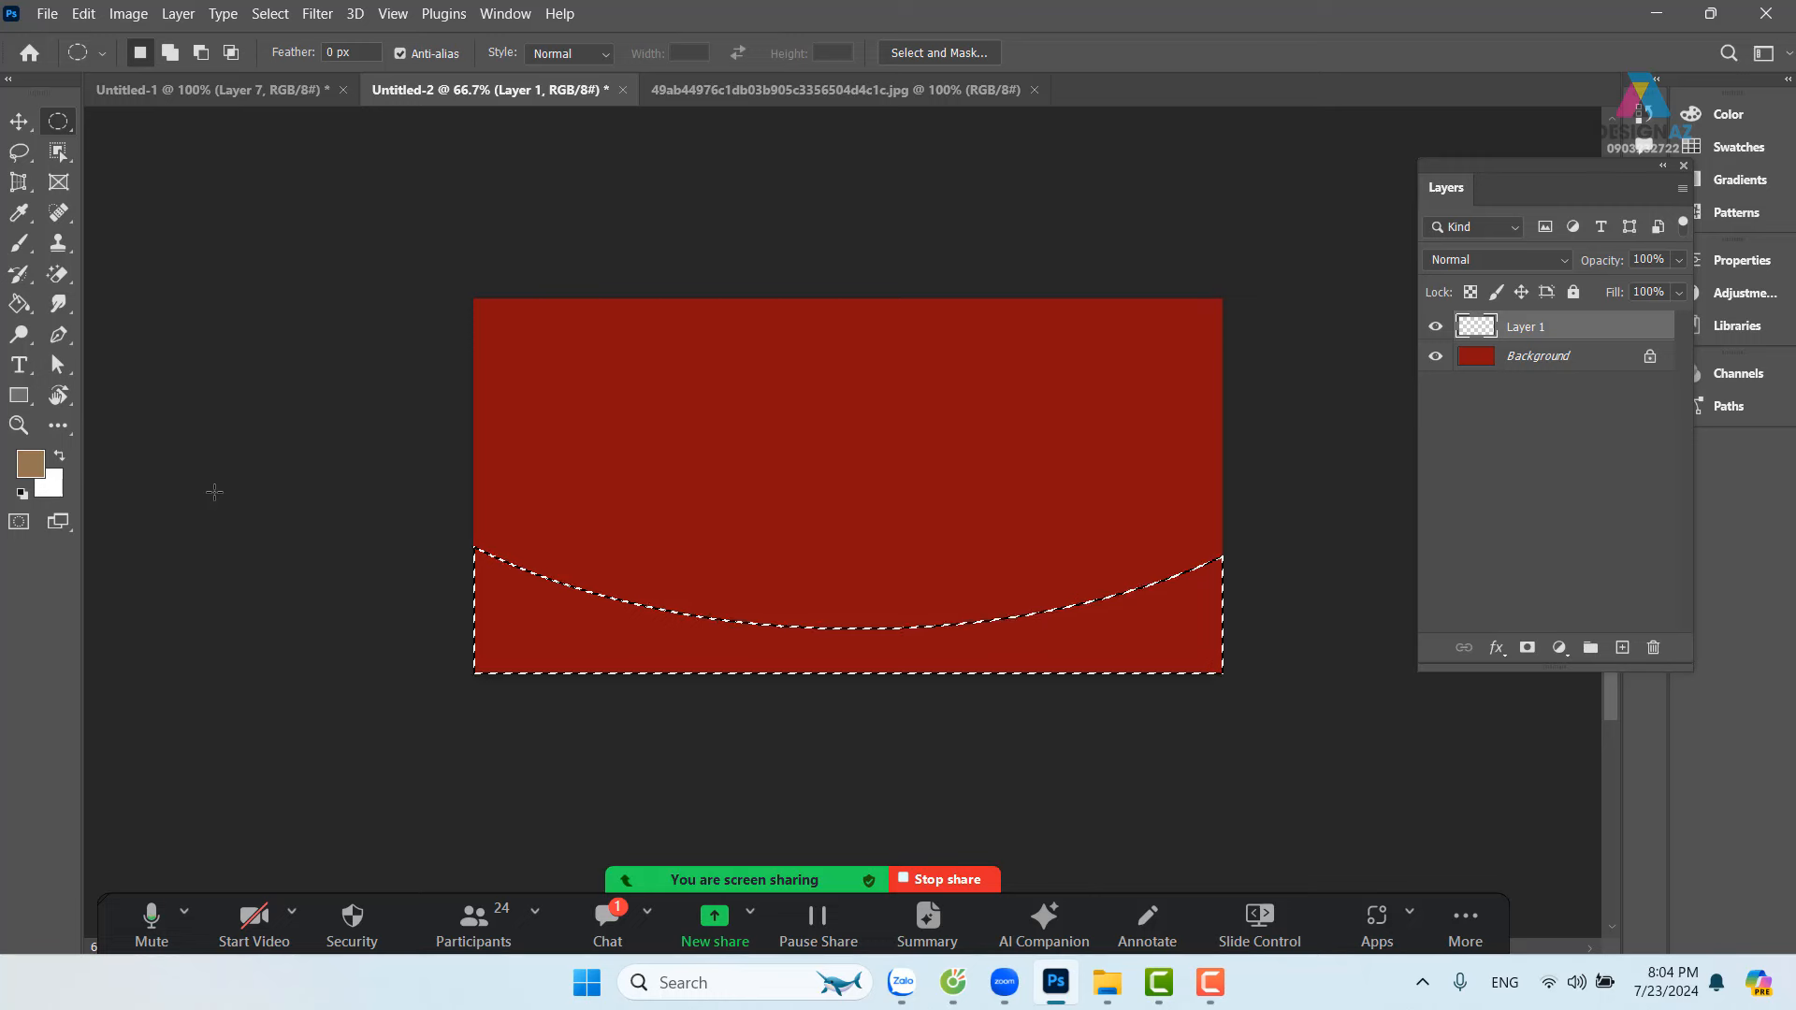
Step: Set the foreground colour to black (000000), fill the area below the arc on the new layer, and deselect
{"action": "left_click", "coordinate": [31, 463]}
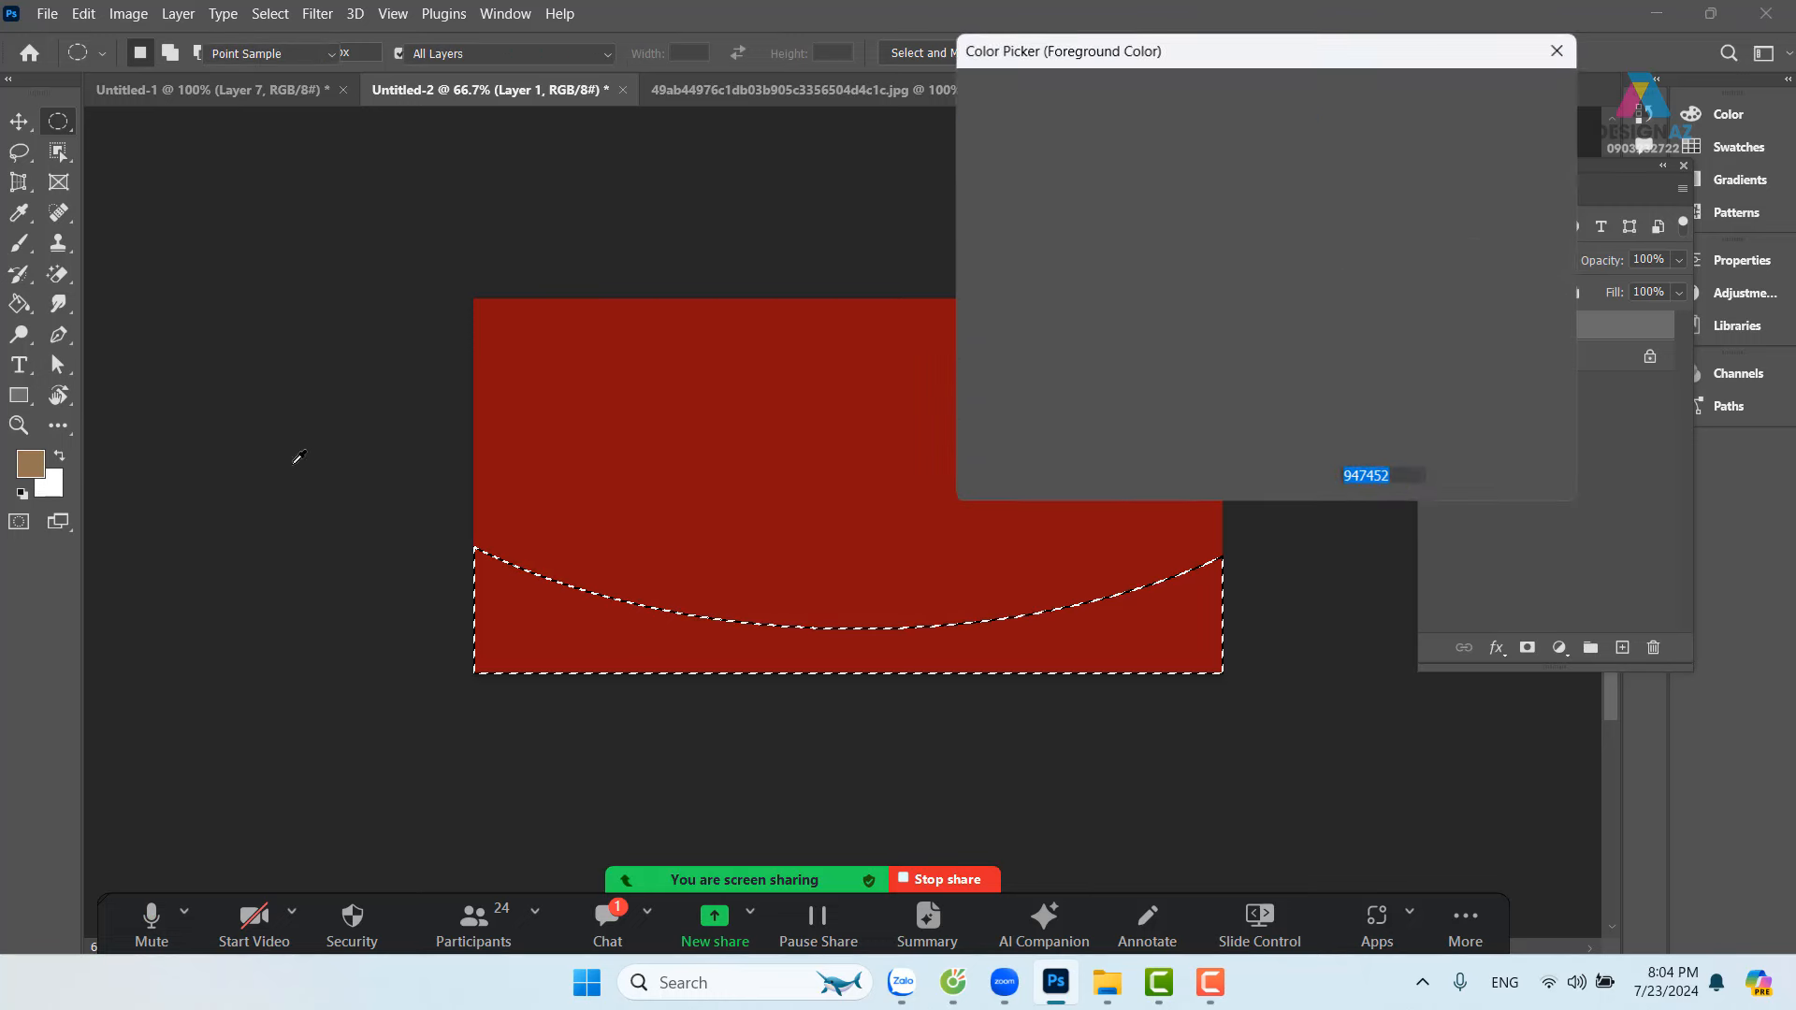
{"action": "type", "text": "000000"}
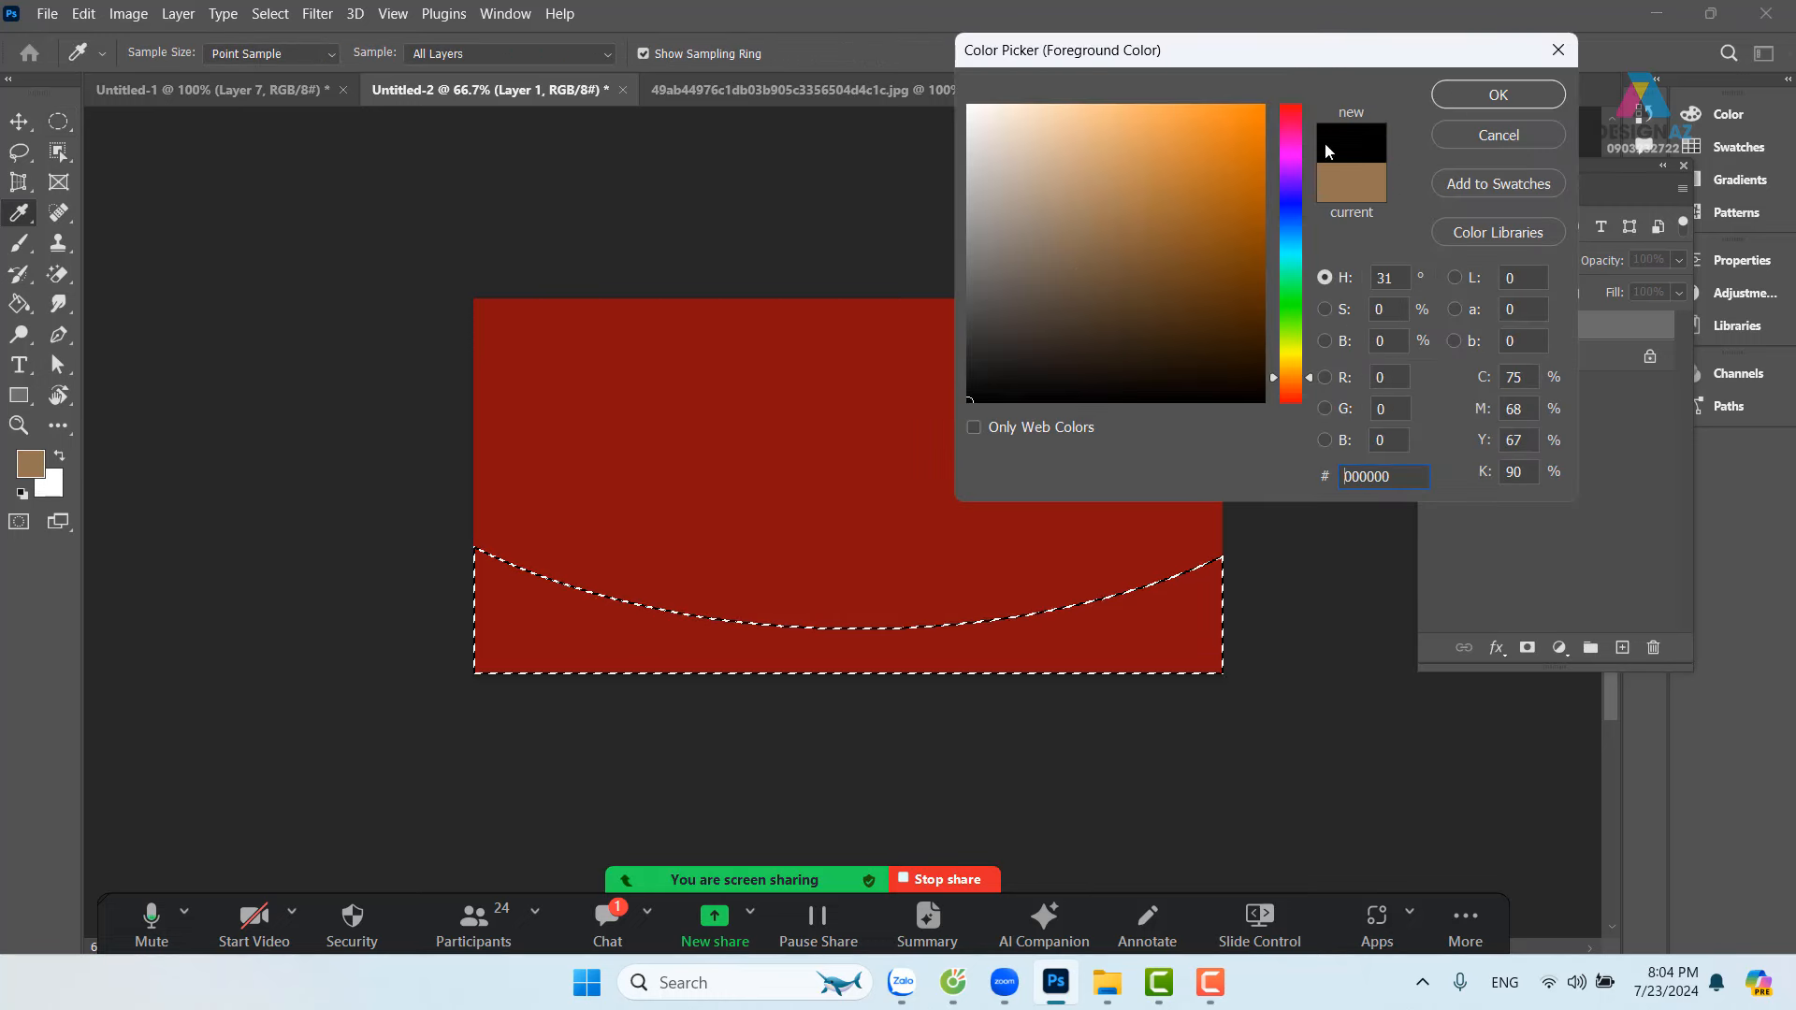
{"action": "left_click", "coordinate": [1467, 97]}
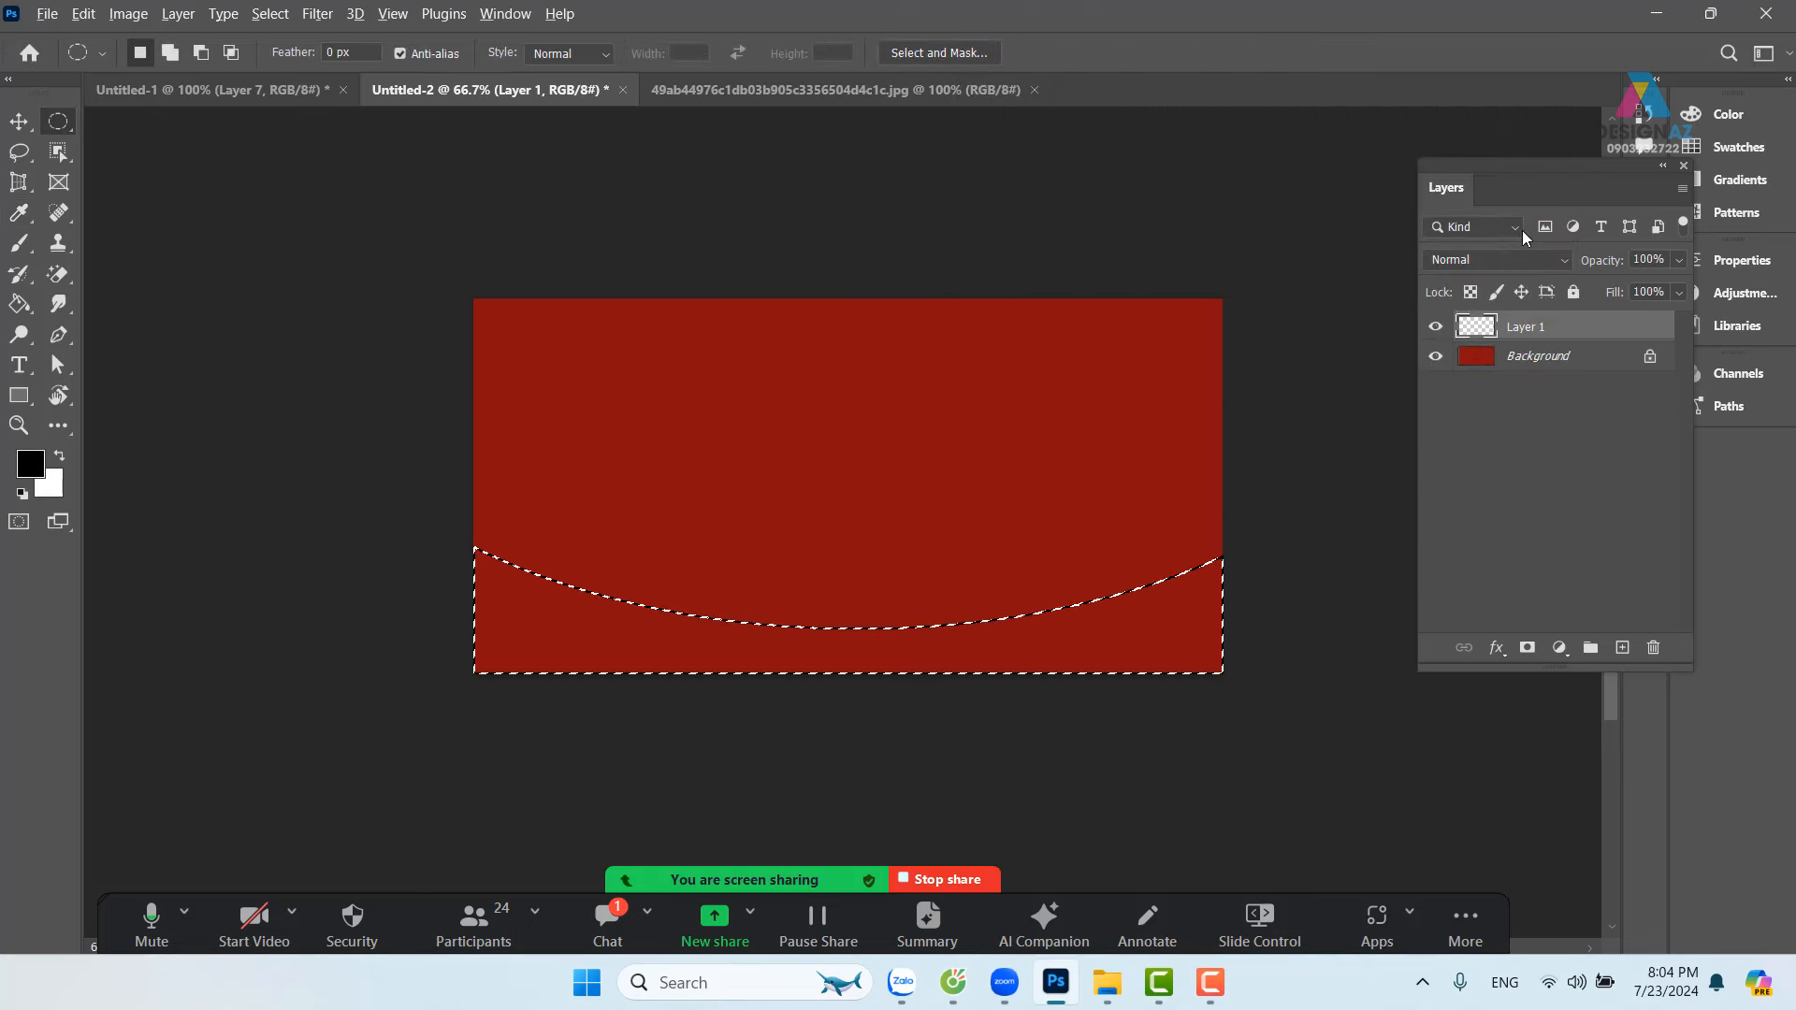
{"action": "key", "text": "alt+BackSpace"}
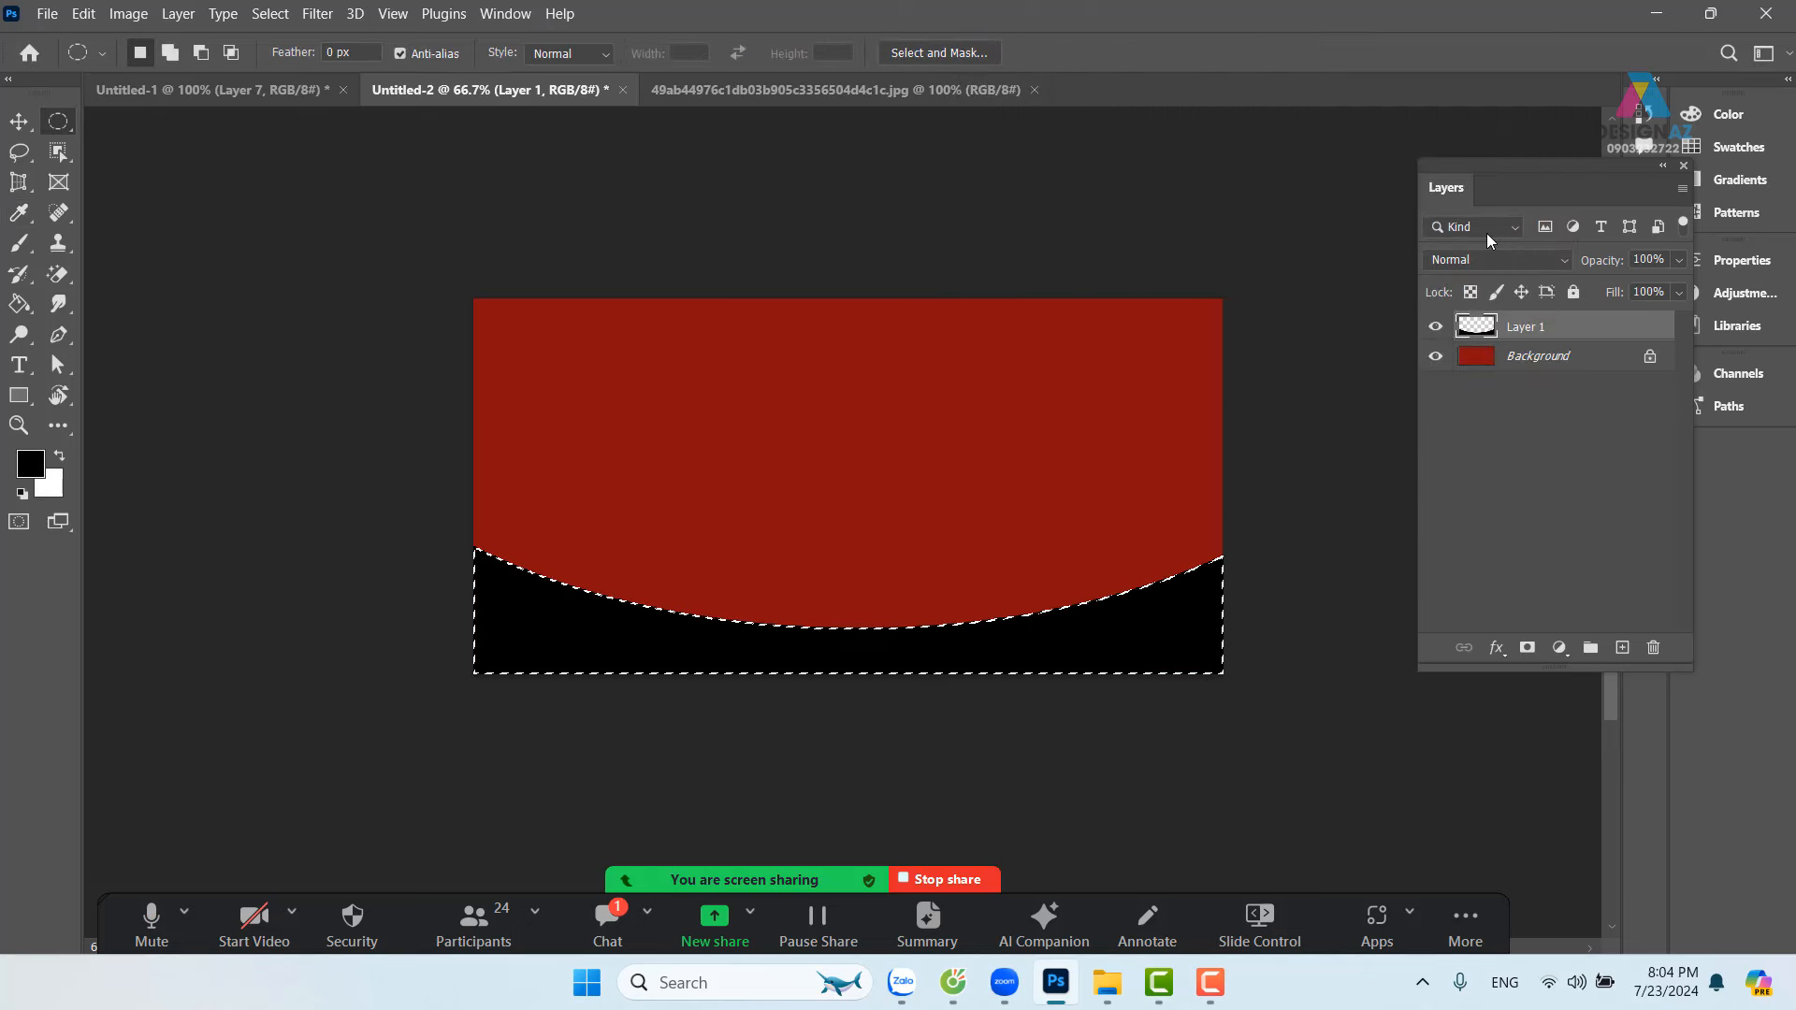
{"action": "key", "text": "v"}
{"action": "key", "text": "ctrl+d"}
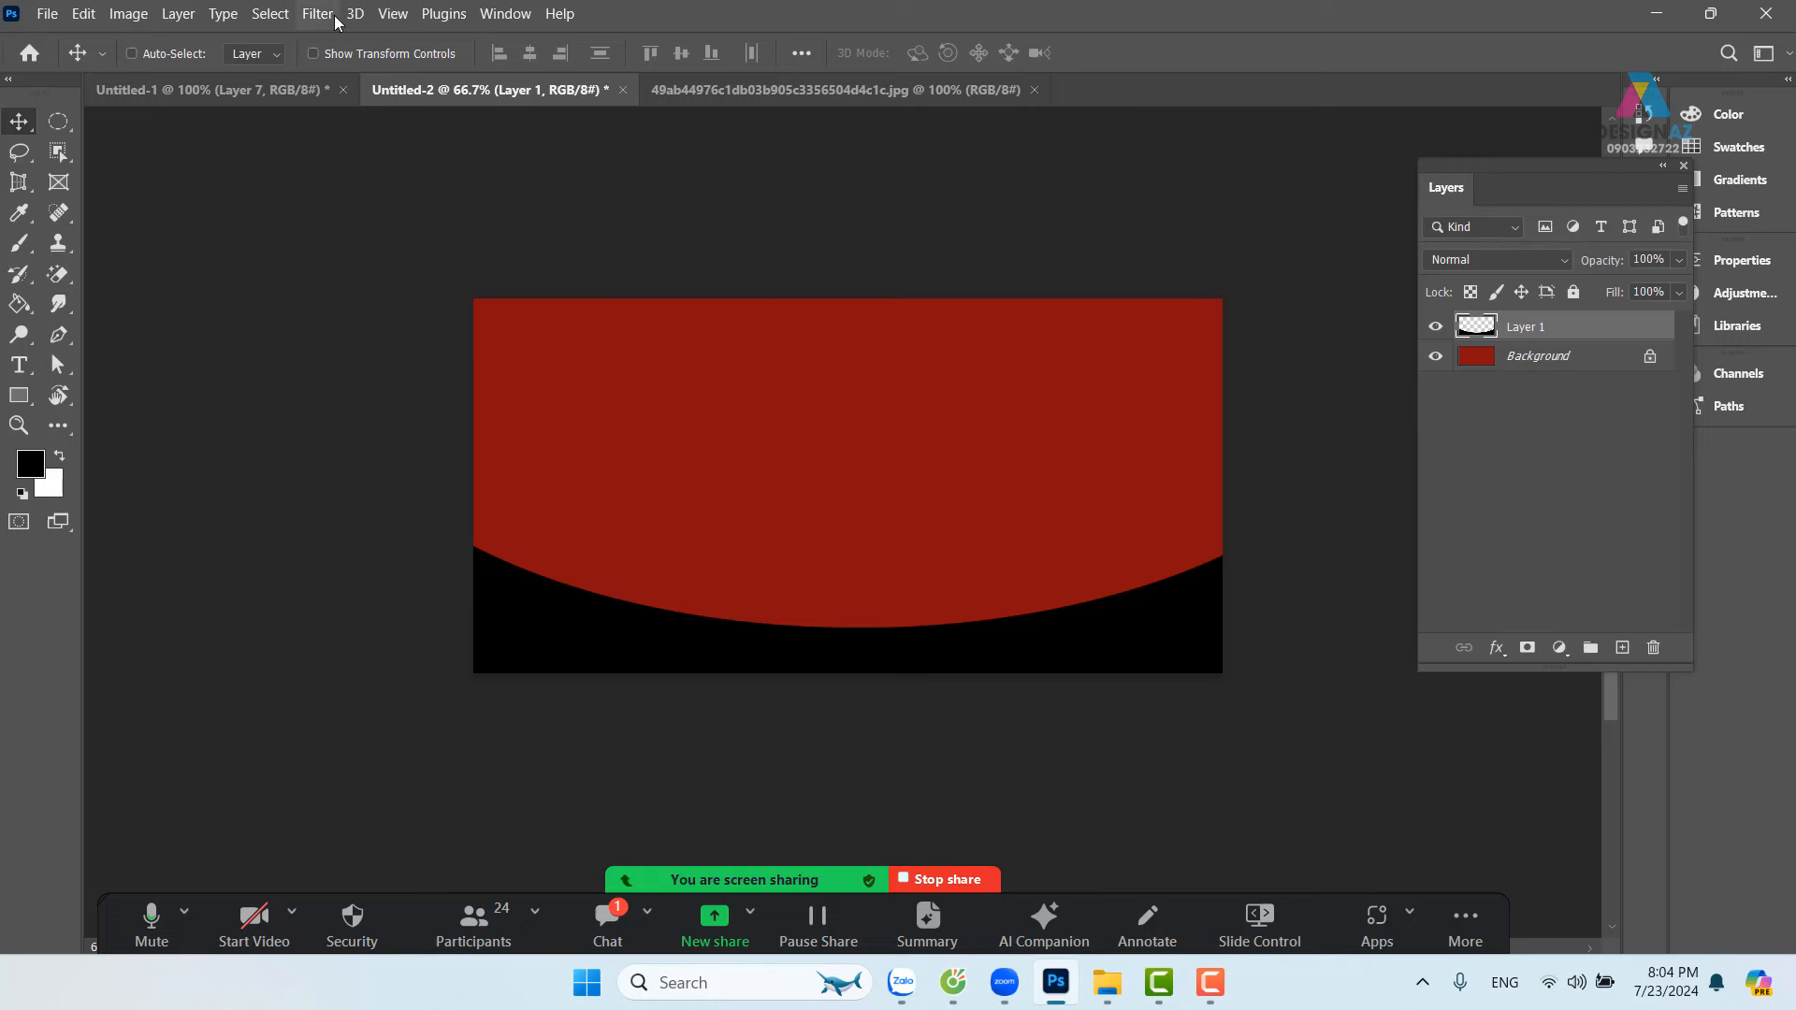
Step: Duplicate the black arc layer, stretch the copy upward to 125% height, and set its opacity to 50%
{"action": "right_click", "coordinate": [1172, 619]}
{"action": "left_click", "coordinate": [1202, 625]}
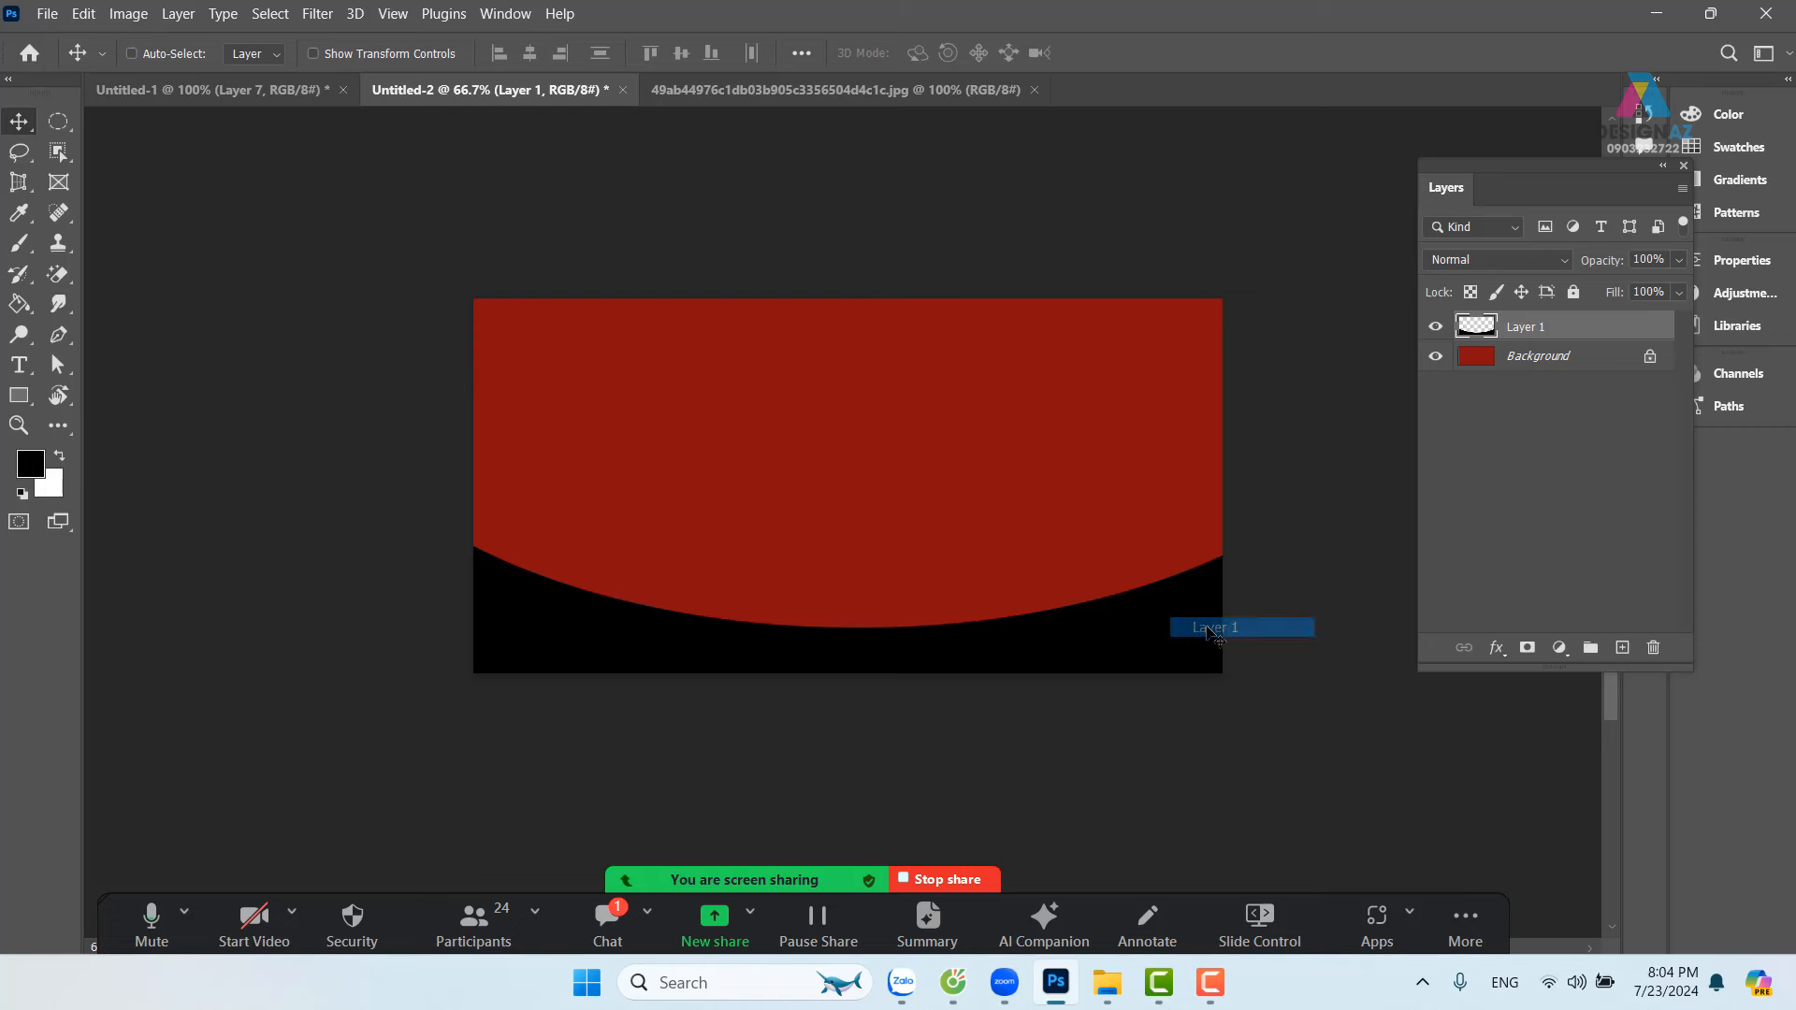
{"action": "key", "text": "ctrl"}
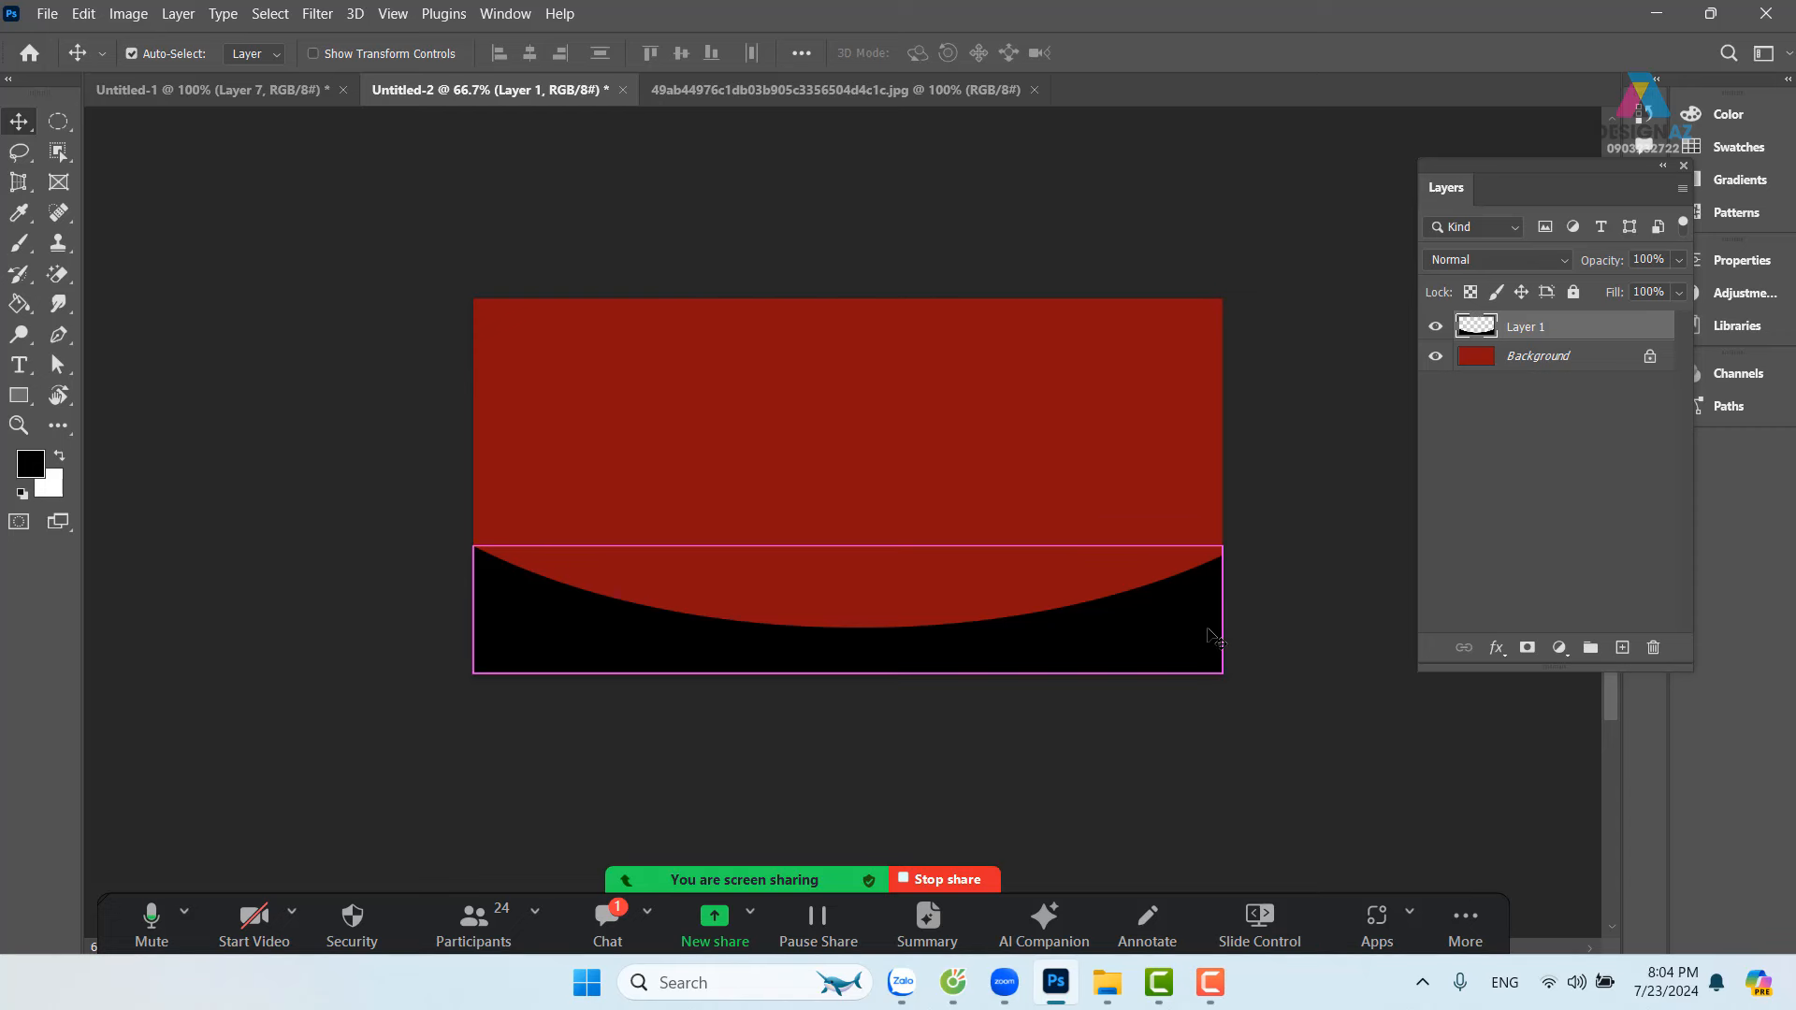
{"action": "key", "text": "ctrl+j"}
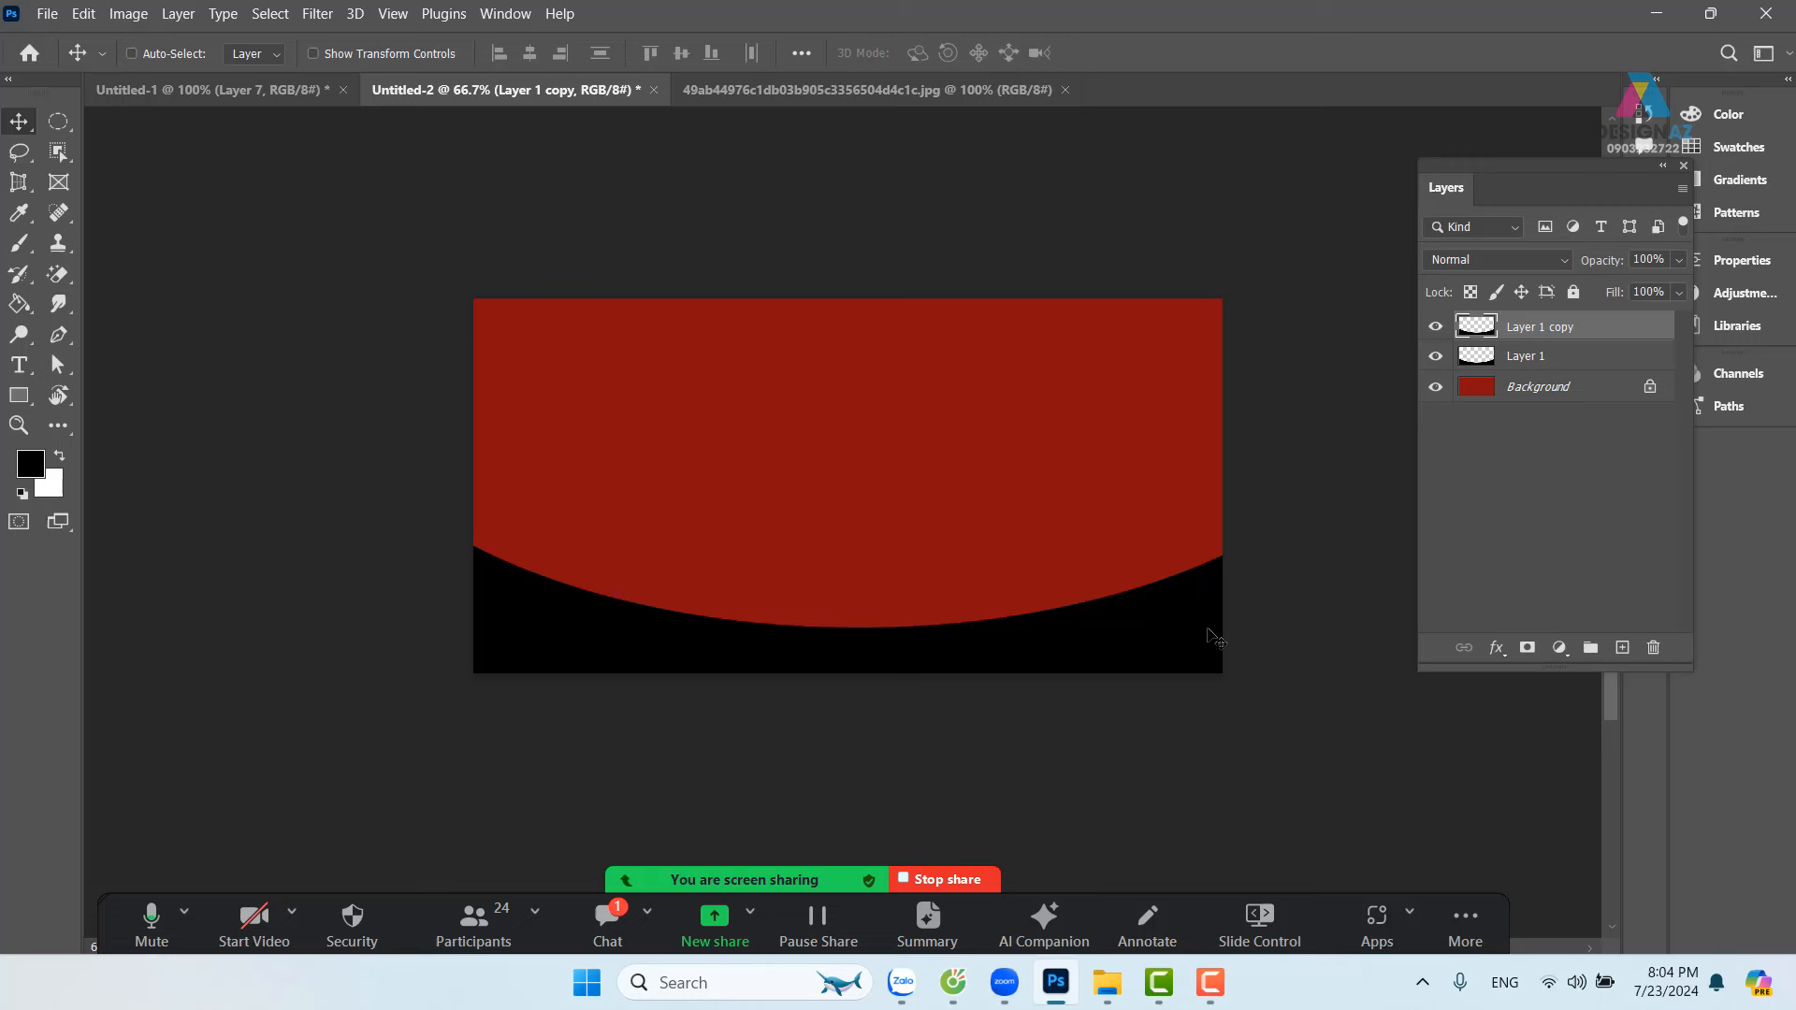
{"action": "key", "text": "ctrl+t"}
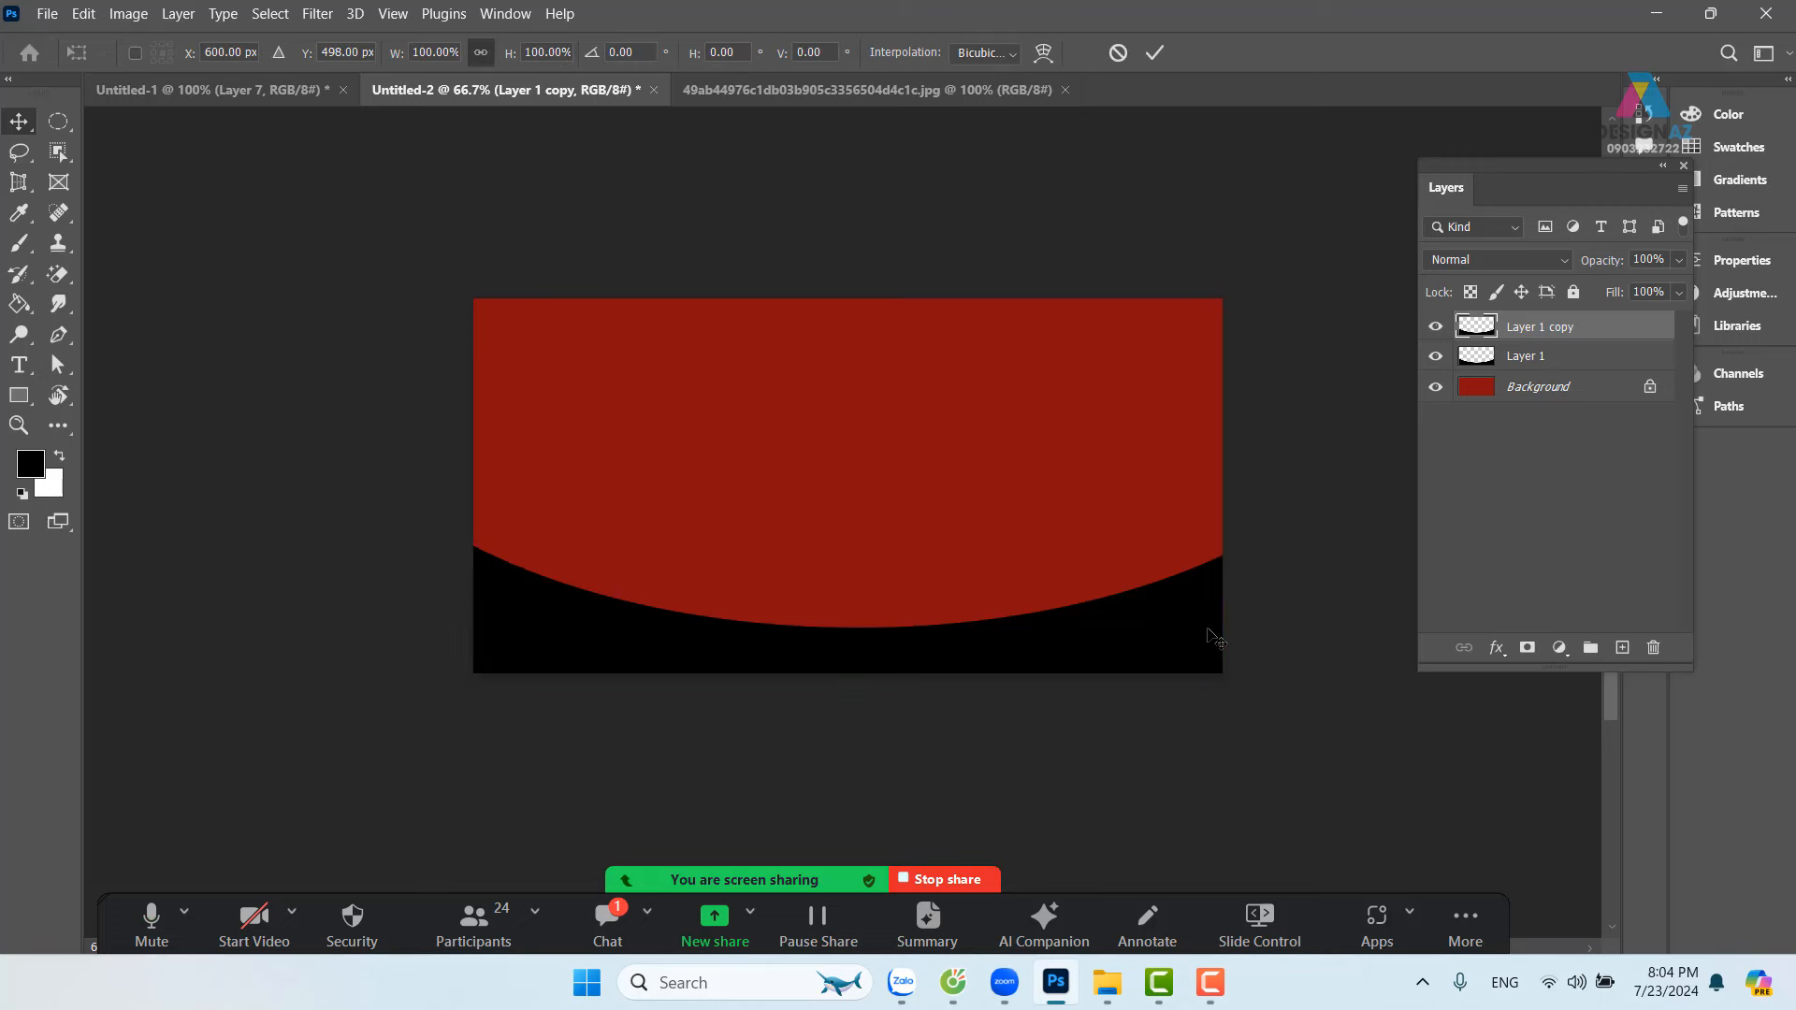
{"action": "left_click_drag", "start_coordinate": [846, 546], "coordinate": [847, 514]}
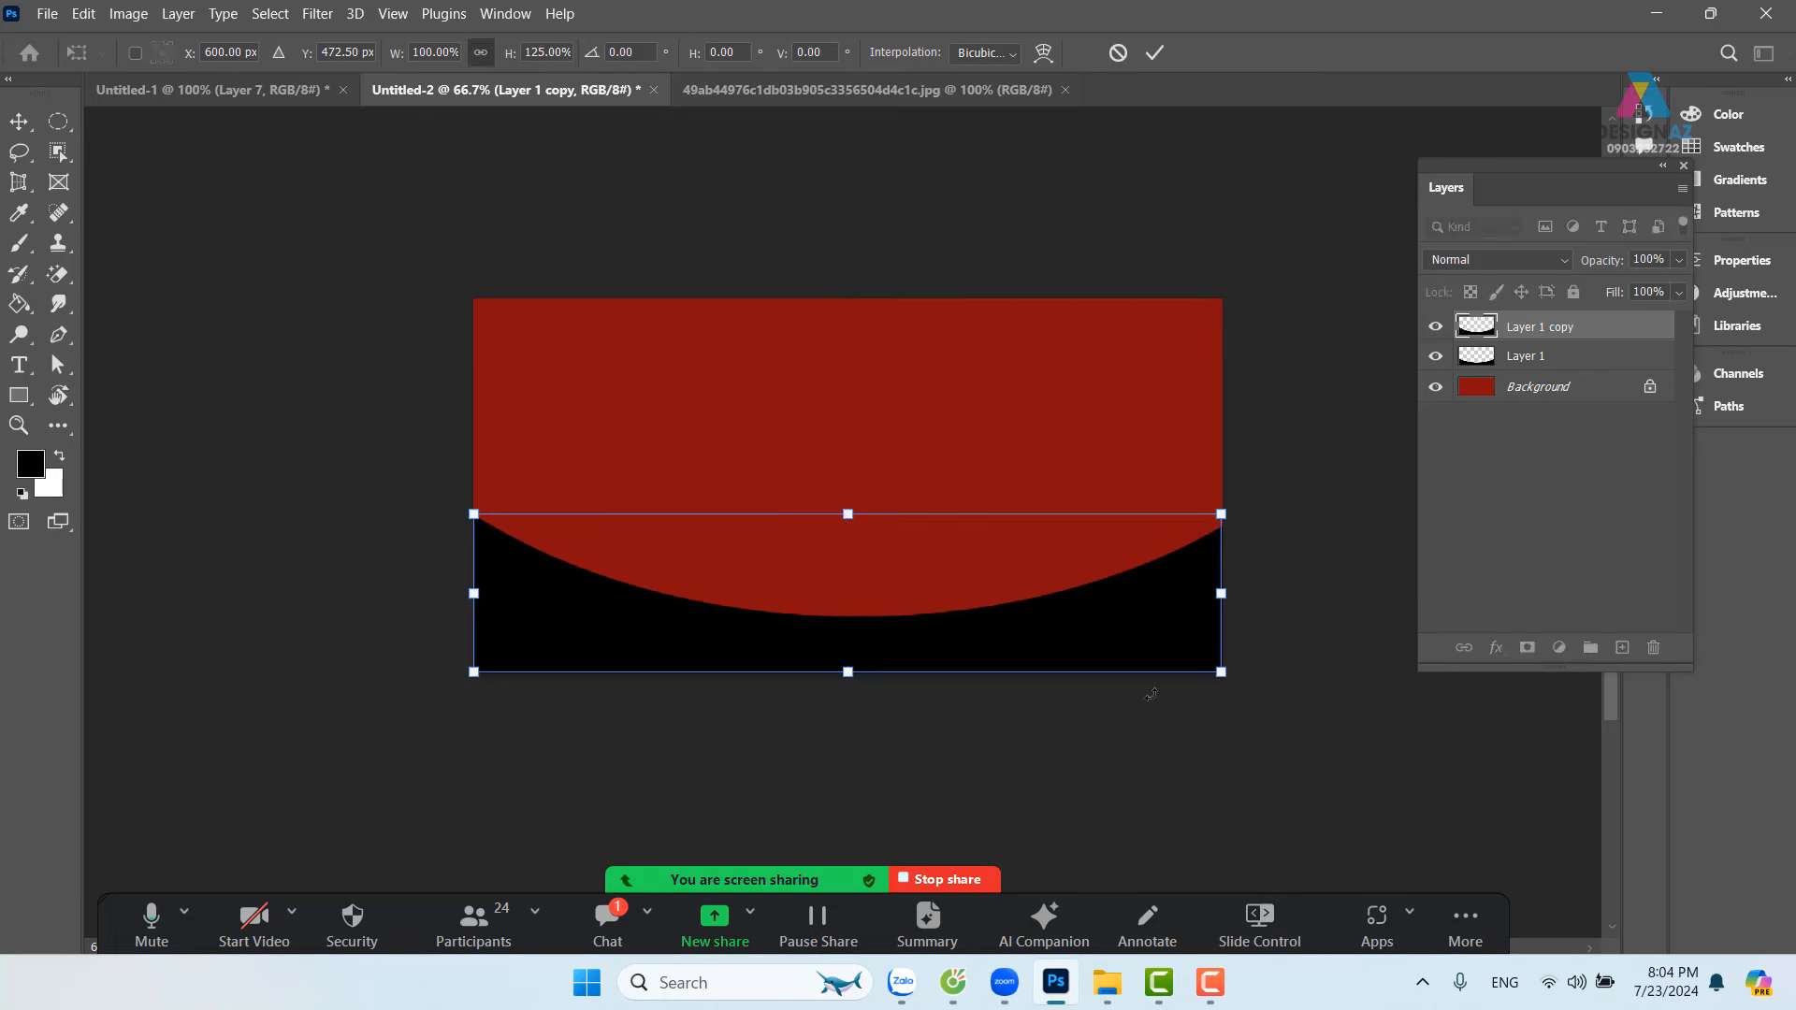
{"action": "key", "text": "Return"}
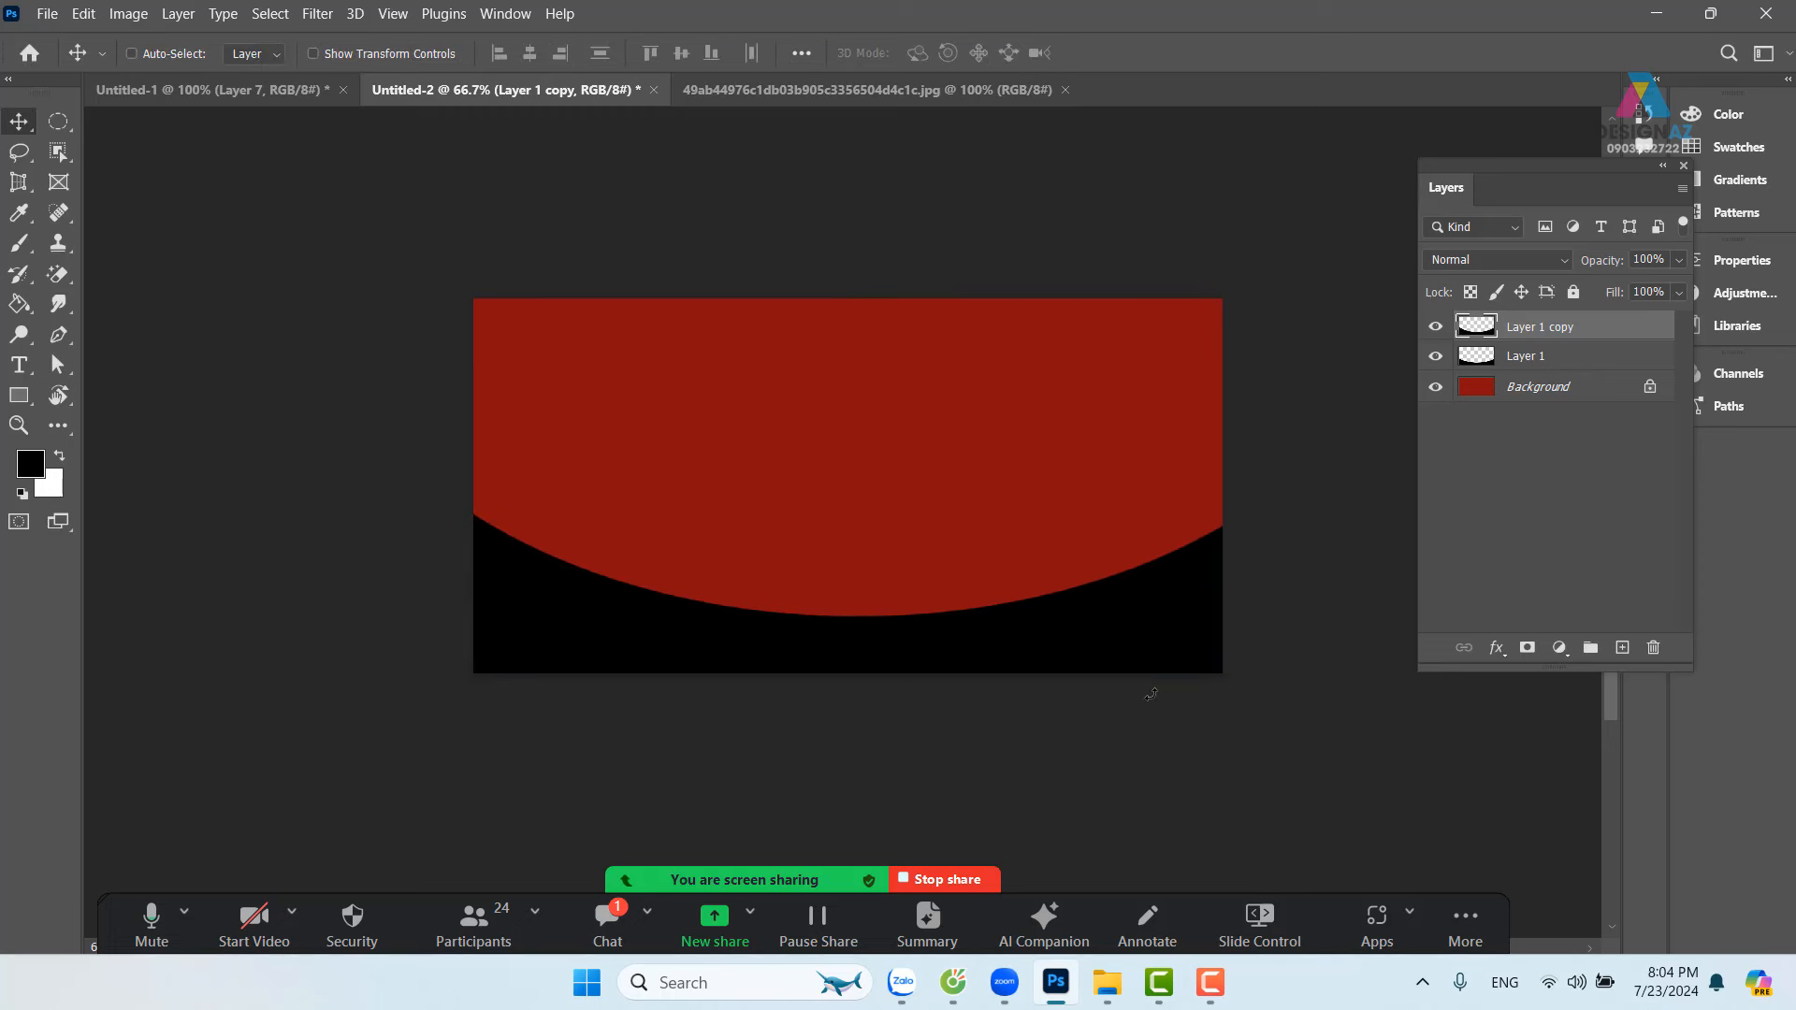
{"action": "key", "text": "5"}
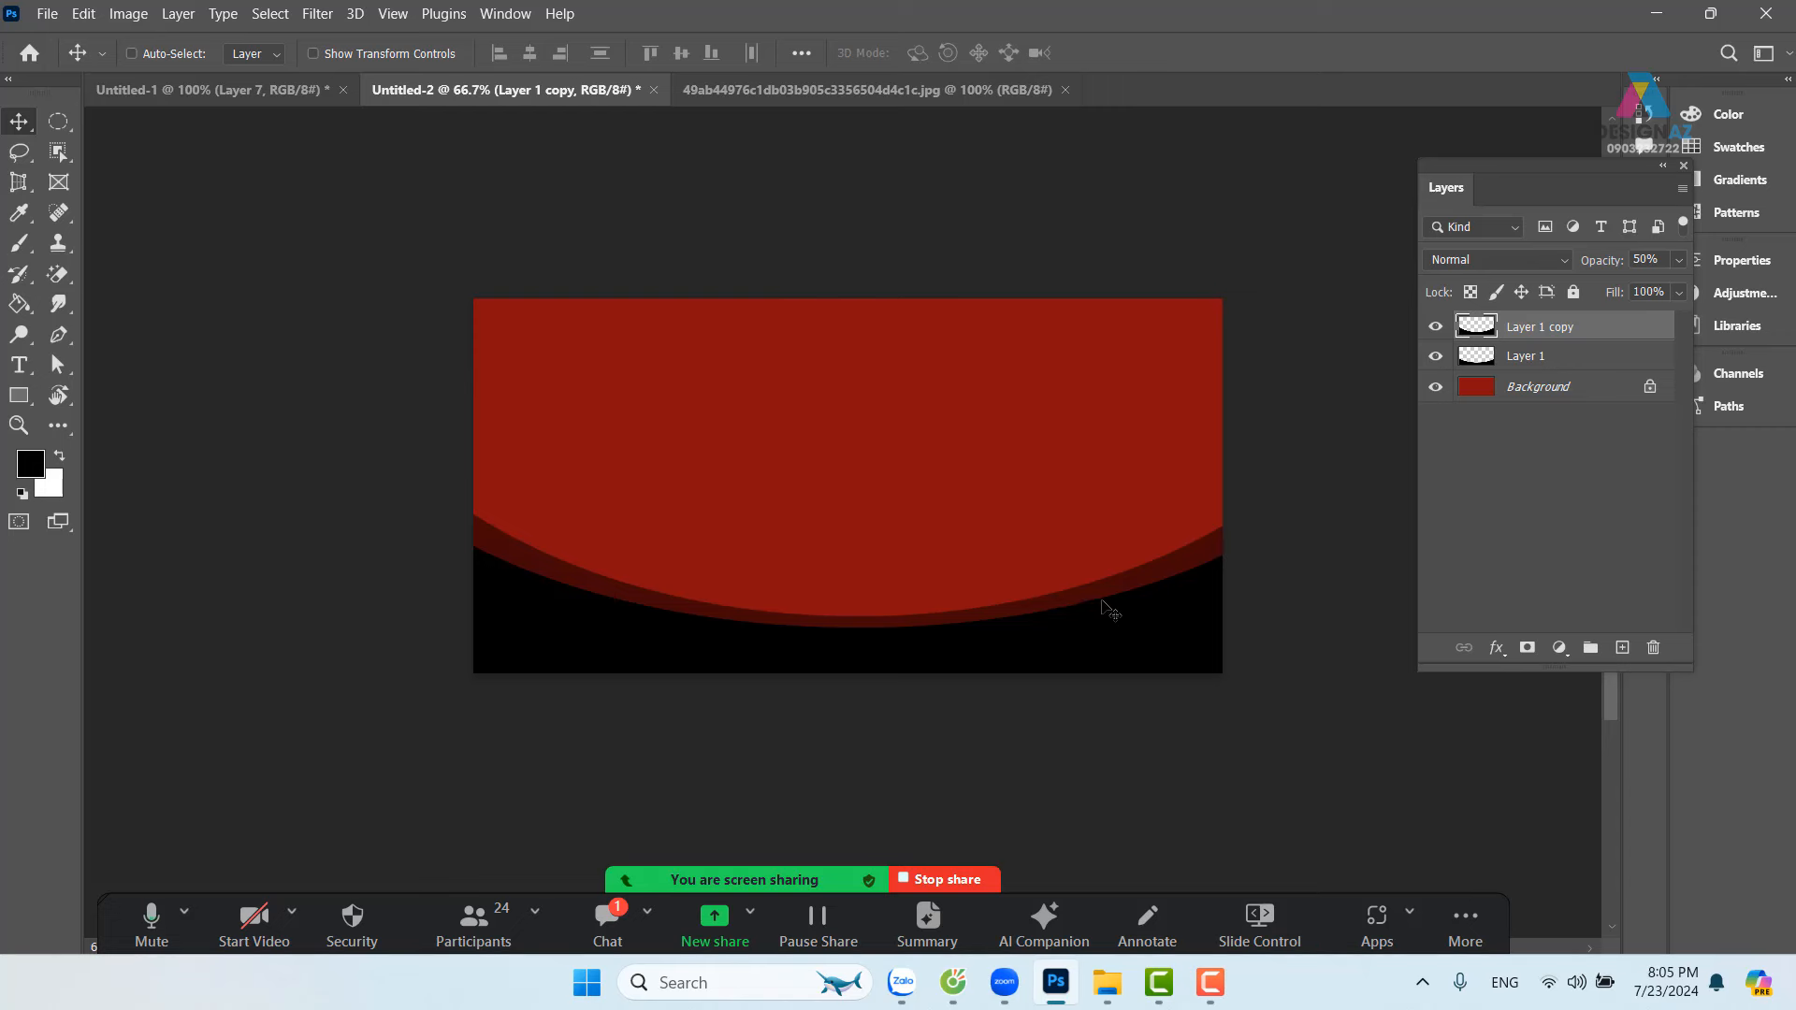
Step: Duplicate the semi-transparent arc, stretch the new copy further upward, and set its opacity to 30%
{"action": "key", "text": "ctrl+j"}
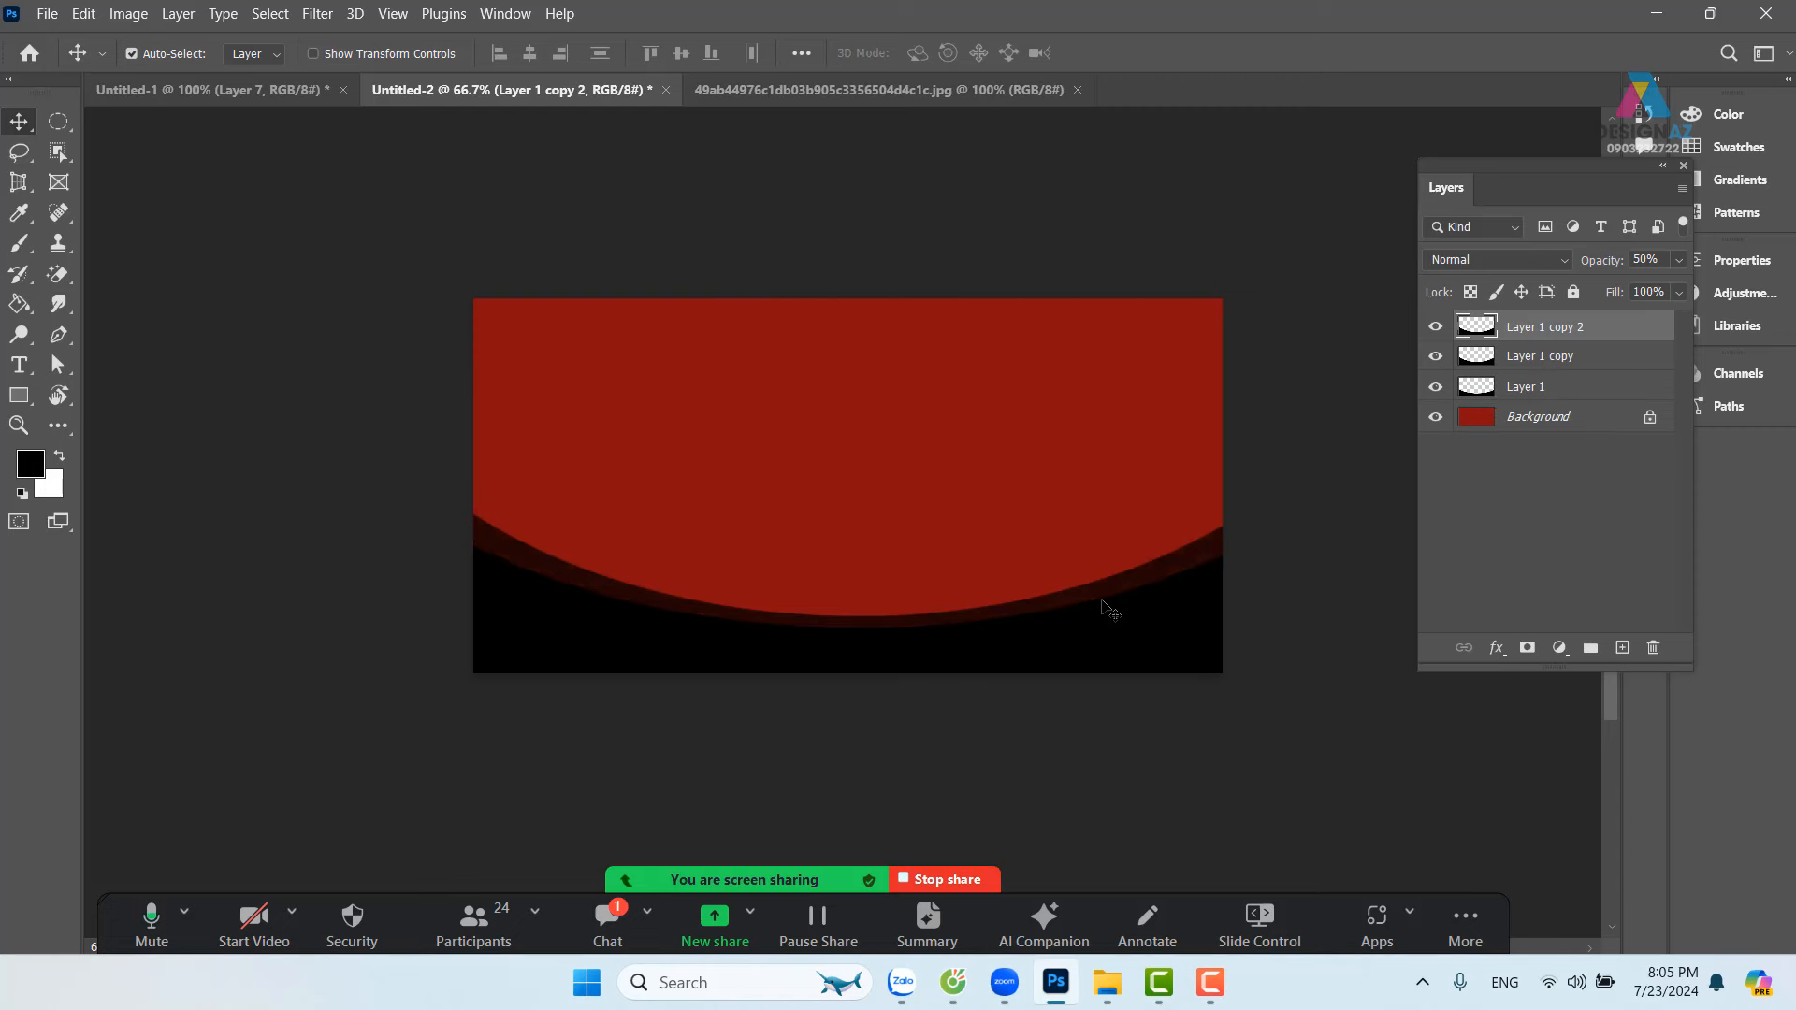
{"action": "key", "text": "ctrl+t"}
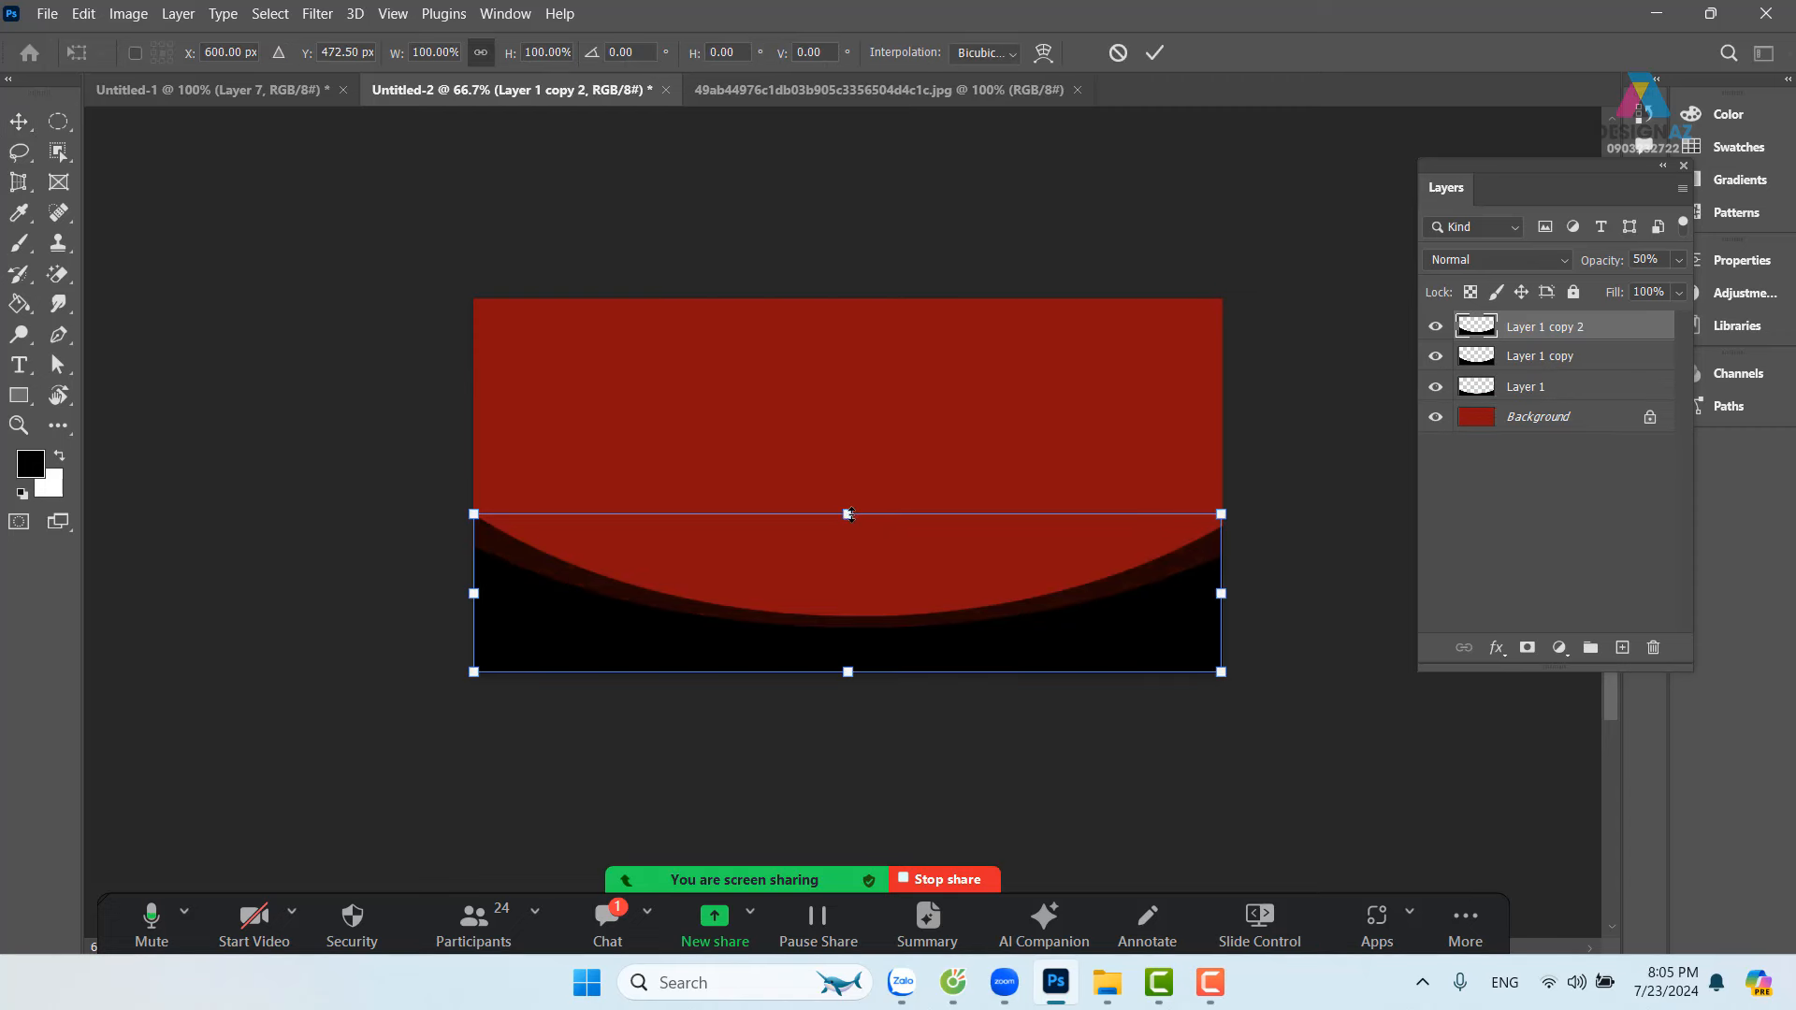
{"action": "left_click_drag", "start_coordinate": [848, 513], "coordinate": [848, 485]}
{"action": "key", "text": "Return"}
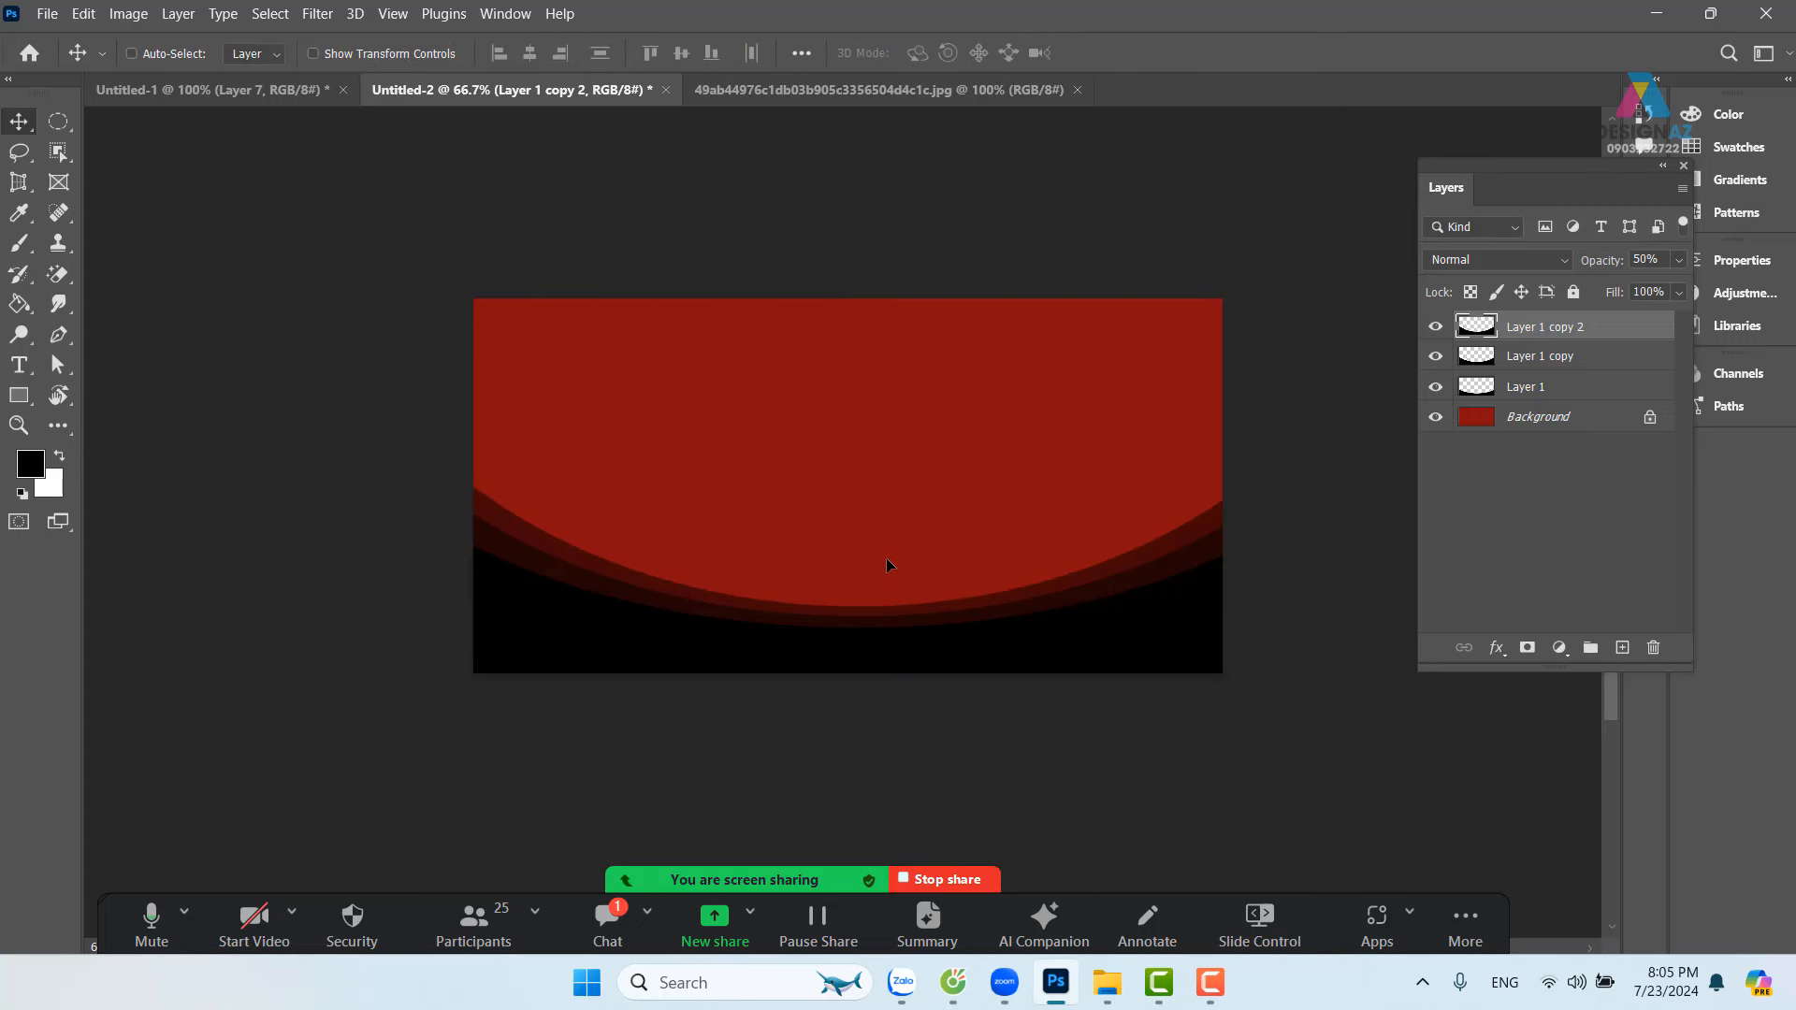
{"action": "key", "text": "3"}
Step: Delete all three arc layers, leaving only the red background
{"action": "key", "text": "z"}
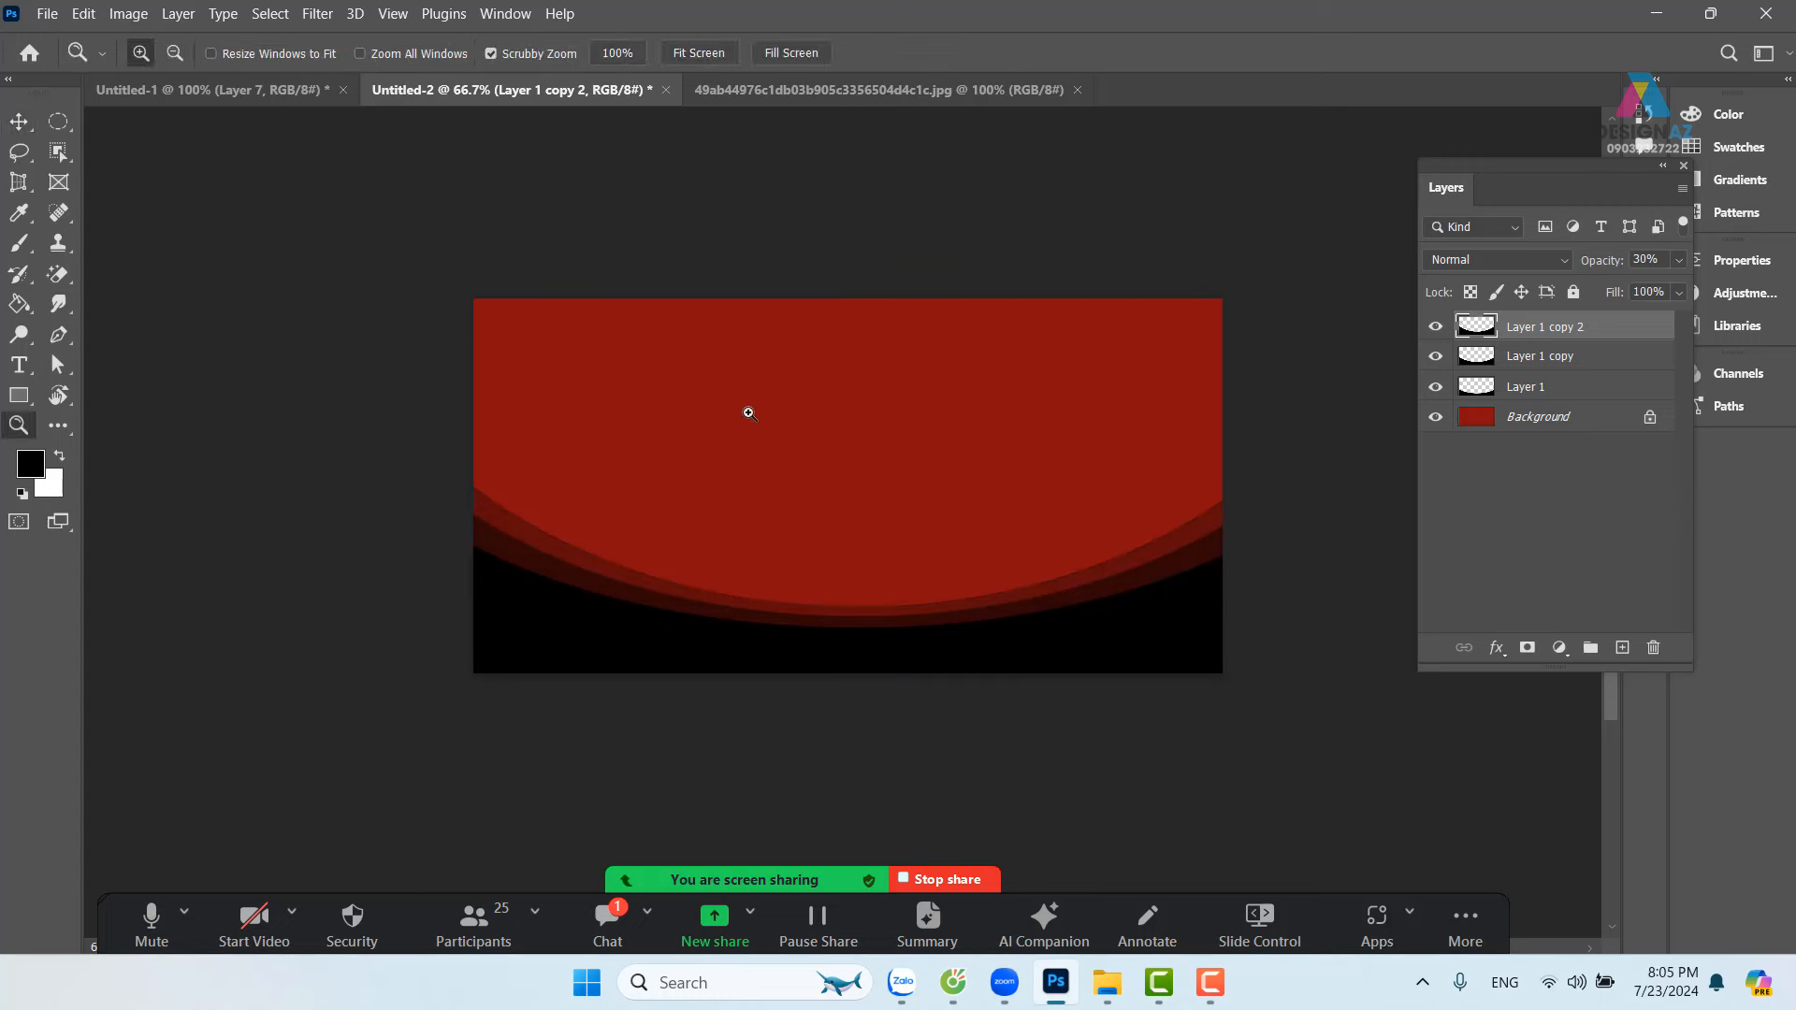
{"action": "mouse_move", "coordinate": [453, 265]}
{"action": "left_mouse_down"}
{"action": "mouse_move", "coordinate": [573, 348]}
{"action": "mouse_move", "coordinate": [460, 242]}
{"action": "left_mouse_up"}
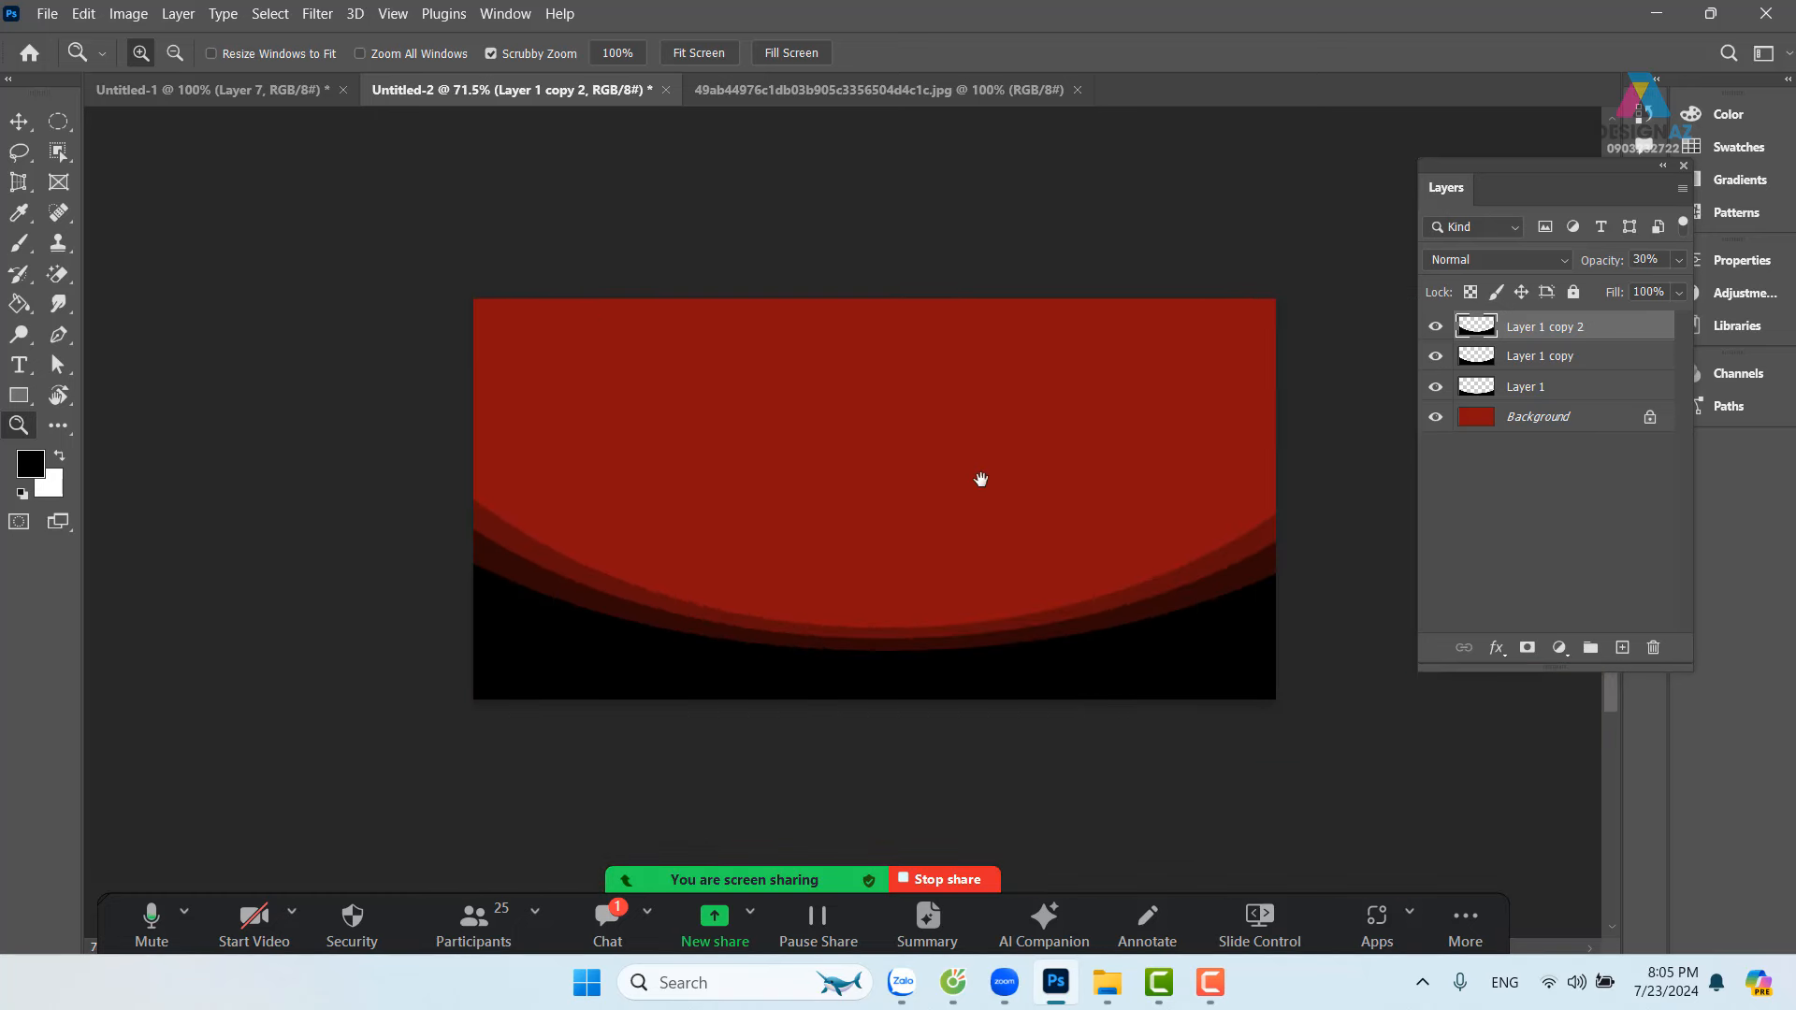
{"action": "left_click_drag", "start_coordinate": [979, 477], "coordinate": [892, 470]}
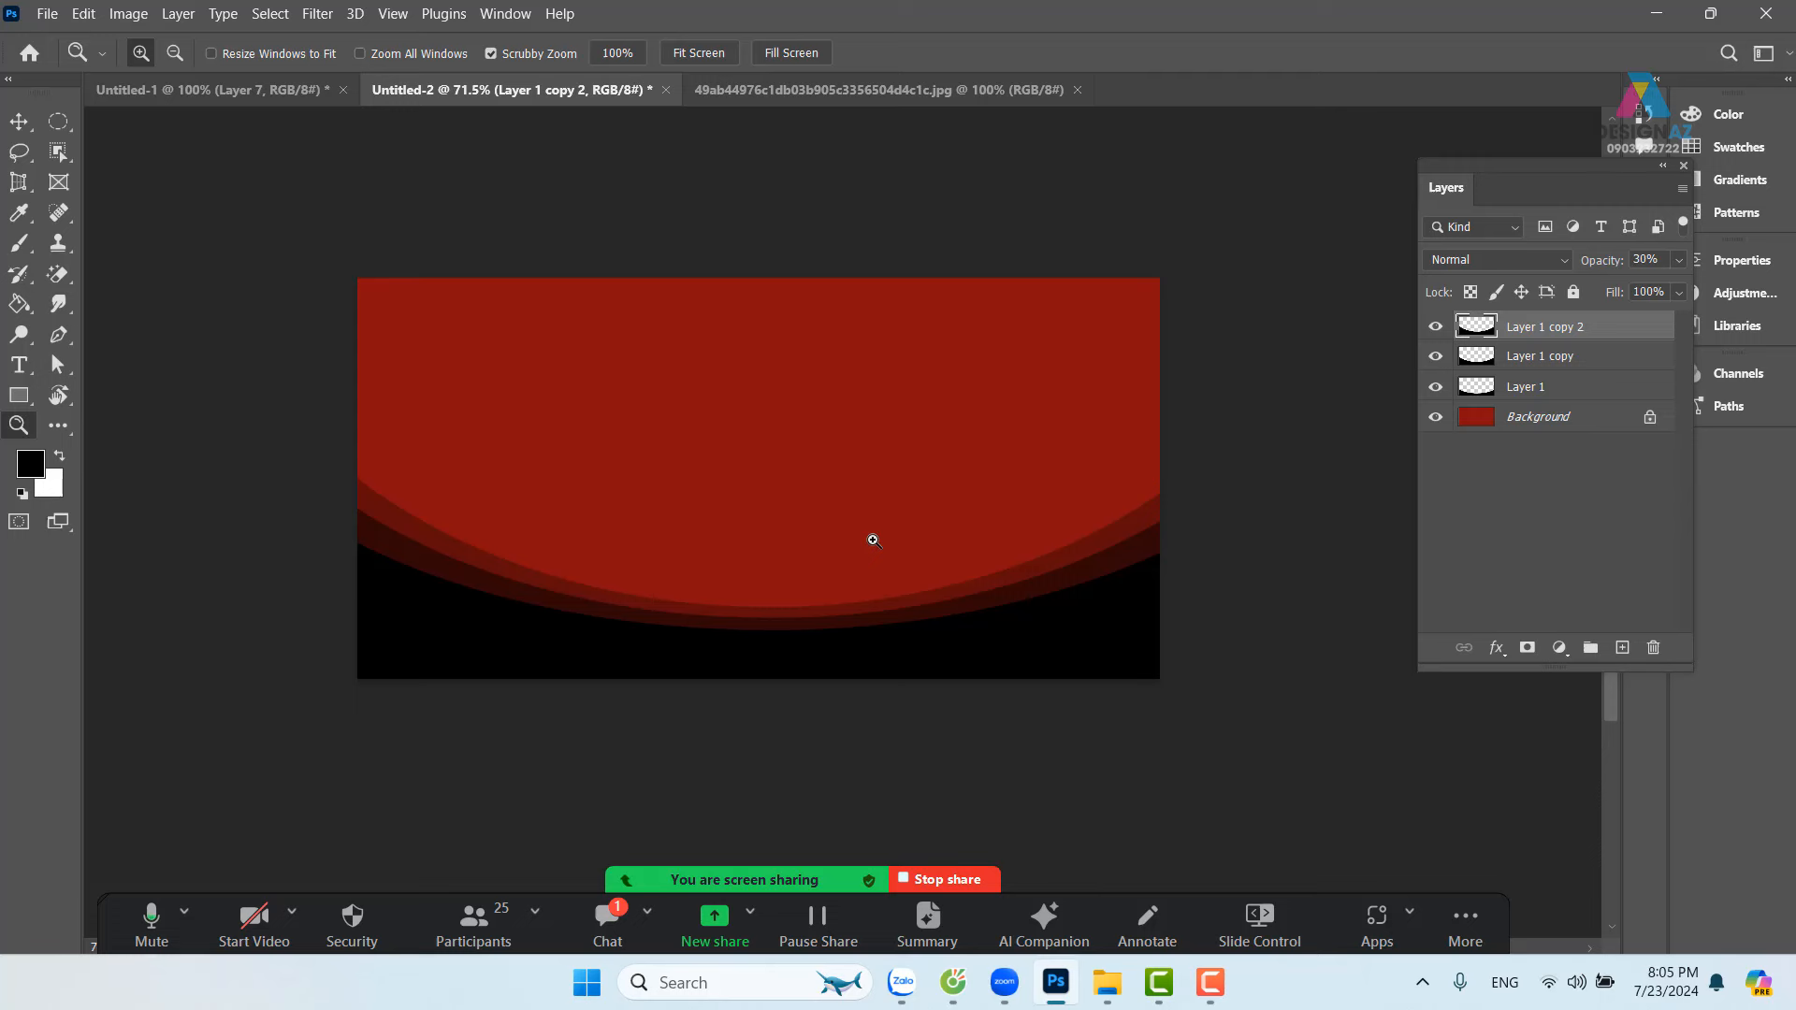
{"action": "left_click", "coordinate": [18, 121]}
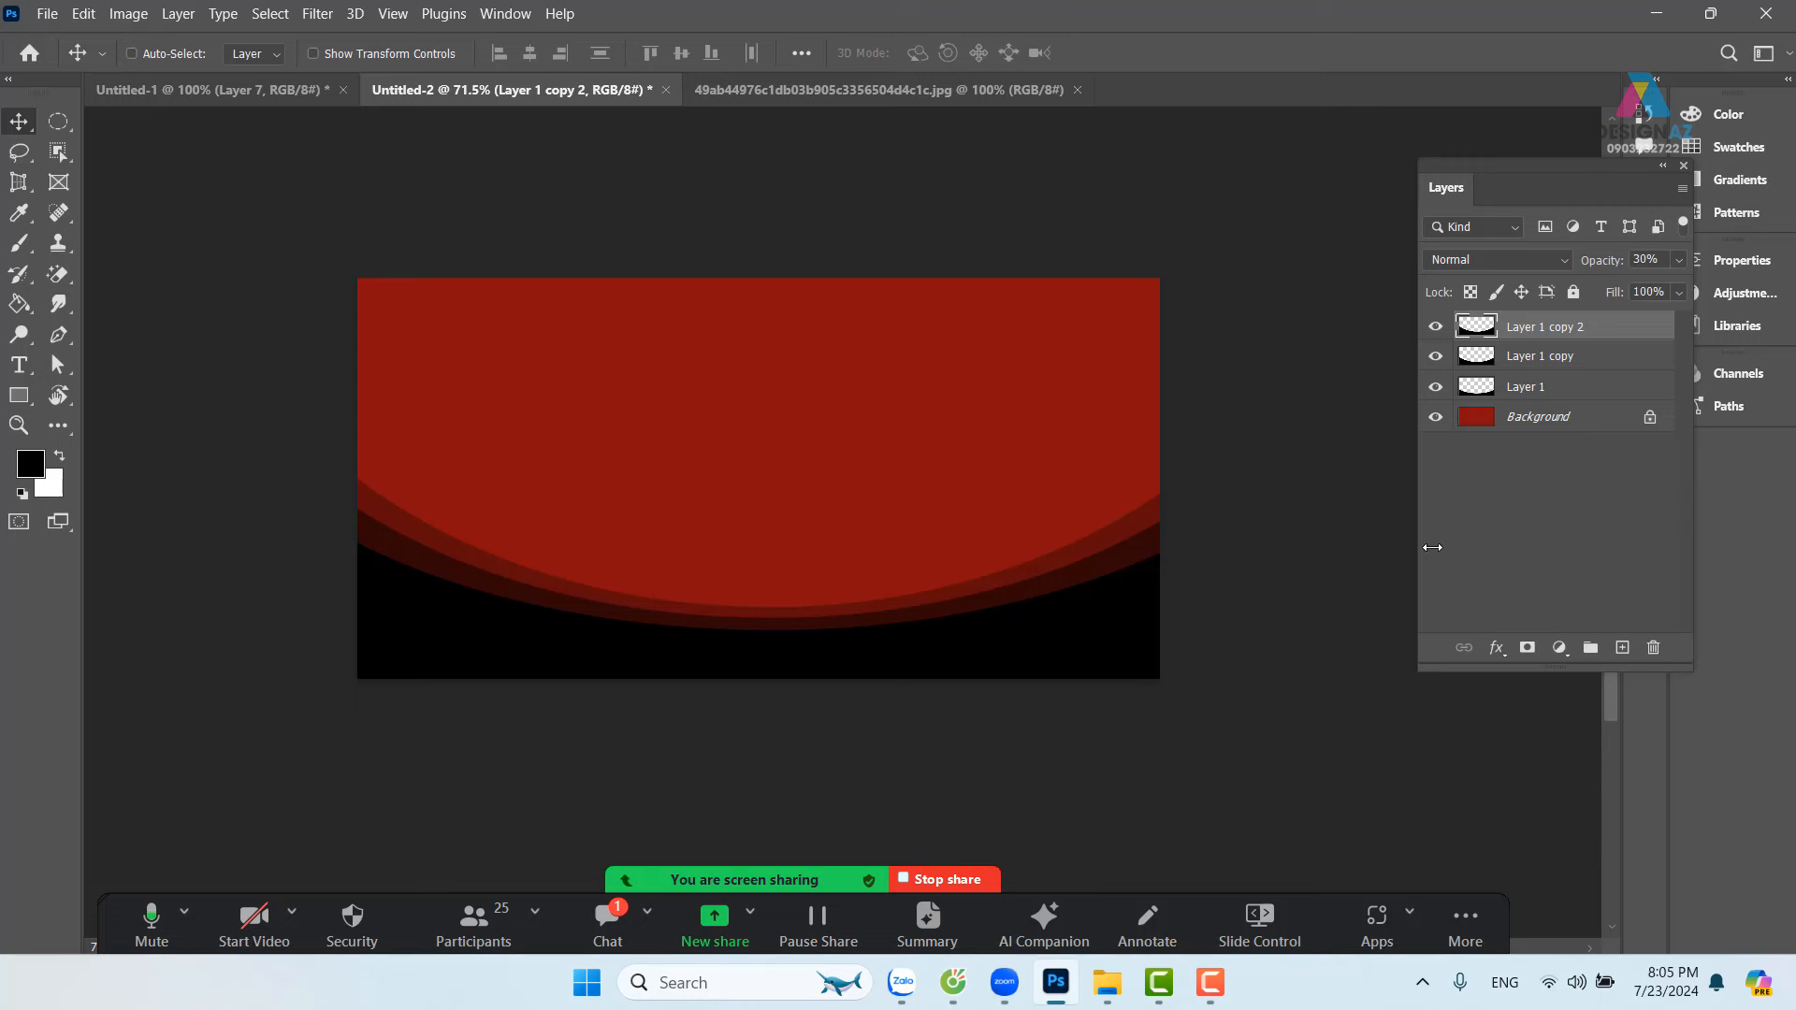
{"action": "left_click", "coordinate": [1584, 393], "text": "shift"}
{"action": "key", "text": "Delete"}
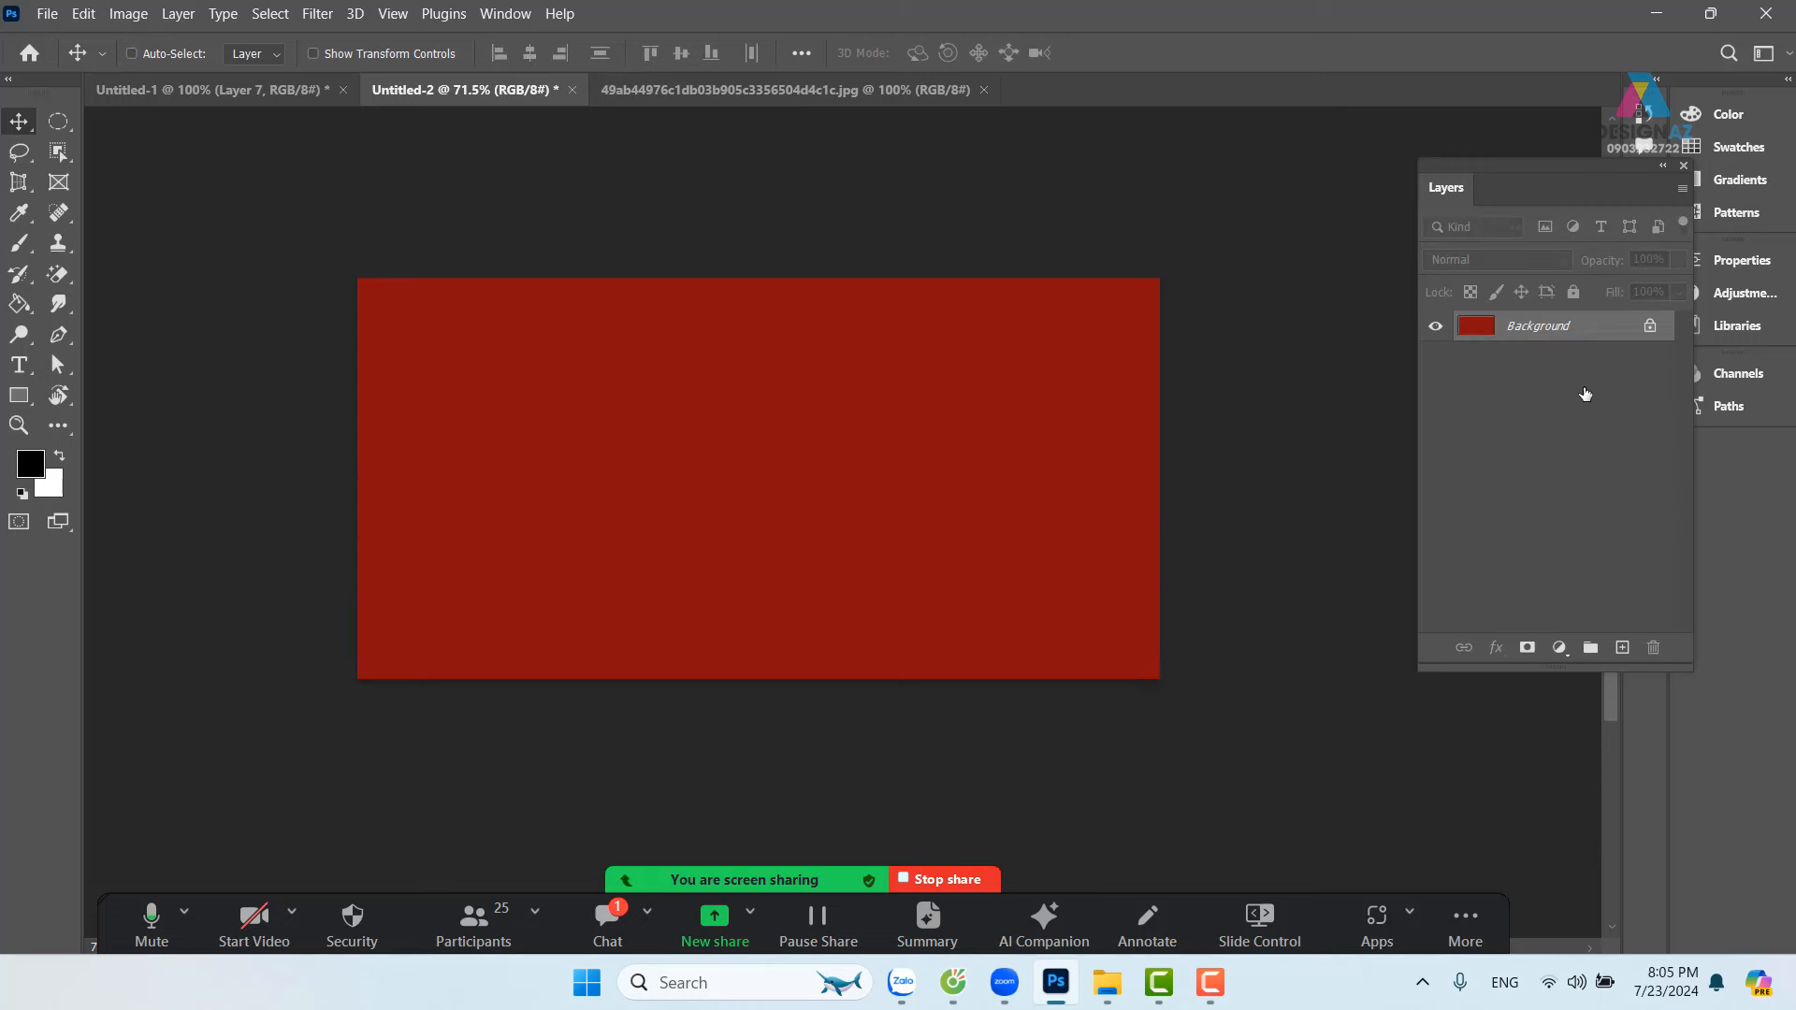
Step: Draw a wide elliptical selection reaching near the canvas's lower edge, fill it with white on a new layer, and deselect
{"action": "left_click", "coordinate": [61, 124]}
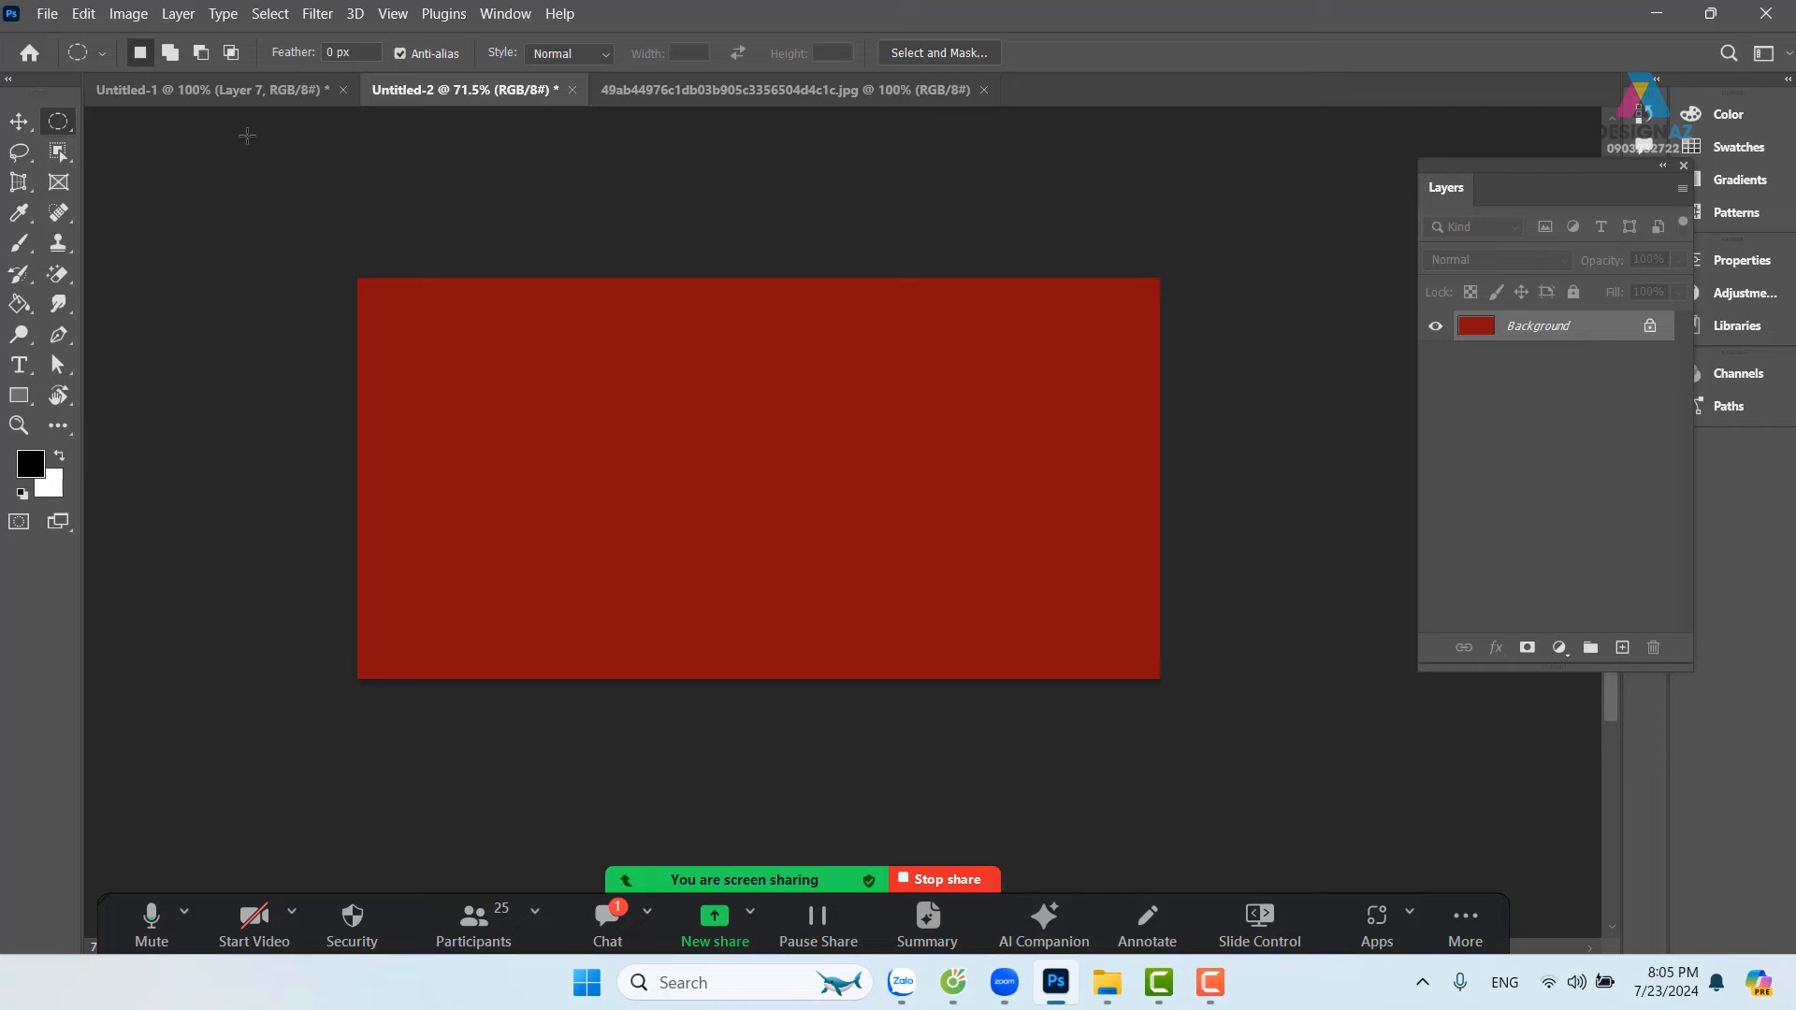
{"action": "left_click_drag", "start_coordinate": [253, 130], "coordinate": [1256, 636]}
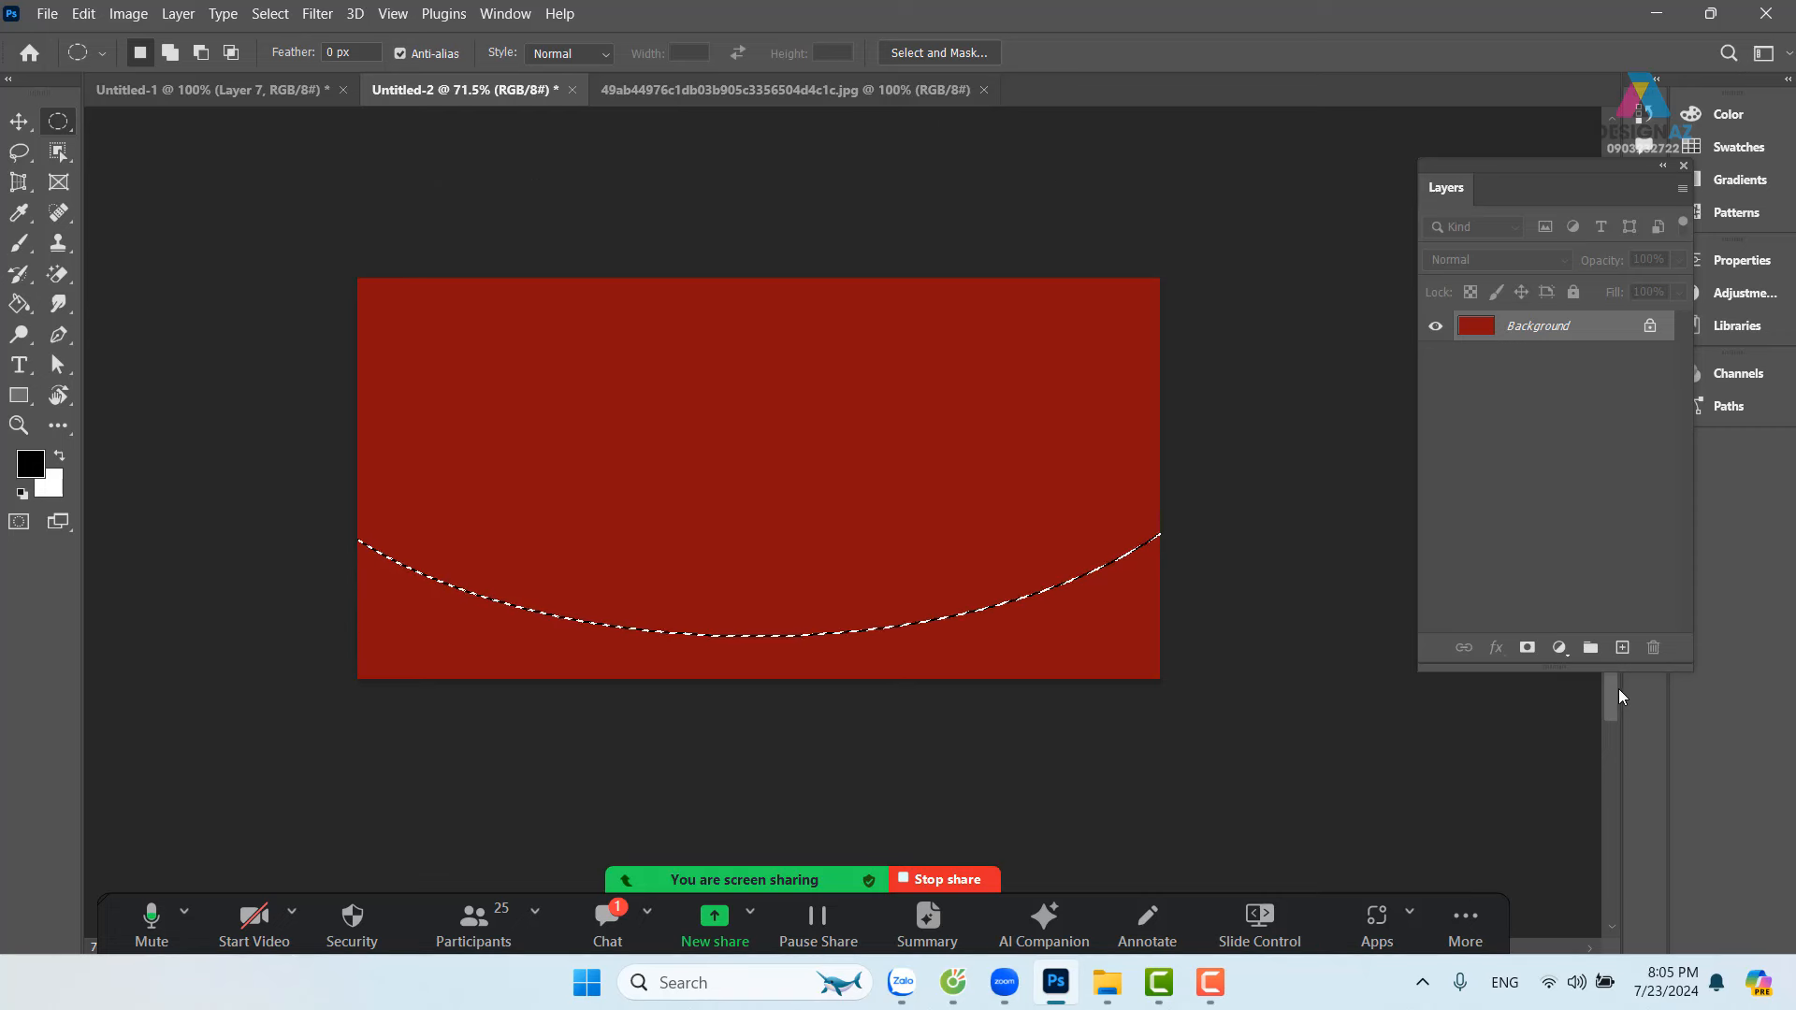
{"action": "left_click", "coordinate": [1622, 648]}
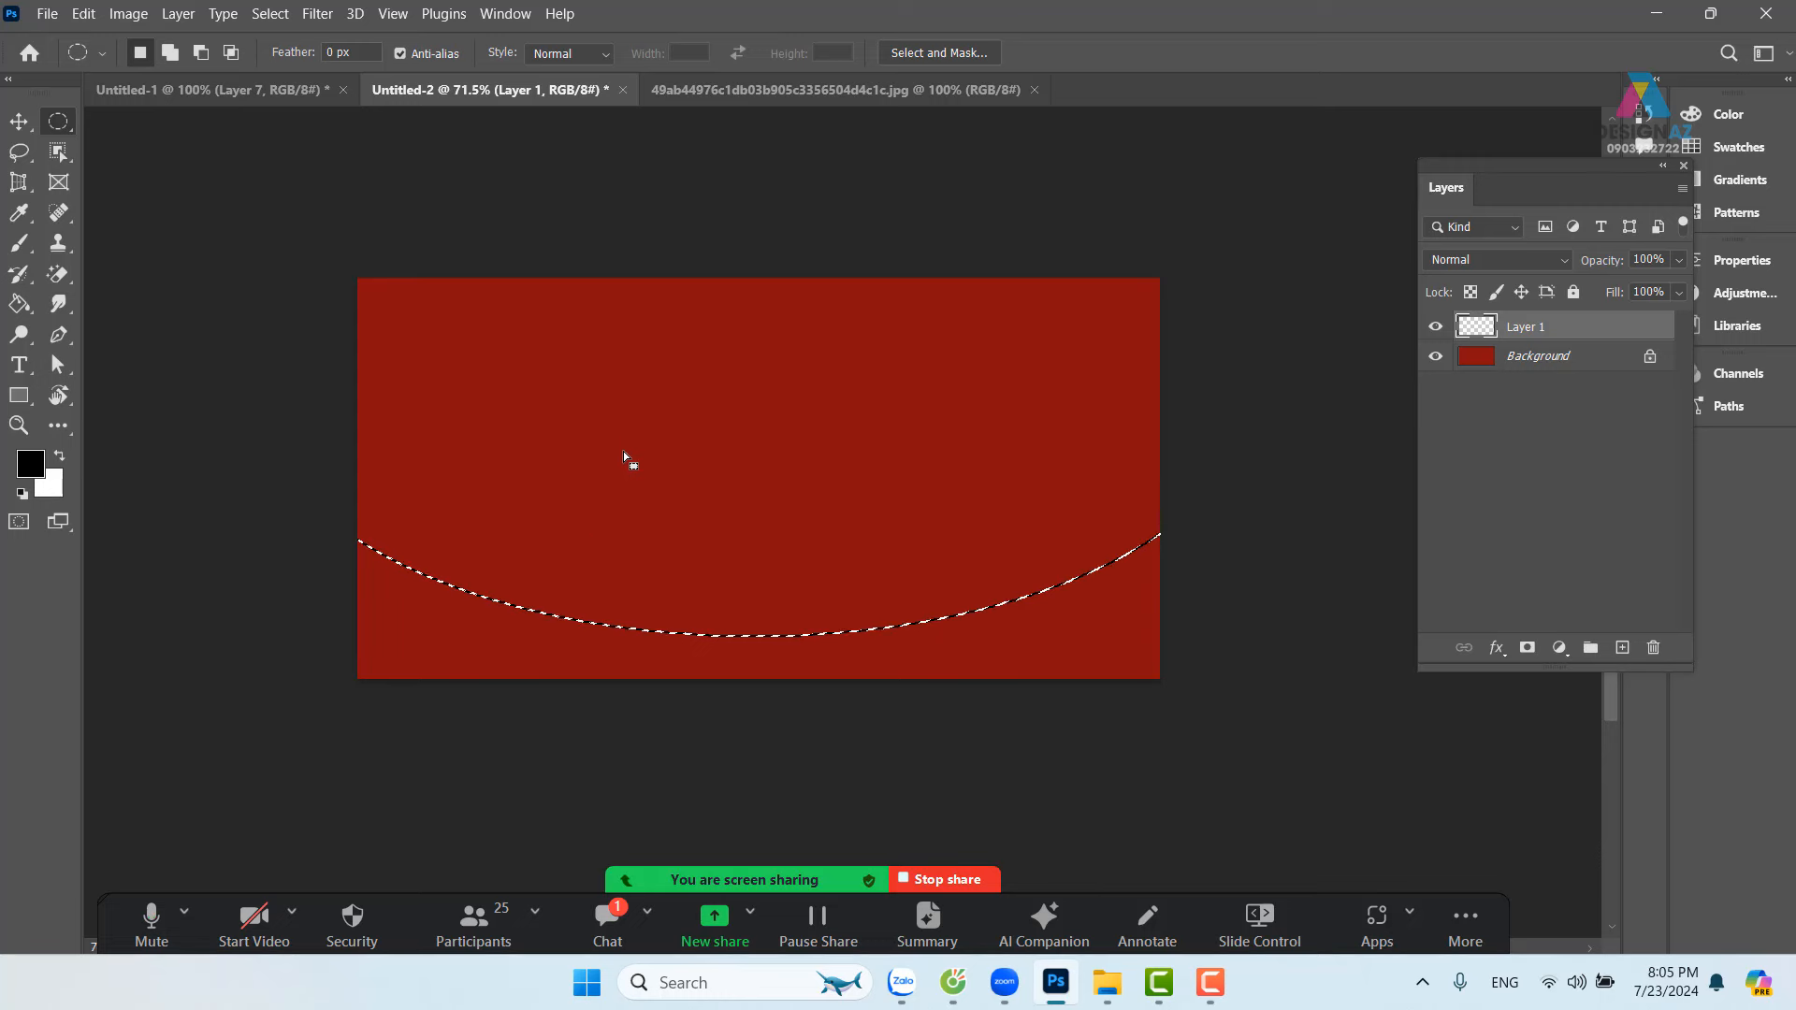
{"action": "key", "text": "ctrl+BackSpace"}
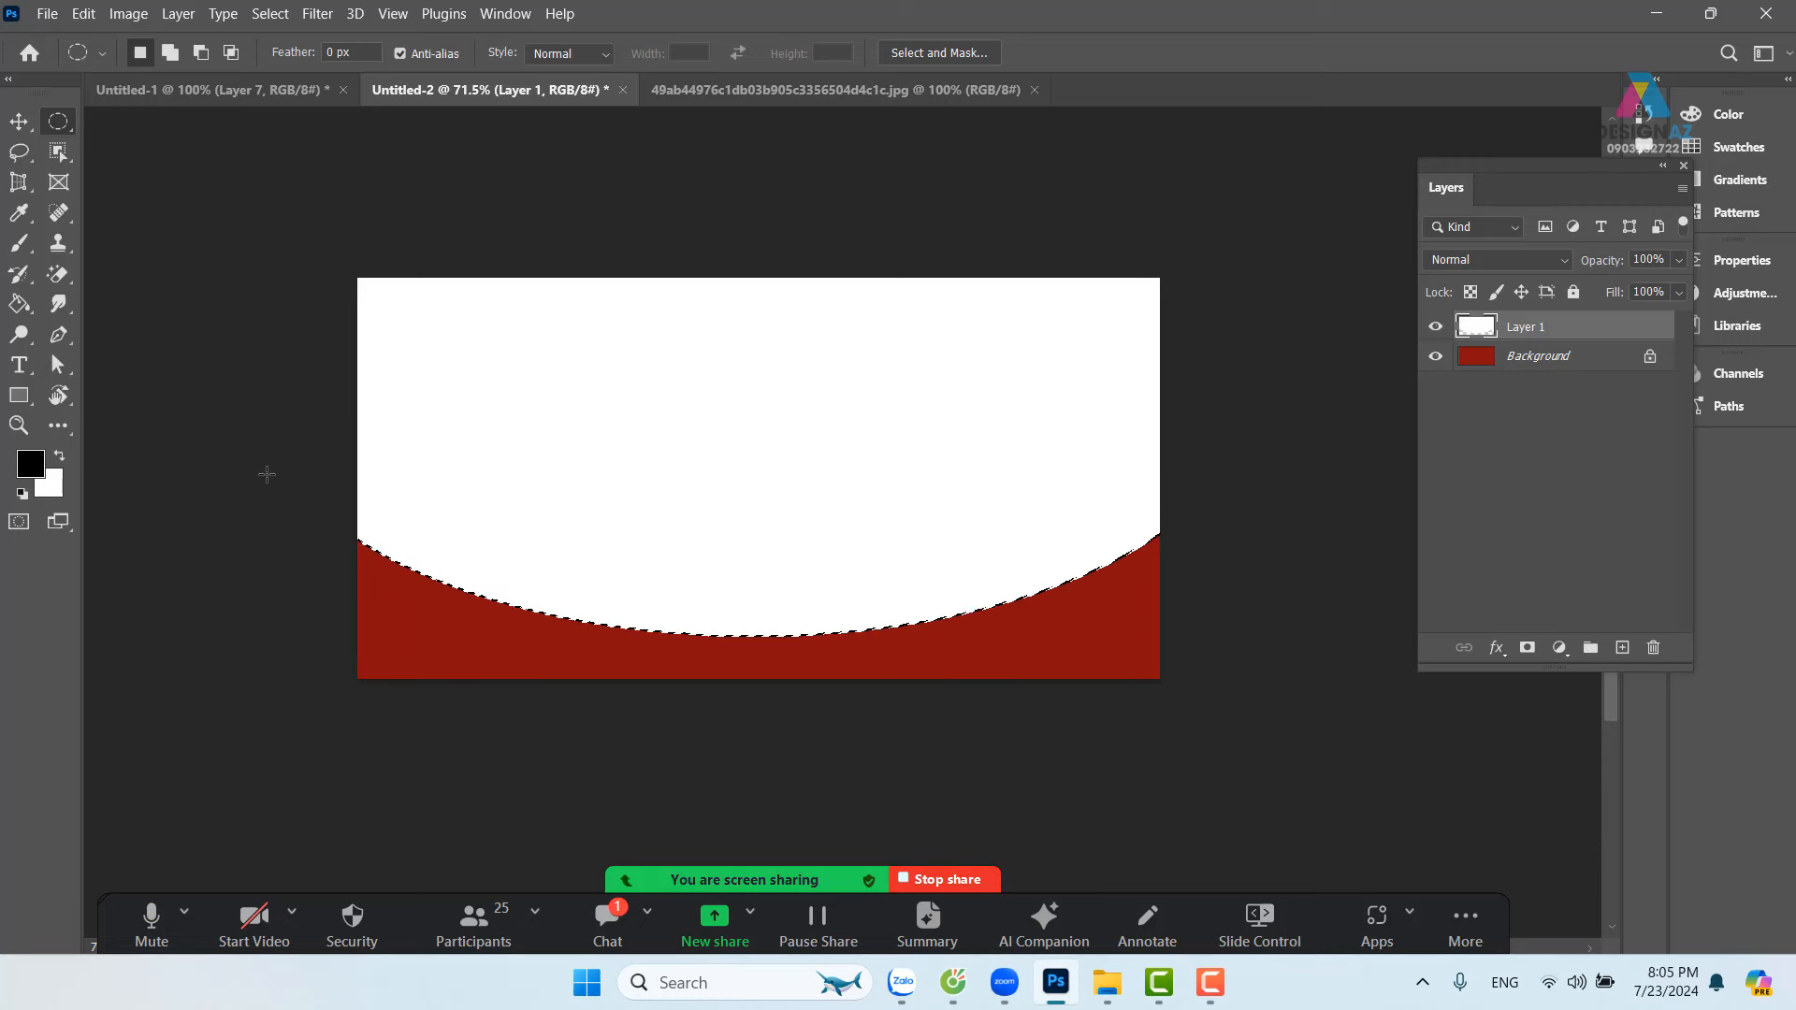
{"action": "key", "text": "v"}
{"action": "key", "text": "ctrl+d"}
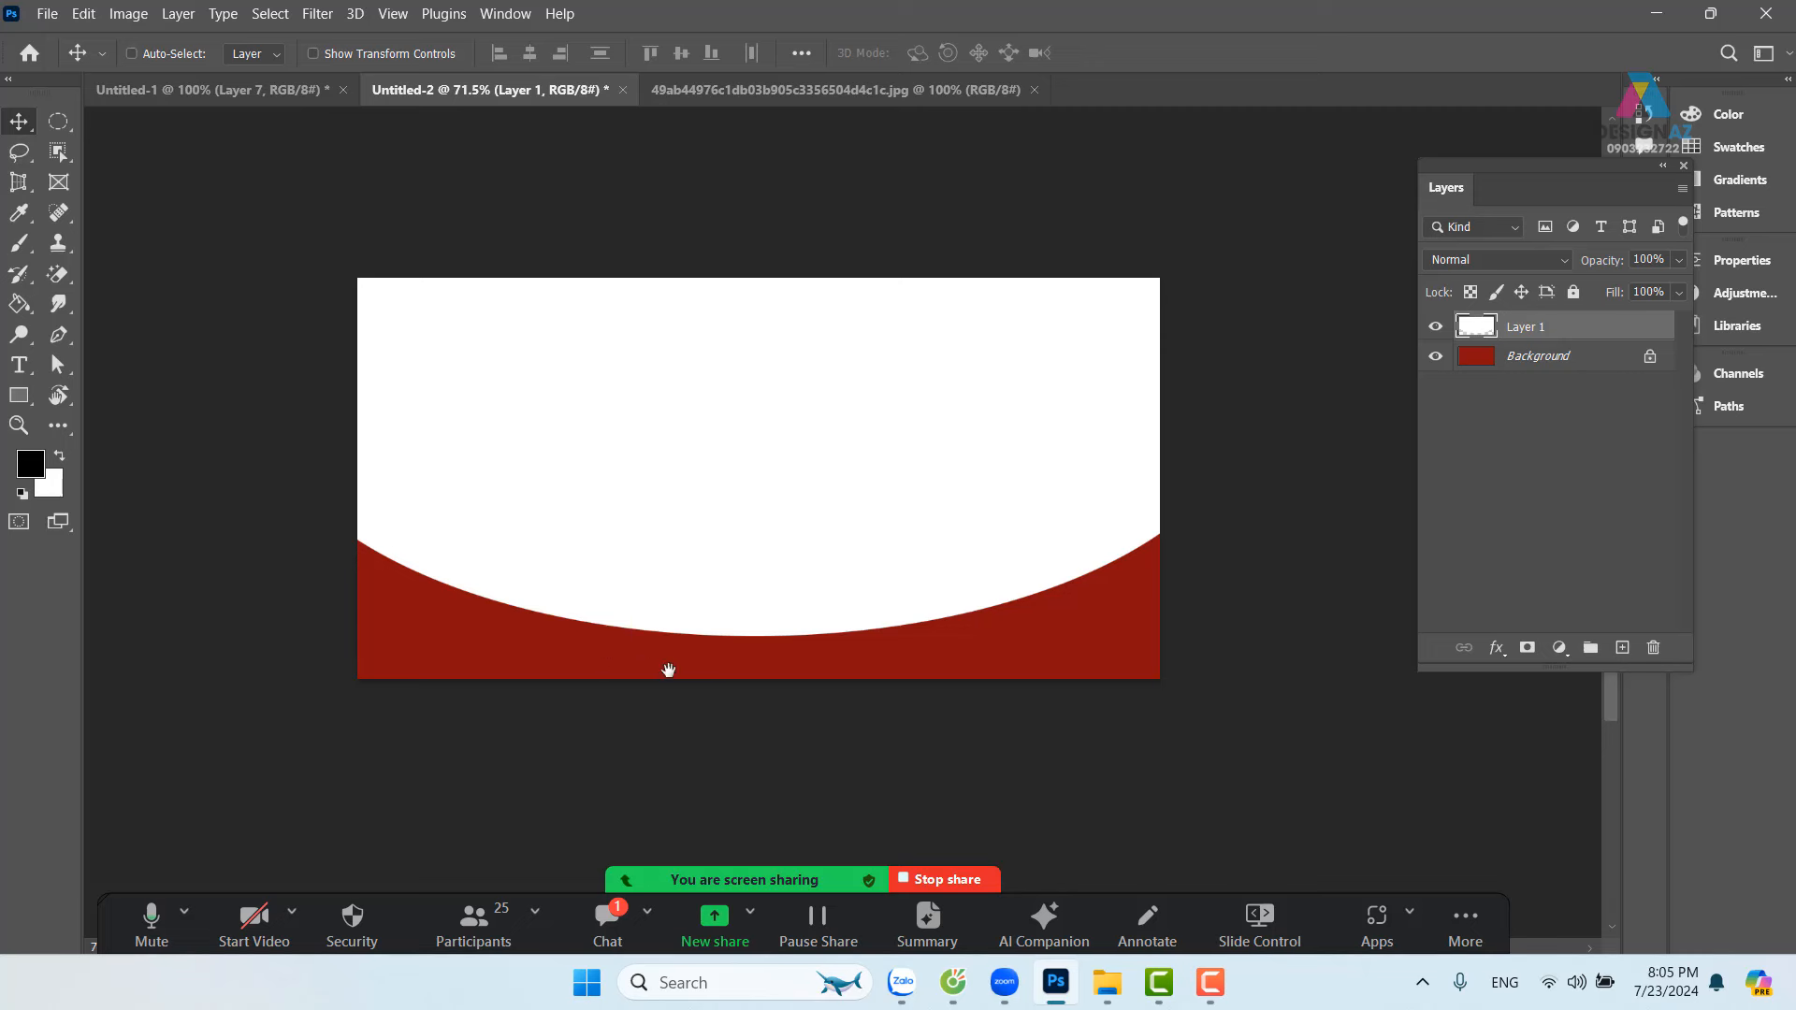
Step: Draw a circular selection at the lowest part of the white arc, fill it with black on a new layer, and deselect
{"action": "left_click_drag", "start_coordinate": [669, 670], "coordinate": [793, 628]}
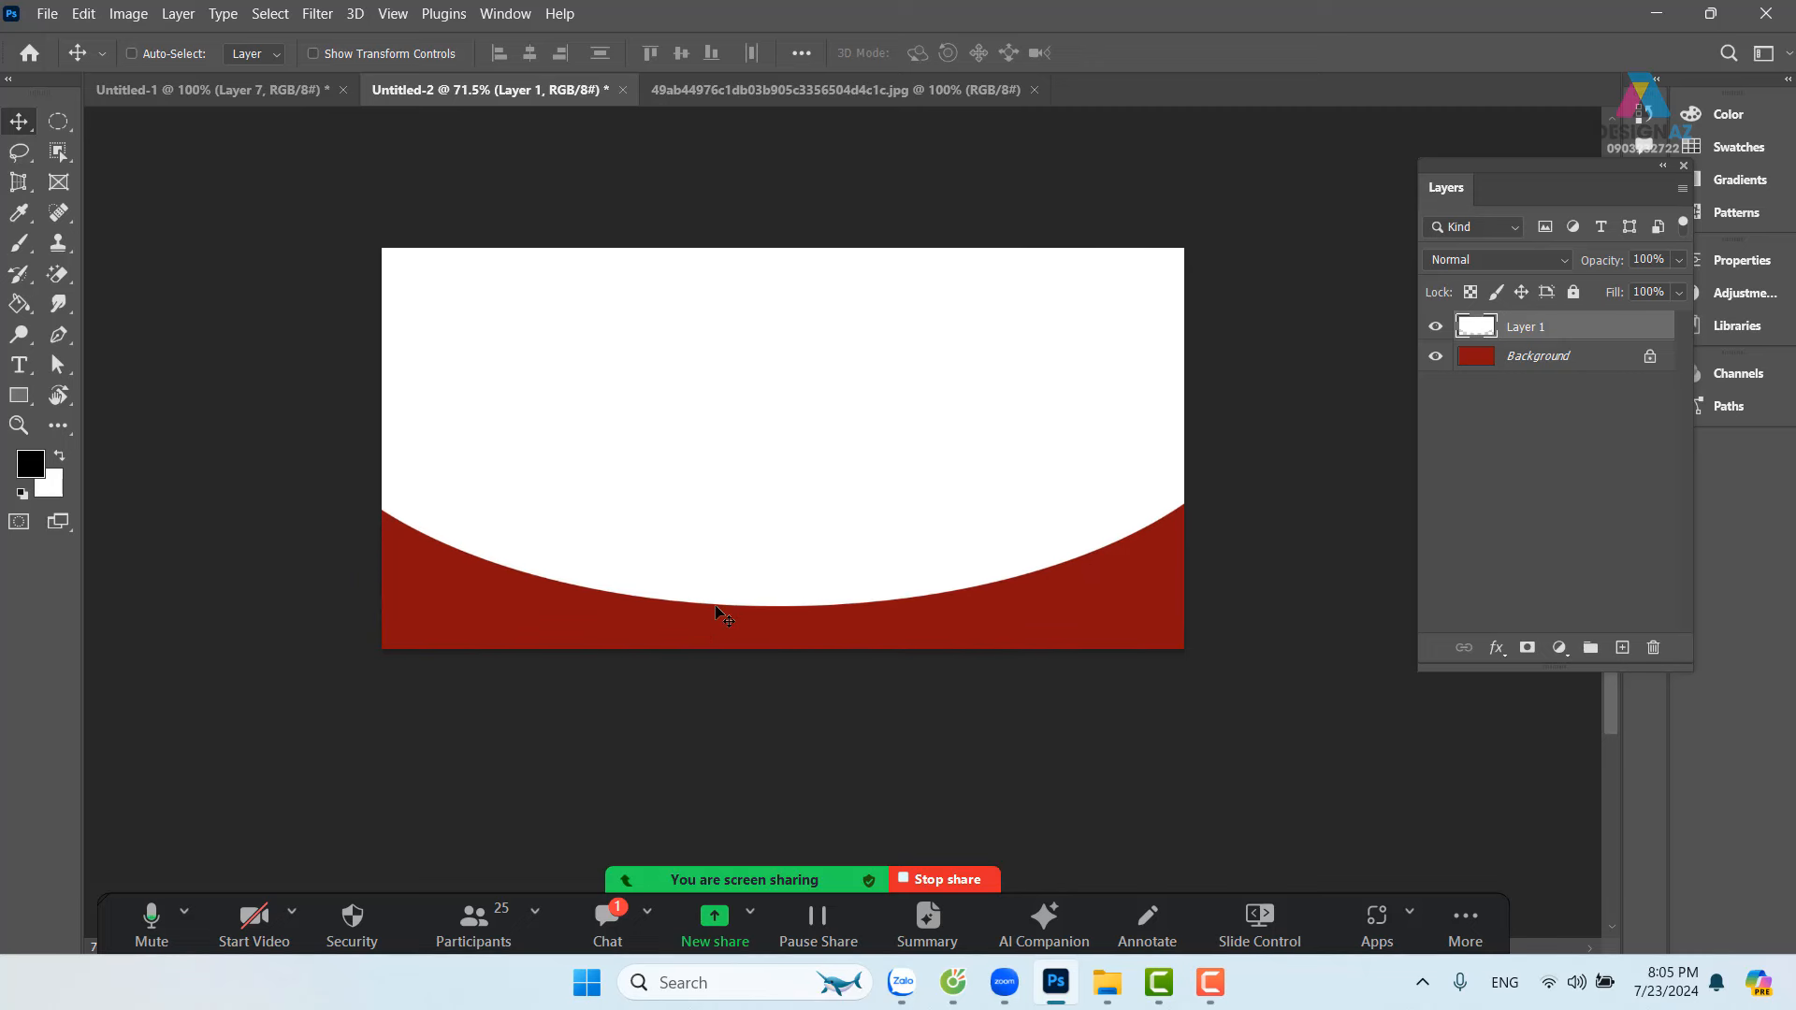
{"action": "left_click", "coordinate": [75, 129]}
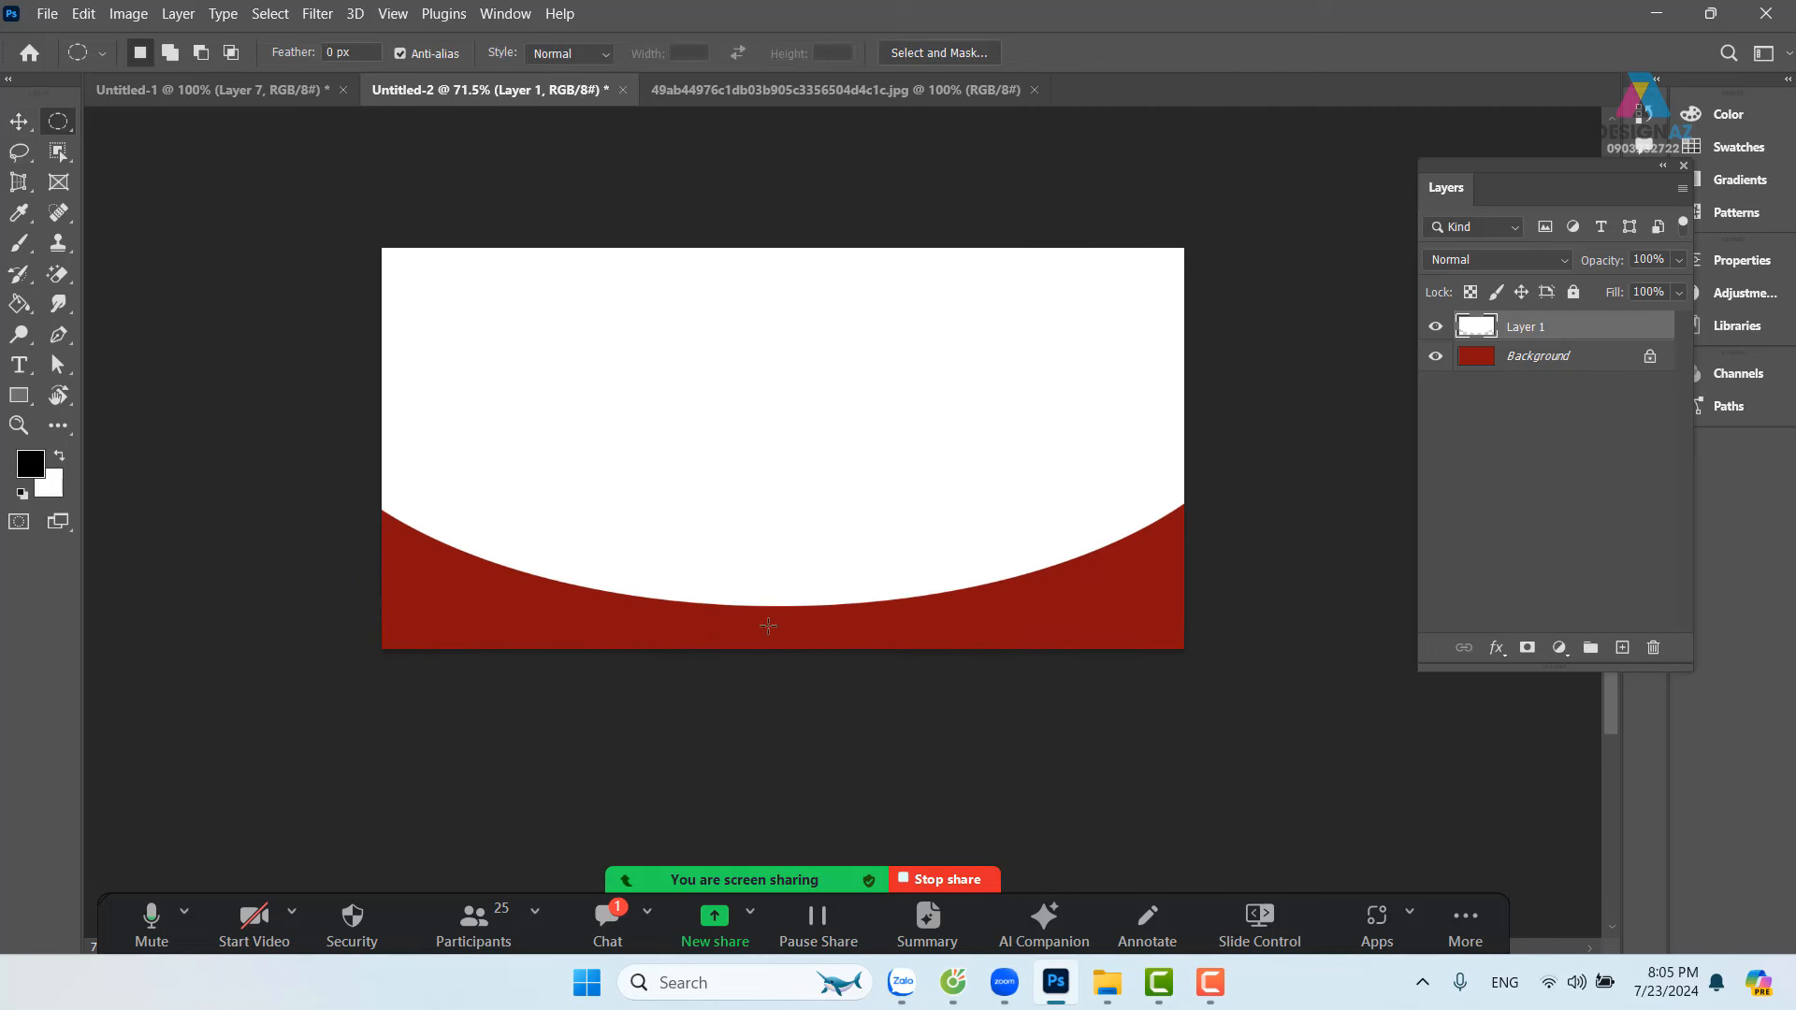
{"action": "left_click_drag", "start_coordinate": [679, 541], "coordinate": [914, 634]}
{"action": "left_click_drag", "start_coordinate": [793, 541], "coordinate": [853, 524]}
{"action": "left_click", "coordinate": [1622, 648]}
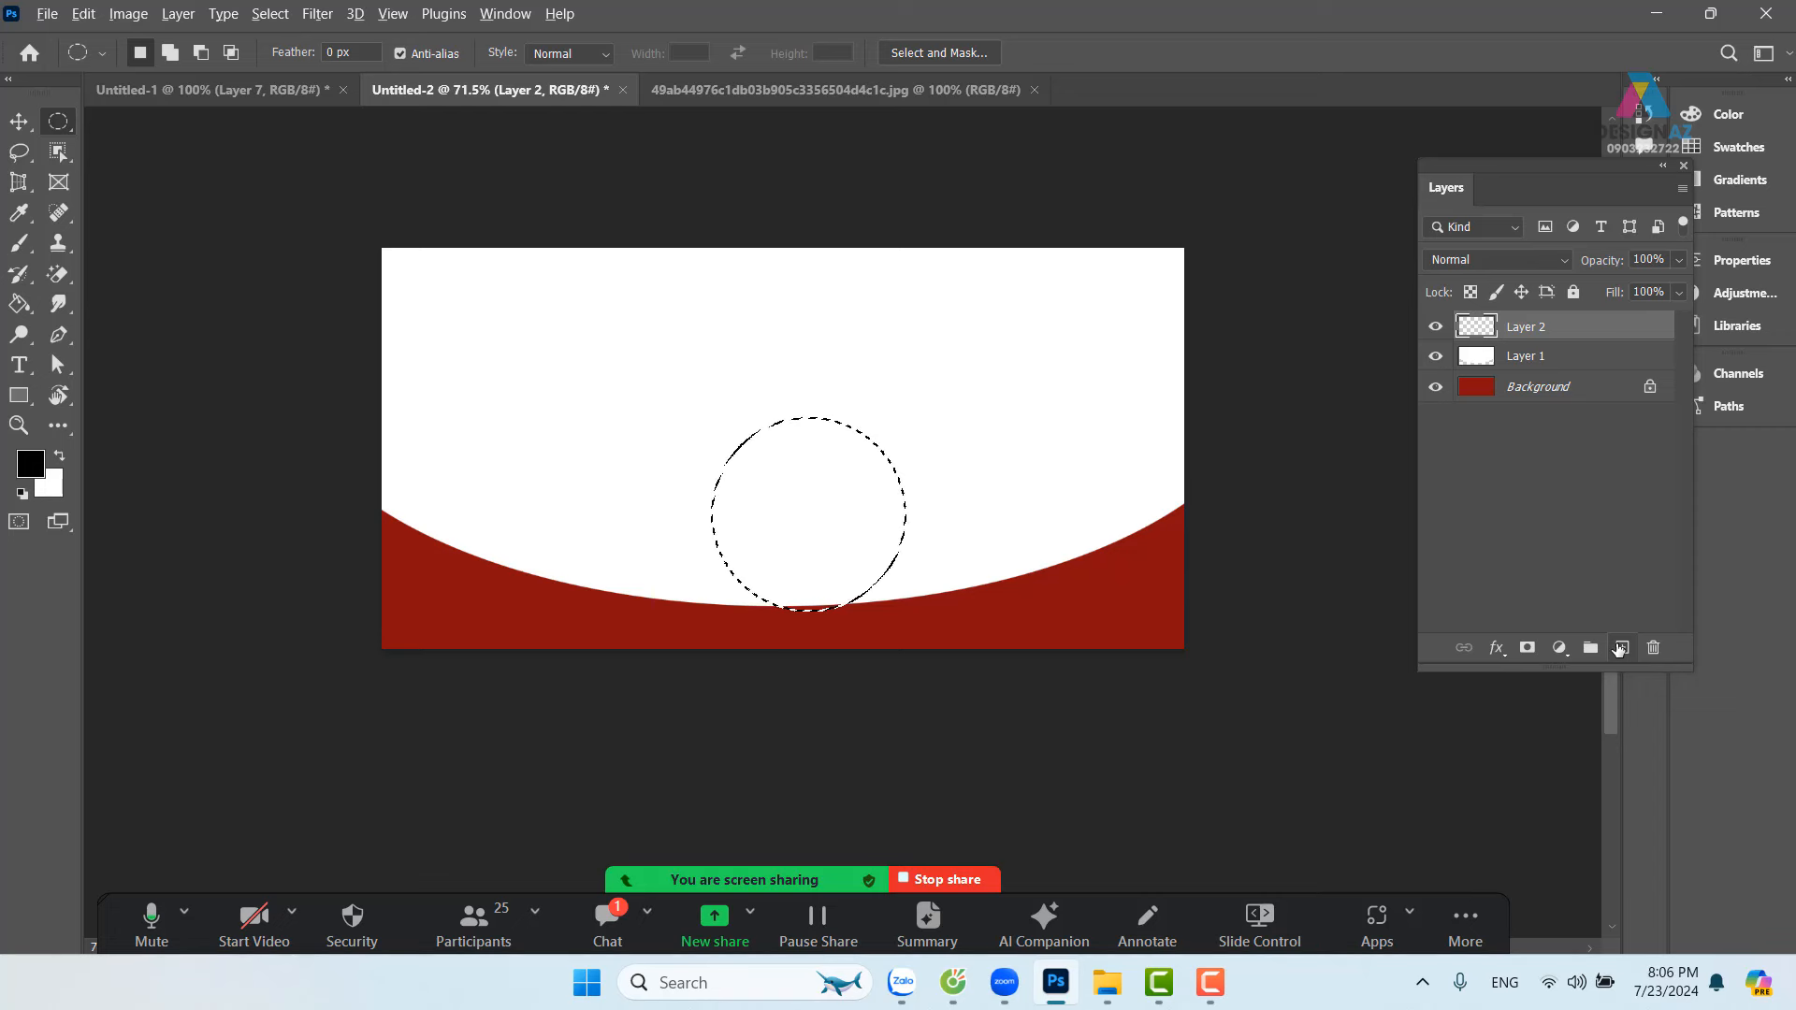
{"action": "key", "text": "alt+BackSpace"}
{"action": "key", "text": "ctrl+d"}
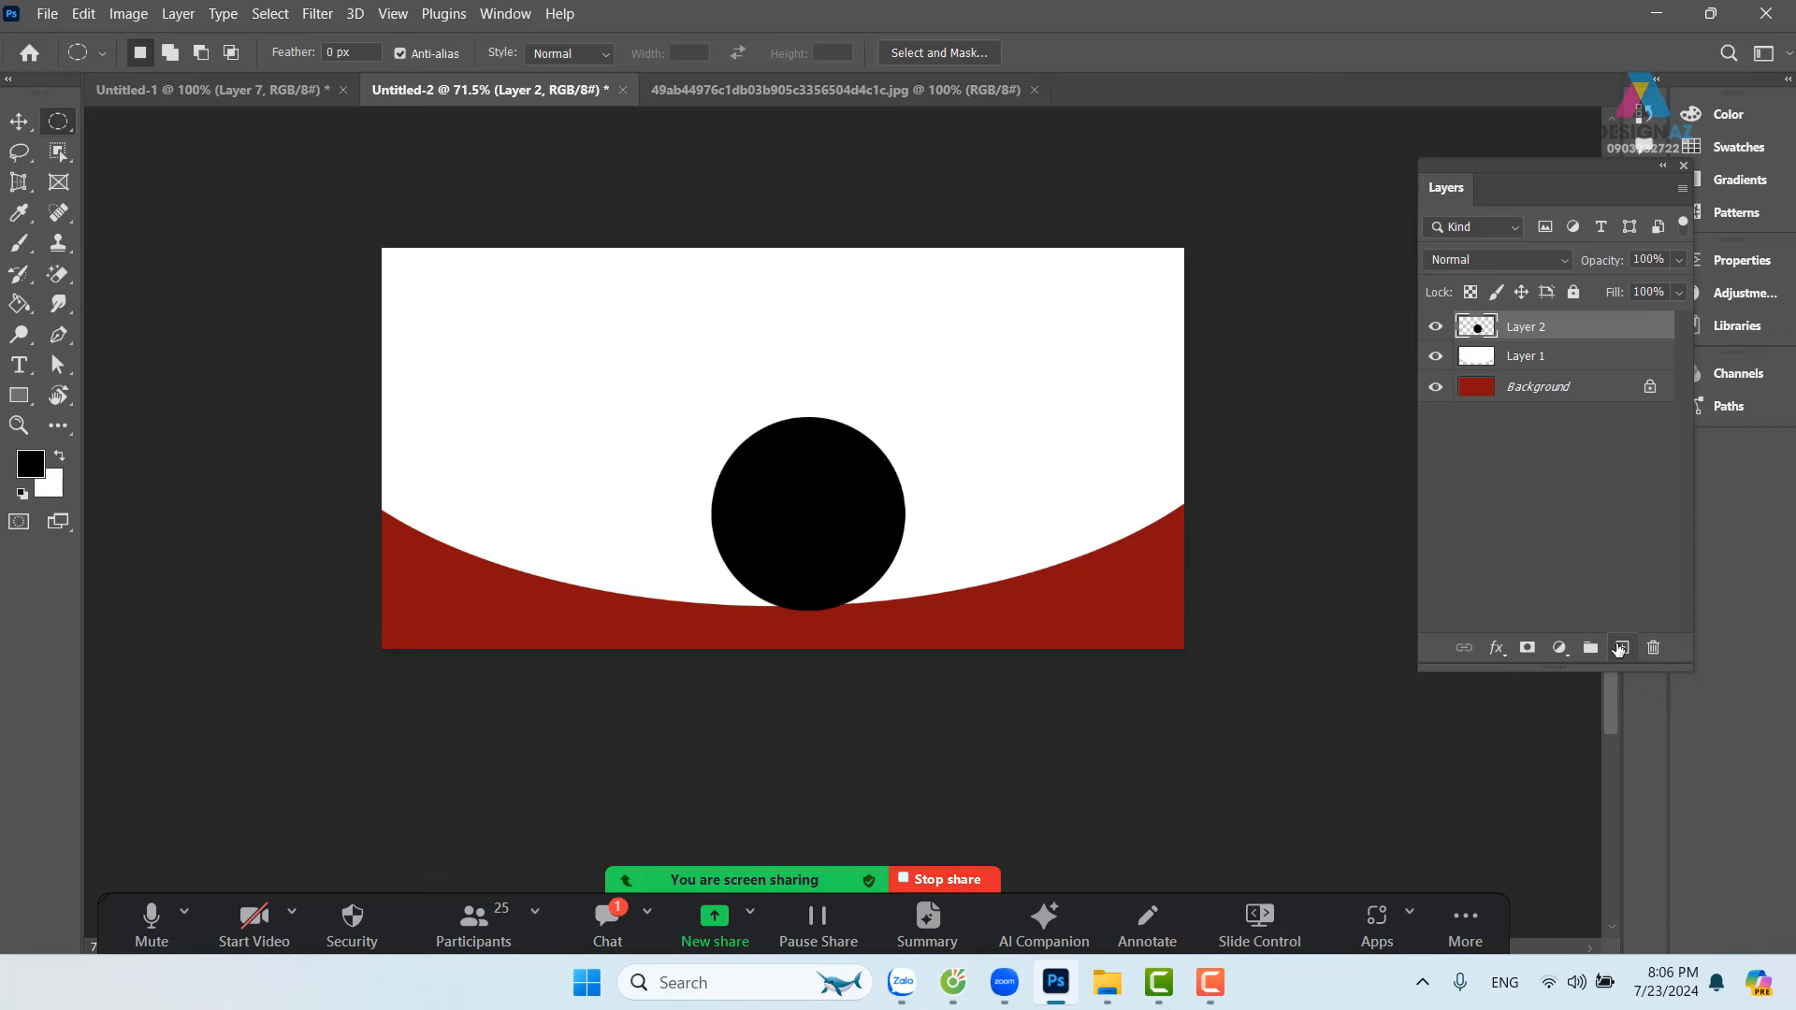
Step: Align the black circle's layer and the white arc's layer on their horizontal centres
{"action": "left_click", "coordinate": [18, 121]}
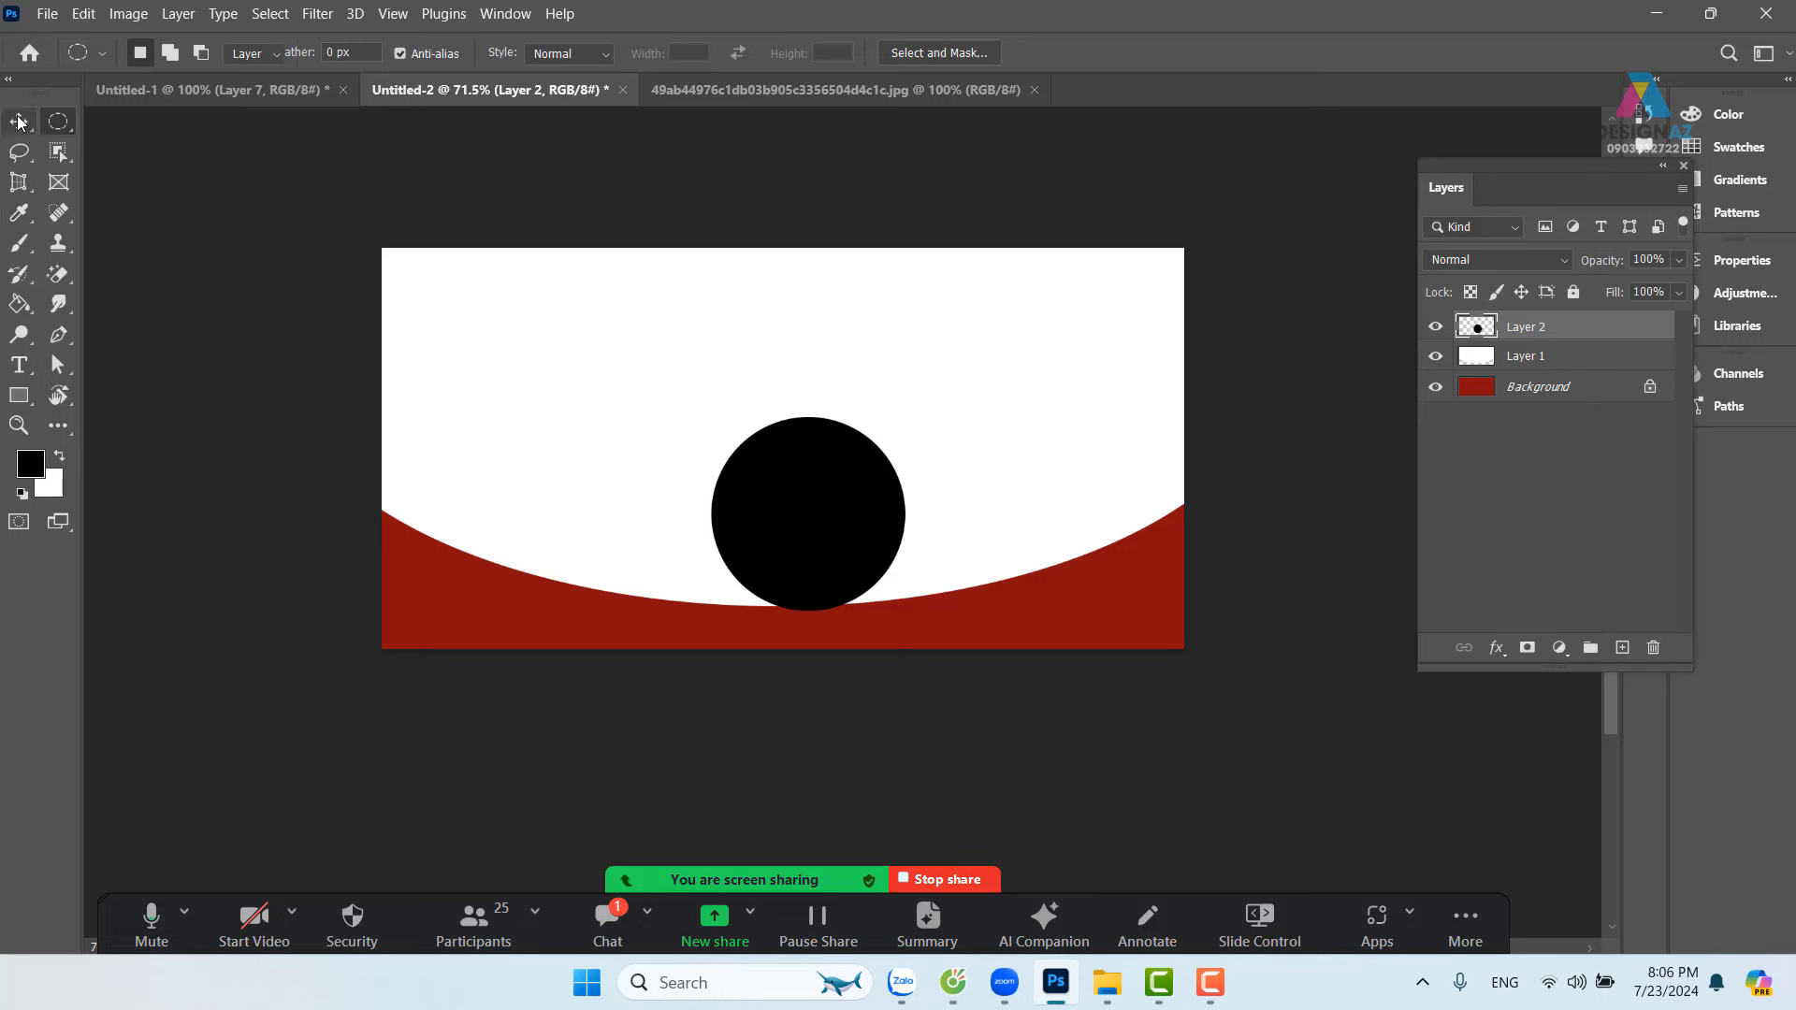
{"action": "right_click", "coordinate": [838, 505]}
{"action": "left_click", "coordinate": [870, 511]}
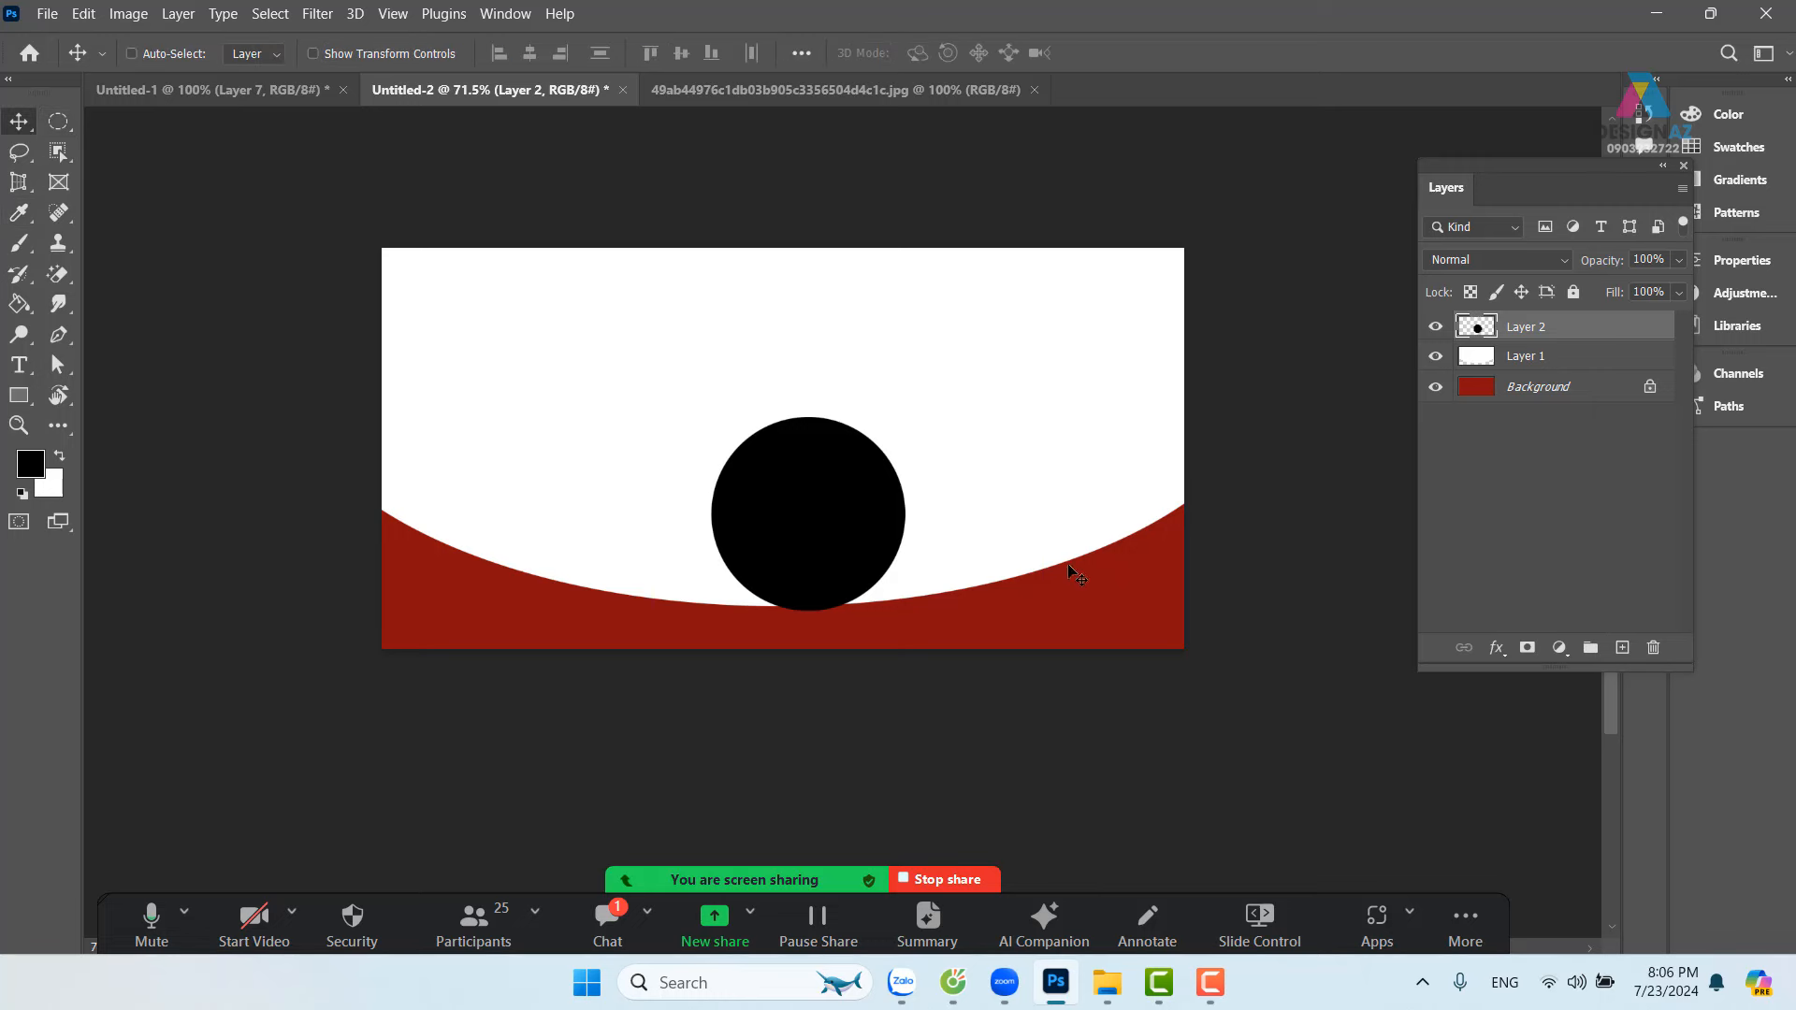
{"action": "left_click", "coordinate": [1601, 363], "text": "shift"}
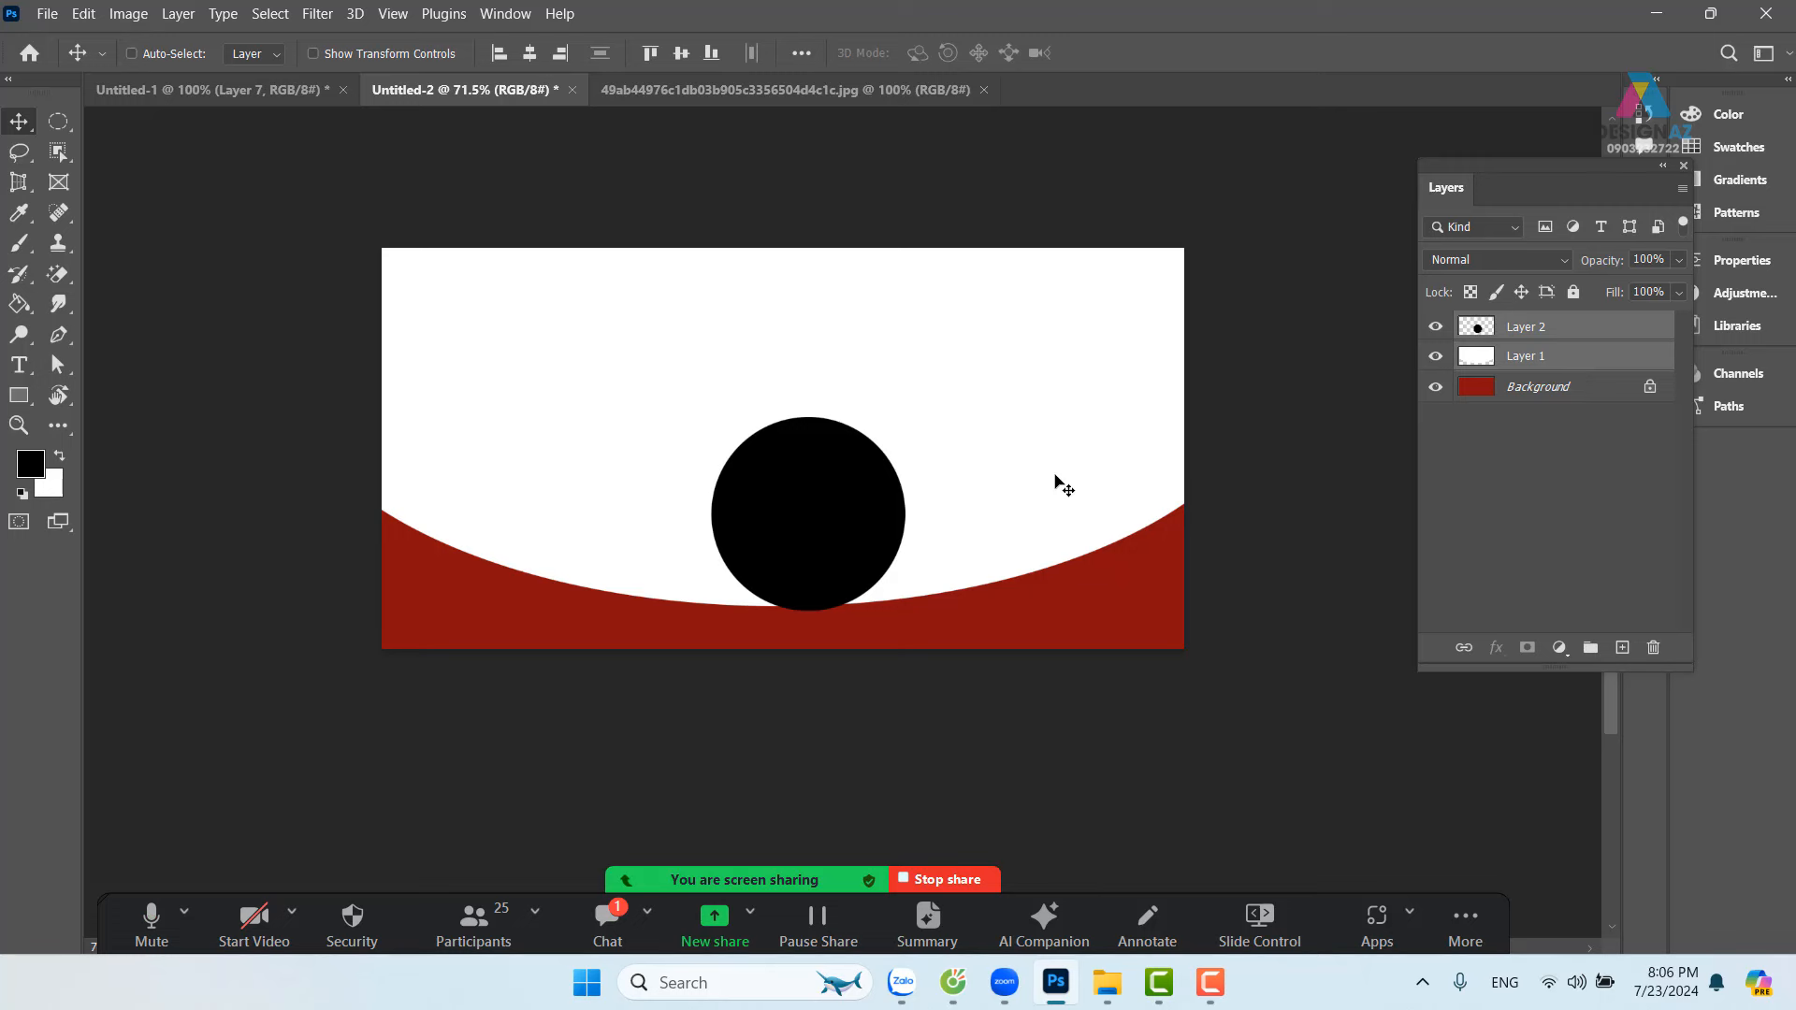
{"action": "left_click", "coordinate": [529, 54]}
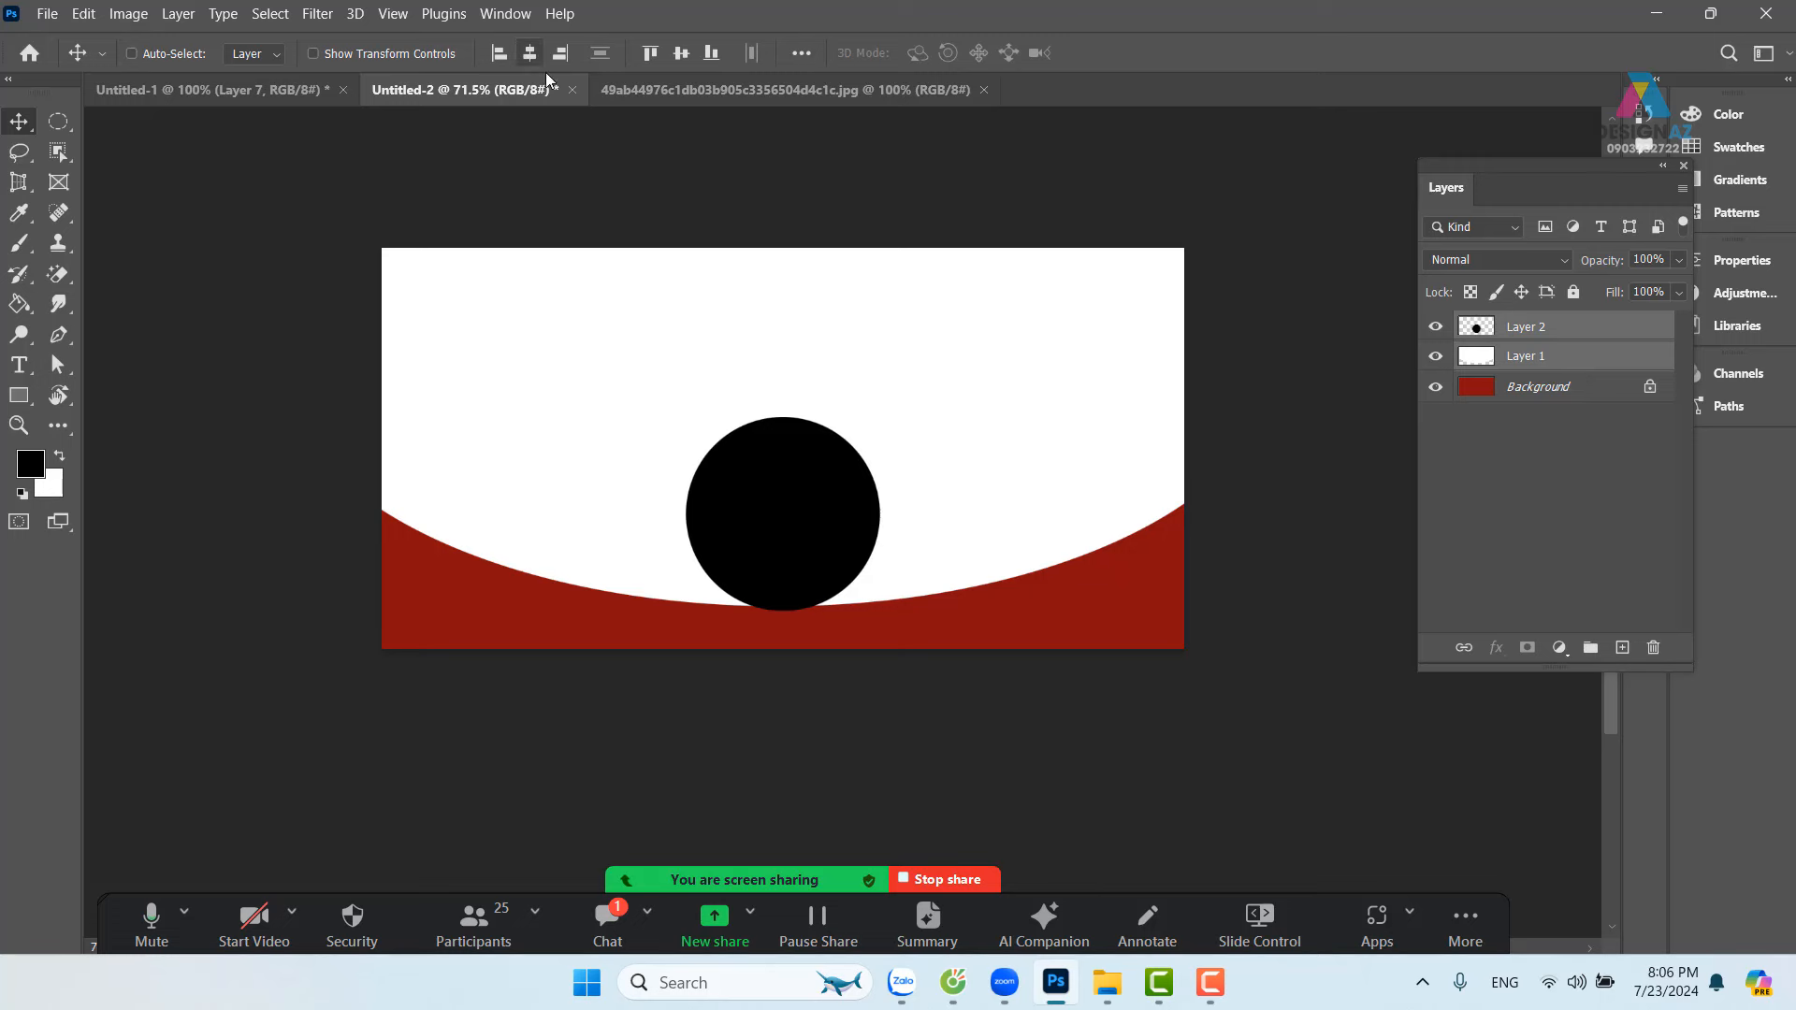
Step: Move only the black circle straight down so that it partly overhangs the canvas's lower edge
{"action": "right_click", "coordinate": [844, 499]}
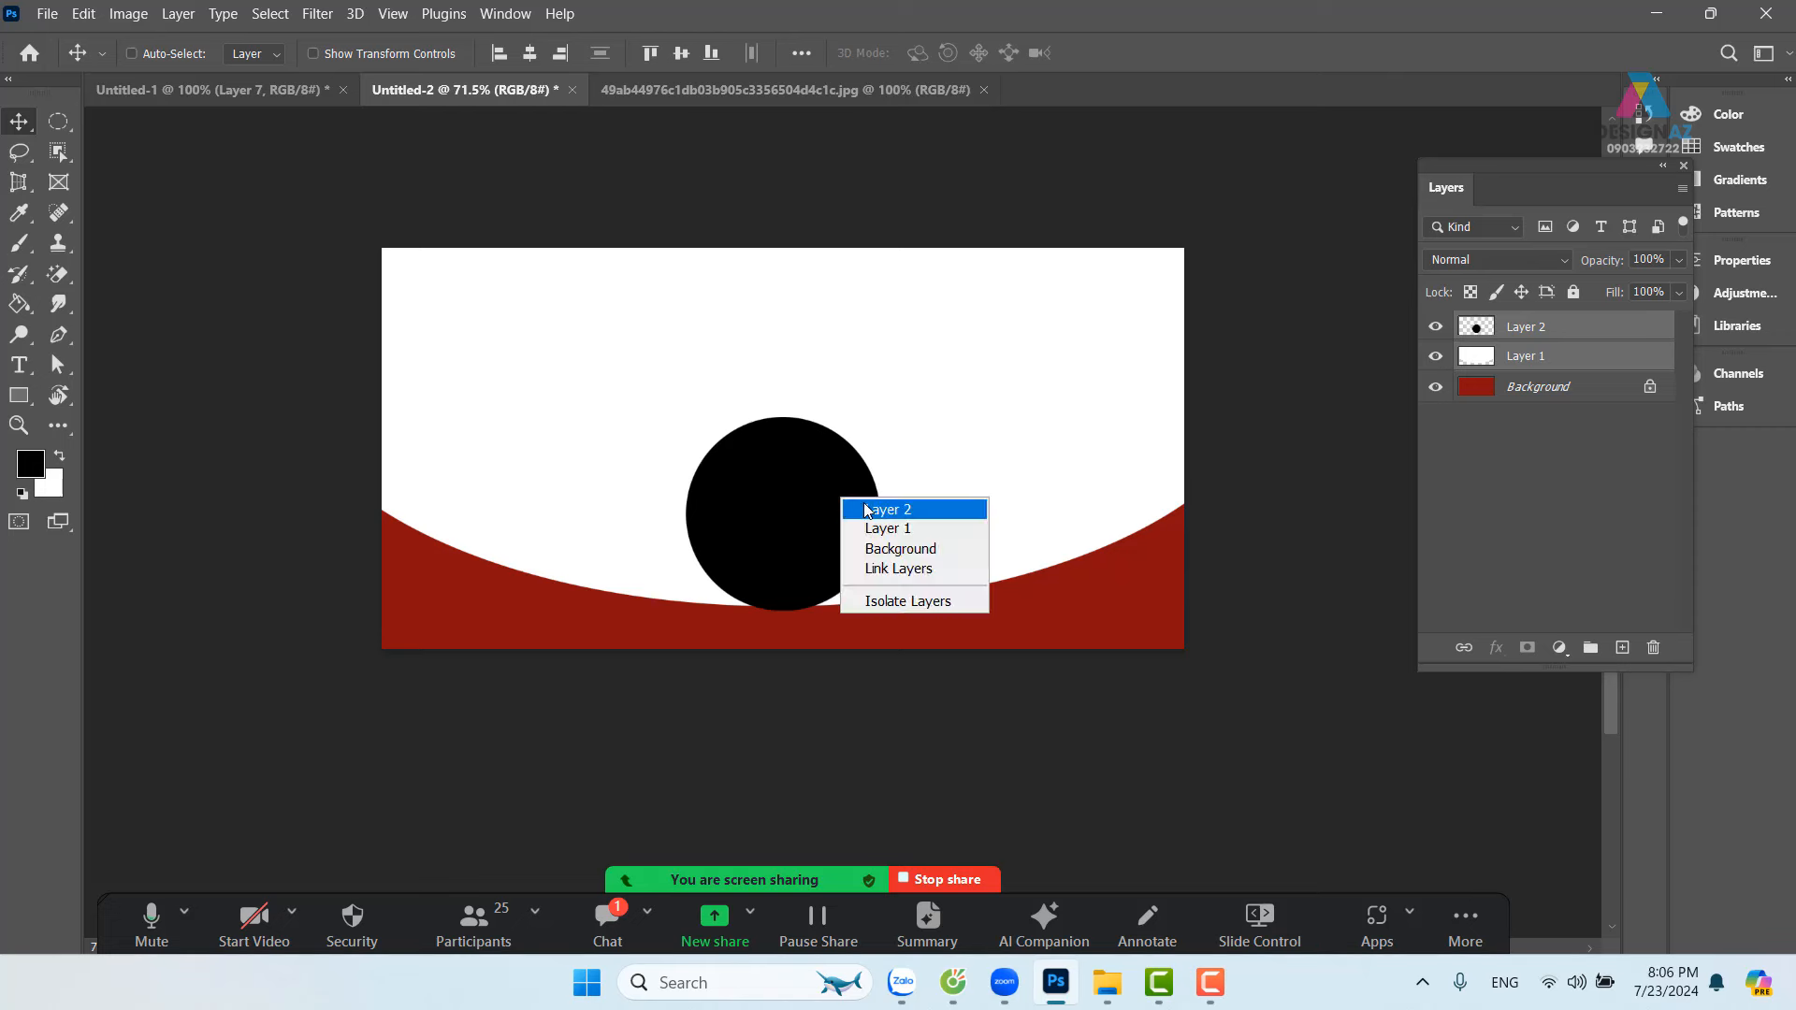
{"action": "left_click", "coordinate": [856, 506]}
{"action": "left_click_drag", "start_coordinate": [804, 505], "coordinate": [819, 597]}
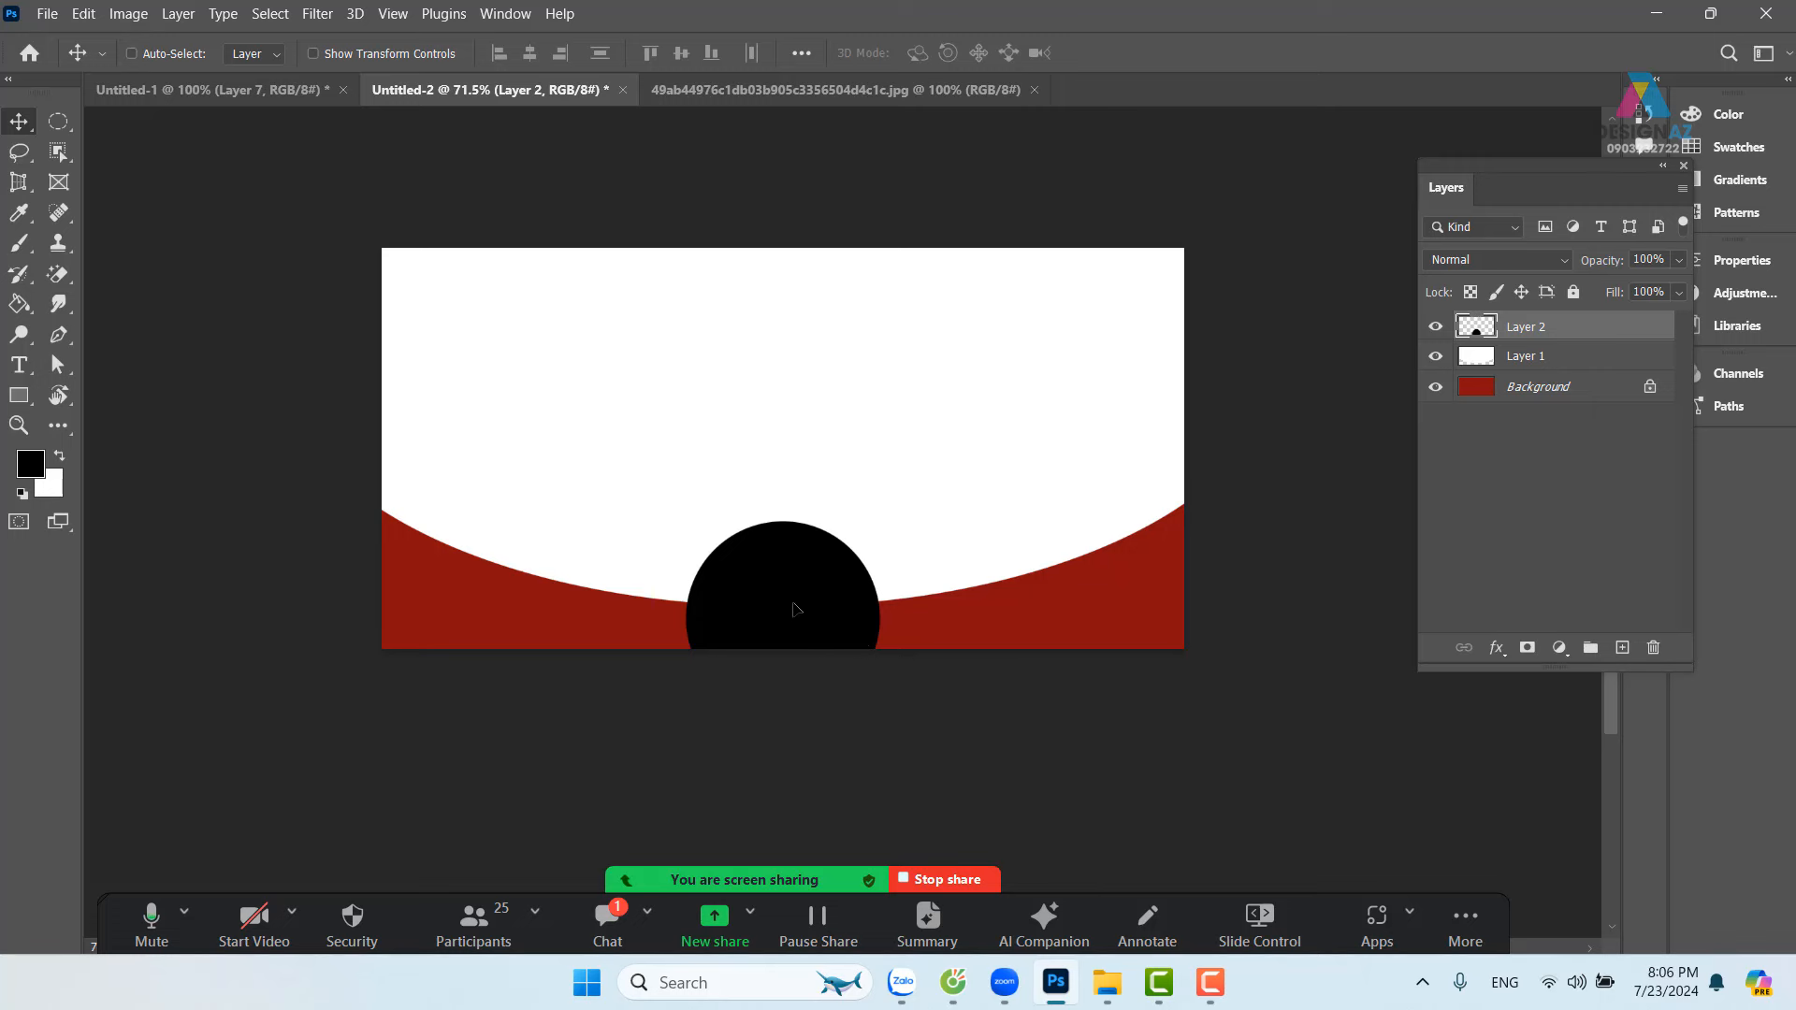
Step: Copy the black circle to its right, scale the copy down, and place a second smaller copy on the left side
{"action": "left_click_drag", "start_coordinate": [795, 609], "coordinate": [959, 609]}
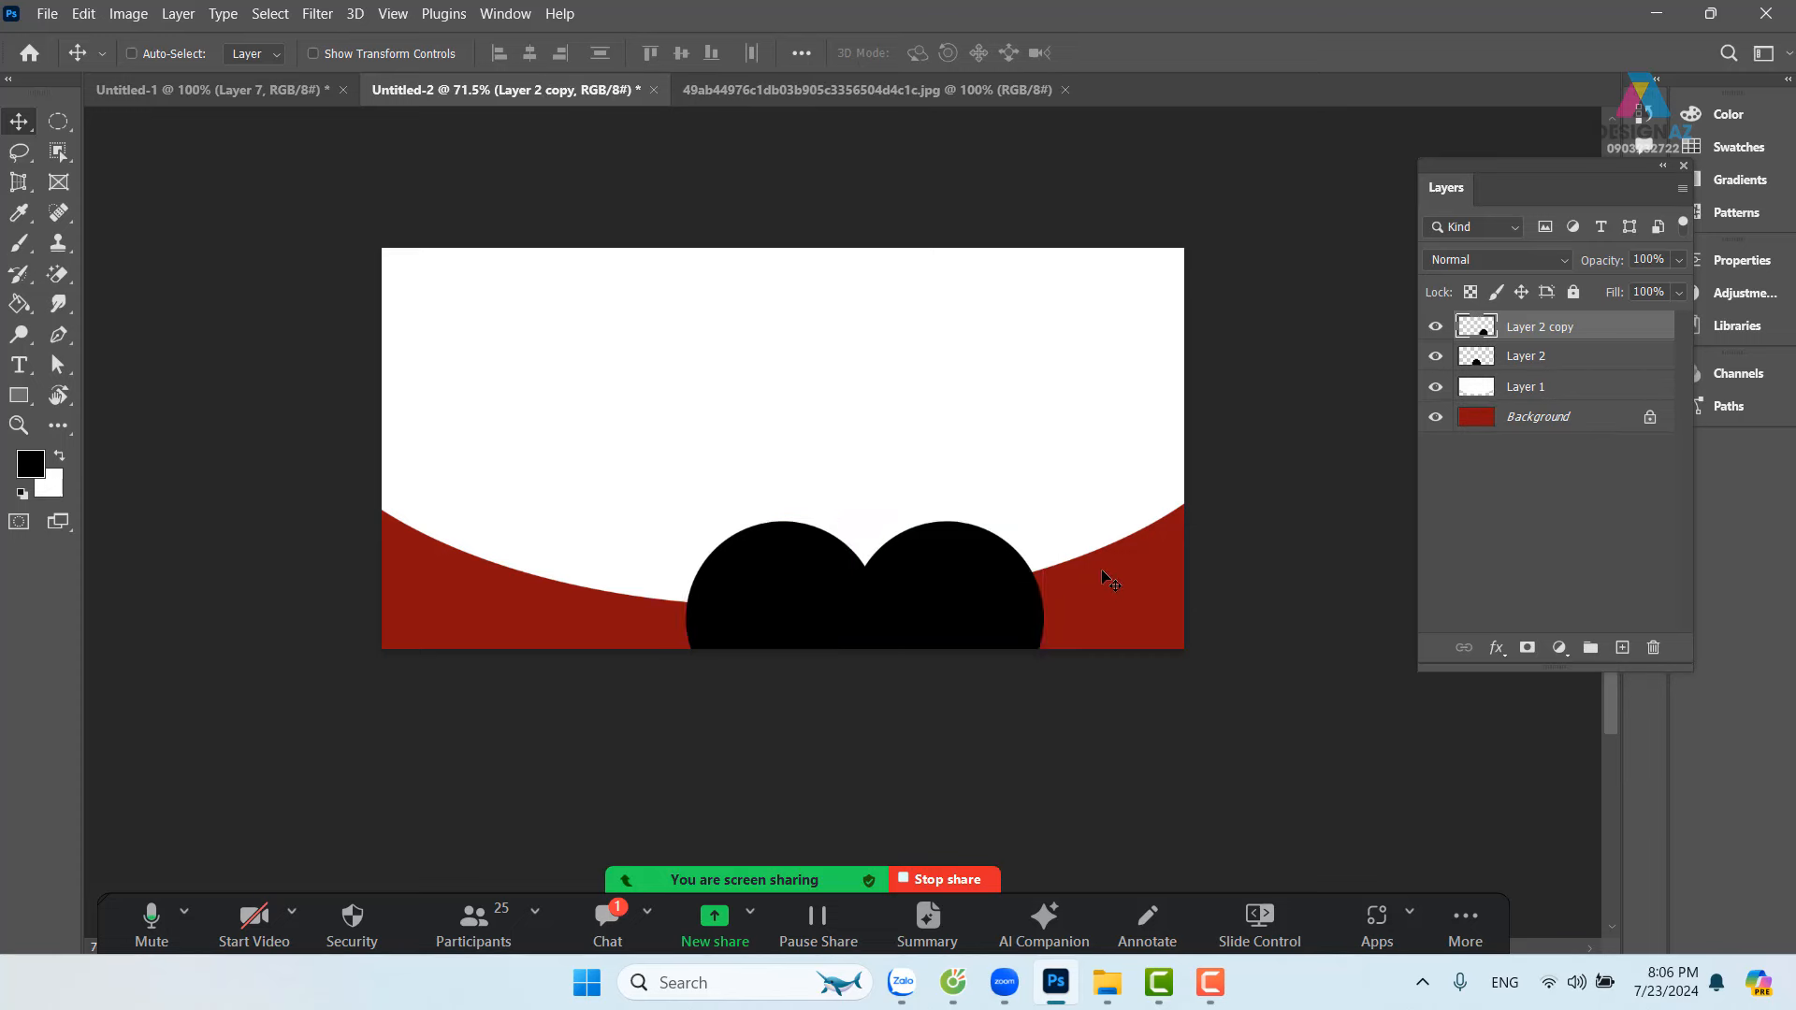
{"action": "key", "text": "ctrl+t"}
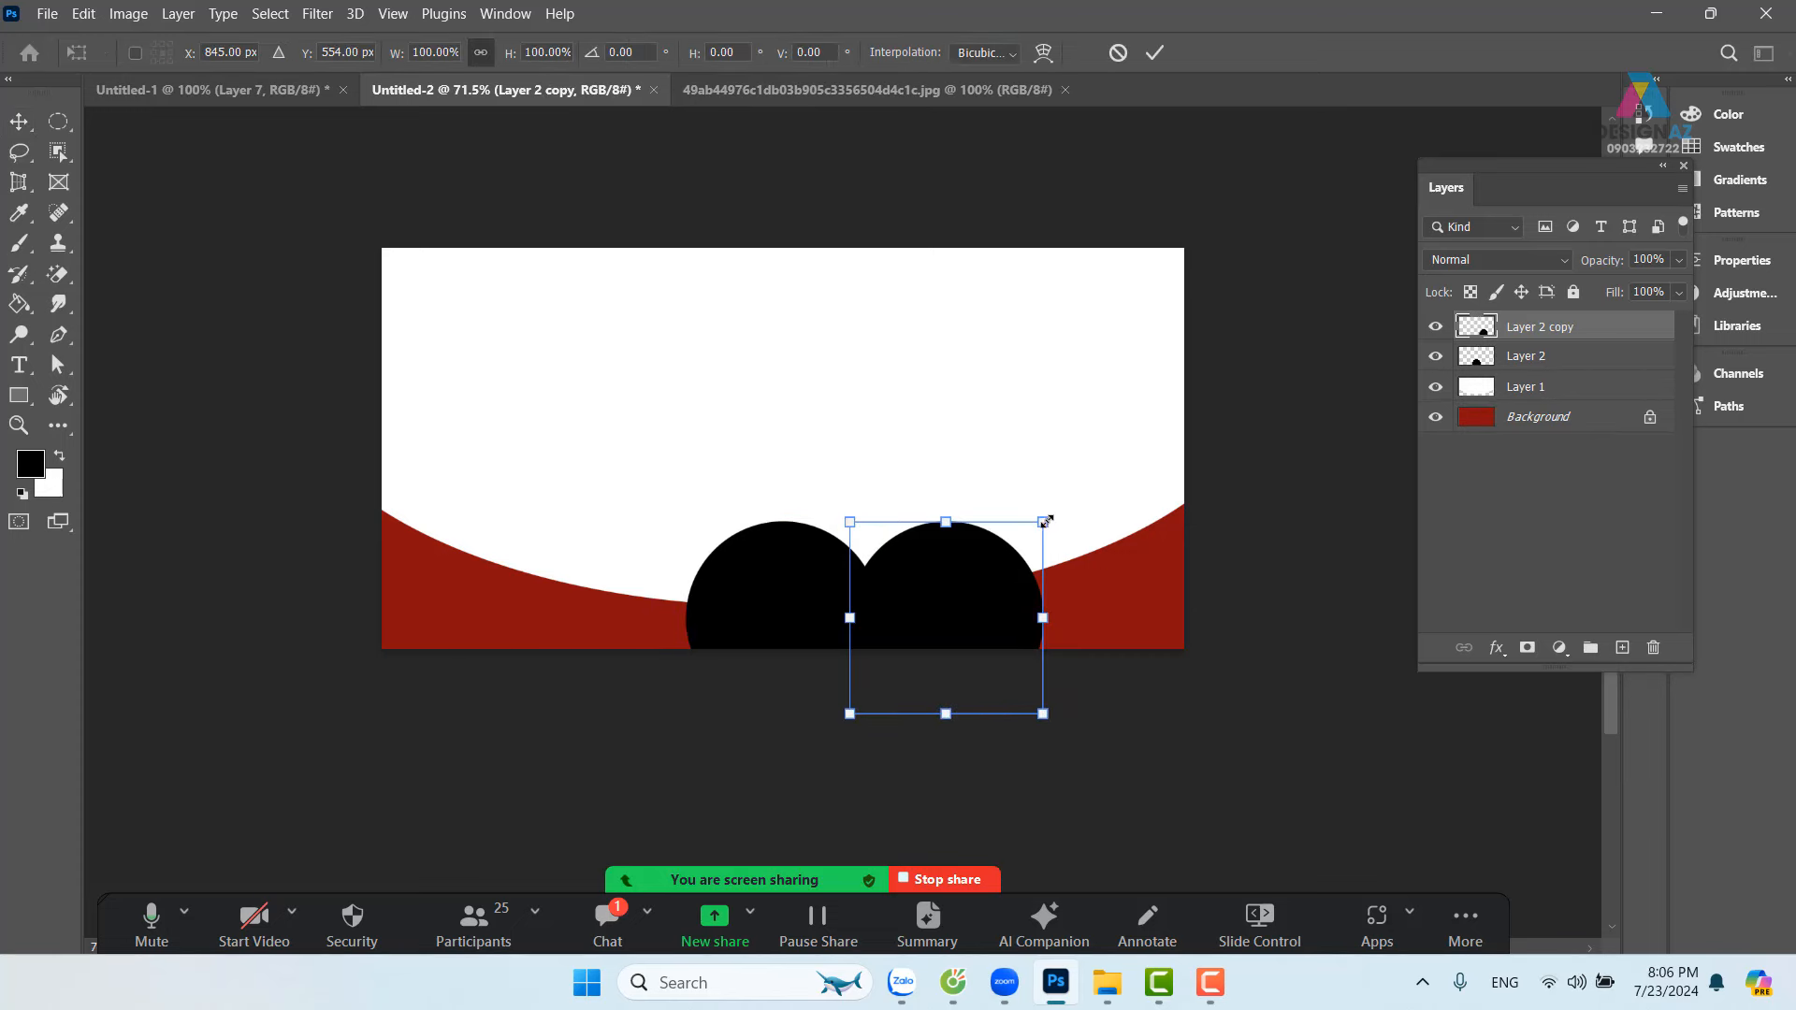
{"action": "left_click_drag", "start_coordinate": [1045, 520], "coordinate": [681, 622]}
{"action": "key", "text": "Return"}
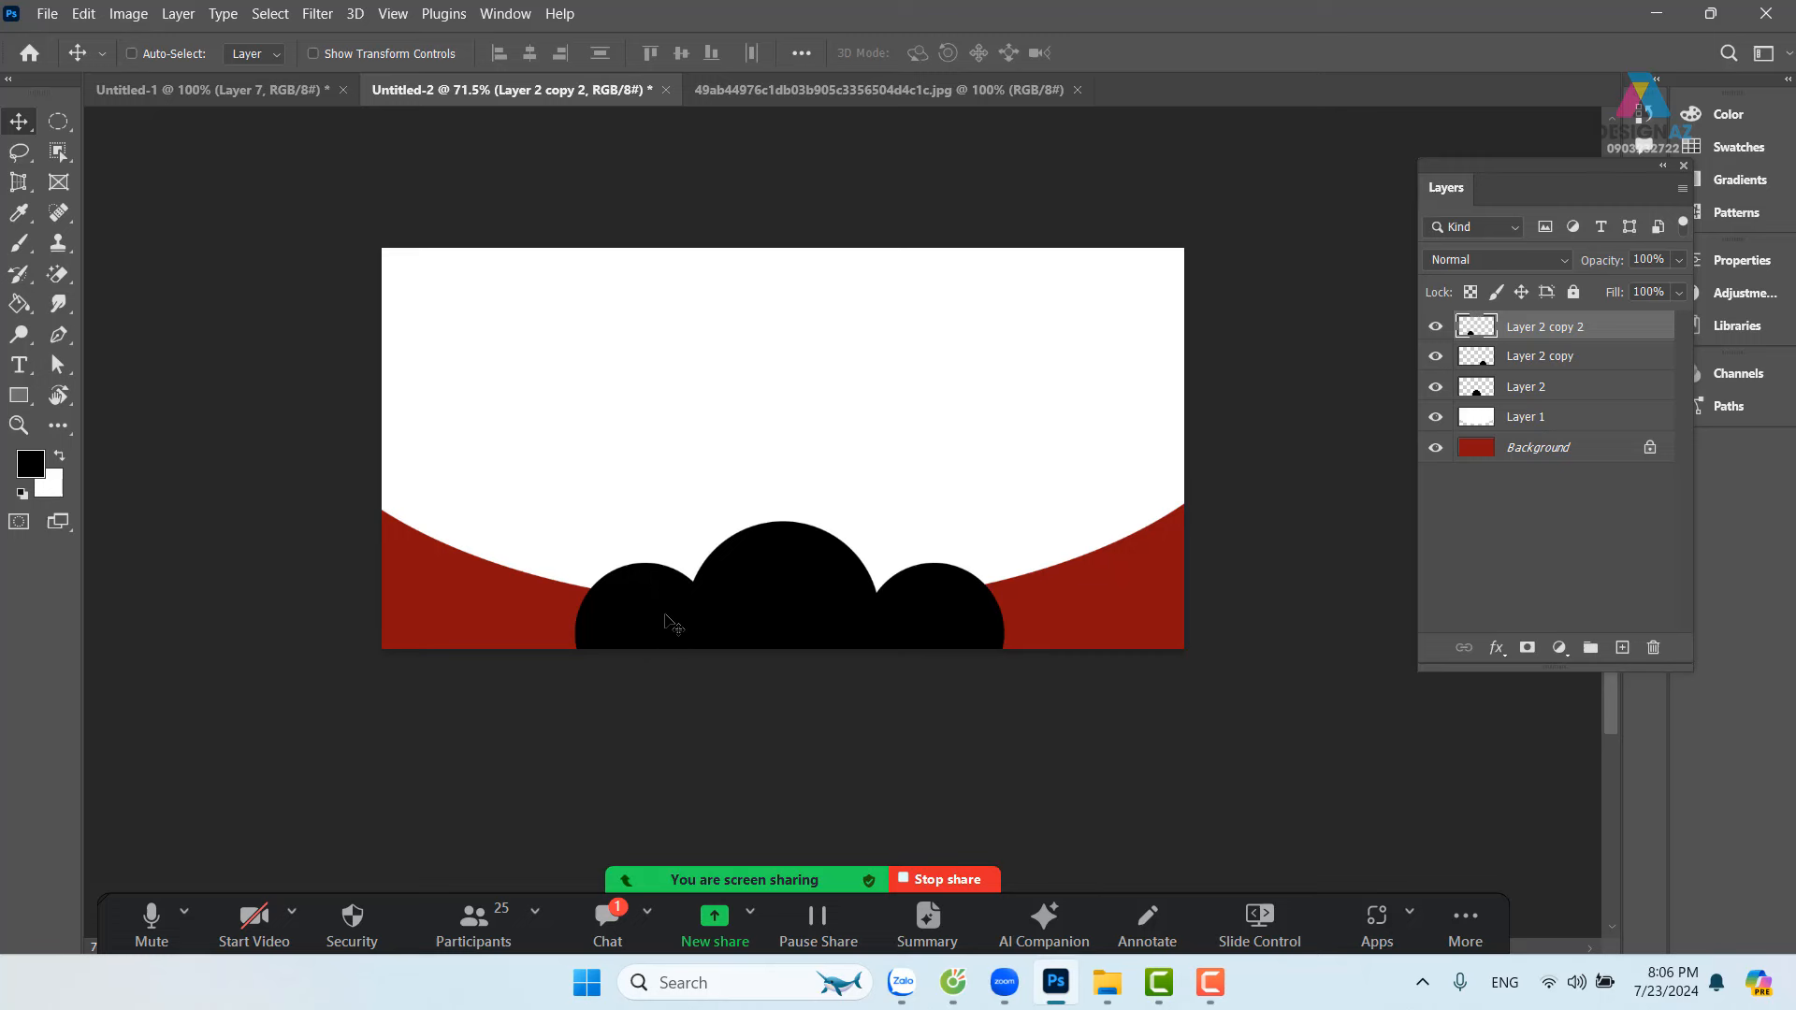
Step: Select the two smaller side circles together, move them upward as a test, and undo the move
{"action": "right_click", "coordinate": [663, 610]}
{"action": "left_click", "coordinate": [739, 621]}
{"action": "right_click", "coordinate": [964, 578]}
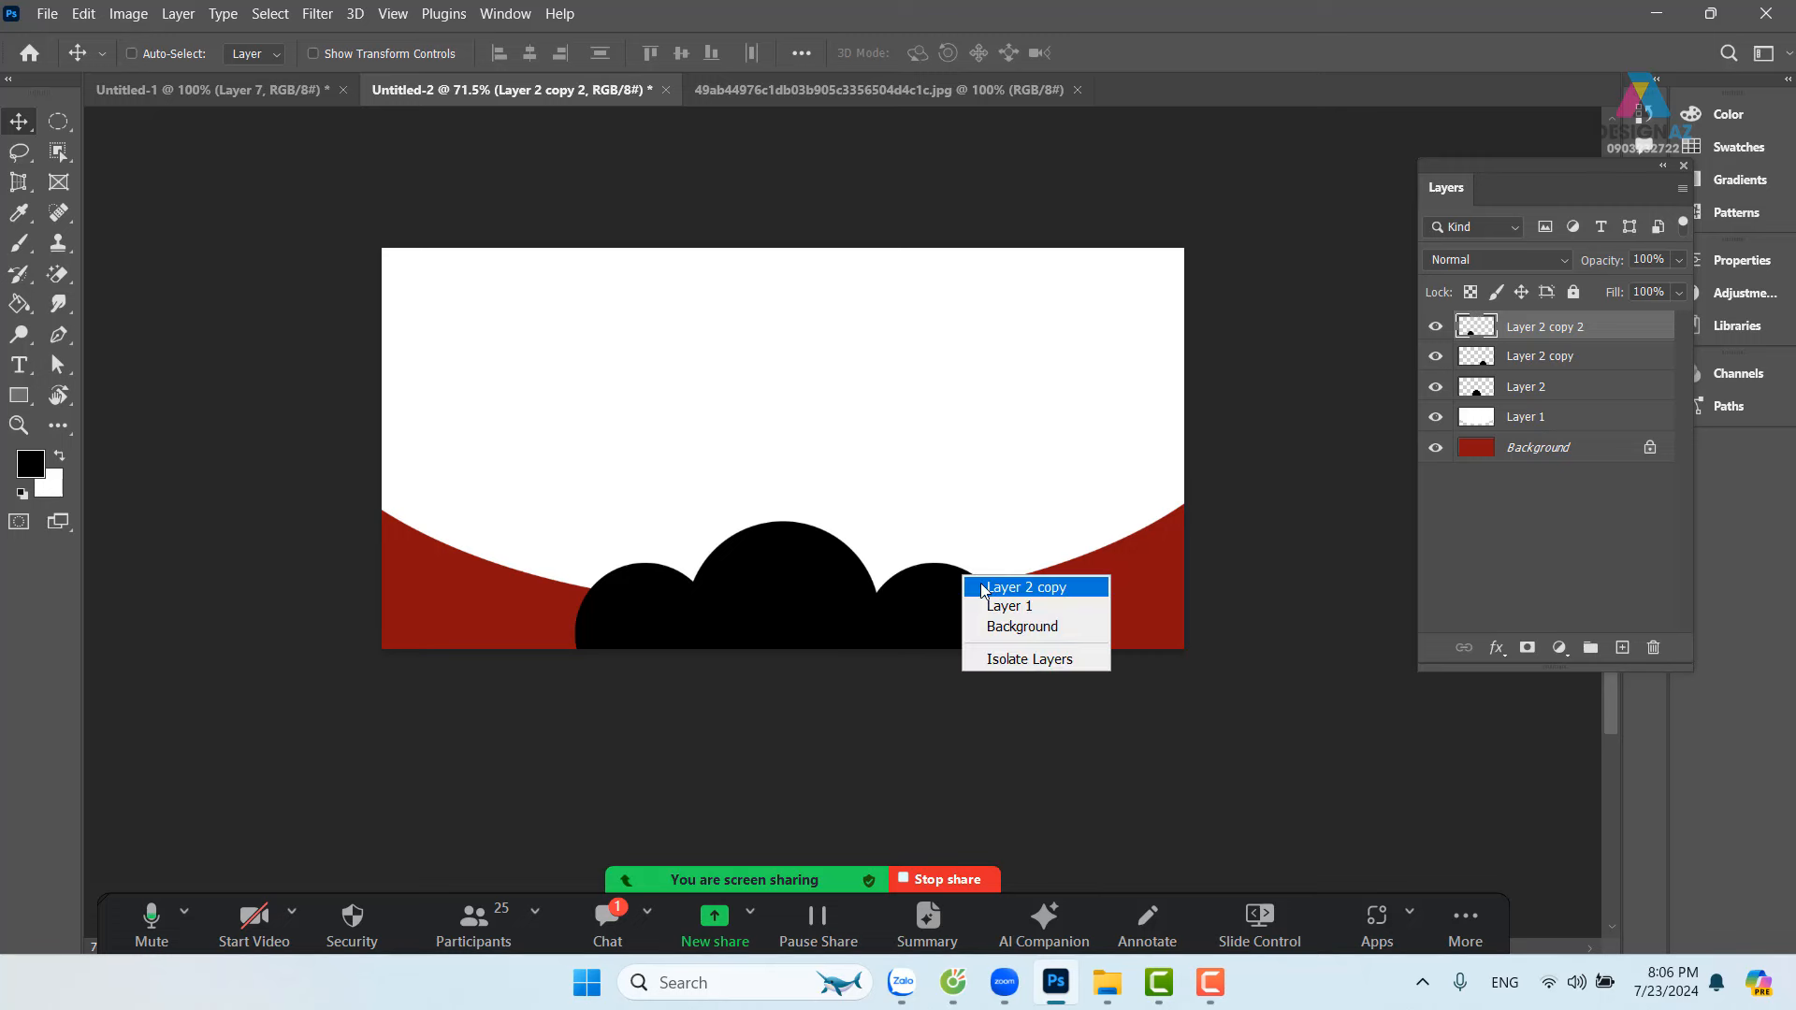
{"action": "left_click", "coordinate": [987, 589], "text": "shift"}
{"action": "left_click_drag", "start_coordinate": [935, 578], "coordinate": [956, 535]}
{"action": "key", "text": "ctrl+z"}
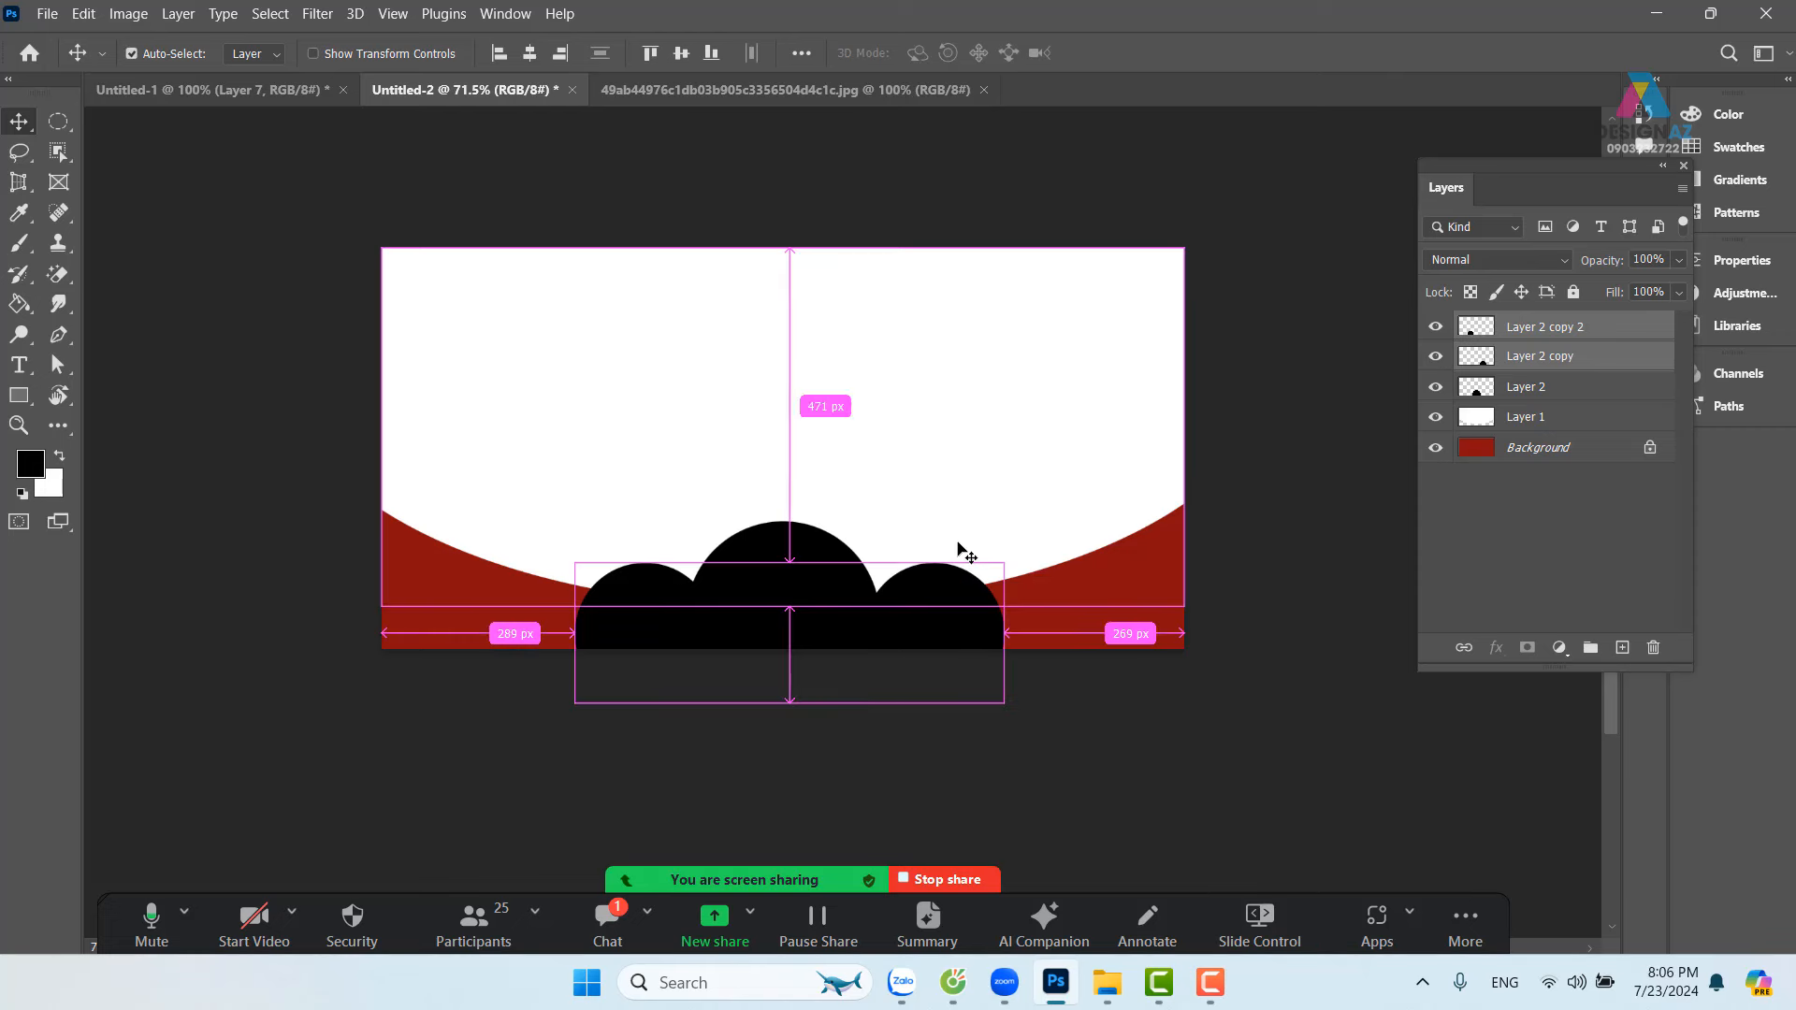
Step: Group the two smaller side circles and align the group with the large middle circle on their horizontal centres
{"action": "key", "text": "ctrl+g"}
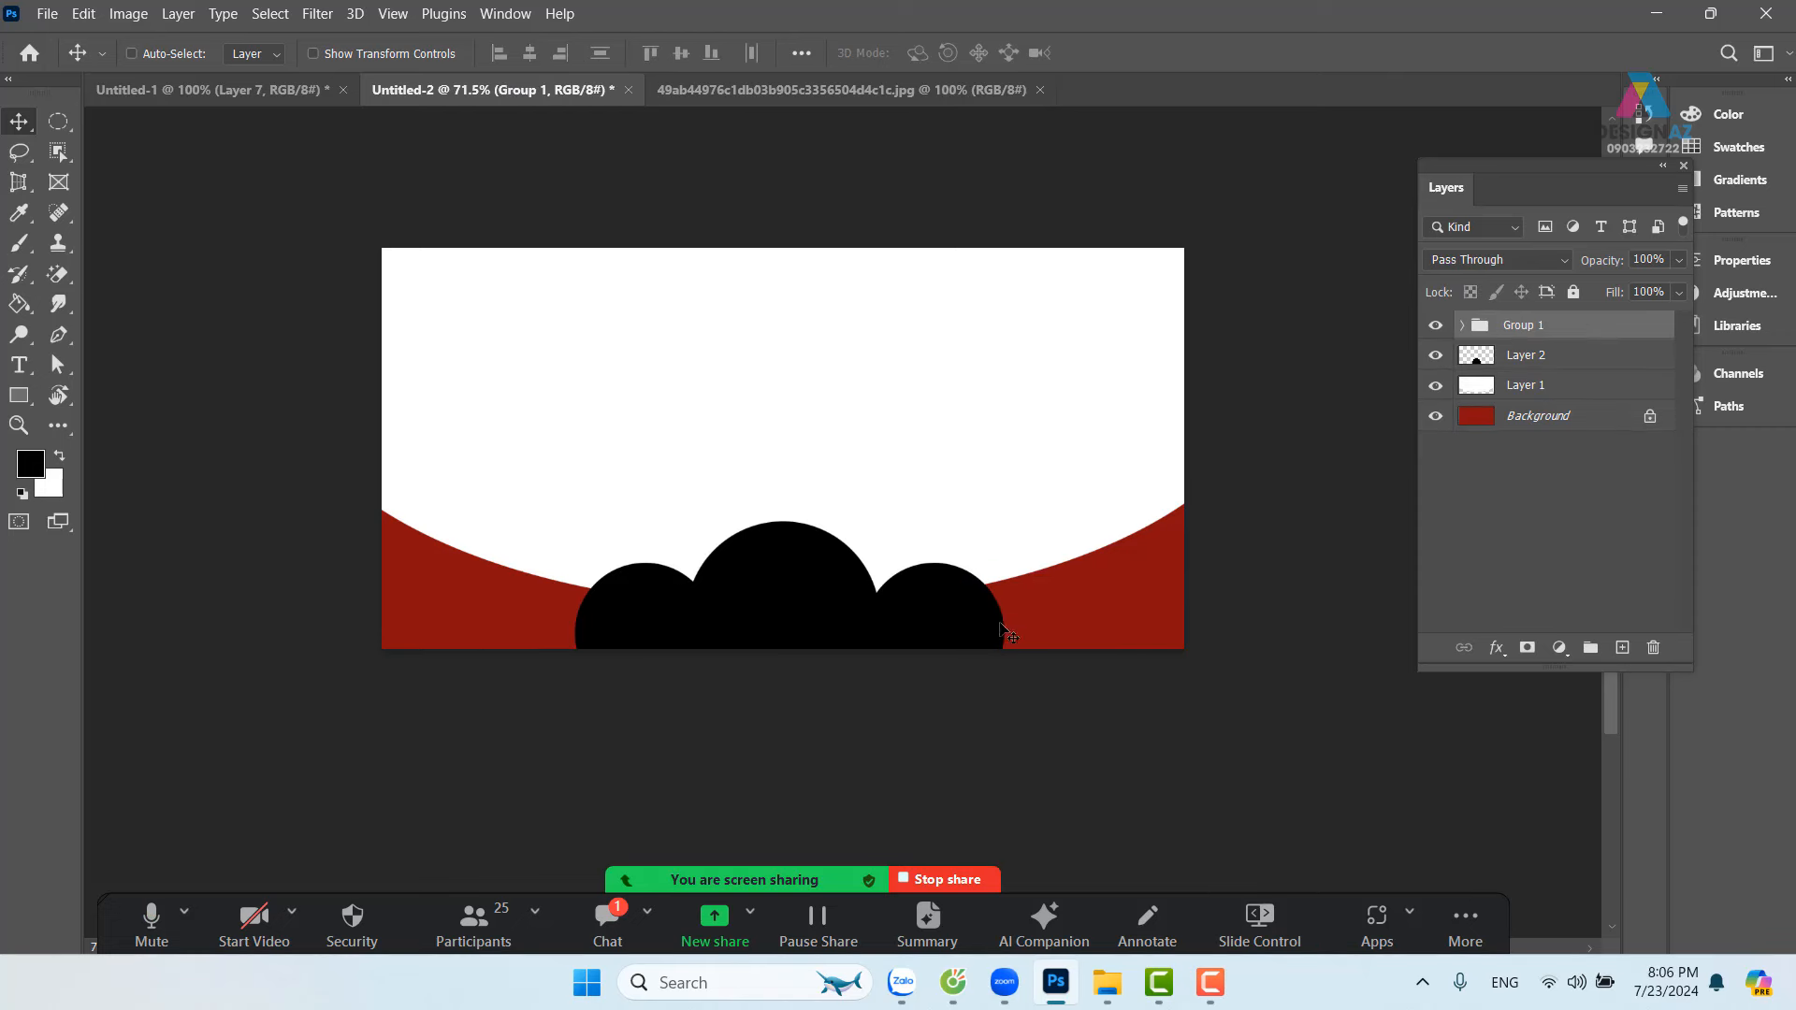
{"action": "right_click", "coordinate": [818, 540]}
{"action": "left_click", "coordinate": [847, 554]}
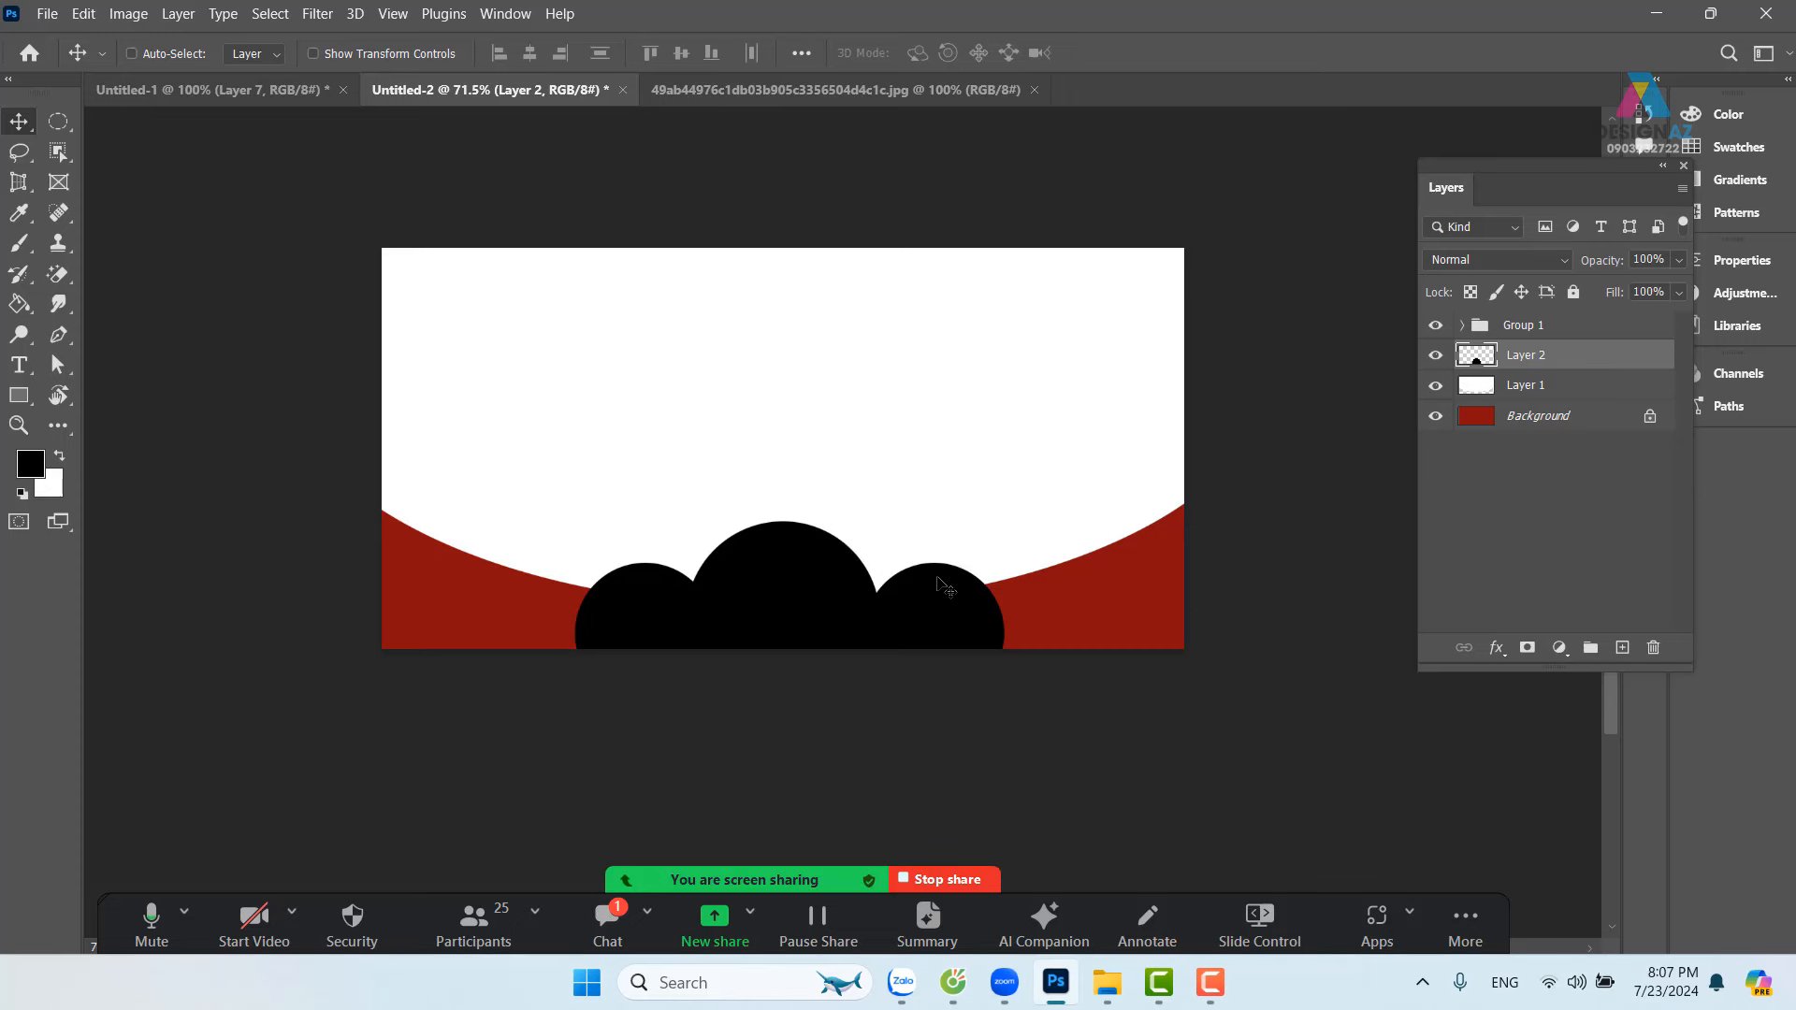
{"action": "right_click", "coordinate": [945, 585]}
{"action": "left_click", "coordinate": [963, 583]}
{"action": "left_click_drag", "start_coordinate": [963, 582], "coordinate": [1052, 560]}
{"action": "key", "text": "ctrl+z"}
{"action": "left_click", "coordinate": [528, 56]}
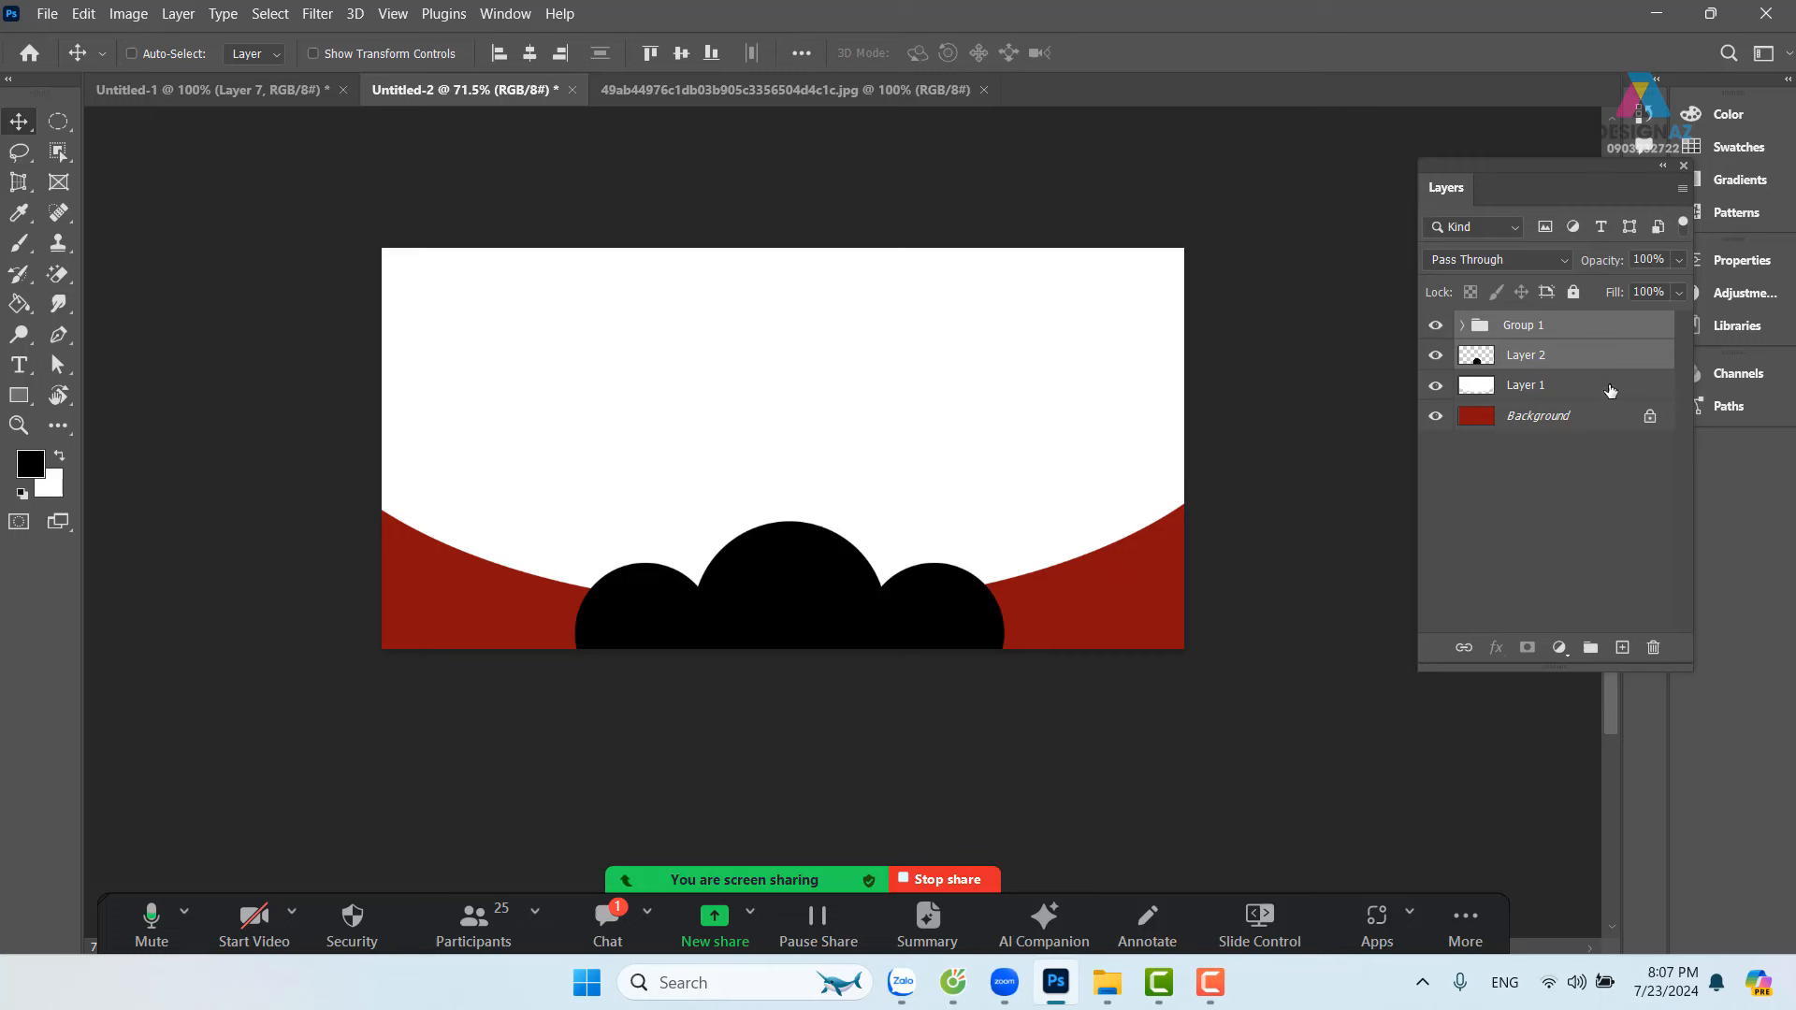
Step: Ungroup the two side circles and group all three black circle layers together
{"action": "left_click", "coordinate": [1592, 328]}
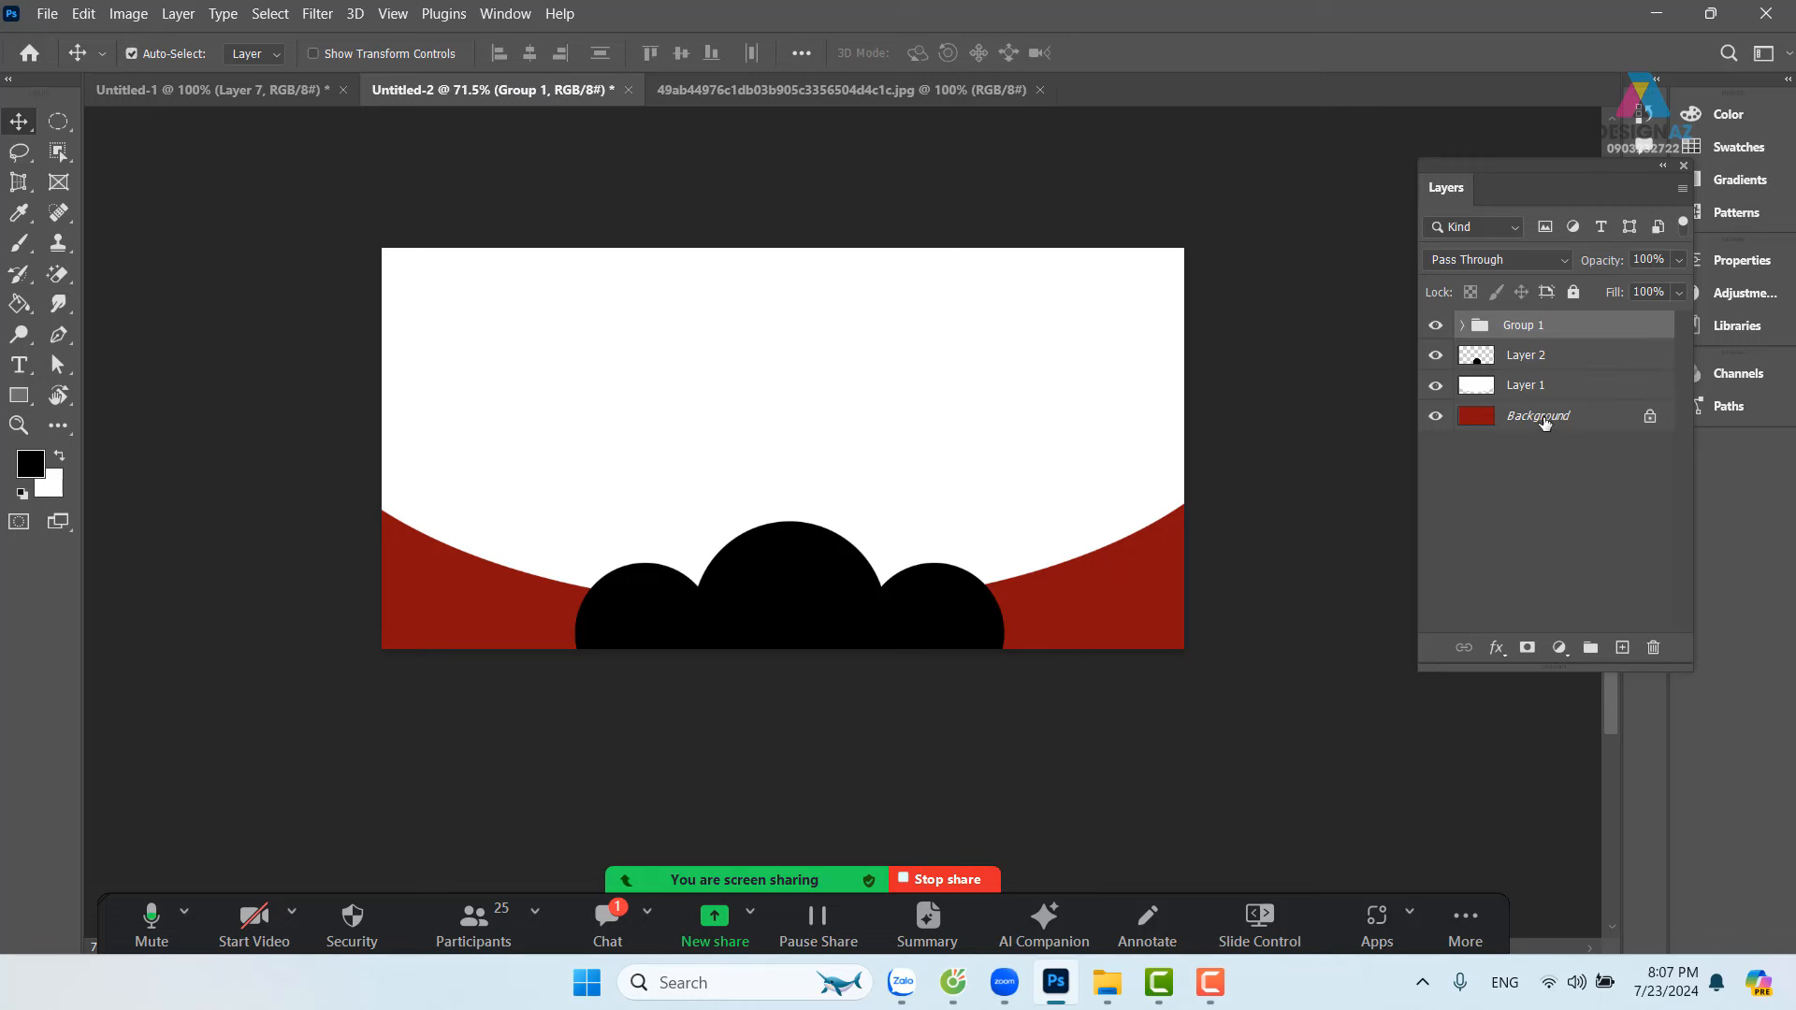
{"action": "key", "text": "ctrl+shift+g"}
{"action": "left_click", "coordinate": [1564, 325]}
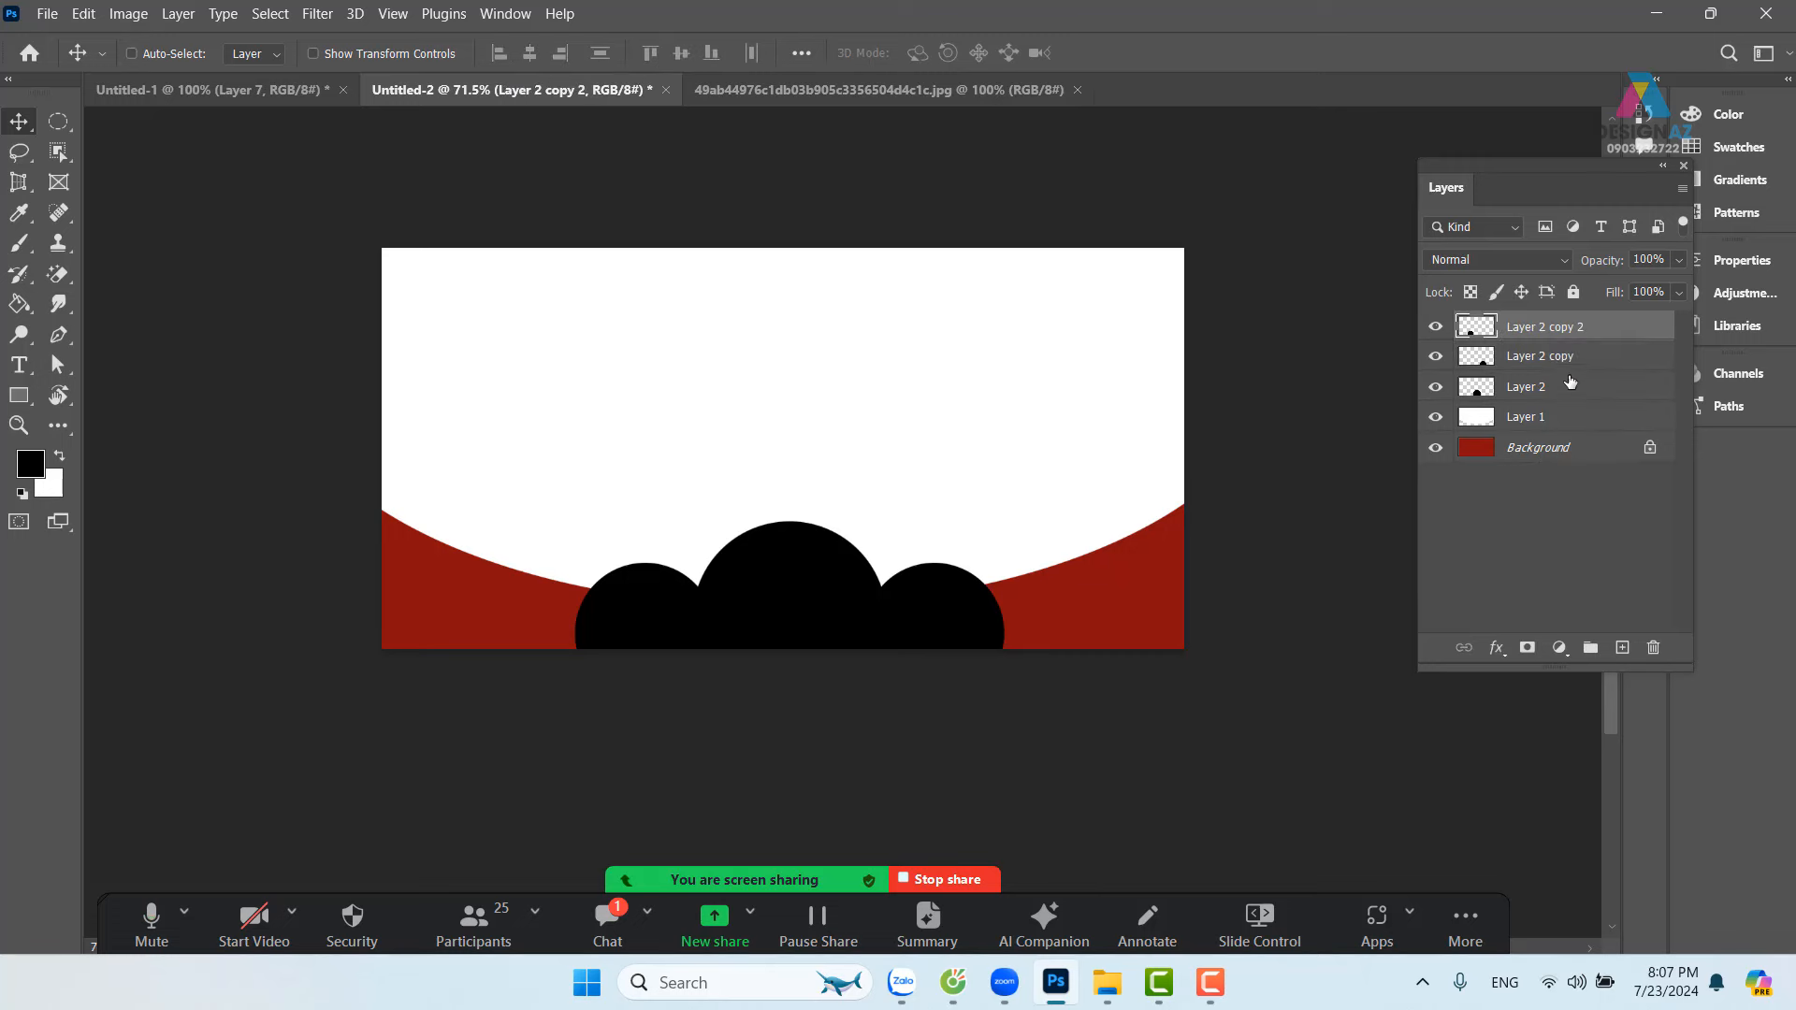
{"action": "left_click", "coordinate": [1571, 387], "text": "shift"}
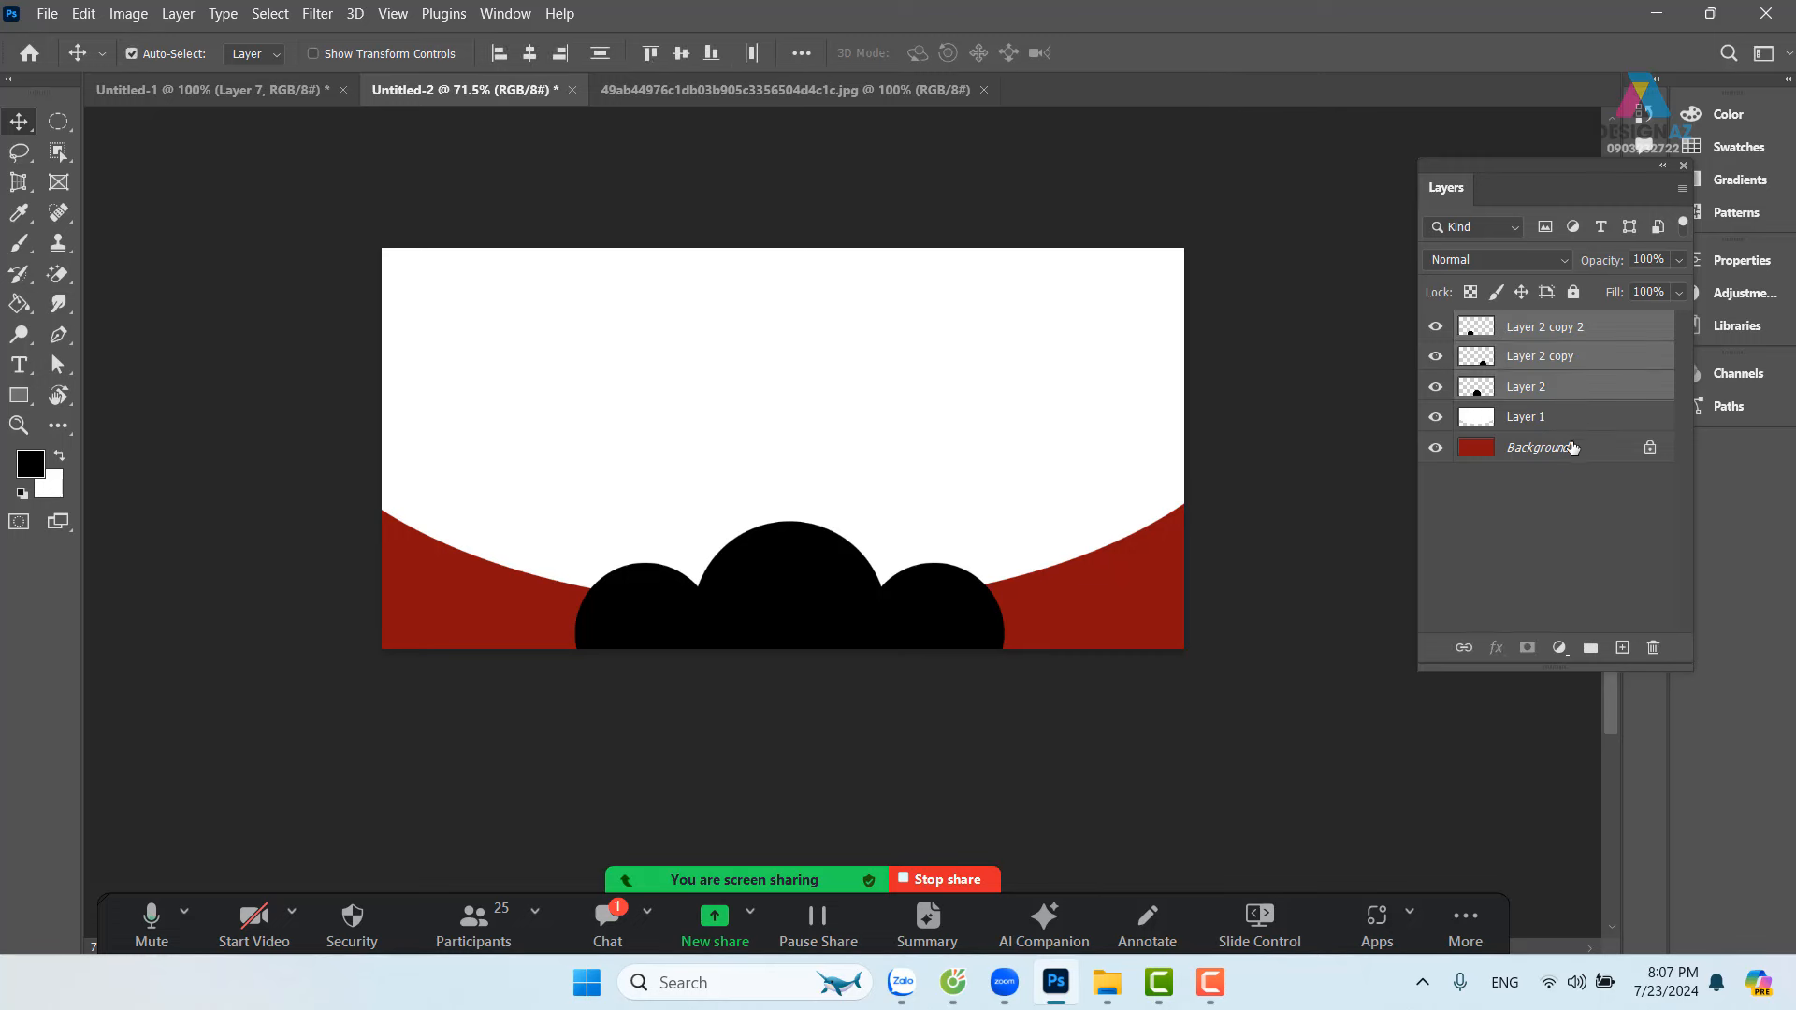
{"action": "key", "text": "ctrl+g"}
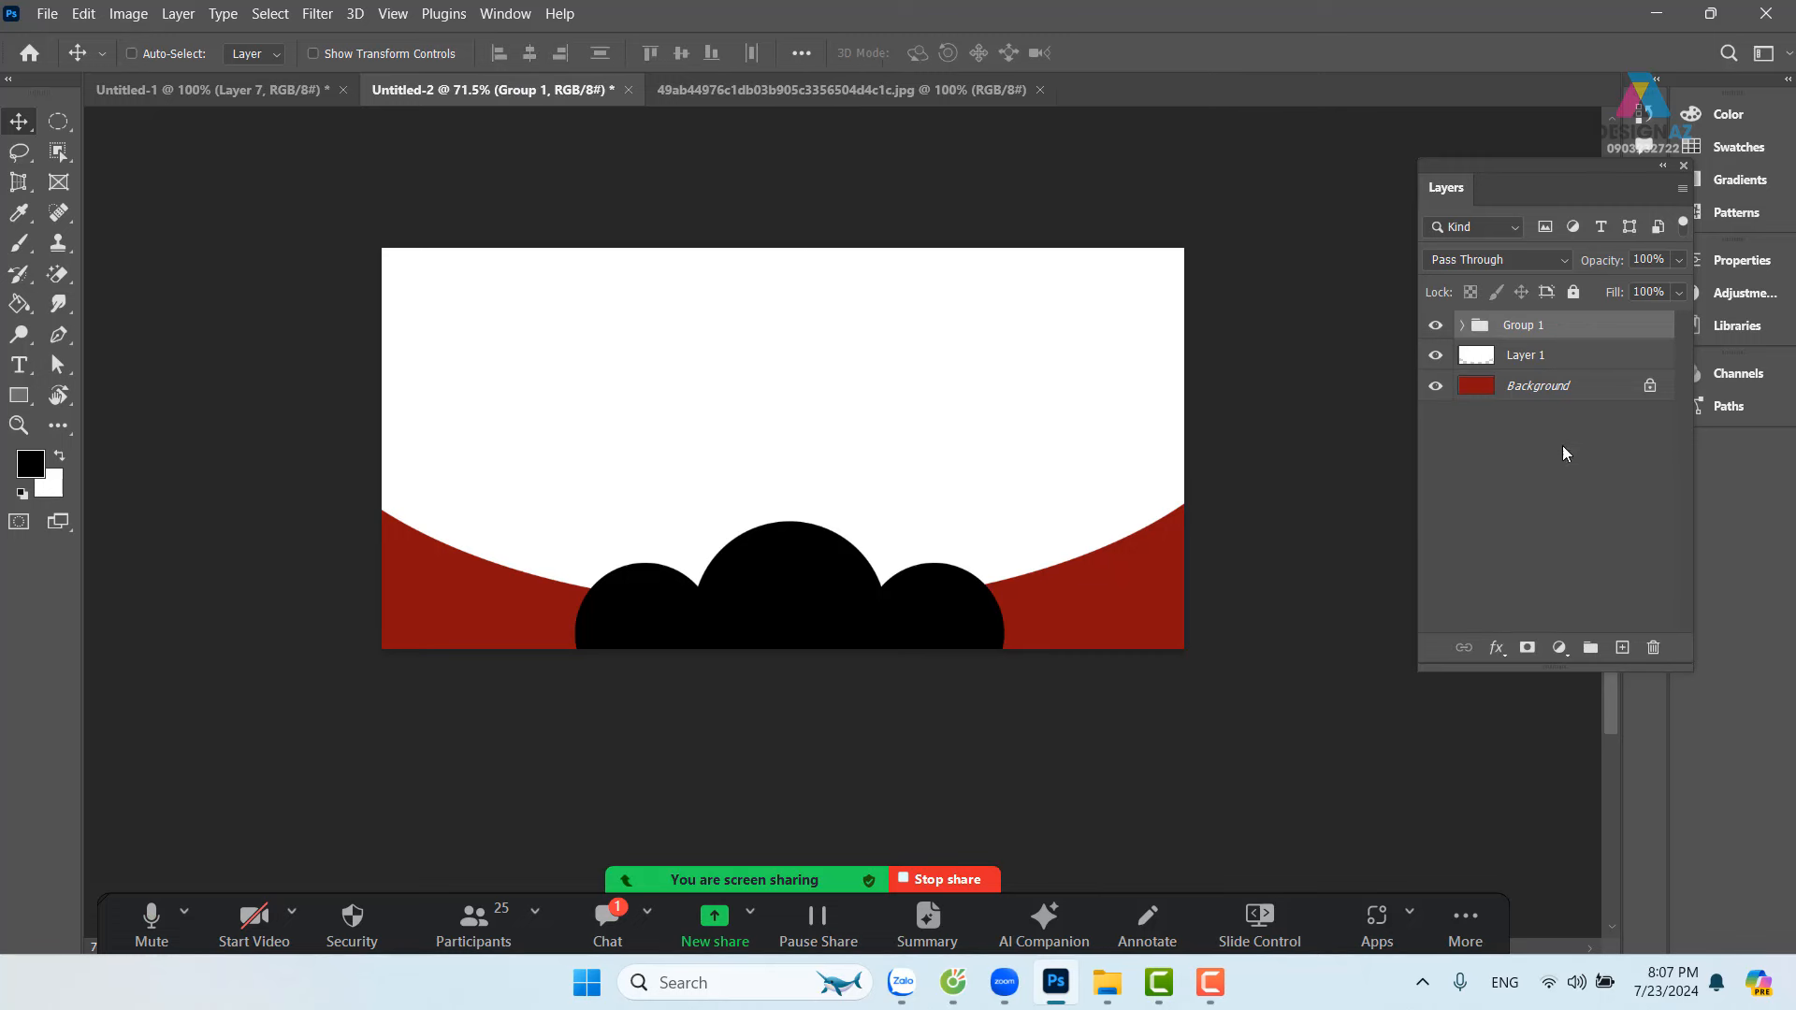
Step: Align the group of three circles with the white arc layer on their horizontal centres
{"action": "right_click", "coordinate": [959, 595]}
{"action": "left_click", "coordinate": [994, 605]}
{"action": "right_click", "coordinate": [1026, 463]}
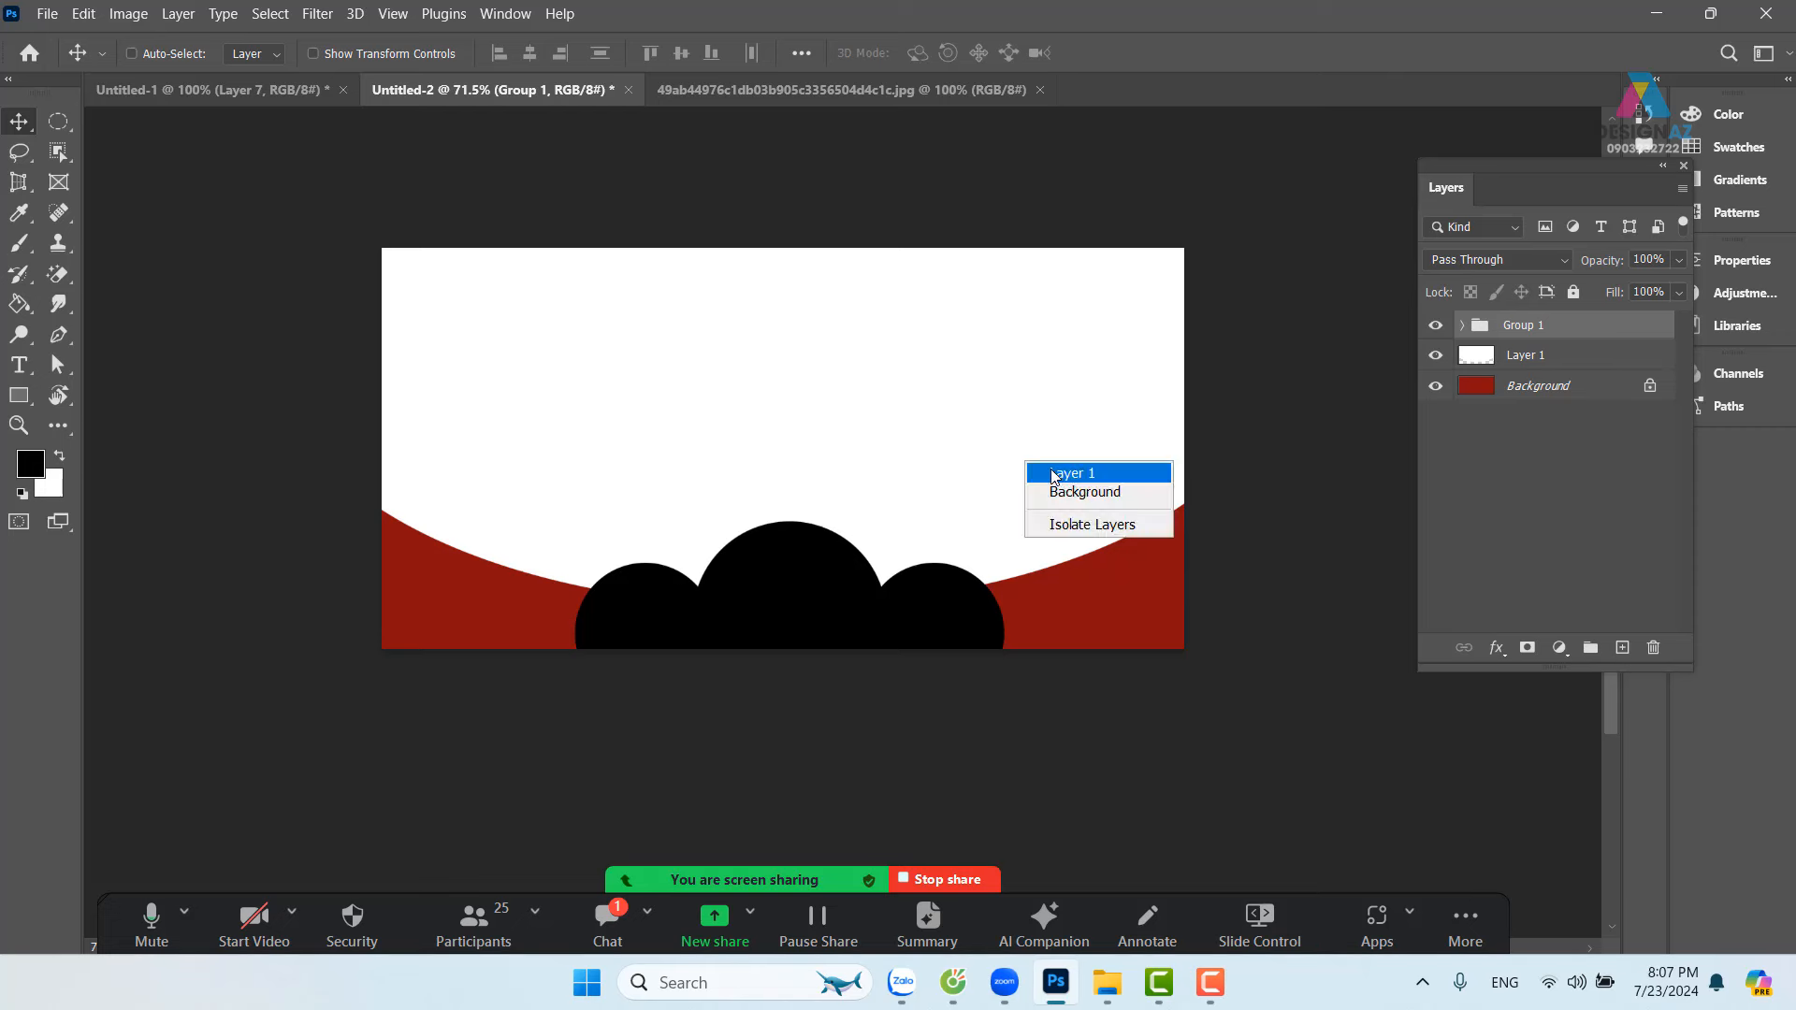
{"action": "left_click", "coordinate": [1040, 468], "text": "shift"}
{"action": "key", "text": "shift+Left"}
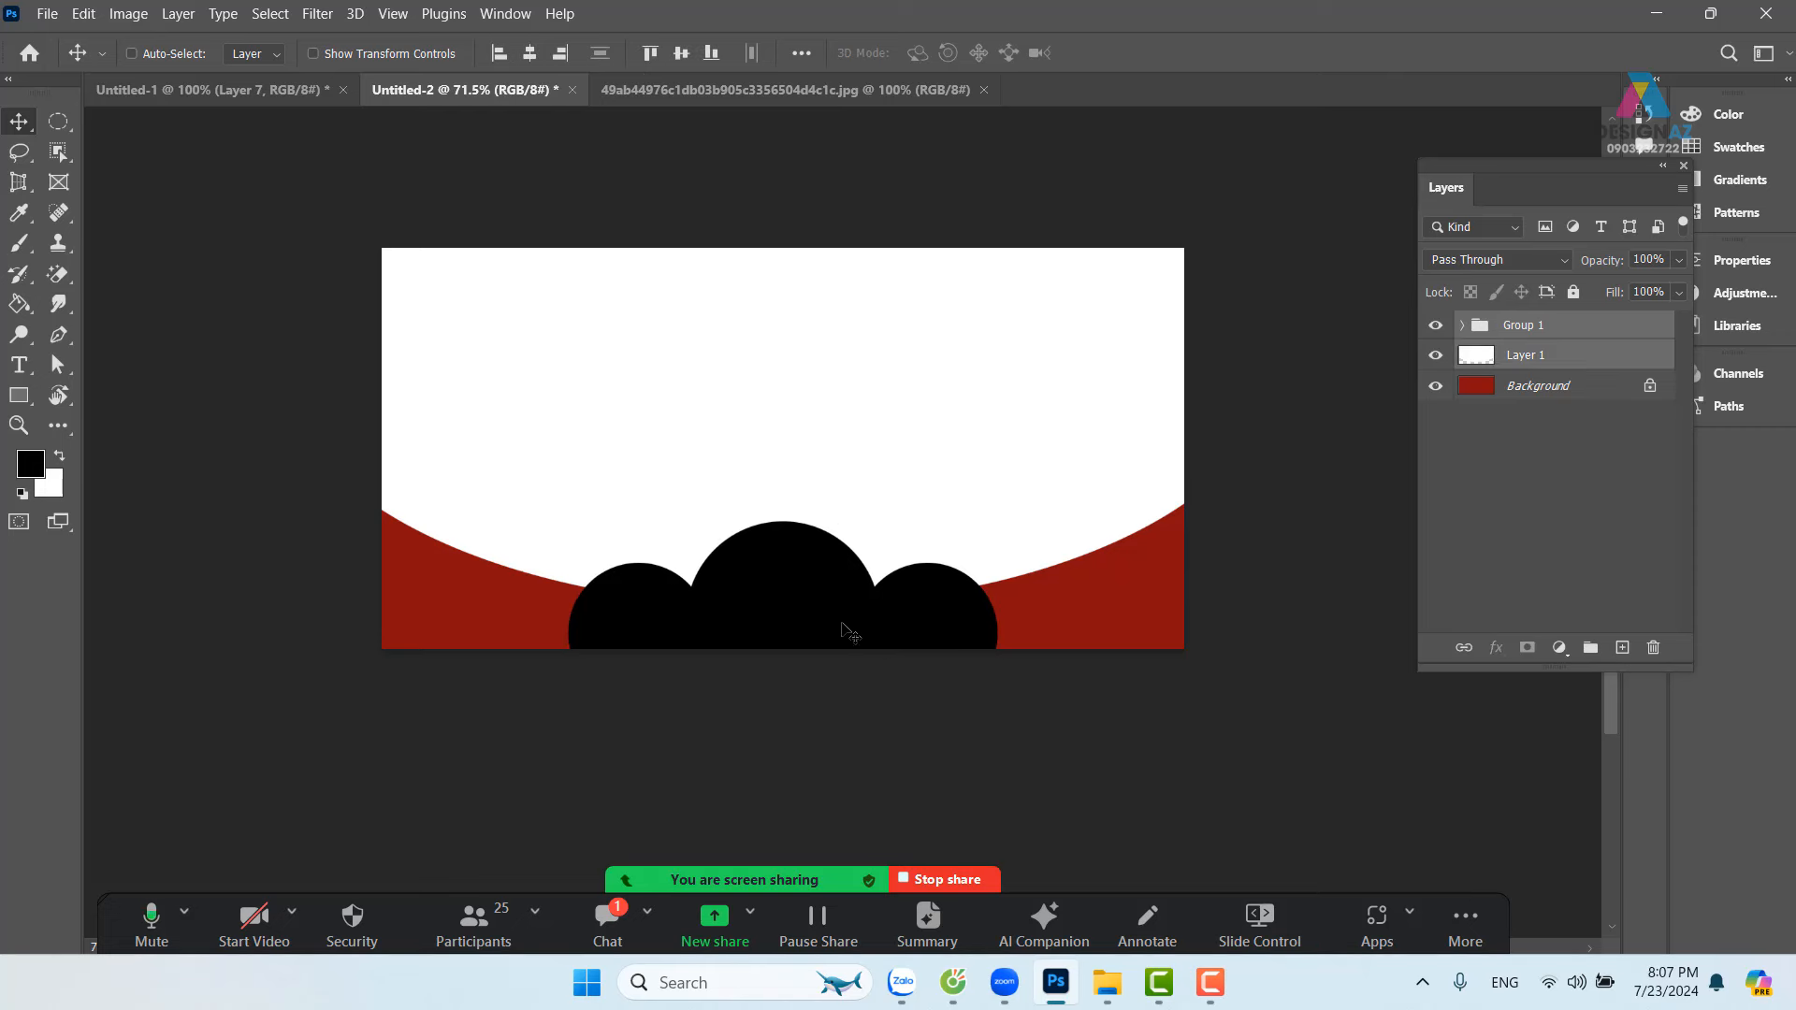
Step: Move the group of three circles slightly upward and ungroup its layers
{"action": "left_click_drag", "start_coordinate": [832, 613], "coordinate": [808, 577]}
{"action": "right_click", "coordinate": [835, 589]}
{"action": "left_click", "coordinate": [865, 592]}
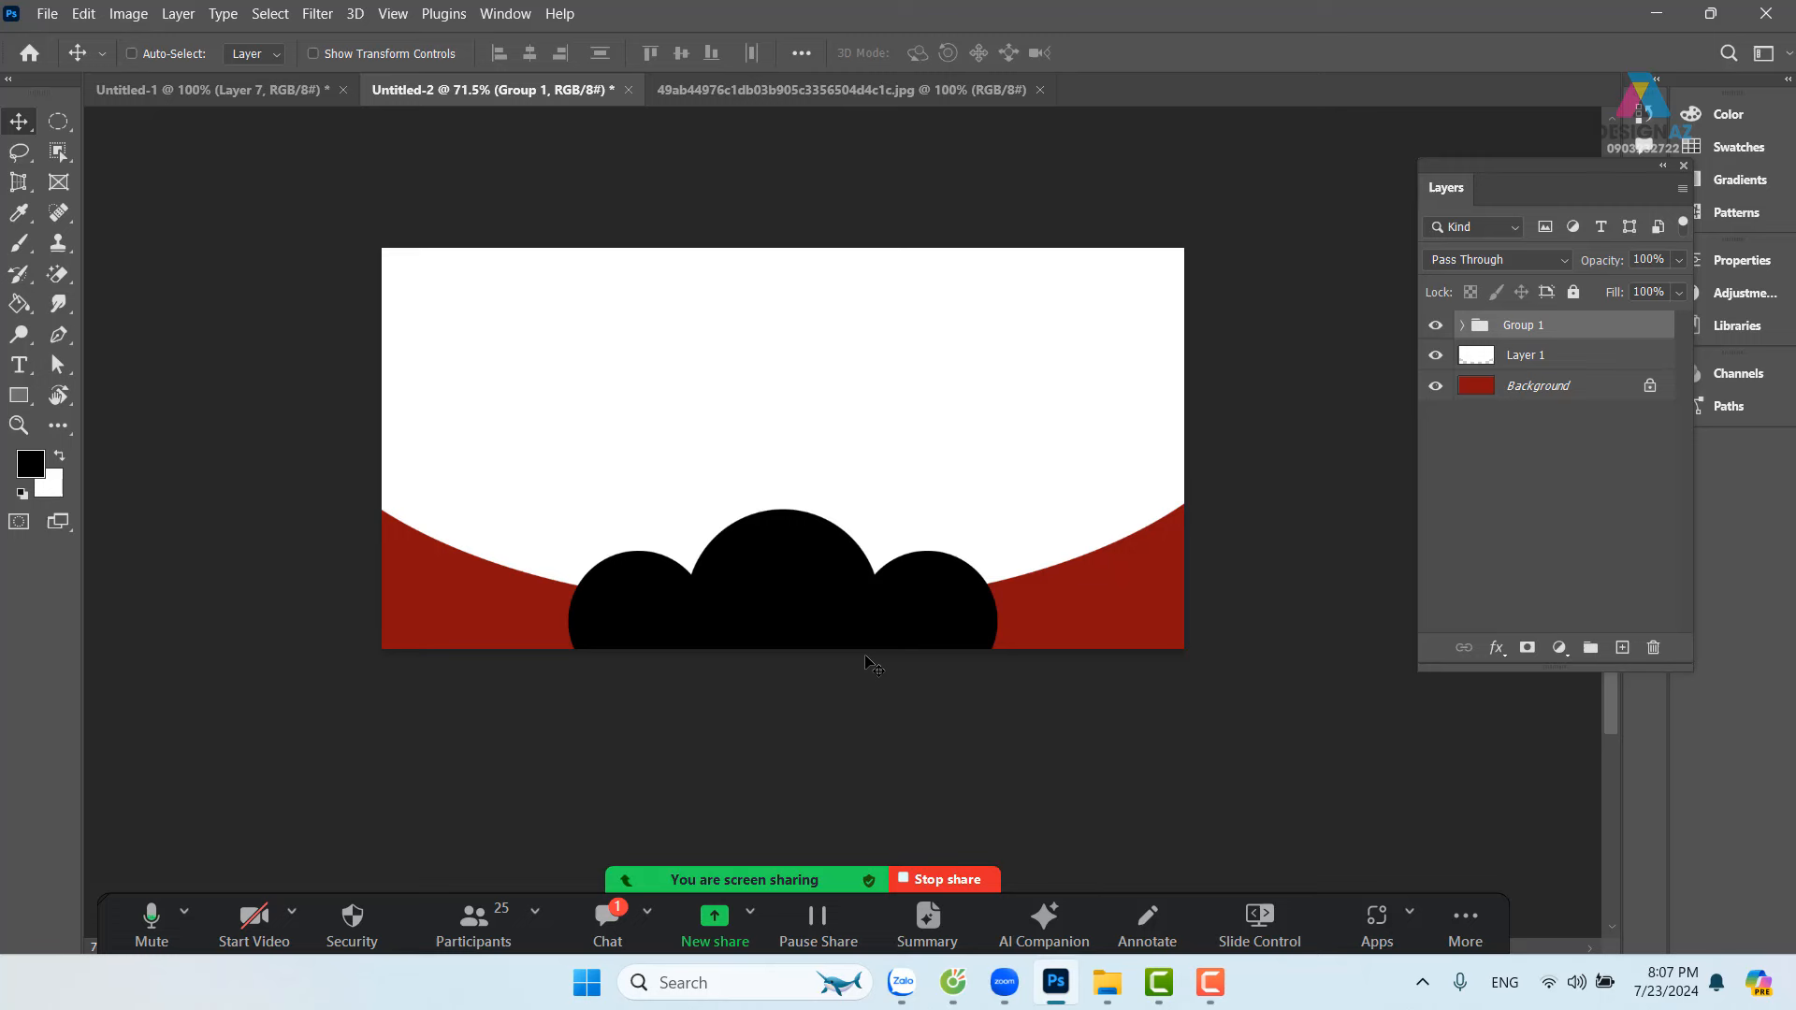
{"action": "key", "text": "ctrl+shift+g"}
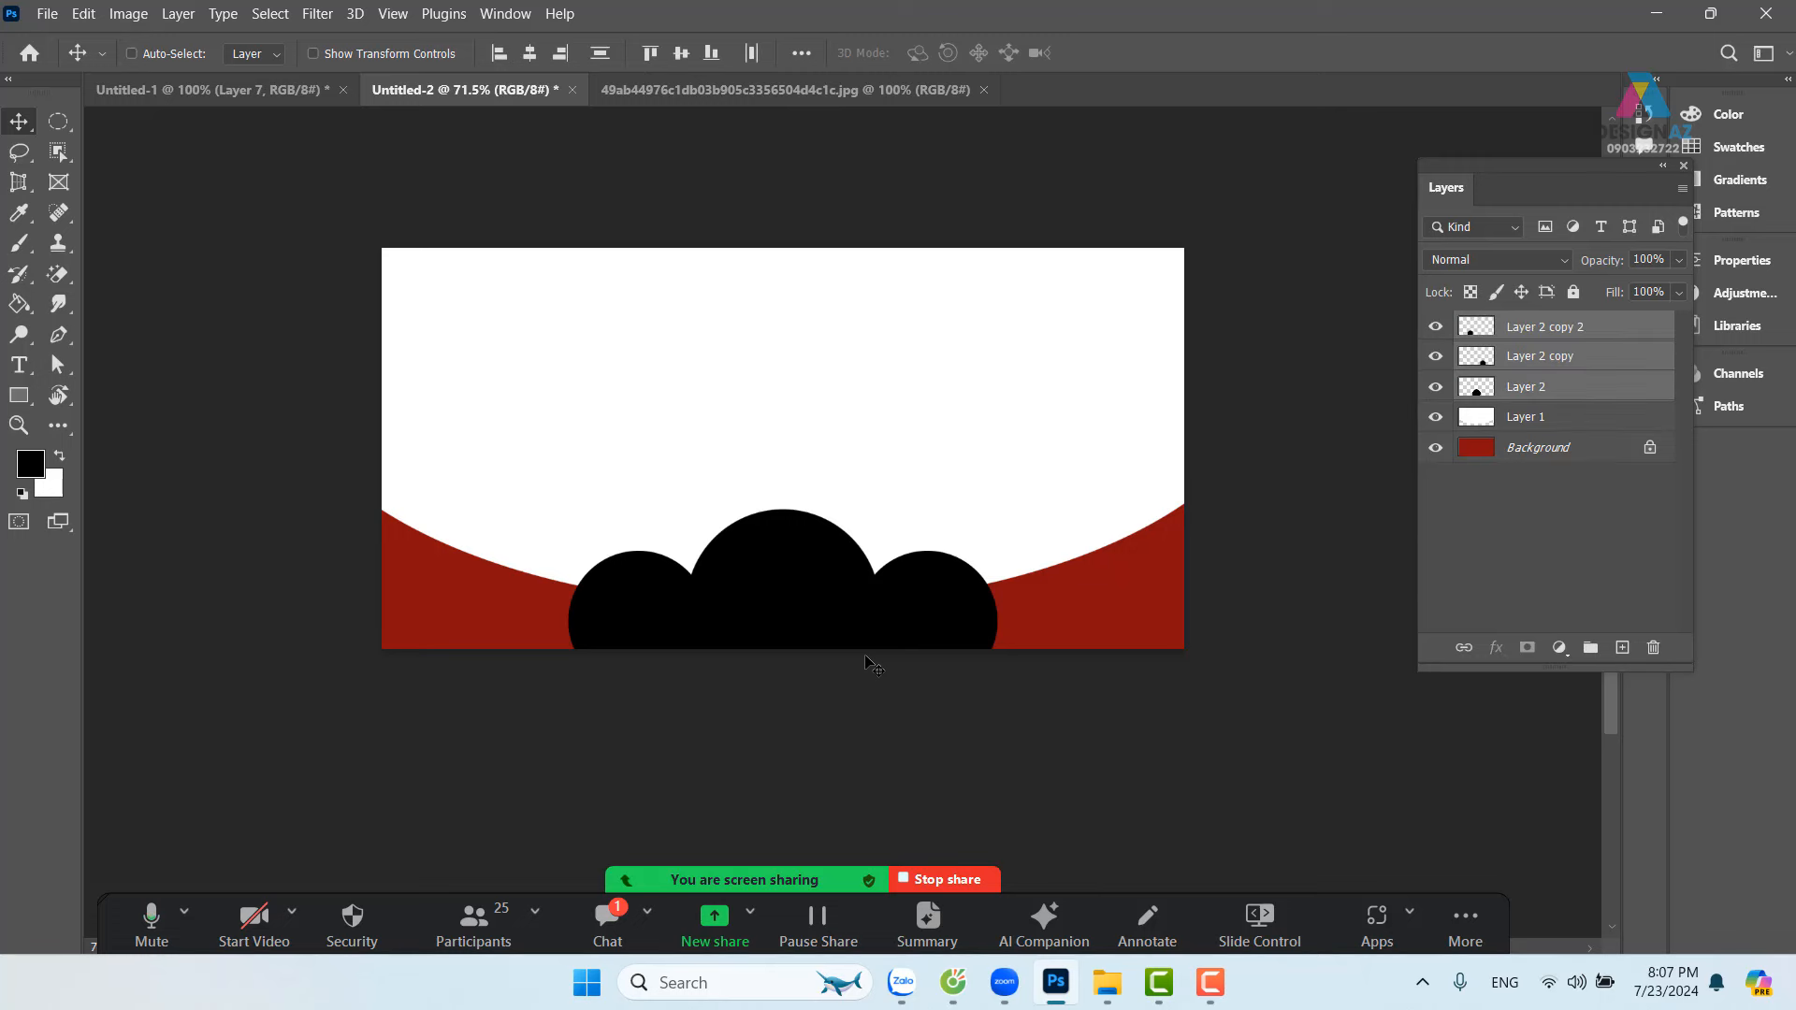
Step: Select the middle, right and left black circles and merge them into a single layer
{"action": "right_click", "coordinate": [812, 533]}
{"action": "left_click", "coordinate": [844, 542]}
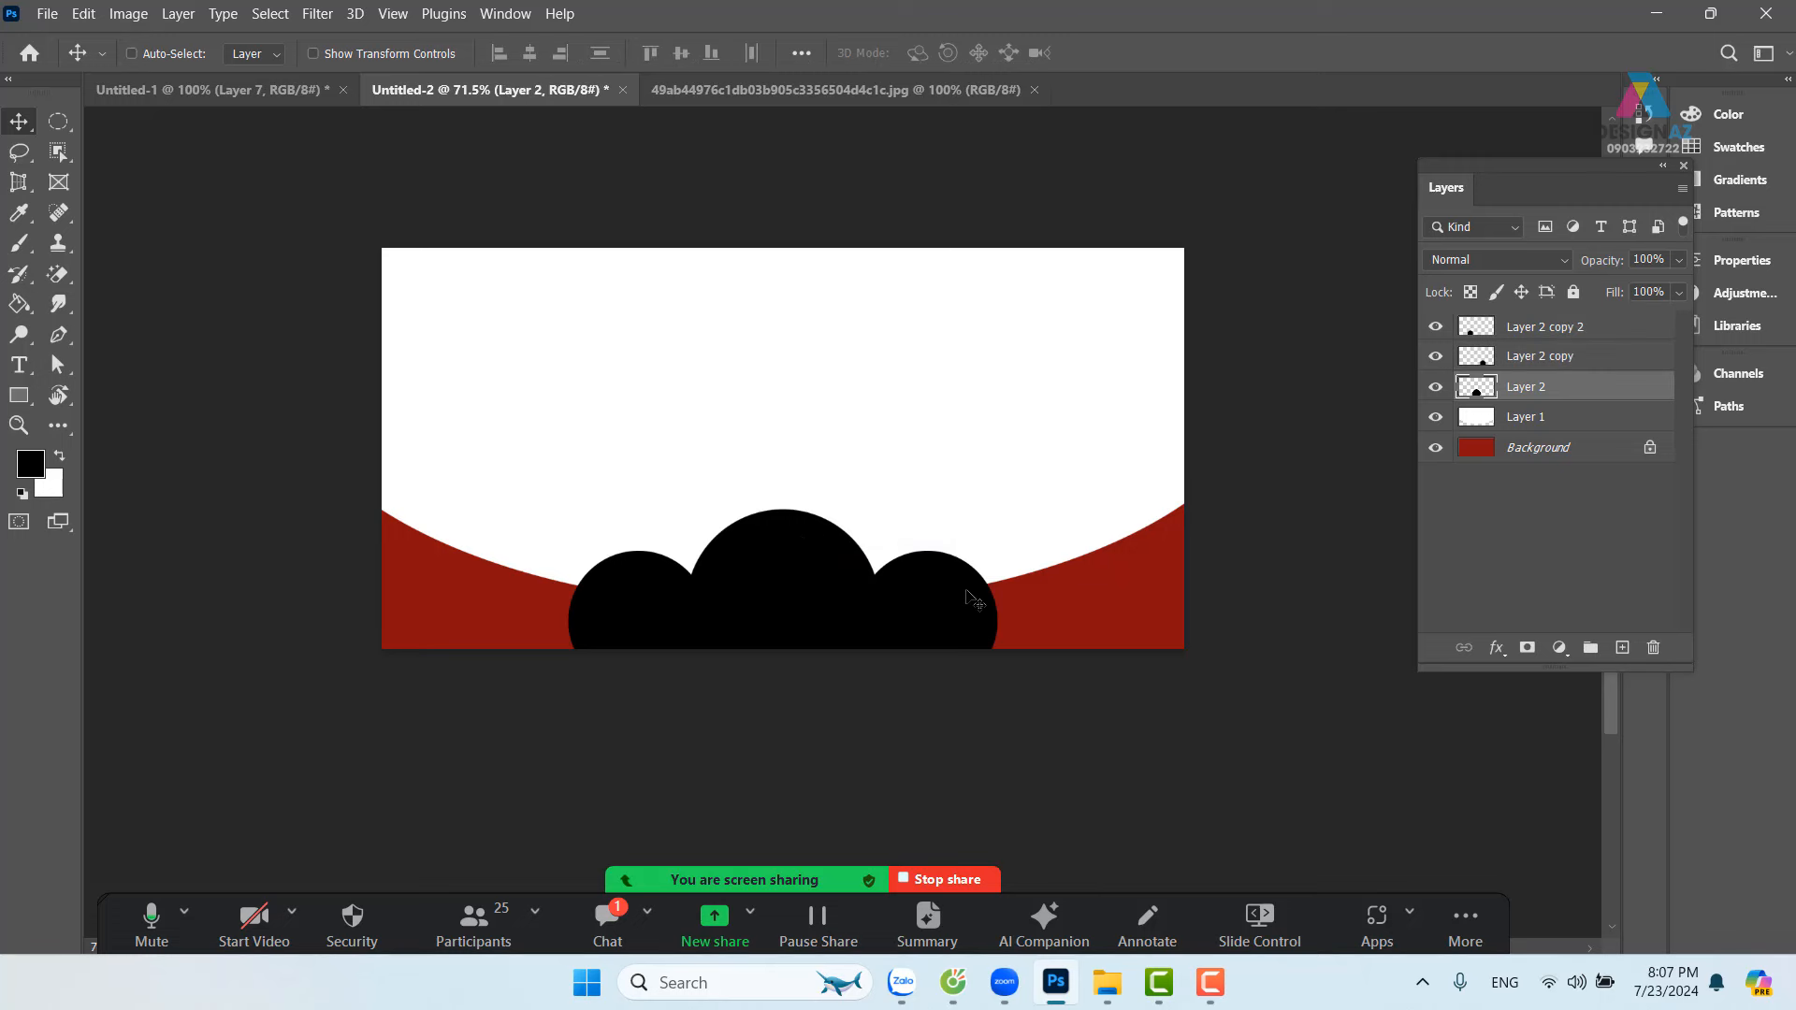
{"action": "right_click", "coordinate": [949, 572]}
{"action": "left_click", "coordinate": [977, 582], "text": "shift"}
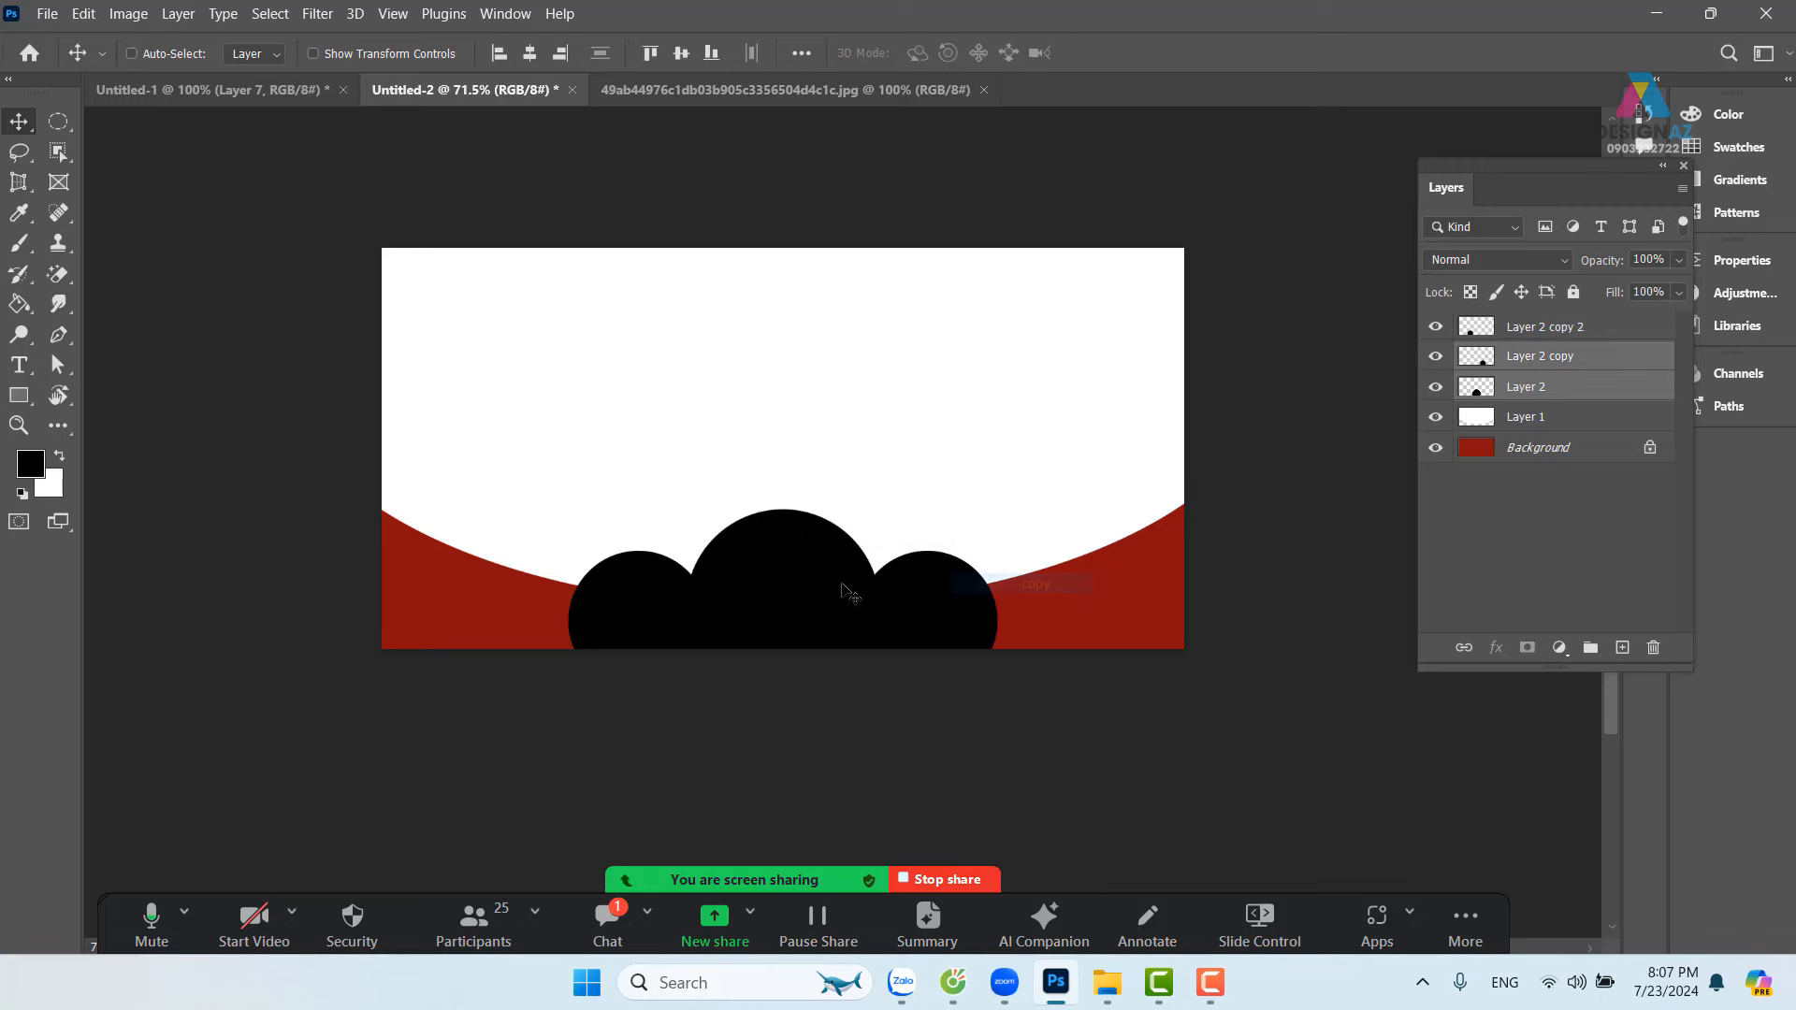
{"action": "right_click", "coordinate": [680, 577]}
{"action": "left_click", "coordinate": [708, 578], "text": "shift"}
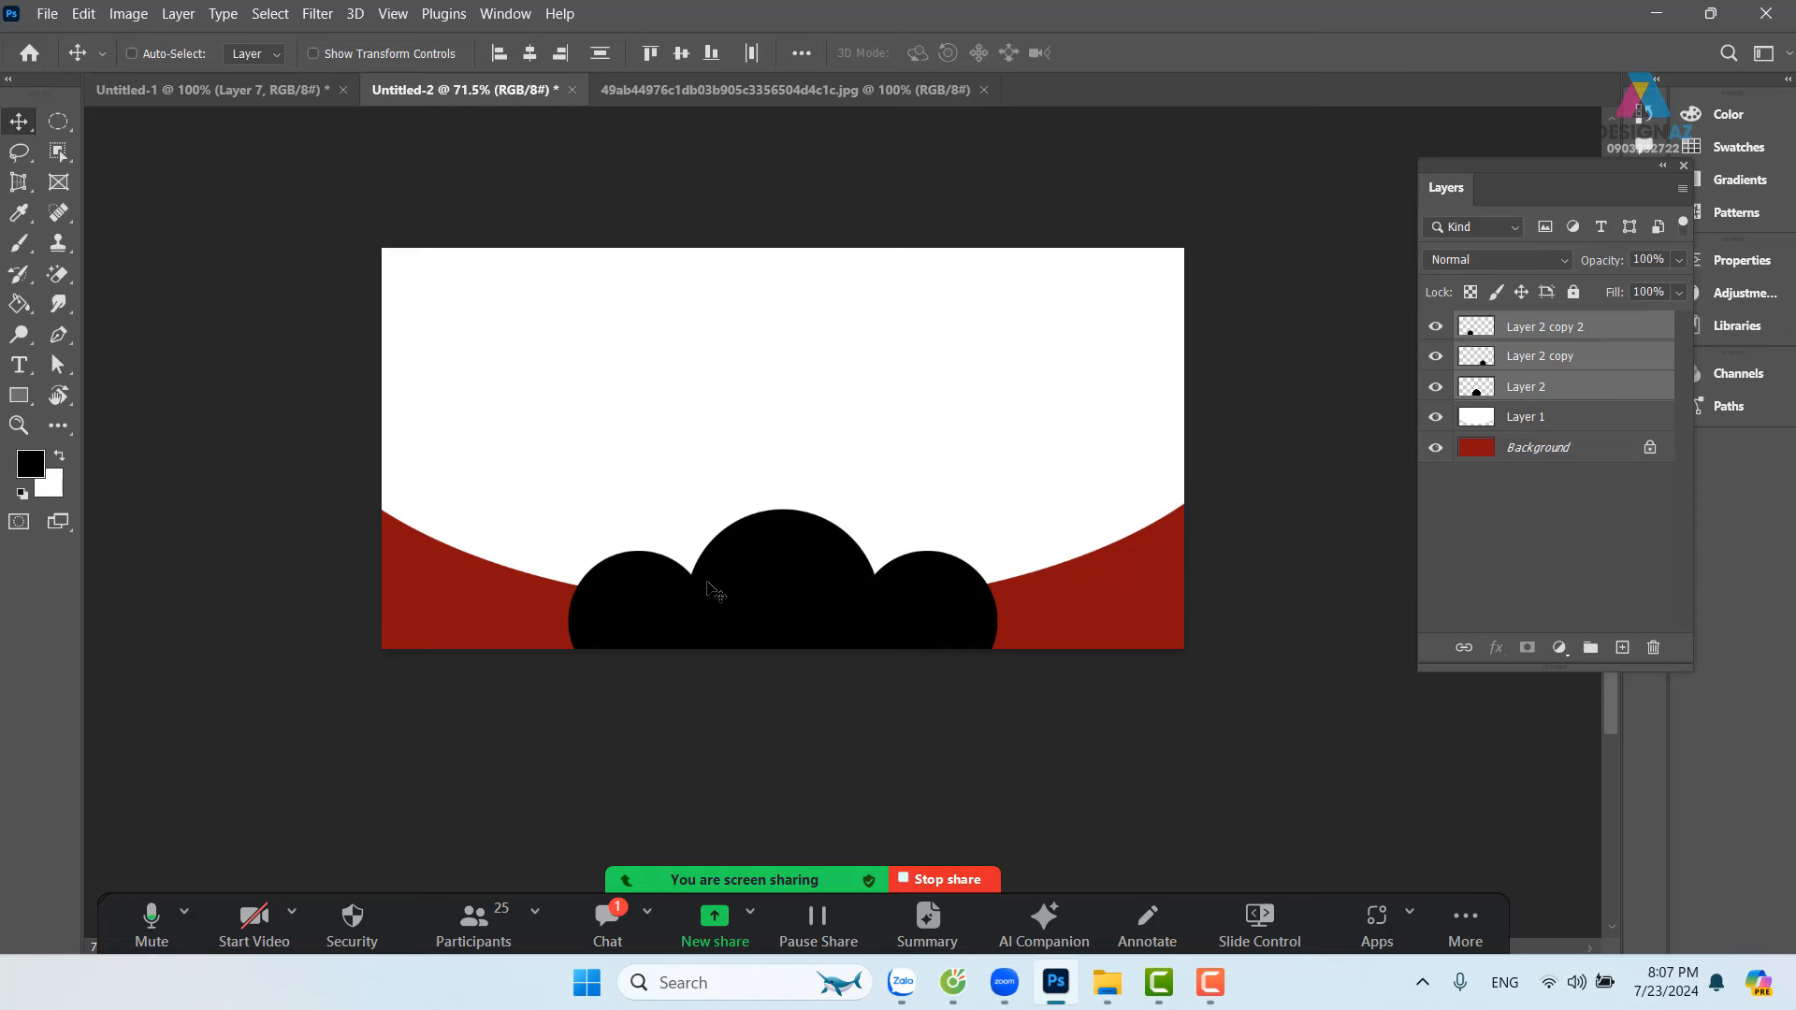
{"action": "key", "text": "ctrl"}
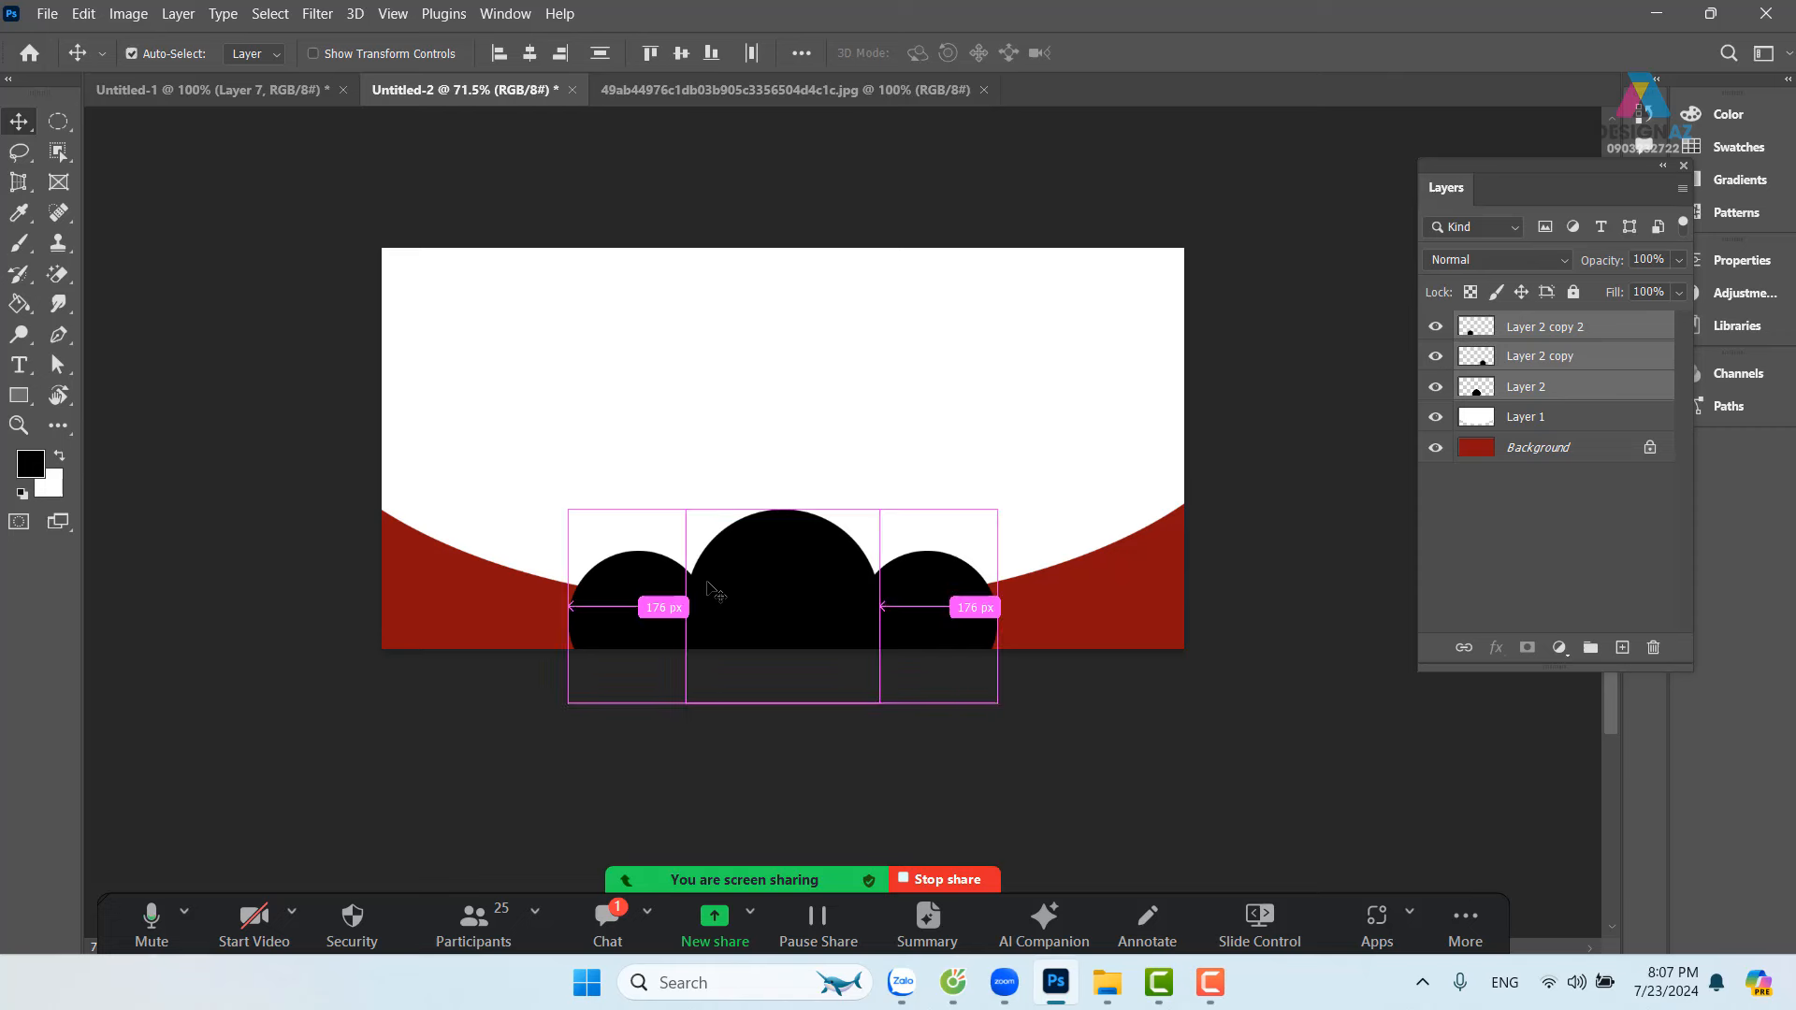
{"action": "key", "text": "ctrl+e"}
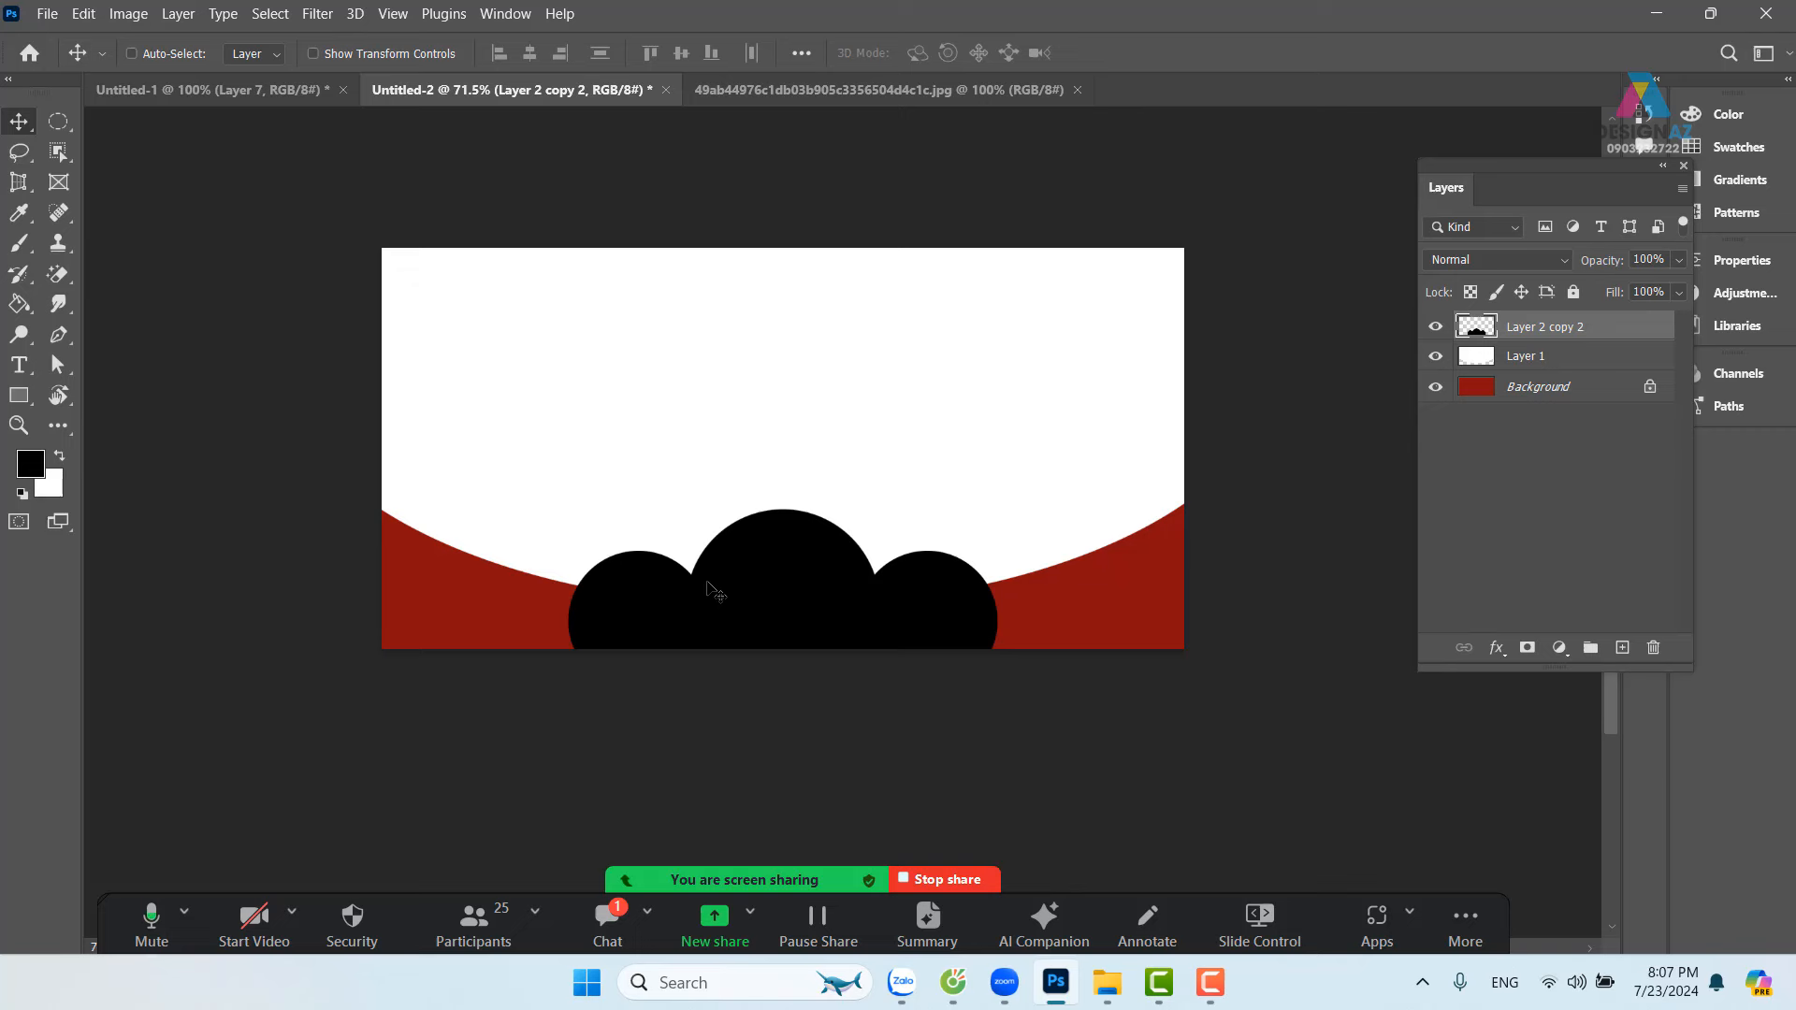
Step: Load the merged black shape's outline as a selection and expand it by 8 pixels
{"action": "left_click", "coordinate": [1478, 329], "text": "ctrl"}
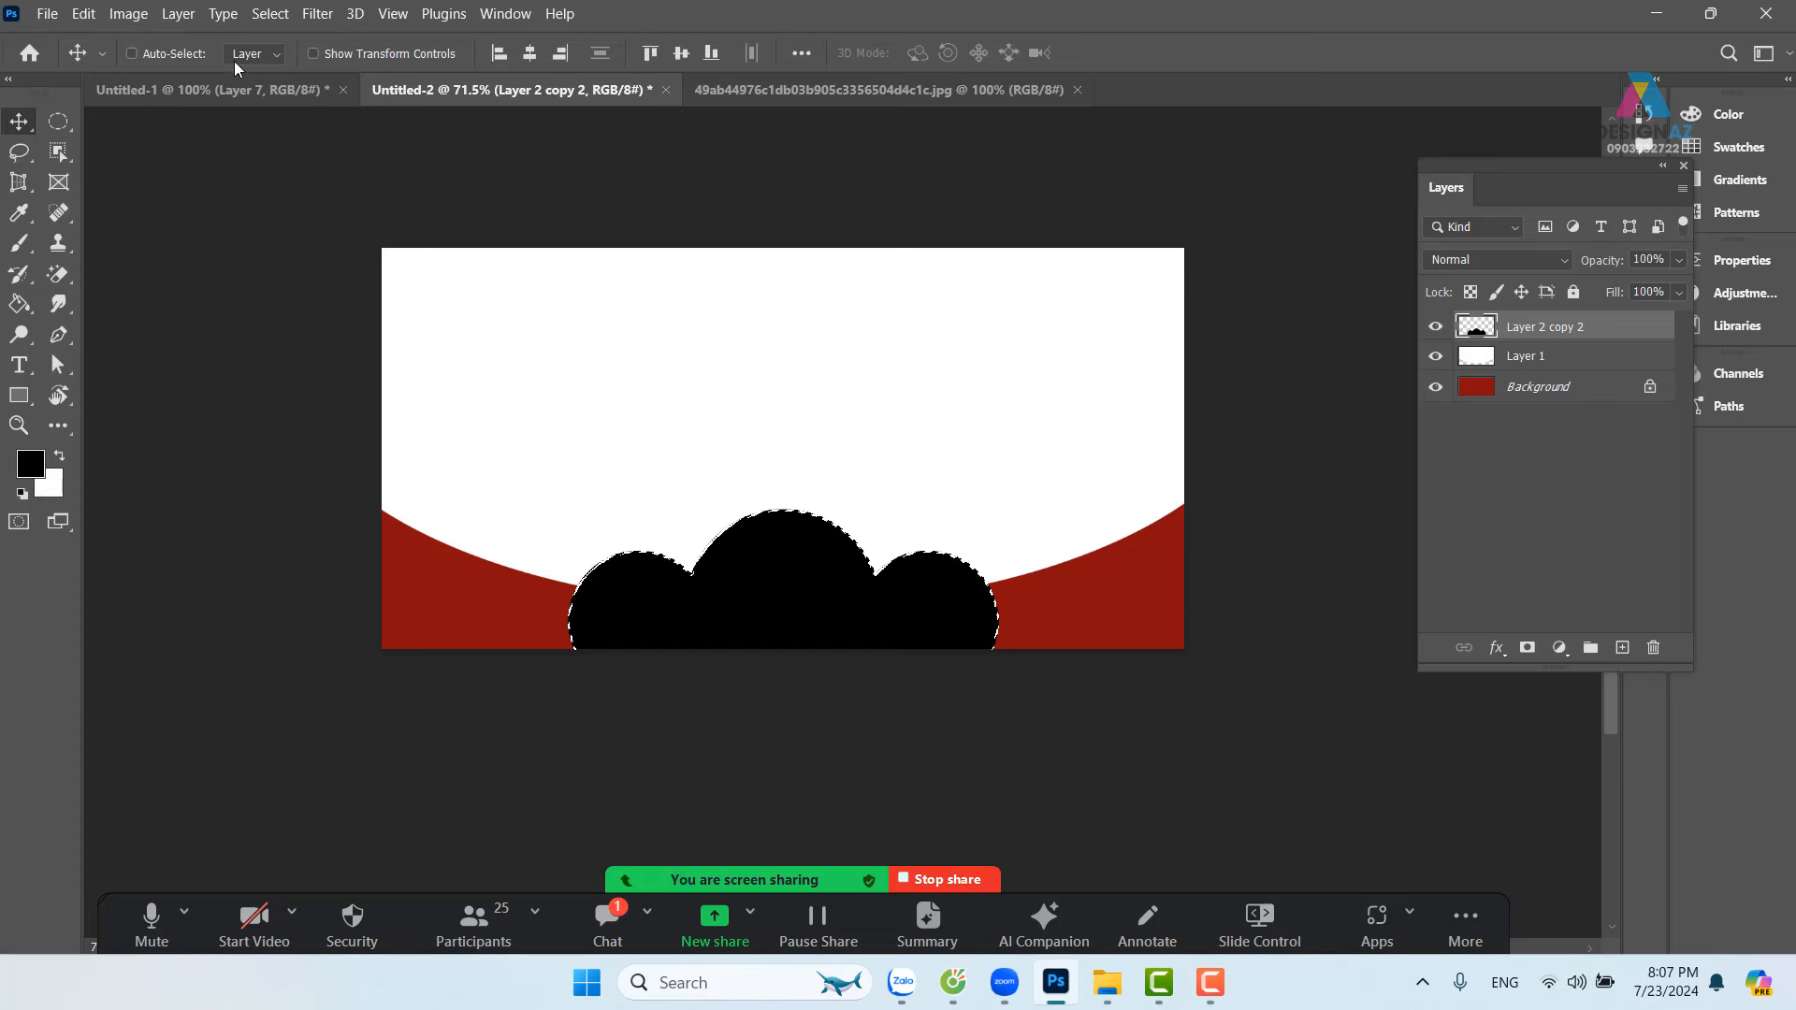
{"action": "left_click", "coordinate": [270, 13]}
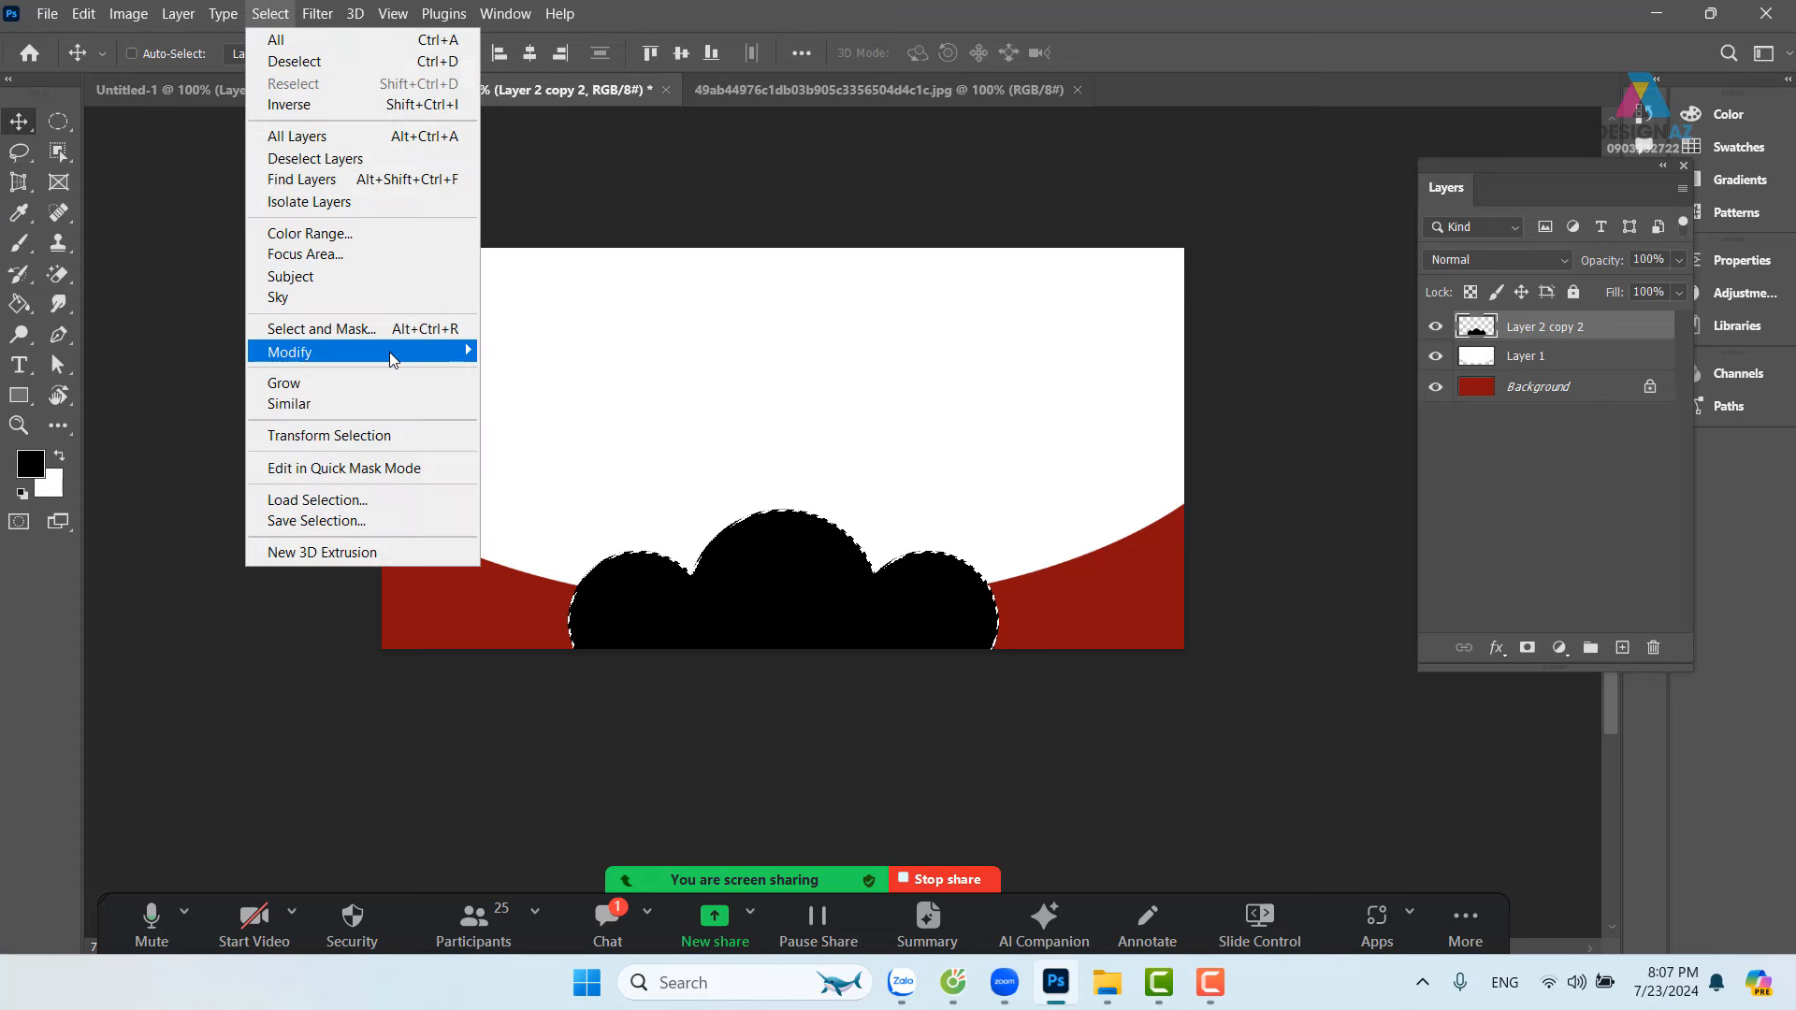
{"action": "mouse_move", "coordinate": [389, 351]}
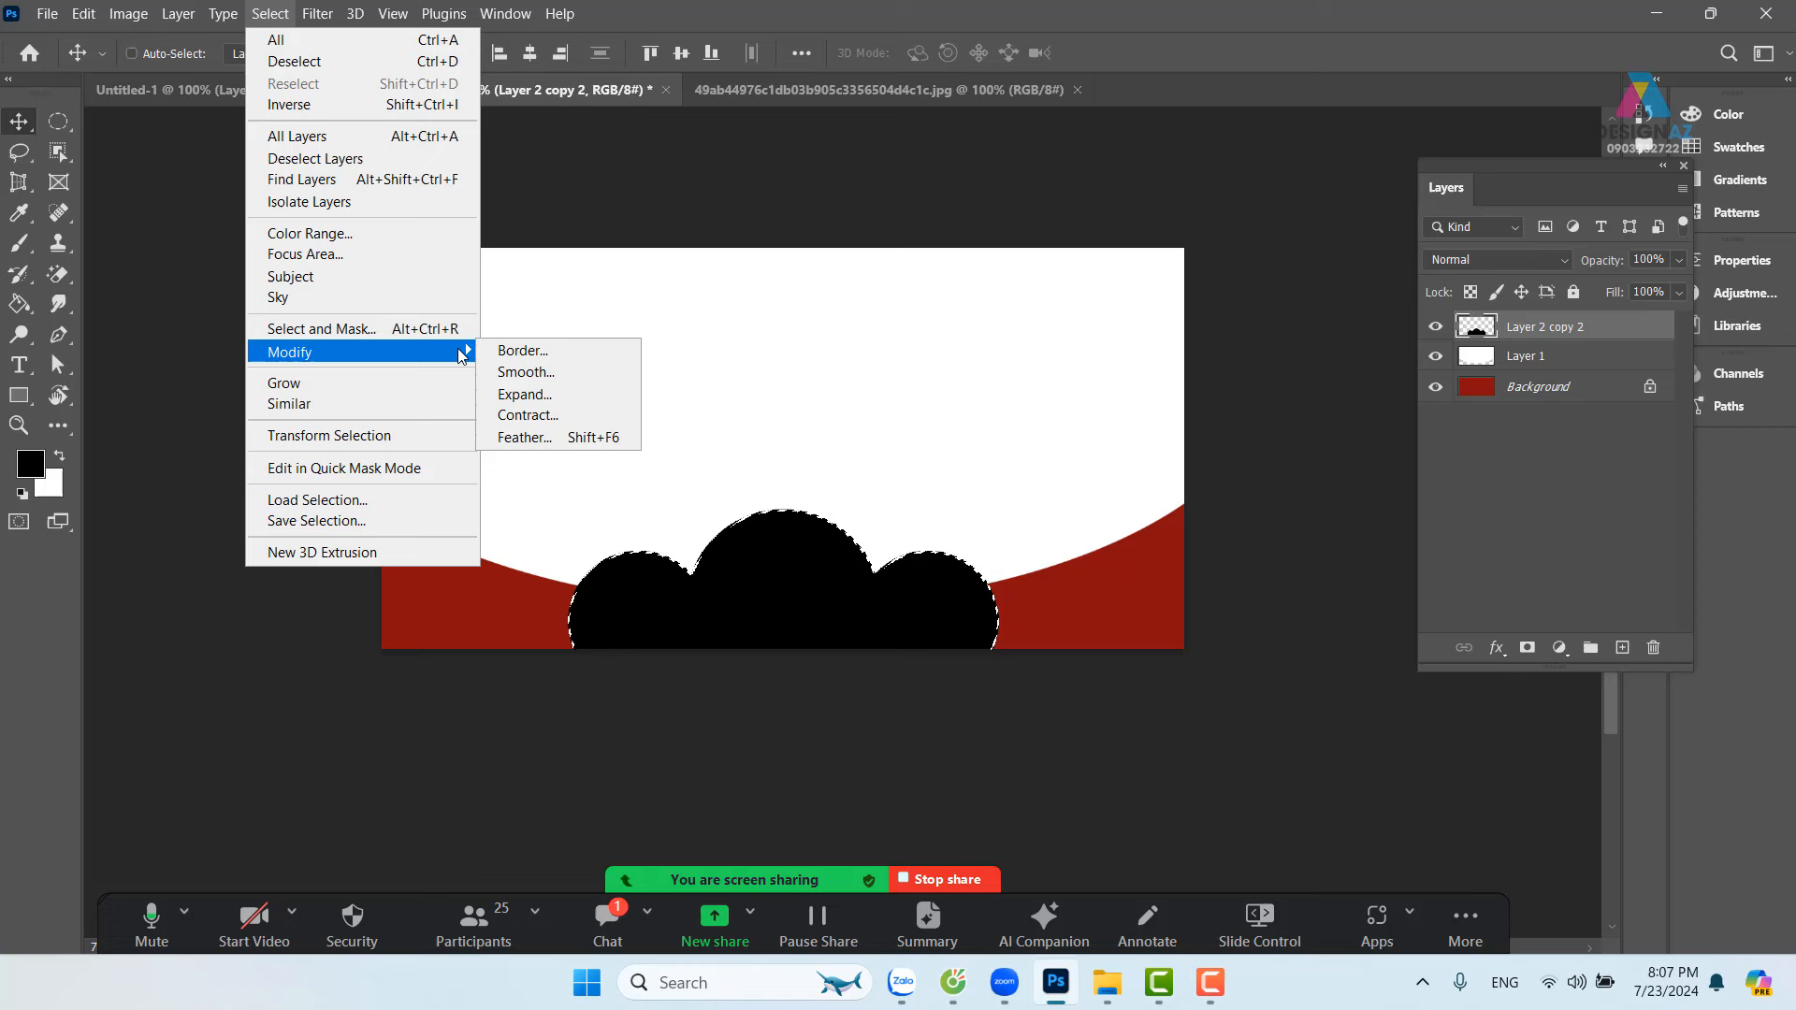
{"action": "left_click", "coordinate": [550, 403]}
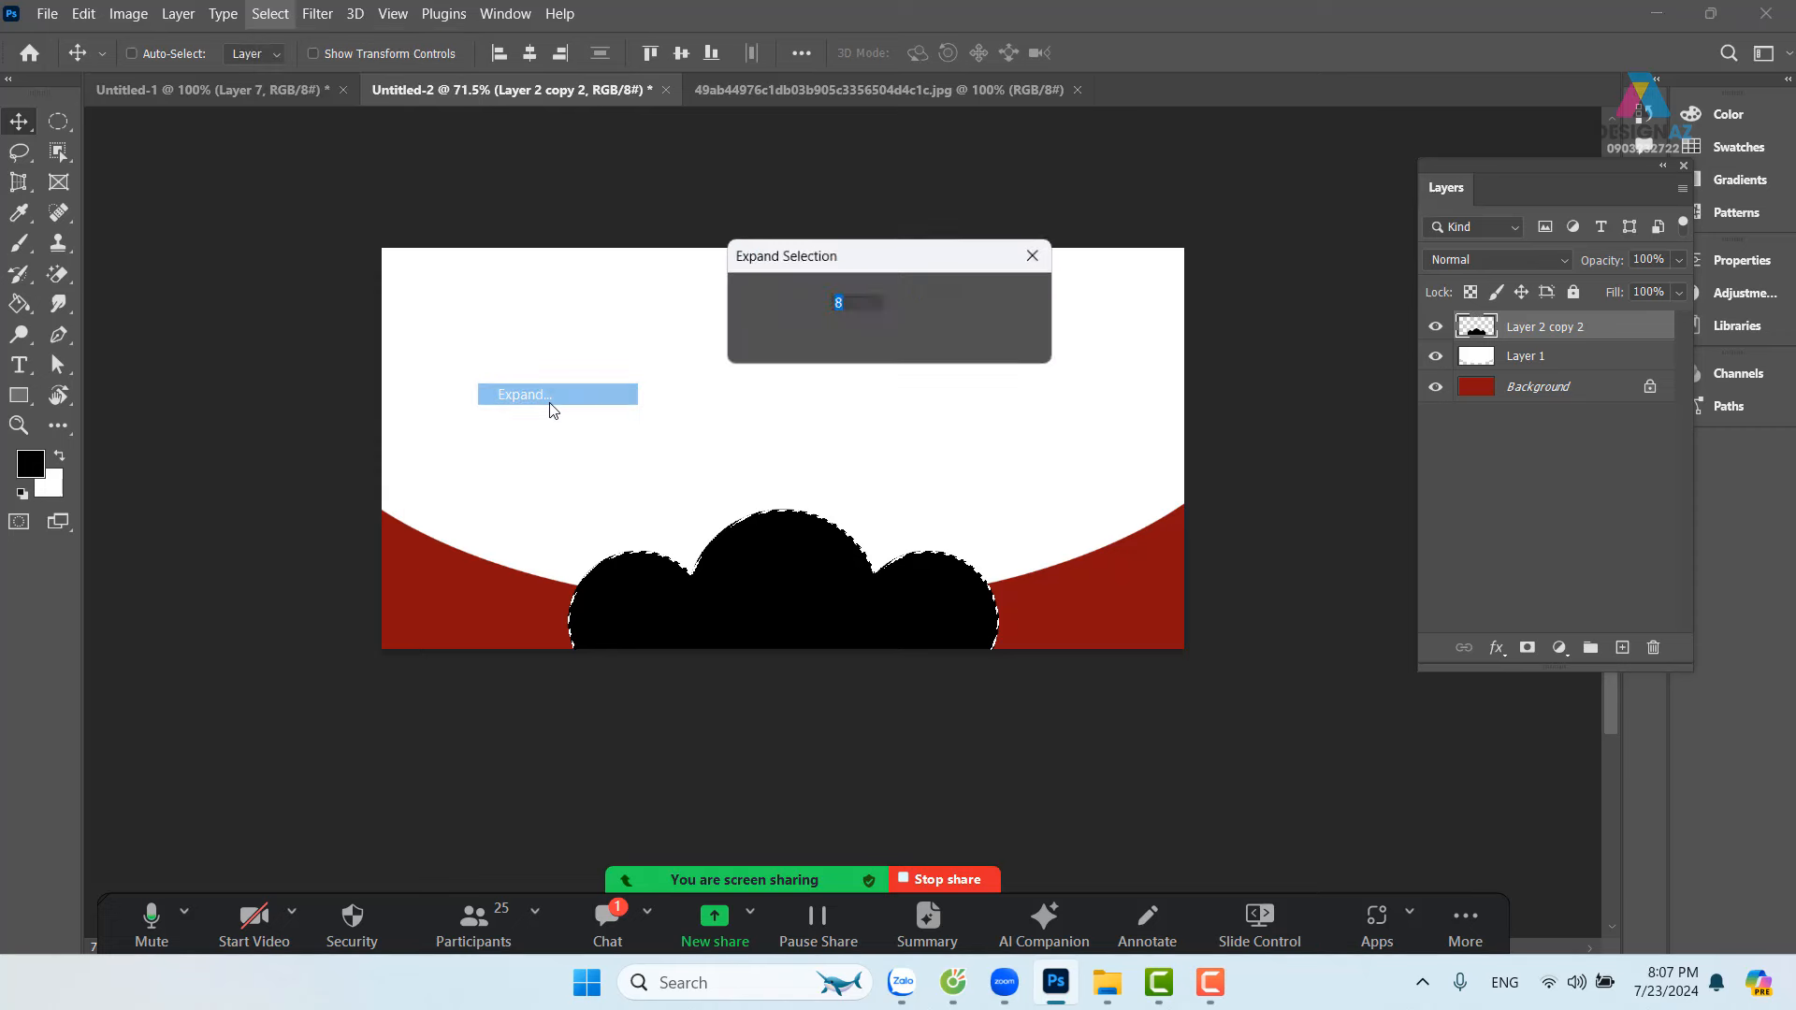
{"action": "left_click", "coordinate": [1033, 307]}
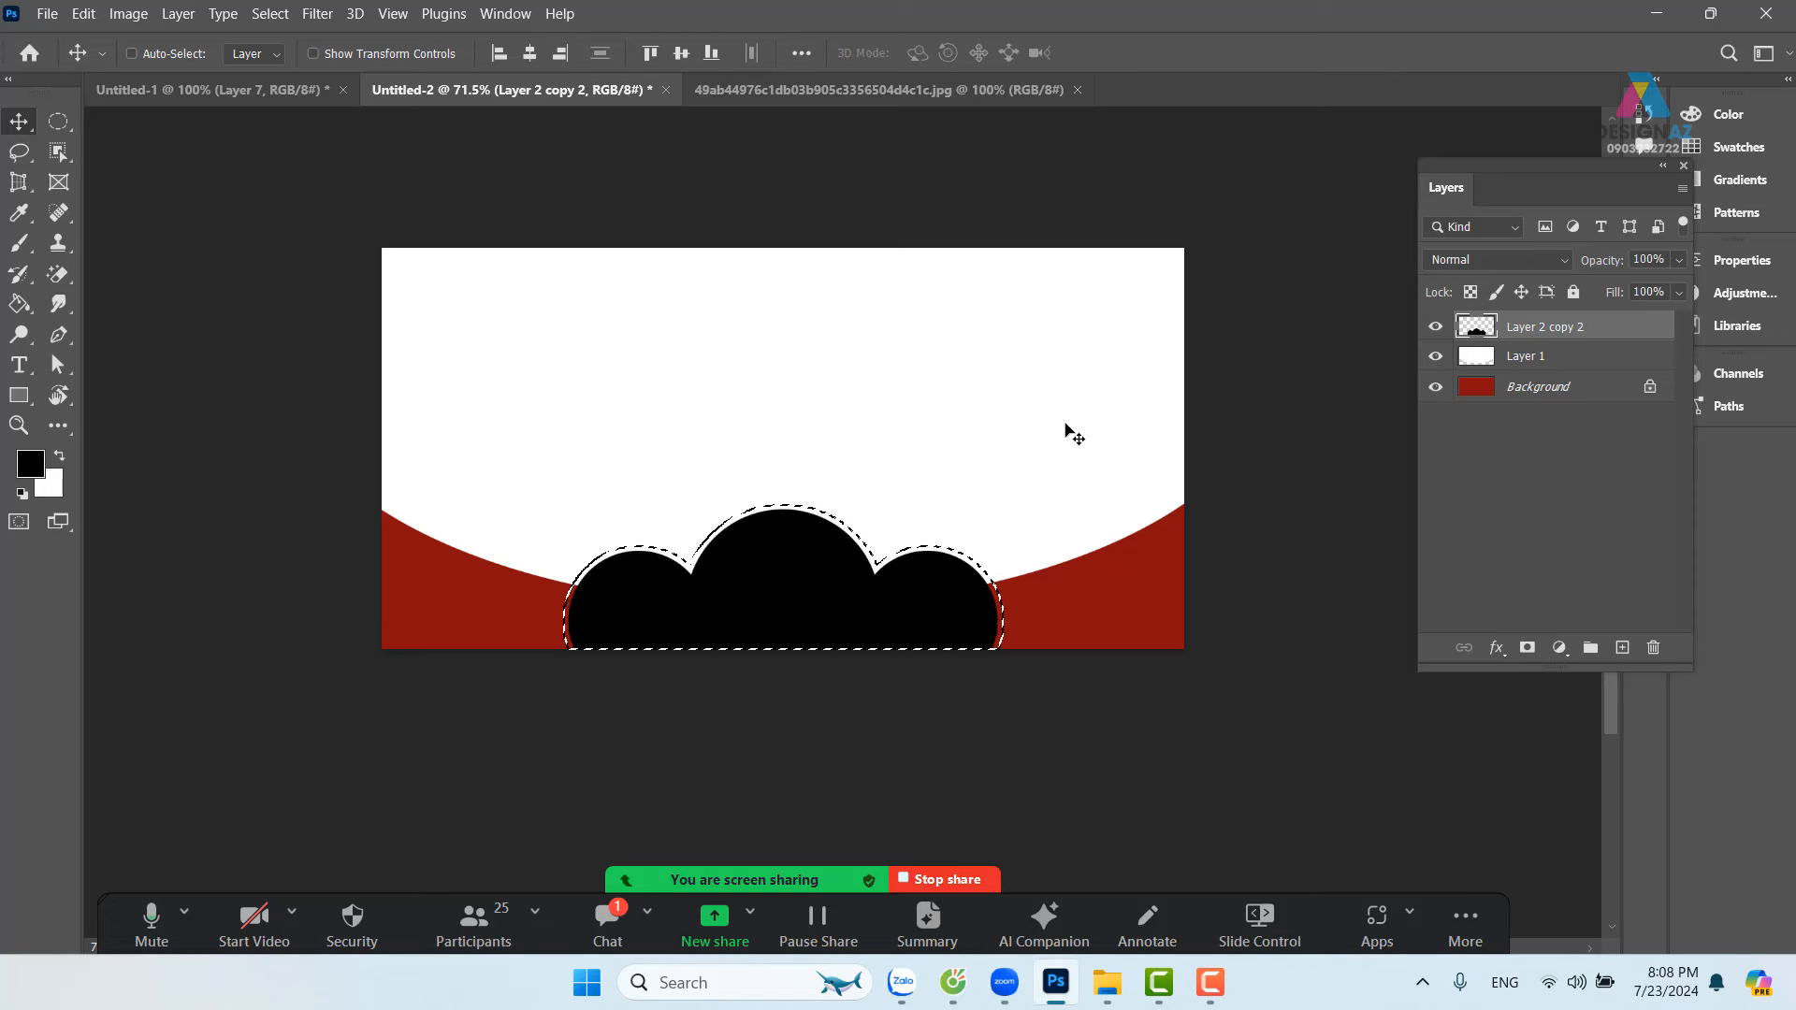
Step: Cut the expanded selection out of the white arc on Layer 1 and deselect
{"action": "right_click", "coordinate": [1067, 432]}
{"action": "left_click", "coordinate": [1098, 441]}
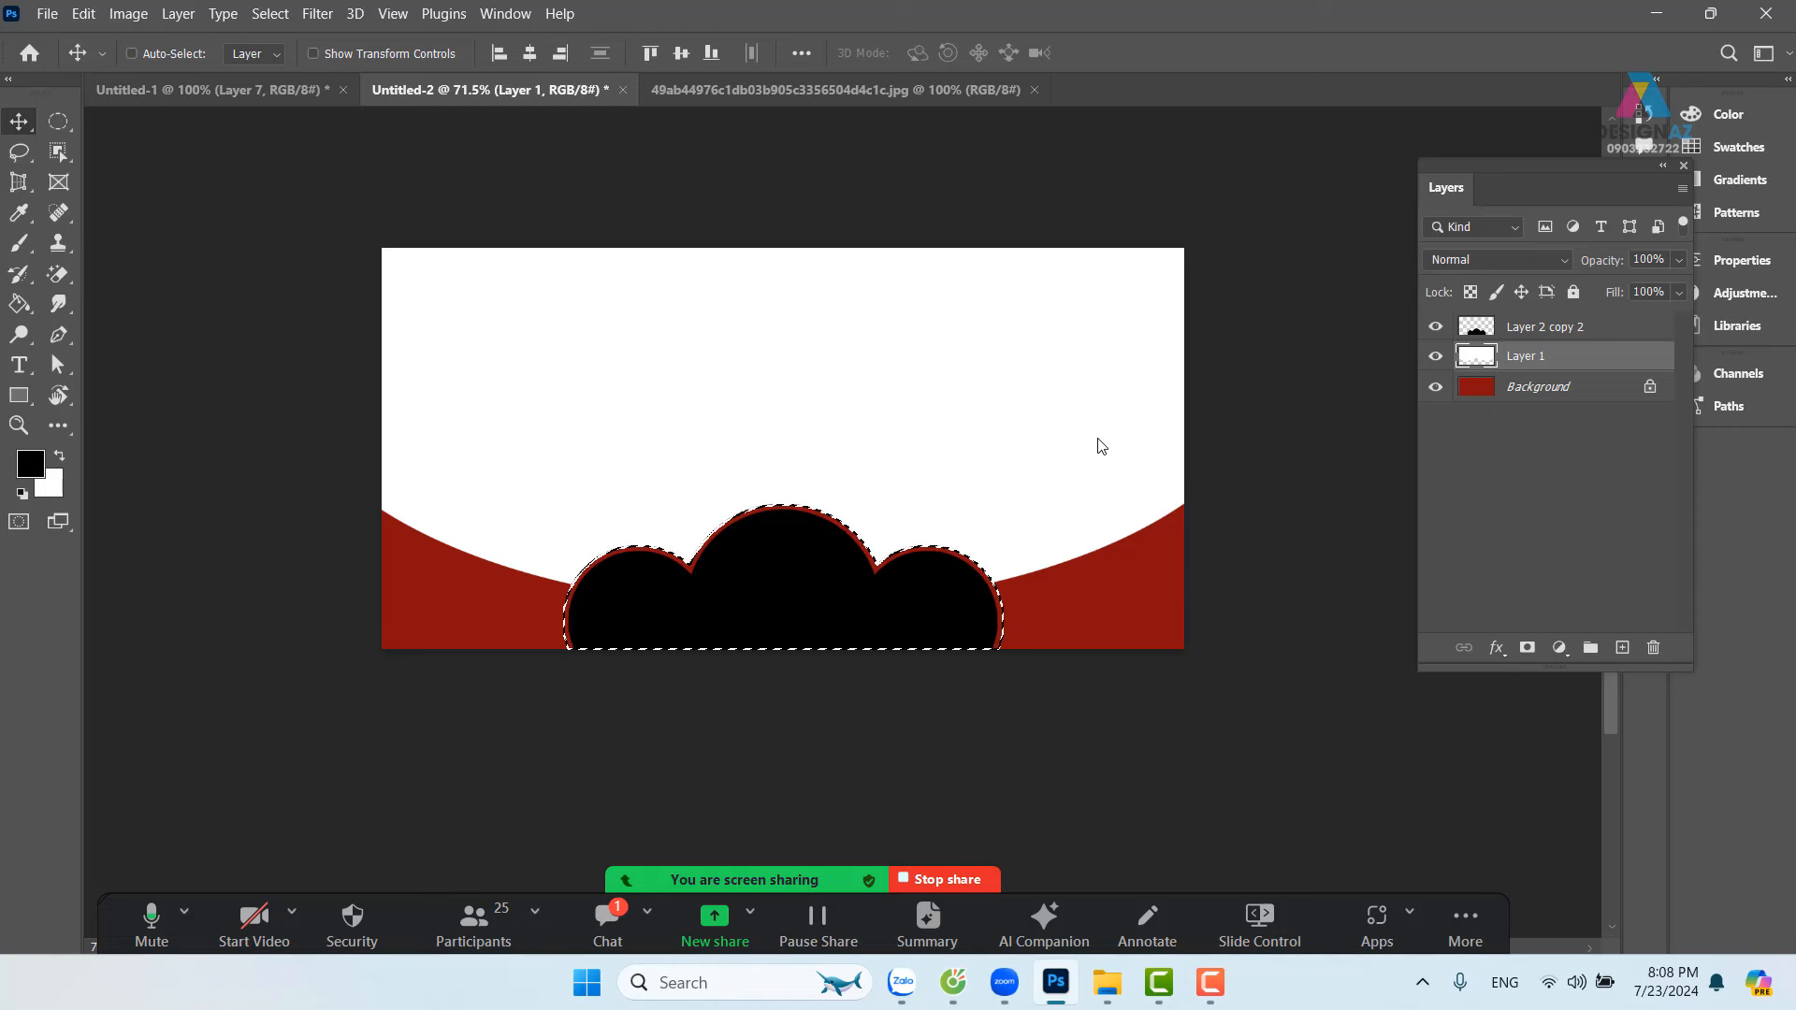
{"action": "key", "text": "Delete"}
{"action": "key", "text": "ctrl+d"}
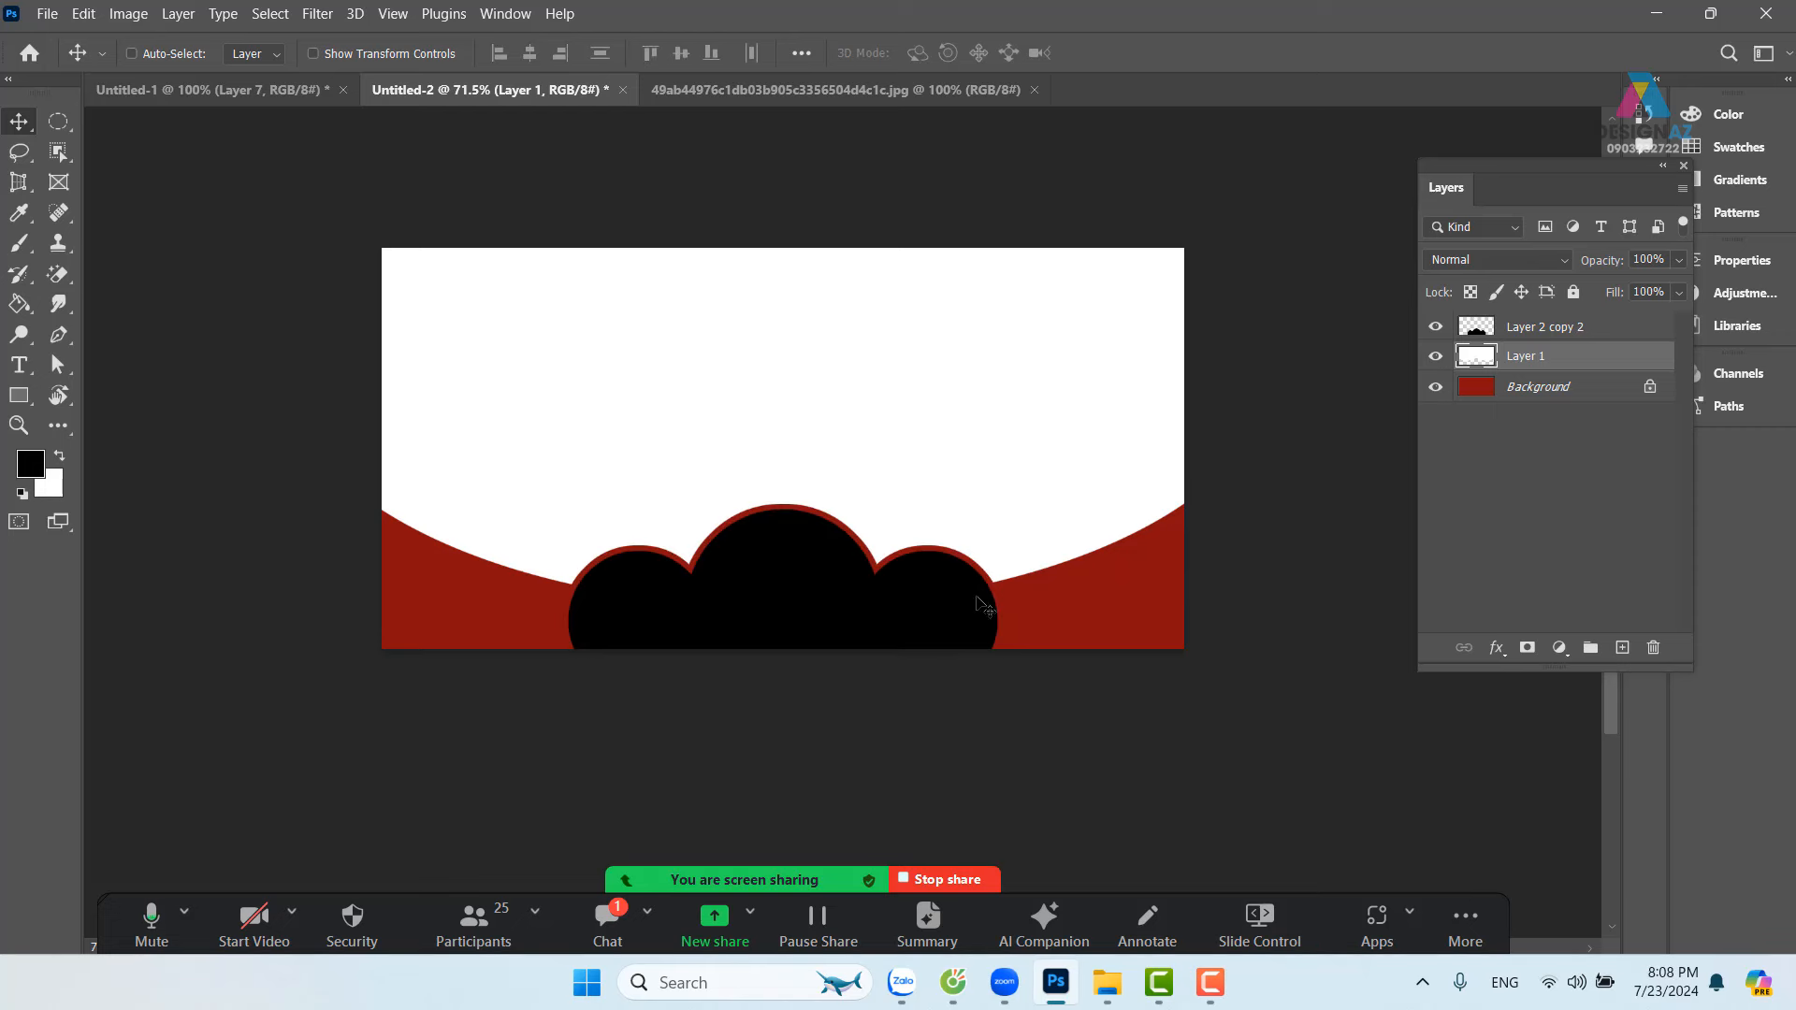
Step: Delete the merged black circle shape, leaving only the white layer with its cut-out above the red background
{"action": "right_click", "coordinate": [926, 591]}
{"action": "left_click", "coordinate": [944, 602]}
{"action": "left_click_drag", "start_coordinate": [945, 613], "coordinate": [954, 663]}
{"action": "key", "text": "Delete"}
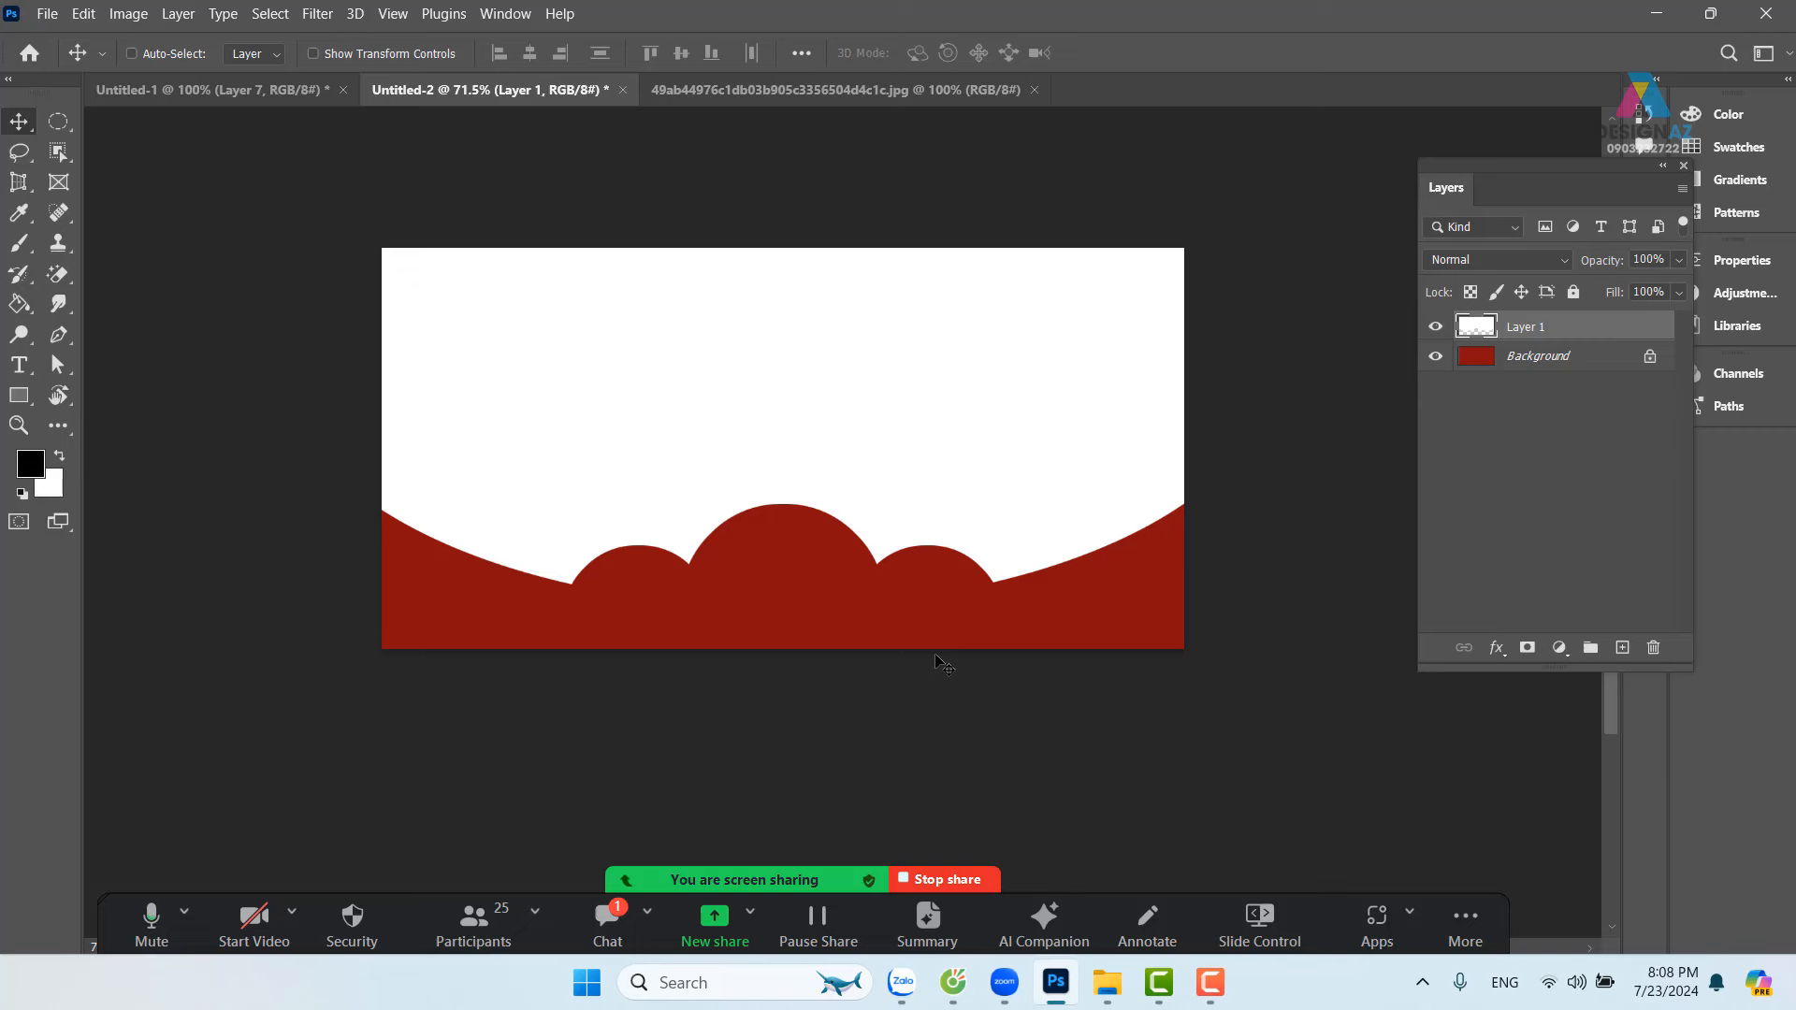
{"action": "left_click_drag", "start_coordinate": [1025, 579], "coordinate": [1011, 581]}
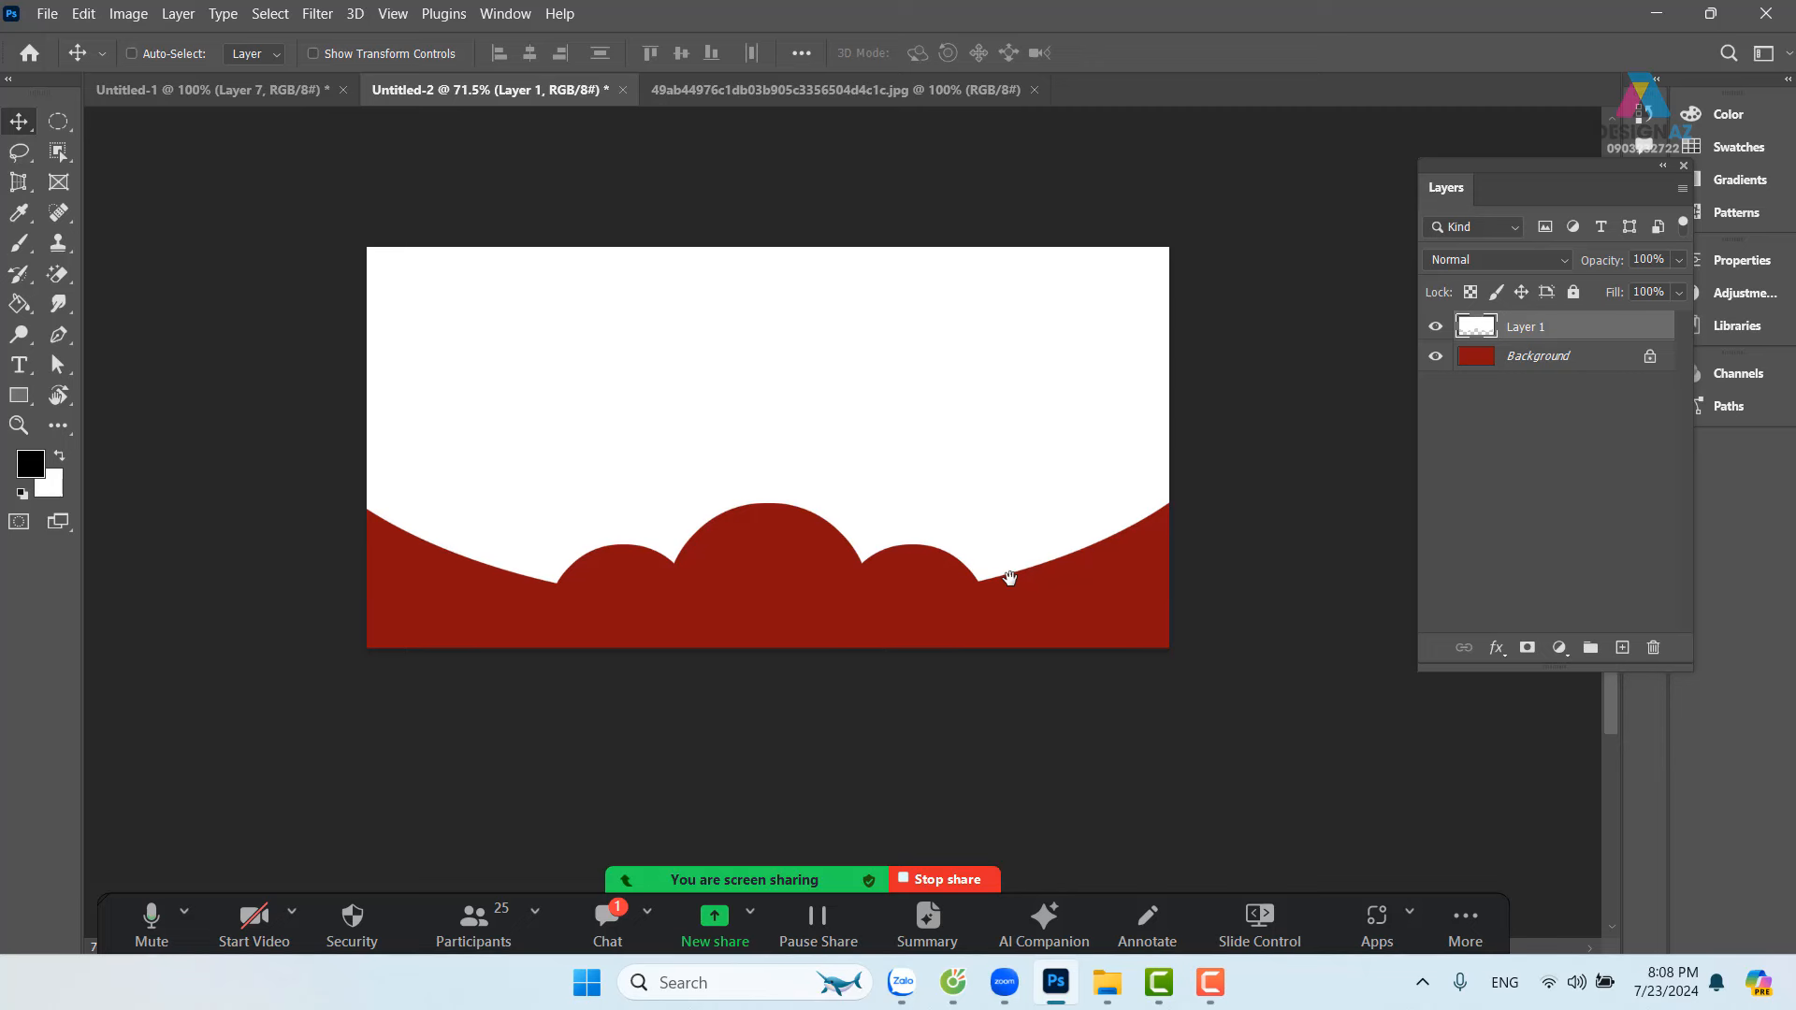
{"action": "right_click", "coordinate": [1050, 464]}
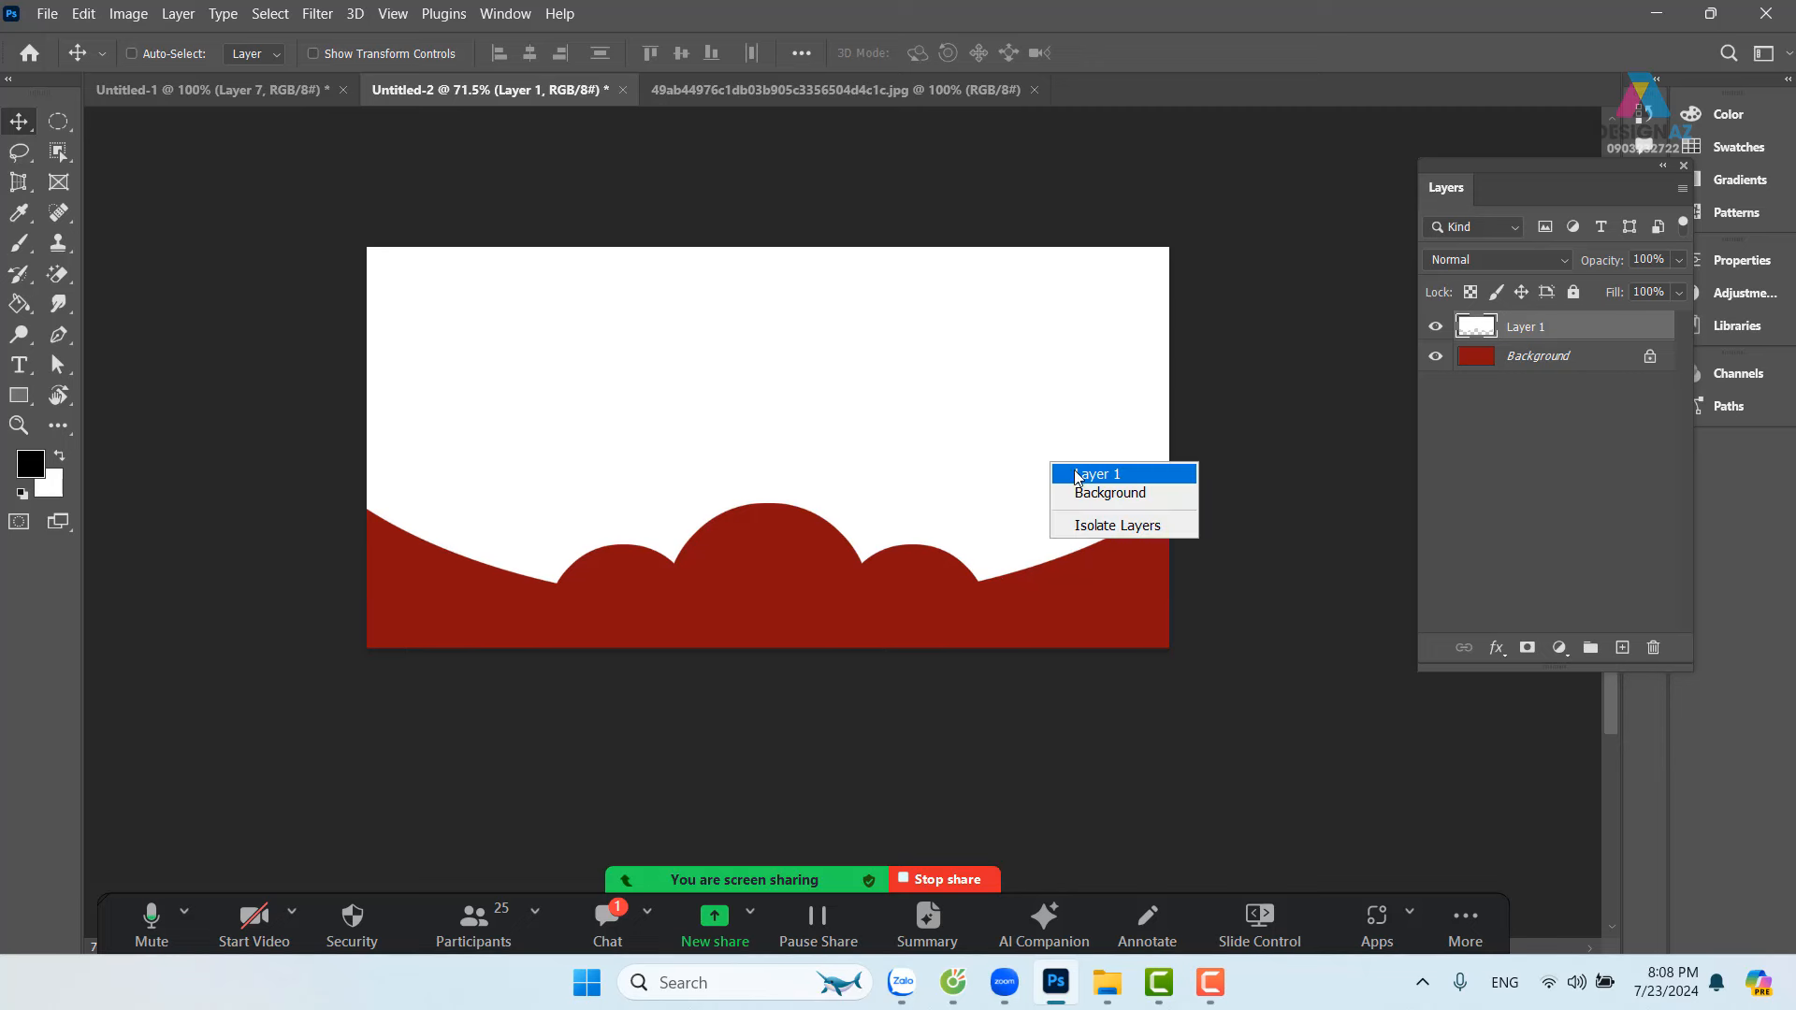
{"action": "left_click", "coordinate": [1077, 474]}
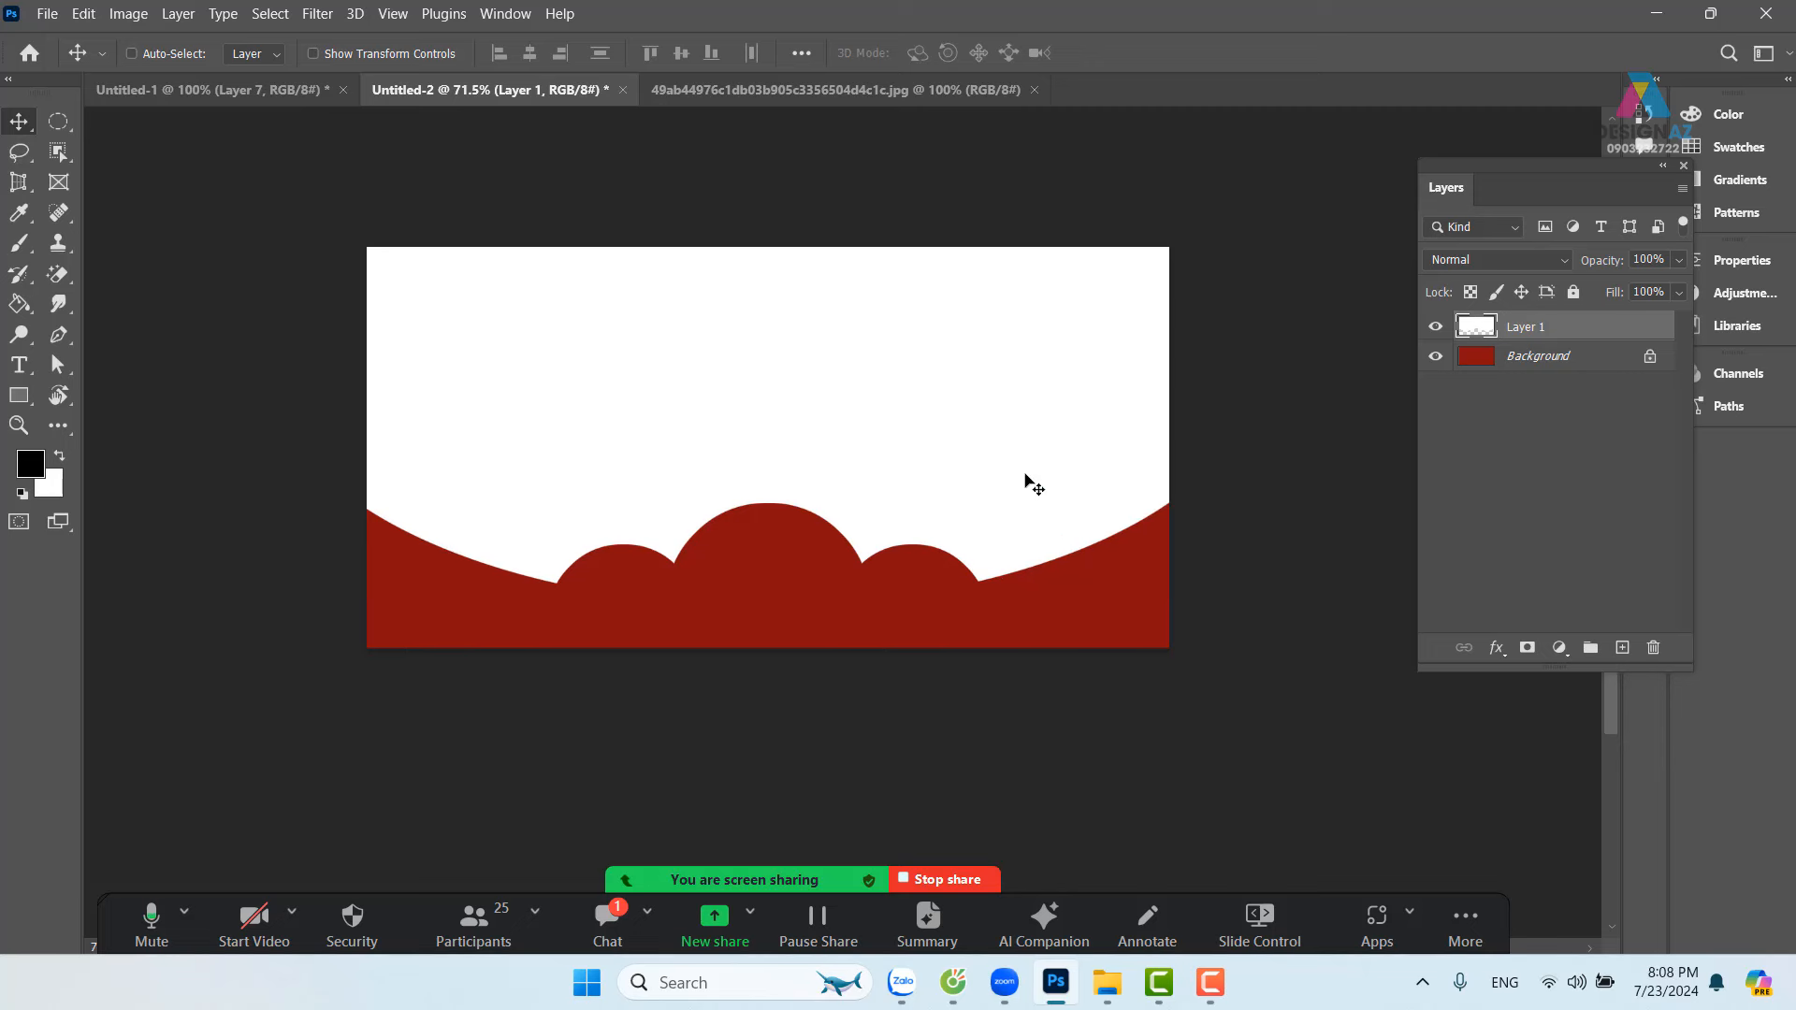
{"action": "left_click", "coordinate": [1484, 328], "text": "ctrl"}
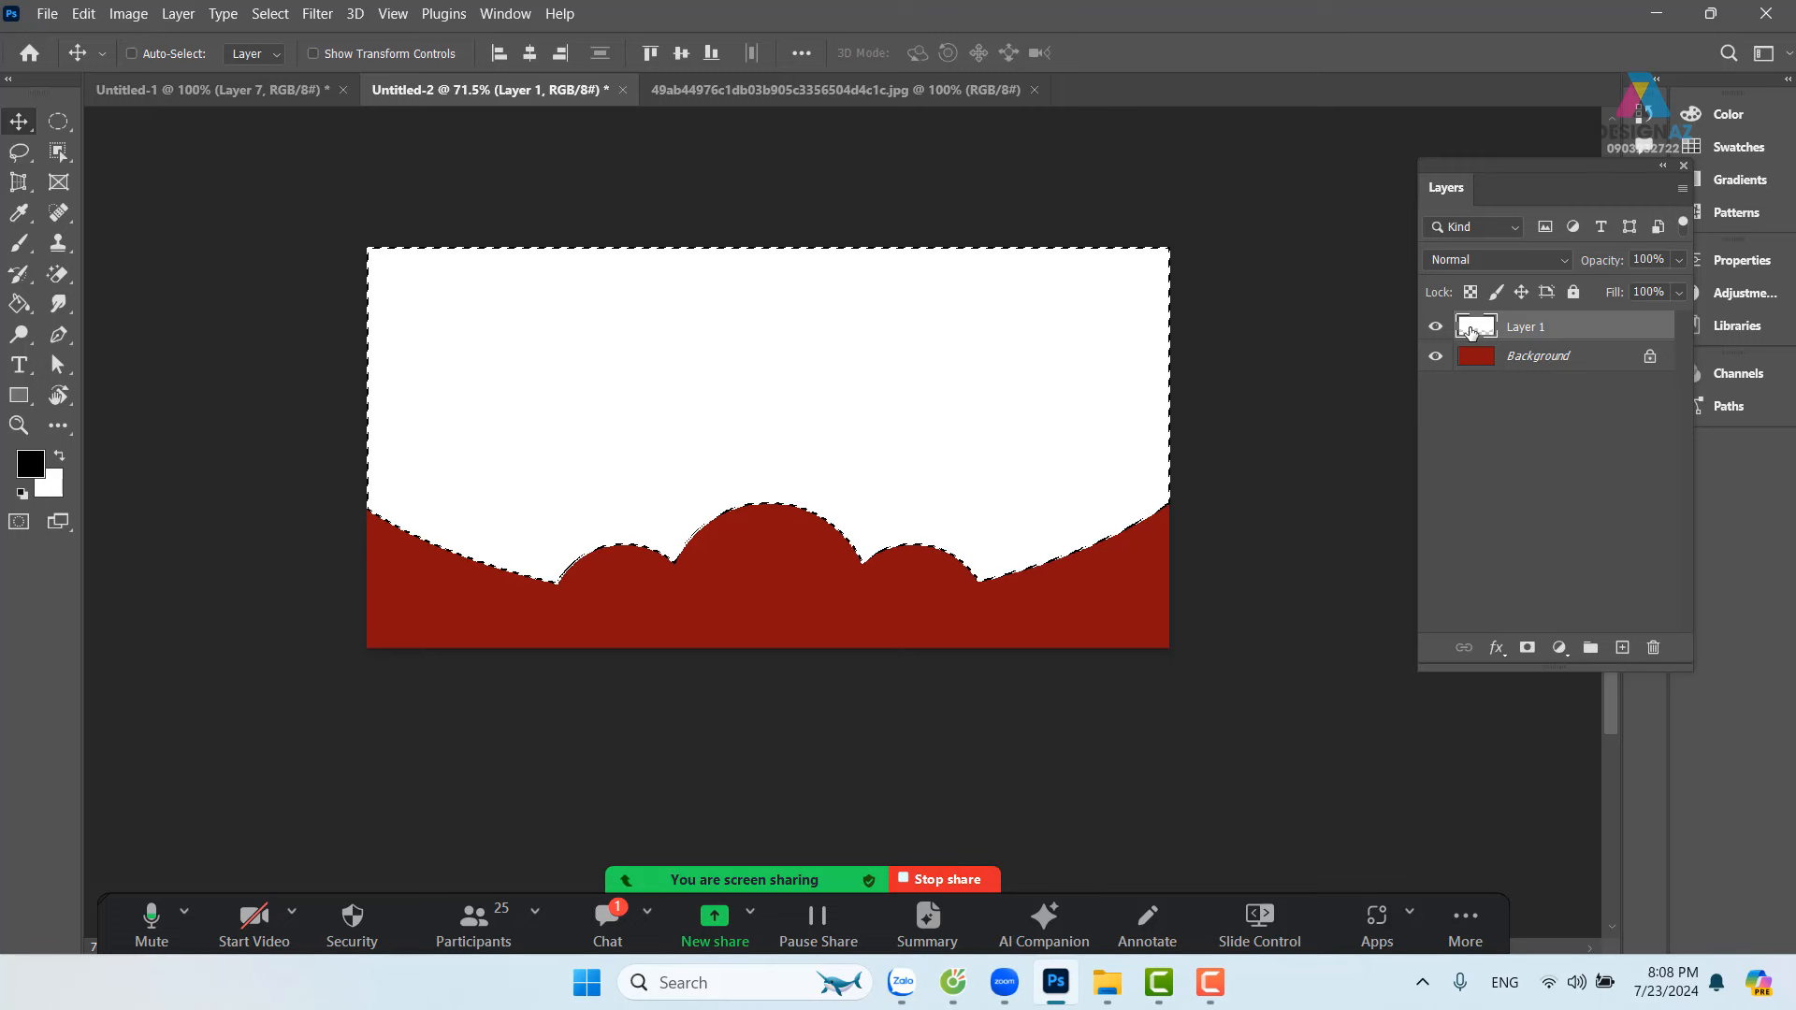
{"action": "key", "text": "ctrl+d"}
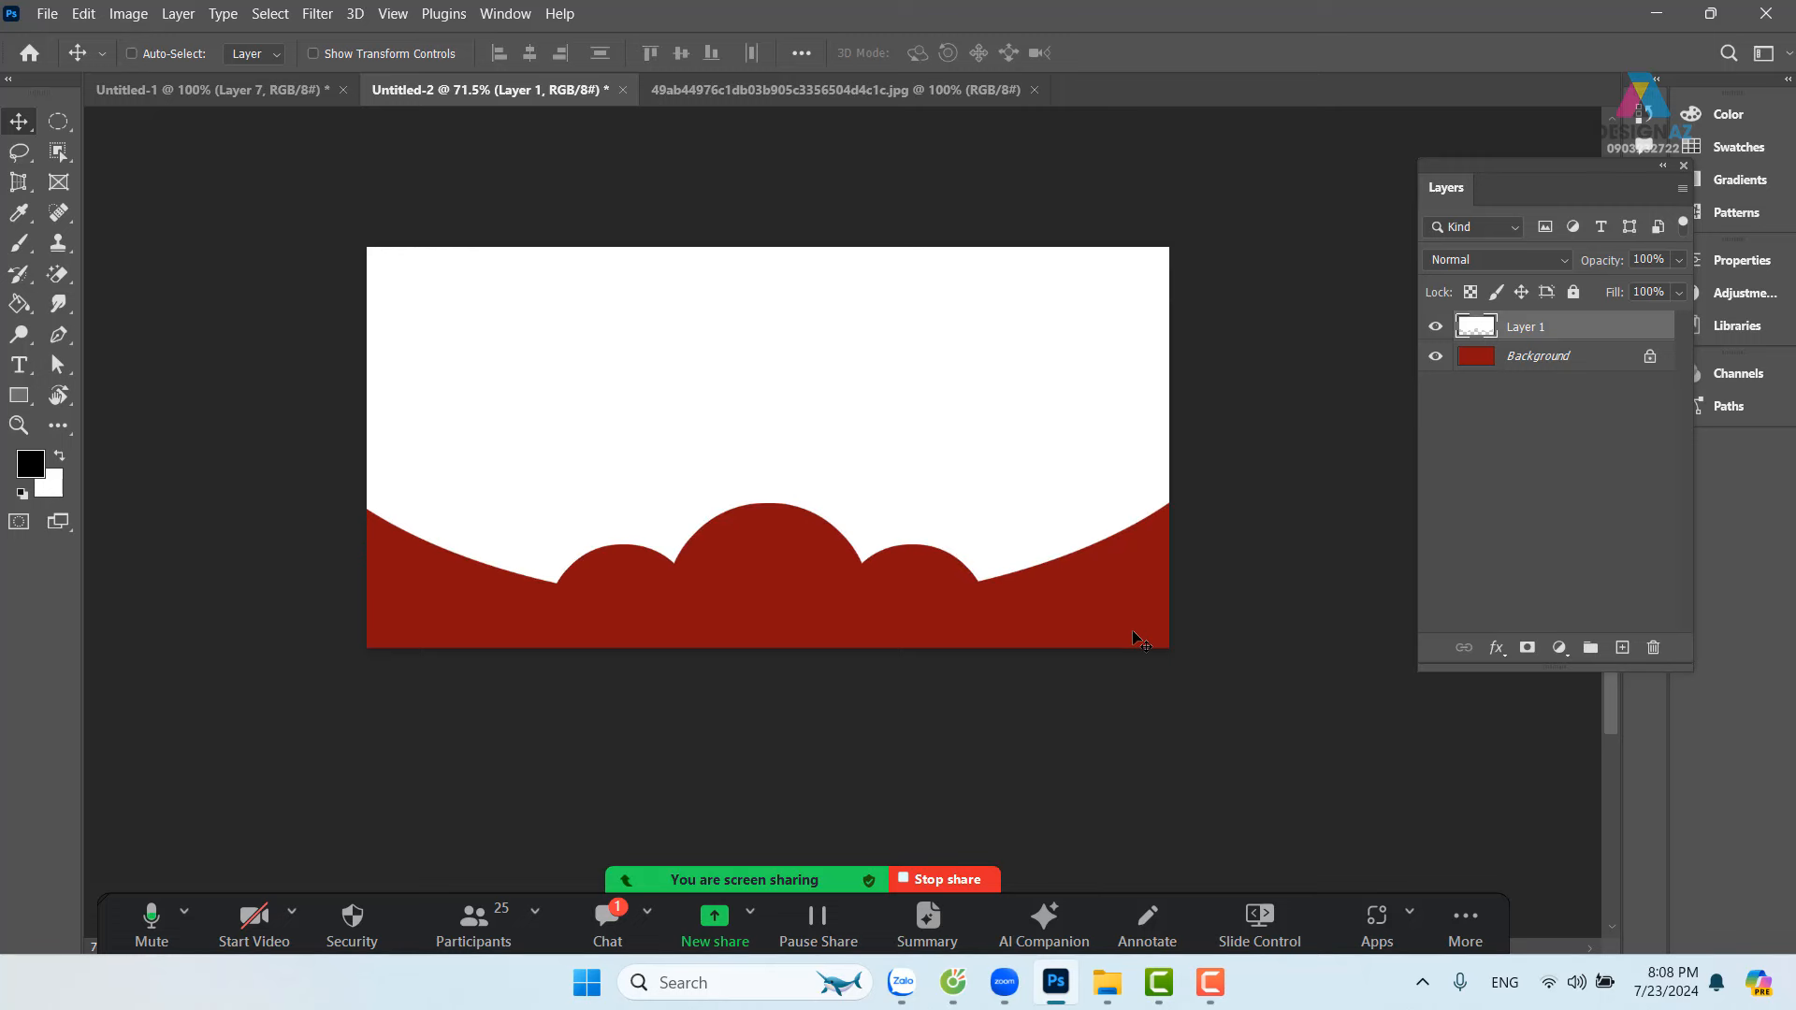
Step: Duplicate the white shape's layer and nudge the original underneath down by about 5 pixels
{"action": "left_click_drag", "start_coordinate": [1134, 639], "coordinate": [1132, 631]}
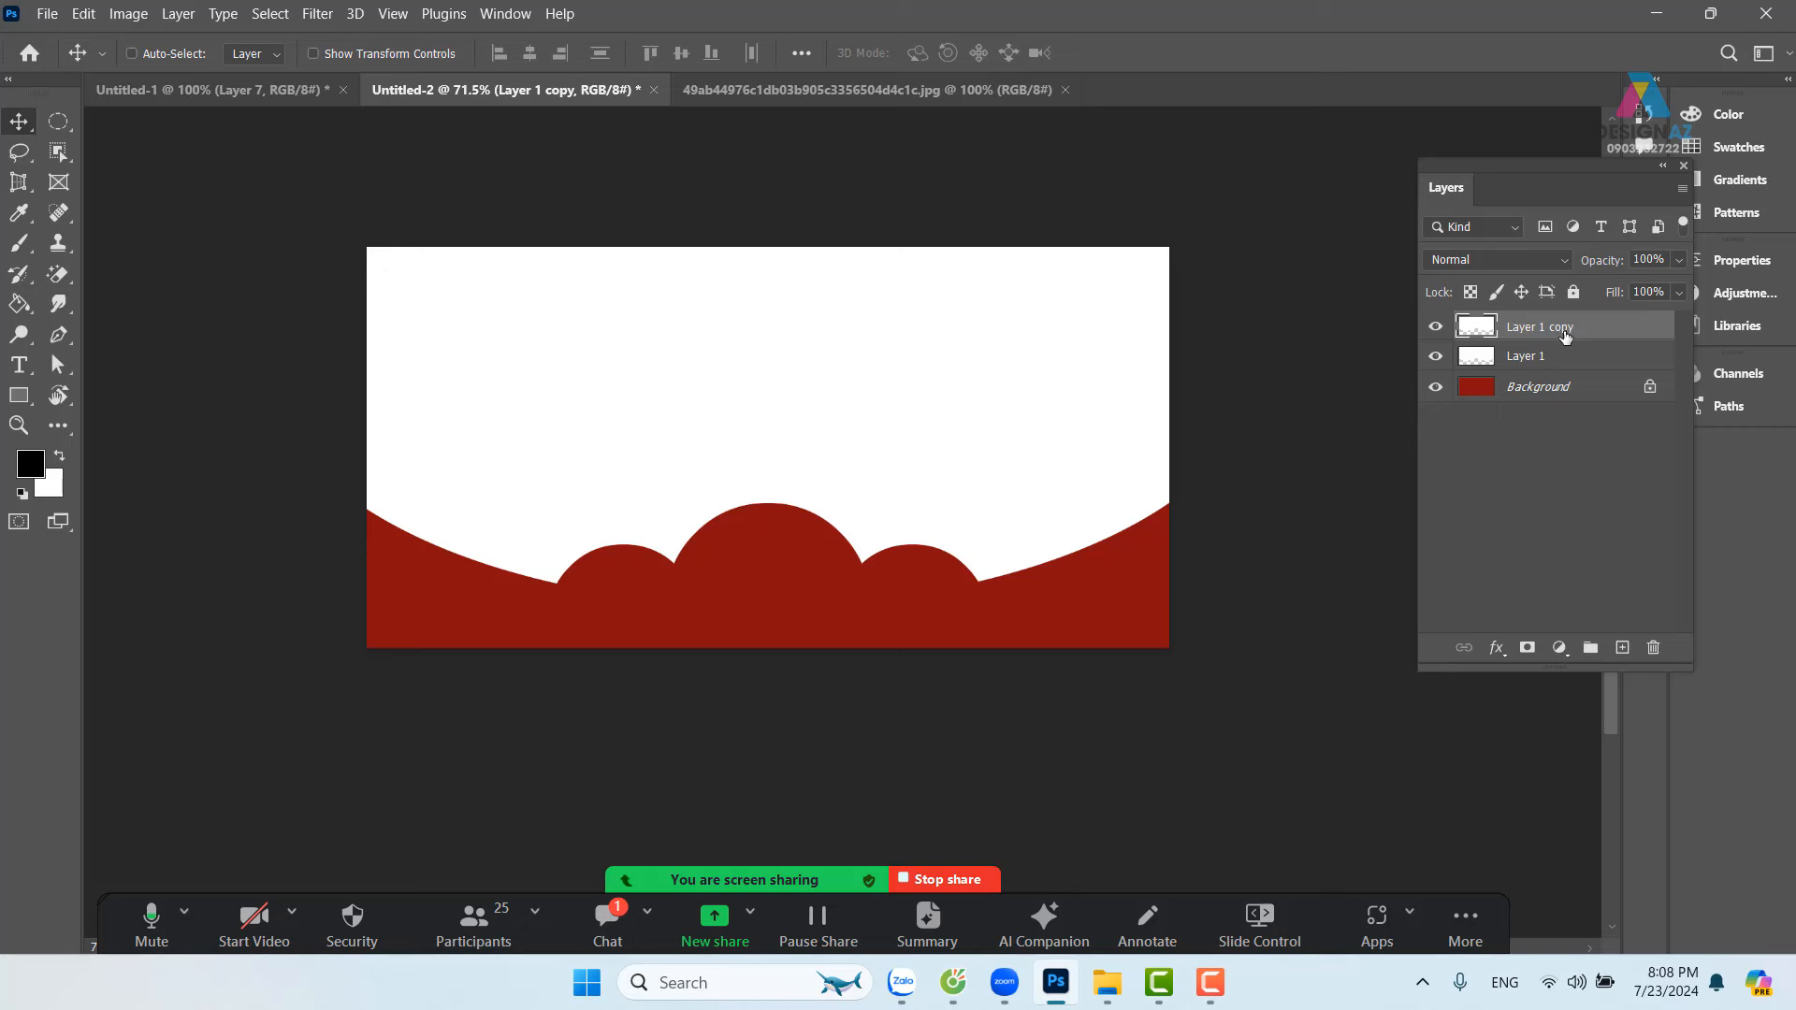
{"action": "left_click", "coordinate": [1558, 357]}
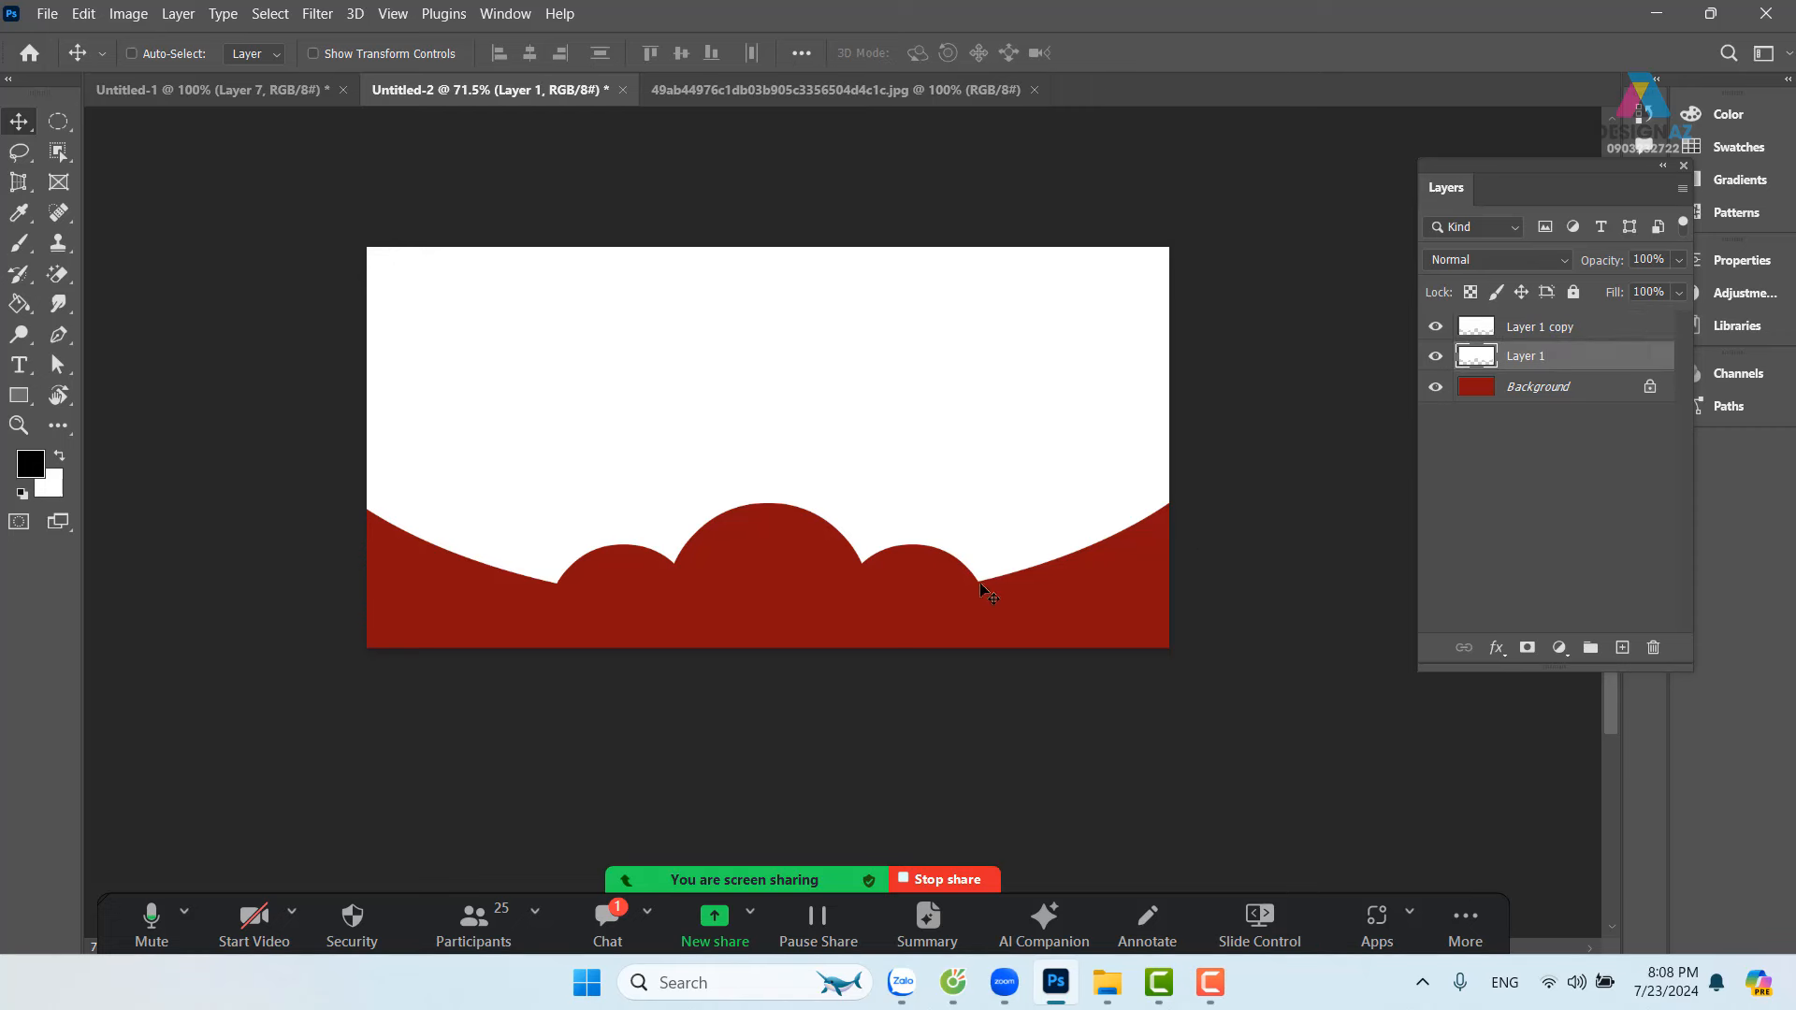
{"action": "key", "text": "Down"}
{"action": "key", "text": "Down"}
{"action": "key", "text": "Down"}
{"action": "key", "text": "Down"}
{"action": "key", "text": "Down"}
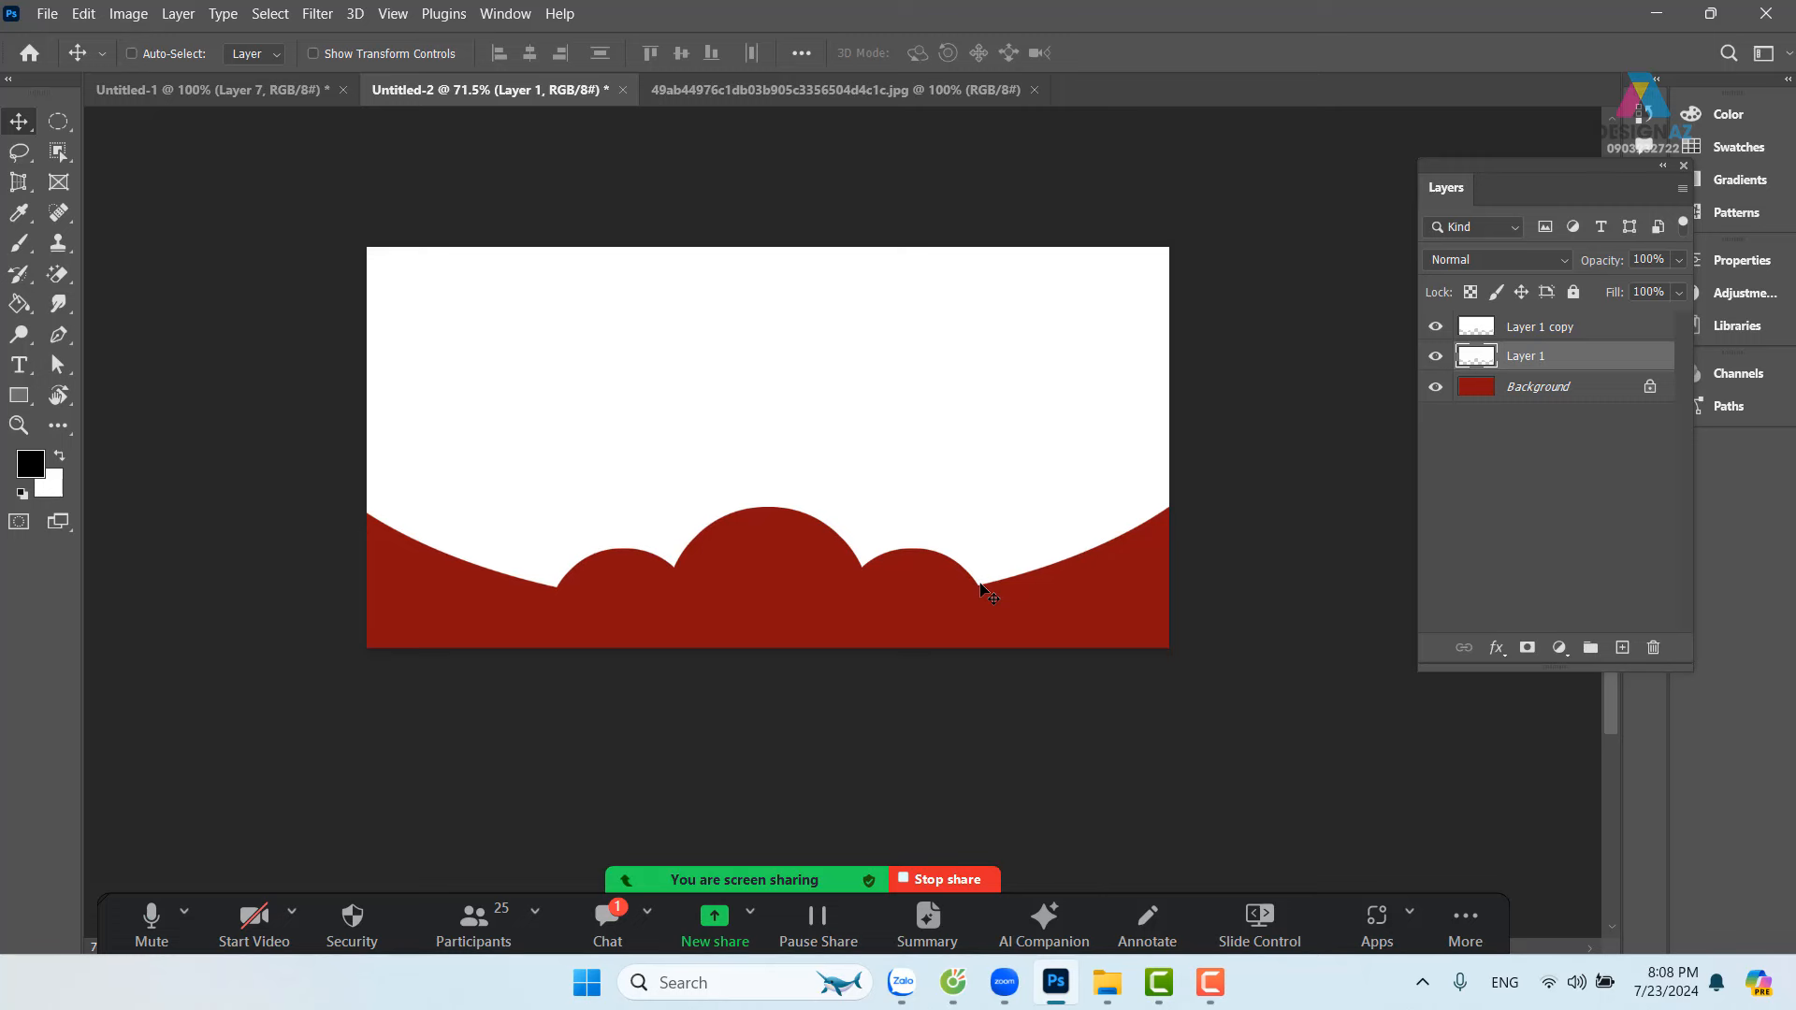
Step: Set the lower white layer's opacity to 50% and nudge it further down to form a semi-transparent border along the edge
{"action": "key", "text": "5"}
{"action": "key", "text": "Down"}
{"action": "key", "text": "Down"}
{"action": "key", "text": "Down"}
{"action": "key", "text": "Down"}
{"action": "key", "text": "Down"}
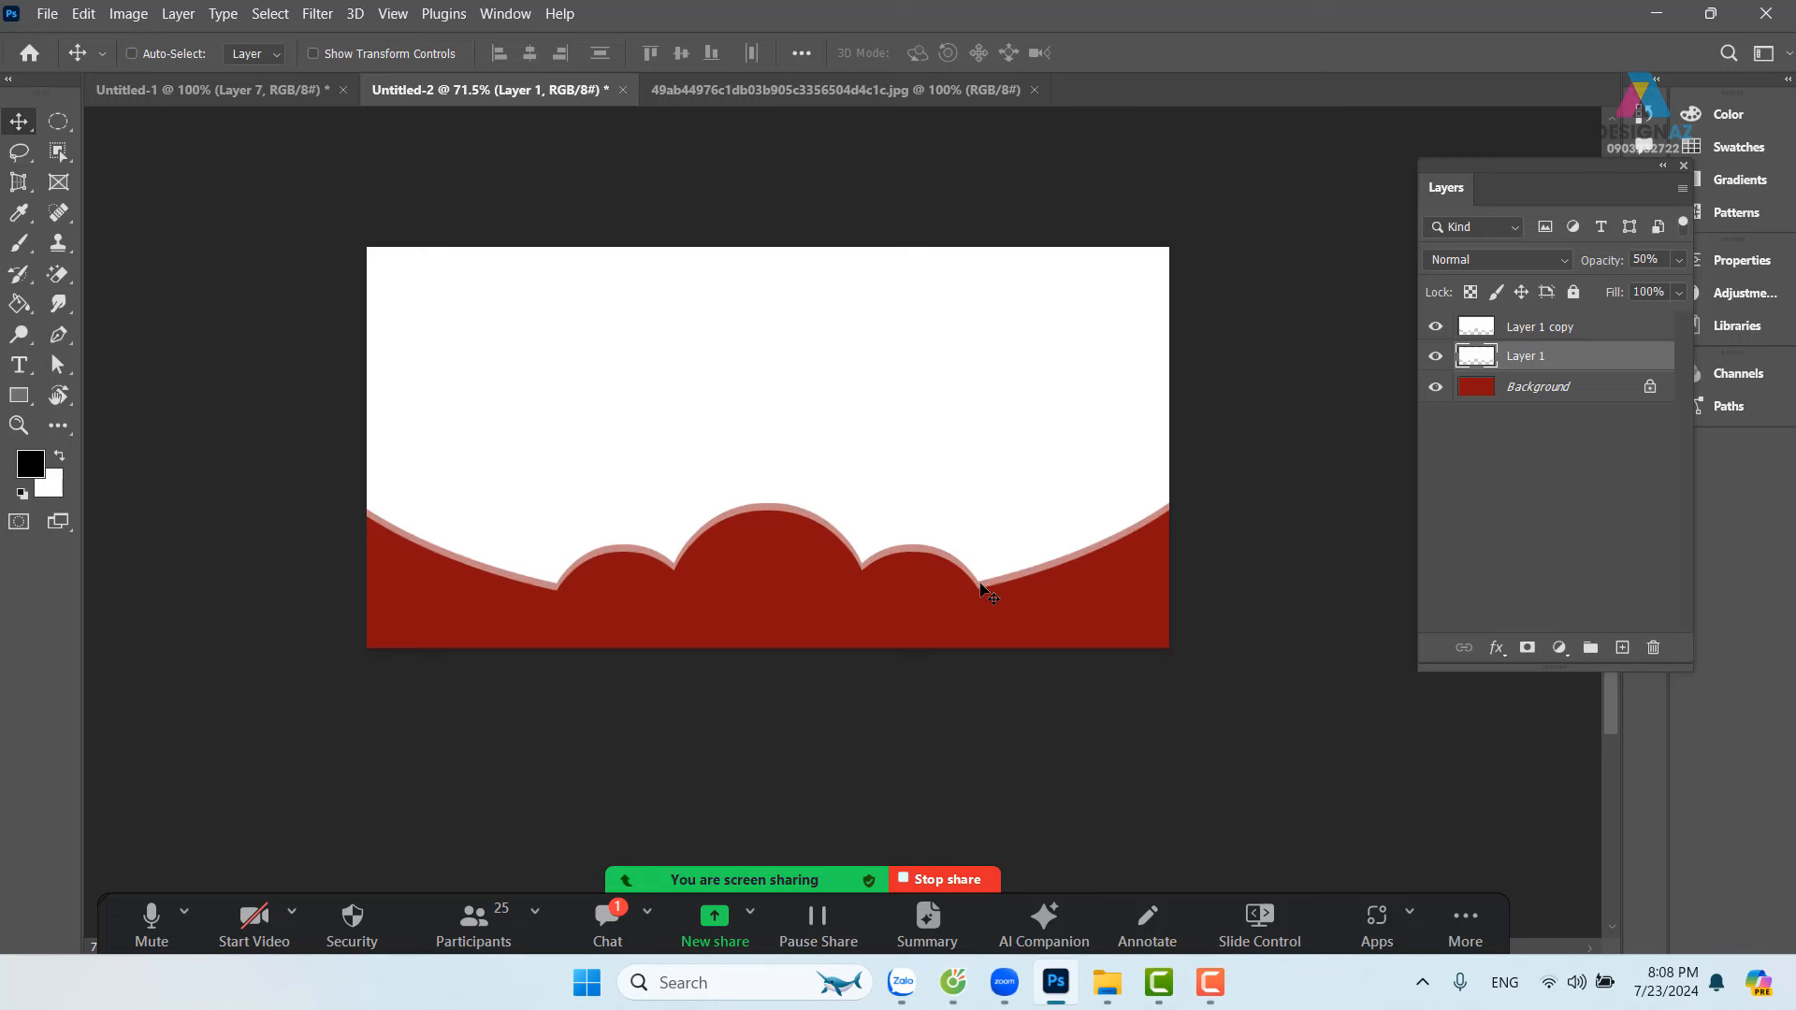
{"action": "key", "text": "Down"}
{"action": "key", "text": "Down"}
{"action": "key", "text": "Up"}
{"action": "key", "text": "Up"}
{"action": "key", "text": "Down"}
{"action": "key", "text": "Down"}
{"action": "key", "text": "Down"}
{"action": "key", "text": "Down"}
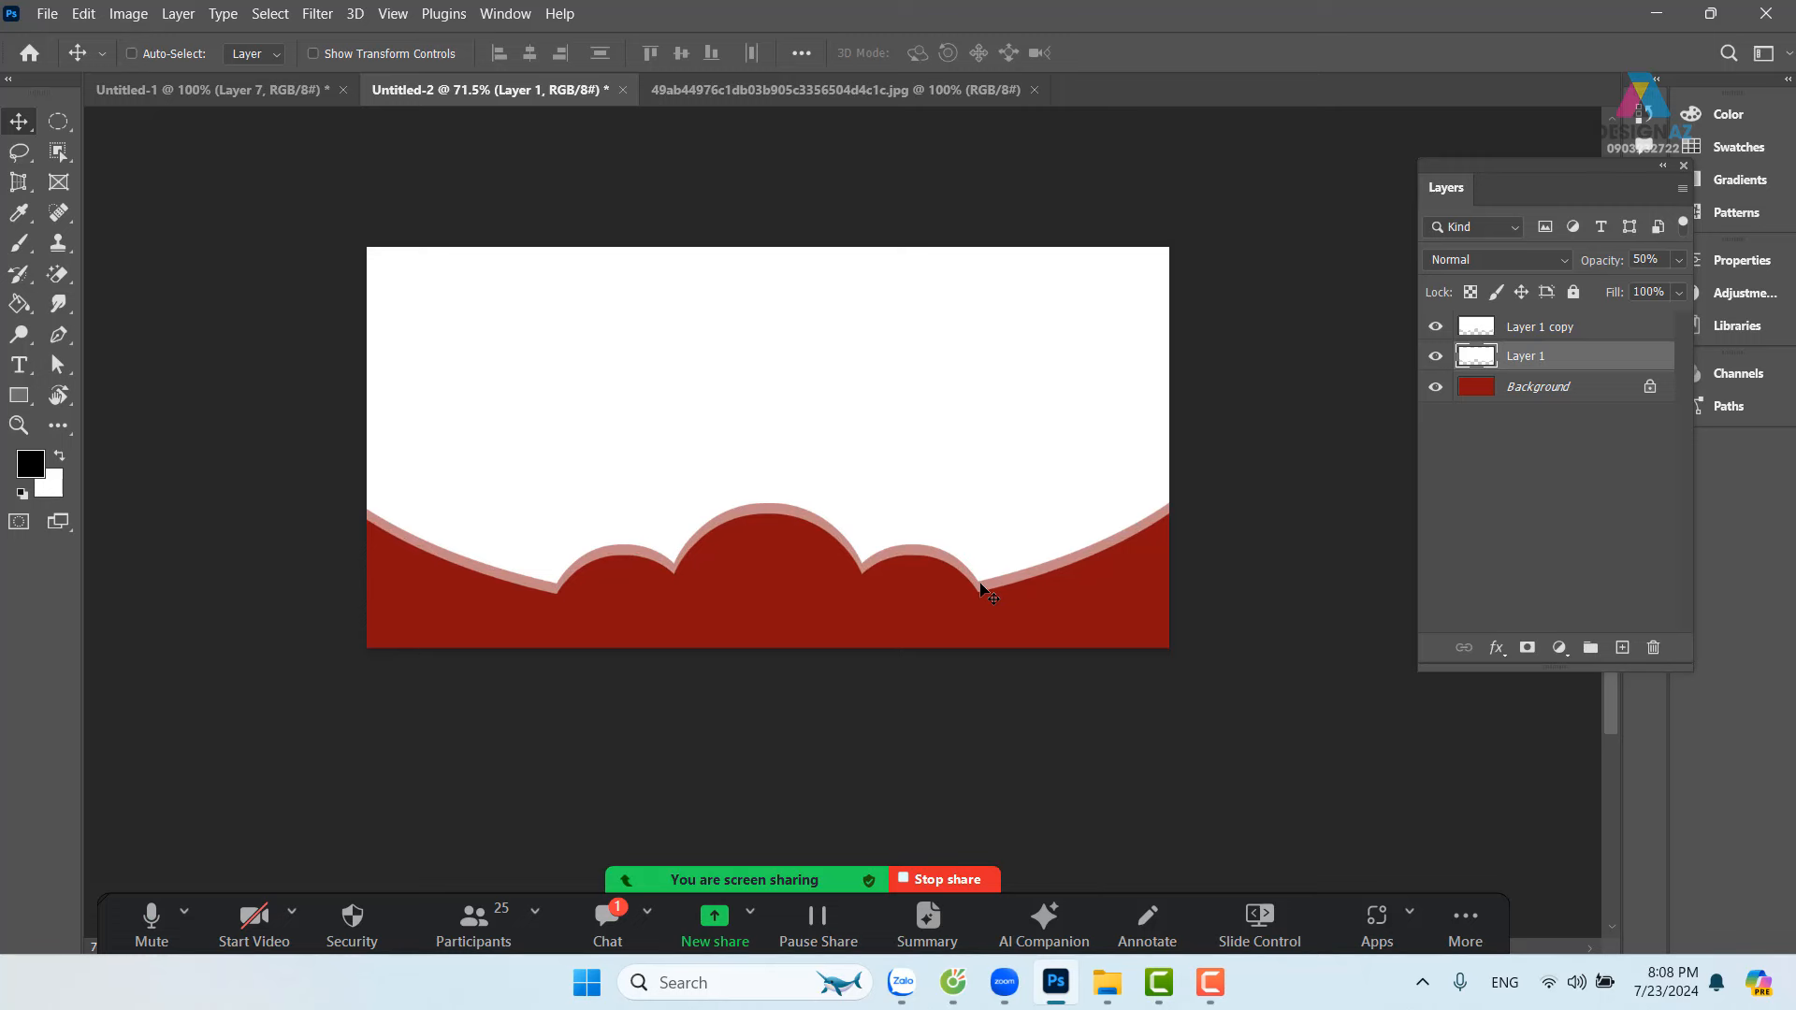
{"action": "right_click", "coordinate": [944, 353]}
{"action": "left_click", "coordinate": [973, 363]}
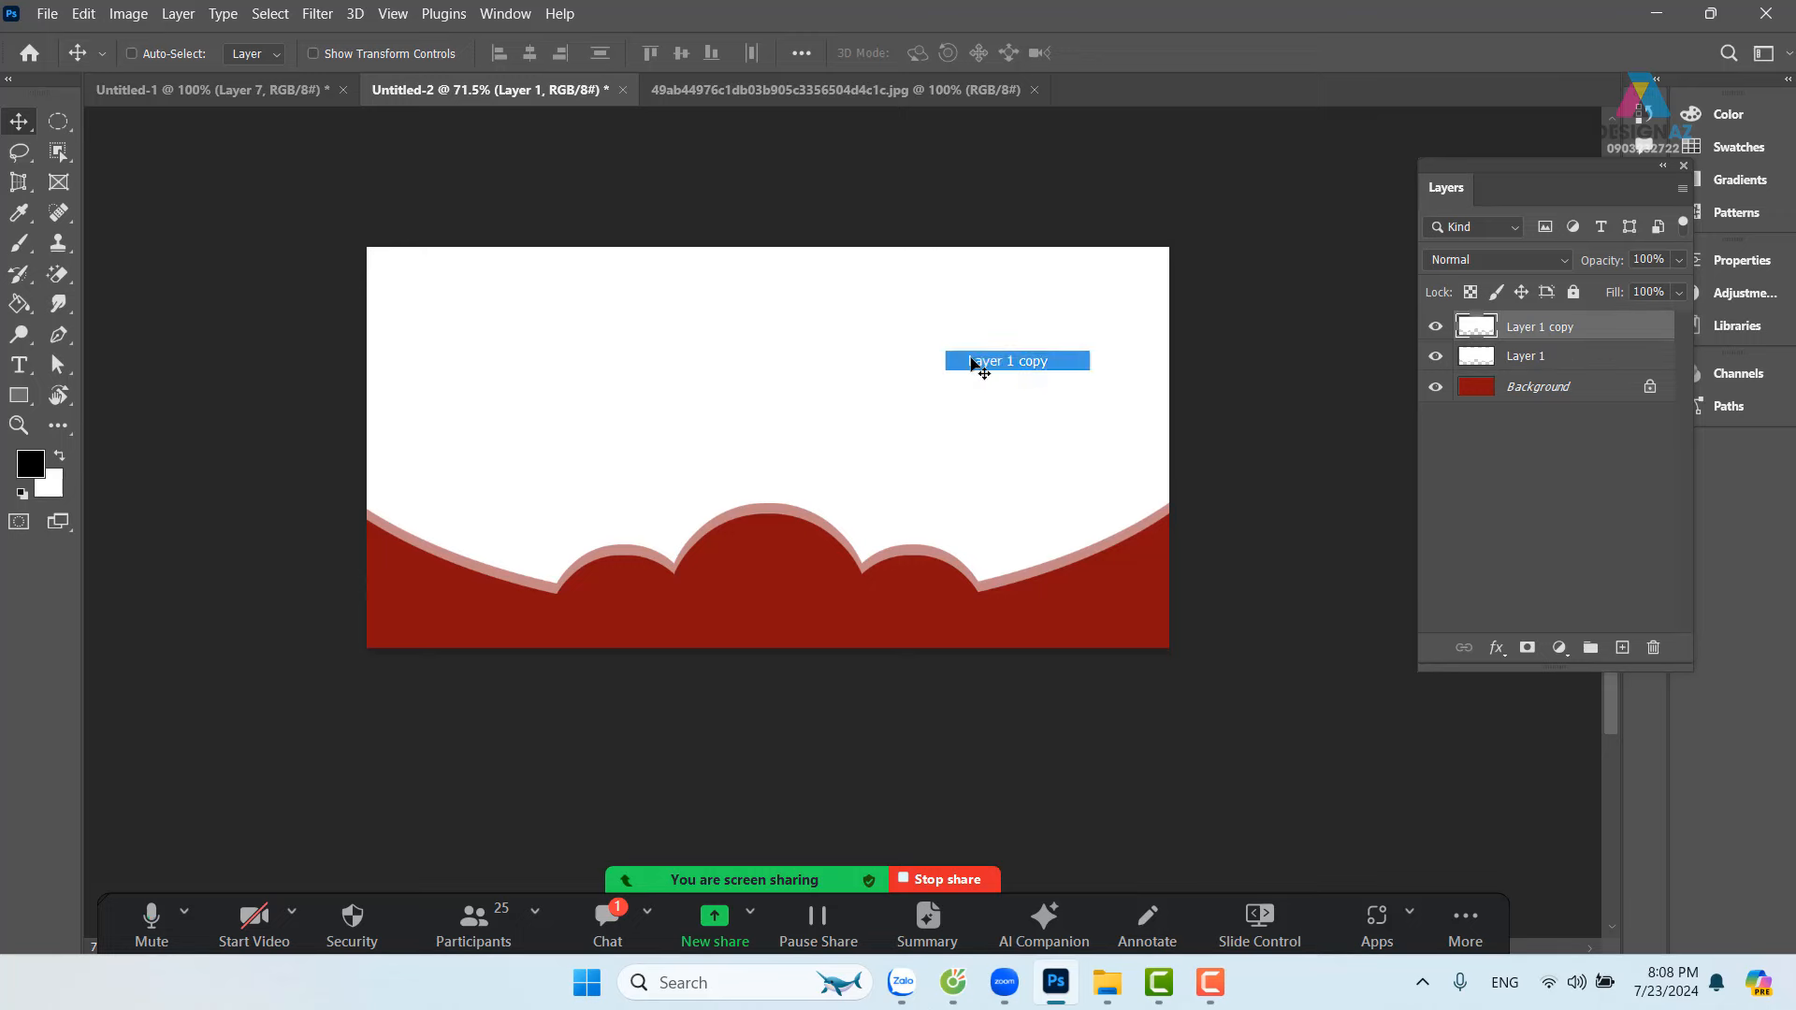
{"action": "left_click_drag", "start_coordinate": [935, 374], "coordinate": [949, 347]}
{"action": "key", "text": "ctrl+z"}
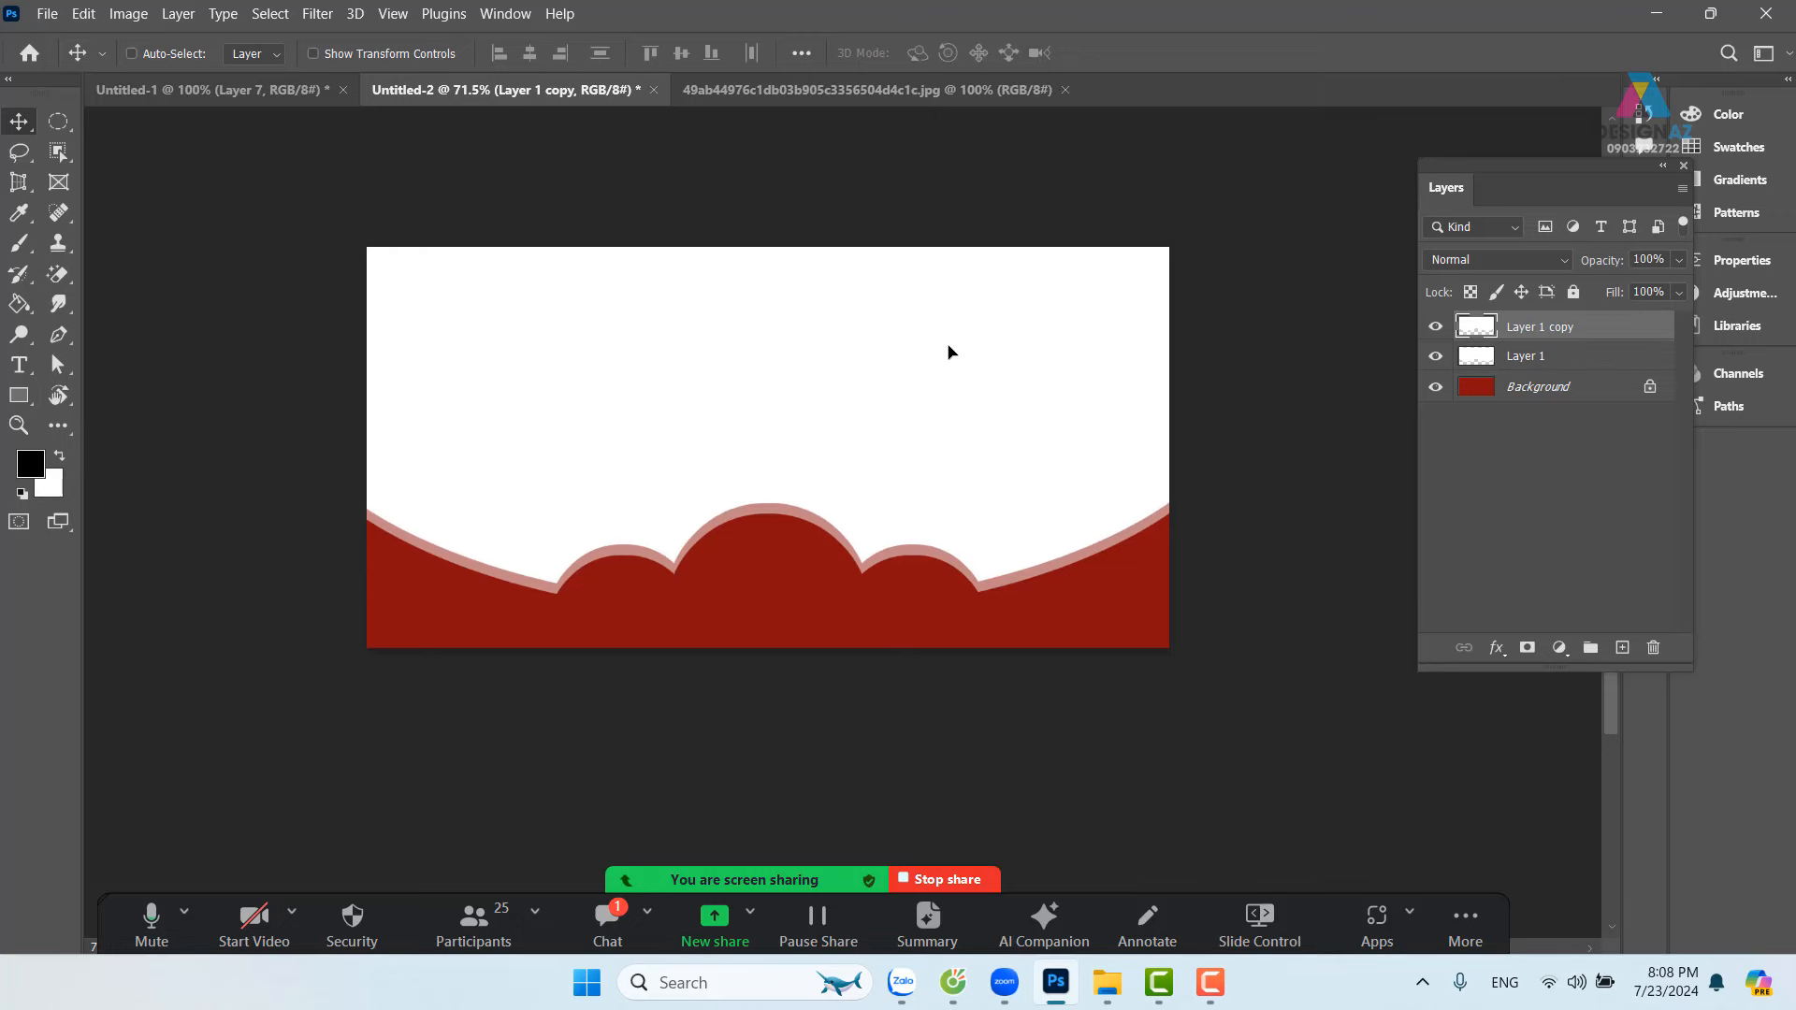
{"action": "key", "text": "ctrl+o"}
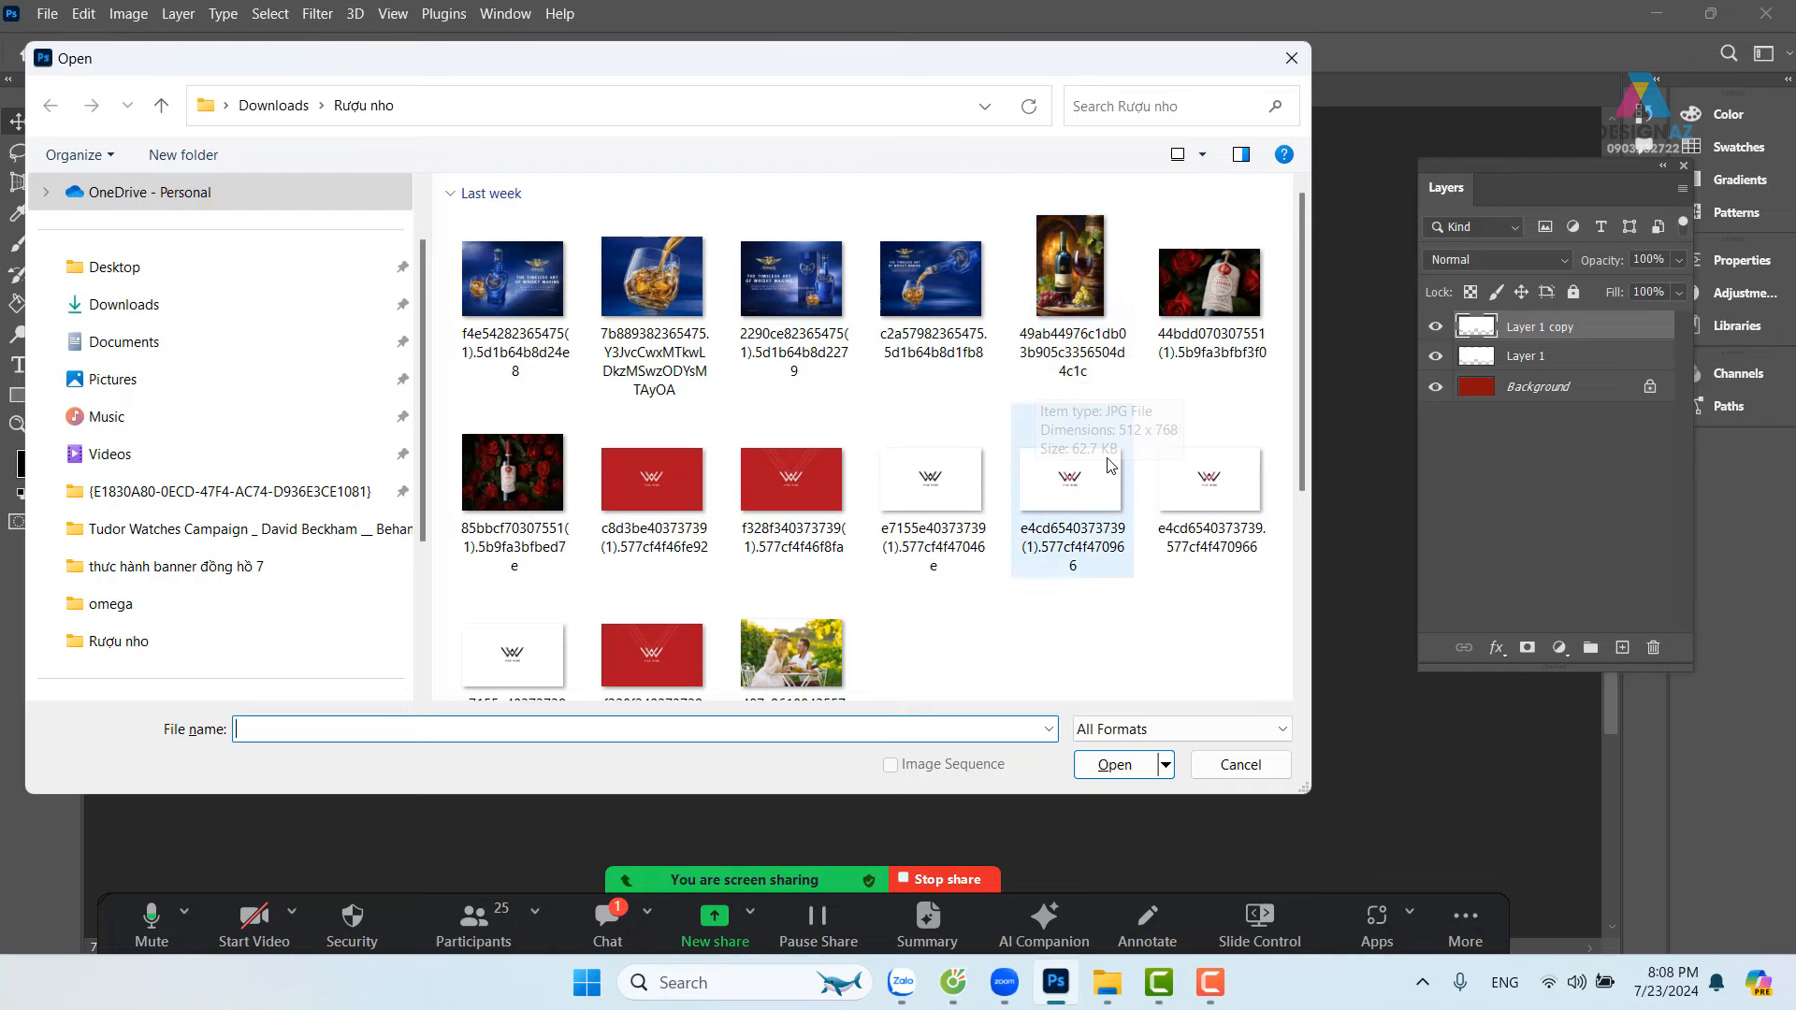
{"action": "left_click", "coordinate": [791, 655]}
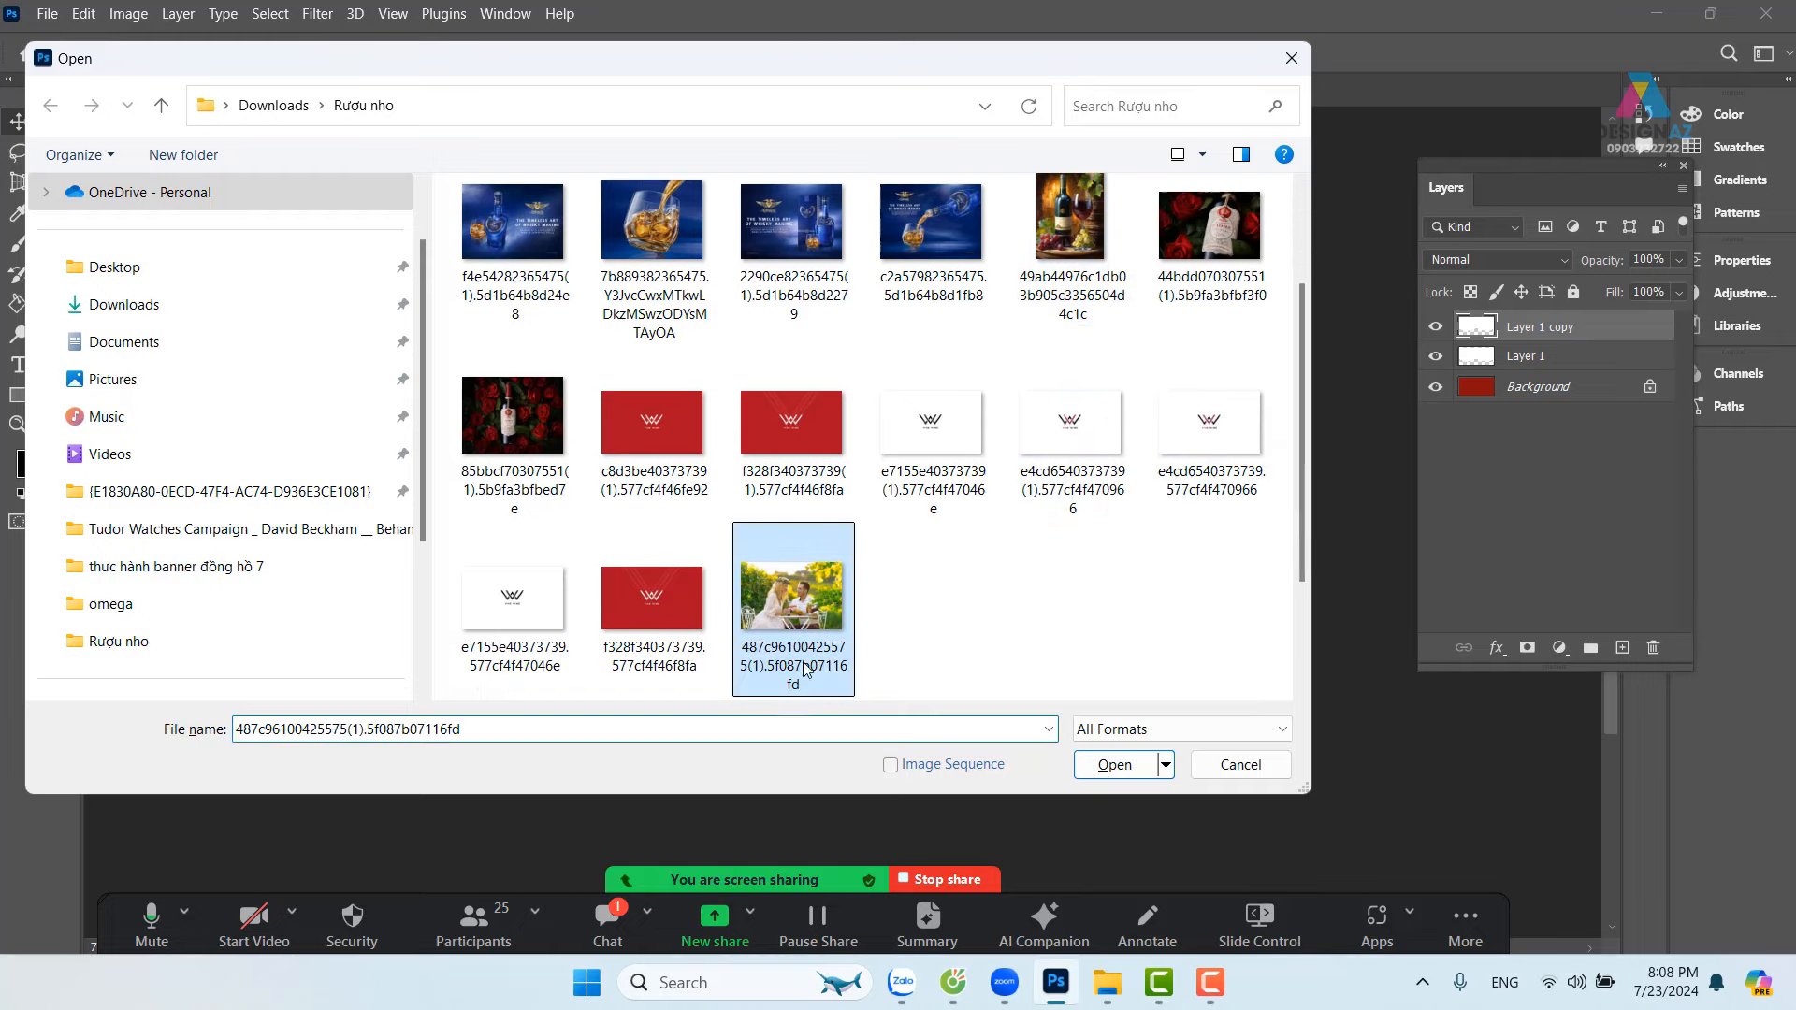
{"action": "left_click", "coordinate": [1115, 767]}
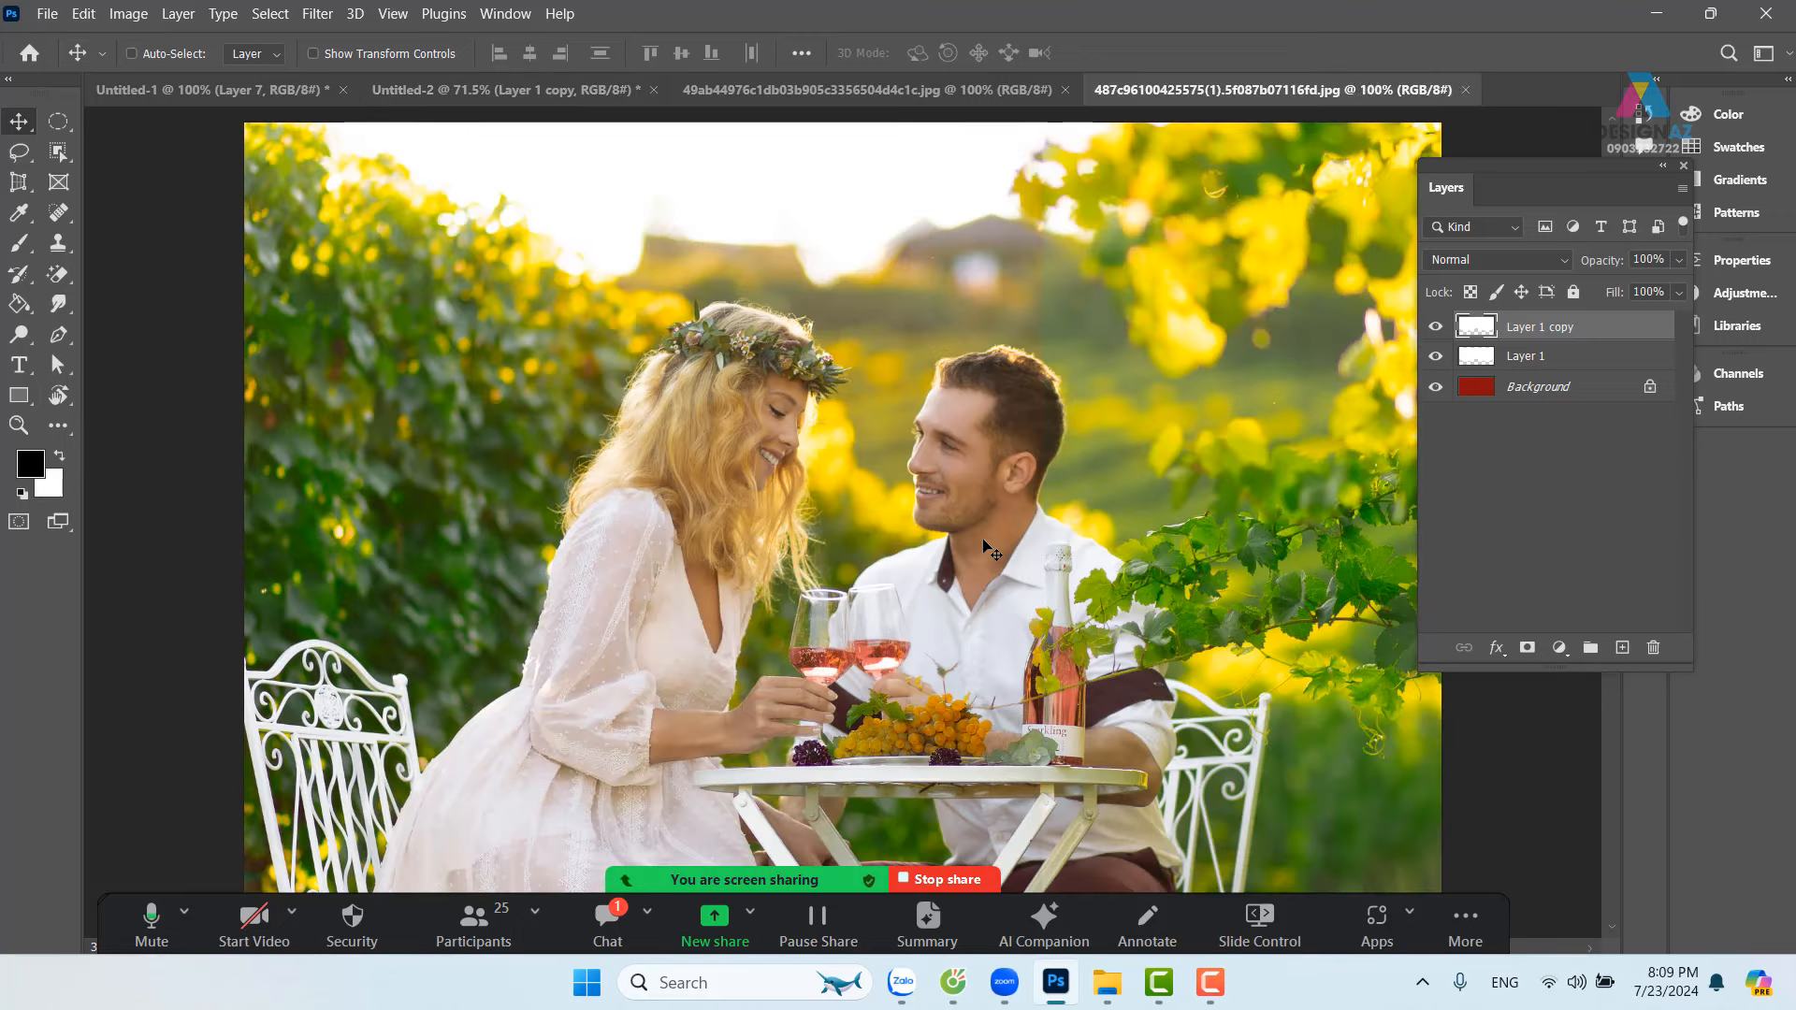
{"action": "key", "text": "ctrl+a"}
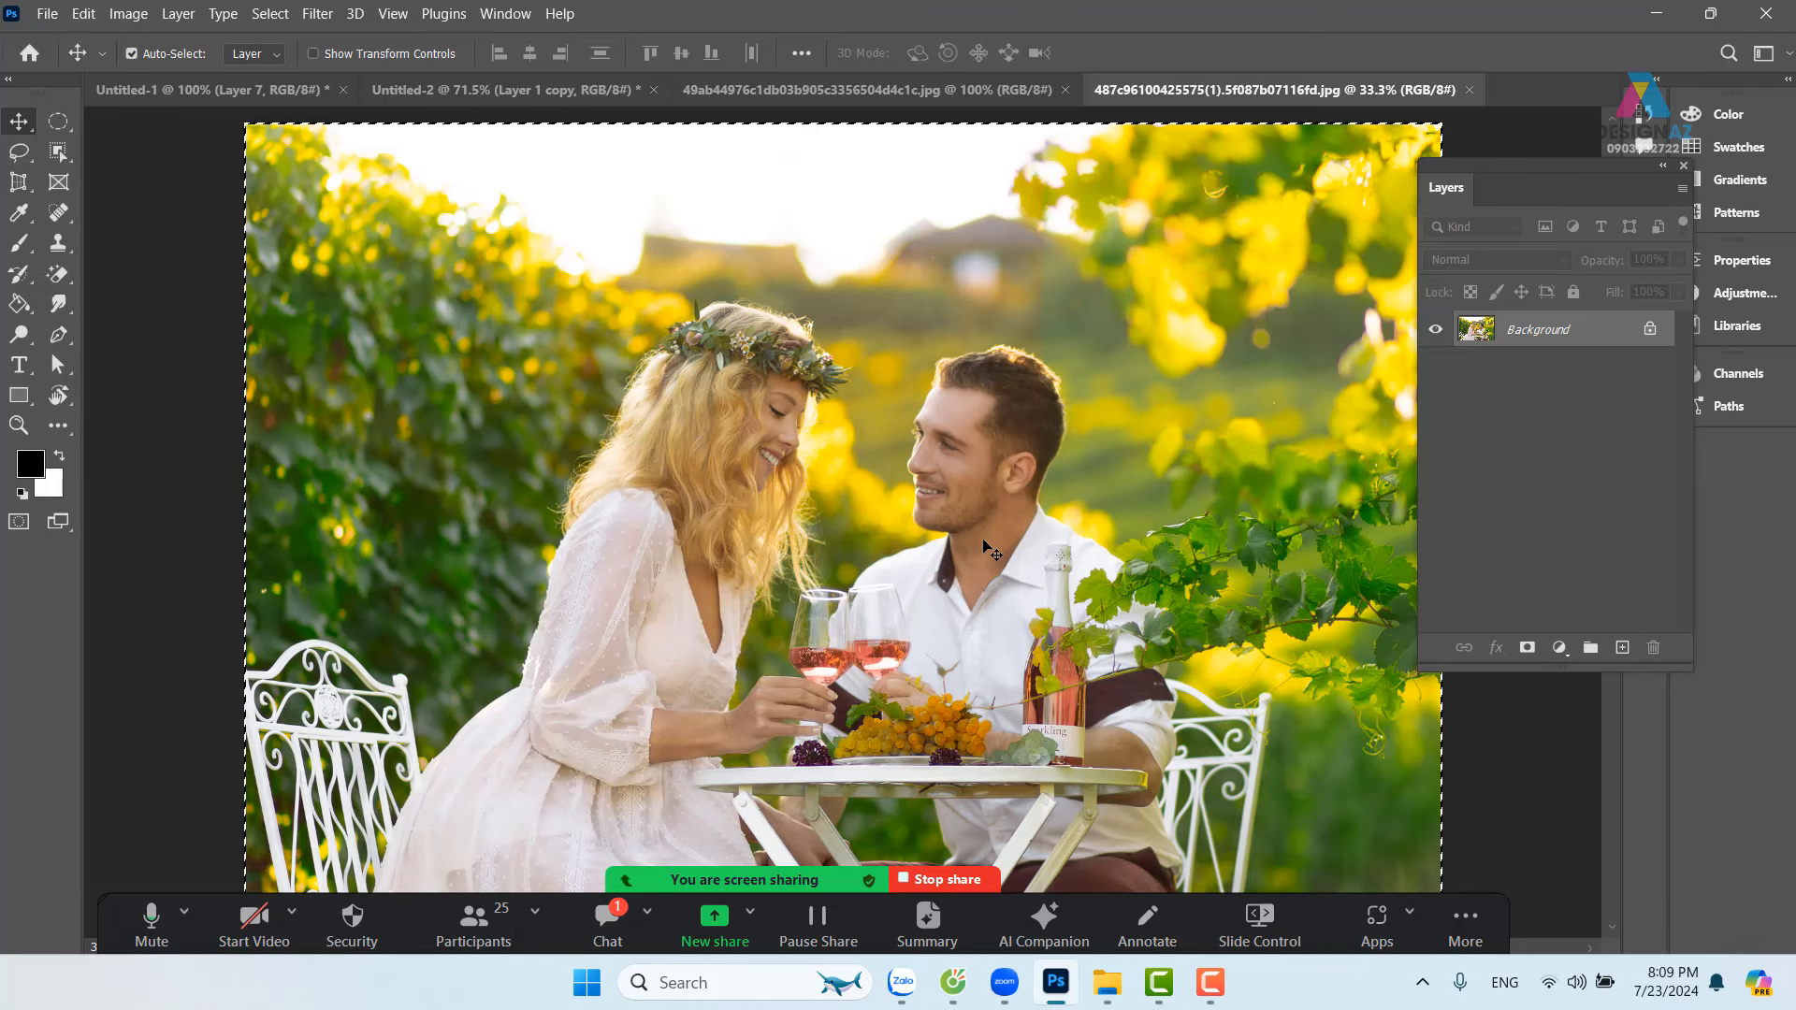
Step: Close the 49ab44976c1db03b905c3356504d4c1c.jpg wine bottle document and return to the Untitled-2 banner
{"action": "left_click", "coordinate": [890, 81]}
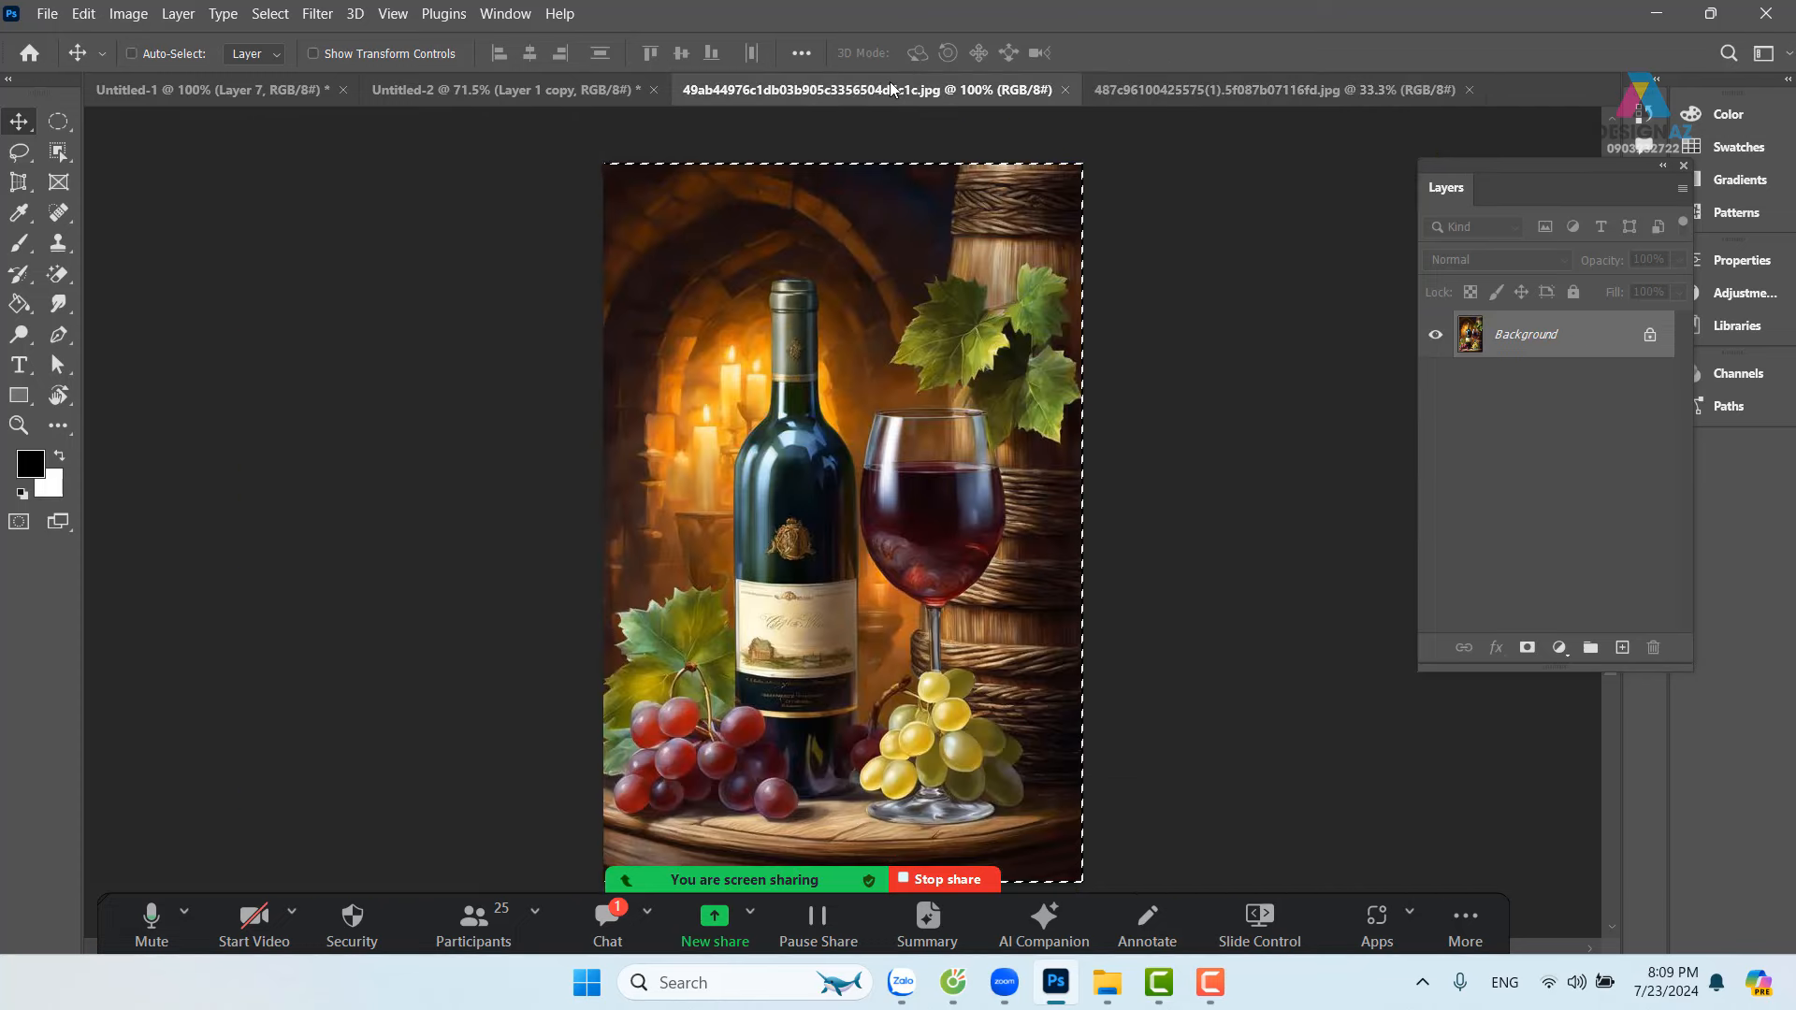
{"action": "left_click", "coordinate": [1064, 90]}
{"action": "left_click", "coordinate": [1064, 90]}
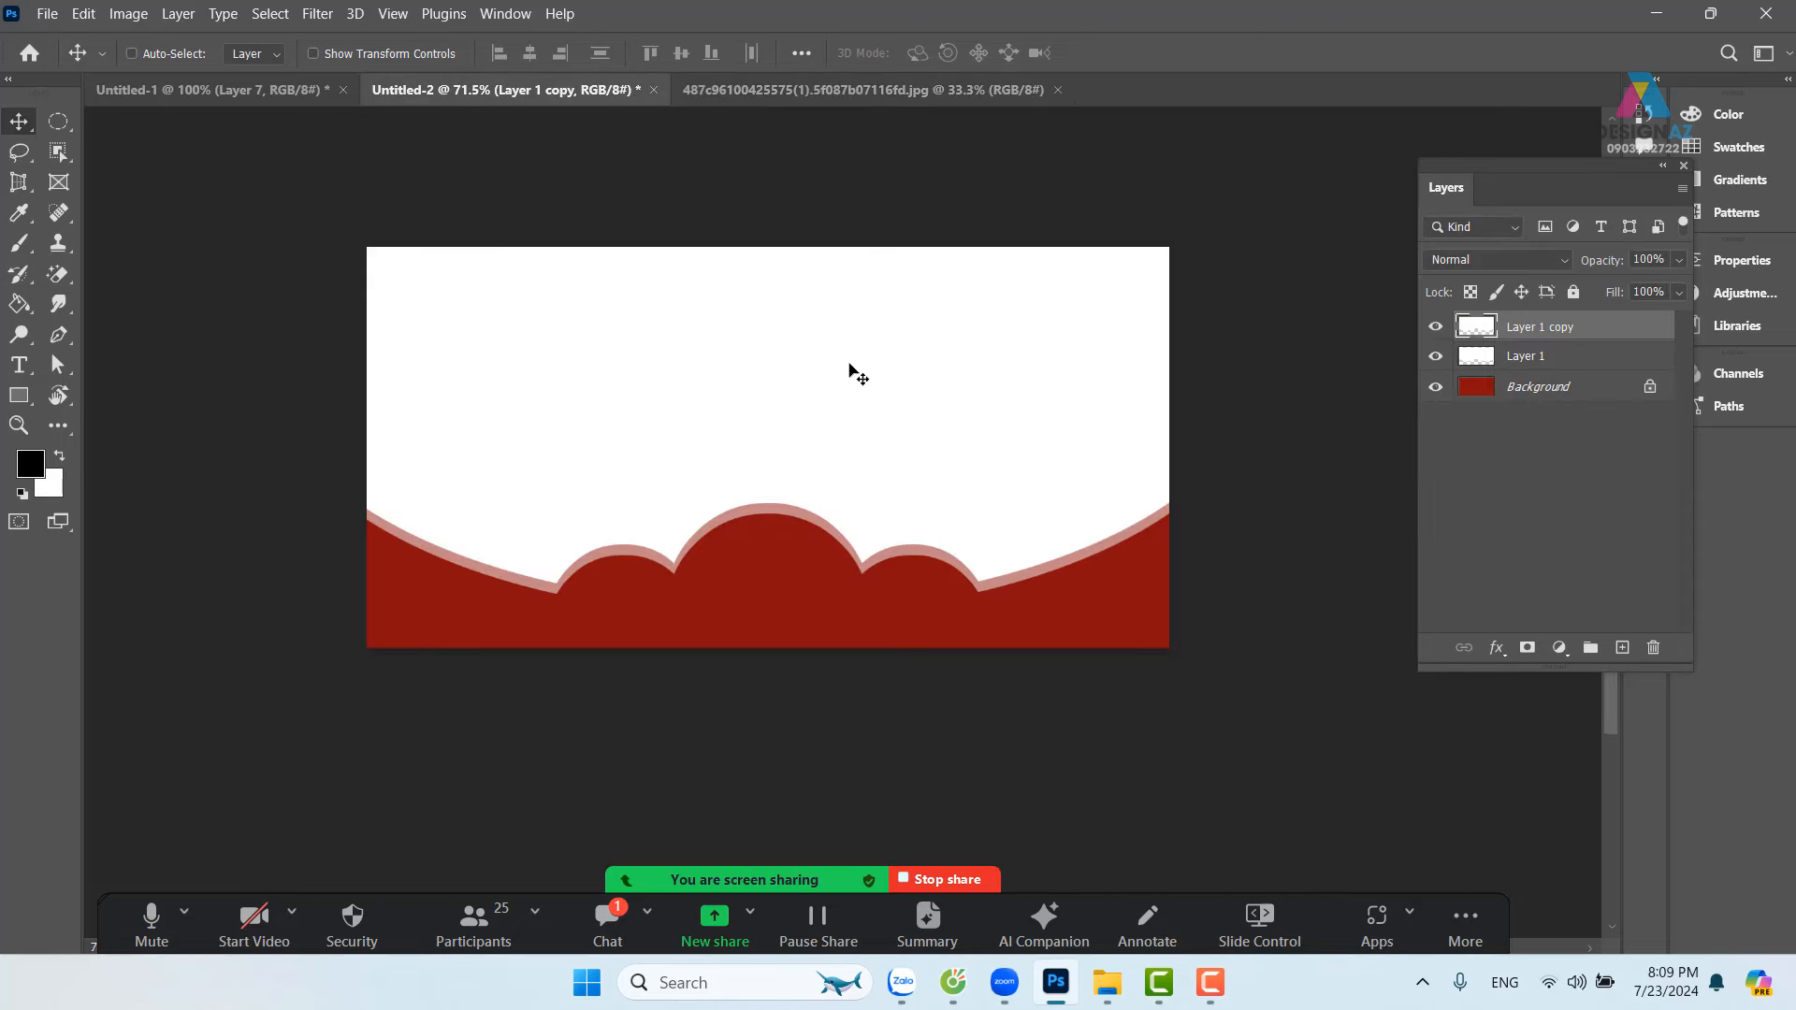
Step: Paste the couple photo above Layer 1 copy and clip it to that white shape with a clipping mask
{"action": "right_click", "coordinate": [950, 363]}
{"action": "left_click", "coordinate": [977, 374]}
{"action": "key", "text": "ctrl+v"}
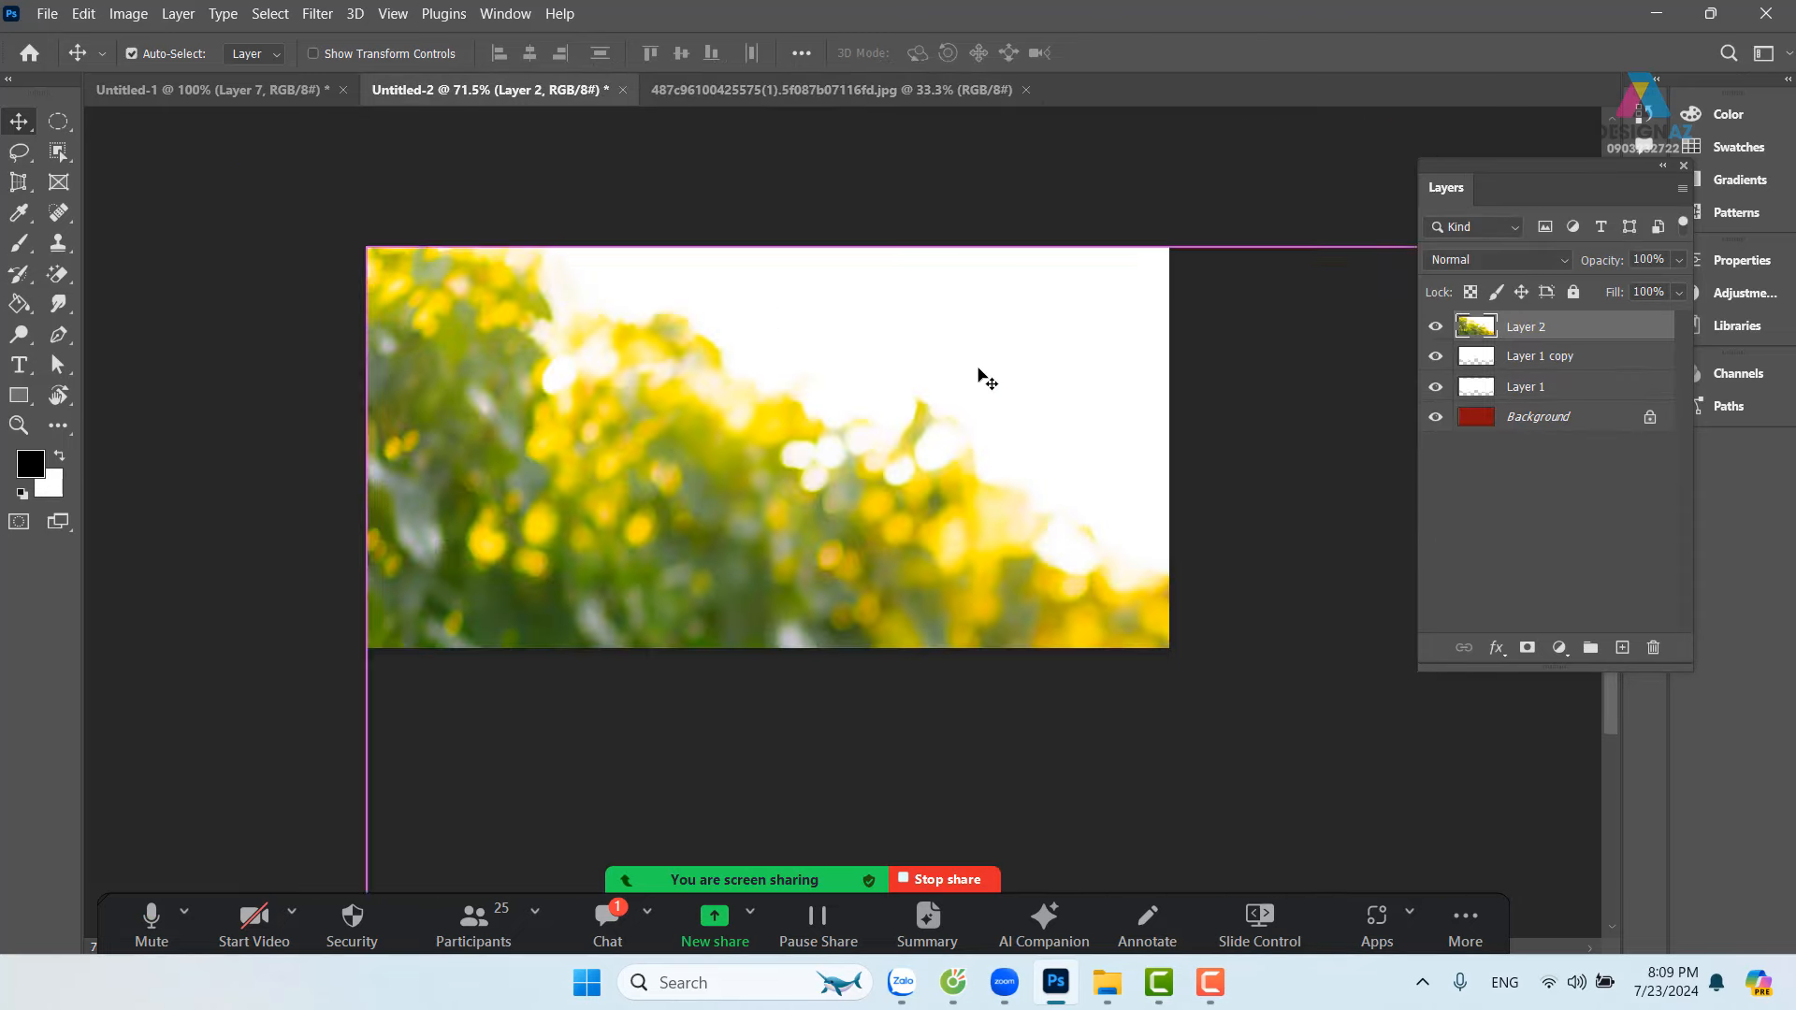
{"action": "left_click_drag", "start_coordinate": [907, 543], "coordinate": [788, 379]}
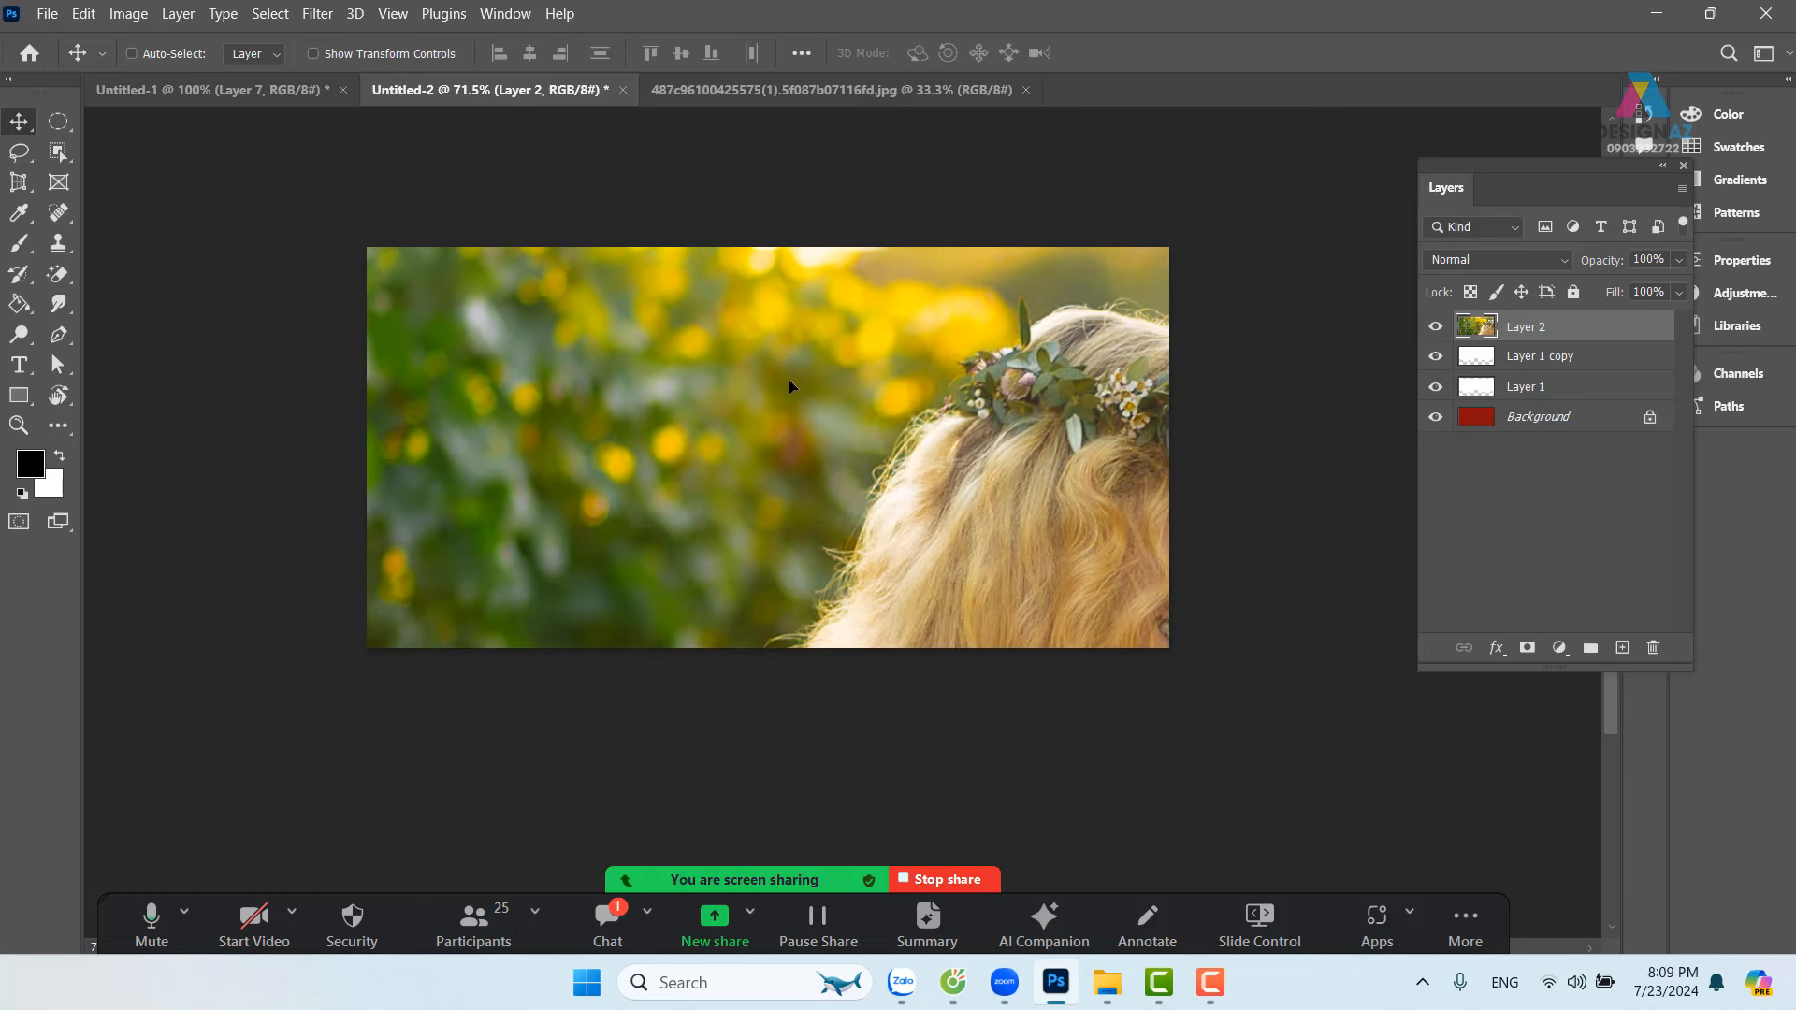
{"action": "key", "text": "ctrl"}
{"action": "key", "text": "ctrl+alt+g"}
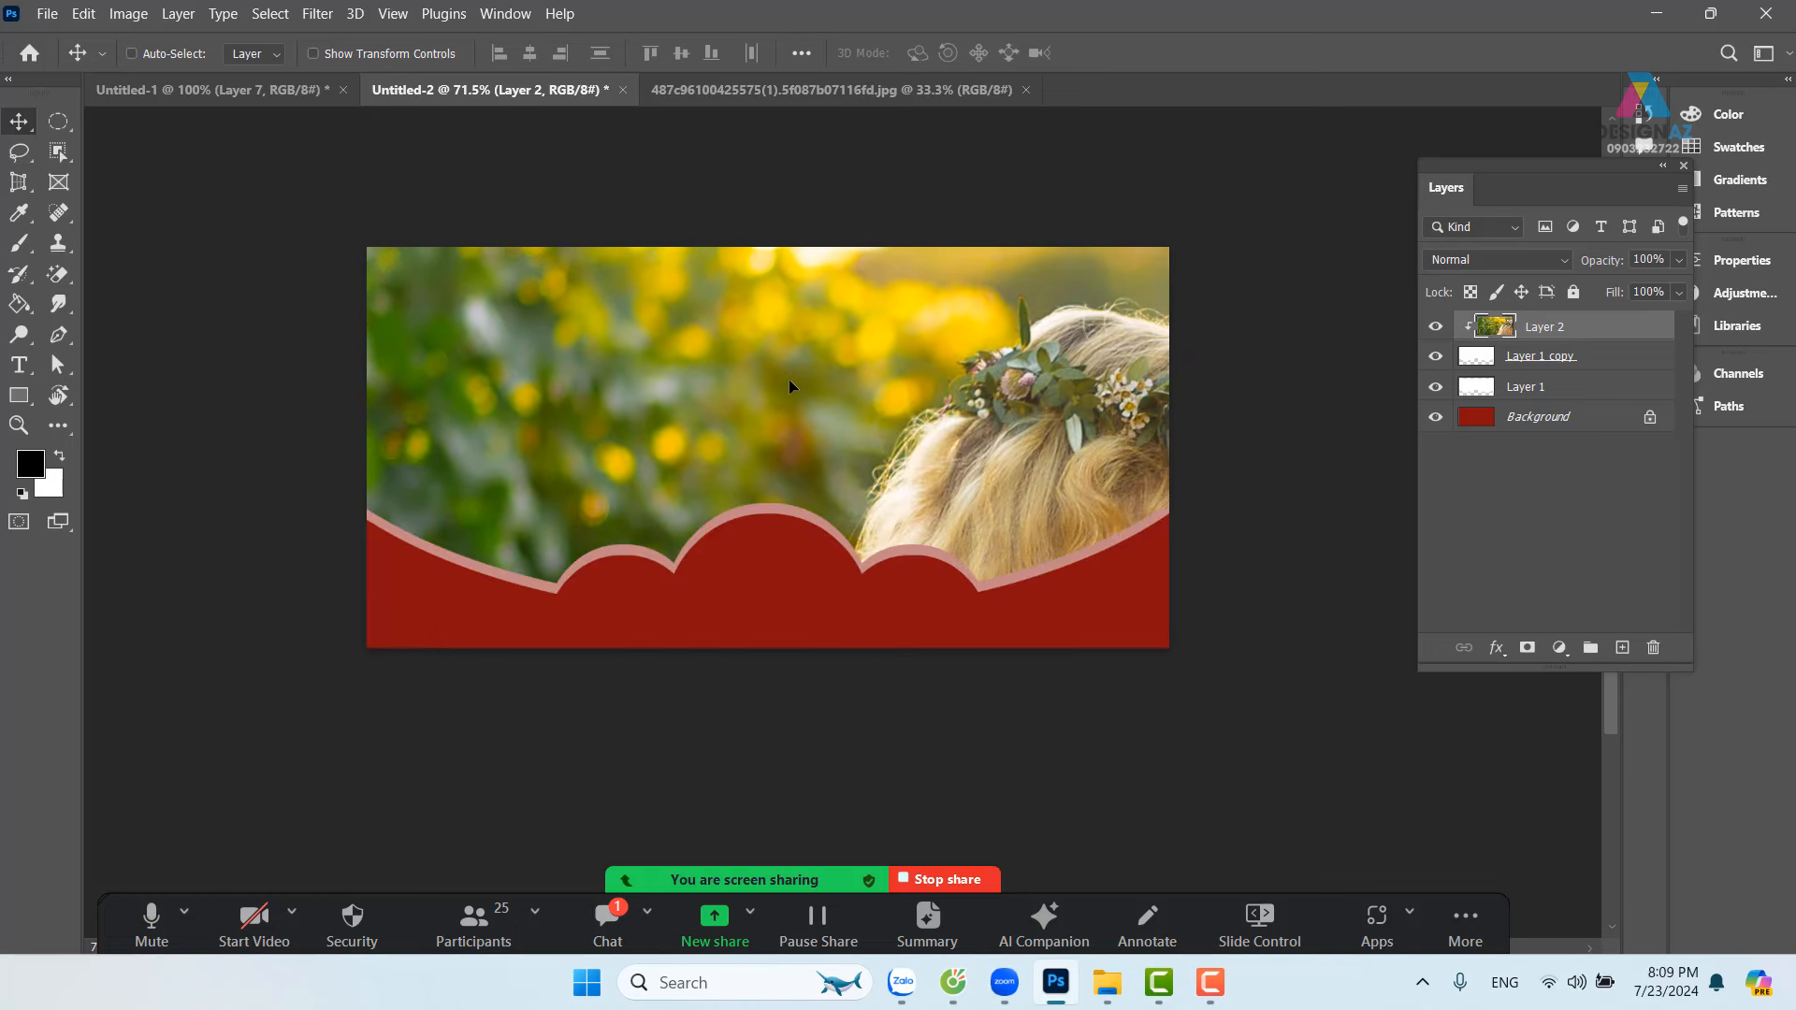
Step: Scale the clipped couple photo down proportionally to about 33% so that it covers the banner area
{"action": "key", "text": "ctrl+t"}
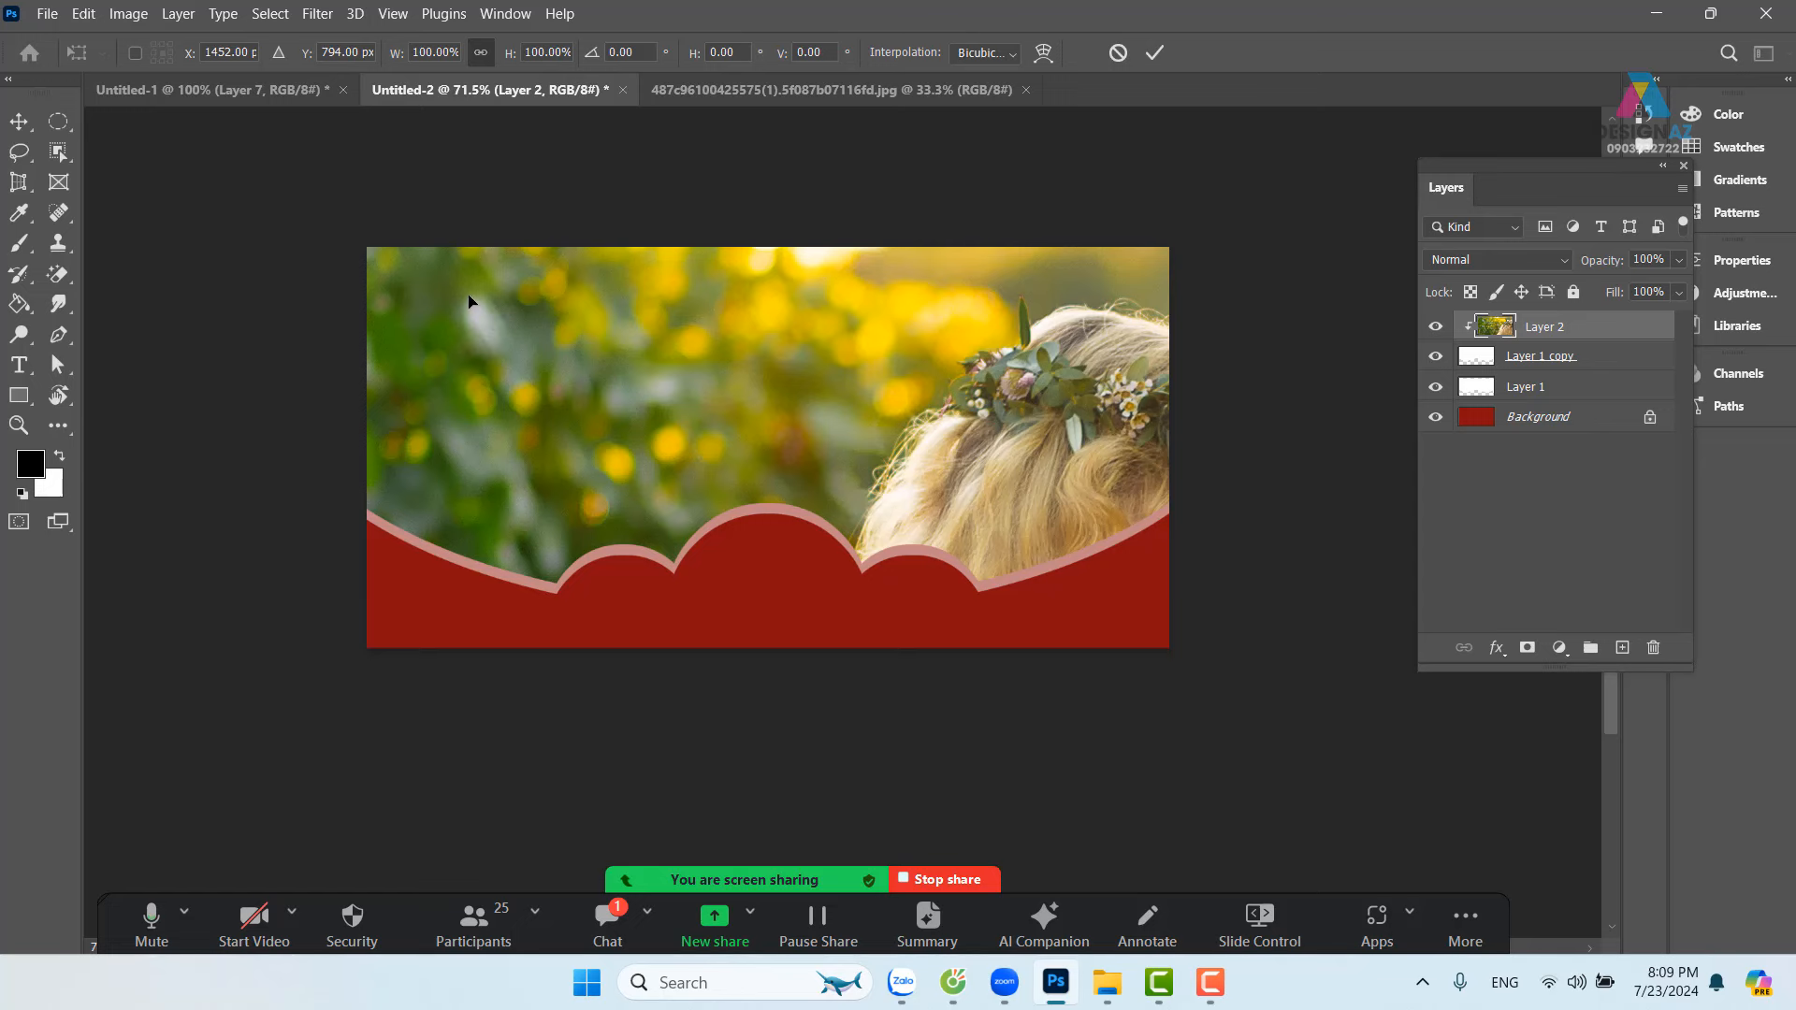
{"action": "key", "text": "ctrl+minus"}
{"action": "key", "text": "ctrl+minus"}
{"action": "key", "text": "ctrl+minus"}
{"action": "key", "text": "ctrl+minus"}
{"action": "key", "text": "ctrl+minus"}
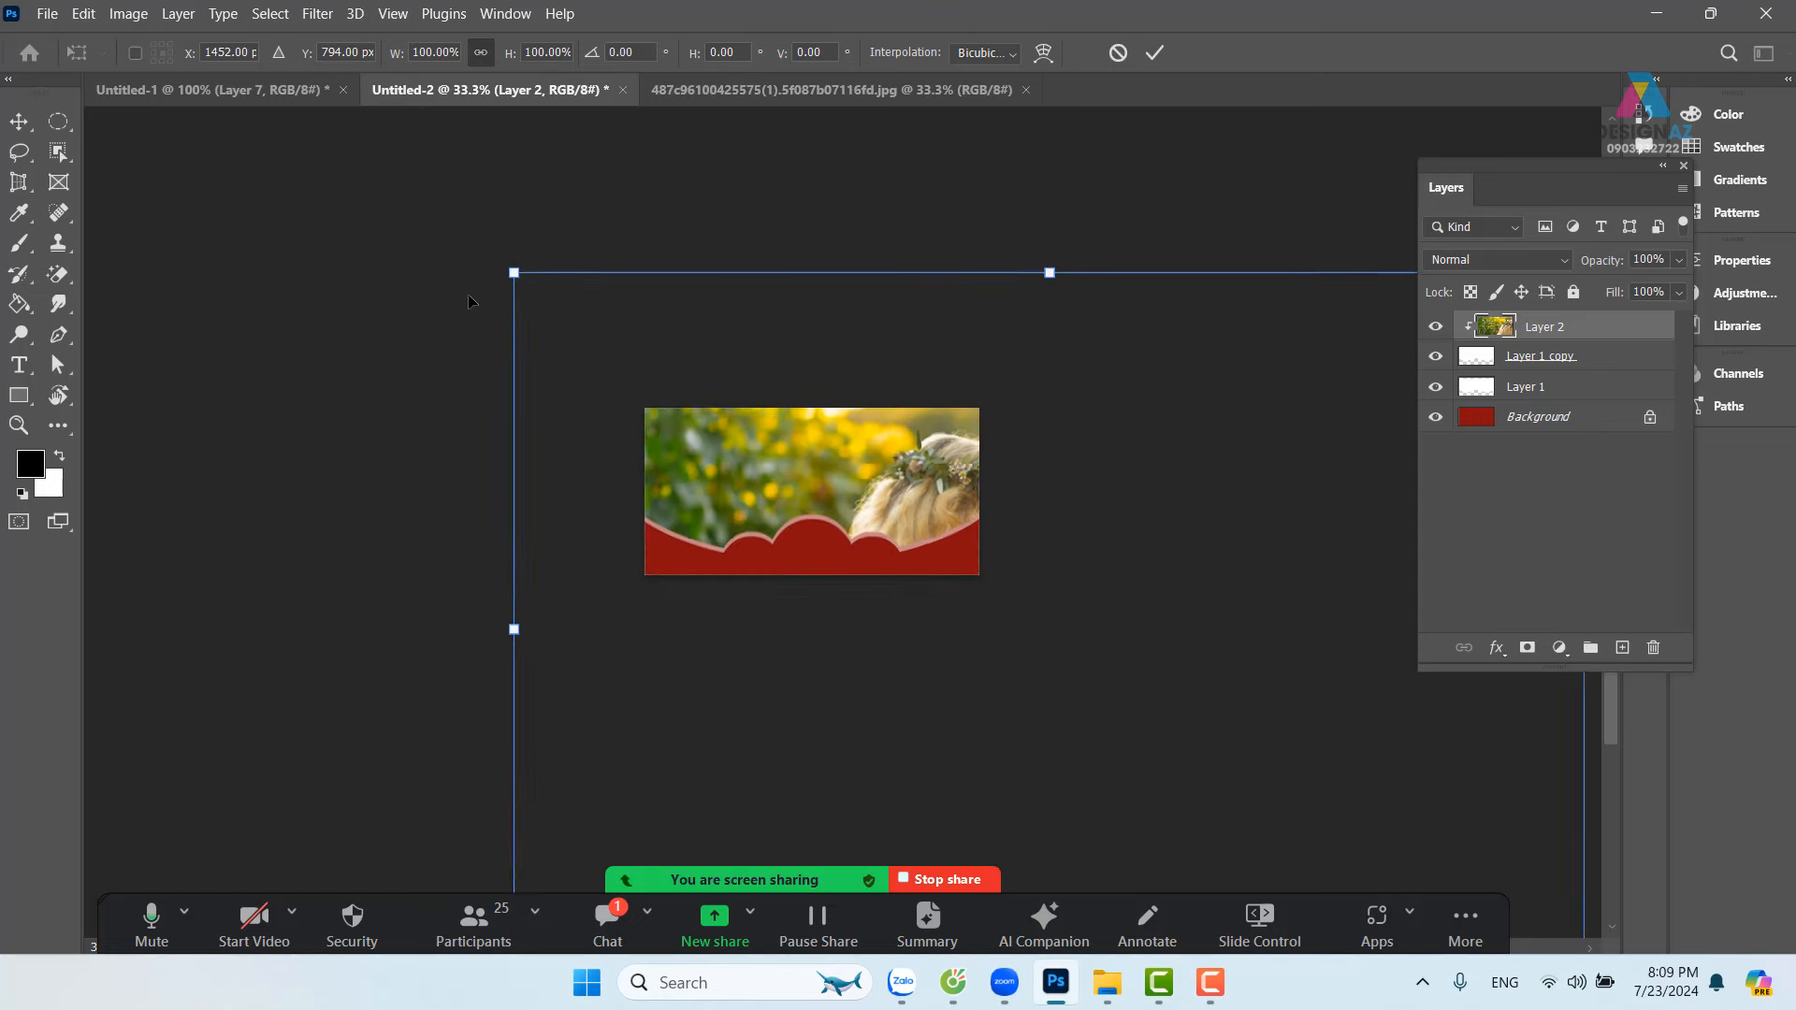
{"action": "left_click_drag", "start_coordinate": [1276, 787], "coordinate": [953, 514]}
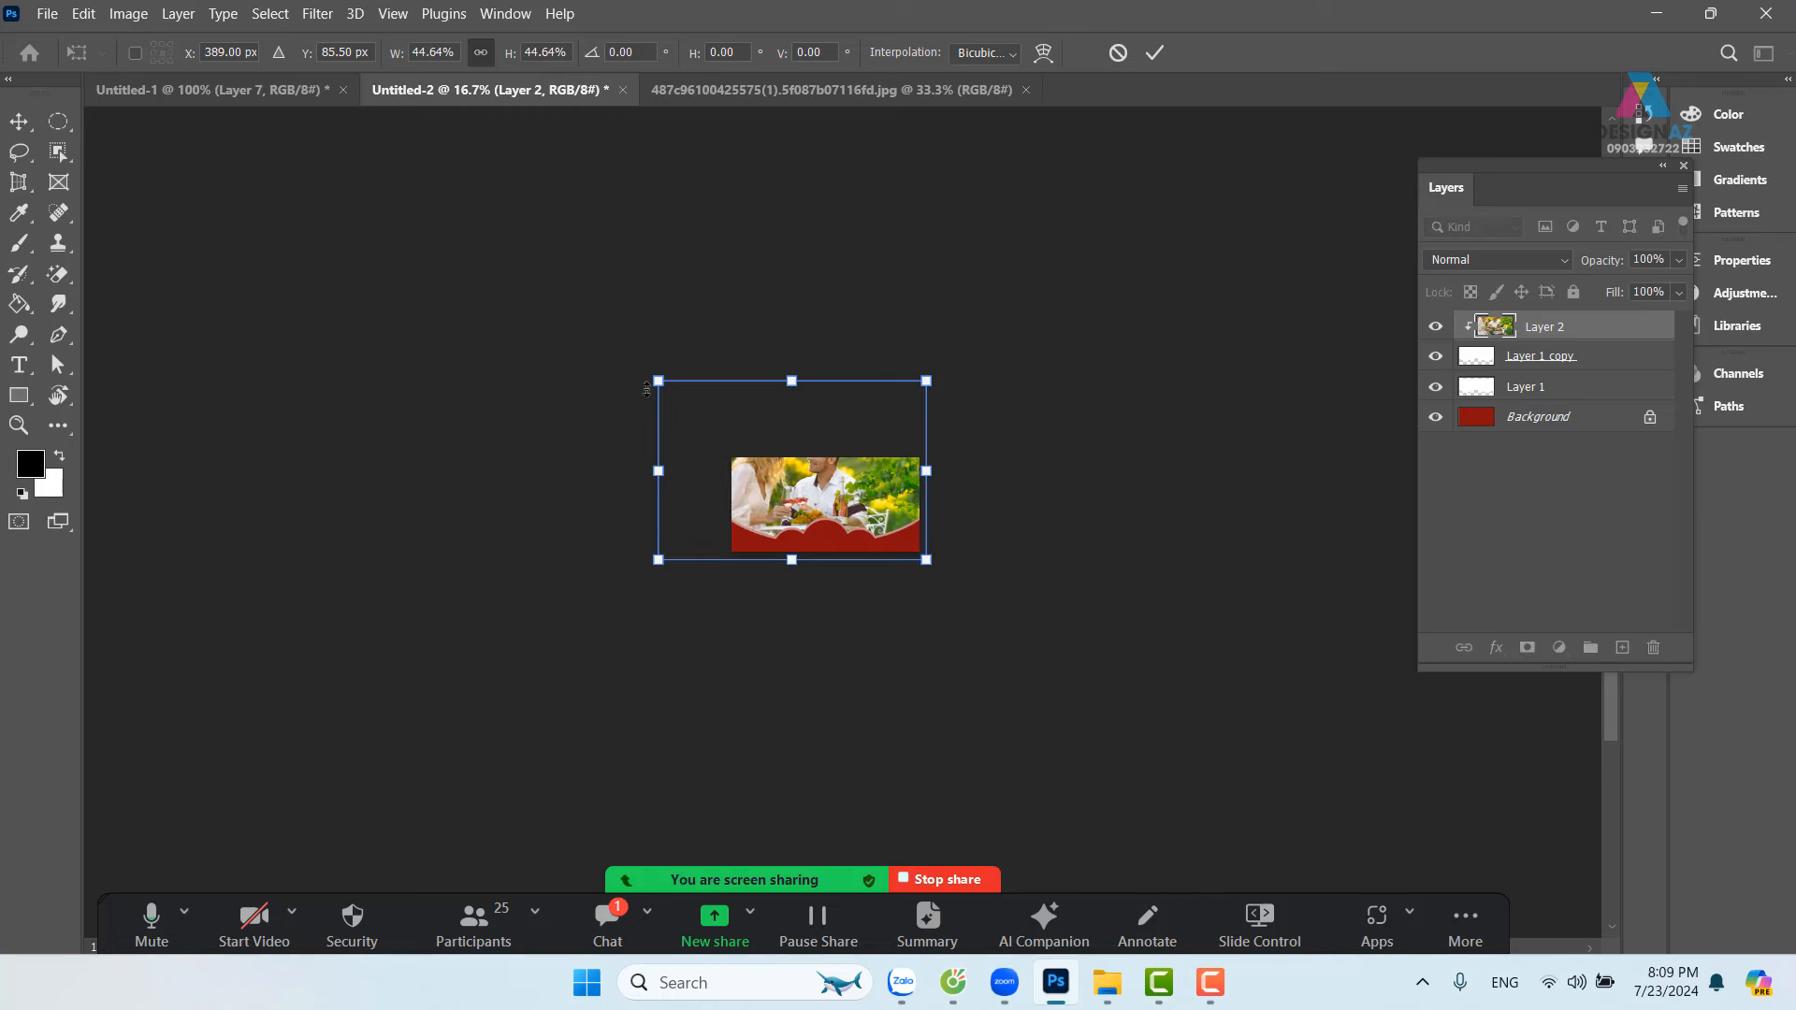
{"action": "left_click_drag", "start_coordinate": [659, 381], "coordinate": [725, 427]}
Step: Shrink the photo slightly further until it is just wider than the banner, and apply the transform
{"action": "key", "text": "ctrl+plus"}
{"action": "key", "text": "ctrl+plus"}
{"action": "key", "text": "ctrl+plus"}
{"action": "key", "text": "ctrl+plus"}
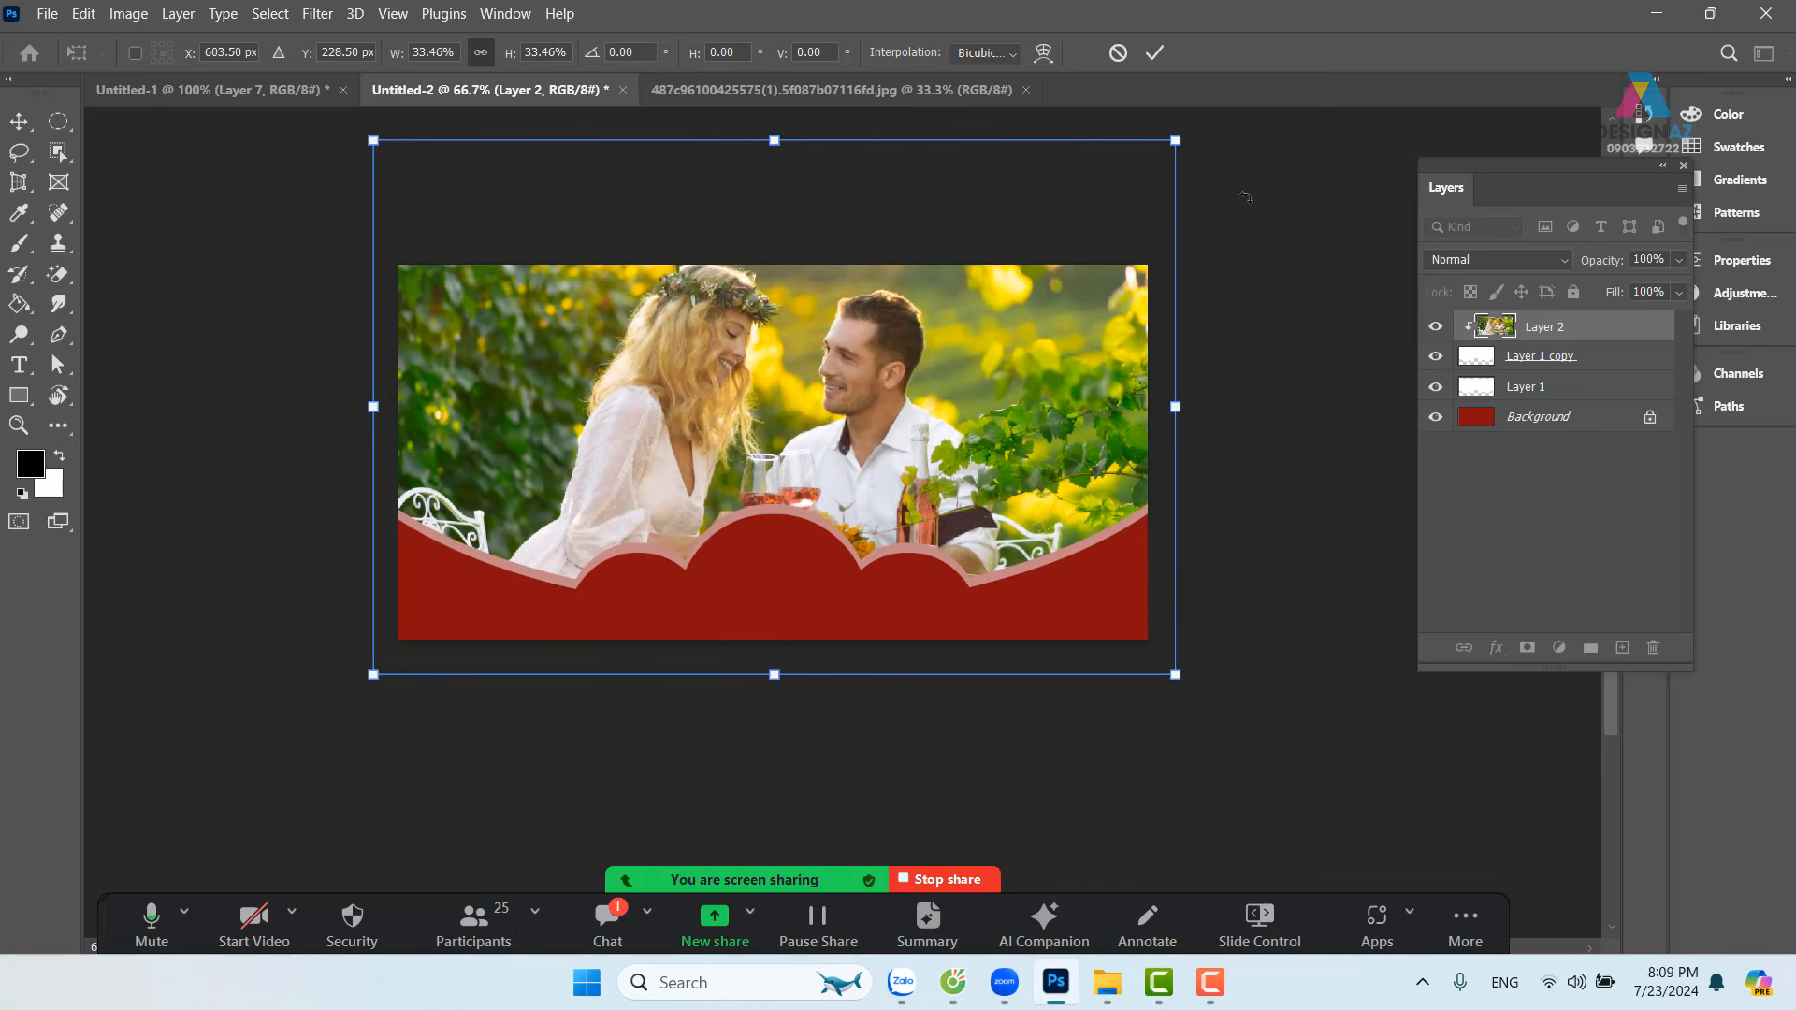
{"action": "left_click_drag", "start_coordinate": [1179, 140], "coordinate": [1155, 154]}
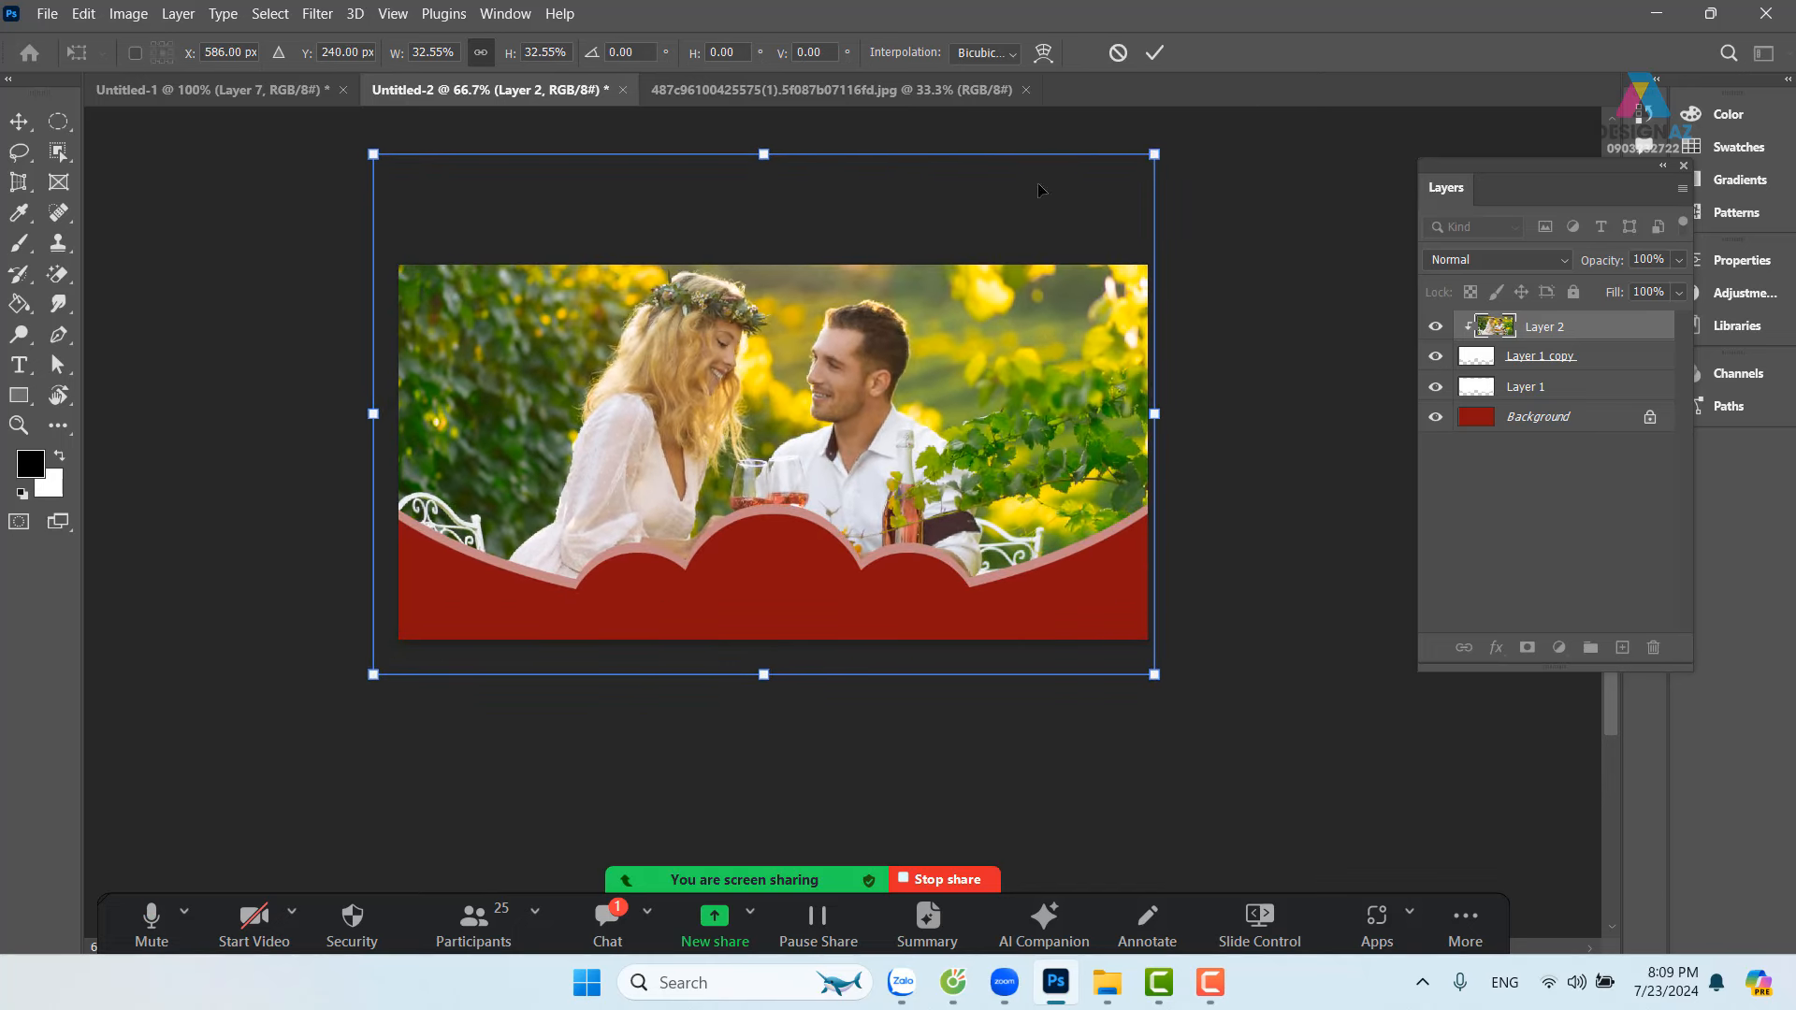
{"action": "left_click_drag", "start_coordinate": [373, 153], "coordinate": [392, 165]}
{"action": "key", "text": "Return"}
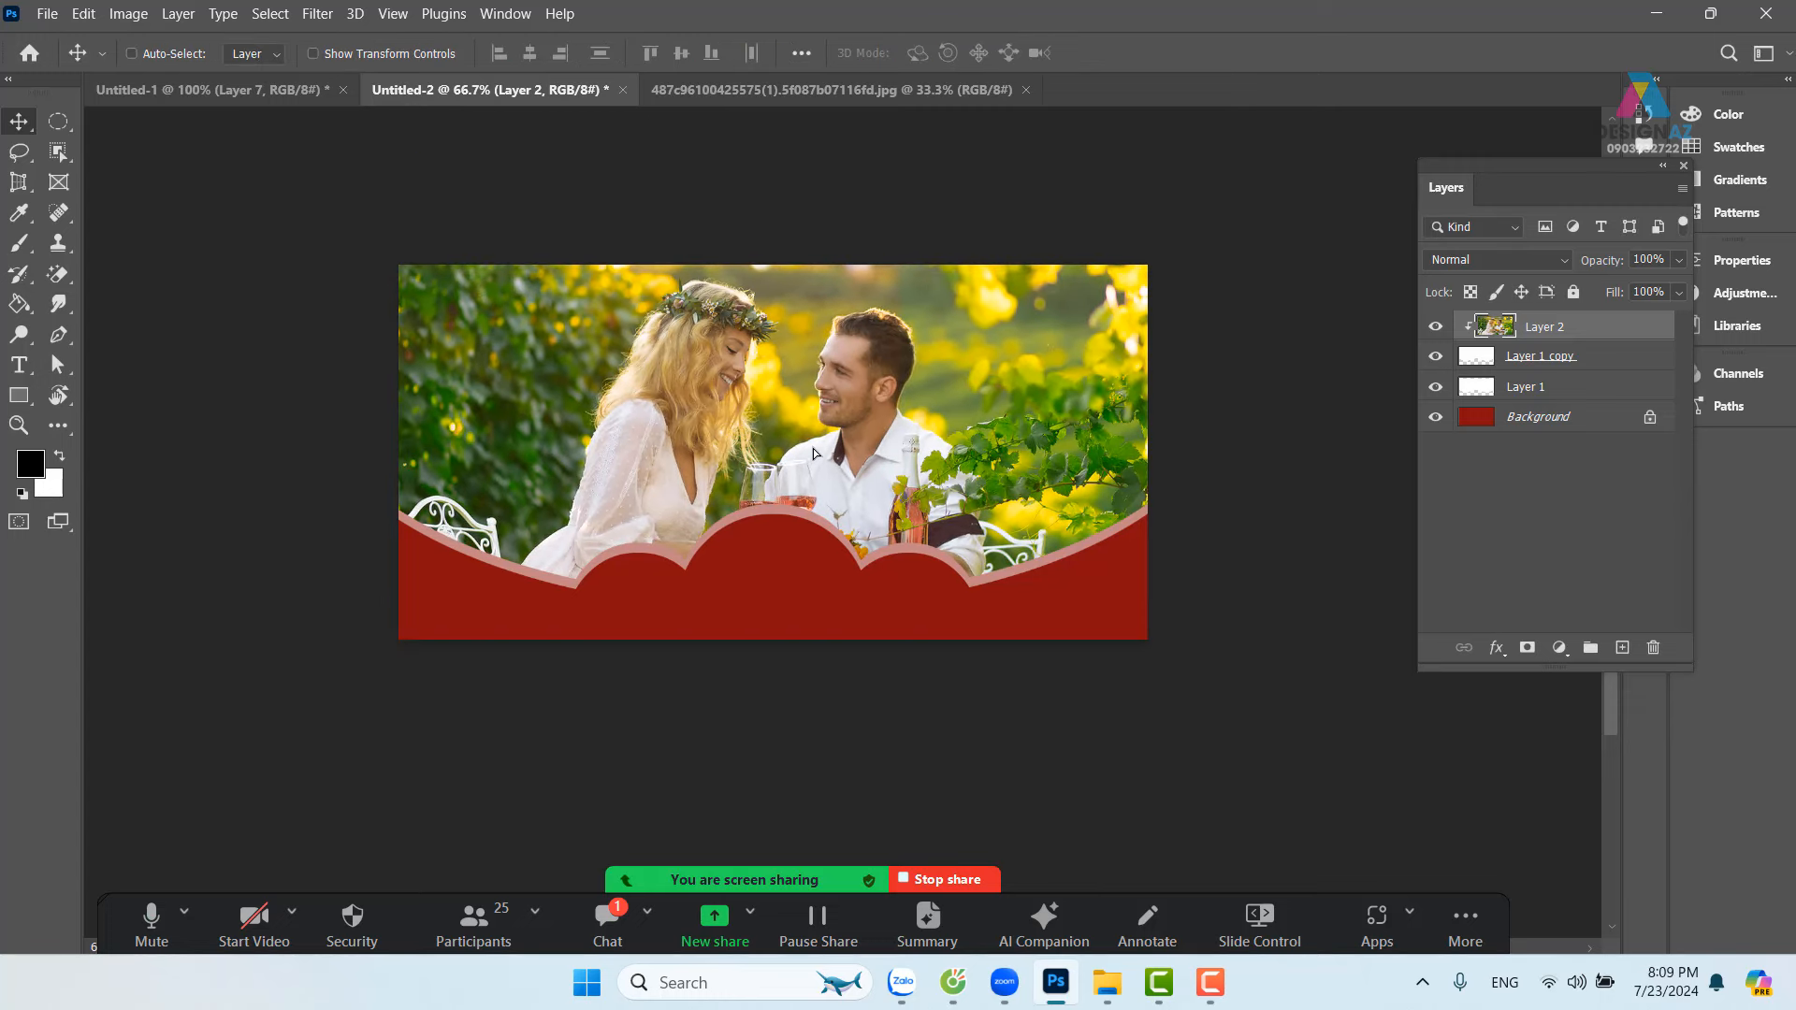
{"action": "left_click_drag", "start_coordinate": [810, 460], "coordinate": [809, 437]}
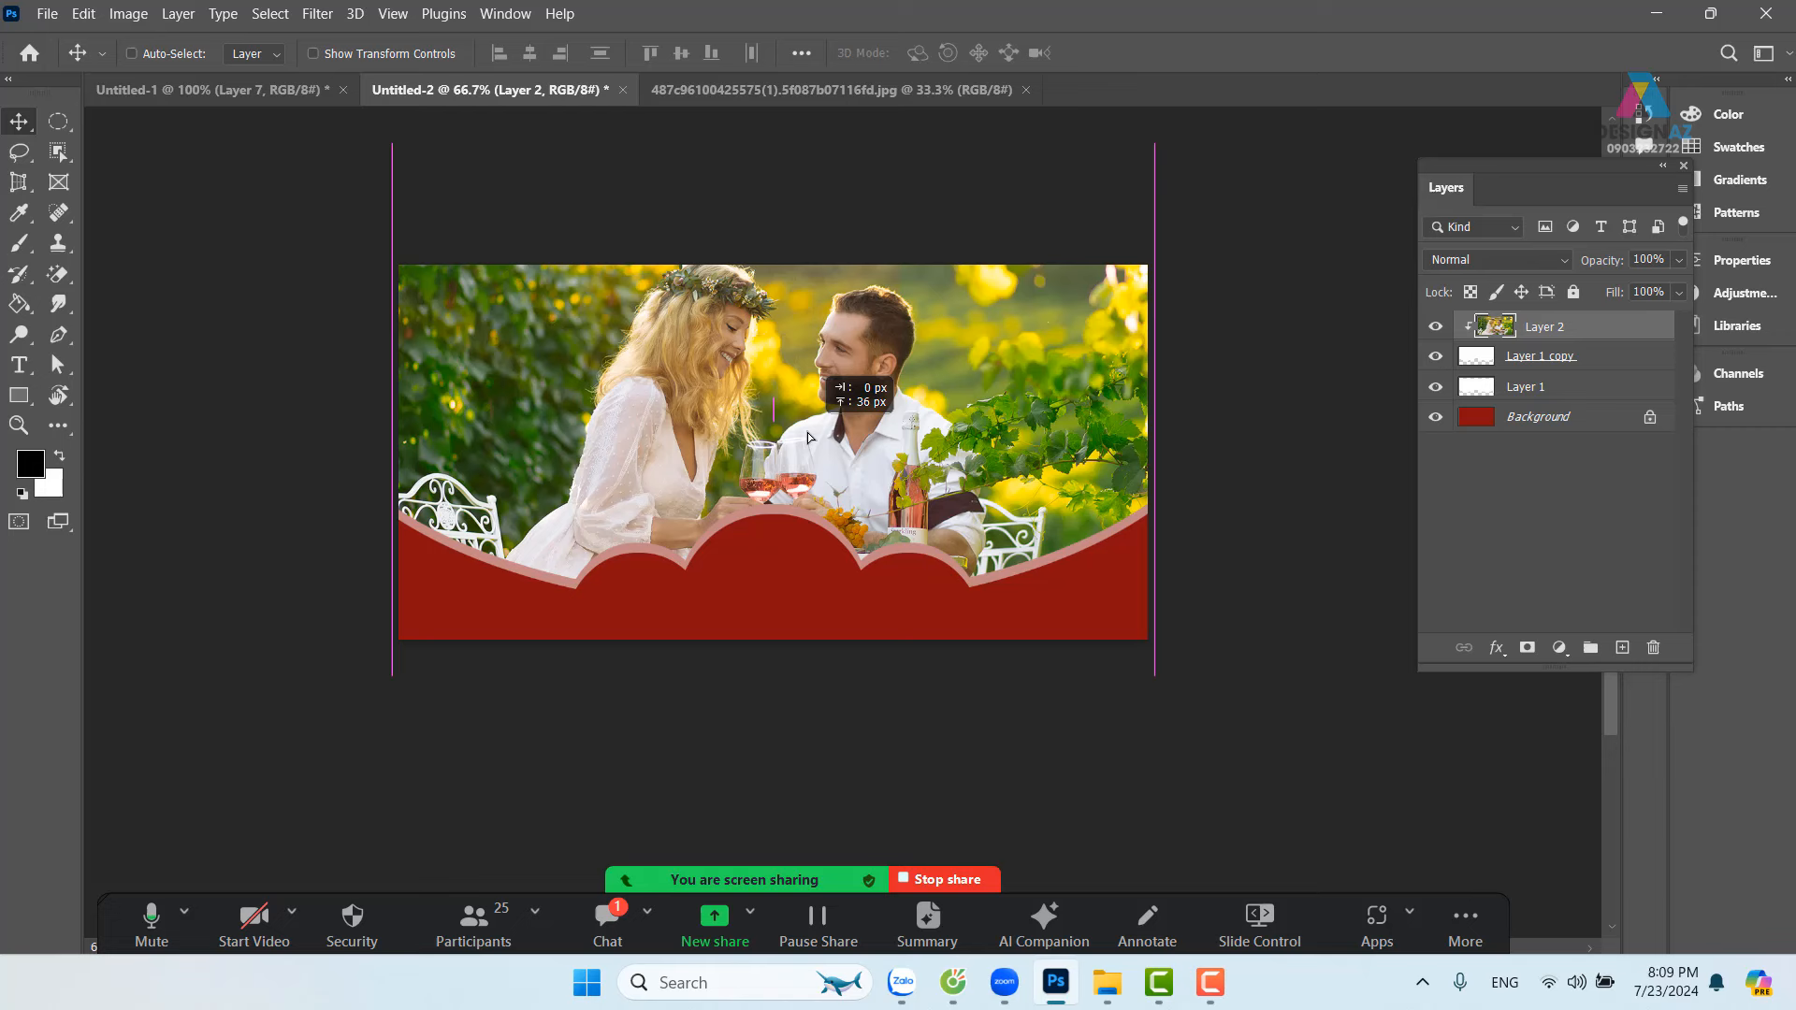
{"action": "key", "text": "ctrl+z"}
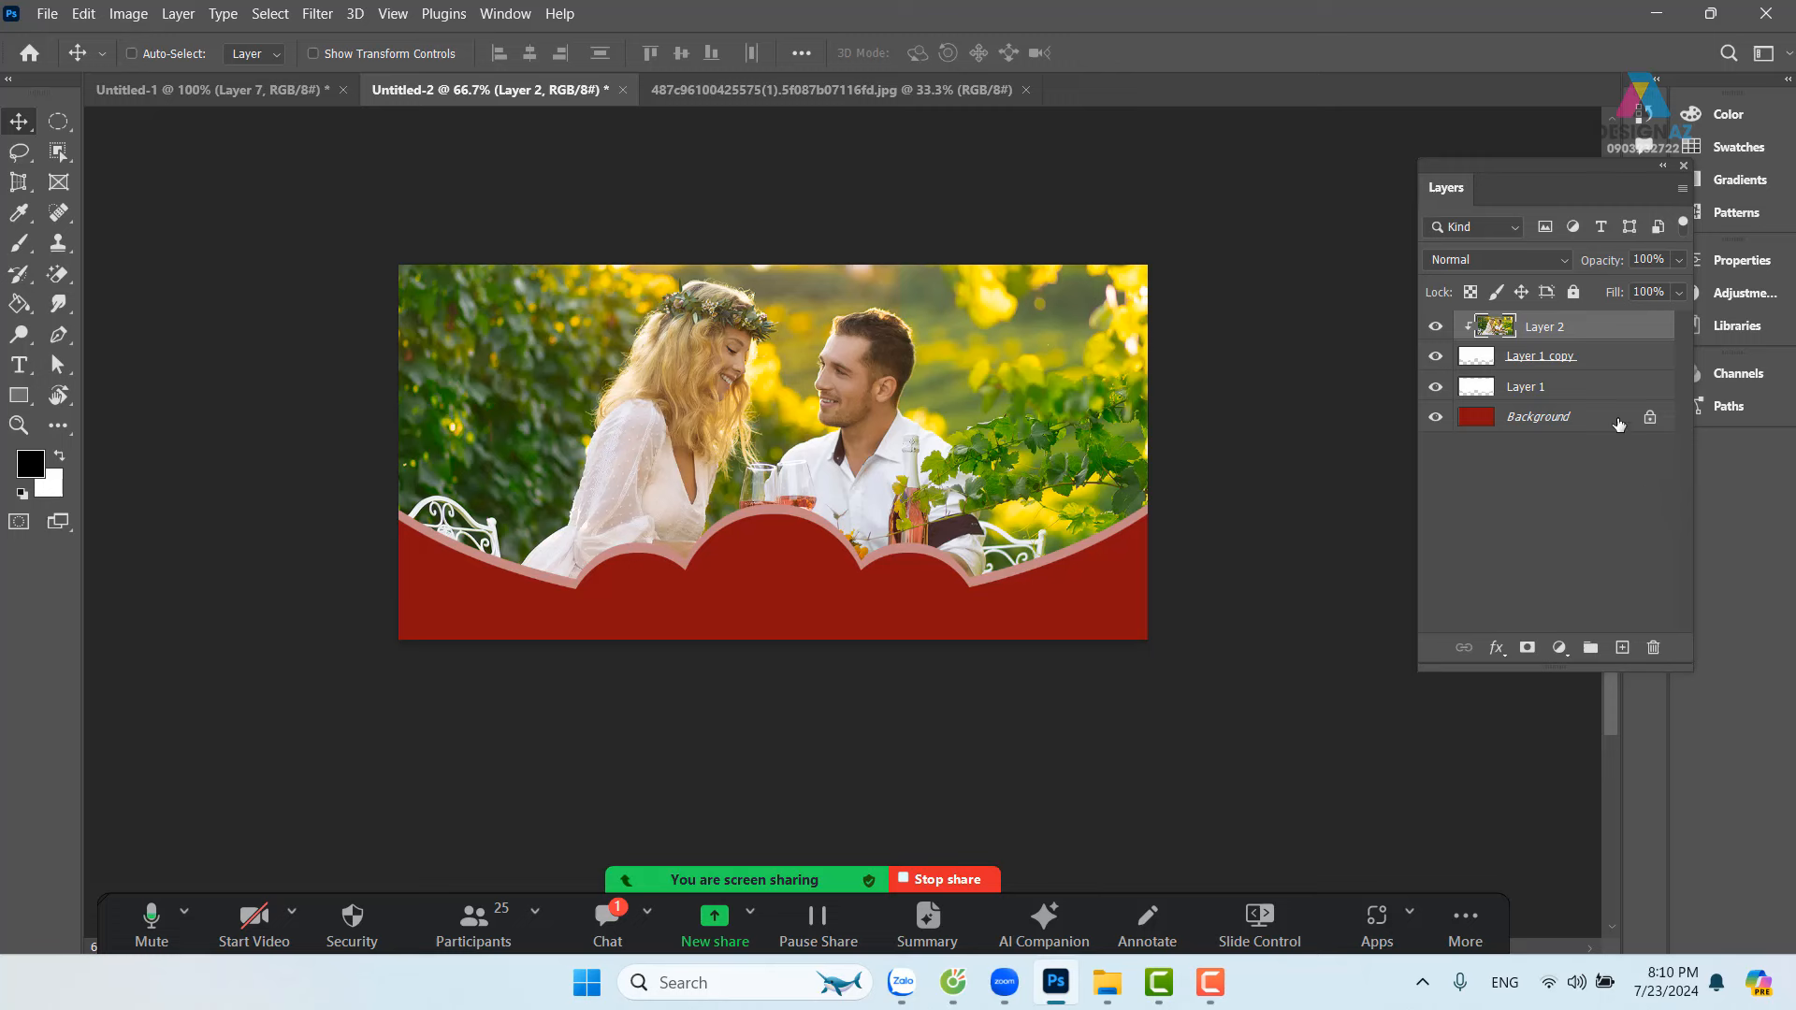
Step: Select Layer 1 copy and Layer 1 together and nudge both shapes down by about 40 pixels
{"action": "left_click", "coordinate": [1597, 366]}
{"action": "left_click", "coordinate": [1599, 388], "text": "shift"}
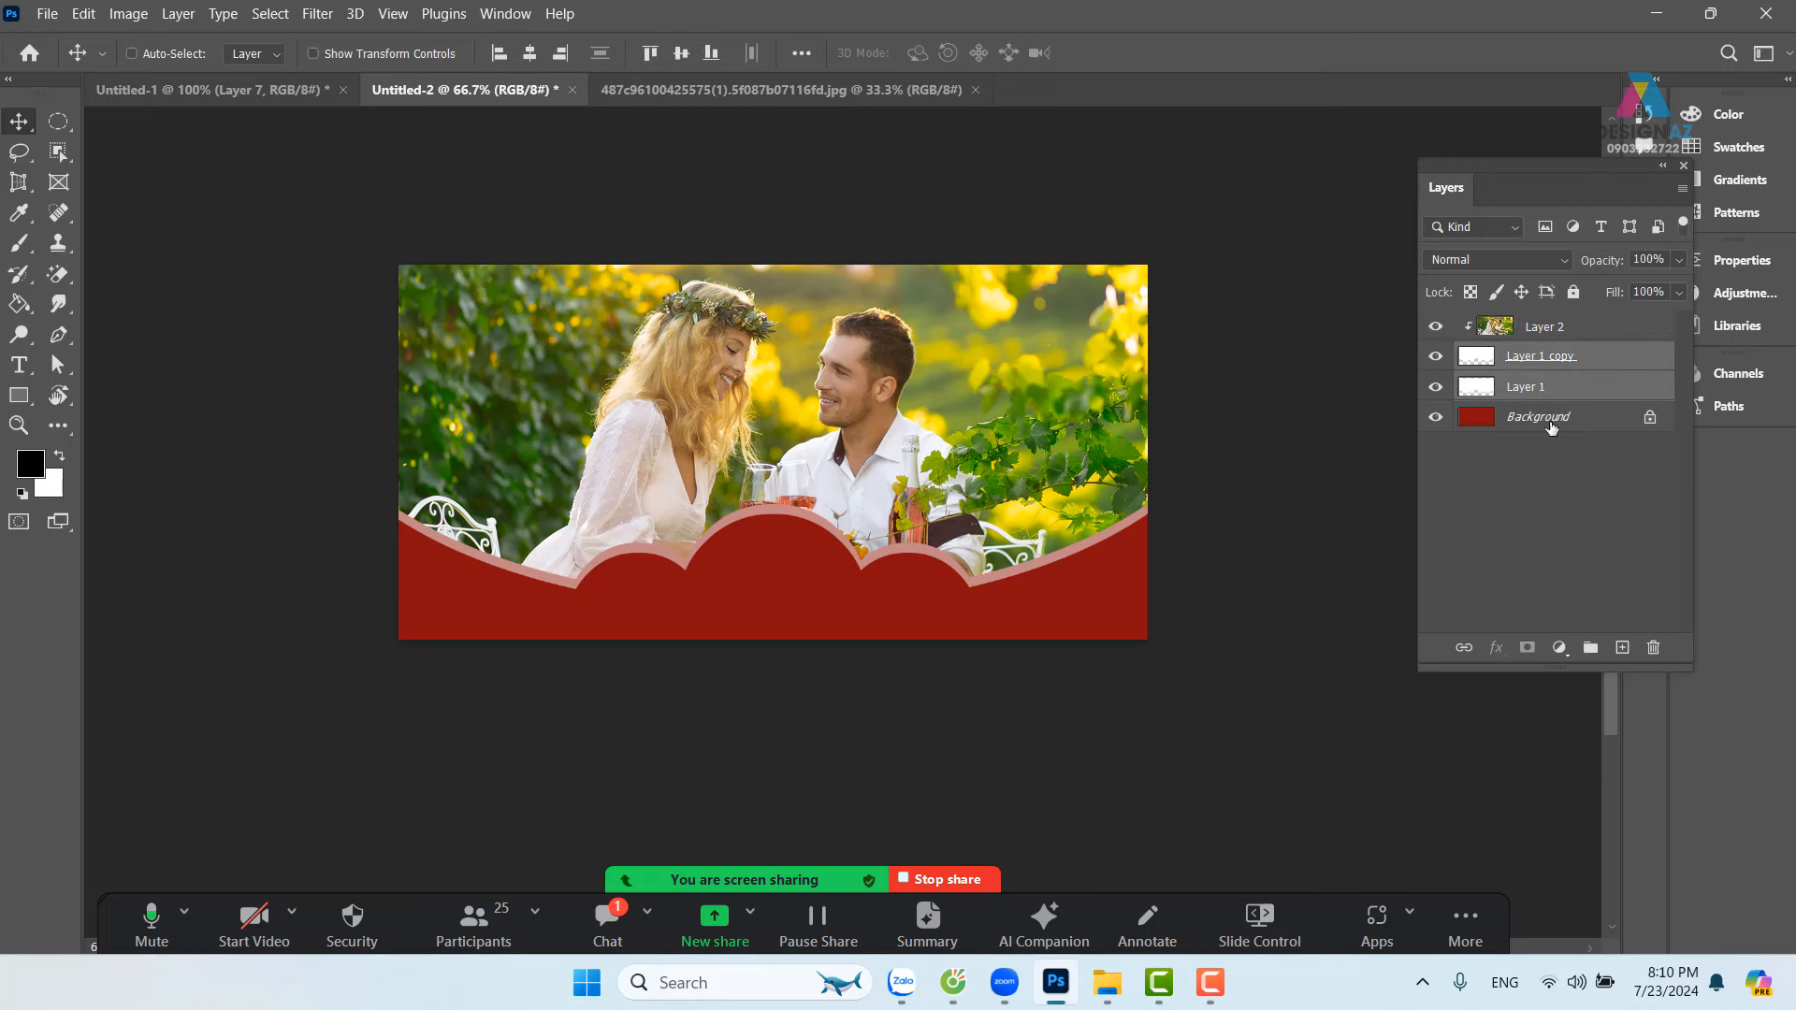
{"action": "left_click_drag", "start_coordinate": [1063, 494], "coordinate": [1072, 506]}
{"action": "key", "text": "shift+Down"}
{"action": "key", "text": "shift+Down"}
{"action": "key", "text": "shift+Down"}
{"action": "key", "text": "shift+Down"}
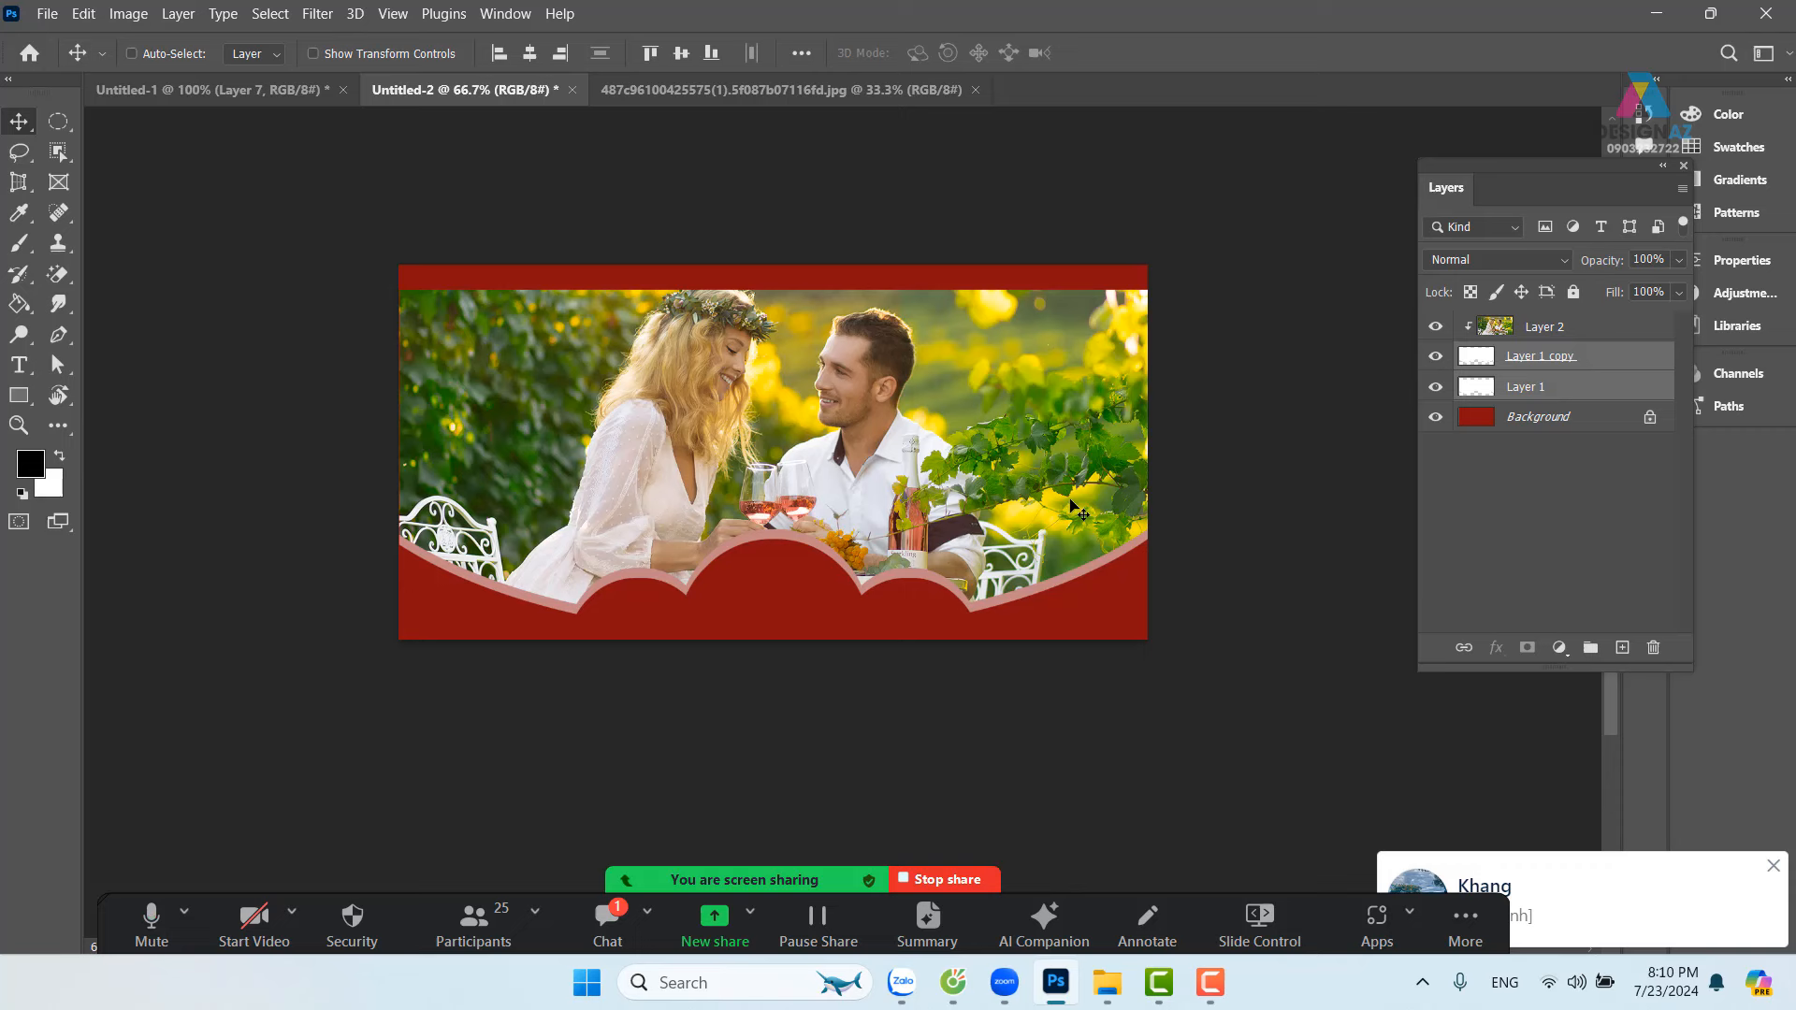
Step: Fill a full-width rectangular strip on Layer 1 copy across the red gap at the banner's upper edge, and deselect
{"action": "right_click", "coordinate": [979, 339]}
{"action": "left_click", "coordinate": [1016, 343]}
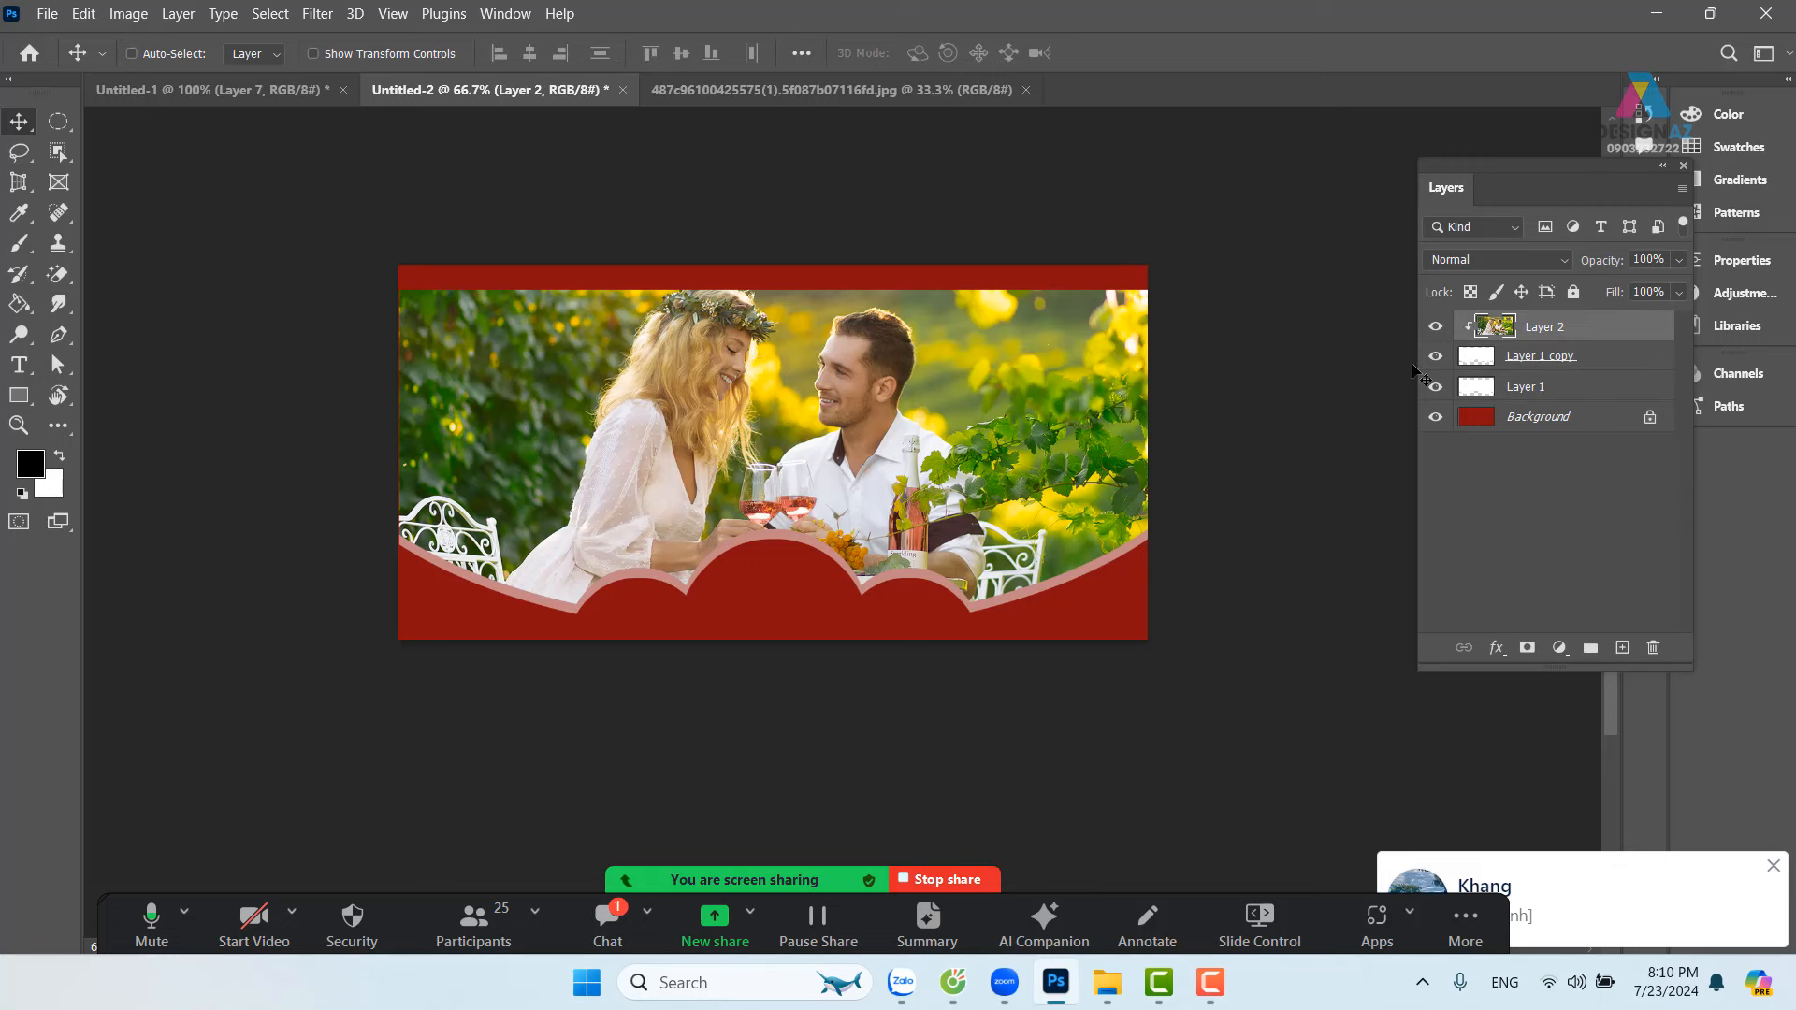
{"action": "left_click", "coordinate": [1631, 358]}
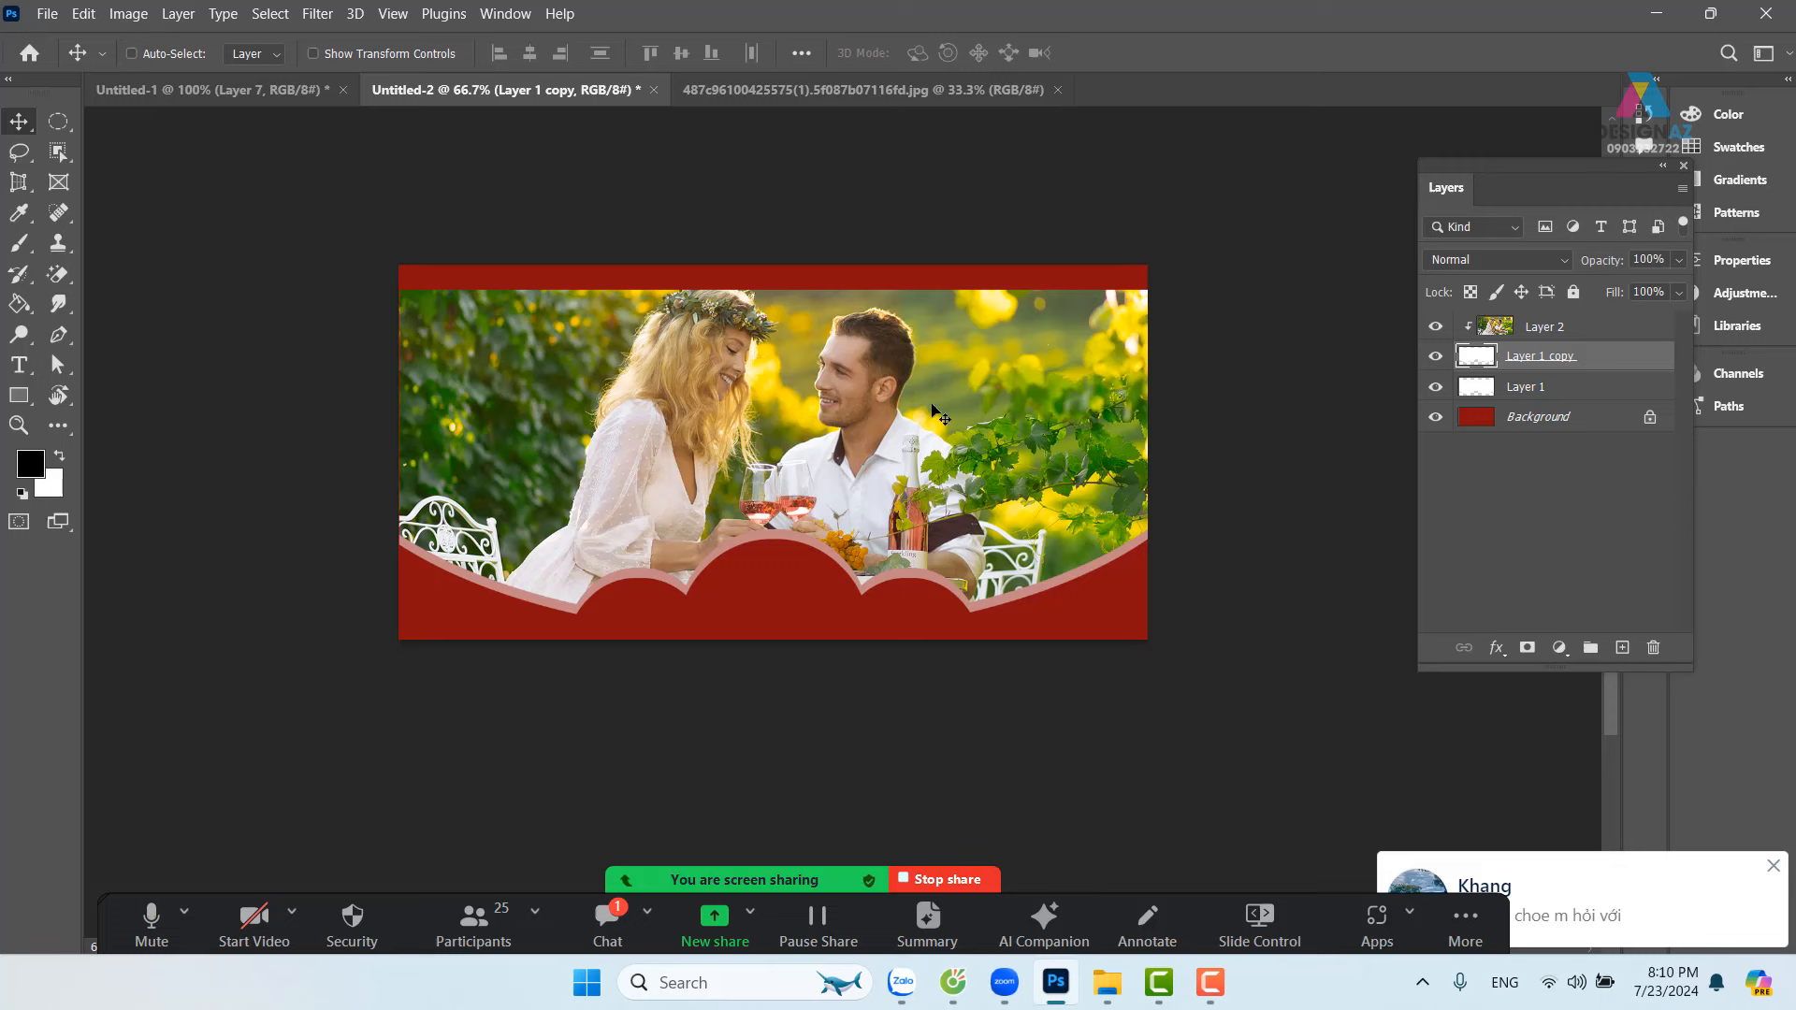
{"action": "left_click_drag", "start_coordinate": [935, 408], "coordinate": [977, 403]}
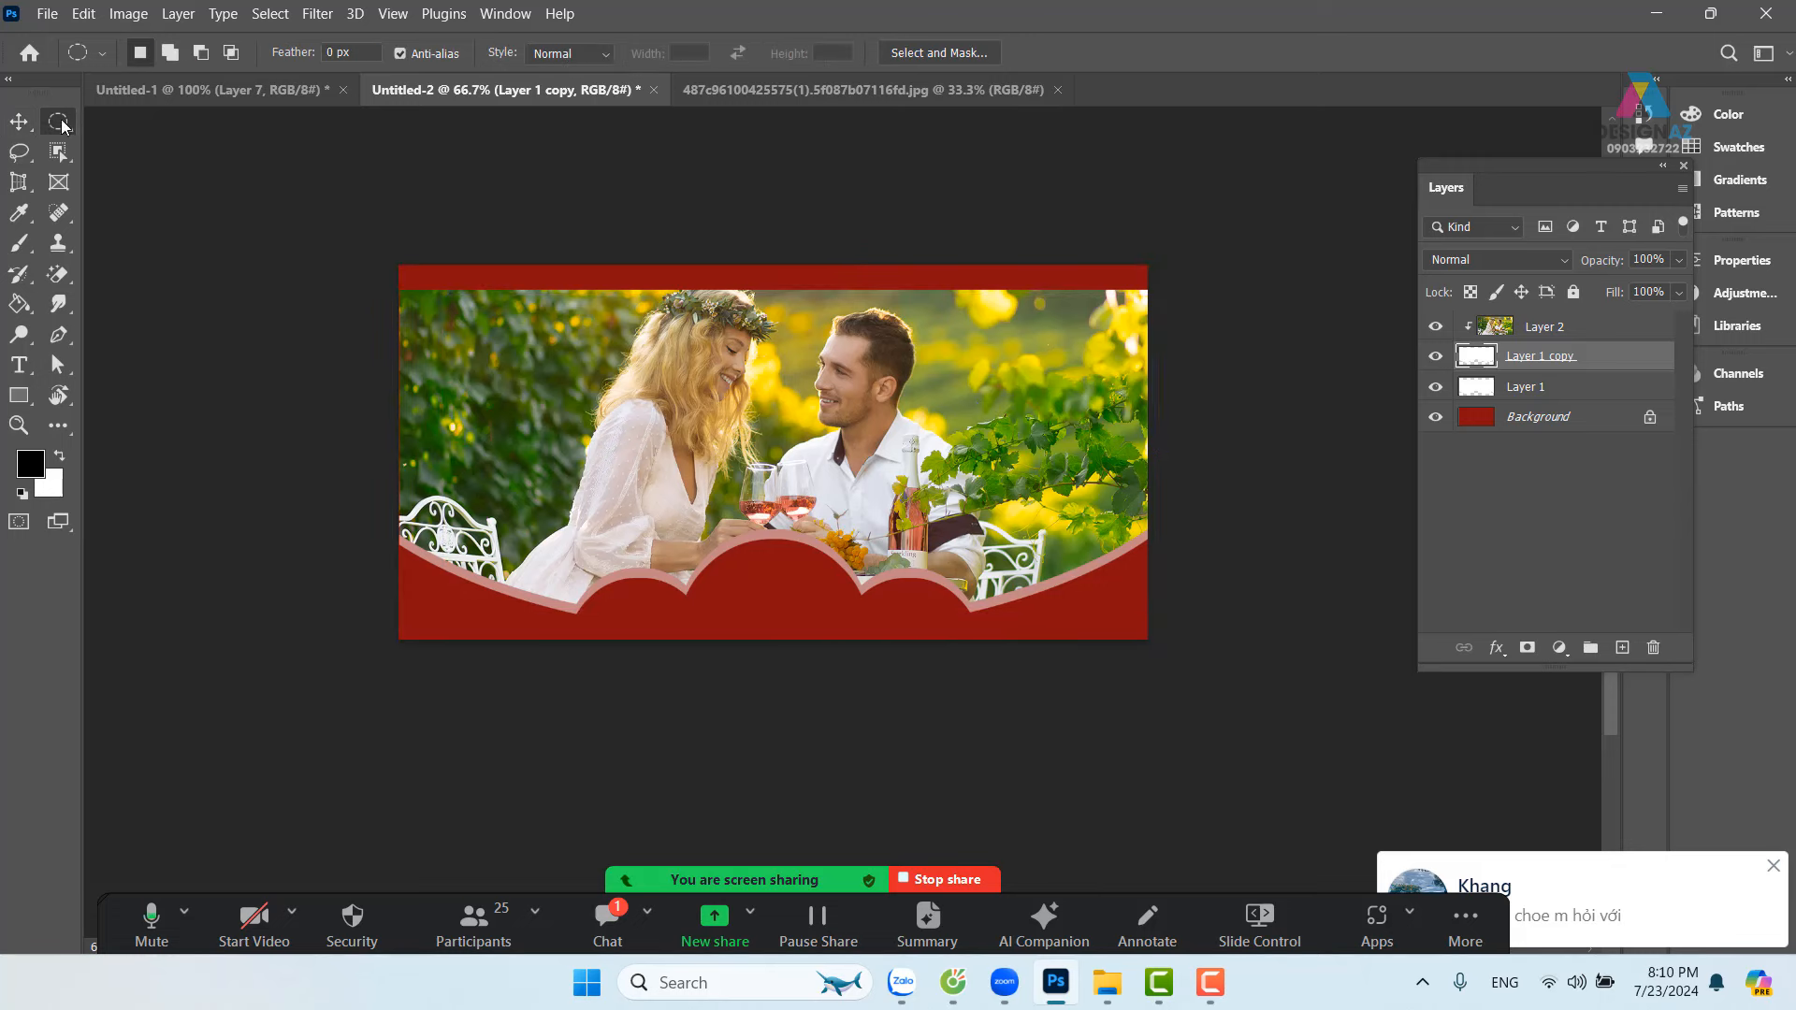
{"action": "left_click", "coordinate": [58, 120]}
{"action": "left_click", "coordinate": [140, 124]}
{"action": "left_click_drag", "start_coordinate": [399, 267], "coordinate": [1235, 314]}
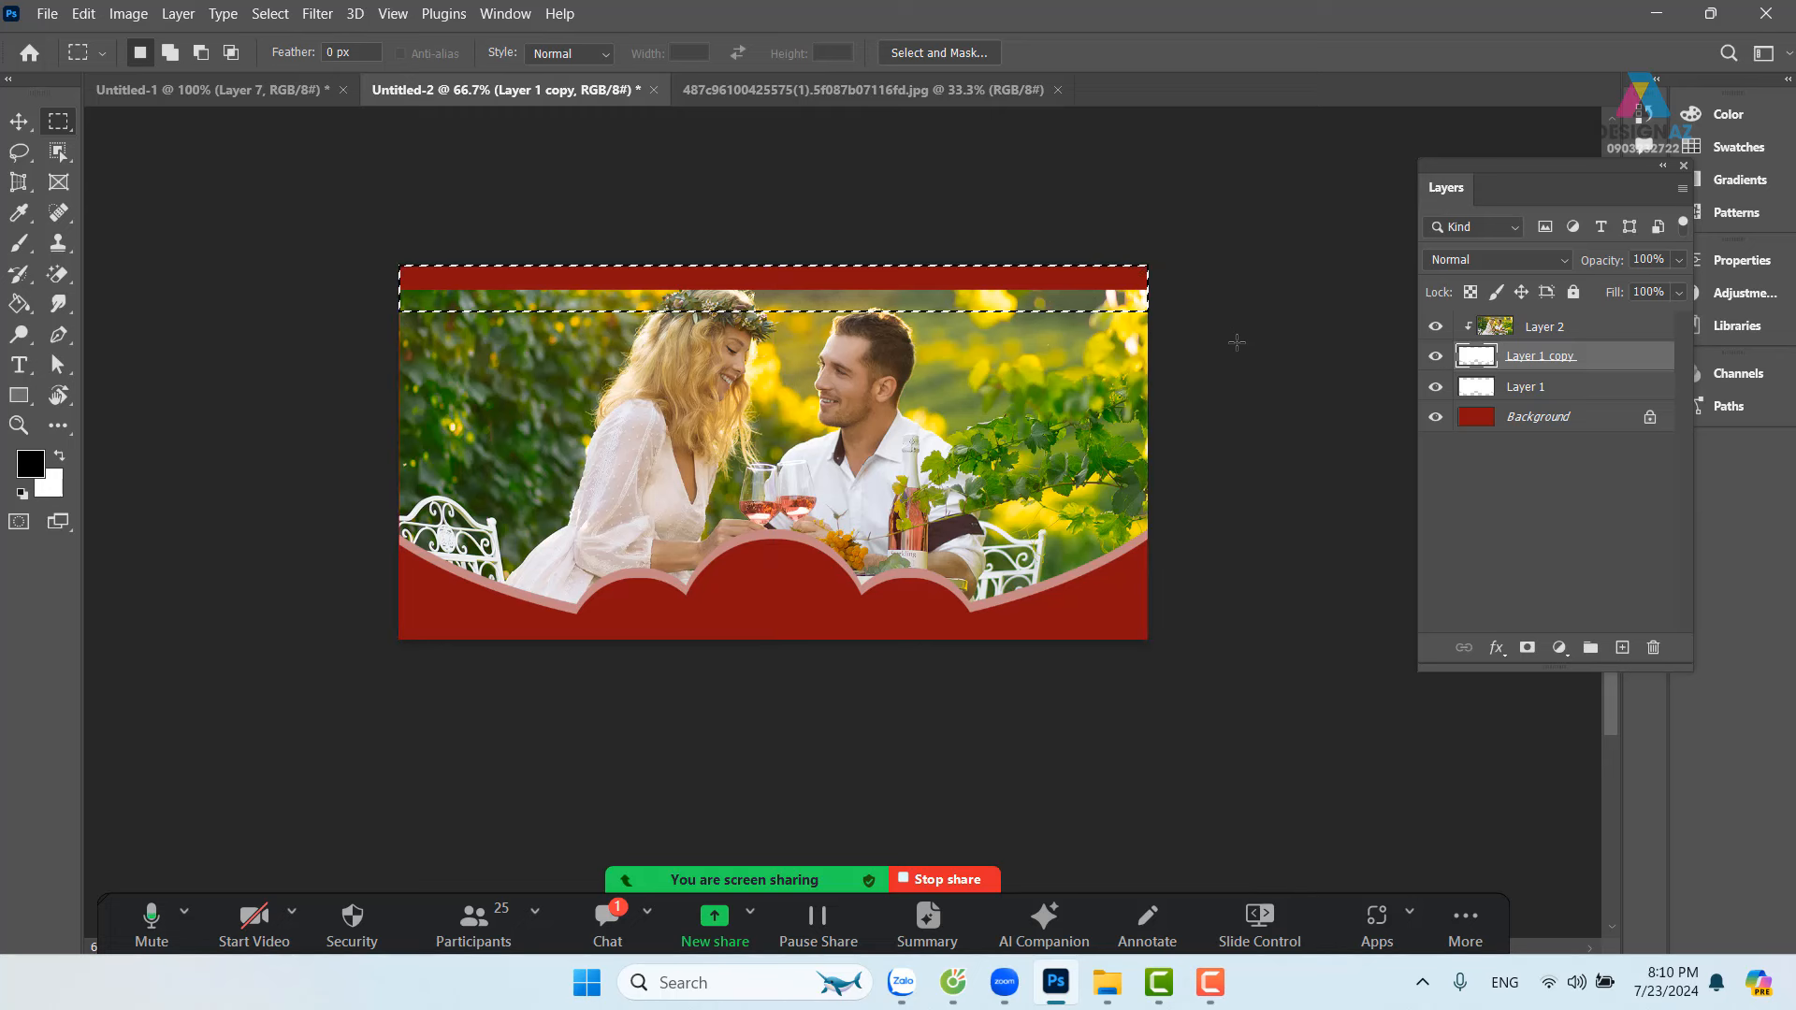
{"action": "key", "text": "alt+BackSpace"}
{"action": "key", "text": "ctrl+d"}
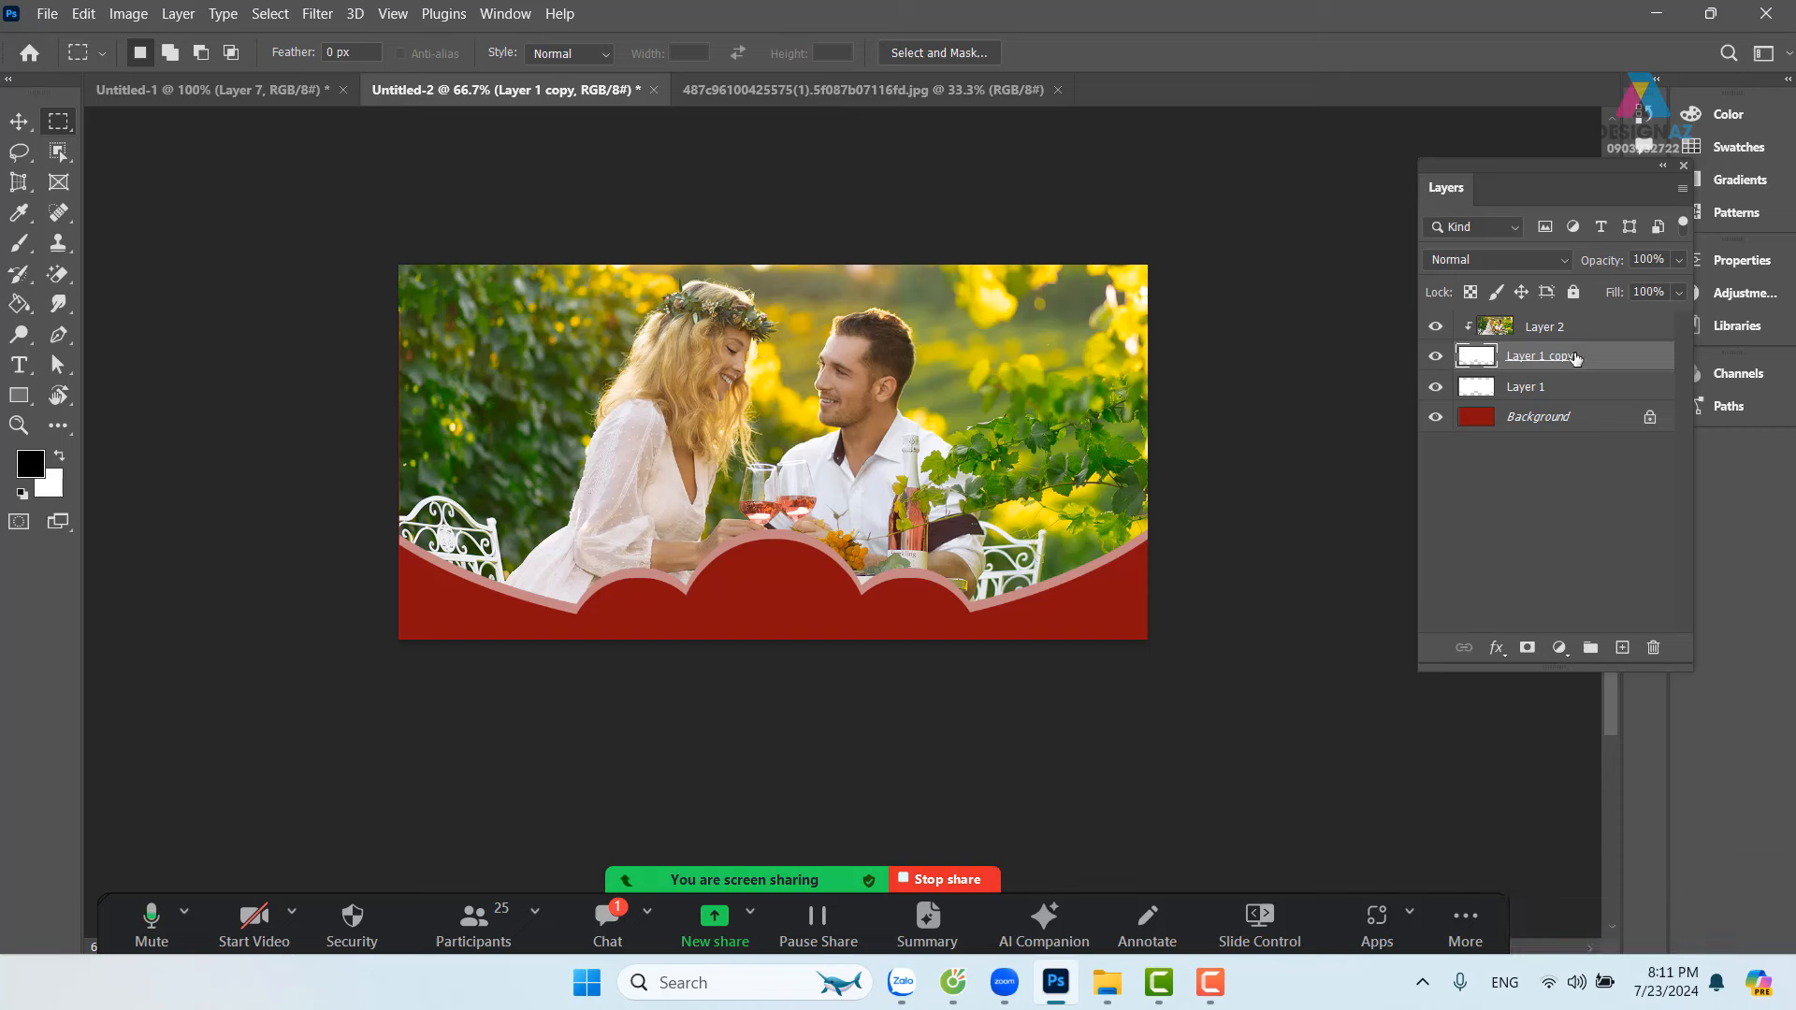
Step: Undo the strip fill on Layer 1 copy and clear the rectangular selection
{"action": "key", "text": "ctrl+z"}
{"action": "key", "text": "ctrl+z"}
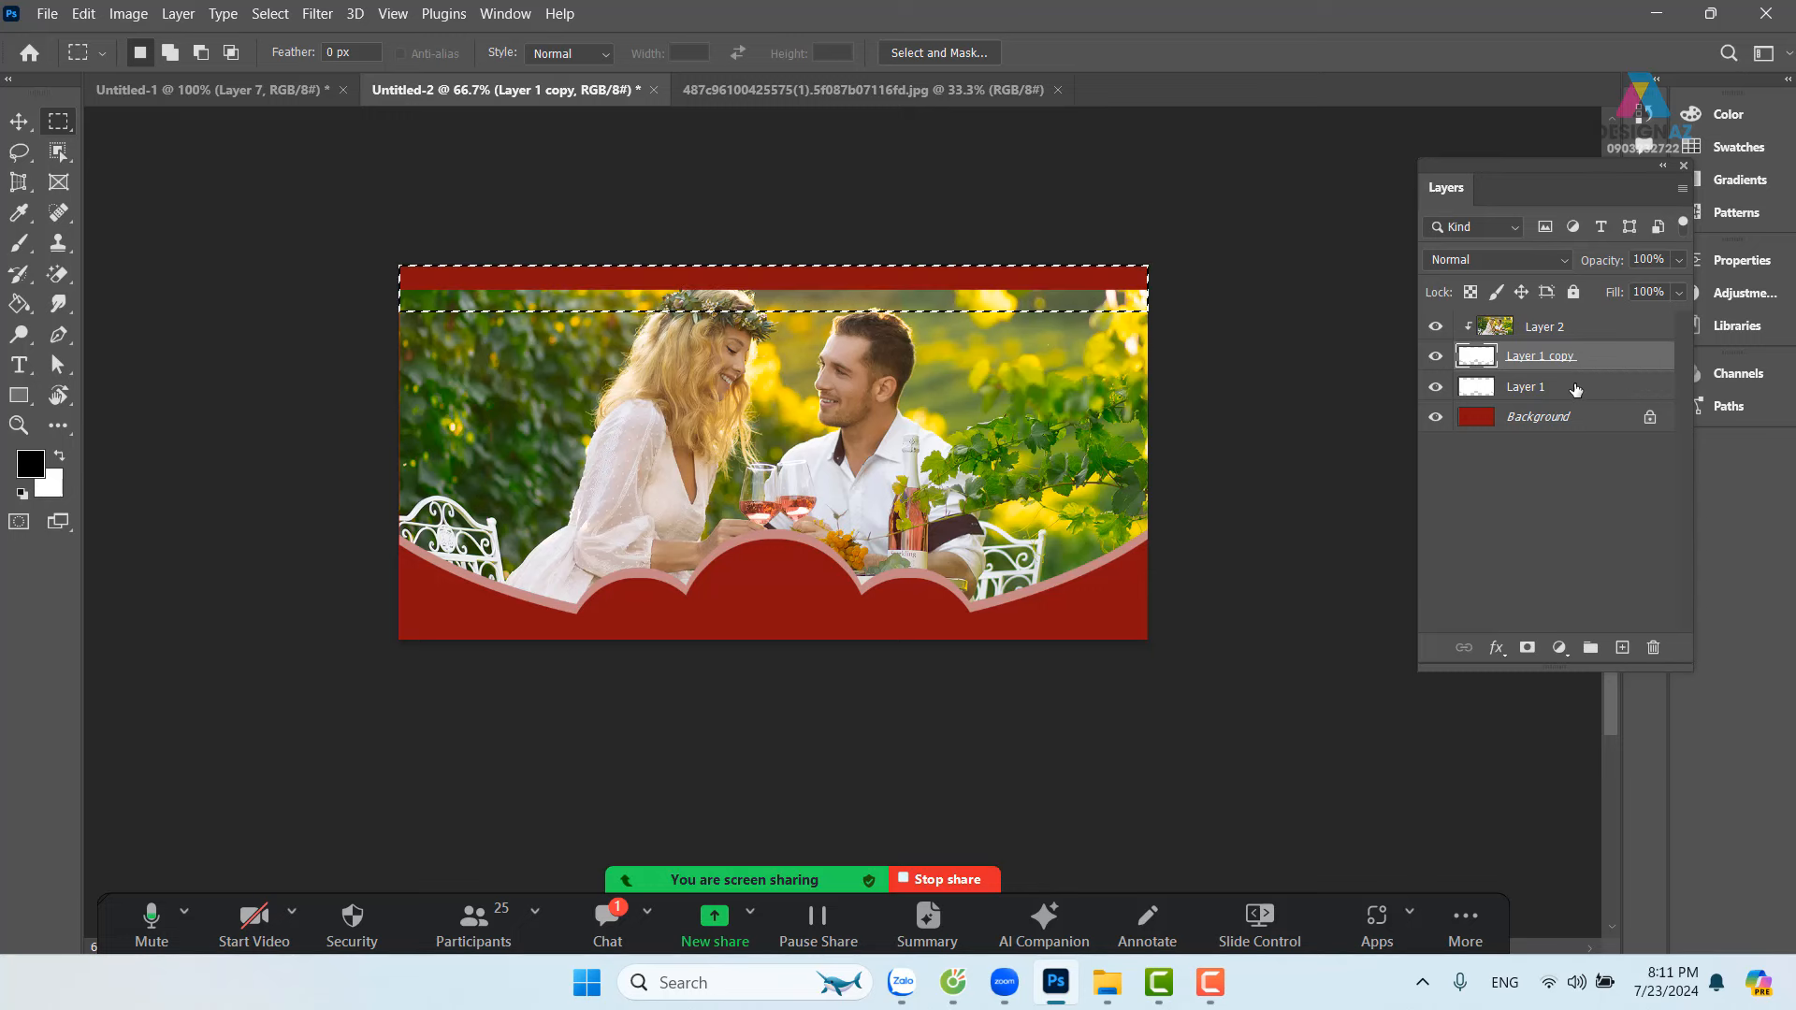
{"action": "left_click", "coordinate": [809, 296]}
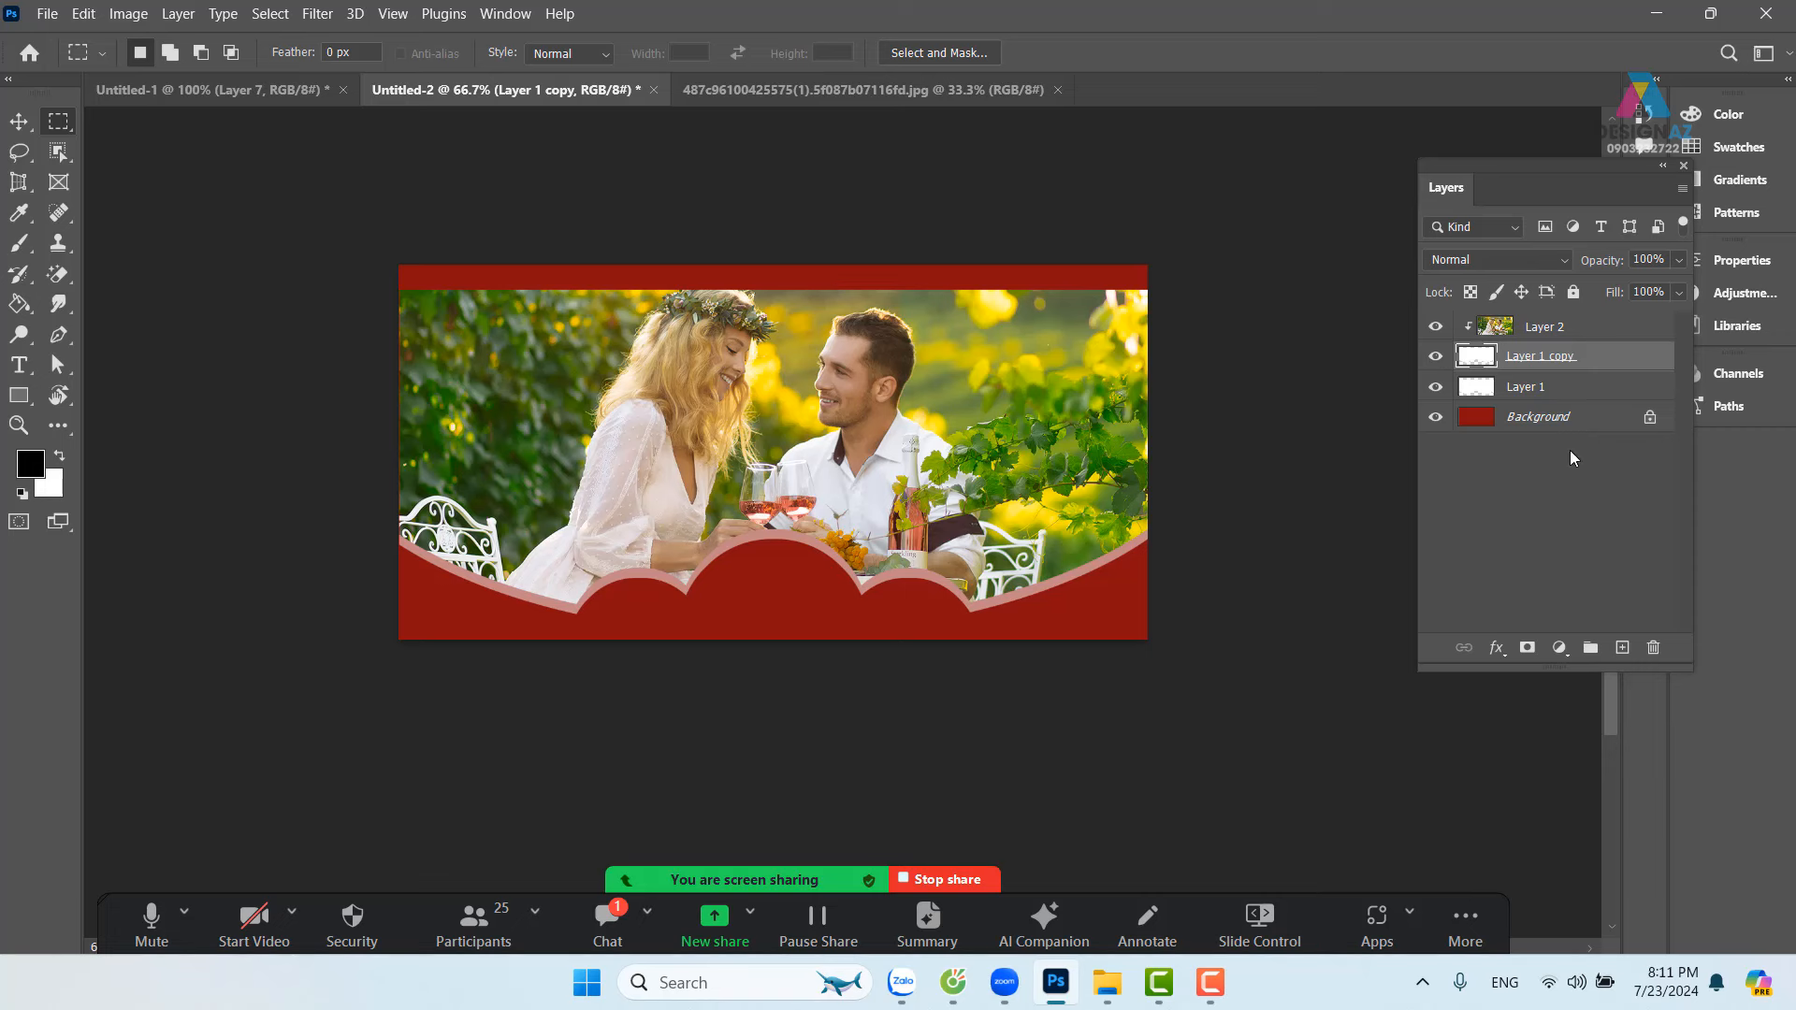
Step: With the photo layer temporarily hidden, fill the red gap at the banner's upper edge with white on Layer 1 copy
{"action": "left_click", "coordinate": [1435, 327]}
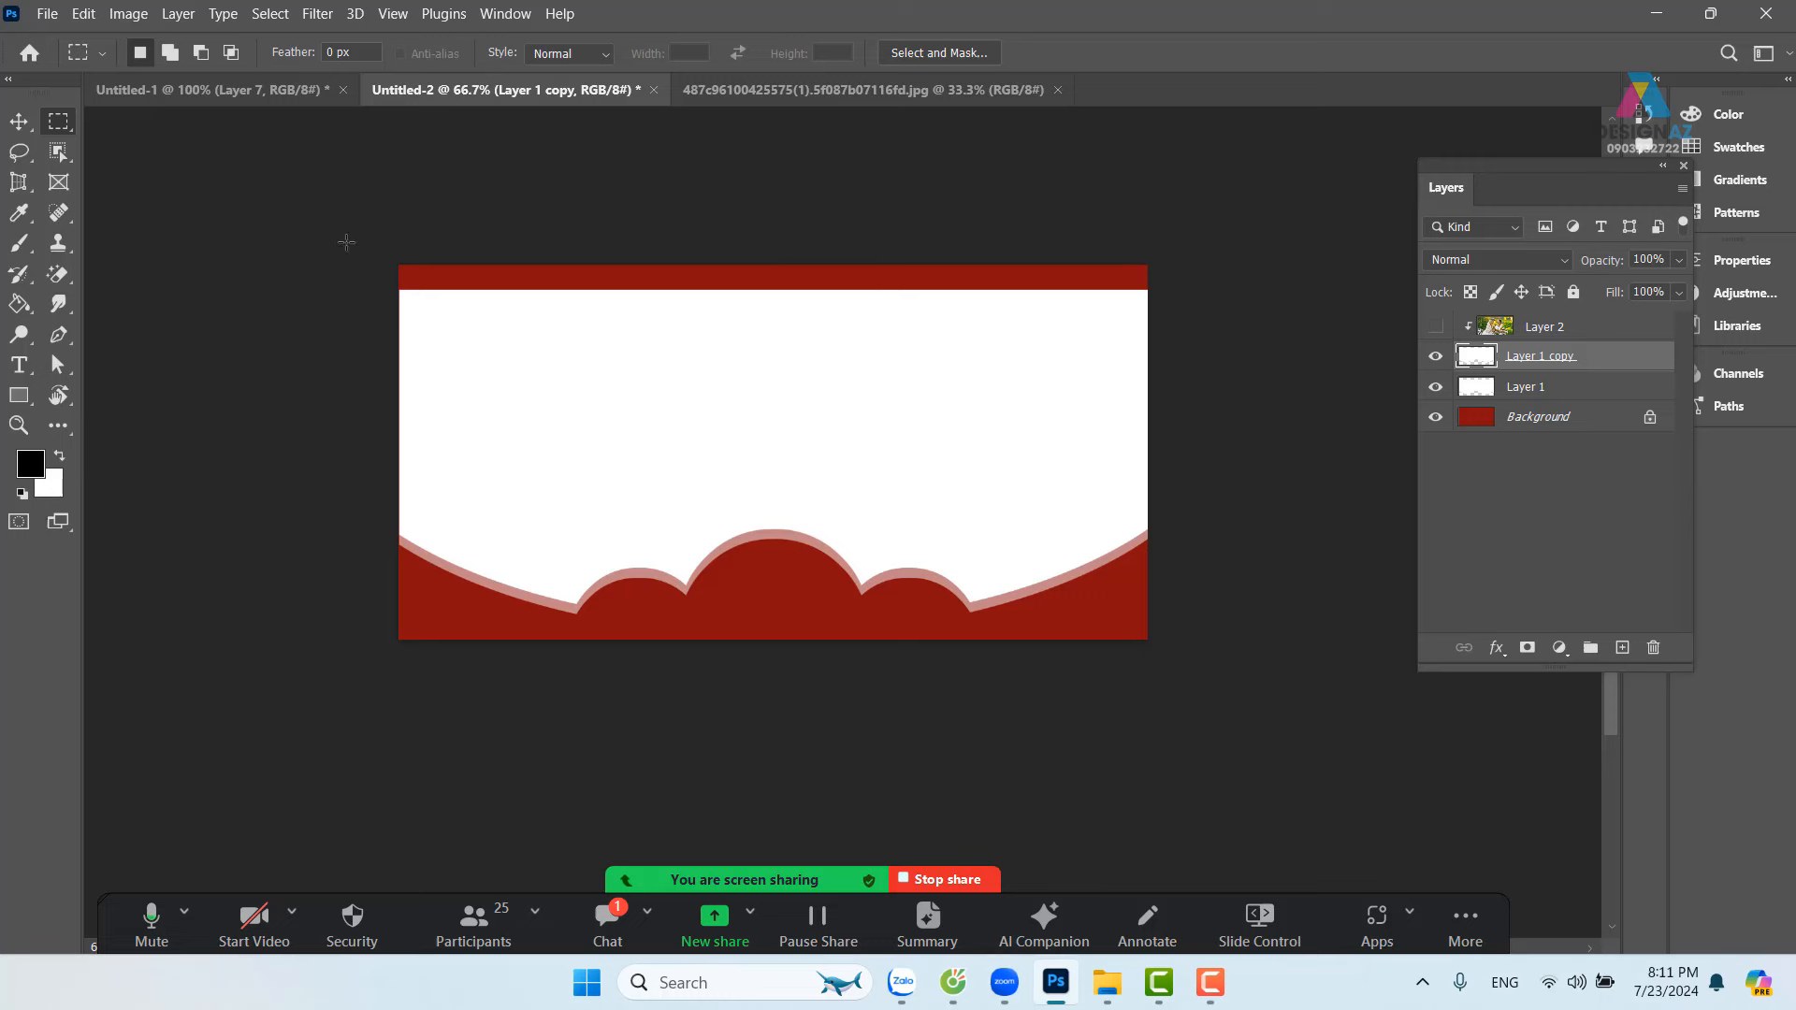
{"action": "left_click_drag", "start_coordinate": [347, 242], "coordinate": [1300, 302]}
{"action": "key", "text": "ctrl+BackSpace"}
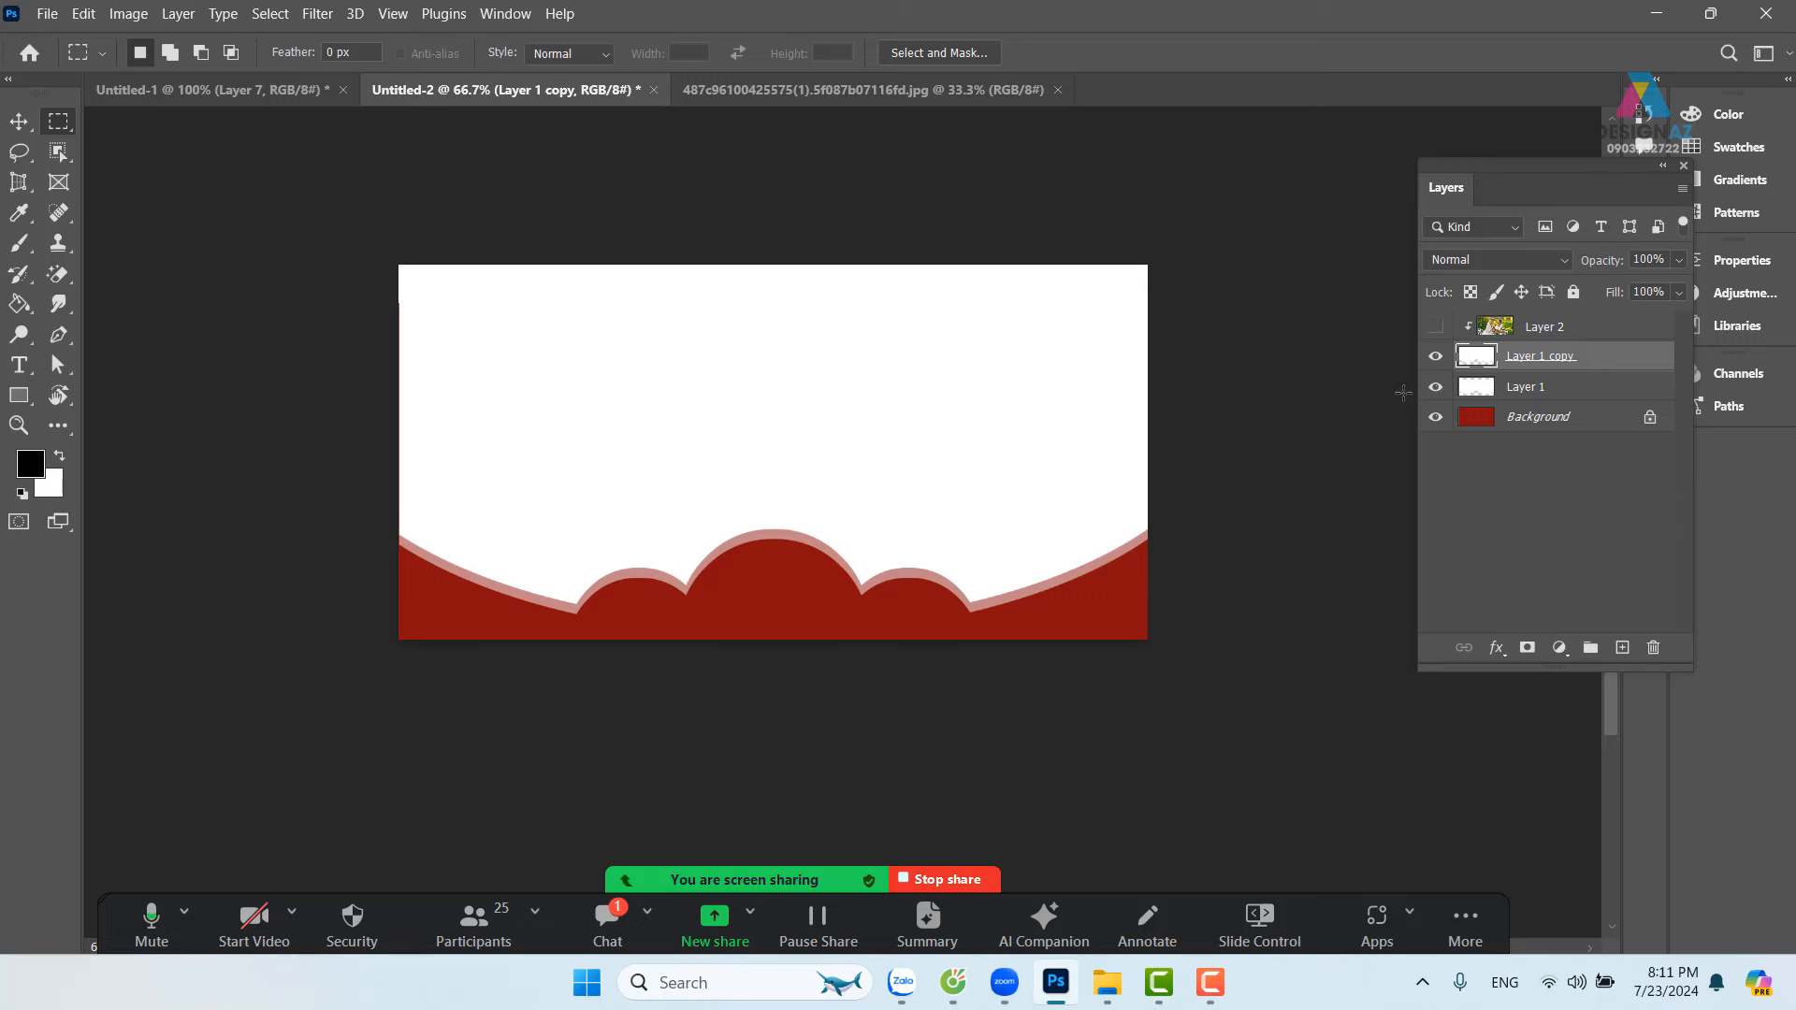
{"action": "left_click", "coordinate": [1436, 326]}
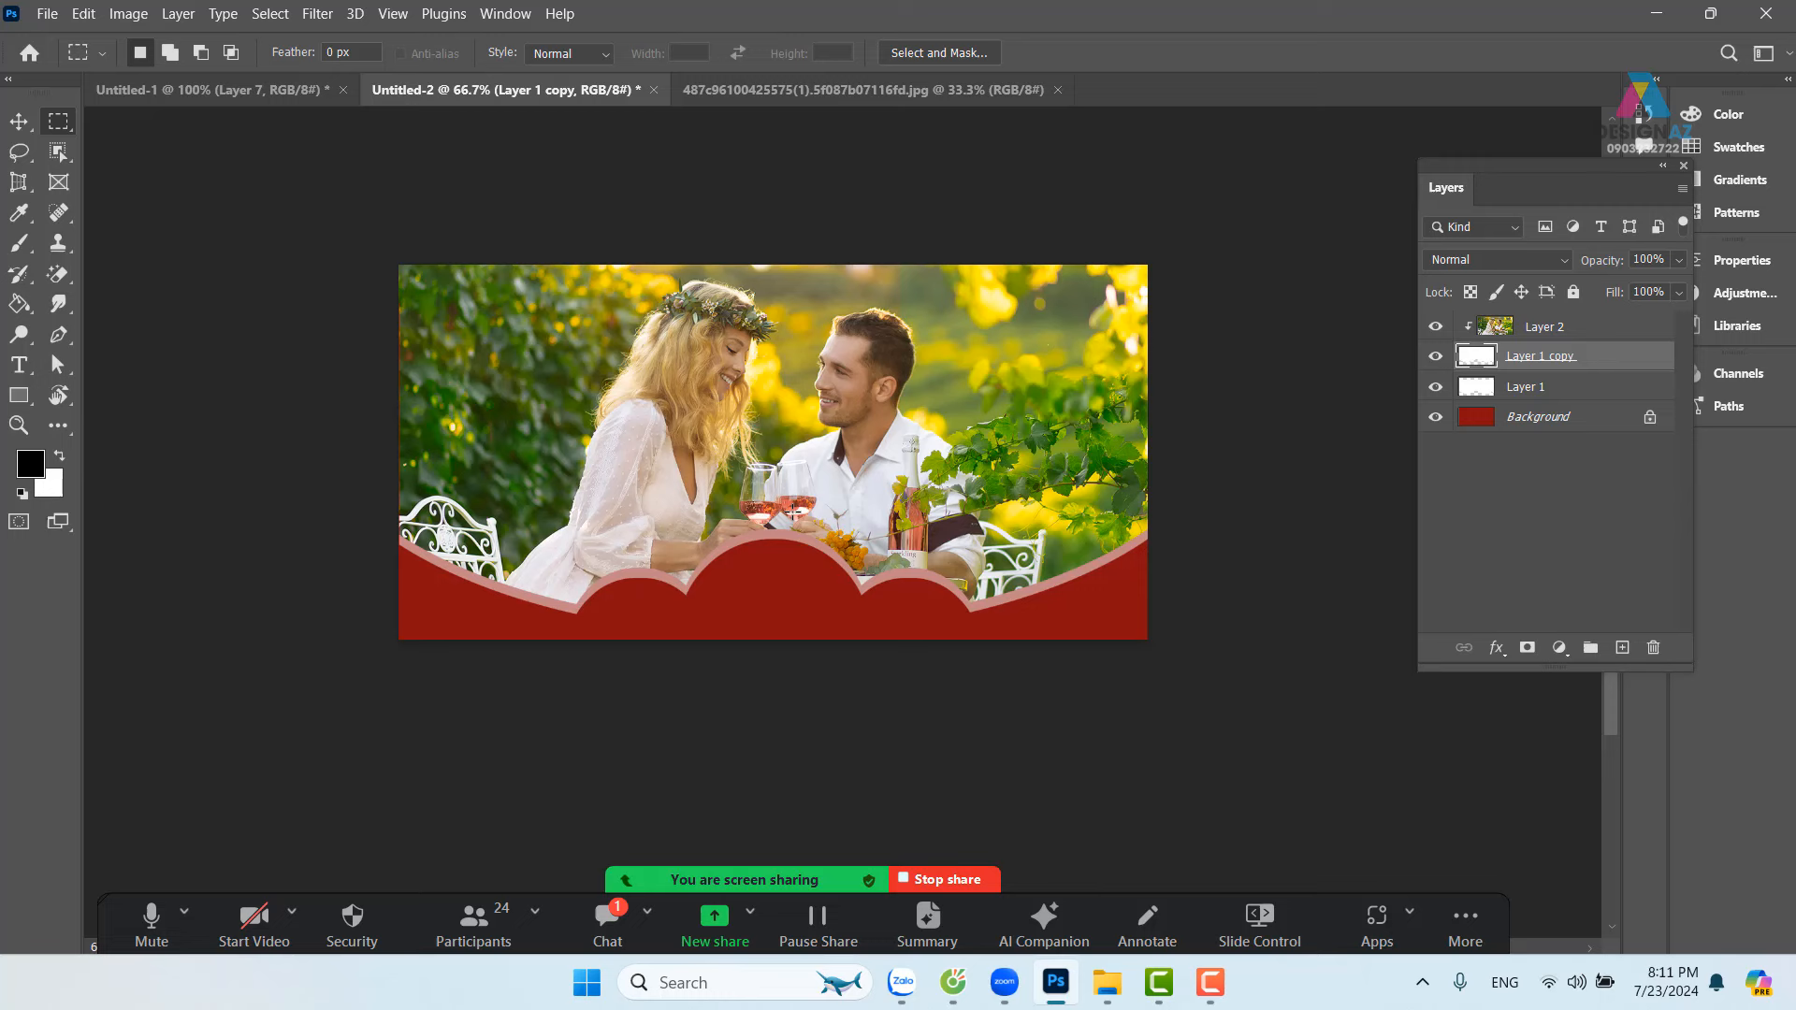
Step: Select the semi-transparent border shape on Layer 1 and set its opacity to 0%
{"action": "left_click", "coordinate": [19, 122]}
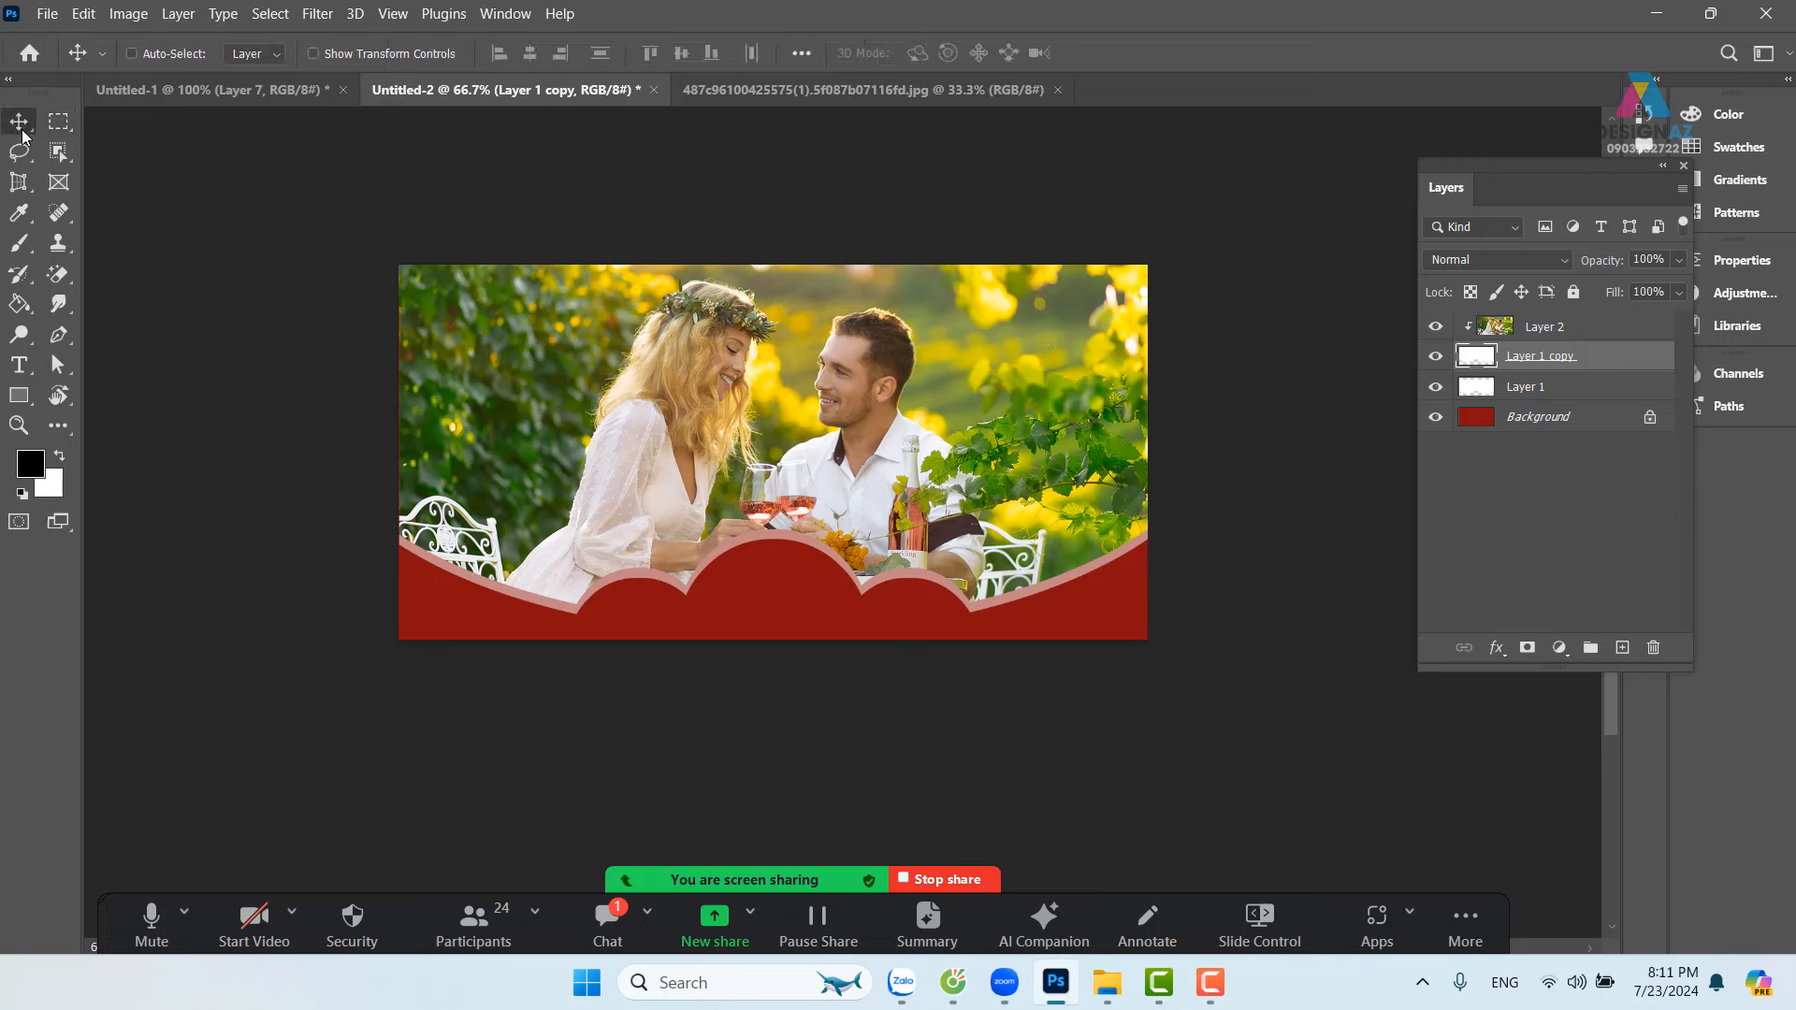
{"action": "right_click", "coordinate": [805, 542]}
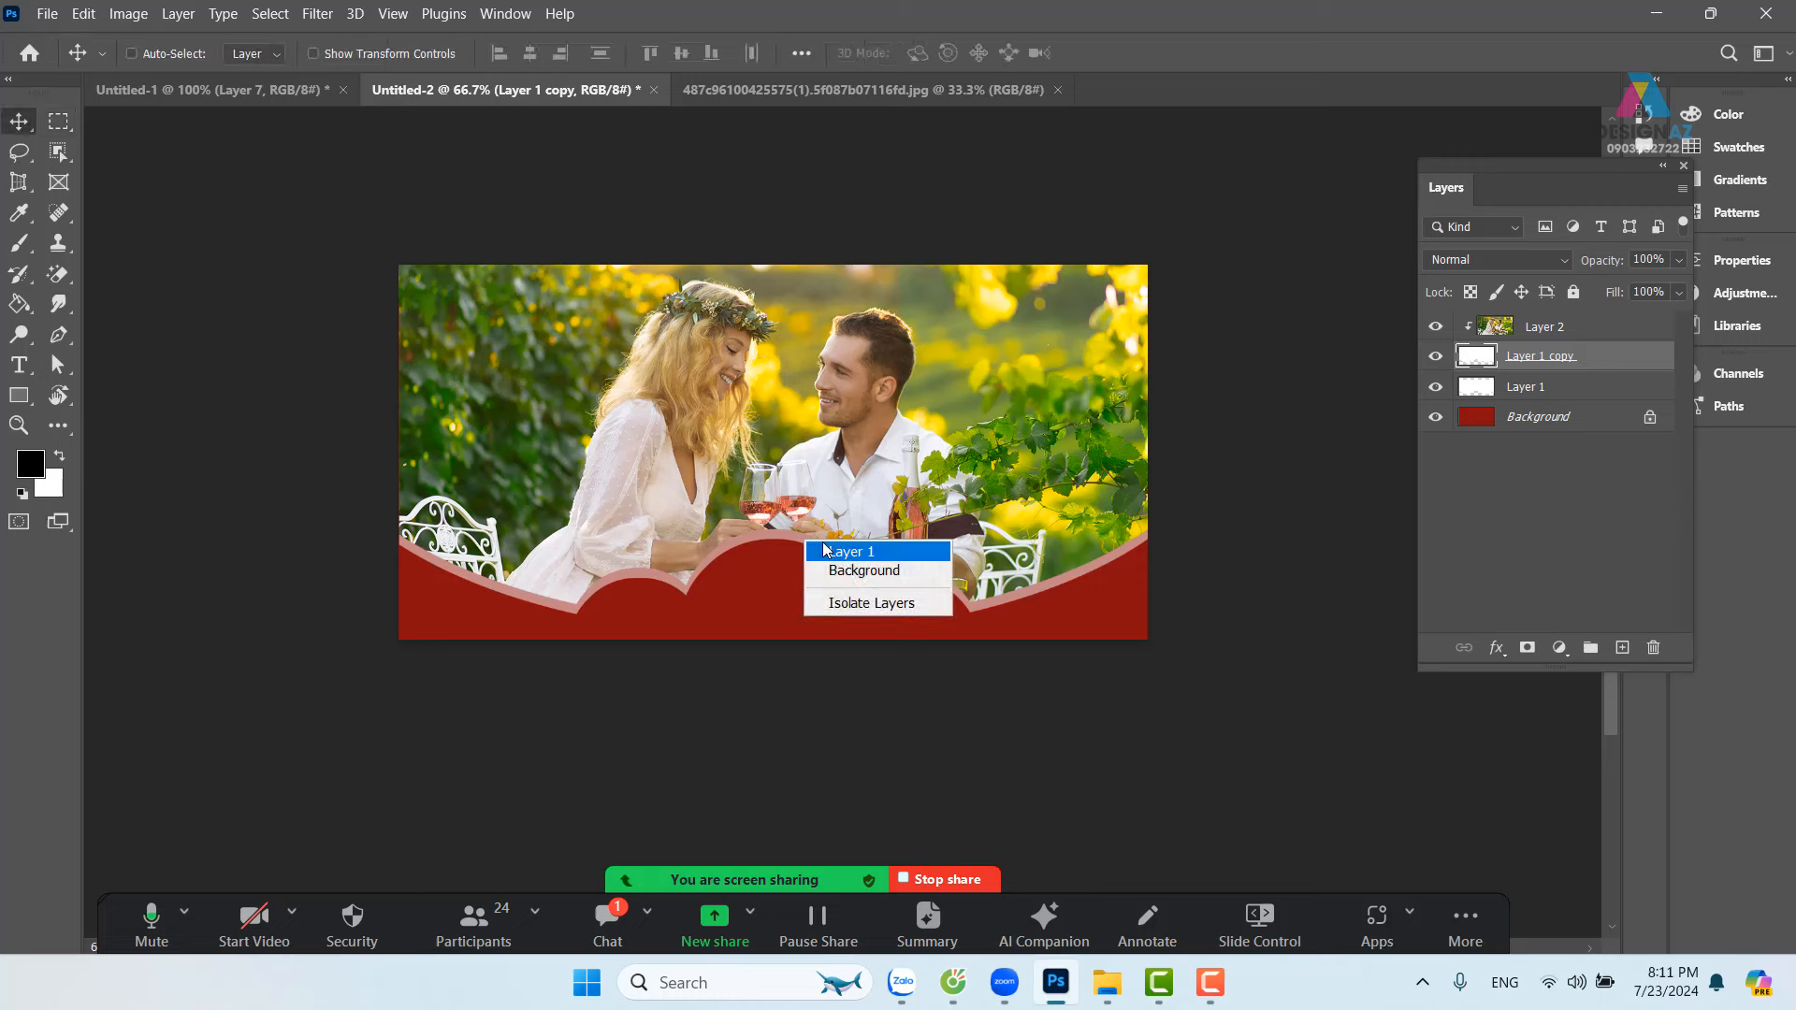
{"action": "left_click", "coordinate": [842, 549]}
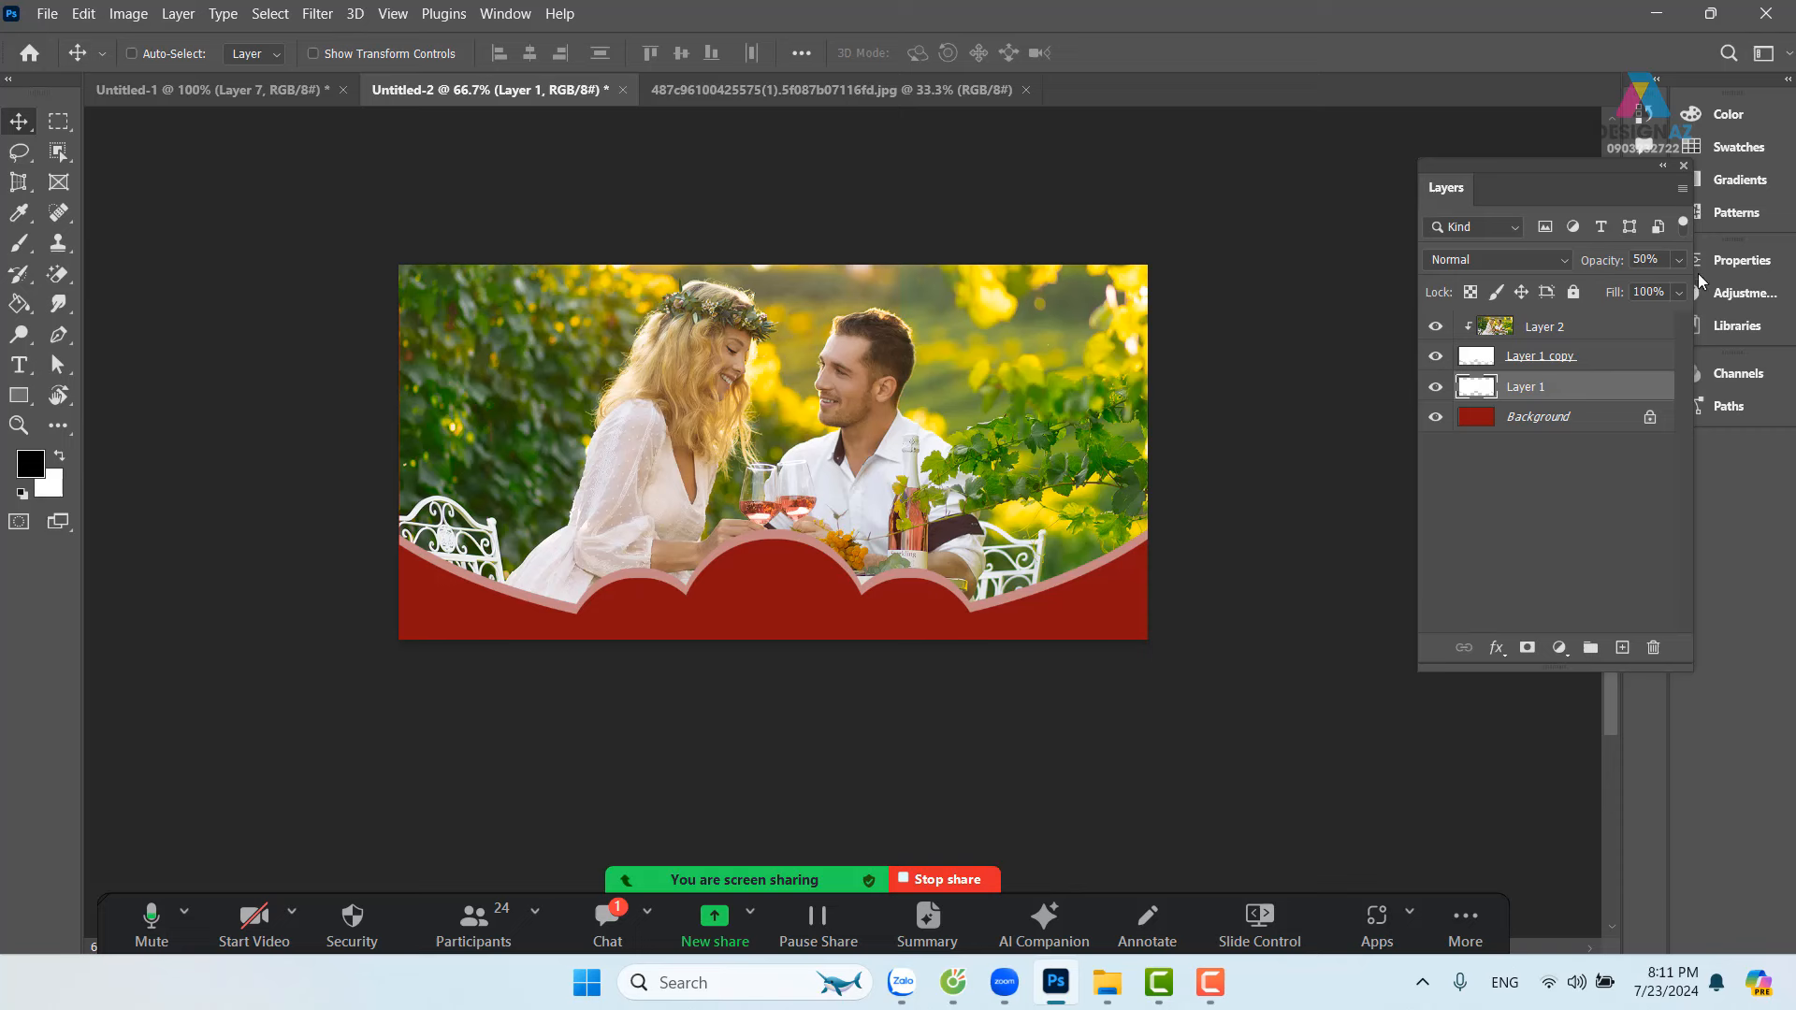
{"action": "key", "text": "2"}
{"action": "key", "text": "0"}
{"action": "key", "text": "0"}
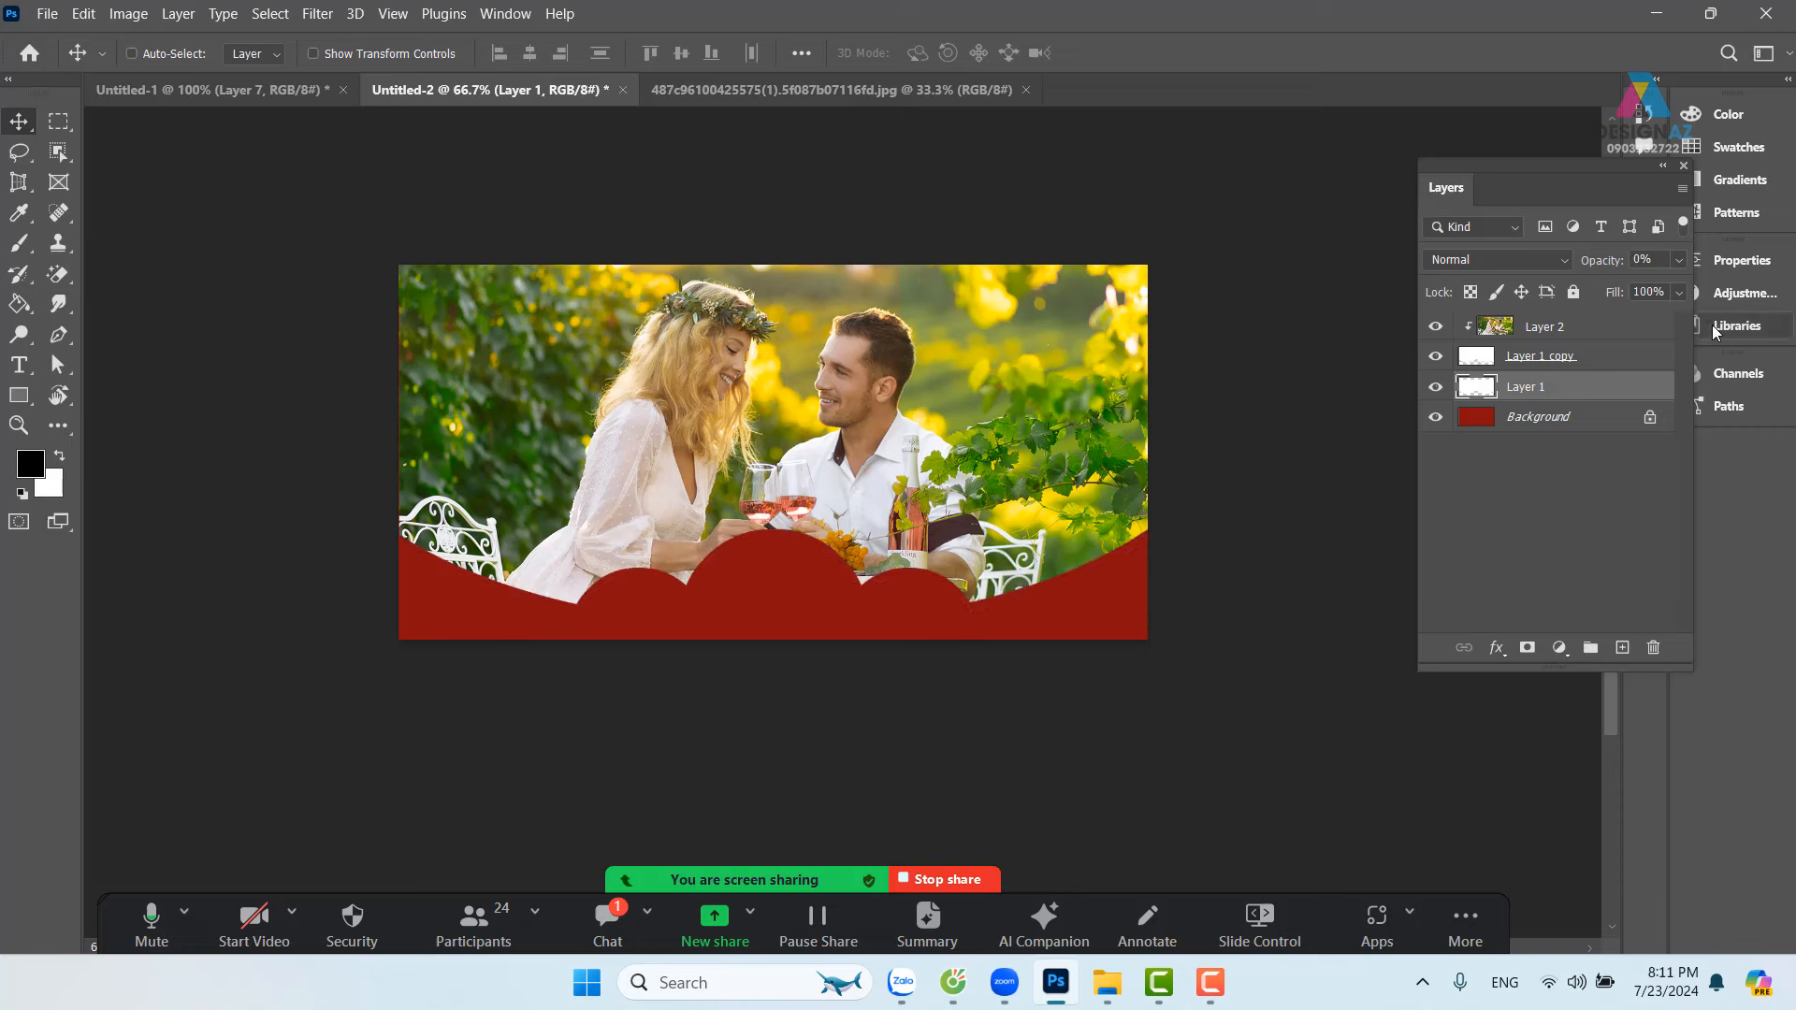
Step: Set Layer 1's opacity to 100% and, with Layer 1 copy's outline loaded as a selection, add a new layer above the photo
{"action": "left_click", "coordinate": [1678, 261]}
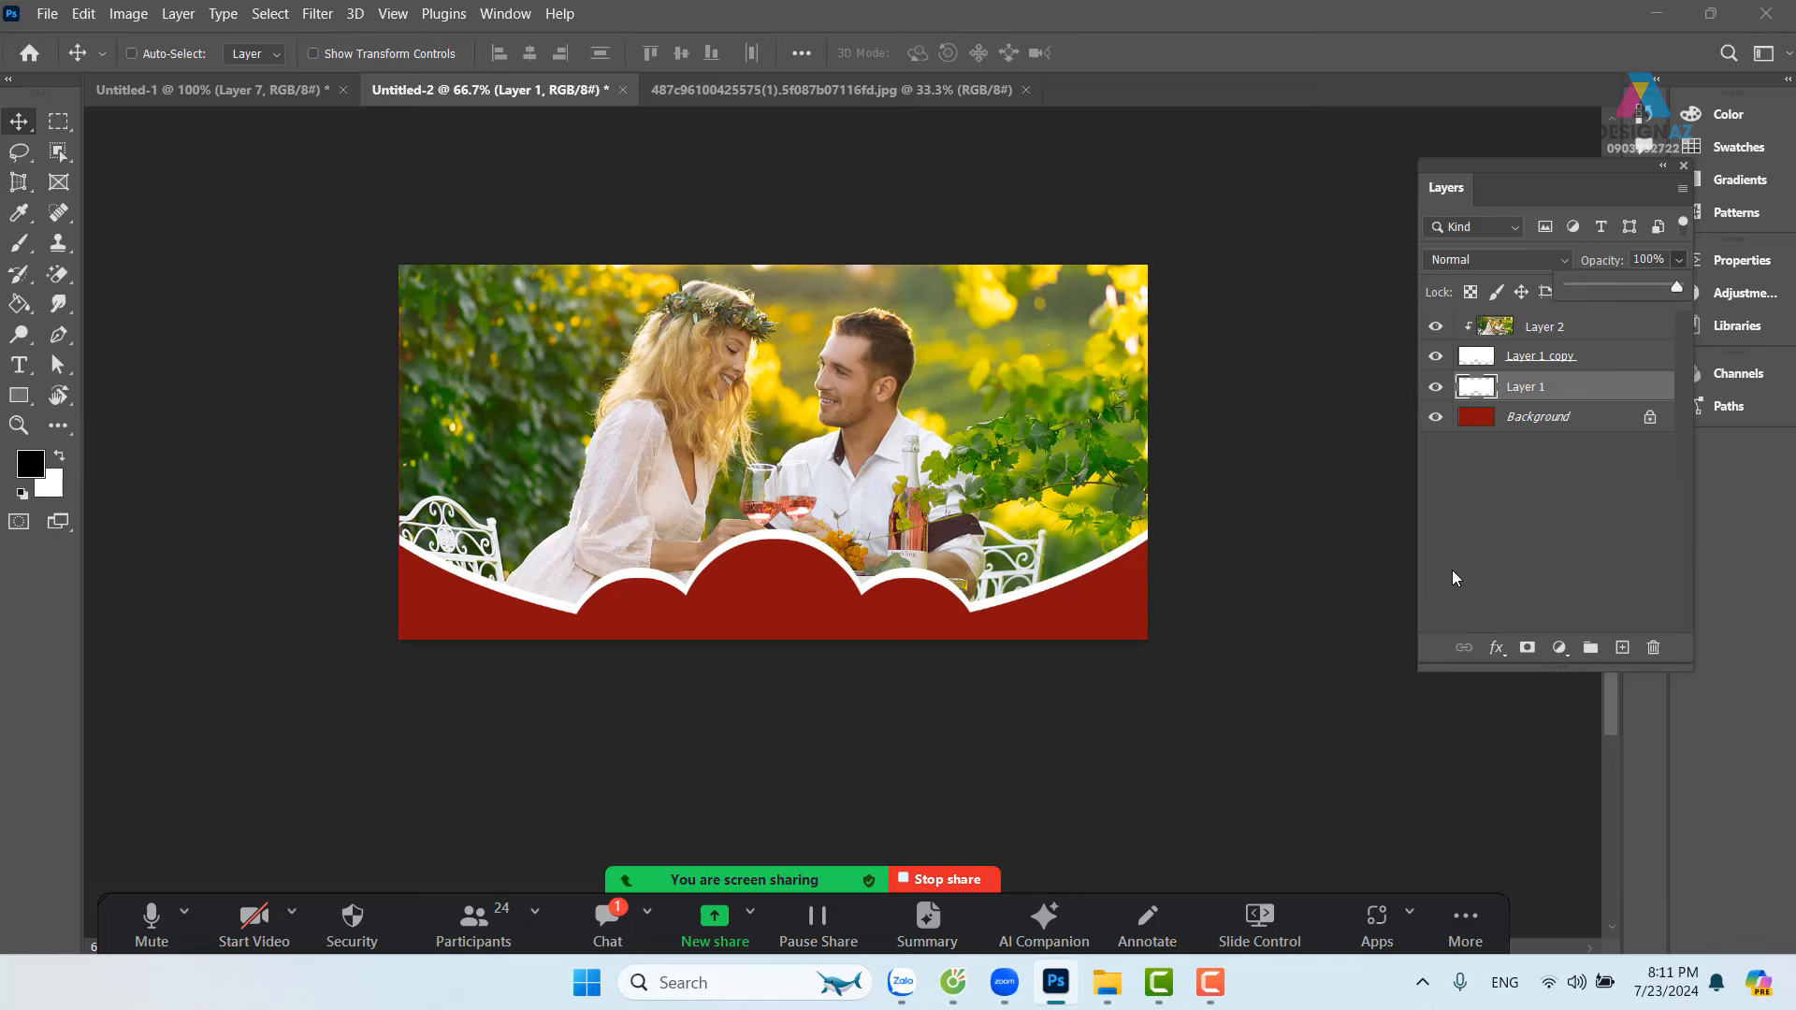
{"action": "left_click", "coordinate": [1477, 360], "text": "ctrl"}
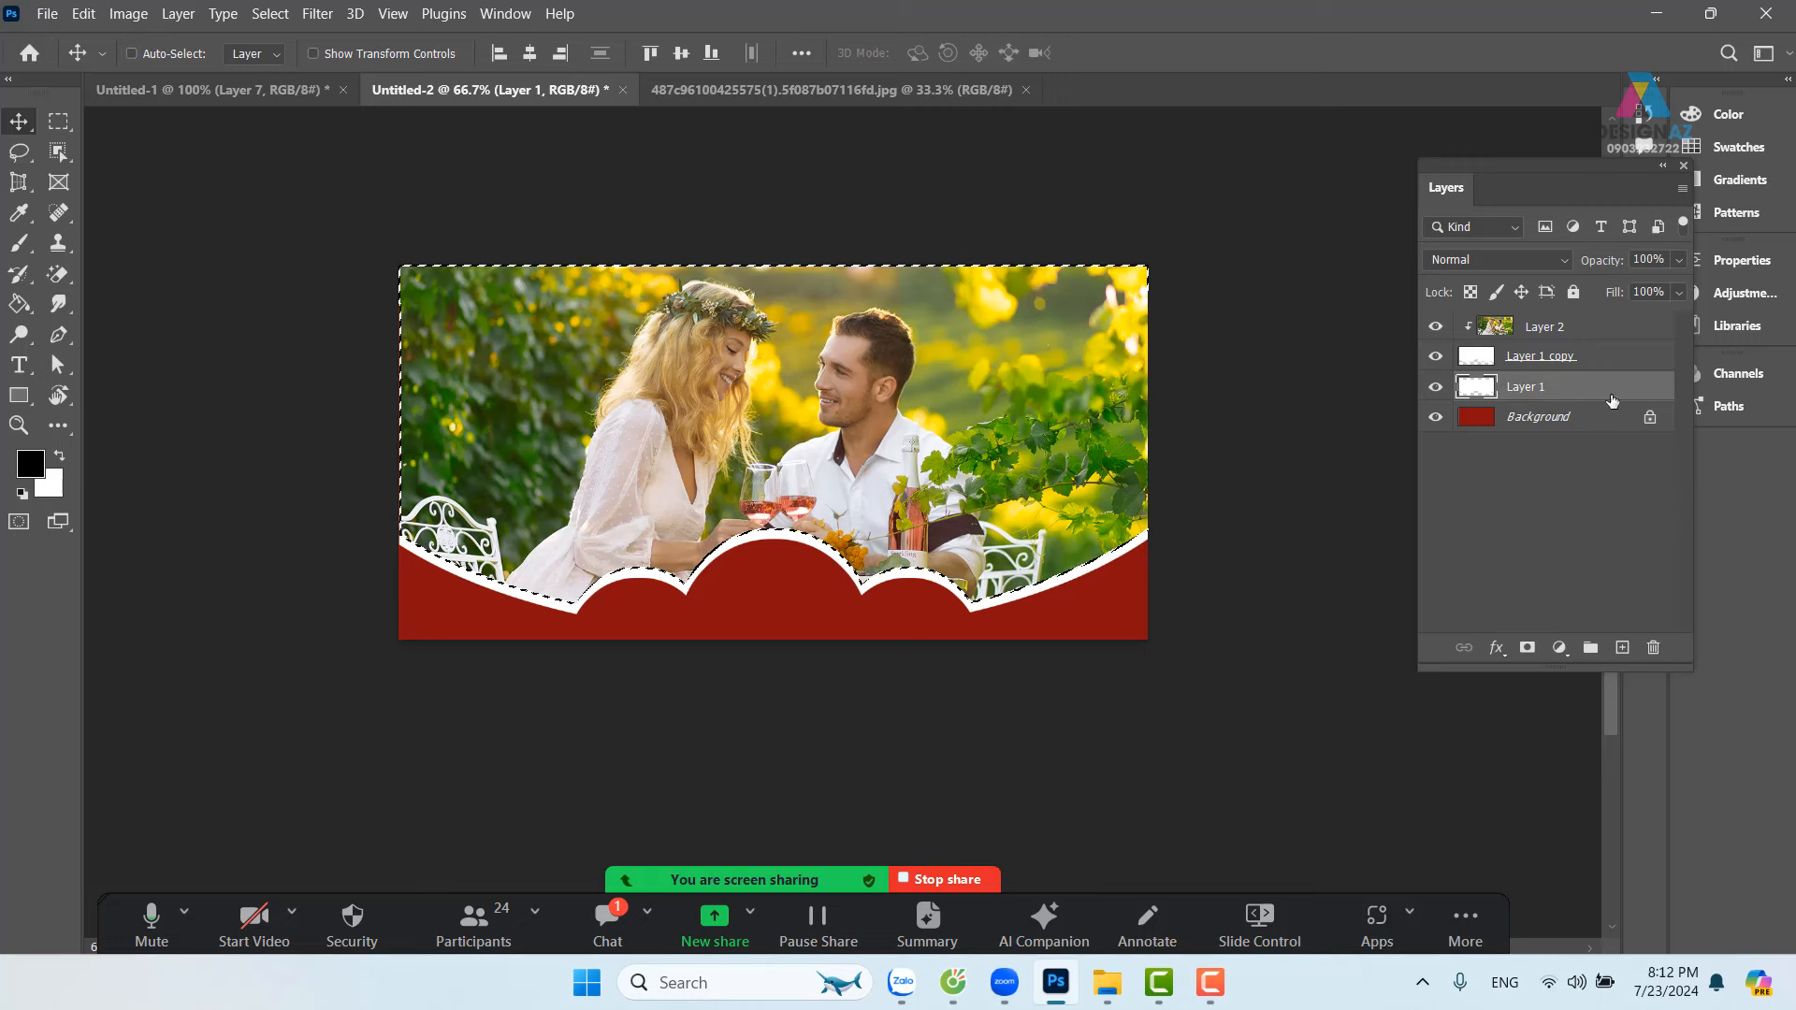
{"action": "left_click", "coordinate": [1614, 335]}
{"action": "left_click", "coordinate": [1622, 647]}
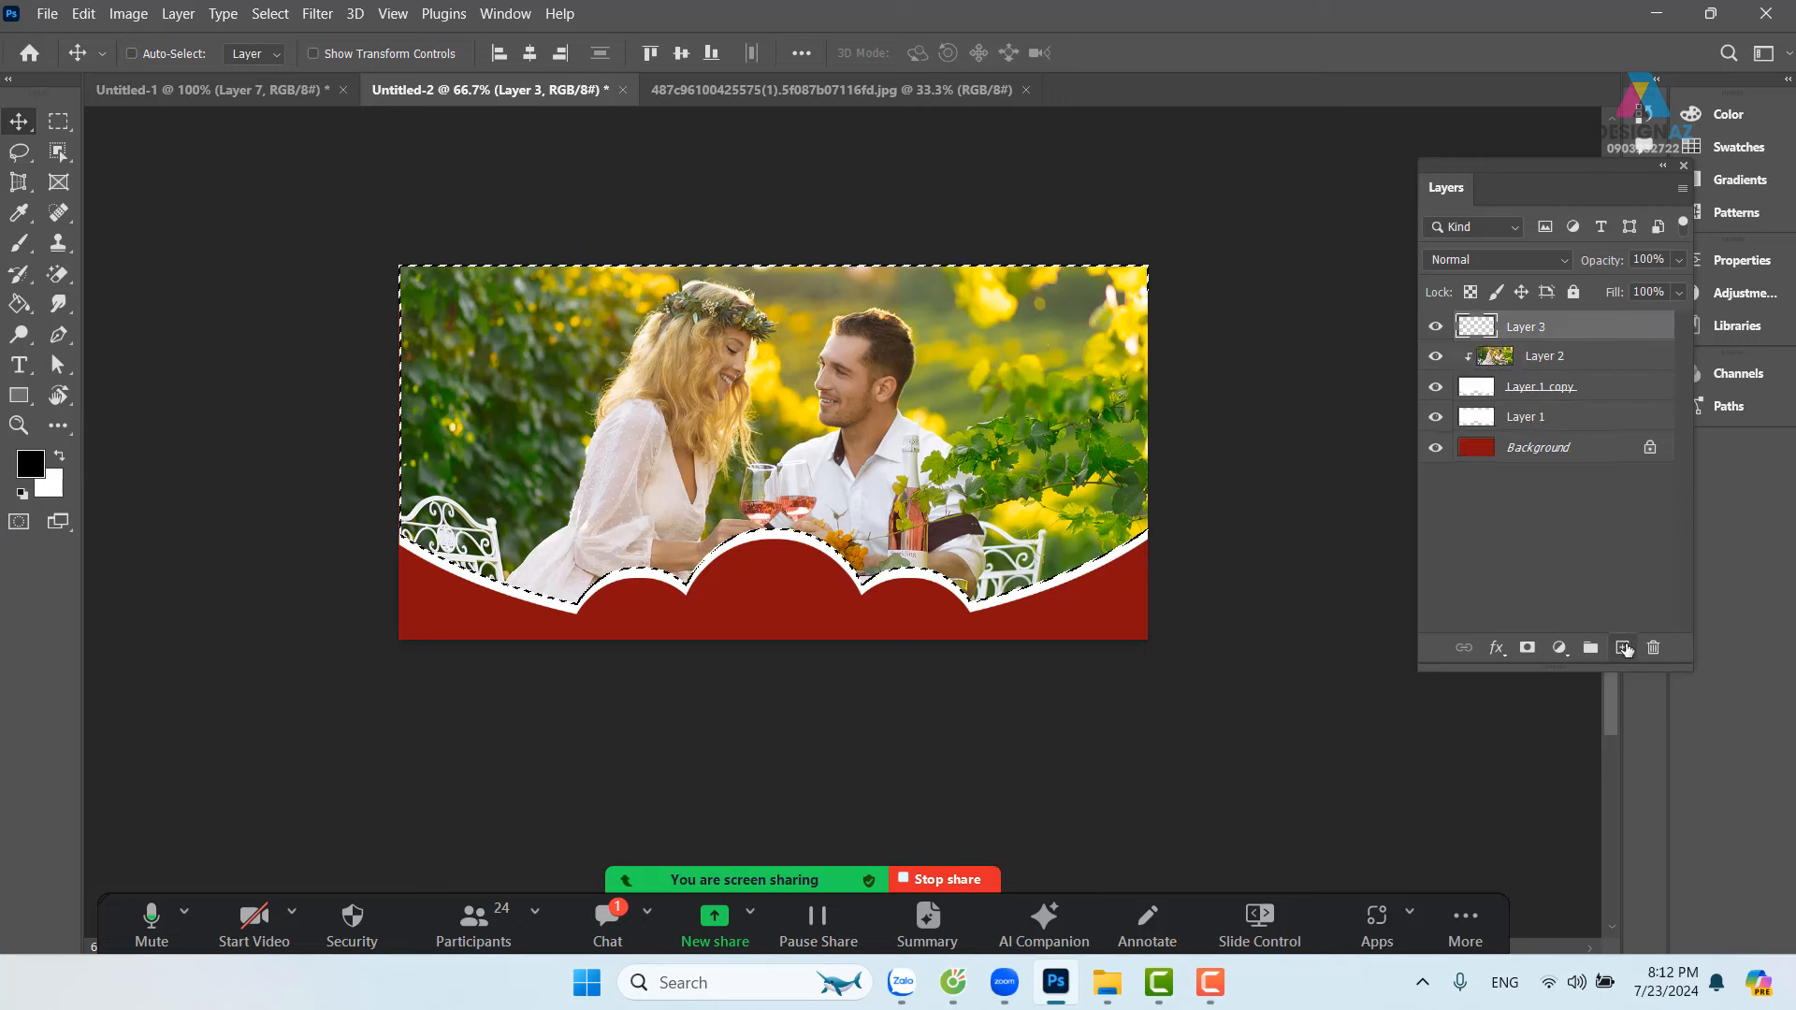
Step: Stroke the selection on the new layer with a 2 px white centered line, and deselect
{"action": "key", "text": "m"}
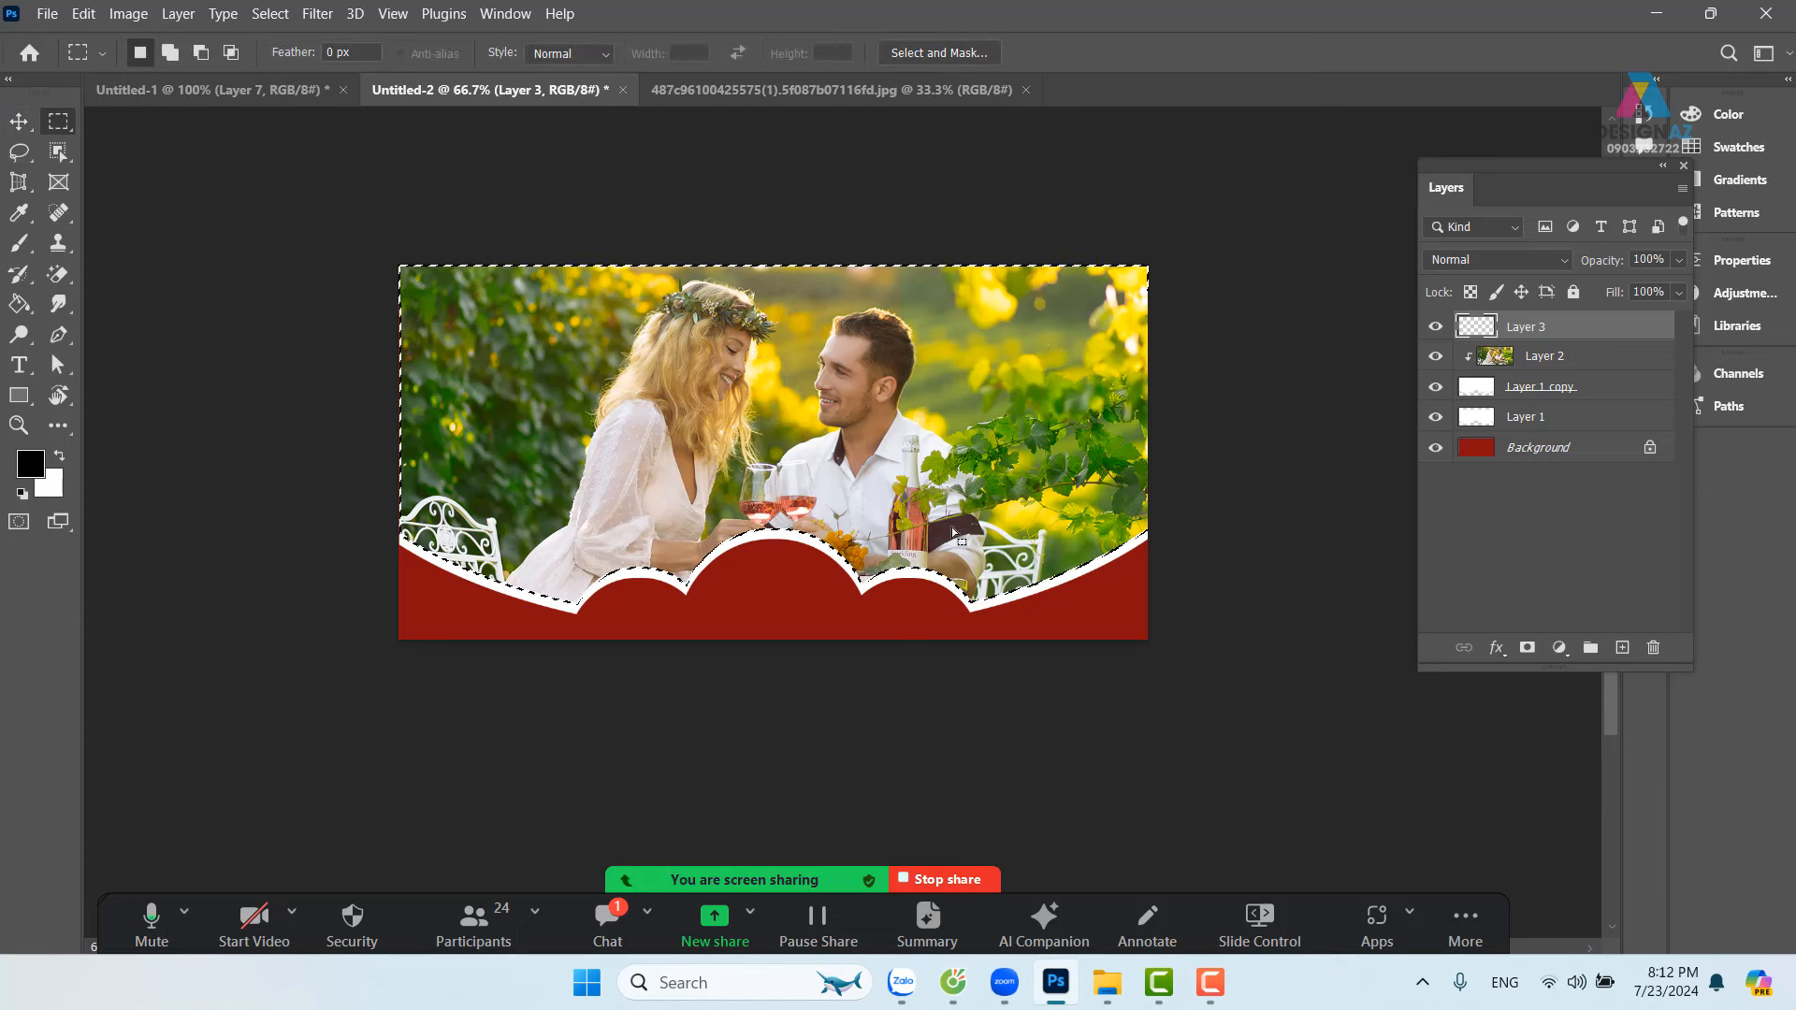
{"action": "right_click", "coordinate": [952, 533]}
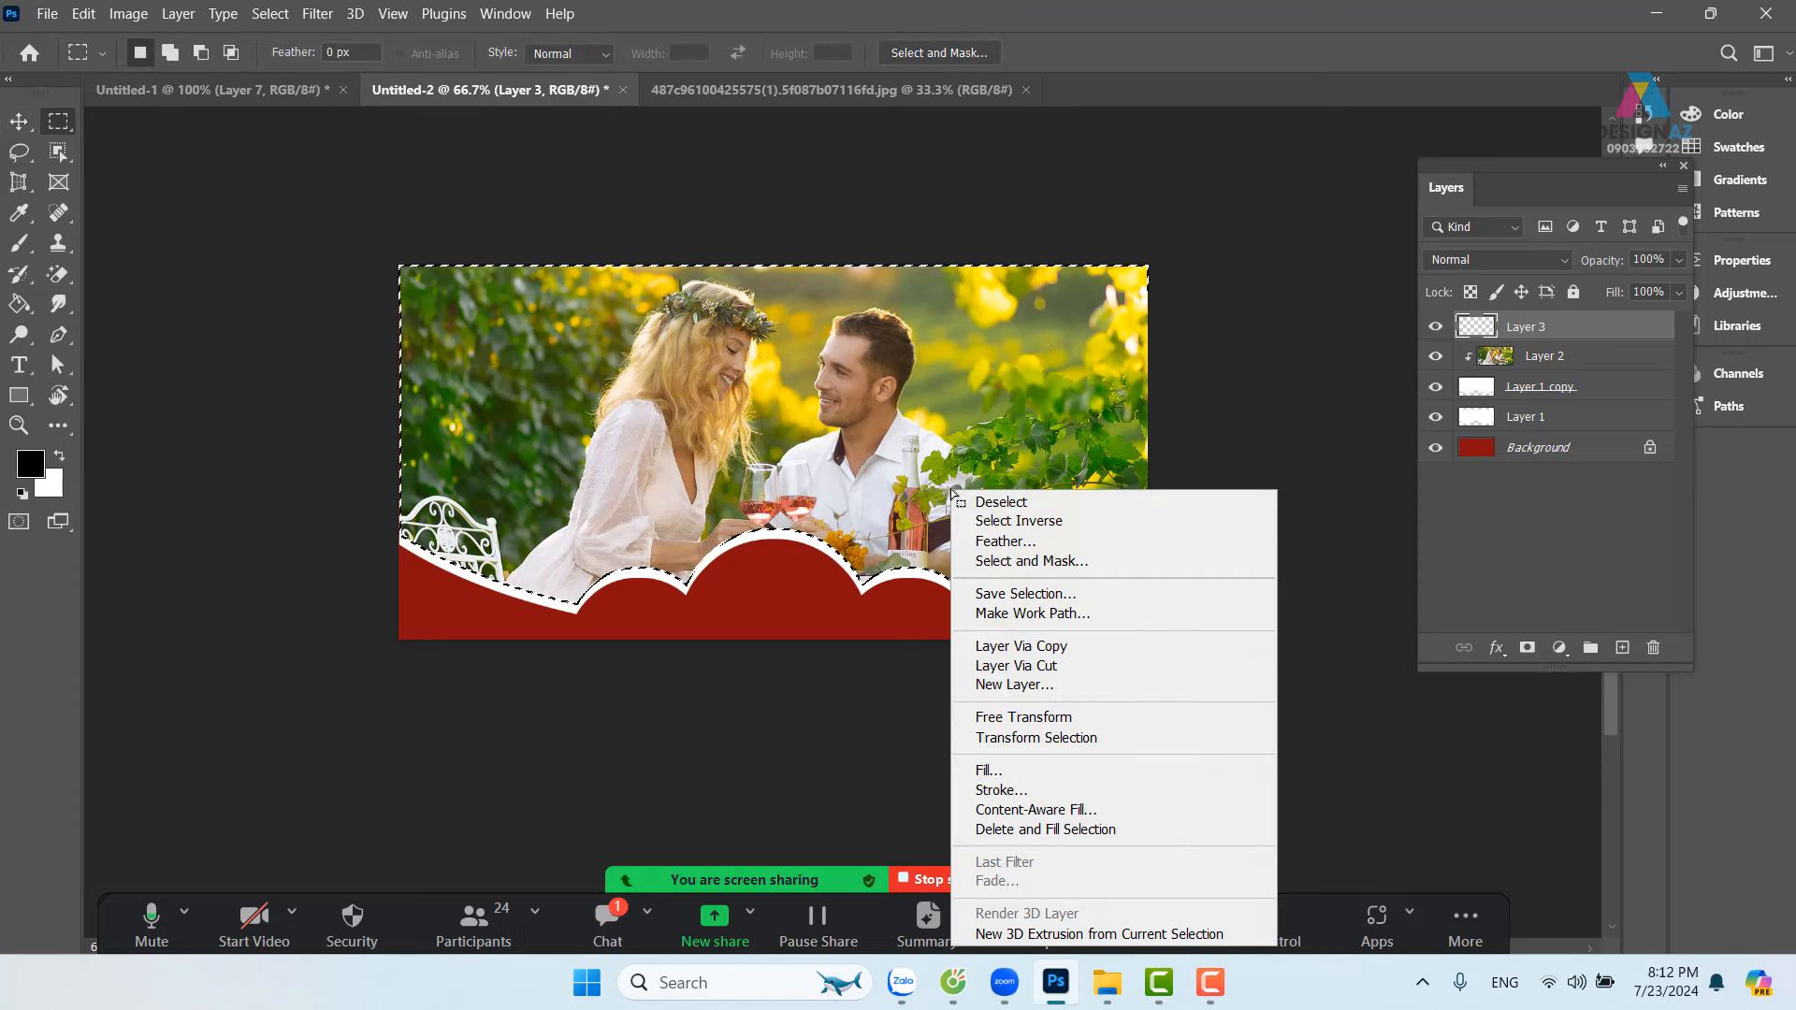
{"action": "left_click", "coordinate": [1012, 795]}
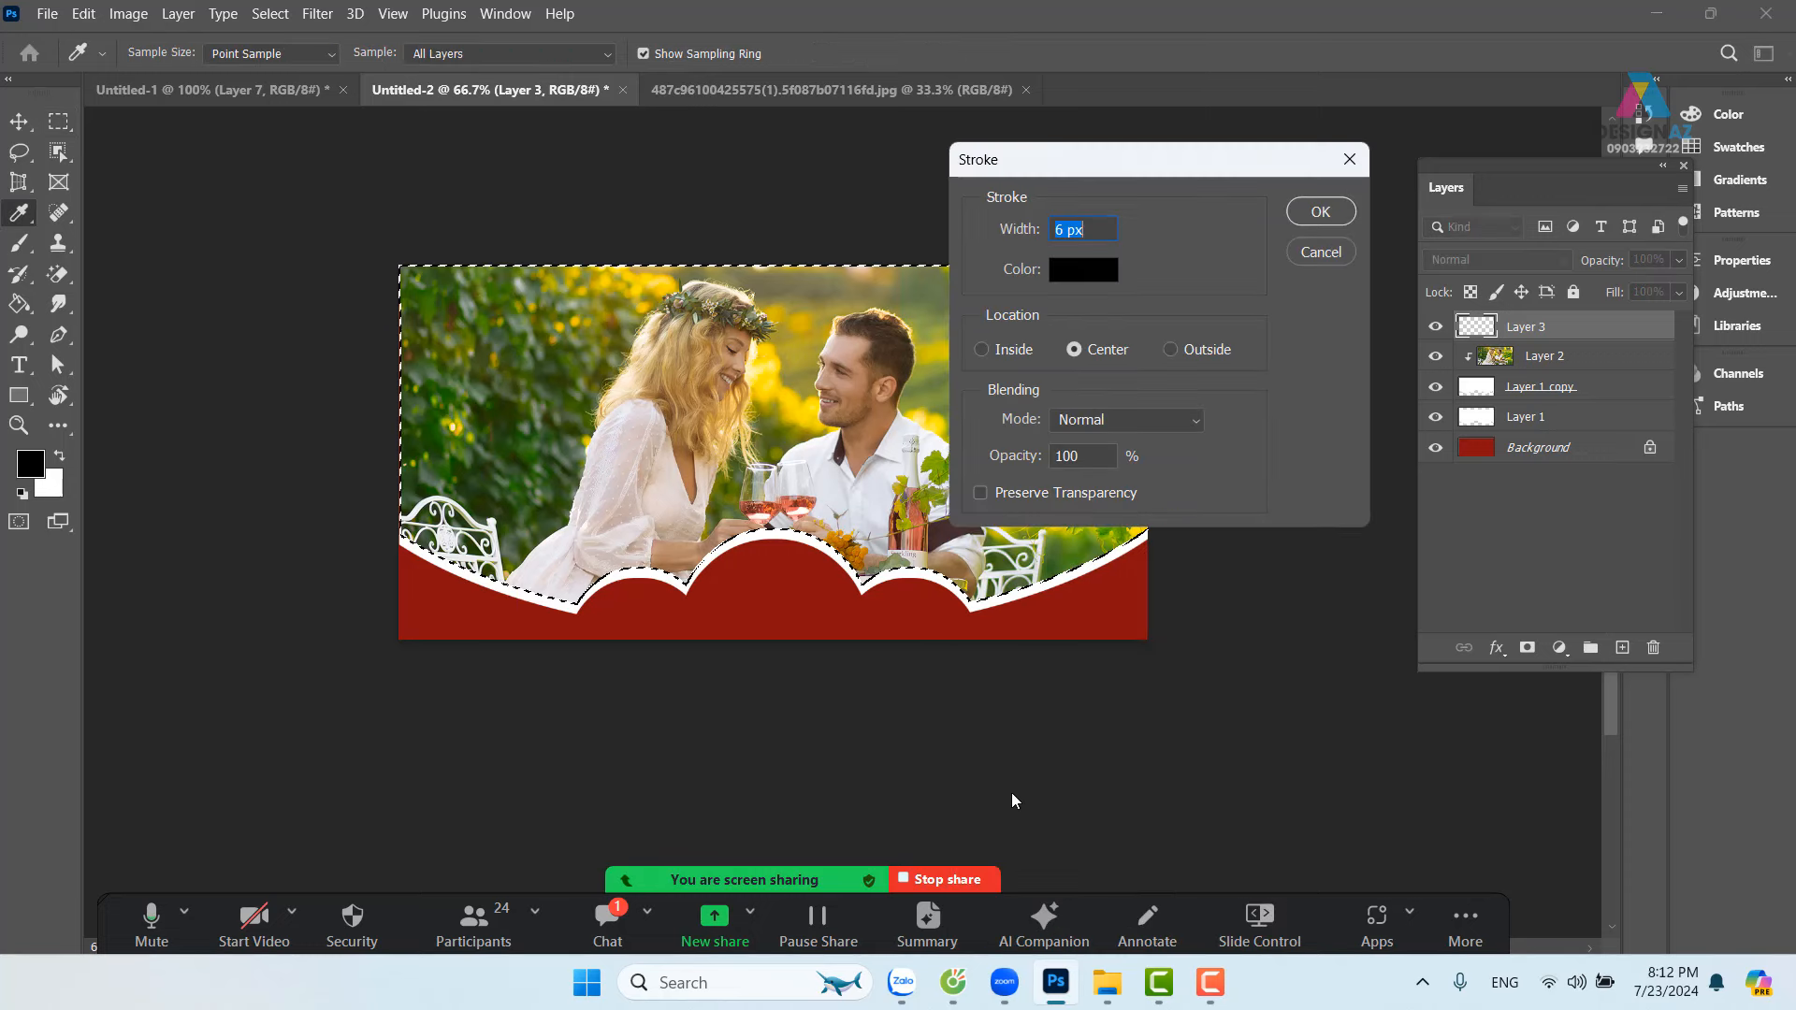
{"action": "left_click", "coordinate": [1083, 271]}
{"action": "left_click_drag", "start_coordinate": [1023, 152], "coordinate": [968, 105]}
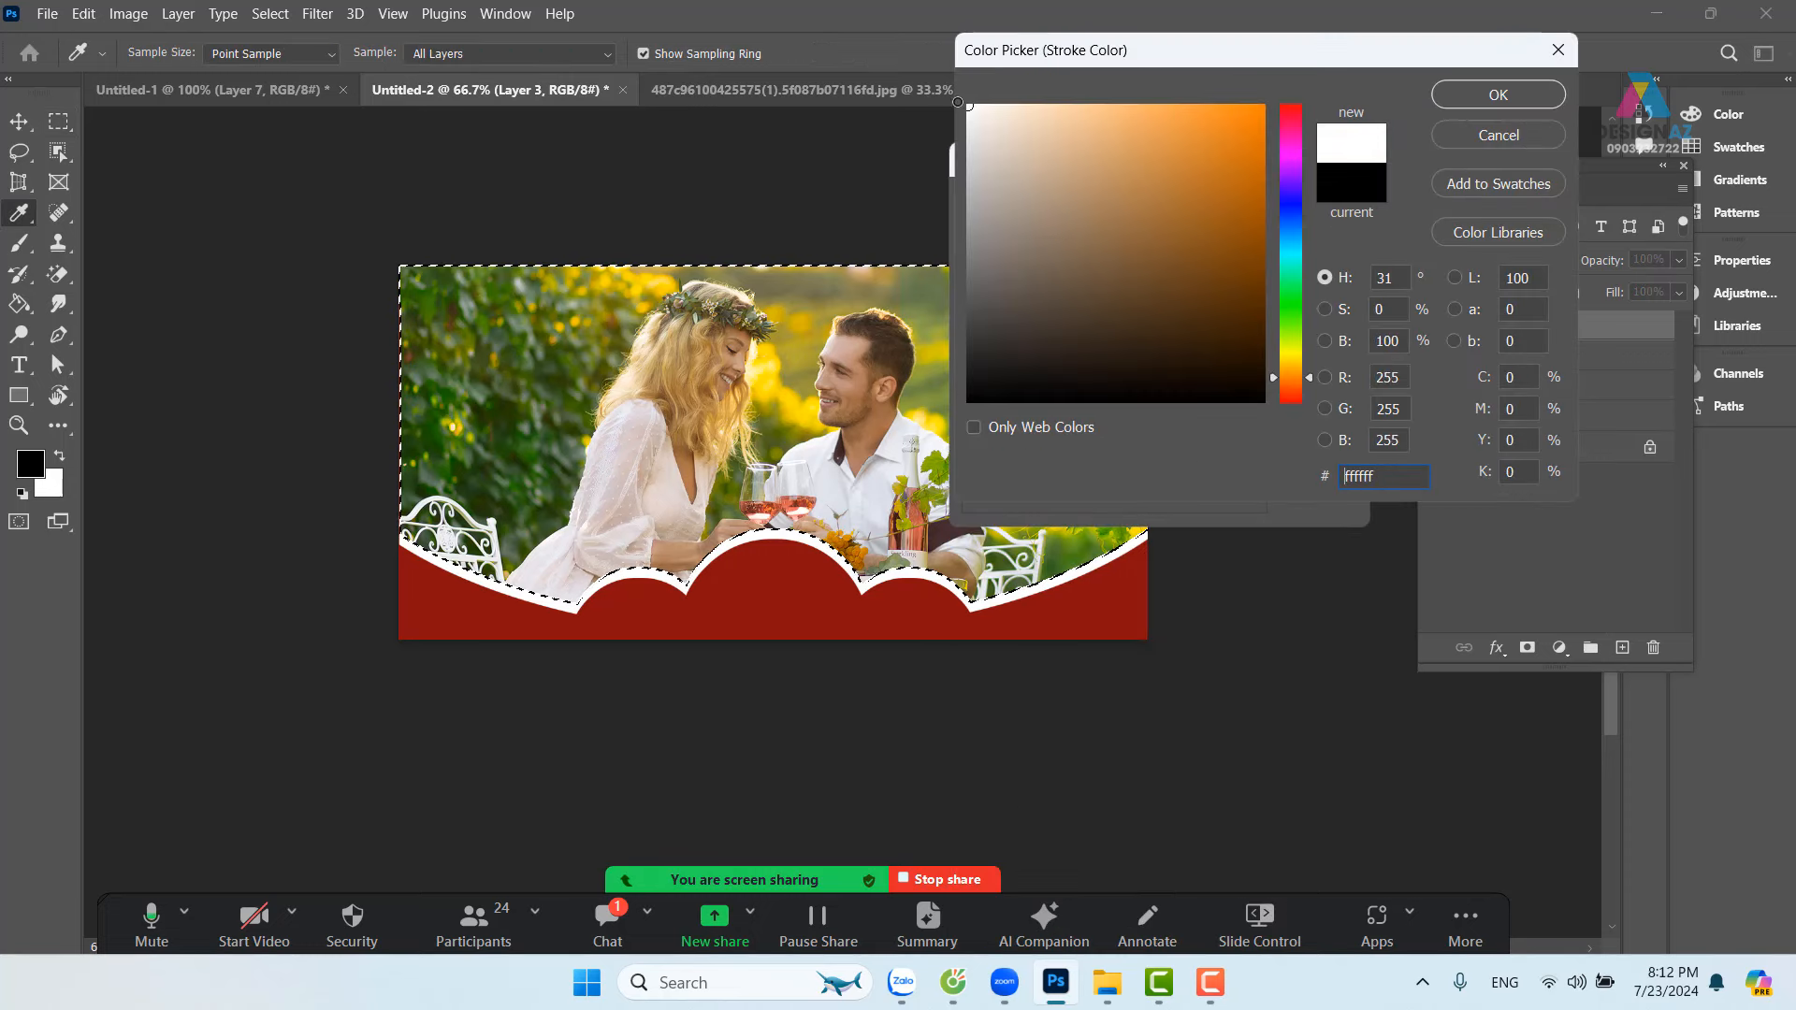
{"action": "left_click", "coordinate": [1496, 96]}
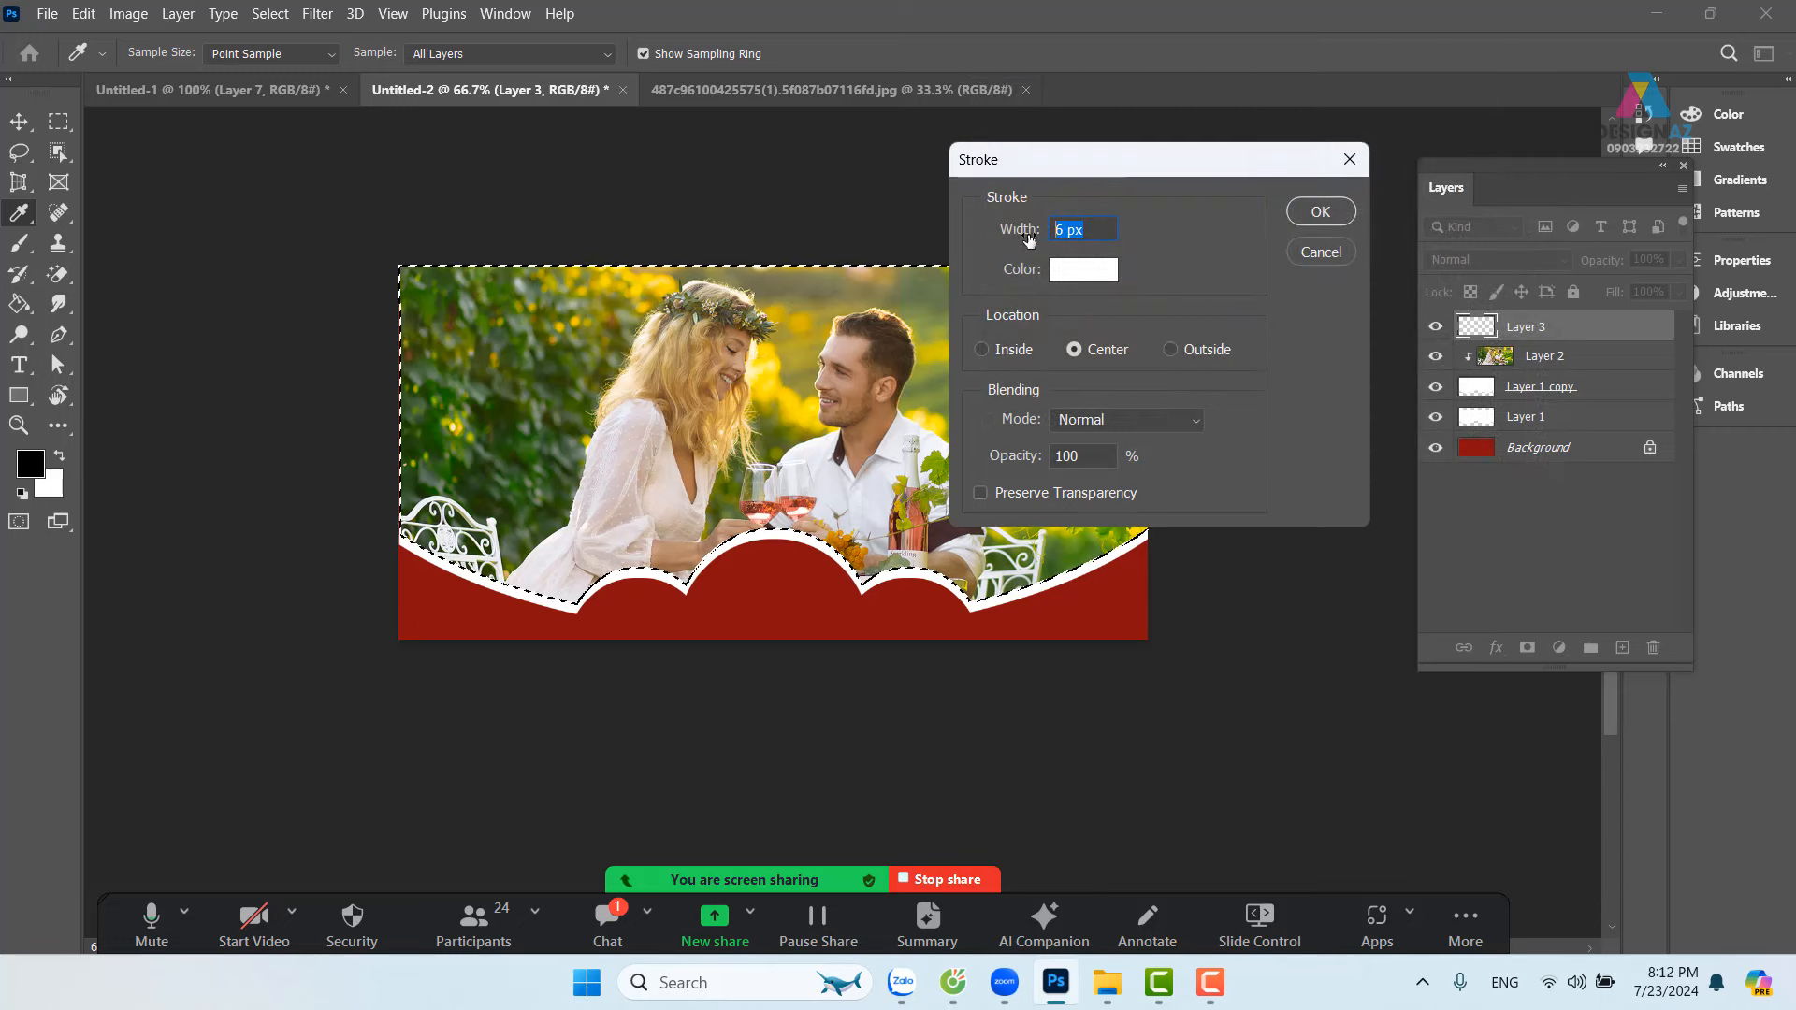
{"action": "type", "text": "2"}
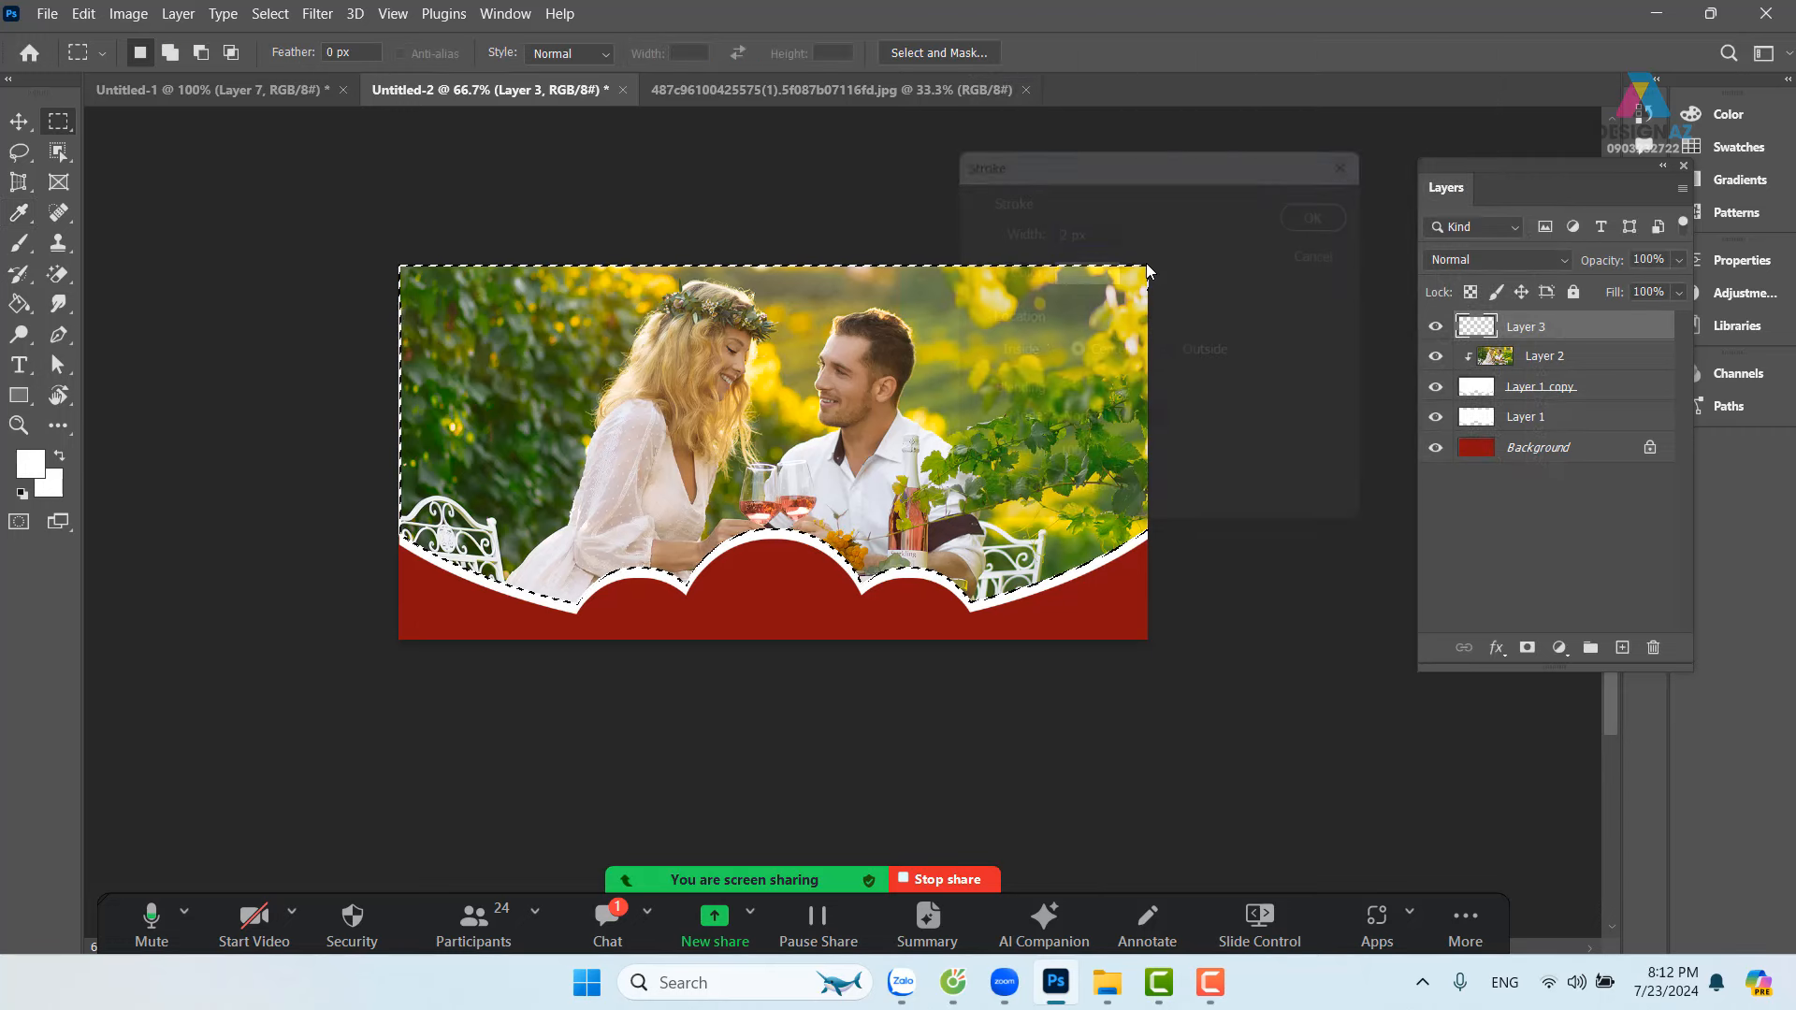
{"action": "key", "text": "v"}
{"action": "key", "text": "ctrl+d"}
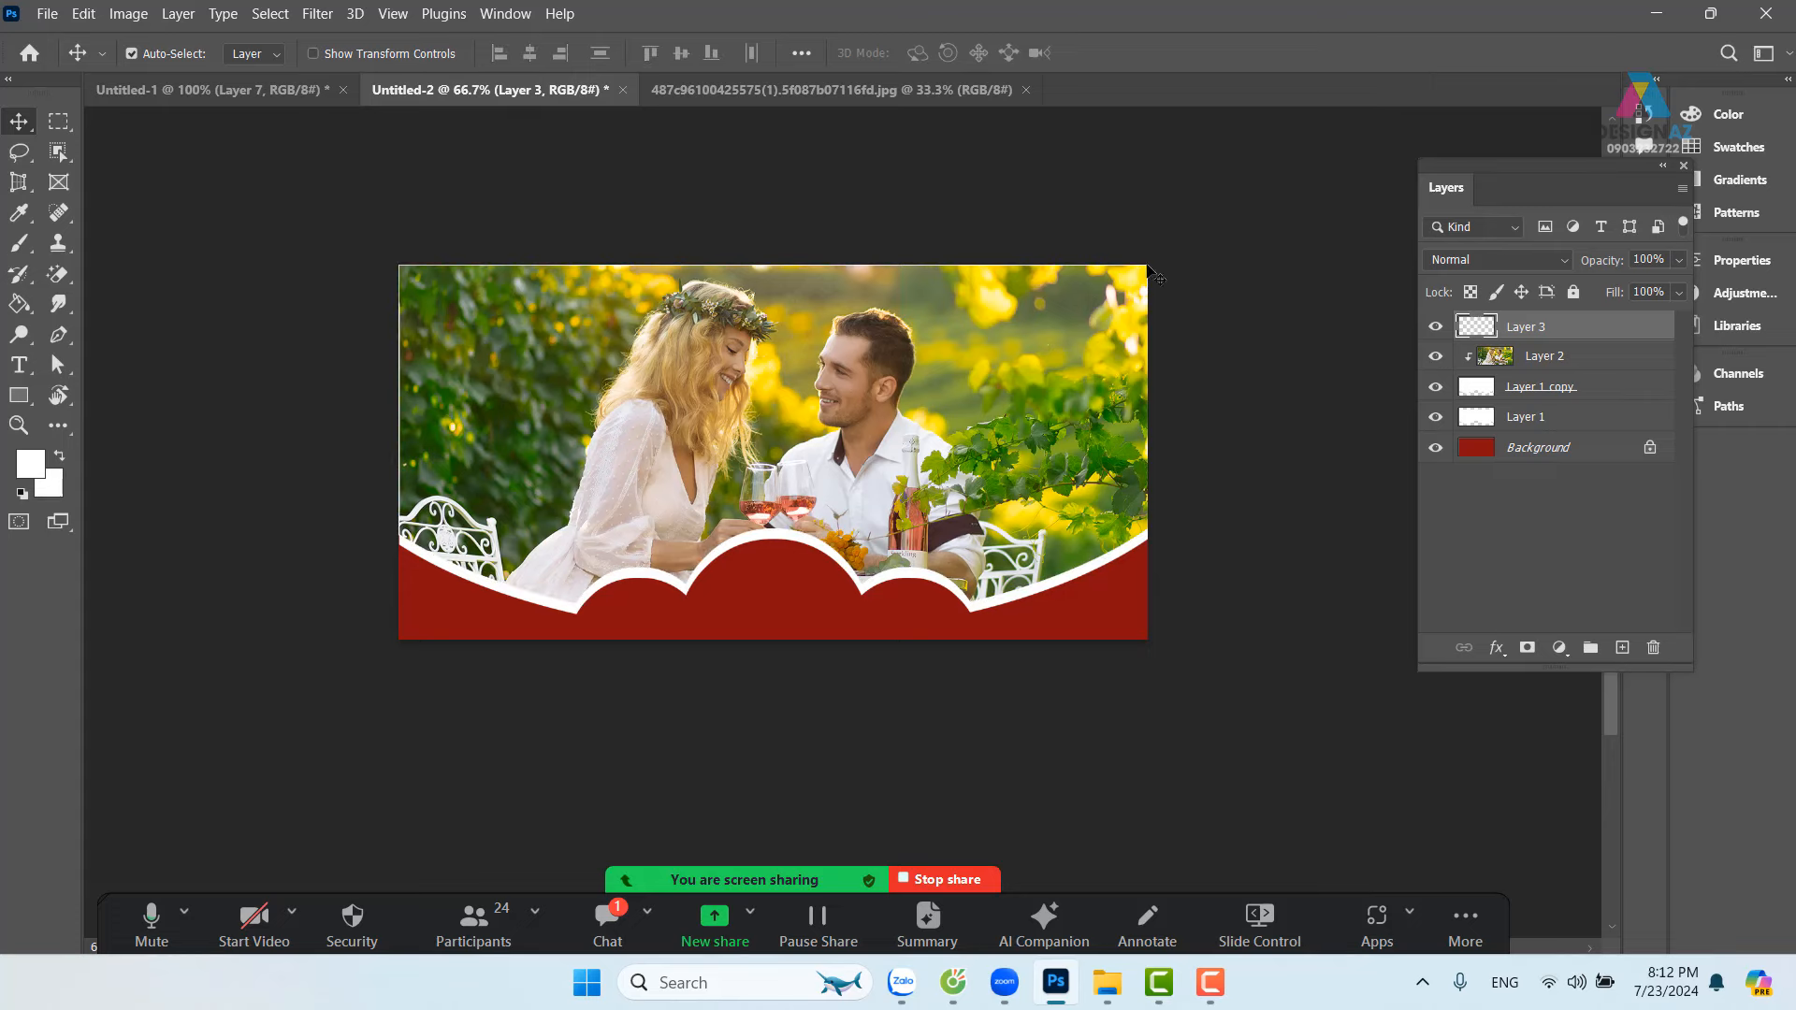
Step: Move the thin white outline up so it runs slightly above the white scalloped border
{"action": "key", "text": "ctrl+plus"}
{"action": "key", "text": "ctrl+plus"}
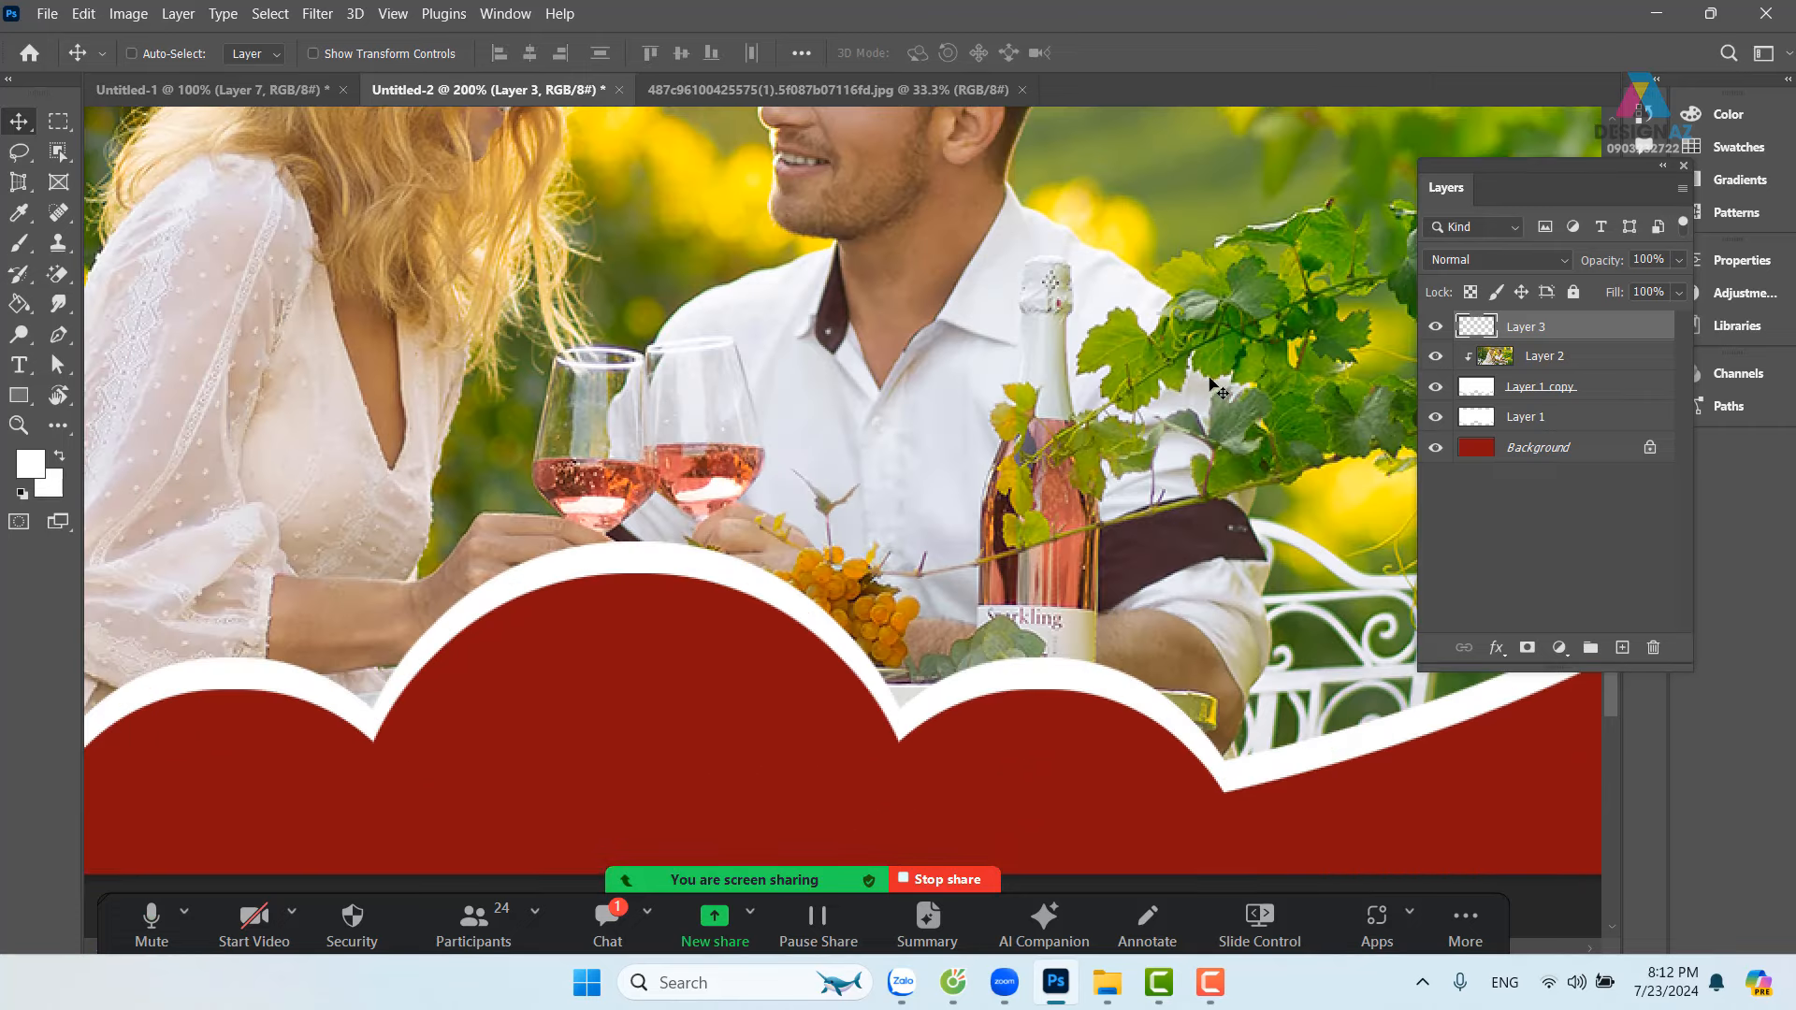
{"action": "left_click_drag", "start_coordinate": [745, 521], "coordinate": [807, 480]}
{"action": "key", "text": "ctrl+minus"}
{"action": "key", "text": "ctrl+minus"}
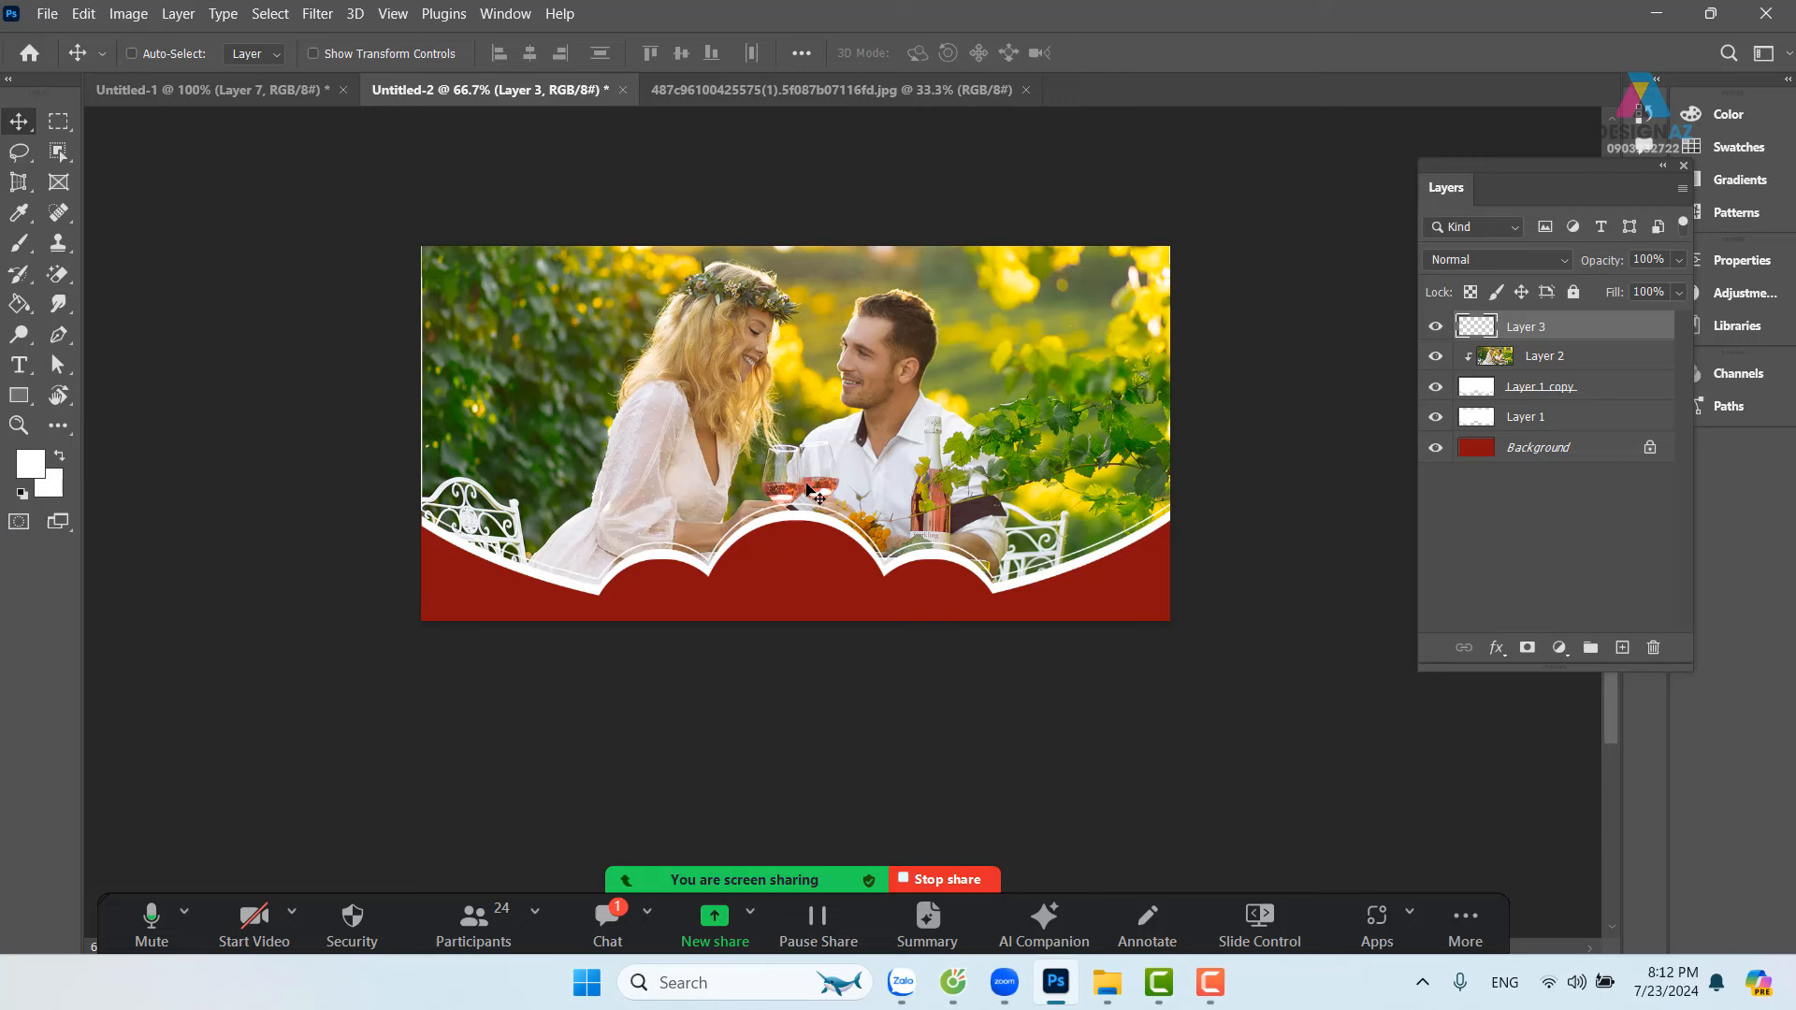
Step: Duplicate the thin white outline slightly higher over the photo and set the copy's opacity to 50%
{"action": "left_click", "coordinate": [810, 488], "text": "ctrl+alt"}
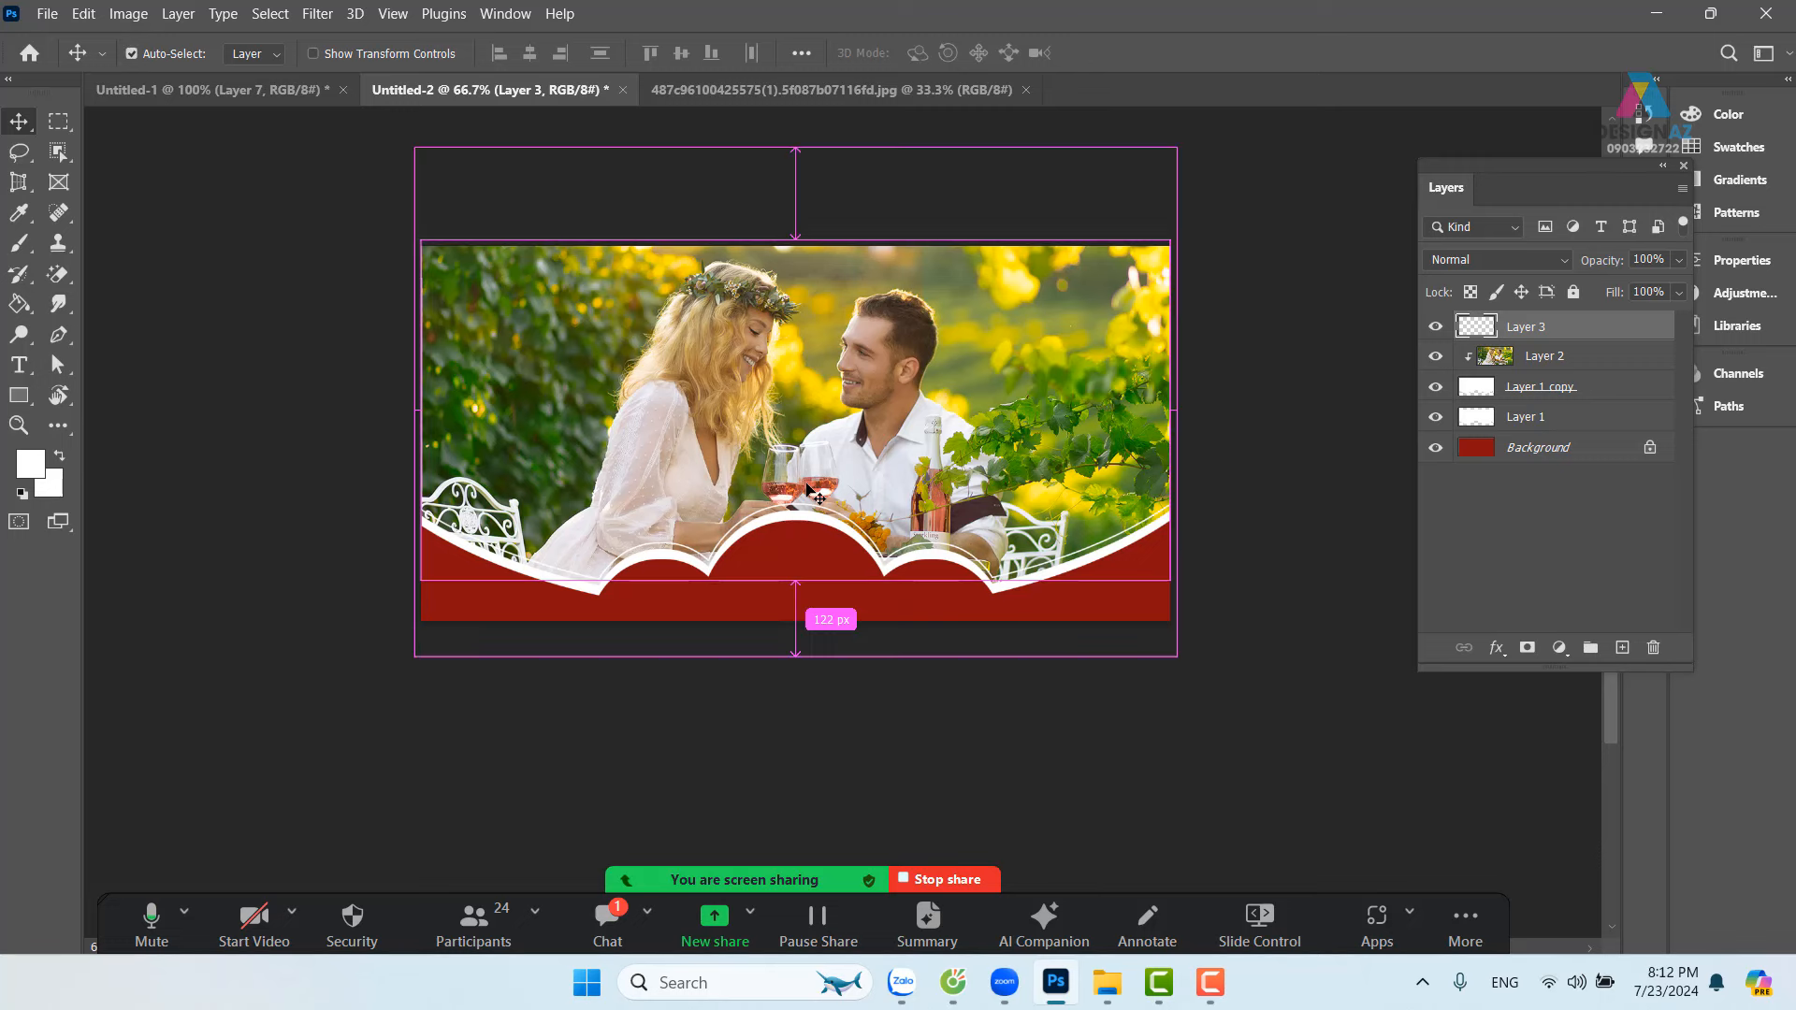
{"action": "key", "text": "Up"}
{"action": "key", "text": "Up"}
{"action": "key", "text": "Up"}
{"action": "key", "text": "Up"}
{"action": "key", "text": "Up"}
{"action": "key", "text": "Up"}
{"action": "key", "text": "Up"}
{"action": "key", "text": "Up"}
{"action": "key", "text": "Up"}
{"action": "key", "text": "Up"}
{"action": "key", "text": "Up"}
{"action": "key", "text": "Up"}
{"action": "key", "text": "Up"}
{"action": "key", "text": "Up"}
{"action": "key", "text": "Up"}
{"action": "key", "text": "Up"}
{"action": "key", "text": "Up"}
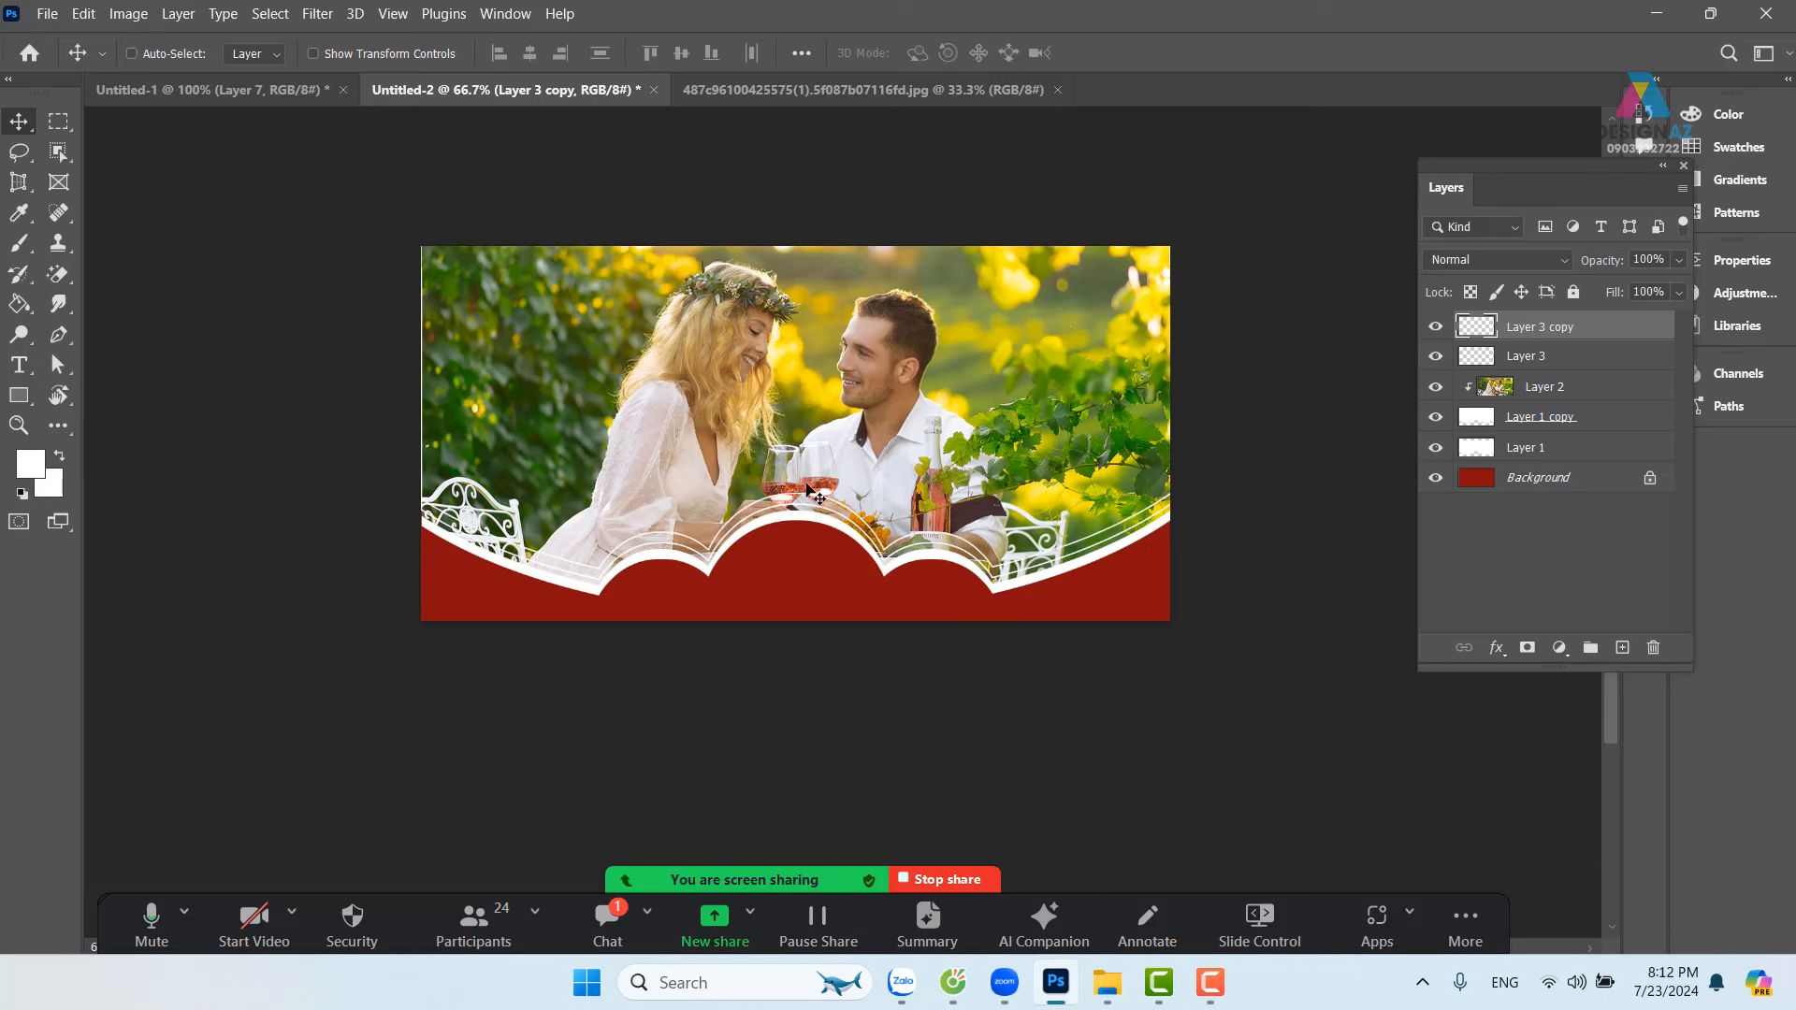
{"action": "key", "text": "5"}
Step: Duplicate the 50% outline slightly higher again and set the second copy's opacity to 30%
{"action": "left_click", "coordinate": [810, 489], "text": "ctrl+alt"}
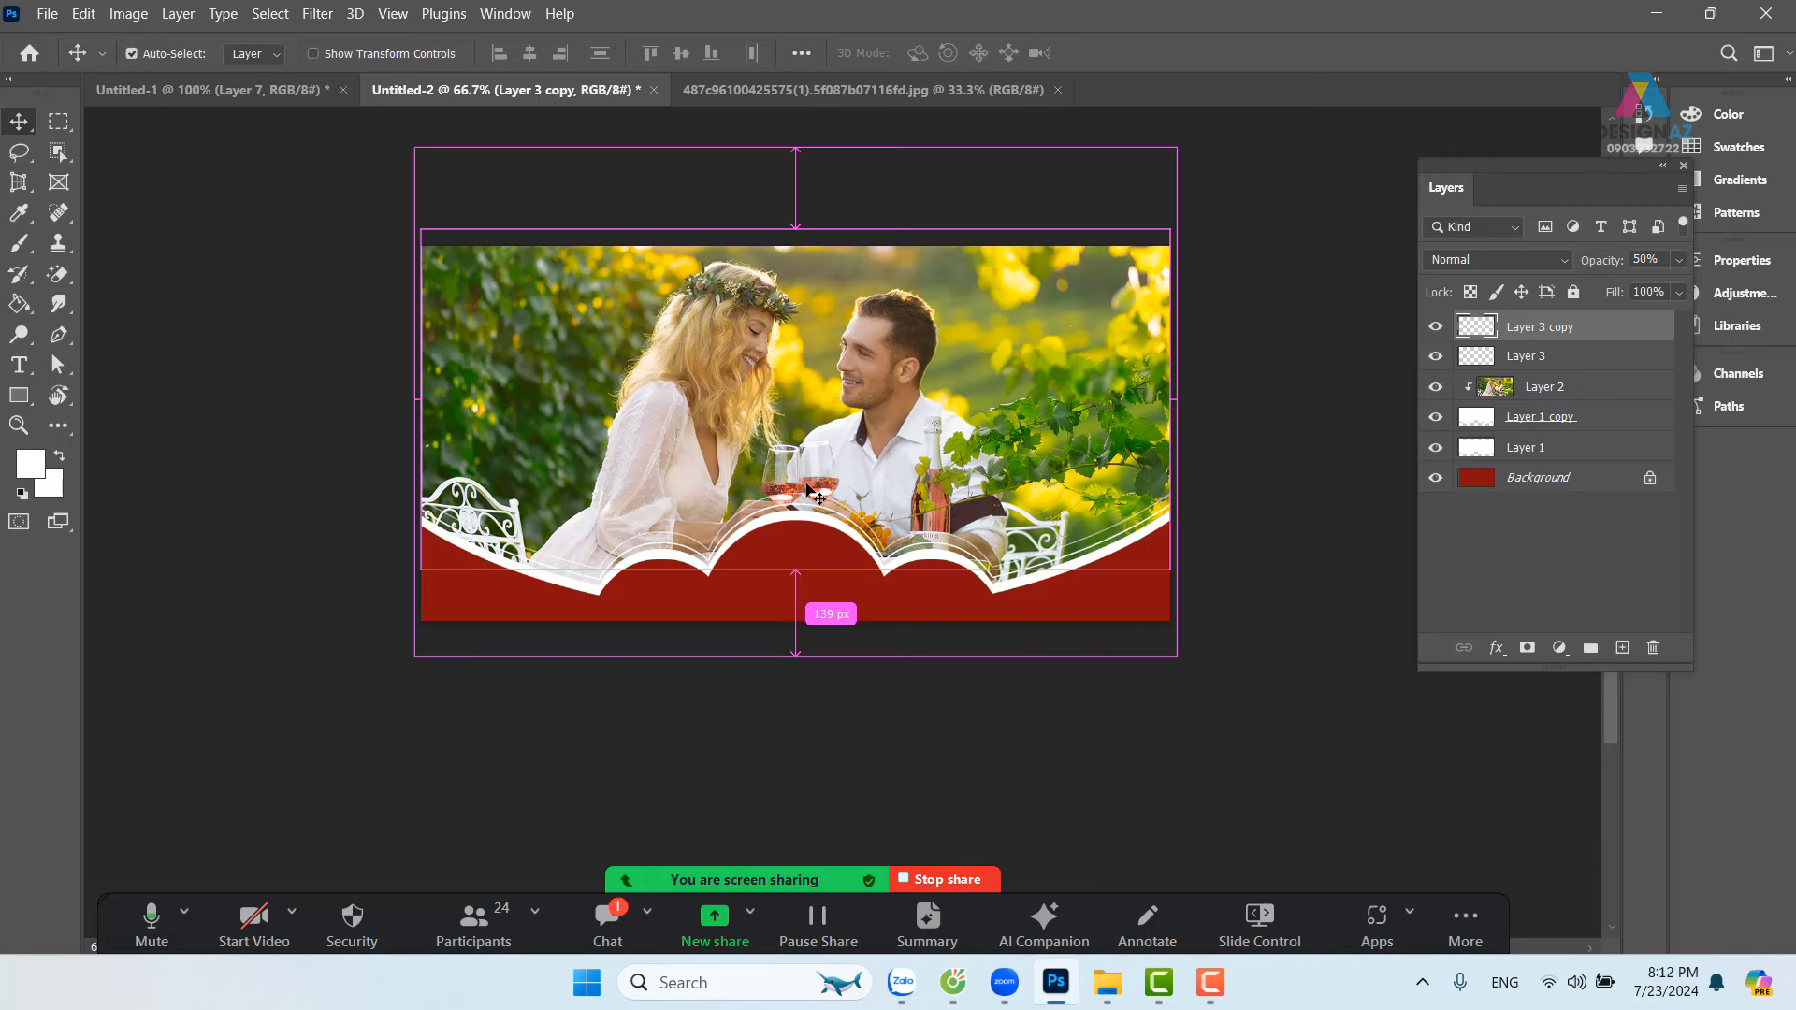
{"action": "key", "text": "Up"}
{"action": "key", "text": "Up"}
{"action": "key", "text": "Up"}
{"action": "key", "text": "Up"}
{"action": "key", "text": "Up"}
{"action": "key", "text": "Up"}
{"action": "key", "text": "Up"}
{"action": "key", "text": "Up"}
{"action": "key", "text": "Up"}
{"action": "key", "text": "Up"}
{"action": "key", "text": "Up"}
{"action": "key", "text": "Up"}
{"action": "key", "text": "Up"}
{"action": "key", "text": "Up"}
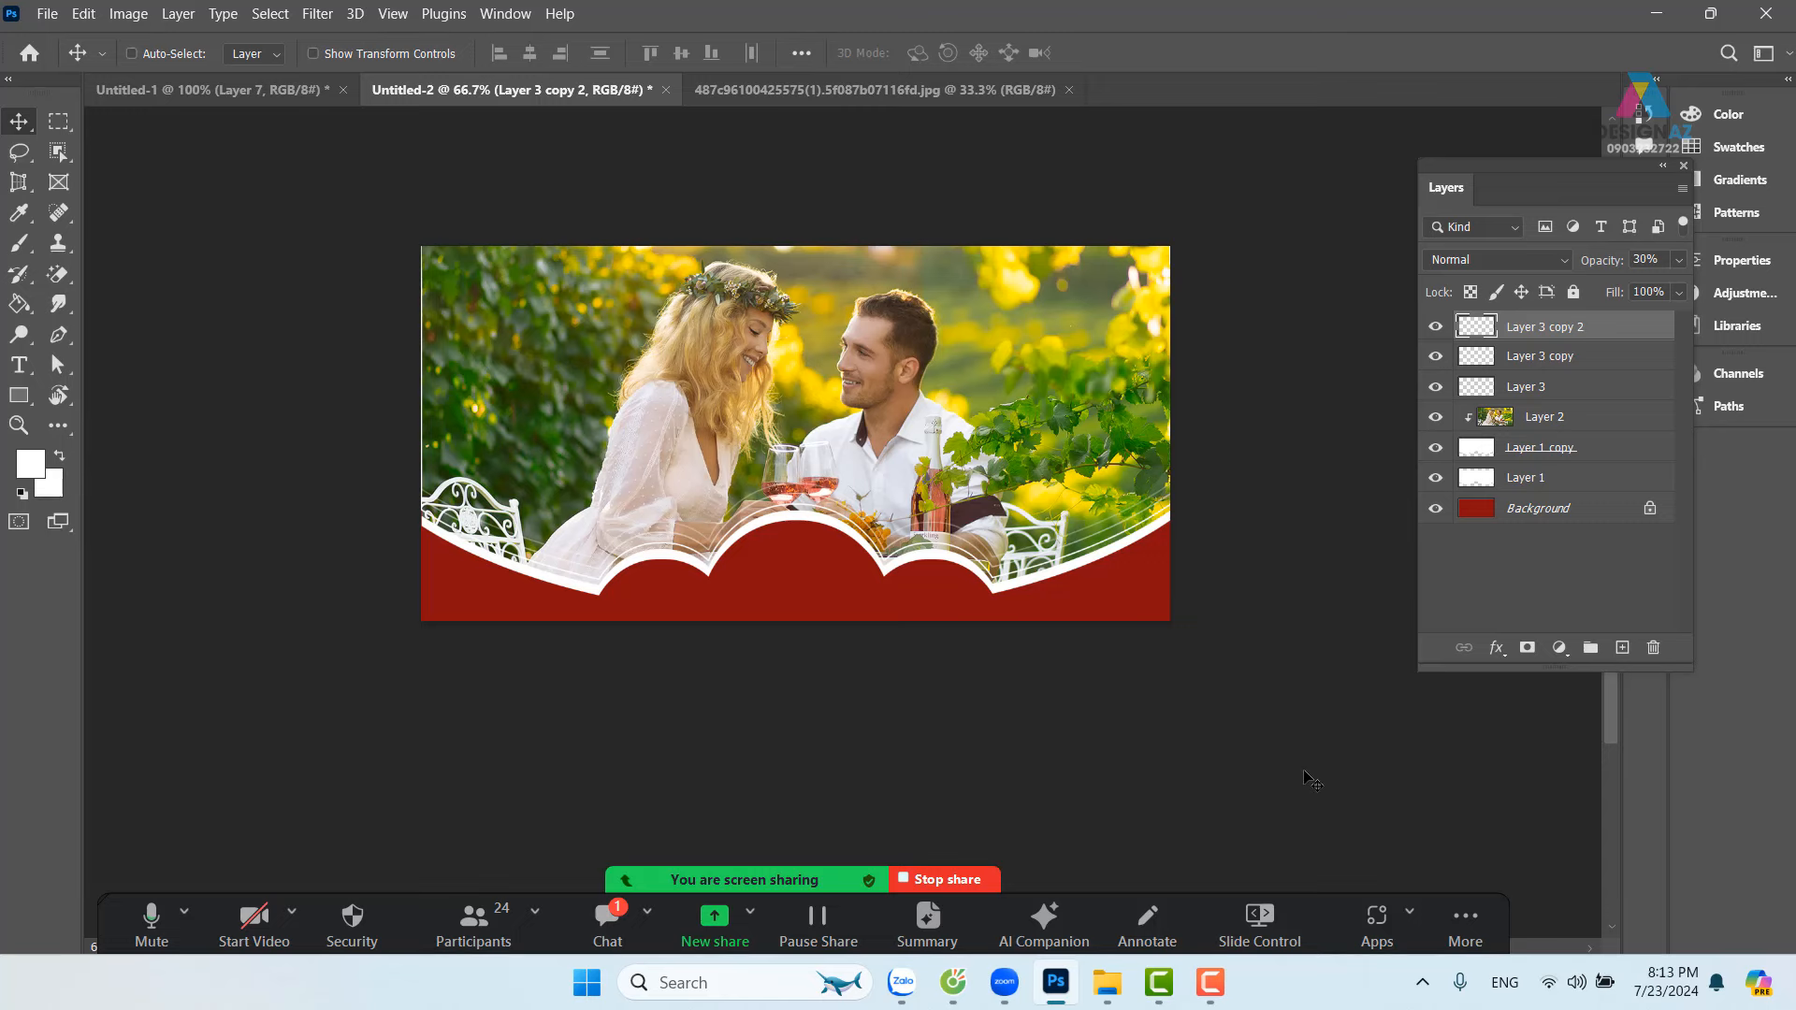
Step: Delete all layers from Layer 3 copy 2 down to Layer 1, keeping only the red background
{"action": "key", "text": "ctrl+1"}
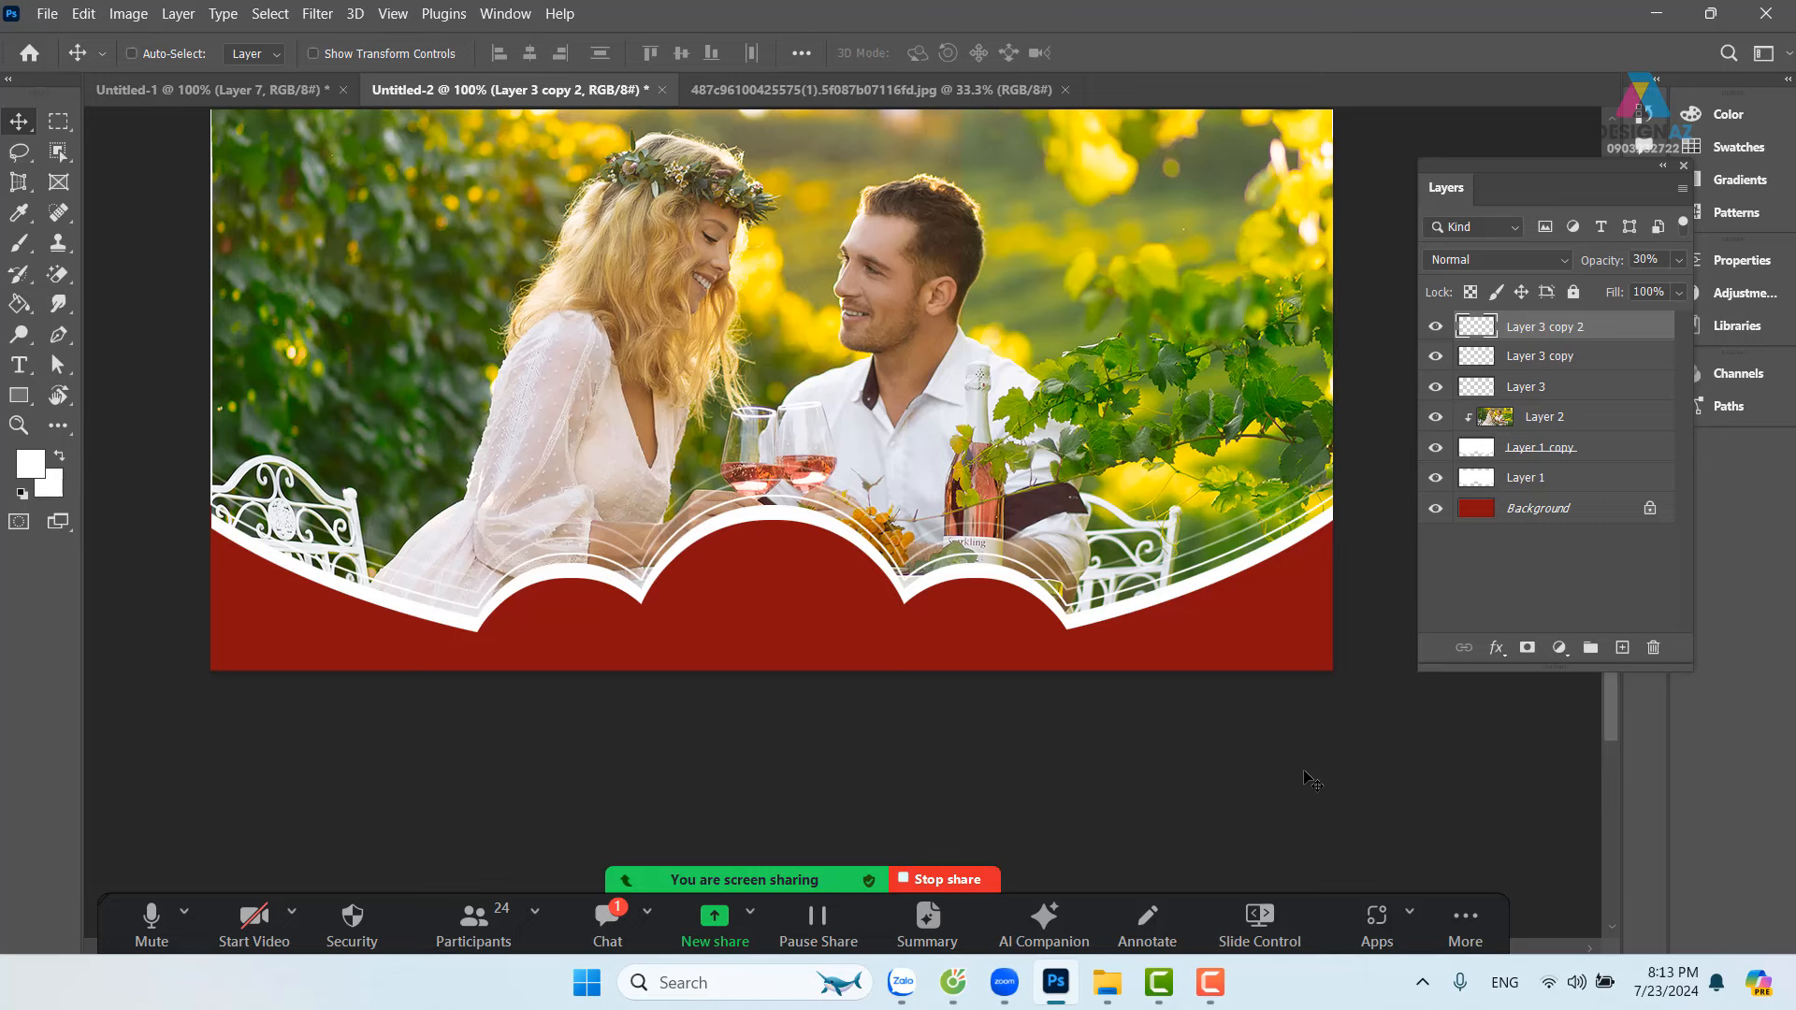
{"action": "key", "text": "ctrl+minus"}
{"action": "key", "text": "ctrl+minus"}
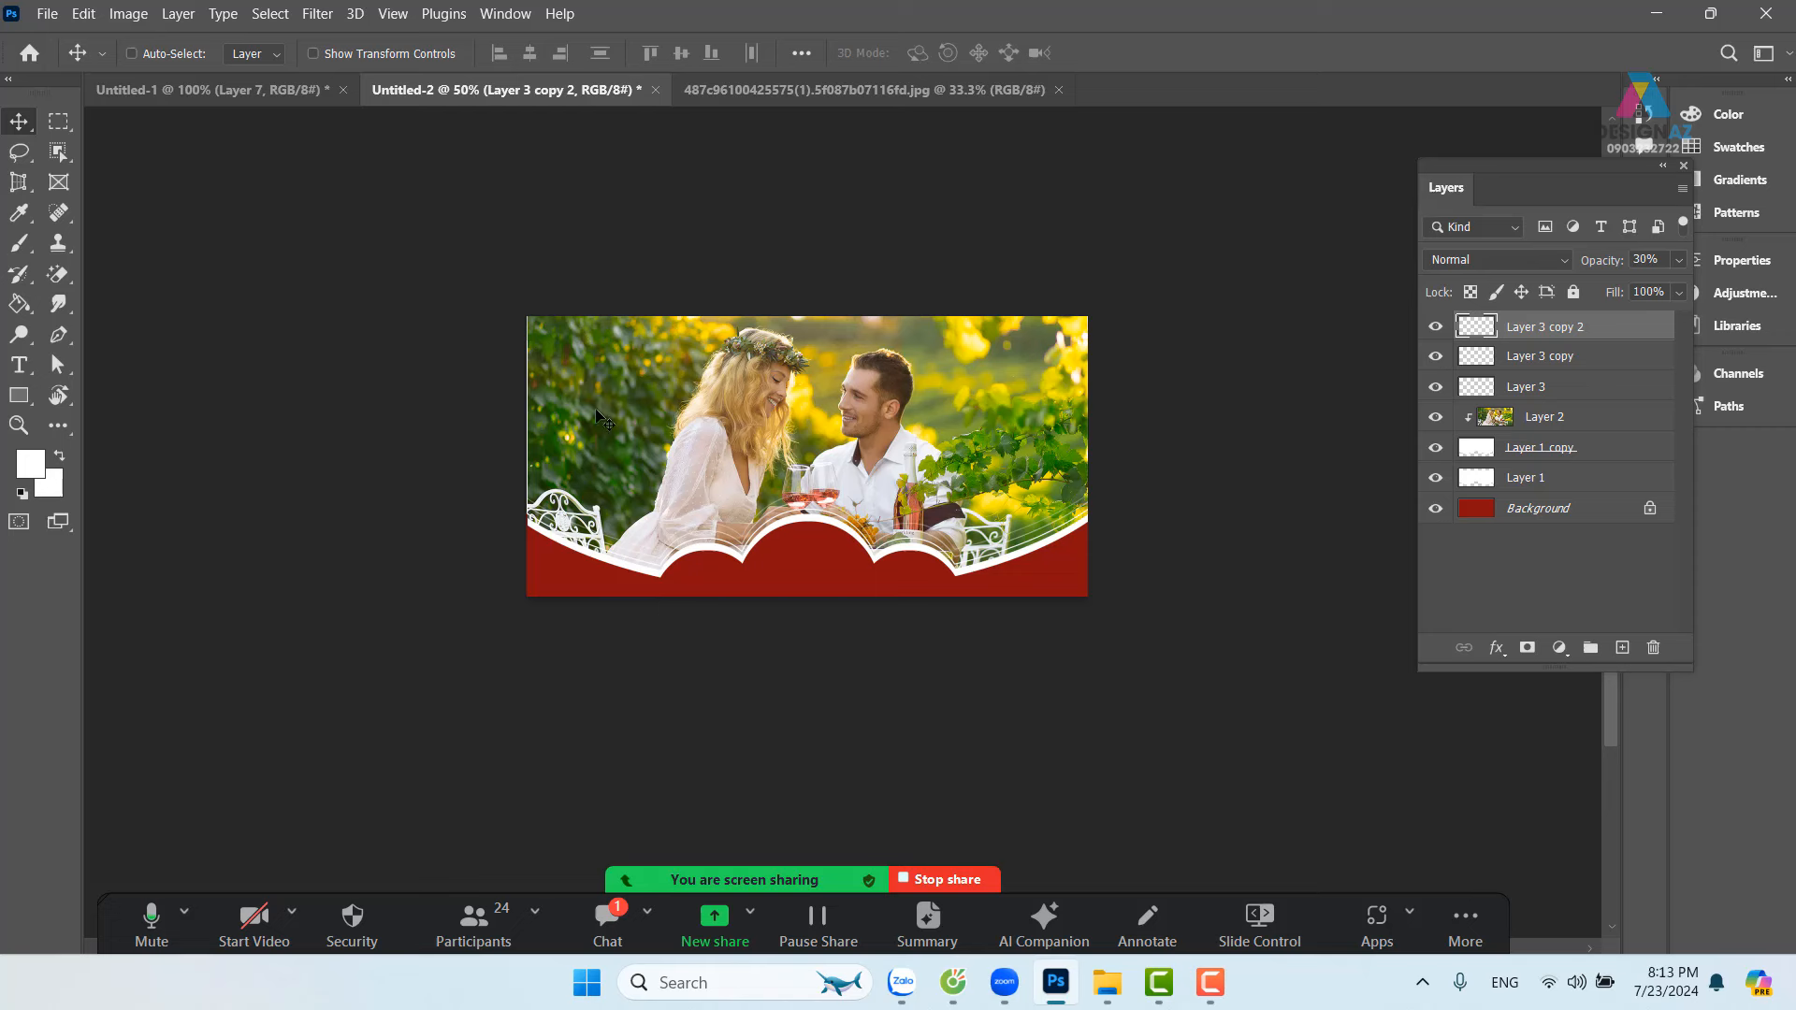
{"action": "left_click", "coordinate": [1528, 487], "text": "shift"}
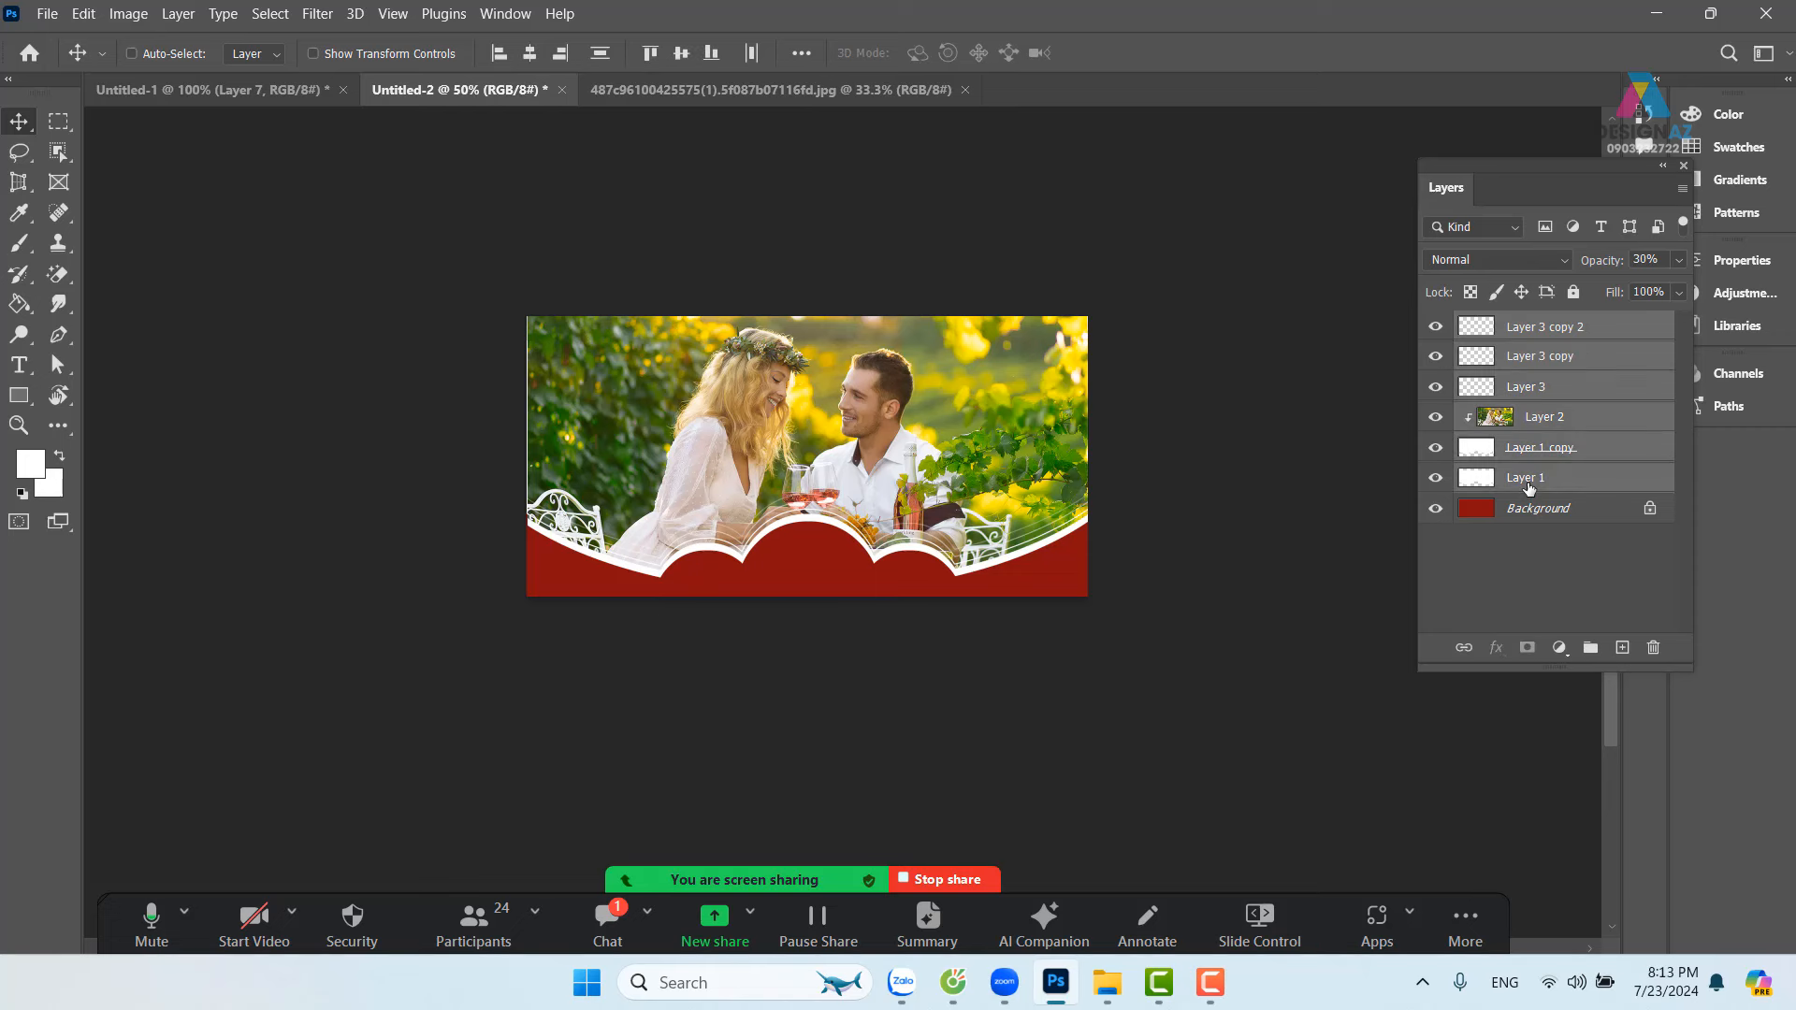
{"action": "key", "text": "Delete"}
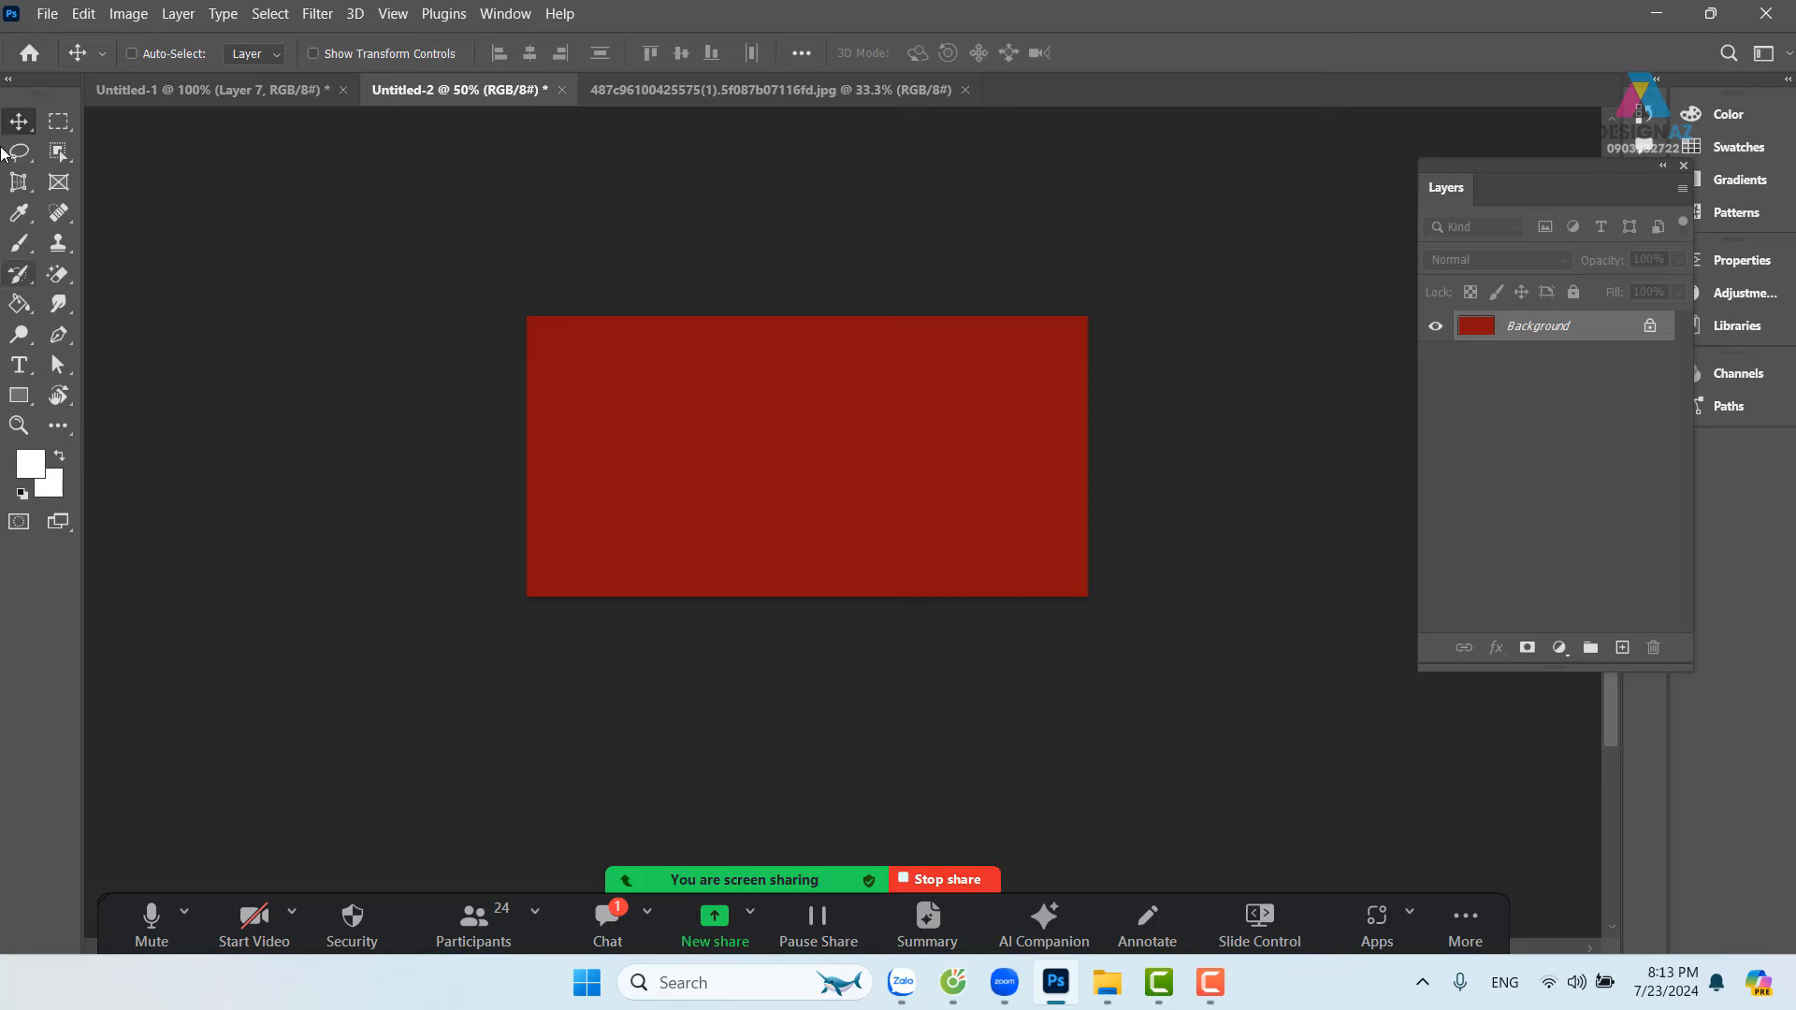
Step: Draw a large circular selection left of the banner's center, fill it with white on a new layer, and deselect
{"action": "left_click", "coordinate": [59, 121]}
{"action": "left_click", "coordinate": [110, 147]}
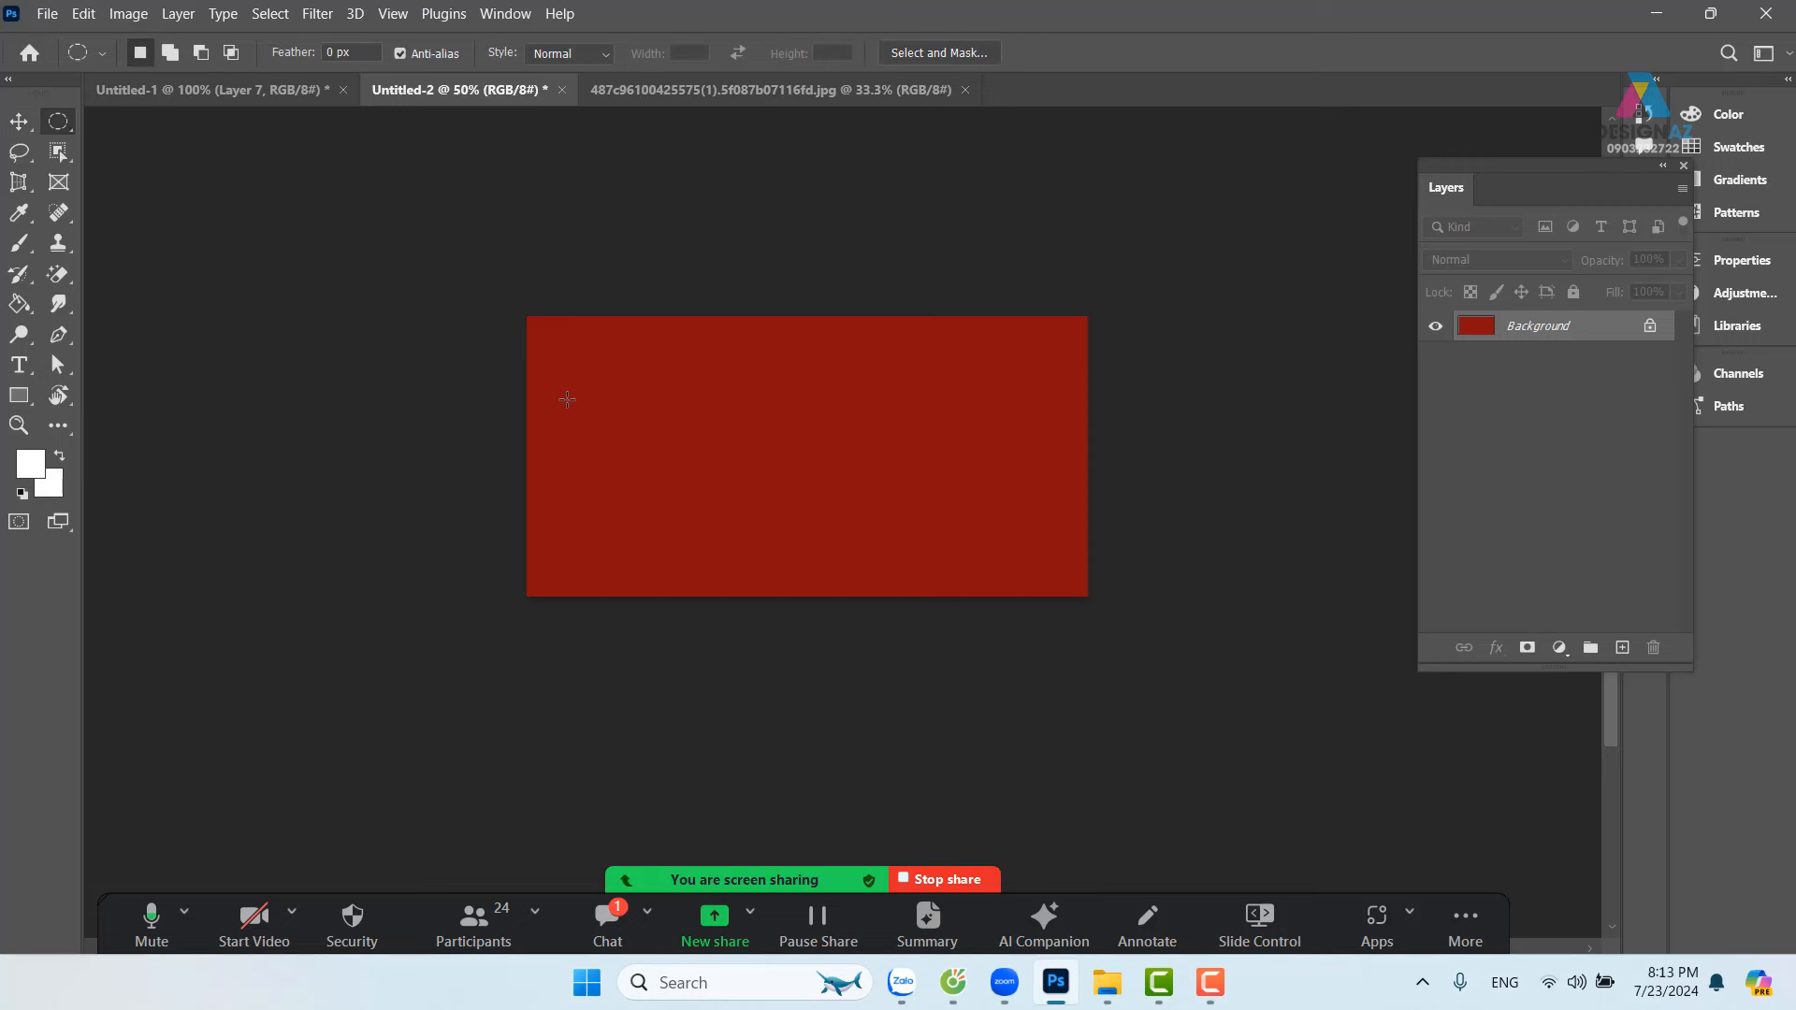
{"action": "left_click_drag", "start_coordinate": [667, 391], "coordinate": [792, 514]}
{"action": "key", "text": "ctrl+plus"}
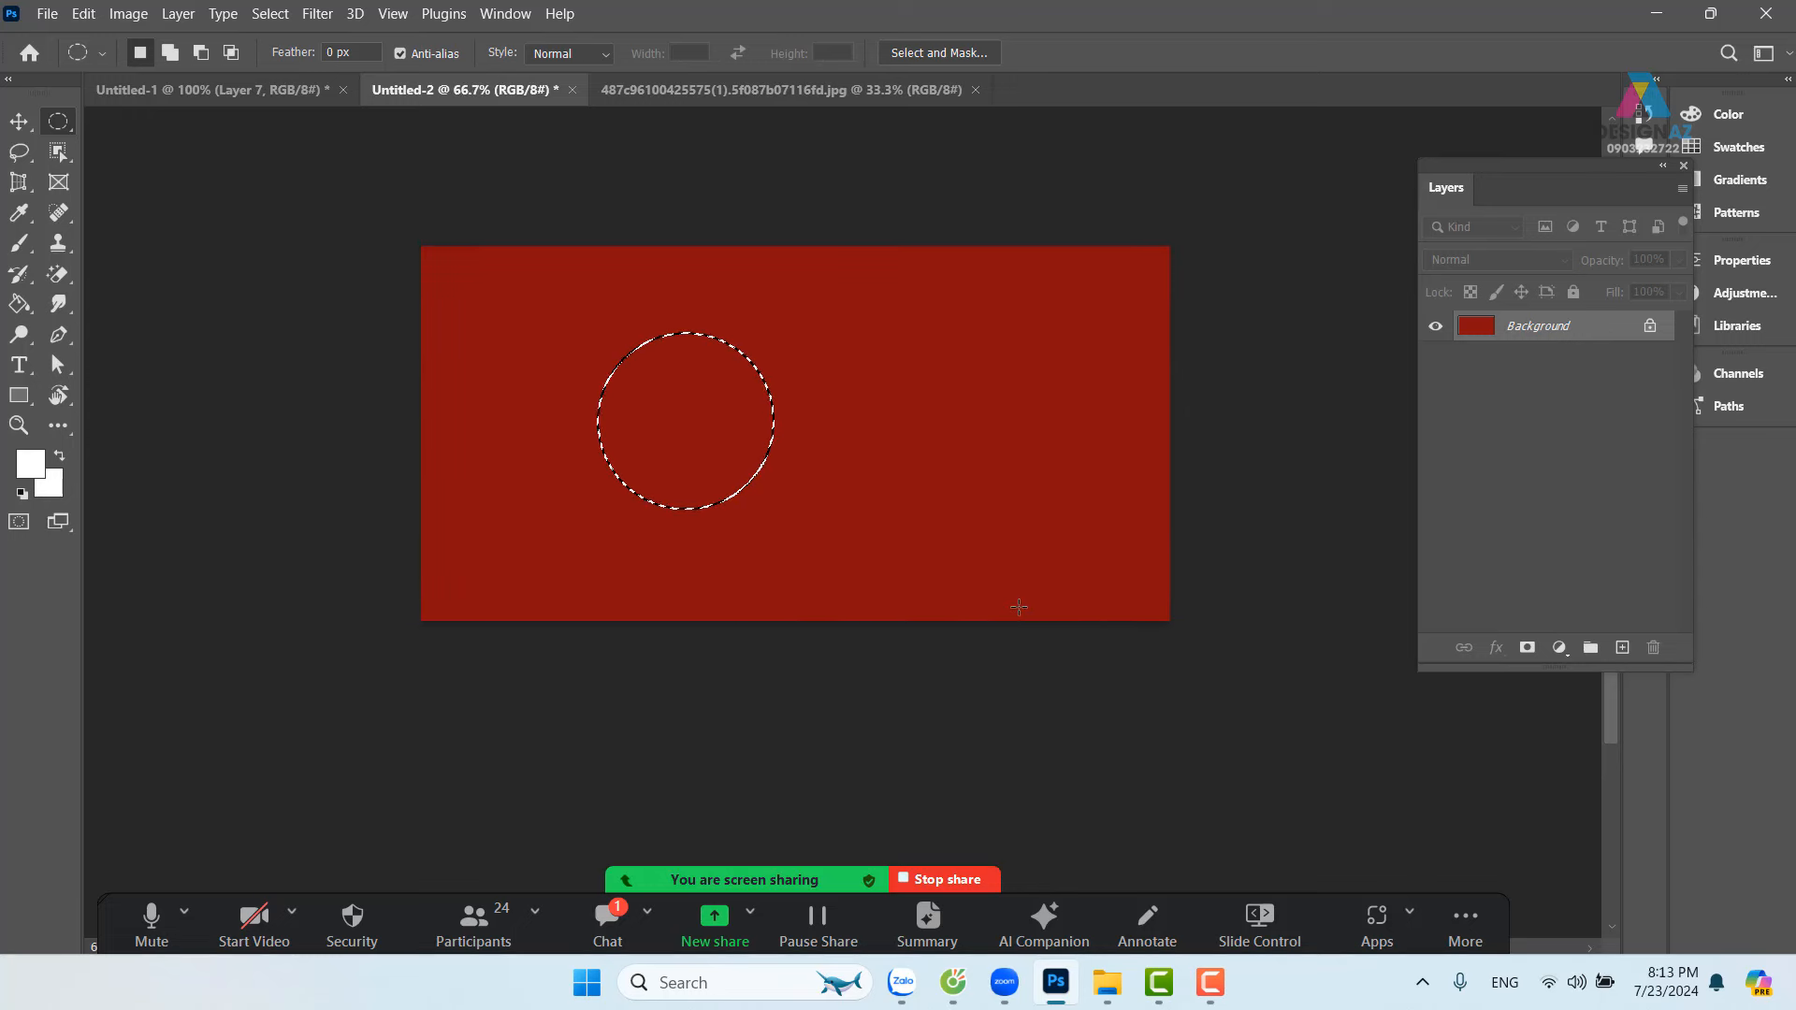
{"action": "key", "text": "ctrl+plus"}
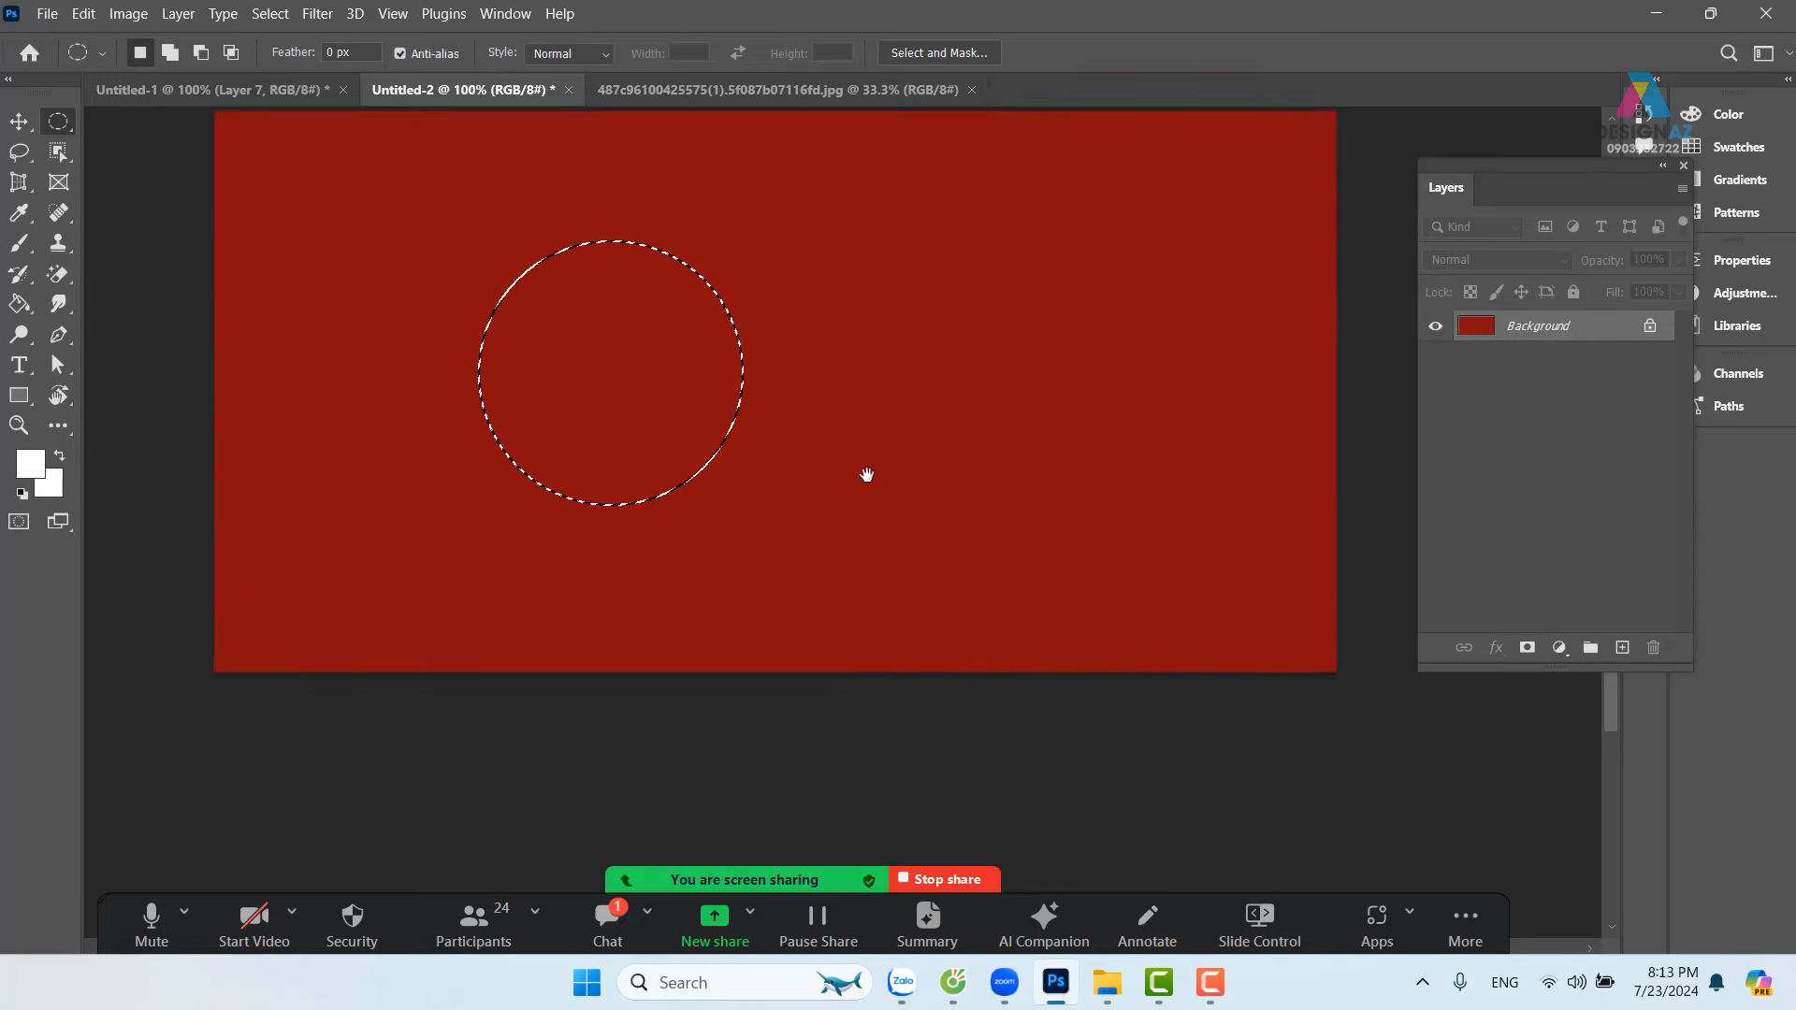
{"action": "left_click_drag", "start_coordinate": [867, 473], "coordinate": [930, 514]}
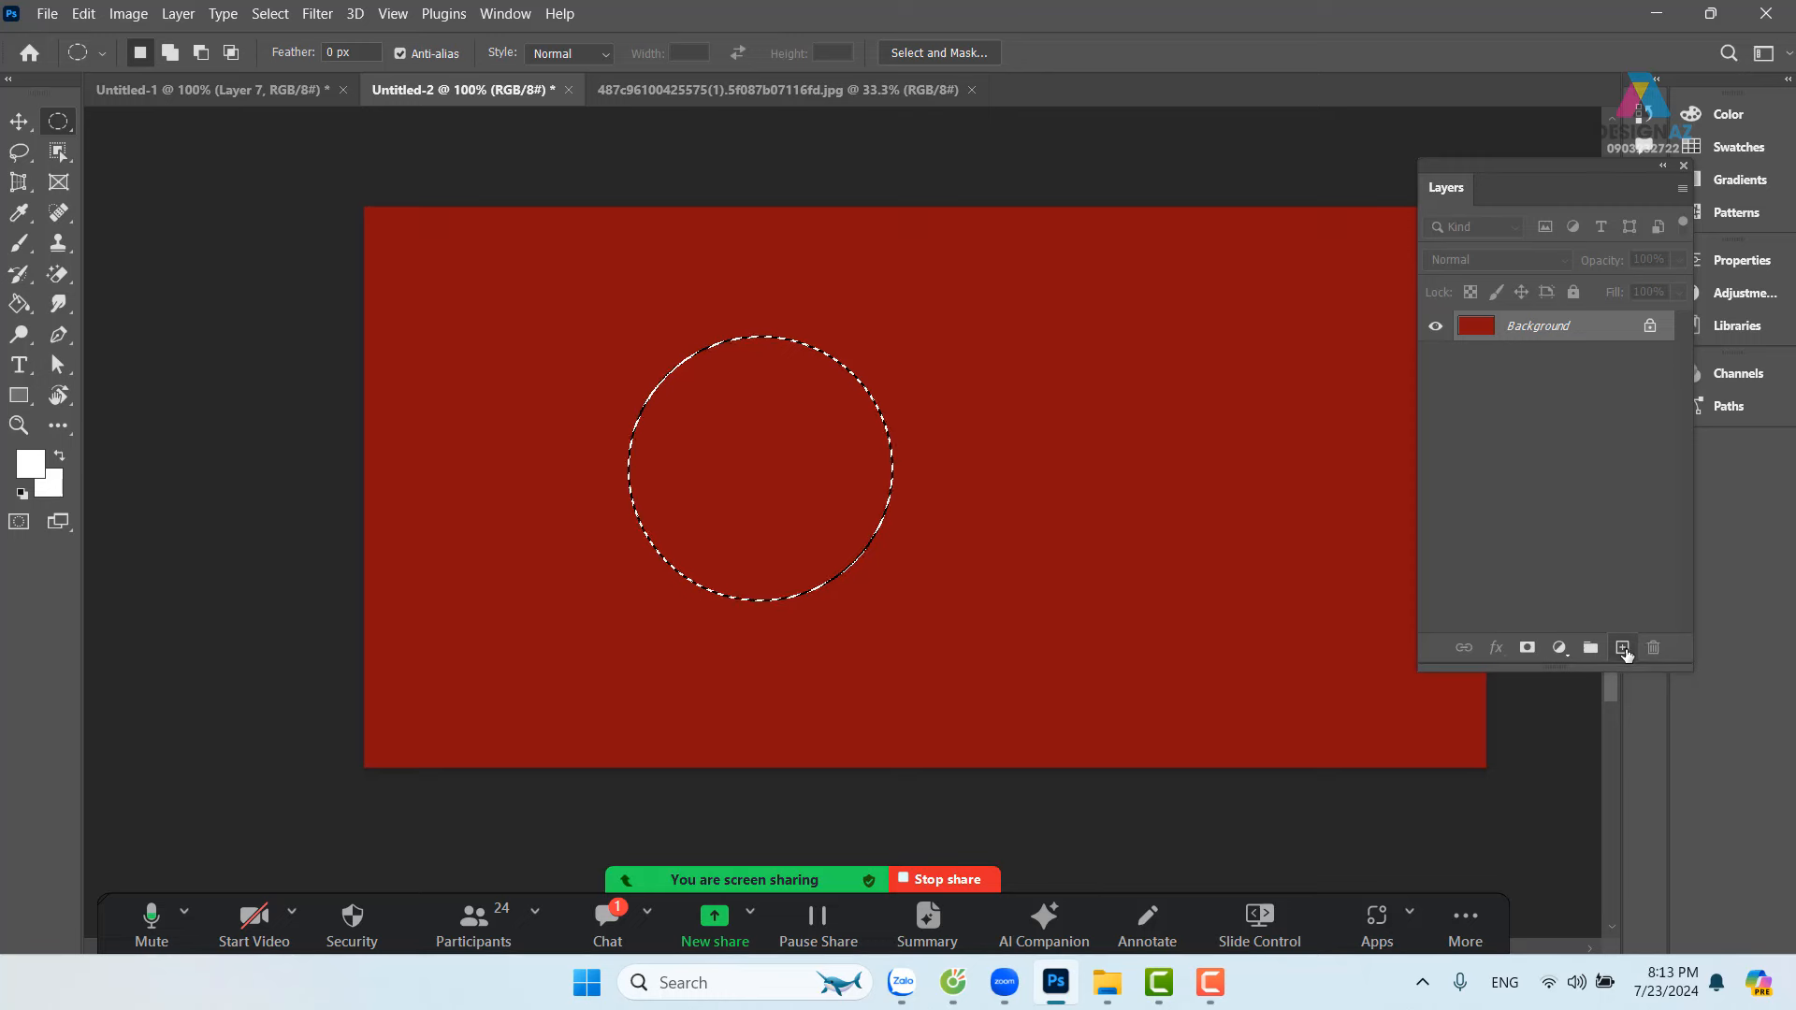
{"action": "left_click", "coordinate": [1622, 647]}
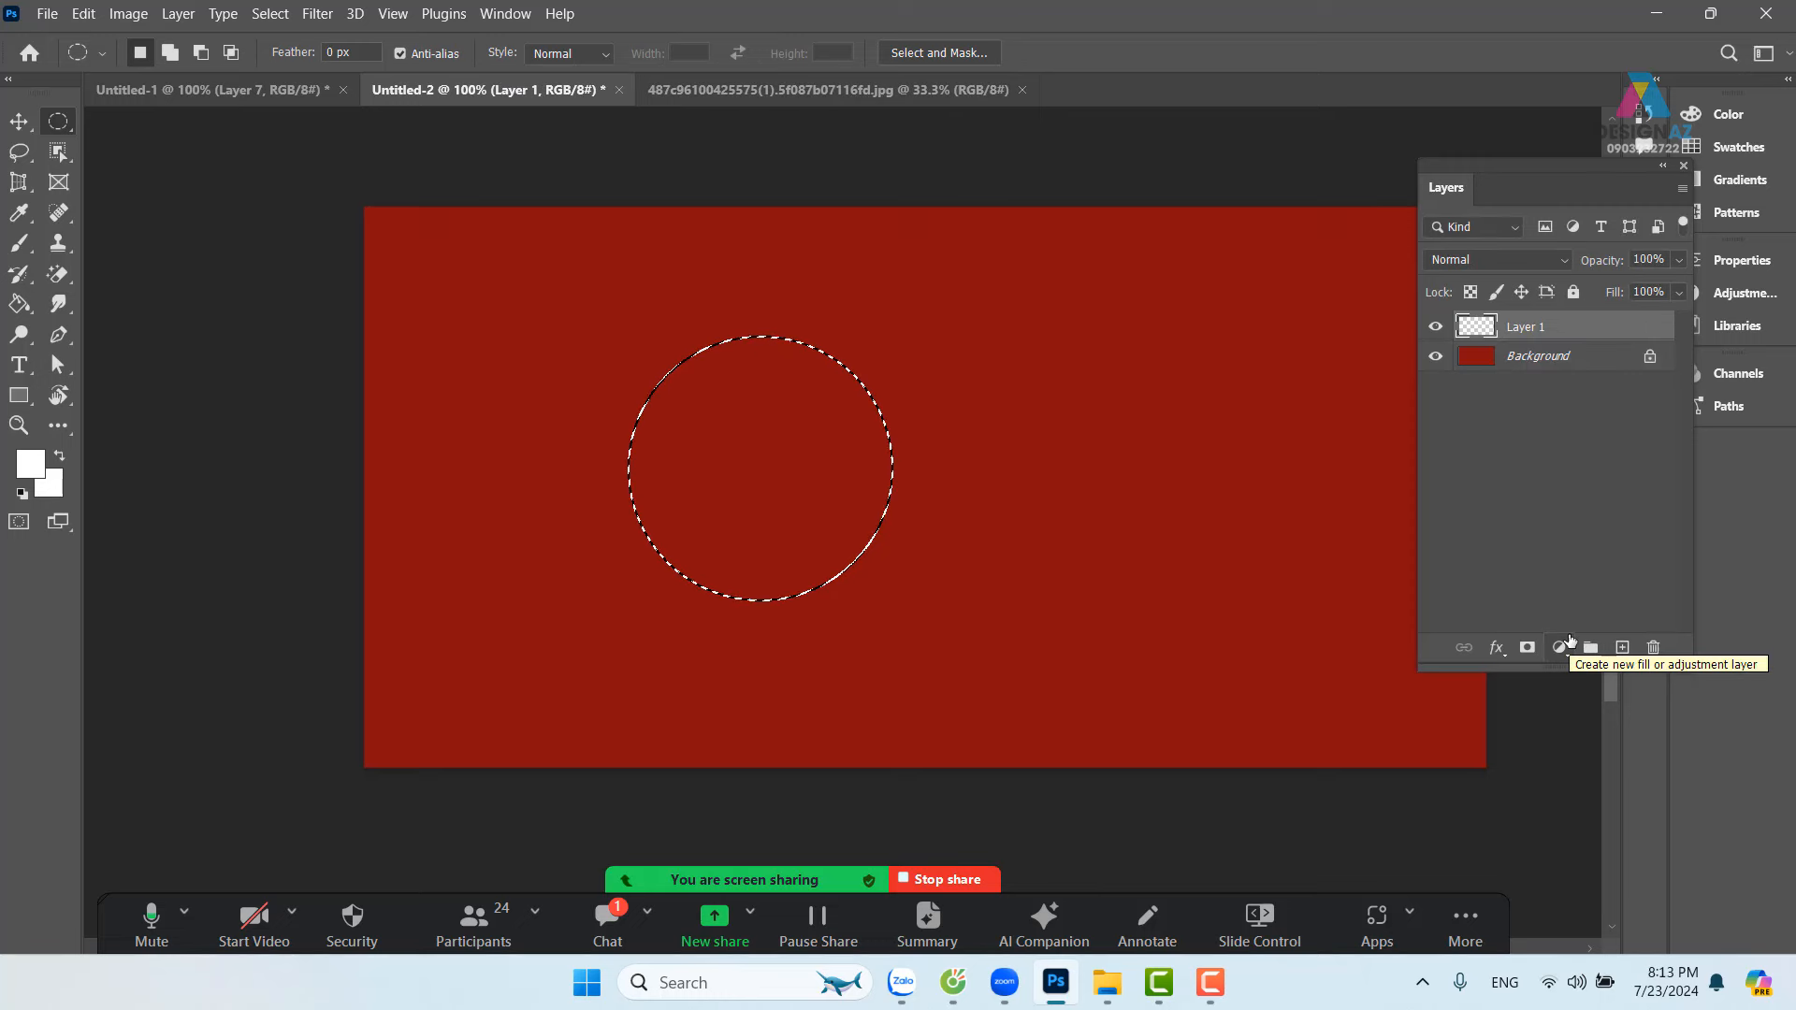
{"action": "key", "text": "alt+BackSpace"}
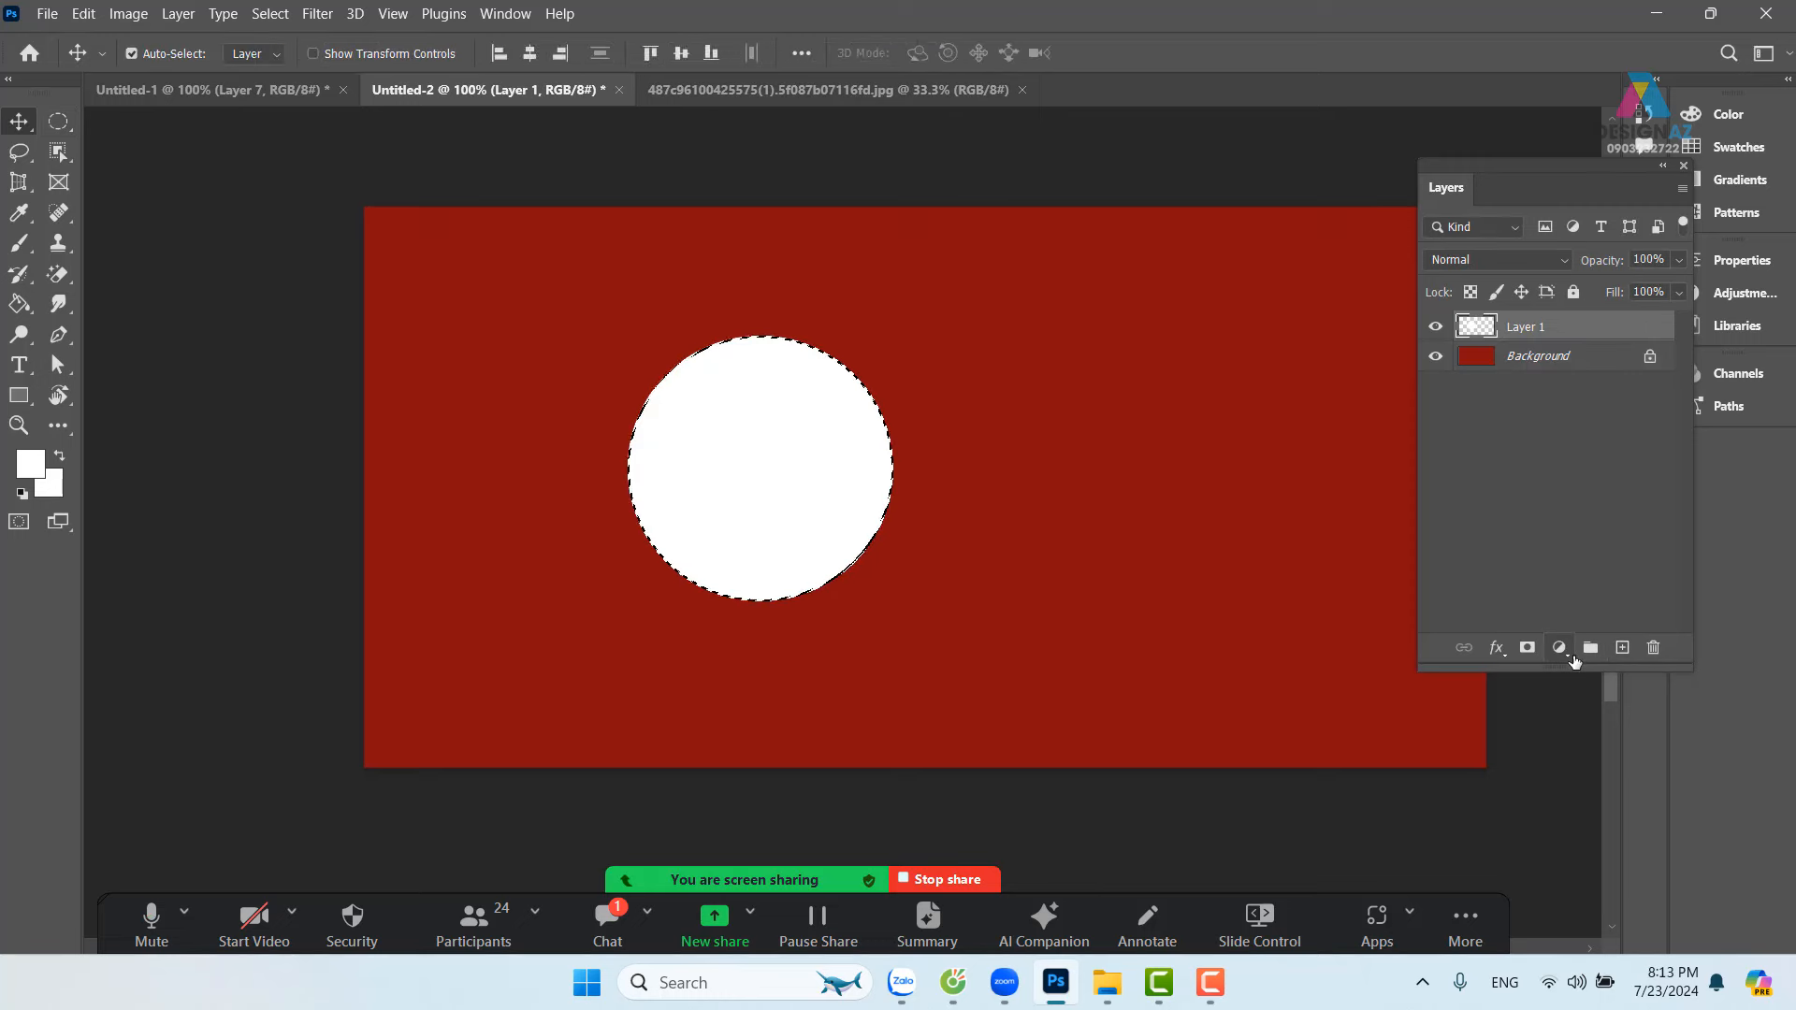
{"action": "key", "text": "ctrl+d"}
Step: Add a smaller white circle on a new layer, overlapping the large circle's upper-left edge, and deselect
{"action": "left_click_drag", "start_coordinate": [608, 260], "coordinate": [758, 408]}
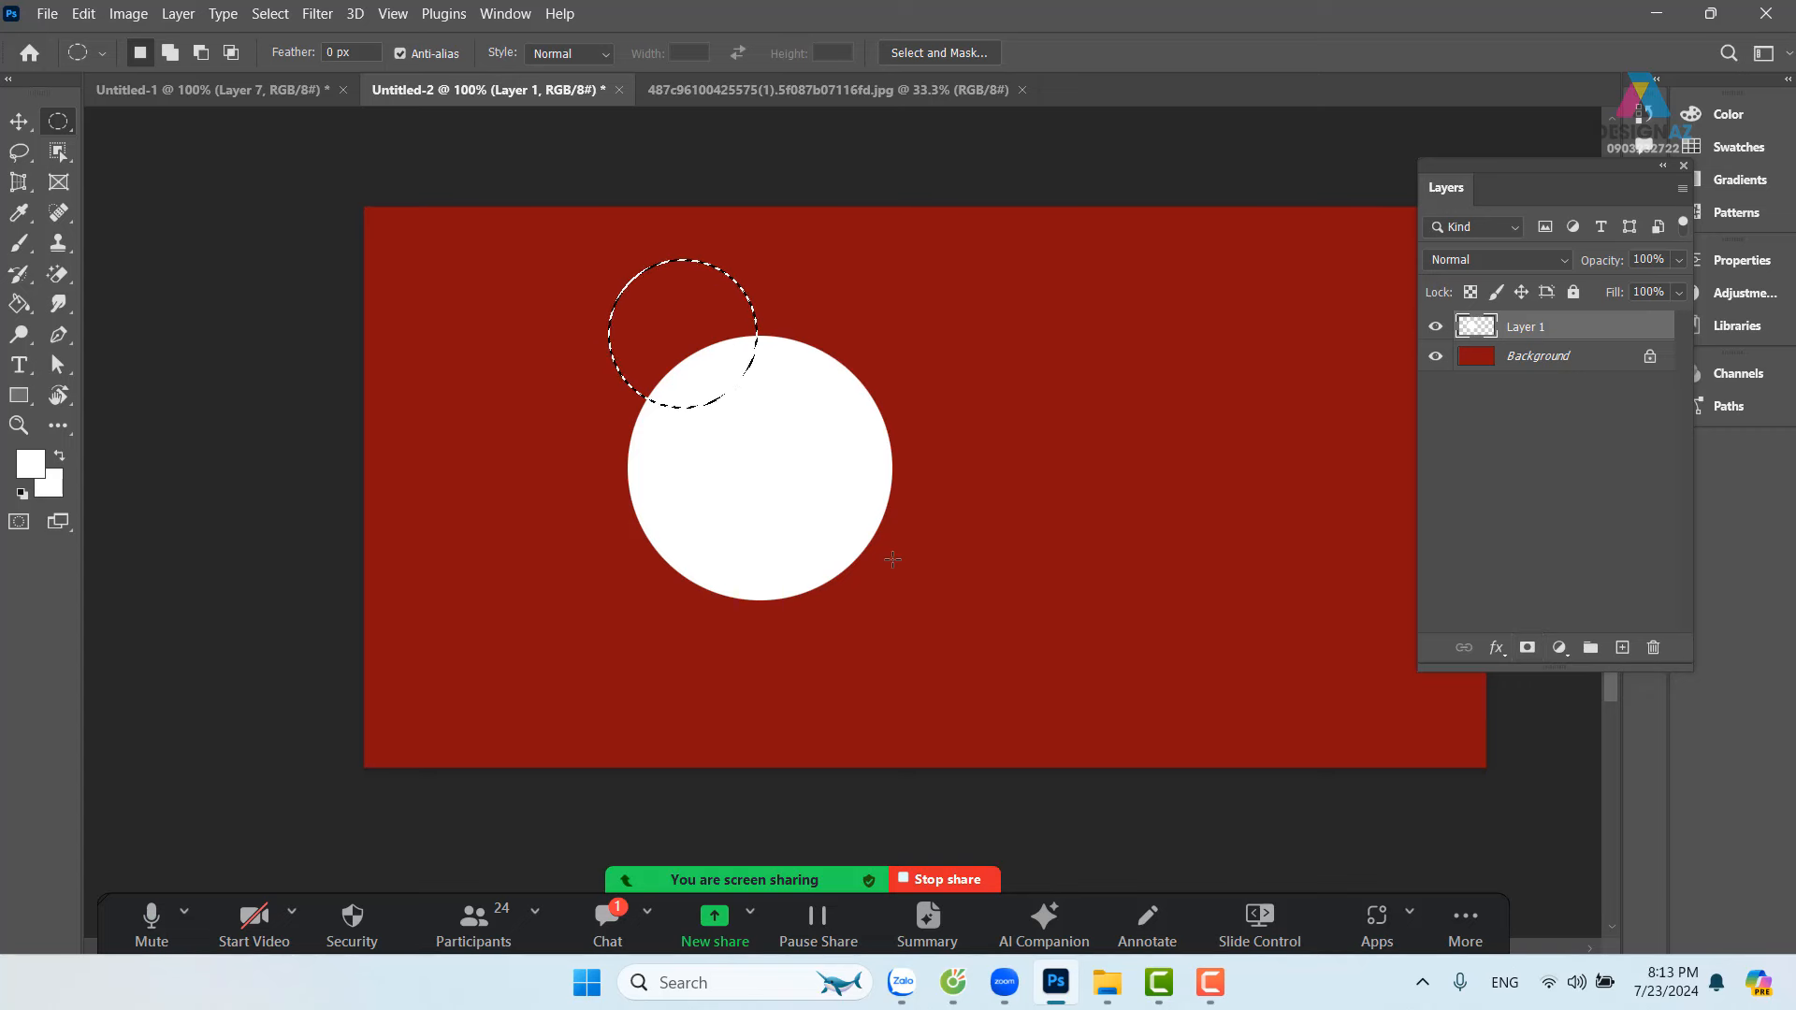
{"action": "left_click", "coordinate": [1623, 648]}
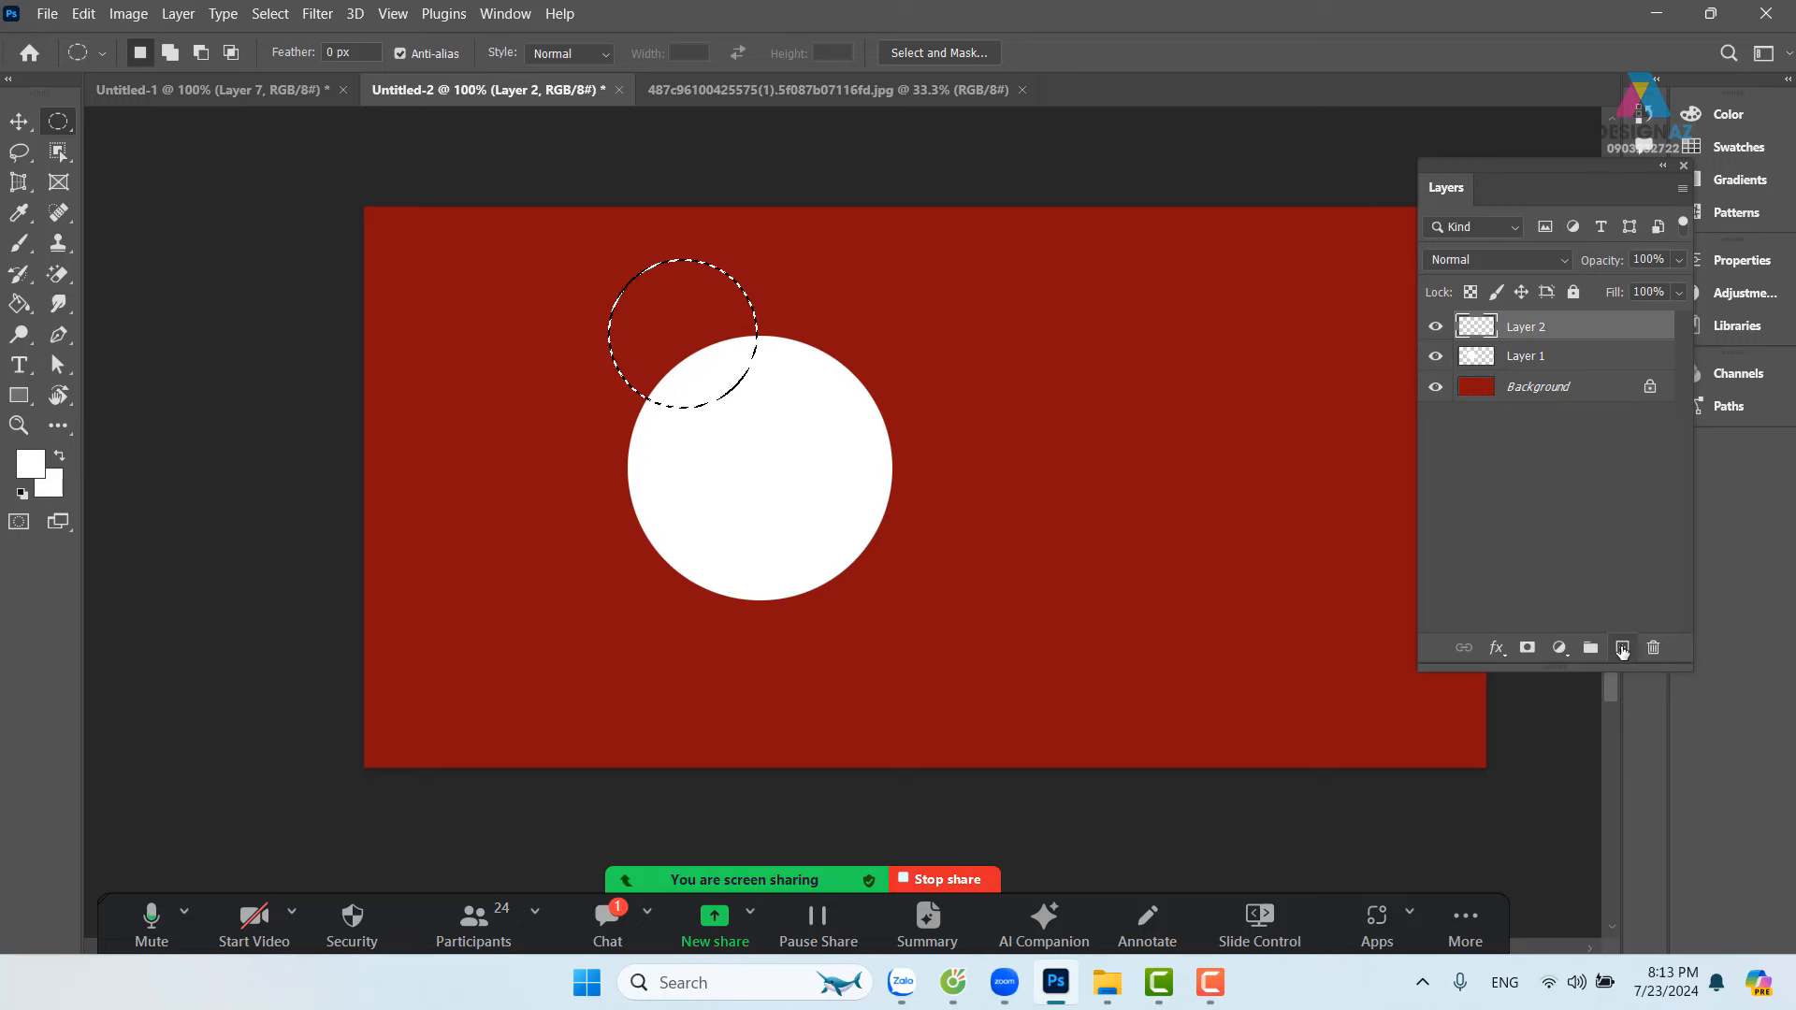
{"action": "key", "text": "alt+BackSpace"}
{"action": "key", "text": "ctrl+d"}
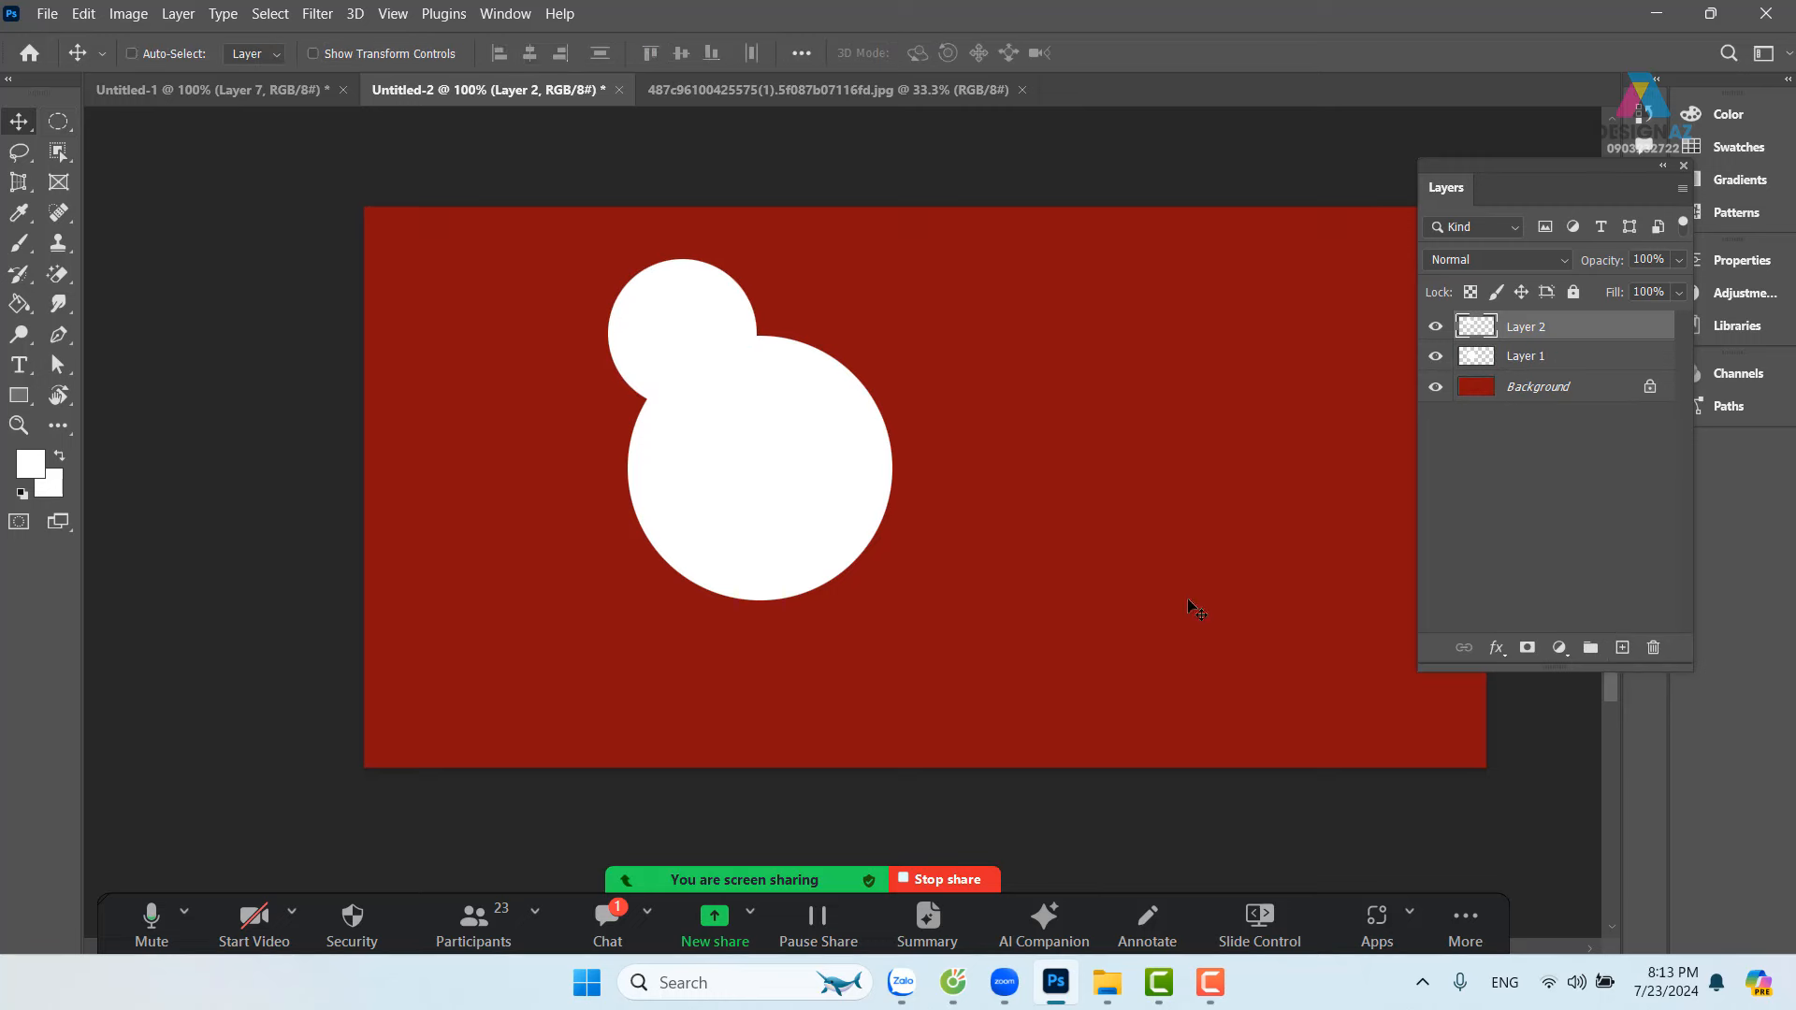
Step: Add a medium white circle on a new layer, overlapping the large circle's lower-left edge, and deselect
{"action": "left_click_drag", "start_coordinate": [567, 543], "coordinate": [766, 744]}
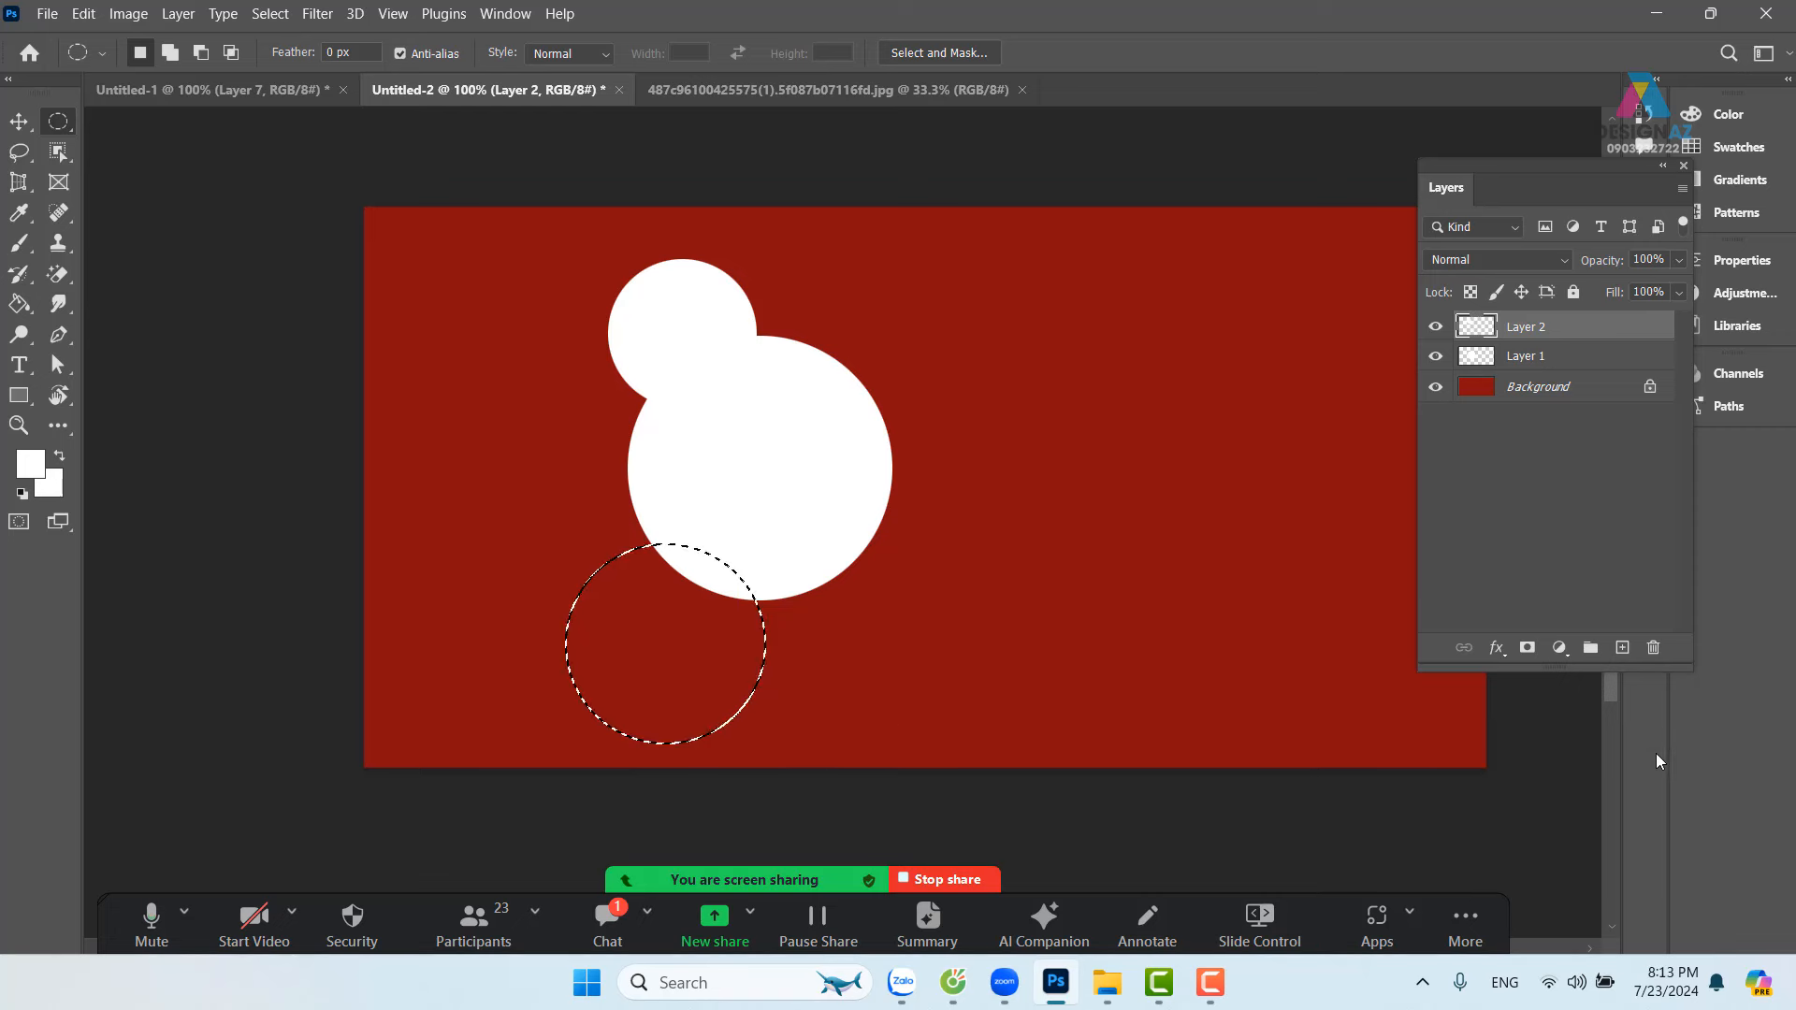
{"action": "left_click", "coordinate": [1623, 647]}
{"action": "key", "text": "alt+BackSpace"}
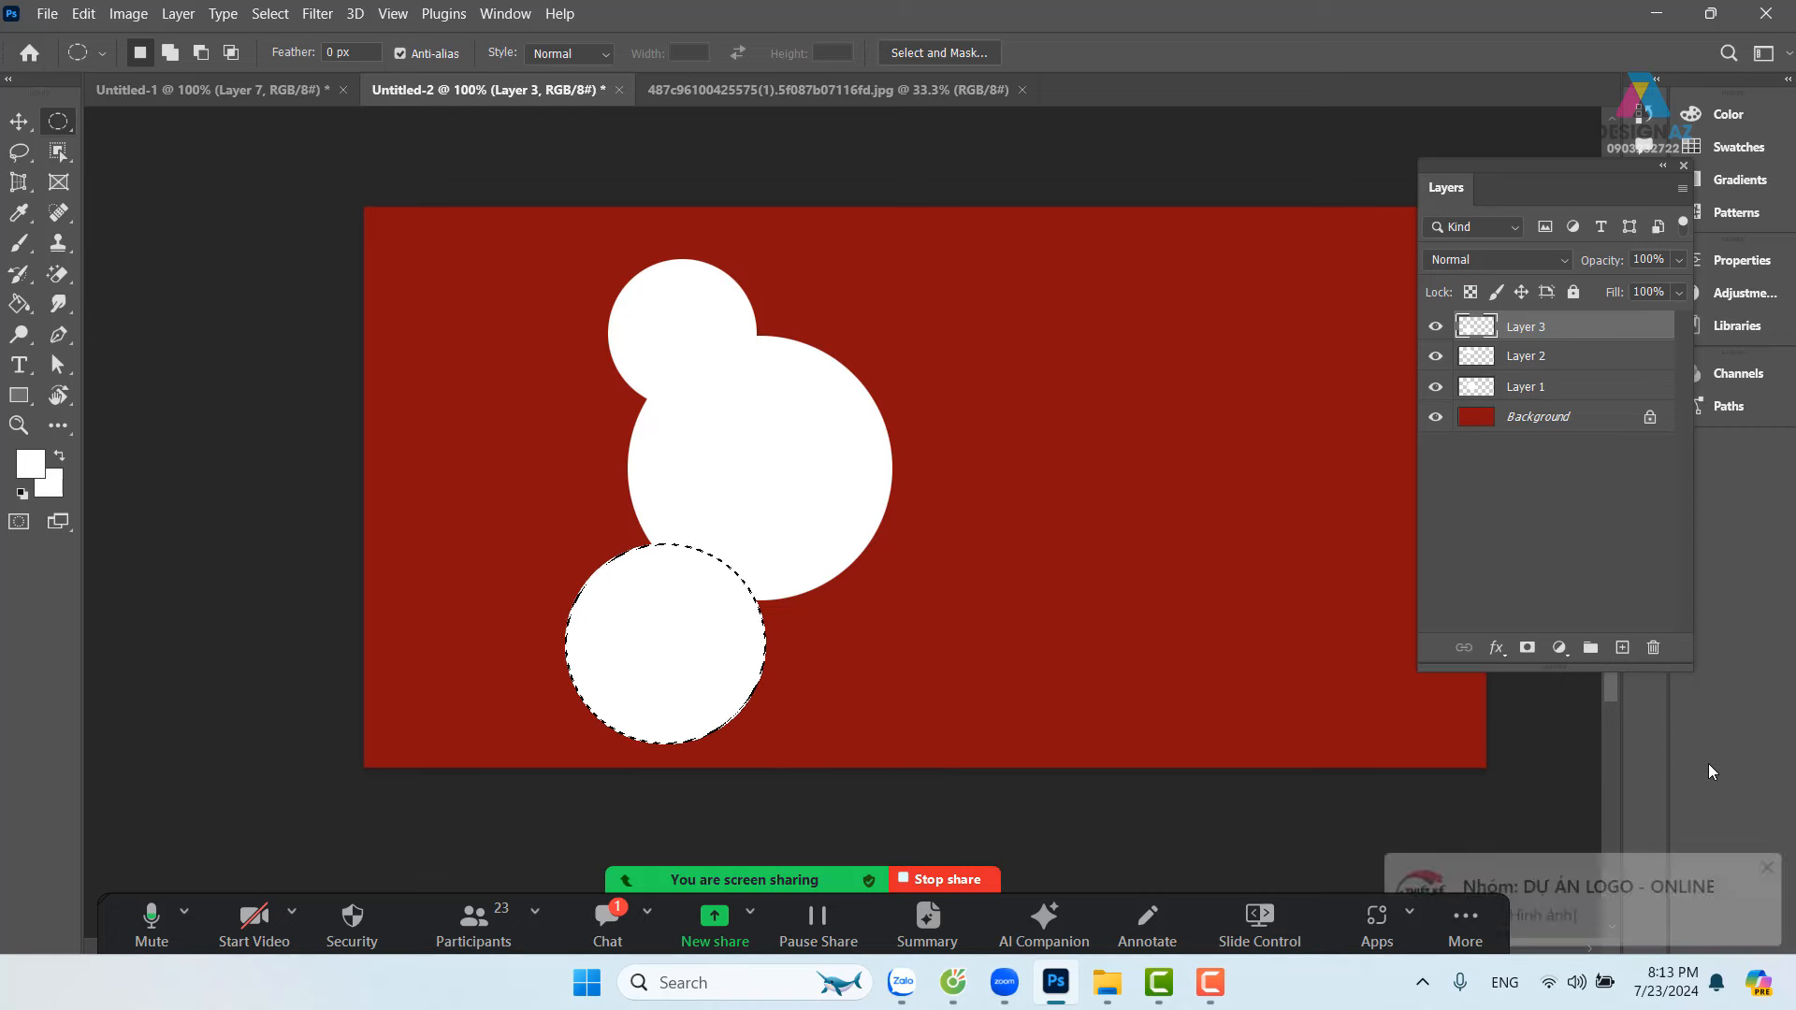
{"action": "key", "text": "ctrl+d"}
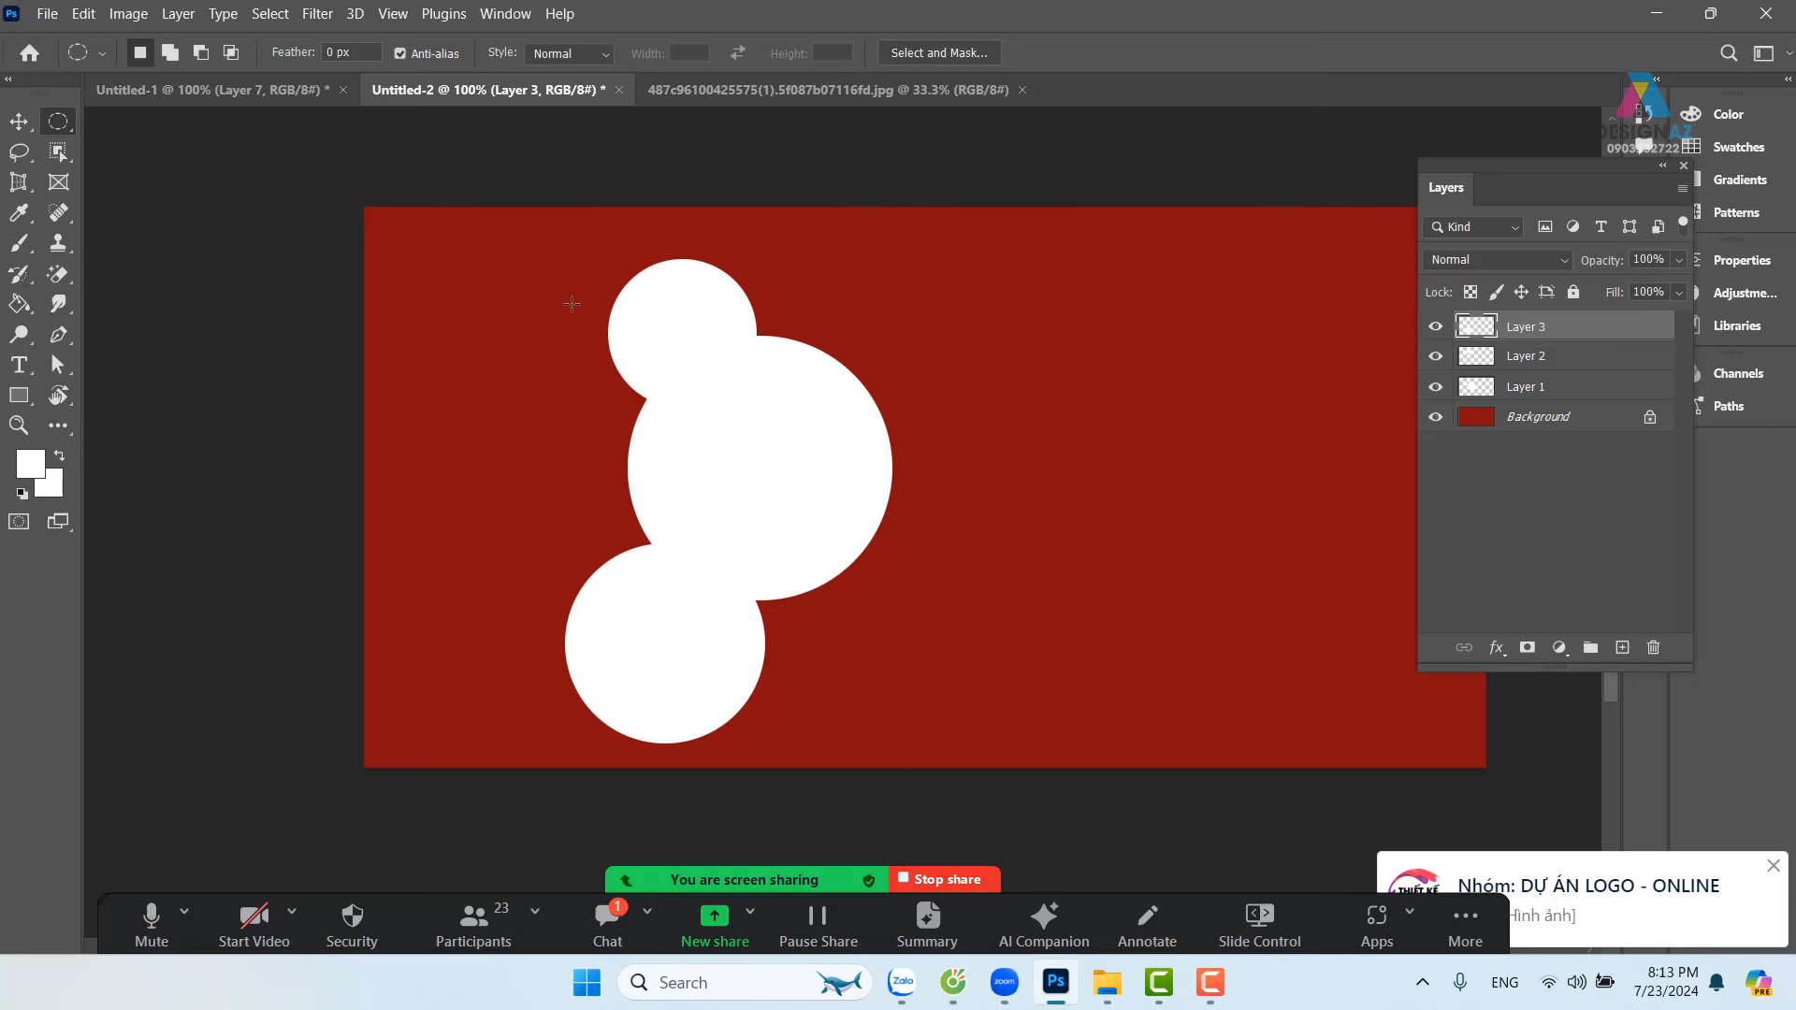
Step: Add a small white circle on a new layer, overlapping the upper circle and cut off by the banner's upper edge
{"action": "left_click_drag", "start_coordinate": [623, 241], "coordinate": [689, 309]}
{"action": "left_click", "coordinate": [1625, 648]}
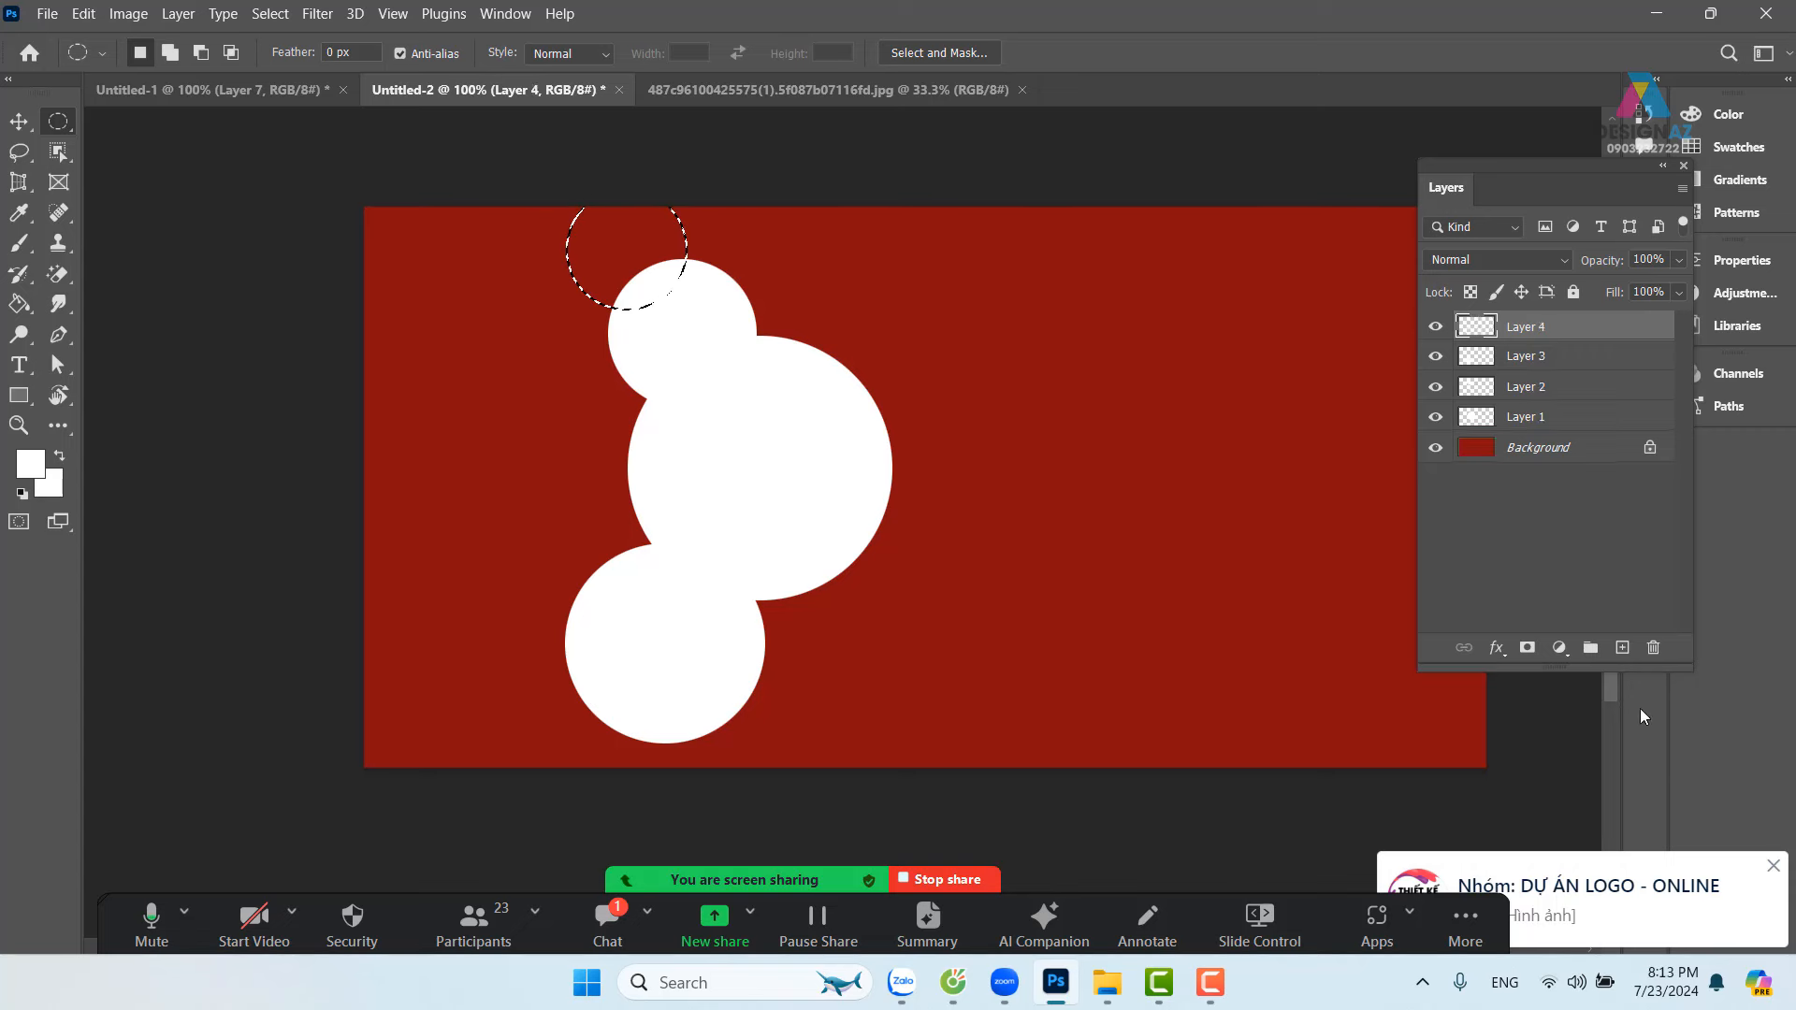
{"action": "key", "text": "alt+BackSpace"}
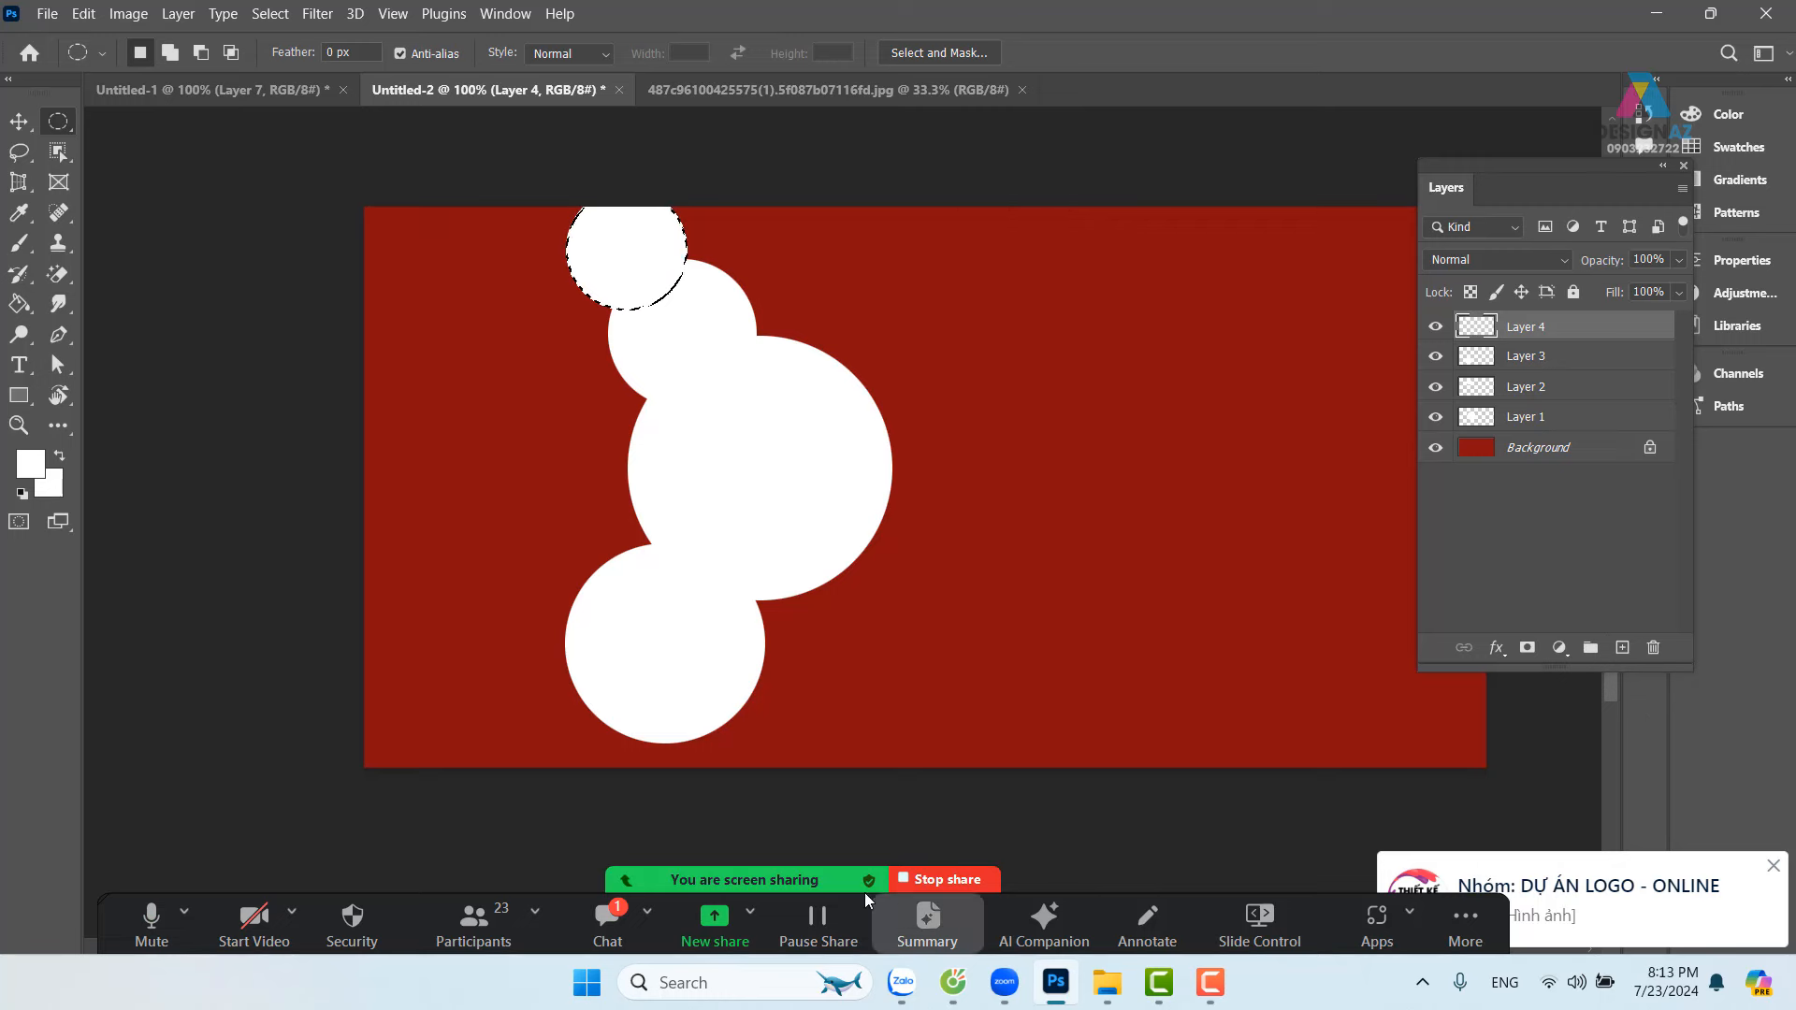
Step: Add a white circle on a new layer, overlapping the lowest circle's lower-left side and cut off by the banner's bottom edge, and deselect
{"action": "left_click_drag", "start_coordinate": [488, 653], "coordinate": [653, 819]}
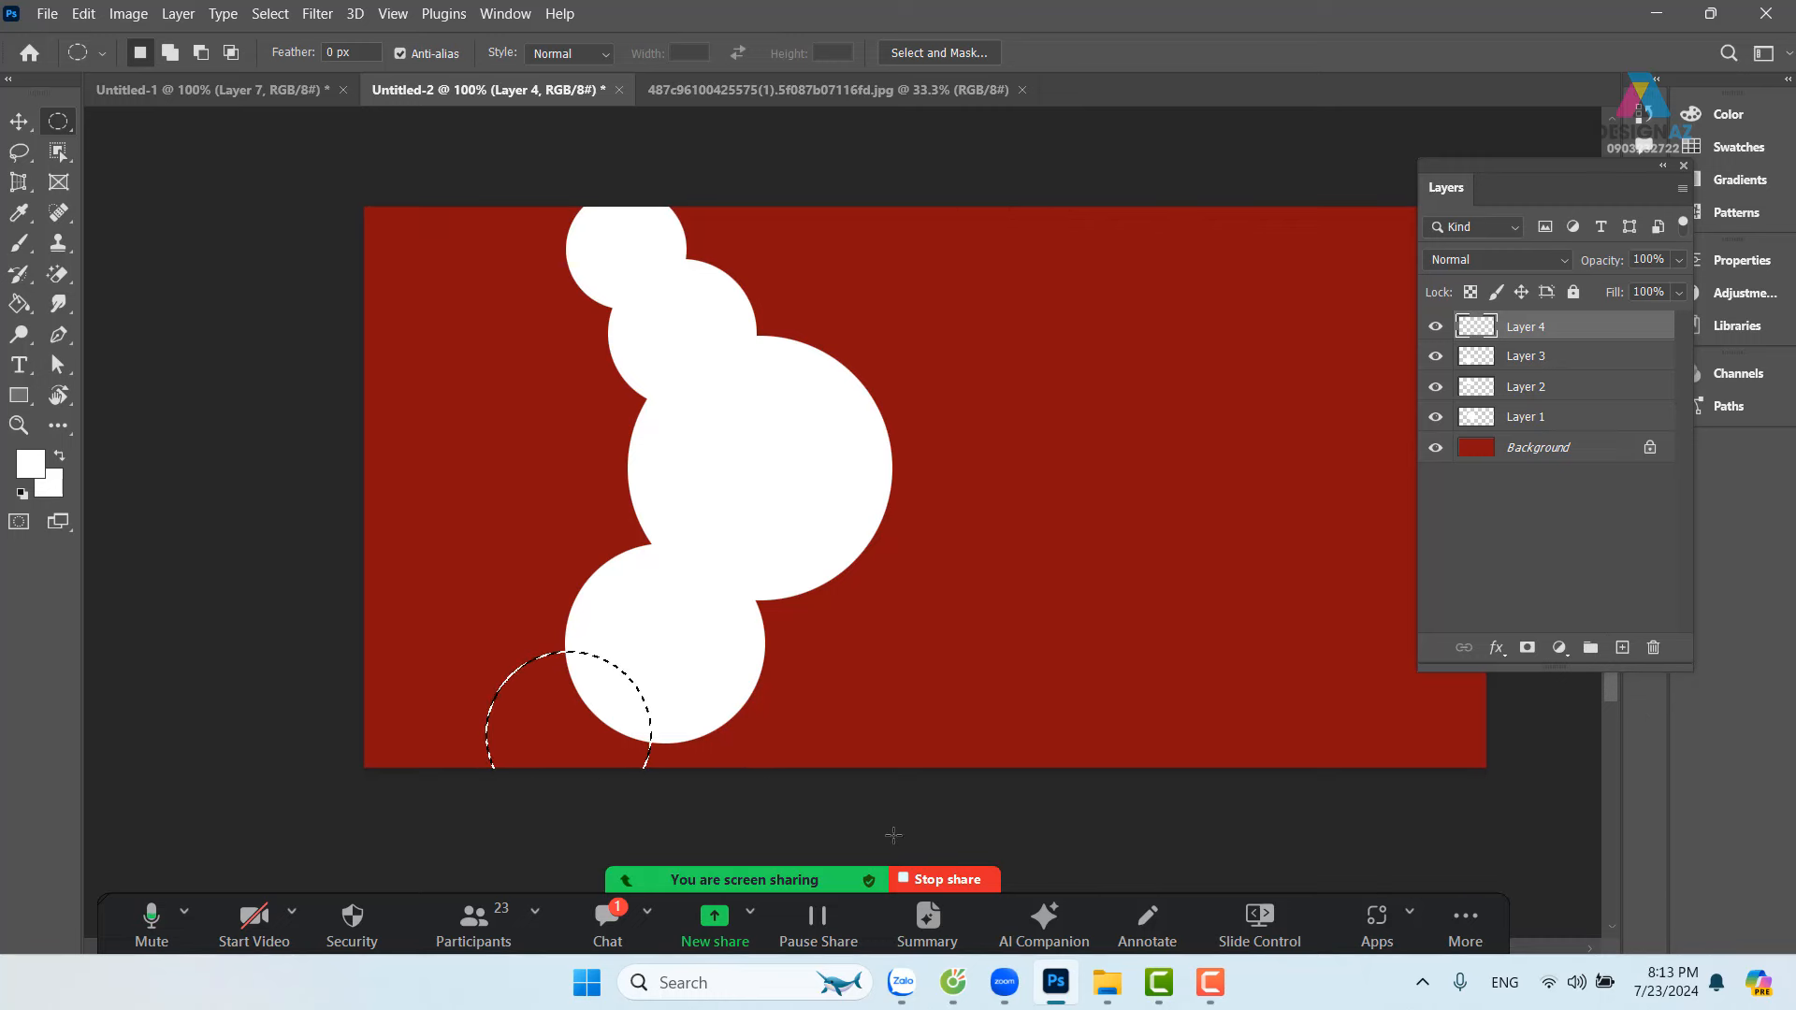
{"action": "left_click", "coordinate": [1624, 649]}
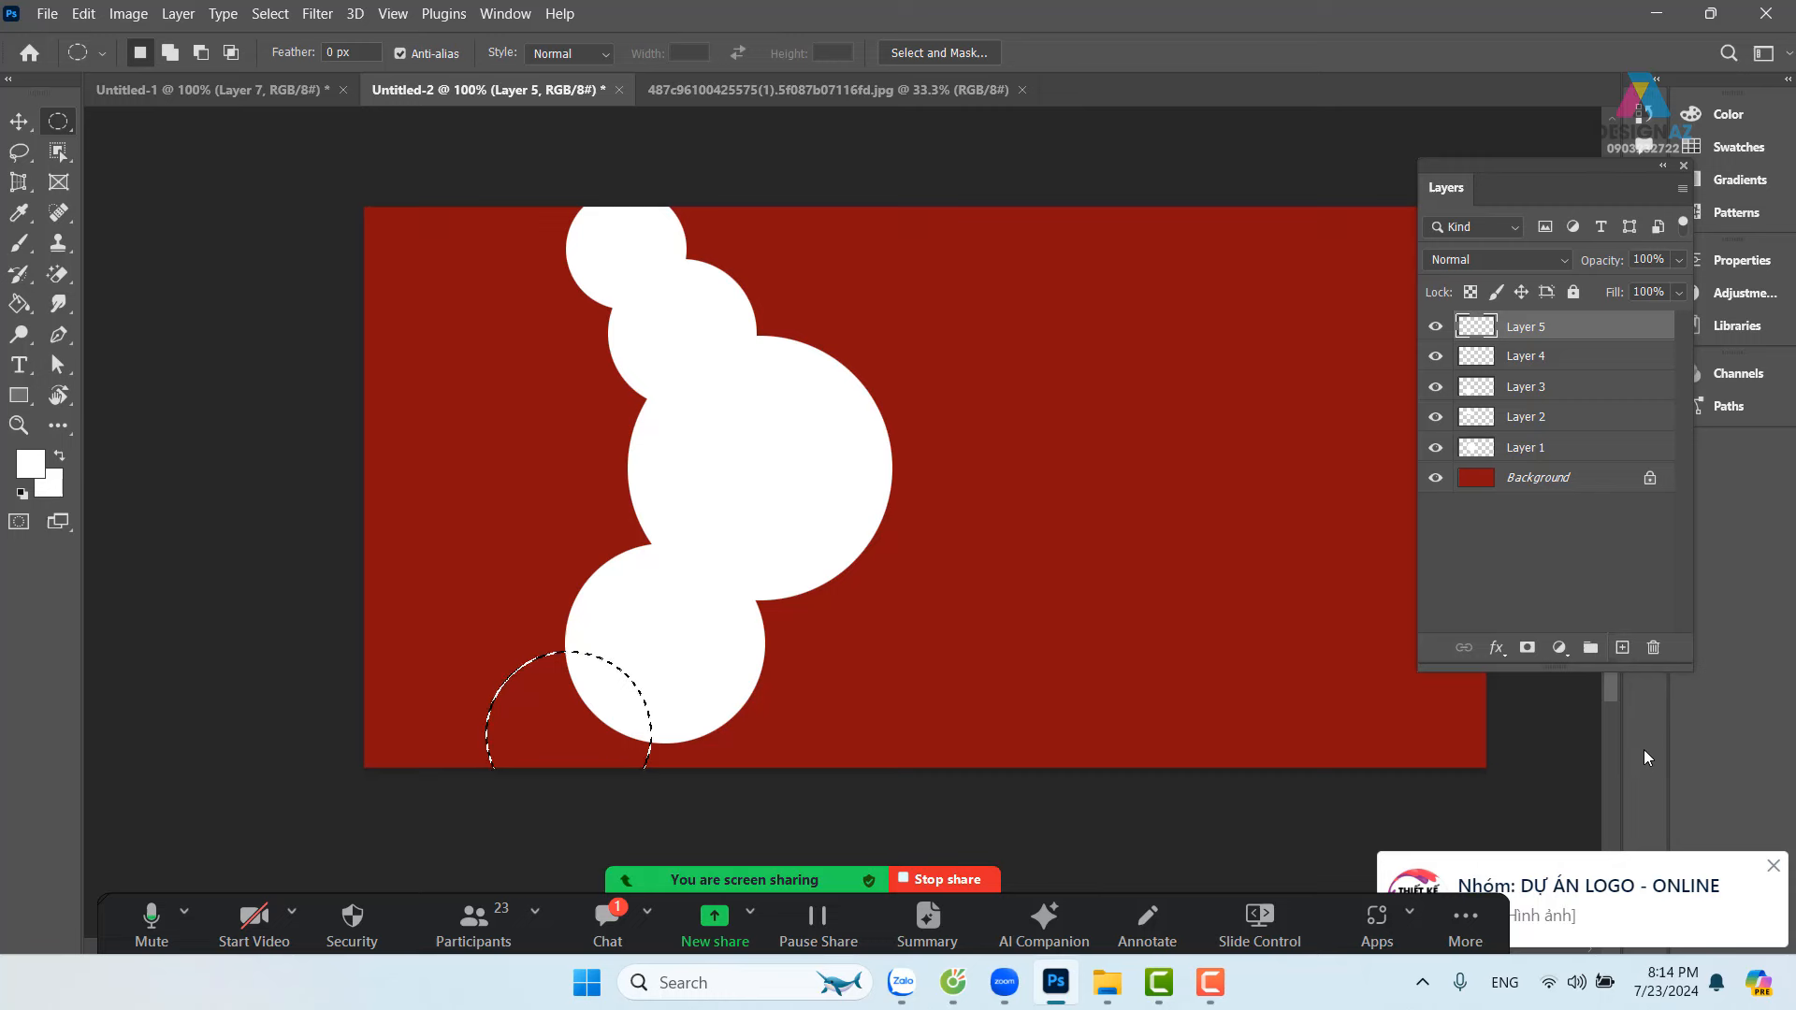
{"action": "key", "text": "alt+BackSpace"}
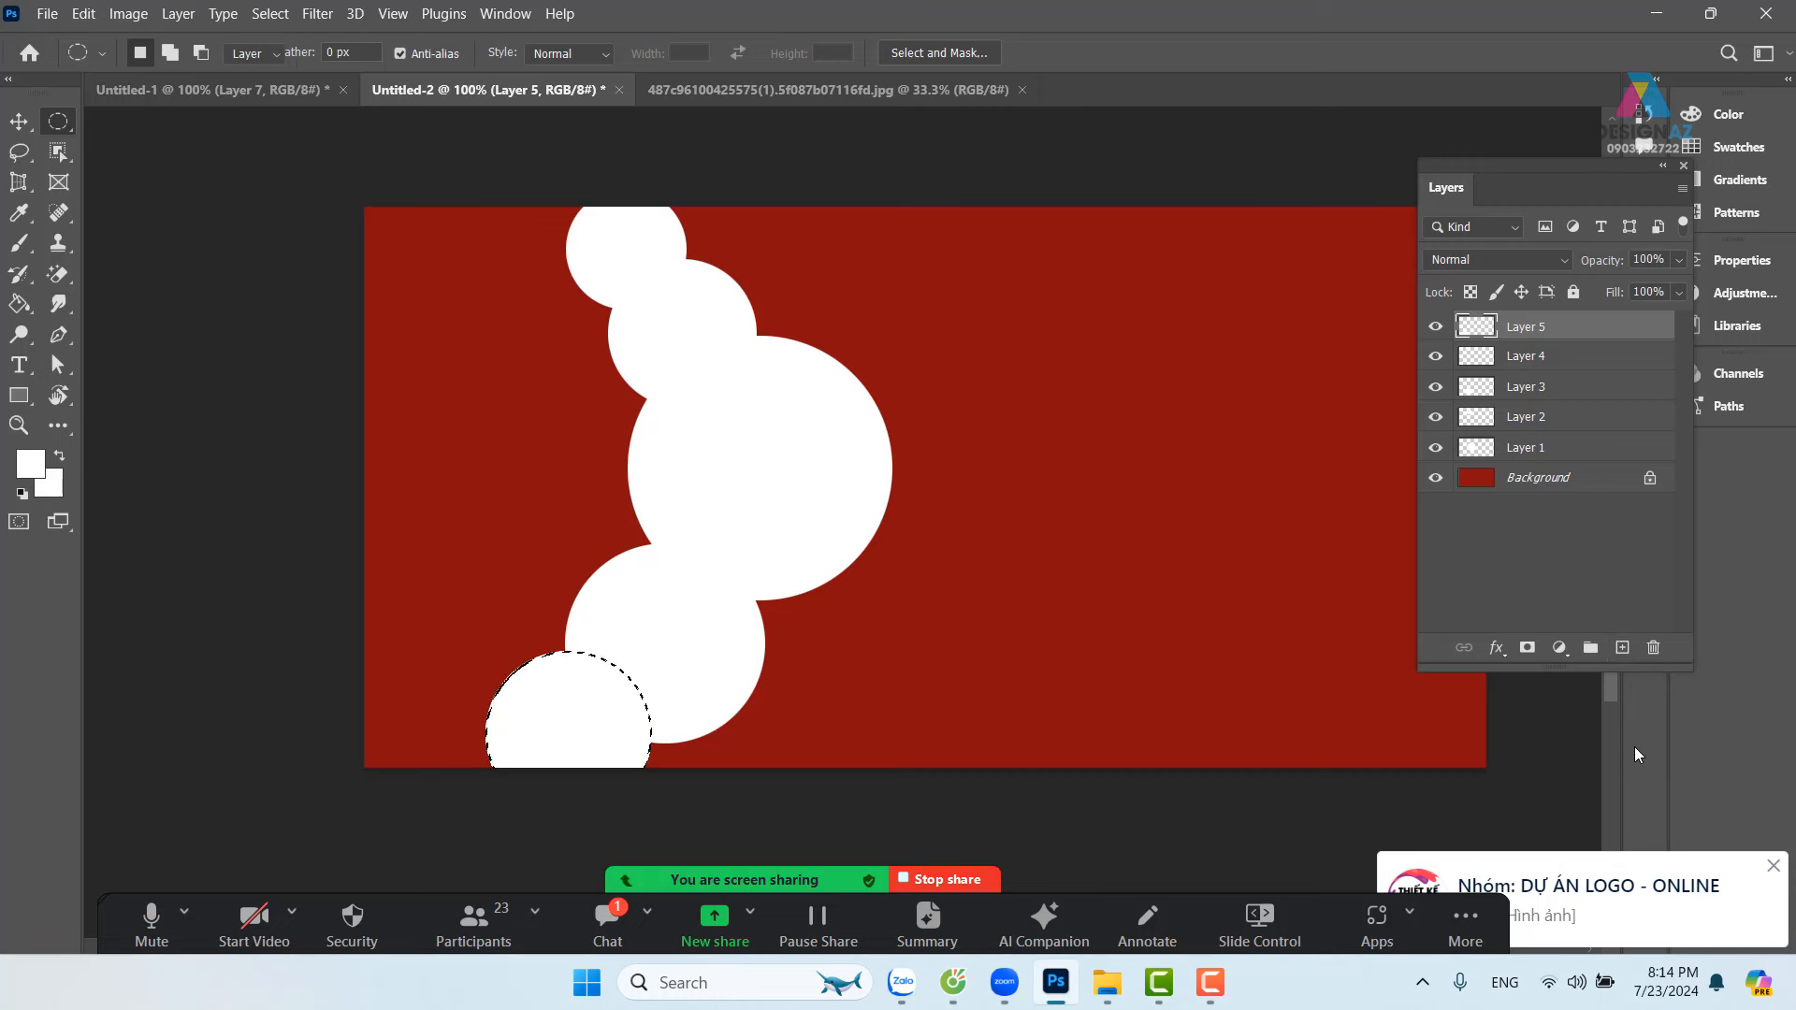
{"action": "key", "text": "ctrl+d"}
{"action": "key", "text": "v"}
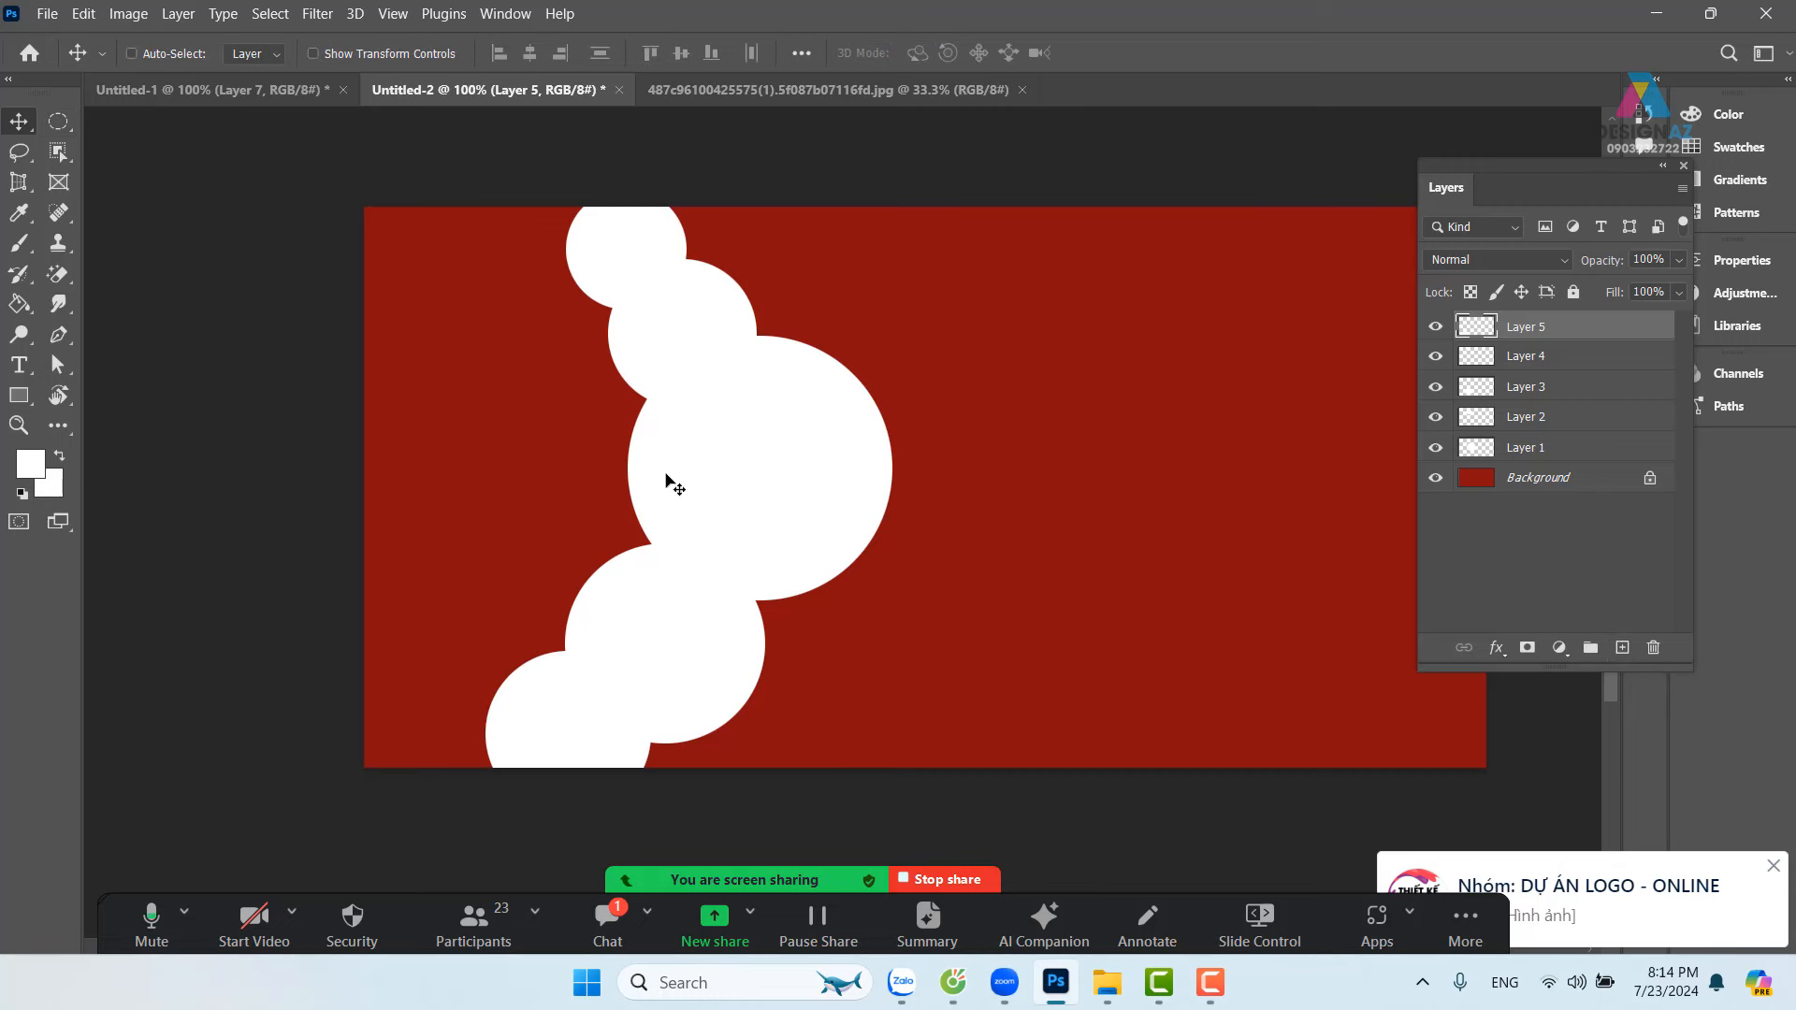
Step: Draw a large circular selection over the banner's upper-left area and fill it with white on a new layer
{"action": "left_click", "coordinate": [58, 120]}
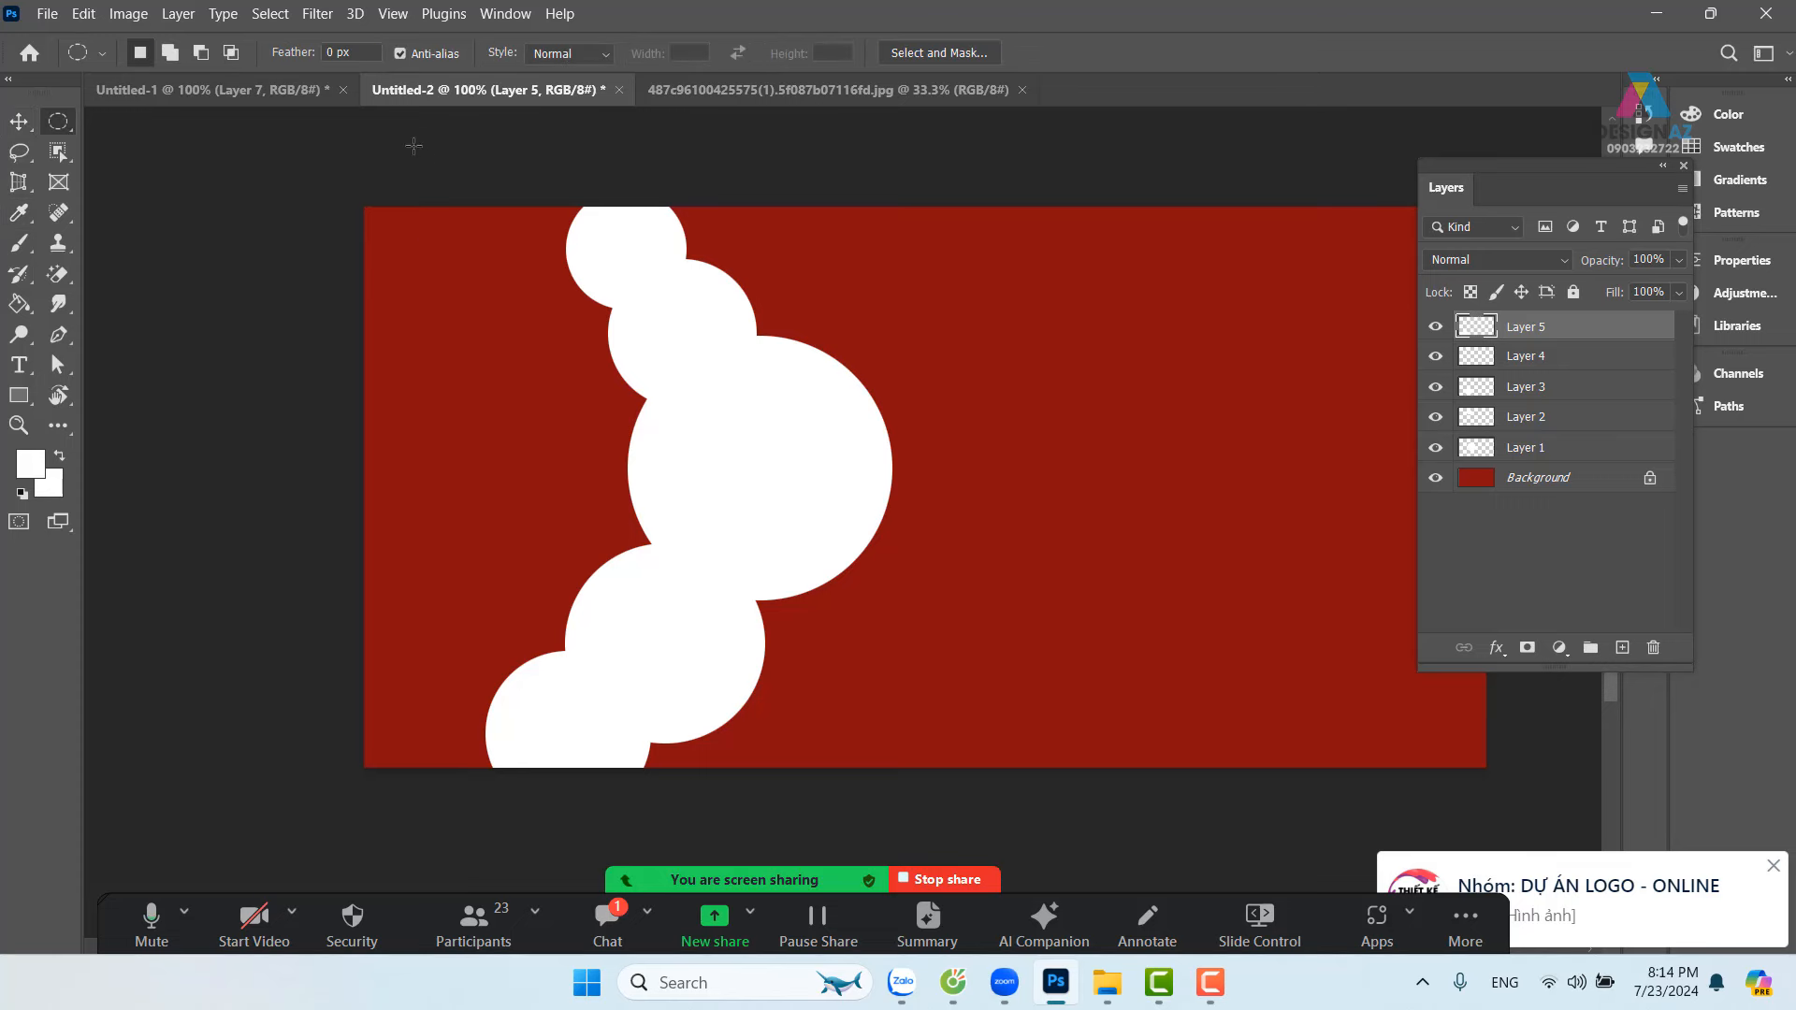
{"action": "left_click_drag", "start_coordinate": [414, 146], "coordinate": [680, 481]}
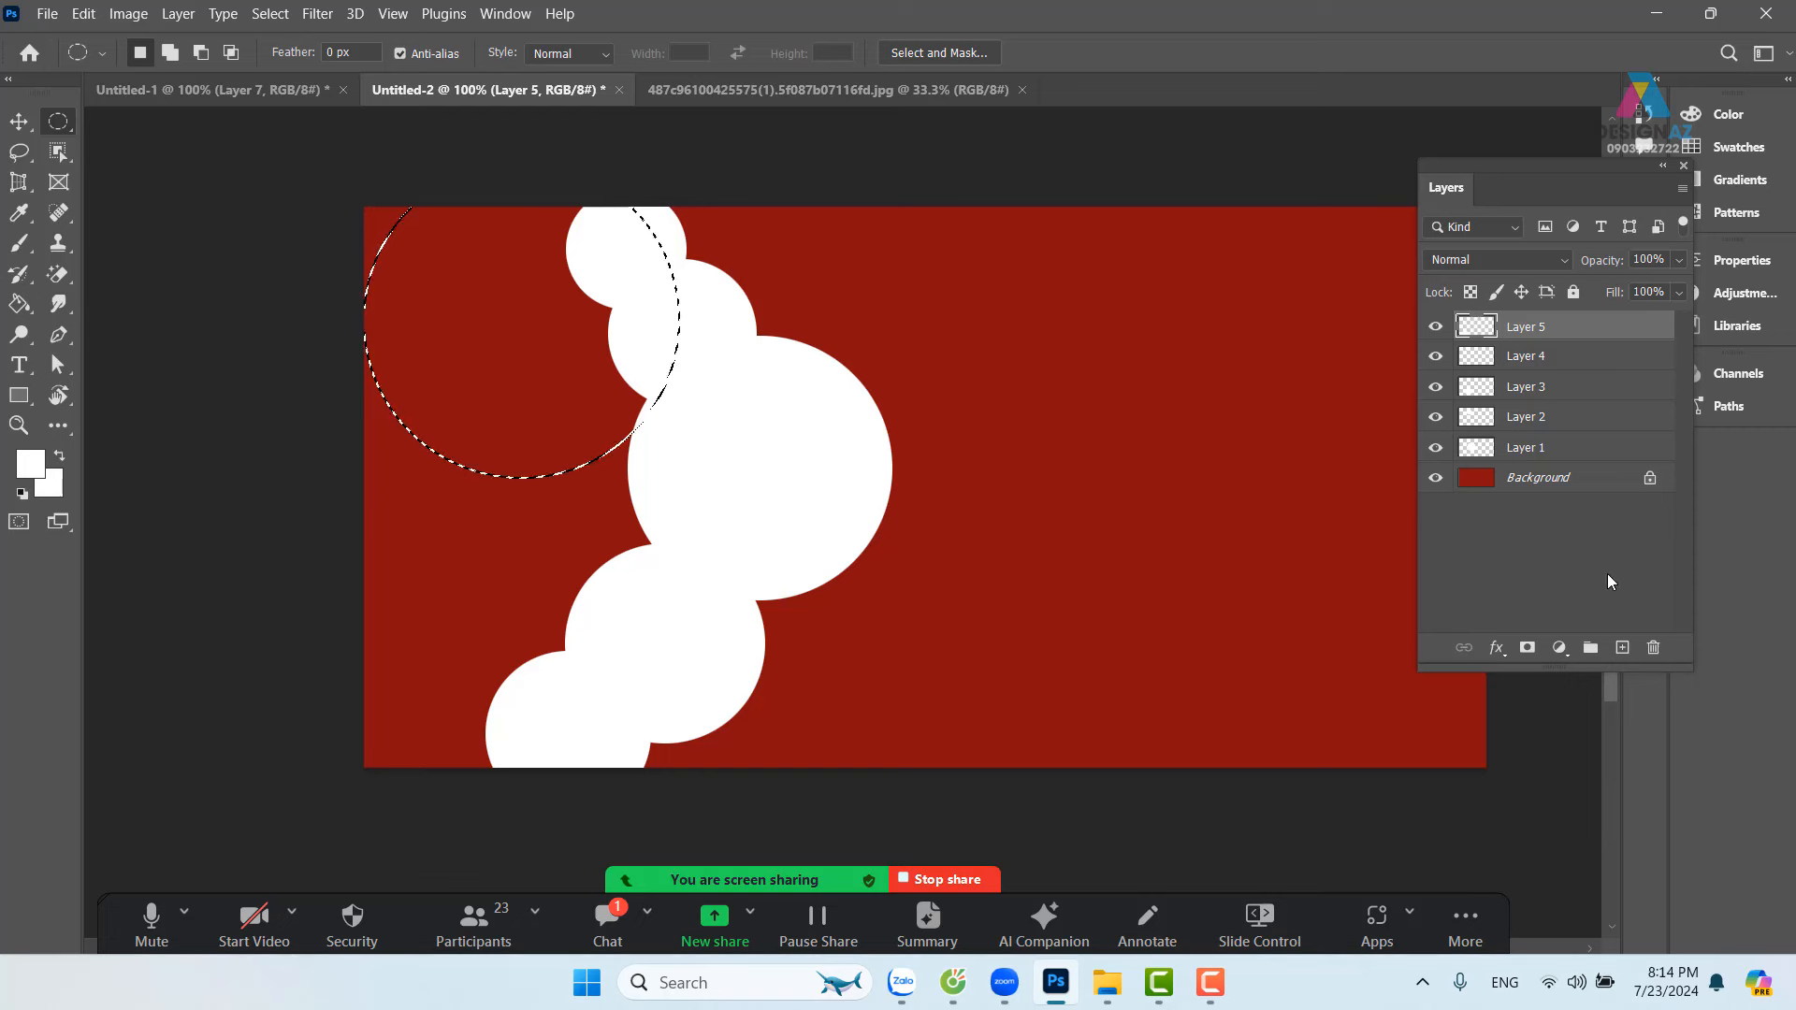
{"action": "left_click", "coordinate": [1621, 648]}
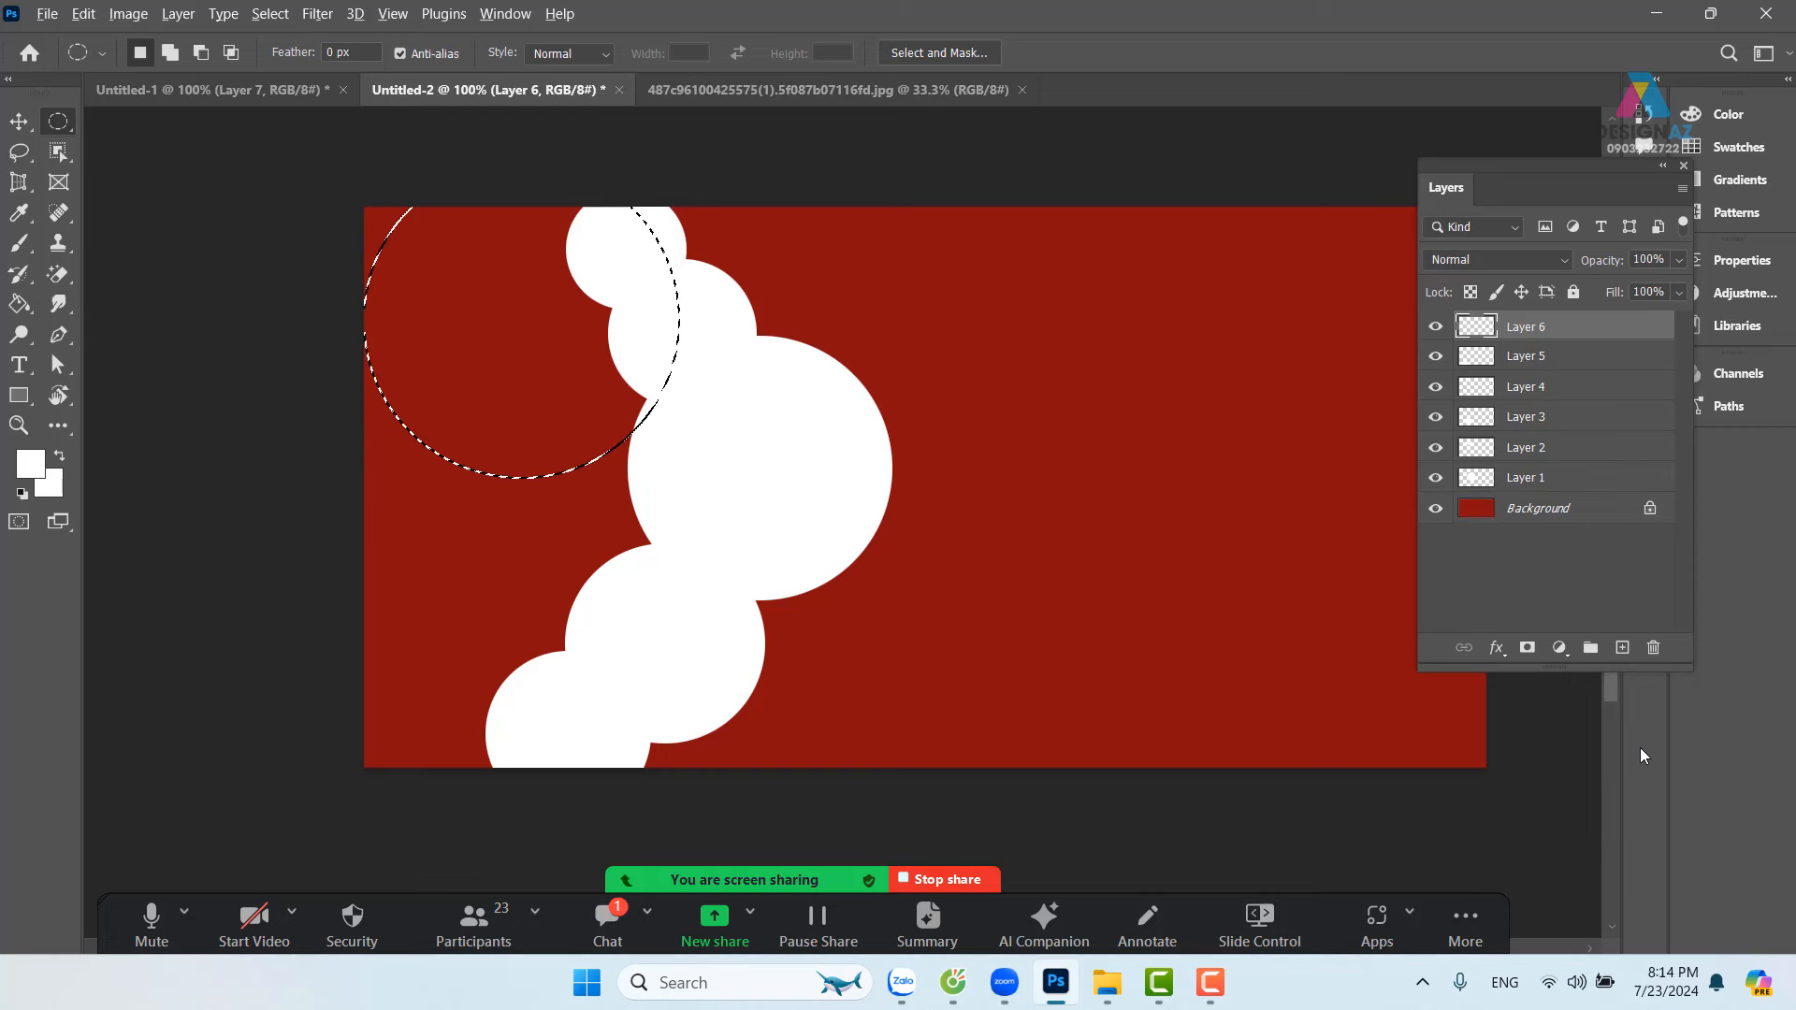
{"action": "key", "text": "alt+BackSpace"}
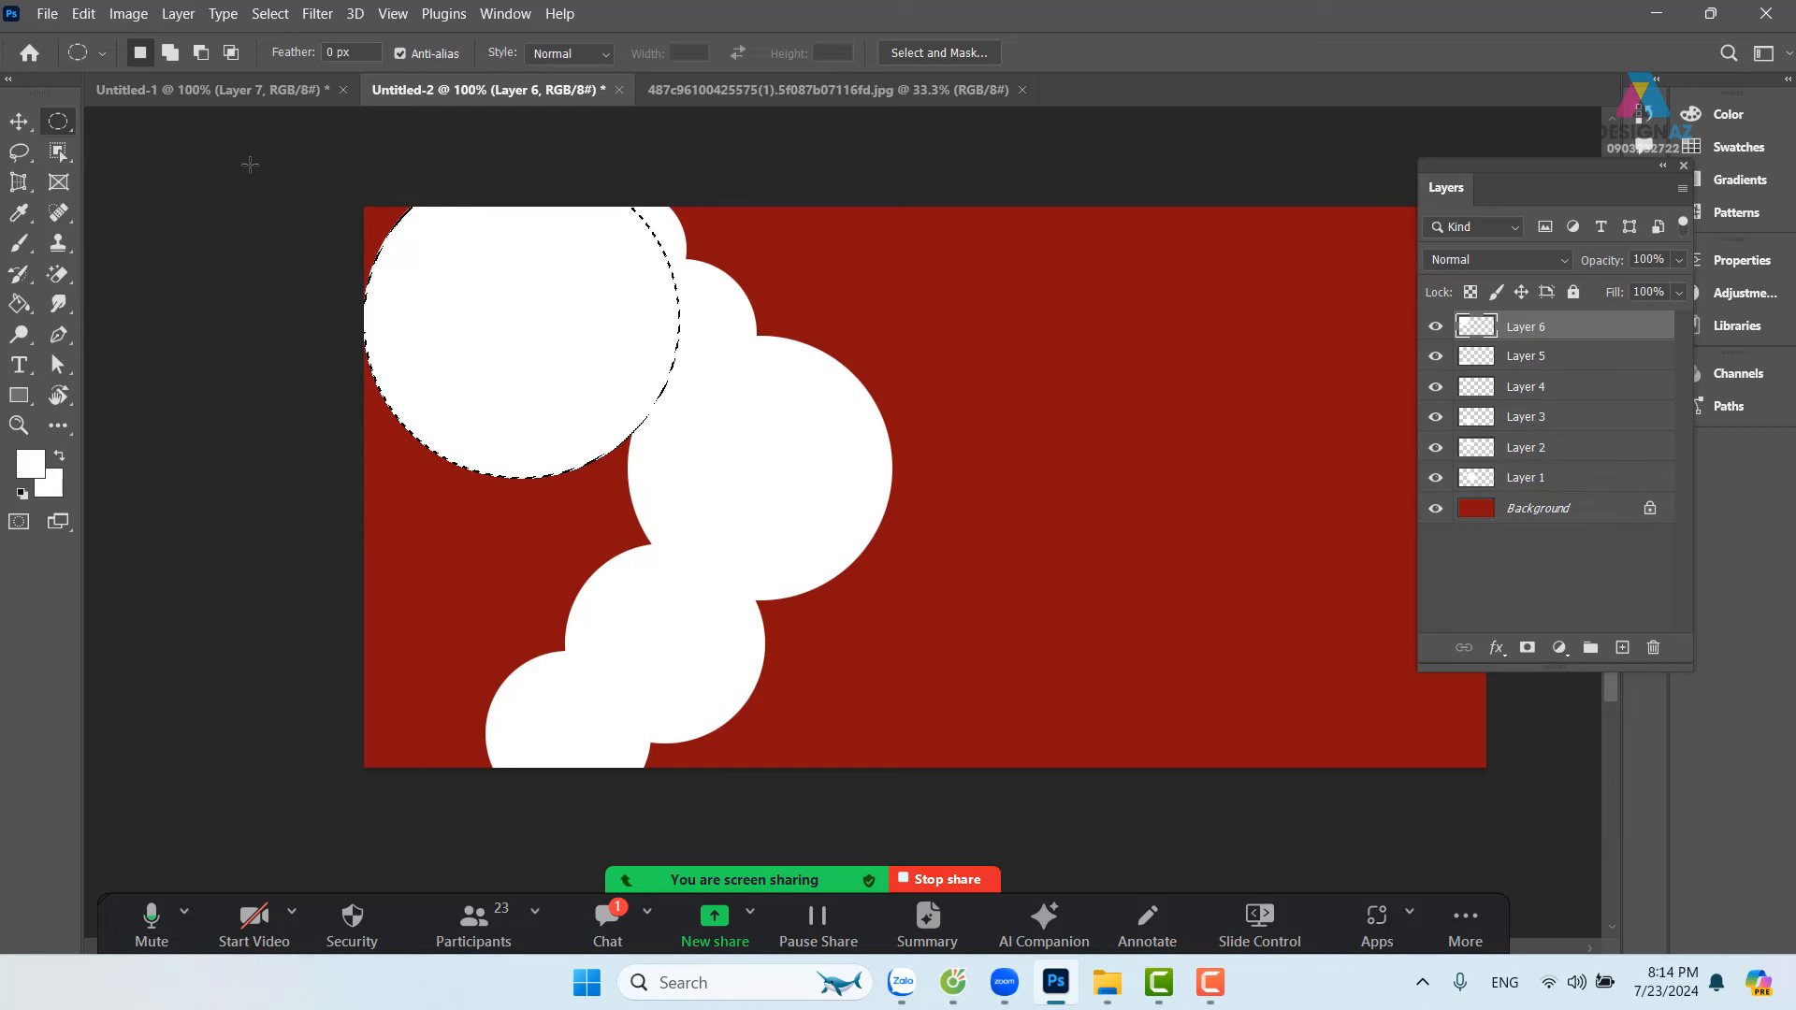
Step: Cover most of the red gap along the banner's left side with a larger white circle on a new layer
{"action": "left_click_drag", "start_coordinate": [250, 164], "coordinate": [711, 795]}
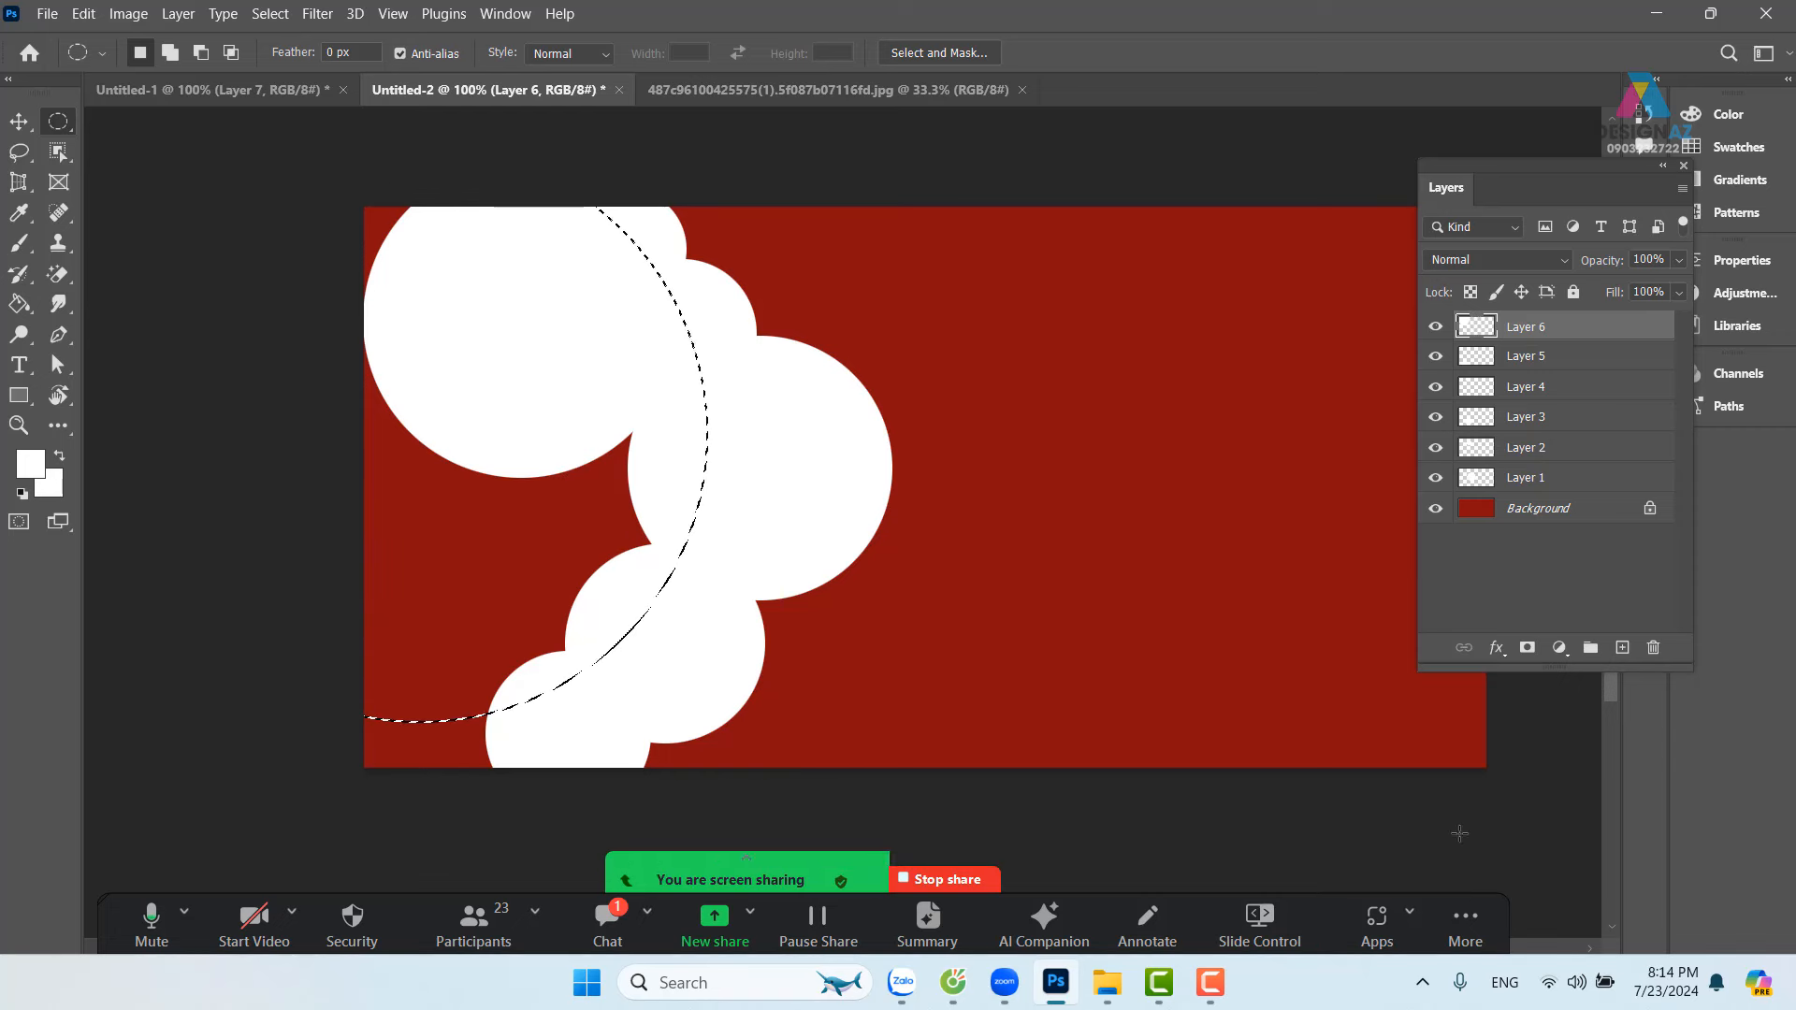
{"action": "left_click", "coordinate": [1622, 647]}
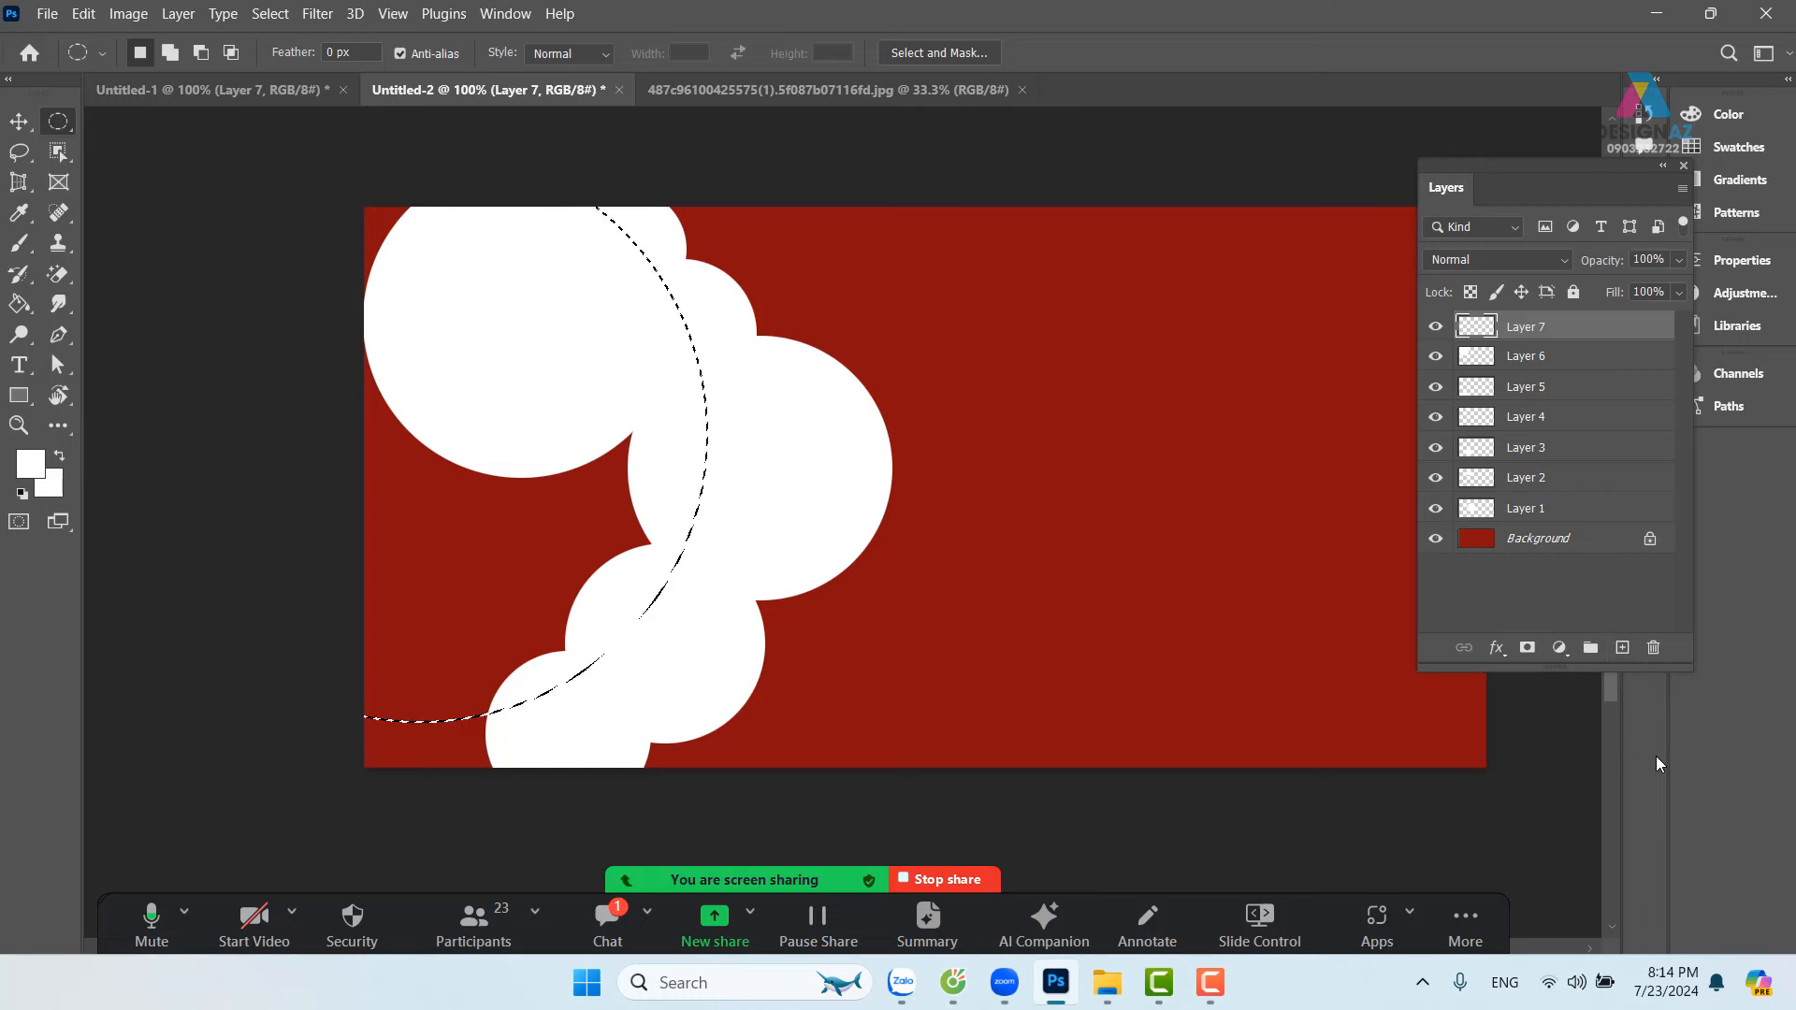
{"action": "key", "text": "alt+BackSpace"}
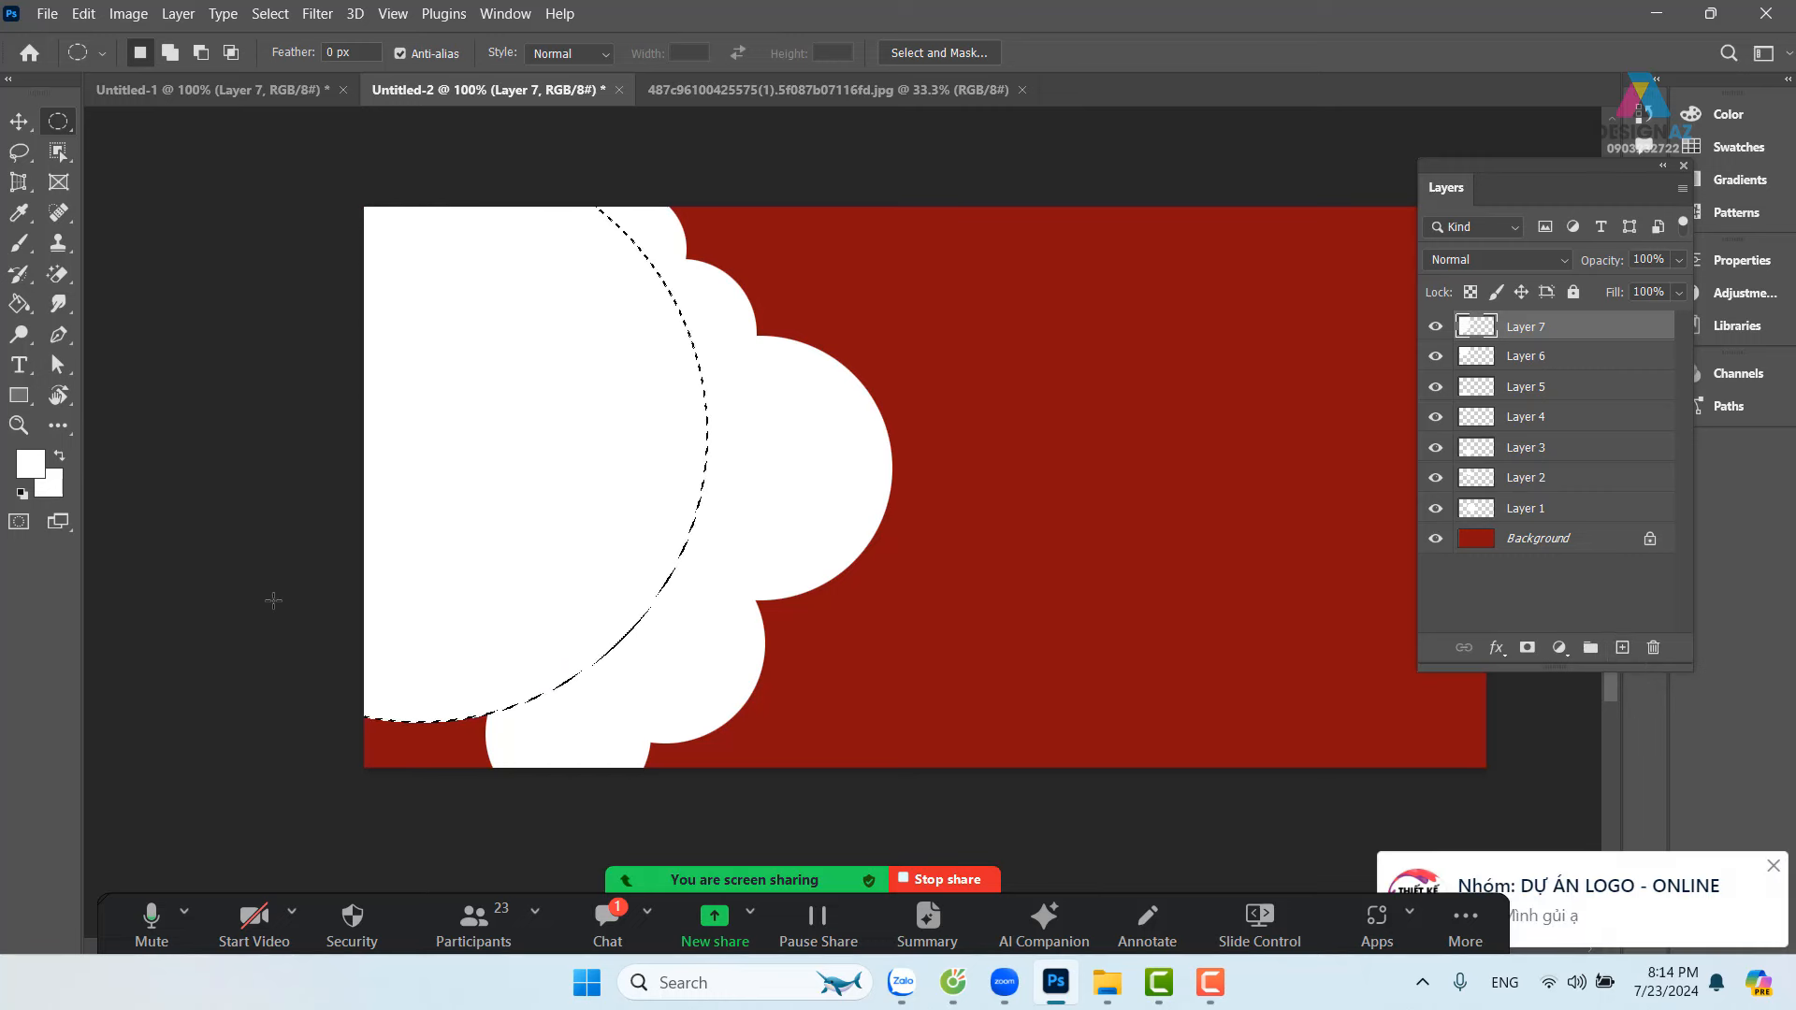
Step: Cover the remaining red area in the banner's lower-left corner with a white circle on a new layer, and deselect
{"action": "left_click_drag", "start_coordinate": [273, 601], "coordinate": [536, 859]}
{"action": "left_click", "coordinate": [1621, 647]}
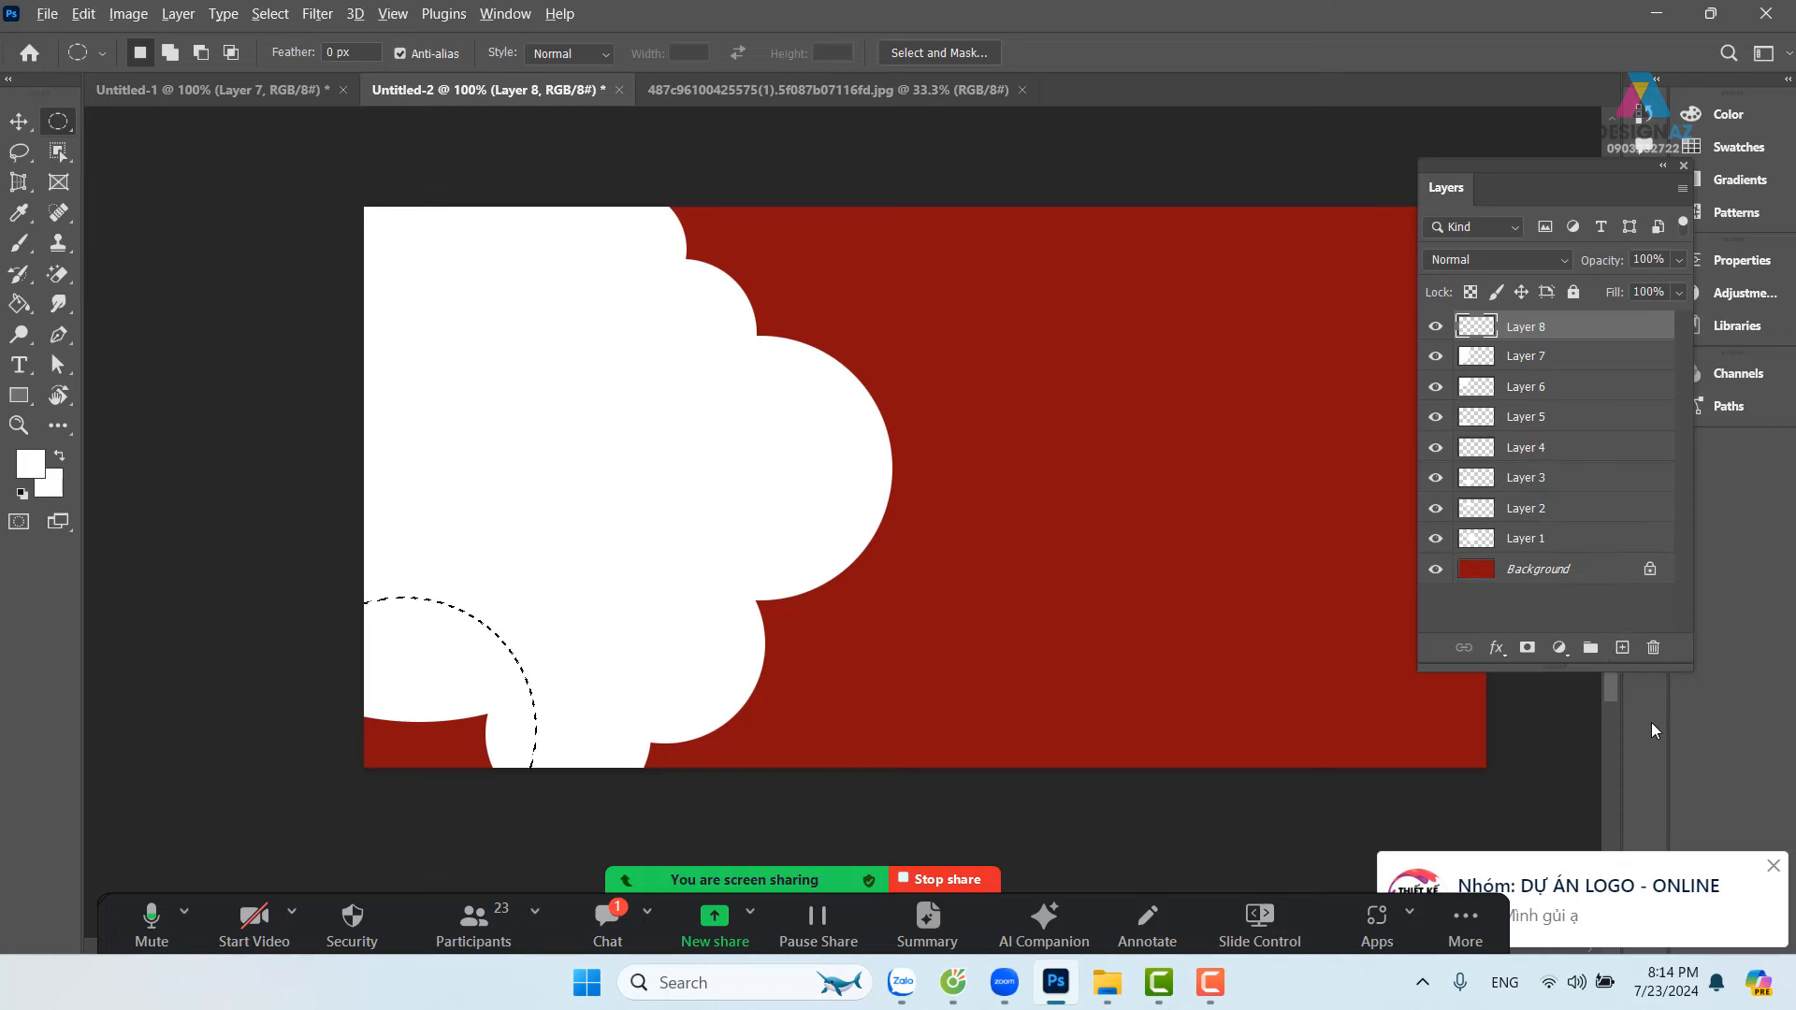
{"action": "key", "text": "alt+BackSpace"}
{"action": "key", "text": "ctrl+d"}
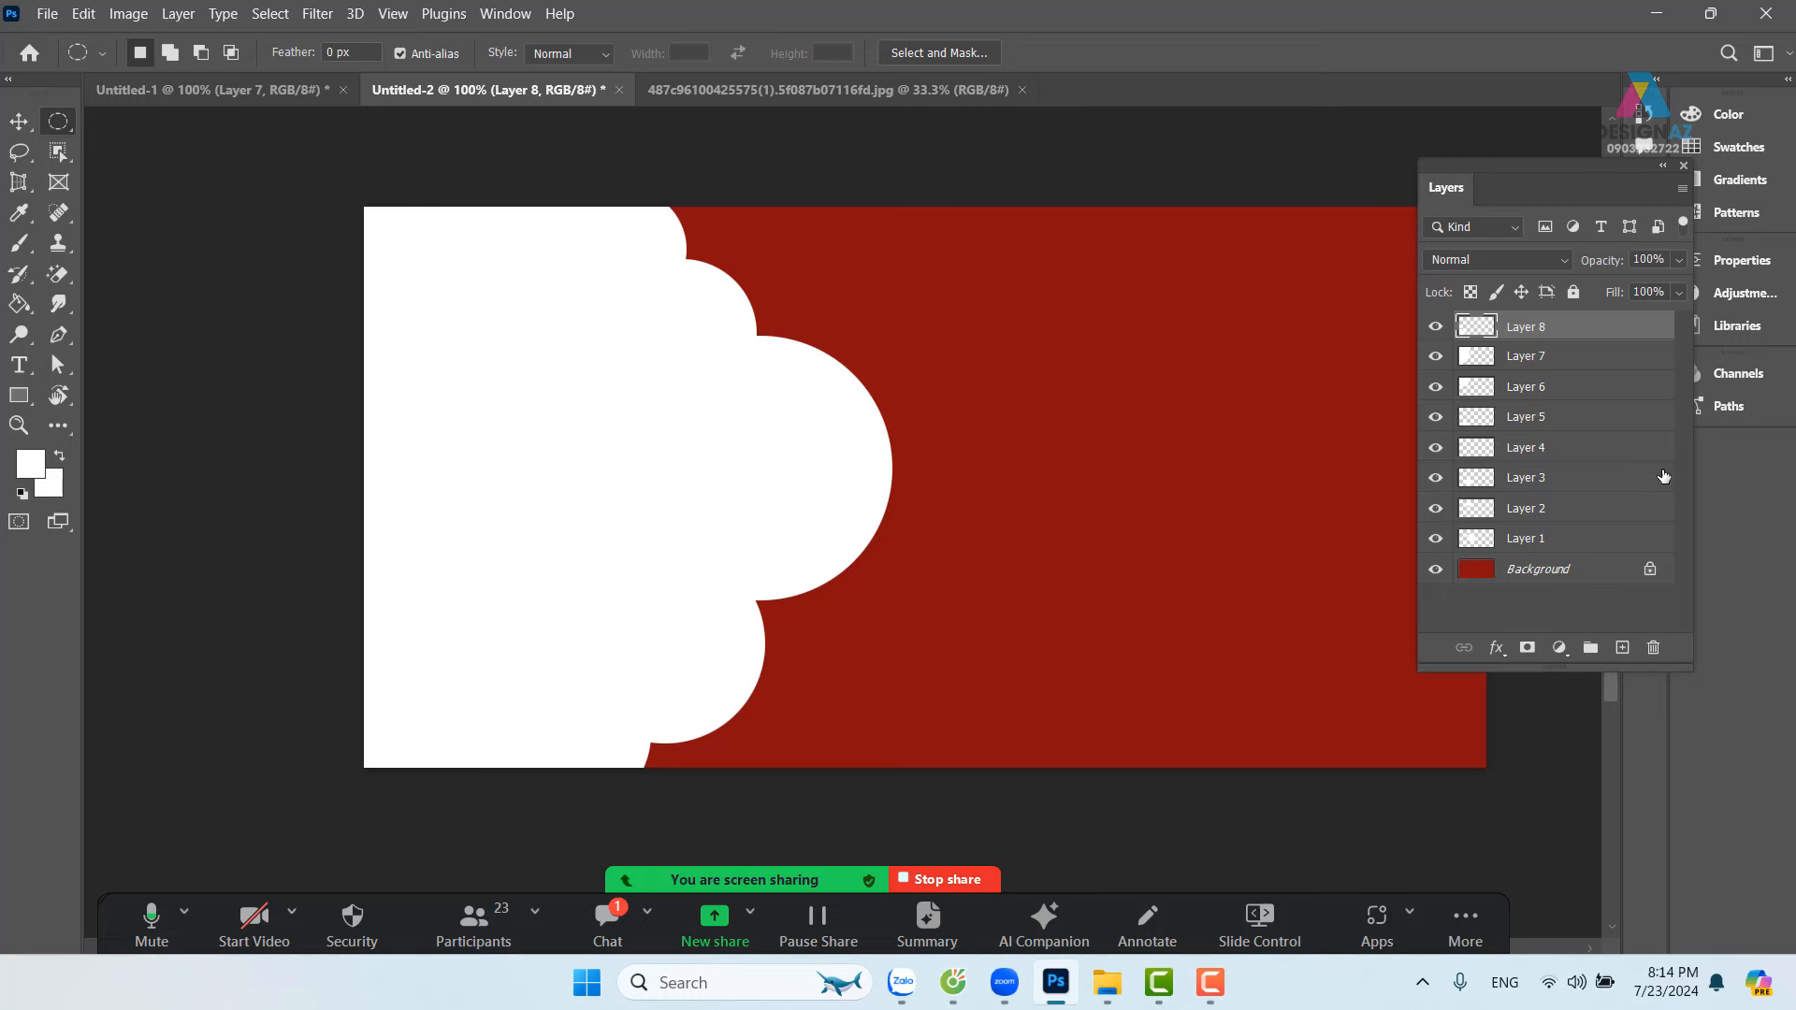
Step: Merge all the white circle layers, Layer 1 through Layer 8, into a single layer
{"action": "left_click", "coordinate": [1595, 541], "text": "shift"}
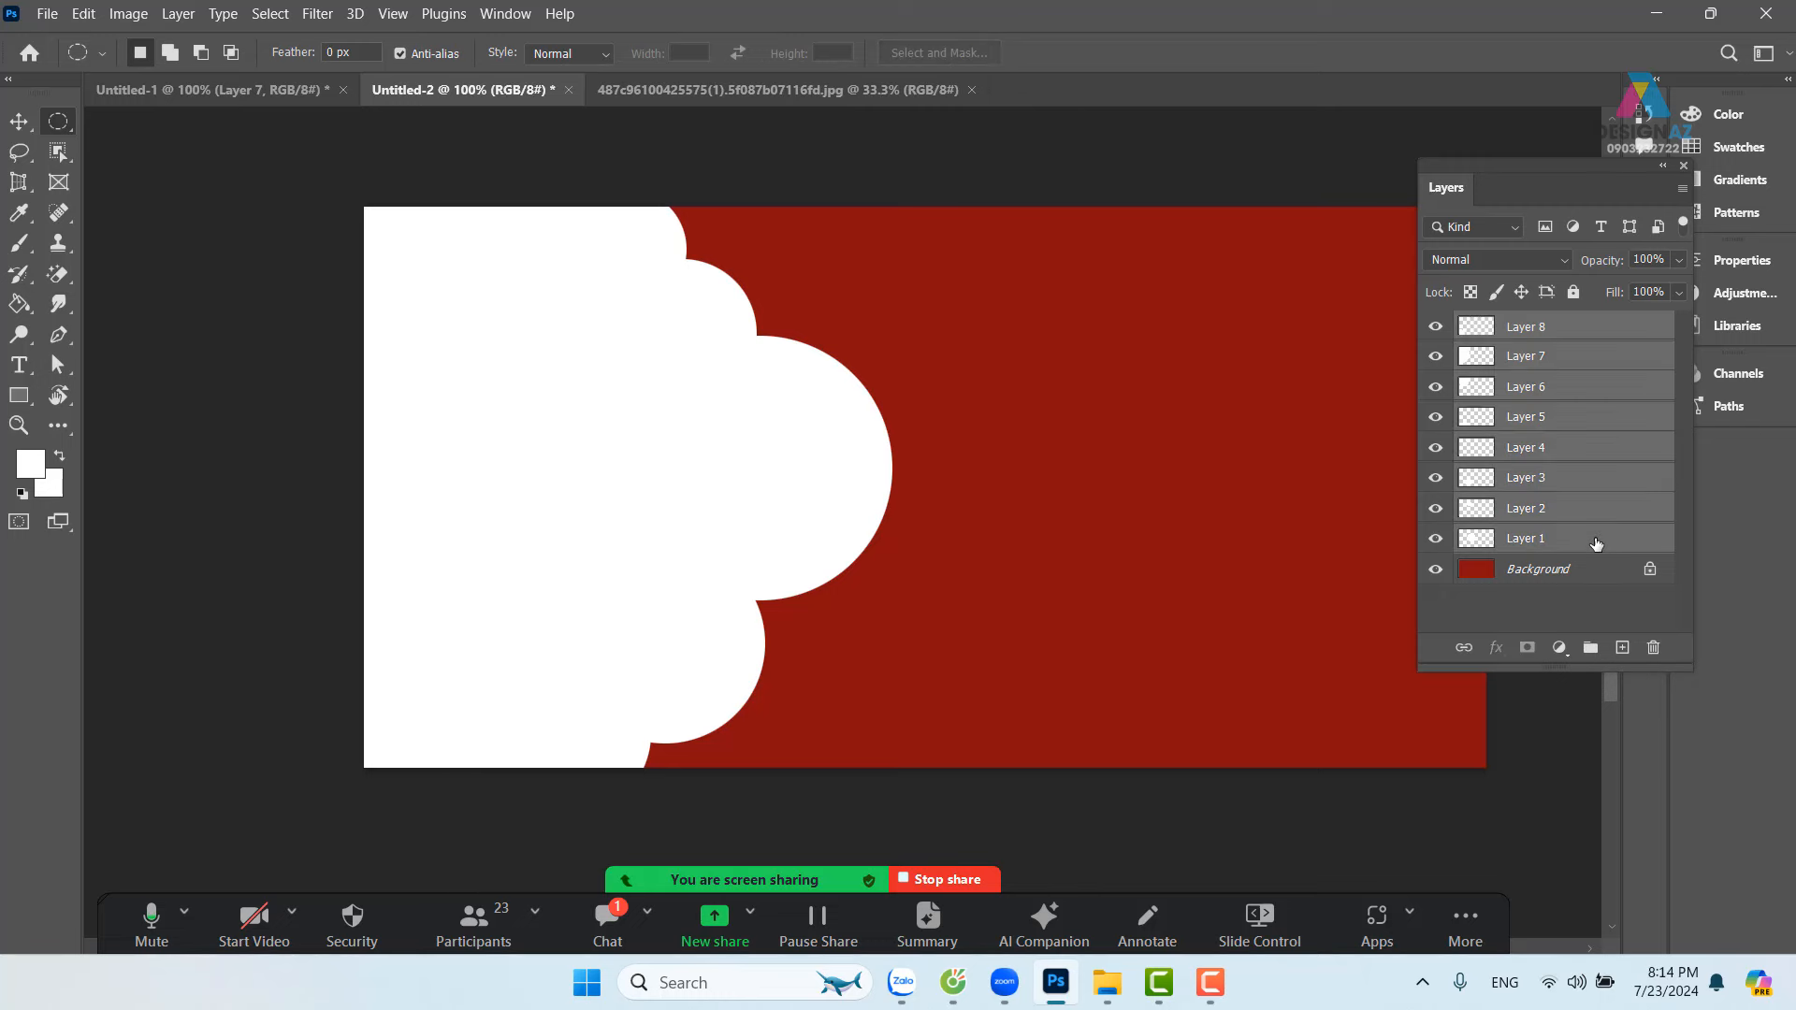
{"action": "key", "text": "ctrl+e"}
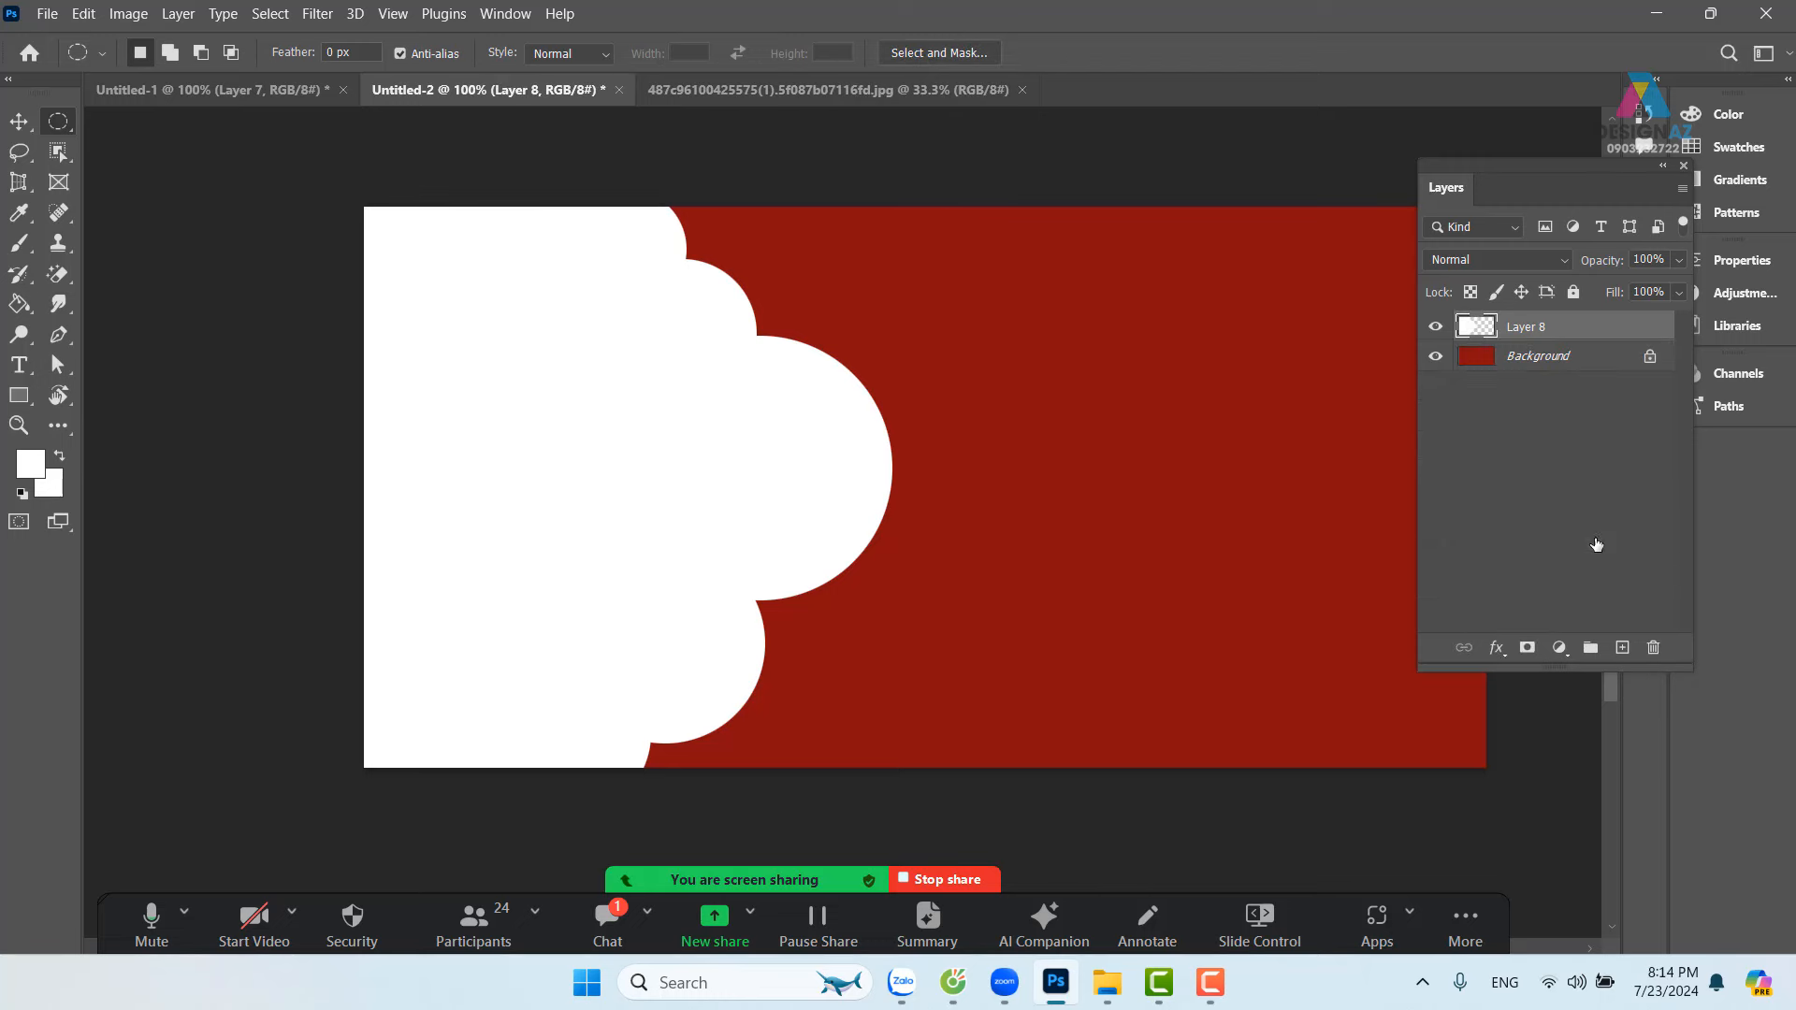
Step: Try moving the merged white shape toward the banner's right side, and undo the move
{"action": "key", "text": "v"}
{"action": "right_click", "coordinate": [741, 385]}
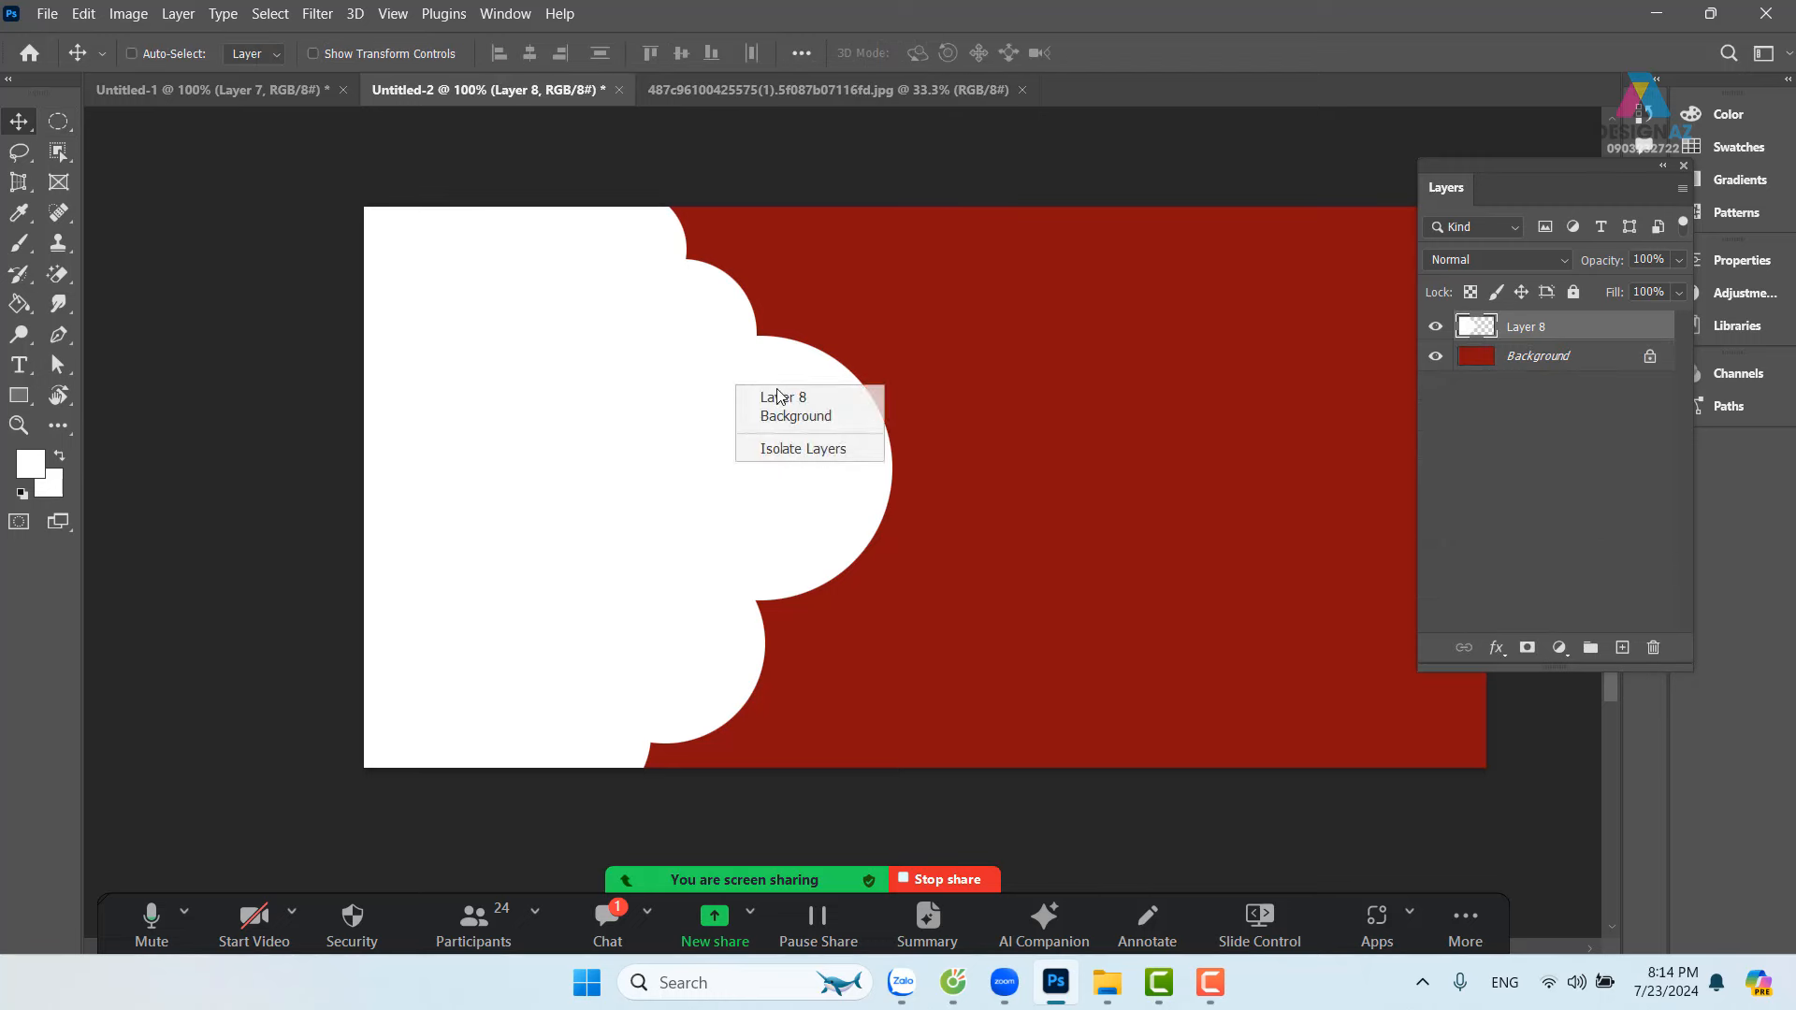
{"action": "left_click", "coordinate": [814, 398]}
{"action": "left_click_drag", "start_coordinate": [840, 422], "coordinate": [1132, 409]}
{"action": "key", "text": "ctrl+z"}
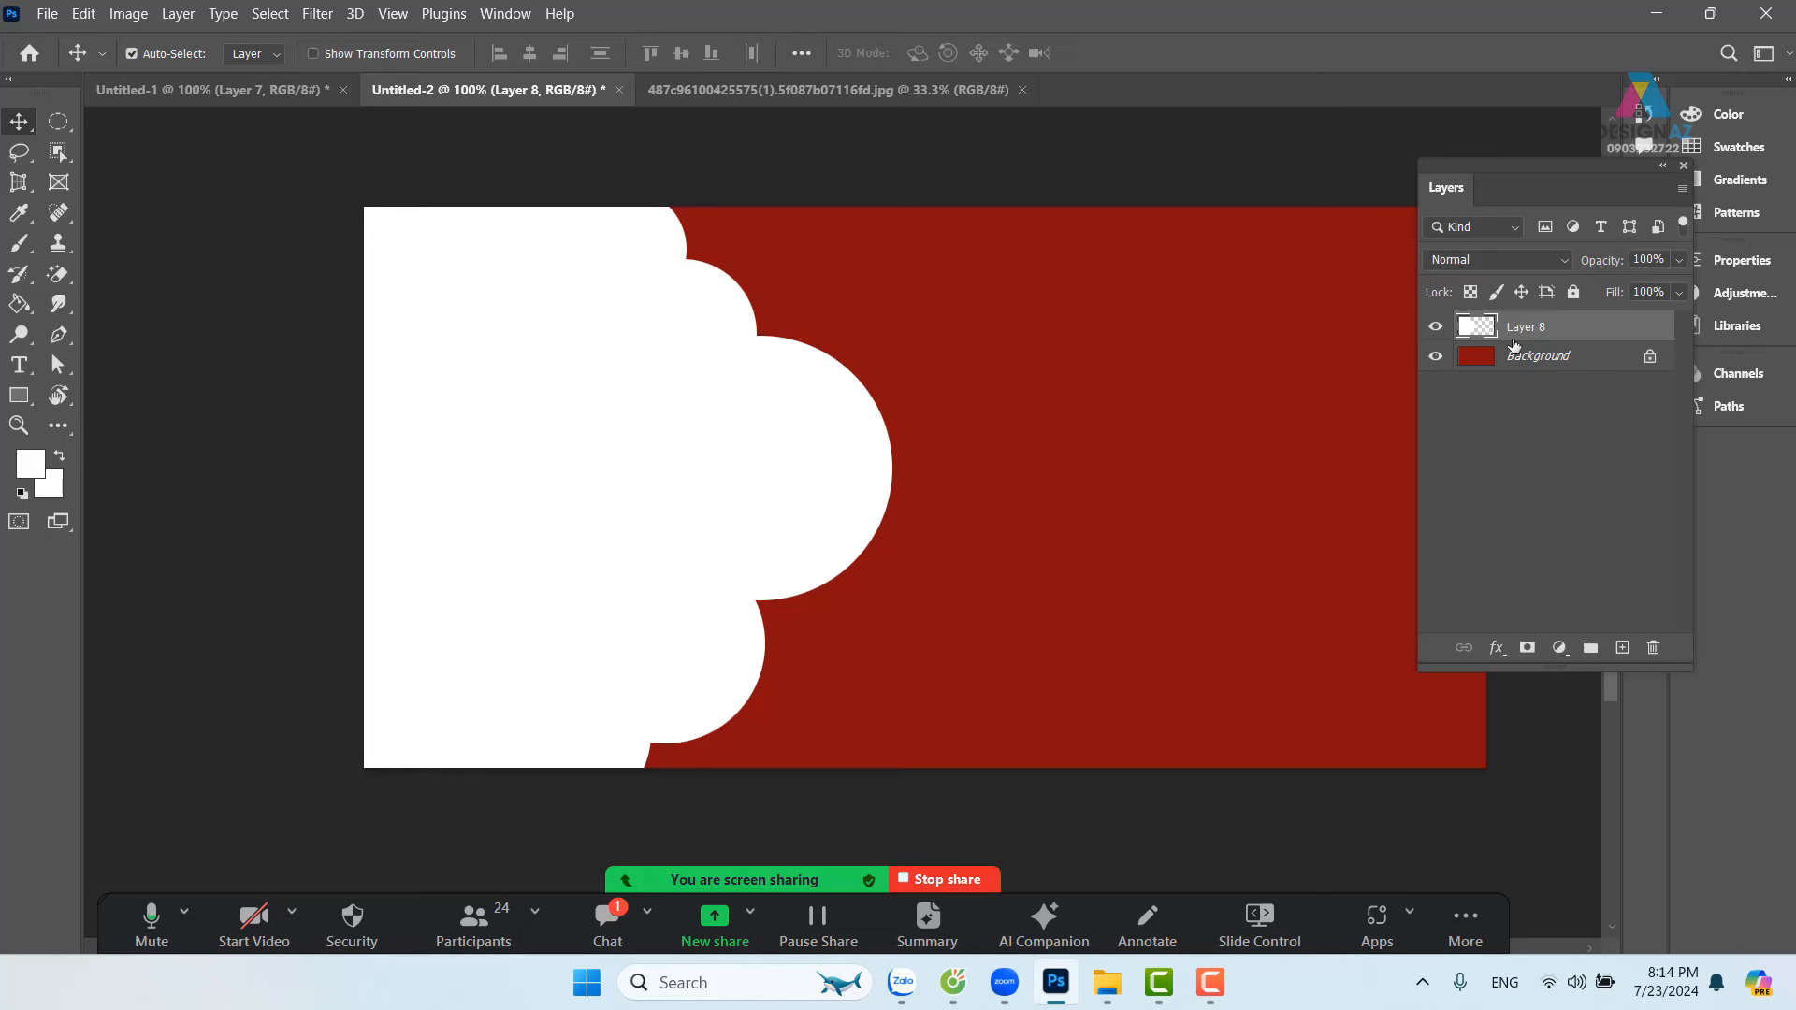
Step: Load the merged white shape as a selection and expand it by 16 pixels
{"action": "left_click", "coordinate": [1476, 329], "text": "ctrl"}
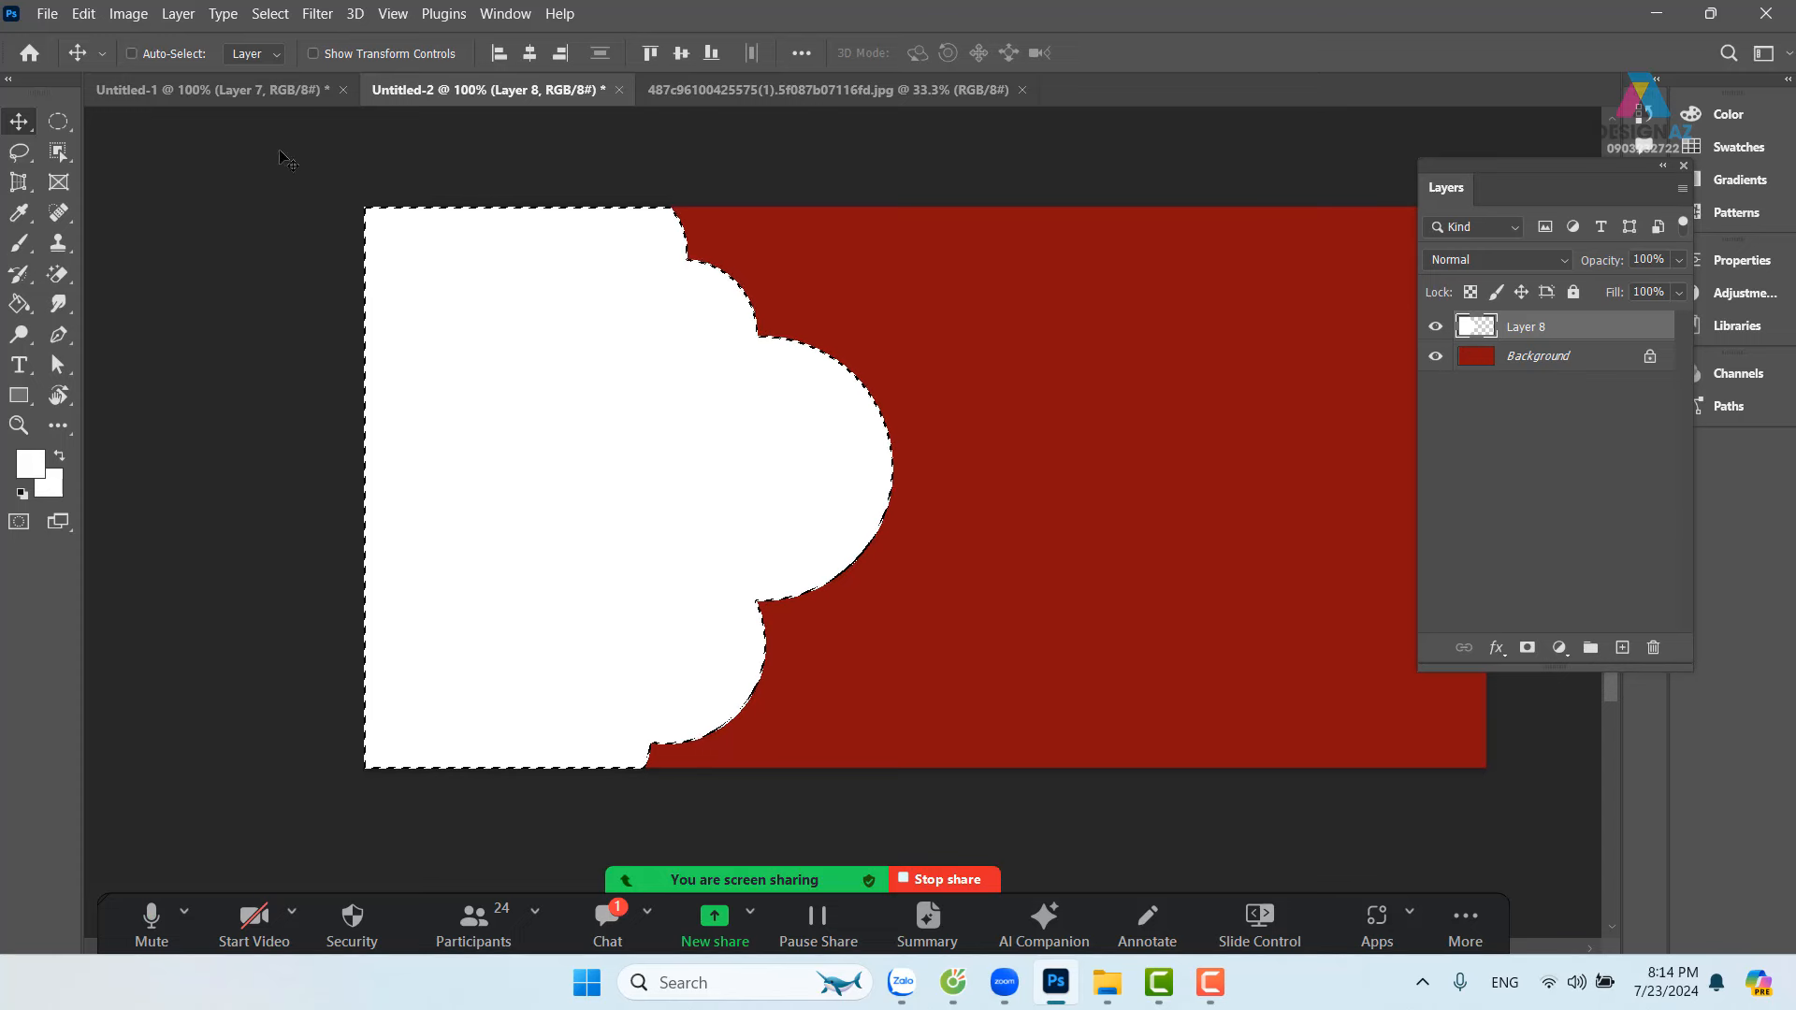
{"action": "left_click", "coordinate": [270, 13]}
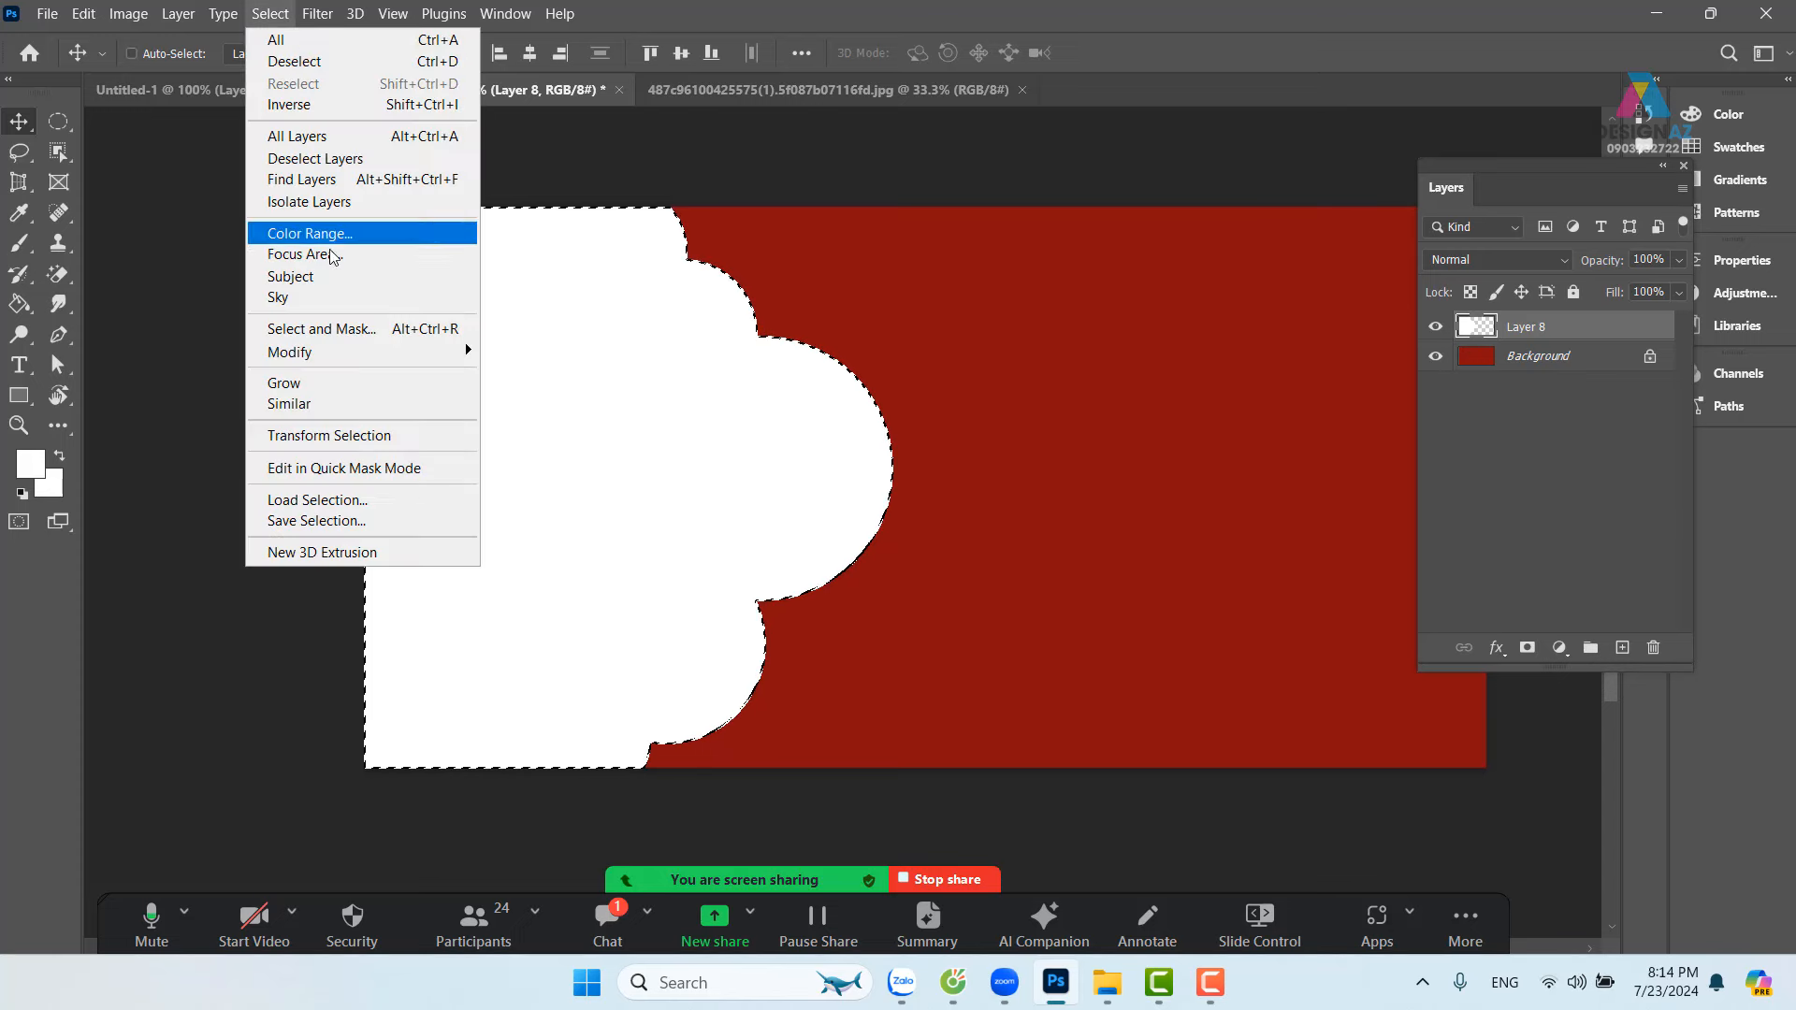
{"action": "mouse_move", "coordinate": [360, 352]}
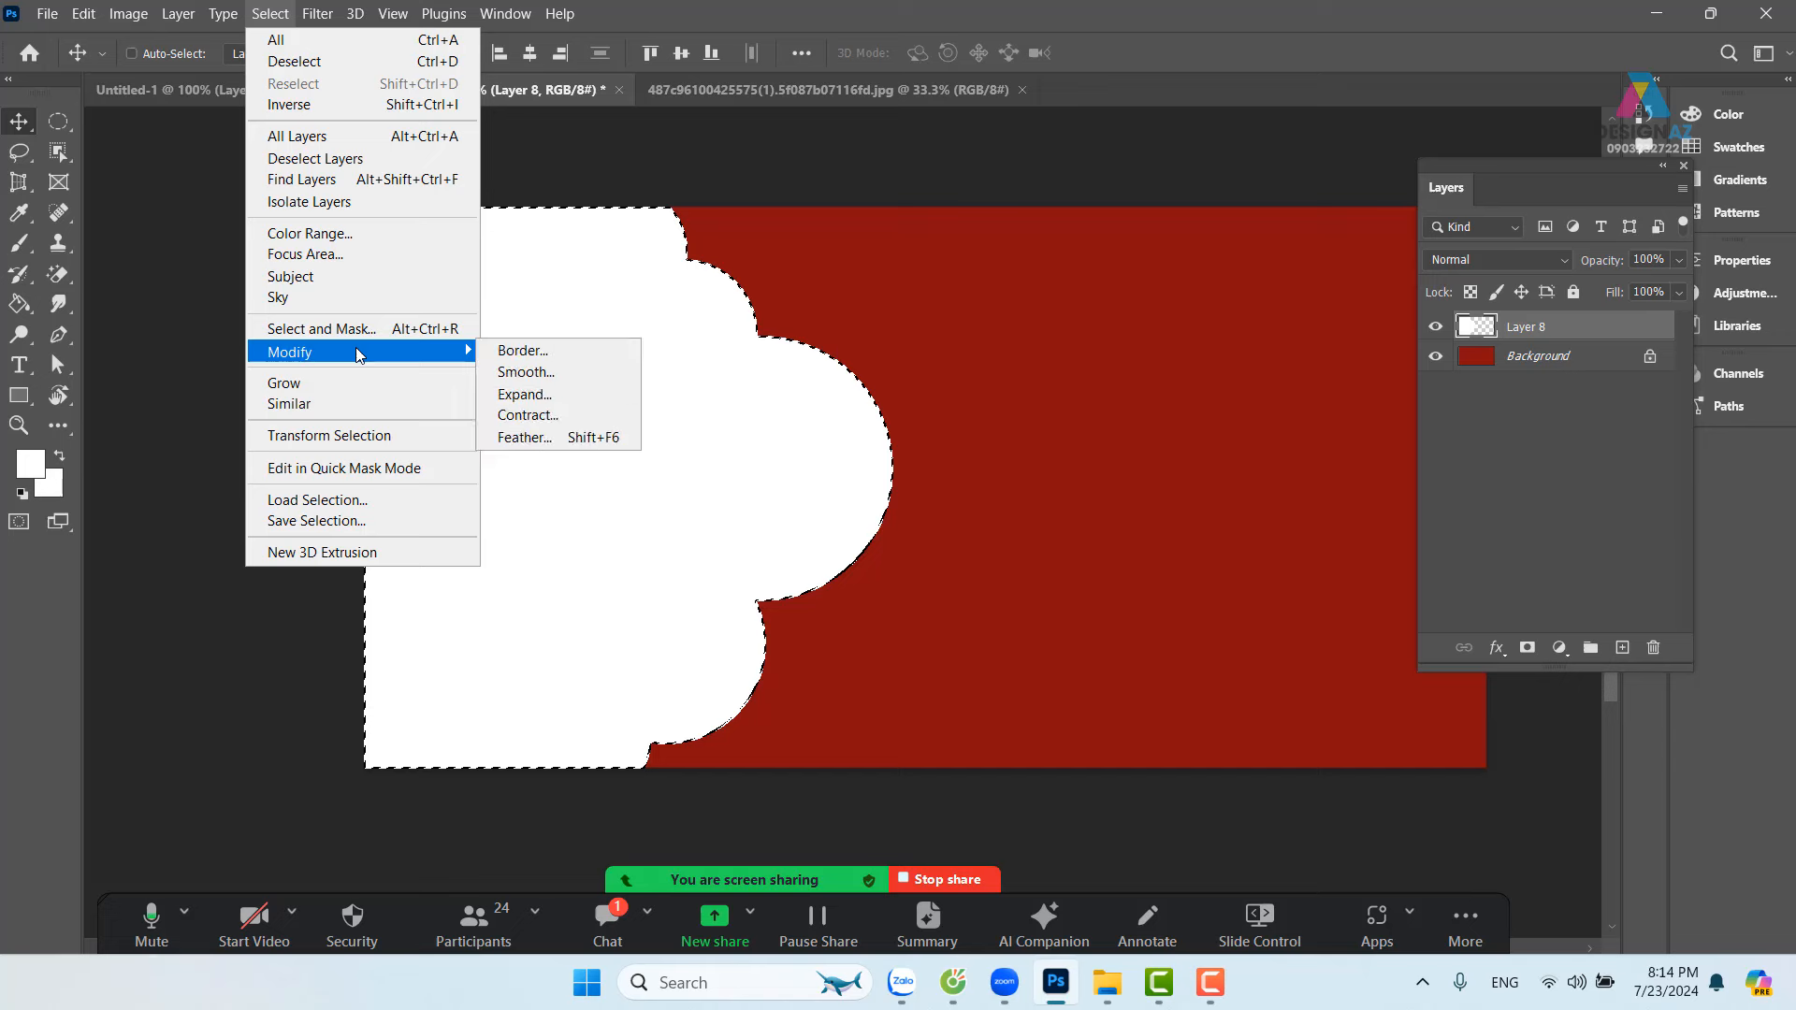
{"action": "left_click", "coordinate": [565, 407]}
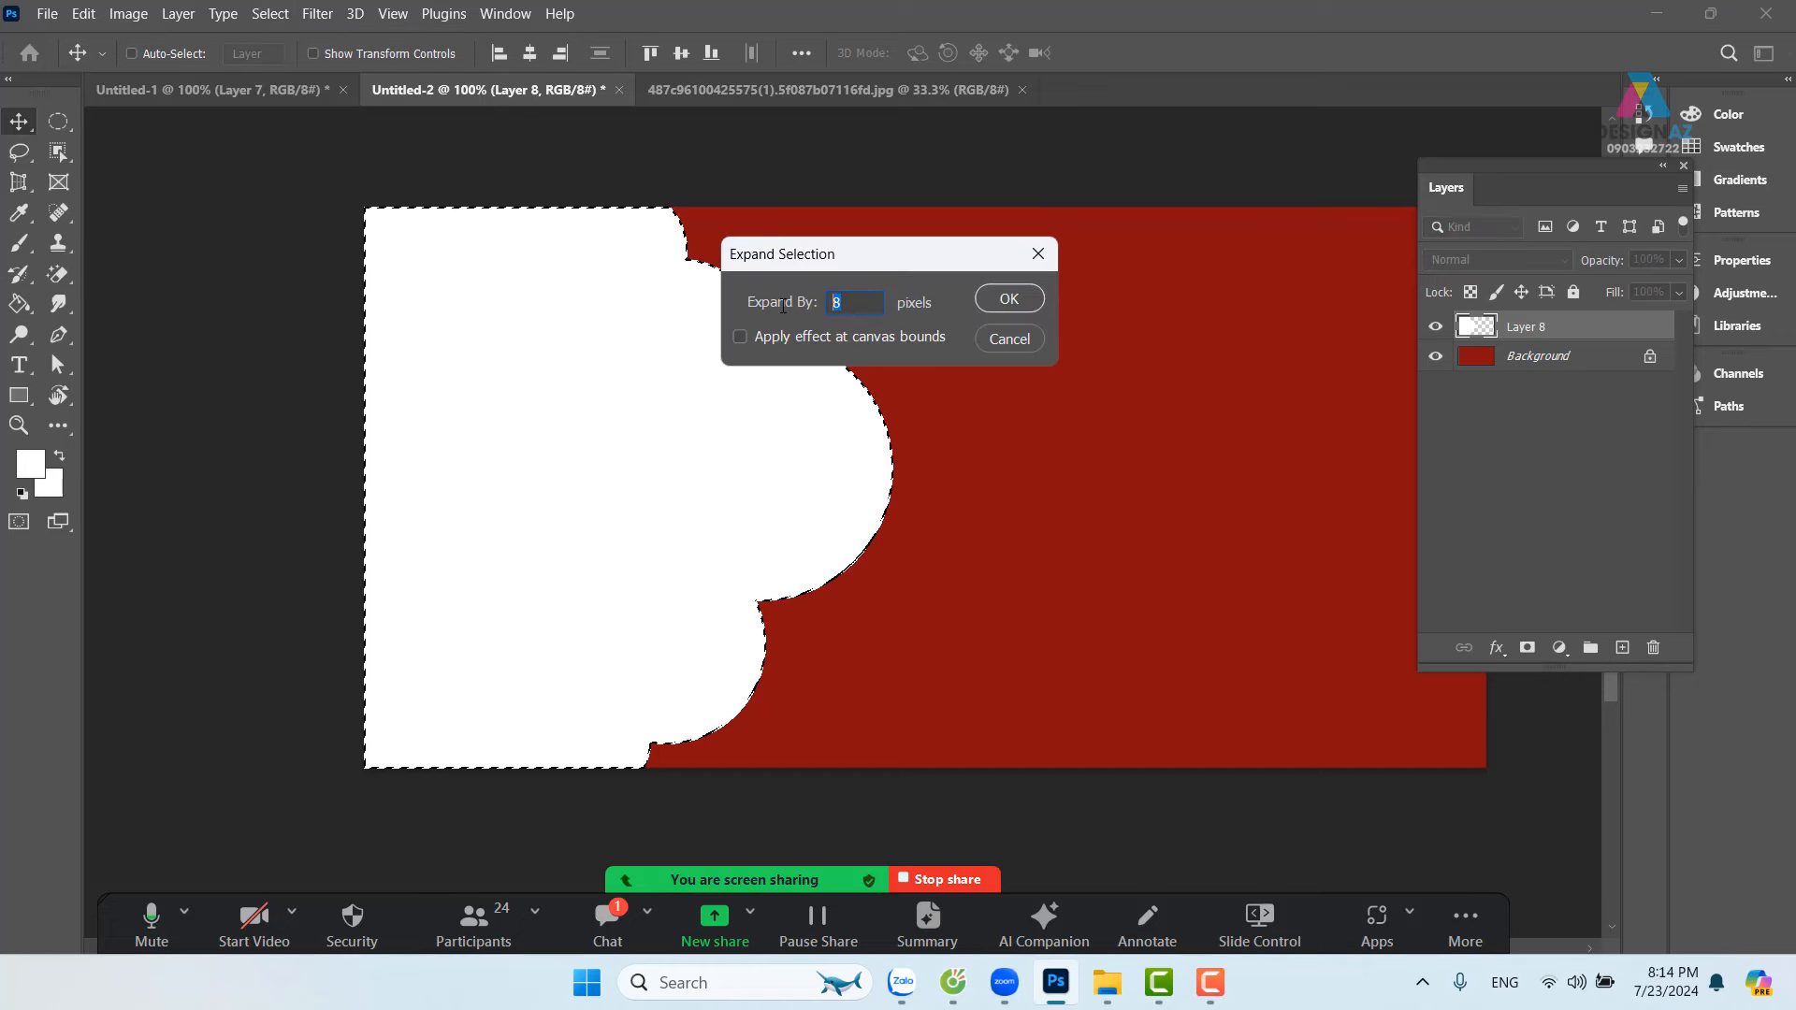
{"action": "type", "text": "1"}
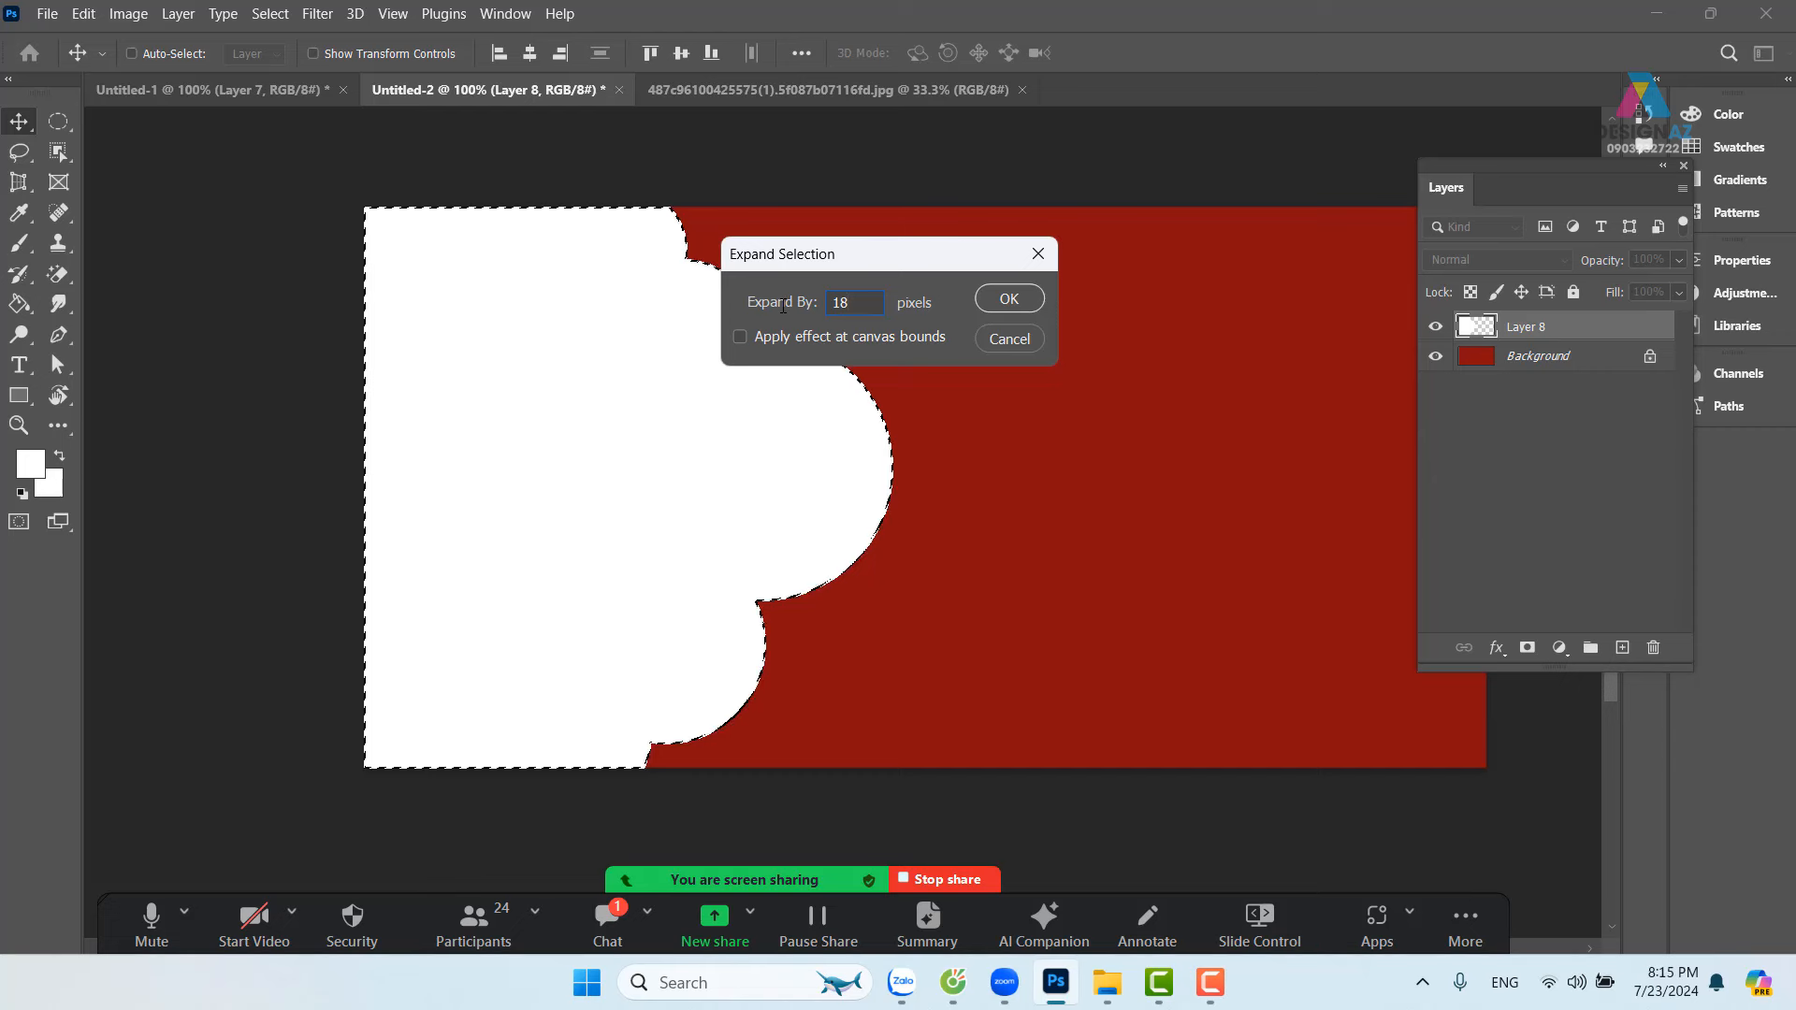
{"action": "key", "text": "BackSpace"}
{"action": "type", "text": "6"}
{"action": "key", "text": "Return"}
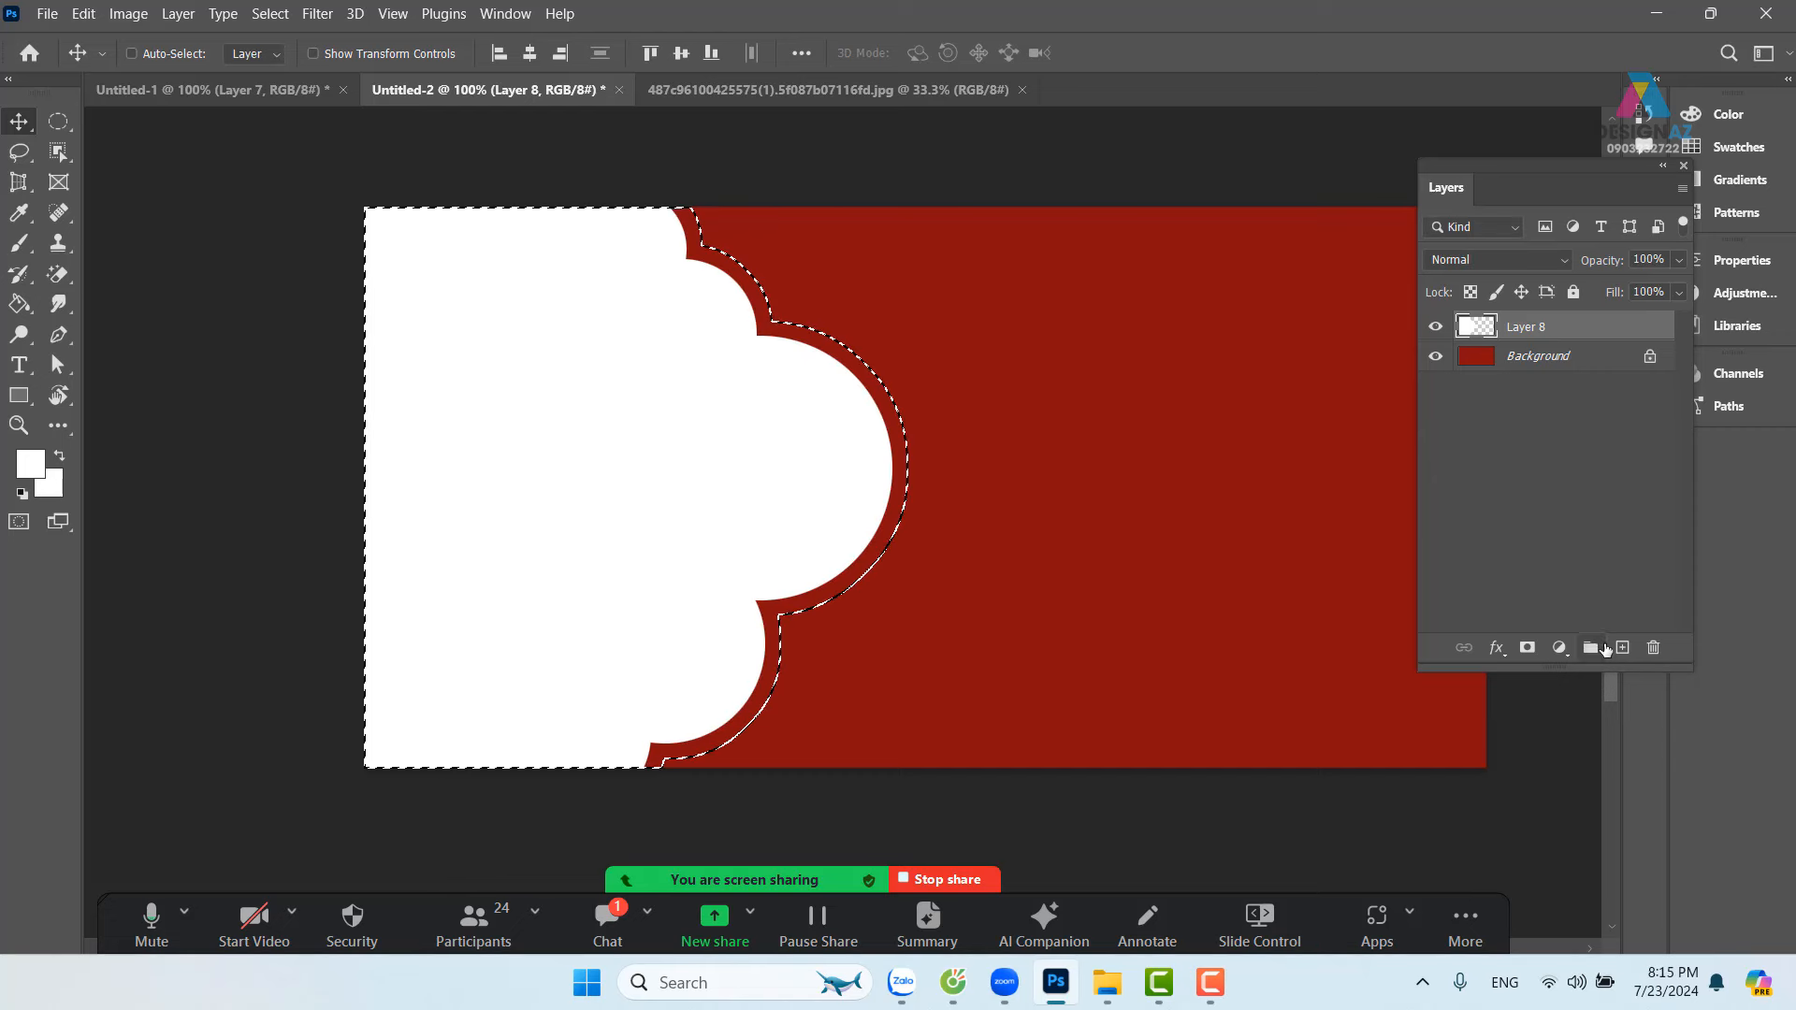
Step: Fill the expanded selection with white on a new layer, deselect, and place that layer at 50% opacity below the merged shape
{"action": "left_click", "coordinate": [1622, 648]}
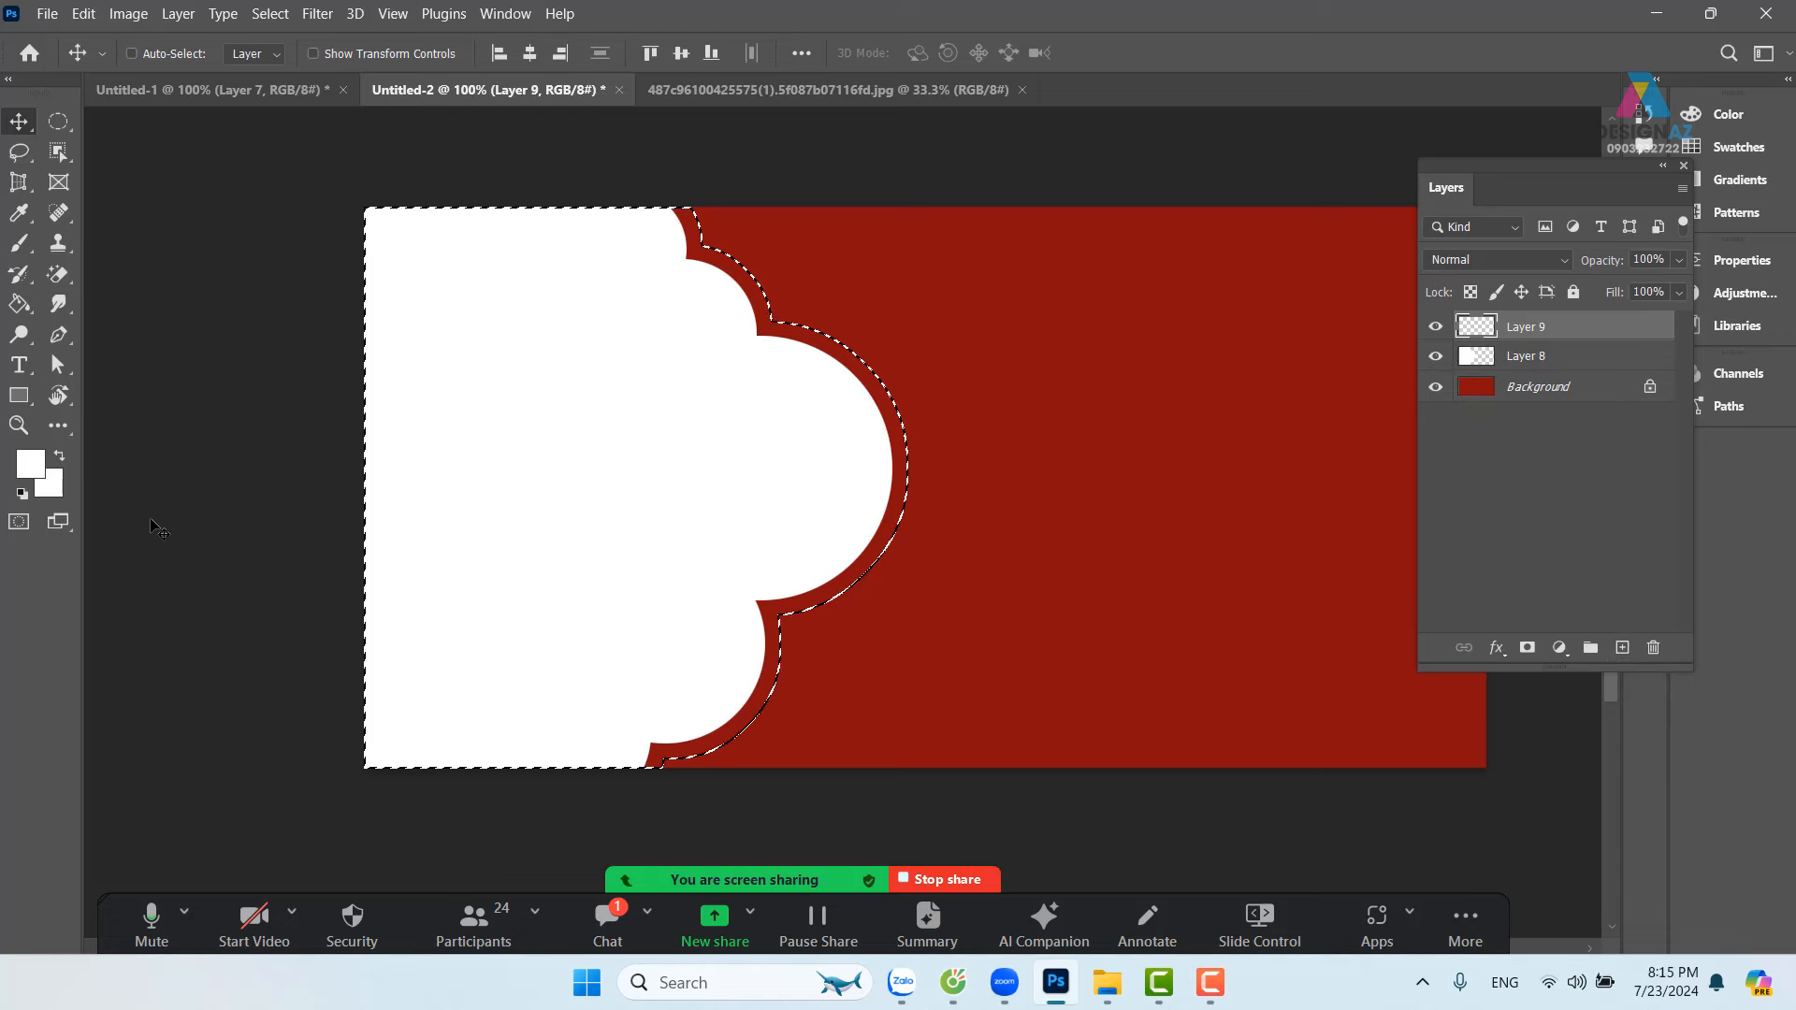
{"action": "key", "text": "alt+BackSpace"}
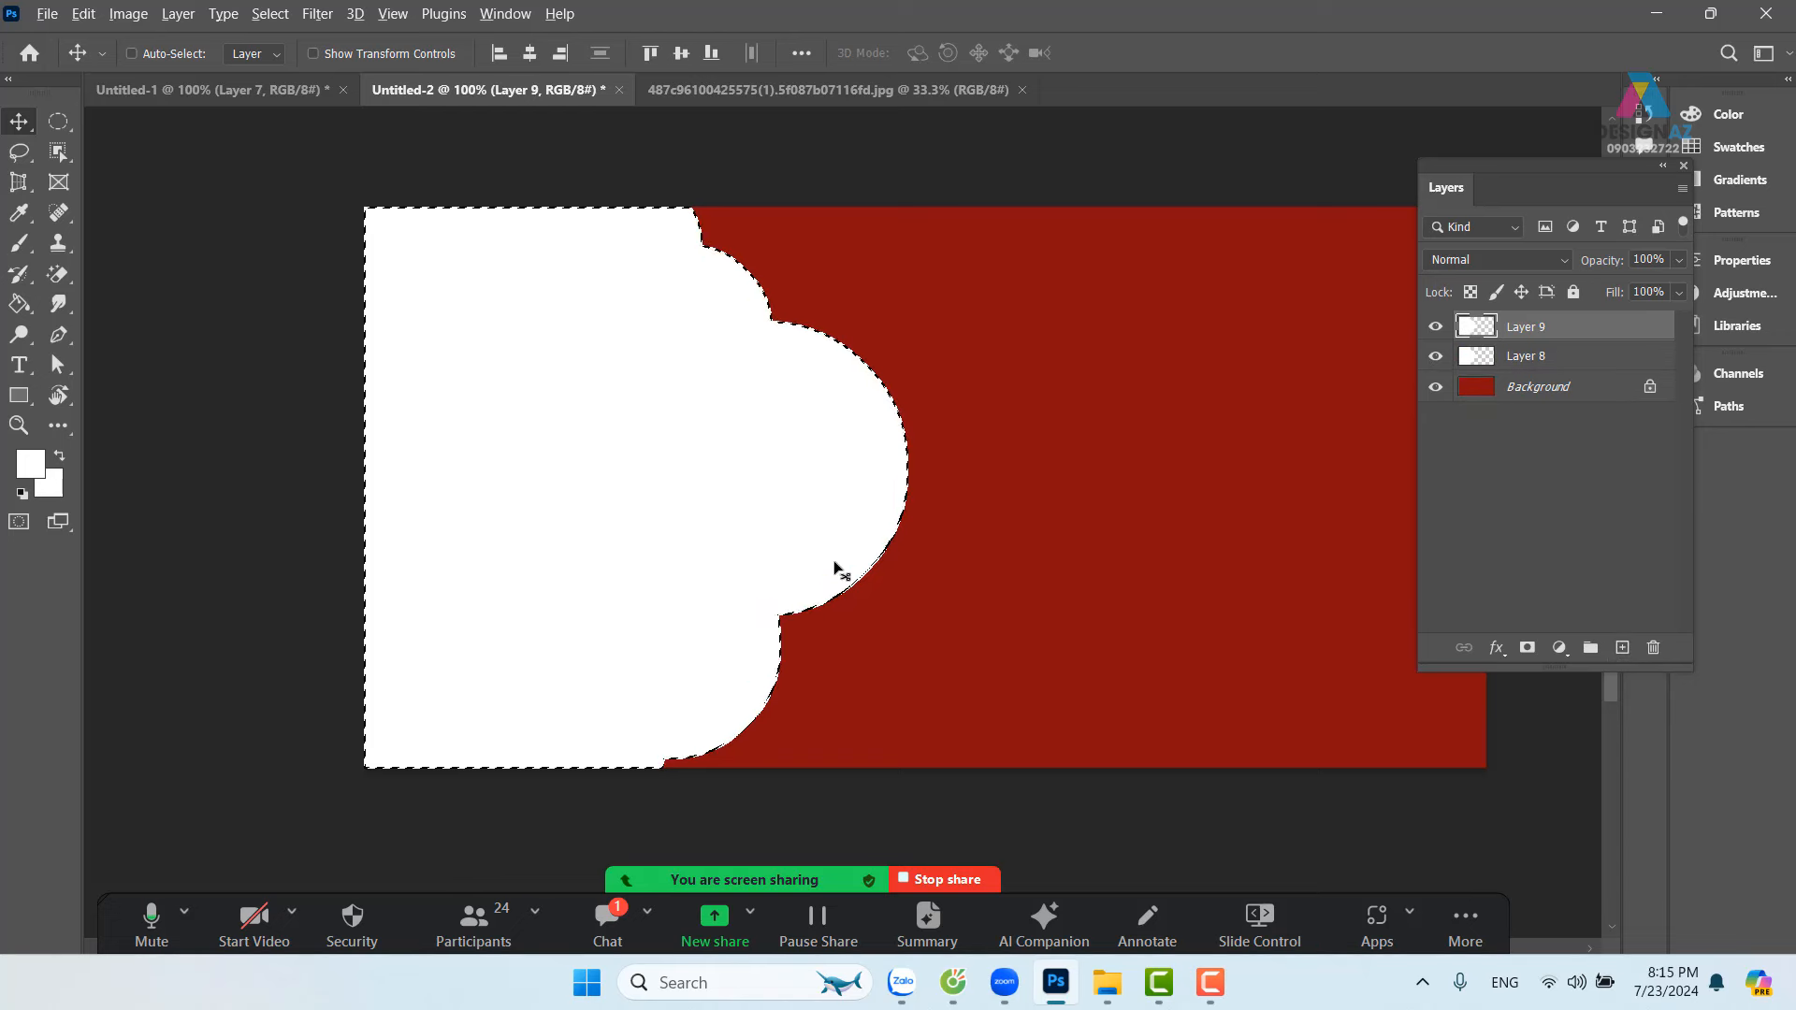
{"action": "key", "text": "ctrl+d"}
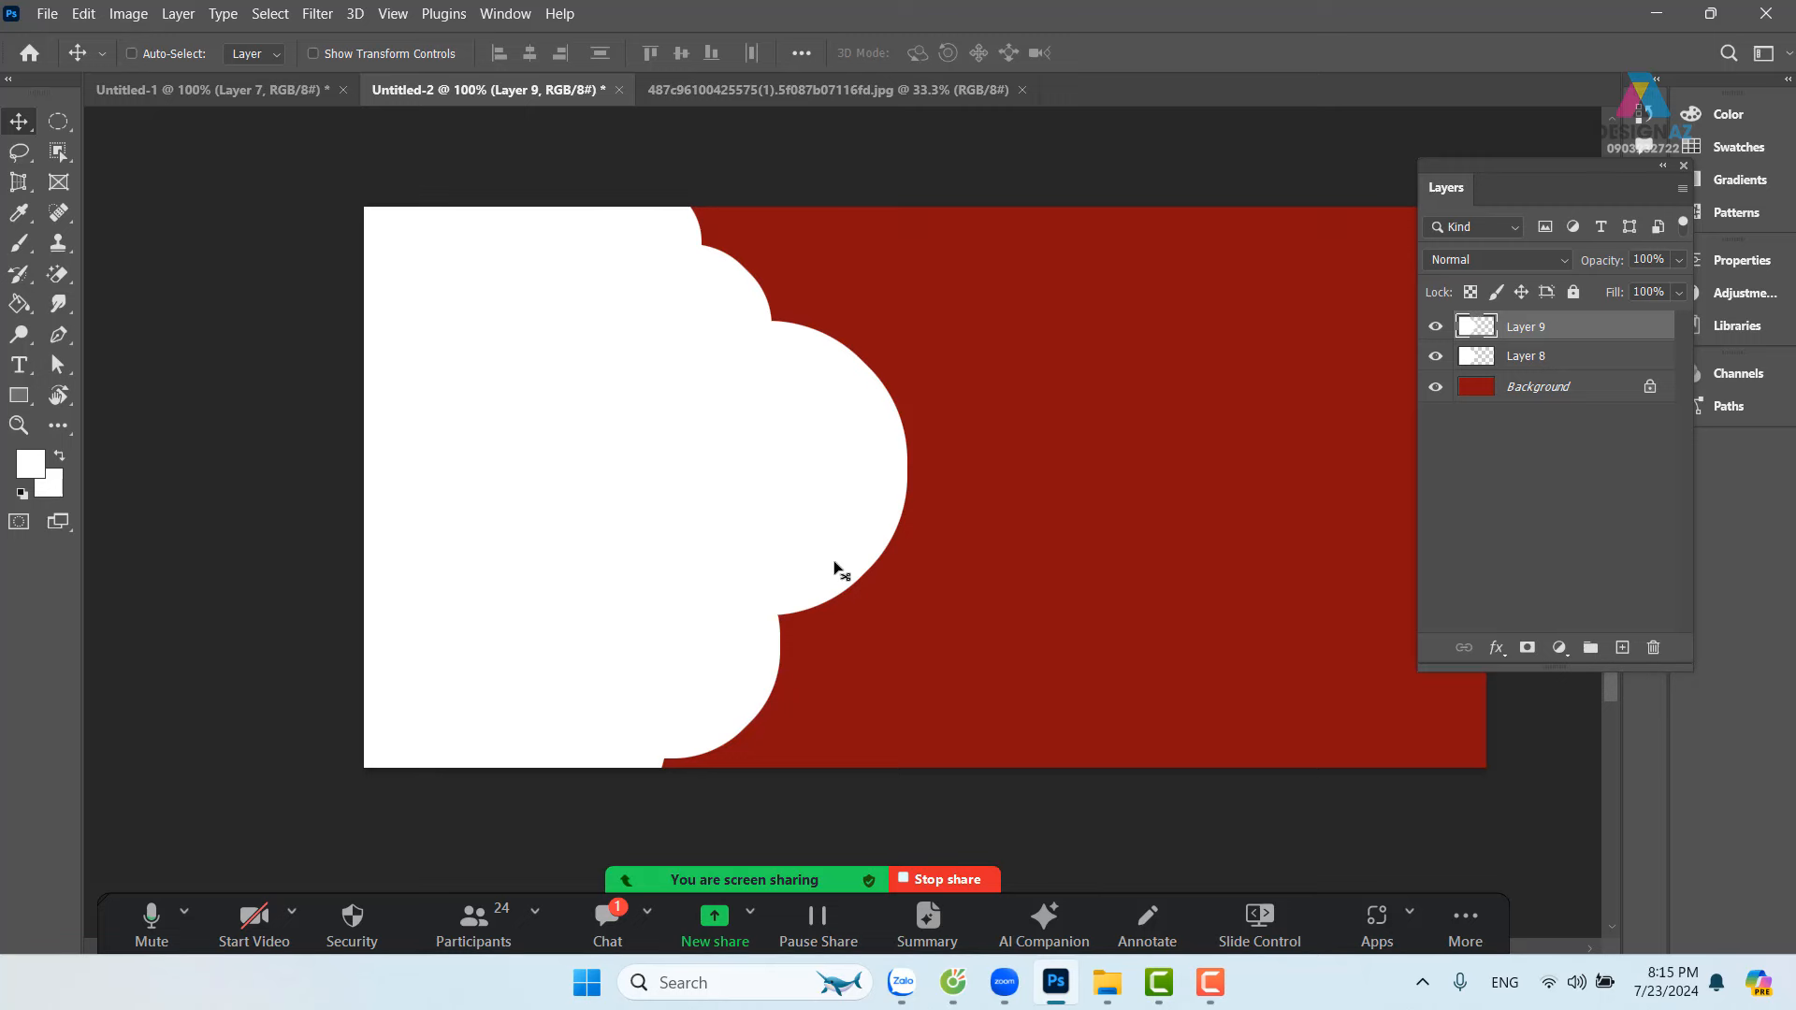
{"action": "key", "text": "5"}
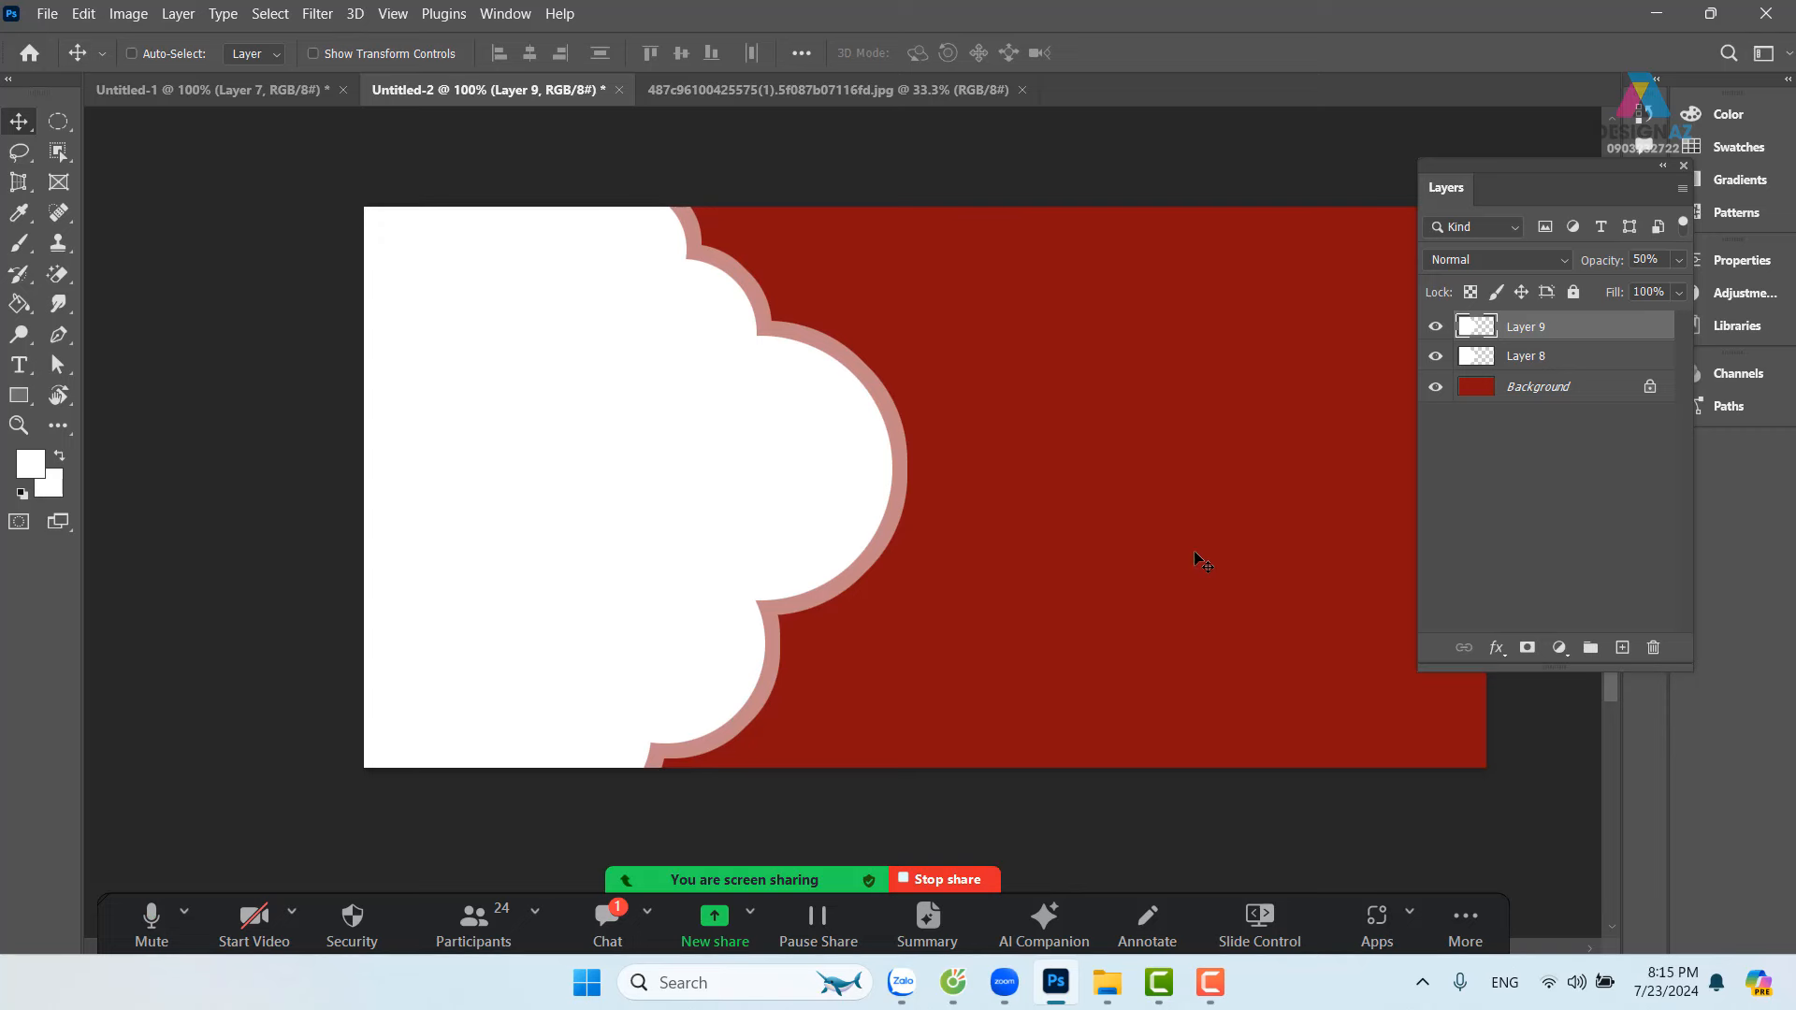
{"action": "key", "text": "ctrl+bracketleft"}
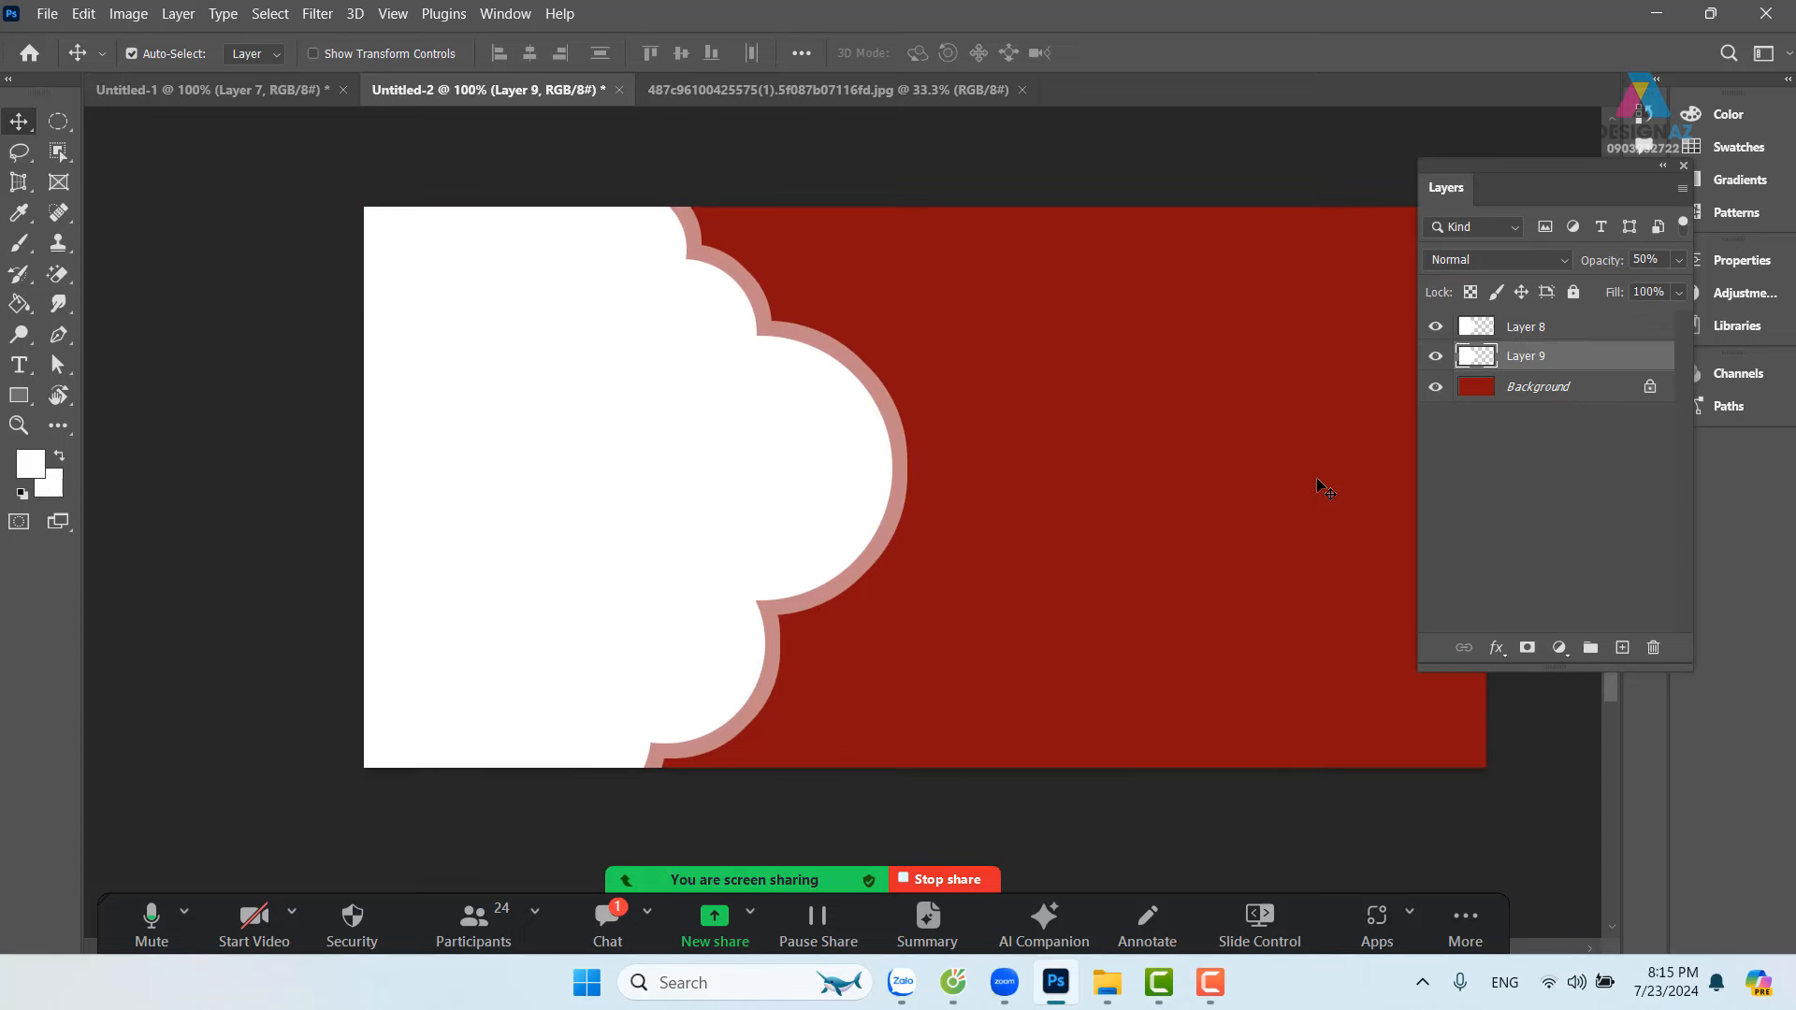
Step: Try shifting the solid white shape on Layer 8 to the right, and undo the move
{"action": "left_click", "coordinate": [1557, 326]}
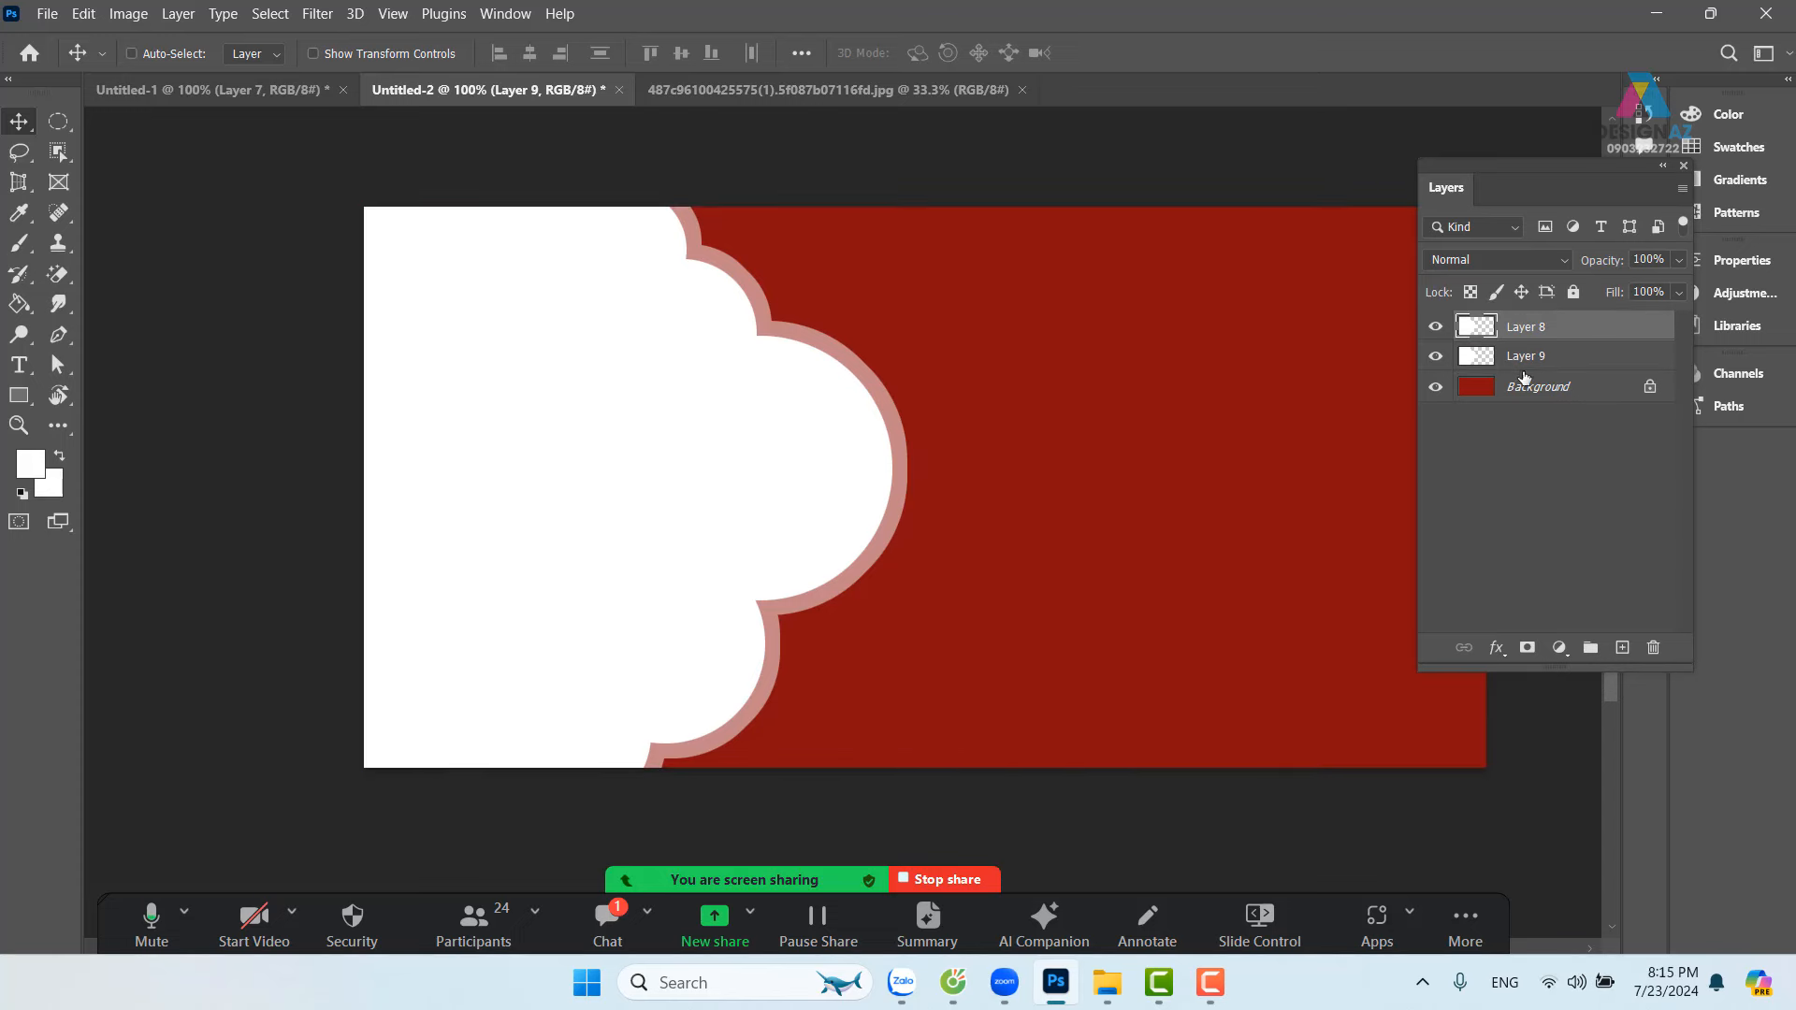
{"action": "left_click_drag", "start_coordinate": [689, 506], "coordinate": [779, 497]}
{"action": "key", "text": "ctrl+z"}
Step: Browse for a photo to open, going to the banh trung thu folder inside thuvienanh on New Volume (E:)
{"action": "key", "text": "ctrl+o"}
{"action": "scroll", "coordinate": [140, 575], "scroll_direction": "down", "scroll_amount": 2}
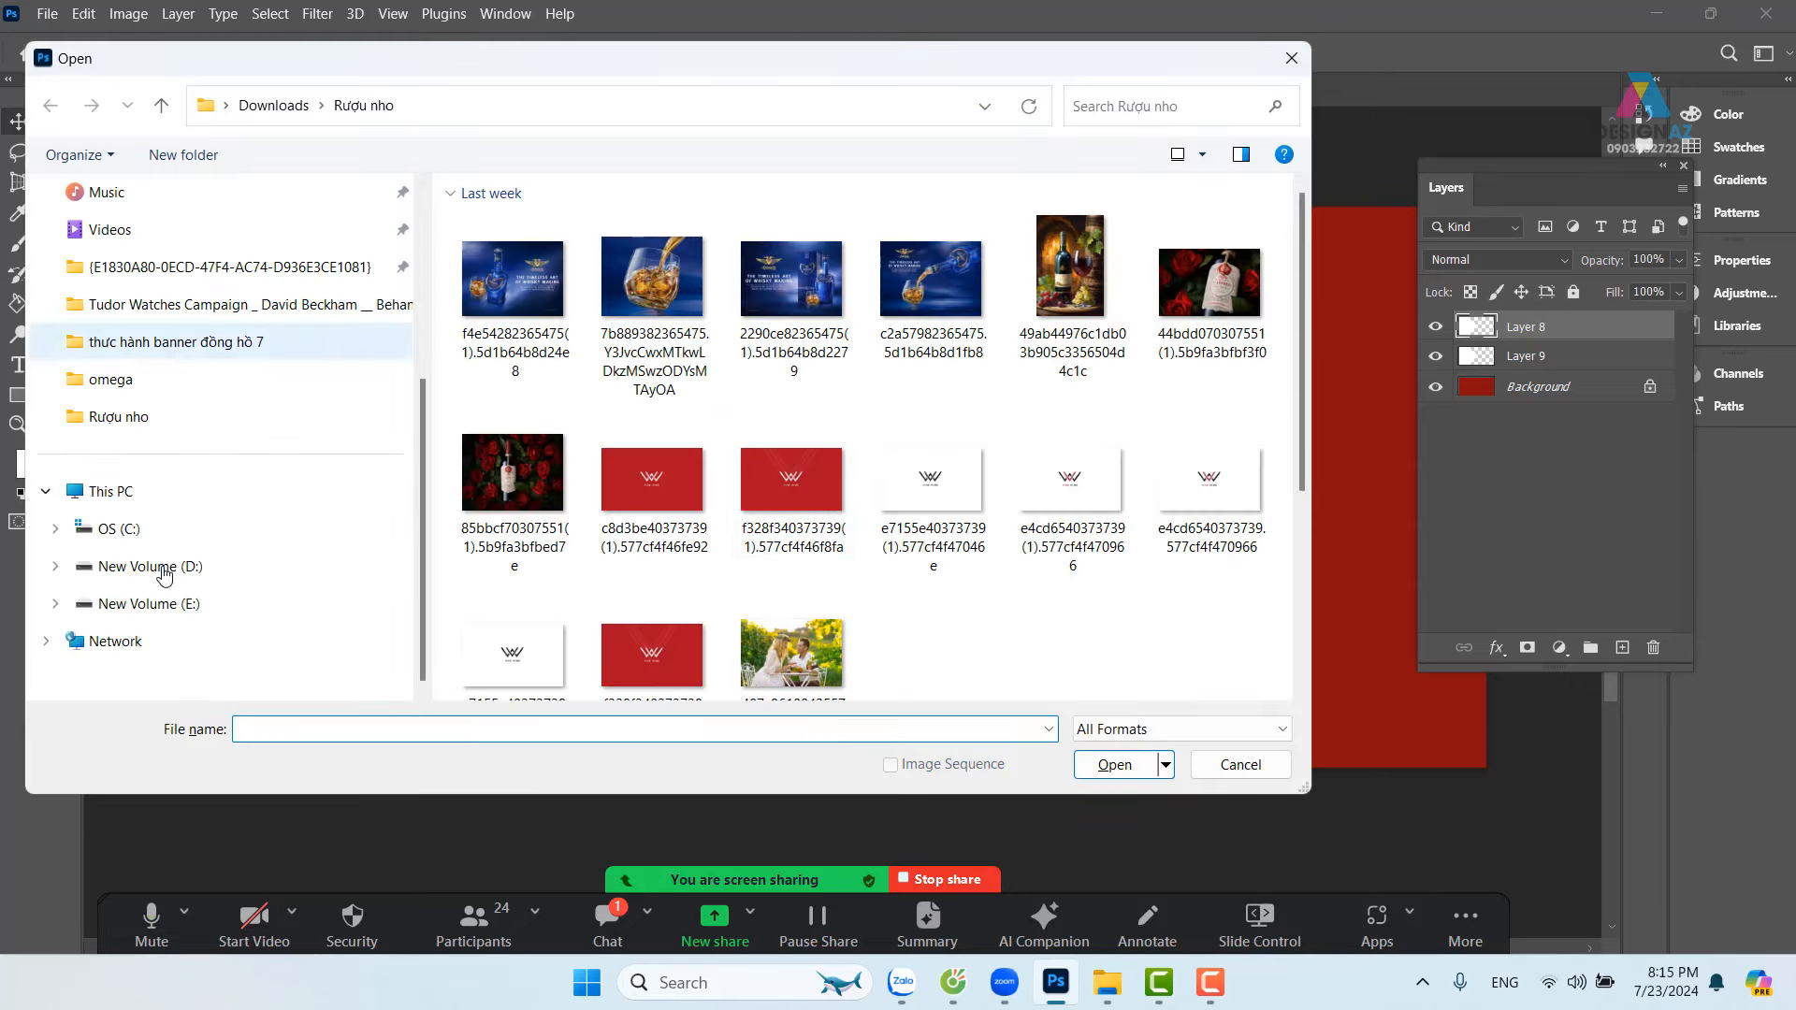
{"action": "left_click", "coordinate": [181, 606]}
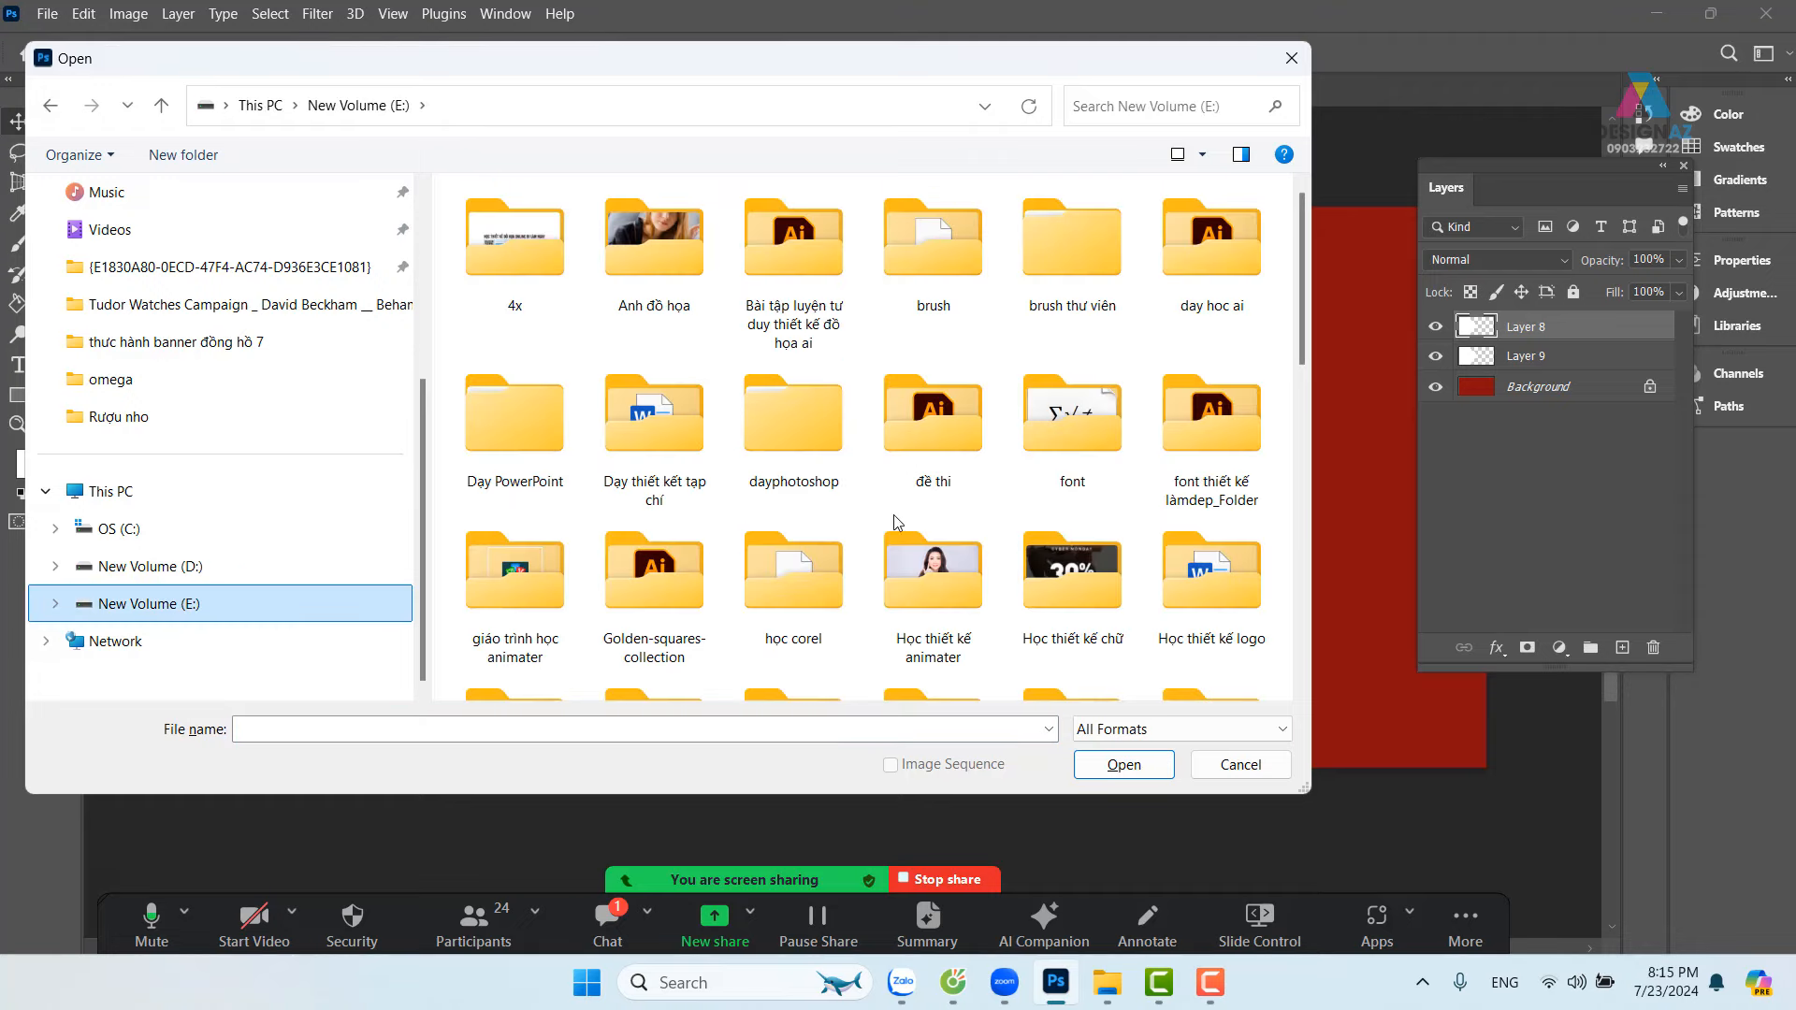
{"action": "scroll", "coordinate": [903, 526], "scroll_direction": "down", "scroll_amount": 3}
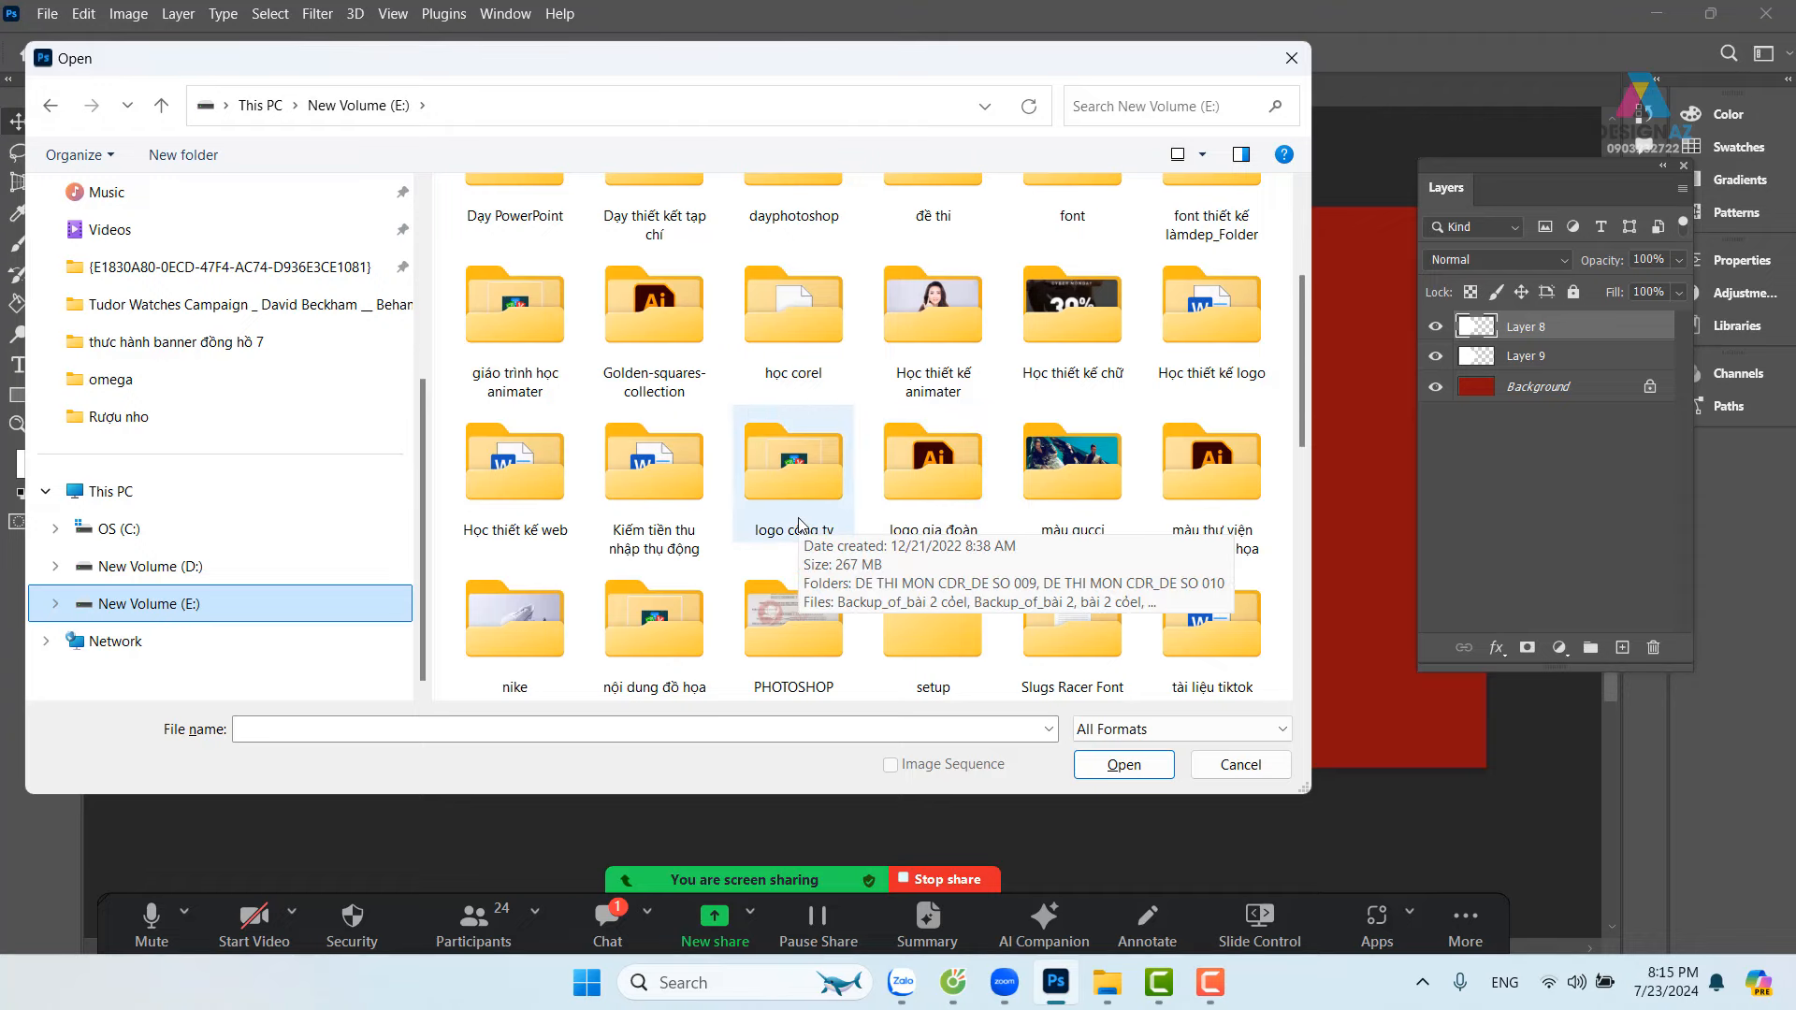
{"action": "scroll", "coordinate": [798, 525], "scroll_direction": "down", "scroll_amount": 5}
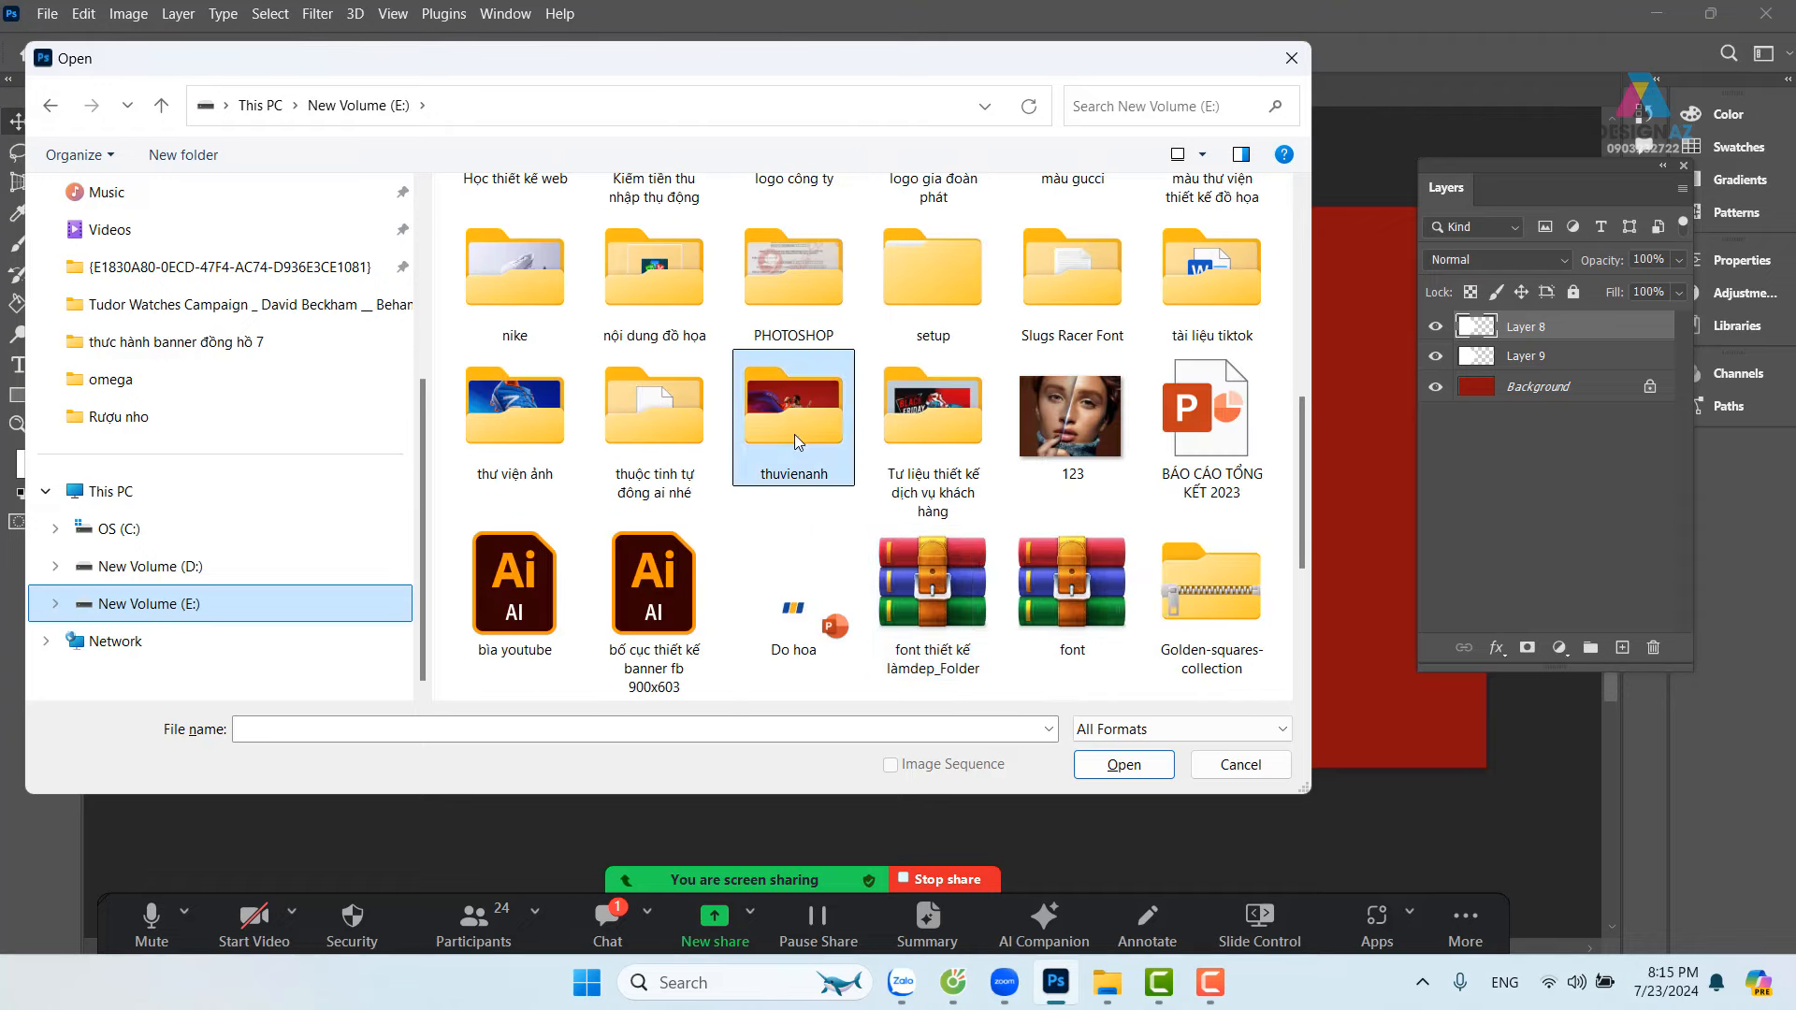
{"action": "double_click", "coordinate": [765, 459]}
{"action": "left_click", "coordinate": [770, 387]}
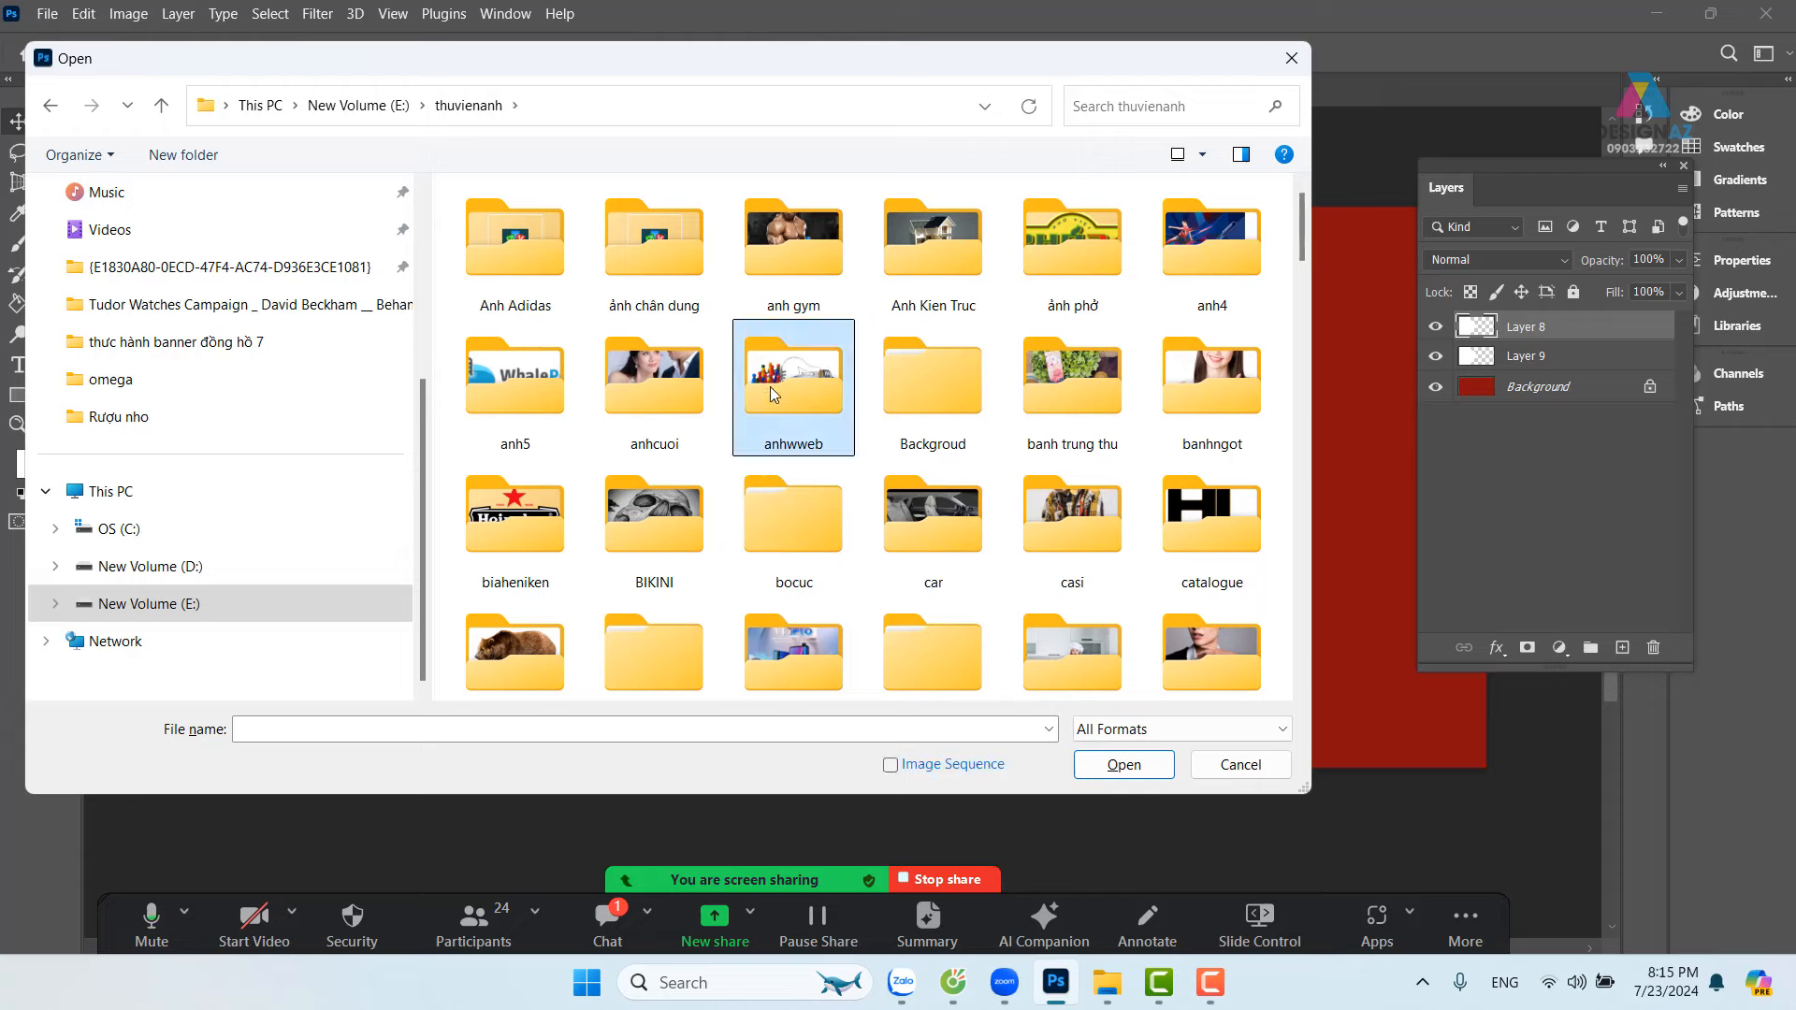
{"action": "key", "text": "Right"}
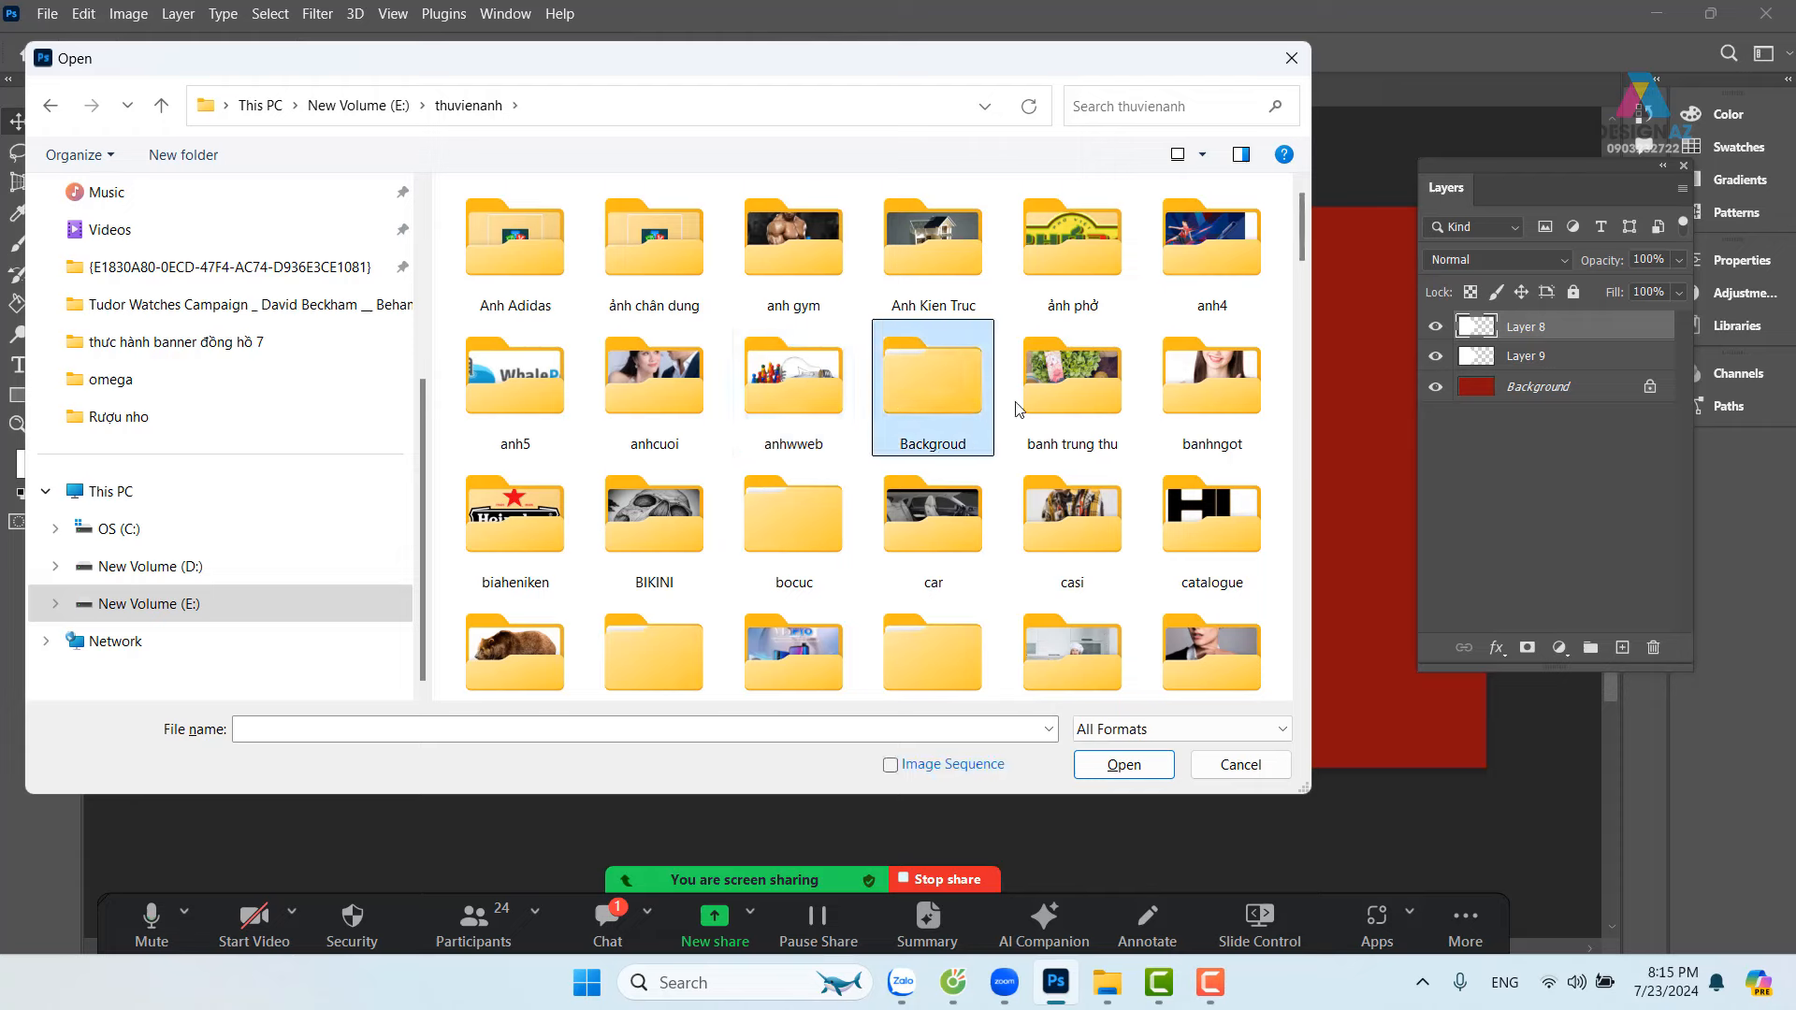
{"action": "double_click", "coordinate": [1045, 386]}
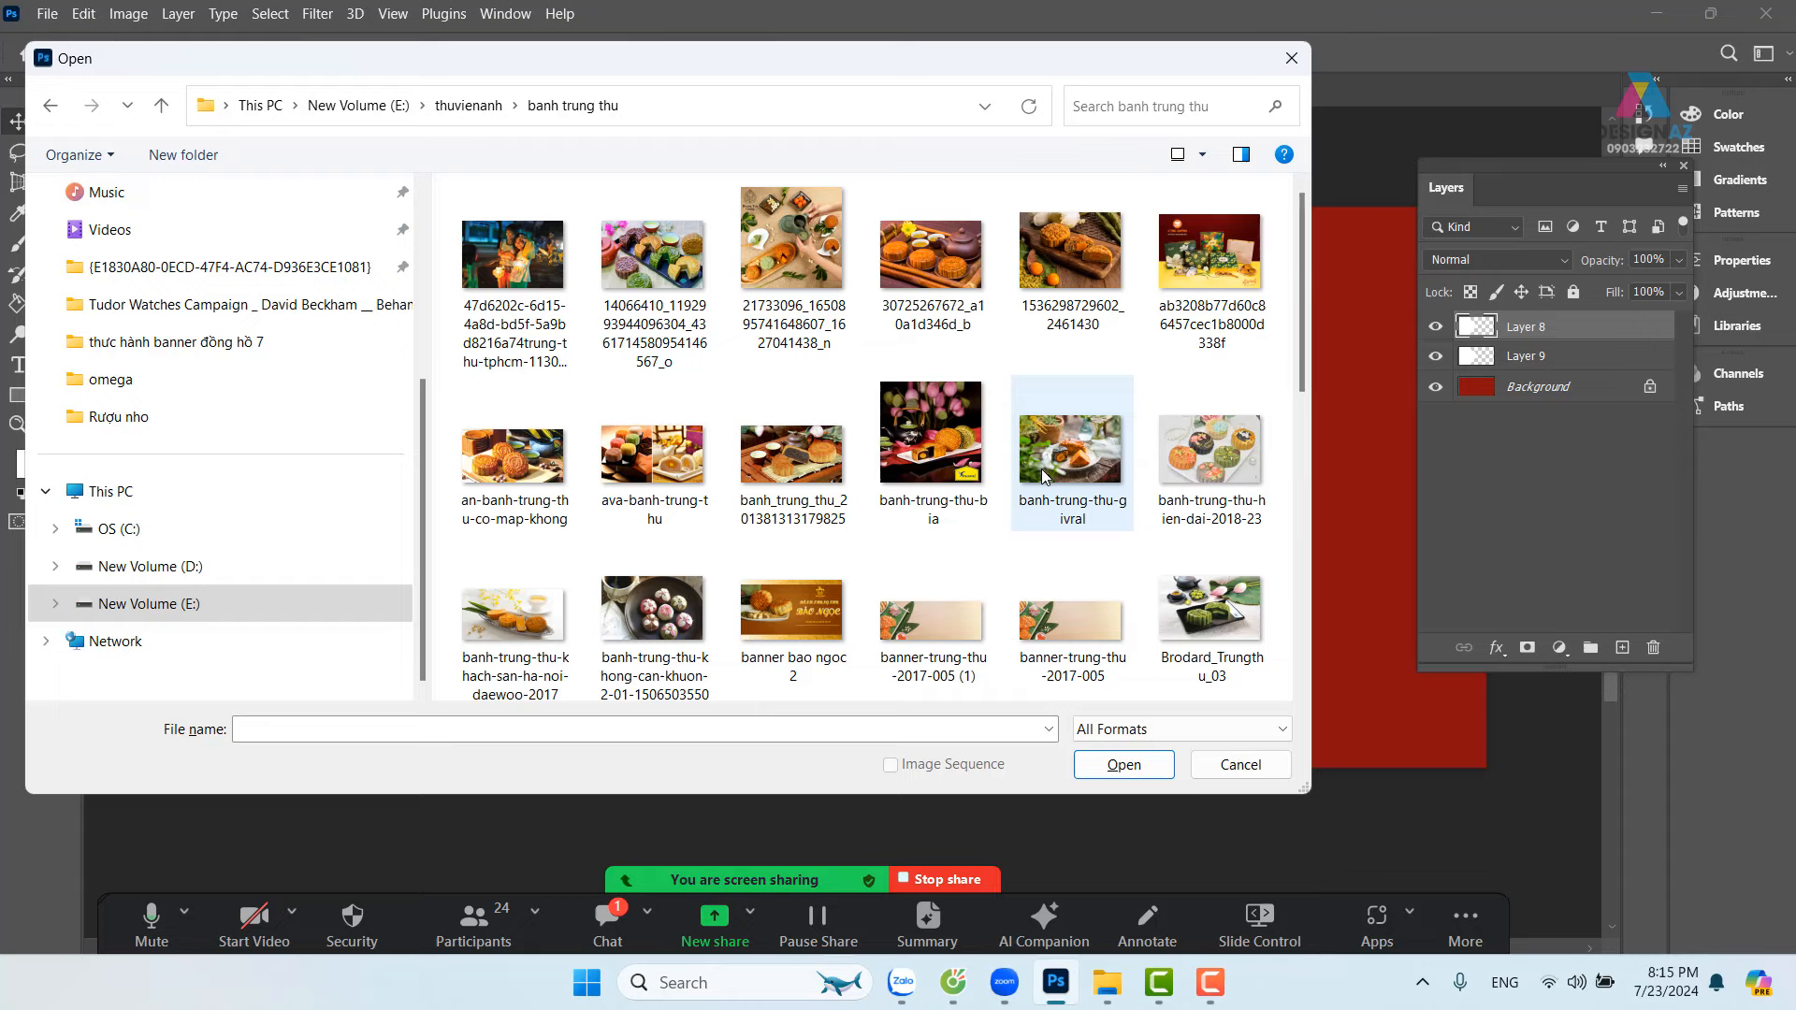
Step: Open the family photo chuc-tet-gia-dinh-d6902 from the folder
{"action": "scroll", "coordinate": [1041, 469], "scroll_direction": "down", "scroll_amount": 5}
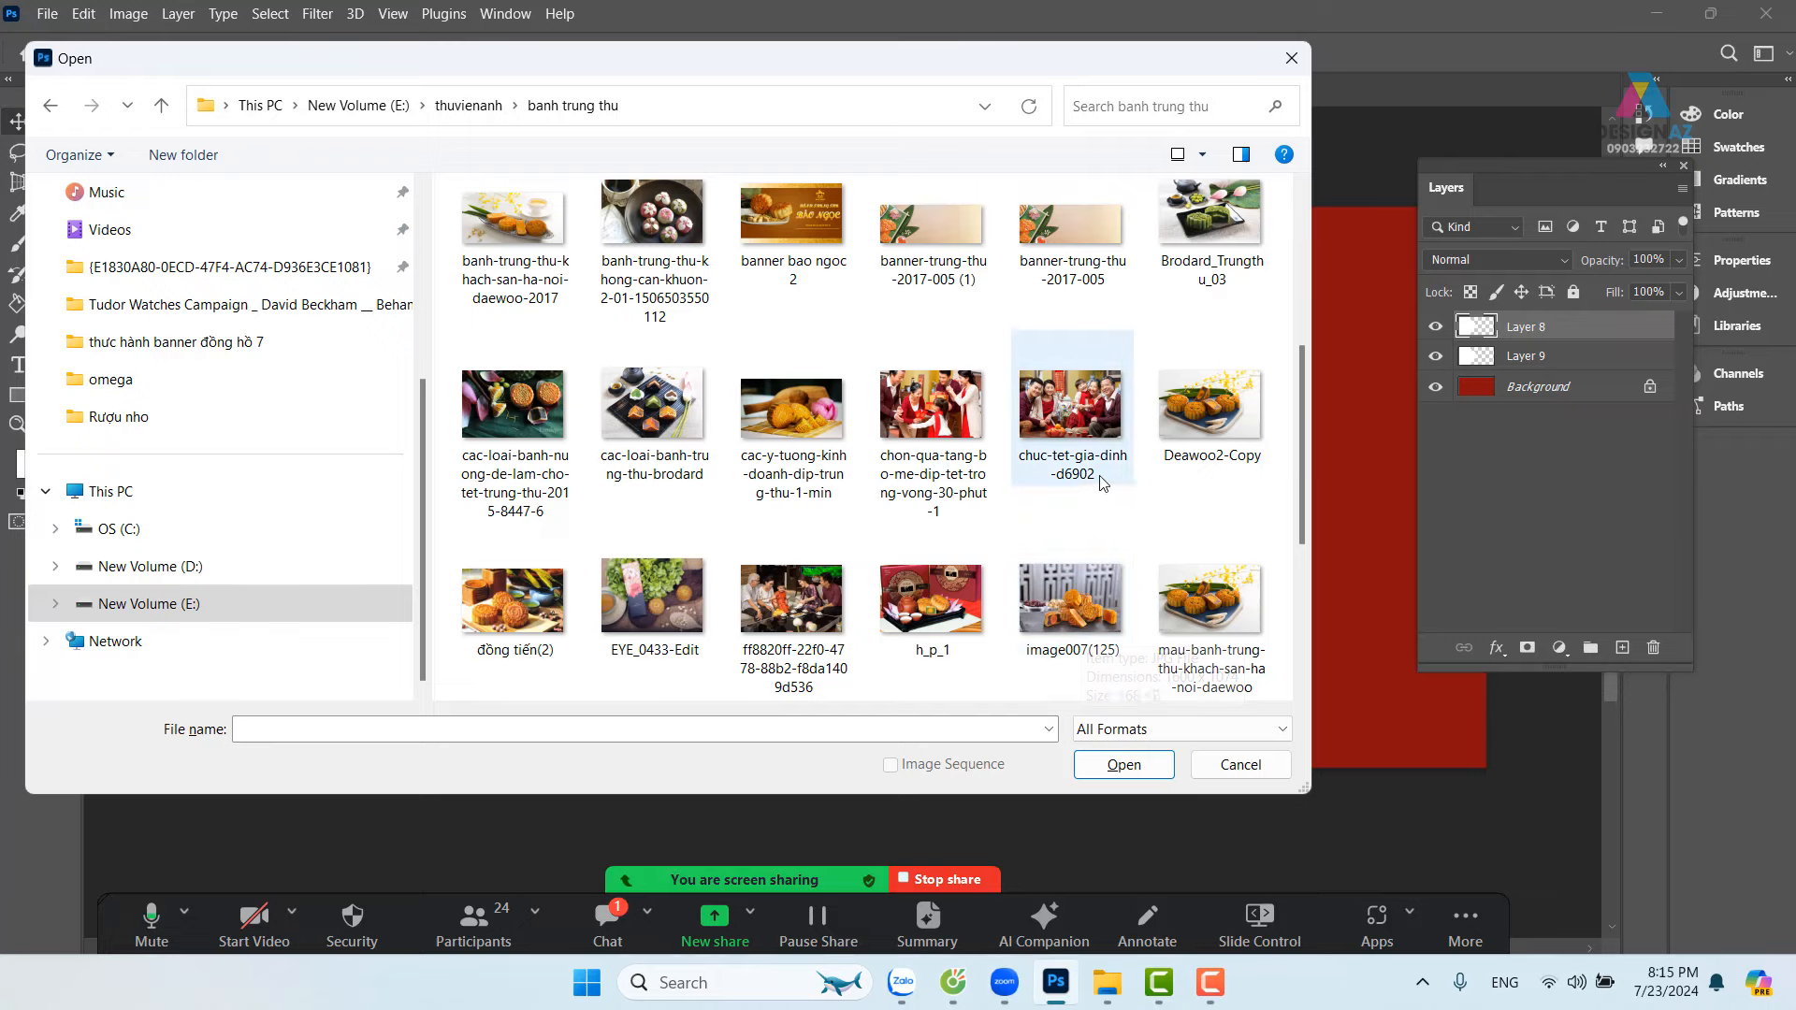
{"action": "left_click", "coordinate": [1072, 436]}
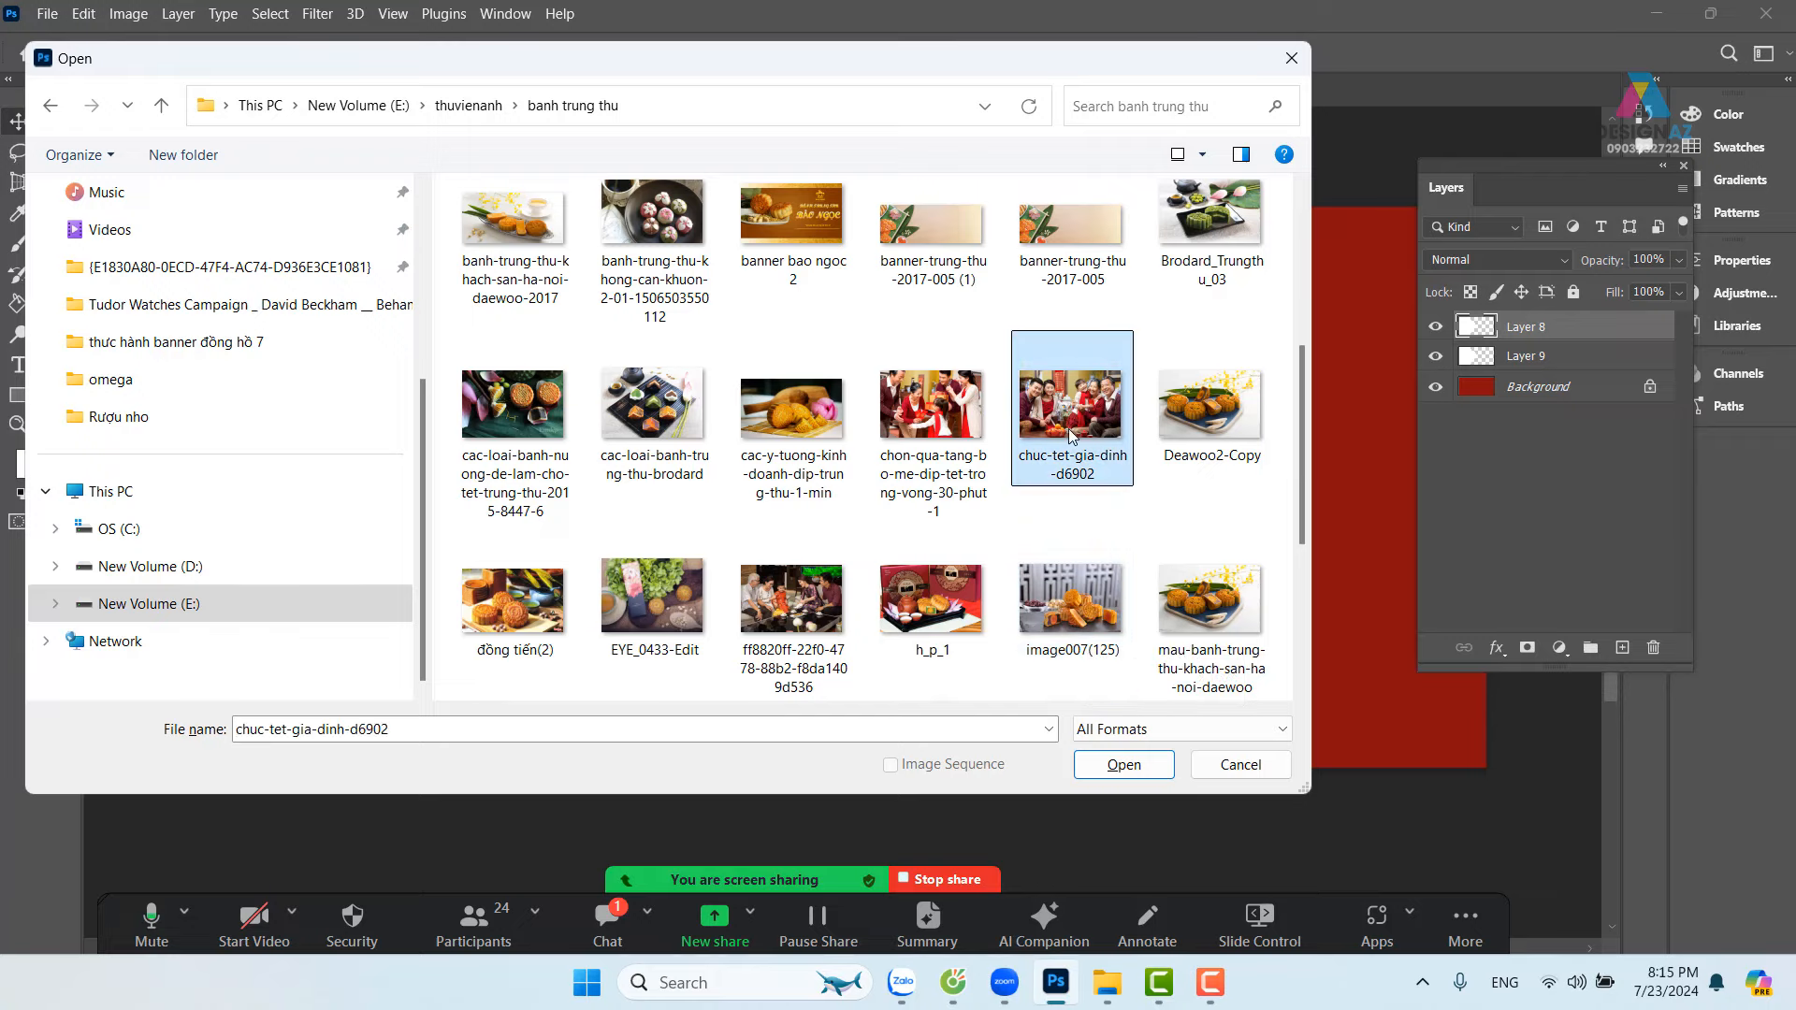
{"action": "left_click", "coordinate": [1157, 773]}
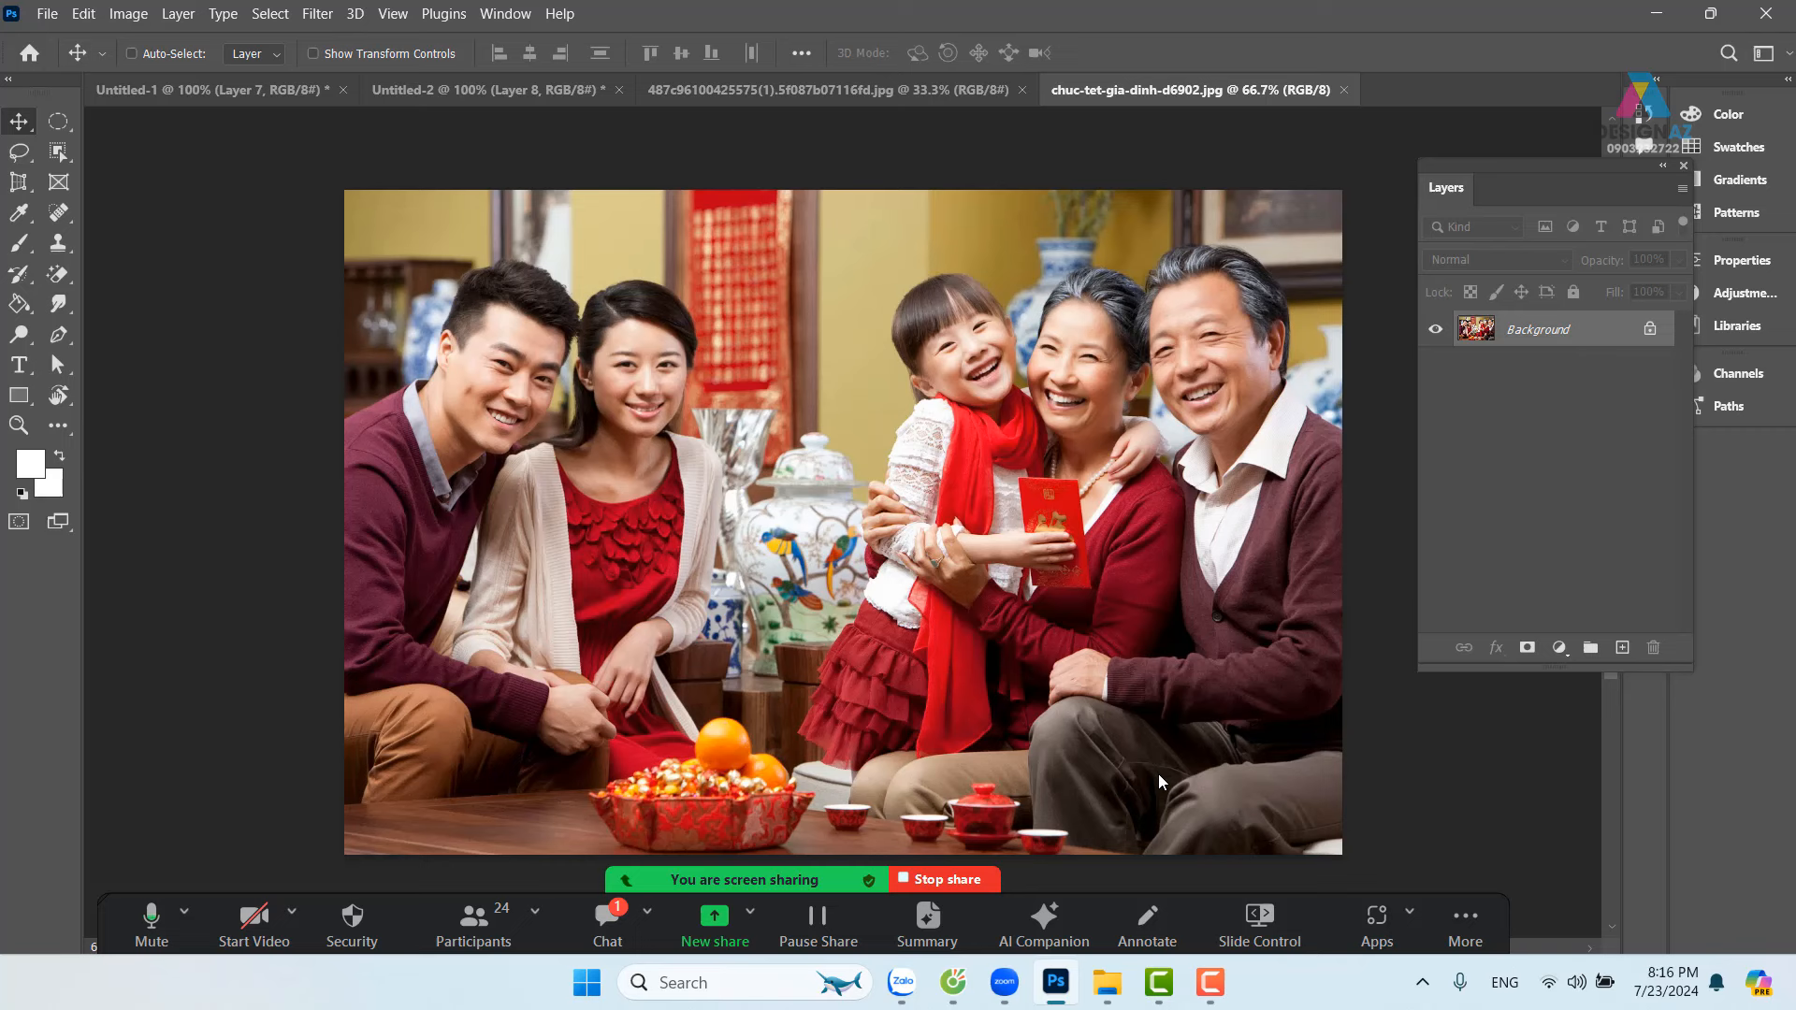
Step: Select the entire family photo and close the vineyard couple photo without using it
{"action": "key", "text": "ctrl+a"}
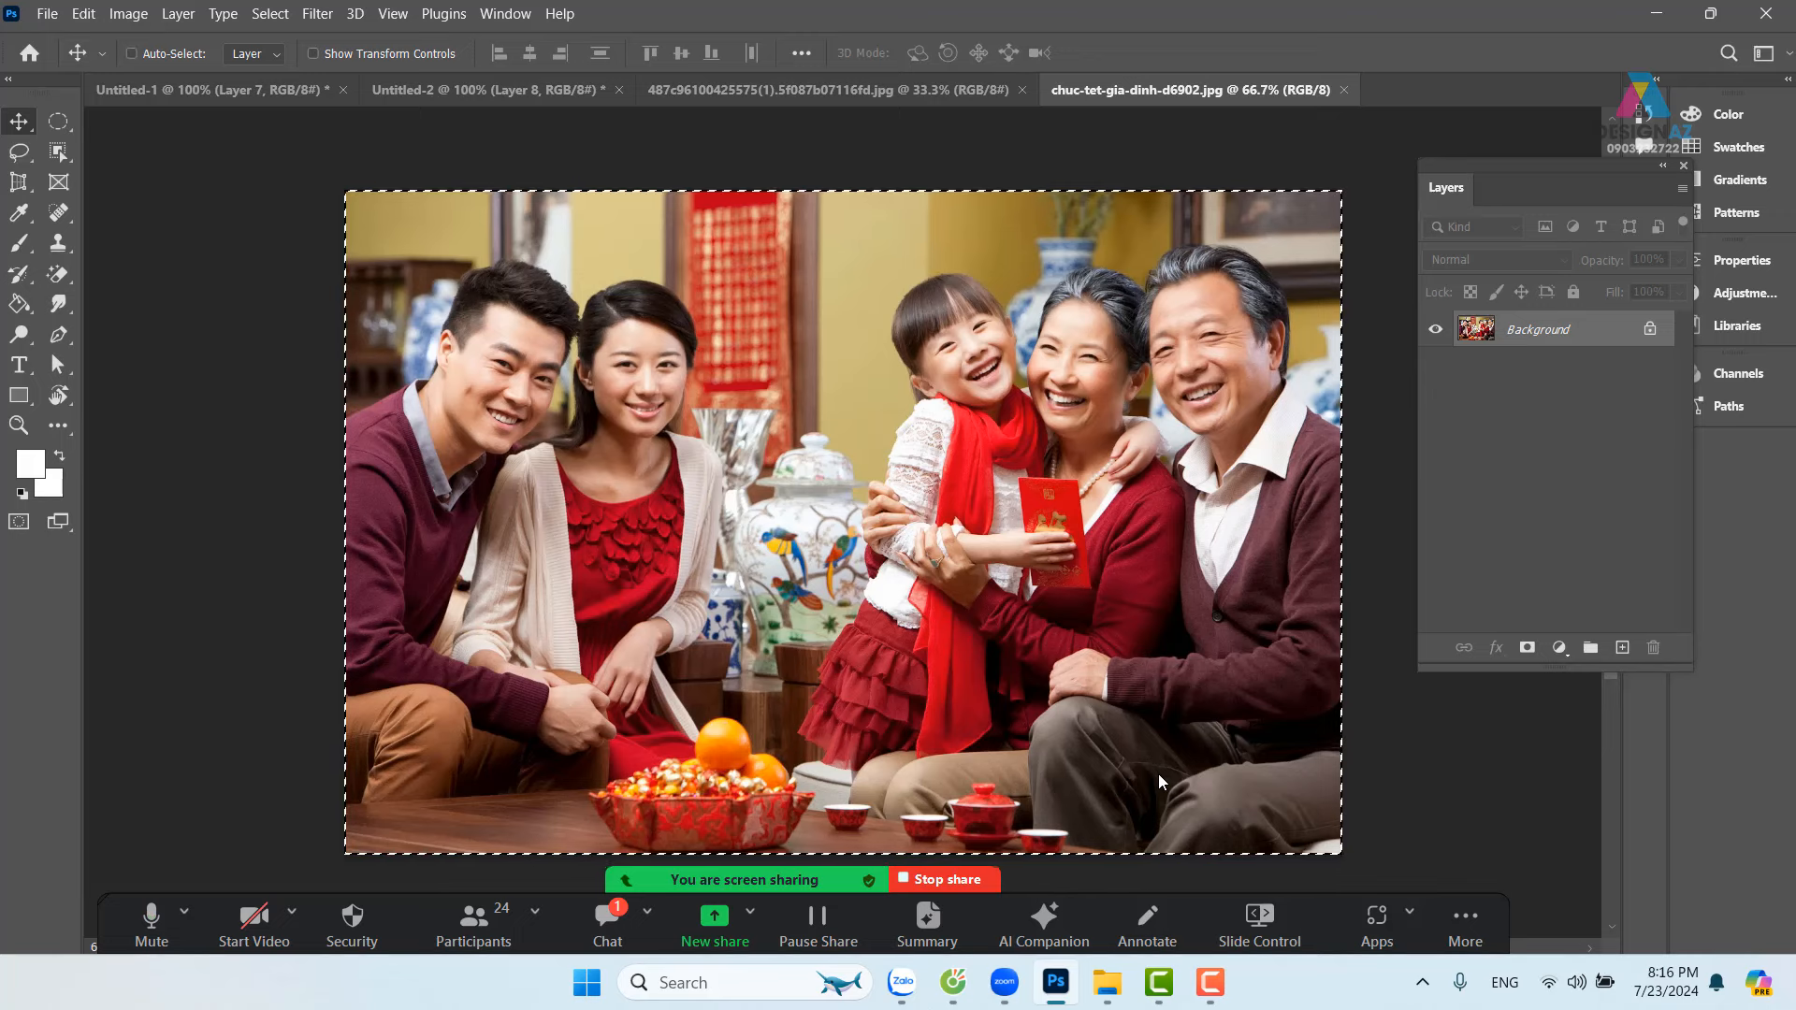
{"action": "left_click", "coordinate": [748, 80]}
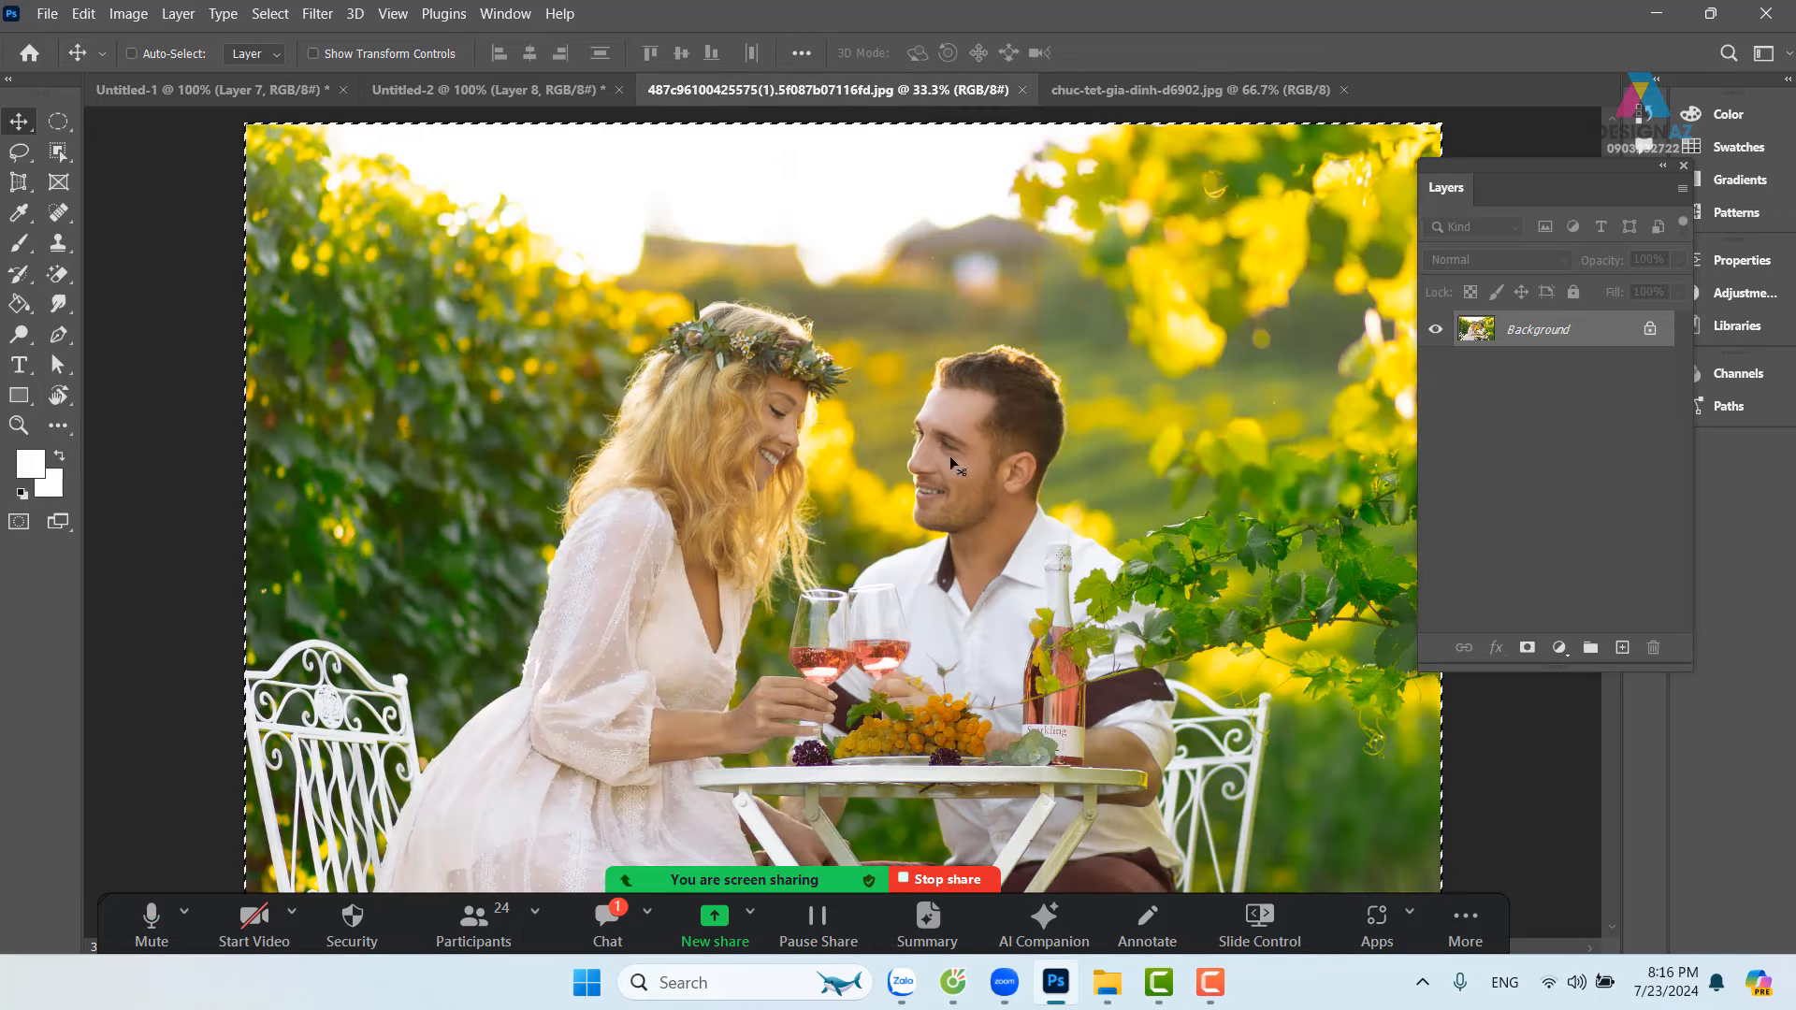
{"action": "left_click", "coordinate": [1022, 90]}
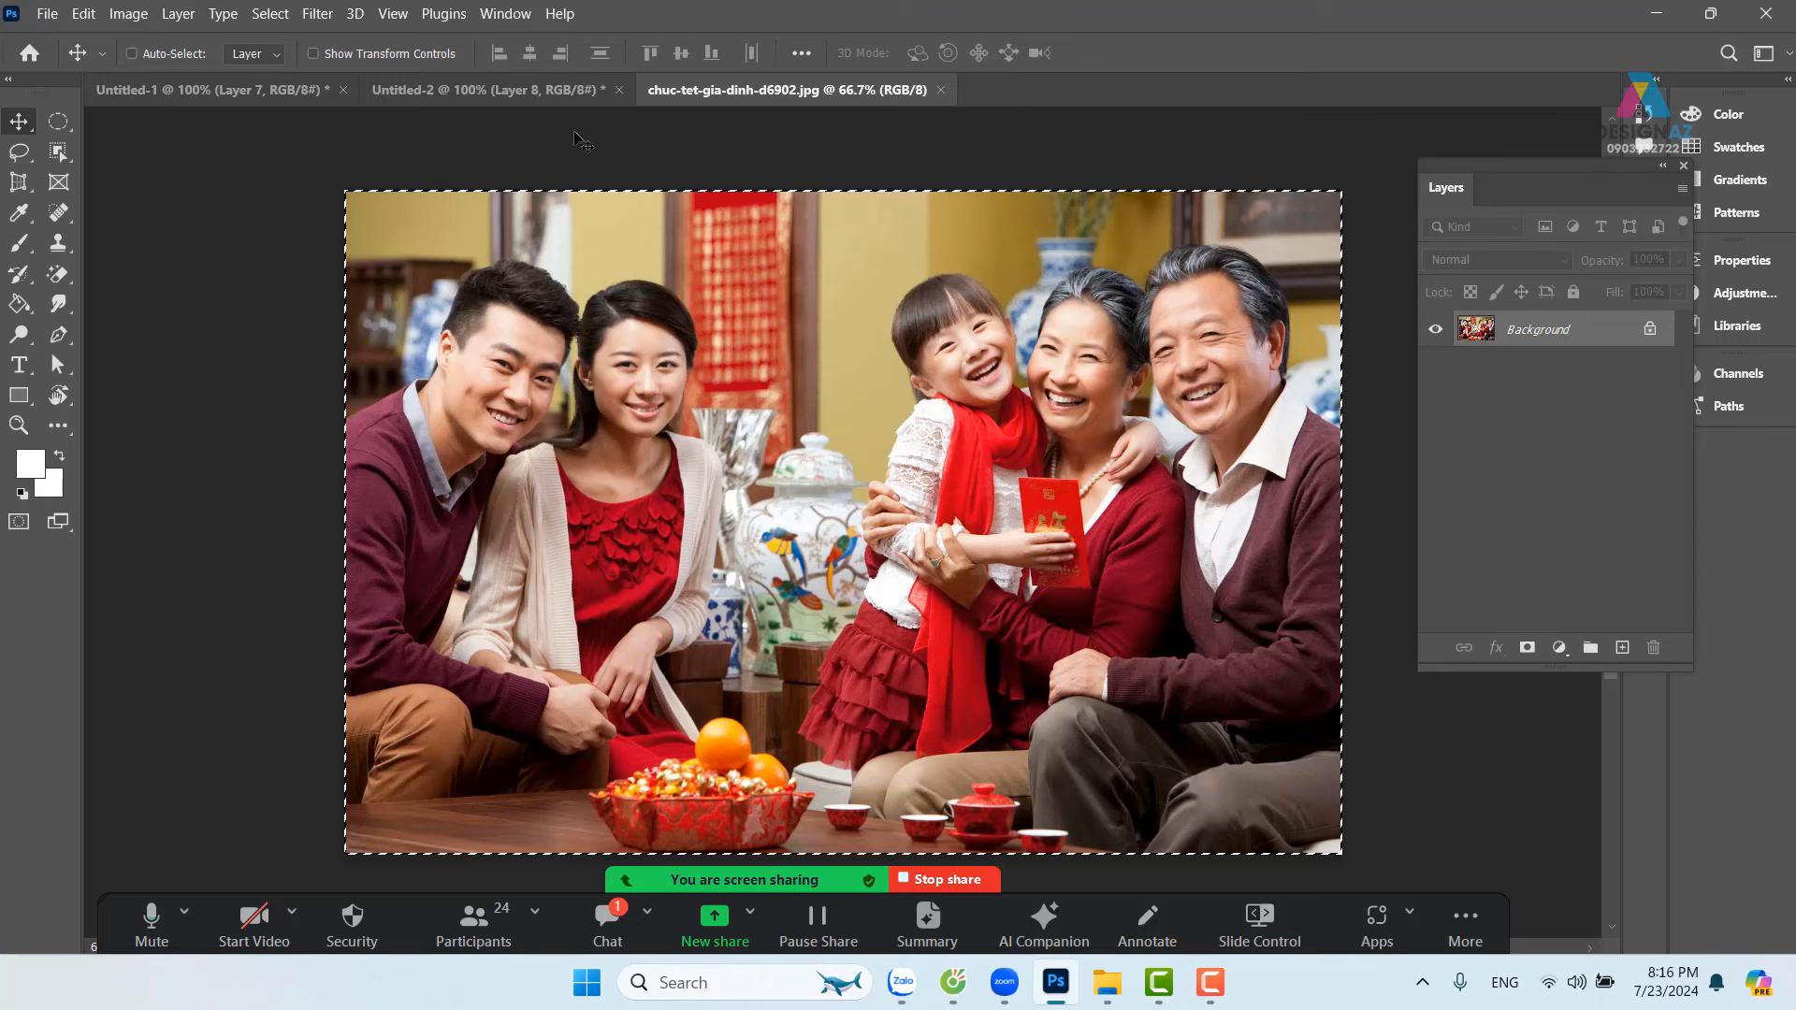
Step: Copy the selected family photo and paste it into the Untitled-2 banner directly above the cloud shape on Layer 8
{"action": "left_click", "coordinate": [525, 94]}
{"action": "right_click", "coordinate": [741, 402]}
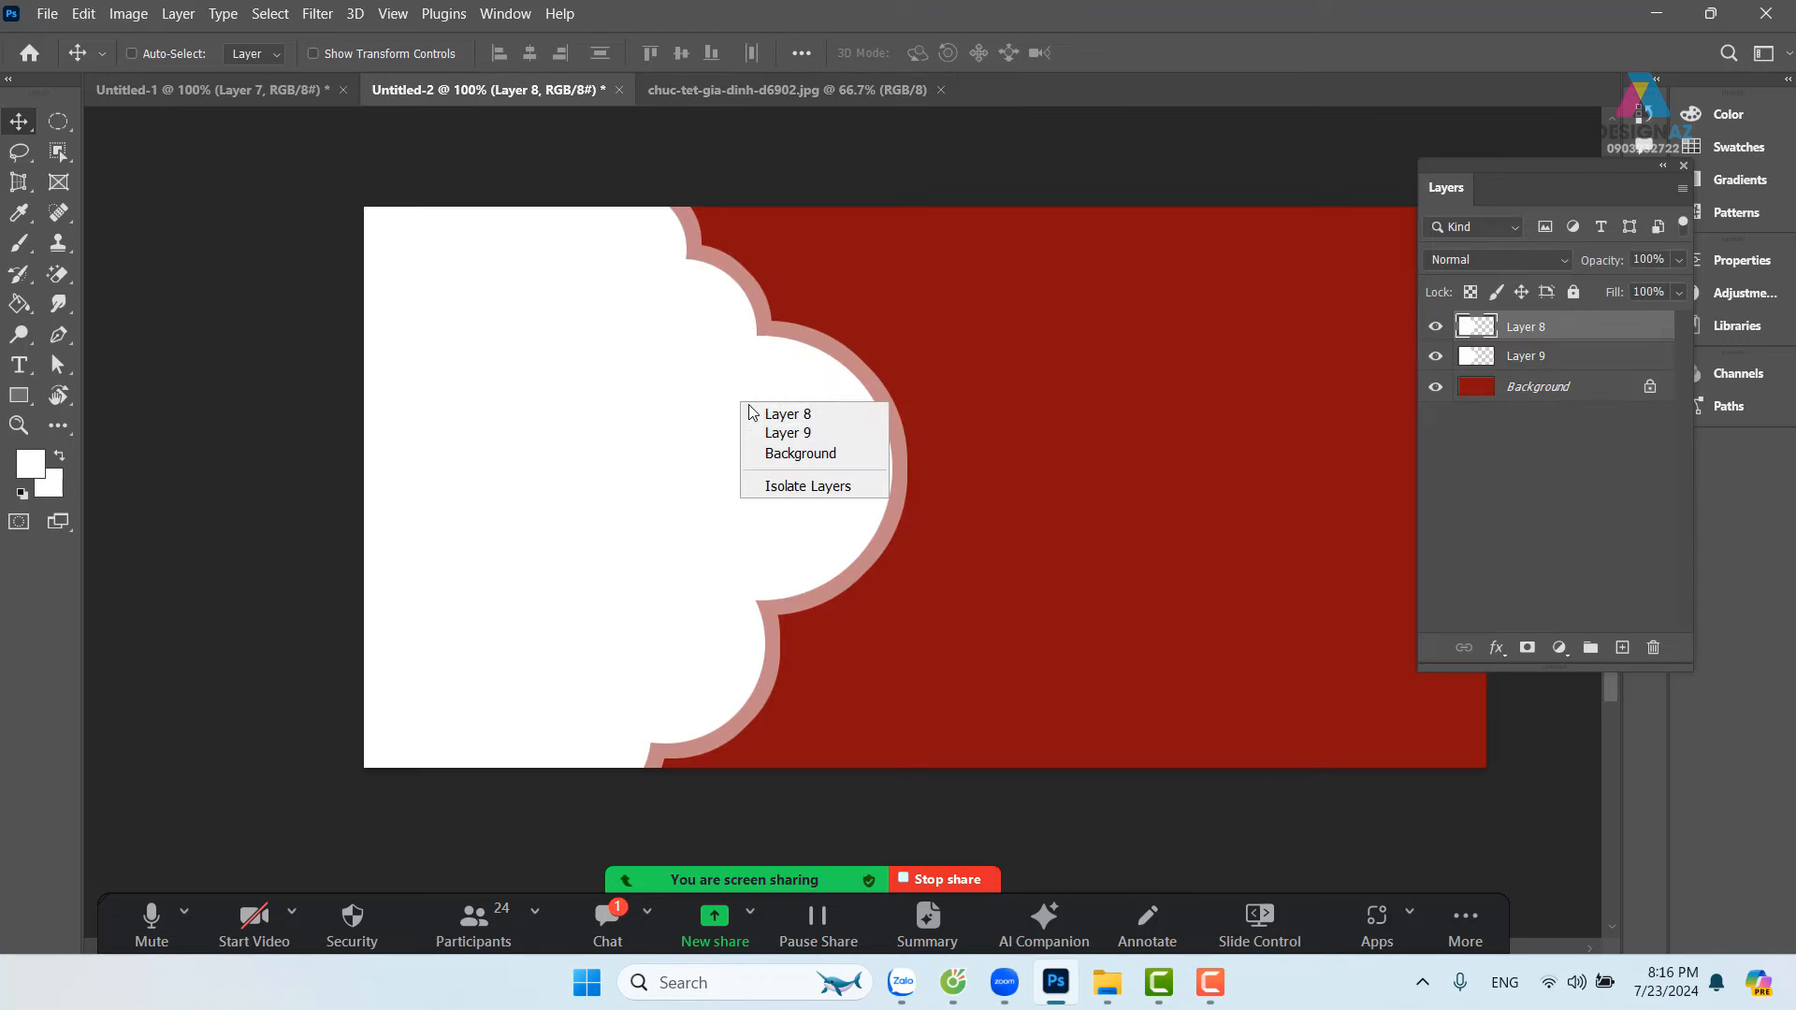
{"action": "left_click", "coordinate": [770, 417]}
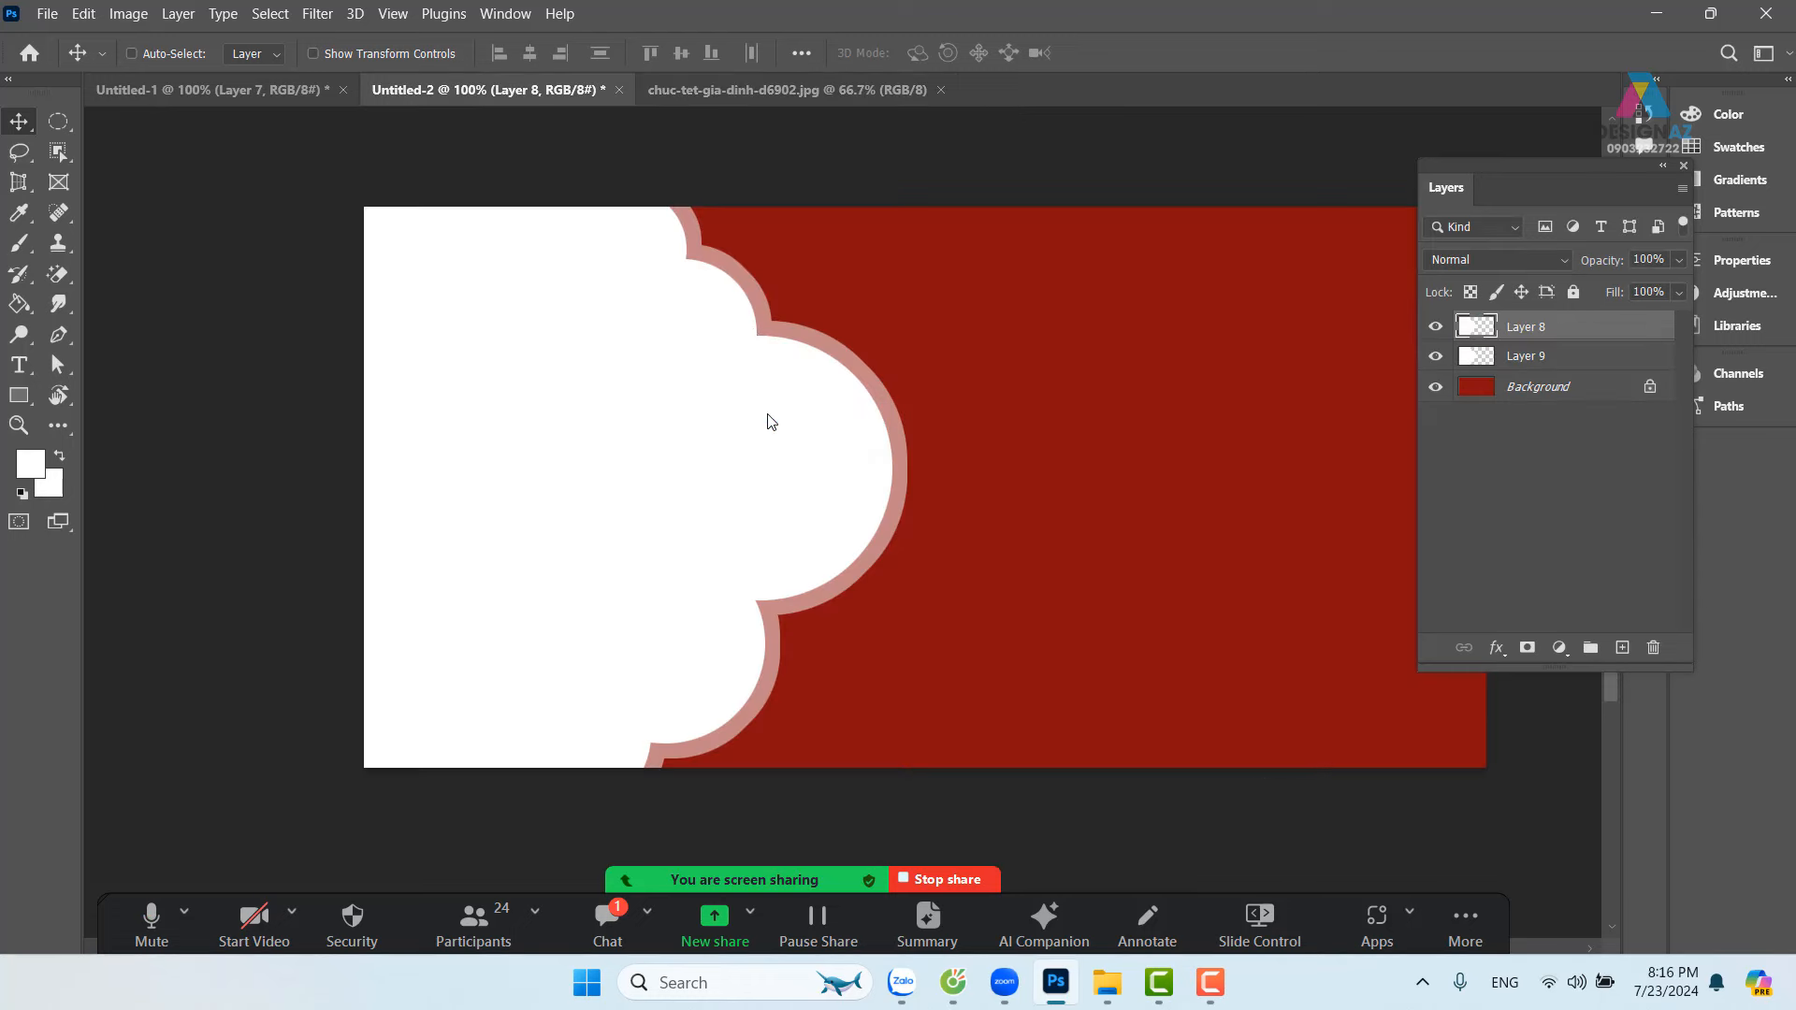
{"action": "left_click", "coordinate": [827, 90]}
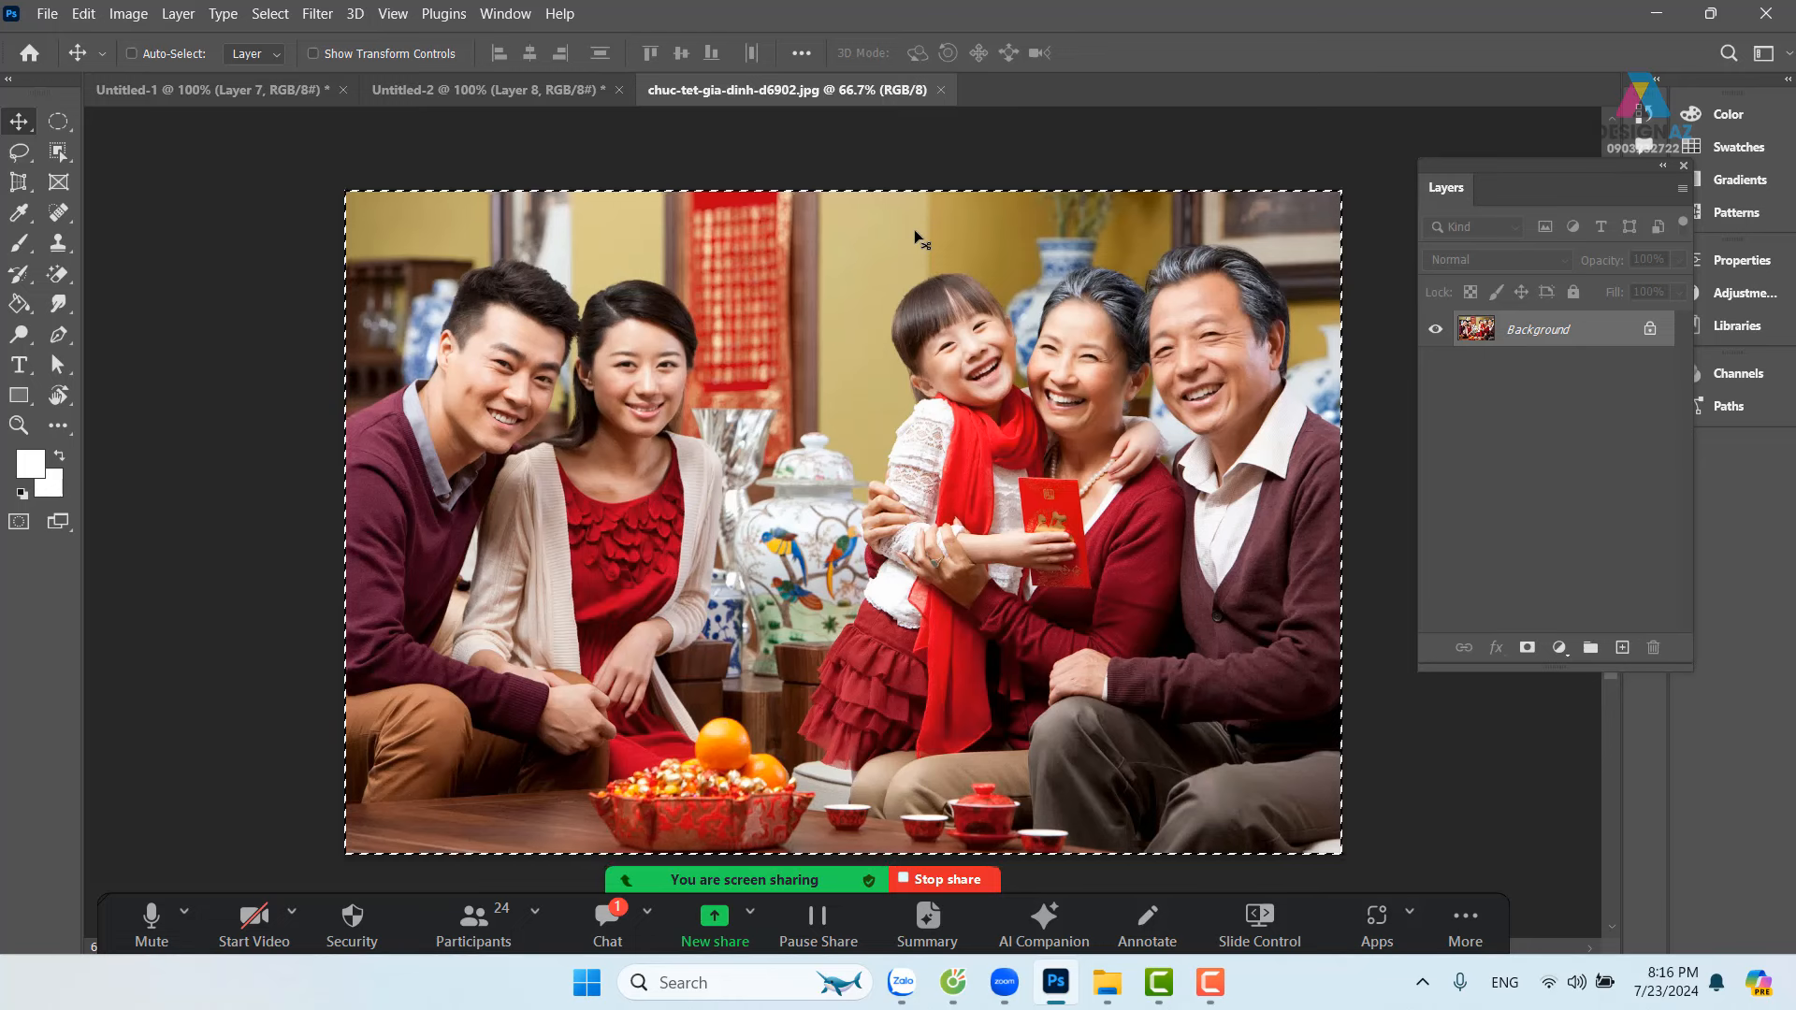
{"action": "left_click", "coordinate": [553, 88]}
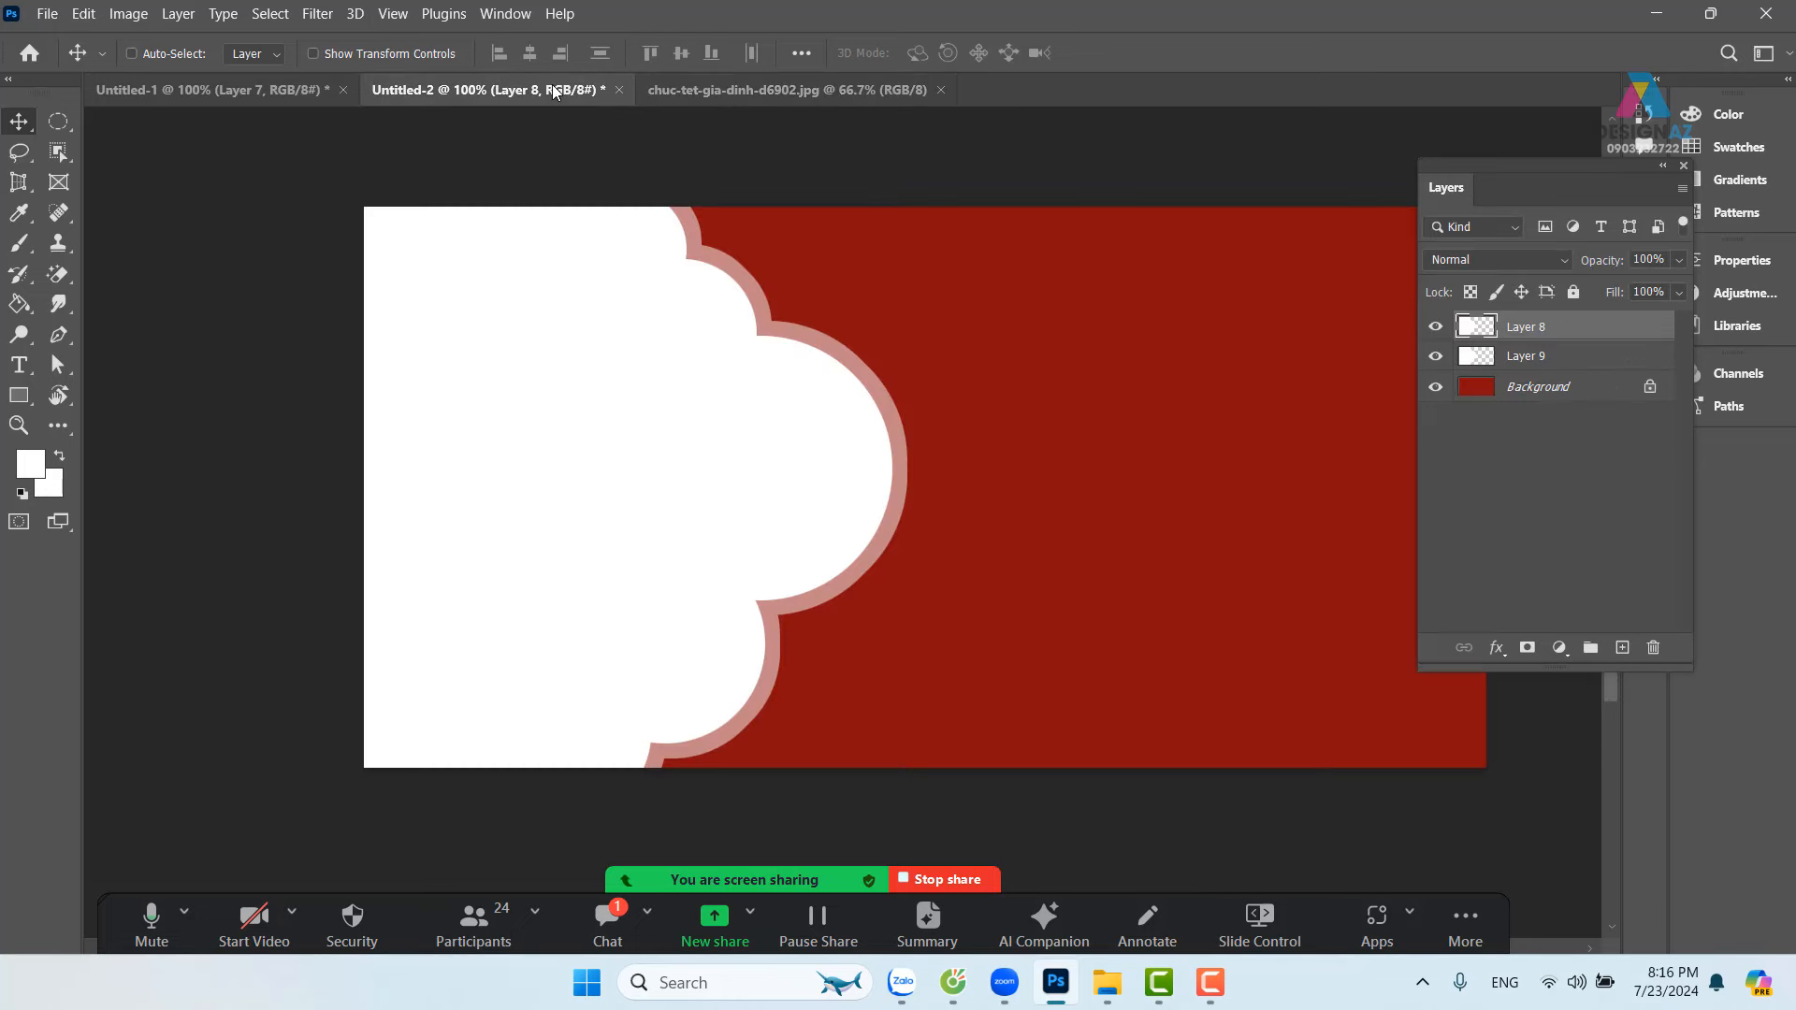
{"action": "key", "text": "ctrl+v"}
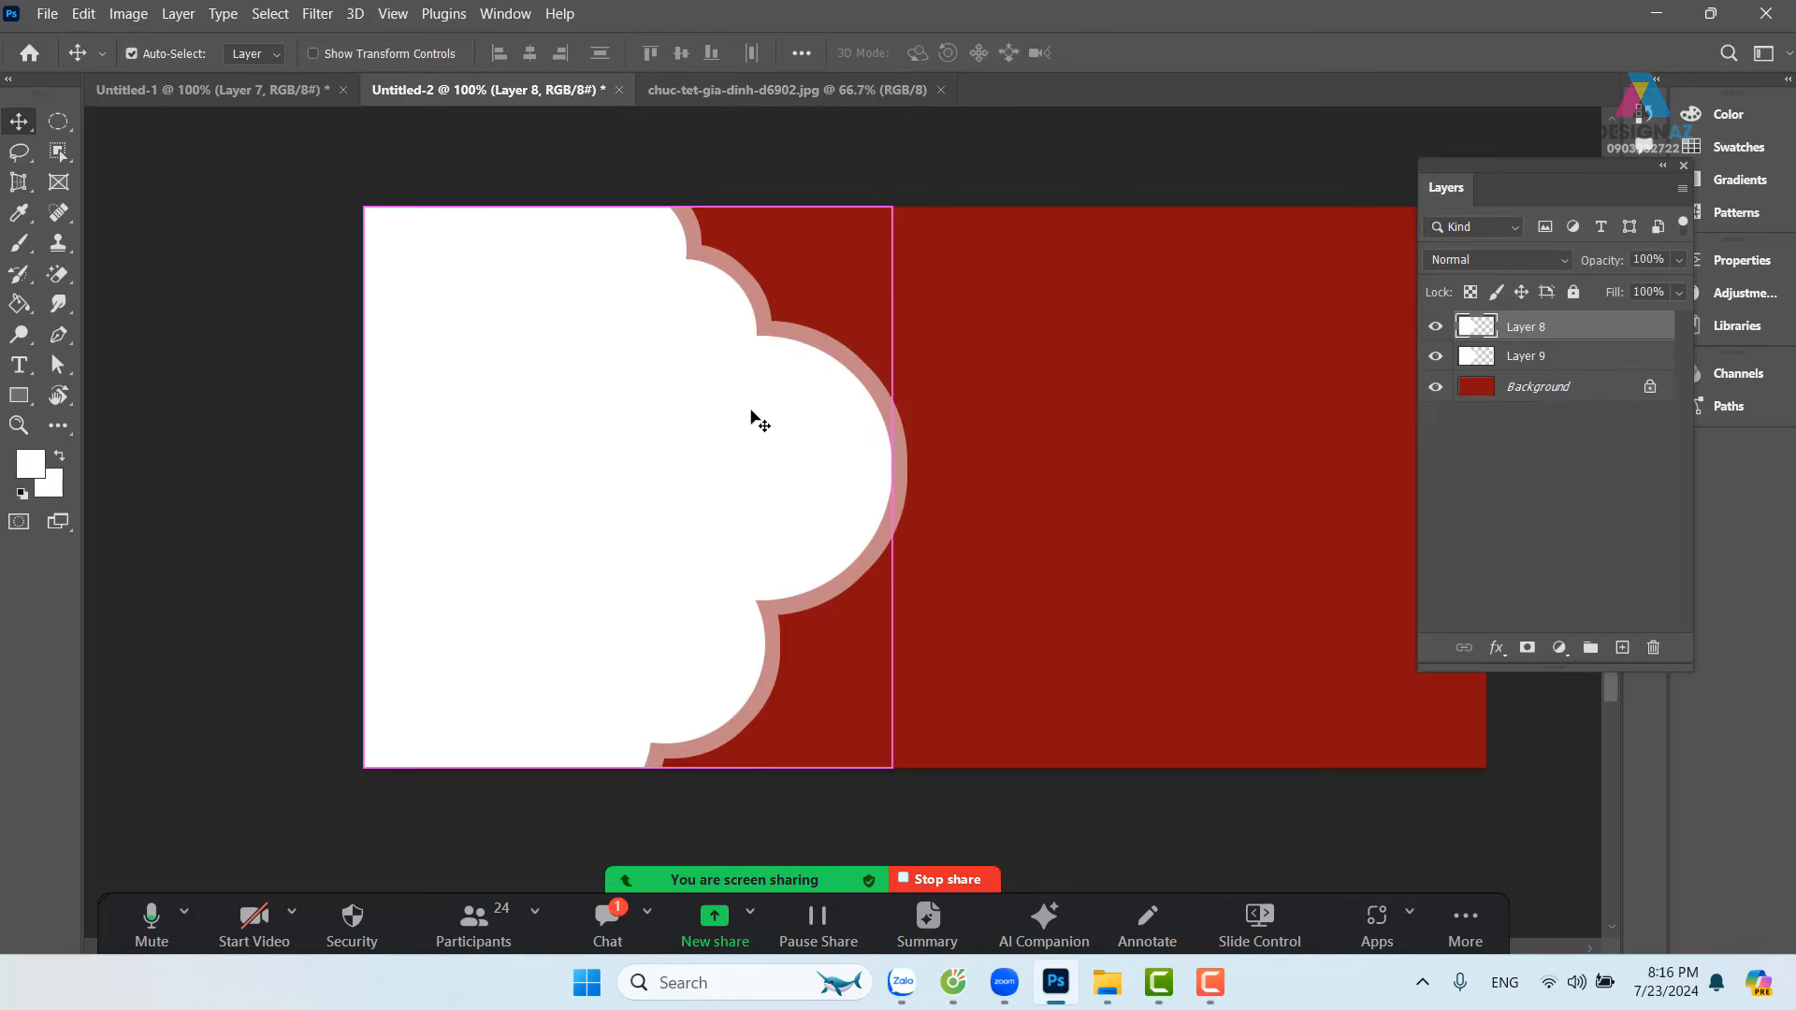
{"action": "key", "text": "ctrl"}
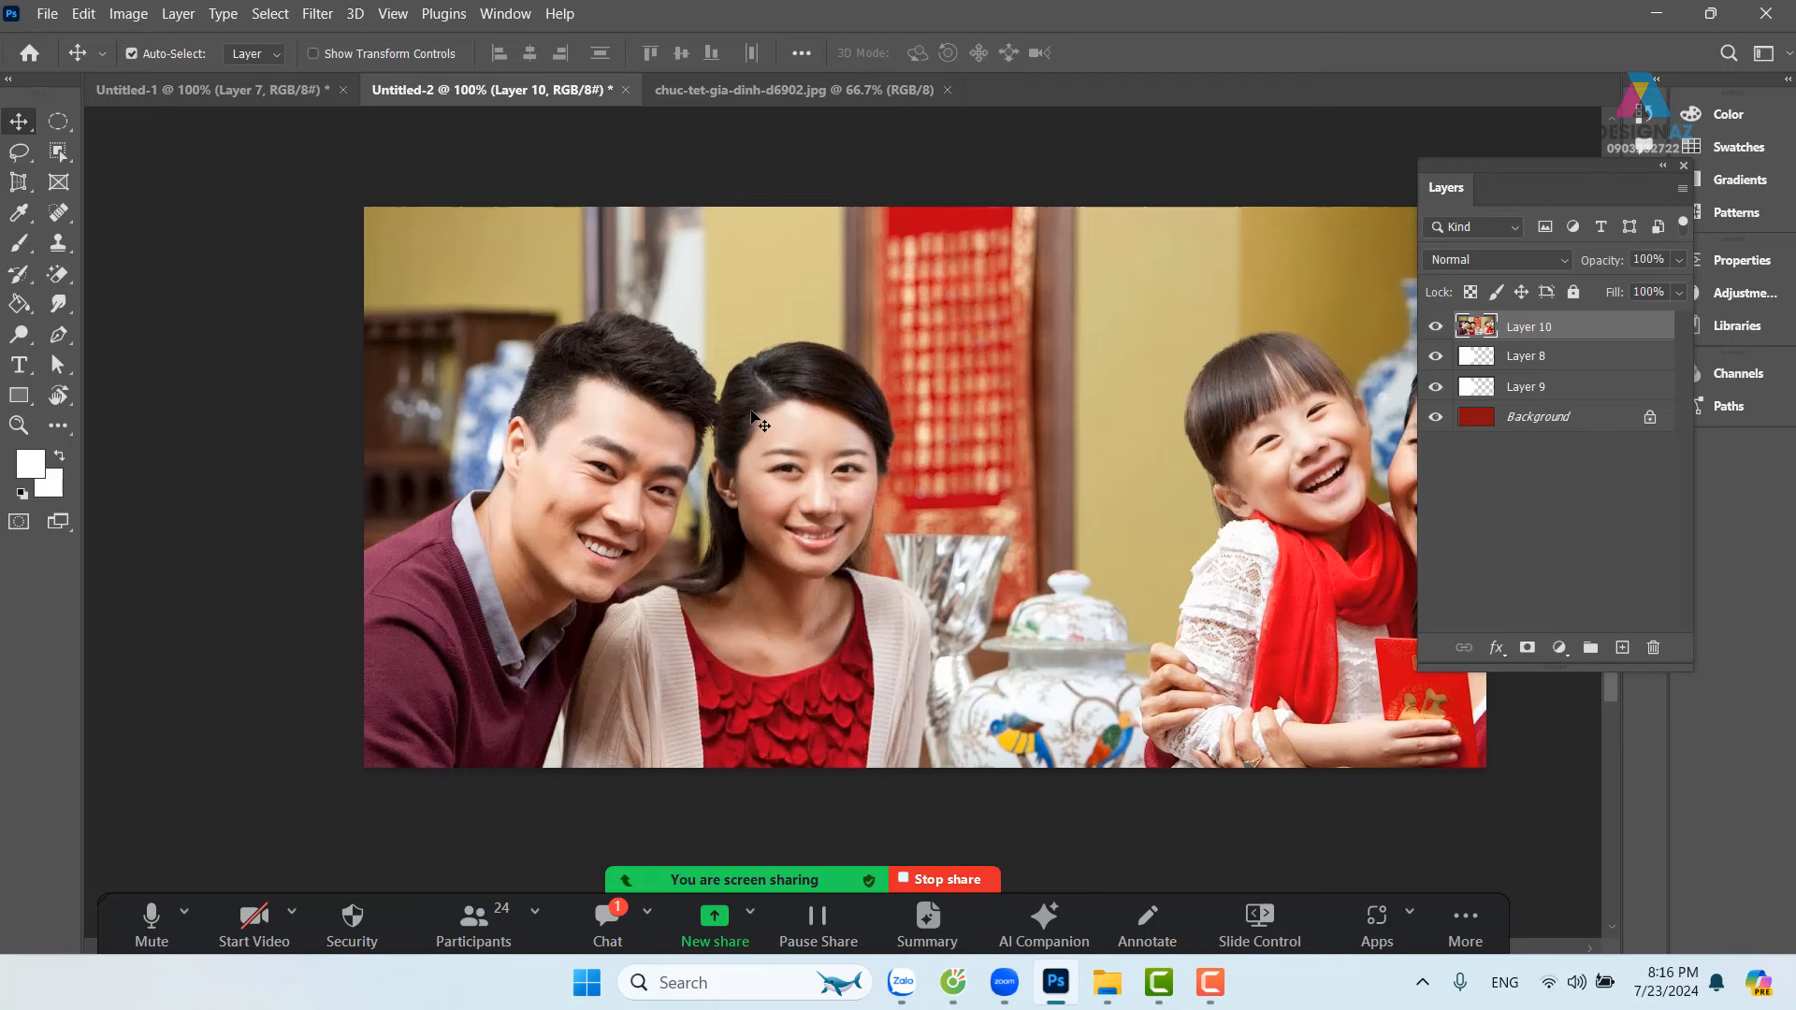
Step: Clip the pasted family photo to the cloud shape on Layer 8 and shift it up and to the left
{"action": "key", "text": "ctrl+alt+g"}
{"action": "left_click_drag", "start_coordinate": [856, 525], "coordinate": [753, 489]}
{"action": "key", "text": "ctrl"}
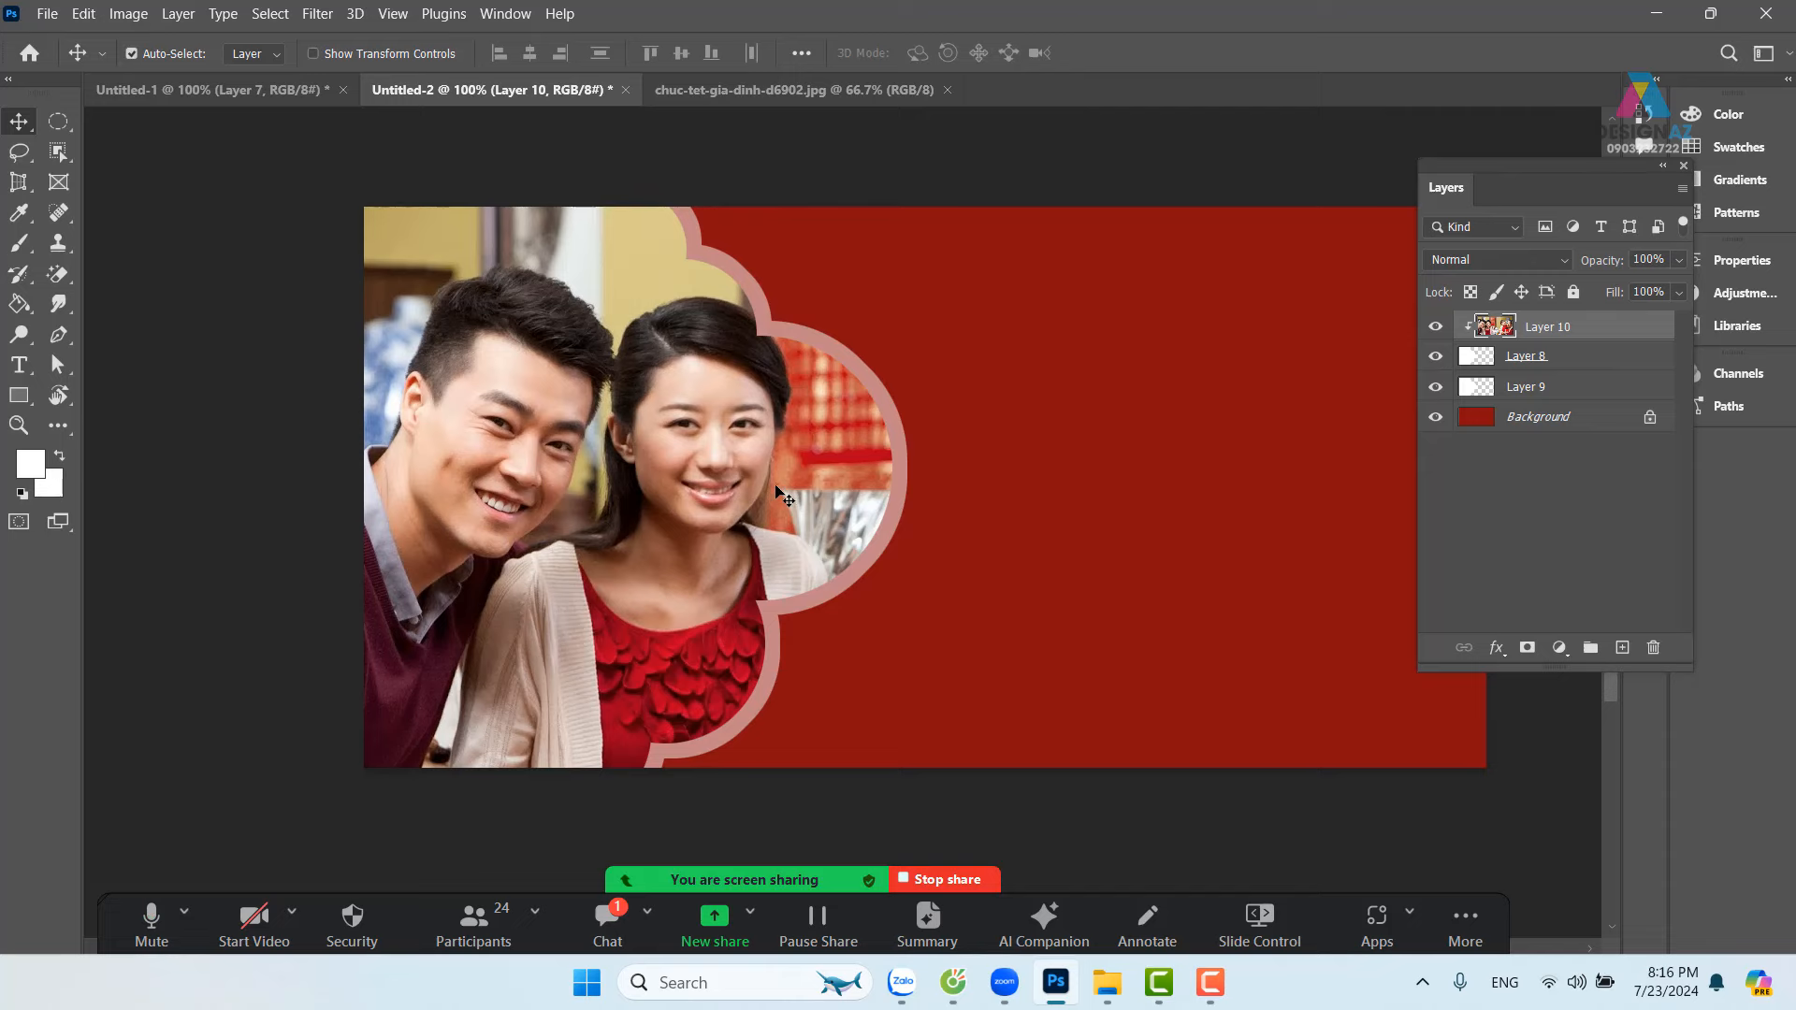
Step: Scale the clipped photo down to about 58.75% and move it so the older couple and the girl fill the cloud shape
{"action": "key", "text": "ctrl+t"}
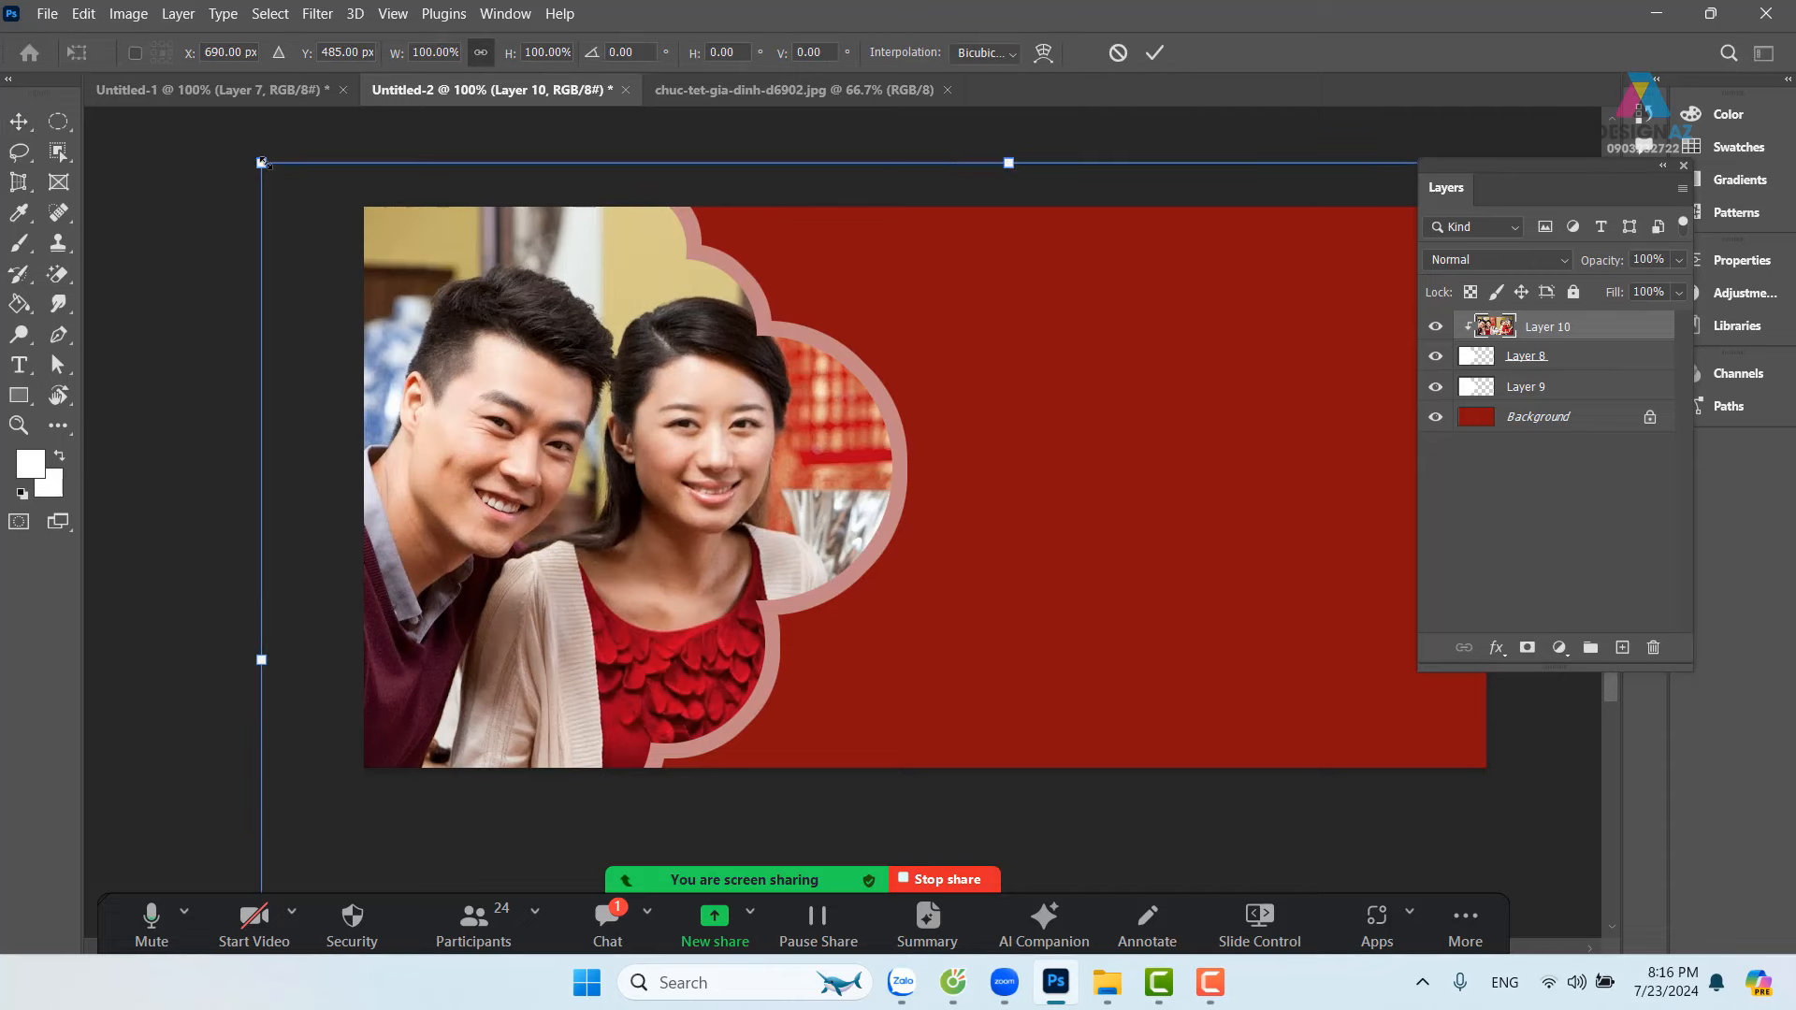
{"action": "left_click_drag", "start_coordinate": [266, 163], "coordinate": [817, 523]}
{"action": "left_click_drag", "start_coordinate": [1113, 607], "coordinate": [400, 251]}
{"action": "left_click_drag", "start_coordinate": [739, 342], "coordinate": [603, 386]}
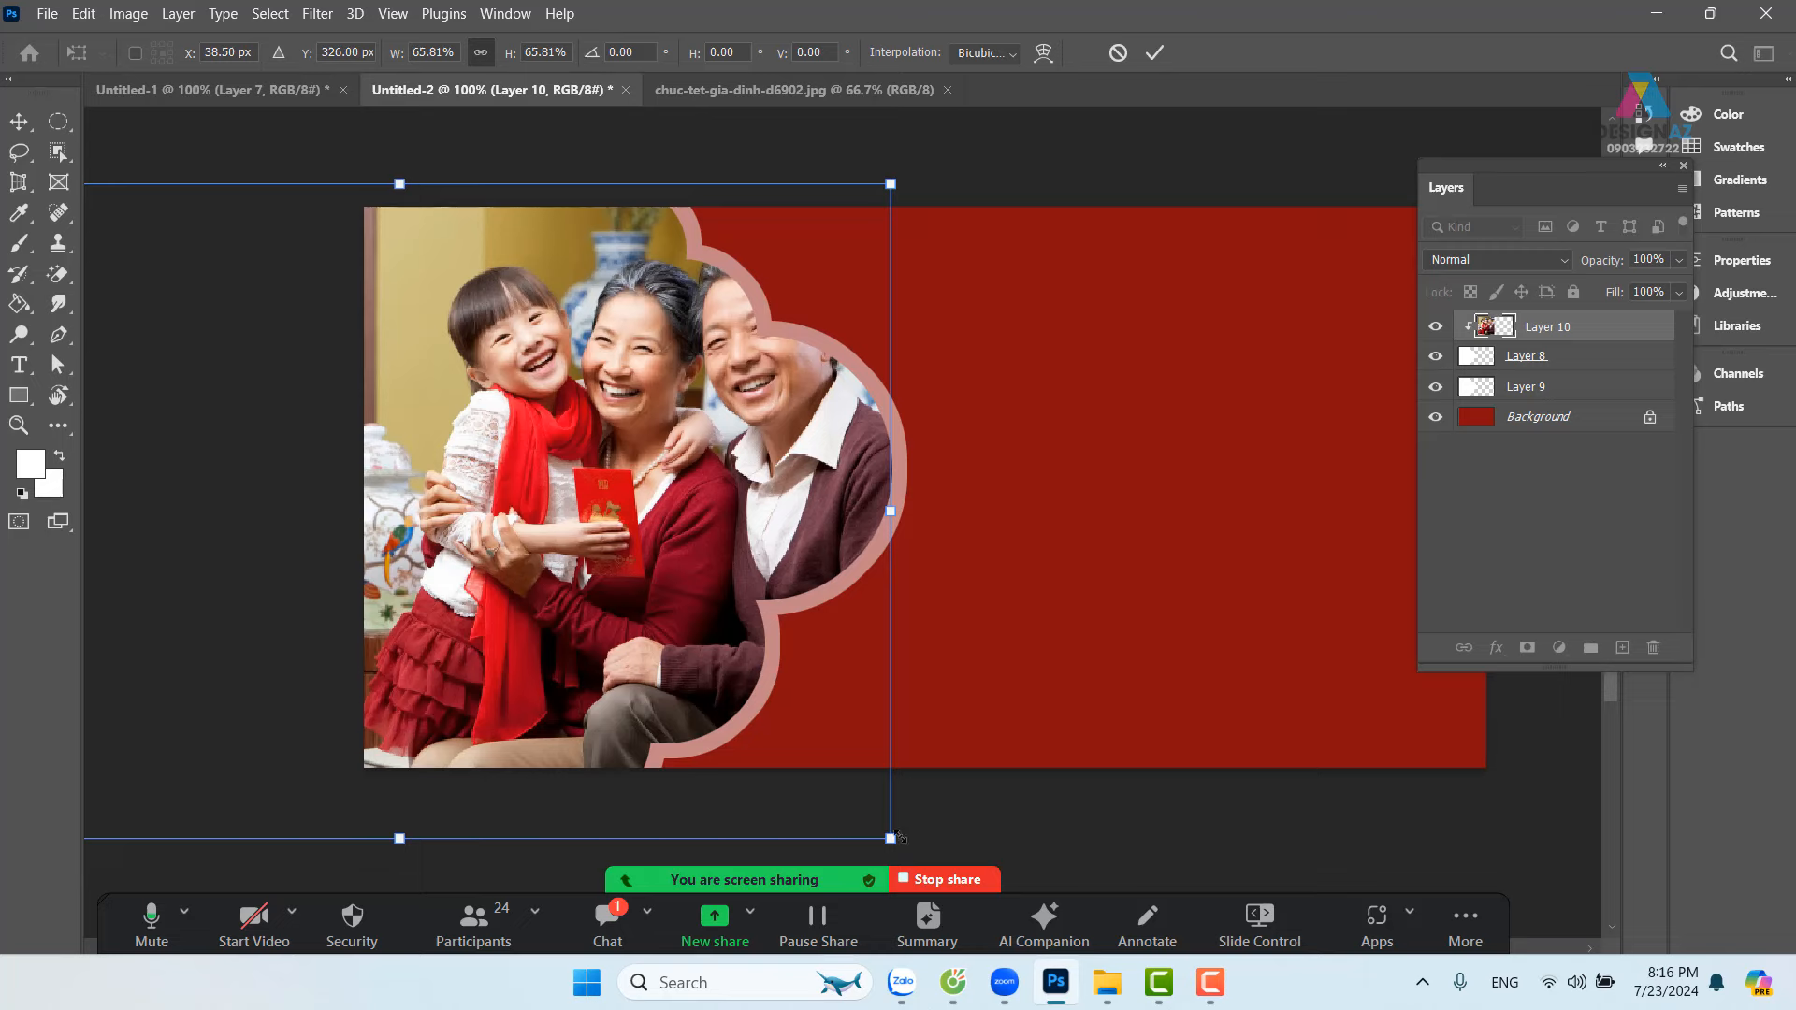
{"action": "left_click_drag", "start_coordinate": [891, 838], "coordinate": [802, 729]}
{"action": "left_click_drag", "start_coordinate": [694, 566], "coordinate": [713, 565]}
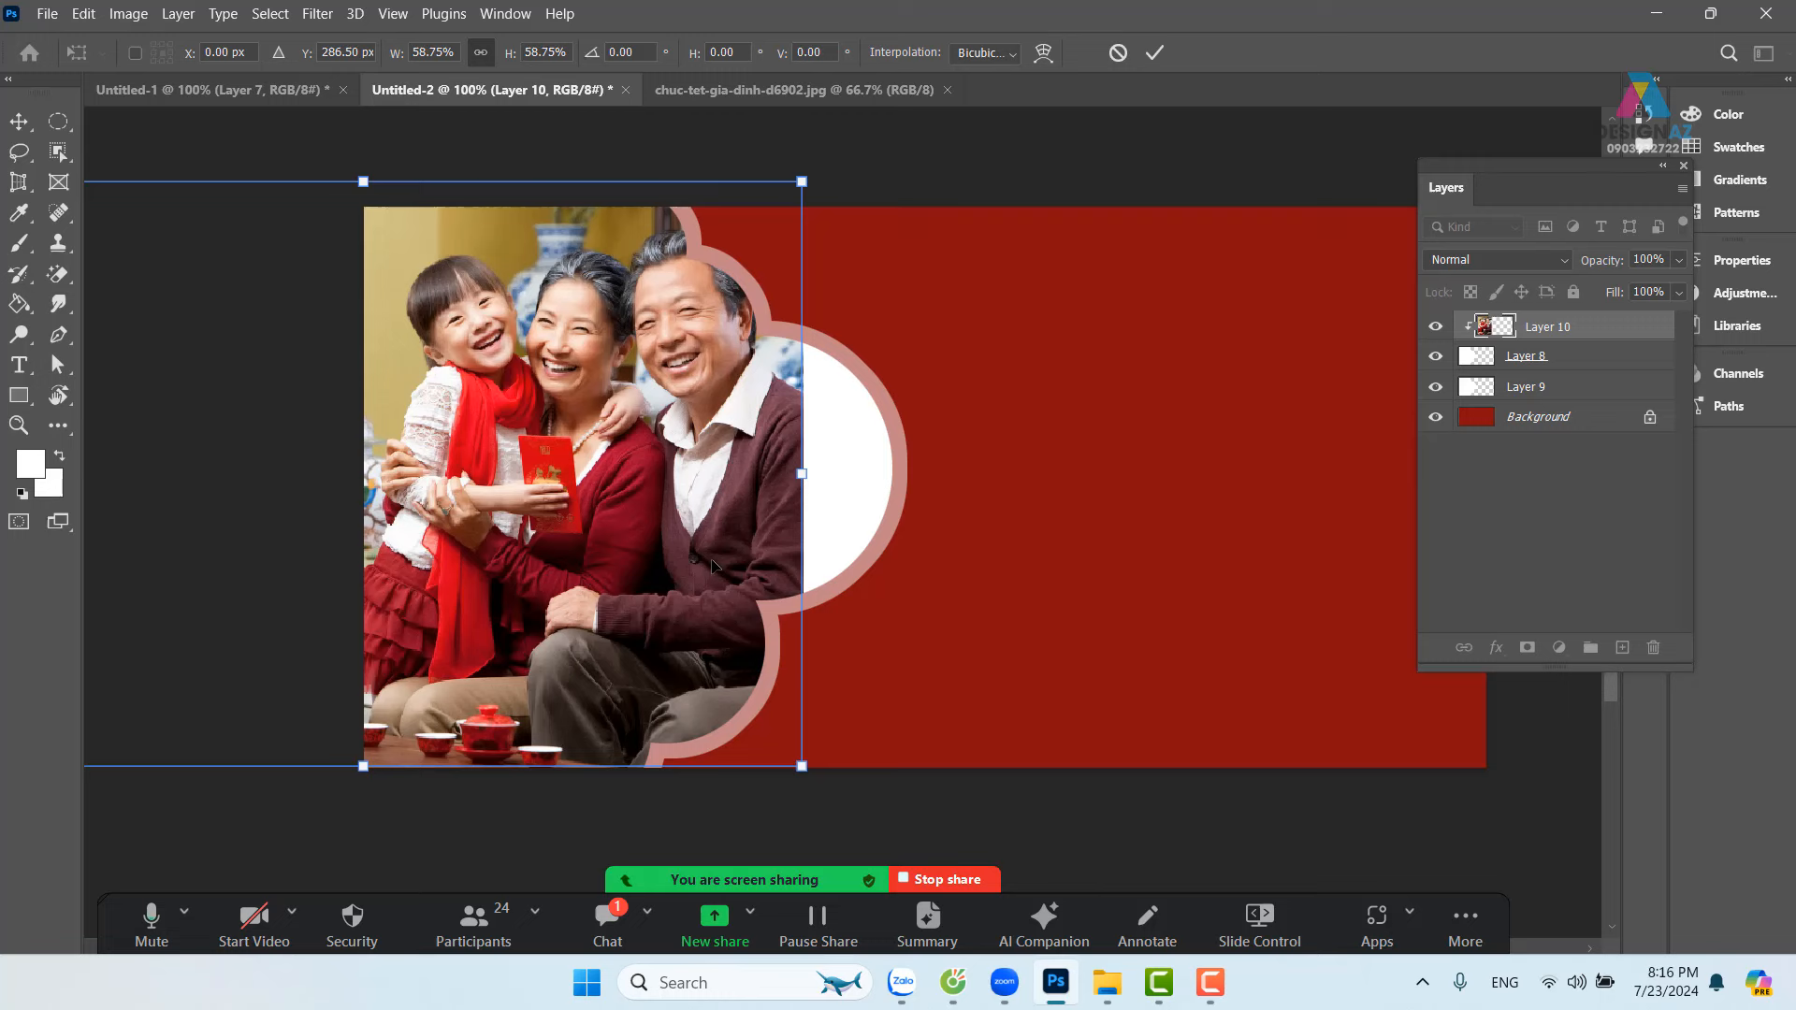
Step: Flip the photo horizontally and fit it over the cloud shape at about 57.8% scale, with the older couple and girl inside
{"action": "right_click", "coordinate": [697, 500]}
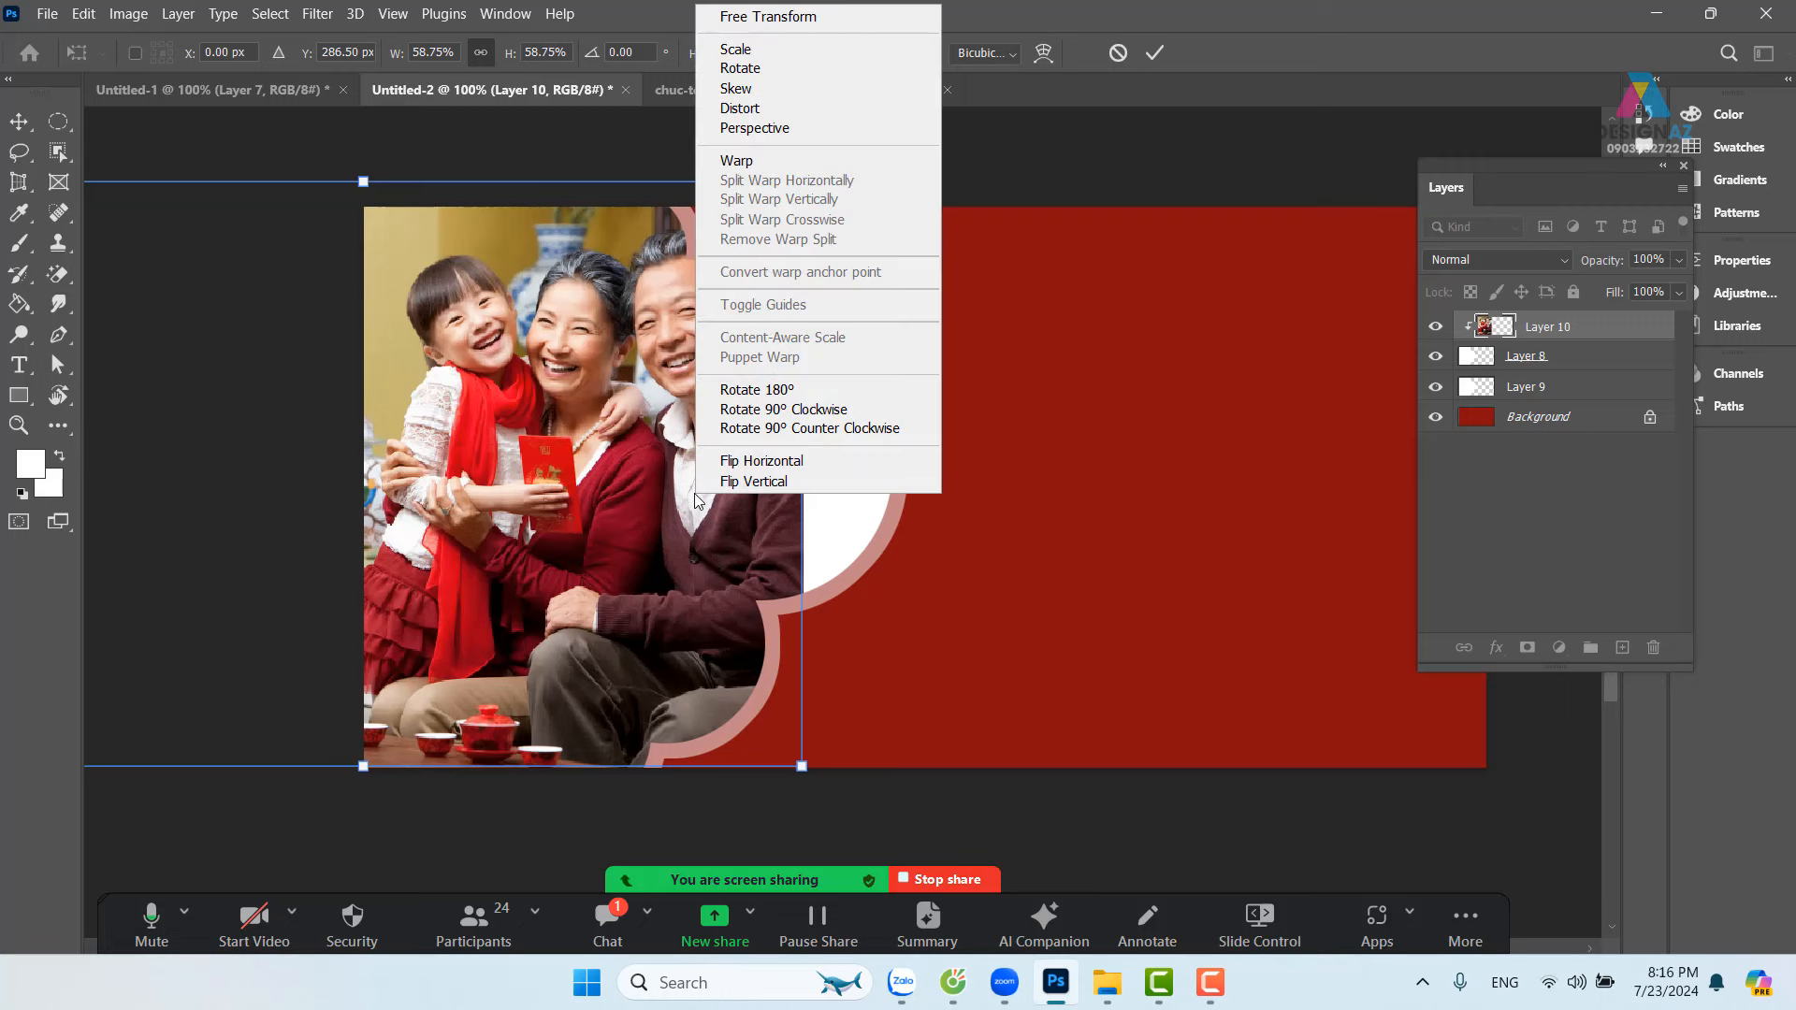
{"action": "left_click", "coordinate": [802, 469]}
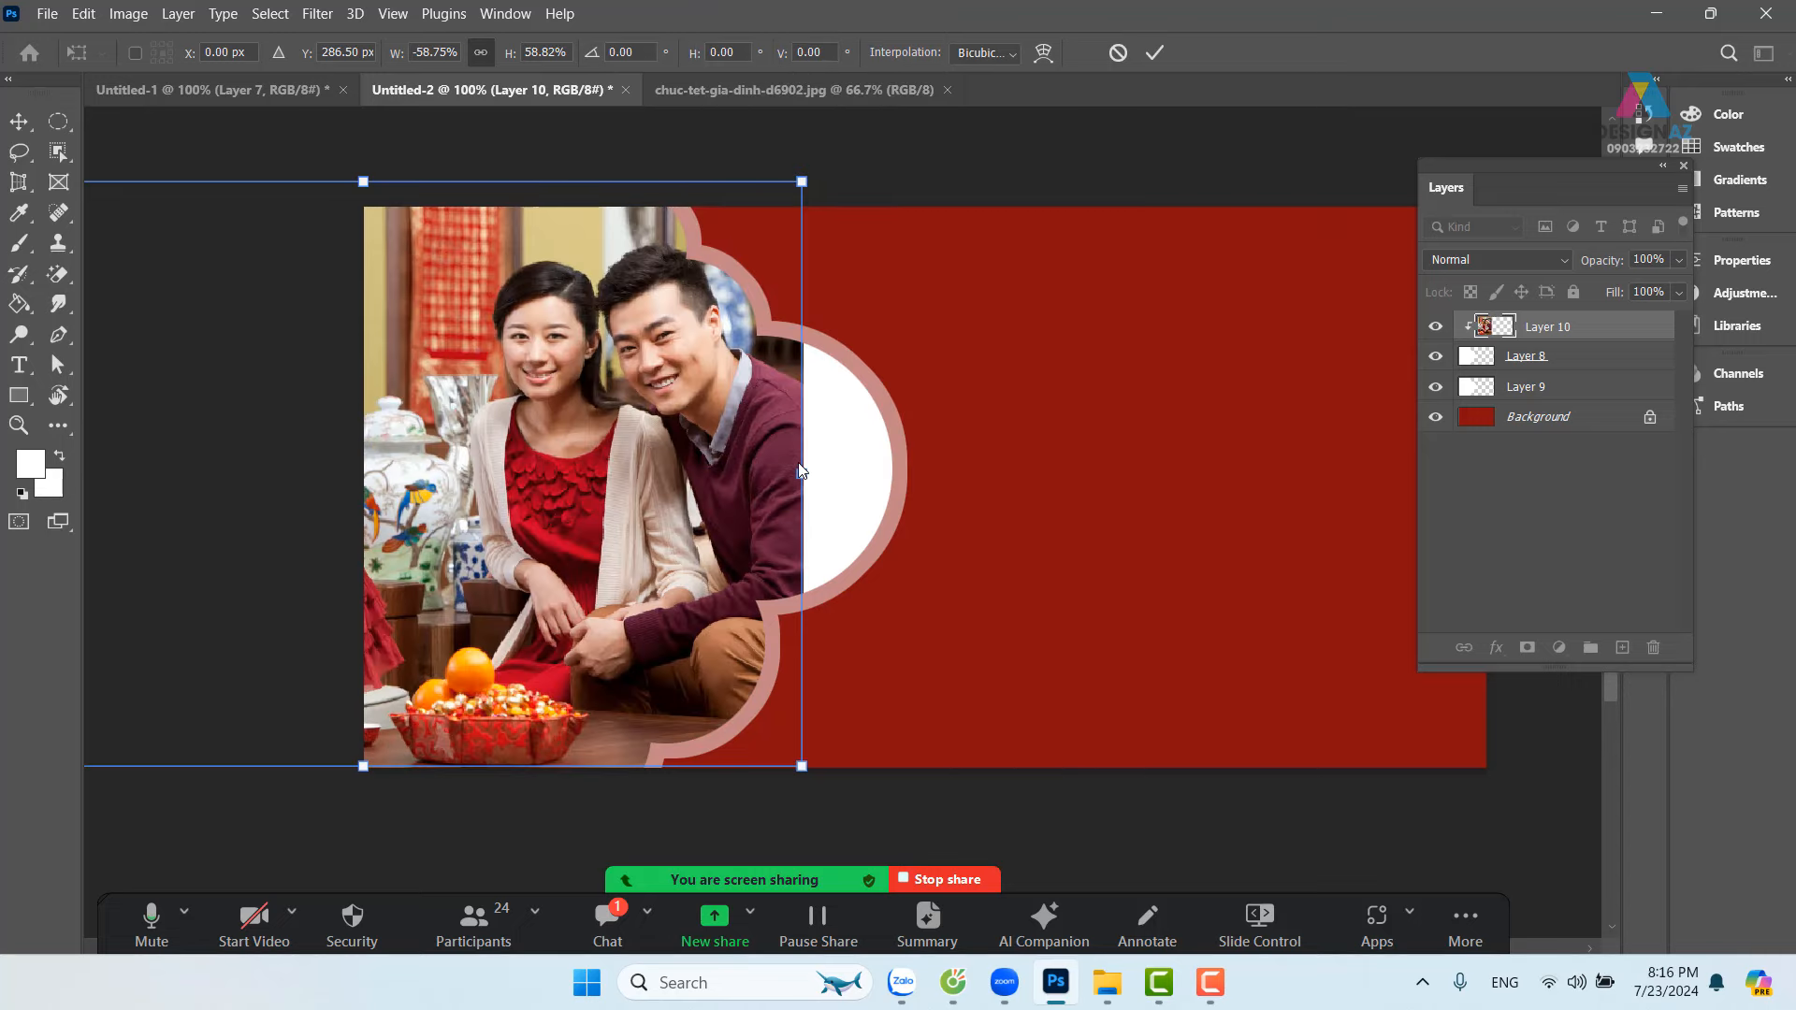
{"action": "left_click_drag", "start_coordinate": [281, 458], "coordinate": [714, 460]}
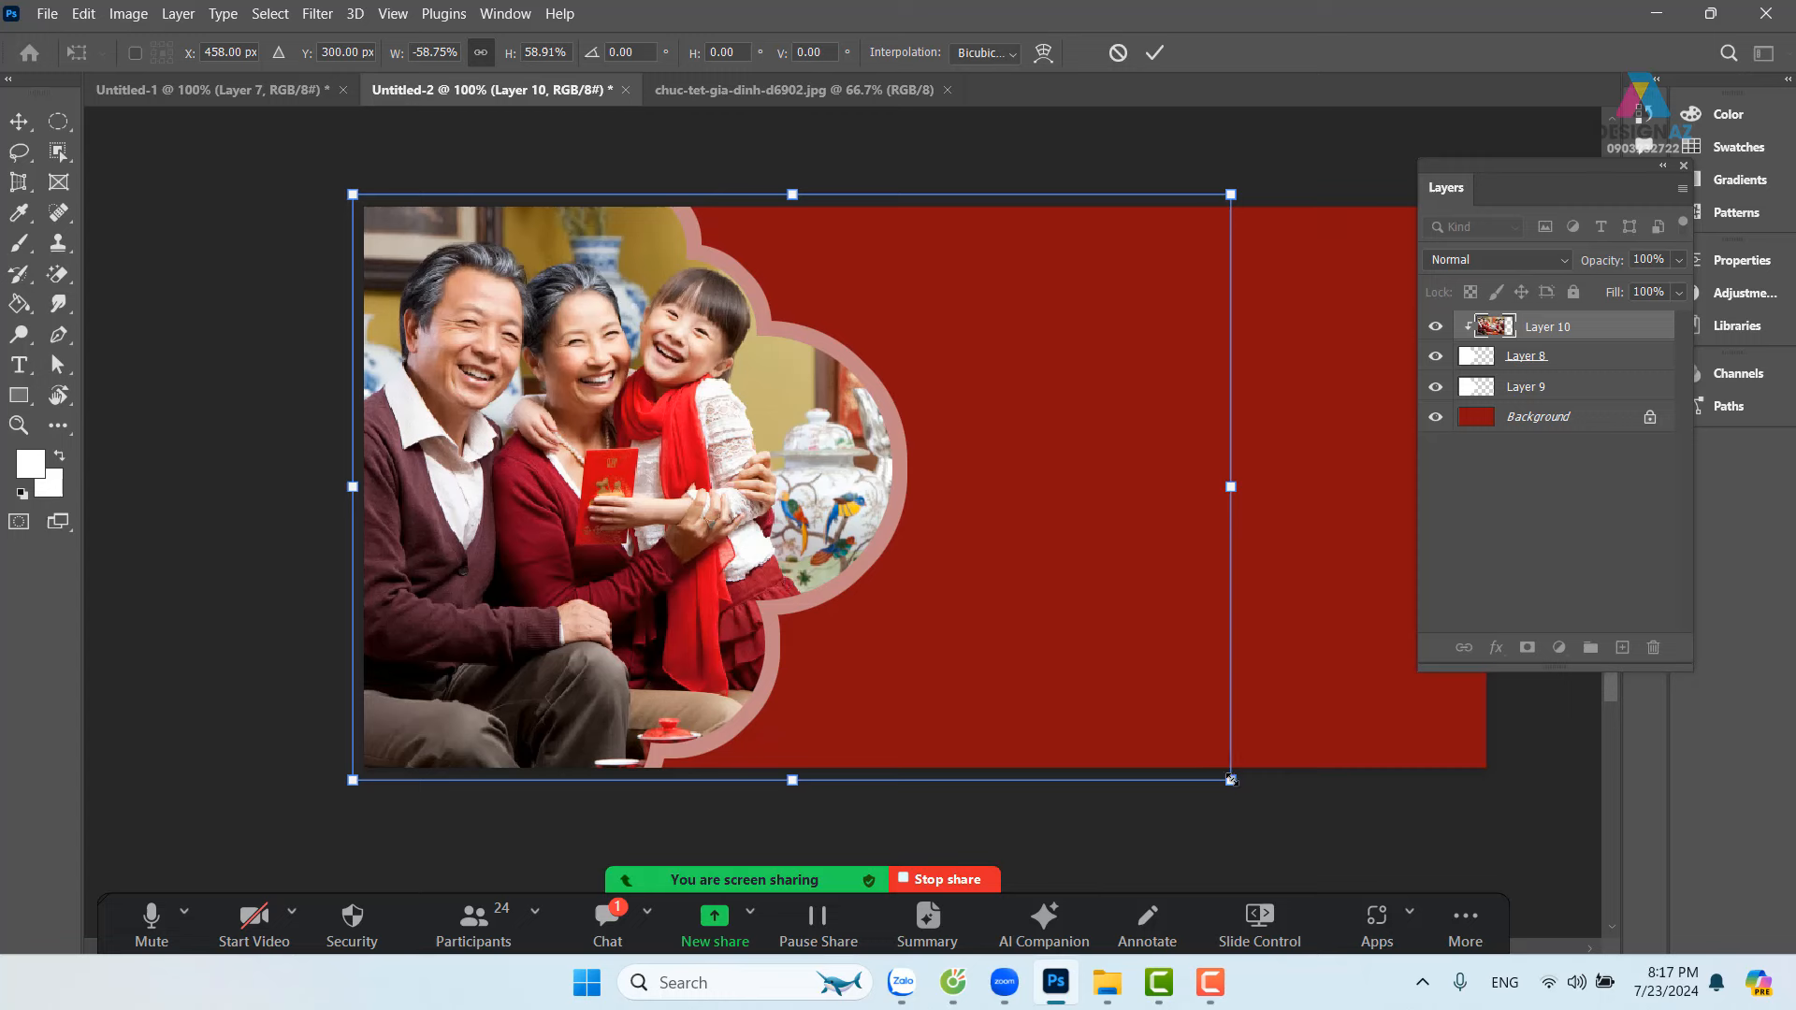
{"action": "left_click_drag", "start_coordinate": [1231, 780], "coordinate": [1211, 772]}
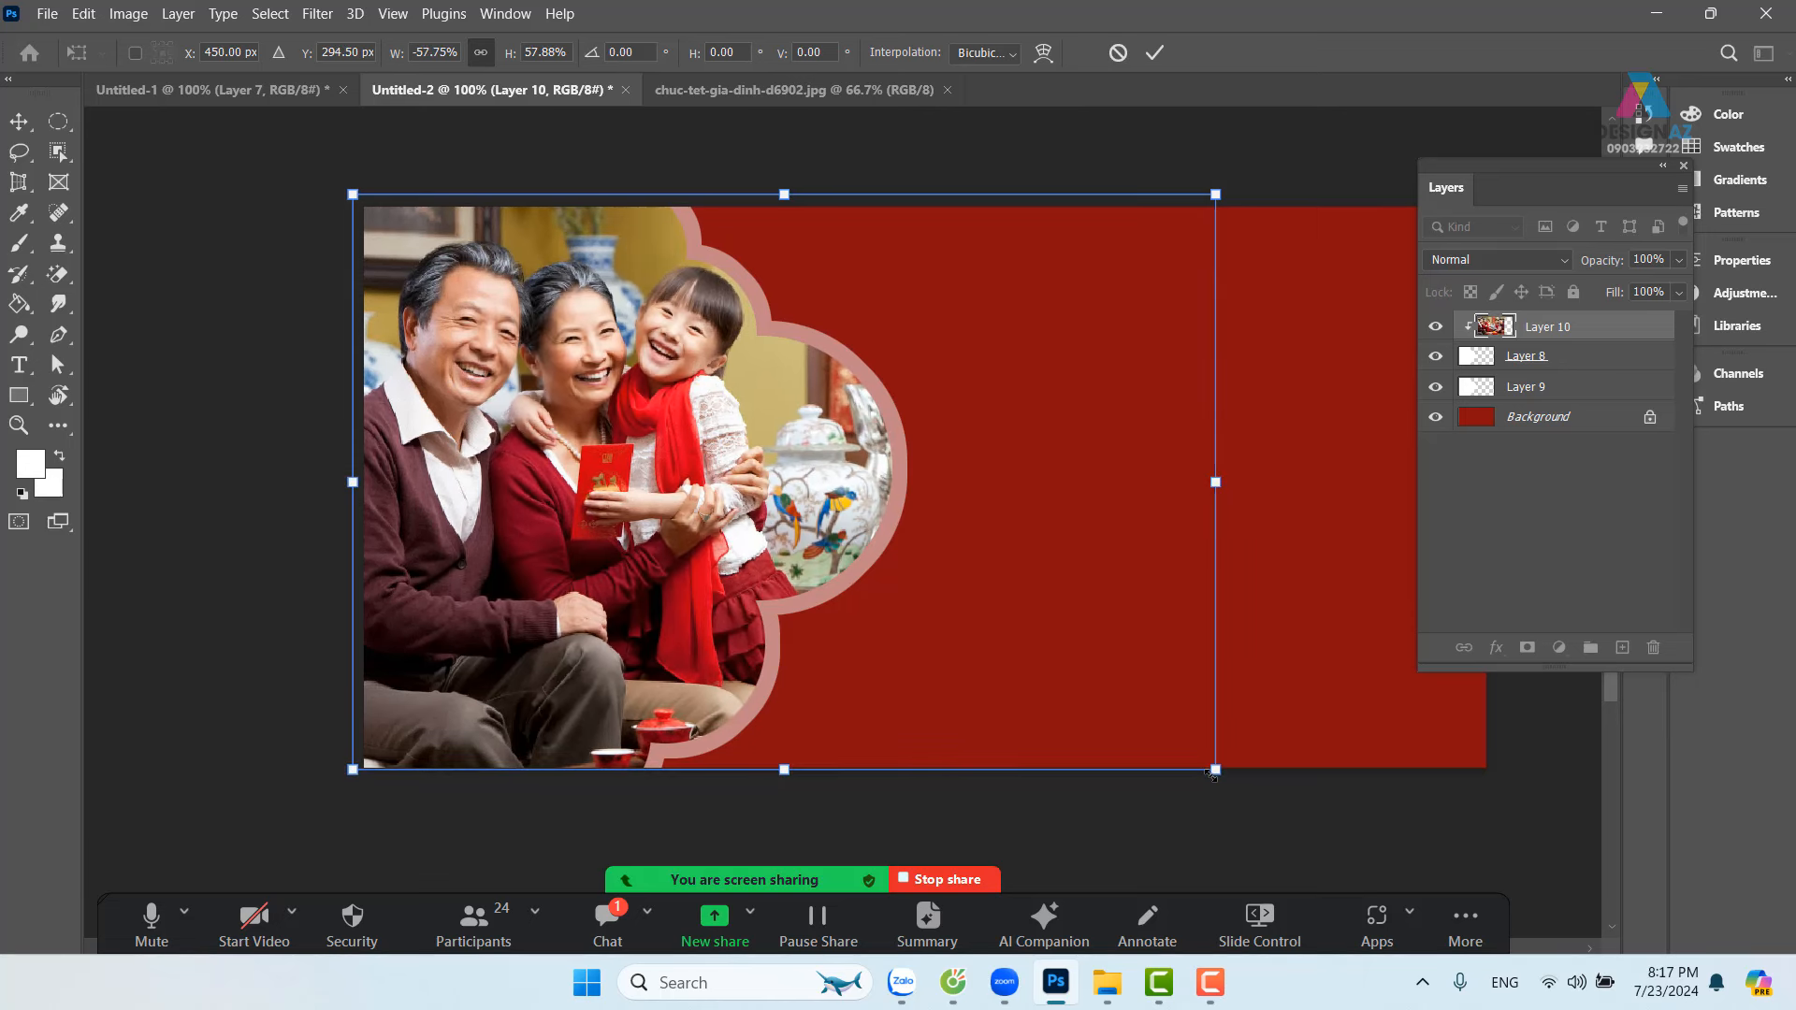
{"action": "key", "text": "Return"}
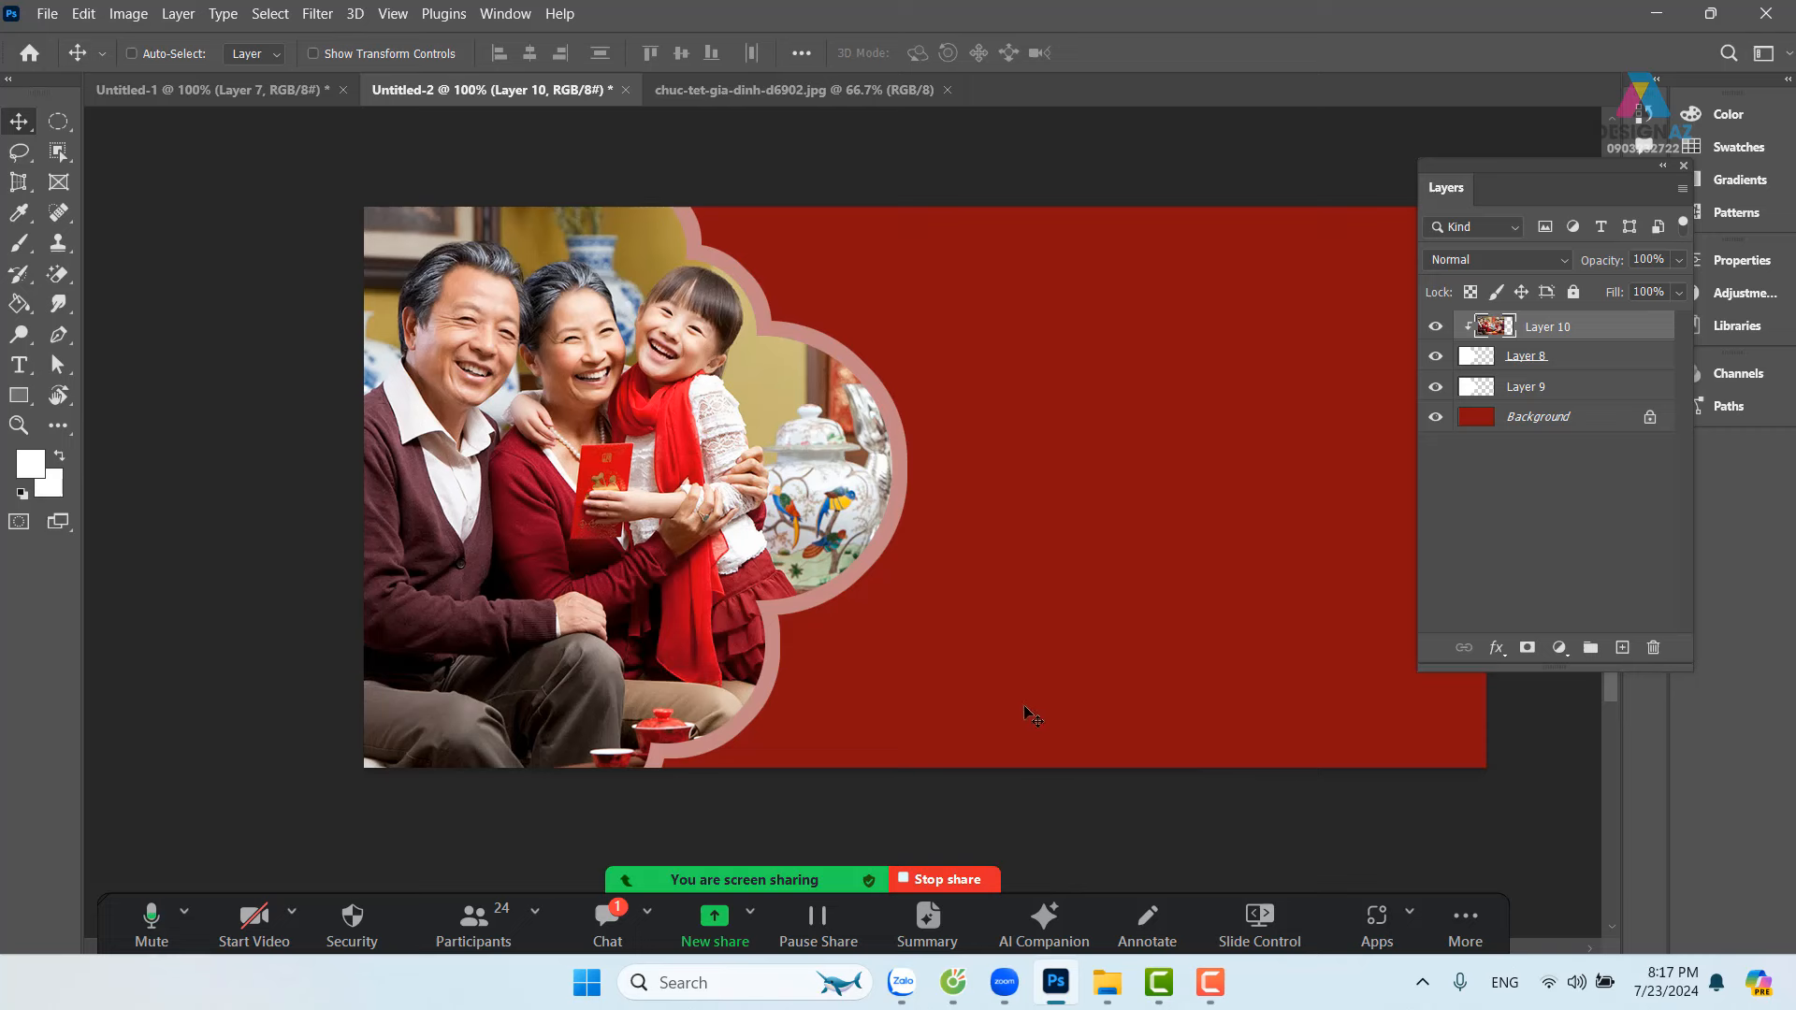
Step: Set the opacity of the cloud's outline shape on Layer 9 to 100%
{"action": "right_click", "coordinate": [900, 505]}
{"action": "left_click", "coordinate": [940, 510]}
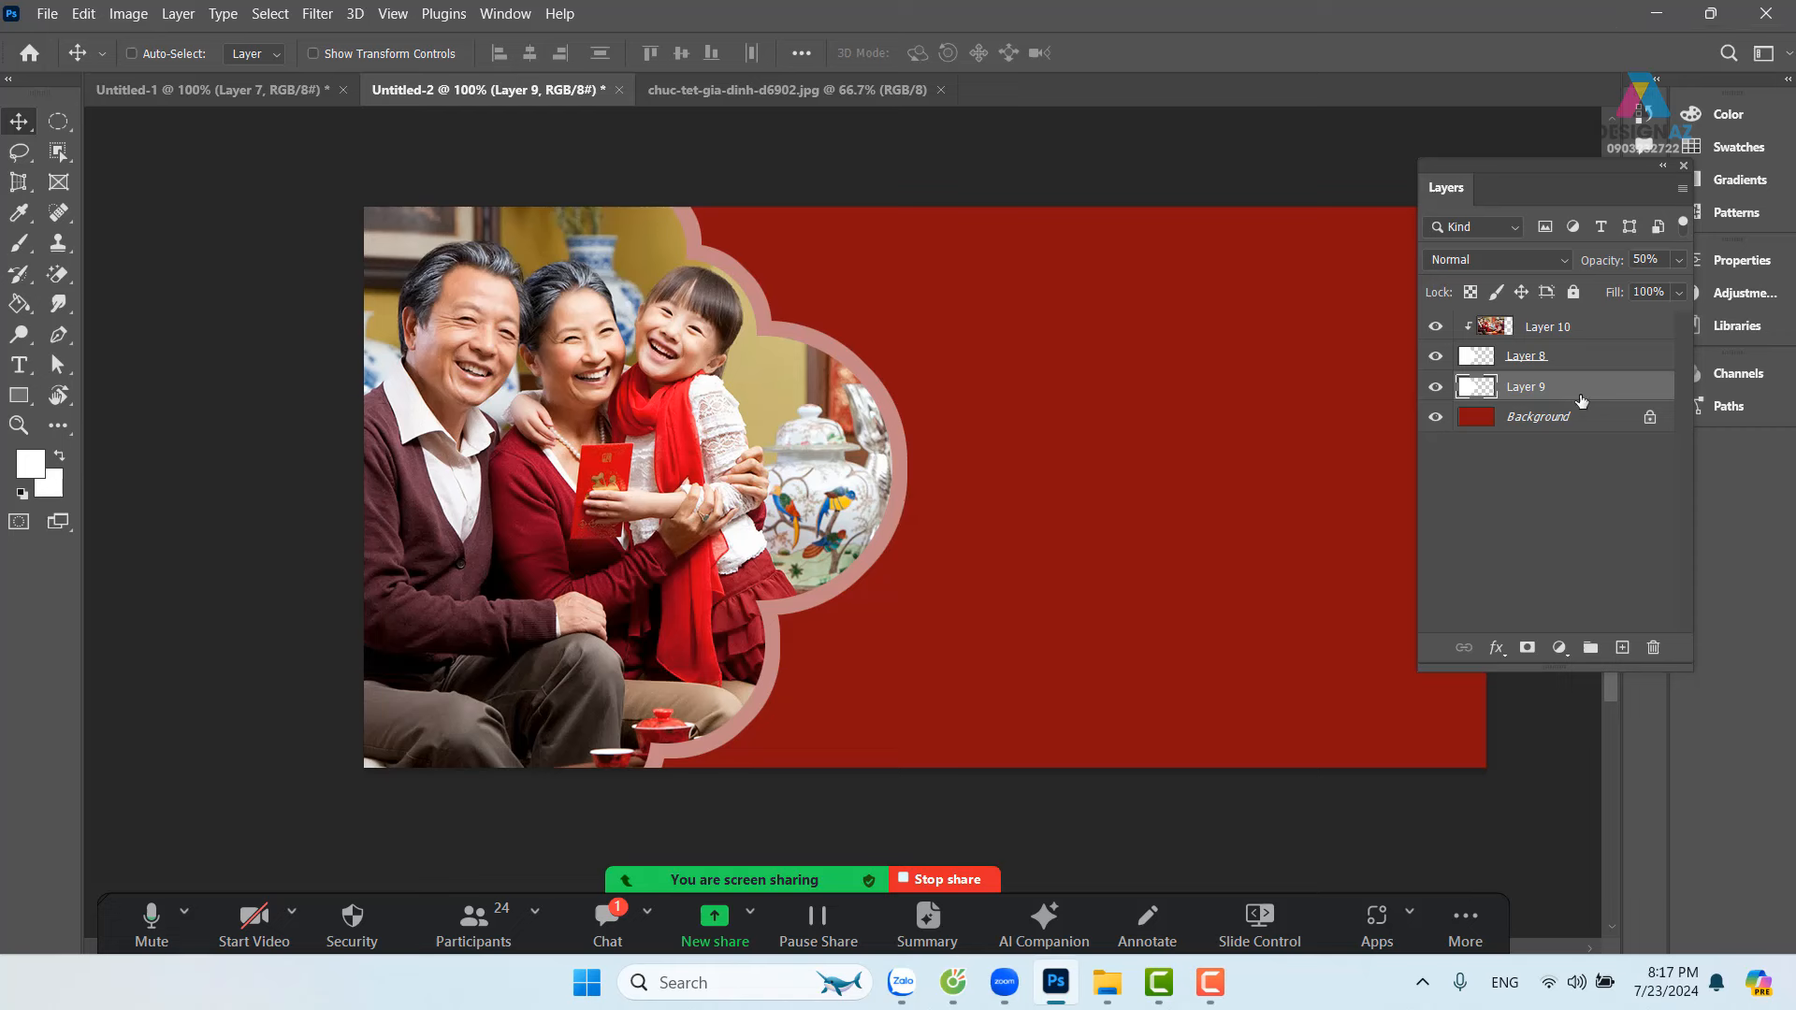
{"action": "left_click", "coordinate": [1678, 261]}
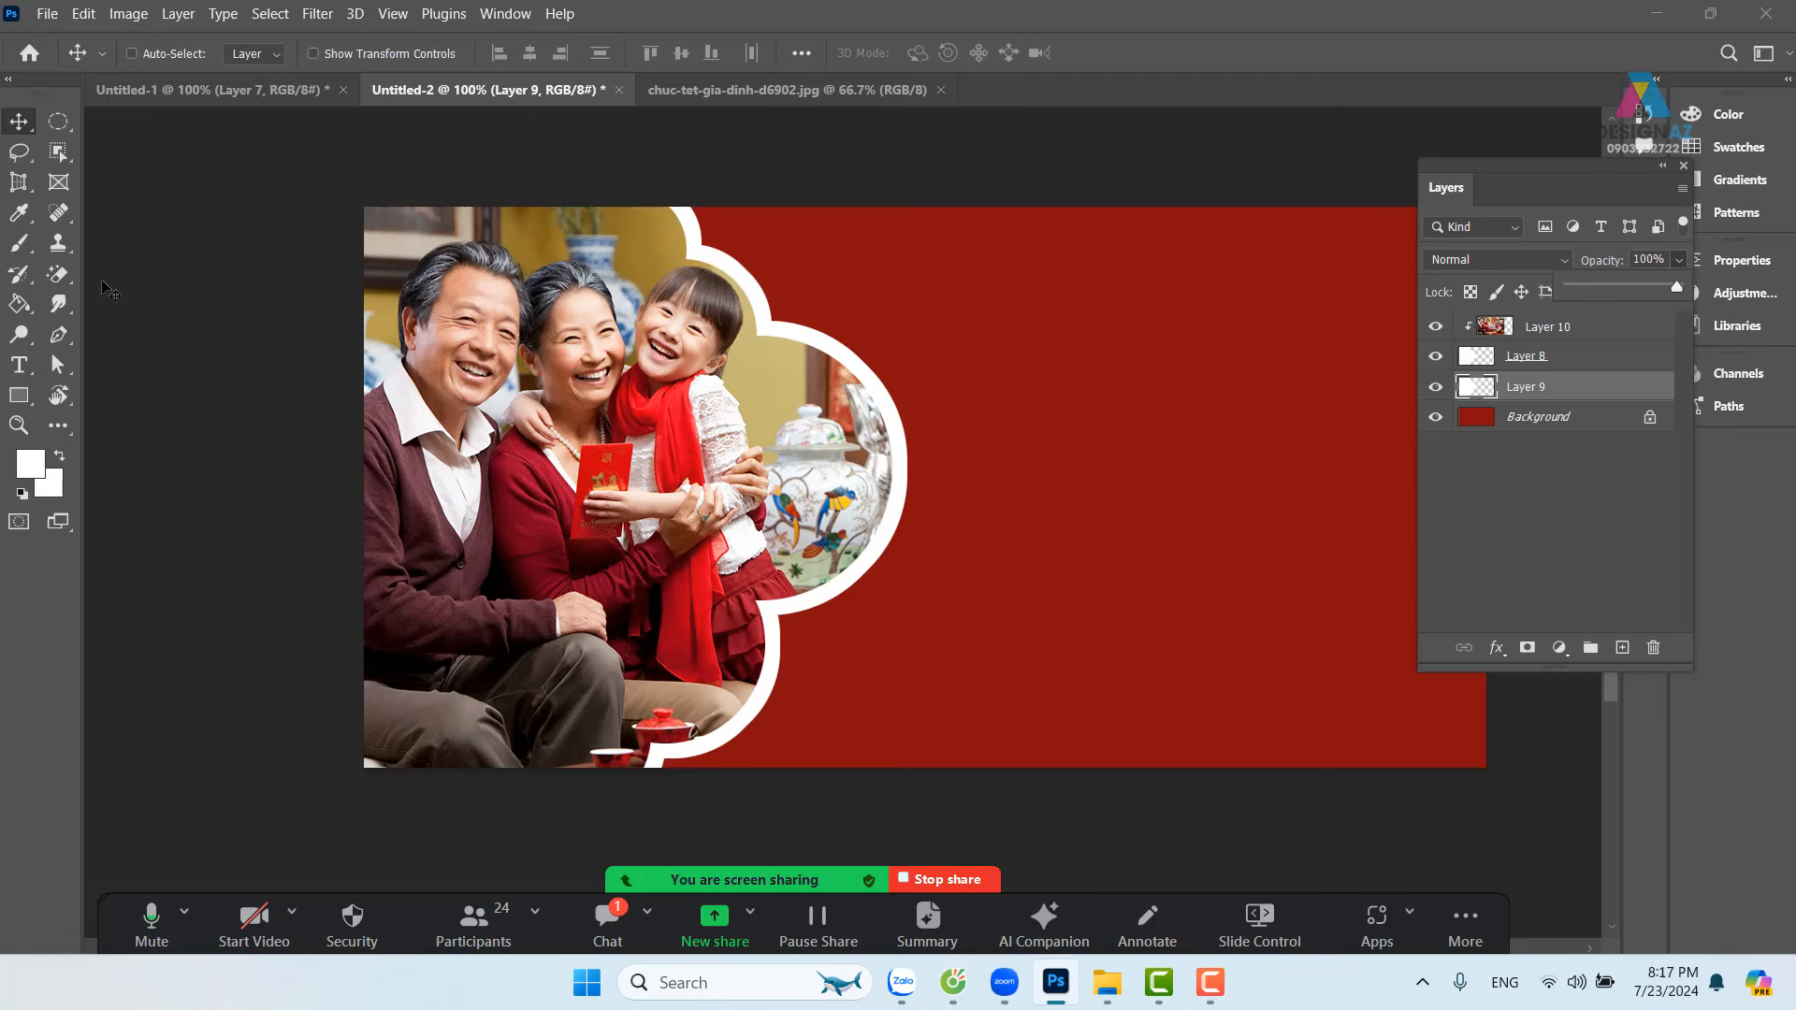
Step: Create a white-filled circle on a new topmost layer, over the lower lobe of the cloud-shaped photo, and deselect it
{"action": "left_click", "coordinate": [58, 121]}
{"action": "left_click_drag", "start_coordinate": [550, 541], "coordinate": [828, 735]}
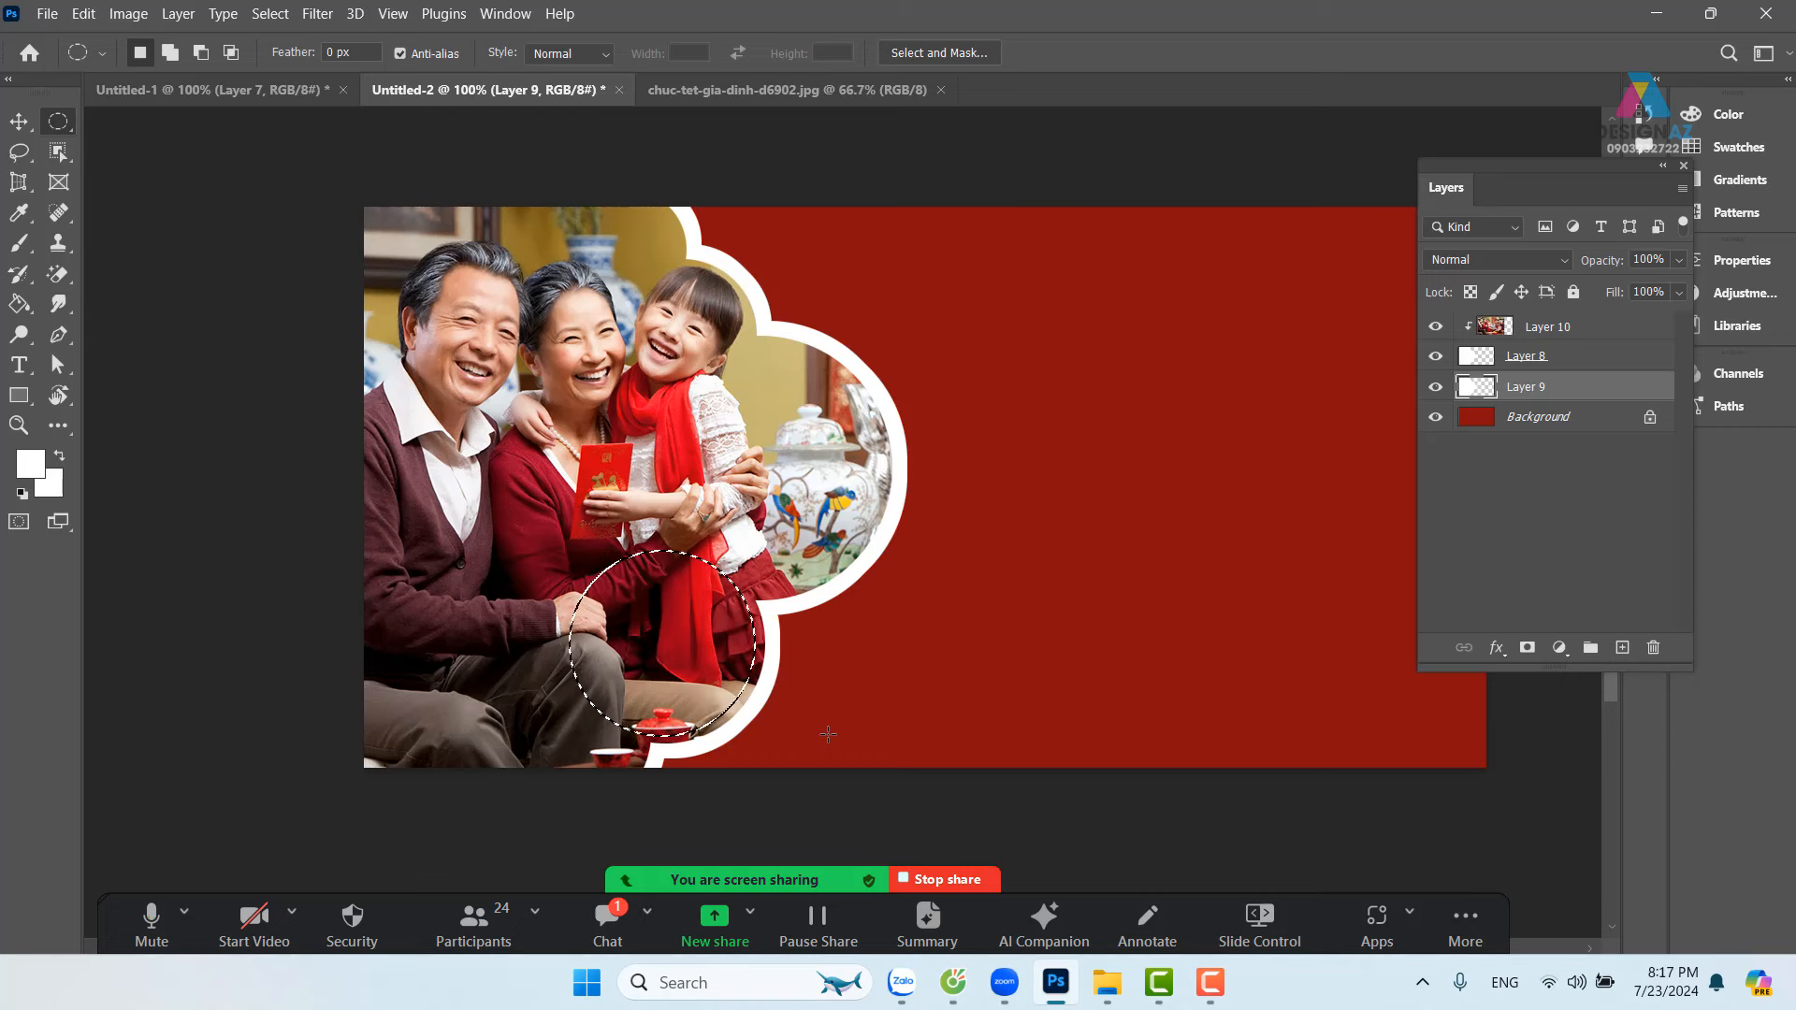
{"action": "left_click", "coordinate": [1623, 649]}
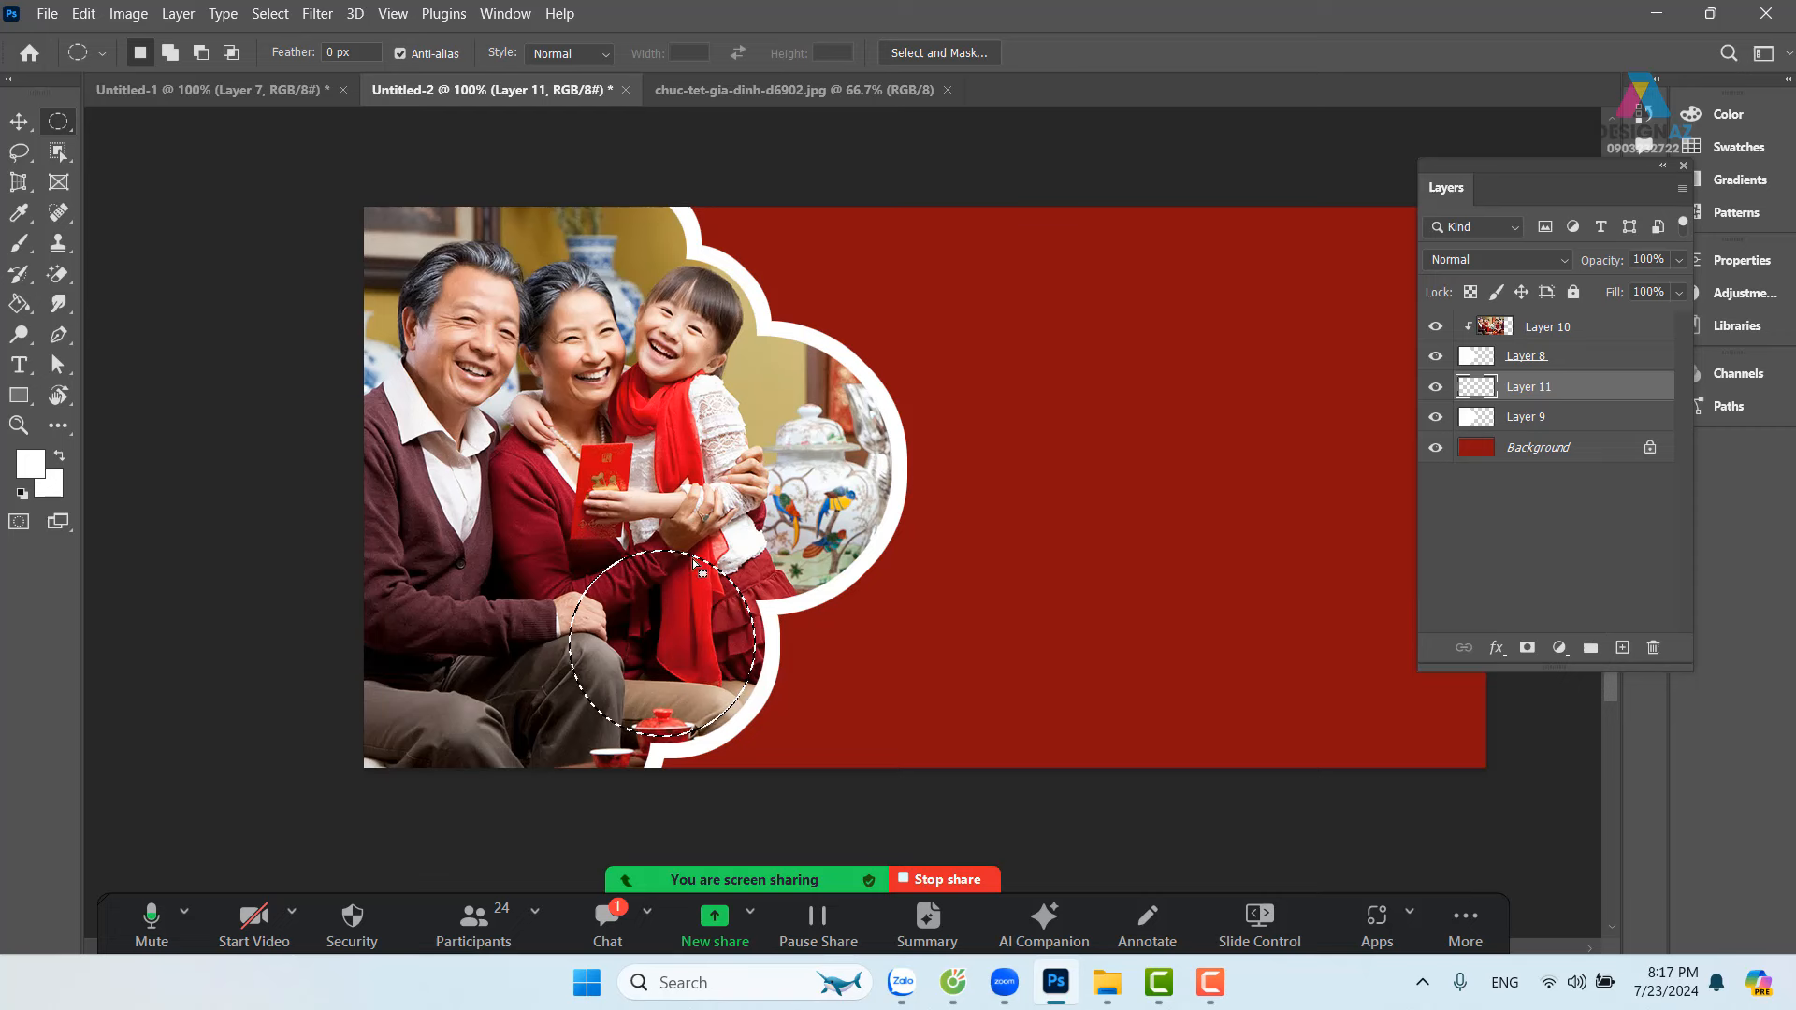
{"action": "key", "text": "alt+Delete"}
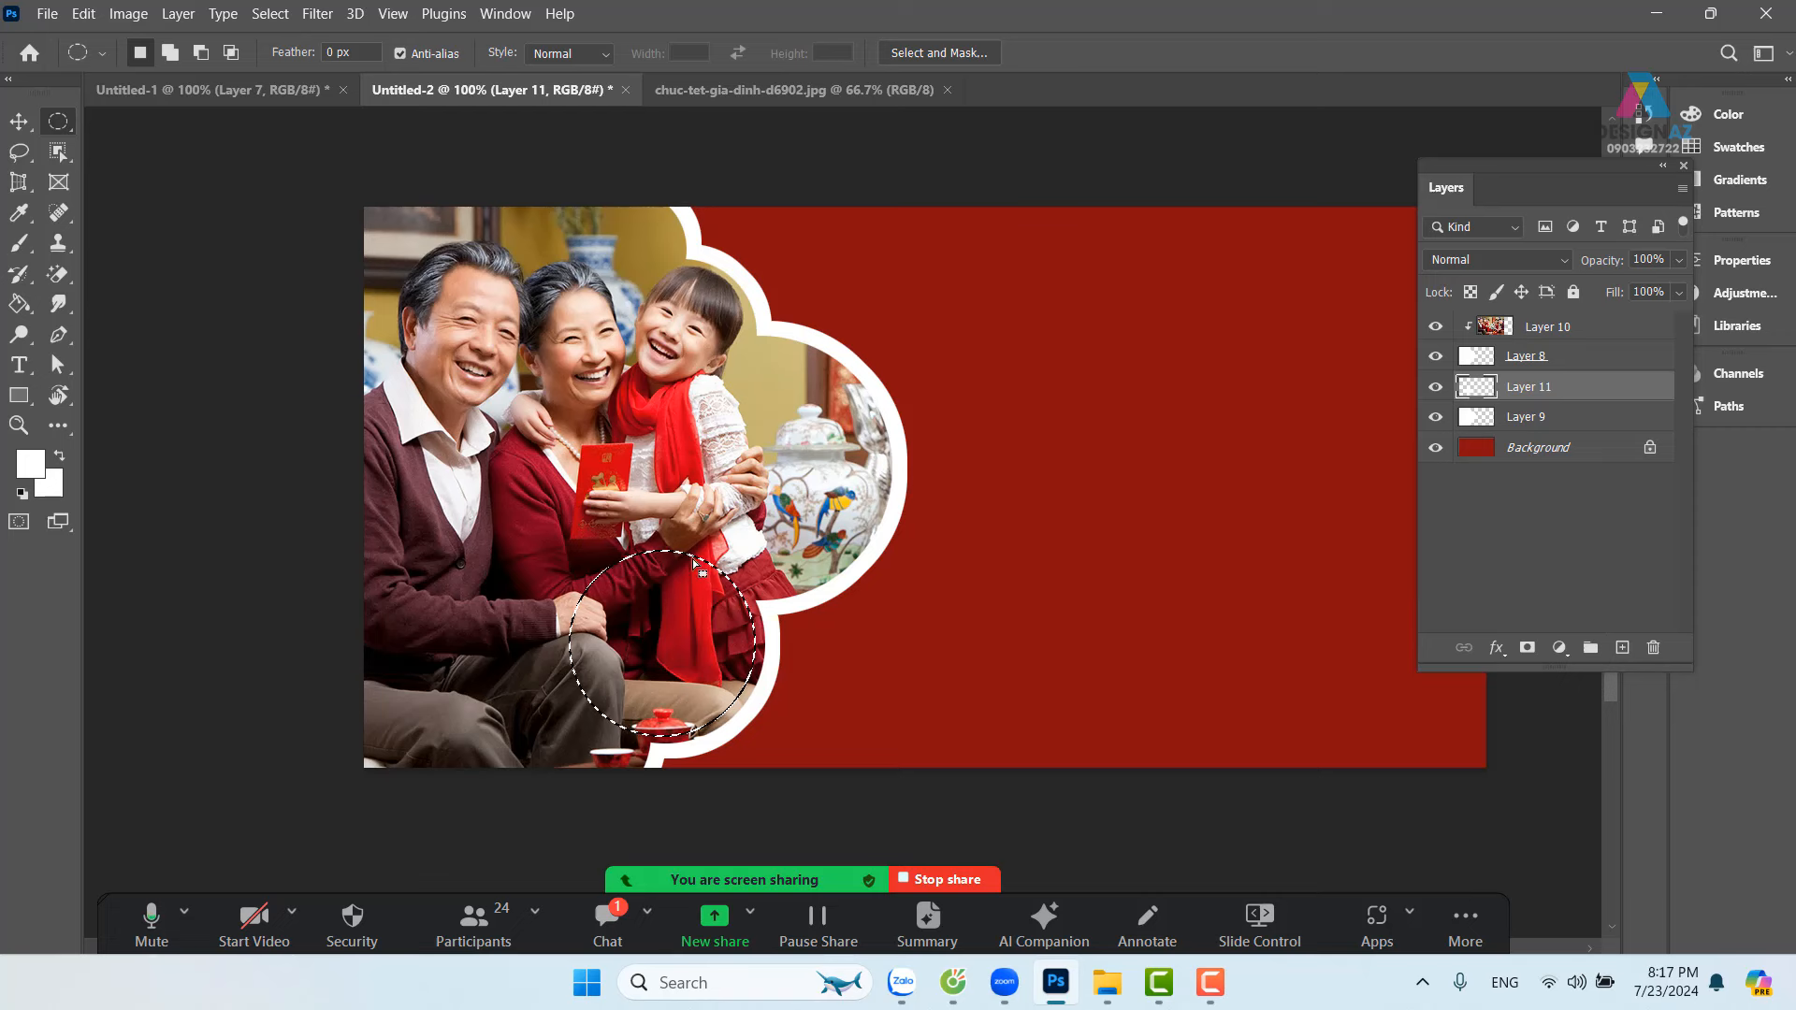
{"action": "key", "text": "ctrl+shift+bracketright"}
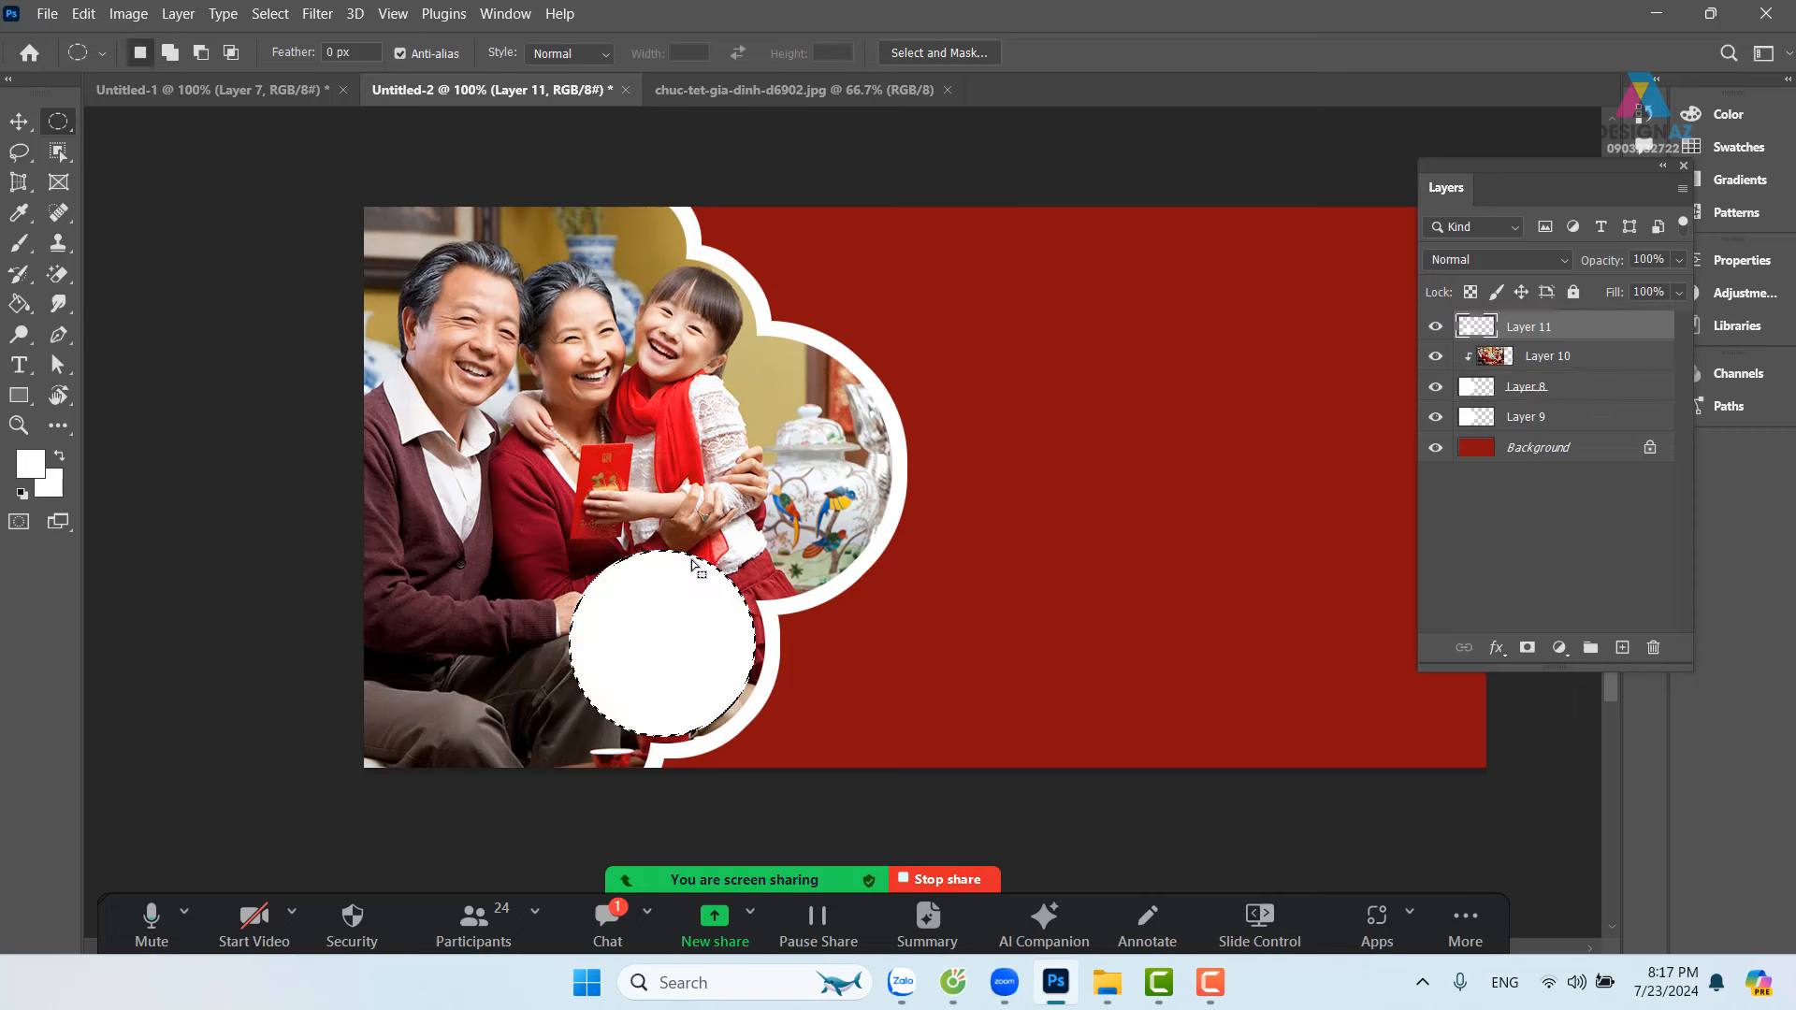
{"action": "key", "text": "ctrl+d"}
{"action": "key", "text": "v"}
{"action": "key", "text": "m"}
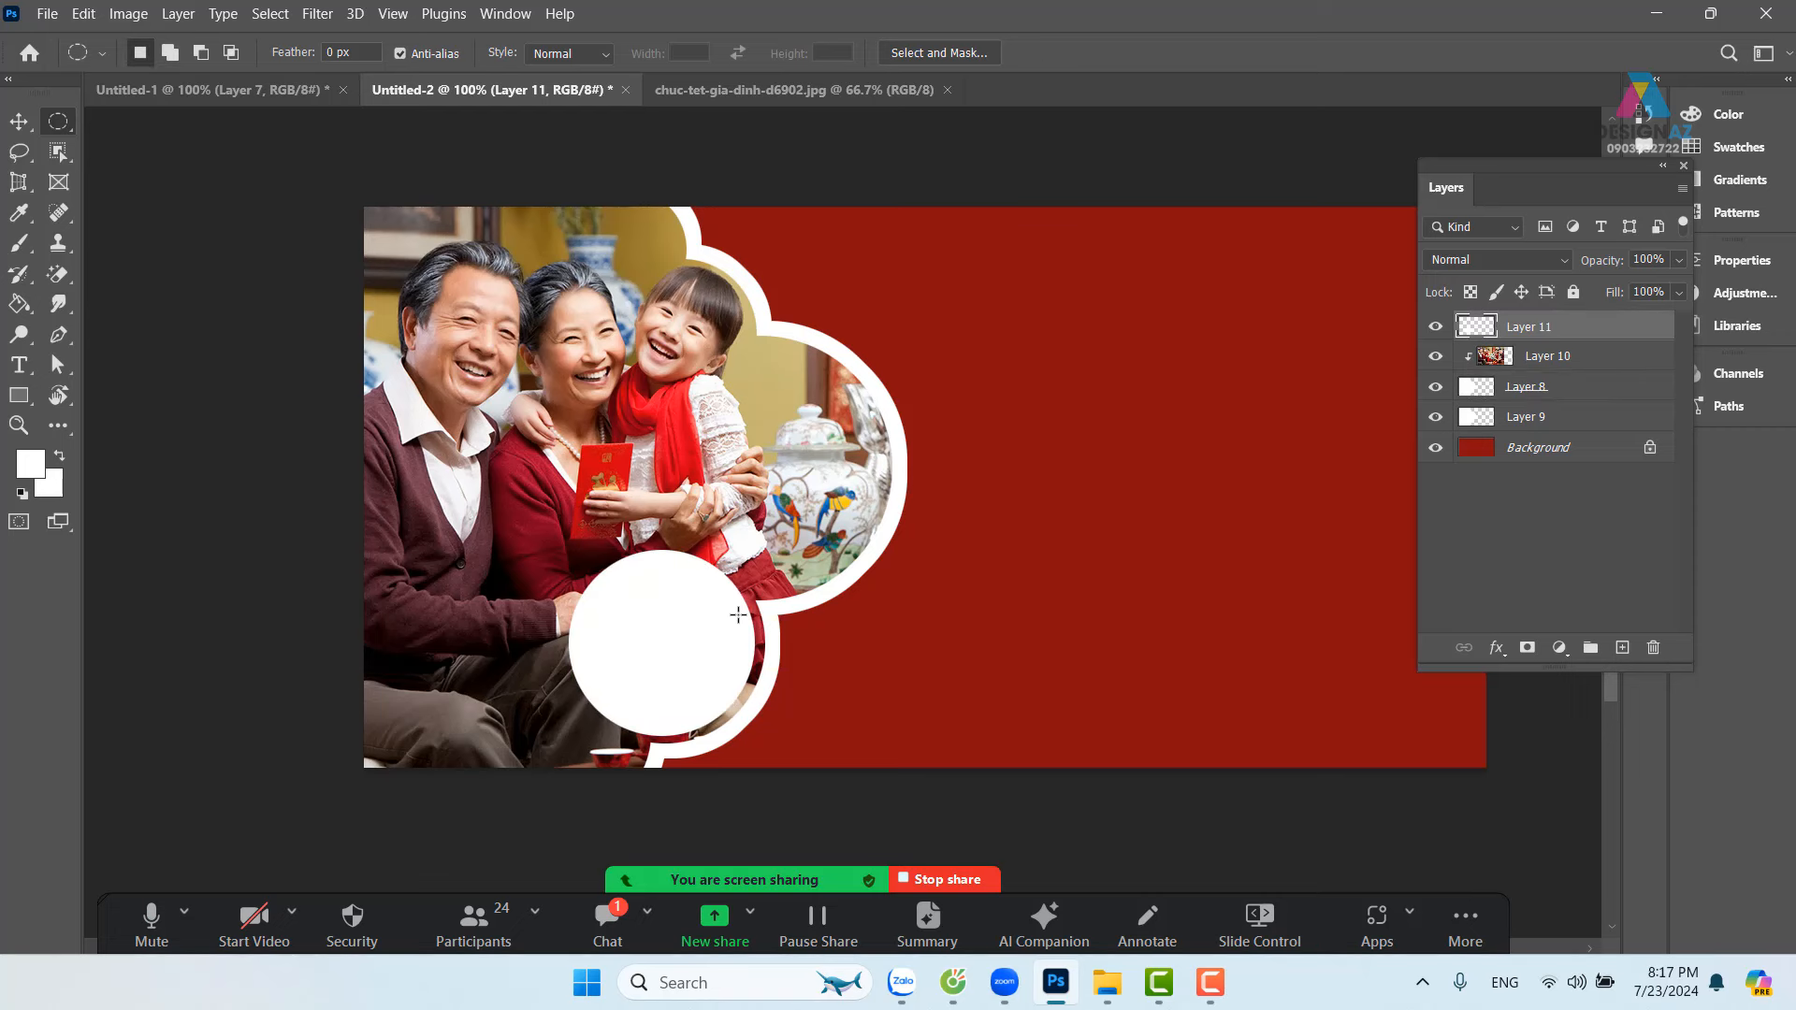
Step: Duplicate the white circle layer and move the copy straight across onto the plain red area
{"action": "key", "text": "v"}
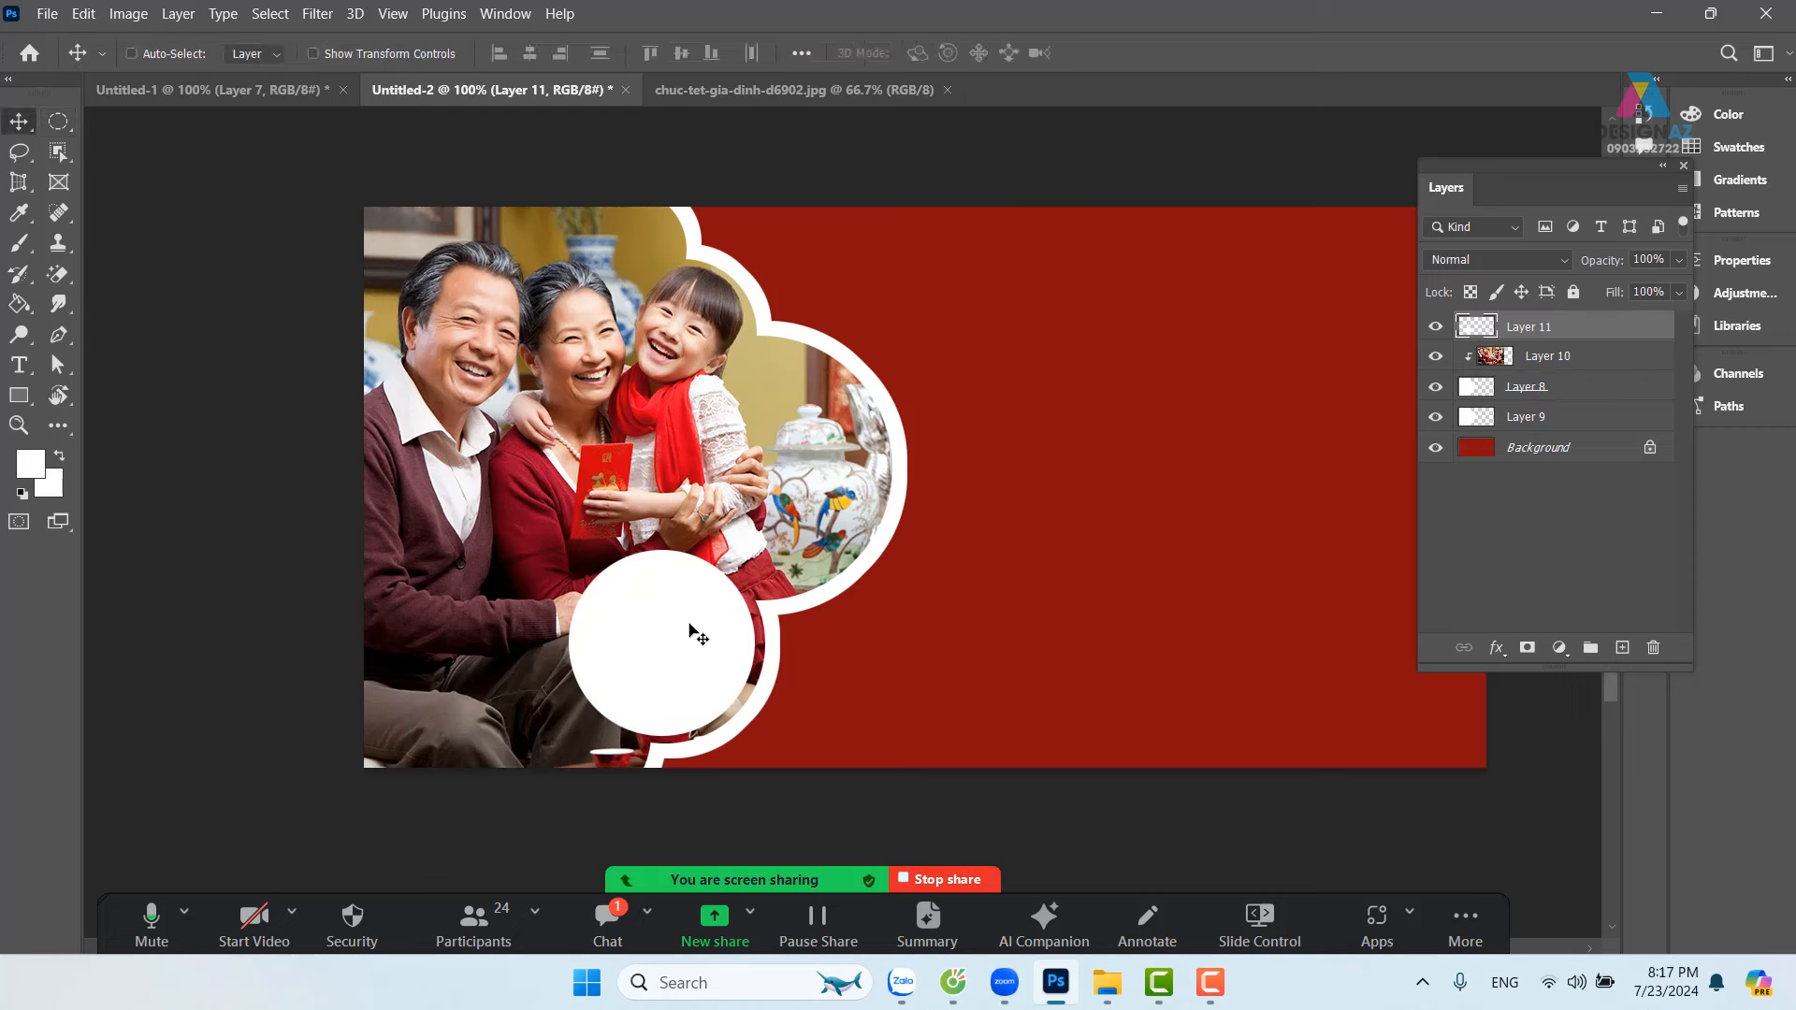
{"action": "right_click", "coordinate": [681, 605]}
{"action": "left_click", "coordinate": [714, 617]}
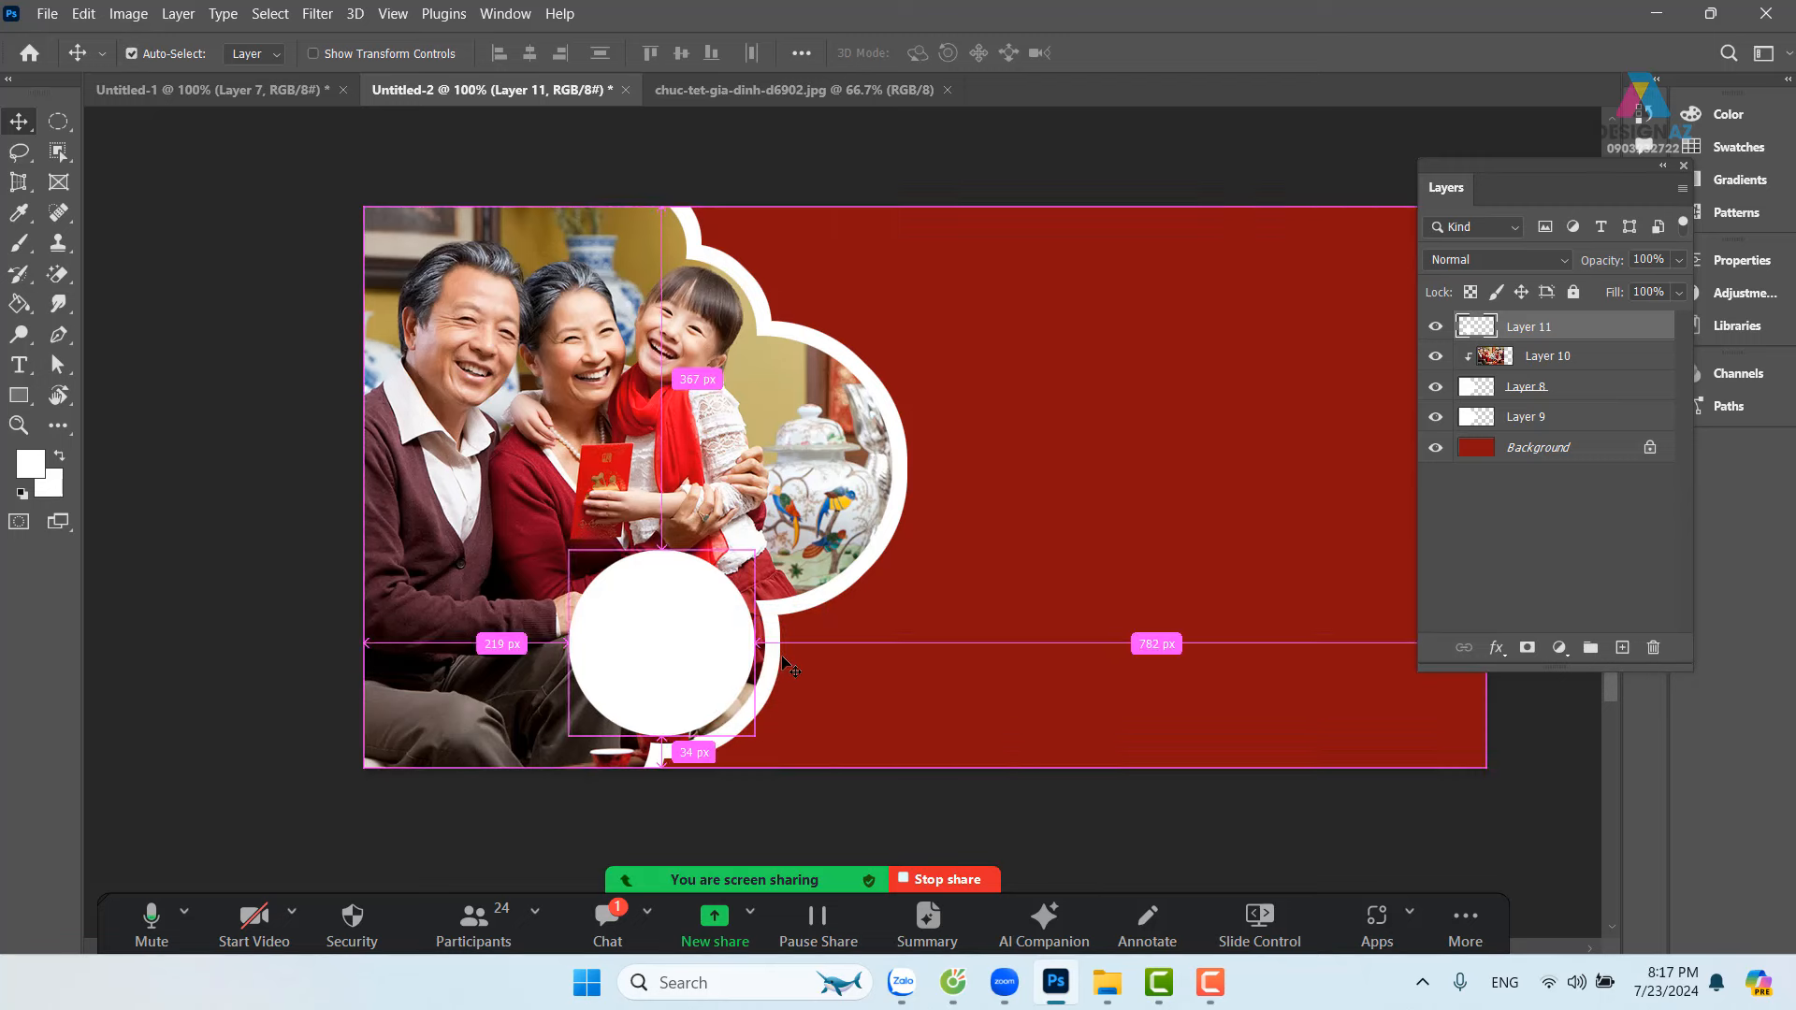
{"action": "key", "text": "ctrl+j"}
{"action": "left_click_drag", "start_coordinate": [724, 664], "coordinate": [1044, 666]}
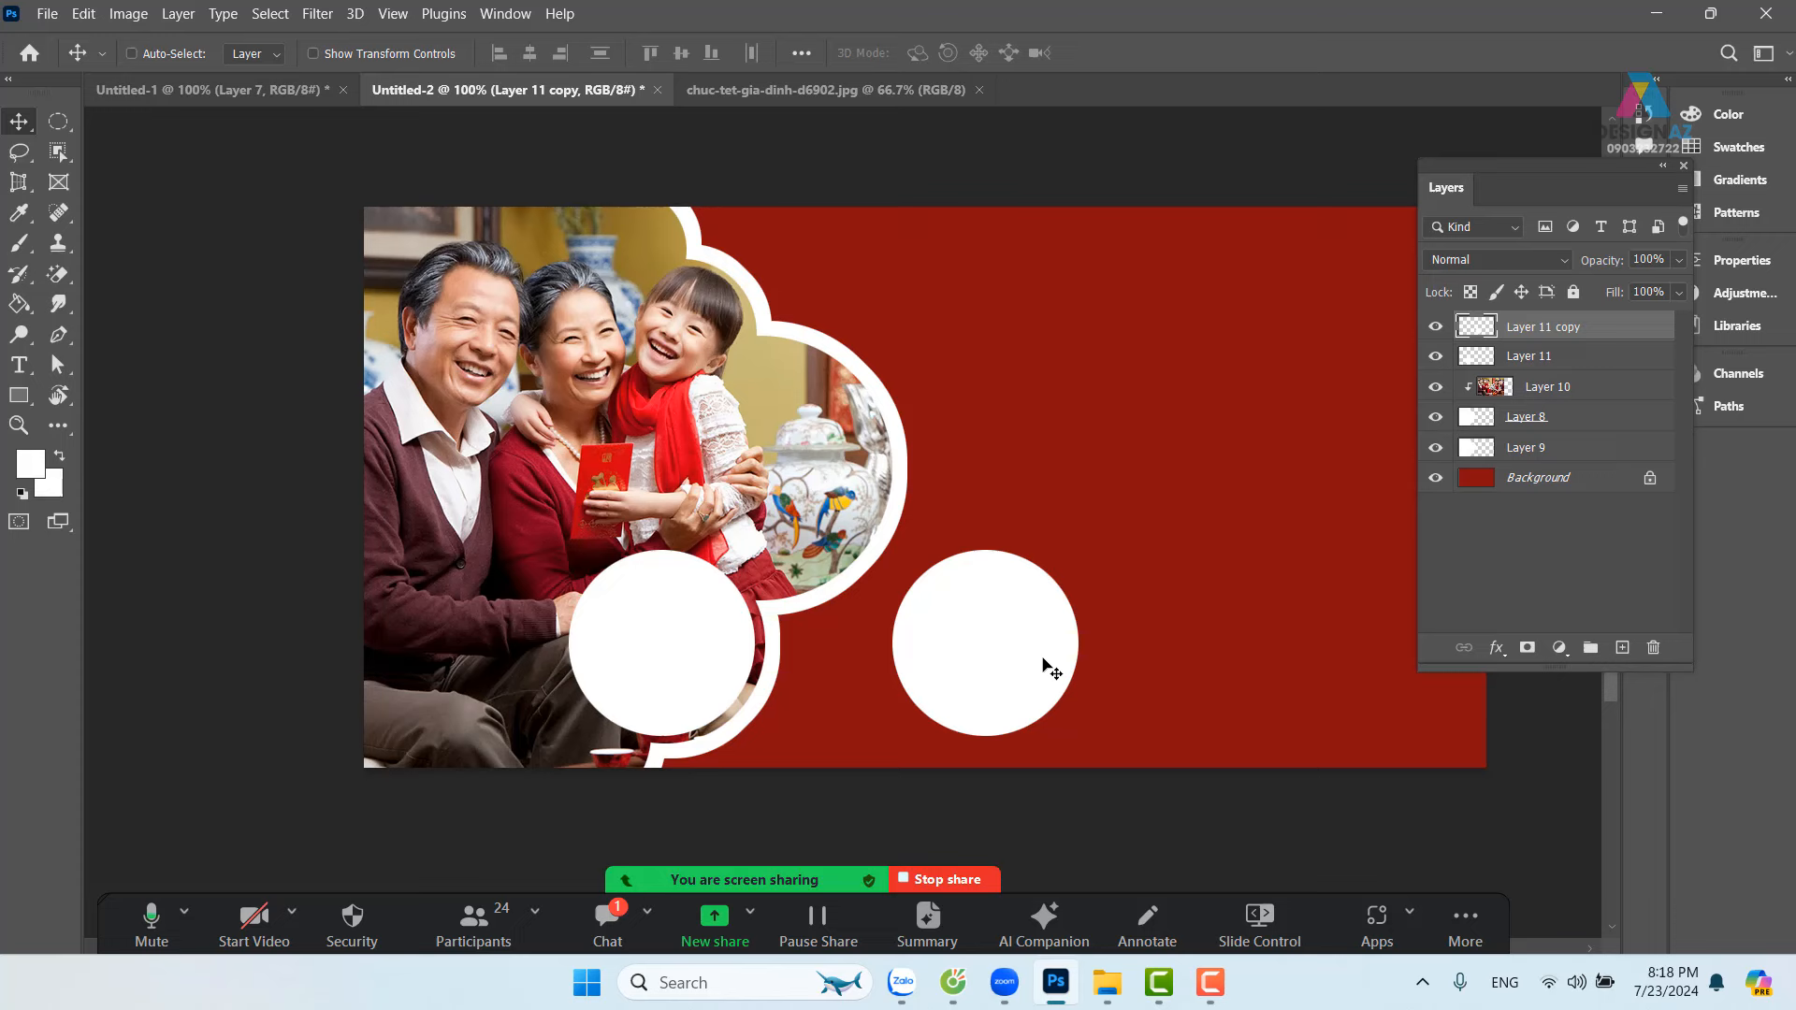
Step: Set the foreground color to ffc280, lock the circle copy's transparent pixels and fill the circle with that color
{"action": "left_click", "coordinate": [37, 466]}
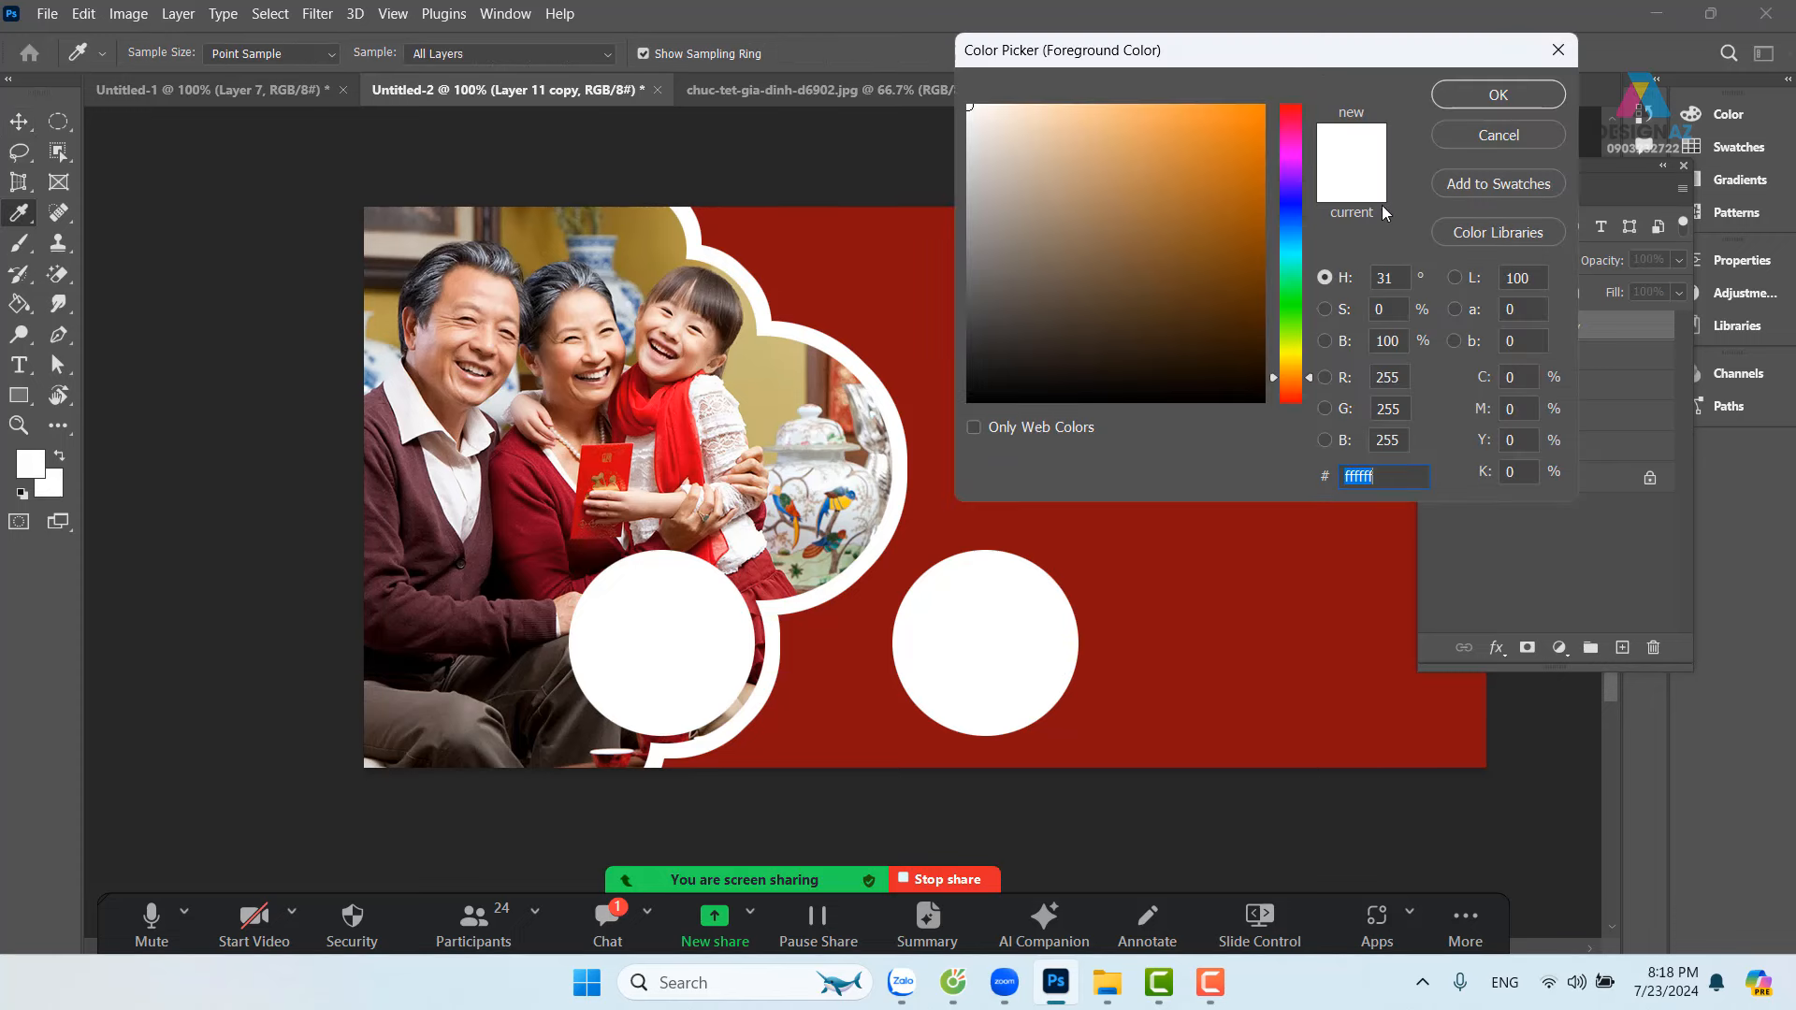
{"action": "type", "text": "ffc280"}
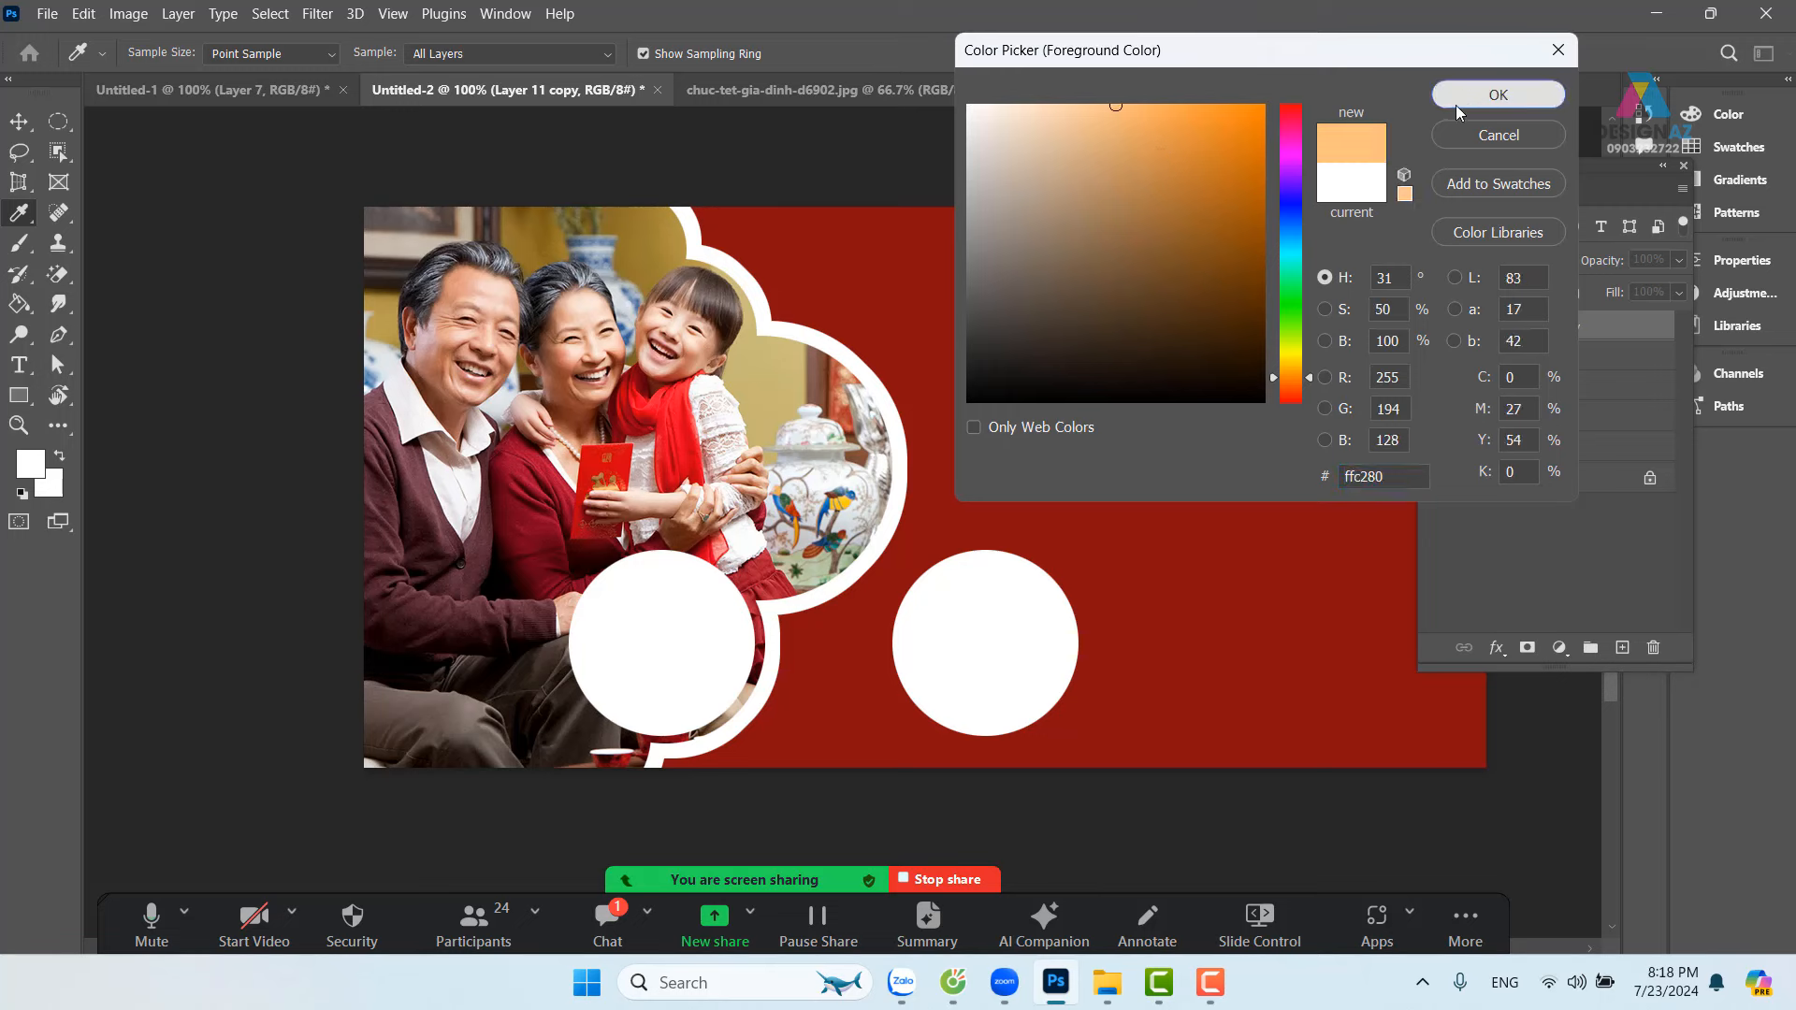
{"action": "left_click", "coordinate": [1457, 101]}
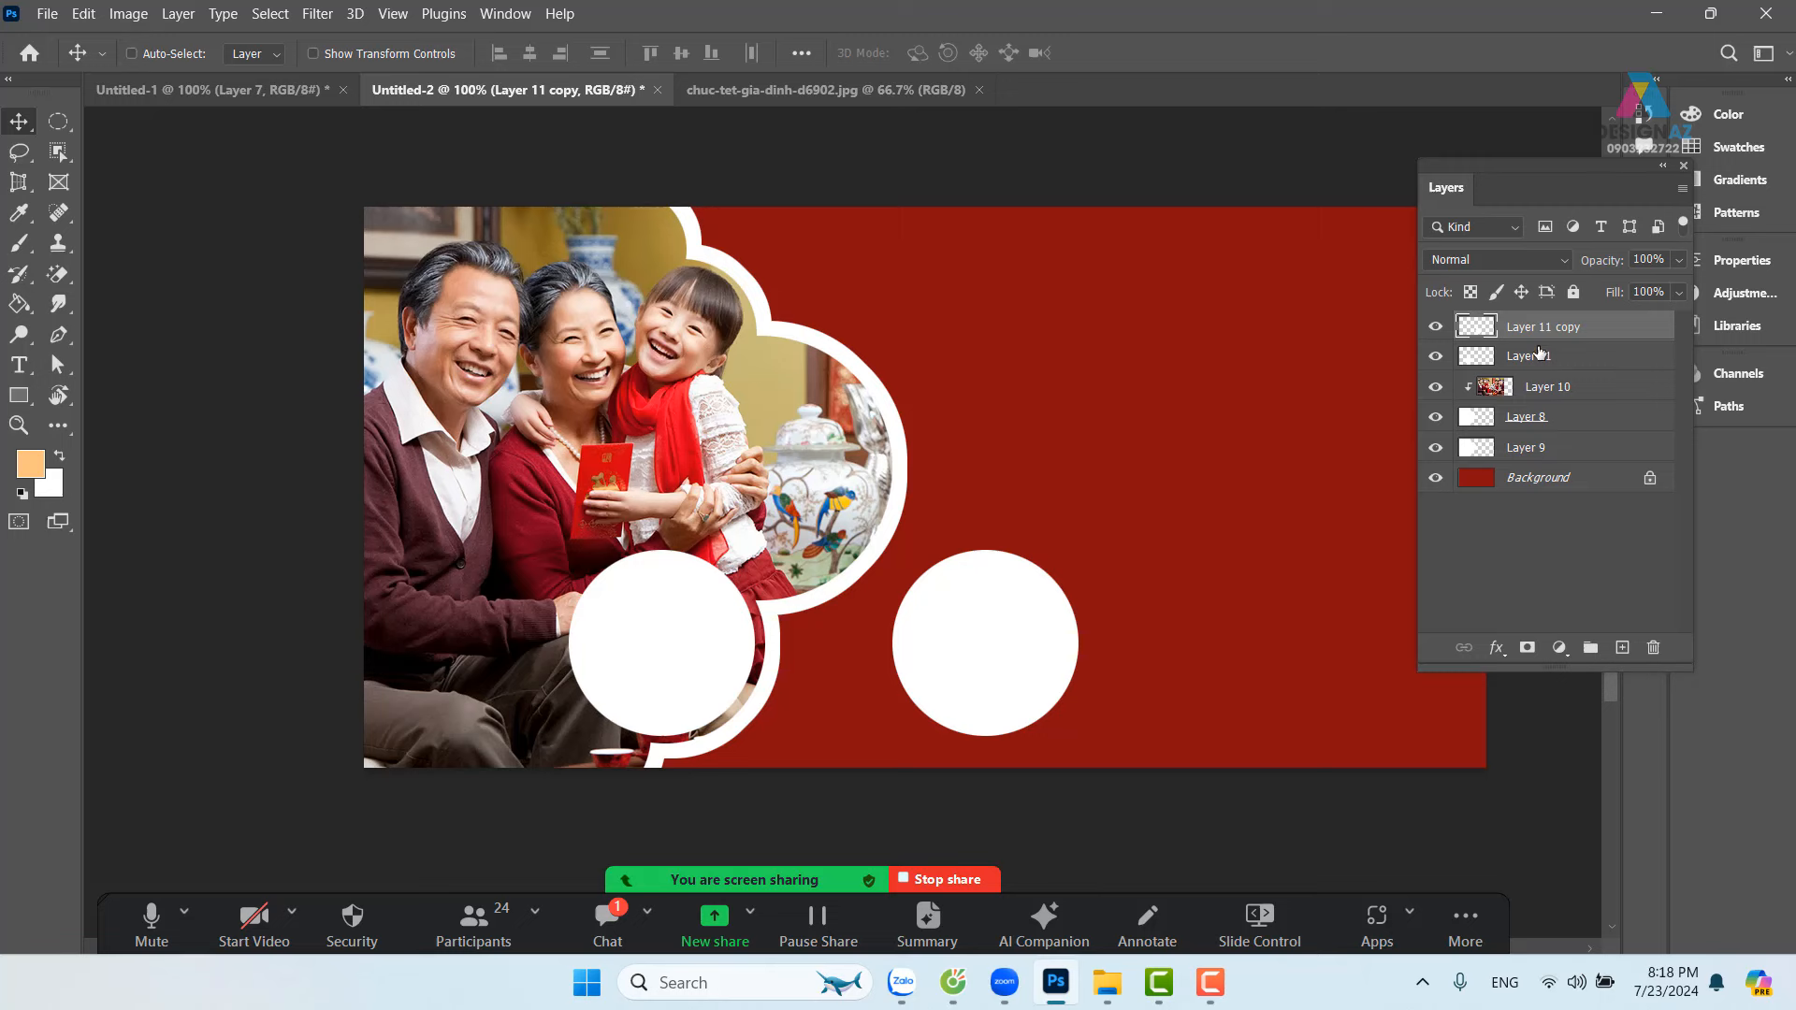
{"action": "left_click", "coordinate": [1471, 292]}
{"action": "key", "text": "alt+BackSpace"}
{"action": "left_click_drag", "start_coordinate": [1033, 652], "coordinate": [982, 655]}
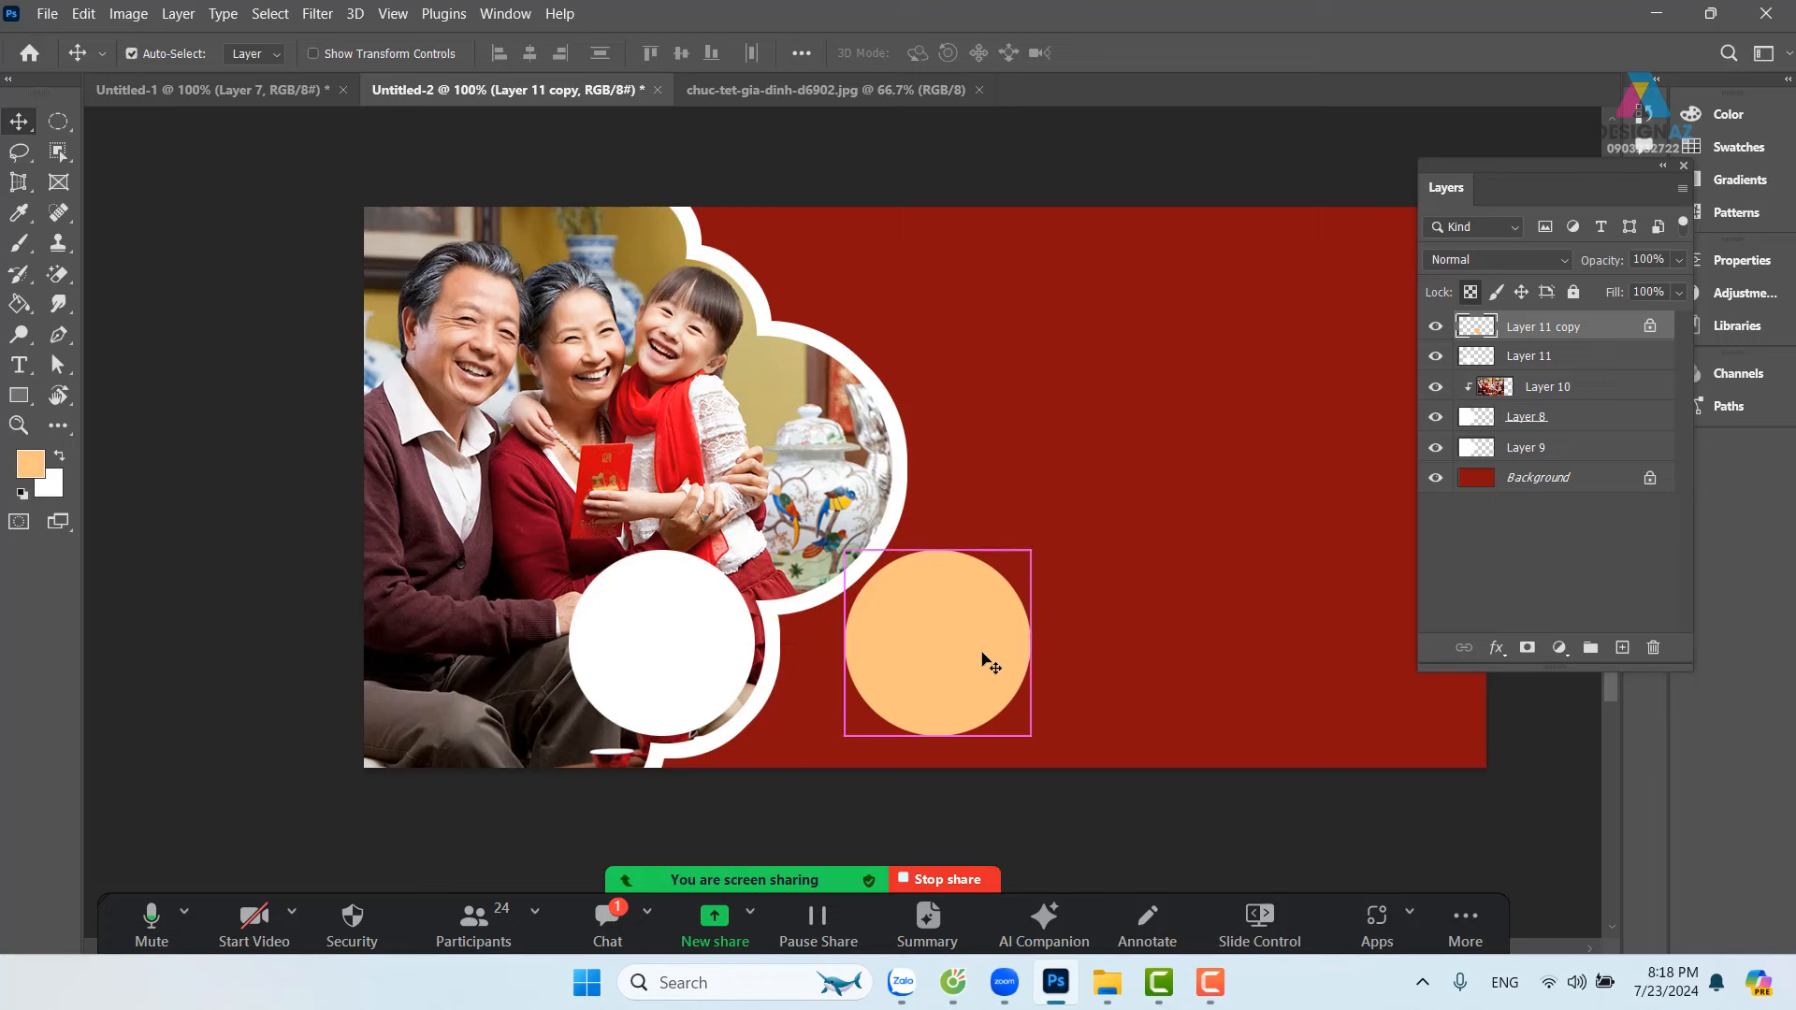
Step: Scale the peach circle to about 94% and center it over the white circle, leaving an even white rim
{"action": "key", "text": "ctrl+t"}
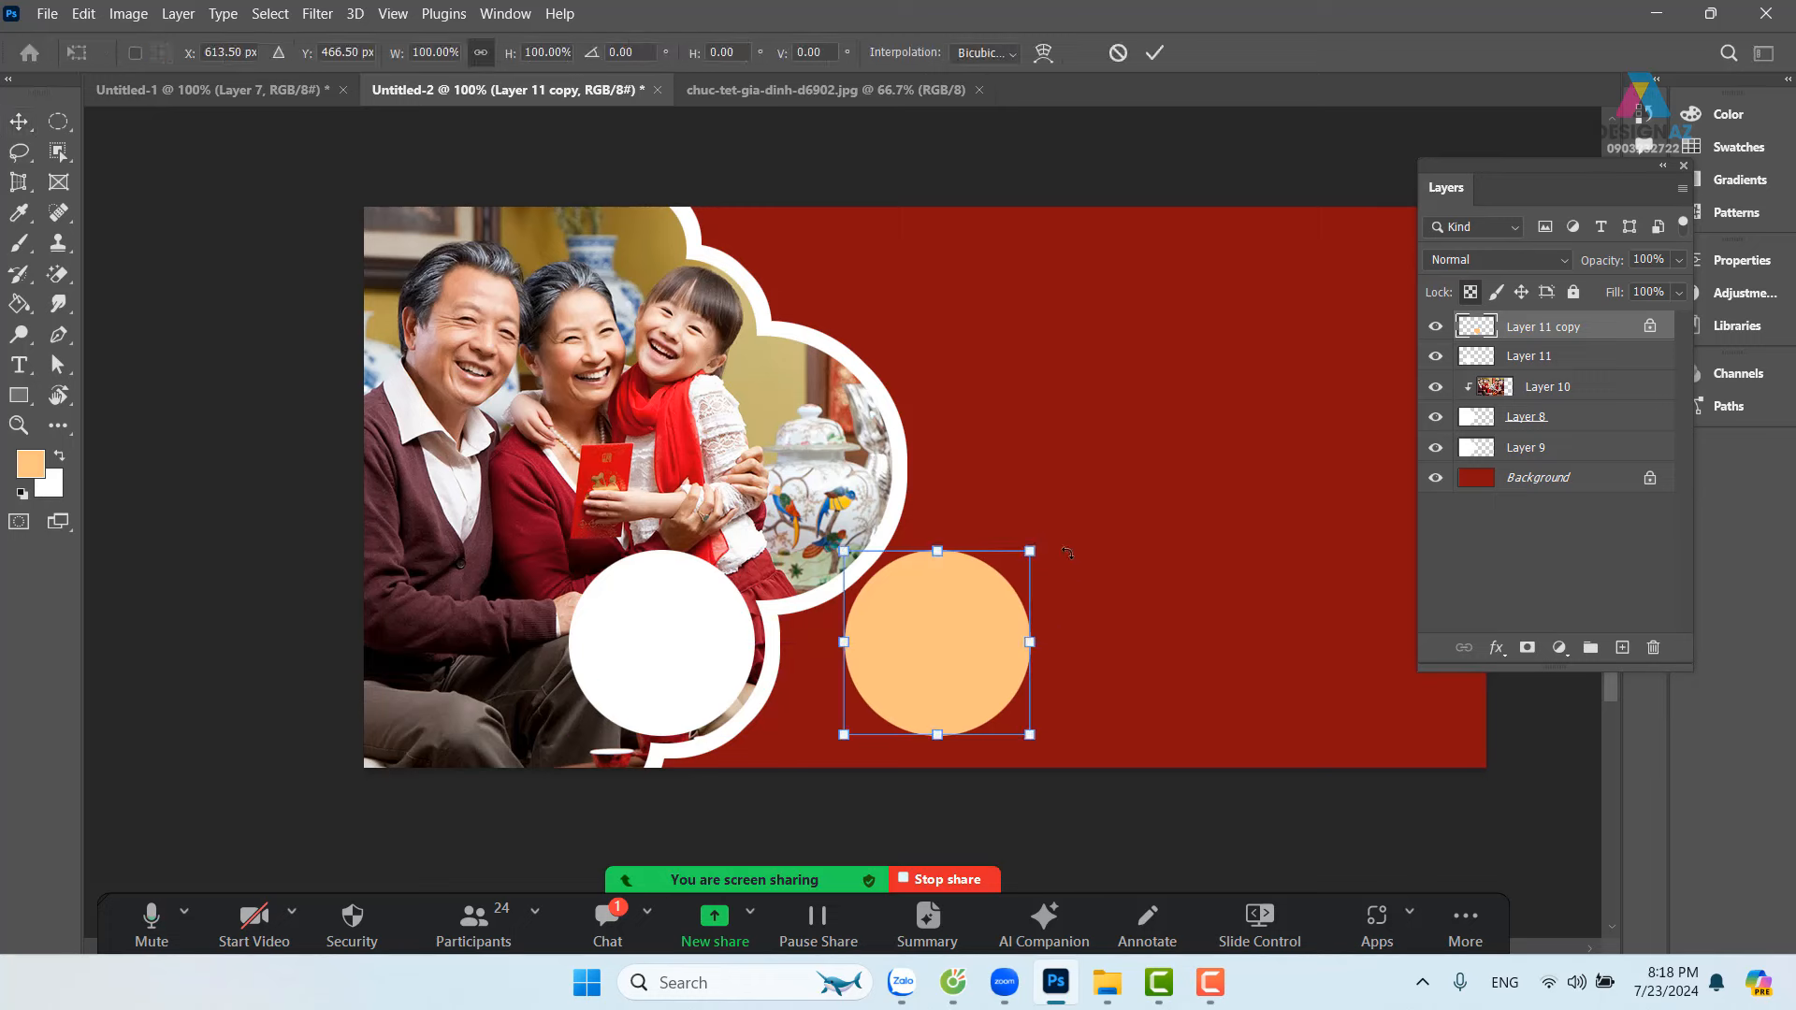
{"action": "left_click_drag", "start_coordinate": [1032, 551], "coordinate": [1025, 551]}
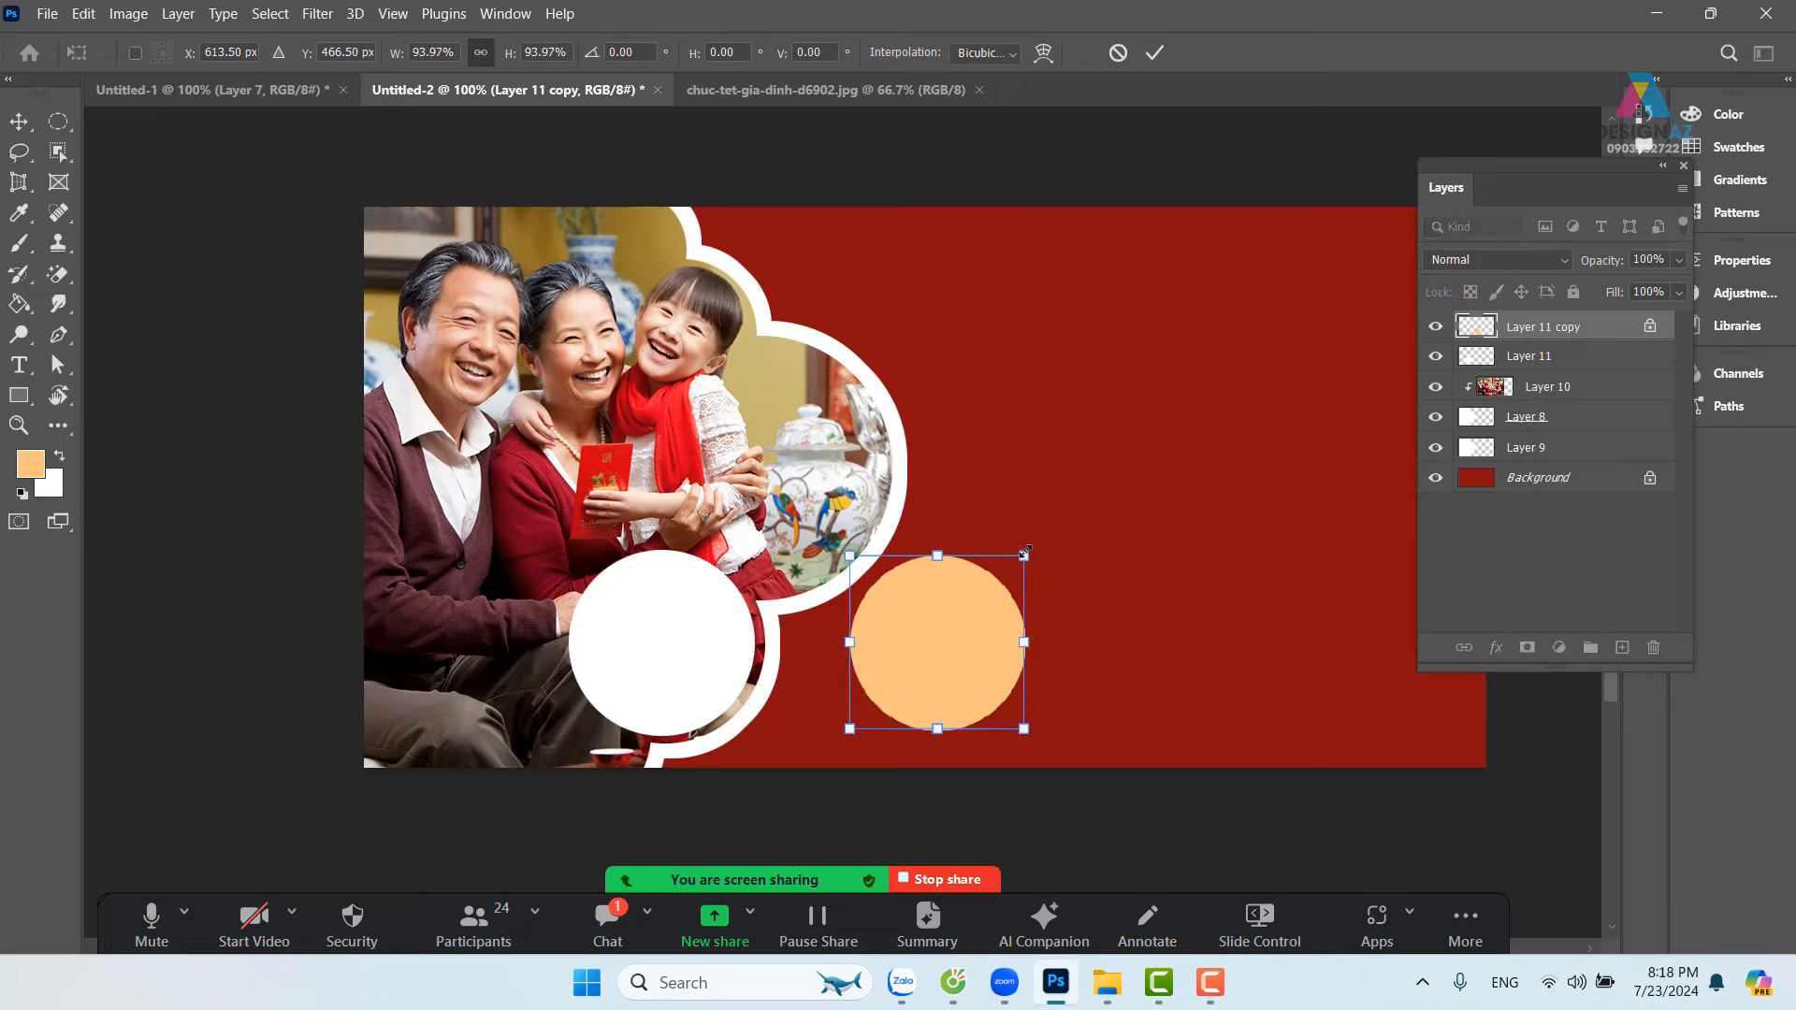
{"action": "key", "text": "Return"}
{"action": "left_click_drag", "start_coordinate": [978, 652], "coordinate": [714, 651]}
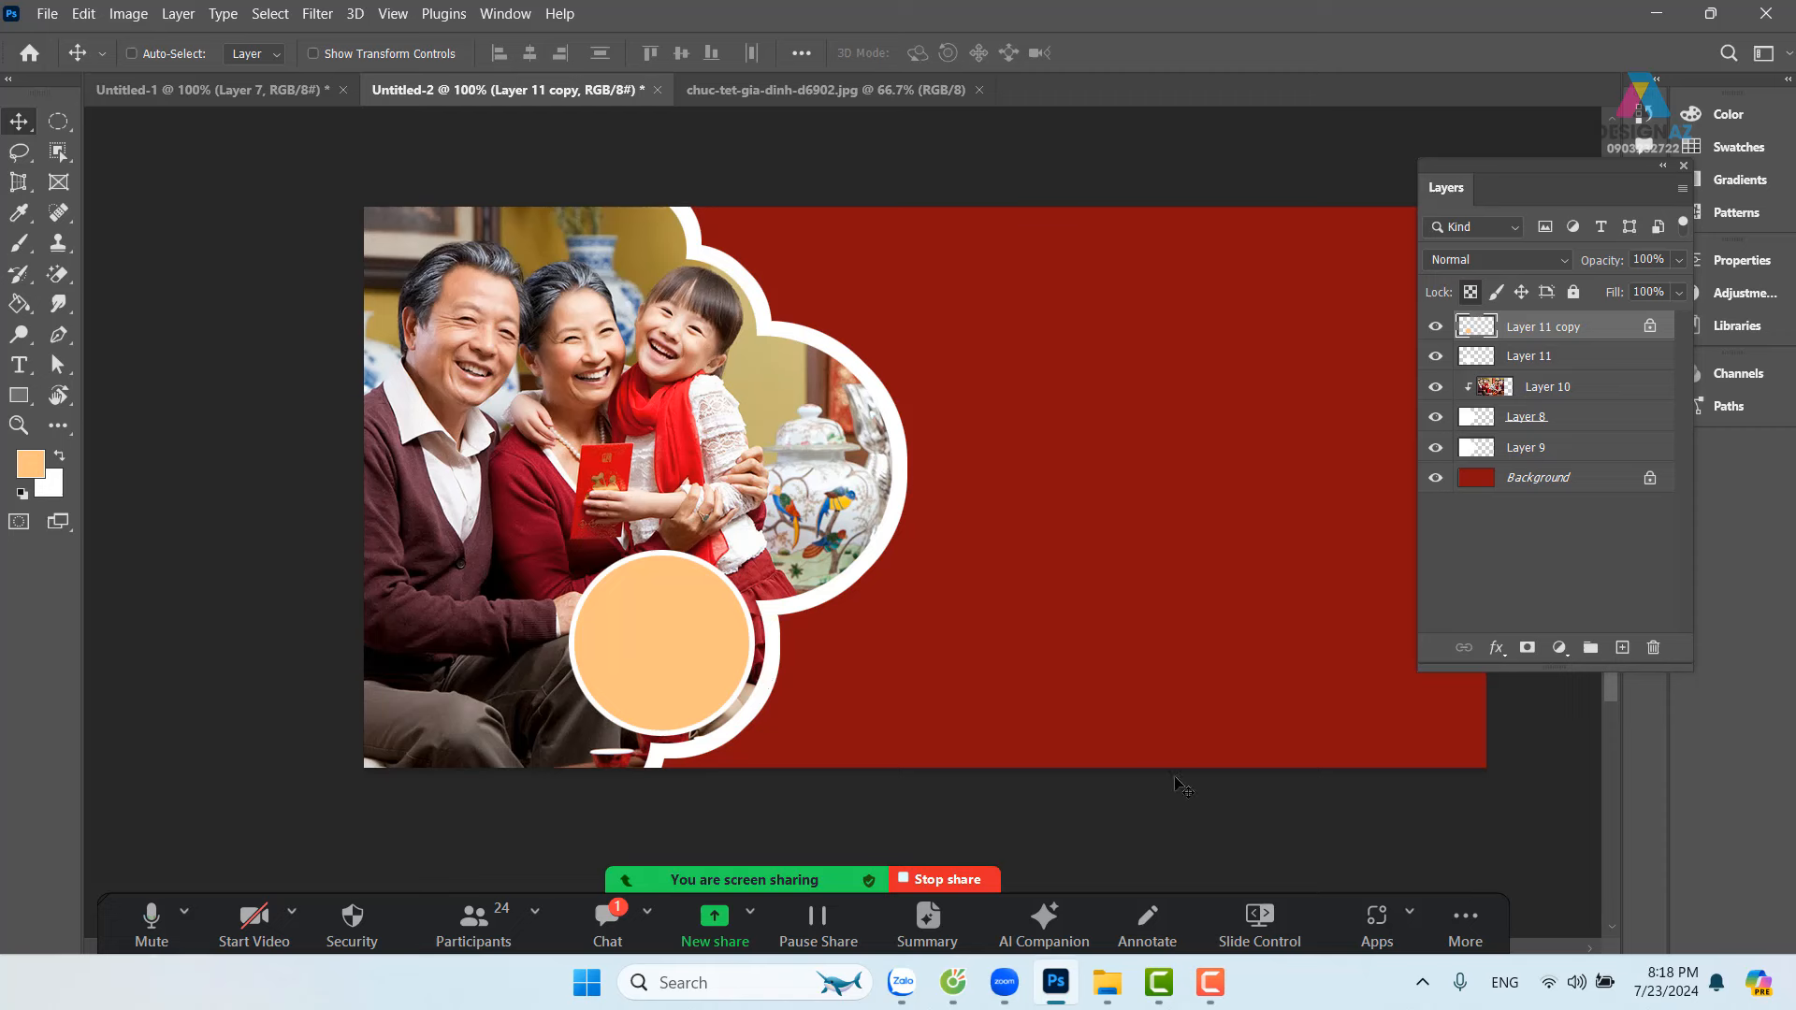
{"action": "key", "text": "ctrl+o"}
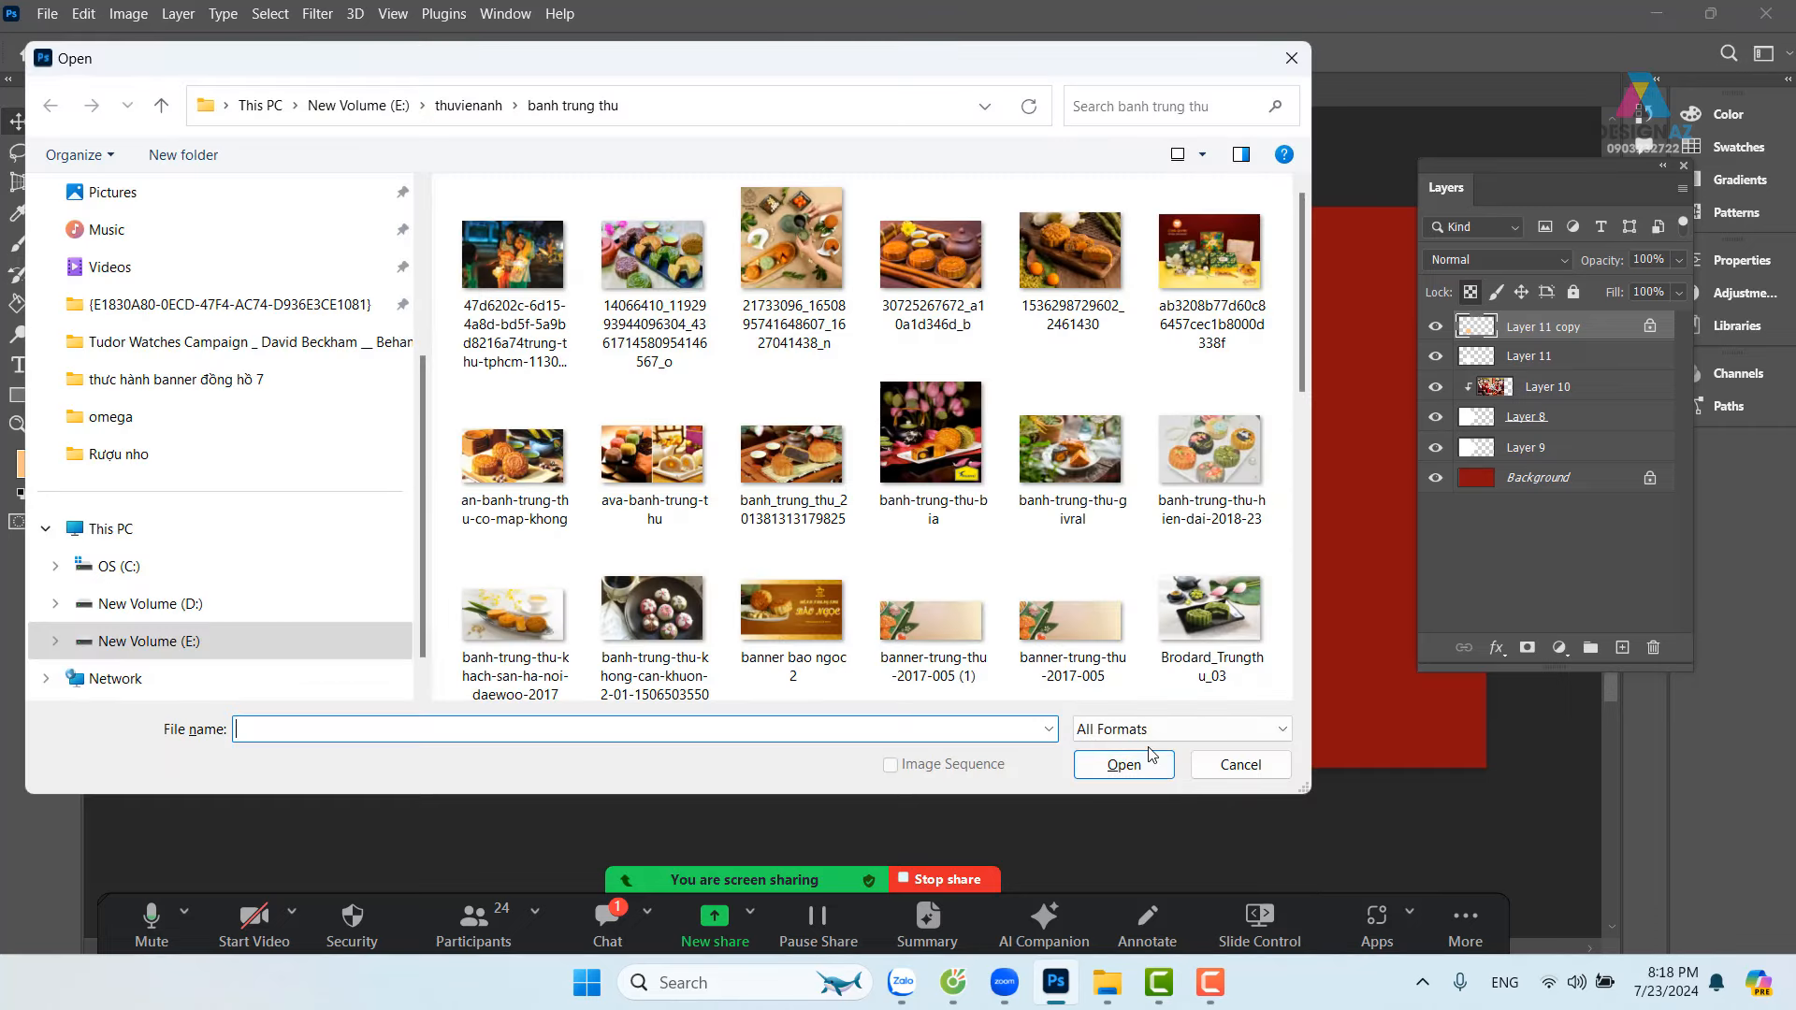
{"action": "scroll", "coordinate": [856, 484], "scroll_direction": "down", "scroll_amount": 1}
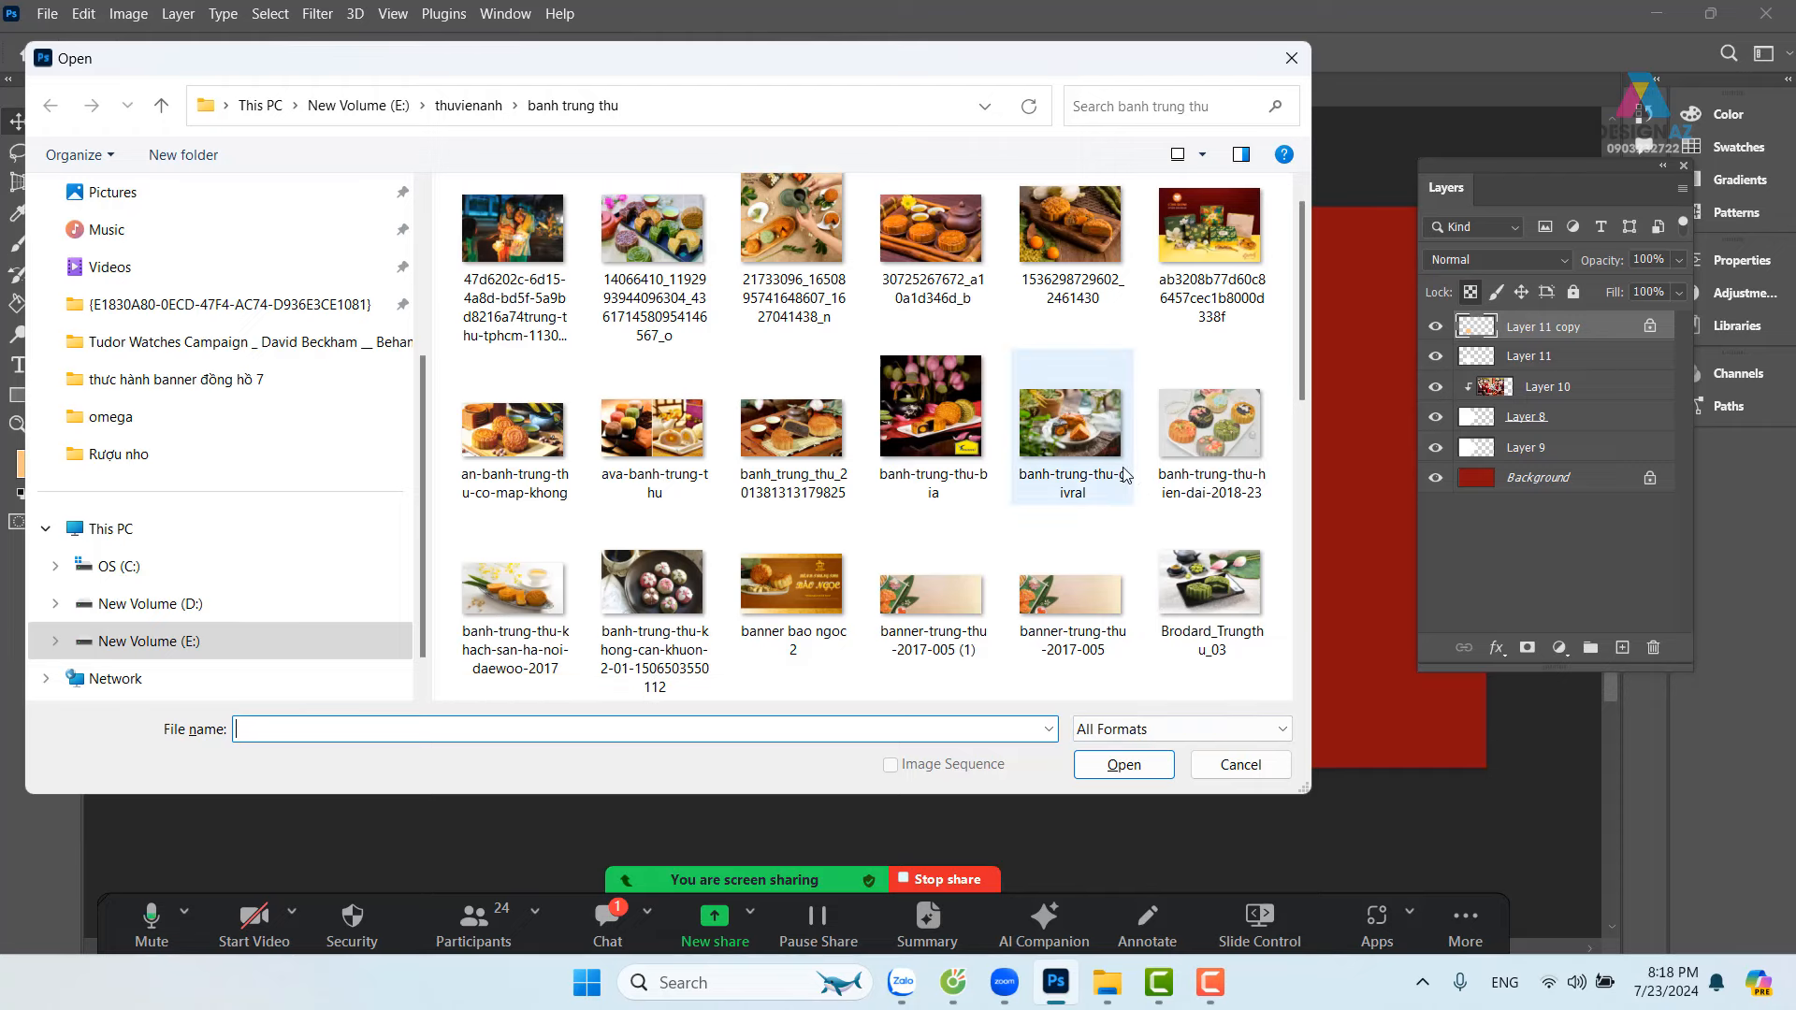
{"action": "scroll", "coordinate": [1082, 237], "scroll_direction": "up", "scroll_amount": 1}
{"action": "left_click", "coordinate": [1081, 238]}
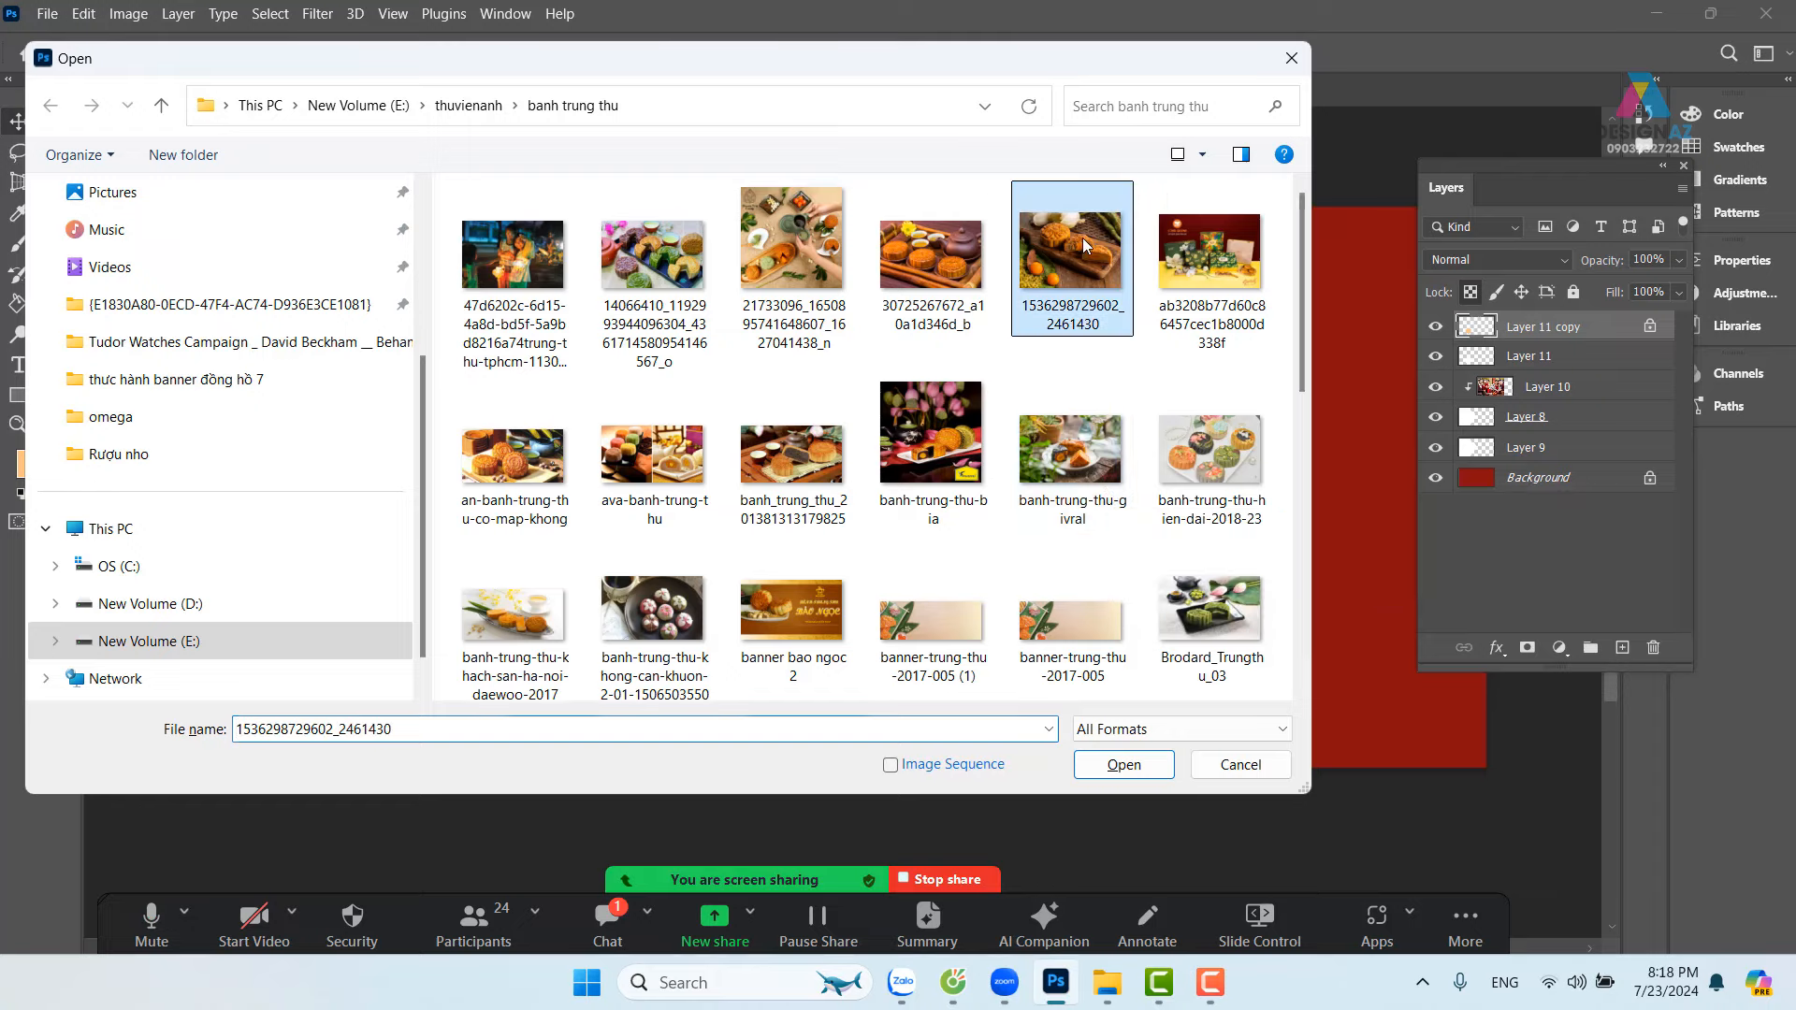
{"action": "left_click", "coordinate": [1159, 765]}
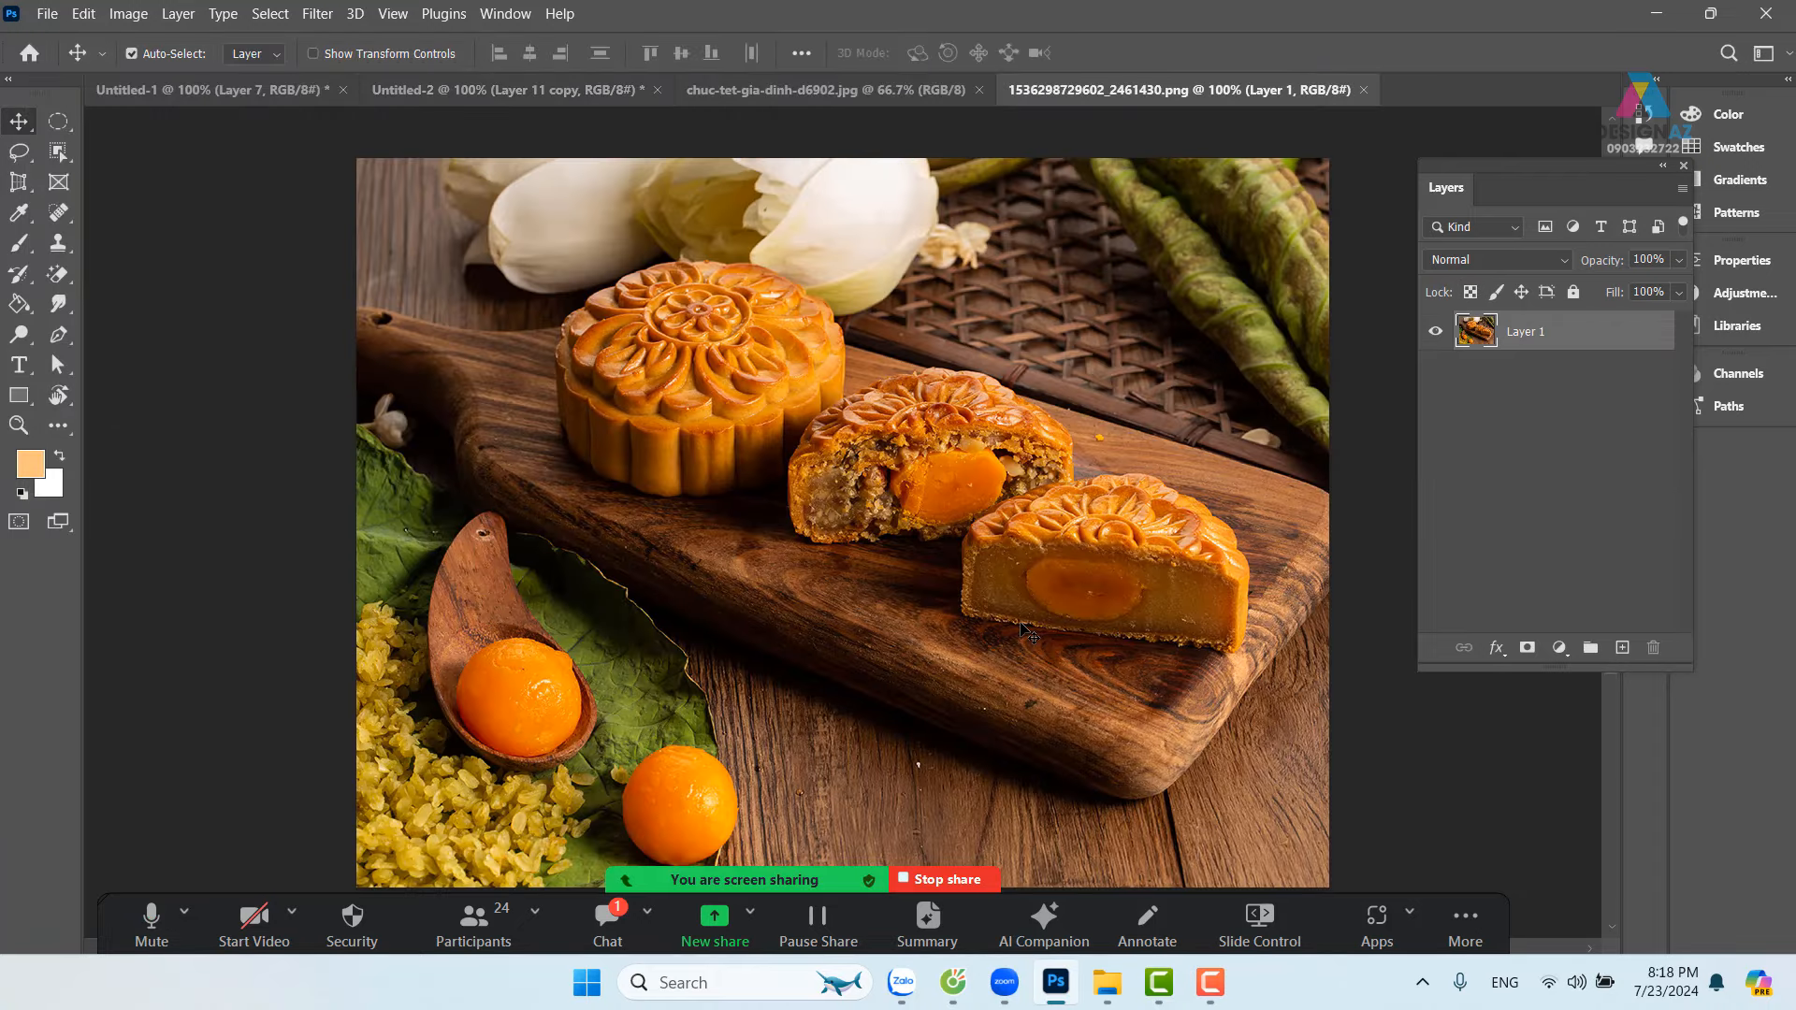
Step: Copy the whole mooncake photo and paste it into Untitled-2 above the peach circle layer
{"action": "key", "text": "ctrl+a"}
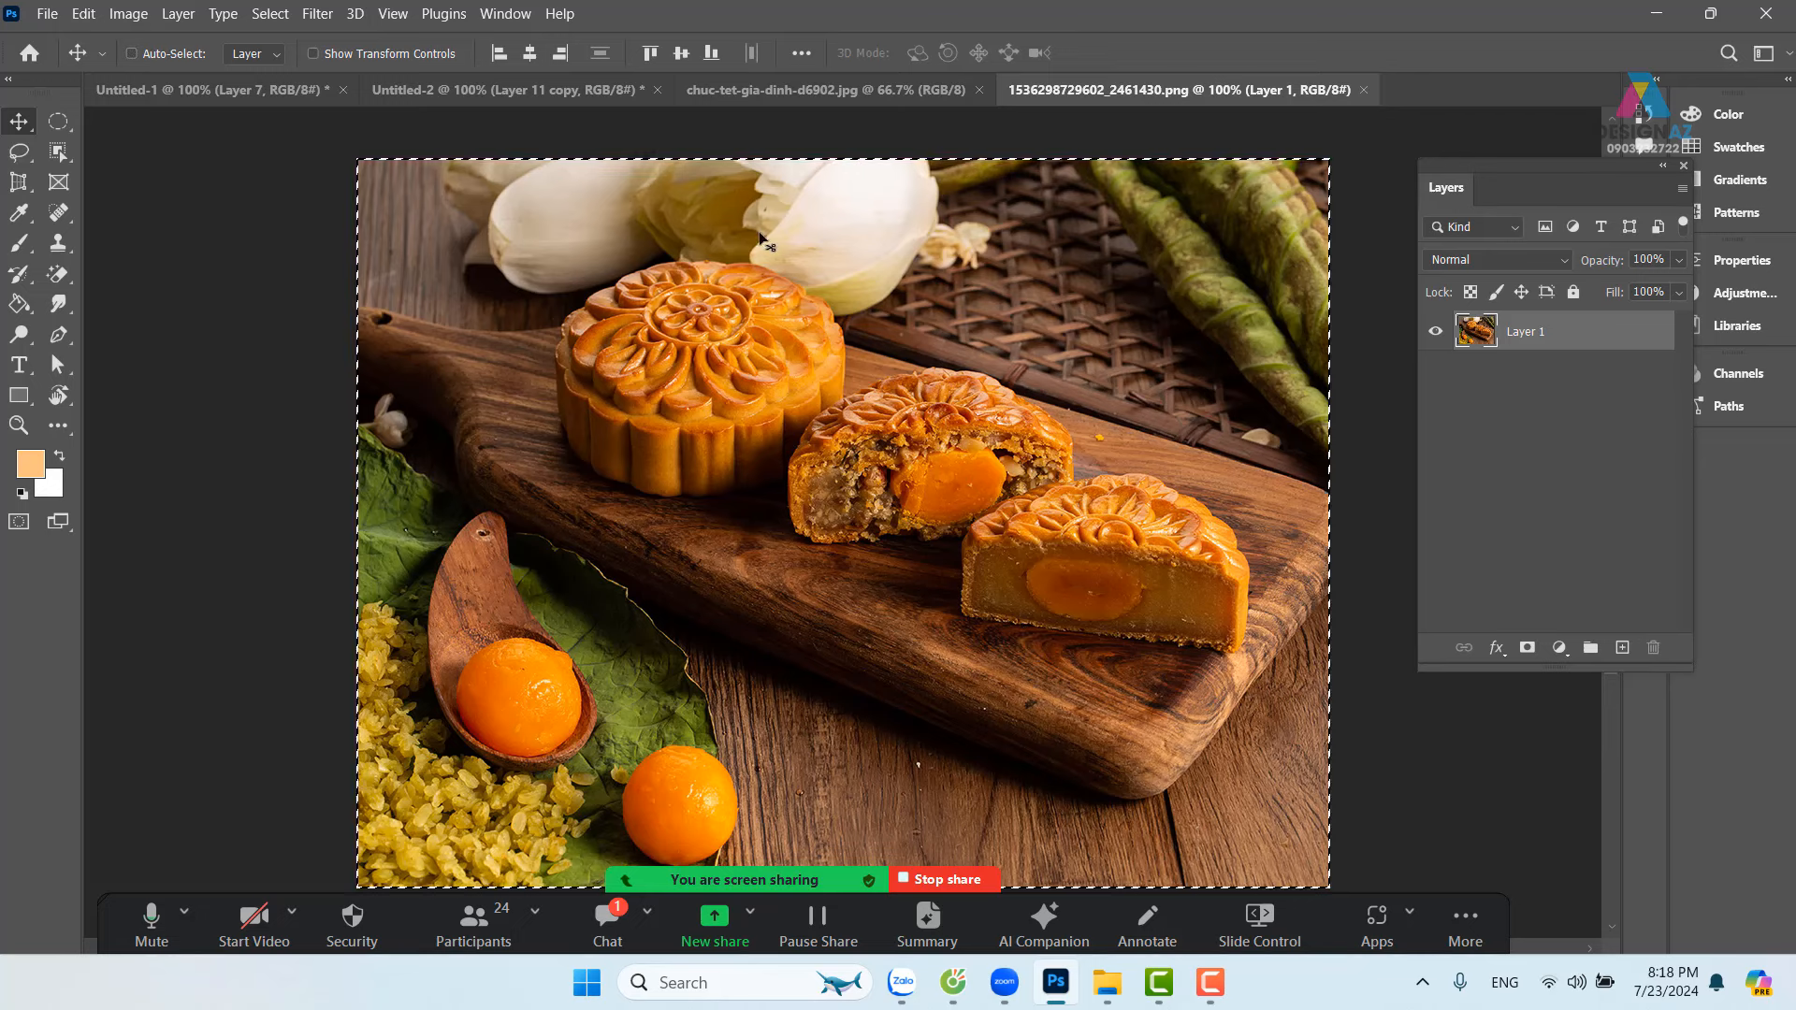
{"action": "left_click_drag", "start_coordinate": [762, 241], "coordinate": [769, 713]}
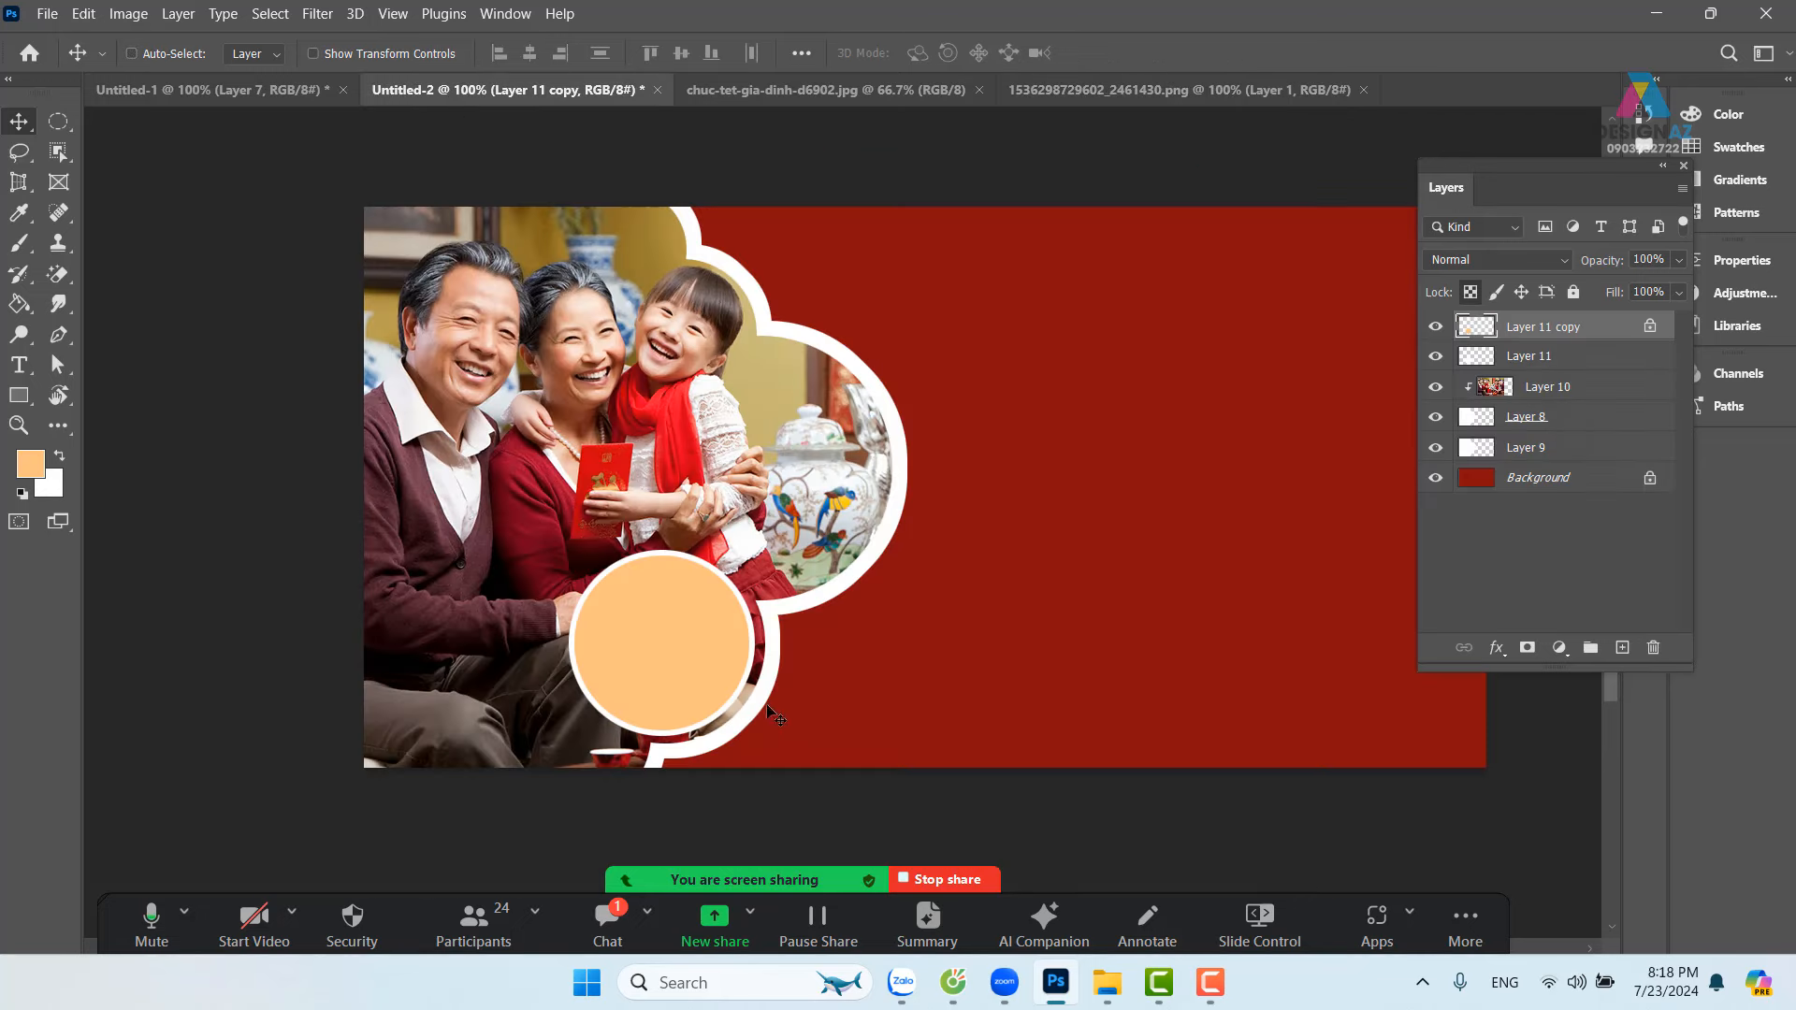
{"action": "right_click", "coordinate": [659, 666]}
{"action": "left_click", "coordinate": [697, 665]}
{"action": "key", "text": "ctrl+v"}
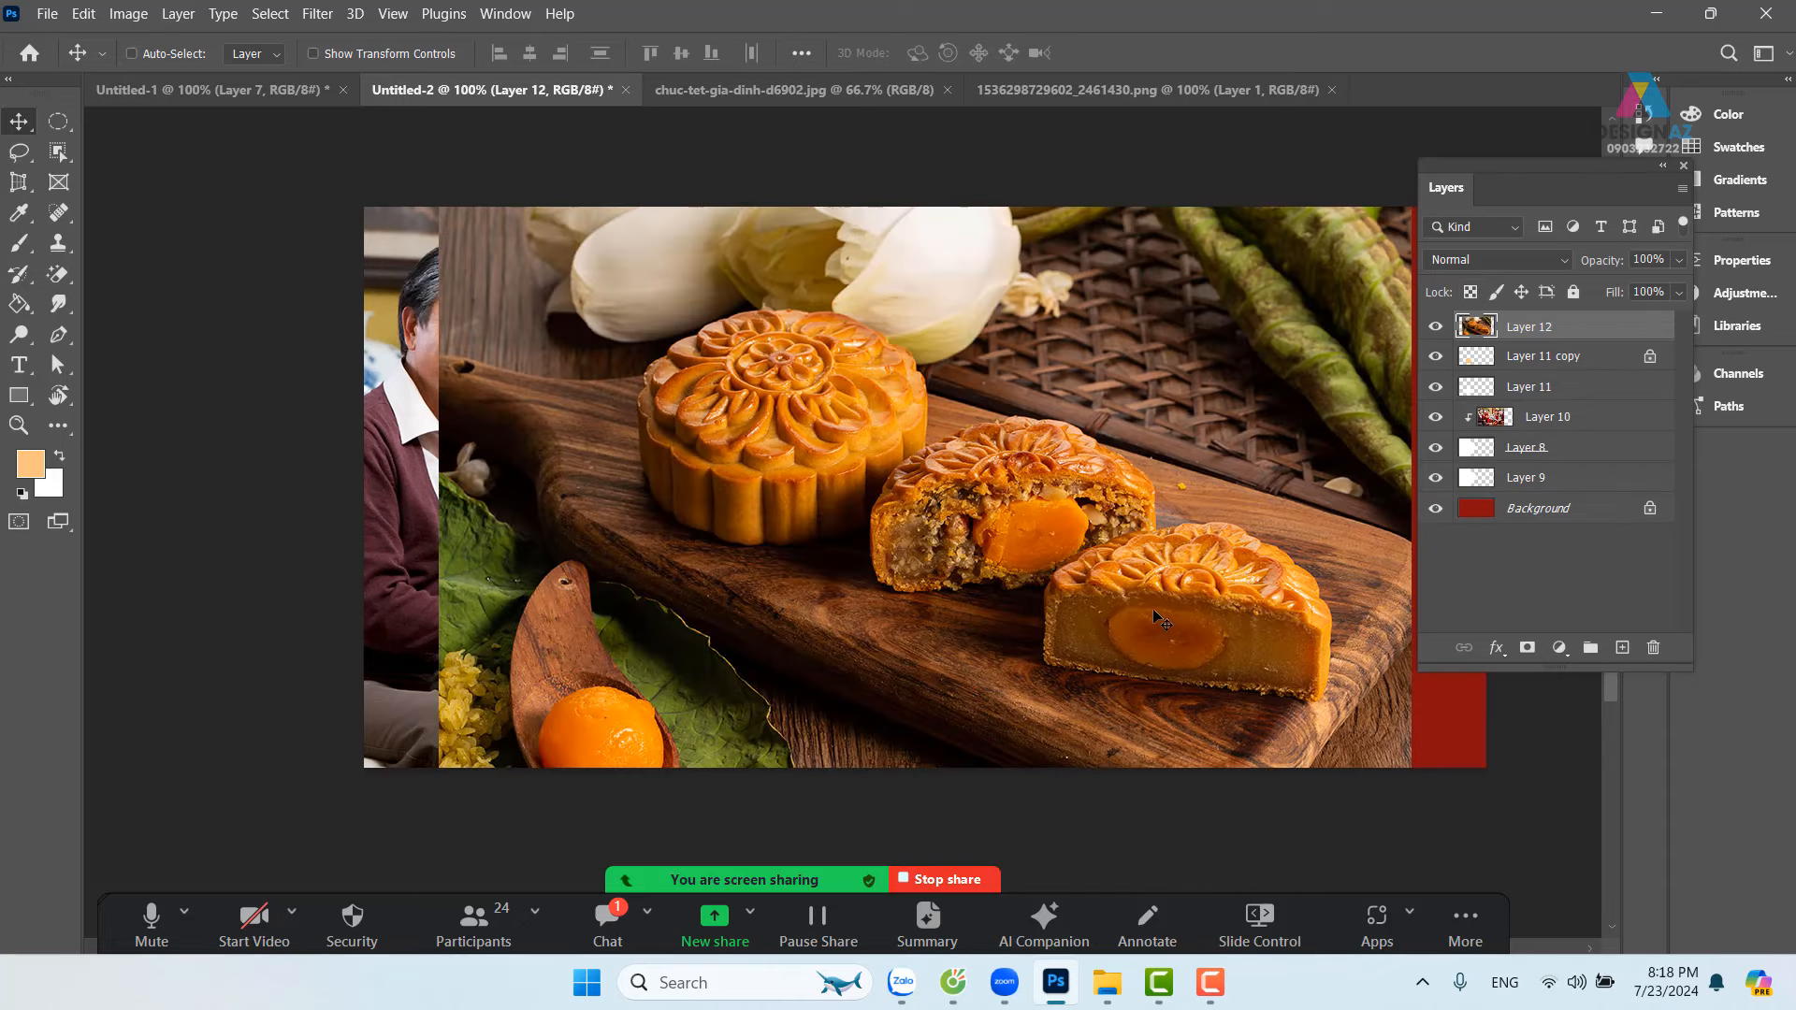
Step: Clip the mooncake photo to the peach circle, then scale it down and position the mooncakes inside the circle
{"action": "left_click_drag", "start_coordinate": [1157, 614], "coordinate": [963, 620]}
{"action": "key", "text": "ctrl+alt+g"}
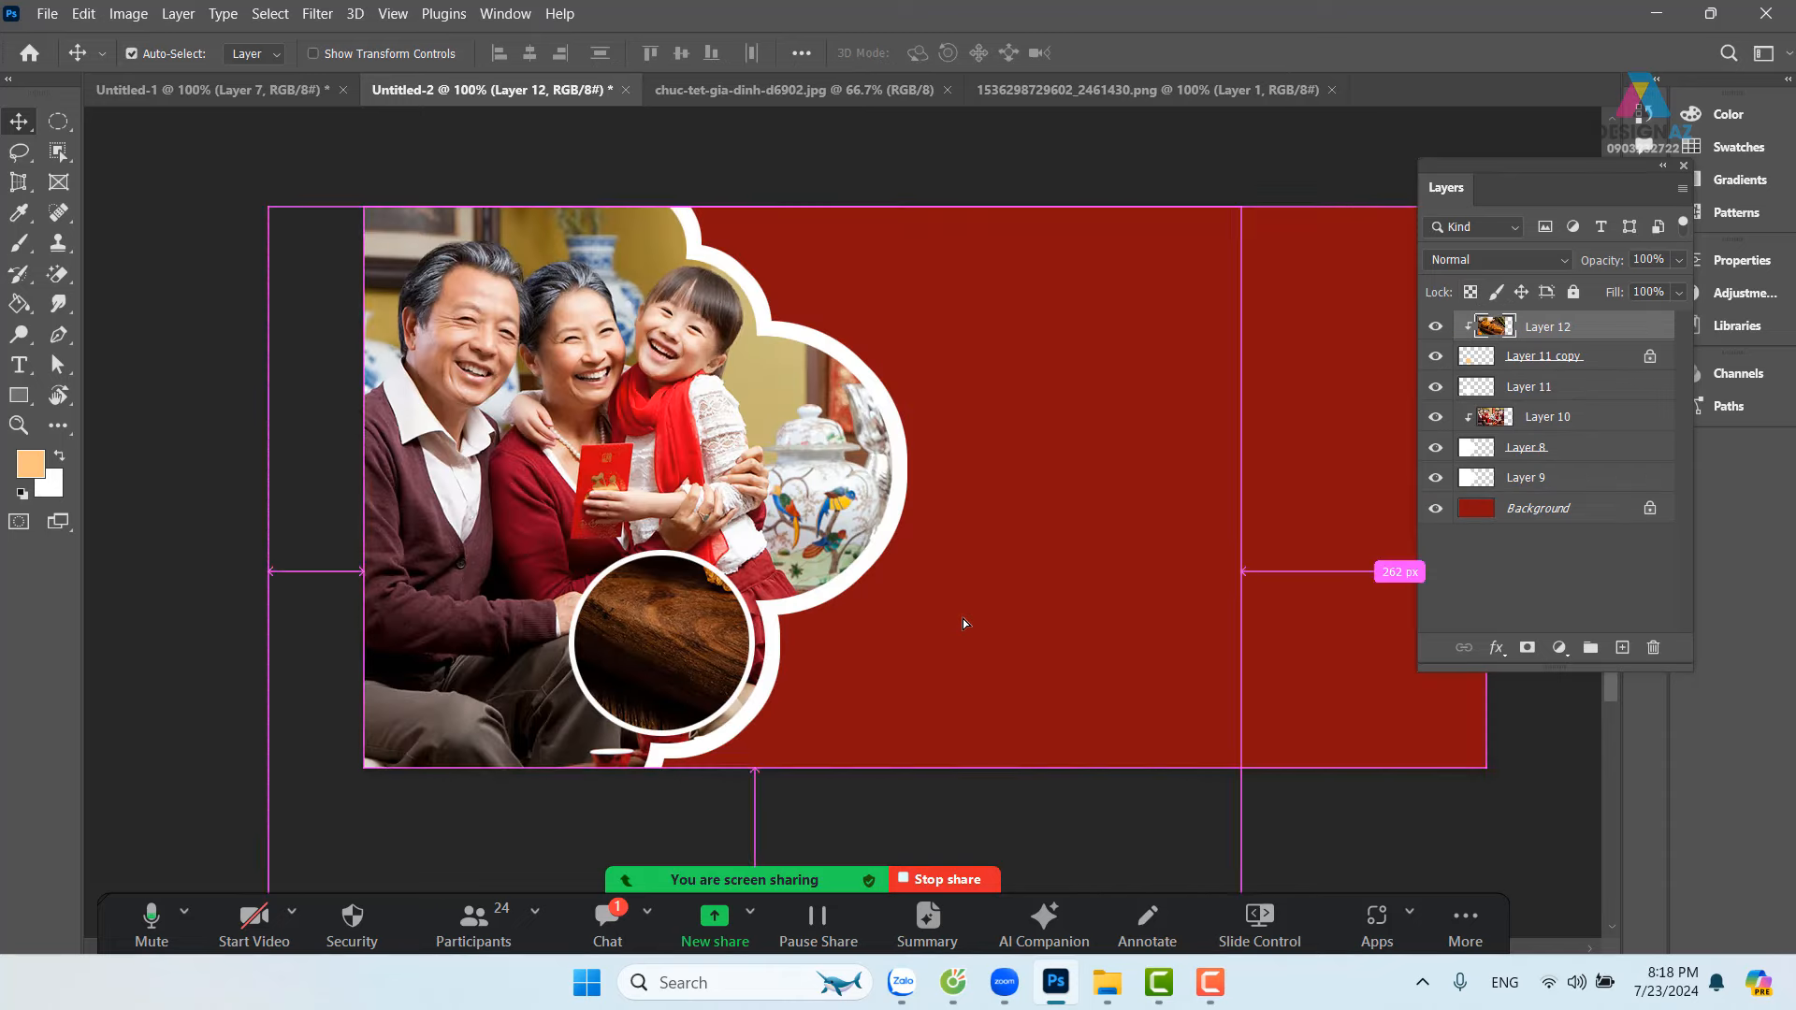
{"action": "key", "text": "ctrl+t"}
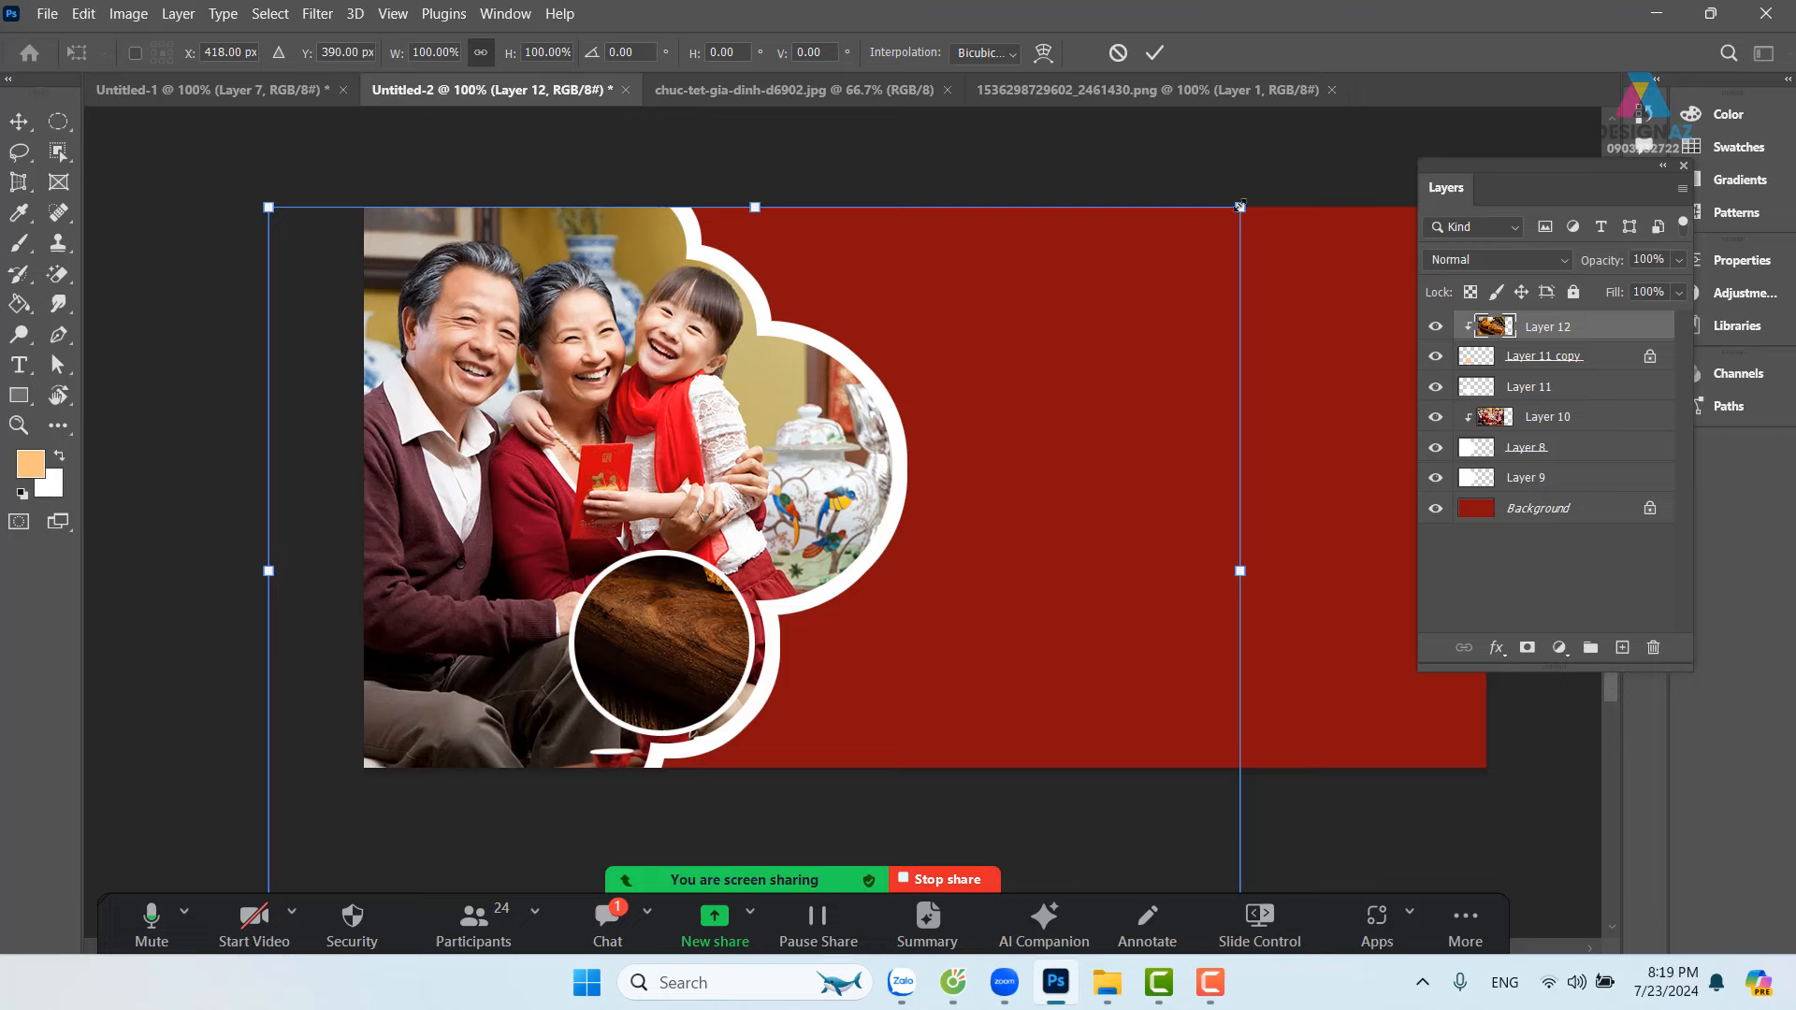
{"action": "left_click_drag", "start_coordinate": [1239, 206], "coordinate": [849, 397]}
{"action": "left_click_drag", "start_coordinate": [889, 489], "coordinate": [781, 595]}
{"action": "key", "text": "Return"}
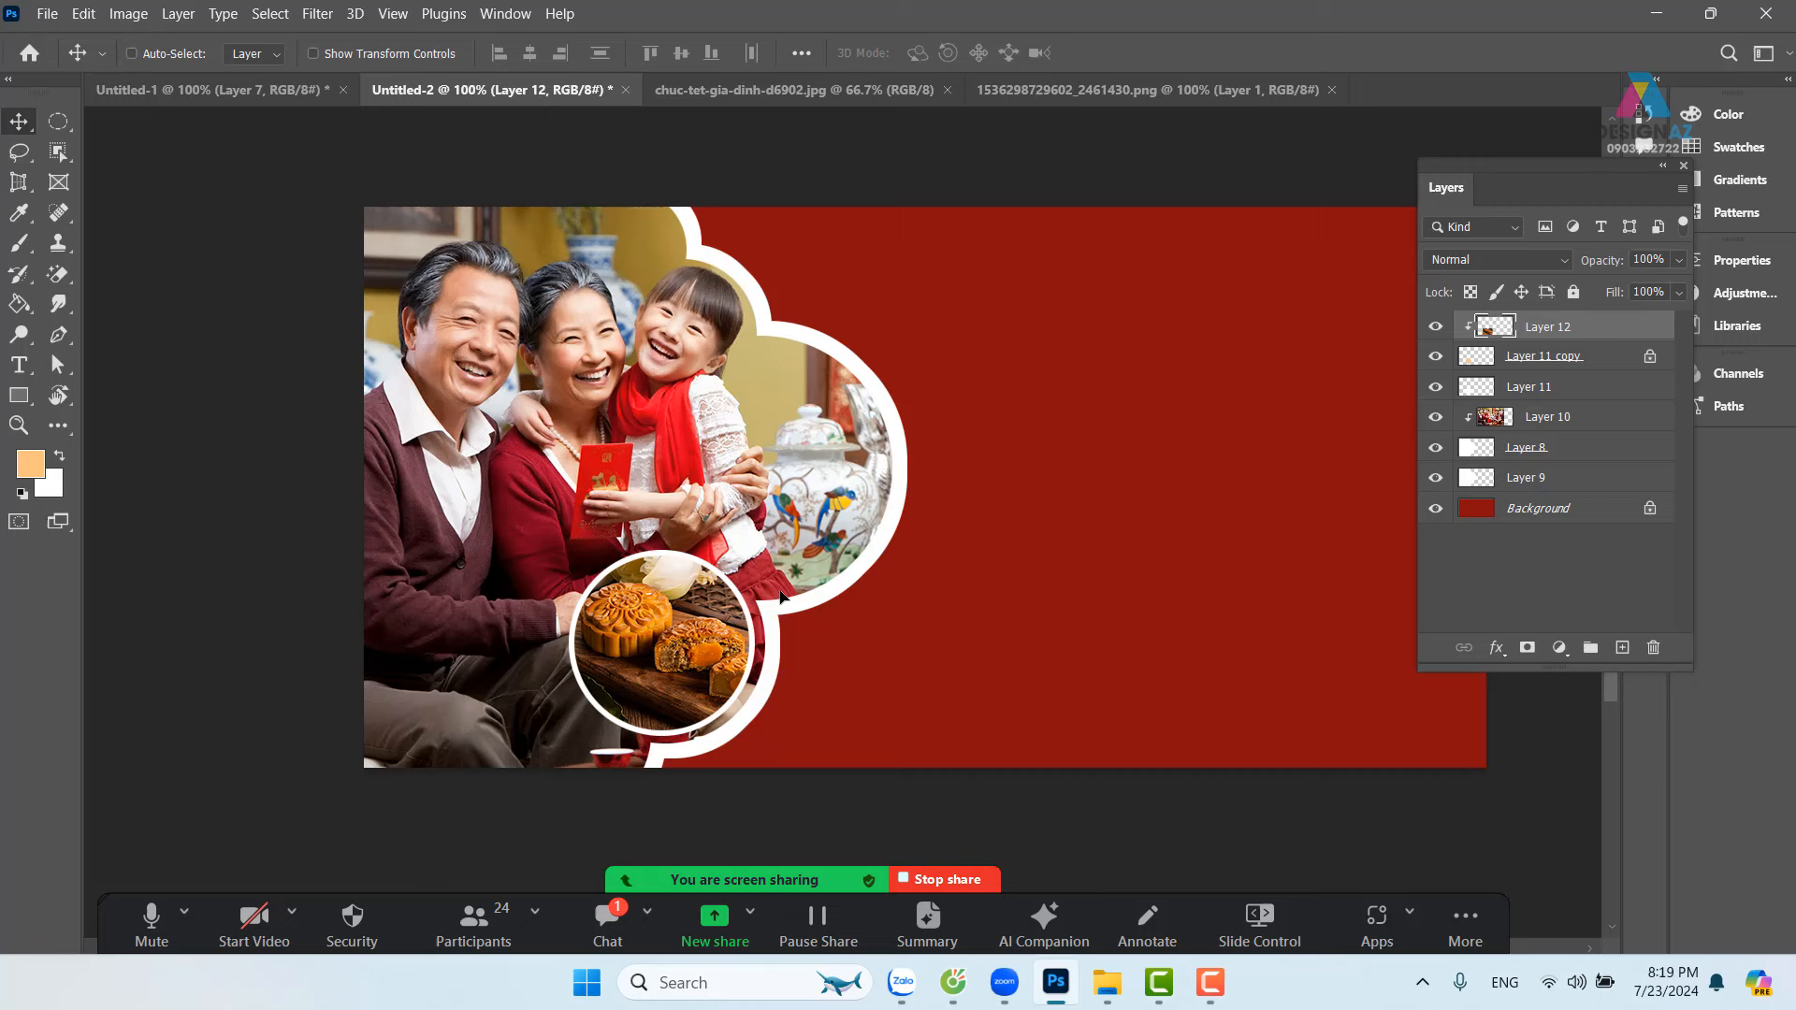
Step: Select Layer 9, the white cloud outline, and load its shape as a selection
{"action": "right_click", "coordinate": [888, 529]}
{"action": "left_click", "coordinate": [914, 542]}
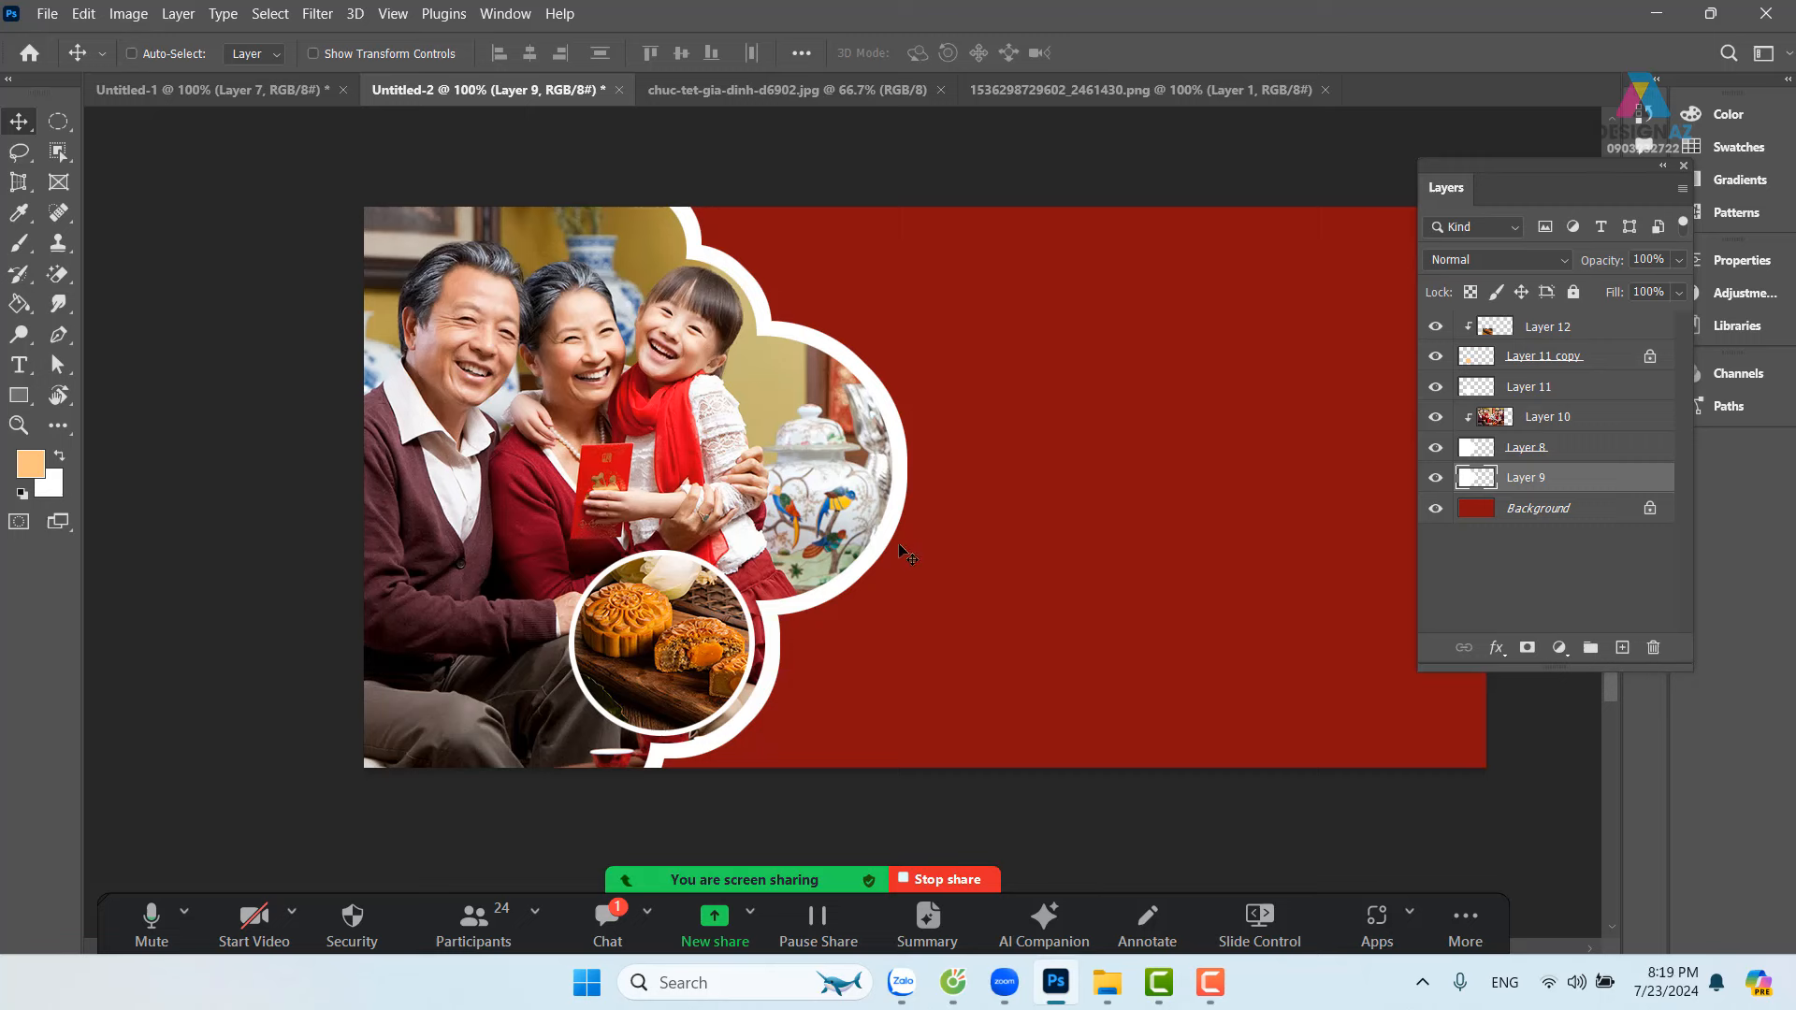
{"action": "right_click", "coordinate": [882, 532]}
{"action": "left_click", "coordinate": [905, 544]}
{"action": "left_click", "coordinate": [1480, 482], "text": "ctrl"}
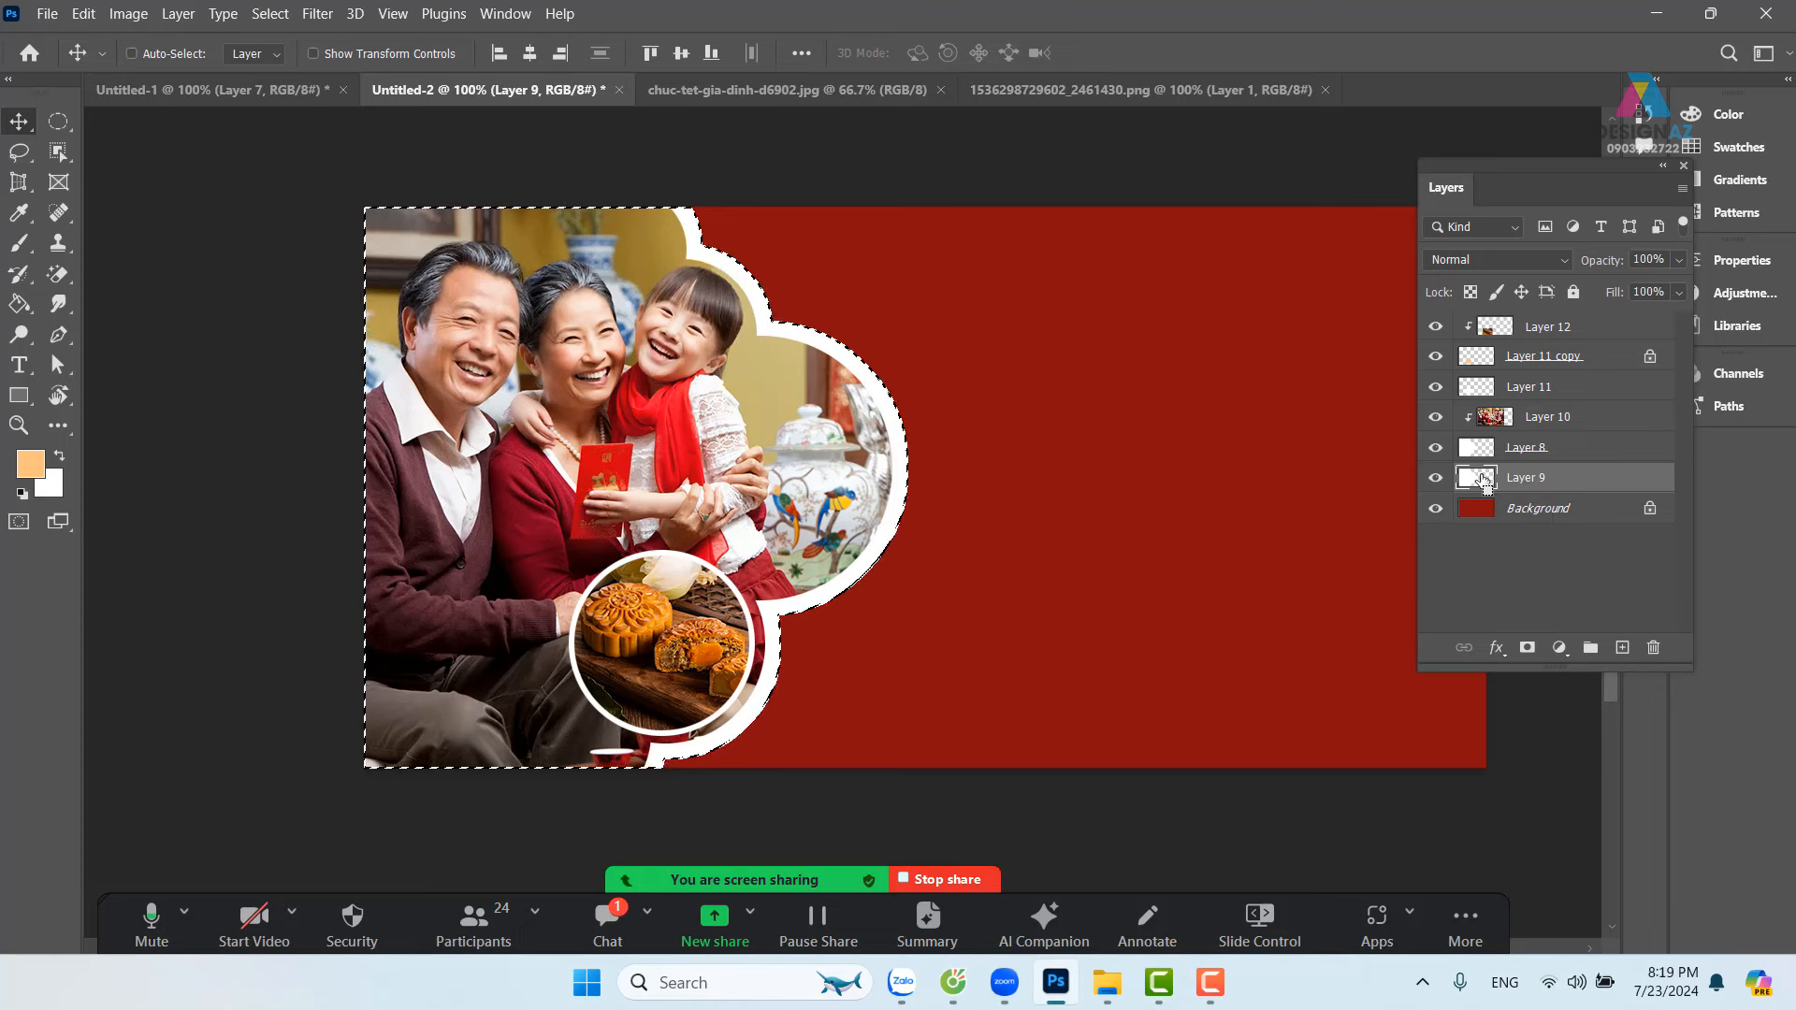
{"action": "key", "text": "m"}
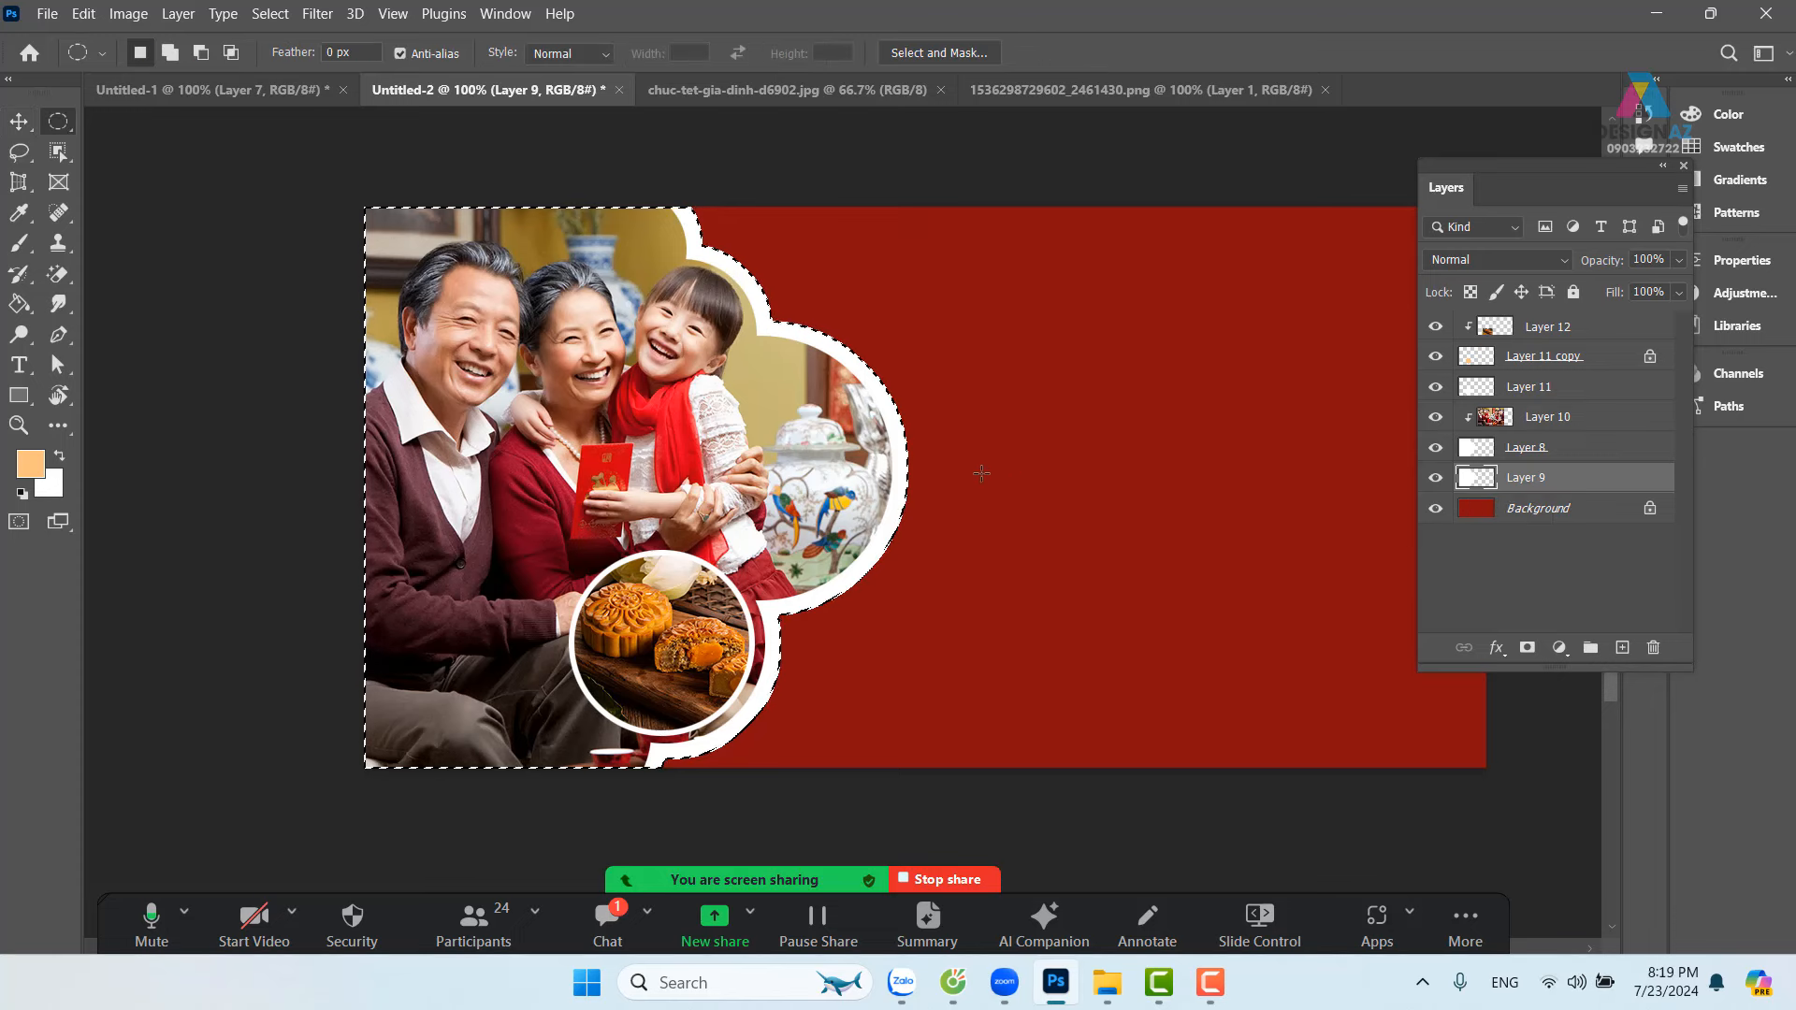
{"action": "right_click", "coordinate": [889, 465]}
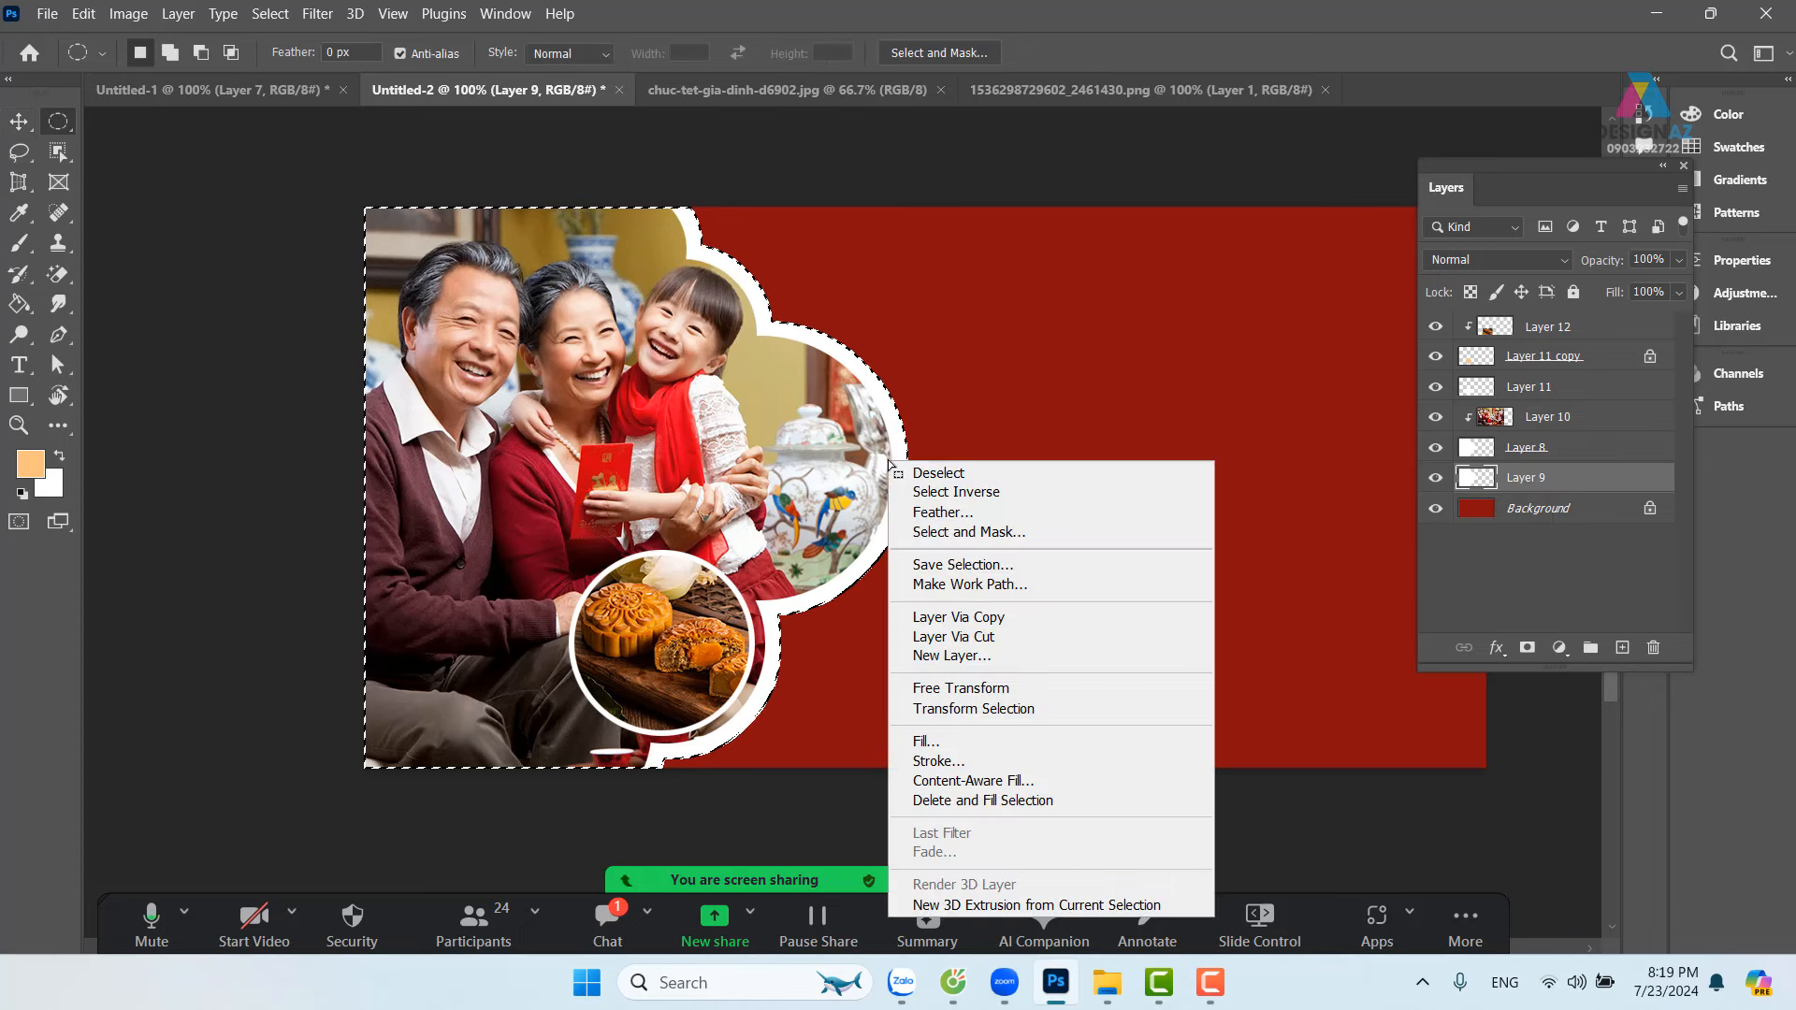
{"action": "key", "text": "Escape"}
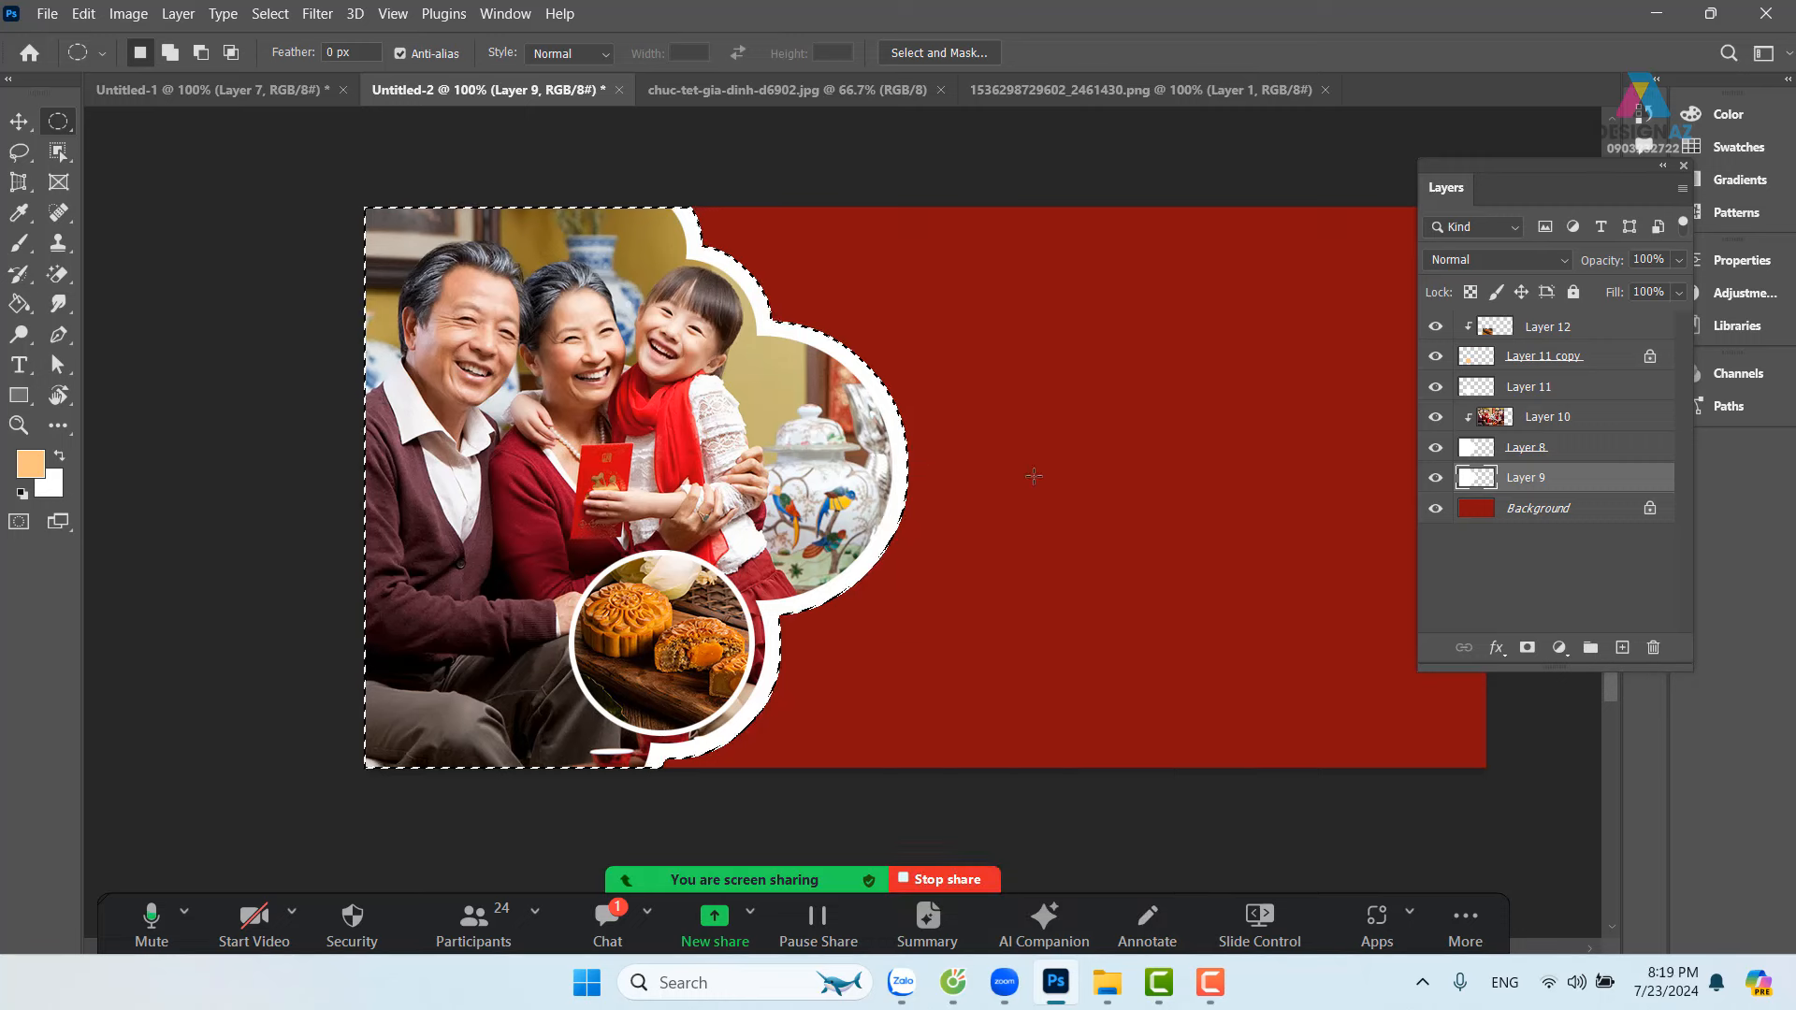
Step: Stroke the selection on a new layer above Layer 9 with a centered 2 px peach line, and deselect
{"action": "left_click", "coordinate": [1622, 647]}
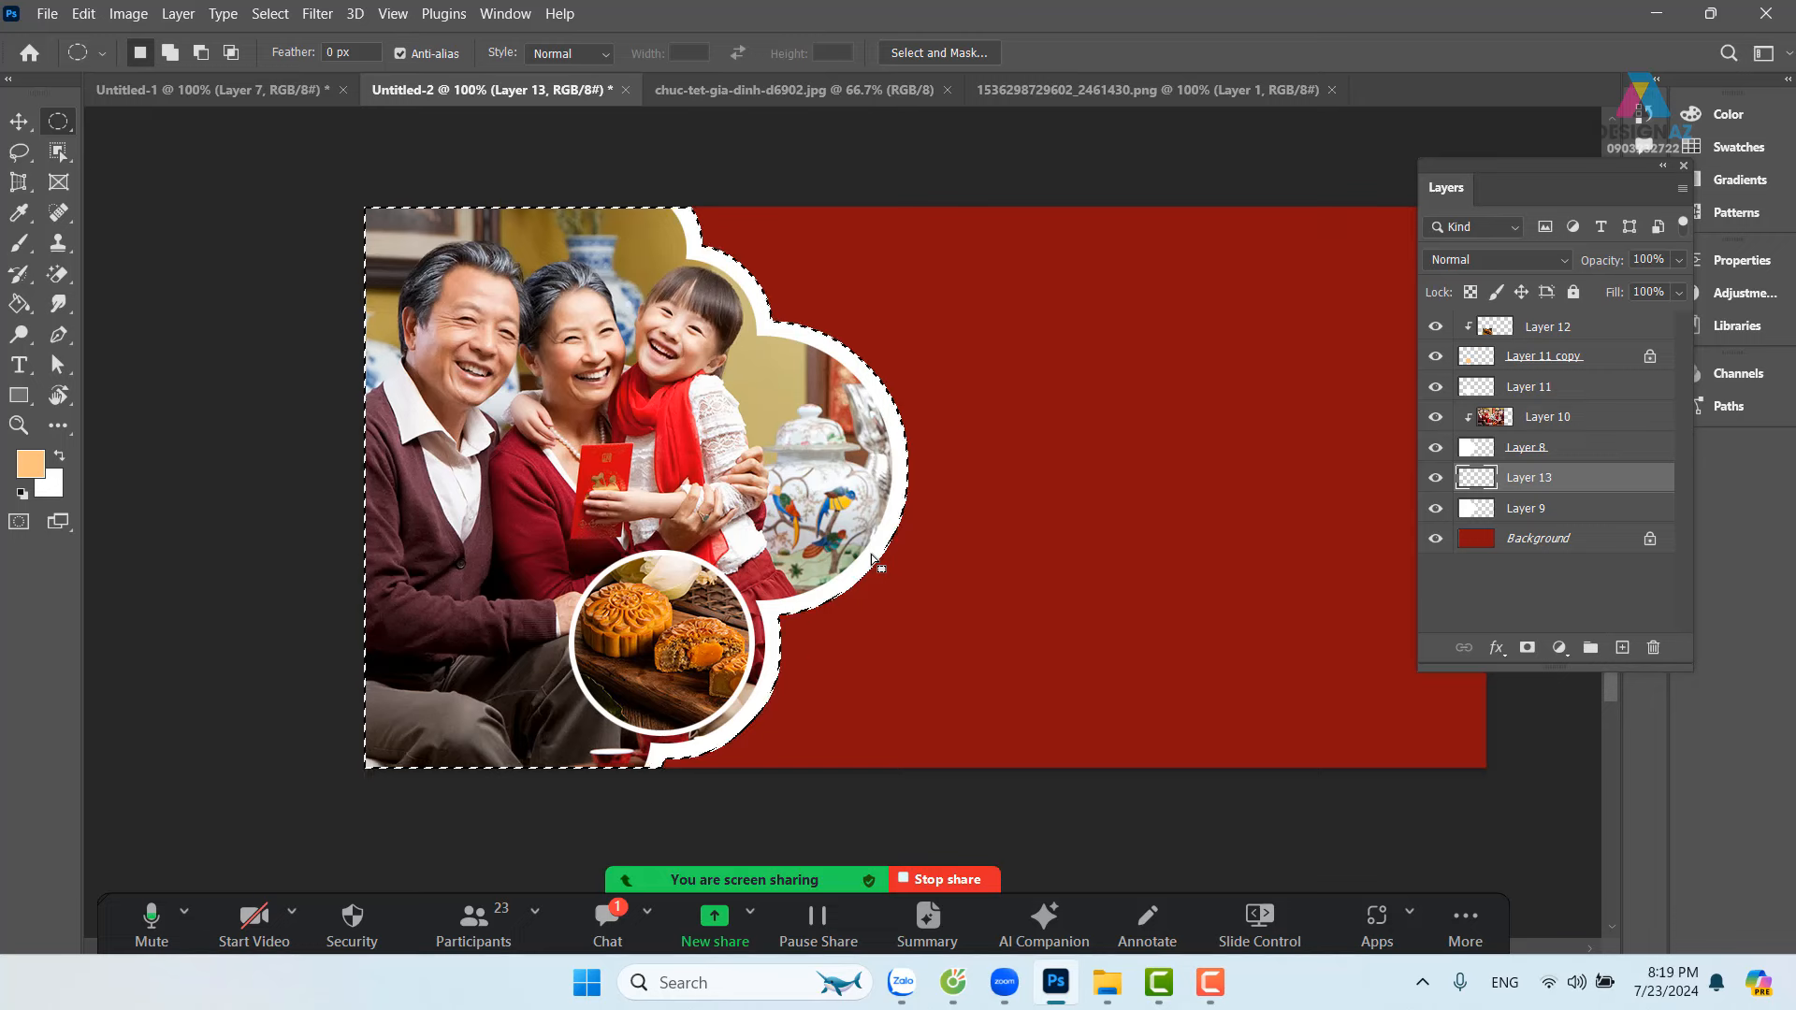
{"action": "right_click", "coordinate": [893, 520]}
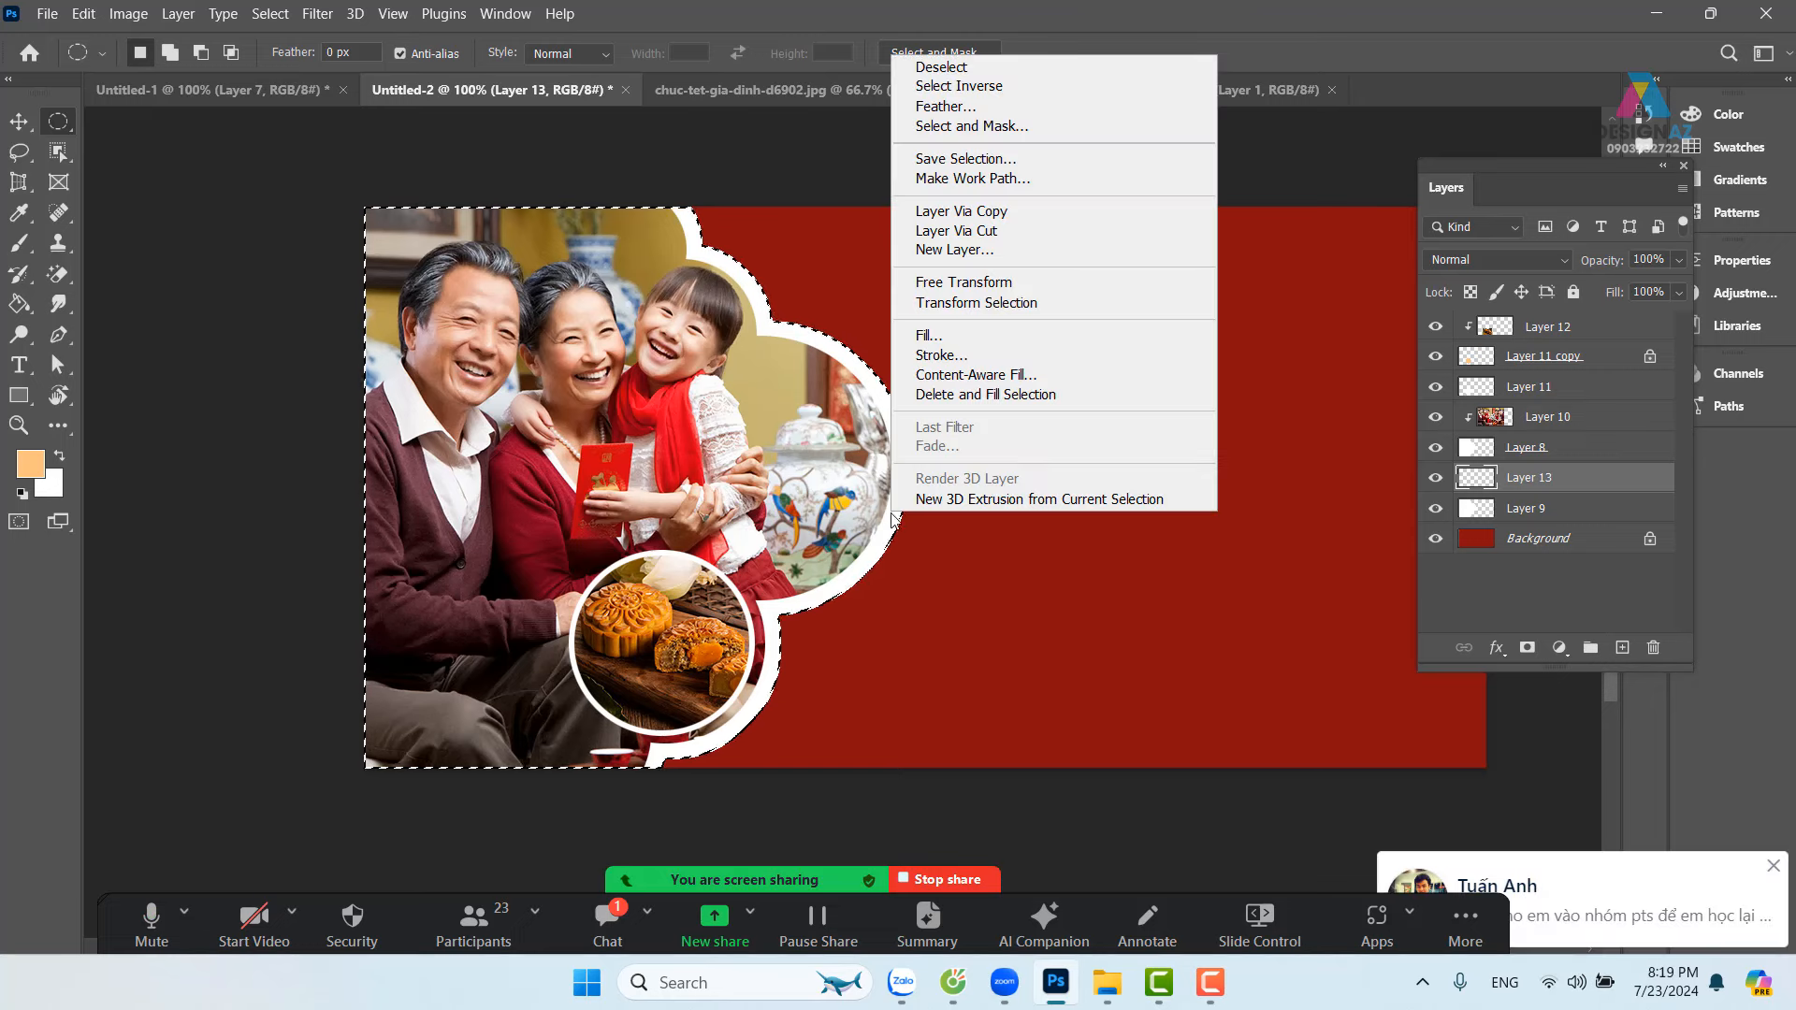
{"action": "left_click", "coordinate": [1008, 354]}
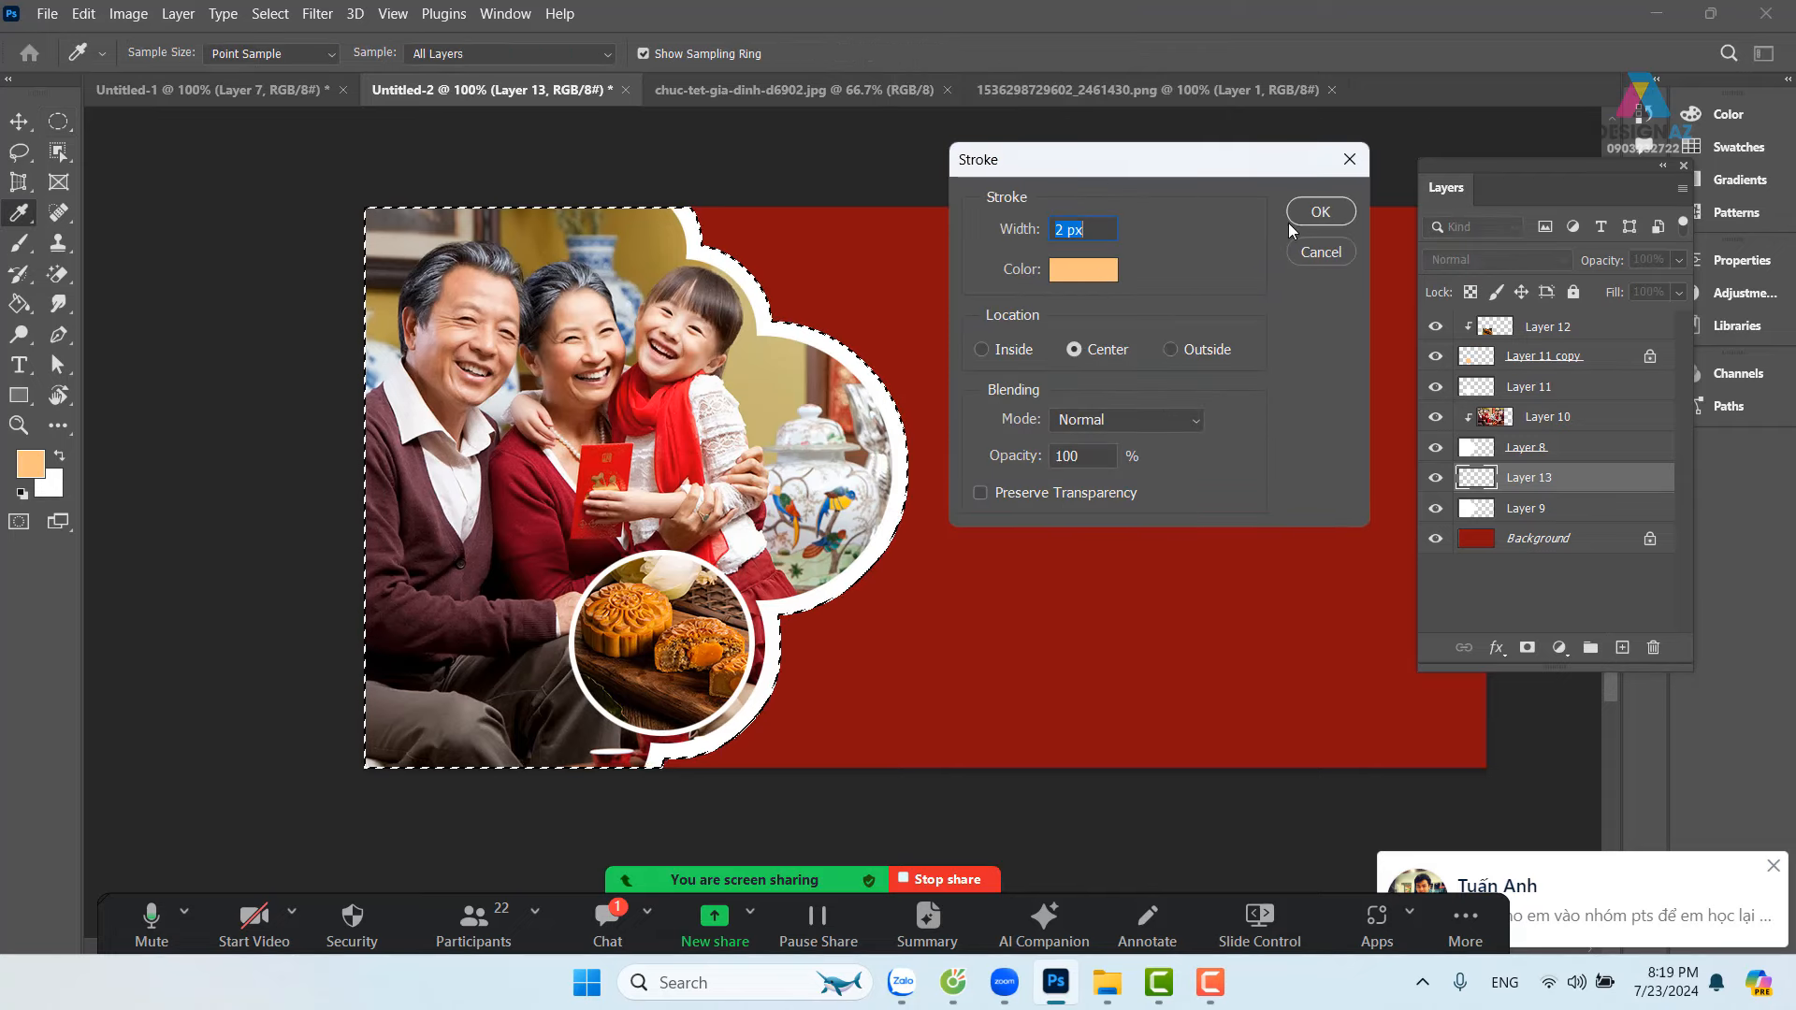
{"action": "left_click", "coordinate": [1321, 215]}
{"action": "key", "text": "v"}
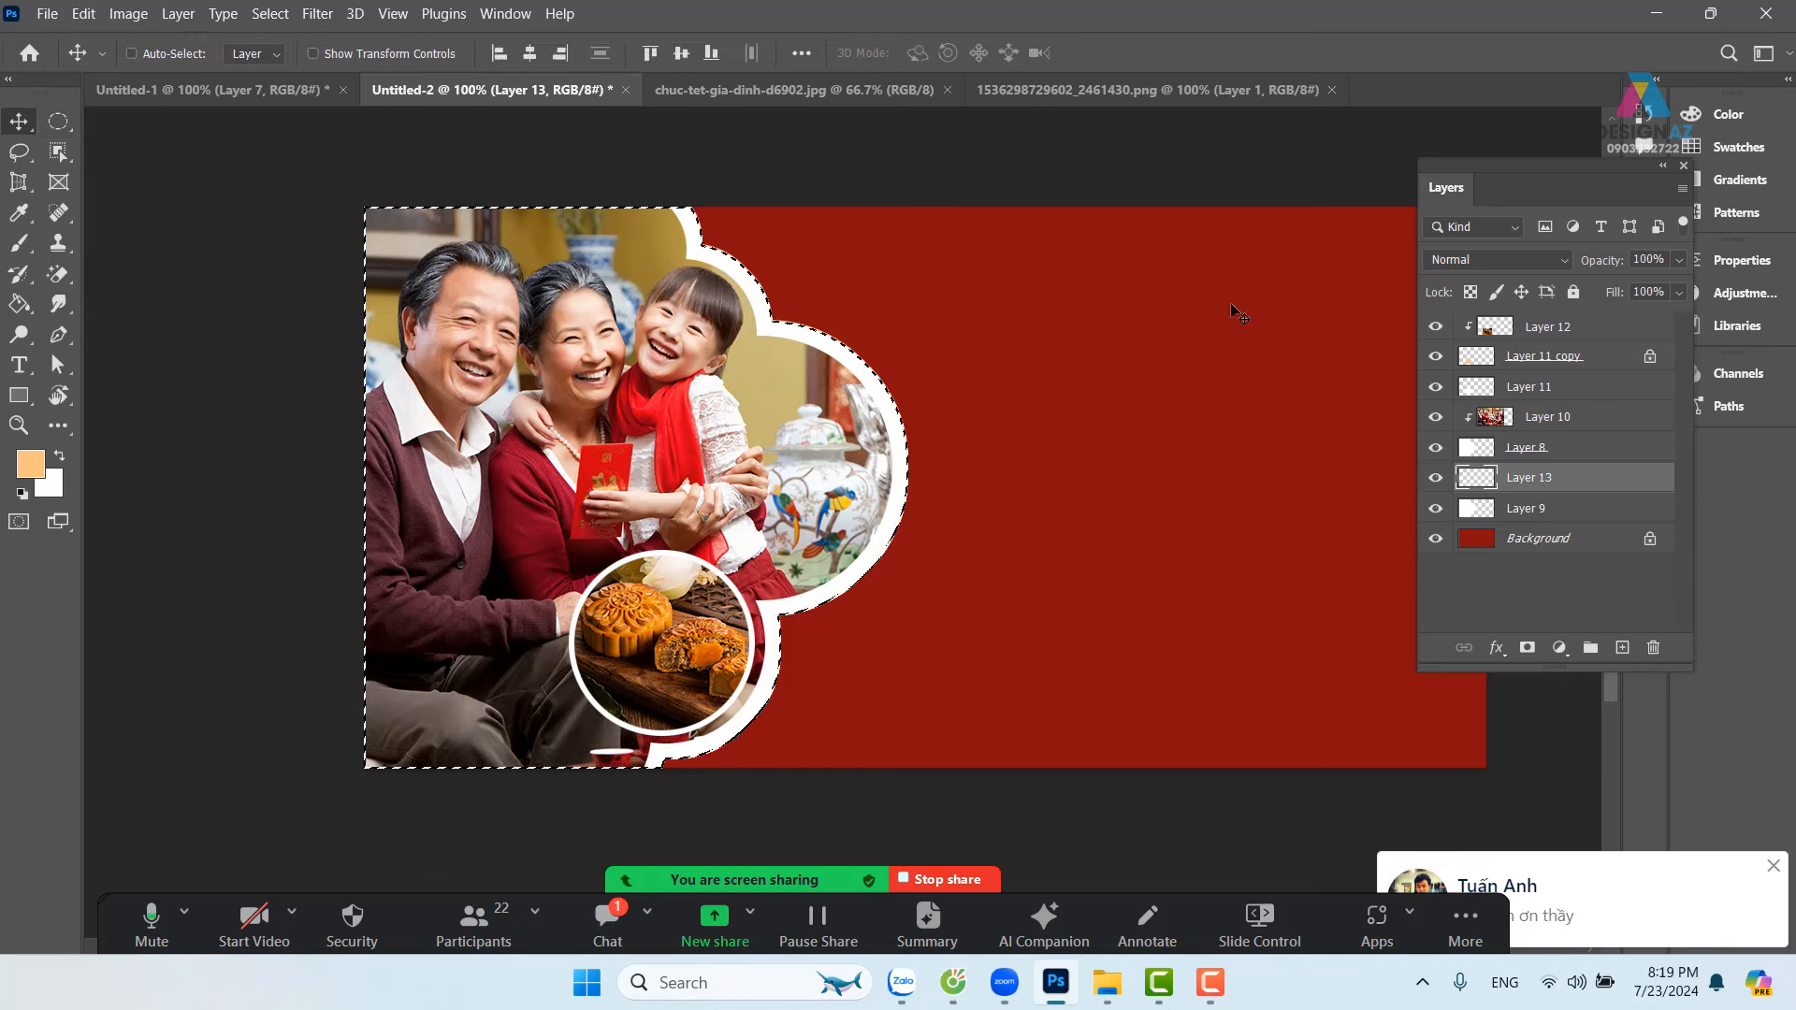
{"action": "key", "text": "ctrl+d"}
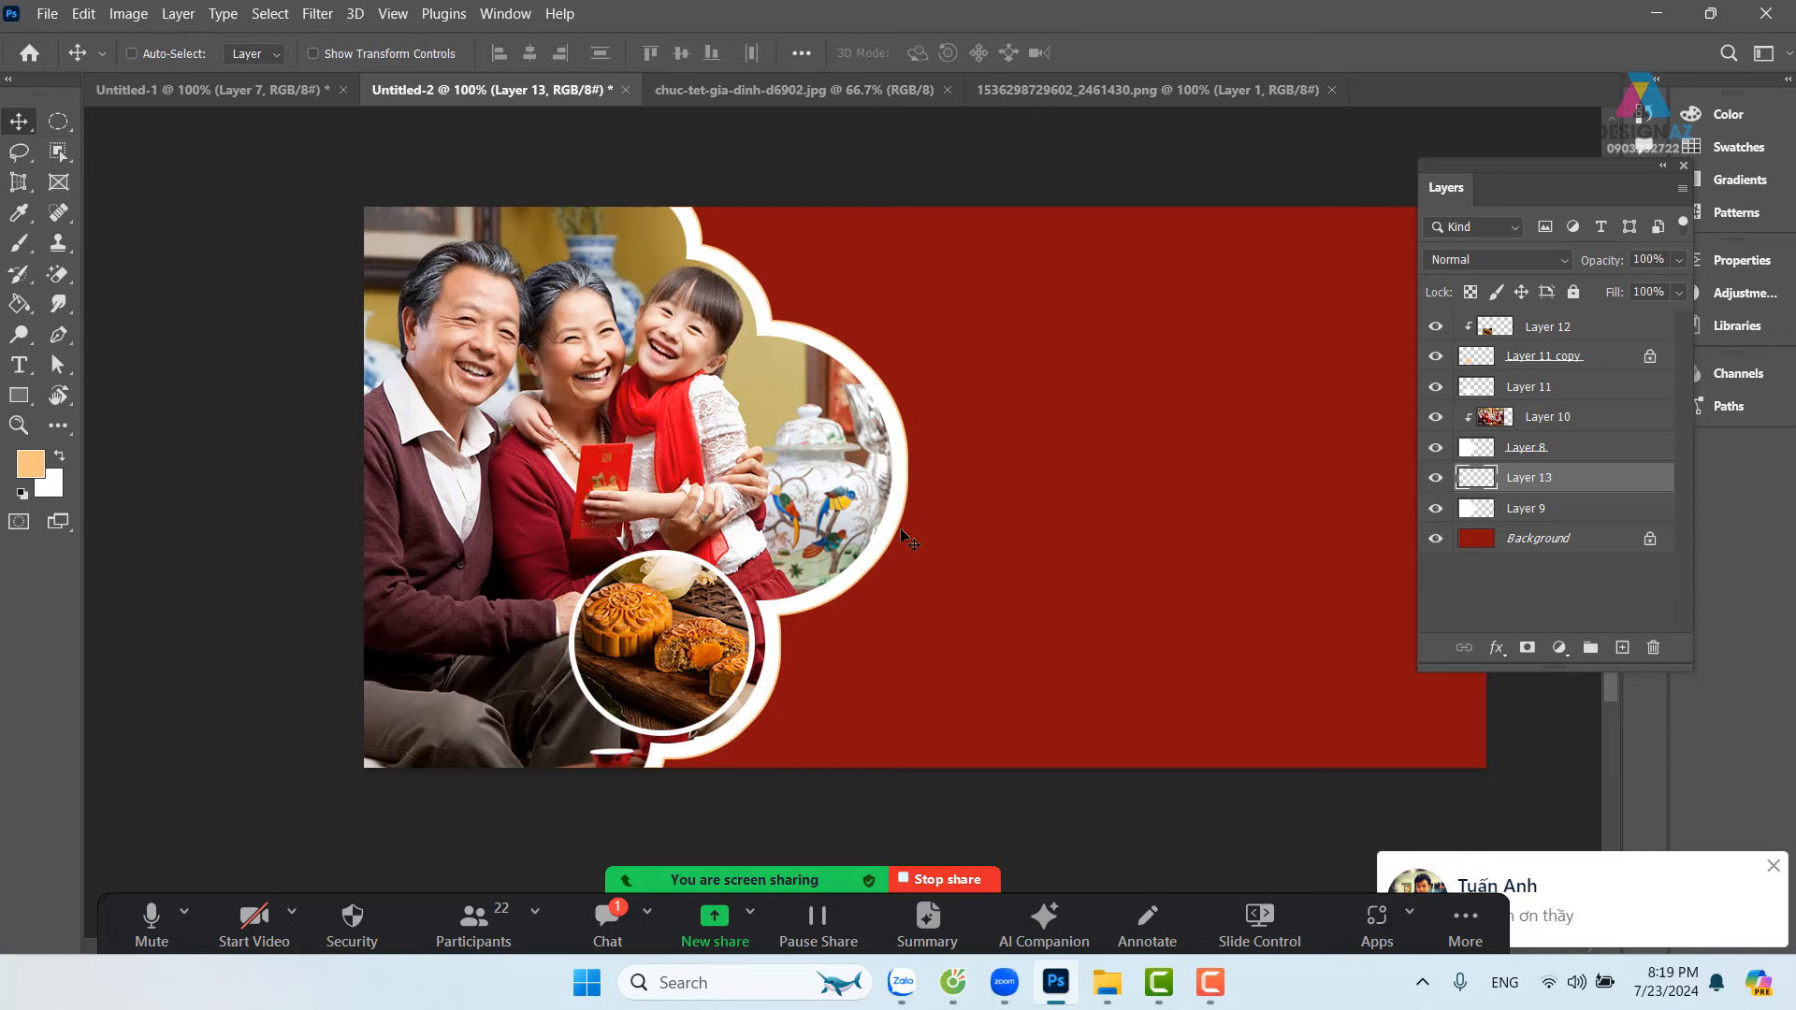
Step: Nudge the thin peach outline rightward so it sits slightly outside the cloud's white border
{"action": "key", "text": "Right"}
{"action": "key", "text": "Right"}
{"action": "key", "text": "Right"}
{"action": "key", "text": "Right"}
{"action": "key", "text": "Right"}
{"action": "key", "text": "Right"}
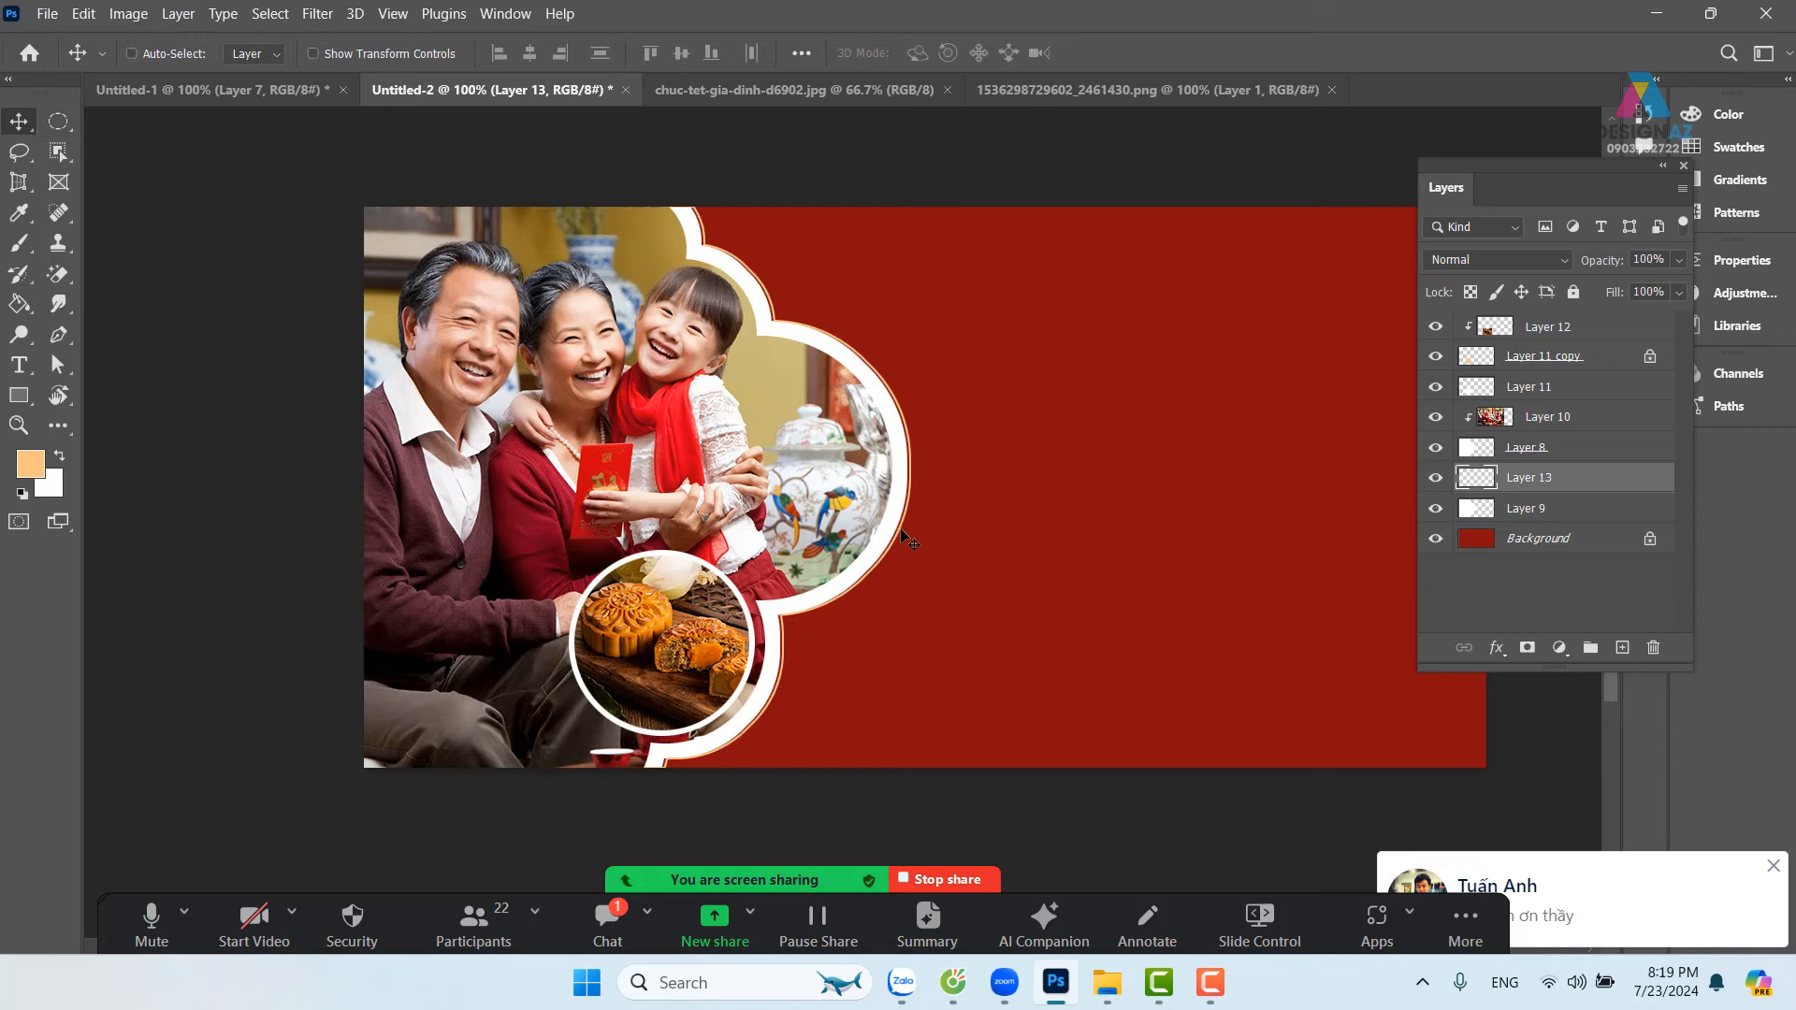
{"action": "key", "text": "Right"}
{"action": "key", "text": "Right"}
{"action": "key", "text": "Right"}
{"action": "key", "text": "Right"}
{"action": "key", "text": "Right"}
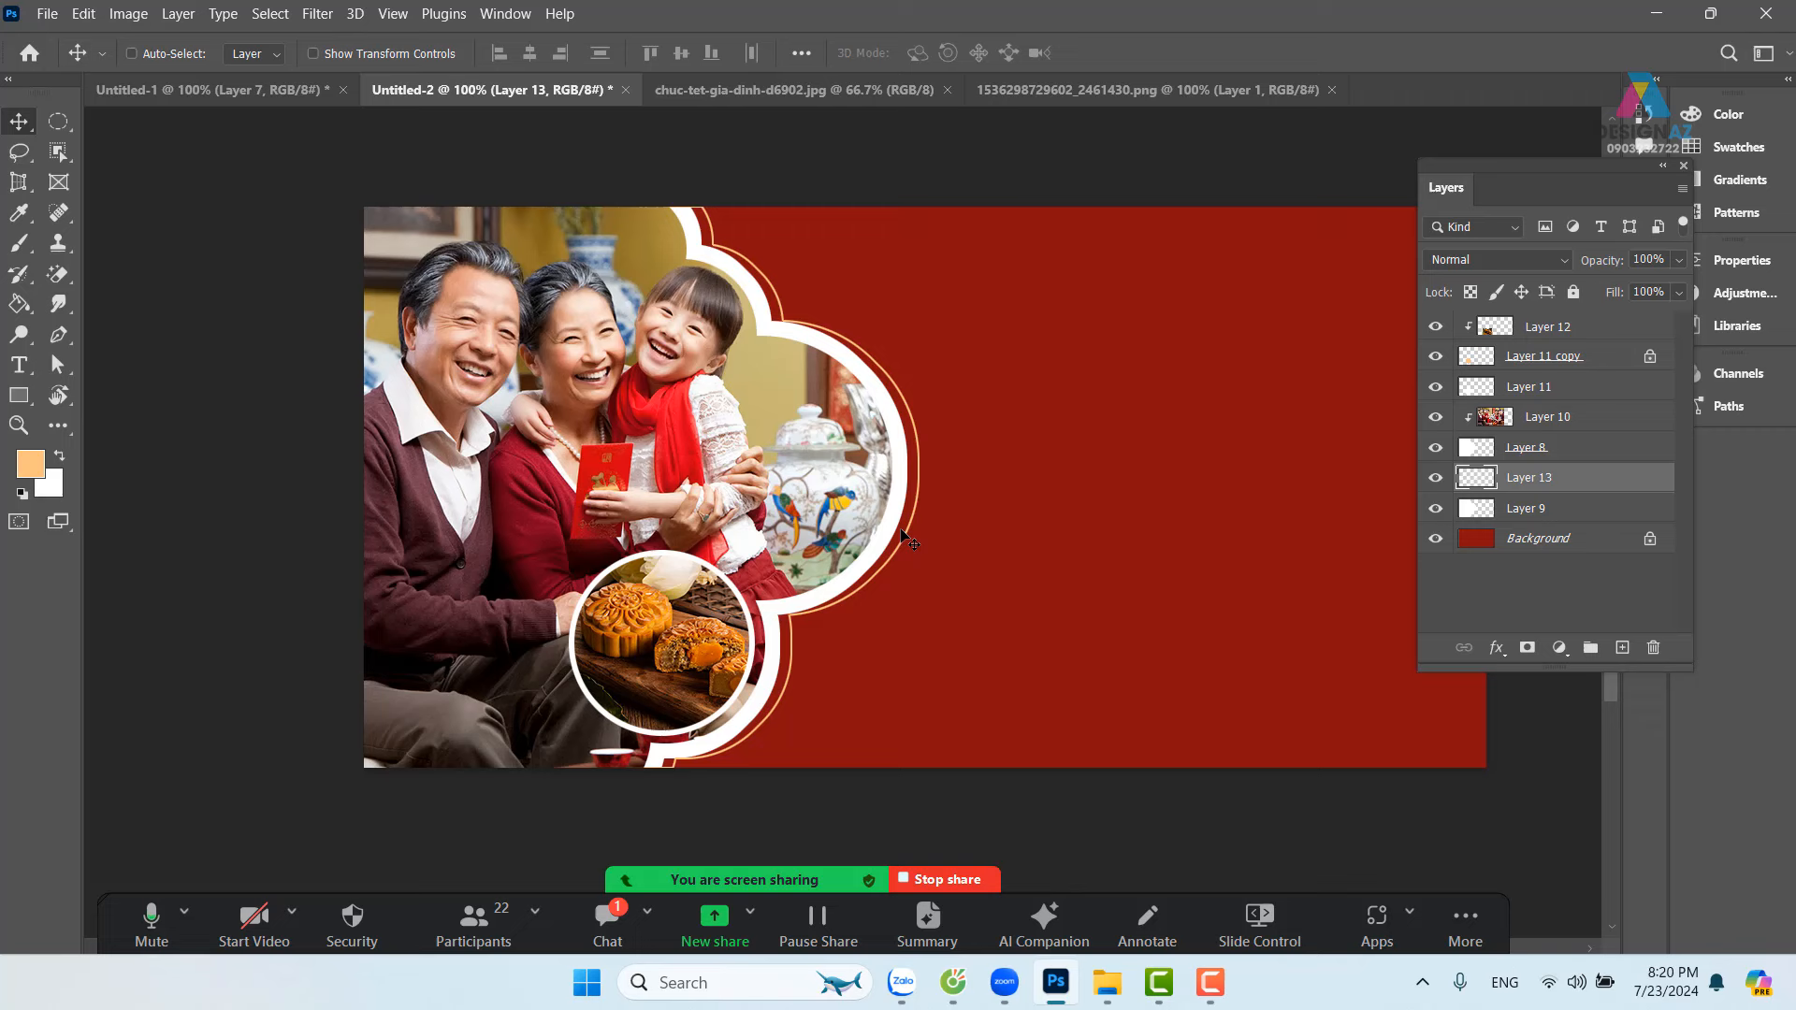
Step: Delete the thin peach outline's layer and undo the shift of the white cloud border
{"action": "key", "text": "Delete"}
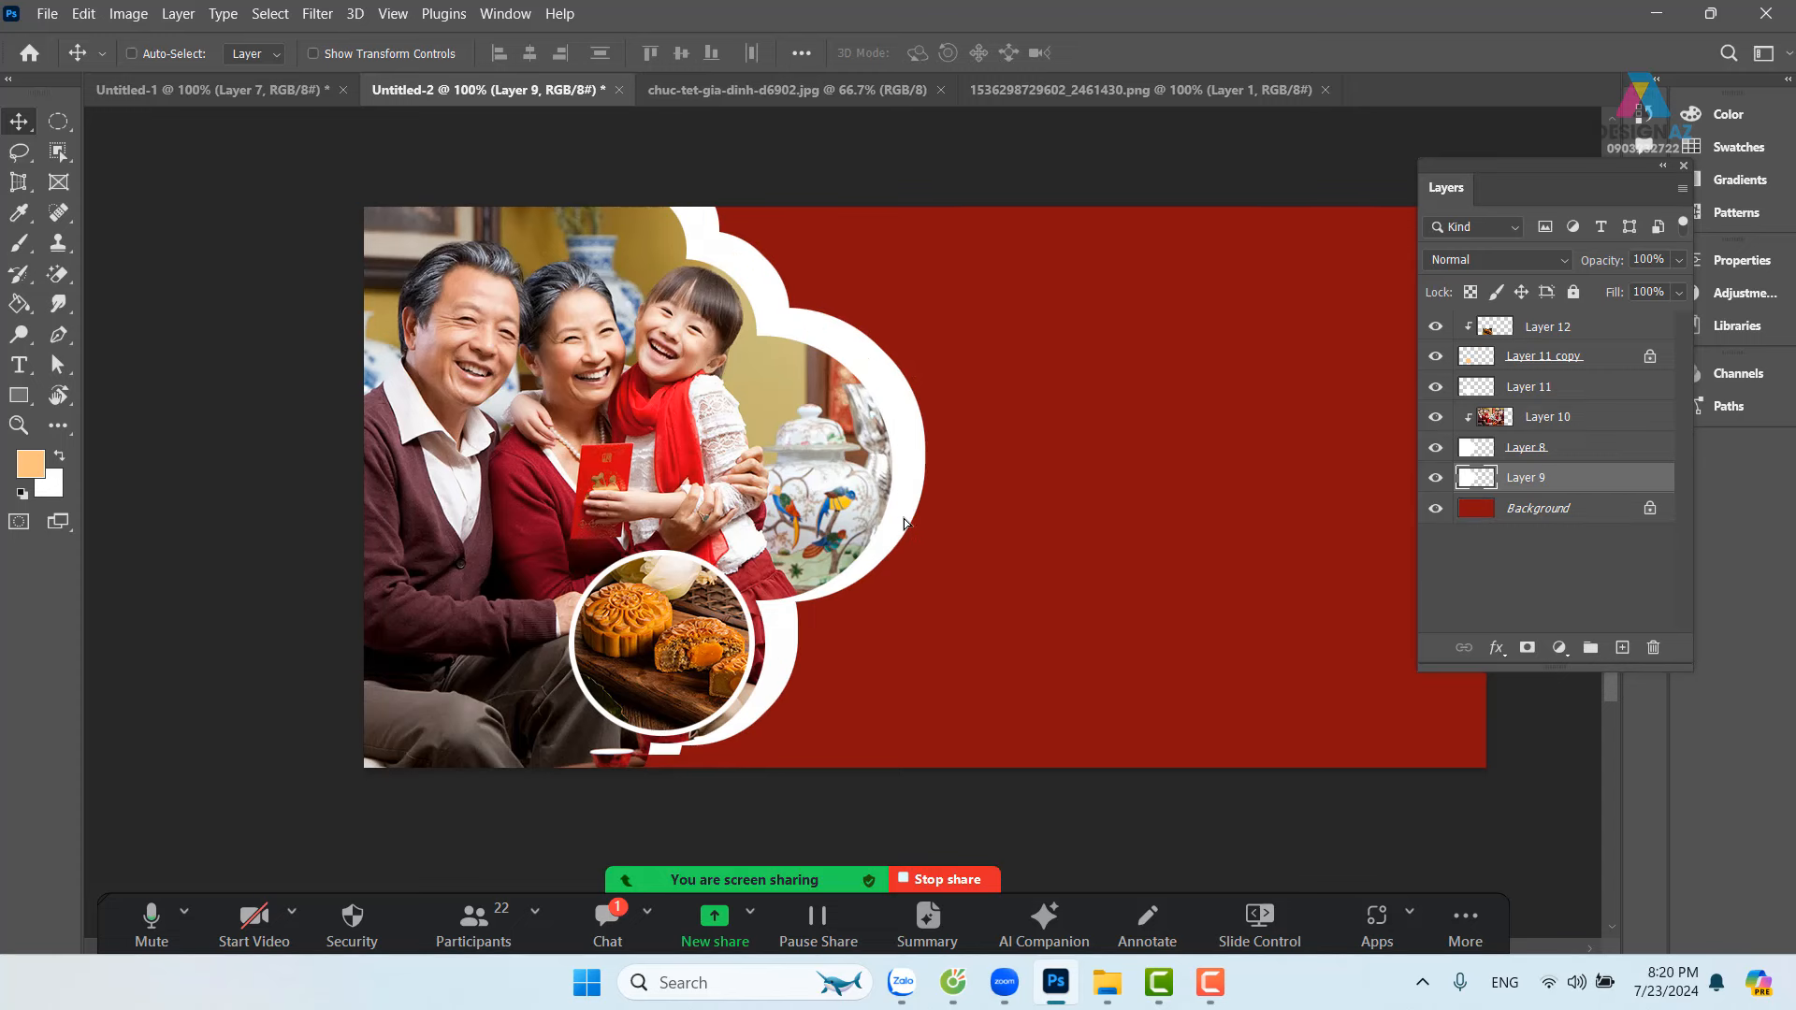
{"action": "key", "text": "ctrl+z"}
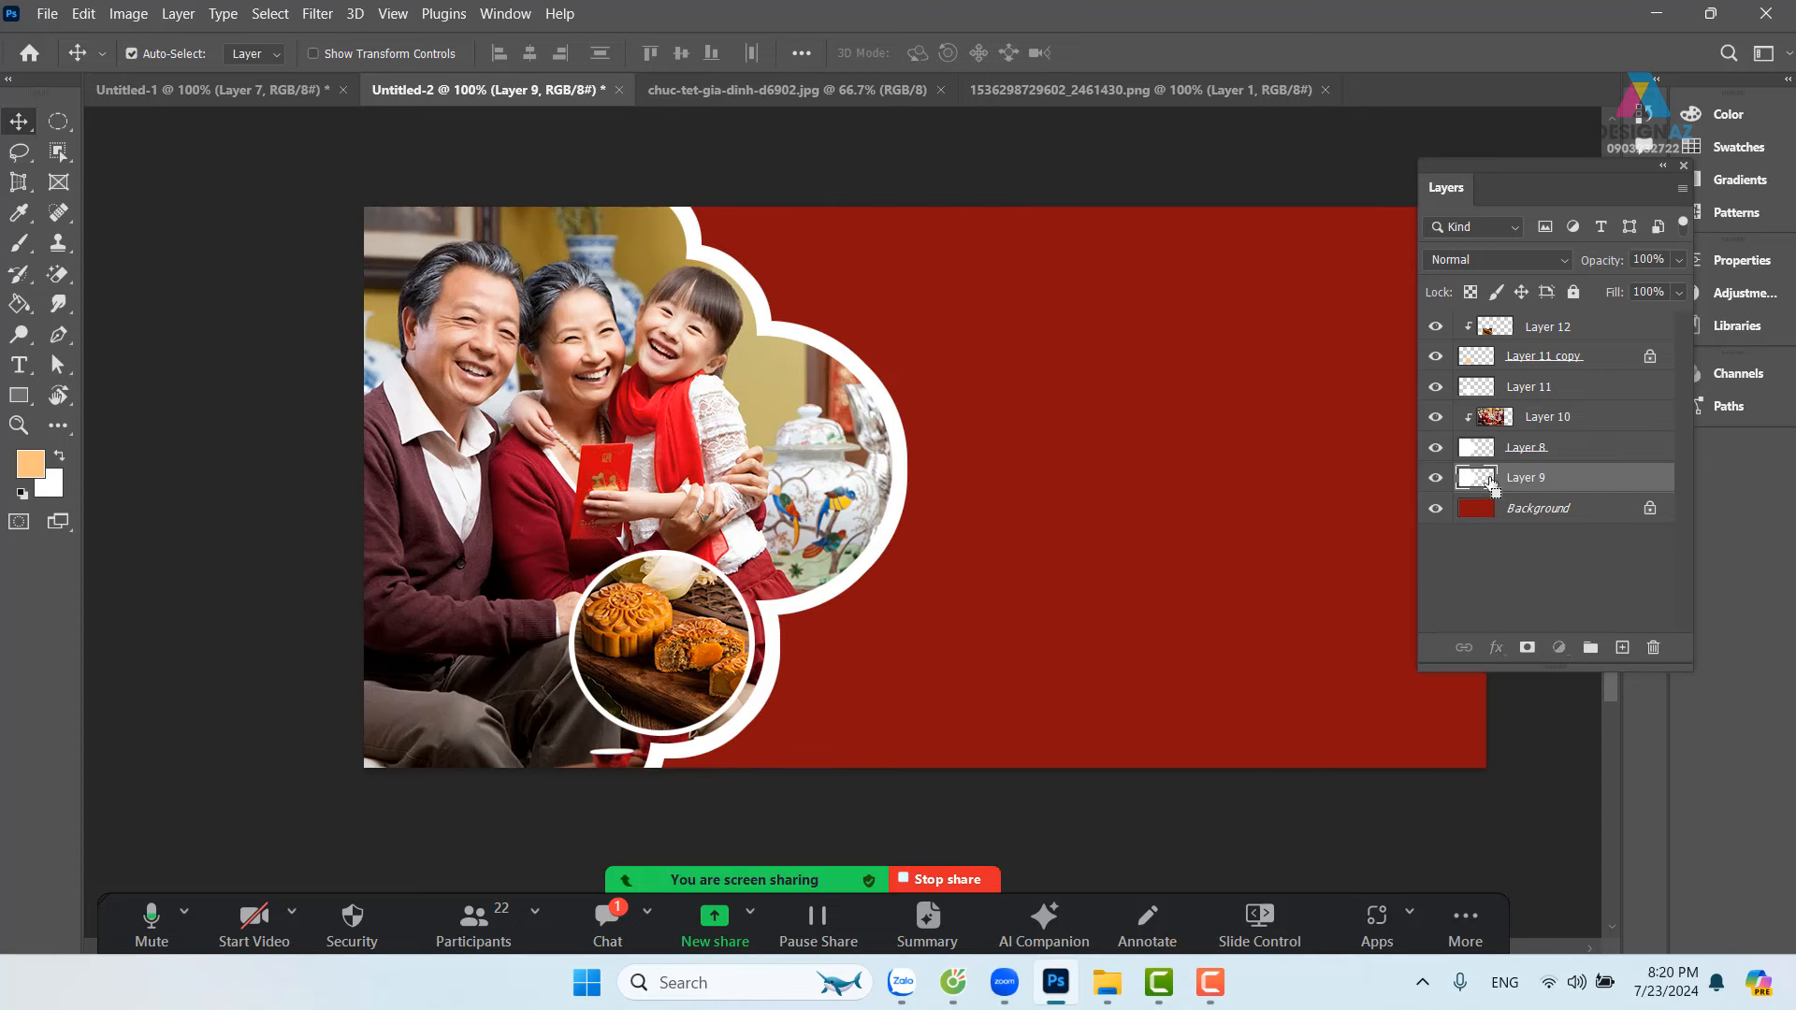
Step: Load the shape of Layer 9, the white cloud border, as a selection and expand it by 10 pixels
{"action": "left_click", "coordinate": [1487, 479], "text": "ctrl"}
{"action": "key", "text": "m"}
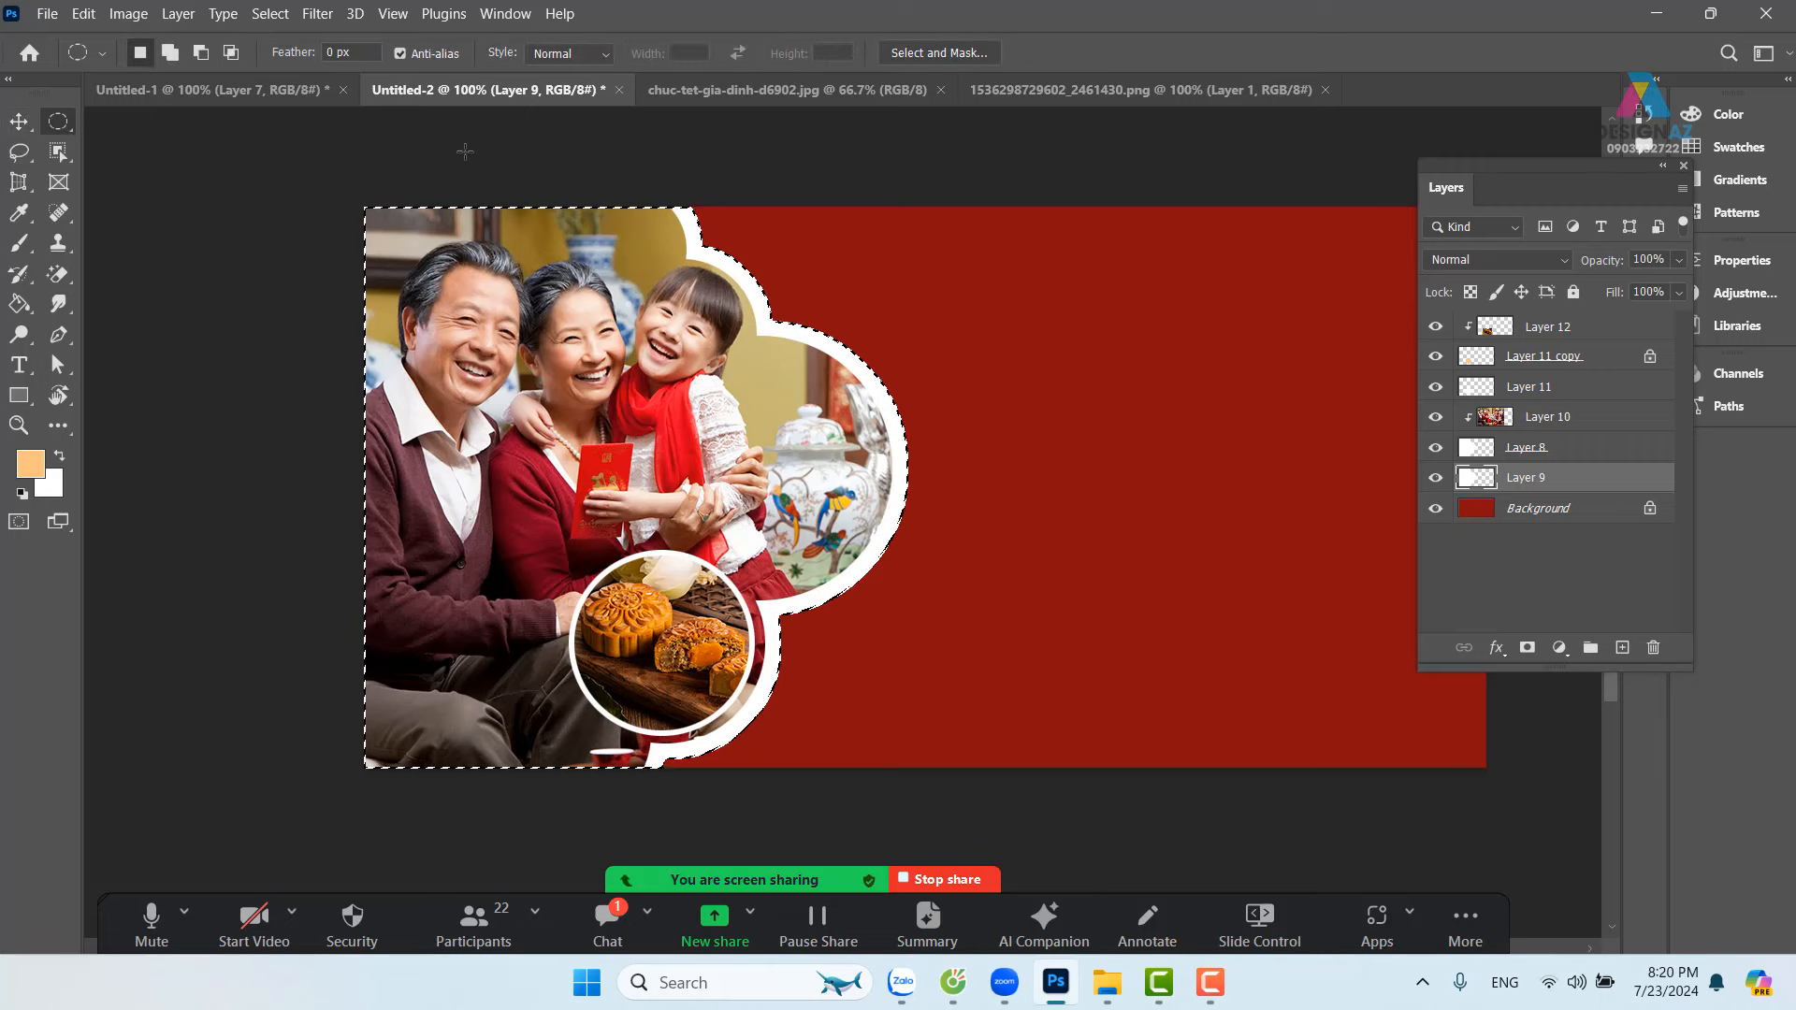
{"action": "left_click", "coordinate": [271, 13]}
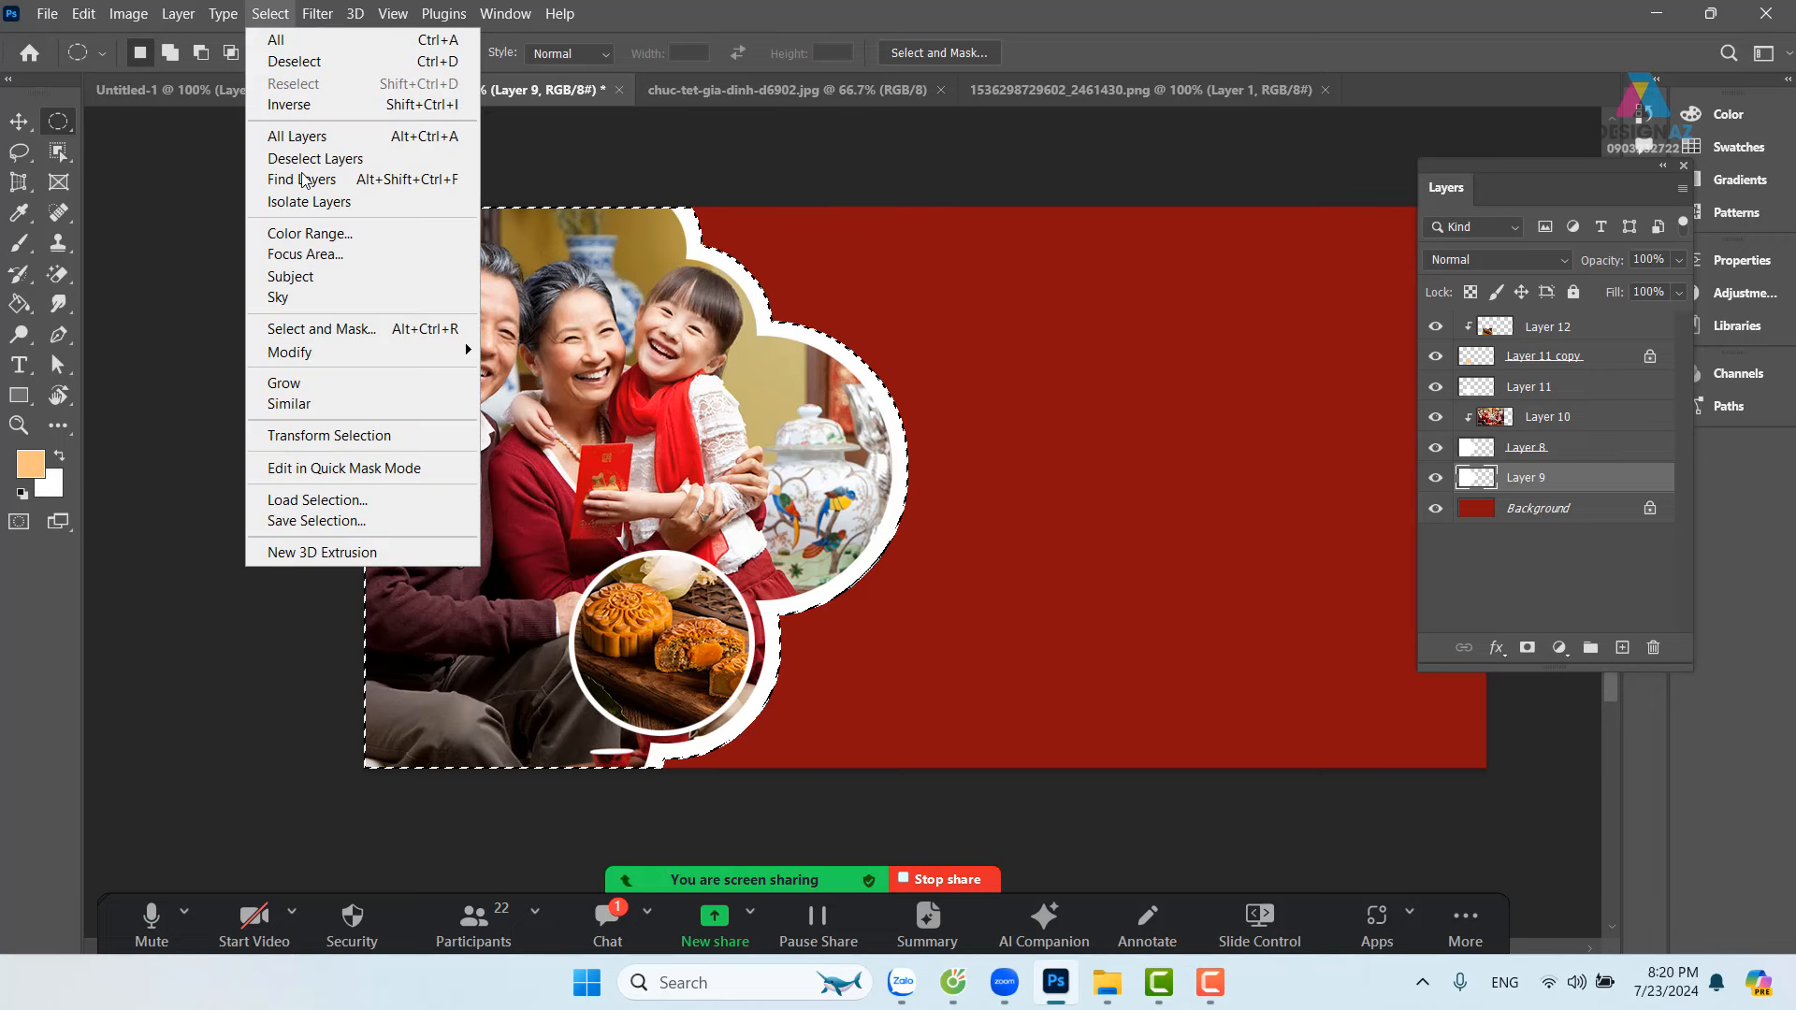
{"action": "mouse_move", "coordinate": [306, 364]}
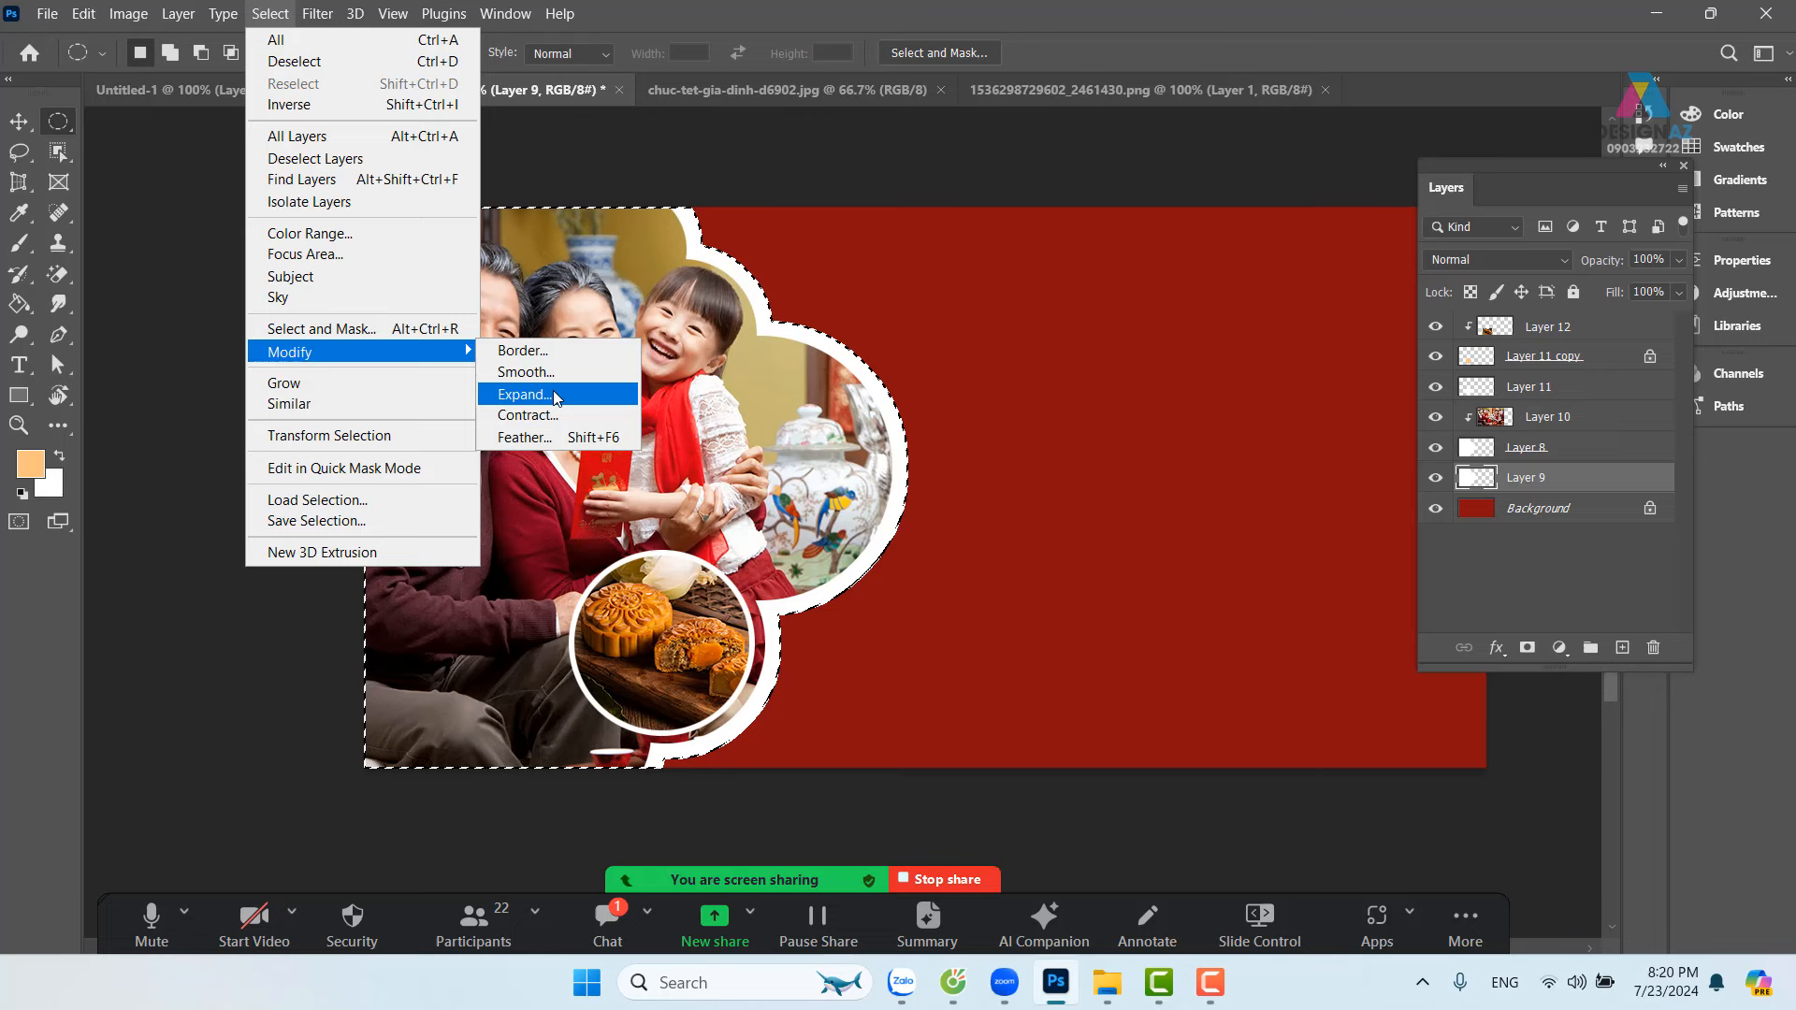
{"action": "left_click", "coordinate": [521, 394]}
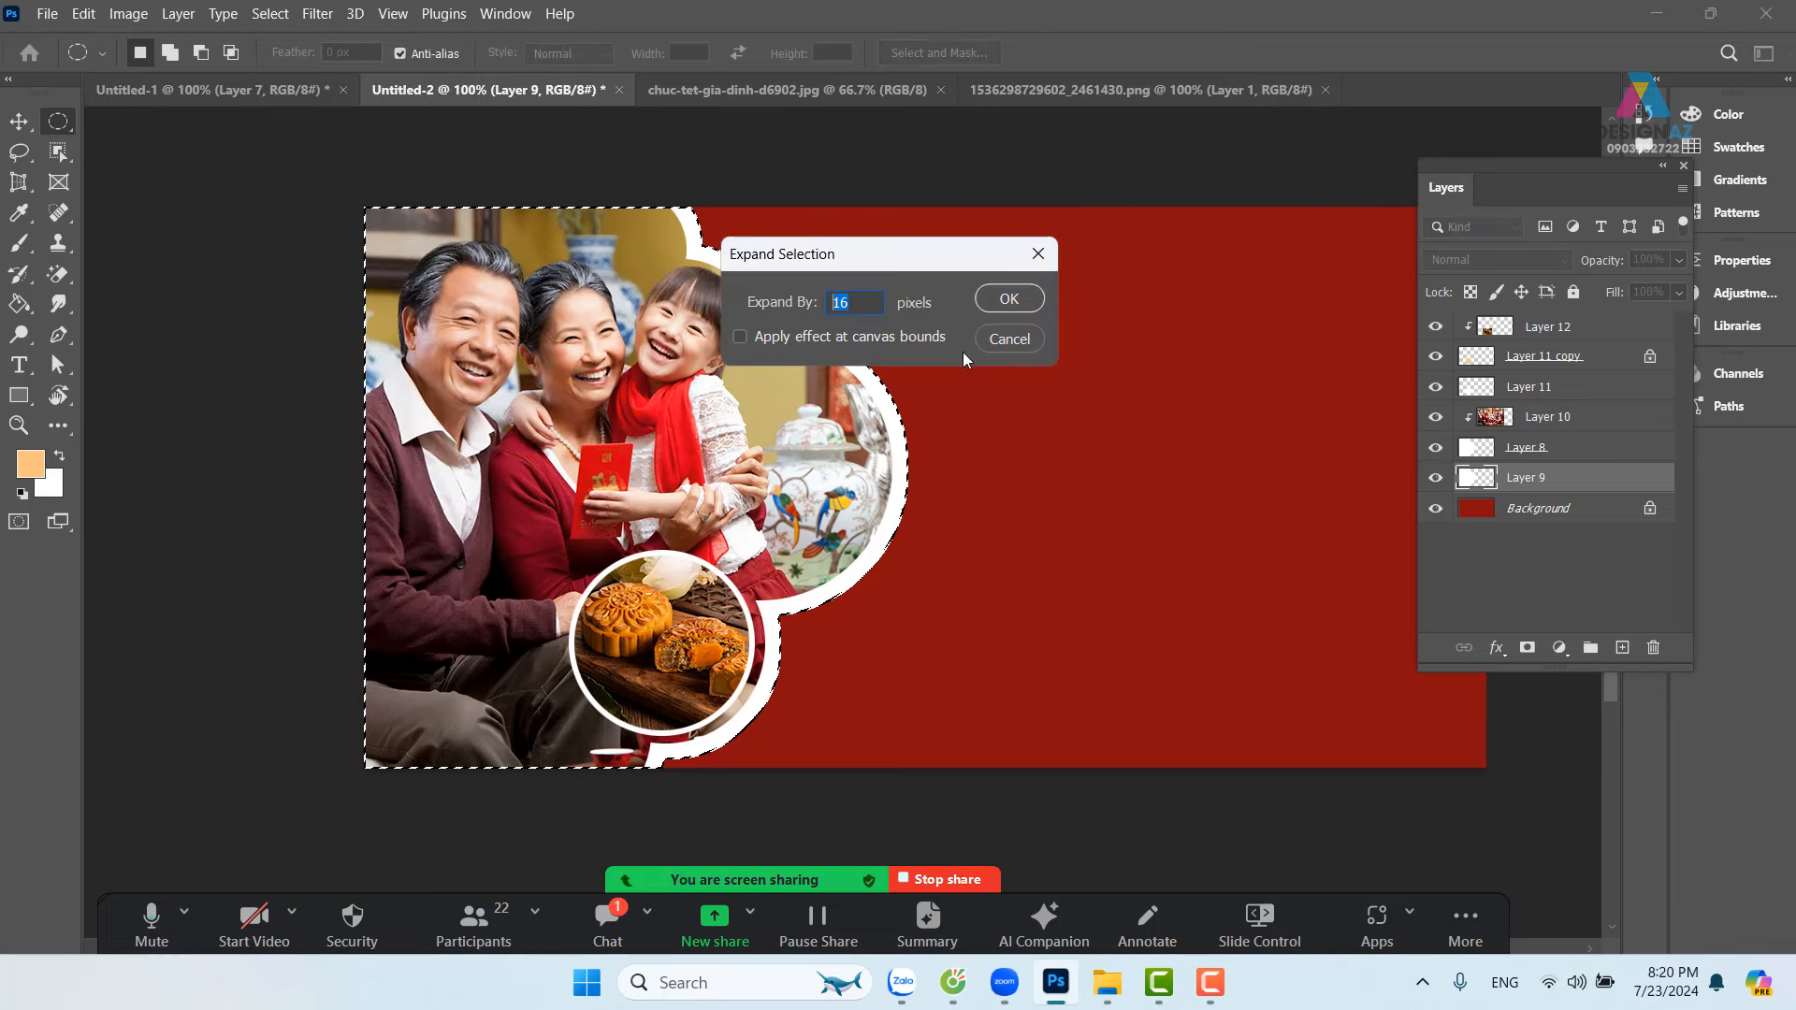
{"action": "type", "text": "10"}
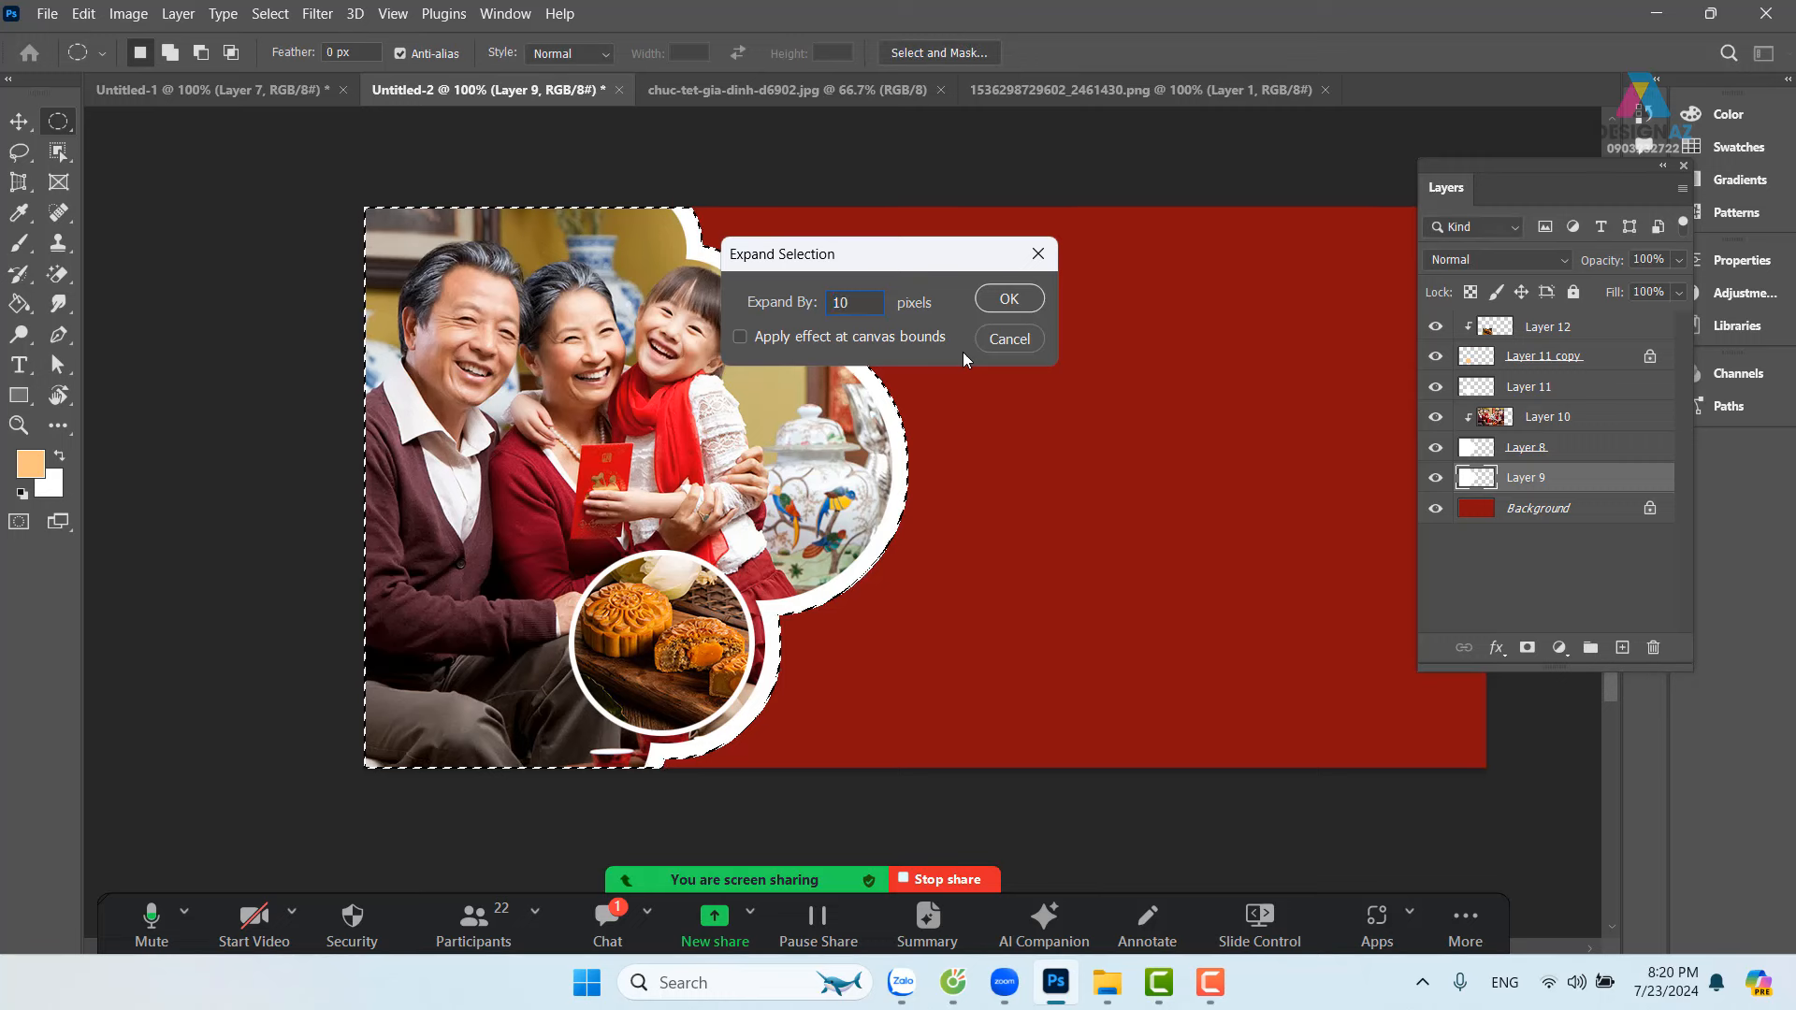
{"action": "key", "text": "Return"}
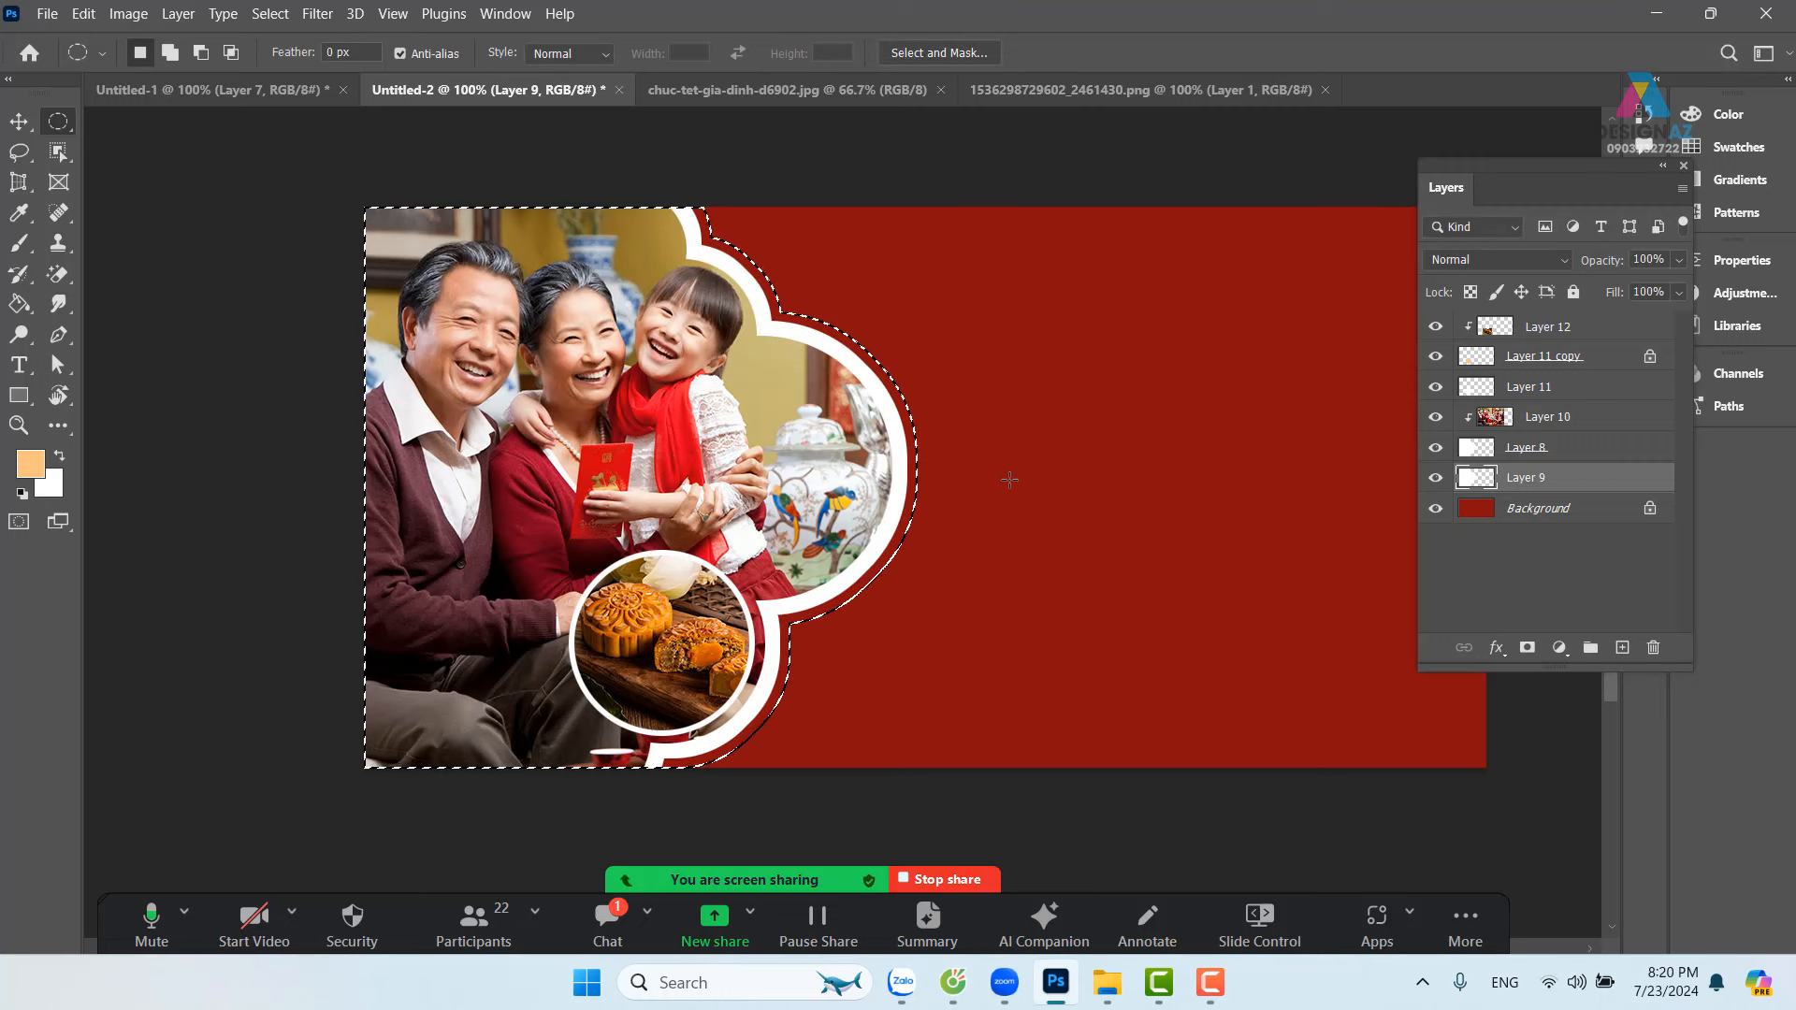
Step: Stroke the expanded selection with a 2 px peach line on a new layer, deselect, and set the layer's opacity to 50%
{"action": "left_click", "coordinate": [1630, 647]}
{"action": "right_click", "coordinate": [1577, 478]}
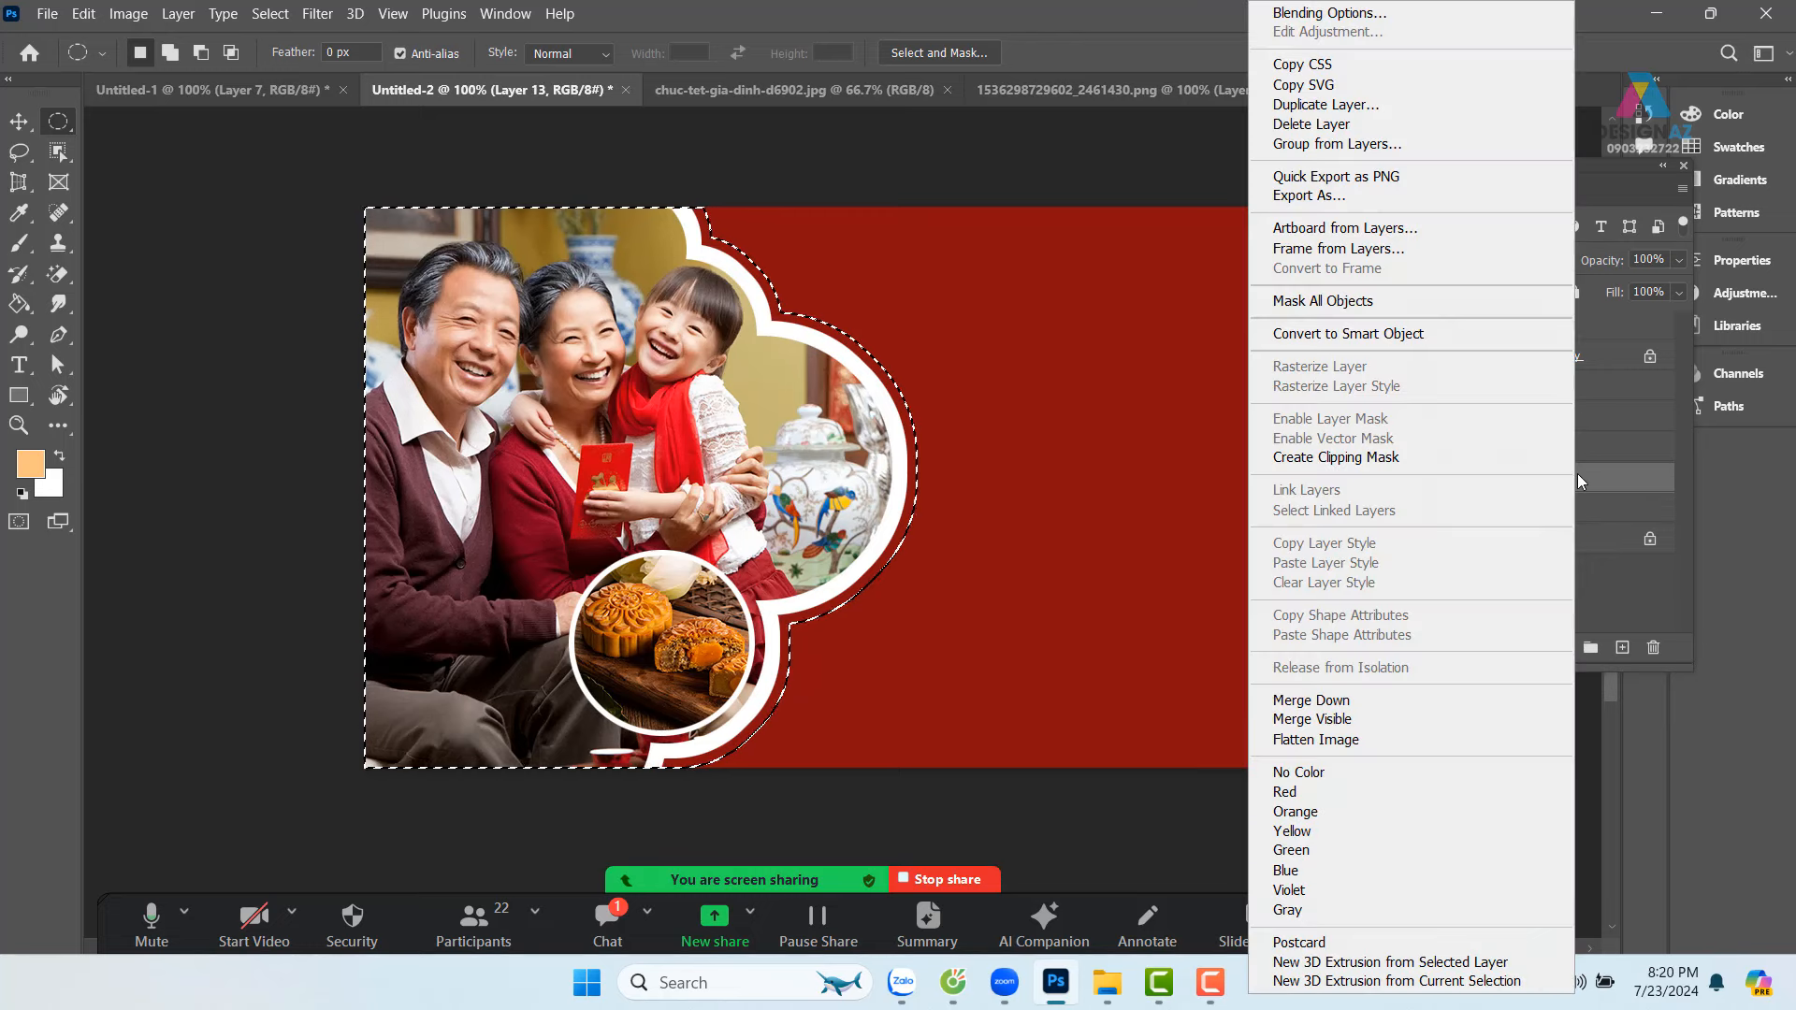
{"action": "right_click", "coordinate": [884, 506]}
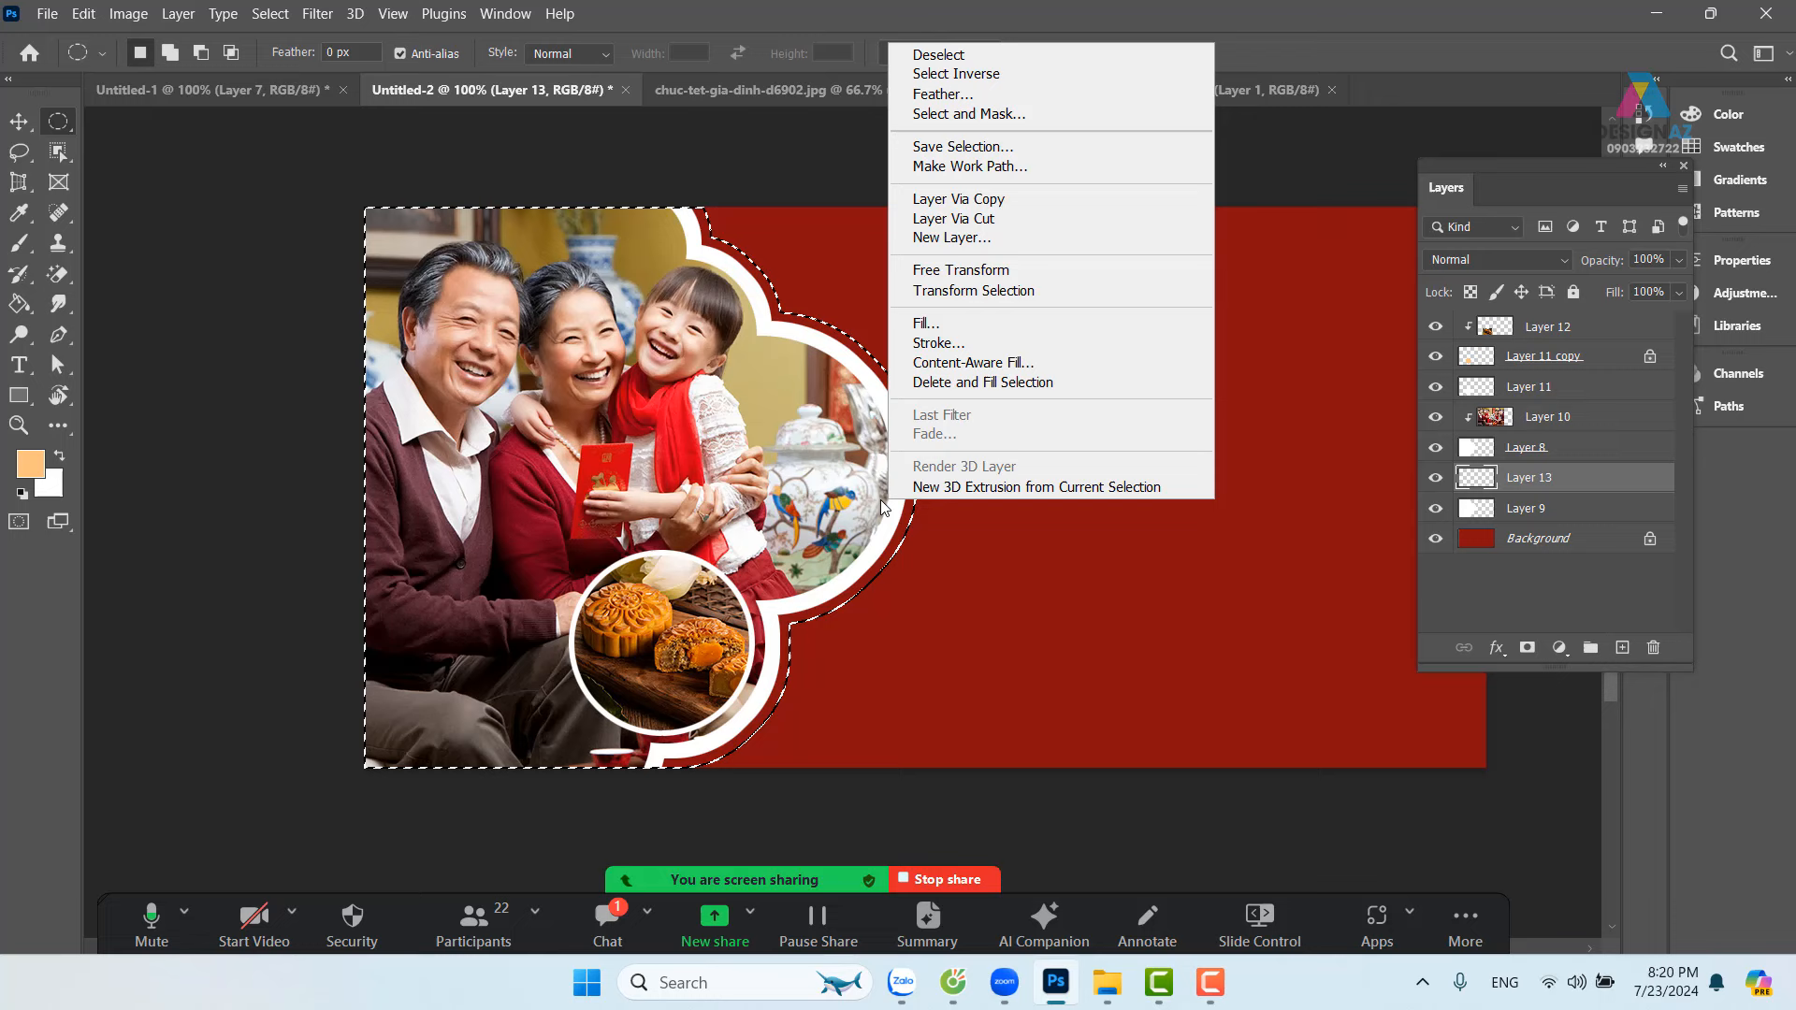
{"action": "left_click", "coordinate": [816, 502]}
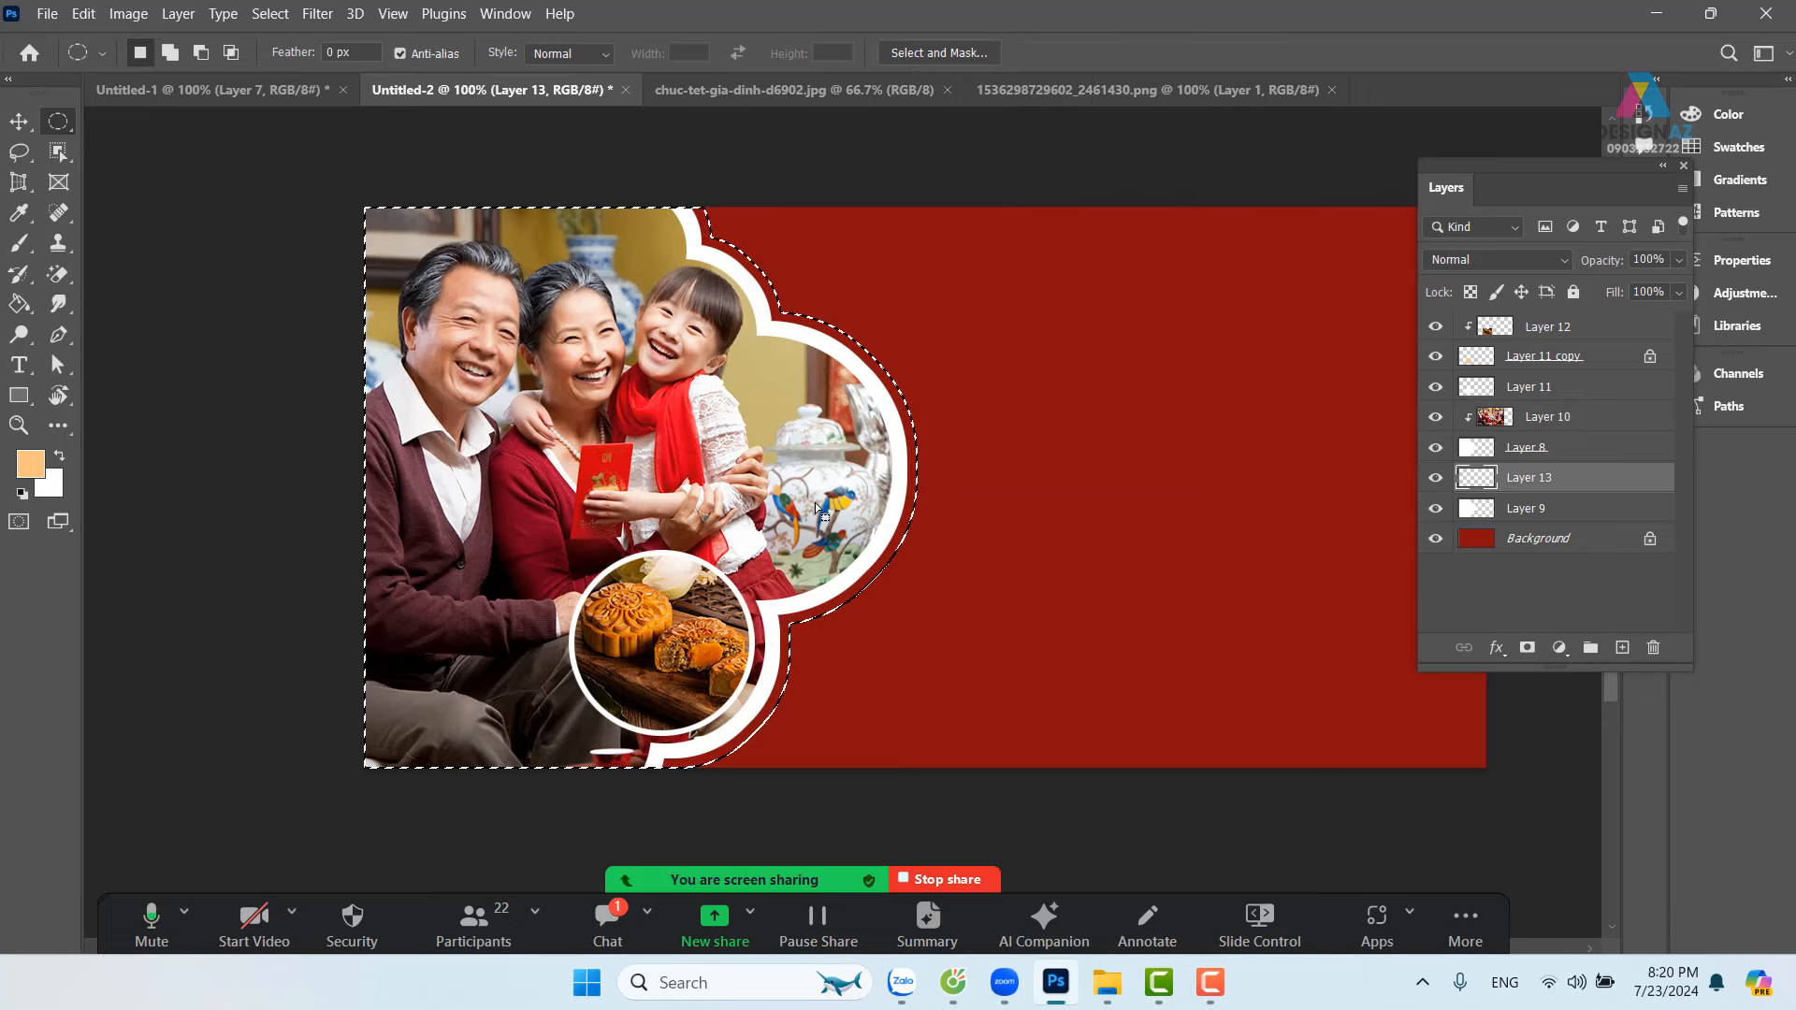
{"action": "right_click", "coordinate": [815, 502]}
{"action": "left_click", "coordinate": [876, 351]}
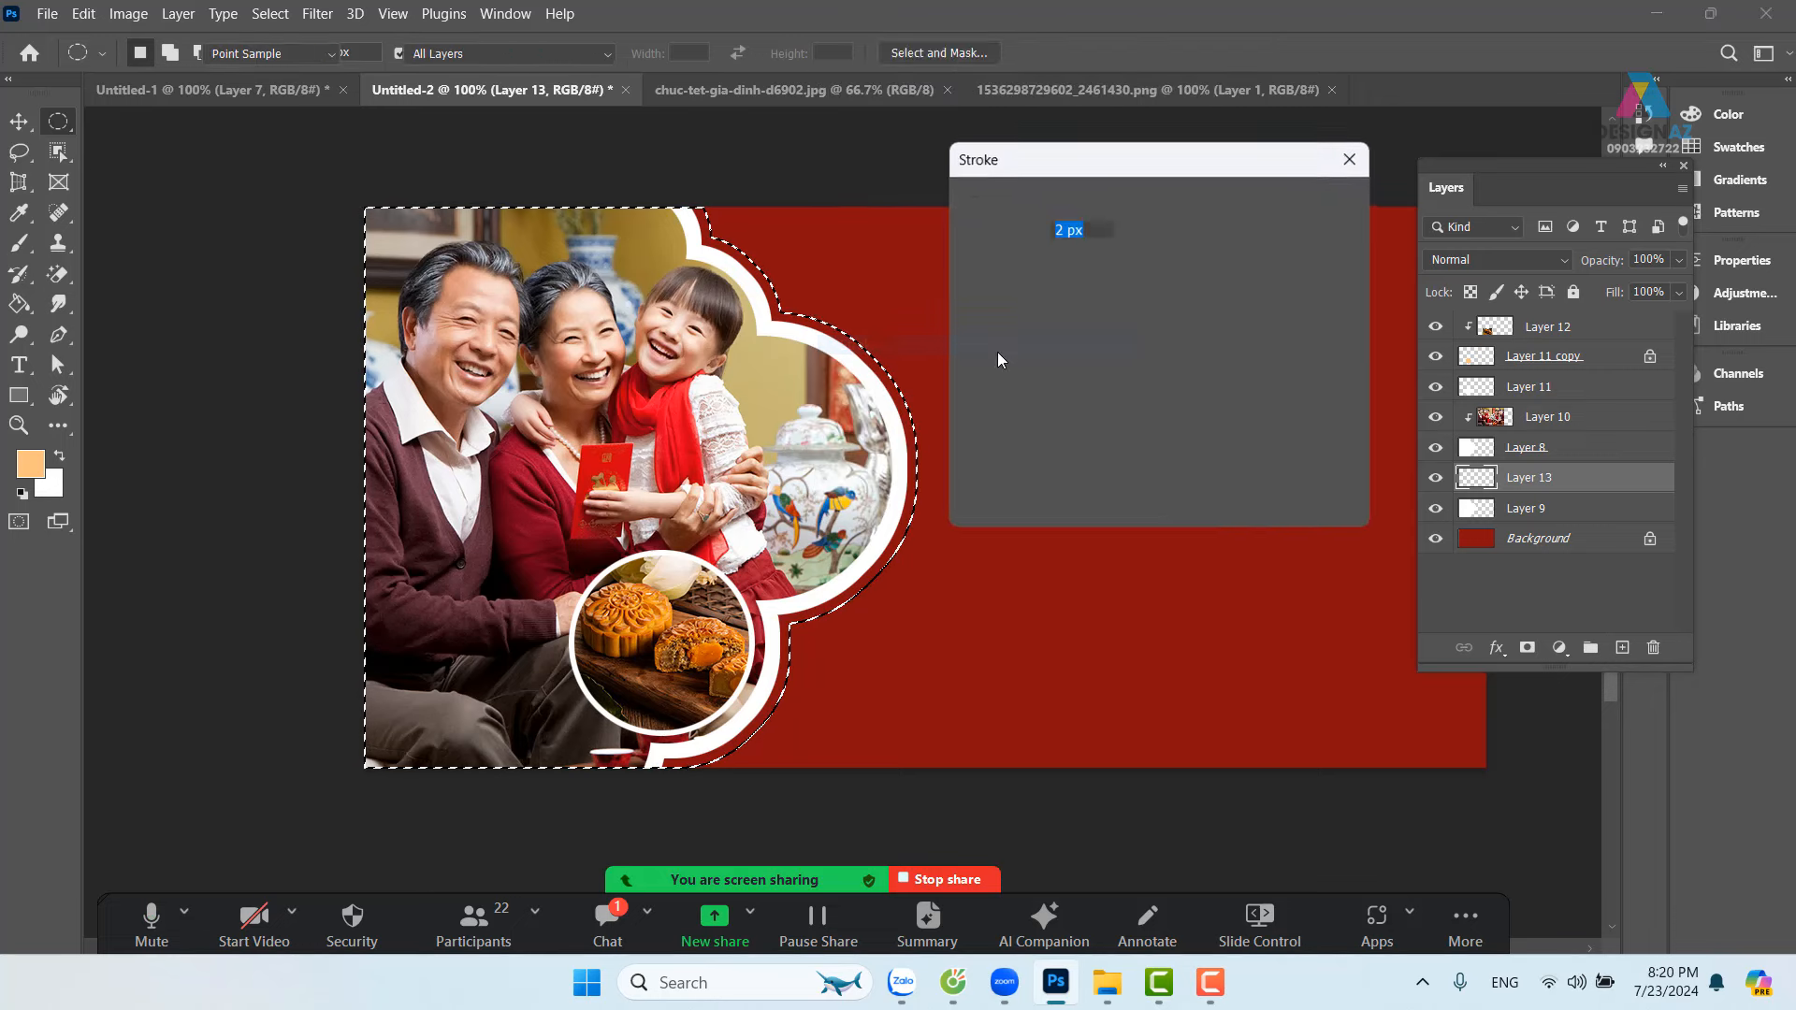
{"action": "left_click", "coordinate": [1312, 217]}
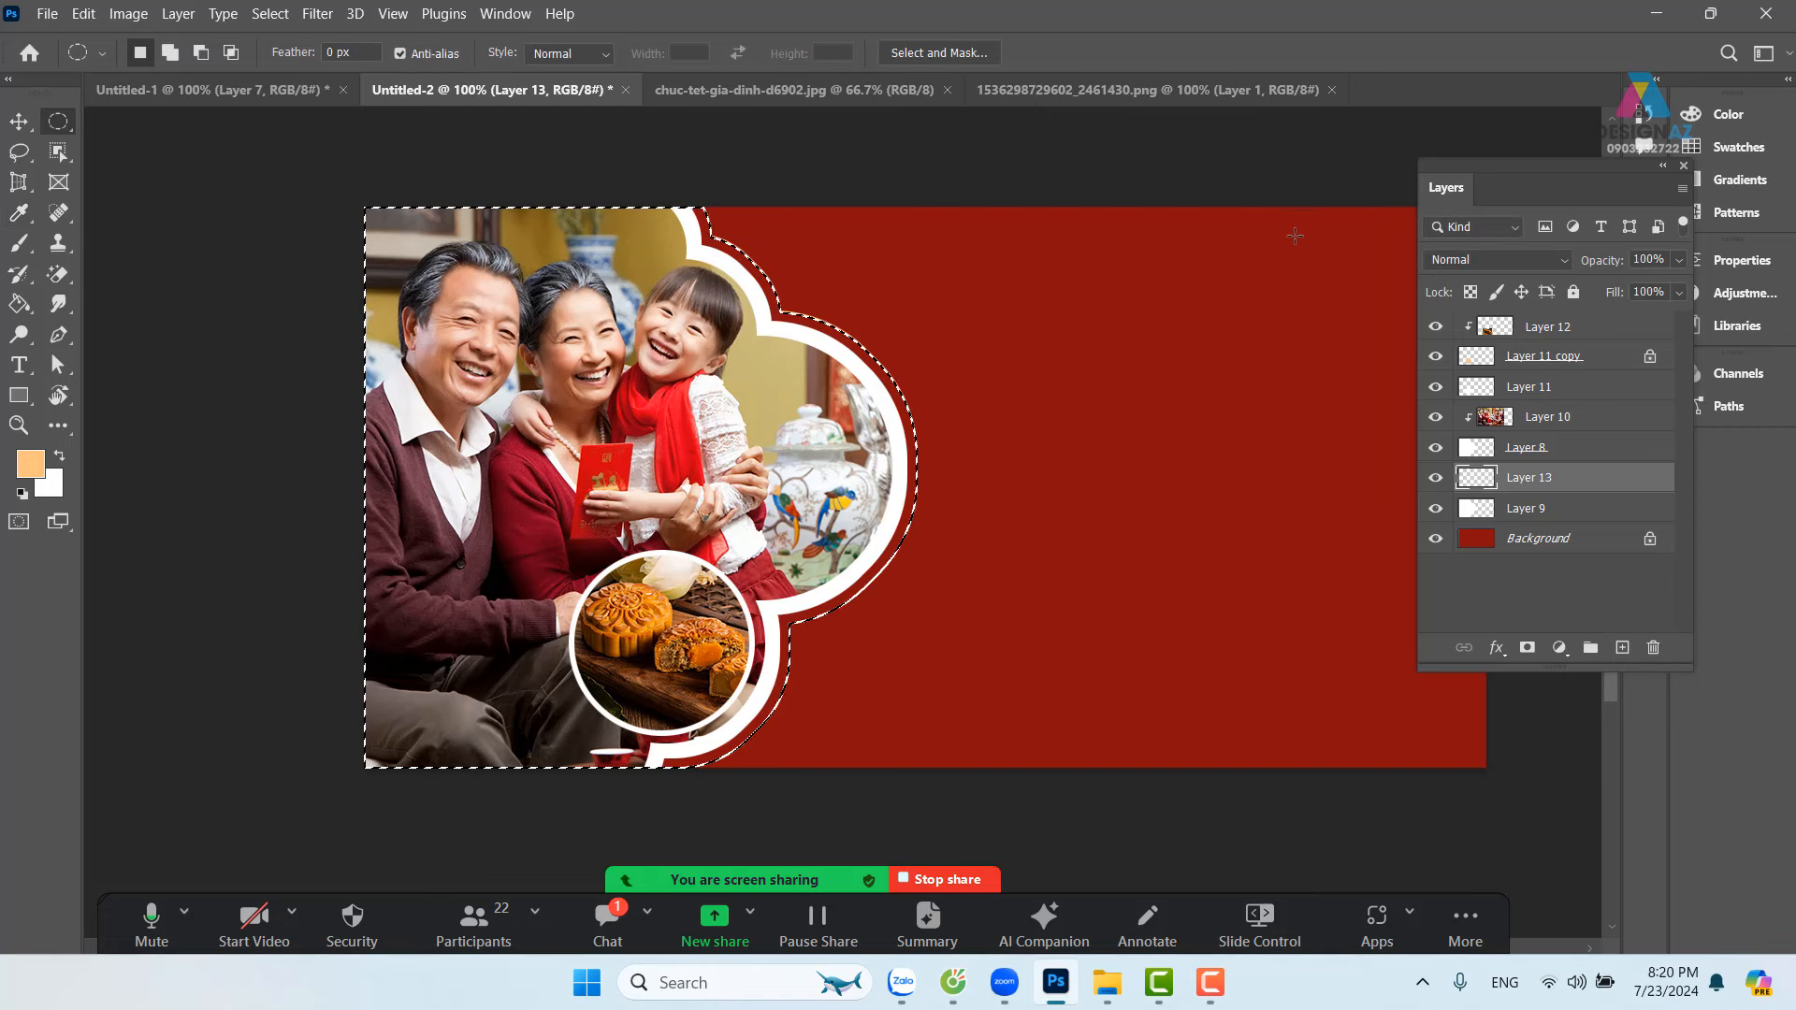
{"action": "key", "text": "ctrl+d"}
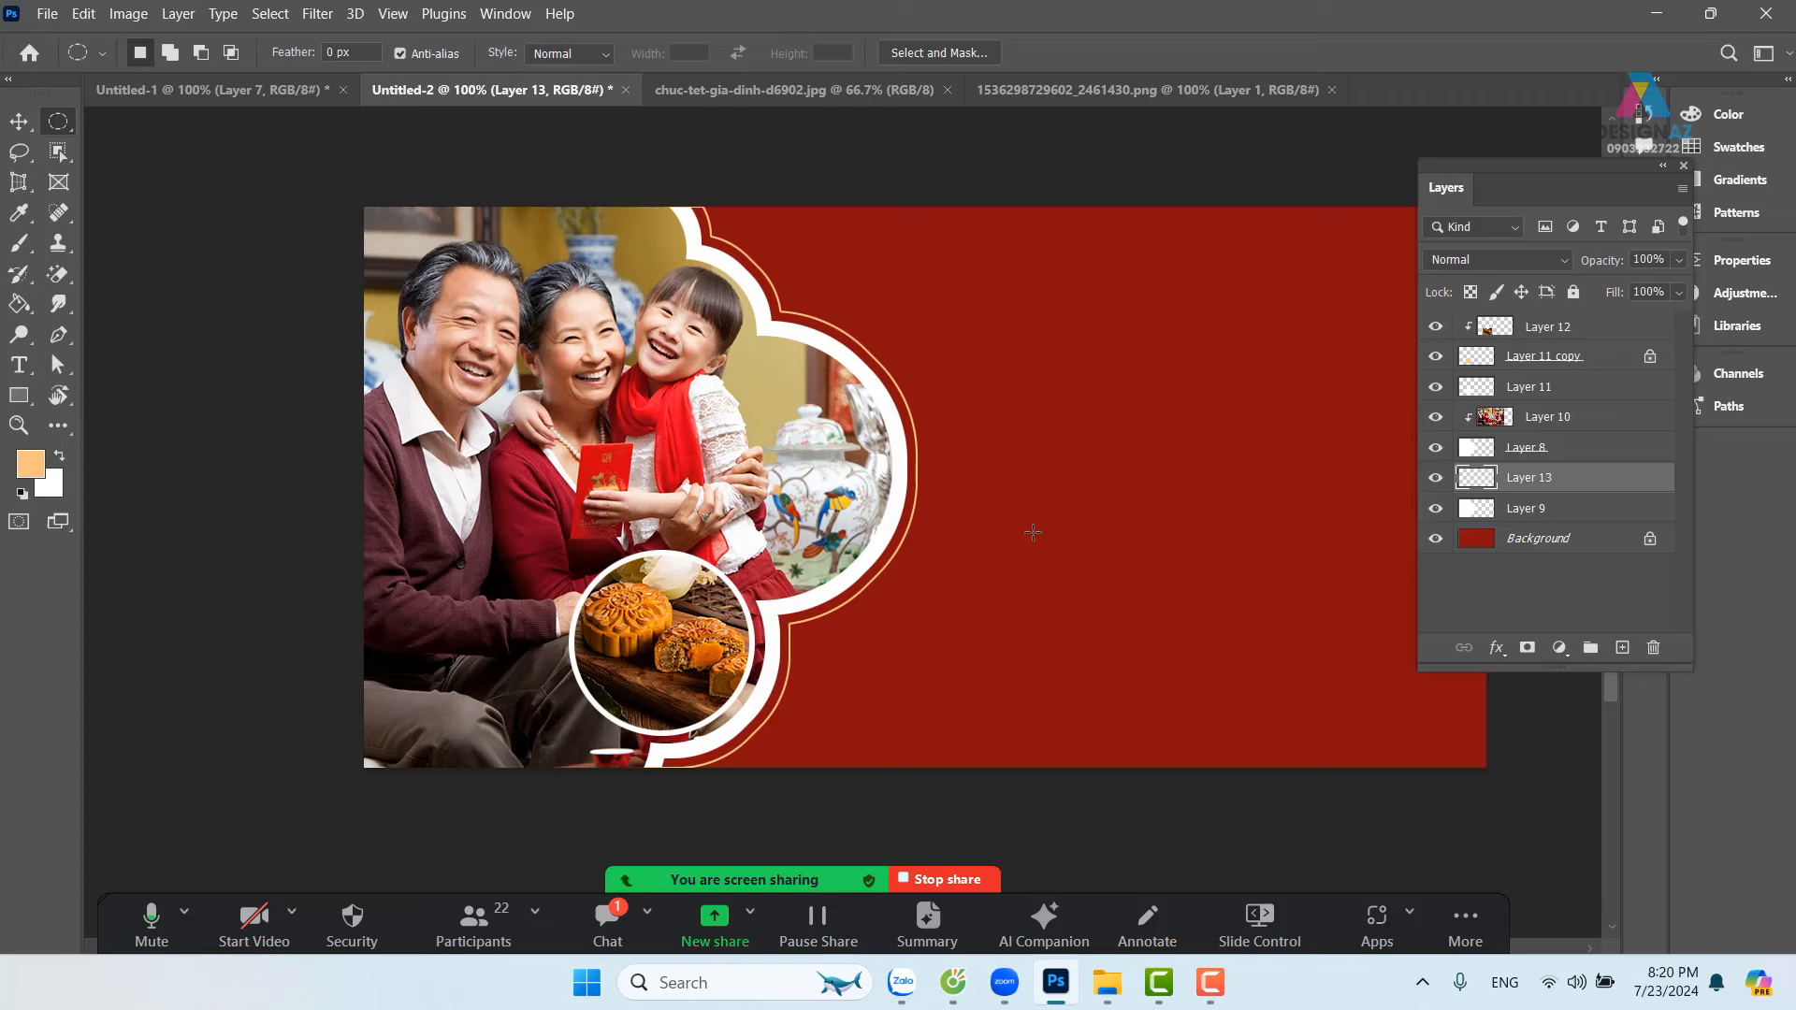
{"action": "key", "text": "5"}
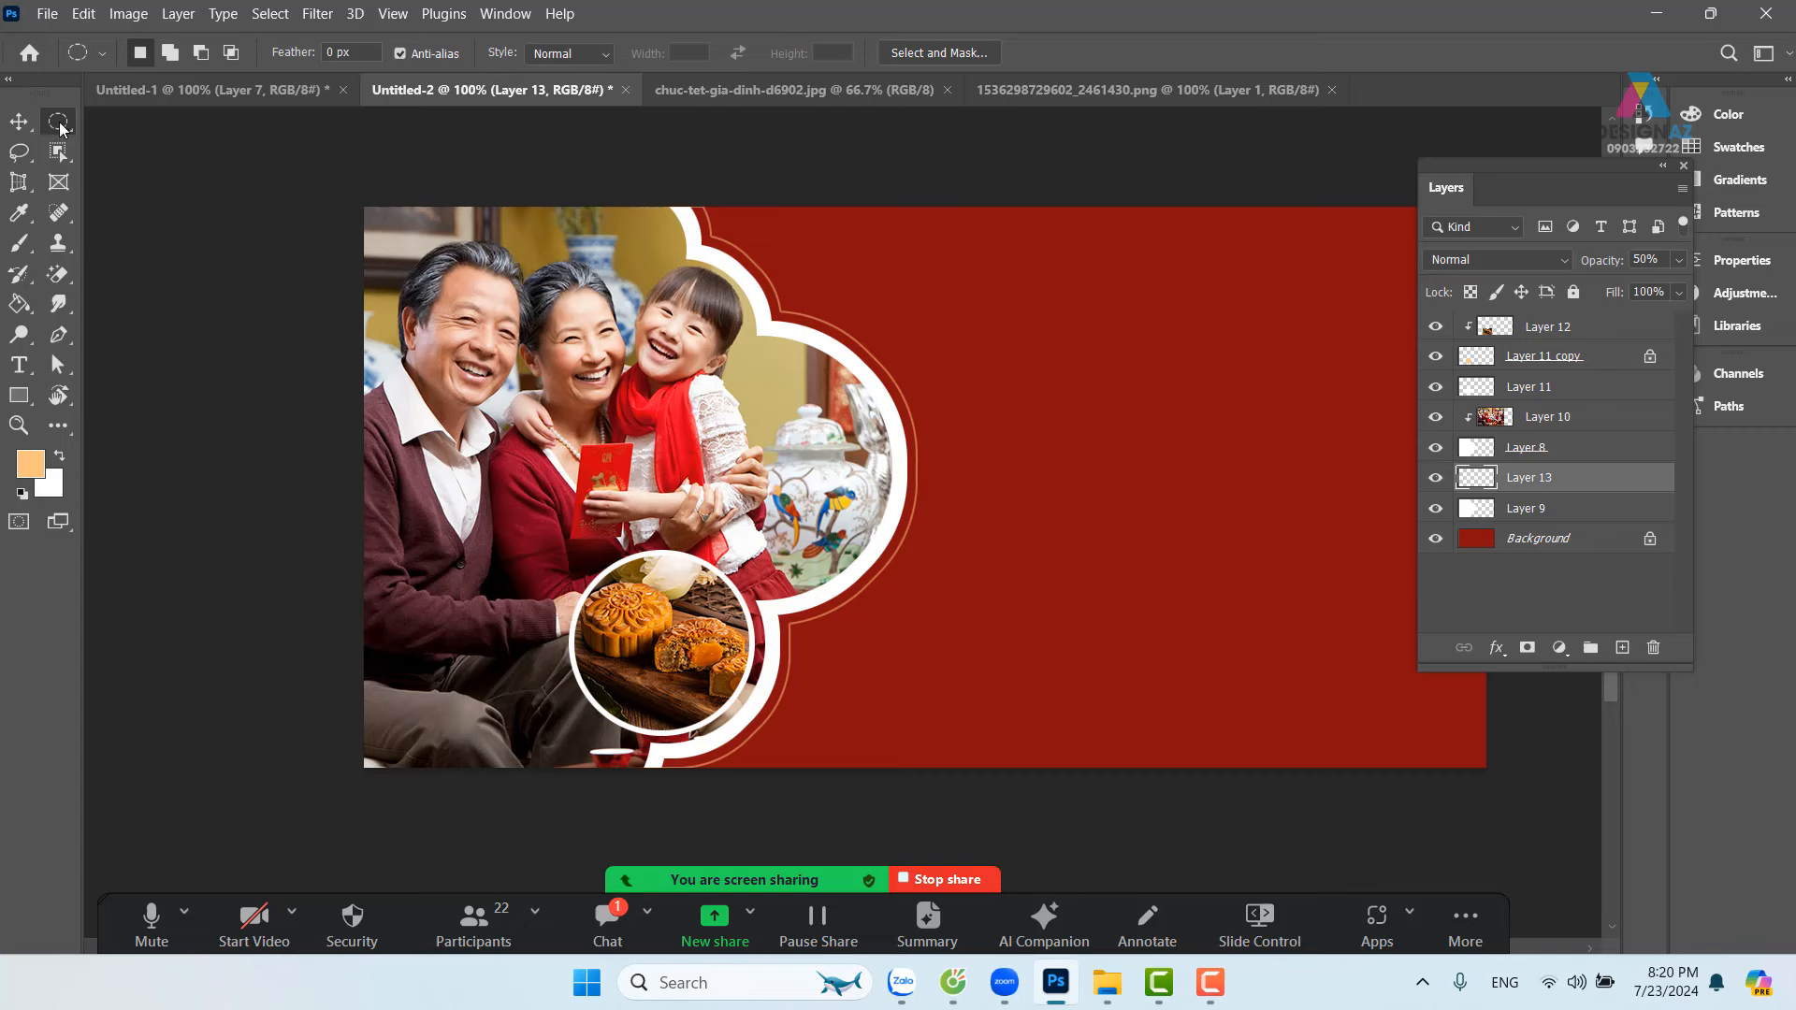
Step: Add a small peach-filled circle on a new layer, just right of the cloud outline beside the mooncake photo, and deselect
{"action": "left_click_drag", "start_coordinate": [809, 628], "coordinate": [852, 671]}
{"action": "left_click", "coordinate": [1621, 647]}
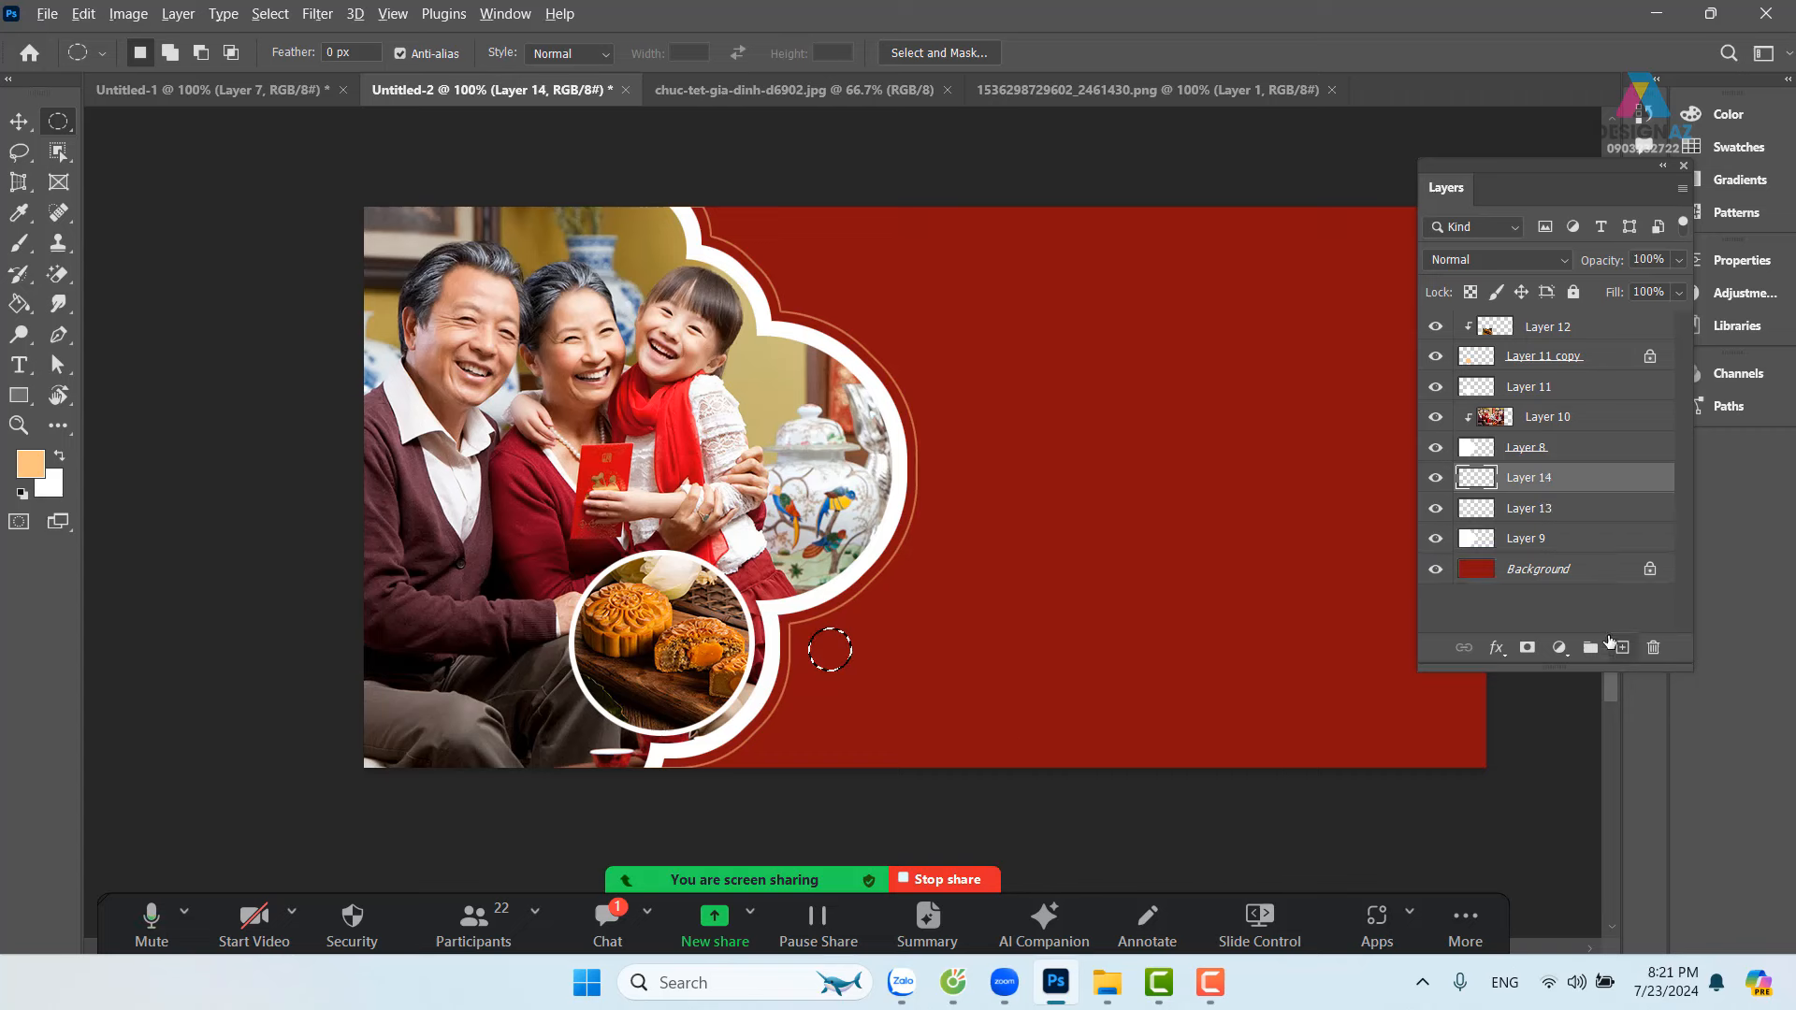
{"action": "key", "text": "alt+BackSpace"}
{"action": "key", "text": "ctrl+d"}
{"action": "key", "text": "v"}
Step: Add a smaller peach circle on a new topmost layer, at the mooncake circle's lower-left edge, deselect, and set its opacity to 50%
{"action": "key", "text": "m"}
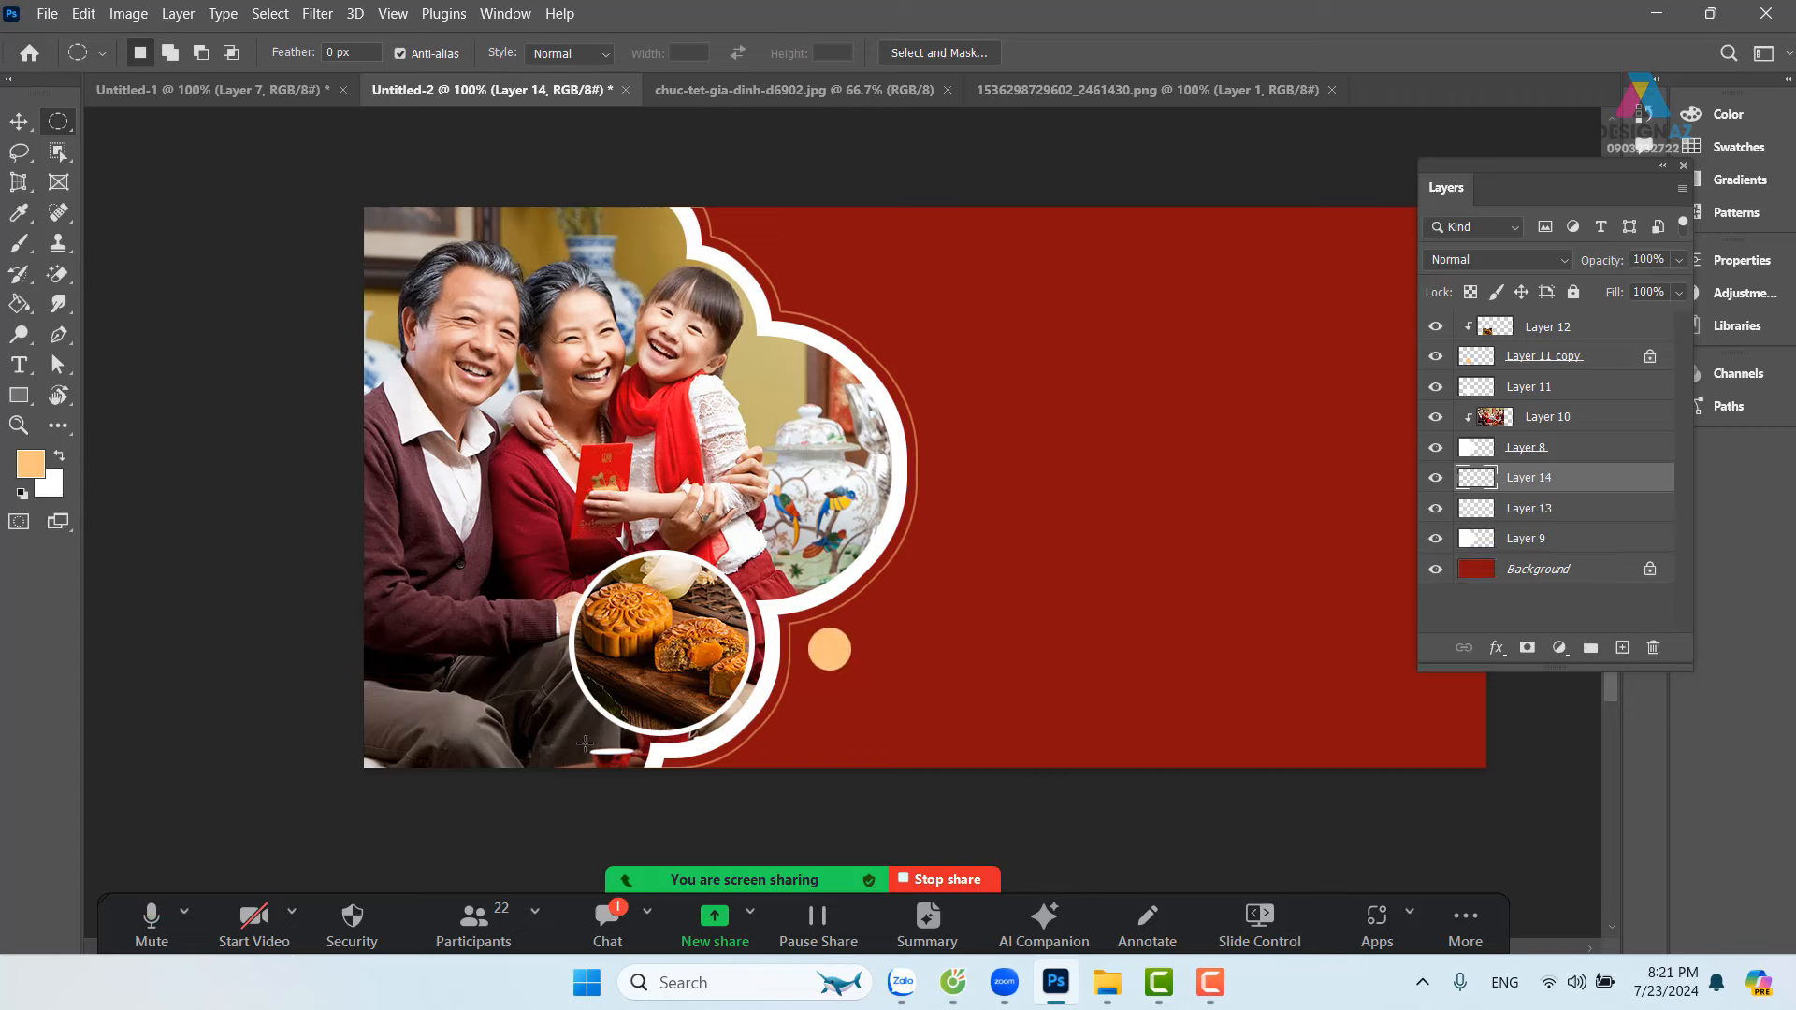
{"action": "left_click_drag", "start_coordinate": [556, 720], "coordinate": [590, 754]}
{"action": "left_click", "coordinate": [1624, 647]}
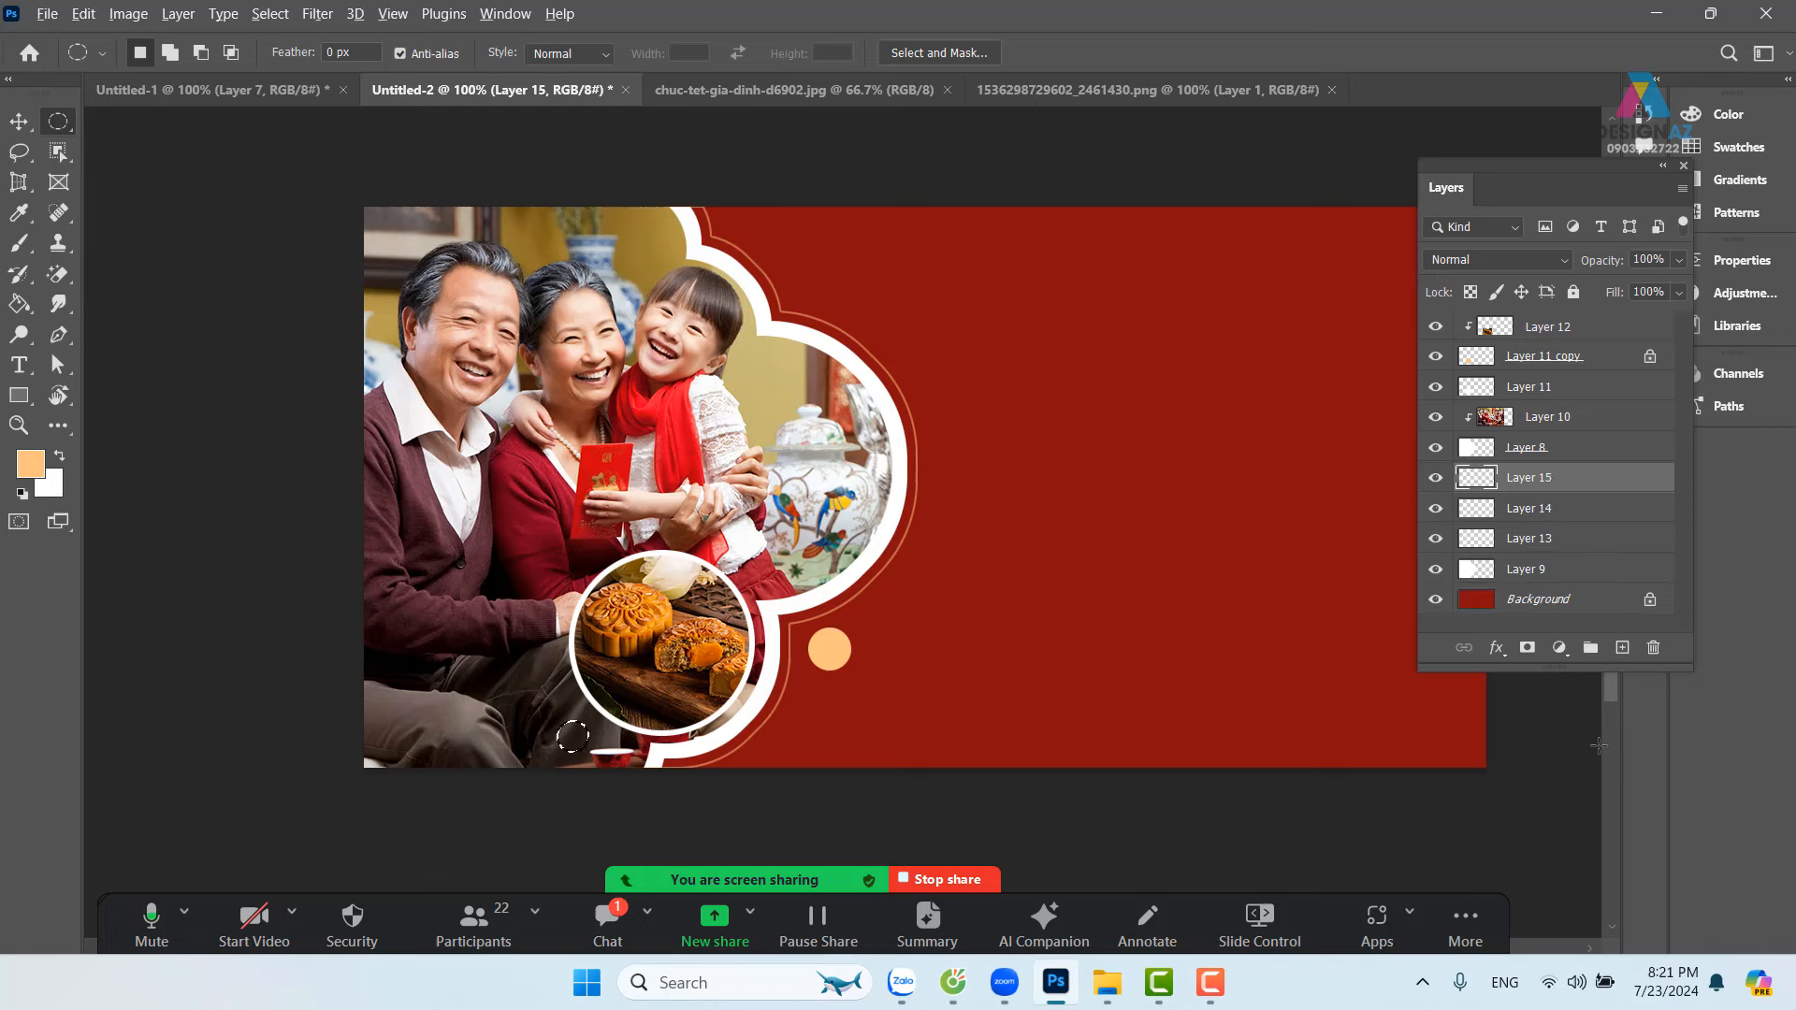
{"action": "key", "text": "alt+BackSpace"}
{"action": "key", "text": "ctrl+shift+bracketright"}
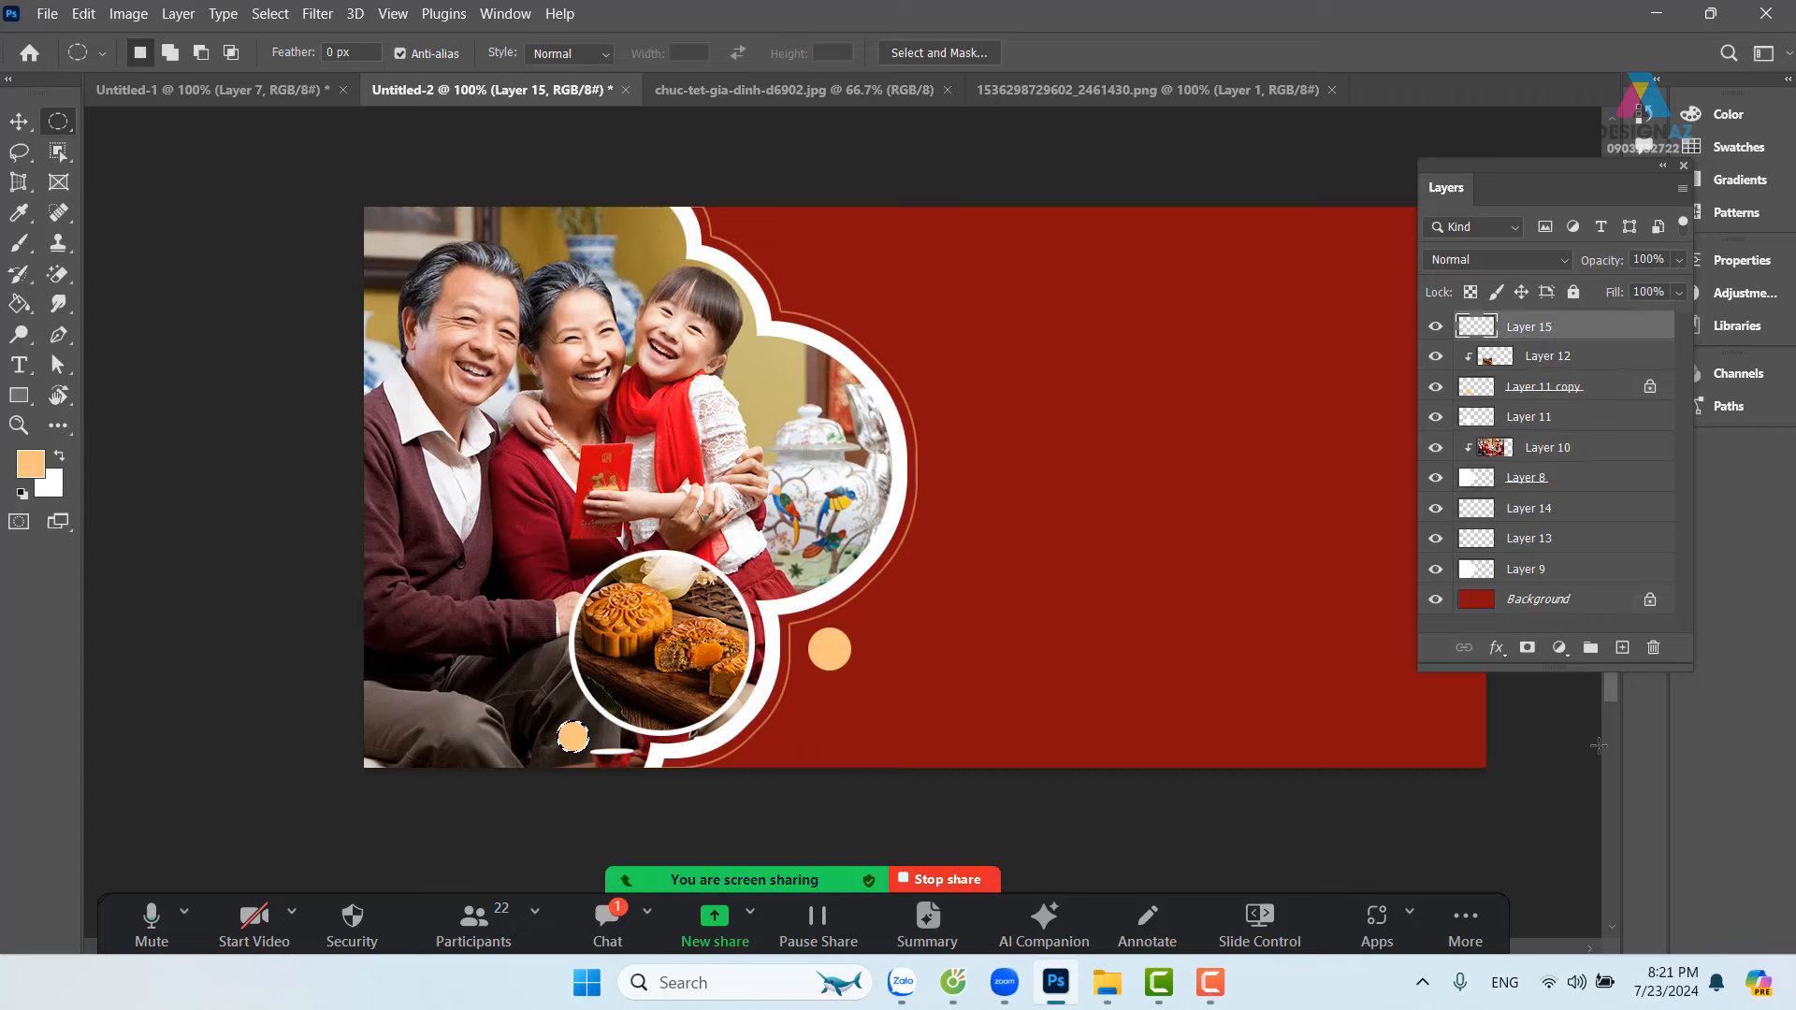
{"action": "key", "text": "v"}
{"action": "key", "text": "ctrl+d"}
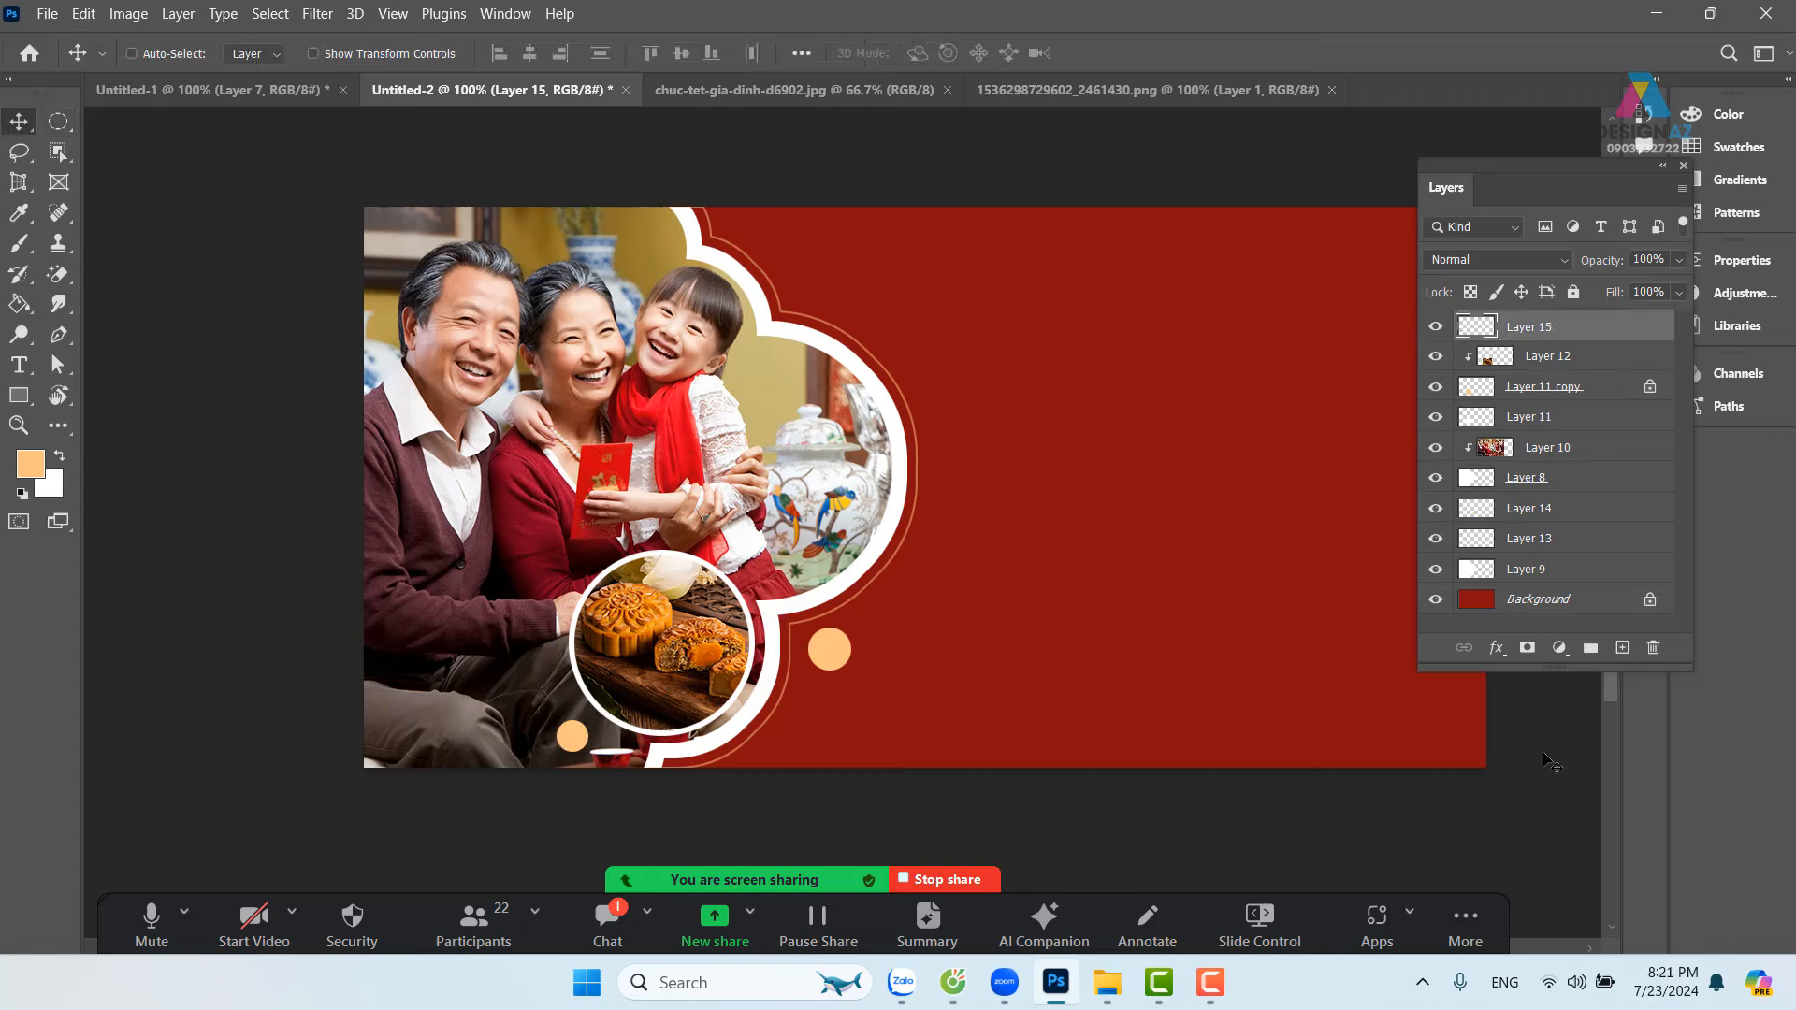
{"action": "key", "text": "5"}
Step: Select Layer 9, the white cloud border, and make a rectangular selection across the lower third of the banner
{"action": "right_click", "coordinate": [867, 558]}
{"action": "left_click", "coordinate": [912, 570]}
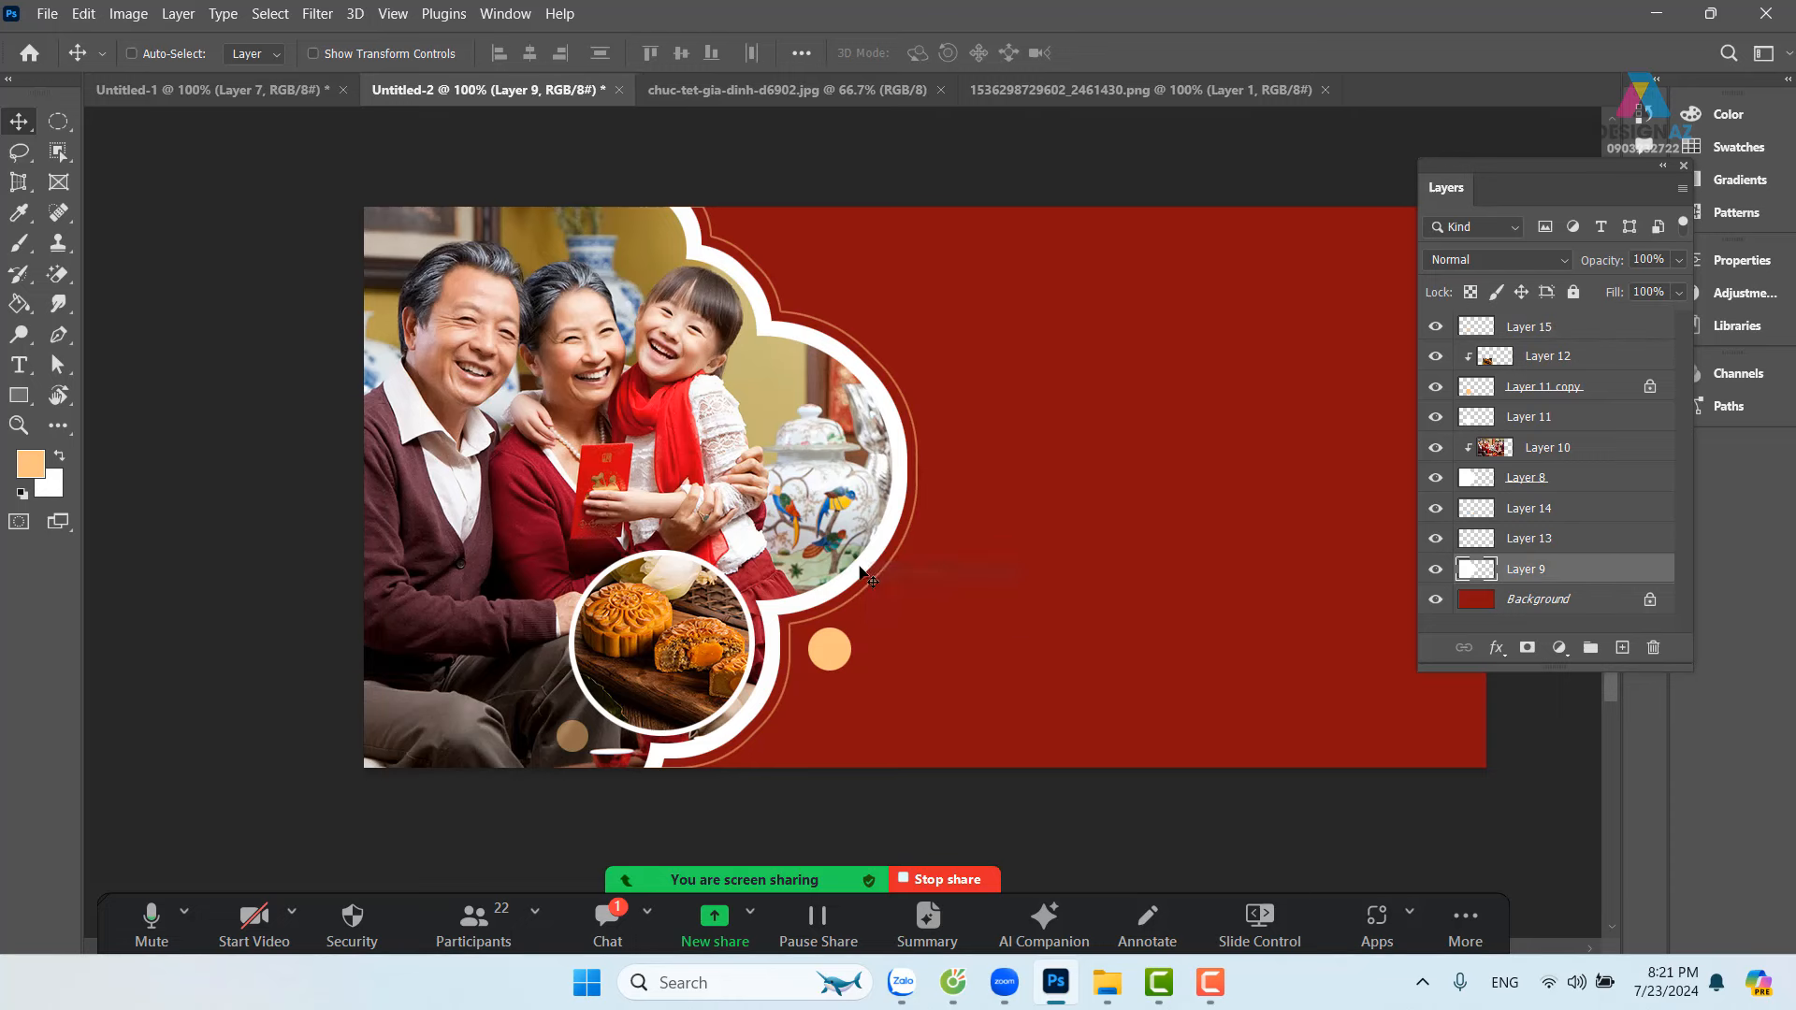
{"action": "left_click_drag", "start_coordinate": [855, 563], "coordinate": [881, 566]}
{"action": "key", "text": "ctrl+z"}
{"action": "scroll", "coordinate": [998, 552], "scroll_direction": "down", "scroll_amount": 3}
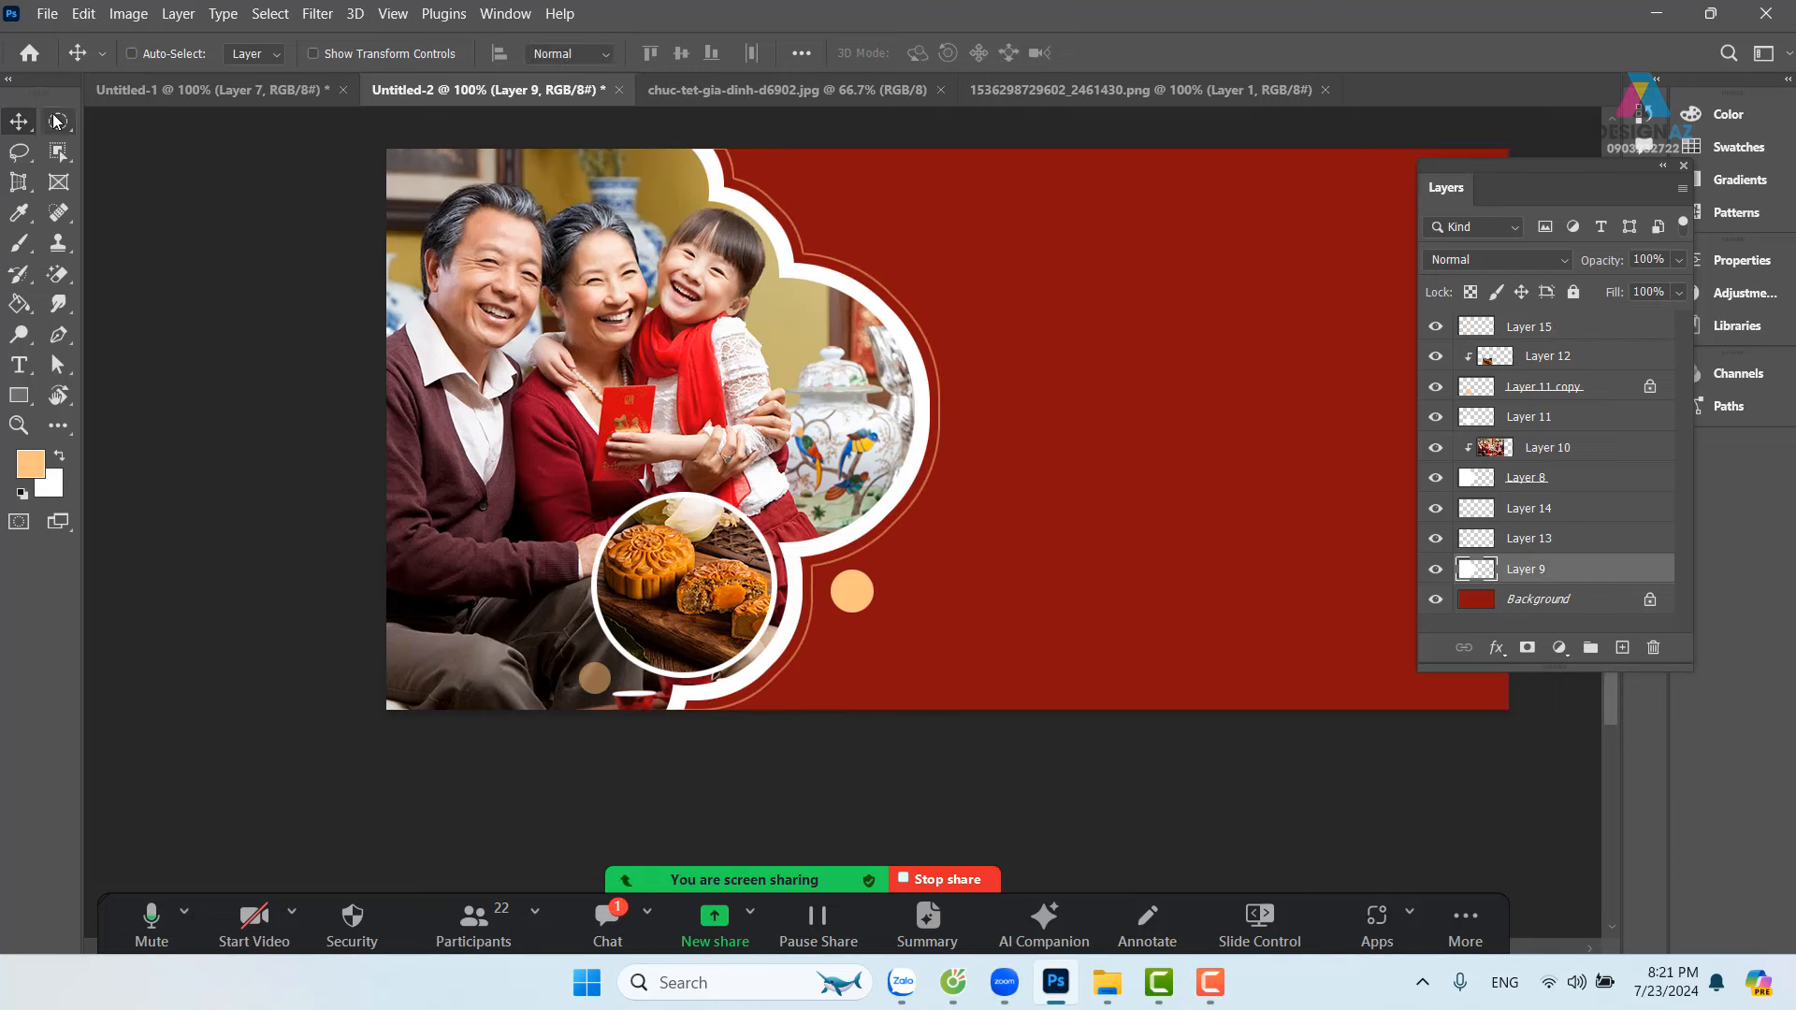
{"action": "right_click", "coordinate": [58, 120]}
{"action": "left_click", "coordinate": [140, 121]}
{"action": "left_click_drag", "start_coordinate": [375, 507], "coordinate": [1543, 907]}
{"action": "left_click_drag", "start_coordinate": [289, 619], "coordinate": [1120, 659]}
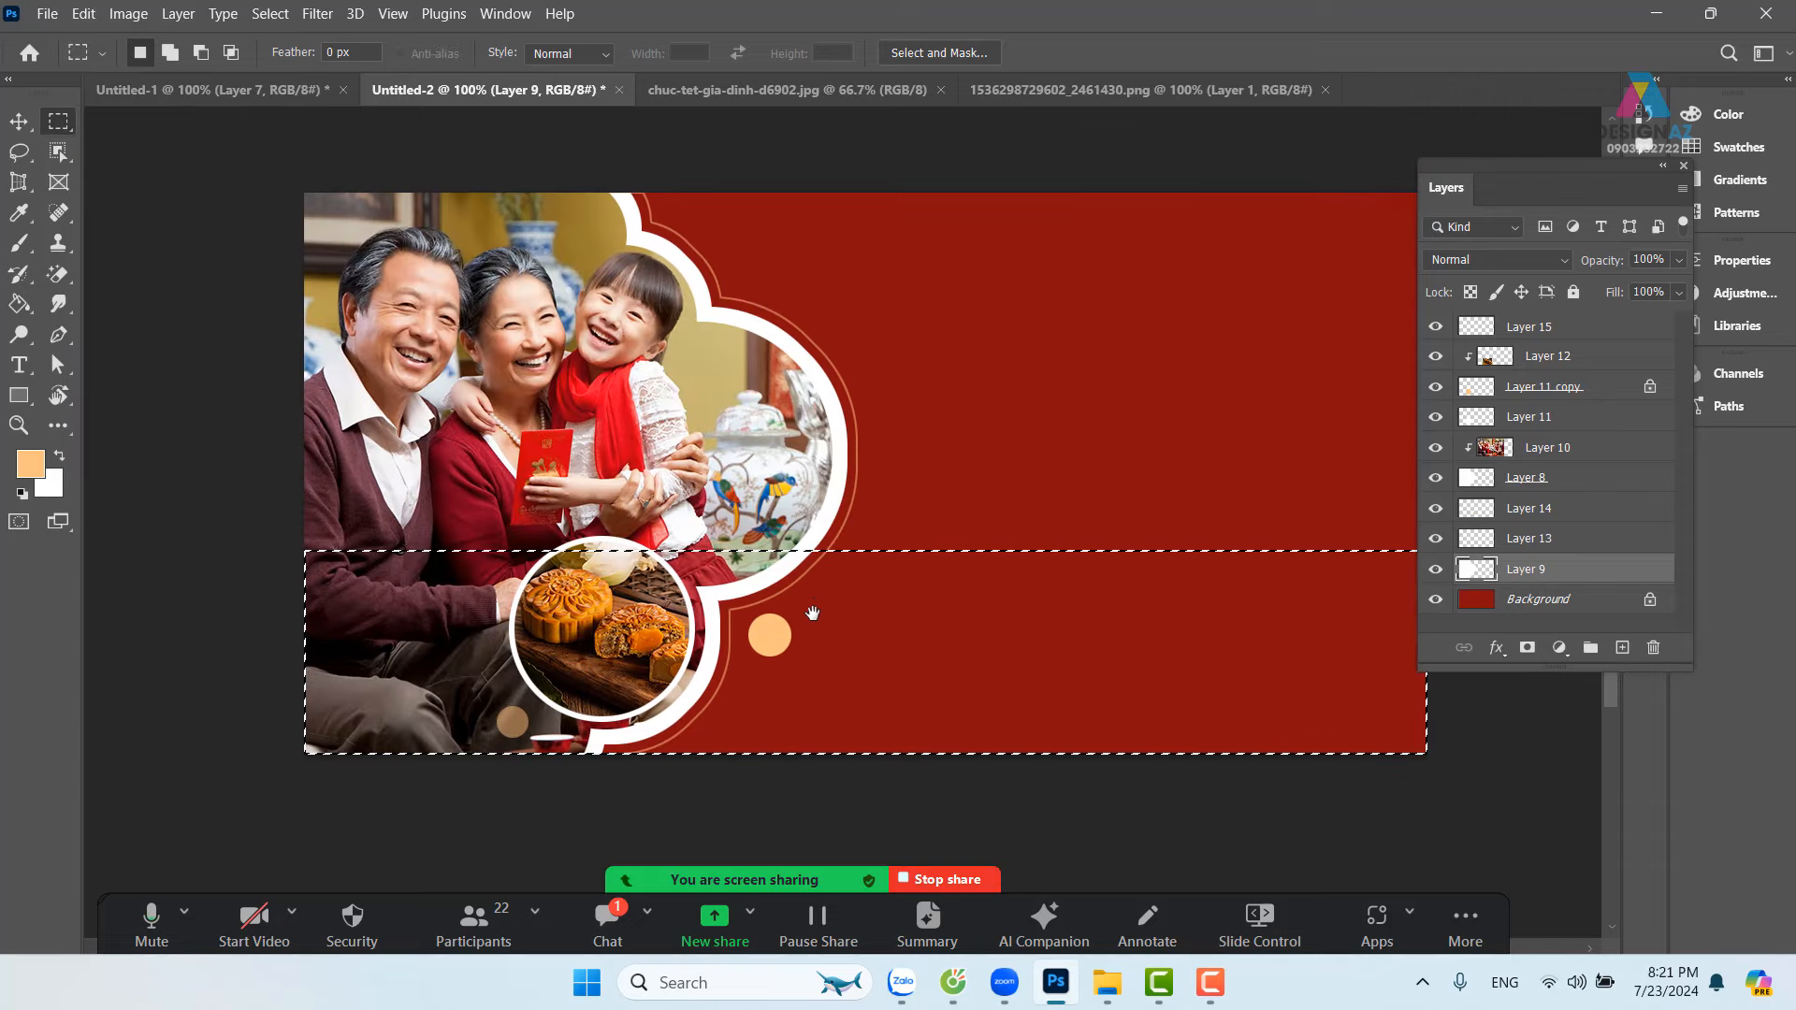
{"action": "left_click_drag", "start_coordinate": [813, 608], "coordinate": [811, 637]}
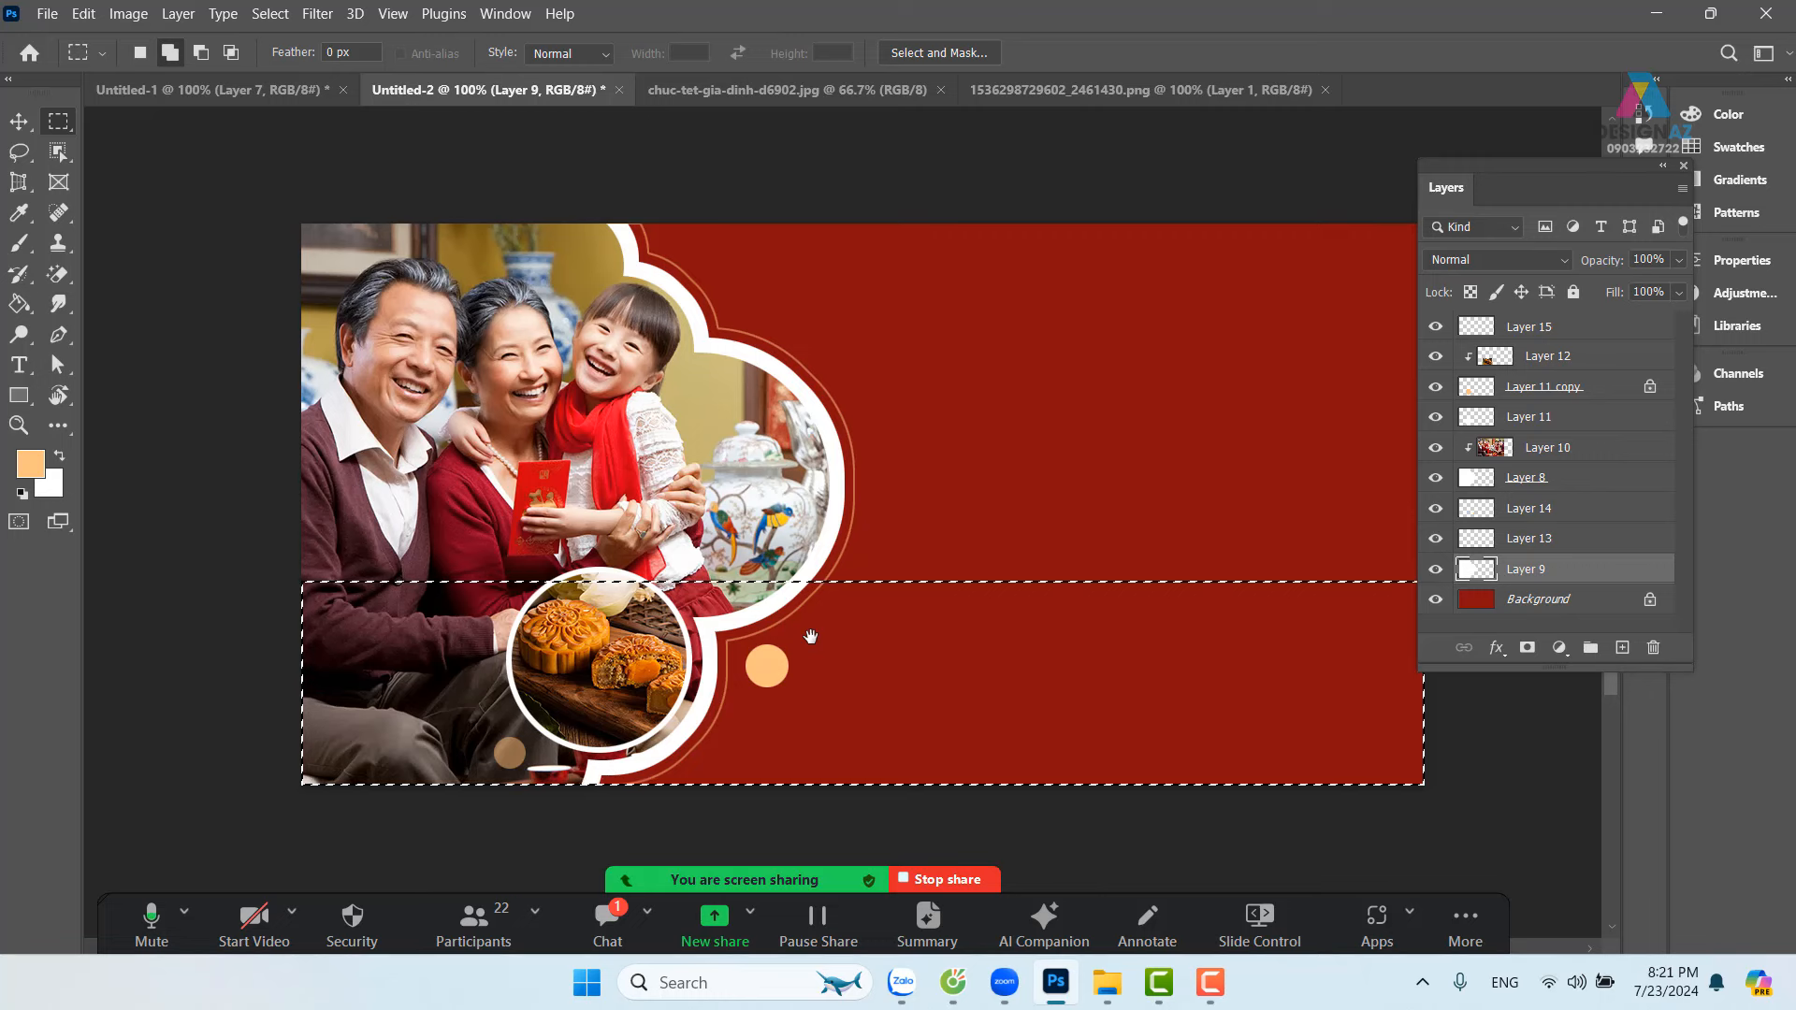
Step: Feather the rectangular selection with a radius of 60 pixels
{"action": "key", "text": "shift+F6"}
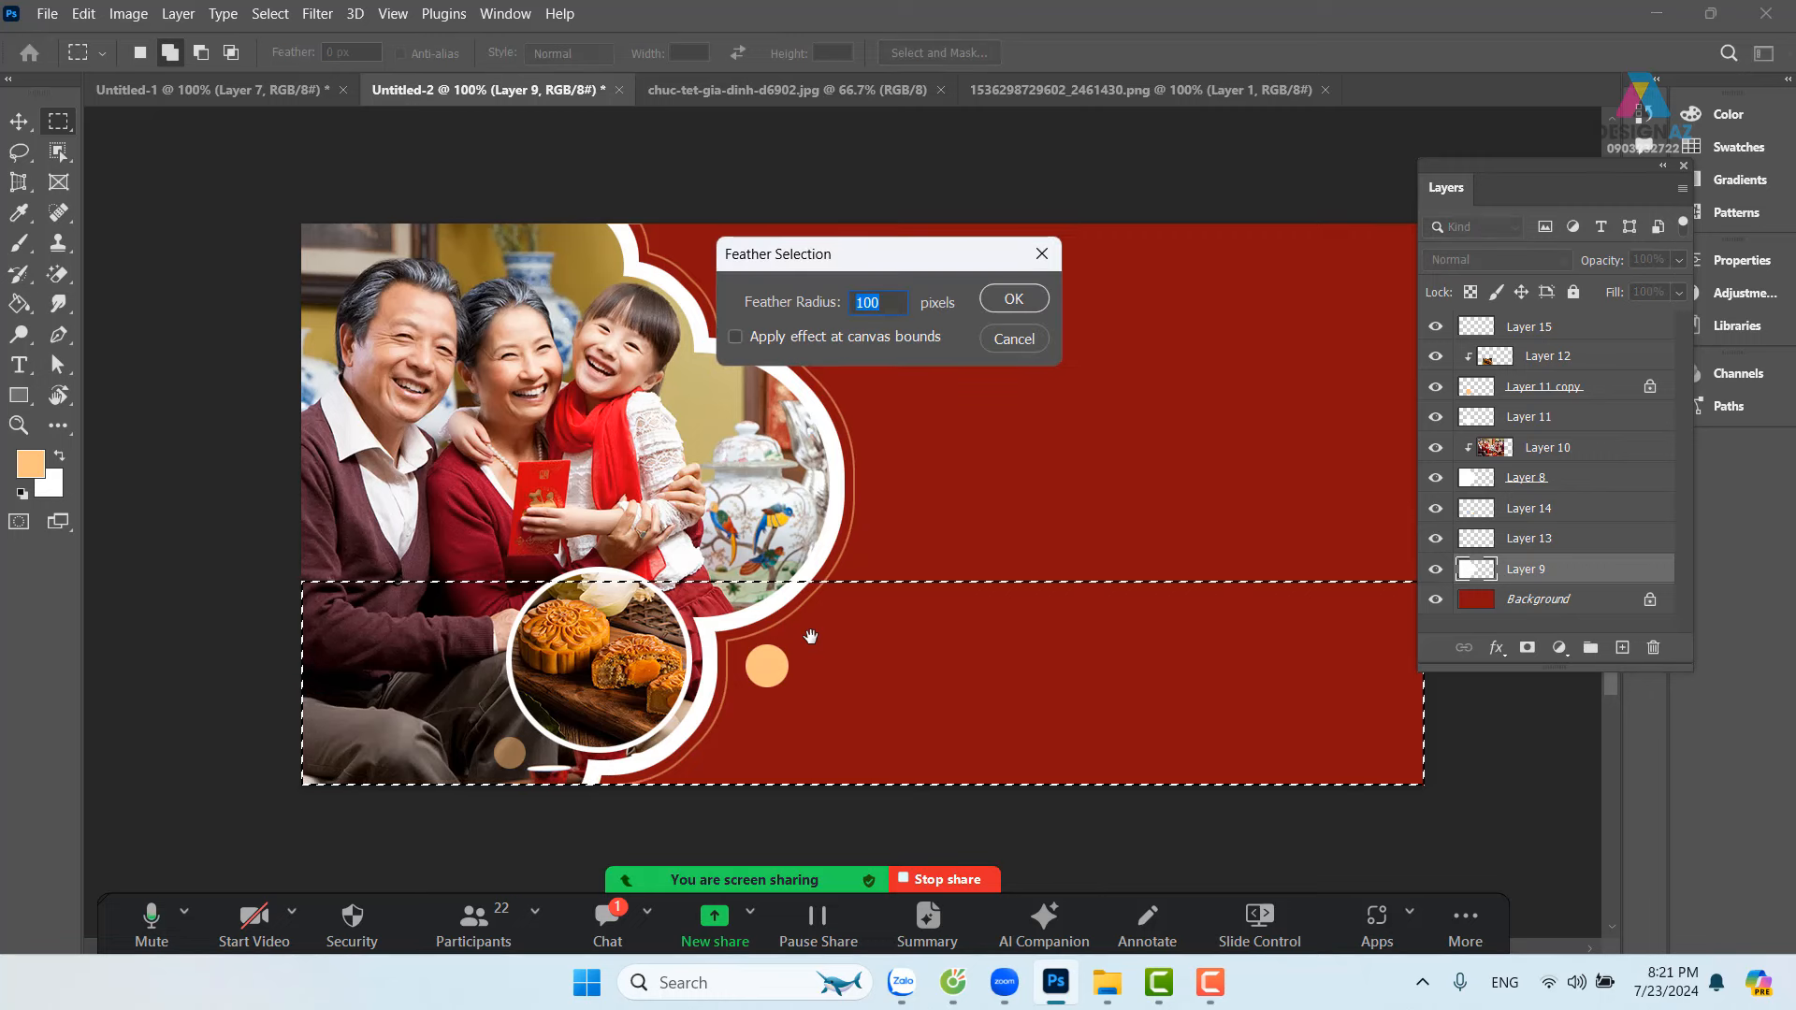
{"action": "type", "text": "50"}
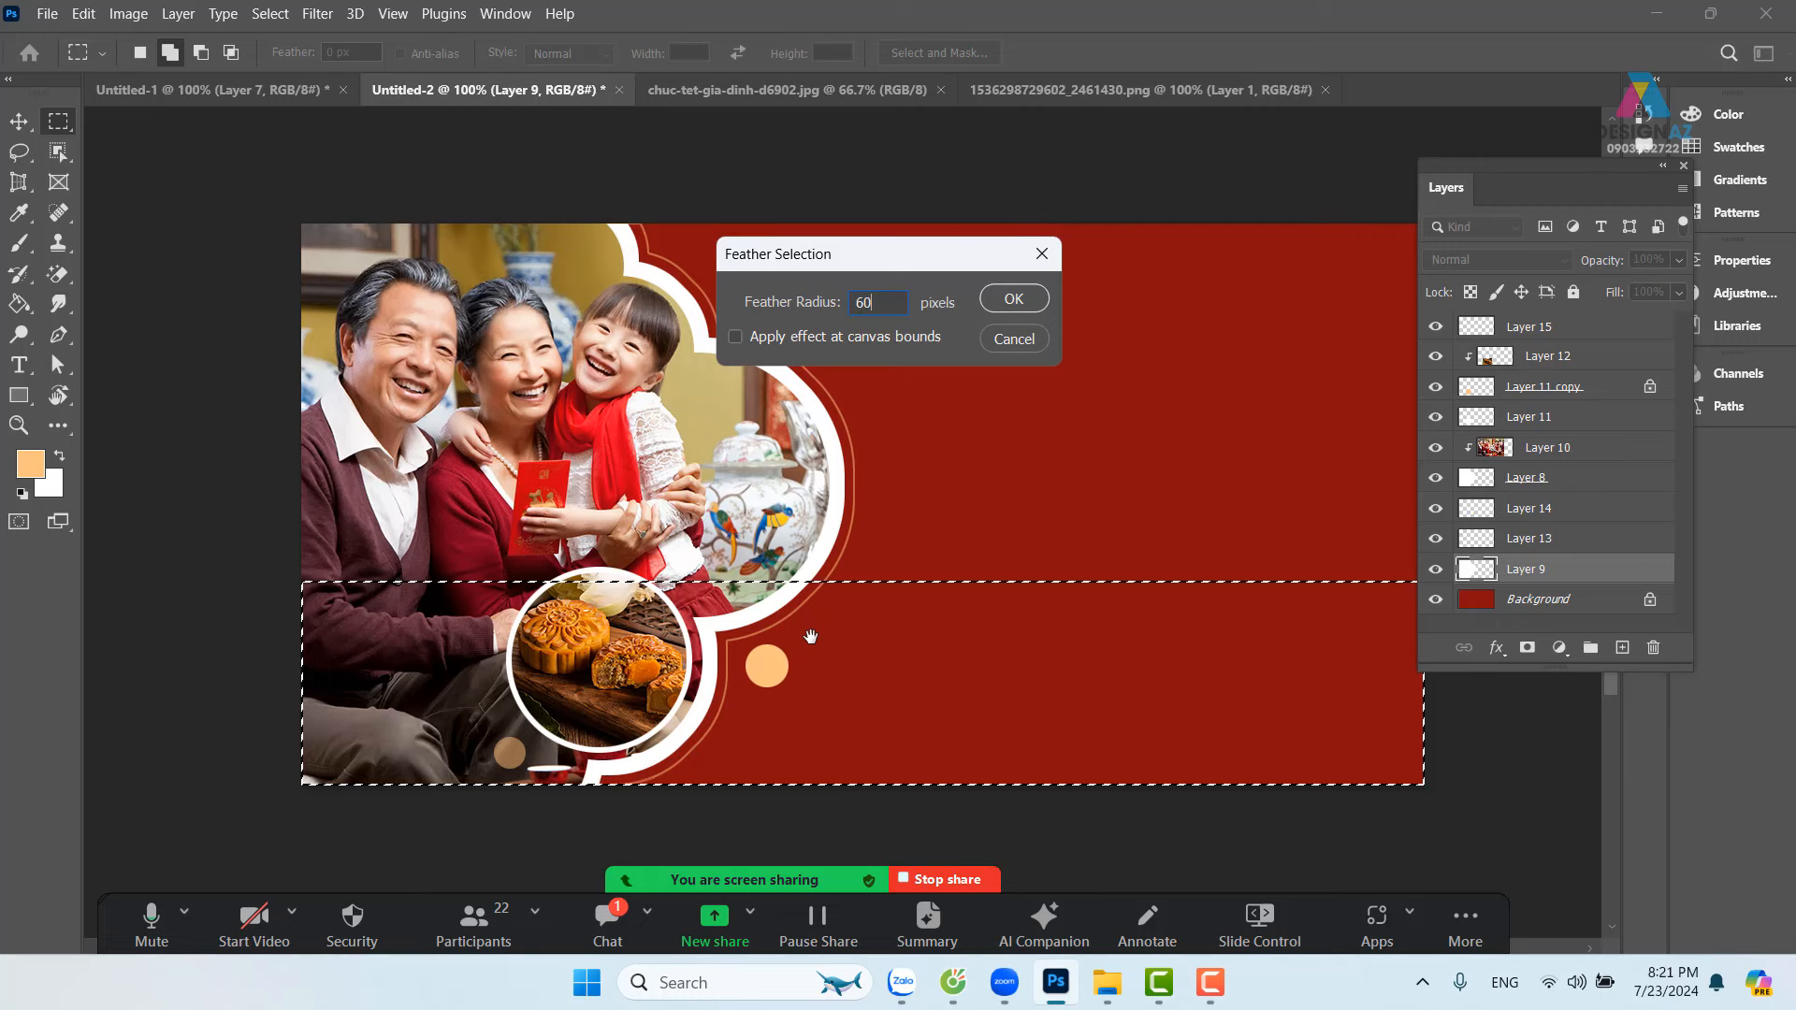
{"action": "key", "text": "Return"}
Step: Try deleting the feathered area from the white cloud border and deselecting, and undo both
{"action": "key", "text": "Delete"}
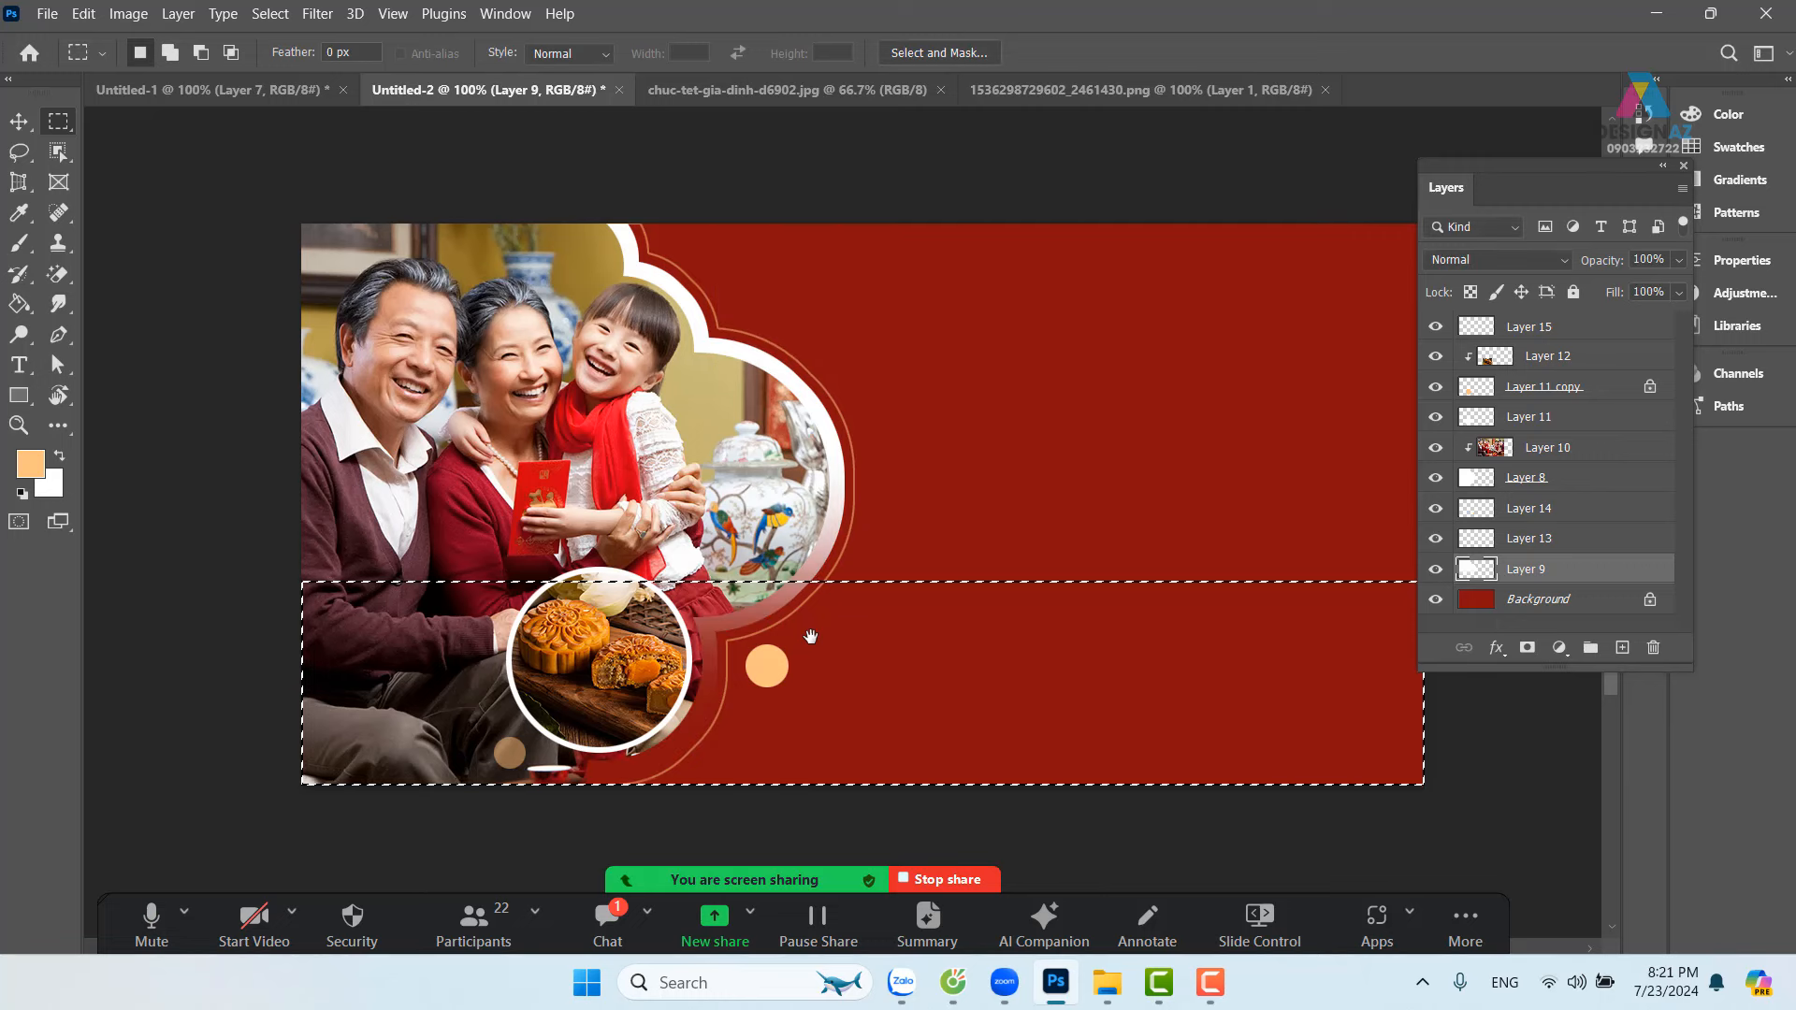
{"action": "key", "text": "ctrl+d"}
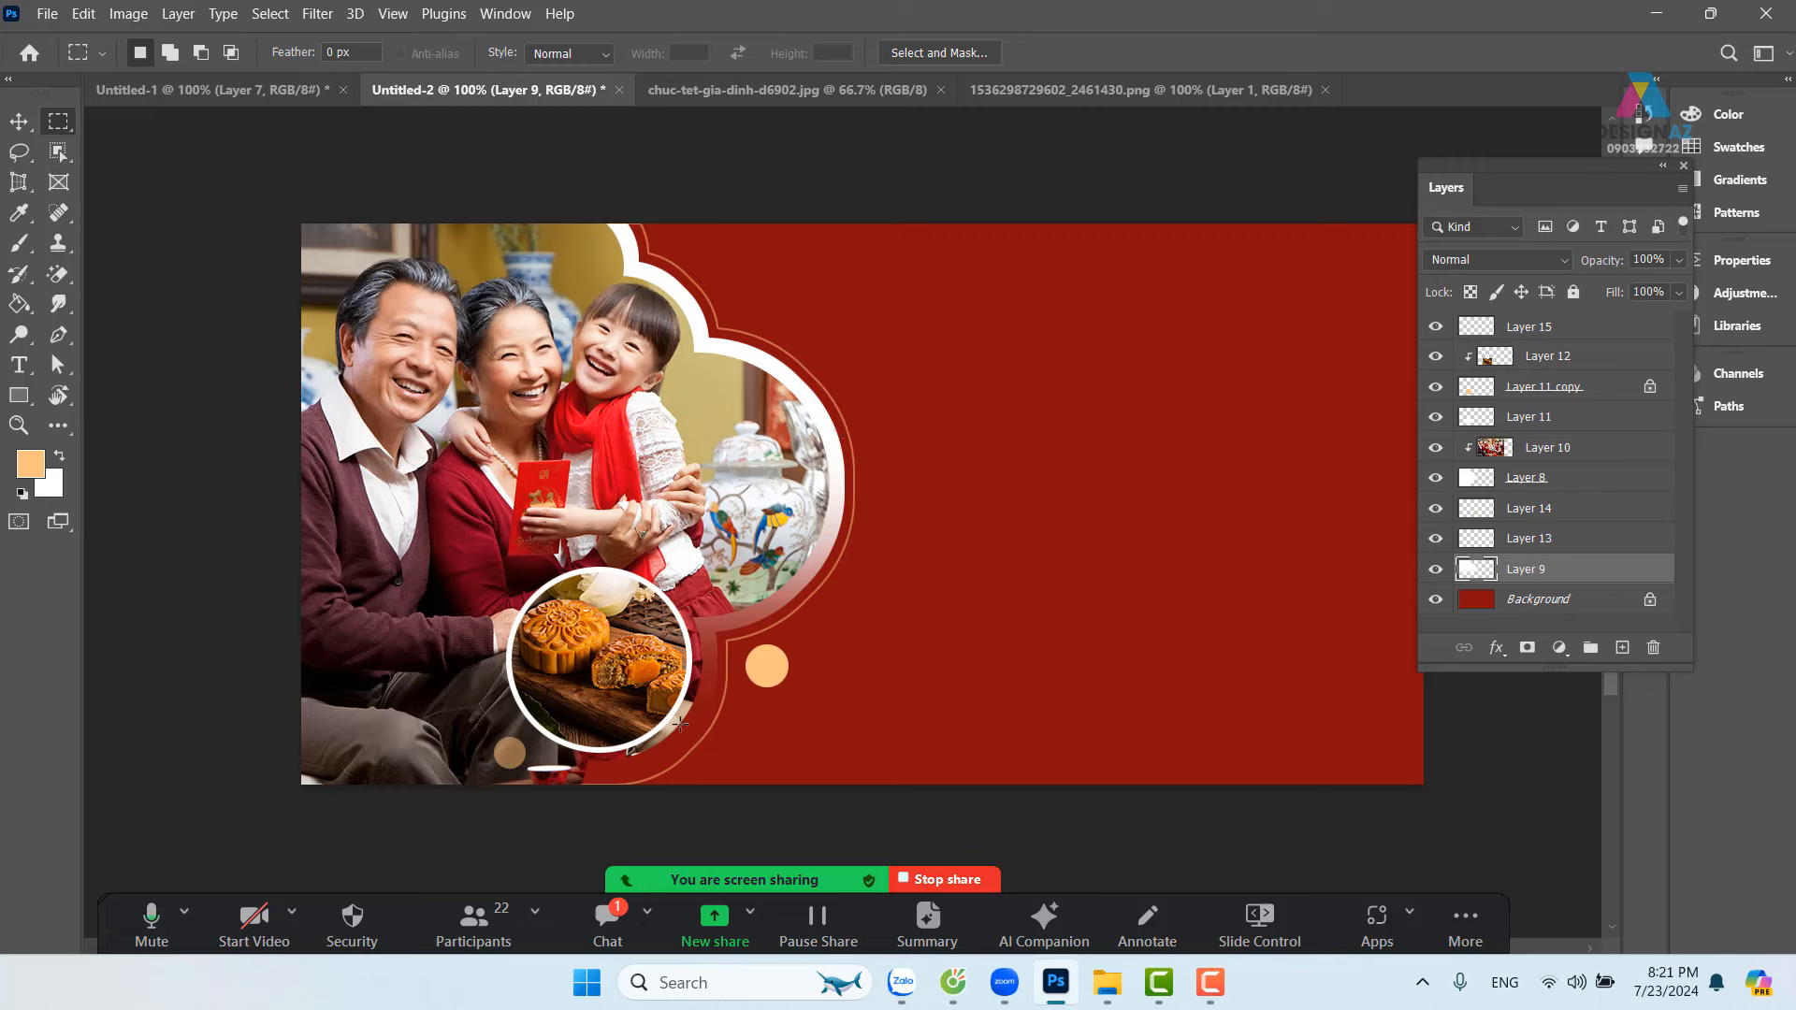
{"action": "key", "text": "ctrl+z"}
{"action": "key", "text": "ctrl+z"}
Step: Move the feathered selection lower, delete that area from the white cloud border on Layer 9, and deselect
{"action": "left_click_drag", "start_coordinate": [841, 689], "coordinate": [843, 730]}
{"action": "key", "text": "Delete"}
{"action": "key", "text": "v"}
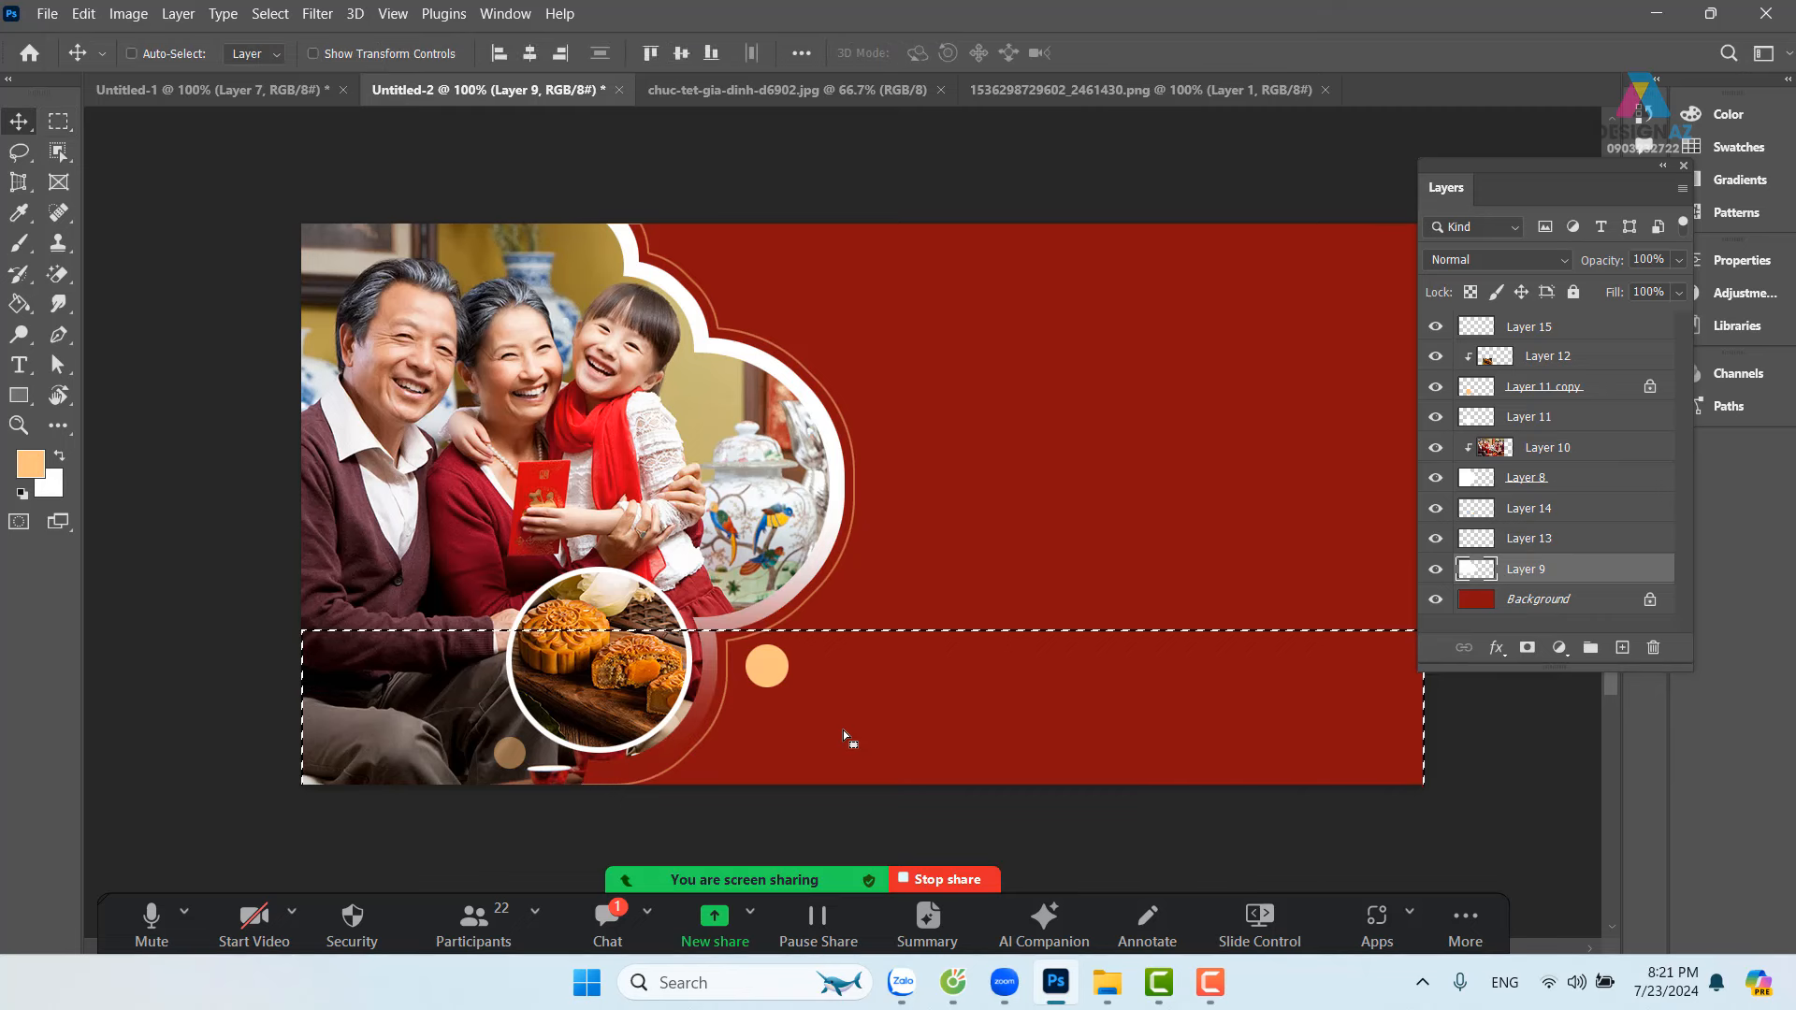
{"action": "key", "text": "ctrl+d"}
Step: Select Layer 10, the family photo, load Layer 8's cloud shape as a selection, and add a new layer above the photo
{"action": "left_click_drag", "start_coordinate": [811, 600], "coordinate": [866, 605]}
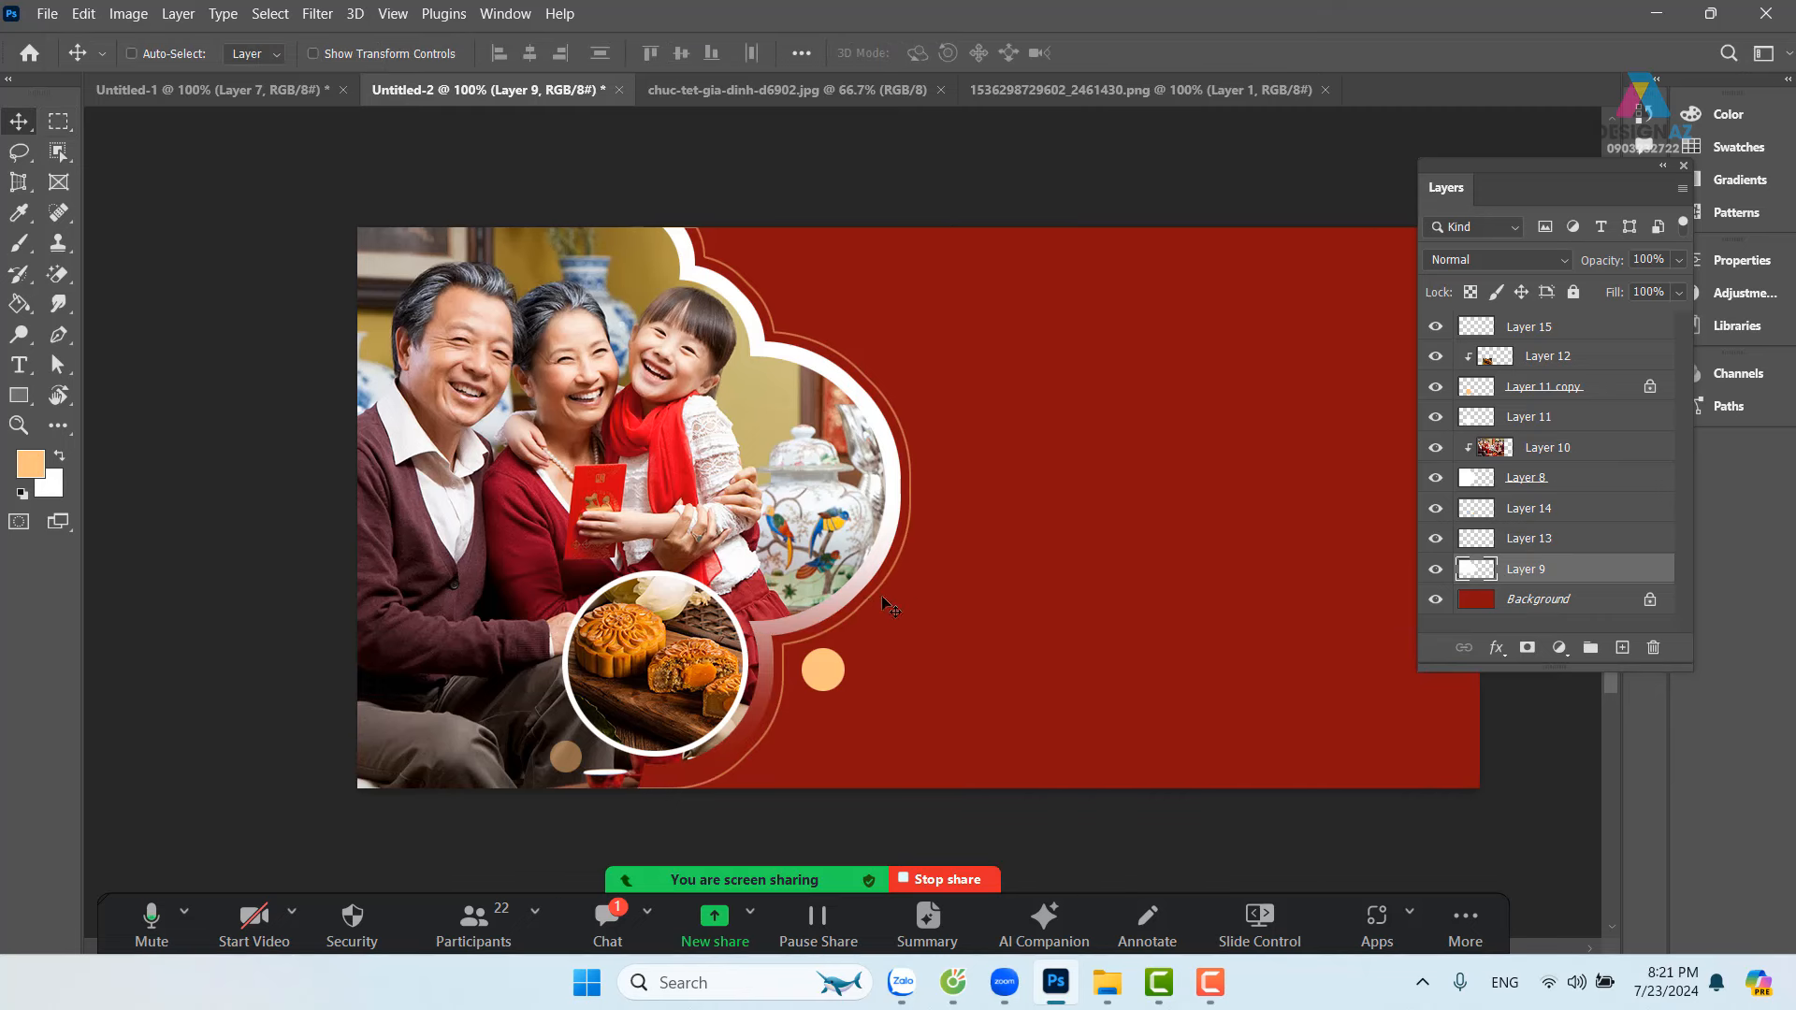
{"action": "right_click", "coordinate": [853, 479]}
{"action": "left_click", "coordinate": [875, 477]}
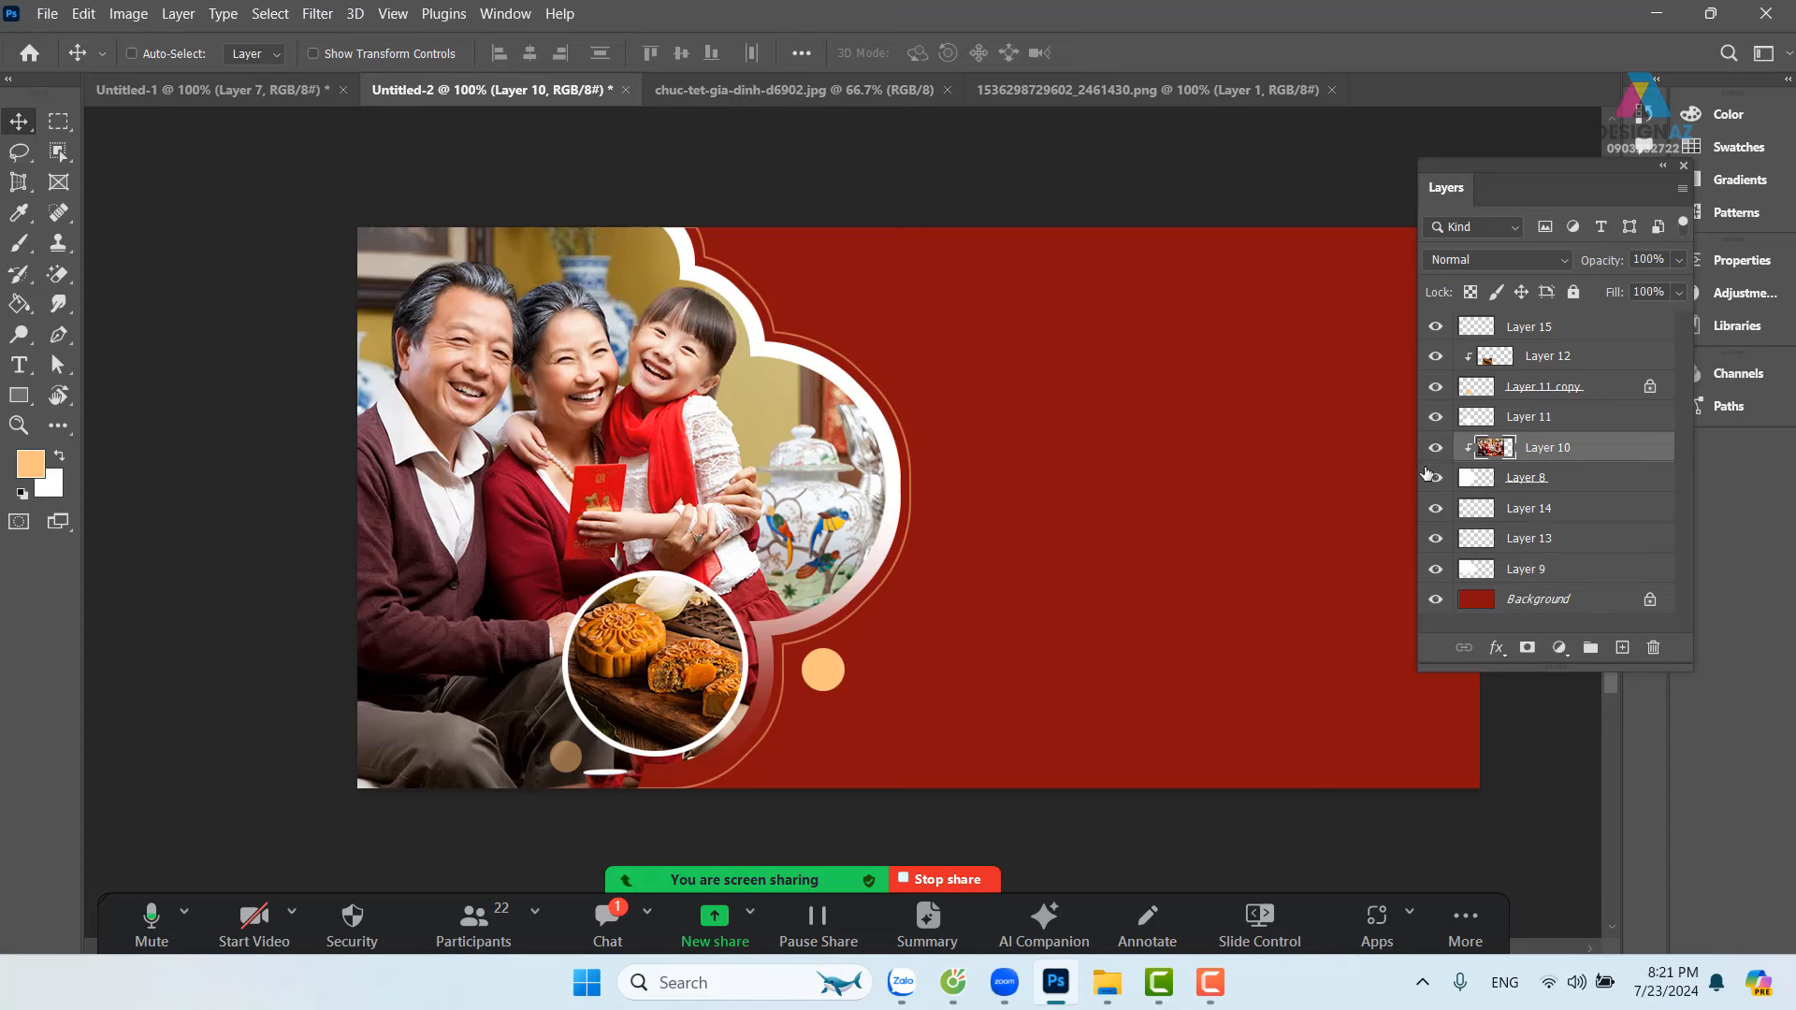
{"action": "mouse_move", "coordinate": [733, 476]}
{"action": "left_mouse_down"}
{"action": "mouse_move", "coordinate": [655, 472]}
{"action": "mouse_move", "coordinate": [732, 476]}
{"action": "left_mouse_up"}
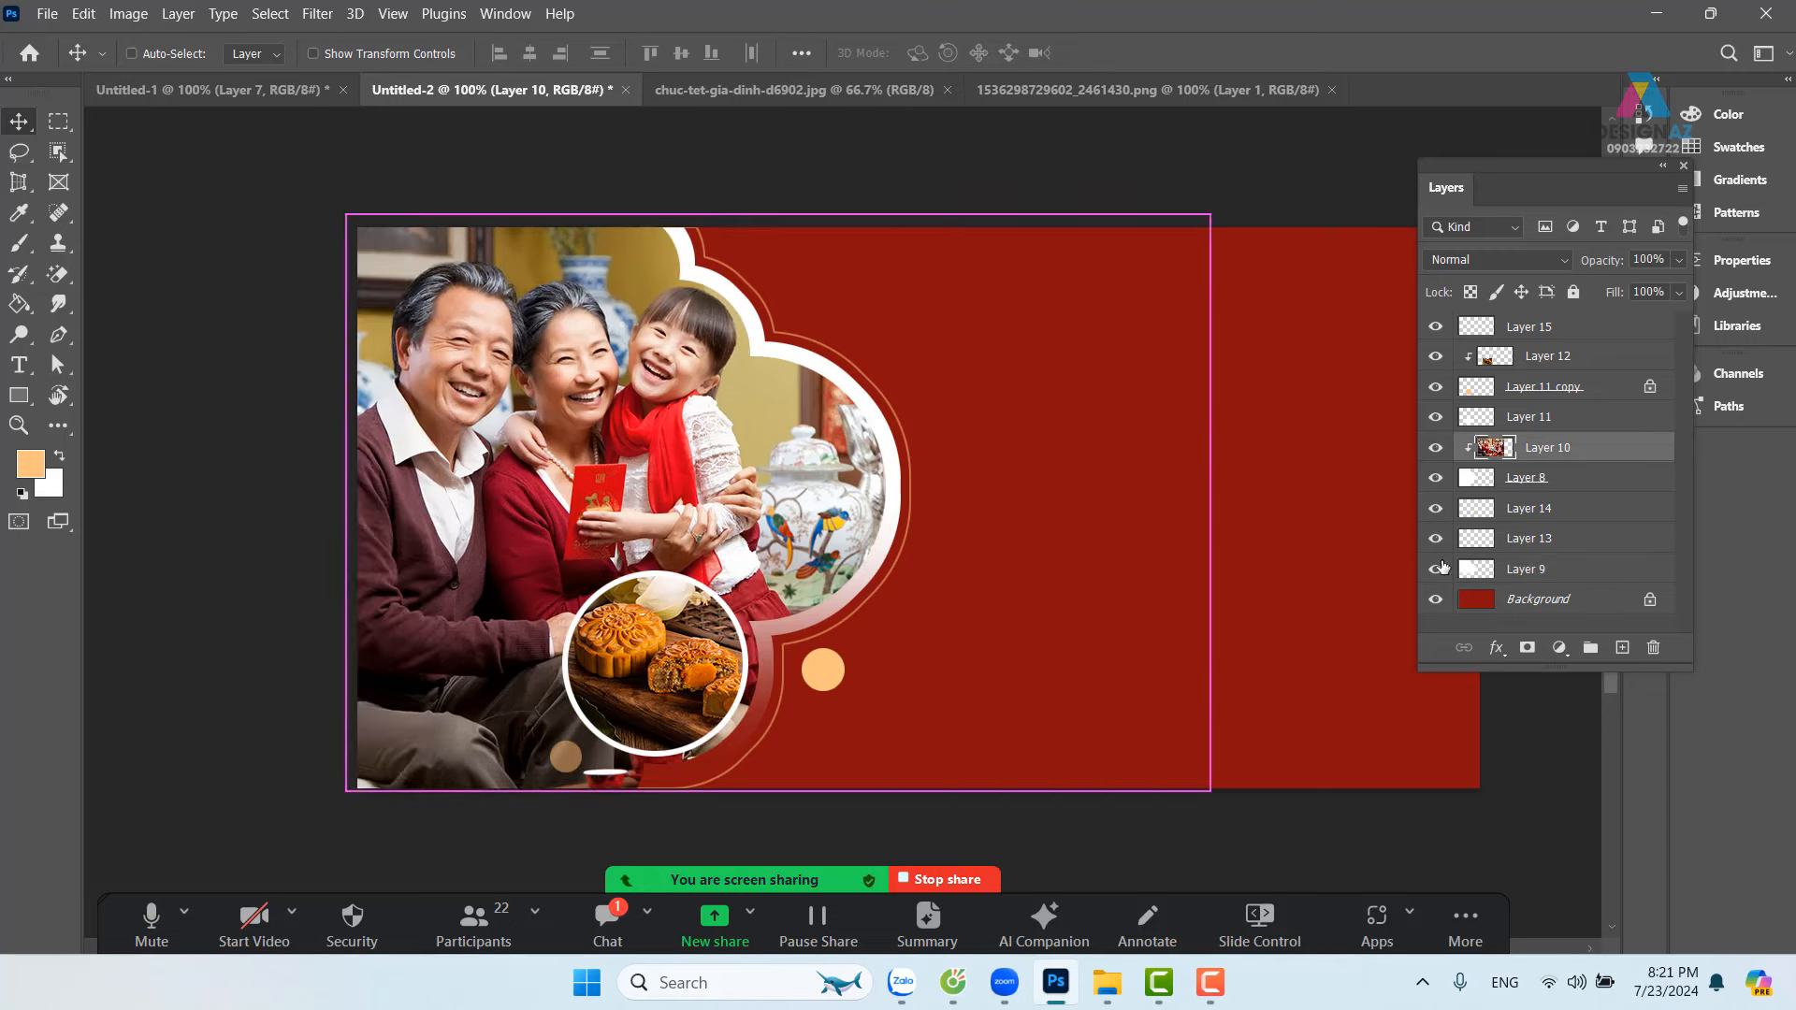
{"action": "left_click", "coordinate": [1476, 484], "text": "ctrl"}
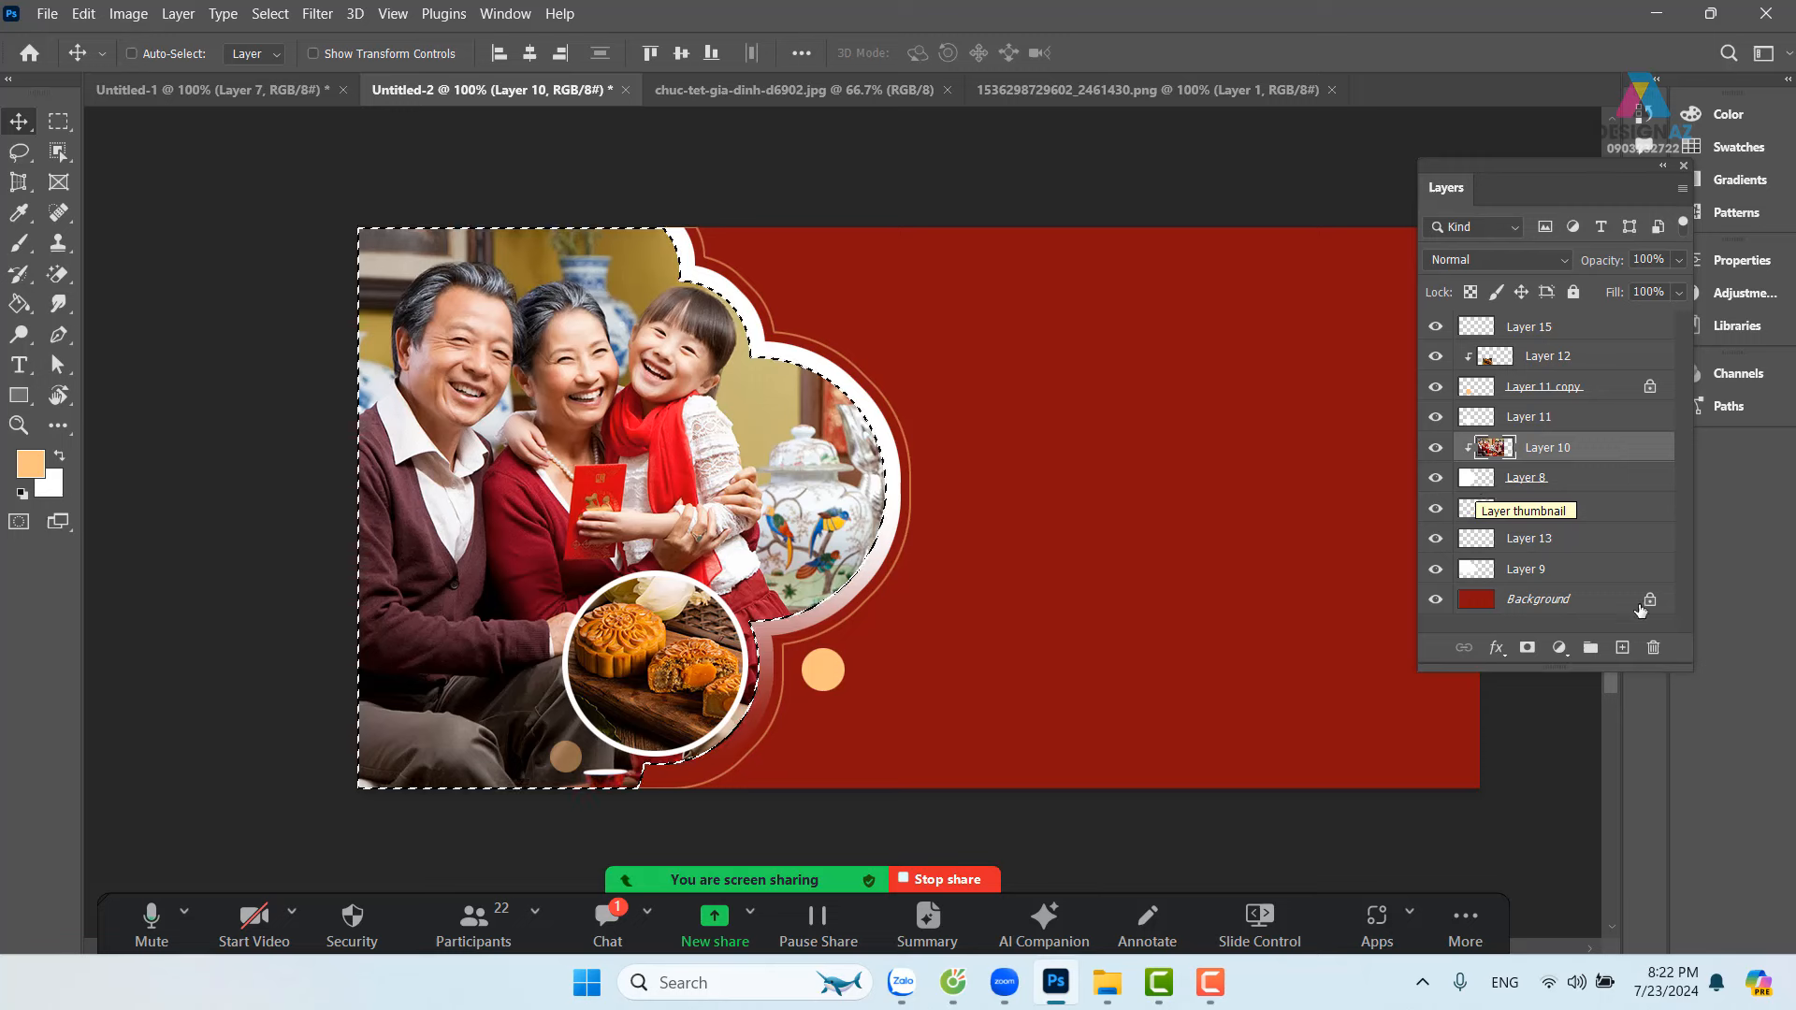
{"action": "left_click", "coordinate": [1622, 647]}
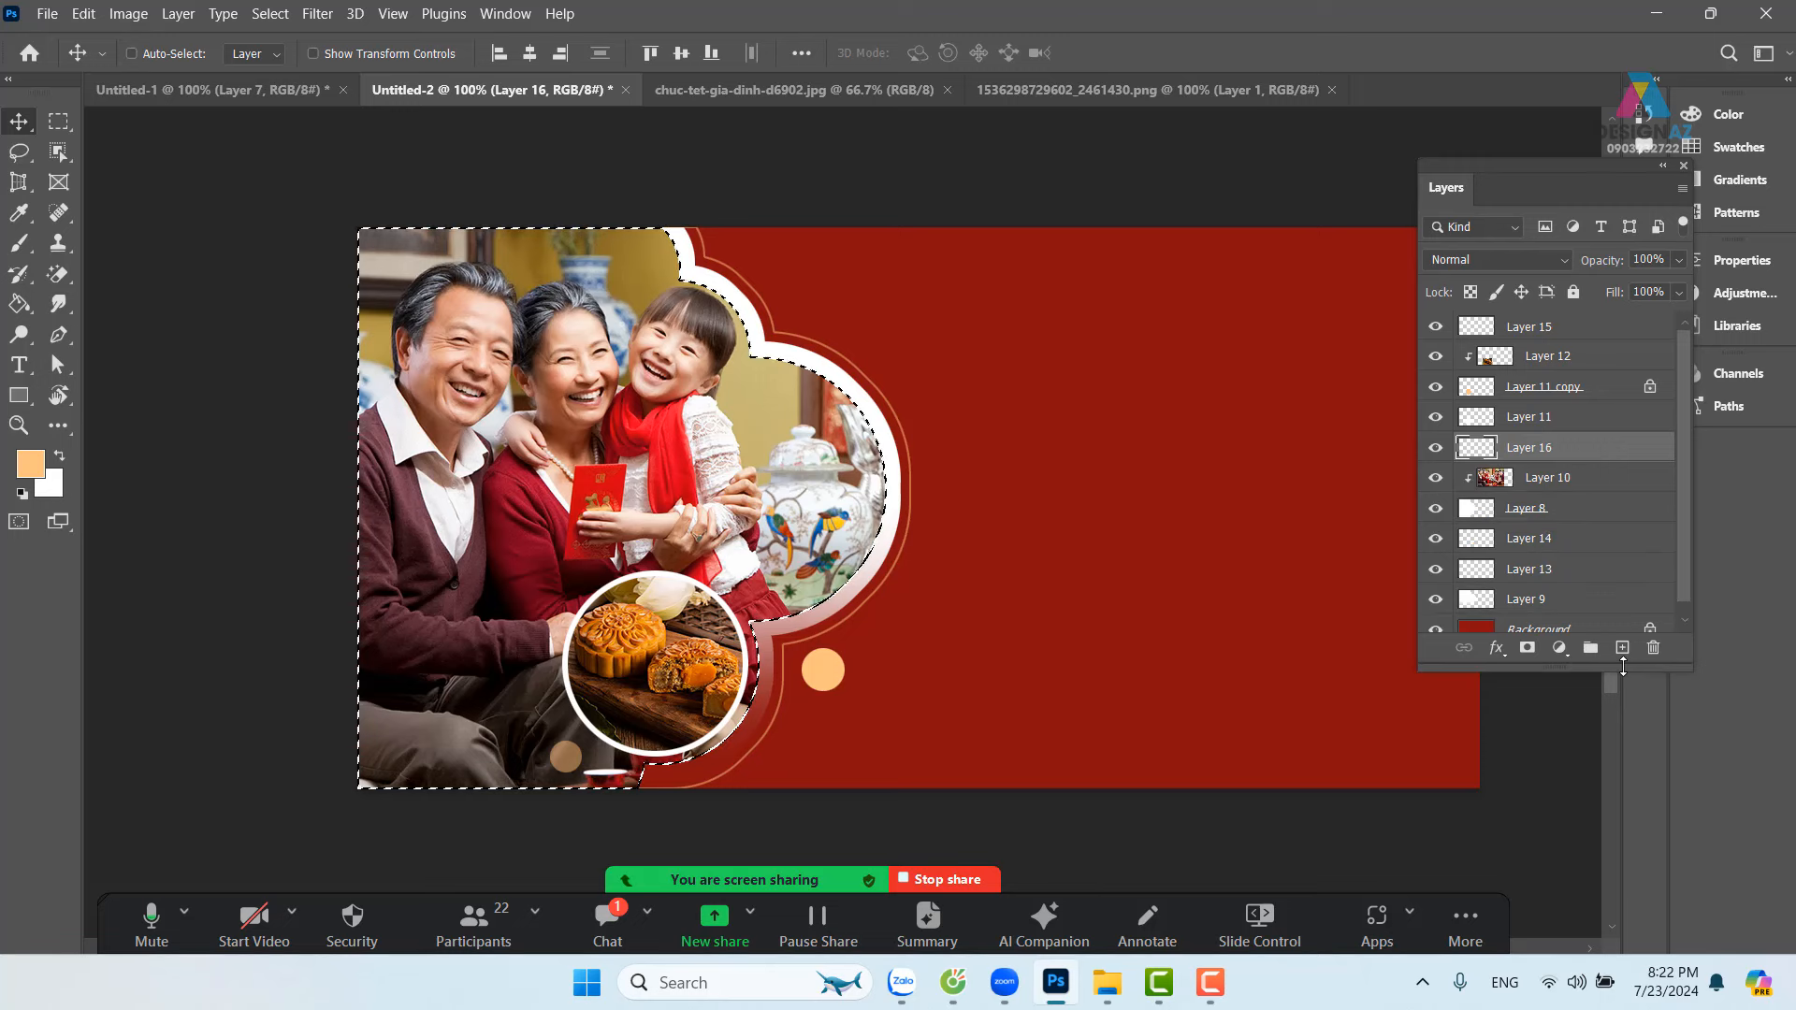
Step: Sample the dark maroon of the man's cardigan and fill the cloud selection with it on the new layer
{"action": "key", "text": "i"}
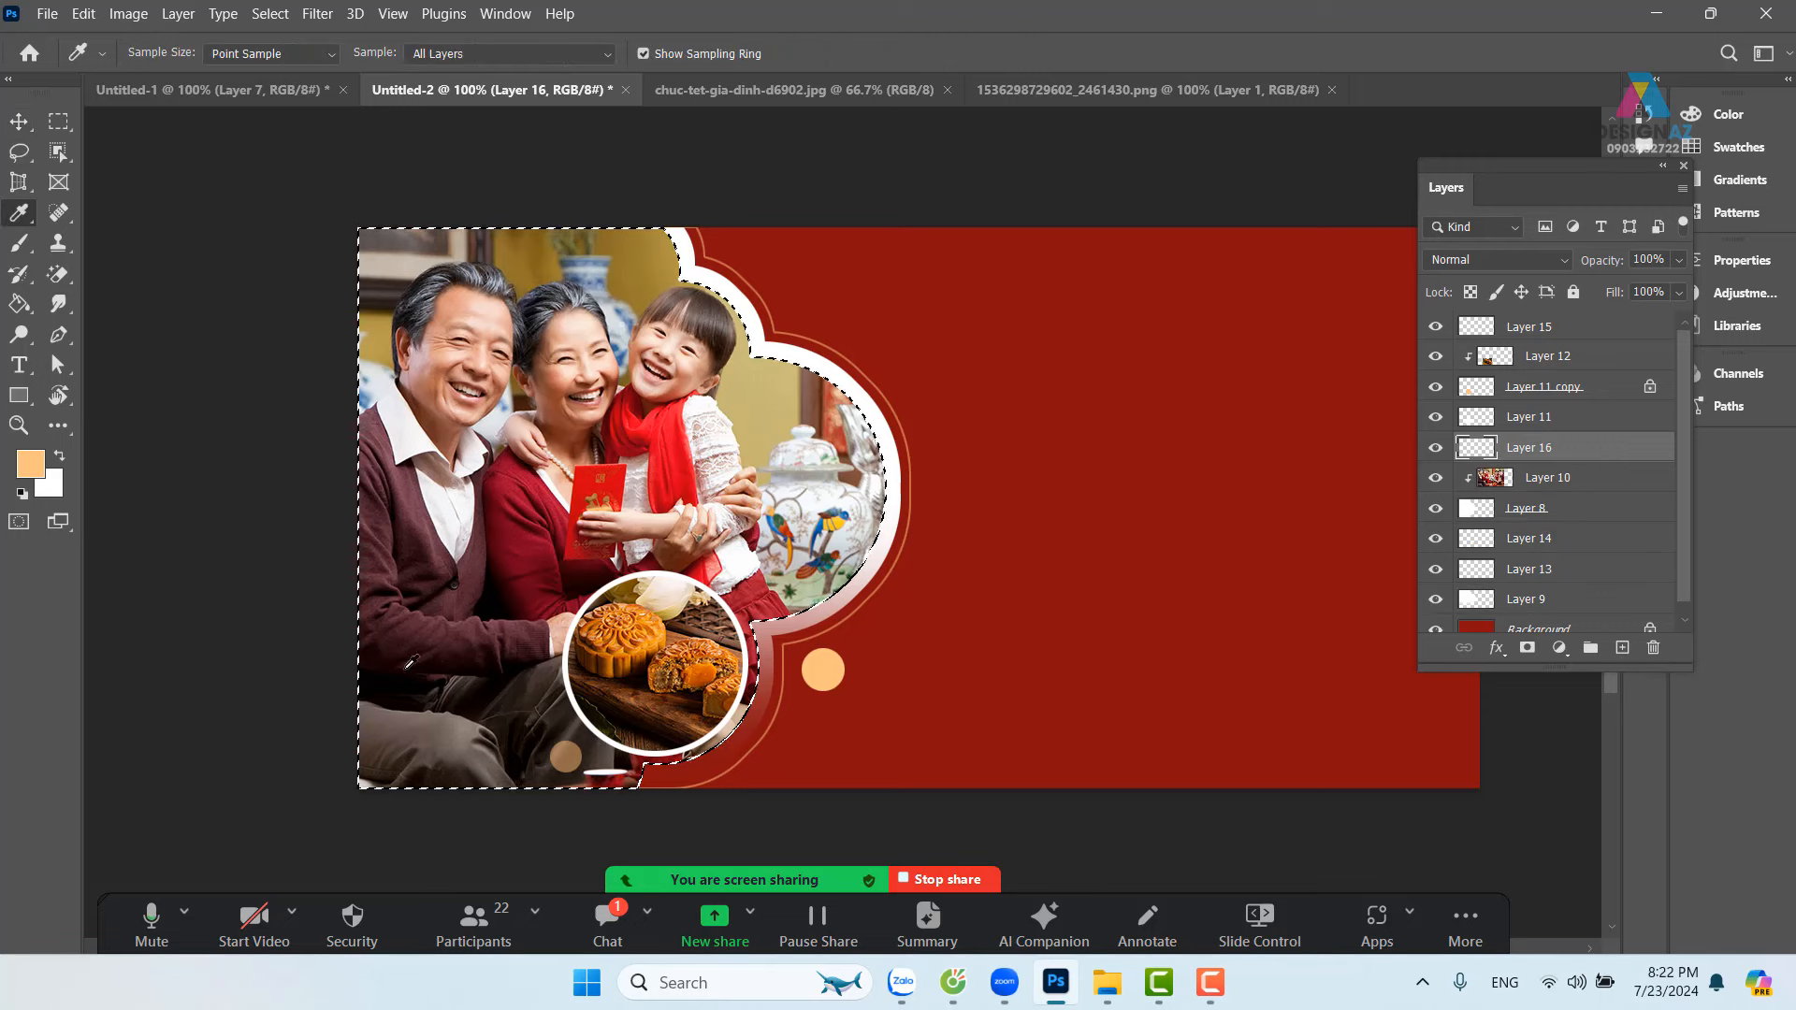
{"action": "left_click", "coordinate": [397, 521]}
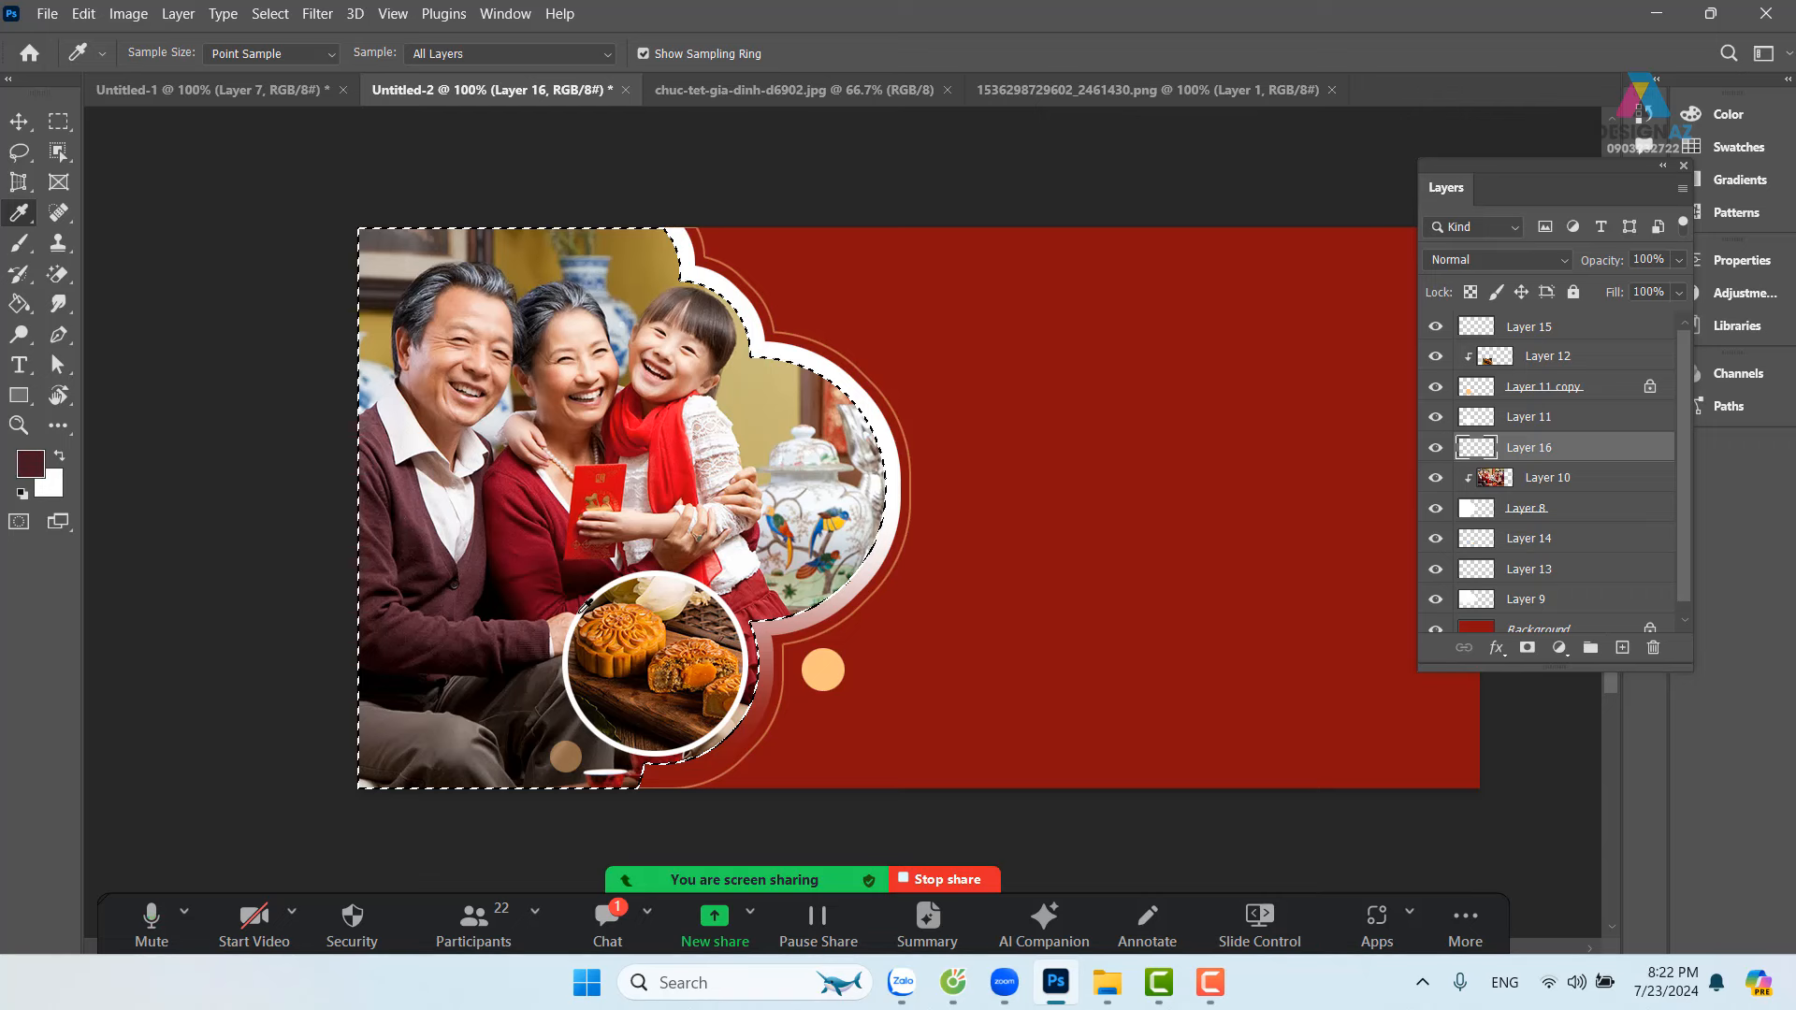
{"action": "key", "text": "alt+BackSpace"}
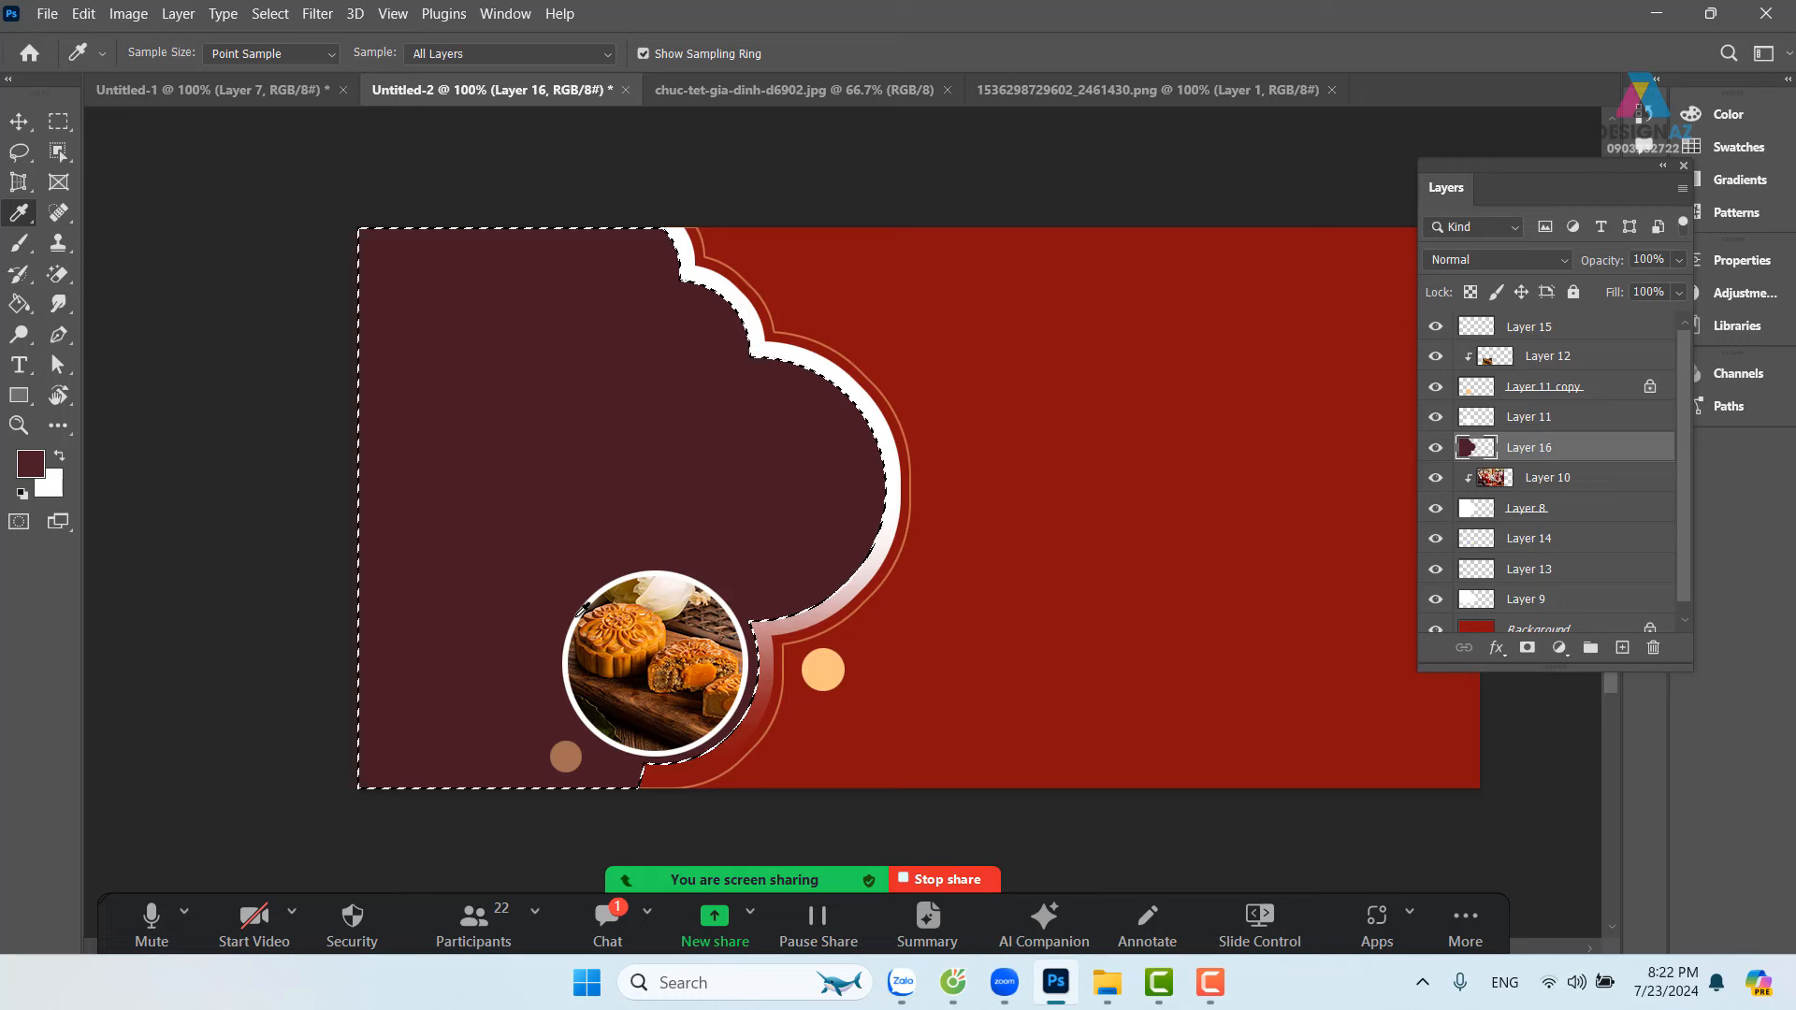
Step: Undo the last selection change, contract the cloud selection twice by 8 pixels, and try deleting that area from the maroon fill on Layer 16
{"action": "key", "text": "m"}
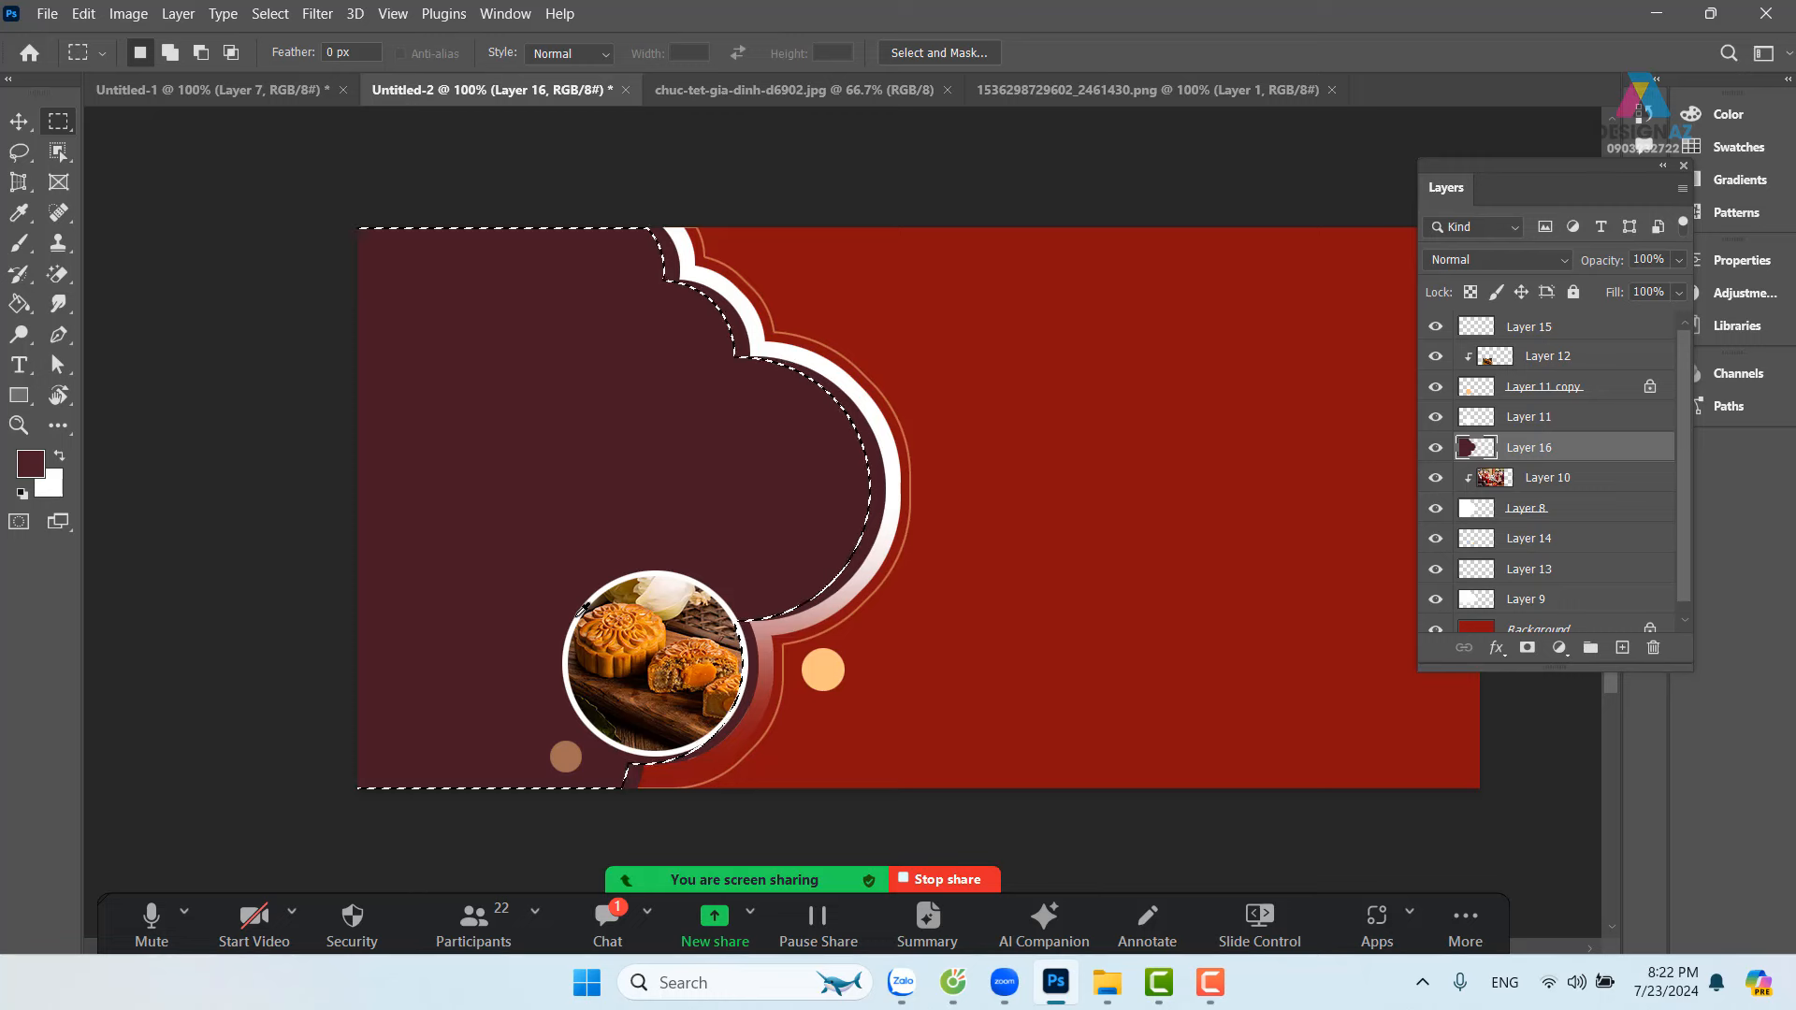
{"action": "key", "text": "ctrl+z"}
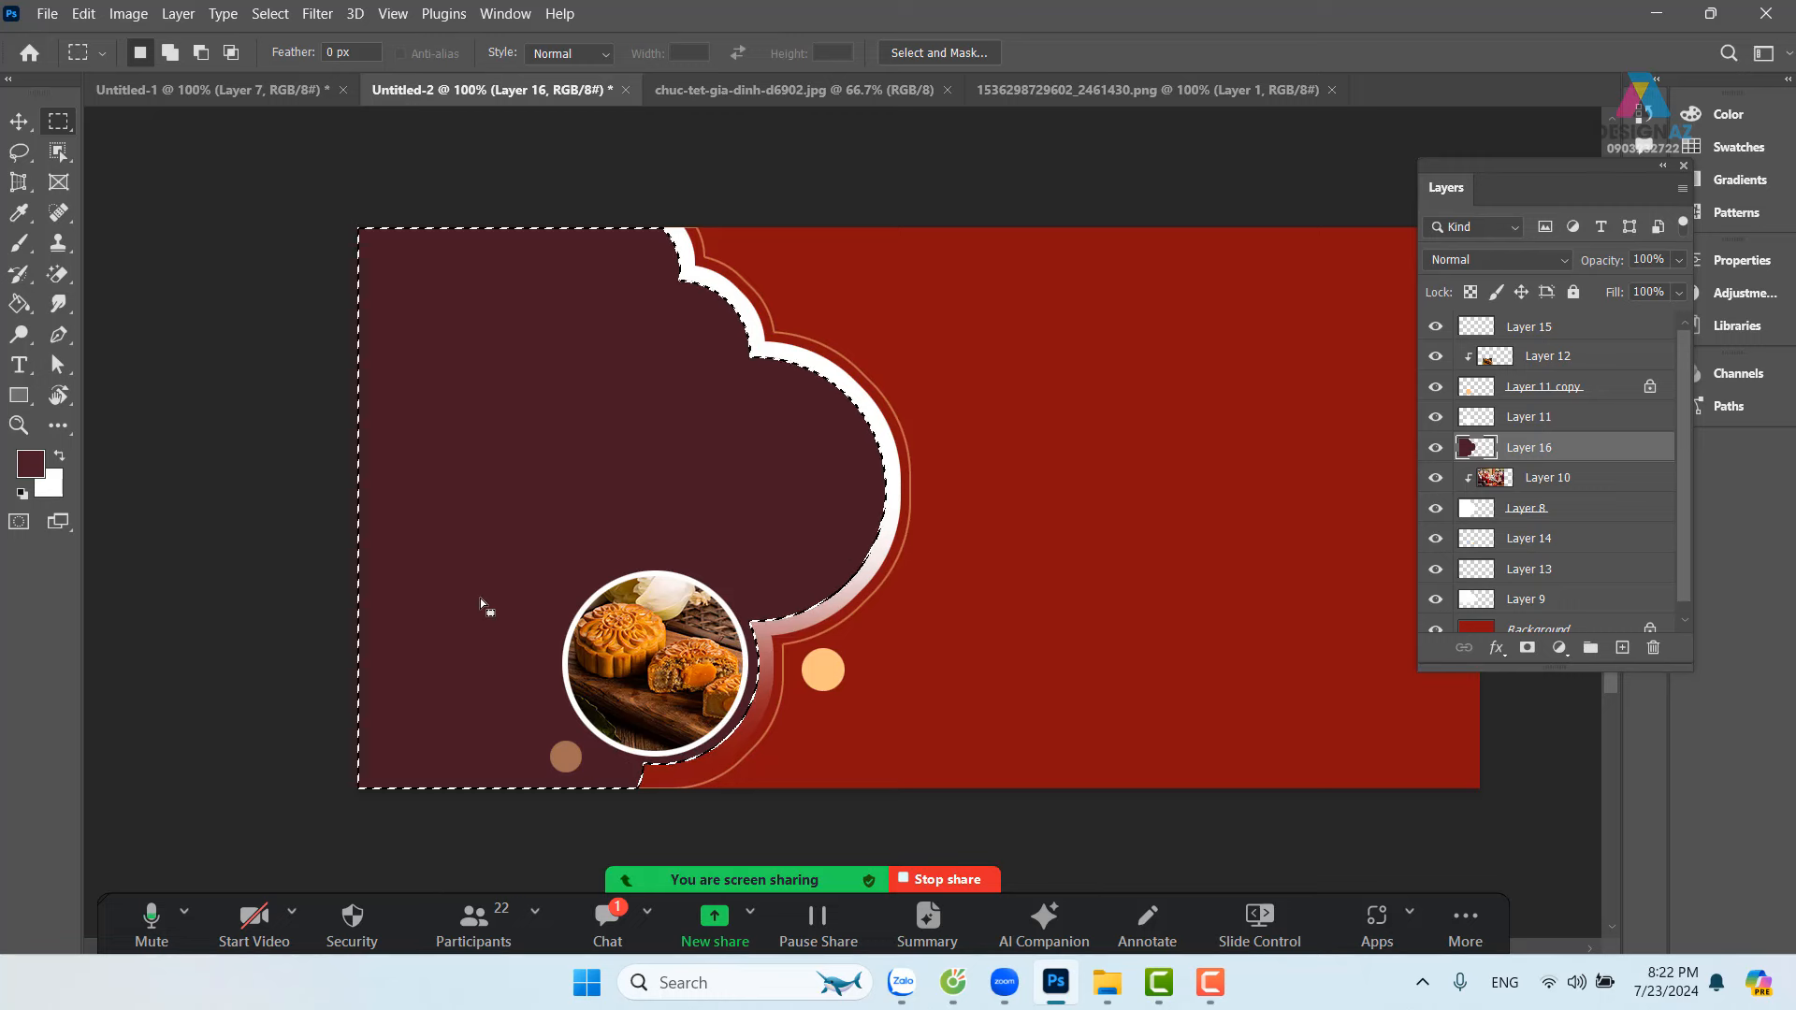
{"action": "left_click", "coordinate": [270, 13]}
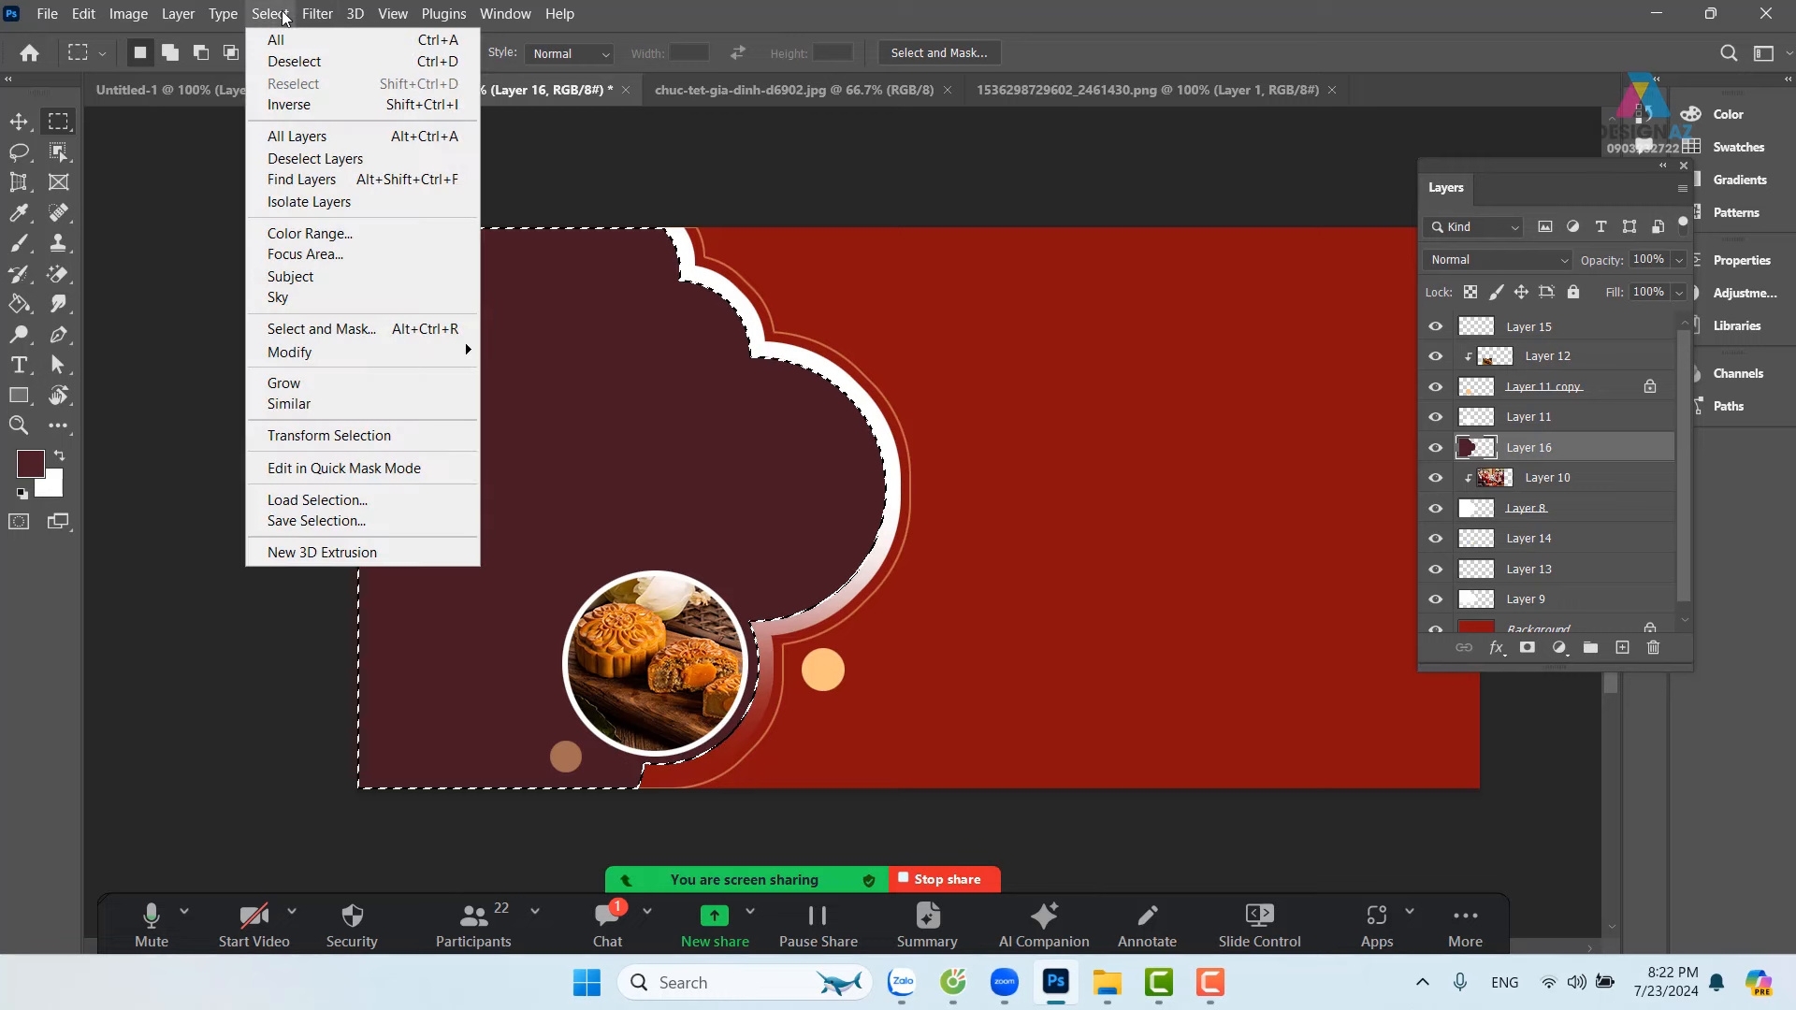
{"action": "mouse_move", "coordinate": [321, 350]}
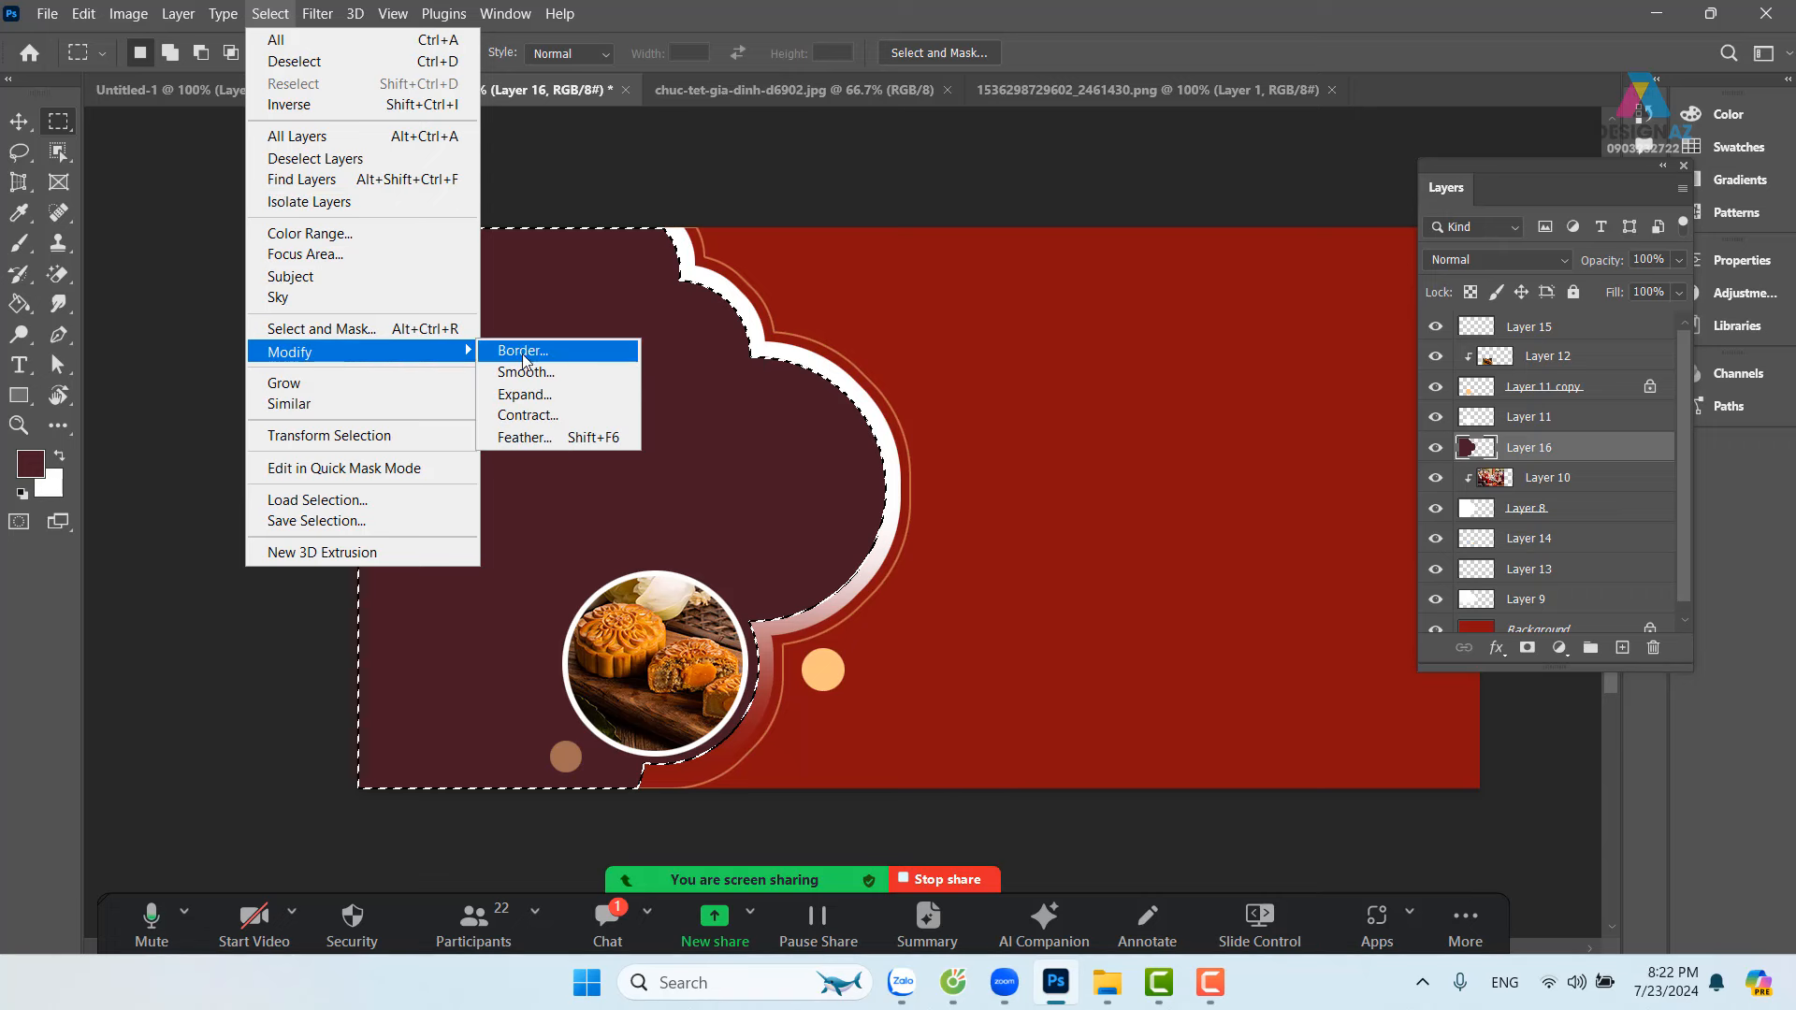
{"action": "left_click", "coordinate": [576, 417]}
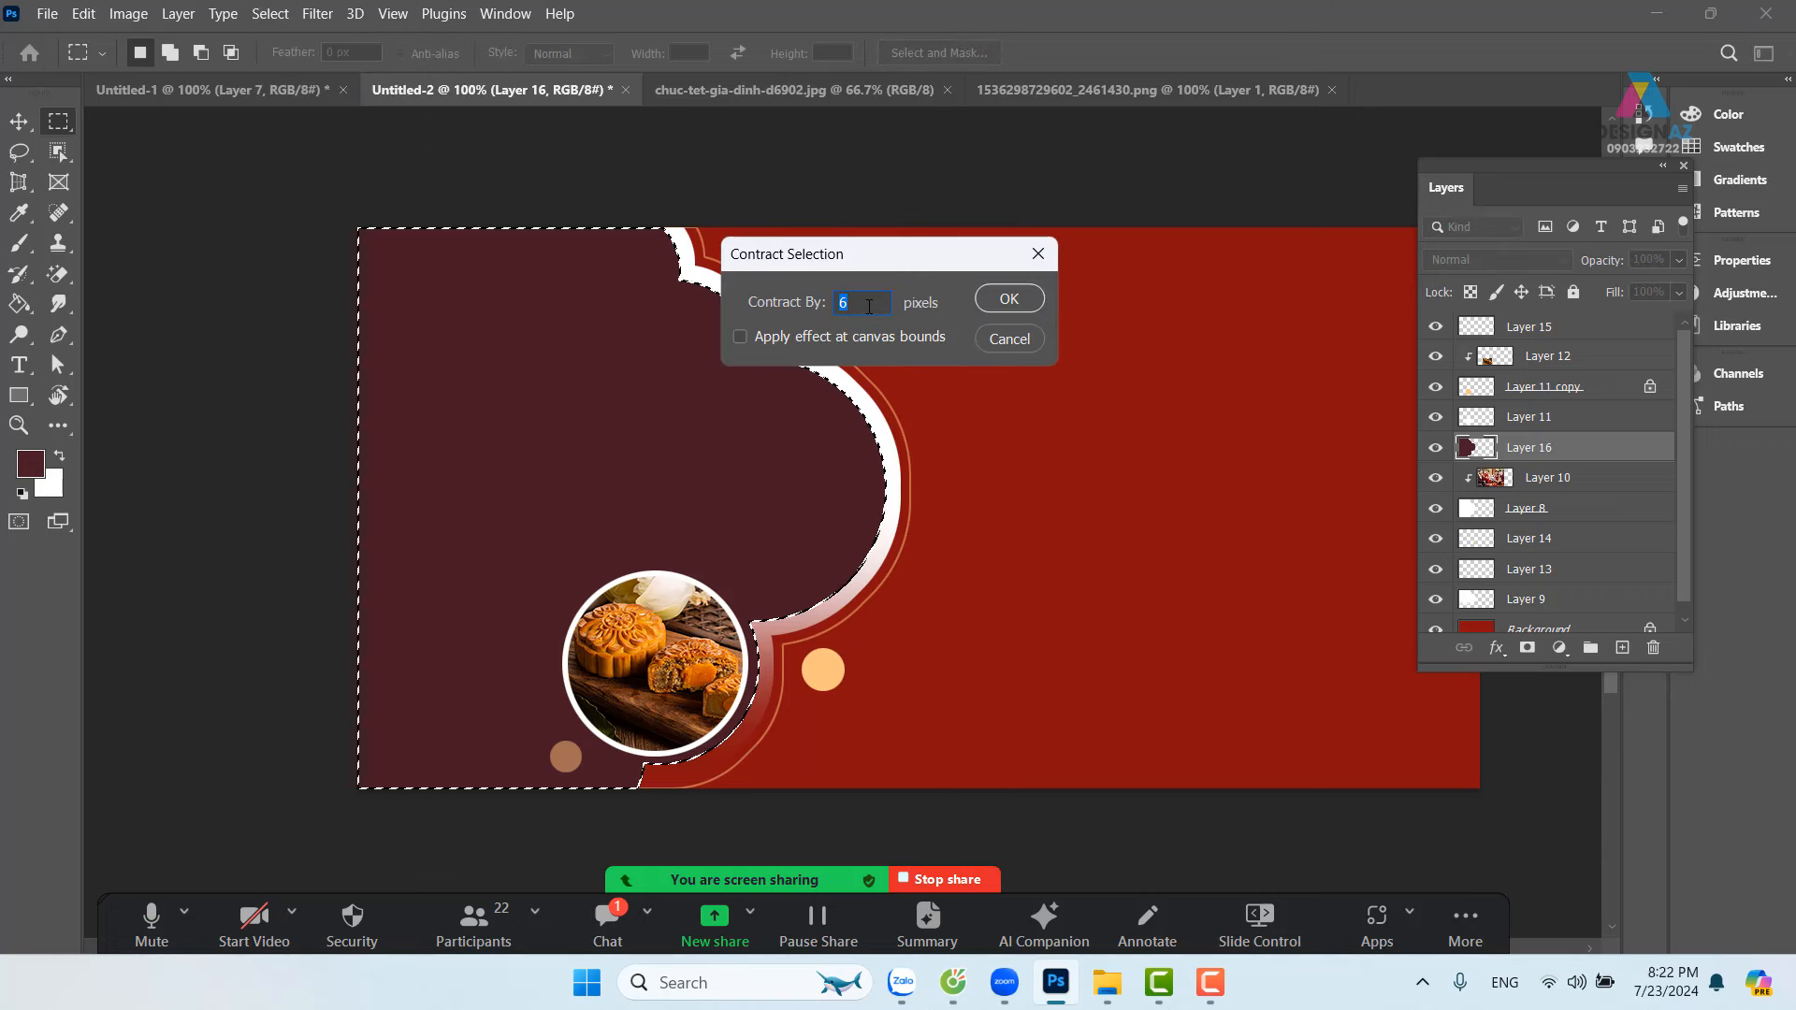
{"action": "key", "text": "Return"}
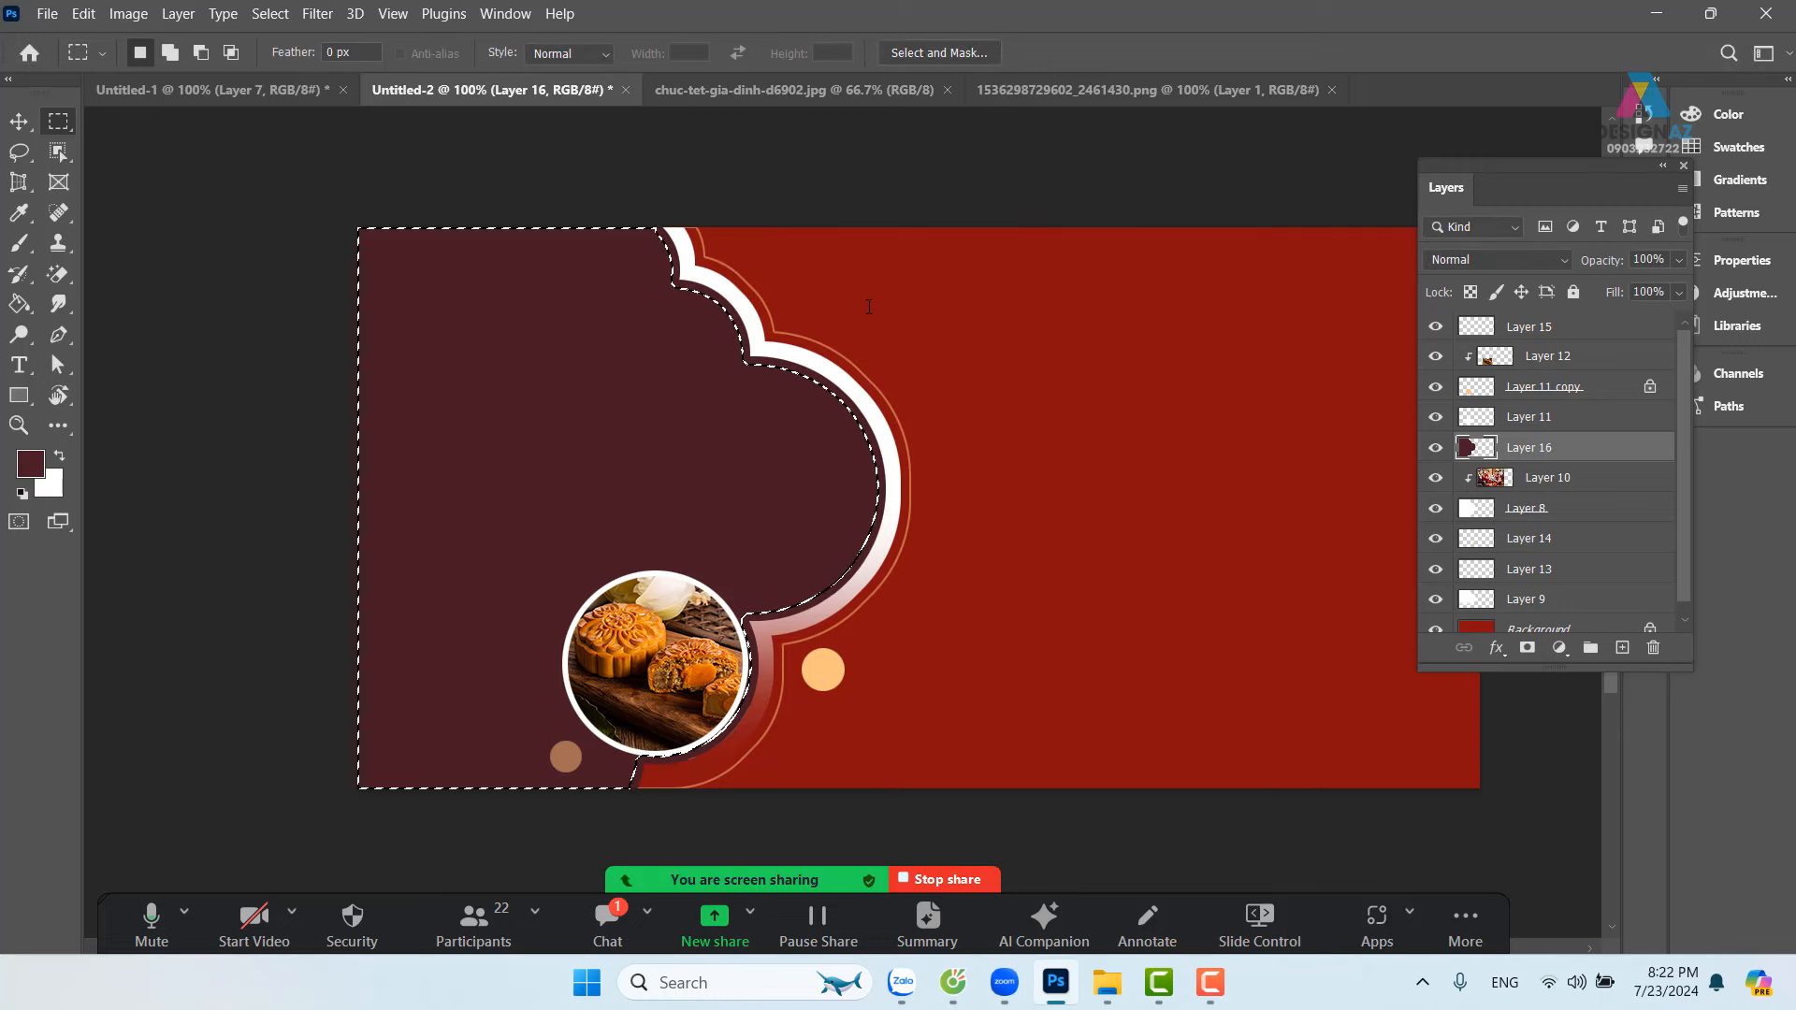
{"action": "left_click", "coordinate": [272, 14]}
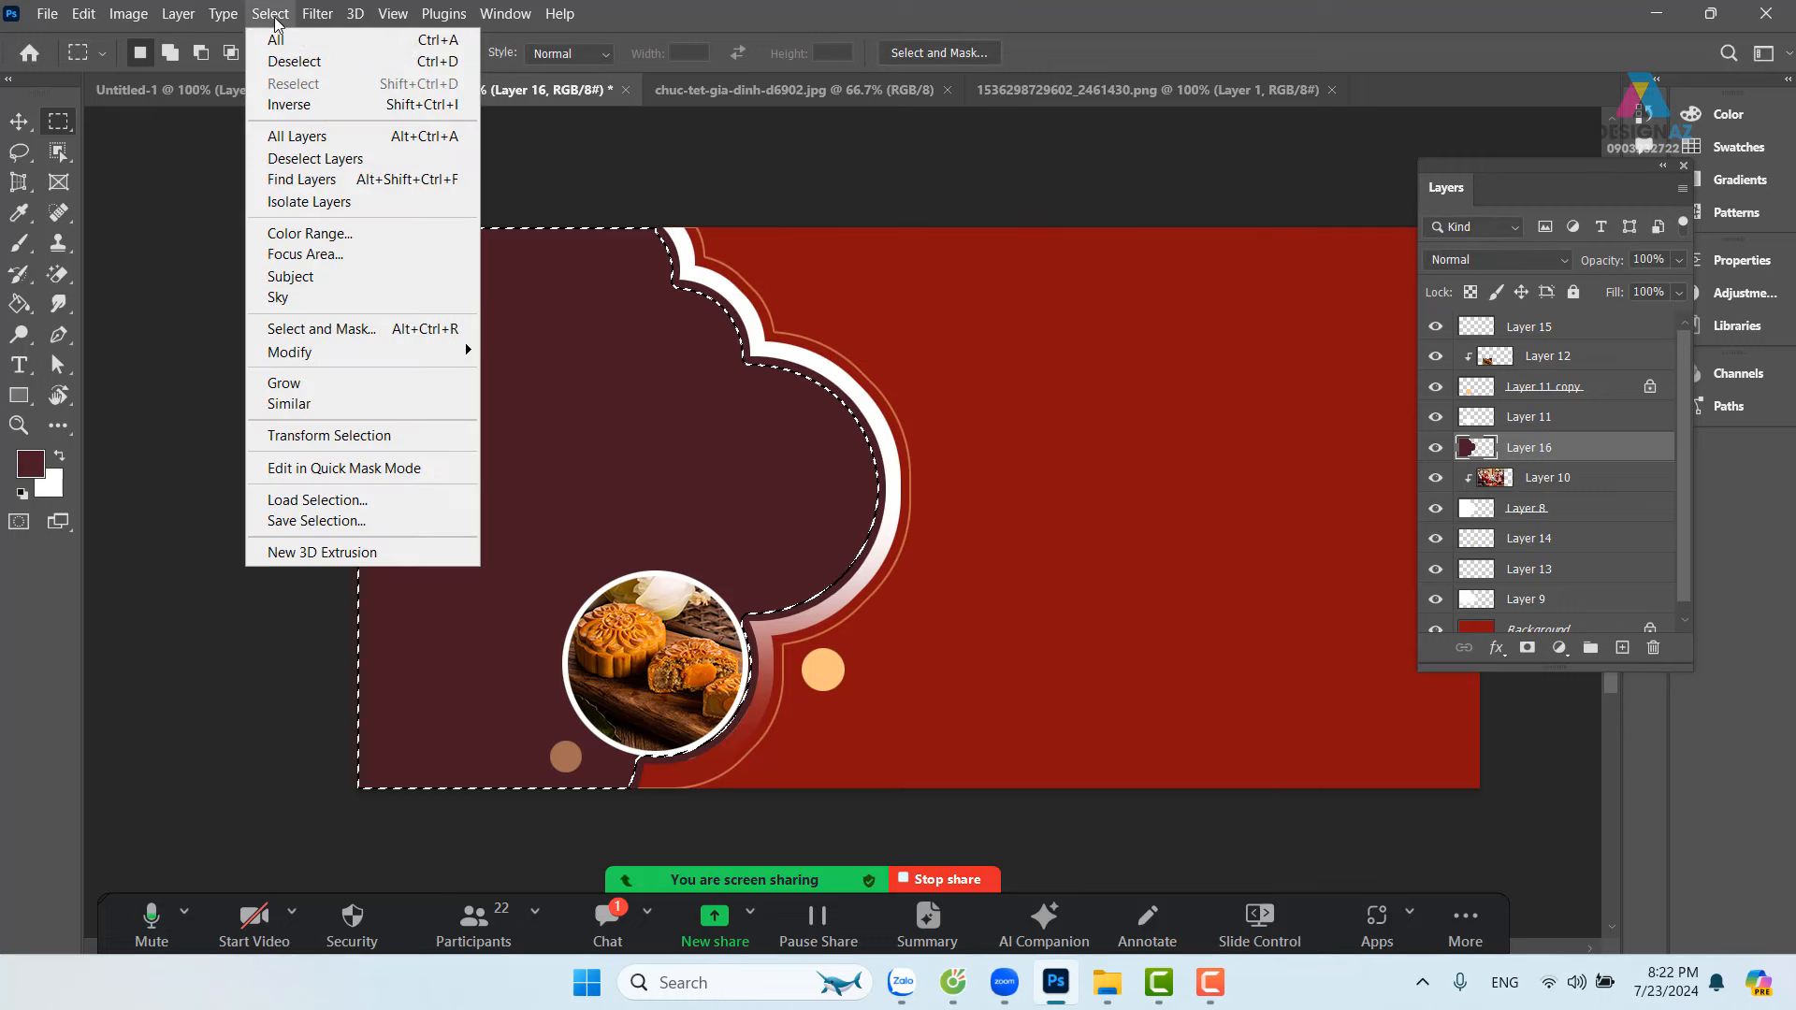
{"action": "mouse_move", "coordinate": [353, 368]}
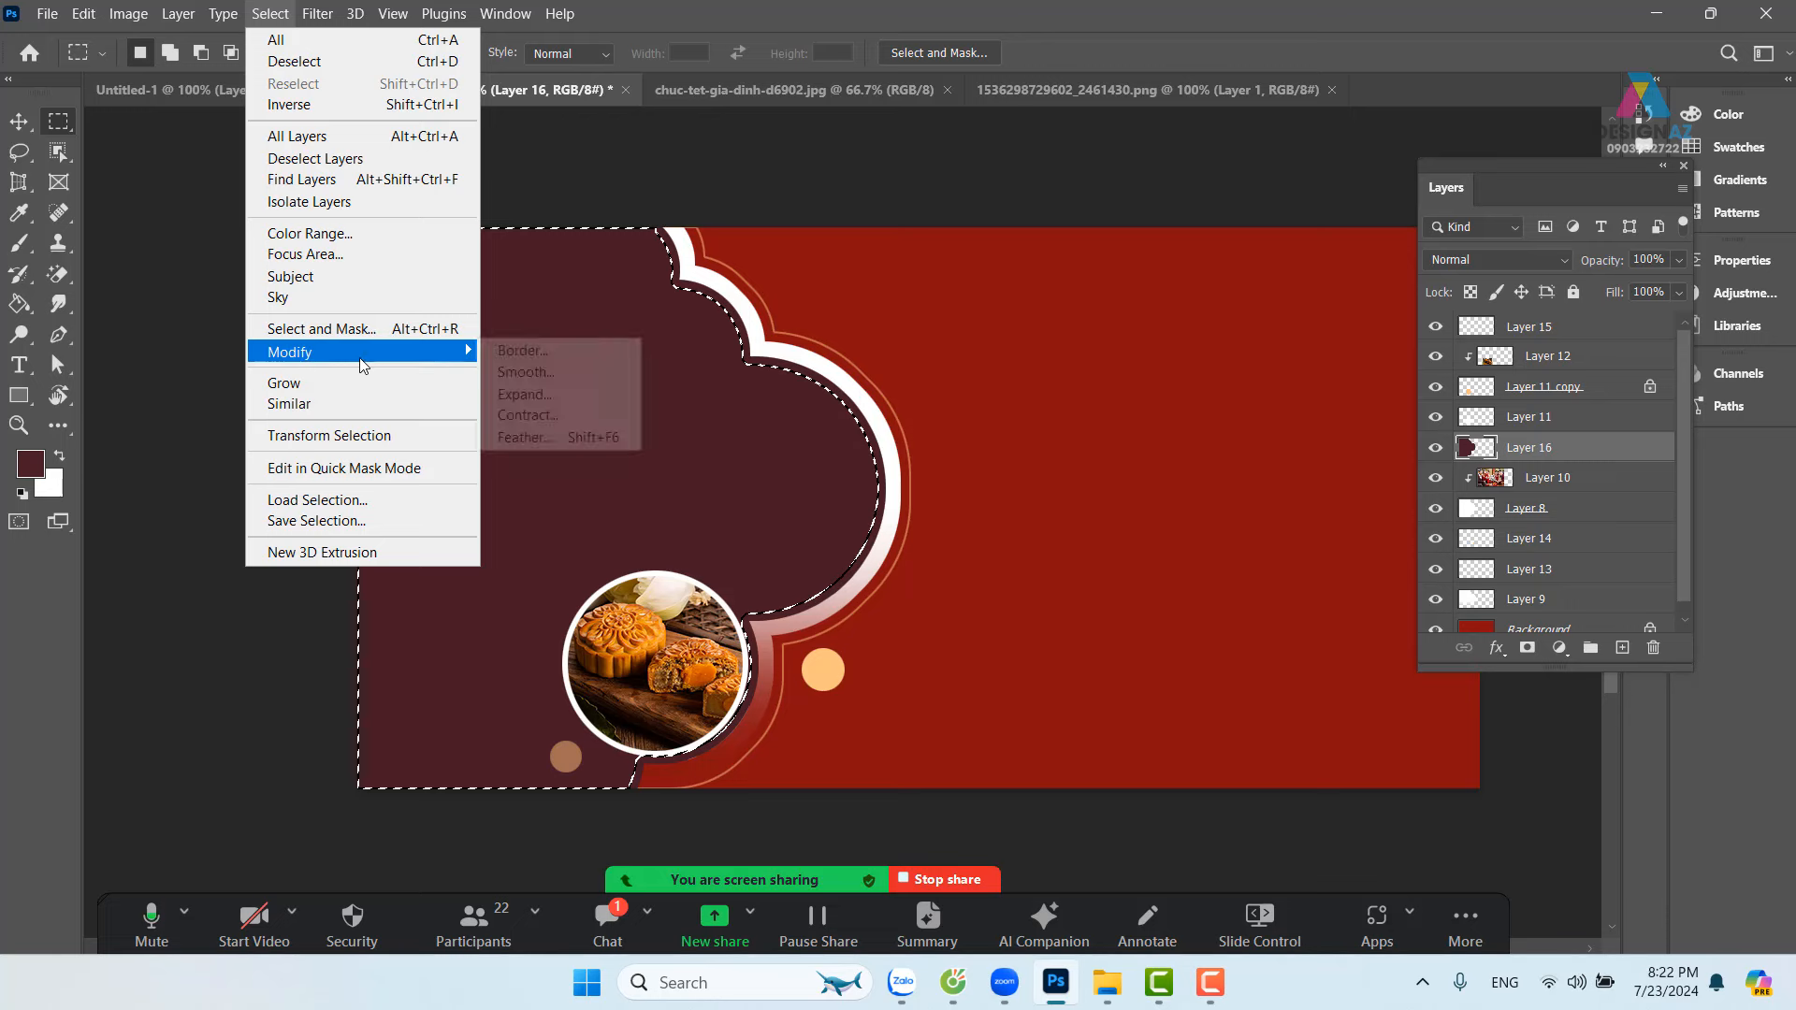
{"action": "left_click", "coordinate": [569, 408]}
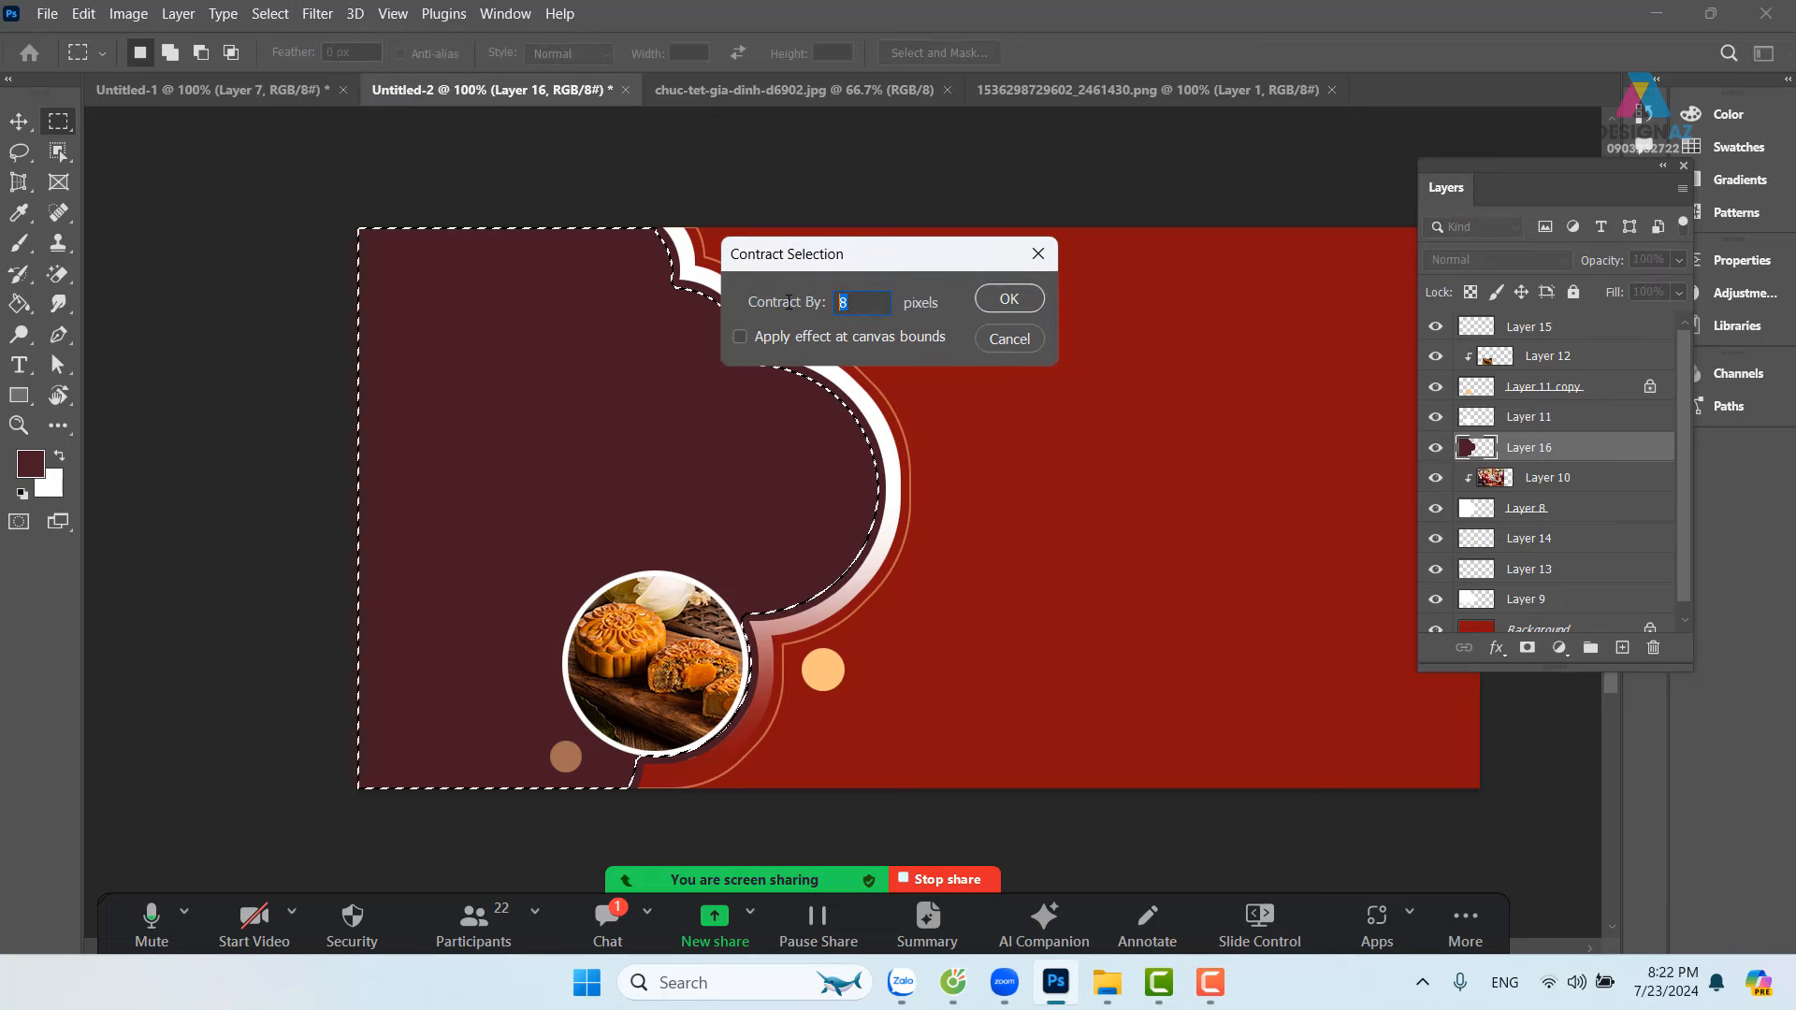
{"action": "key", "text": "Return"}
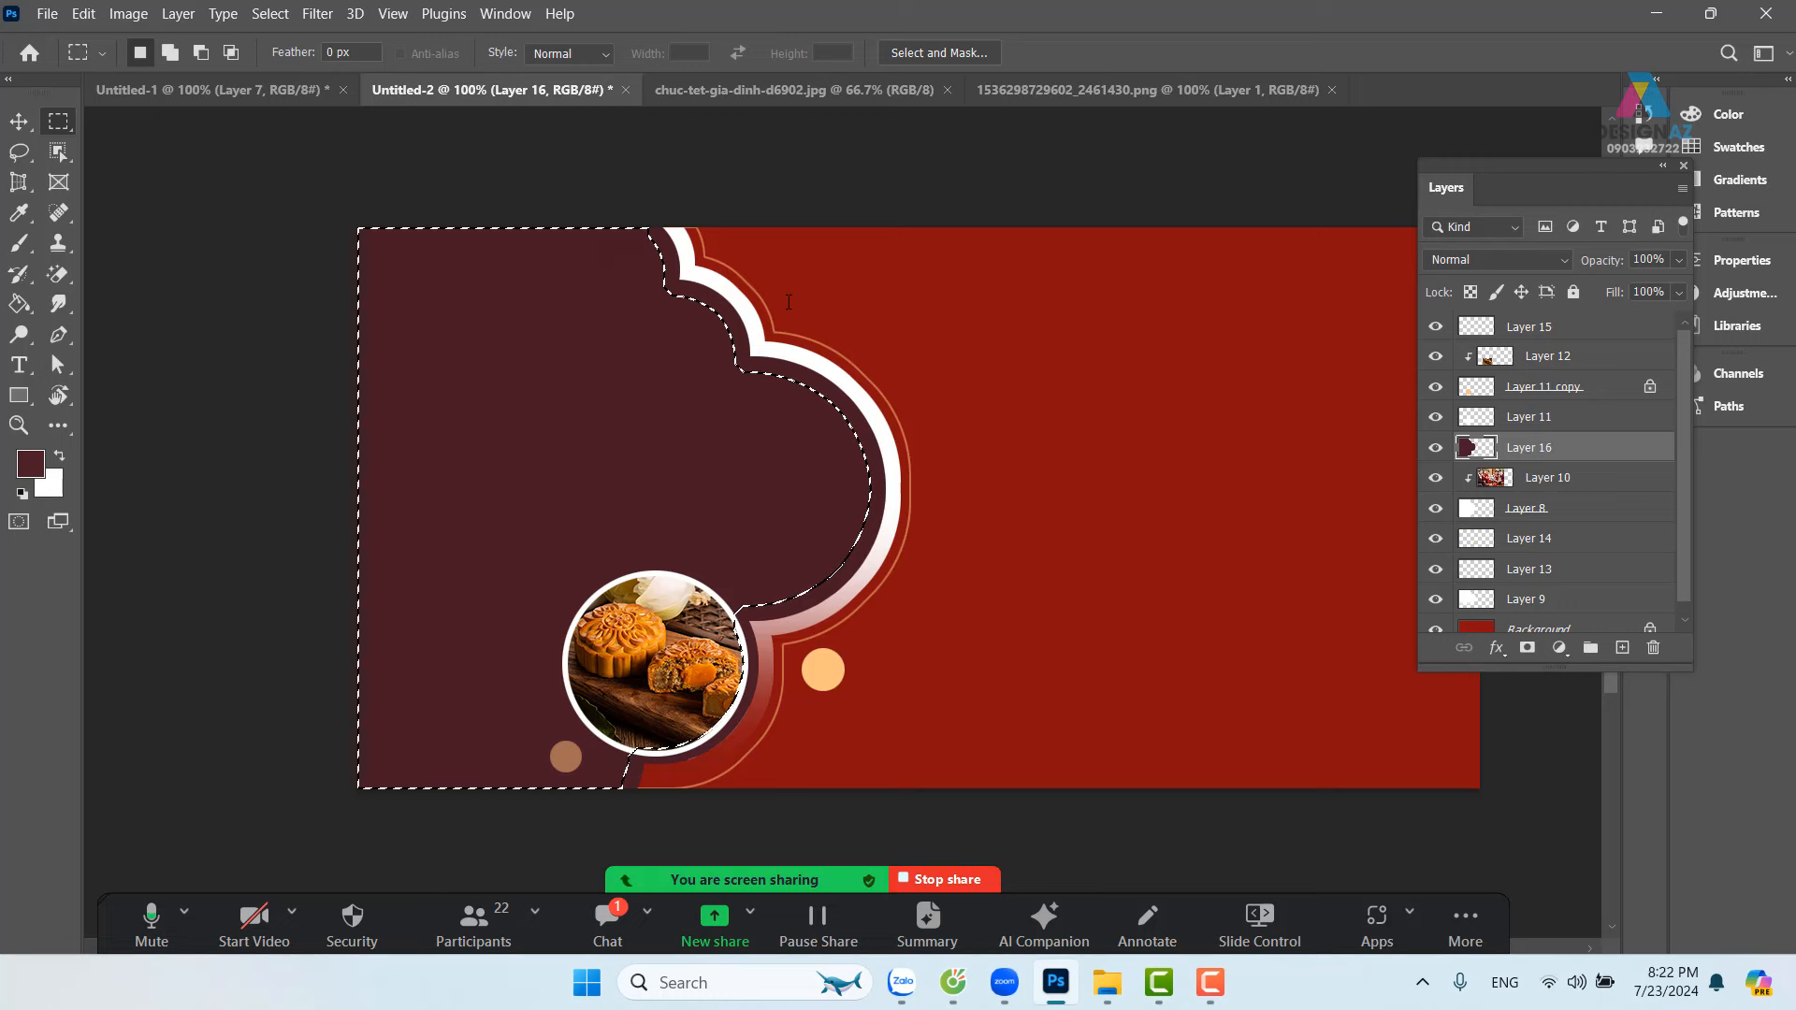
{"action": "key", "text": "Delete"}
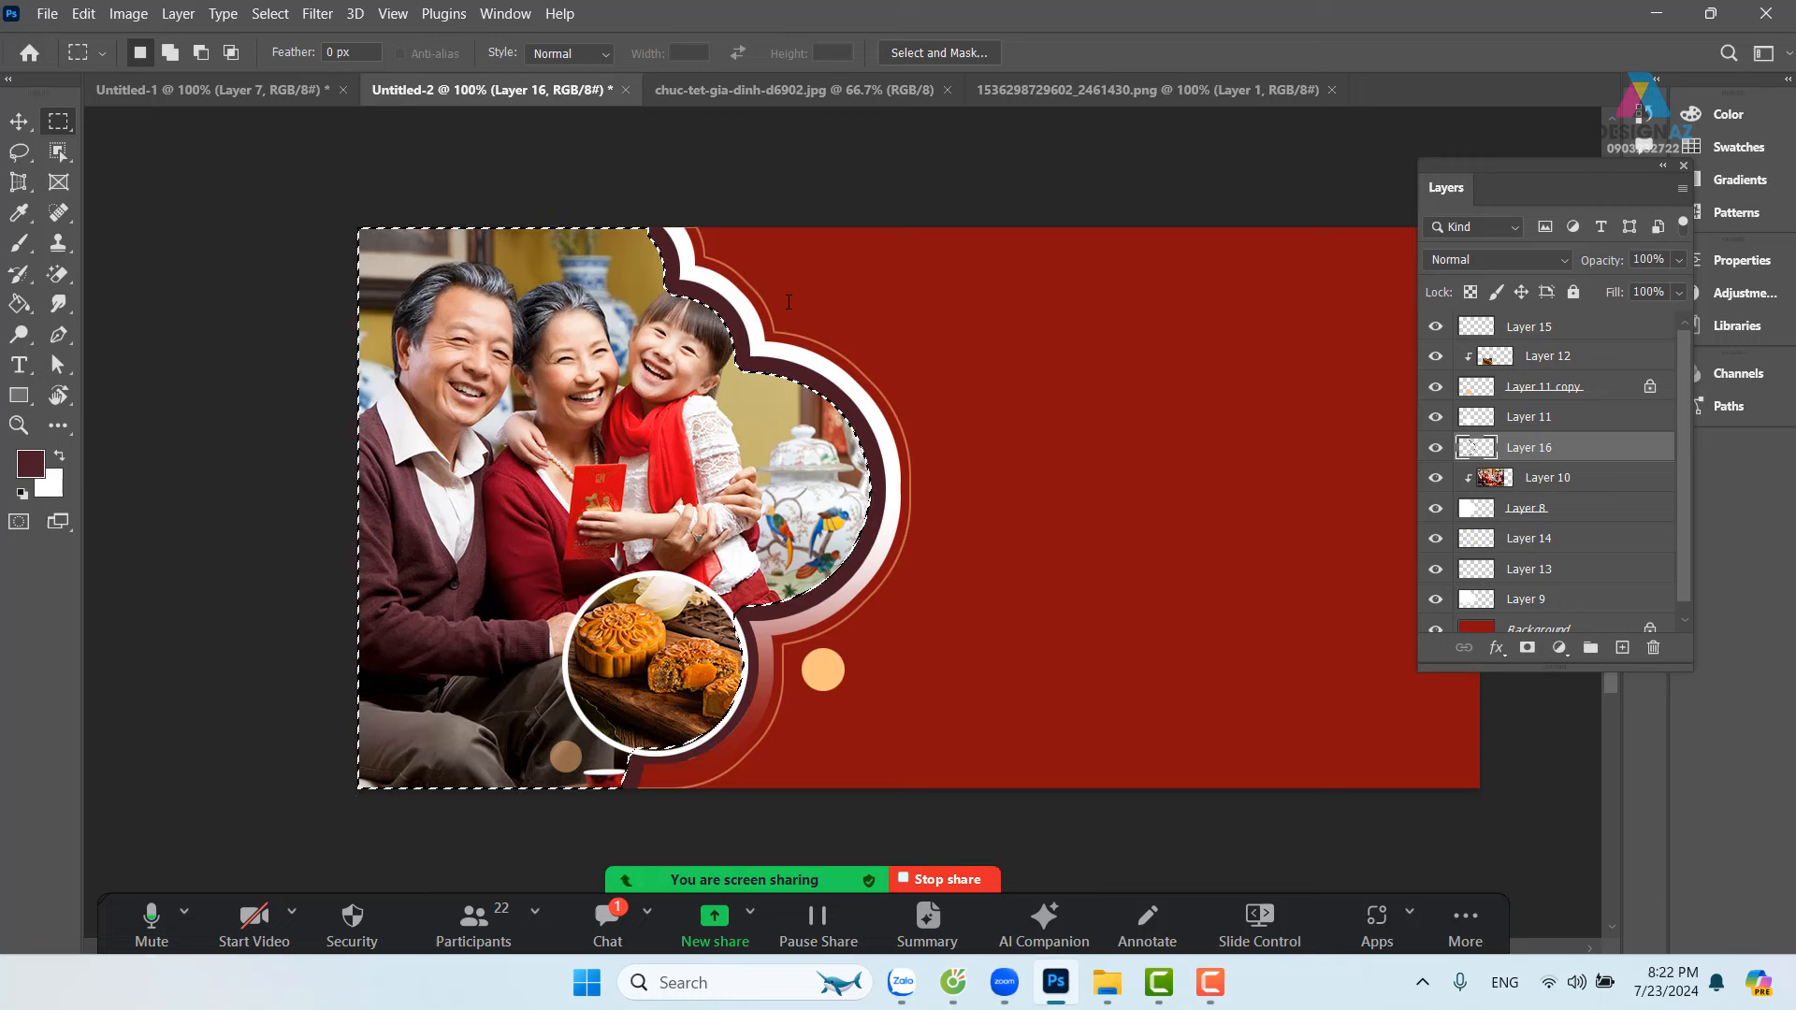
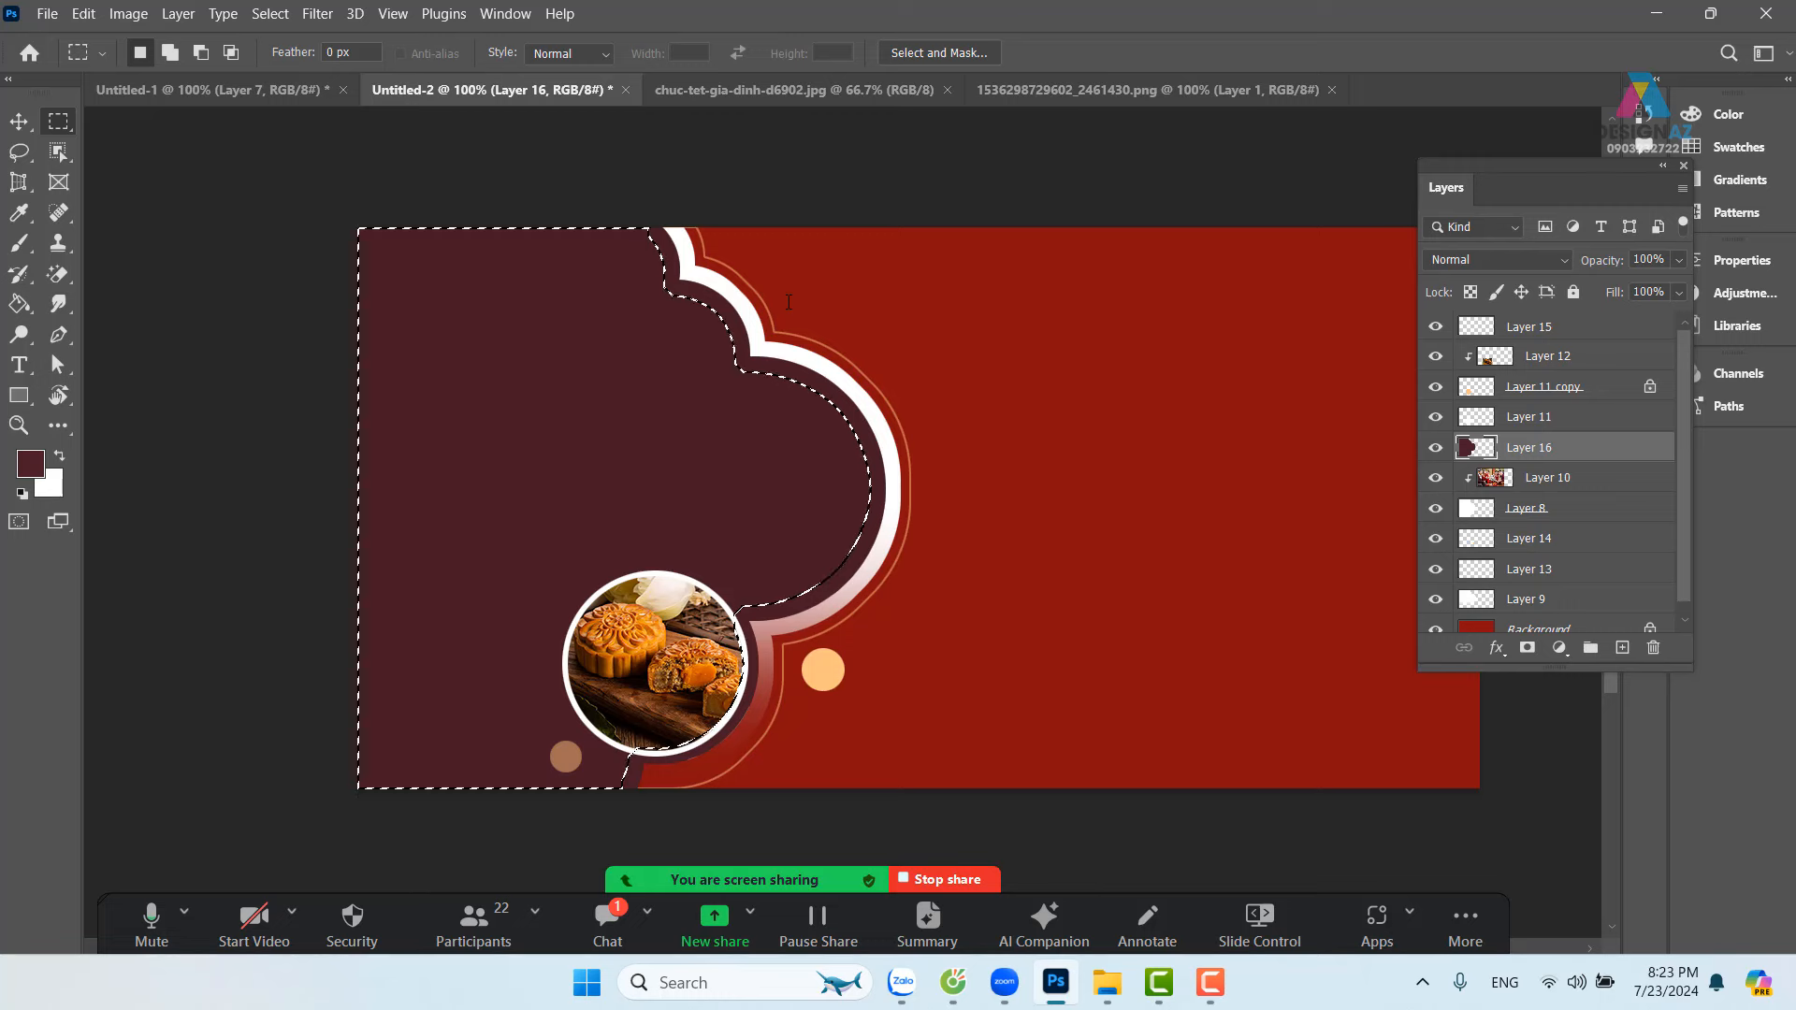
Step: Feather the contracted selection by 20 pixels, delete that area from the maroon fill on Layer 16, and deselect
{"action": "key", "text": "shift"}
{"action": "key", "text": "shift+F6"}
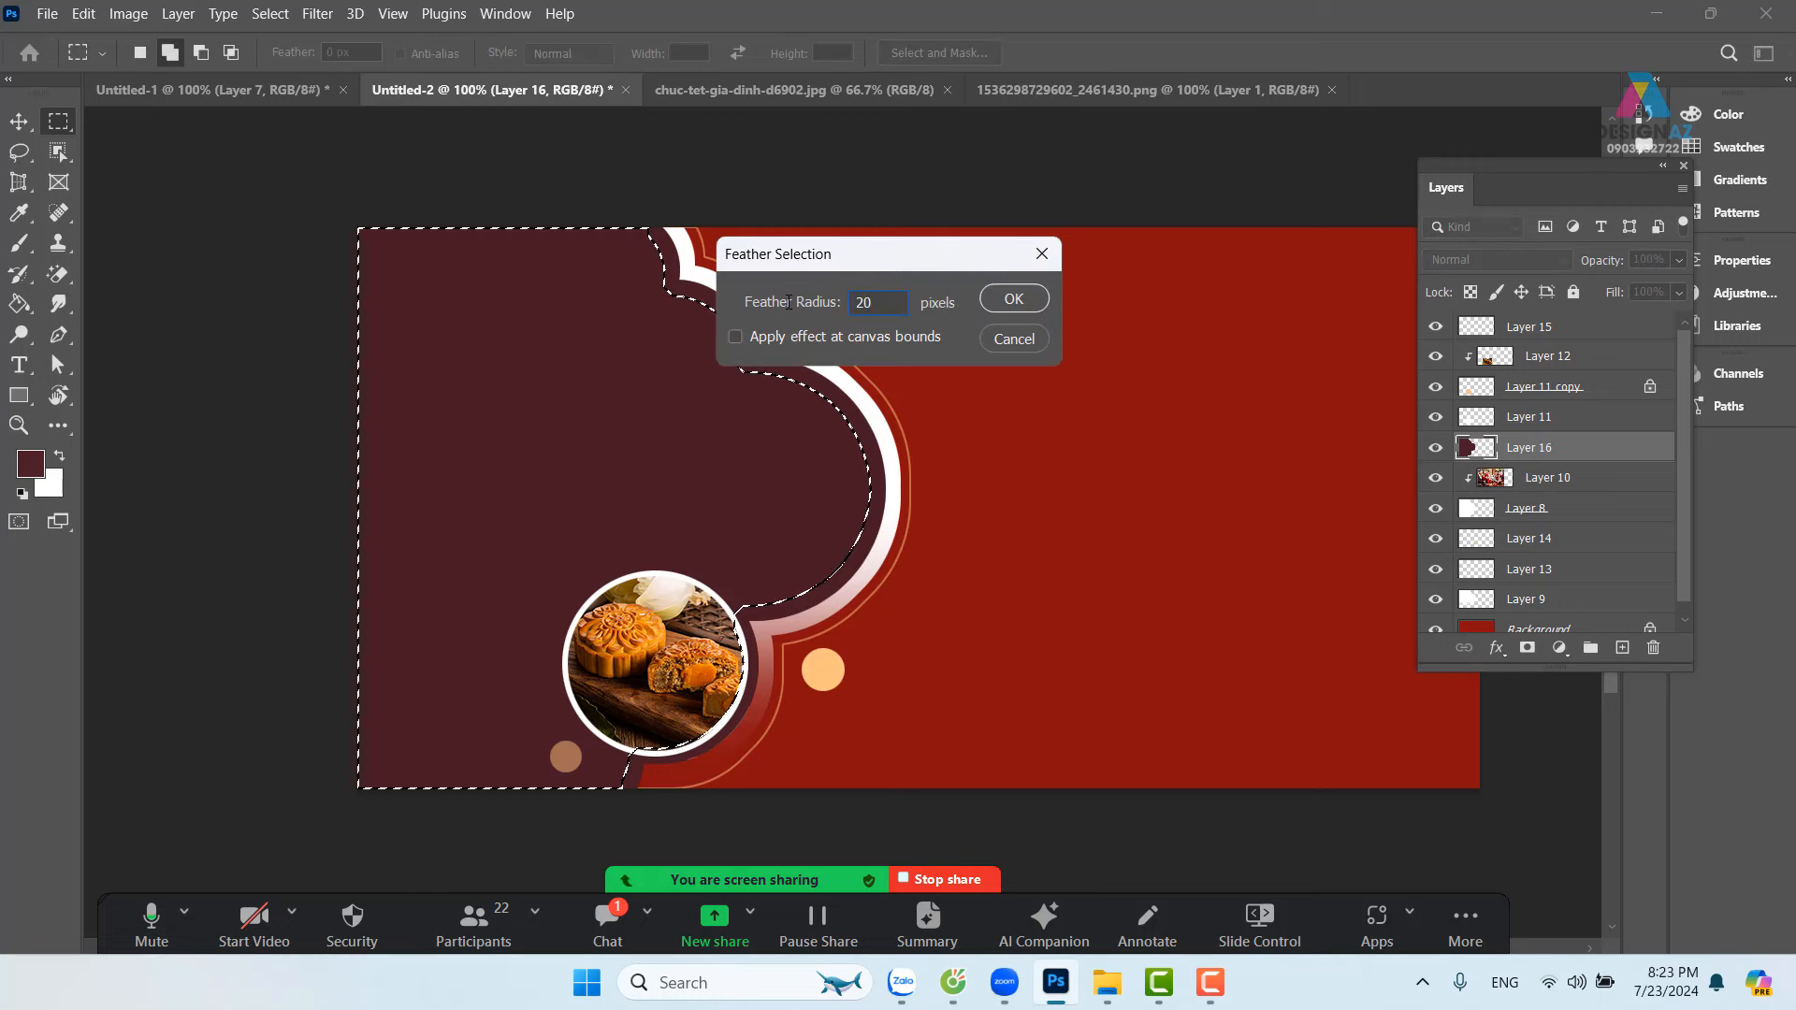
{"action": "type", "text": "20"}
{"action": "key", "text": "Return"}
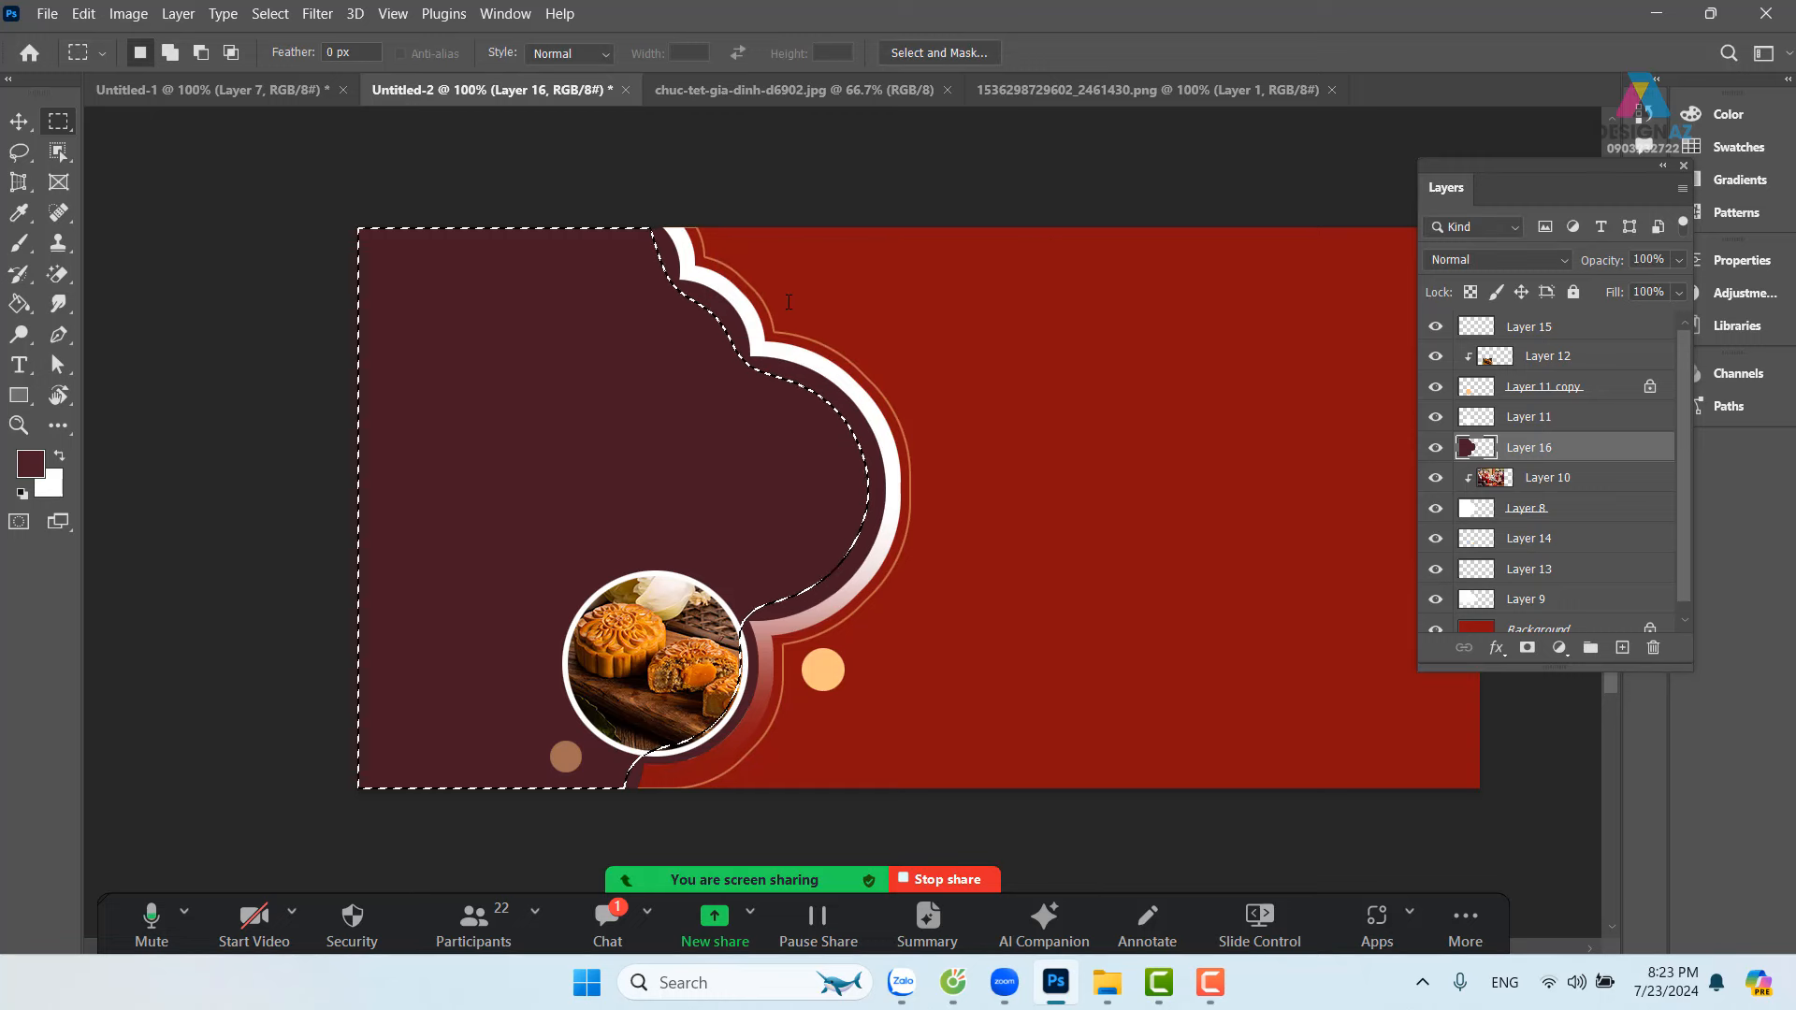
{"action": "key", "text": "Delete"}
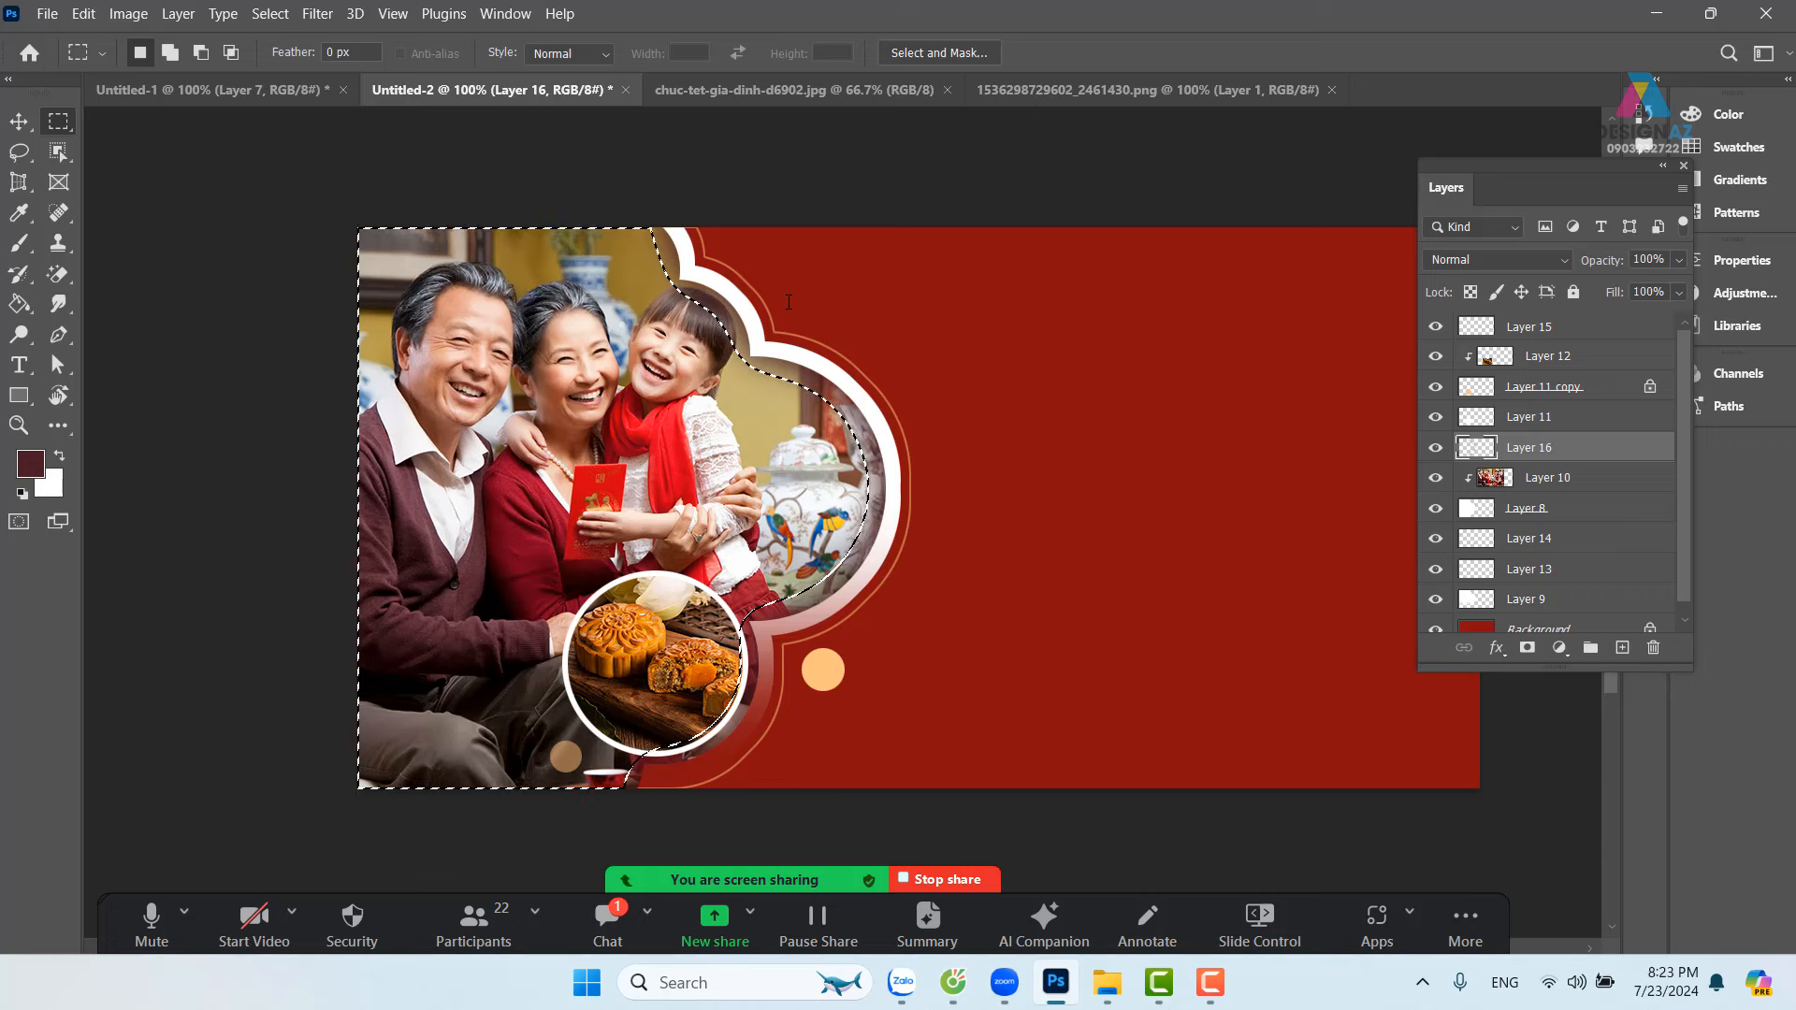
{"action": "key", "text": "ctrl+d"}
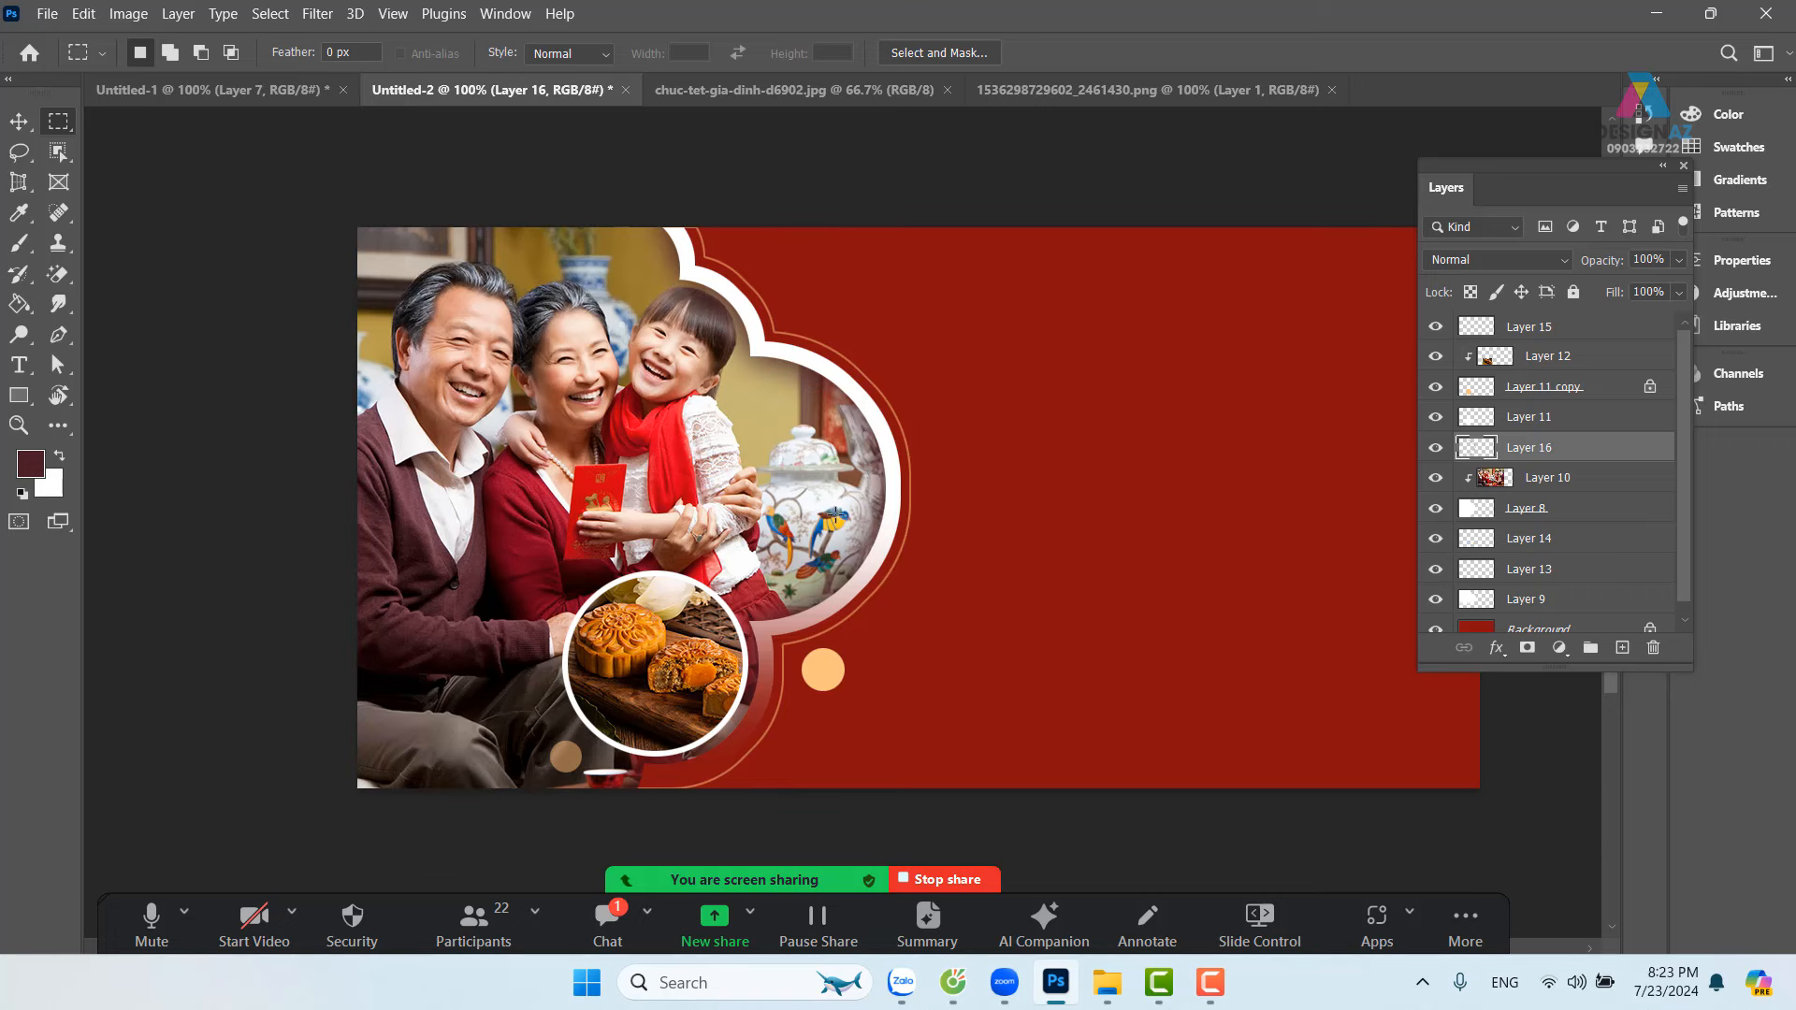
Step: Try moving the faded maroon edge on Layer 16 away from the photo, and undo the move
{"action": "left_click", "coordinate": [20, 121]}
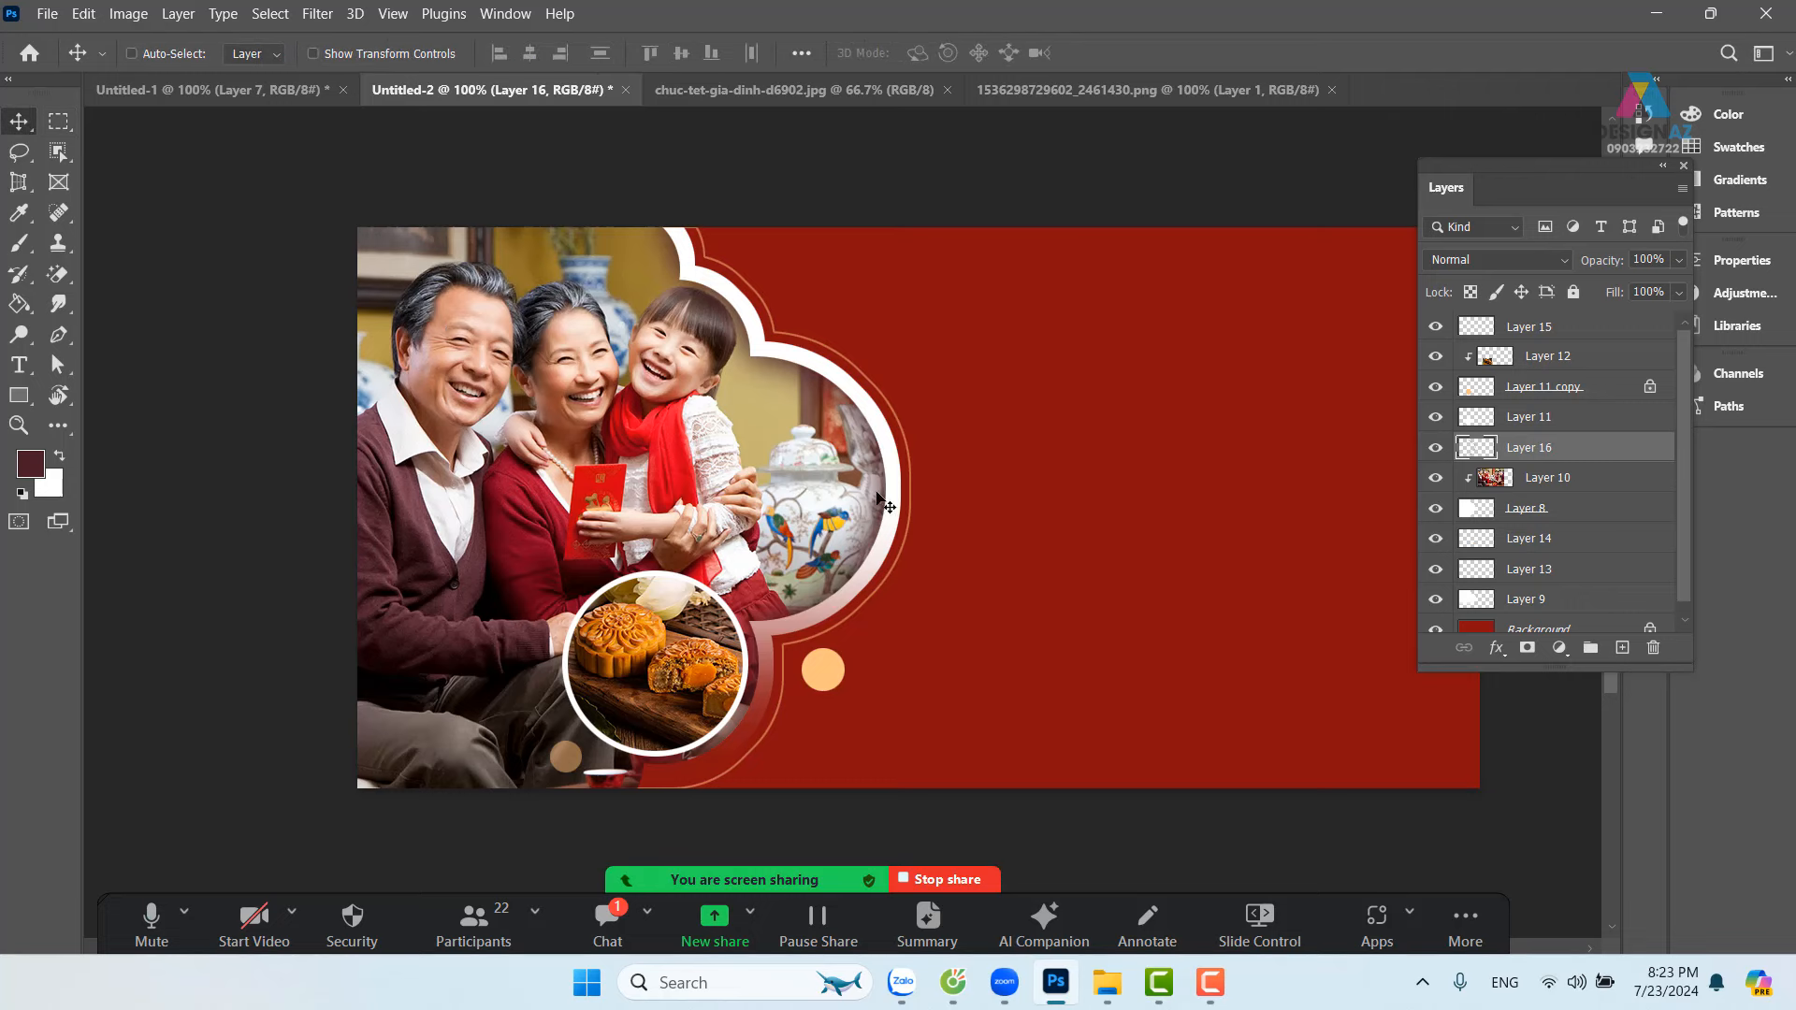
{"action": "left_click_drag", "start_coordinate": [891, 495], "coordinate": [1181, 452]}
{"action": "key", "text": "ctrl+z"}
Step: Browse New Volume (E:), including its PHOTOSHOP folder, for another file to open
{"action": "key", "text": "ctrl+o"}
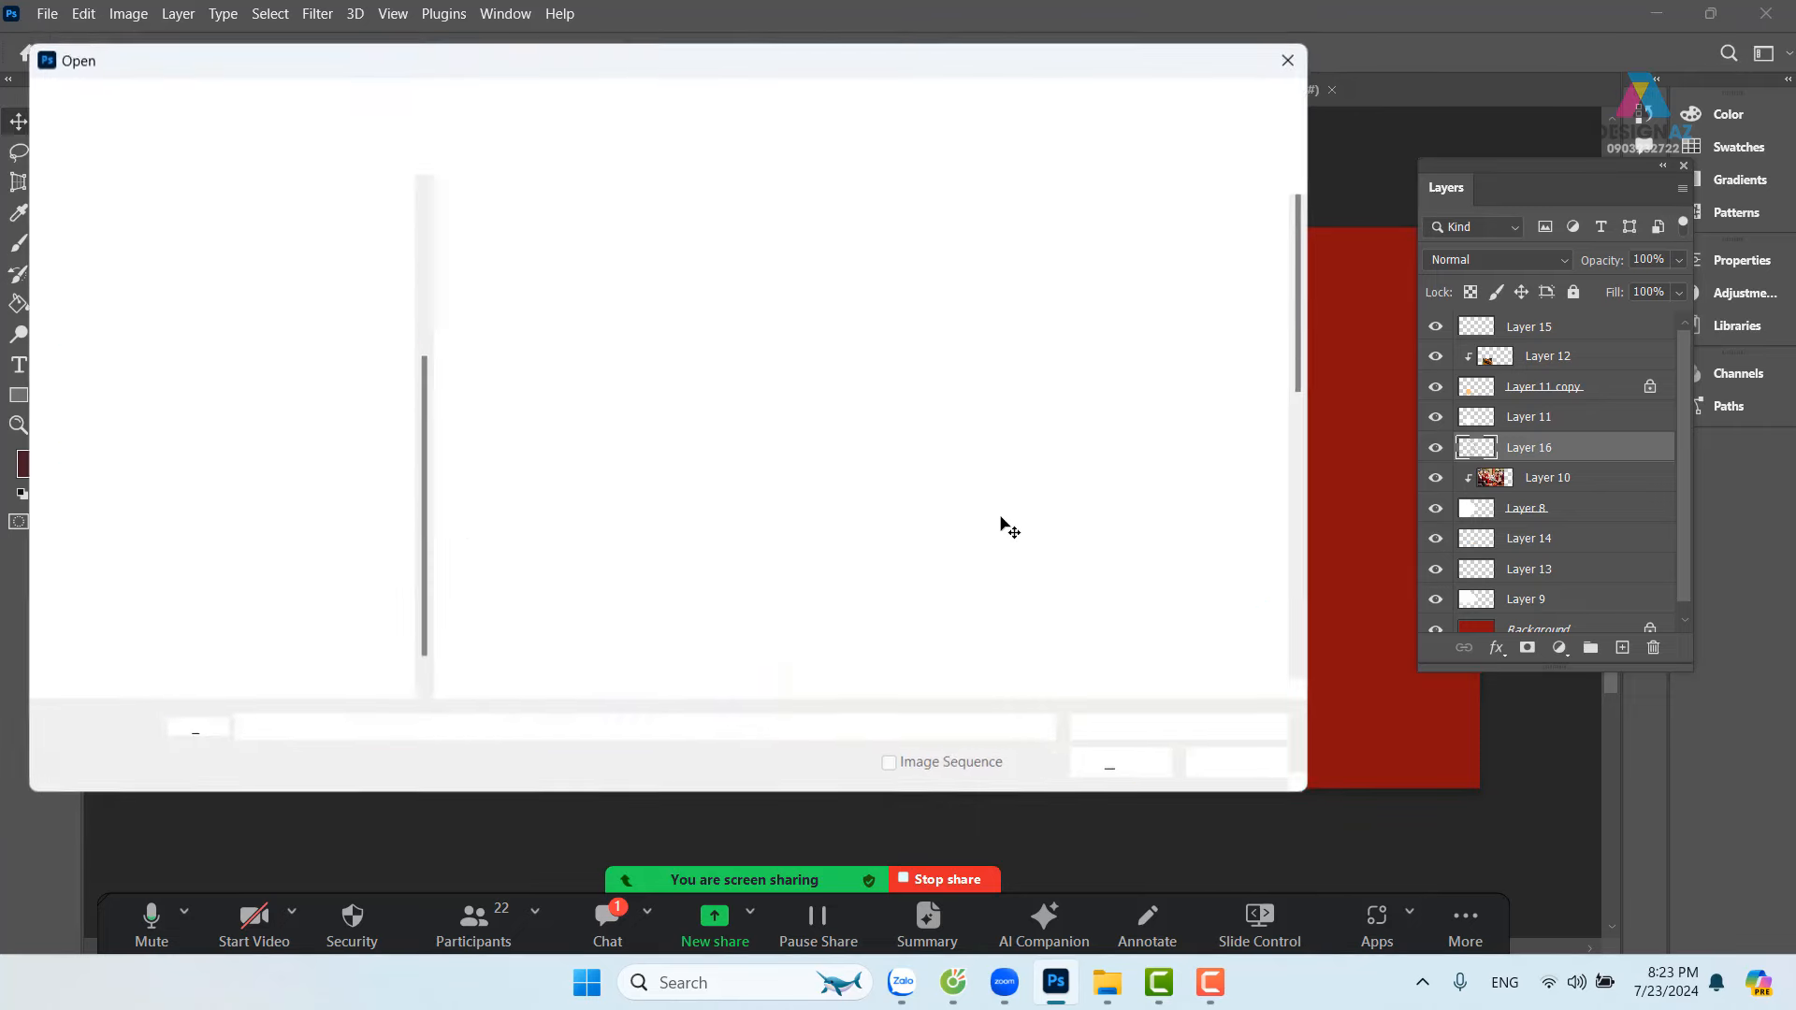
{"action": "scroll", "coordinate": [1008, 529], "scroll_direction": "down", "scroll_amount": 10}
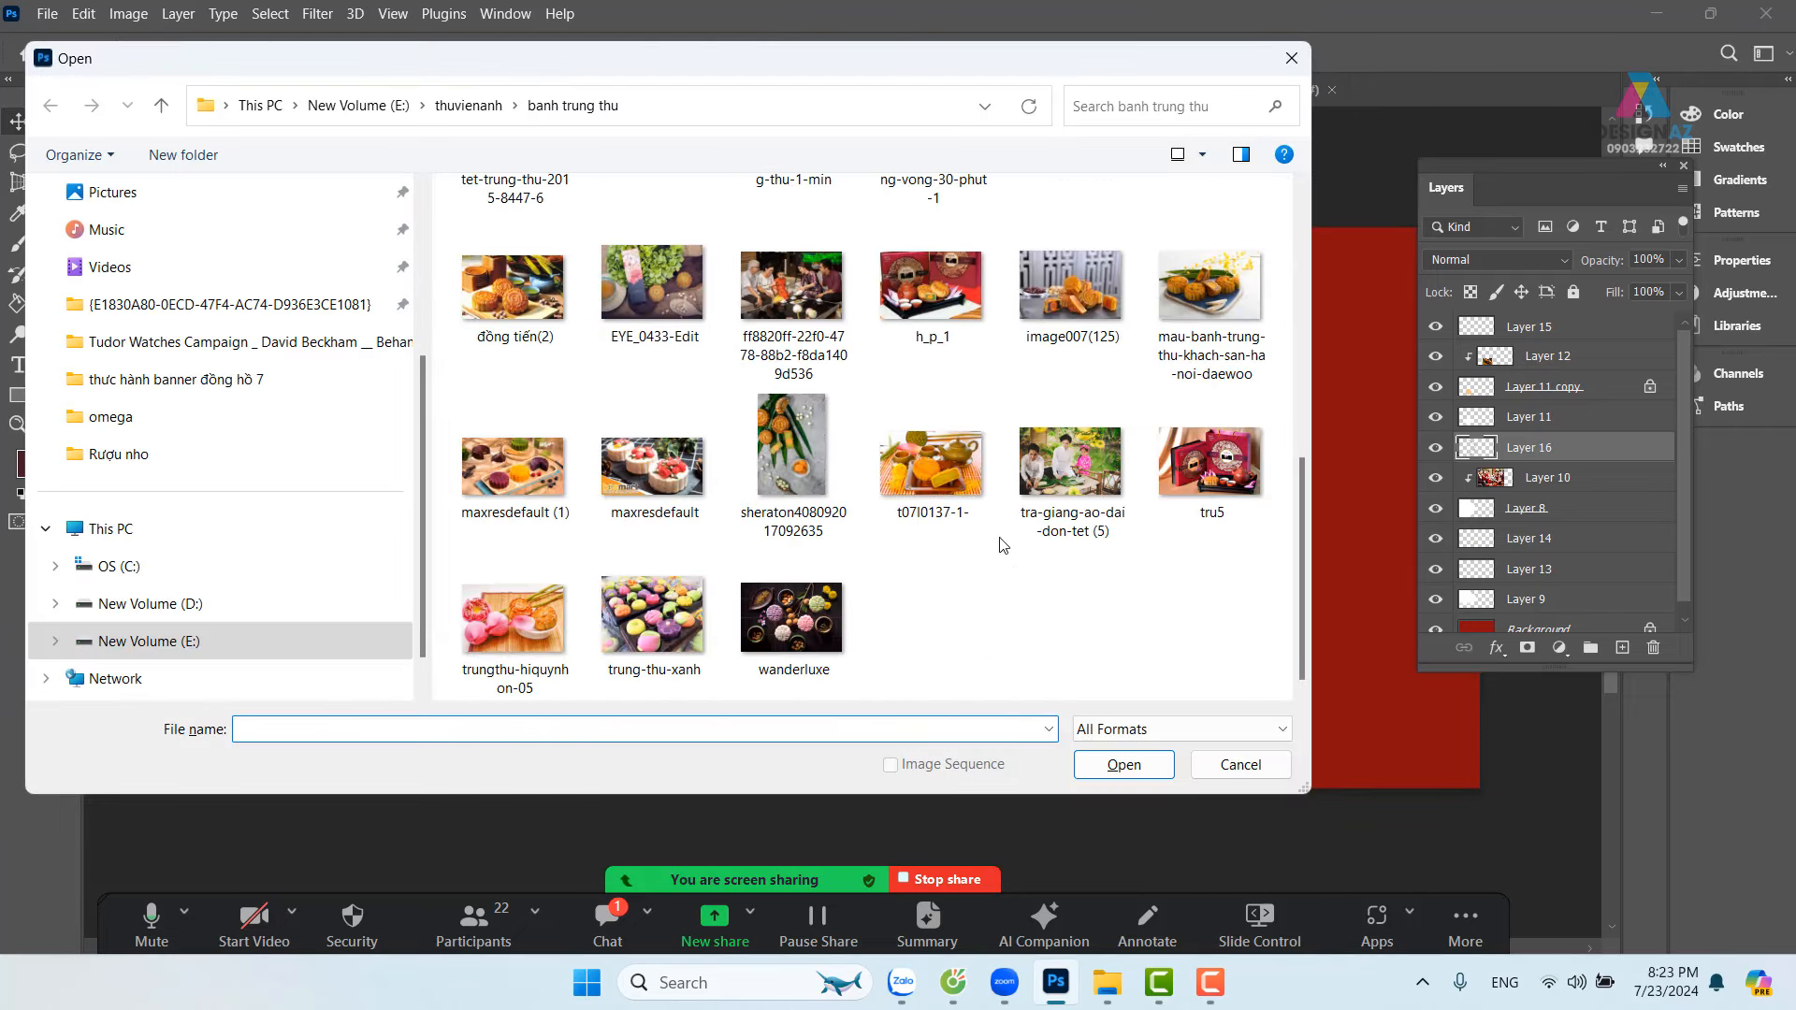
{"action": "left_click", "coordinate": [199, 642]}
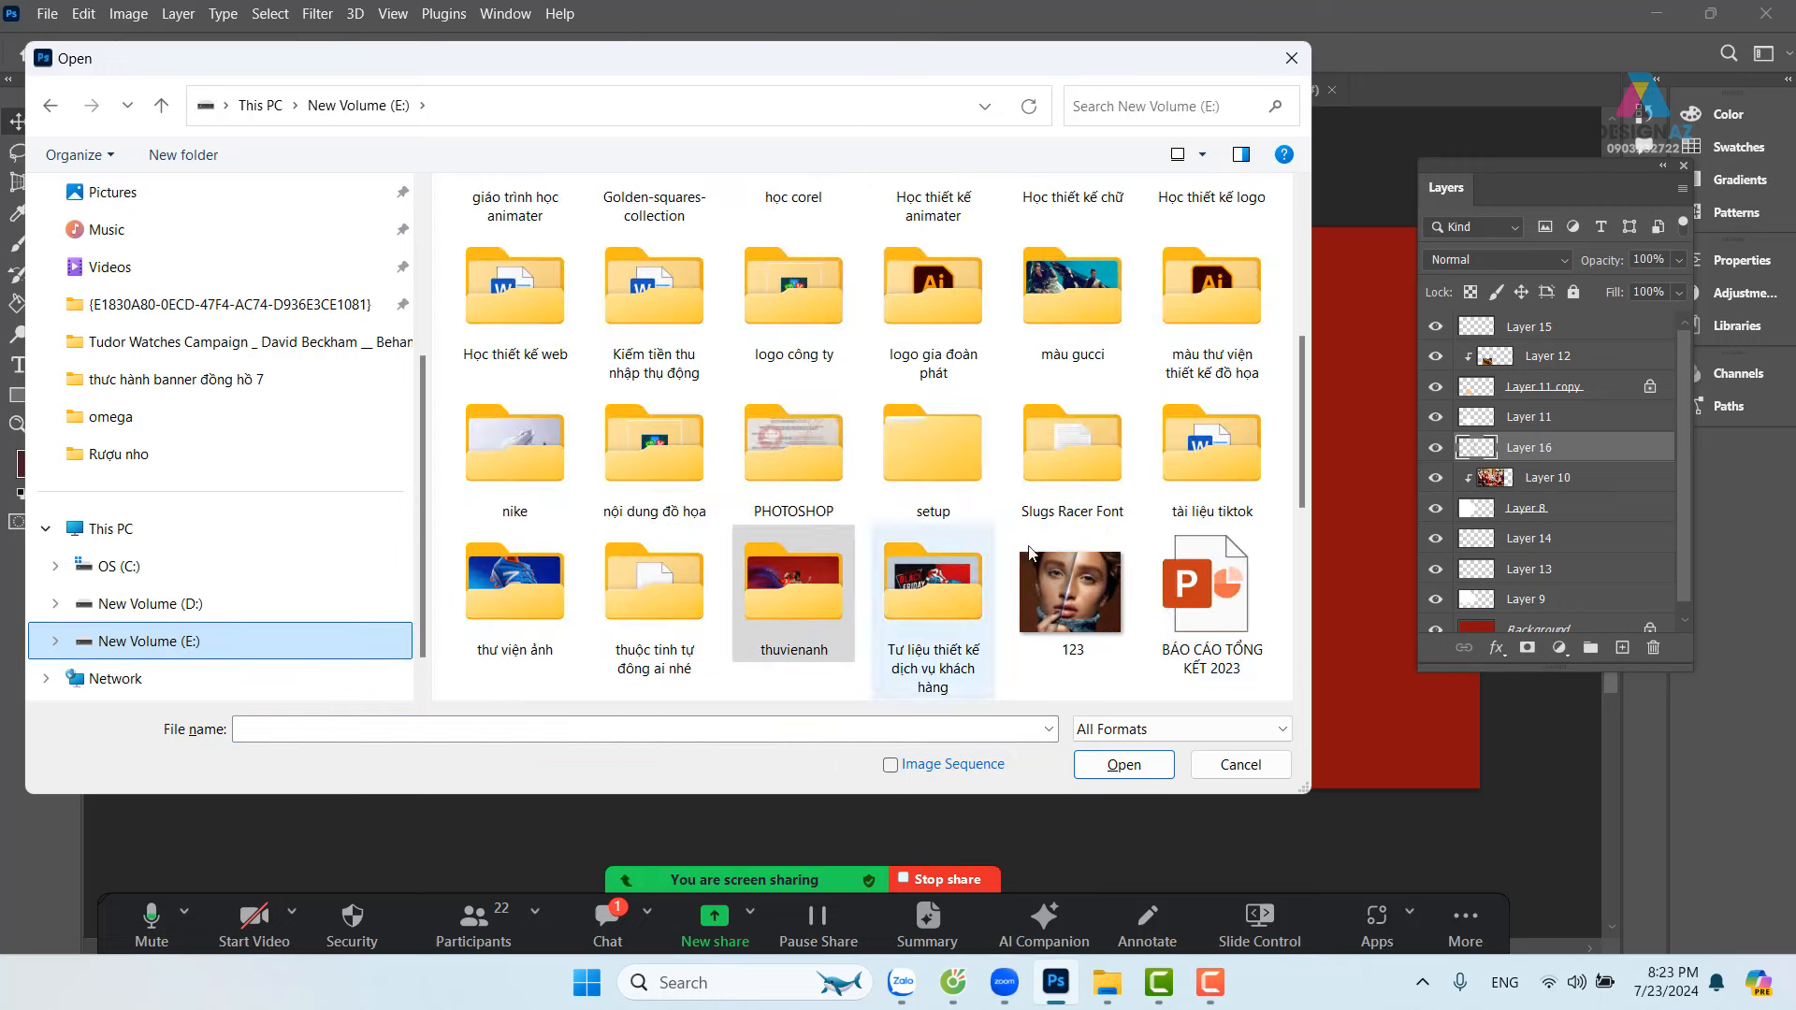
{"action": "double_click", "coordinate": [804, 466]}
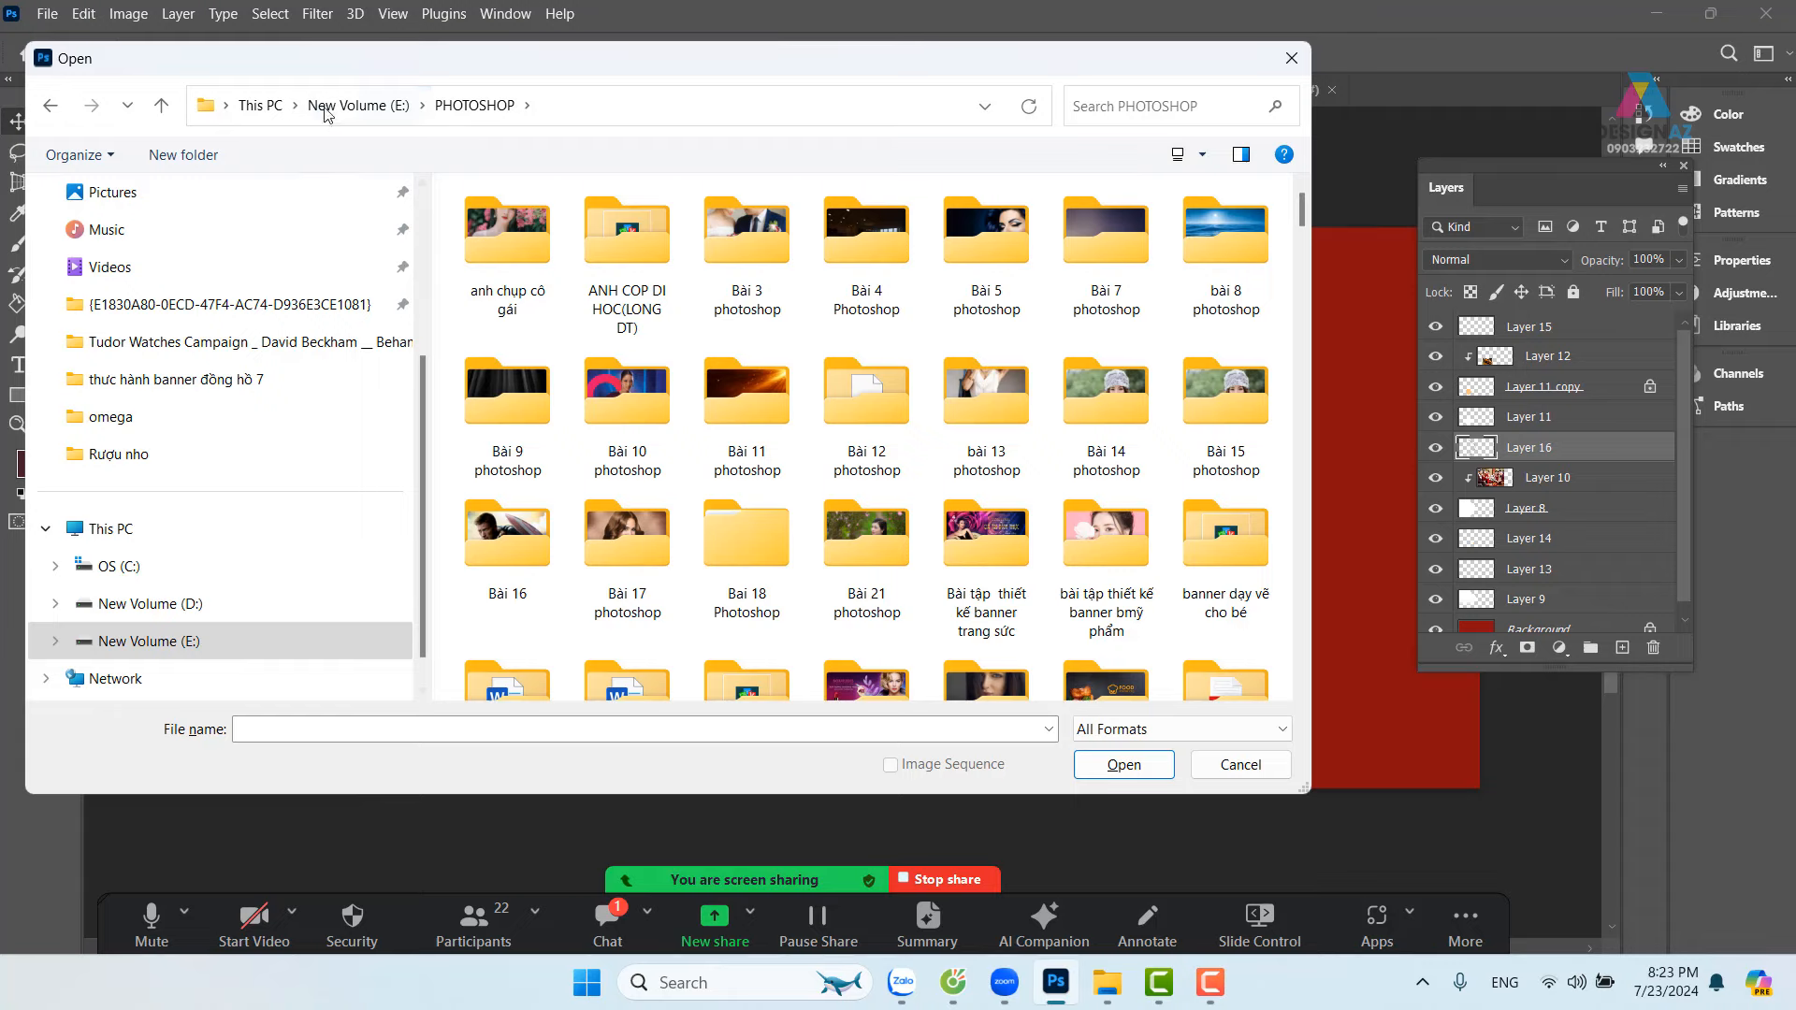
{"action": "left_click", "coordinate": [358, 108]}
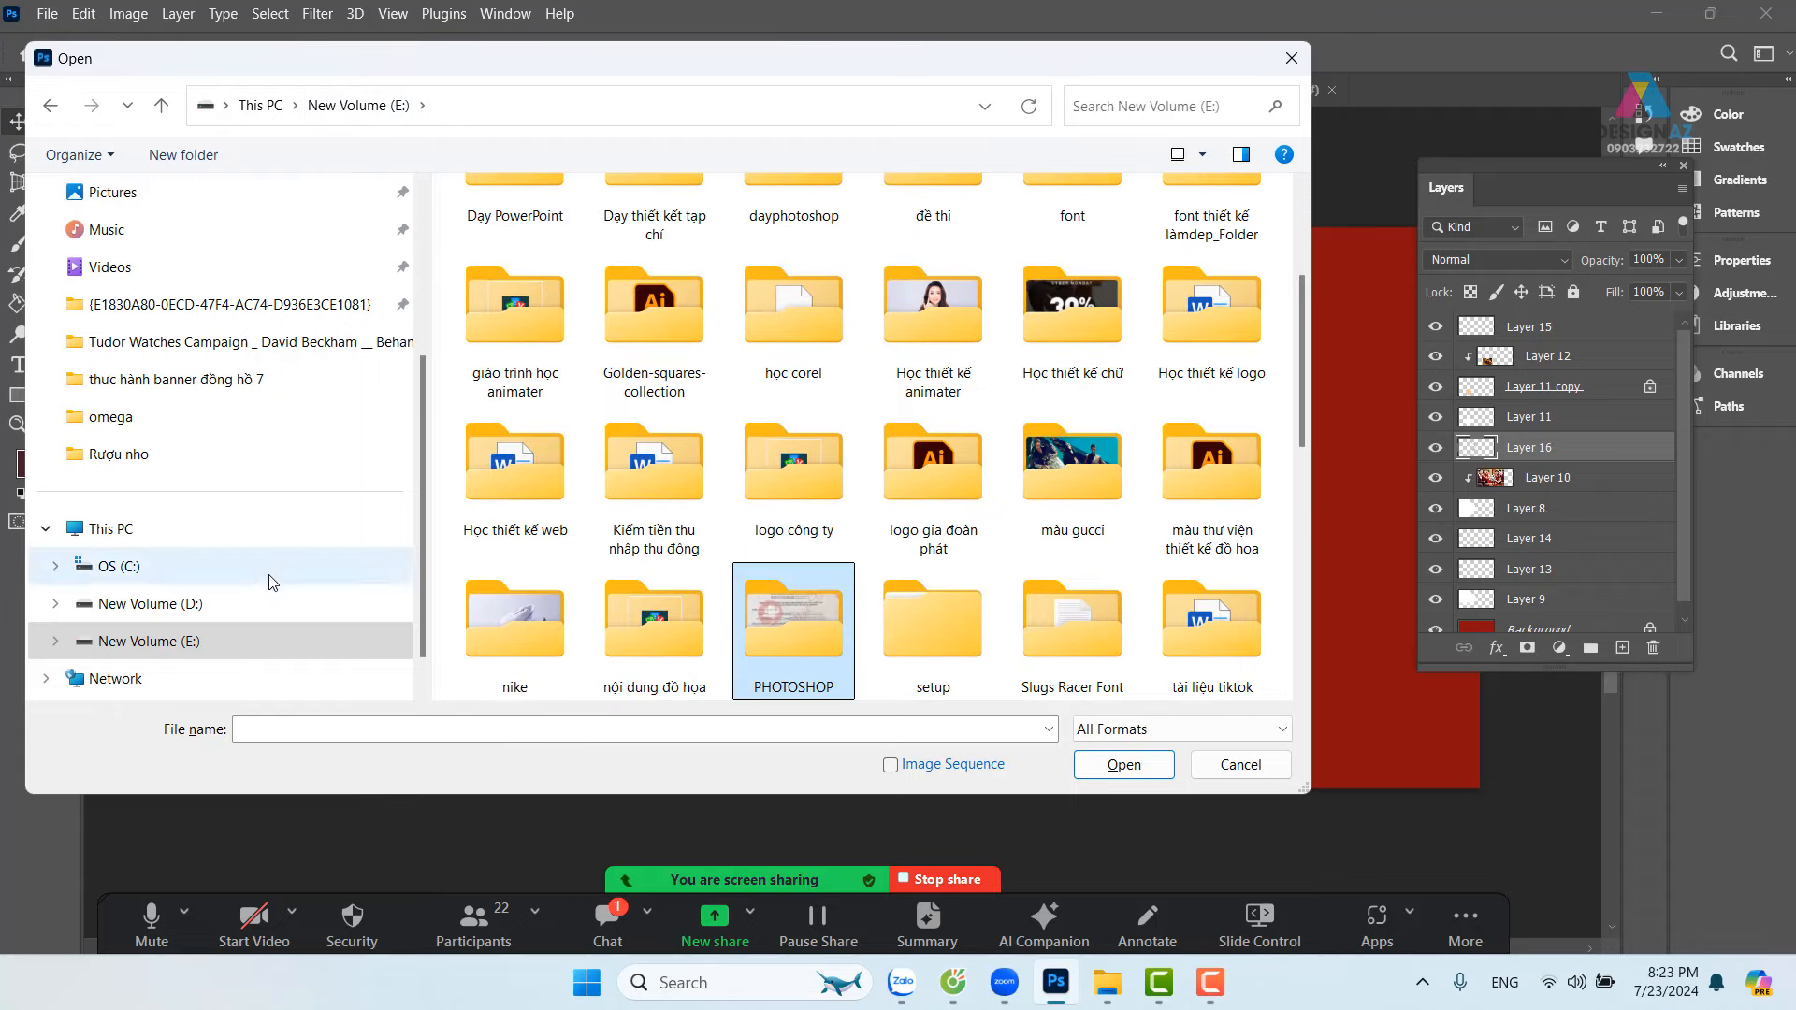
{"action": "left_click", "coordinate": [196, 642]}
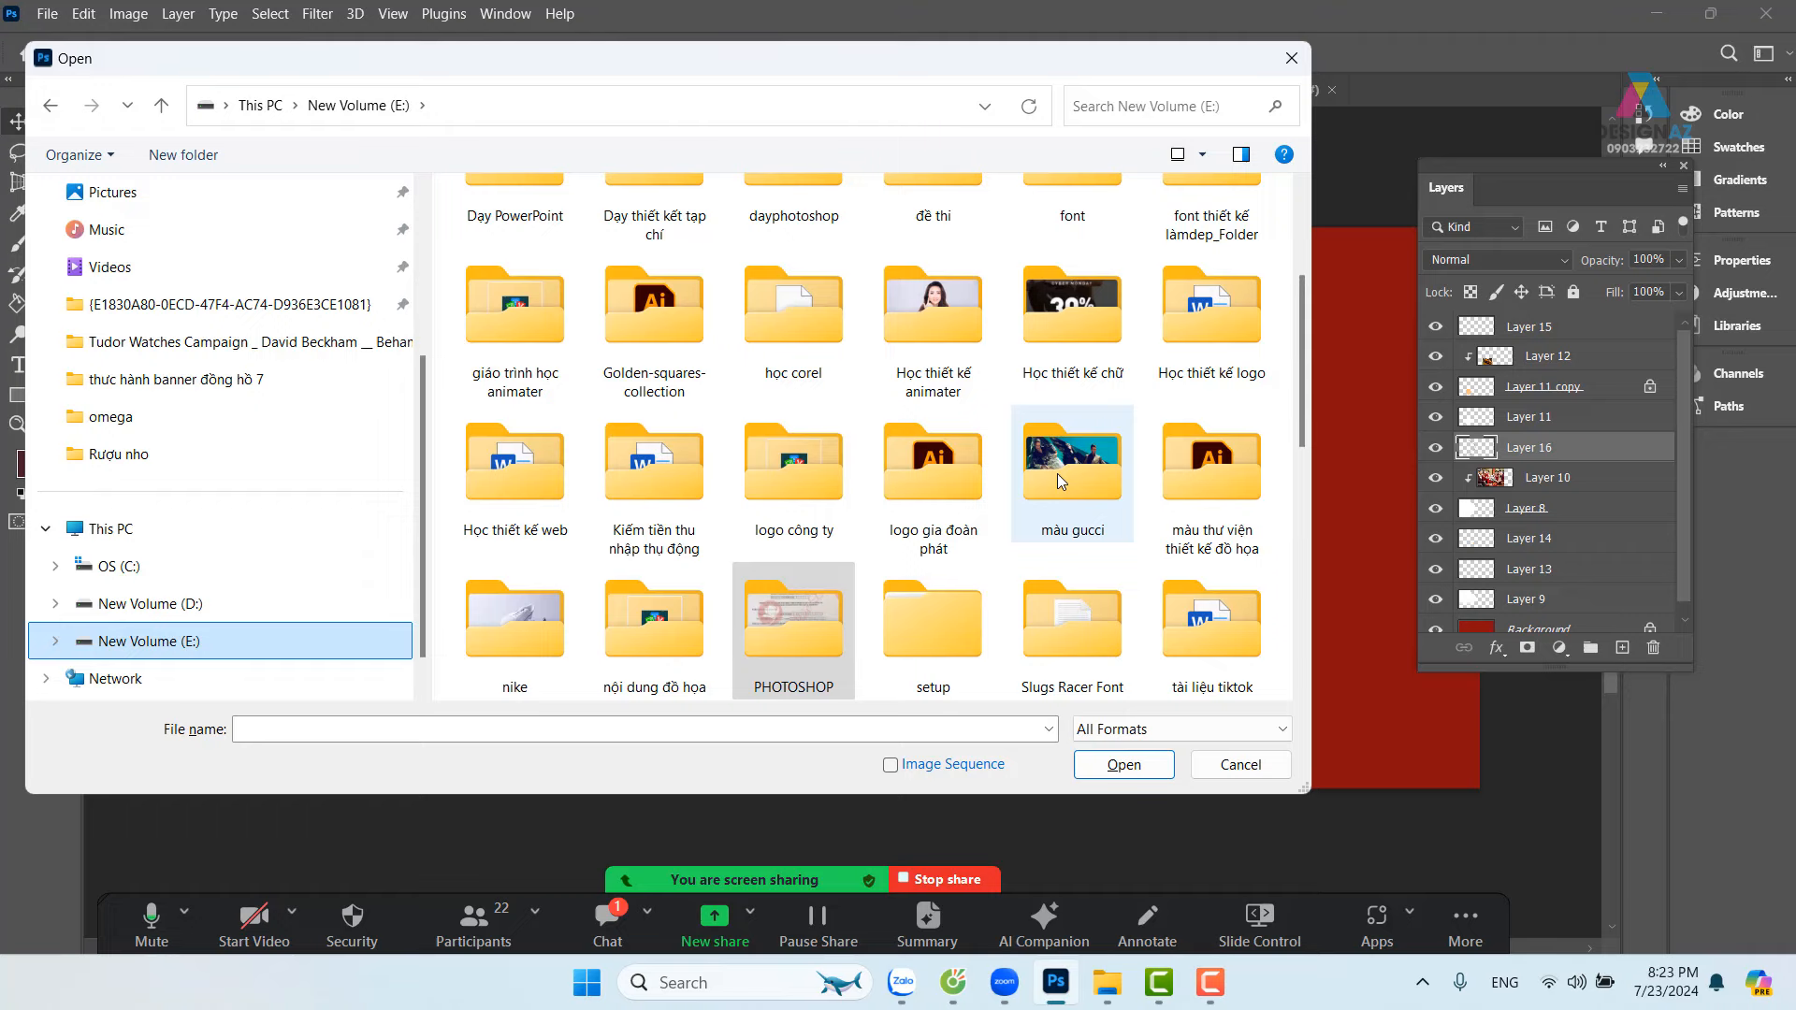
{"action": "left_click", "coordinate": [825, 460]}
{"action": "key", "text": "d"}
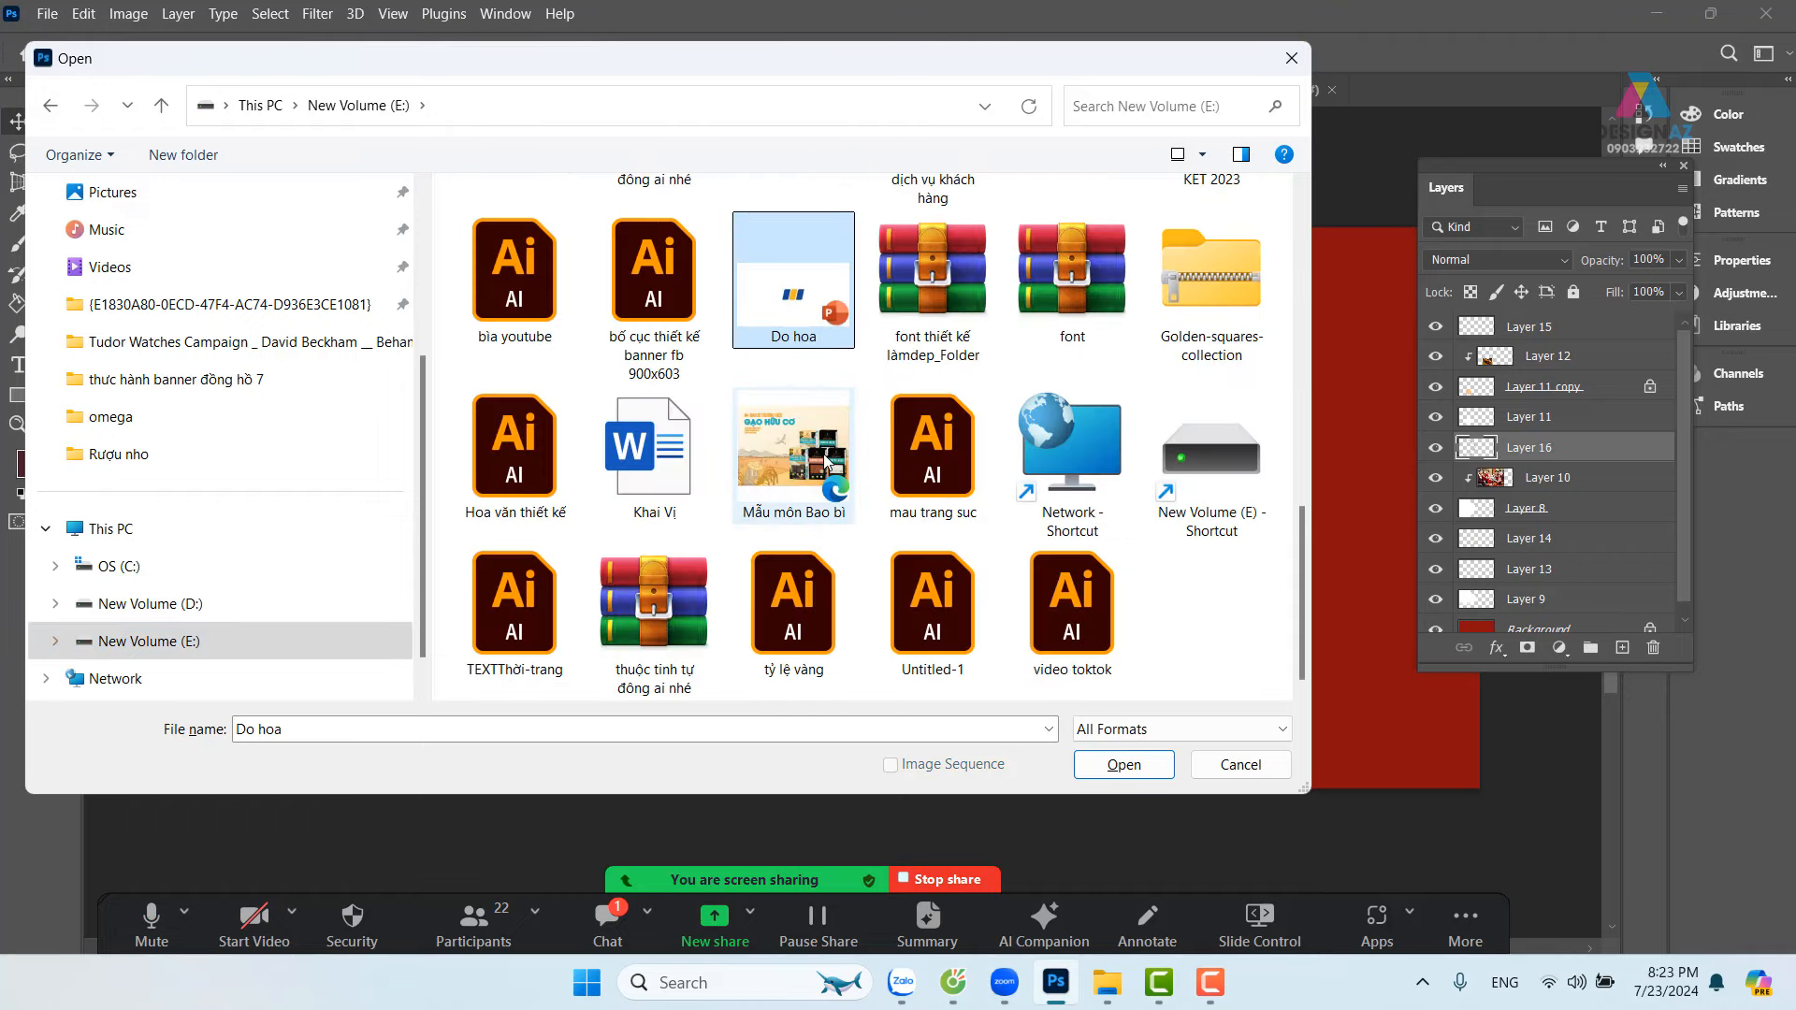
Step: Open 39578debcda485d from New Volume (E:), folder đề thi > Đế thi tháng 9 tong > 4 baner cho banh trung thu
{"action": "scroll", "coordinate": [923, 474], "scroll_direction": "up", "scroll_amount": 5}
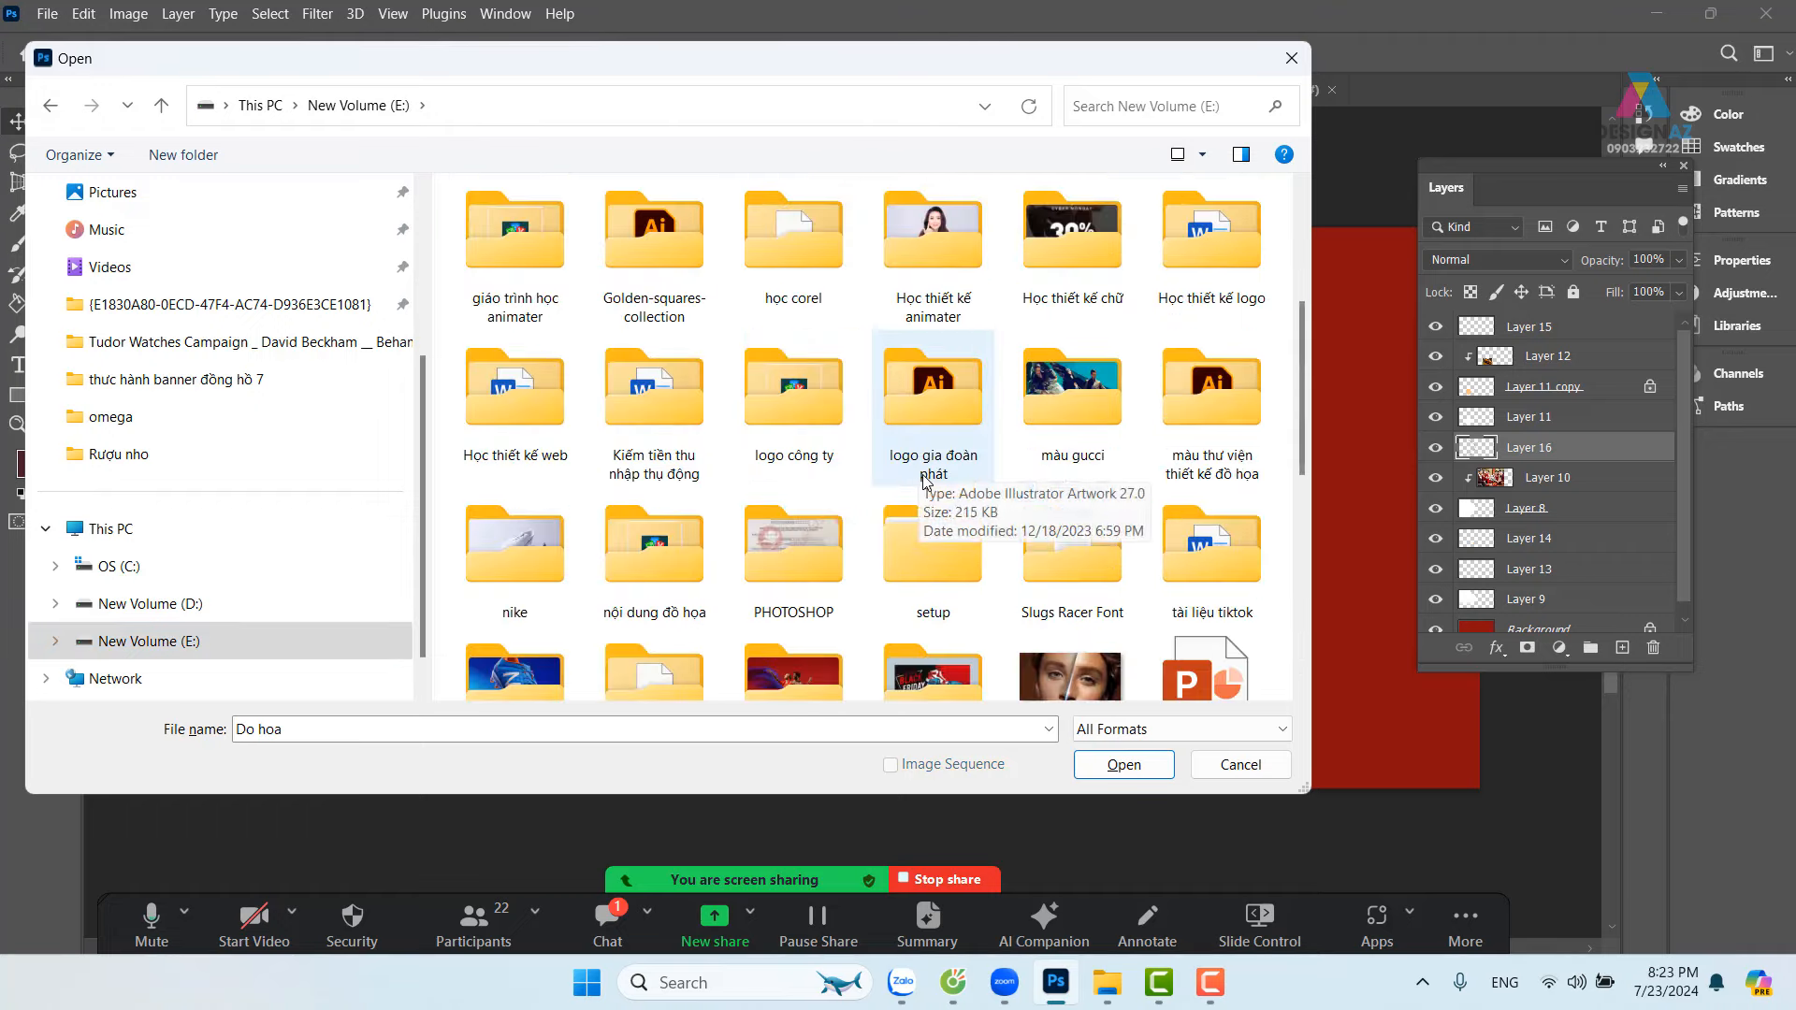
{"action": "left_click", "coordinate": [840, 392]}
{"action": "key", "text": "d"}
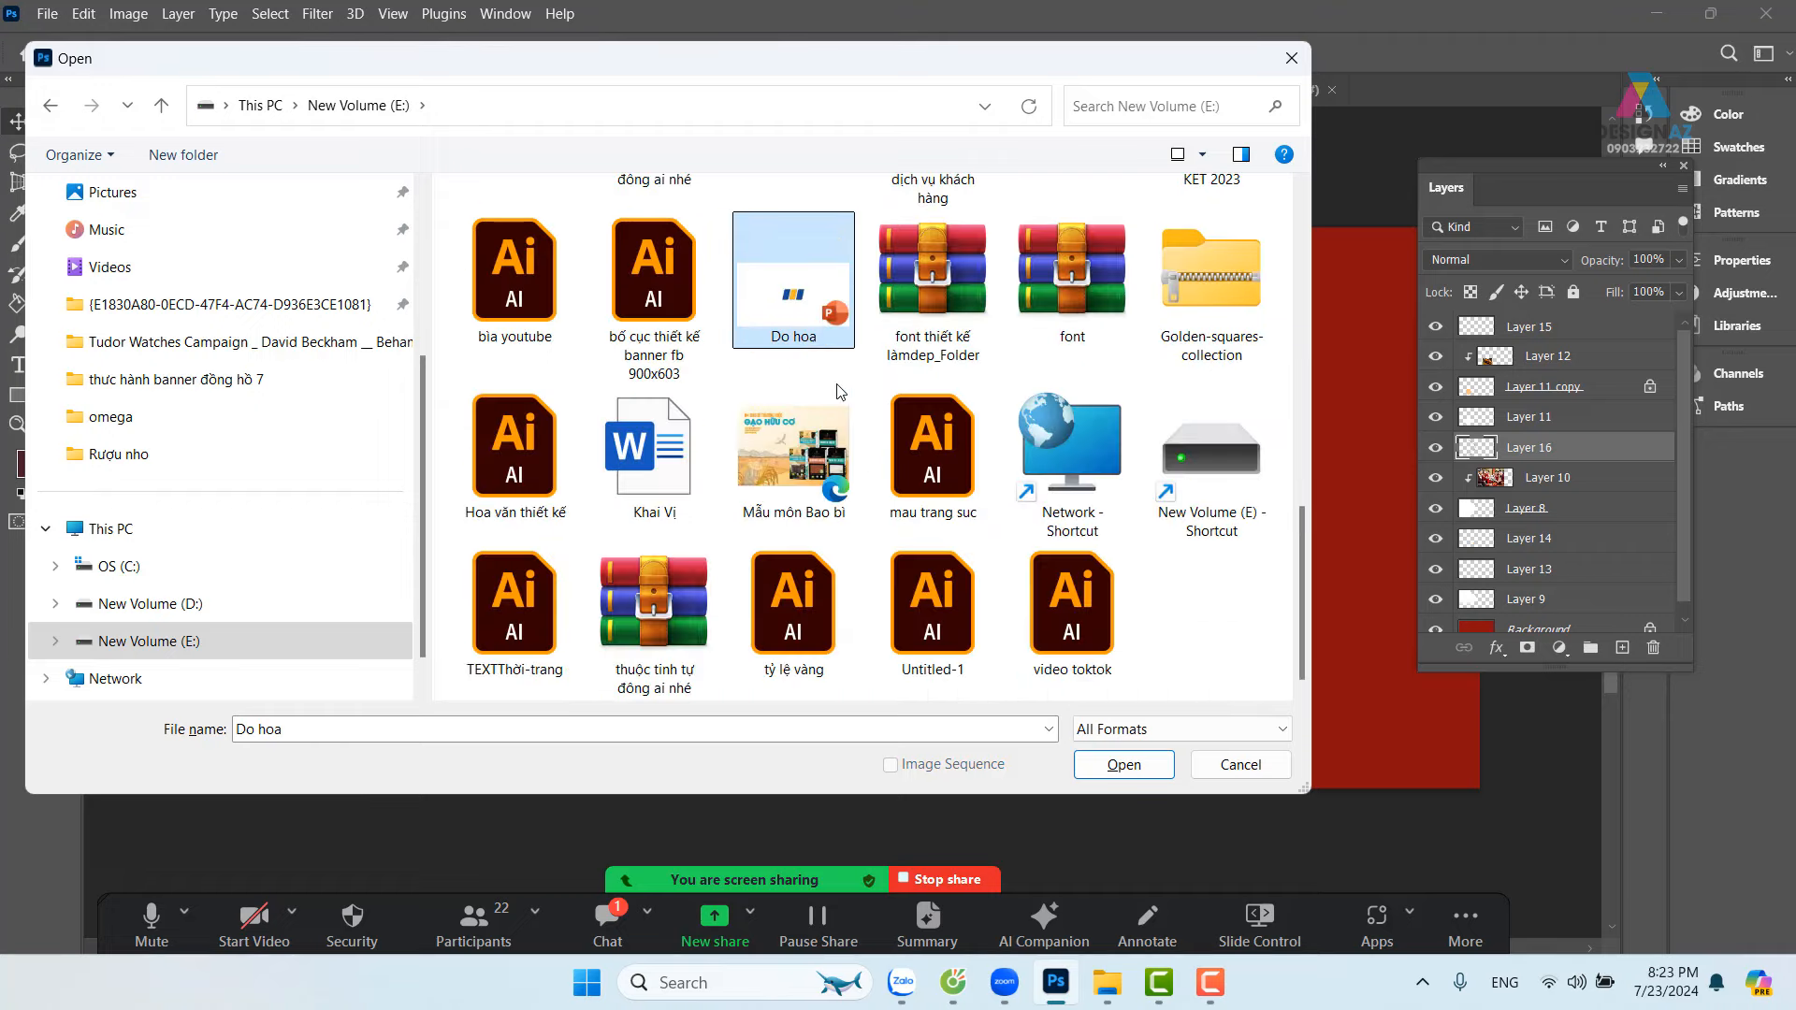
{"action": "key", "text": "alt+Up"}
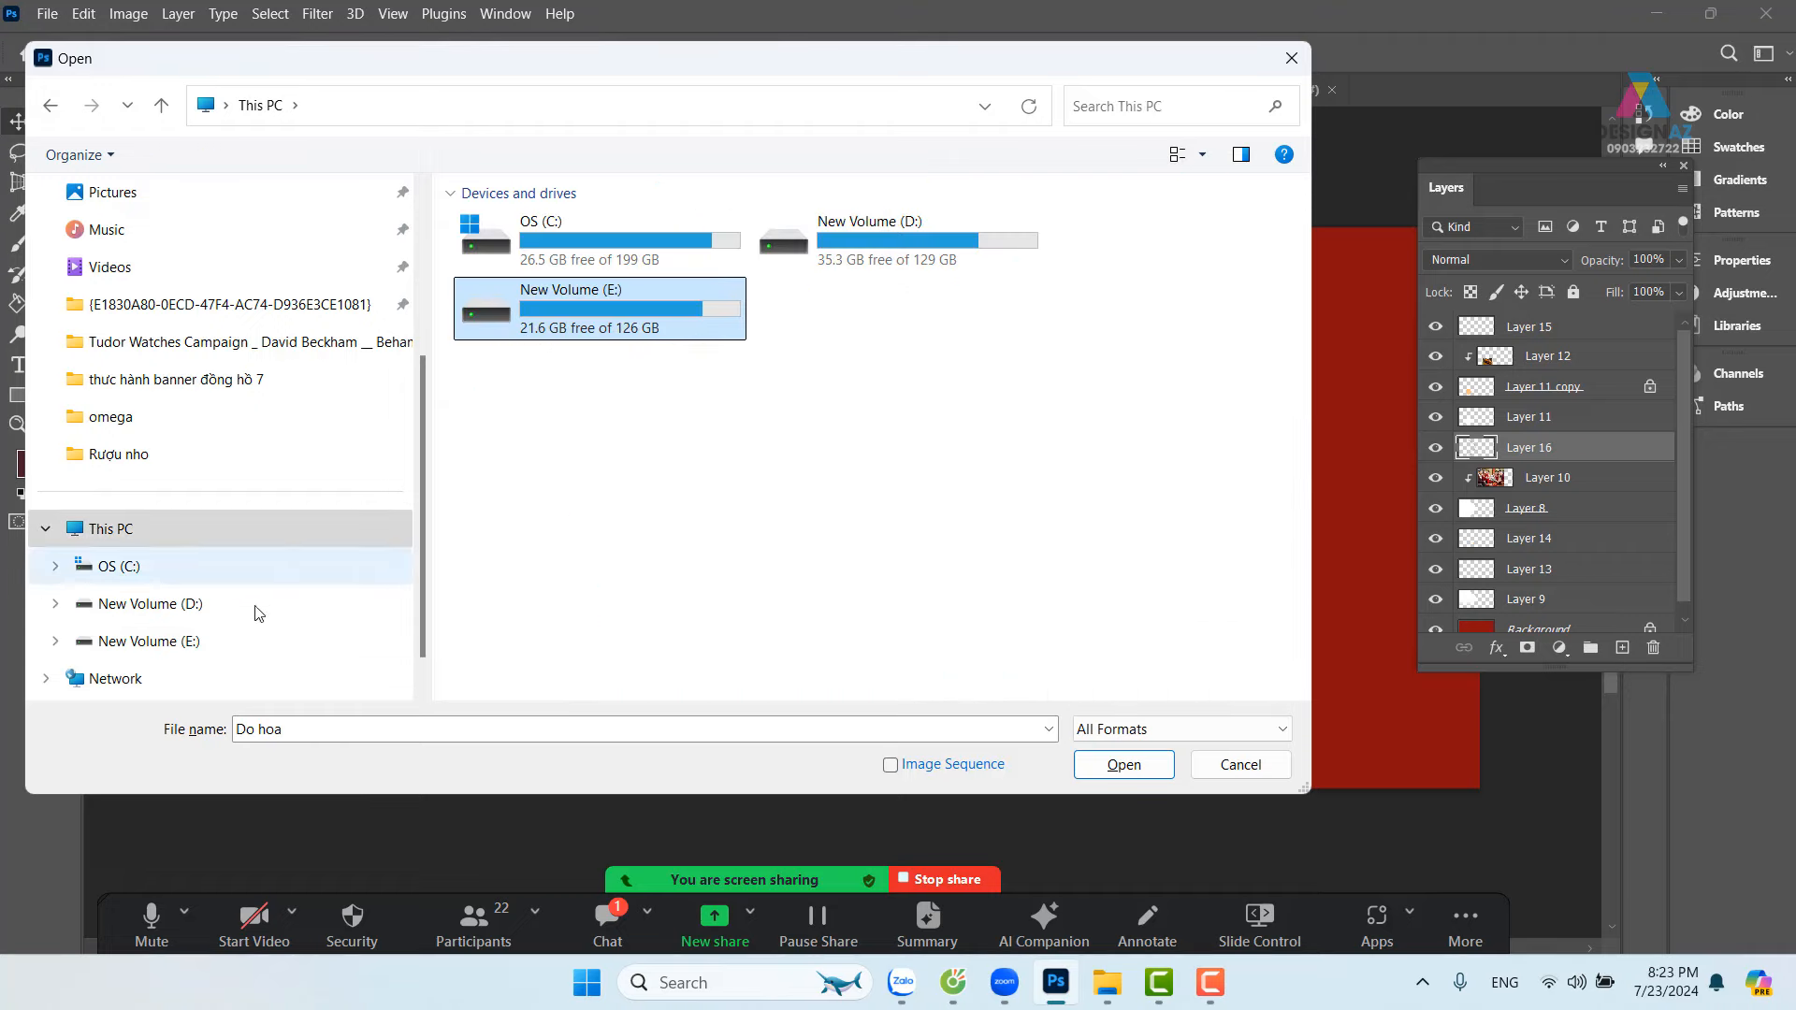
{"action": "left_click", "coordinate": [267, 633]}
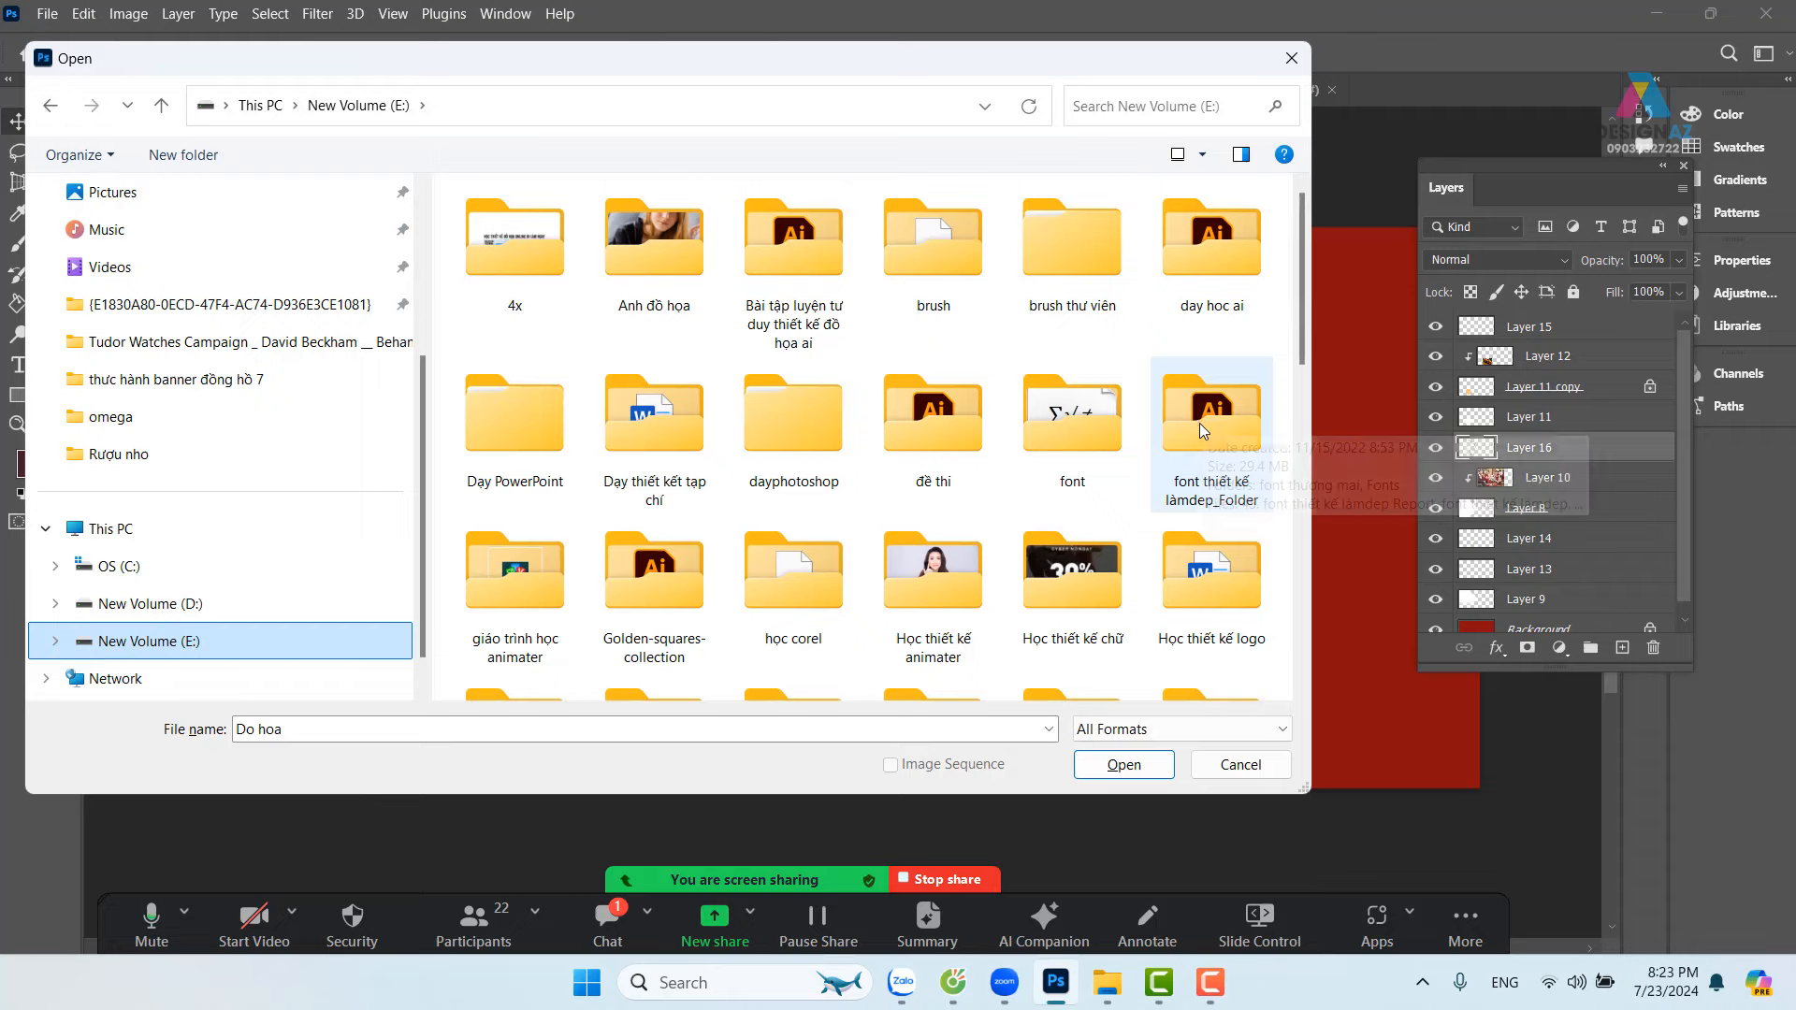
{"action": "double_click", "coordinate": [948, 440]}
{"action": "scroll", "coordinate": [996, 468], "scroll_direction": "down", "scroll_amount": 3}
{"action": "scroll", "coordinate": [997, 467], "scroll_direction": "down", "scroll_amount": 2}
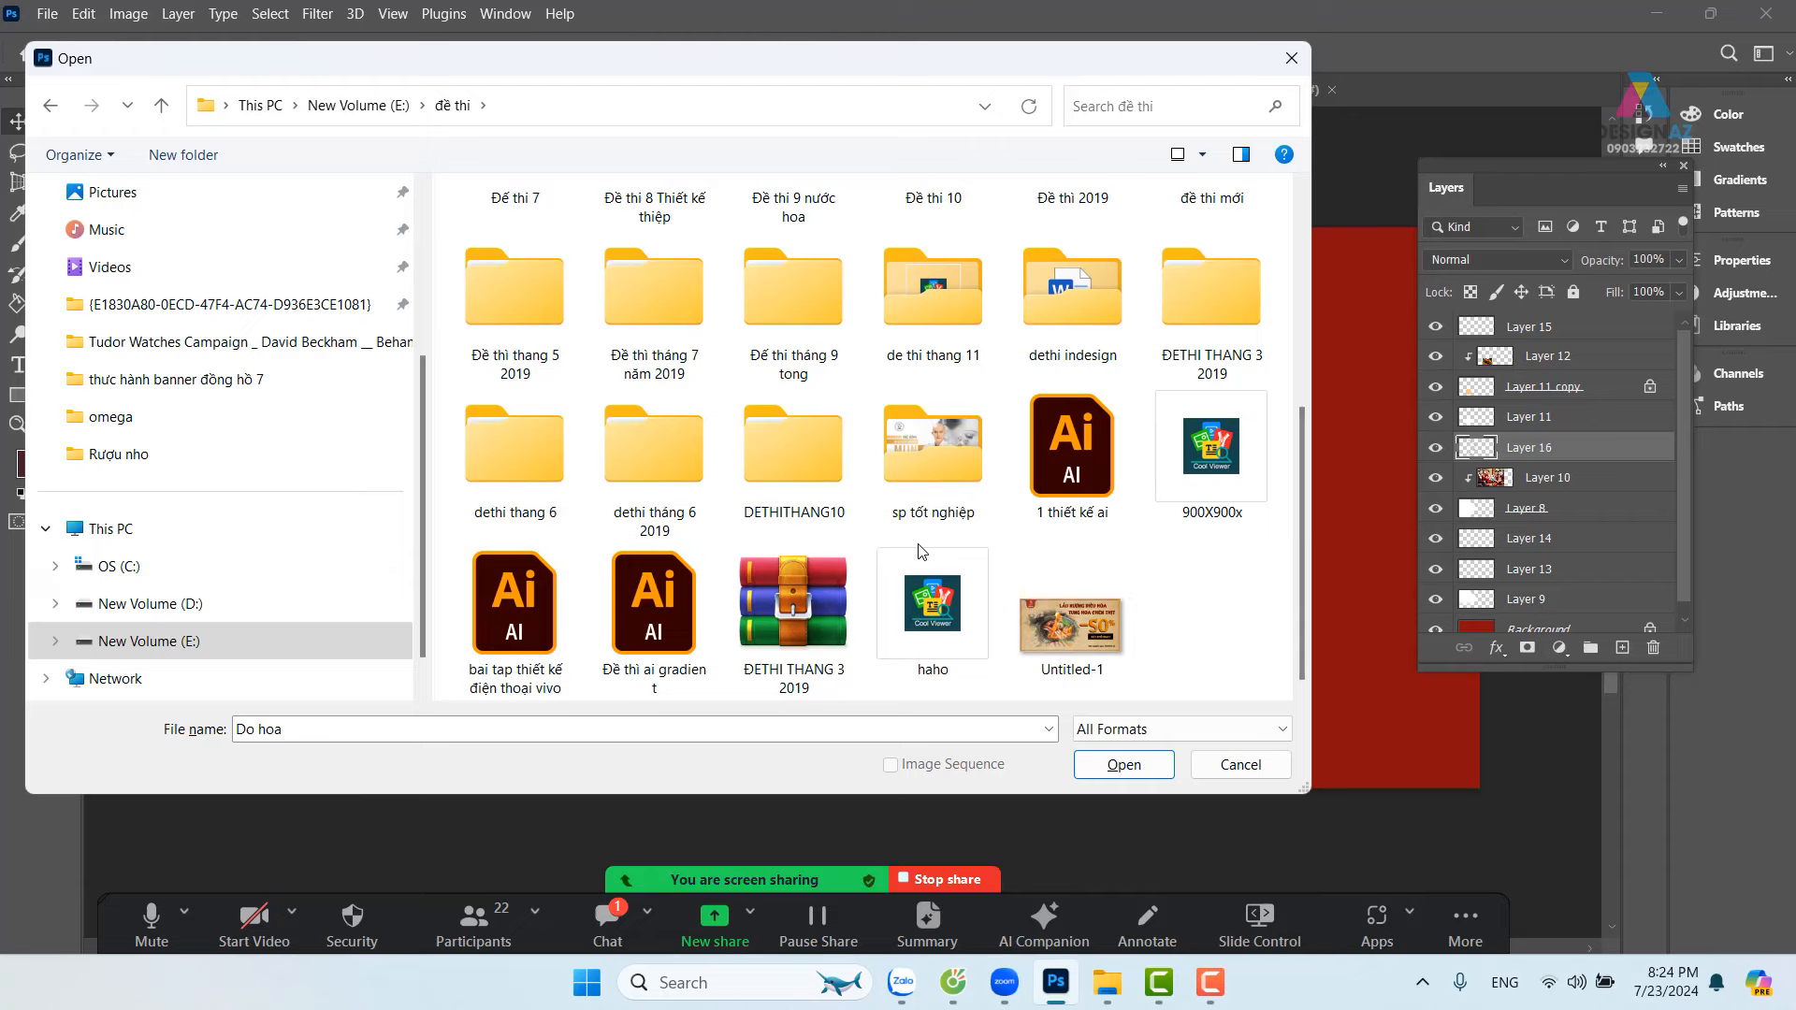
{"action": "double_click", "coordinate": [816, 296]}
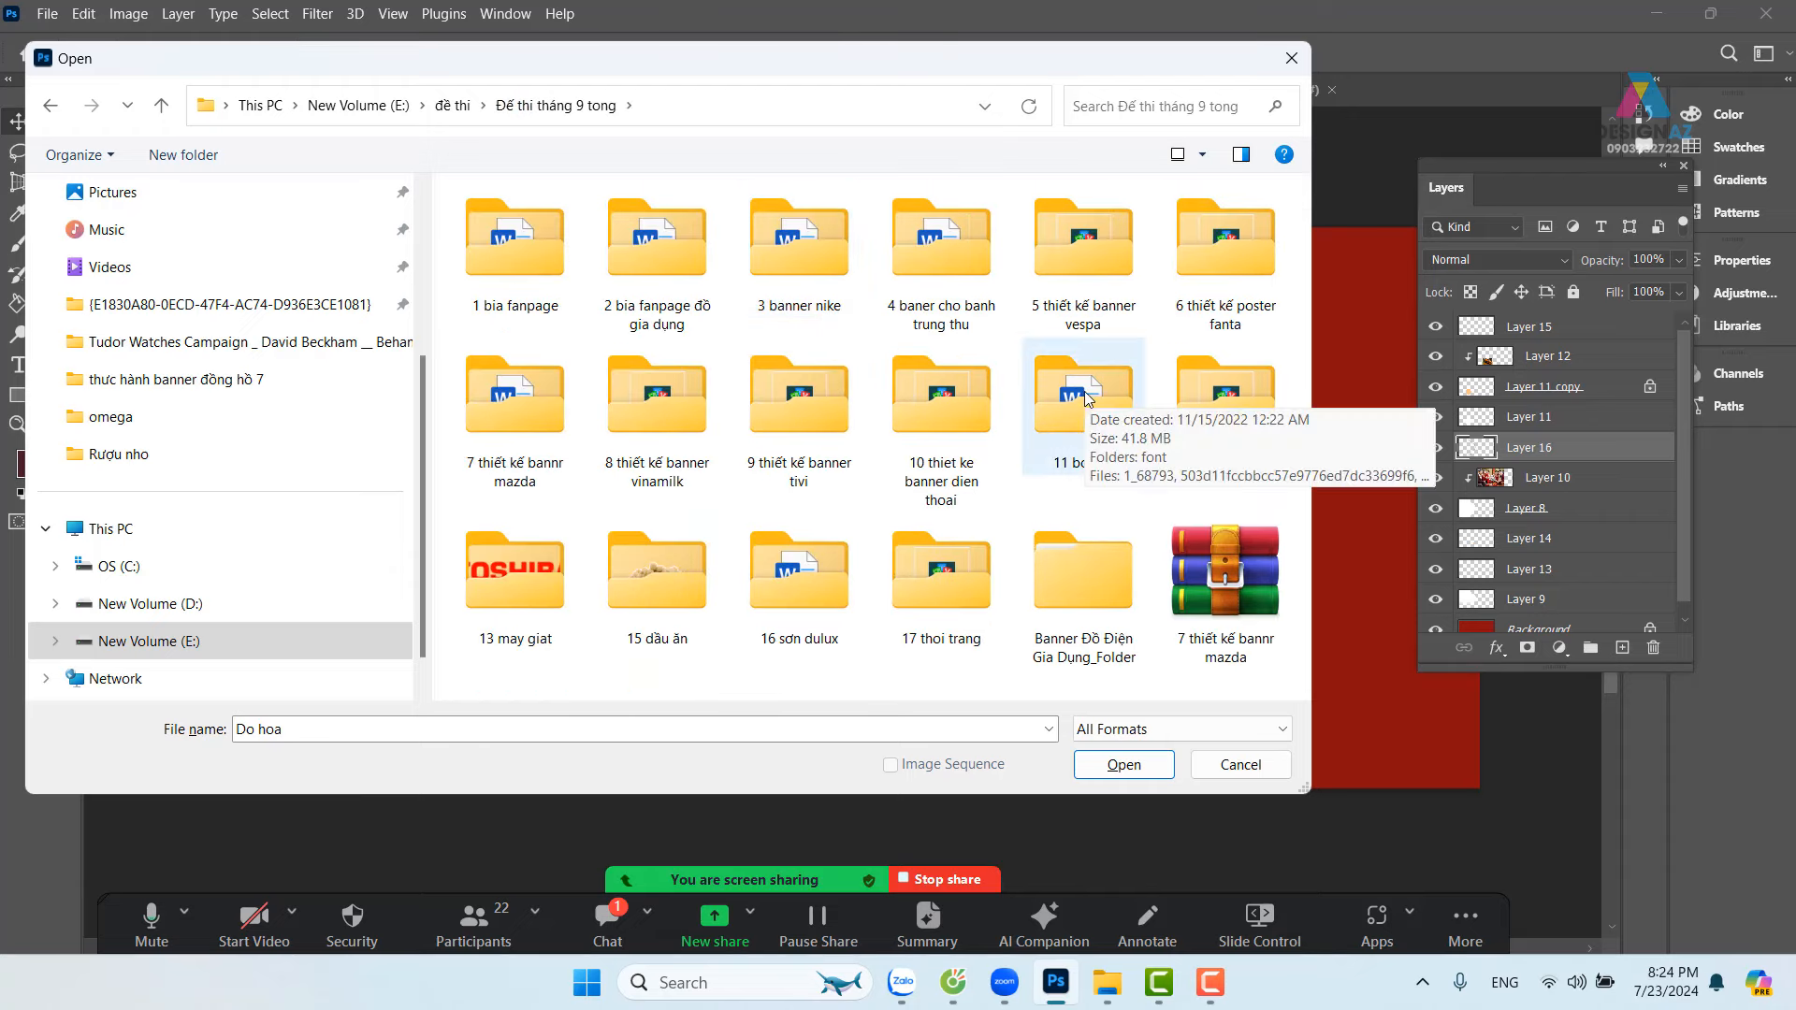
{"action": "double_click", "coordinate": [941, 262]}
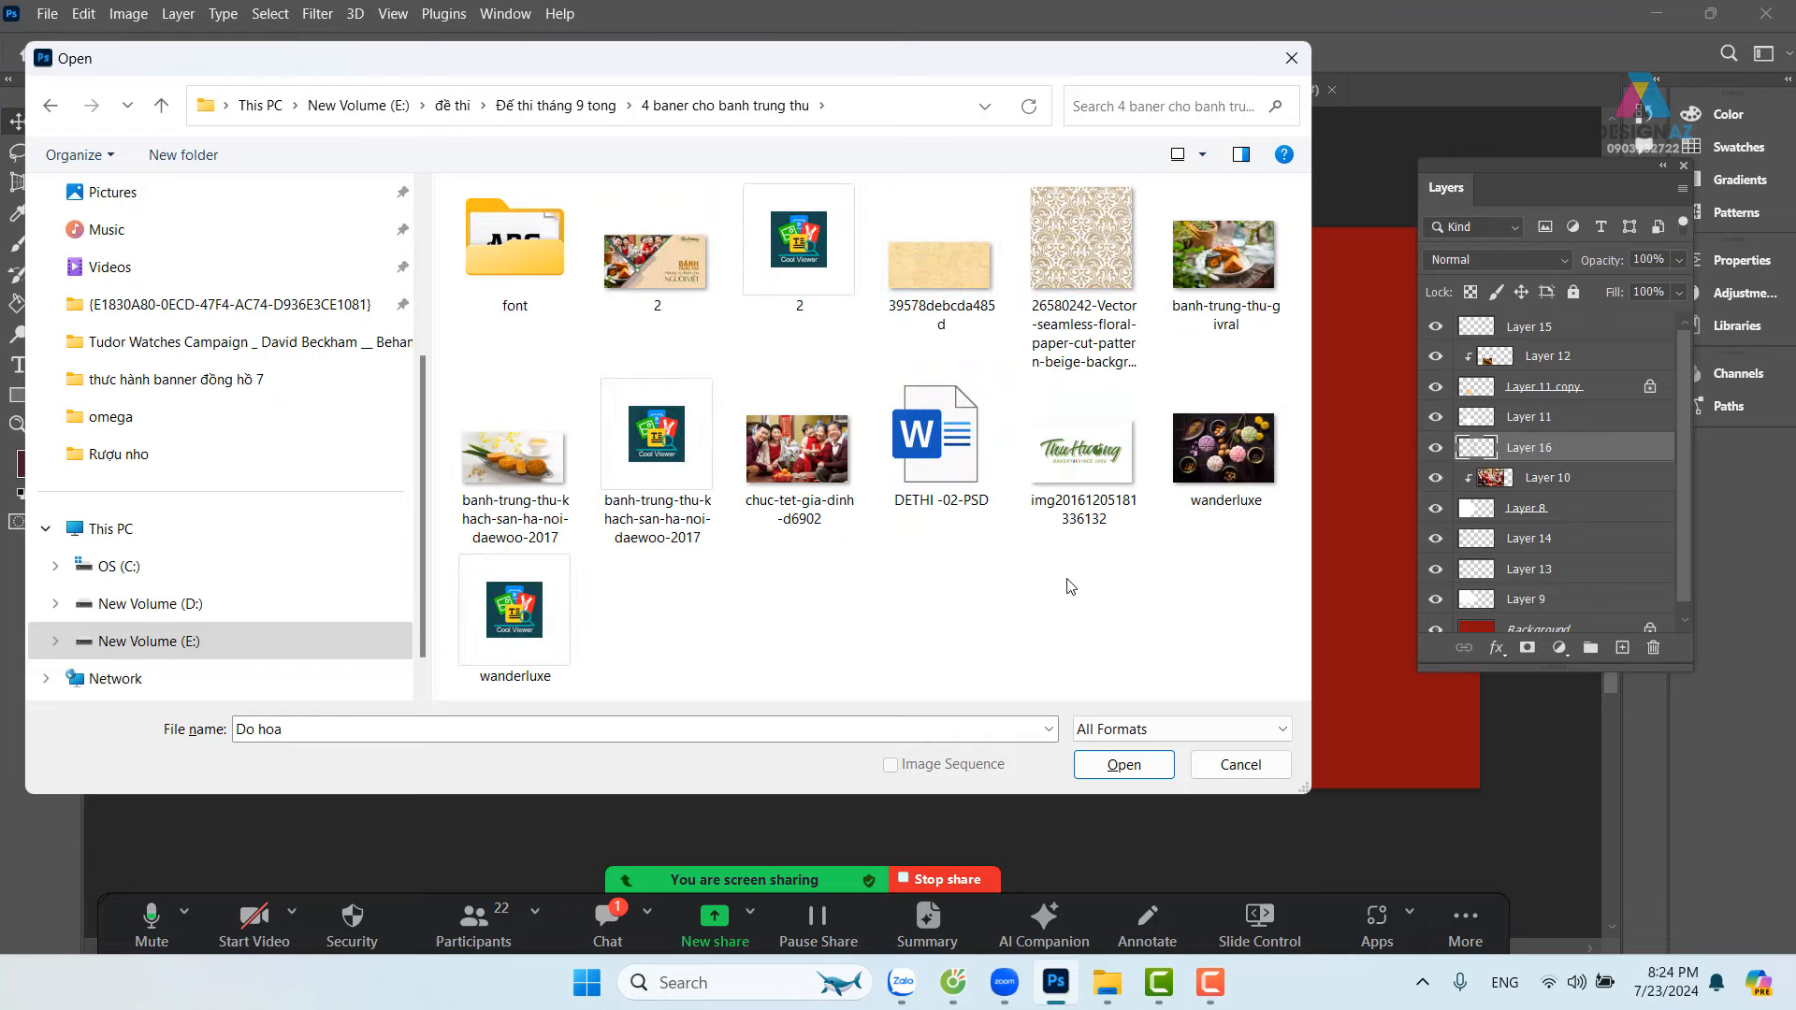
{"action": "left_click", "coordinate": [938, 280]}
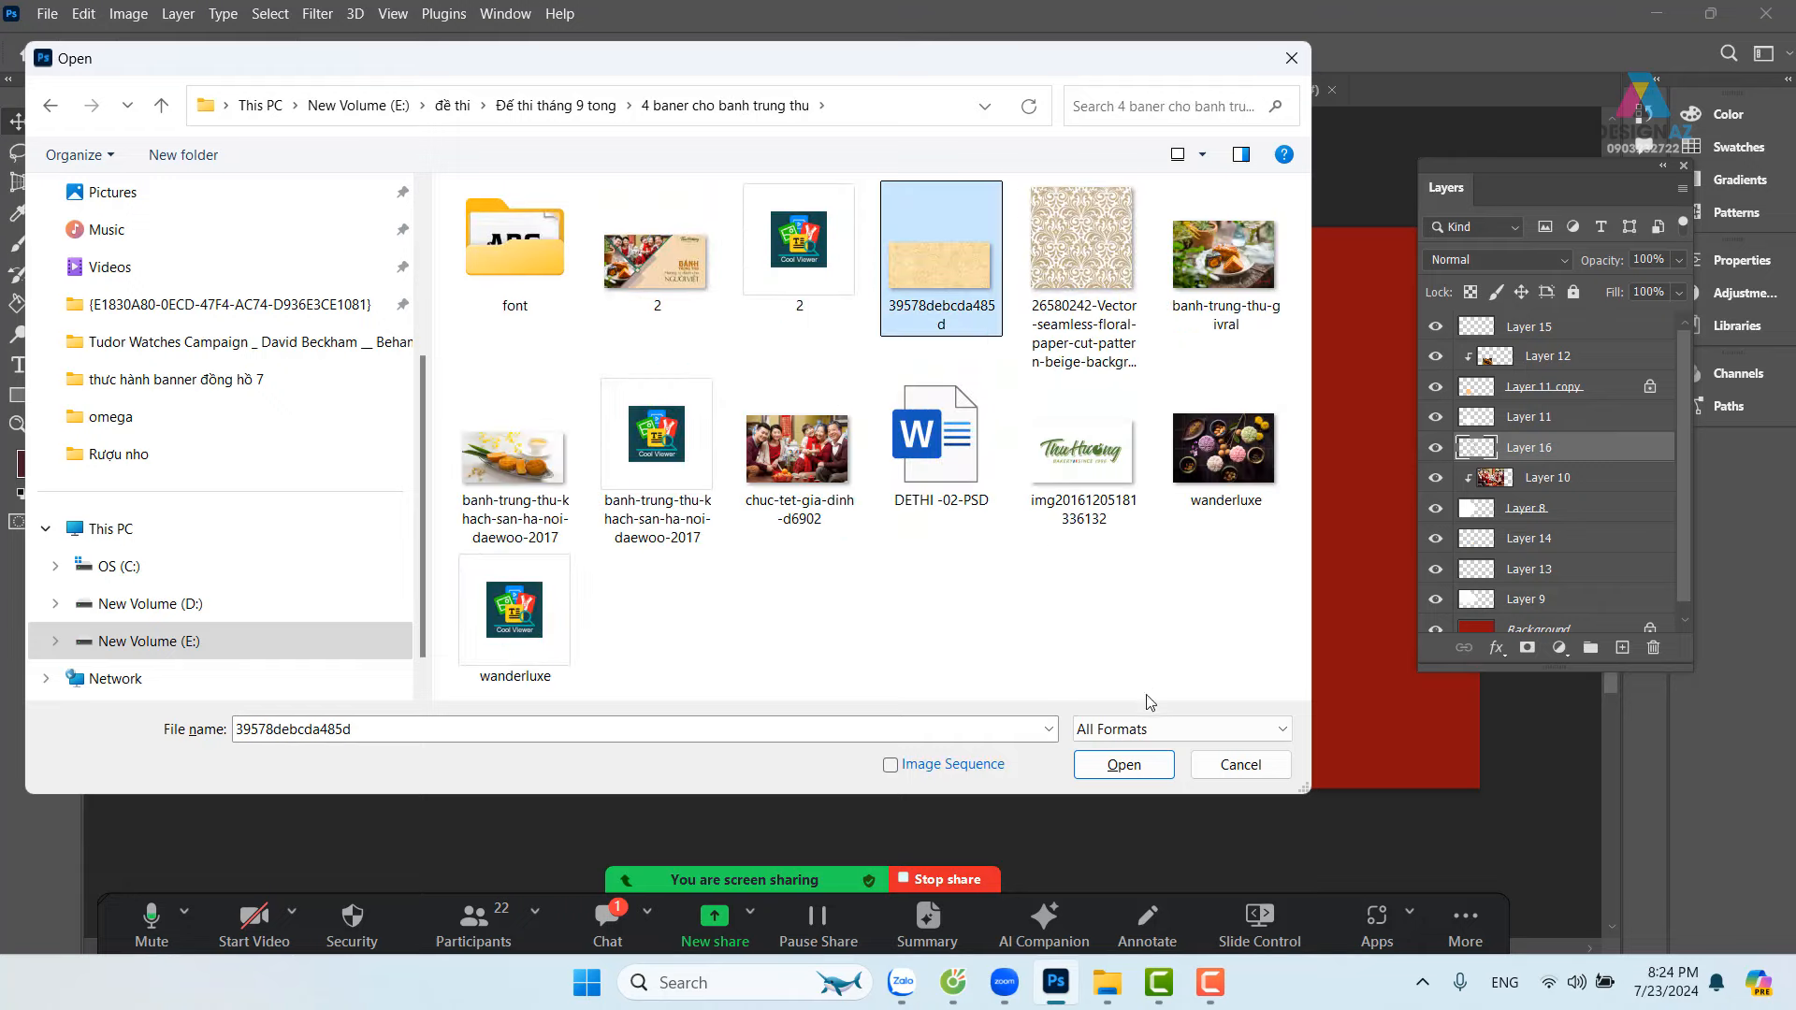
{"action": "left_click", "coordinate": [1148, 759]}
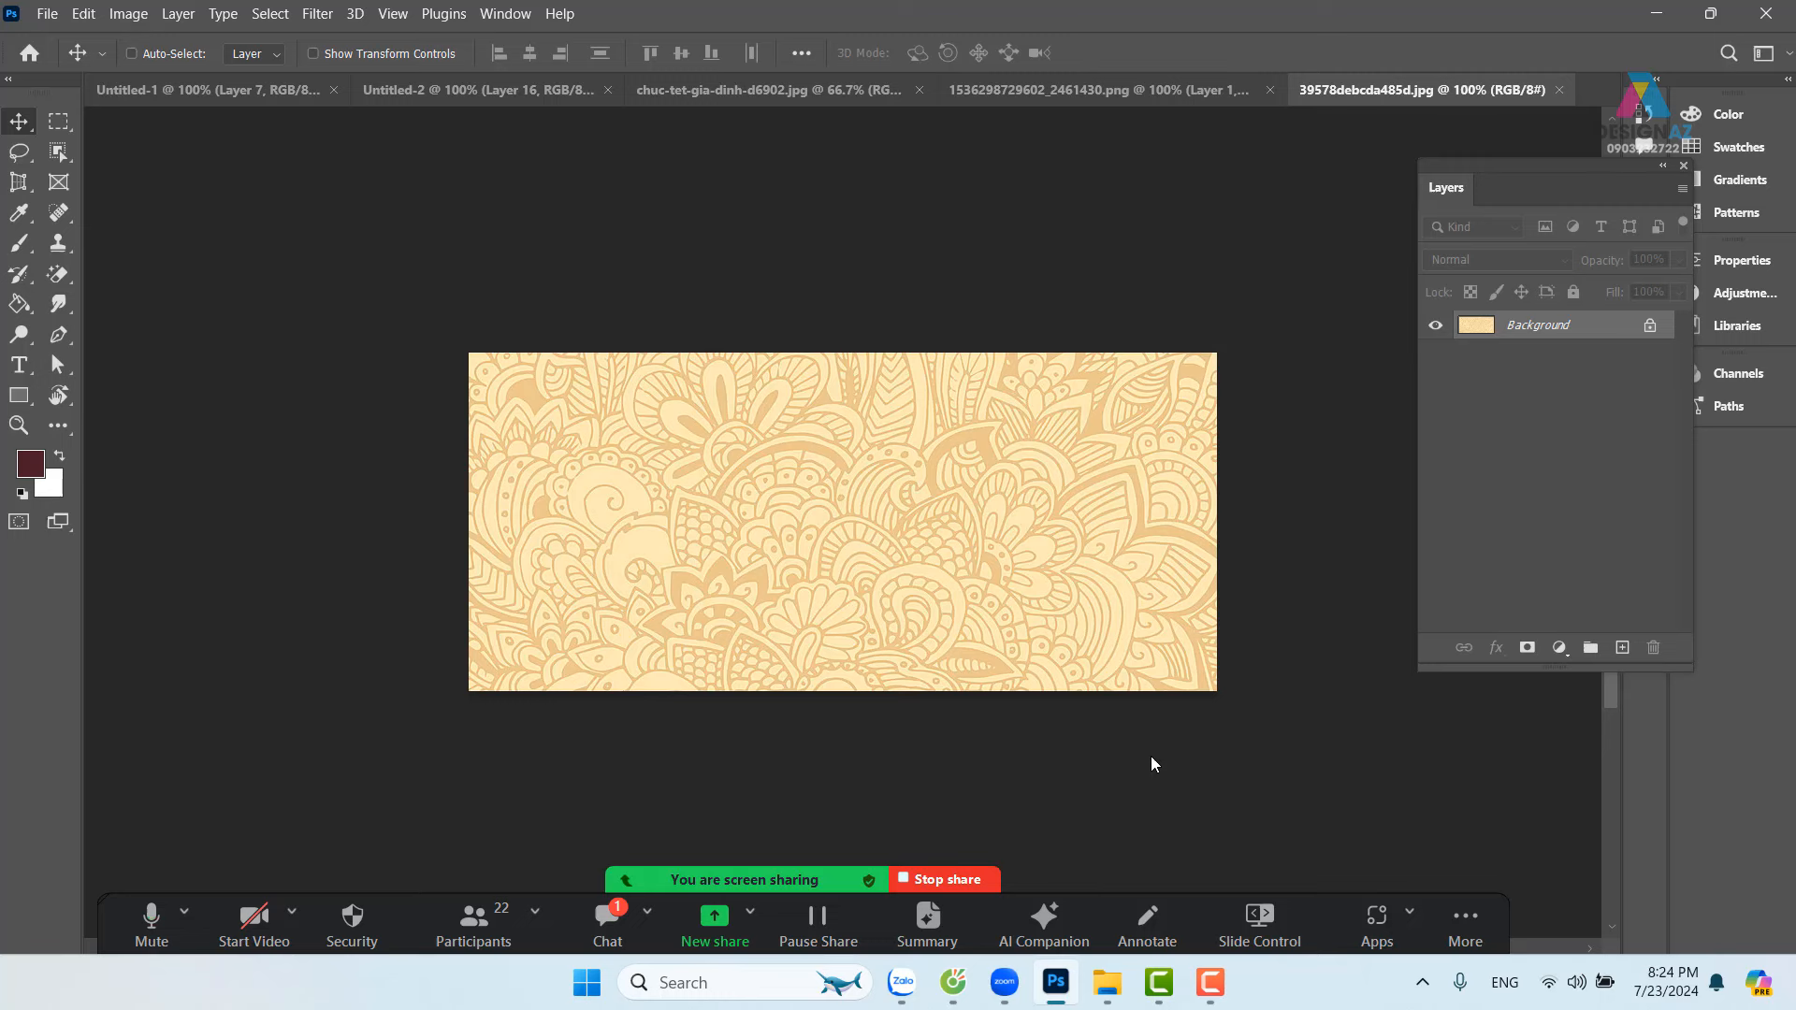
{"action": "key", "text": "ctrl+a"}
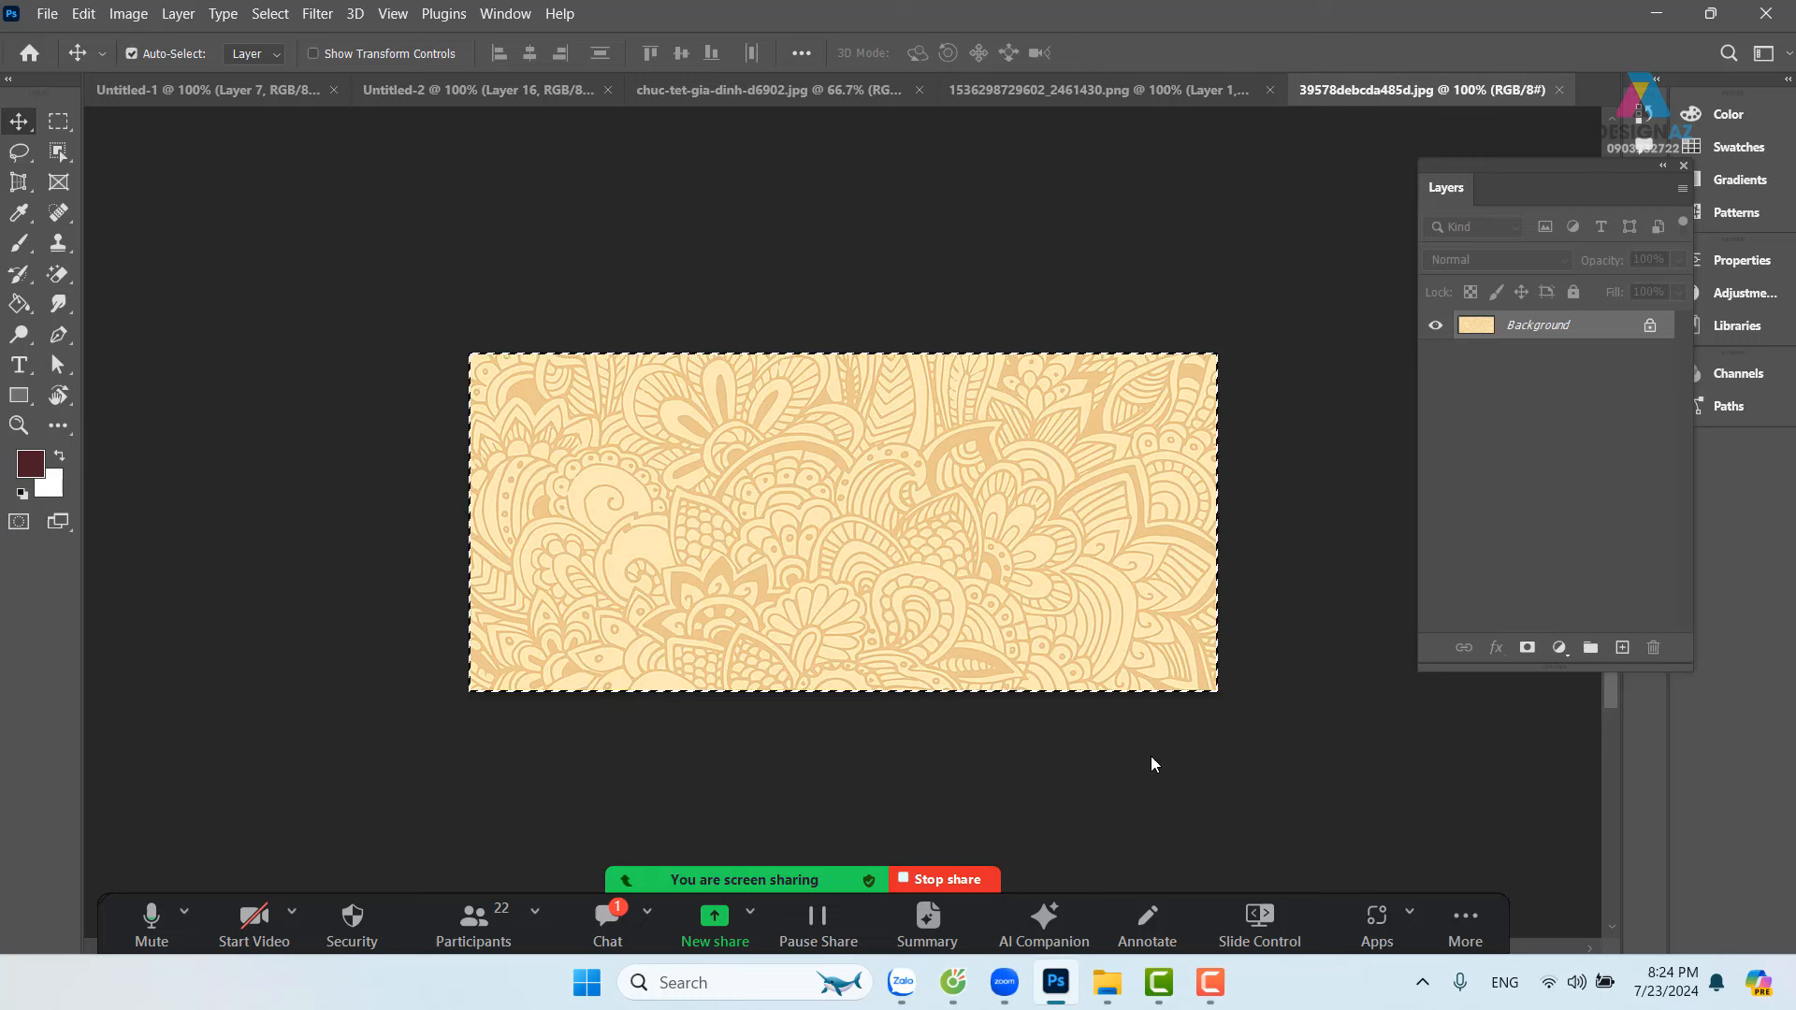
{"action": "left_click", "coordinate": [1036, 101]}
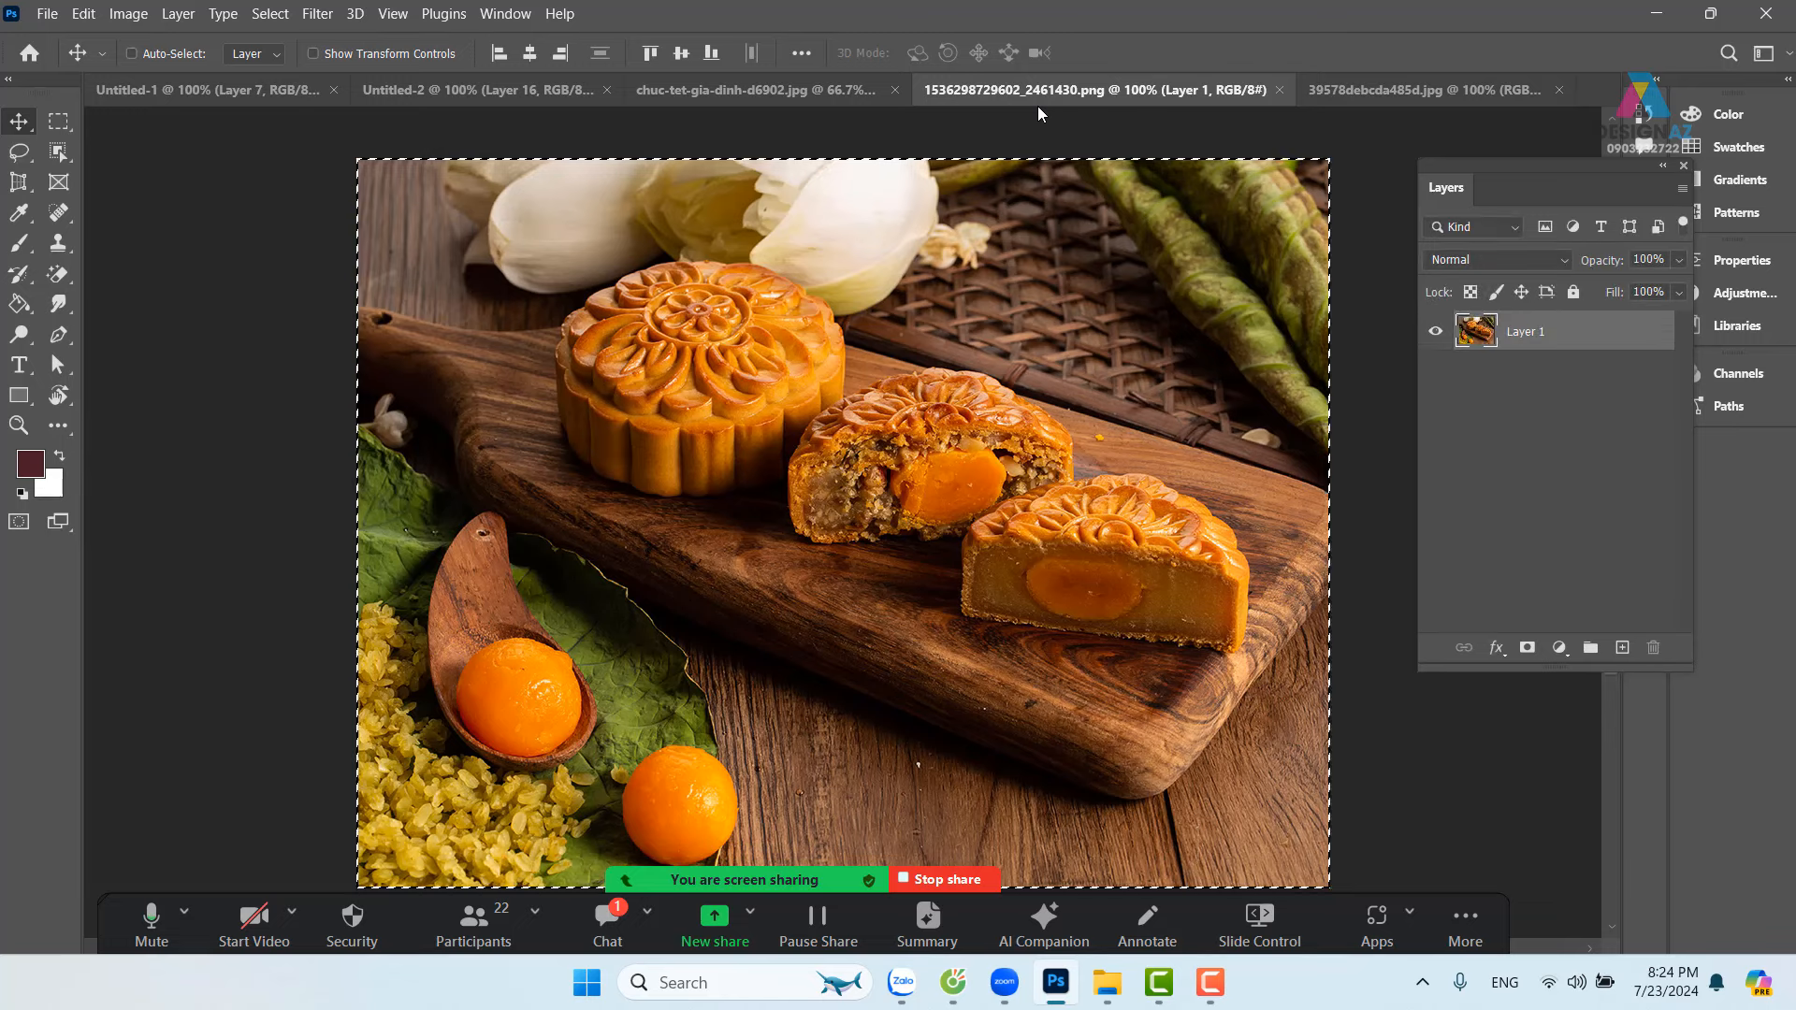
{"action": "left_click", "coordinate": [1279, 90]}
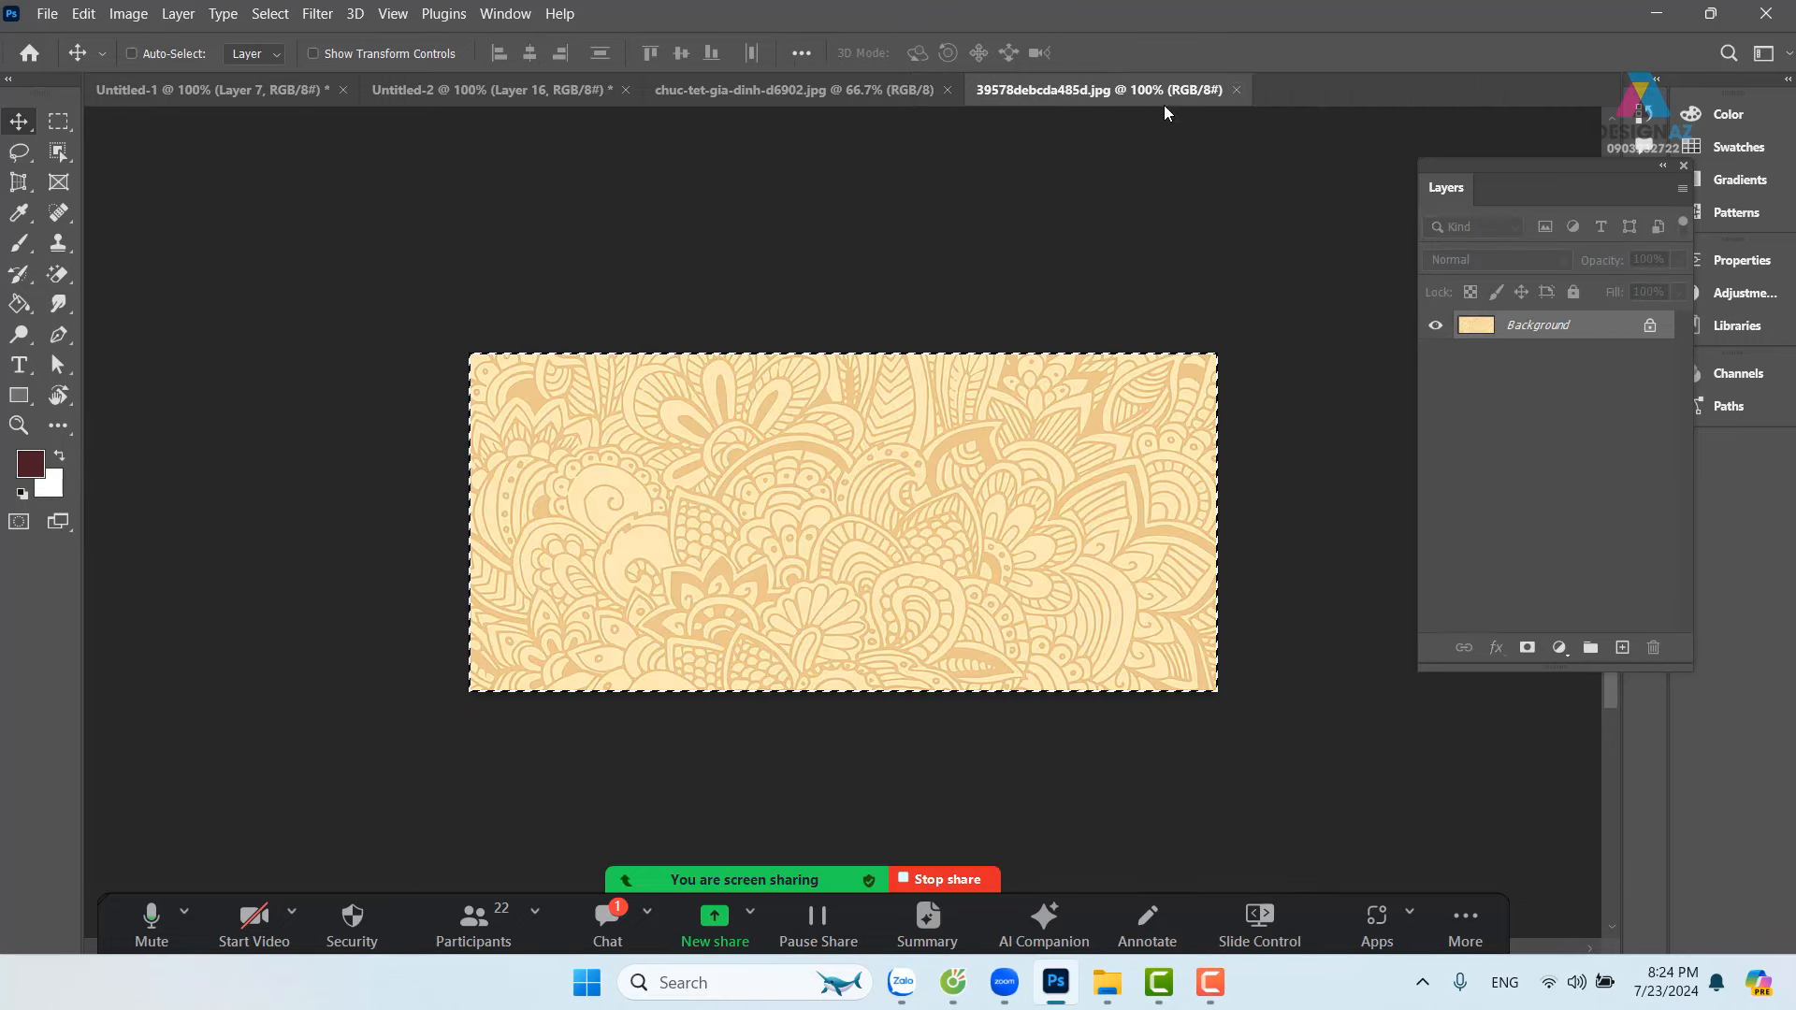
{"action": "left_click", "coordinate": [855, 88]}
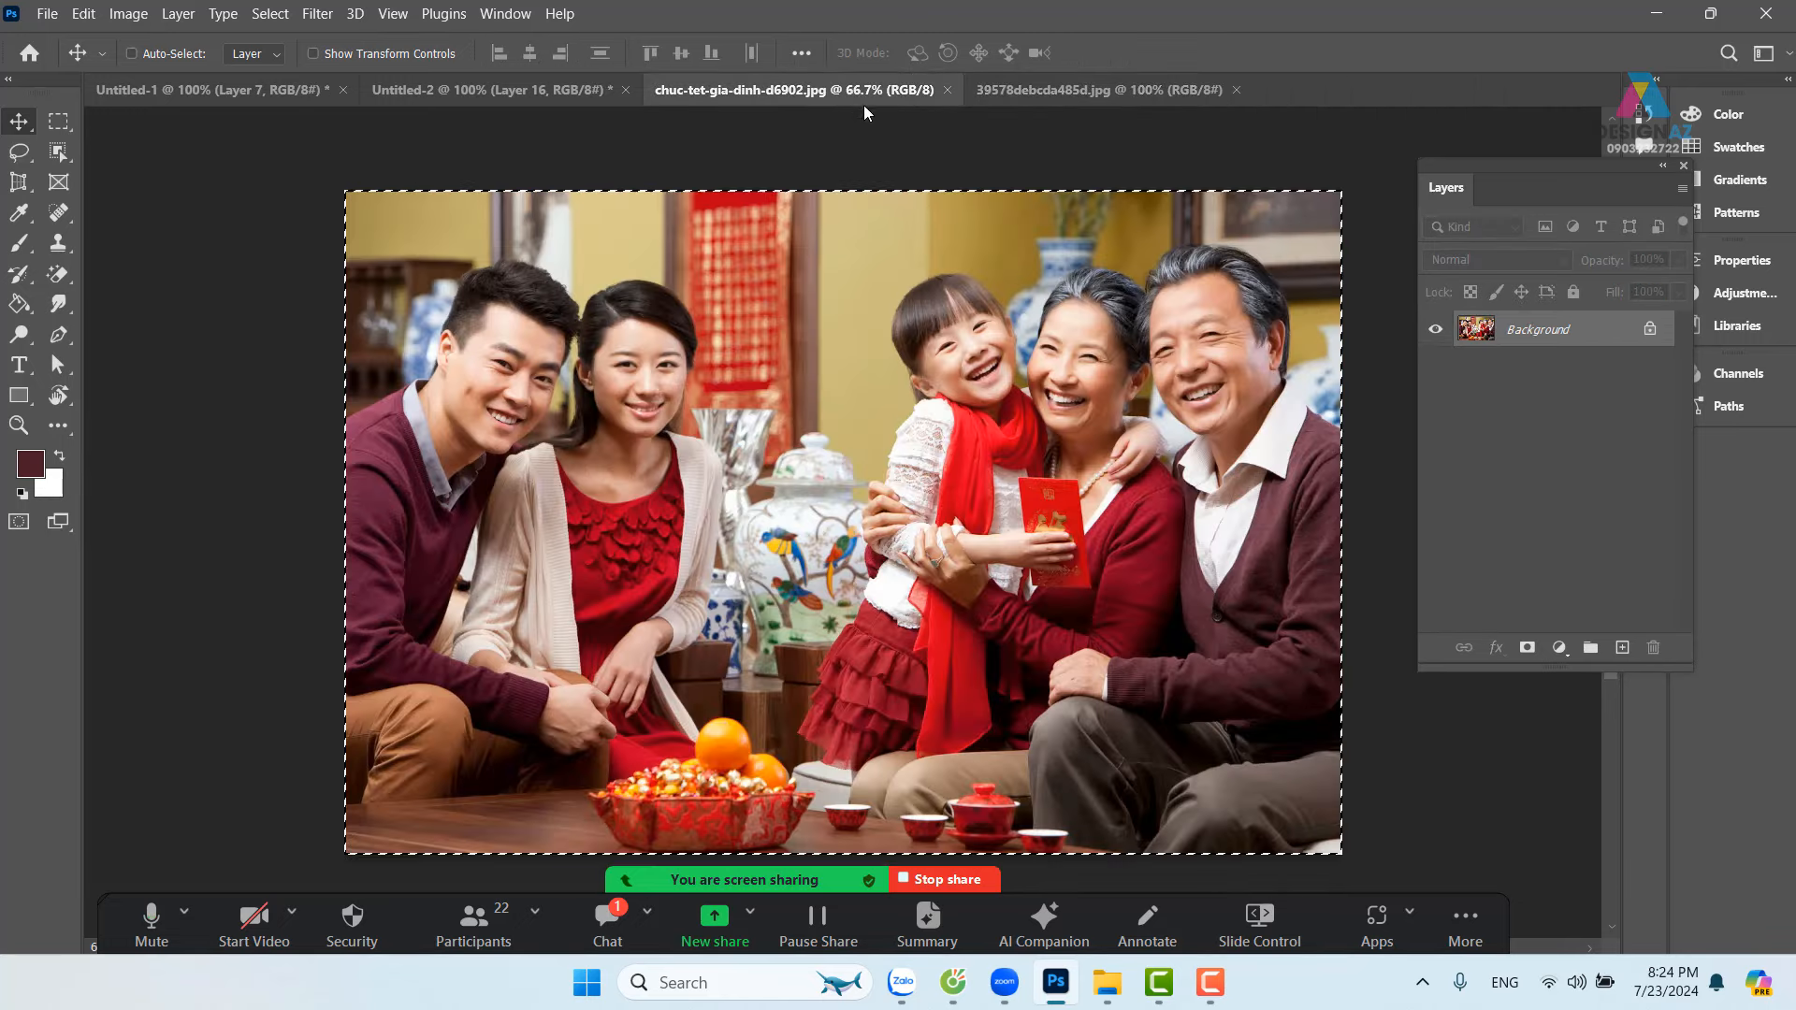
{"action": "left_click", "coordinate": [948, 90]}
Step: Paste the floral pattern directly above the Background layer in Untitled-2
{"action": "left_click", "coordinate": [535, 97]}
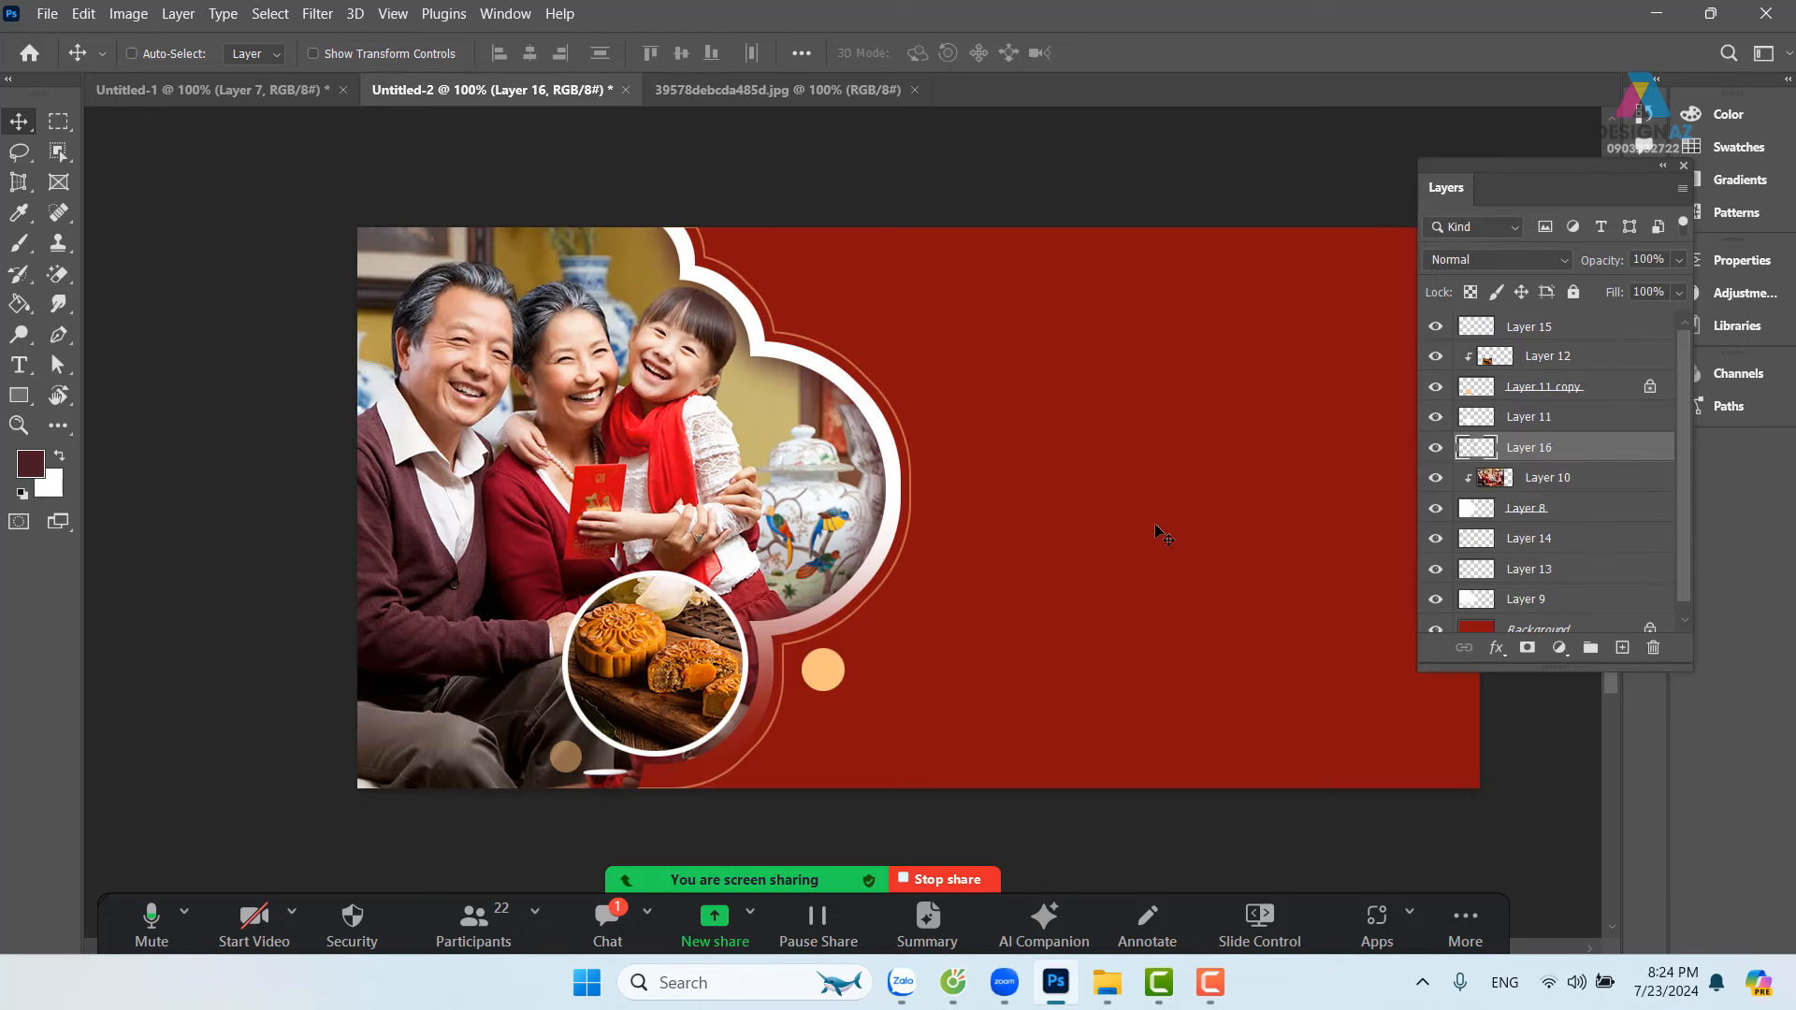
{"action": "right_click", "coordinate": [1127, 428]}
{"action": "left_click", "coordinate": [1176, 433]}
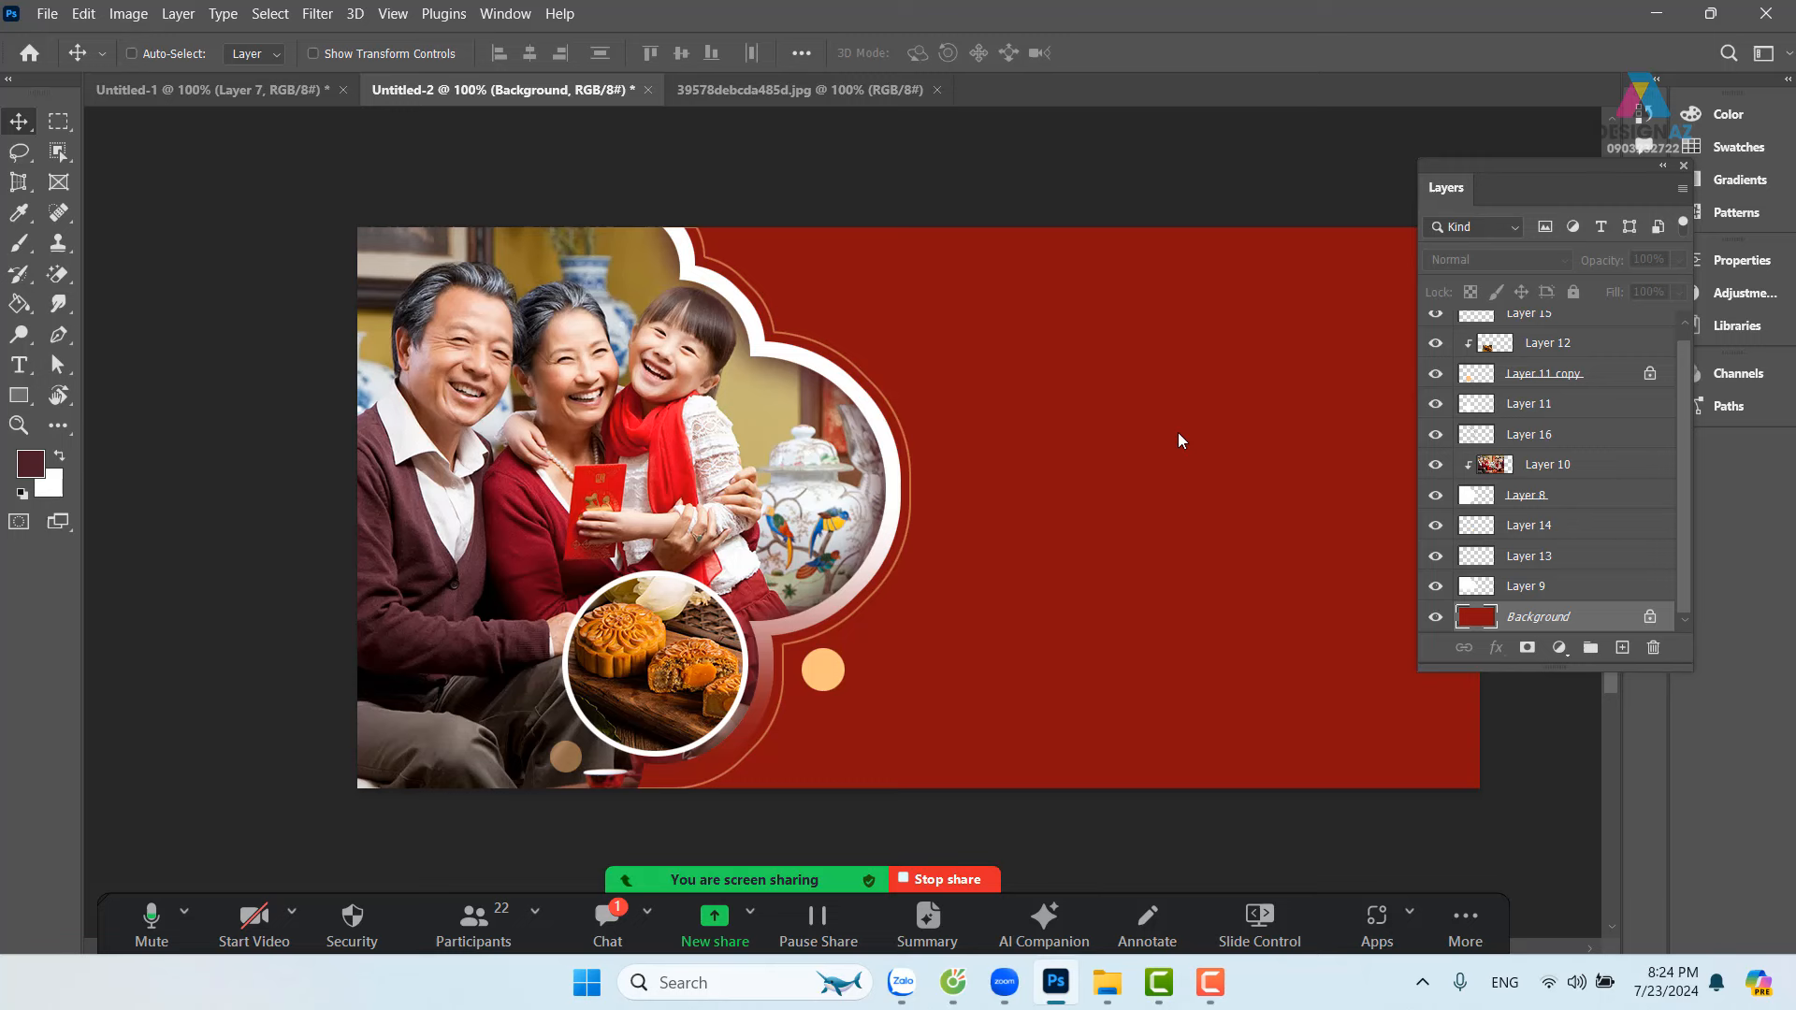
{"action": "right_click", "coordinate": [1090, 376]}
{"action": "left_click", "coordinate": [1130, 383]}
{"action": "key", "text": "ctrl+v"}
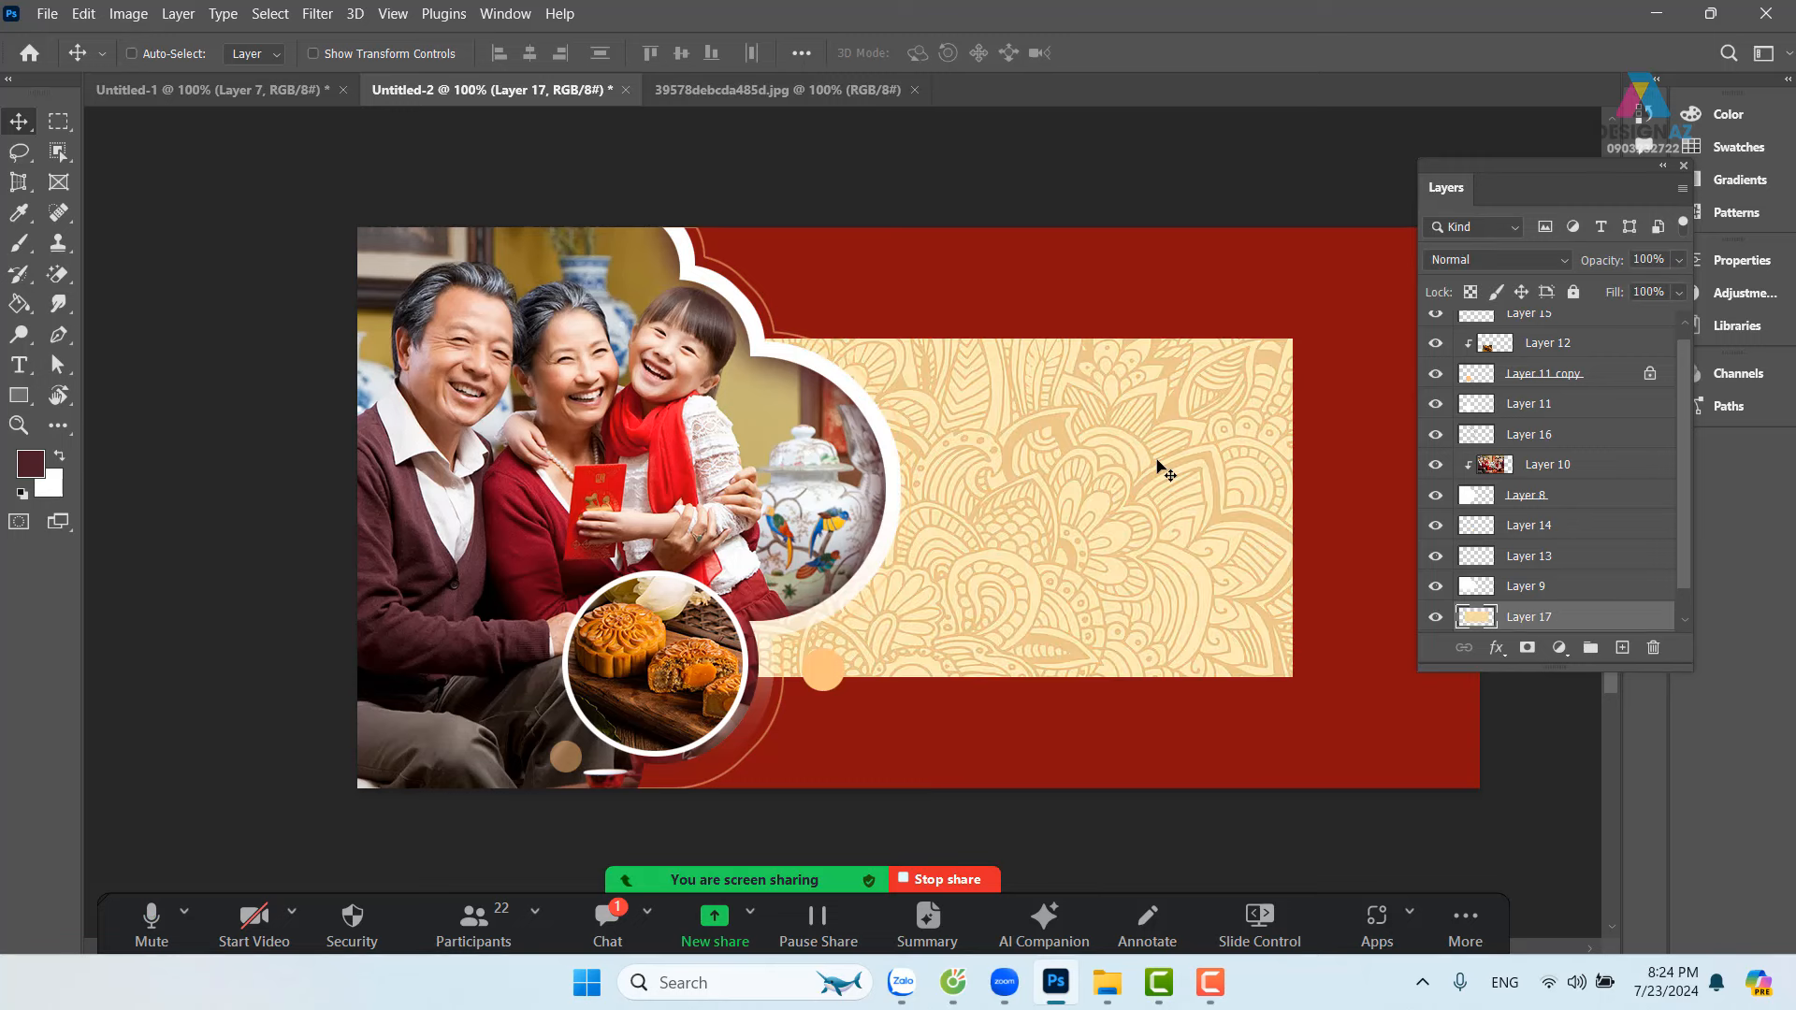
Step: Align the pattern with the banner's top edge and scale it to about 119% so it reaches the right edge
{"action": "left_click_drag", "start_coordinate": [1127, 492], "coordinate": [1183, 377]}
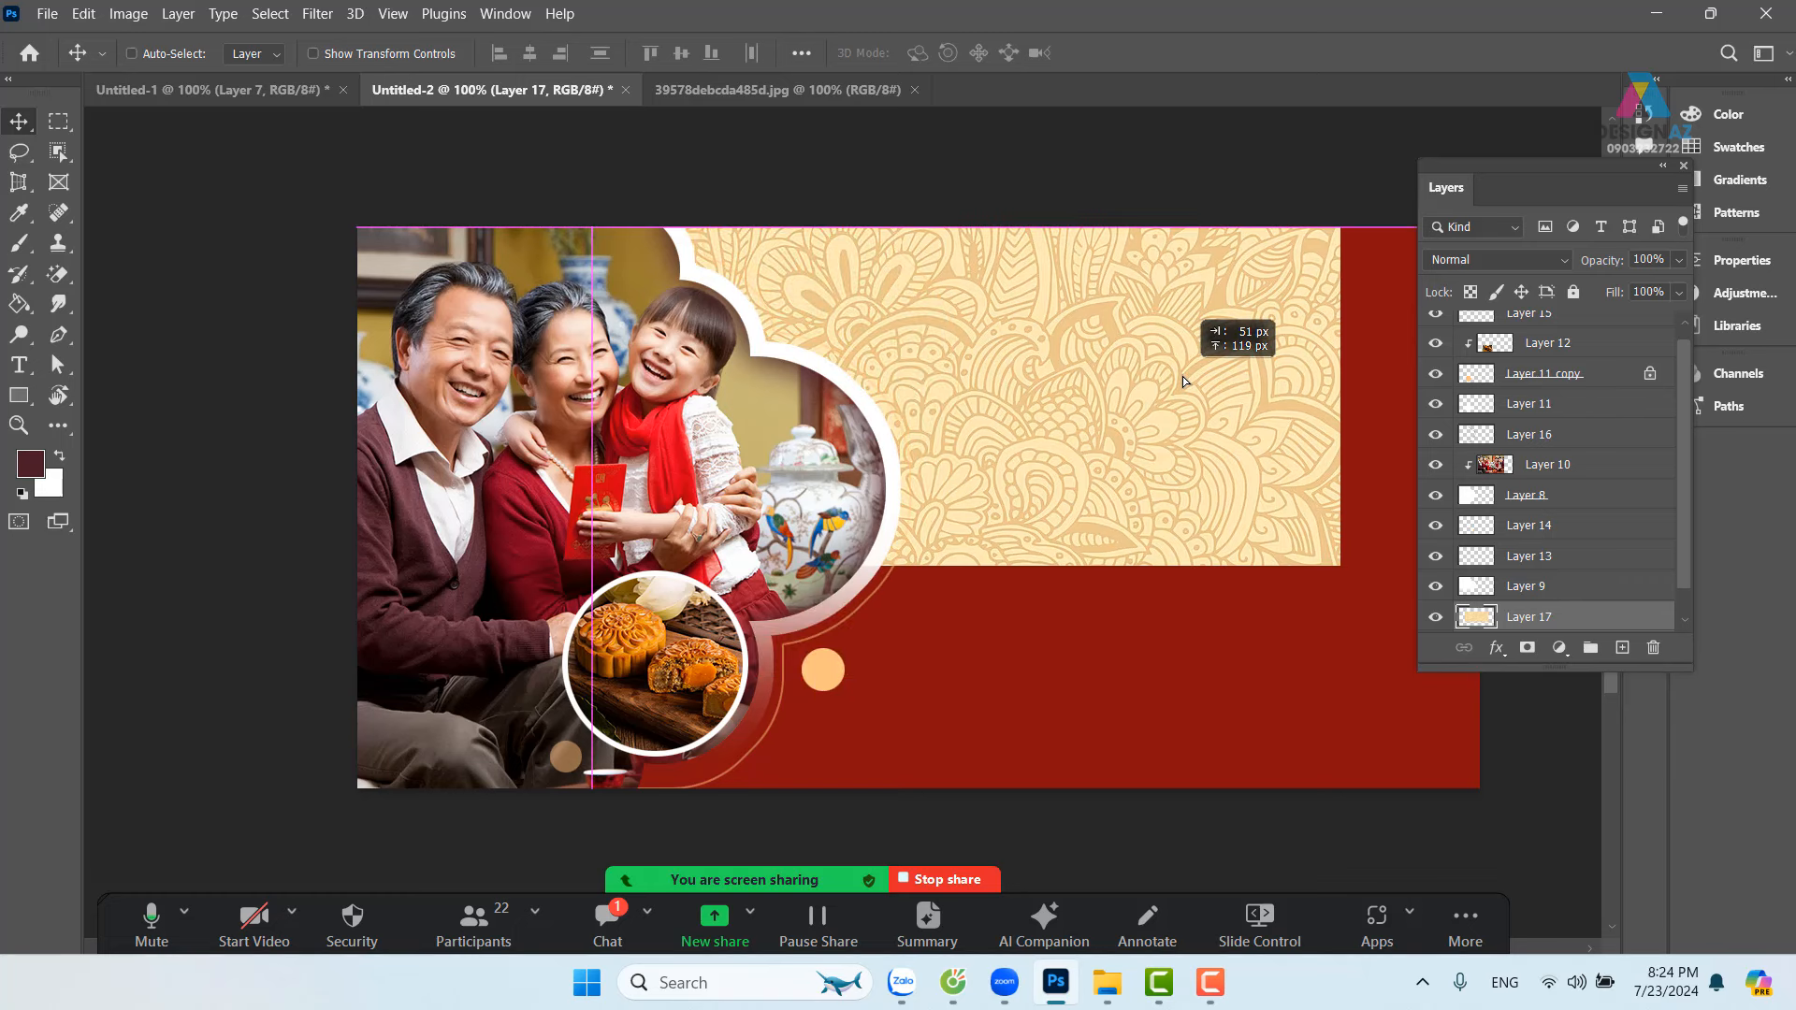
{"action": "left_click_drag", "start_coordinate": [1291, 497], "coordinate": [1097, 462]}
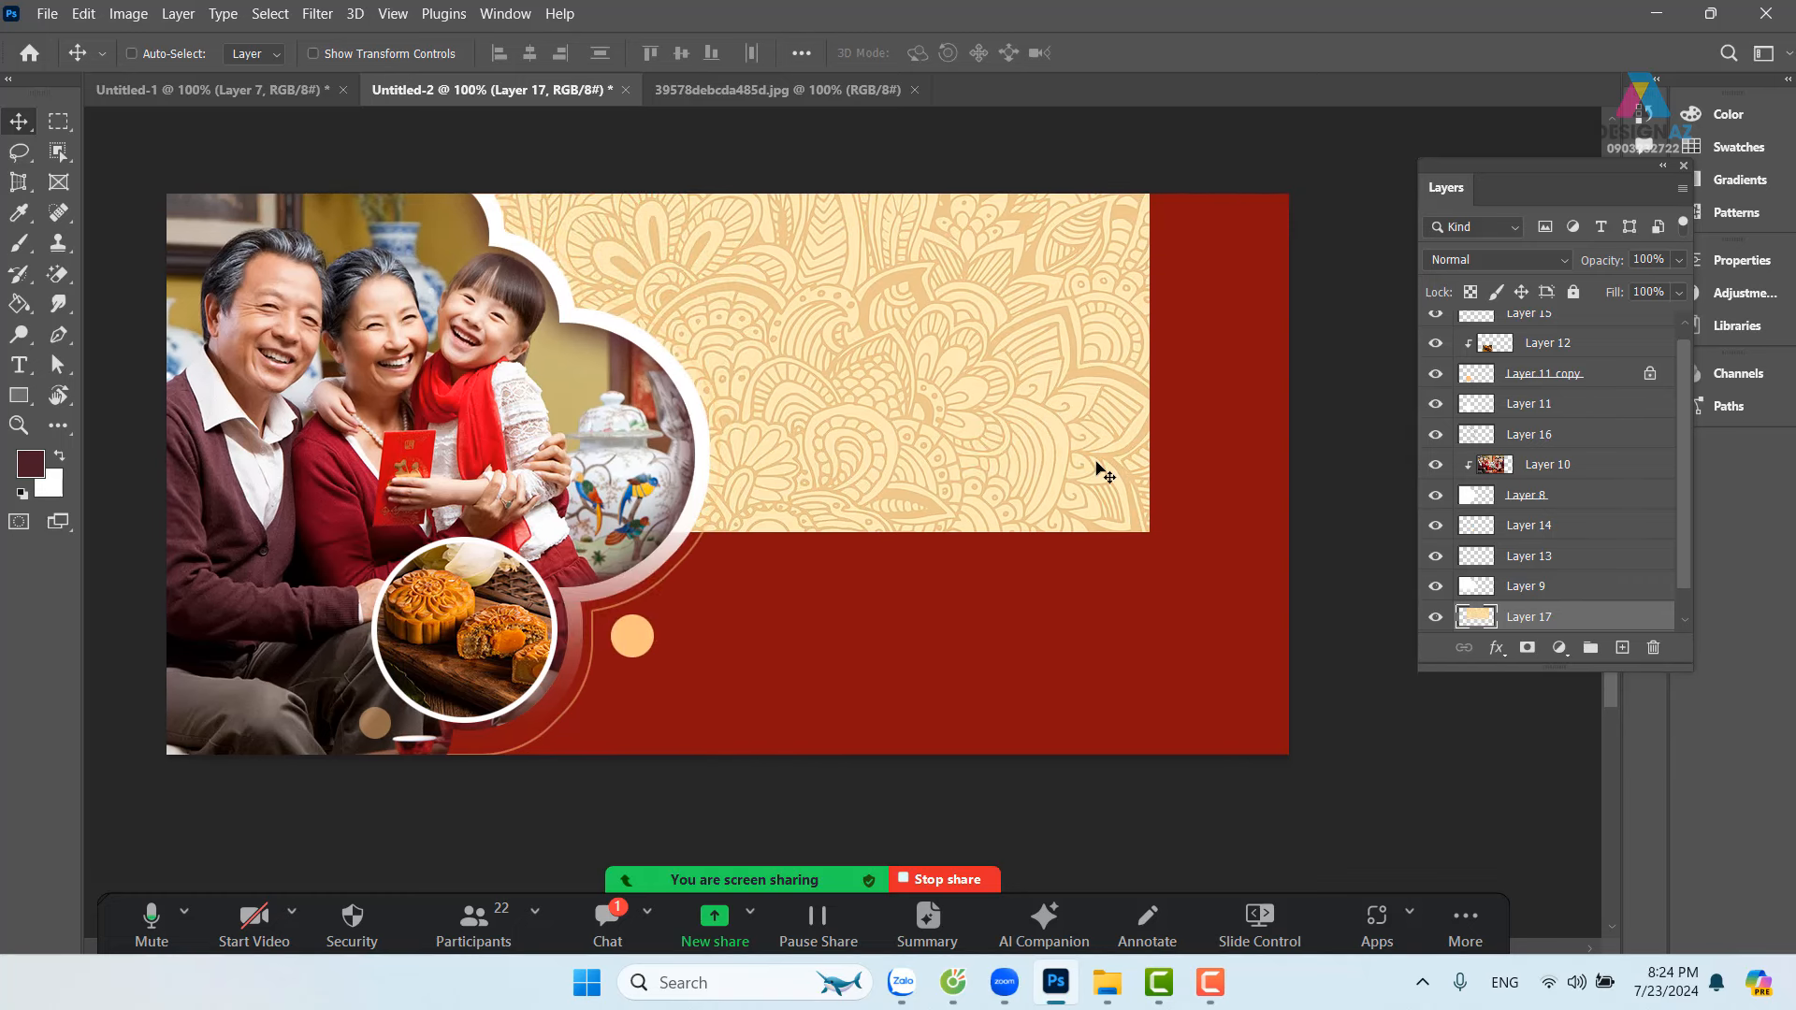
{"action": "key", "text": "ctrl+t"}
{"action": "left_click_drag", "start_coordinate": [1153, 537], "coordinate": [1288, 618]}
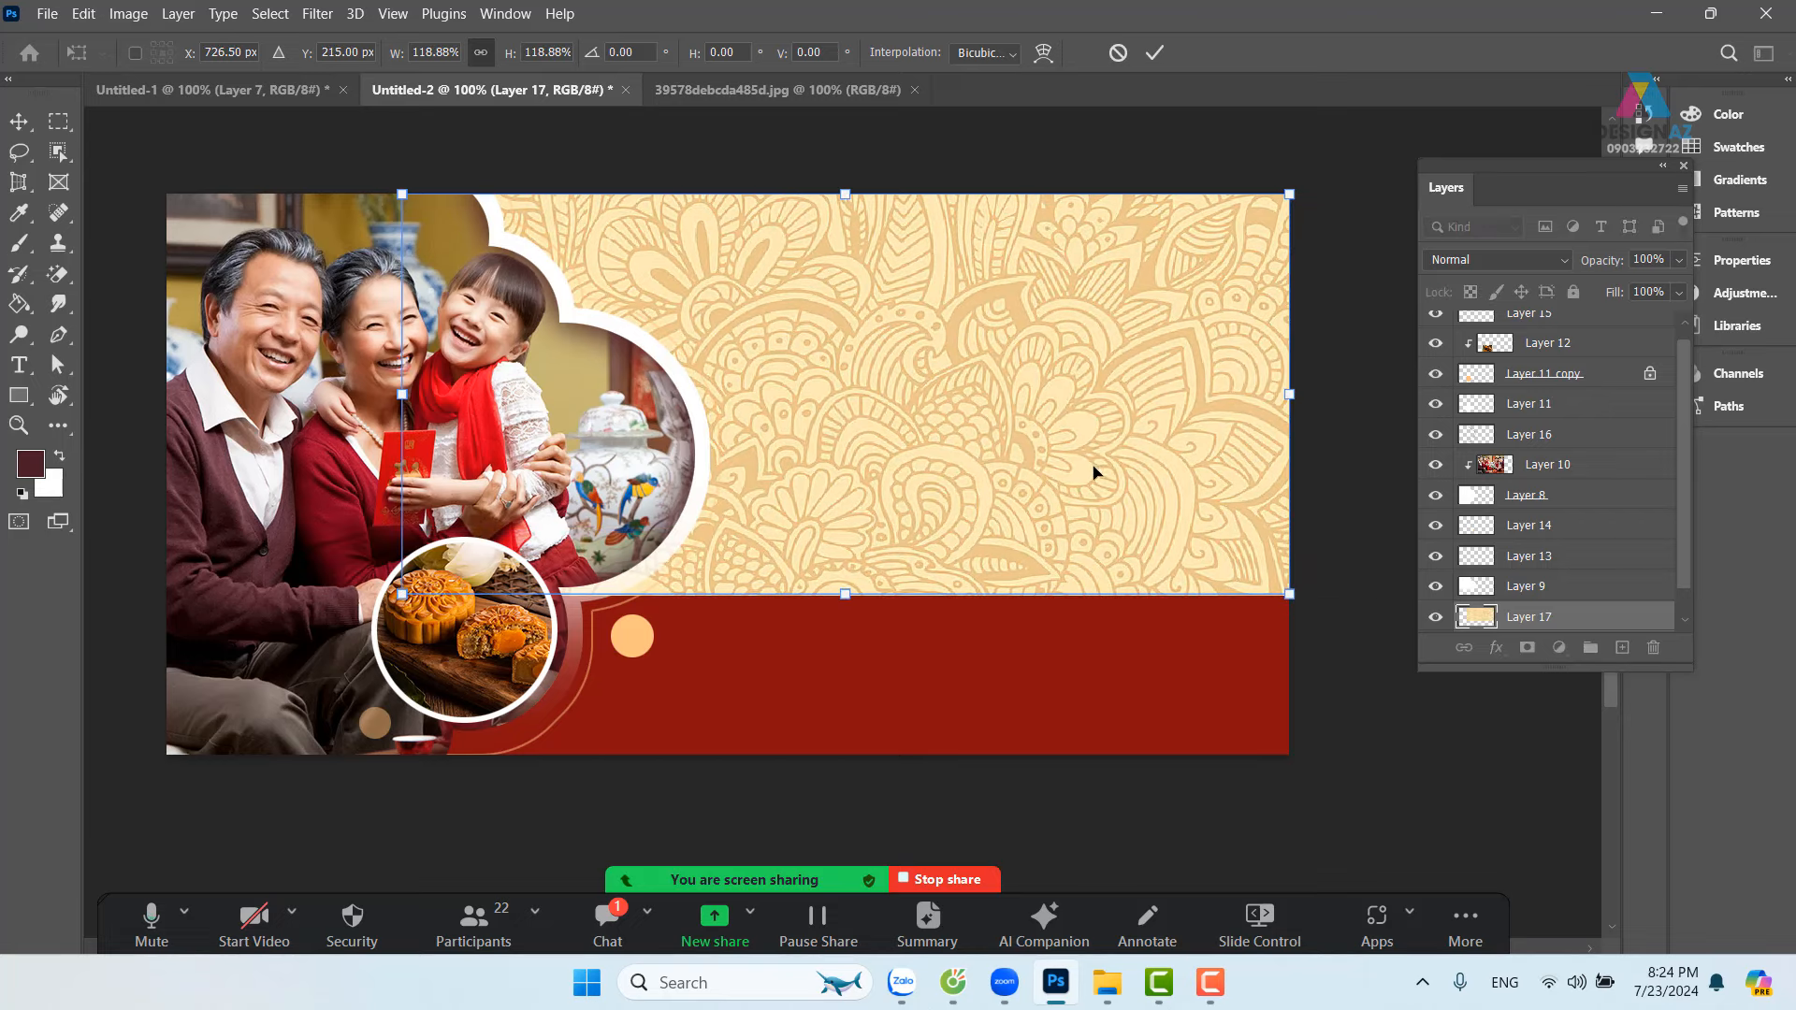
{"action": "key", "text": "Return"}
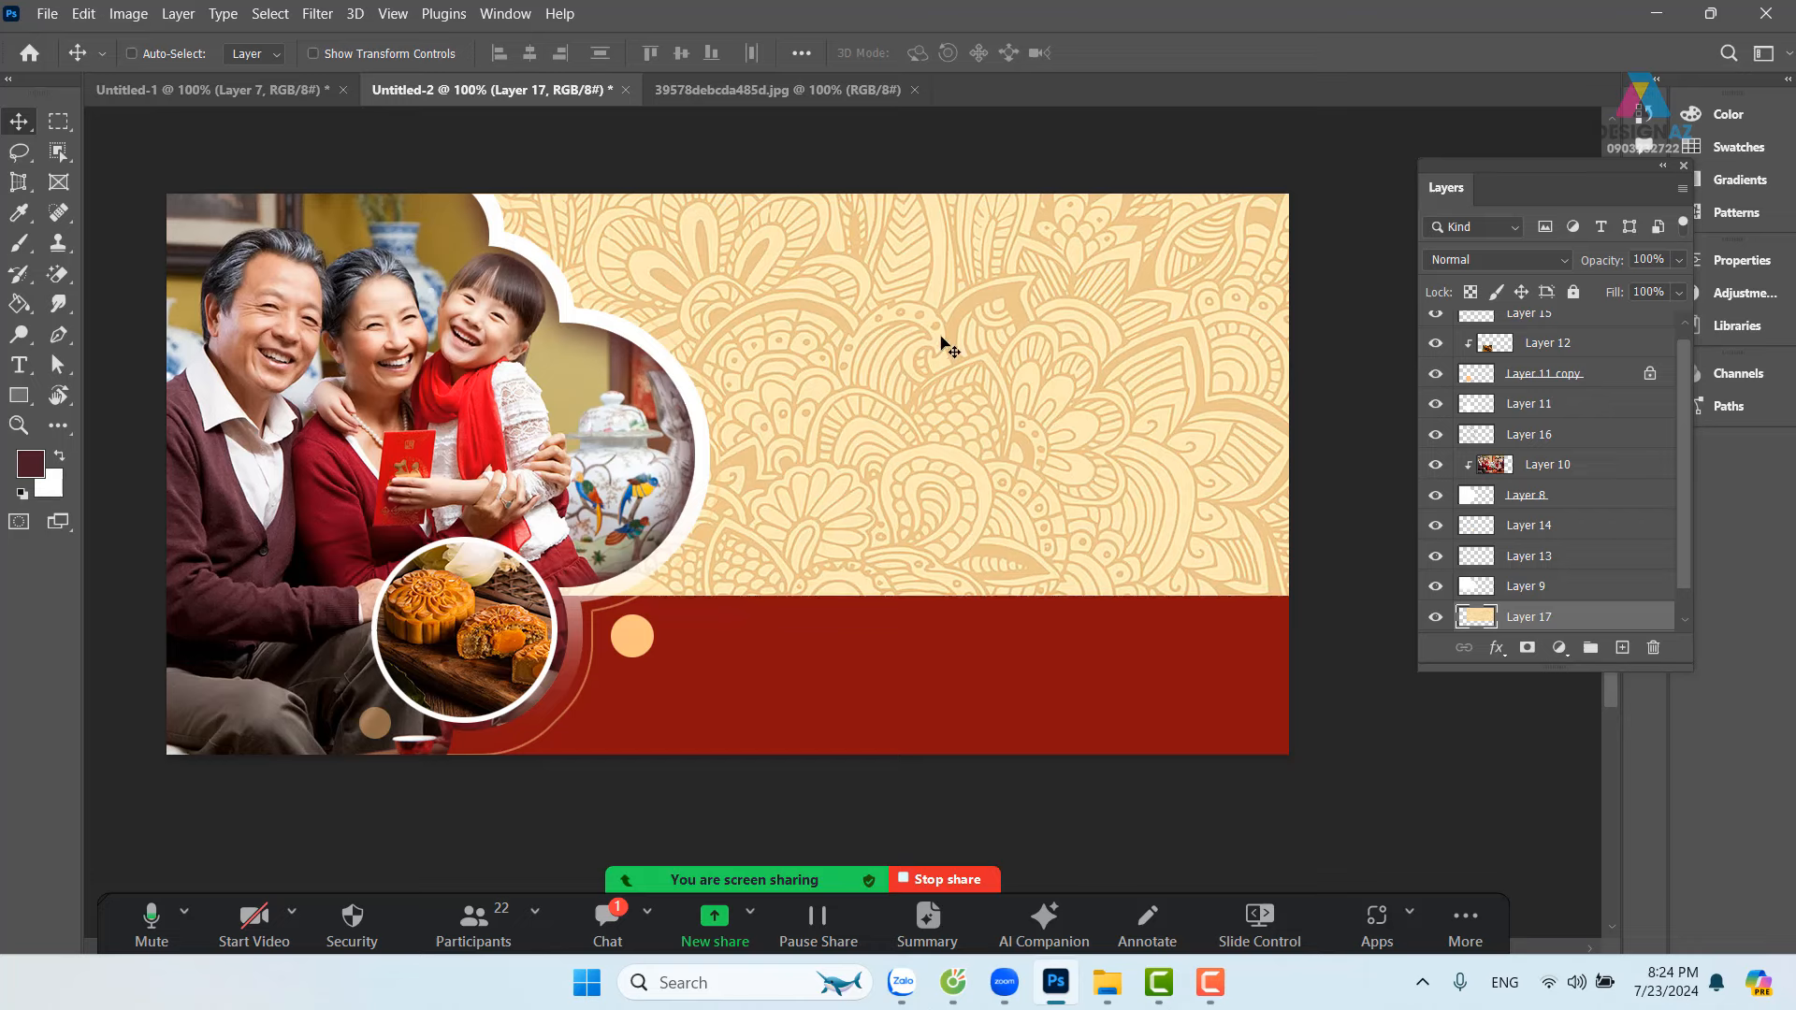
Step: Duplicate the pattern directly below the original and flip the copy vertically to cover the rest of the banner
{"action": "left_click_drag", "start_coordinate": [930, 245], "coordinate": [974, 655]}
{"action": "key", "text": "ctrl"}
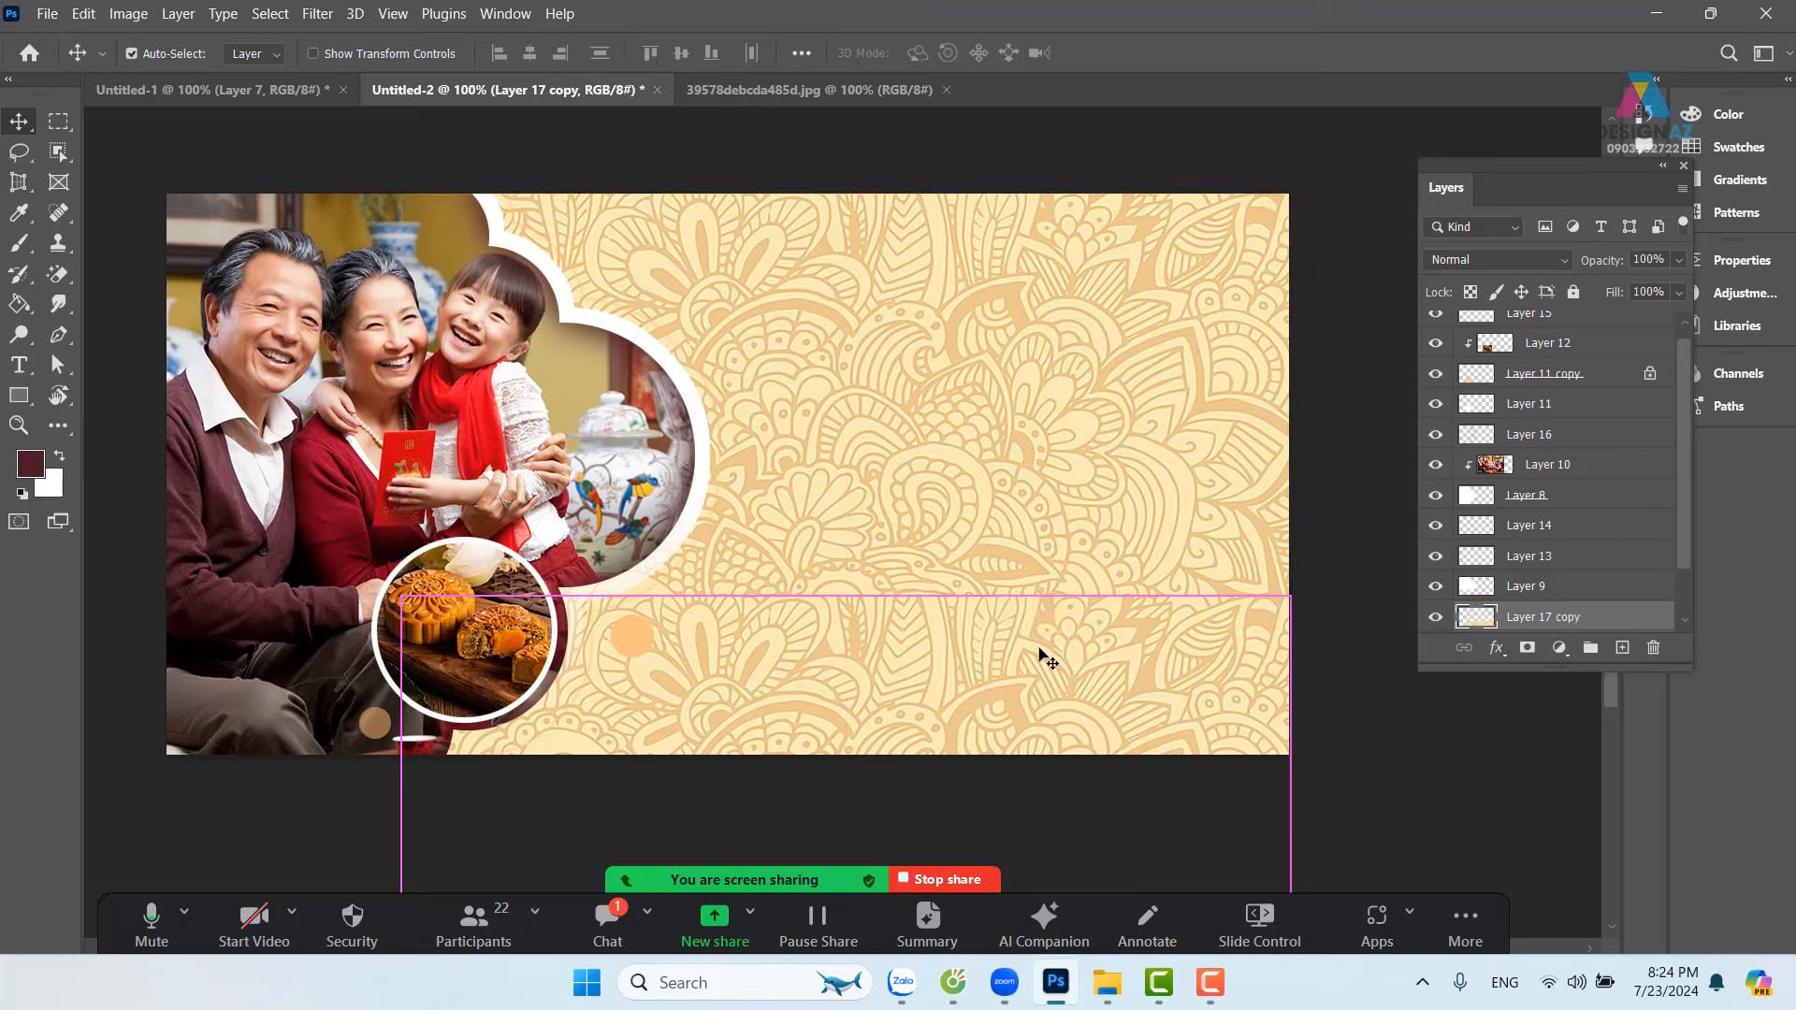
{"action": "key", "text": "ctrl+t"}
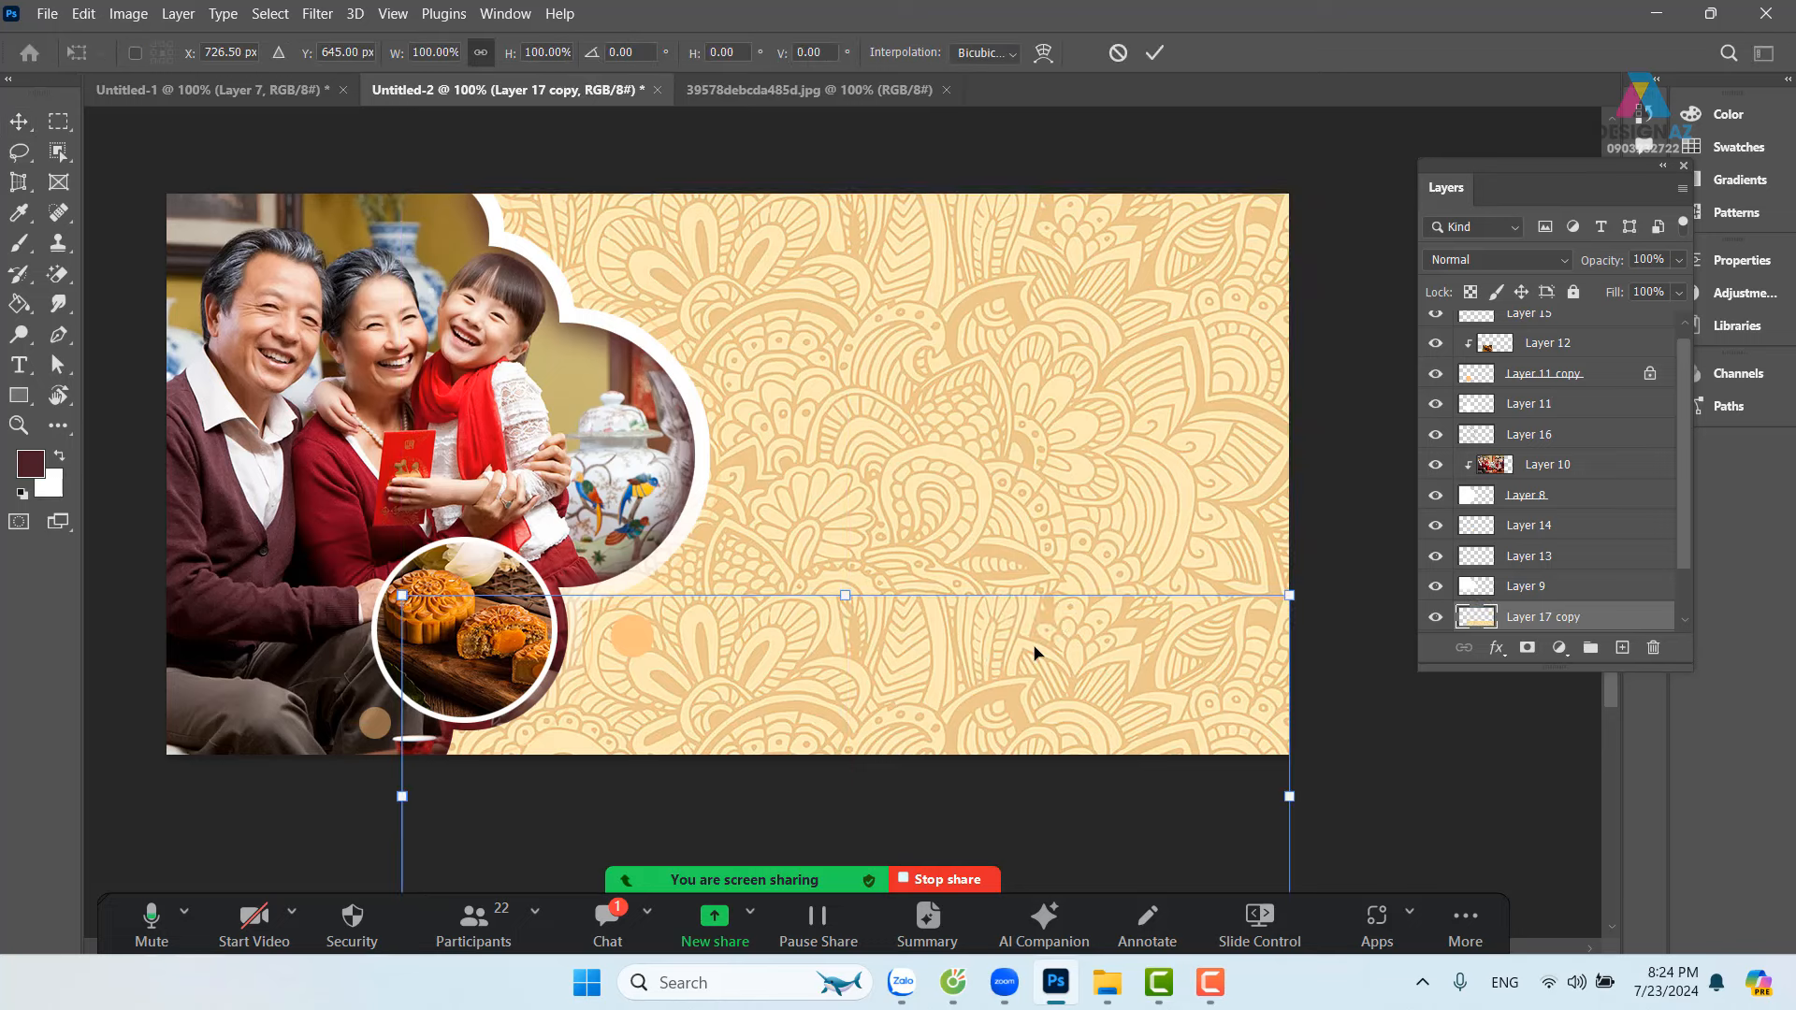
{"action": "right_click", "coordinate": [1035, 652]}
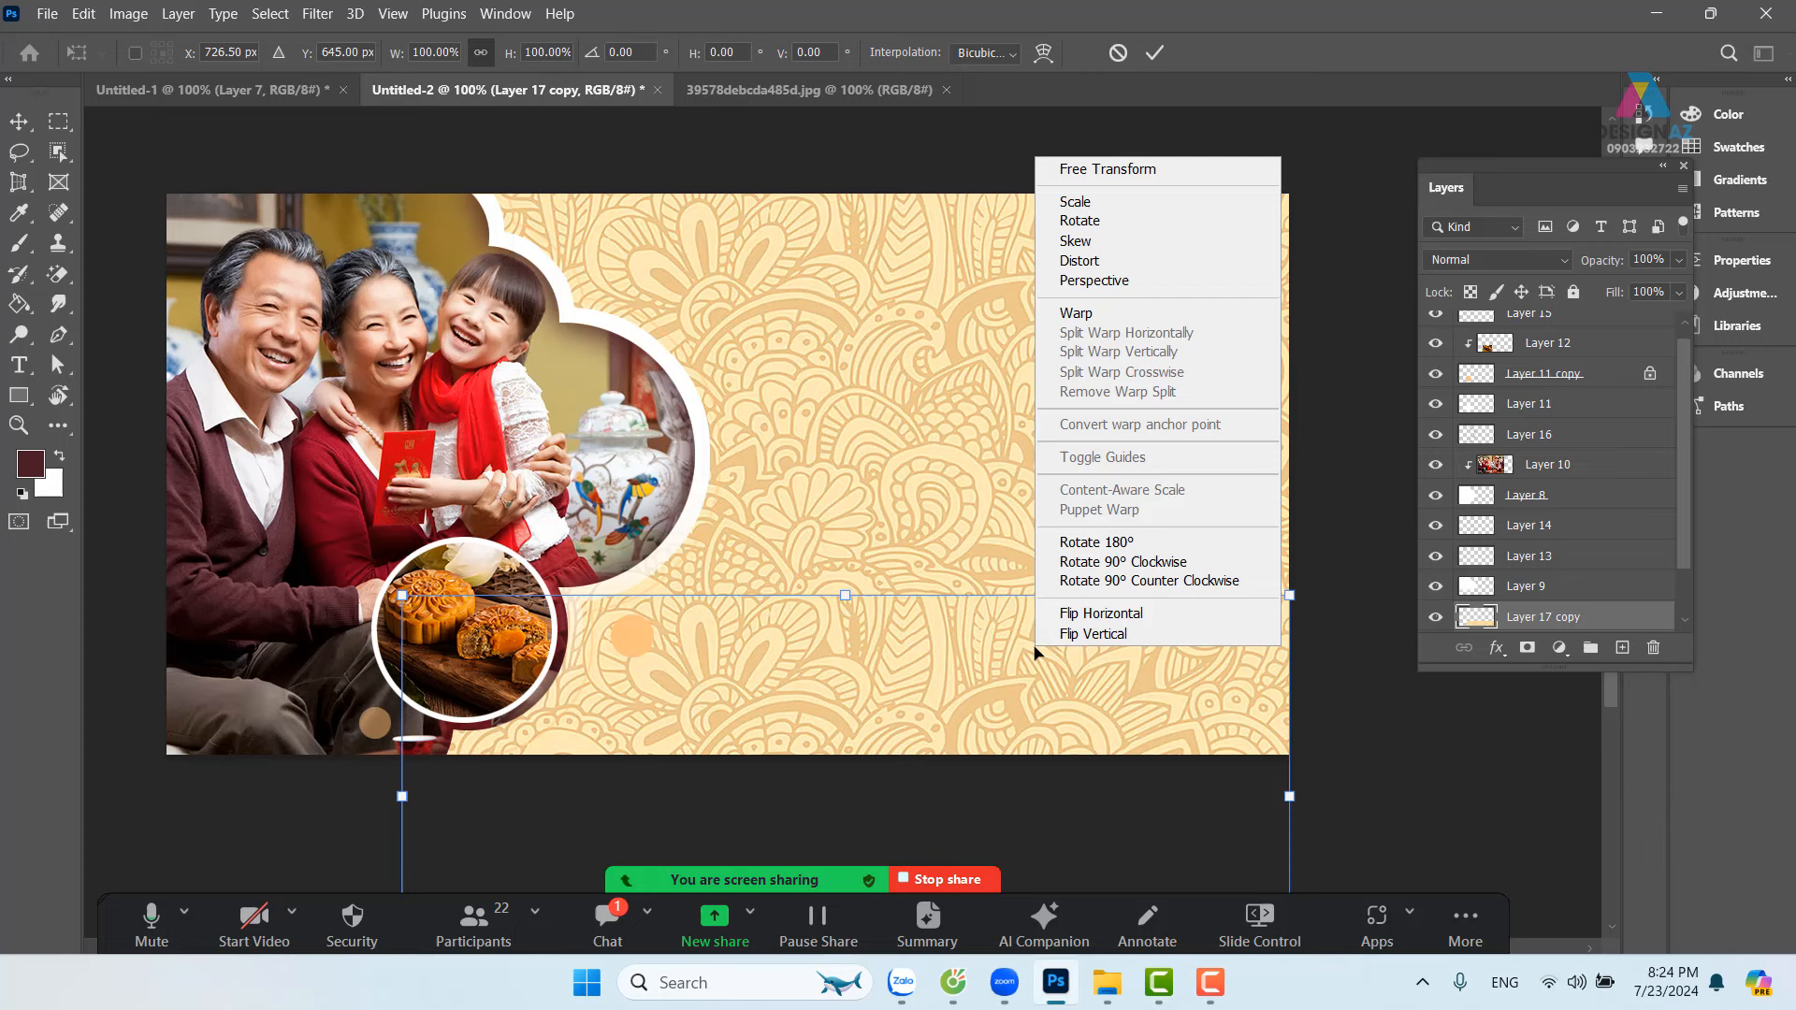
{"action": "left_click", "coordinate": [1096, 633]}
{"action": "key", "text": "Return"}
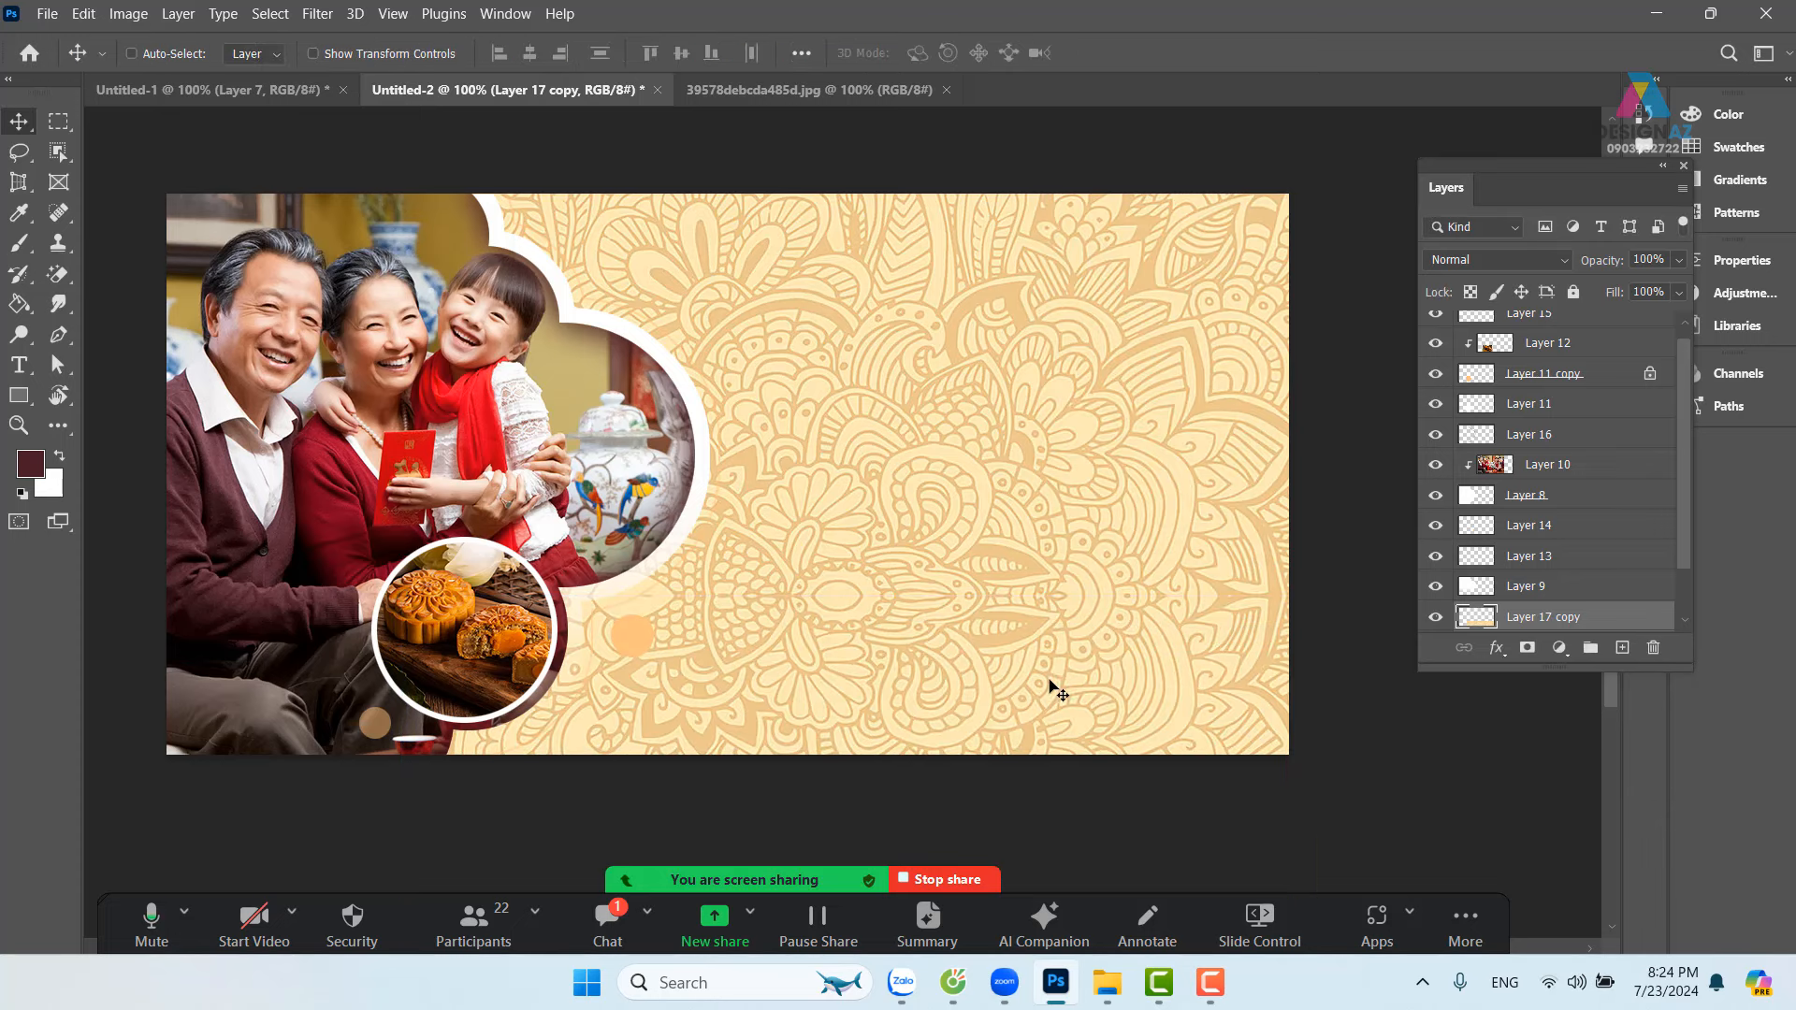
{"action": "key", "text": "Down"}
{"action": "key", "text": "Down"}
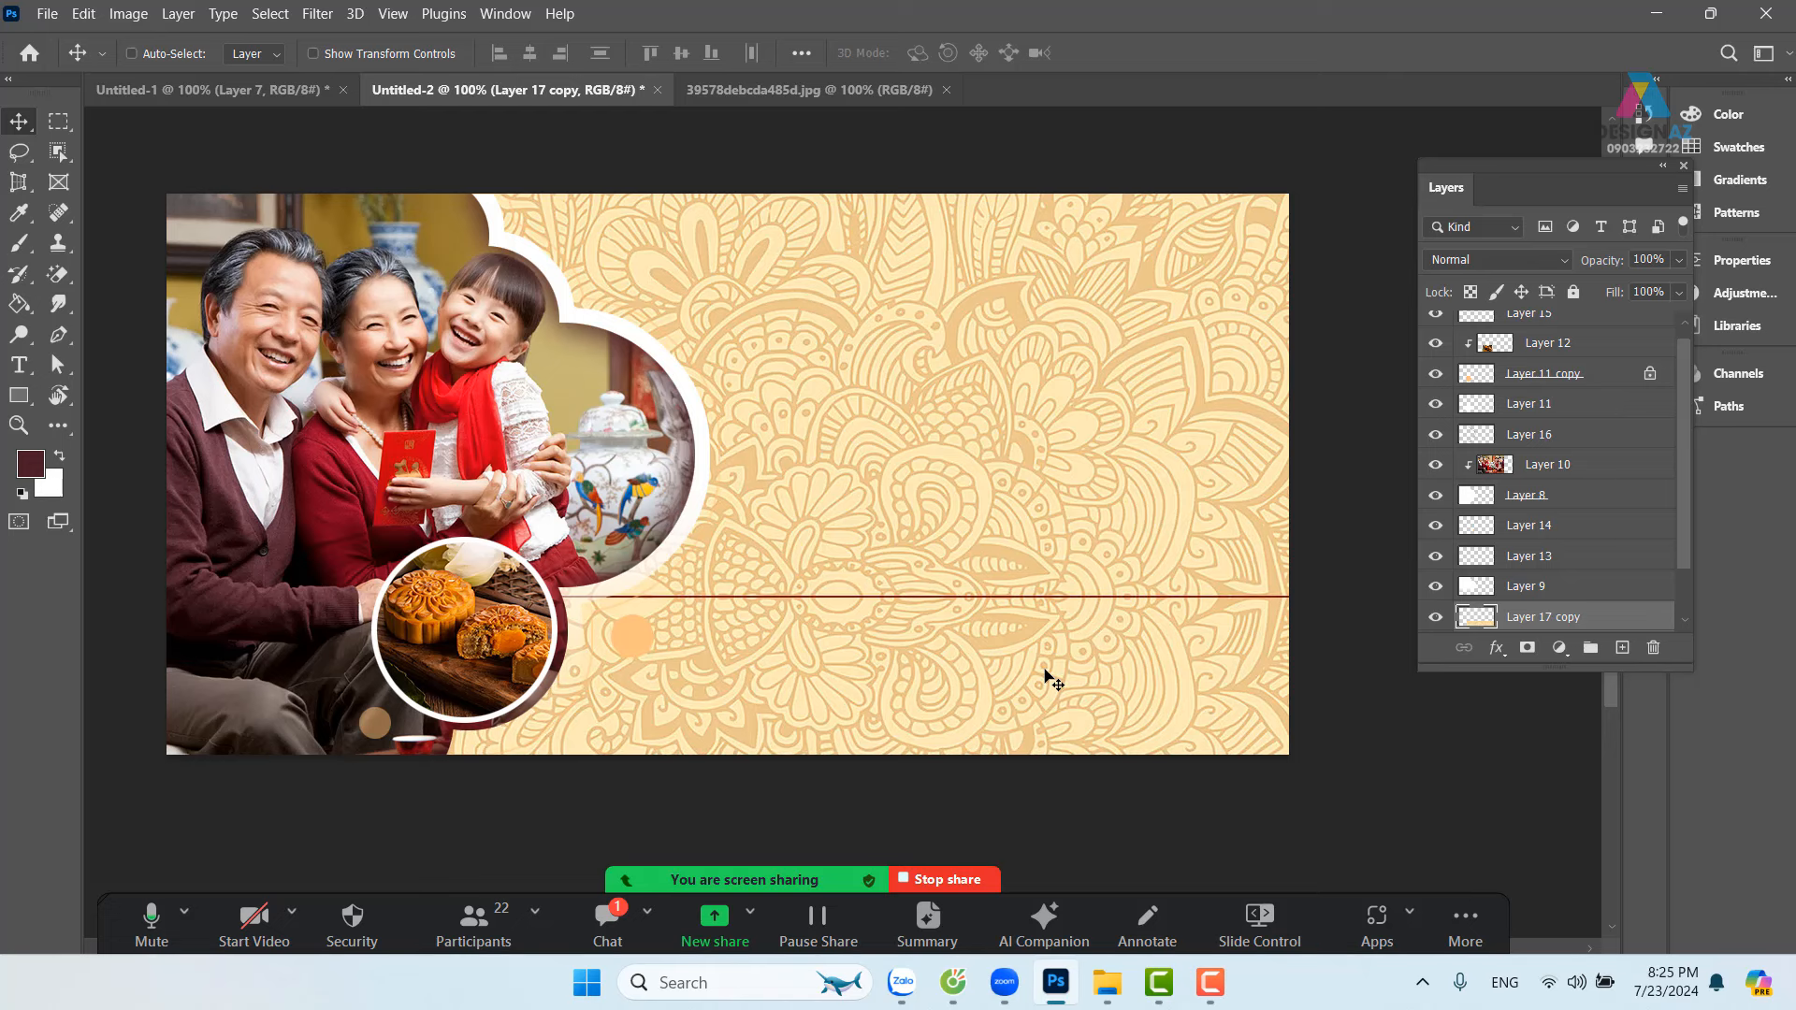
{"action": "key", "text": "Up"}
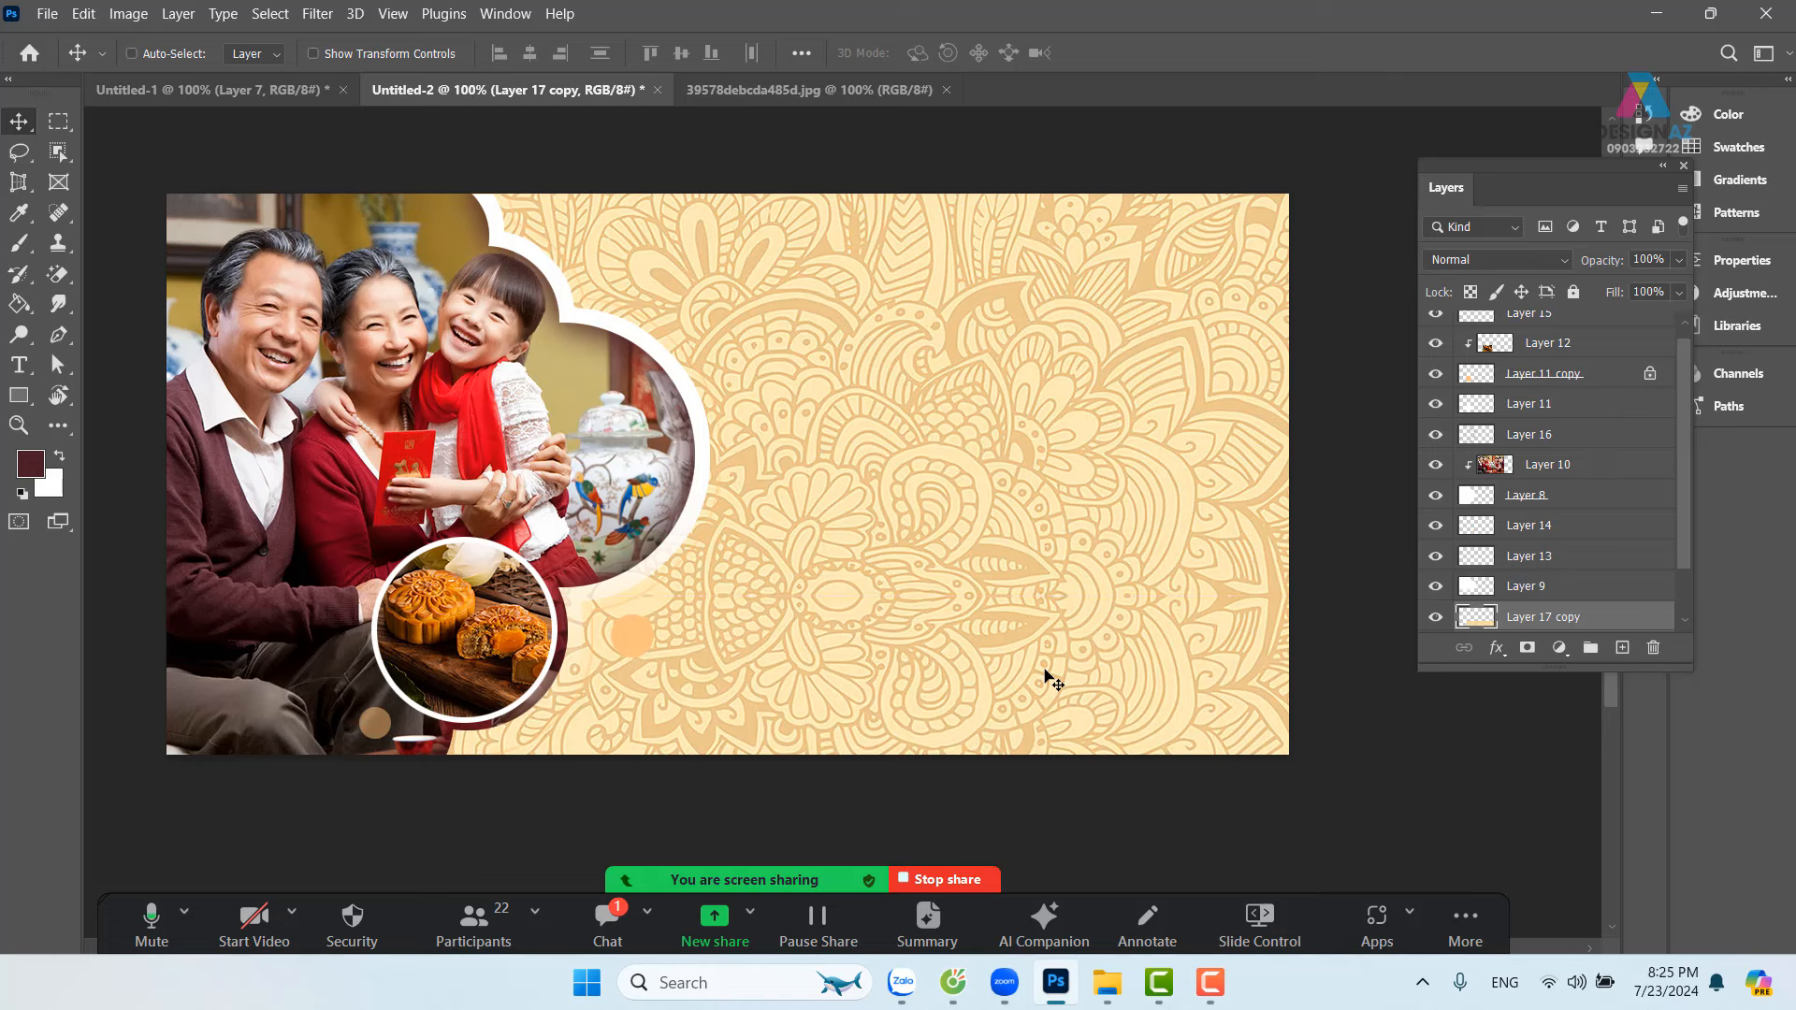
Step: Merge Layer 17 and Layer 17 copy into one pattern layer and set its blend mode to Multiply
{"action": "left_click_drag", "start_coordinate": [958, 586], "coordinate": [1014, 566]}
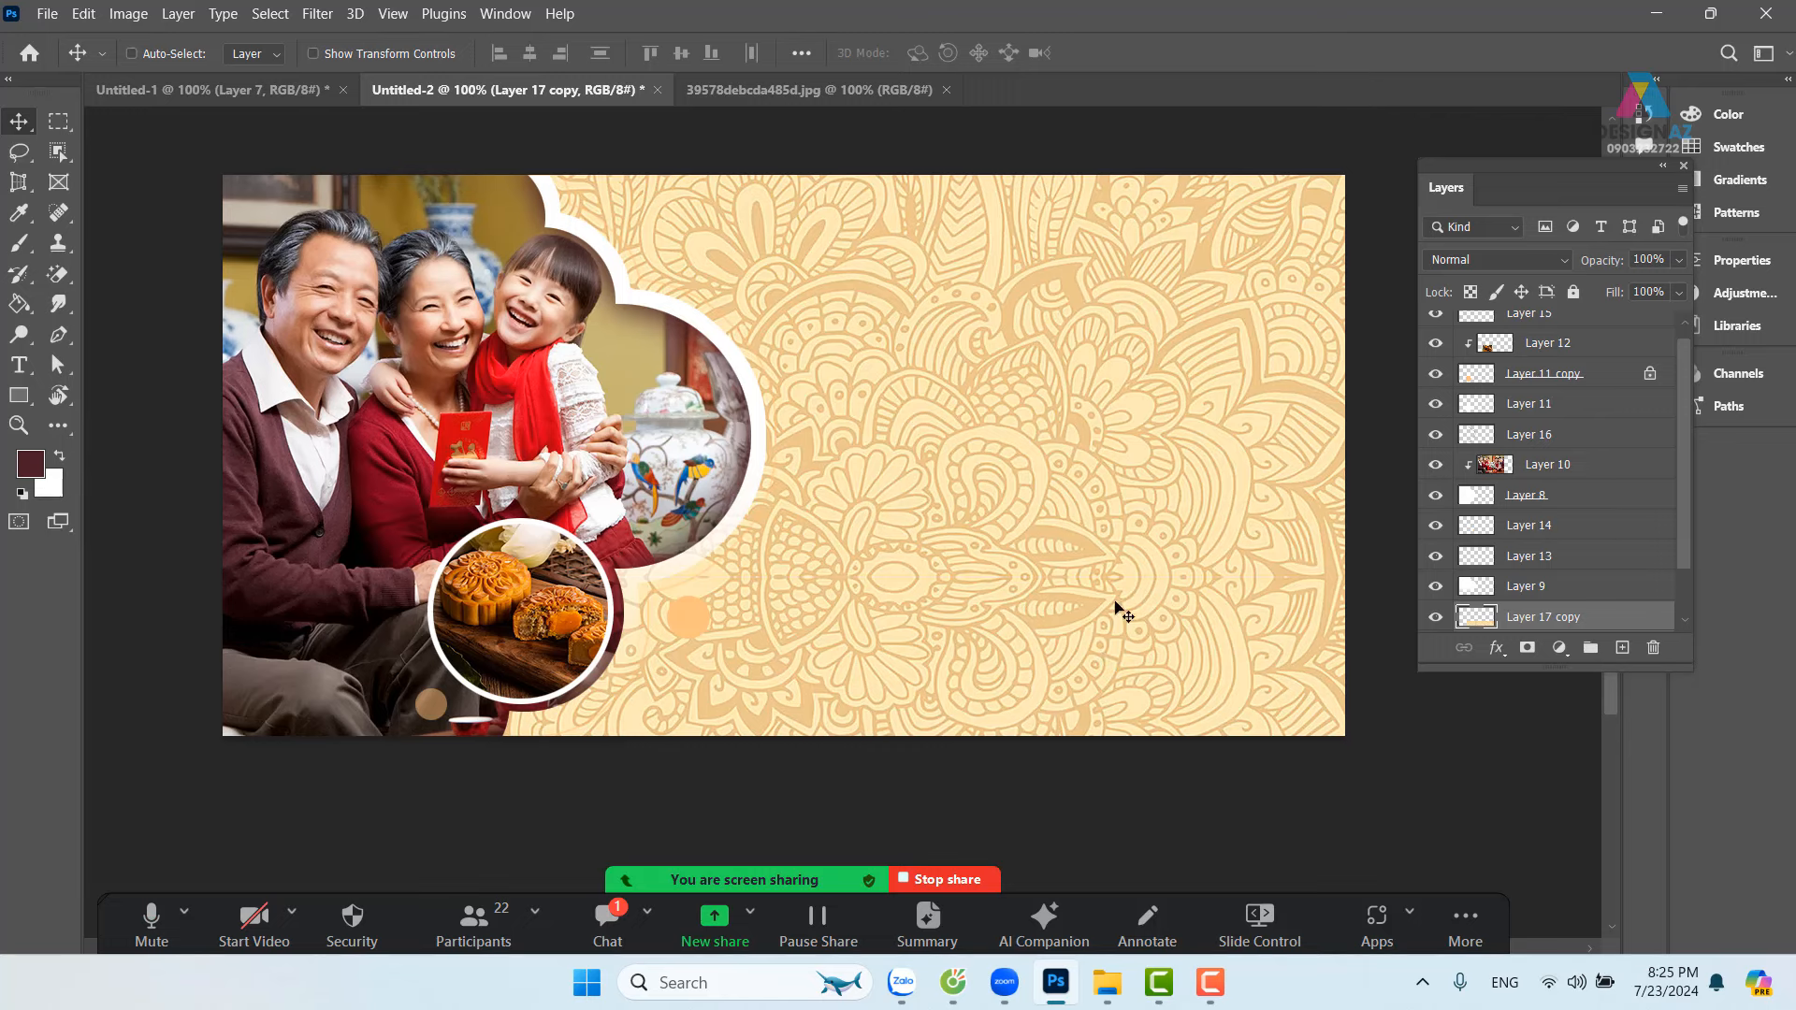
{"action": "left_click_drag", "start_coordinate": [1689, 537], "coordinate": [1693, 576]}
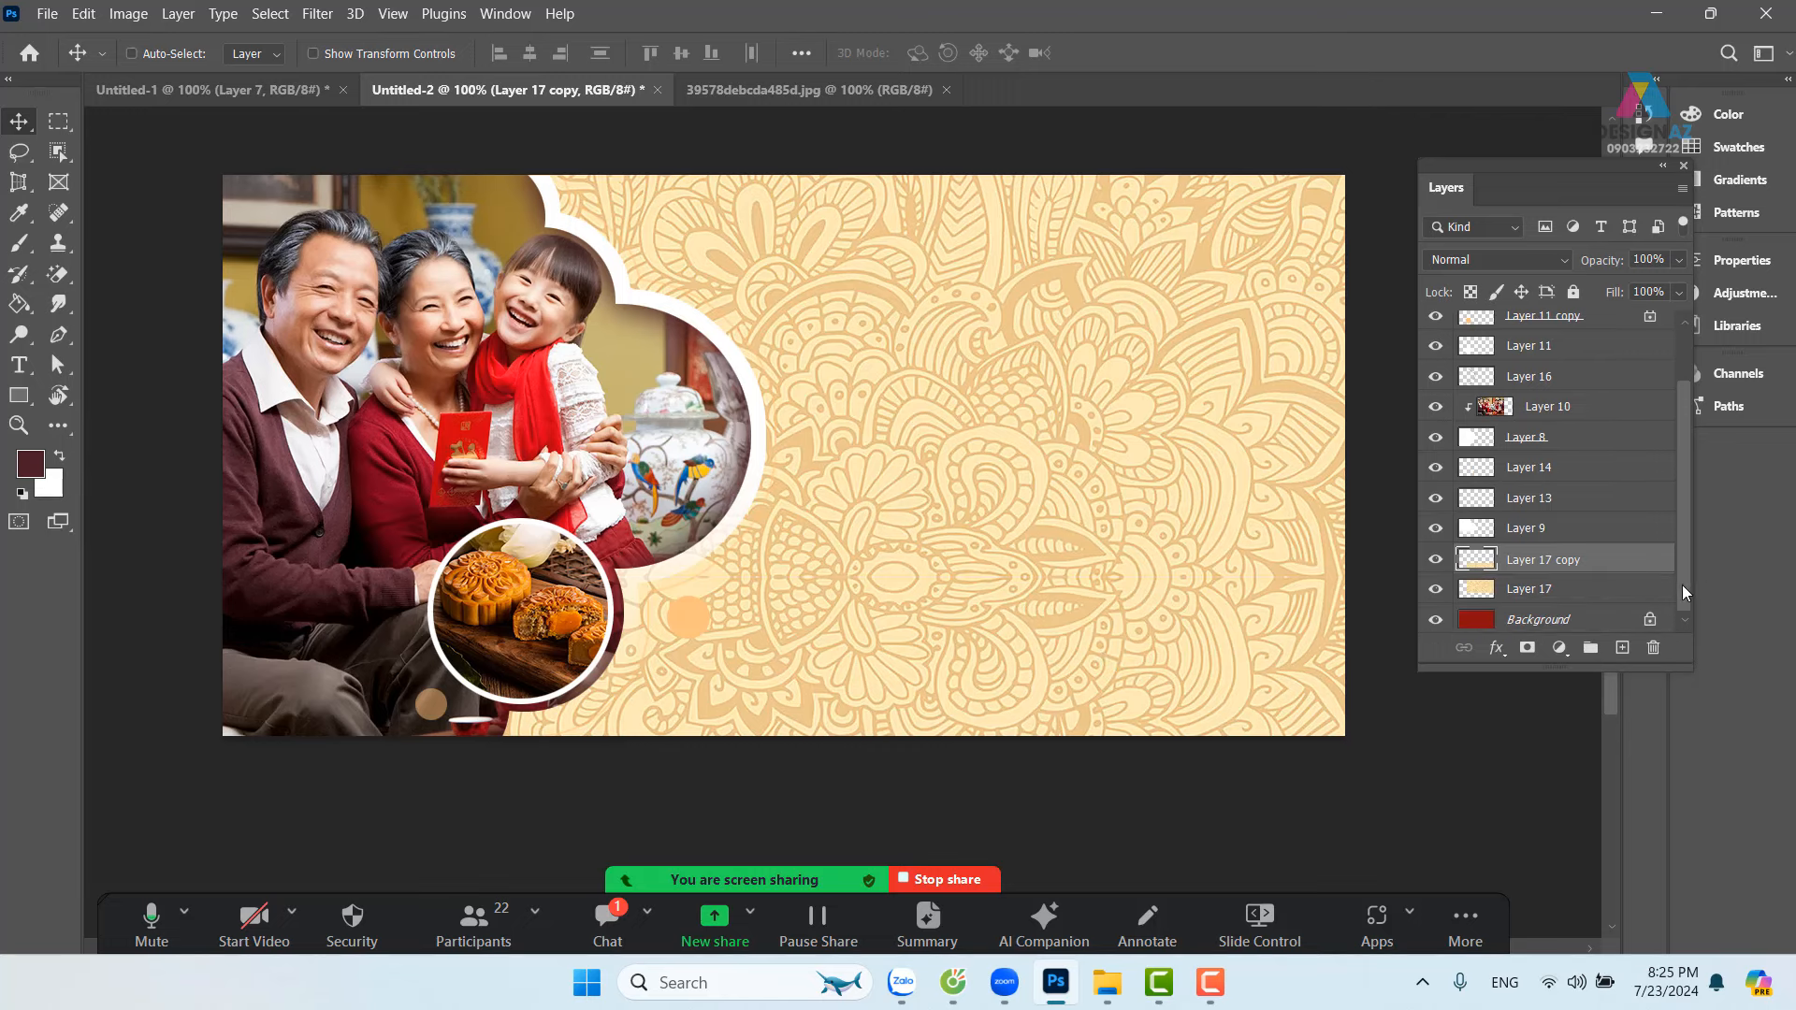
{"action": "left_click", "coordinate": [1581, 597], "text": "shift"}
{"action": "key", "text": "Up"}
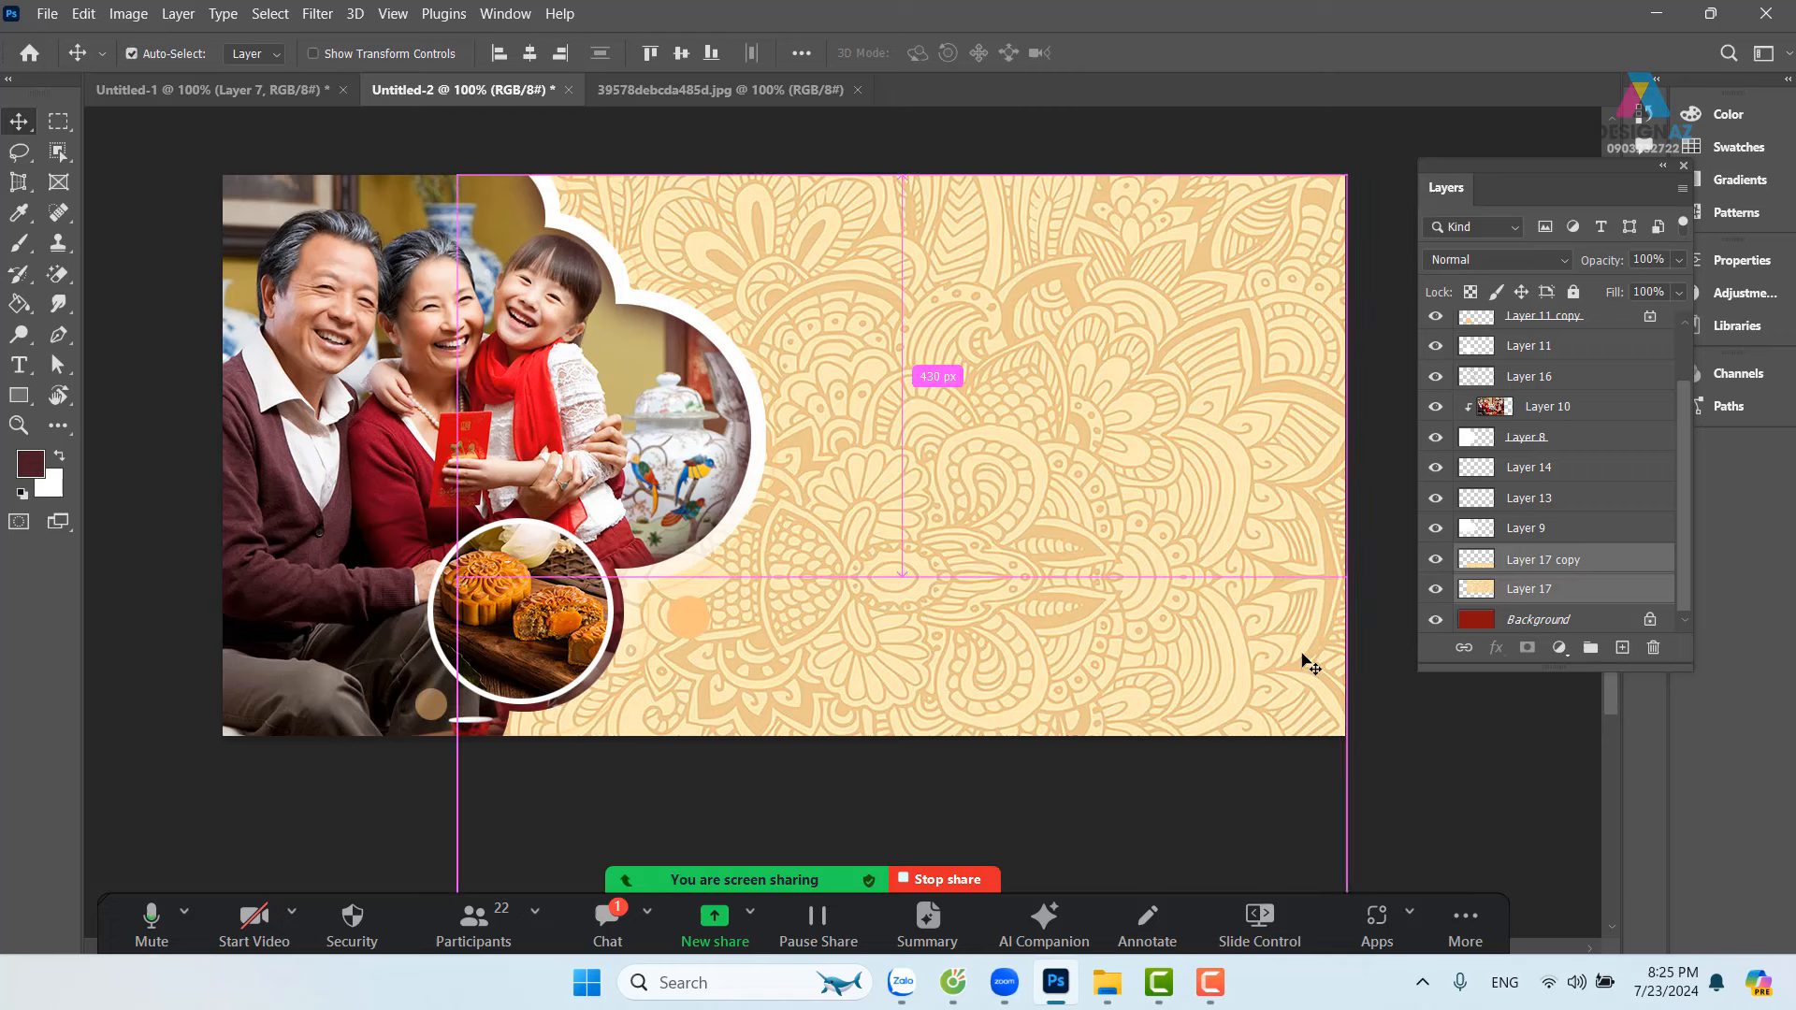
{"action": "key", "text": "ctrl+e"}
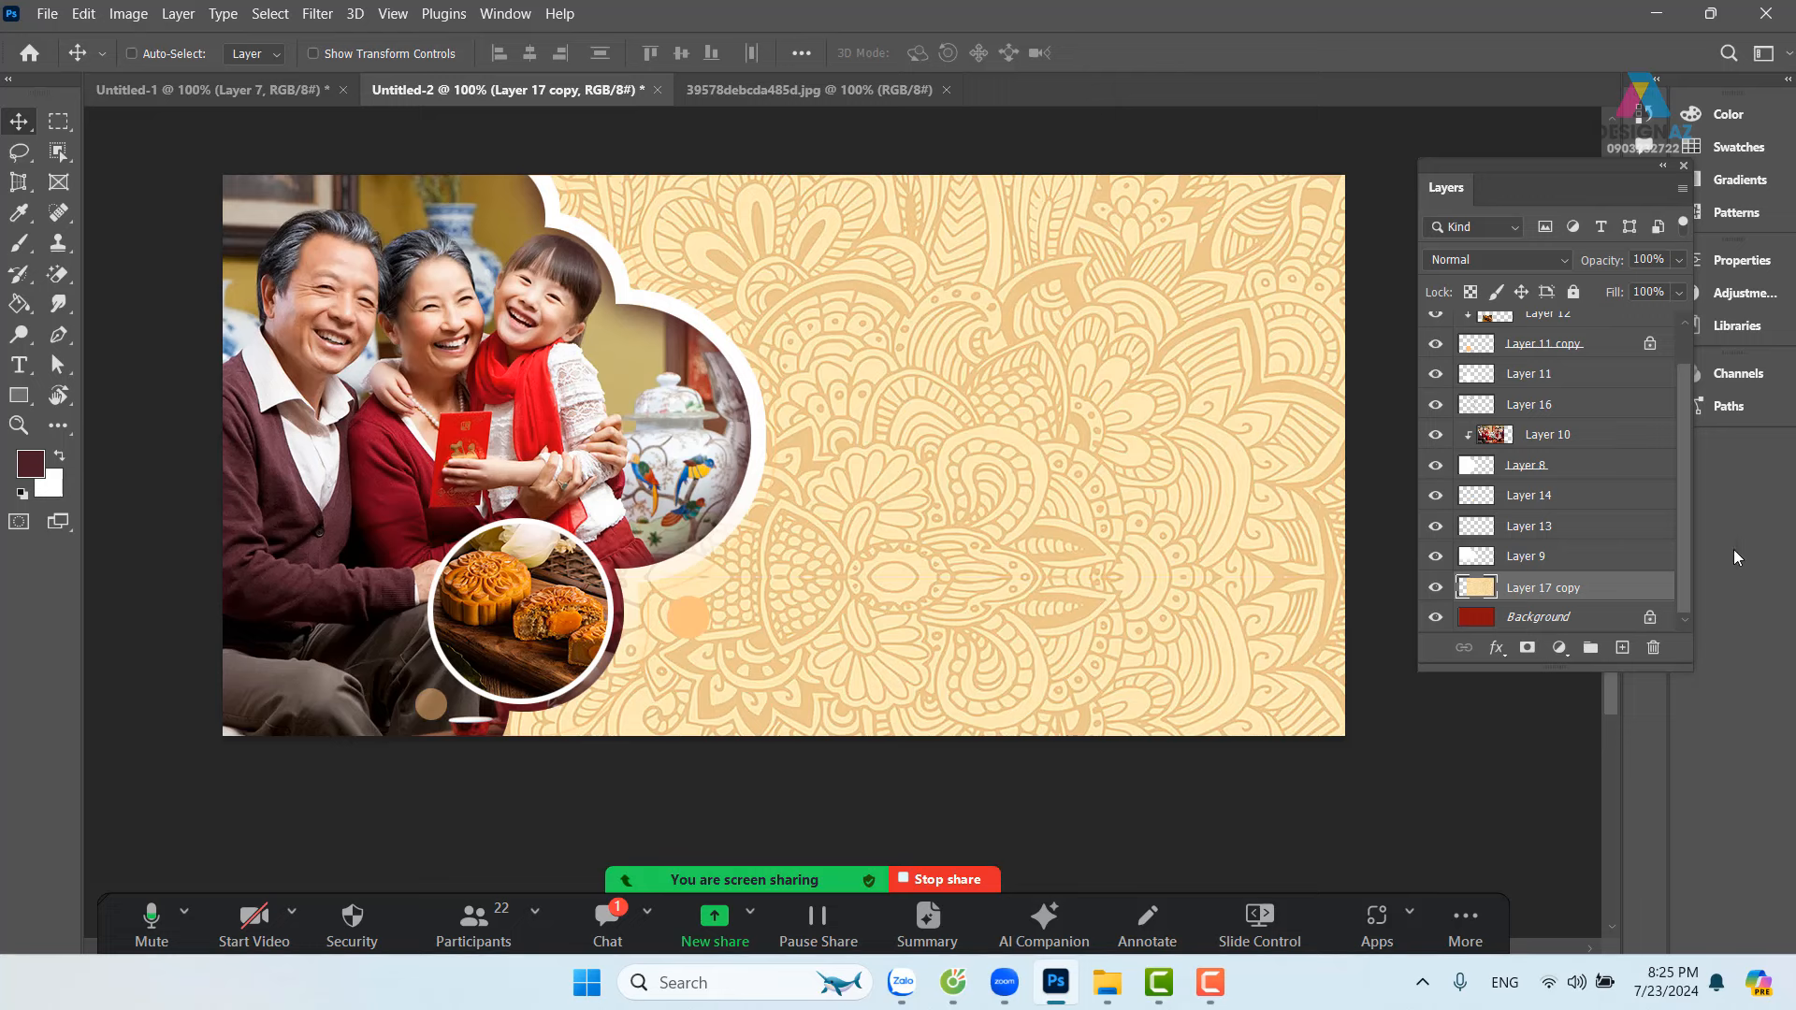
{"action": "left_click", "coordinate": [1548, 265]}
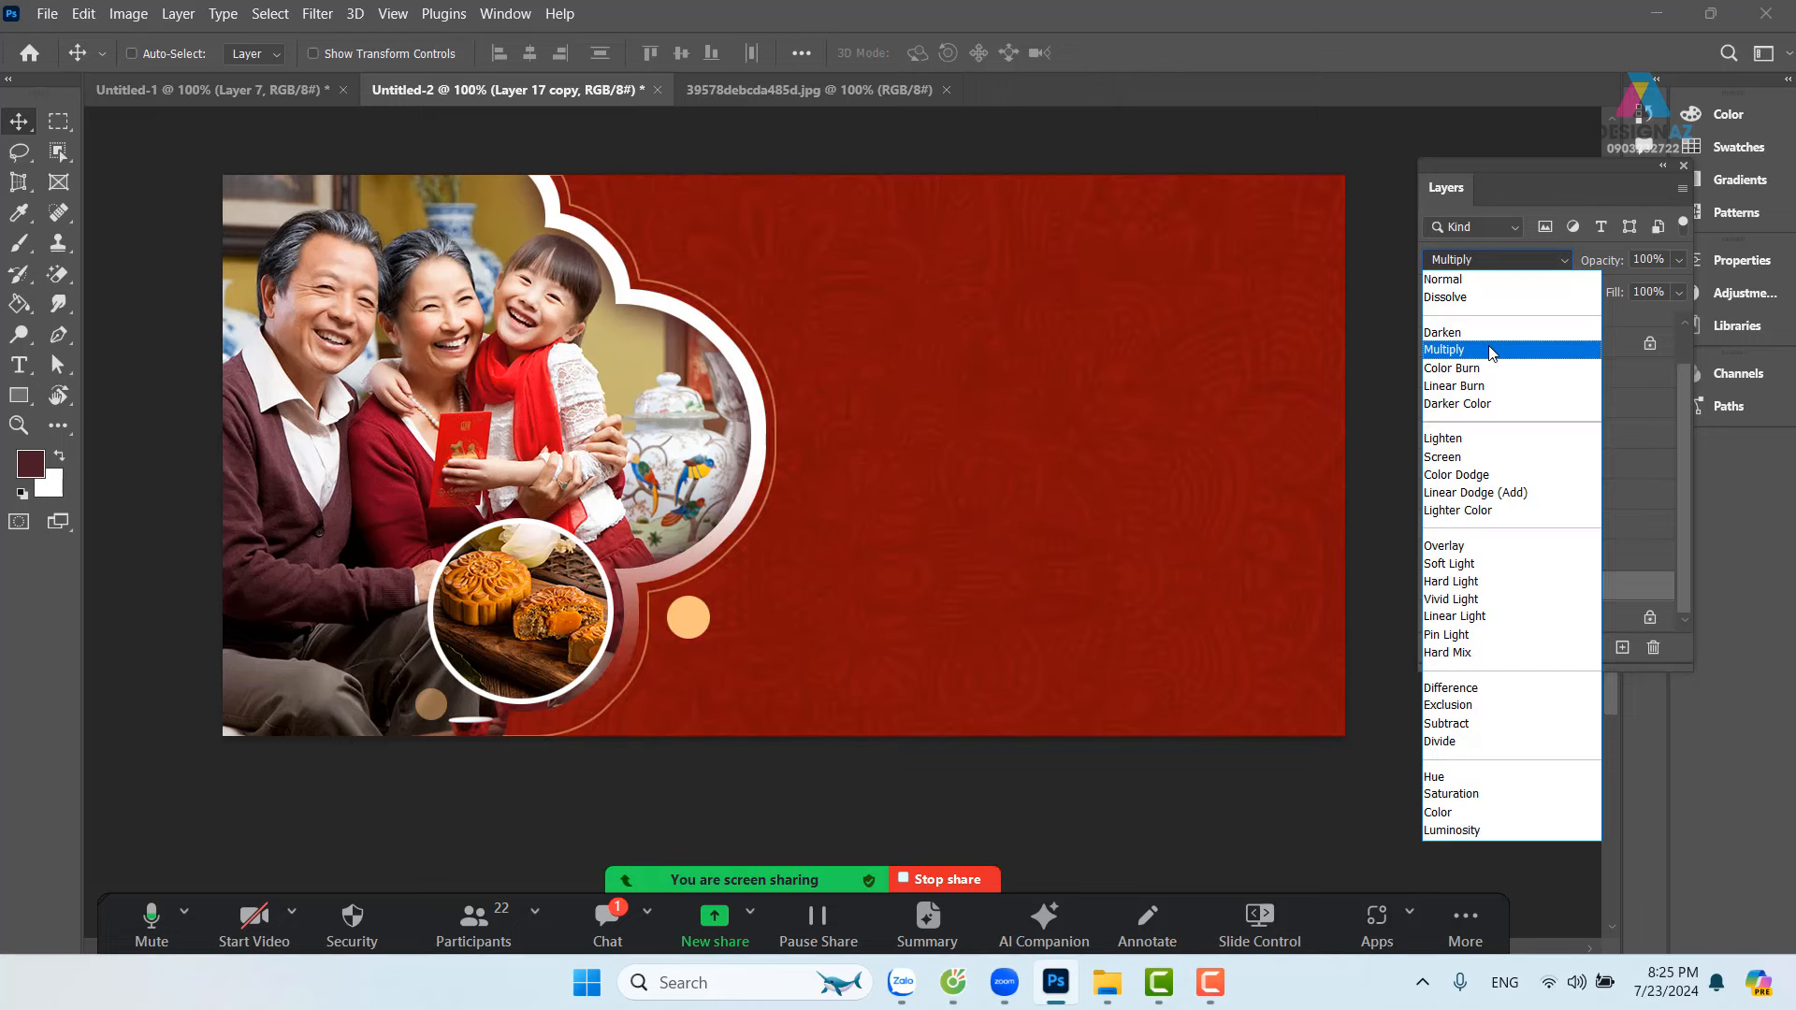
{"action": "left_click", "coordinate": [1490, 353]}
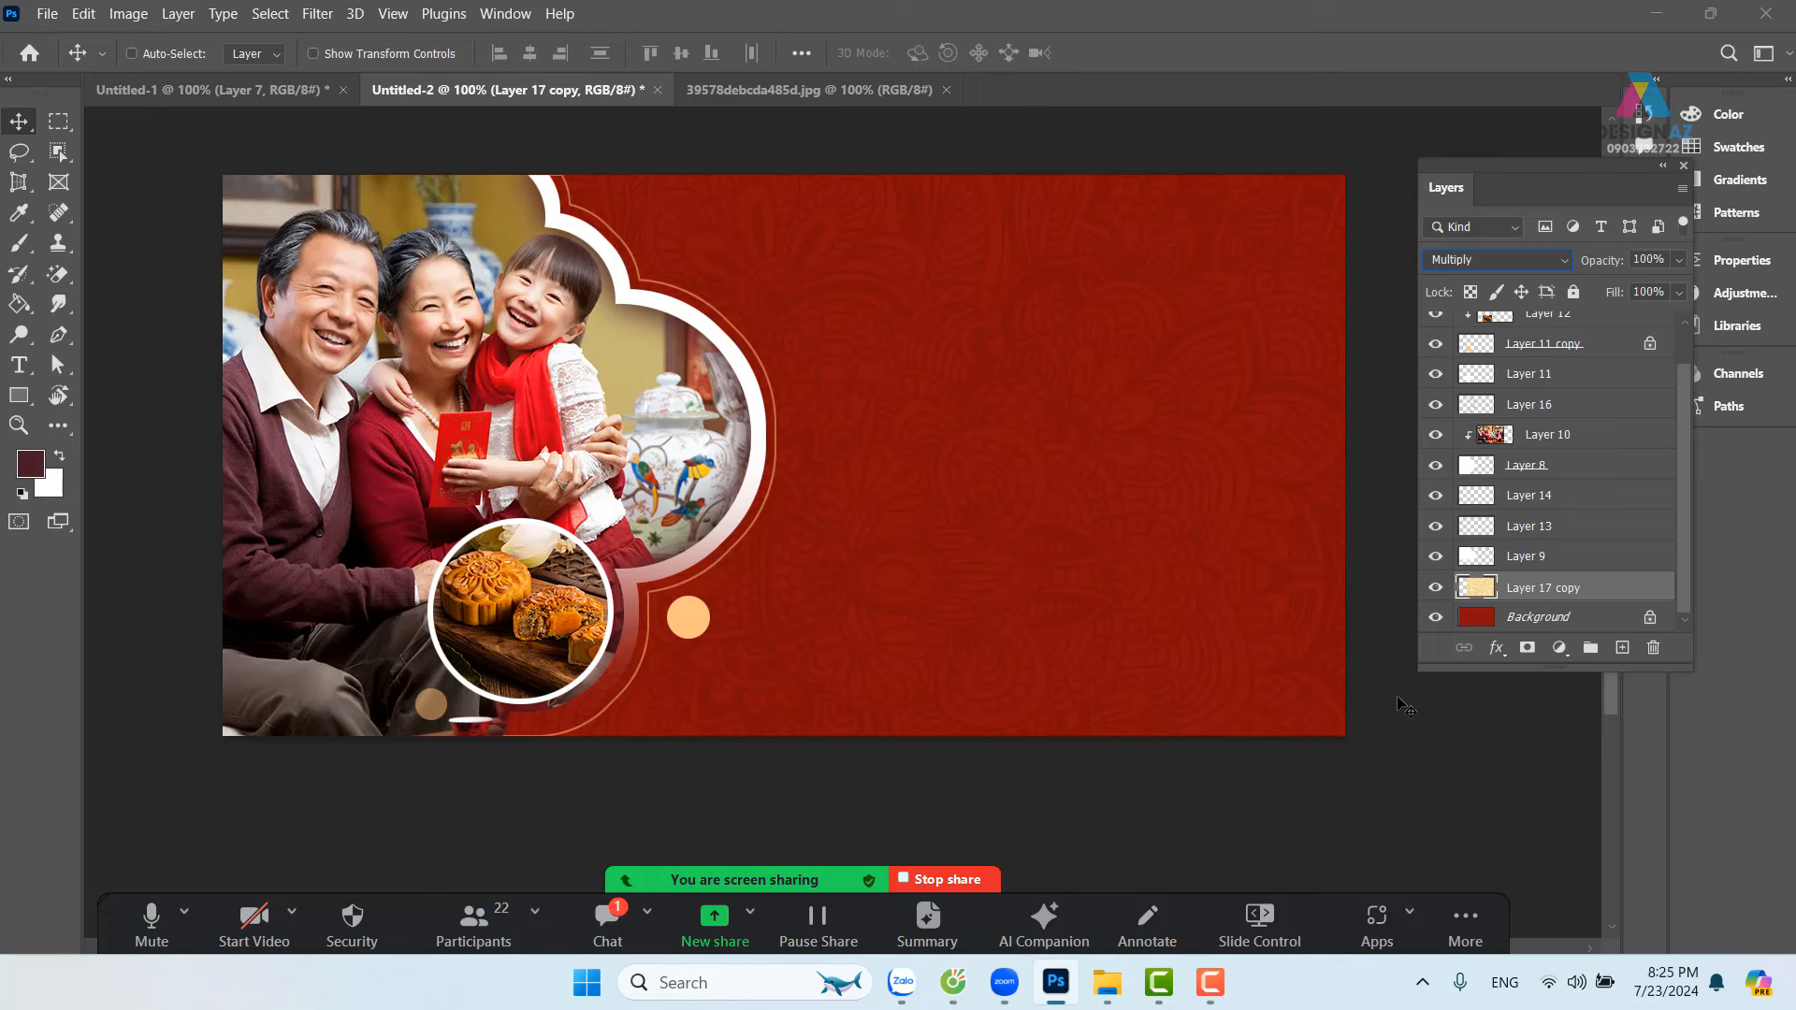
Step: Delete every layer above the Background, from Layer 15 down to Layer 17 copy
{"action": "left_click_drag", "start_coordinate": [833, 590], "coordinate": [893, 605]}
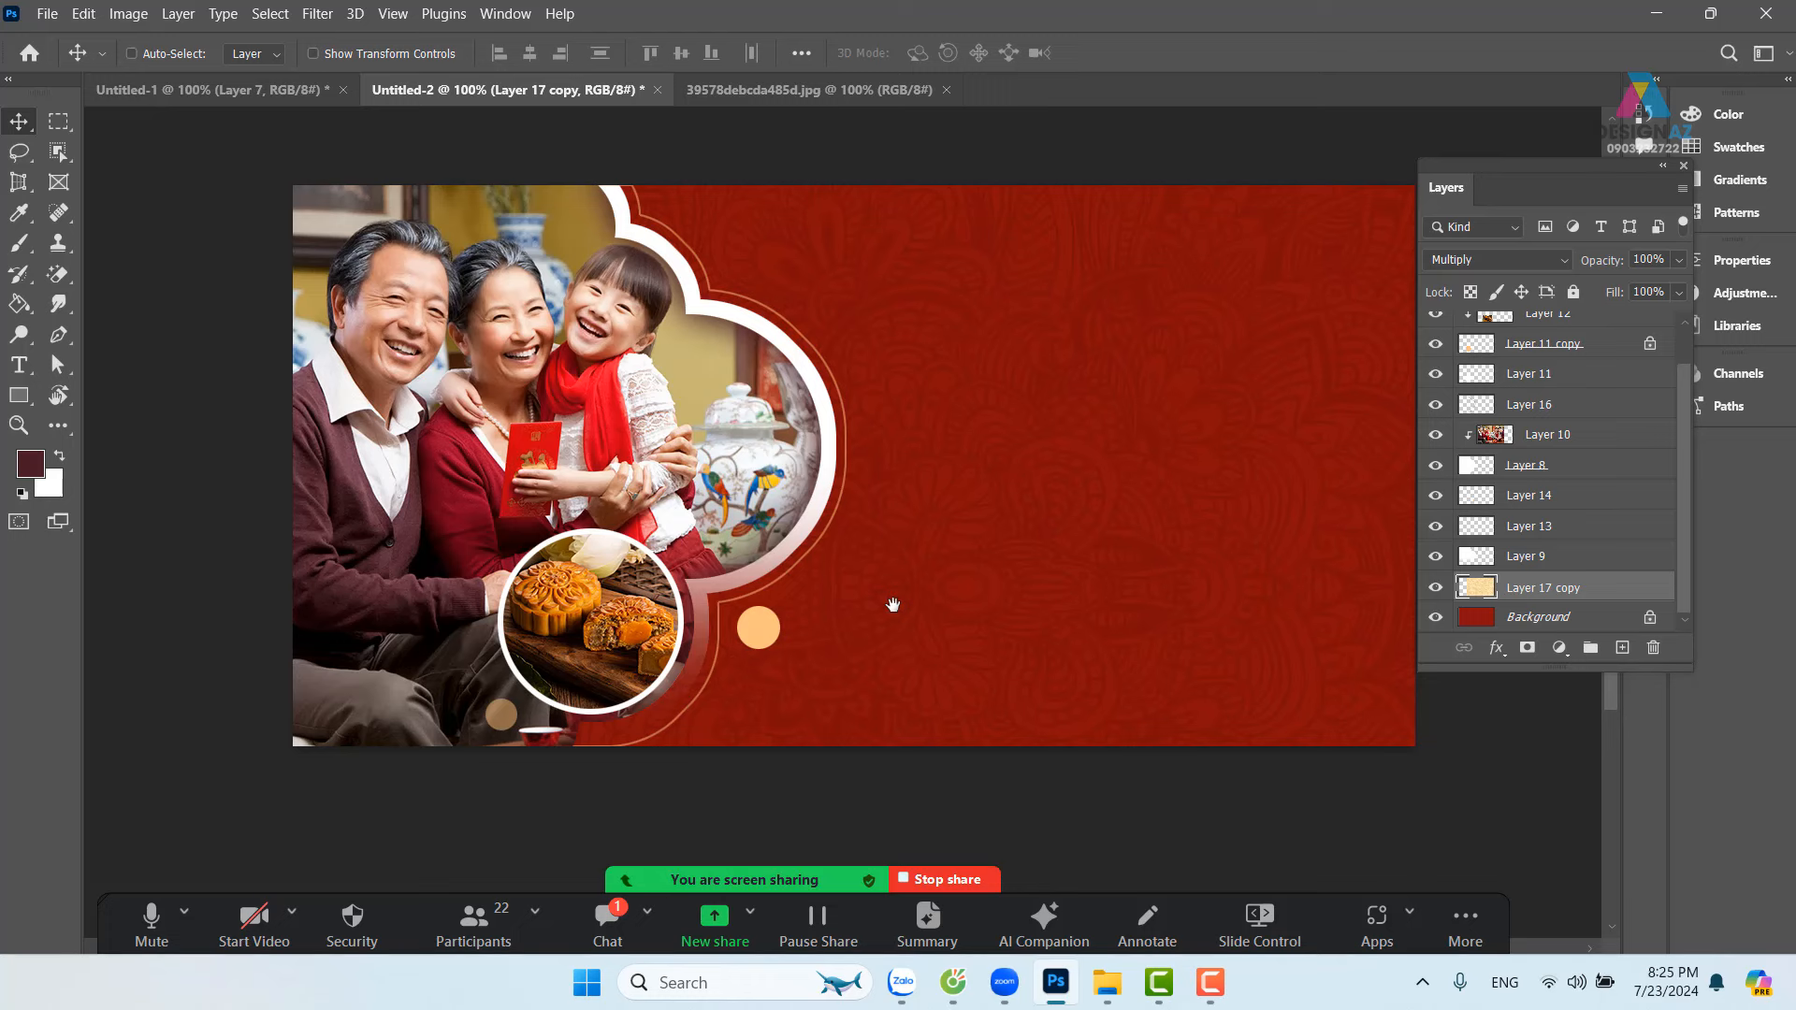
{"action": "left_click_drag", "start_coordinate": [1062, 593], "coordinate": [978, 586]}
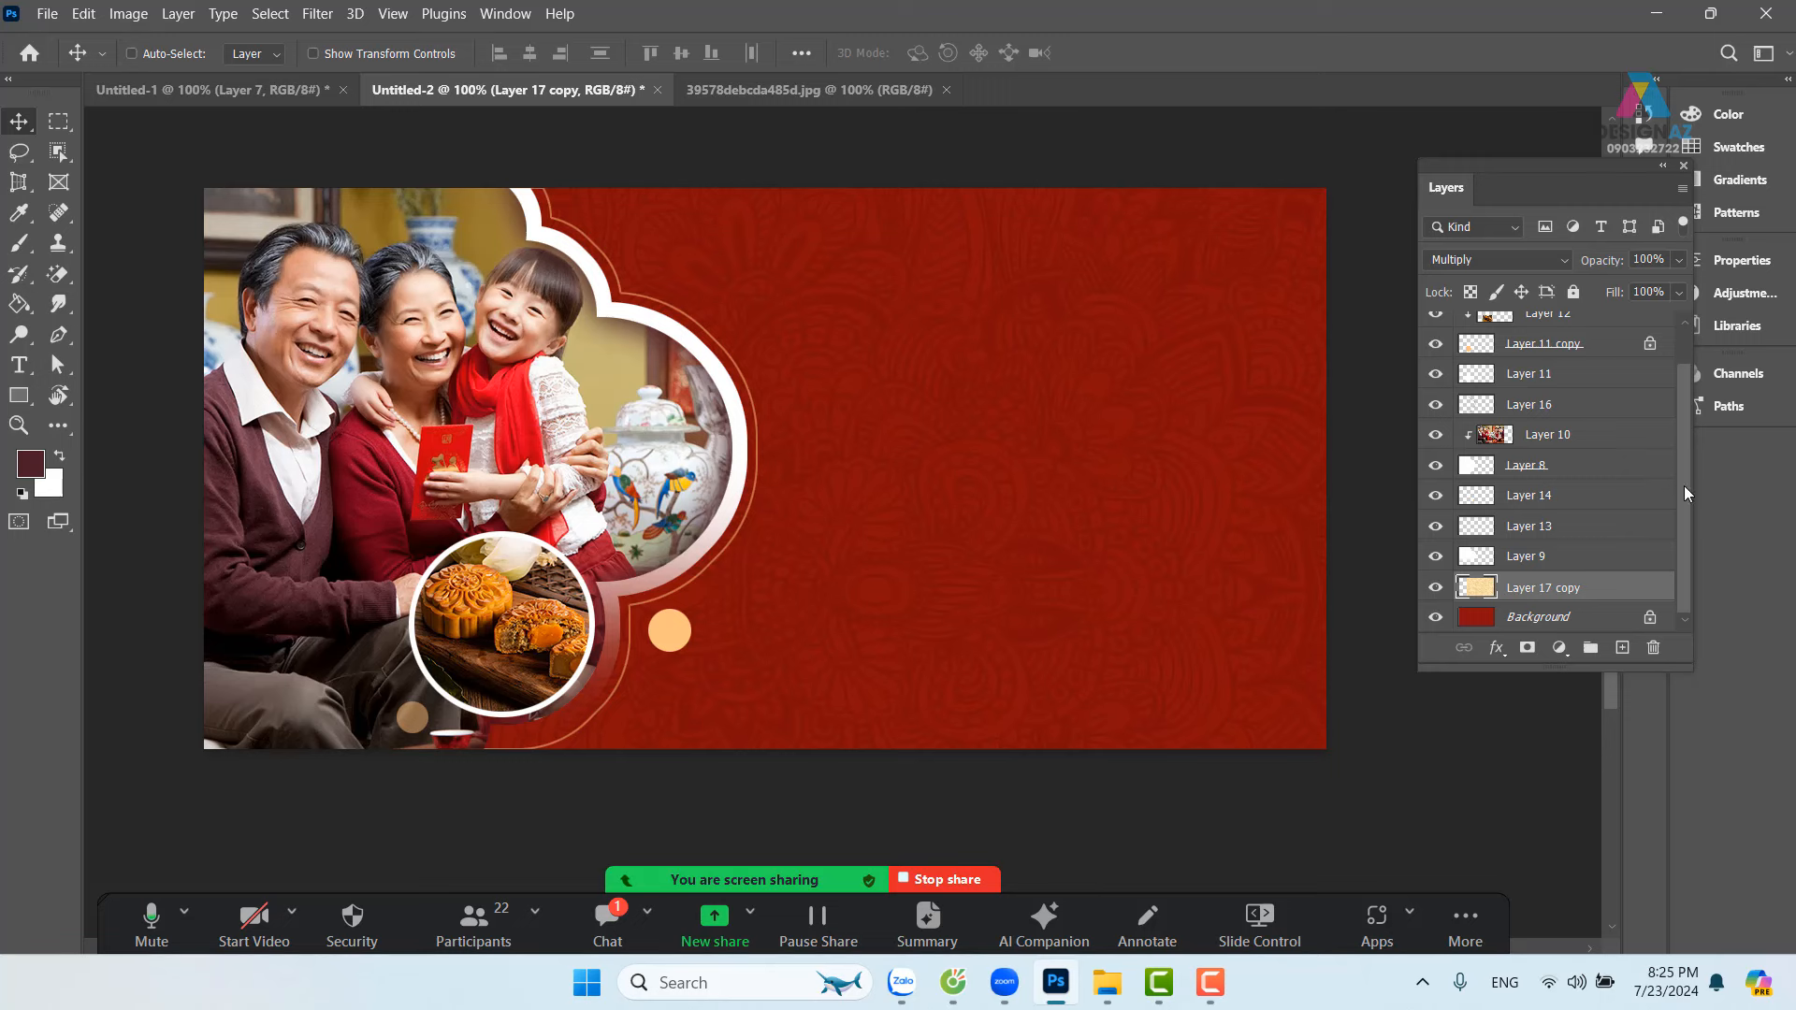
{"action": "scroll", "coordinate": [1683, 485], "scroll_direction": "up", "scroll_amount": 2}
{"action": "left_click", "coordinate": [1585, 327]}
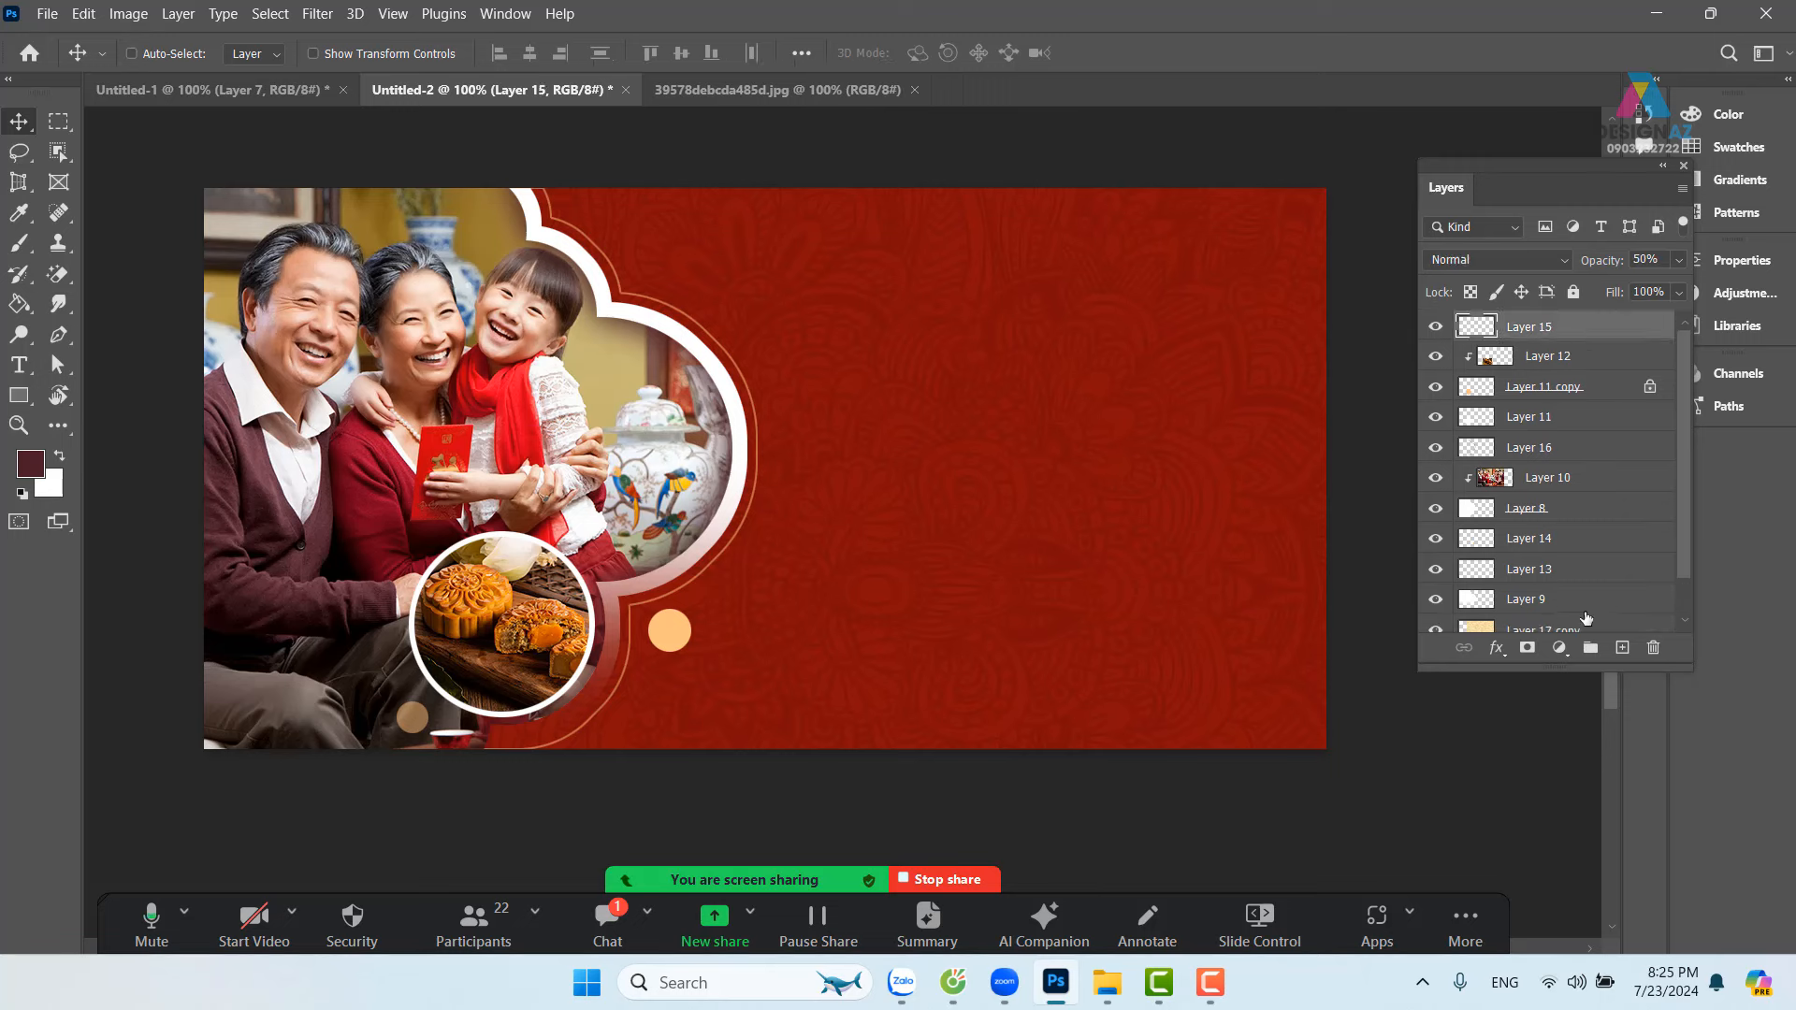
{"action": "scroll", "coordinate": [1683, 496], "scroll_direction": "down", "scroll_amount": 2}
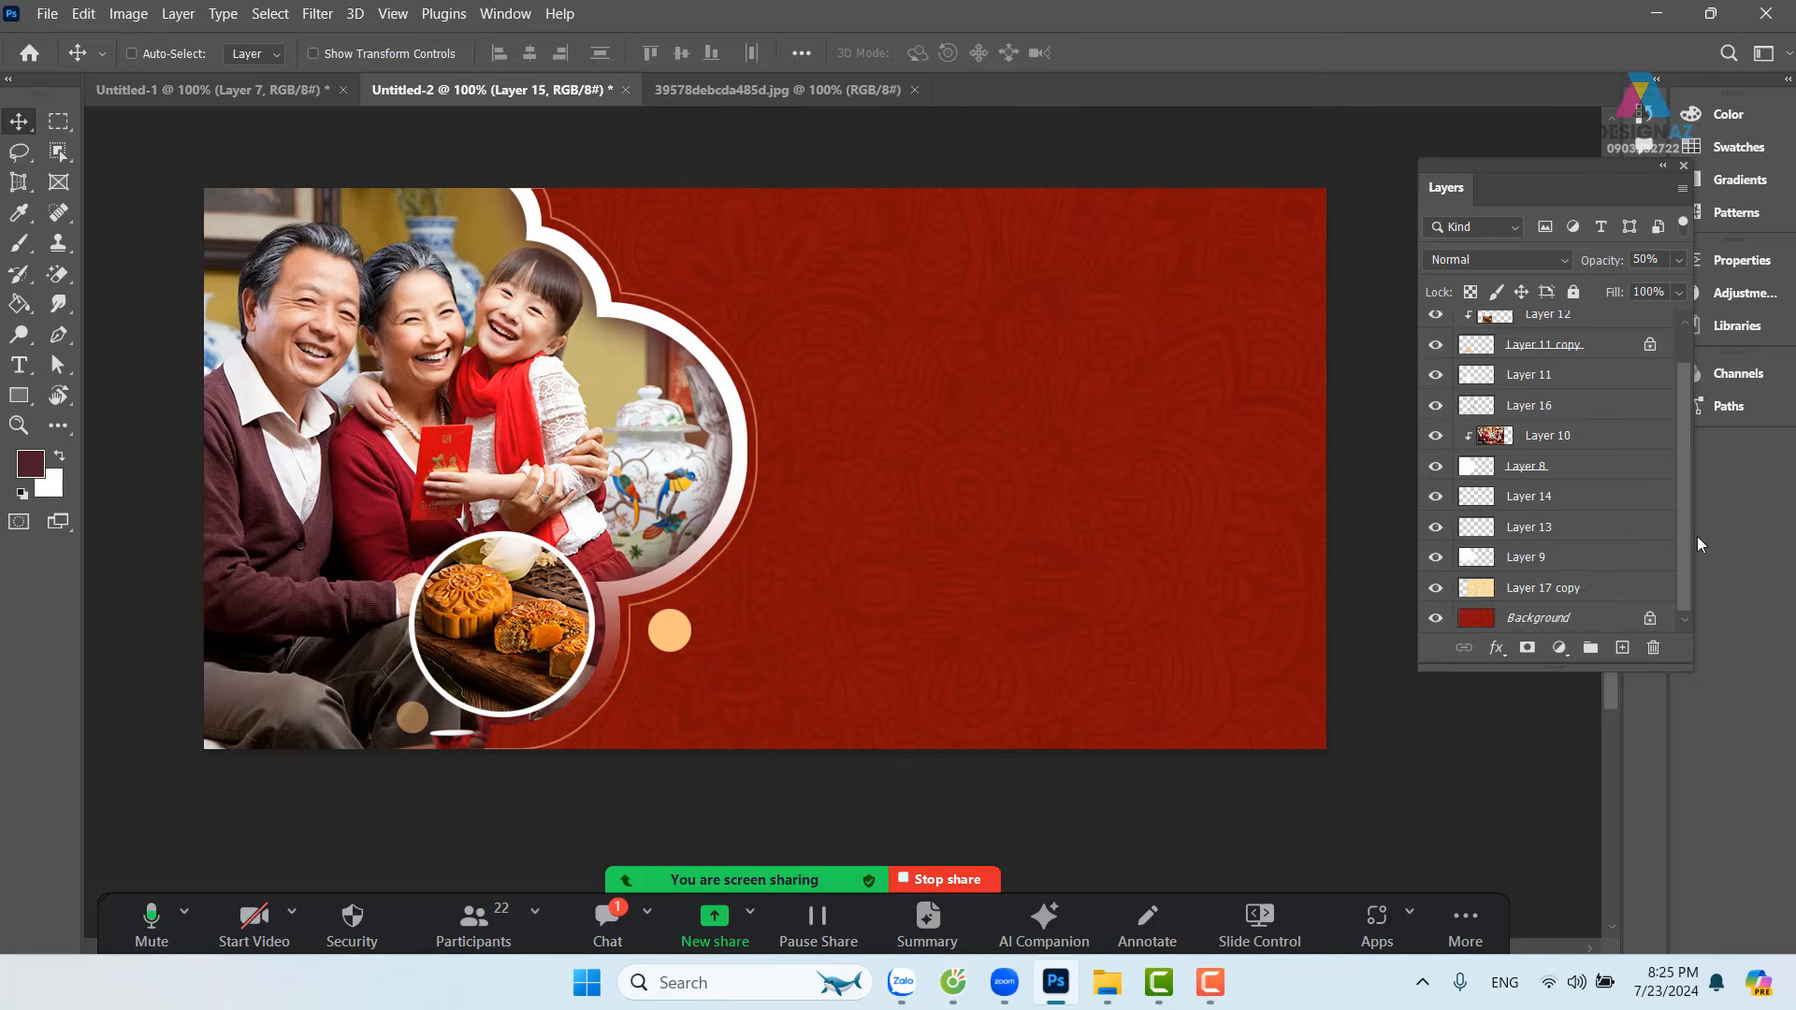
{"action": "left_click", "coordinate": [1625, 590], "text": "shift"}
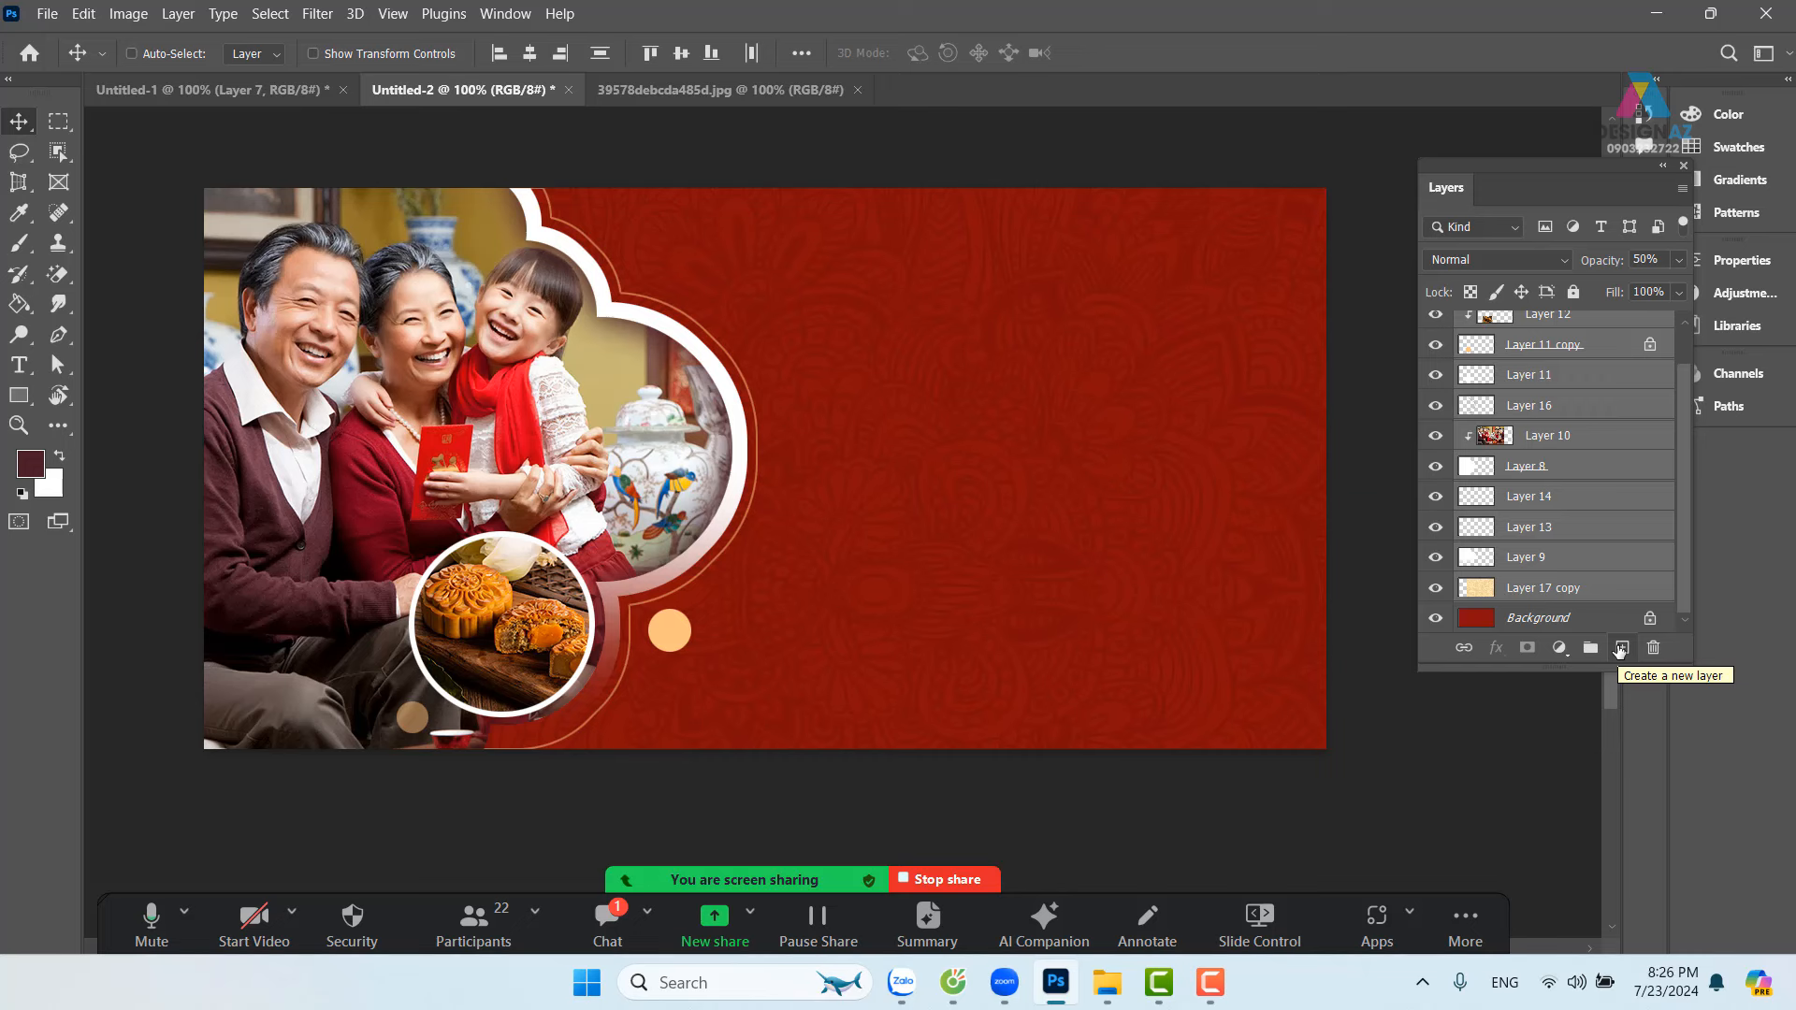
{"action": "key", "text": "Delete"}
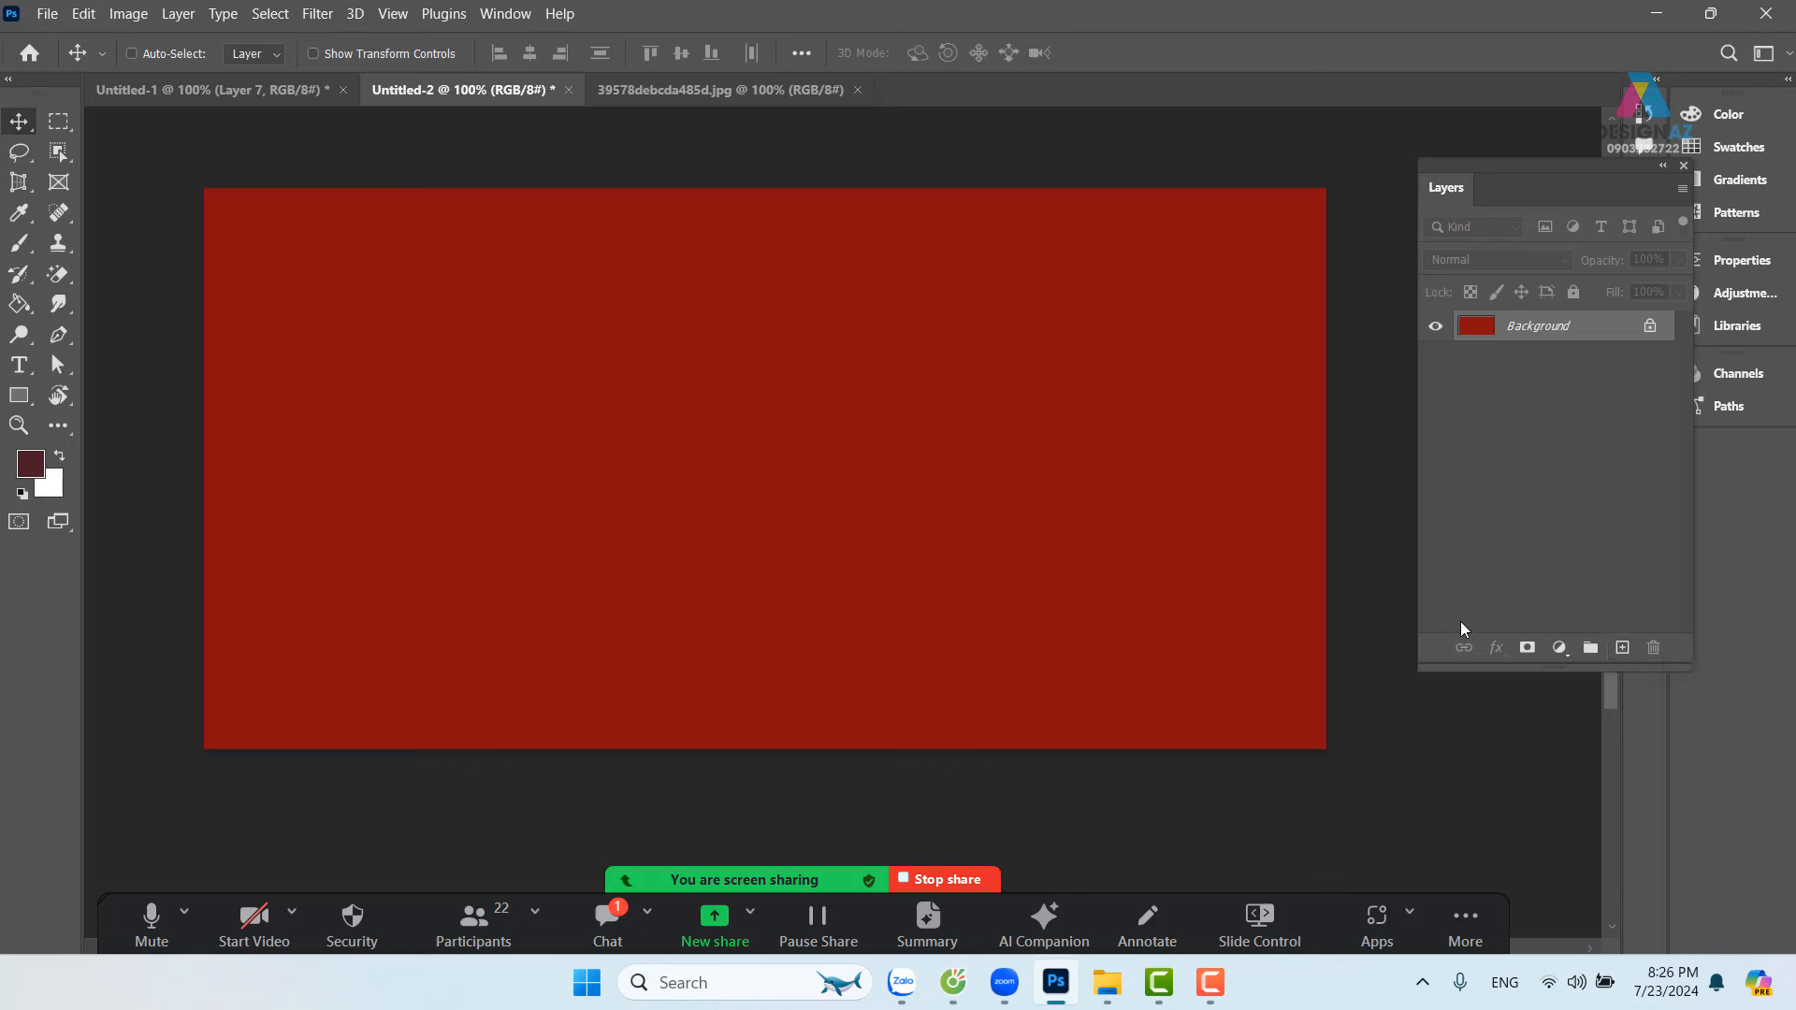
{"action": "left_click", "coordinate": [62, 123]}
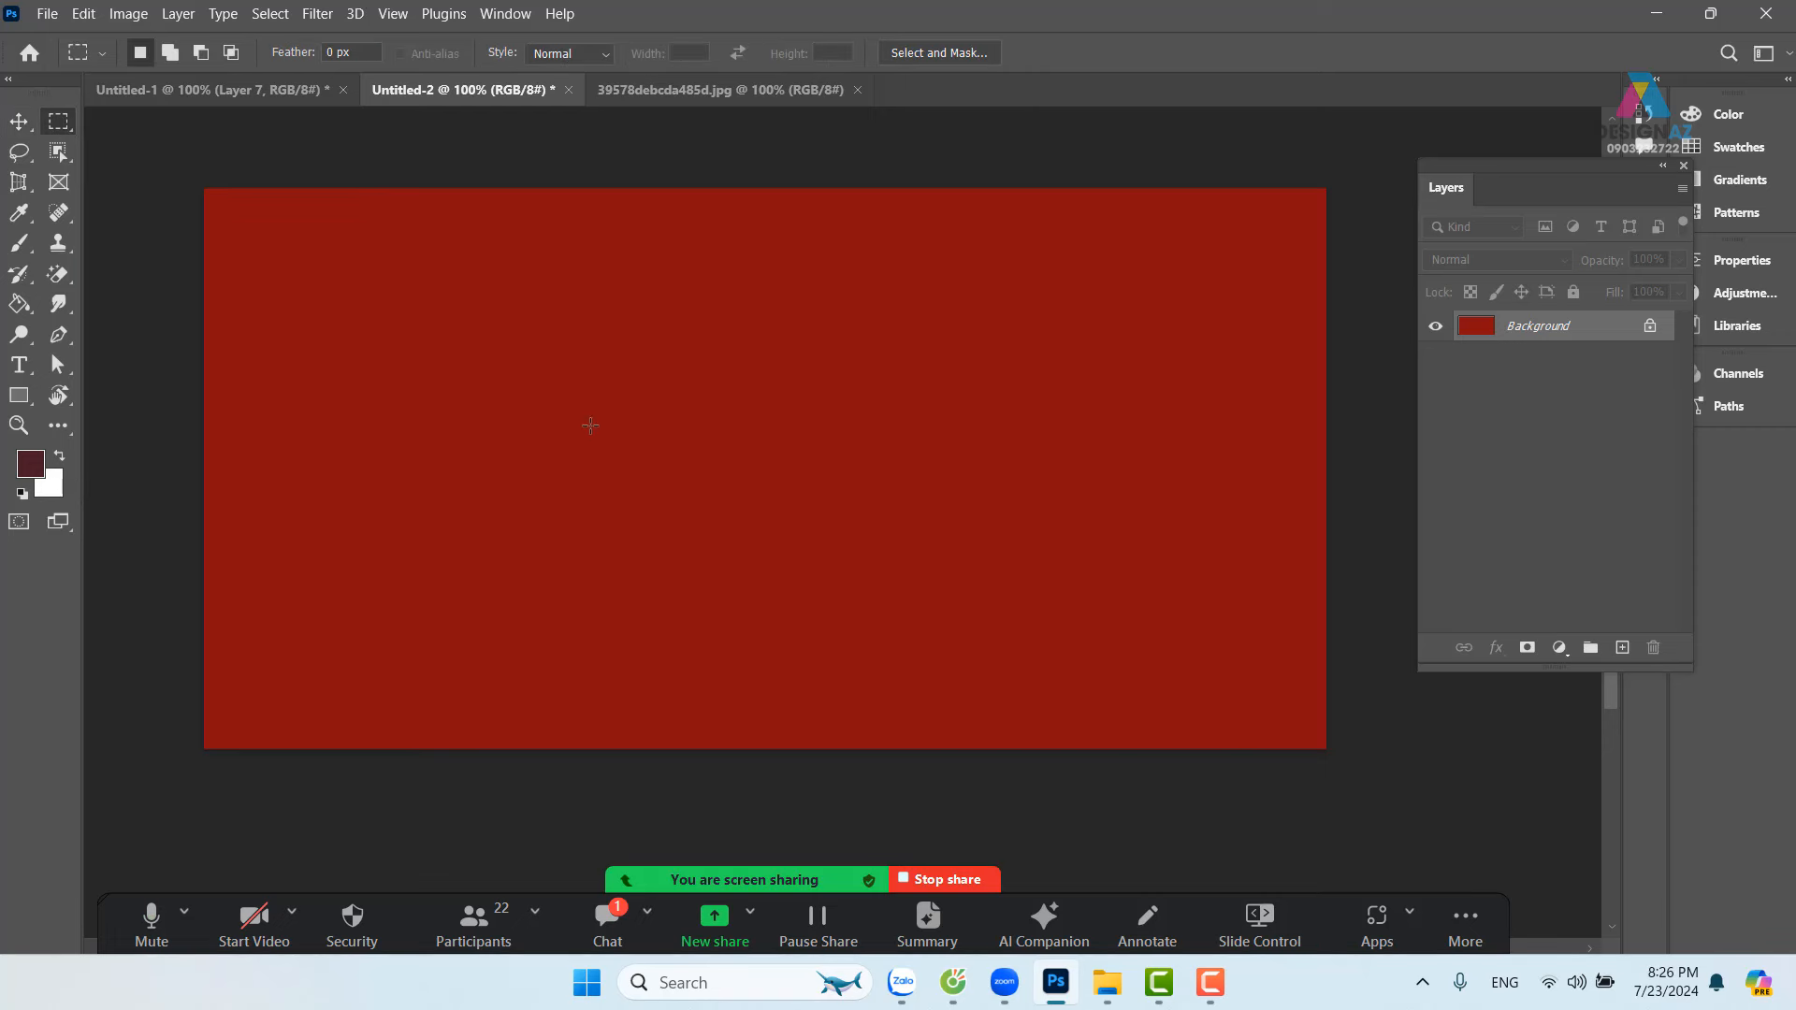
{"action": "left_click_drag", "start_coordinate": [515, 348], "coordinate": [696, 475]}
{"action": "left_click", "coordinate": [481, 402]}
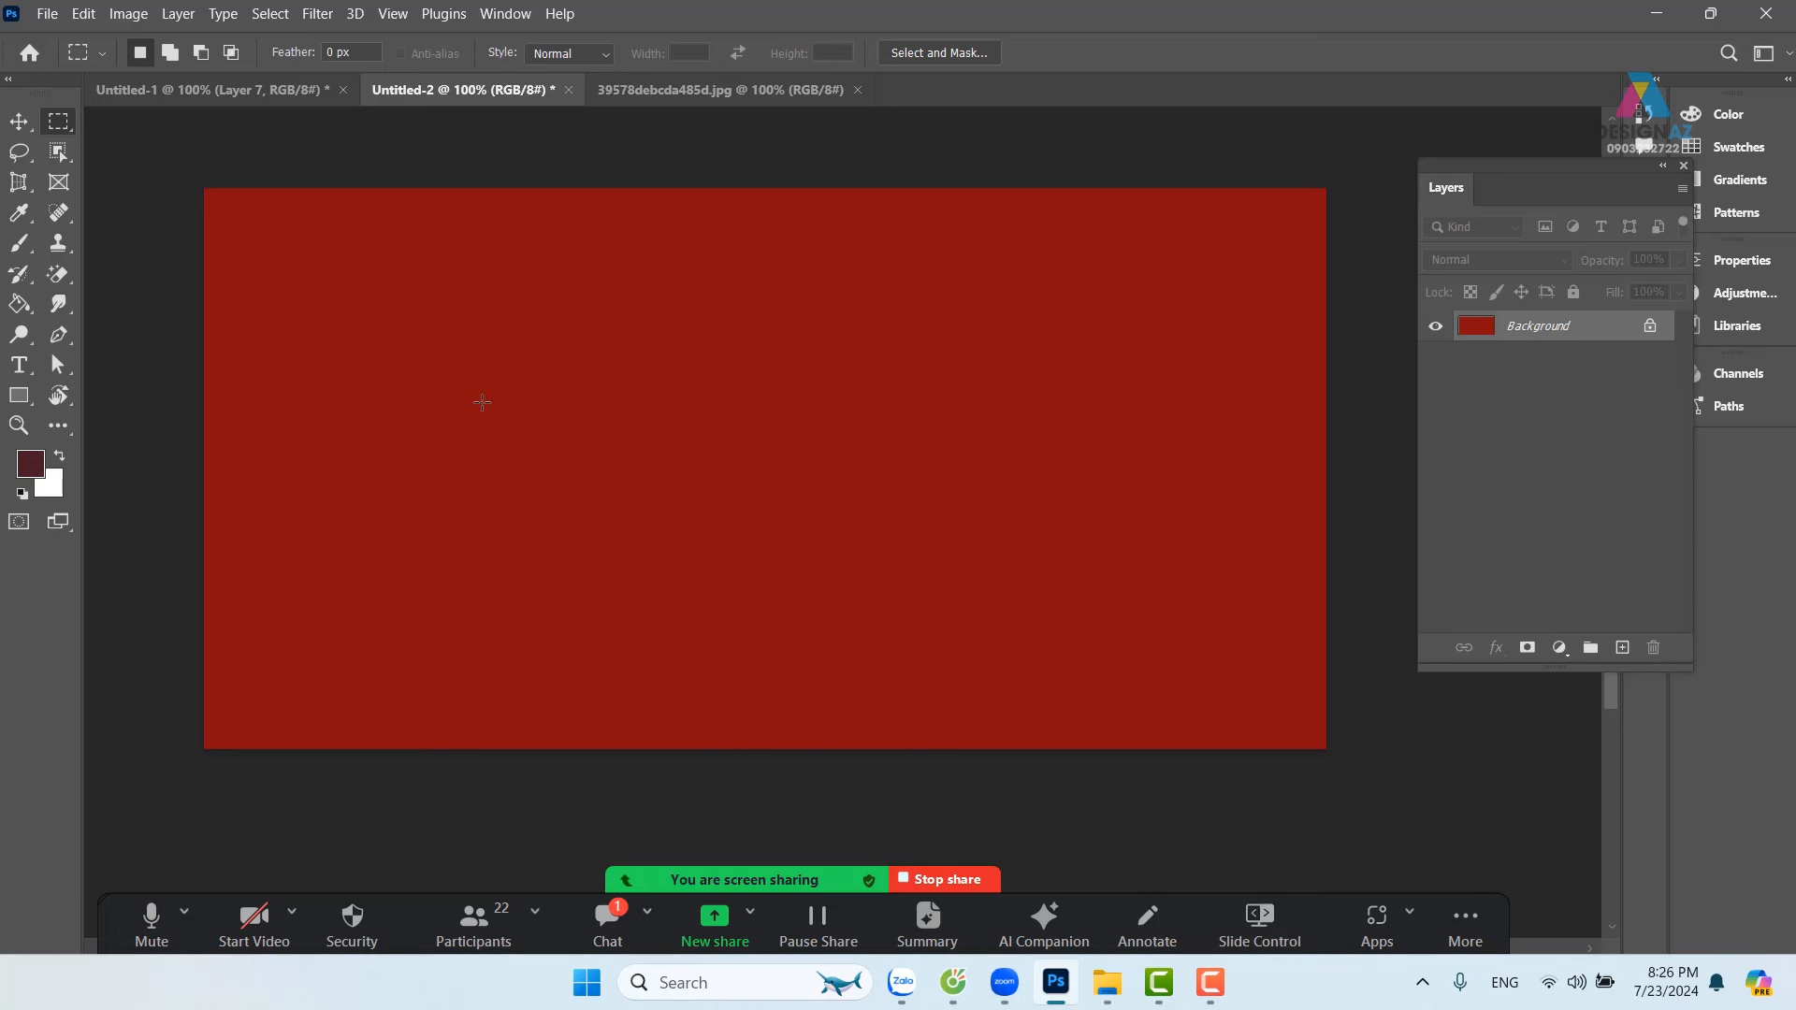
{"action": "left_click", "coordinate": [568, 94]}
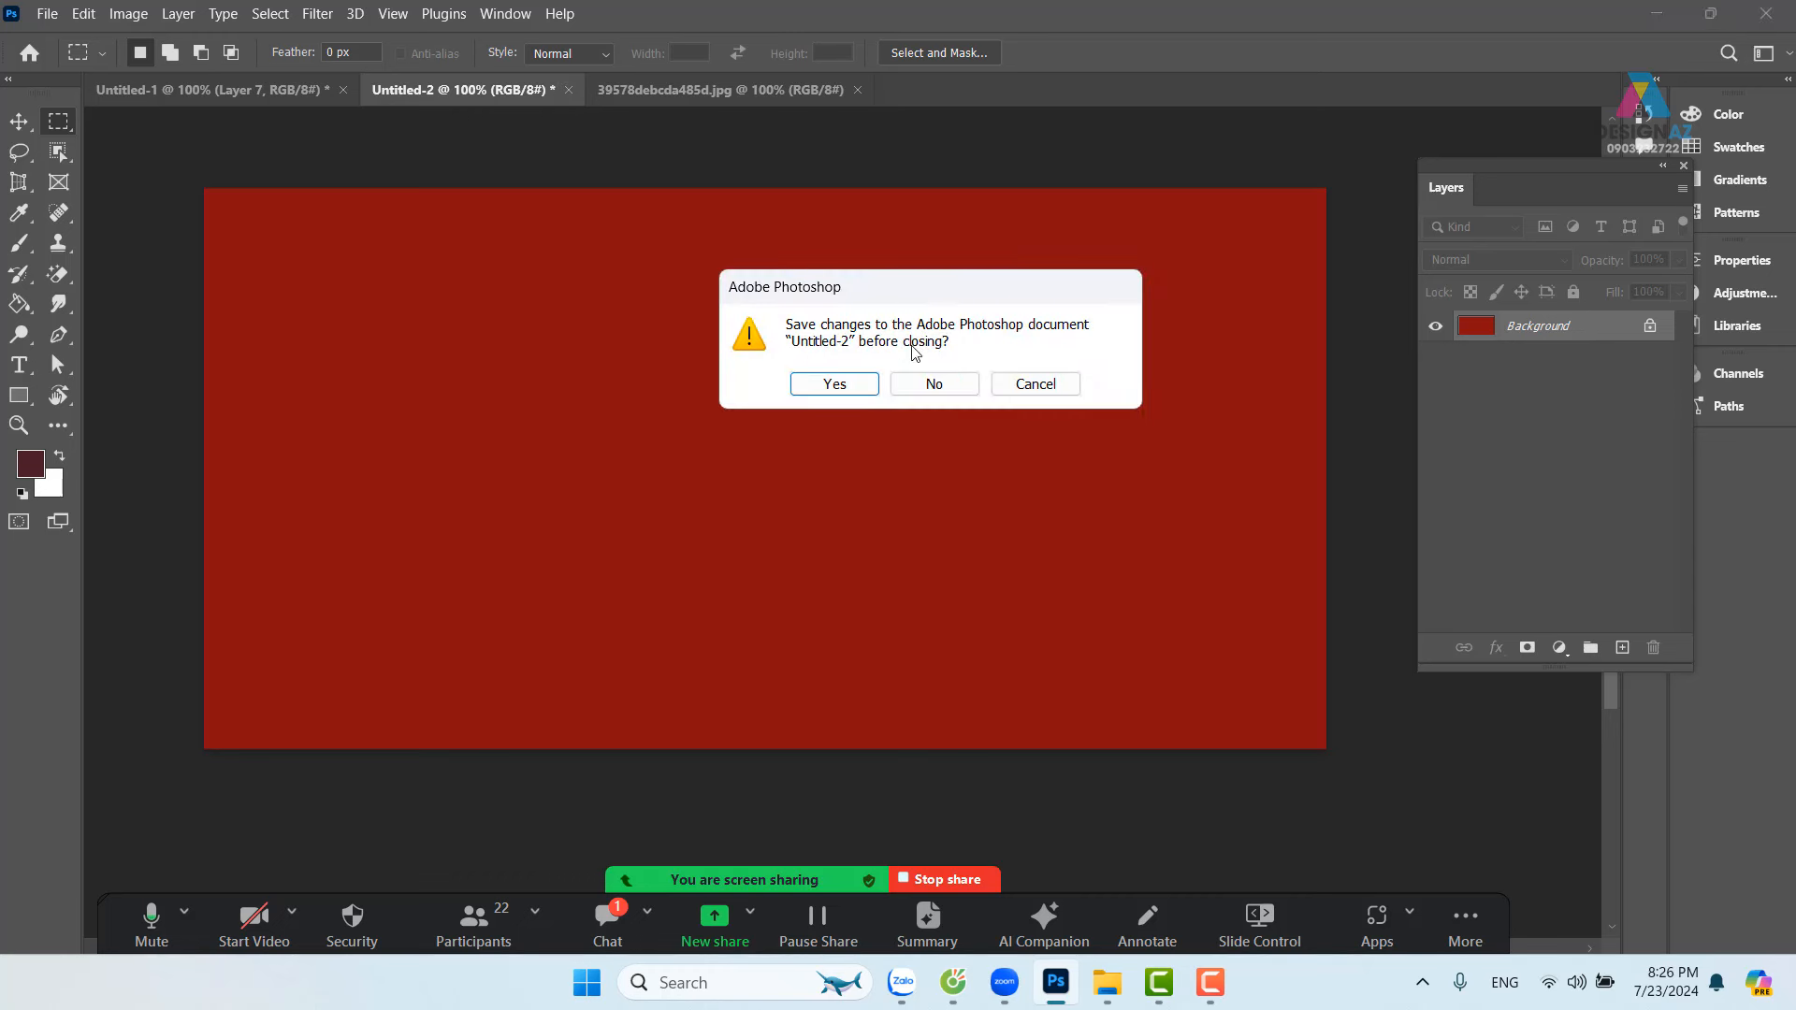
{"action": "left_click", "coordinate": [1043, 382]}
{"action": "left_click", "coordinate": [18, 121]}
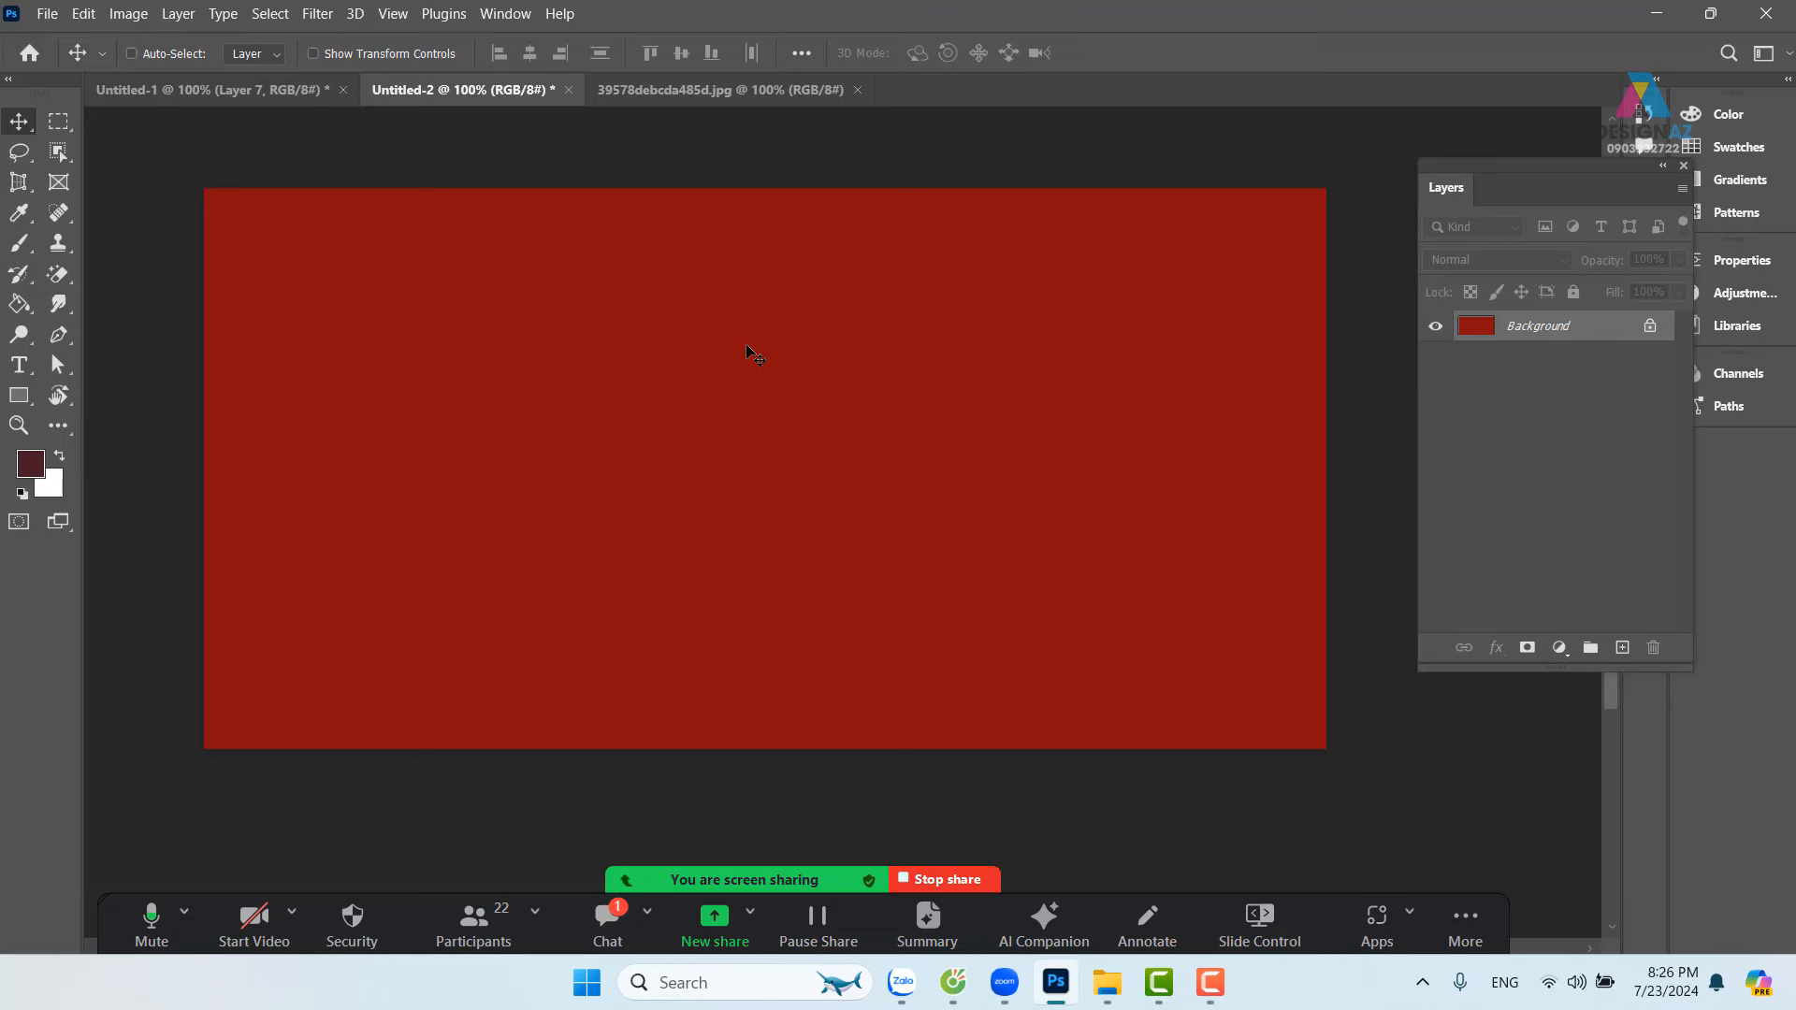
Step: Rotate the whole canvas 90° clockwise into portrait orientation
{"action": "left_click", "coordinate": [131, 15]}
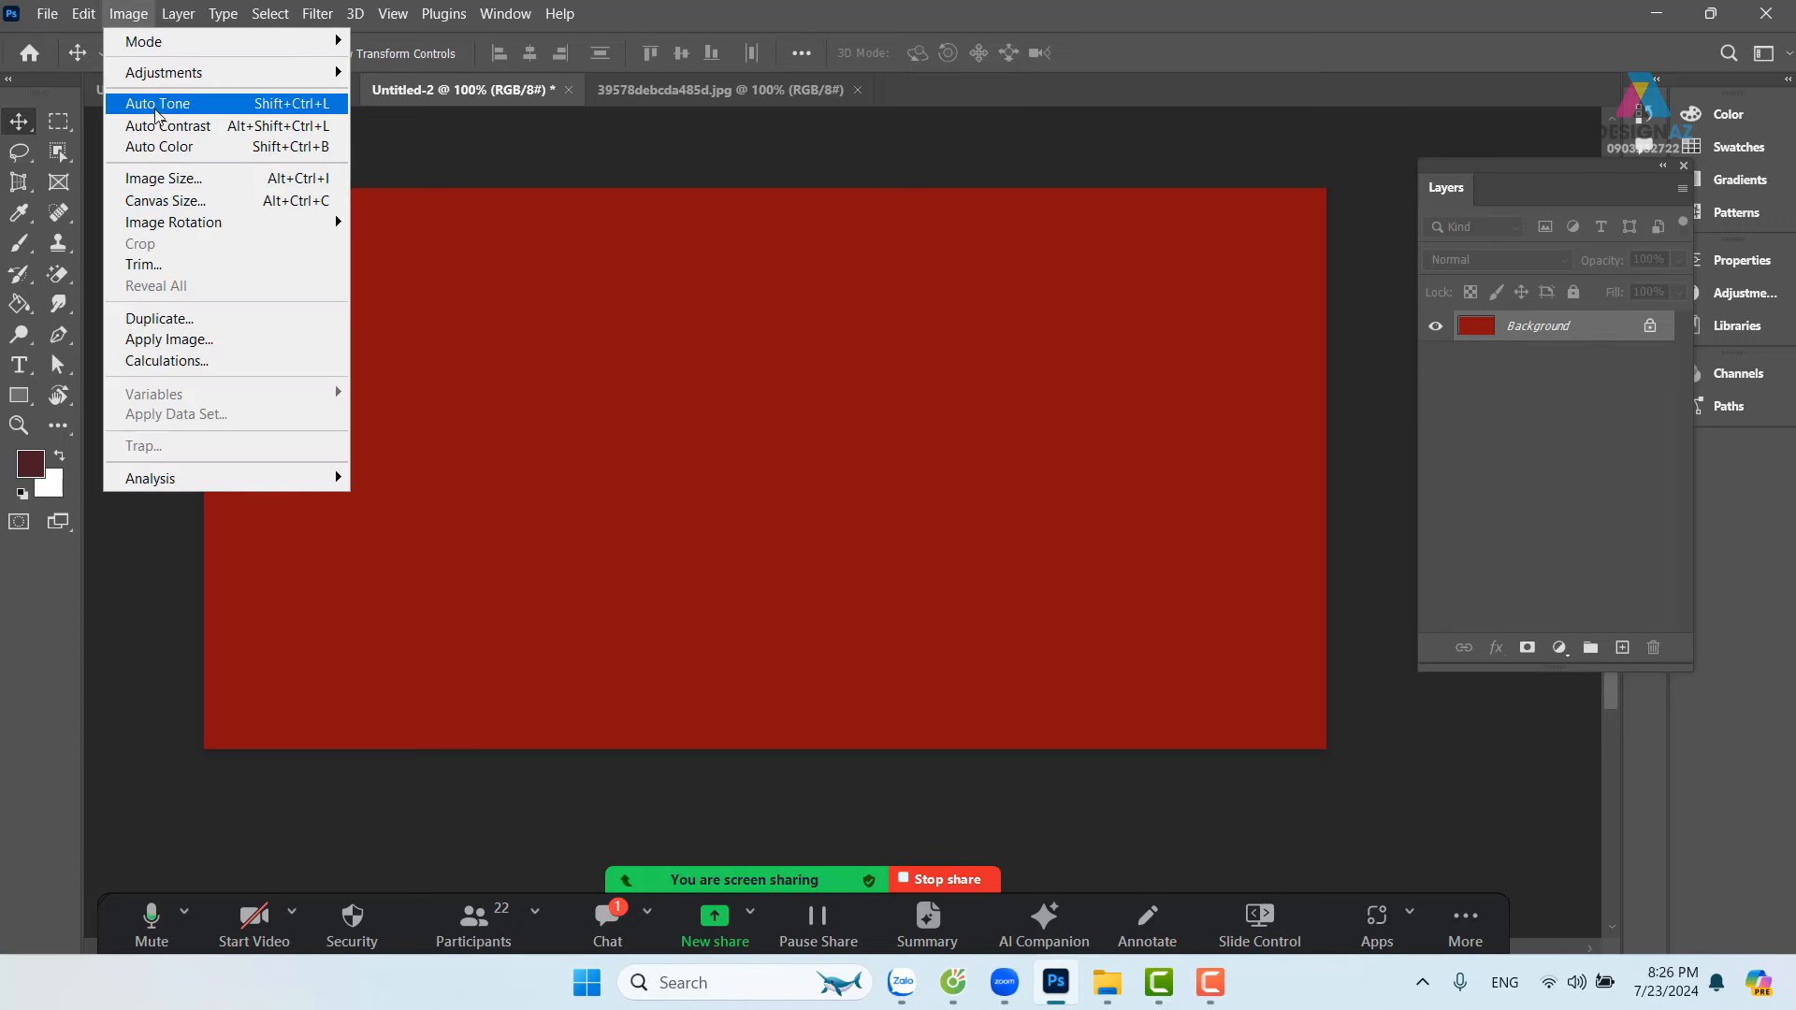
{"action": "mouse_move", "coordinate": [194, 228]}
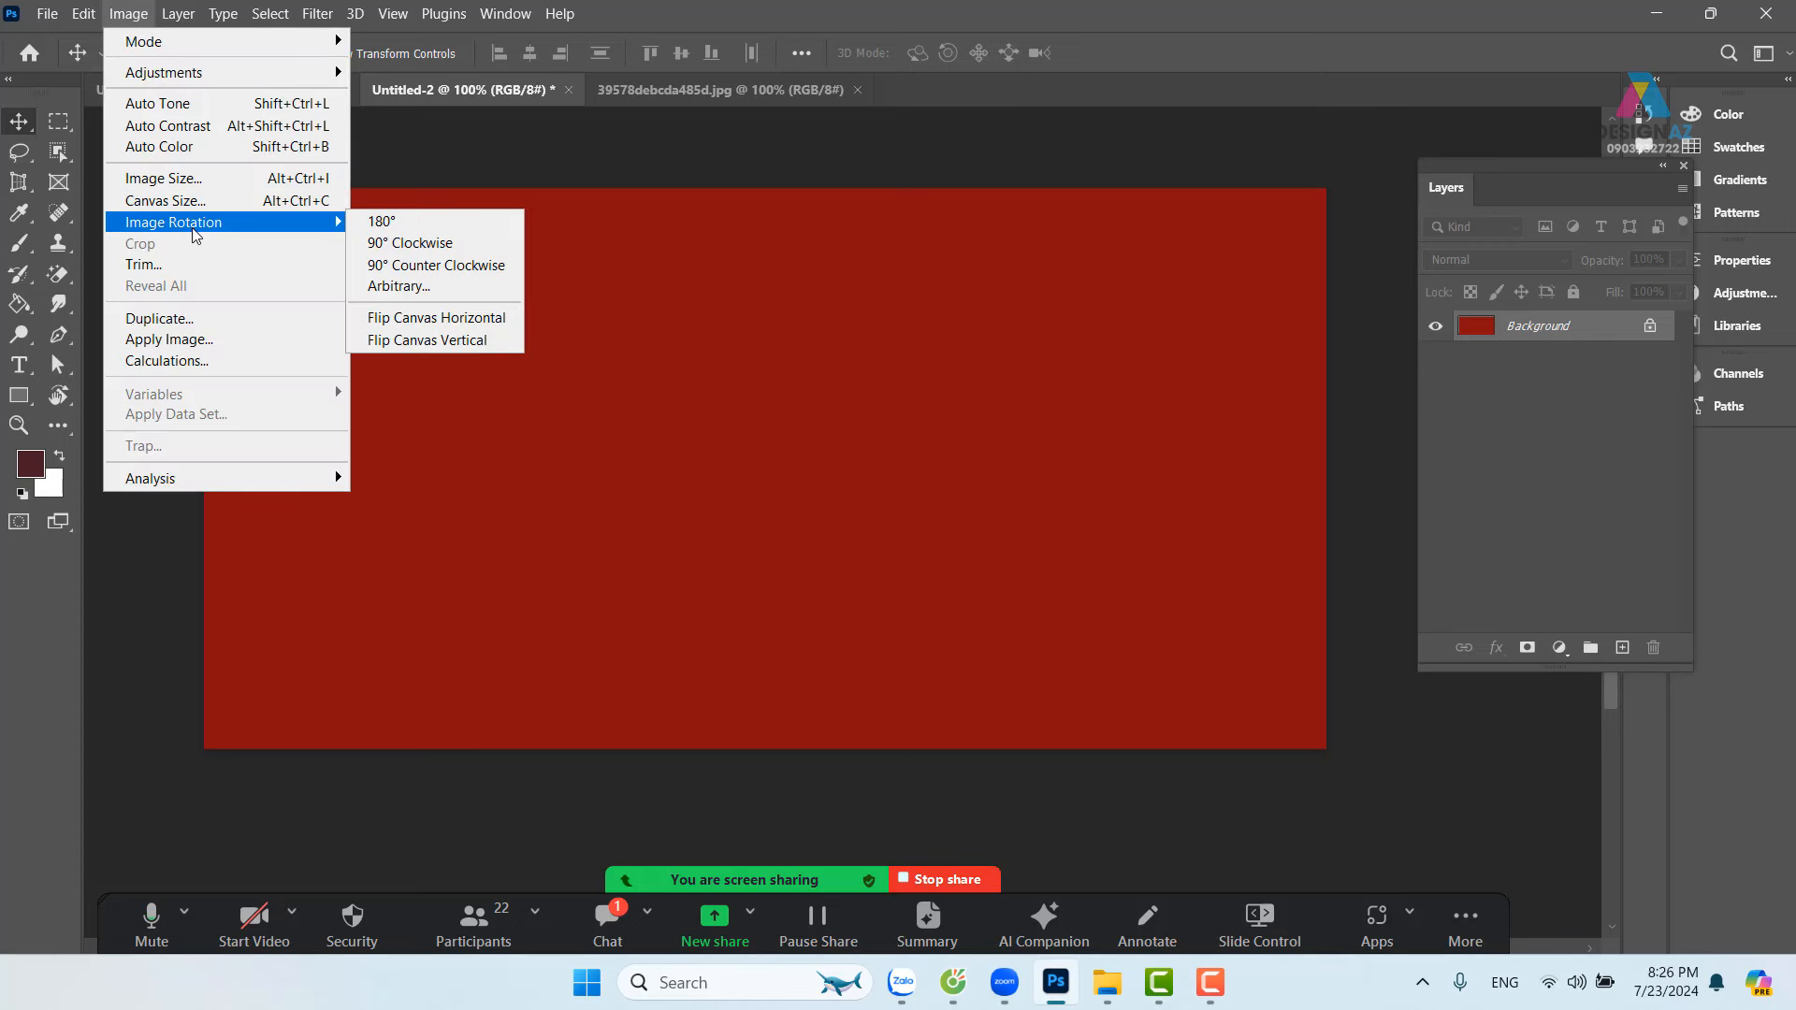
{"action": "left_click", "coordinate": [396, 245]}
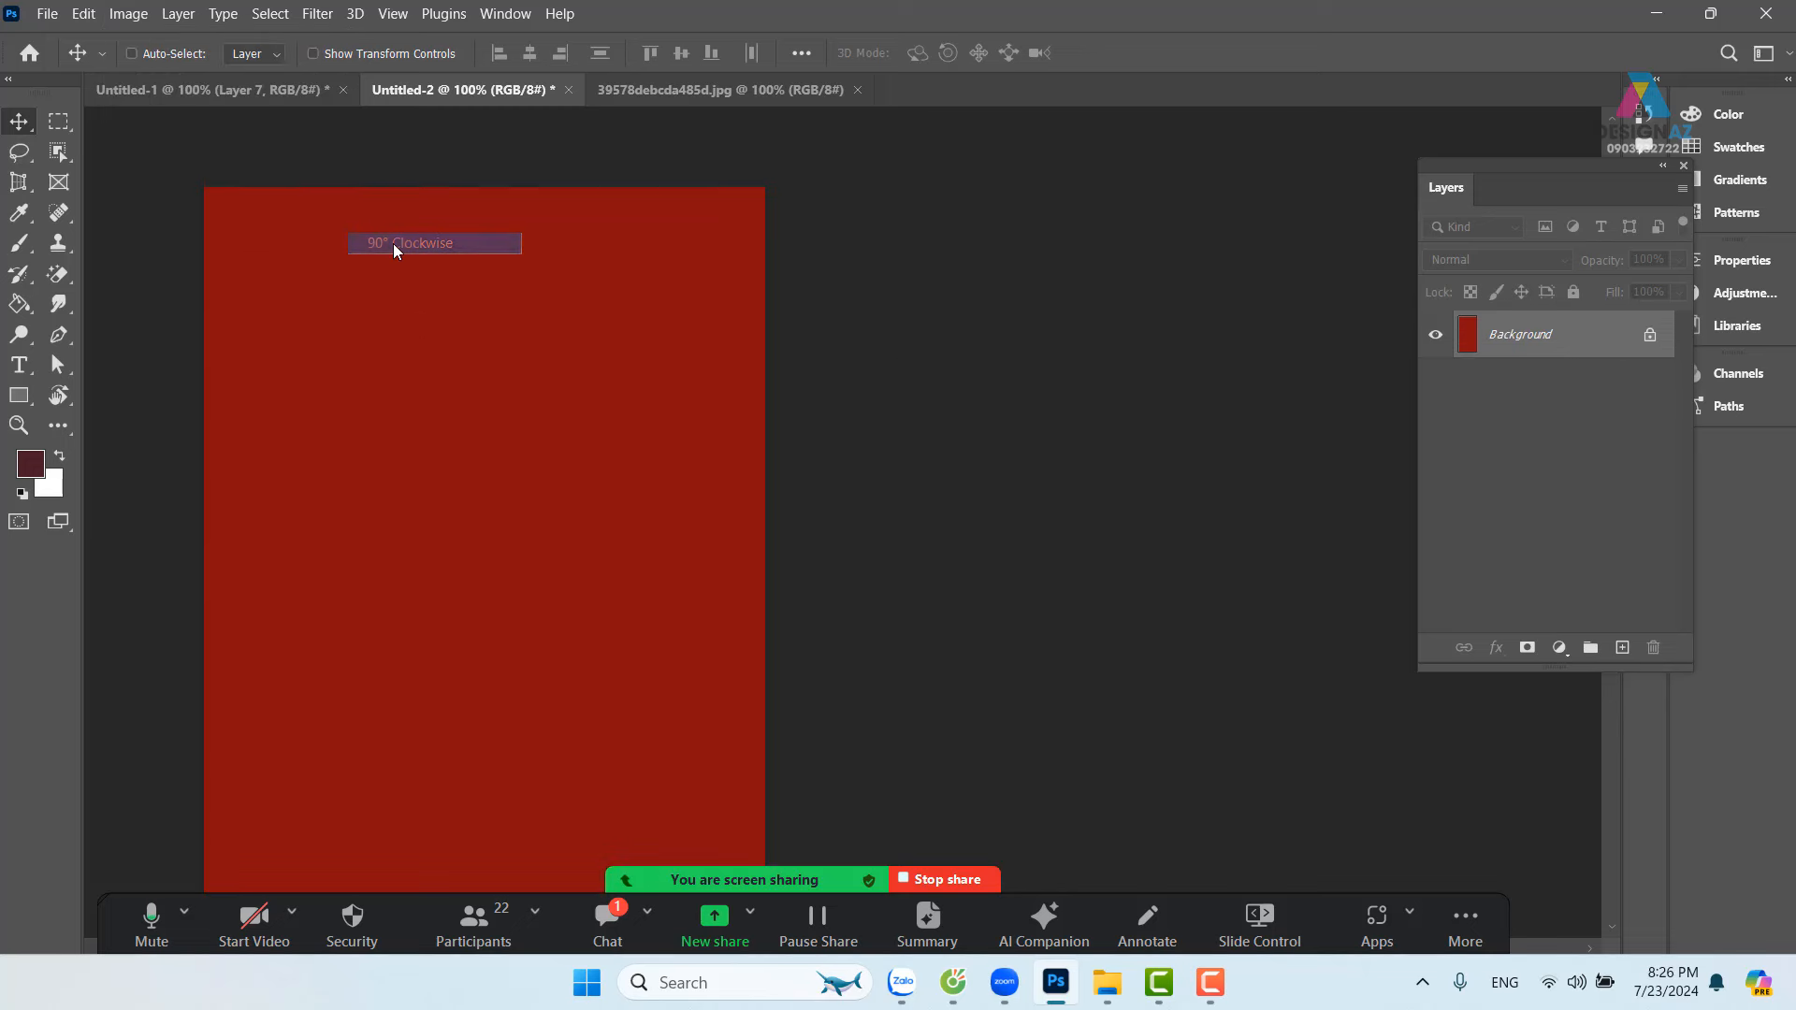
{"action": "left_click_drag", "start_coordinate": [464, 481], "coordinate": [733, 291]}
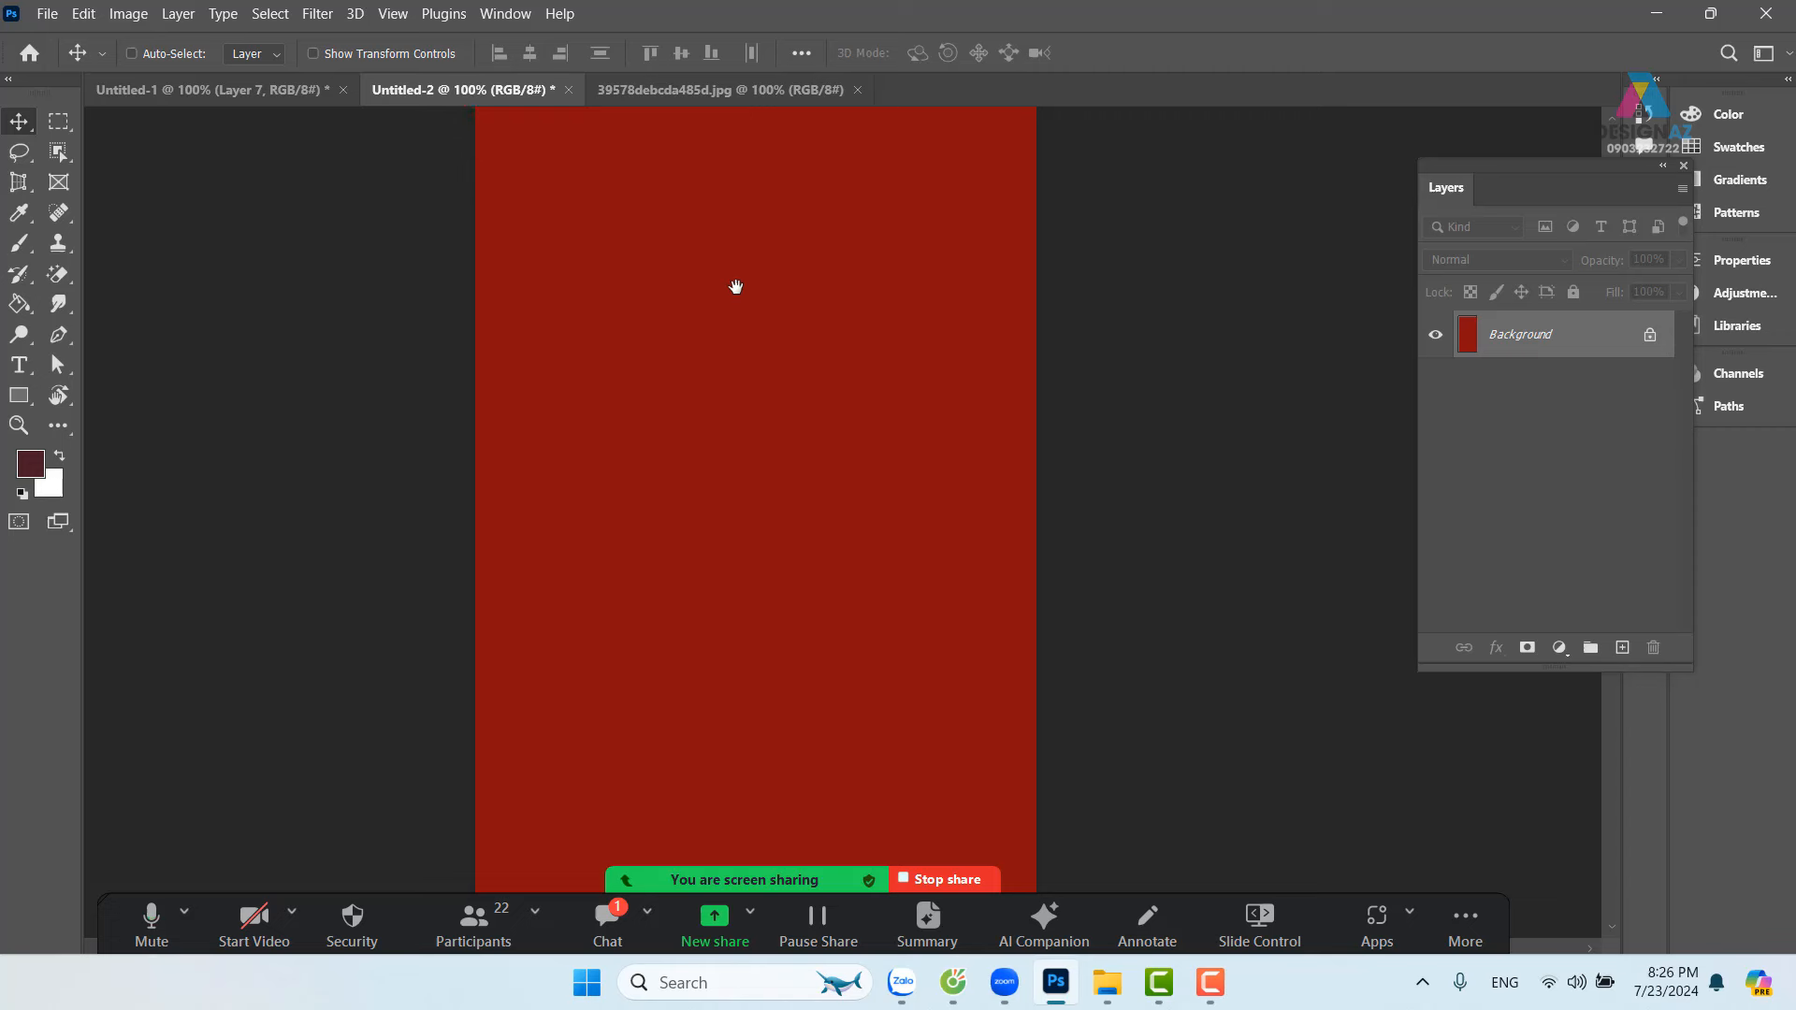
{"action": "key", "text": "ctrl+minus"}
{"action": "left_click_drag", "start_coordinate": [861, 488], "coordinate": [839, 453]}
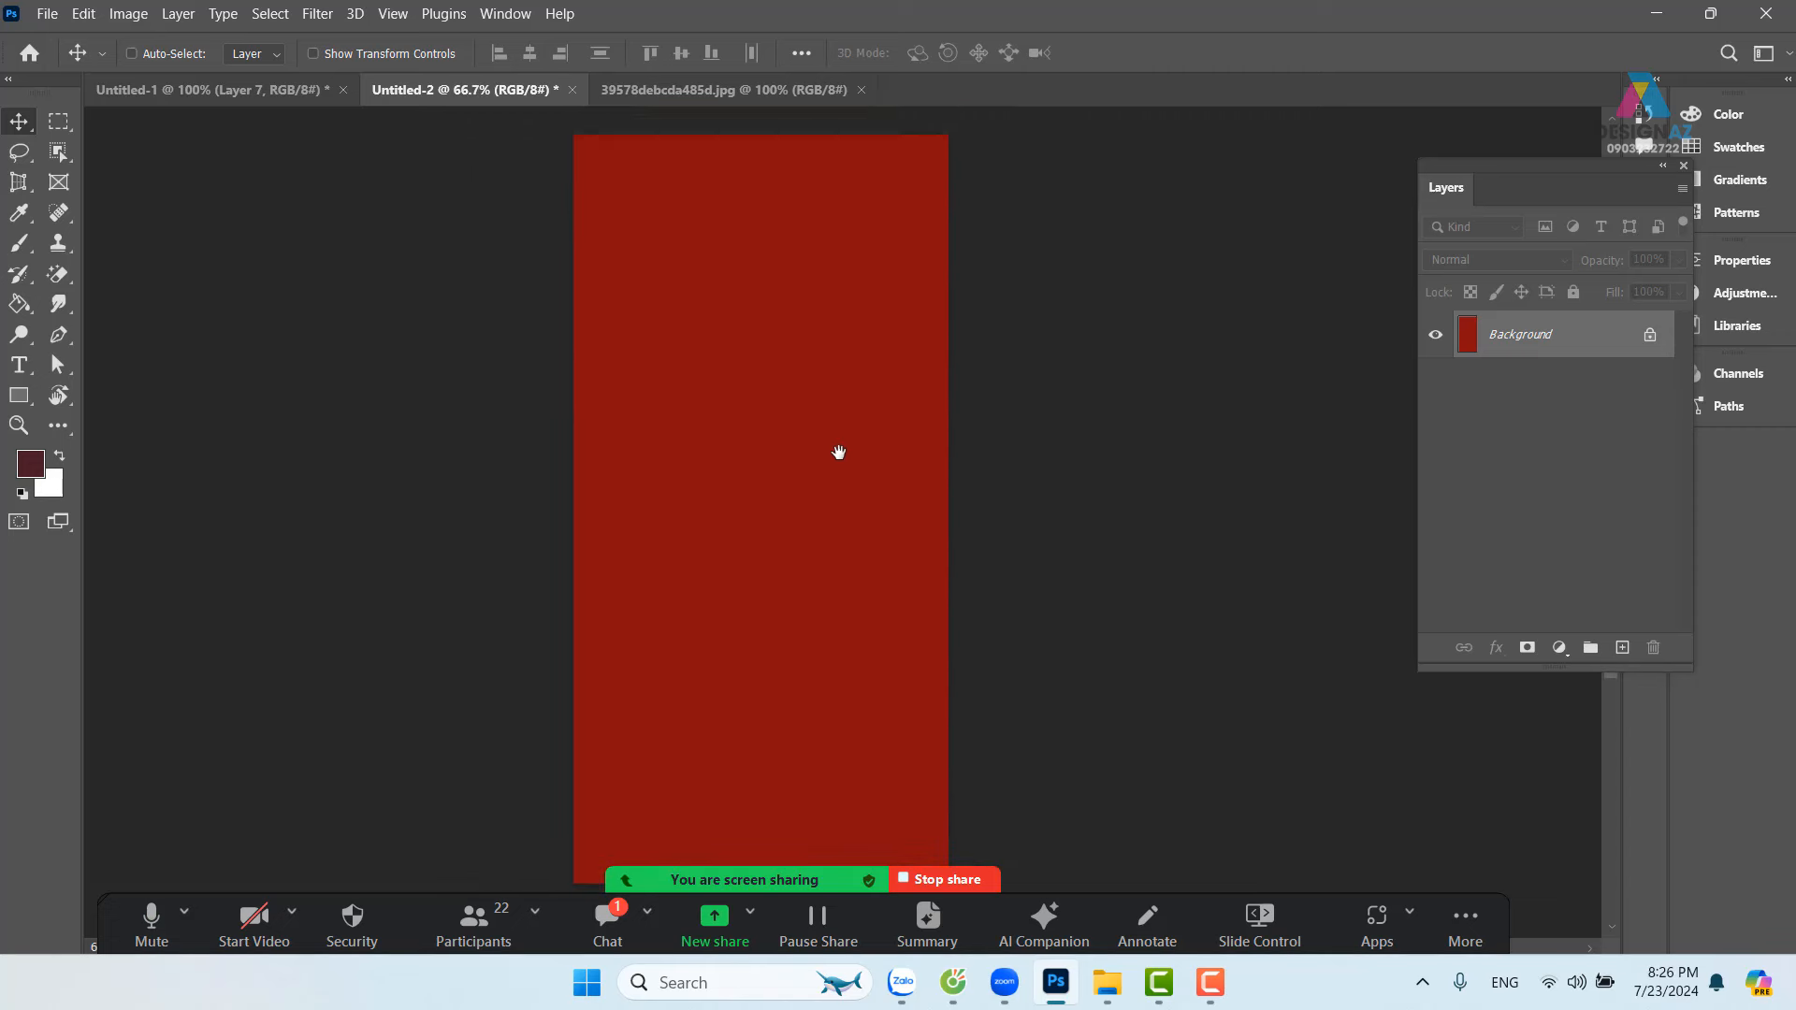
Step: Create a small white square on a new layer in the canvas's upper half and duplicate it twice into an evenly spaced horizontal row
{"action": "left_click", "coordinate": [59, 121]}
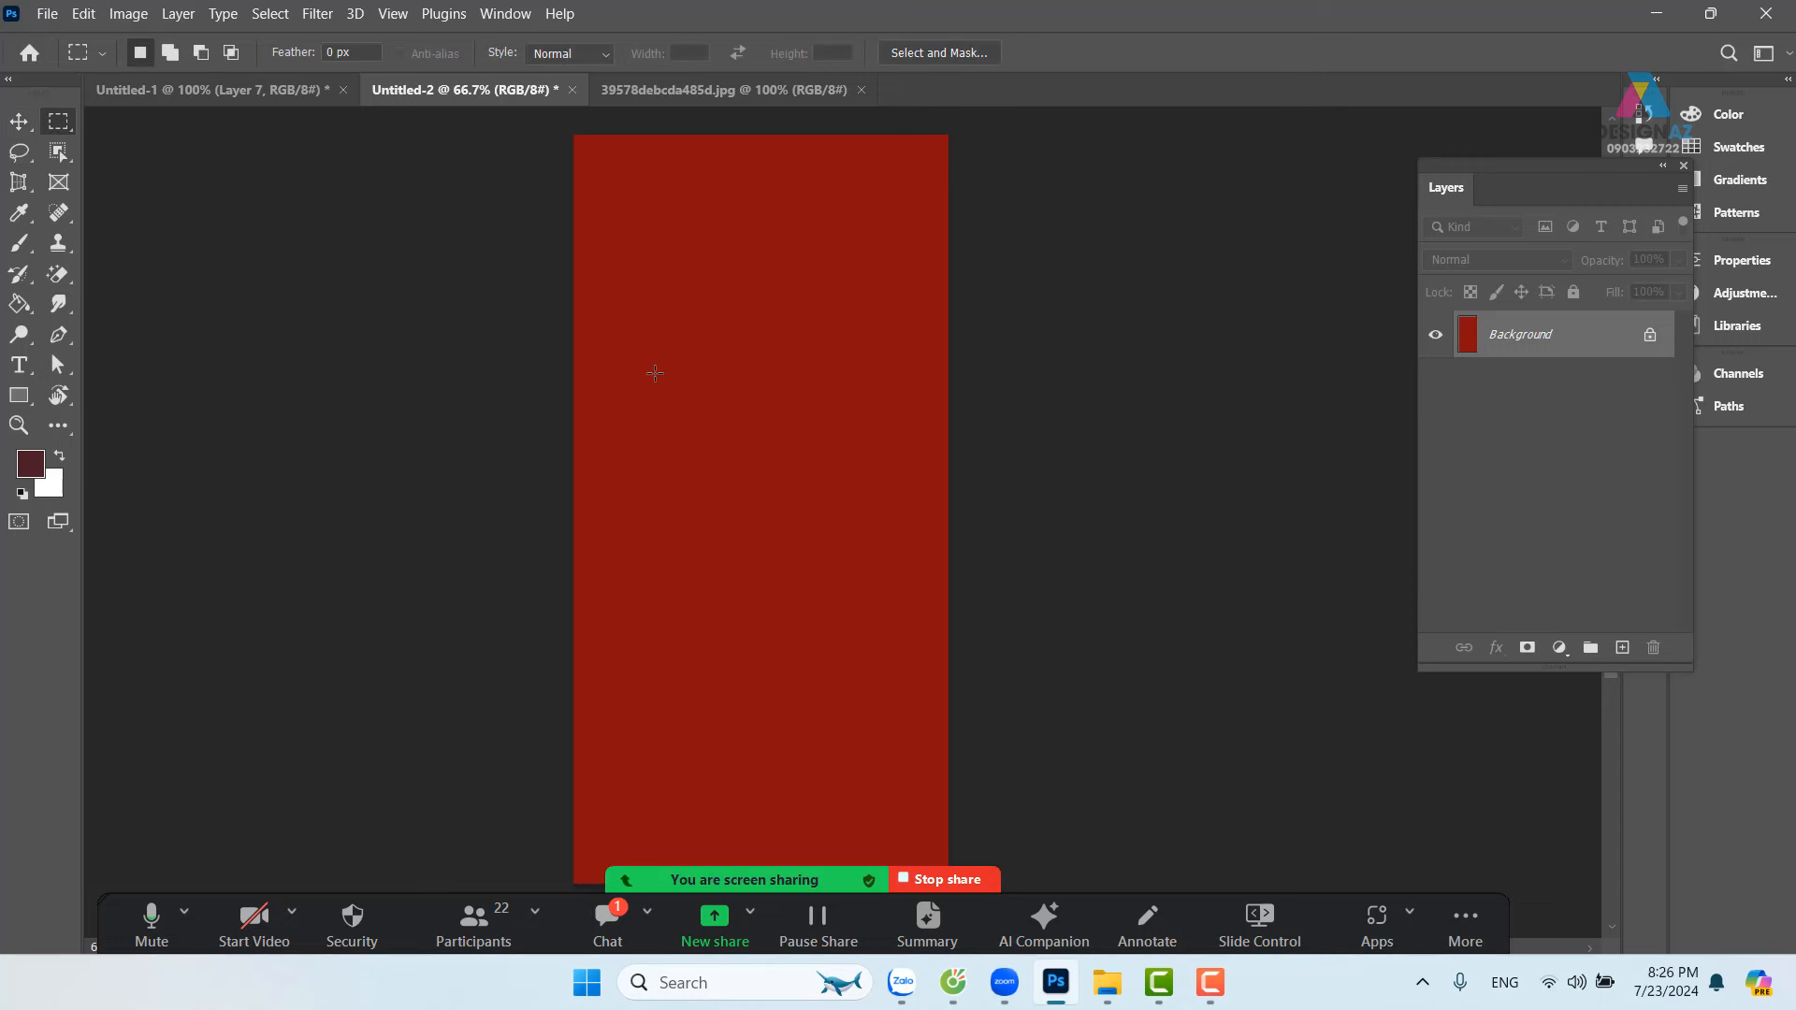
{"action": "left_click_drag", "start_coordinate": [632, 353], "coordinate": [714, 436]}
{"action": "left_click", "coordinate": [1623, 647]}
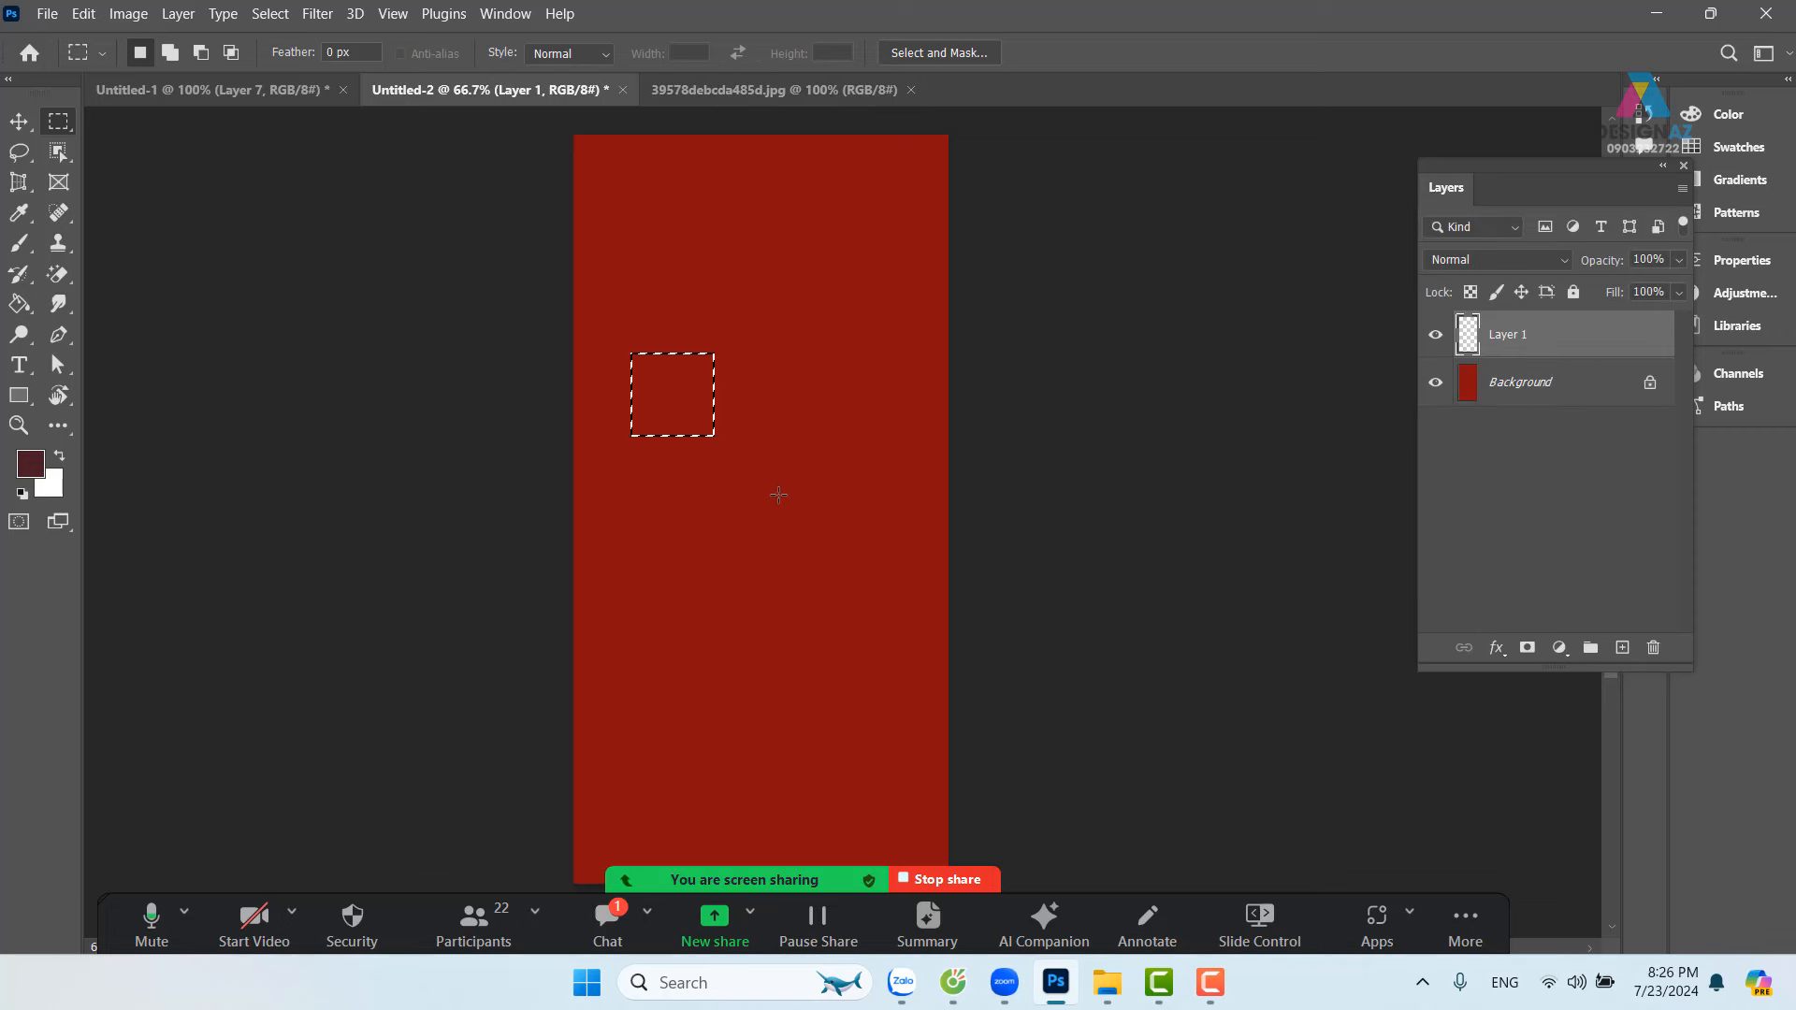
{"action": "key", "text": "ctrl+BackSpace"}
{"action": "key", "text": "v"}
{"action": "key", "text": "ctrl+d"}
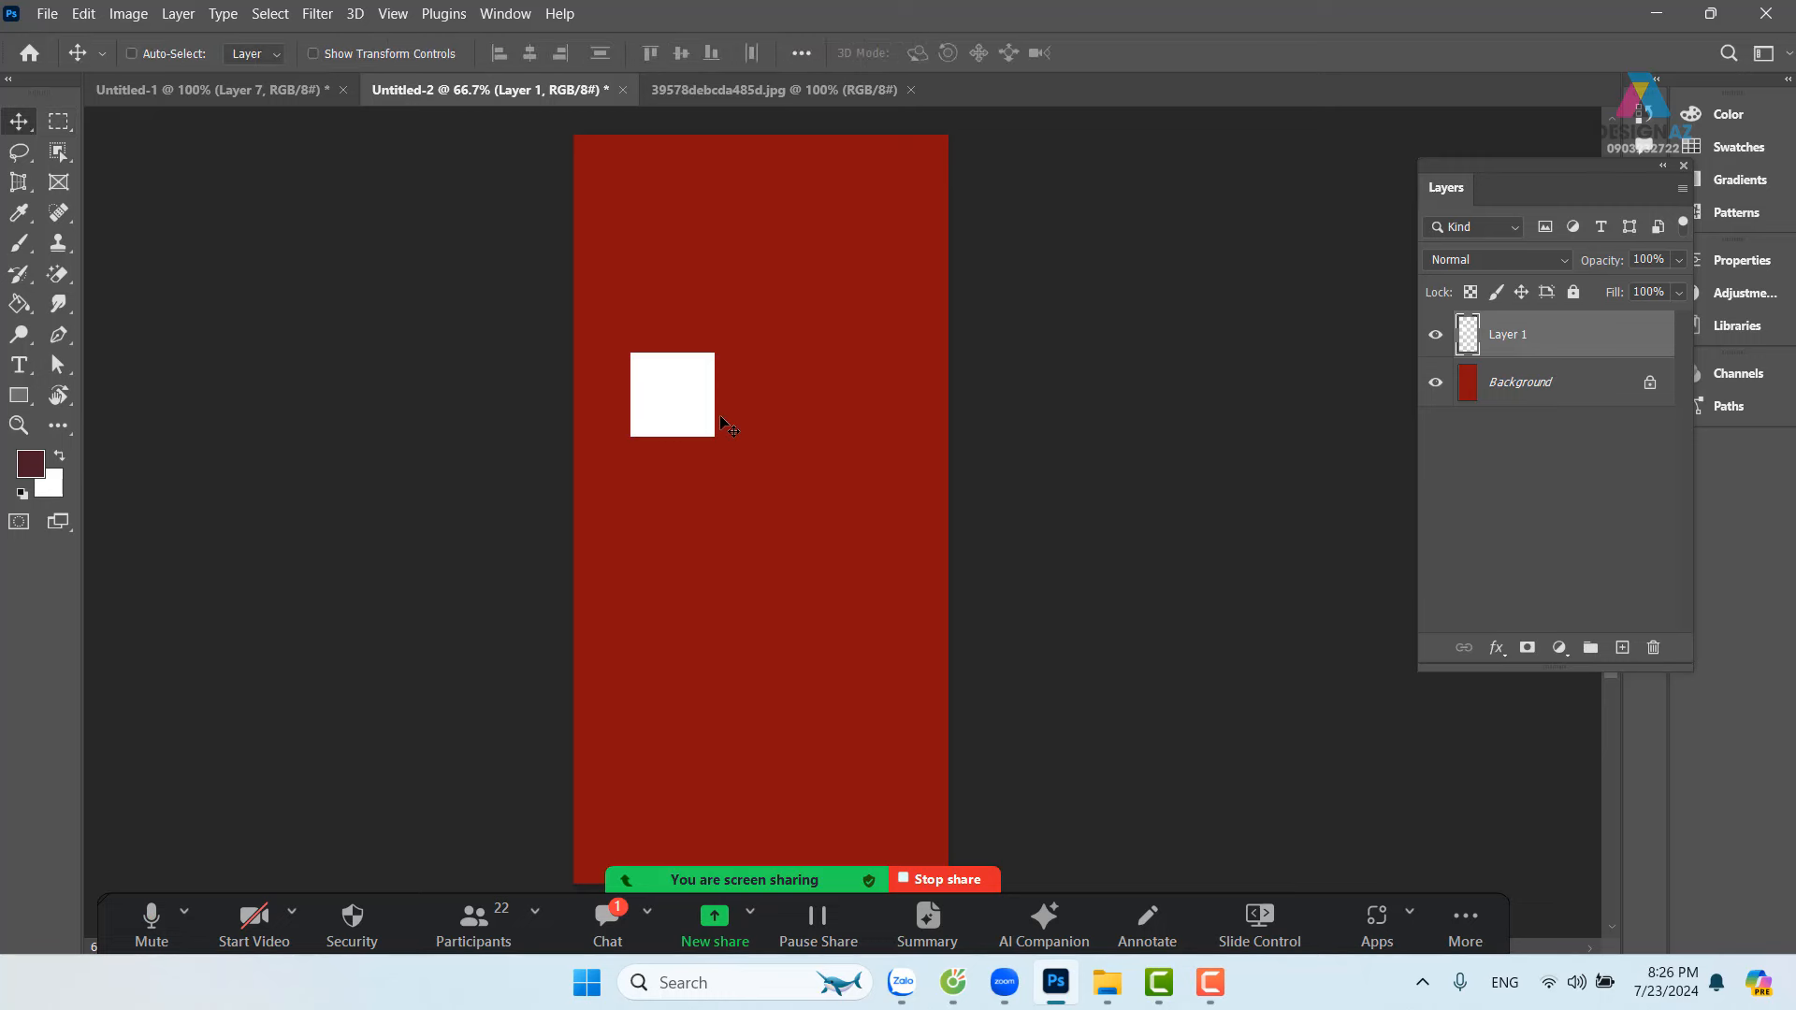
{"action": "left_click_drag", "start_coordinate": [692, 409], "coordinate": [844, 437]}
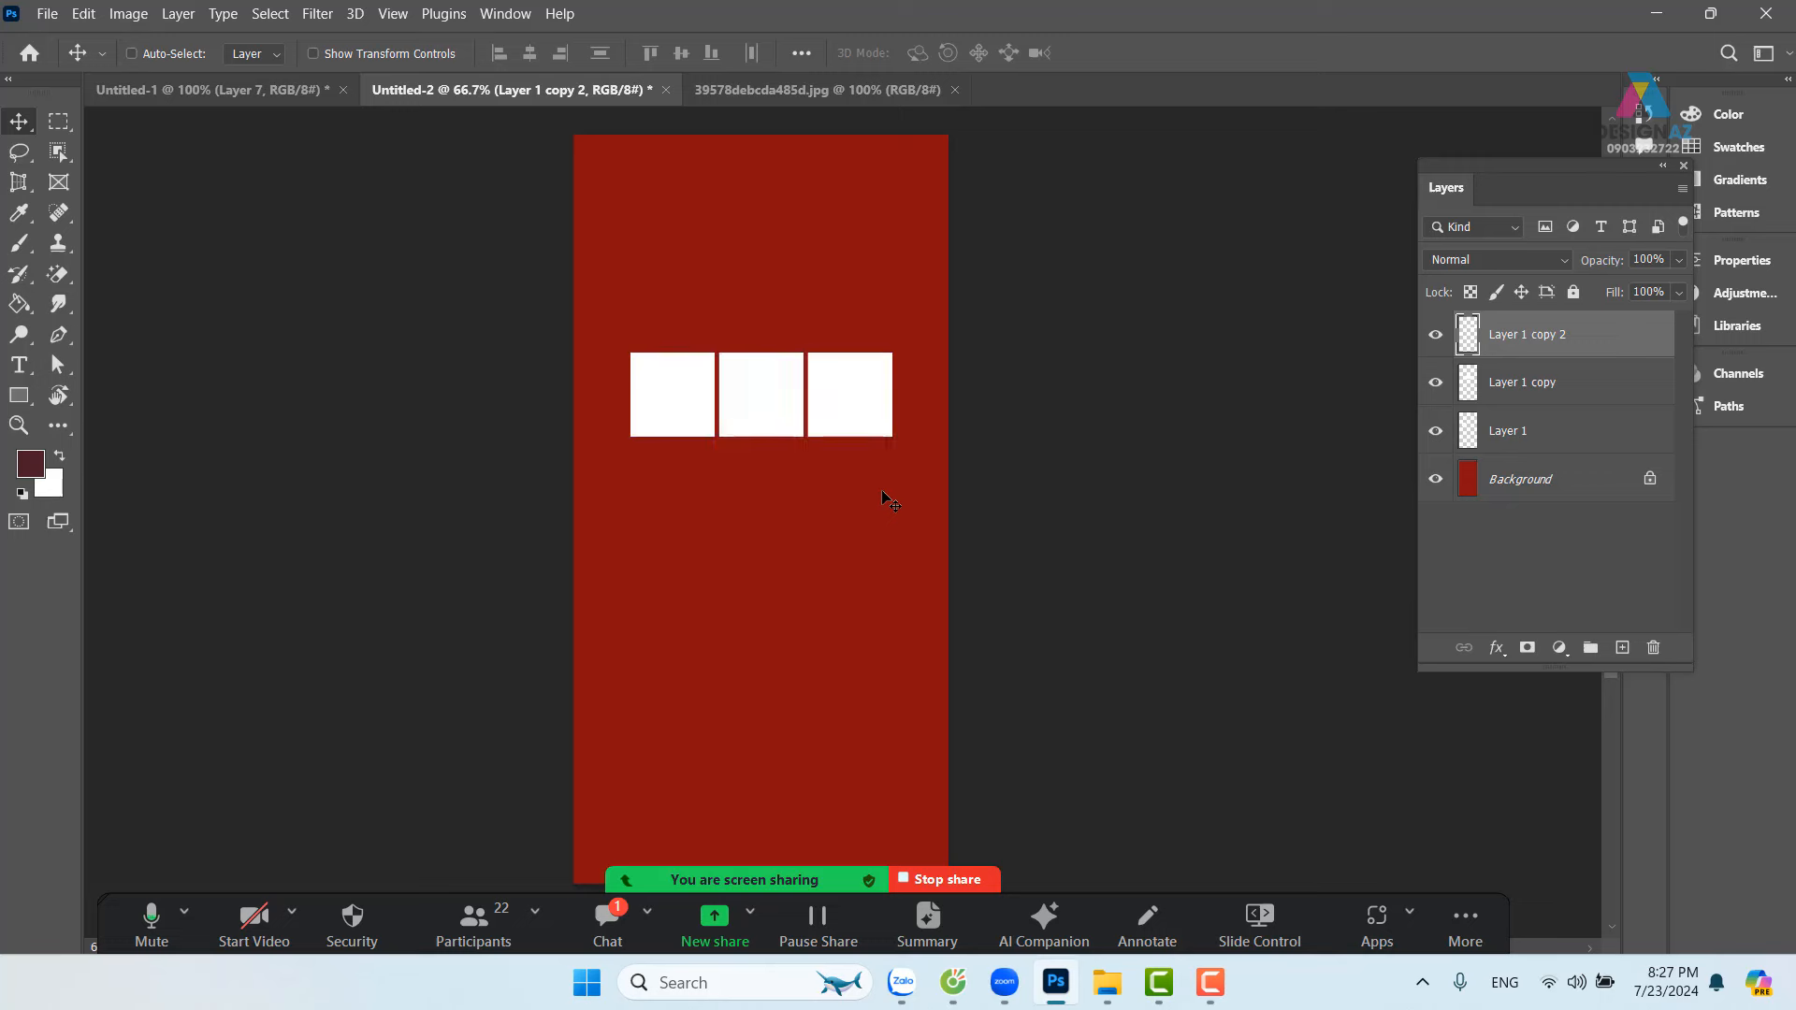
Step: Select the three white square layers and put them into one layer group
{"action": "key", "text": "ctrl+plus"}
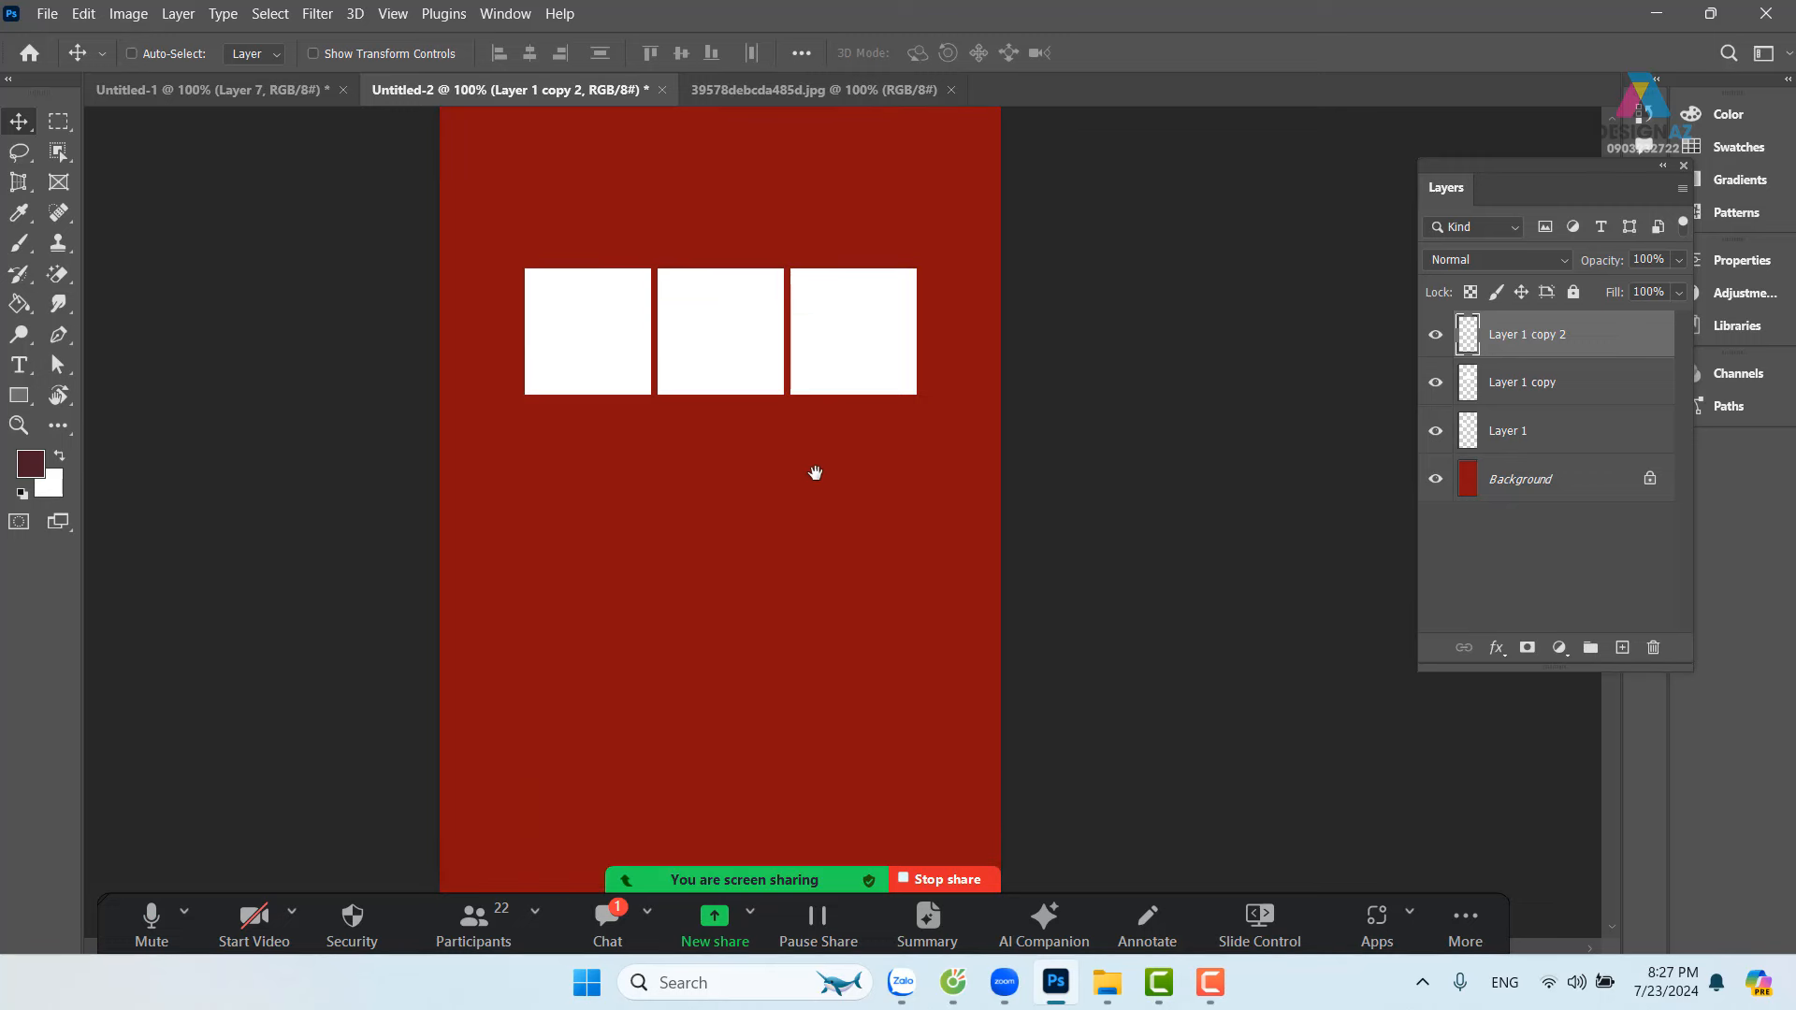
{"action": "right_click", "coordinate": [817, 352]}
{"action": "left_click", "coordinate": [849, 365]}
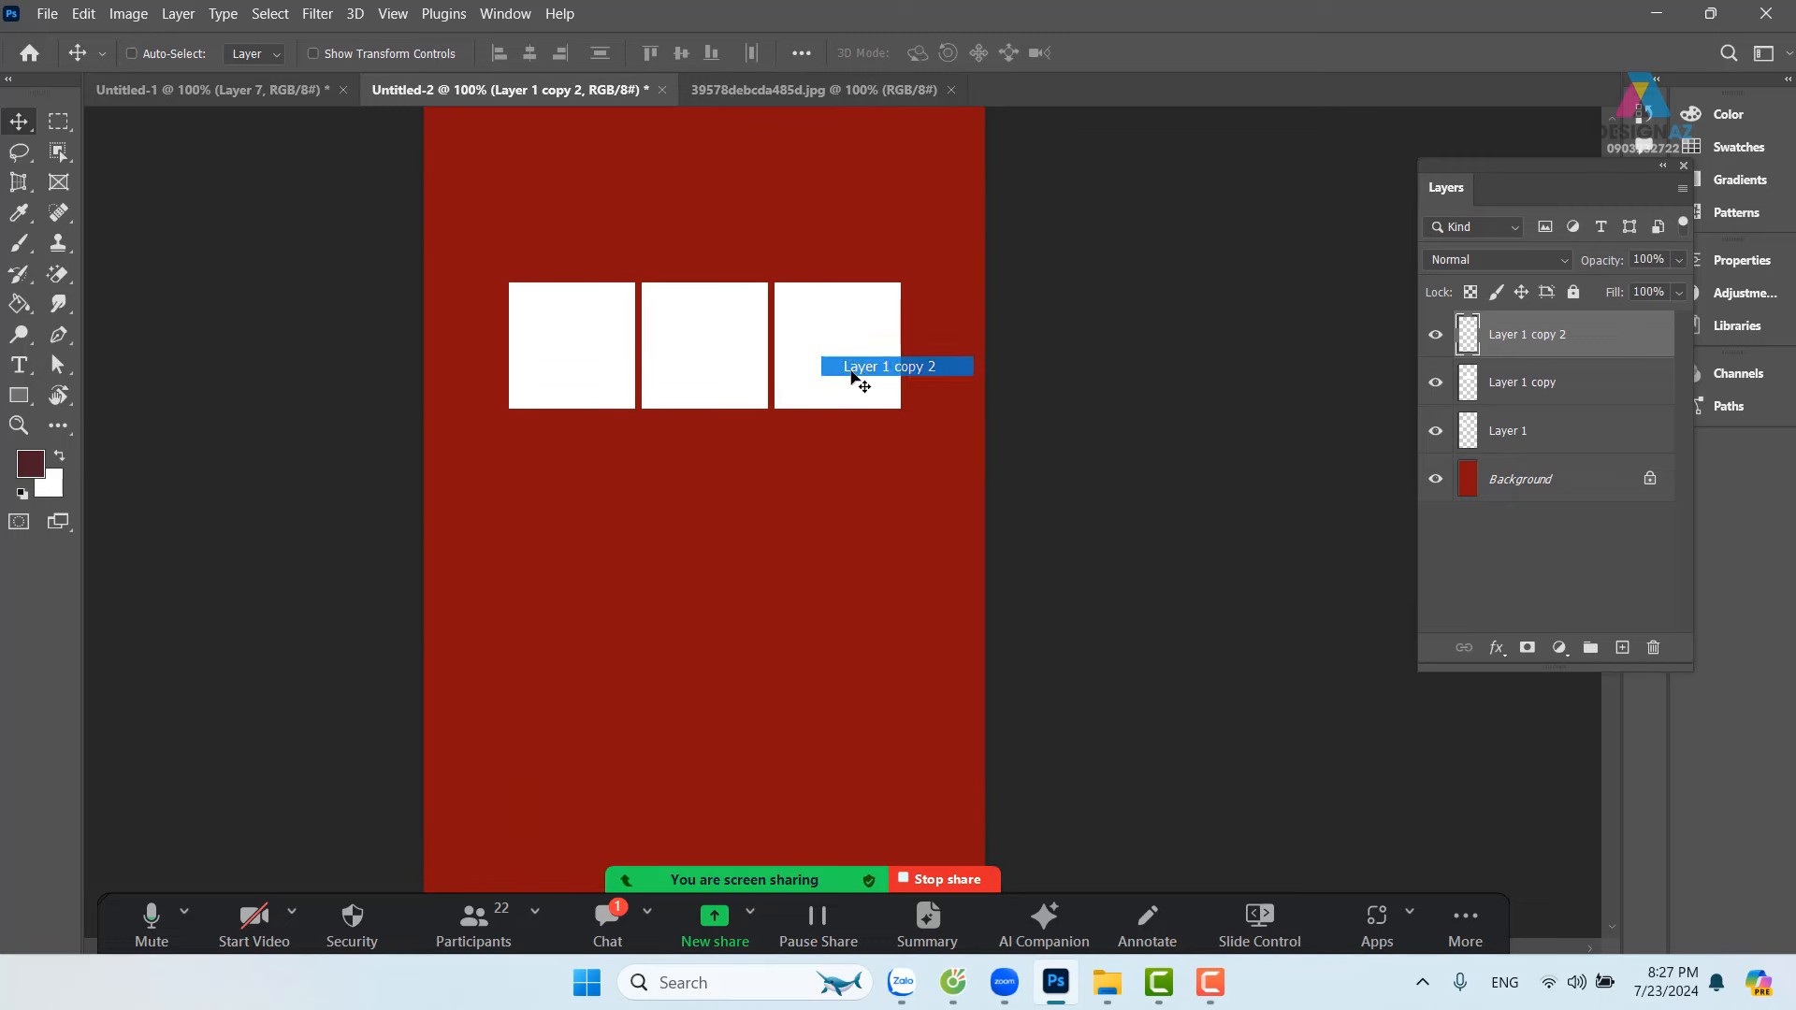
{"action": "right_click", "coordinate": [693, 344]}
{"action": "left_click", "coordinate": [725, 350], "text": "shift"}
{"action": "right_click", "coordinate": [578, 346]}
{"action": "left_click", "coordinate": [608, 353], "text": "shift"}
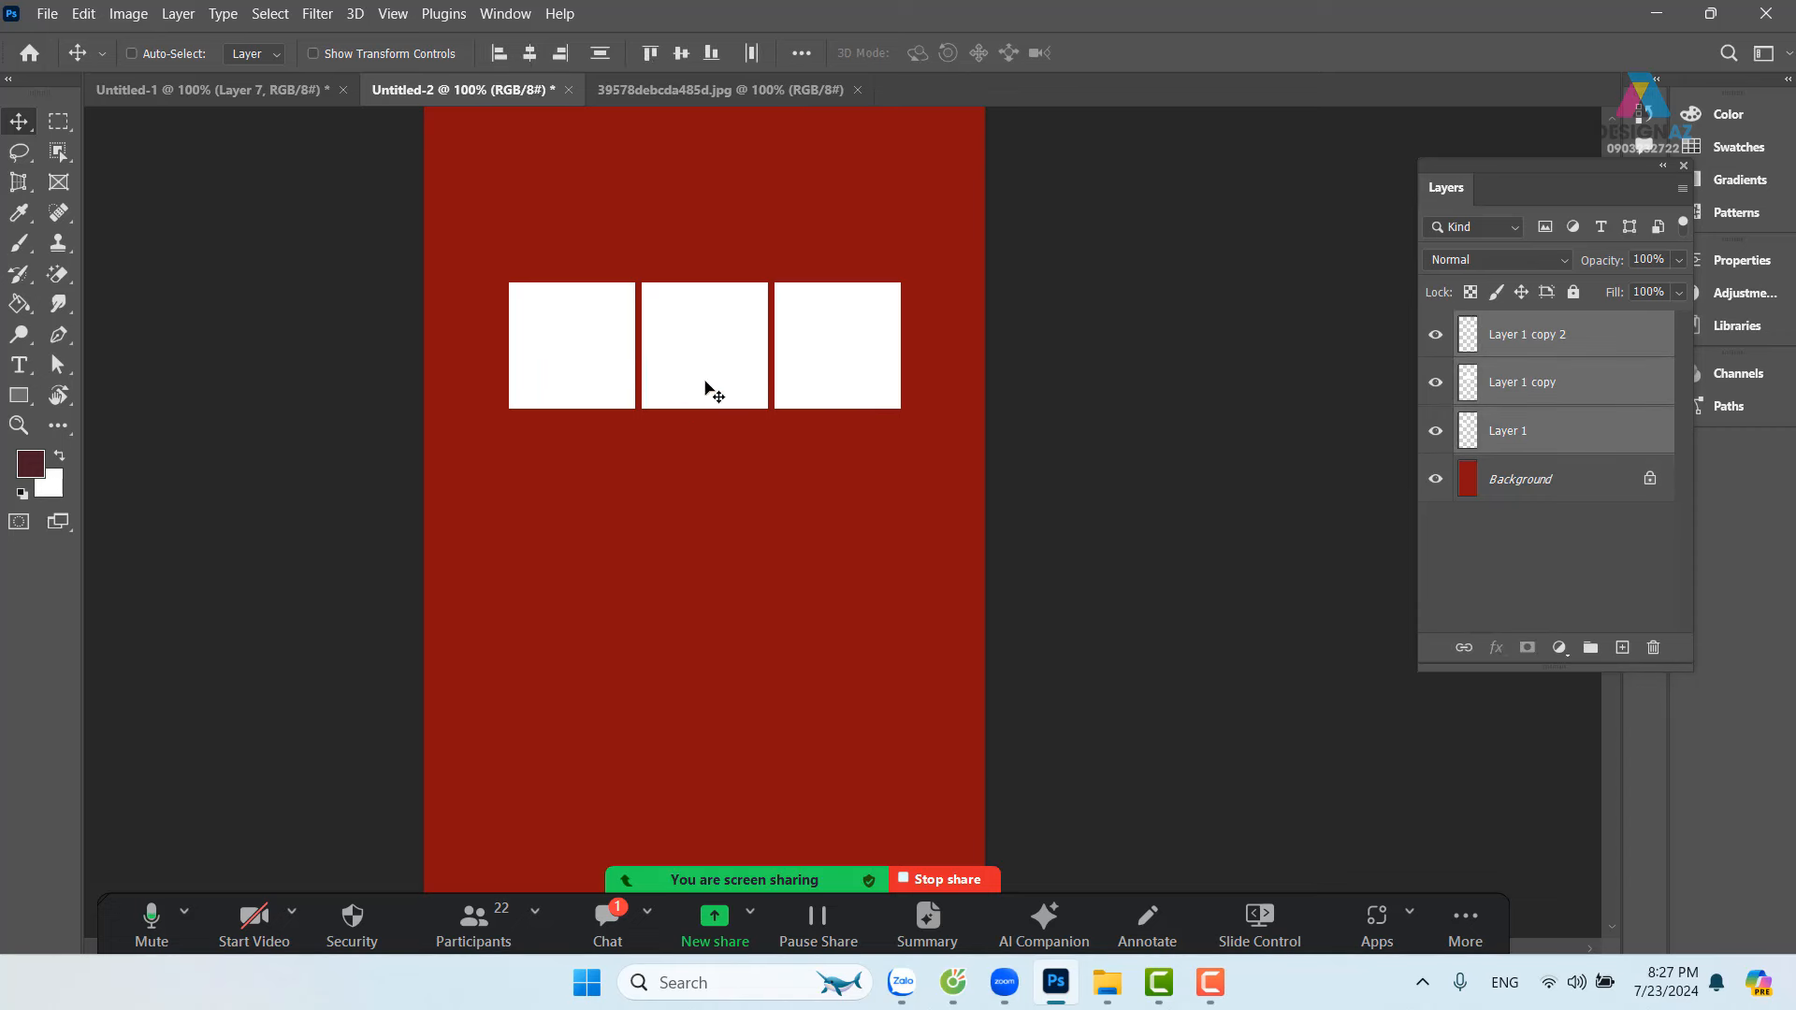
{"action": "key", "text": "ctrl+g"}
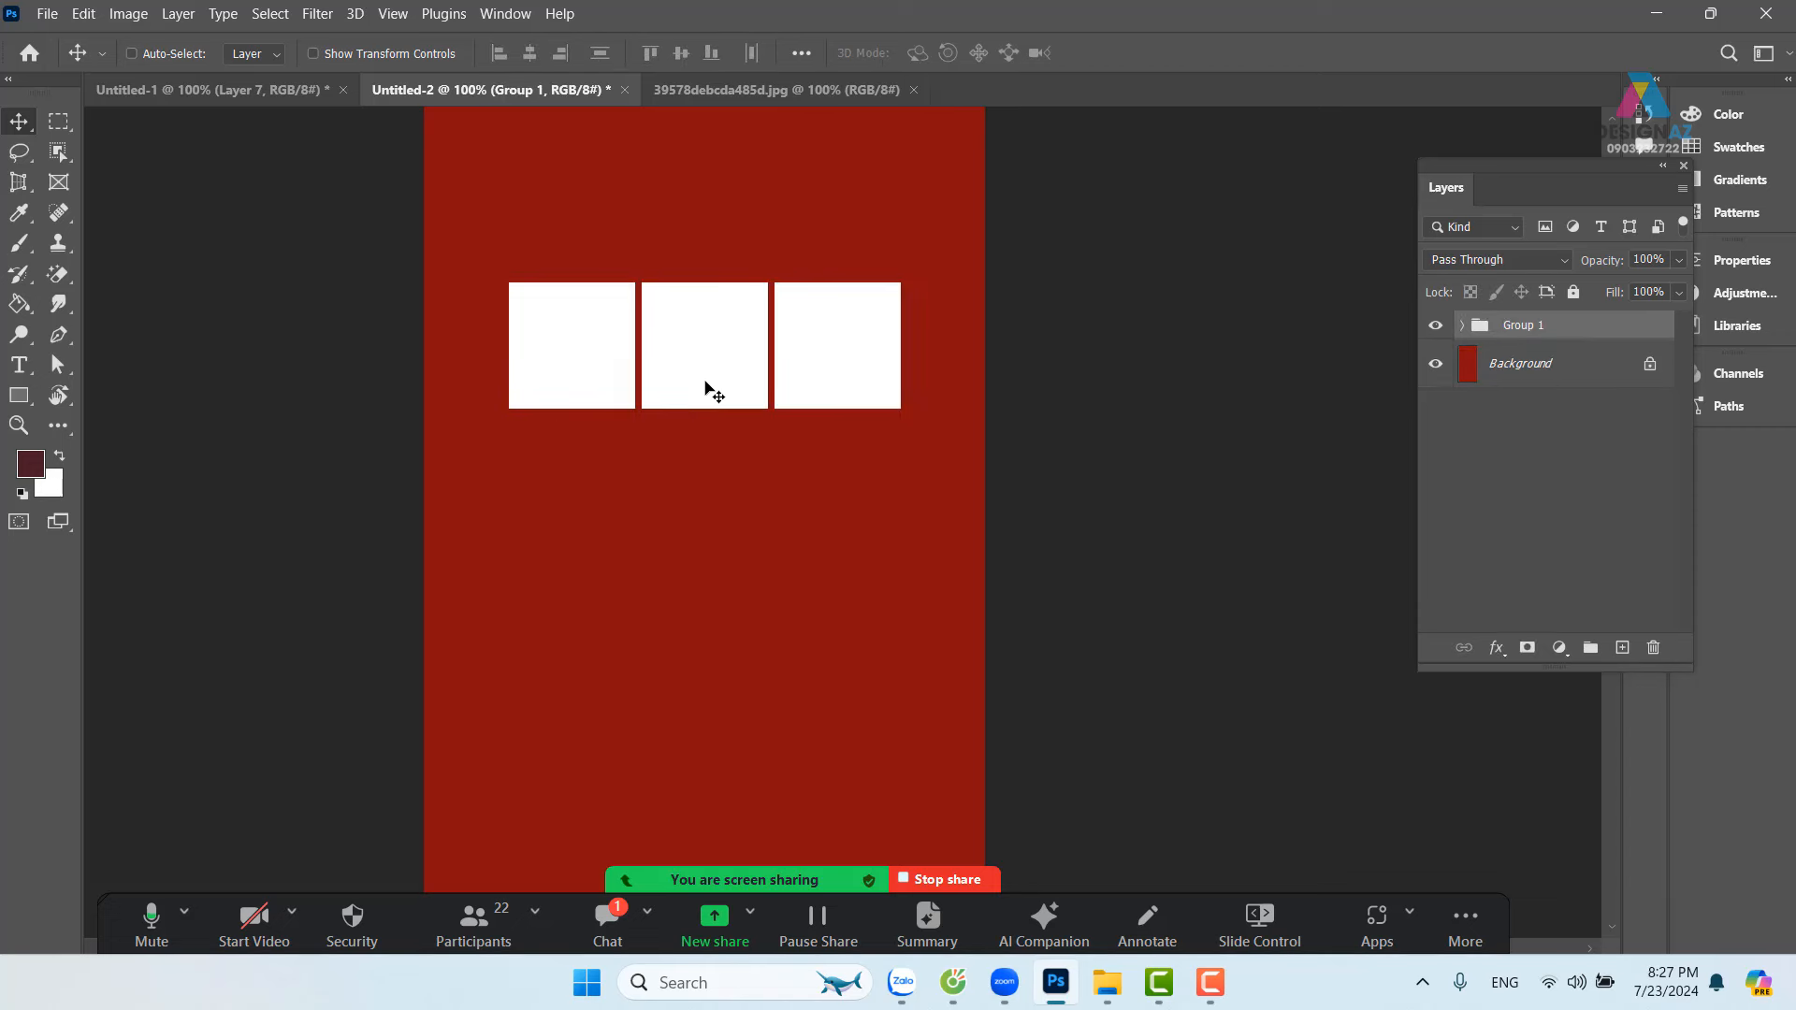
Step: Try to warp the group of squares in Free Transform, and ungroup the squares
{"action": "key", "text": "ctrl+t"}
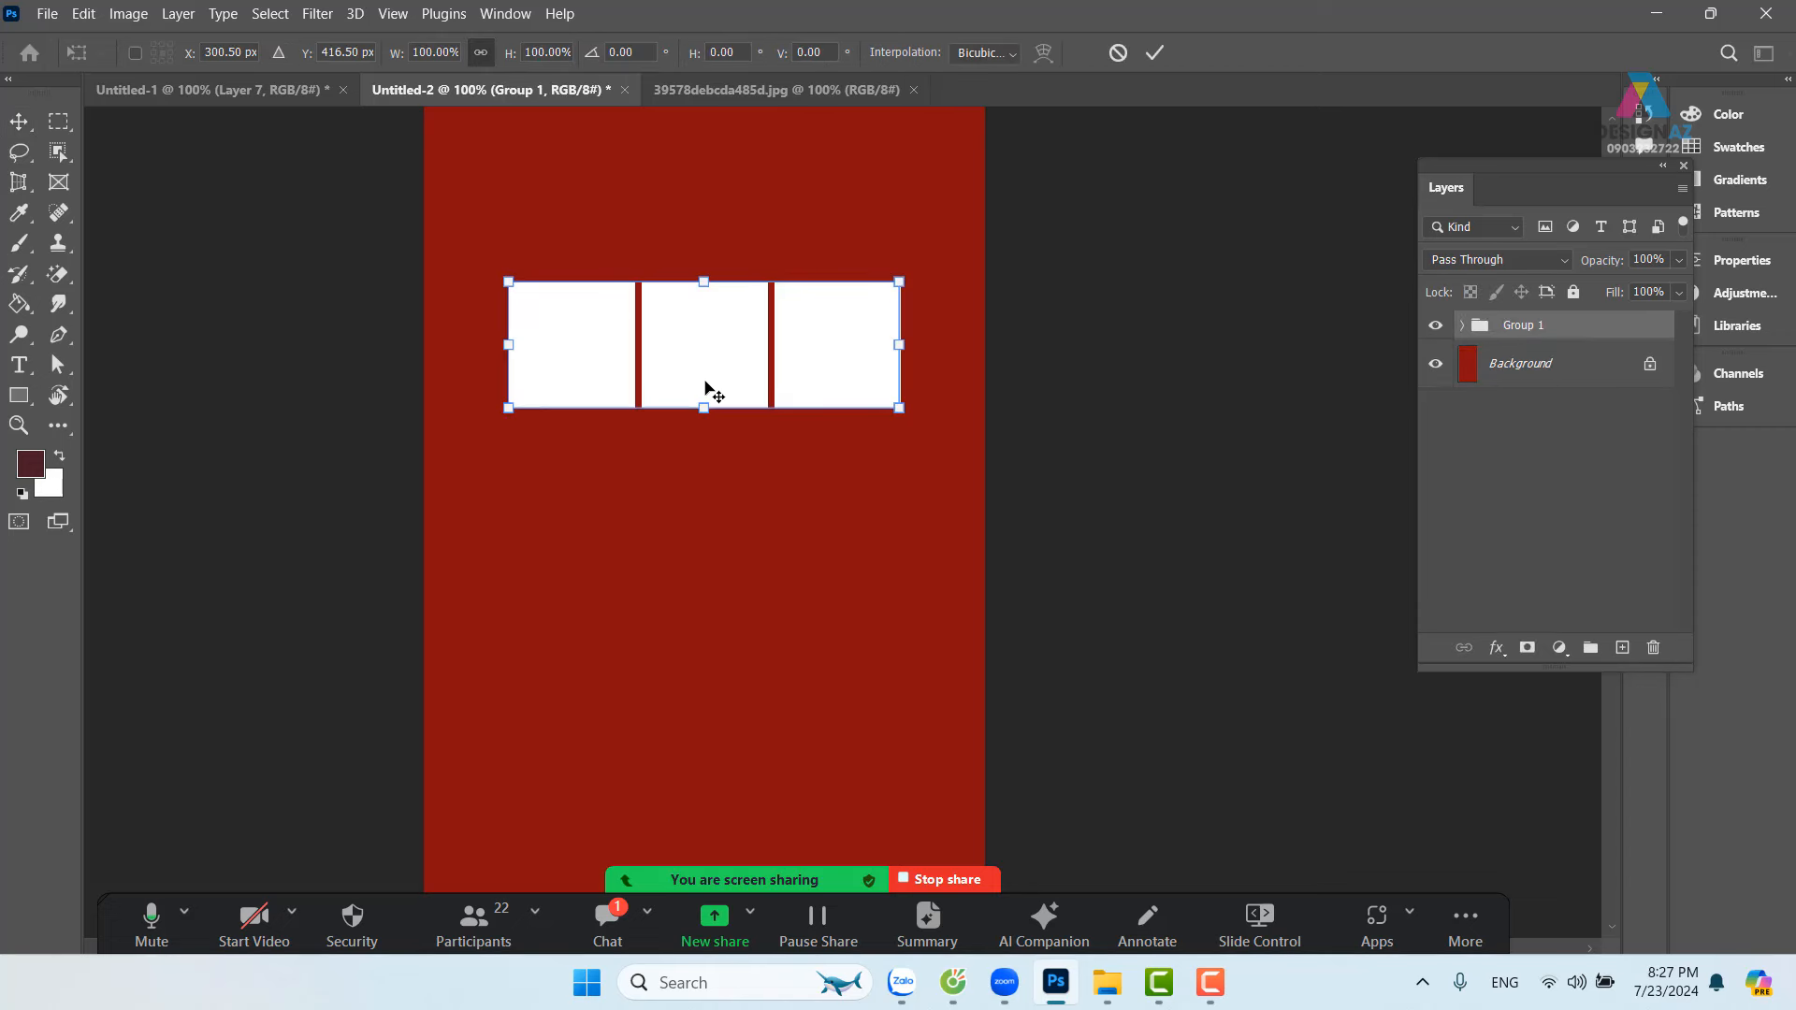
{"action": "right_click", "coordinate": [883, 397]}
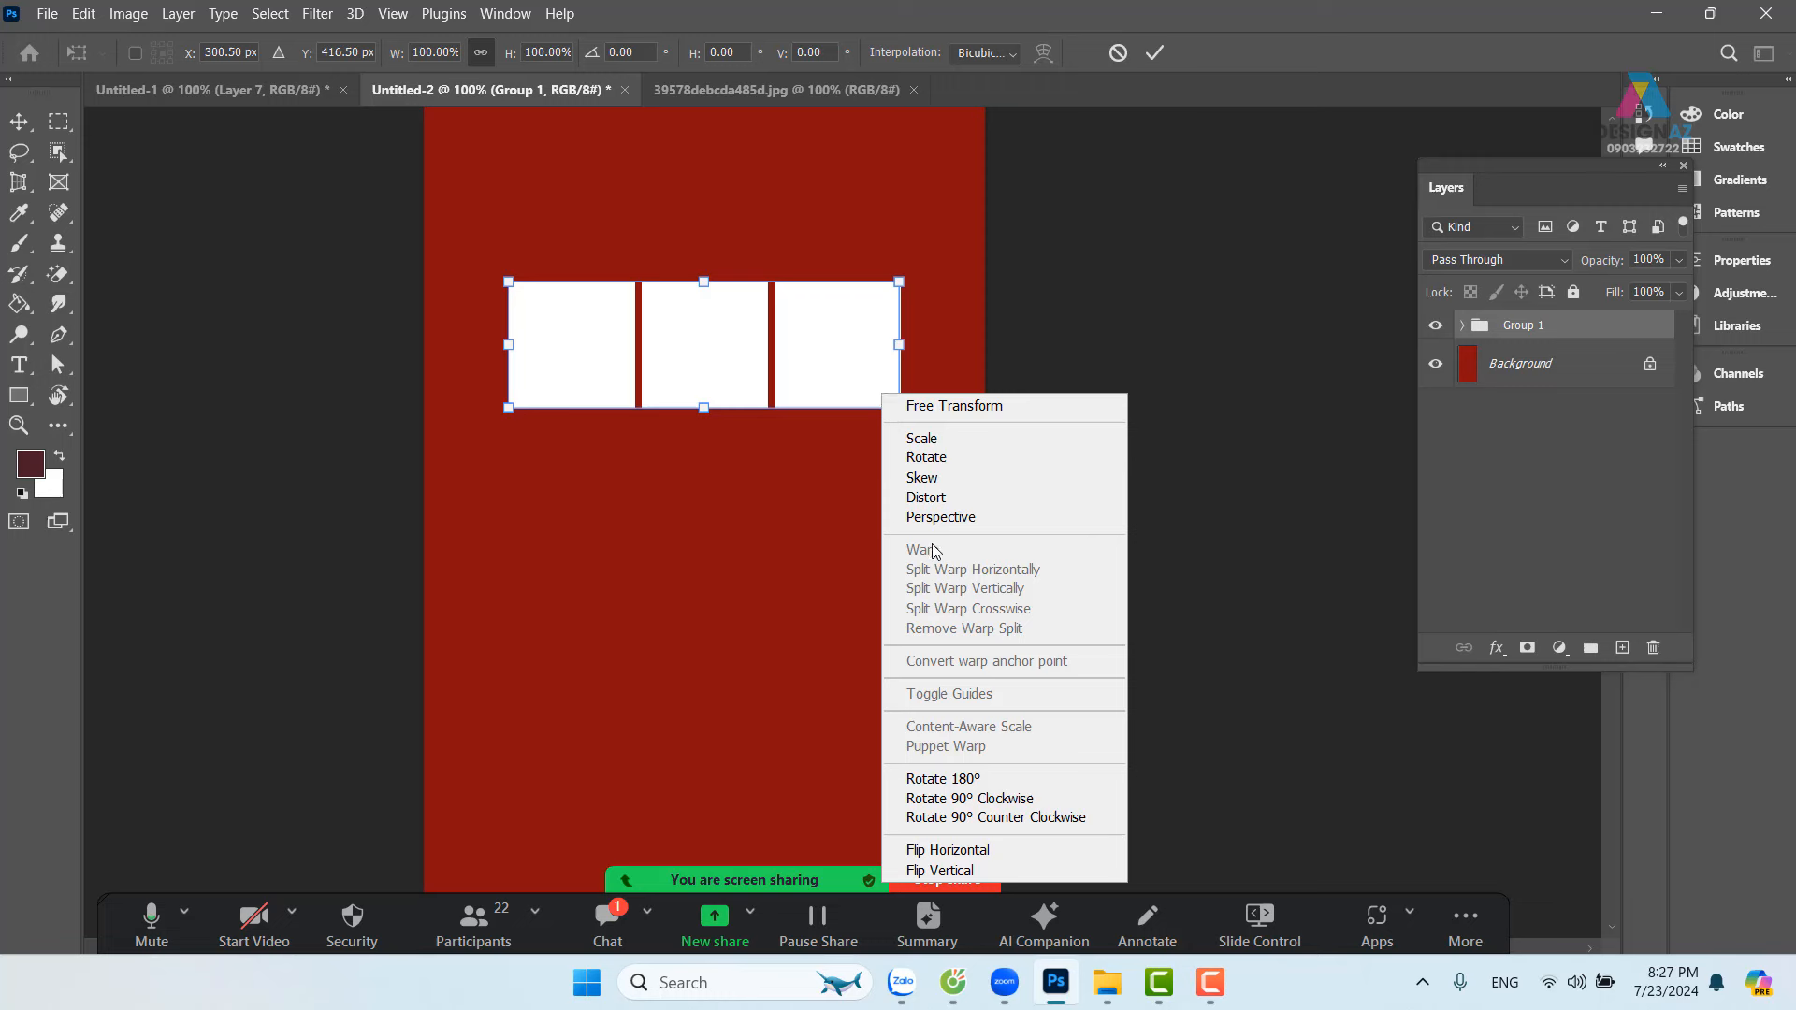
{"action": "left_click", "coordinate": [122, 17]}
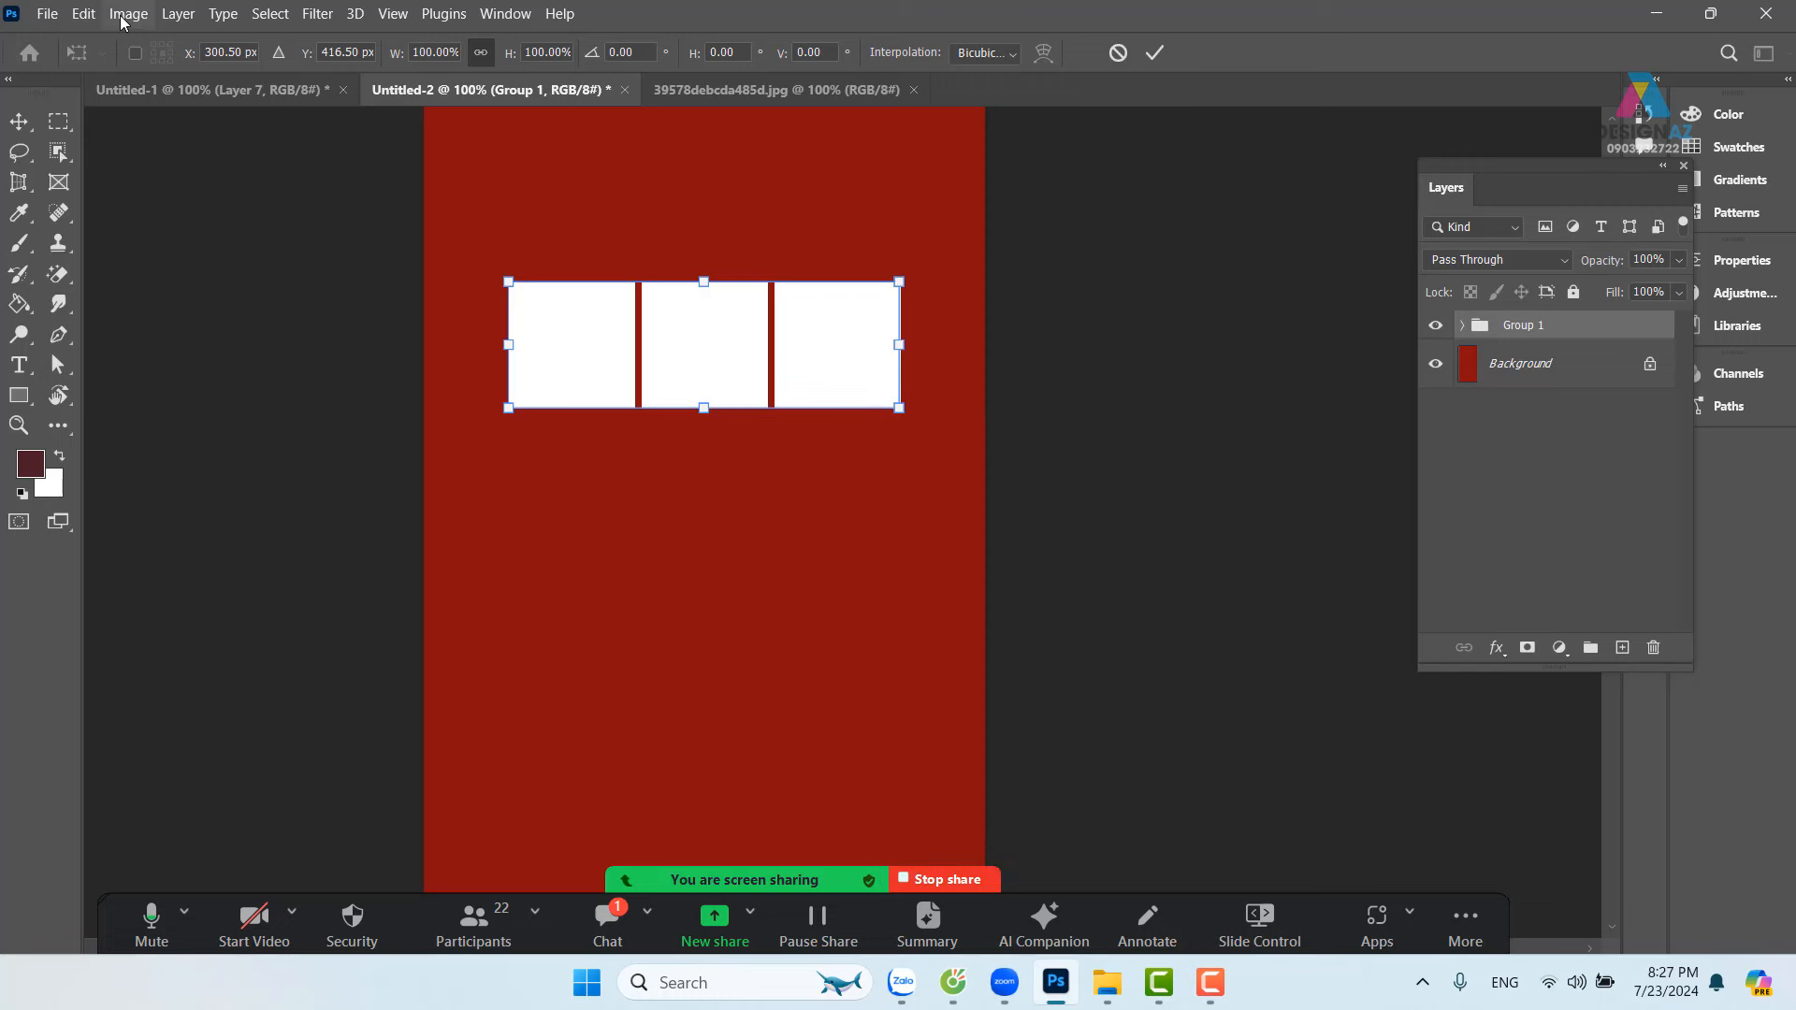
{"action": "left_click", "coordinate": [123, 14]}
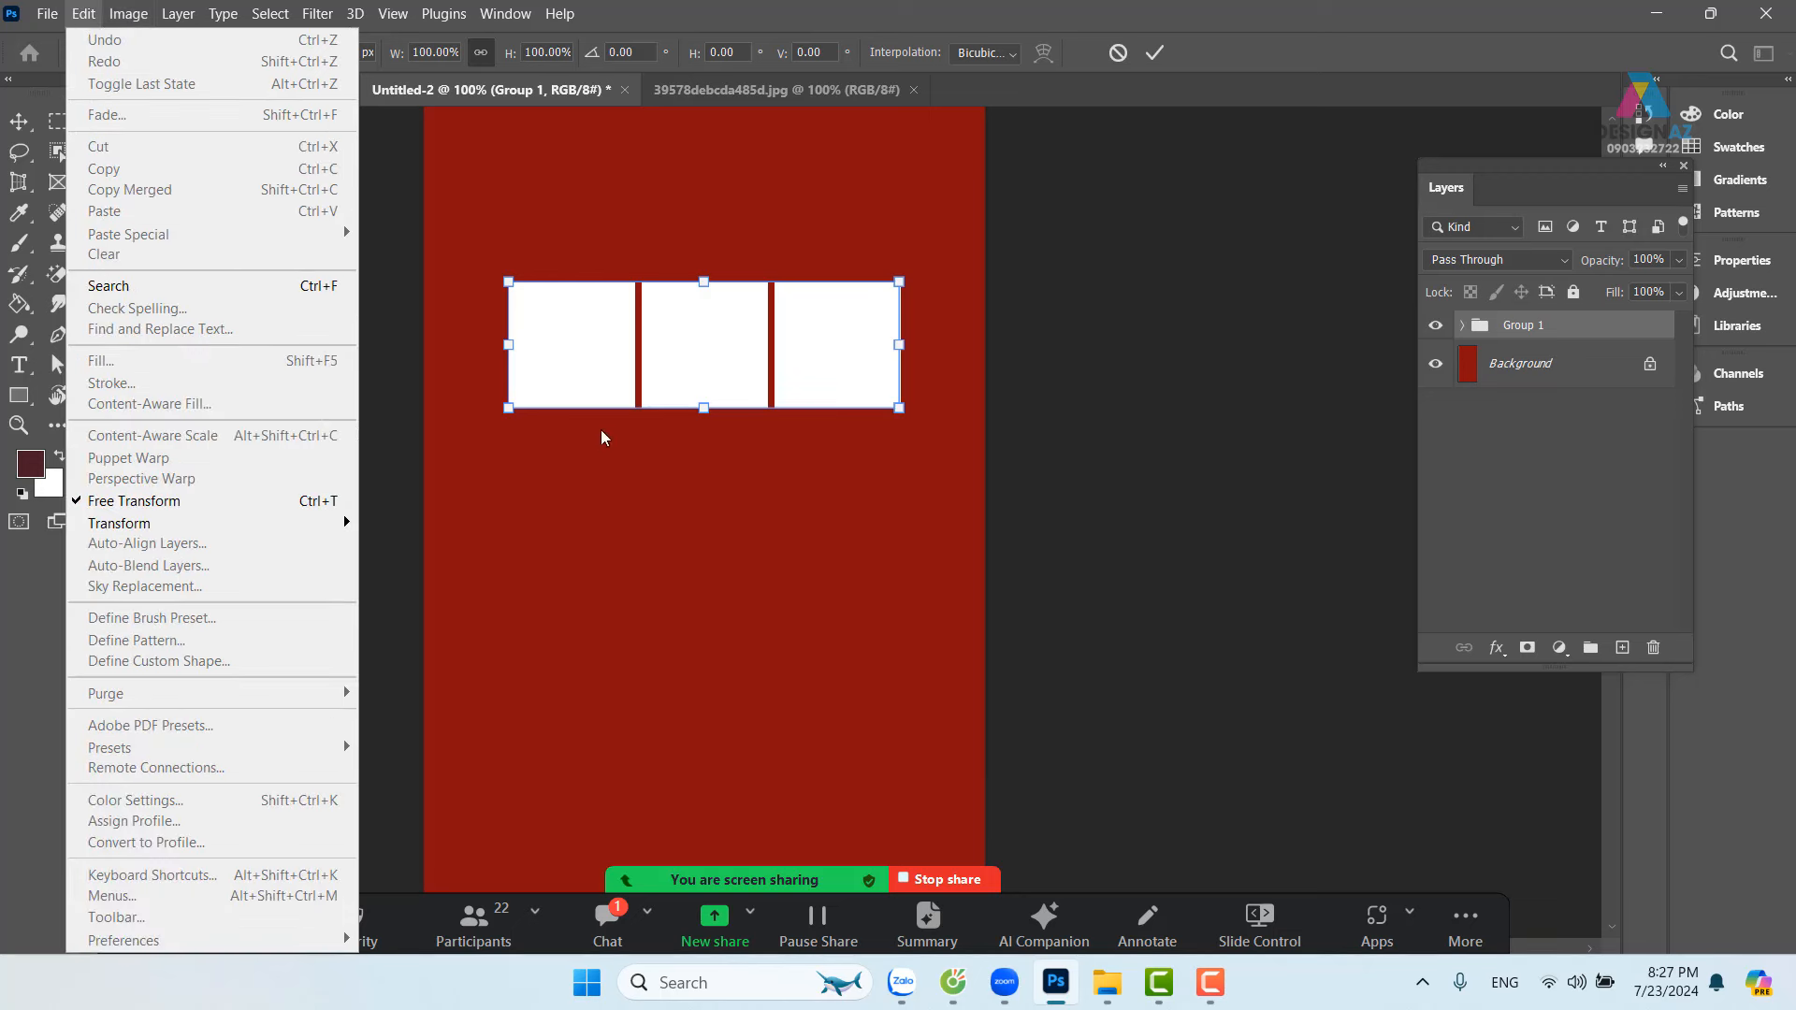
{"action": "left_click", "coordinate": [824, 355]}
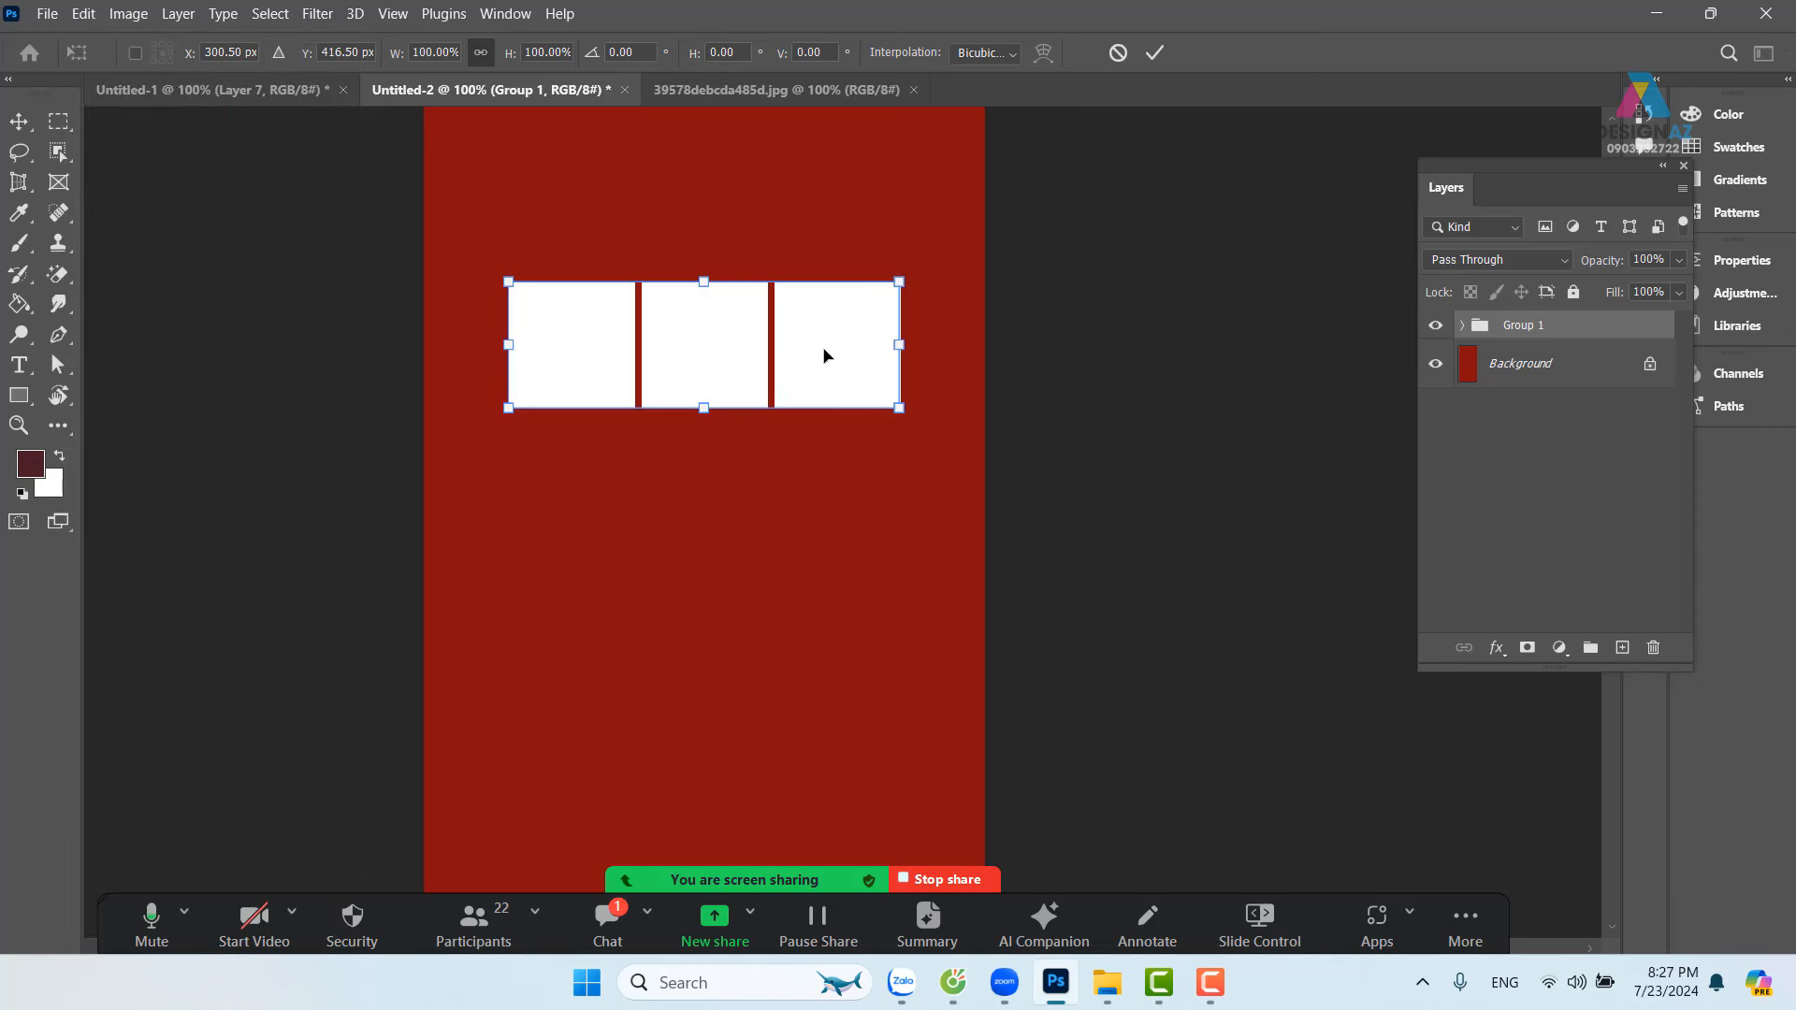
{"action": "key", "text": "Return"}
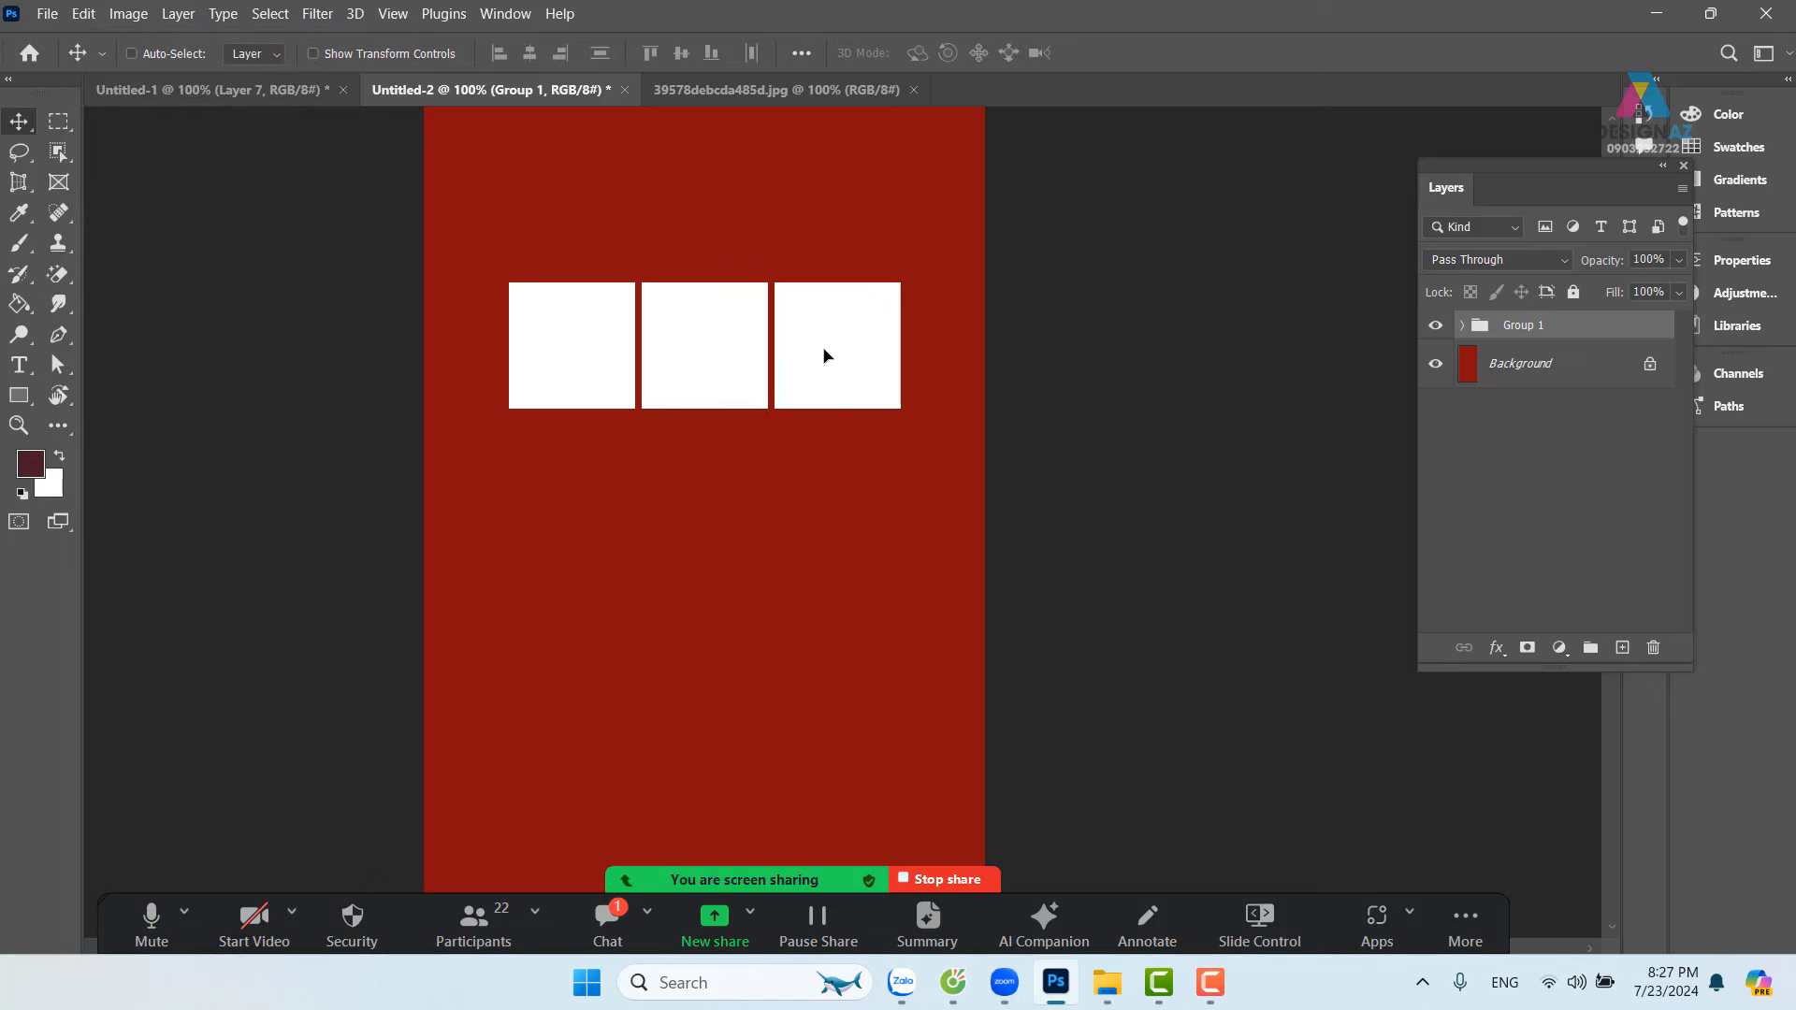
{"action": "key", "text": "ctrl+shift+g"}
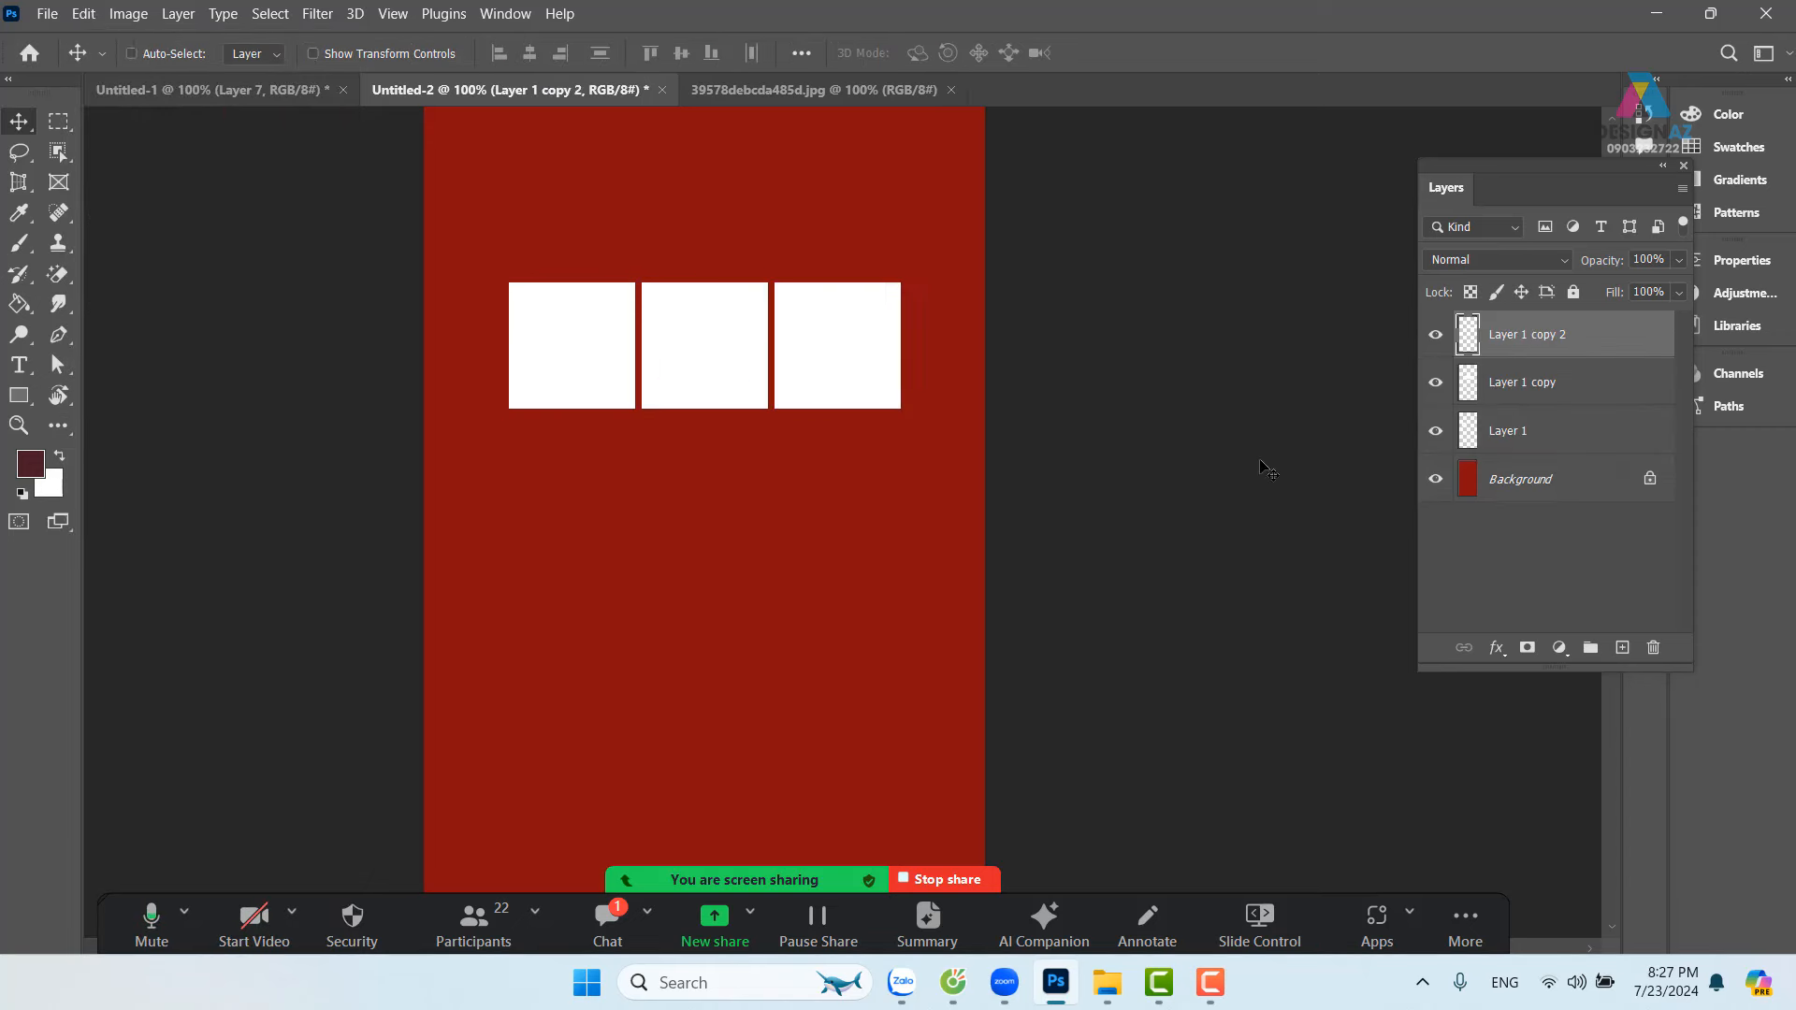
Step: Select Layer 1, Layer 1 copy and Layer 1 copy 2 and convert them into a single smart object
{"action": "left_click", "coordinate": [1611, 399], "text": "shift"}
{"action": "left_click", "coordinate": [1616, 447], "text": "shift"}
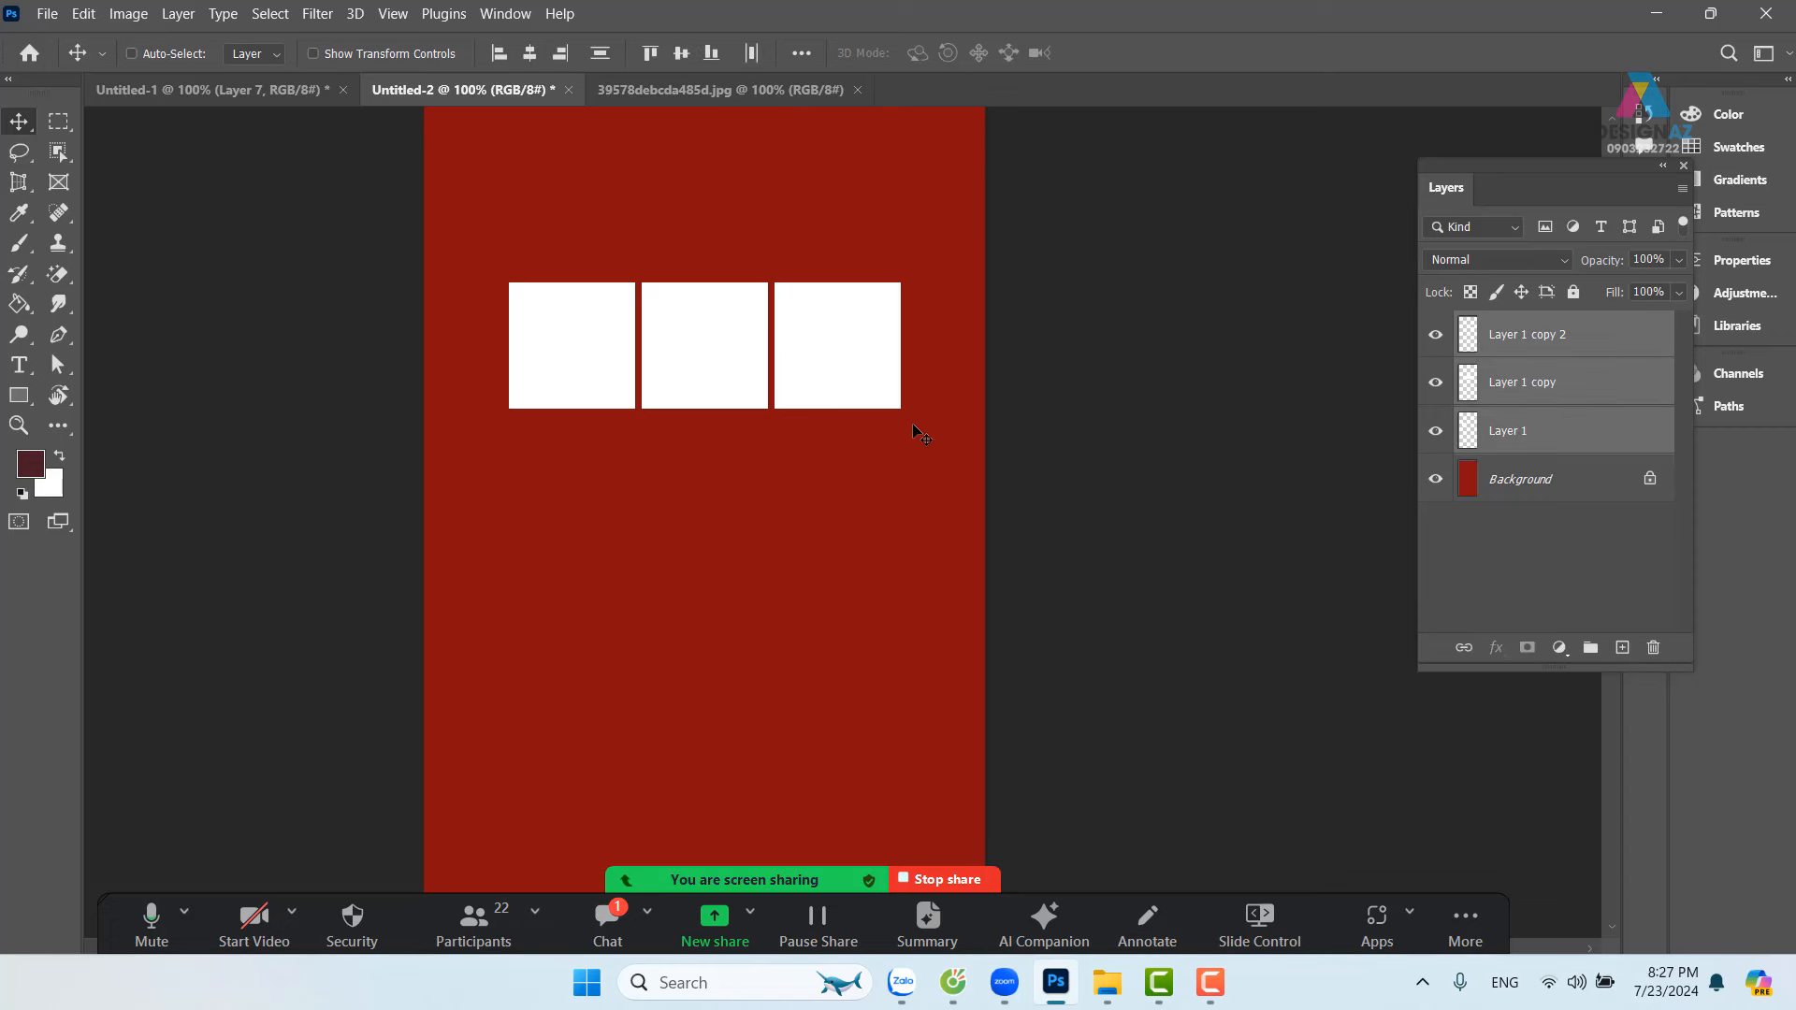
{"action": "key", "text": "ctrl+t"}
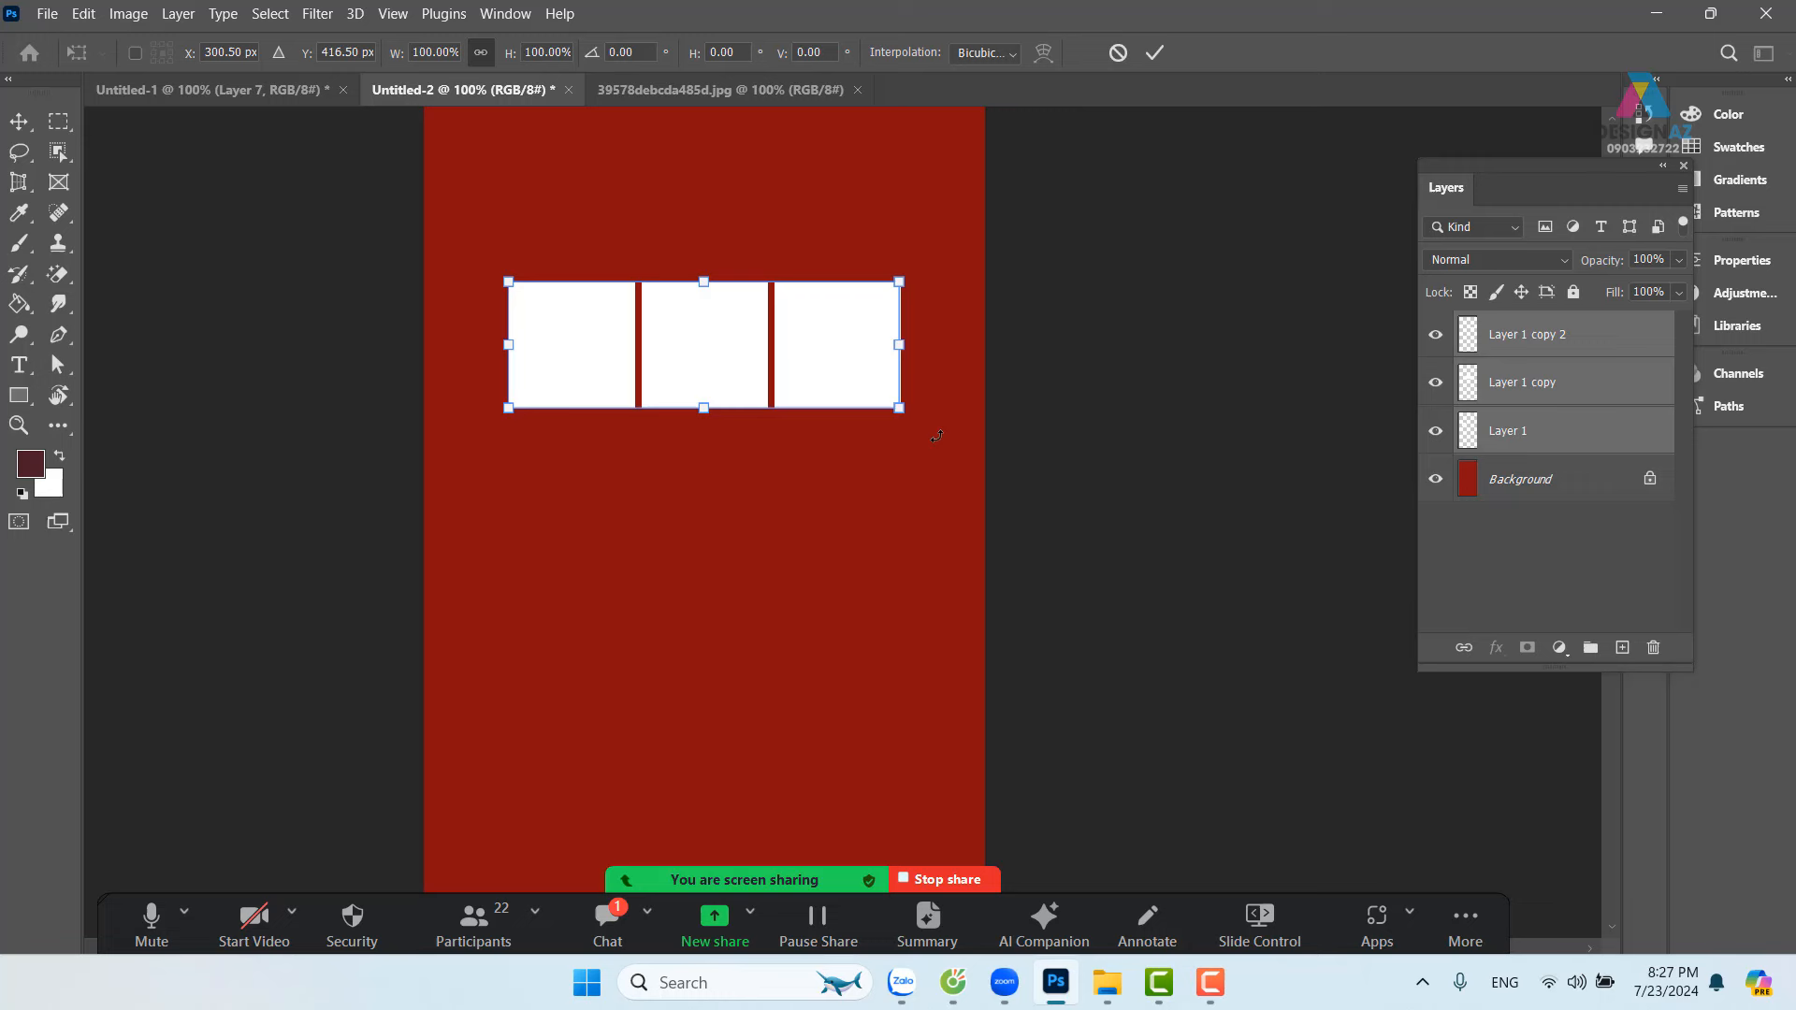
{"action": "left_click", "coordinate": [1154, 53]}
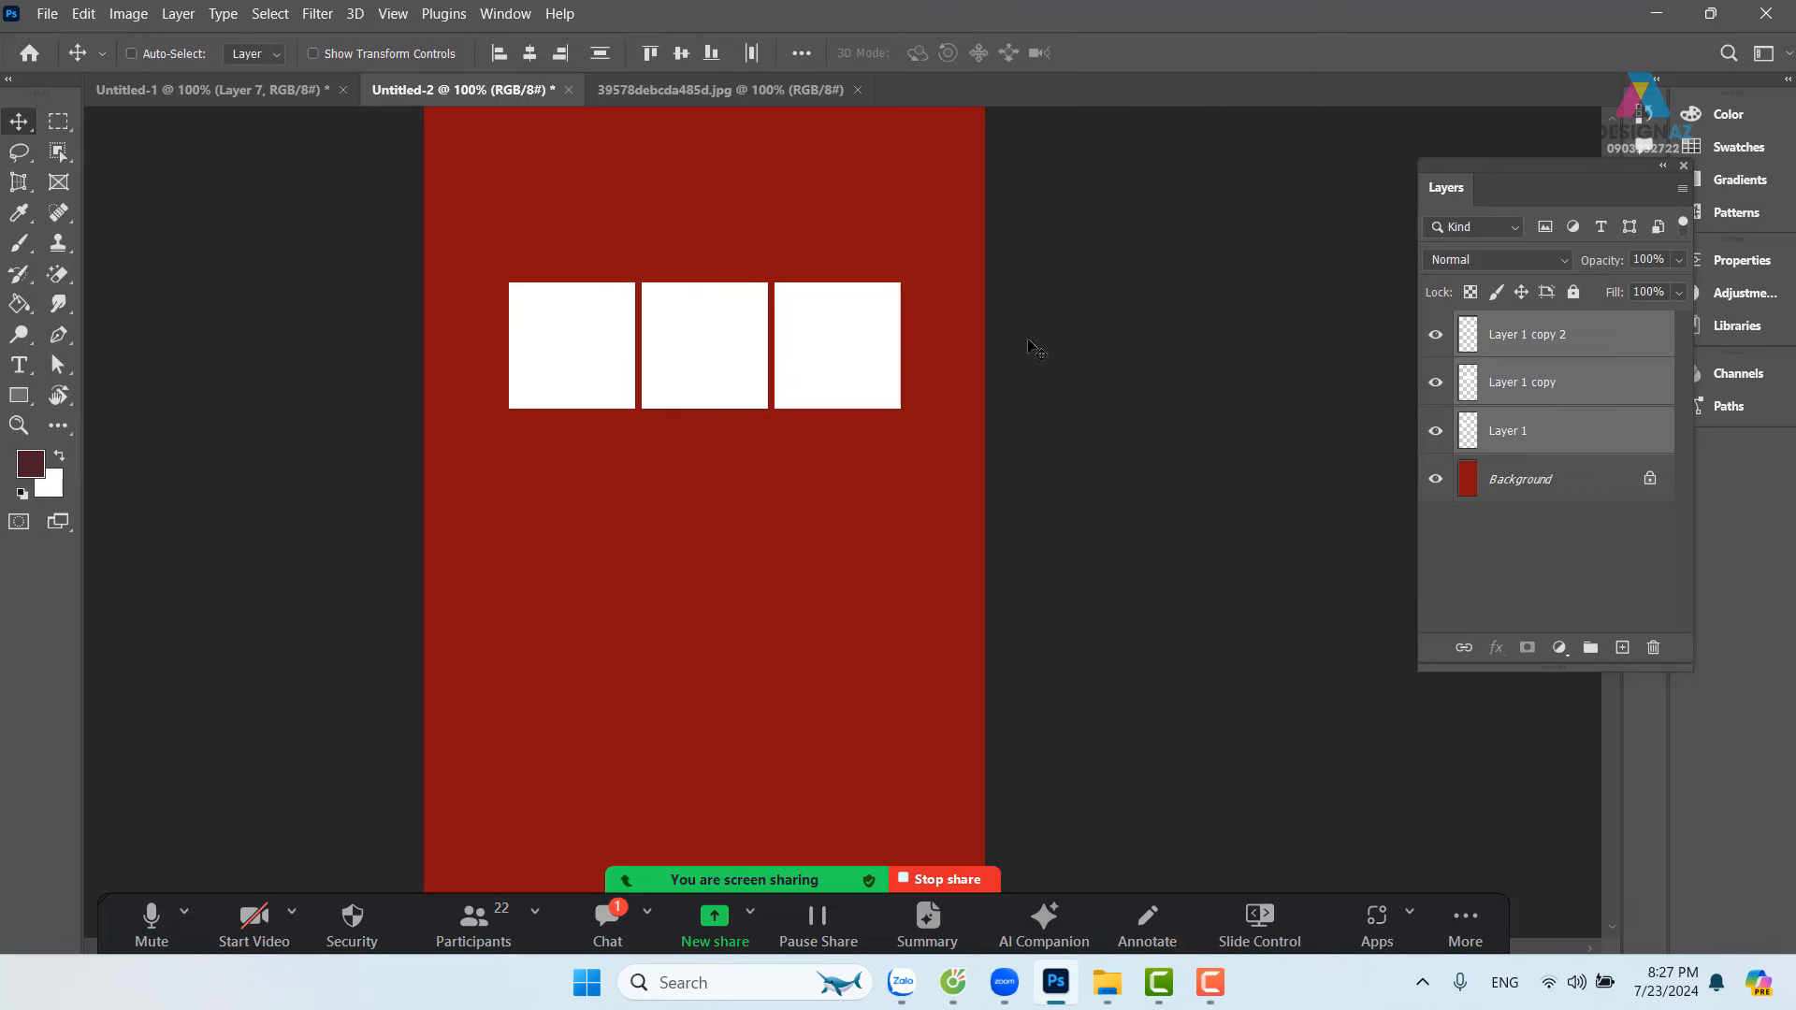
{"action": "right_click", "coordinate": [1597, 431]}
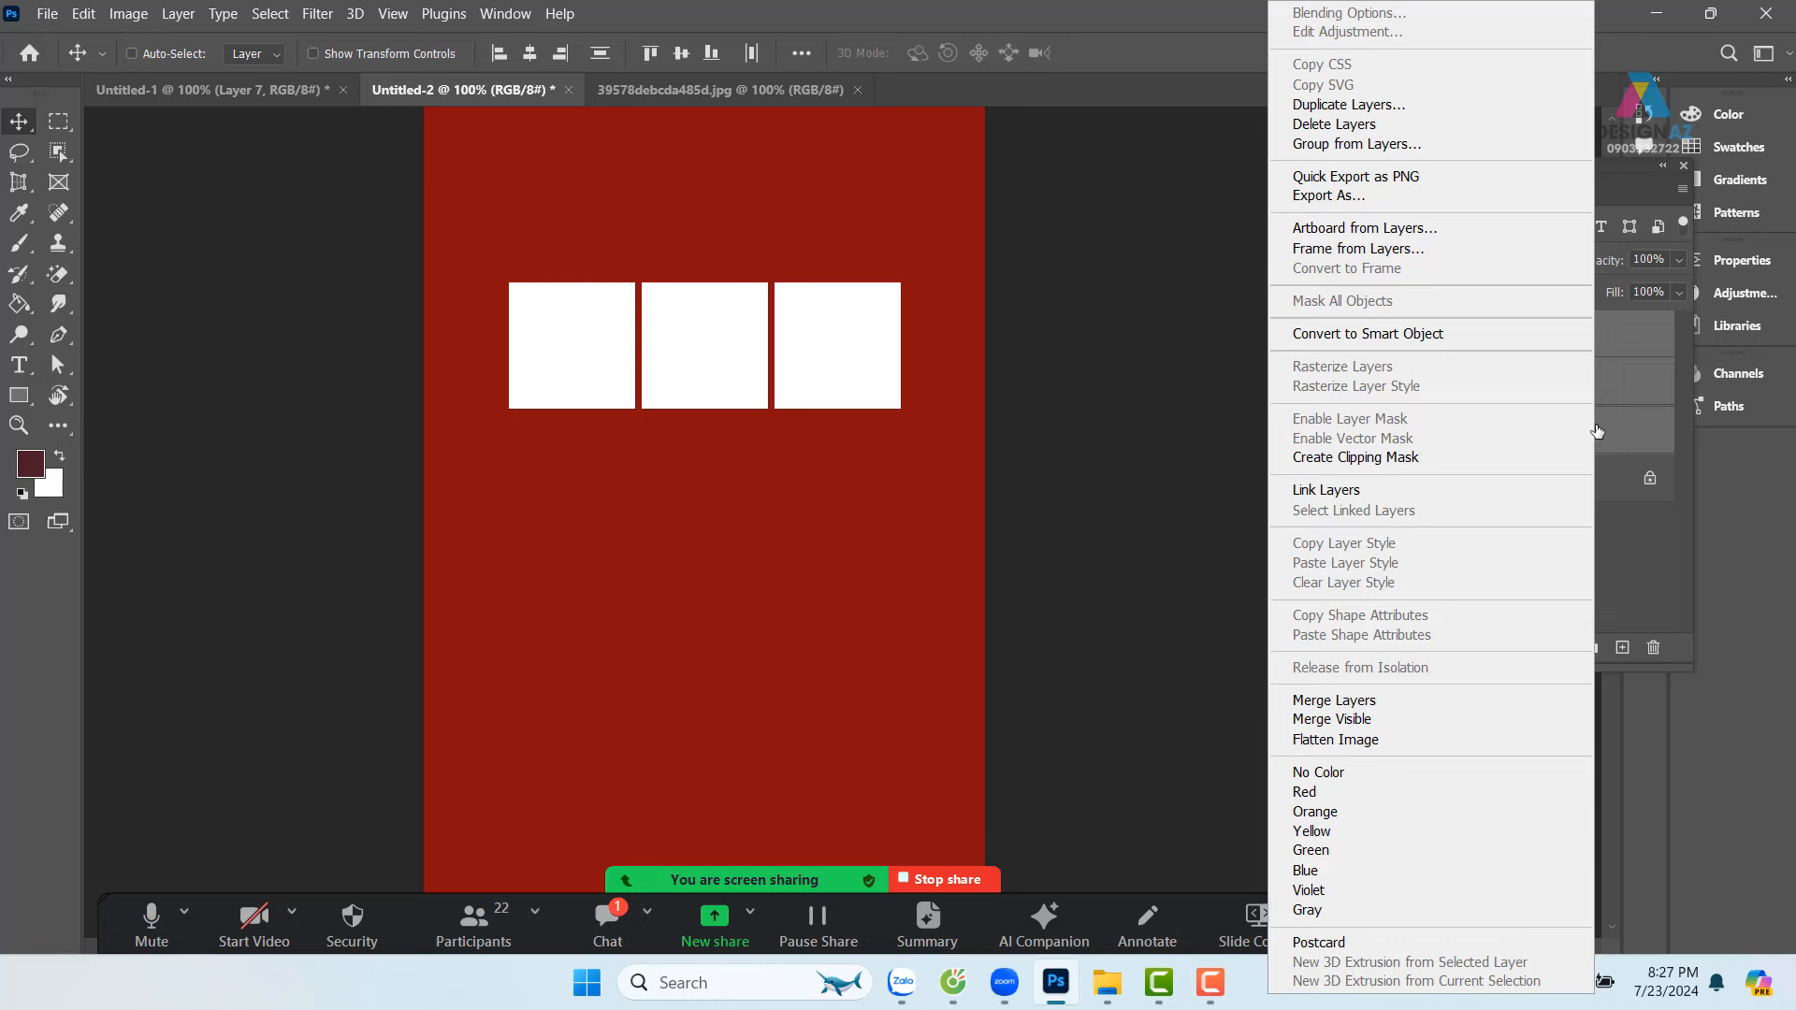
{"action": "left_click", "coordinate": [1469, 336]}
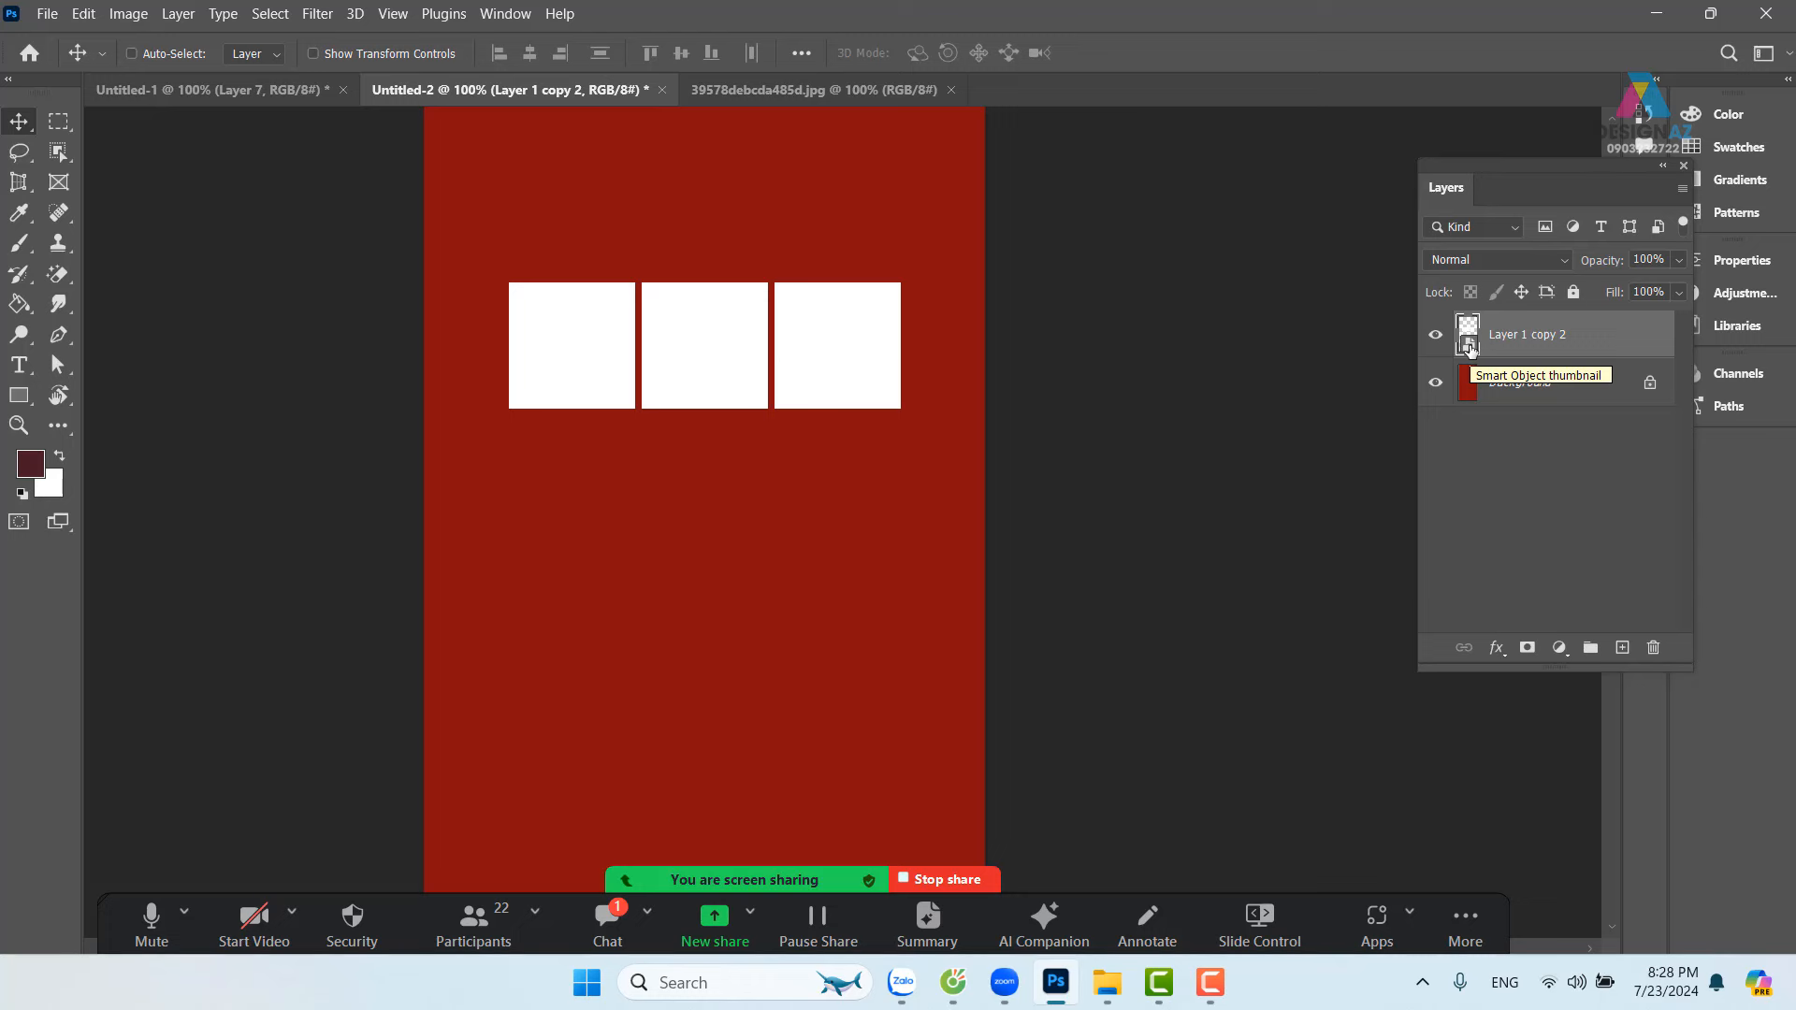
Step: Close the 39578debcda485d.jpg document and return to the Untitled-2 canvas
{"action": "left_click", "coordinate": [761, 84]}
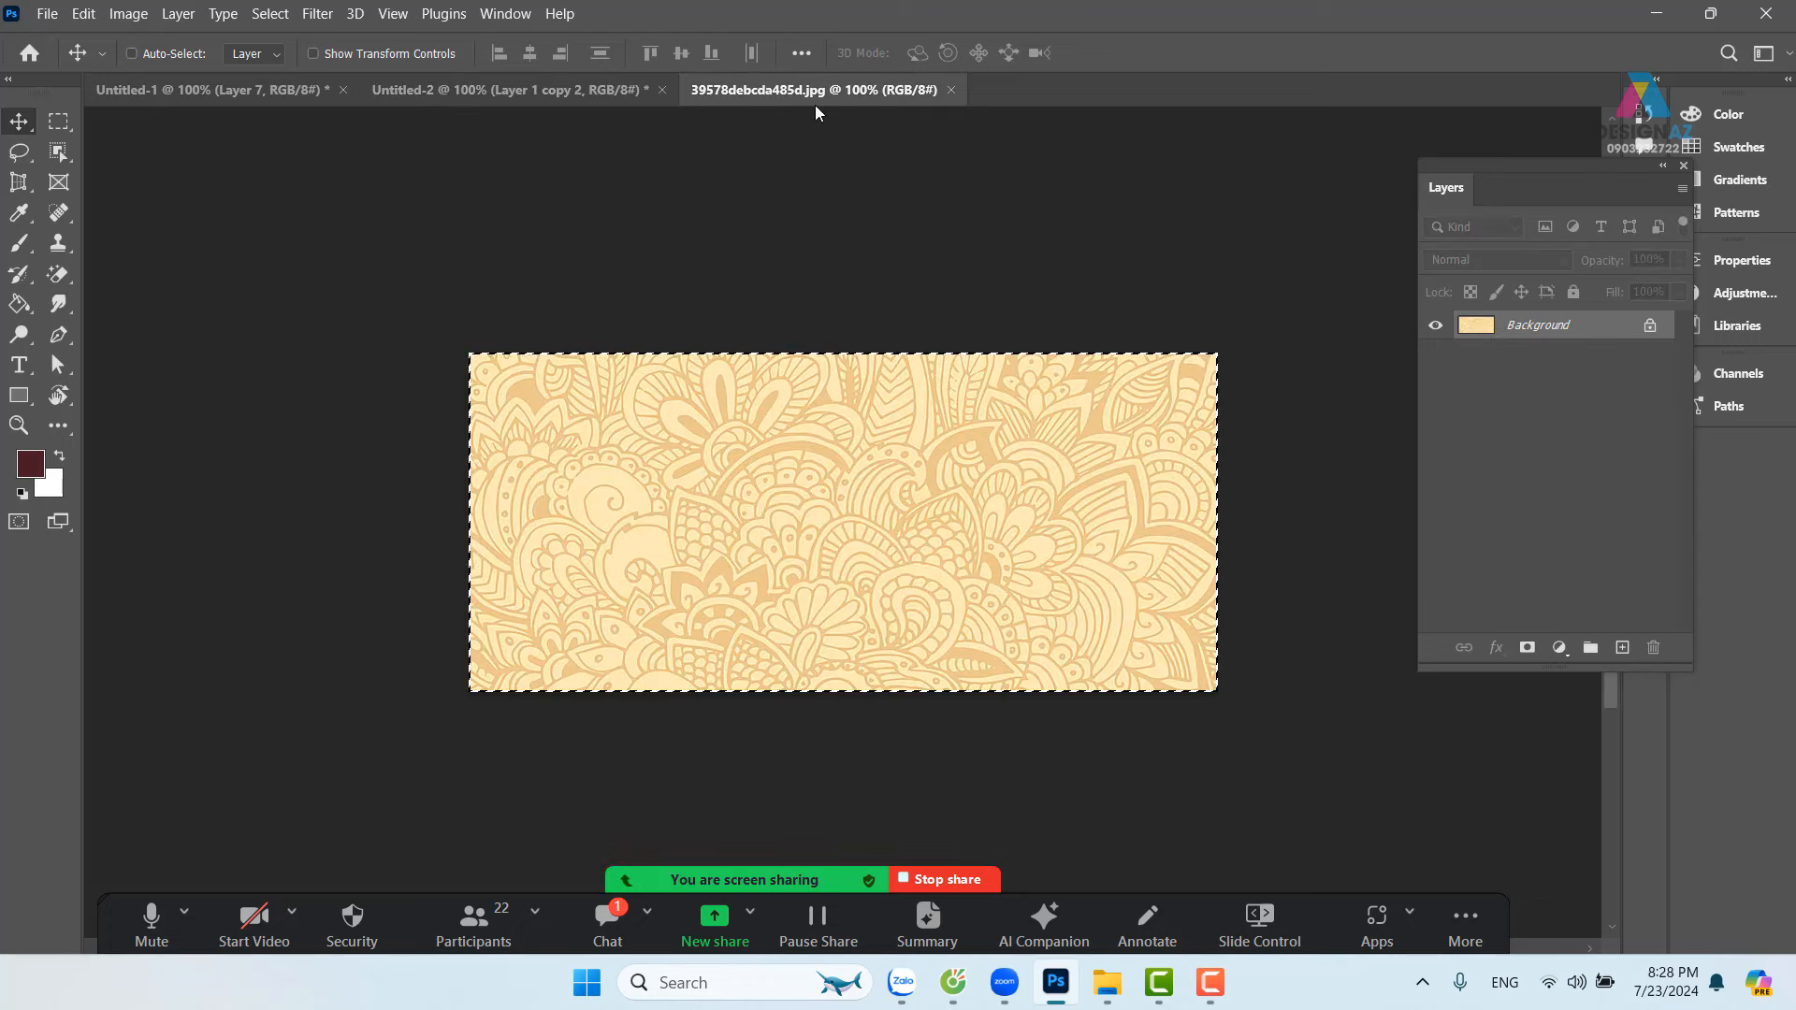
{"action": "left_click", "coordinate": [950, 89]}
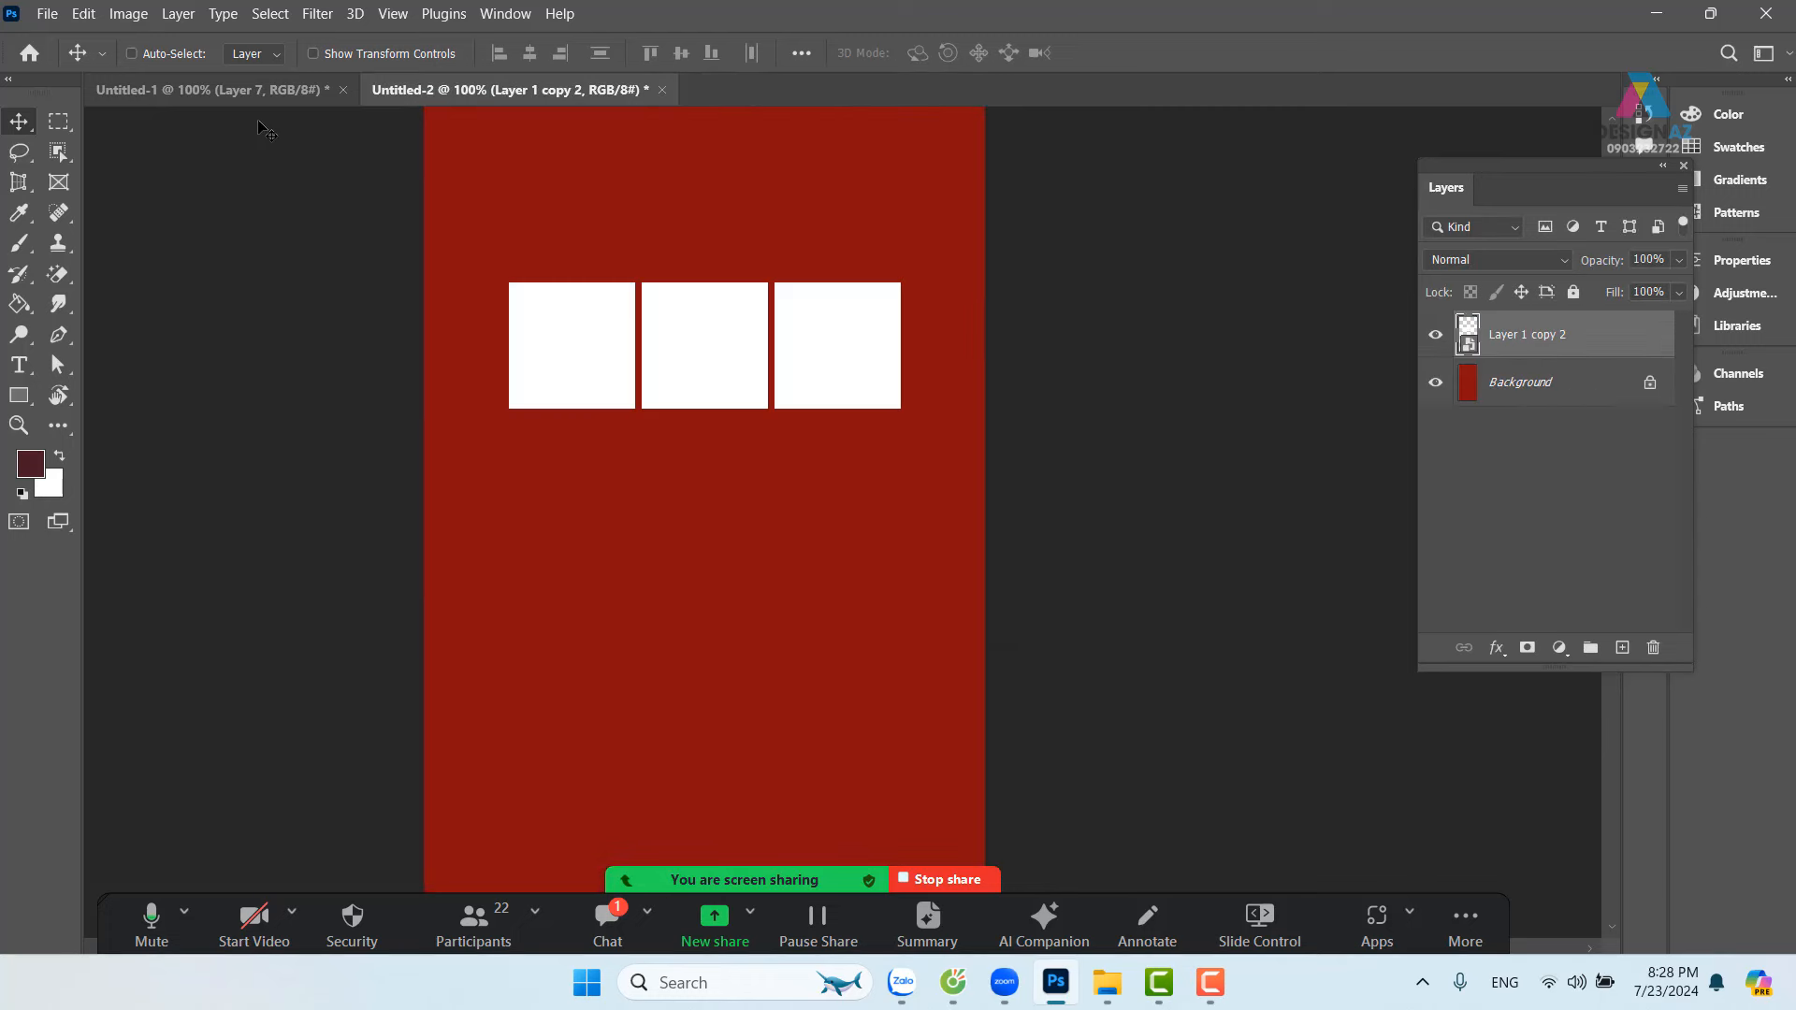
{"action": "left_click", "coordinate": [260, 94]}
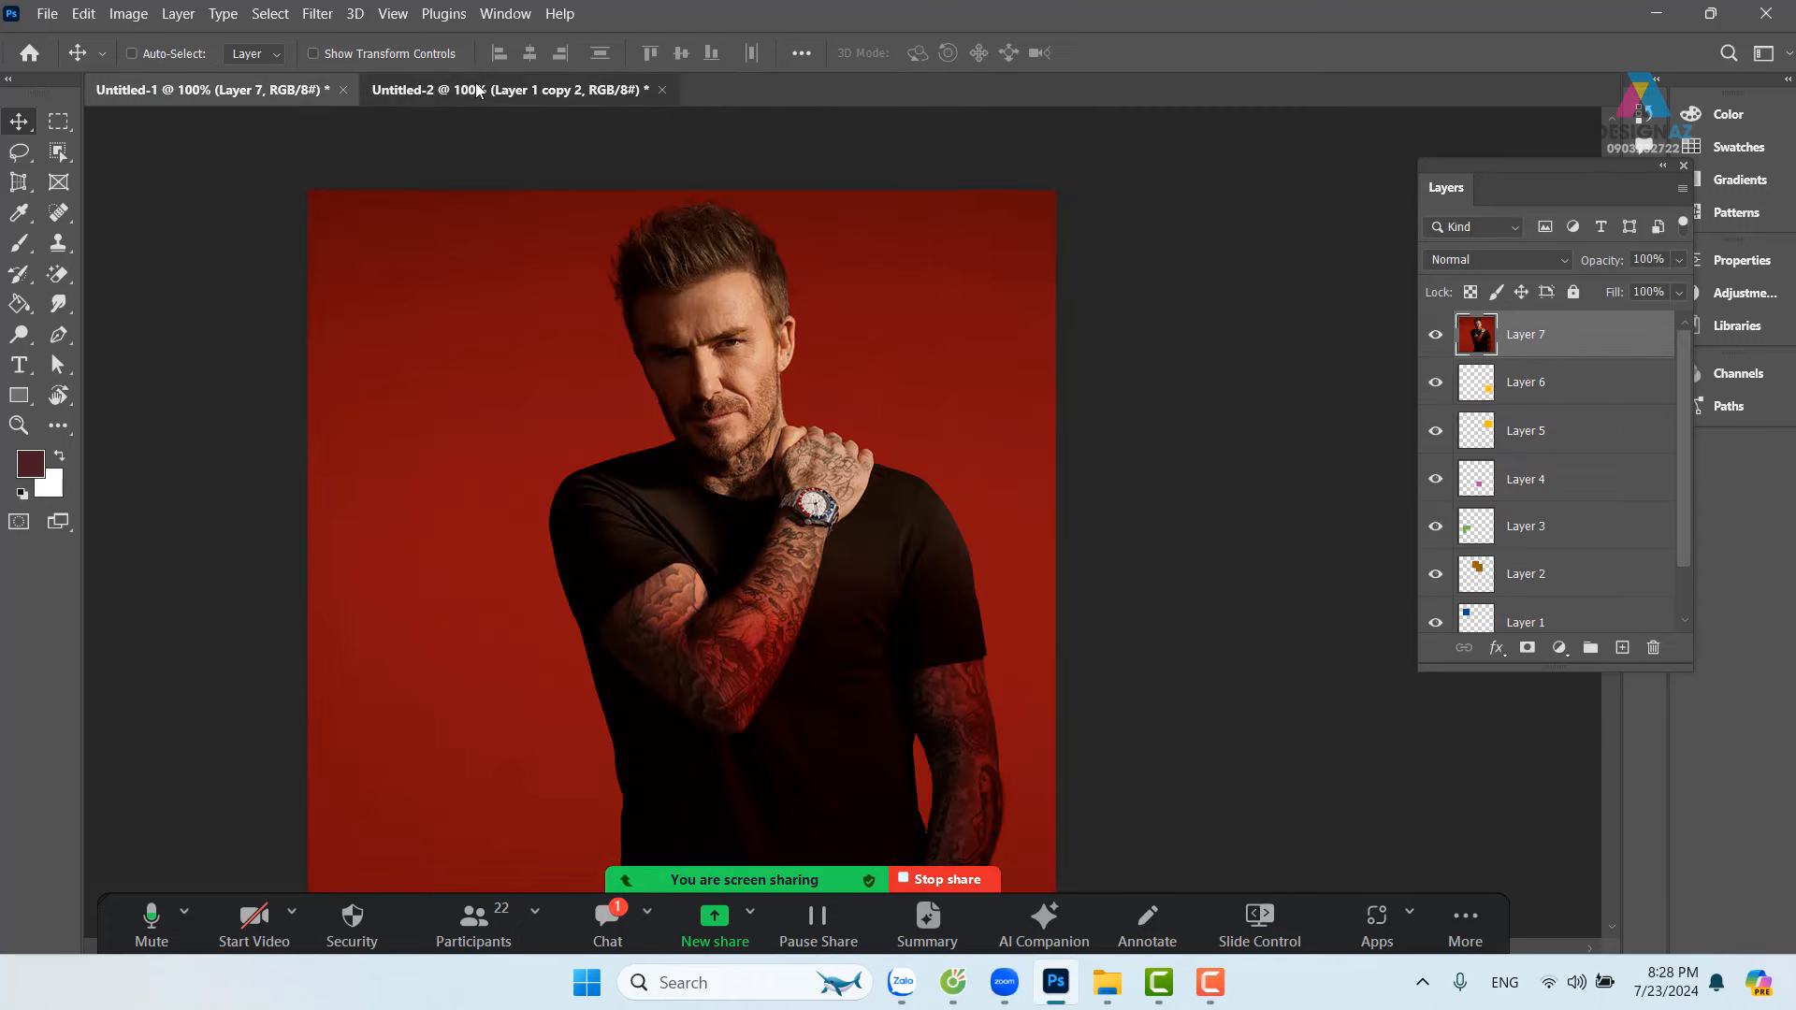
{"action": "left_click", "coordinate": [439, 90]}
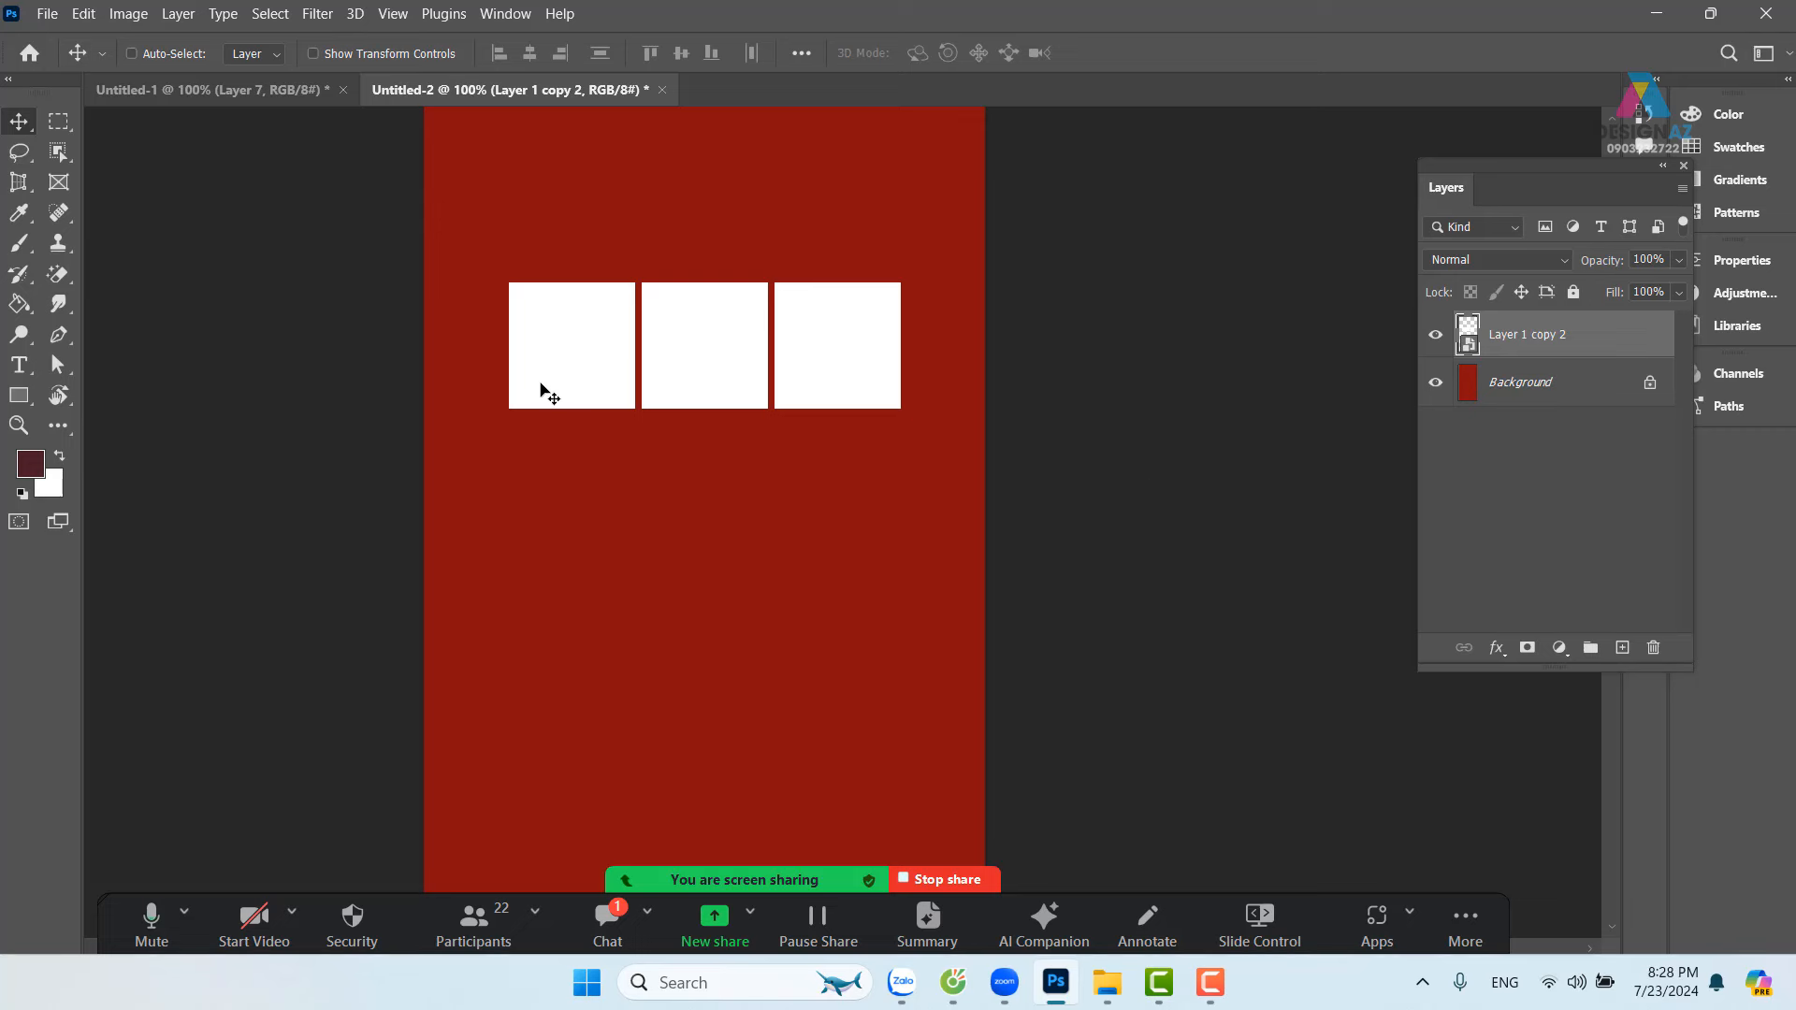
Step: Open the smart object's contents, try moving its Layer 1 copy 2 square, and close the contents with that move undone
{"action": "right_click", "coordinate": [572, 329]}
{"action": "left_click", "coordinate": [607, 341]}
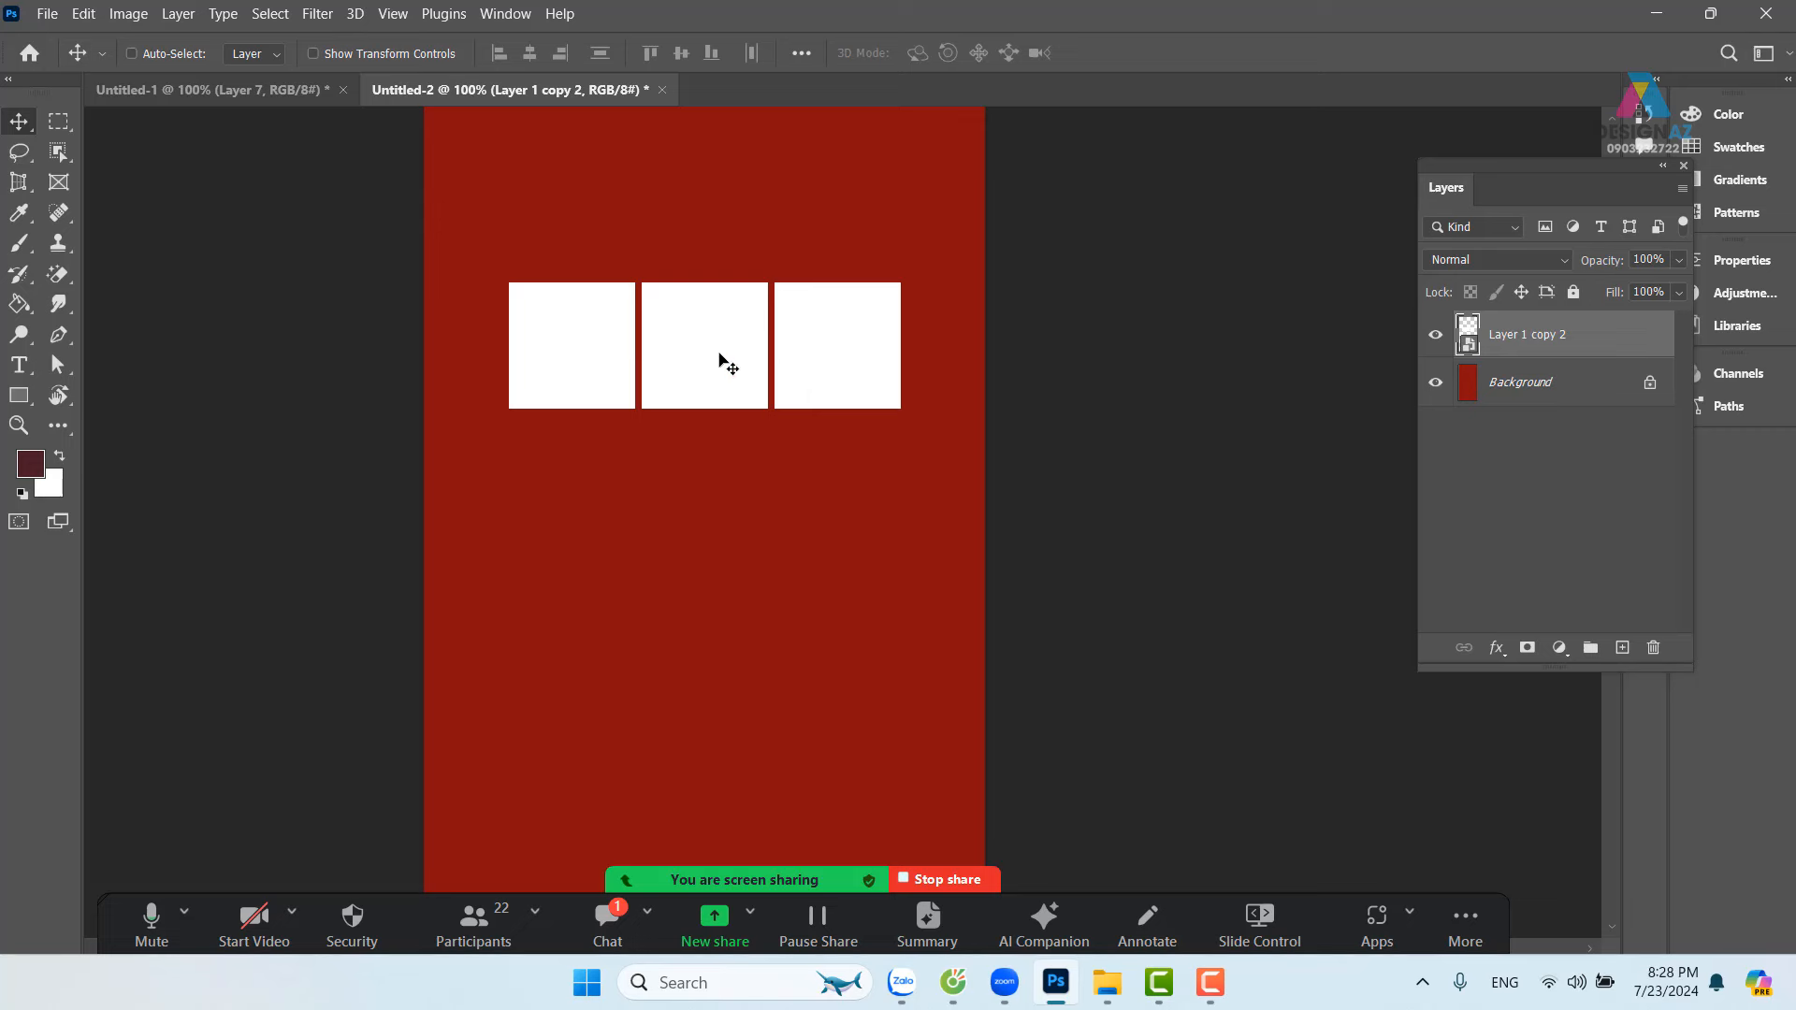
{"action": "double_click", "coordinate": [1467, 331]}
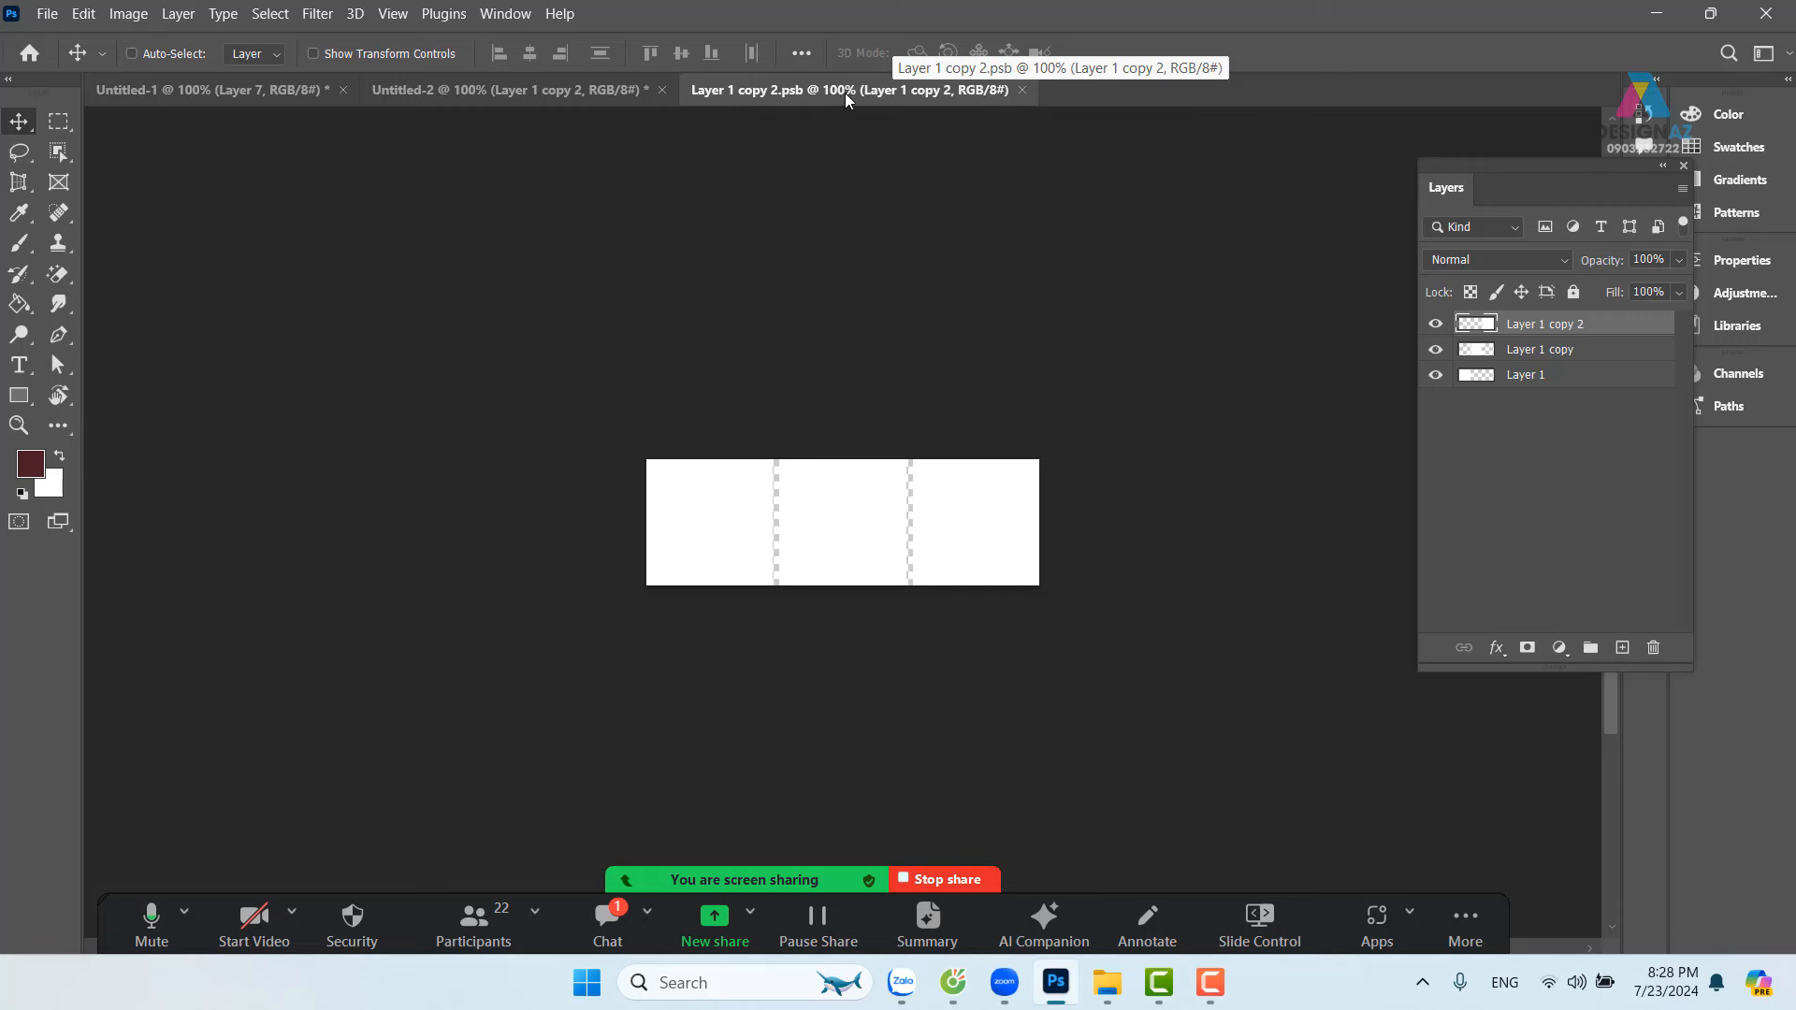
{"action": "right_click", "coordinate": [1002, 514]}
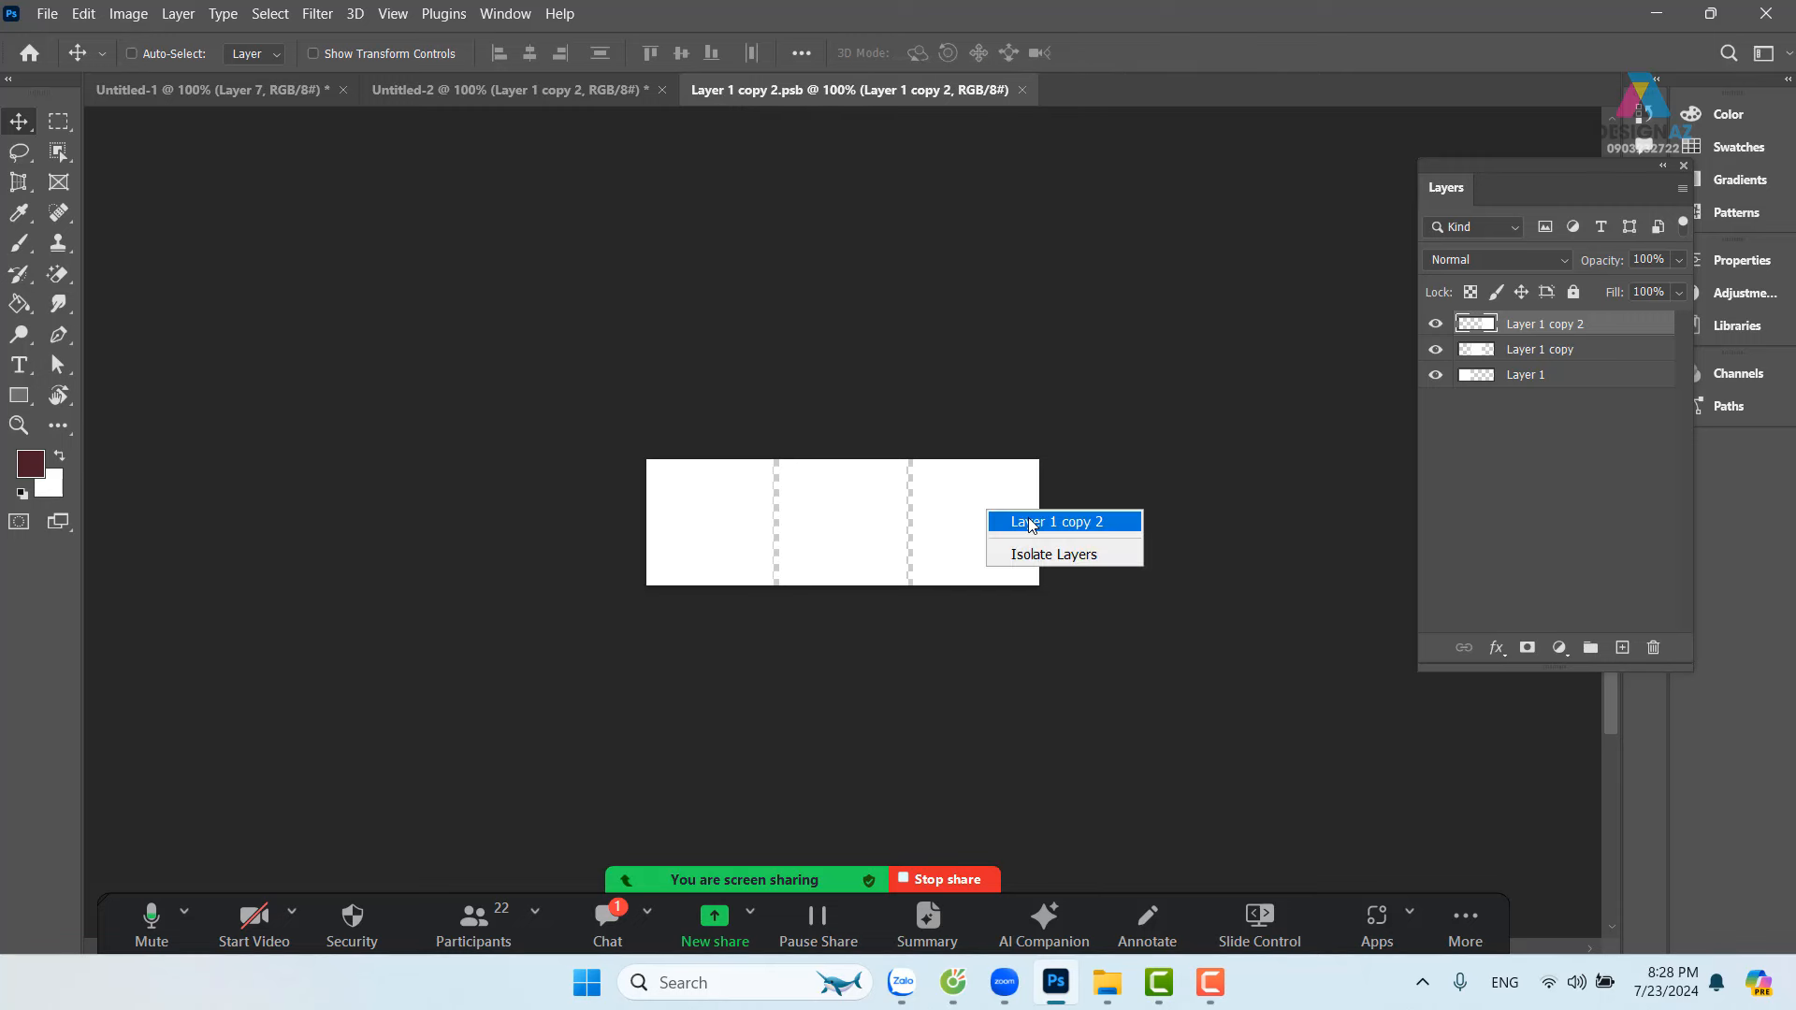
{"action": "left_click", "coordinate": [1038, 517]}
{"action": "left_click_drag", "start_coordinate": [996, 538], "coordinate": [1005, 478]}
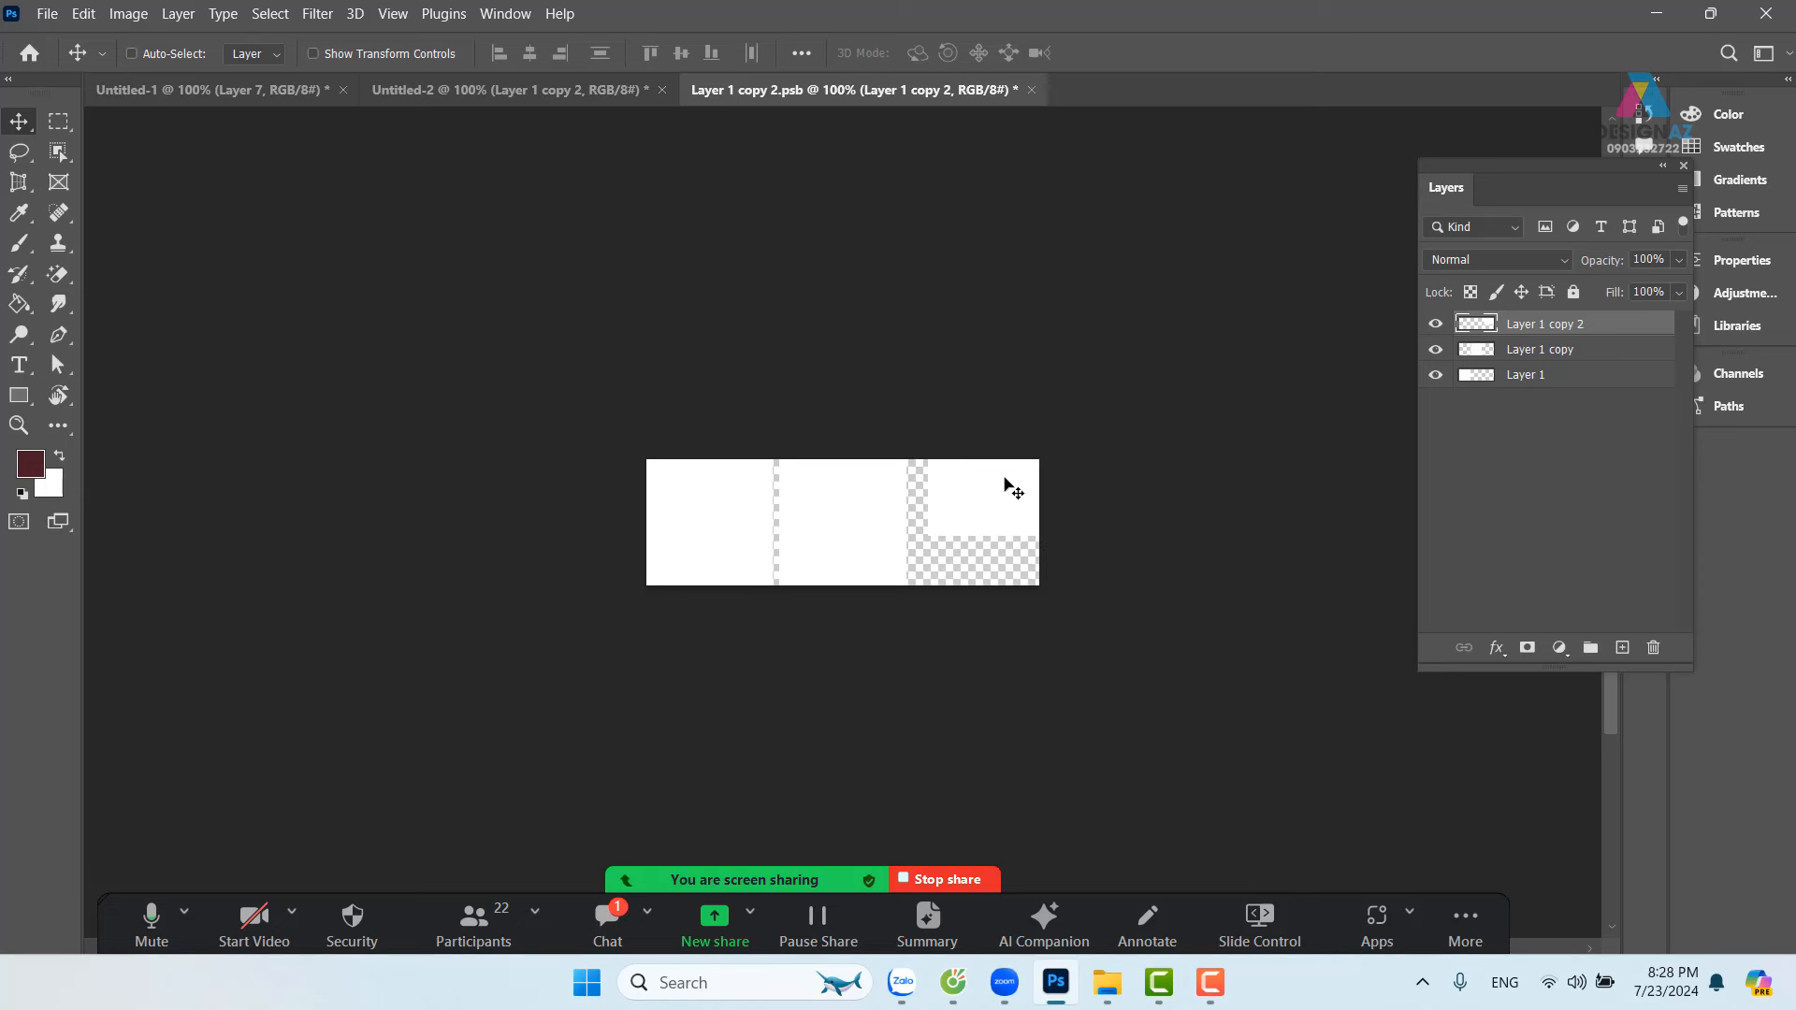
{"action": "key", "text": "ctrl+z"}
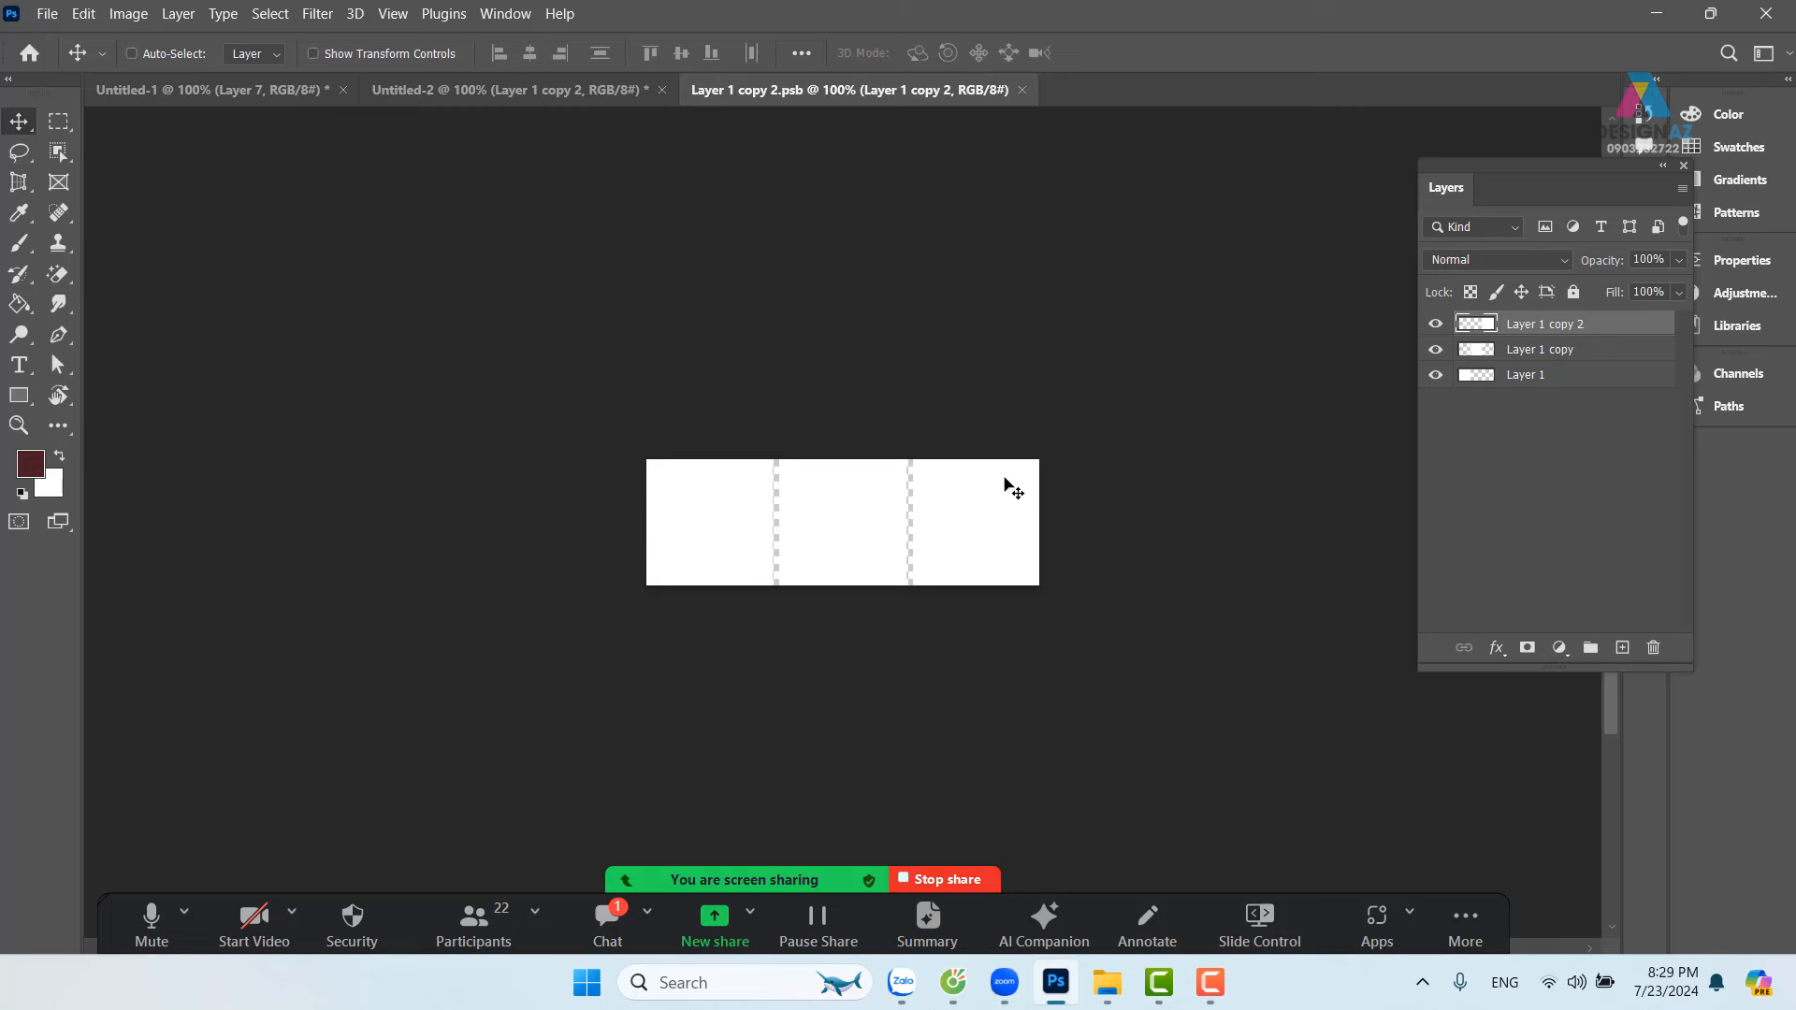
{"action": "left_click", "coordinate": [1021, 90]}
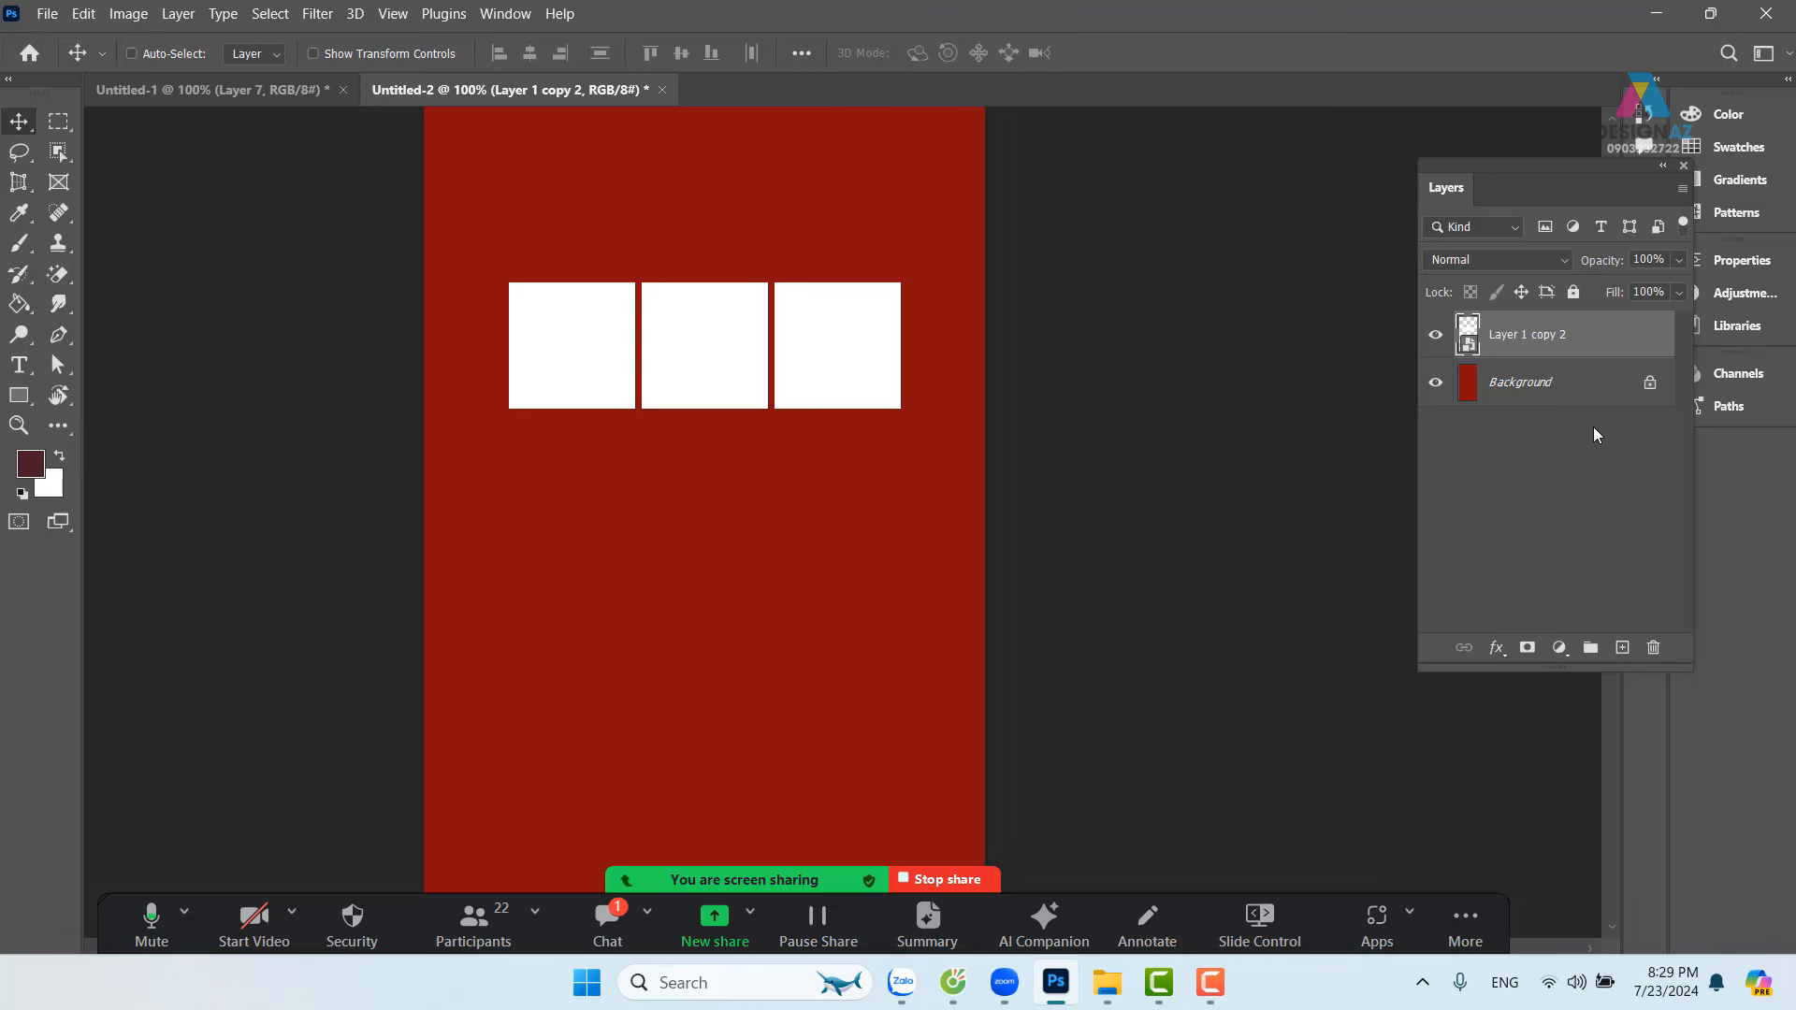
Step: Warp the smart object of three squares with the Arc preset at 50% bend
{"action": "key", "text": "ctrl+t"}
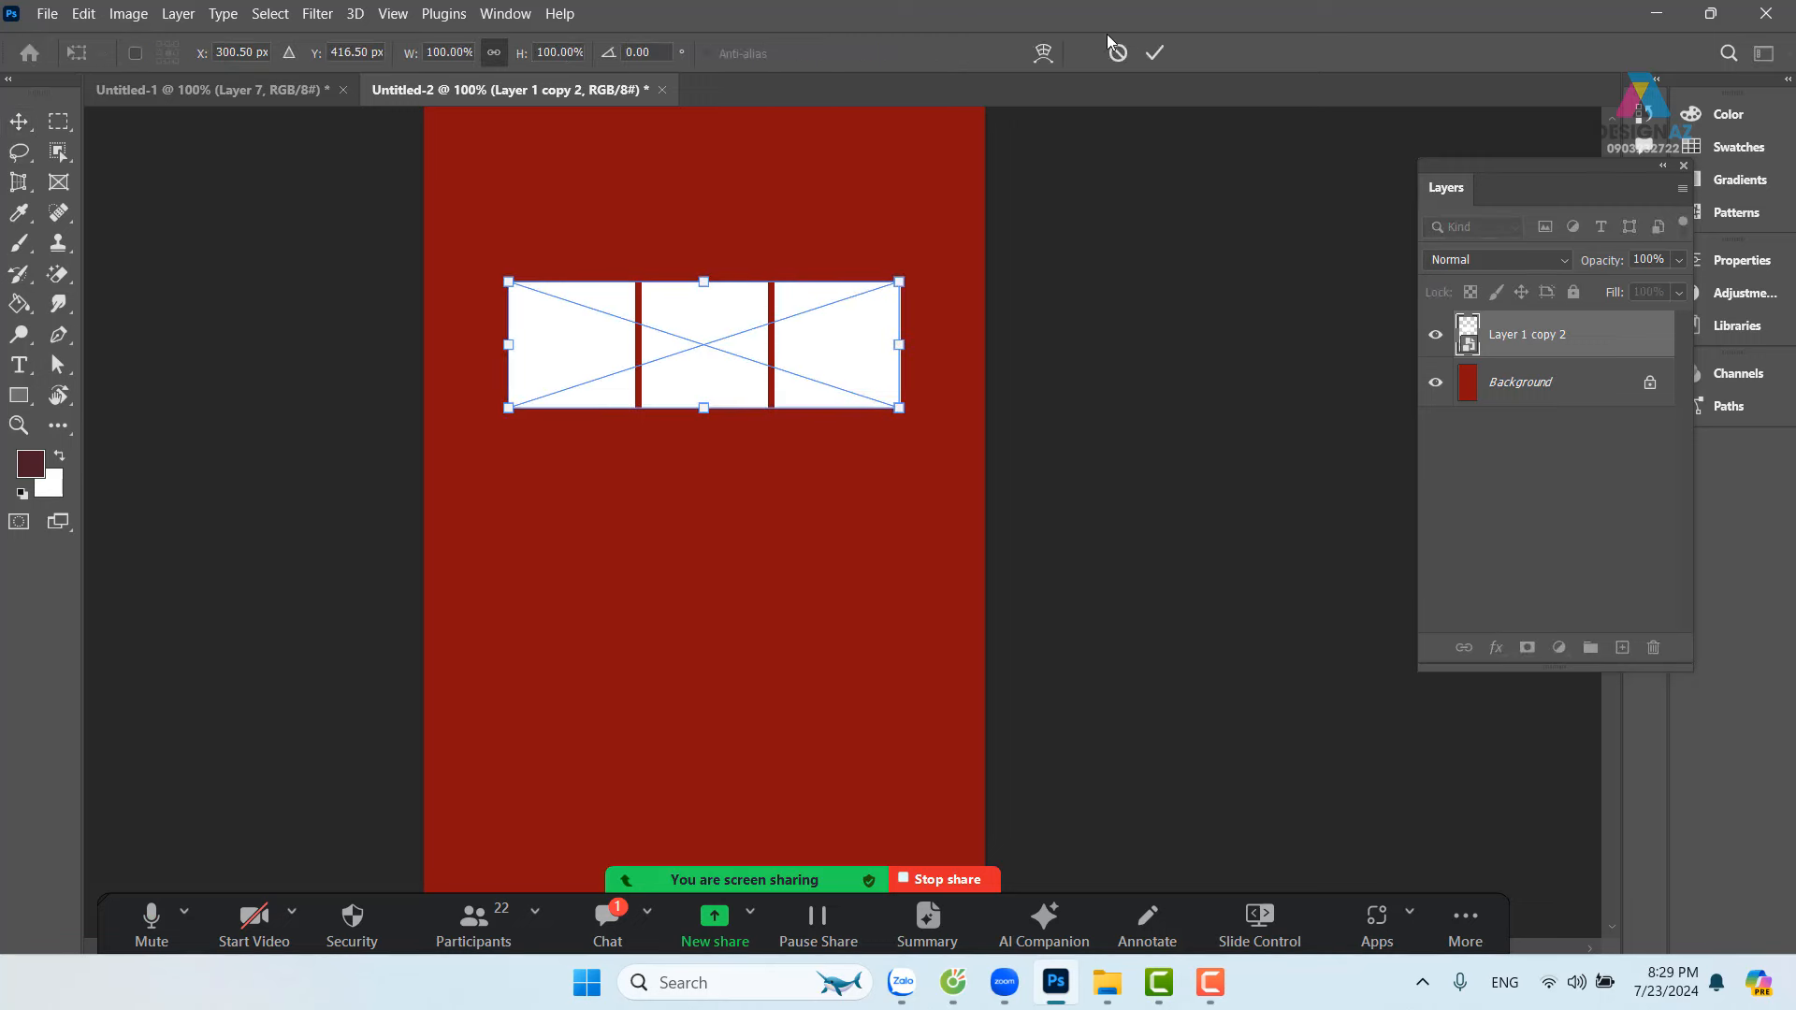
{"action": "left_click", "coordinate": [1047, 57]}
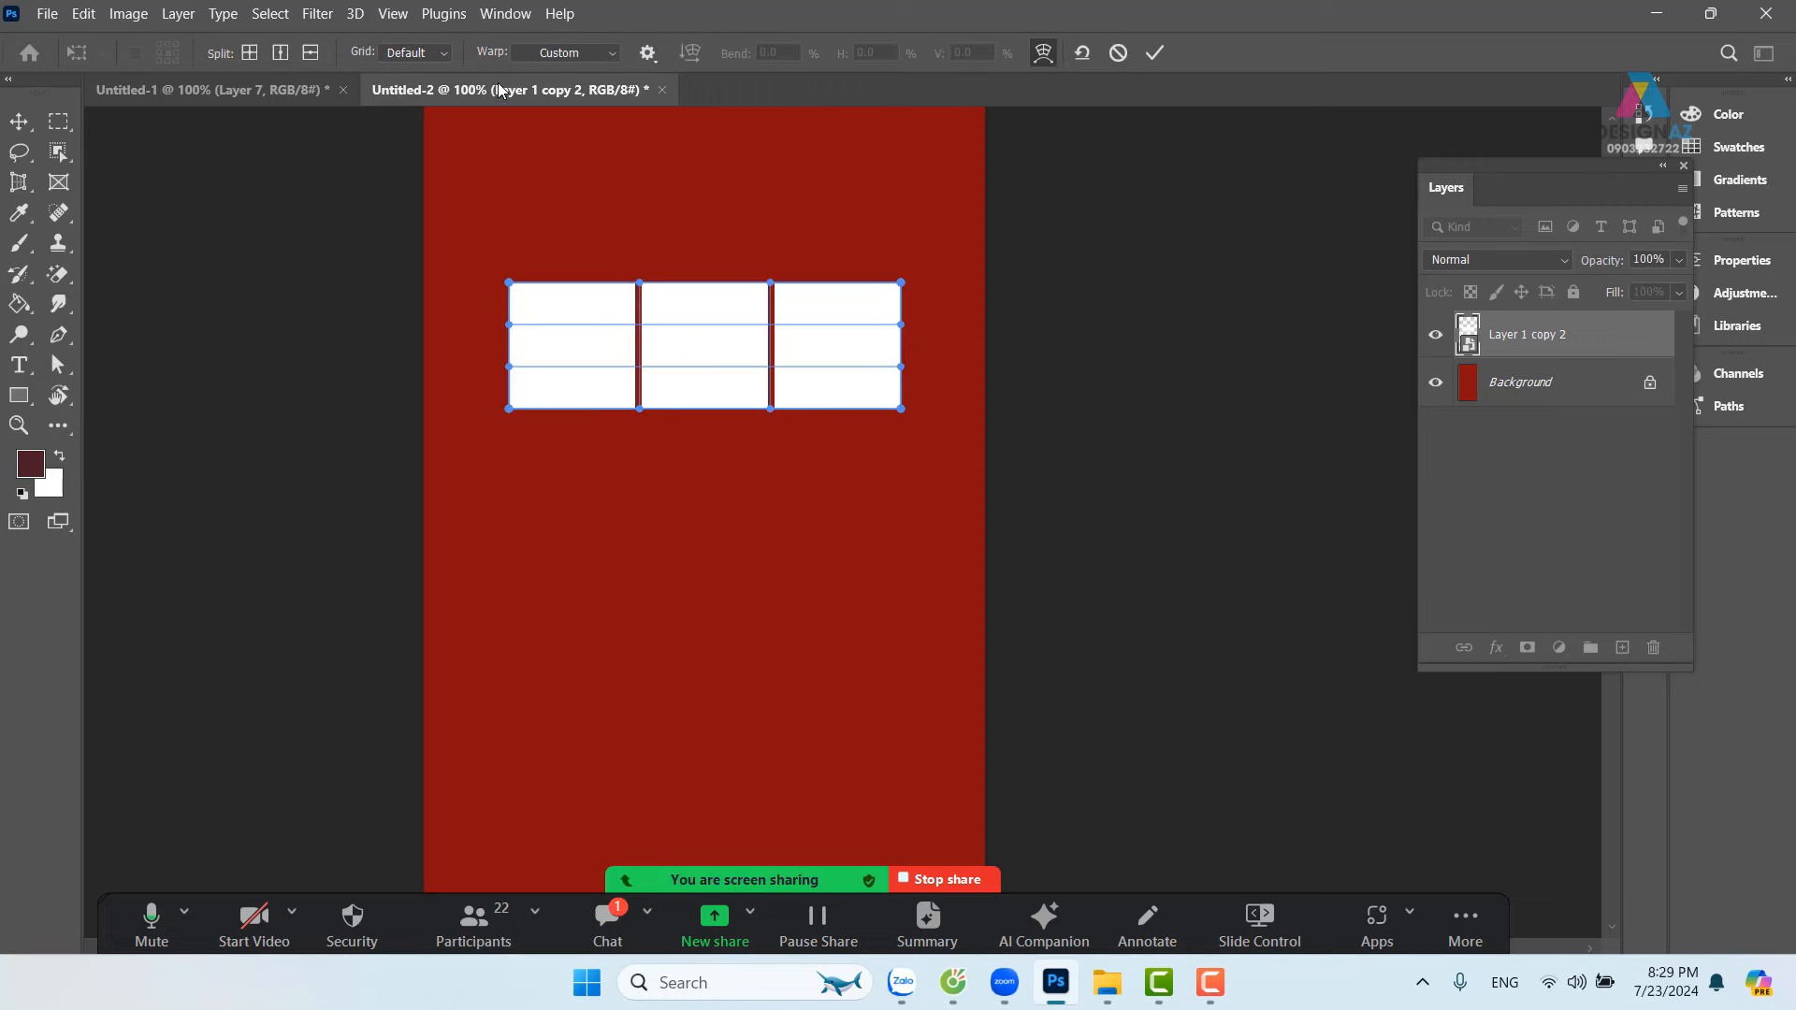
{"action": "left_click", "coordinate": [615, 53]}
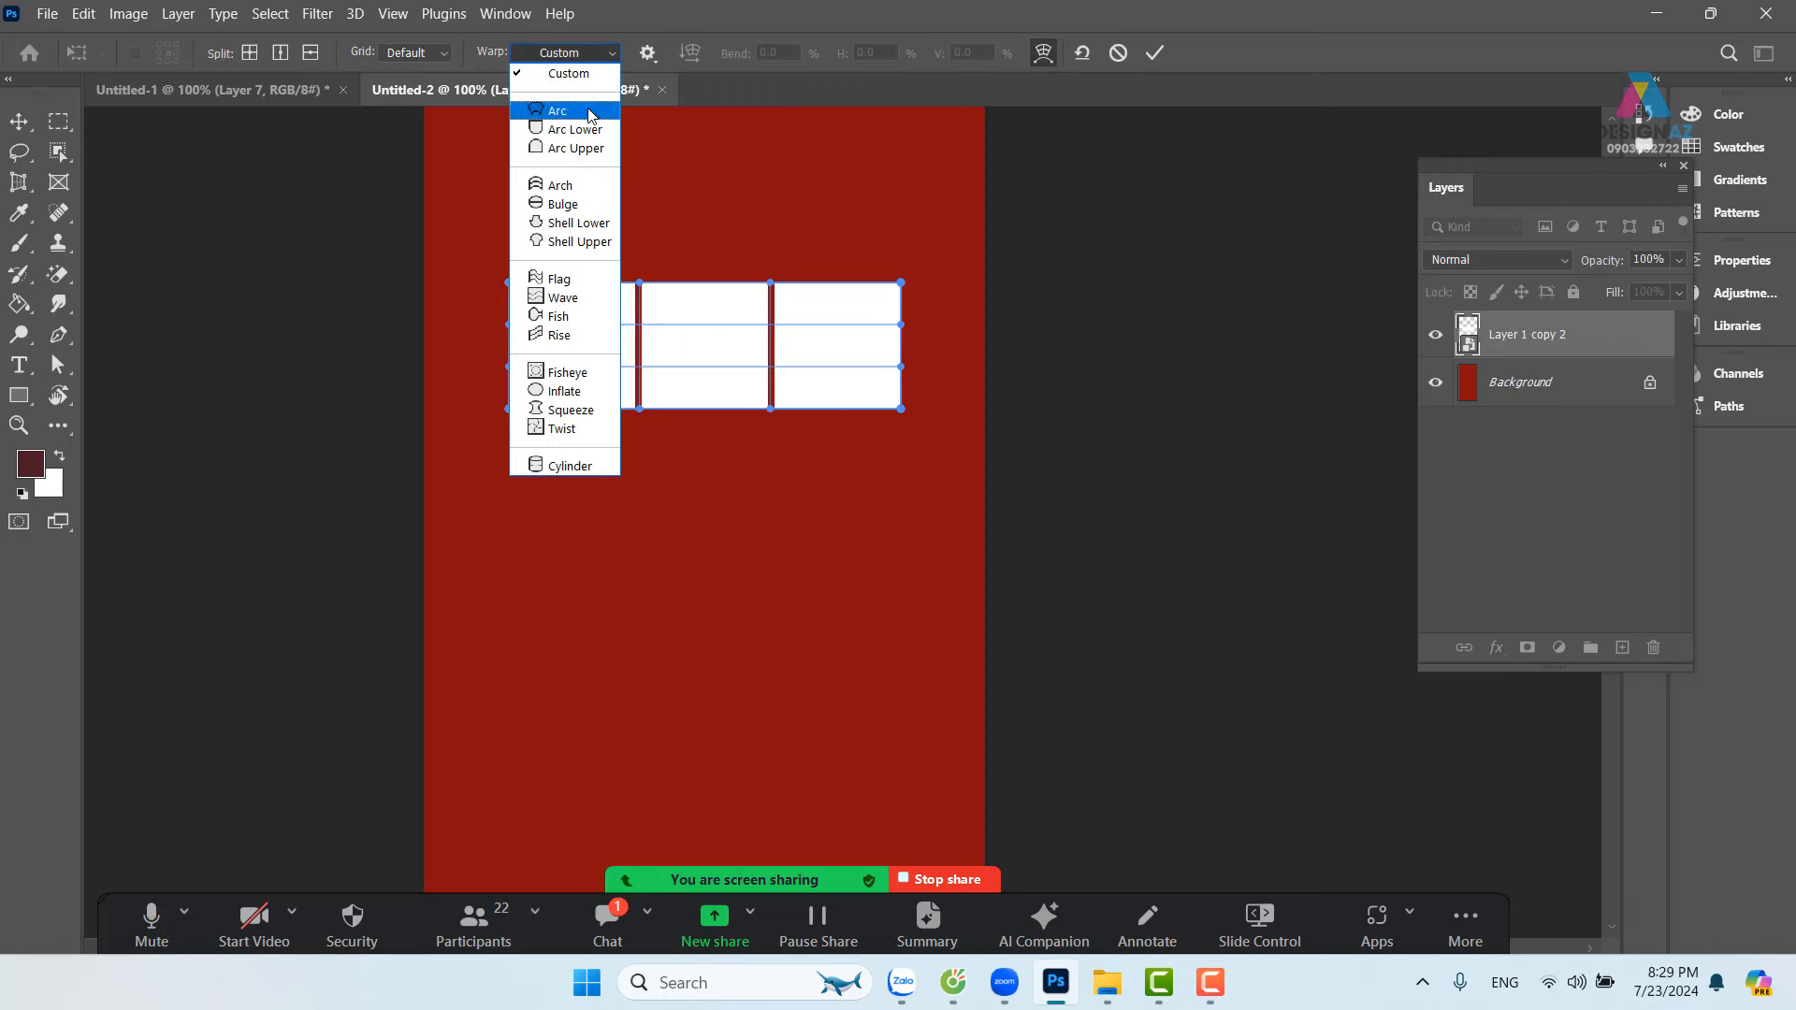
{"action": "left_click", "coordinate": [587, 108]}
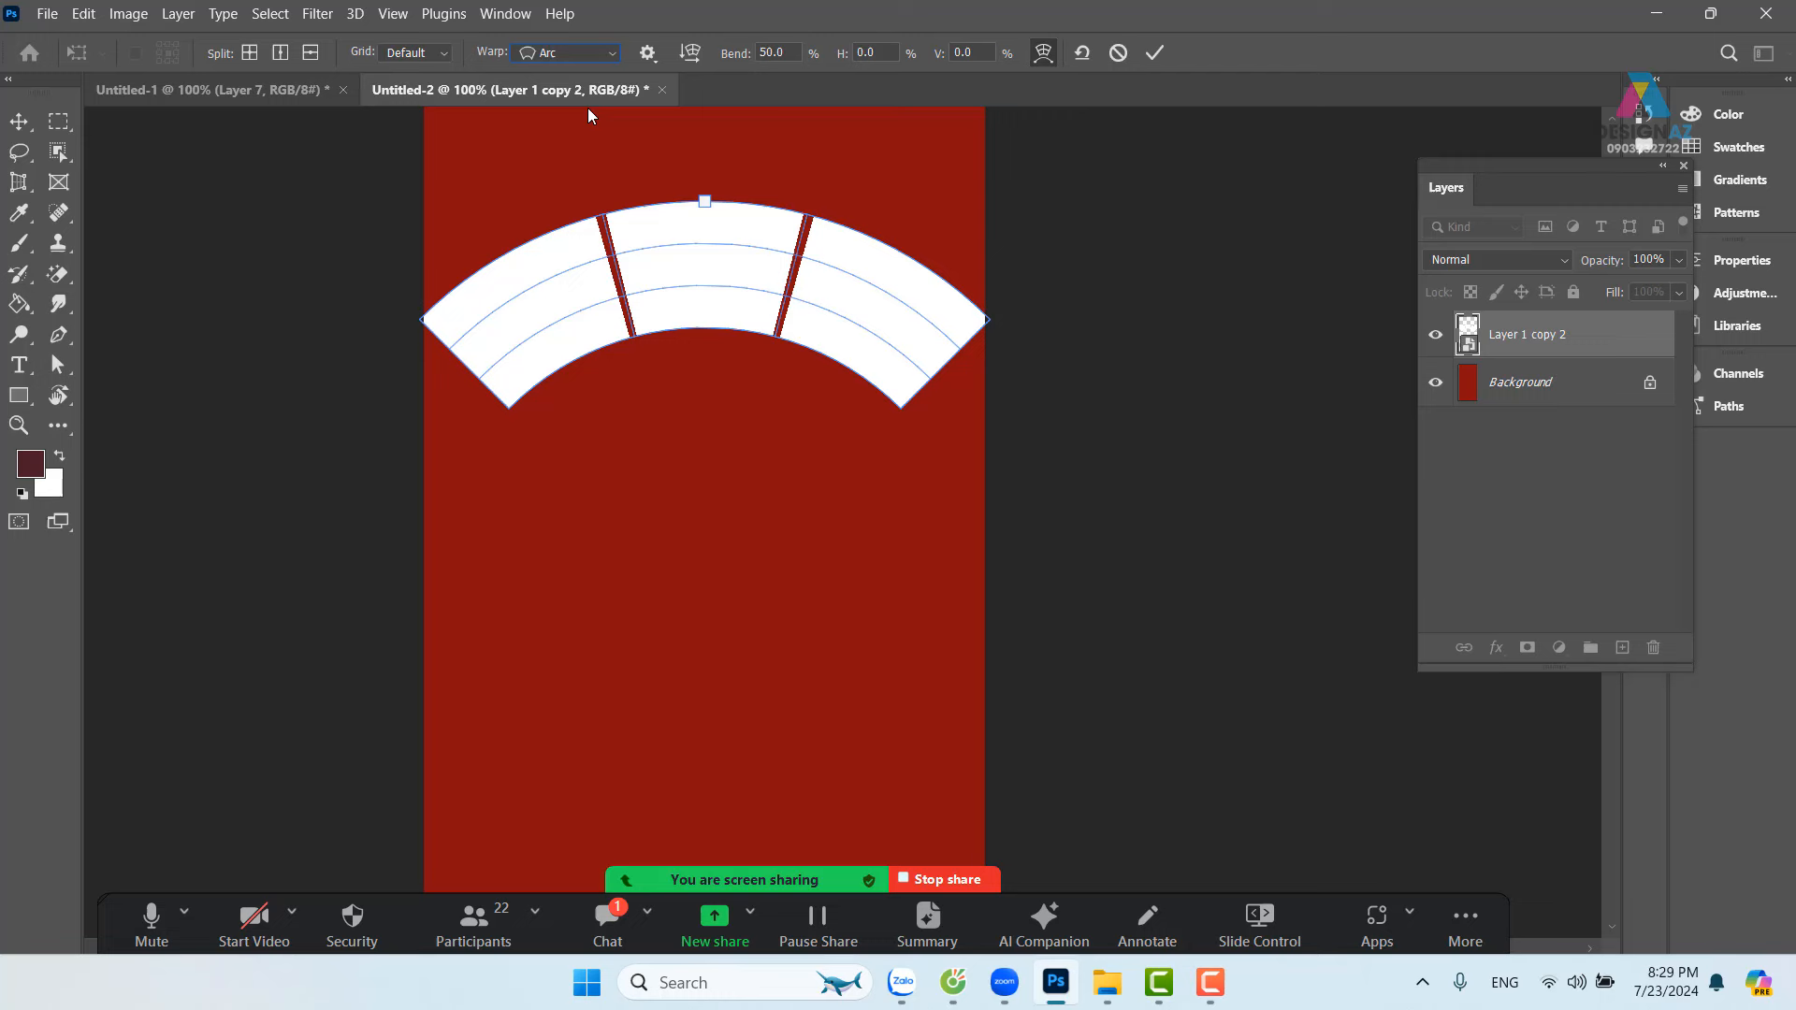
{"action": "left_click", "coordinate": [1154, 55]}
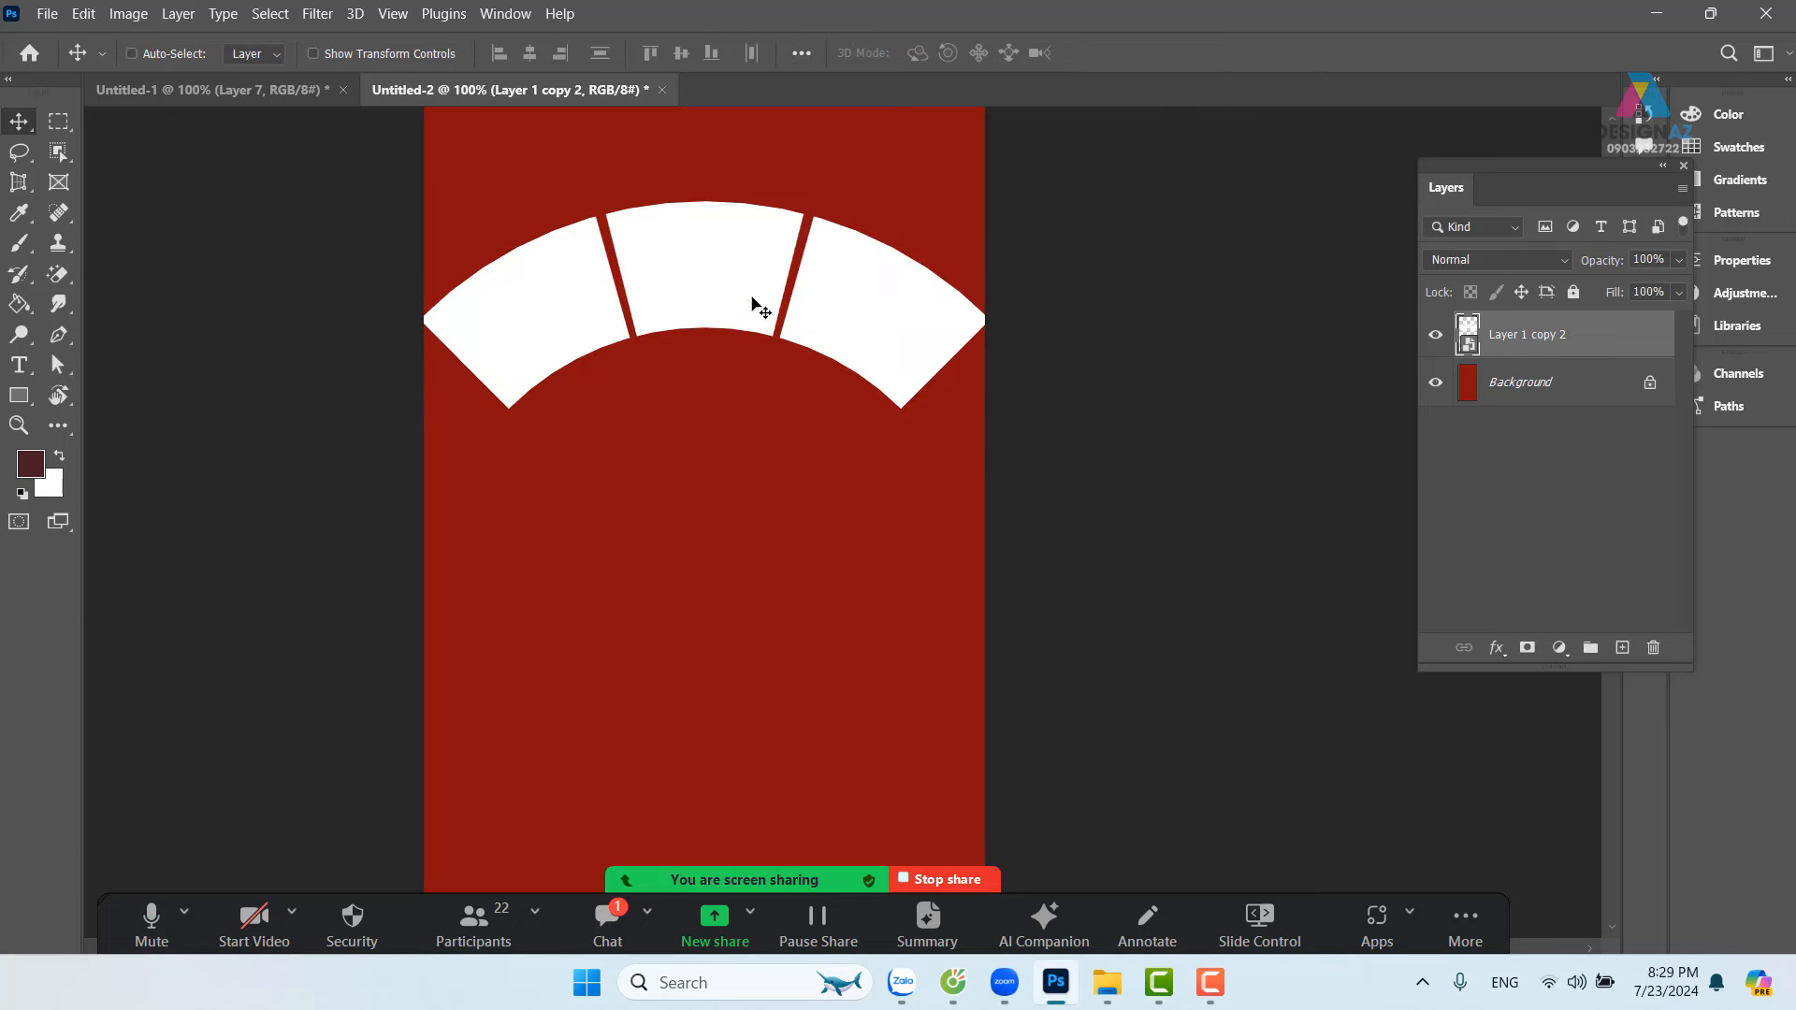
Step: Scale the white arc down to about 72% and centre it horizontally in the canvas's upper part
{"action": "key", "text": "ctrl+t"}
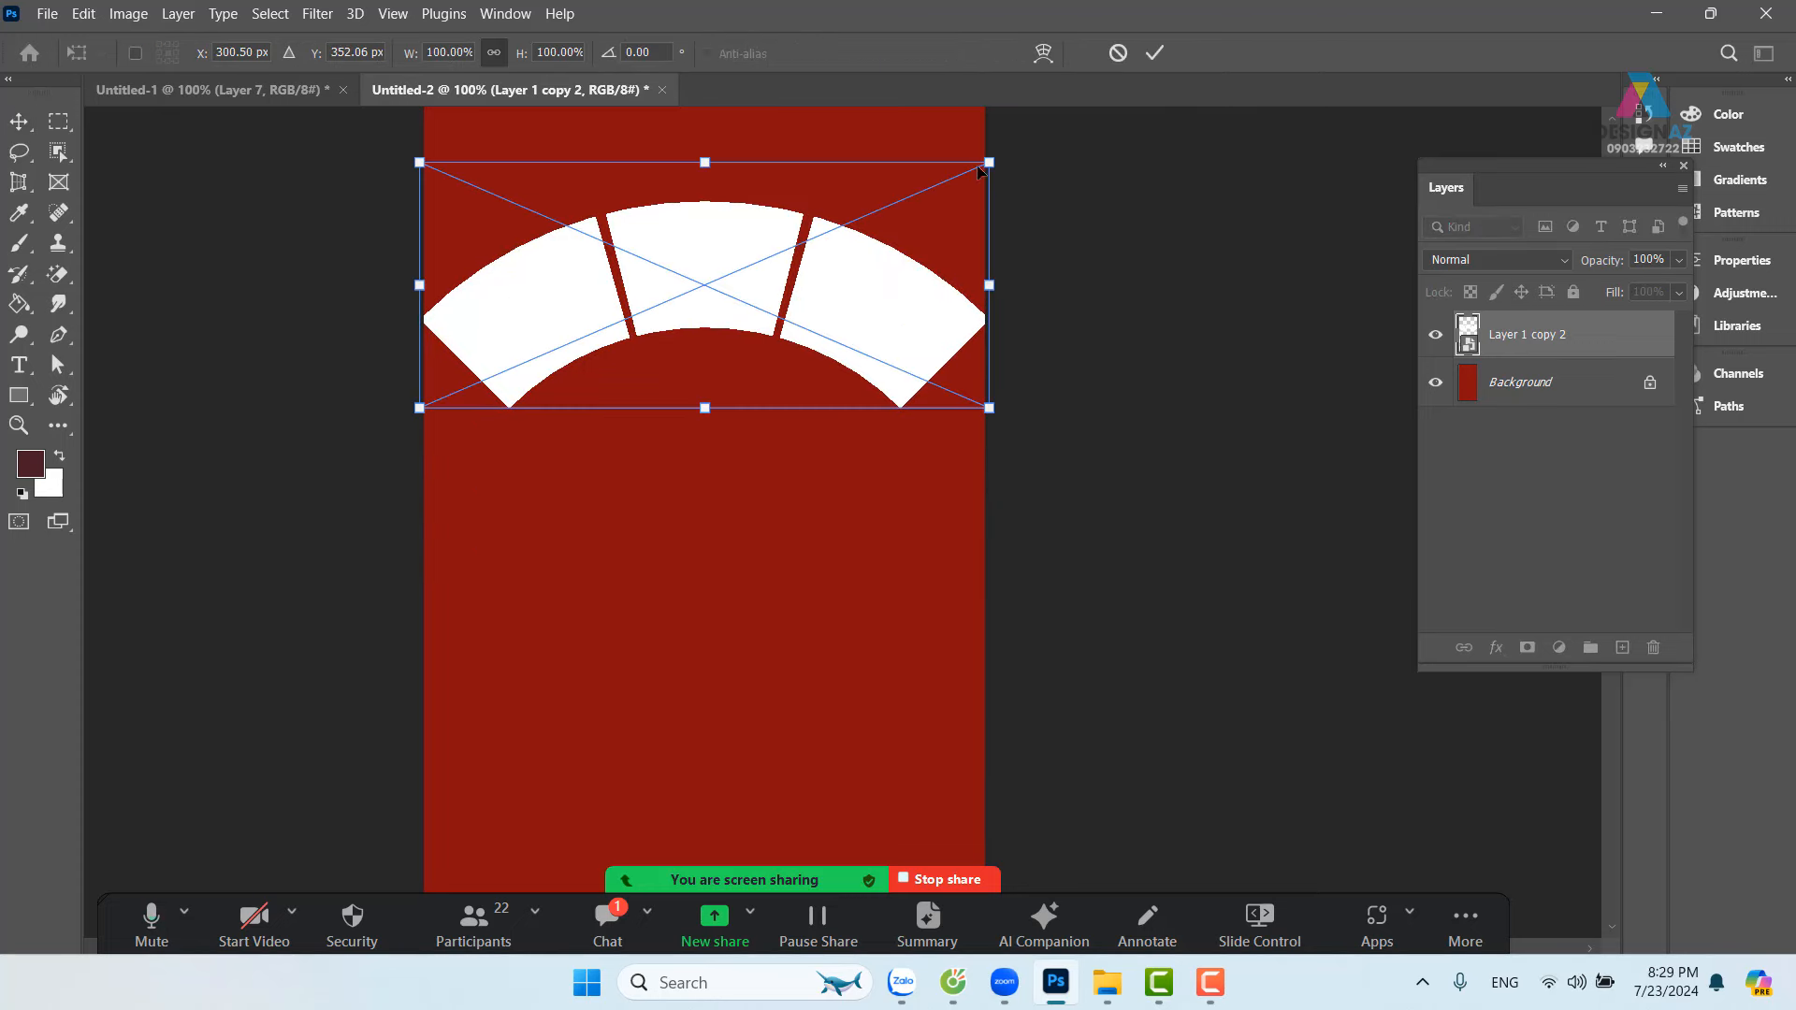
{"action": "left_click_drag", "start_coordinate": [989, 163], "coordinate": [834, 224]}
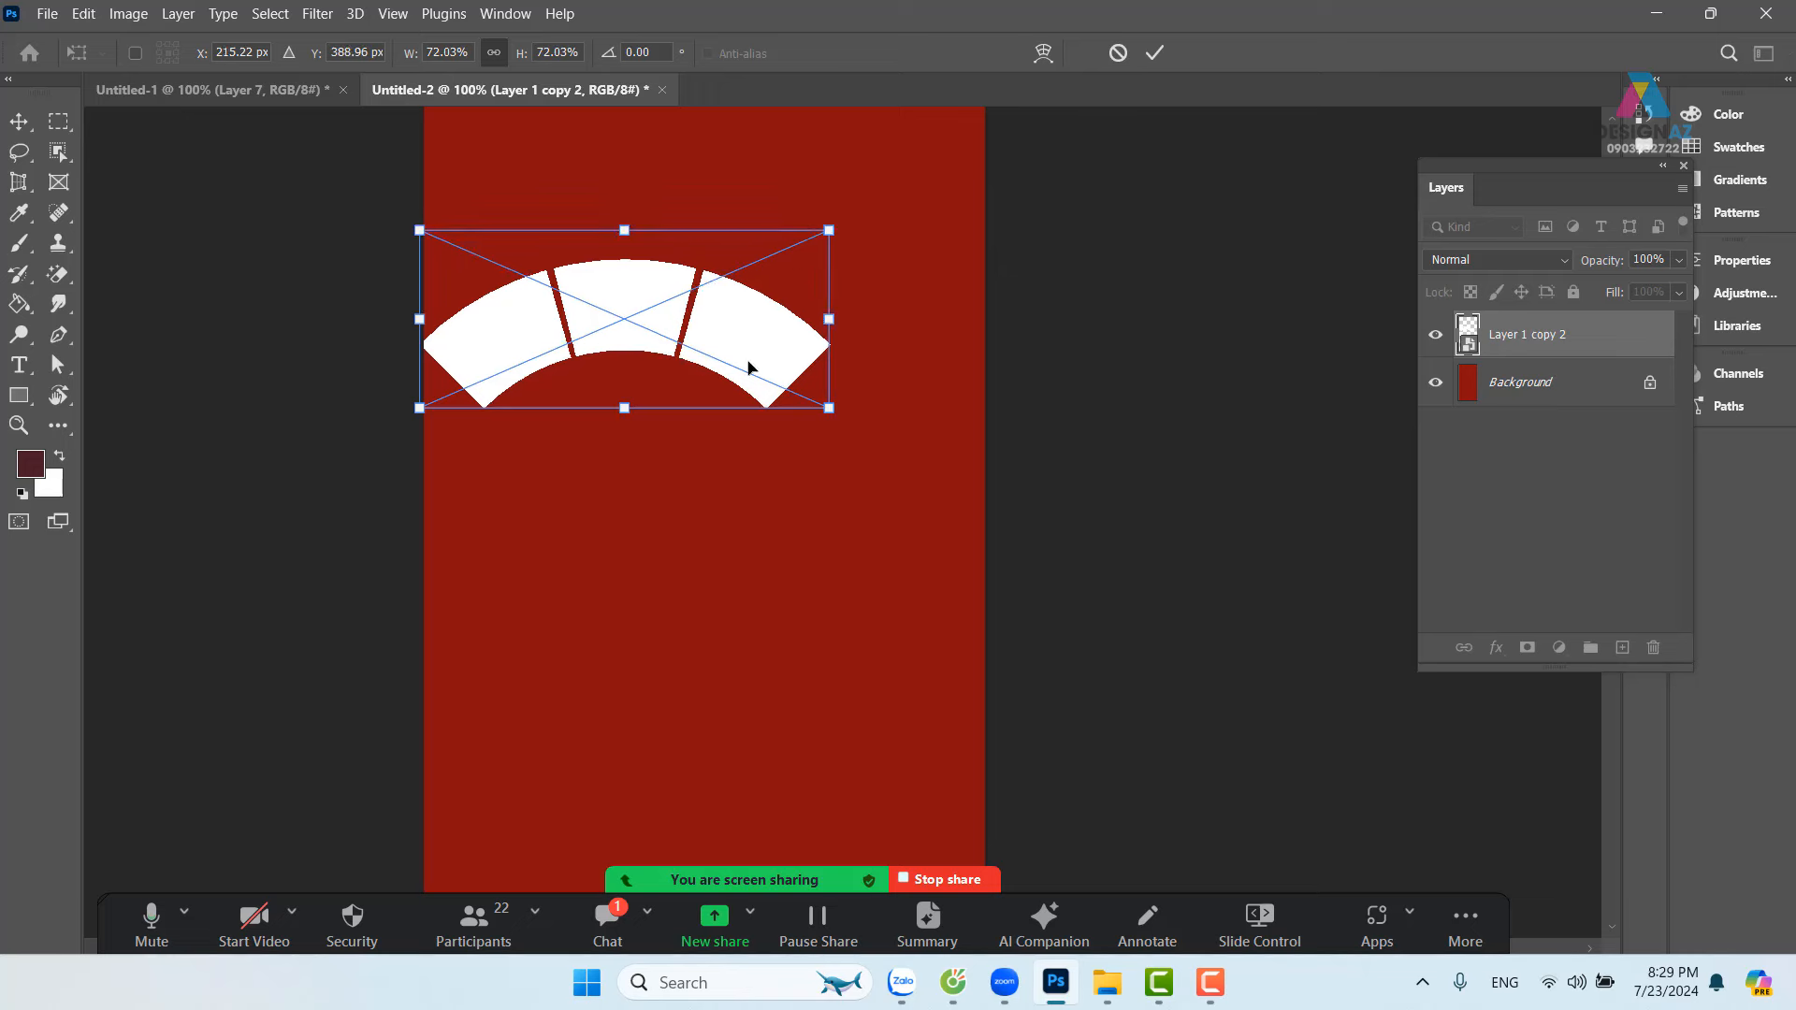
{"action": "left_click_drag", "start_coordinate": [748, 360], "coordinate": [826, 291]}
{"action": "left_click_drag", "start_coordinate": [906, 346], "coordinate": [866, 521]}
{"action": "scroll", "coordinate": [866, 521], "scroll_direction": "down", "scroll_amount": 1}
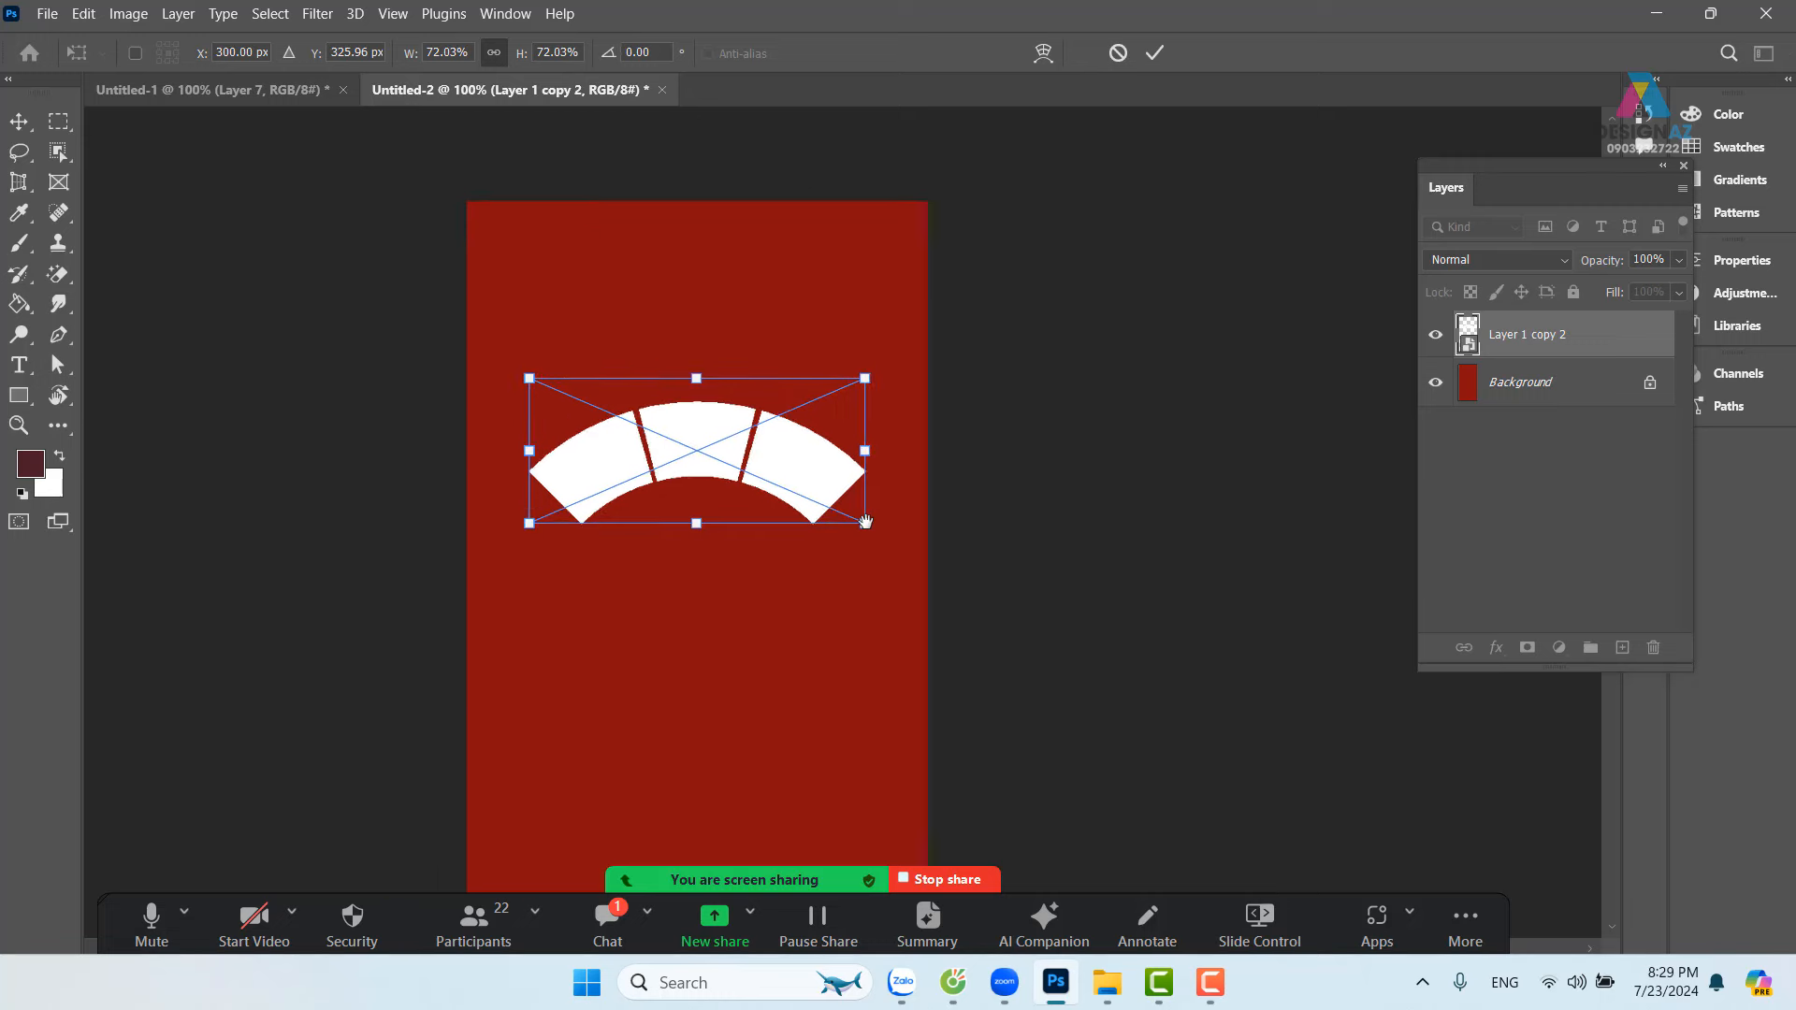
{"action": "left_click_drag", "start_coordinate": [819, 523], "coordinate": [790, 372]}
{"action": "key", "text": "Return"}
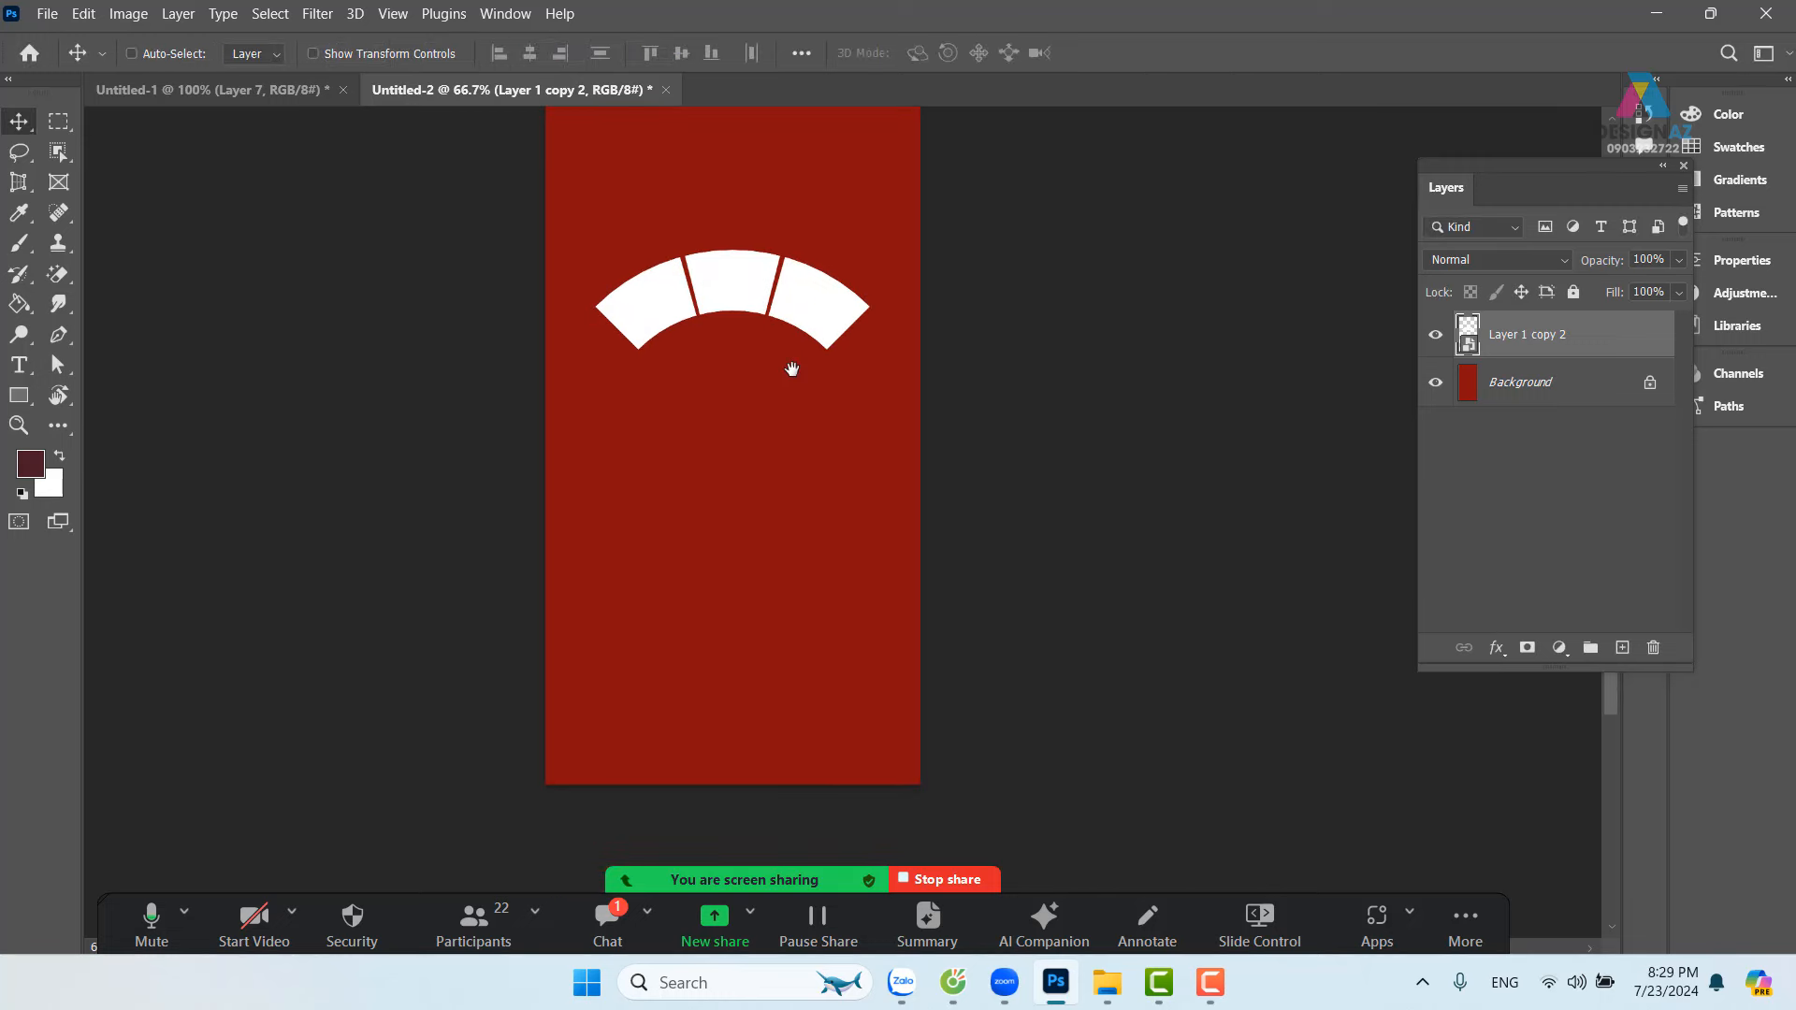
Step: Make a large elliptical selection wider than the canvas, its upper edge crossing the lower part of the white arc
{"action": "left_click_drag", "start_coordinate": [58, 120], "coordinate": [103, 124]}
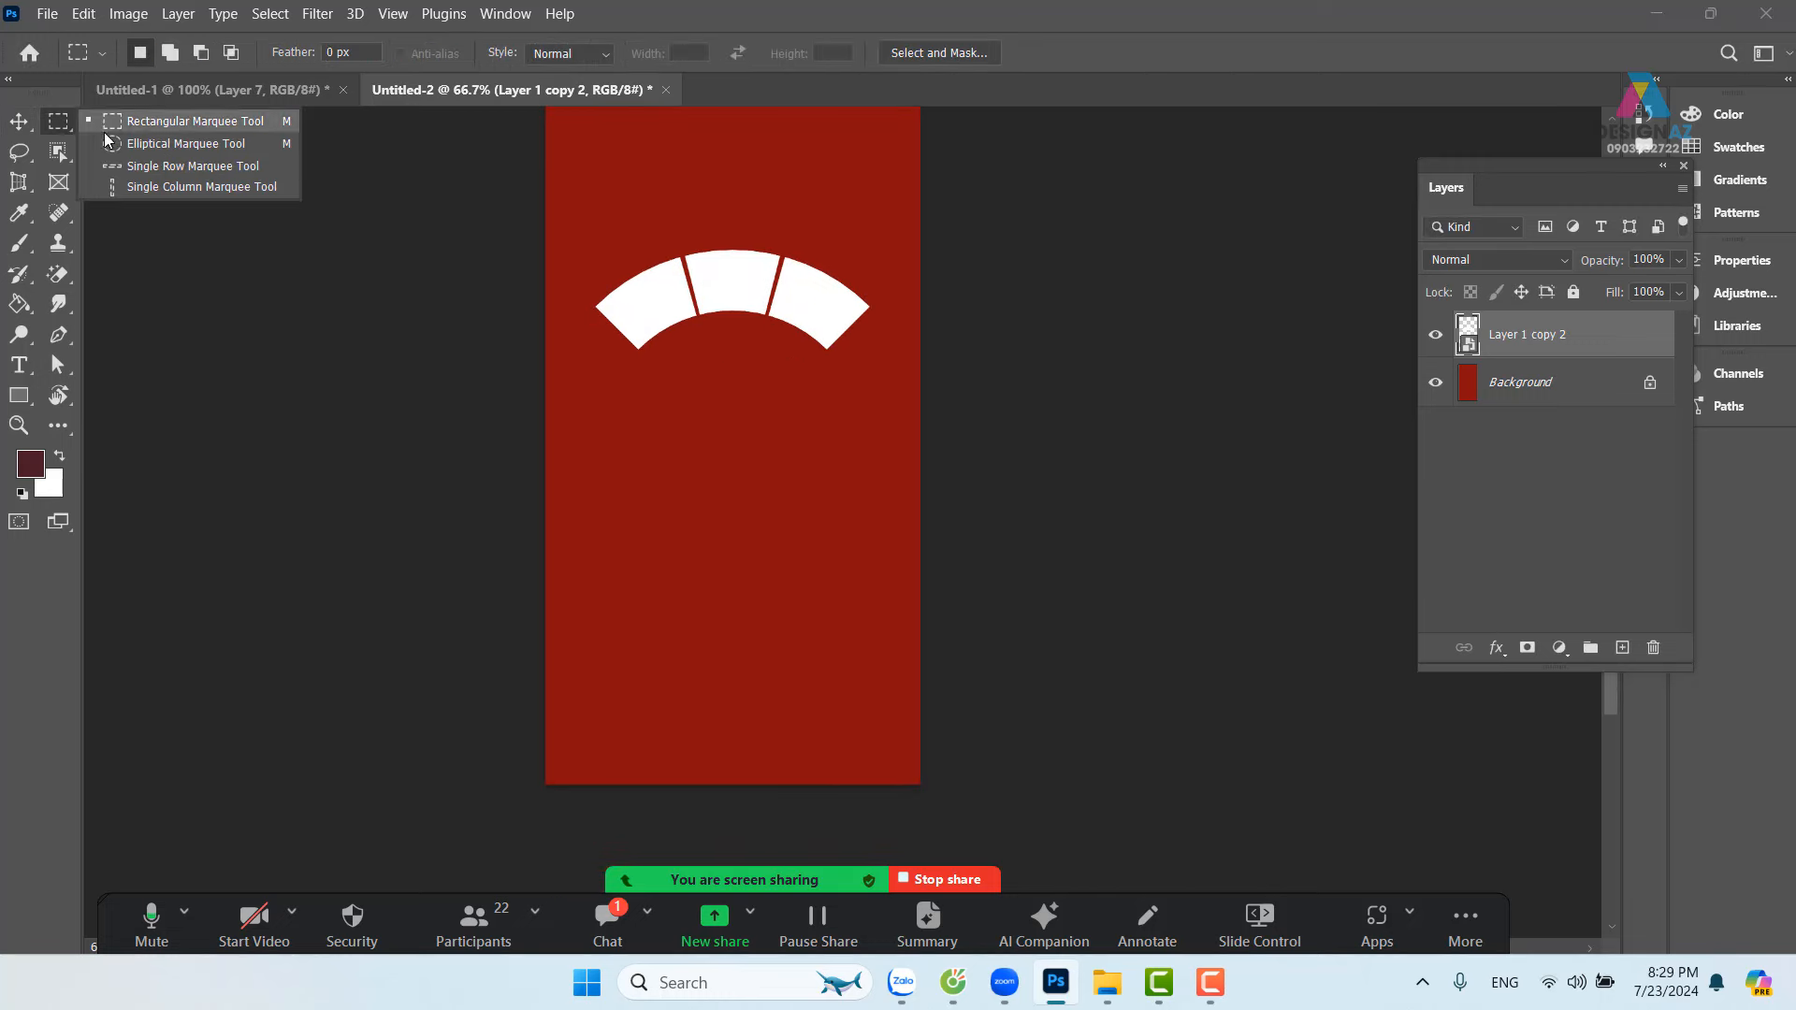
{"action": "left_click", "coordinate": [112, 136]}
{"action": "left_click_drag", "start_coordinate": [494, 307], "coordinate": [988, 823]}
{"action": "scroll", "coordinate": [858, 661], "scroll_direction": "down", "scroll_amount": 2}
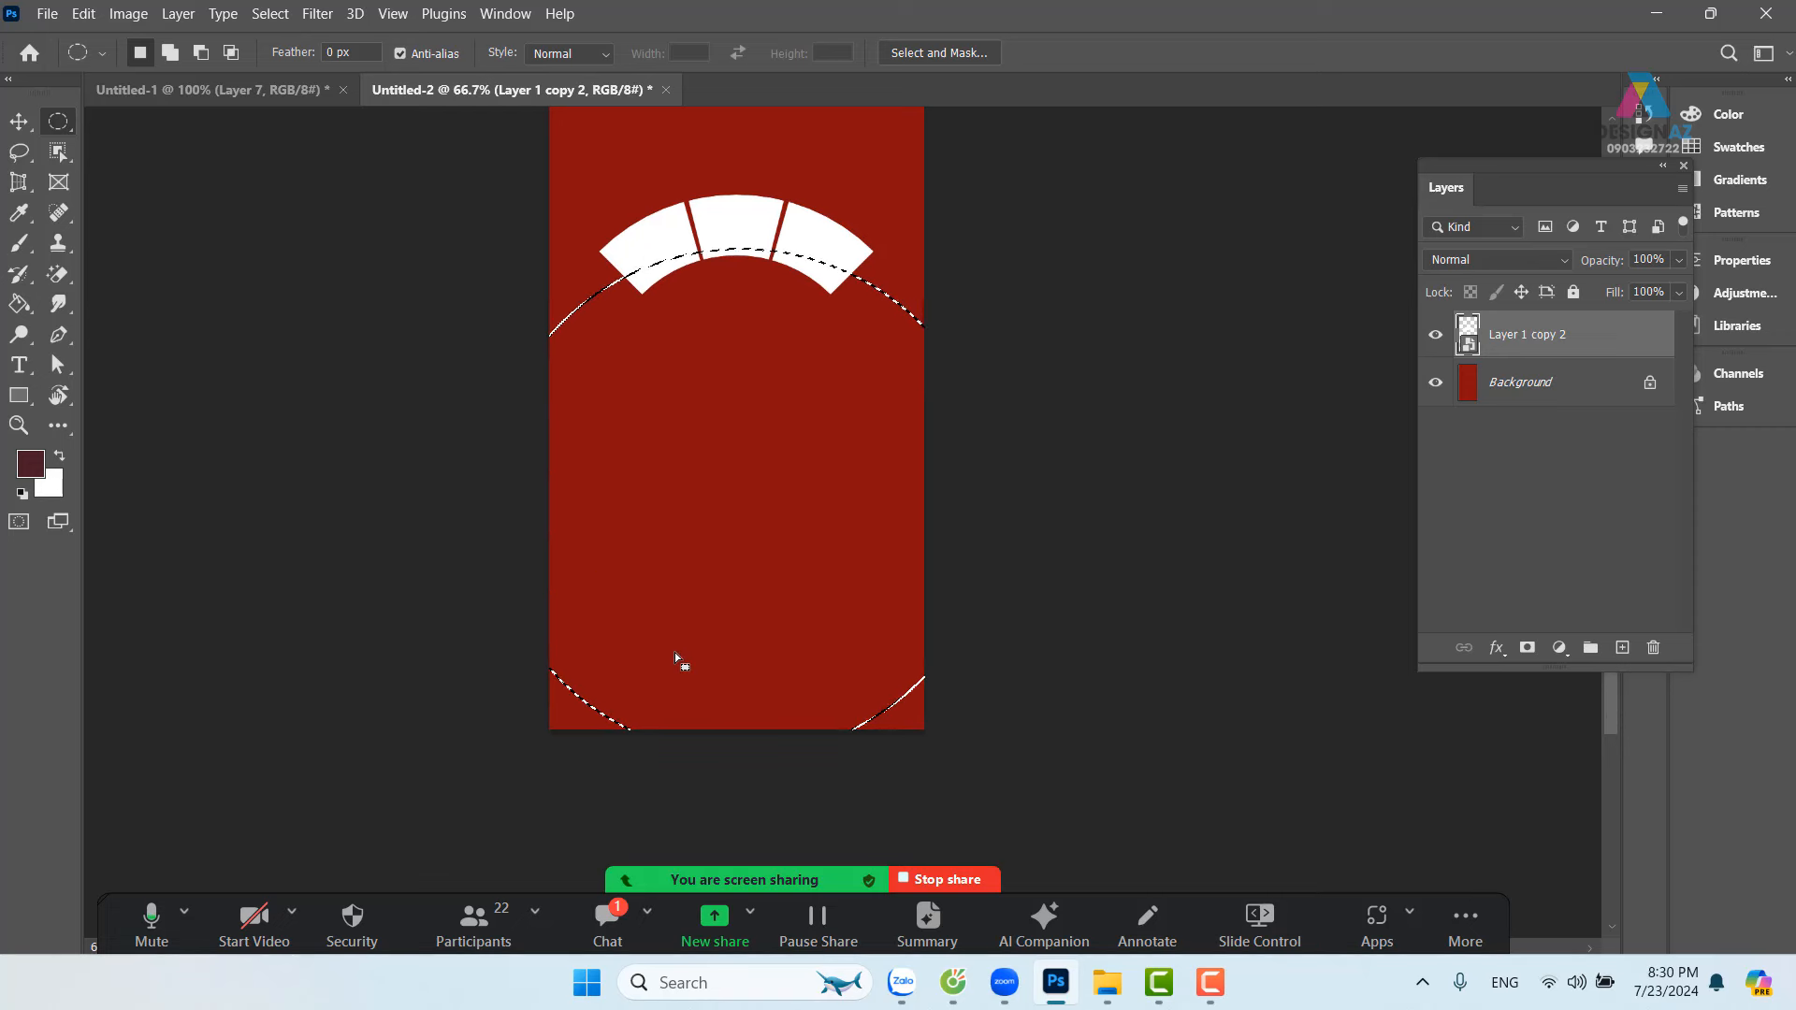
Step: Add the canvas's bottom corners to the selection with rectangular marquees, and invert it to select the area above the curve
{"action": "right_click", "coordinate": [60, 122]}
{"action": "left_click", "coordinate": [108, 122]}
{"action": "left_click_drag", "start_coordinate": [521, 608], "coordinate": [1063, 839]}
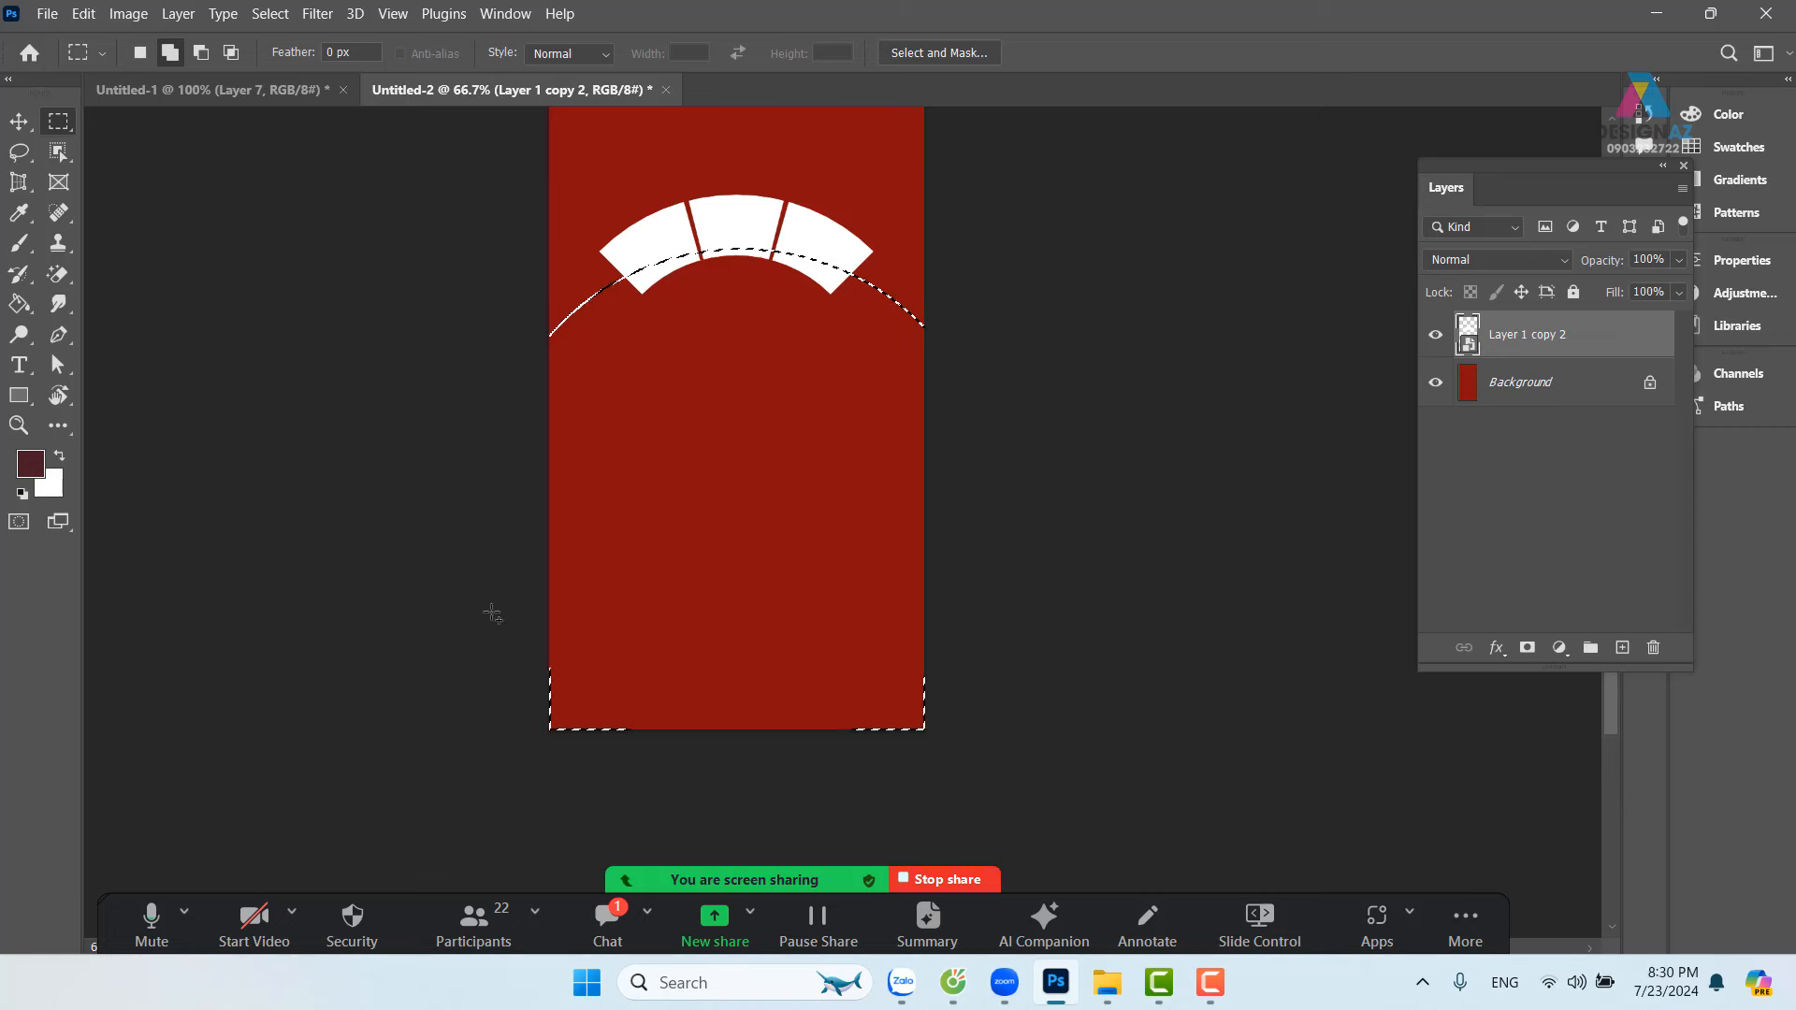
{"action": "left_click_drag", "start_coordinate": [489, 614], "coordinate": [814, 818]}
{"action": "left_click_drag", "start_coordinate": [795, 624], "coordinate": [1020, 795]}
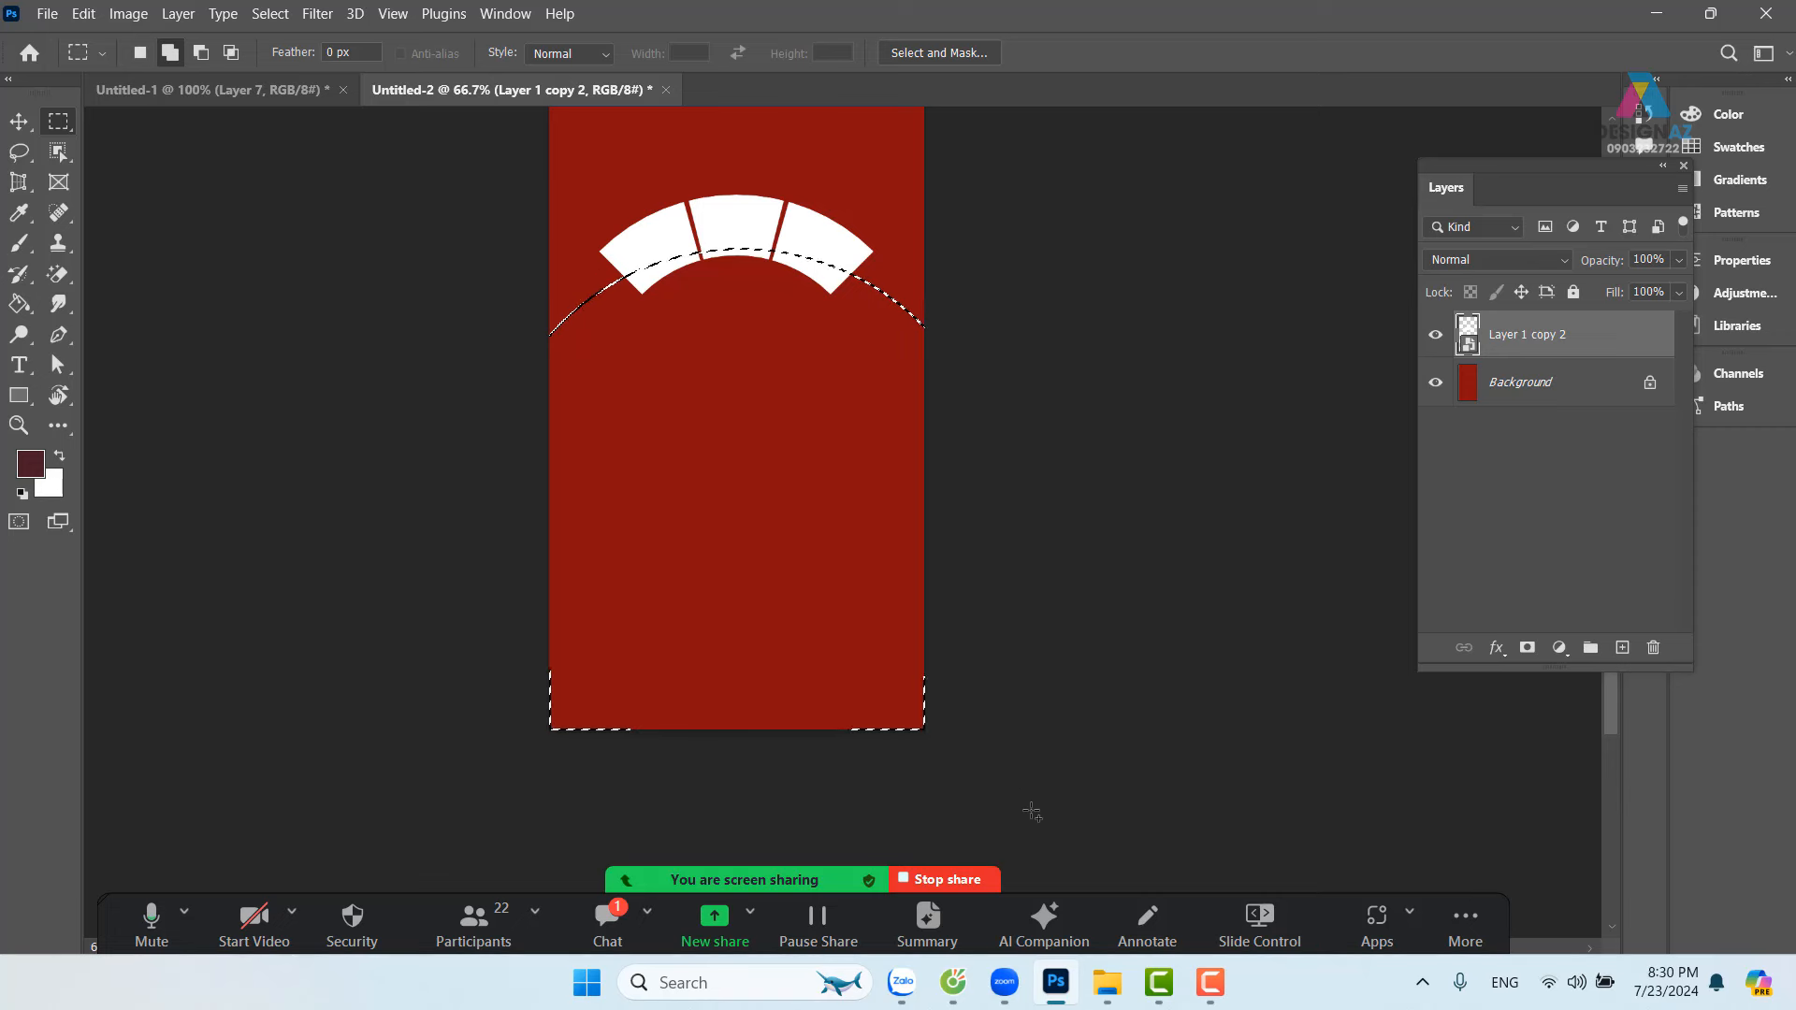
{"action": "scroll", "coordinate": [801, 518], "scroll_direction": "up", "scroll_amount": 3}
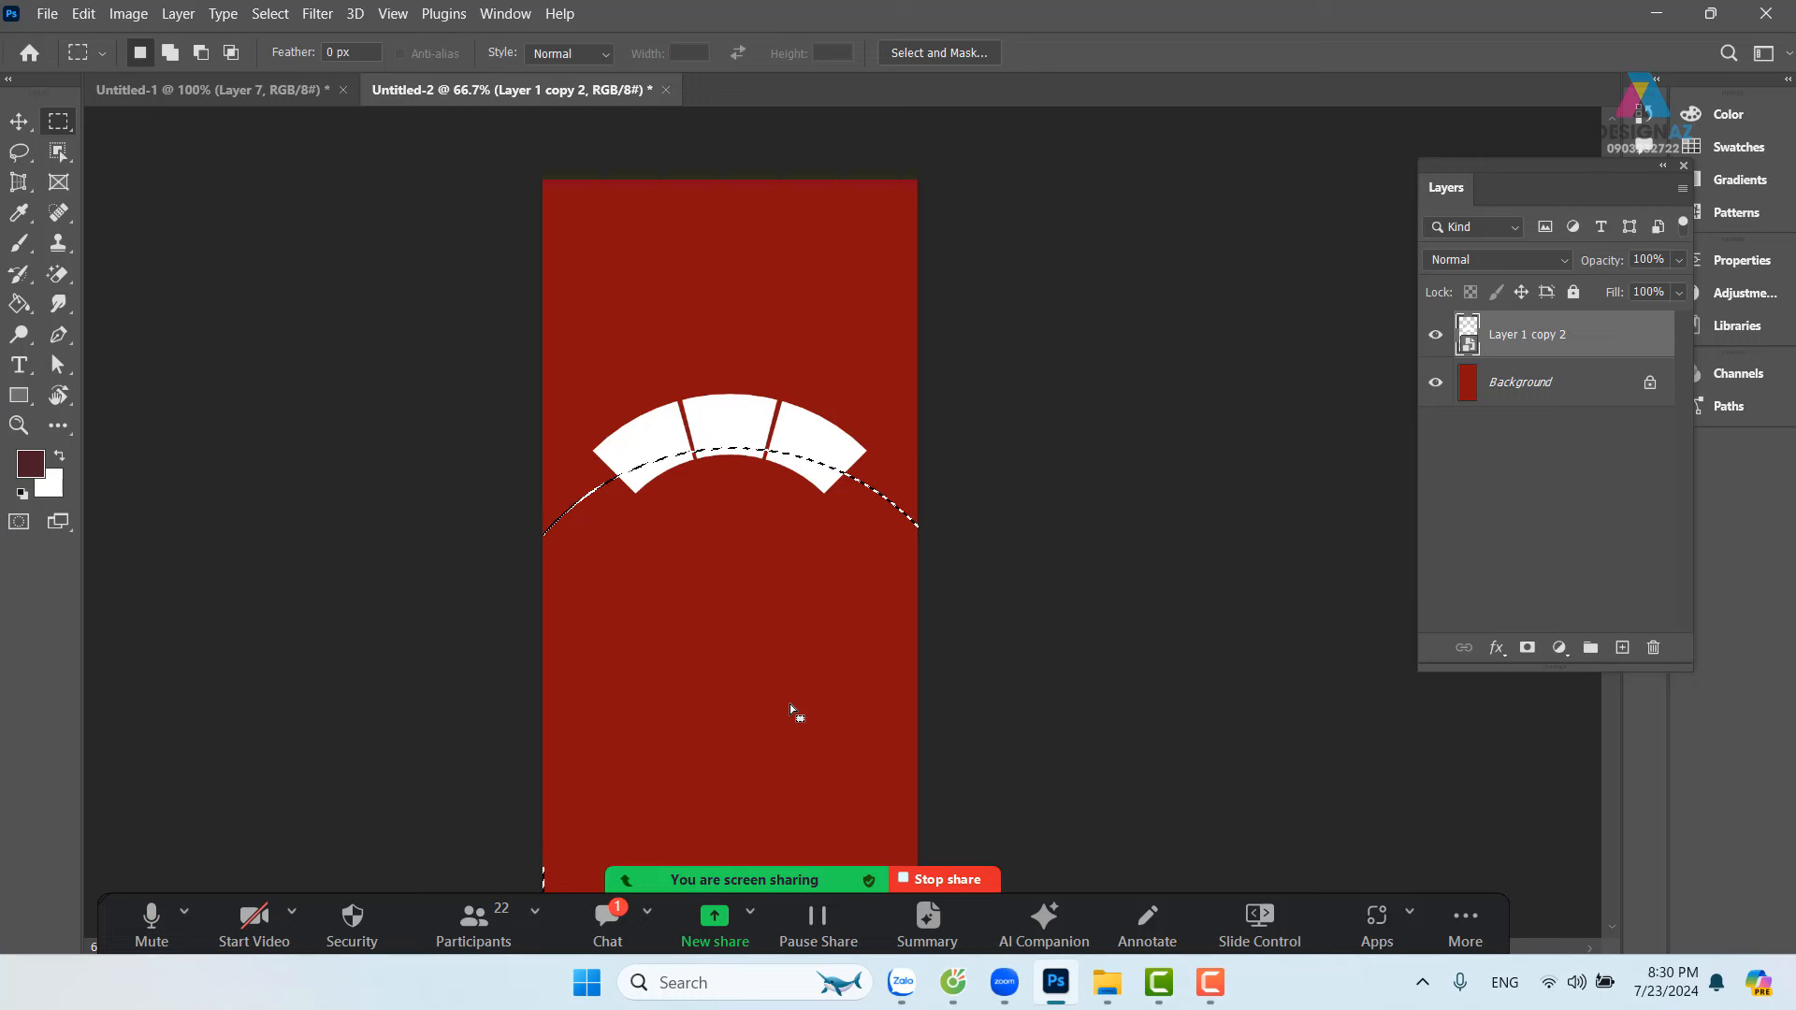
{"action": "key", "text": "ctrl+shift+i"}
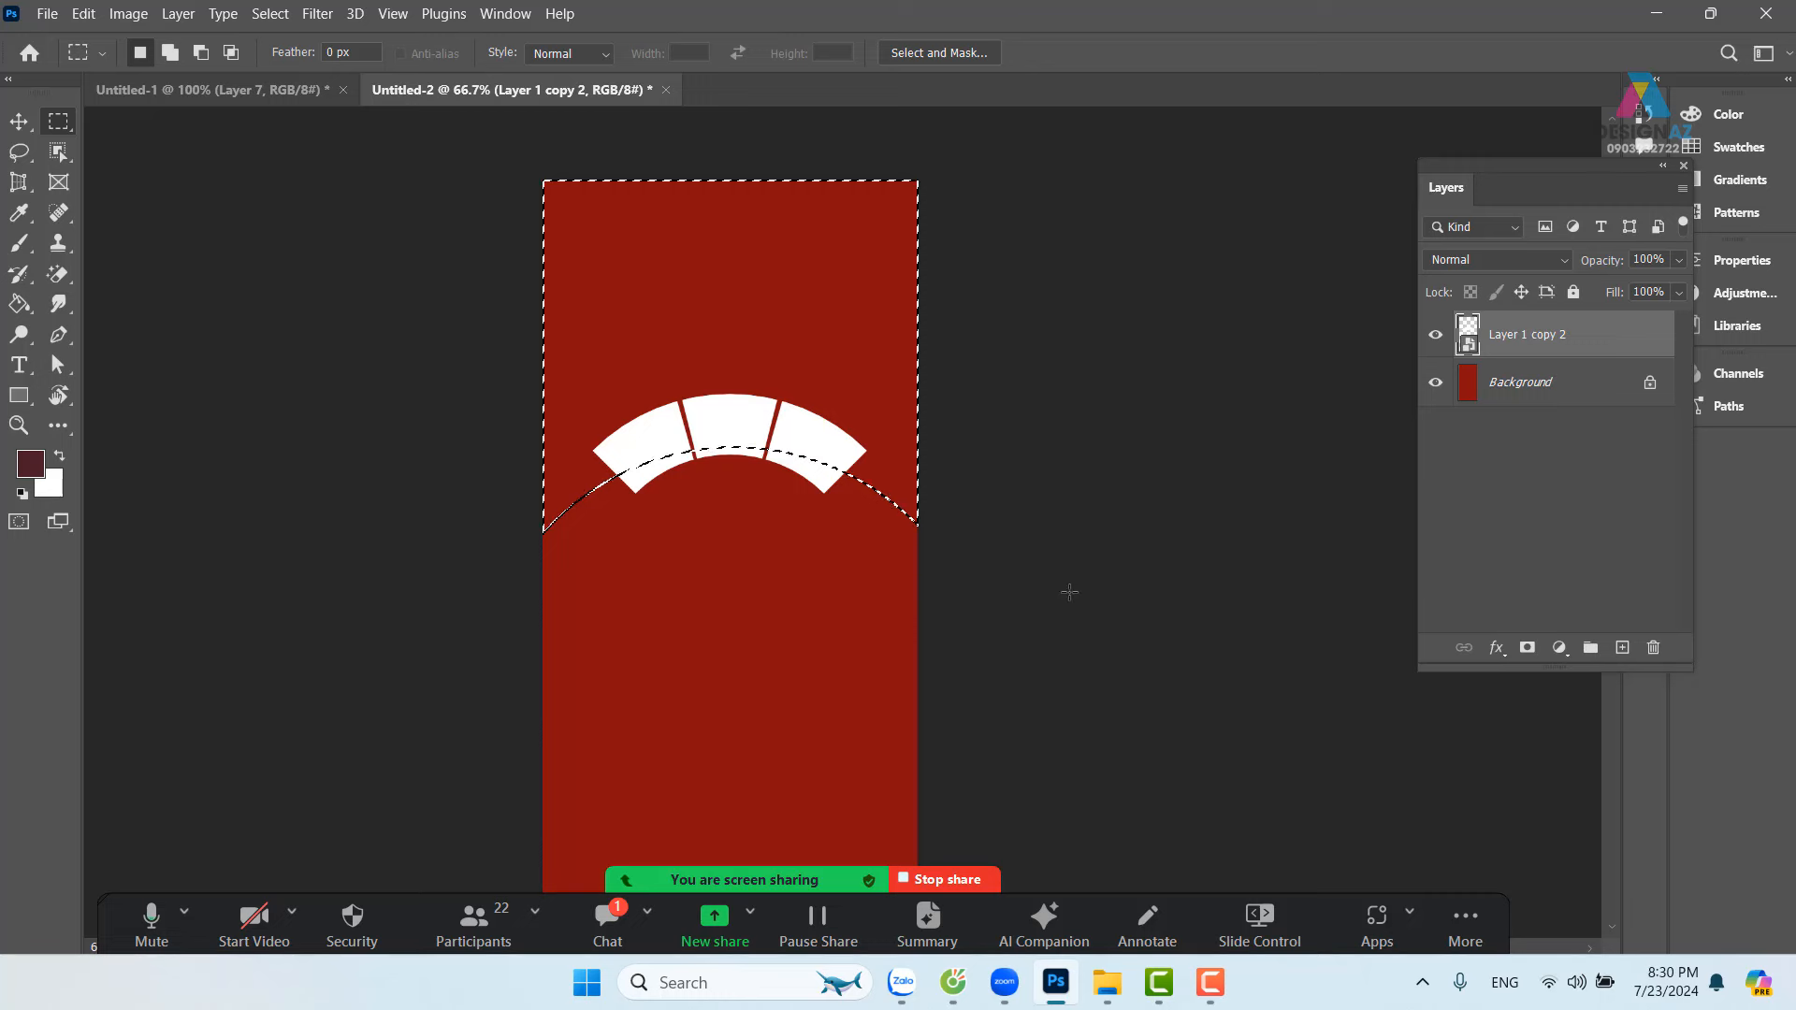
Step: Fill the selected area above the curve with the dark maroon foreground colour on a new layer, and deselect
{"action": "left_click", "coordinate": [1623, 647]}
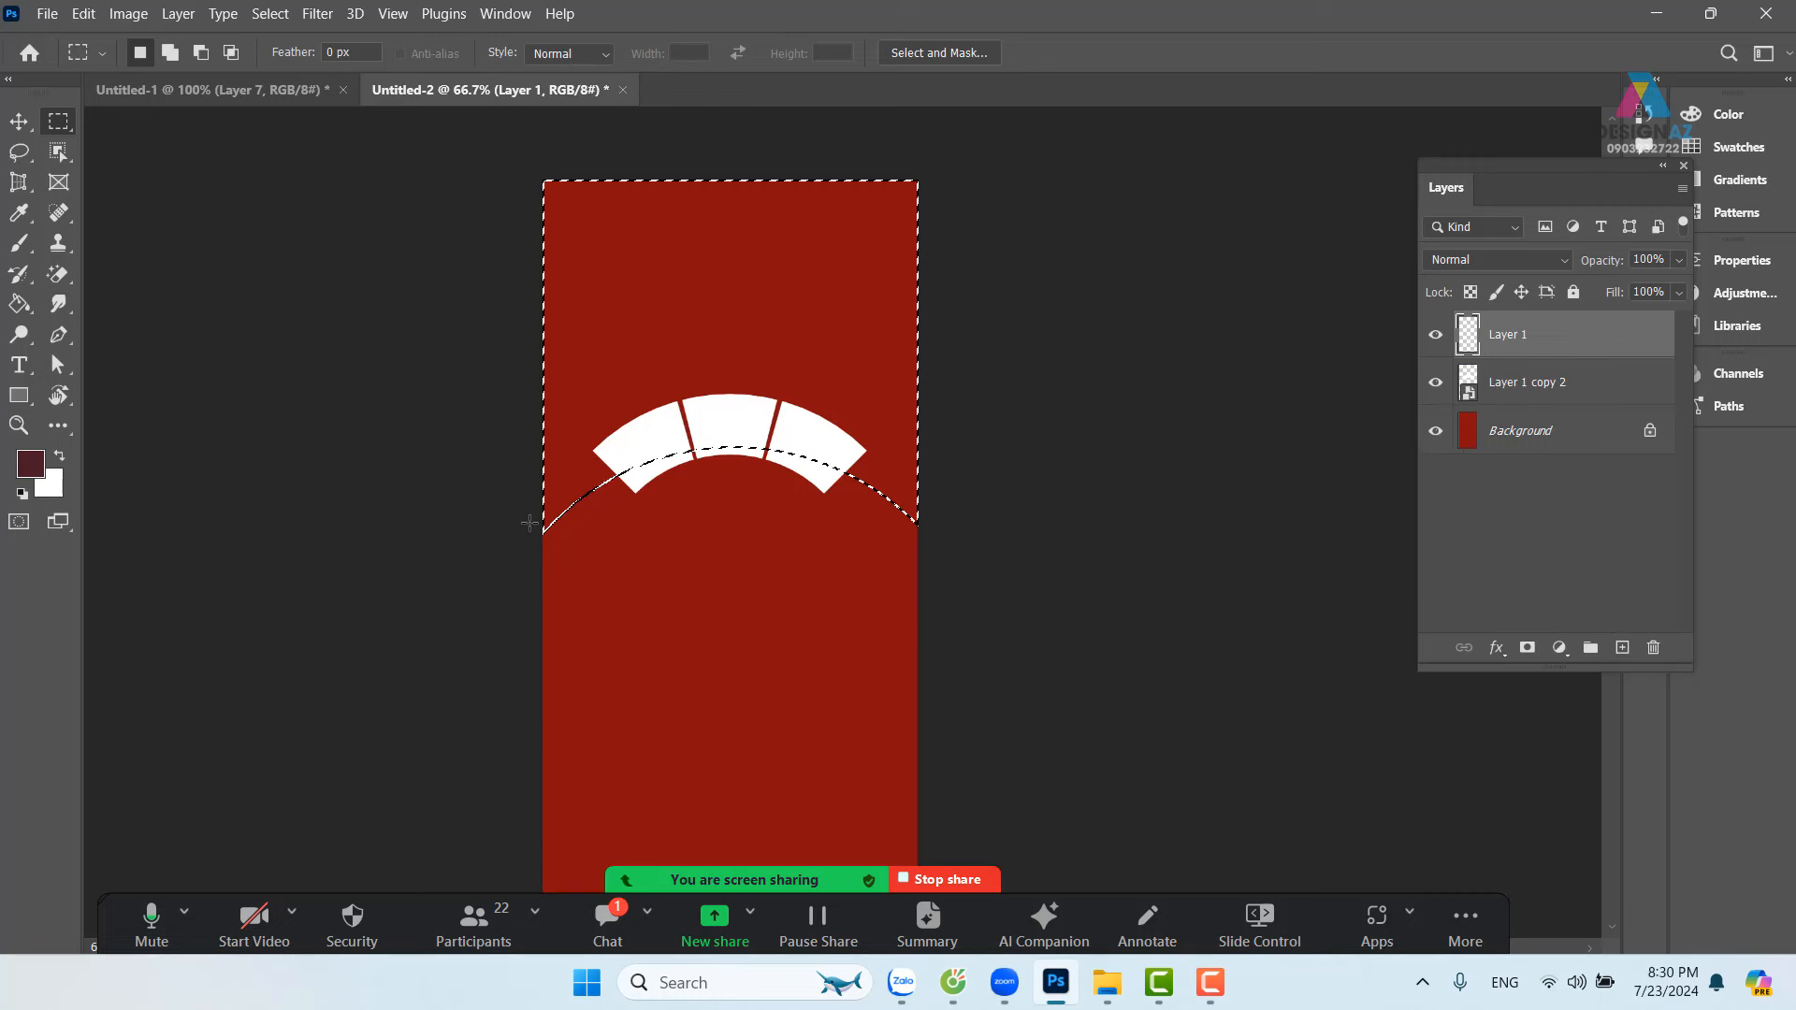
{"action": "key", "text": "alt+BackSpace"}
{"action": "key", "text": "ctrl+d"}
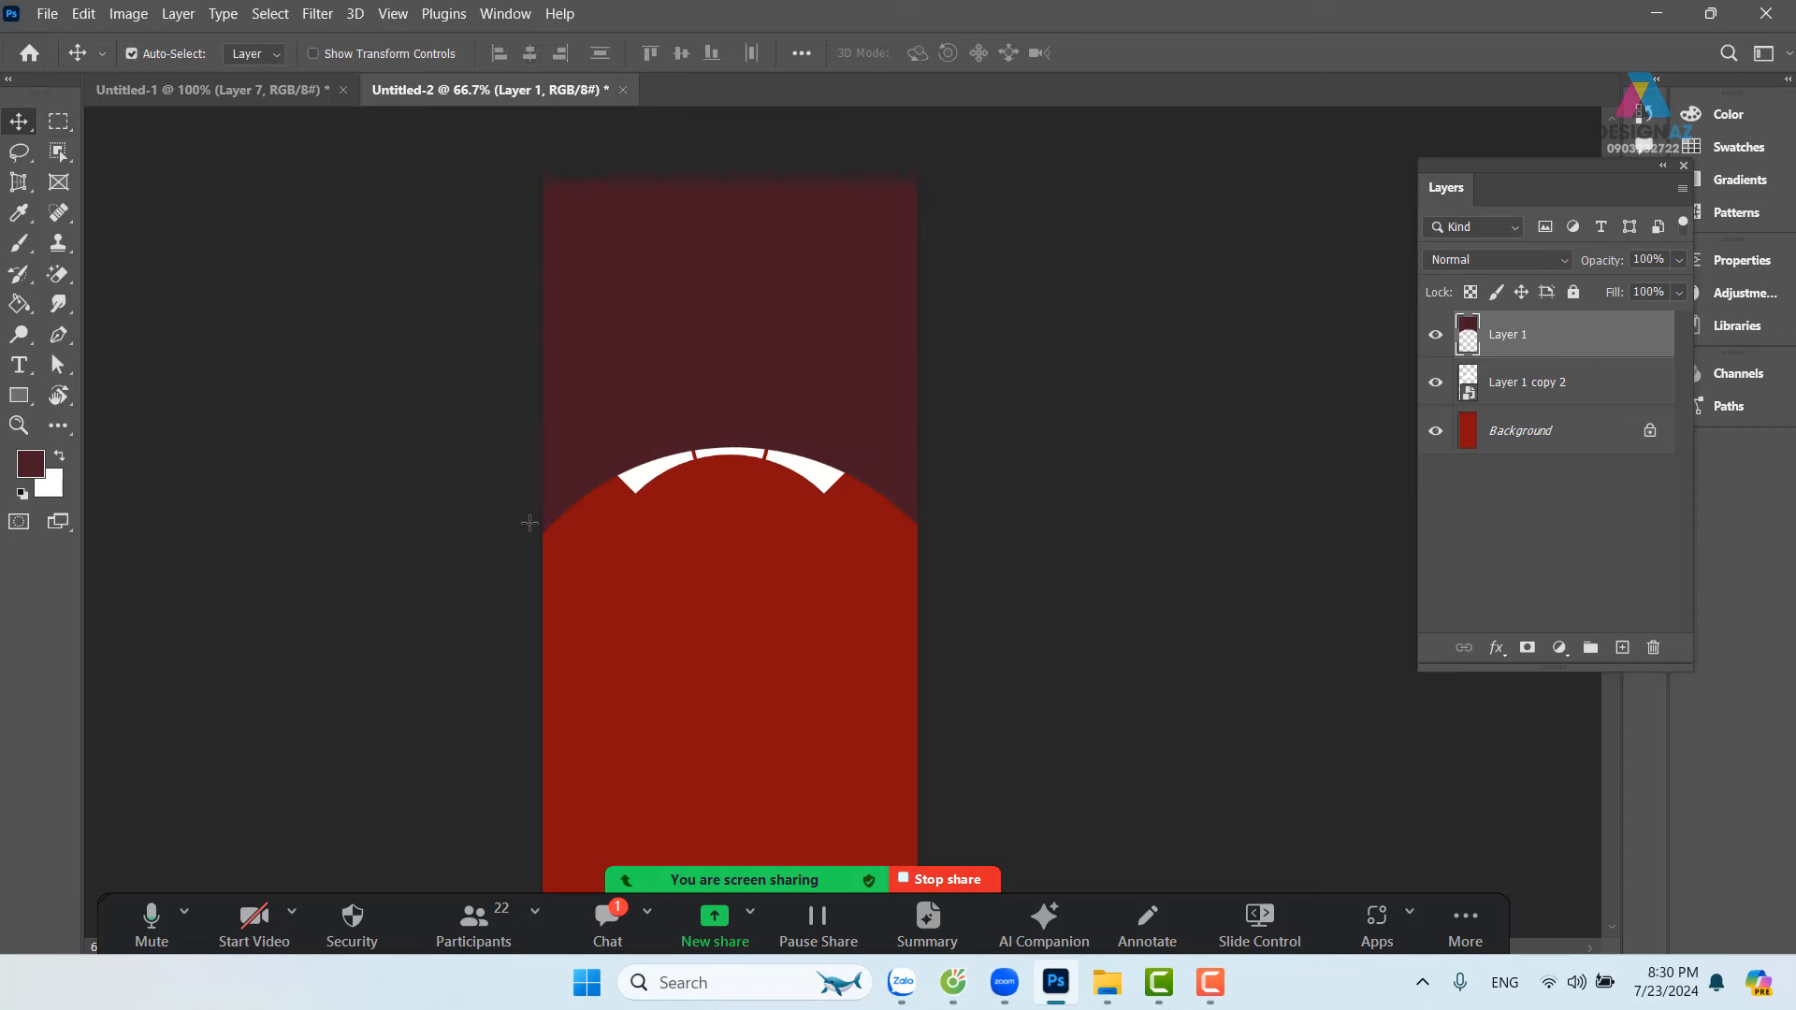
Step: Move the white arc slightly down over the curved edge and bring its layer above the maroon Layer 1
{"action": "key", "text": "v"}
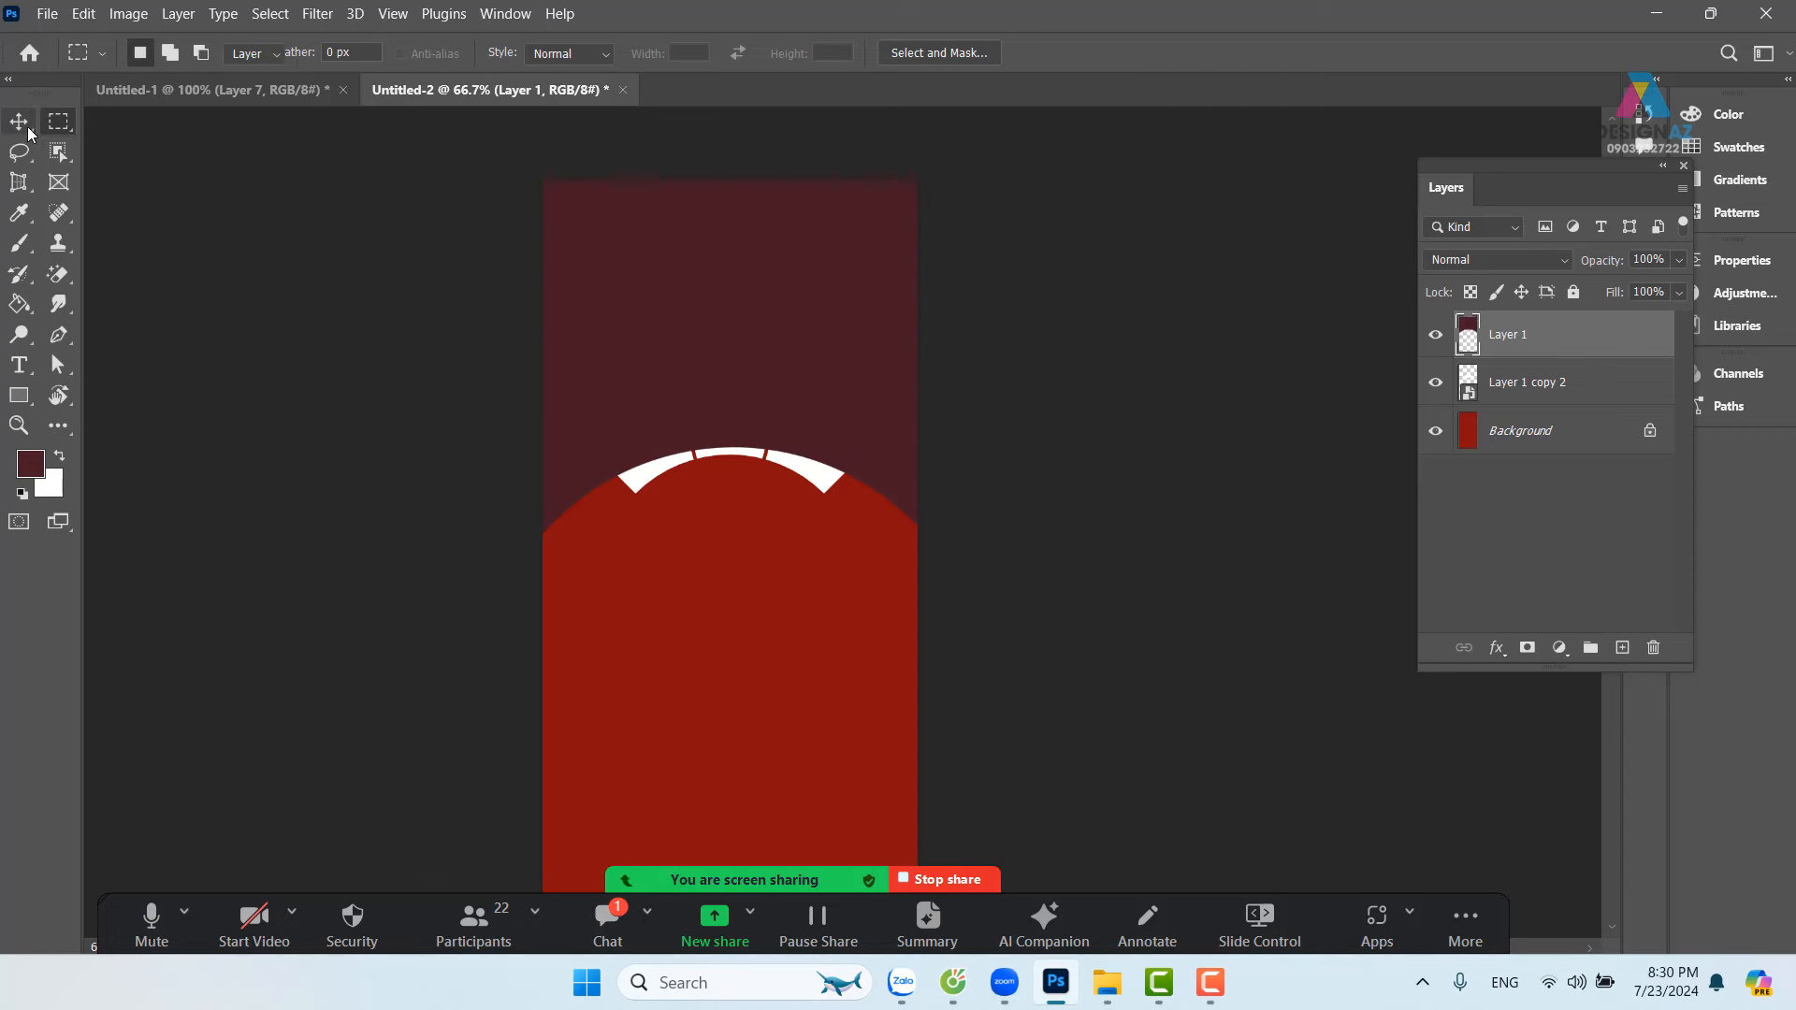
{"action": "right_click", "coordinate": [821, 479]}
{"action": "left_click", "coordinate": [837, 478]}
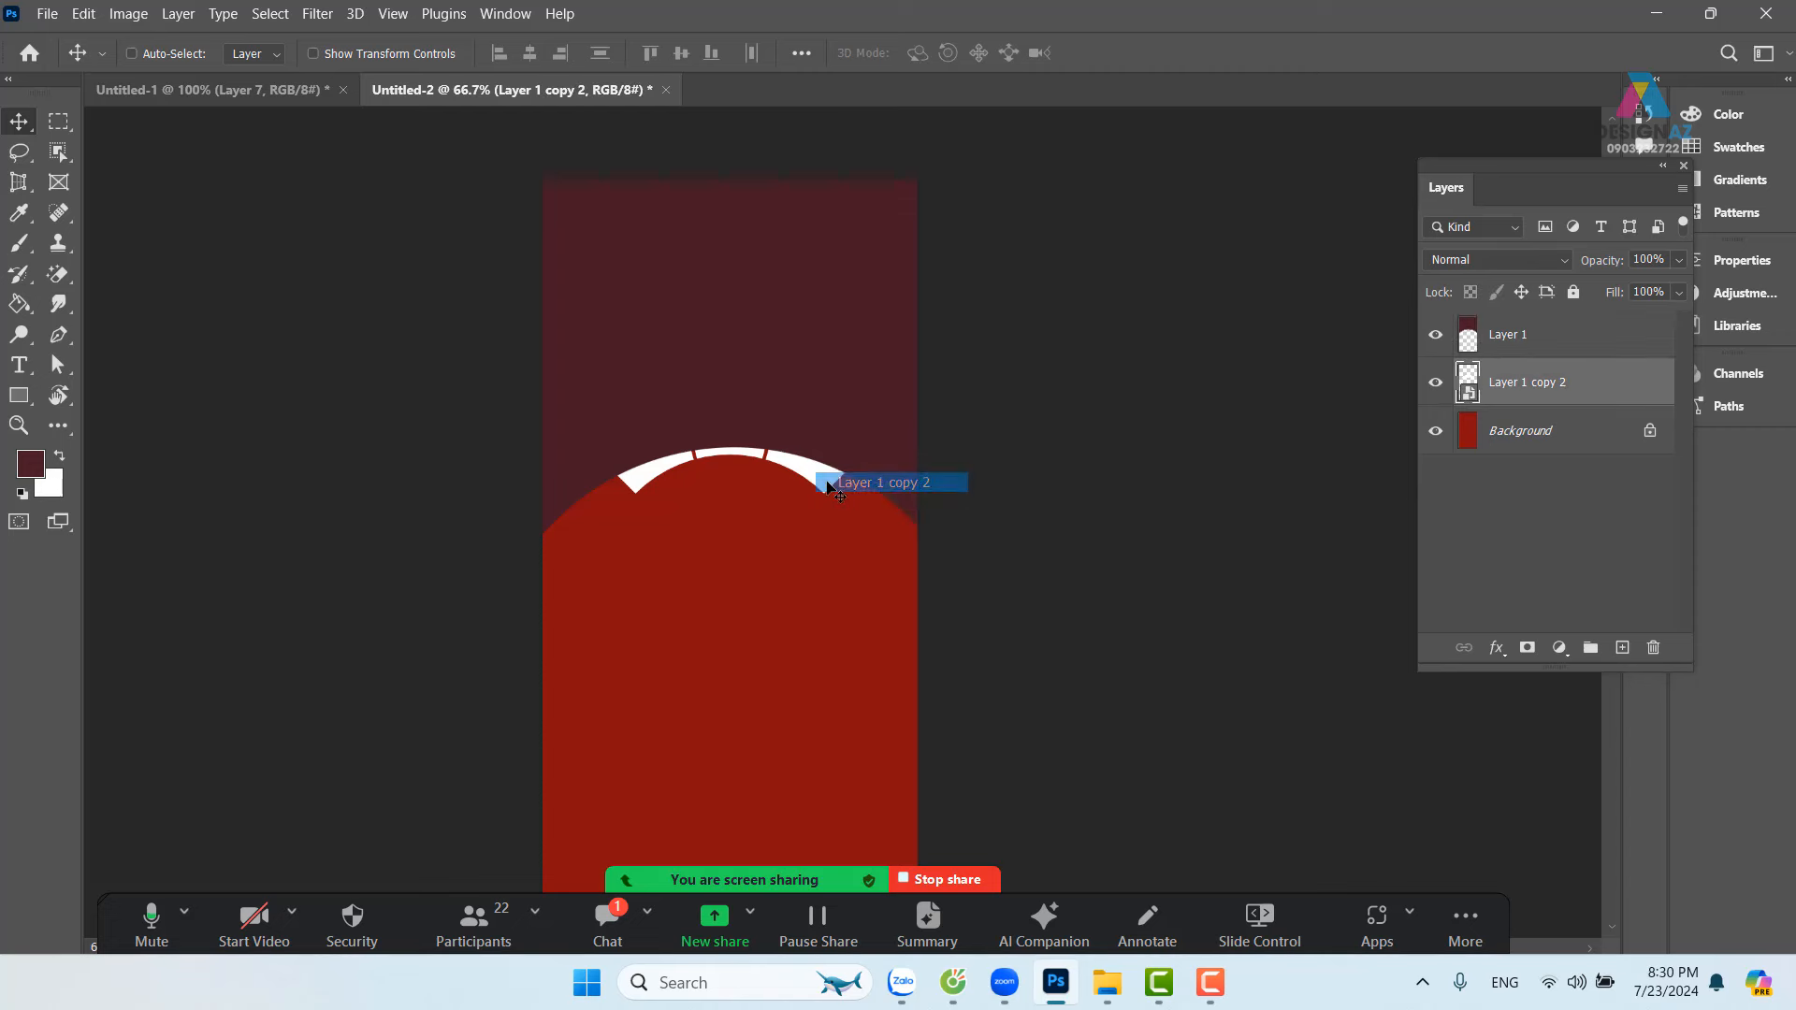
{"action": "left_click_drag", "start_coordinate": [823, 479], "coordinate": [821, 506]}
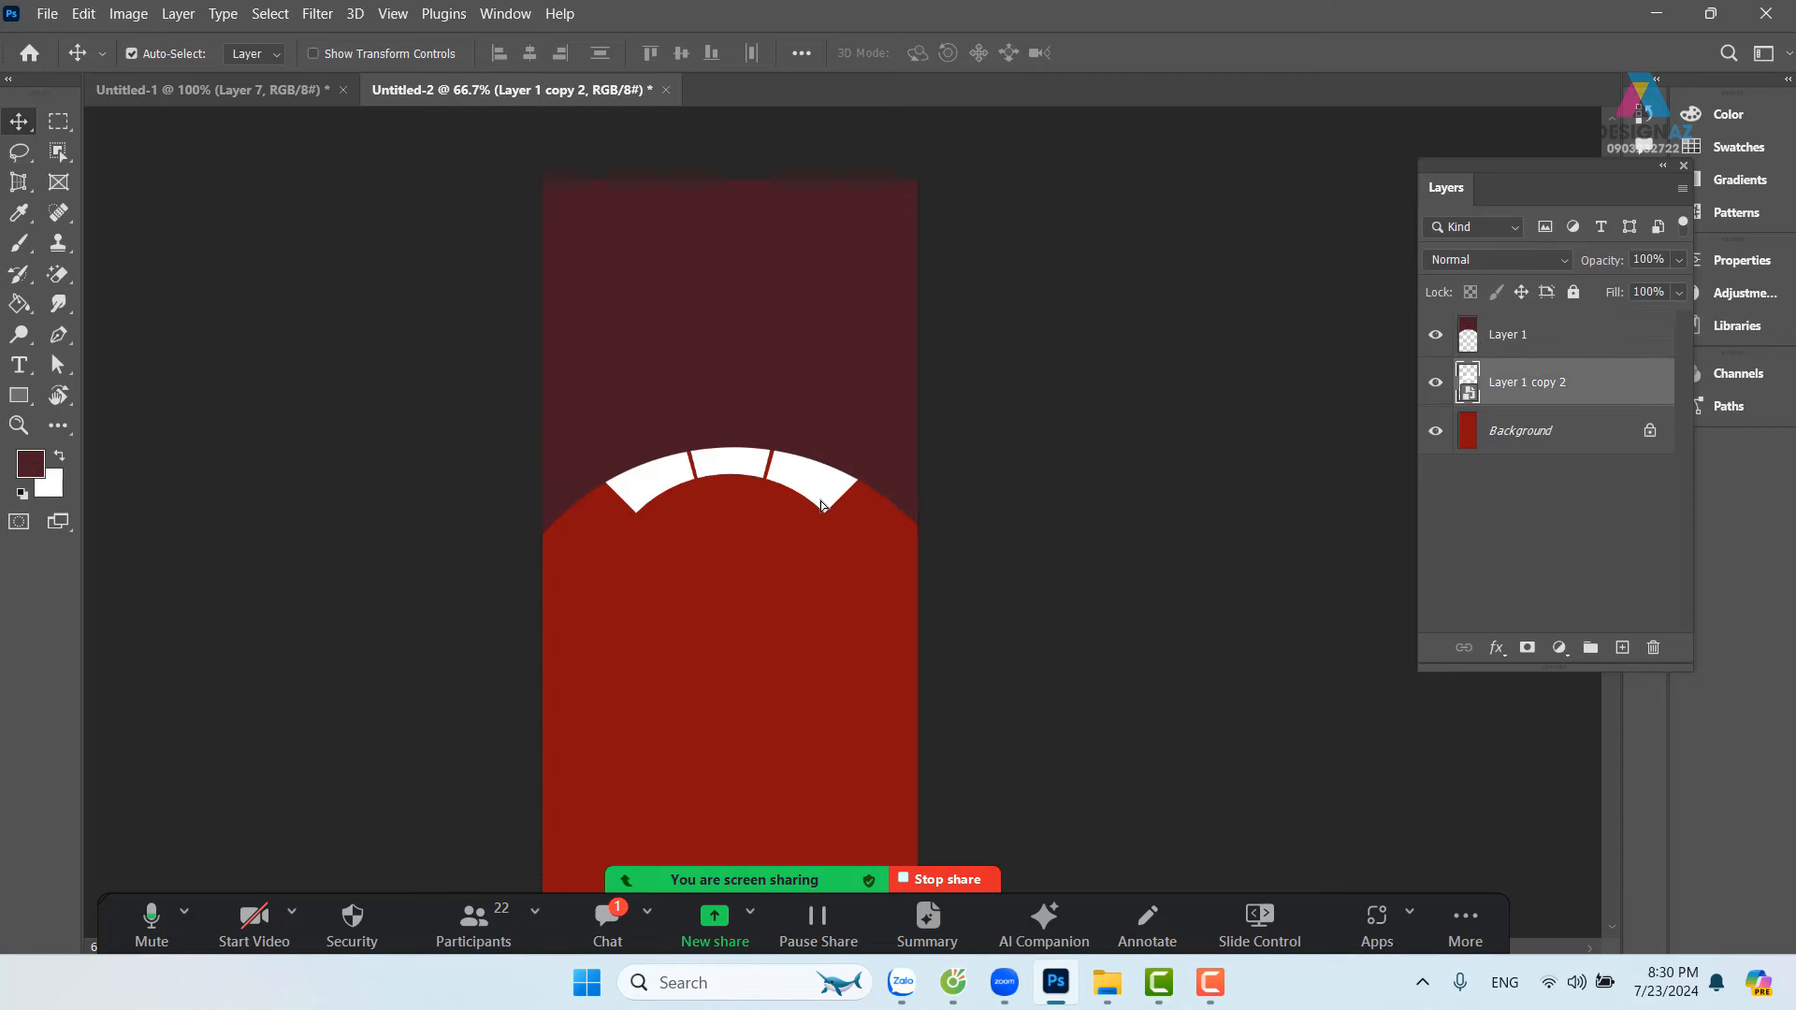
{"action": "key", "text": "ctrl+bracketright"}
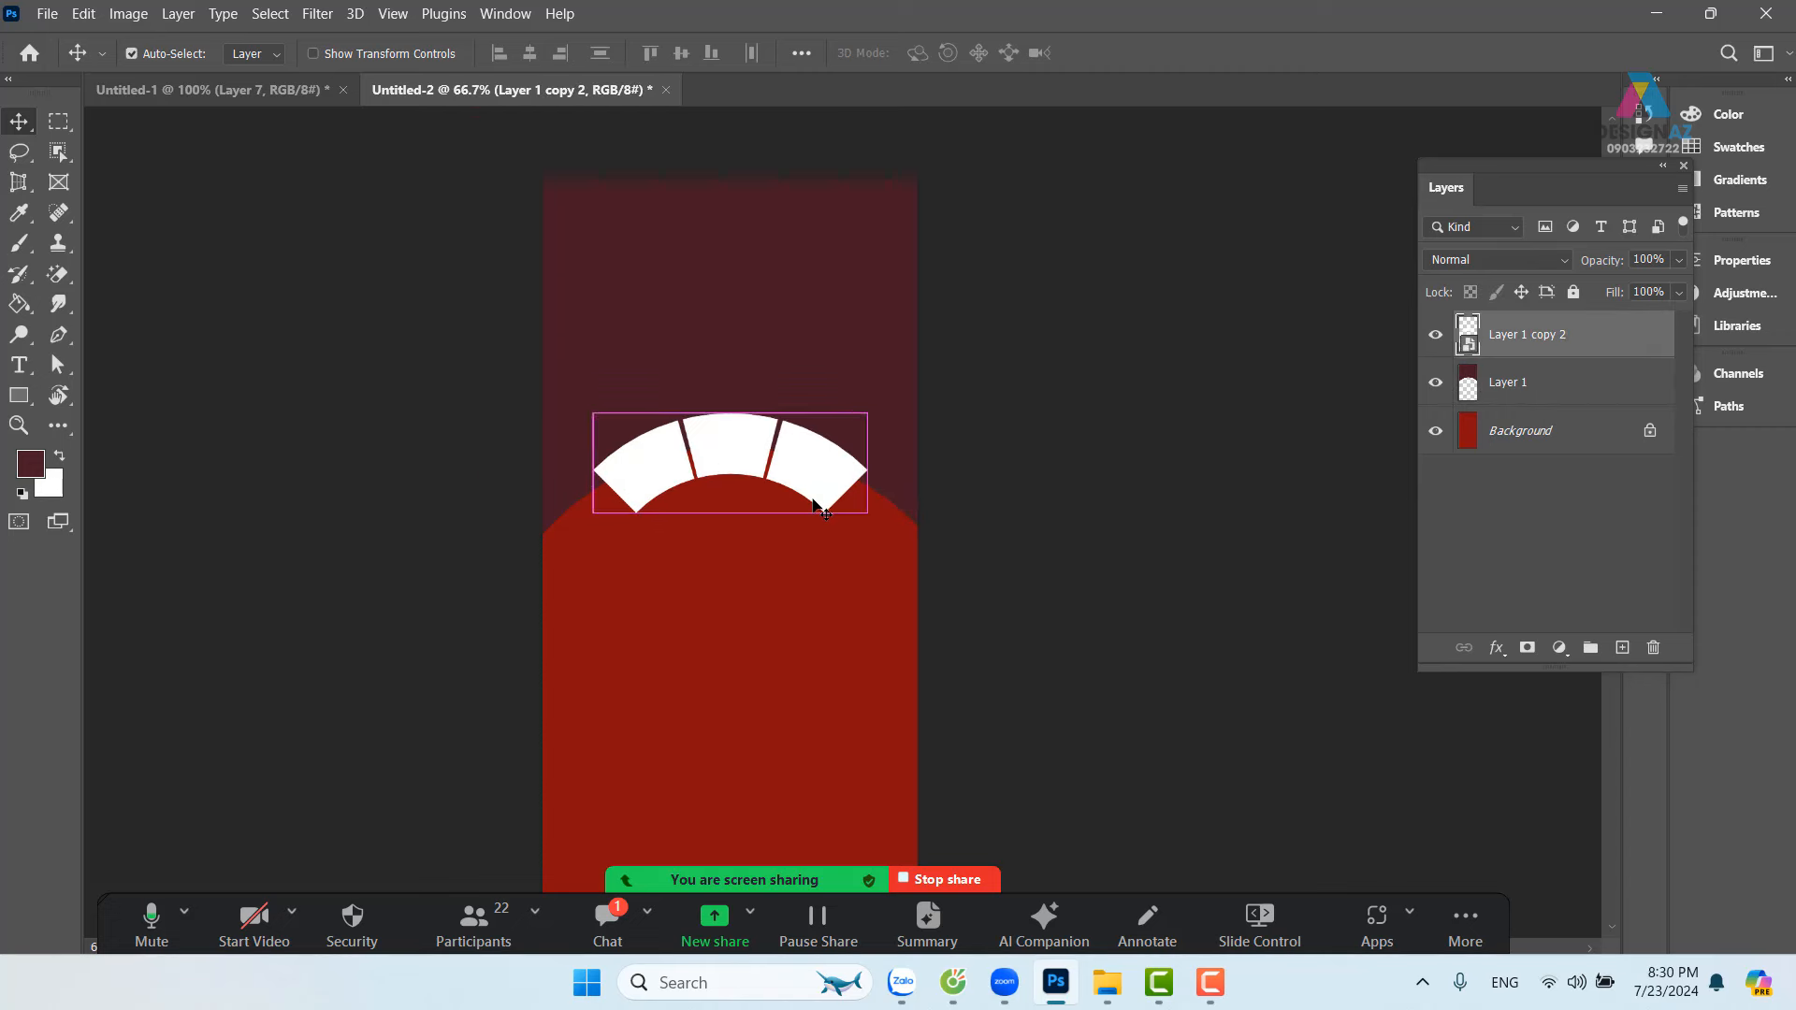
{"action": "key", "text": "ctrl+plus"}
{"action": "left_click_drag", "start_coordinate": [621, 493], "coordinate": [621, 573]}
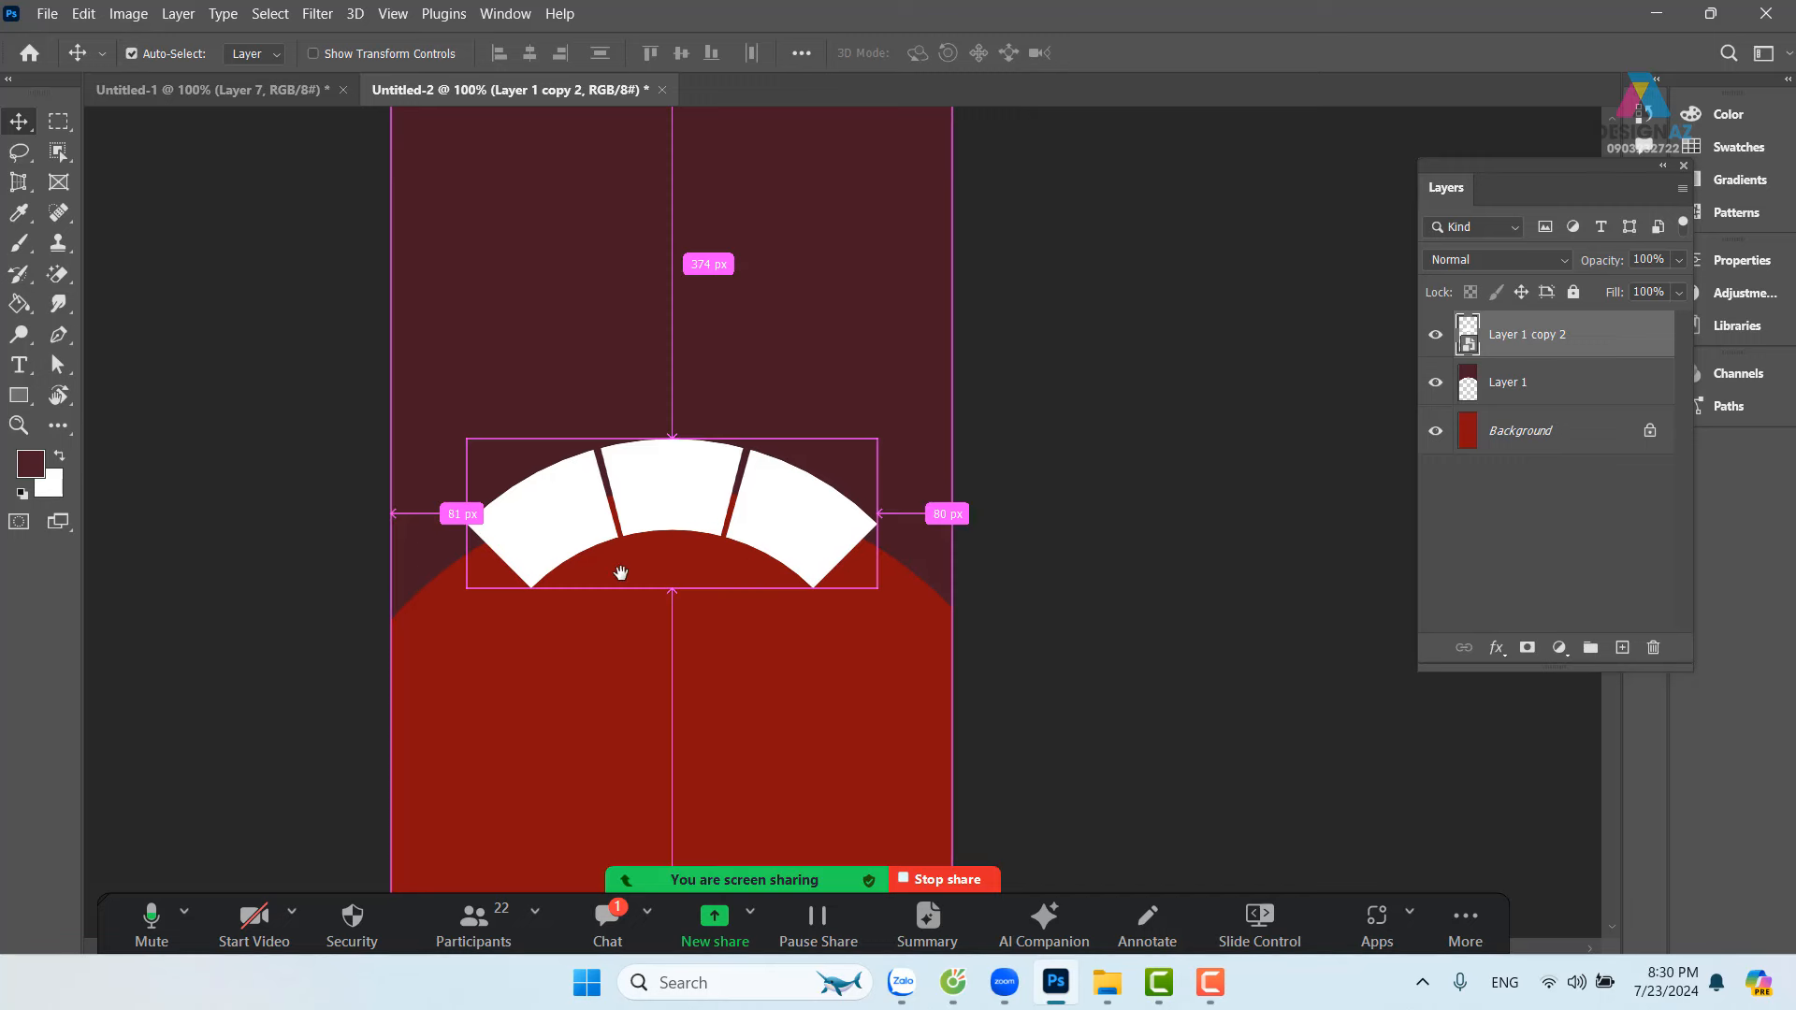
Step: Enlarge the white arc to about 87% scale, keeping it centred horizontally over the curved edge of the maroon area
{"action": "key", "text": "ctrl+t"}
{"action": "left_click_drag", "start_coordinate": [466, 587], "coordinate": [429, 603]}
{"action": "left_click_drag", "start_coordinate": [876, 410], "coordinate": [924, 395]}
{"action": "left_click_drag", "start_coordinate": [776, 454], "coordinate": [759, 465]}
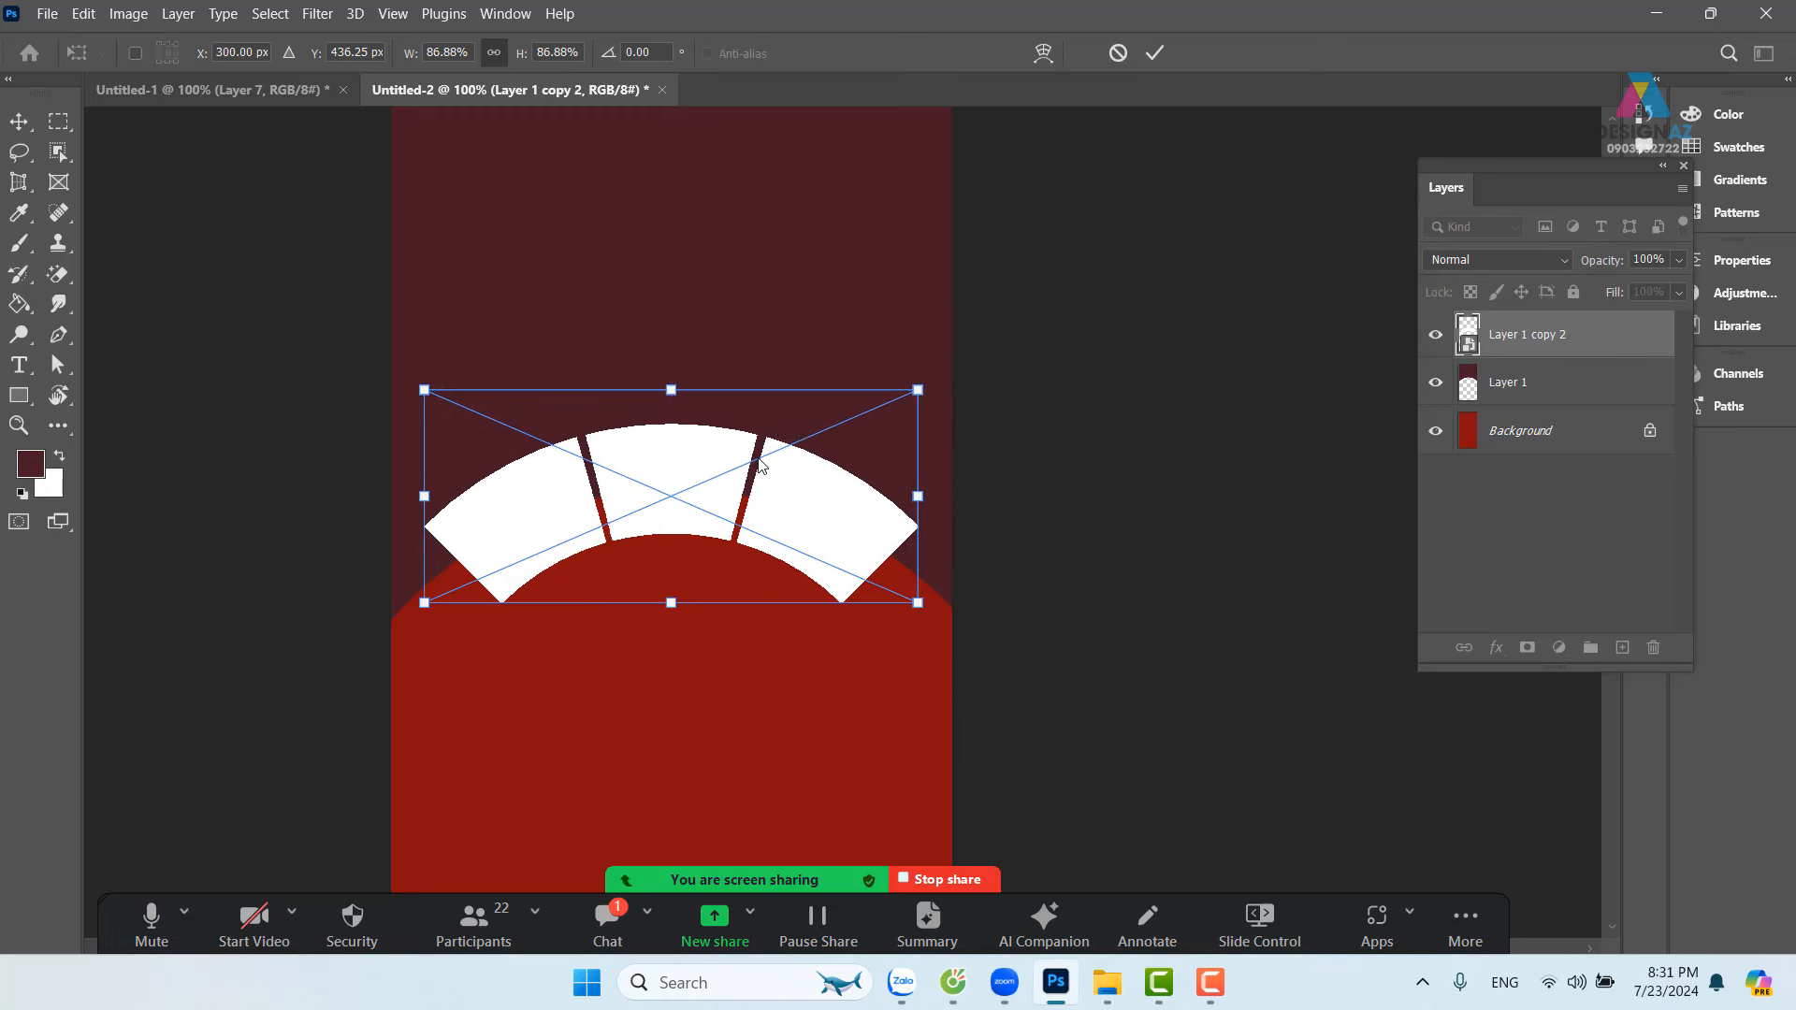
{"action": "key", "text": "Return"}
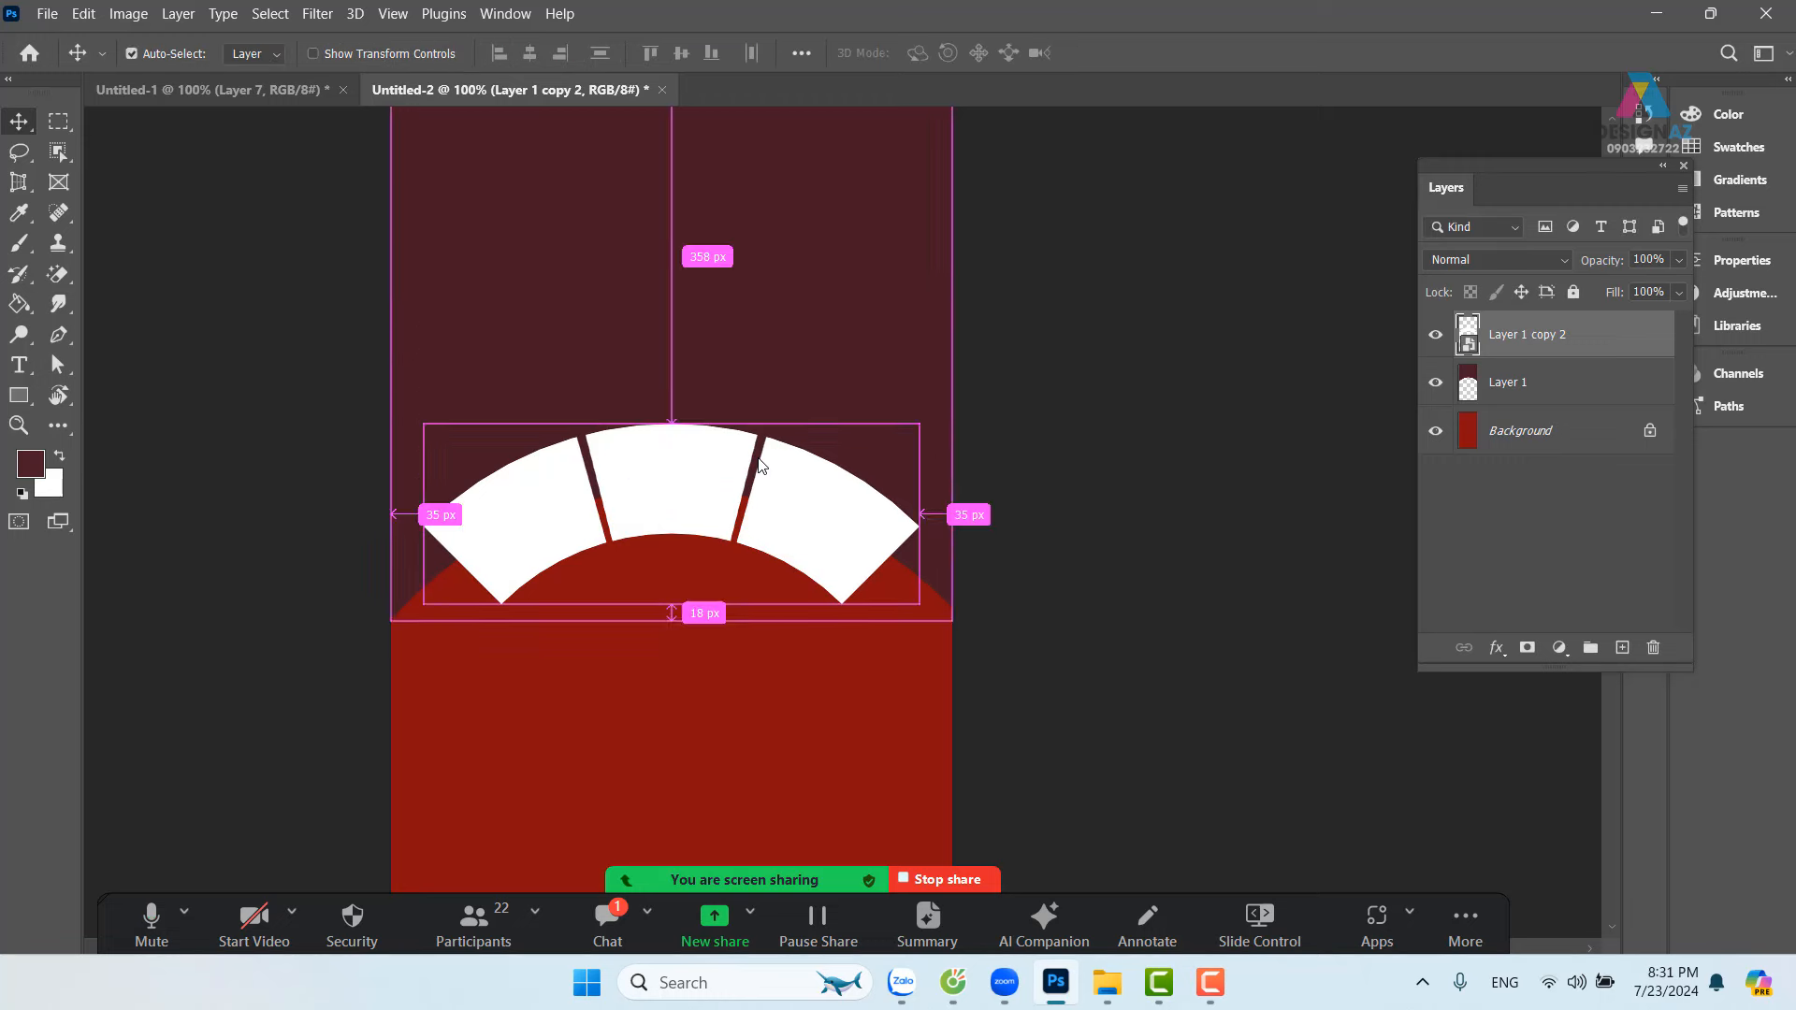
Step: Reduce the Arc warp's bend on the white smart object to 41.4% and apply the transform
{"action": "key", "text": "ctrl+t"}
{"action": "left_click", "coordinate": [1044, 54]}
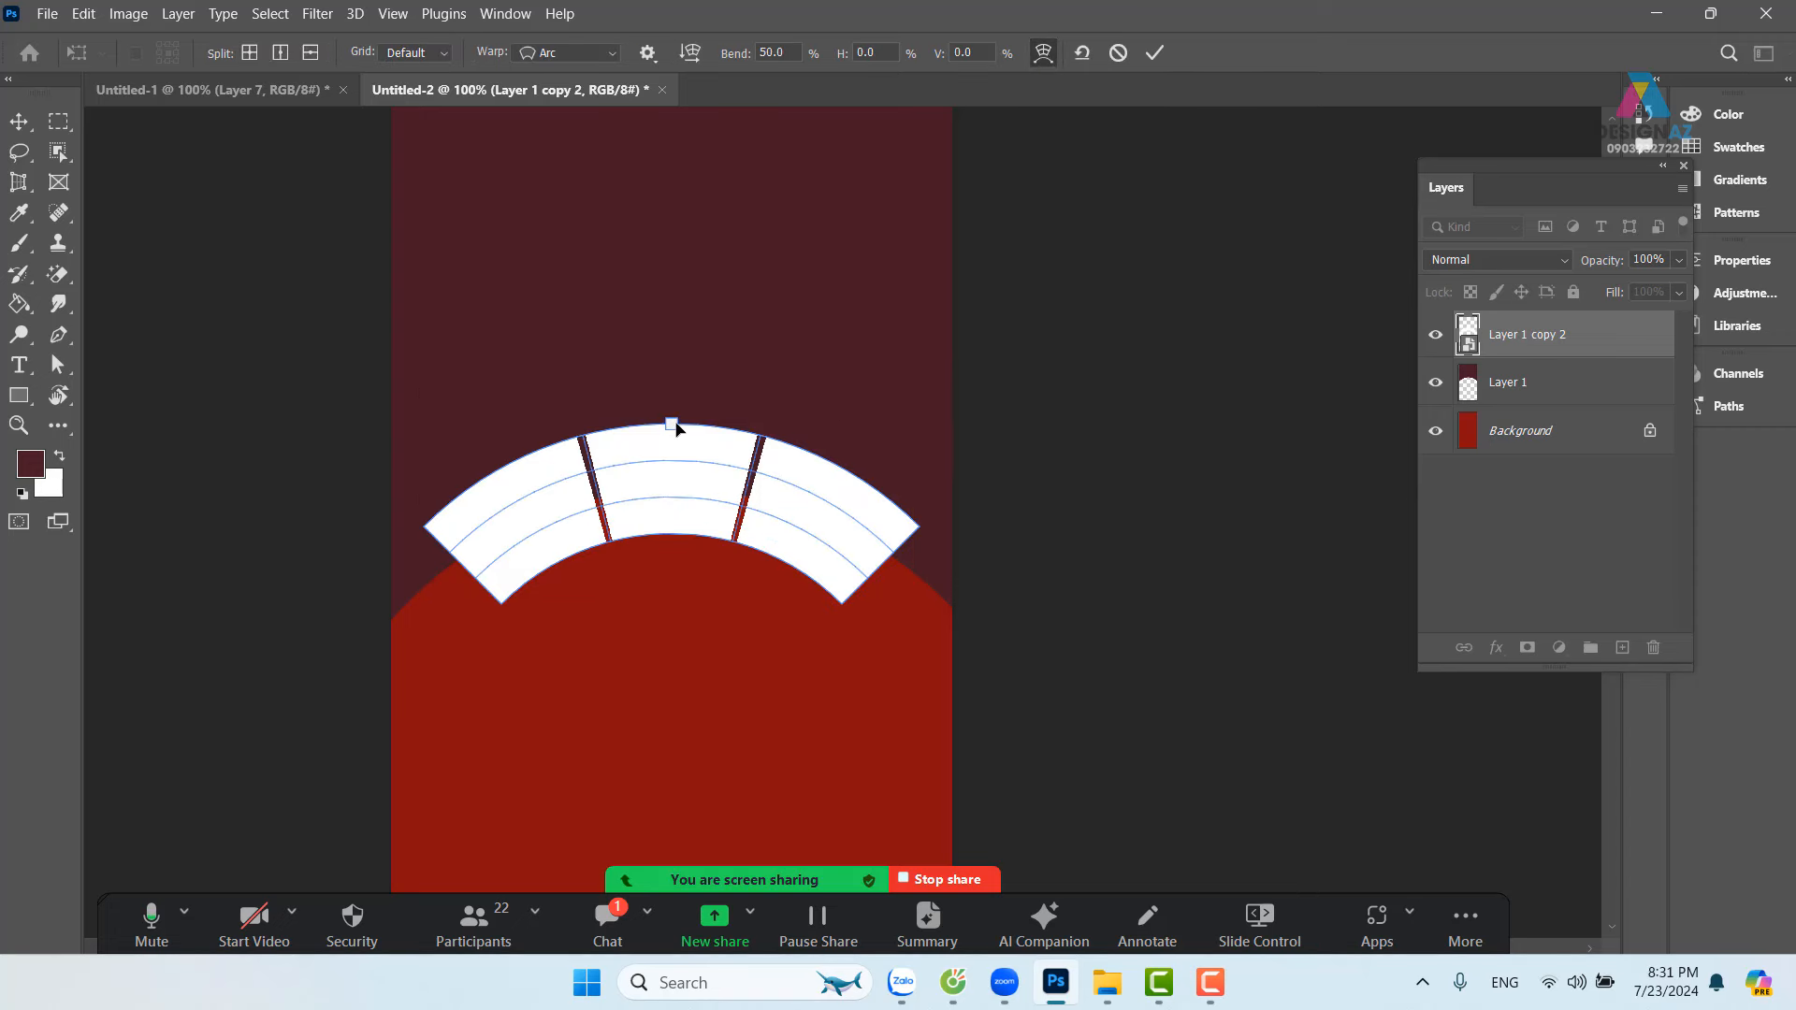
{"action": "left_click_drag", "start_coordinate": [673, 423], "coordinate": [673, 438]}
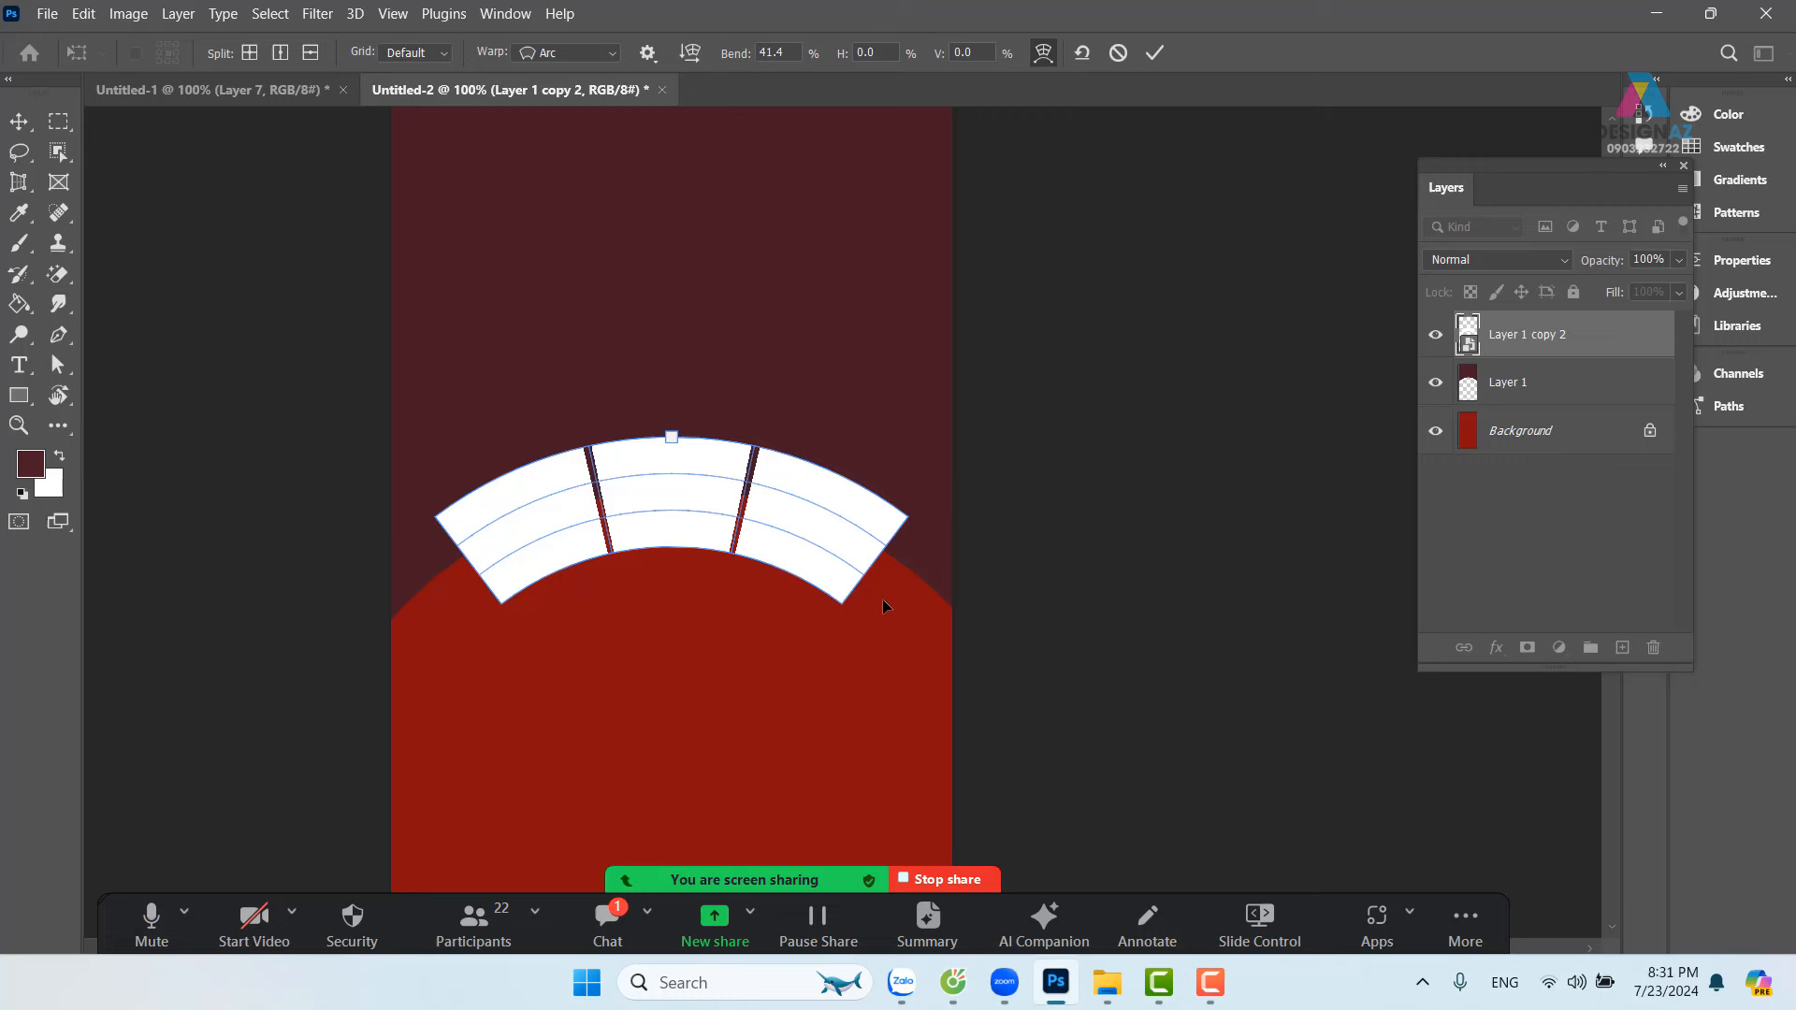
{"action": "key", "text": "Return"}
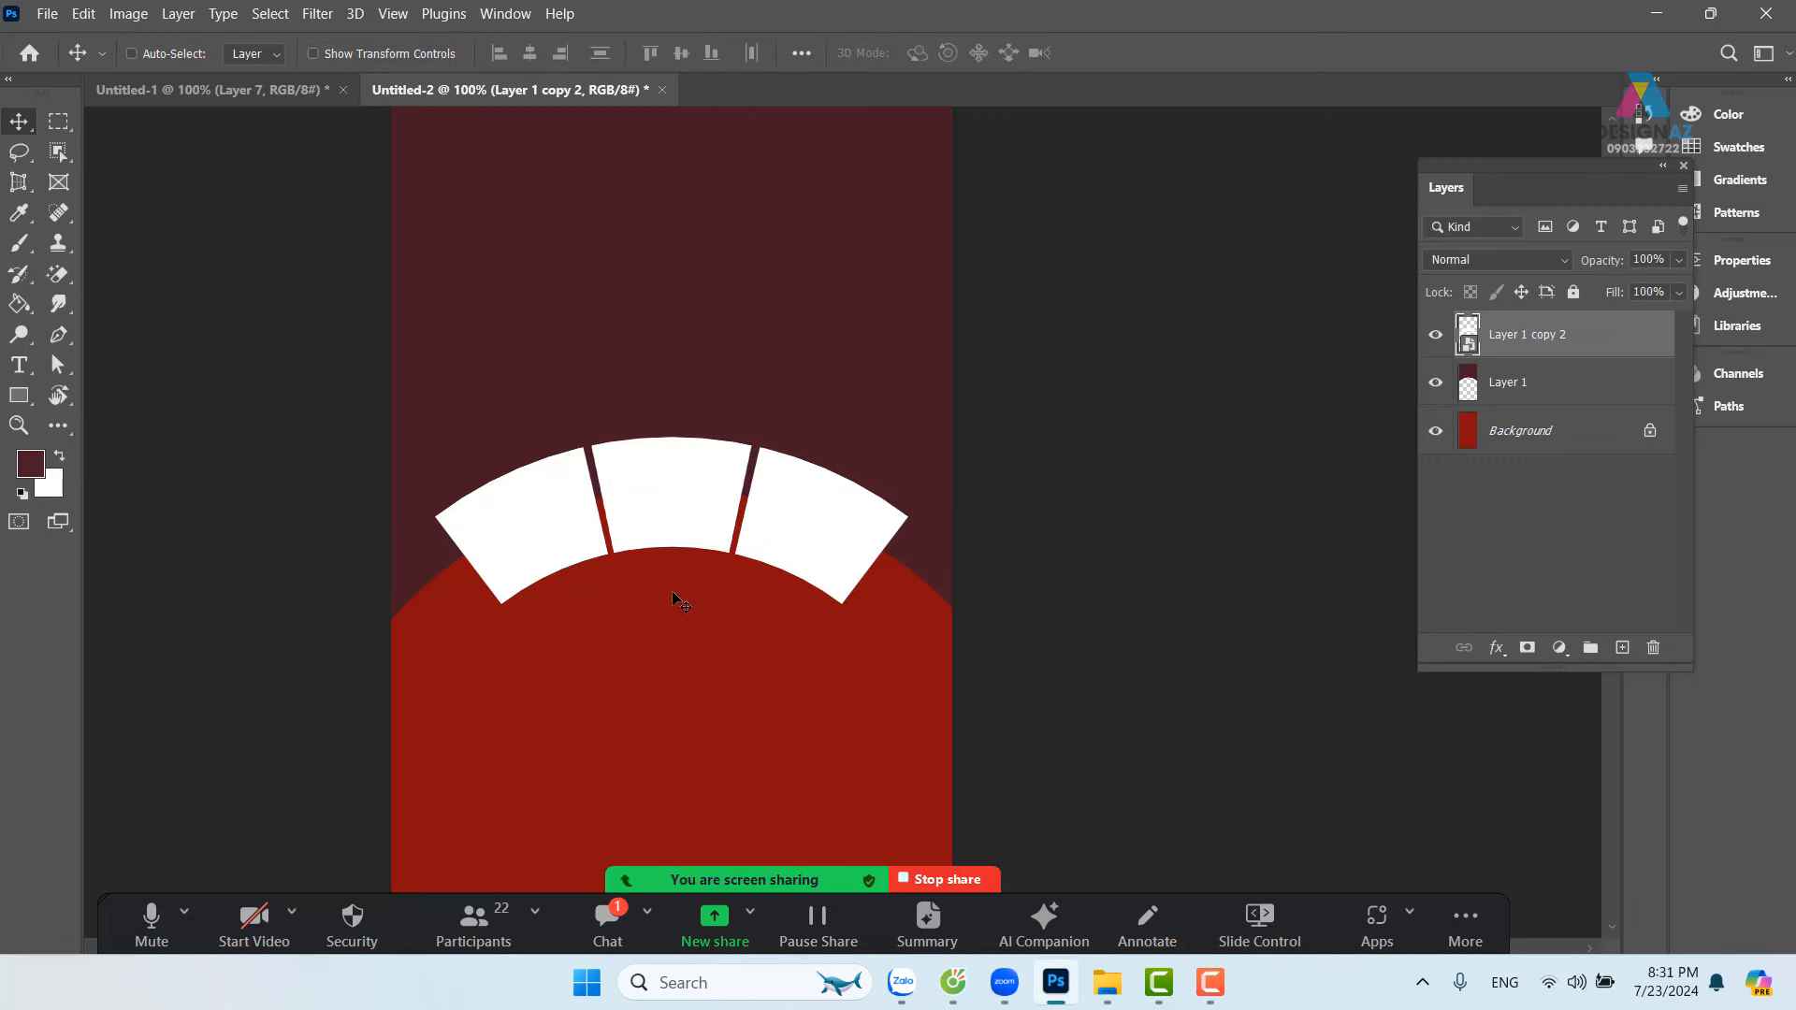
Step: Select the maroon Layer 1, and copy the entire portrait photo from Layer 7 of the Untitled-1 document
{"action": "right_click", "coordinate": [770, 306]}
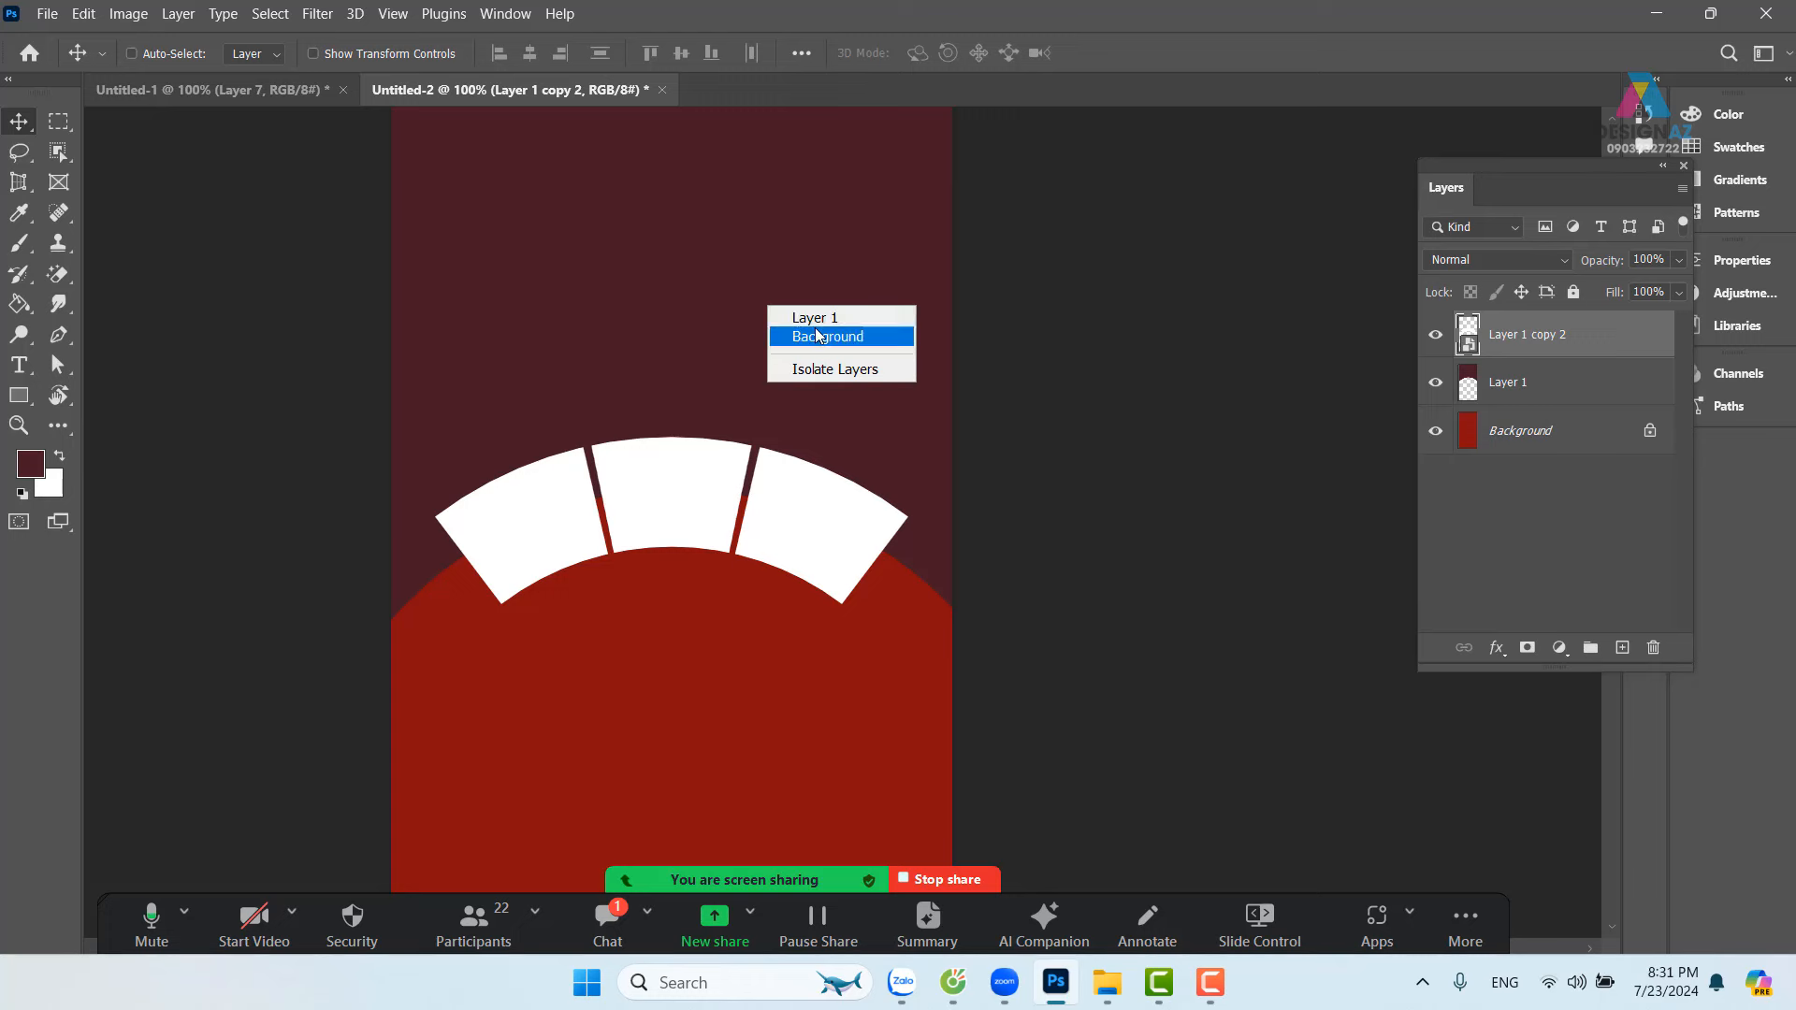
{"action": "left_click", "coordinate": [810, 325]}
{"action": "right_click", "coordinate": [791, 298]}
{"action": "left_click", "coordinate": [815, 304]}
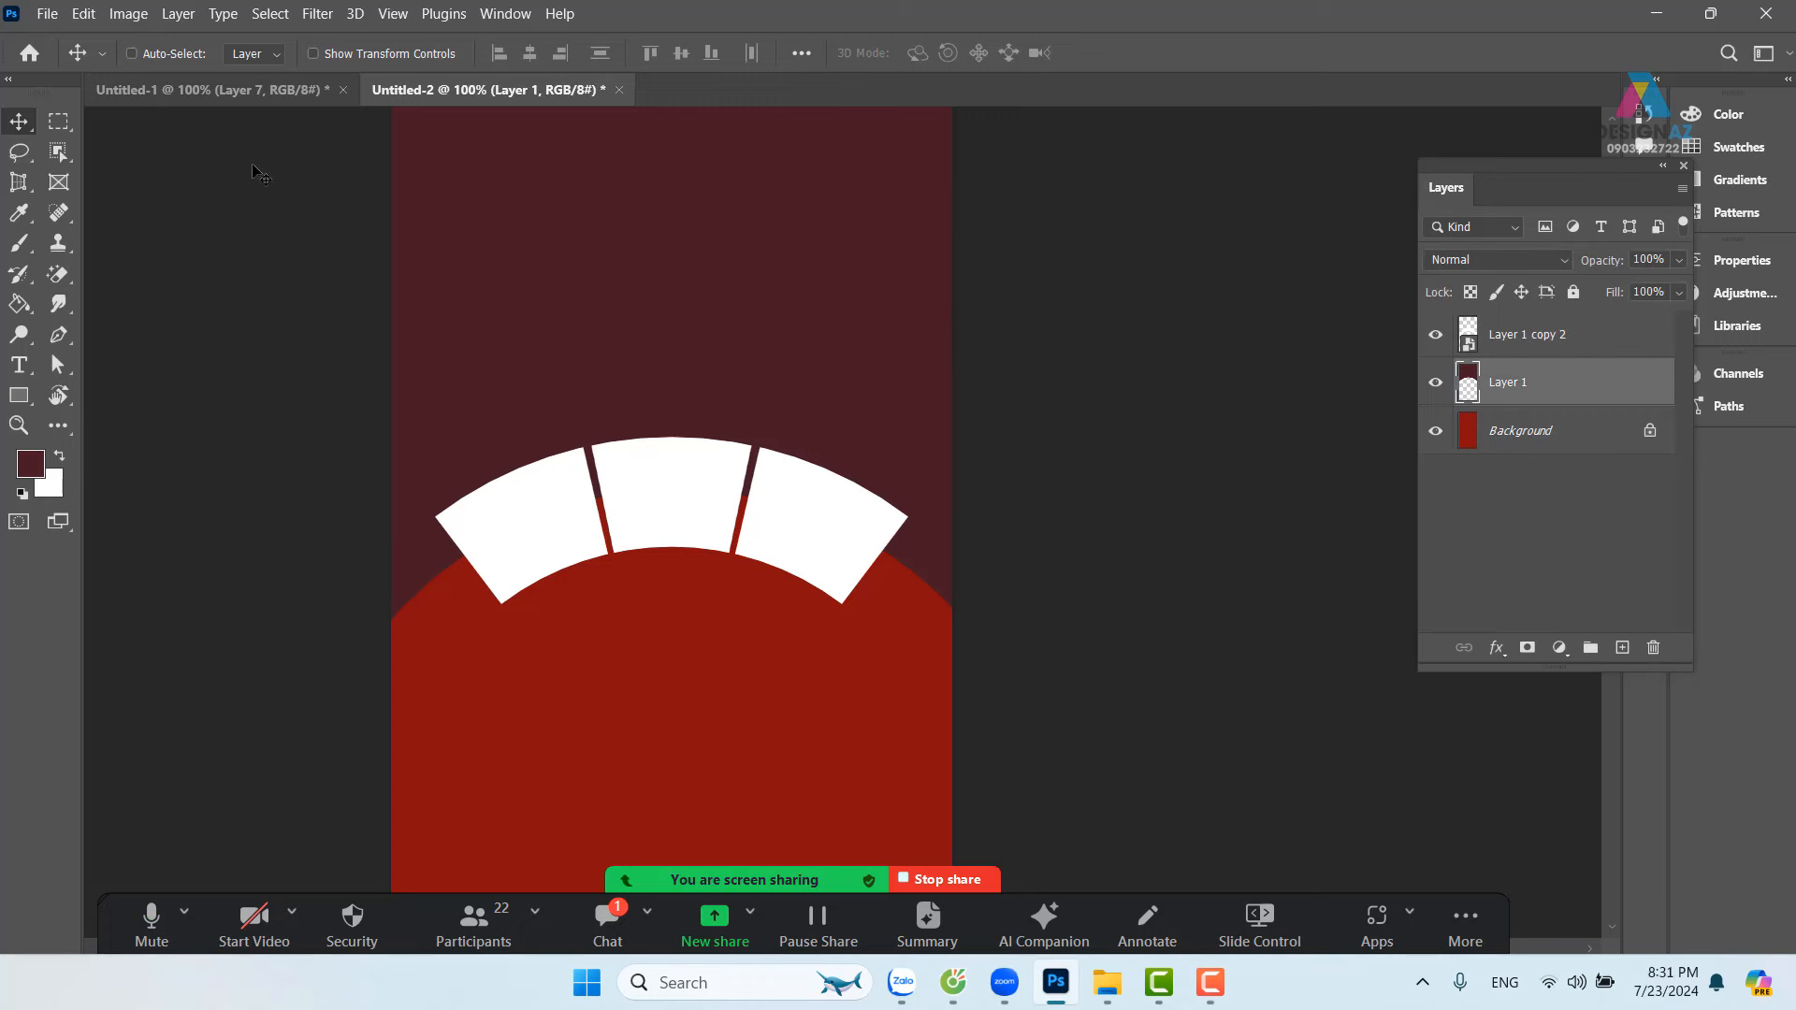
{"action": "left_click", "coordinate": [247, 99]}
{"action": "key", "text": "ctrl+a"}
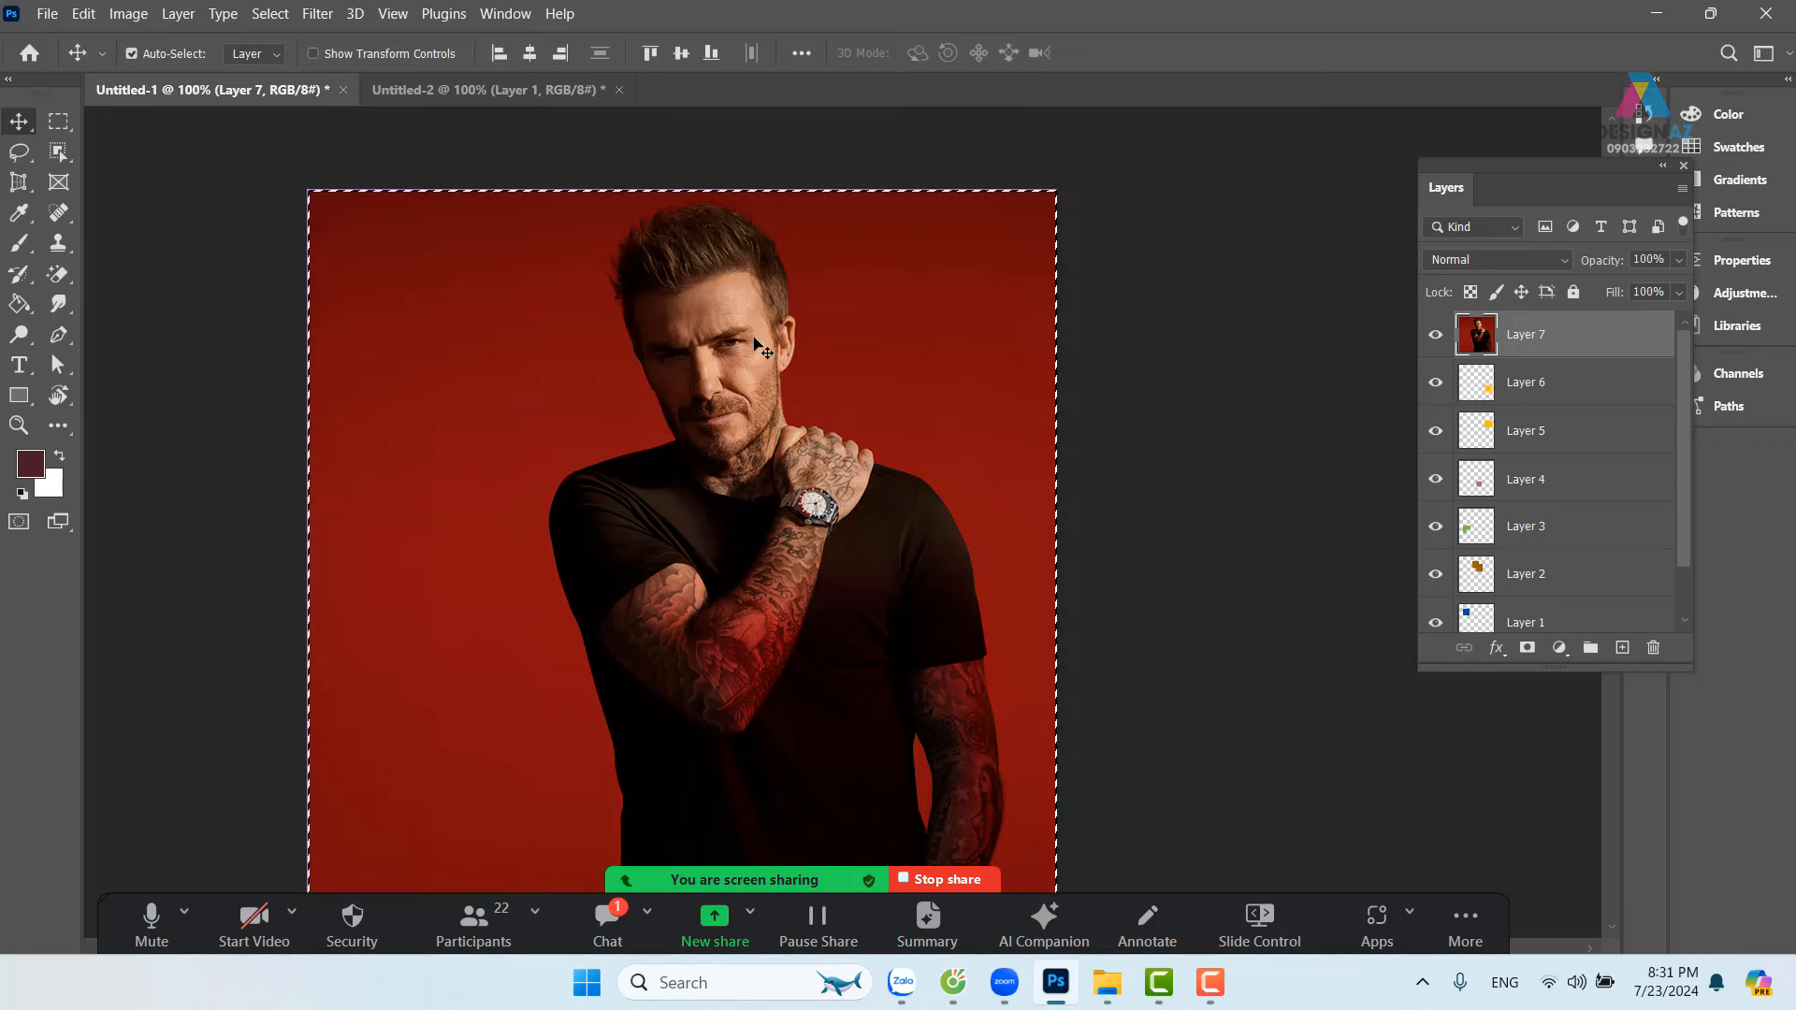
Step: Paste the portrait photo into Untitled-2 directly above the maroon Layer 1, beneath the white arc
{"action": "left_click", "coordinate": [557, 97]}
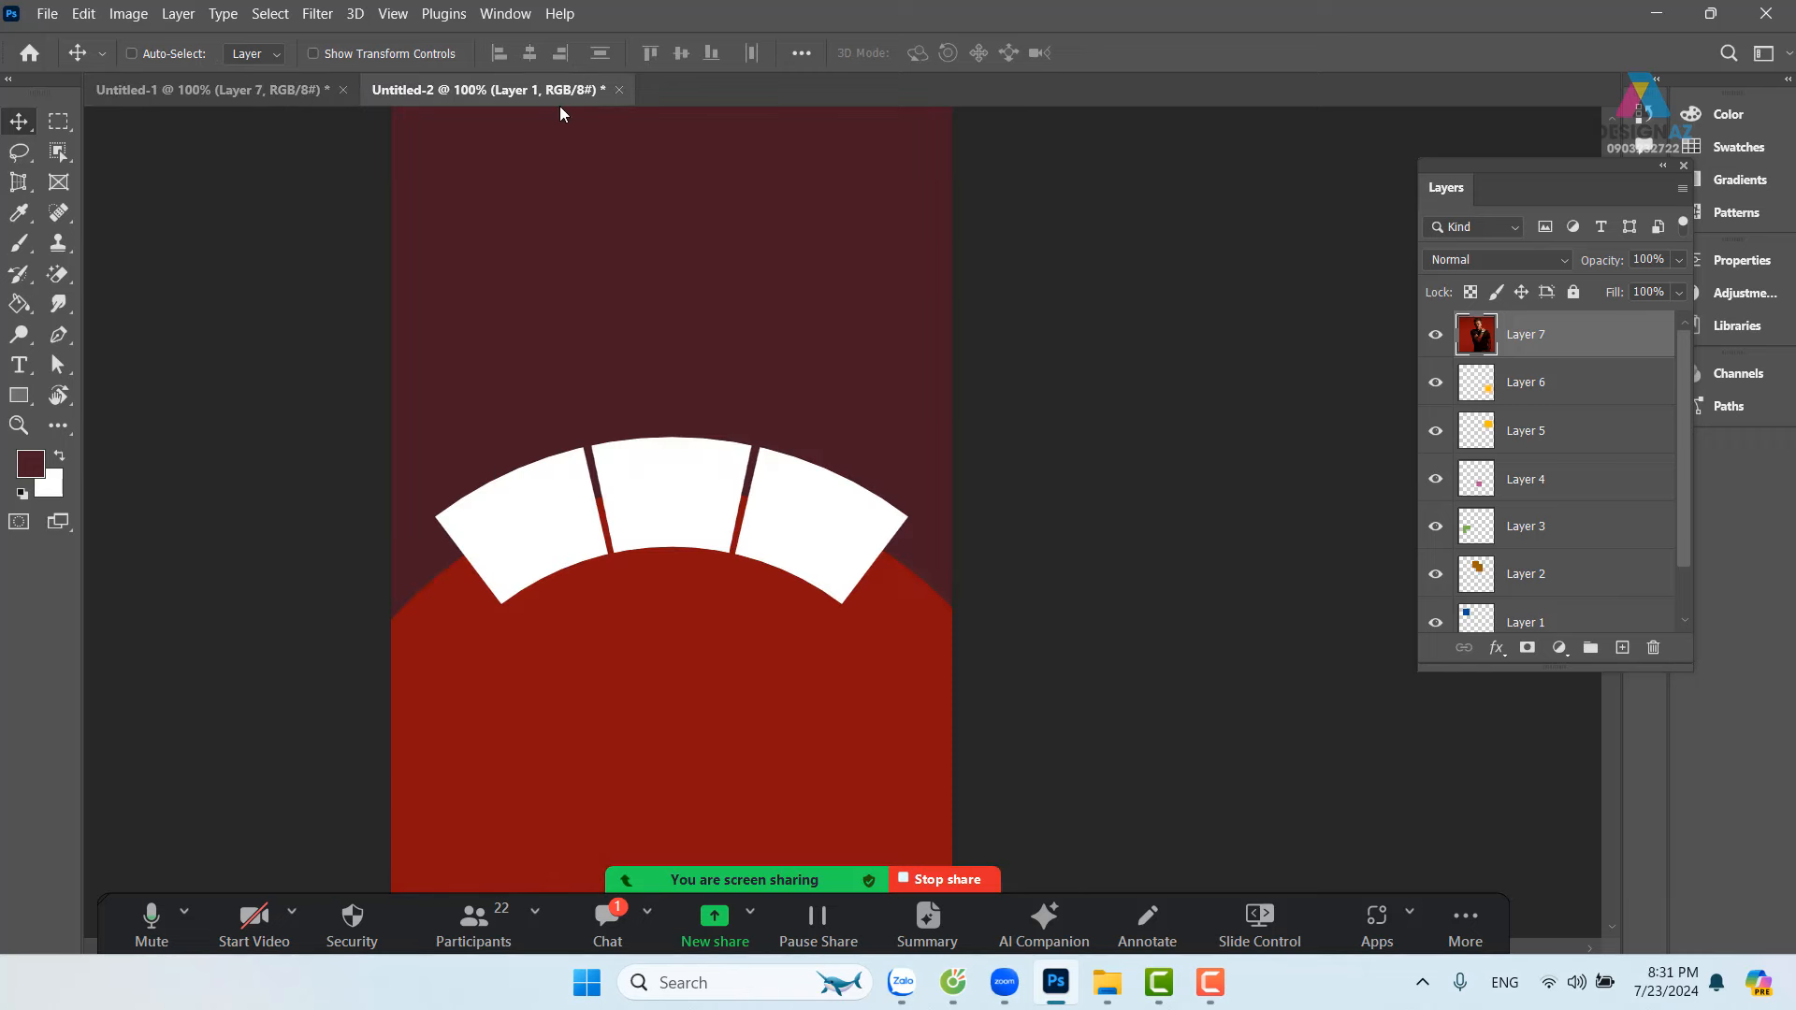
{"action": "right_click", "coordinate": [731, 301]}
{"action": "left_click", "coordinate": [758, 314]}
{"action": "left_click_drag", "start_coordinate": [765, 293], "coordinate": [789, 348]}
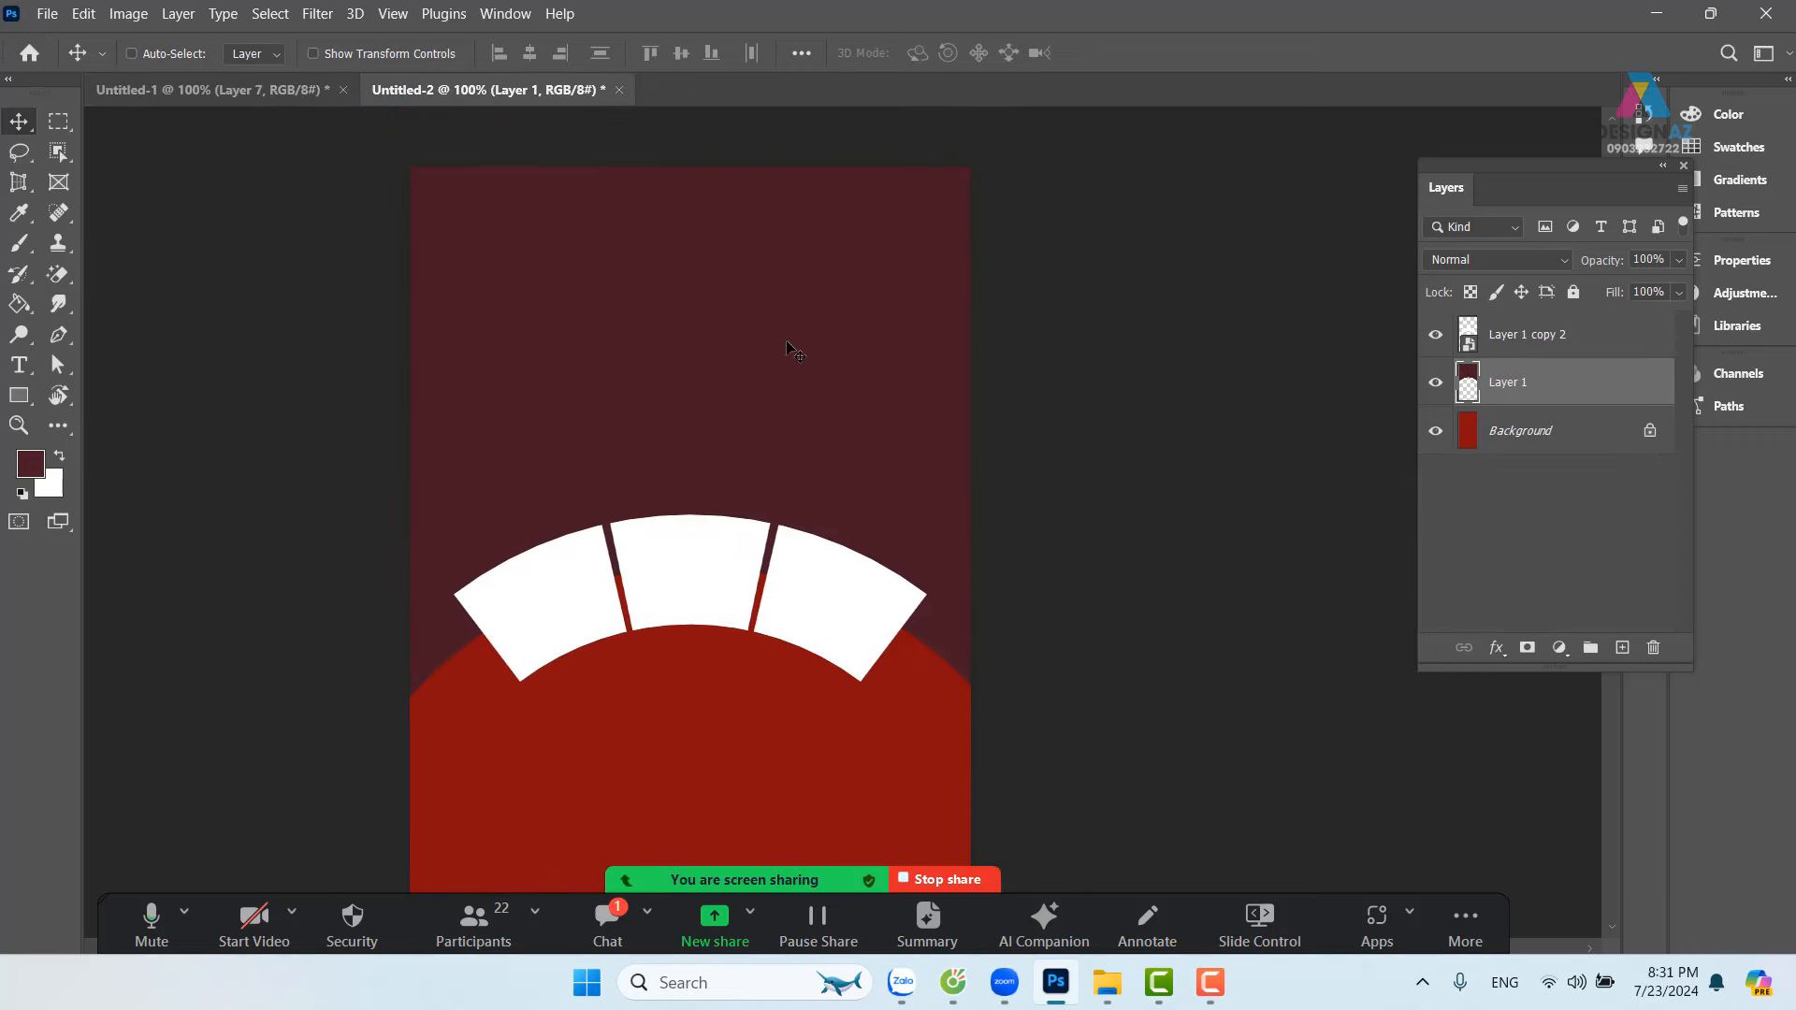
{"action": "right_click", "coordinate": [781, 319]}
{"action": "left_click", "coordinate": [810, 327]}
{"action": "key", "text": "ctrl+v"}
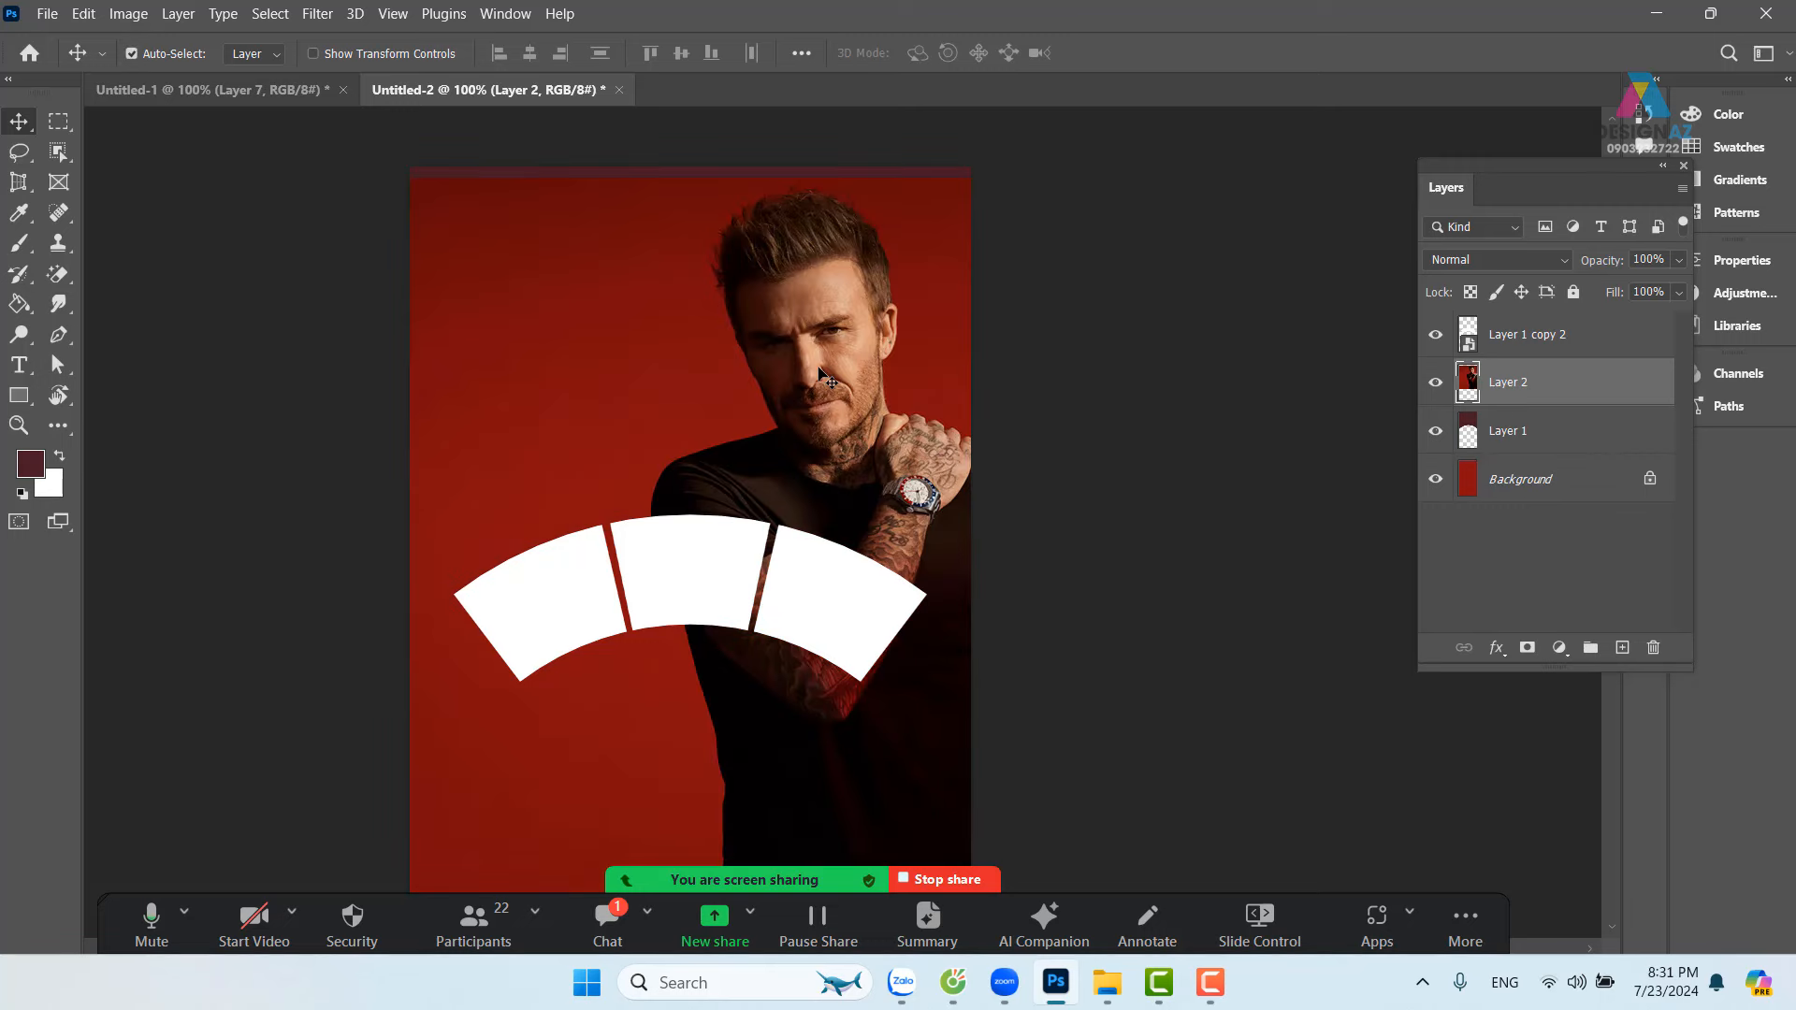
Step: Clip the portrait to the maroon Layer 1 and position the man centrally above the white arc
{"action": "key", "text": "ctrl+alt+g"}
{"action": "left_click_drag", "start_coordinate": [831, 429], "coordinate": [705, 353]}
{"action": "left_click_drag", "start_coordinate": [685, 391], "coordinate": [707, 438]}
{"action": "left_click_drag", "start_coordinate": [853, 511], "coordinate": [886, 478]}
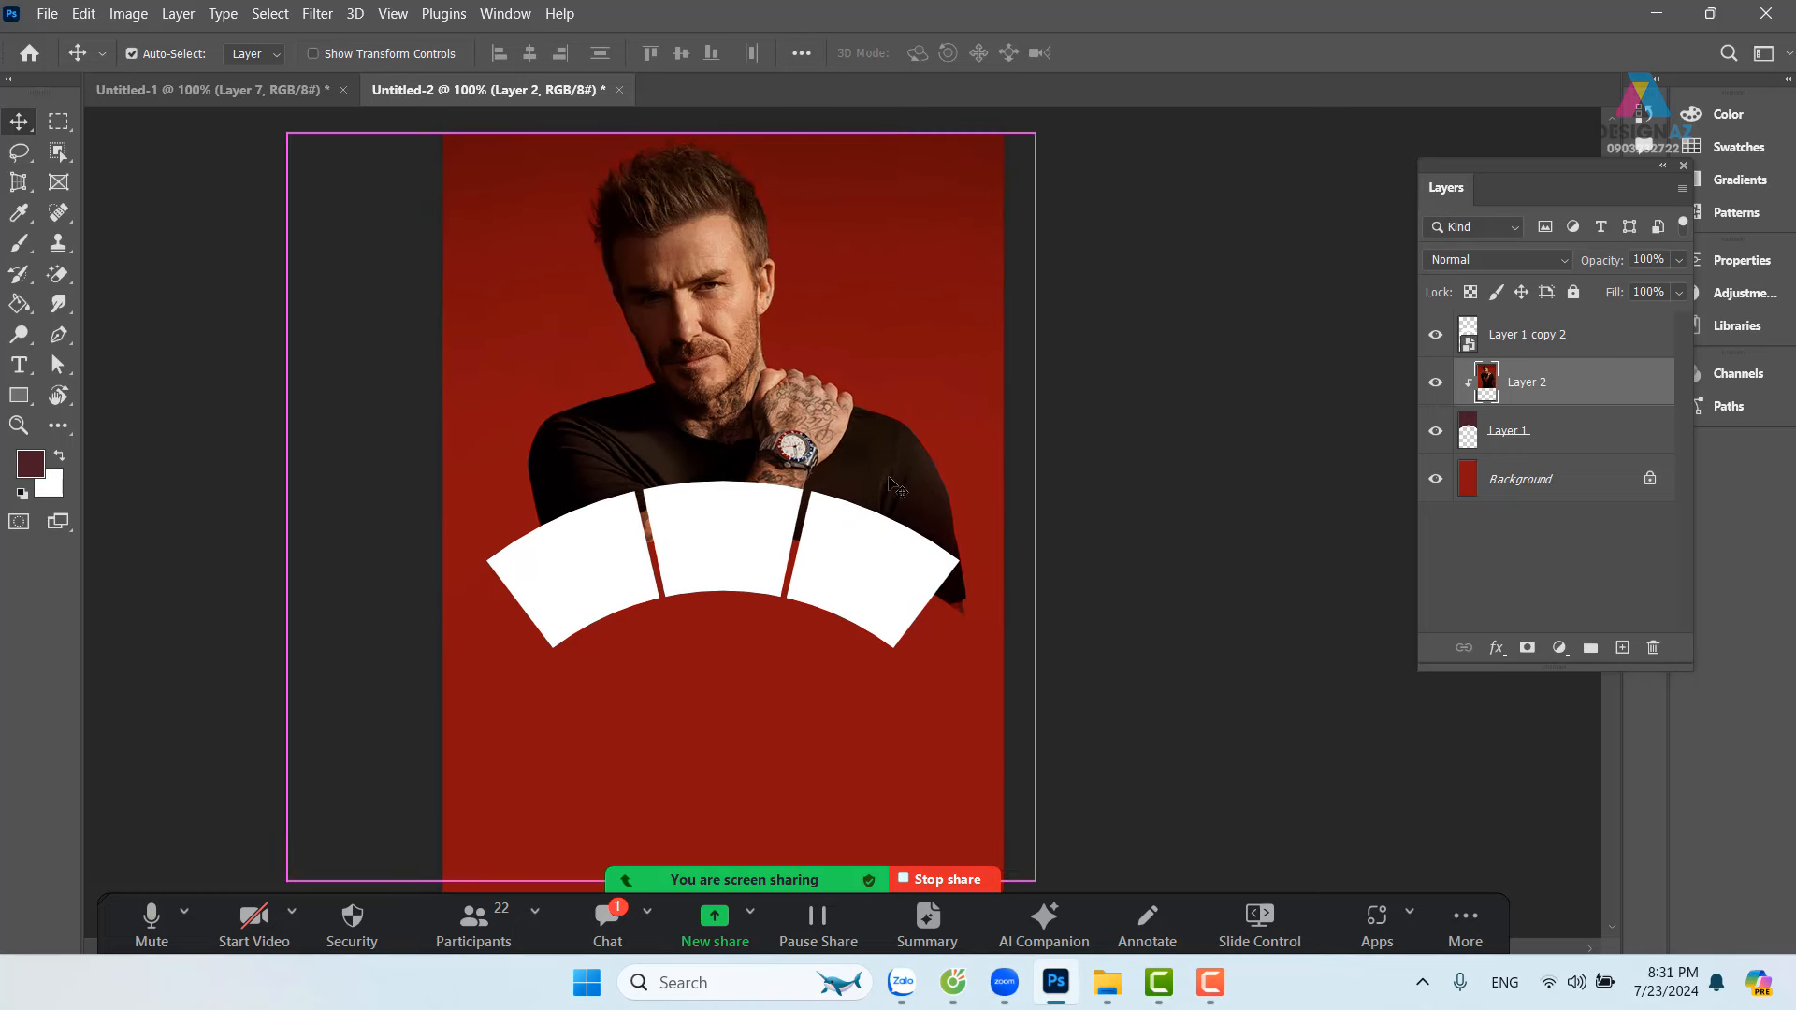
Step: Fill the Background layer with the dark maroon foreground colour
{"action": "key", "text": "ctrl+minus"}
{"action": "right_click", "coordinate": [896, 714]}
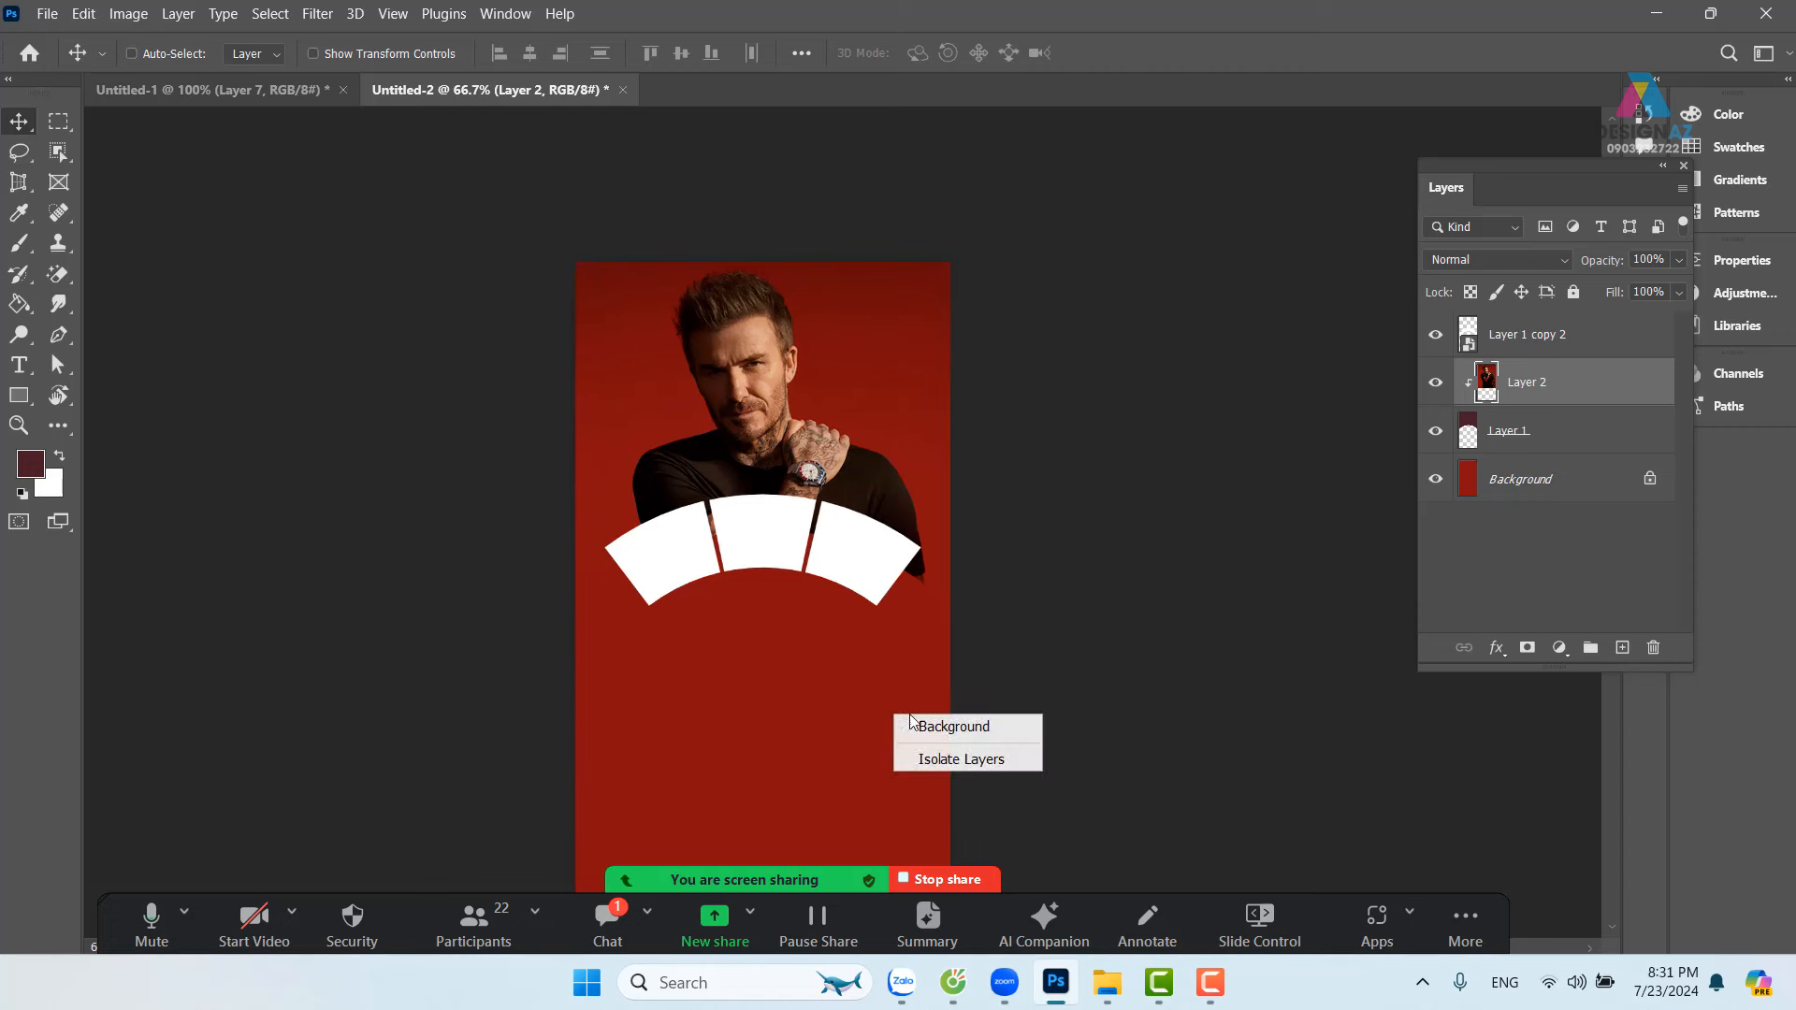
{"action": "left_click", "coordinate": [932, 727]}
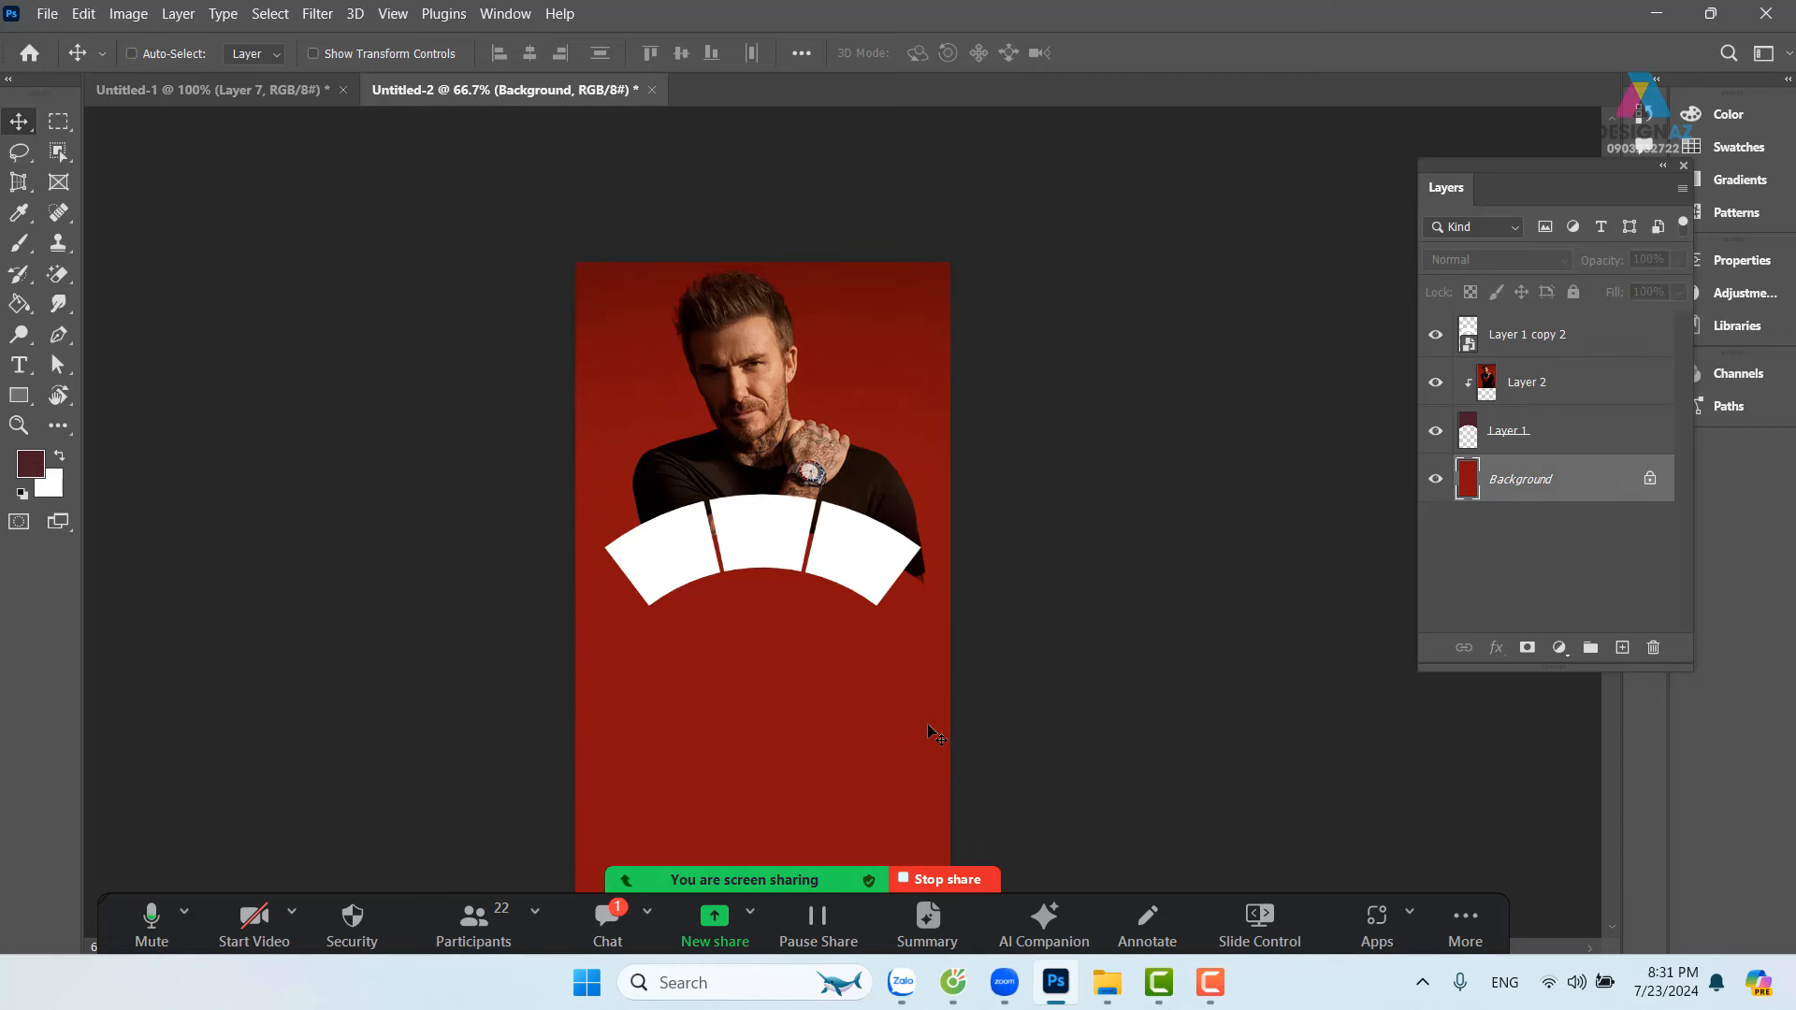
{"action": "key", "text": "alt+BackSpace"}
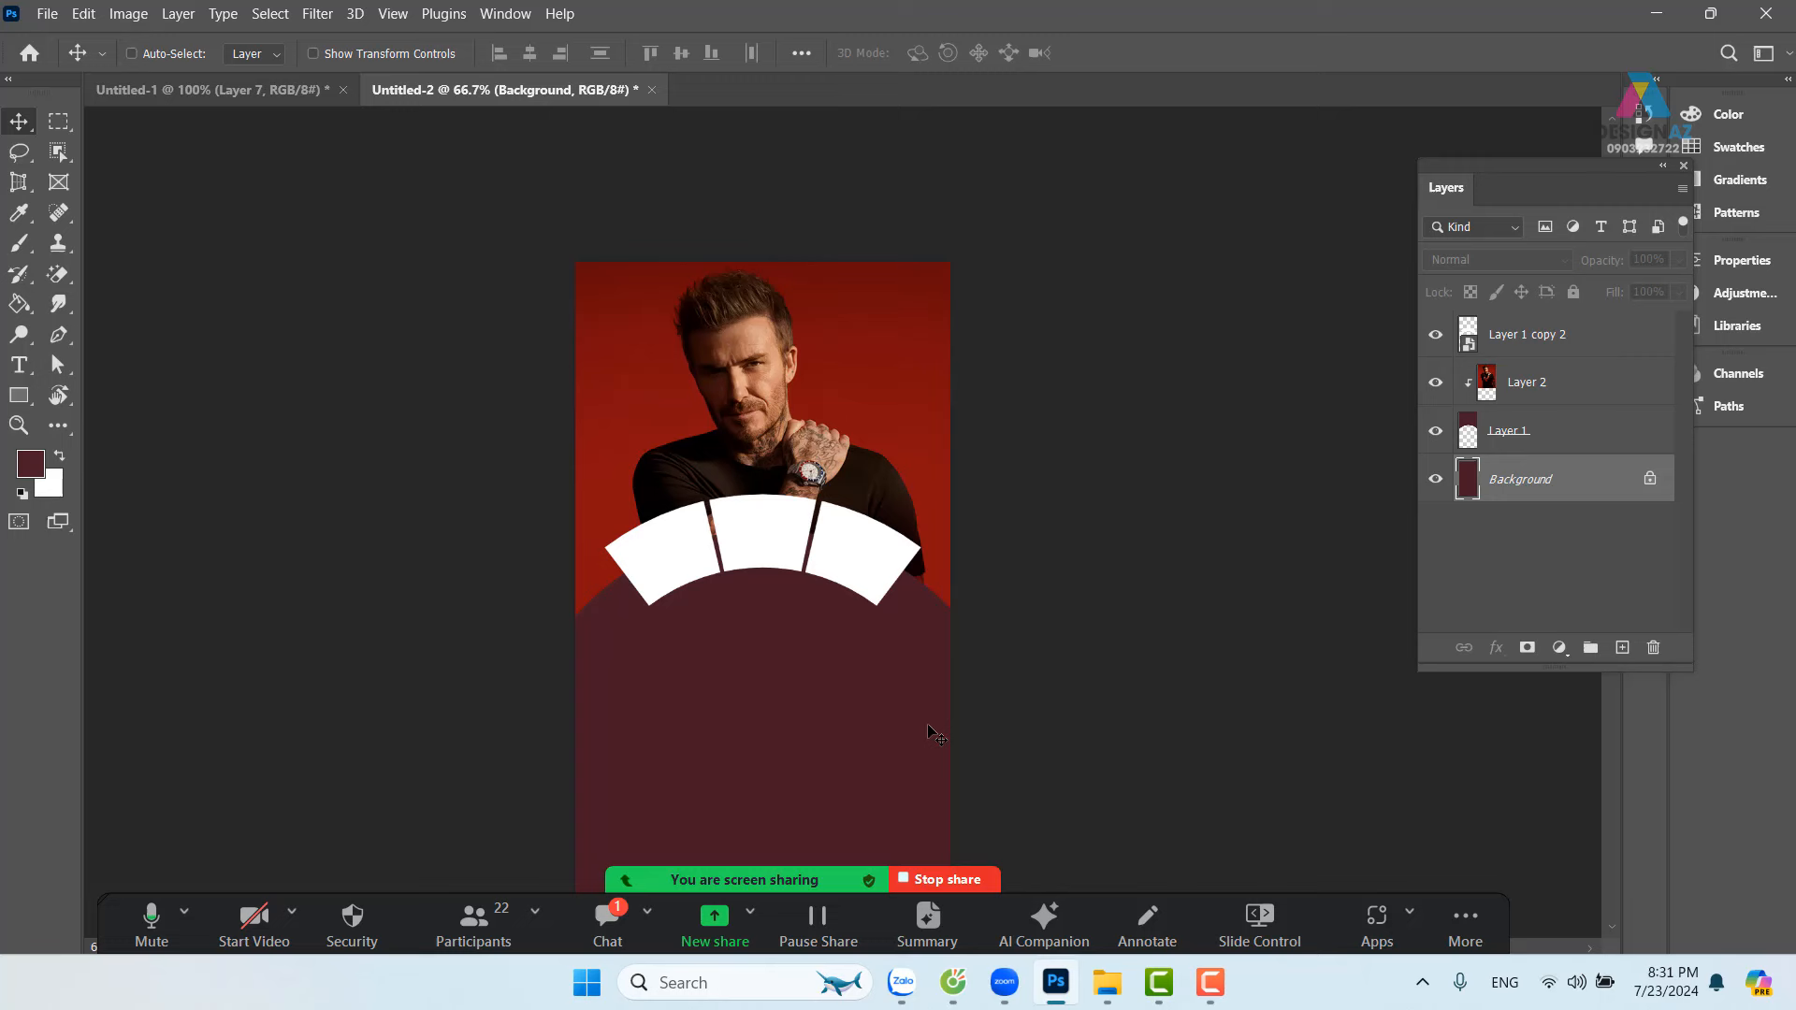
Step: Move the portrait on Layer 2 slightly down, and lower the white arc a little over the curved edge
{"action": "right_click", "coordinate": [768, 427]}
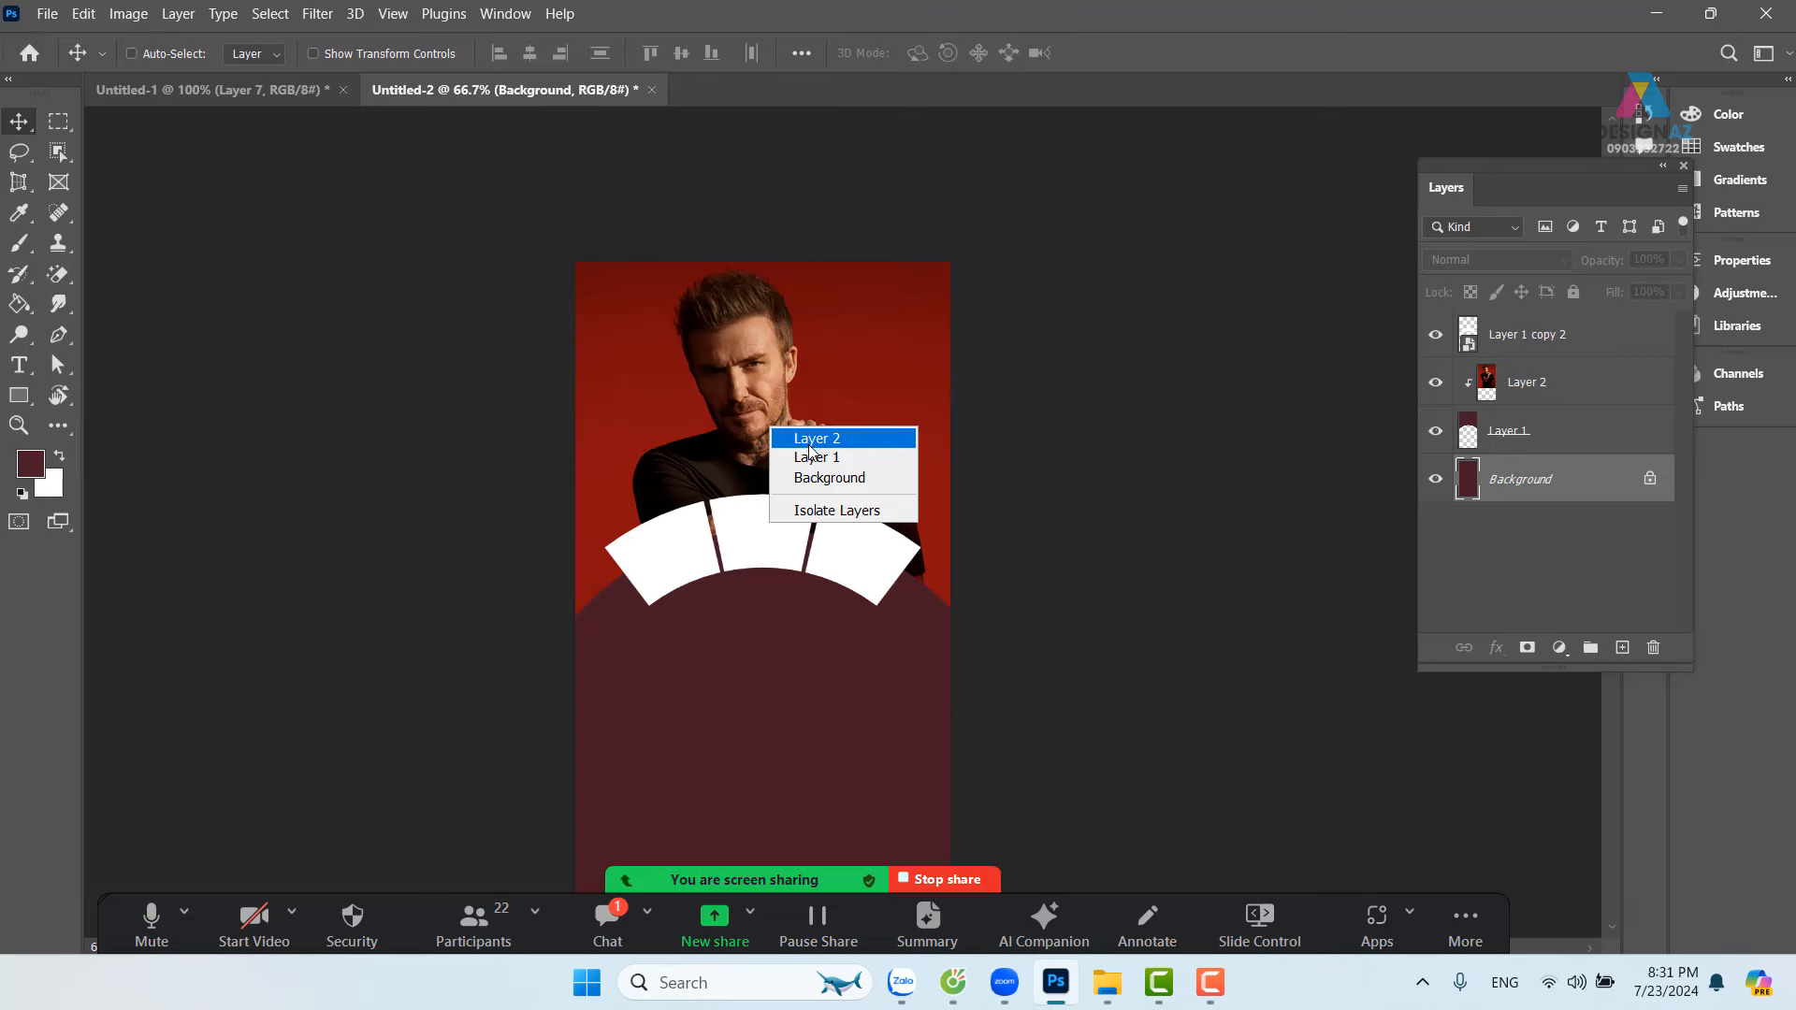
{"action": "left_click", "coordinate": [783, 437]}
{"action": "left_click_drag", "start_coordinate": [759, 436], "coordinate": [760, 449]}
{"action": "right_click", "coordinate": [773, 533]}
{"action": "left_click", "coordinate": [791, 539]}
{"action": "left_click_drag", "start_coordinate": [794, 548], "coordinate": [794, 567]}
{"action": "scroll", "coordinate": [1070, 605], "scroll_direction": "right", "scroll_amount": 1}
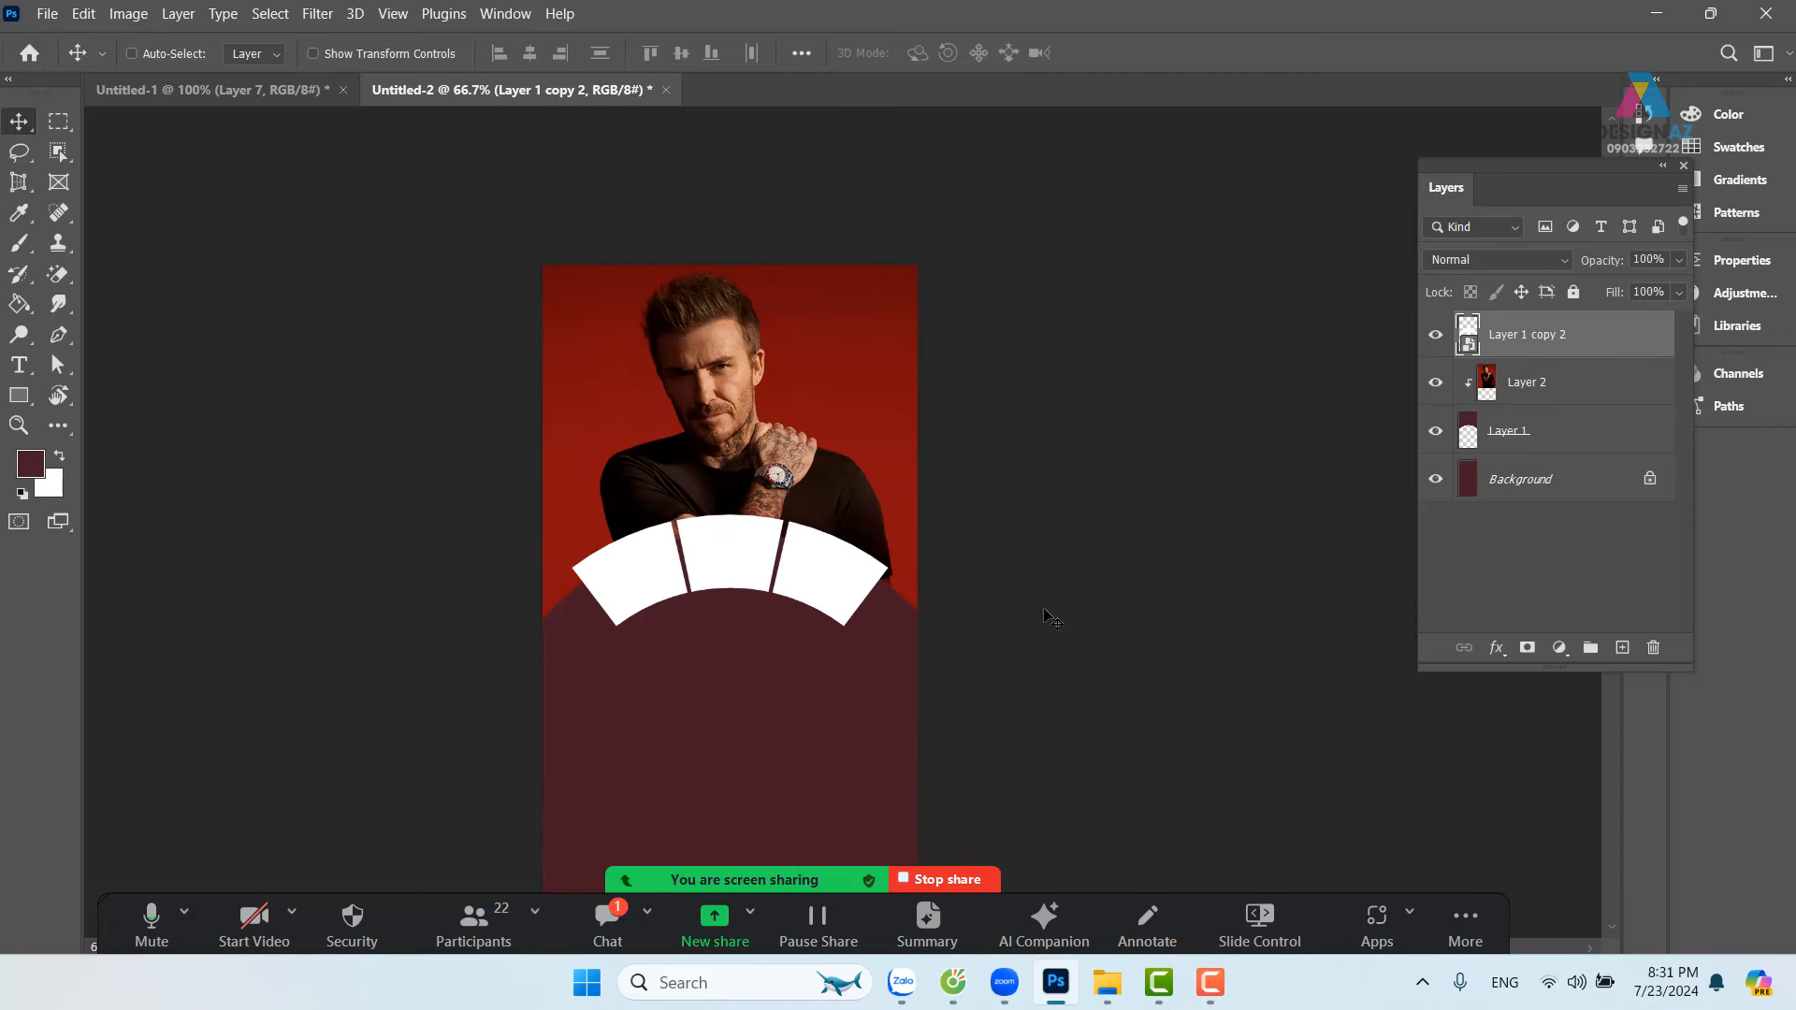
Step: Open the contents of the Layer 1 copy 2 smart object that holds the three white squares
{"action": "key", "text": "ctrl+plus"}
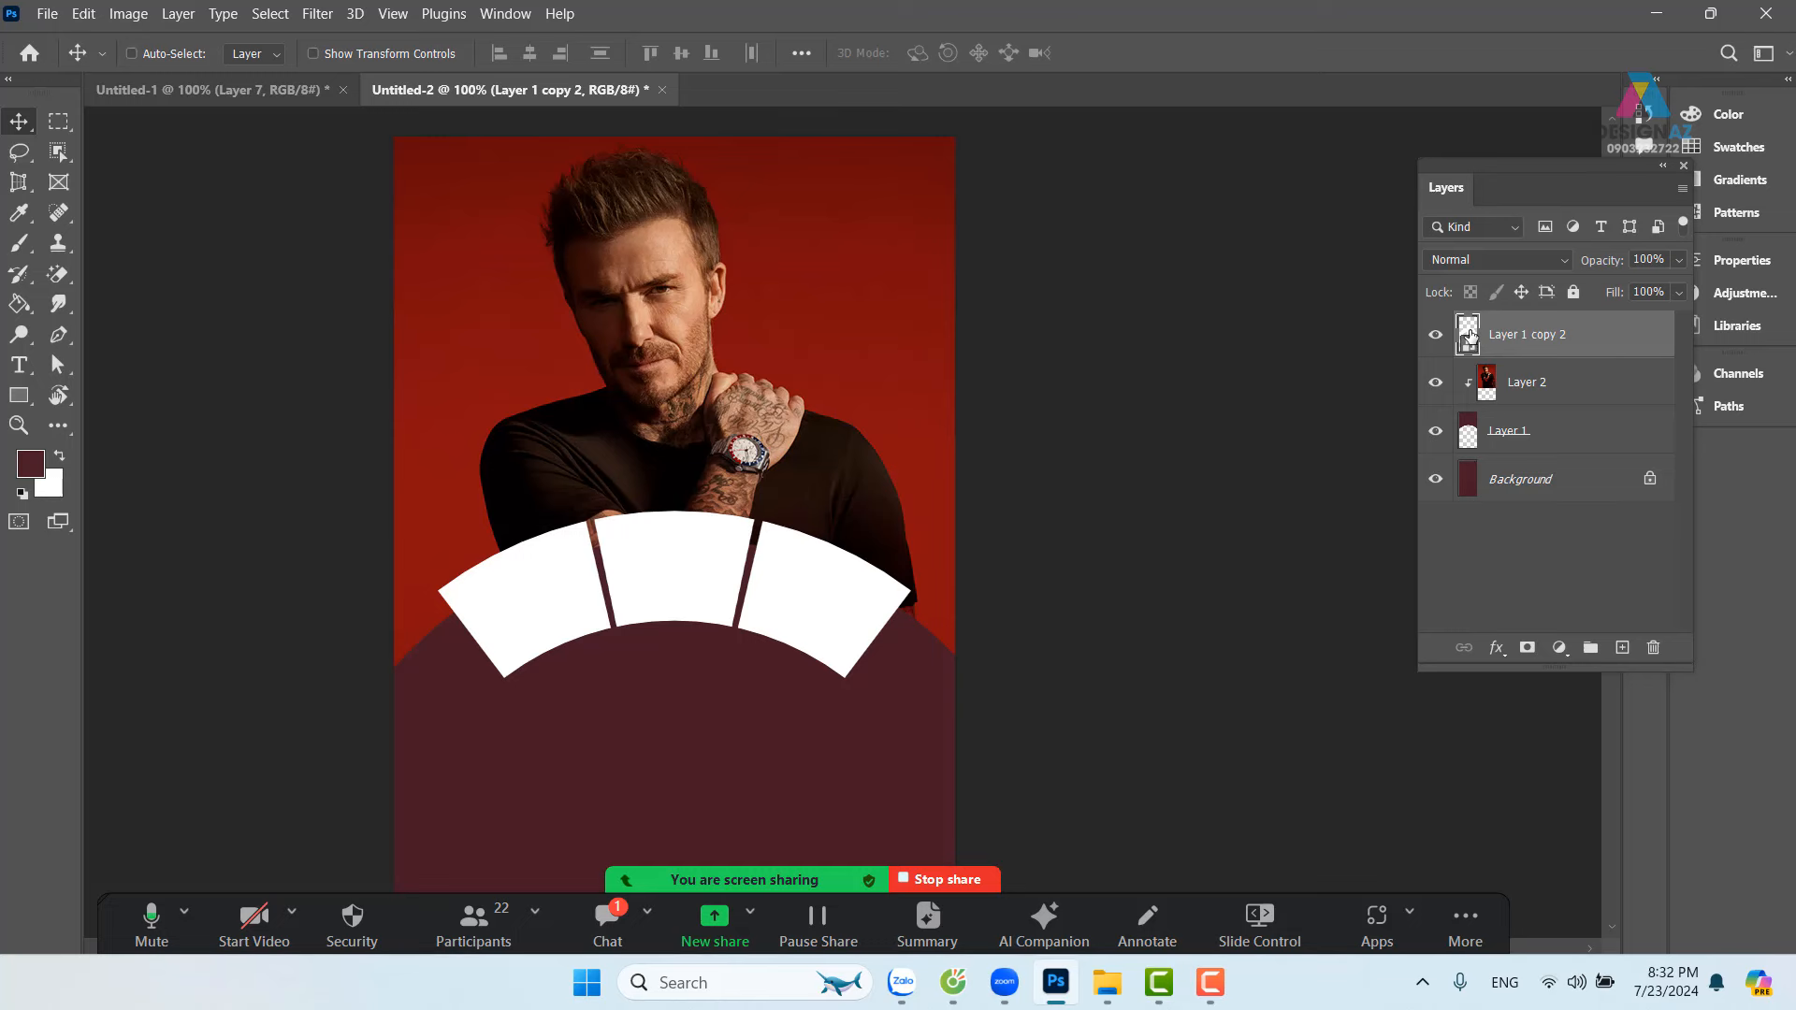
{"action": "right_click", "coordinate": [804, 593]}
{"action": "left_click", "coordinate": [846, 603]}
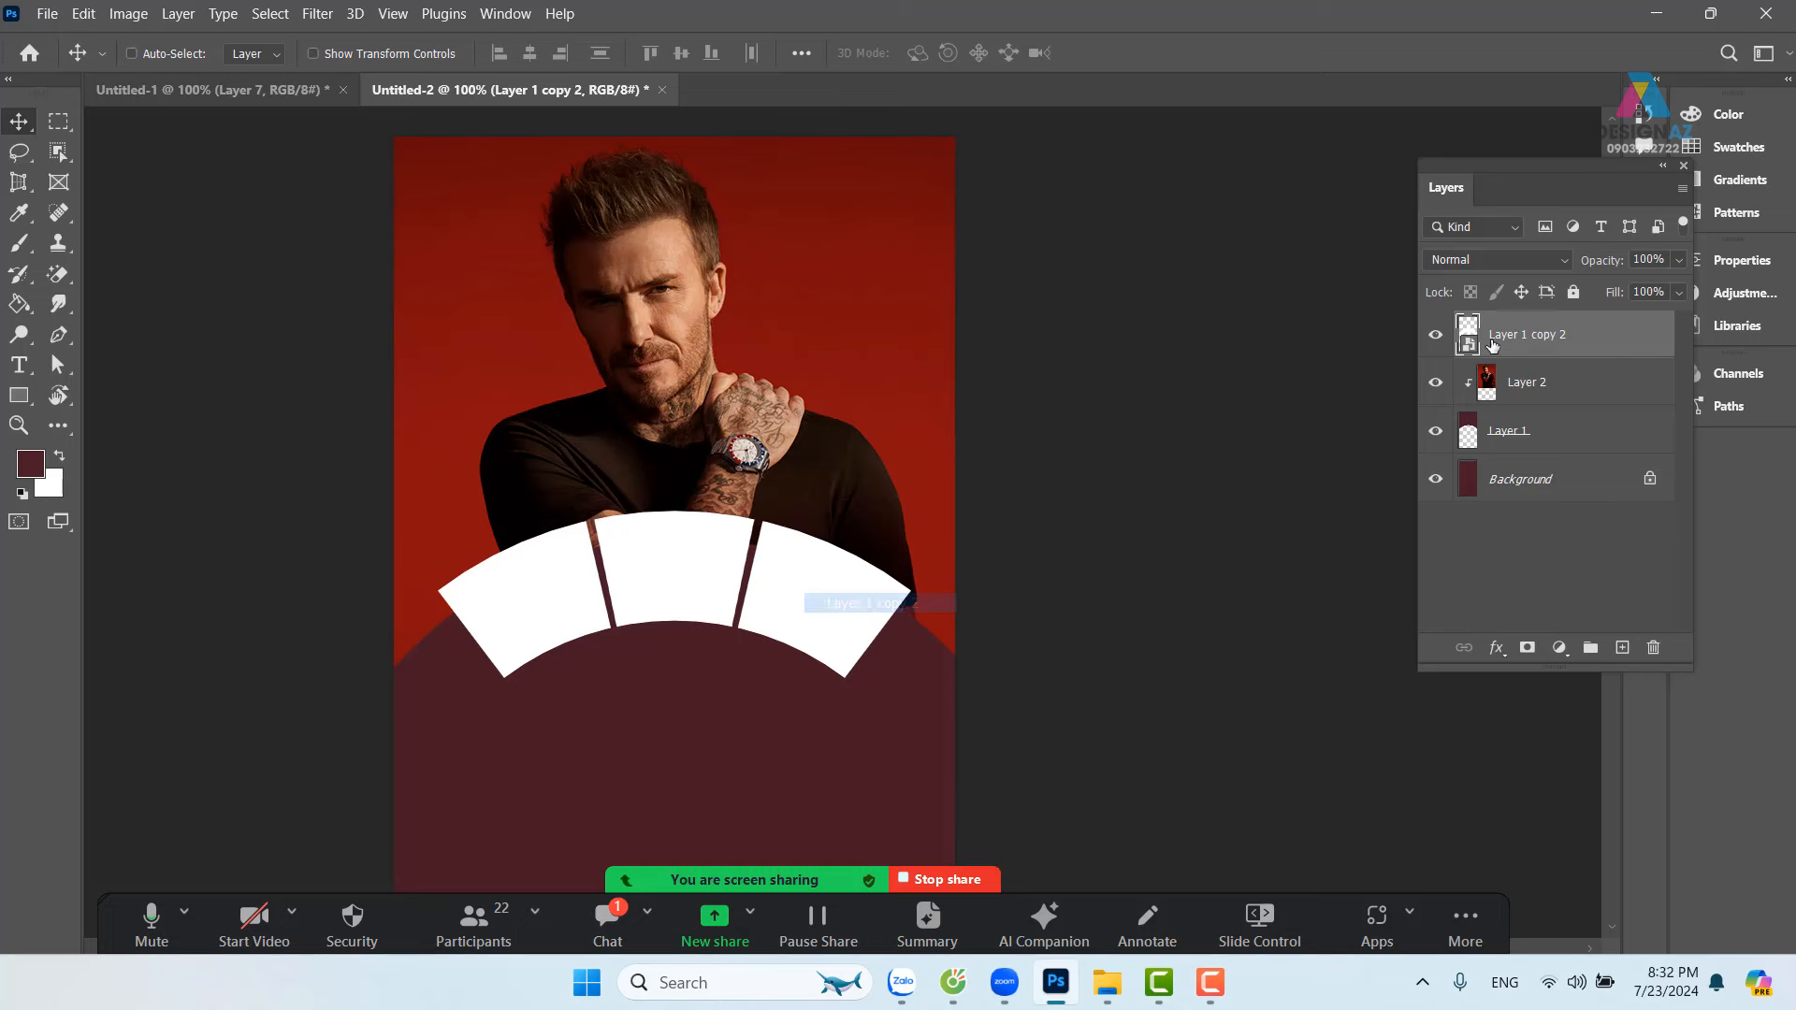
{"action": "double_click", "coordinate": [1470, 335]}
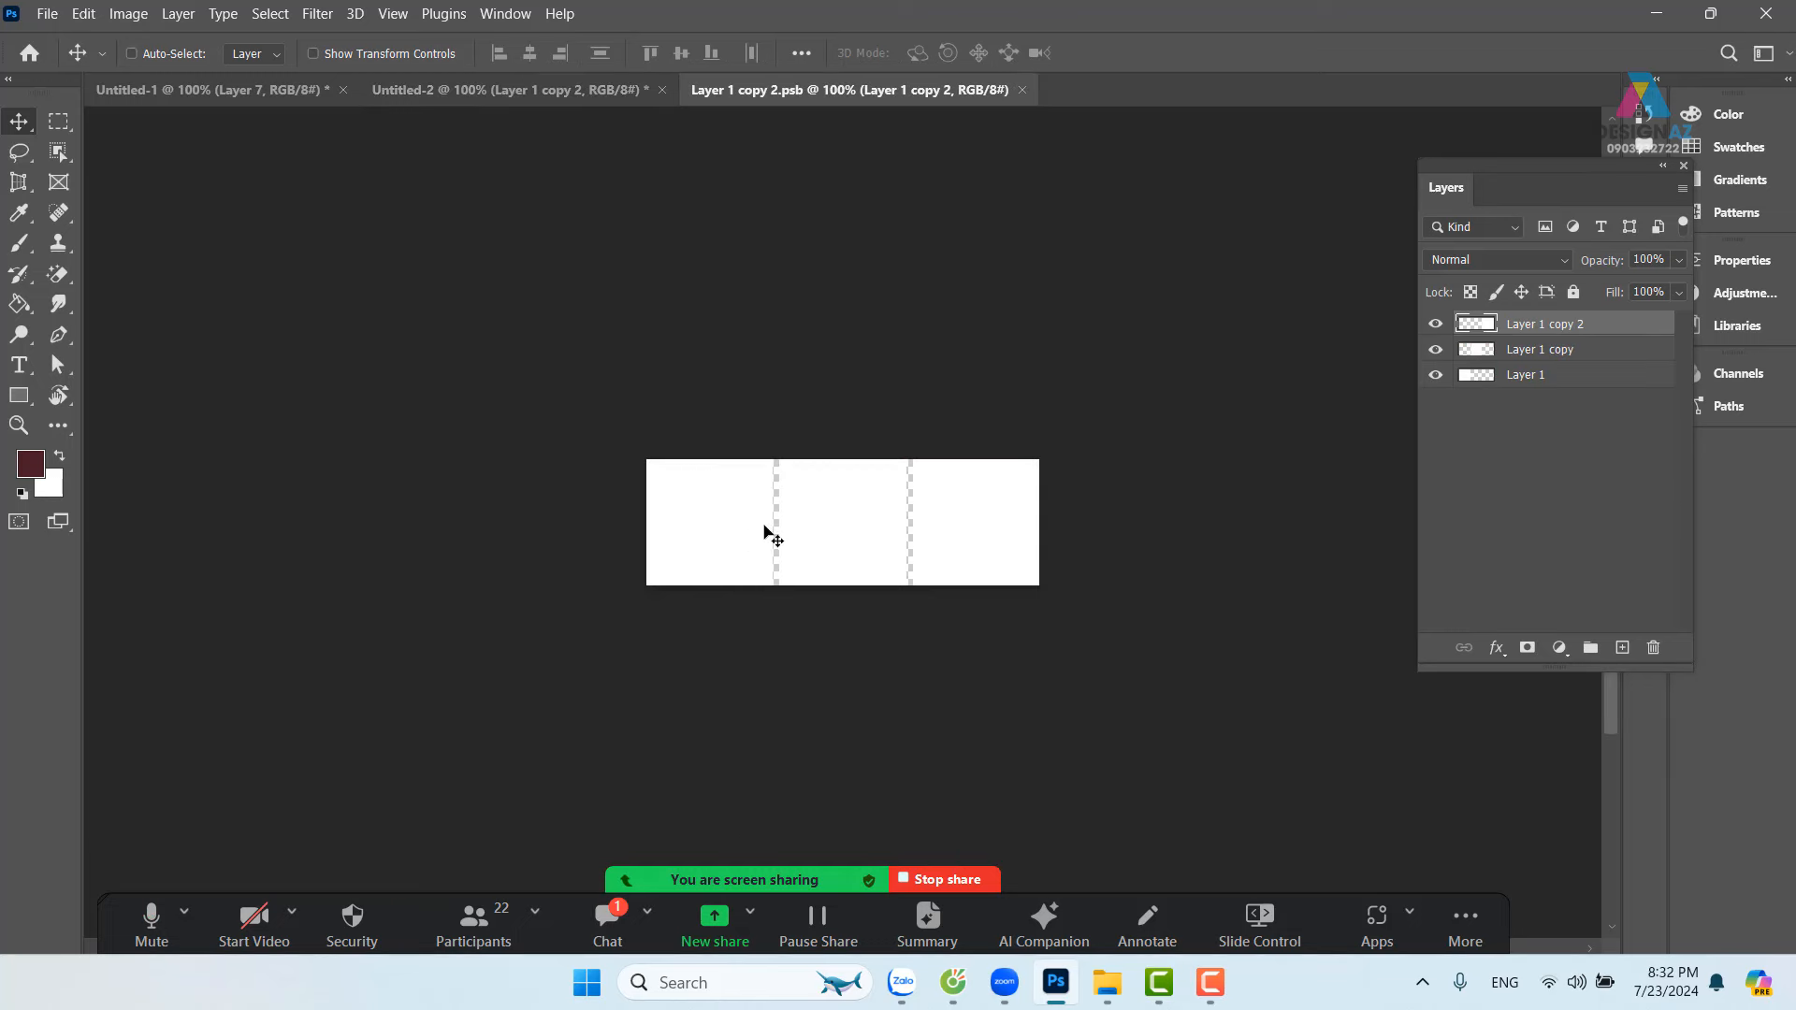
Step: Identify which layer each of the three white squares is on by selecting them one after another
{"action": "right_click", "coordinate": [696, 512]}
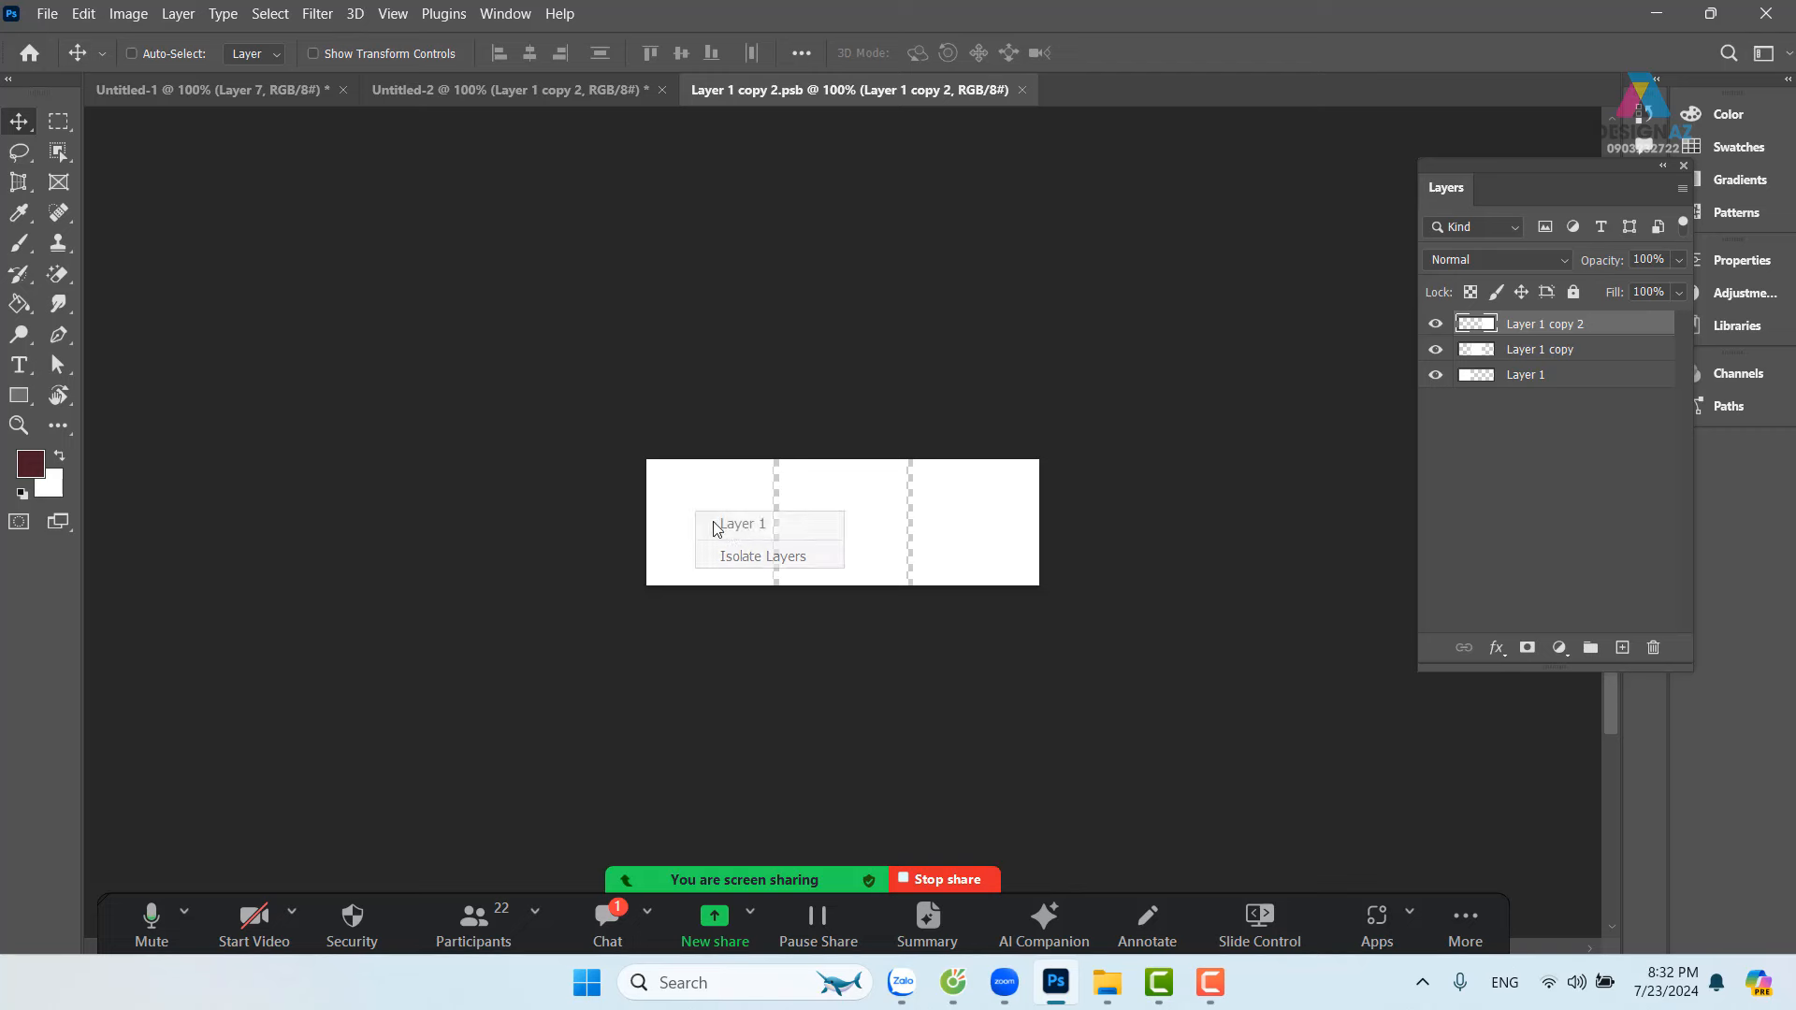
{"action": "left_click", "coordinate": [725, 521]}
{"action": "right_click", "coordinate": [835, 512]}
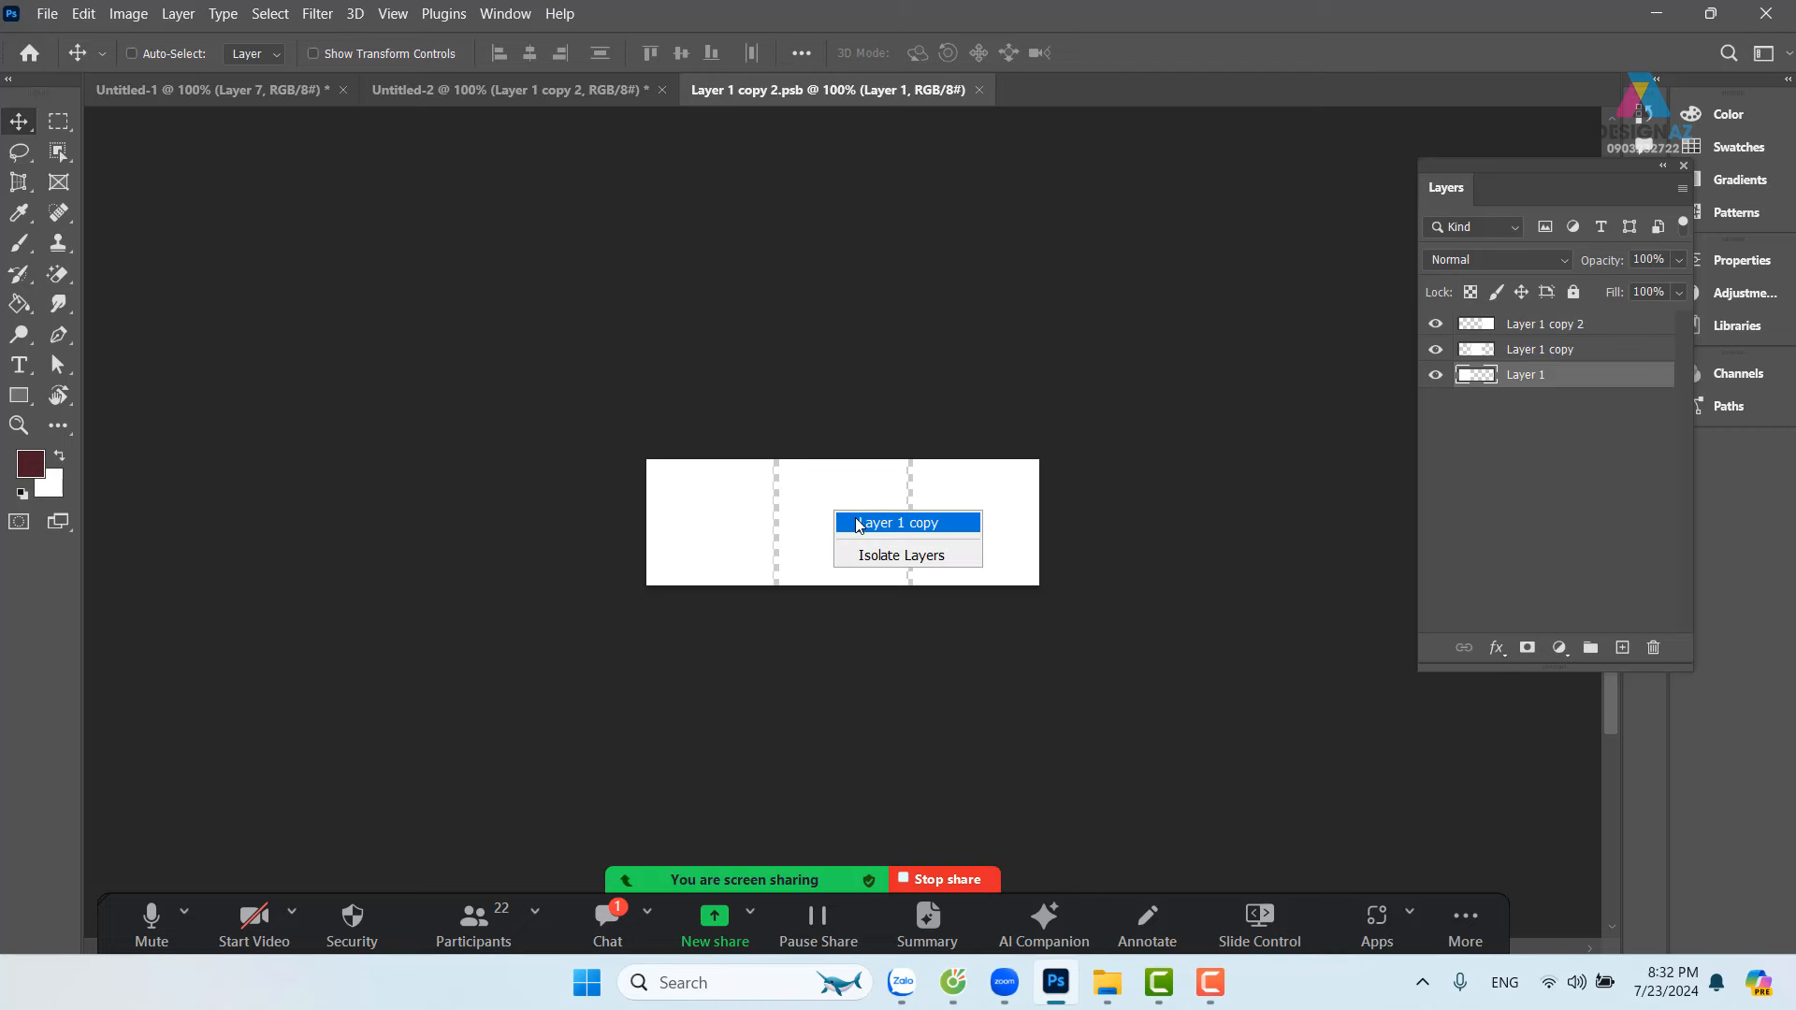
{"action": "left_click", "coordinate": [851, 520]}
{"action": "right_click", "coordinate": [992, 482]}
{"action": "left_click", "coordinate": [1029, 494]}
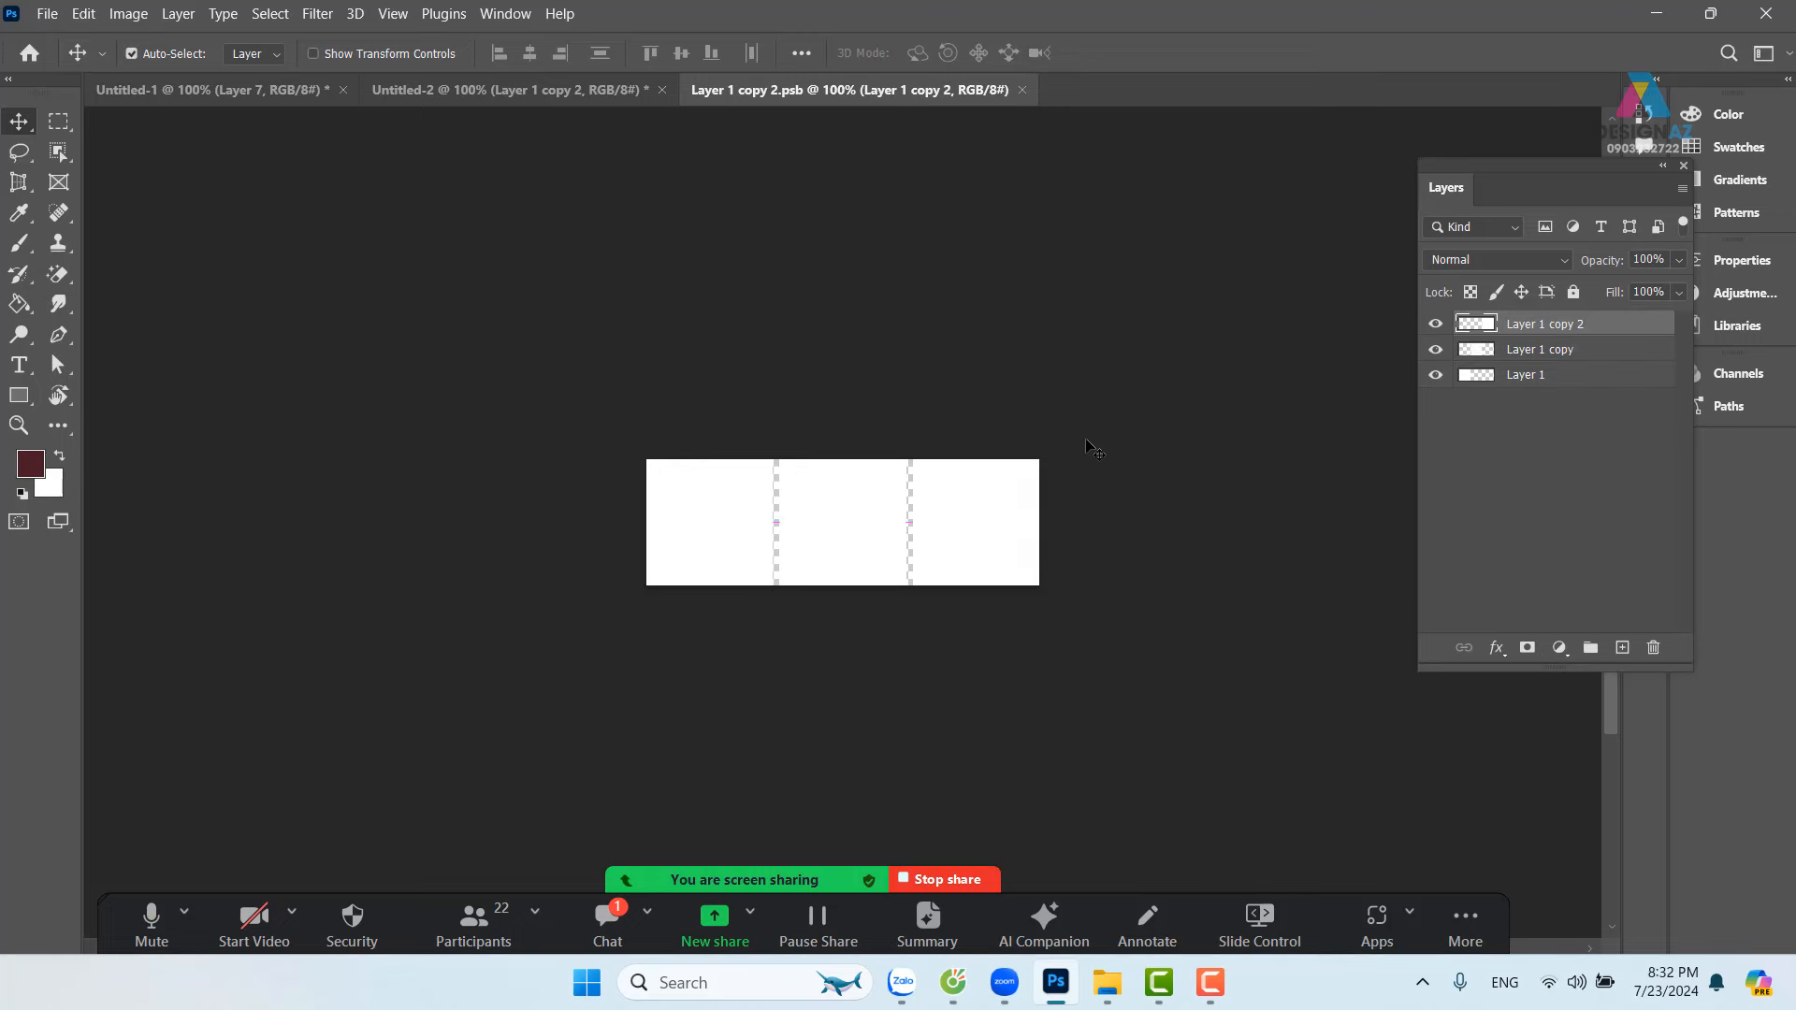
Step: Browse in the file-opening dialog to the dongho folder inside thuvienanh on New Volume (E:)
{"action": "key", "text": "ctrl+o"}
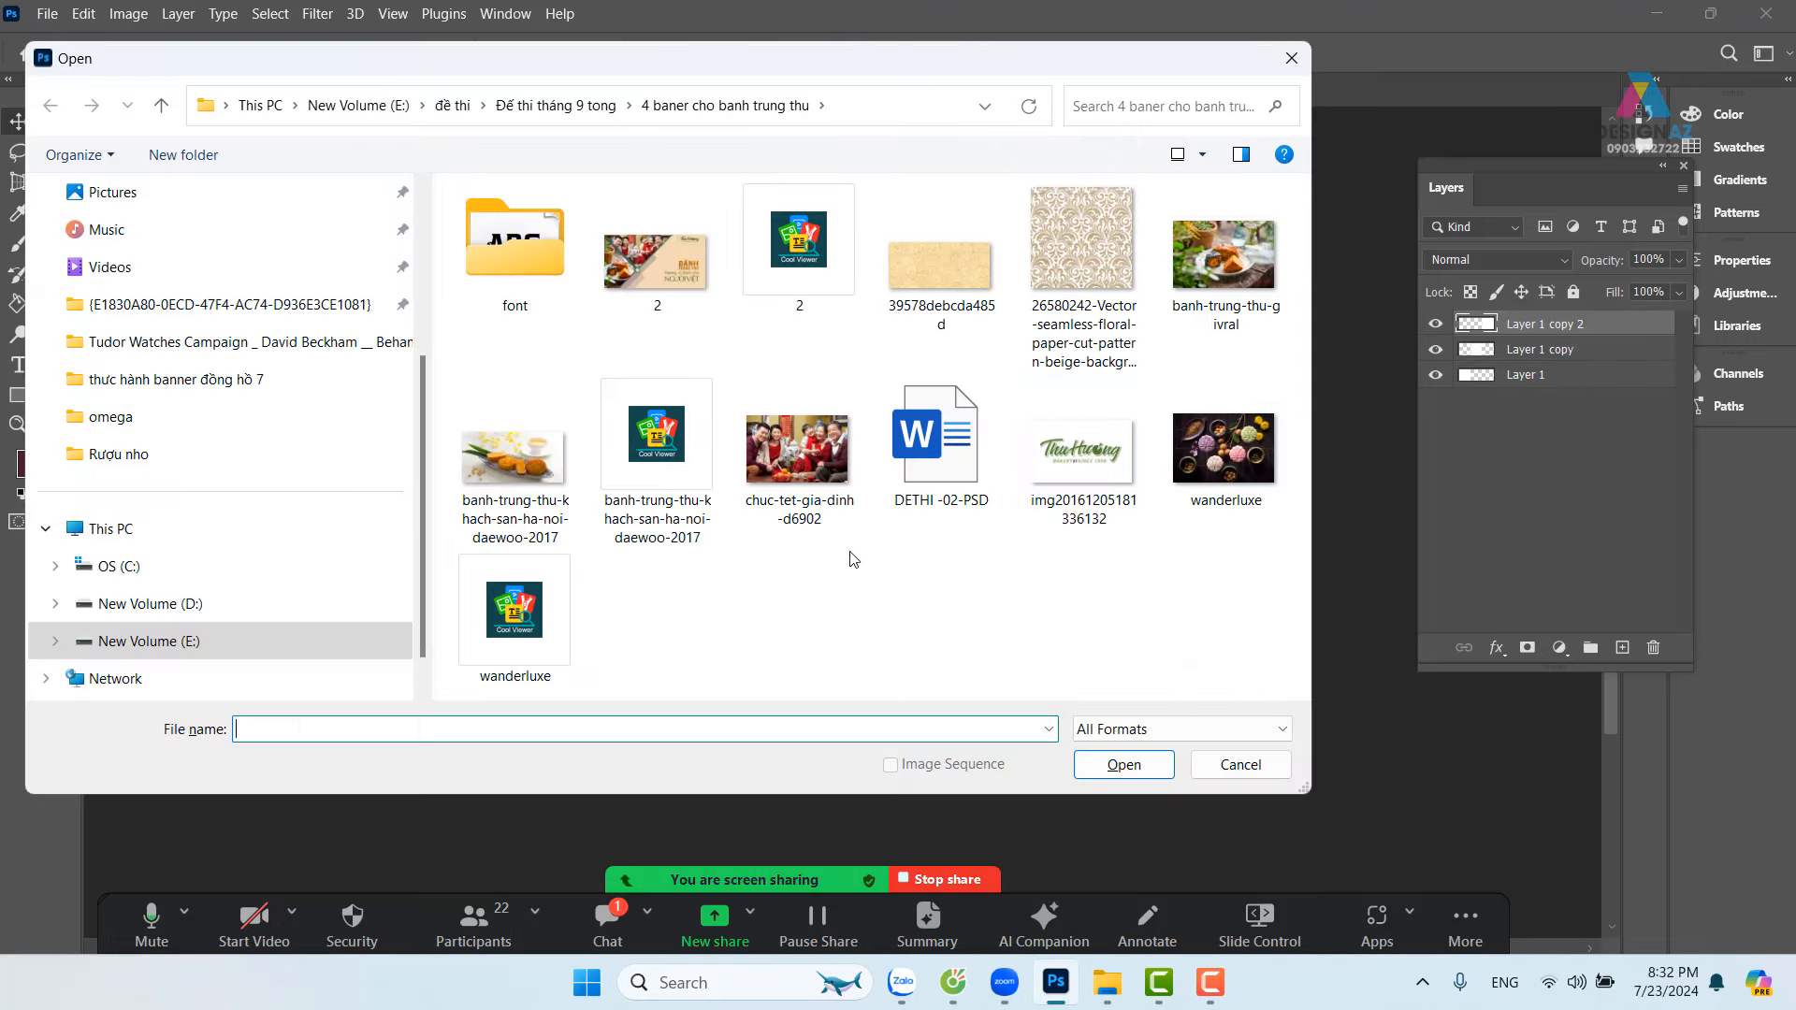
{"action": "left_click", "coordinate": [186, 647]}
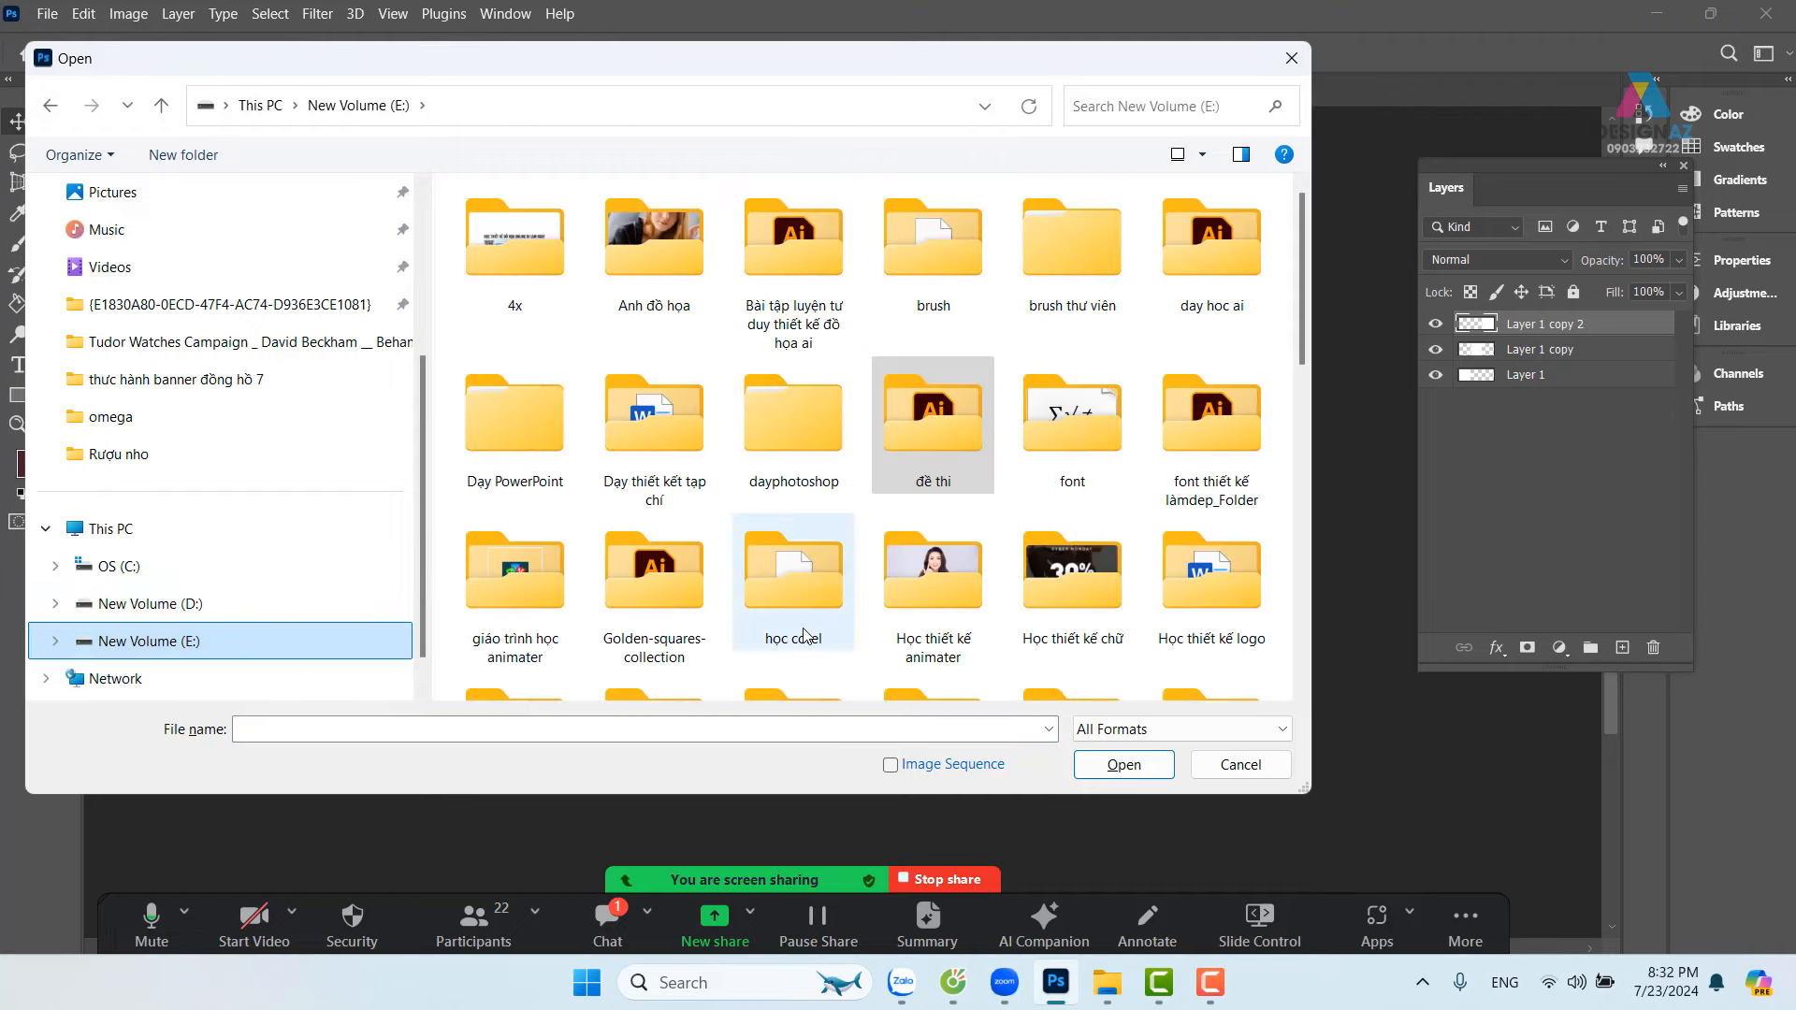
{"action": "scroll", "coordinate": [857, 600], "scroll_direction": "down", "scroll_amount": 3}
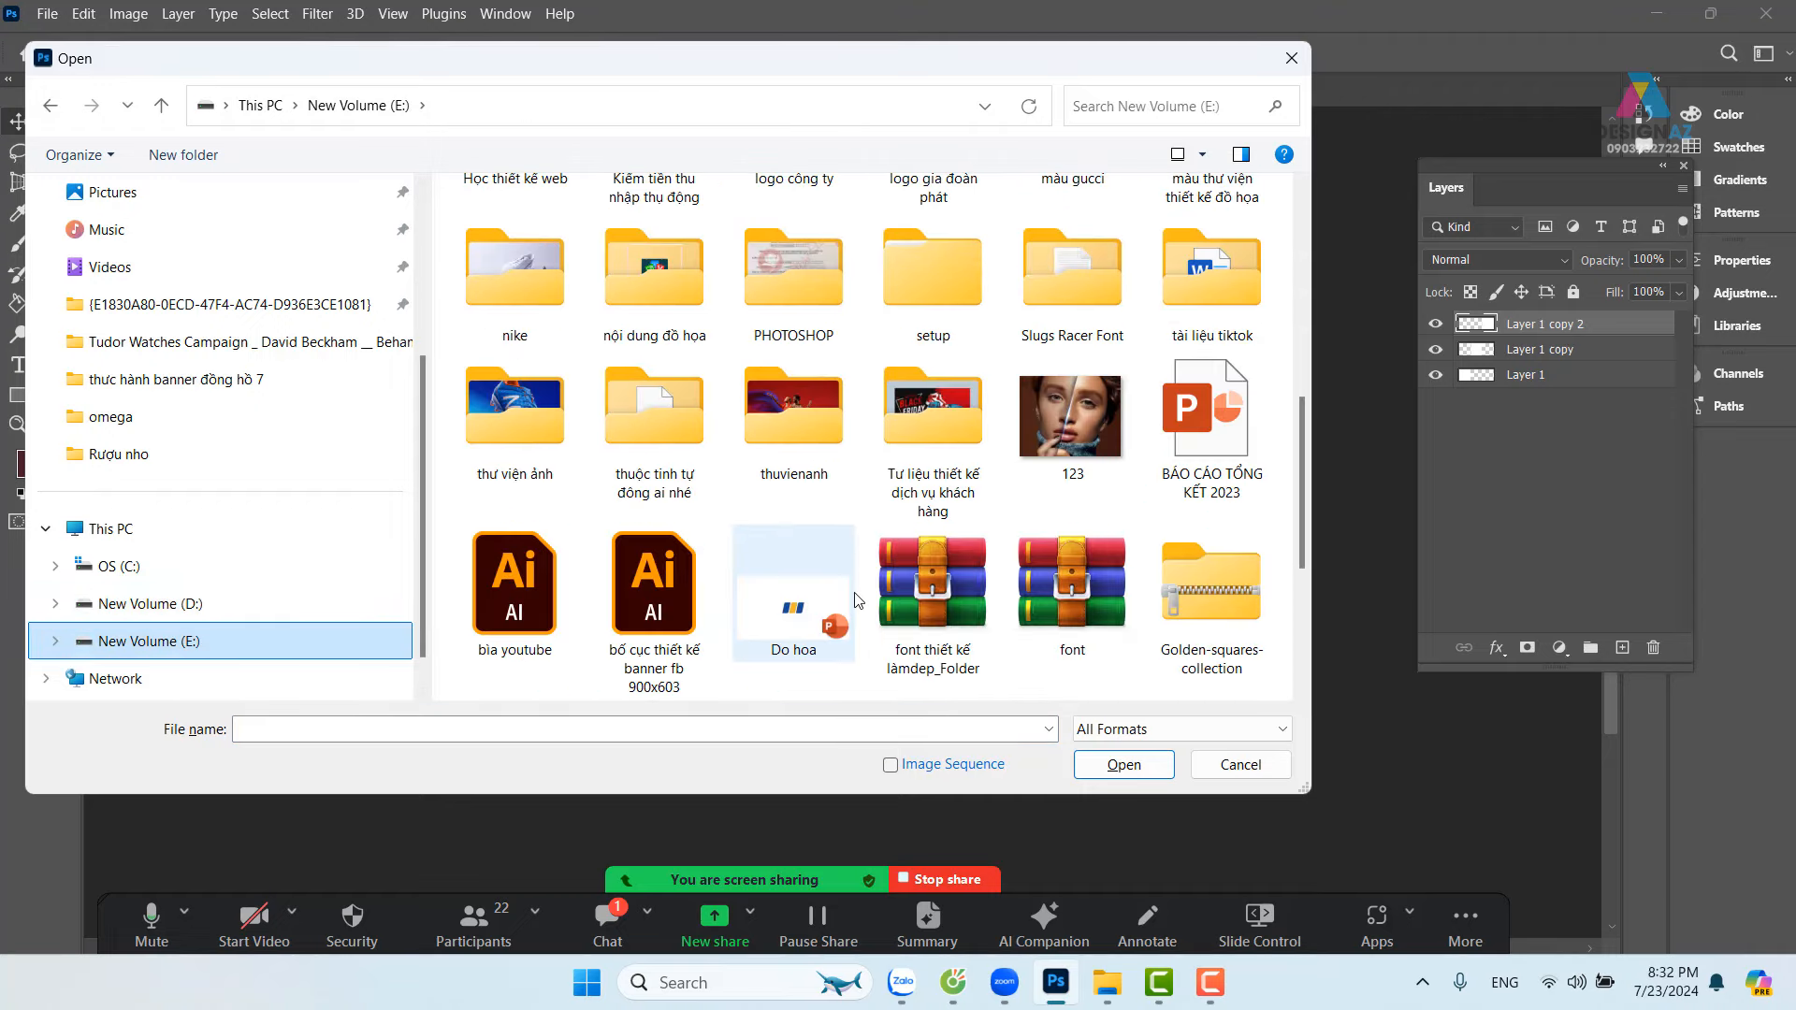
{"action": "double_click", "coordinate": [801, 401]}
{"action": "scroll", "coordinate": [739, 505], "scroll_direction": "down", "scroll_amount": 2}
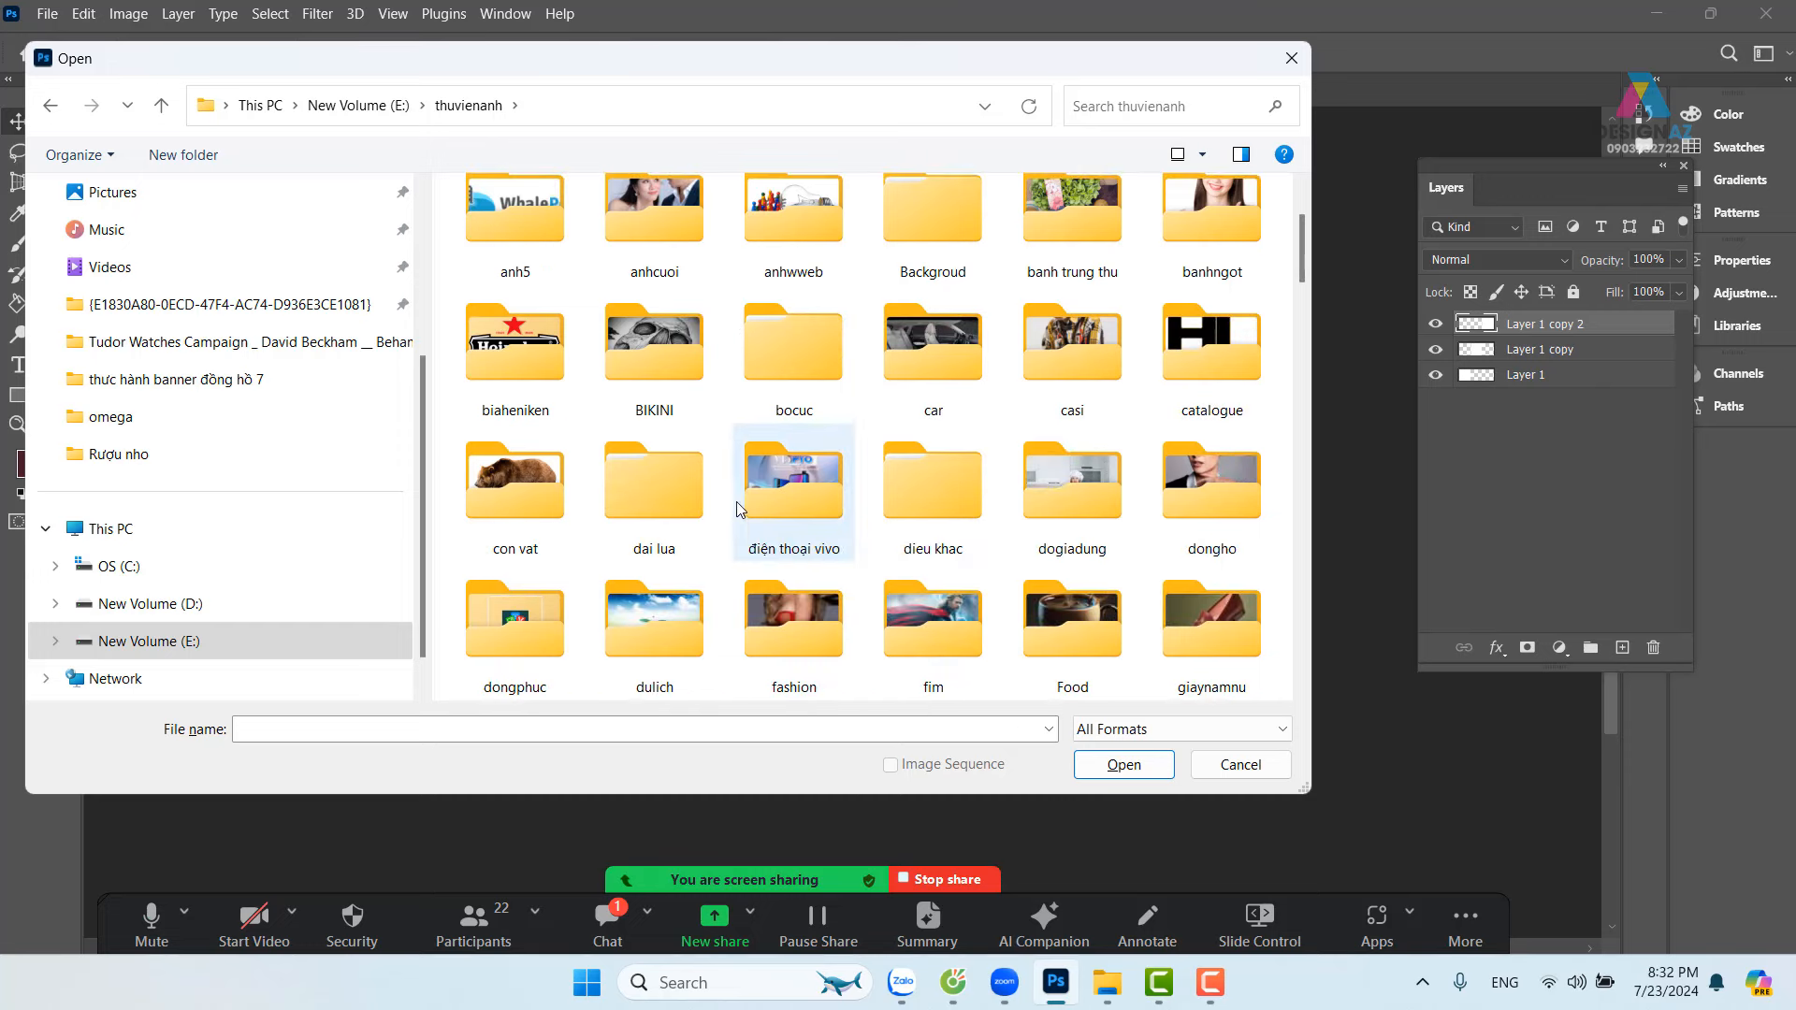
{"action": "scroll", "coordinate": [995, 430], "scroll_direction": "down", "scroll_amount": 4}
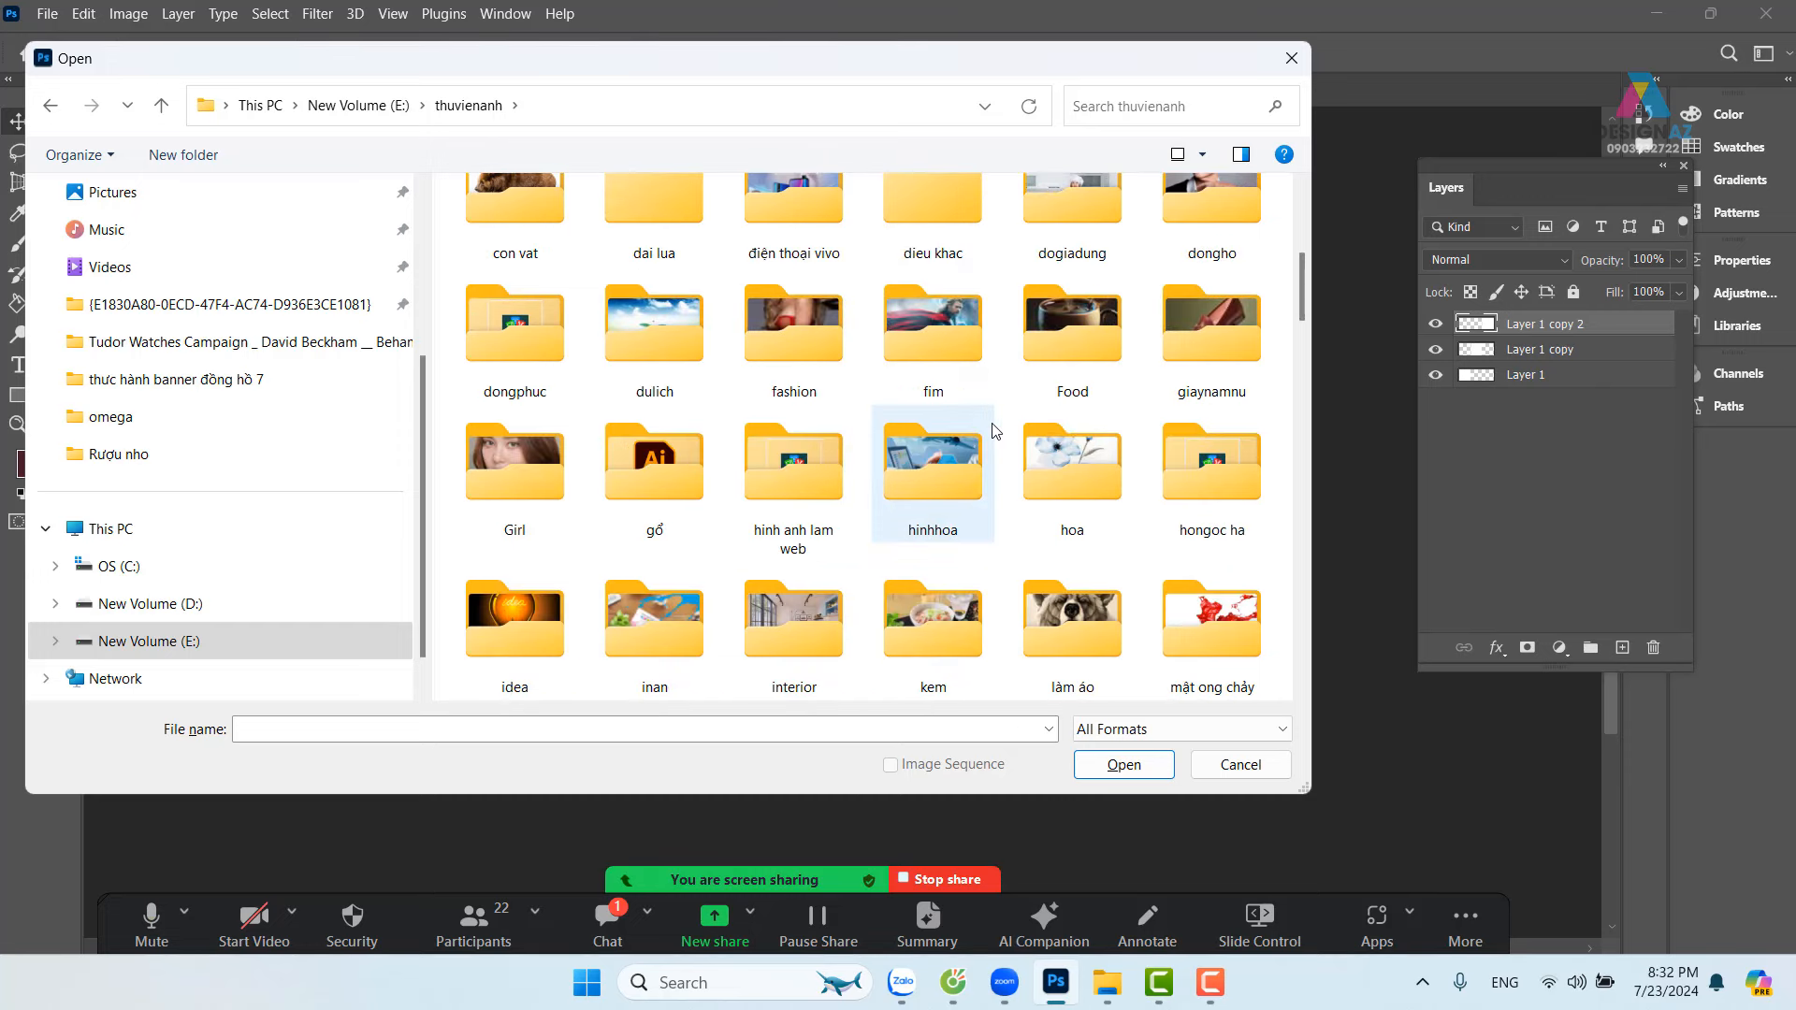
{"action": "scroll", "coordinate": [996, 430], "scroll_direction": "up", "scroll_amount": 2}
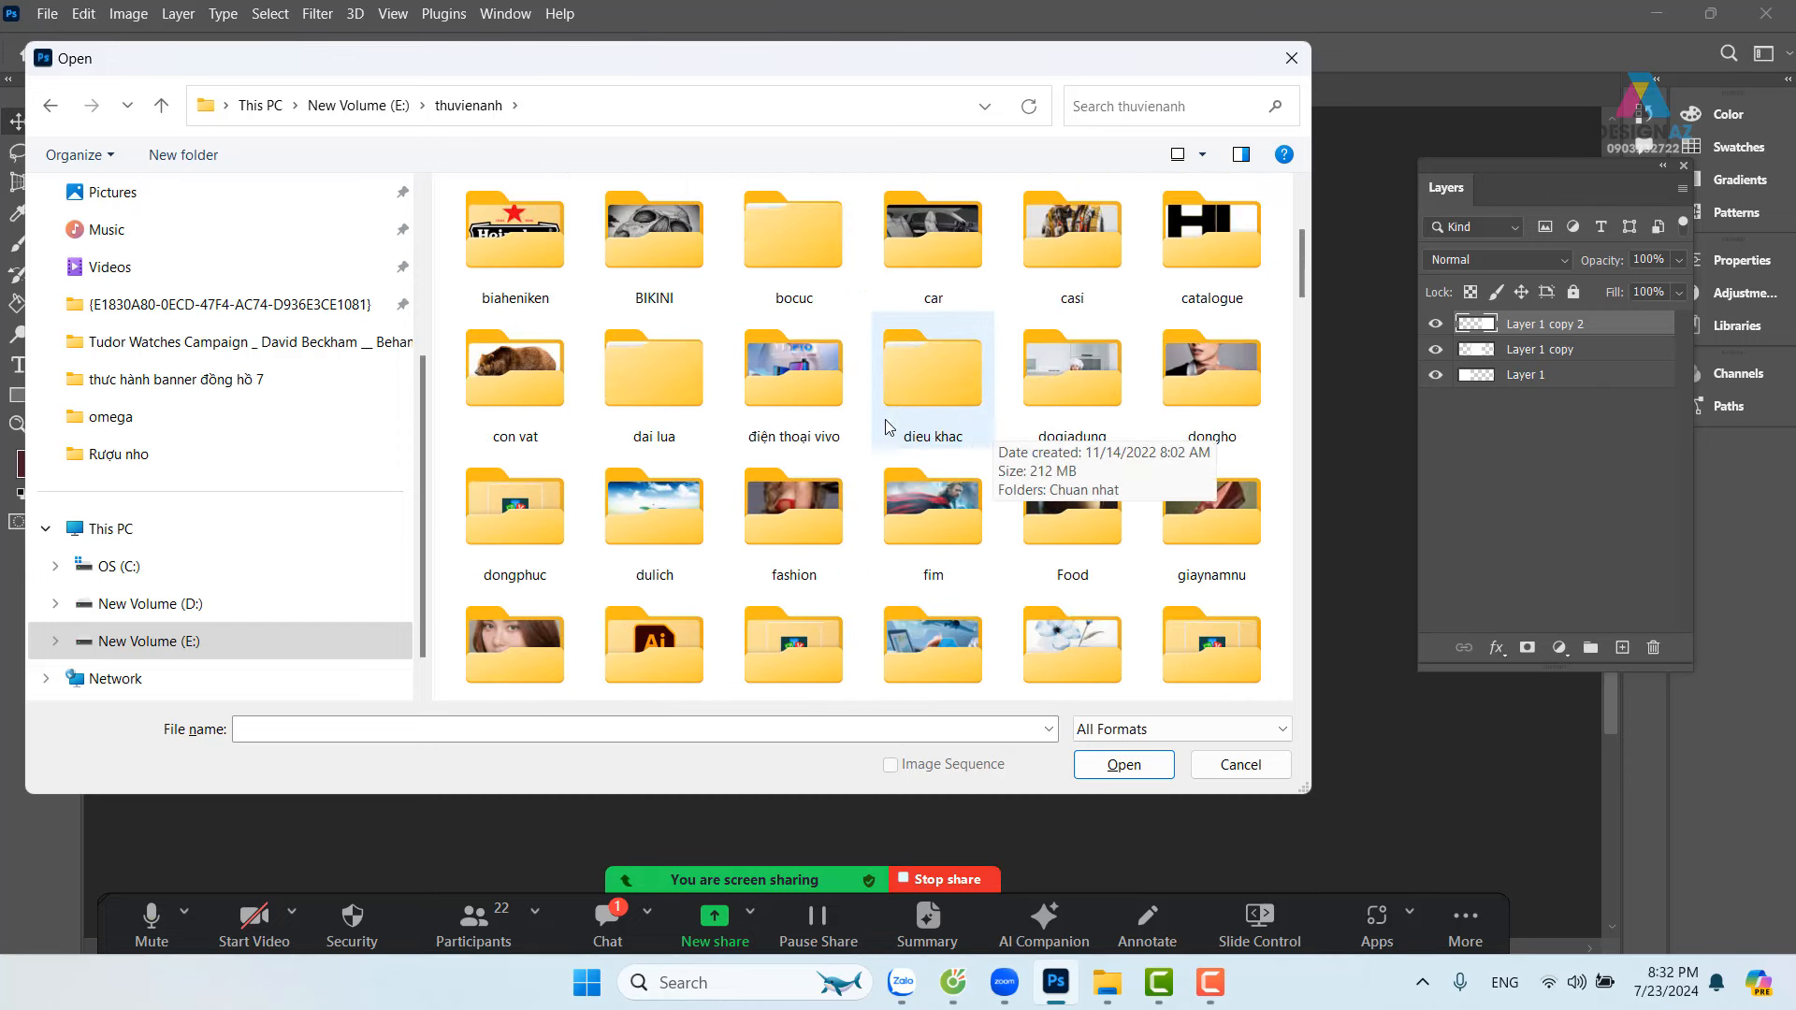
{"action": "double_click", "coordinate": [1193, 379]}
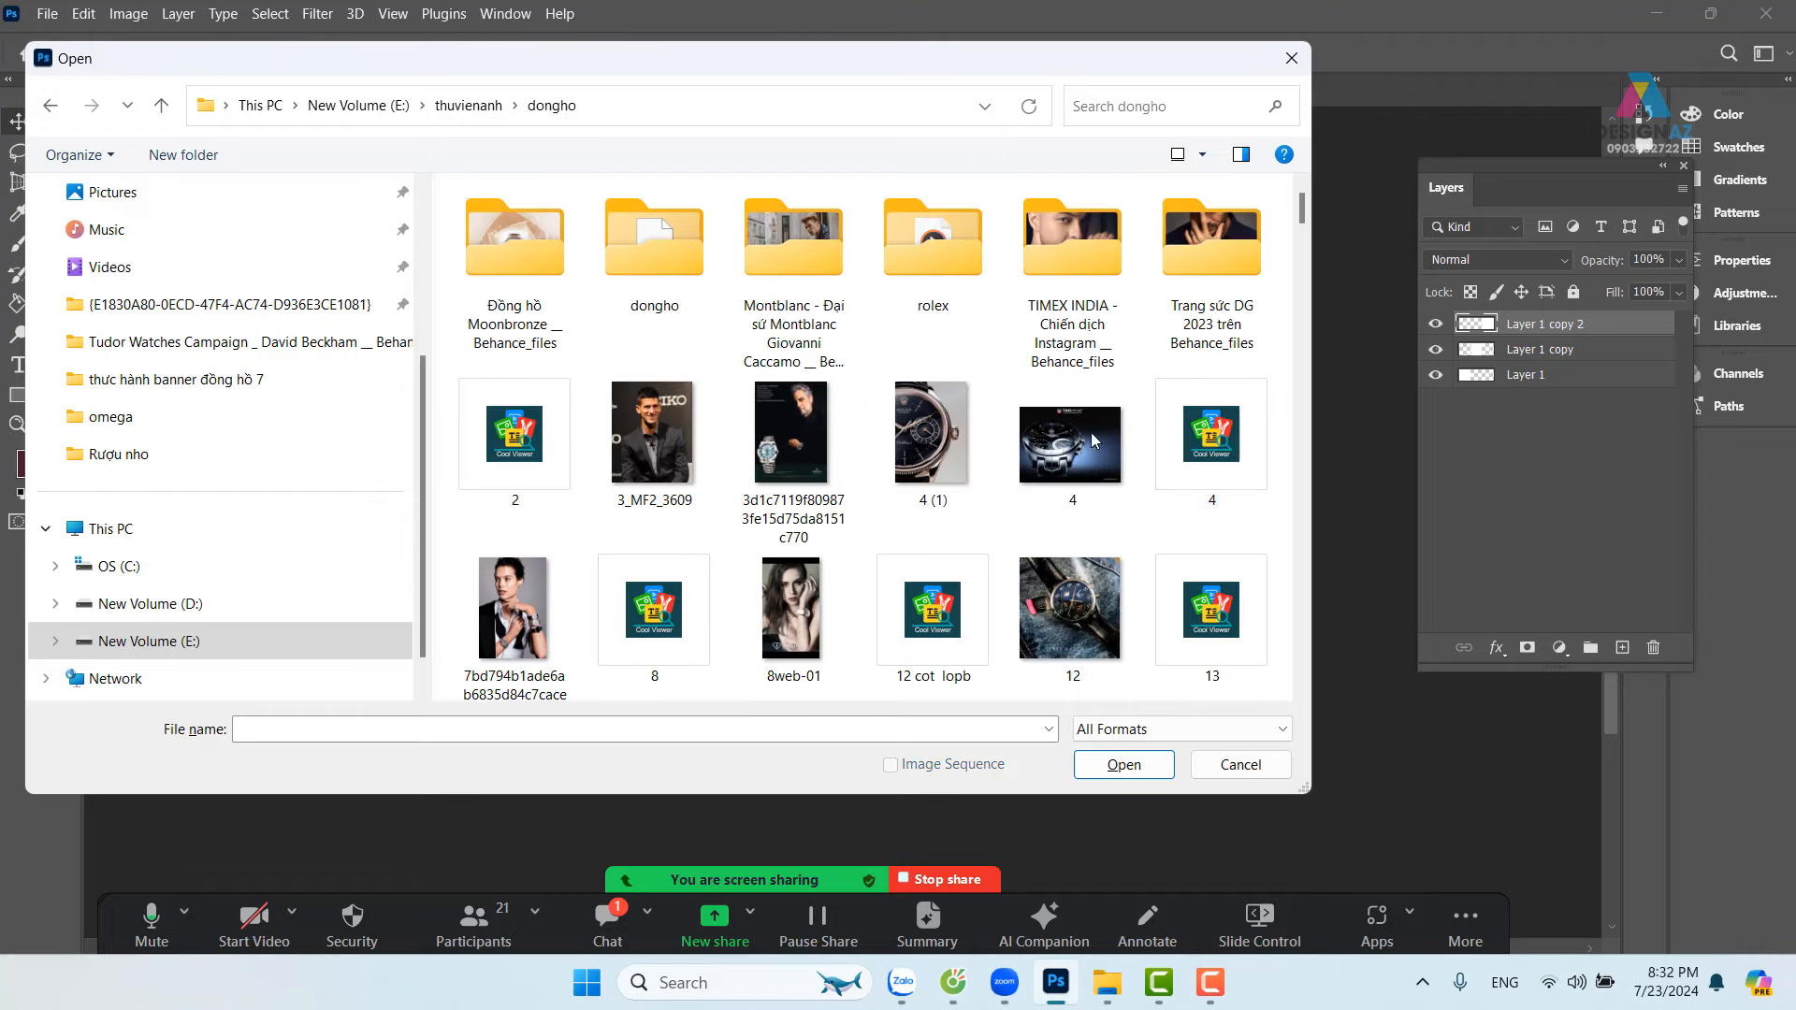
Step: Find and open the blue-and-gold watch image 449213 from the dongho folder
{"action": "scroll", "coordinate": [1057, 439], "scroll_direction": "down", "scroll_amount": 1}
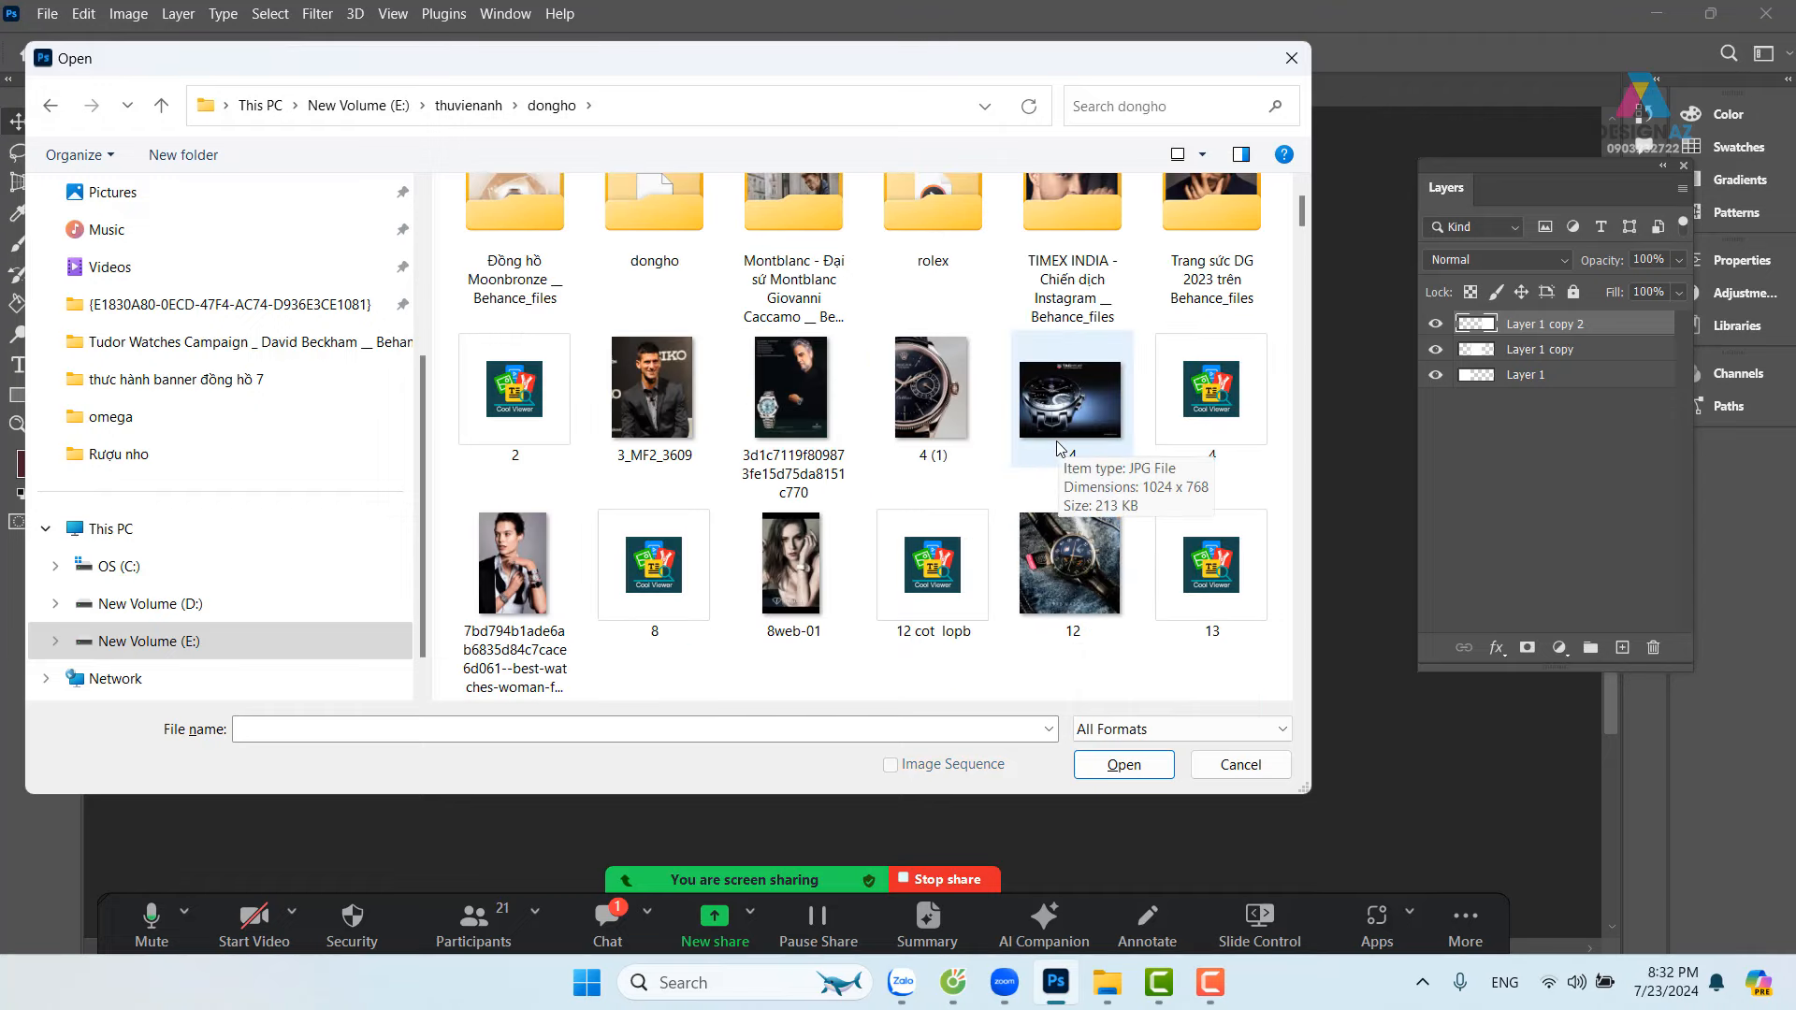
{"action": "scroll", "coordinate": [1057, 441], "scroll_direction": "down", "scroll_amount": 3}
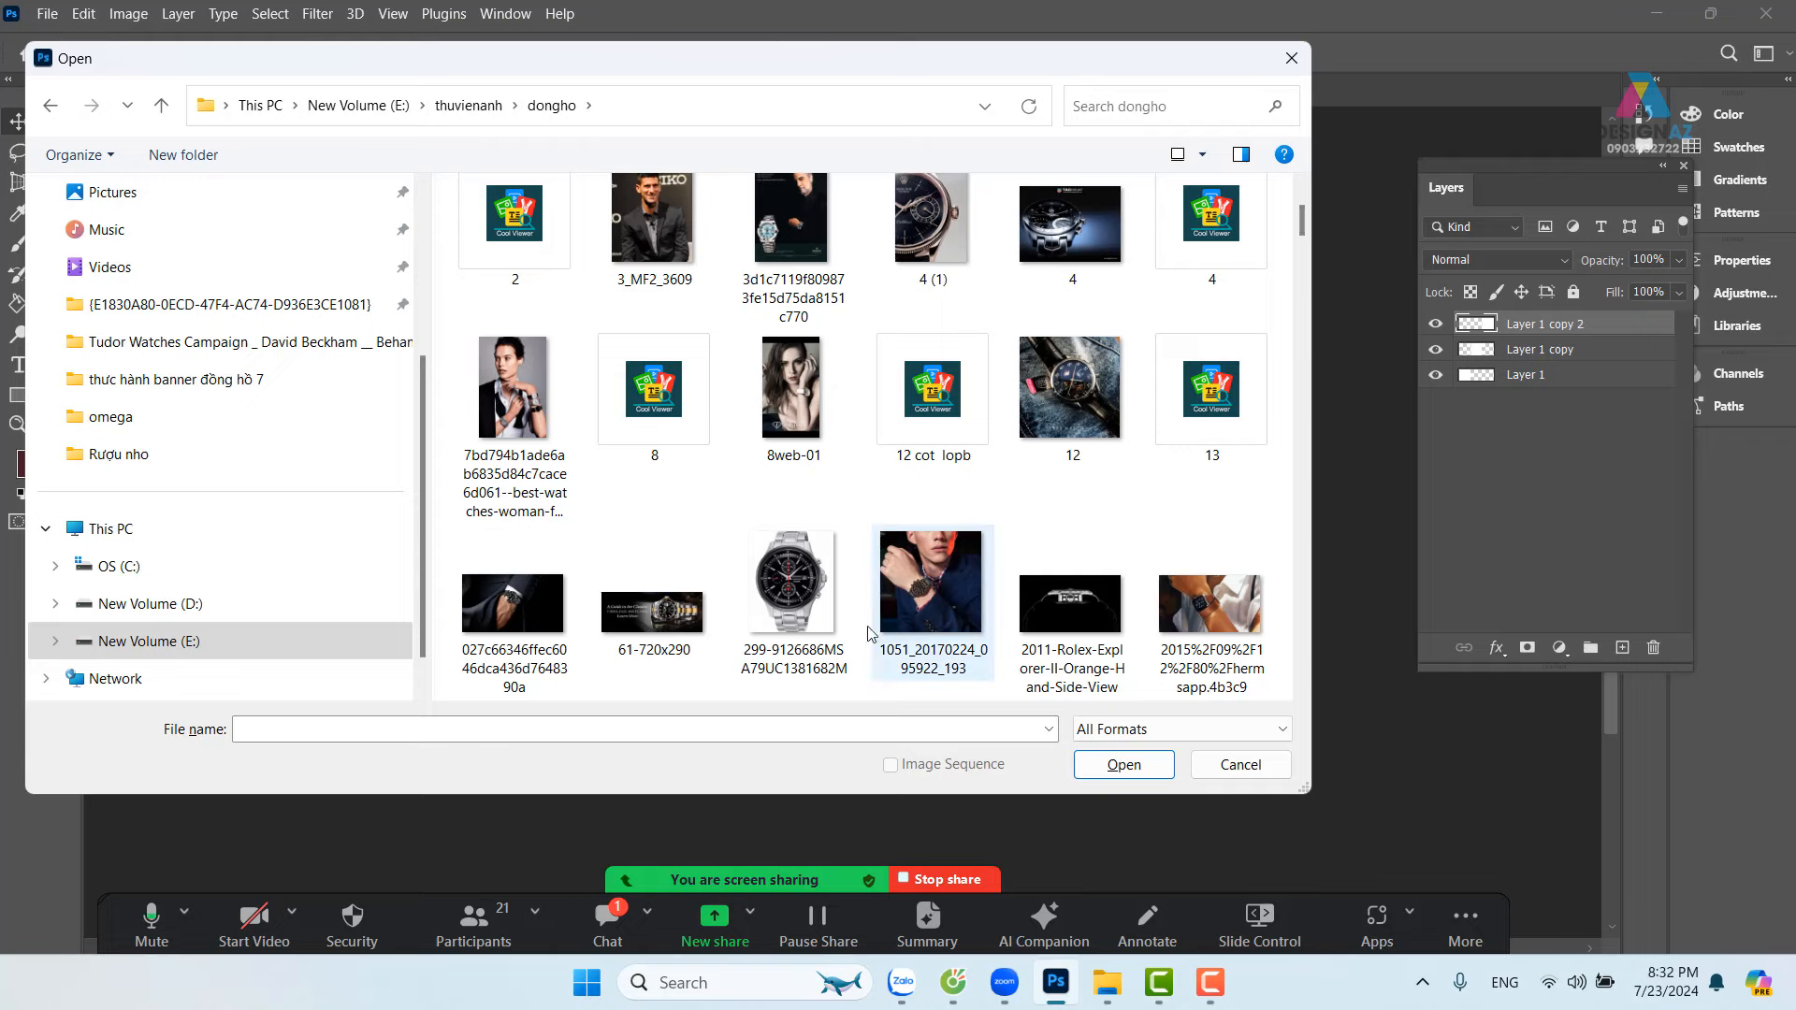
{"action": "scroll", "coordinate": [906, 570], "scroll_direction": "down", "scroll_amount": 6}
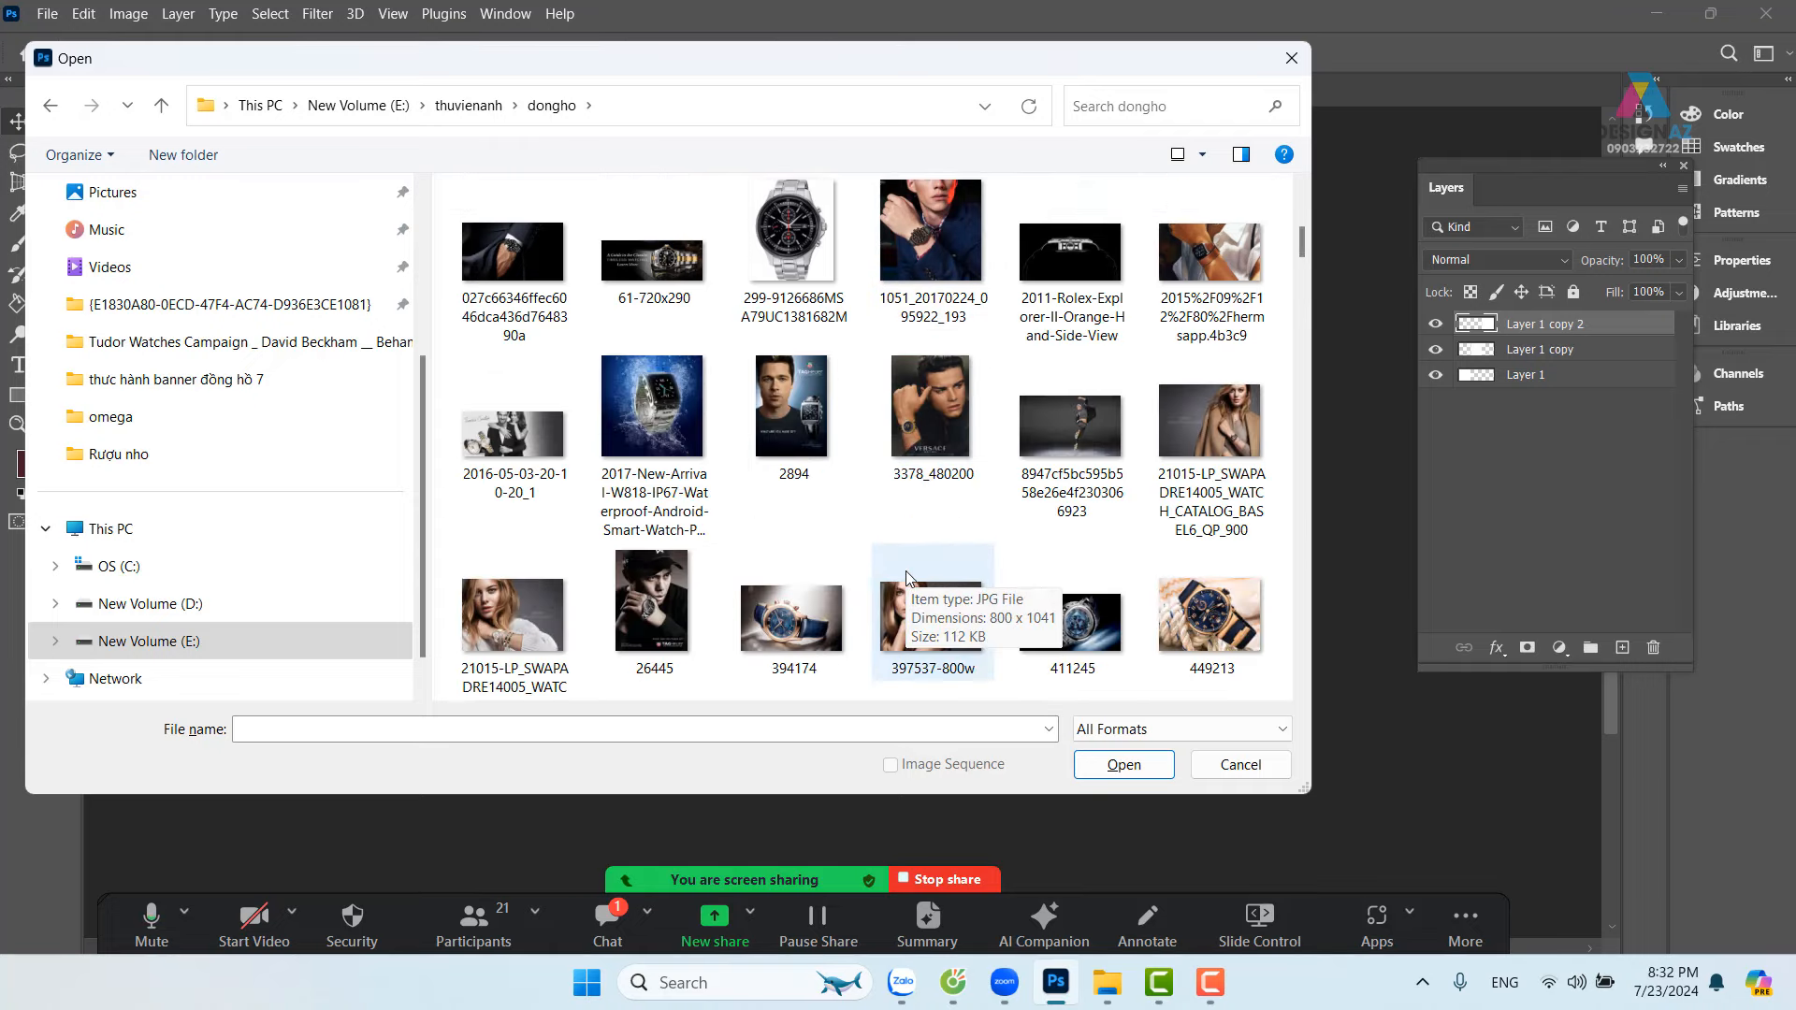
{"action": "left_click", "coordinate": [1209, 618]}
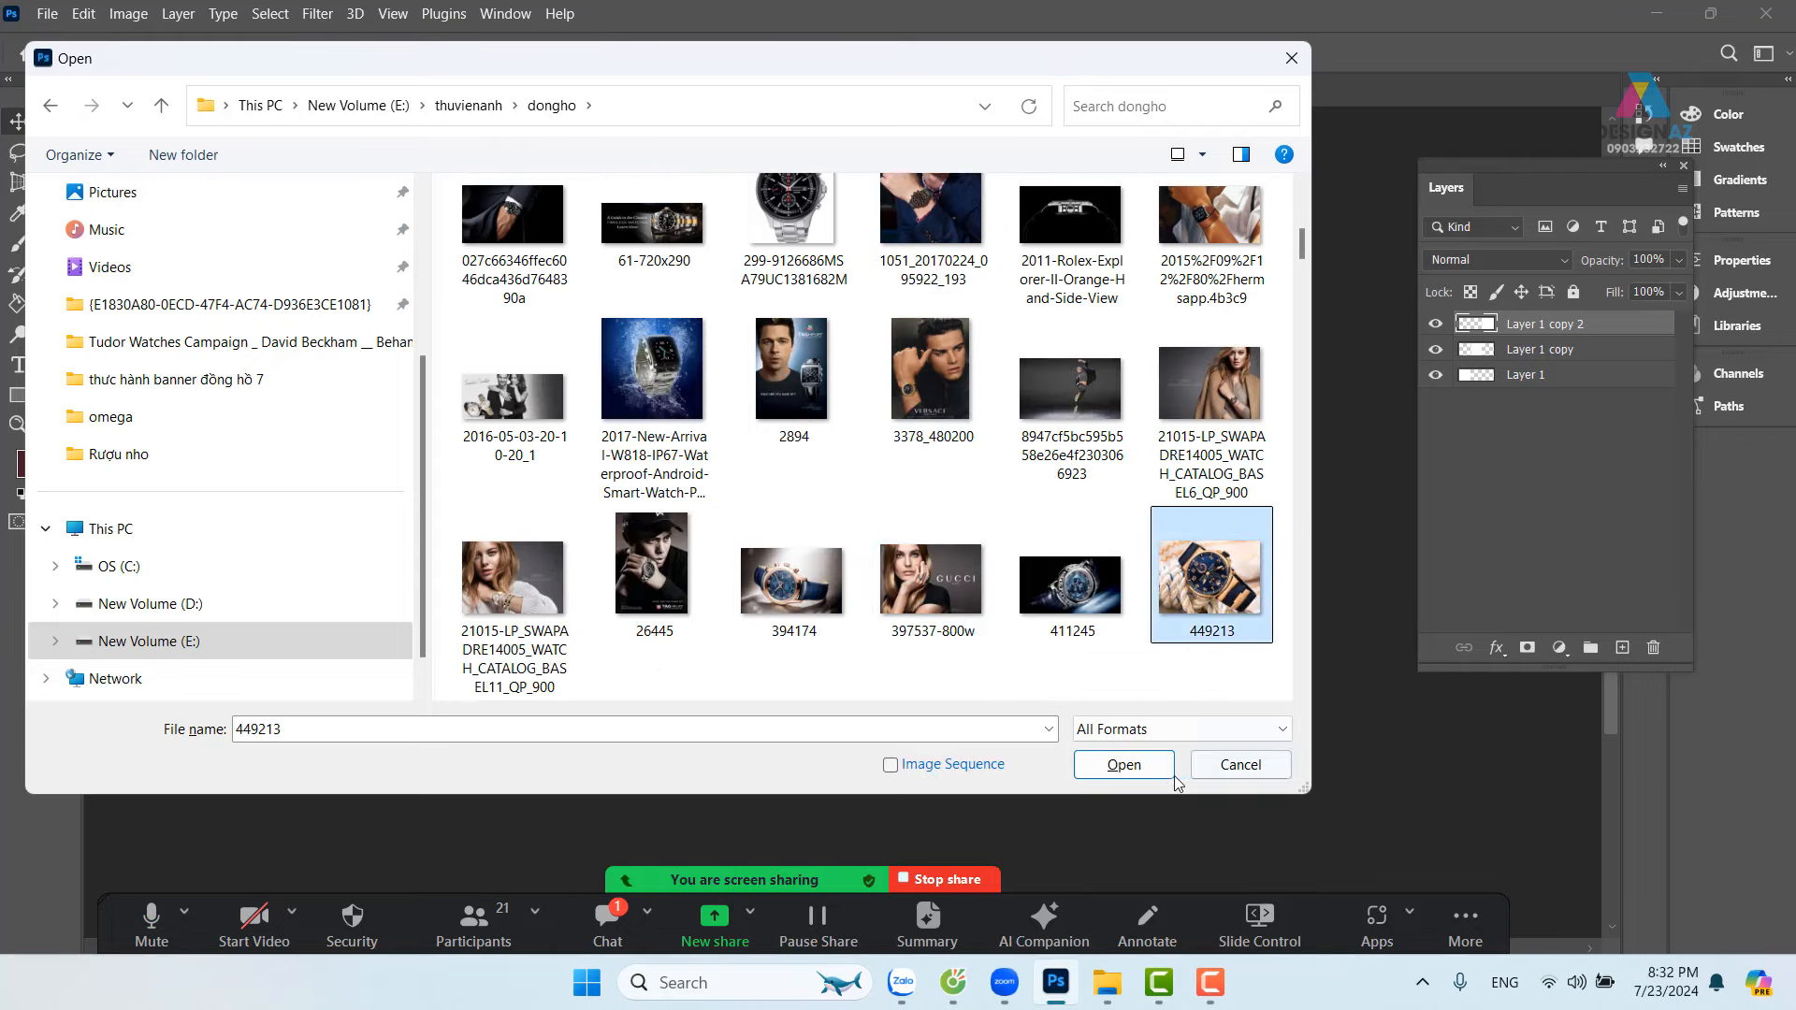
{"action": "left_click", "coordinate": [1146, 773]}
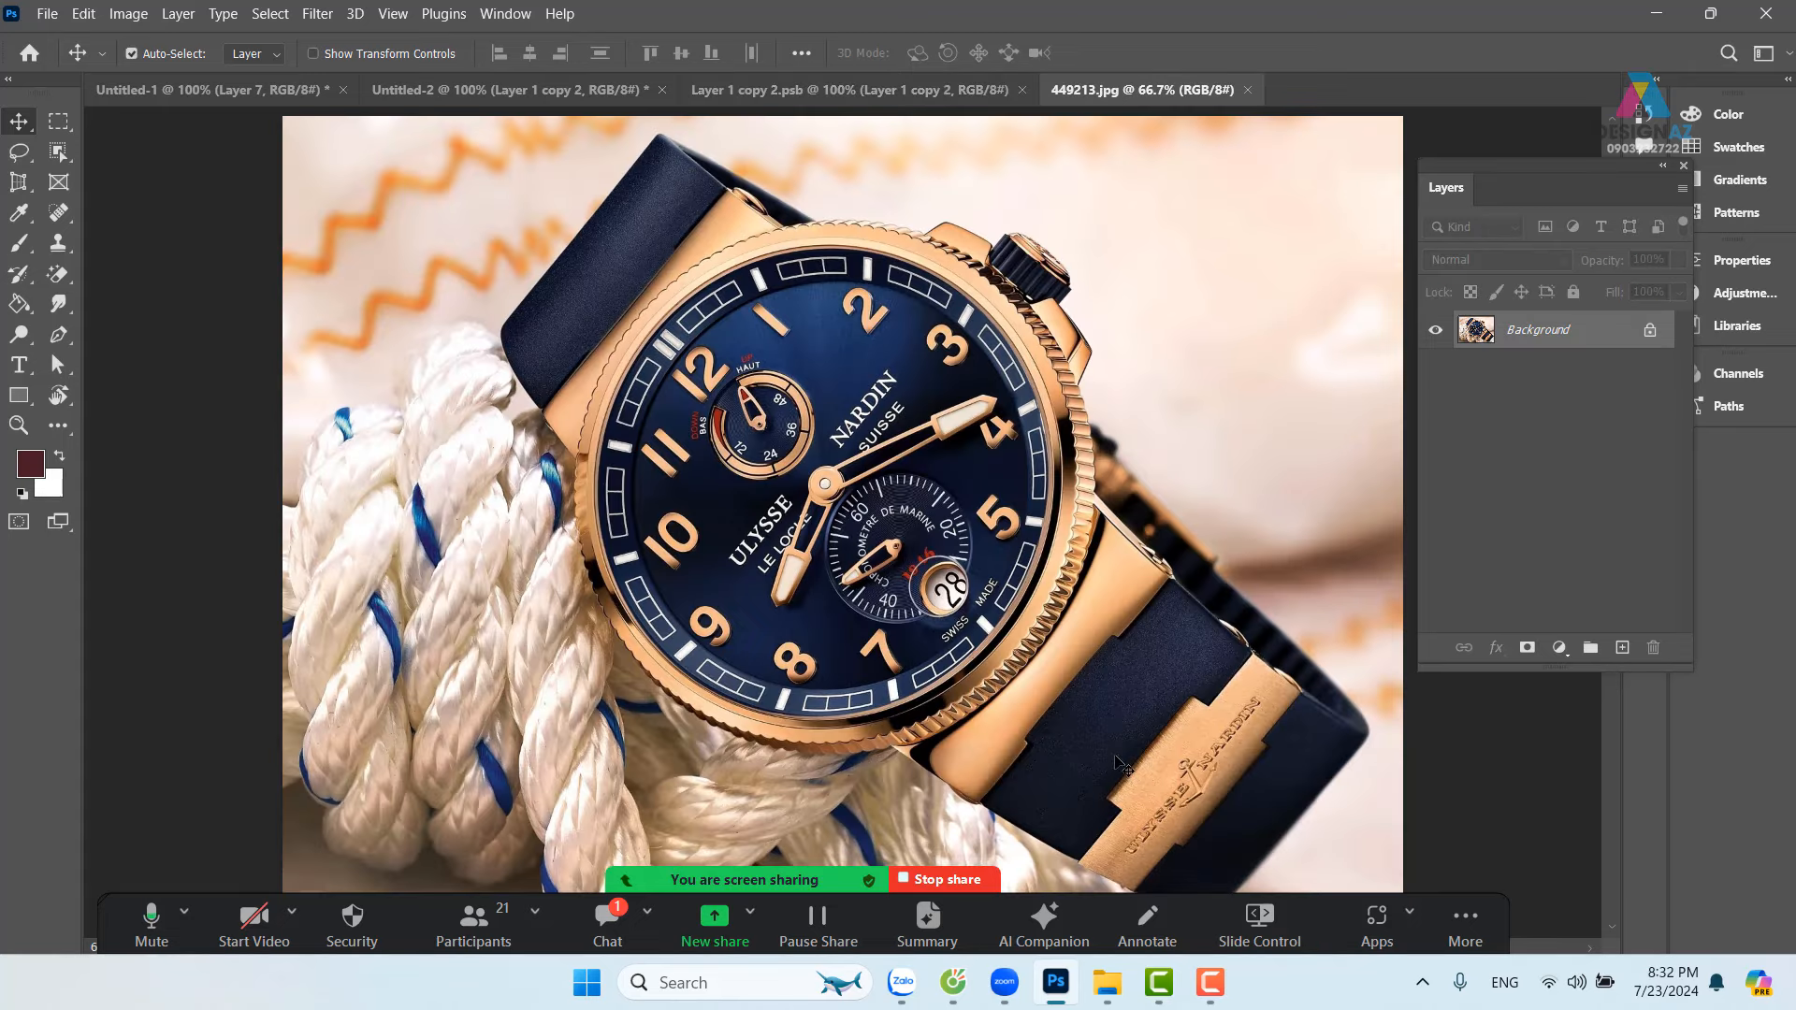
Step: Copy the entire 449213 image, close it, and paste it as a layer clipped to the middle square on Layer 1 copy
{"action": "key", "text": "ctrl+a"}
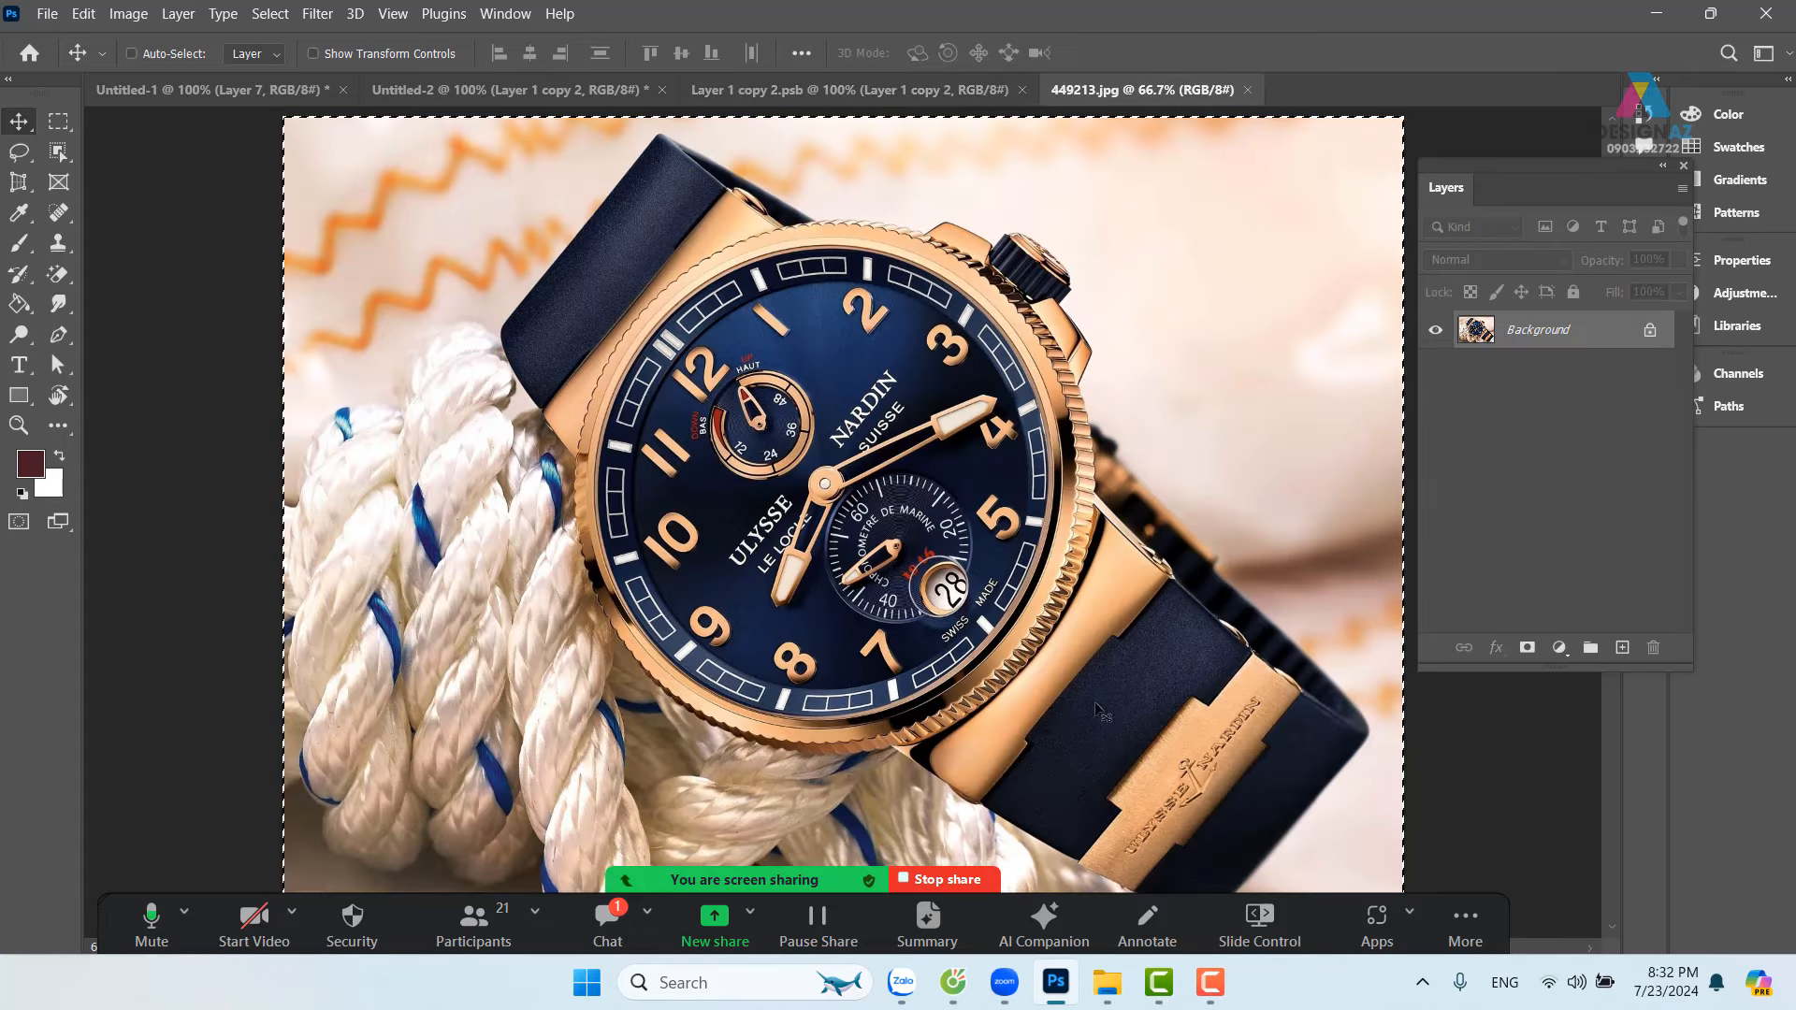
{"action": "left_click", "coordinate": [1248, 91]}
{"action": "right_click", "coordinate": [870, 511]}
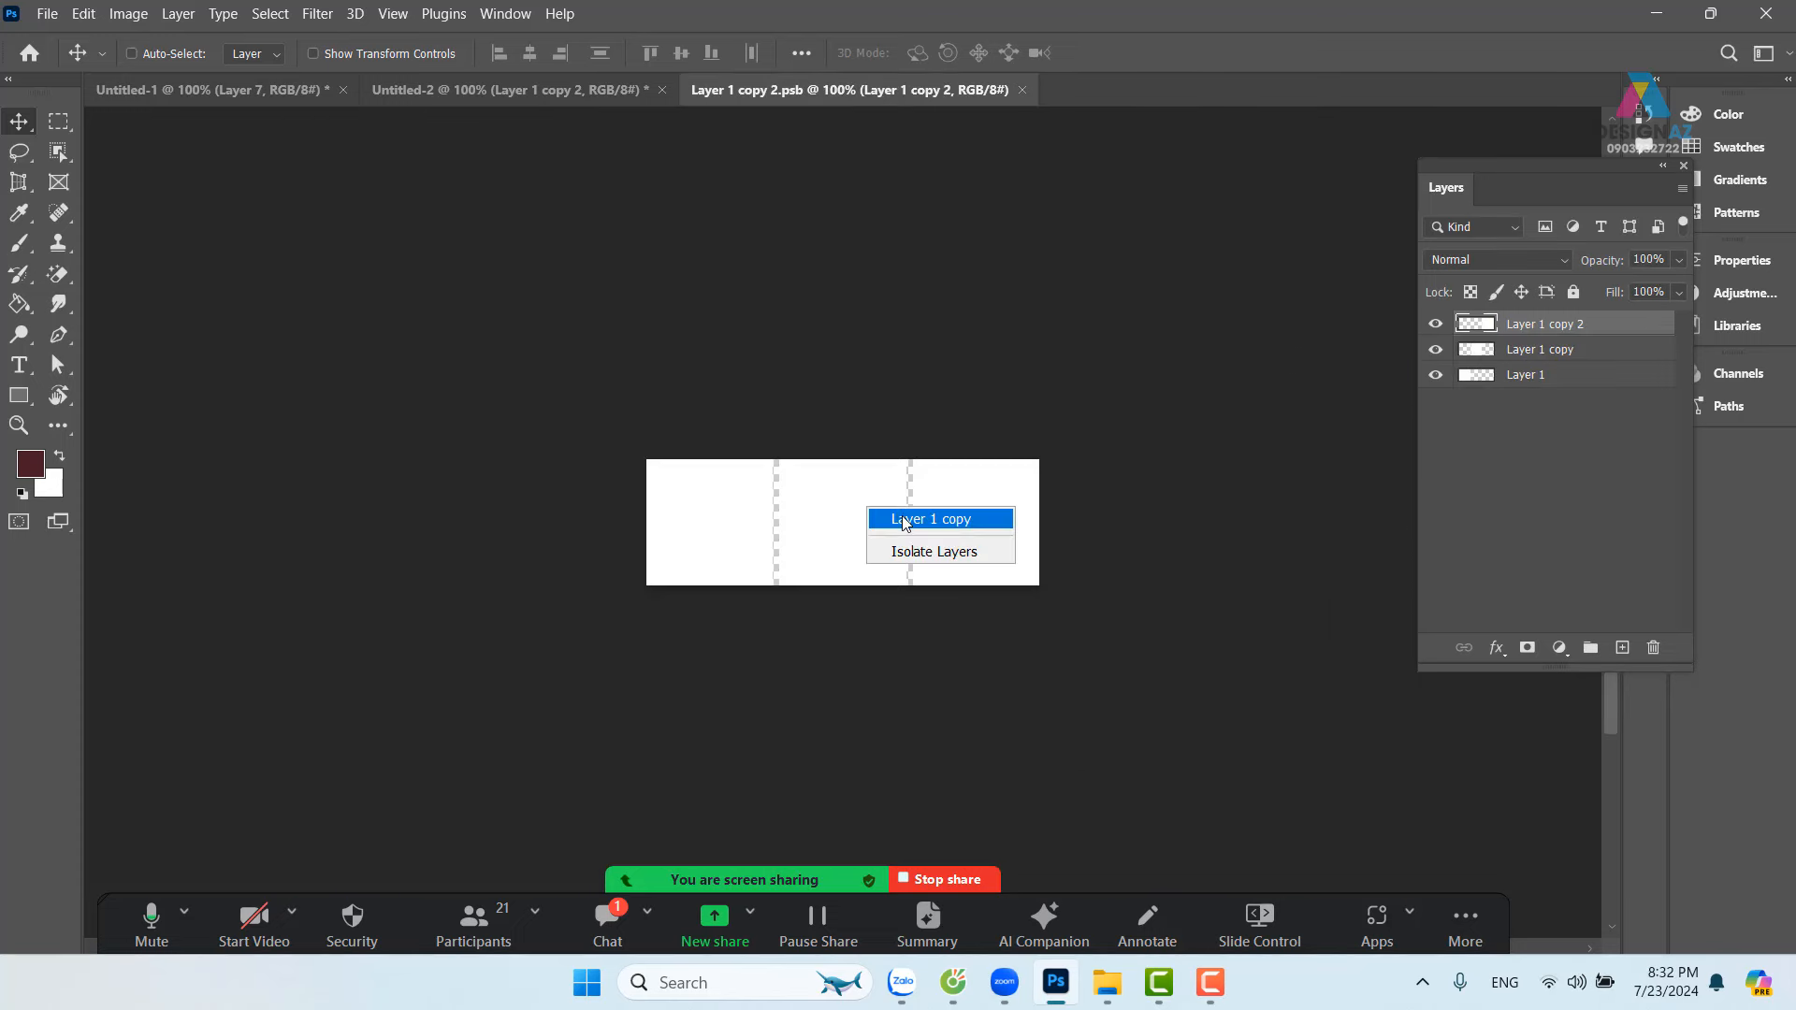
{"action": "left_click", "coordinate": [905, 521]}
{"action": "mouse_move", "coordinate": [855, 492]}
{"action": "left_mouse_down"}
{"action": "mouse_move", "coordinate": [869, 480]}
{"action": "mouse_move", "coordinate": [879, 517]}
{"action": "left_mouse_up"}
{"action": "key", "text": "ctrl+v"}
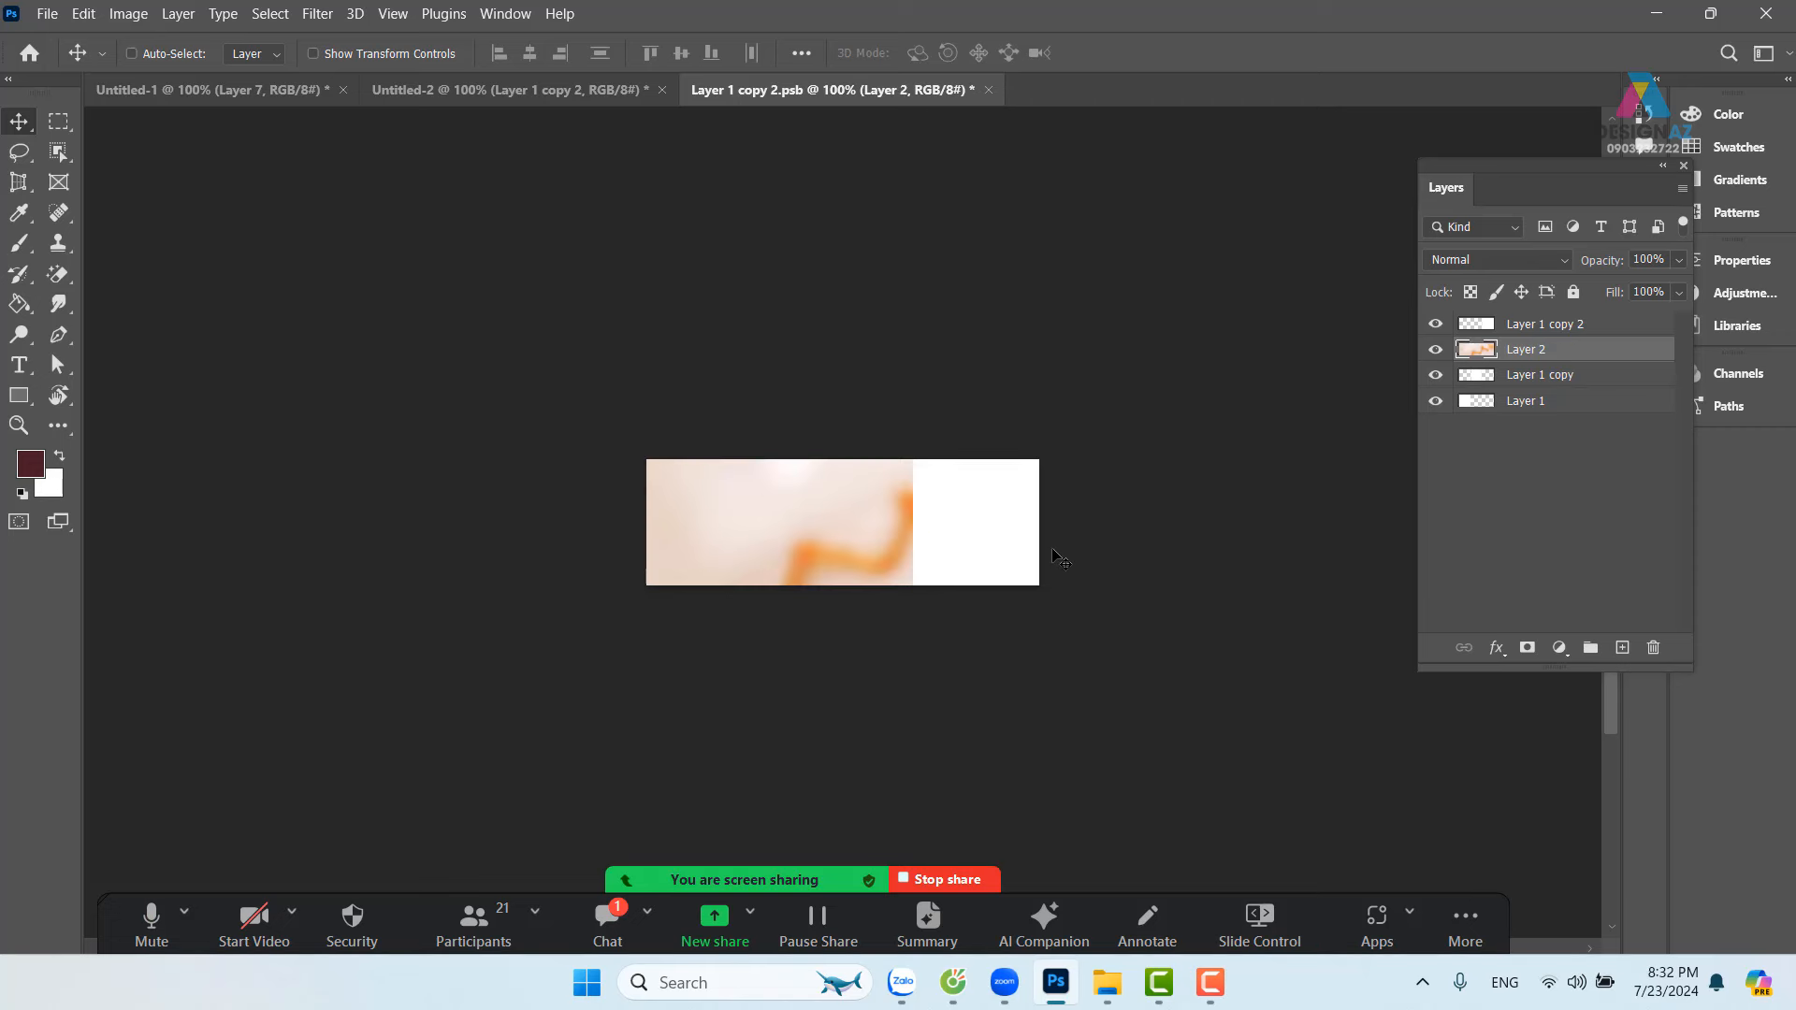
{"action": "key", "text": "ctrl"}
{"action": "key", "text": "ctrl+alt+g"}
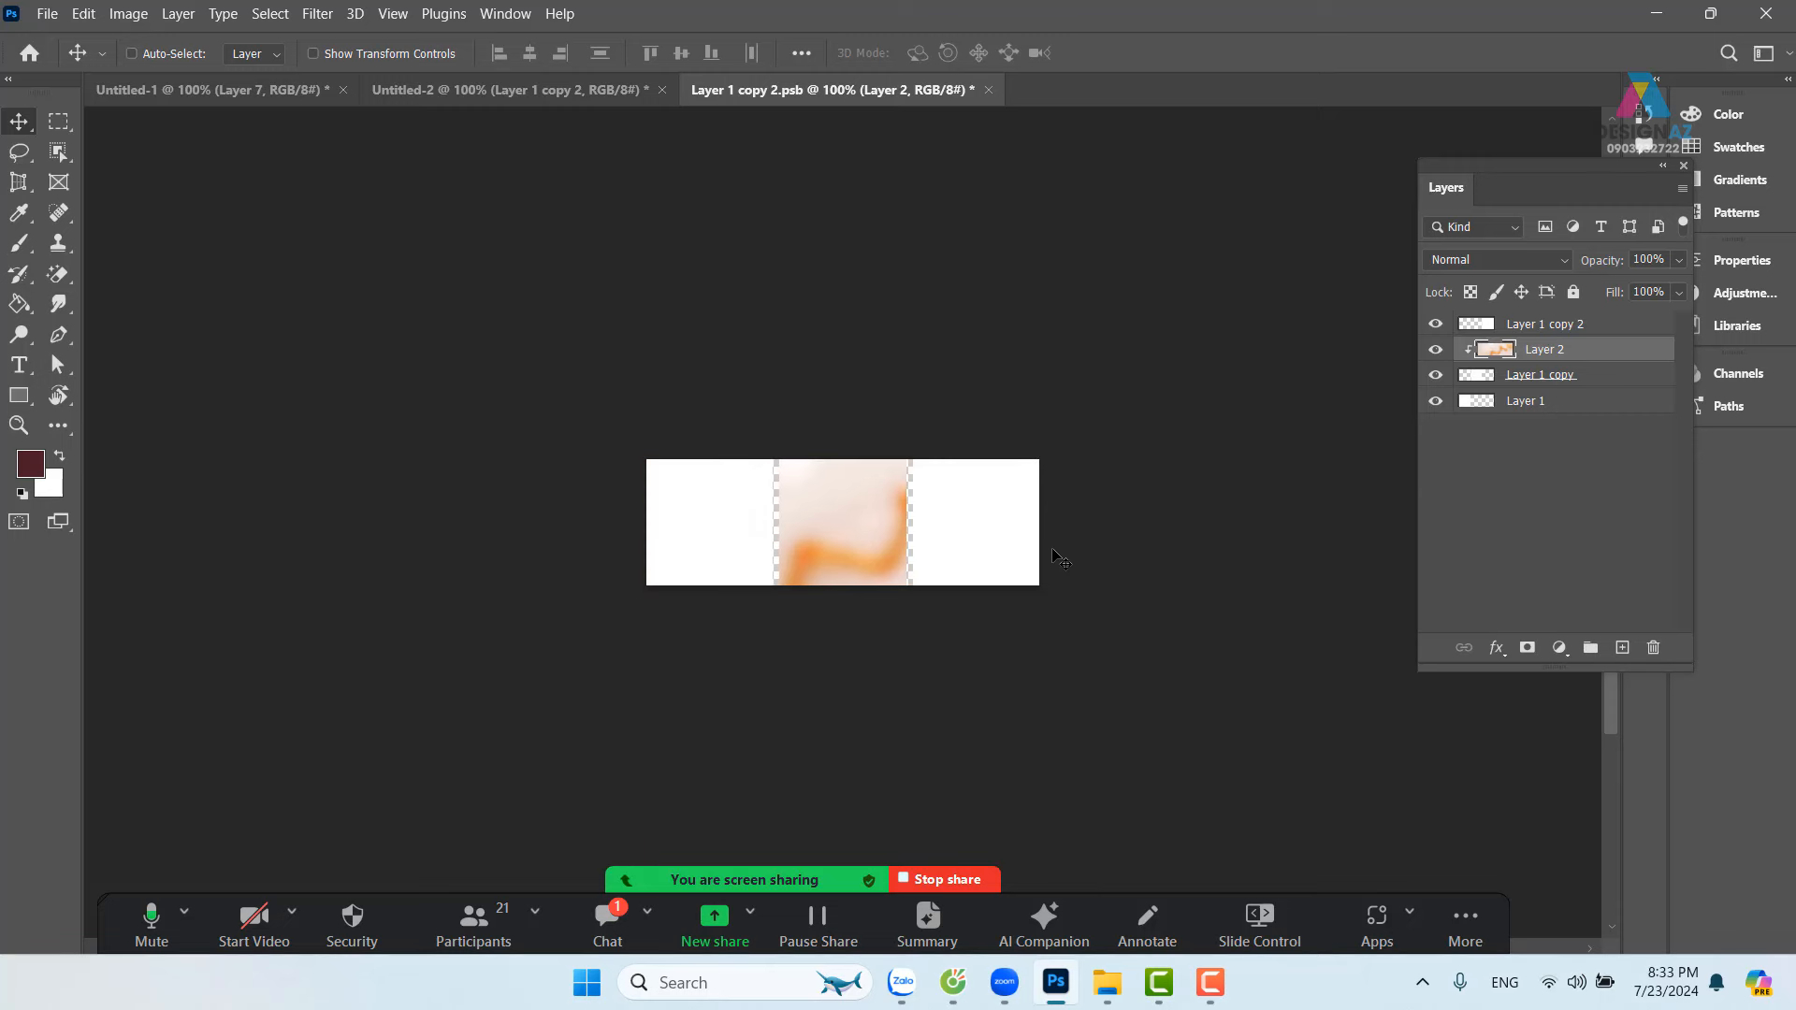
Step: Scale the pasted watch to about 11%, centre it over the middle square, and merge it into Layer 1 copy
{"action": "key", "text": "ctrl+t"}
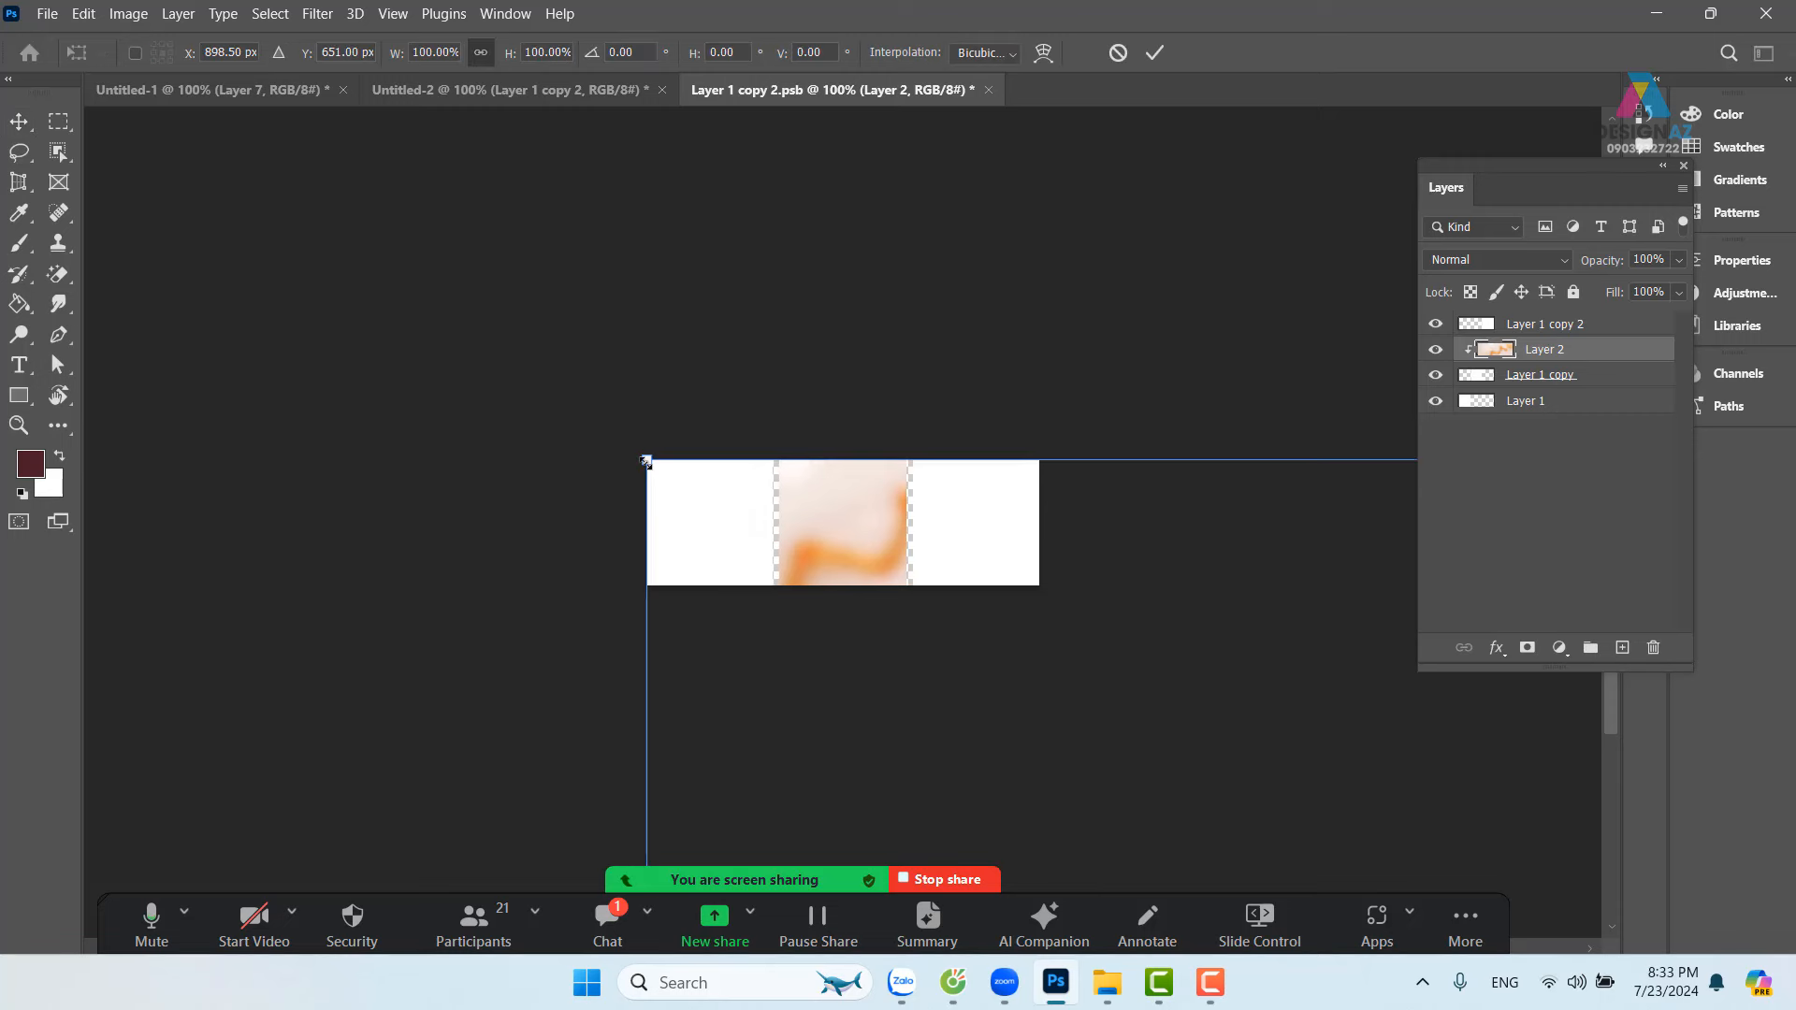
{"action": "left_click_drag", "start_coordinate": [646, 462], "coordinate": [1119, 668]}
{"action": "left_click_drag", "start_coordinate": [1258, 788], "coordinate": [568, 327]}
{"action": "left_click_drag", "start_coordinate": [425, 270], "coordinate": [735, 487]}
{"action": "left_click_drag", "start_coordinate": [861, 552], "coordinate": [859, 510]}
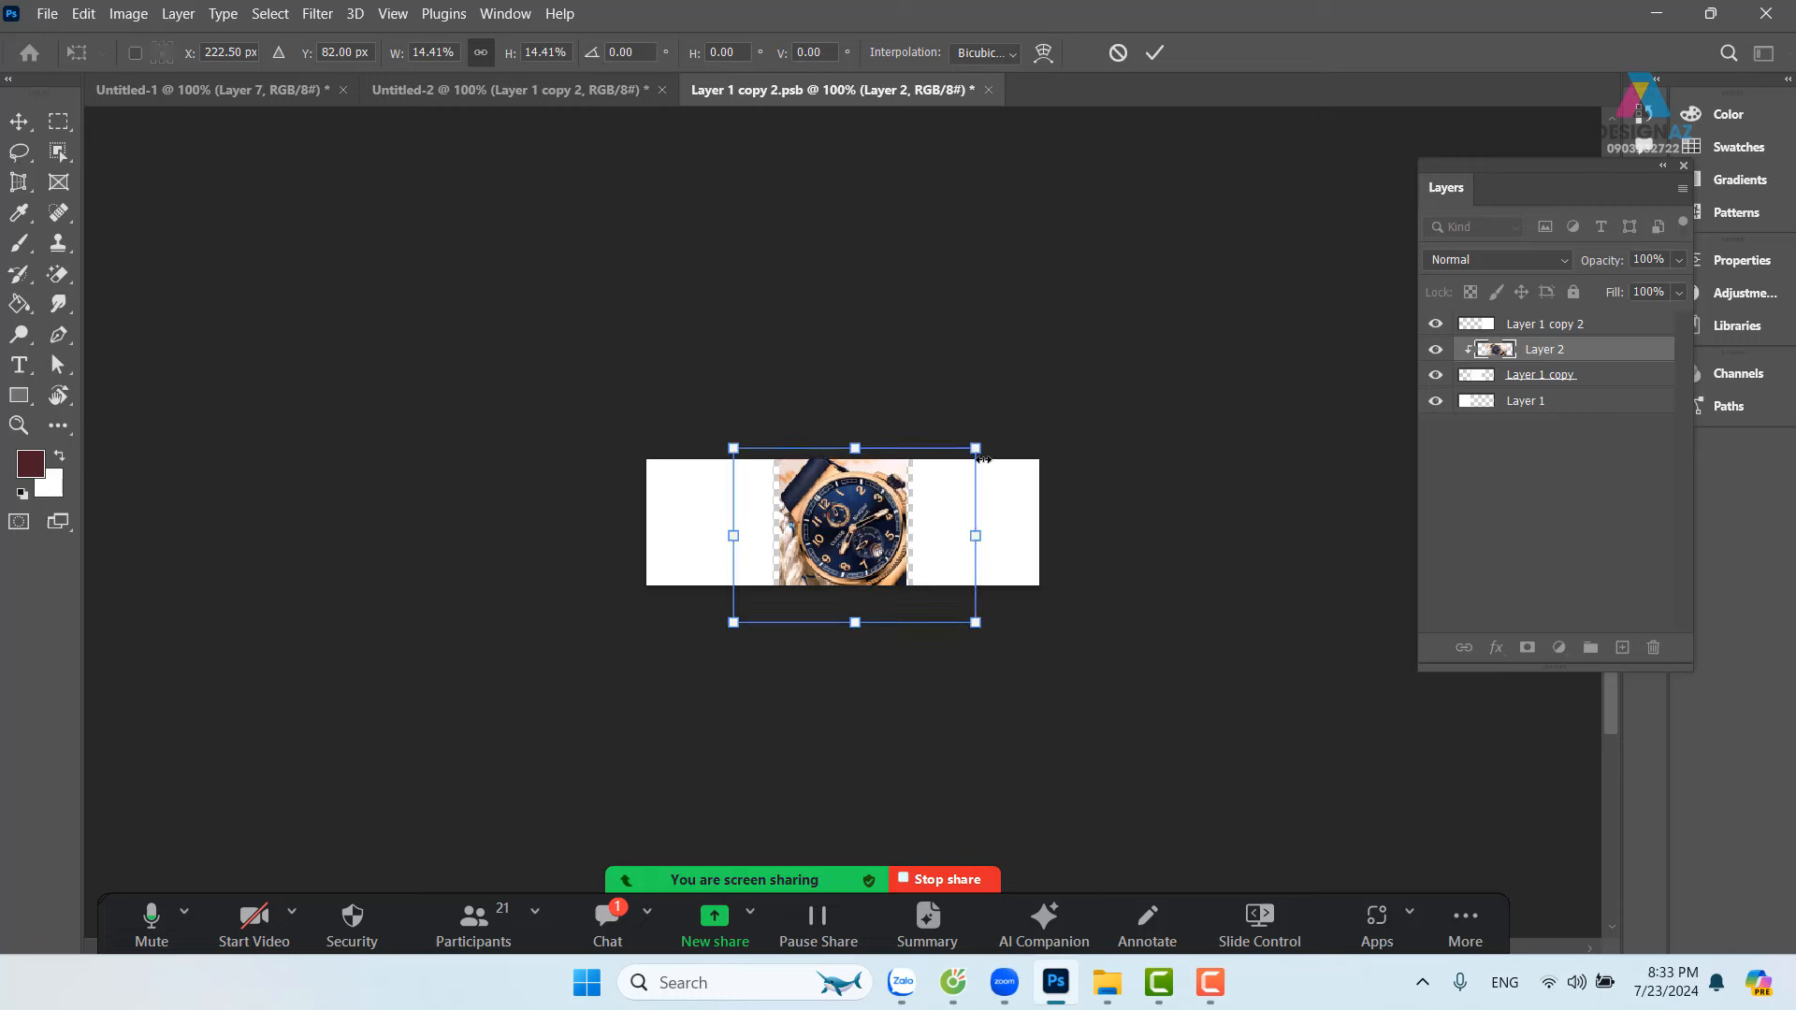
{"action": "left_click_drag", "start_coordinate": [977, 456], "coordinate": [951, 460]}
{"action": "left_click_drag", "start_coordinate": [845, 530], "coordinate": [845, 522]}
{"action": "left_click_drag", "start_coordinate": [963, 445], "coordinate": [951, 455]}
{"action": "left_click_drag", "start_coordinate": [951, 594], "coordinate": [868, 559]}
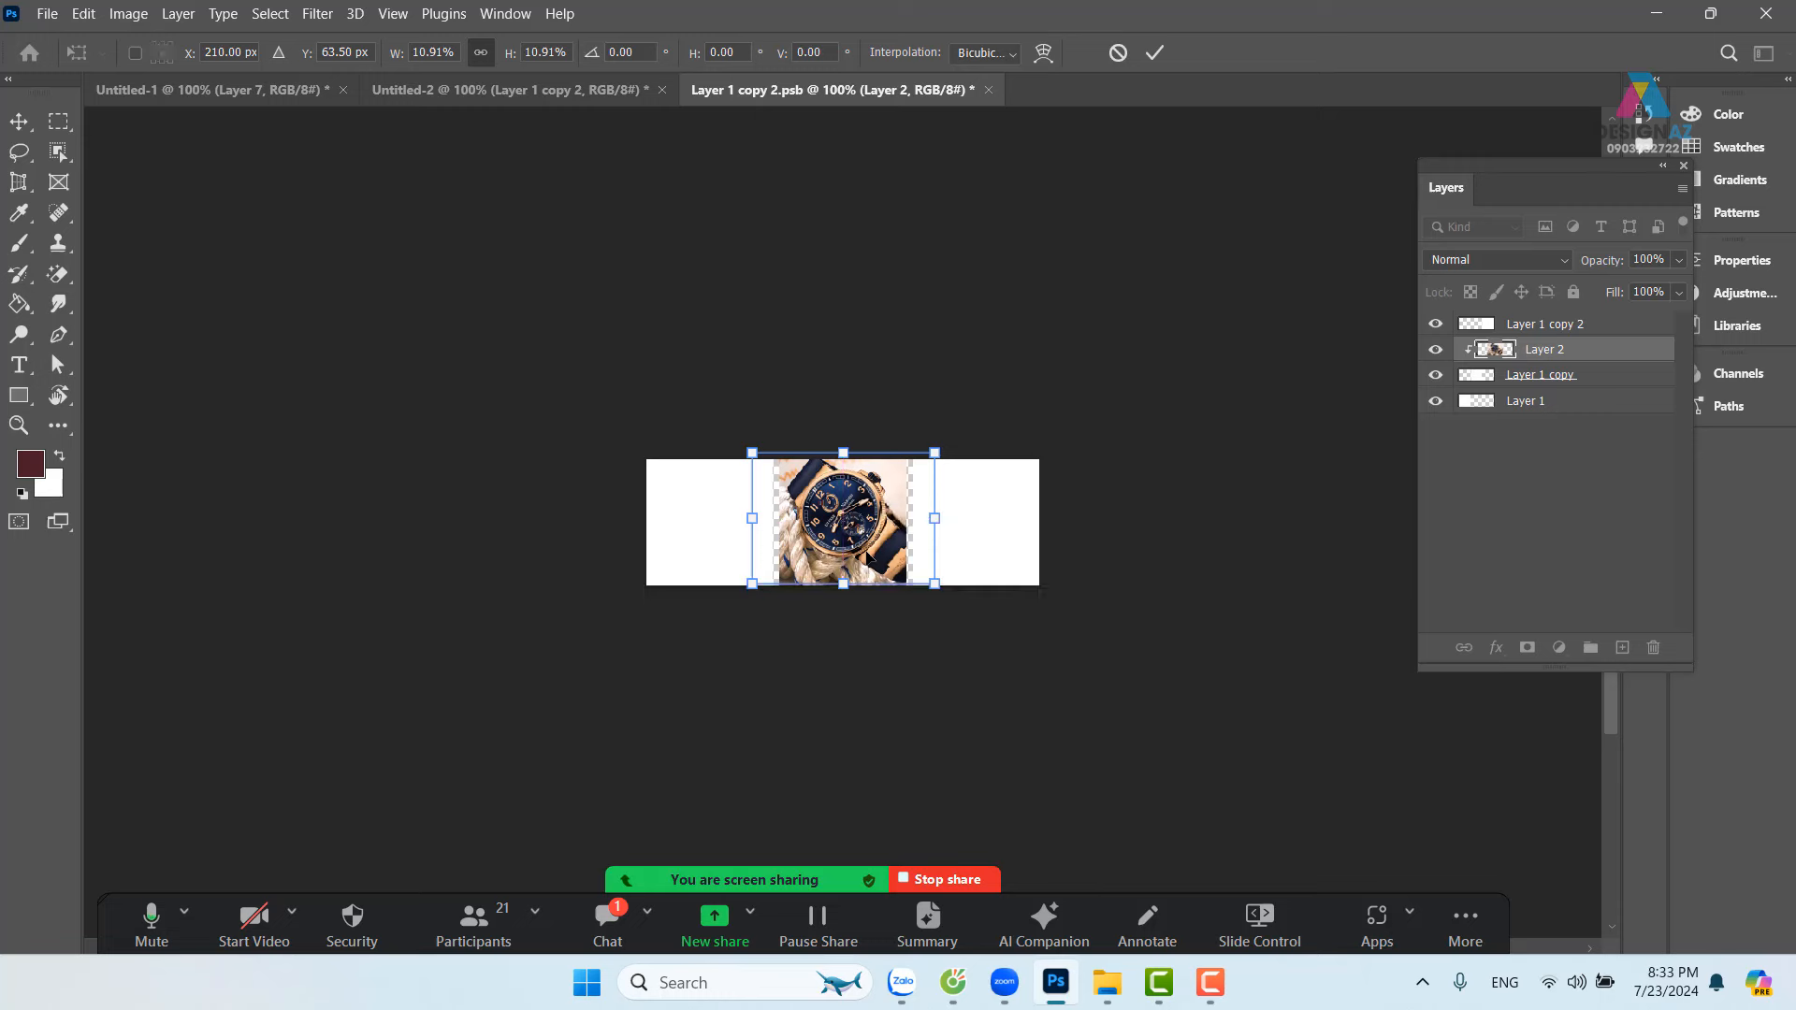
{"action": "key", "text": "Return"}
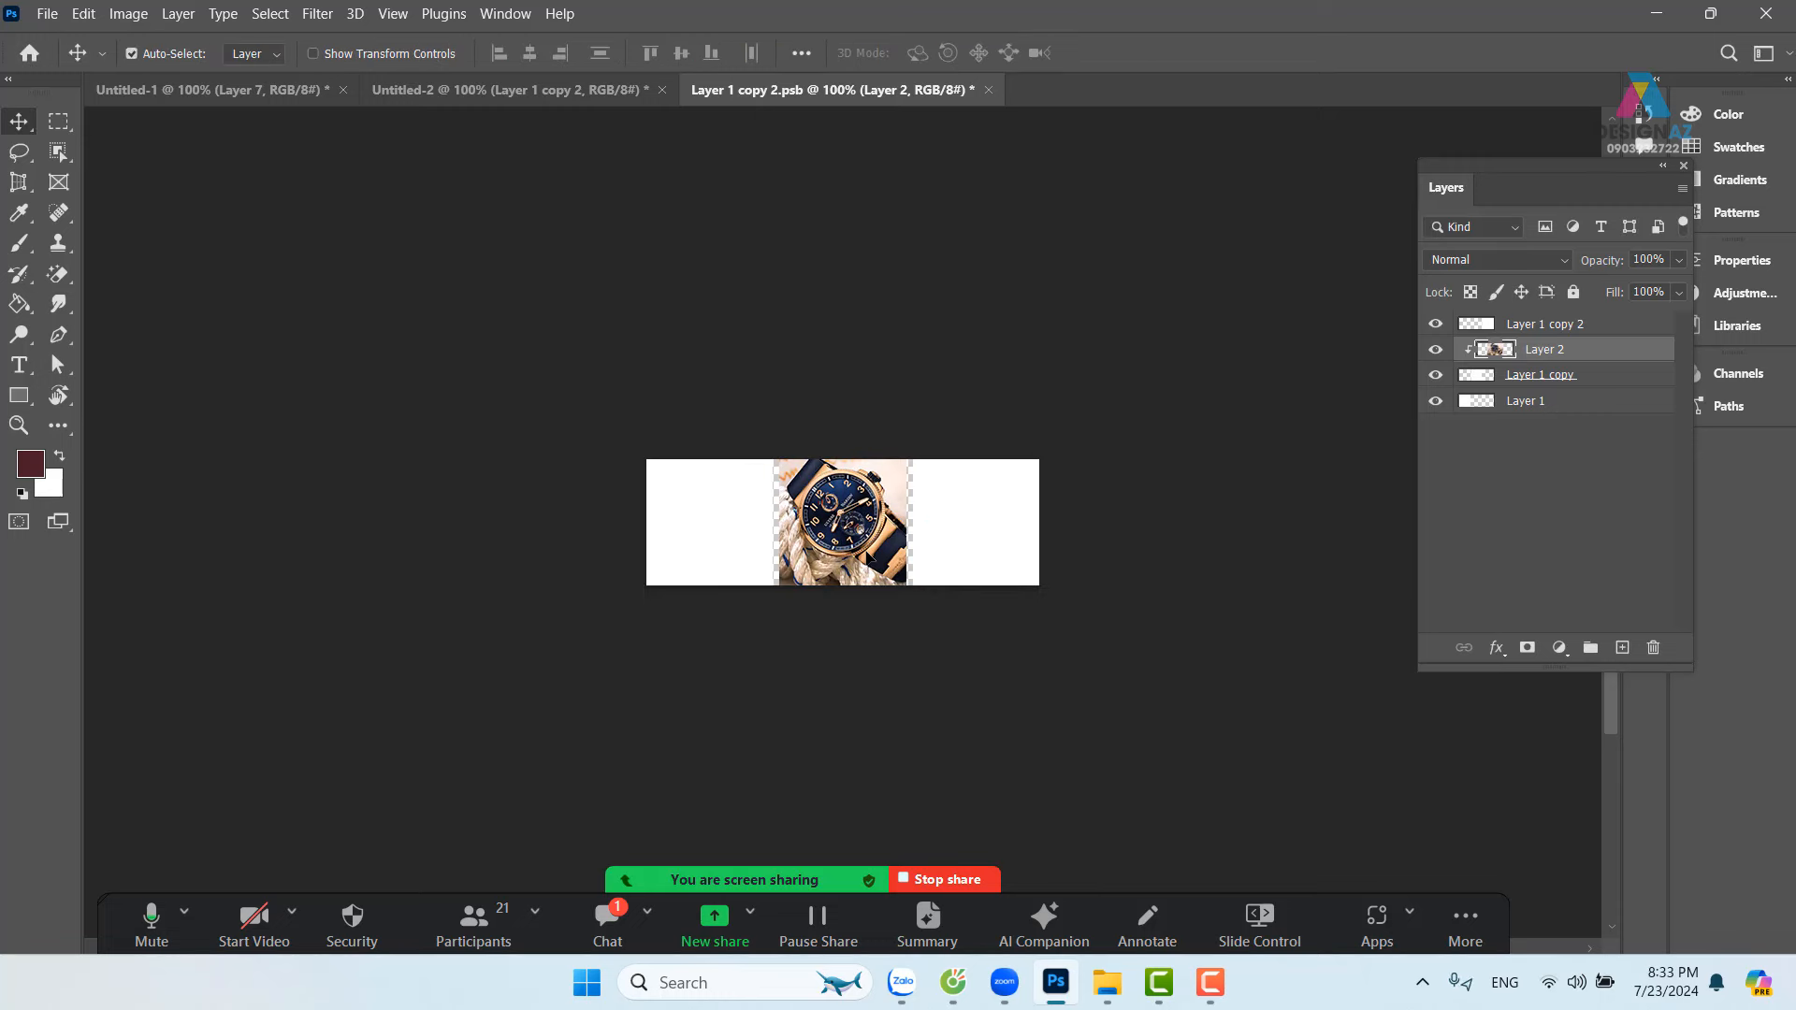
{"action": "key", "text": "ctrl+e"}
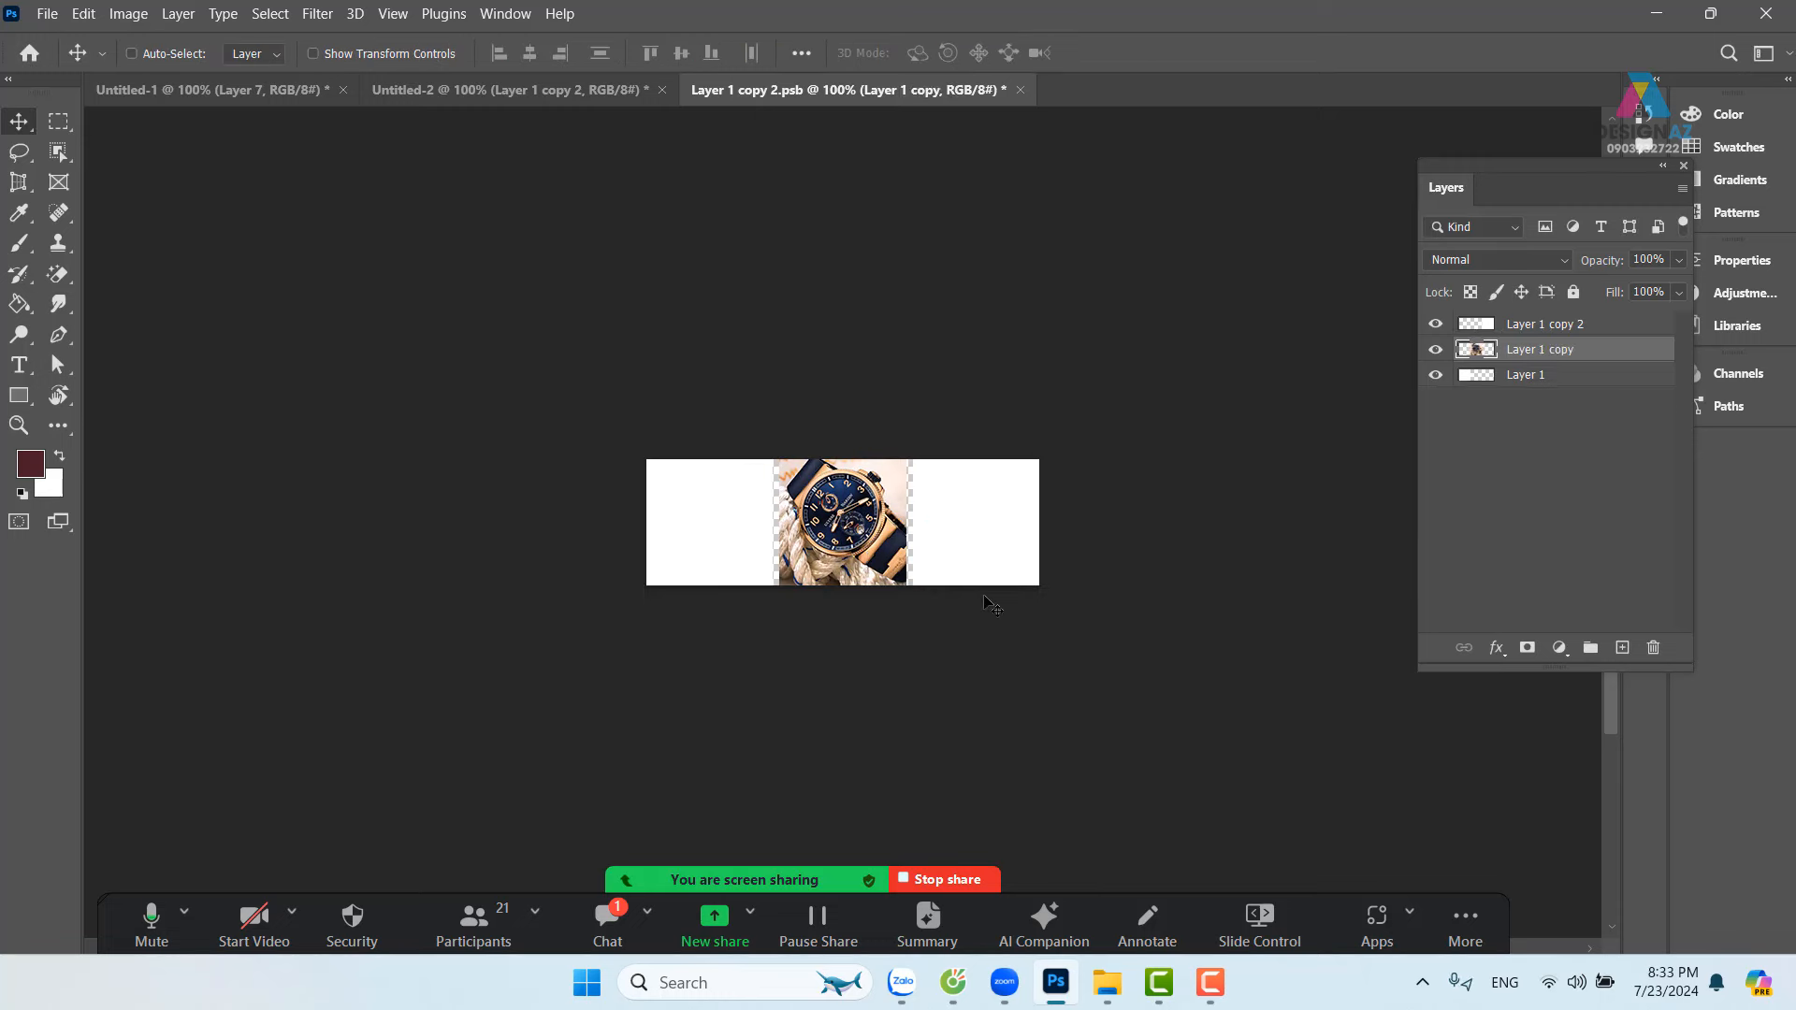
Step: Select the right white square's layer, Layer 1 copy 2, and open the watch image 394174 from the dongho folder
{"action": "right_click", "coordinate": [986, 512]}
{"action": "left_click", "coordinate": [1015, 523]}
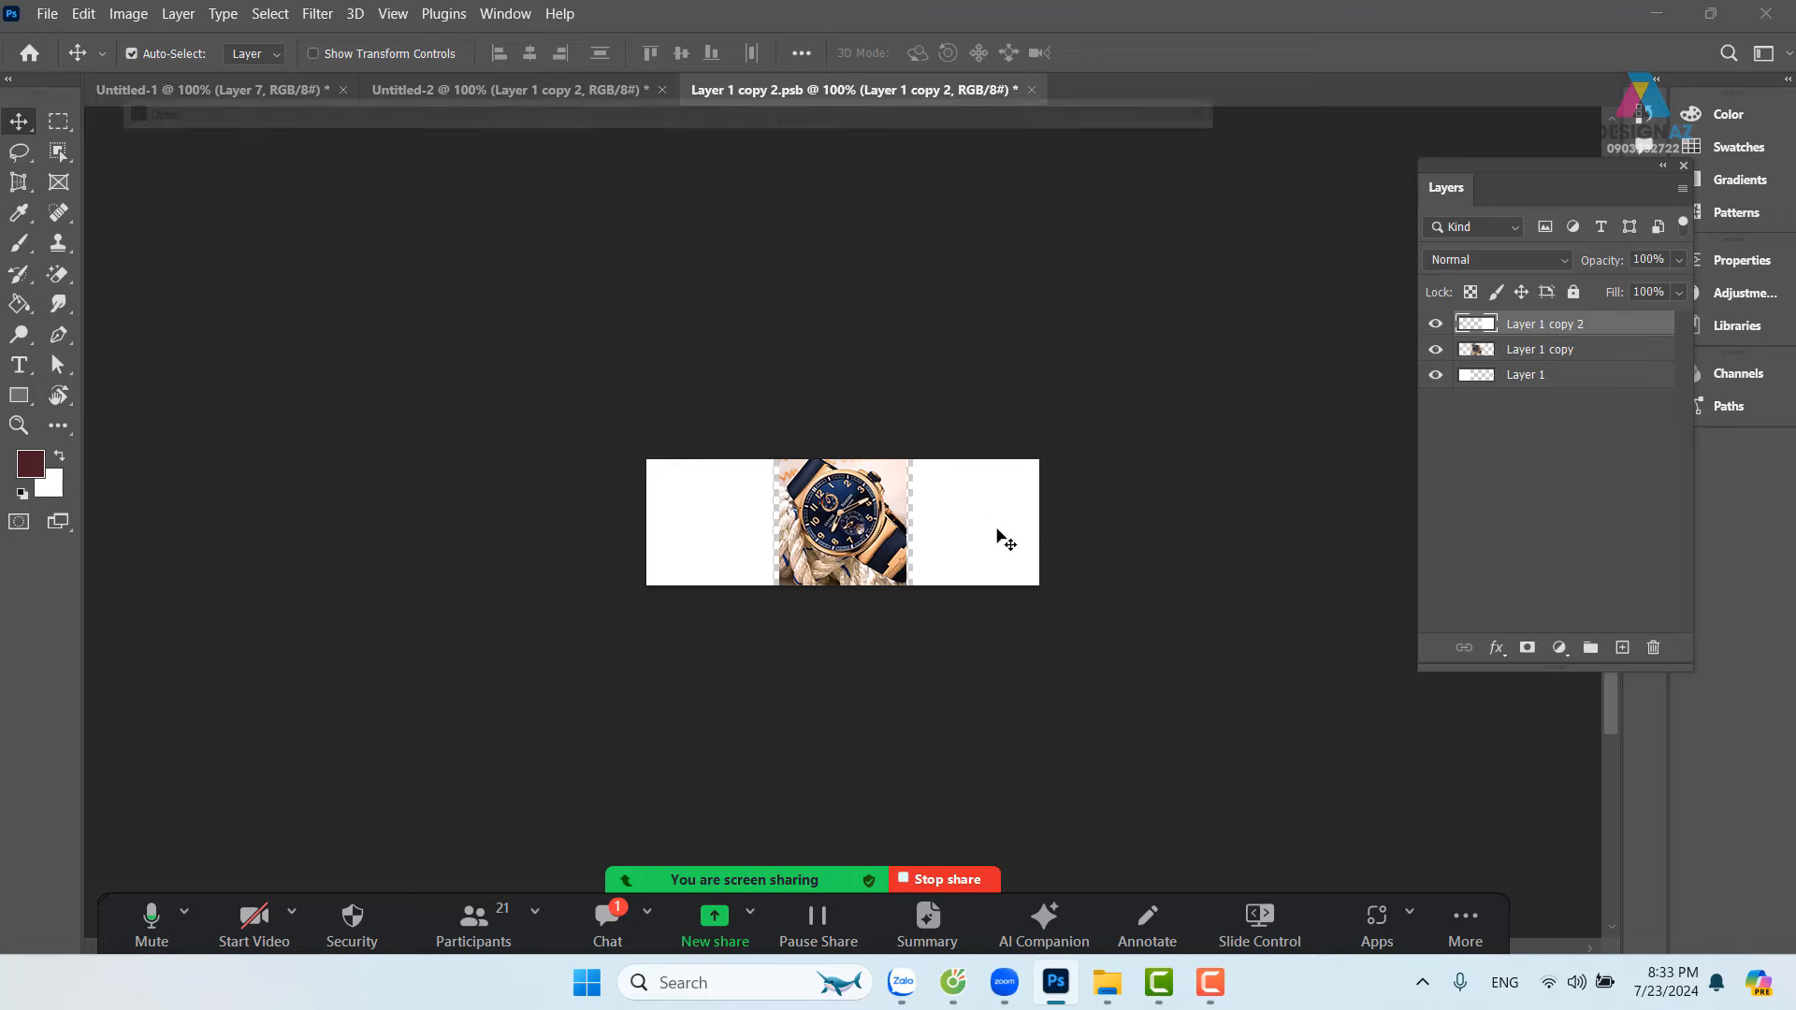
{"action": "key", "text": "ctrl+o"}
{"action": "scroll", "coordinate": [1001, 505], "scroll_direction": "down", "scroll_amount": 5}
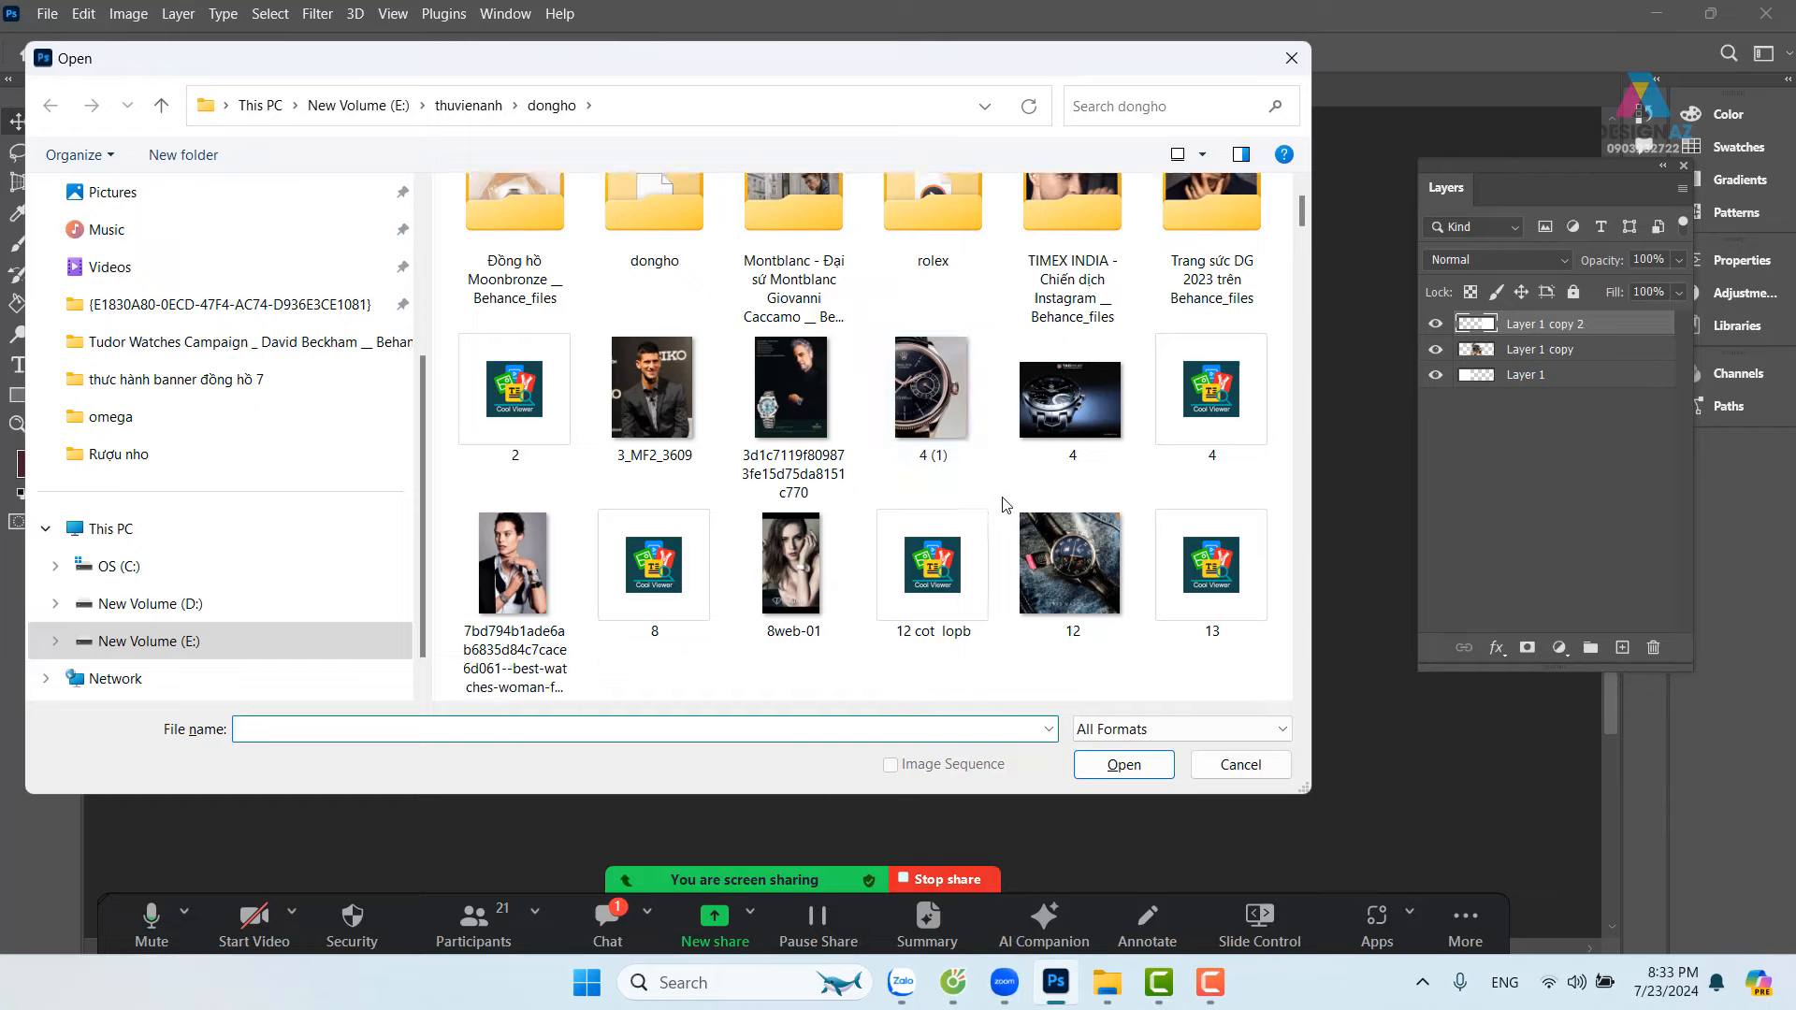
{"action": "scroll", "coordinate": [1003, 502], "scroll_direction": "down", "scroll_amount": 4}
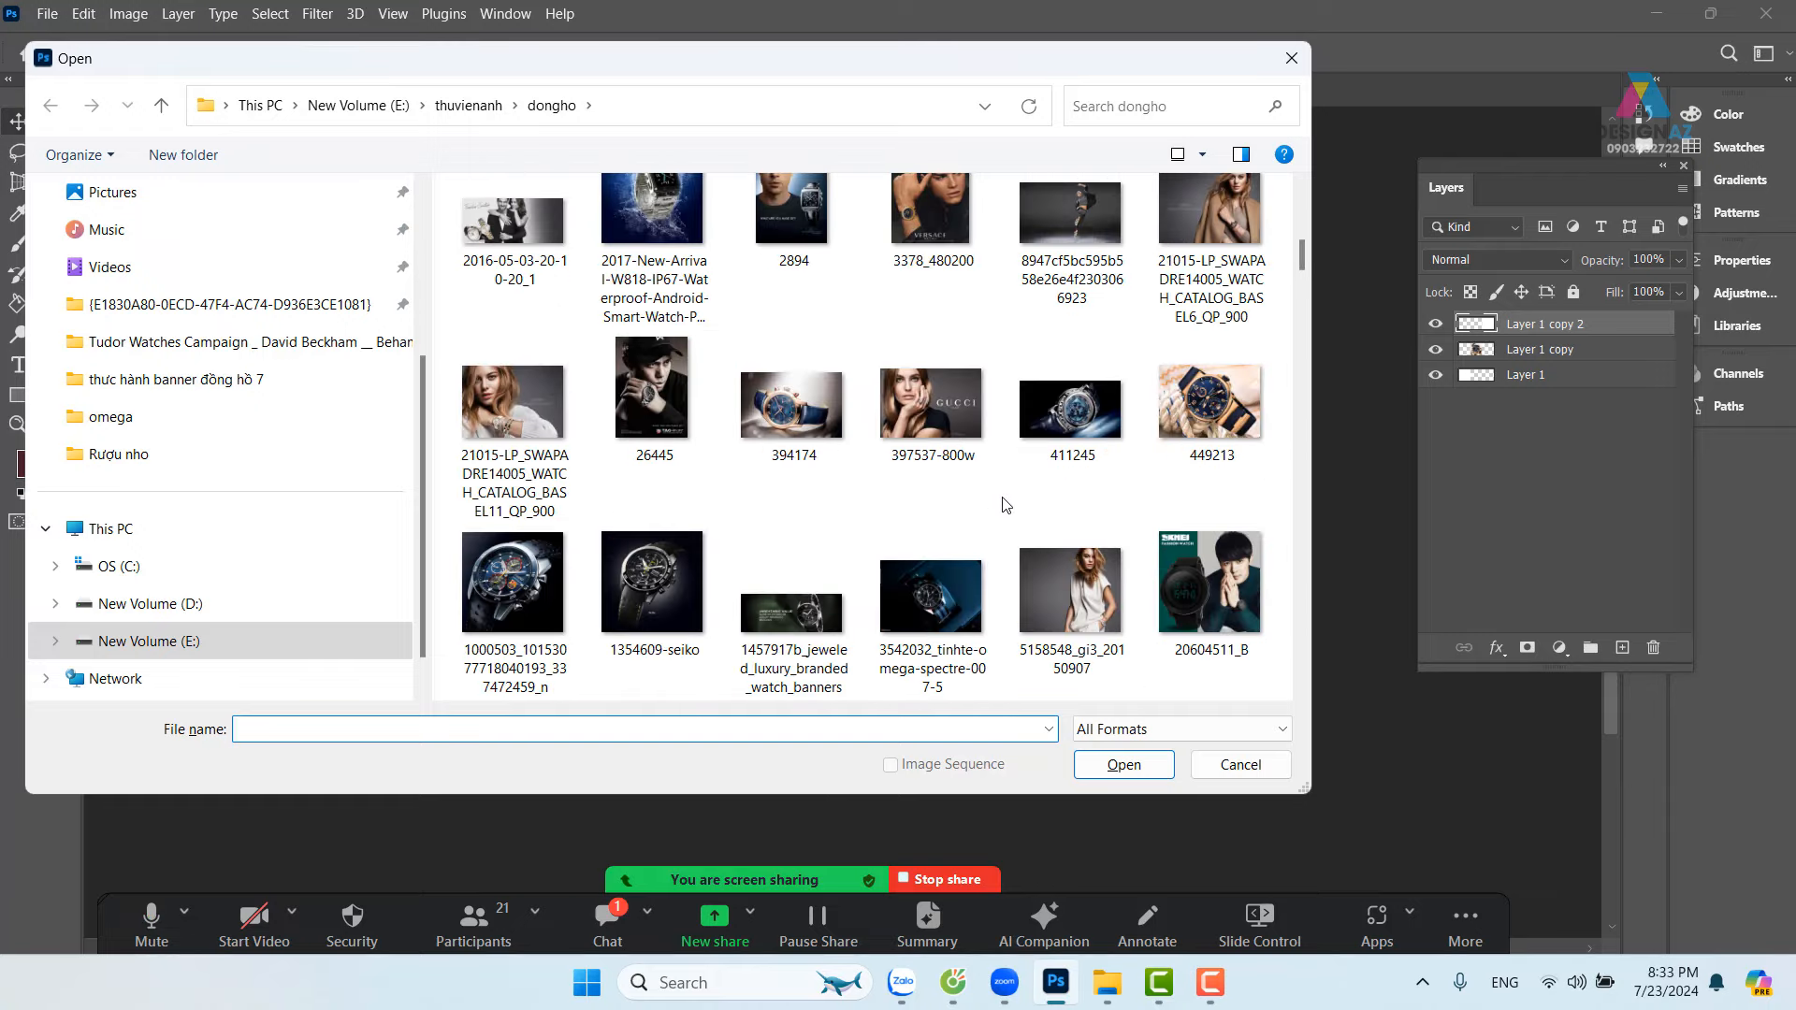
{"action": "left_click", "coordinate": [810, 433]}
{"action": "left_click", "coordinate": [1123, 767]}
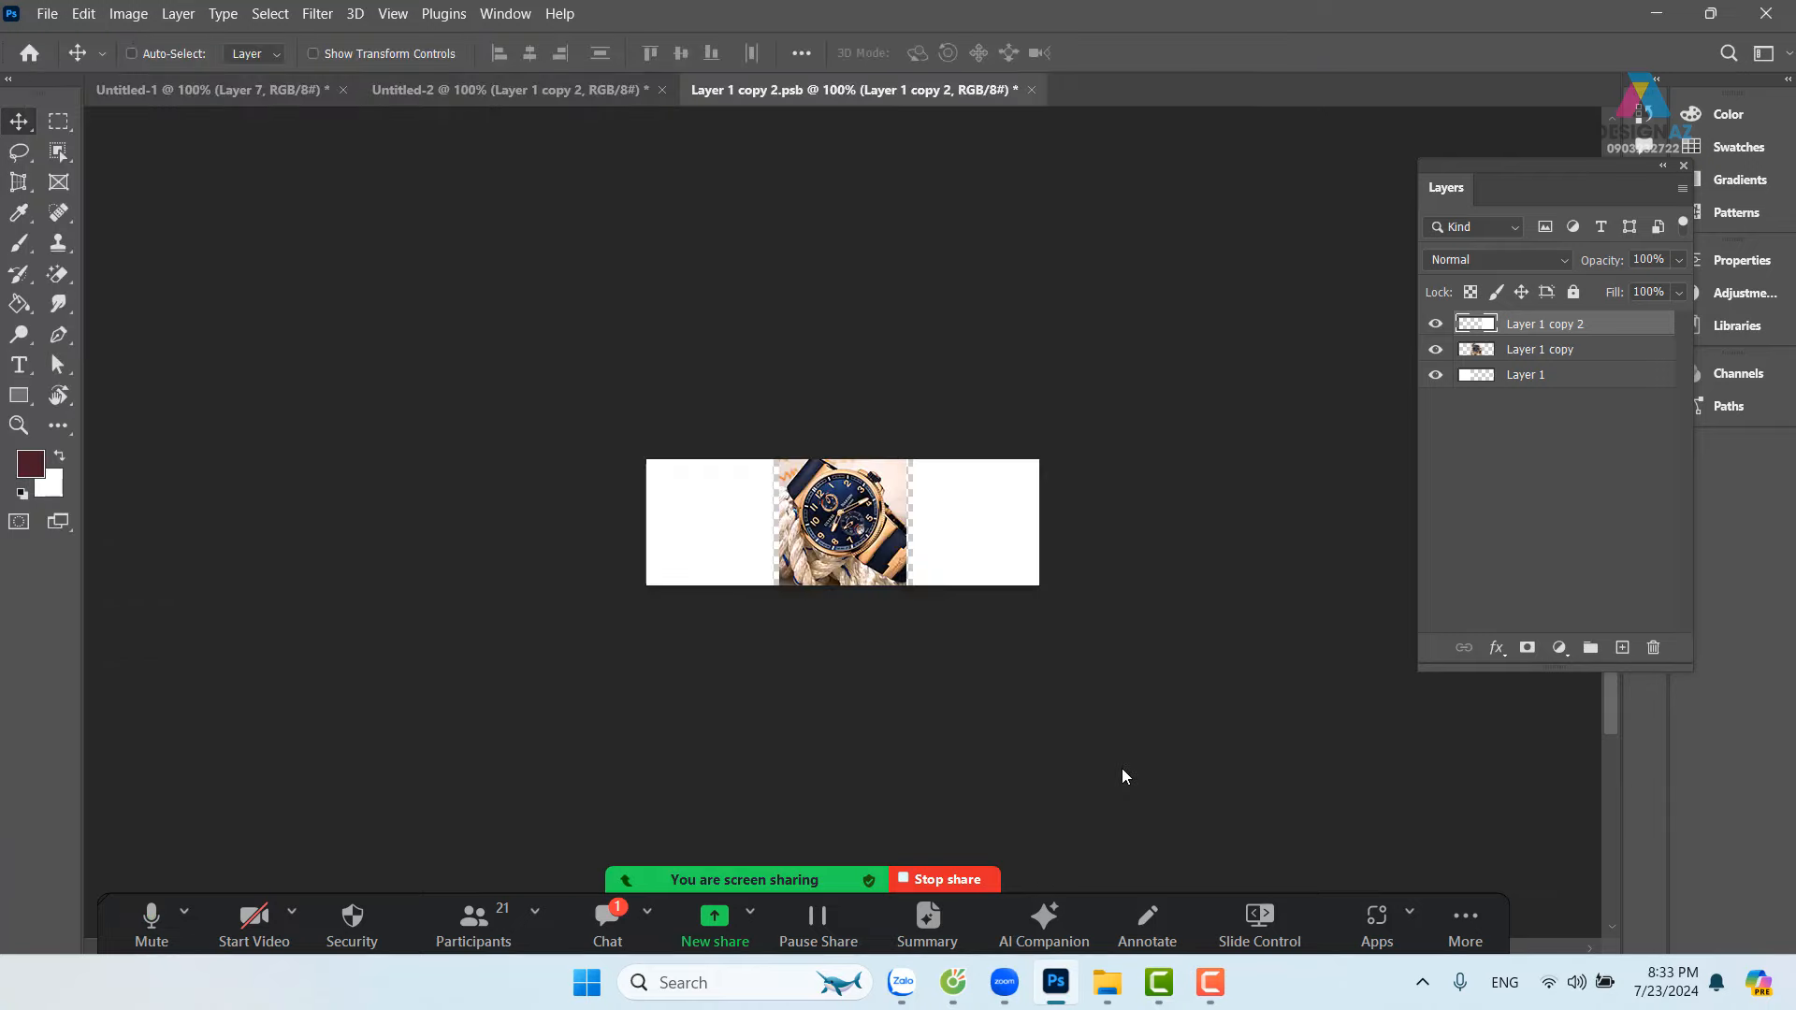
Step: Copy the entire 394174 image, close it, and paste it as a layer clipped to the right square on Layer 1 copy 2
{"action": "key", "text": "ctrl+a"}
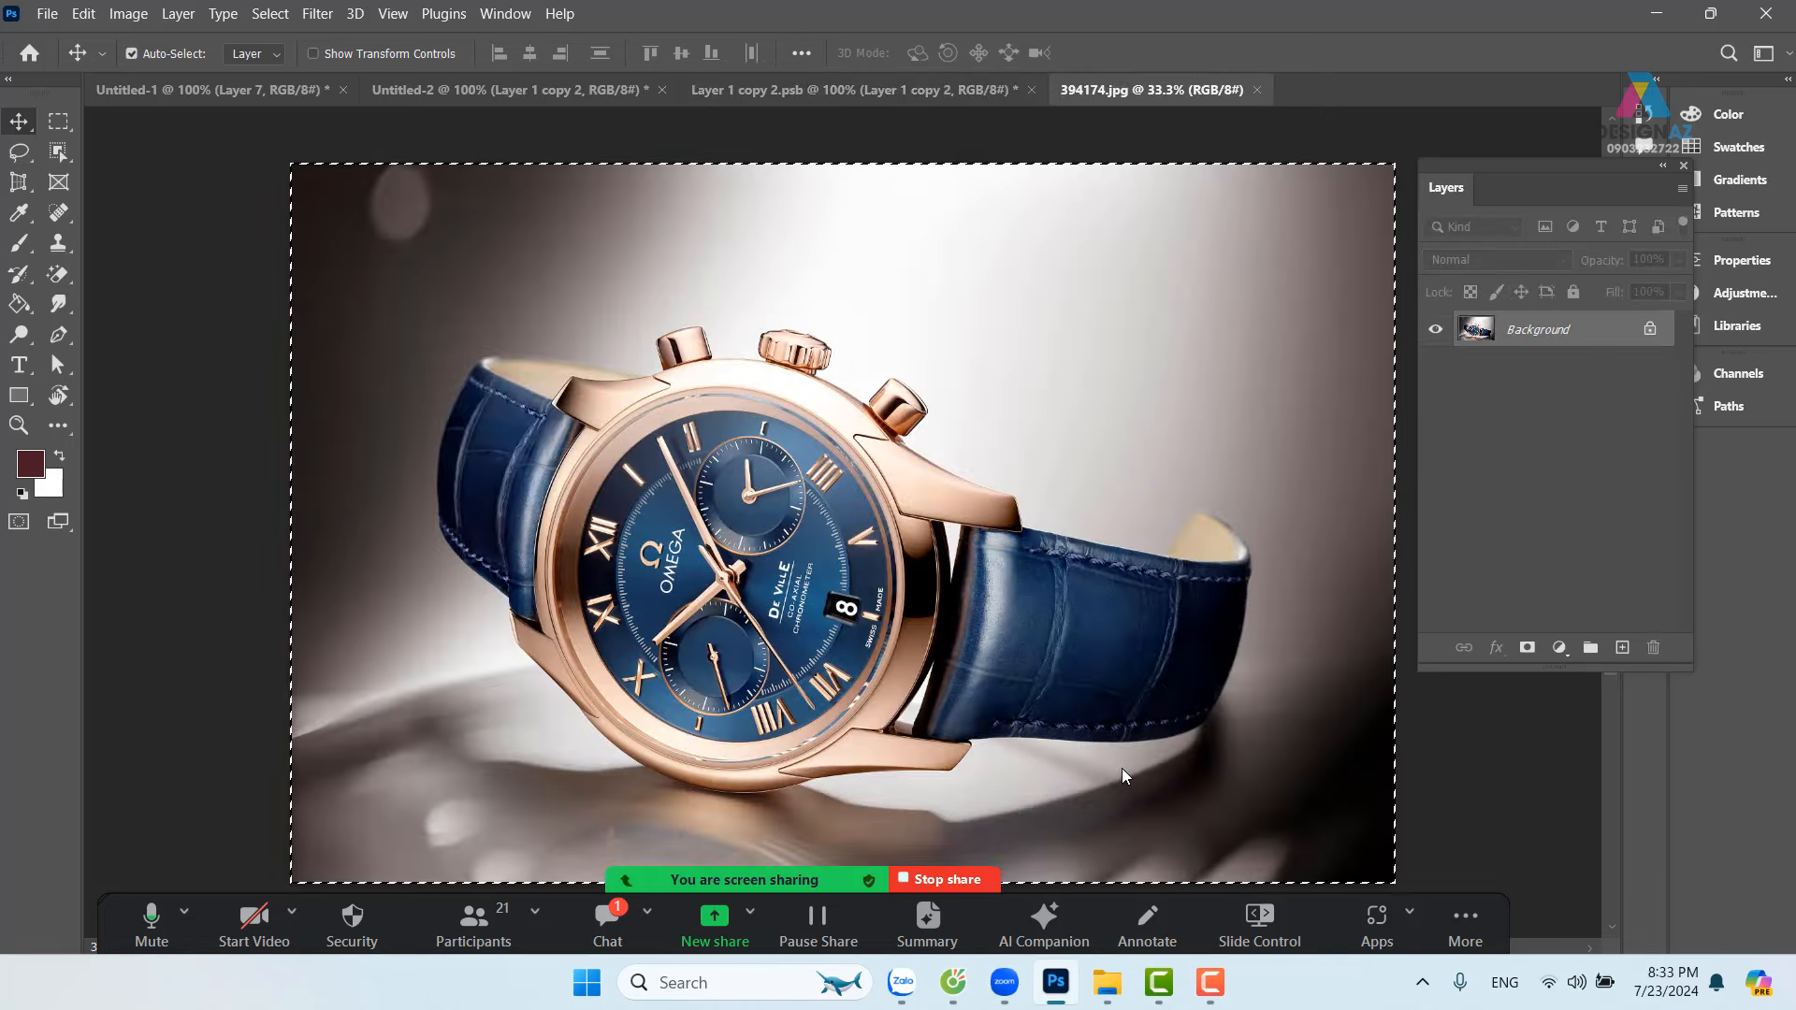
{"action": "left_click", "coordinate": [1256, 90]}
{"action": "right_click", "coordinate": [1000, 511]}
{"action": "left_click", "coordinate": [1035, 520]}
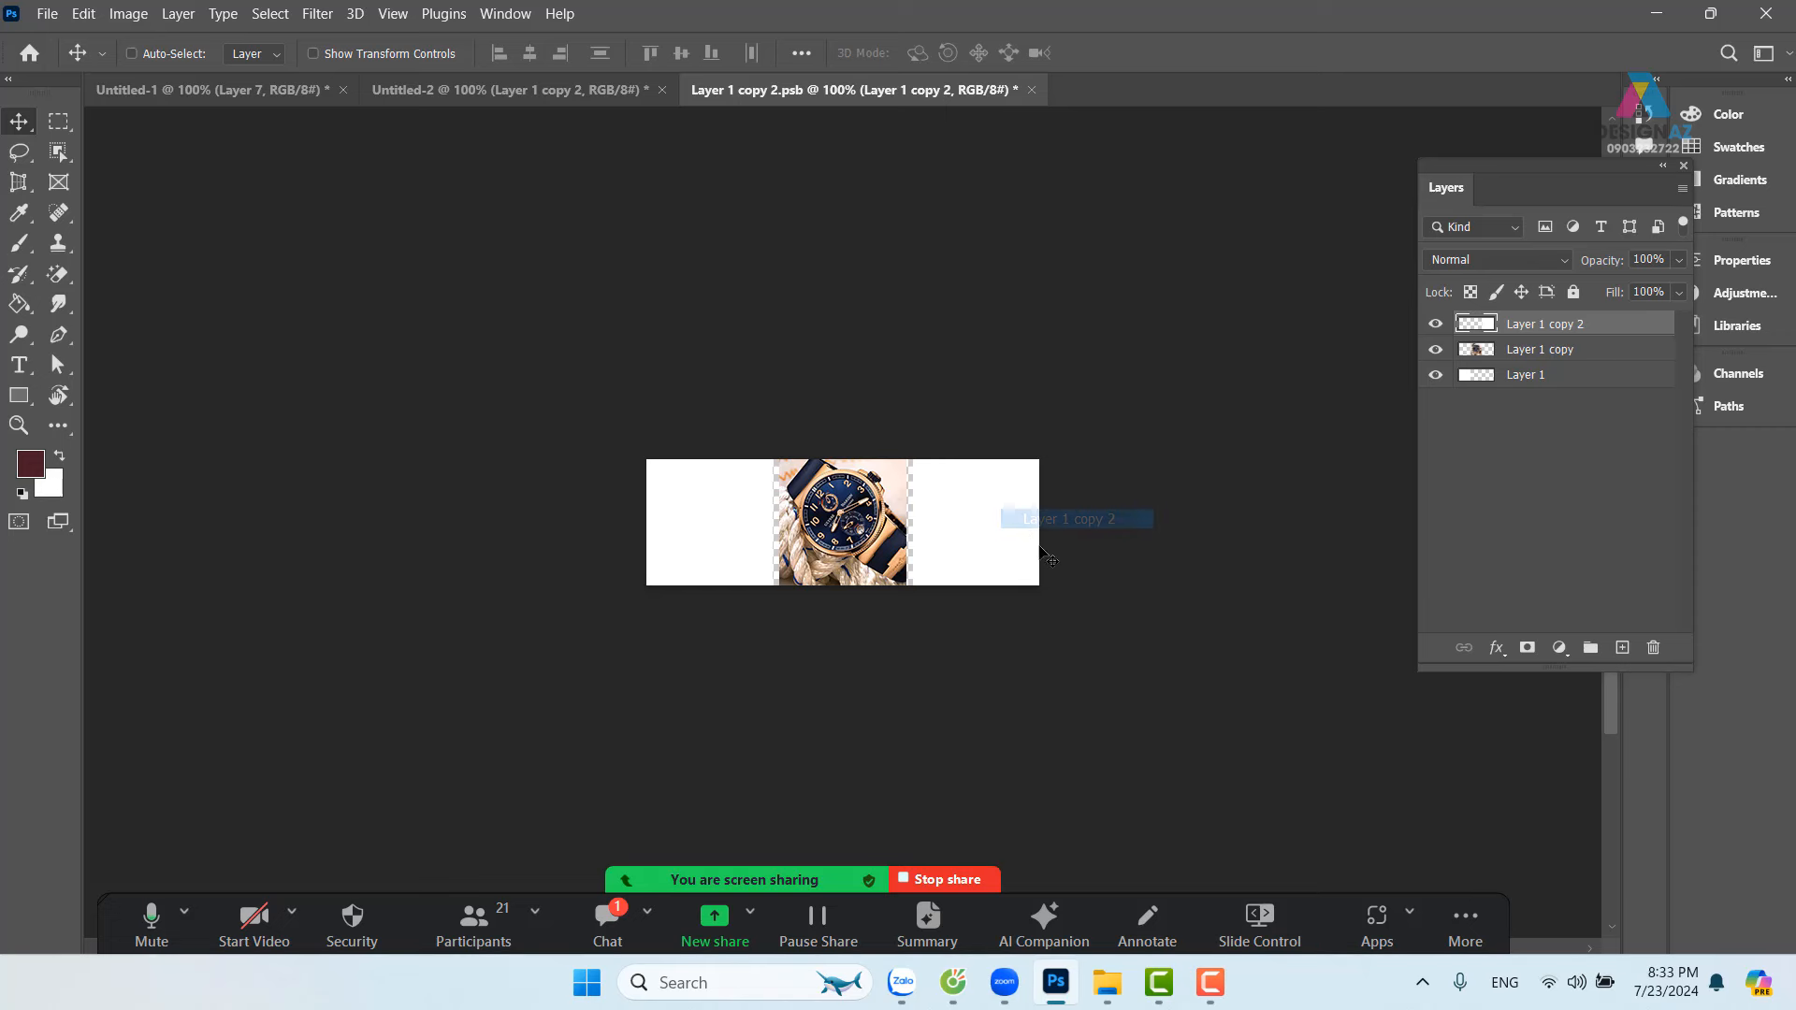
{"action": "key", "text": "ctrl+v"}
{"action": "left_click_drag", "start_coordinate": [963, 606], "coordinate": [951, 495]}
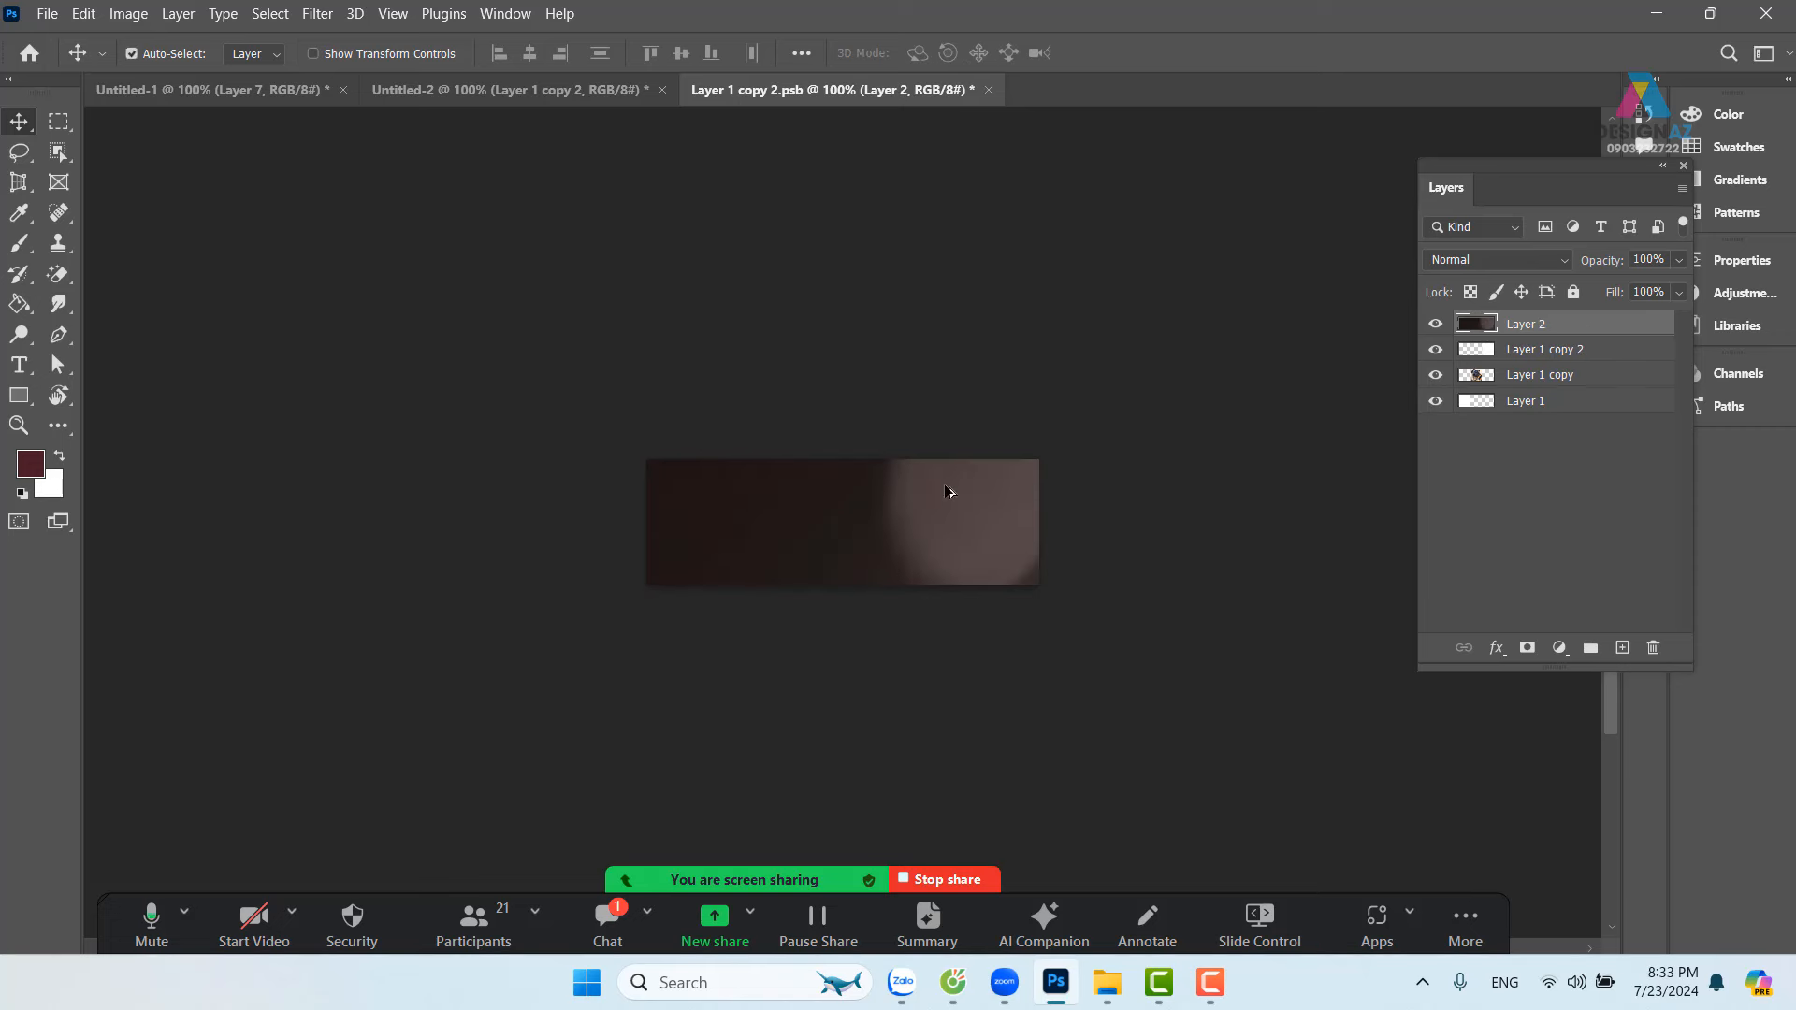
{"action": "key", "text": "ctrl+alt+g"}
Step: Scale down the pasted Omega watch to fit the right square and merge it into Layer 1 copy 2
{"action": "key", "text": "ctrl+t"}
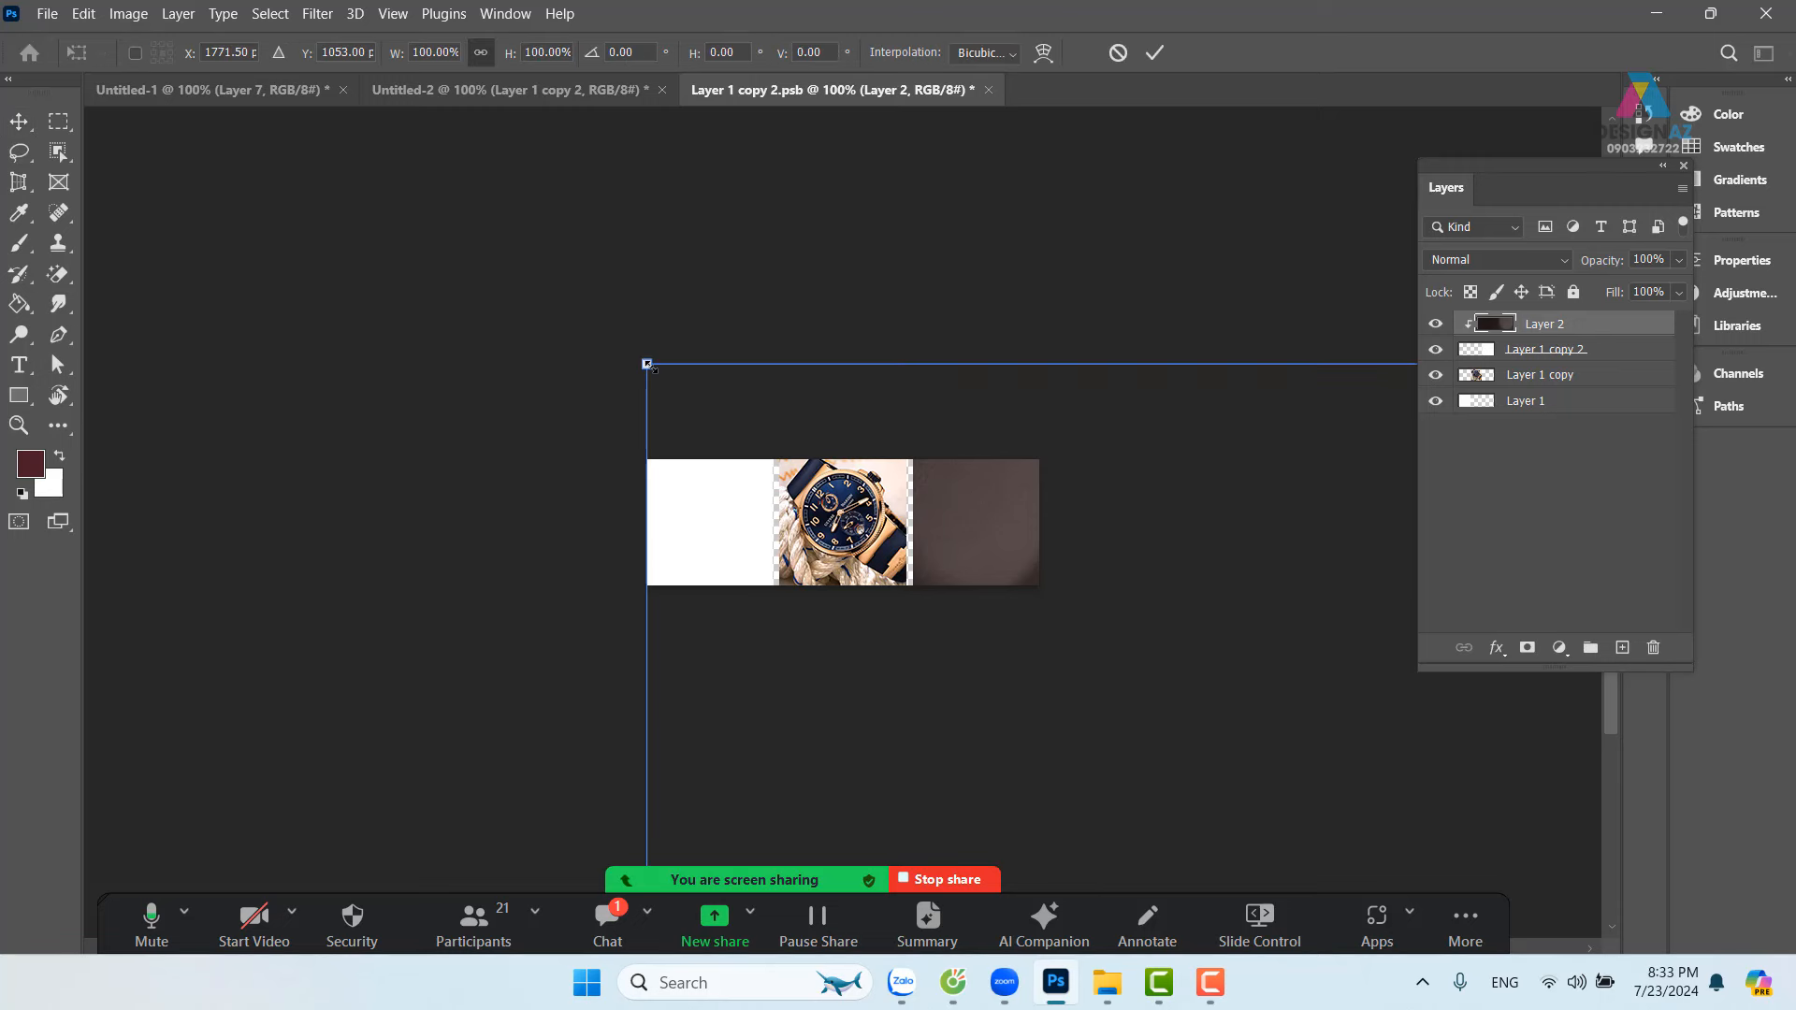
{"action": "left_click_drag", "start_coordinate": [648, 366], "coordinate": [1107, 662]}
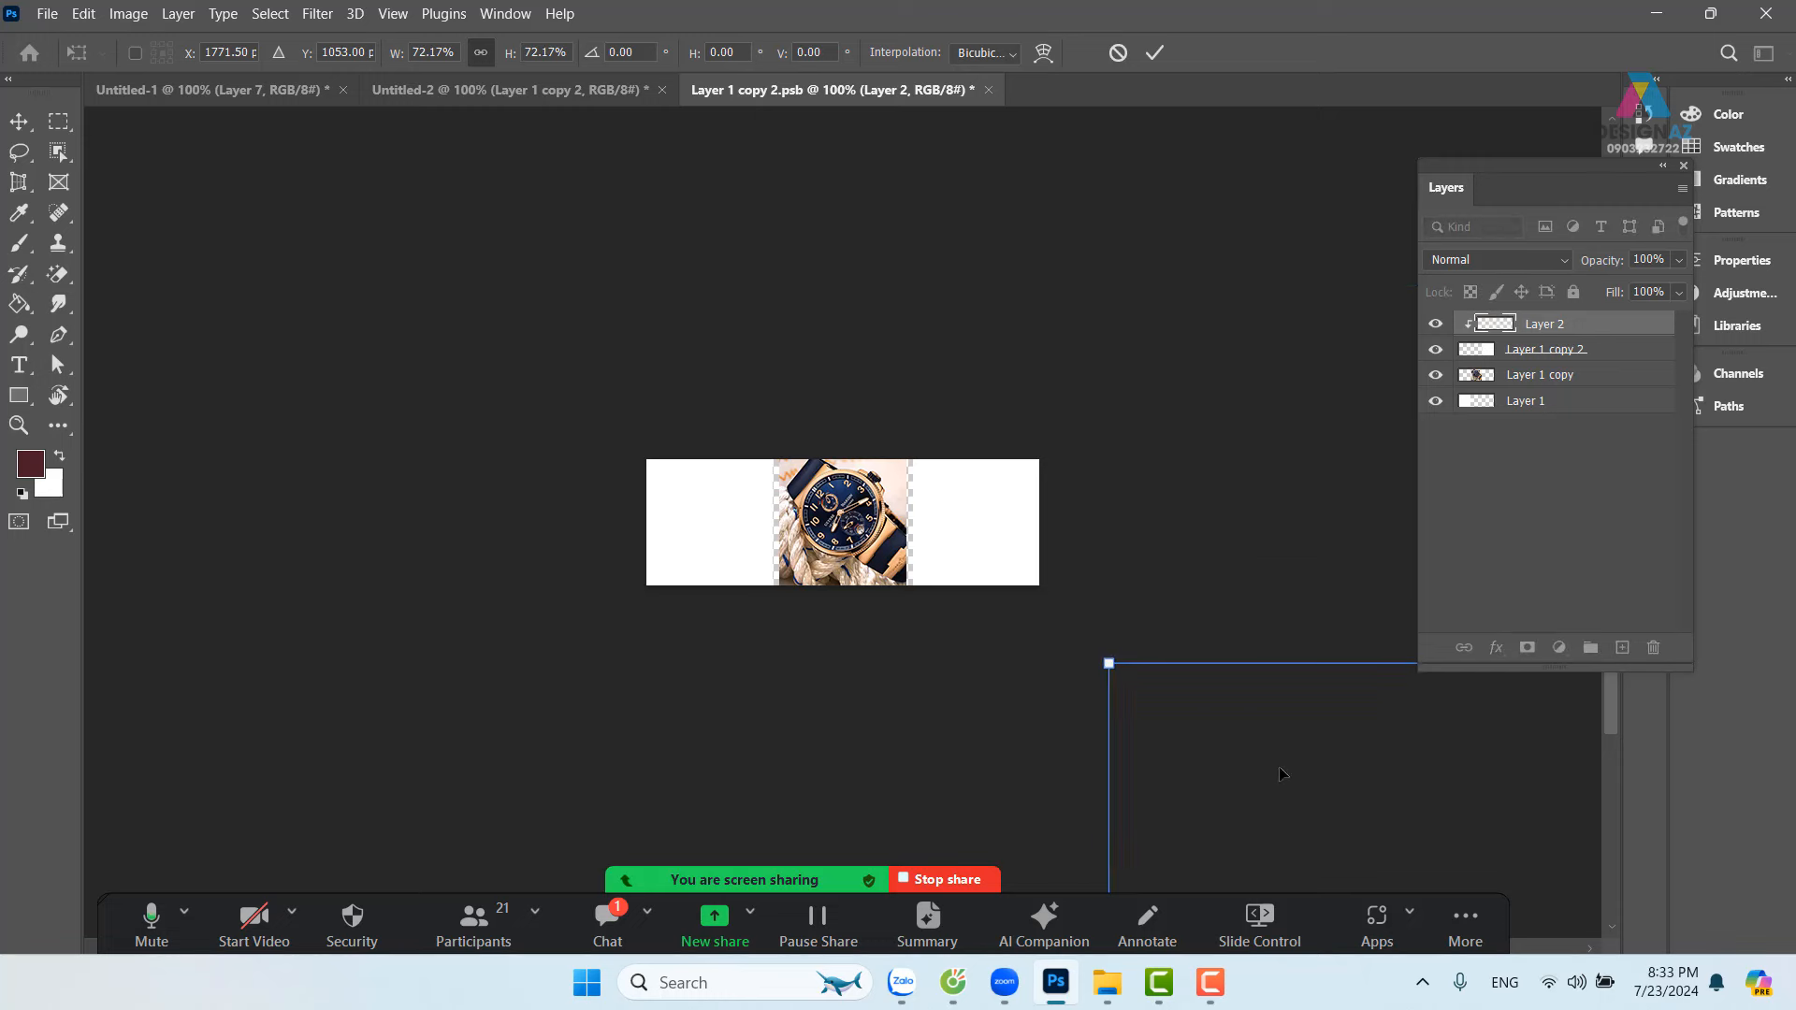
{"action": "left_click_drag", "start_coordinate": [1278, 766], "coordinate": [814, 390]}
{"action": "left_click_drag", "start_coordinate": [654, 281], "coordinate": [1147, 573]}
{"action": "left_click_drag", "start_coordinate": [1261, 662], "coordinate": [1006, 525]}
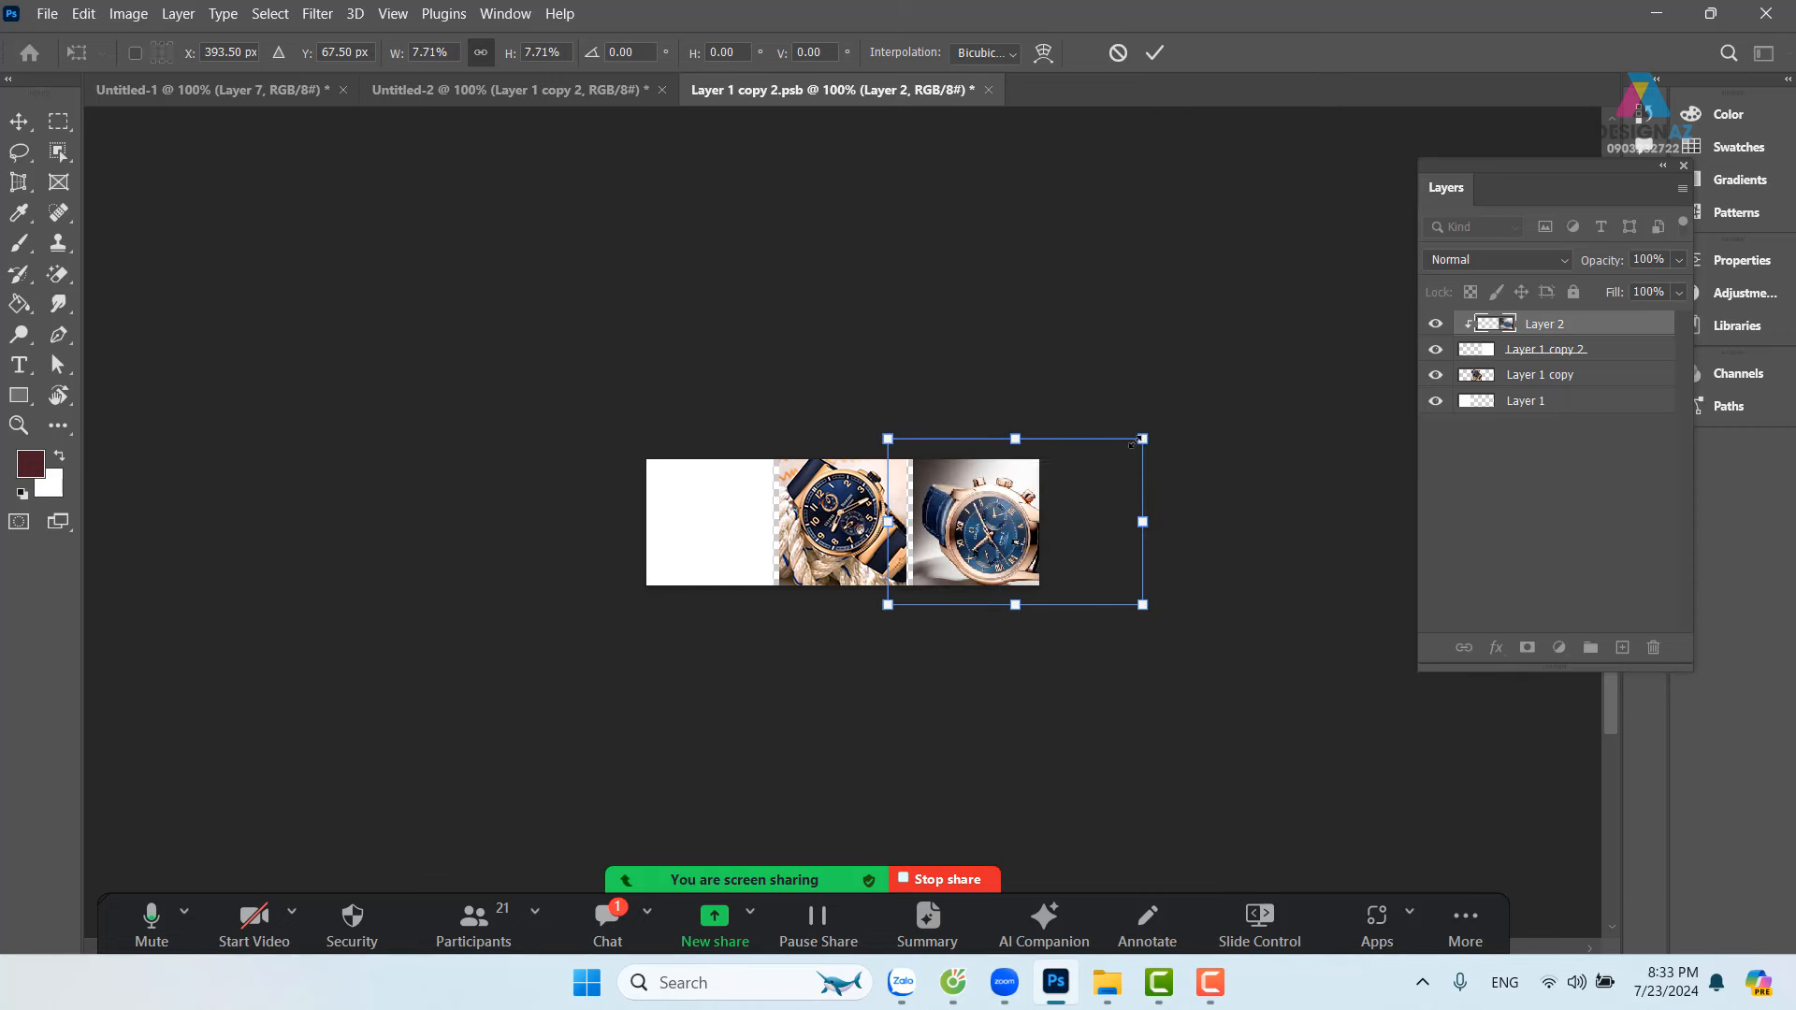
{"action": "left_click_drag", "start_coordinate": [1137, 442], "coordinate": [1118, 445]}
{"action": "left_click_drag", "start_coordinate": [1118, 608], "coordinate": [1103, 592]}
{"action": "key", "text": "Return"}
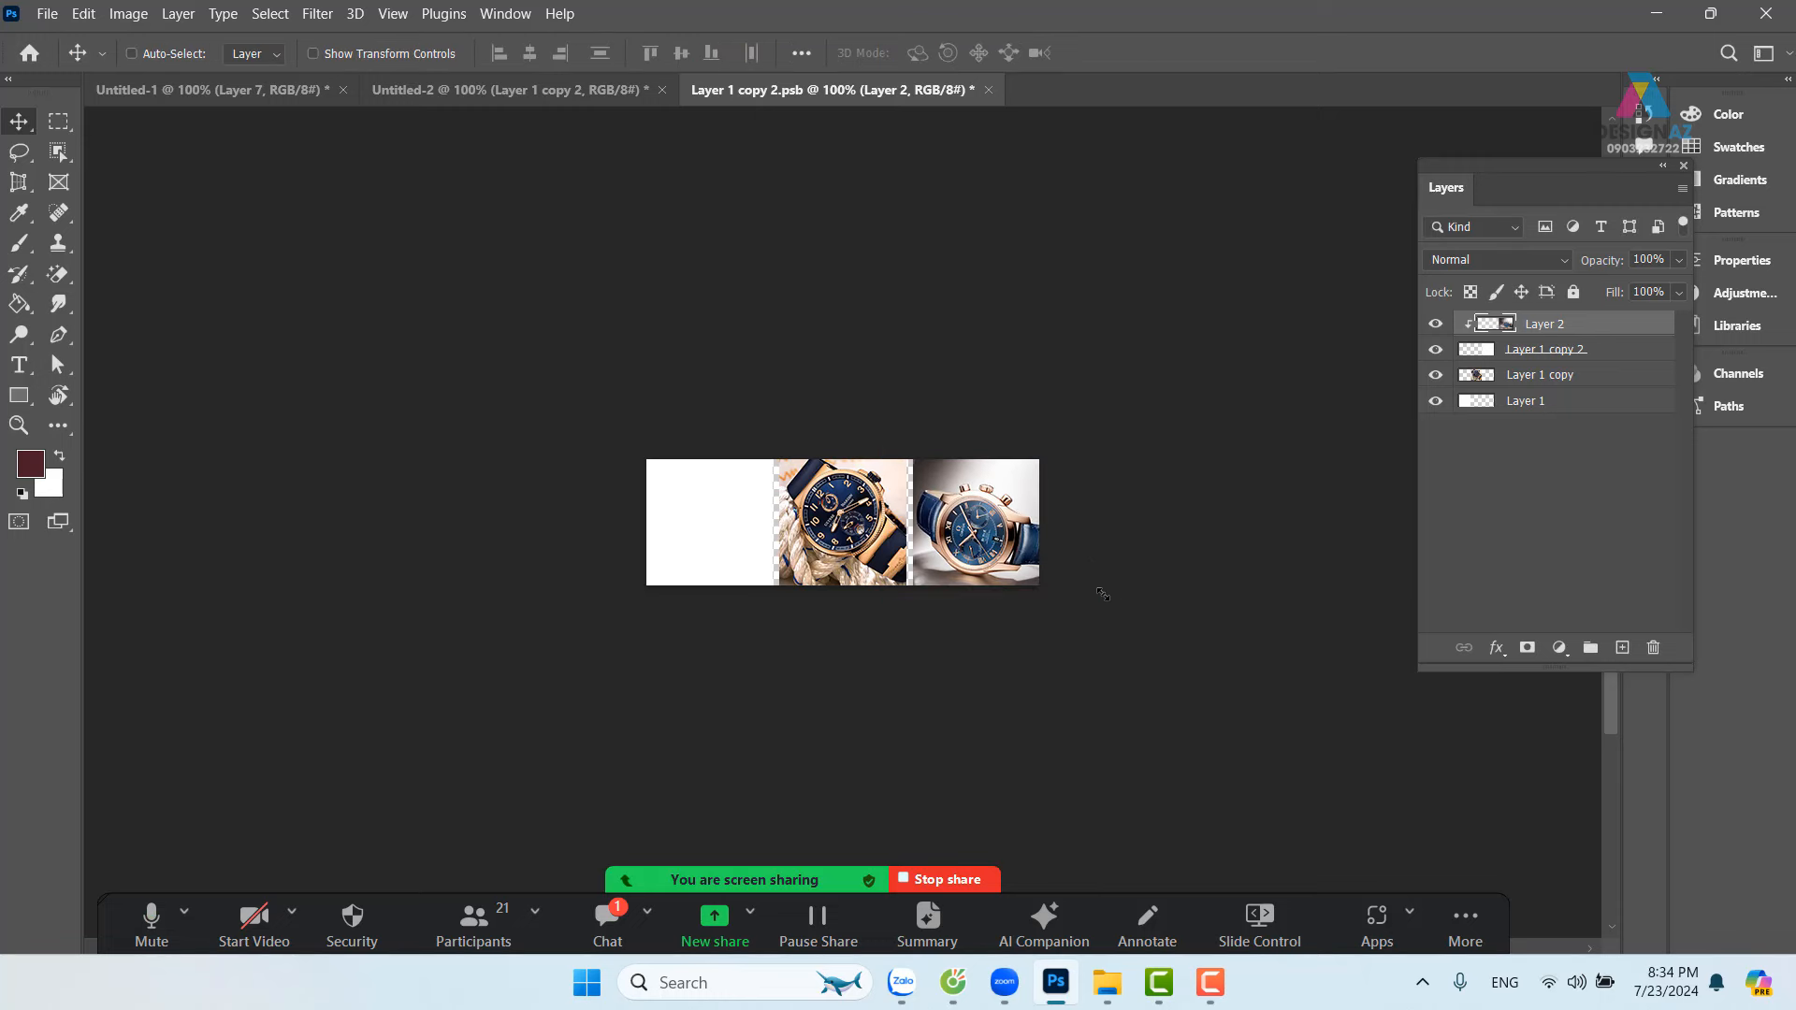
{"action": "key", "text": "ctrl+e"}
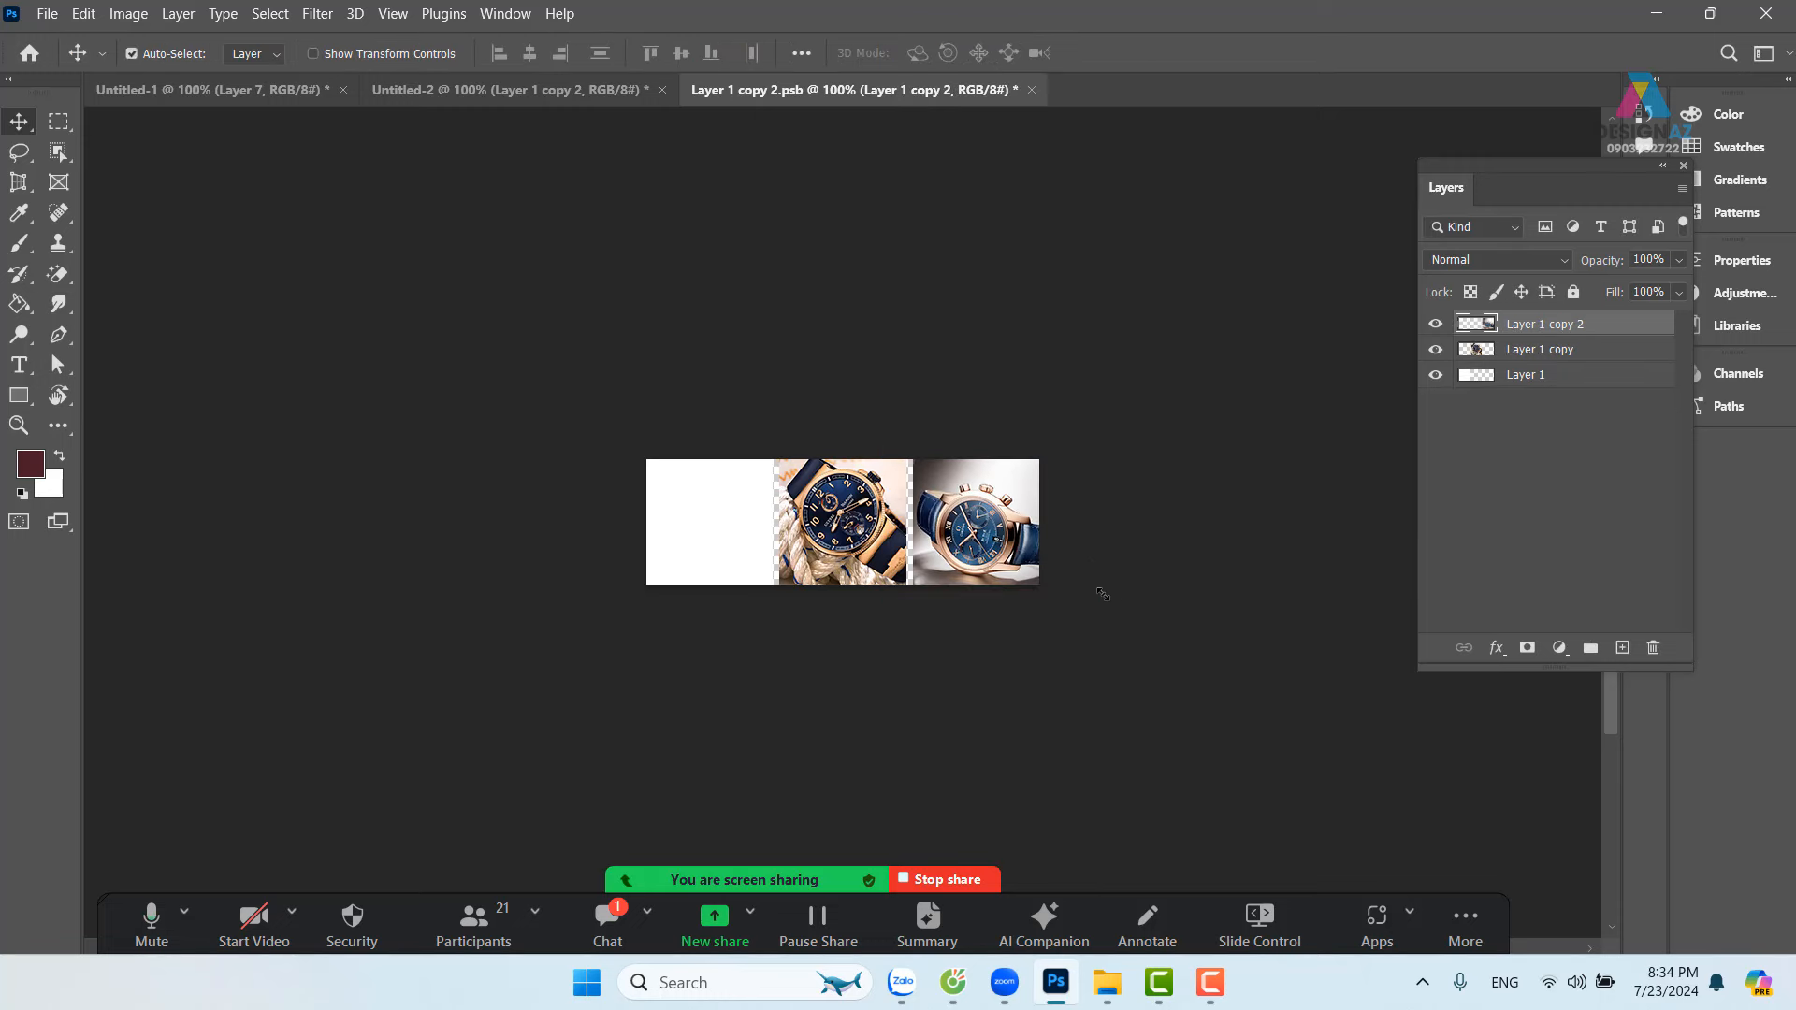
{"action": "right_click", "coordinate": [711, 511]}
{"action": "left_click", "coordinate": [746, 525]}
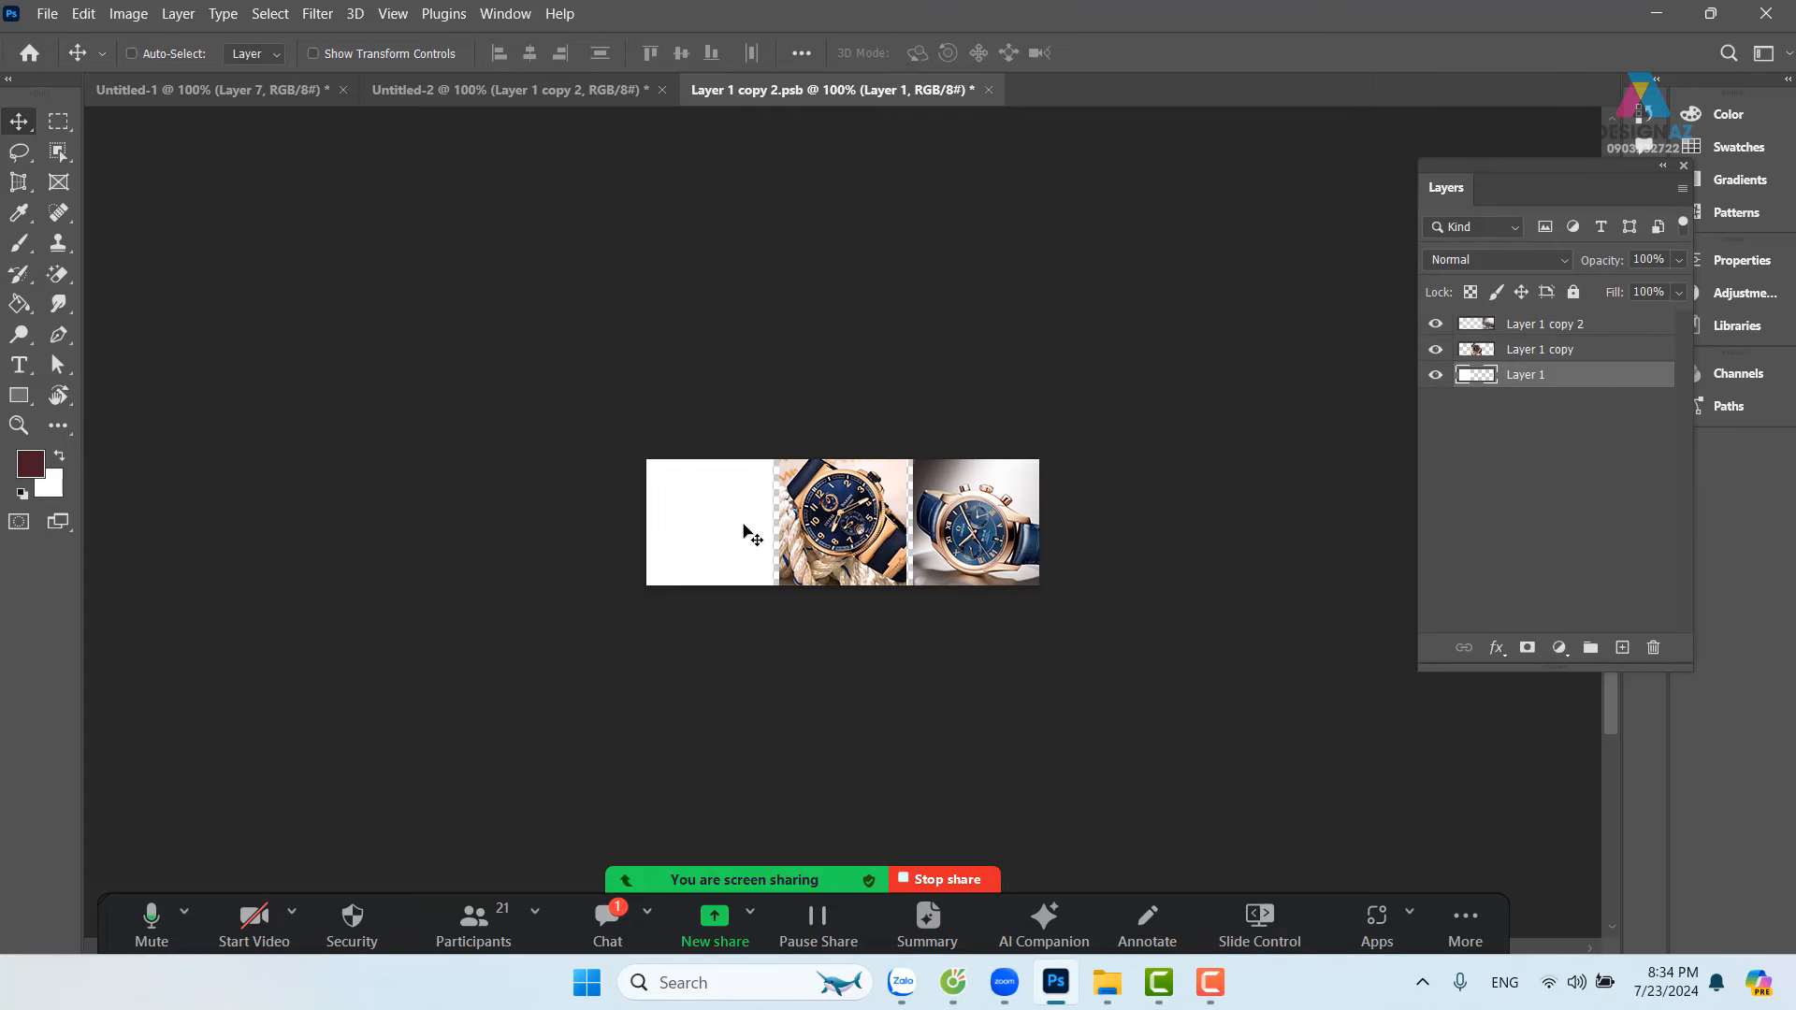
{"action": "key", "text": "ctrl+o"}
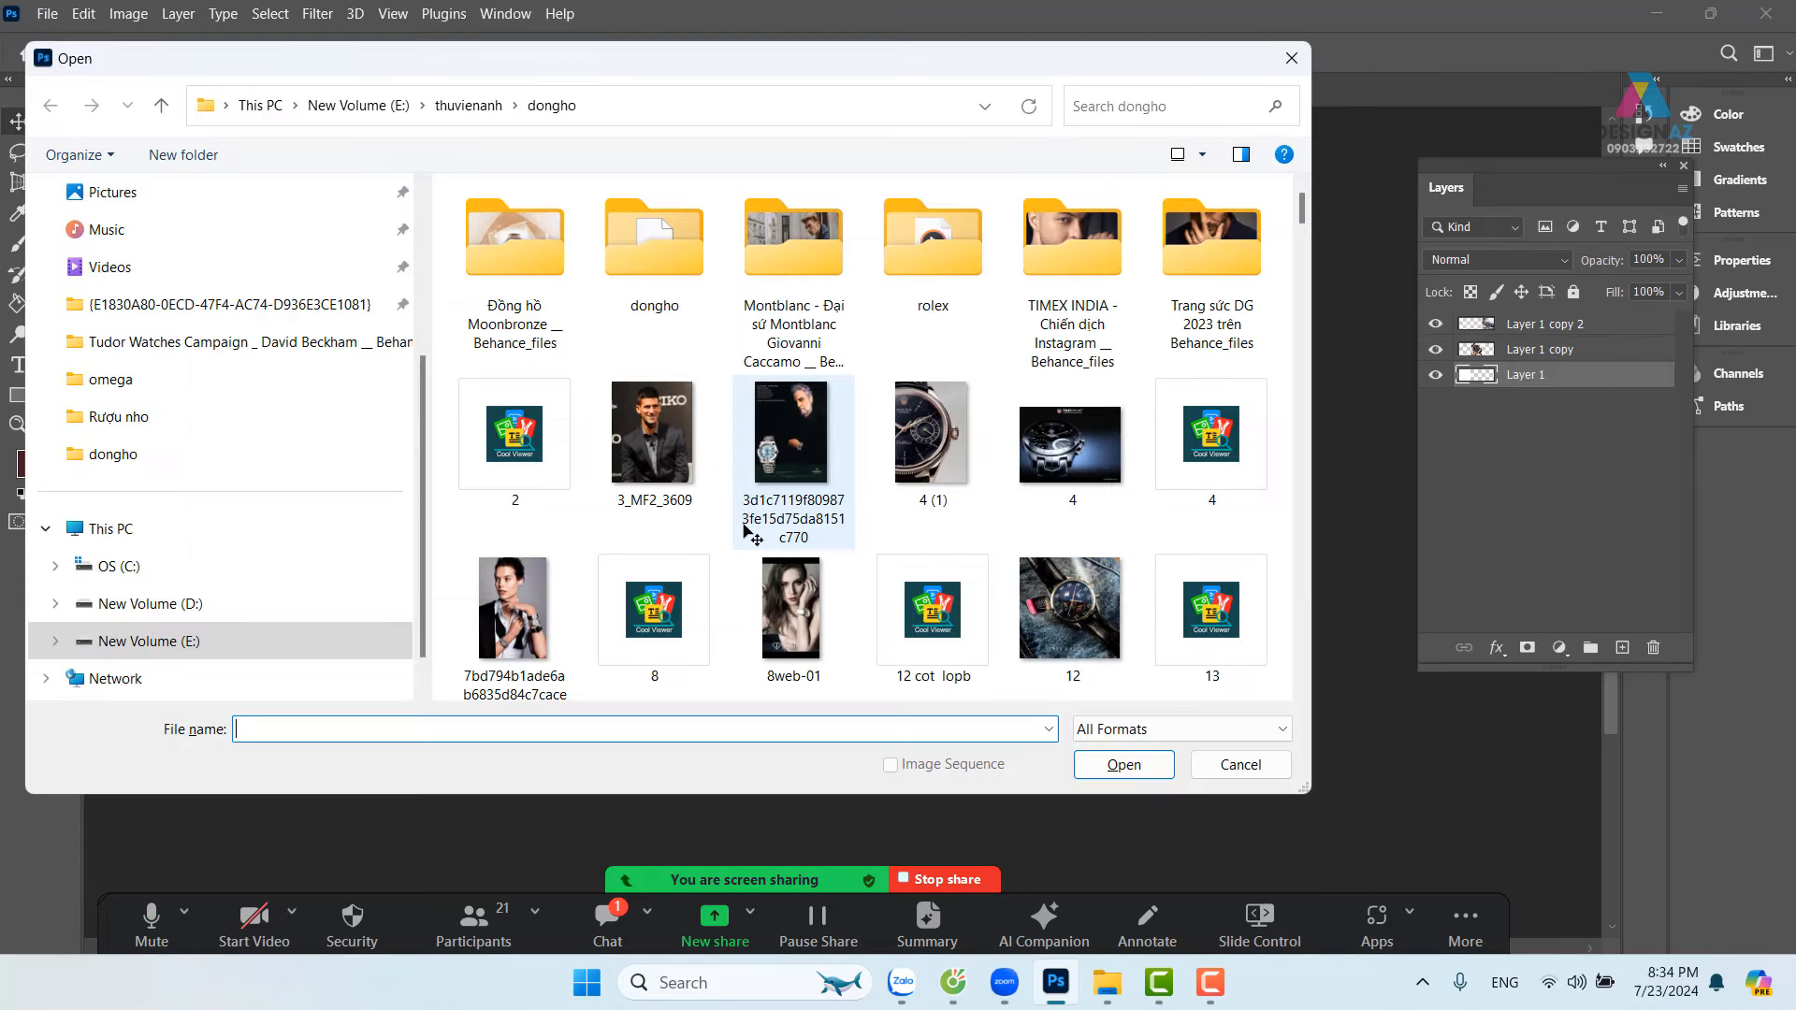
{"action": "scroll", "coordinate": [926, 505], "scroll_direction": "down", "scroll_amount": 10}
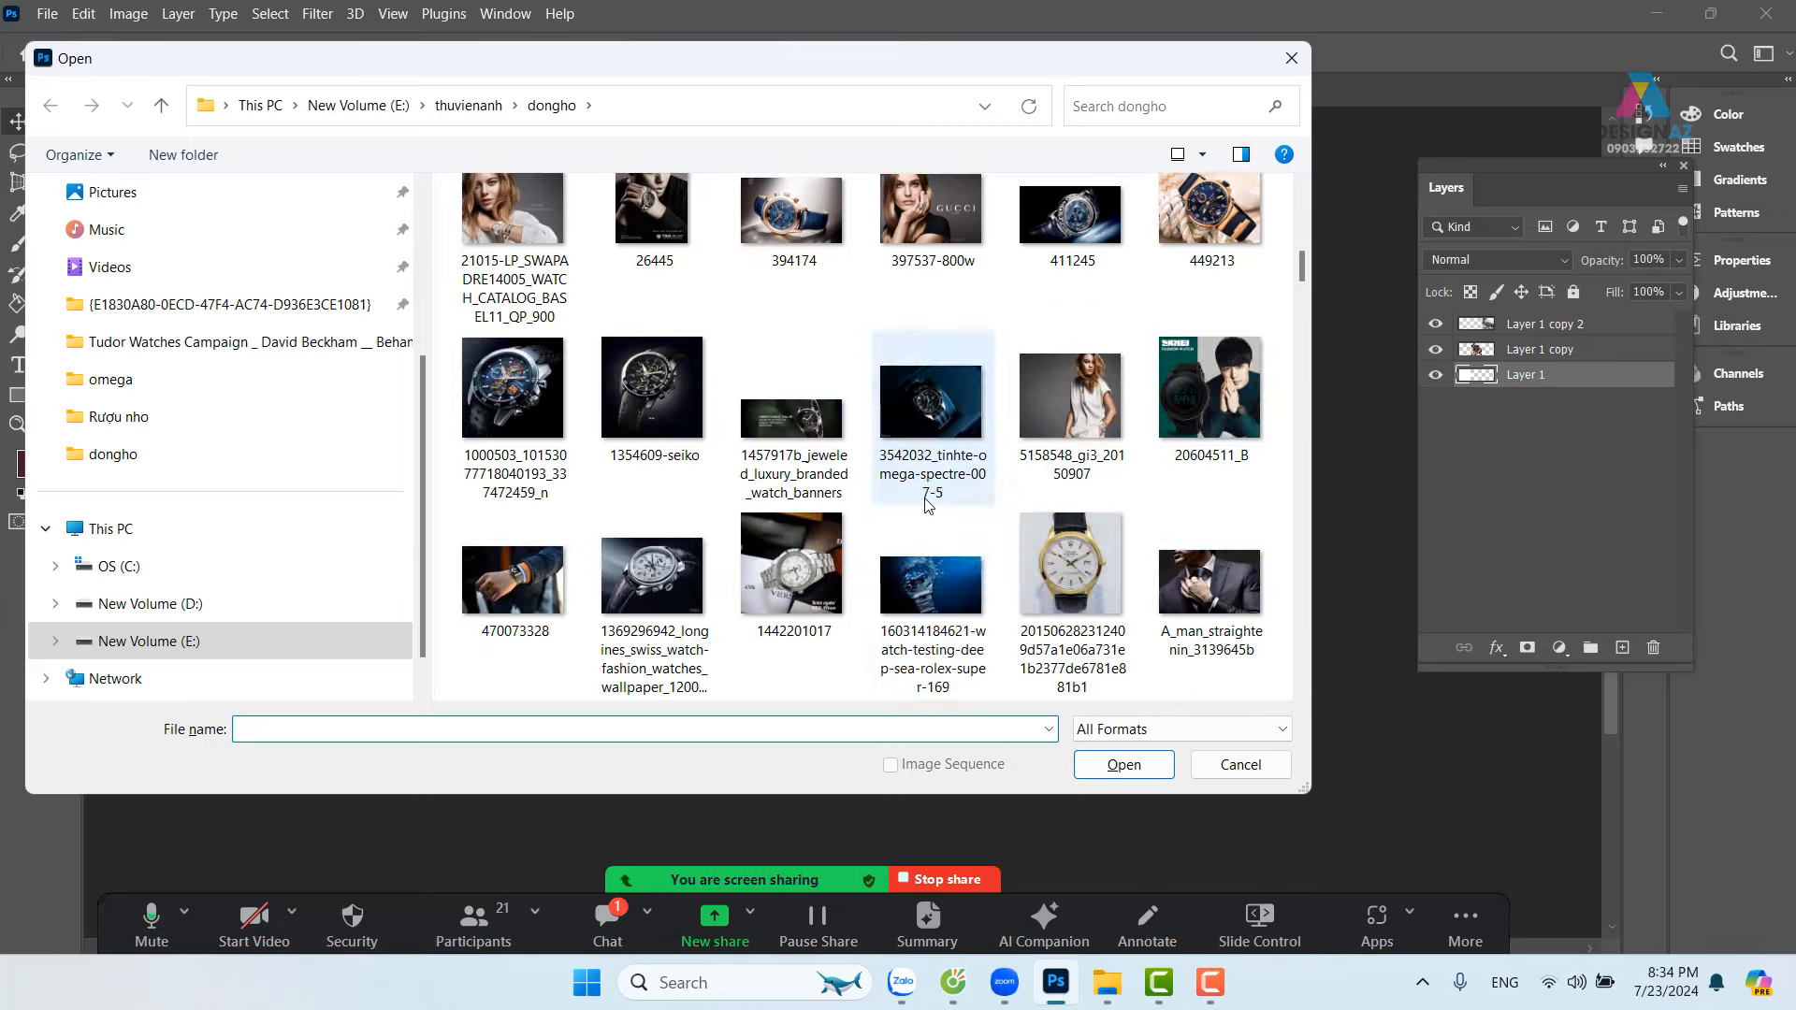
{"action": "left_click", "coordinate": [666, 581]}
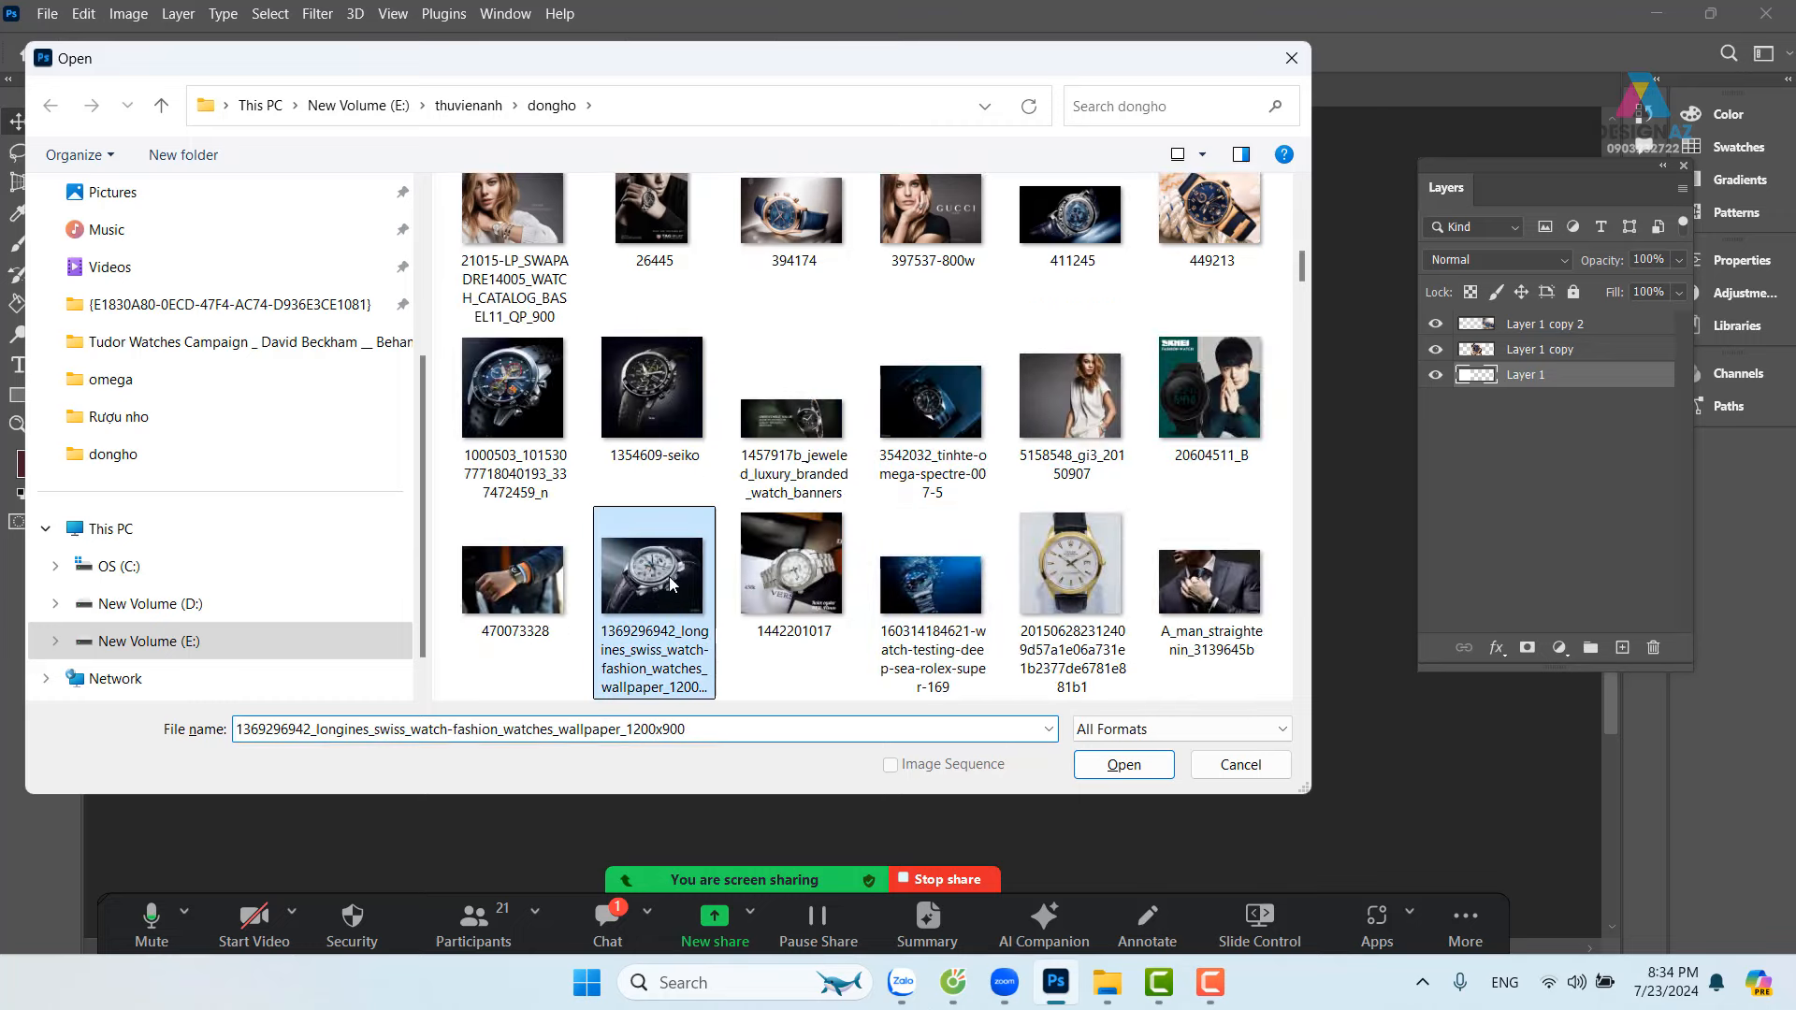
{"action": "left_click", "coordinate": [1099, 768]}
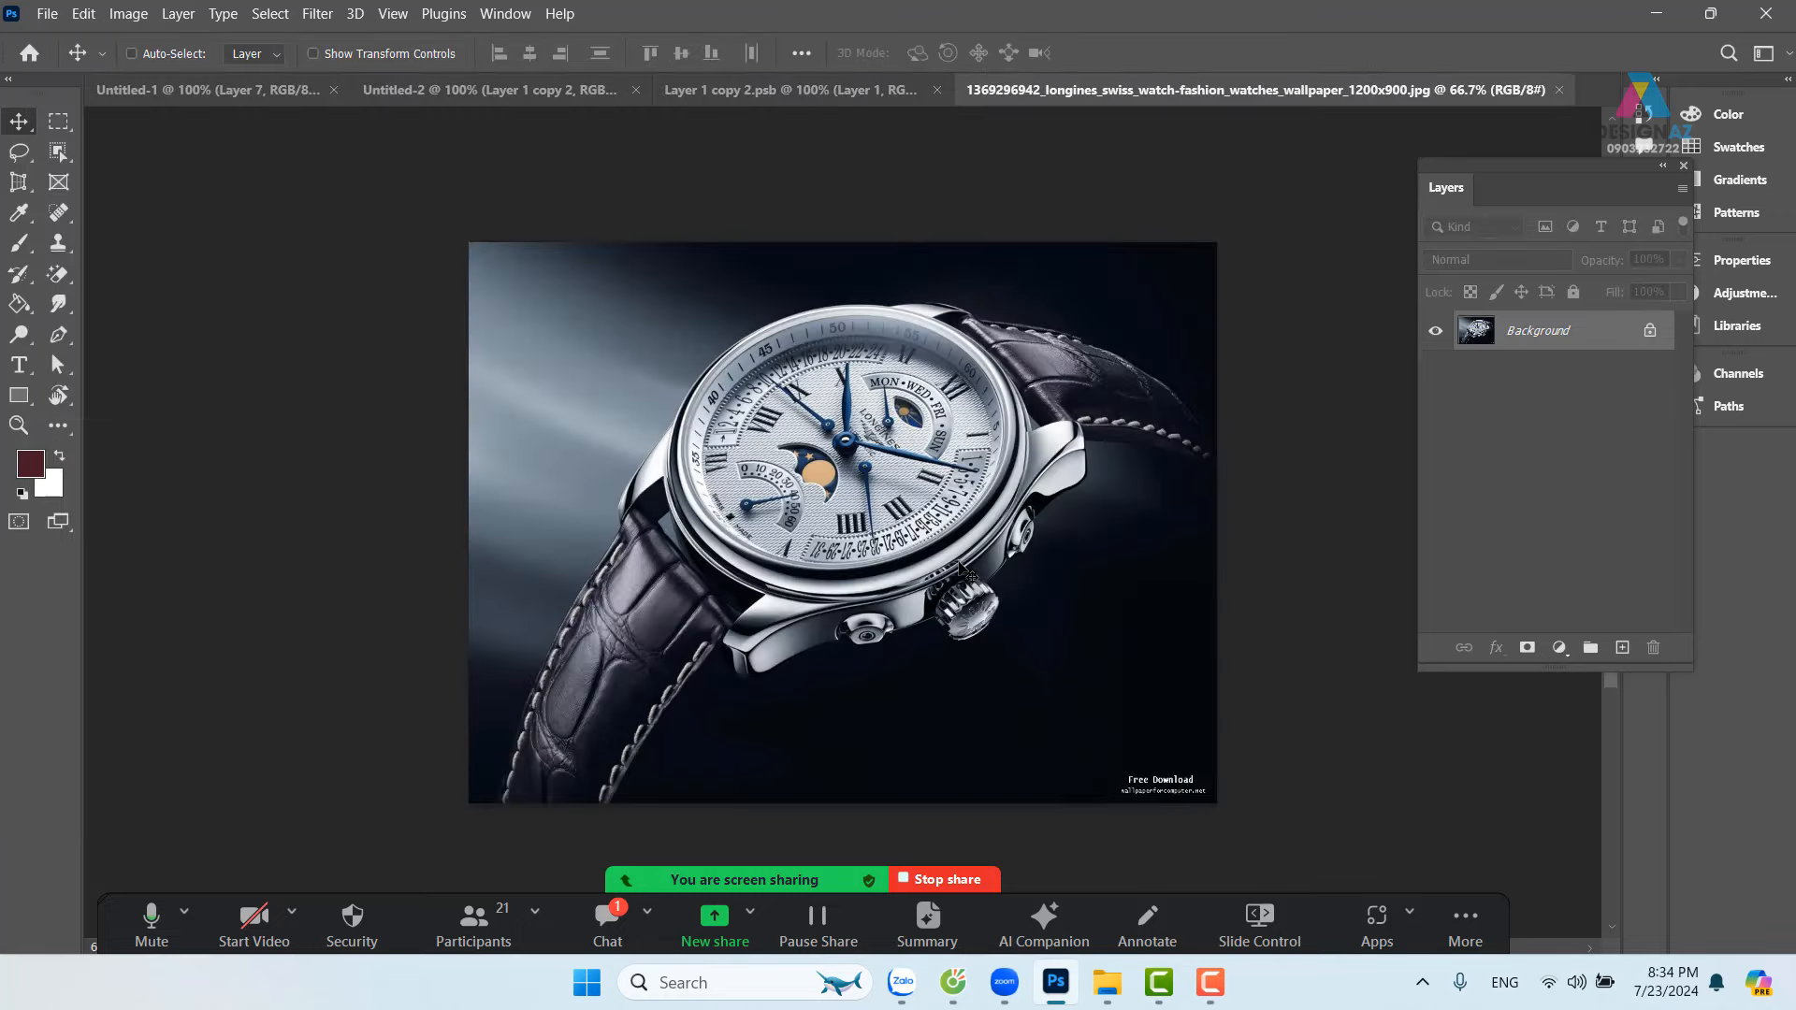
Step: Copy the entire Longines watch image, close it, and paste it as a layer clipped to the left square on Layer 1
{"action": "key", "text": "ctrl+a"}
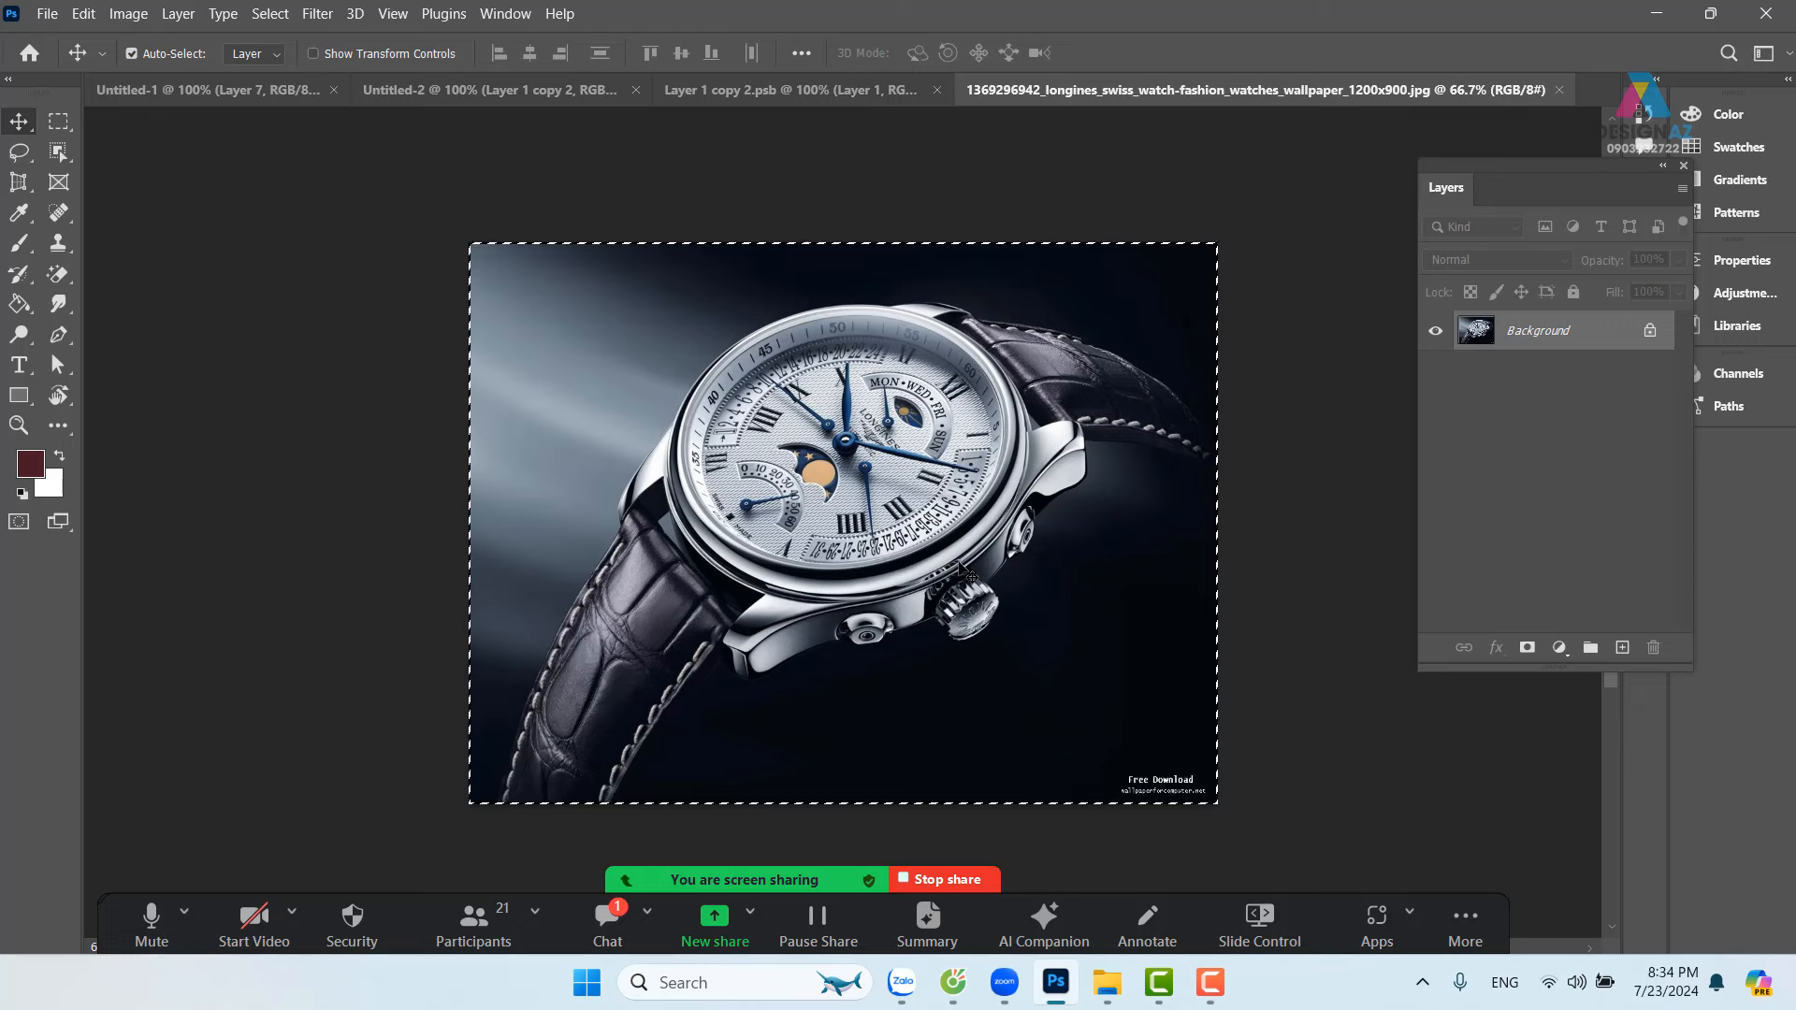
{"action": "left_click", "coordinate": [1560, 91]}
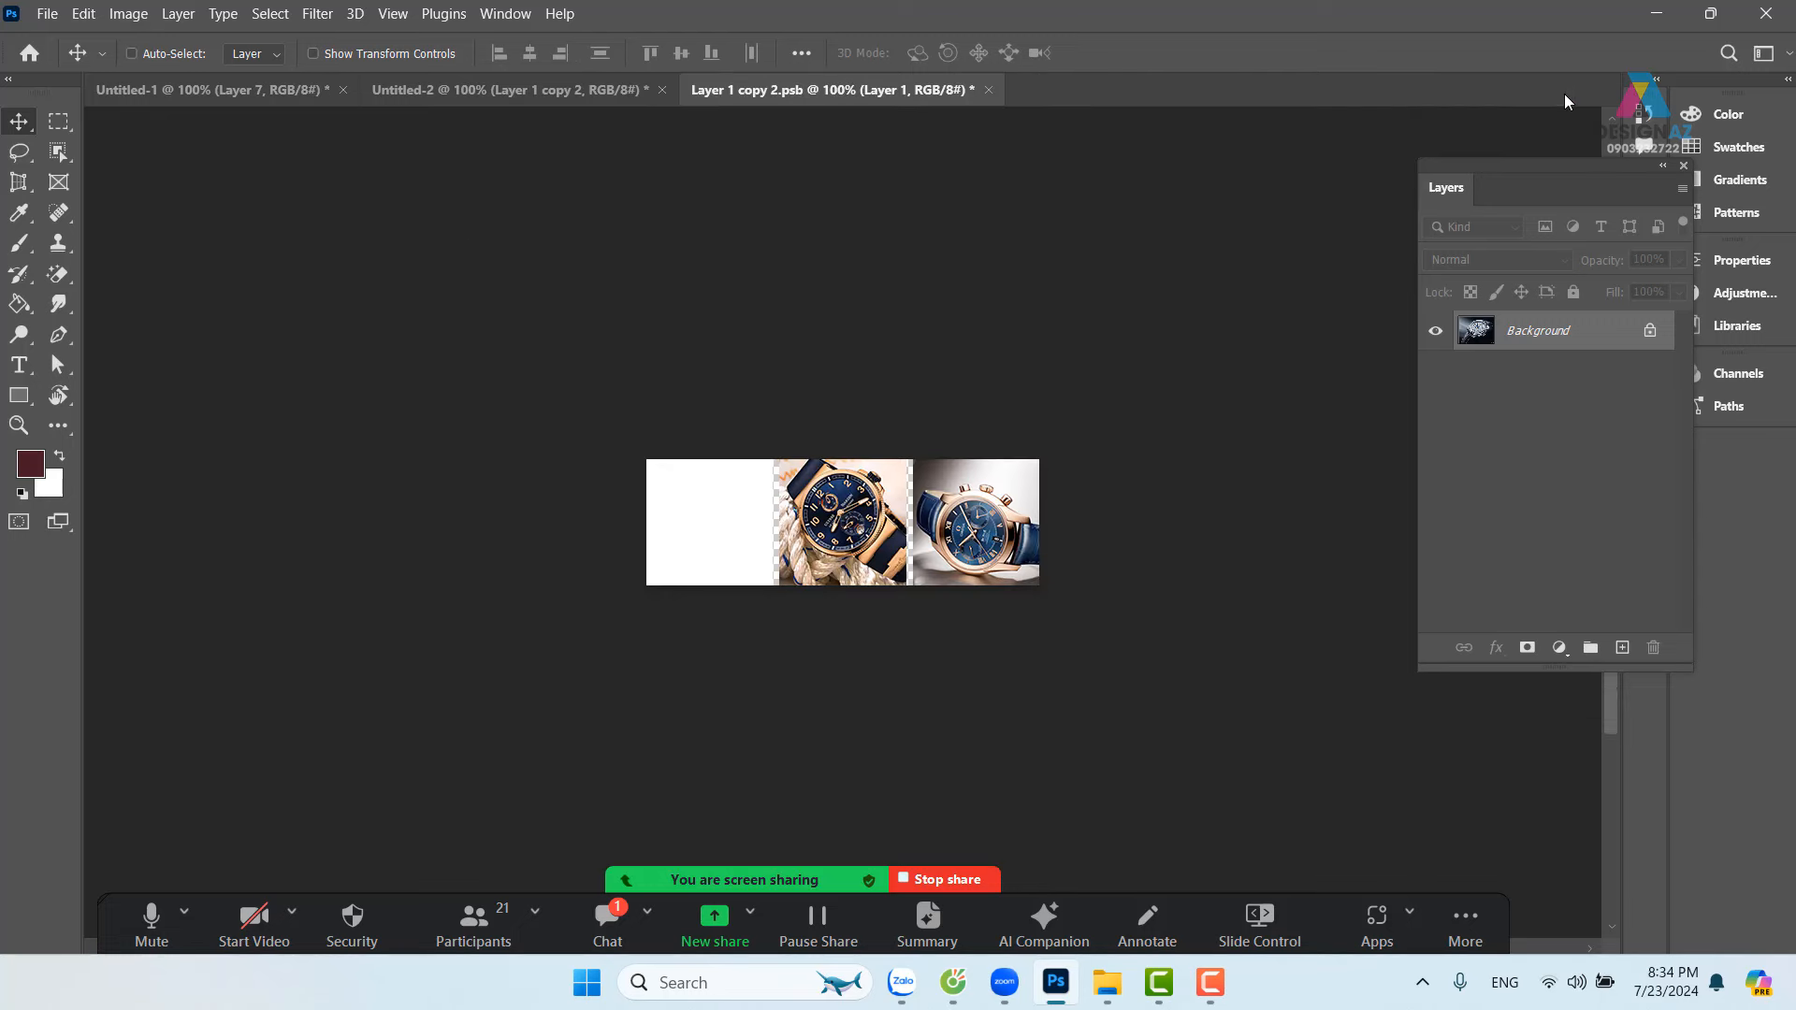
{"action": "right_click", "coordinate": [722, 498]}
{"action": "left_click", "coordinate": [750, 518]}
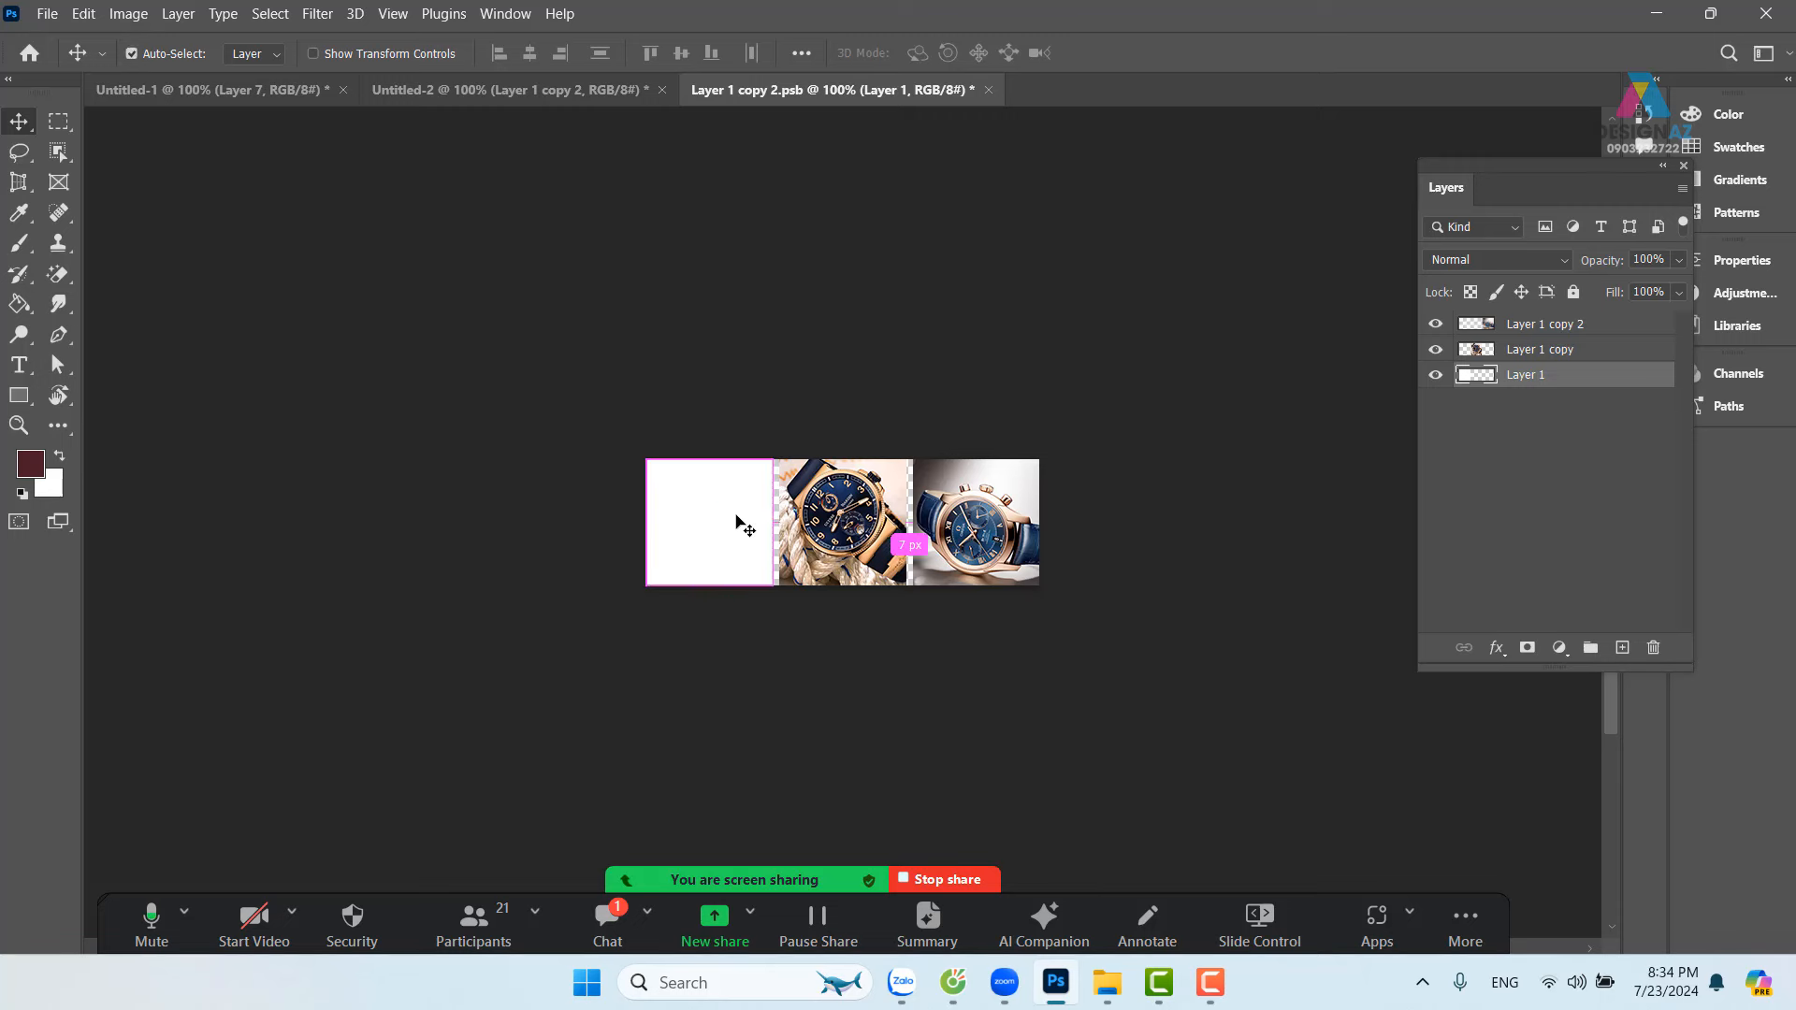
{"action": "key", "text": "ctrl+v"}
{"action": "key", "text": "ctrl+alt+g"}
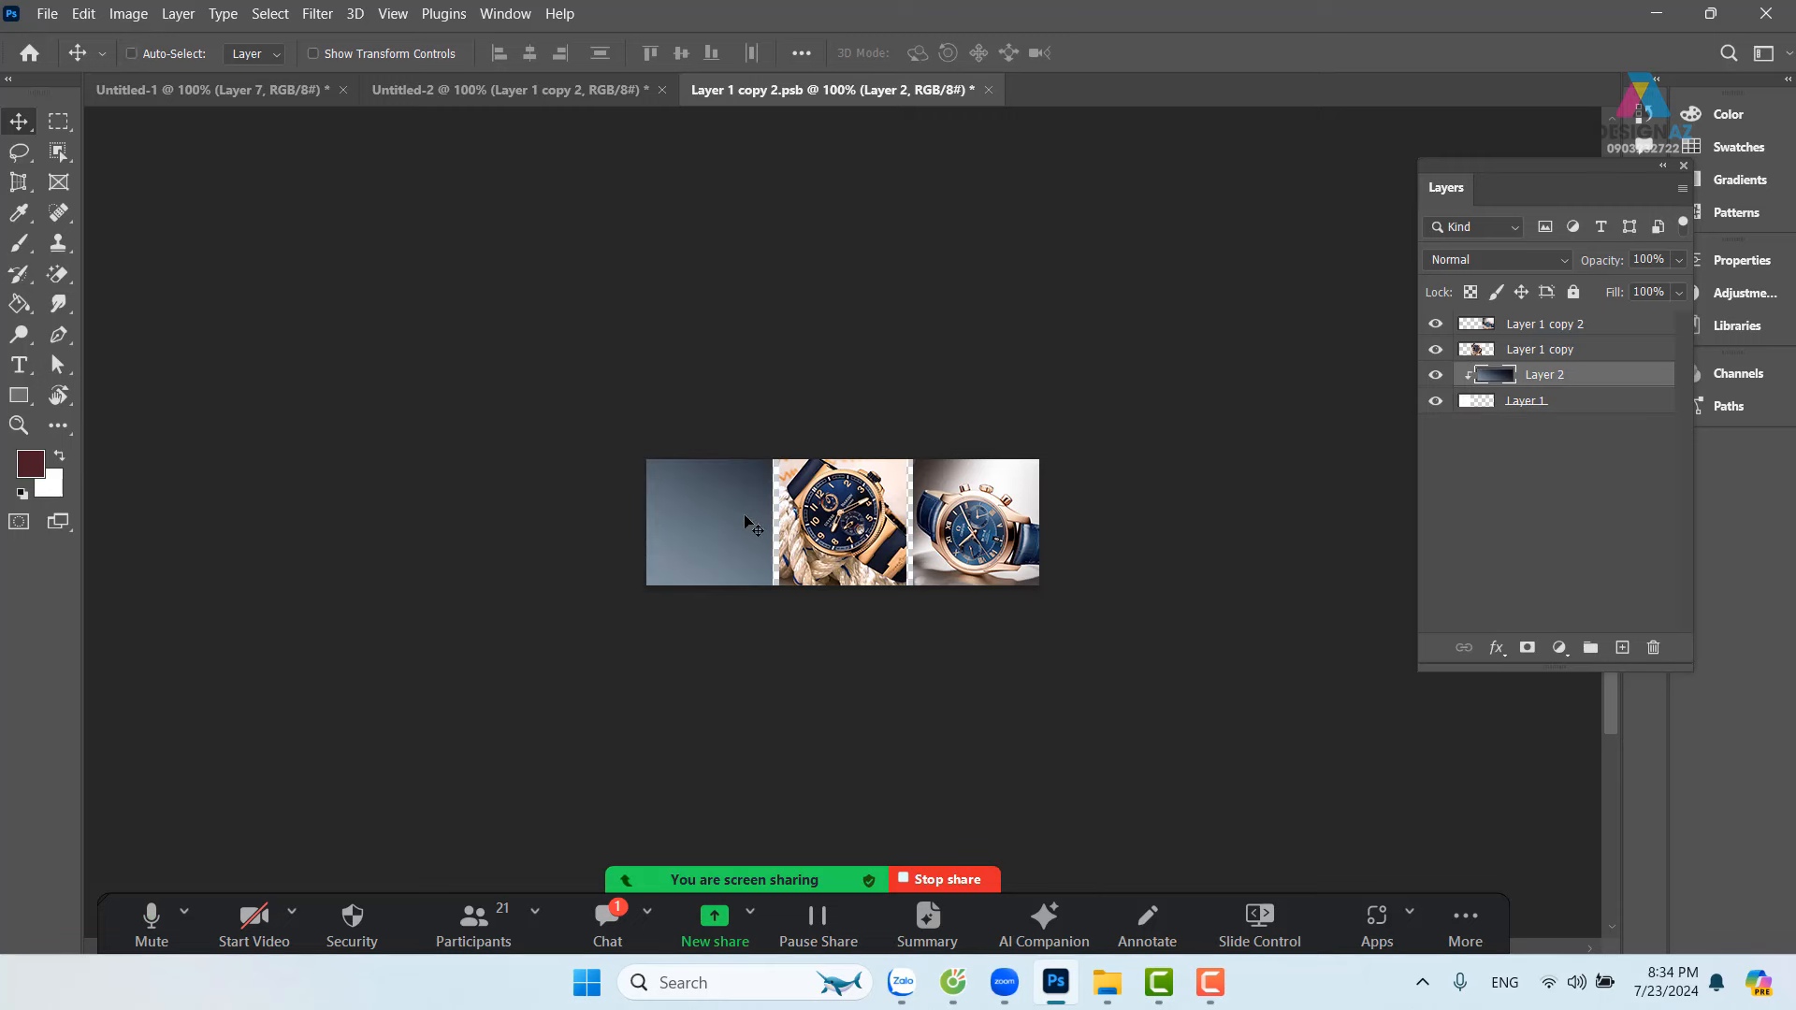
Step: Scale down and position the Longines watch within the left square and merge it into Layer 1
{"action": "key", "text": "ctrl+t"}
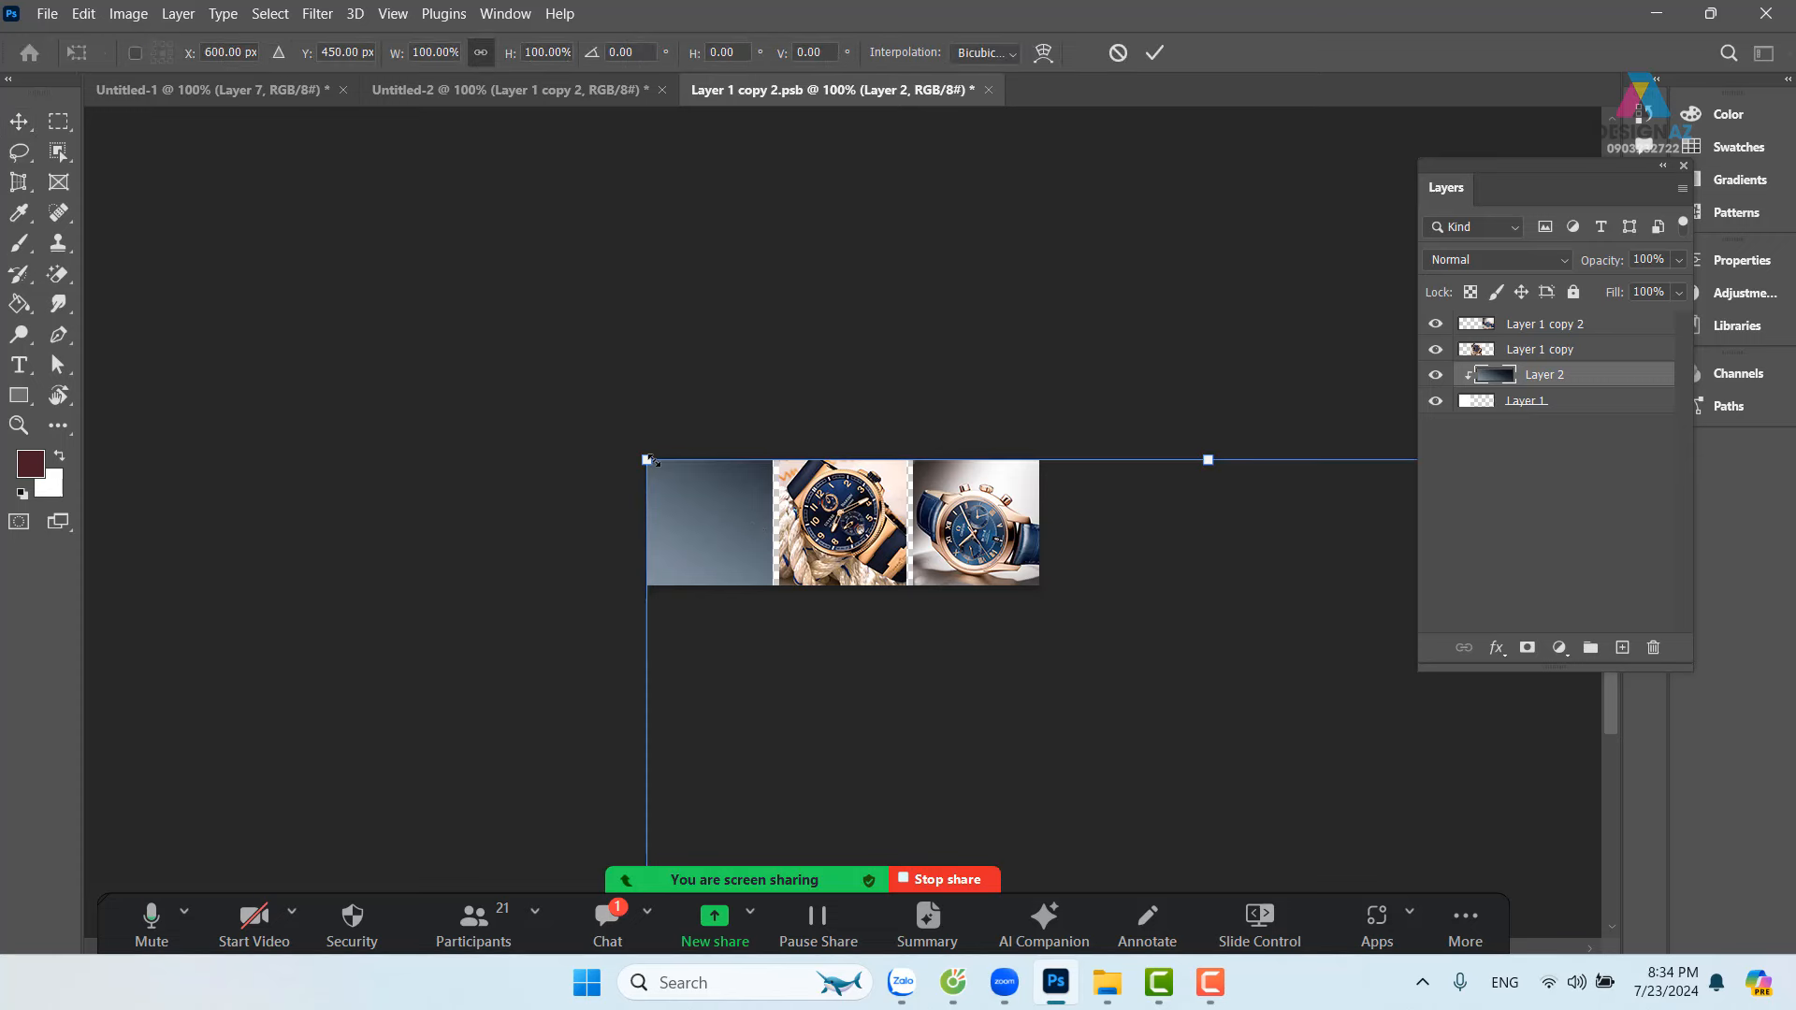
{"action": "left_click_drag", "start_coordinate": [647, 461], "coordinate": [1043, 756]}
{"action": "left_click_drag", "start_coordinate": [1227, 821], "coordinate": [769, 493]}
{"action": "left_click_drag", "start_coordinate": [911, 666], "coordinate": [806, 588]}
{"action": "left_click_drag", "start_coordinate": [579, 418], "coordinate": [626, 454]}
{"action": "left_click_drag", "start_coordinate": [713, 529], "coordinate": [704, 531]}
{"action": "key", "text": "Return"}
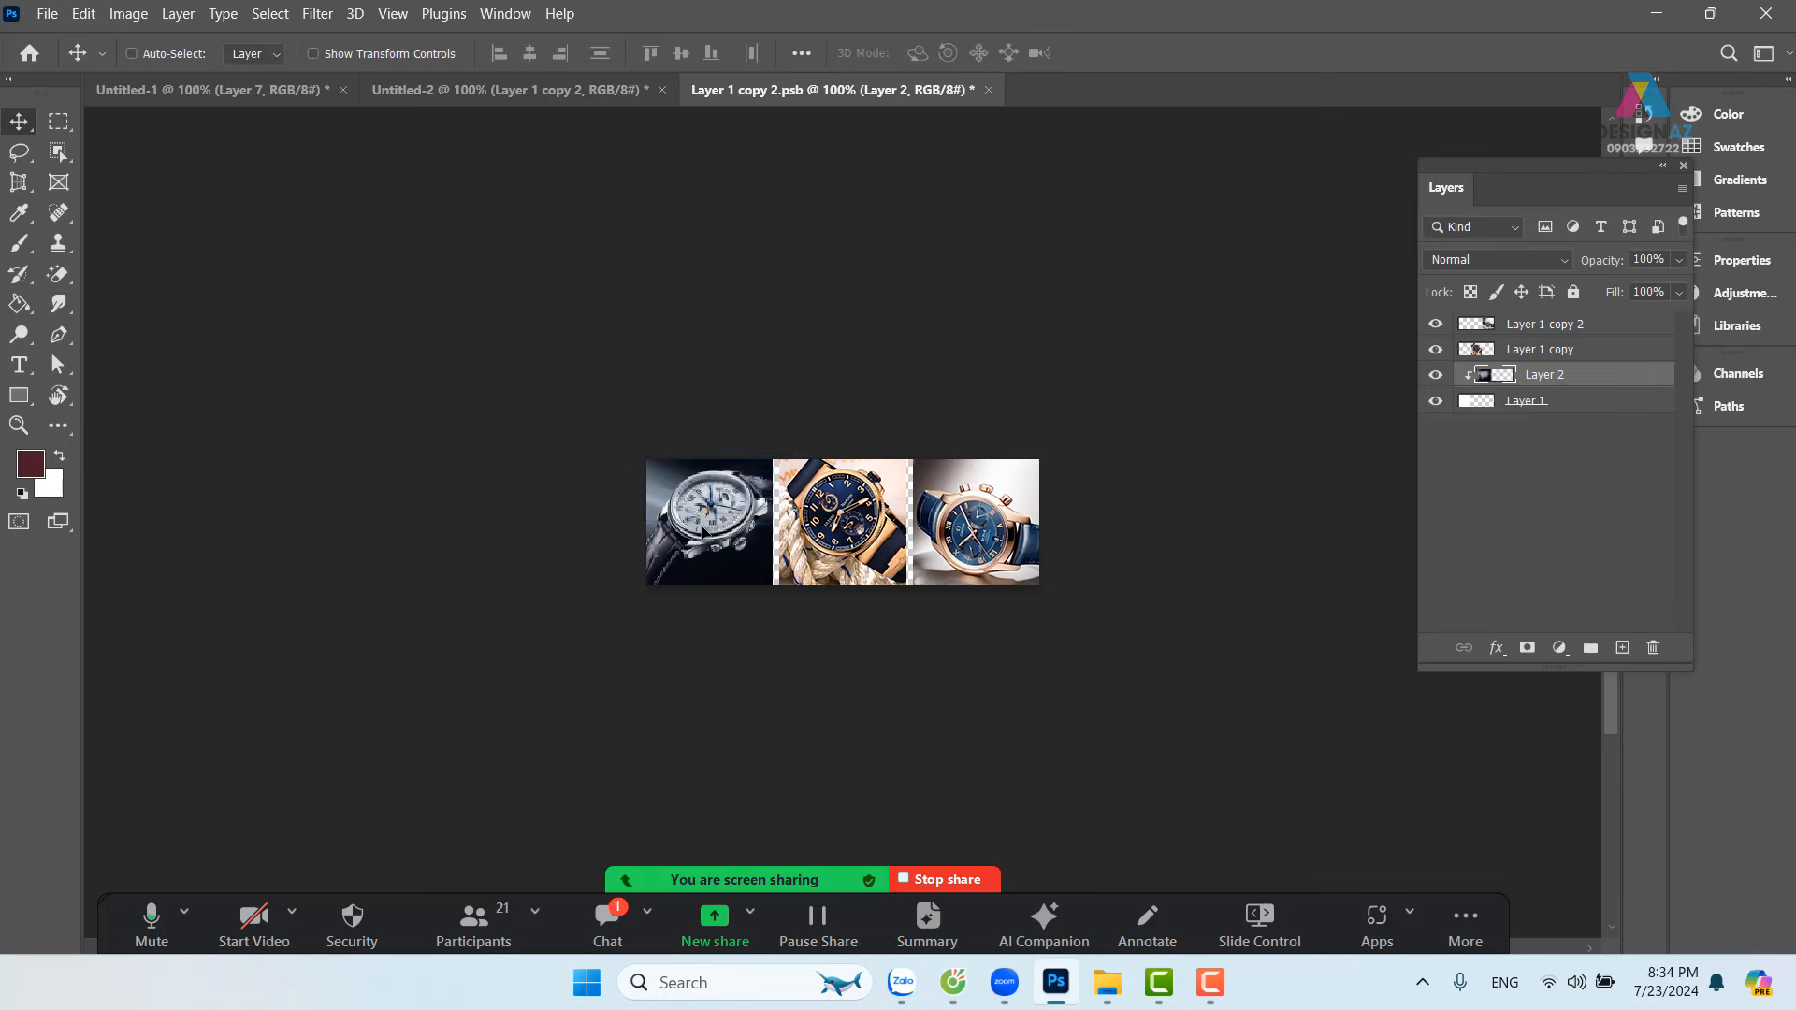
{"action": "key", "text": "ctrl"}
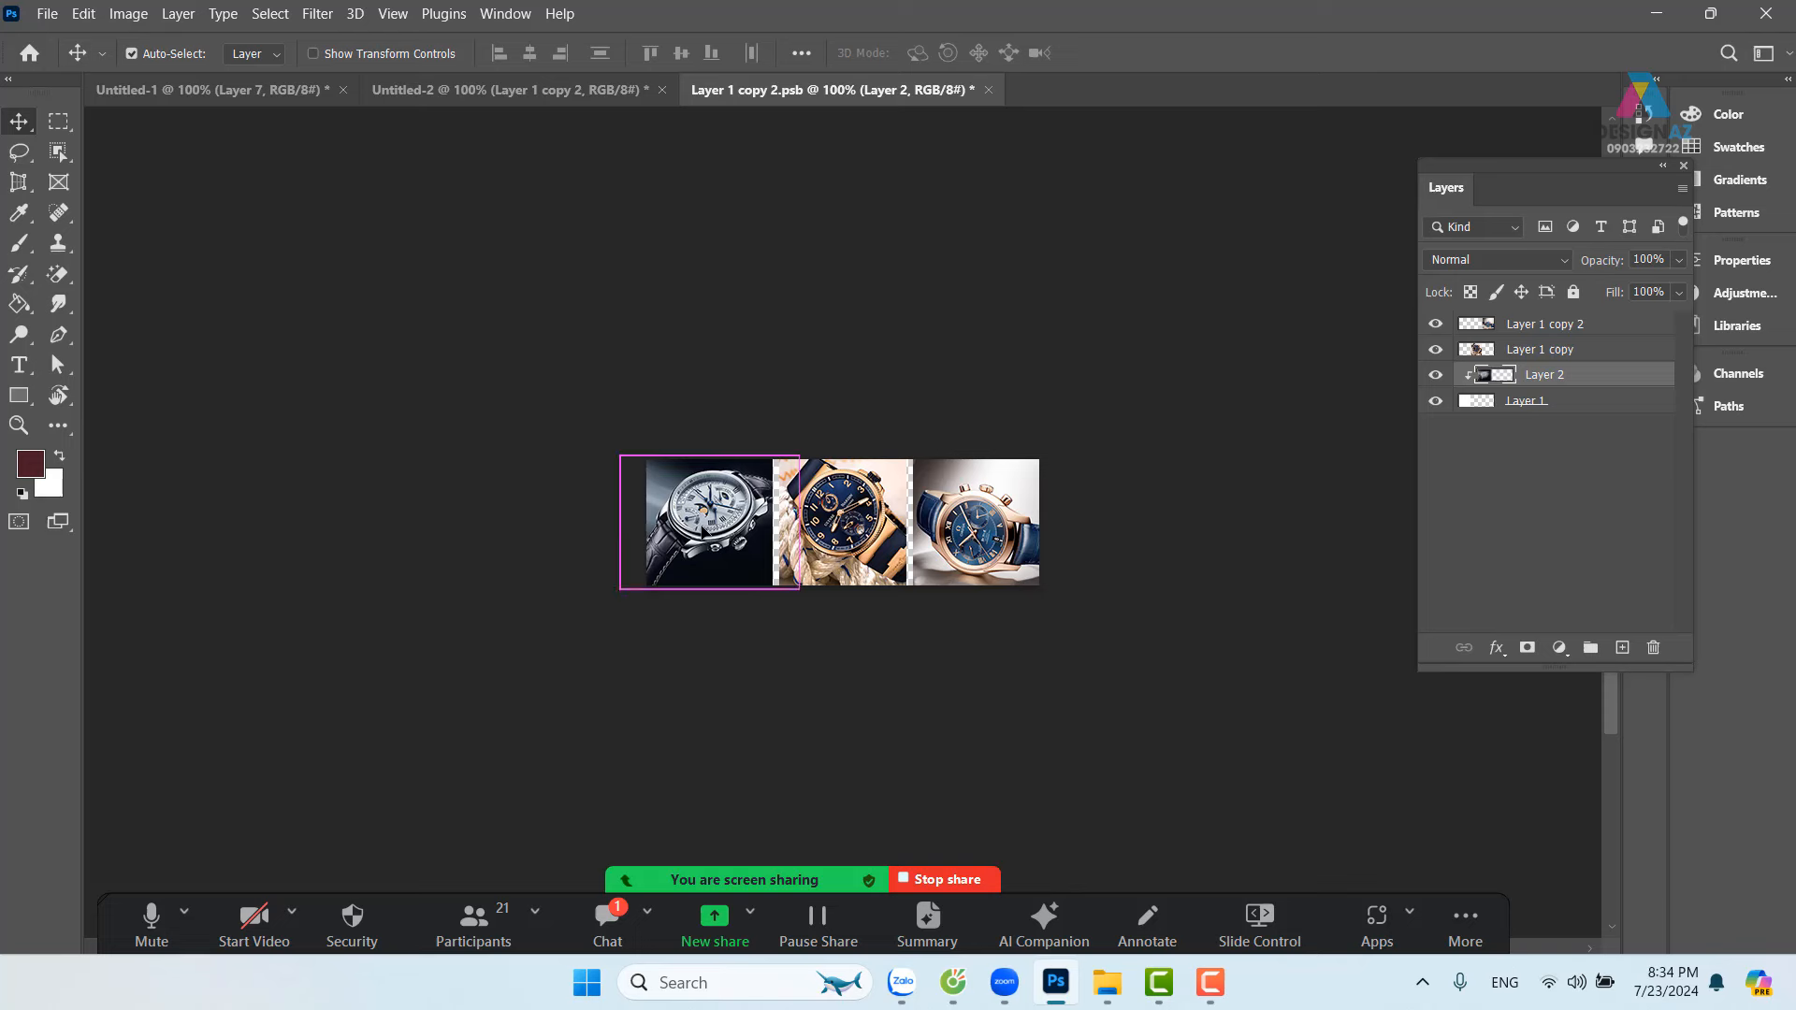
{"action": "key", "text": "ctrl+e"}
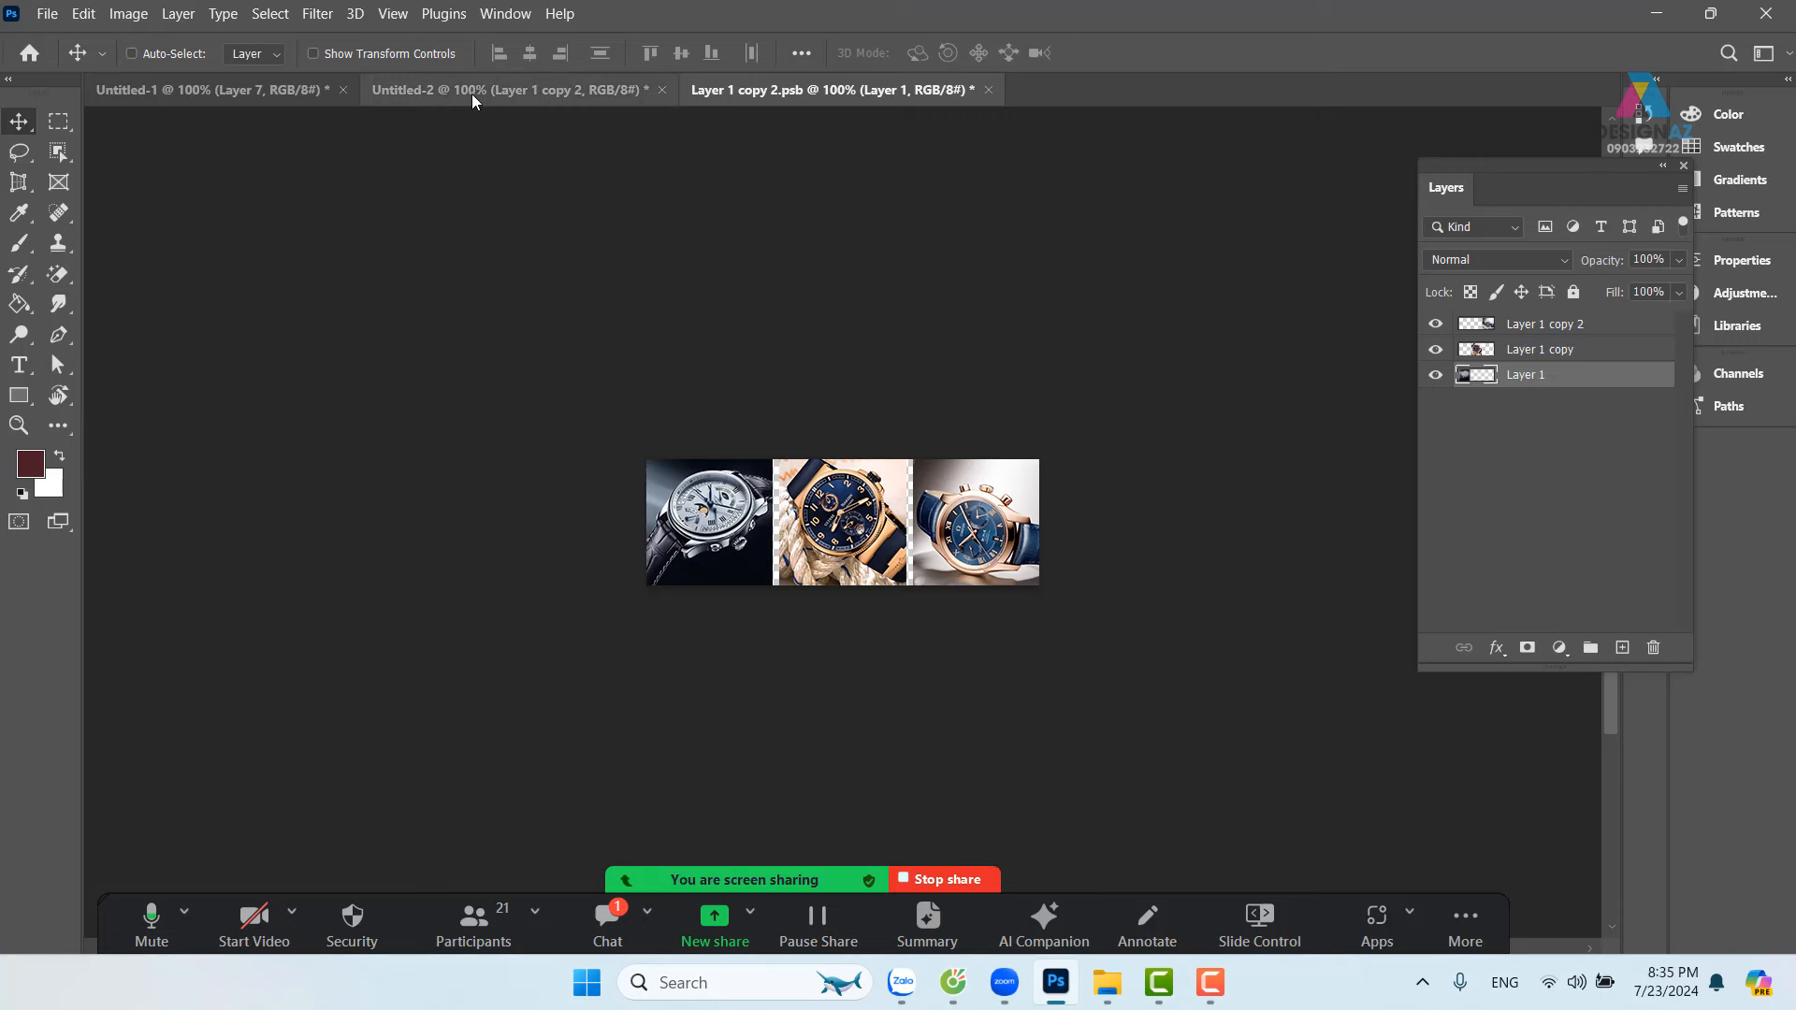
Step: Save the smart object document with the three watch images and return to Untitled-2 to refresh the warped strip
{"action": "left_click", "coordinate": [49, 13]}
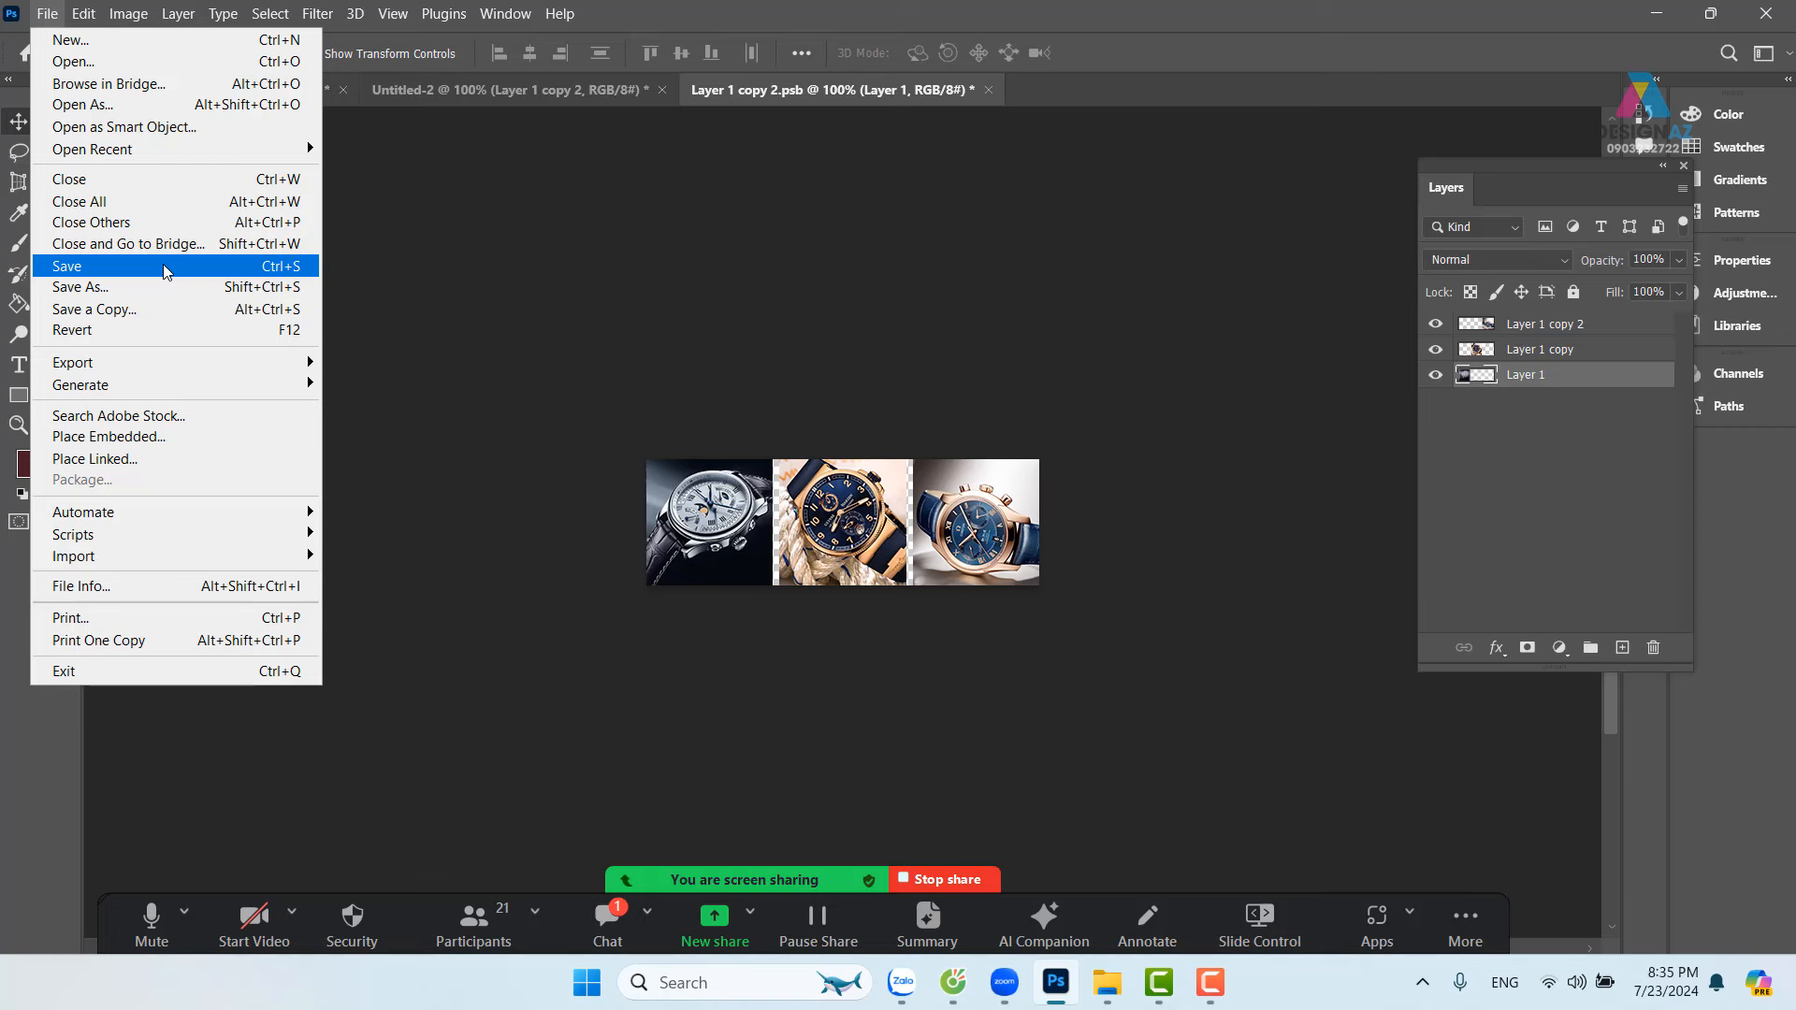
{"action": "left_click", "coordinate": [163, 268]}
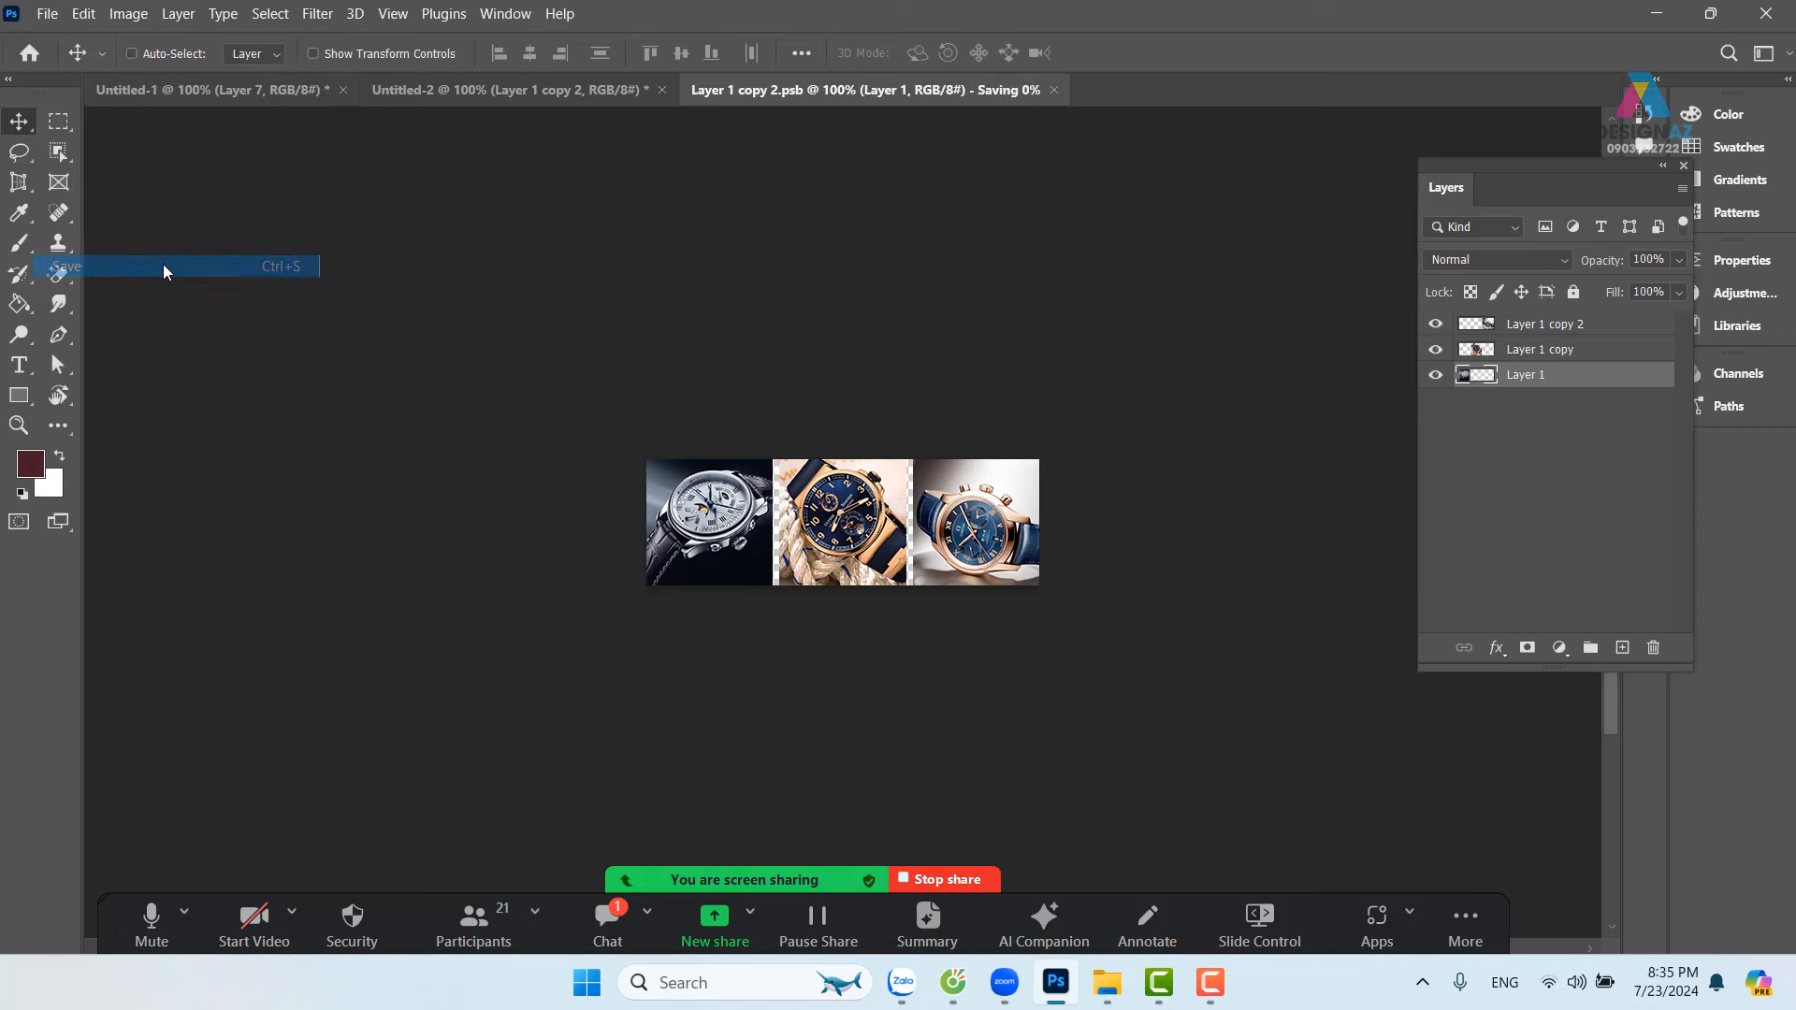
{"action": "left_click", "coordinate": [502, 95]}
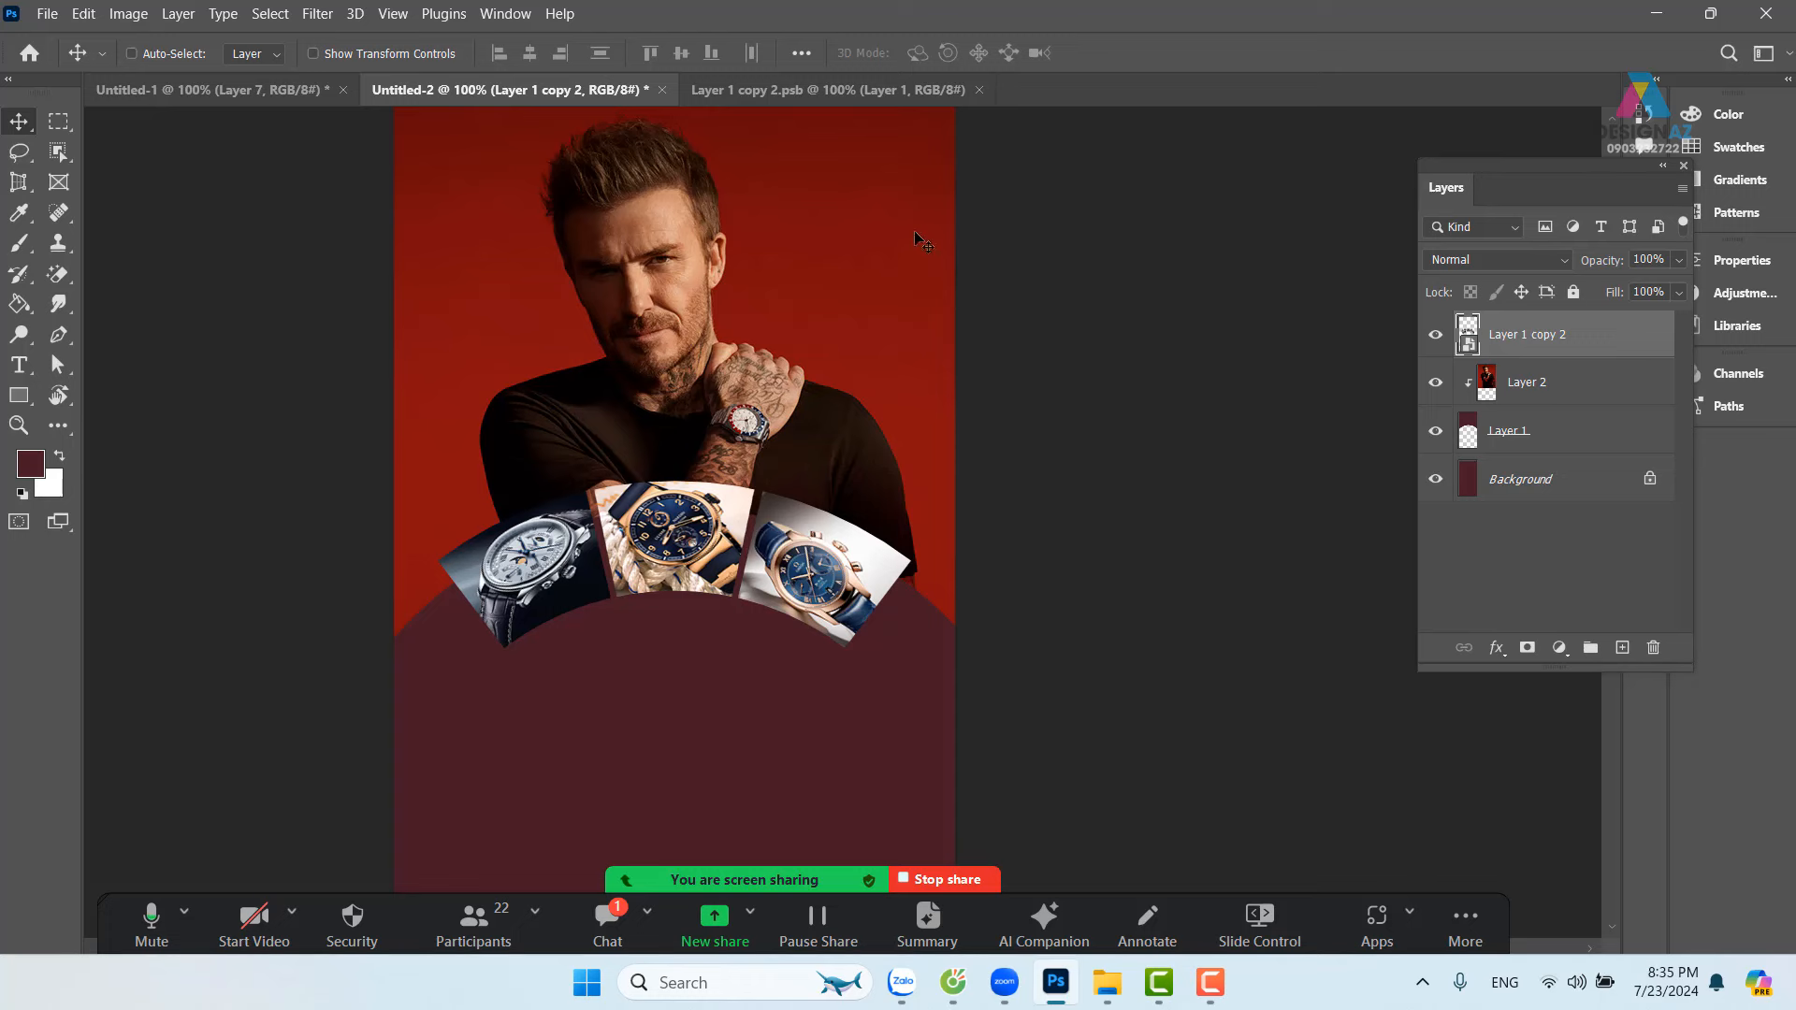
Step: In Layer 1 copy 2.psb, add a white-filled layer beneath Layer 1, save the document, and go back to Untitled-2
{"action": "left_click", "coordinate": [873, 99]}
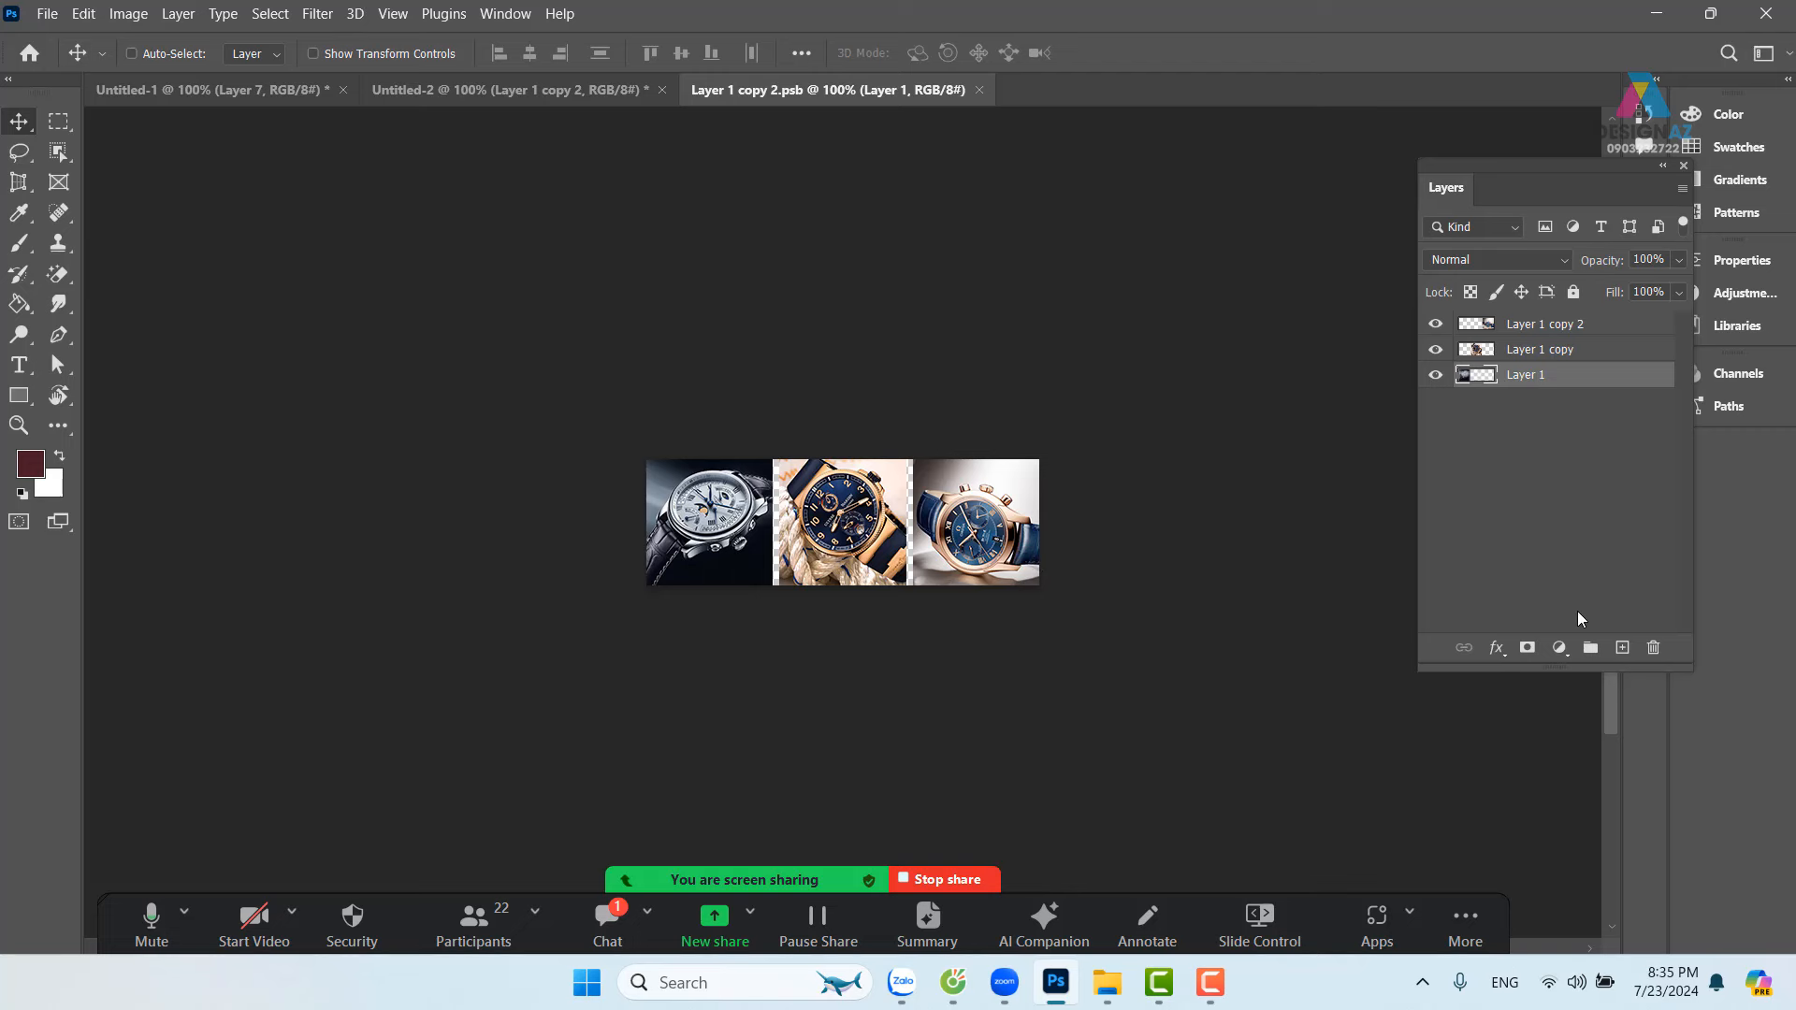
{"action": "left_click", "coordinate": [1623, 648]}
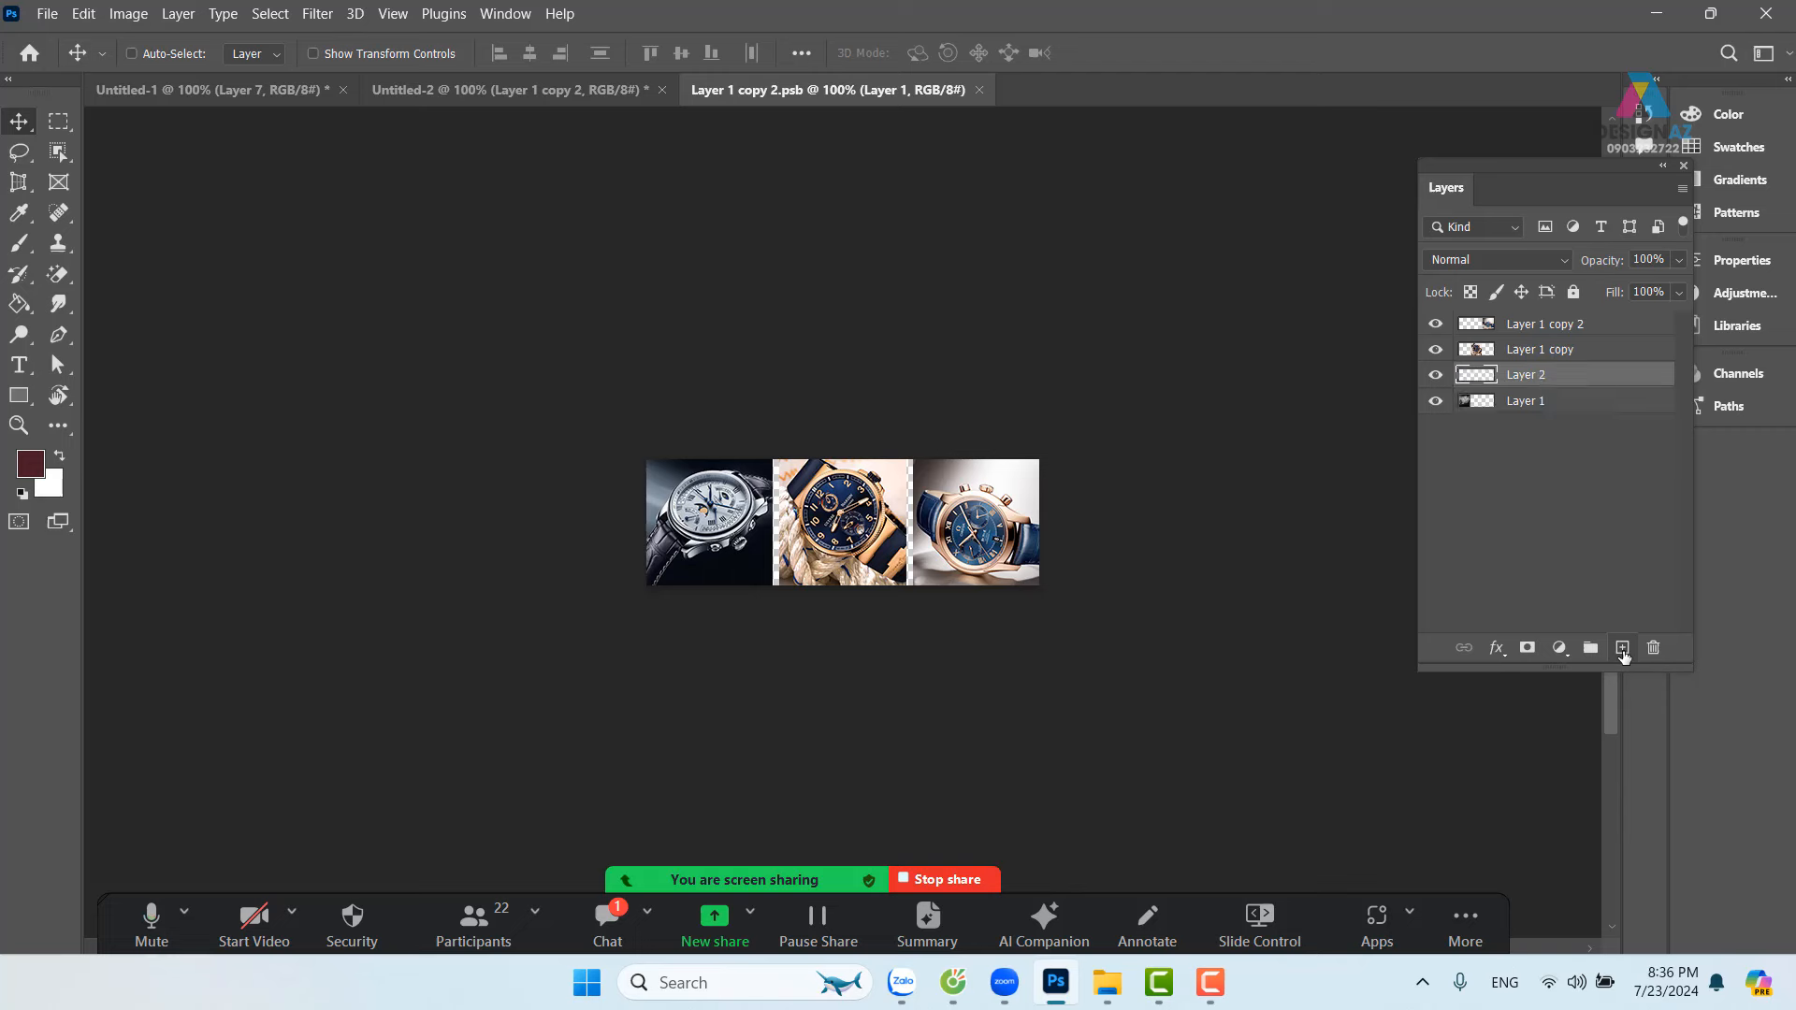
{"action": "left_click_drag", "start_coordinate": [1599, 383], "coordinate": [1602, 421]}
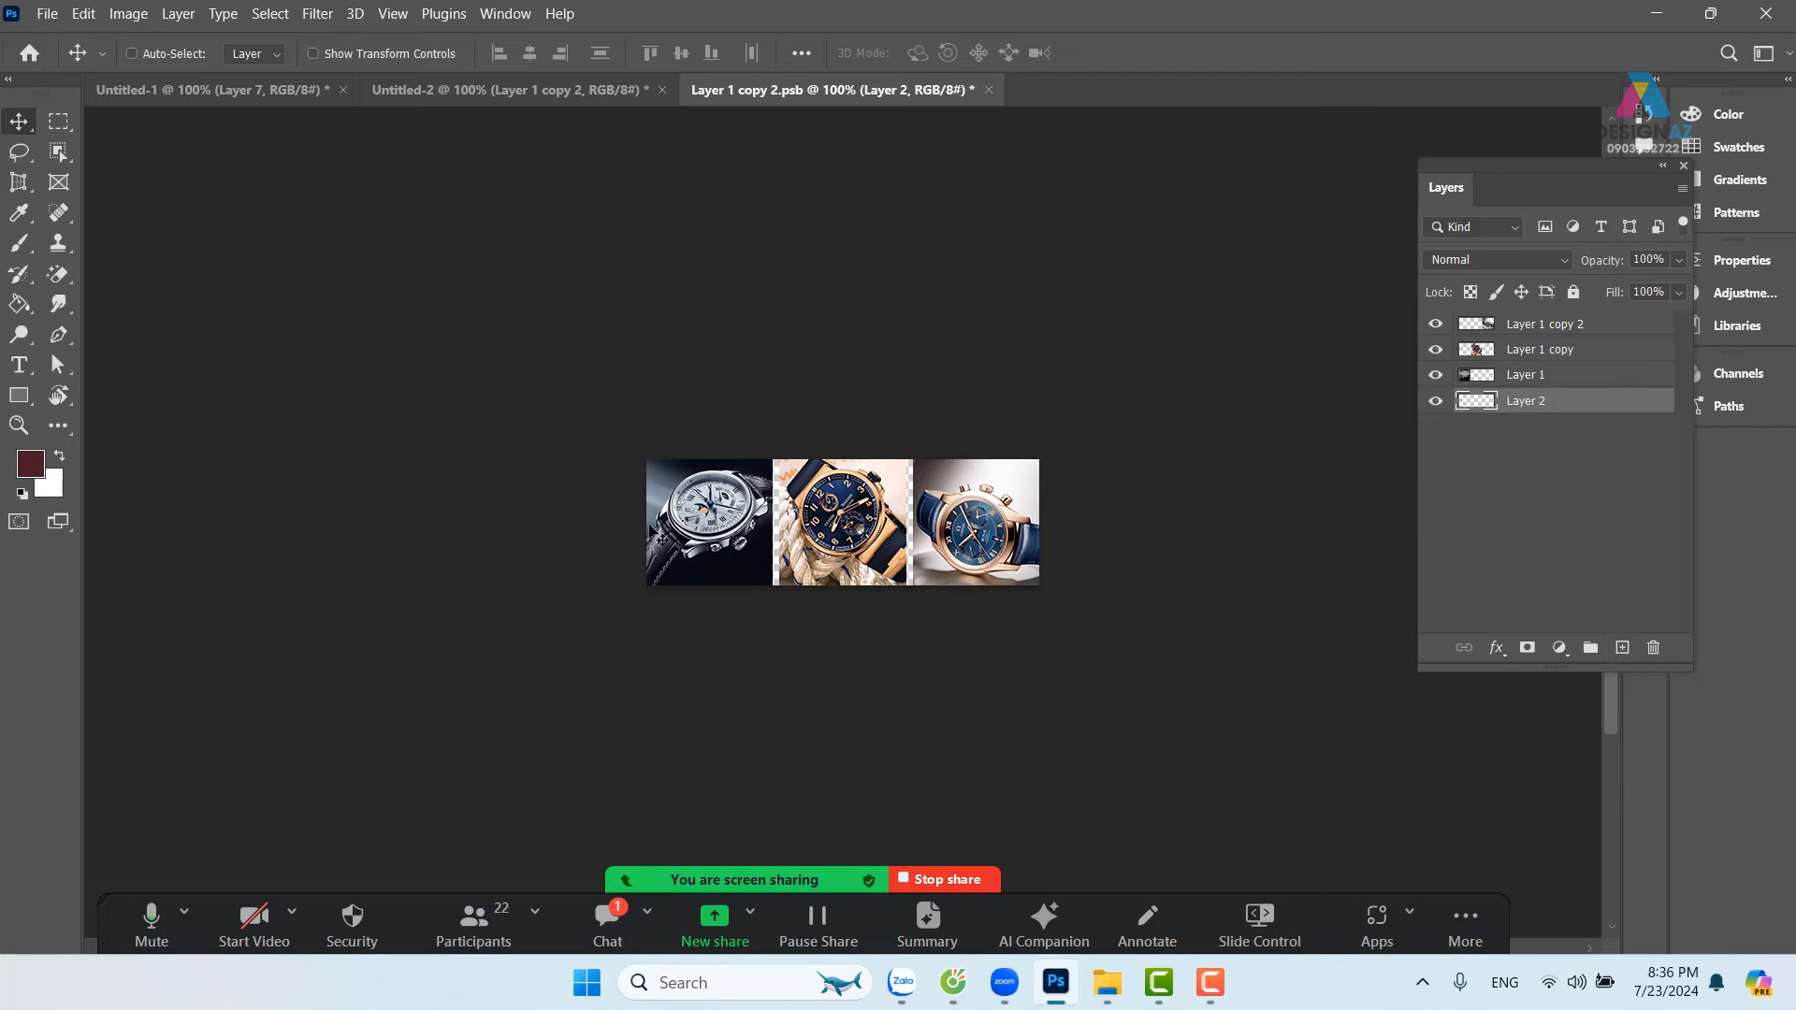
{"action": "key", "text": "ctrl+BackSpace"}
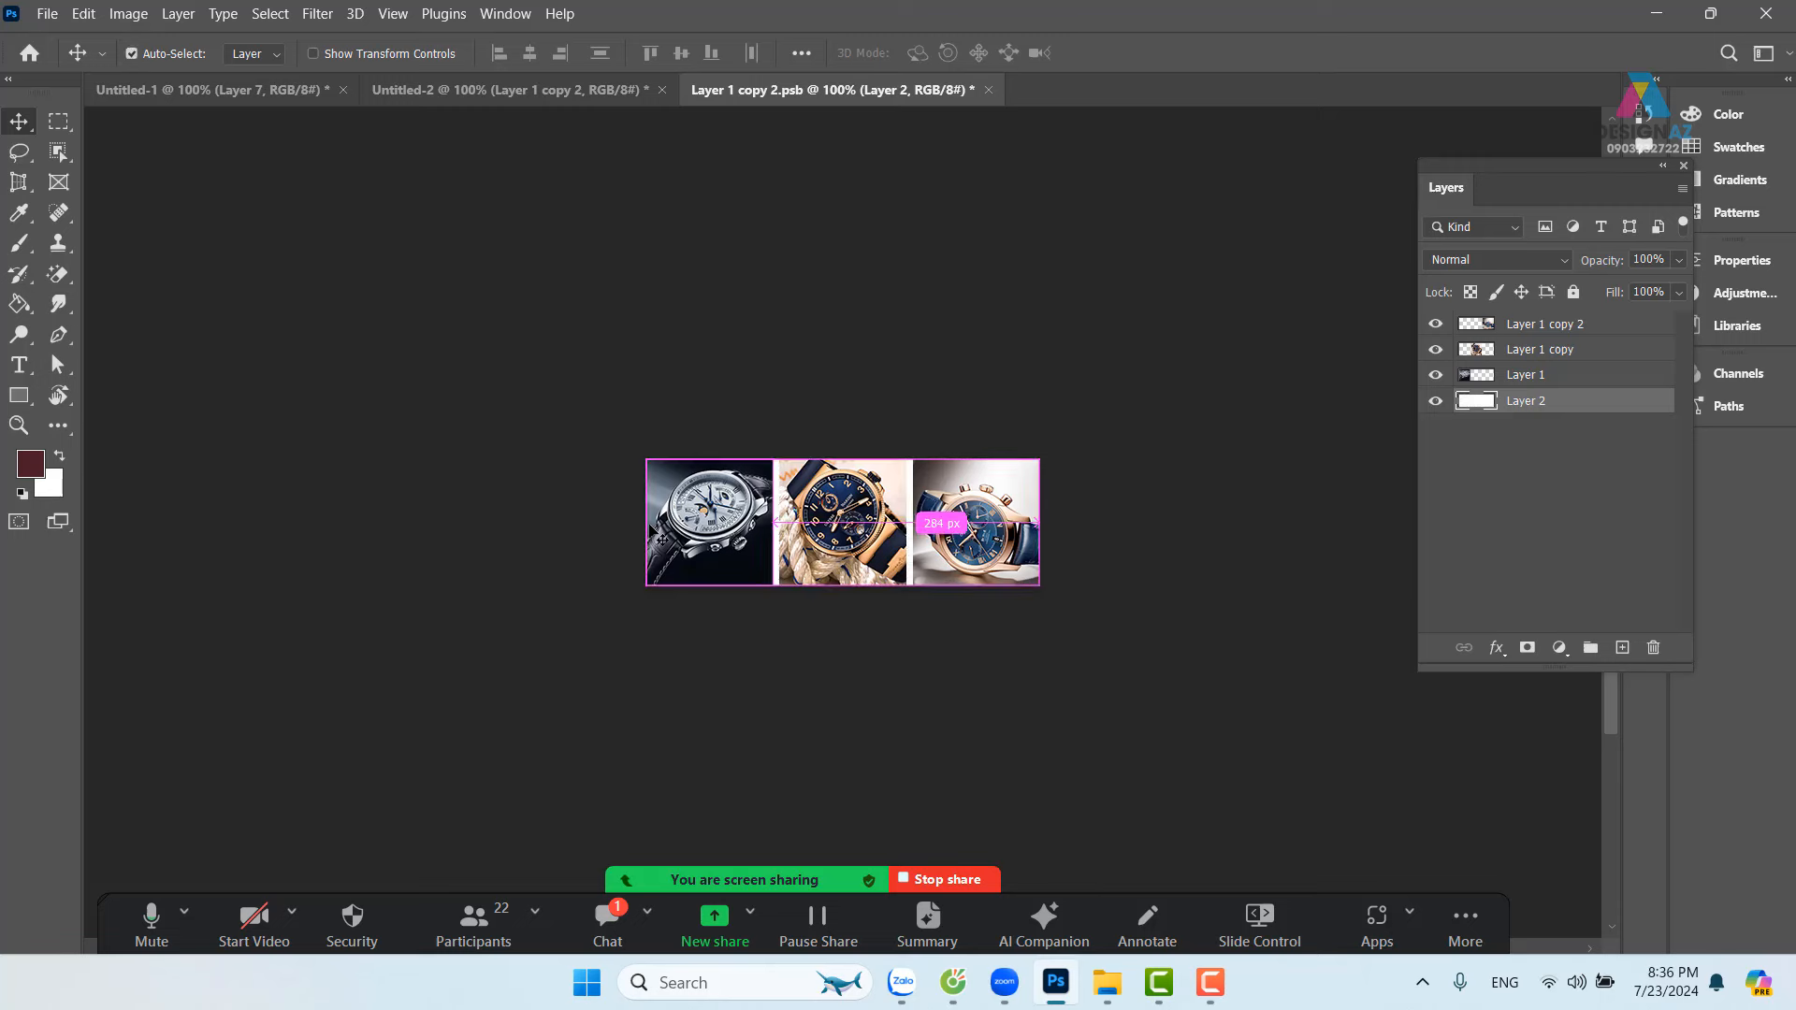
{"action": "key", "text": "ctrl+s"}
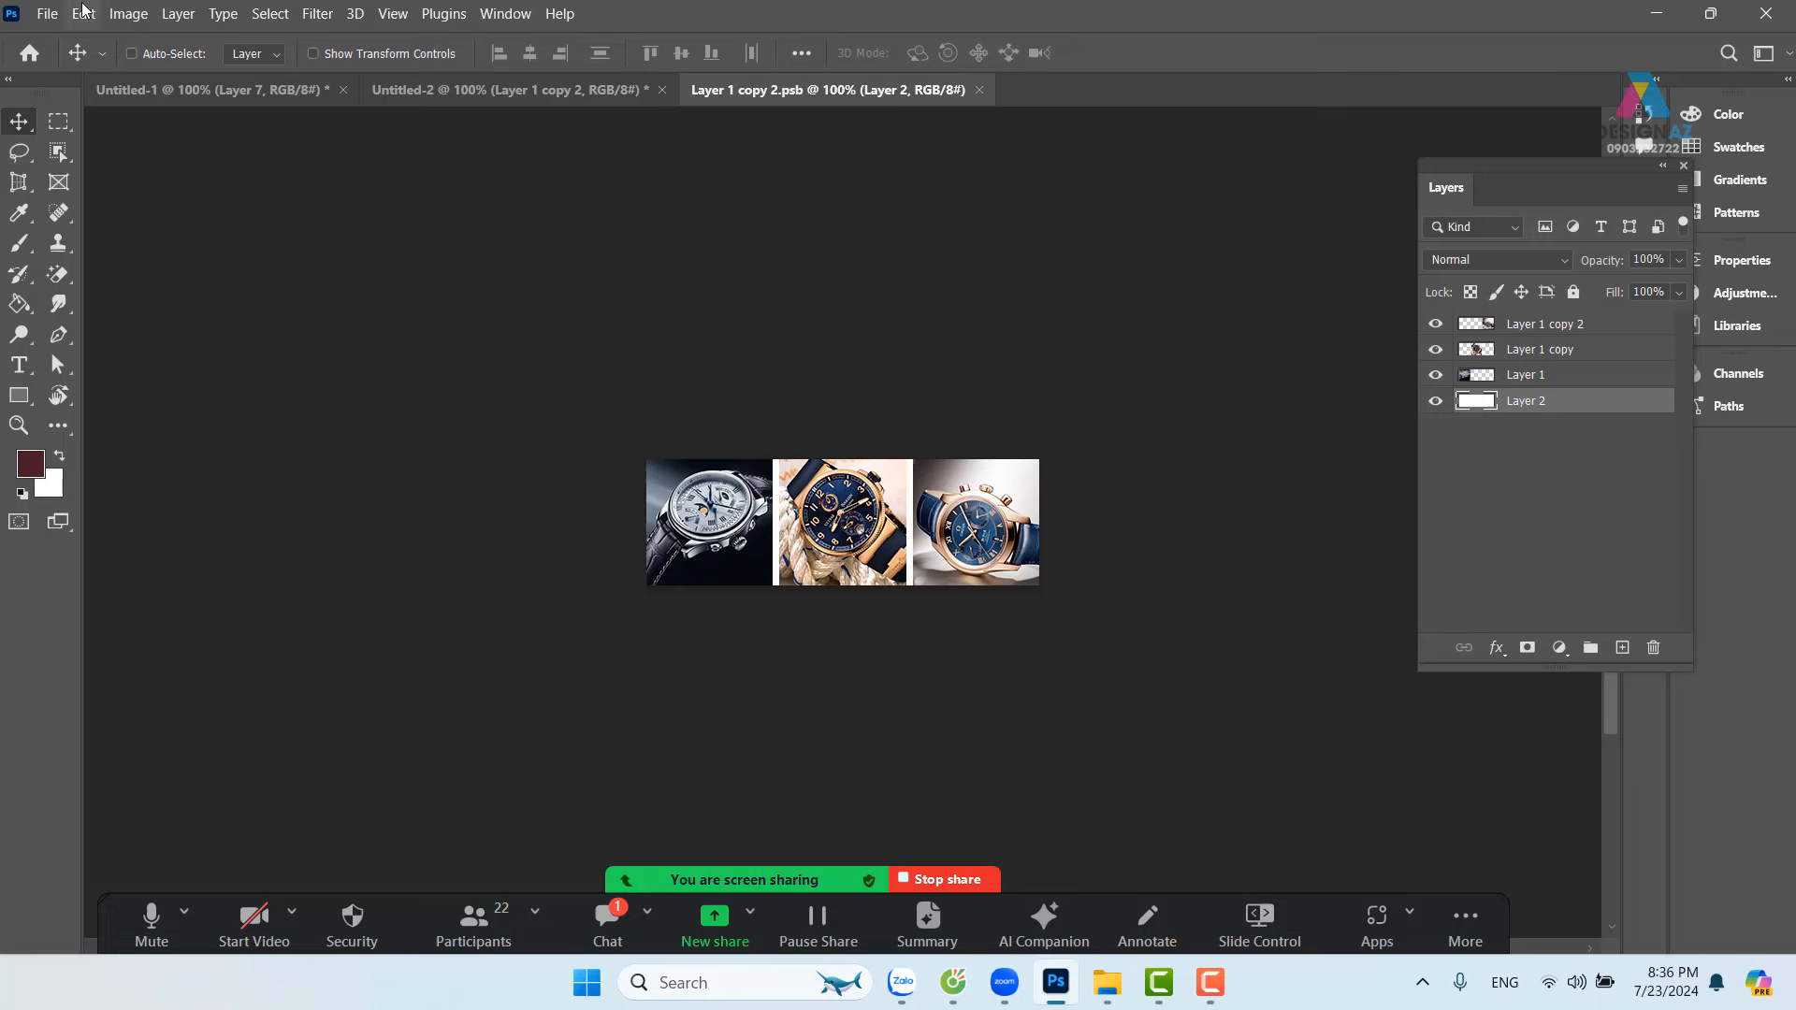
{"action": "left_click", "coordinate": [47, 13]}
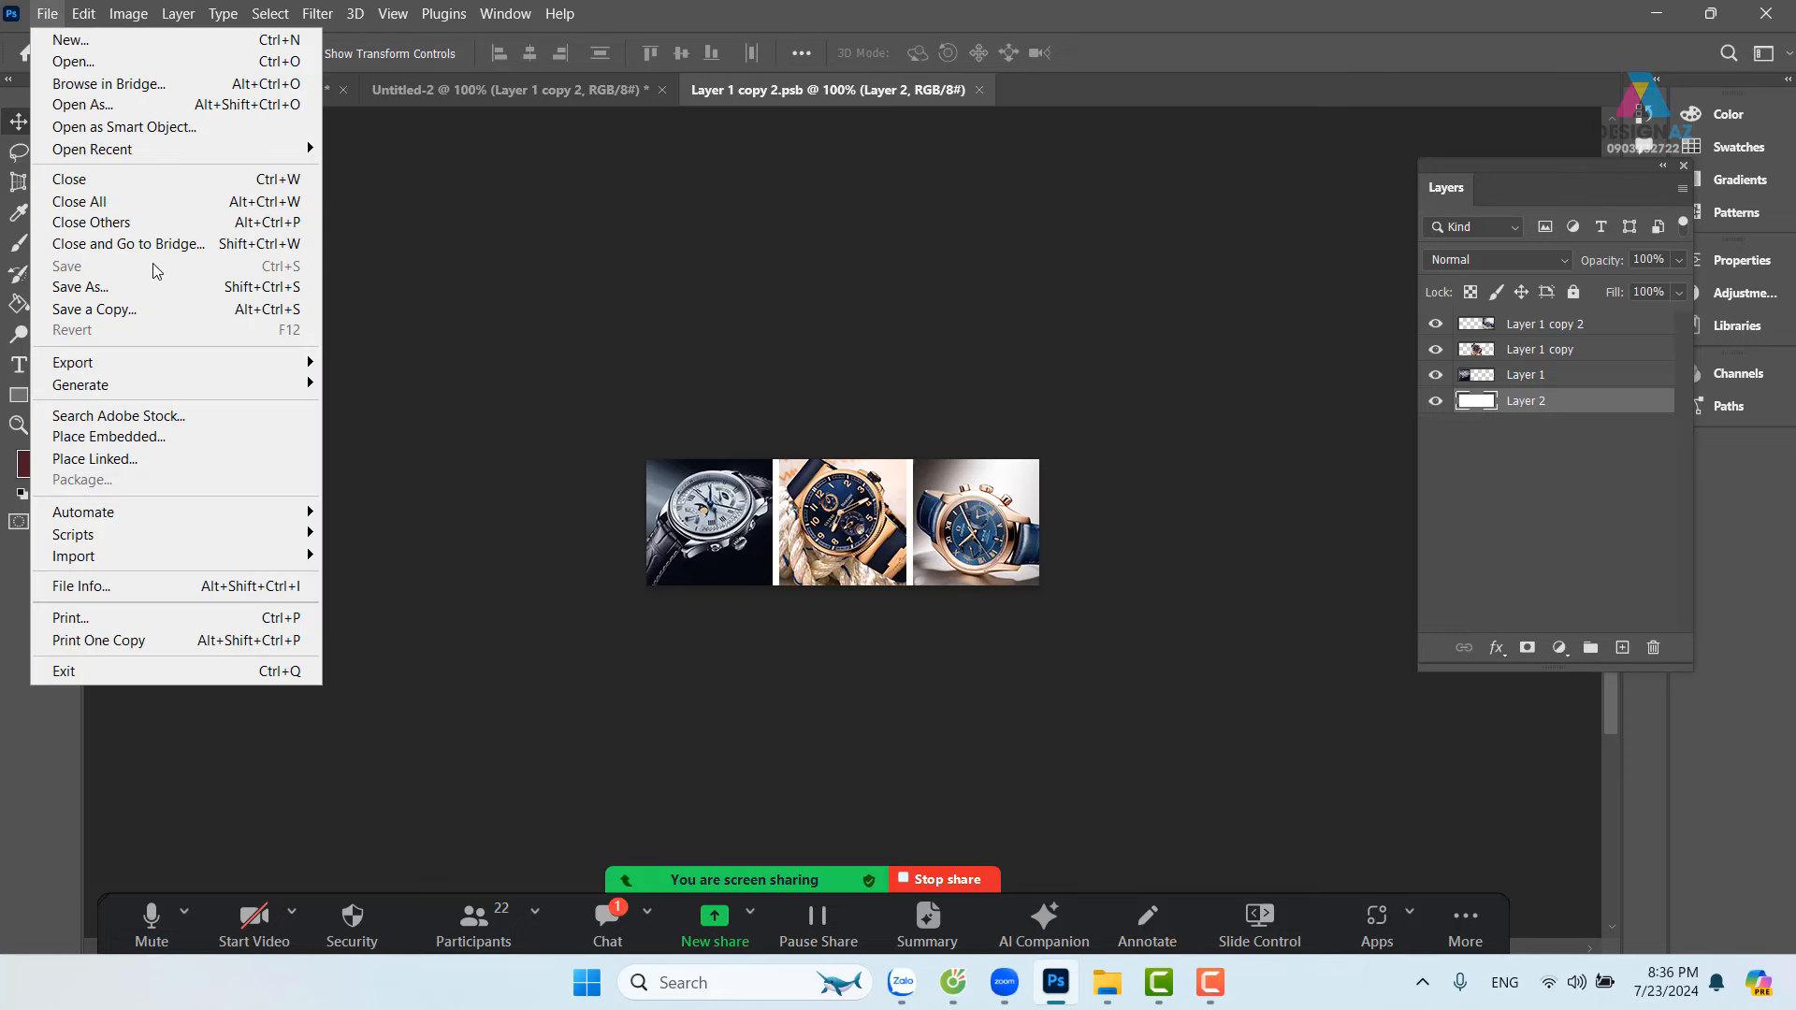
{"action": "left_click", "coordinate": [501, 98]}
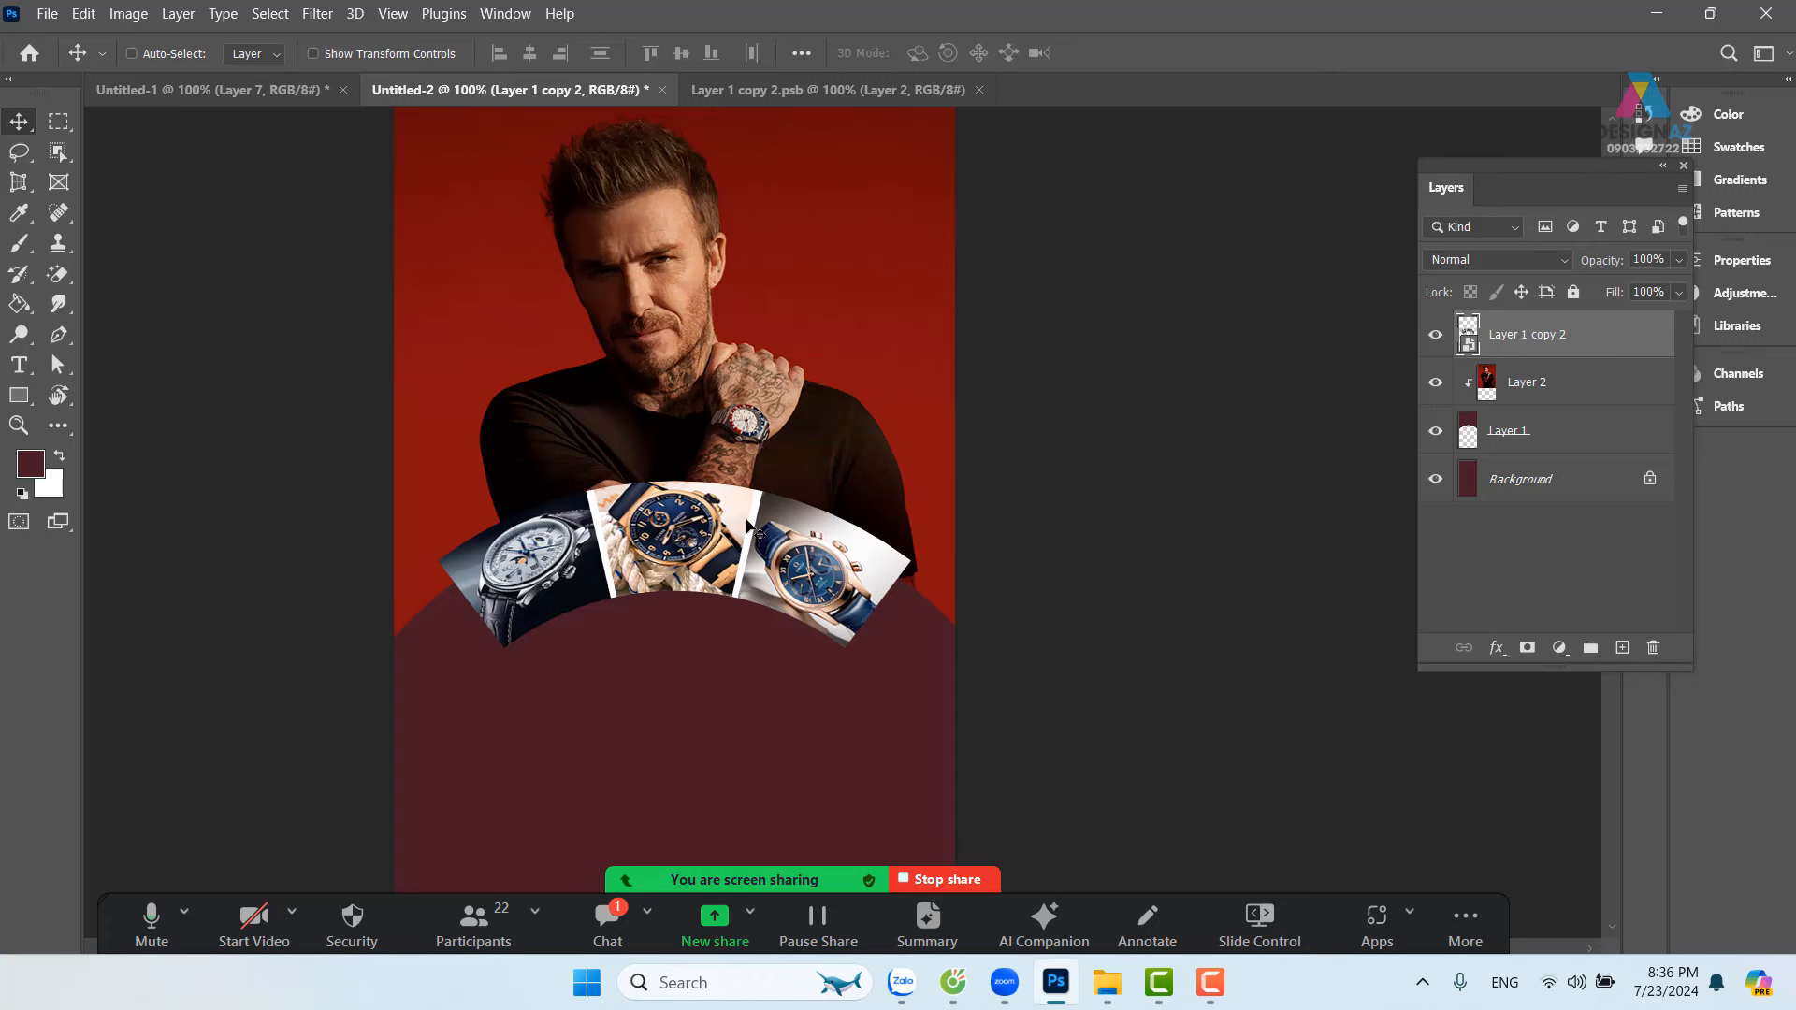
Step: Delete the white background layer from Layer 1 copy 2.psb and switch back to Untitled-2 without saving
{"action": "left_click", "coordinate": [884, 93]}
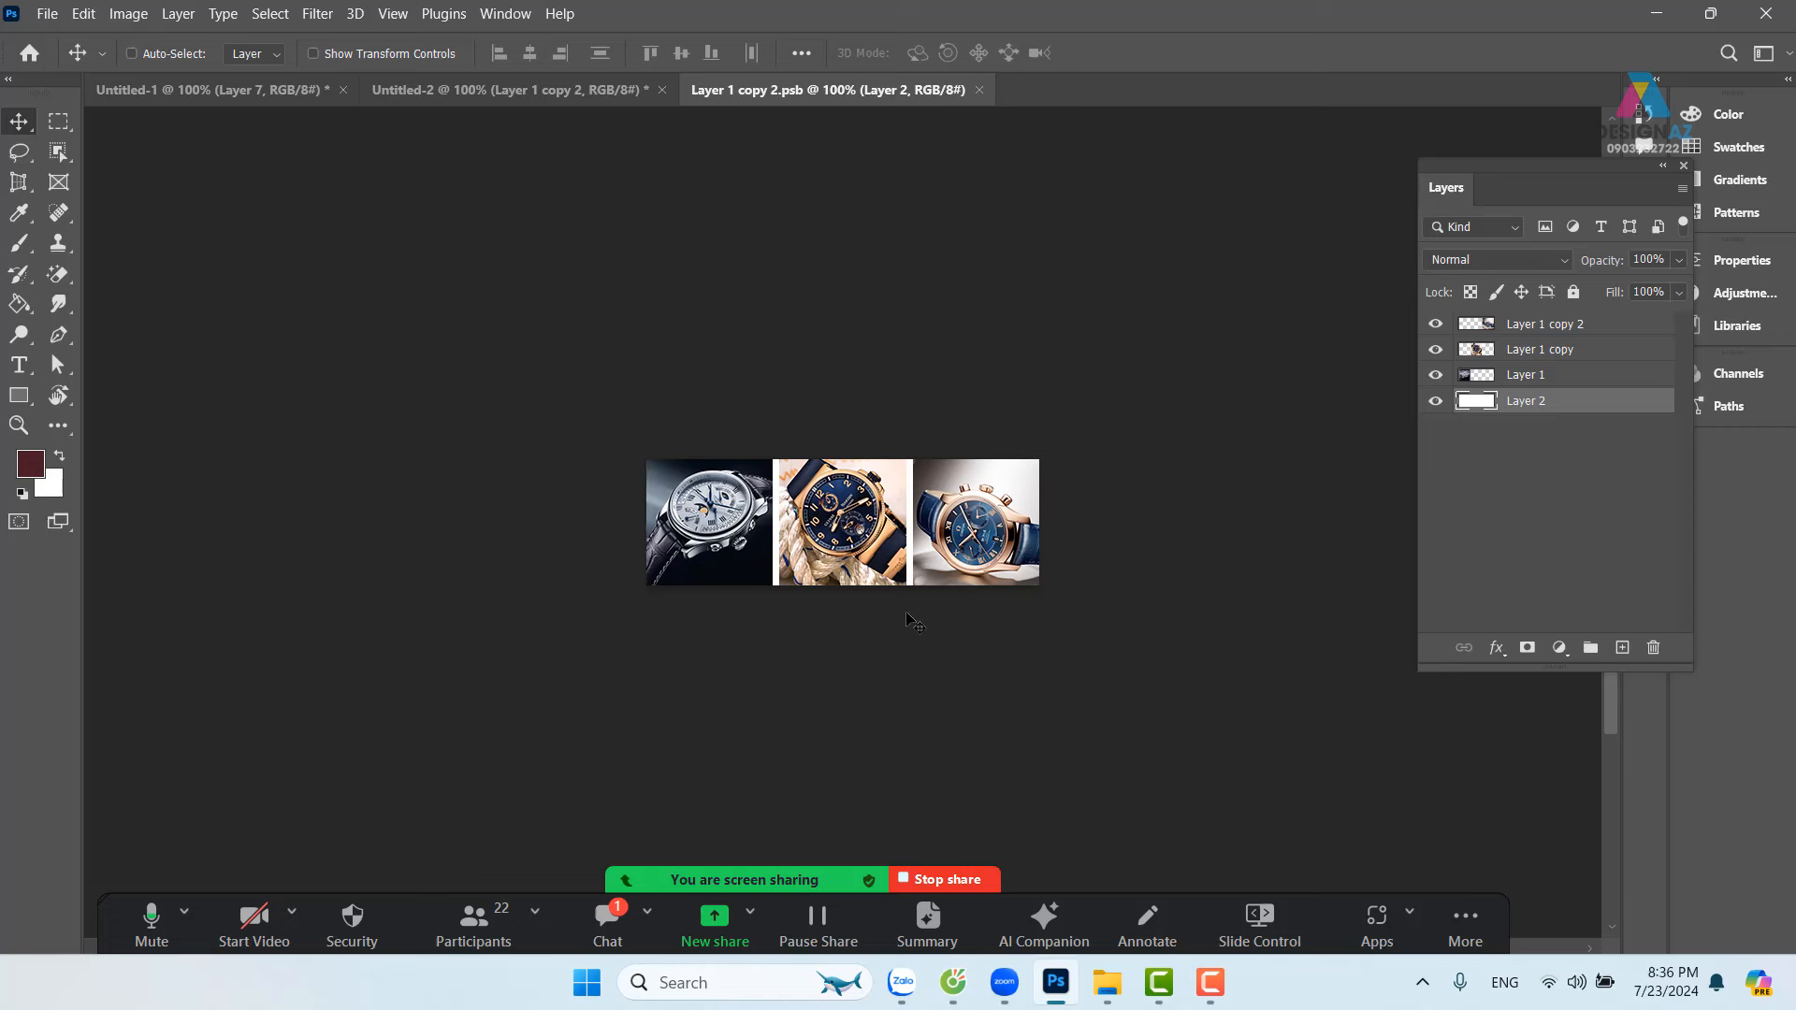
{"action": "key", "text": "Delete"}
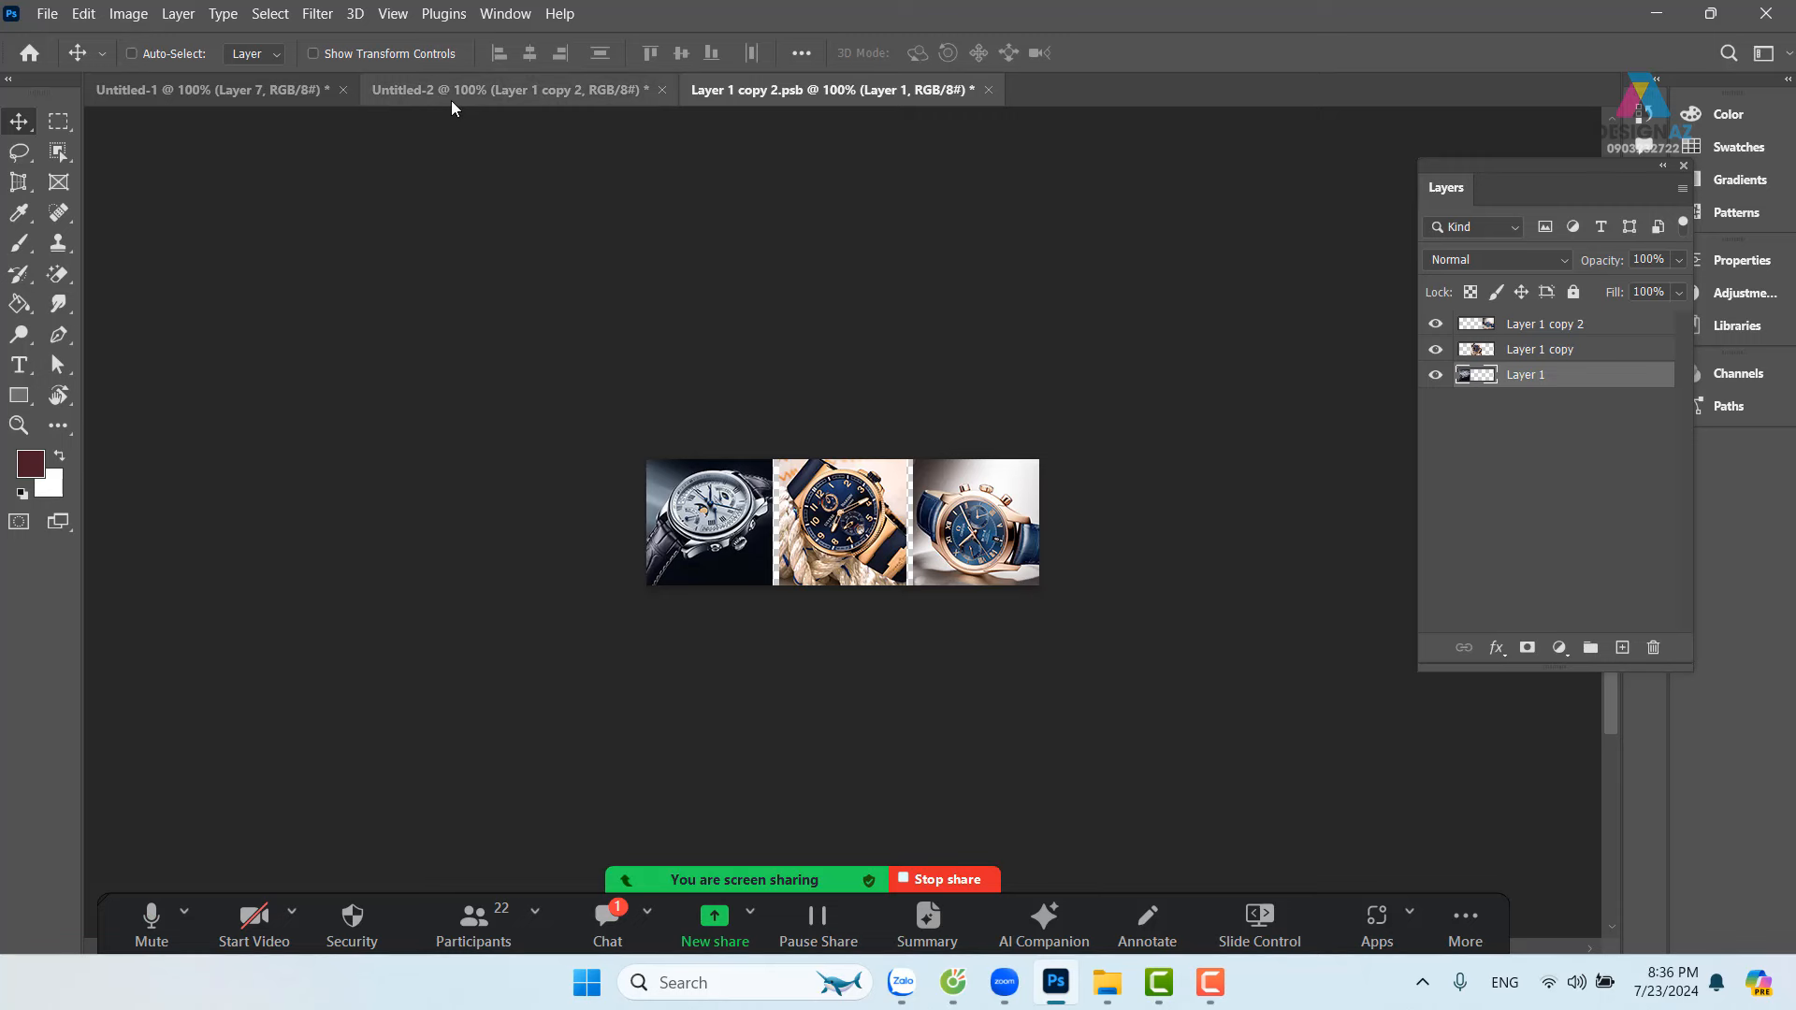
{"action": "left_click", "coordinate": [497, 93]}
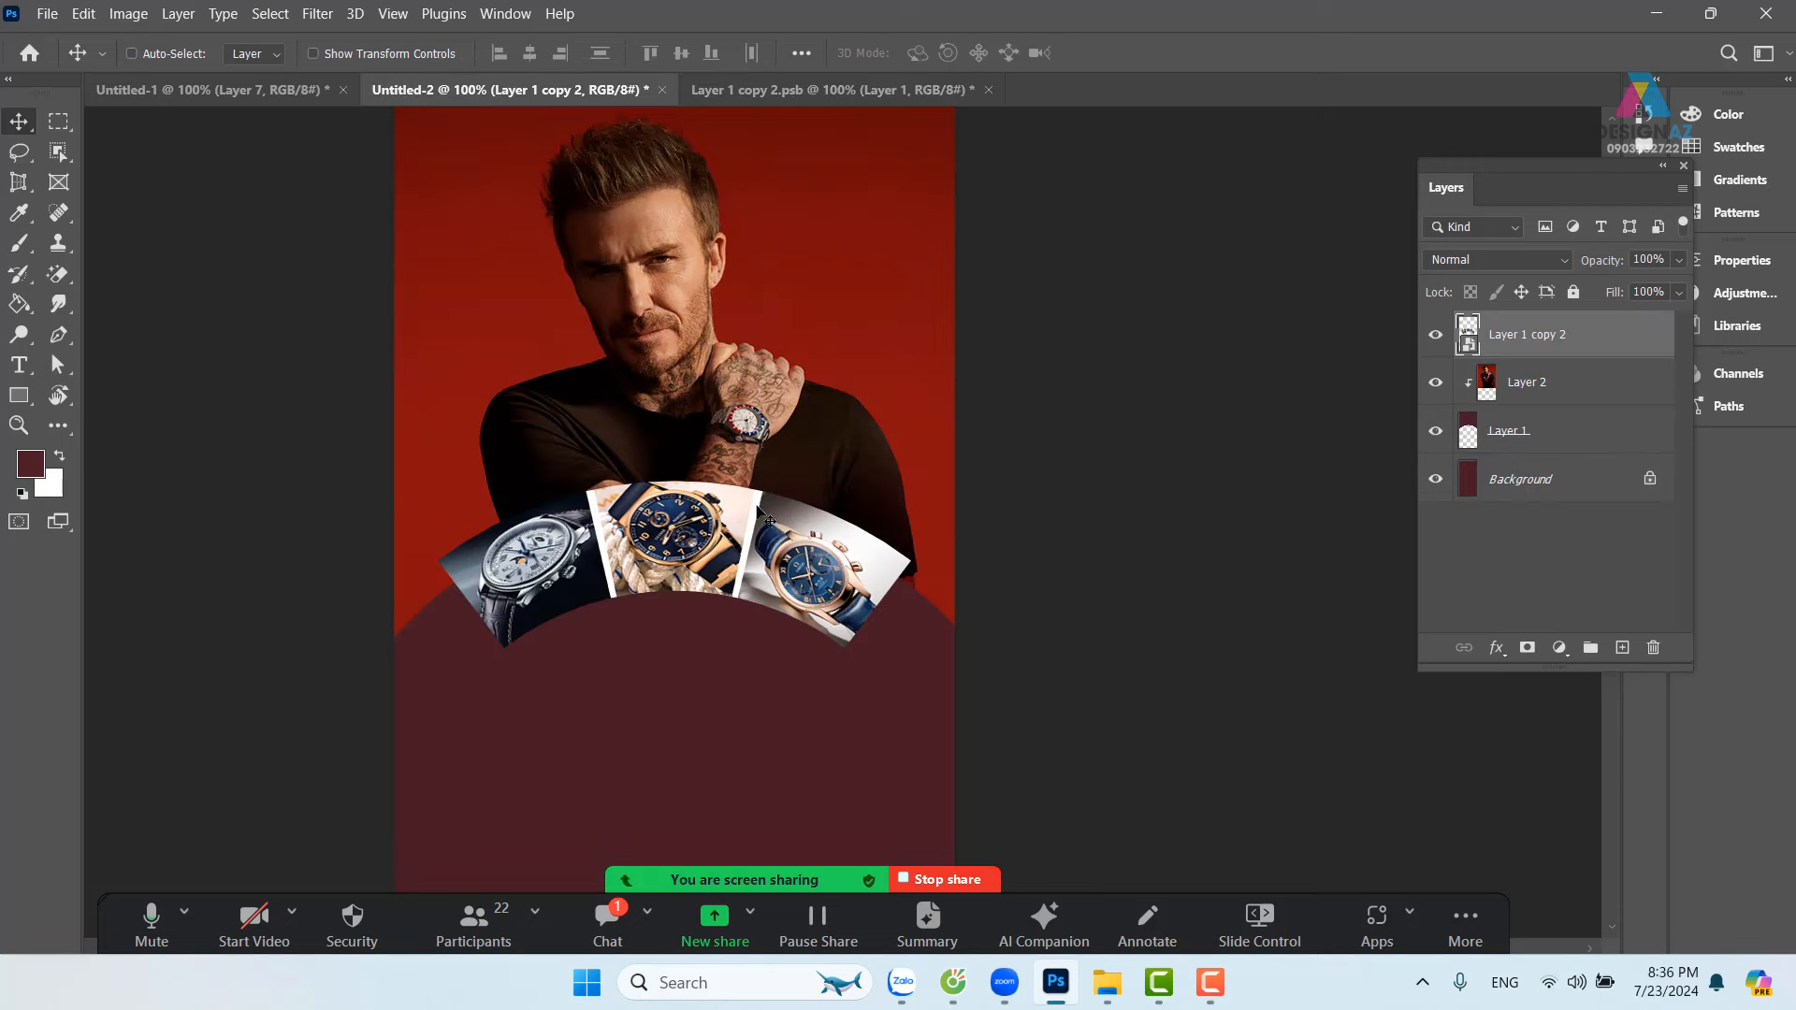
Step: Marquee a thin horizontal strip spanning the outer width of the watch arc, fill it white on a new layer, and deselect
{"action": "left_click_drag", "start_coordinate": [685, 606], "coordinate": [689, 517]}
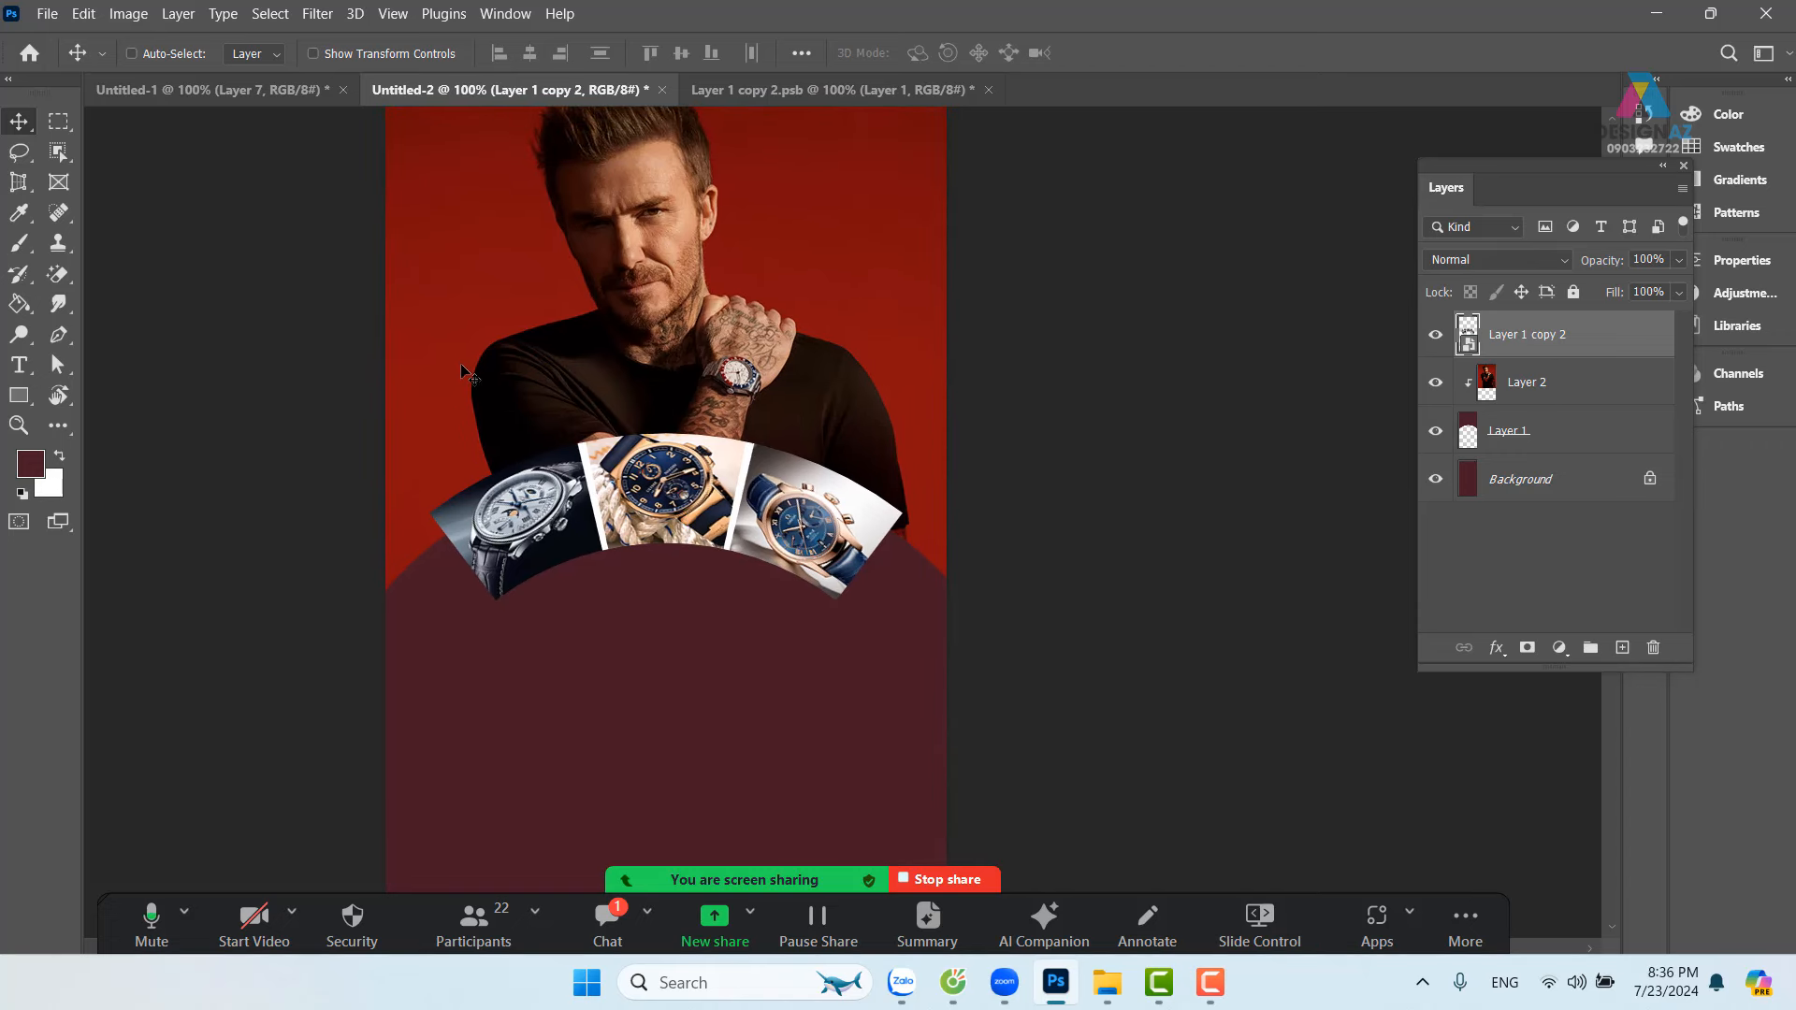
{"action": "left_click", "coordinate": [58, 122]}
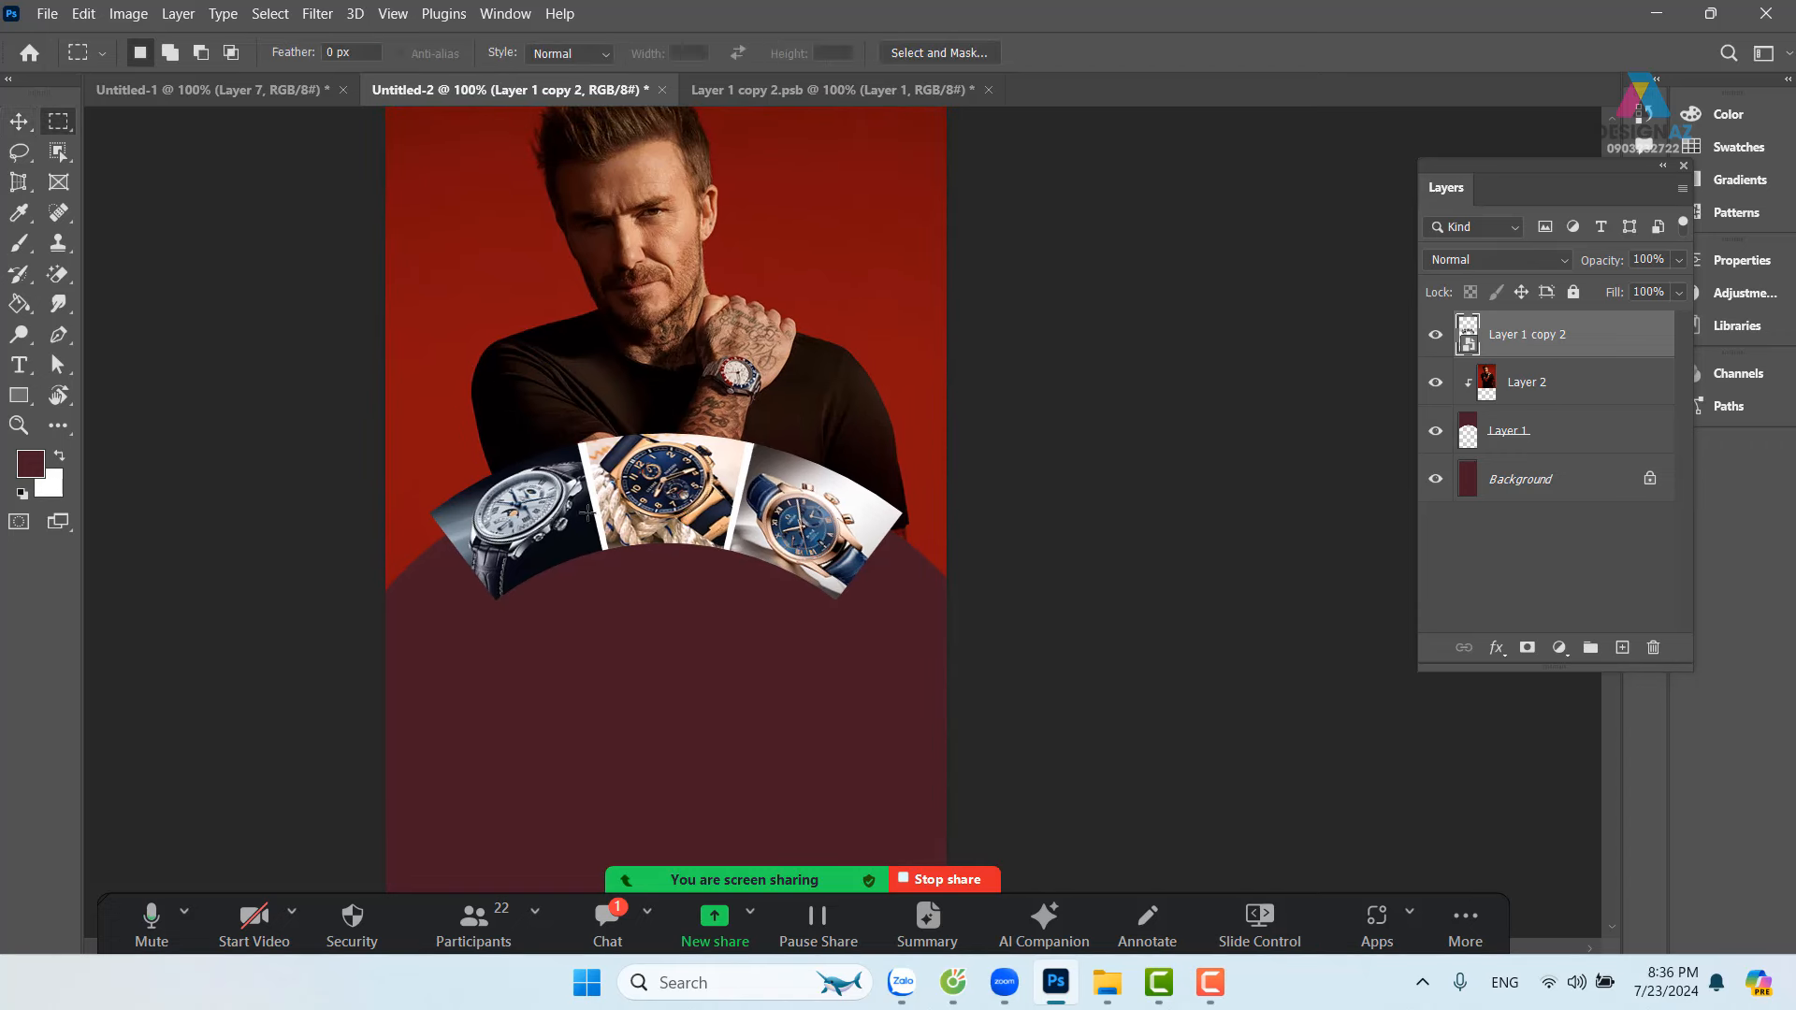
{"action": "left_click_drag", "start_coordinate": [428, 509], "coordinate": [905, 512]}
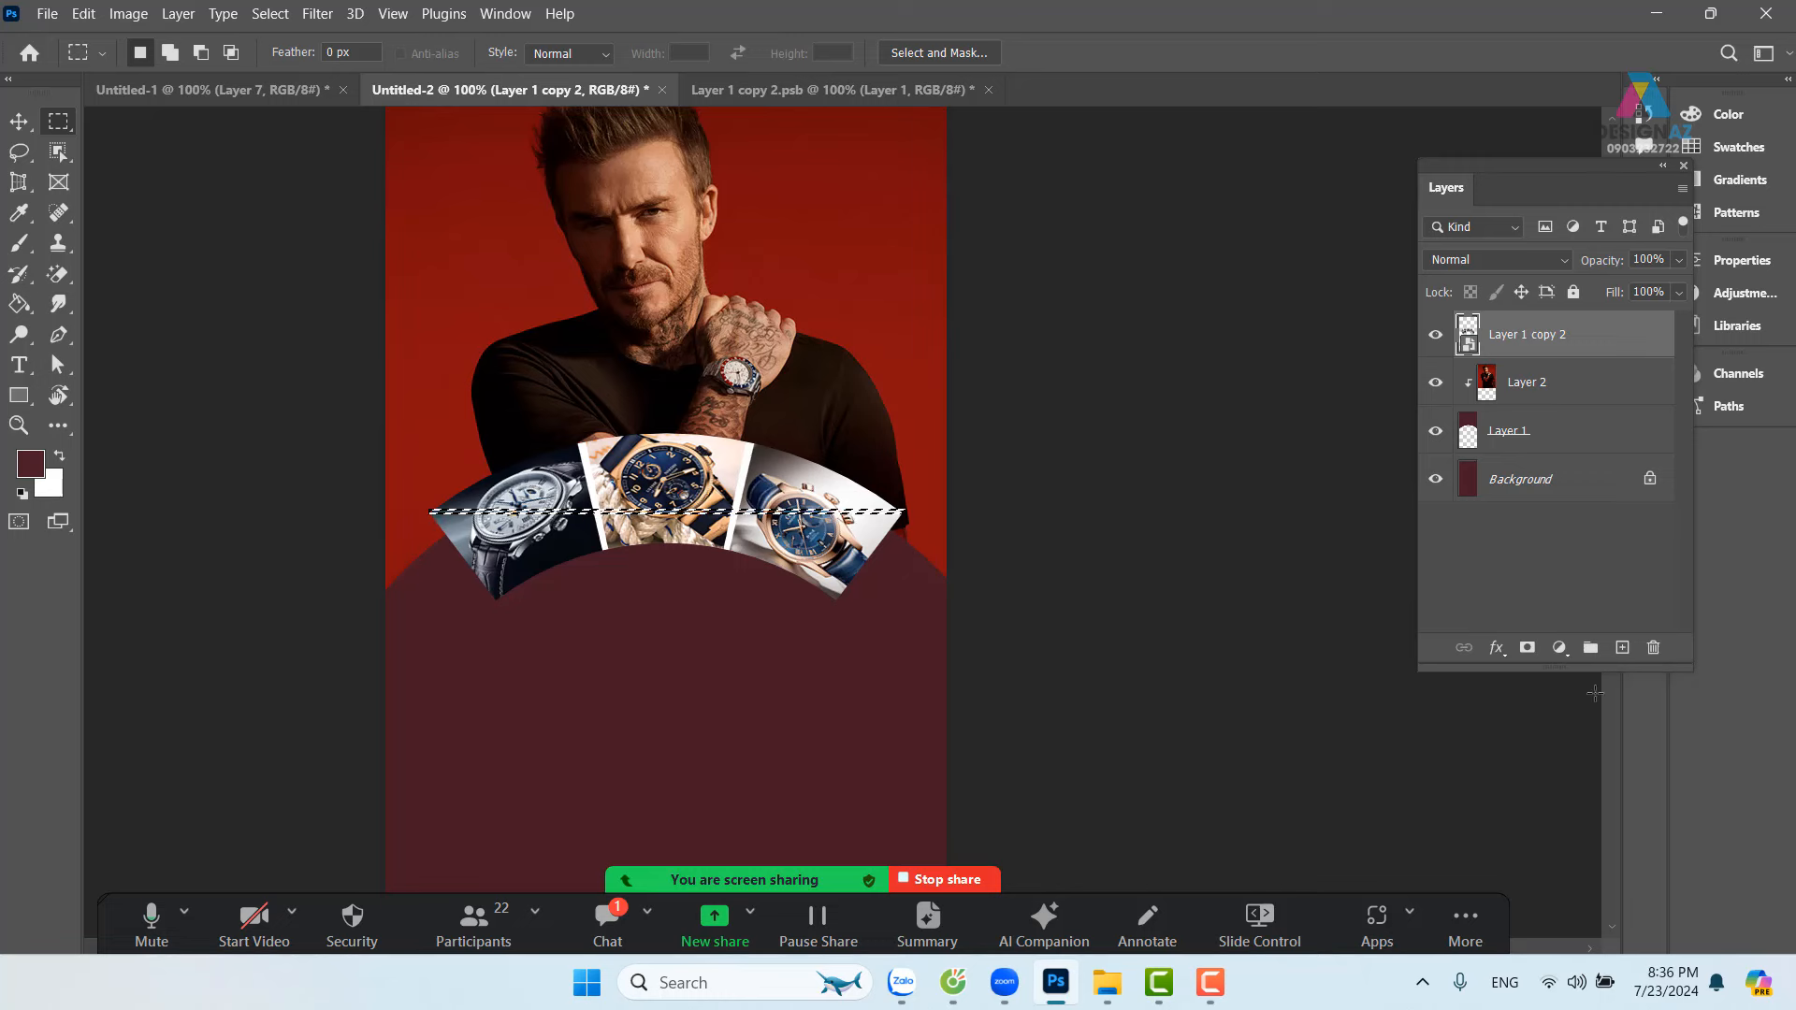
{"action": "left_click", "coordinate": [1623, 648]}
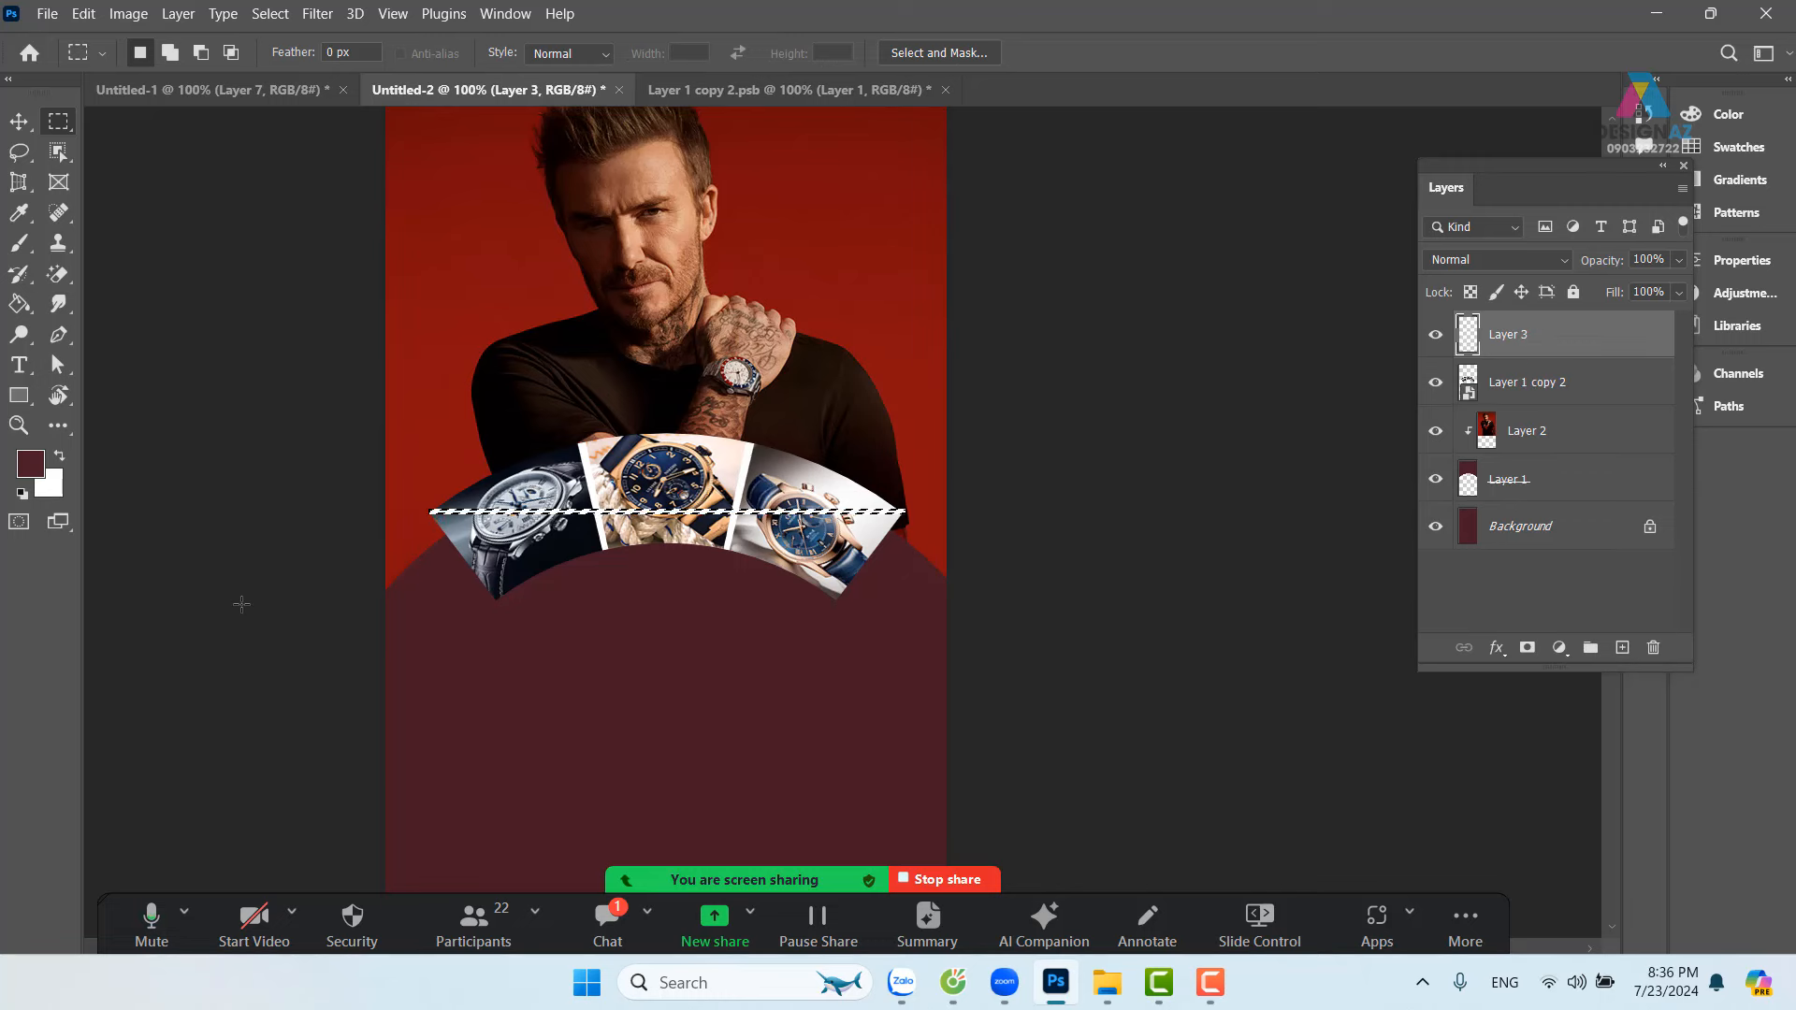
{"action": "key", "text": "v"}
{"action": "key", "text": "ctrl+d"}
Step: Warp the white strip on Layer 3 with the Arc style, adjusting the bend to about 41.3% to follow the watches' upper curve
{"action": "key", "text": "ctrl+t"}
{"action": "left_click", "coordinate": [1042, 53]}
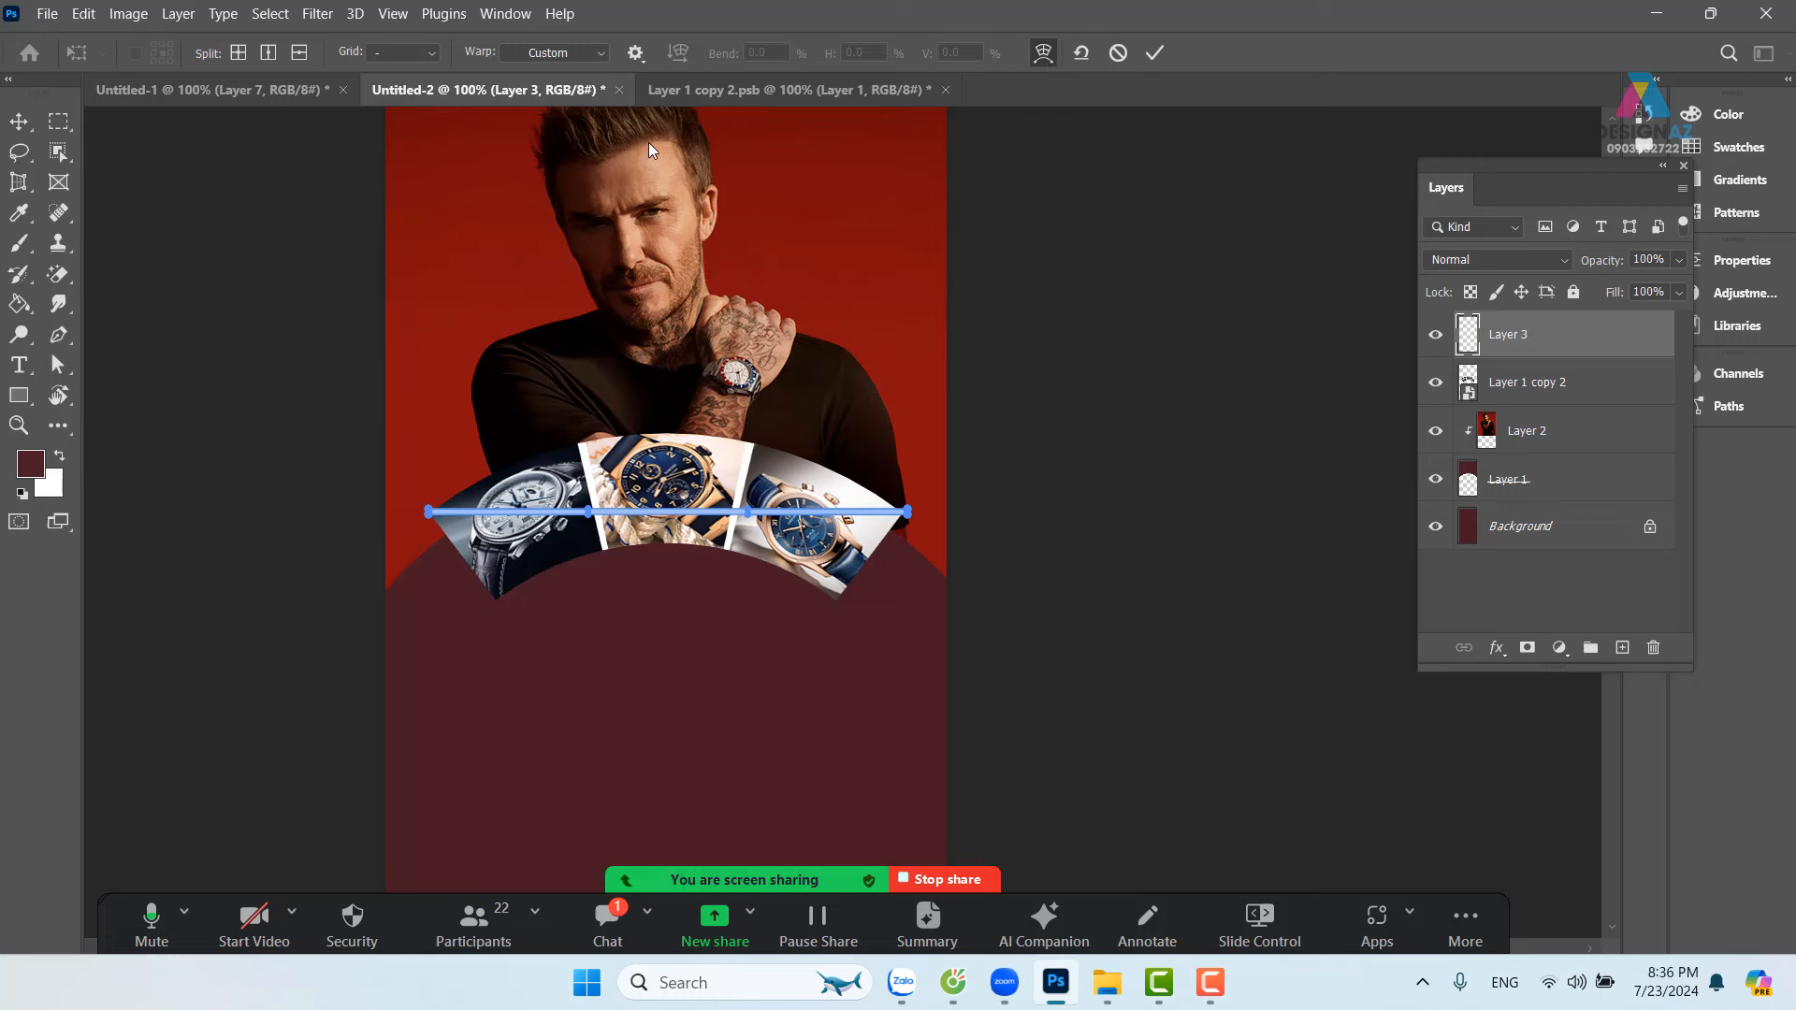
{"action": "left_click", "coordinate": [575, 54]}
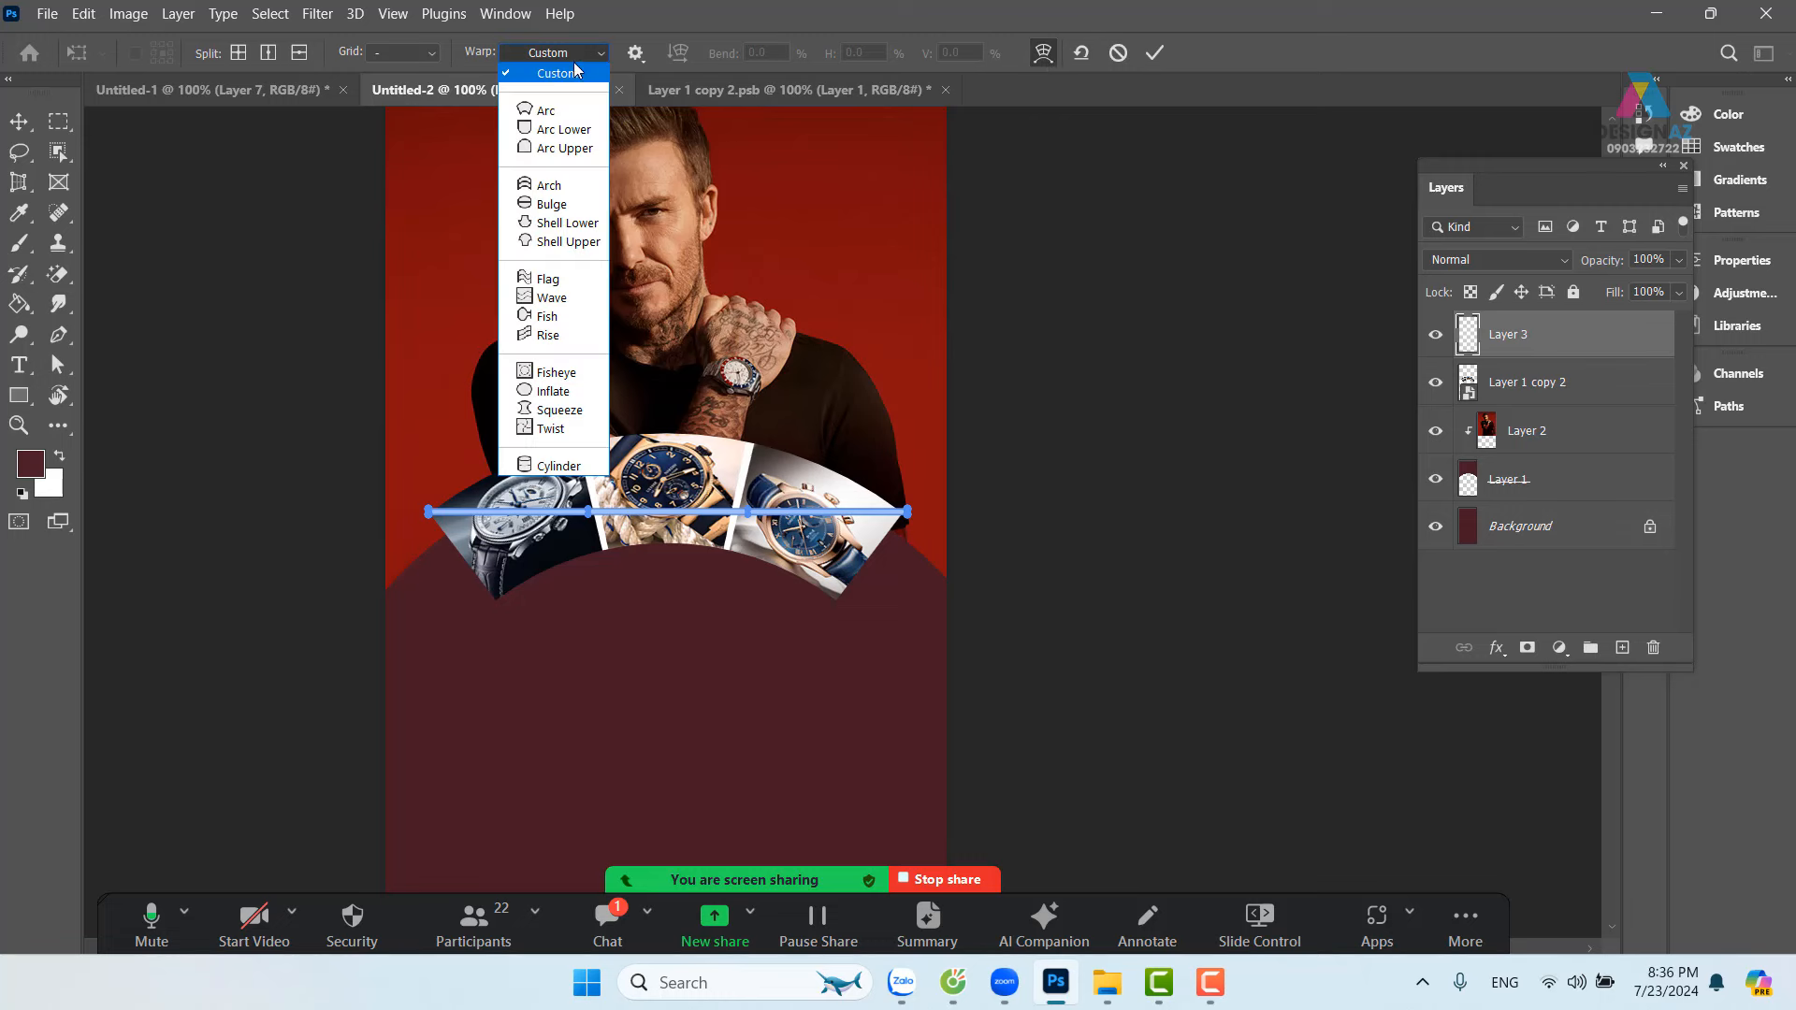
{"action": "left_click", "coordinate": [553, 109]}
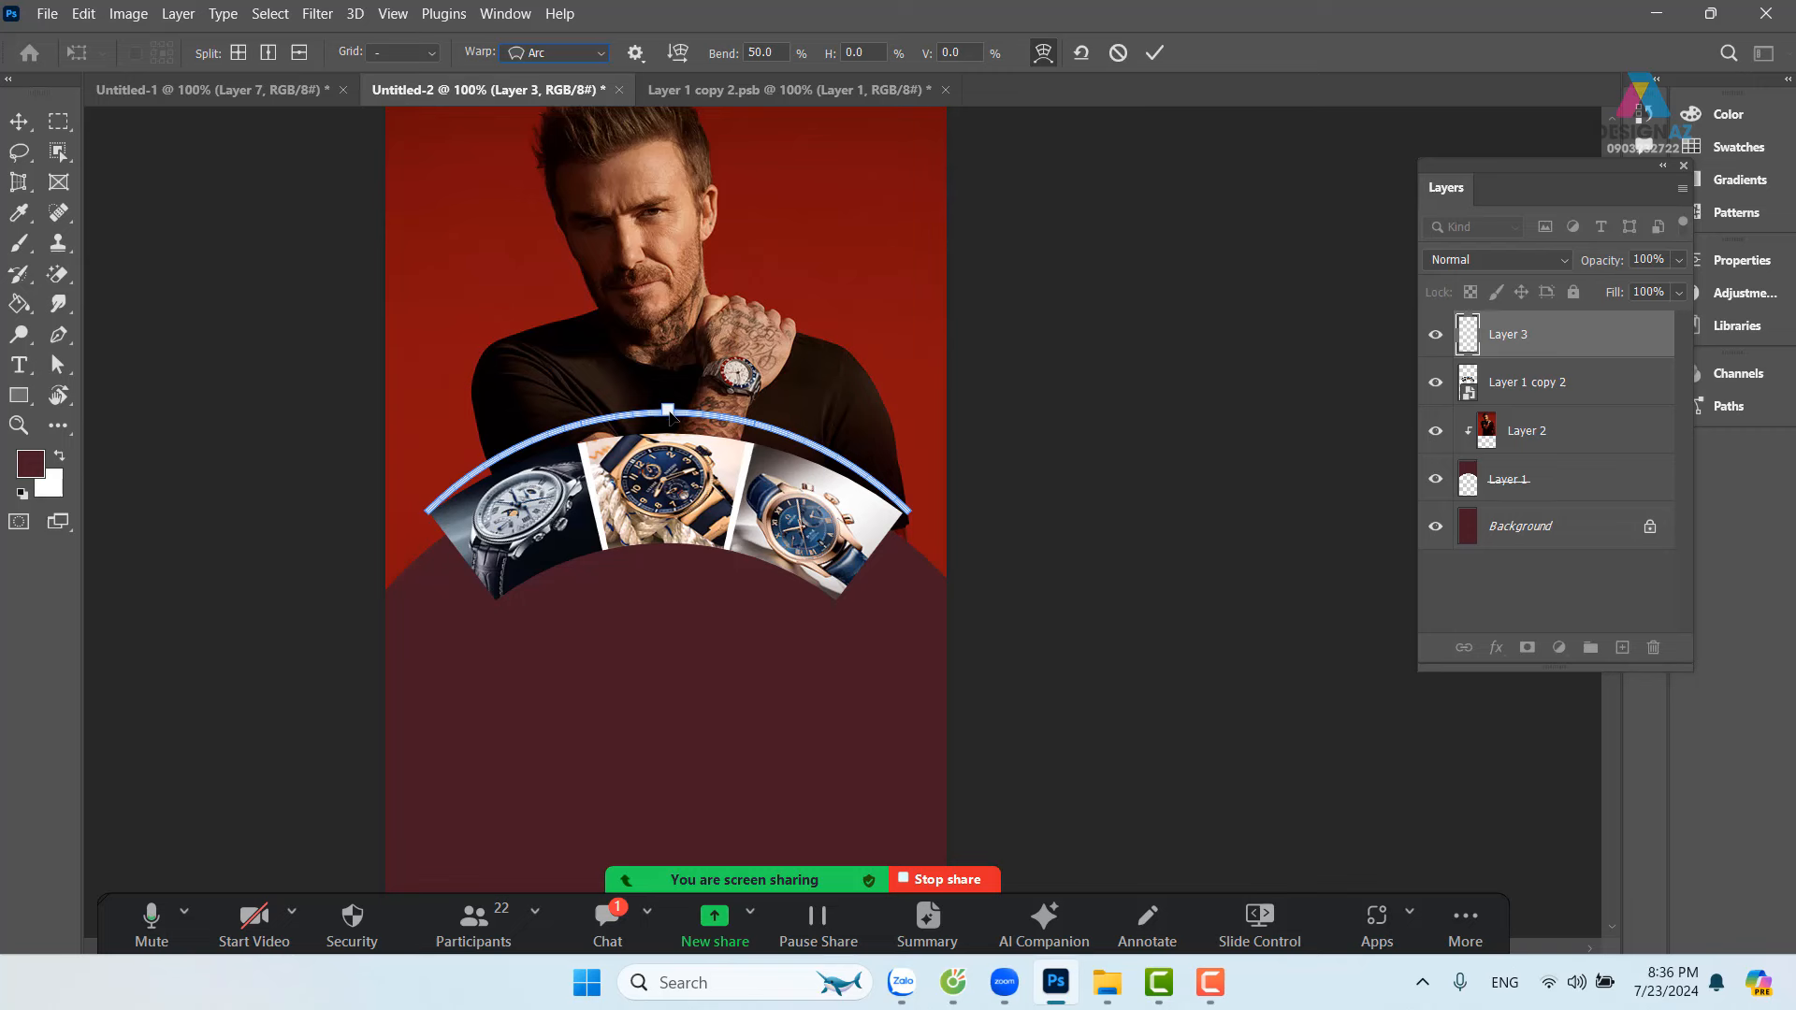
{"action": "left_click_drag", "start_coordinate": [669, 412], "coordinate": [672, 431]}
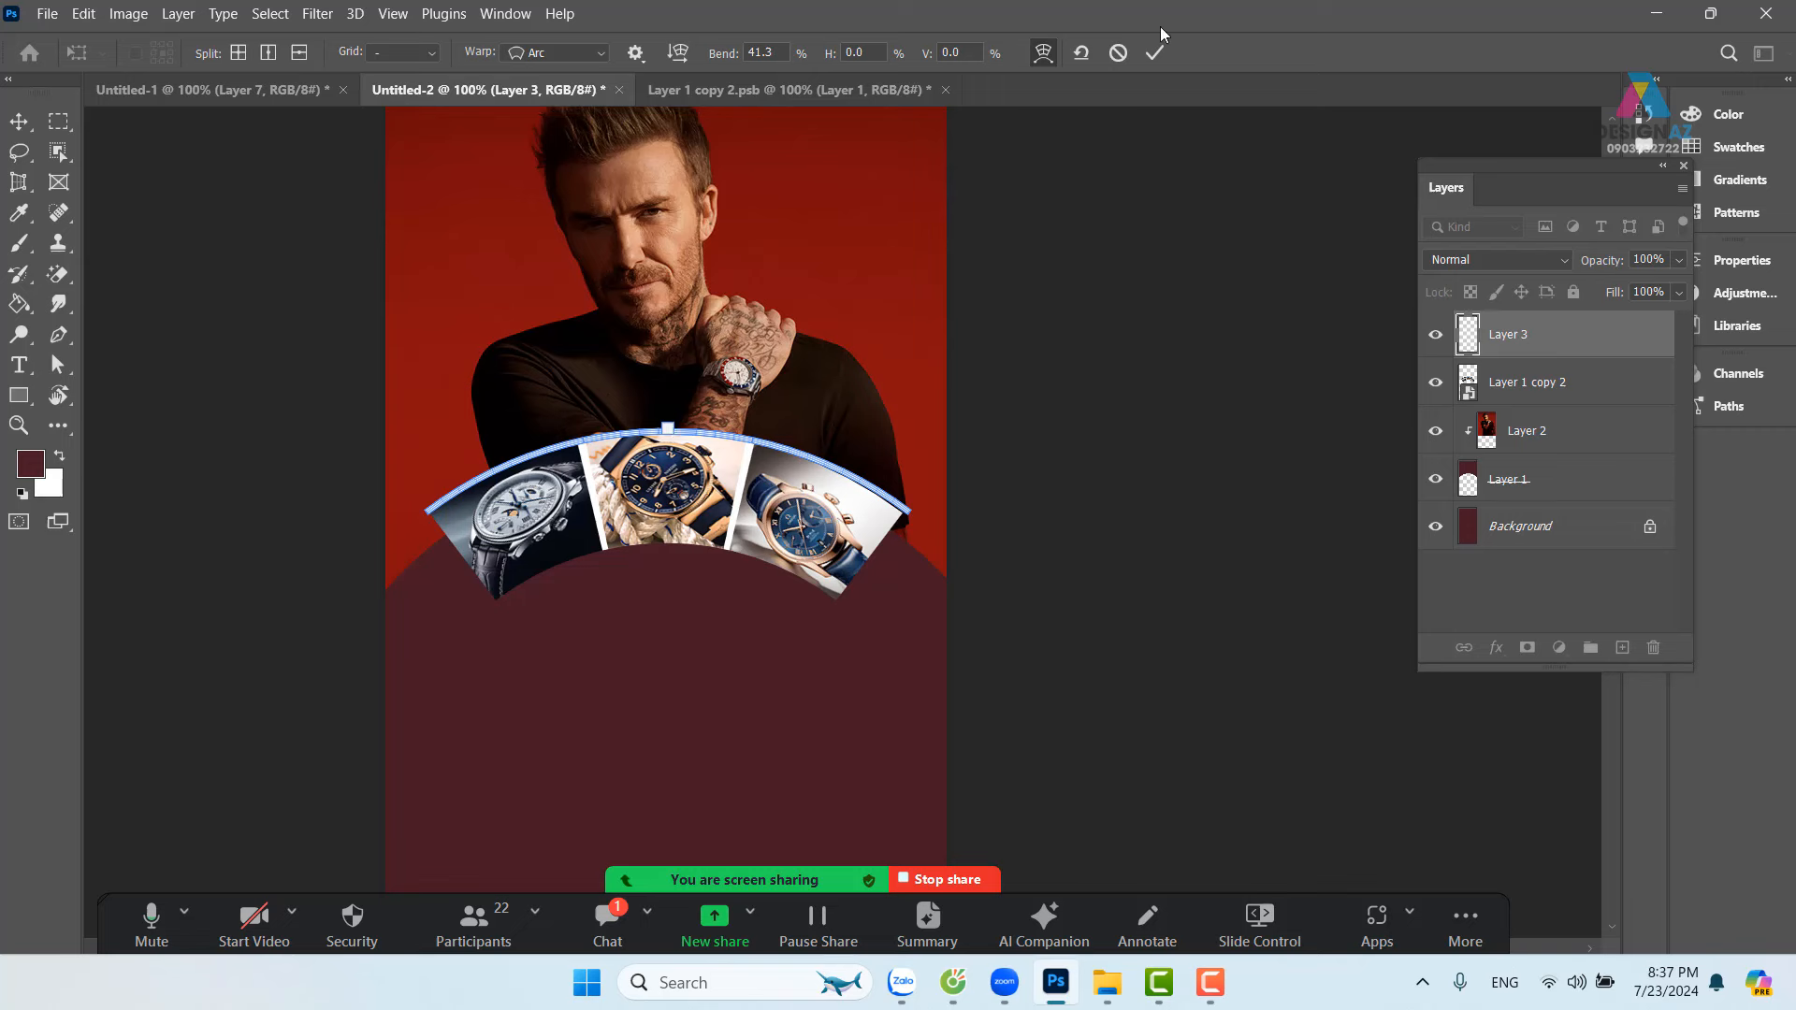
{"action": "left_click", "coordinate": [1154, 54]}
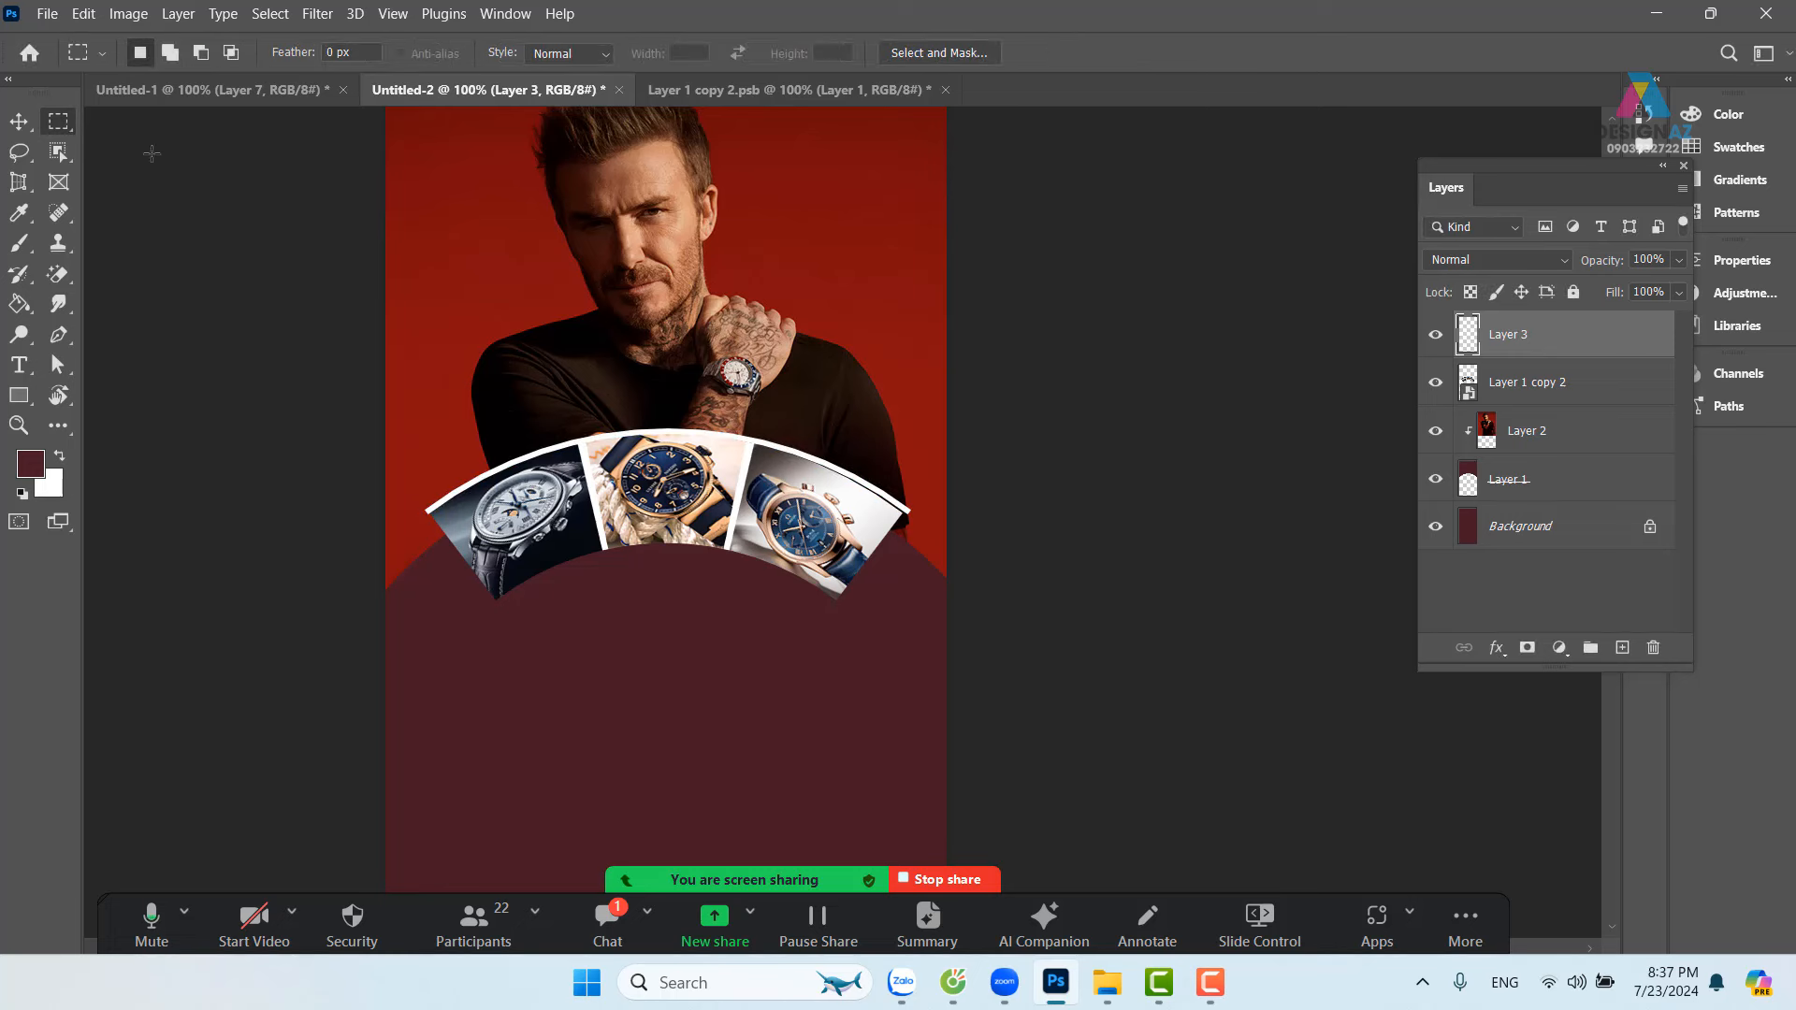
Step: Move the white arc on Layer 3 slightly above the watch images, leaving a narrow gap along their upper edge
{"action": "left_click", "coordinate": [18, 124]}
{"action": "left_click_drag", "start_coordinate": [671, 436], "coordinate": [671, 426]}
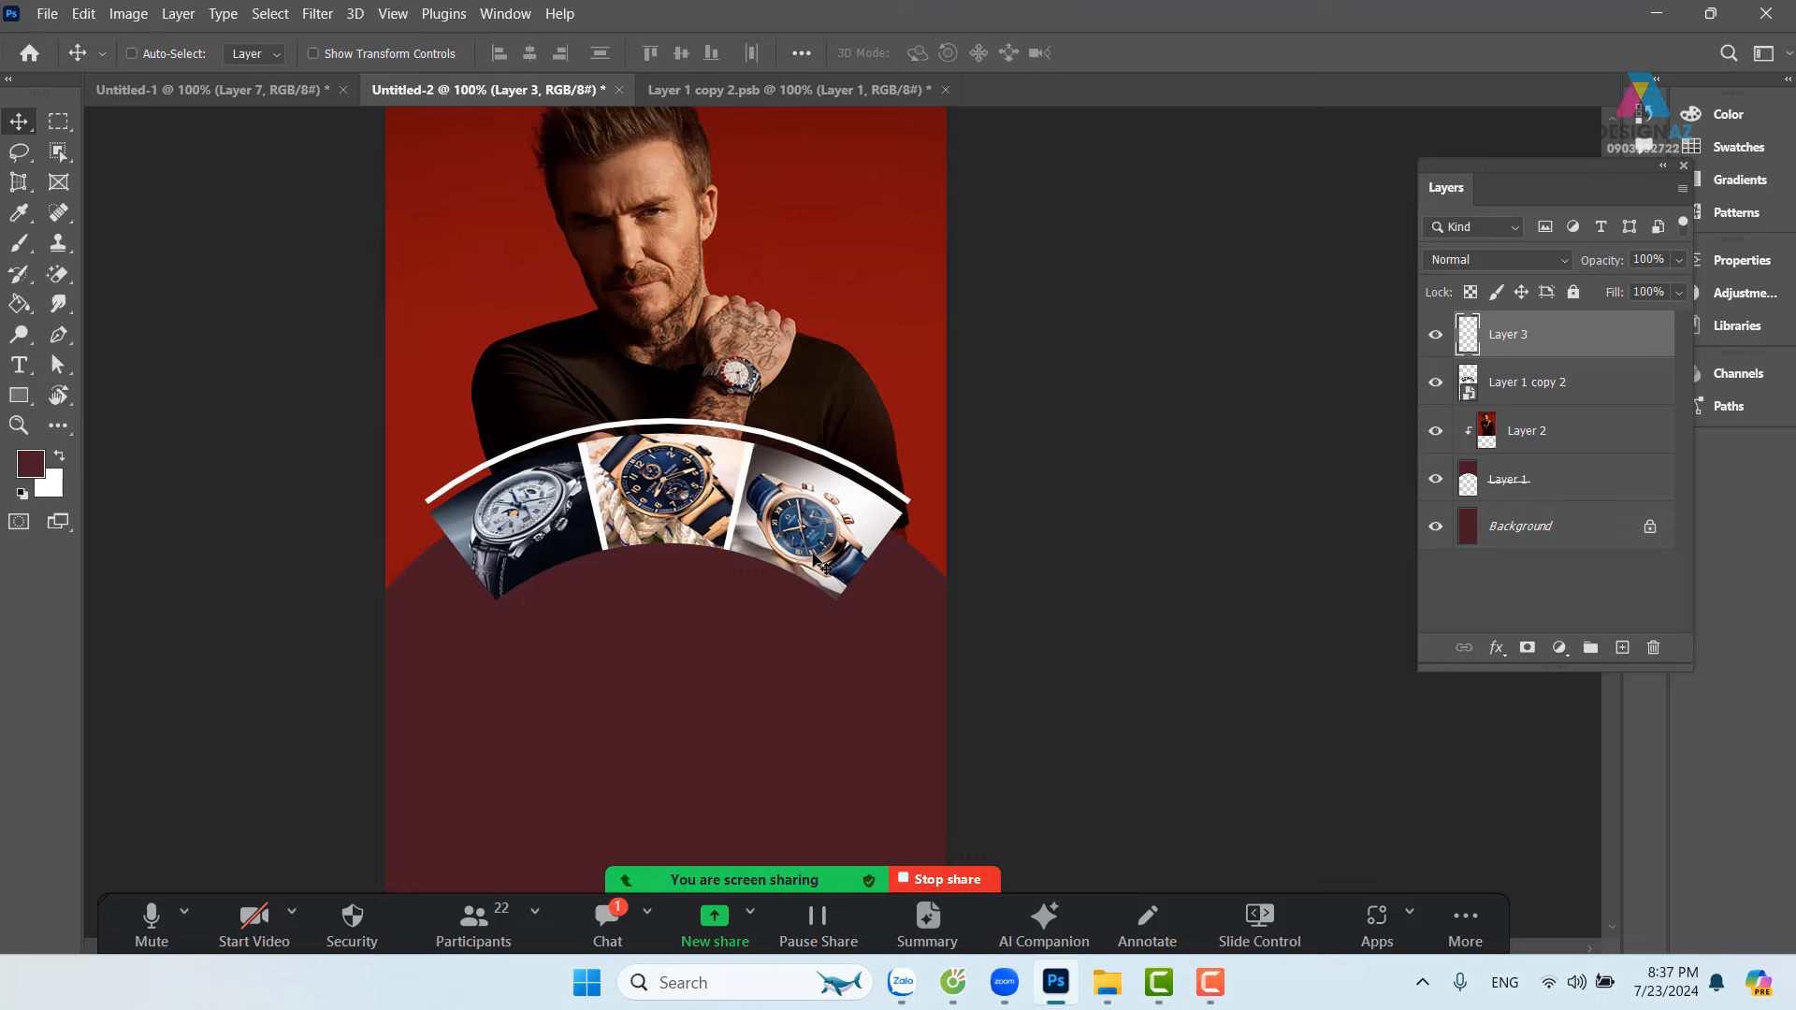
{"action": "key", "text": "Down"}
{"action": "key", "text": "Down"}
{"action": "key", "text": "Down"}
{"action": "key", "text": "Down"}
{"action": "key", "text": "Down"}
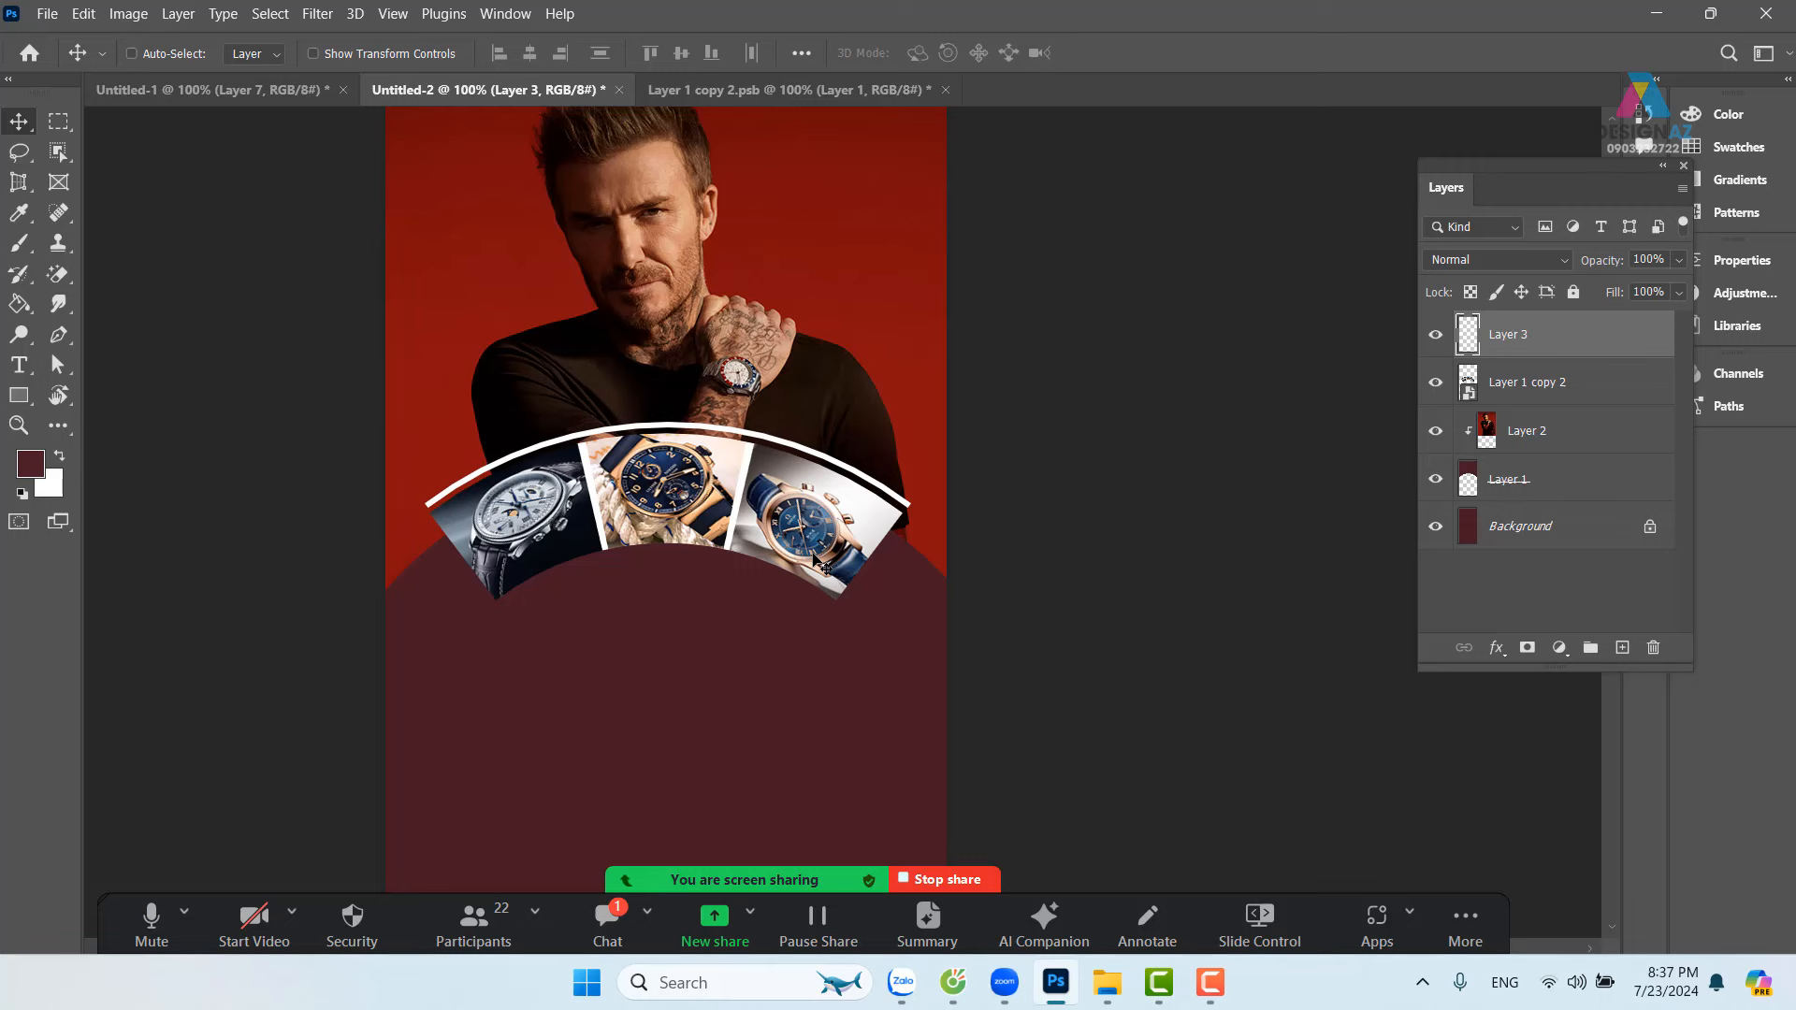
Step: Marquee a thin strip between the lower corners of the watch arc, fill it white on another new layer, and deselect
{"action": "scroll", "coordinate": [822, 561], "scroll_direction": "down", "scroll_amount": 2}
{"action": "left_click", "coordinate": [58, 121]}
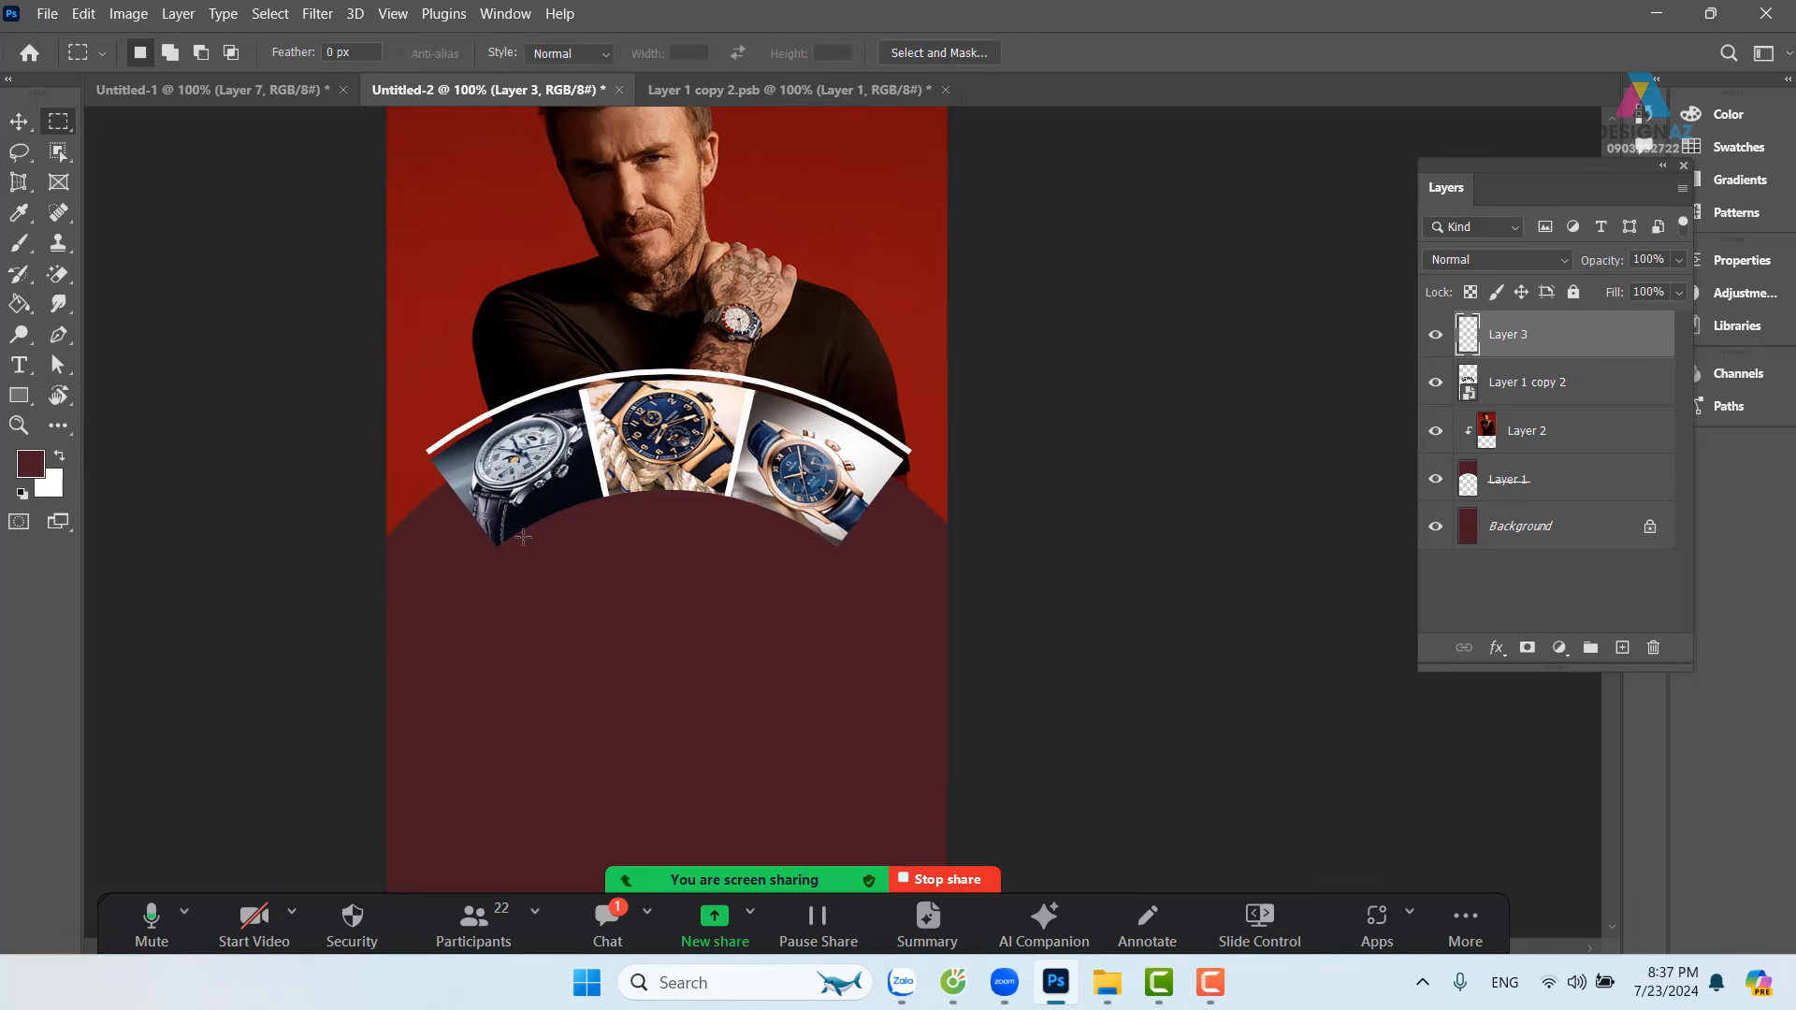
{"action": "left_click_drag", "start_coordinate": [496, 549], "coordinate": [842, 559]}
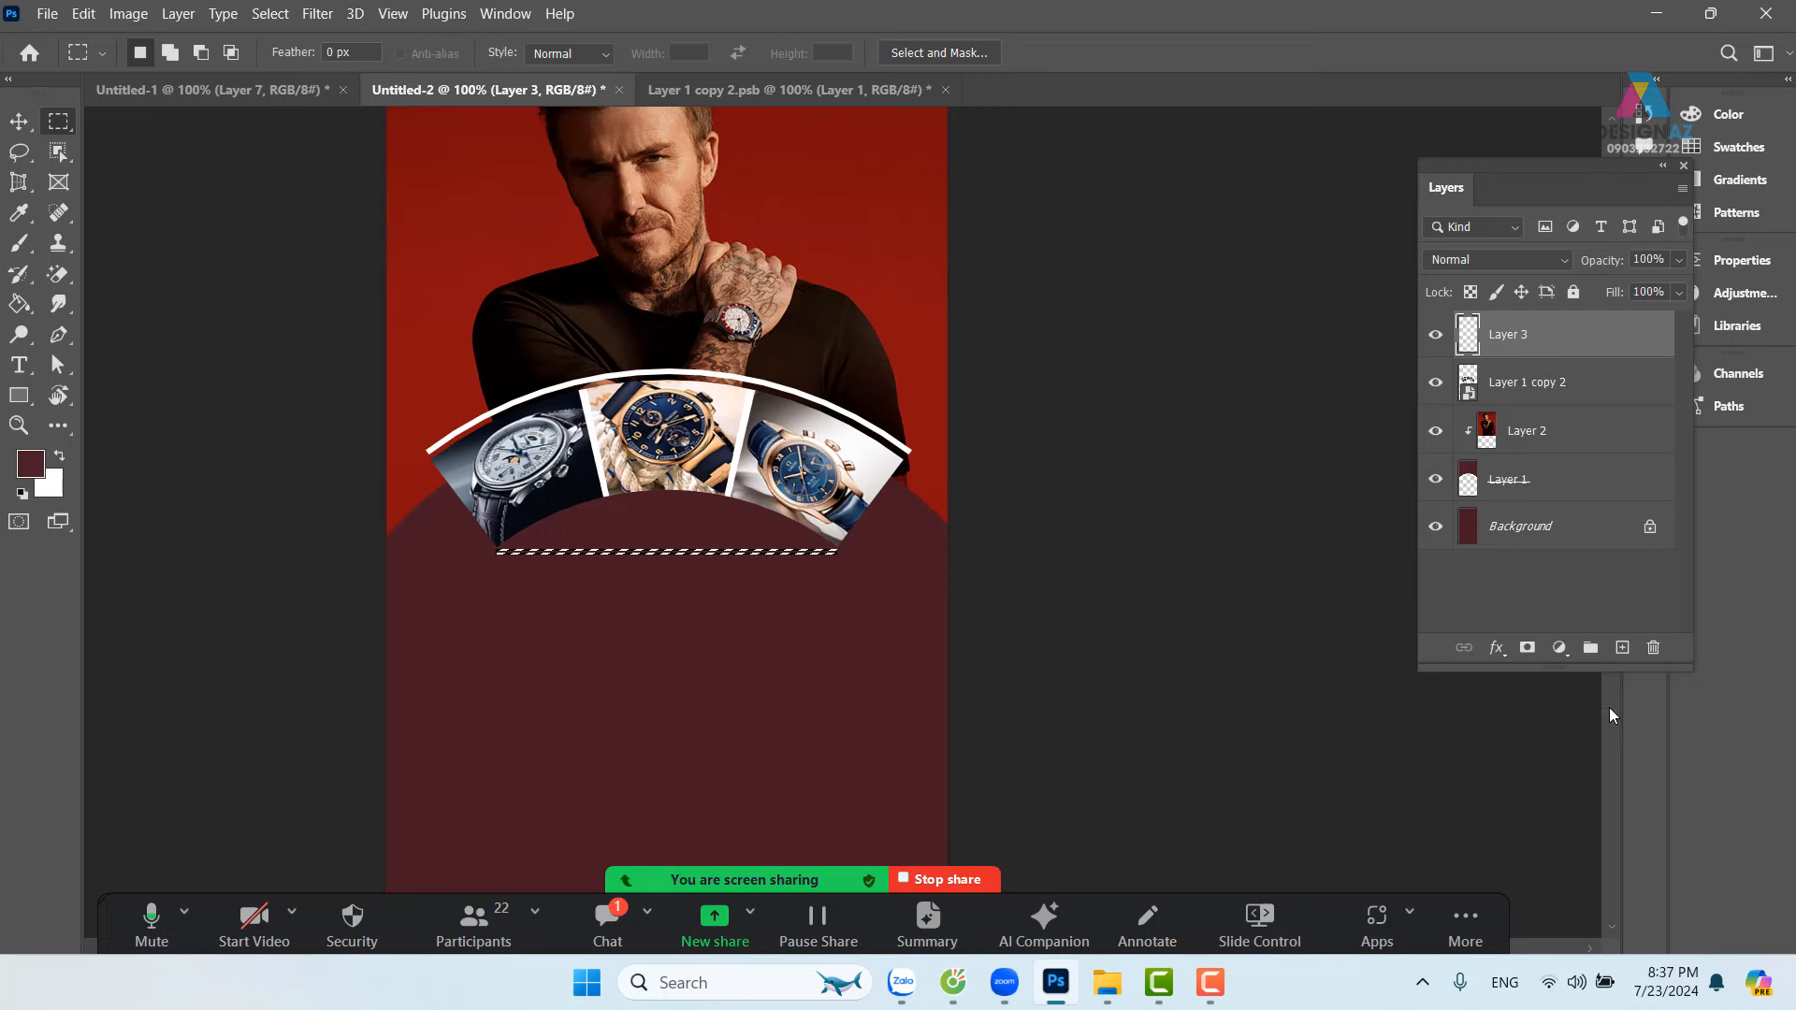
{"action": "left_click", "coordinate": [1621, 648]}
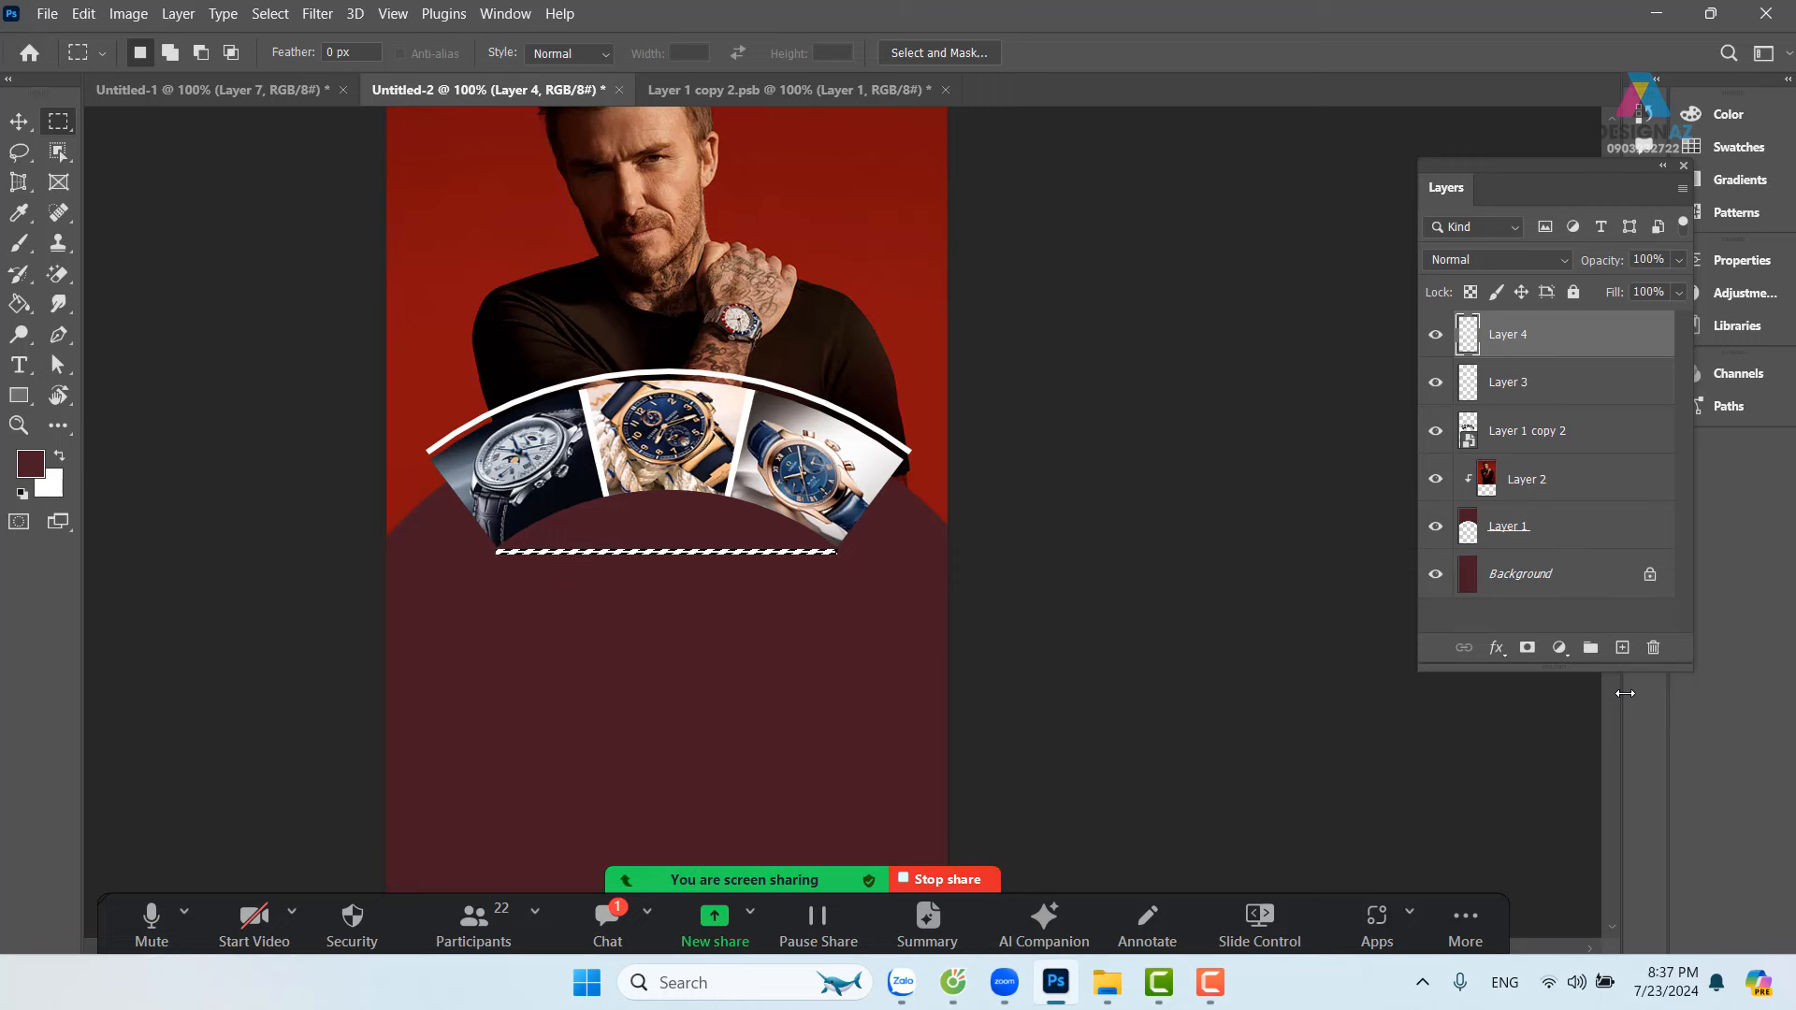
{"action": "key", "text": "ctrl+BackSpace"}
{"action": "key", "text": "ctrl+d"}
Step: Warp the white strip on Layer 4 with the Arc style, adjusting the bend to about 44.2% to follow the watches' lower curve
{"action": "key", "text": "ctrl+t"}
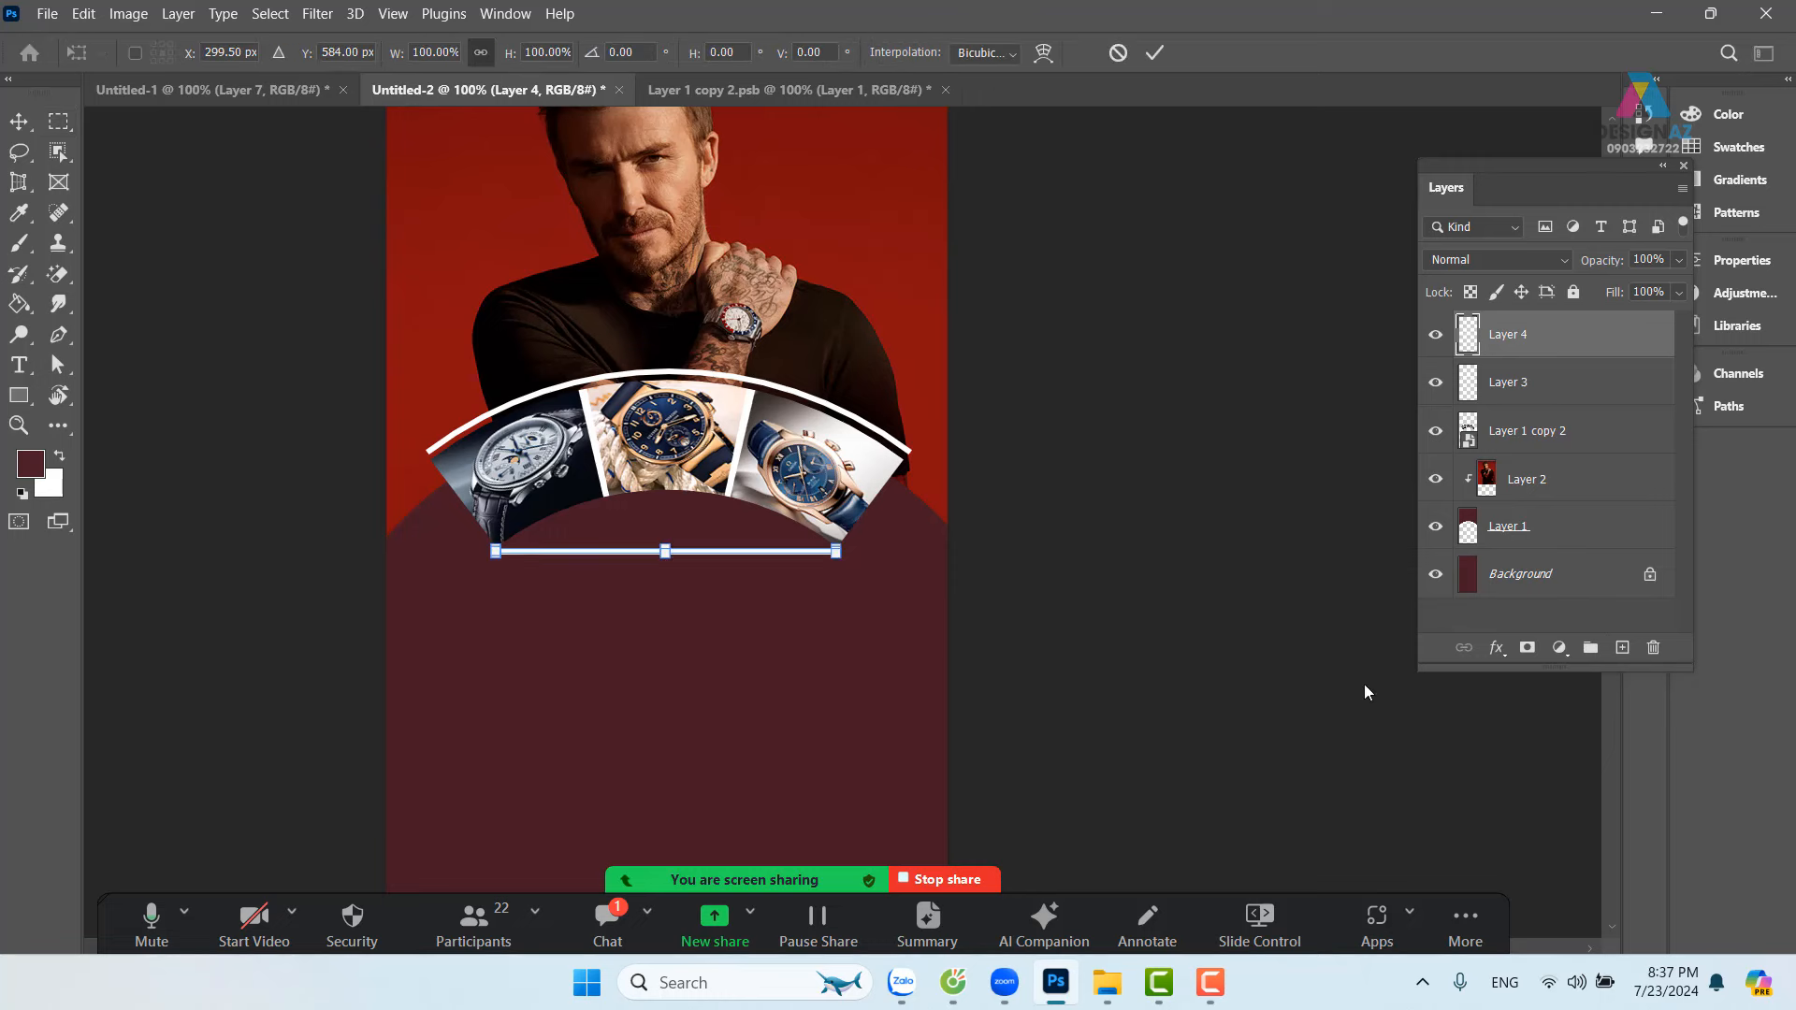
{"action": "left_click", "coordinate": [1044, 52]}
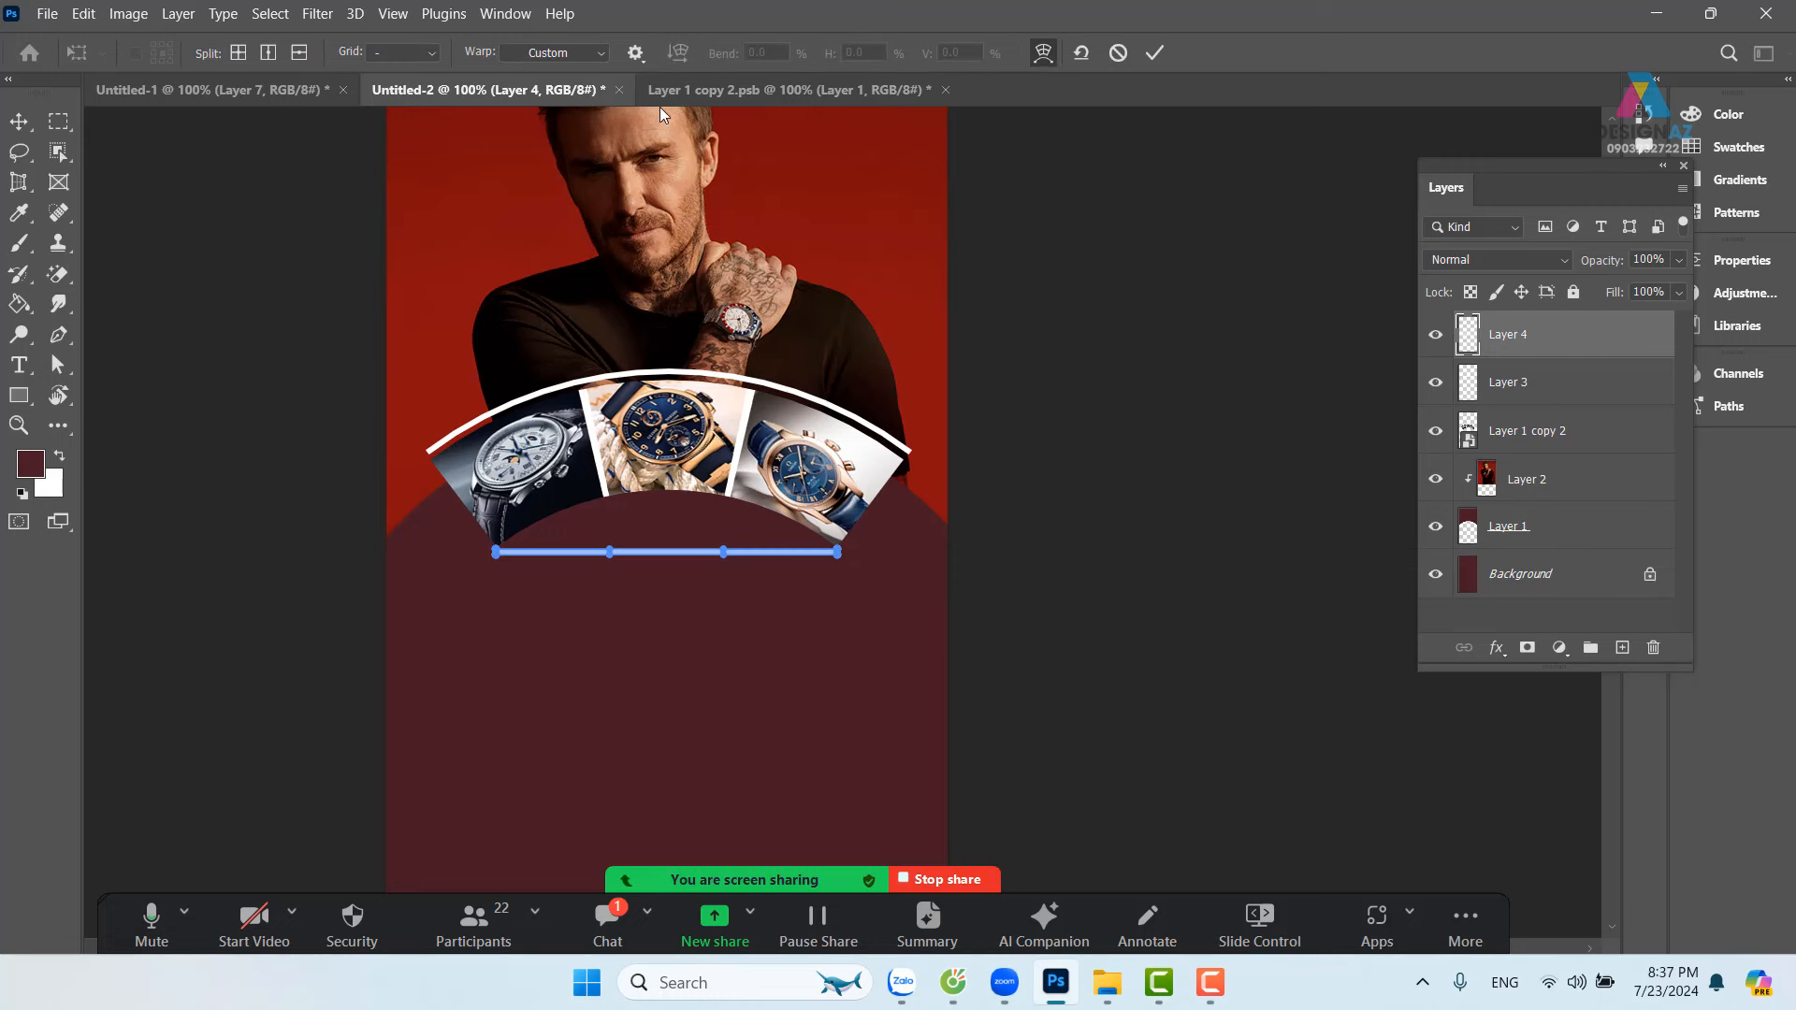
{"action": "left_click", "coordinate": [599, 52]}
{"action": "left_click", "coordinate": [569, 106]}
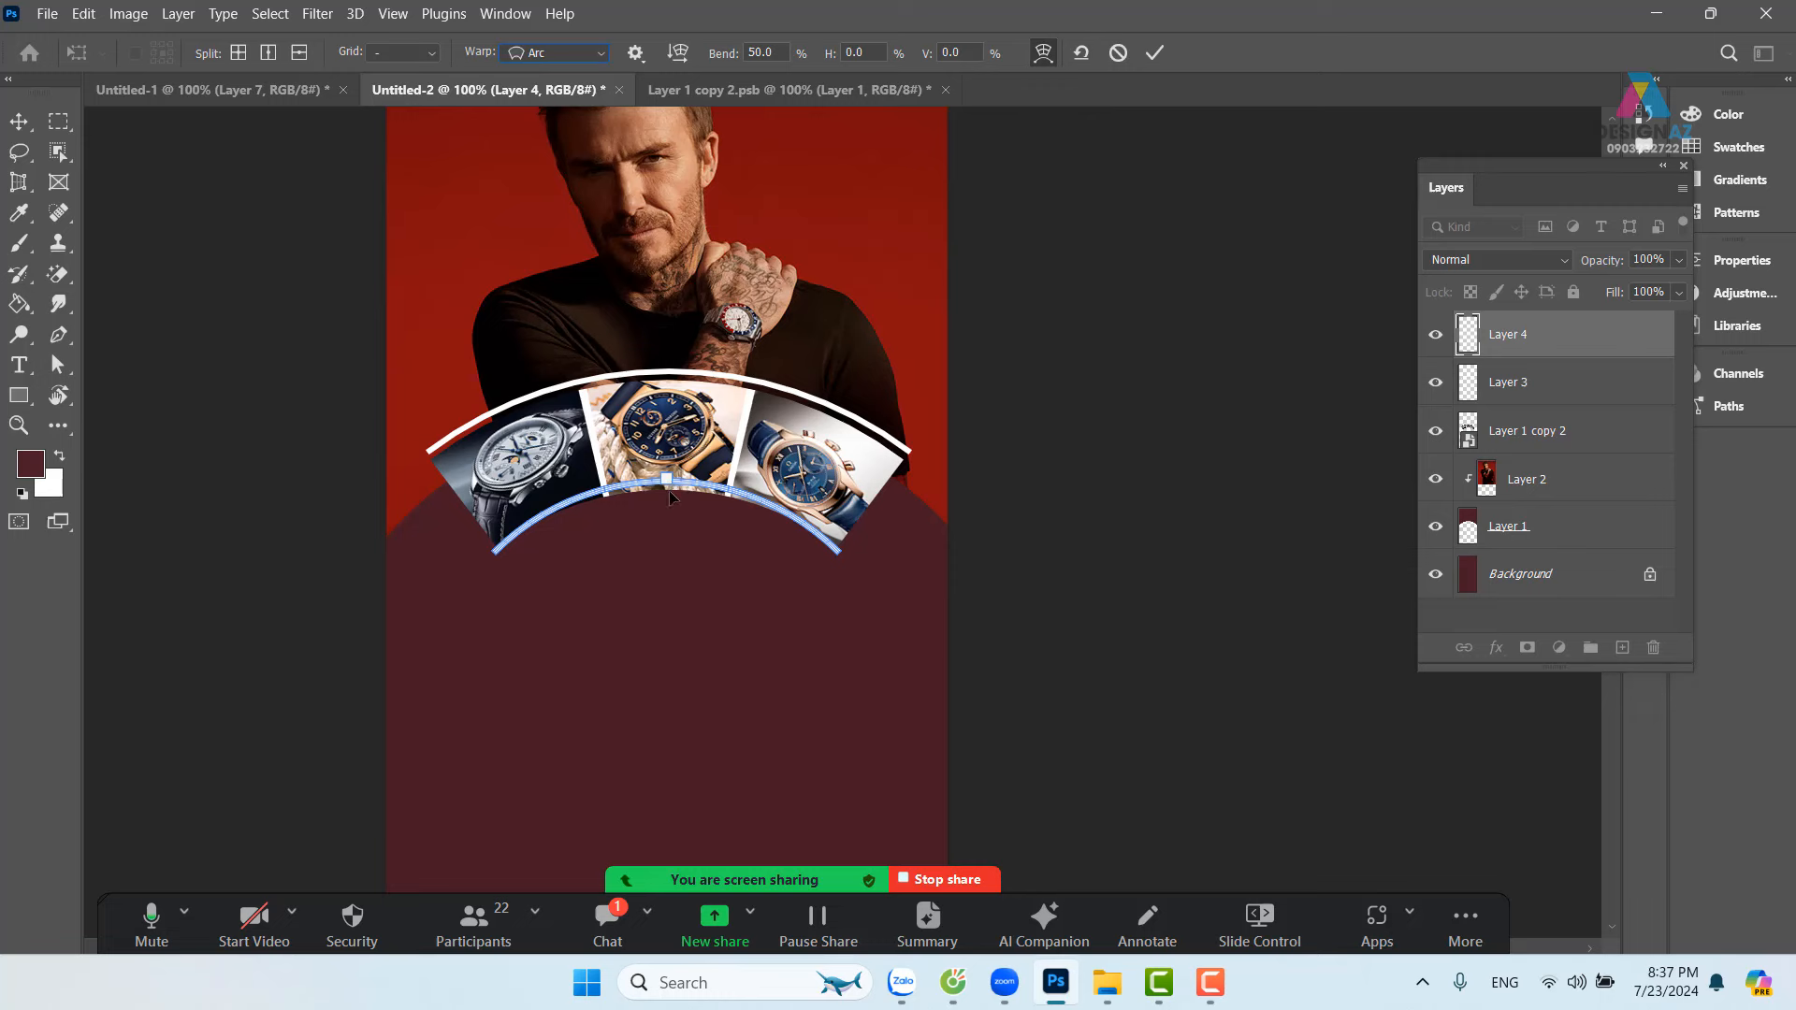
{"action": "left_click_drag", "start_coordinate": [670, 492], "coordinate": [670, 489]}
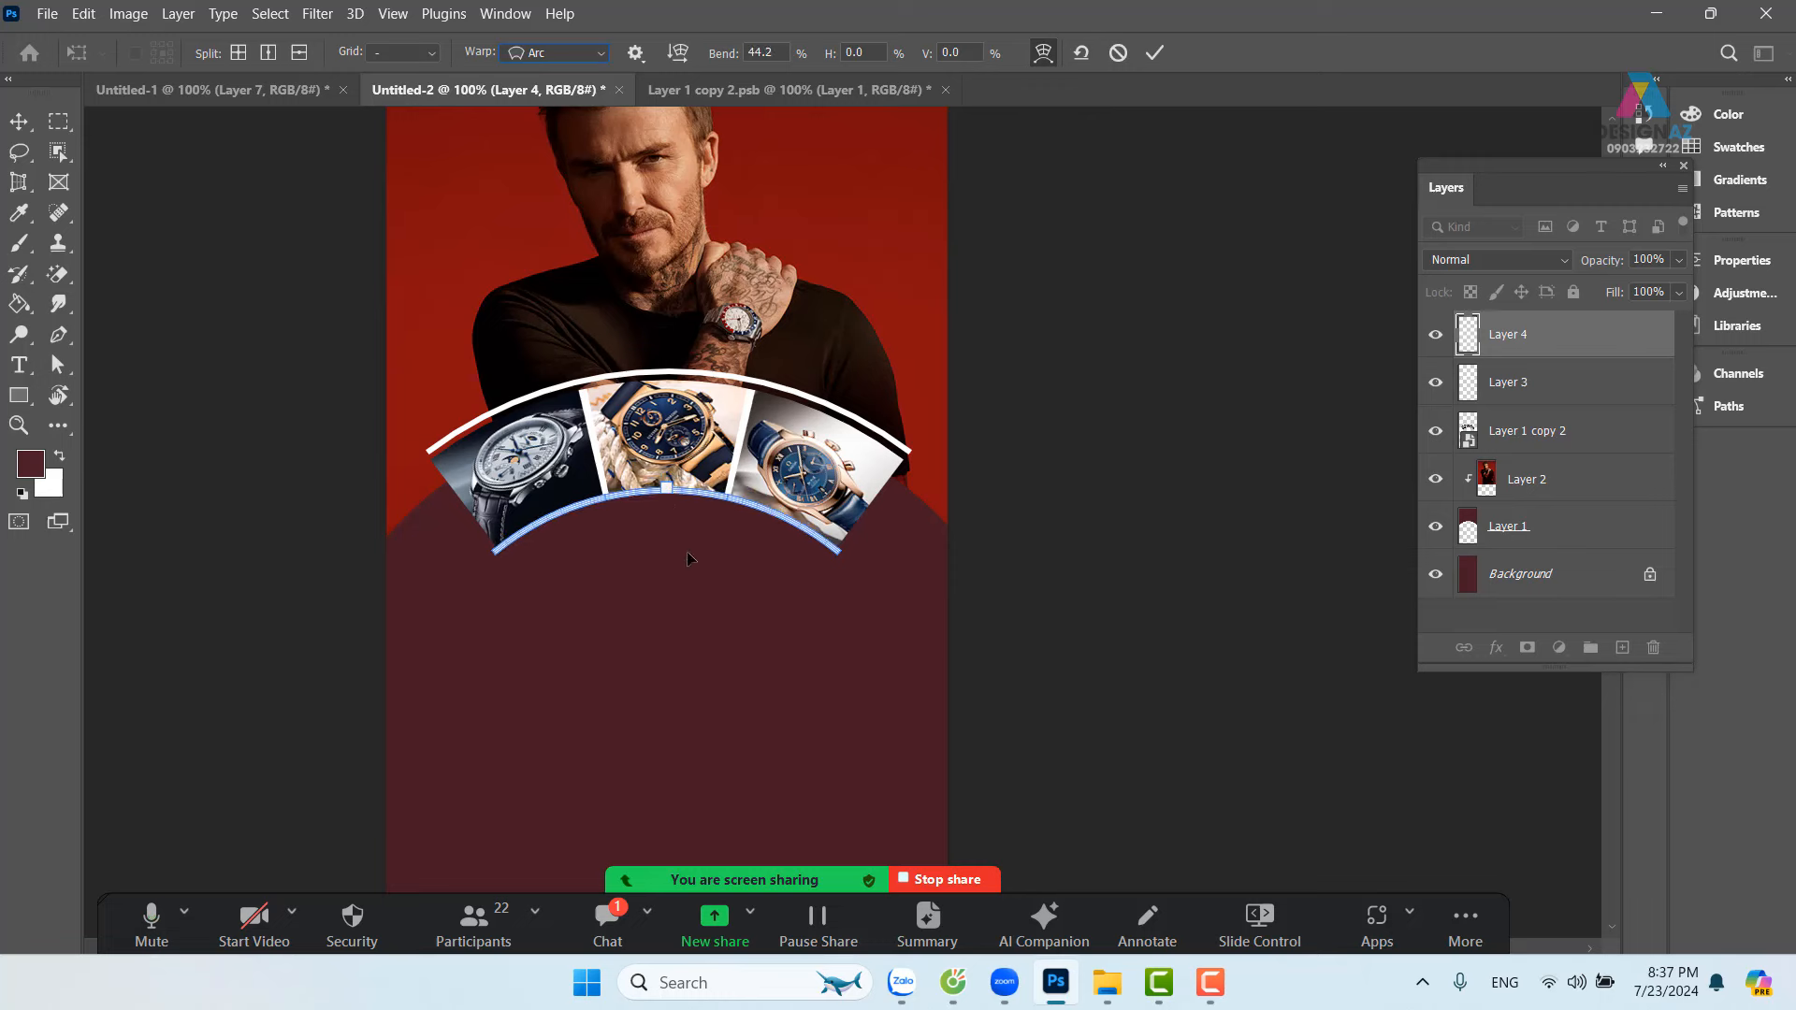
{"action": "left_click", "coordinate": [1156, 54]}
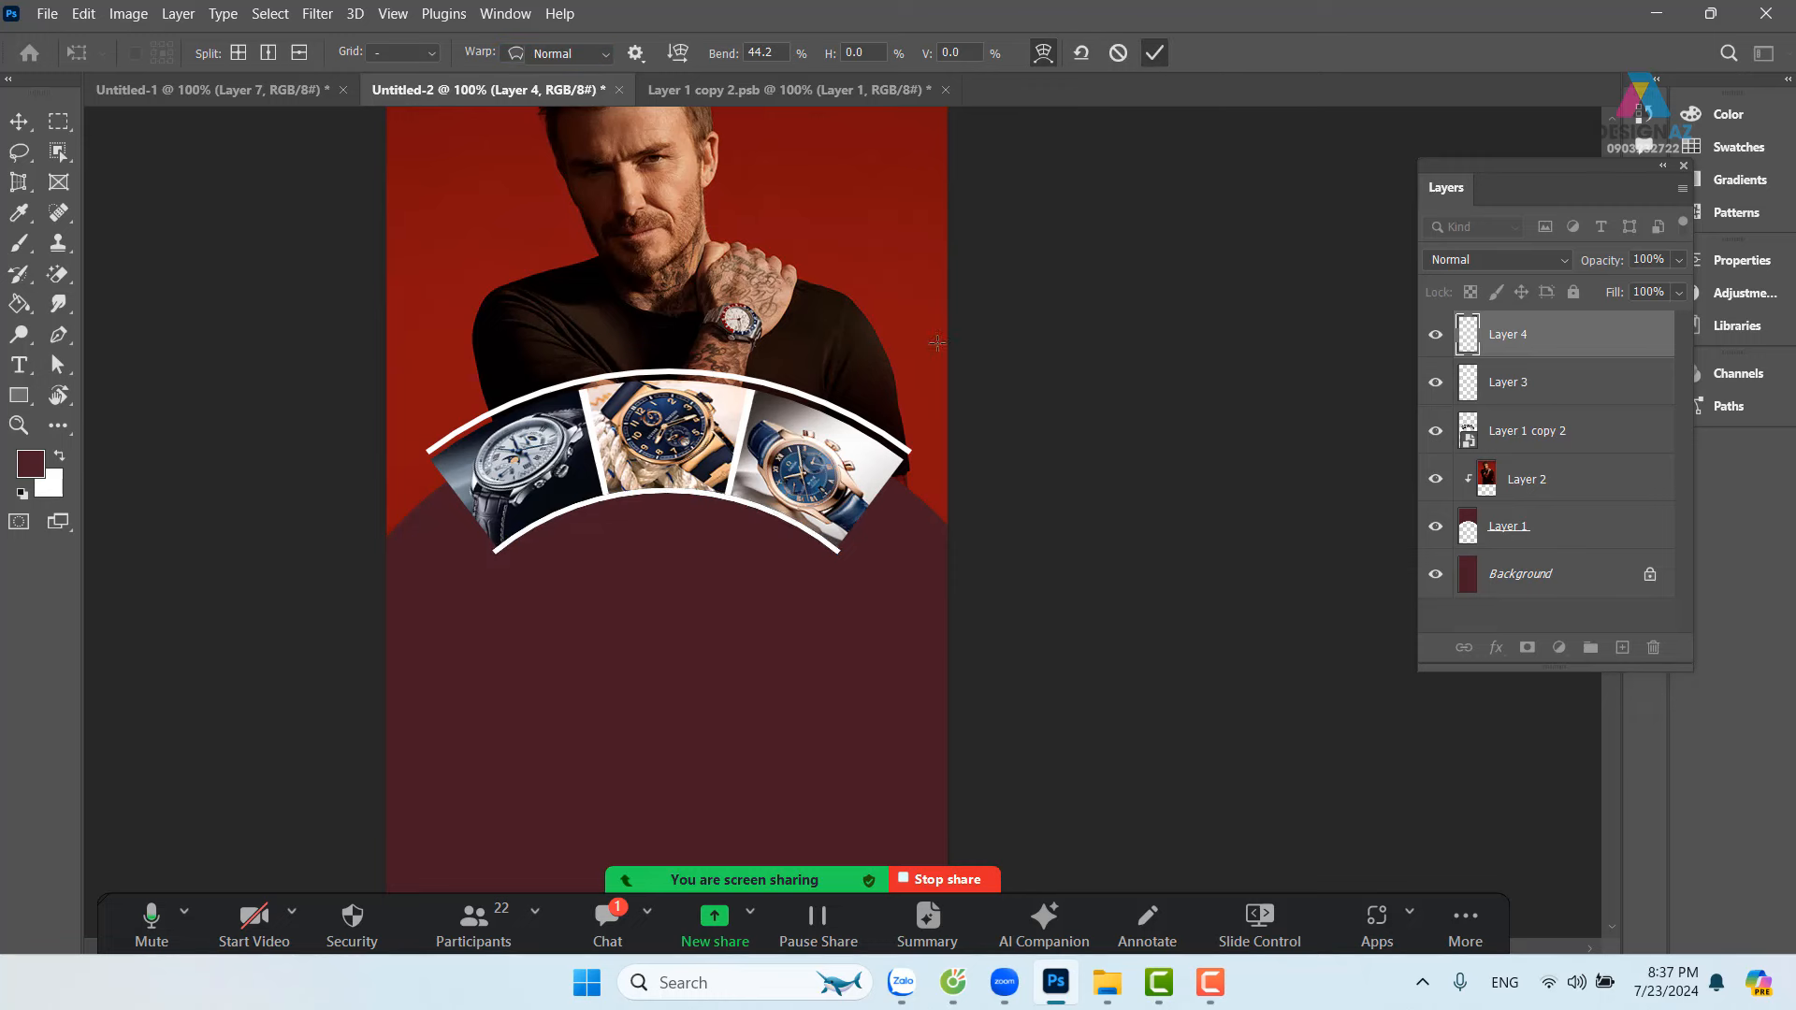
Step: Move the white arc on Layer 4 just below the watch images, leaving a narrow gap along their lower edge
{"action": "left_click", "coordinate": [21, 122]}
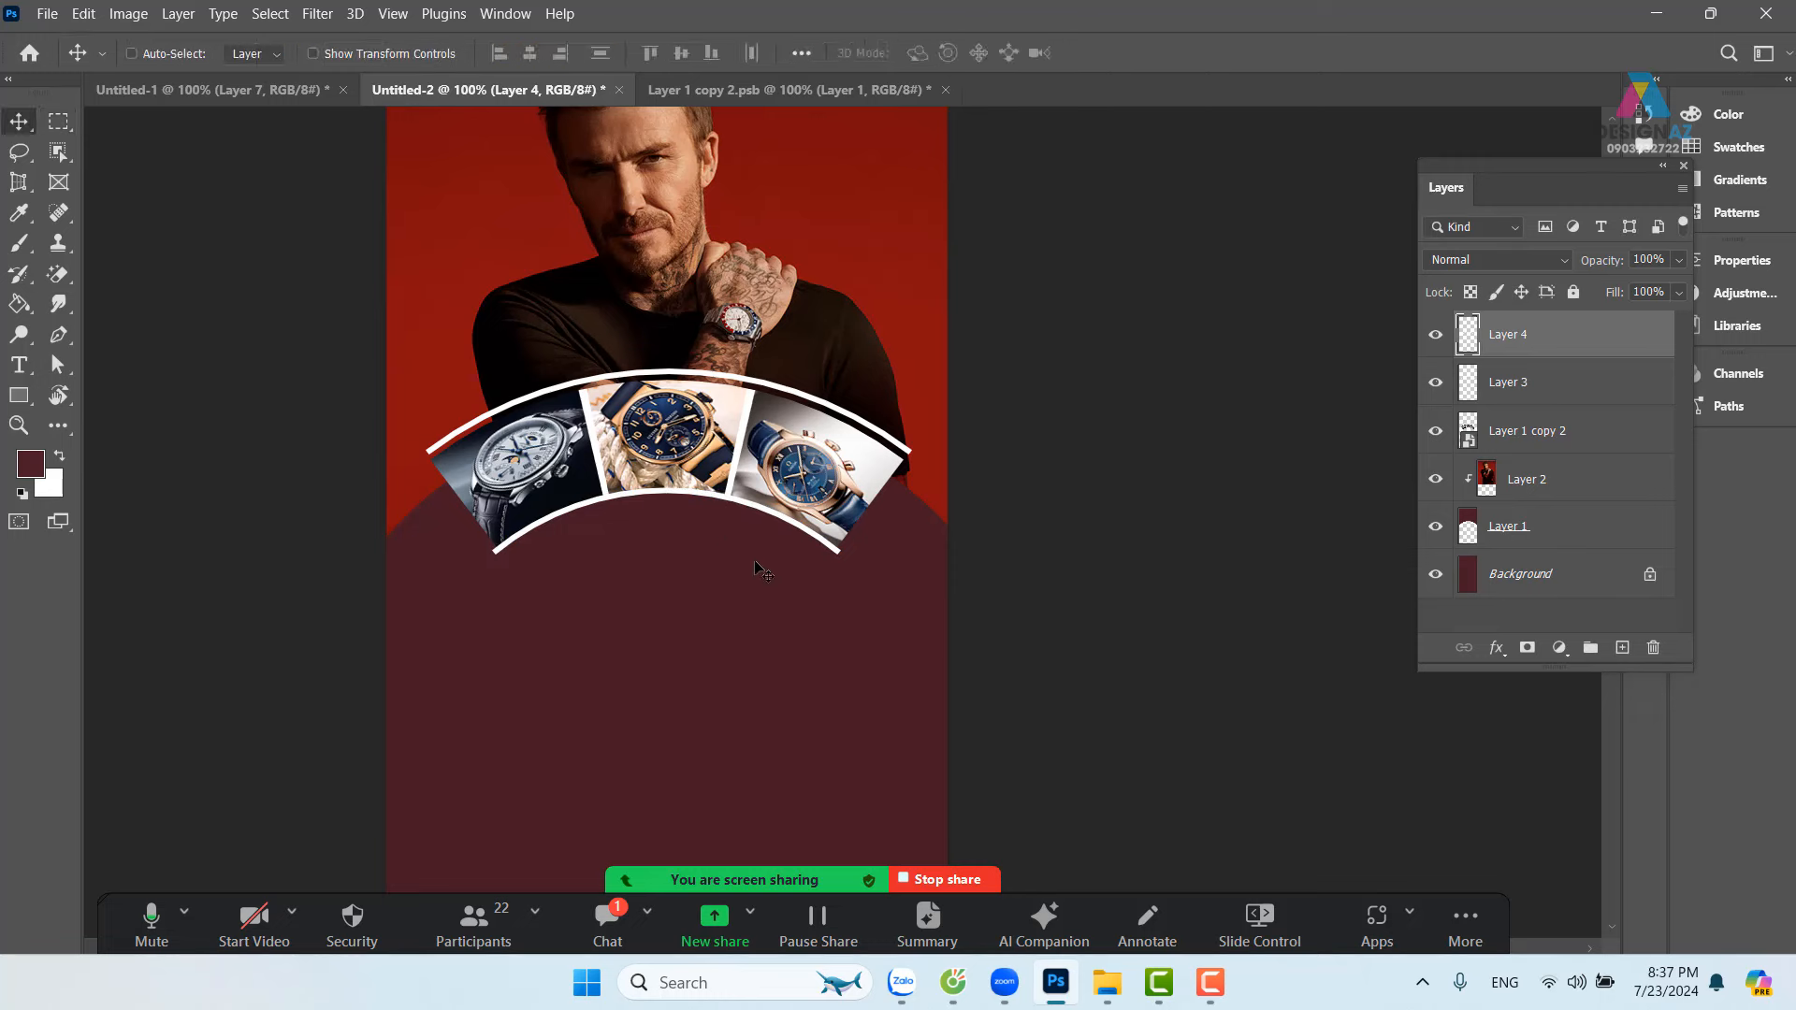
{"action": "left_click_drag", "start_coordinate": [745, 509], "coordinate": [745, 520]}
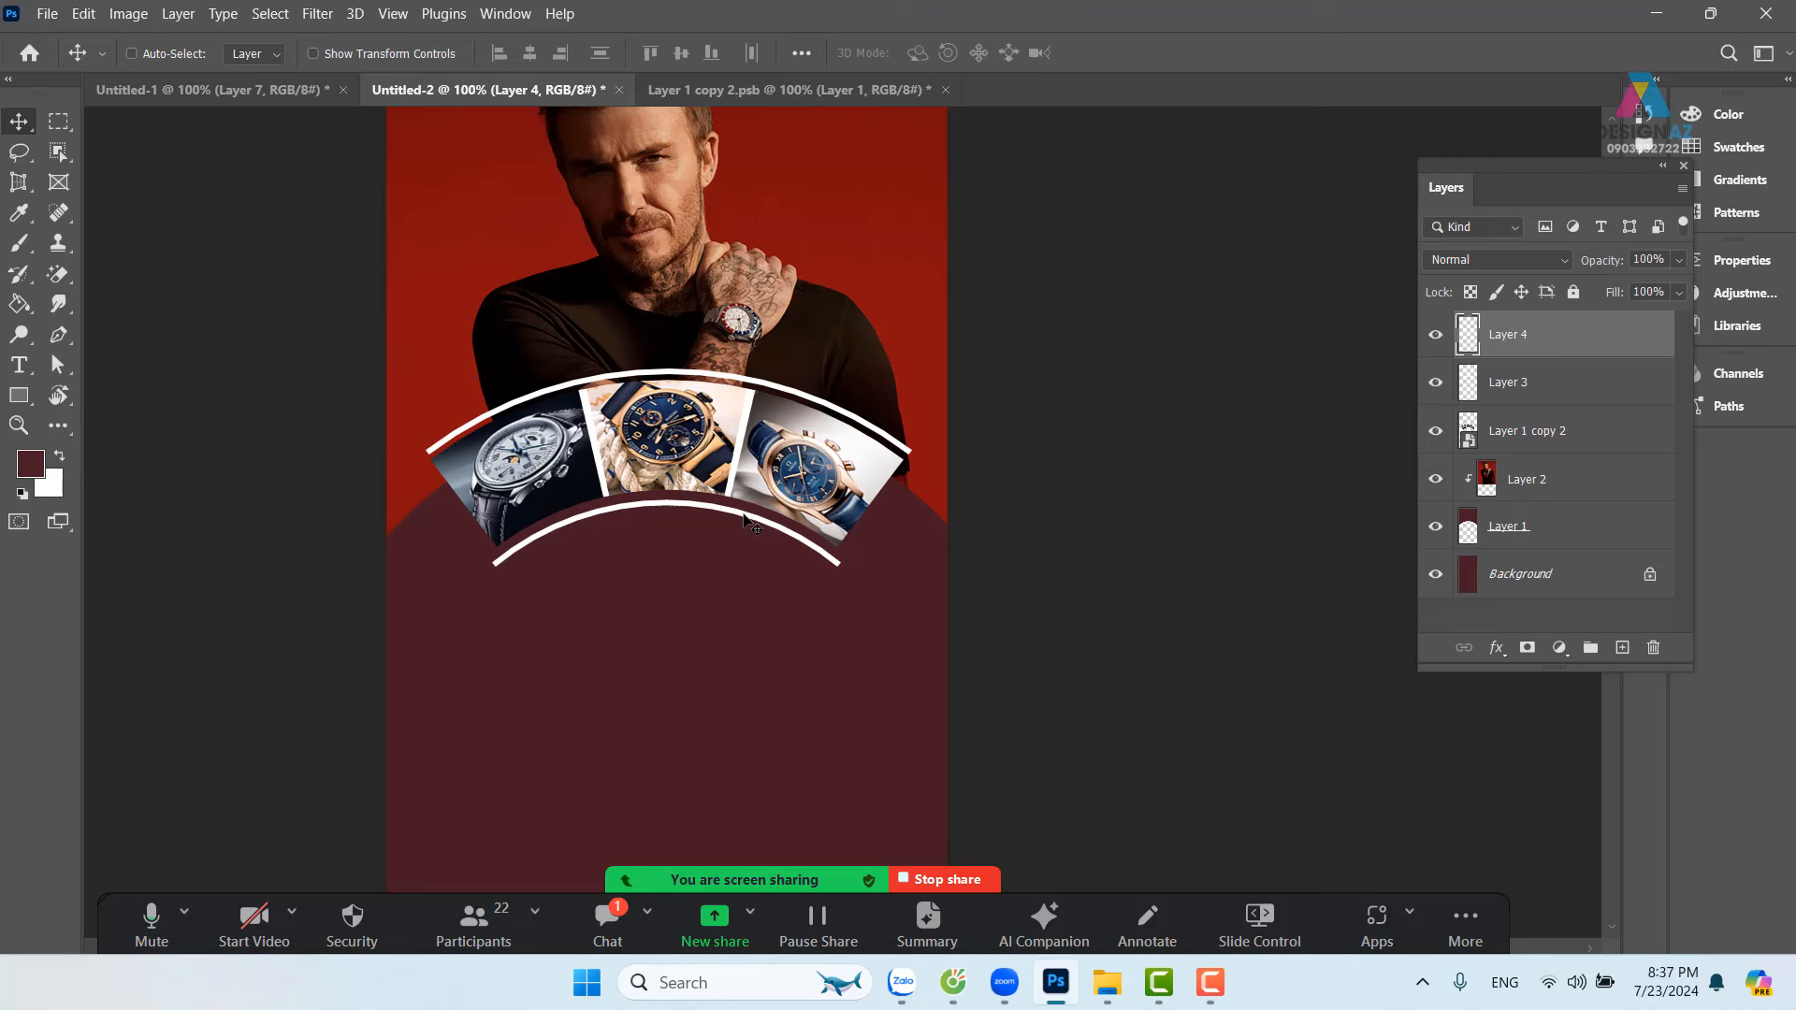
{"action": "key", "text": "Up"}
{"action": "key", "text": "Up"}
{"action": "key", "text": "Up"}
{"action": "key", "text": "Up"}
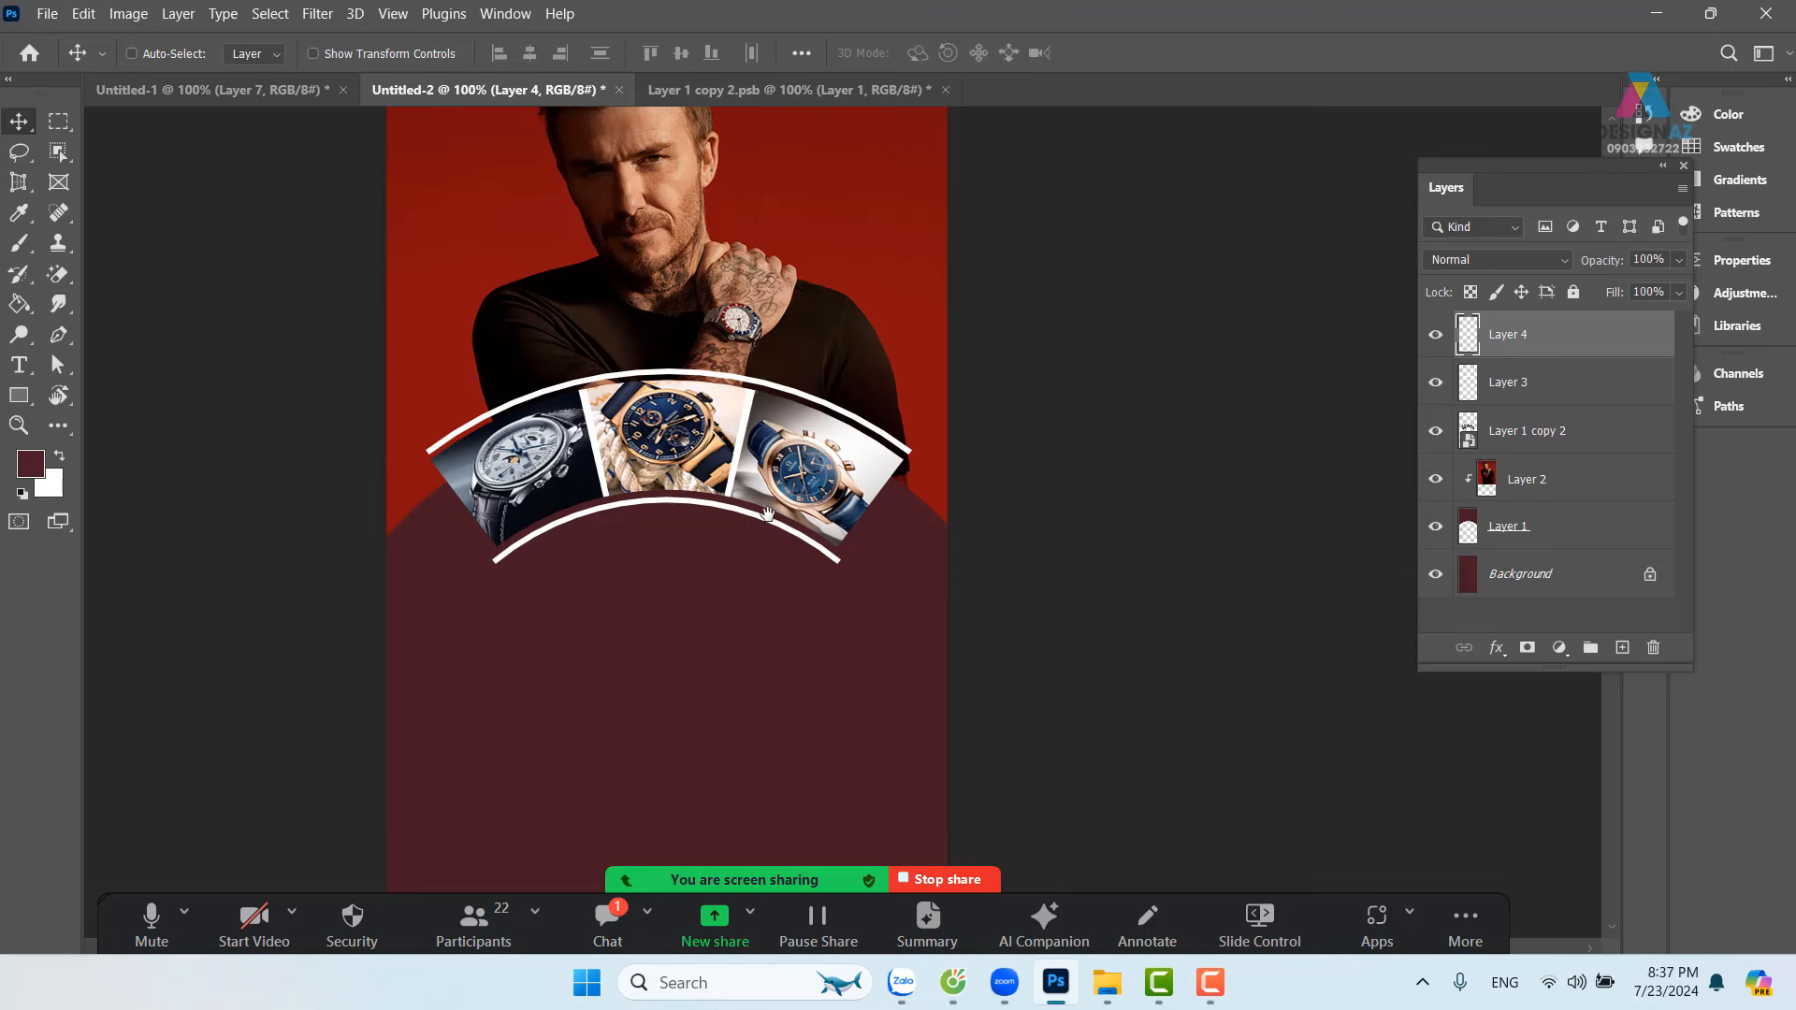
Step: Move the white arc on Layer 3 away from the watch strip, up and left across the man's arms
{"action": "left_click_drag", "start_coordinate": [767, 513], "coordinate": [780, 612]}
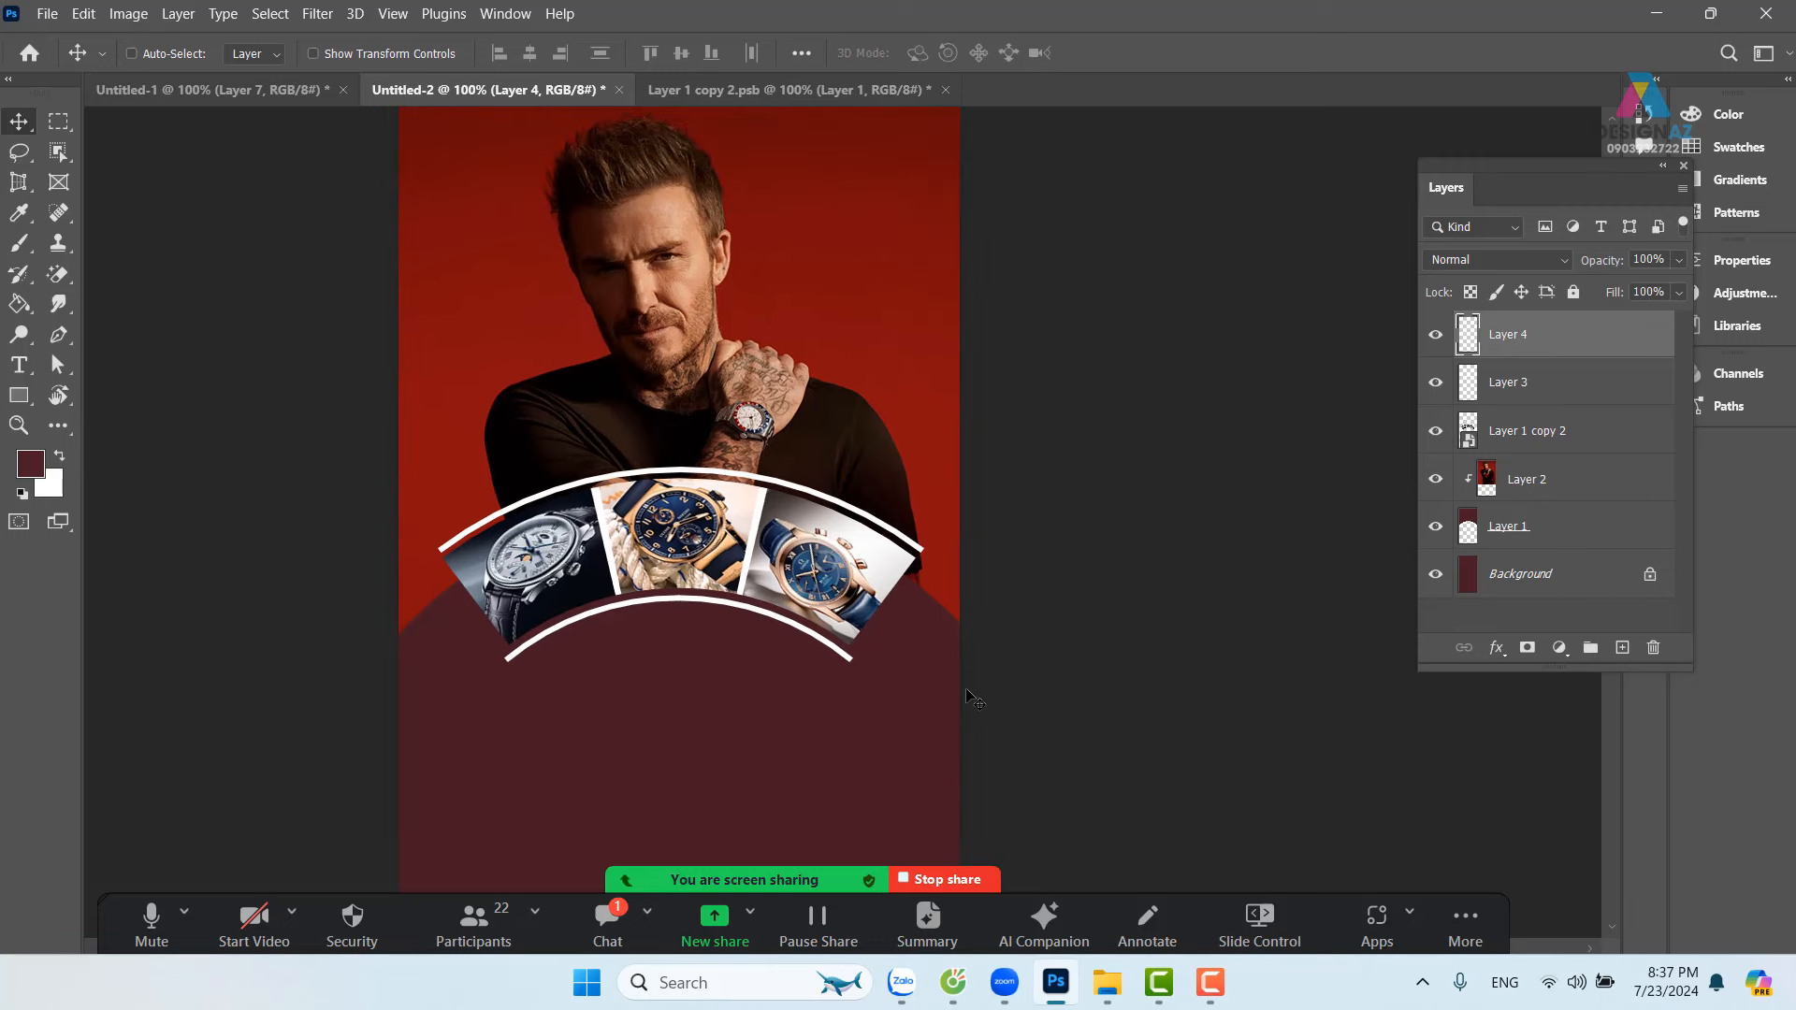
{"action": "key", "text": "ctrl+minus"}
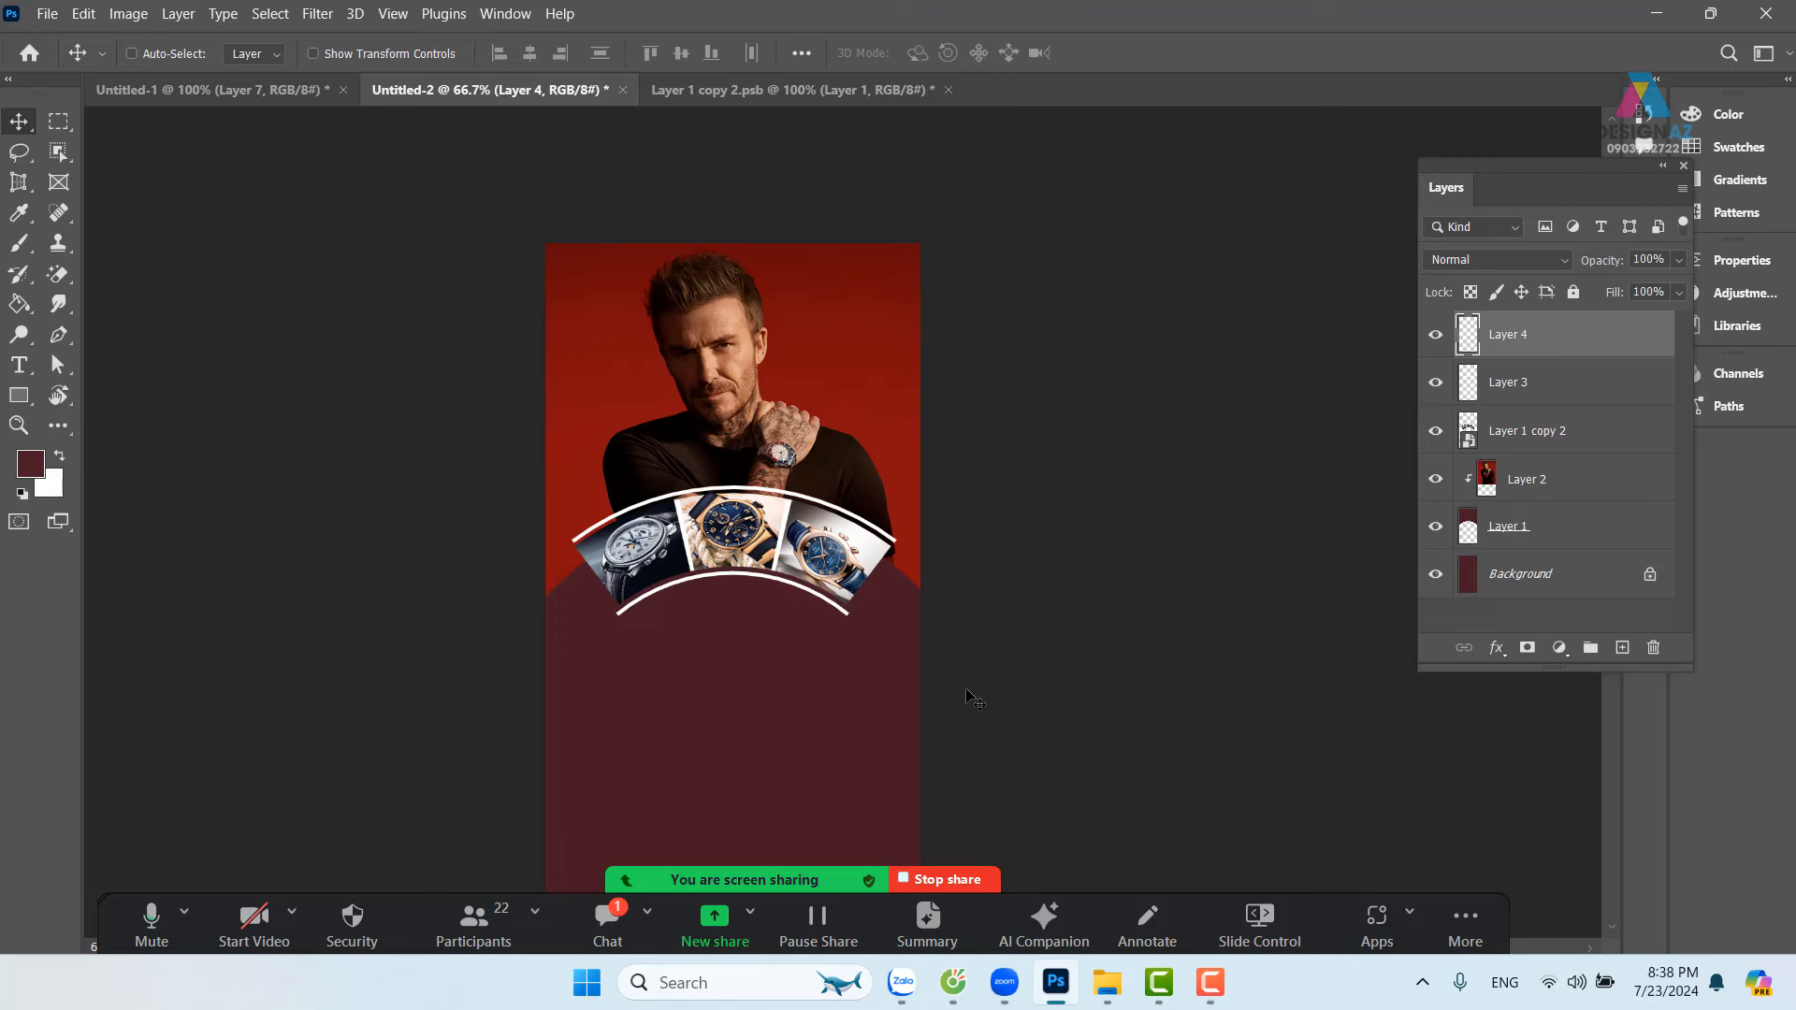
{"action": "key", "text": "ctrl+plus"}
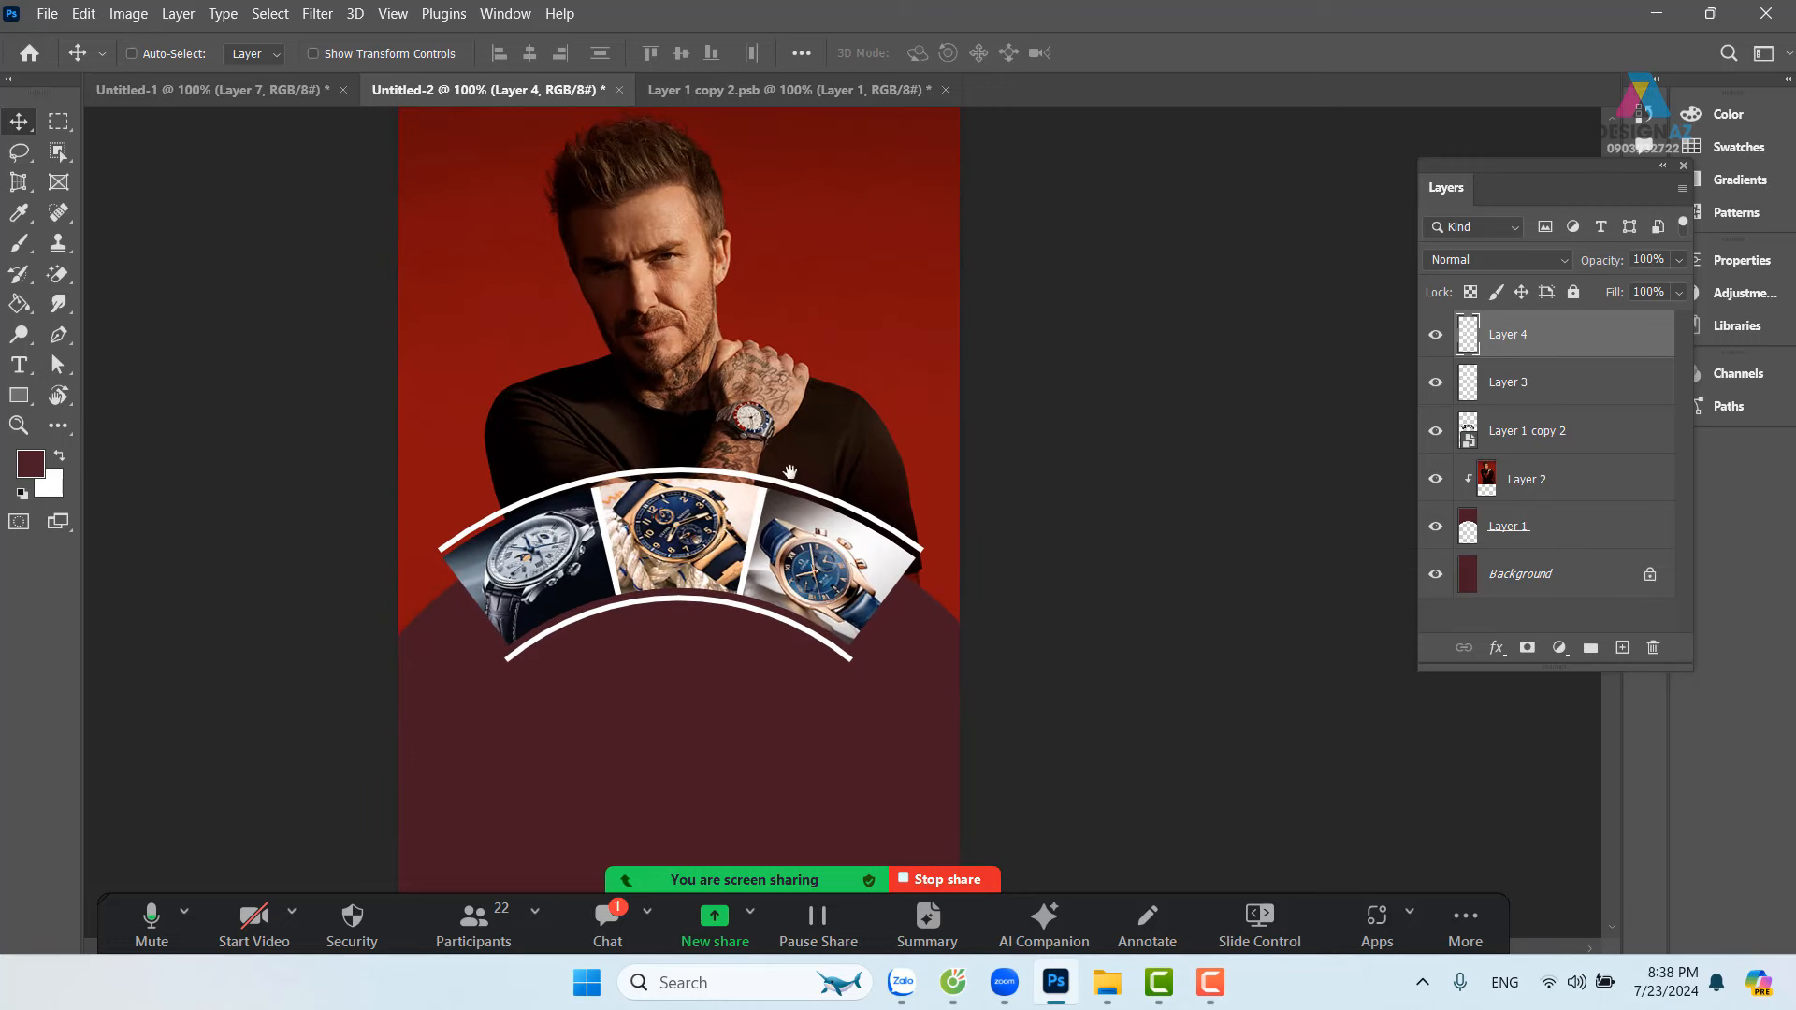
{"action": "left_click_drag", "start_coordinate": [790, 471], "coordinate": [850, 566]}
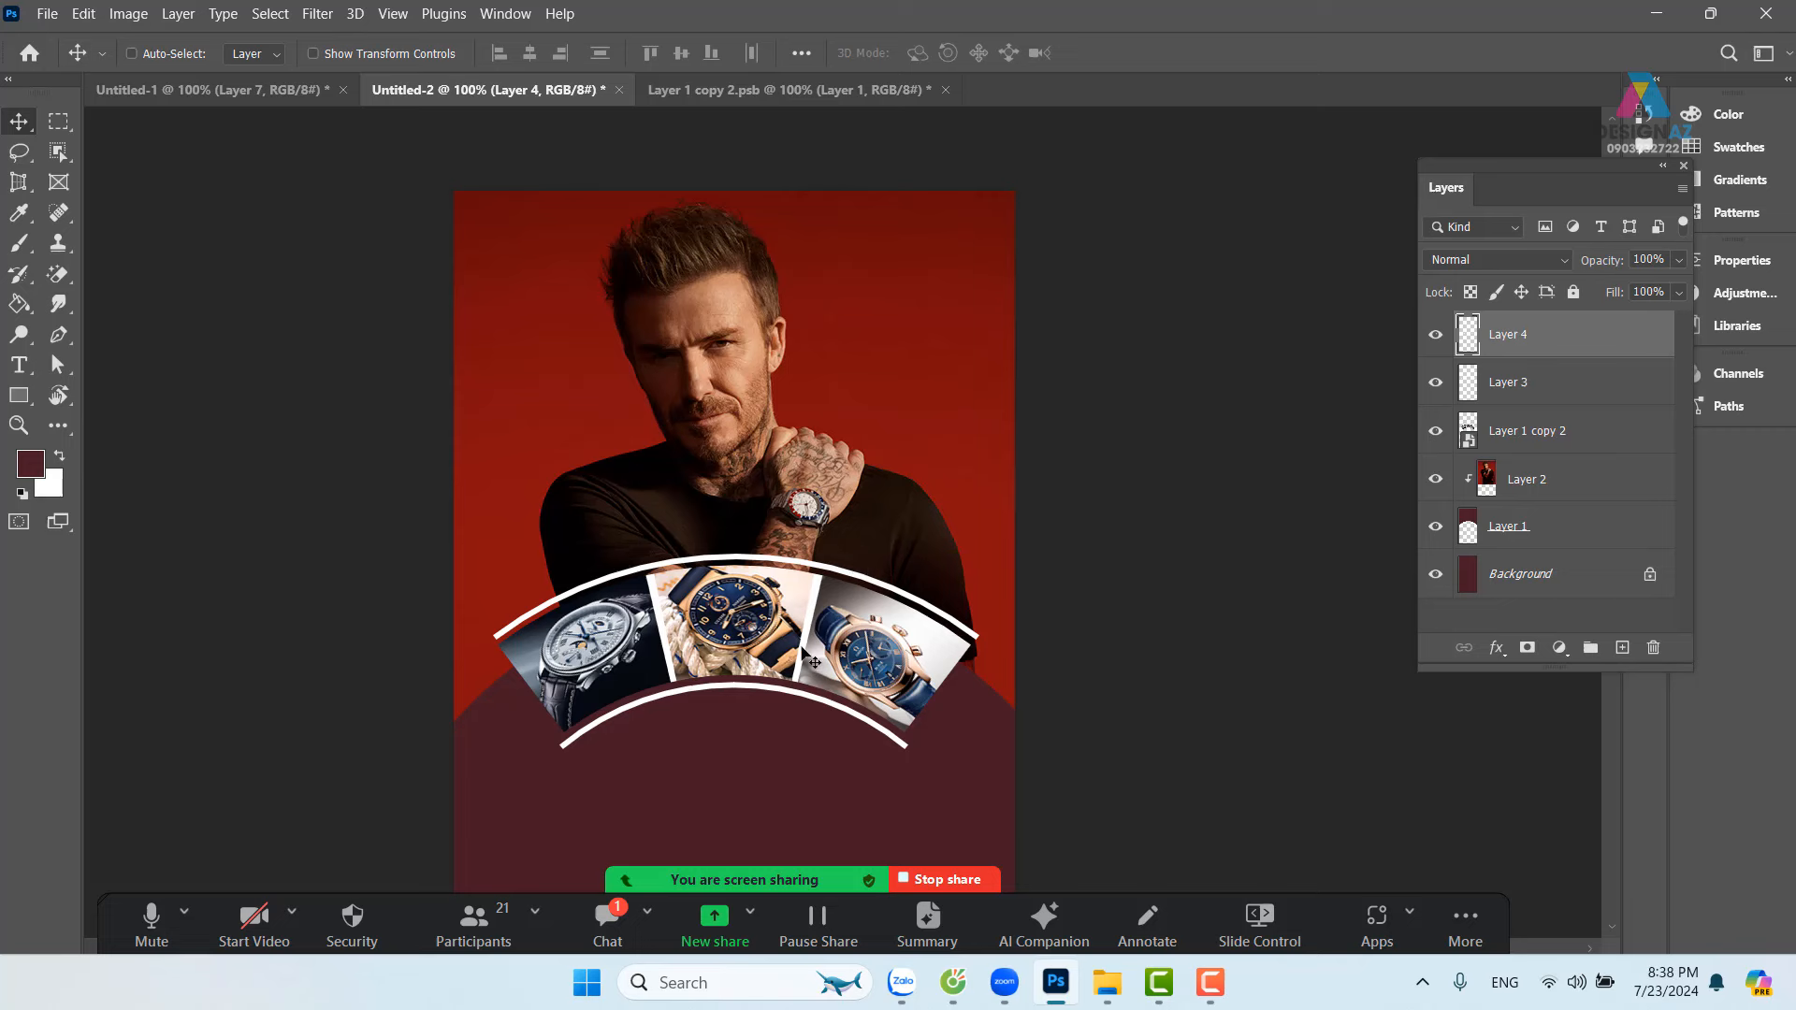
{"action": "right_click", "coordinate": [820, 571]}
{"action": "left_click", "coordinate": [846, 603]}
{"action": "left_click_drag", "start_coordinate": [824, 572], "coordinate": [756, 497]}
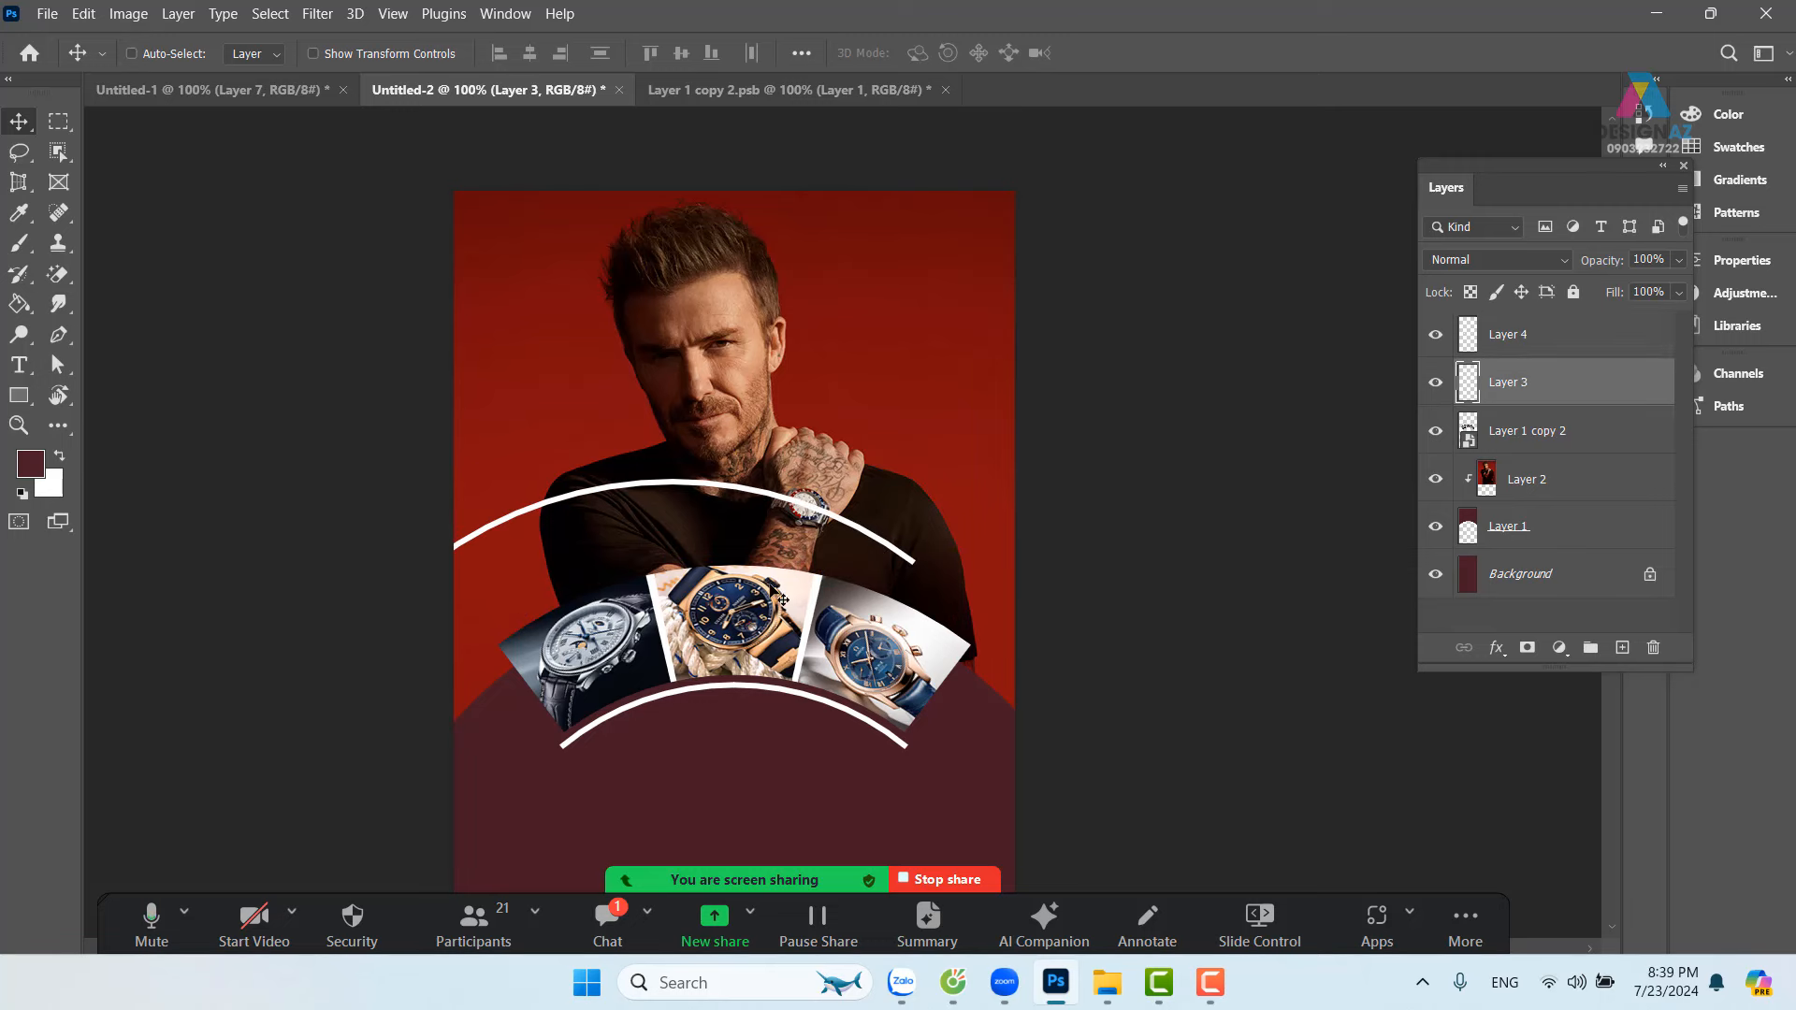
Step: Try moving the Layer 3 arc farther up the portrait, and undo the move
{"action": "right_click", "coordinate": [782, 598]}
{"action": "left_click", "coordinate": [784, 600]}
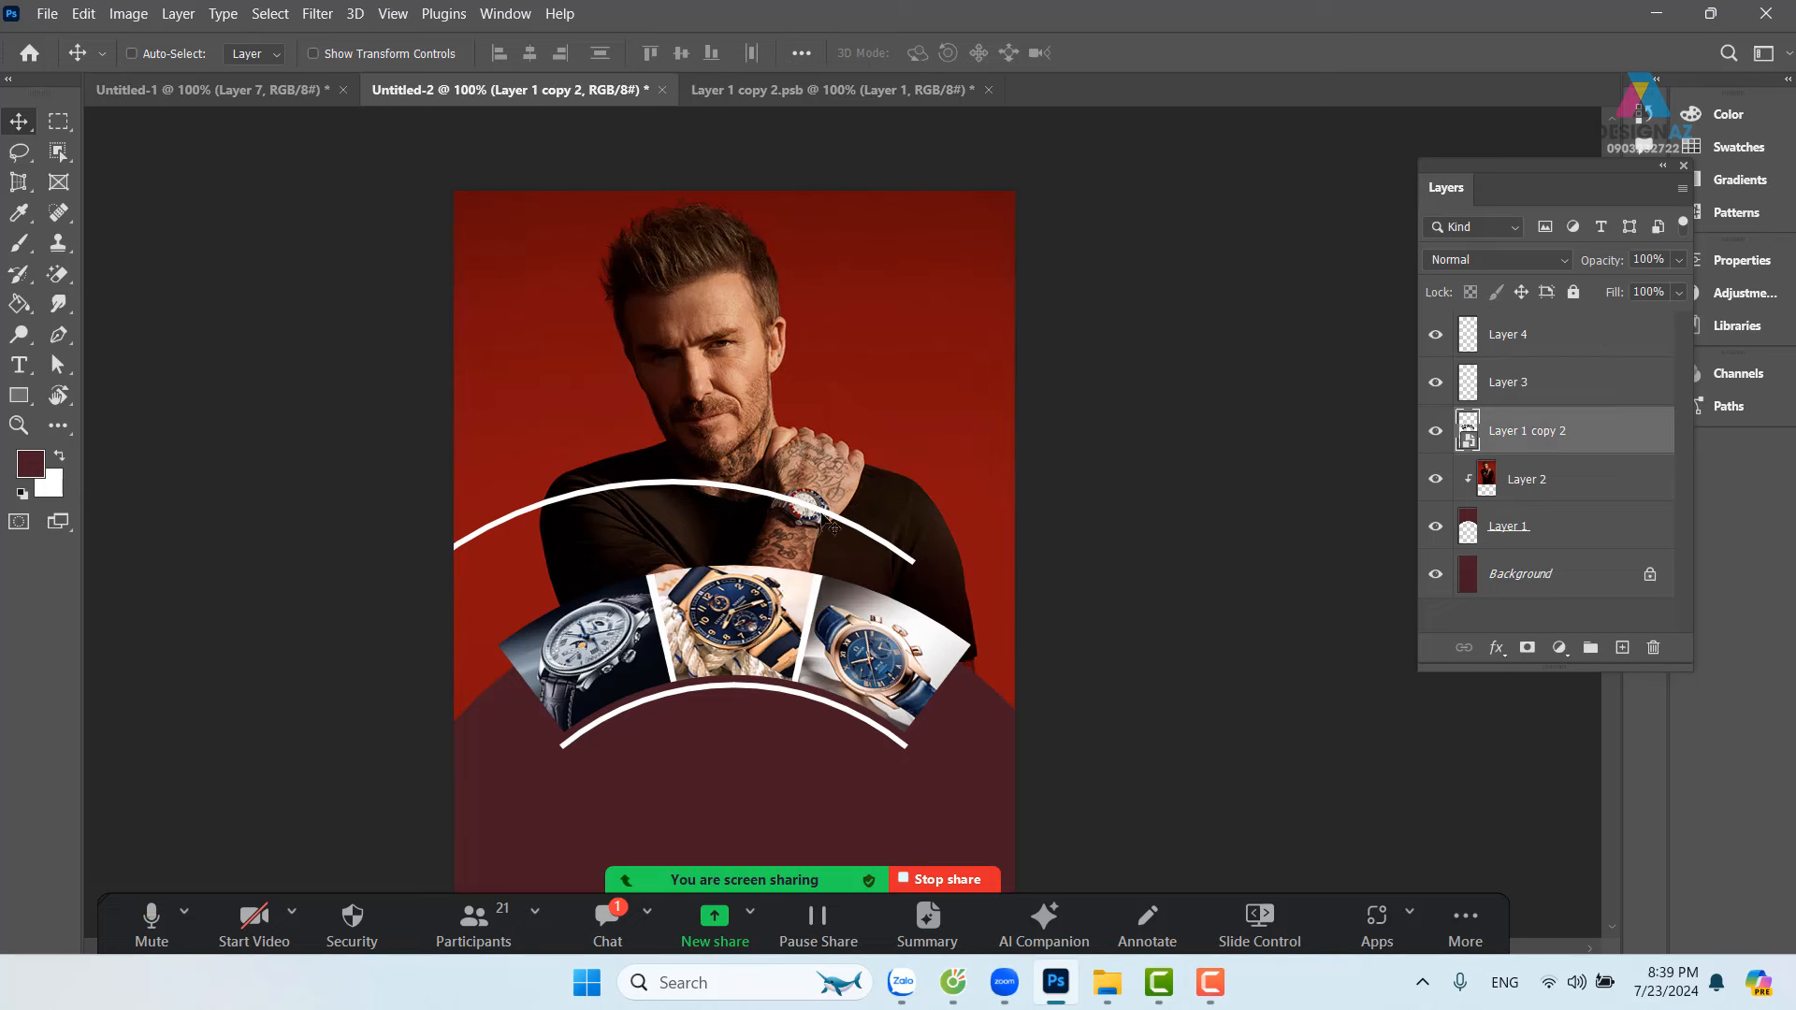
{"action": "right_click", "coordinate": [819, 510]}
{"action": "left_click", "coordinate": [848, 538]}
{"action": "left_click_drag", "start_coordinate": [847, 486], "coordinate": [860, 424]}
{"action": "key", "text": "ctrl+z"}
Step: Select the watch strip layer together with the Layer 3 arc, try aligning their horizontal centers, and undo the alignment
{"action": "right_click", "coordinate": [785, 599]}
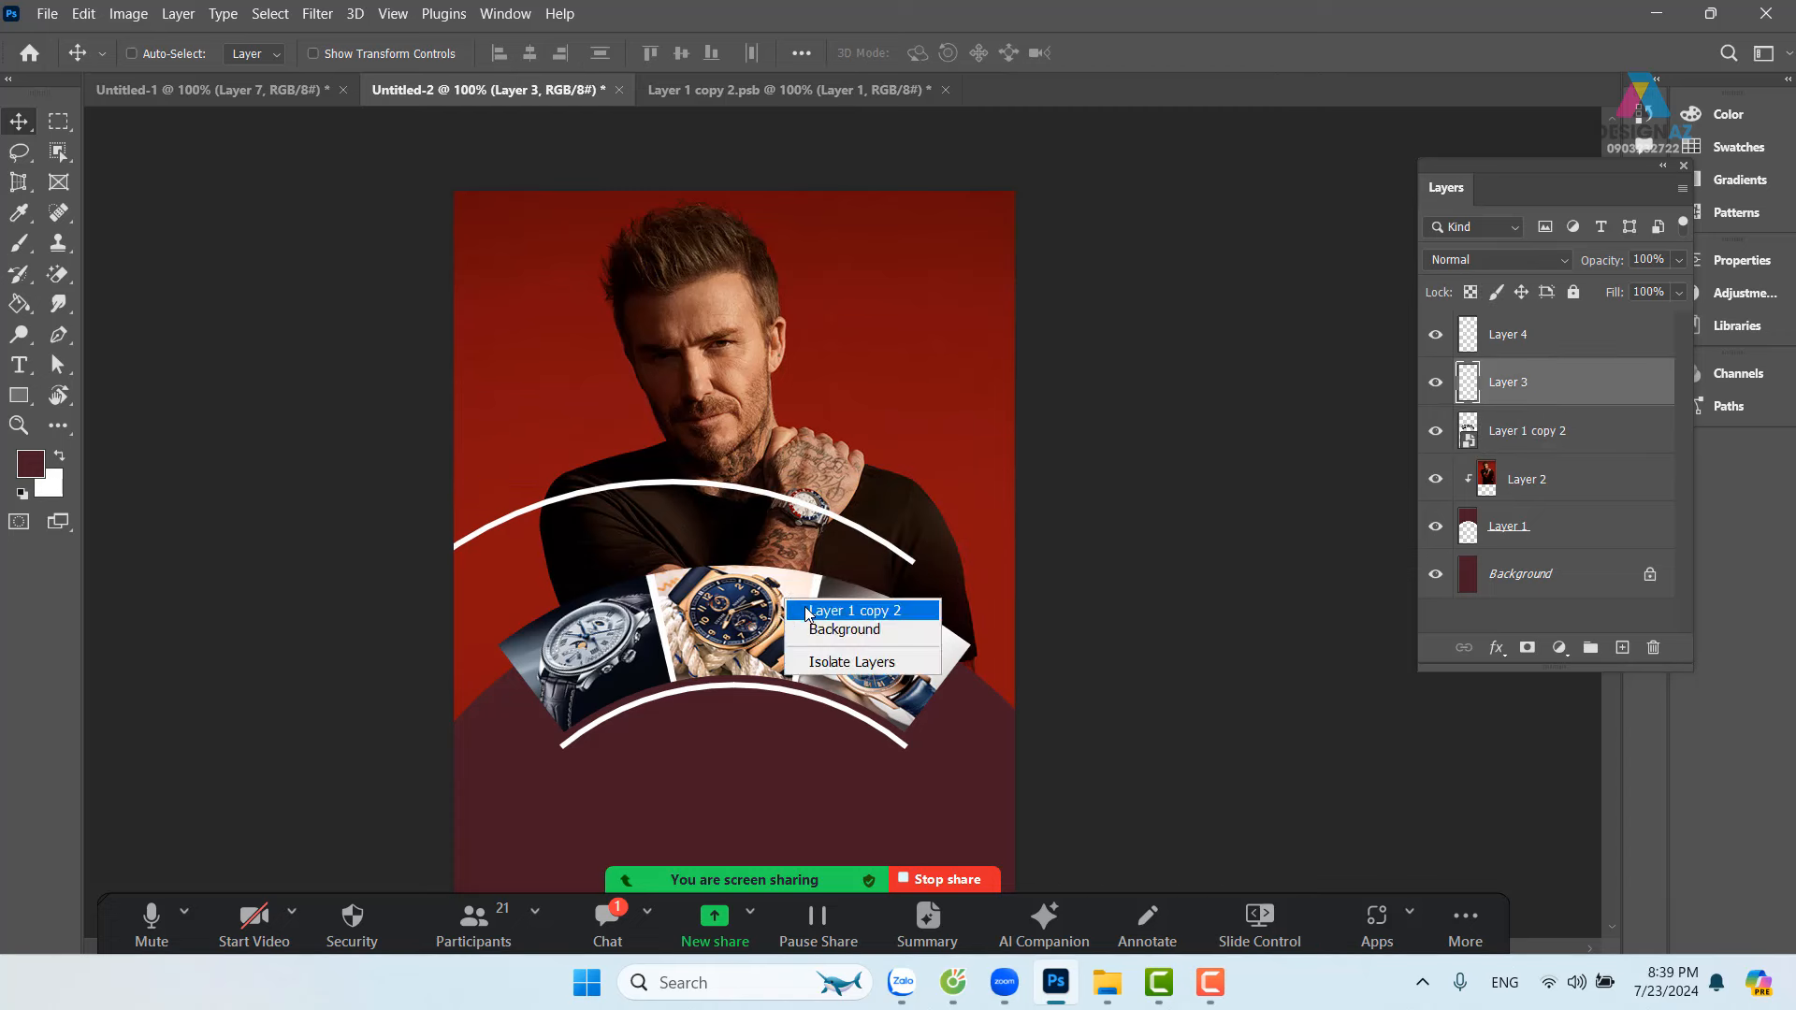
{"action": "left_click", "coordinate": [808, 610]}
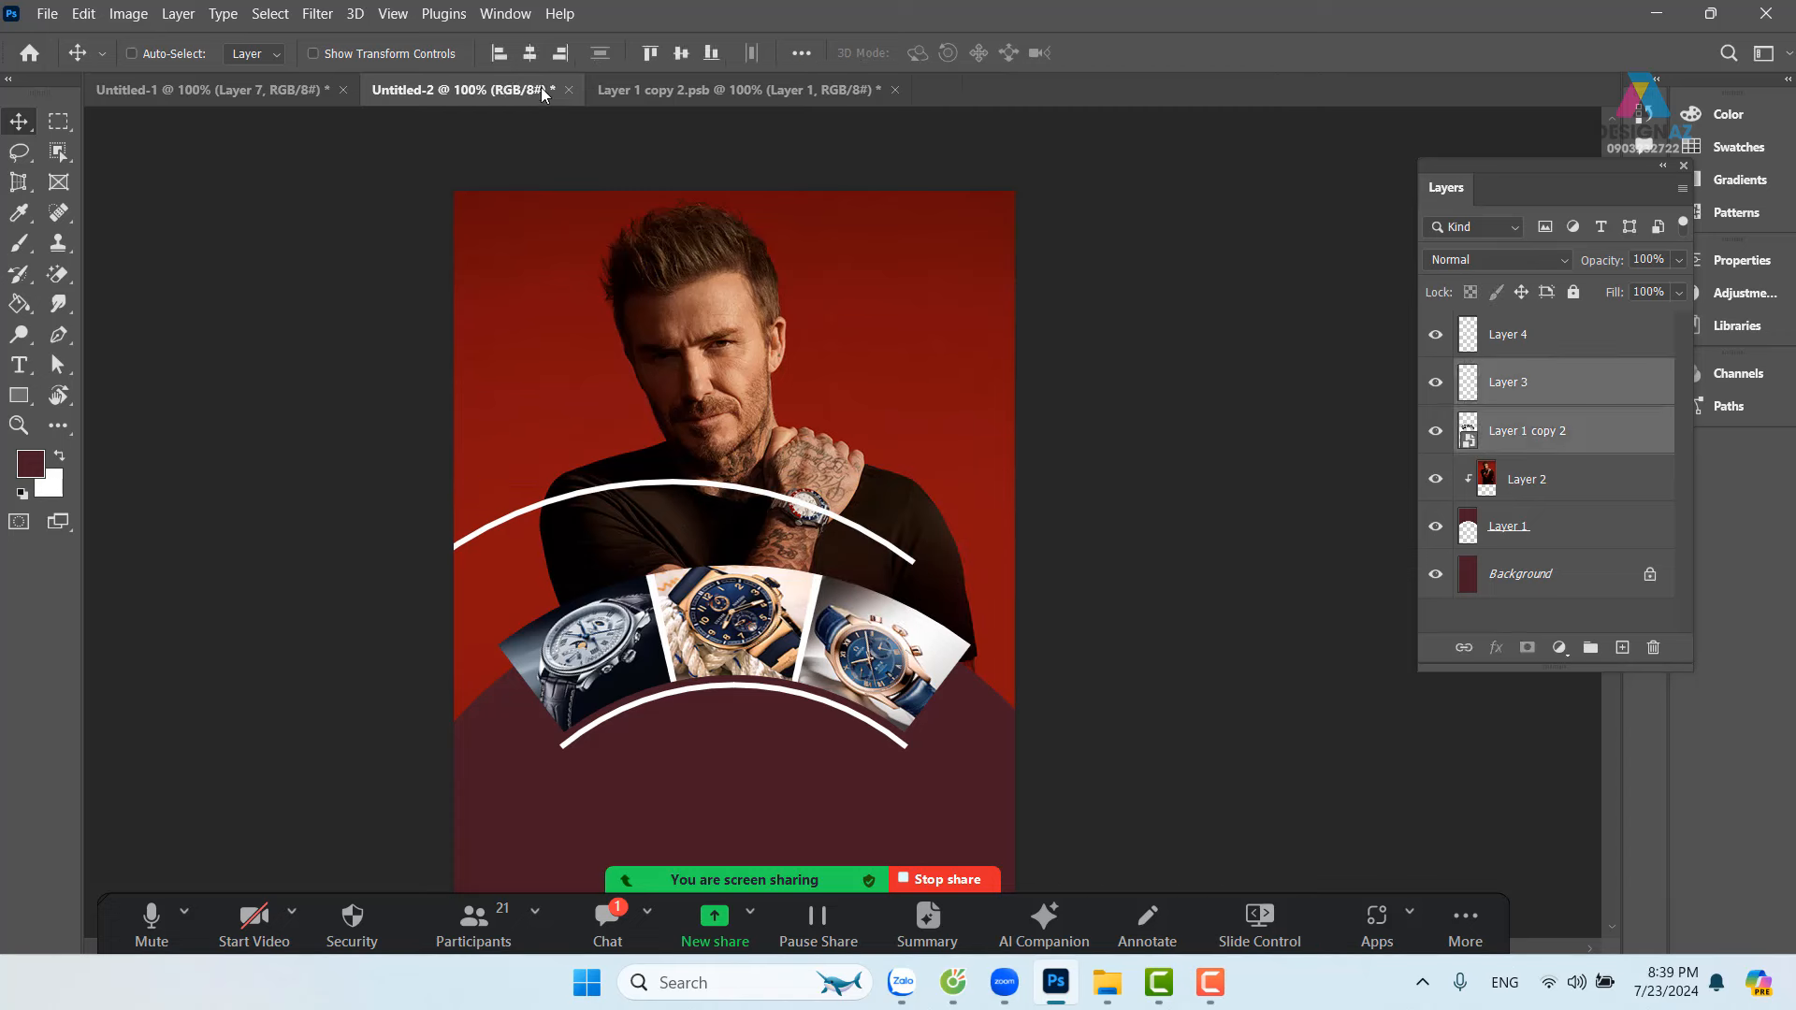
{"action": "left_click", "coordinate": [529, 52]}
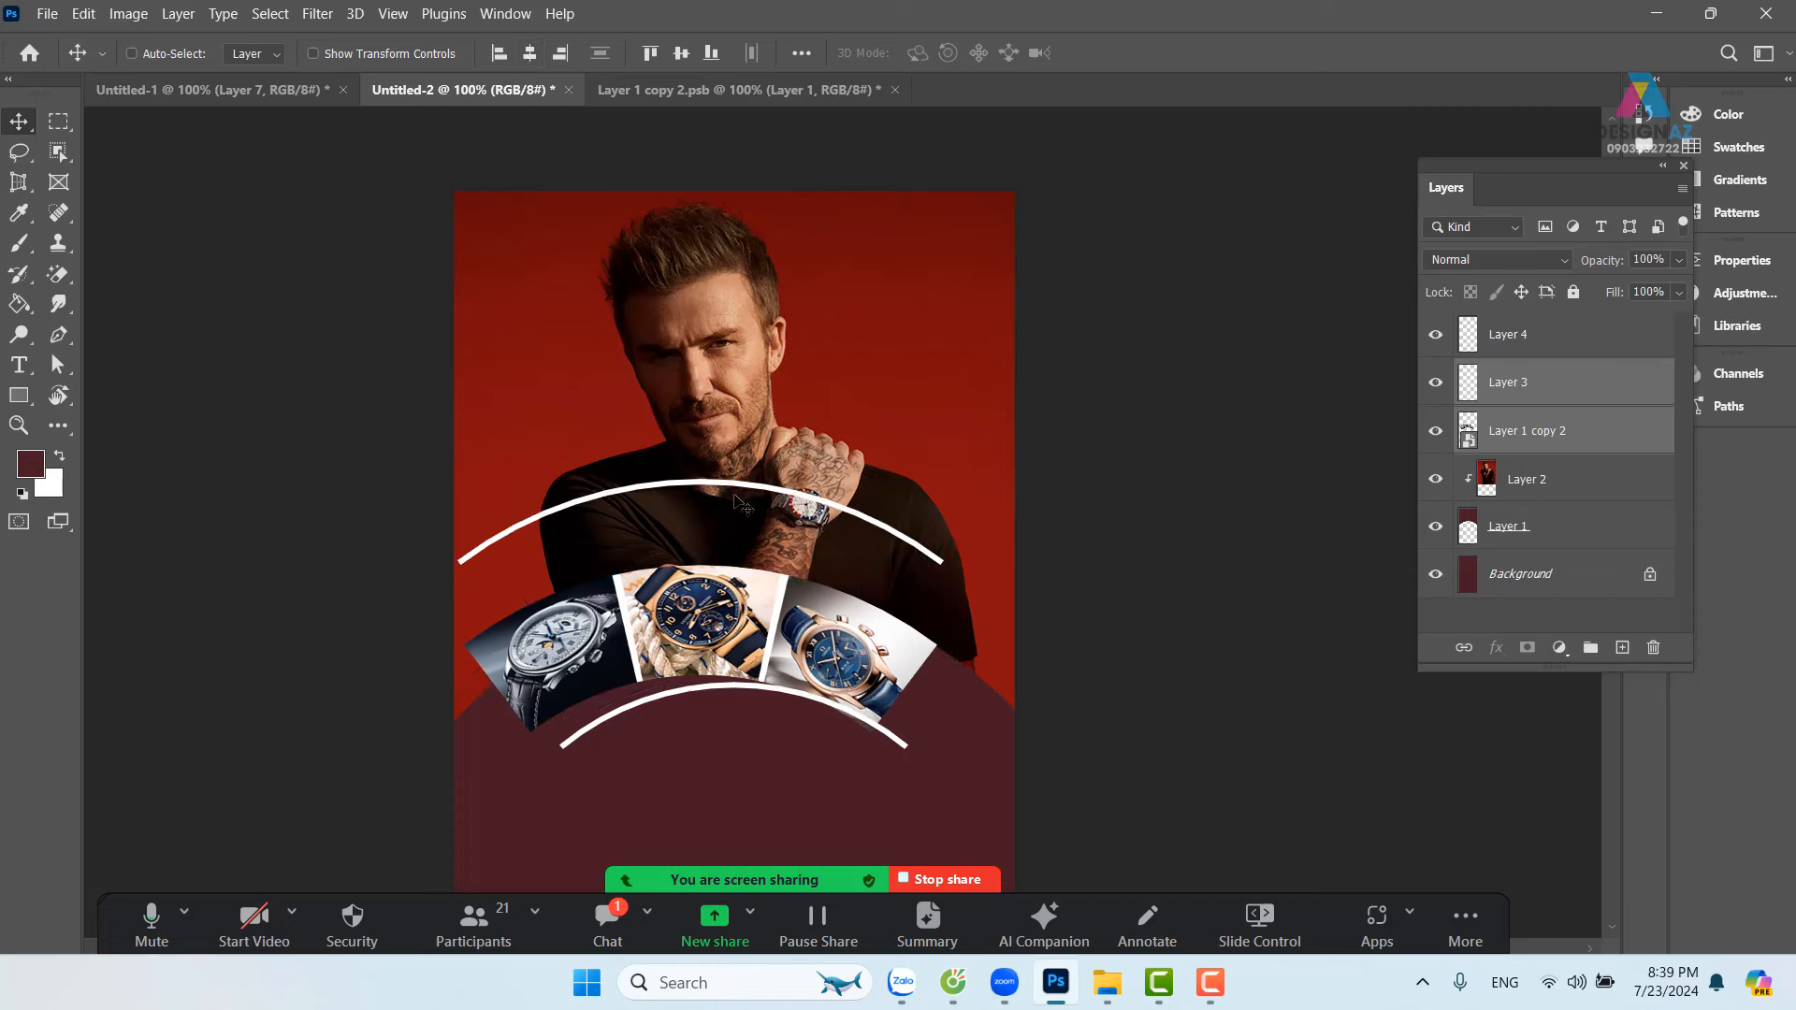
{"action": "key", "text": "ctrl+z"}
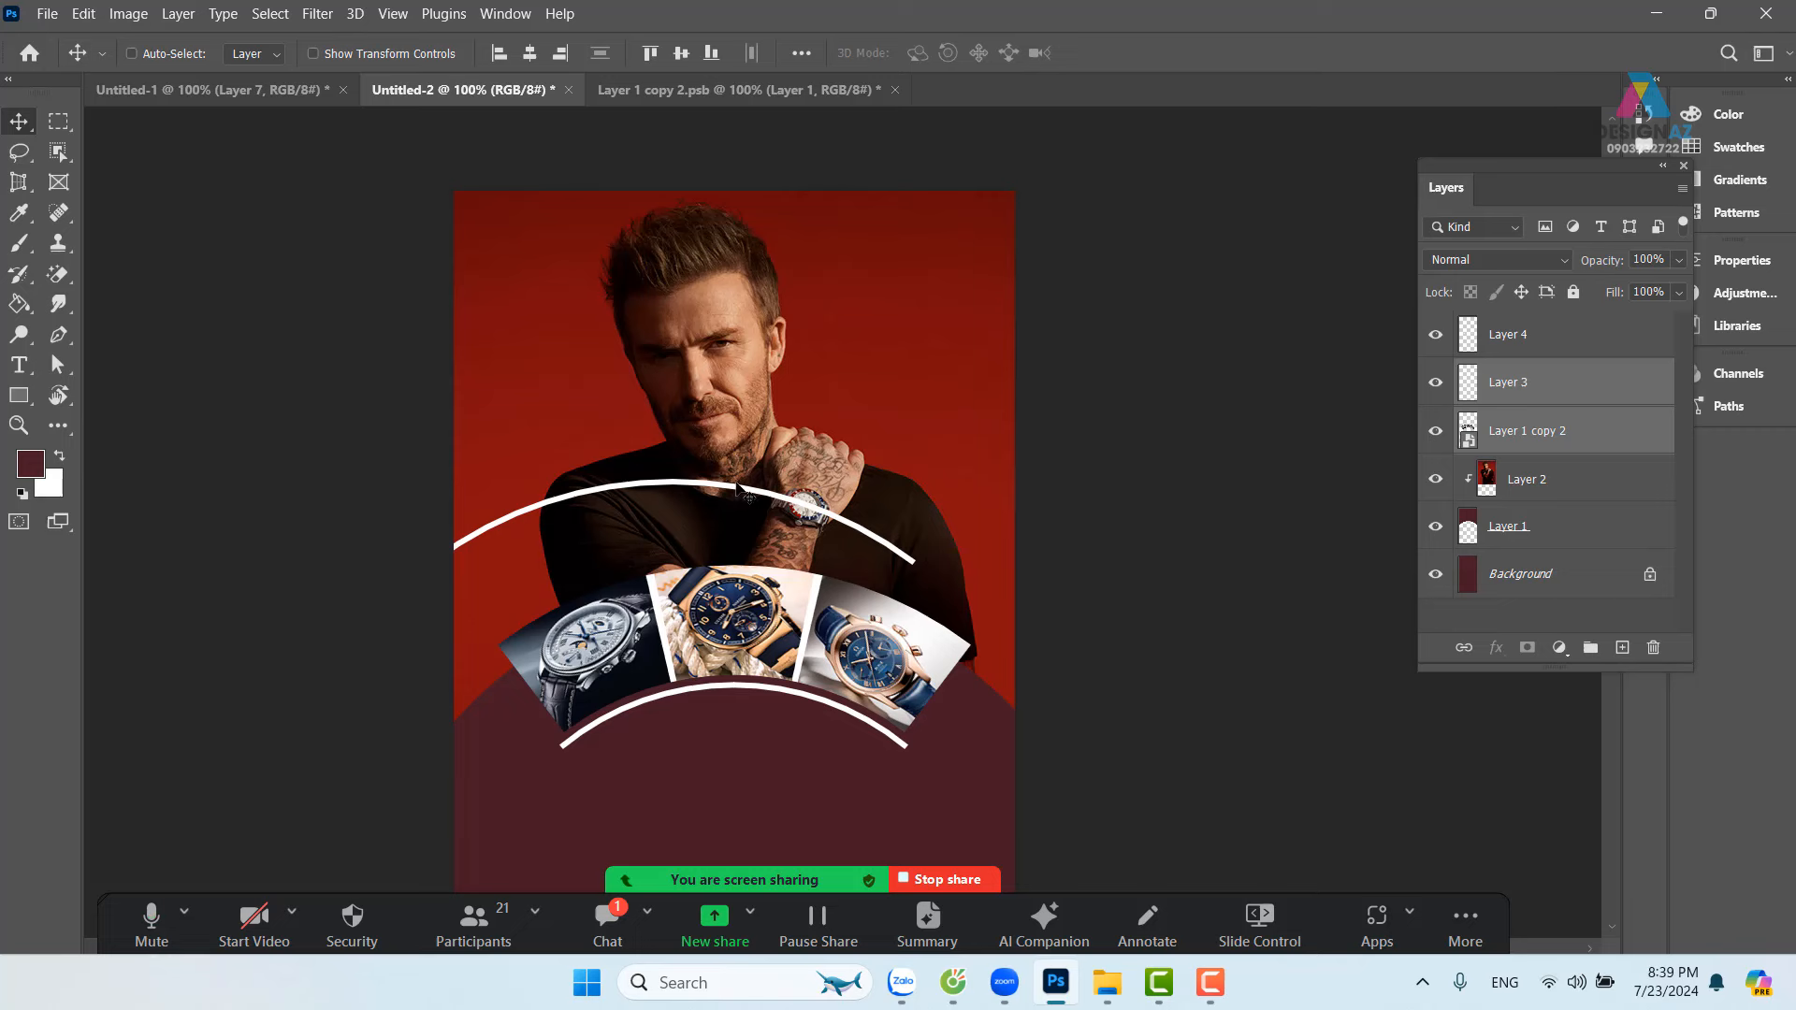
Step: Select Layer 1 copy 2 first, add Layer 3 to the selection, and try the horizontal center alignment again
{"action": "right_click", "coordinate": [773, 605]}
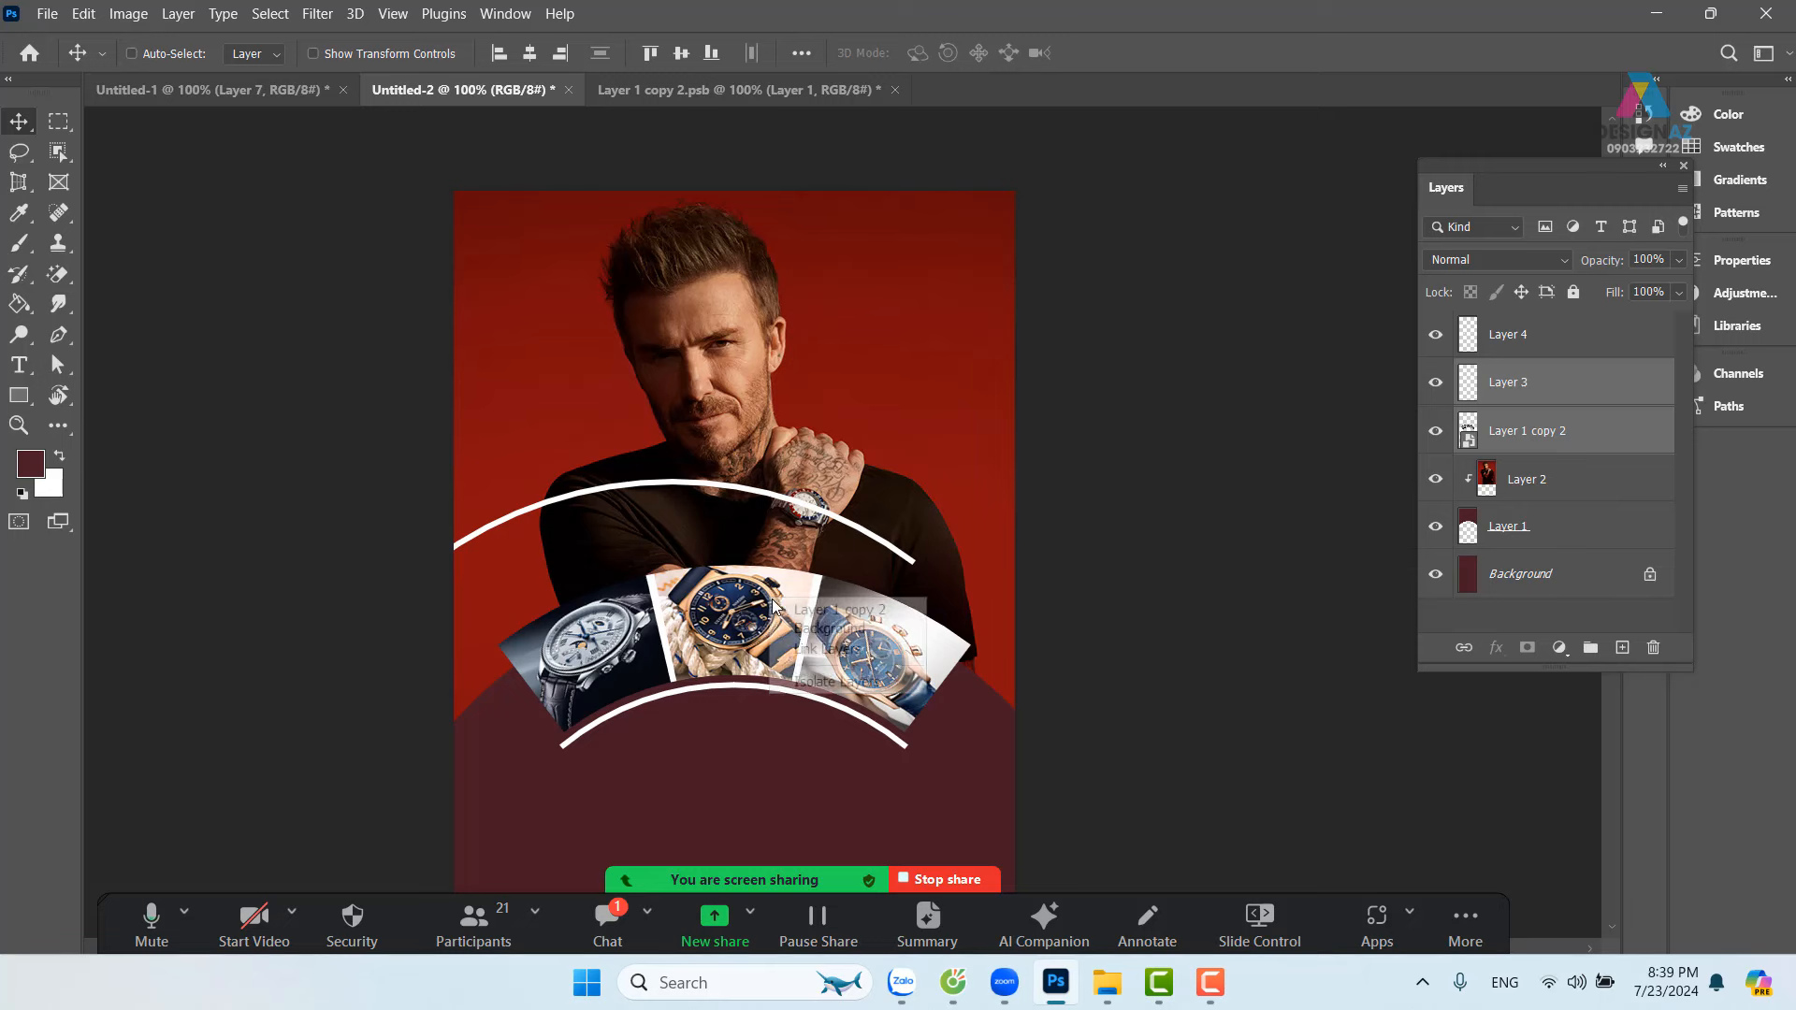
{"action": "left_click", "coordinate": [833, 609]}
{"action": "right_click", "coordinate": [812, 507]}
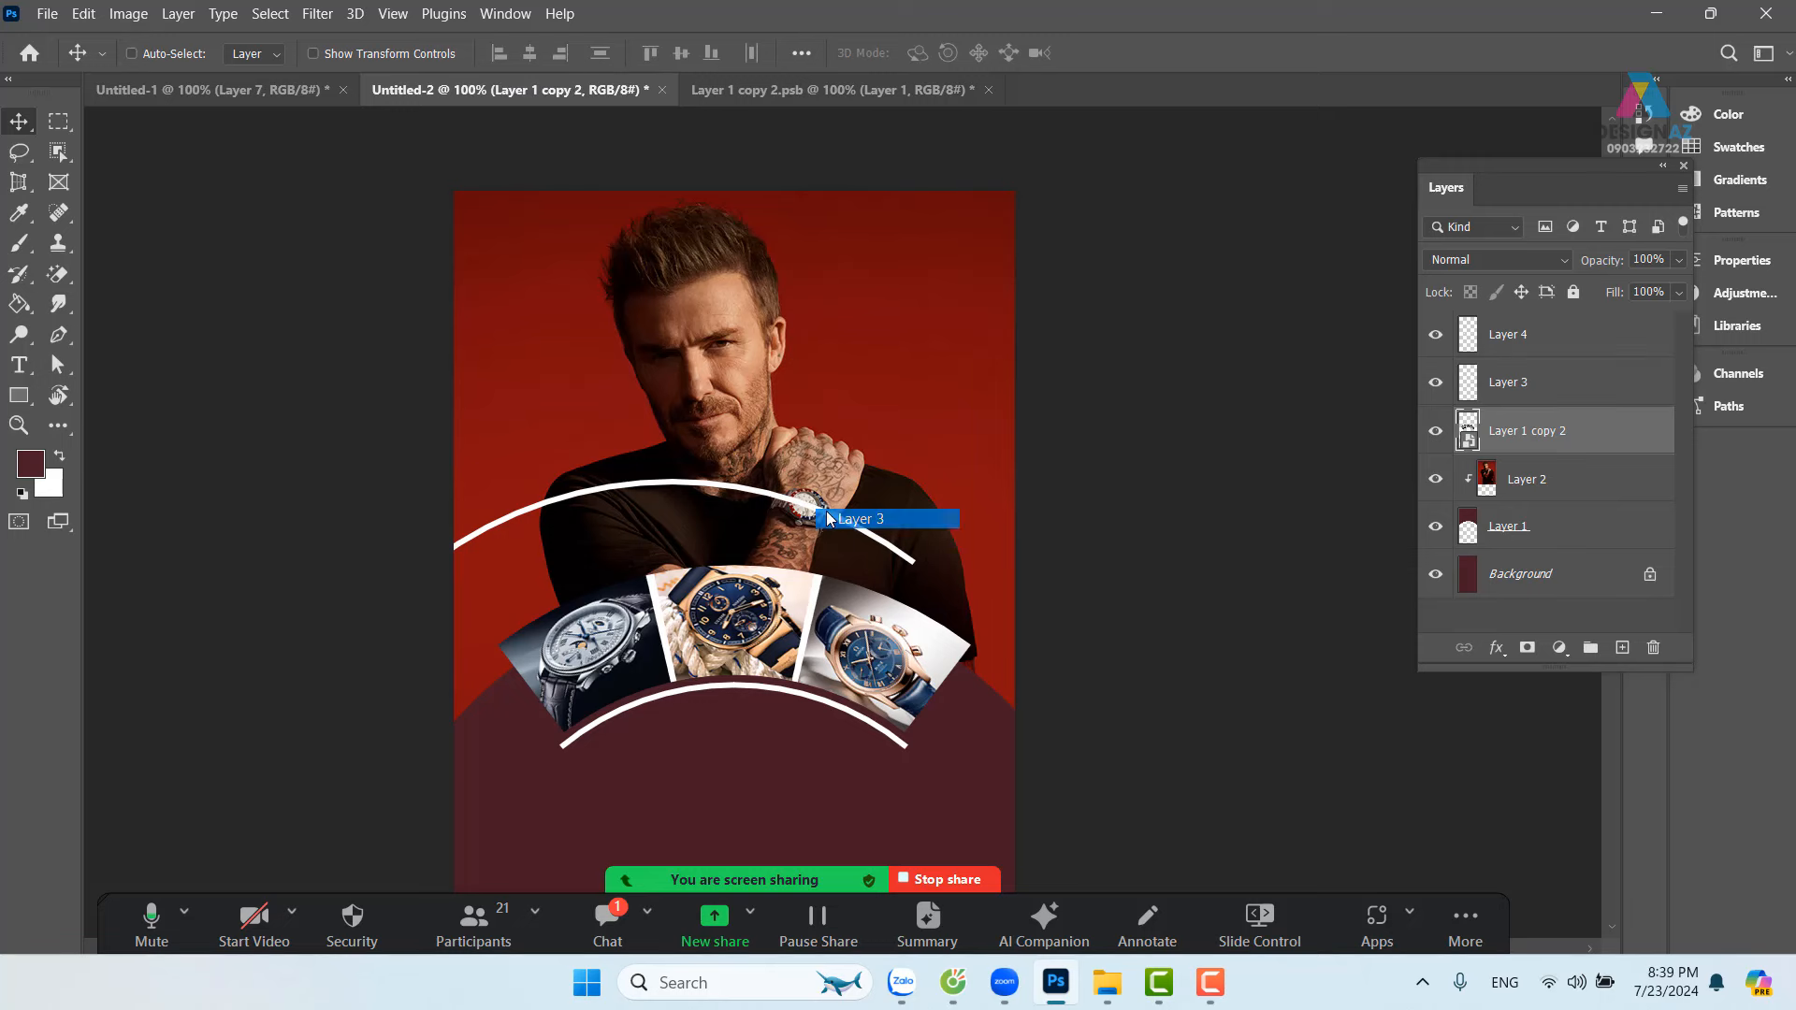
{"action": "left_click", "coordinate": [847, 518], "text": "shift"}
{"action": "left_click", "coordinate": [530, 56]}
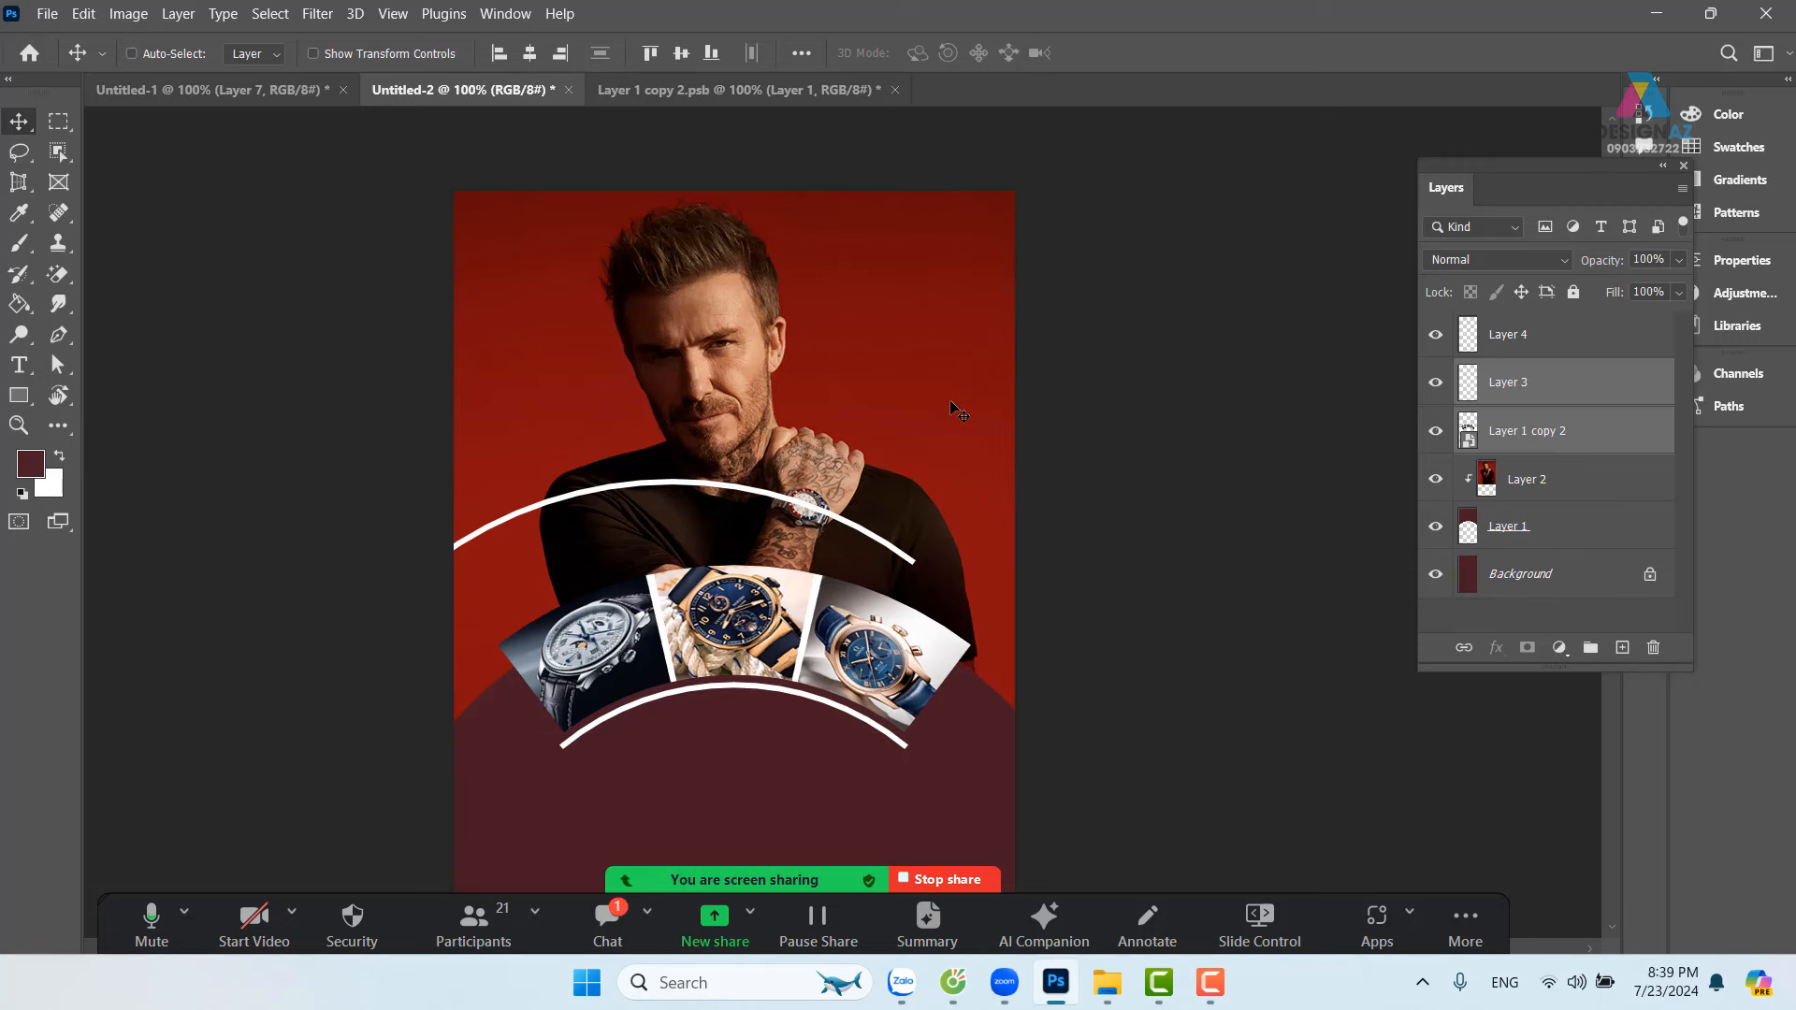
Step: Fully lock Layer 1 copy 2 and try moving the Layer 3 arc slightly up and to the right
{"action": "left_click", "coordinate": [1606, 443]}
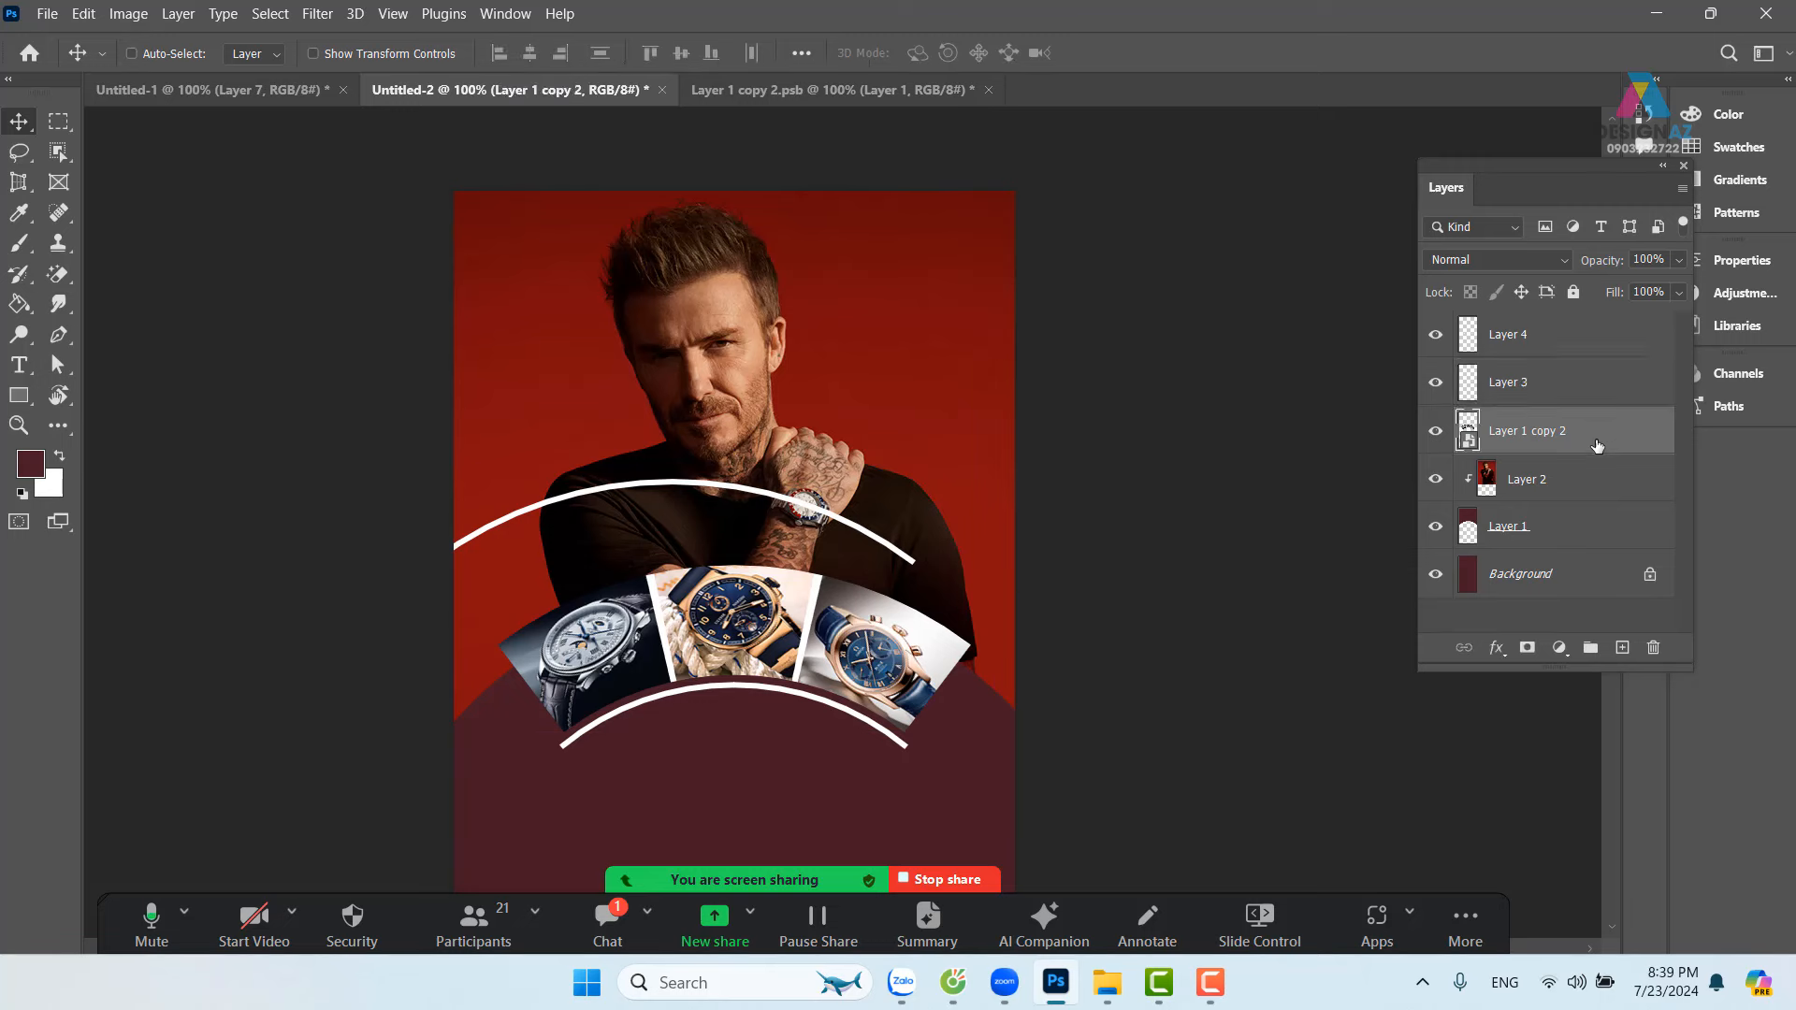
{"action": "left_click", "coordinate": [1573, 293]}
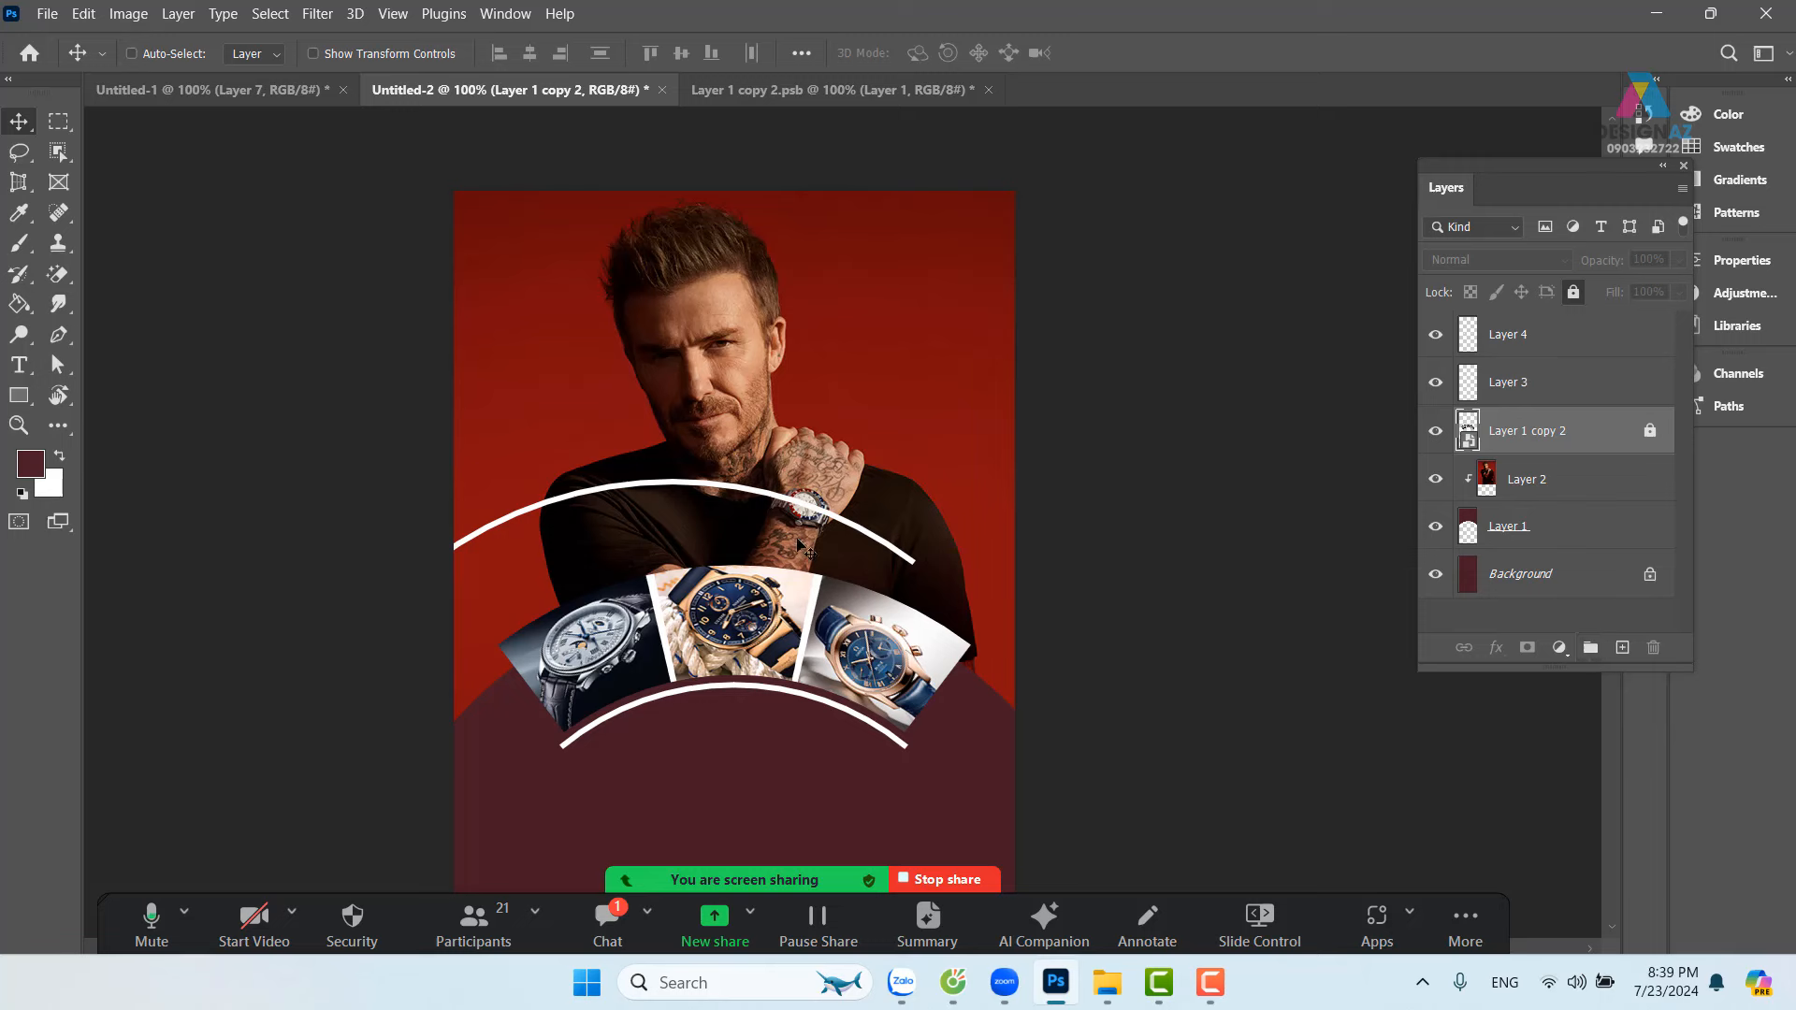
{"action": "right_click", "coordinate": [764, 493]}
{"action": "left_click", "coordinate": [792, 505]}
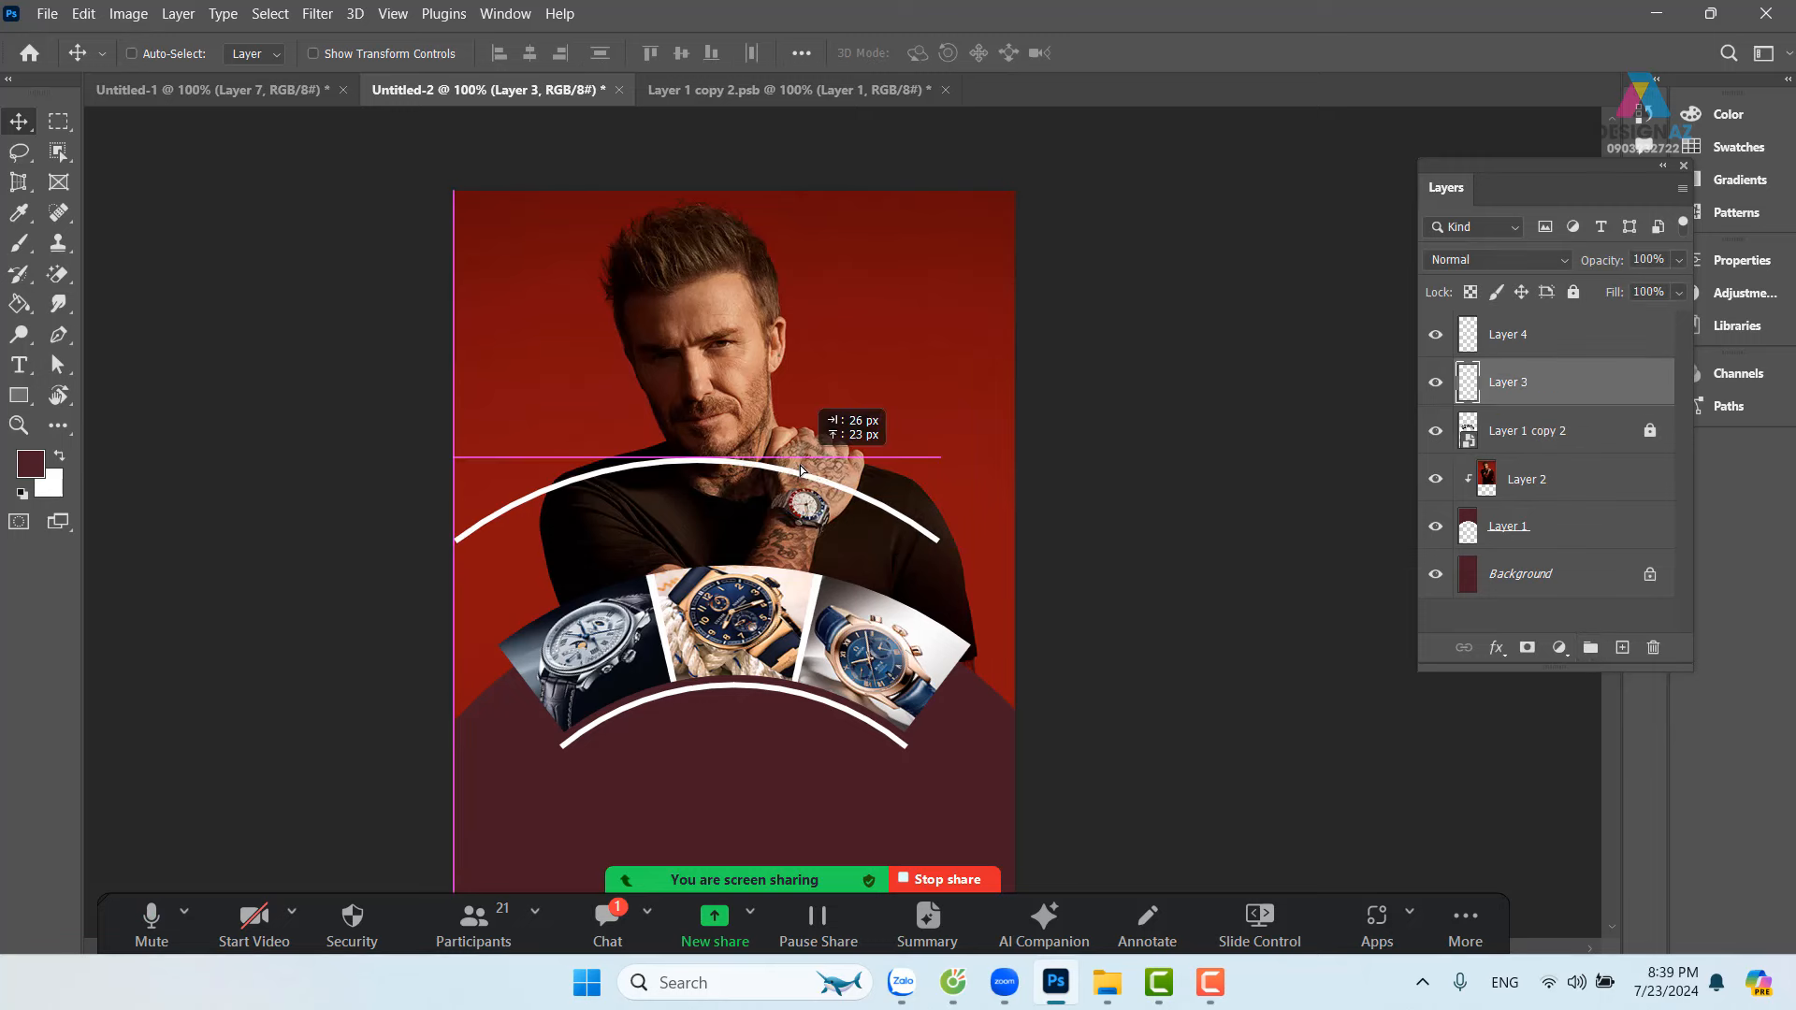
Step: Select the watch strip layer along with Layer 3 and remove the full lock from both layers
{"action": "right_click", "coordinate": [810, 619]}
{"action": "left_click", "coordinate": [847, 618], "text": "shift"}
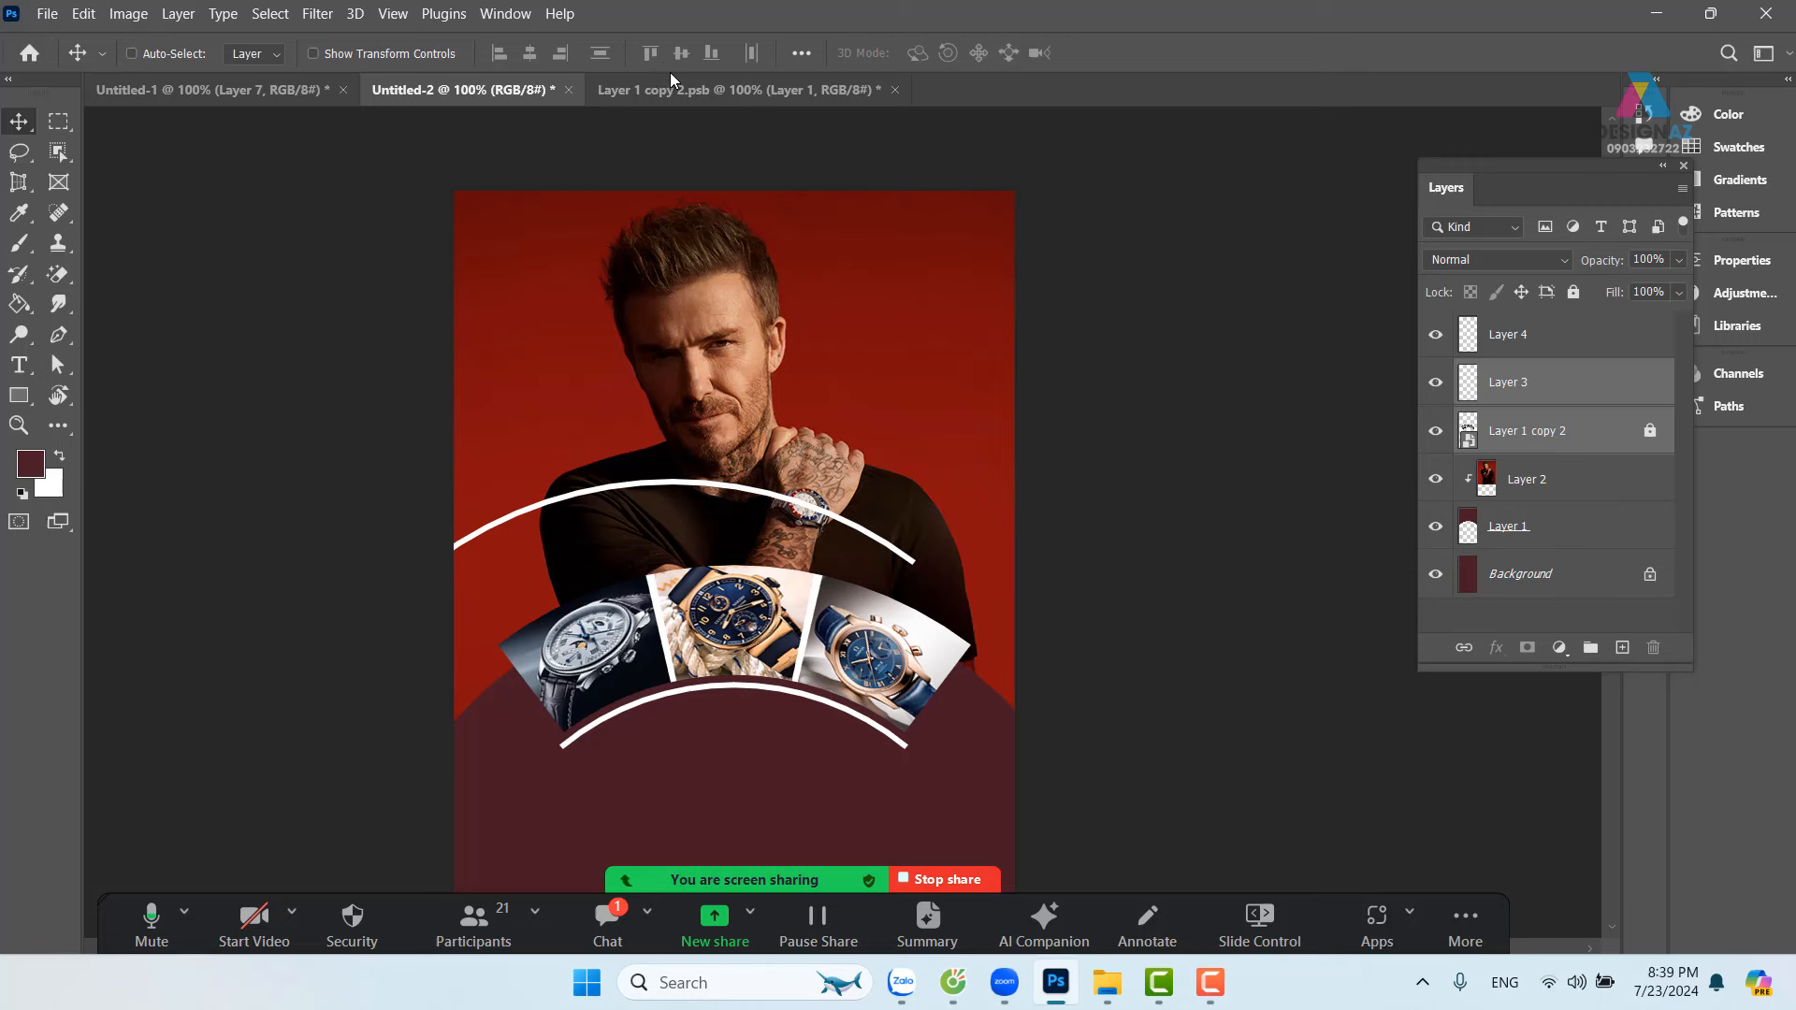
{"action": "left_click", "coordinate": [1573, 293]}
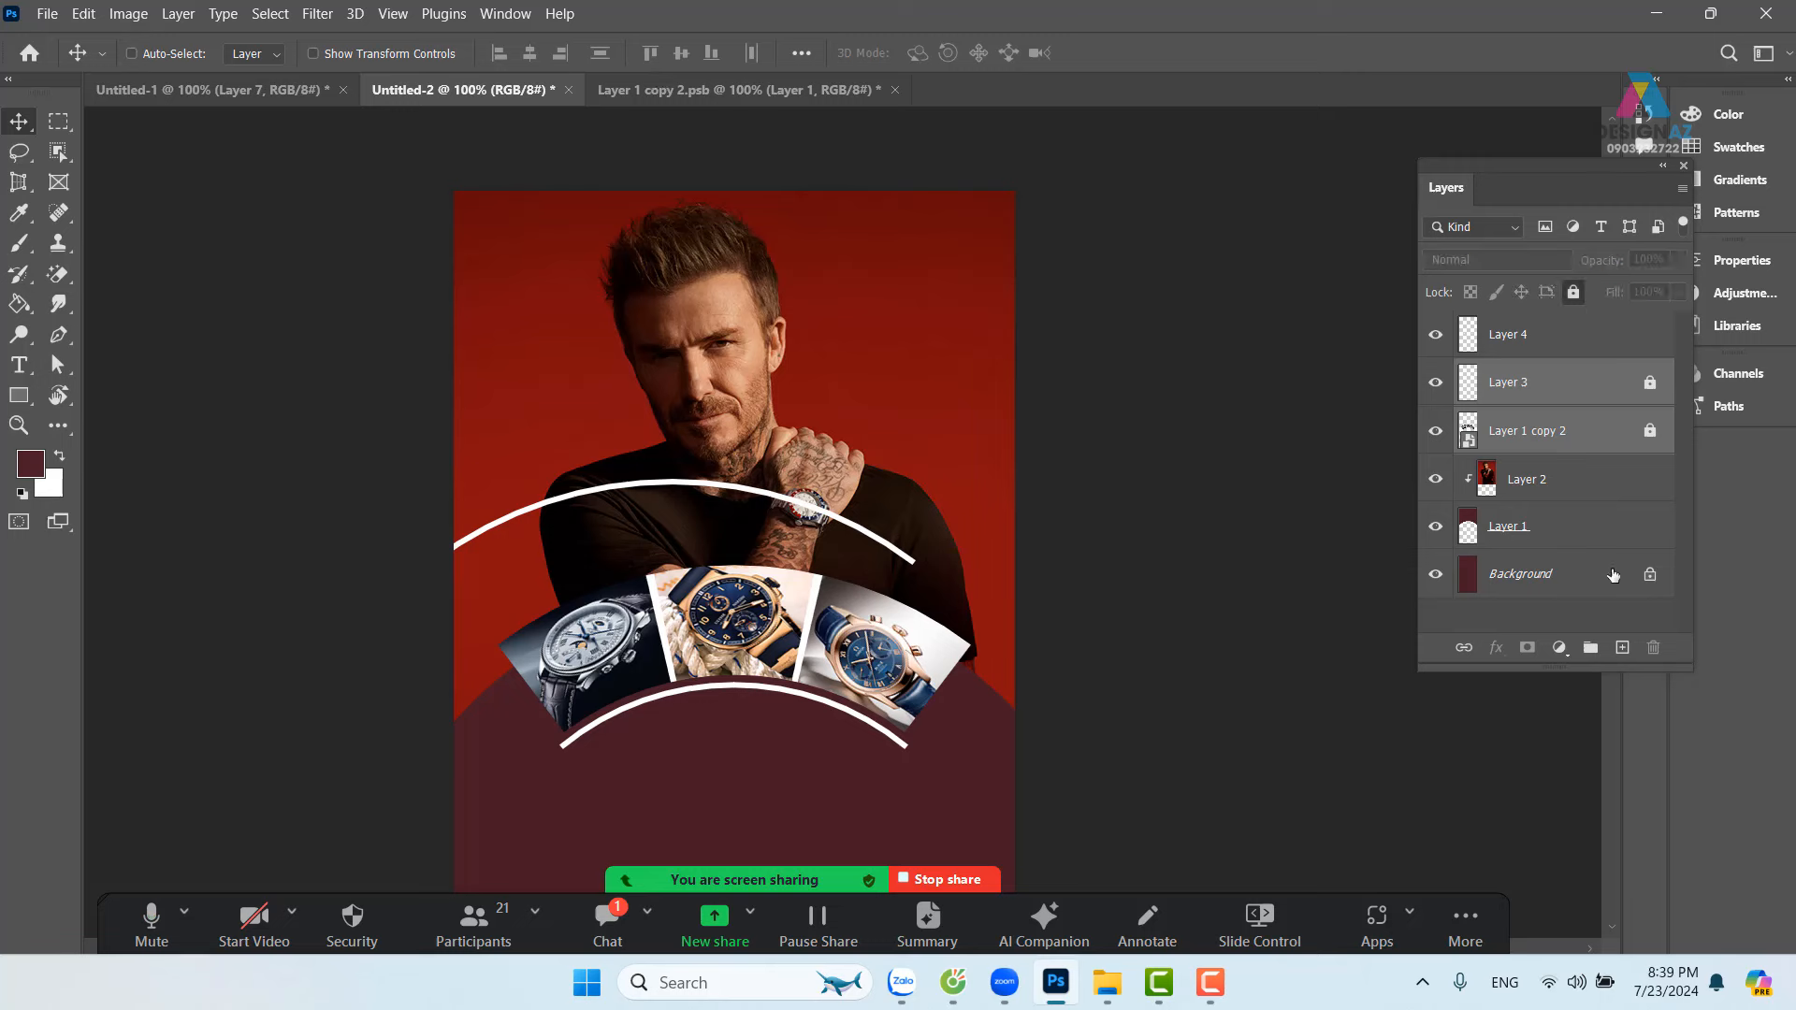
{"action": "left_click", "coordinate": [1573, 293]}
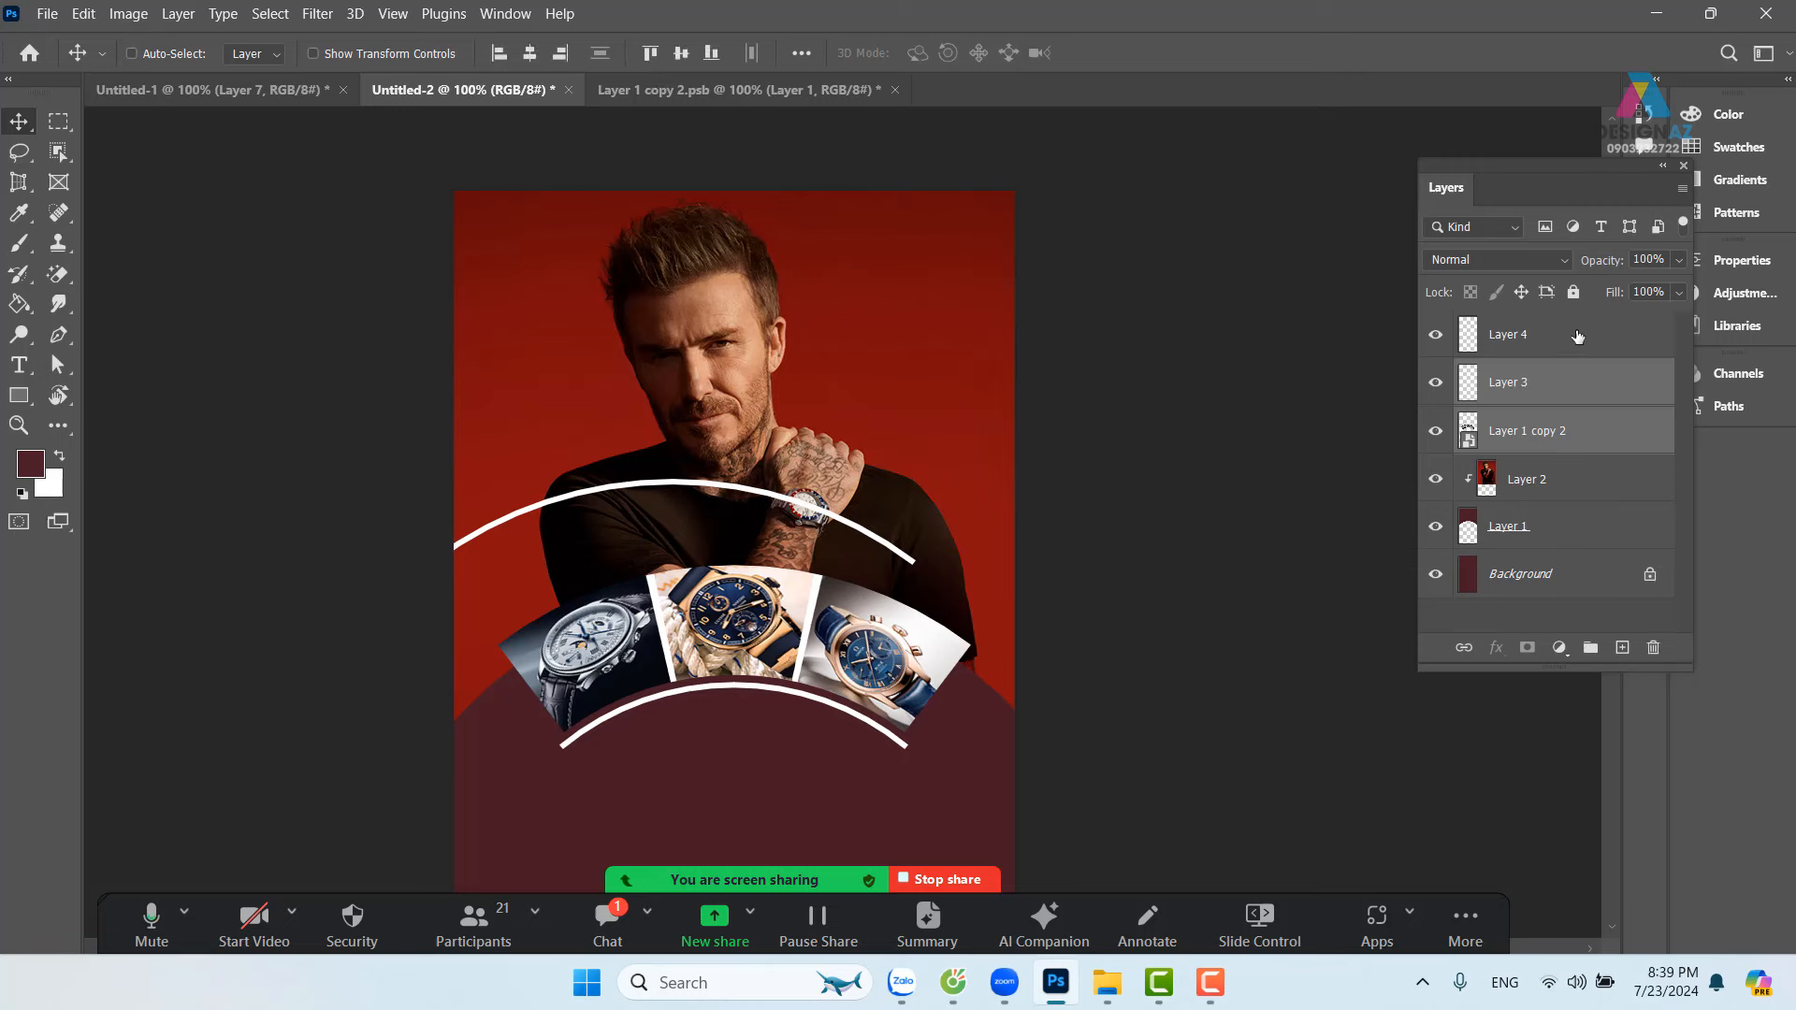
Step: Try aligning the horizontal centers of the unlocked watch strip and the Layer 3 arc, and undo the result
{"action": "left_click", "coordinate": [1590, 432]}
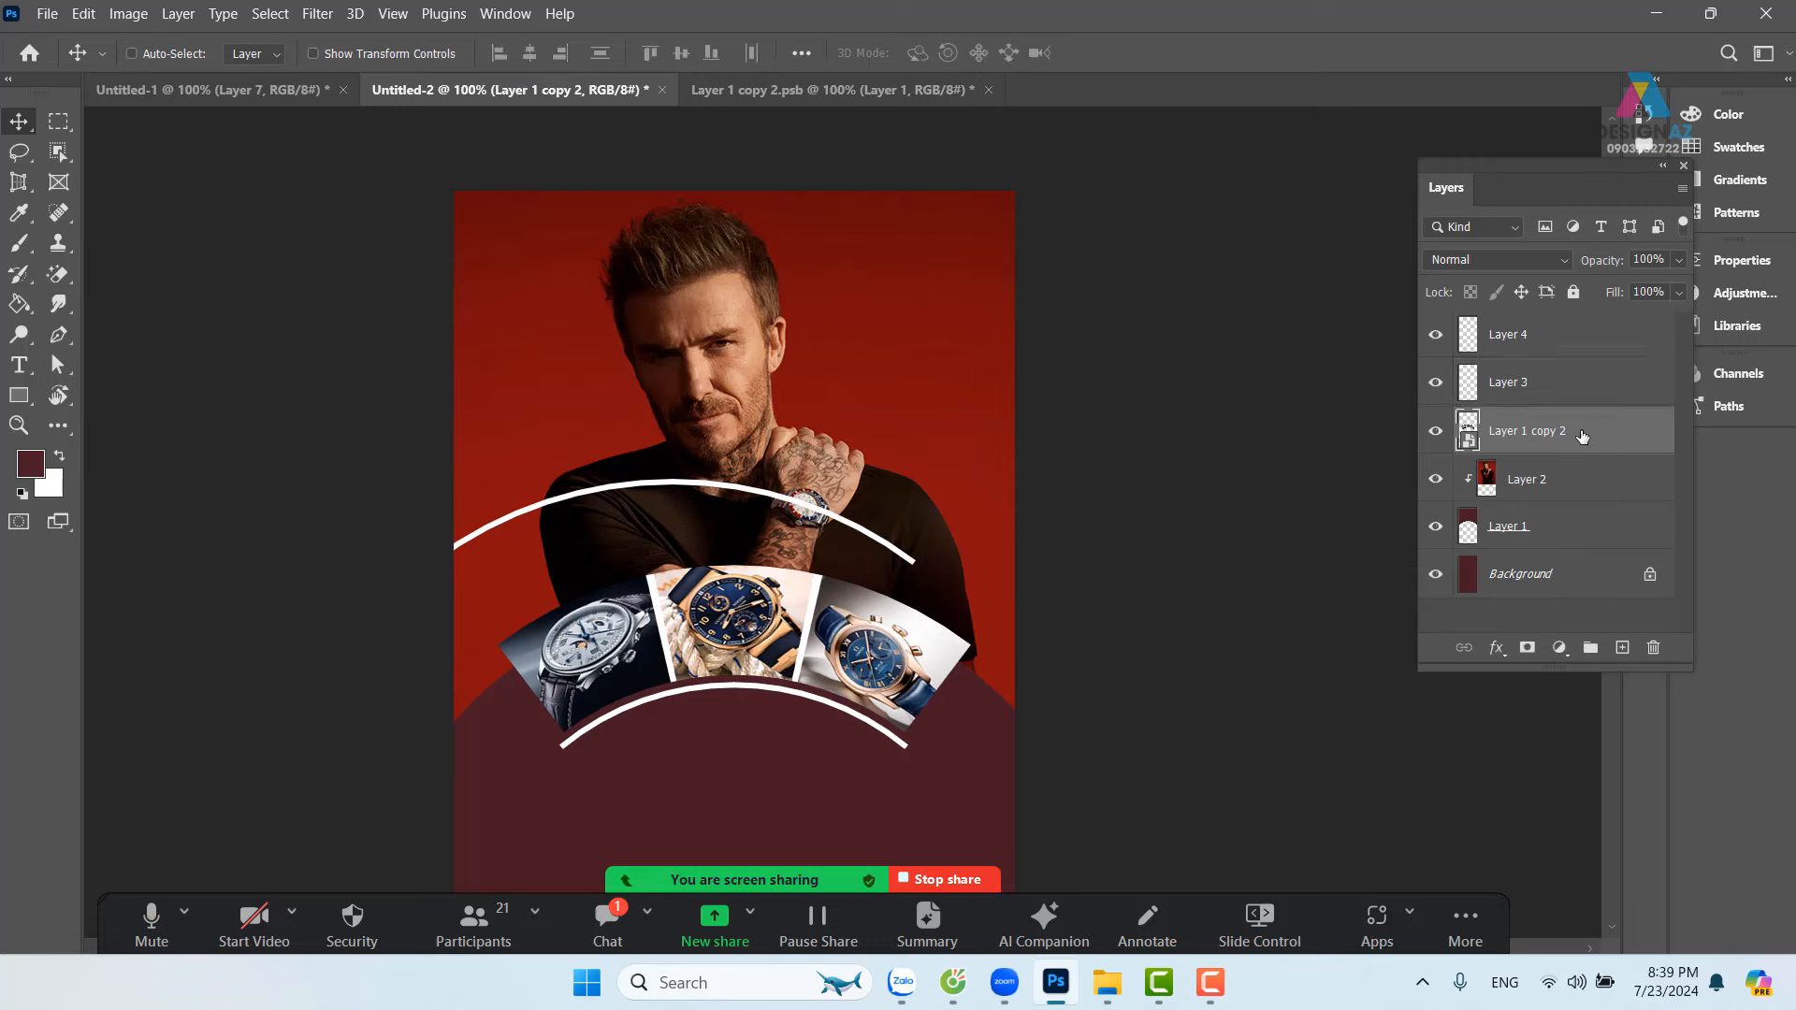
{"action": "left_click_drag", "start_coordinate": [1584, 436], "coordinate": [880, 554]}
{"action": "right_click", "coordinate": [879, 550]}
{"action": "left_click", "coordinate": [912, 551]}
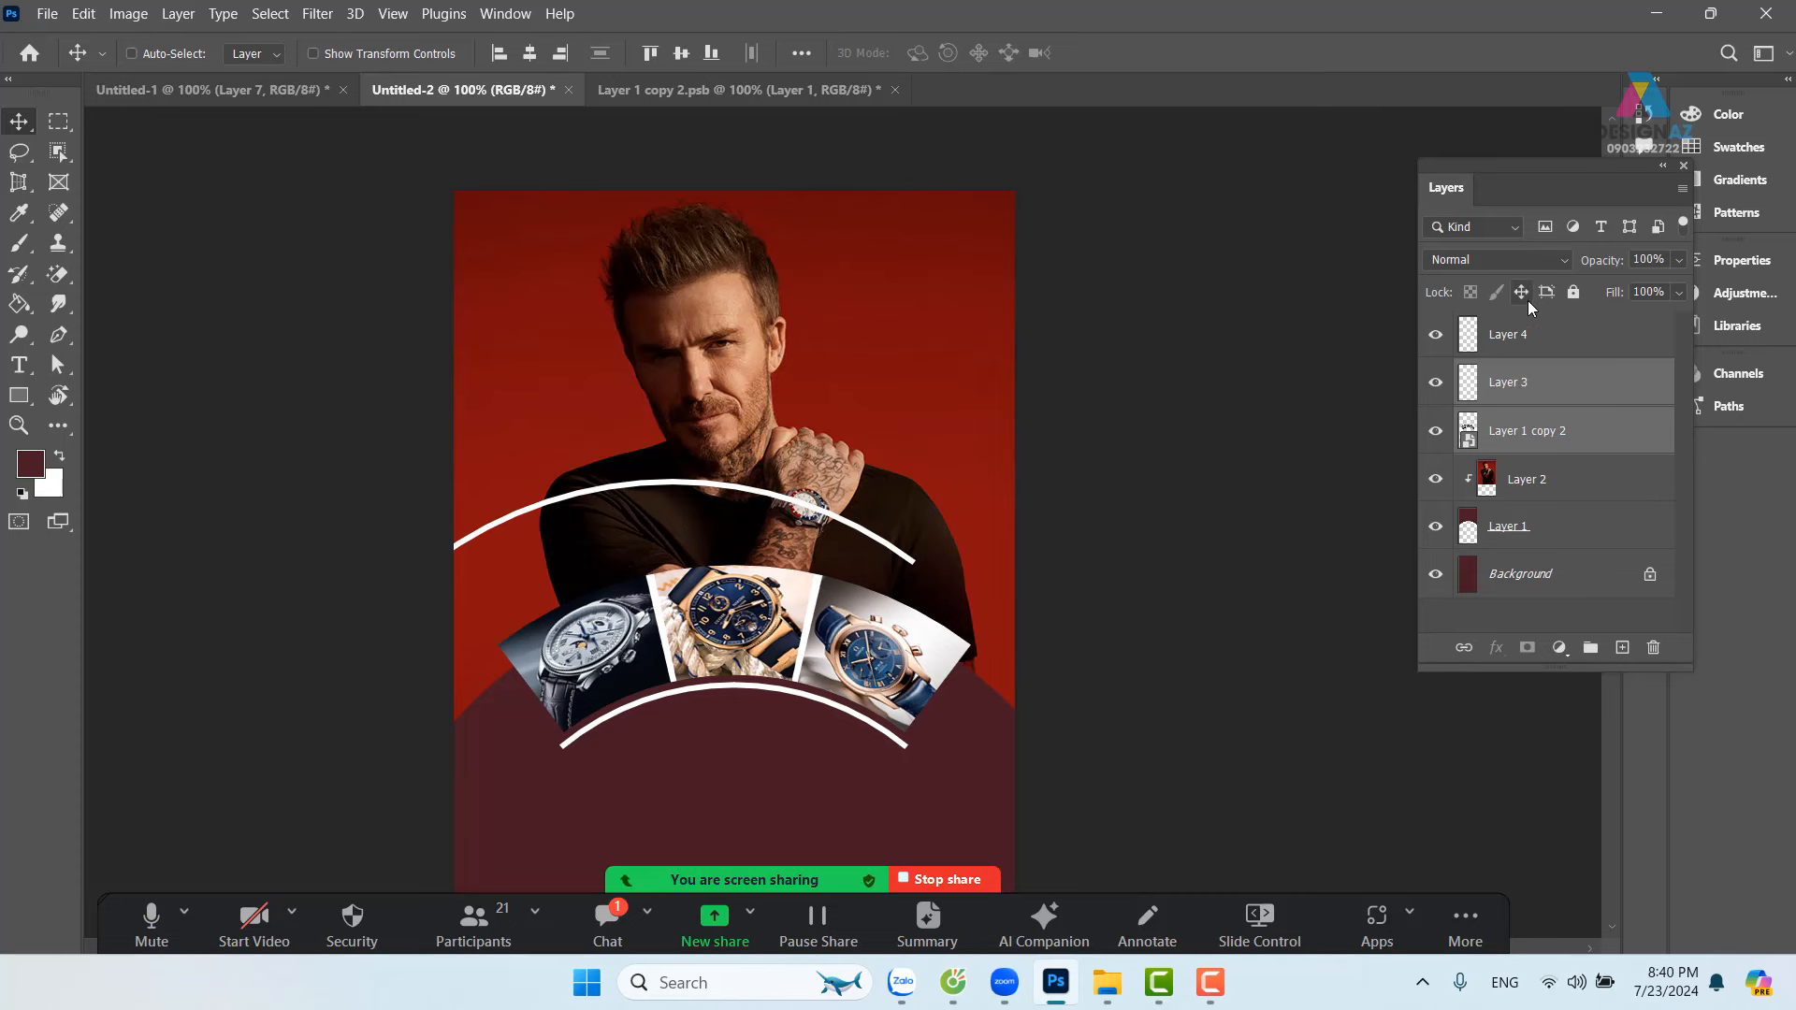
{"action": "right_click", "coordinate": [1563, 439]}
{"action": "left_click", "coordinate": [1628, 440]}
{"action": "left_click", "coordinate": [529, 53]}
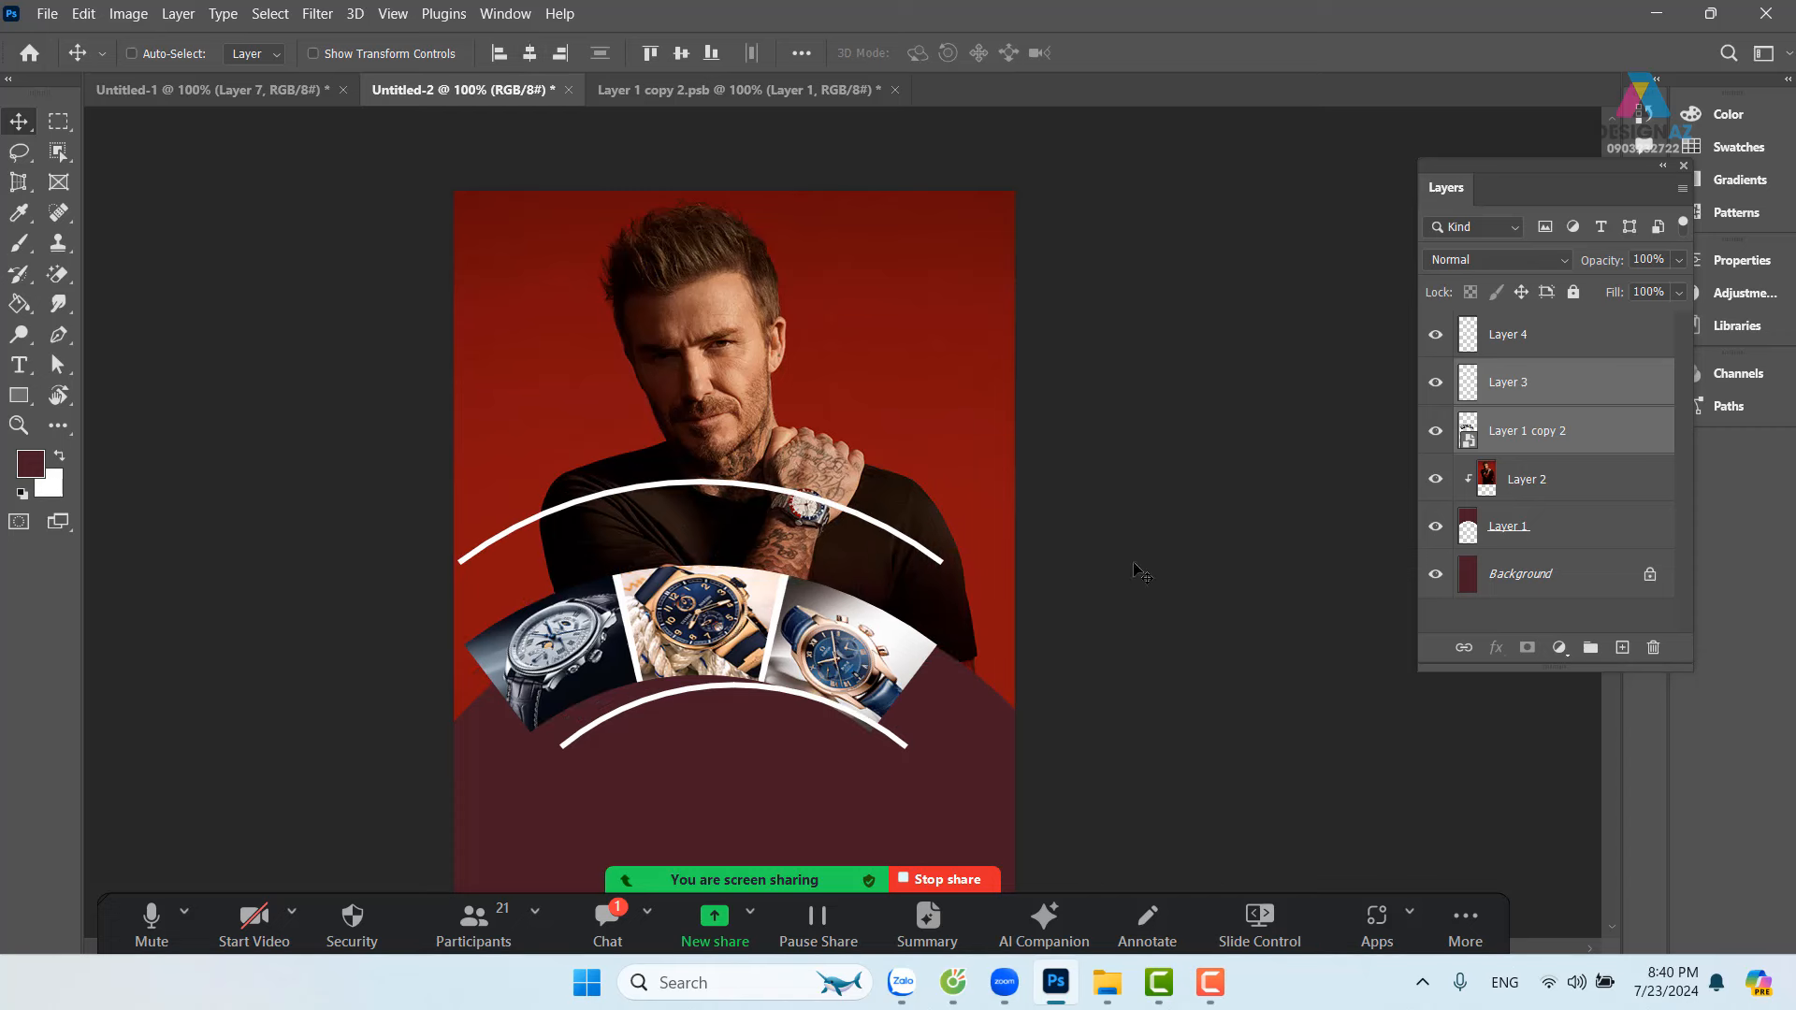
{"action": "key", "text": "ctrl+z"}
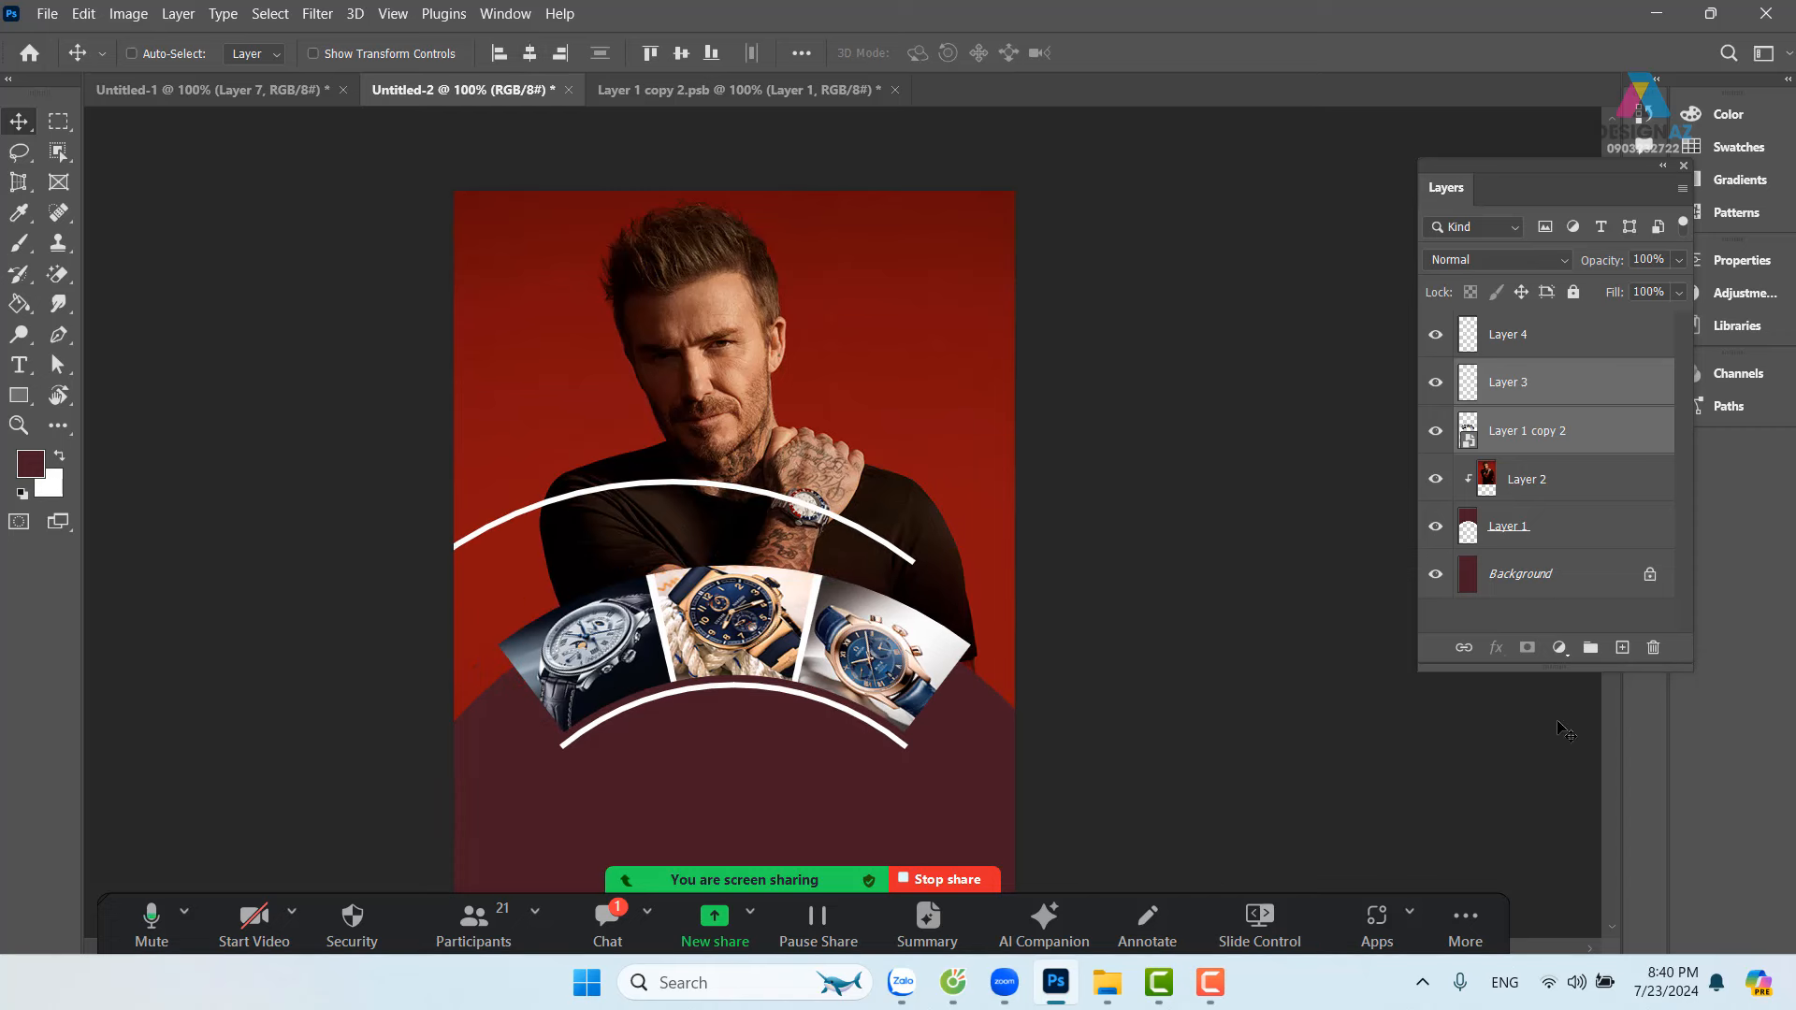
Step: Lock only the position of Layer 1 copy 2 and select the Layer 3 arc along with it
{"action": "right_click", "coordinate": [848, 654]}
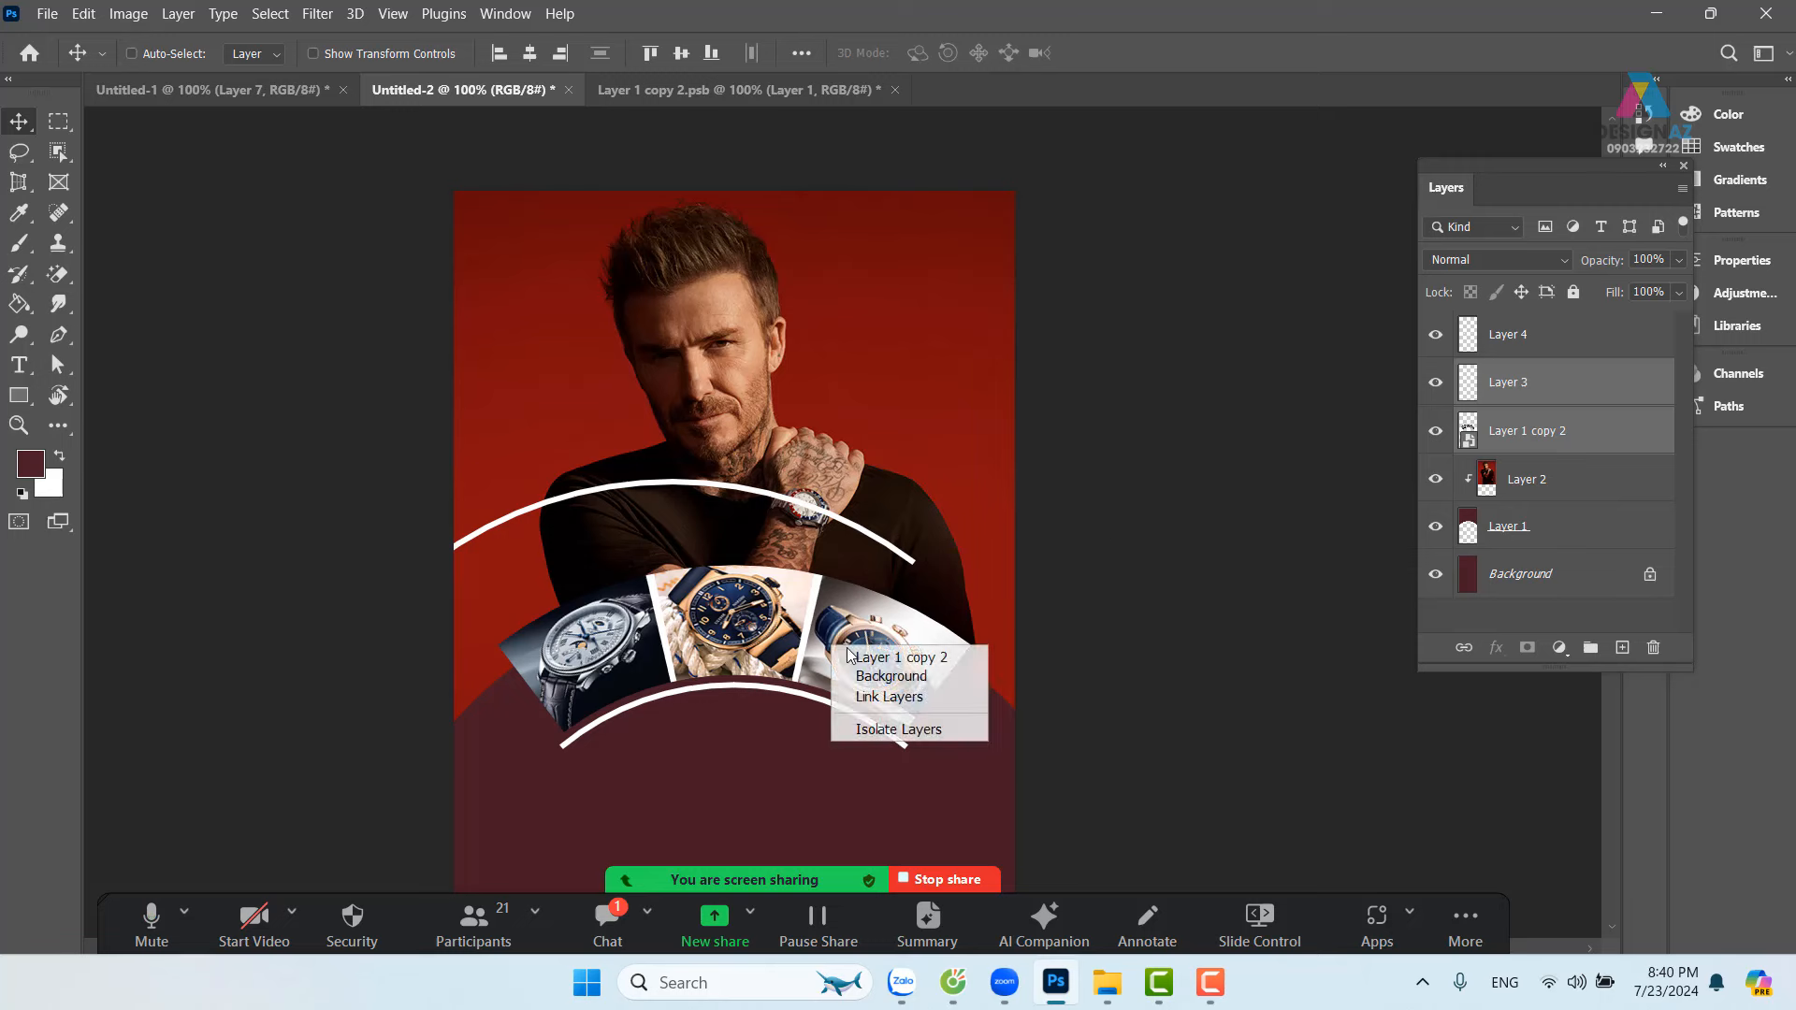
{"action": "left_click", "coordinate": [850, 656]}
{"action": "left_click", "coordinate": [1521, 291]}
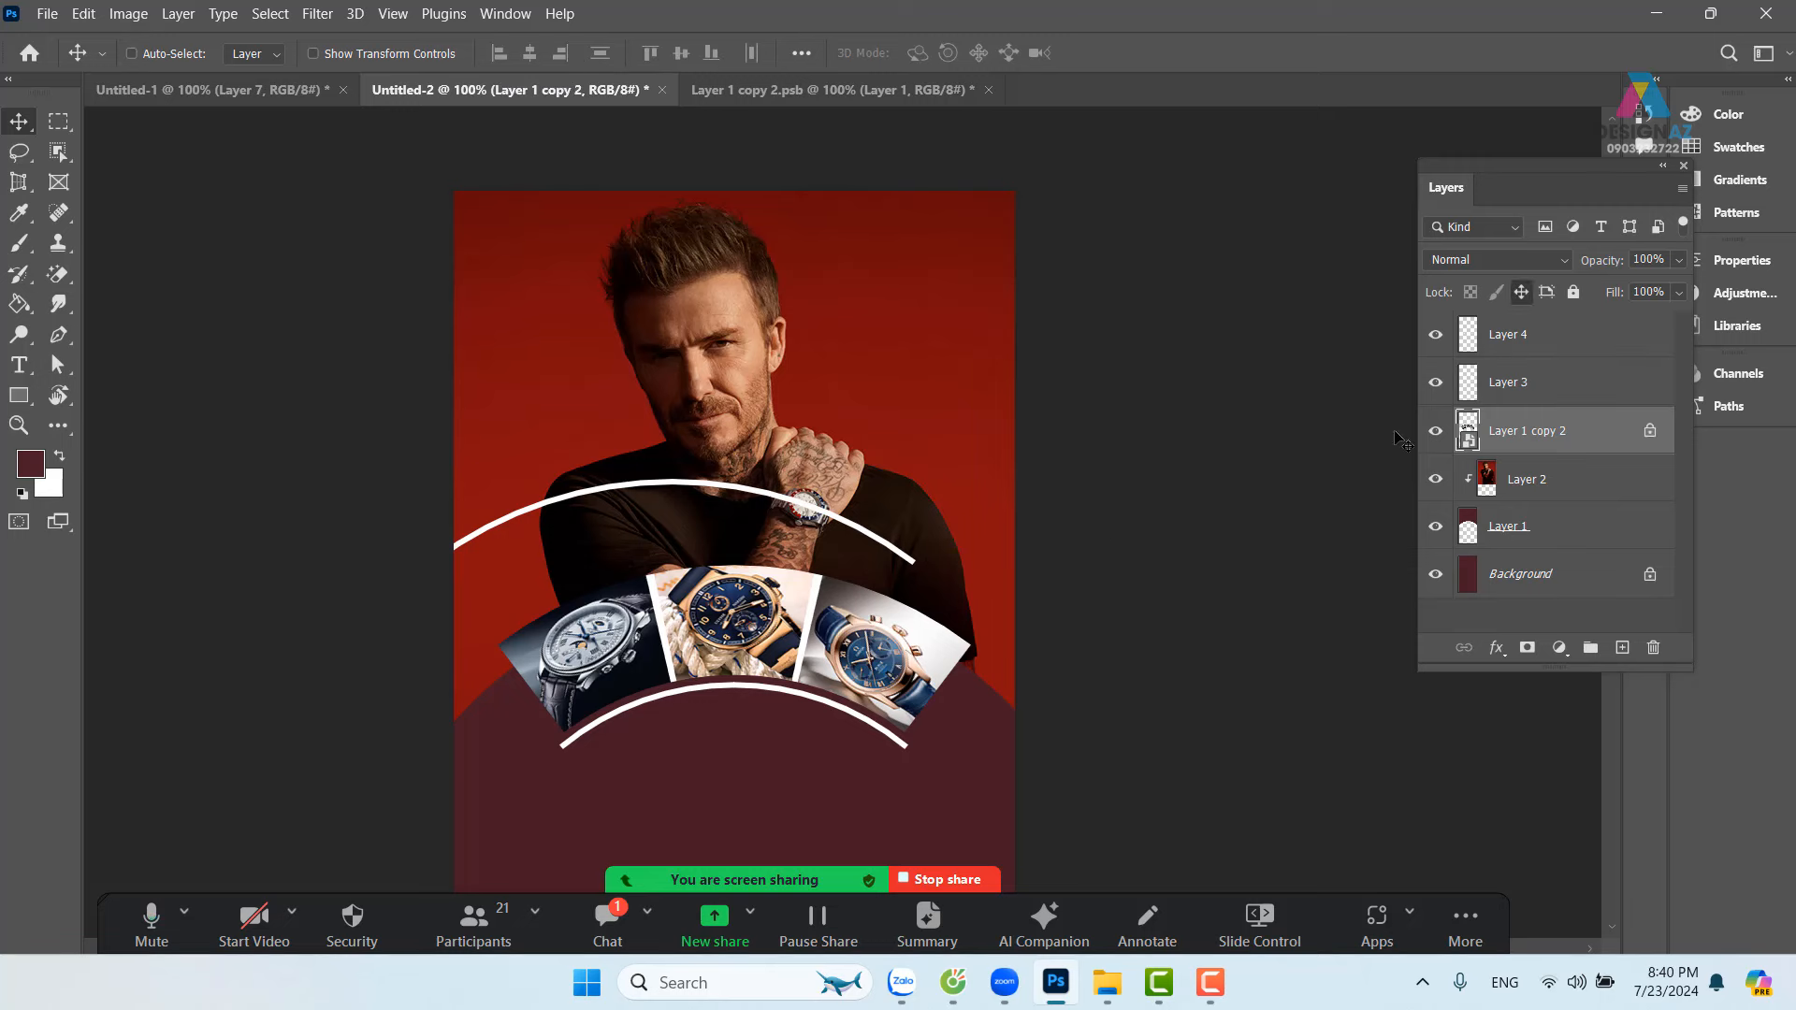
{"action": "right_click", "coordinate": [854, 525]}
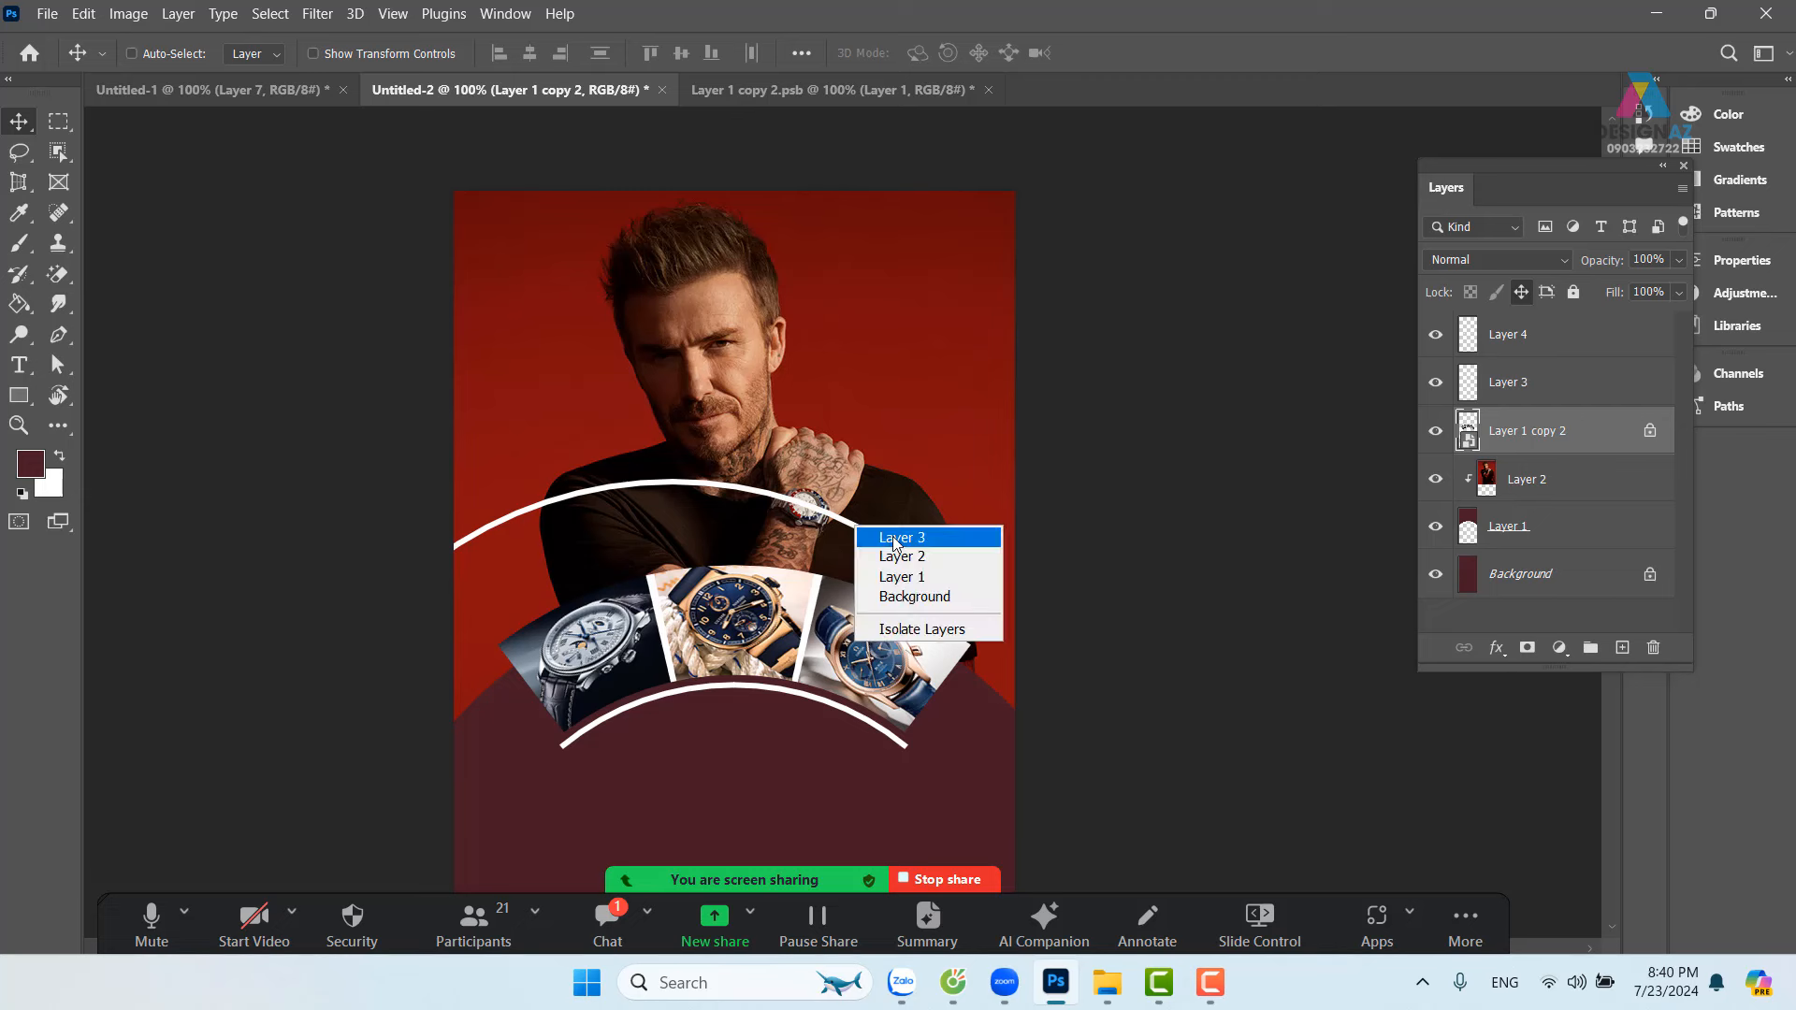
{"action": "left_click", "coordinate": [893, 539]}
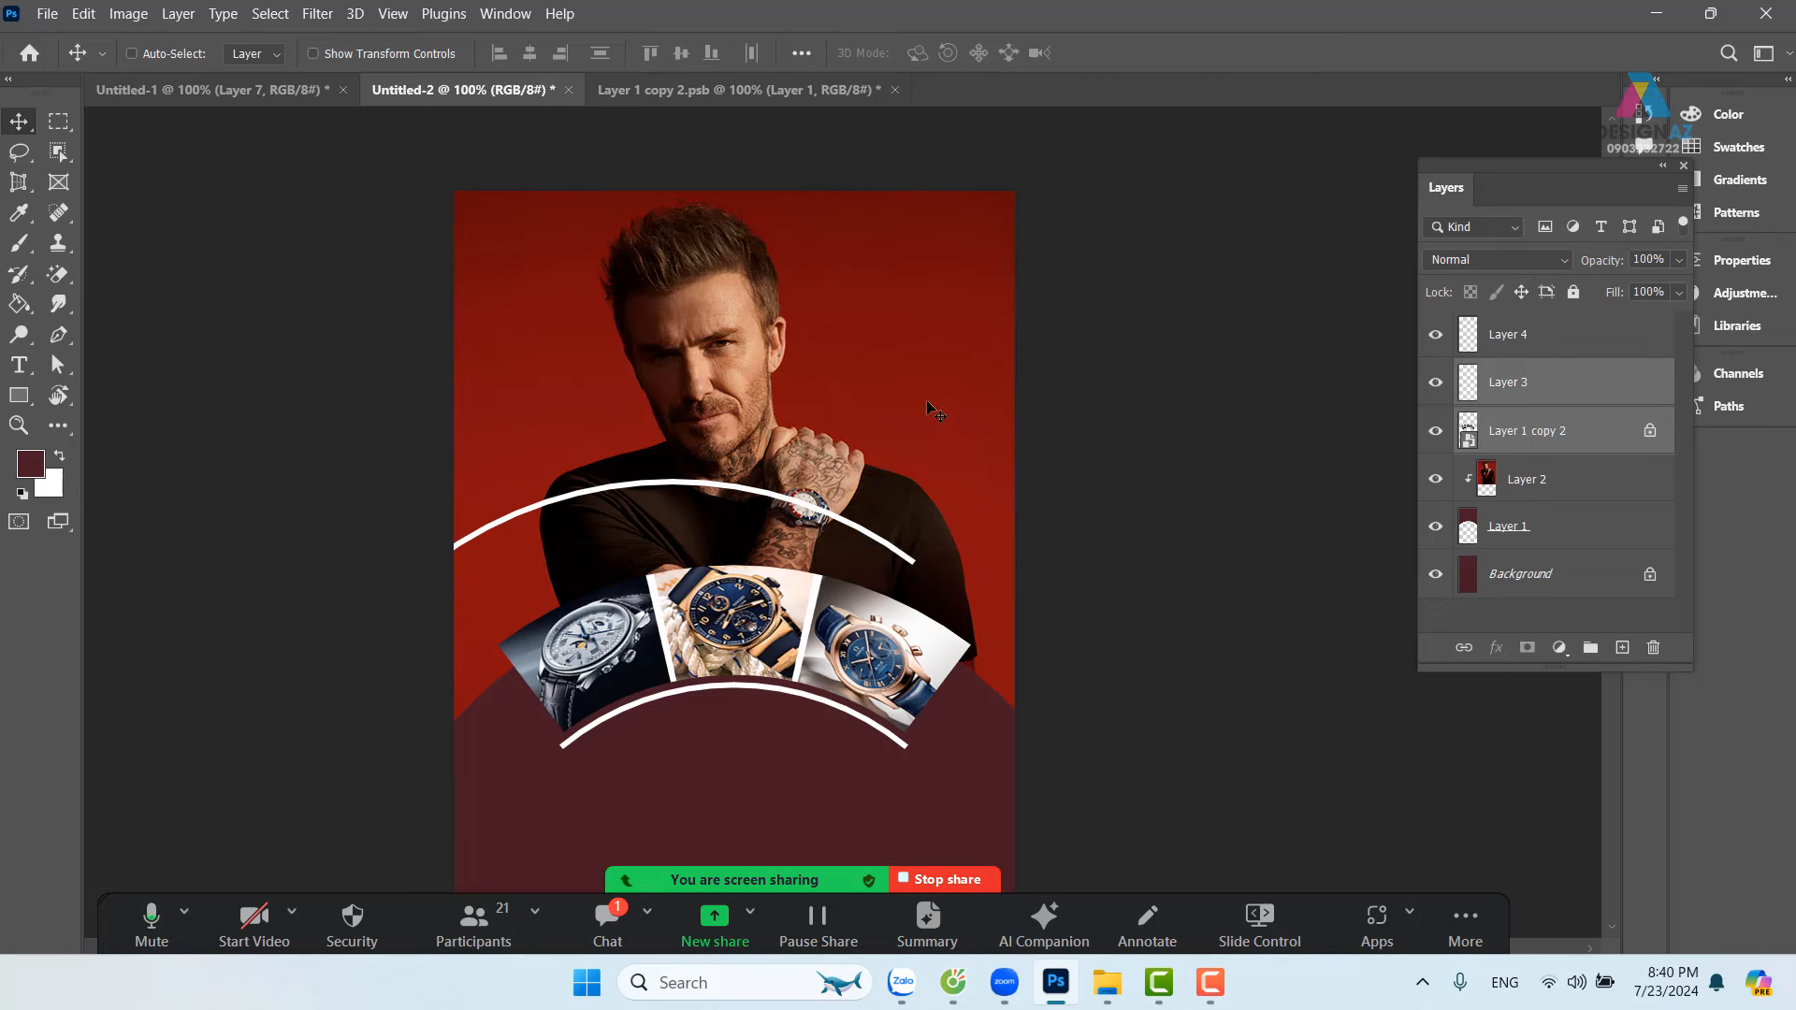
Step: Replace the position lock on Layer 1 copy 2 with a full lock and reselect it together with the Layer 3 arc
{"action": "key", "text": "ctrl"}
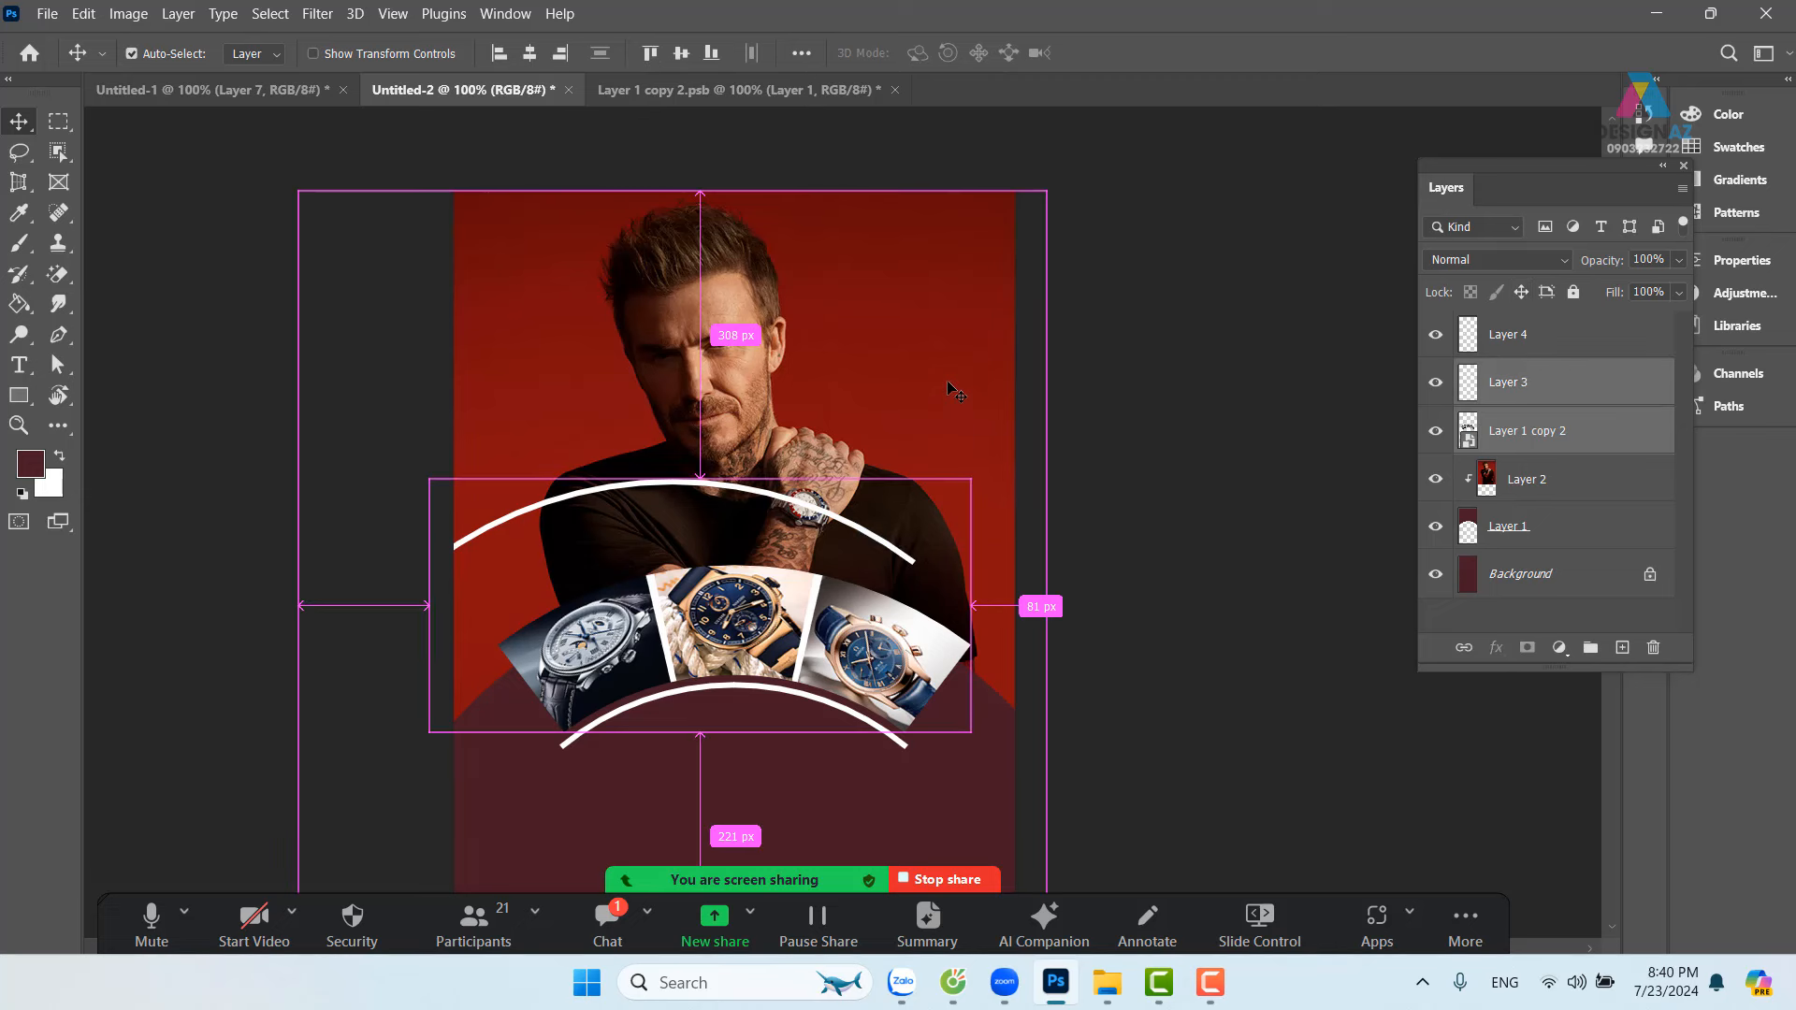
{"action": "key", "text": "ctrl+/"}
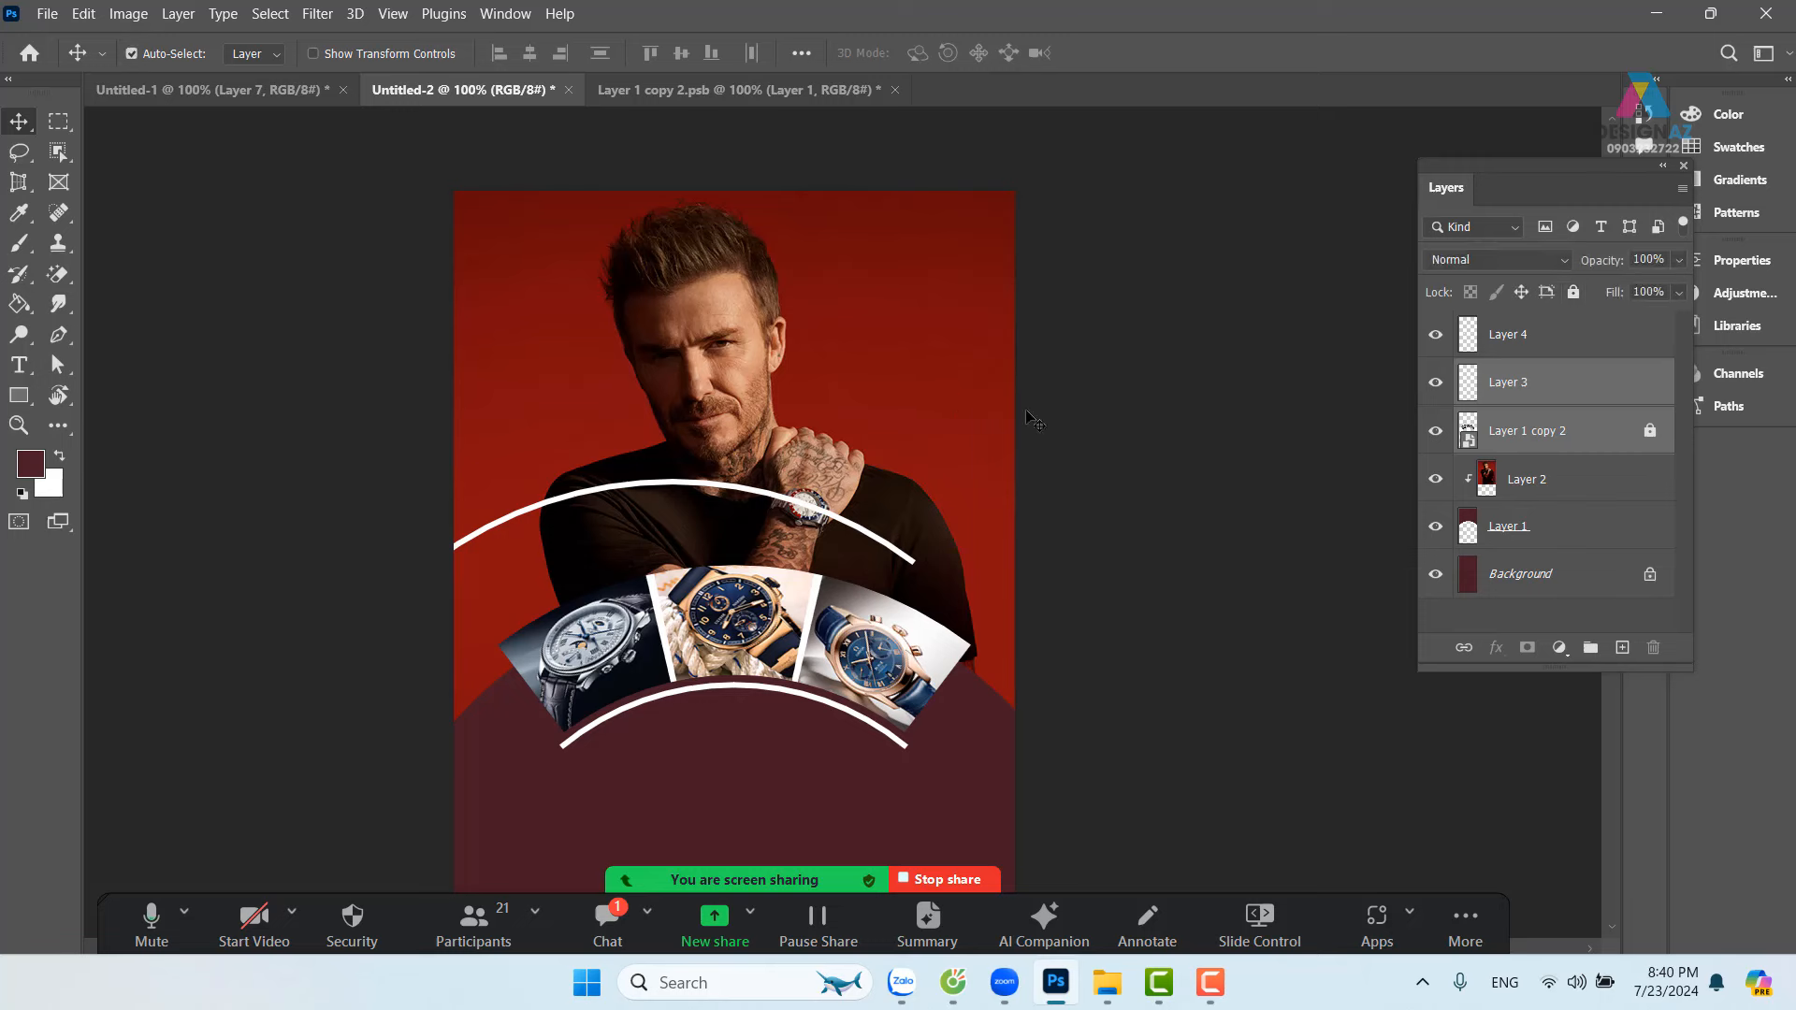
{"action": "right_click", "coordinate": [782, 583]}
{"action": "left_click", "coordinate": [834, 594]}
{"action": "right_click", "coordinate": [853, 524]}
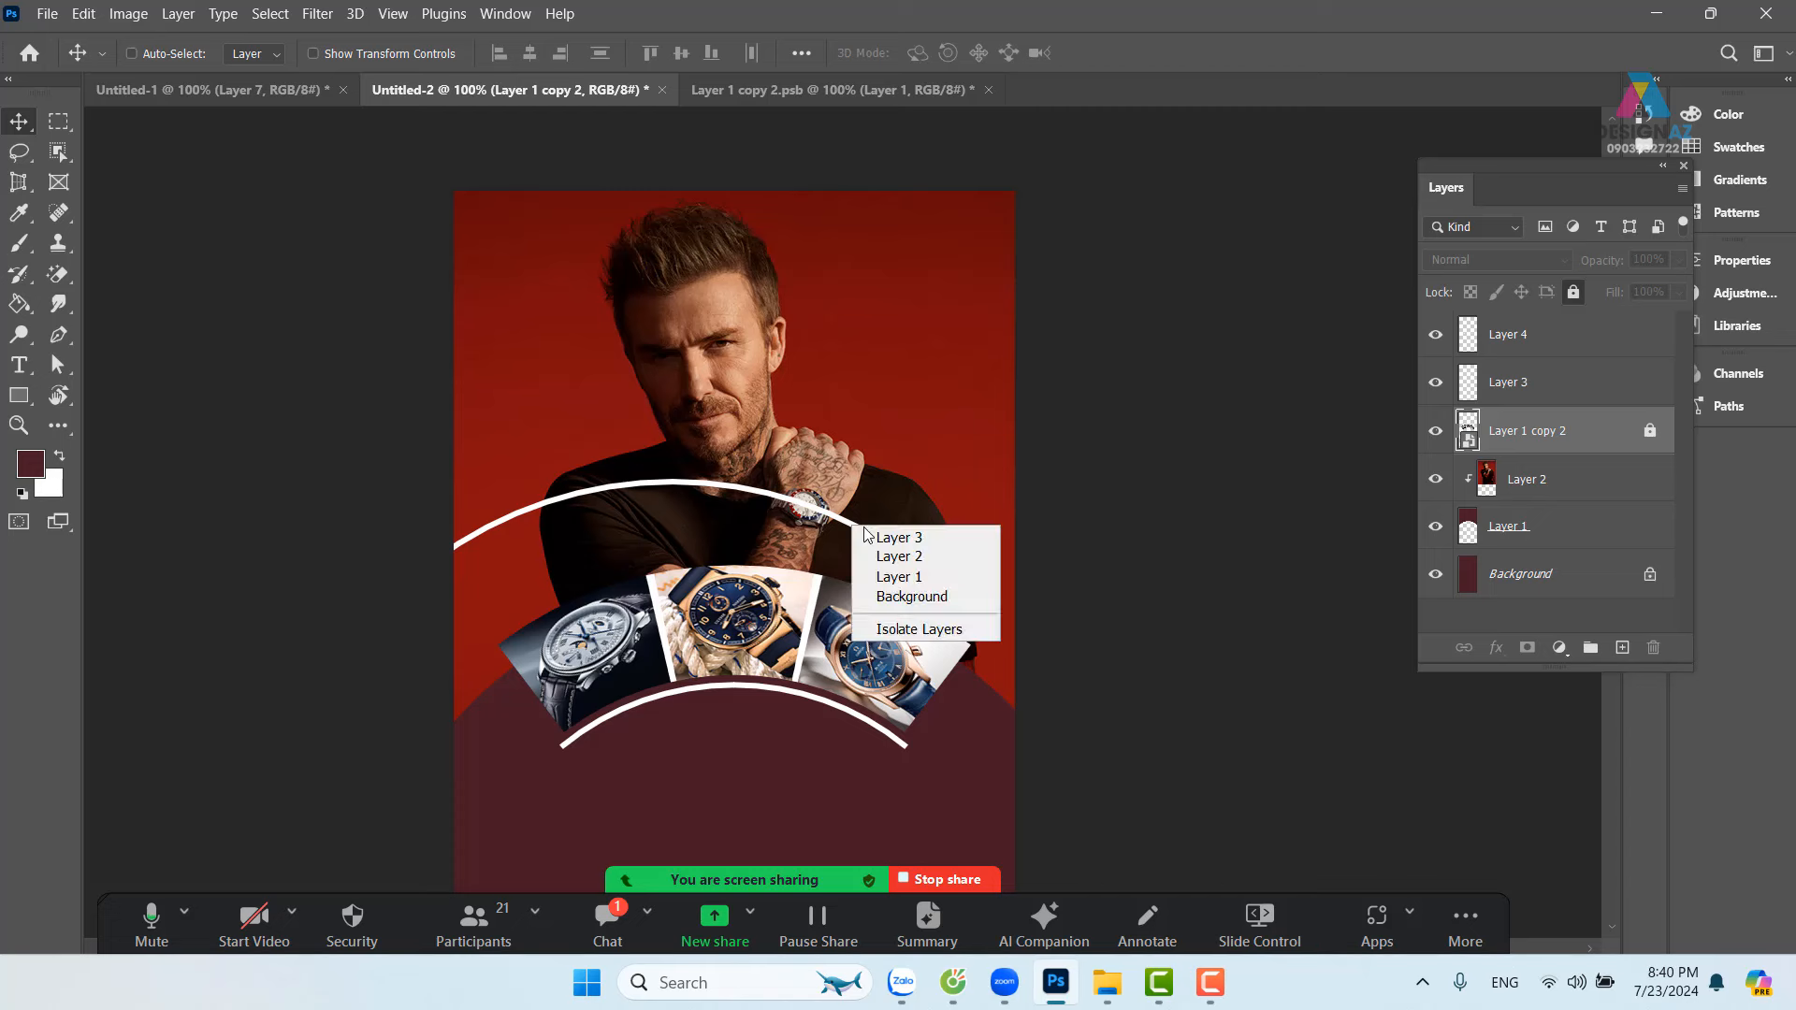
{"action": "left_click", "coordinate": [869, 537]}
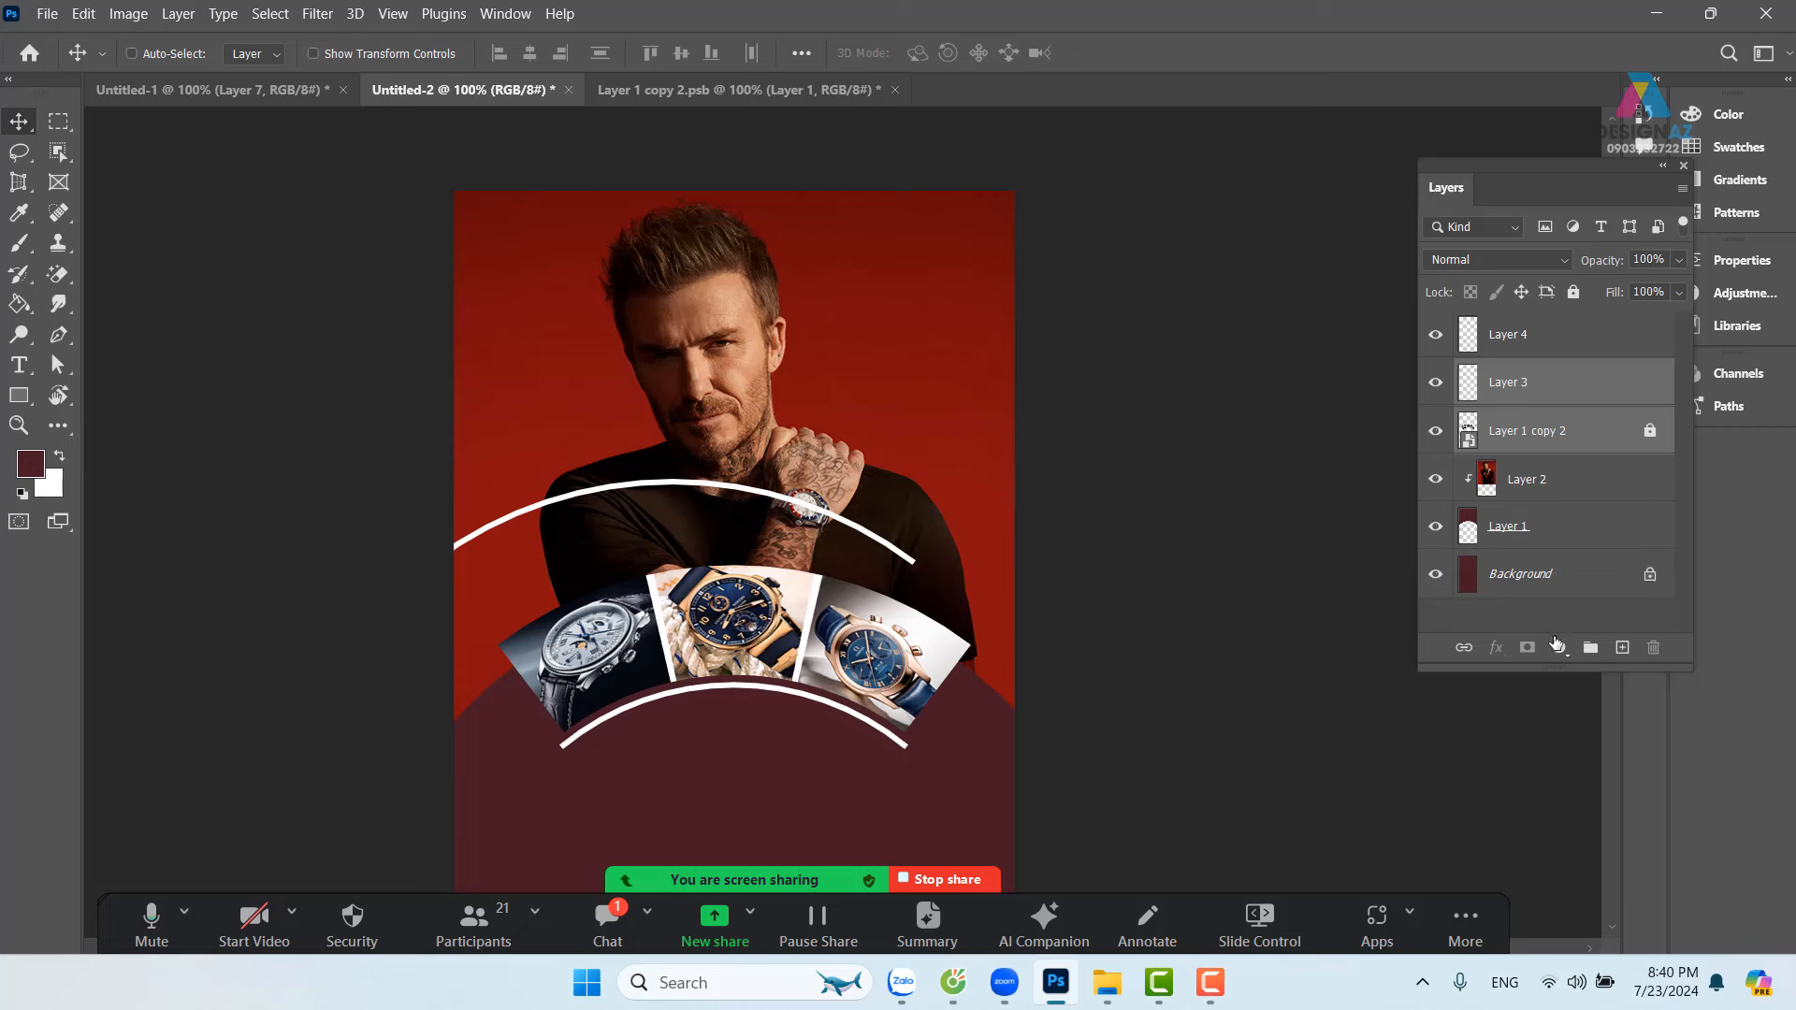
Step: Try selecting the locked Background together with Layer 1 copy 2, and finish with only Layer 3 selected
{"action": "left_click", "coordinate": [1581, 586]}
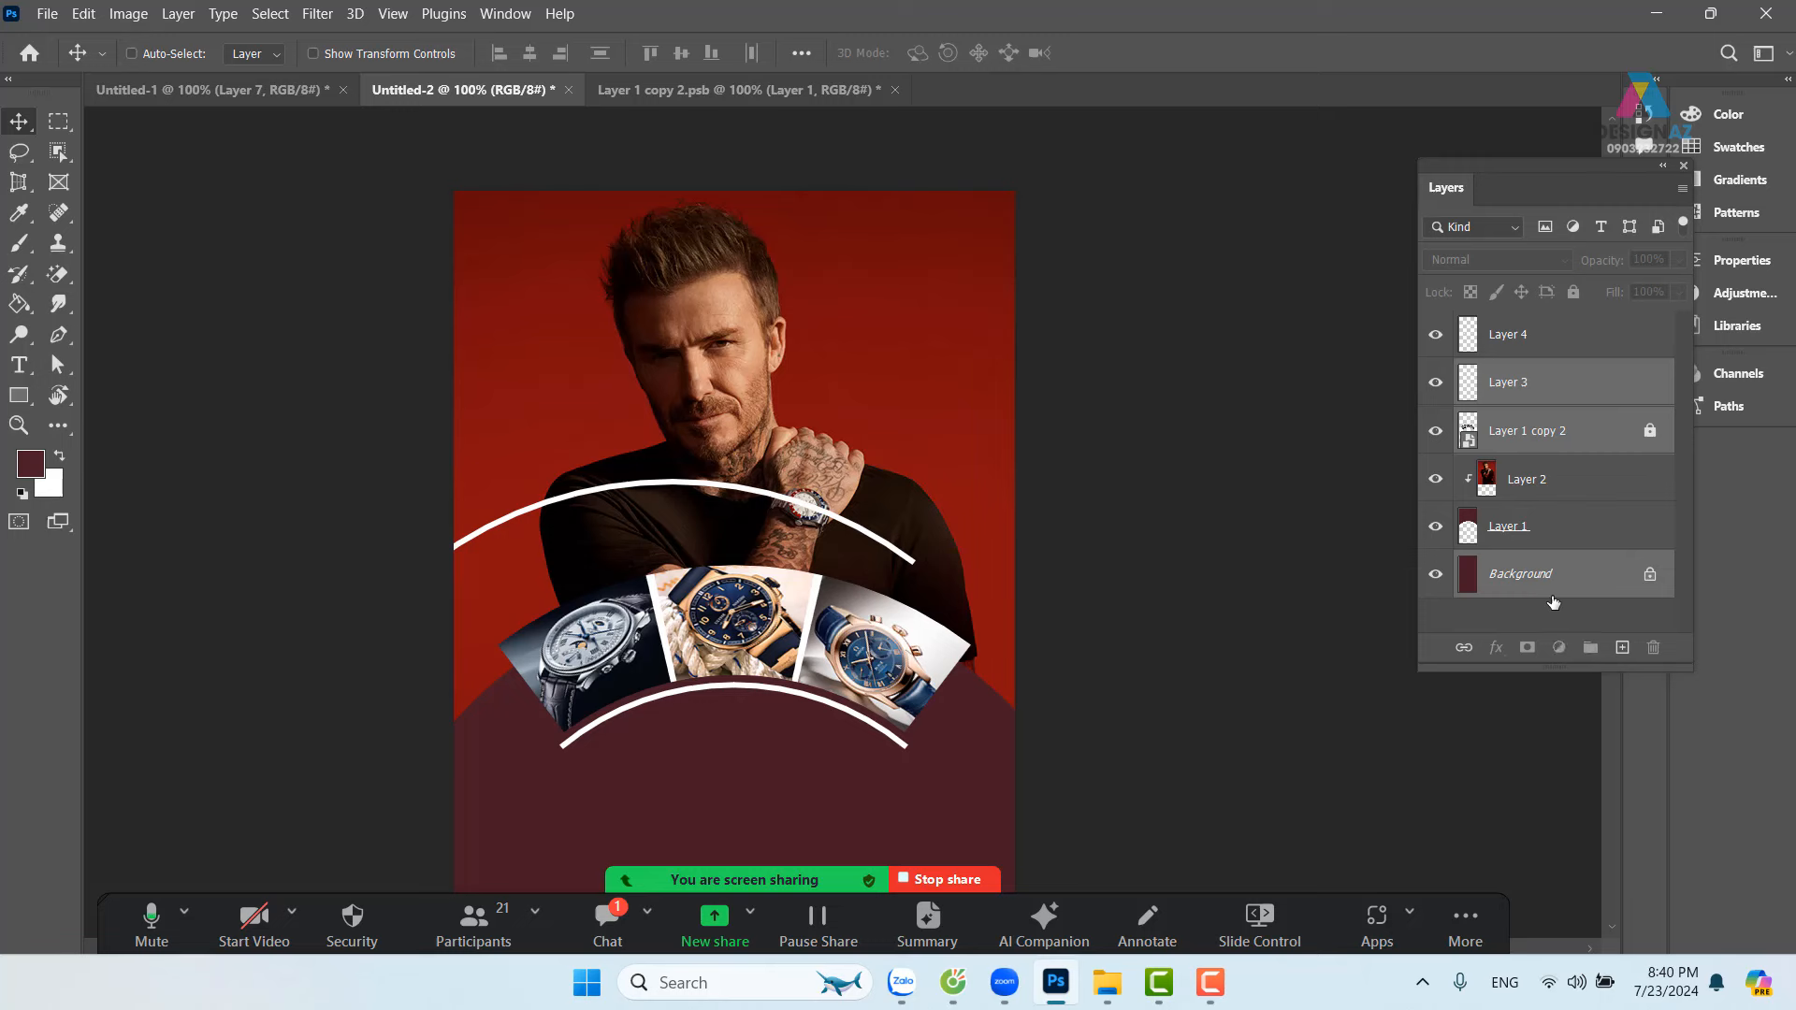
{"action": "left_click", "coordinate": [1580, 594]}
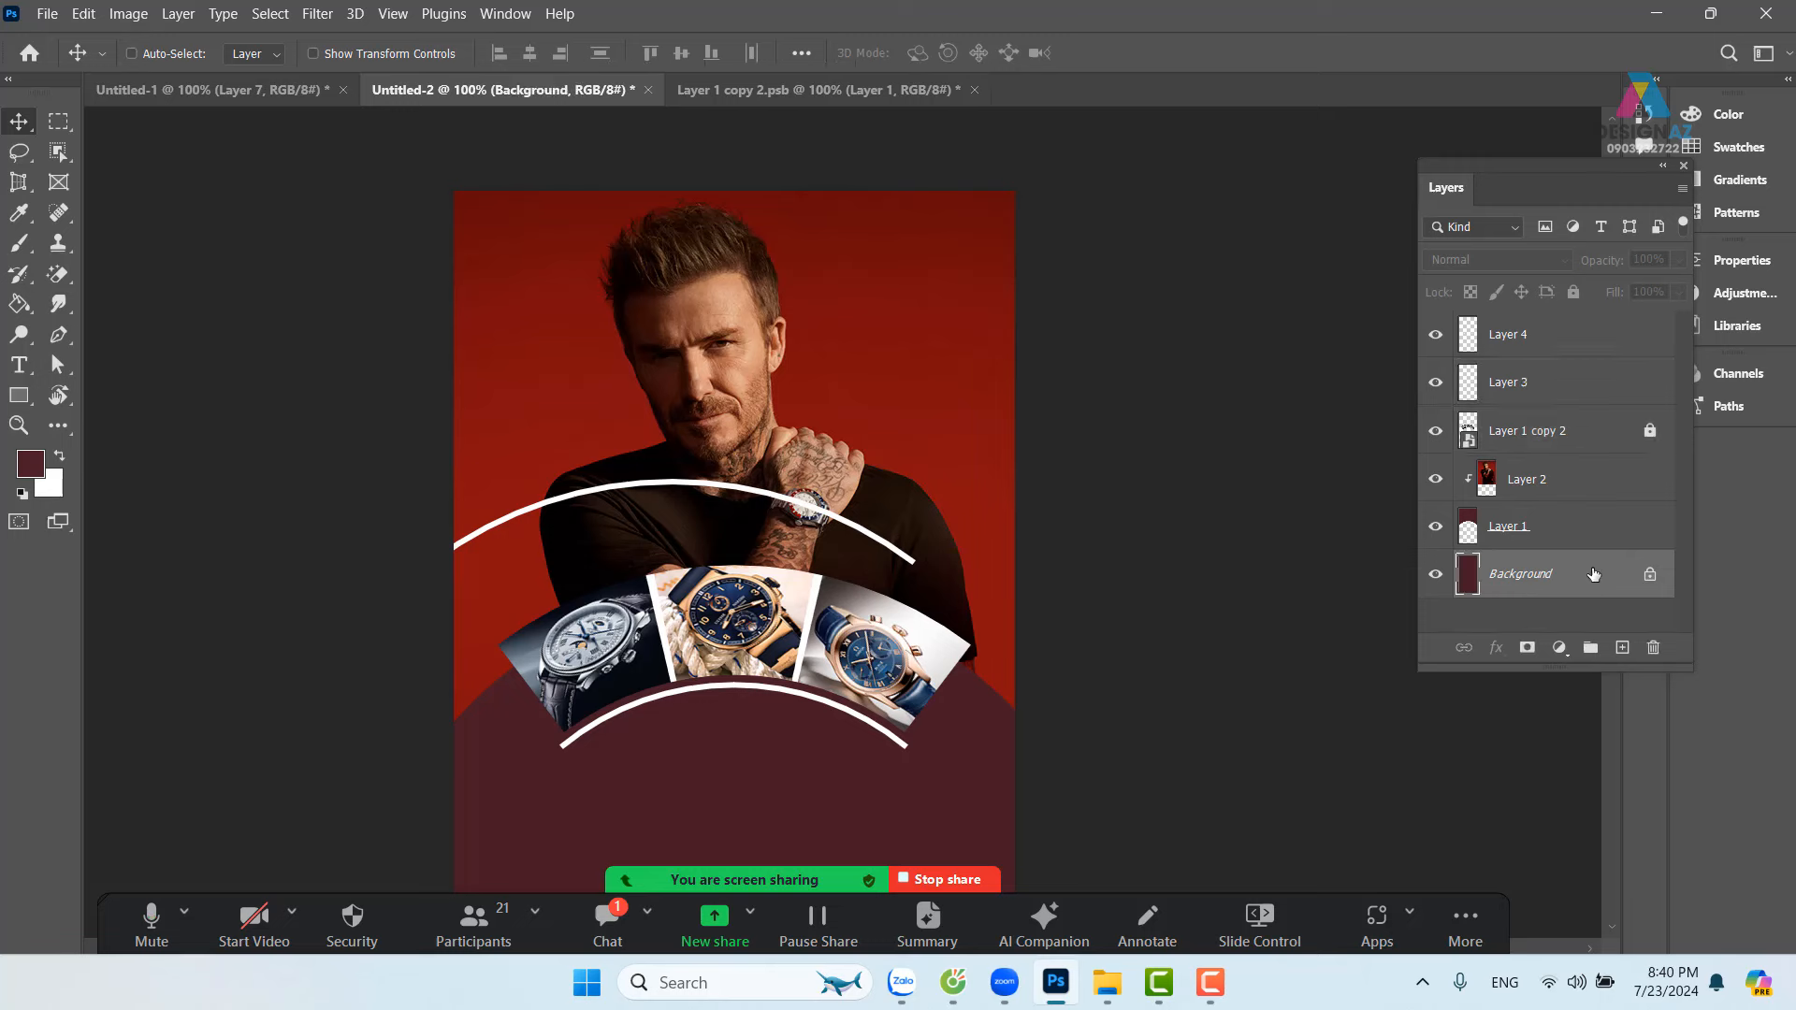
{"action": "left_click", "coordinate": [1599, 442], "text": "ctrl"}
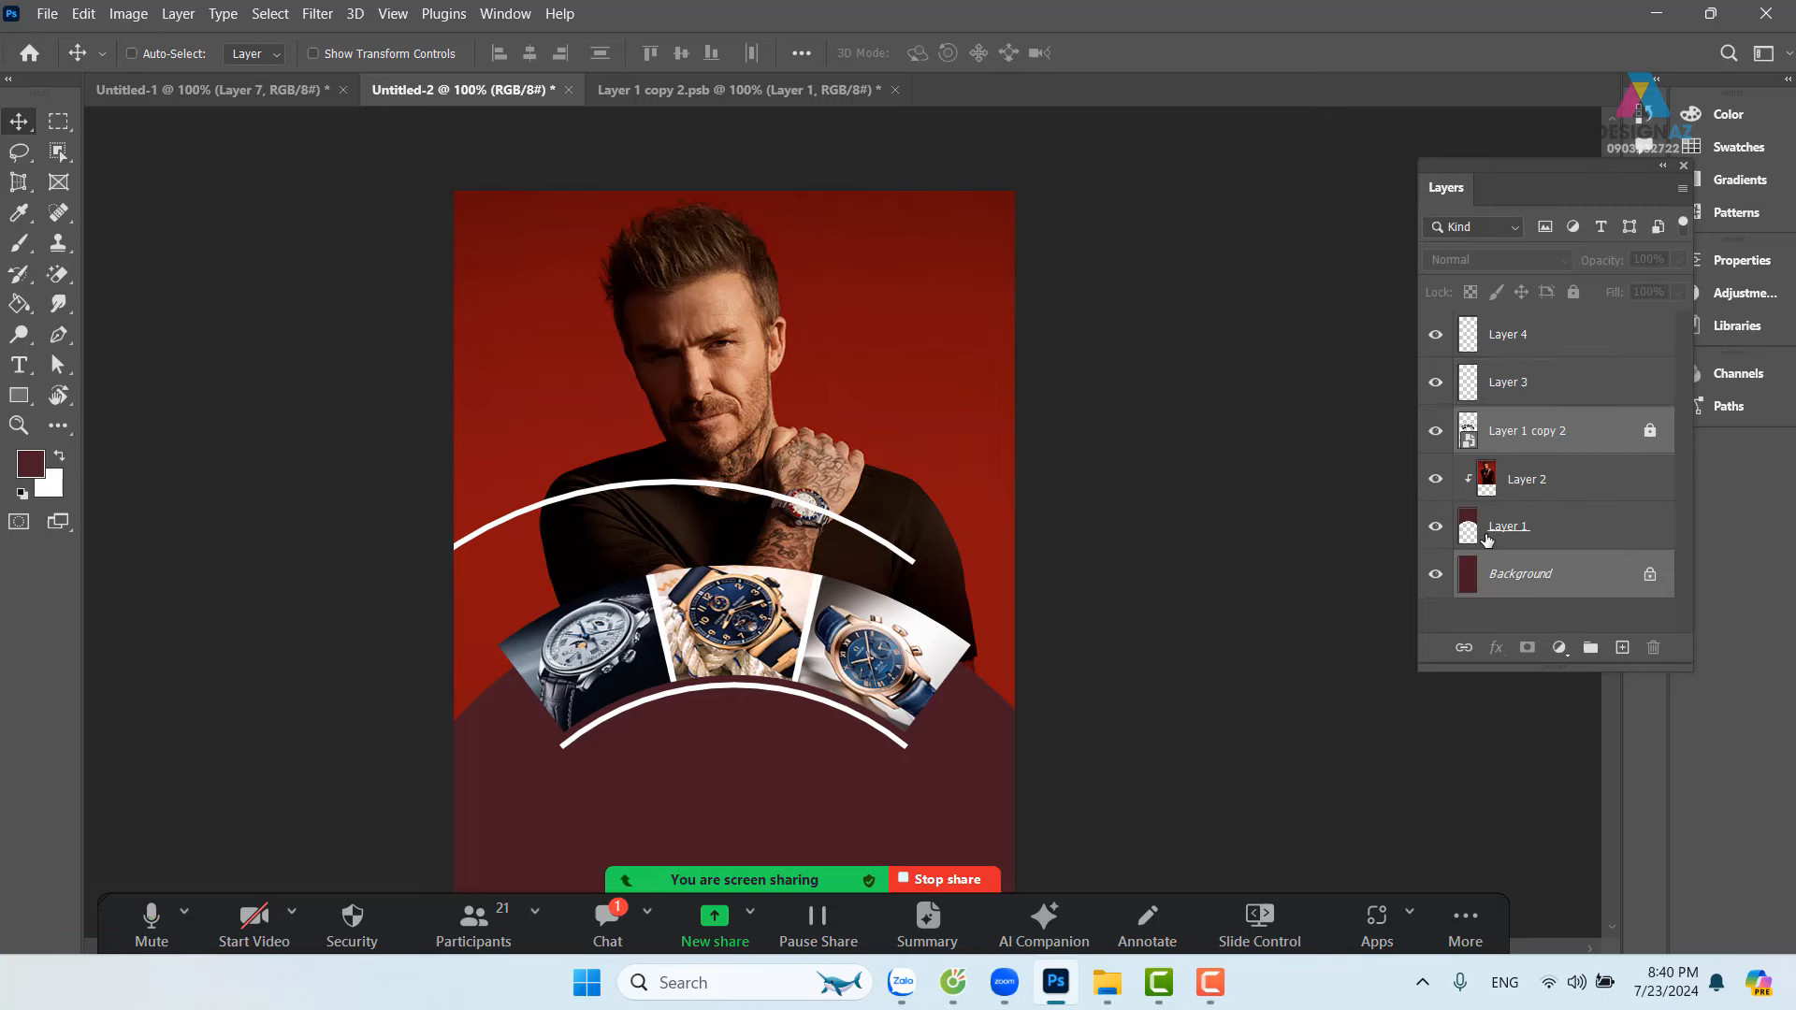
{"action": "left_click", "coordinate": [1585, 393]}
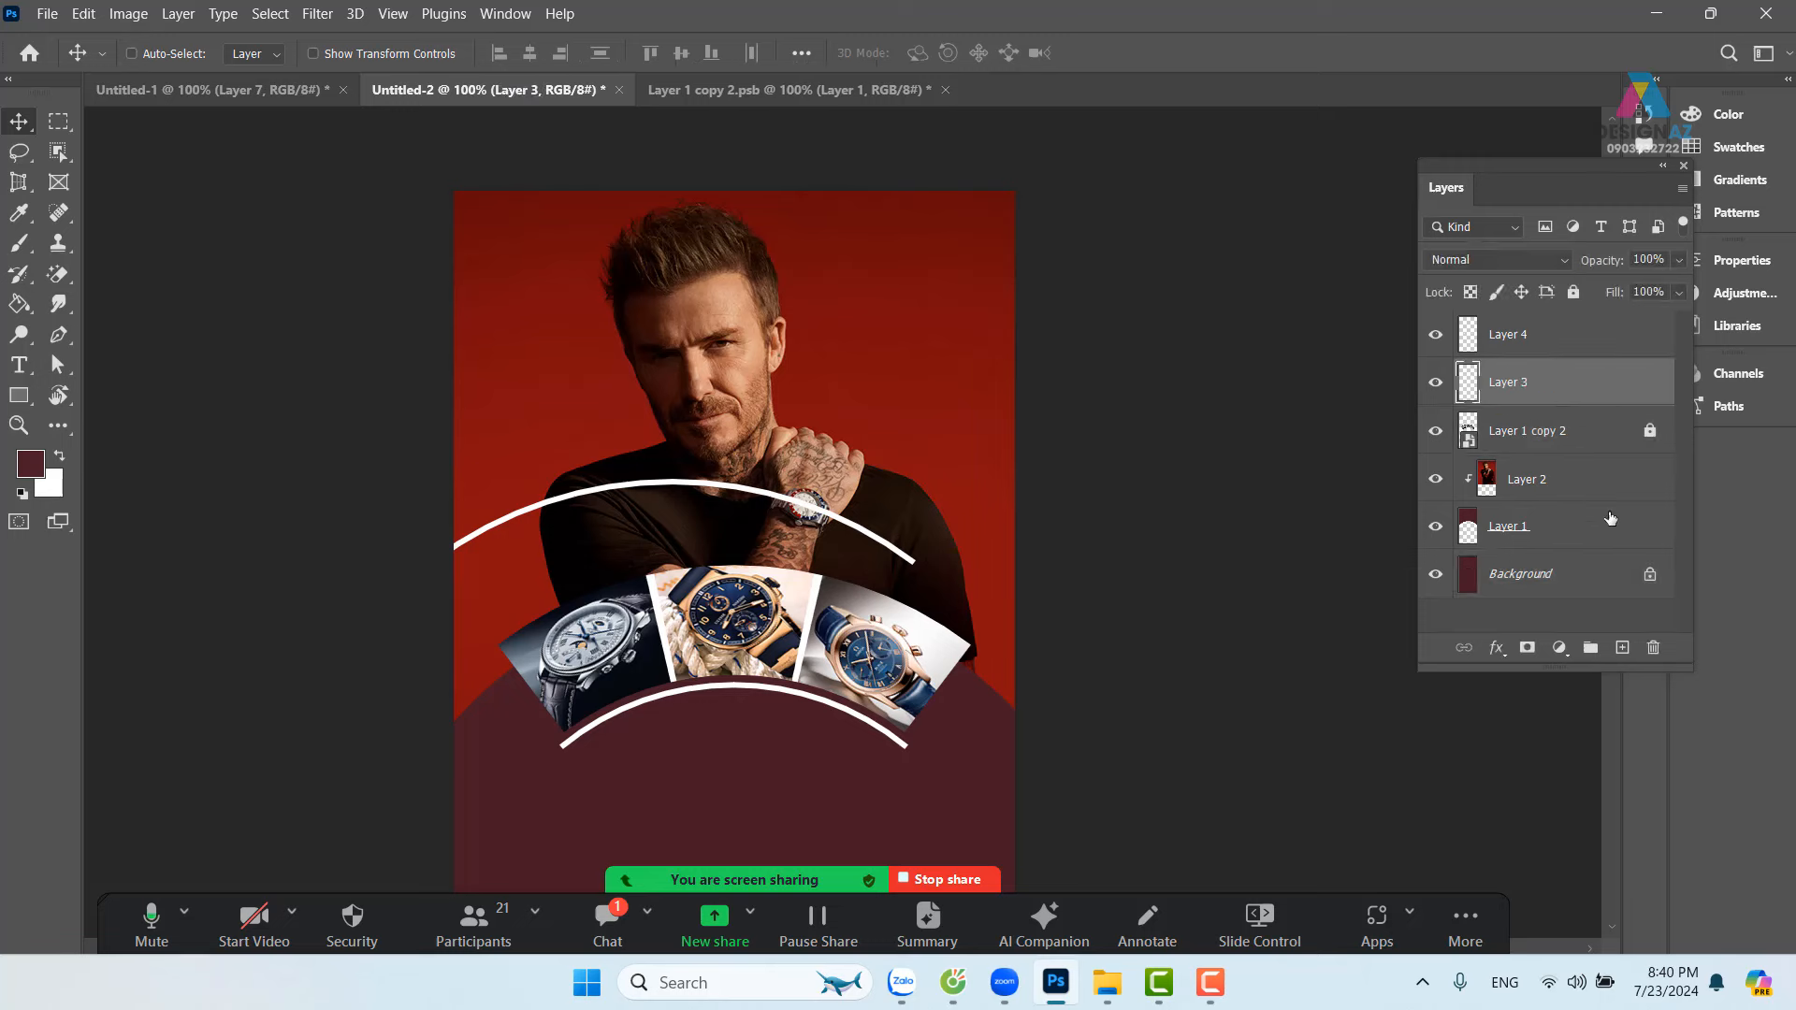
Step: Center the Layer 3 arc horizontally on the Background and remove the lock from Layer 1 copy 2
{"action": "left_click", "coordinate": [1610, 579], "text": "ctrl"}
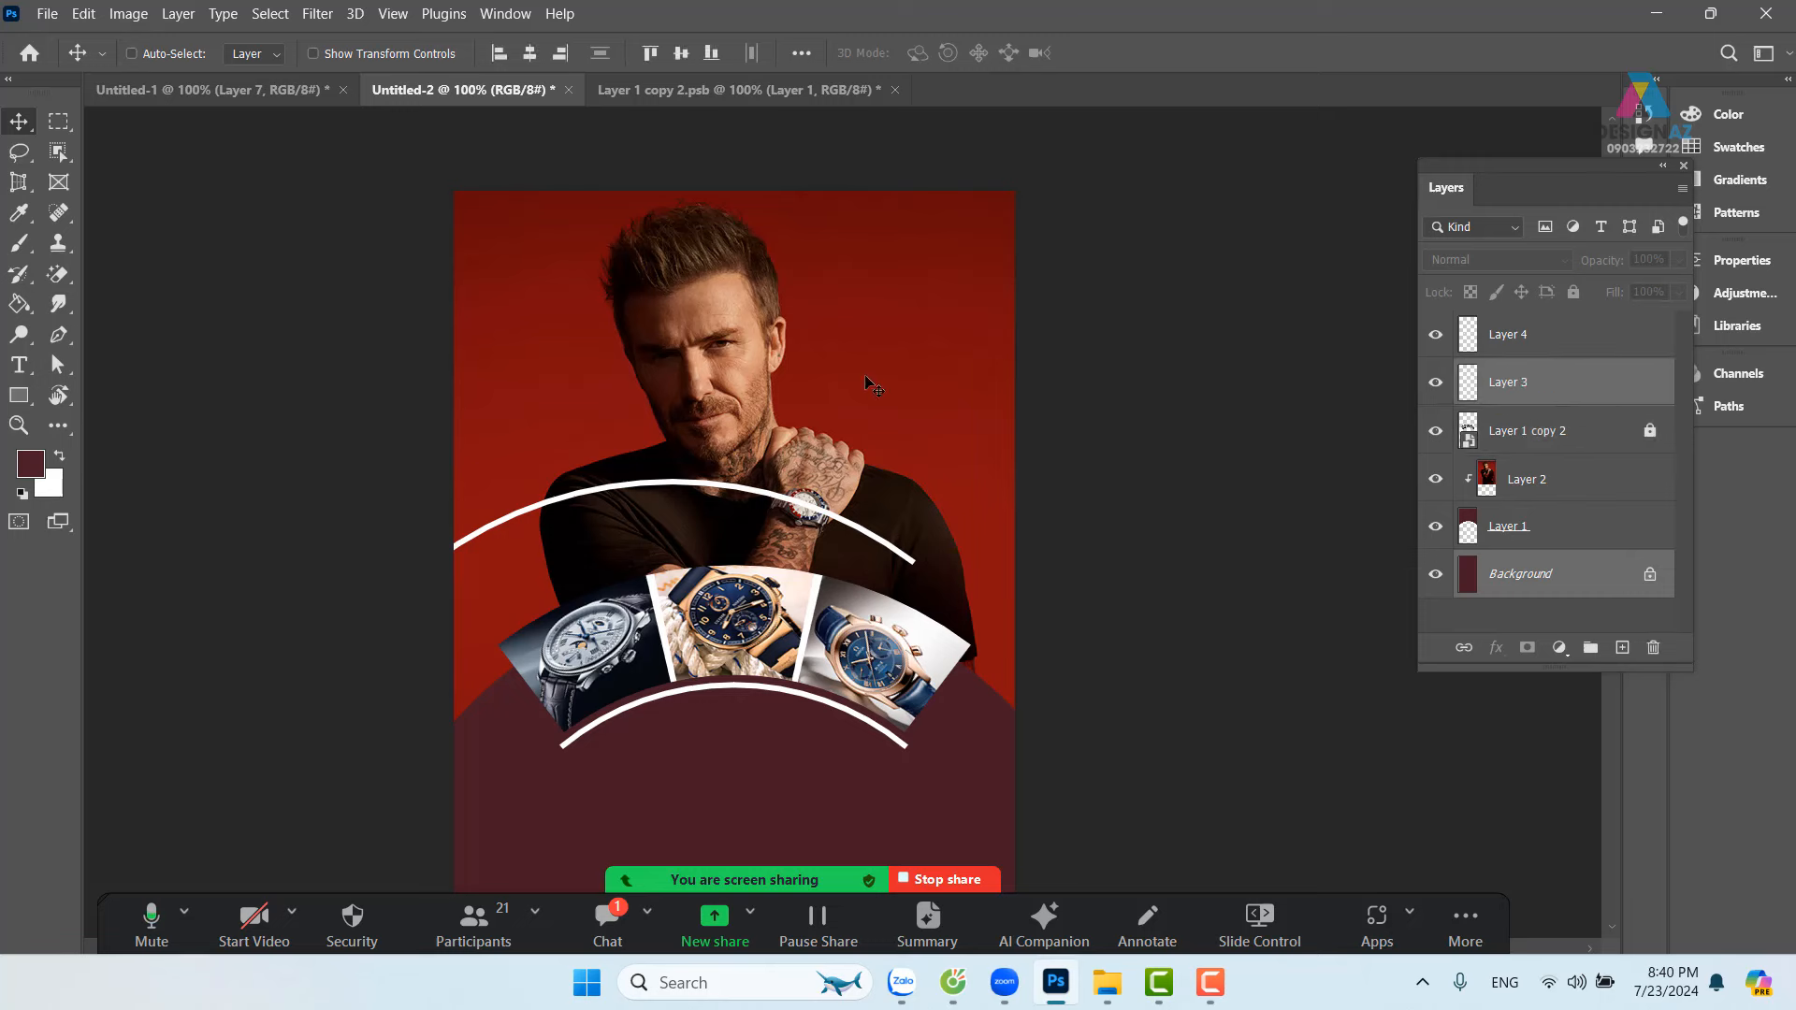
{"action": "left_click", "coordinate": [539, 55]}
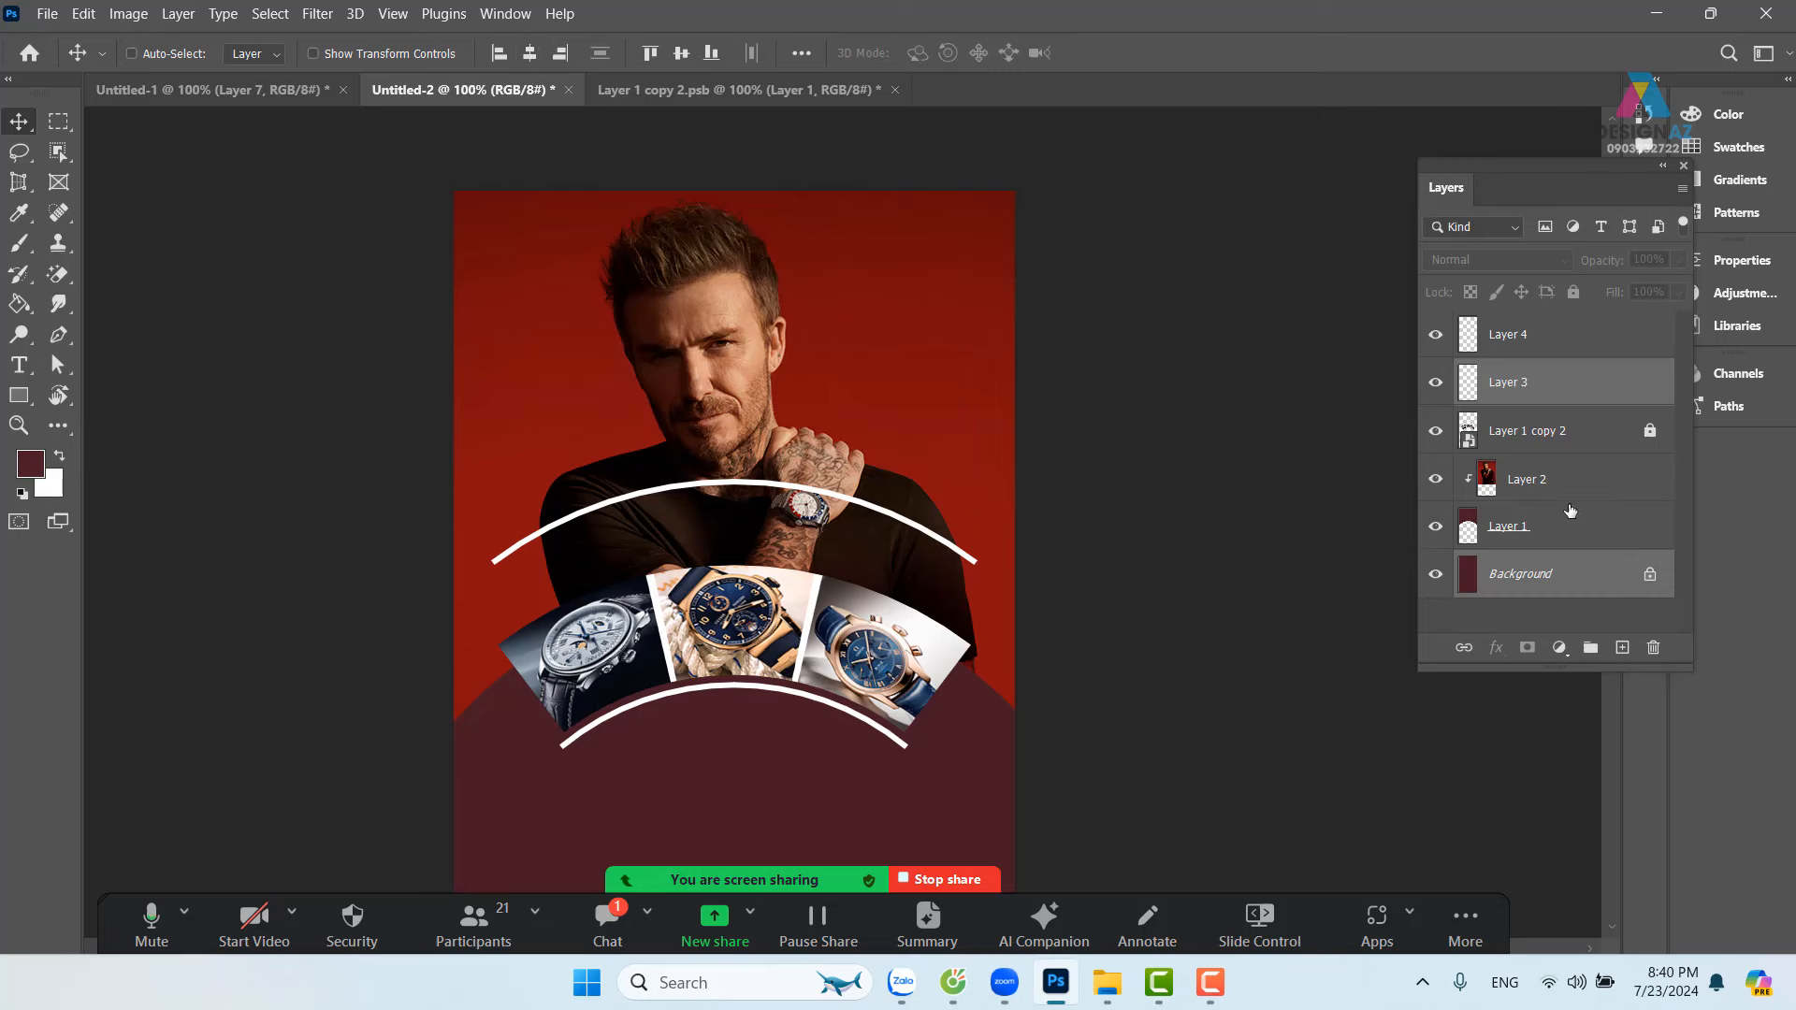
{"action": "left_click", "coordinate": [1613, 436]}
{"action": "left_click", "coordinate": [1573, 292]}
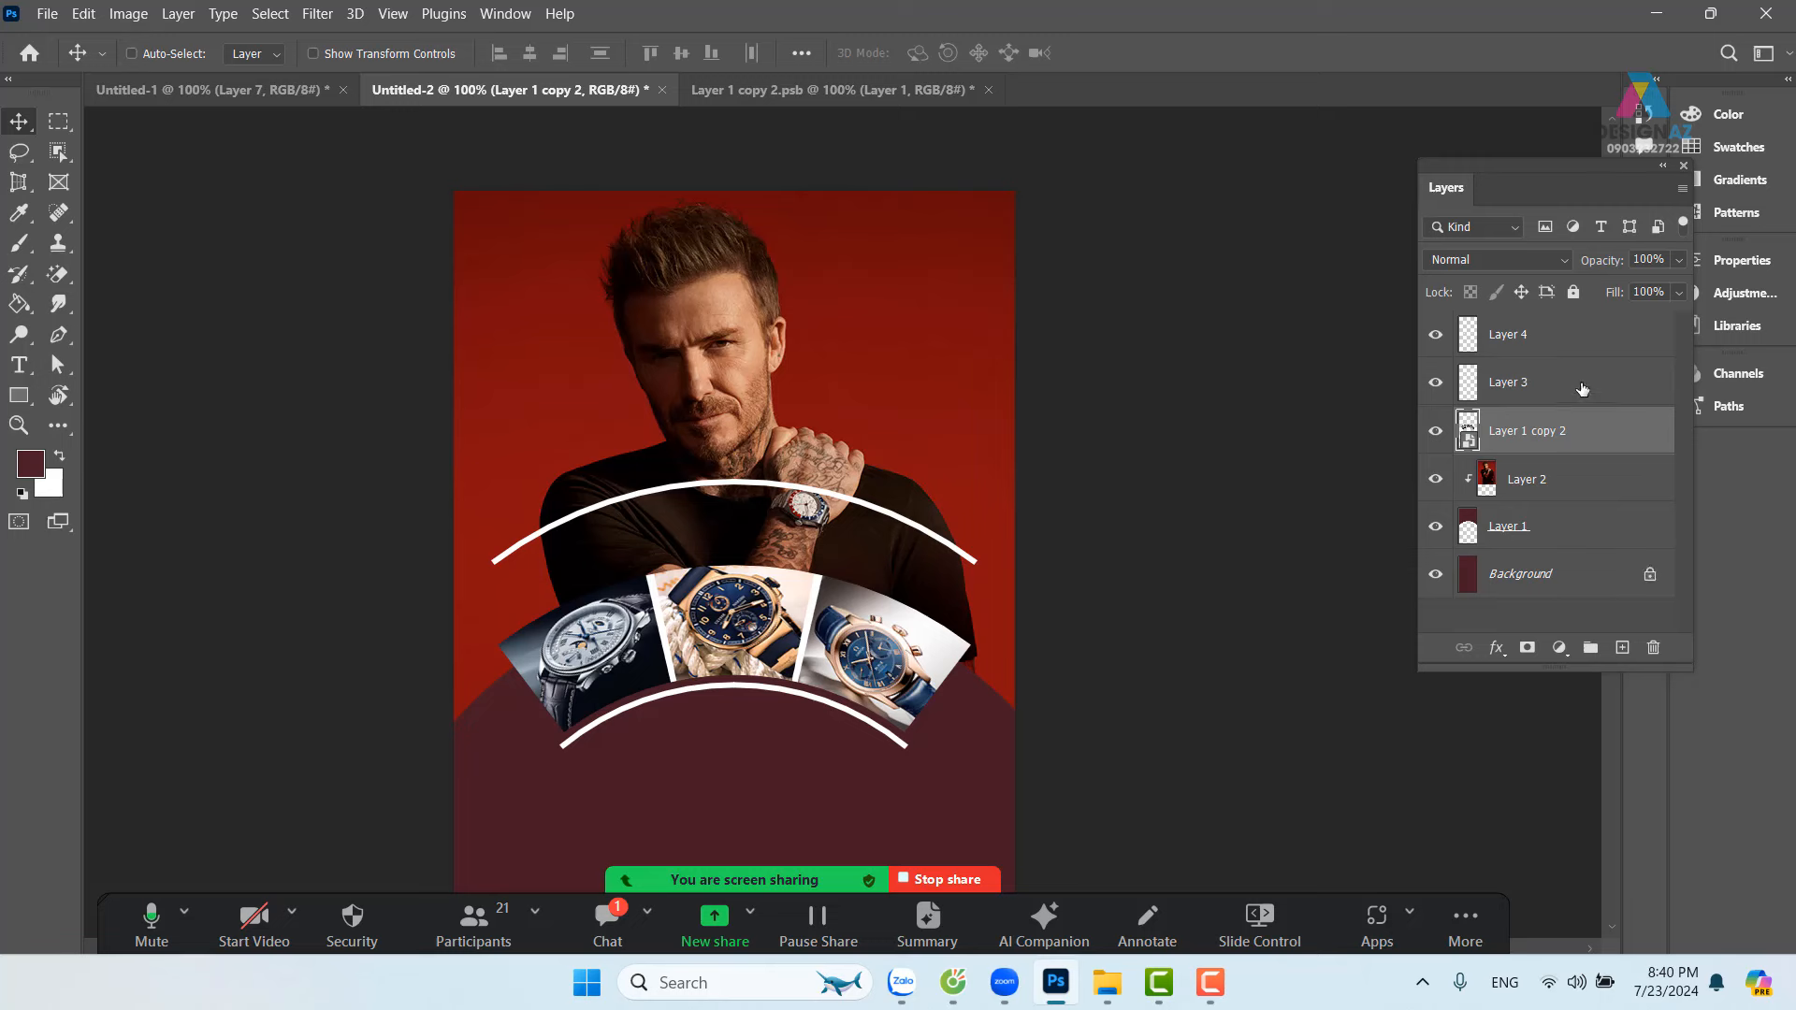
Step: Shift the Layer 3 arc off center to the left and the Layer 1 copy 2 watch strip about 115 px to the right
{"action": "left_click", "coordinate": [1583, 387], "text": "ctrl"}
{"action": "left_click", "coordinate": [1635, 580], "text": "ctrl"}
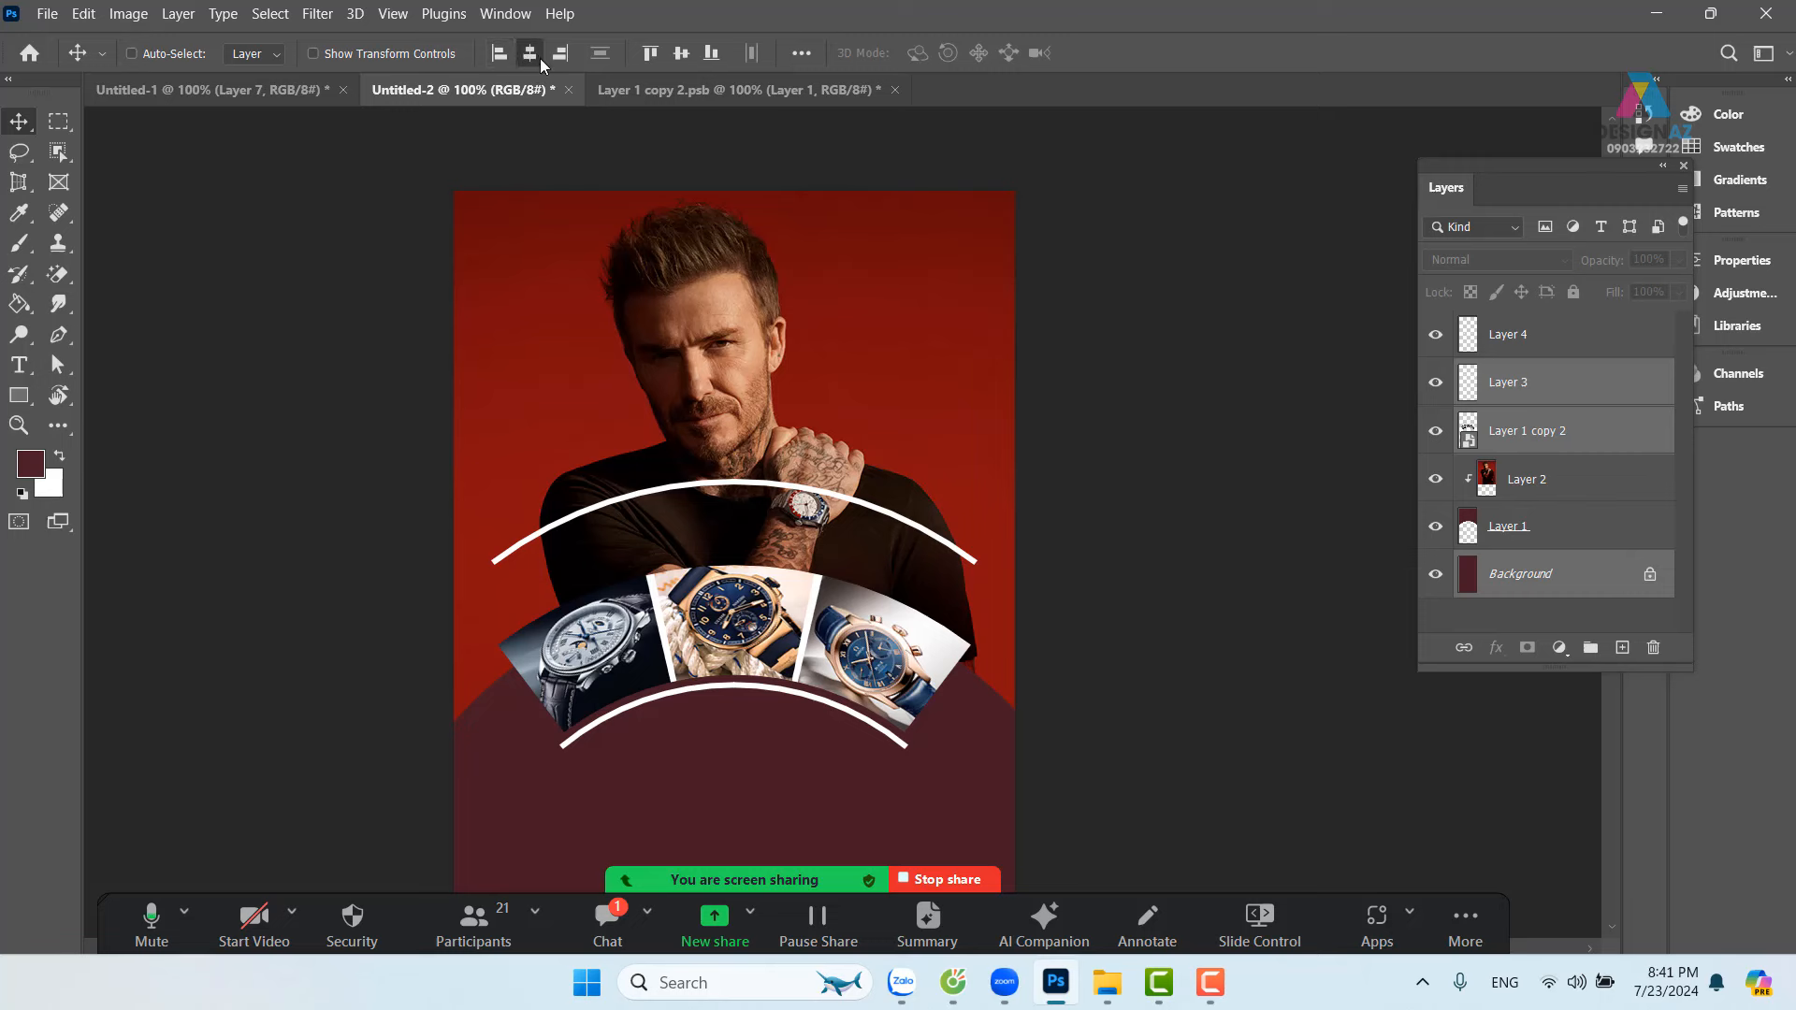
{"action": "right_click", "coordinate": [867, 513]}
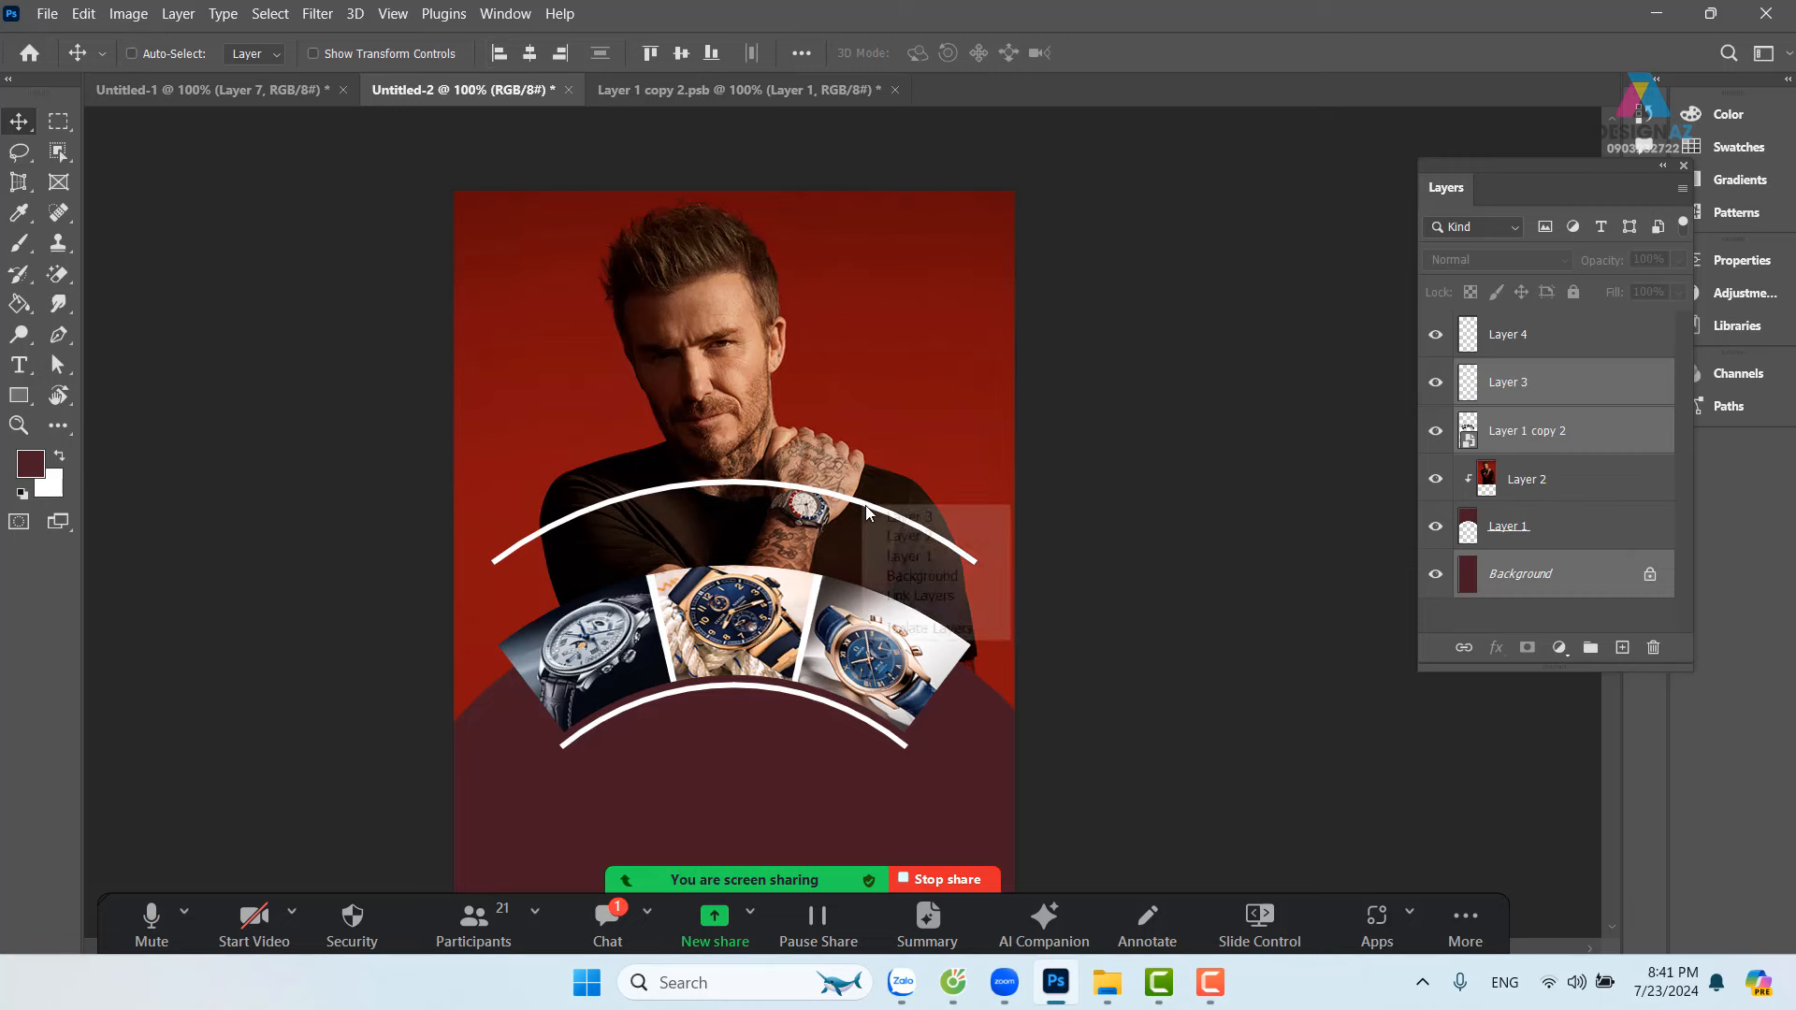
{"action": "left_click", "coordinate": [896, 516]}
{"action": "left_click_drag", "start_coordinate": [896, 516], "coordinate": [826, 516]}
{"action": "right_click", "coordinate": [889, 644]}
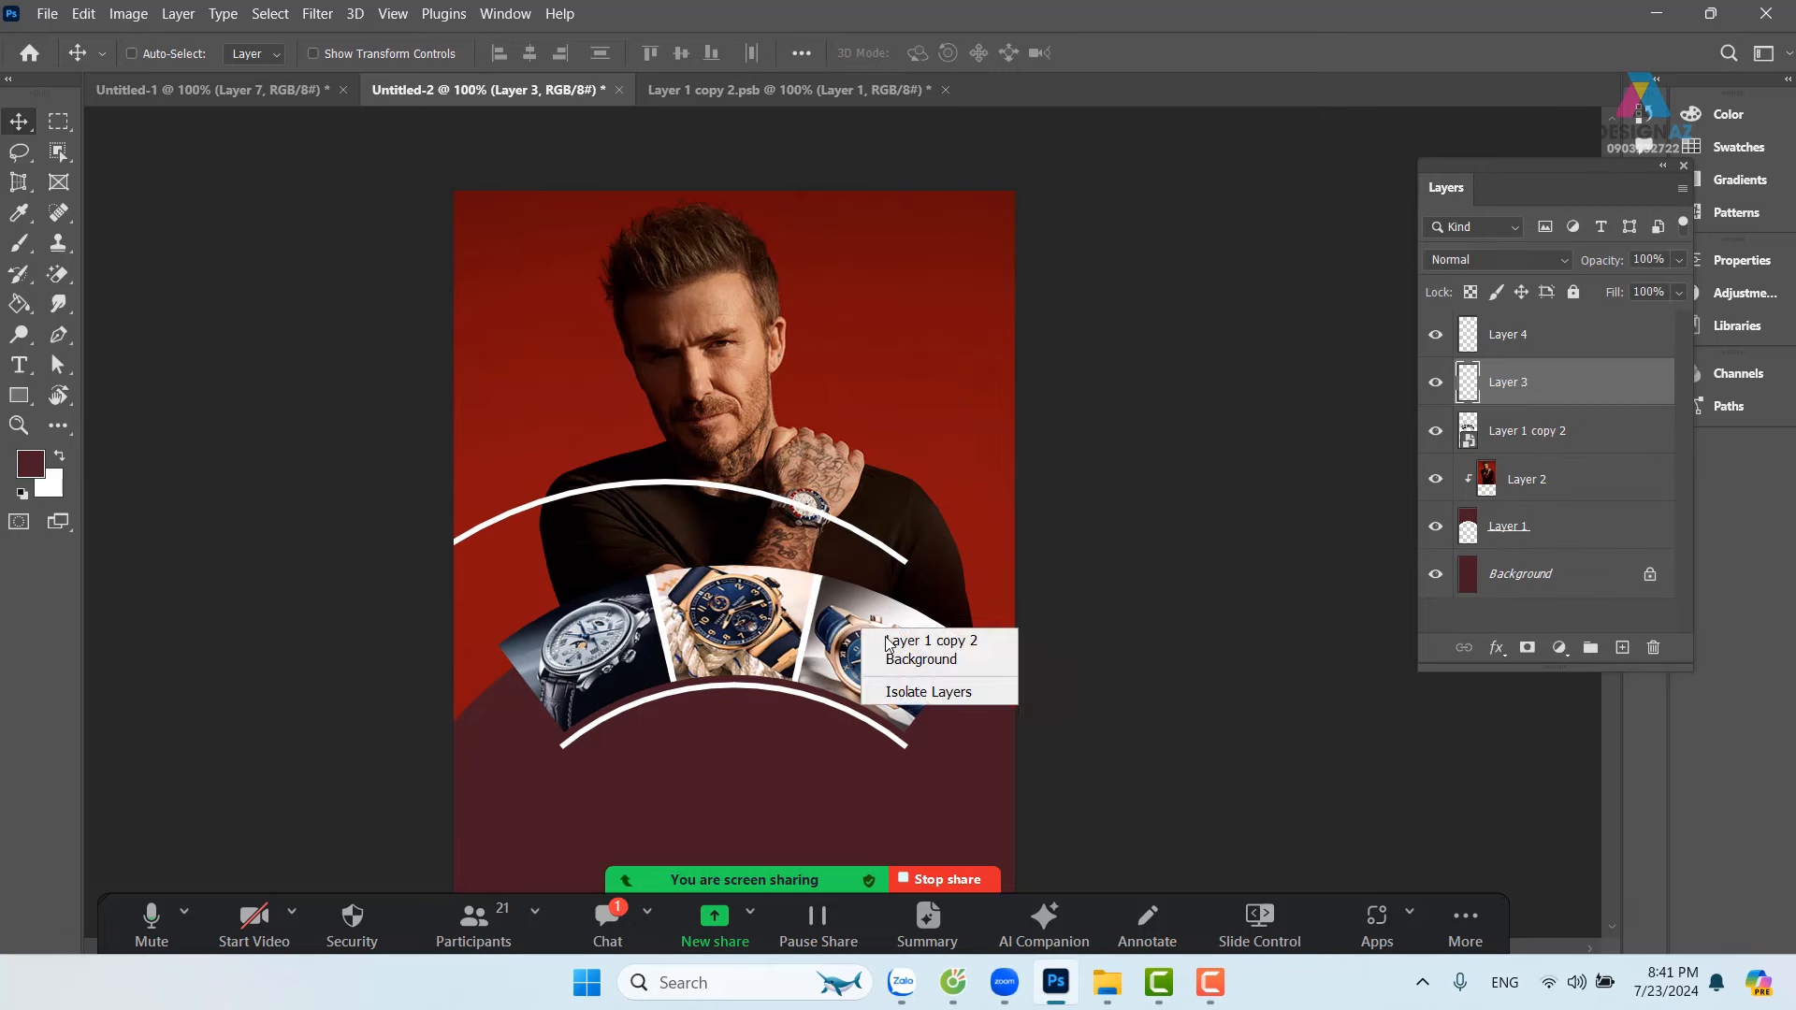
{"action": "left_click", "coordinate": [888, 644]}
{"action": "left_click_drag", "start_coordinate": [888, 643], "coordinate": [996, 644]}
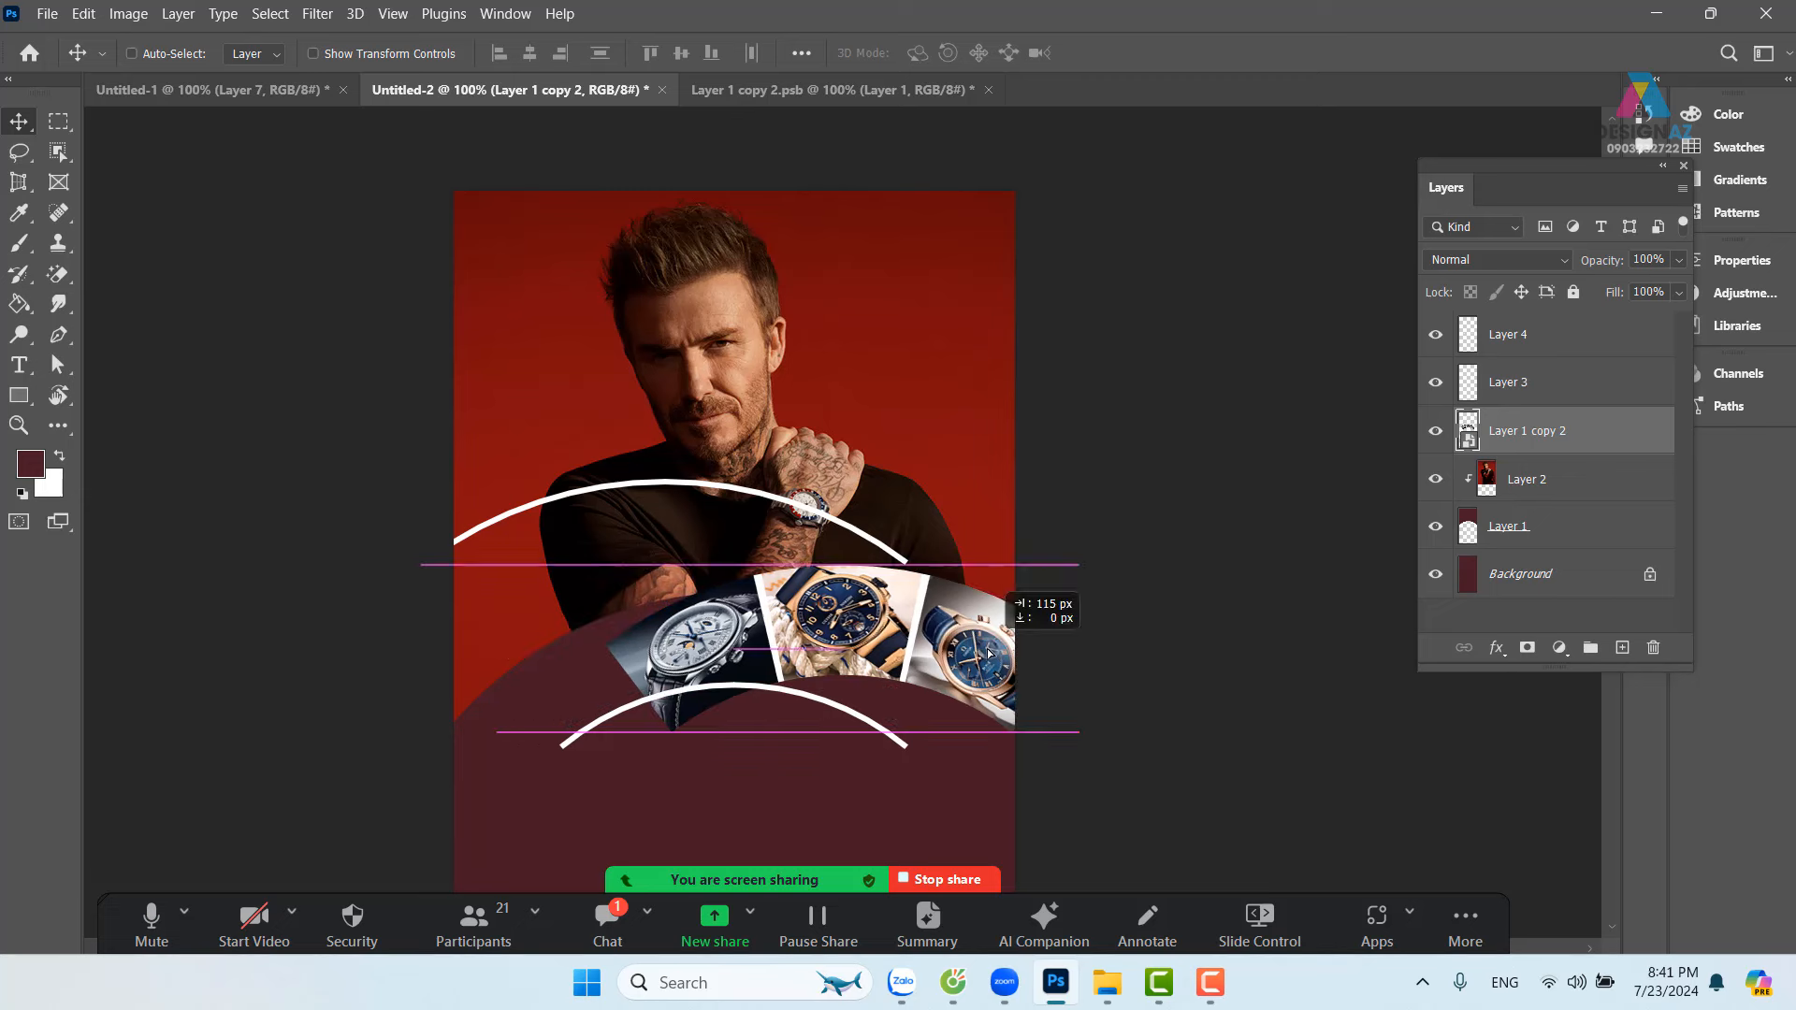
Step: Align the horizontal centers of the Layer 3 arc and the watch strip to the Background
{"action": "right_click", "coordinate": [874, 543]}
{"action": "left_click", "coordinate": [888, 548], "text": "shift"}
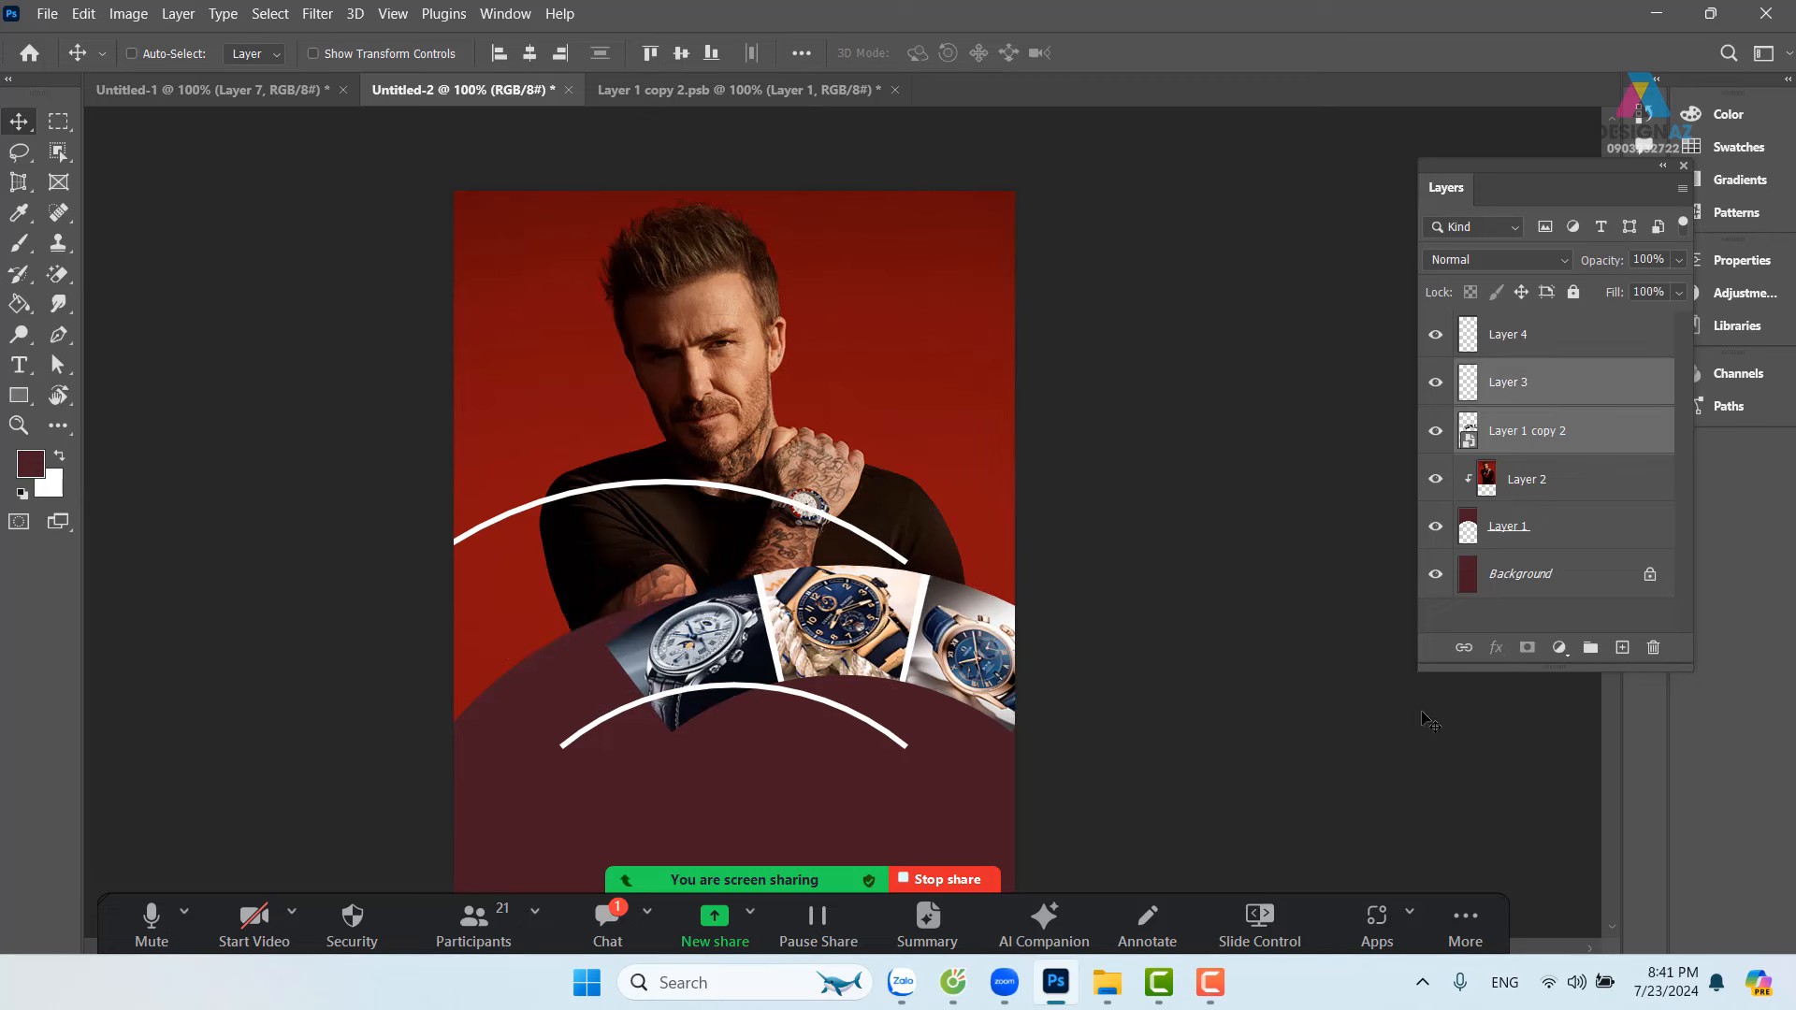
{"action": "left_click", "coordinate": [1587, 580], "text": "ctrl"}
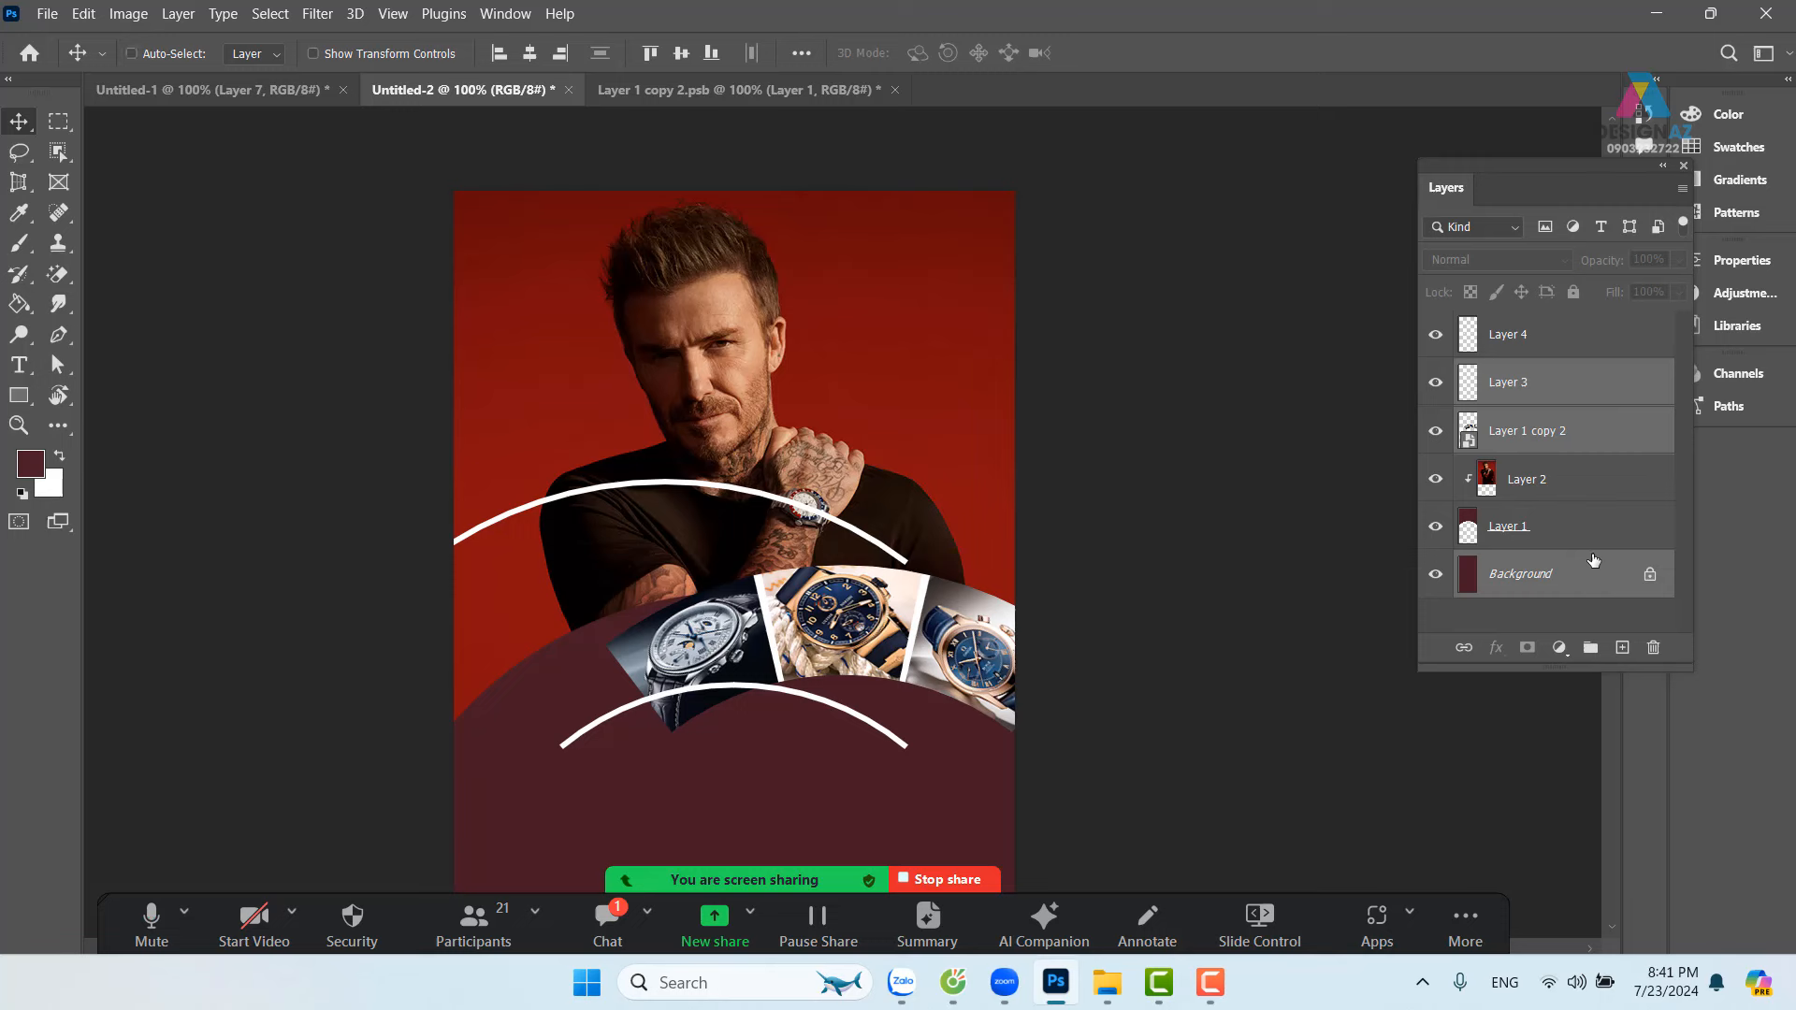
{"action": "left_click", "coordinate": [531, 54]}
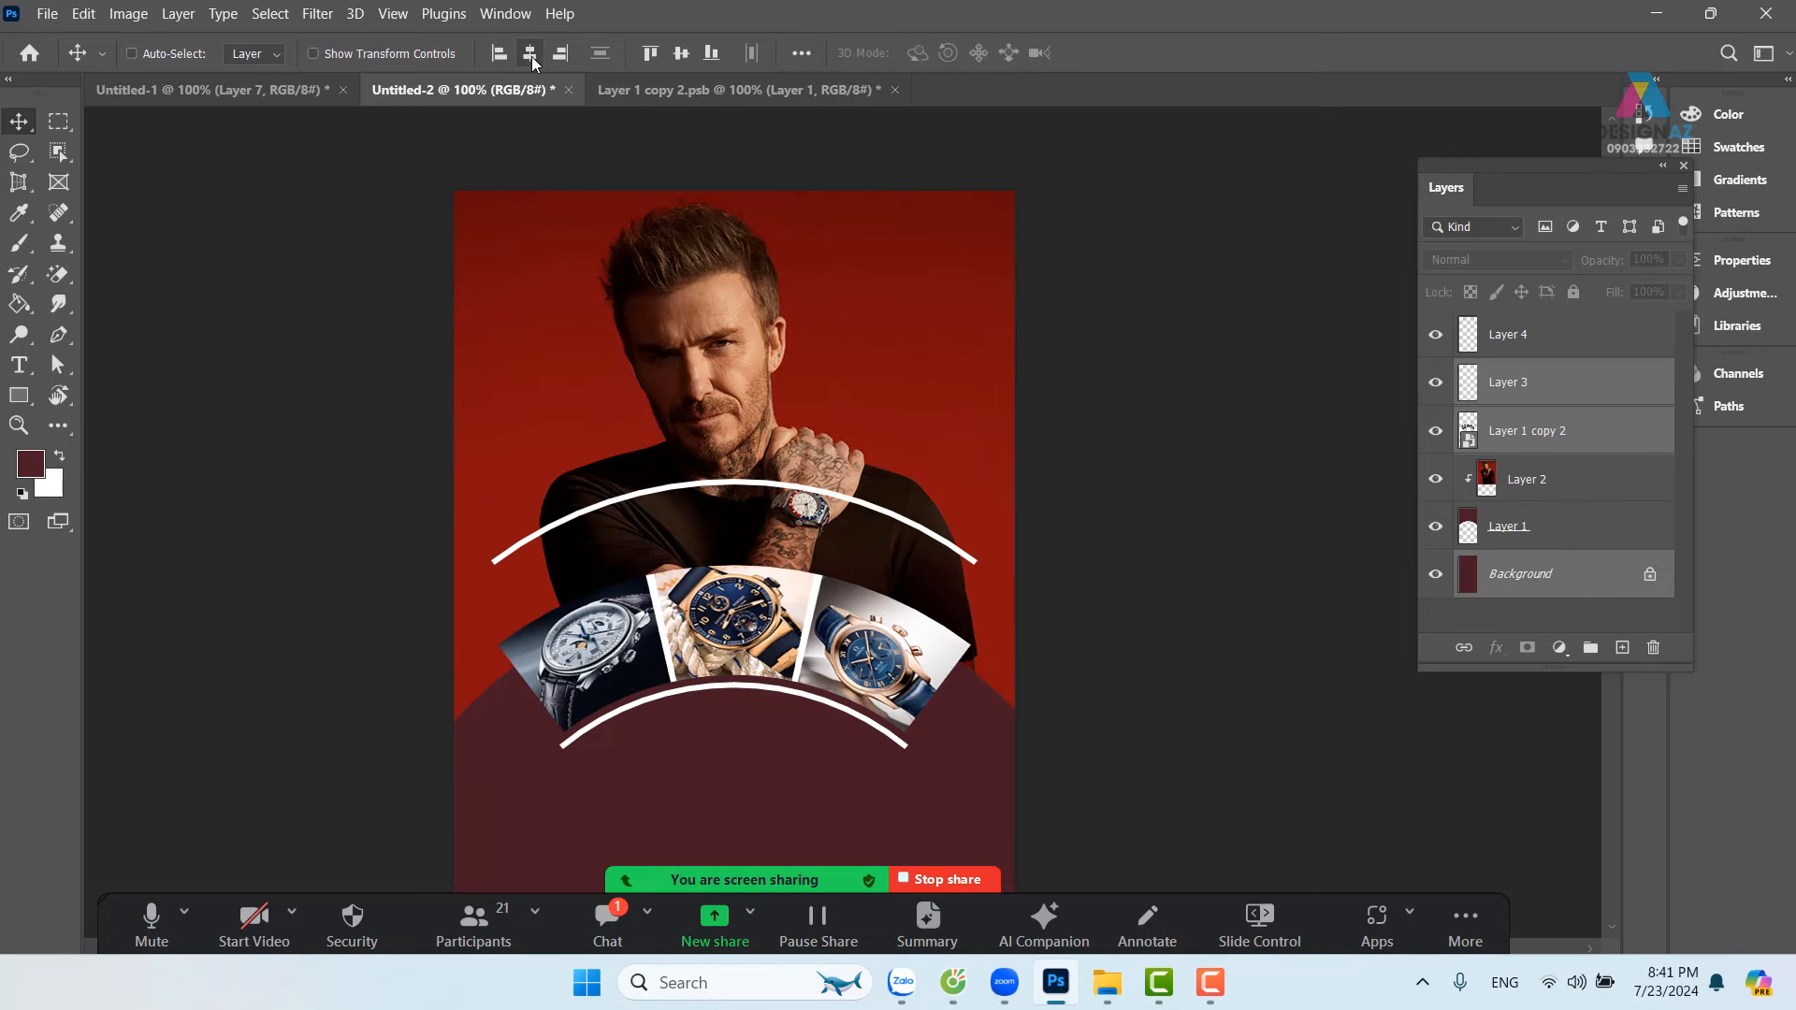
Step: Try moving the Layer 3 arc down toward the watch strip, and undo that move, the center alignment and the strip's sideways shift
{"action": "right_click", "coordinate": [839, 506]}
{"action": "left_click", "coordinate": [869, 505]}
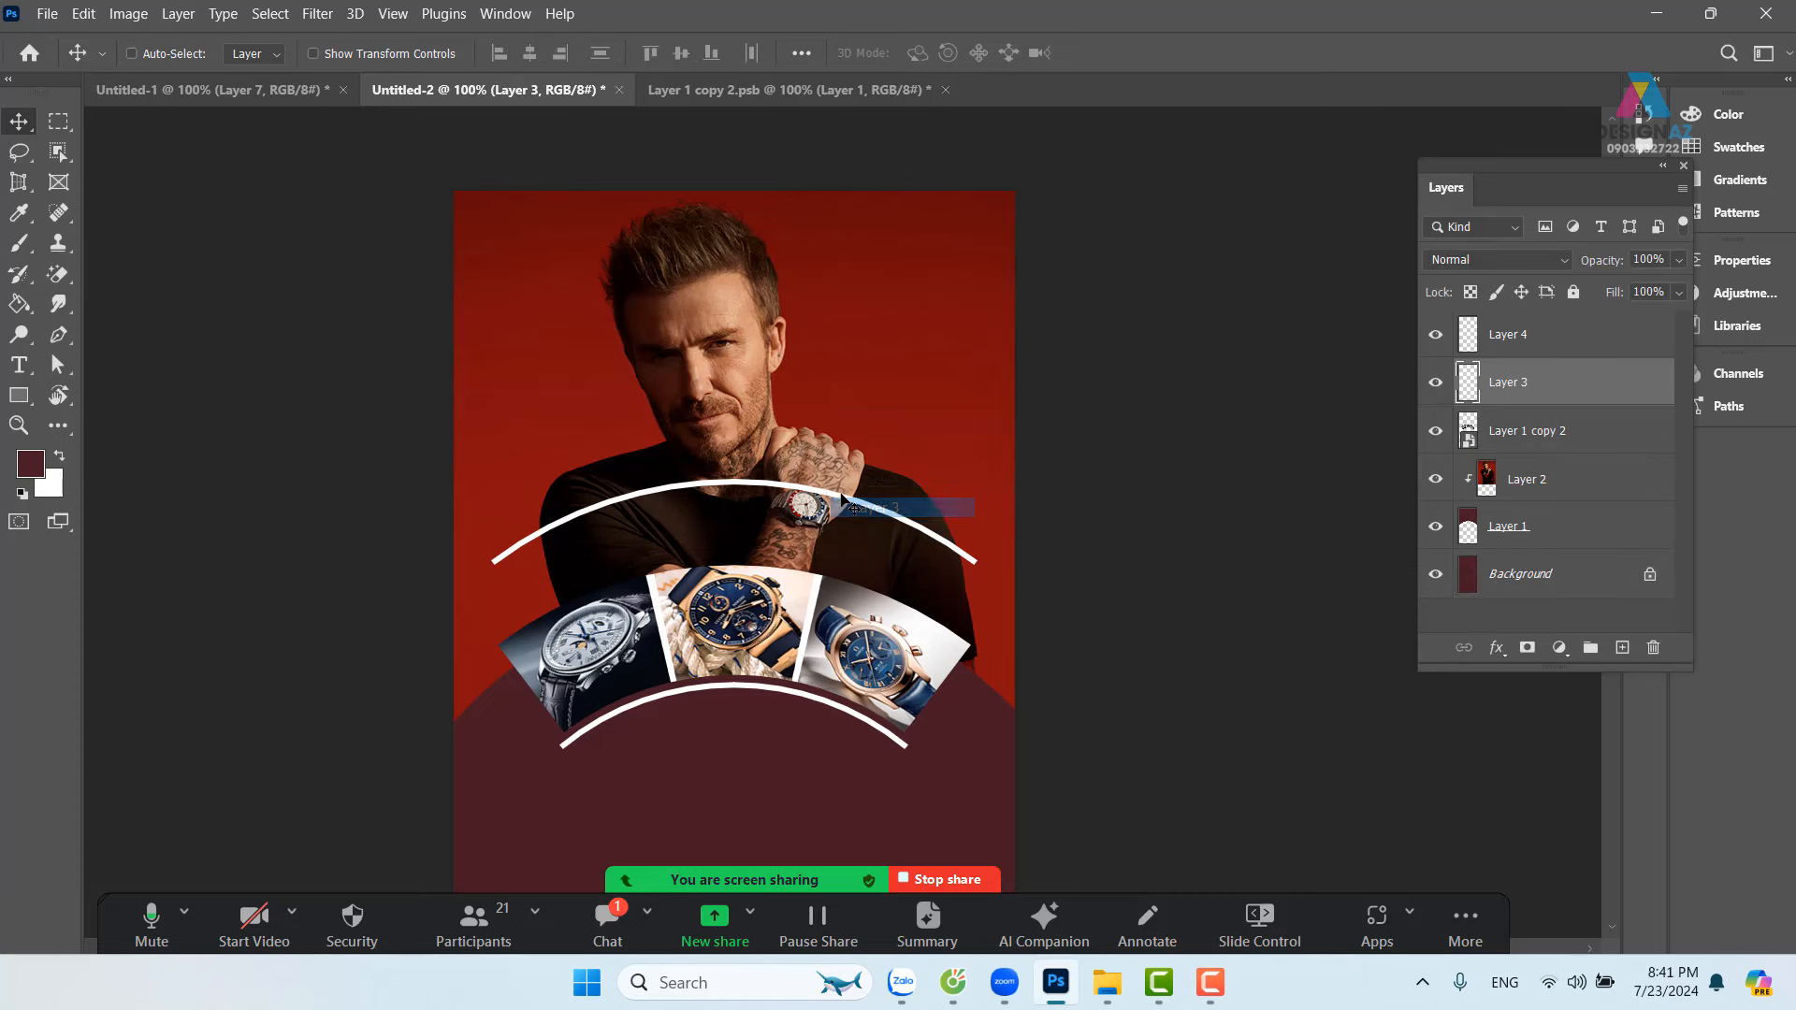
{"action": "left_click_drag", "start_coordinate": [838, 536], "coordinate": [840, 561]}
{"action": "key", "text": "ctrl+z"}
{"action": "key", "text": "ctrl+z"}
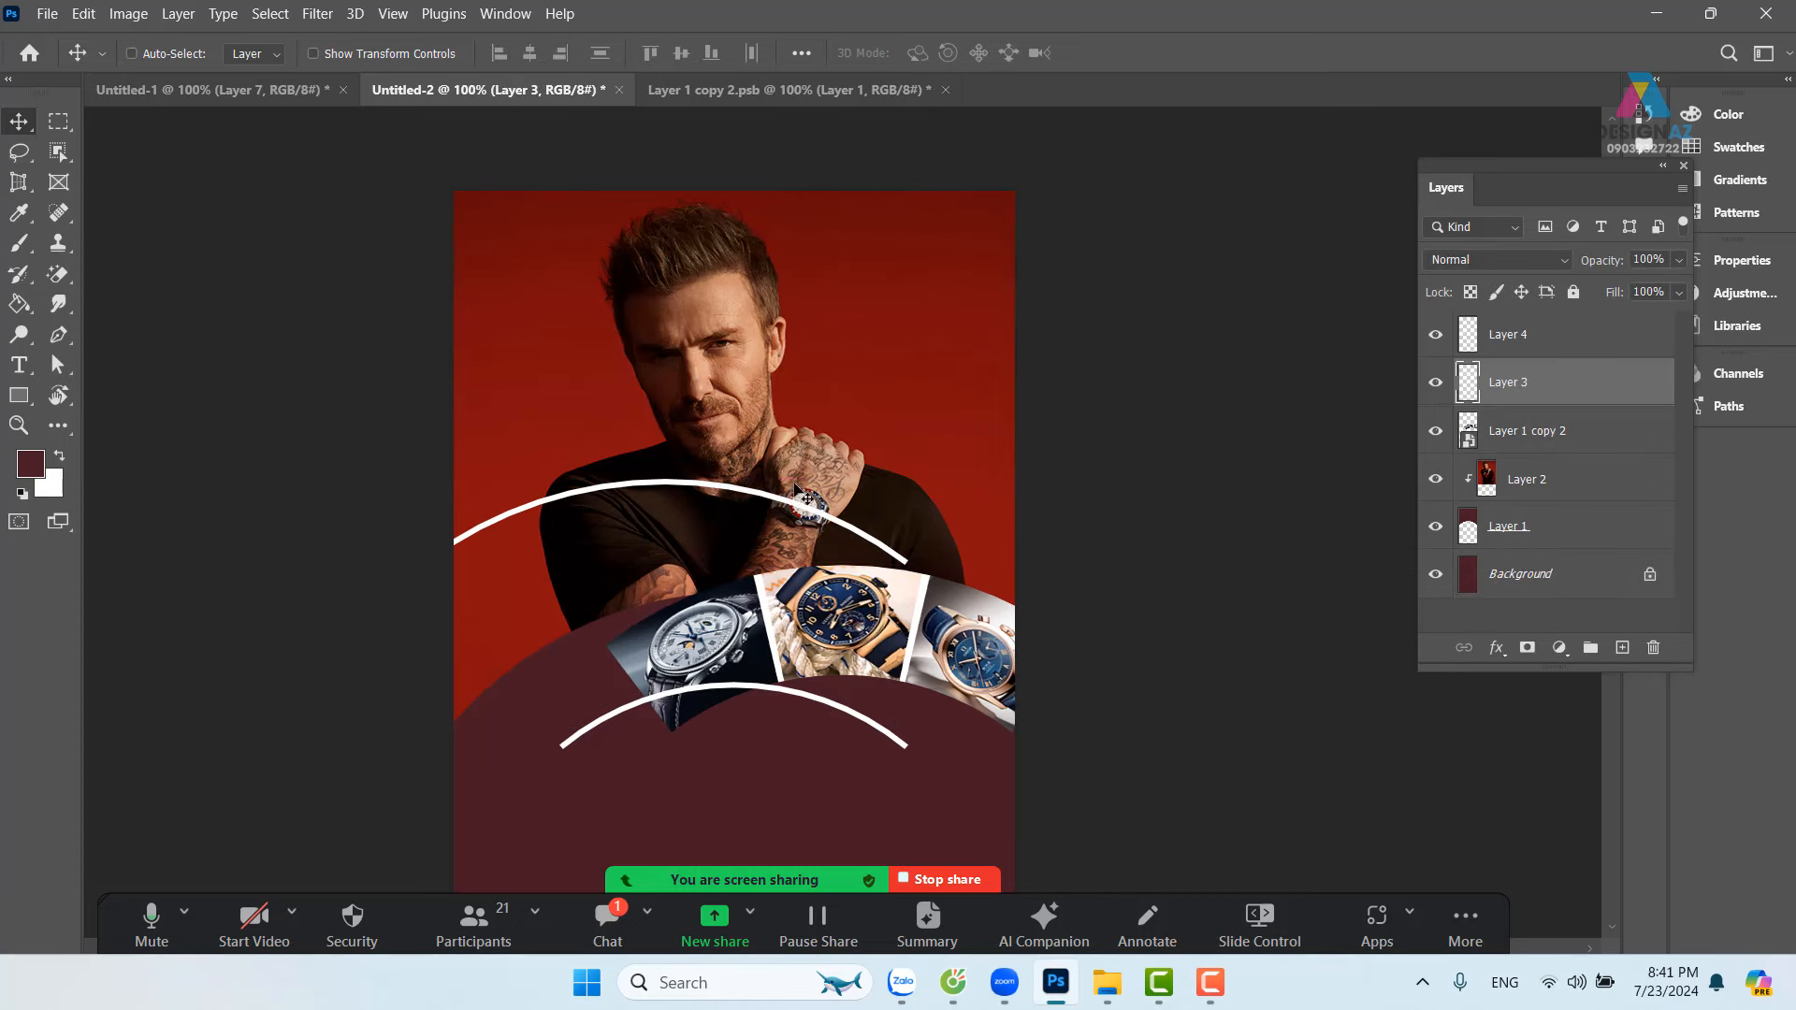
{"action": "key", "text": "ctrl+shift+z"}
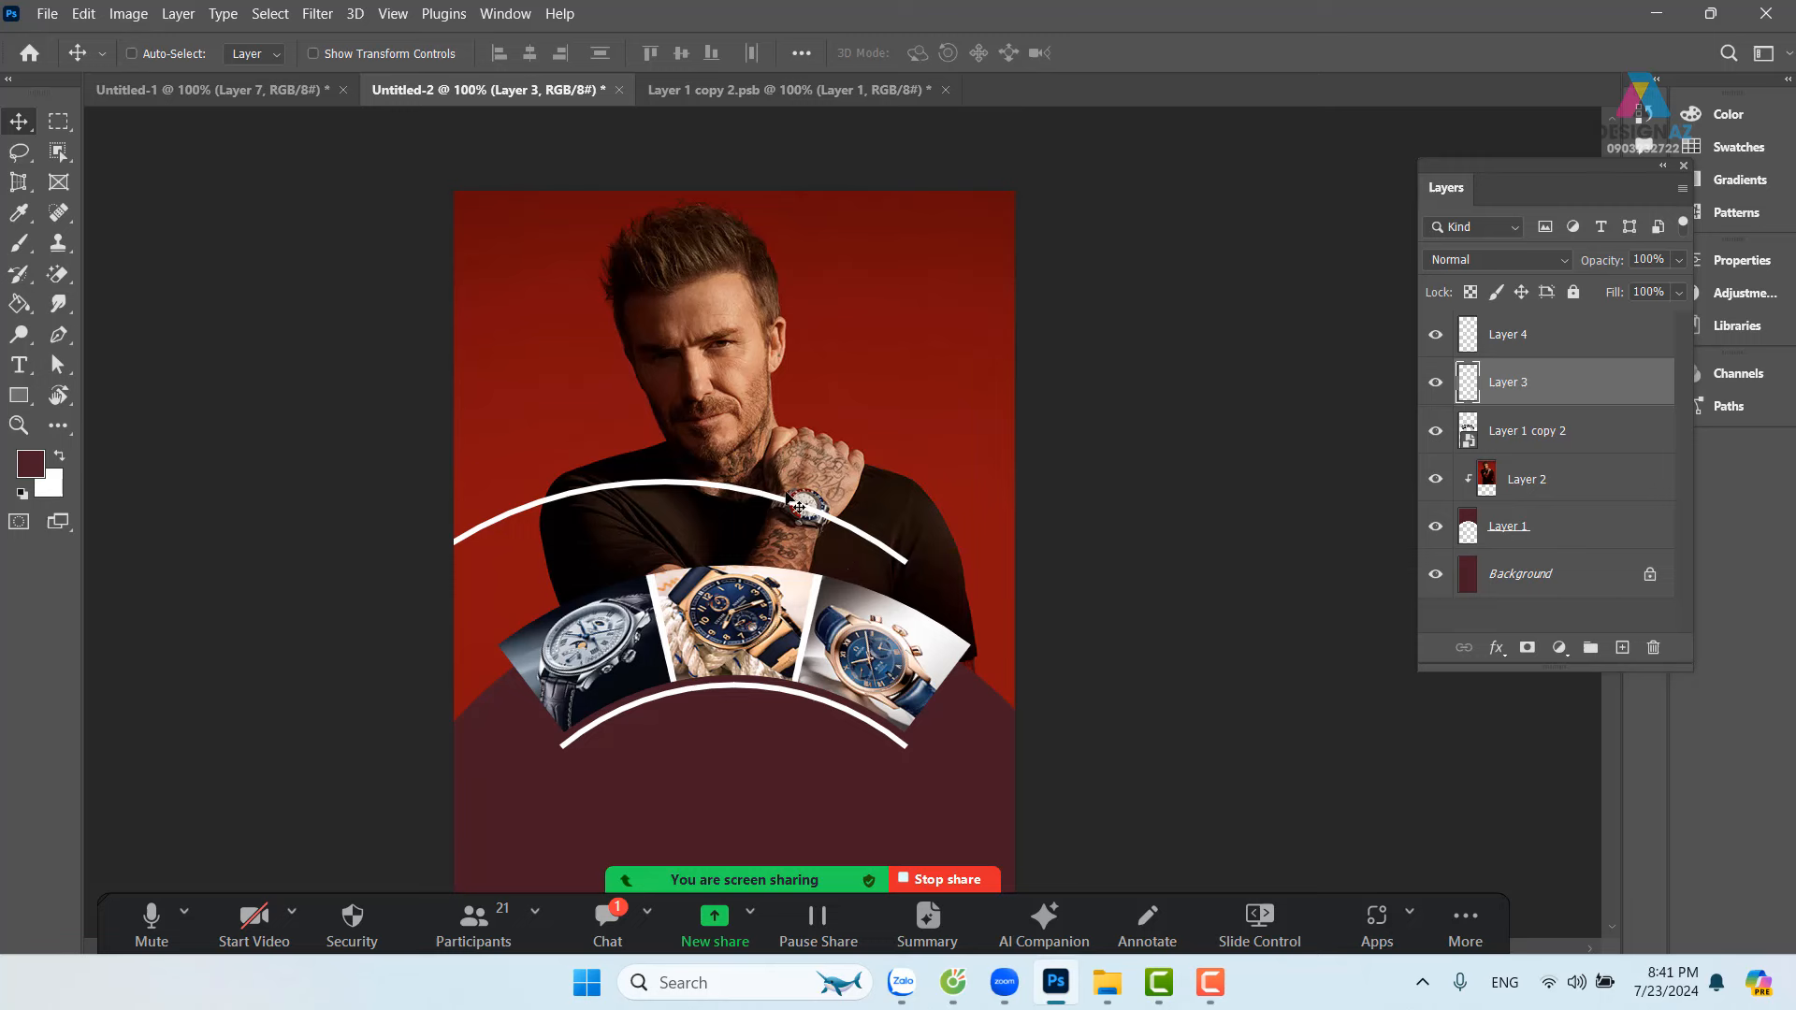
Step: Move the Layer 3 arc down so it sits centered just above the watch strip
{"action": "right_click", "coordinate": [790, 508]}
{"action": "left_click", "coordinate": [821, 513]}
{"action": "left_click_drag", "start_coordinate": [795, 509], "coordinate": [748, 496]}
{"action": "right_click", "coordinate": [743, 487]}
{"action": "left_click", "coordinate": [776, 510]}
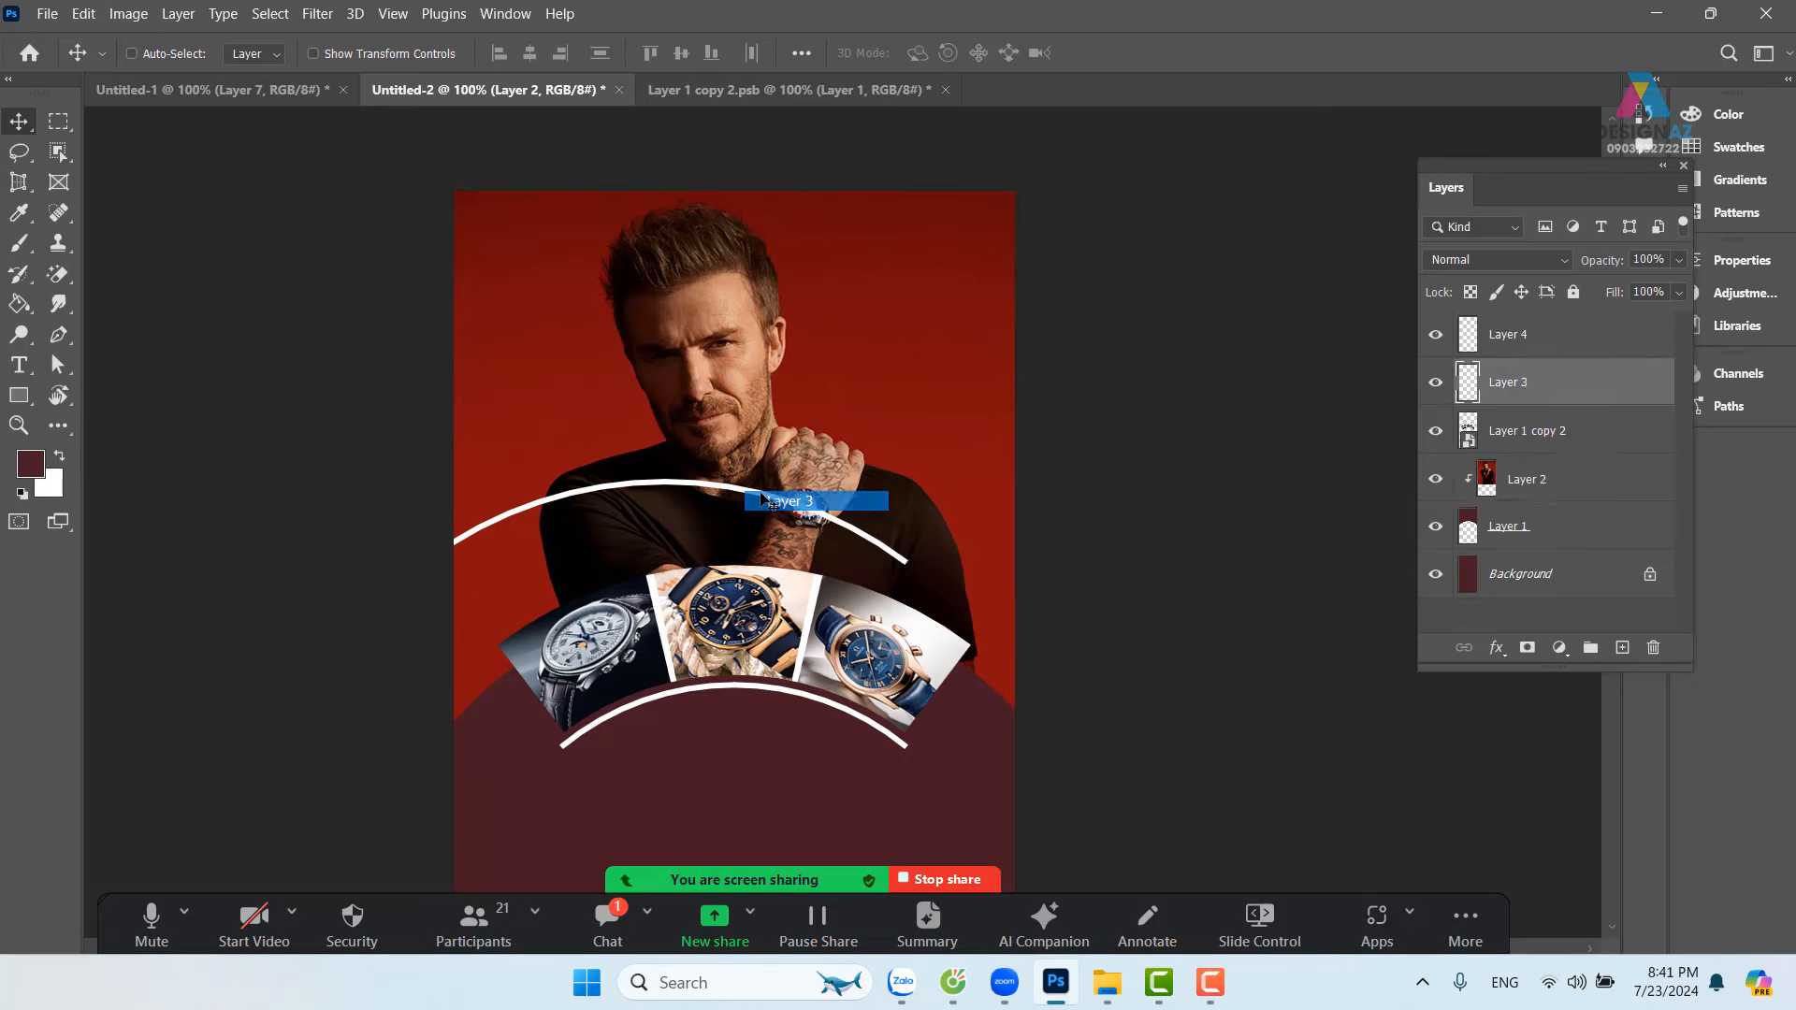
{"action": "left_click_drag", "start_coordinate": [736, 483], "coordinate": [804, 552]}
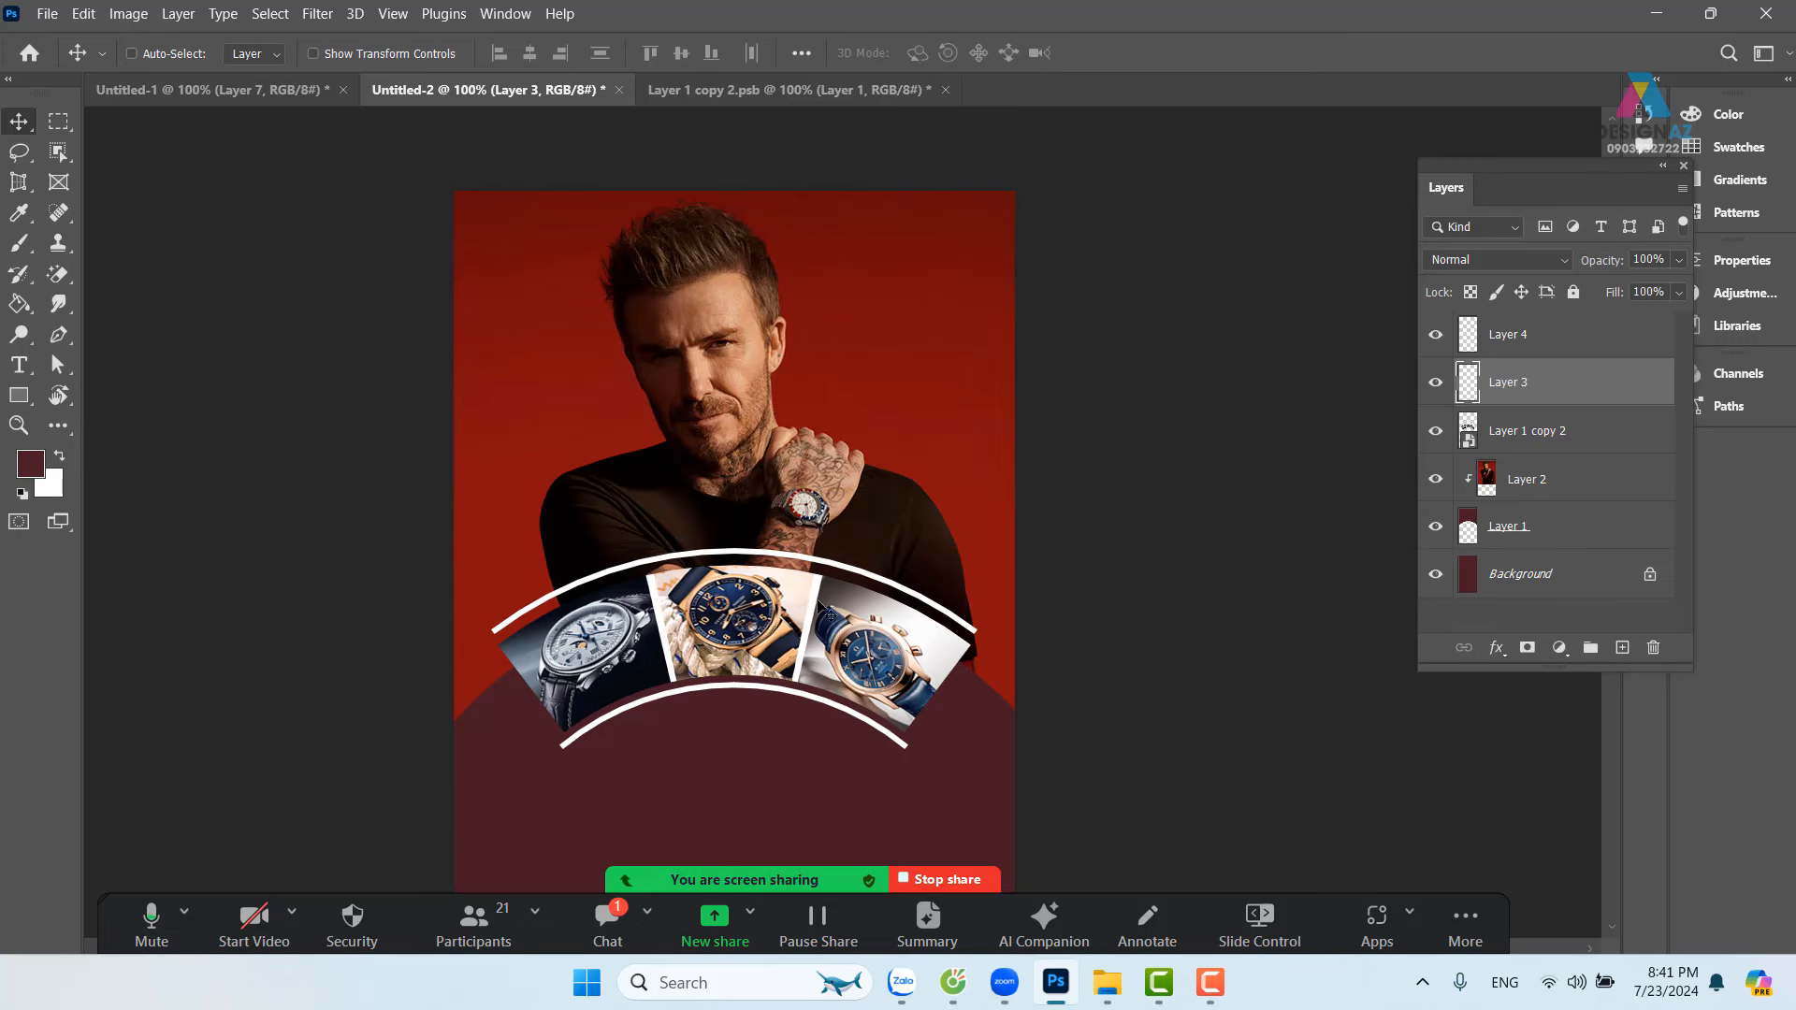
Step: Nudge the Layer 3 arc slightly down, closer to the upper edge of the watch strip
{"action": "left_click_drag", "start_coordinate": [815, 619], "coordinate": [869, 484]}
{"action": "key", "text": "Down"}
{"action": "key", "text": "Down"}
{"action": "key", "text": "Down"}
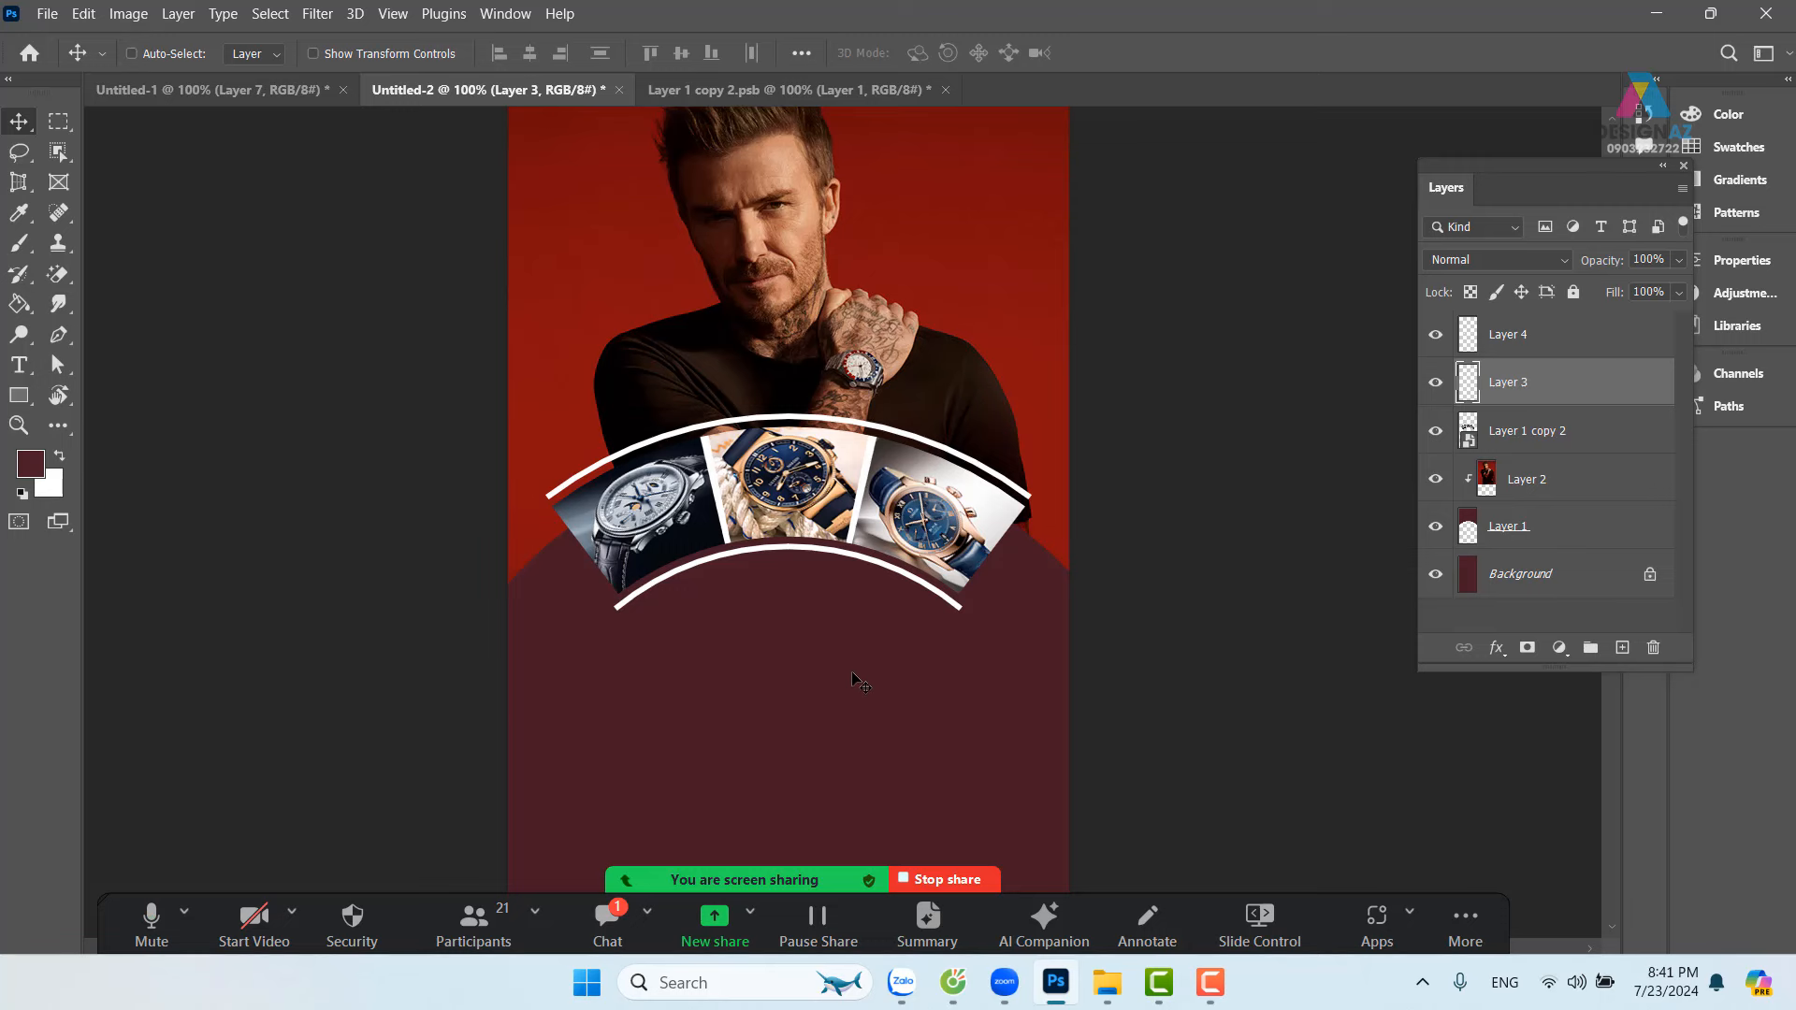
{"action": "left_click_drag", "start_coordinate": [943, 609], "coordinate": [939, 688]}
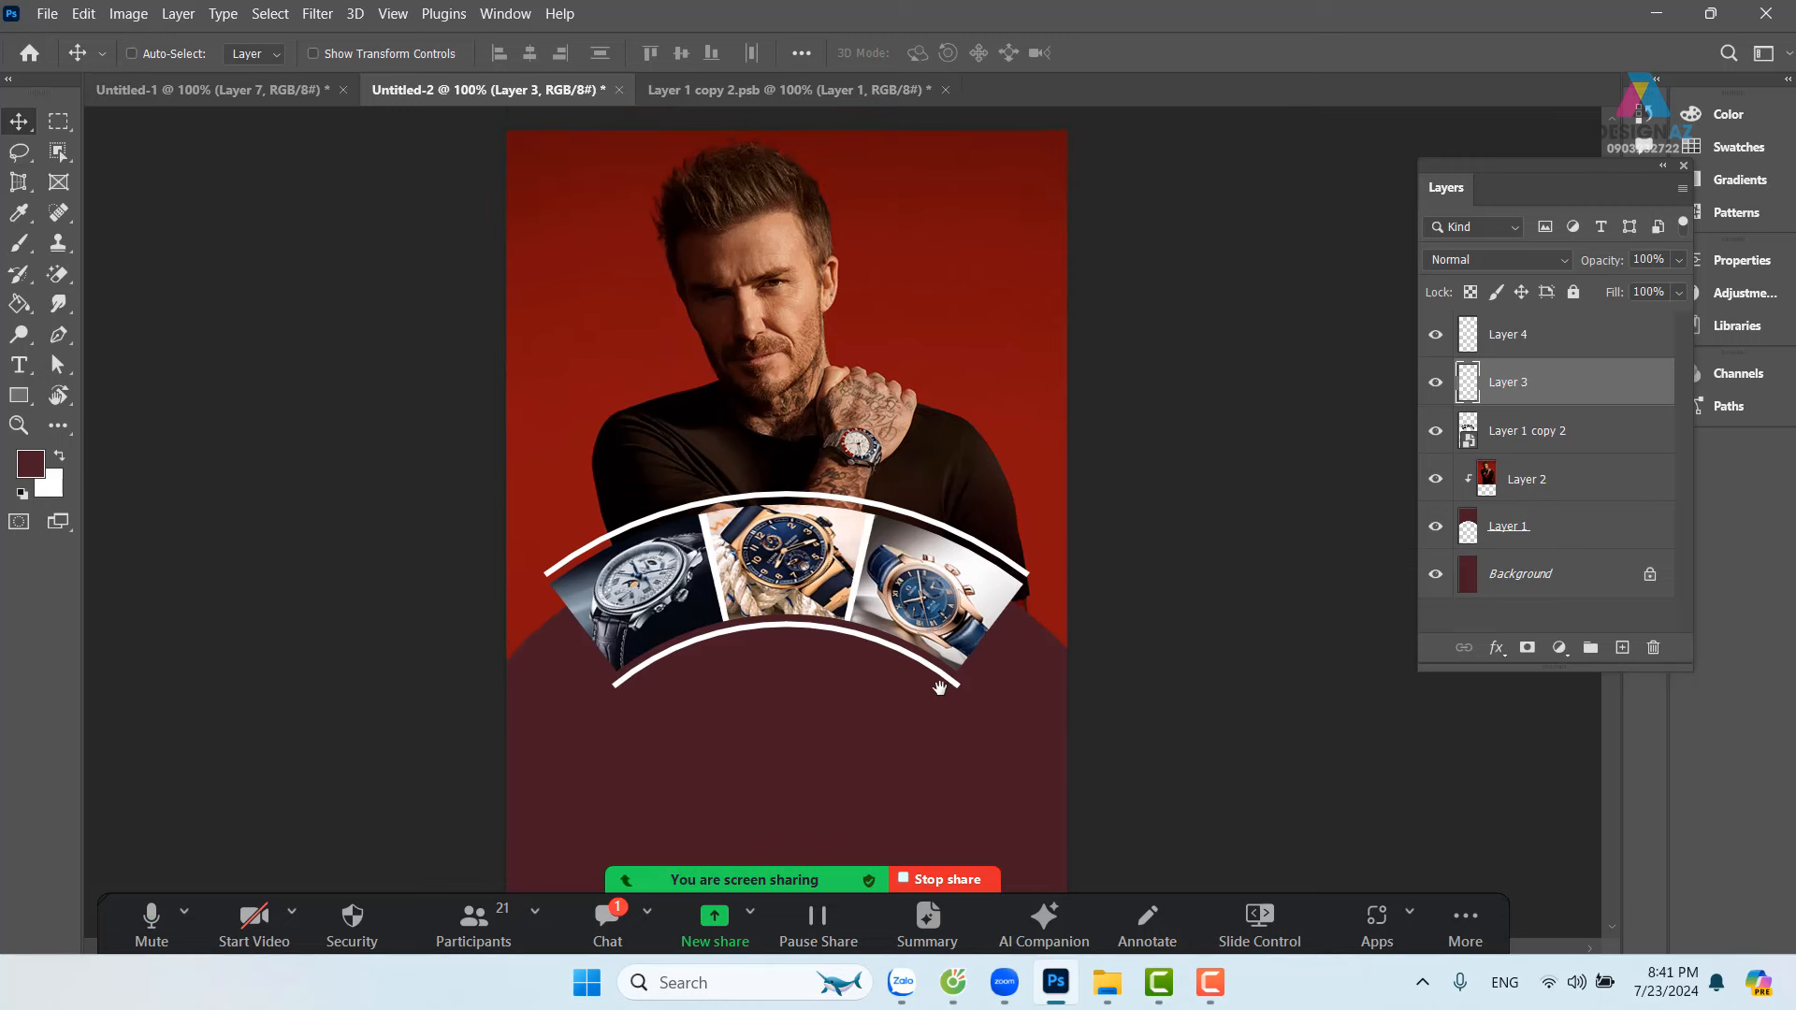
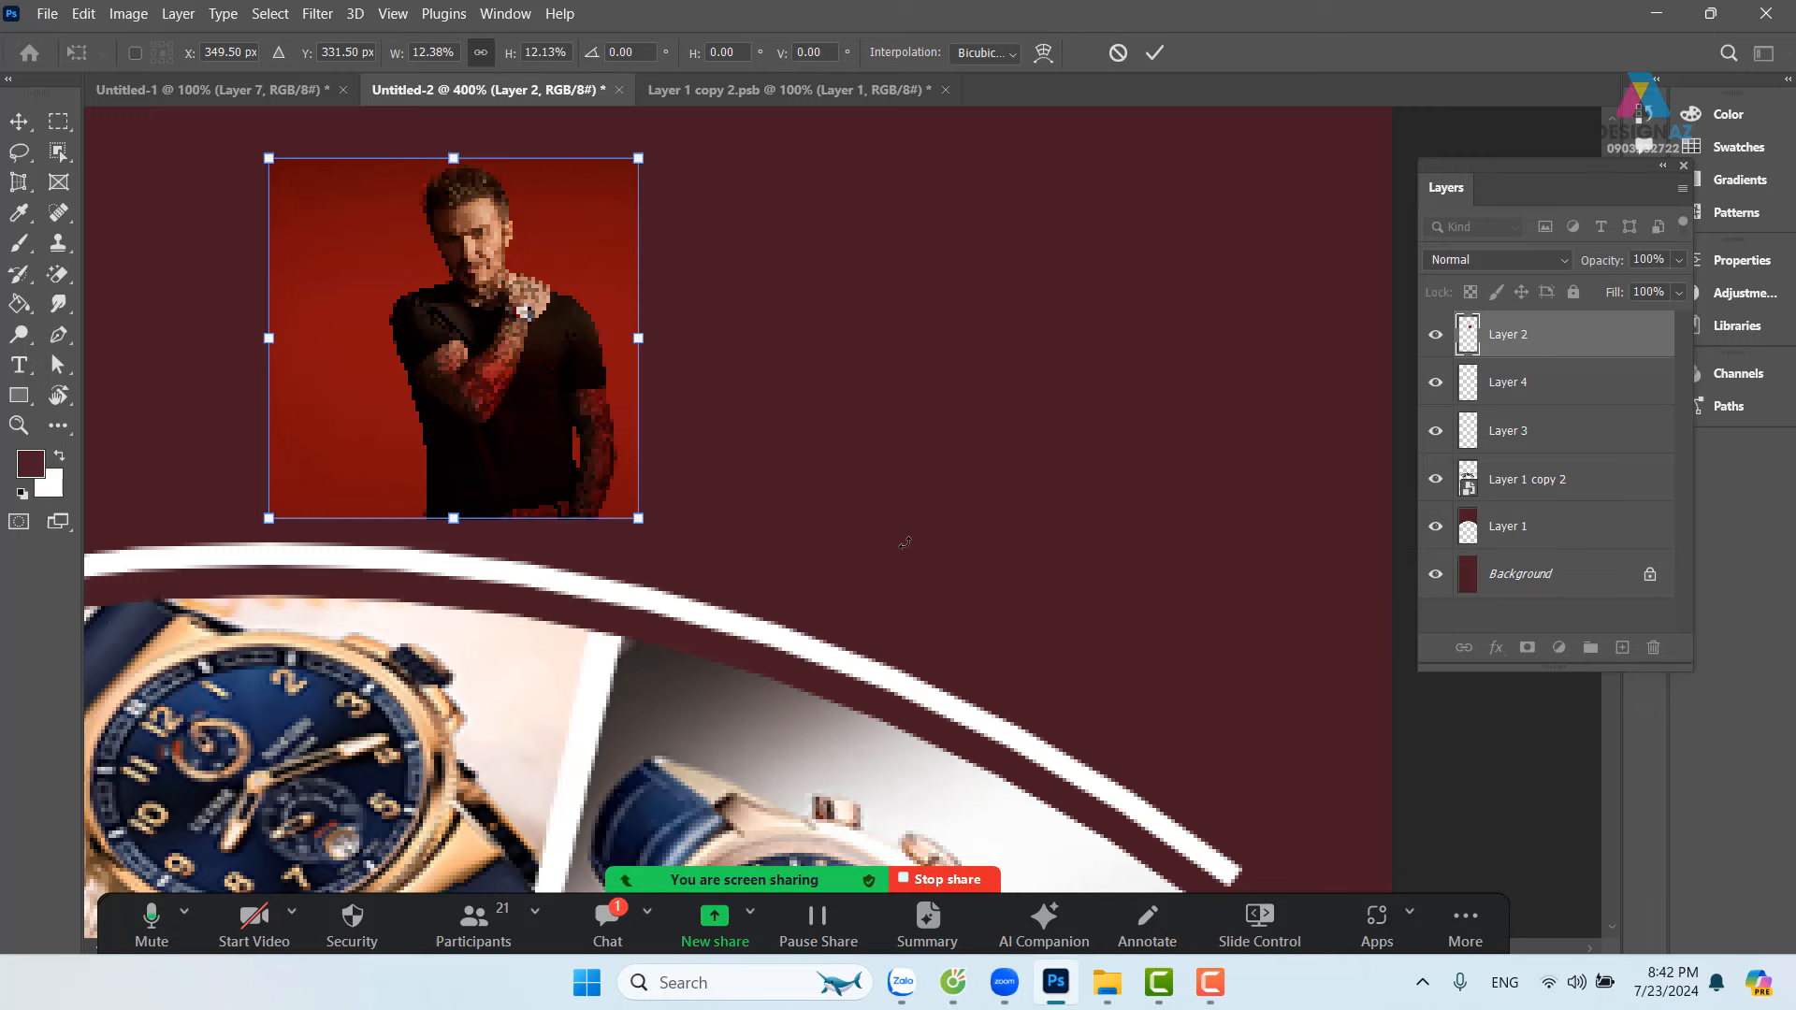
Step: Apply the reduction of the Layer 2 portrait to about 12%, and enlarge it to about 359% over the upper left of the canvas
{"action": "key", "text": "Return"}
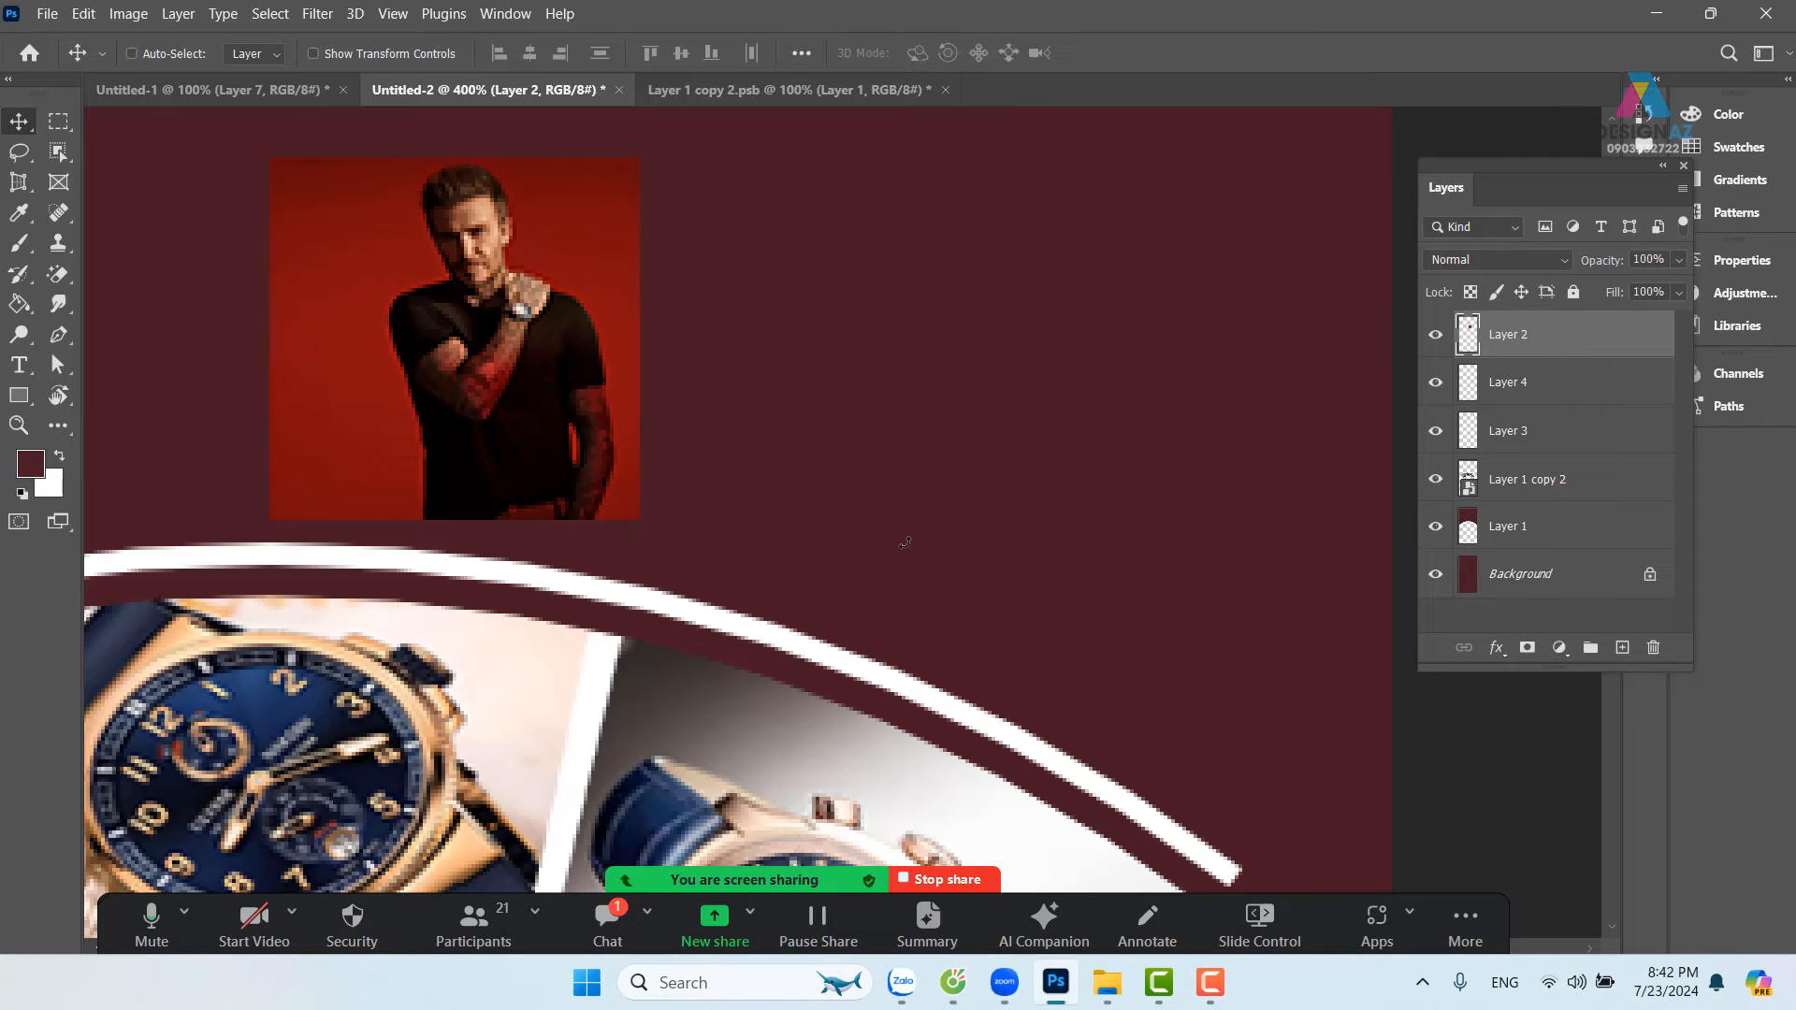
{"action": "key", "text": "ctrl+minus"}
{"action": "key", "text": "ctrl+minus"}
{"action": "key", "text": "ctrl+minus"}
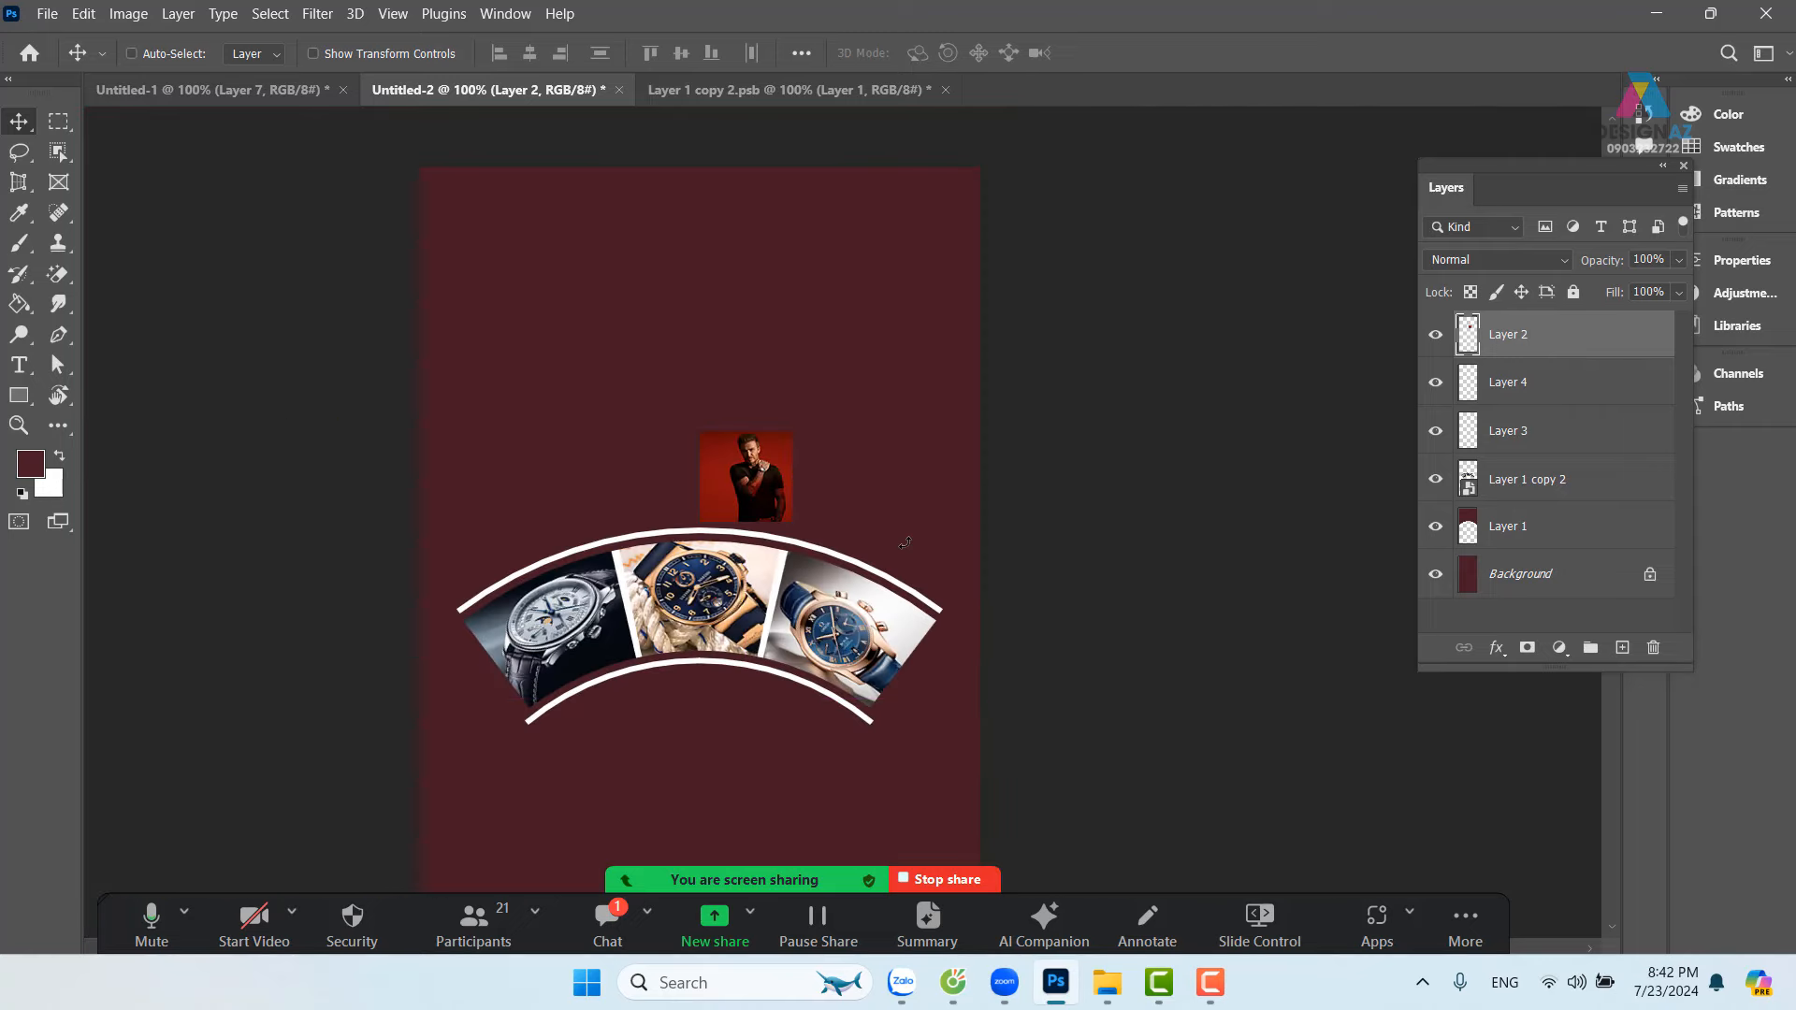
{"action": "key", "text": "ctrl+t"}
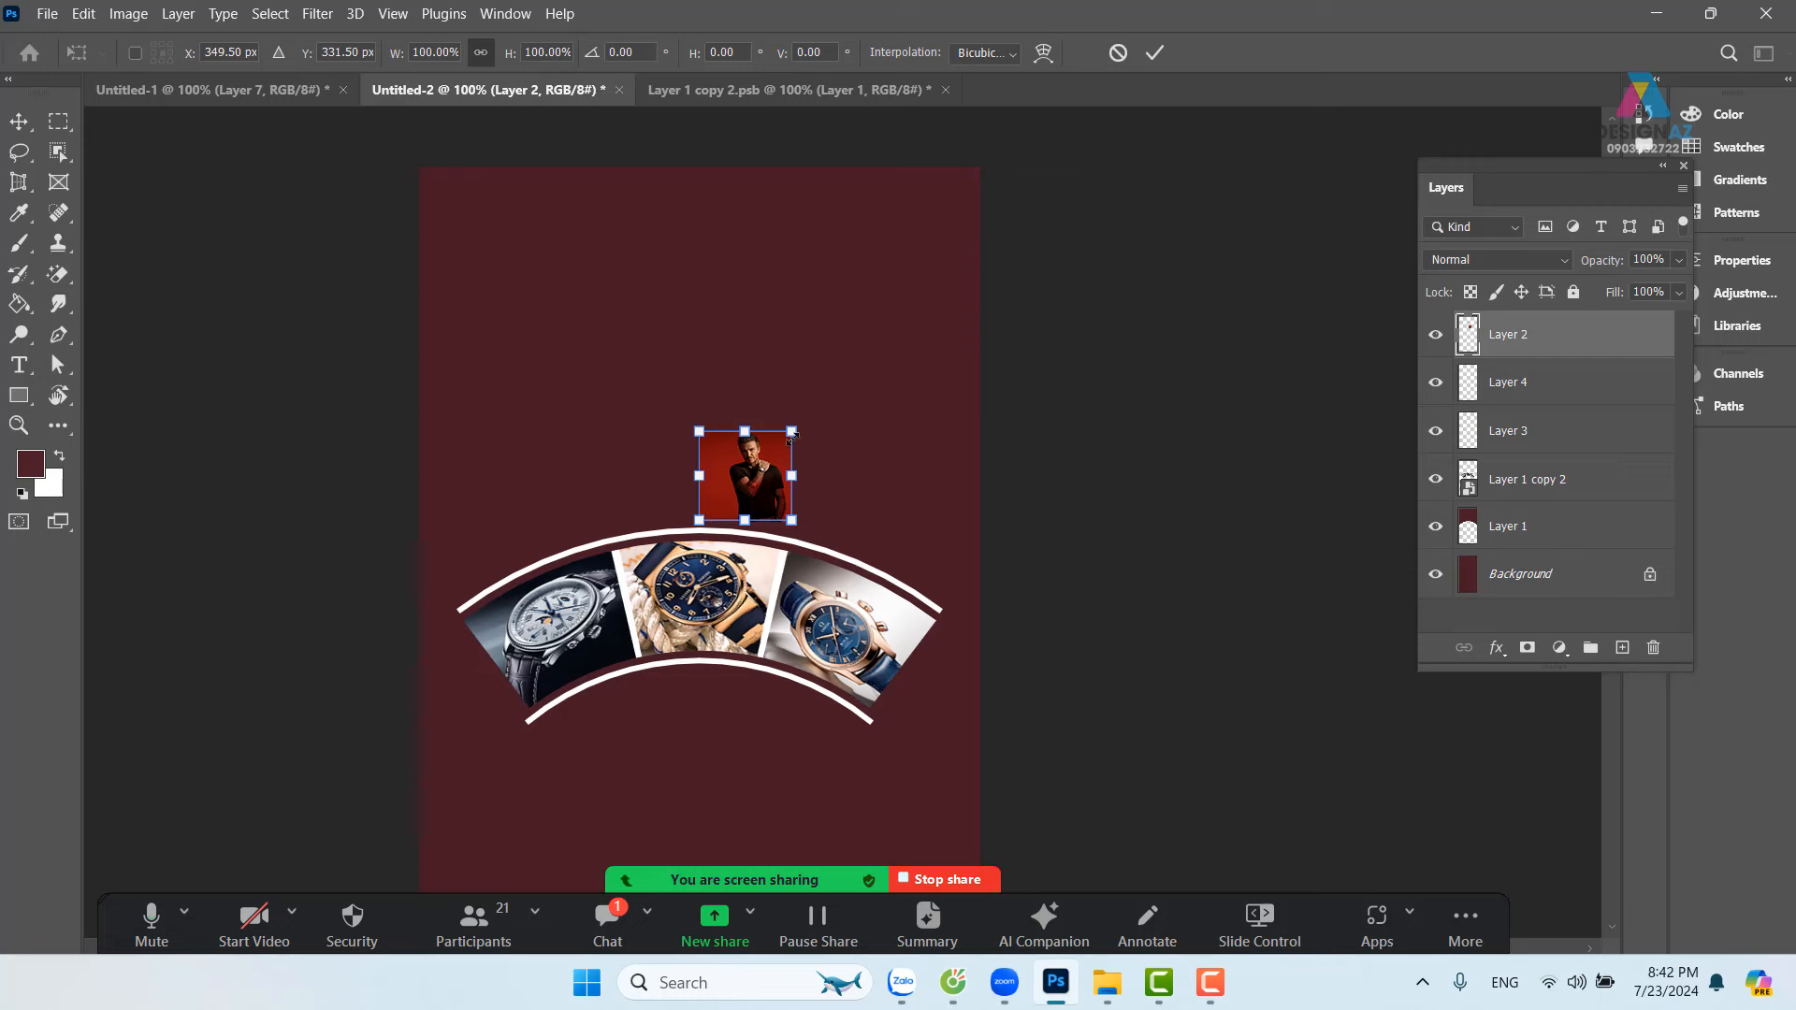
{"action": "left_click_drag", "start_coordinate": [791, 433], "coordinate": [1035, 188]}
{"action": "left_click_drag", "start_coordinate": [923, 322], "coordinate": [689, 368]}
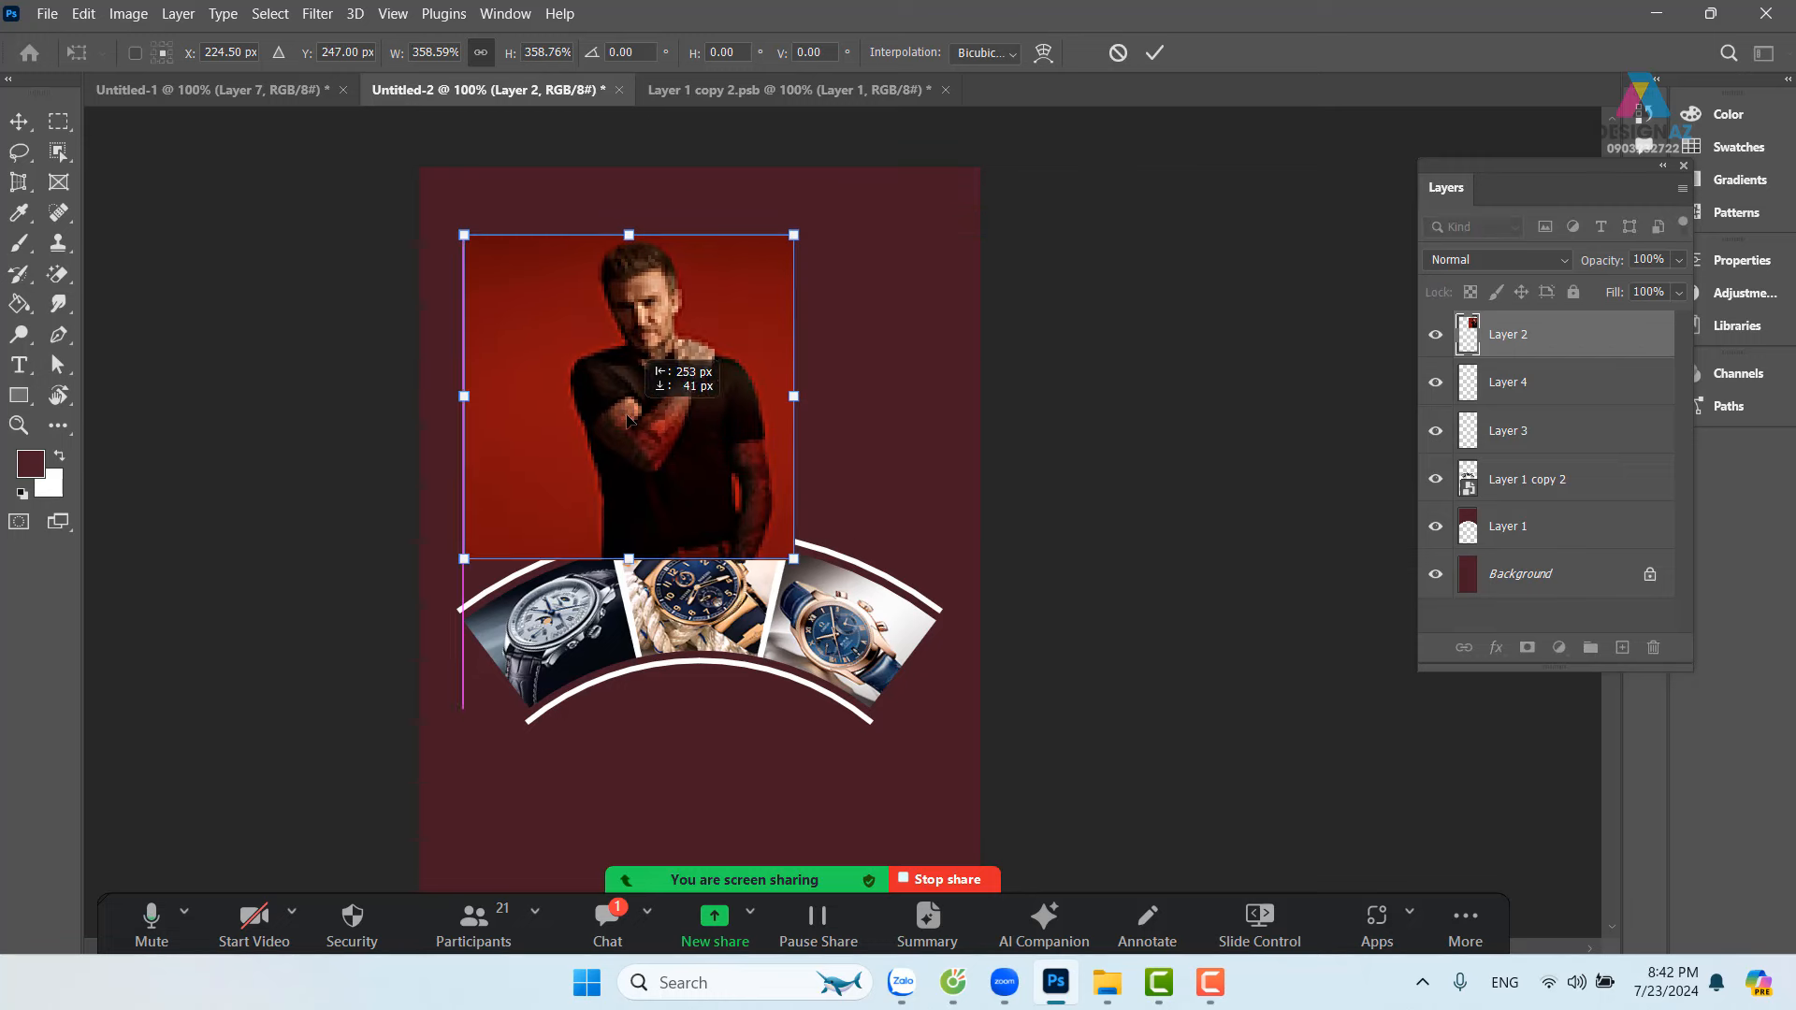
{"action": "key", "text": "Return"}
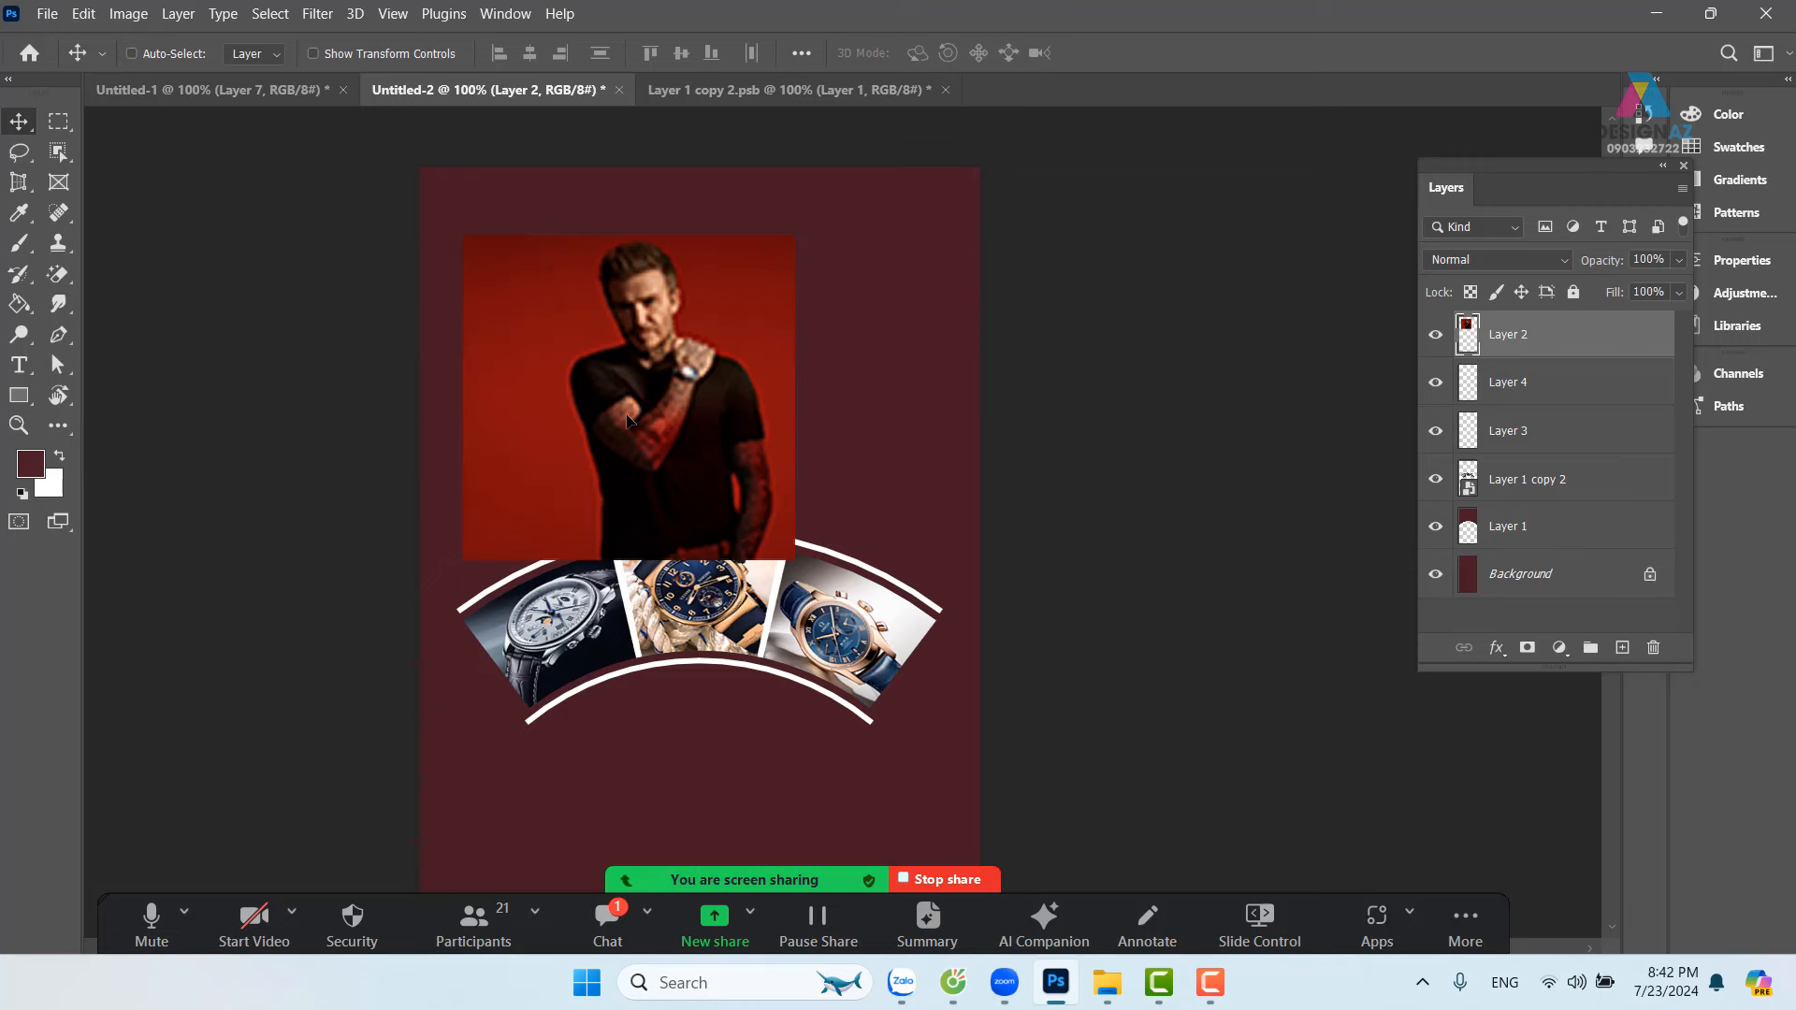
Step: Undo the shrinking and enlarging of the Layer 2 portrait and convert the layer to a Smart Object
{"action": "key", "text": "ctrl+z"}
{"action": "key", "text": "ctrl+z"}
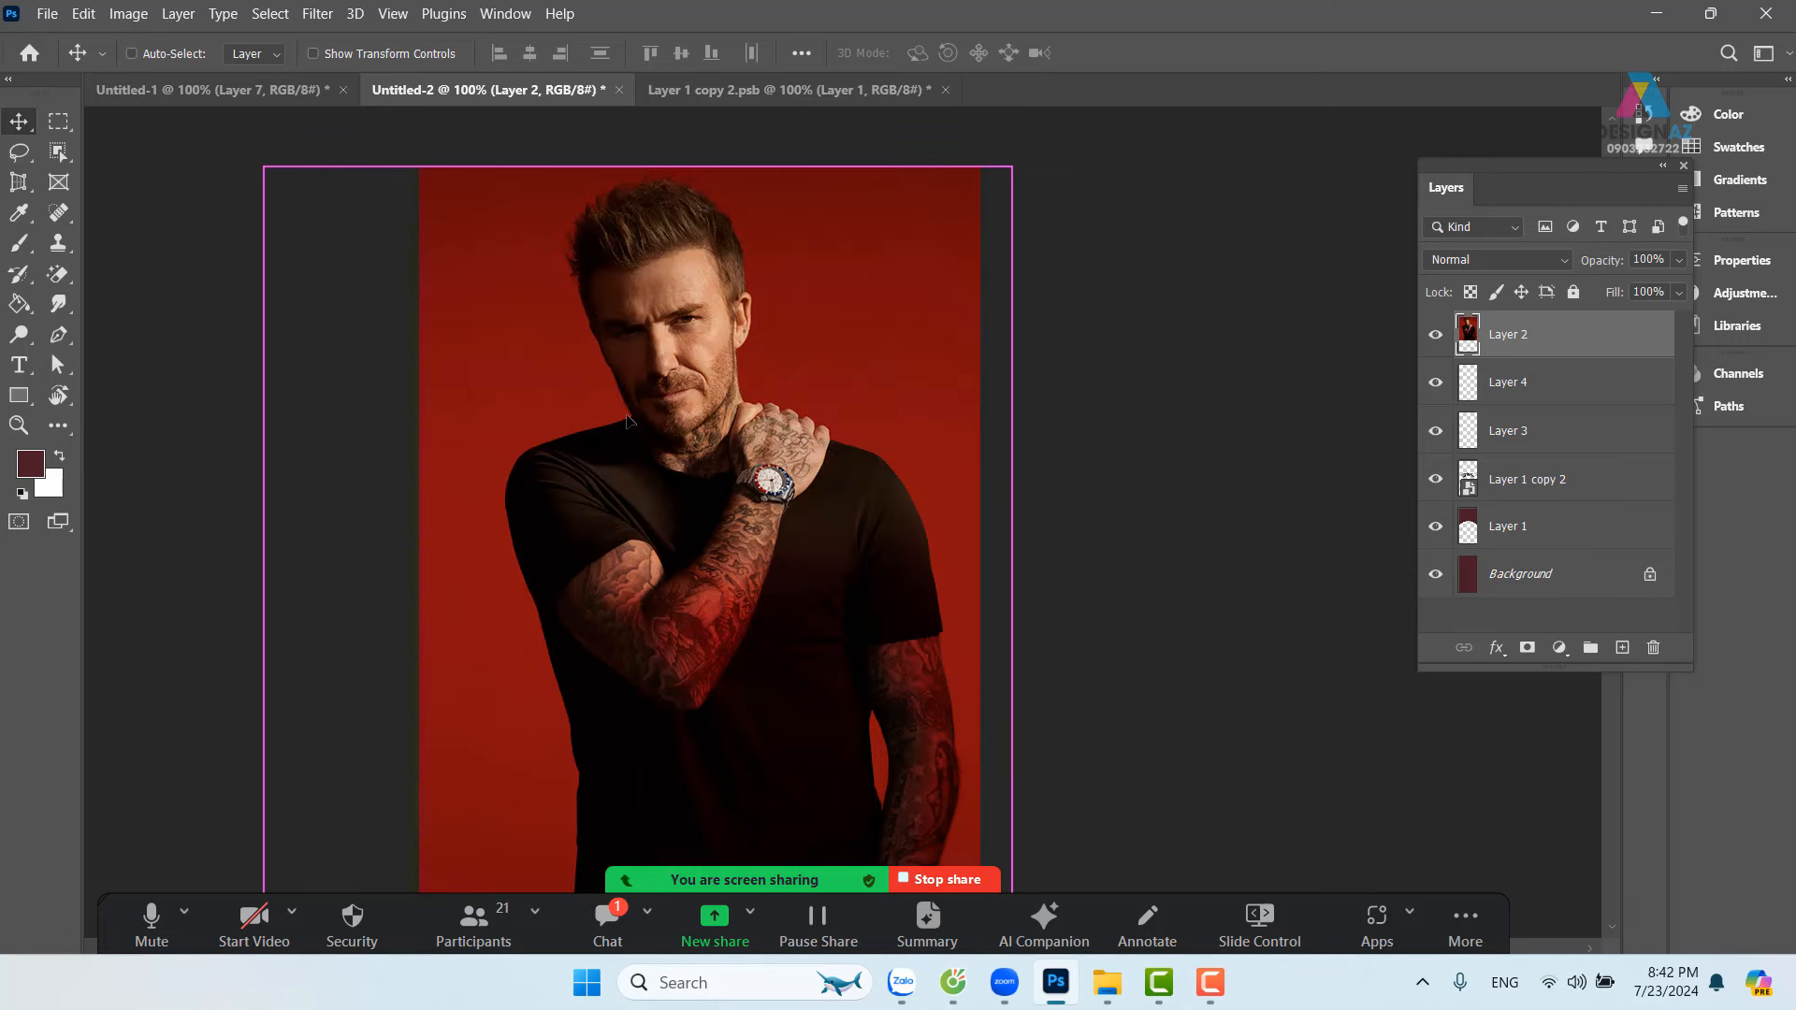
{"action": "right_click", "coordinate": [1624, 348]}
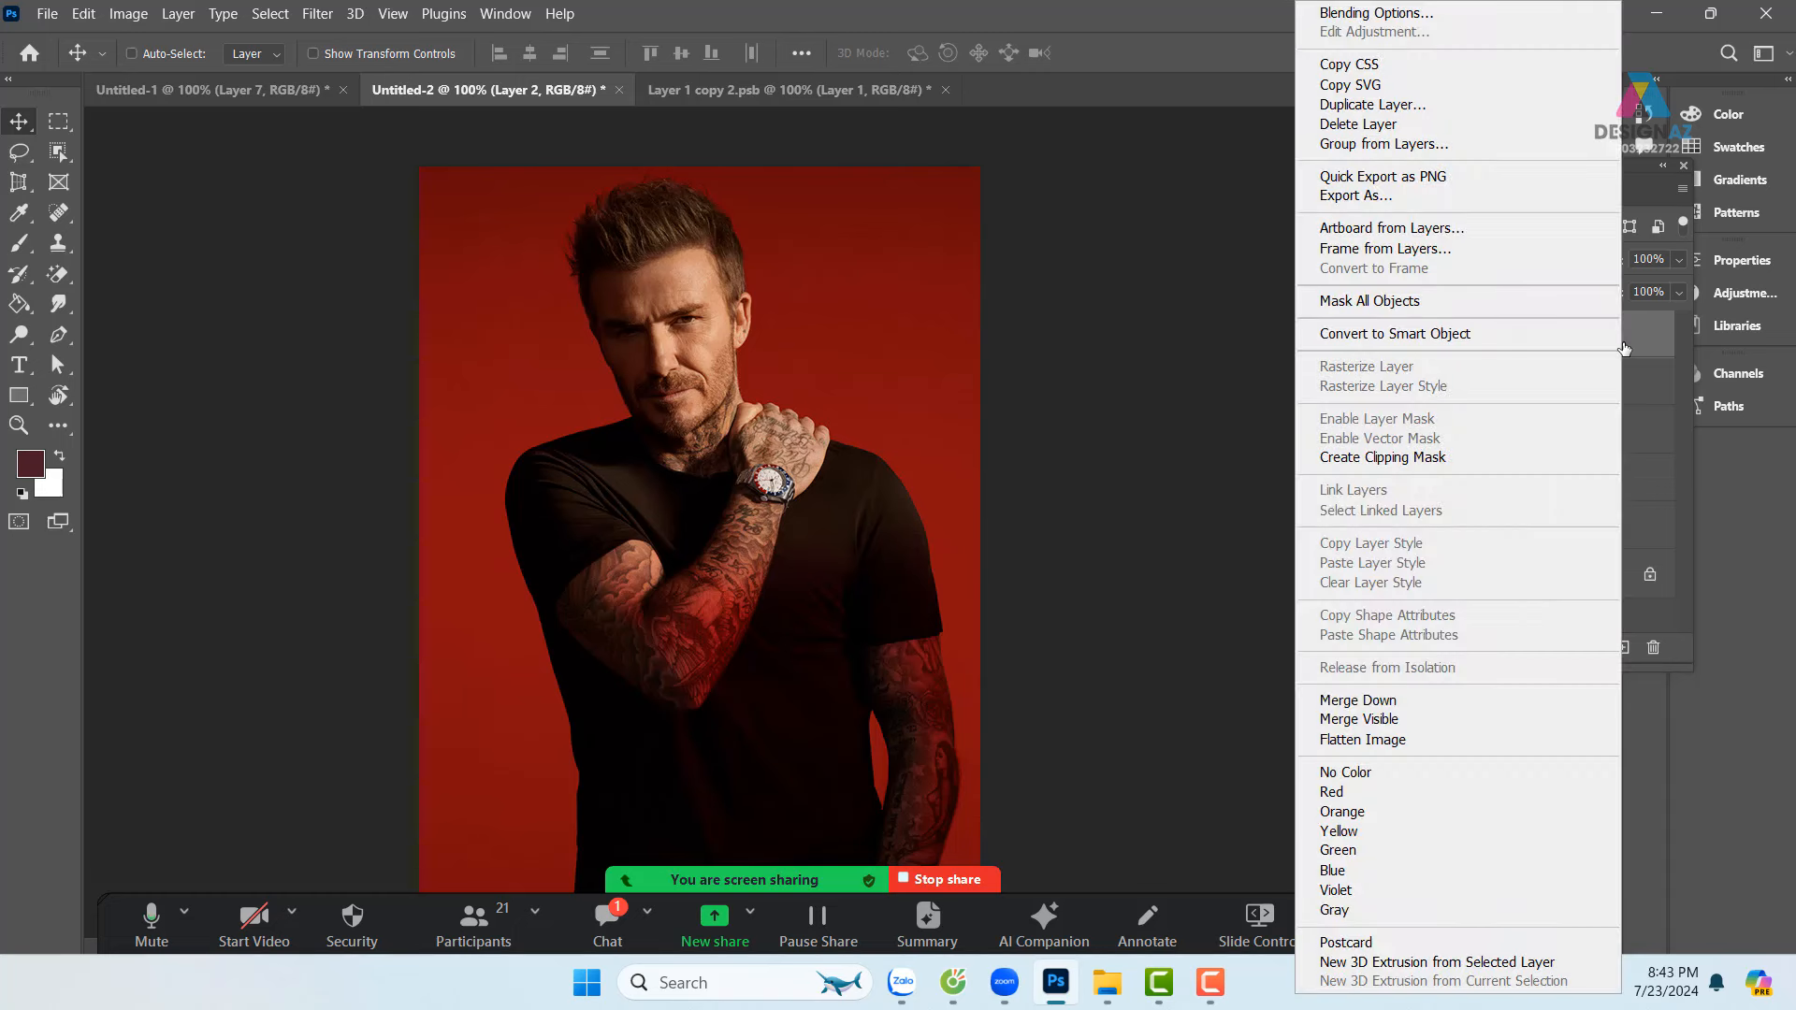
{"action": "left_click", "coordinate": [1449, 343]}
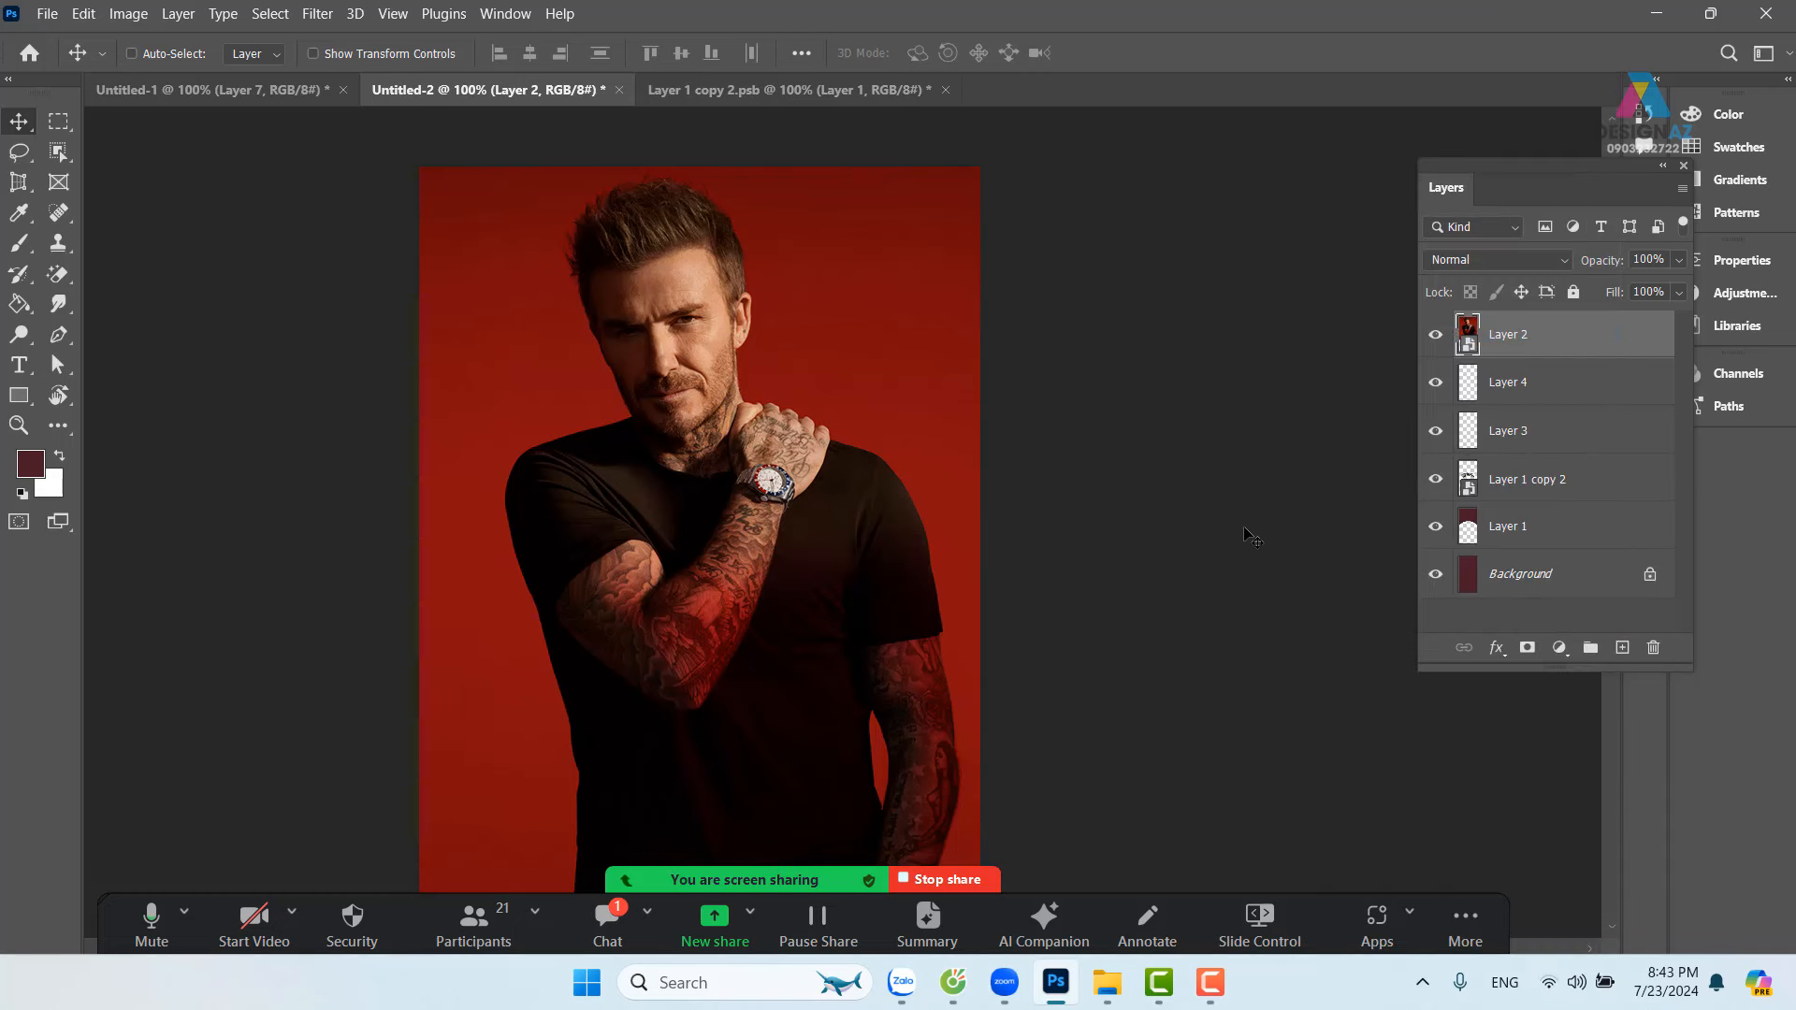
Step: Scale the Layer 2 smart object down to a small thumbnail and place it above the watch strip
{"action": "key", "text": "ctrl+t"}
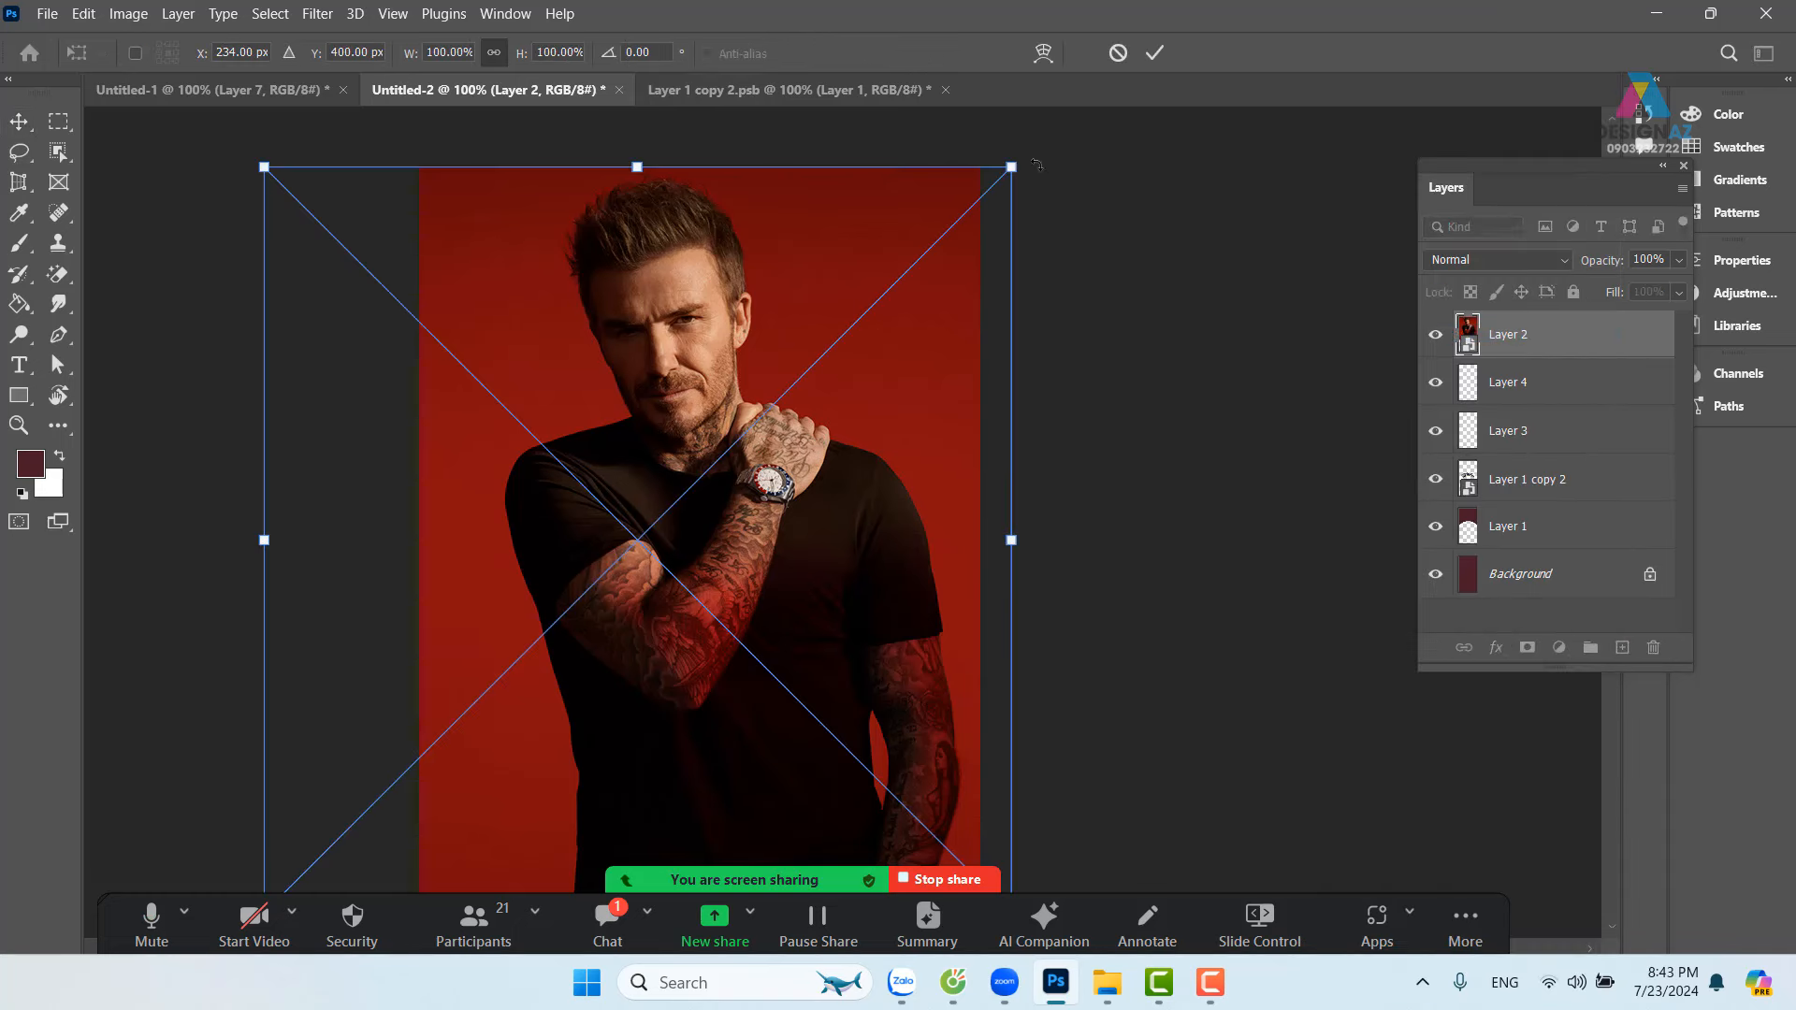
{"action": "left_click_drag", "start_coordinate": [1011, 169], "coordinate": [417, 759]}
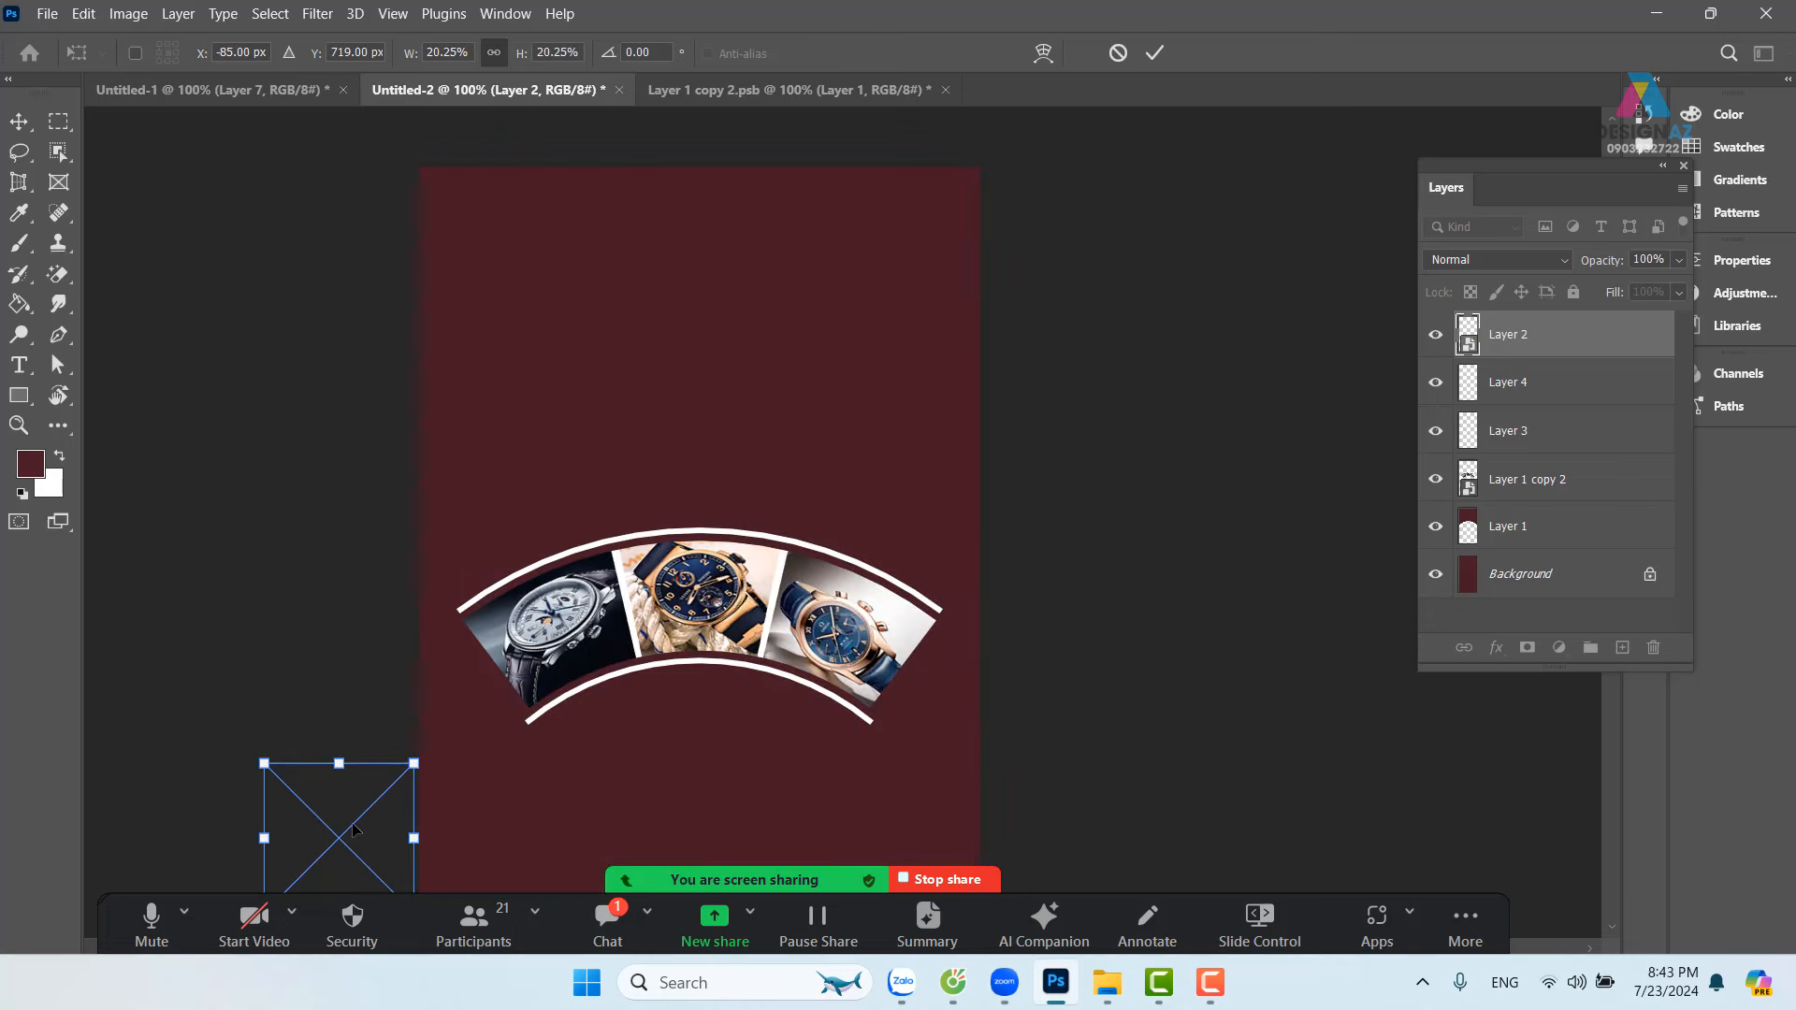
{"action": "left_click_drag", "start_coordinate": [361, 826], "coordinate": [688, 367]}
{"action": "left_click_drag", "start_coordinate": [740, 303], "coordinate": [706, 338]}
{"action": "left_click_drag", "start_coordinate": [665, 421], "coordinate": [649, 434]}
{"action": "key", "text": "Return"}
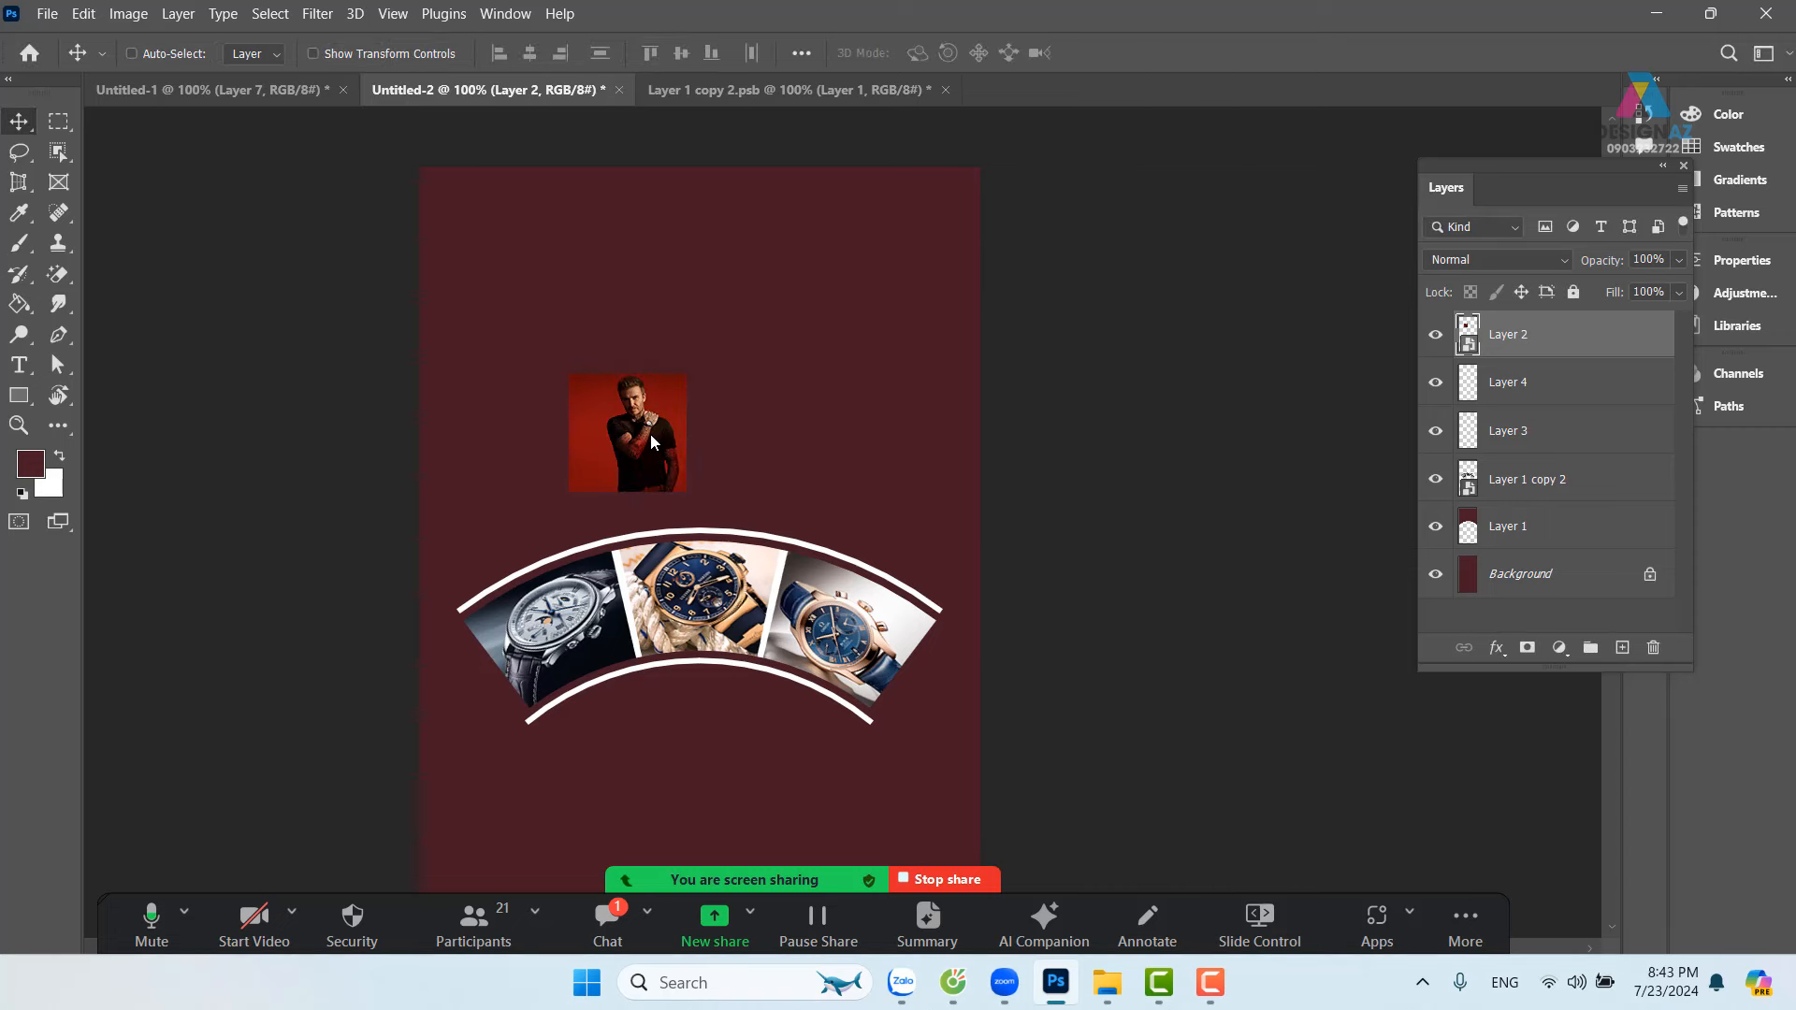
Step: Enlarge the Layer 2 smart object to about 66.6% and position it over the middle of the canvas, covering the watch strip
{"action": "left_click_drag", "start_coordinate": [619, 457], "coordinate": [576, 535]}
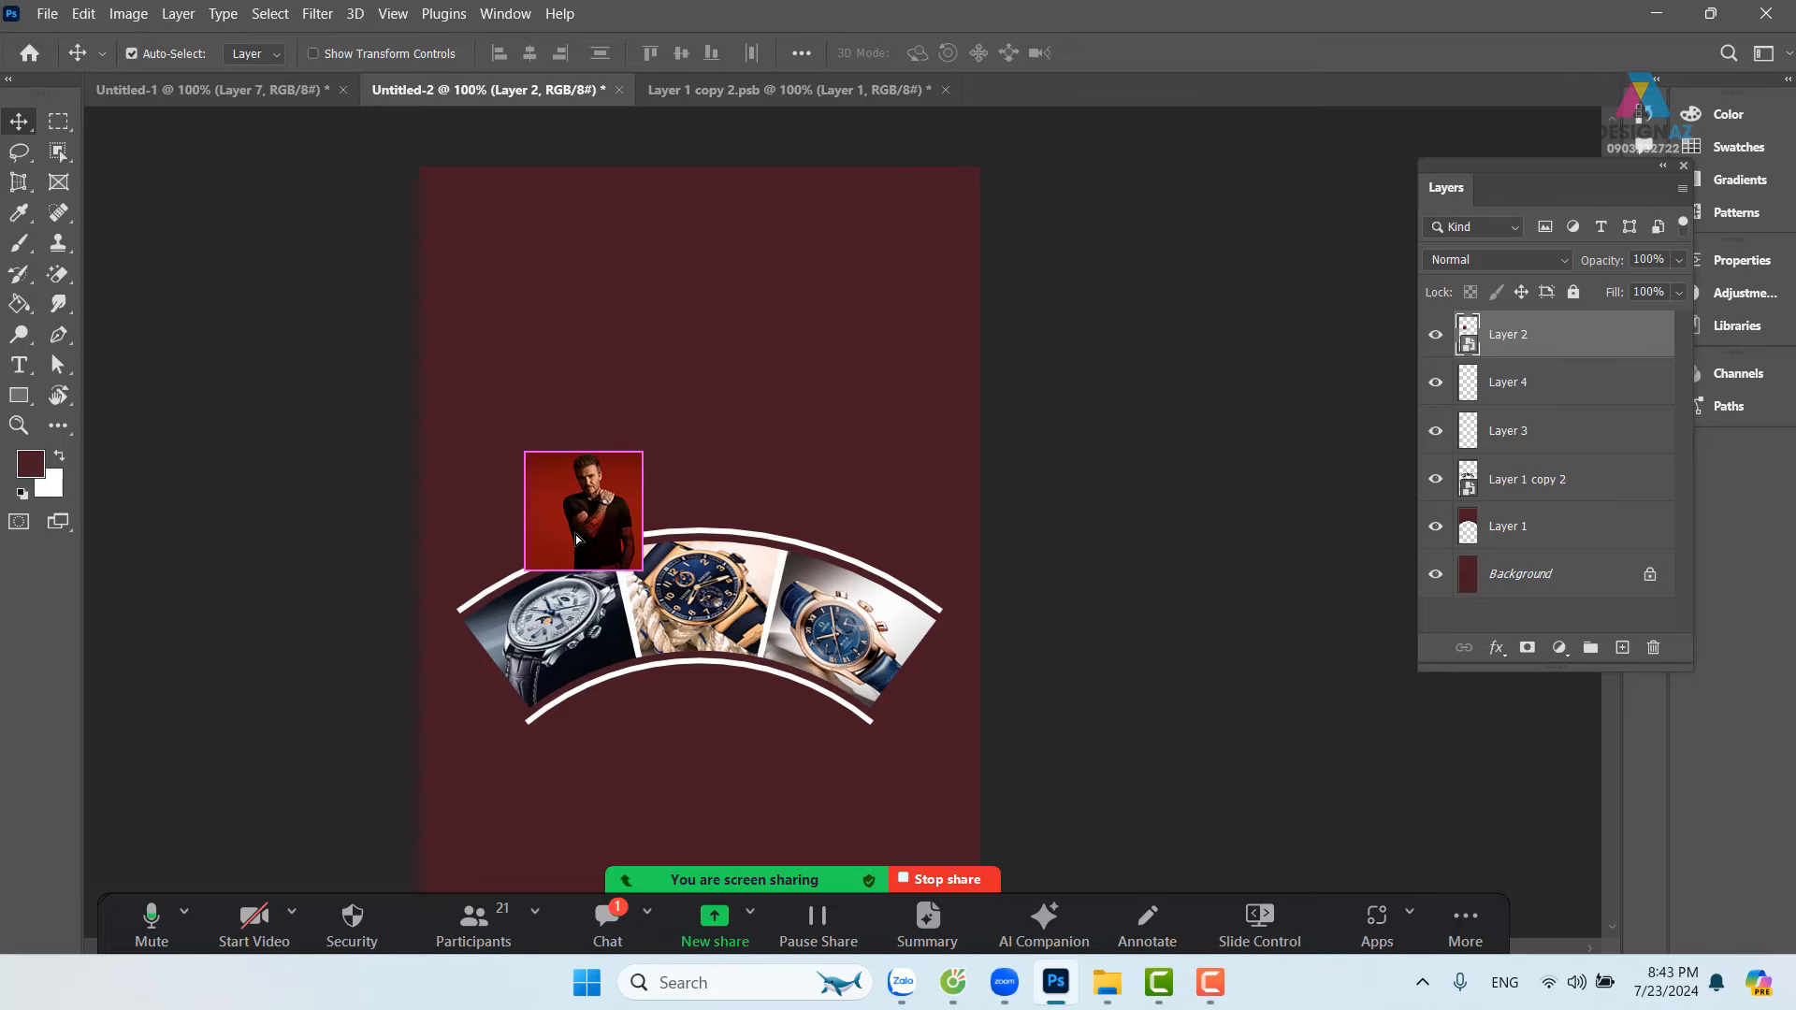
{"action": "key", "text": "ctrl+t"}
{"action": "left_click_drag", "start_coordinate": [642, 452], "coordinate": [1060, 213]}
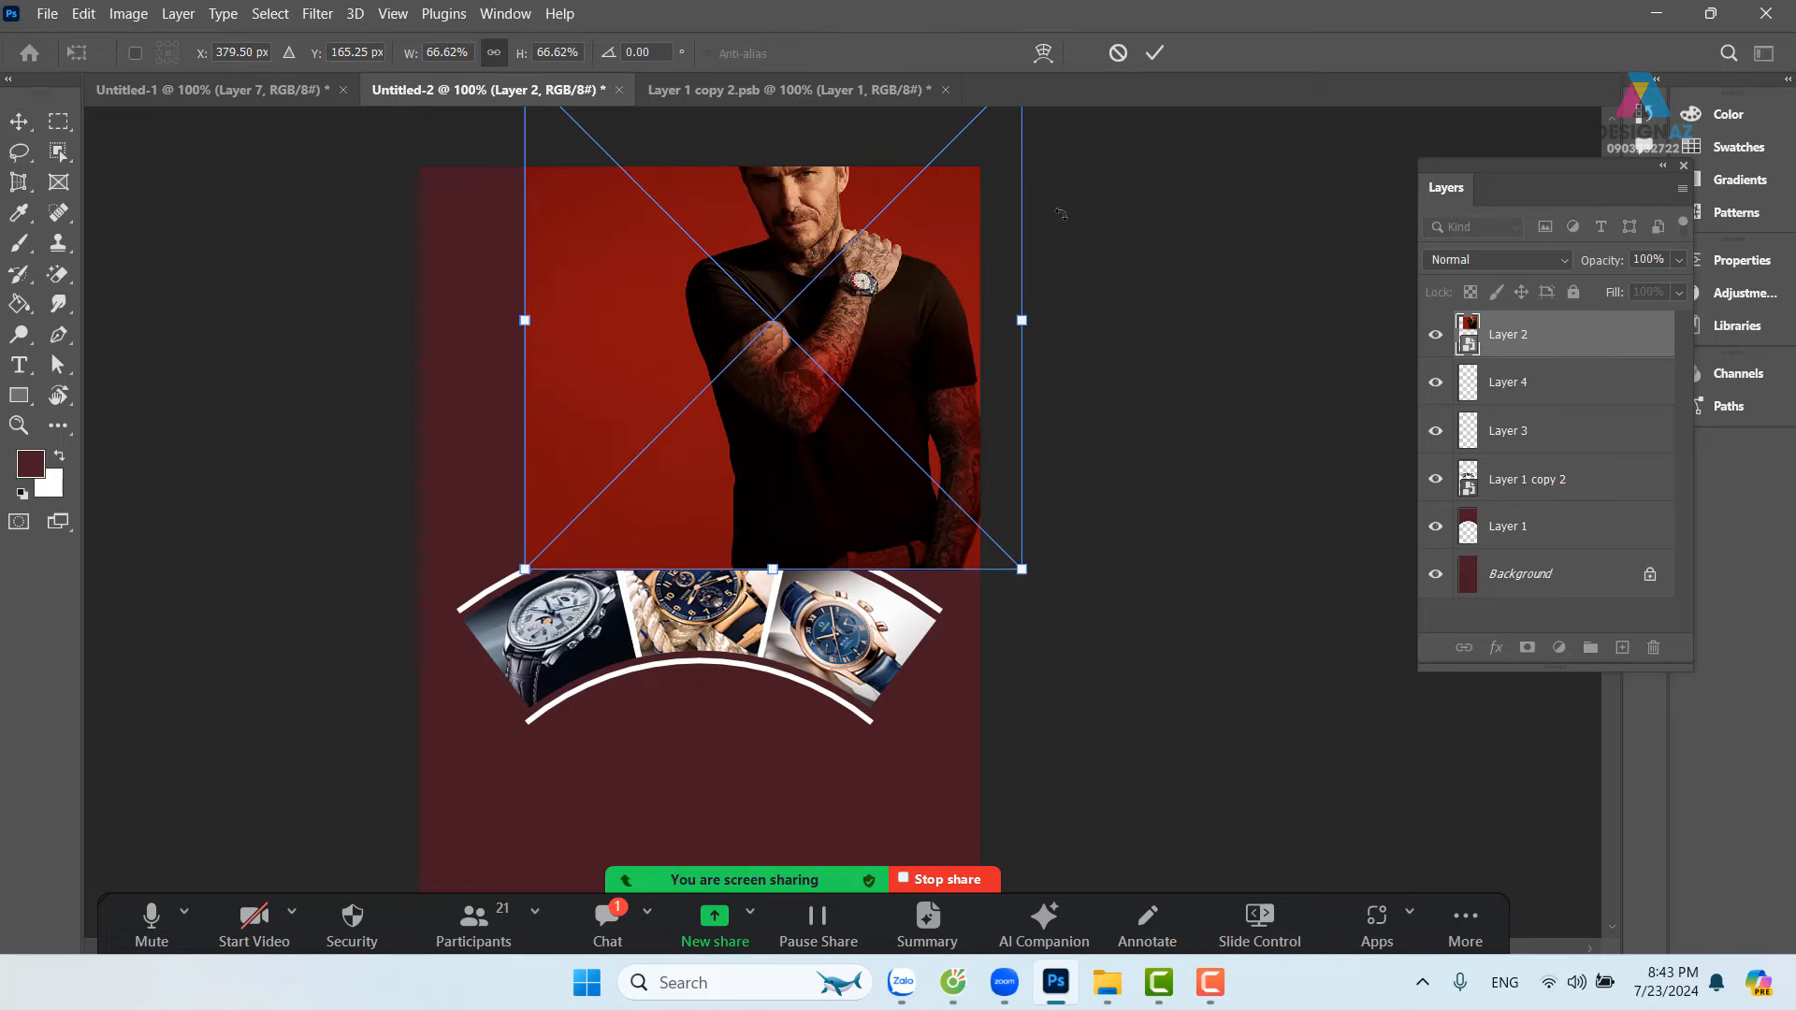
{"action": "key", "text": "Return"}
{"action": "left_click_drag", "start_coordinate": [888, 315], "coordinate": [783, 485]}
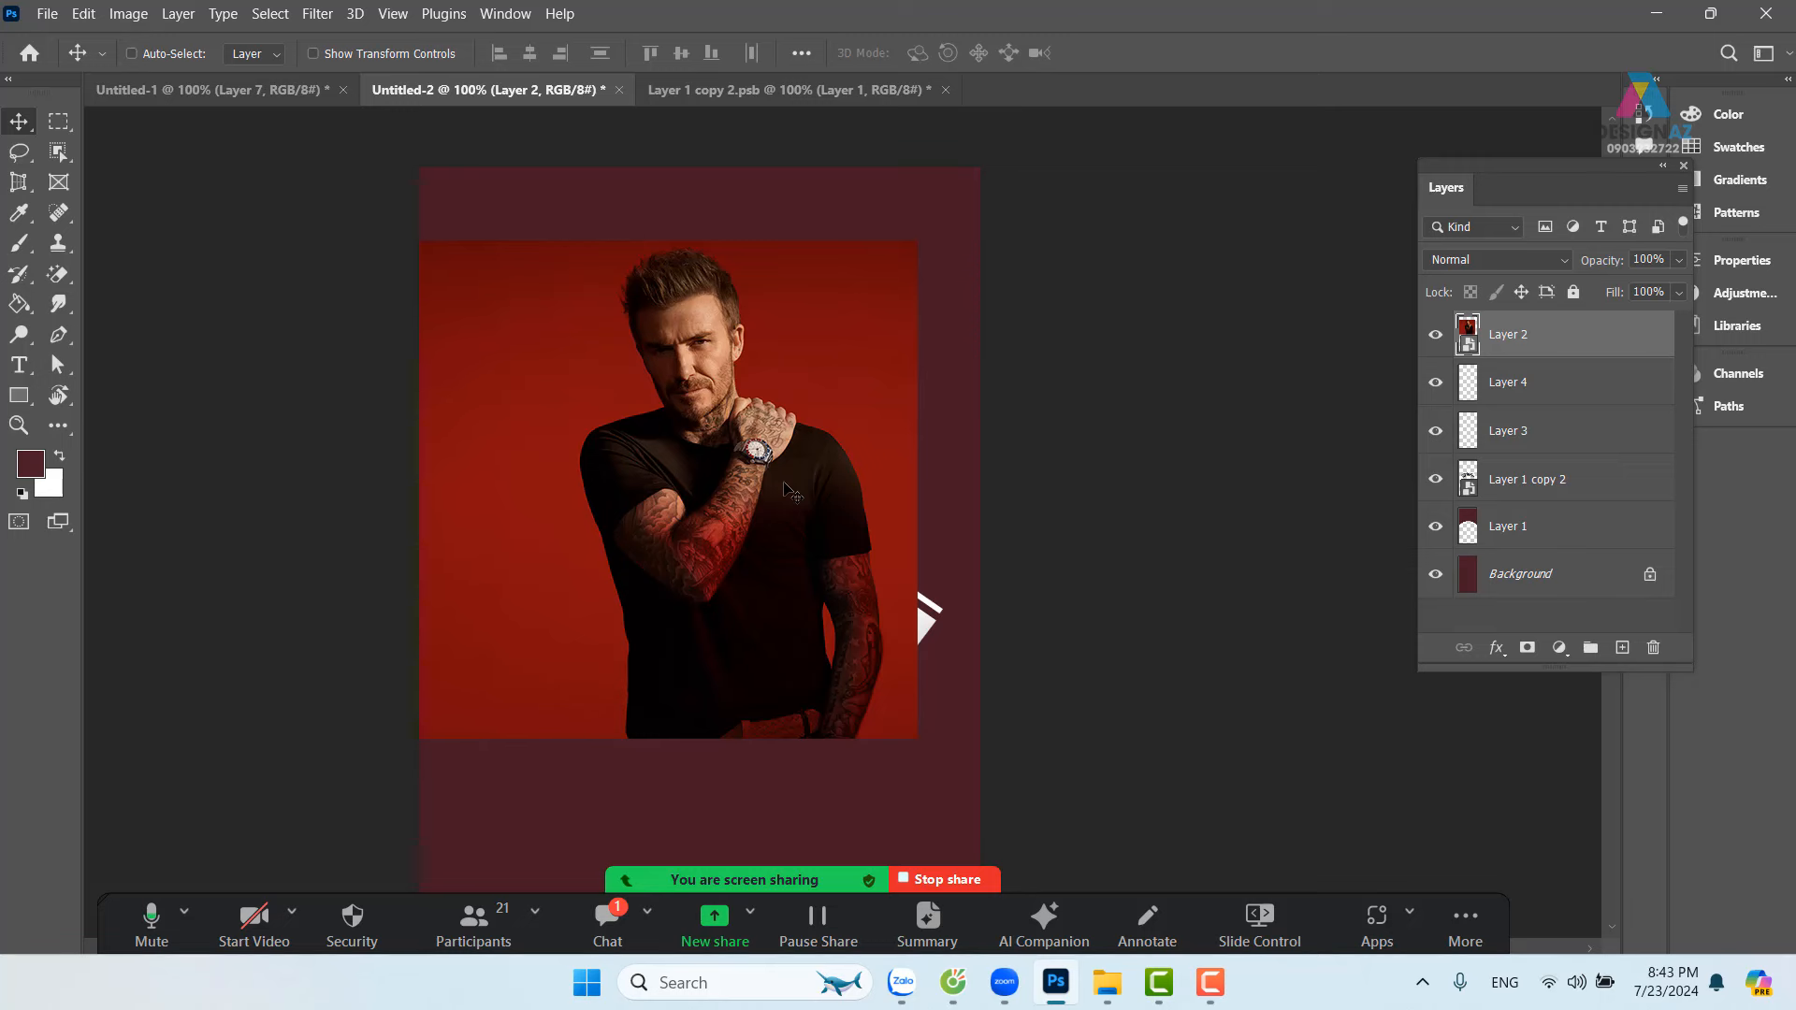
{"action": "left_click_drag", "start_coordinate": [759, 483], "coordinate": [778, 498]}
Step: Try to delete a rectangular marquee area over the face and chest of the Layer 2 smart object
{"action": "left_click", "coordinate": [58, 120]}
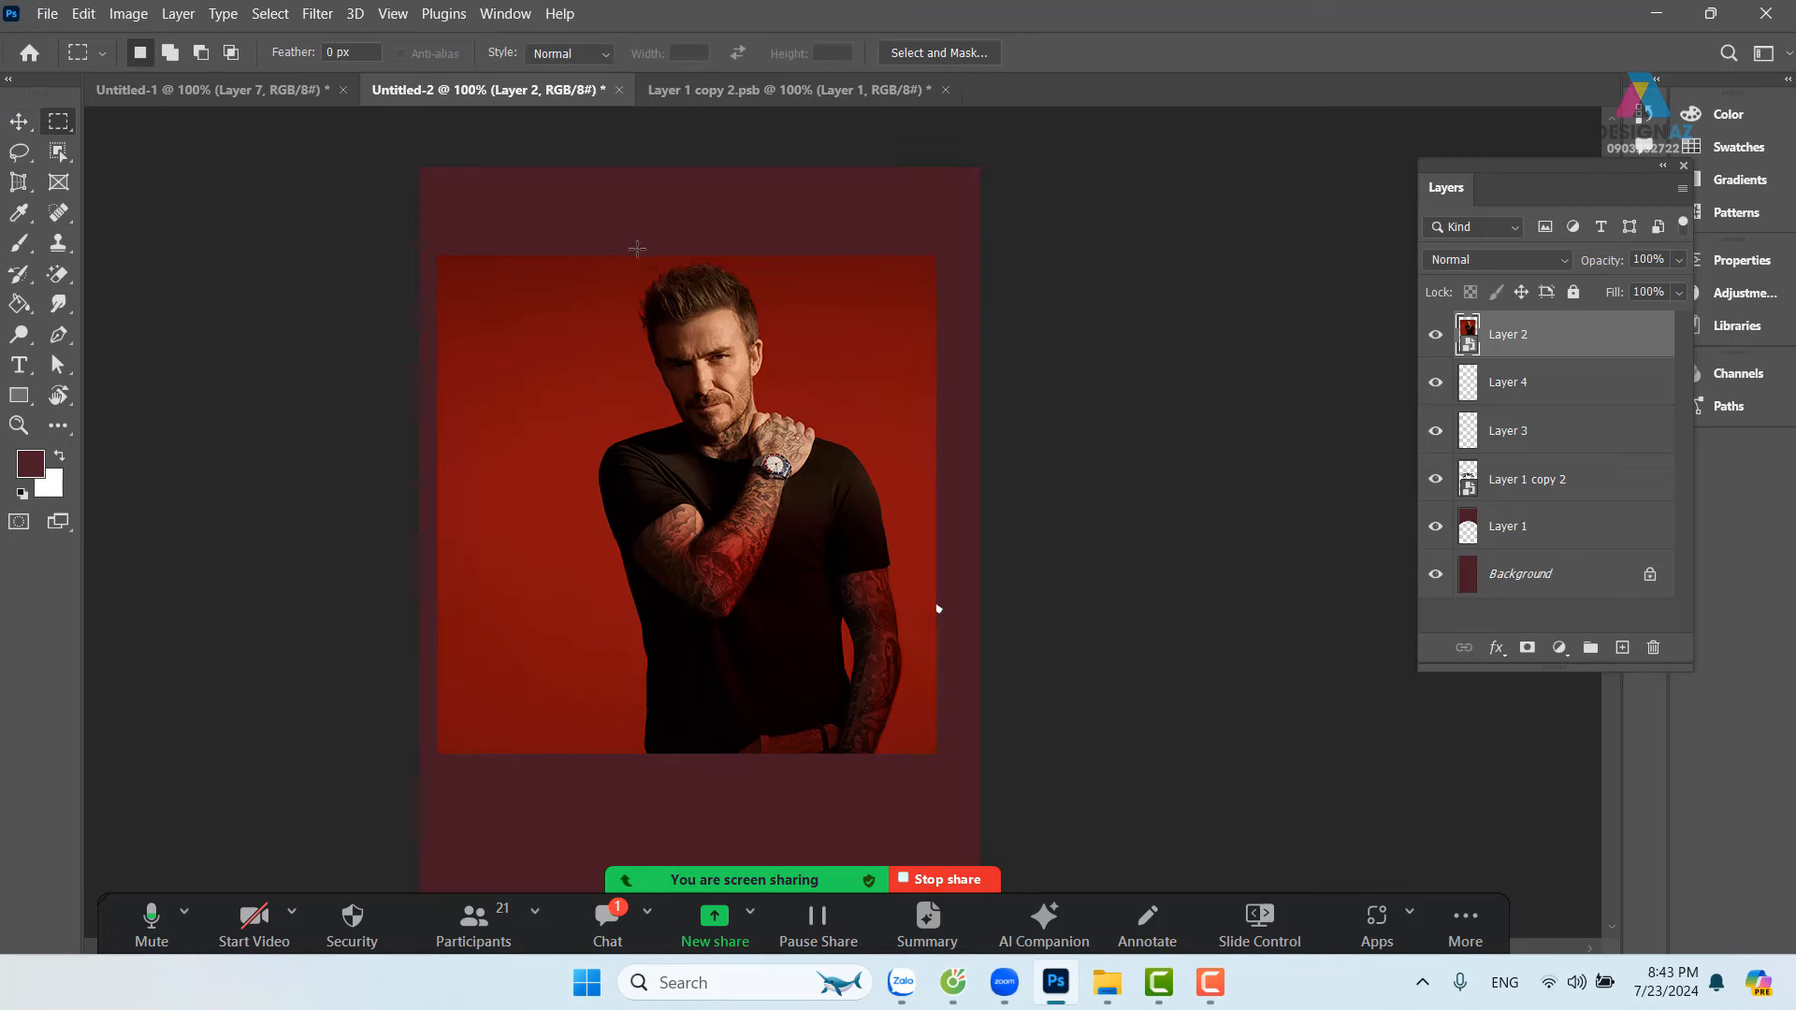
{"action": "left_click_drag", "start_coordinate": [632, 200], "coordinate": [778, 522]}
{"action": "key", "text": "Delete"}
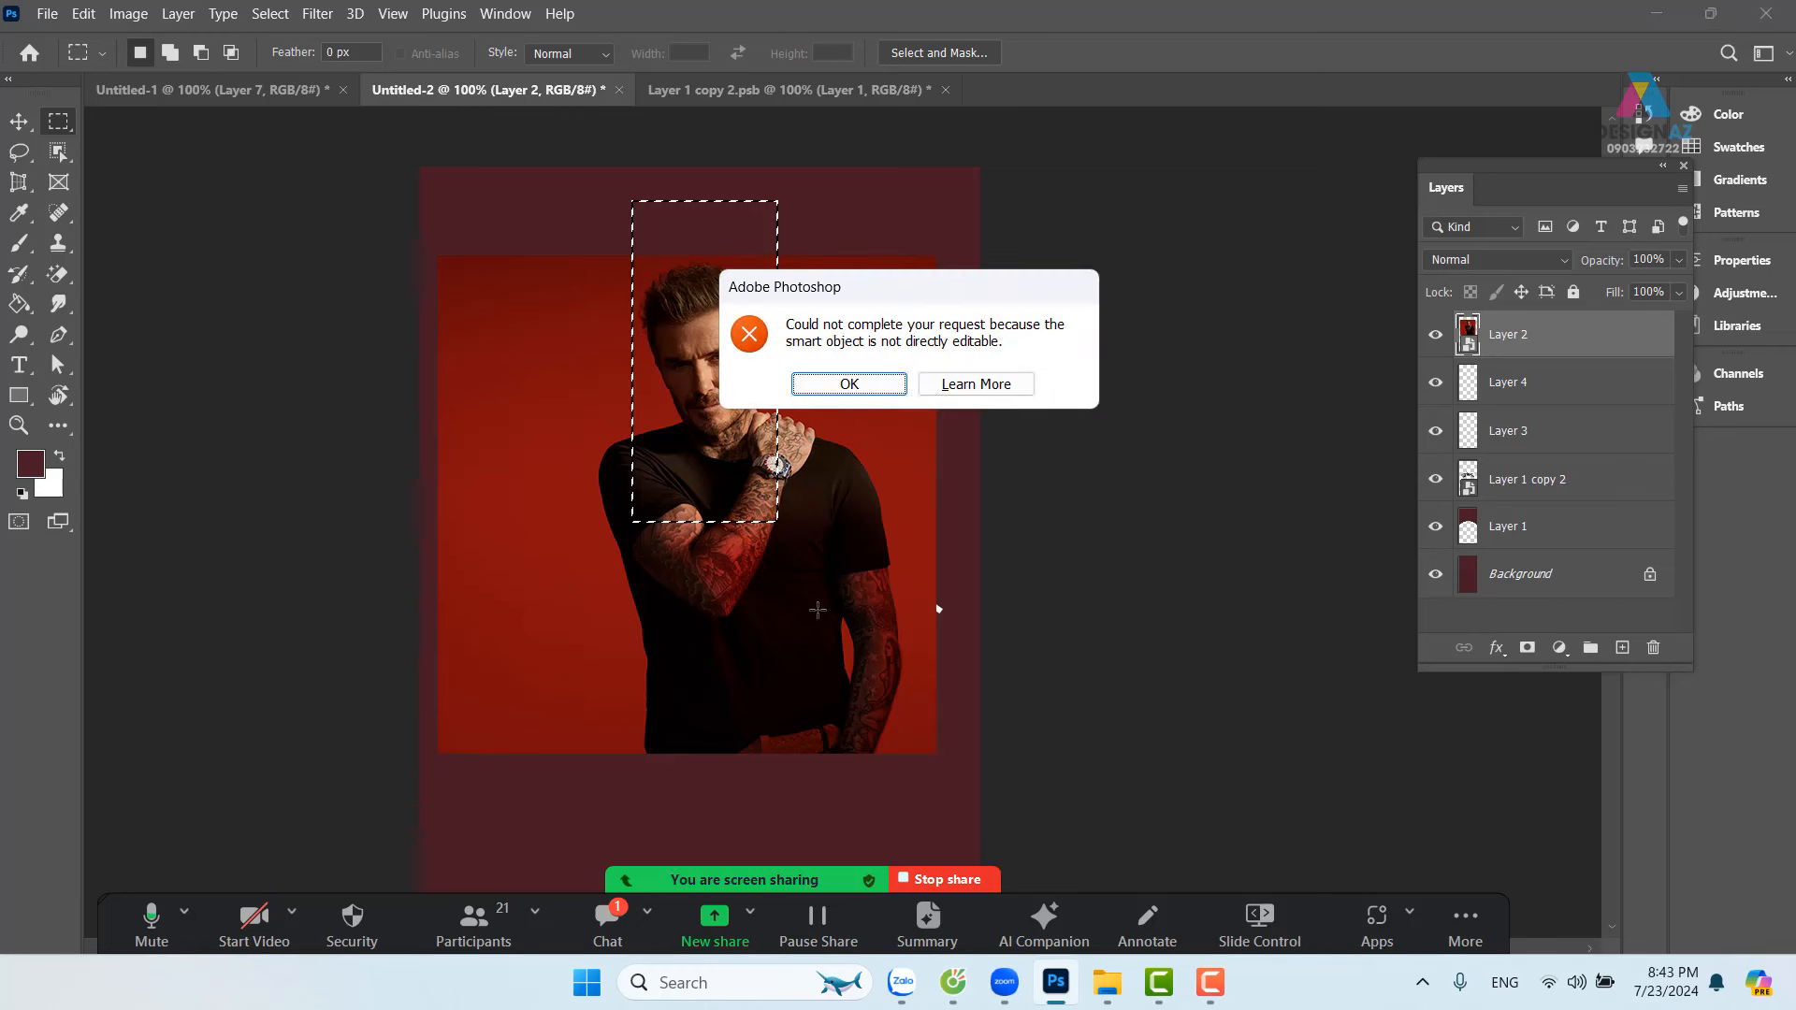
{"action": "left_click", "coordinate": [862, 389]}
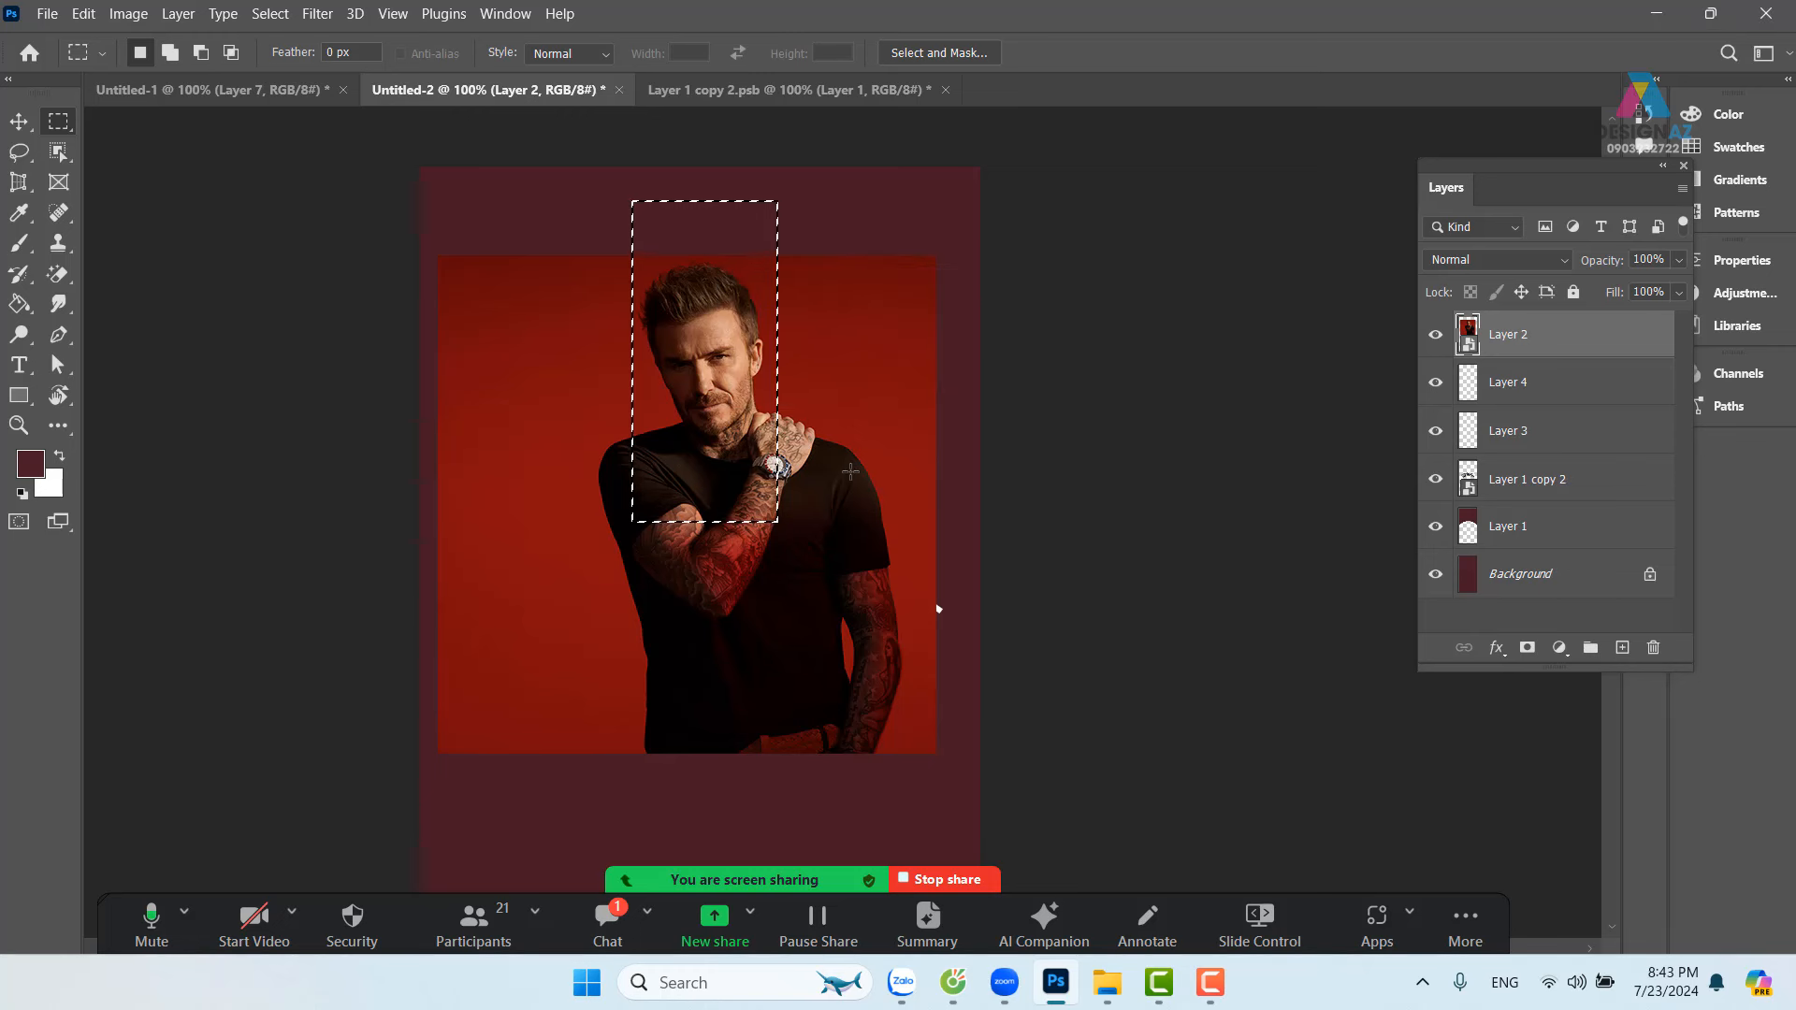
Step: Clear the rectangular selection and delete the Layer 2 portrait smart object
{"action": "key", "text": "ctrl+d"}
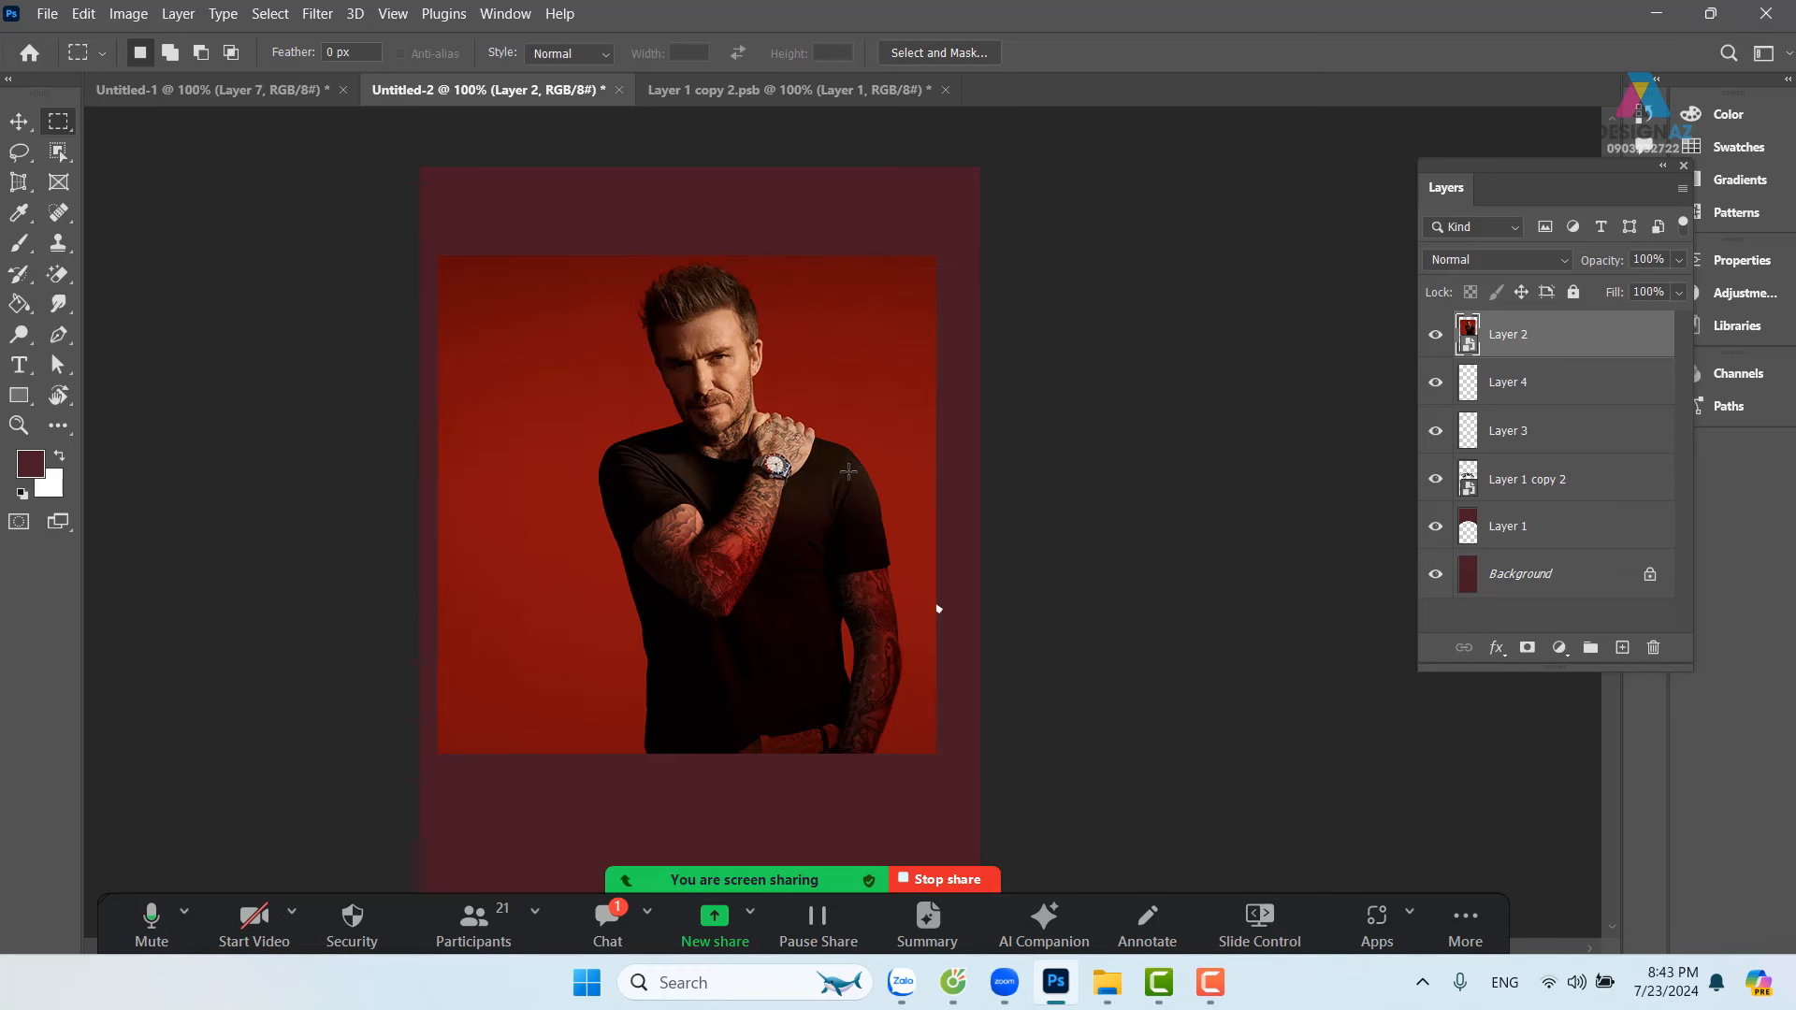
{"action": "left_click", "coordinate": [19, 121]}
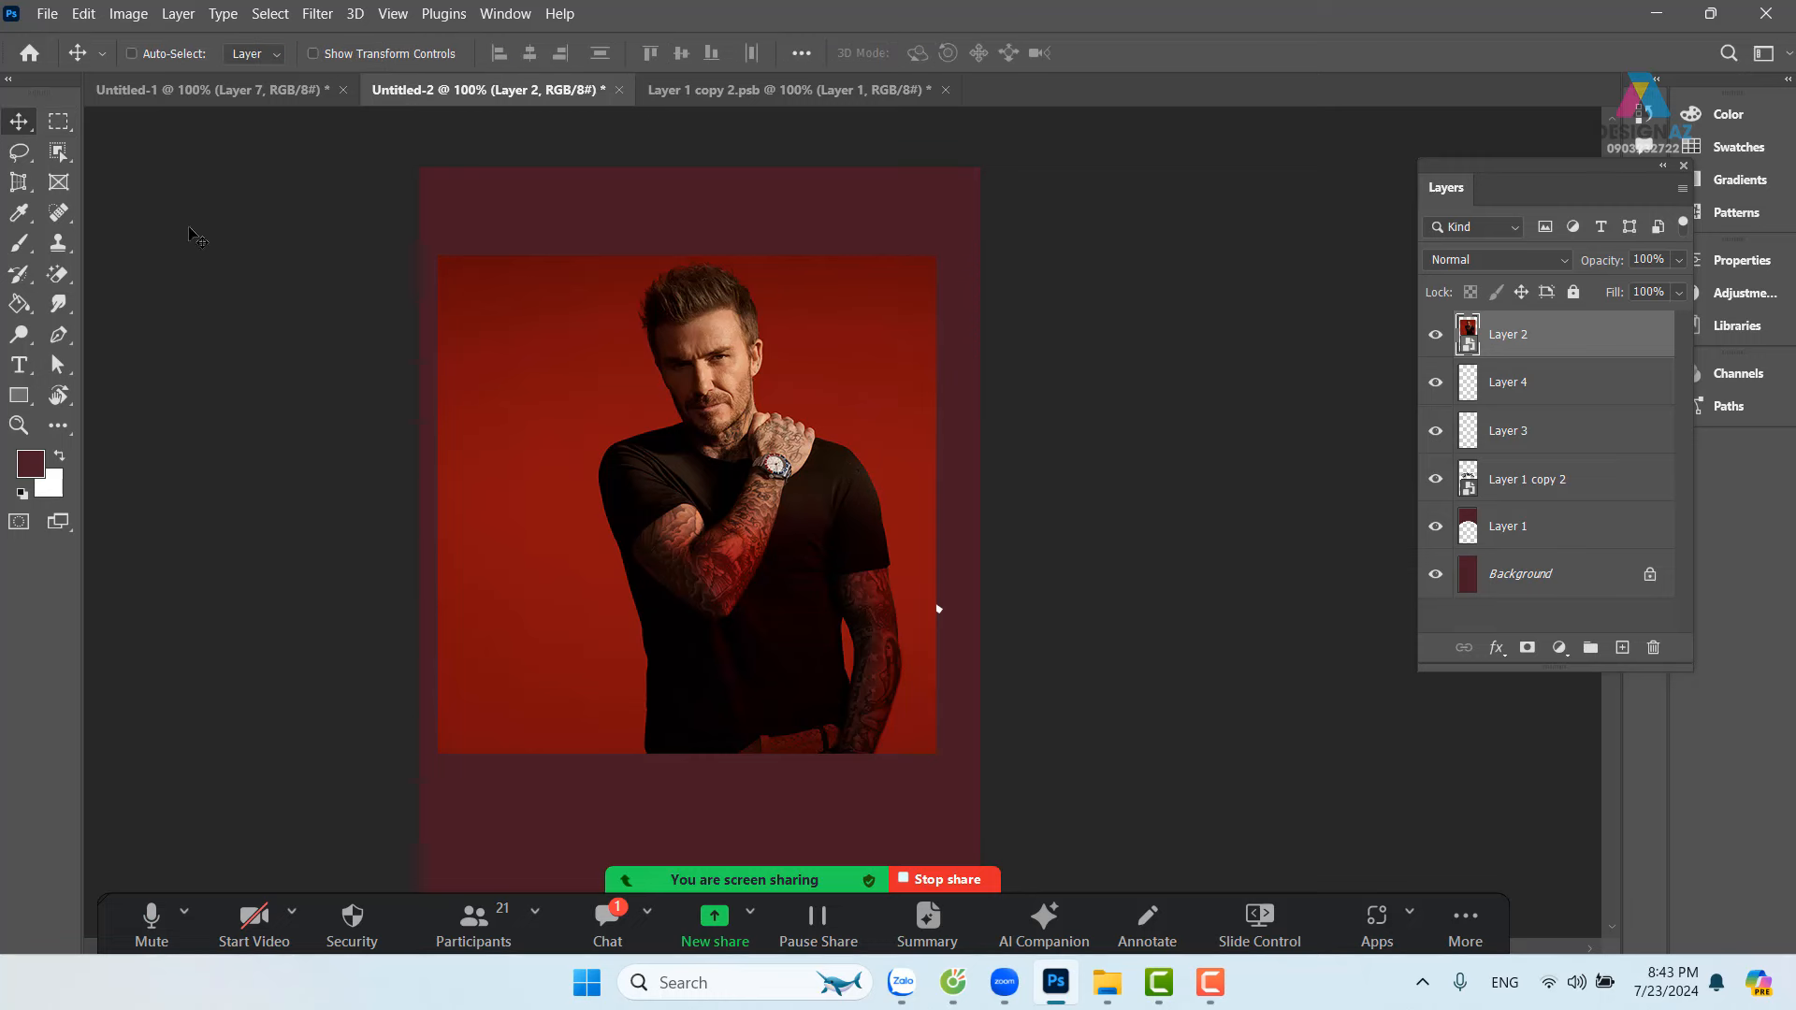
{"action": "left_click_drag", "start_coordinate": [805, 496], "coordinate": [849, 491]}
{"action": "key", "text": "Delete"}
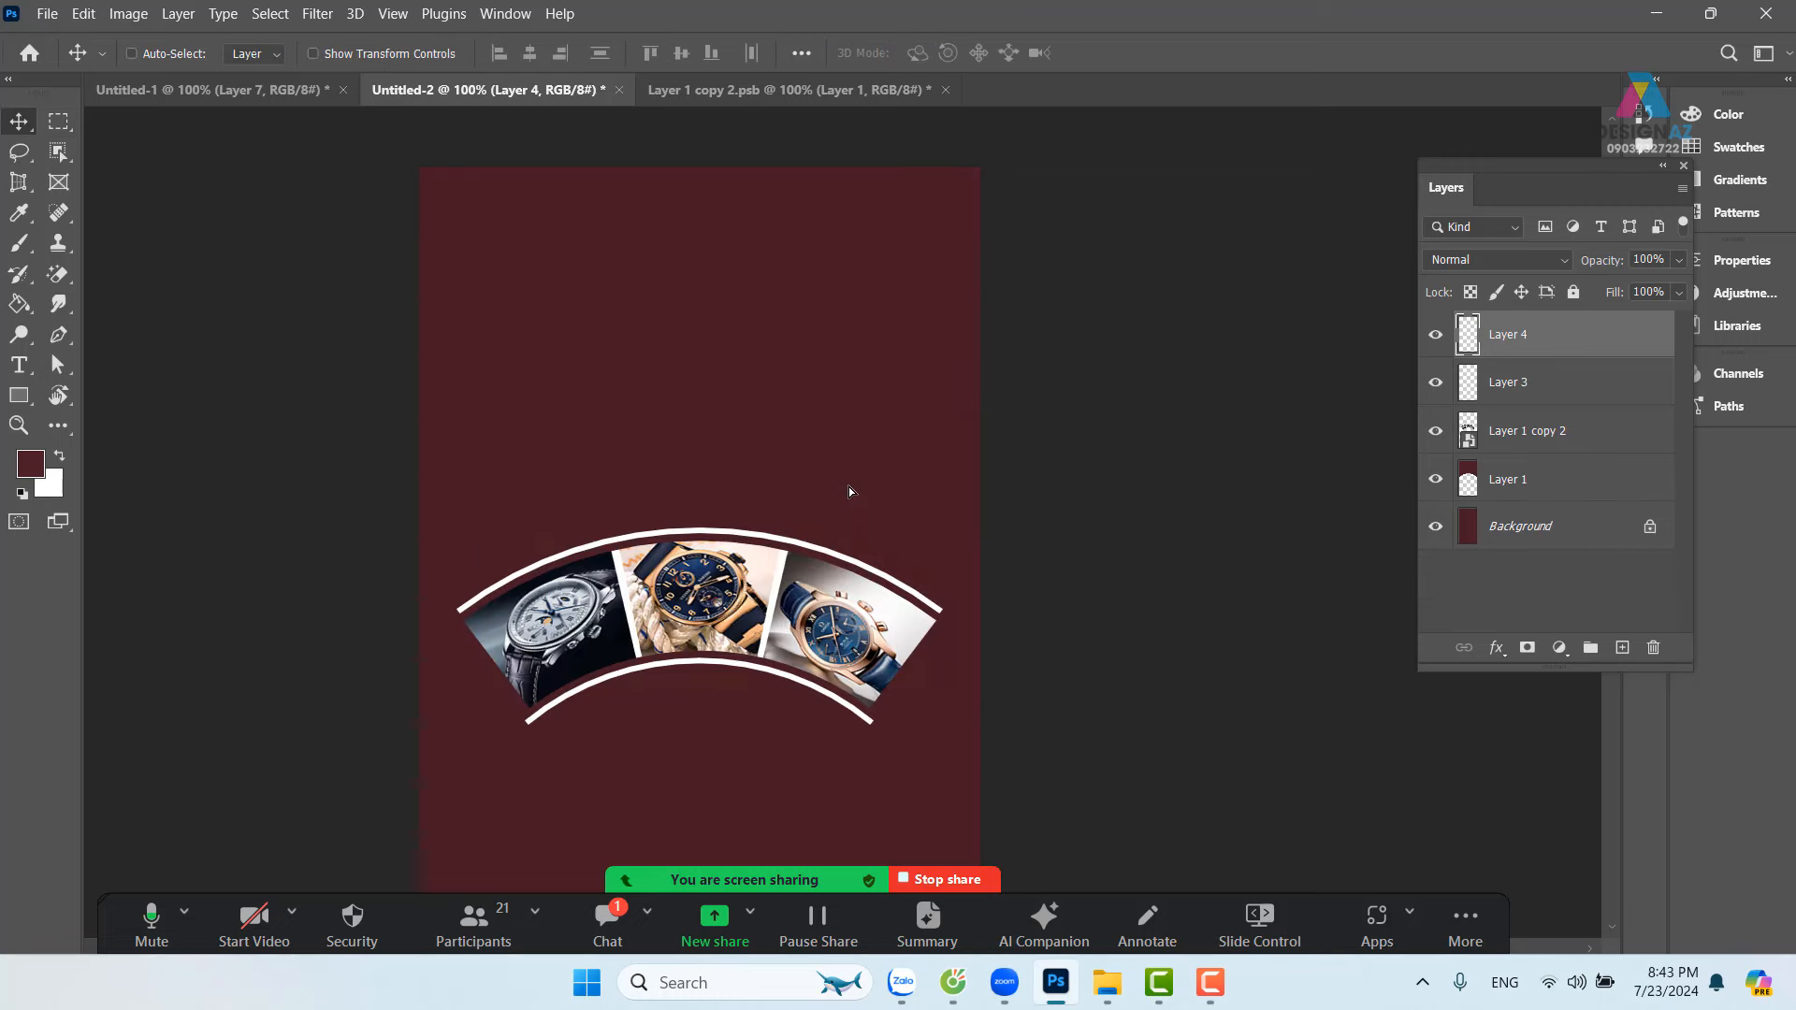
Step: Delete the arc-warped watch strip on Layer 1 copy 2 from the Untitled-2 banner
{"action": "left_click", "coordinate": [233, 88]}
{"action": "left_click", "coordinate": [542, 92]}
{"action": "scroll", "coordinate": [565, 159], "scroll_direction": "down", "scroll_amount": 1}
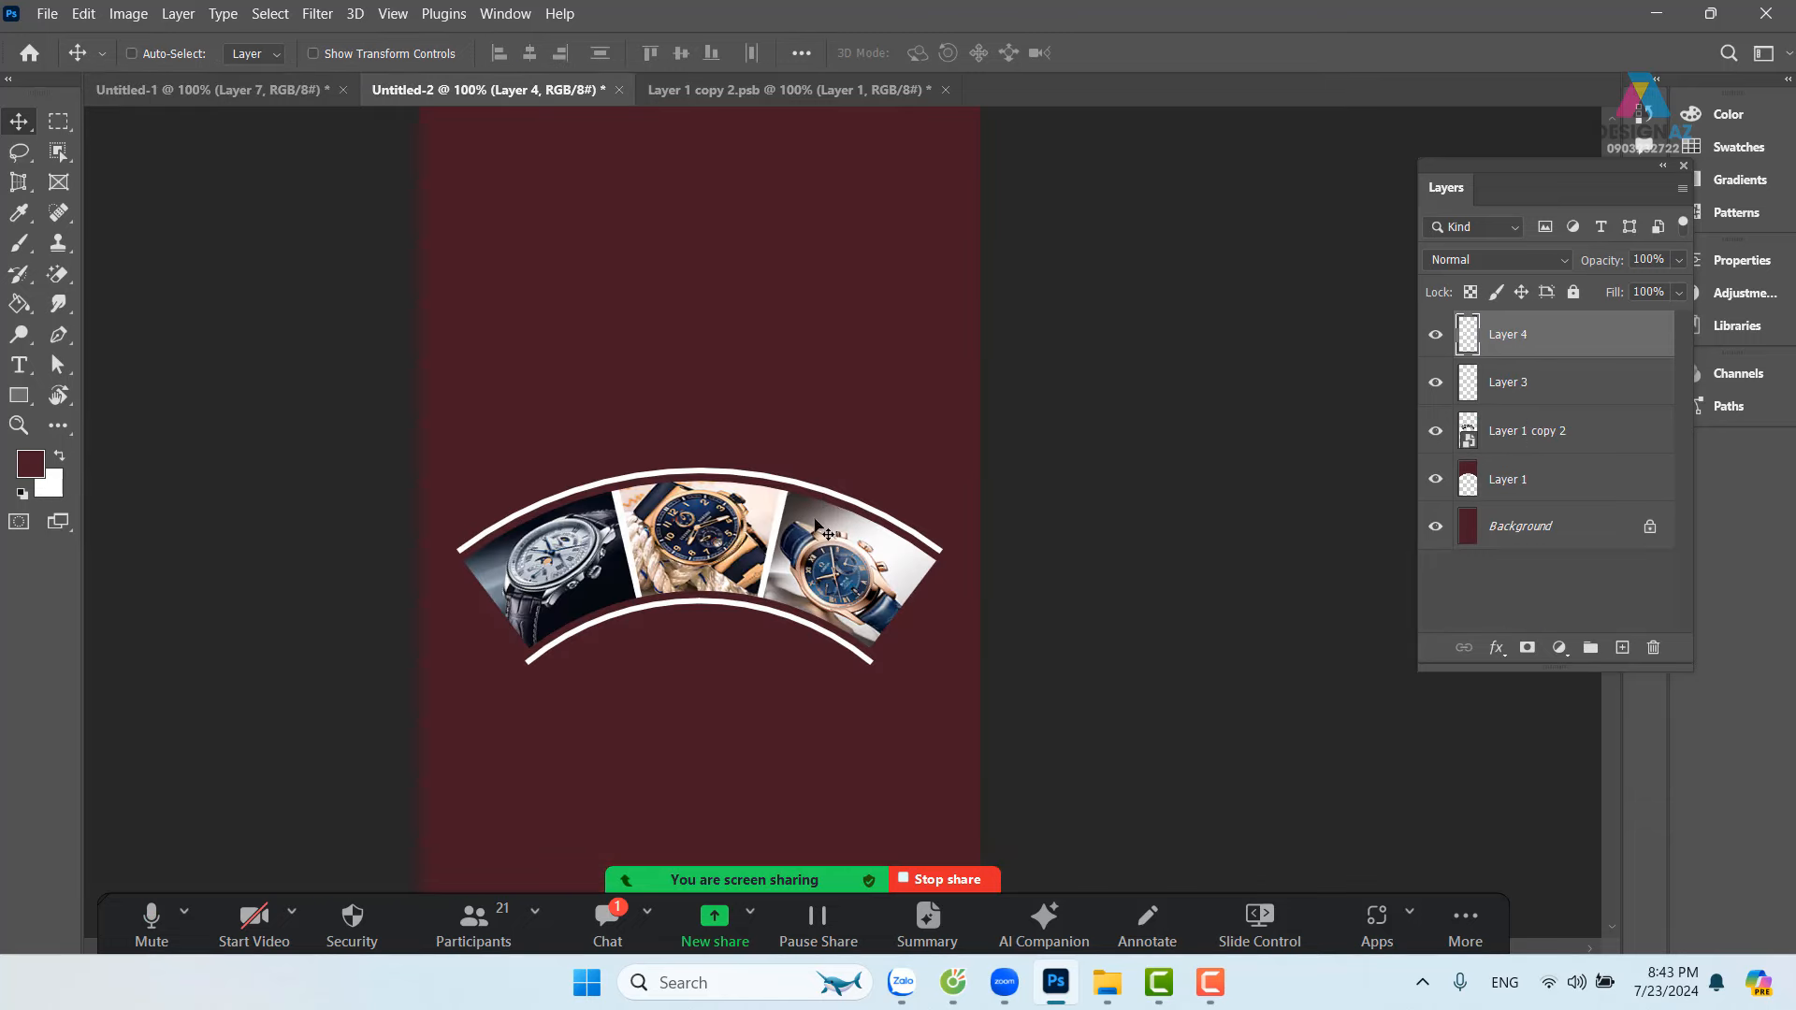
{"action": "right_click", "coordinate": [763, 525]}
{"action": "left_click", "coordinate": [772, 538]}
{"action": "left_click_drag", "start_coordinate": [768, 552], "coordinate": [802, 519]}
{"action": "key", "text": "Delete"}
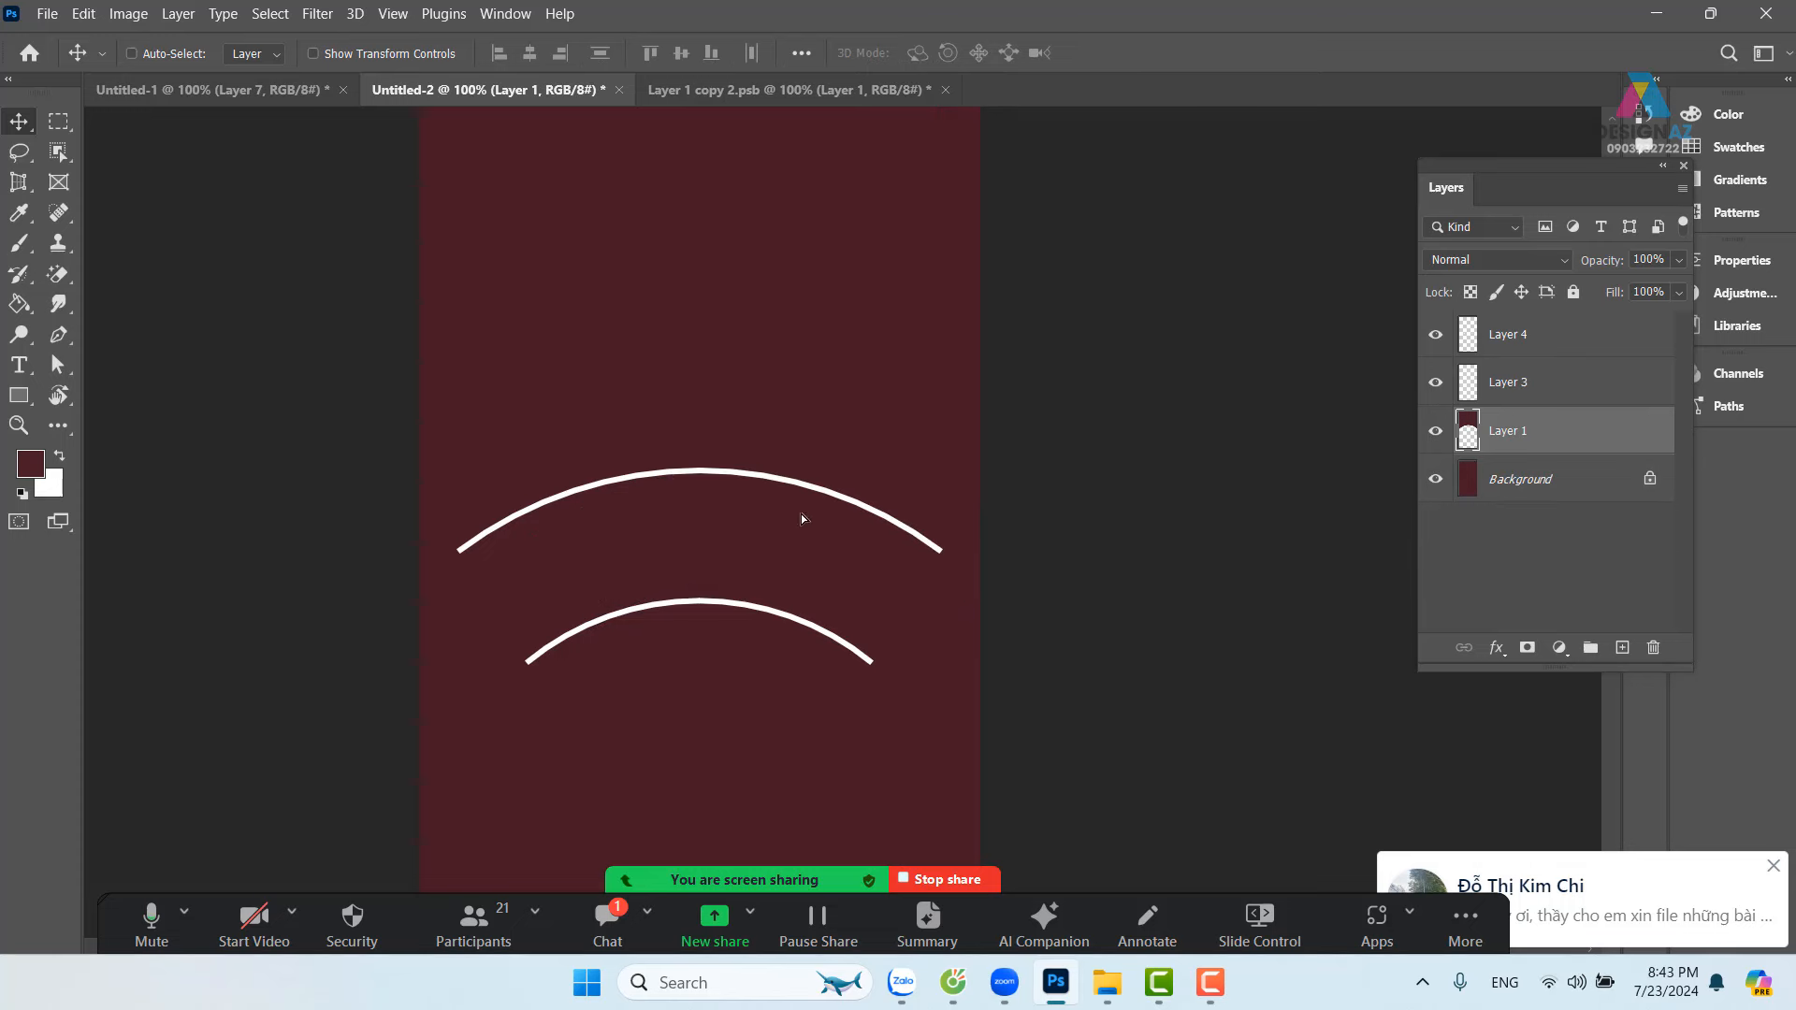
Step: Delete the two white arcs on Layer 3 and Layer 4
{"action": "right_click", "coordinate": [793, 483]}
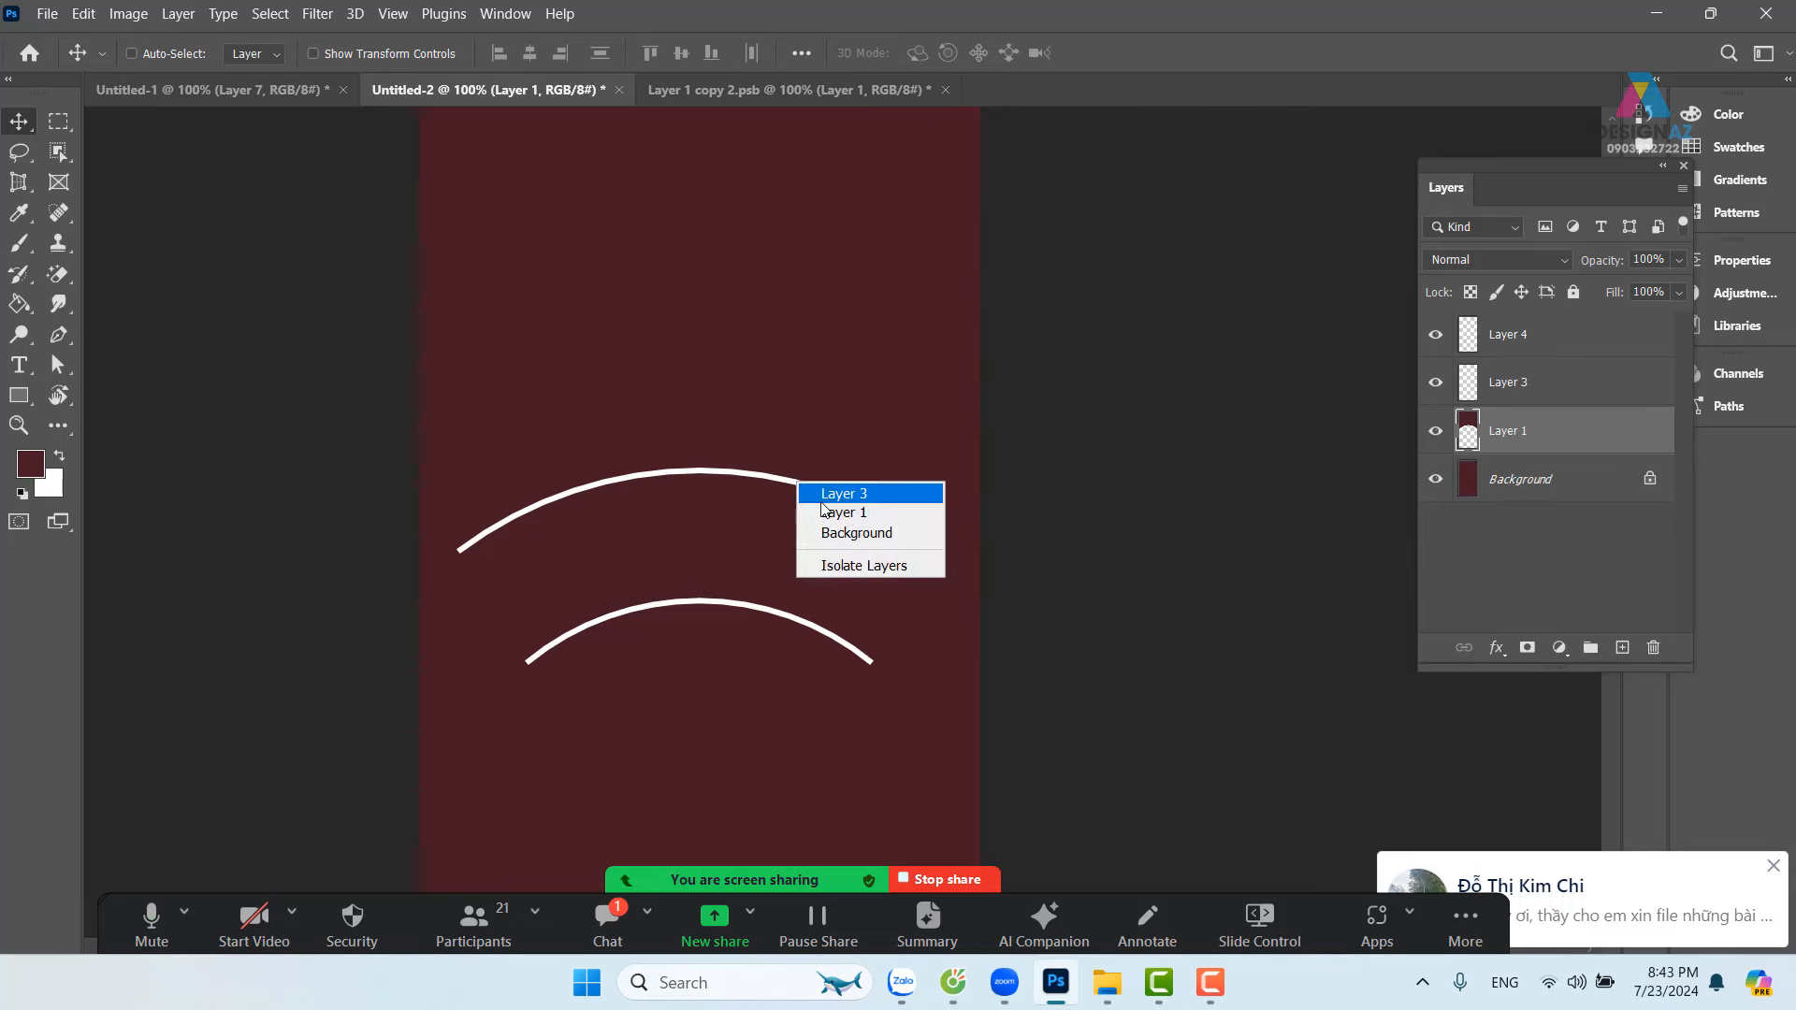
{"action": "left_click", "coordinate": [823, 493]}
{"action": "key", "text": "Delete"}
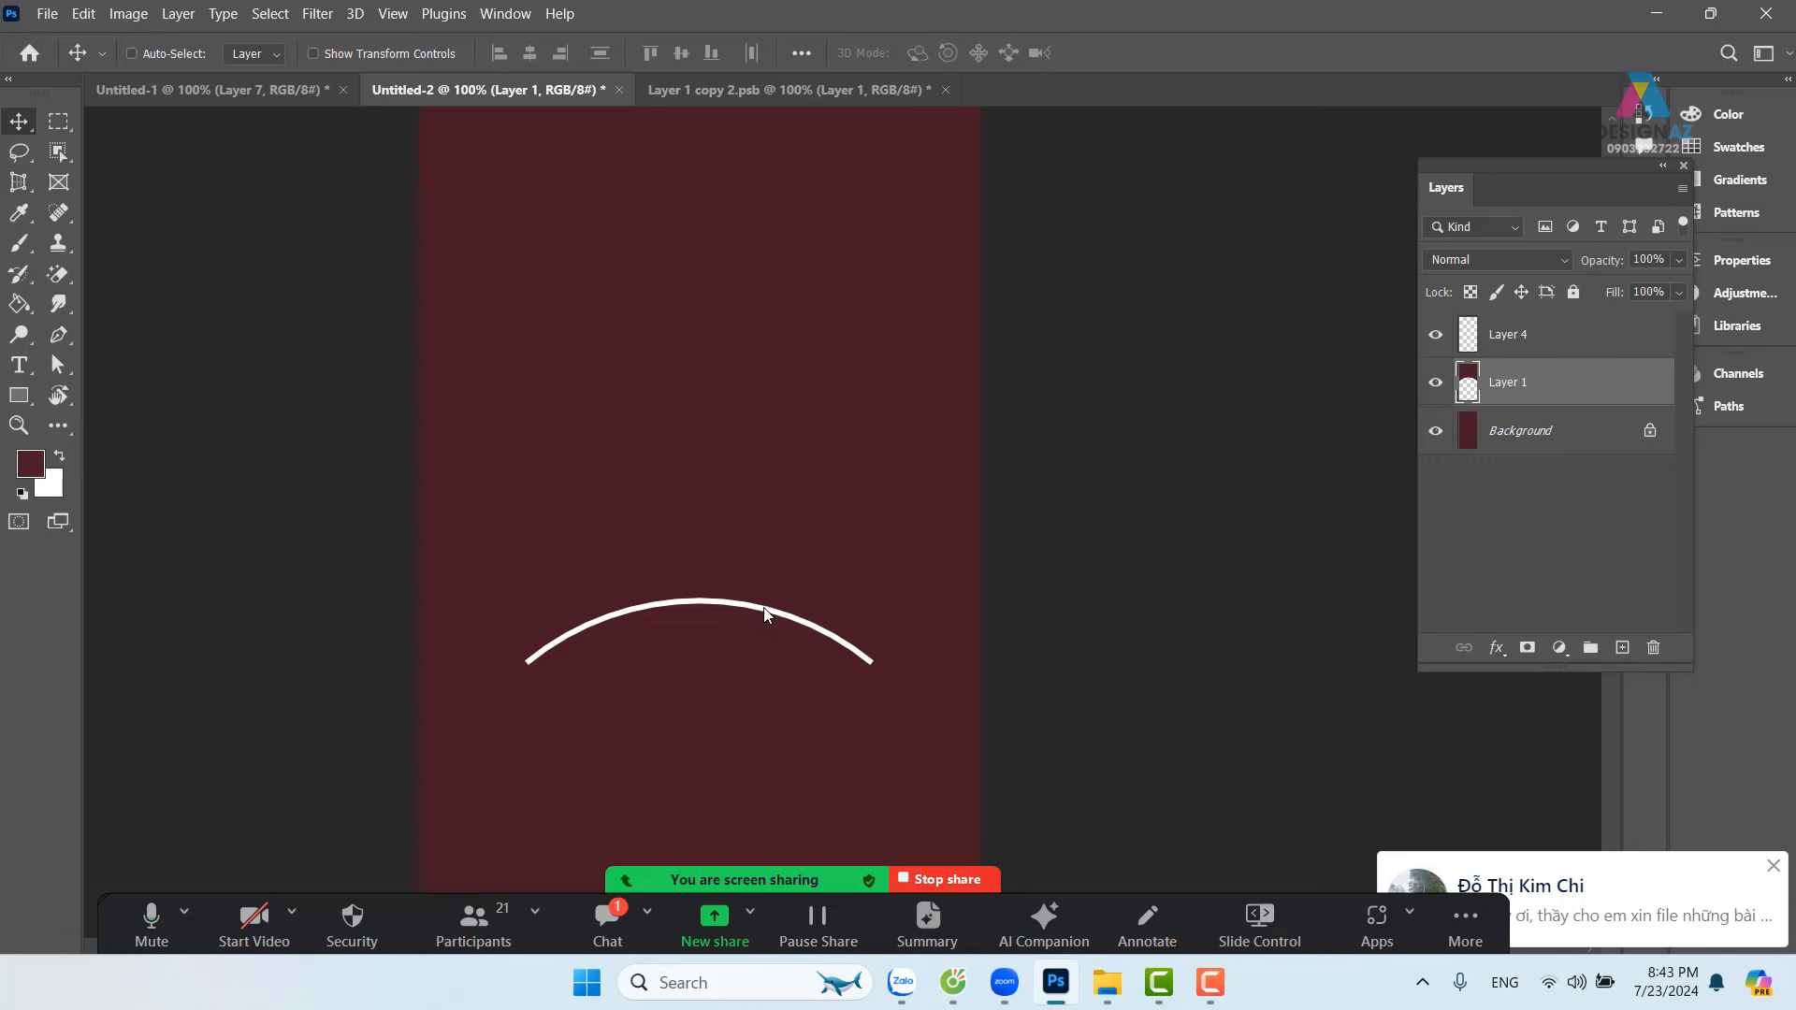
{"action": "right_click", "coordinate": [762, 613]}
{"action": "left_click", "coordinate": [776, 619]}
{"action": "left_click_drag", "start_coordinate": [776, 619], "coordinate": [786, 559]}
{"action": "key", "text": "Delete"}
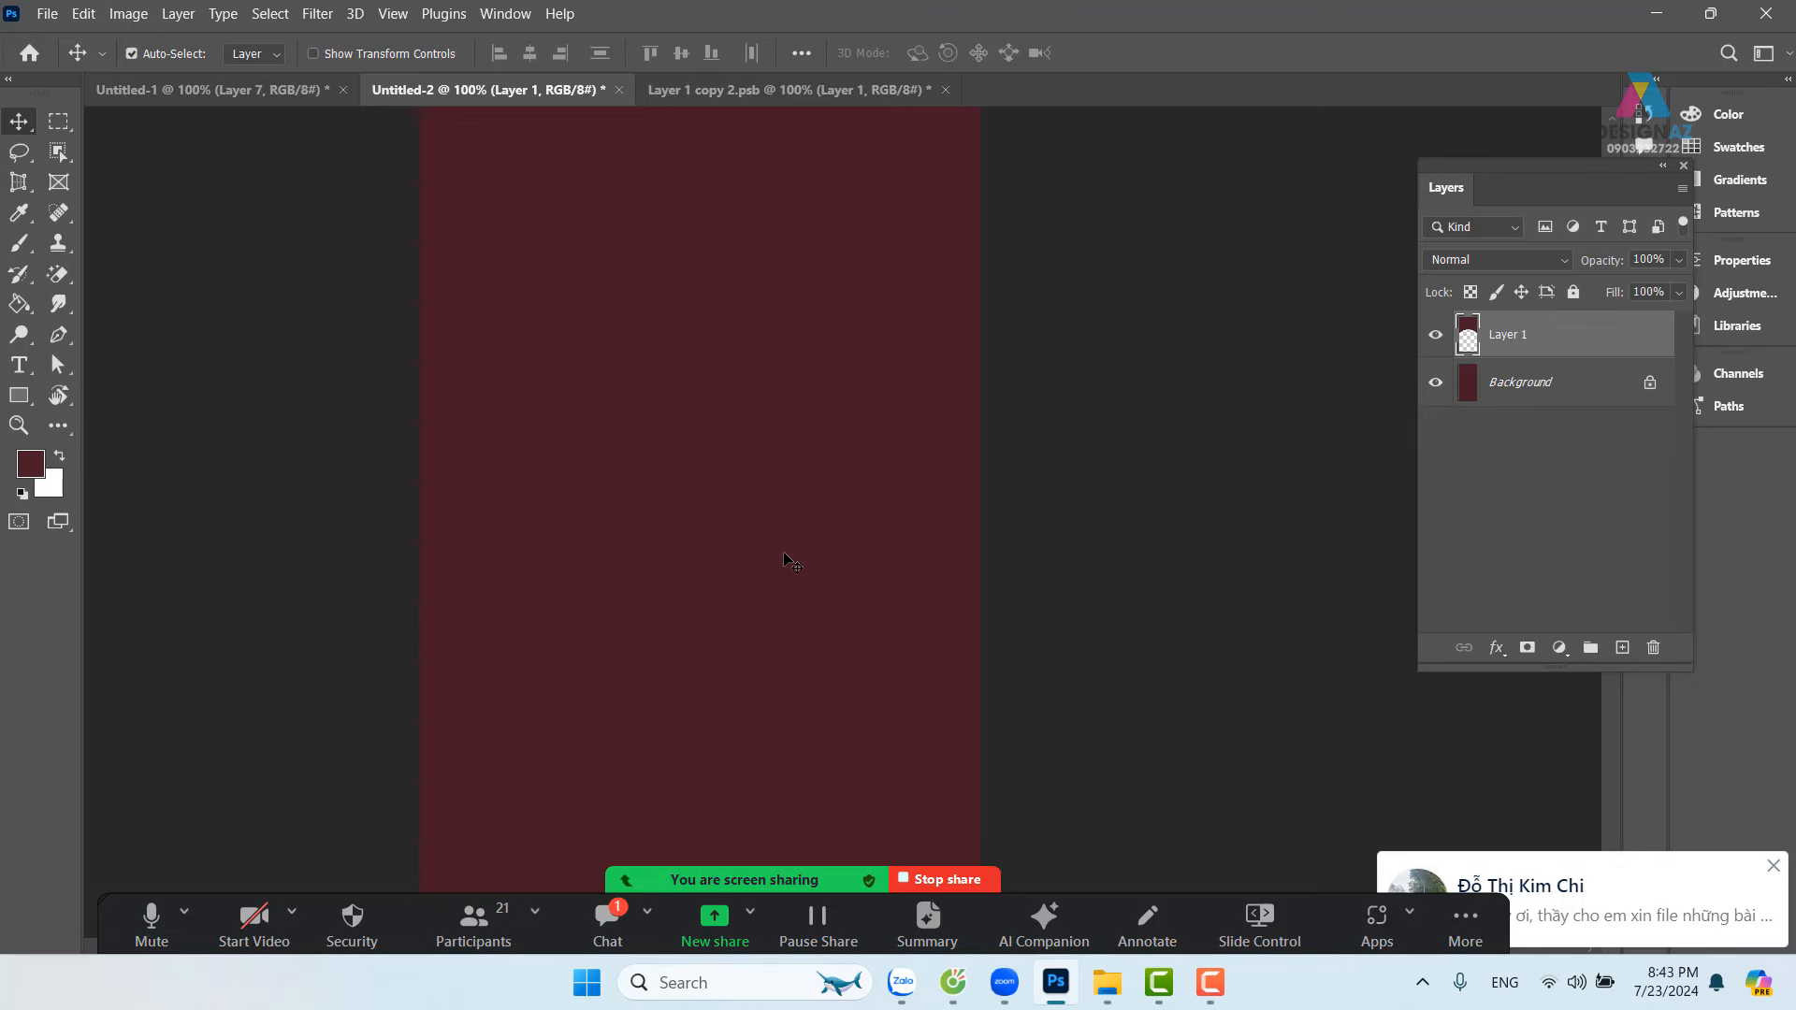
Step: Make a large circular selection, wider than the canvas, over the upper part of the banner
{"action": "key", "text": "ctrl+minus"}
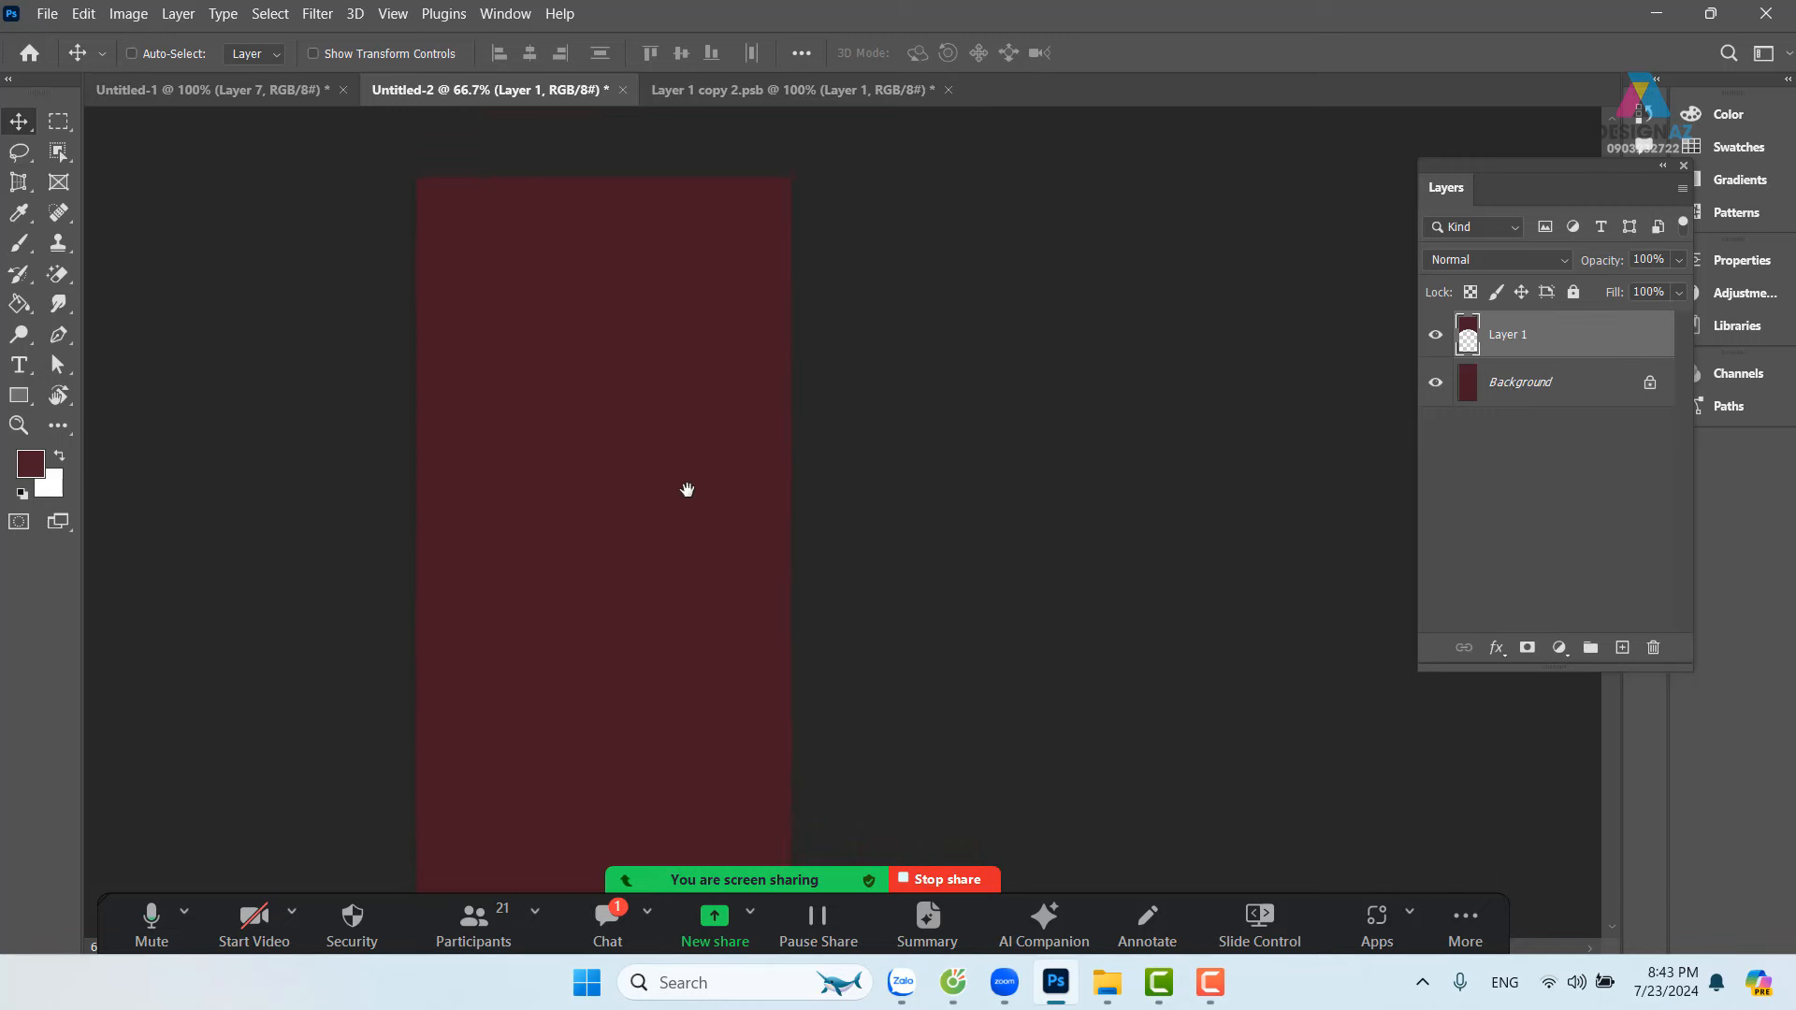
{"action": "left_click_drag", "start_coordinate": [688, 490], "coordinate": [665, 521]}
{"action": "left_click", "coordinate": [71, 122]}
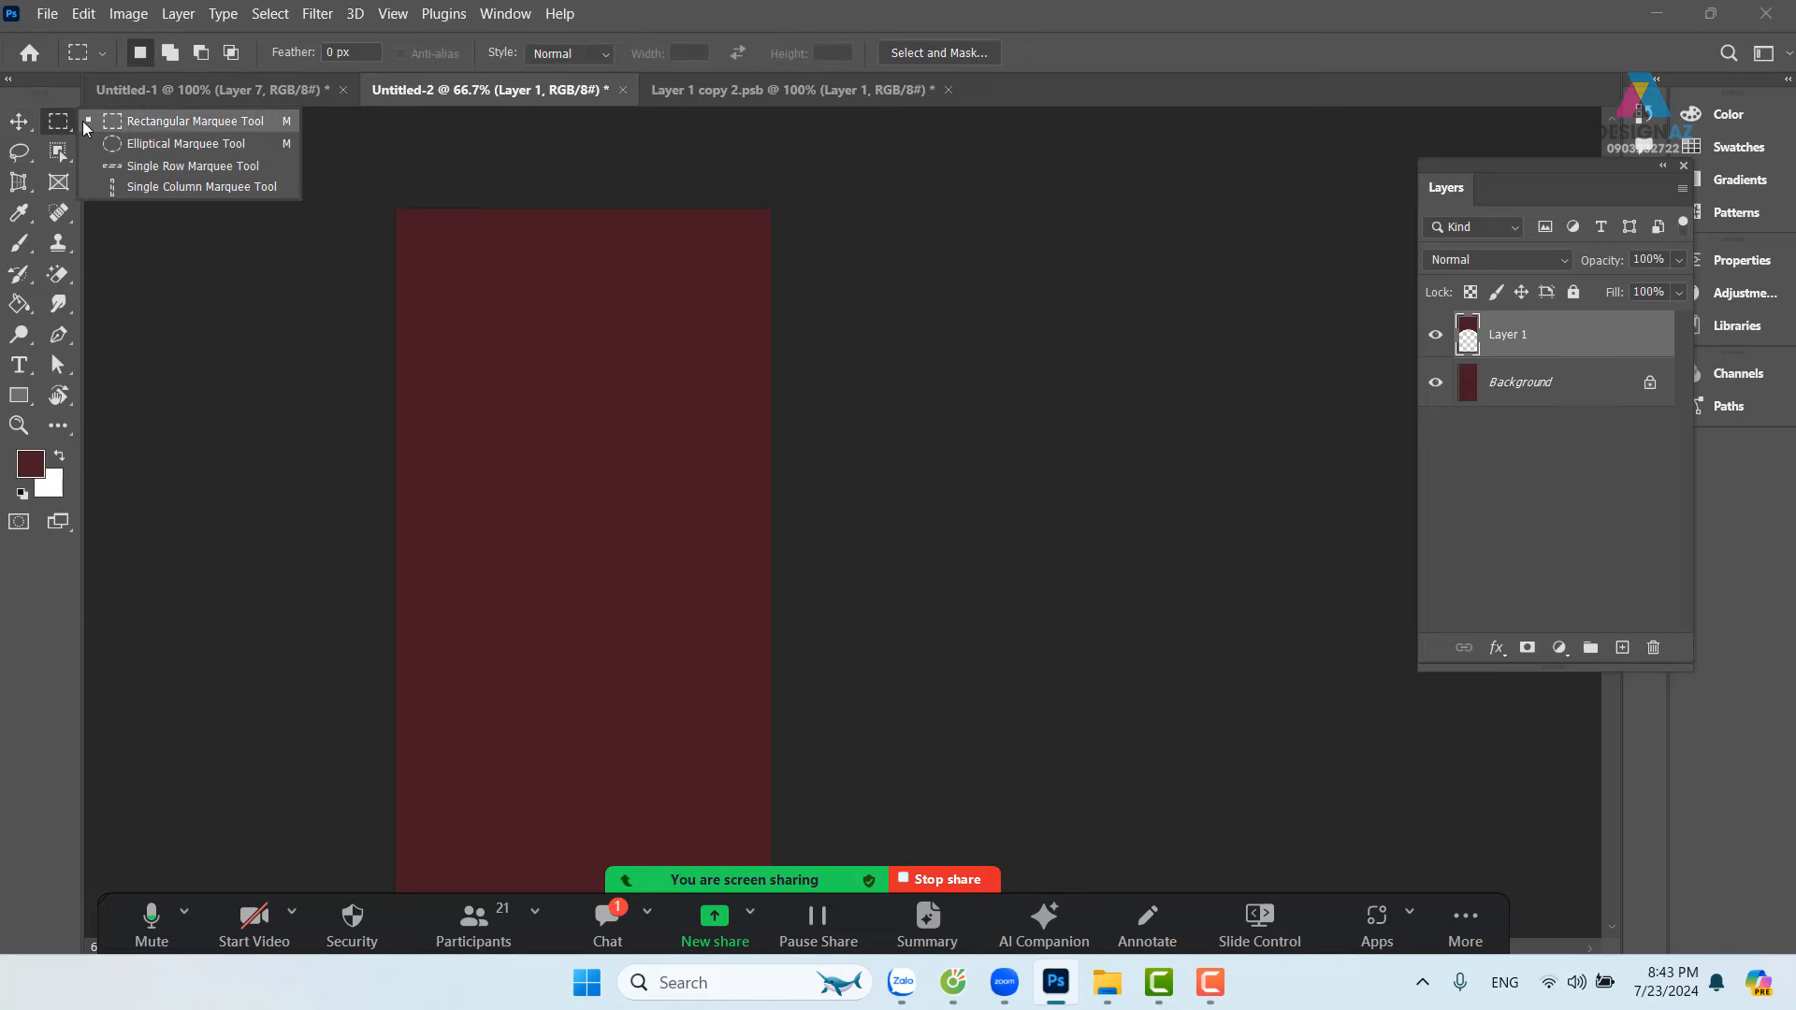
{"action": "left_click", "coordinate": [149, 145]}
{"action": "left_click_drag", "start_coordinate": [388, 194], "coordinate": [1032, 685]}
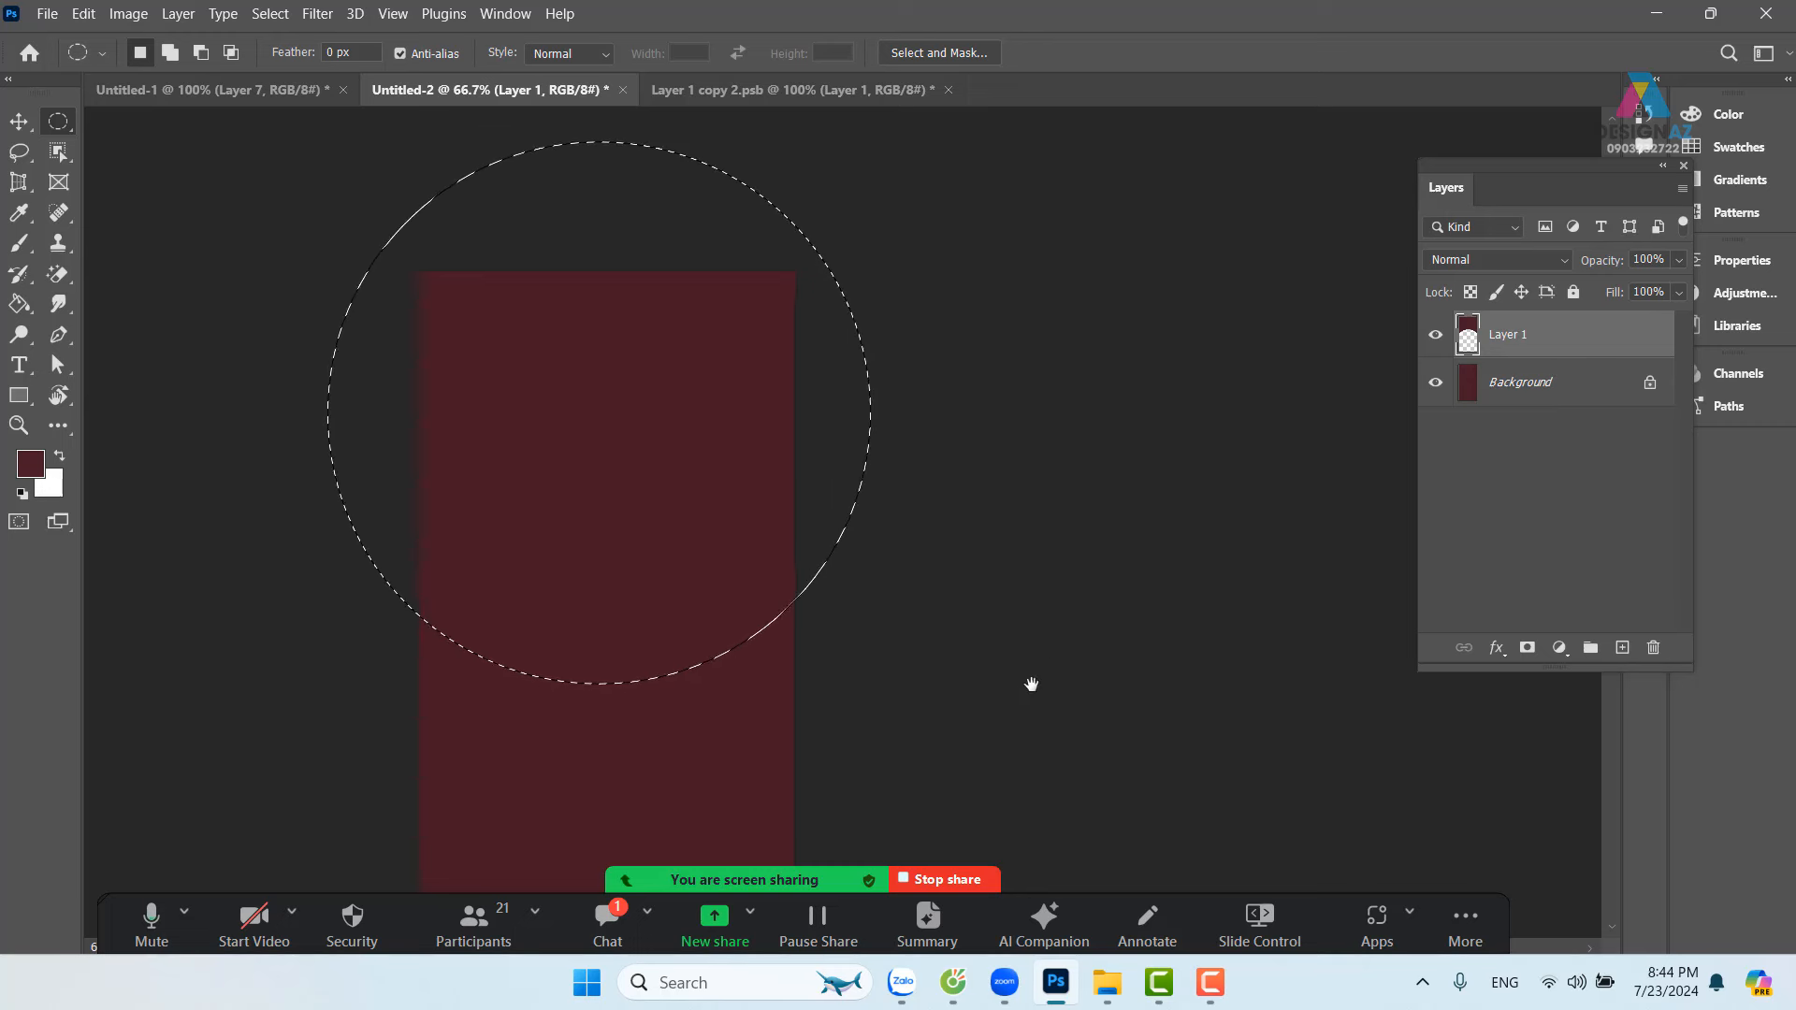
Step: Fill the circular selection with the white background color on a new layer and deselect it
{"action": "left_click", "coordinate": [1621, 647]}
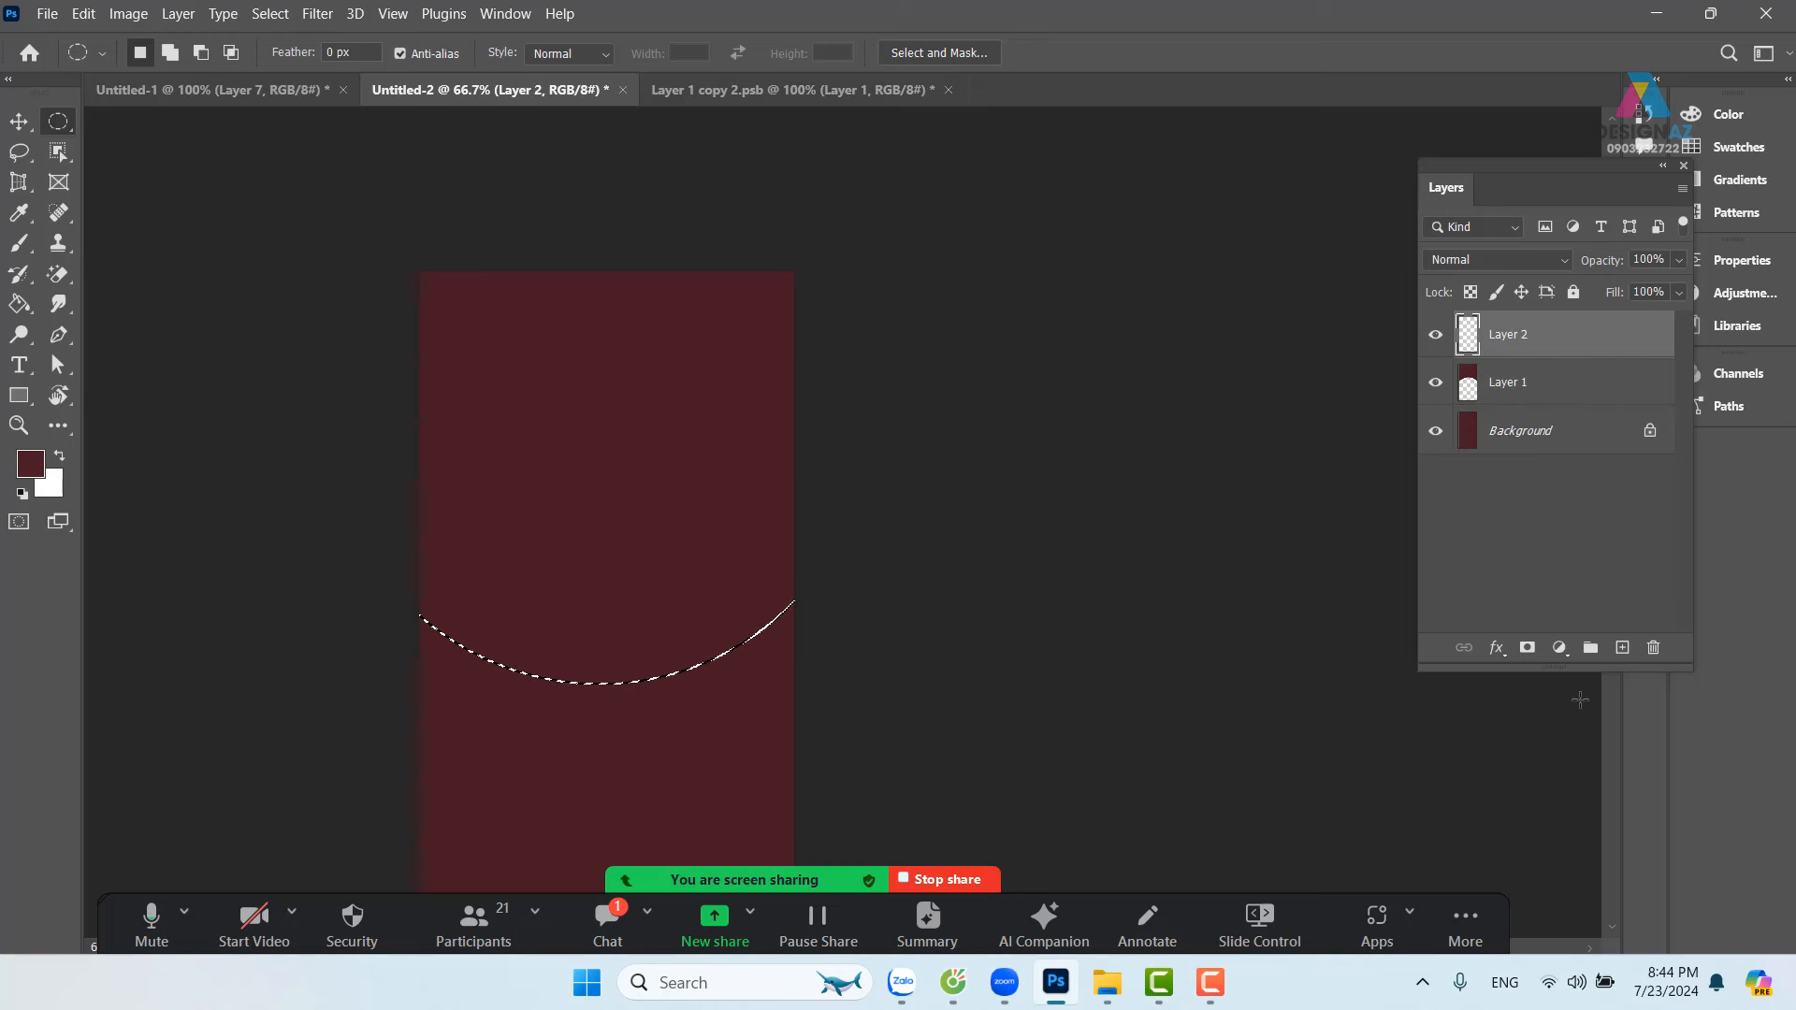
{"action": "key", "text": "alt"}
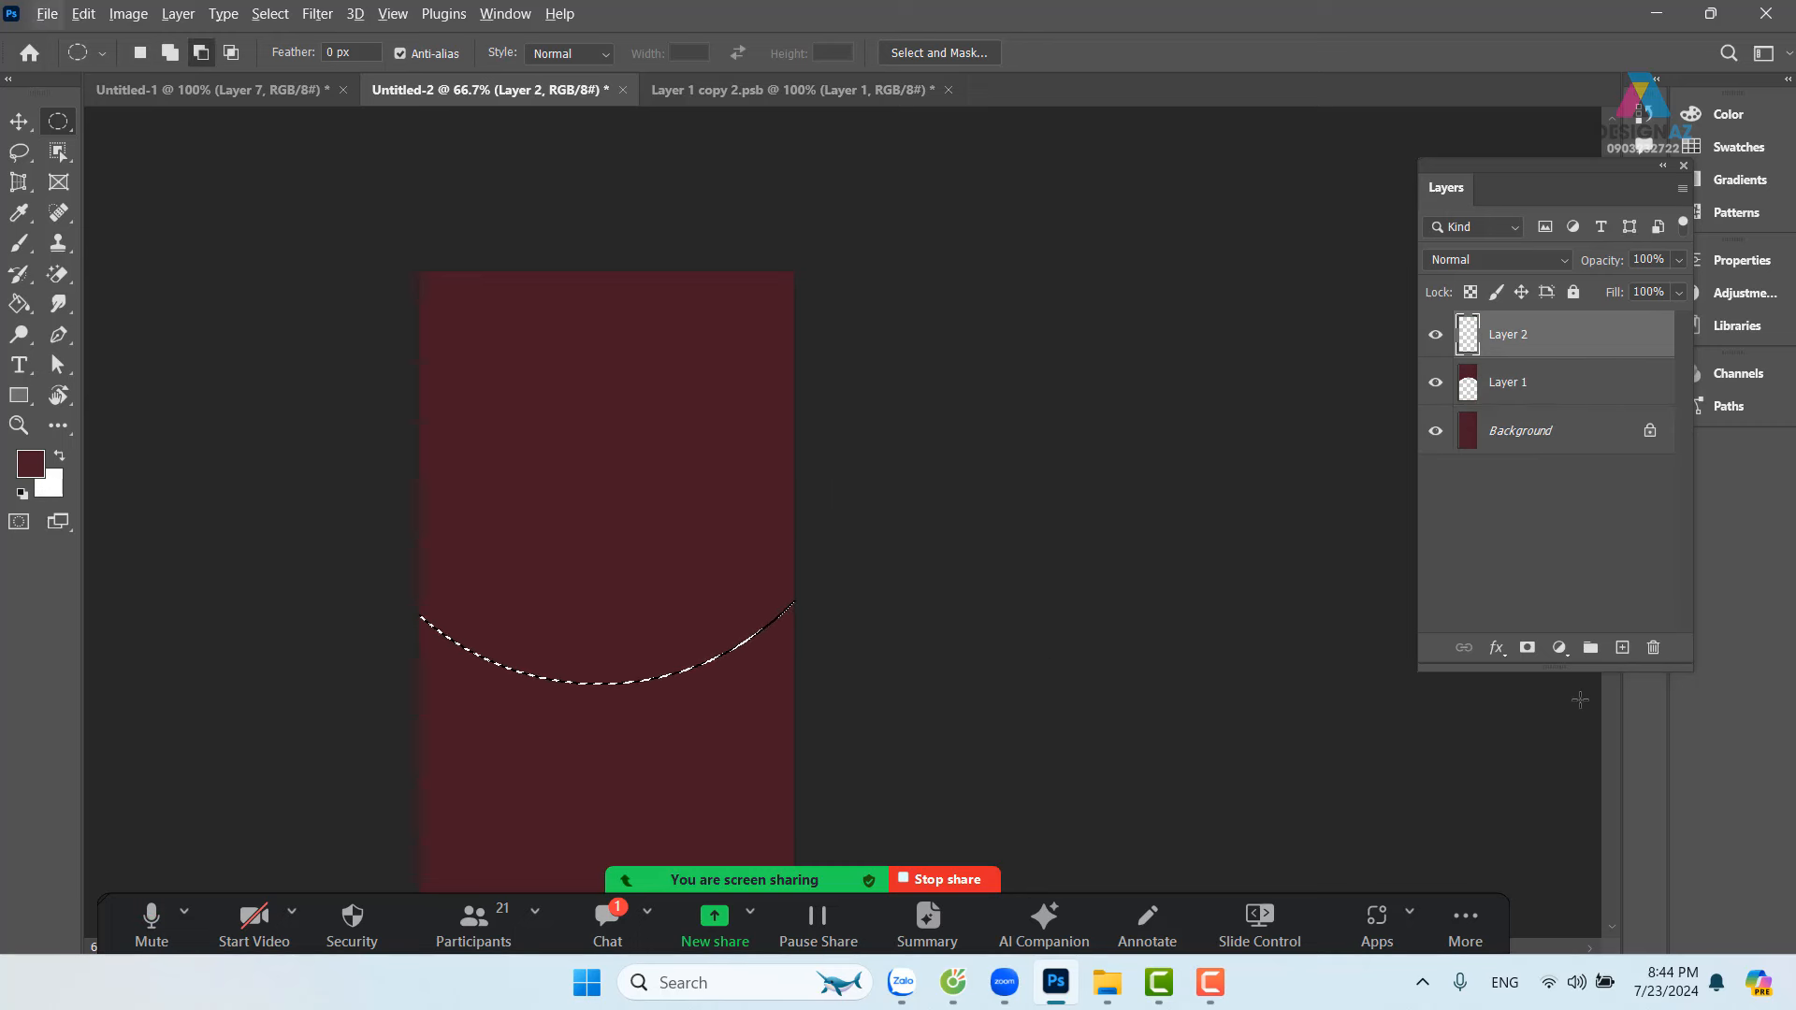
{"action": "key", "text": "ctrl+BackSpace"}
{"action": "key", "text": "v"}
{"action": "key", "text": "ctrl+d"}
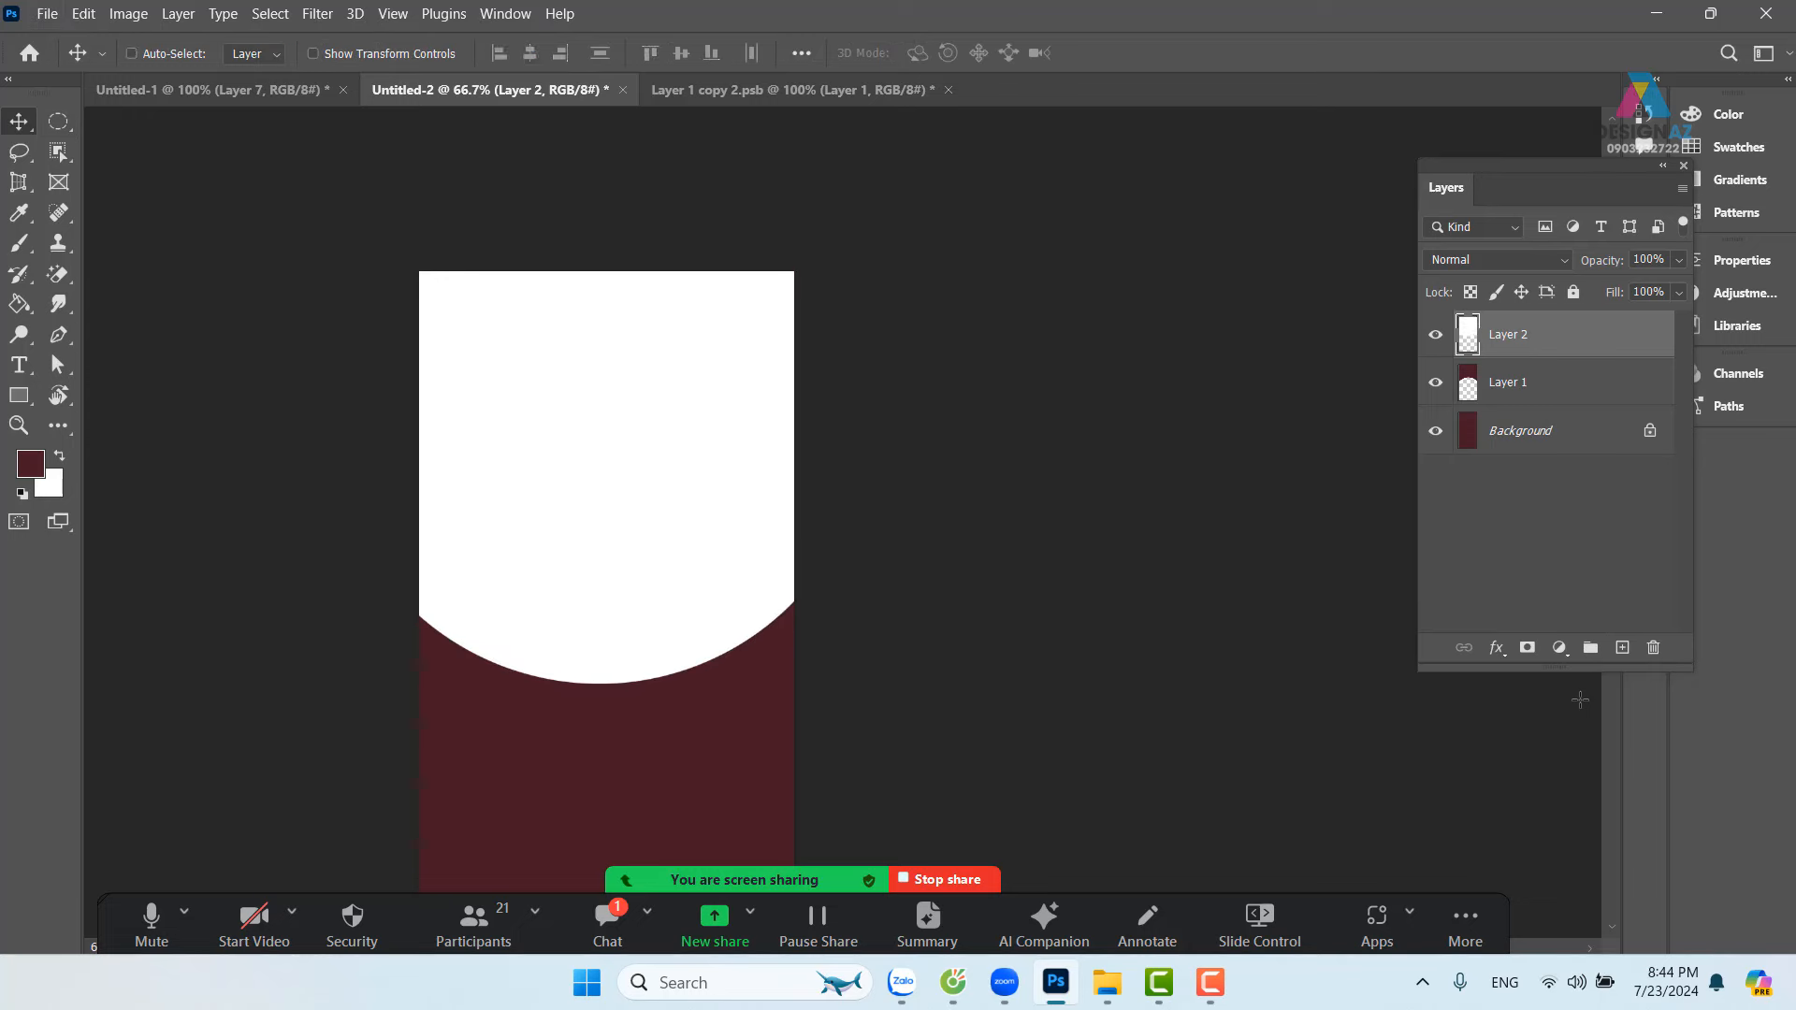
{"action": "key", "text": "m"}
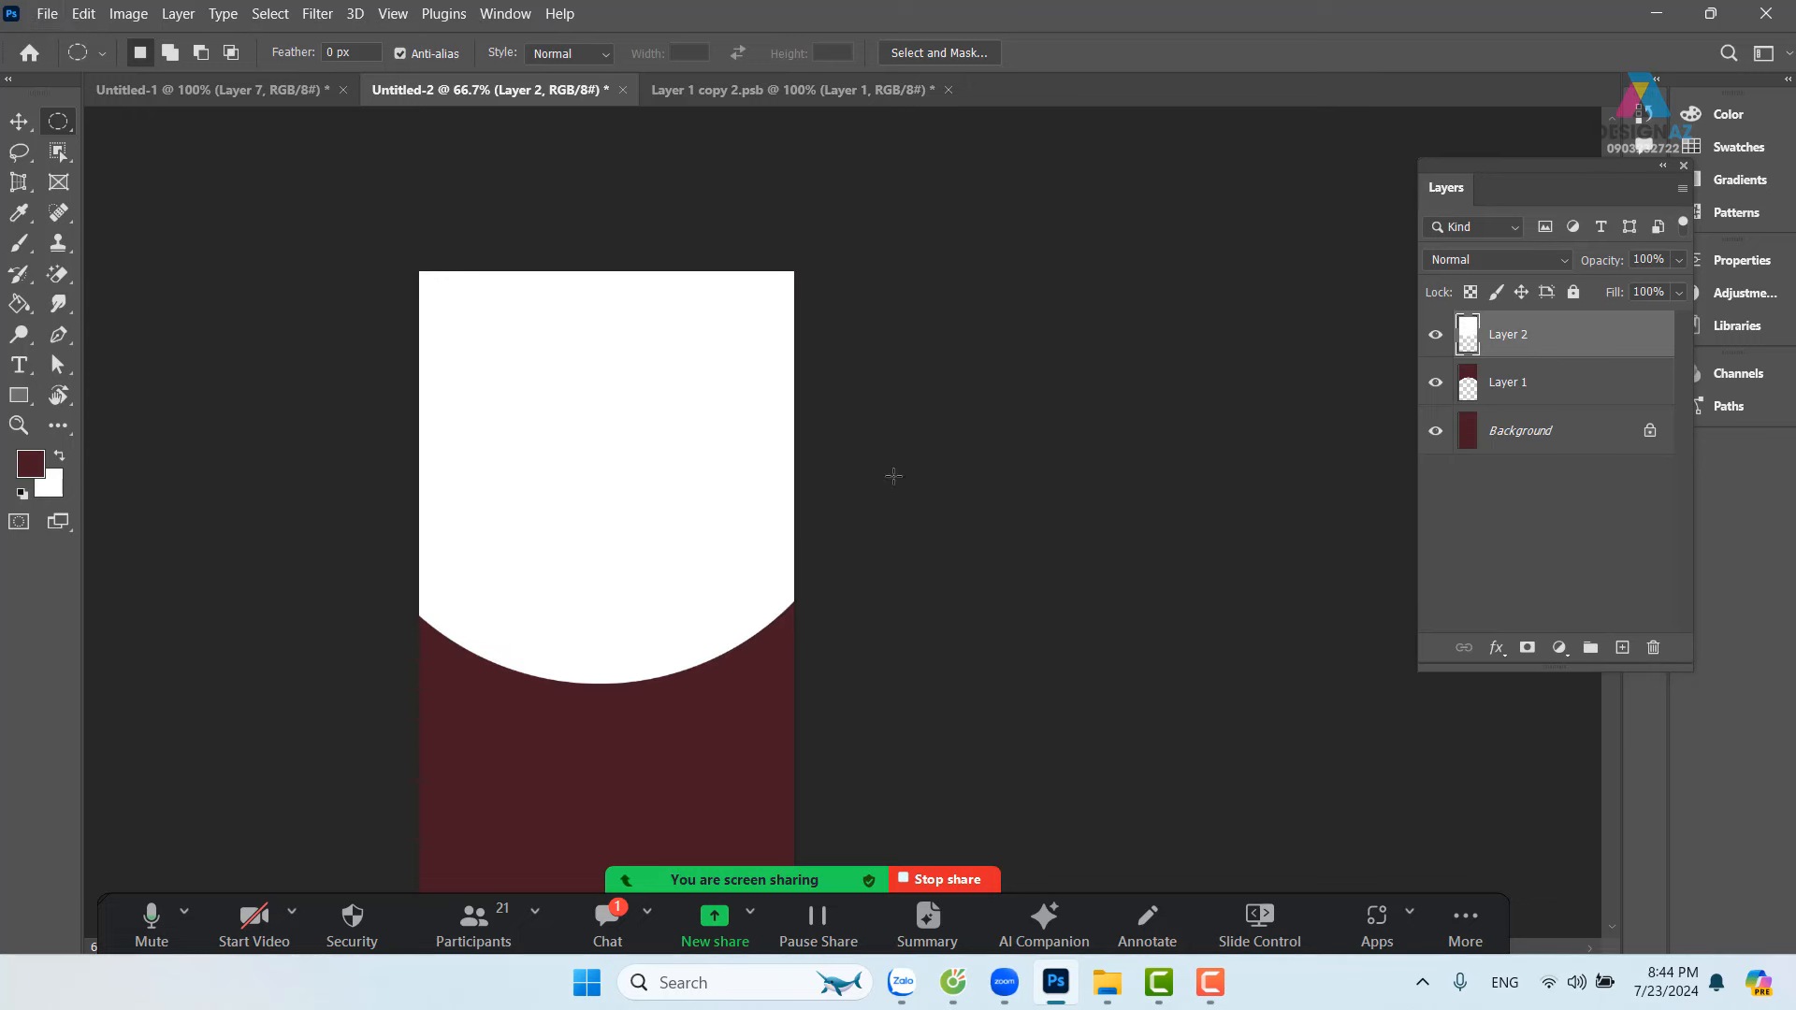
Step: Paste the copied portrait as a new layer above Layer 2 and move it up to cover the white shape
{"action": "left_click", "coordinate": [255, 94]}
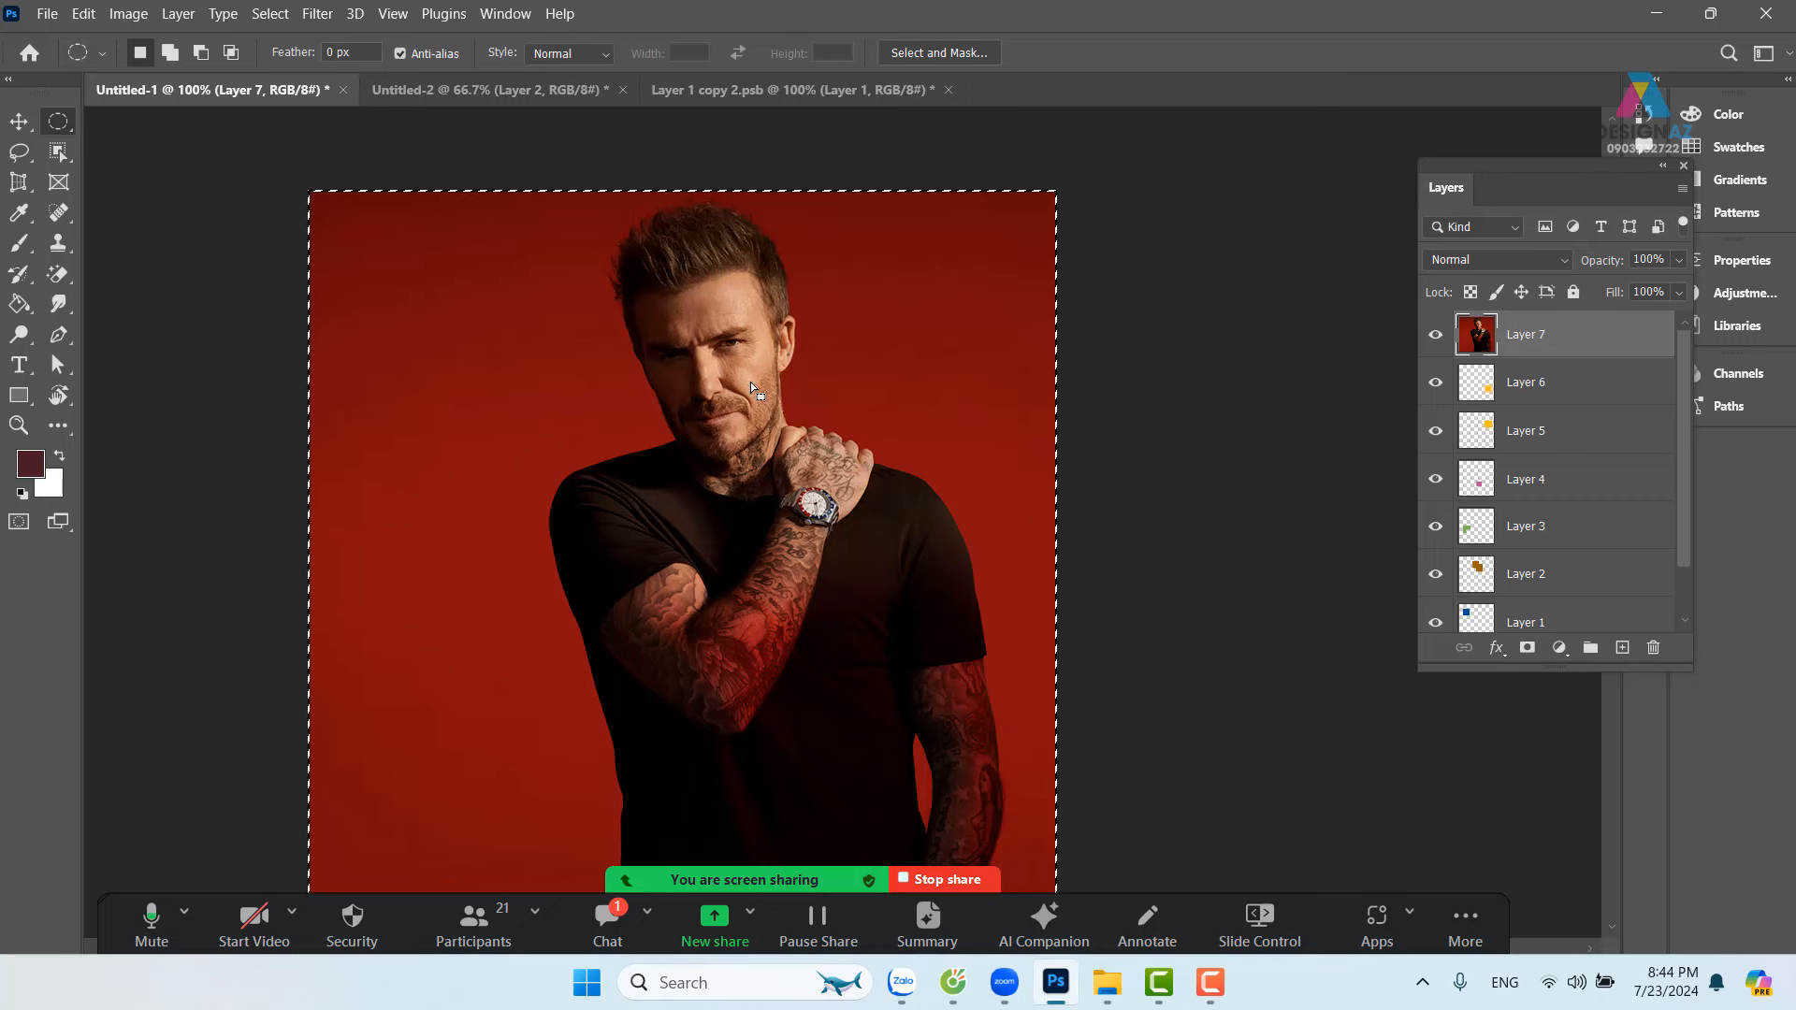
{"action": "left_click", "coordinate": [559, 94]}
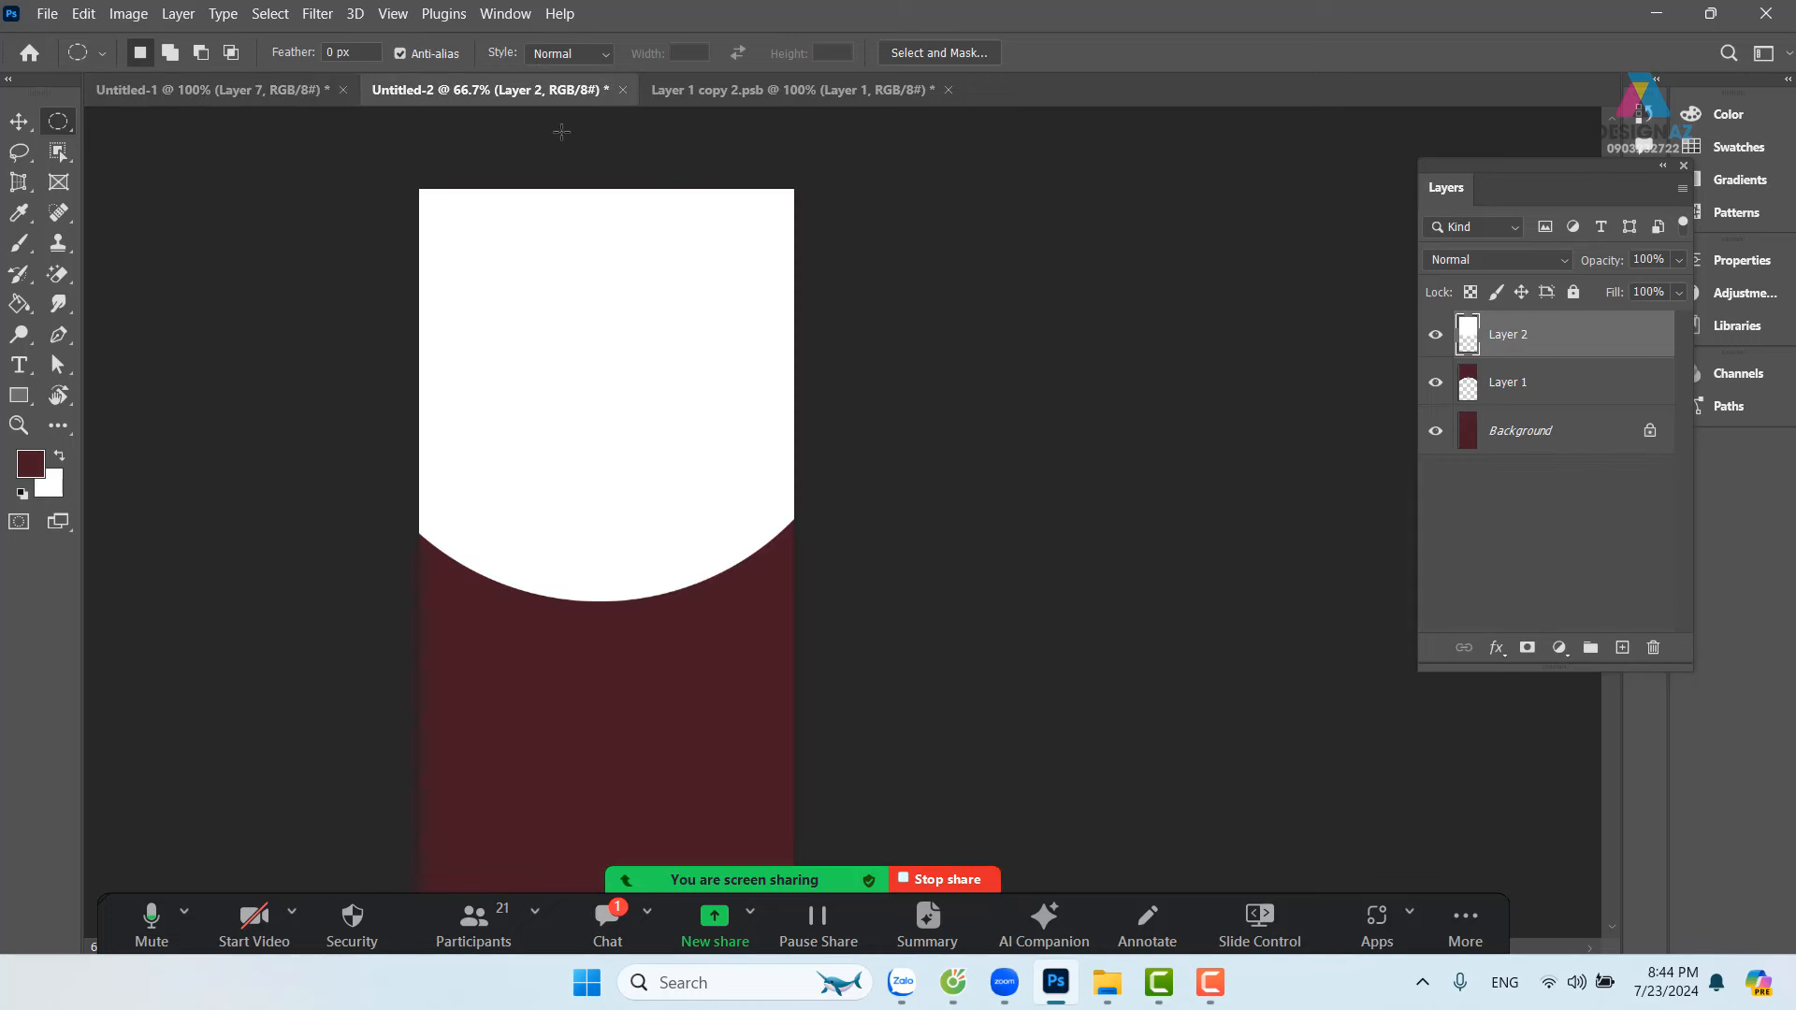
{"action": "key", "text": "v"}
{"action": "right_click", "coordinate": [655, 344]}
{"action": "left_click", "coordinate": [679, 358]}
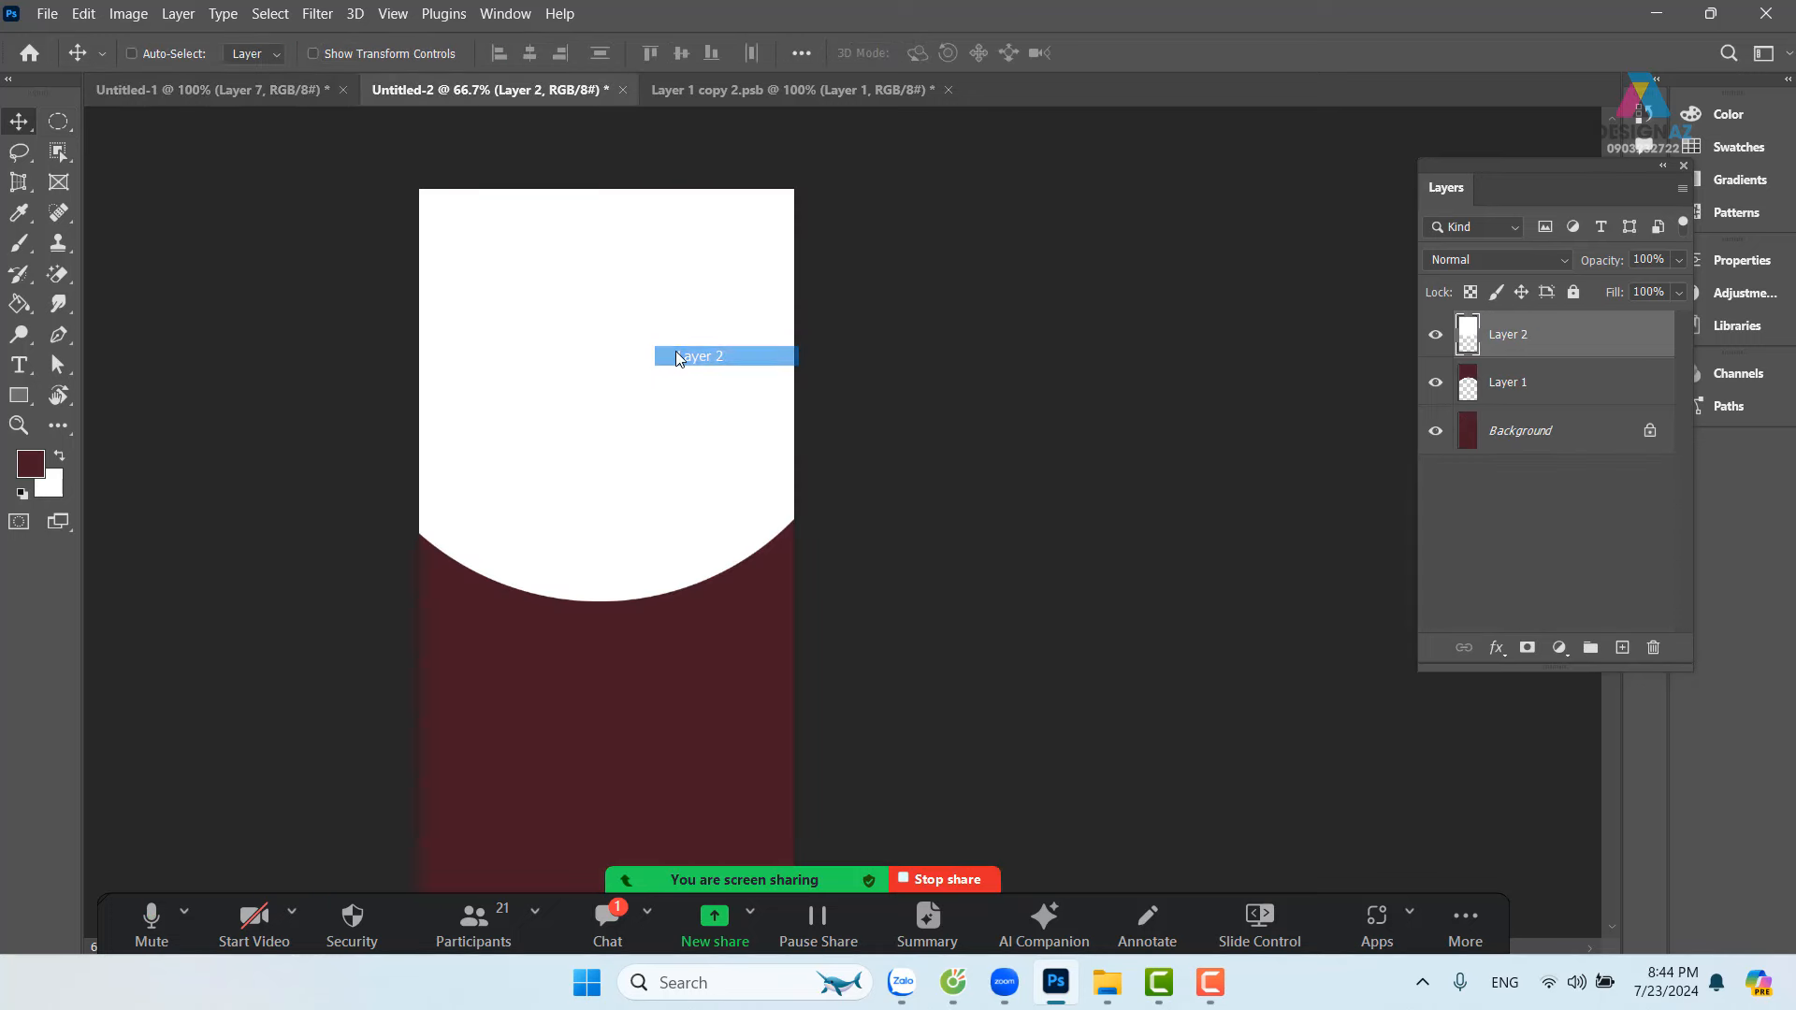
{"action": "key", "text": "ctrl+v"}
{"action": "left_click_drag", "start_coordinate": [677, 500], "coordinate": [685, 377]}
Step: Clip the Layer 3 portrait to the white curved shape and shift it so the man is centered in the banner
{"action": "key", "text": "ctrl"}
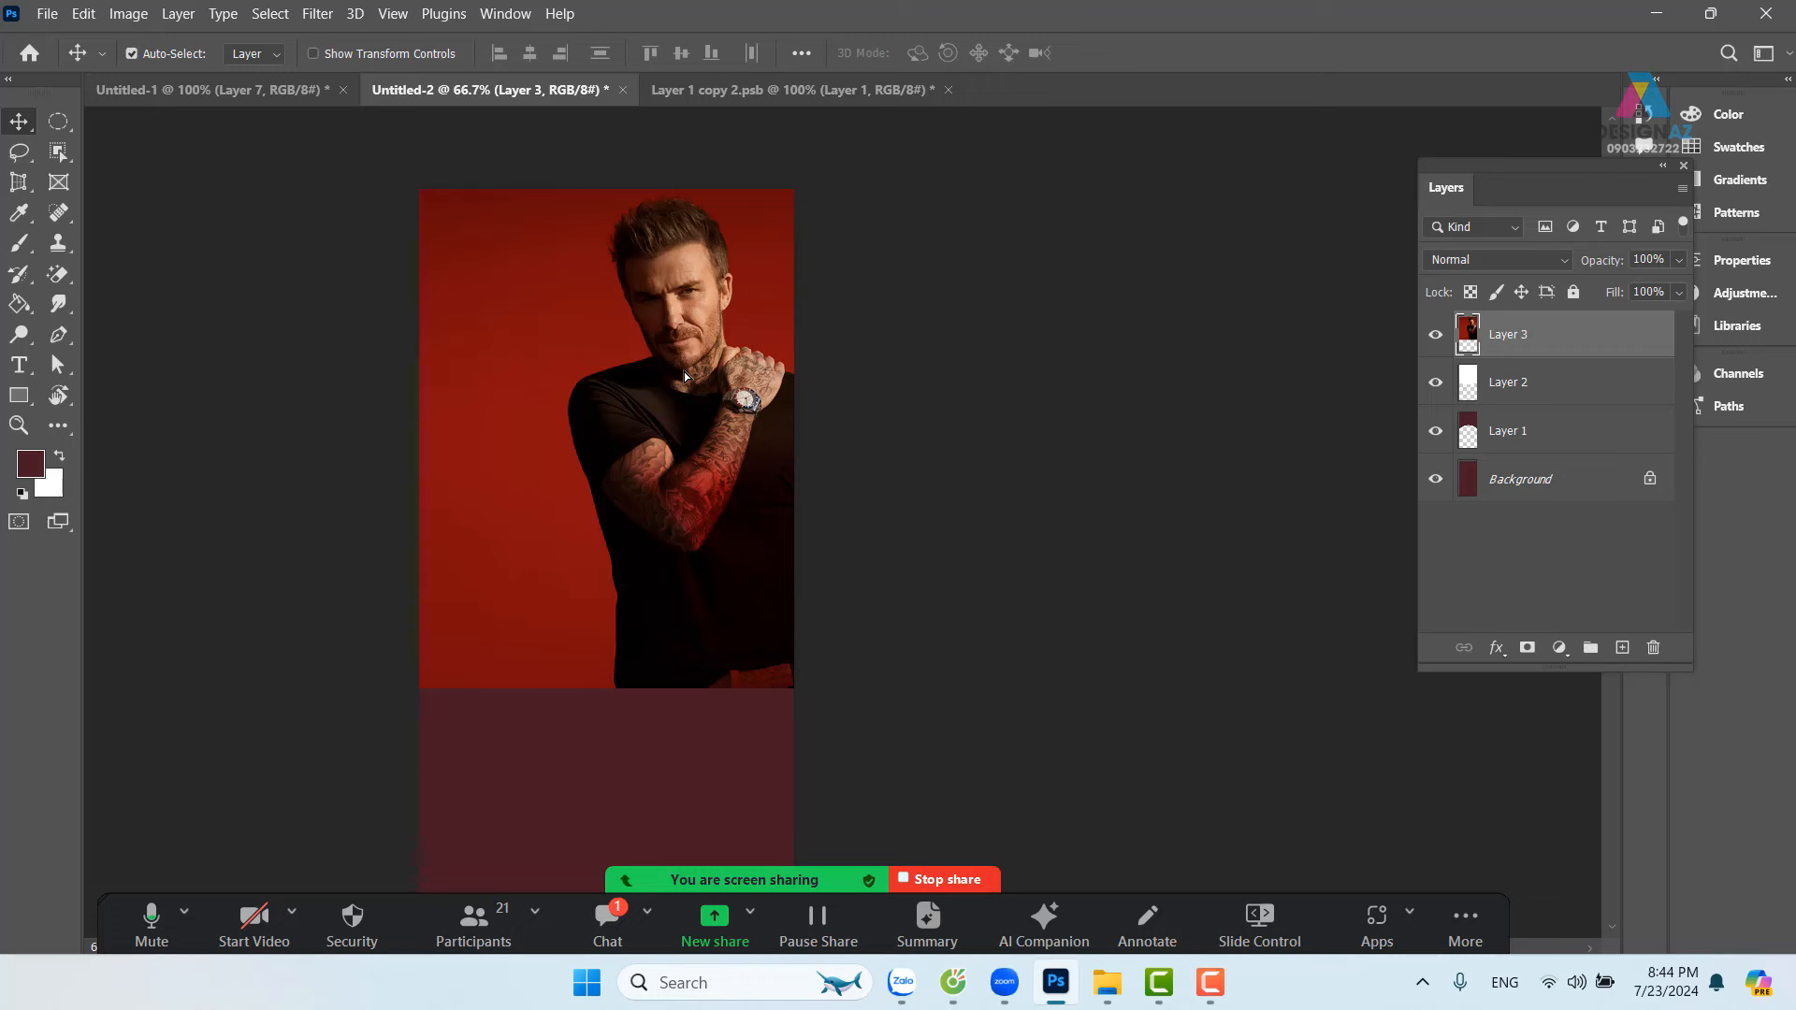
{"action": "key", "text": "ctrl+alt+g"}
{"action": "left_click_drag", "start_coordinate": [690, 452], "coordinate": [609, 454]}
Step: Close the Untitled-1 and Layer 1 copy 2.psb documents without saving their changes
{"action": "left_click", "coordinate": [252, 97]}
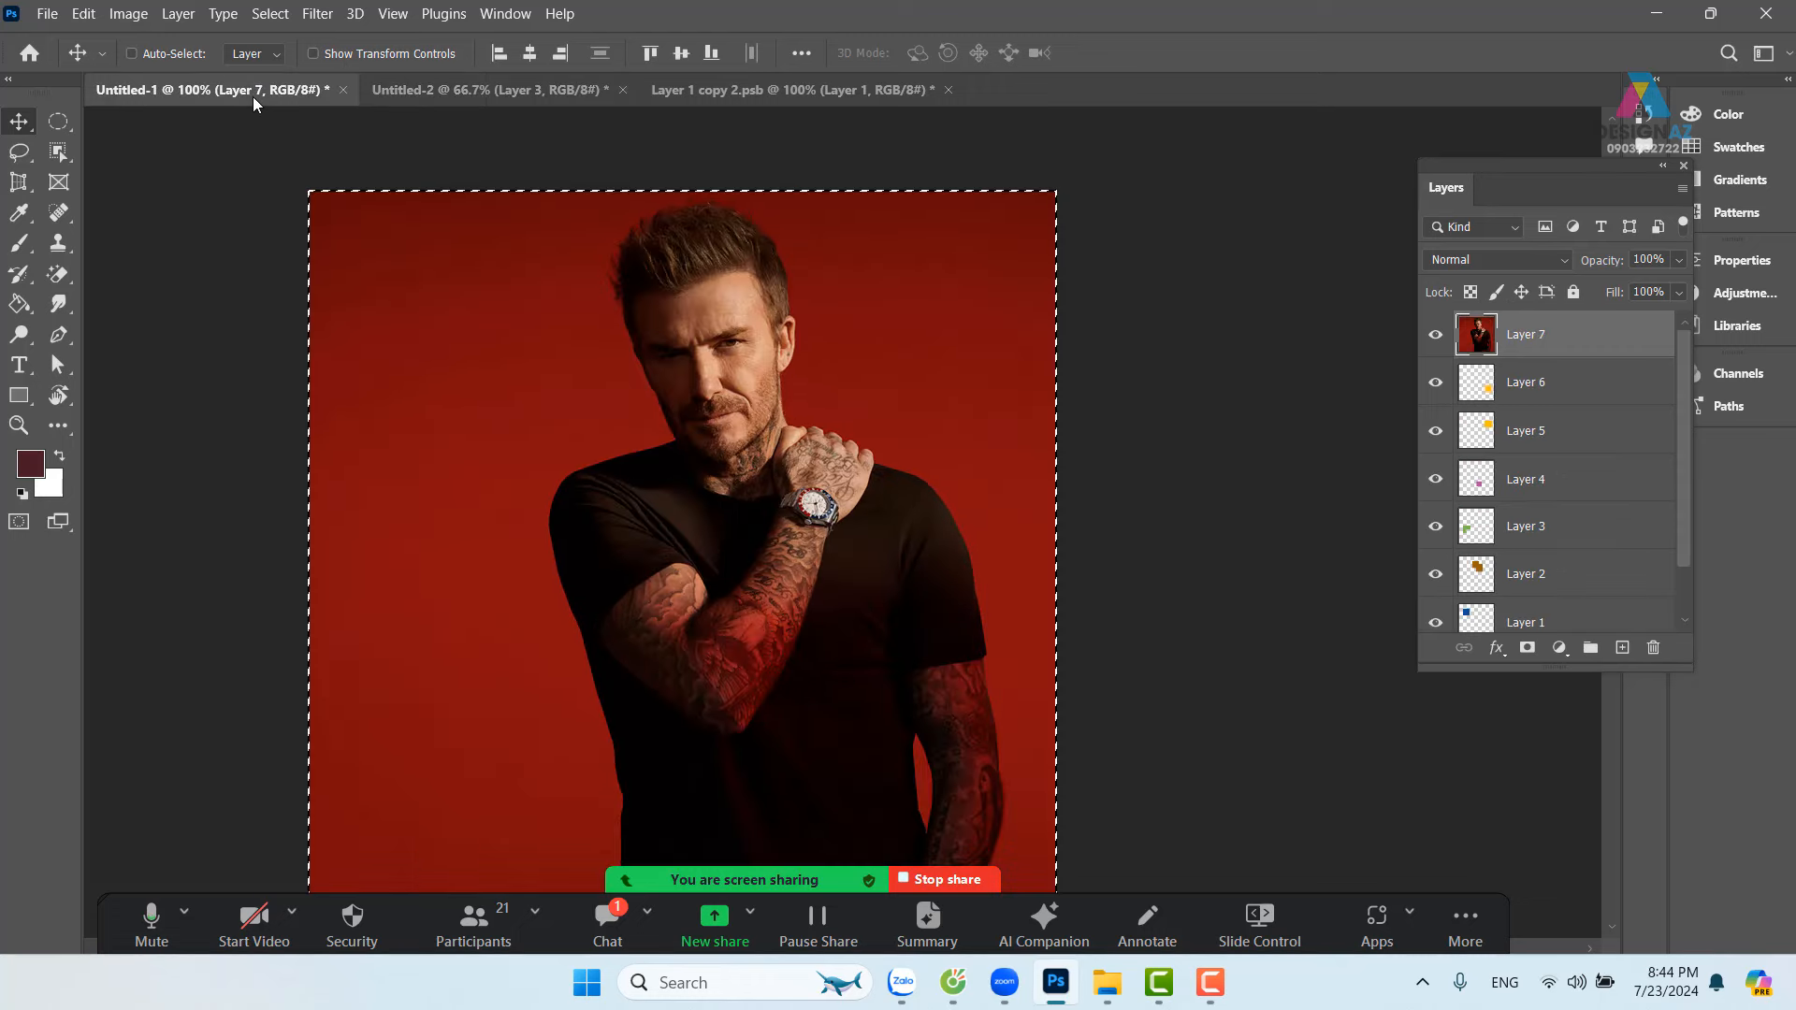
{"action": "left_click", "coordinate": [343, 91]}
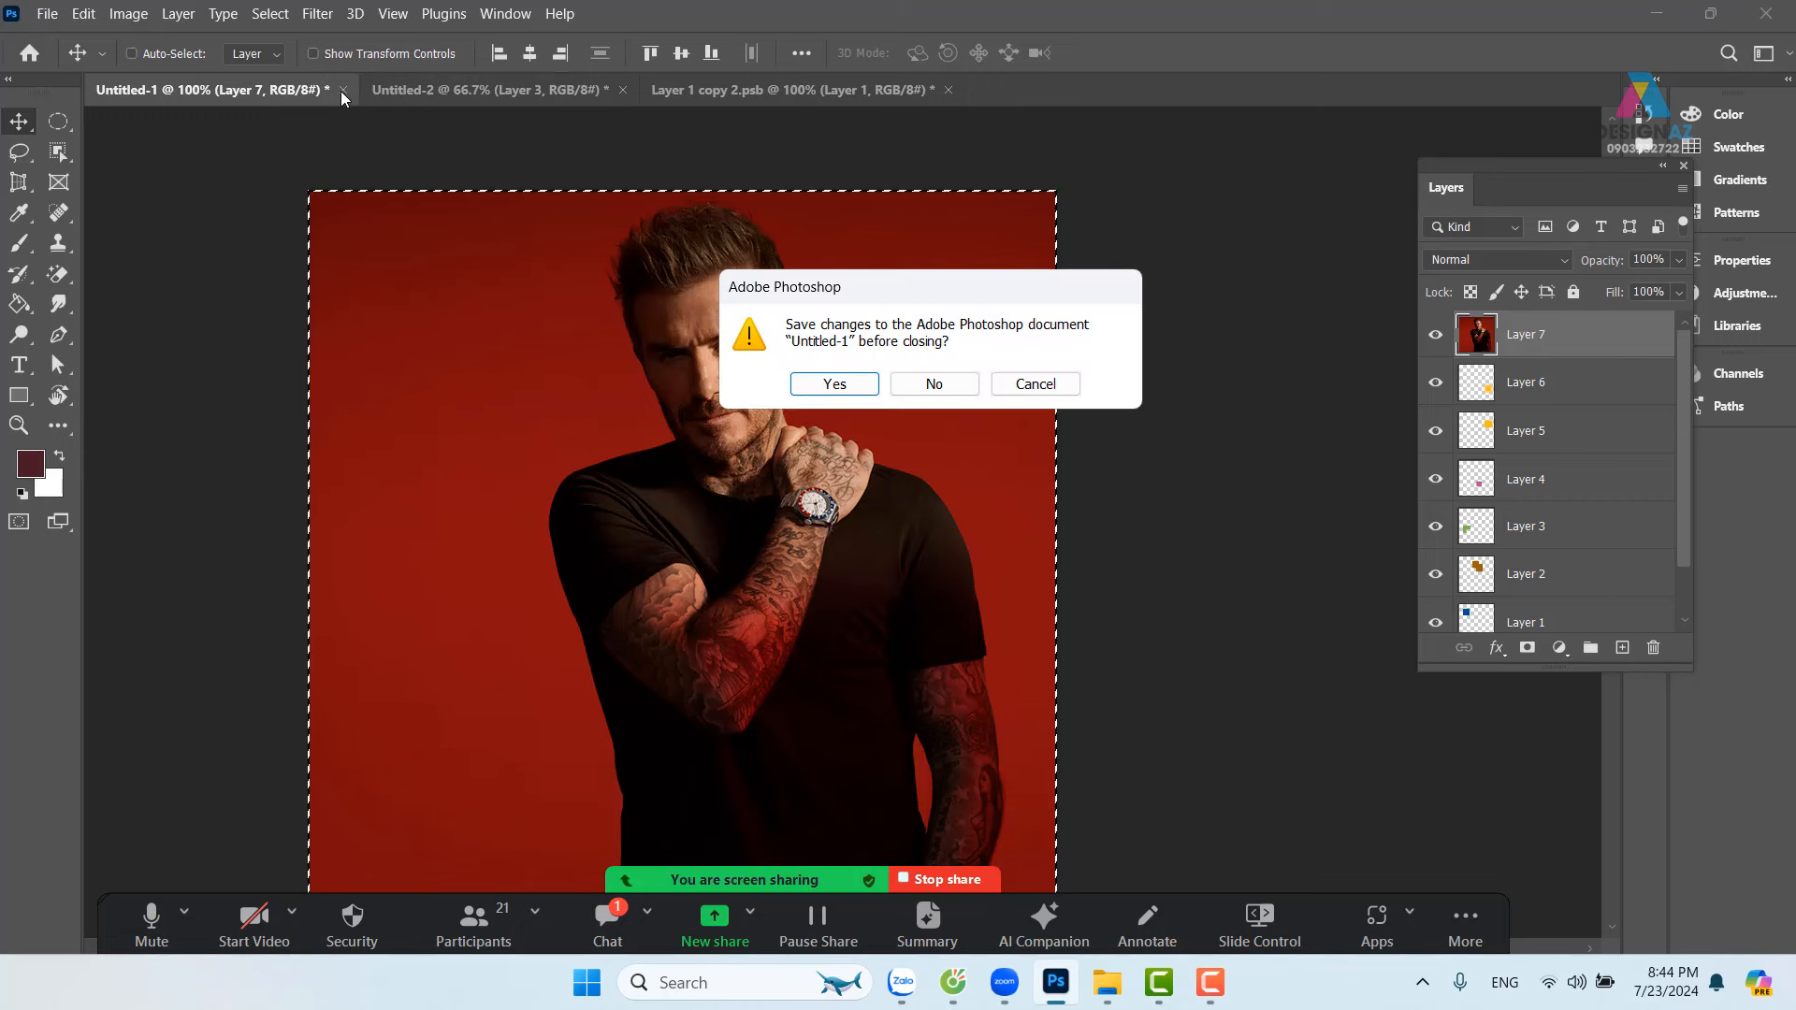
{"action": "left_click", "coordinate": [933, 381]}
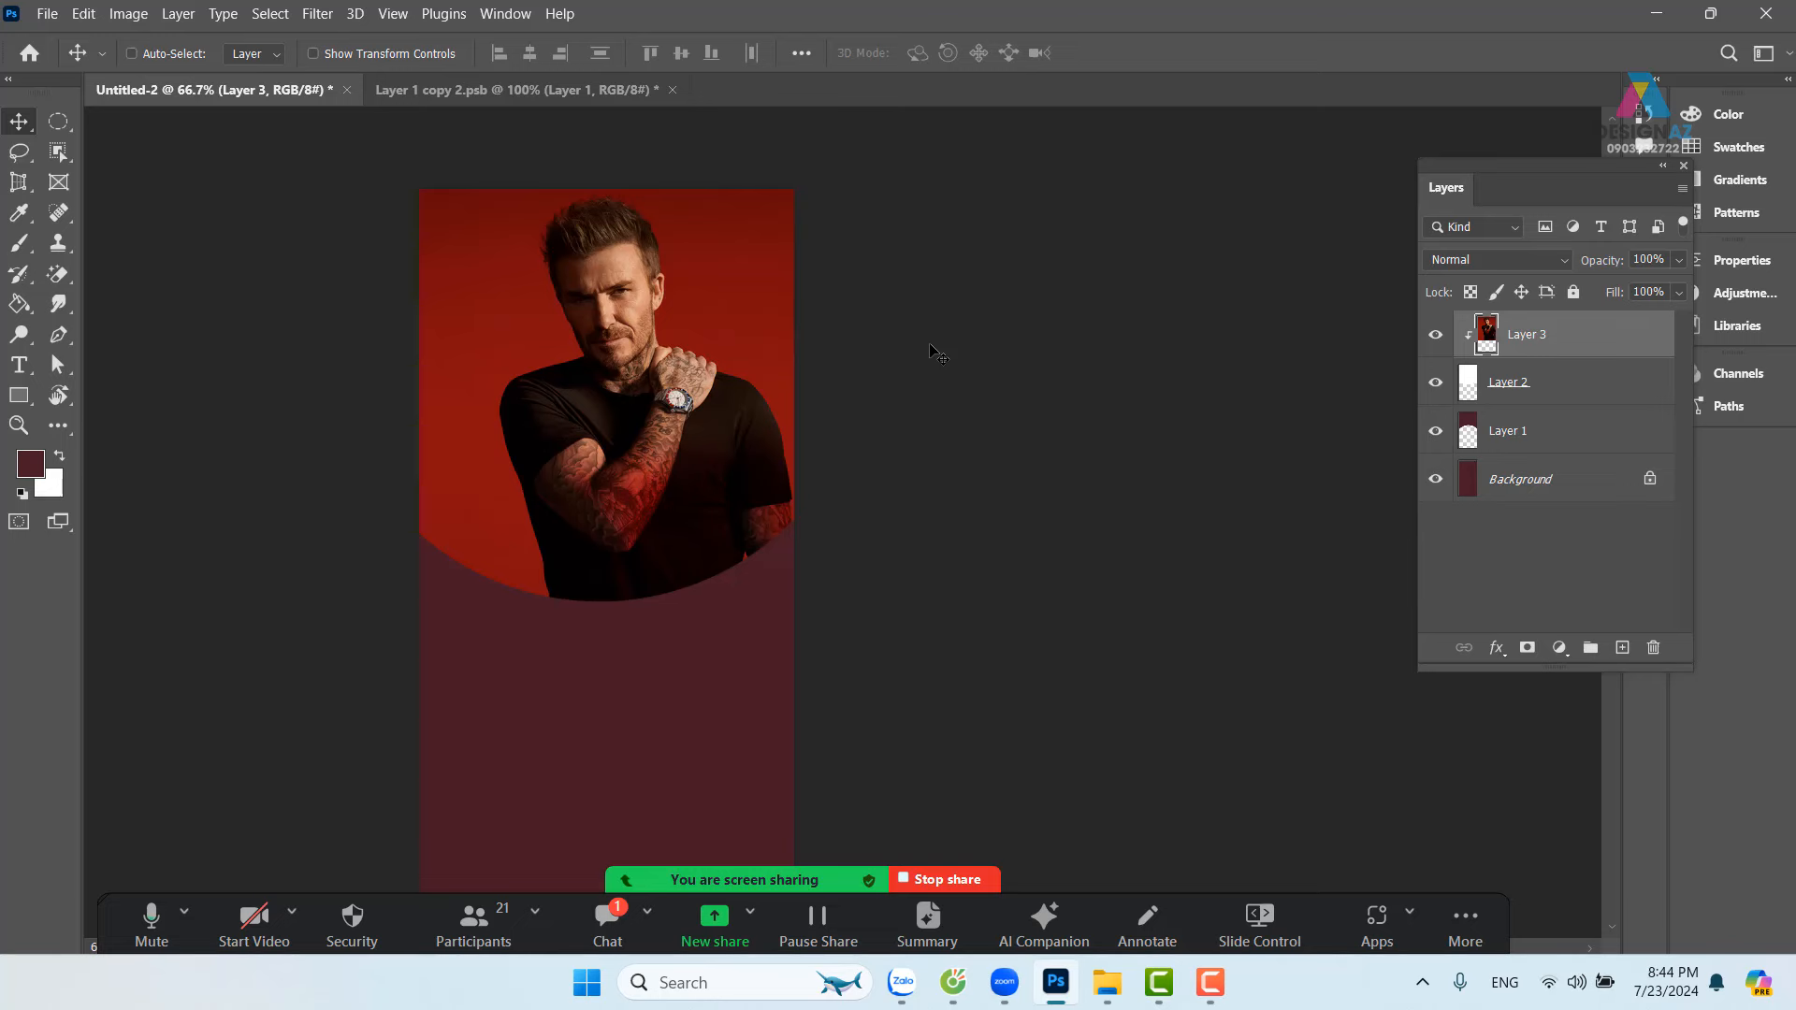
{"action": "left_click", "coordinate": [584, 91]}
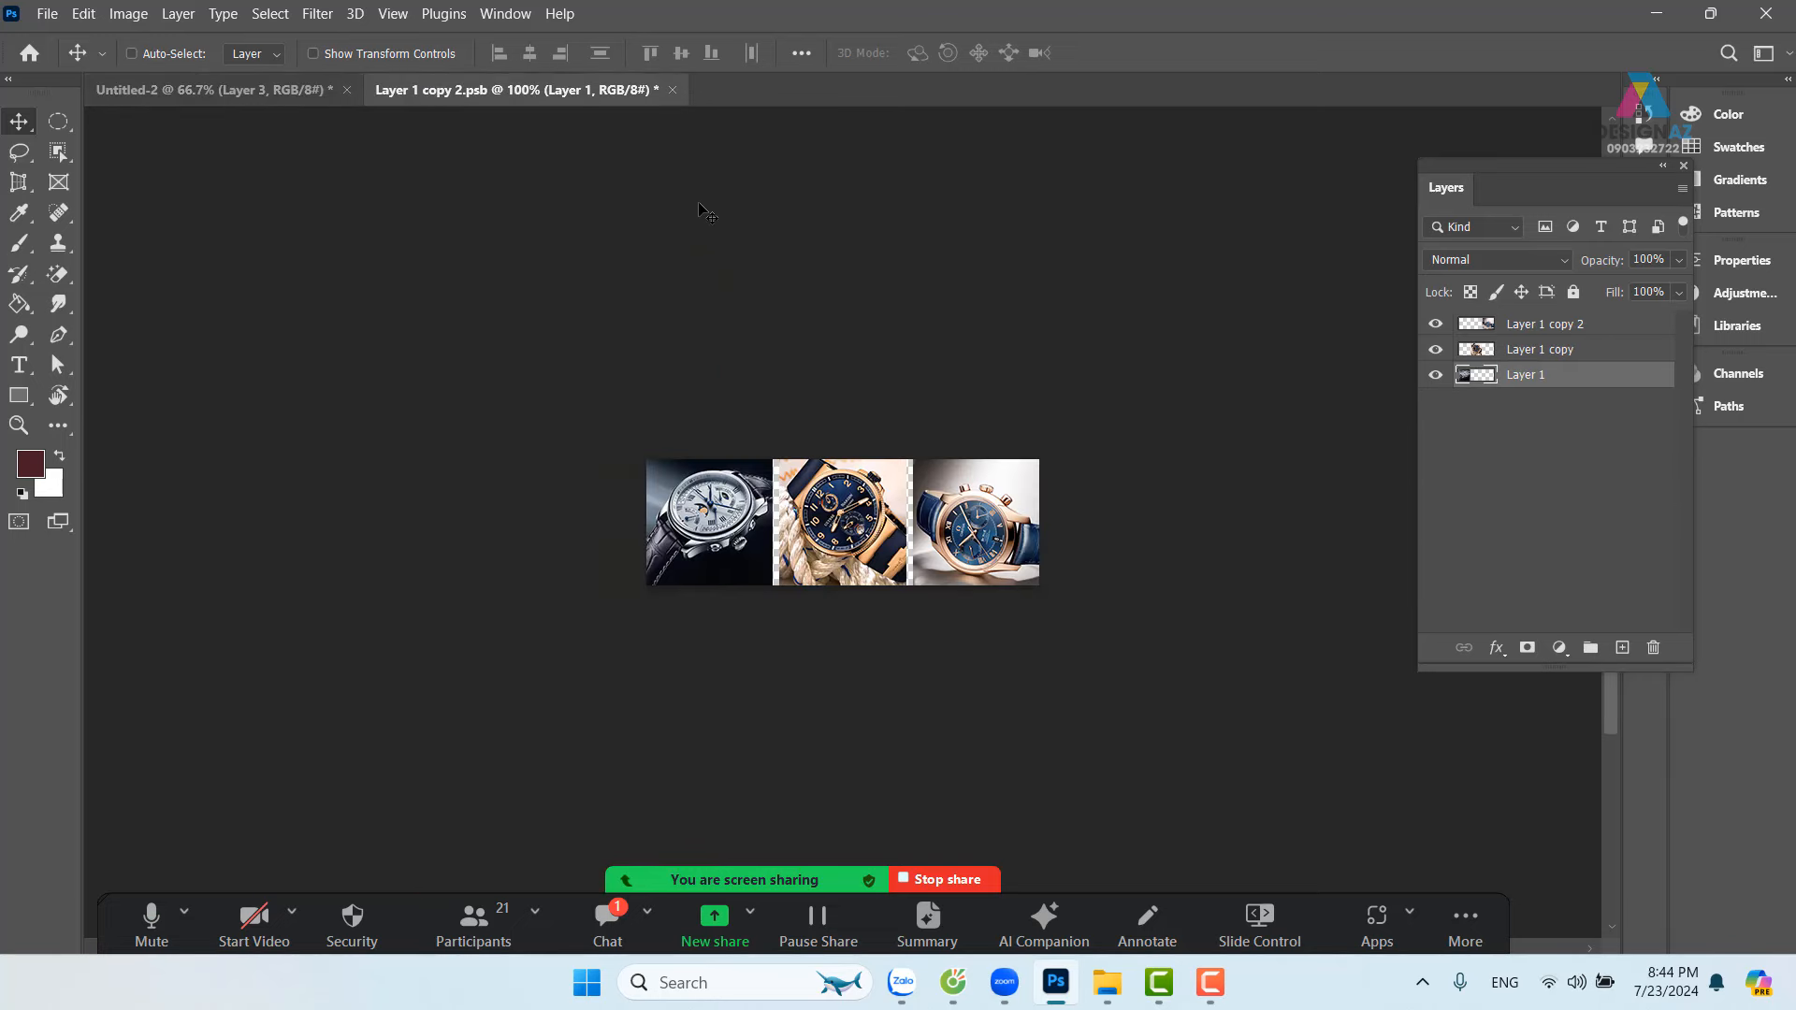
{"action": "left_click", "coordinate": [672, 90]}
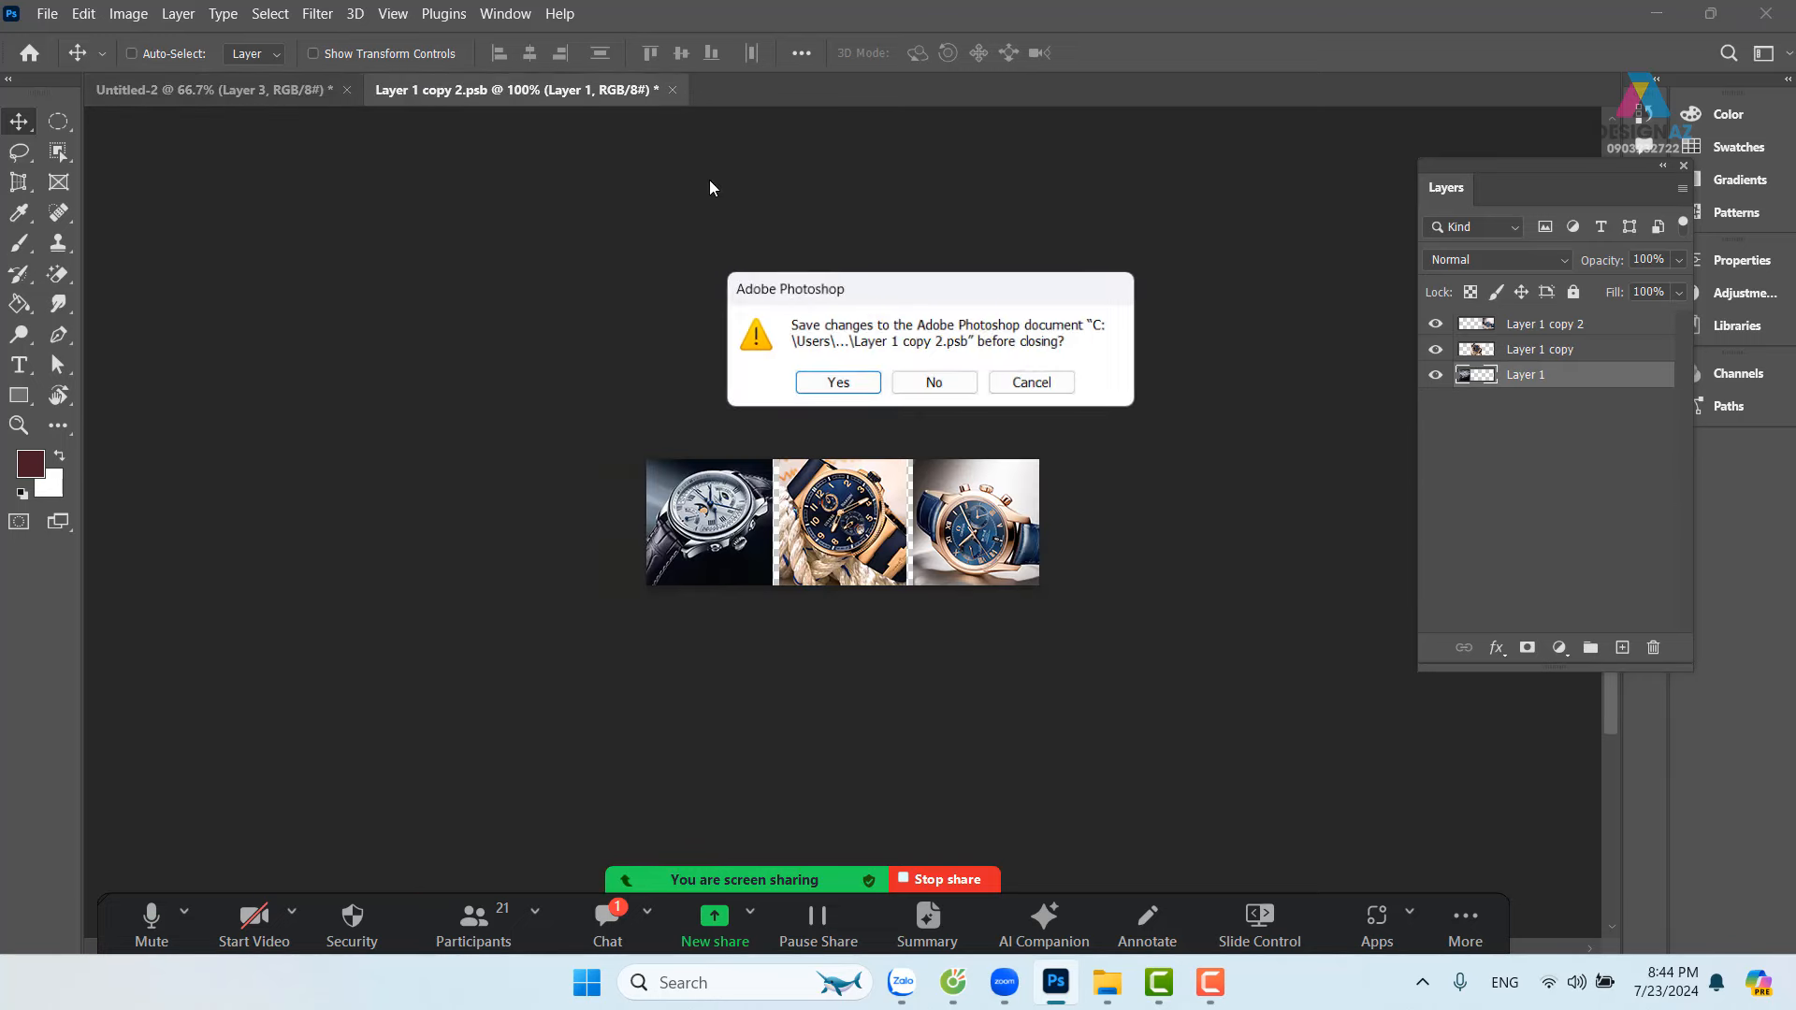
{"action": "left_click", "coordinate": [933, 382]}
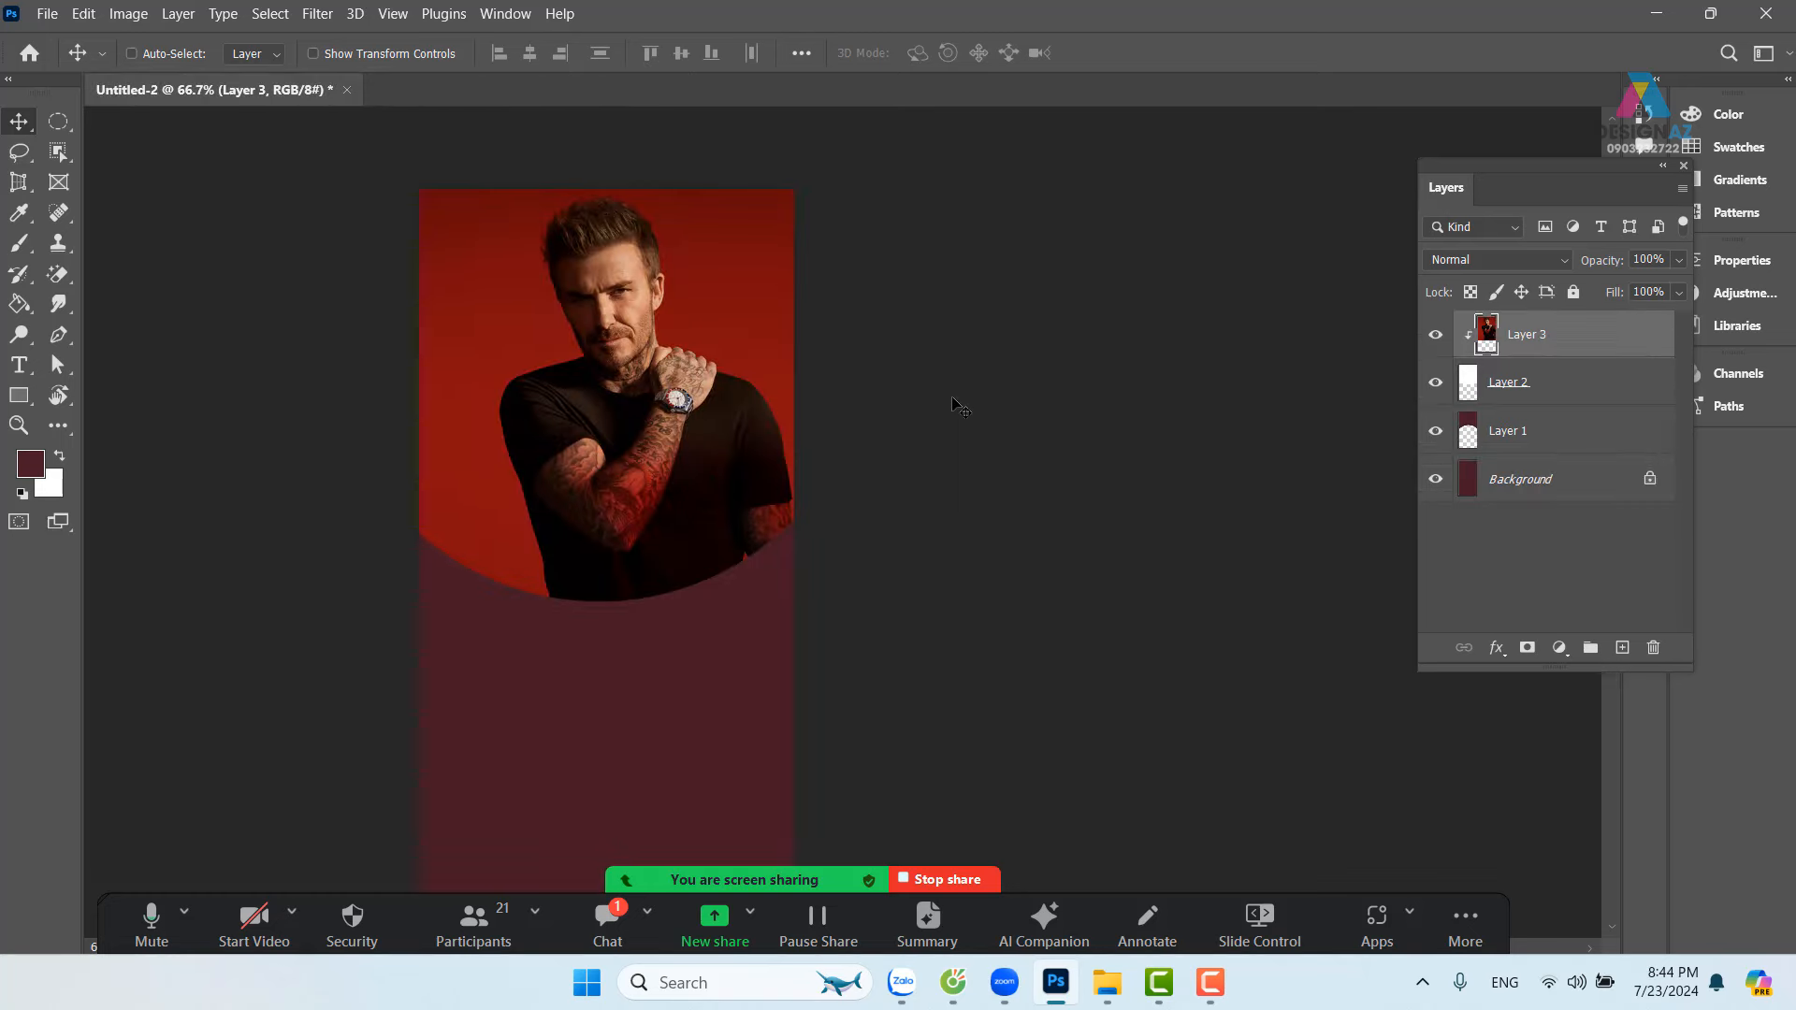
Step: Convert the clipped Layer 3 portrait to a Smart Object and open its contents for editing
{"action": "key", "text": "ctrl+plus"}
{"action": "left_click_drag", "start_coordinate": [552, 388], "coordinate": [654, 501]}
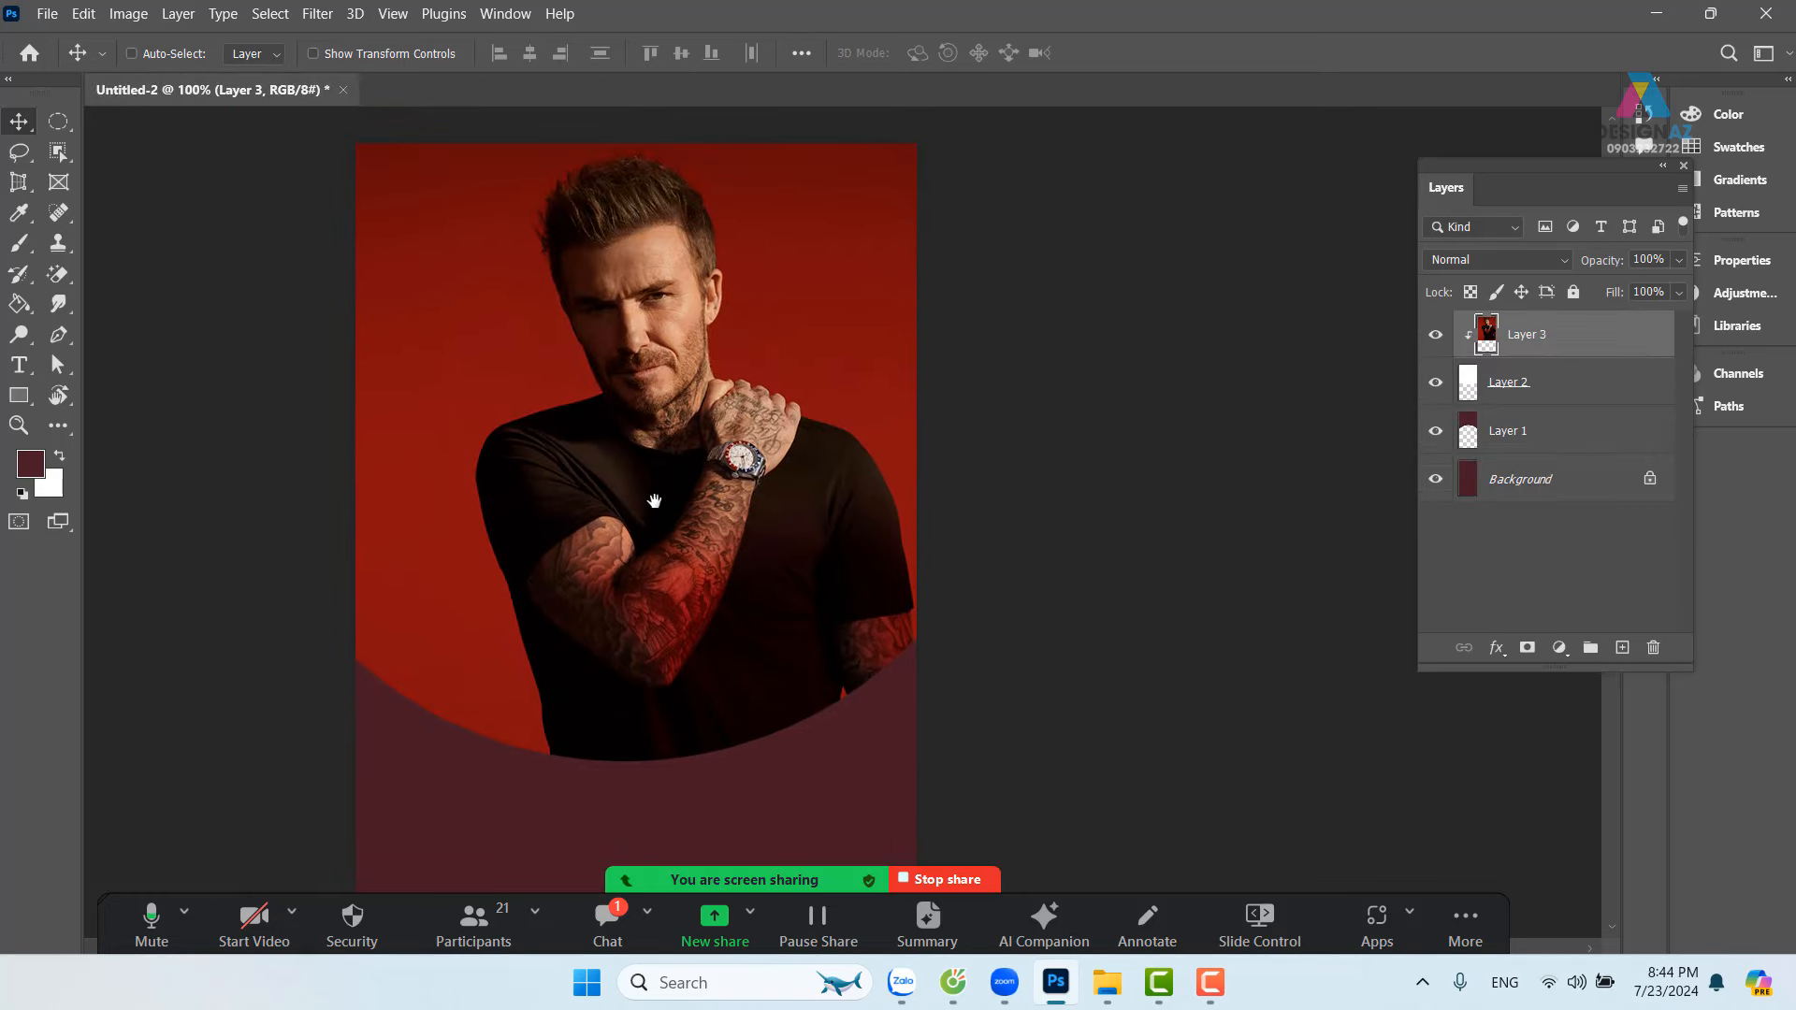
{"action": "key", "text": "ctrl+minus"}
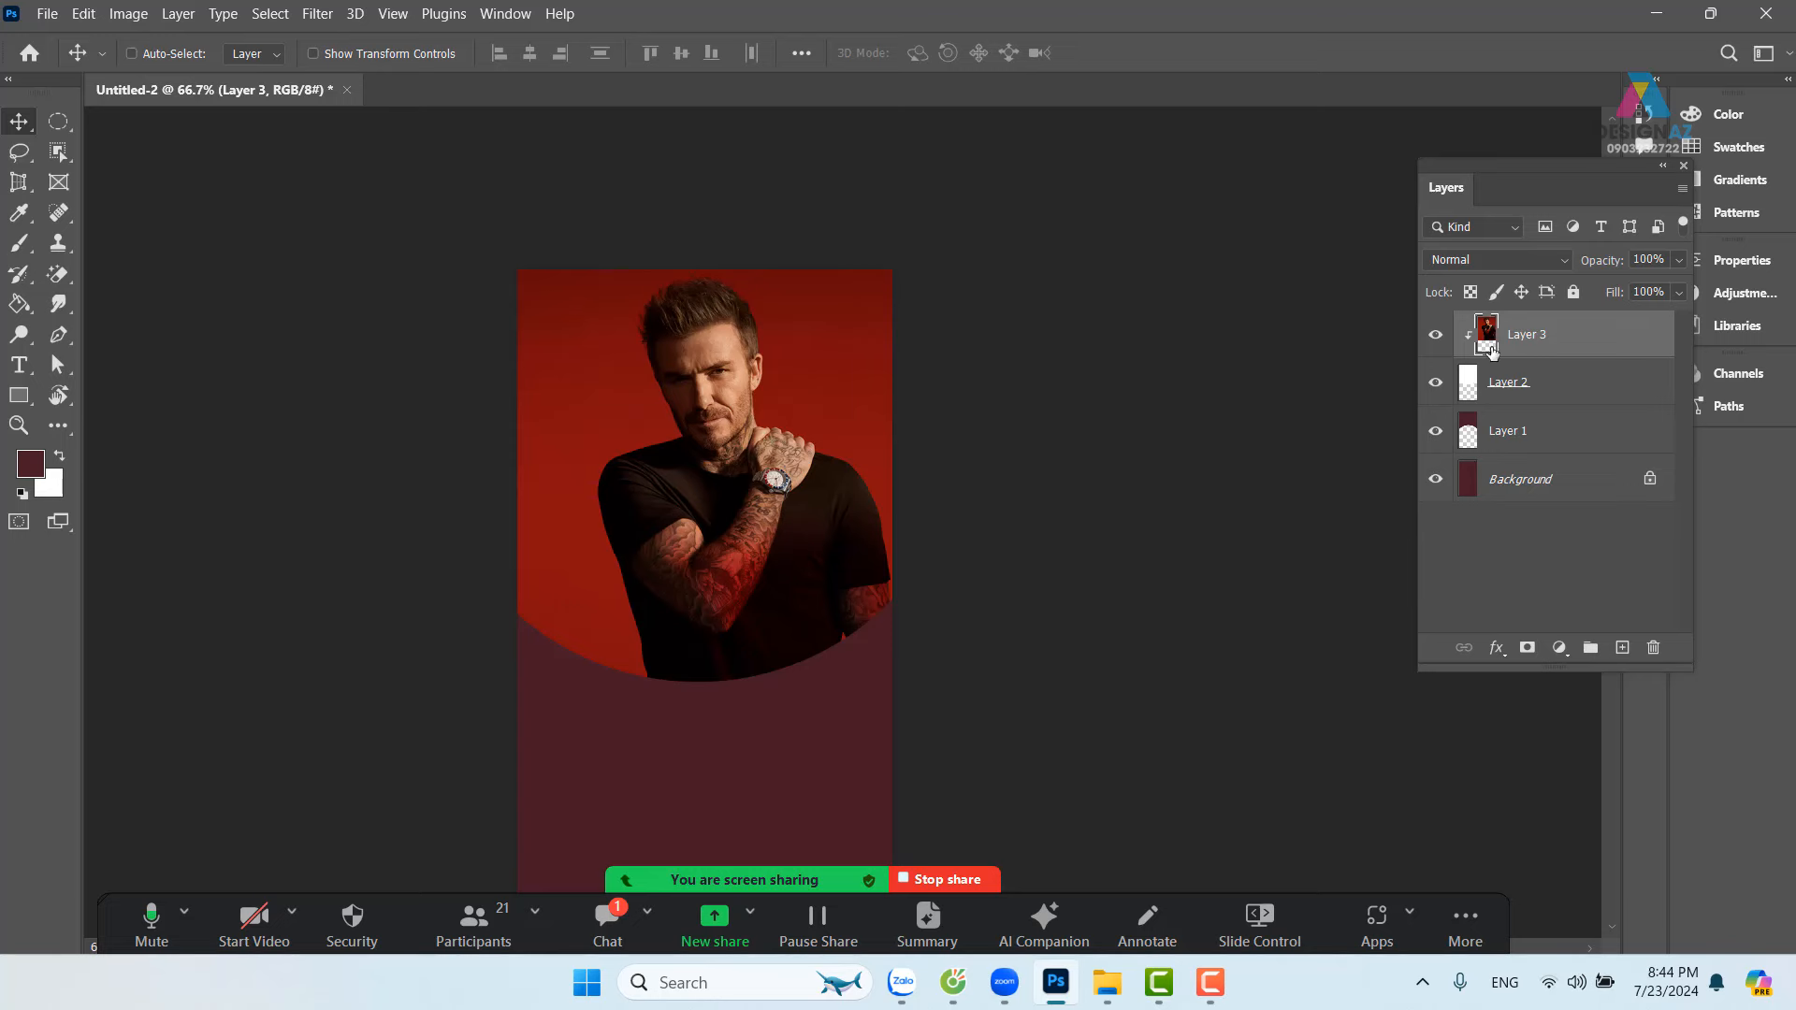
{"action": "right_click", "coordinate": [1556, 334]}
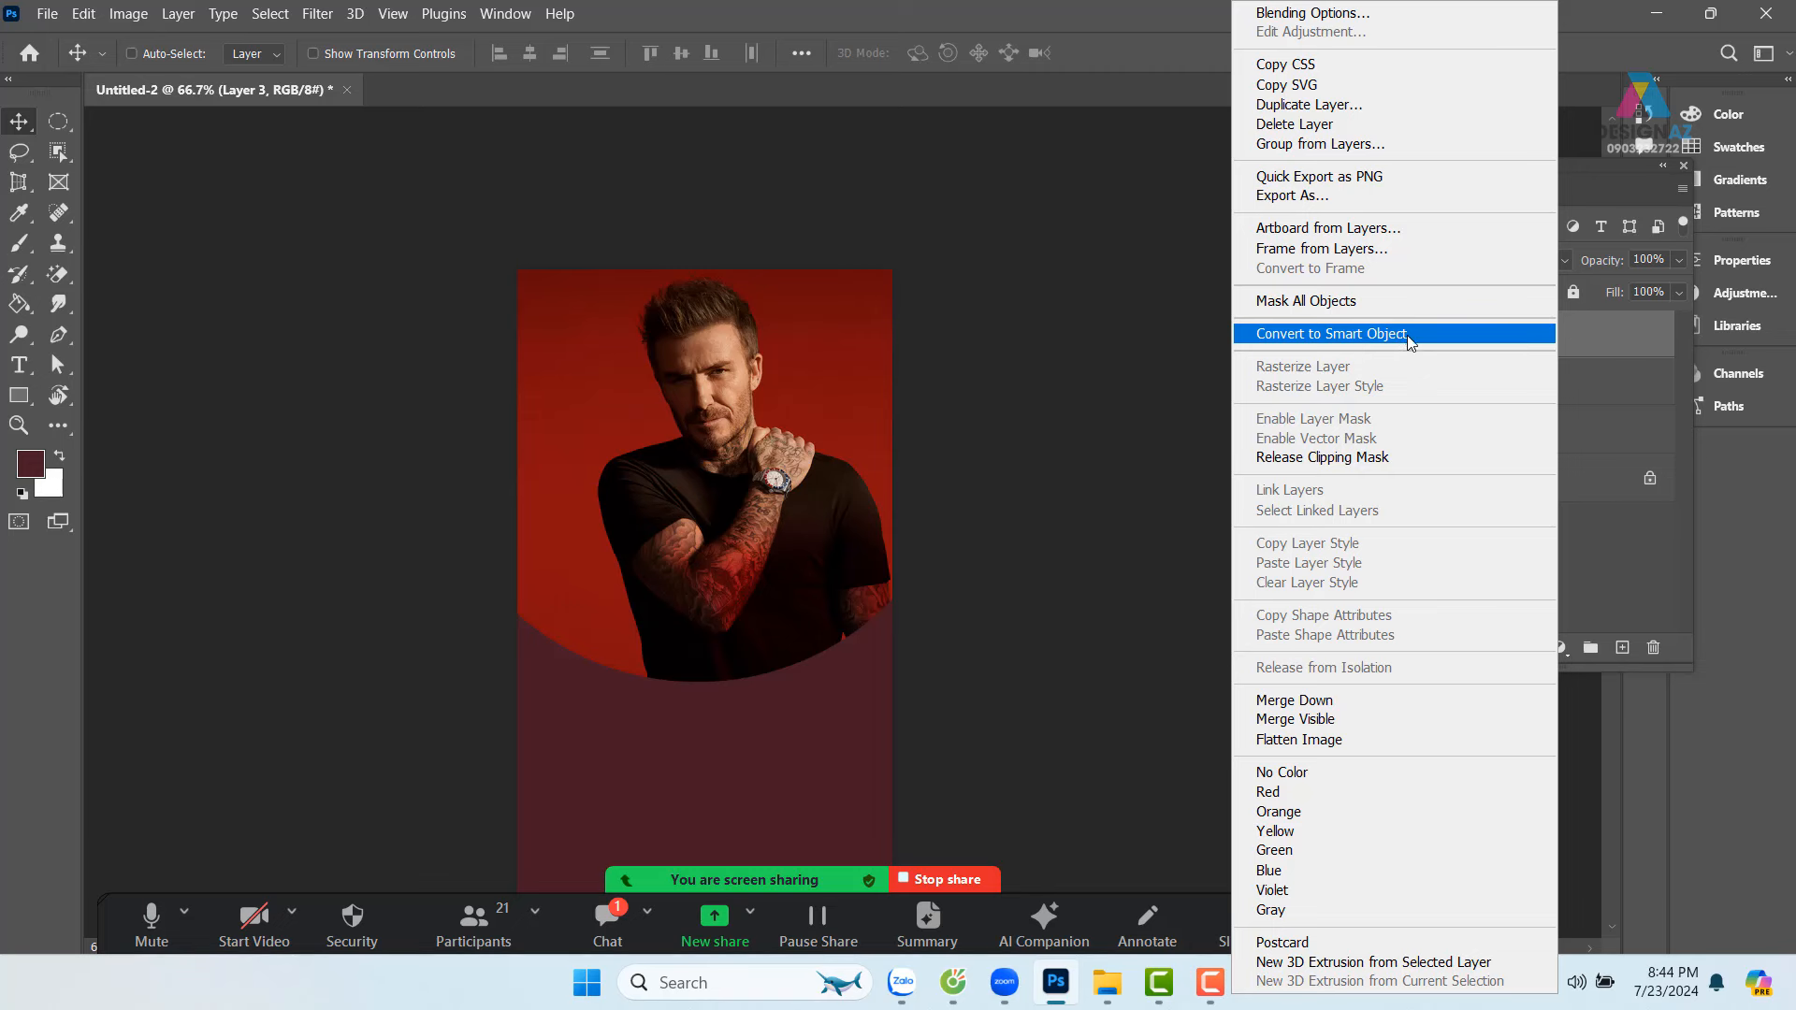
{"action": "left_click", "coordinate": [1491, 336]}
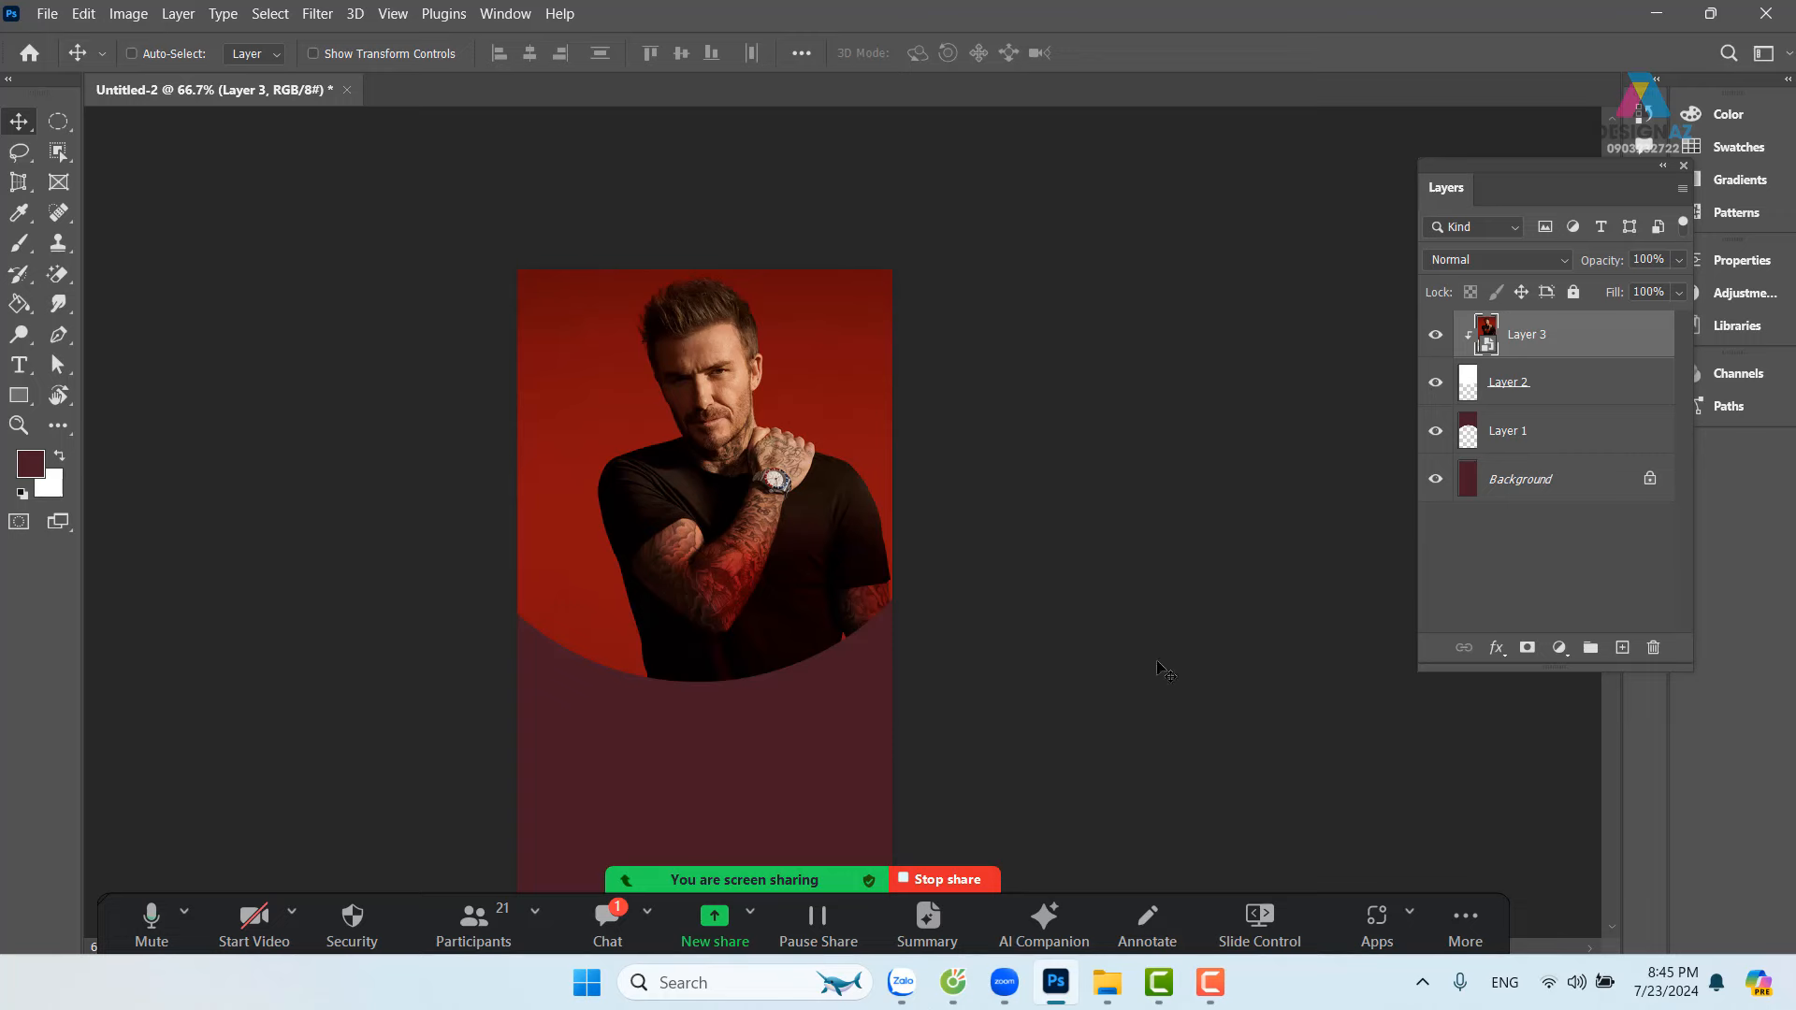
{"action": "double_click", "coordinate": [1487, 333]}
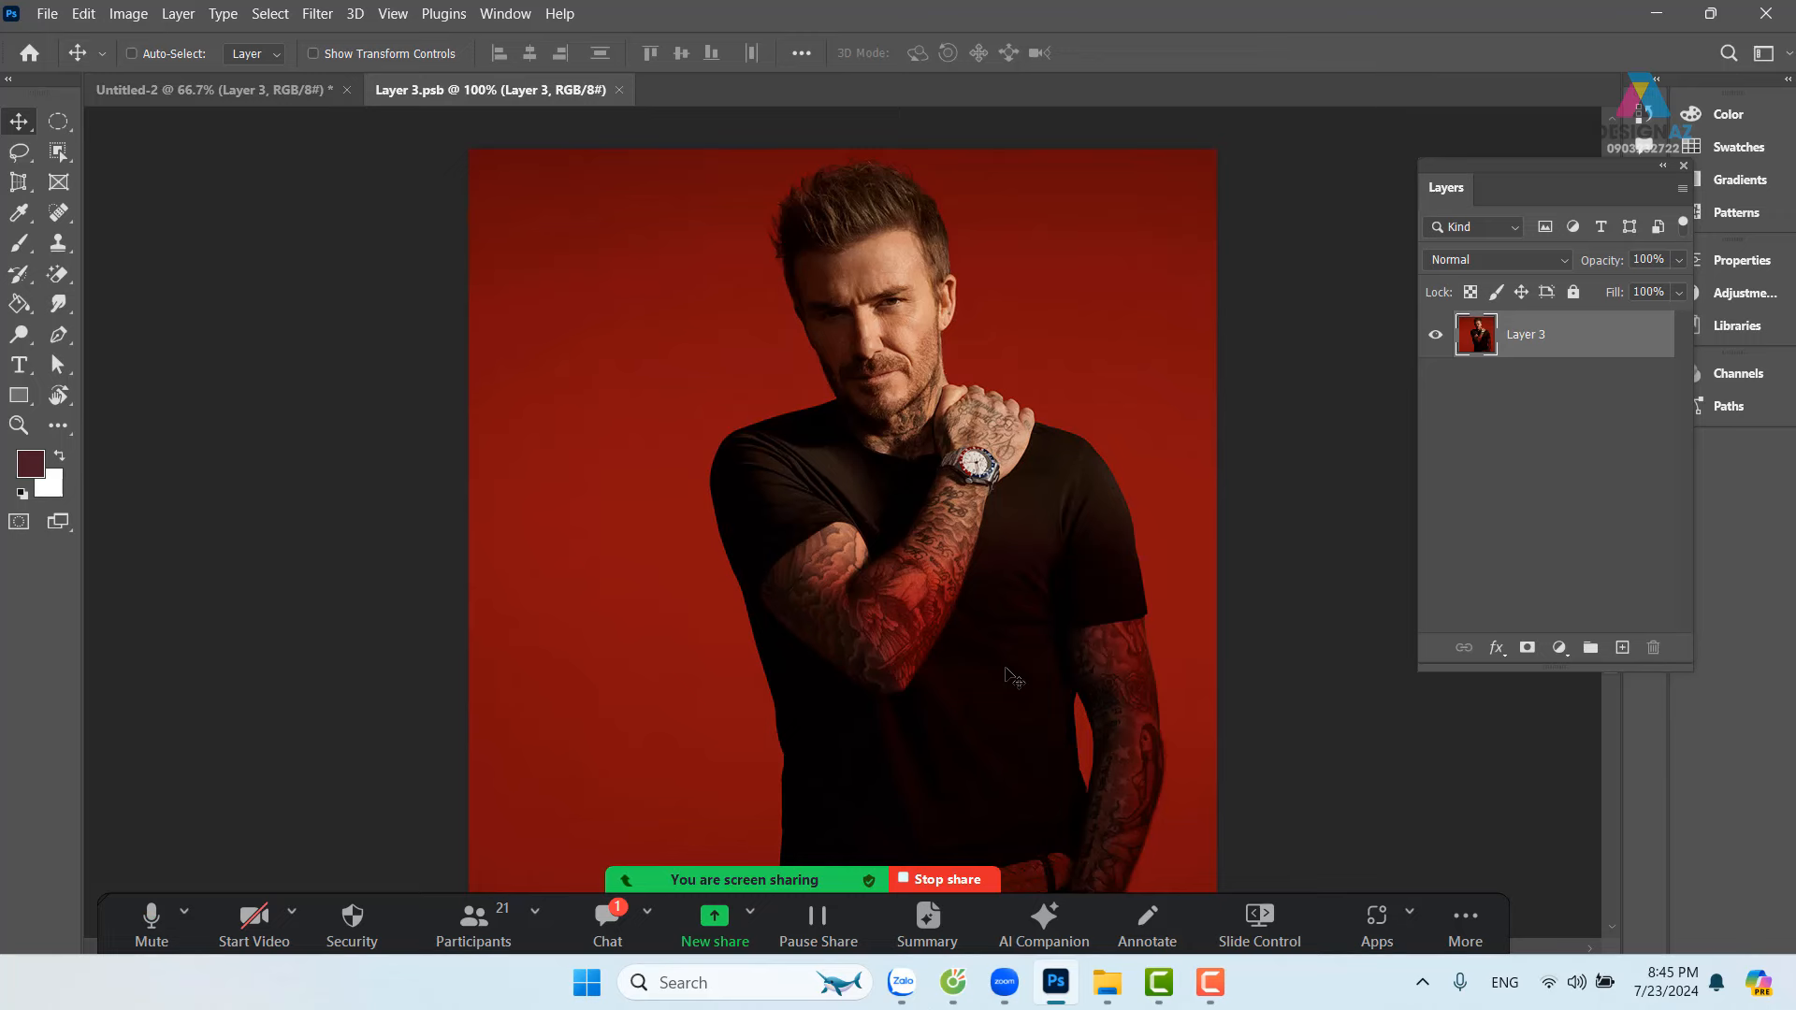
{"action": "key", "text": "ctrl+minus"}
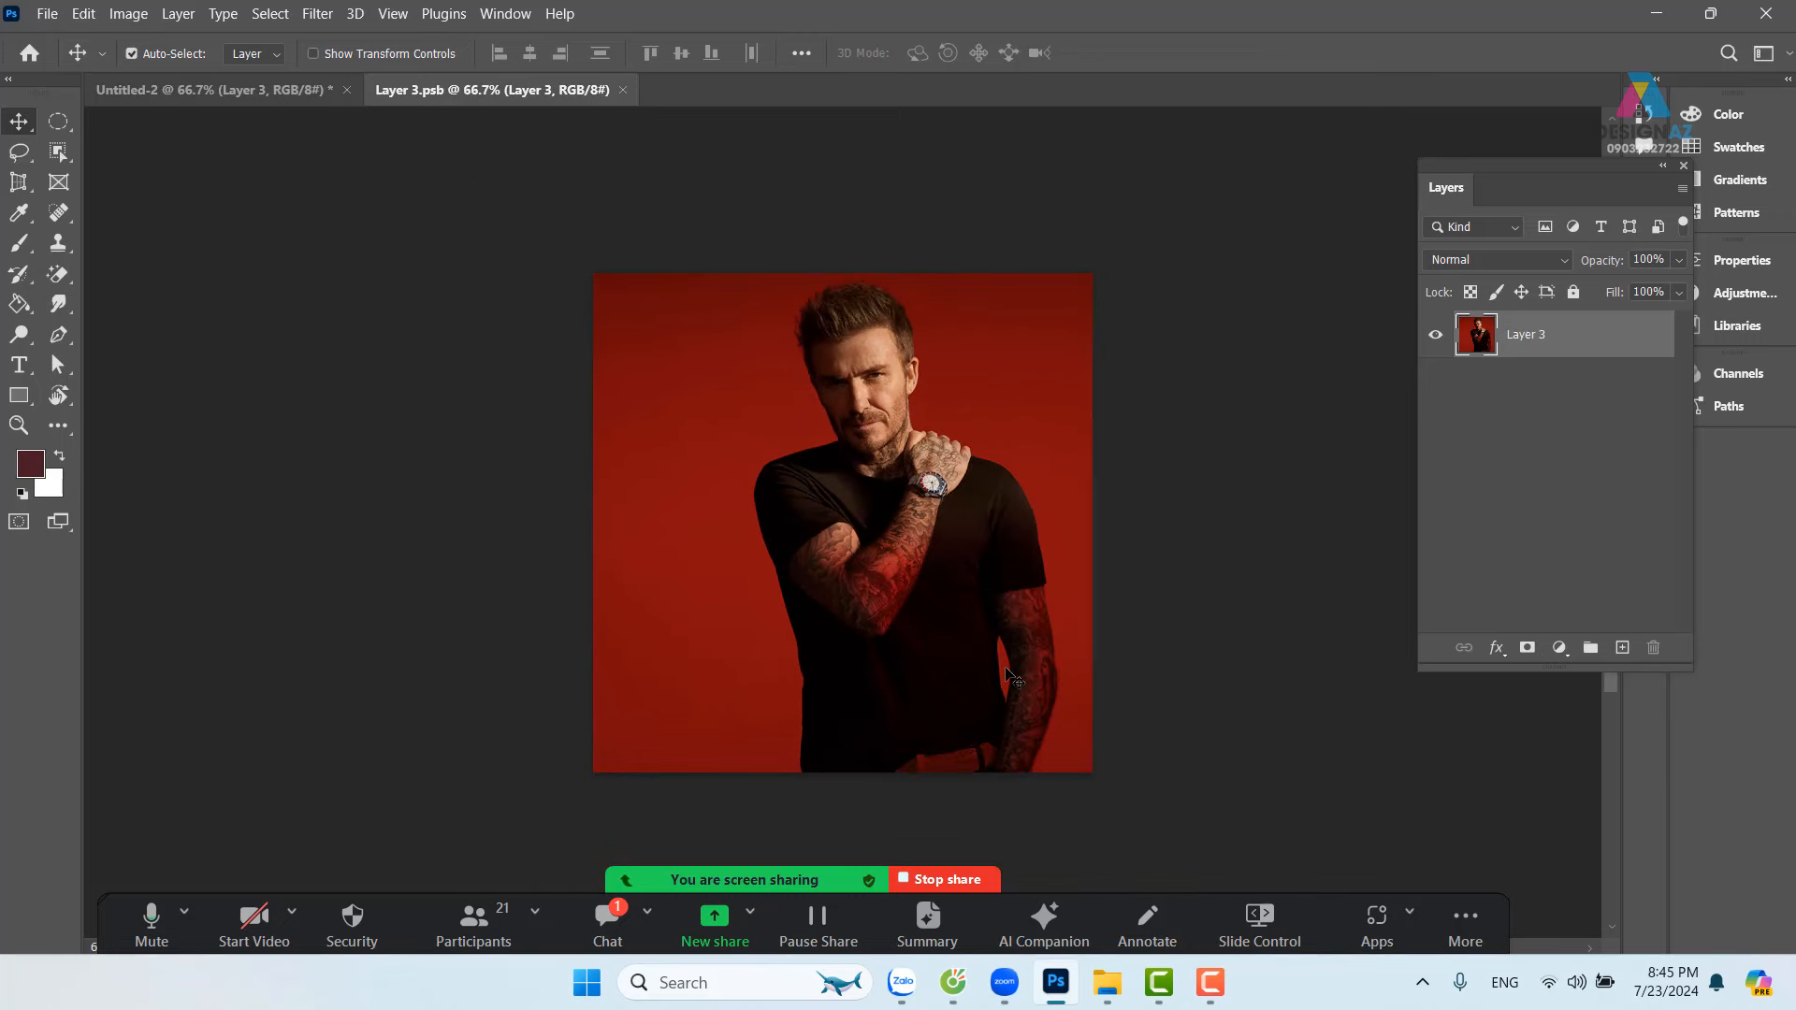
Step: Open the 800-PNJ_6 image from the thuvienanh > trangsuc > New folder directory on drive E
{"action": "key", "text": "ctrl+o"}
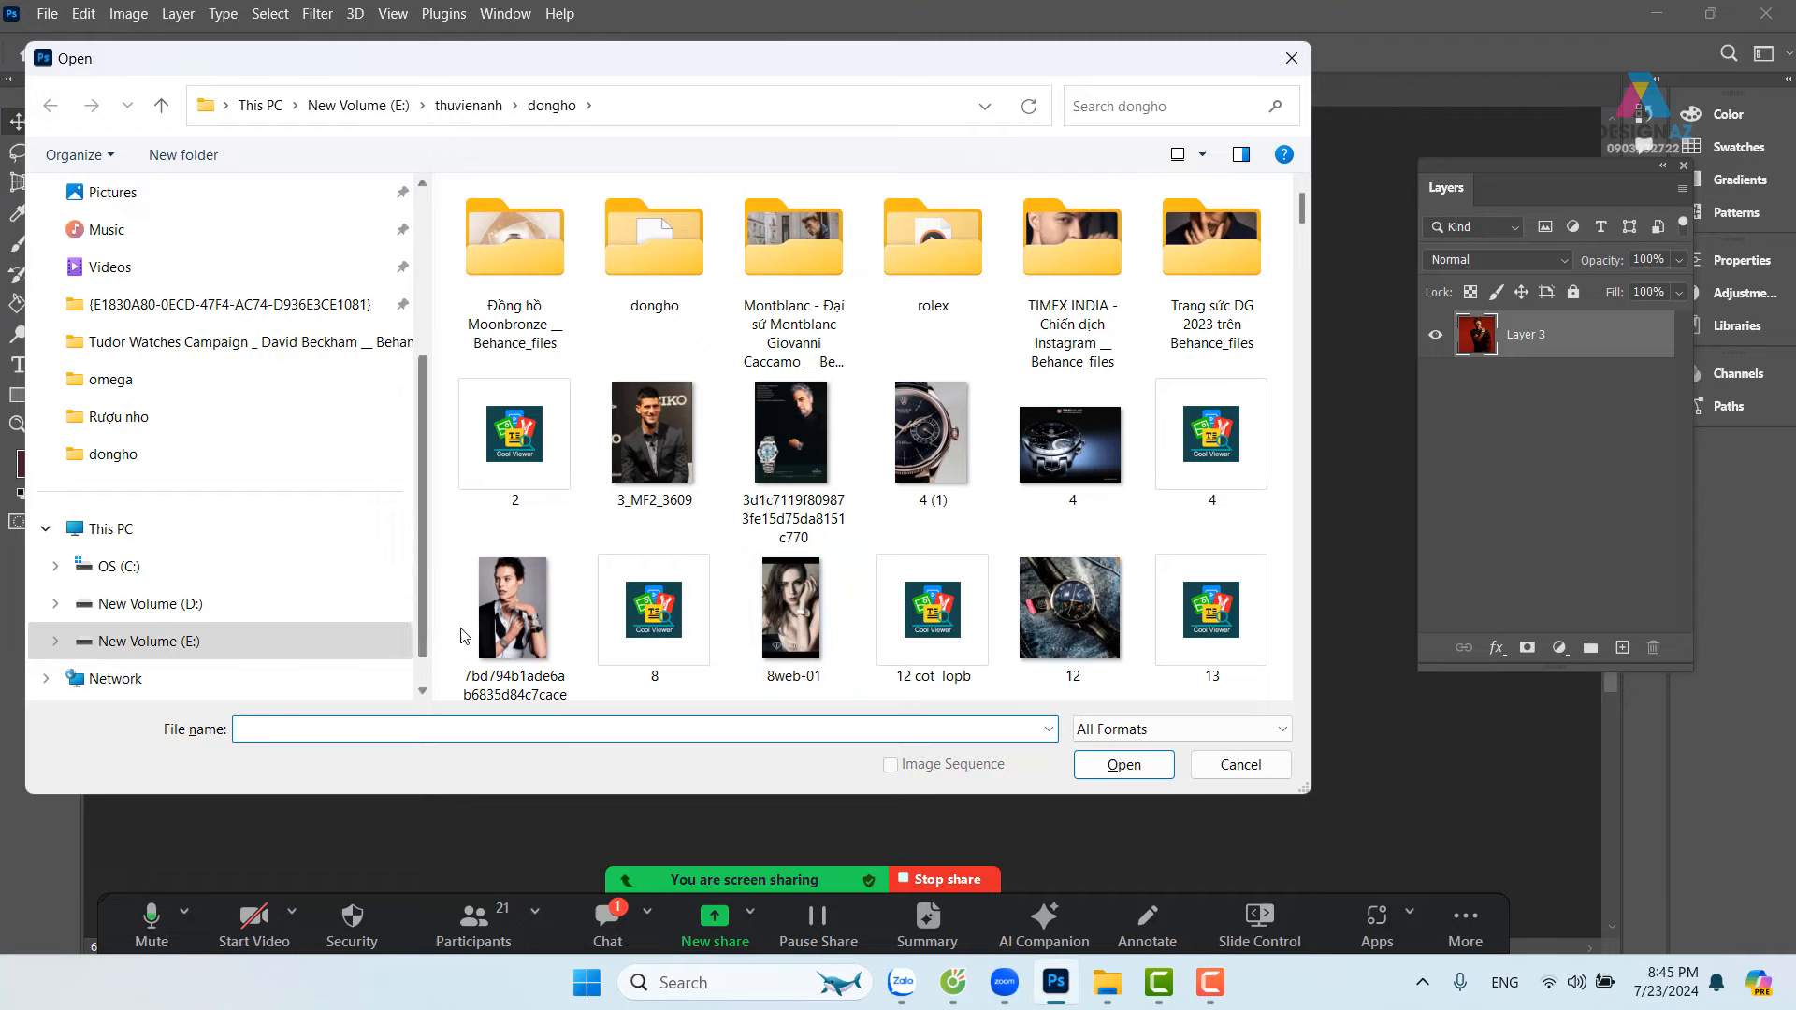
{"action": "scroll", "coordinate": [463, 636], "scroll_direction": "down", "scroll_amount": 1}
{"action": "left_click", "coordinate": [170, 653]}
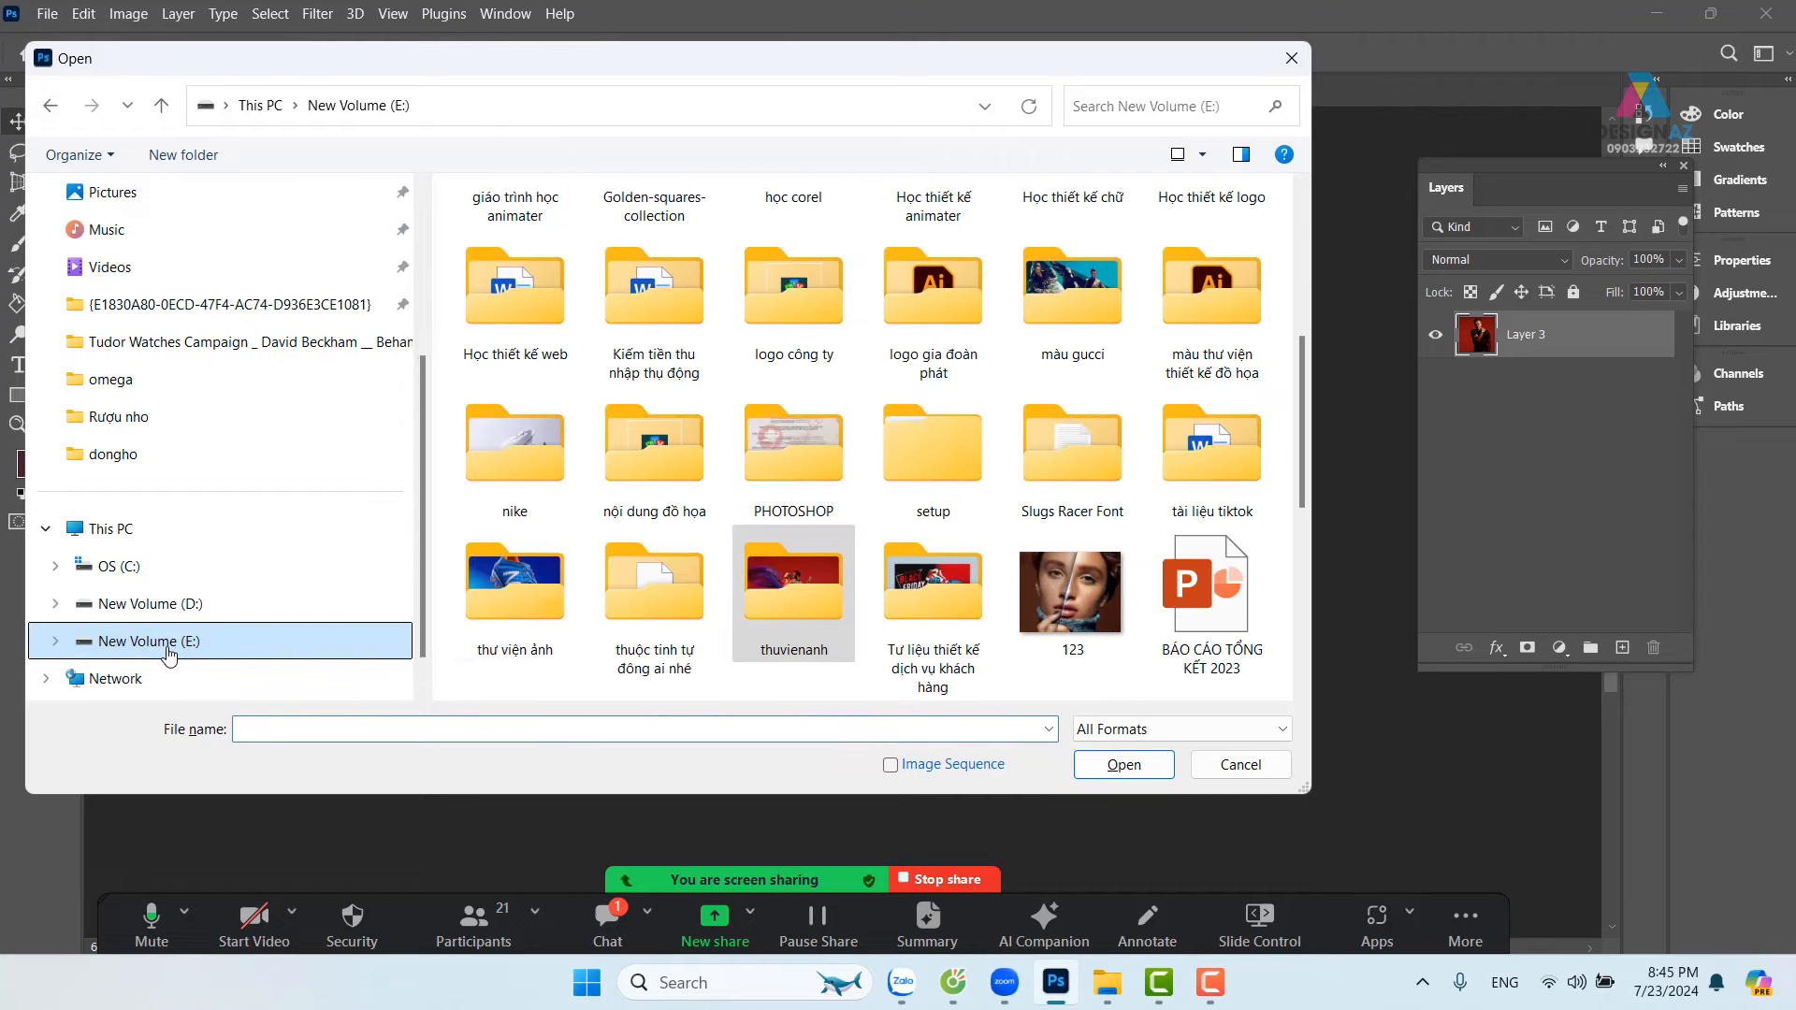
{"action": "double_click", "coordinate": [790, 585]}
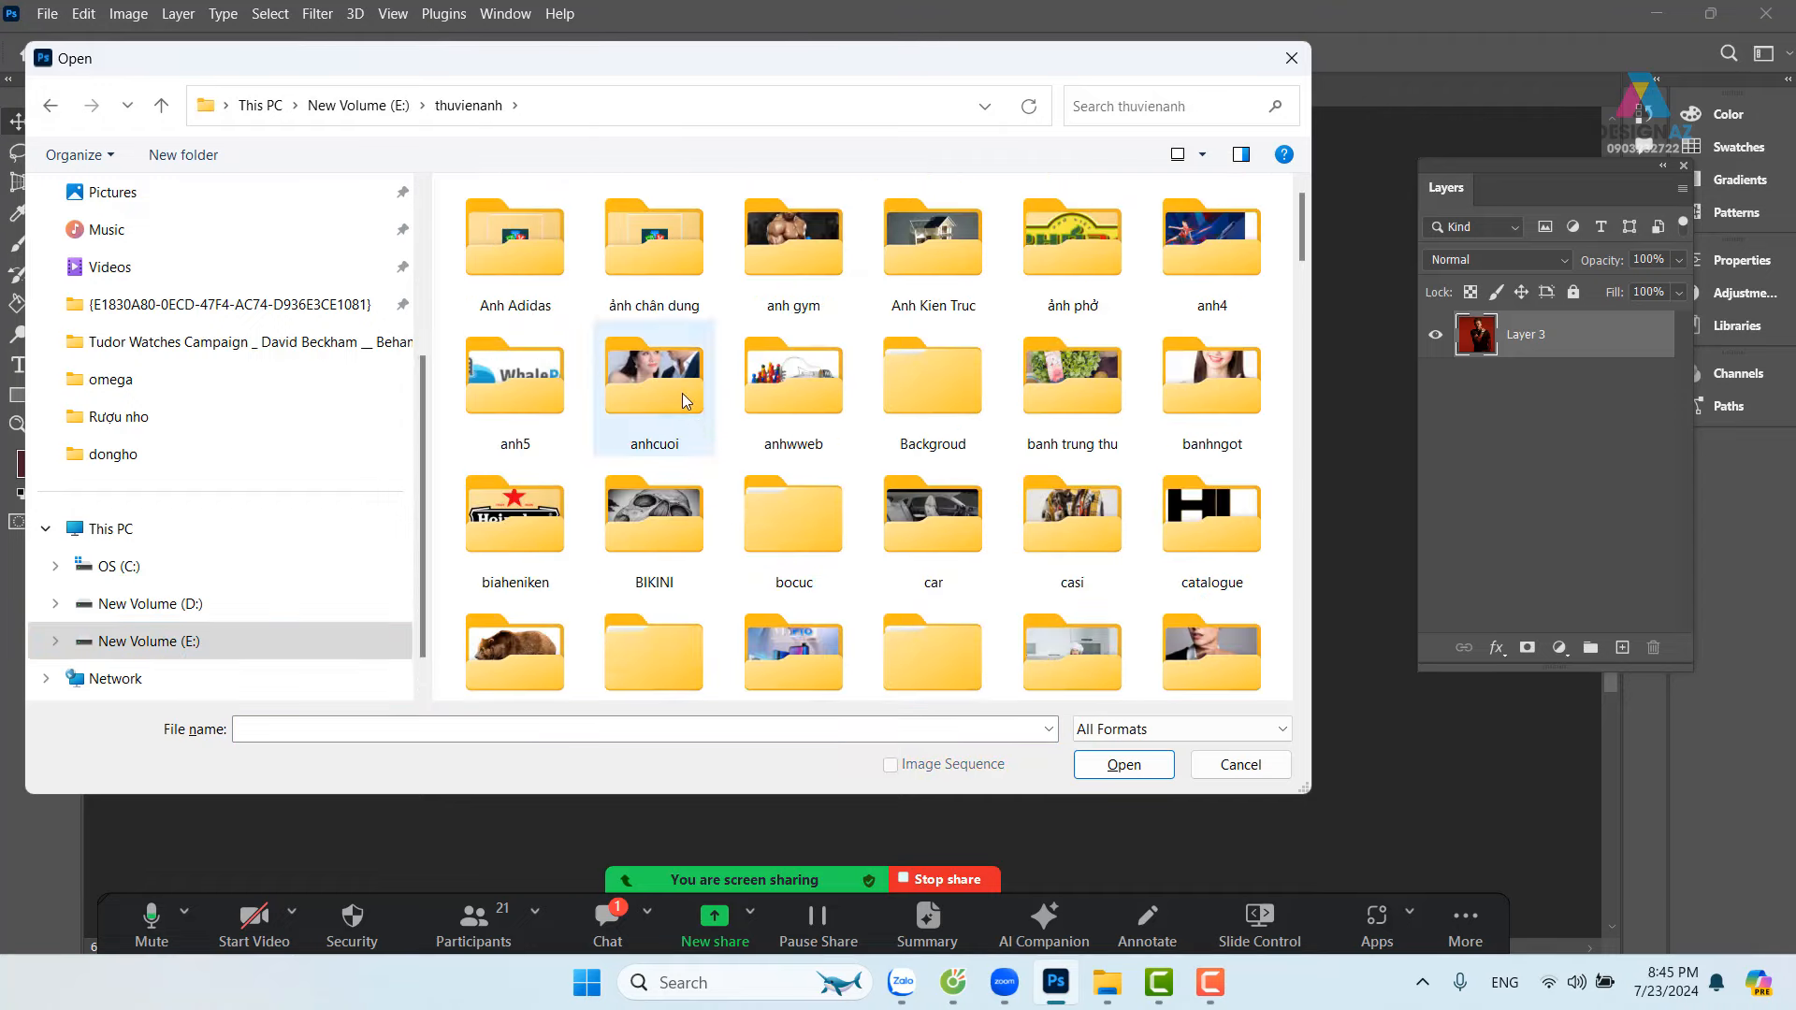
{"action": "left_click", "coordinate": [682, 393]}
{"action": "type", "text": "tr"}
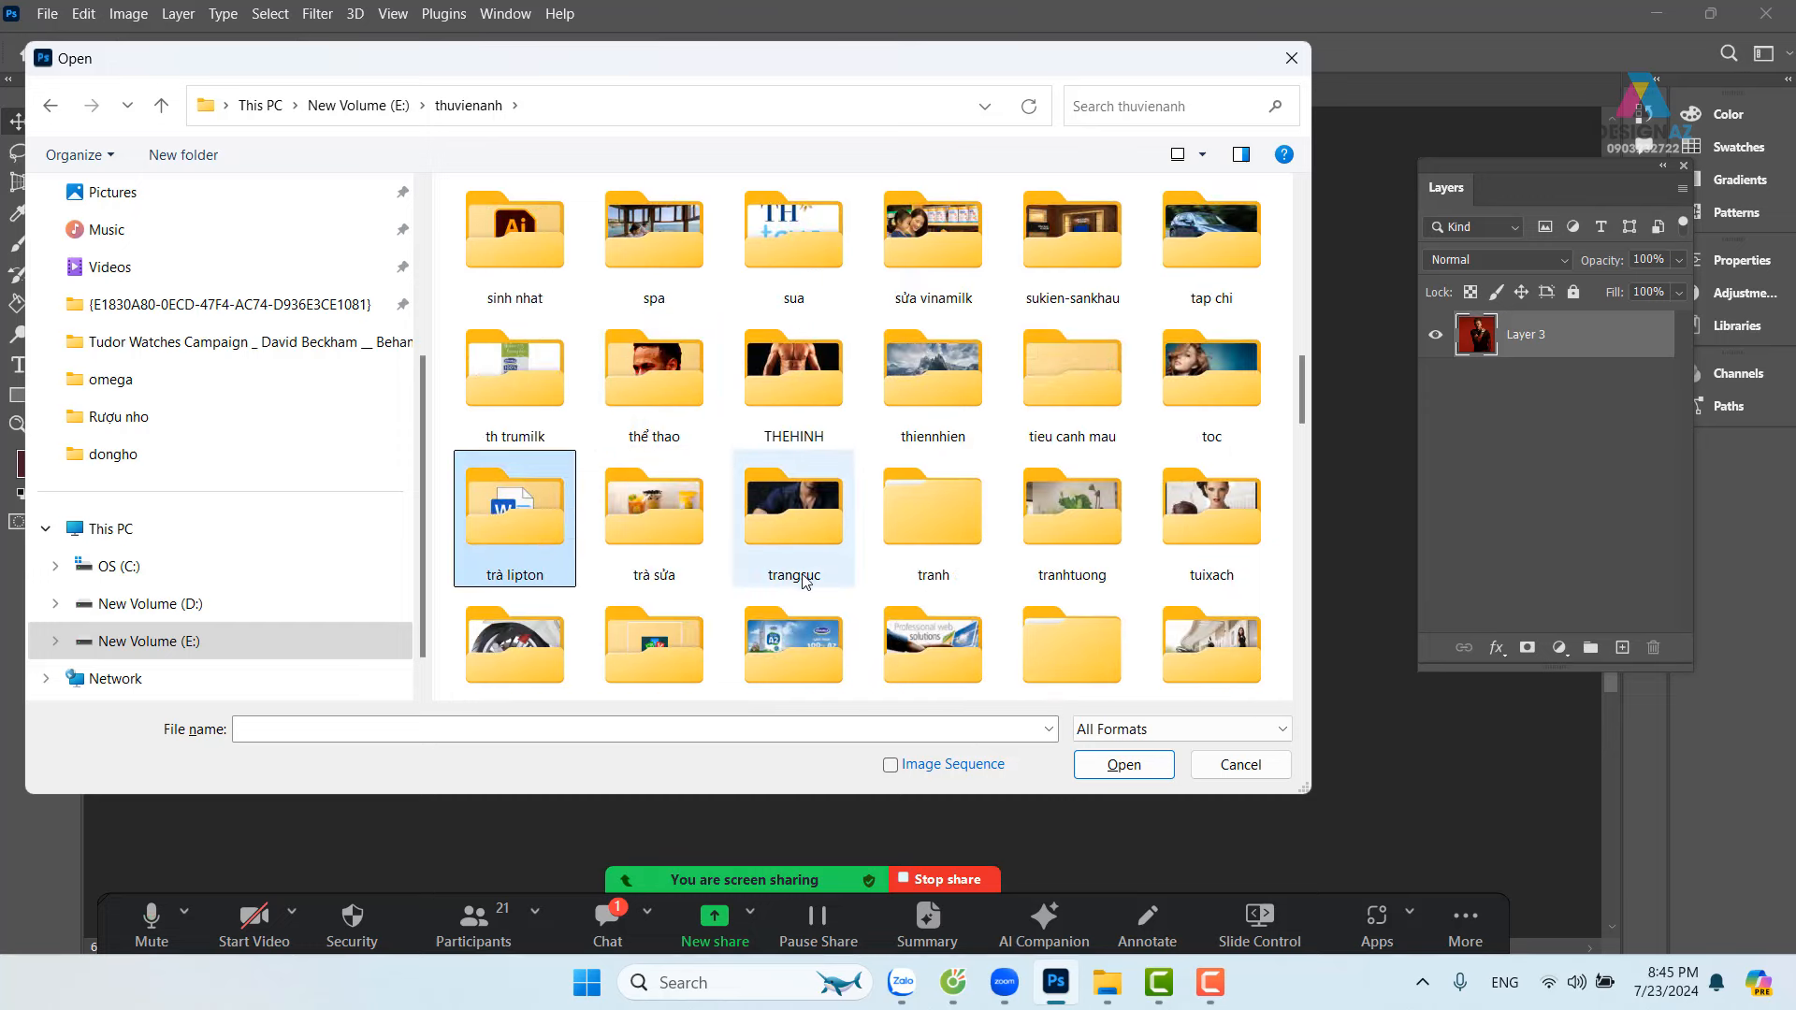
{"action": "double_click", "coordinate": [791, 515]}
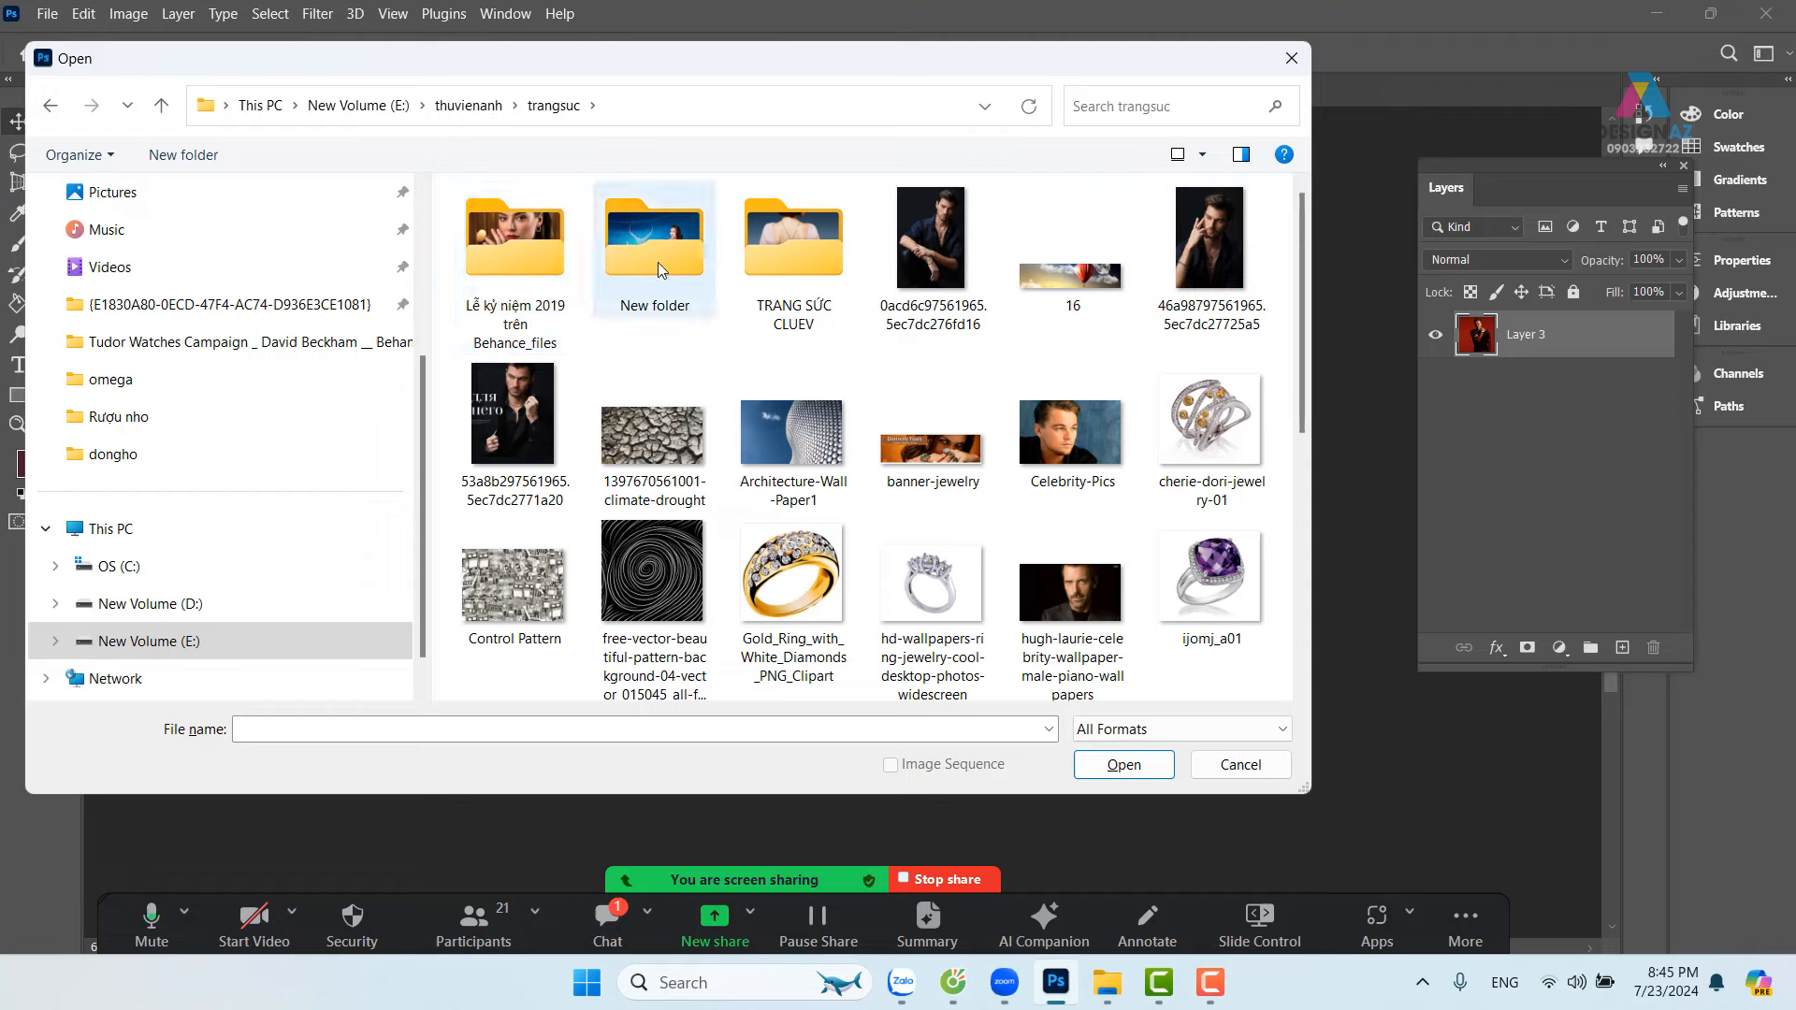
{"action": "left_click", "coordinate": [655, 259]}
{"action": "double_click", "coordinate": [654, 256]}
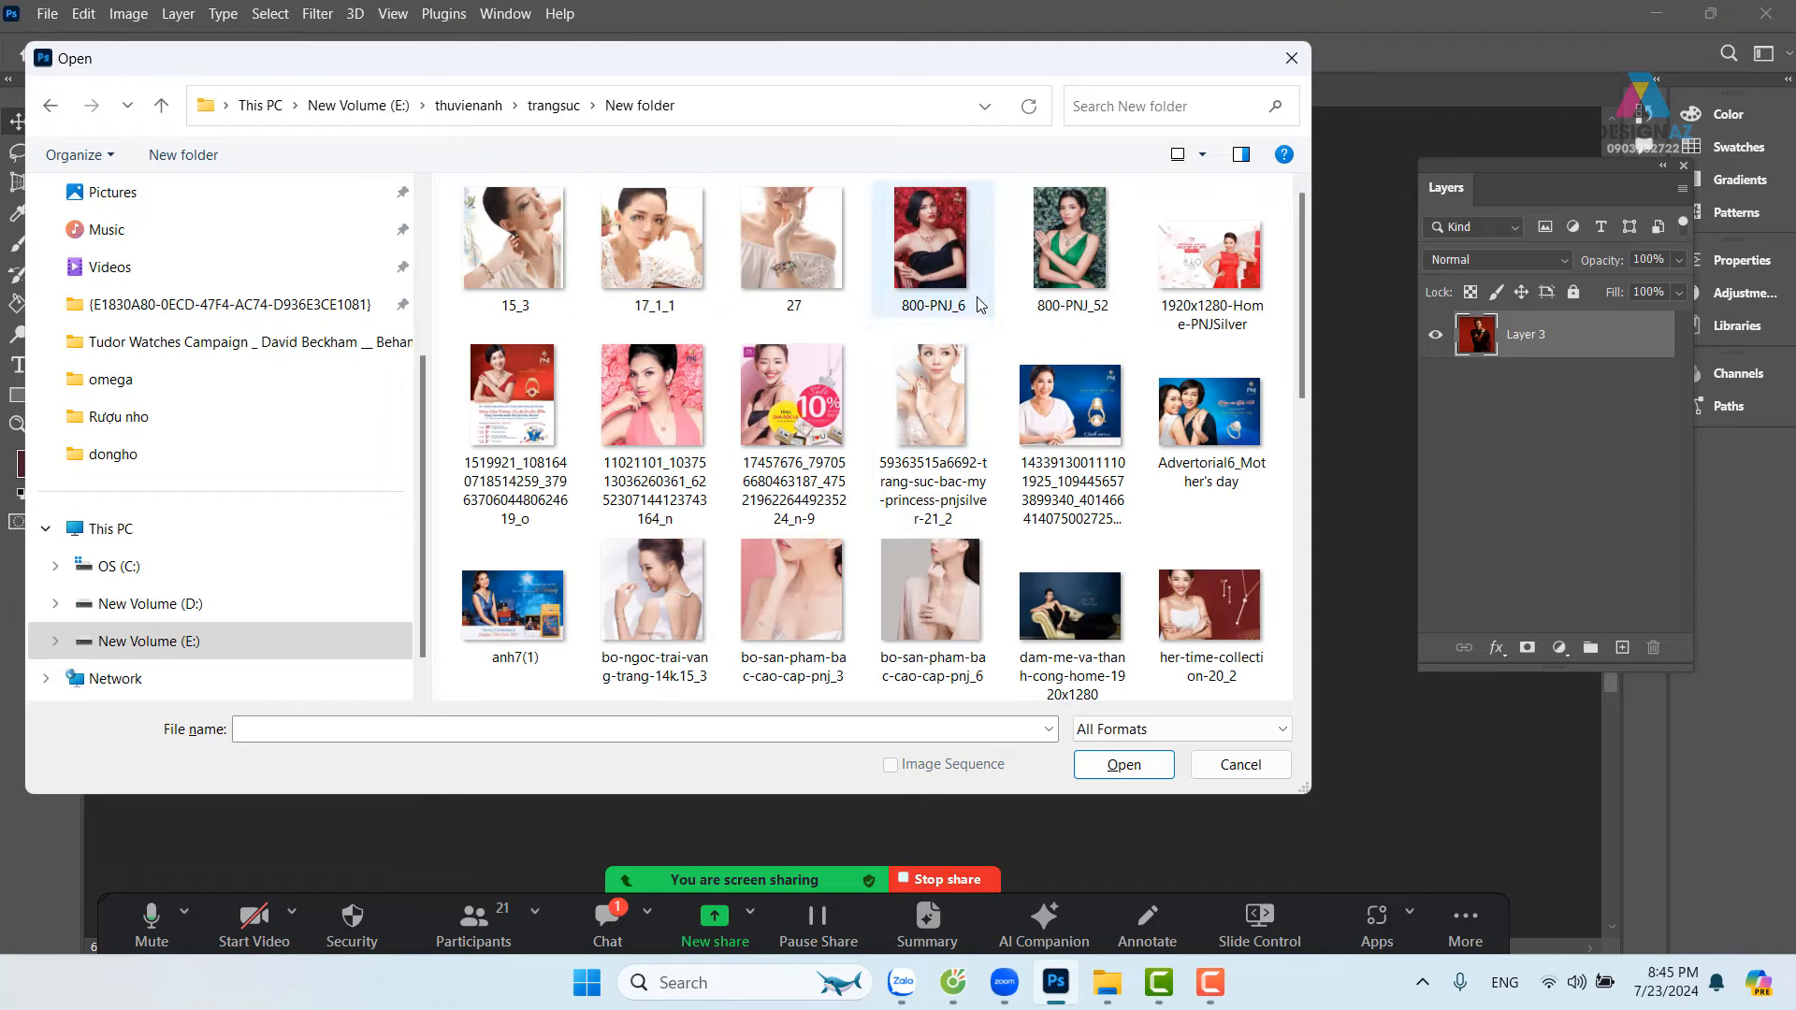
{"action": "left_click", "coordinate": [933, 261]}
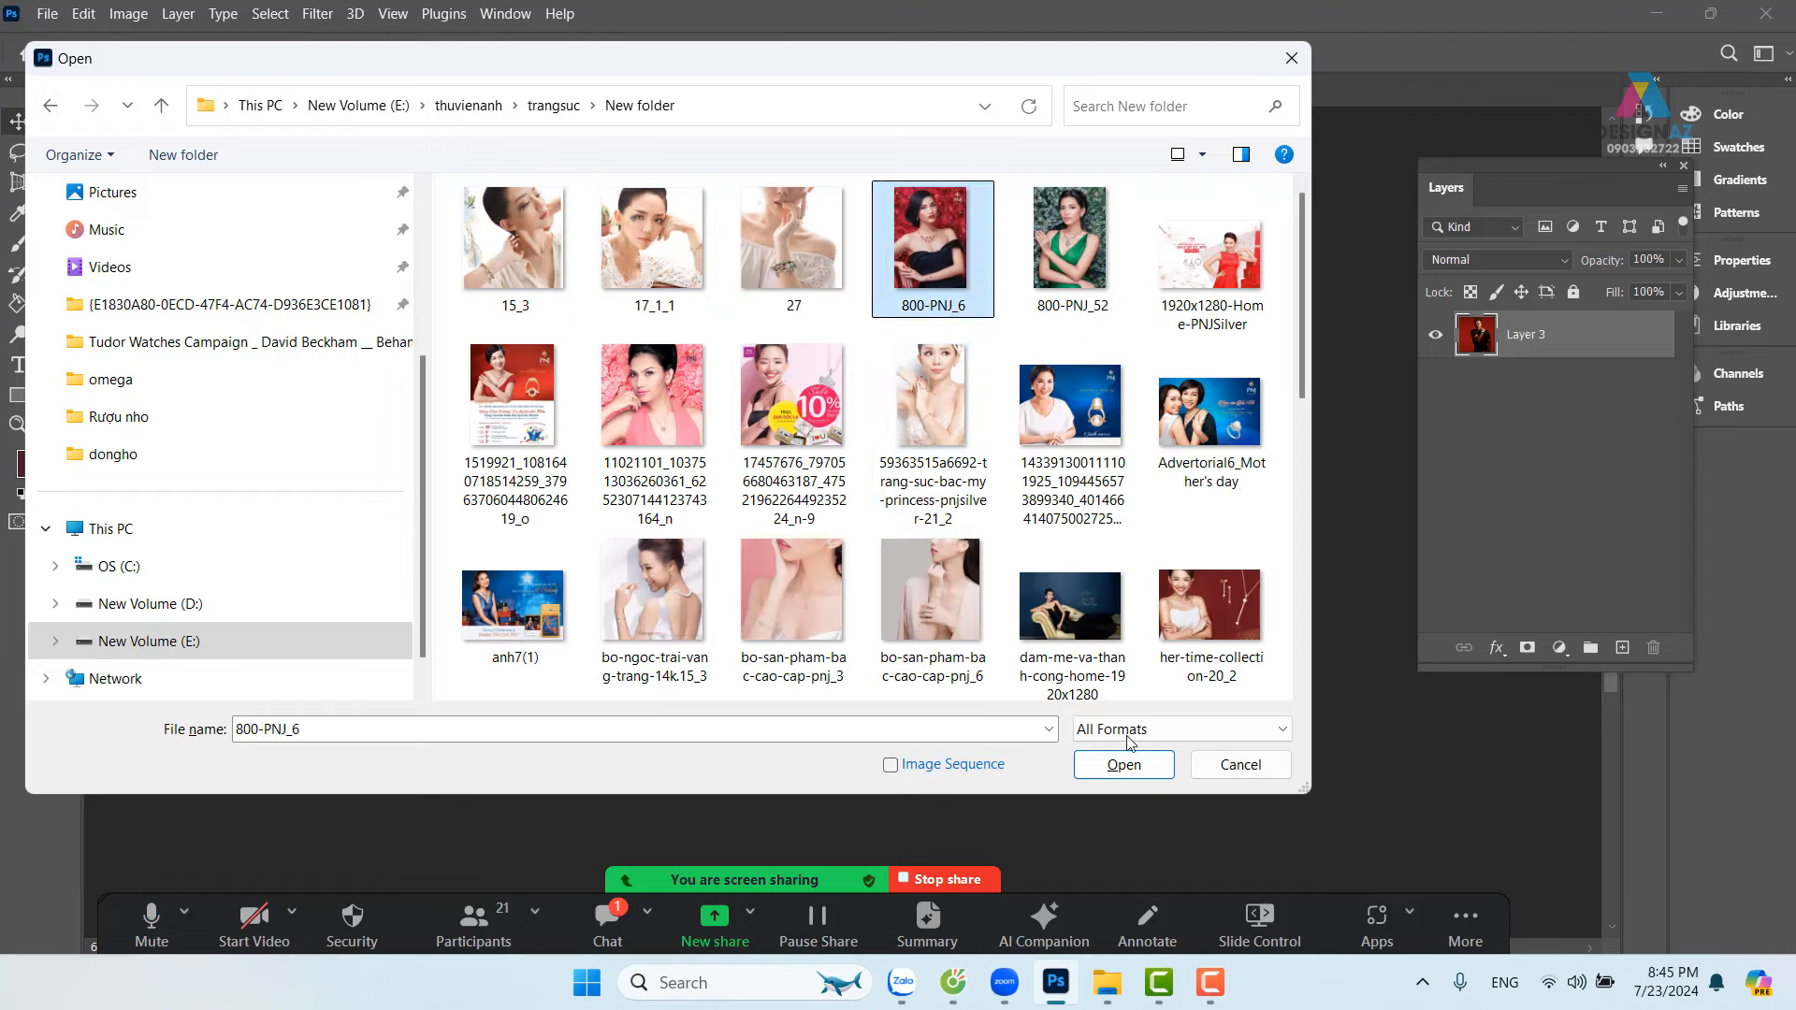
{"action": "left_click", "coordinate": [1124, 765]}
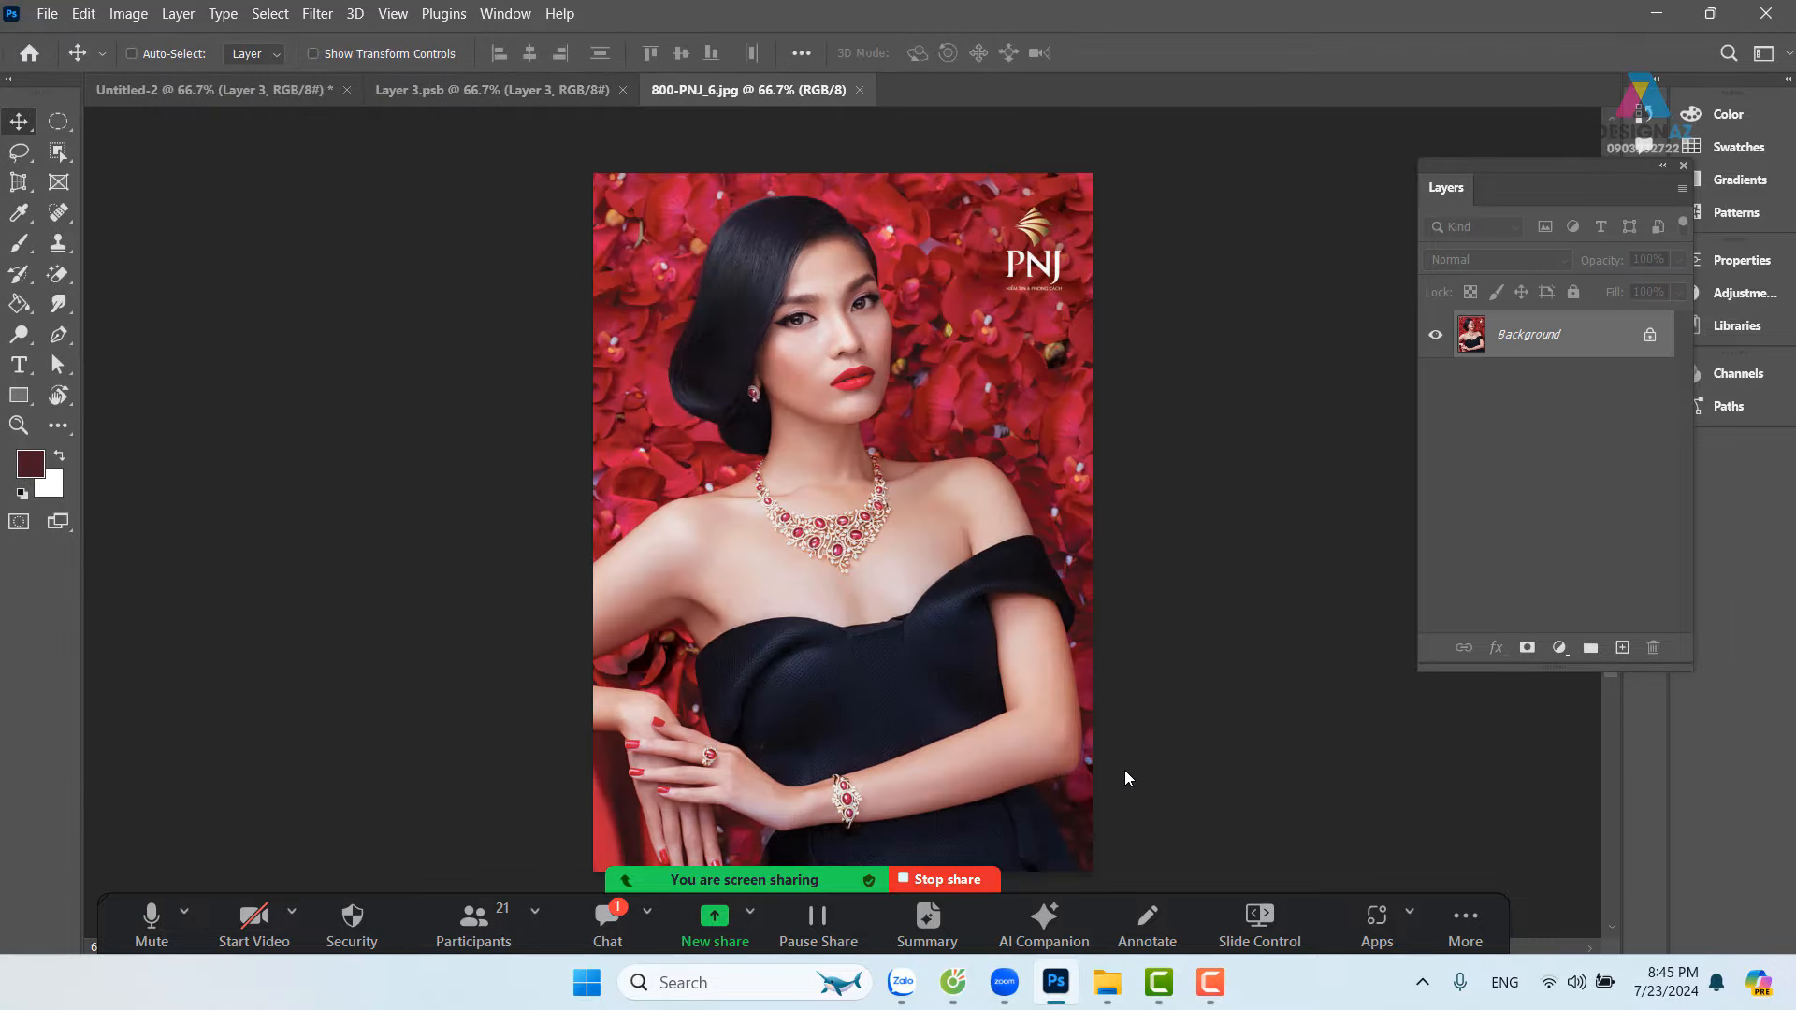
Step: Copy the entire 800-PNJ_6 photo and paste it as a new layer above Layer 3 in Layer 3.psb
{"action": "left_click", "coordinate": [449, 81]}
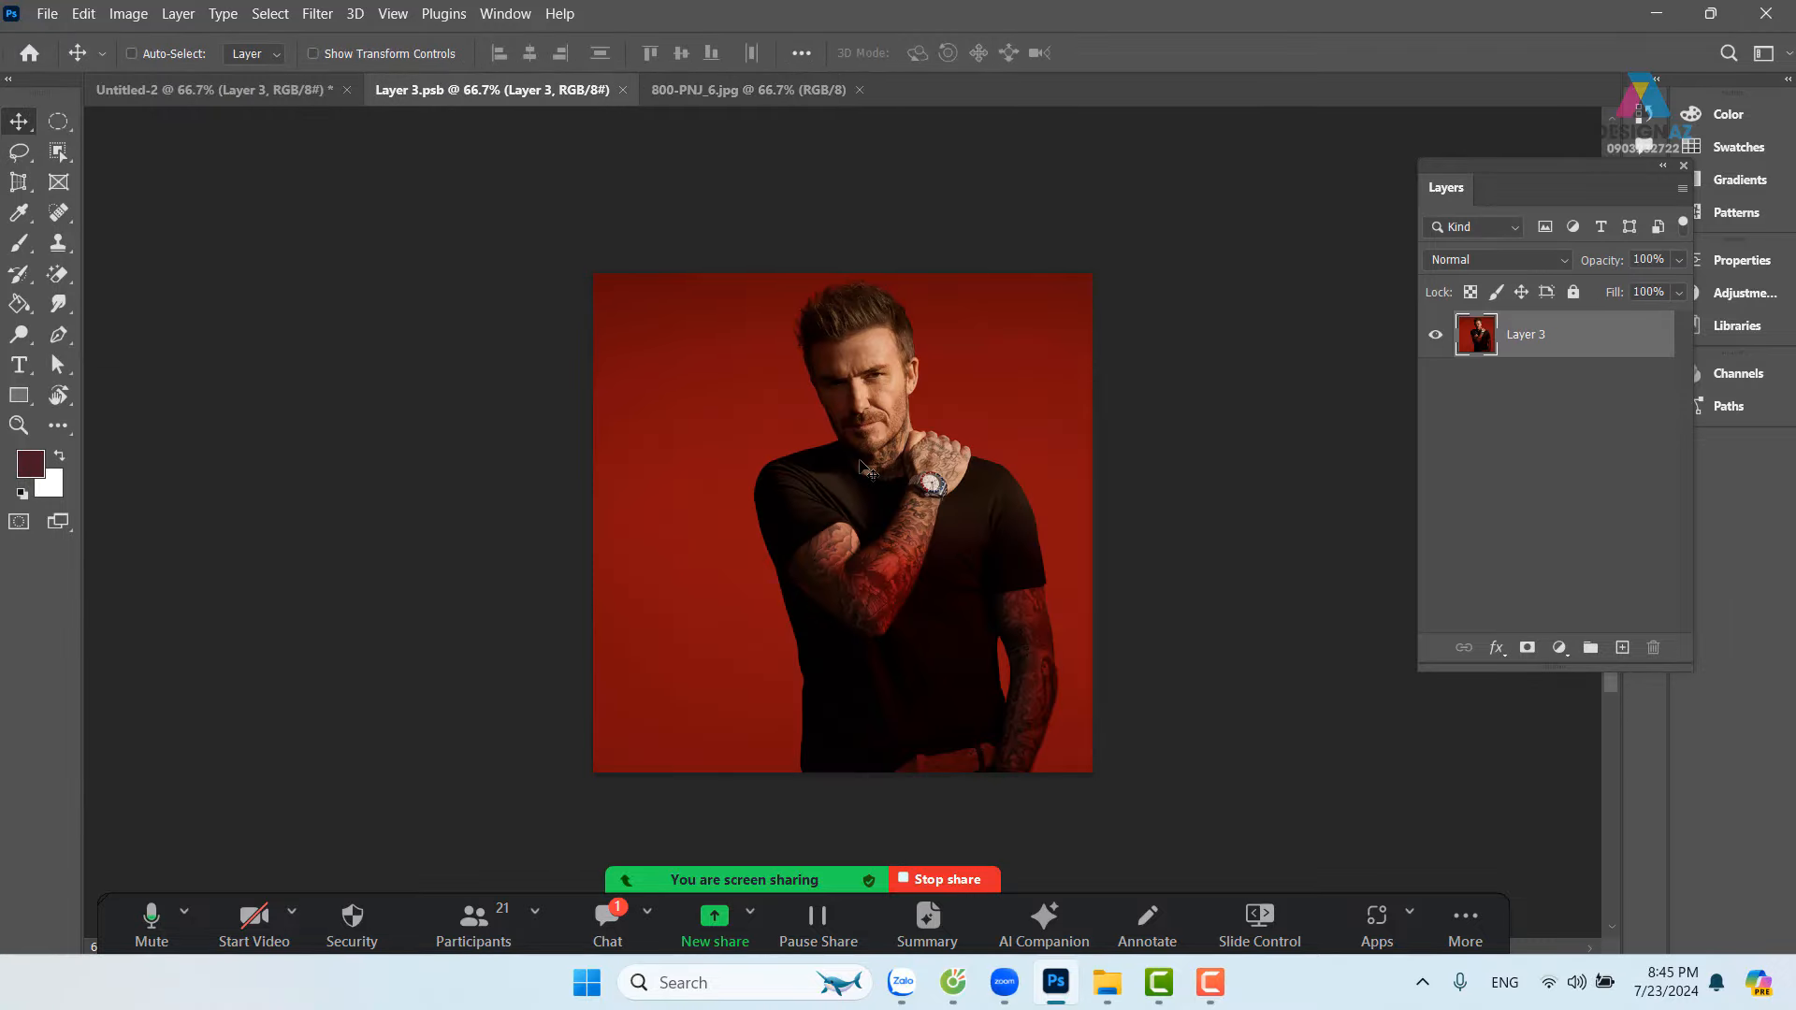
{"action": "left_click", "coordinate": [721, 88]}
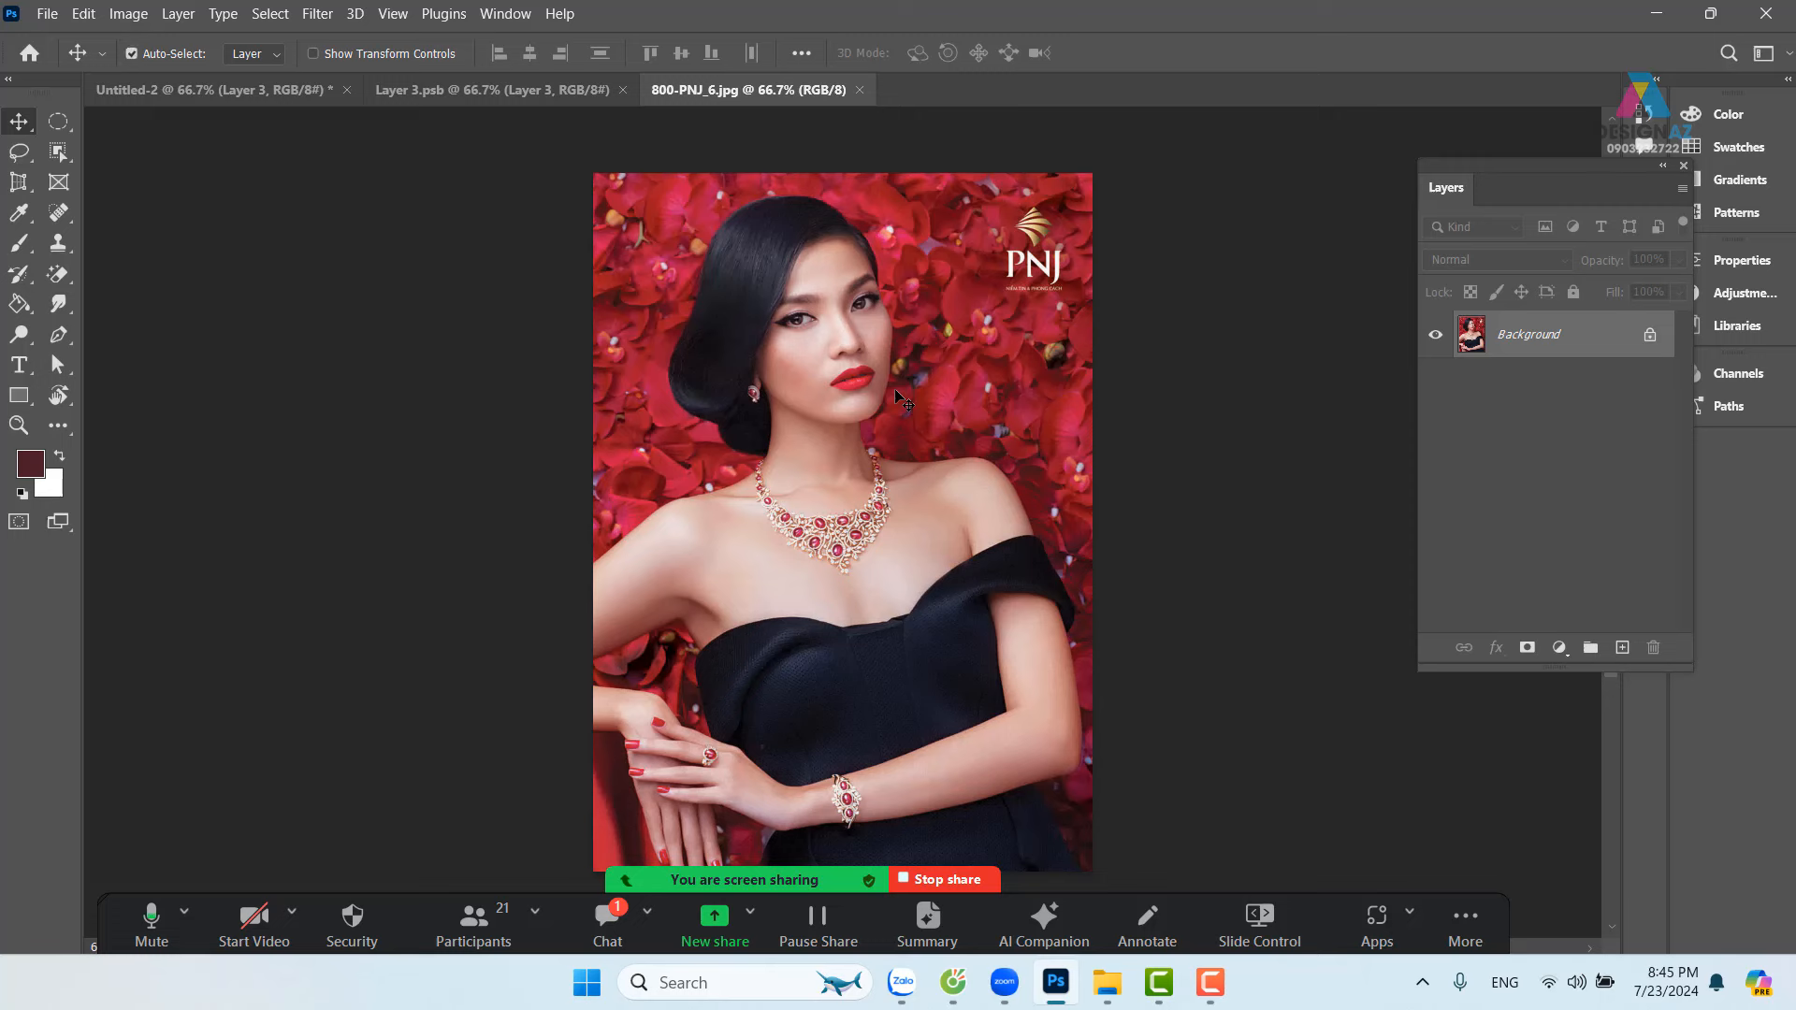
{"action": "key", "text": "ctrl+a"}
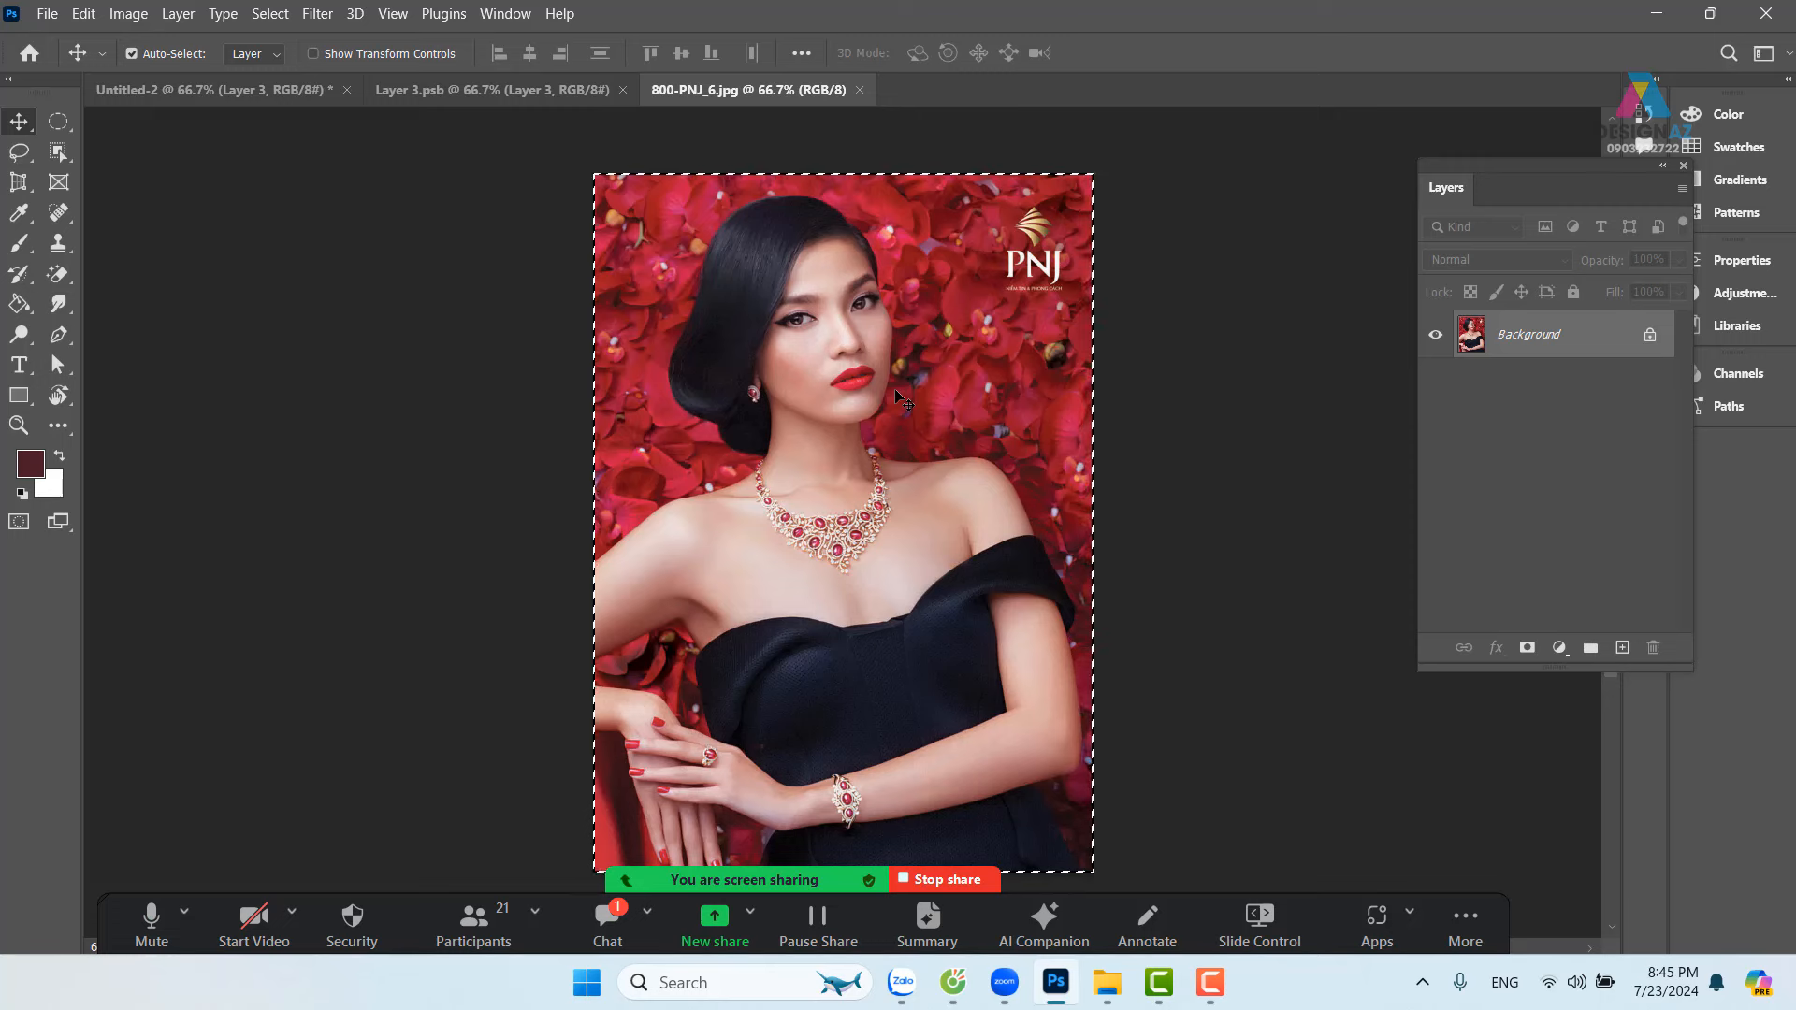
{"action": "left_click", "coordinate": [563, 91]}
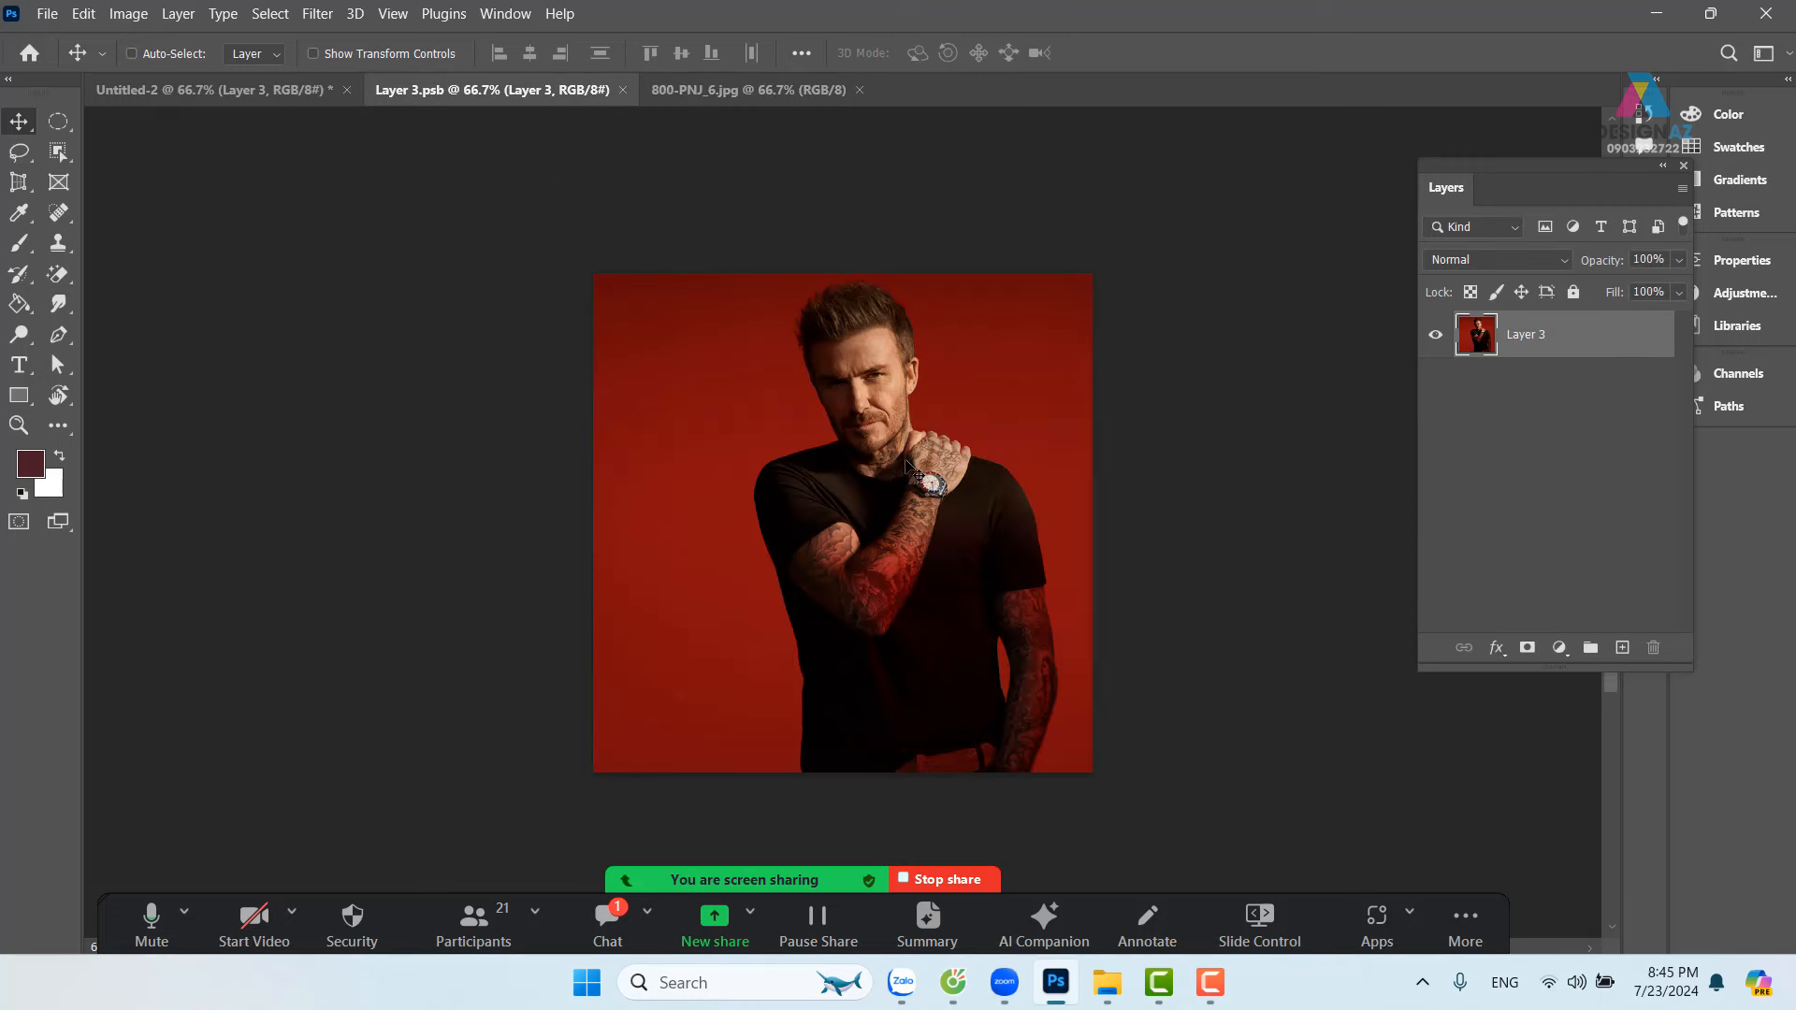
{"action": "key", "text": "ctrl+v"}
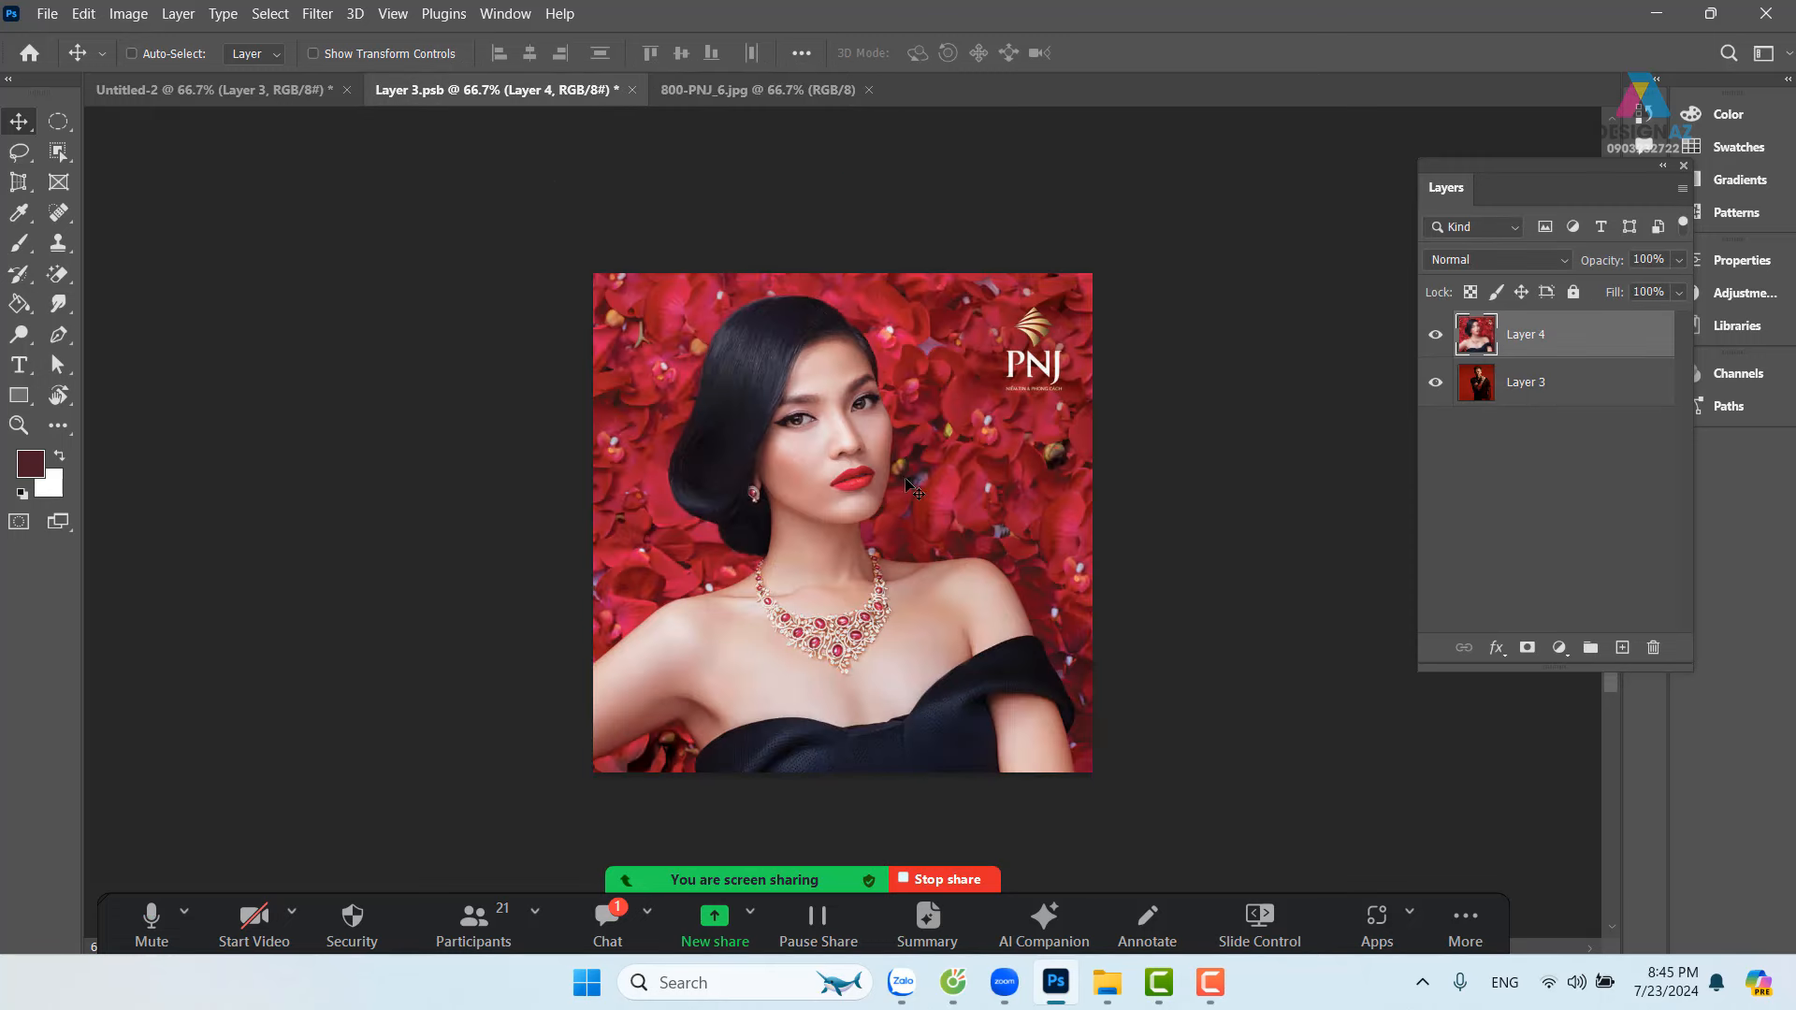
{"action": "key", "text": "ctrl+t"}
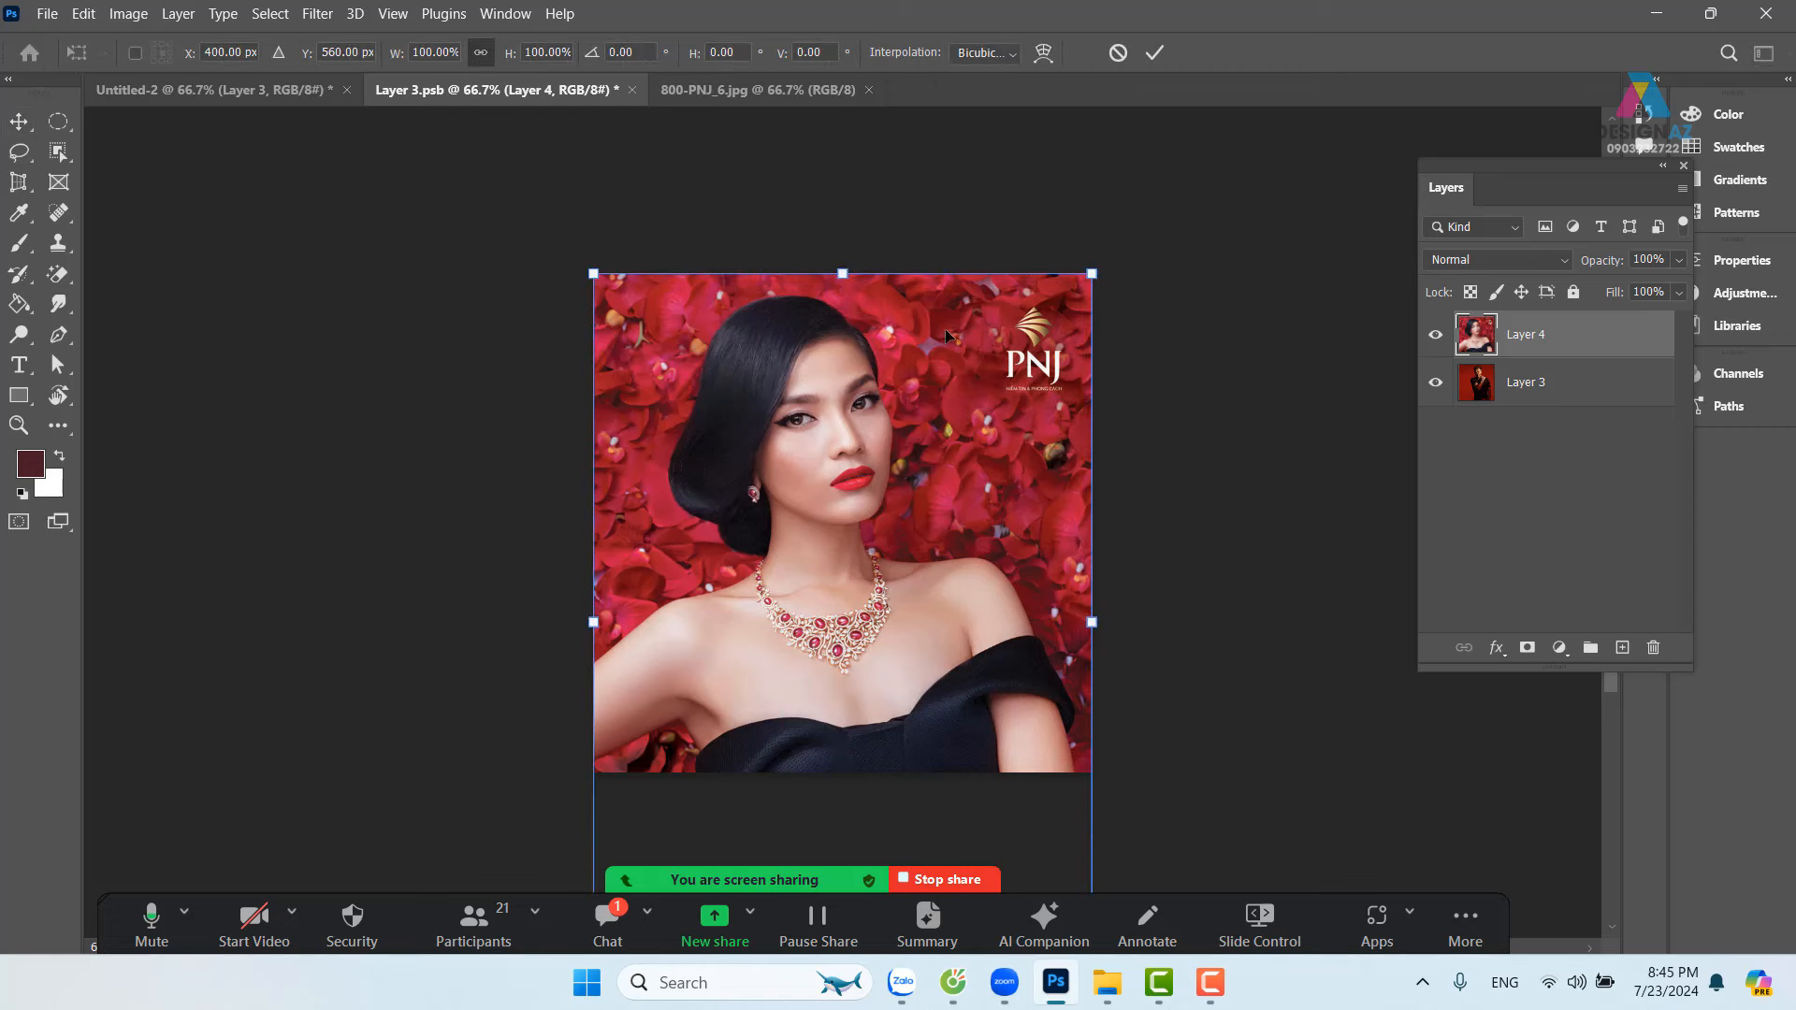
{"action": "mouse_move", "coordinate": [853, 455]}
{"action": "left_mouse_down"}
{"action": "mouse_move", "coordinate": [866, 405]}
{"action": "mouse_move", "coordinate": [853, 437]}
{"action": "left_mouse_up"}
{"action": "key", "text": "ctrl+z"}
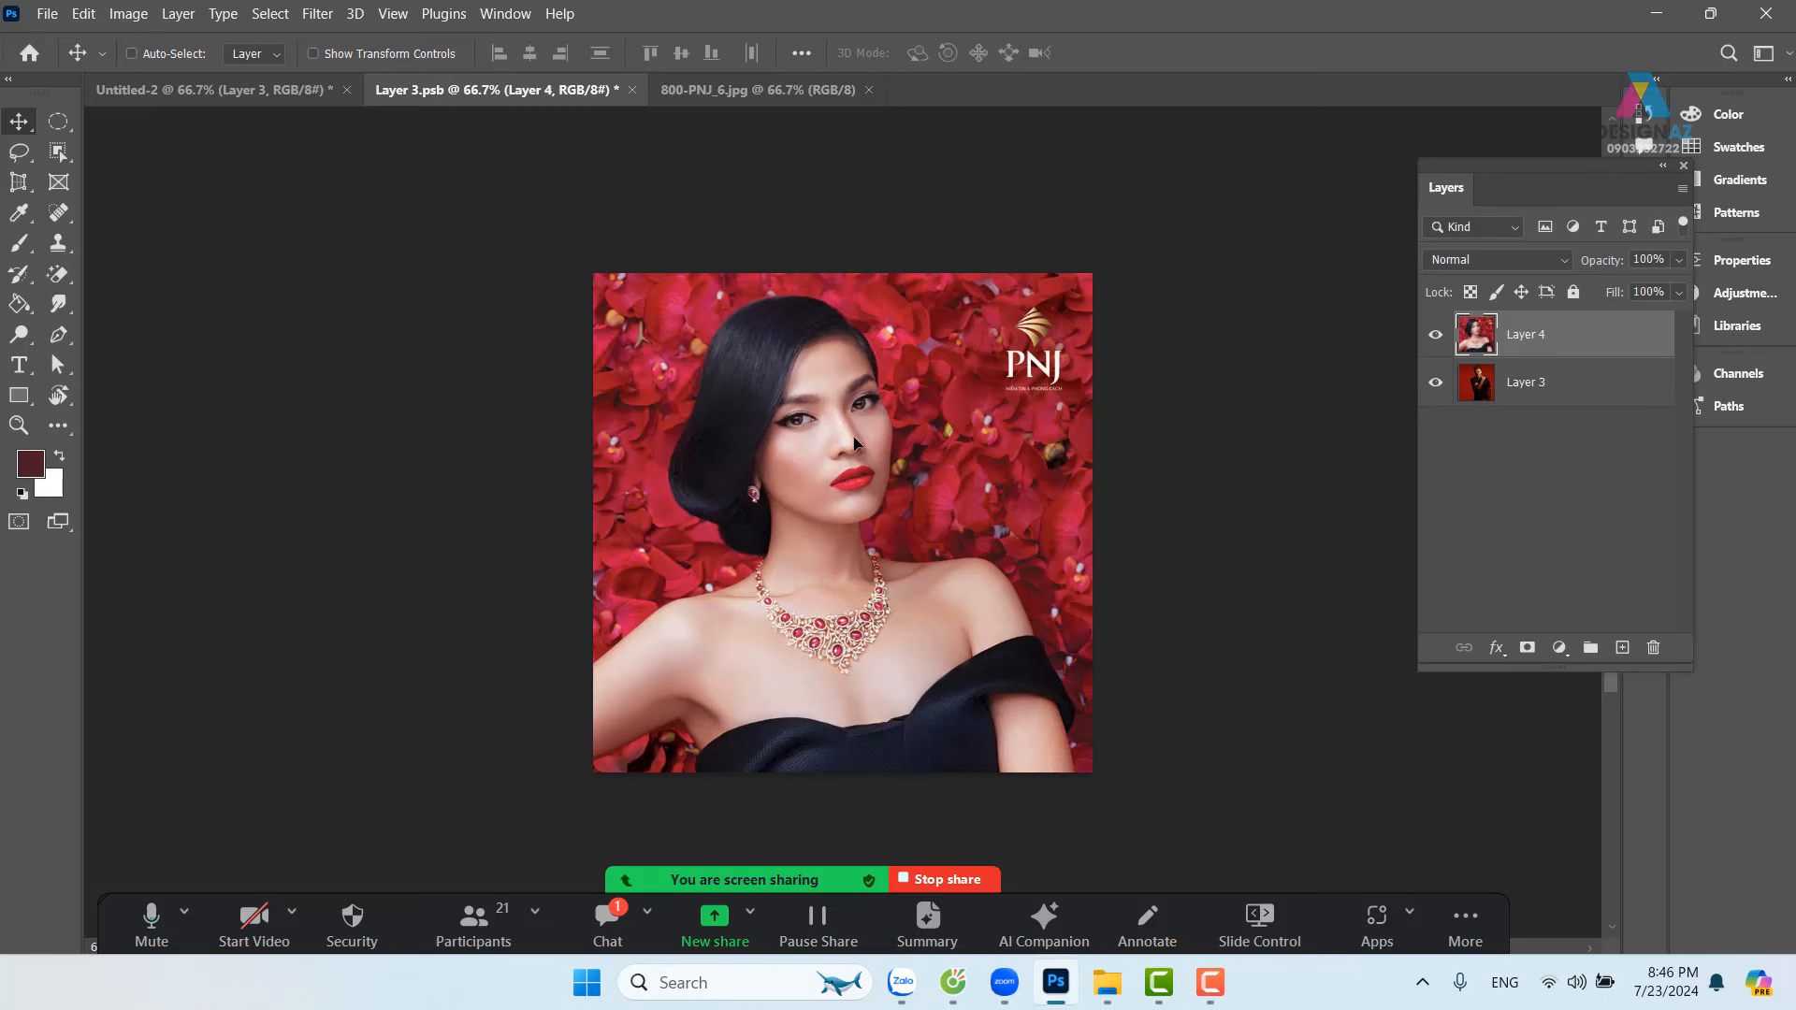
Step: Save the edited Layer 3.psb contents and return to the Untitled-2 banner to check the swapped photo
{"action": "left_click", "coordinate": [54, 17]}
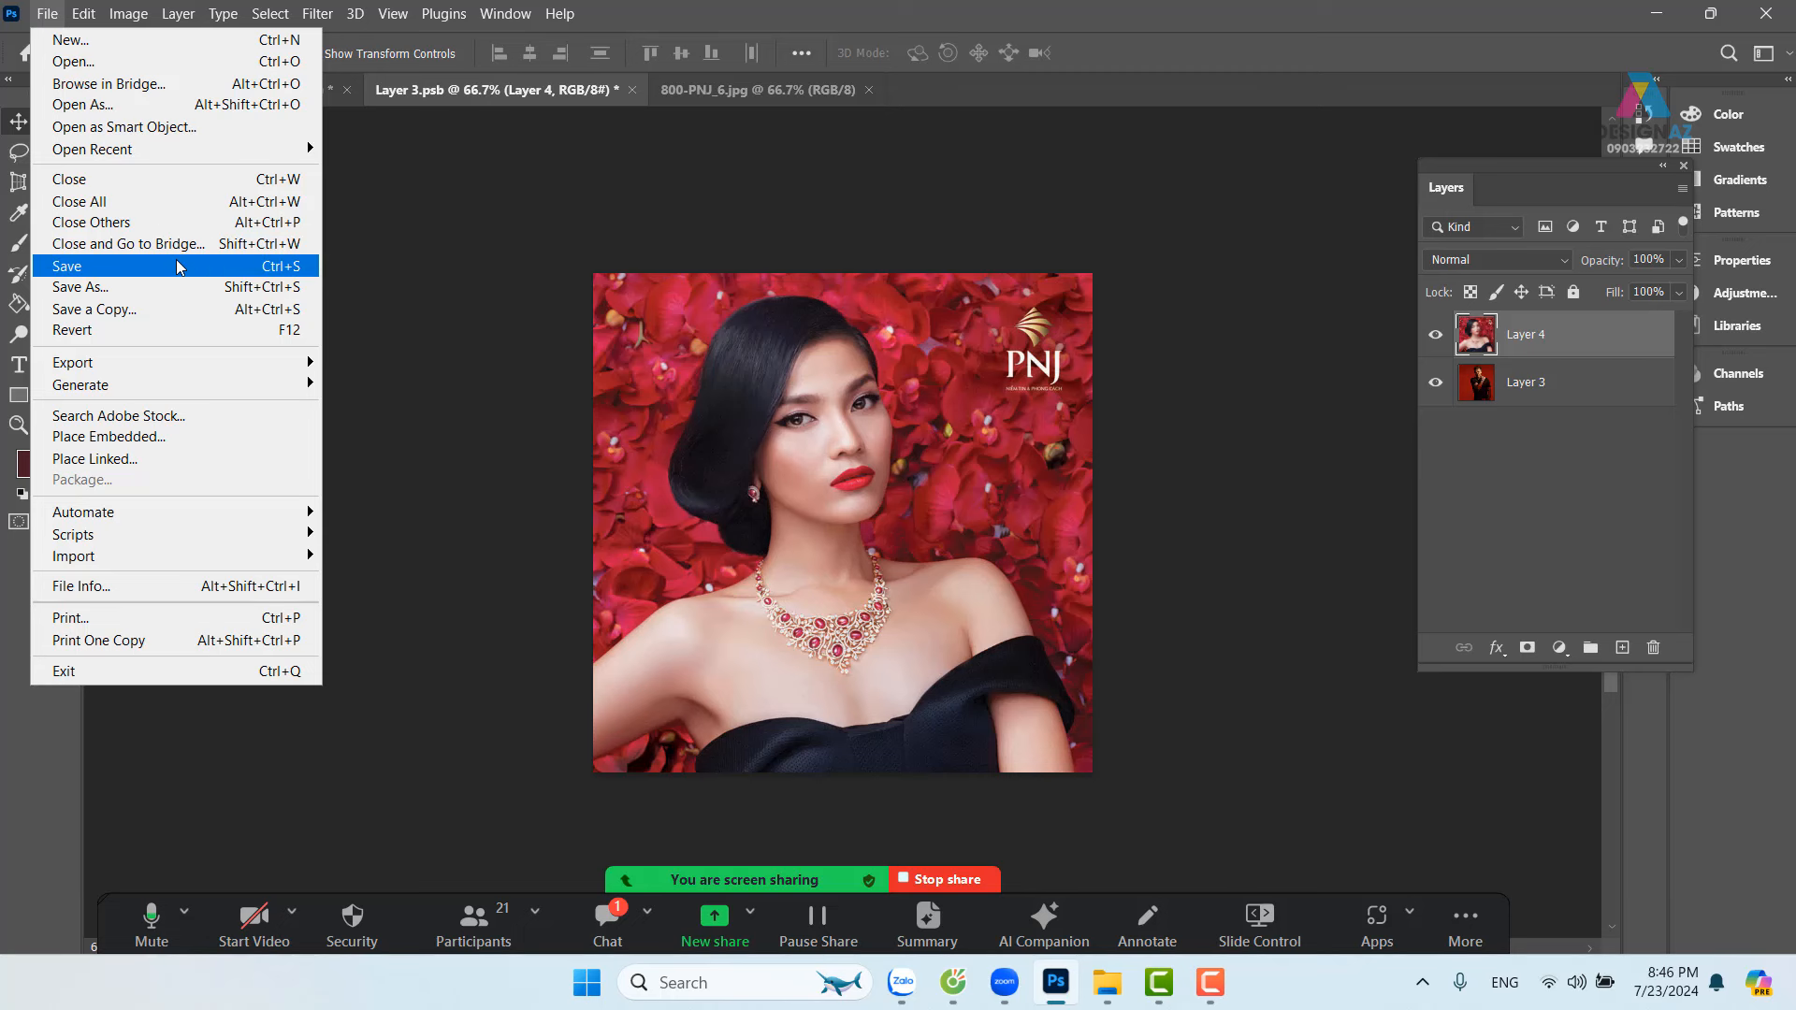
{"action": "left_click", "coordinate": [119, 265]}
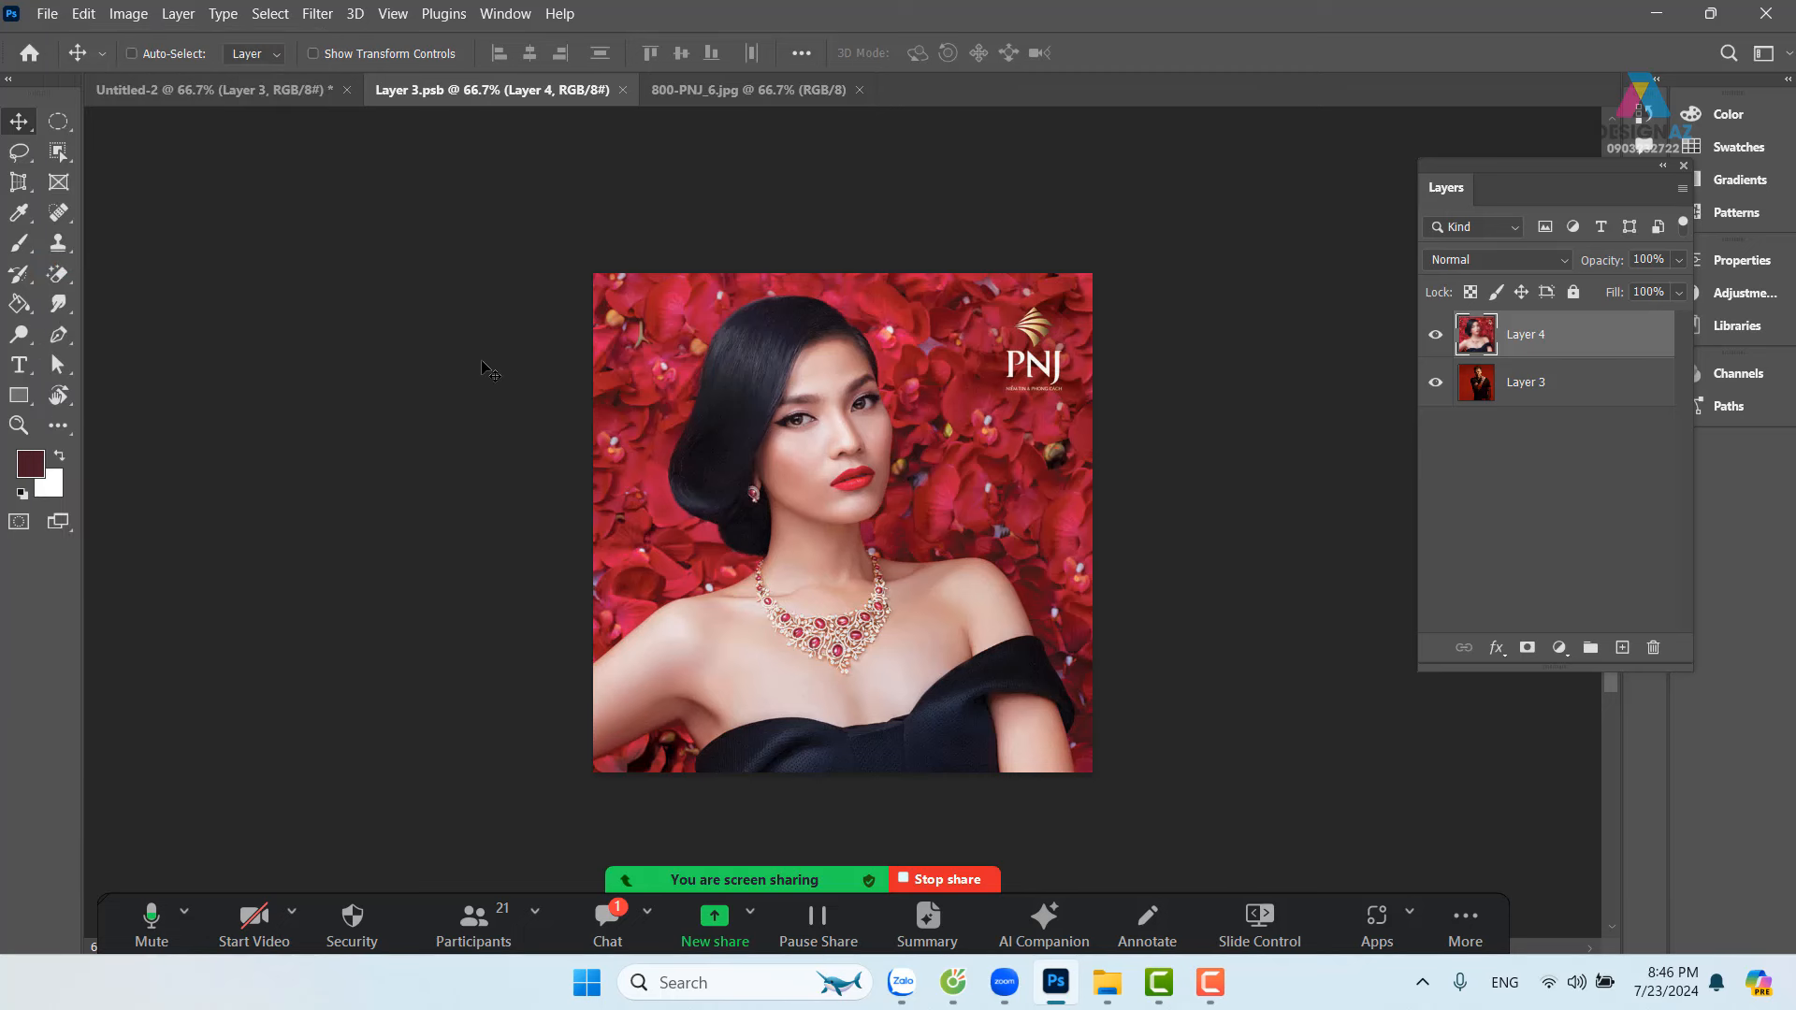
{"action": "left_click", "coordinate": [265, 92]}
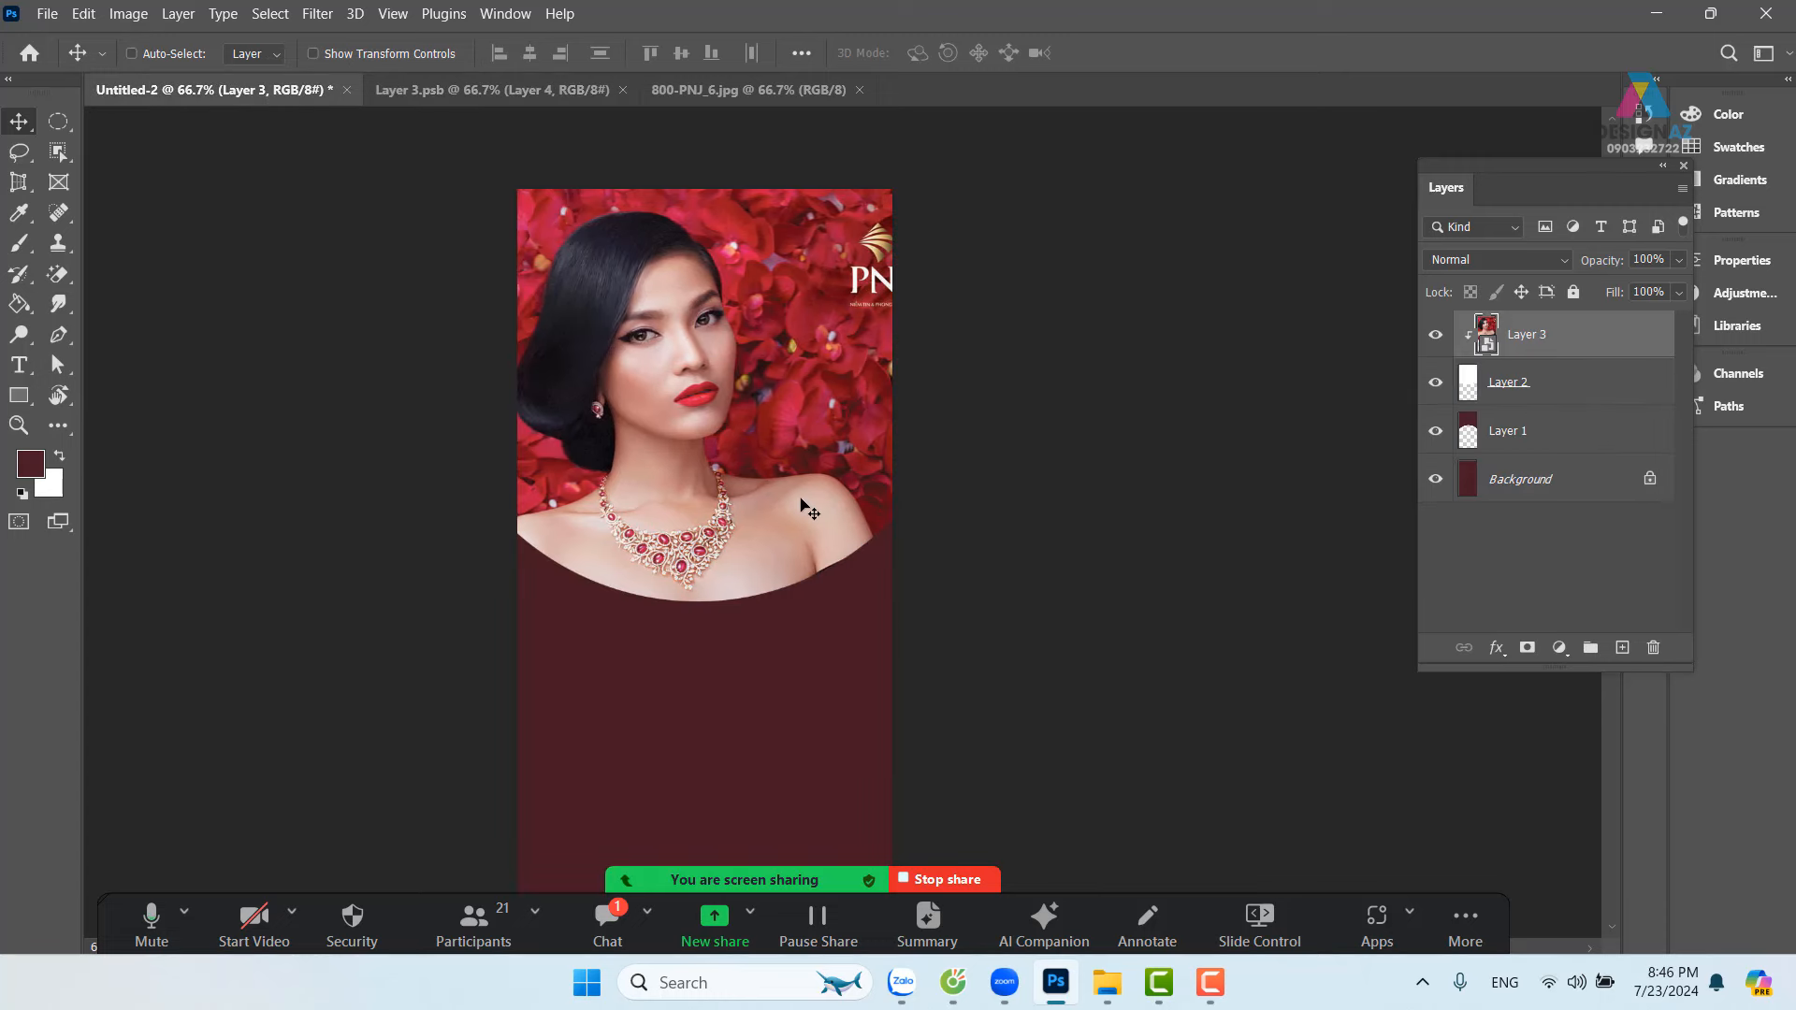
Step: Close the Layer 3.psb and 800-PNJ_6.jpg documents, keeping the Untitled-2 banner open
{"action": "left_click", "coordinate": [445, 91]}
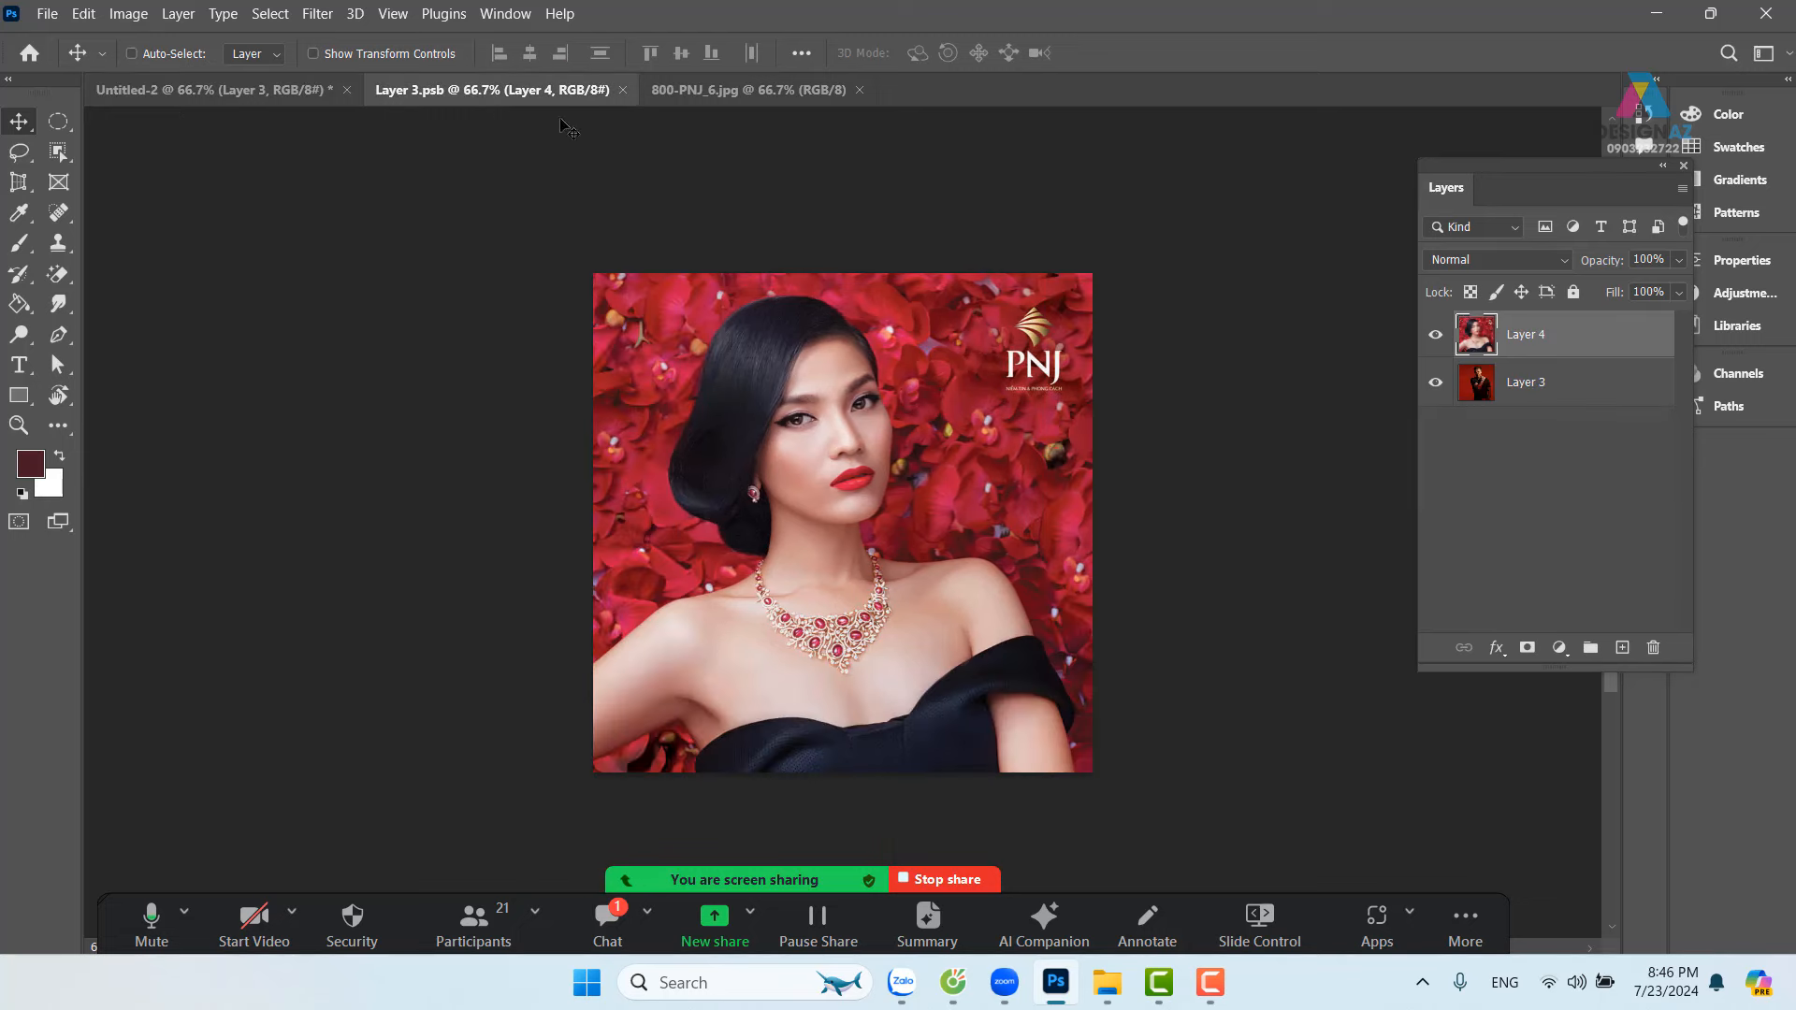
{"action": "left_click", "coordinate": [623, 90]}
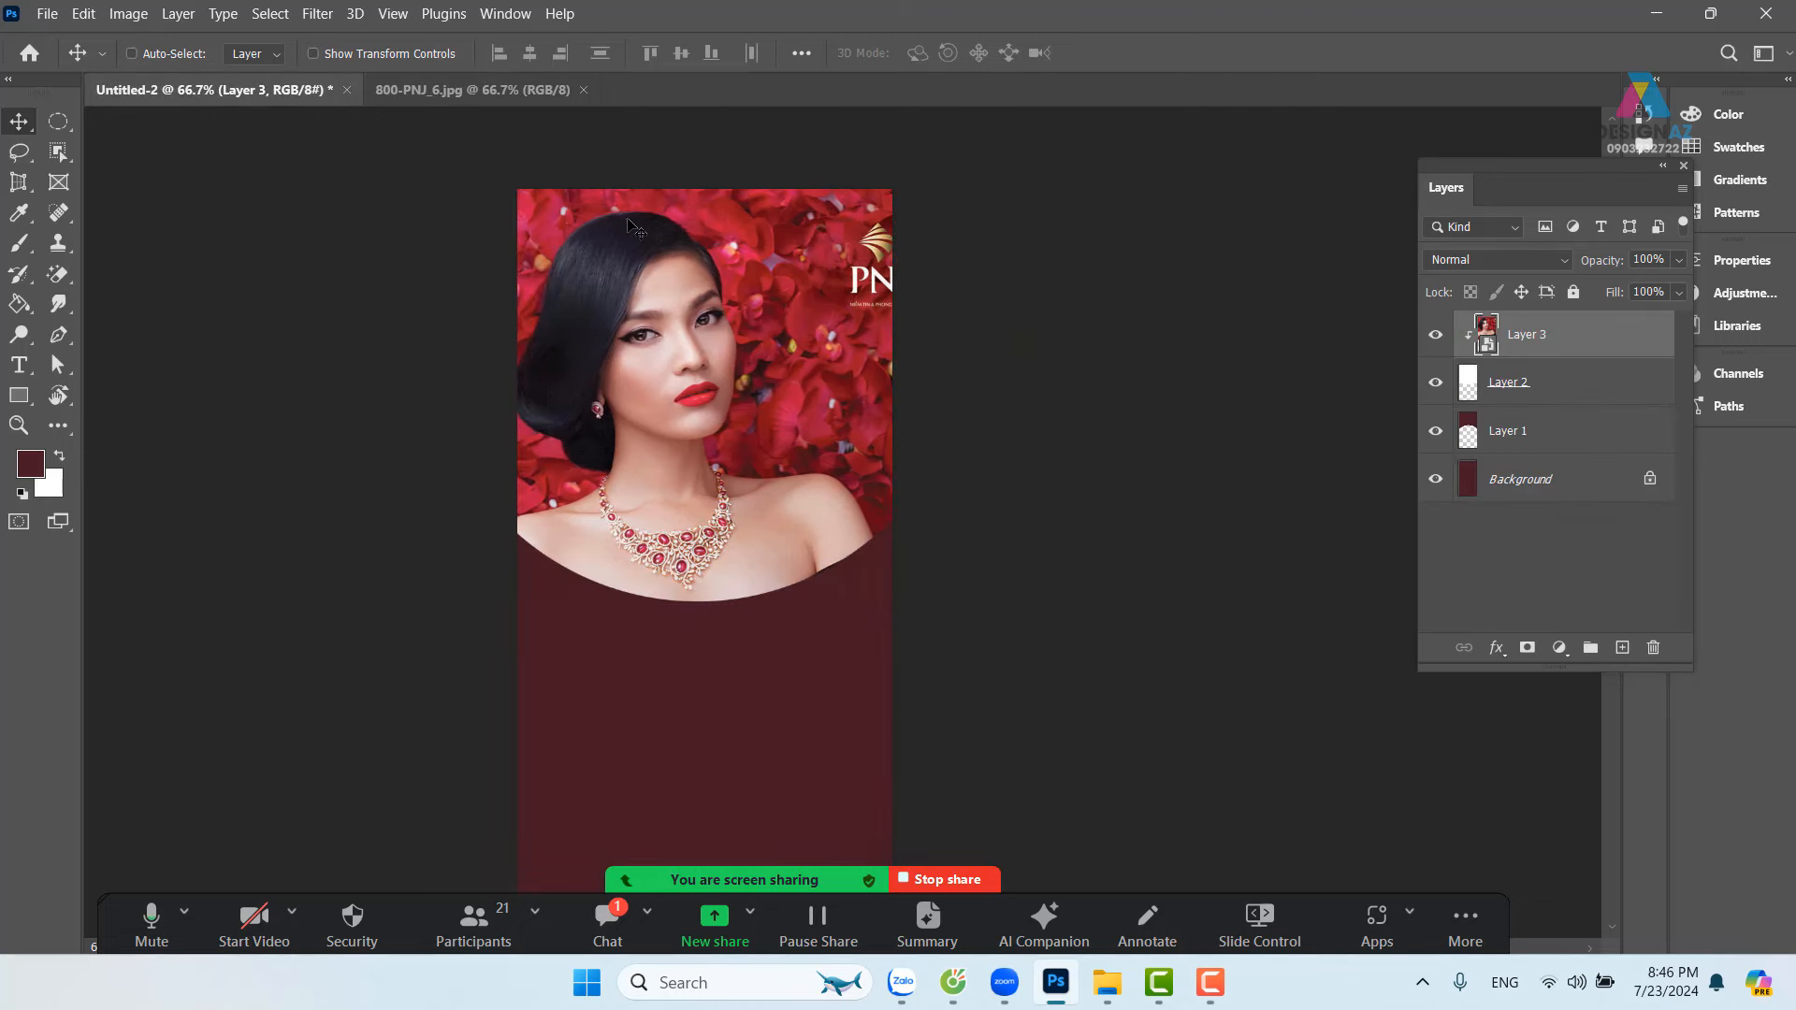
{"action": "left_click", "coordinate": [516, 93]}
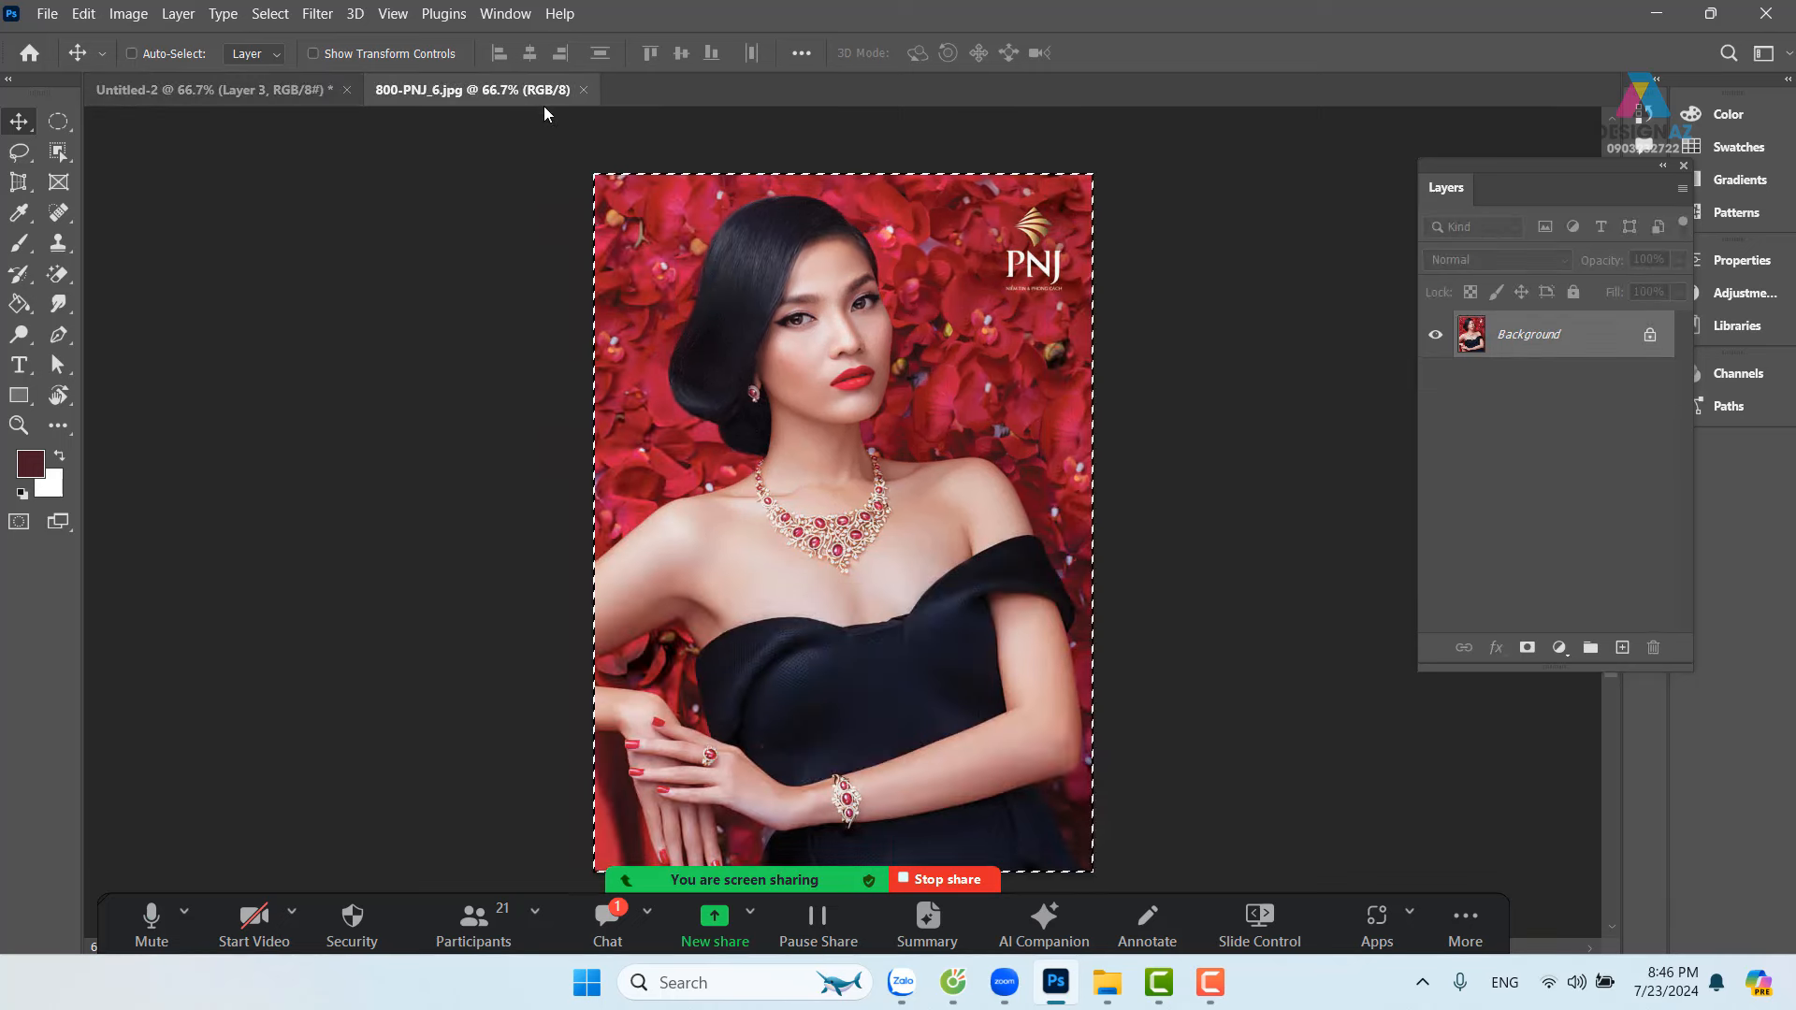
{"action": "left_click", "coordinate": [582, 90]}
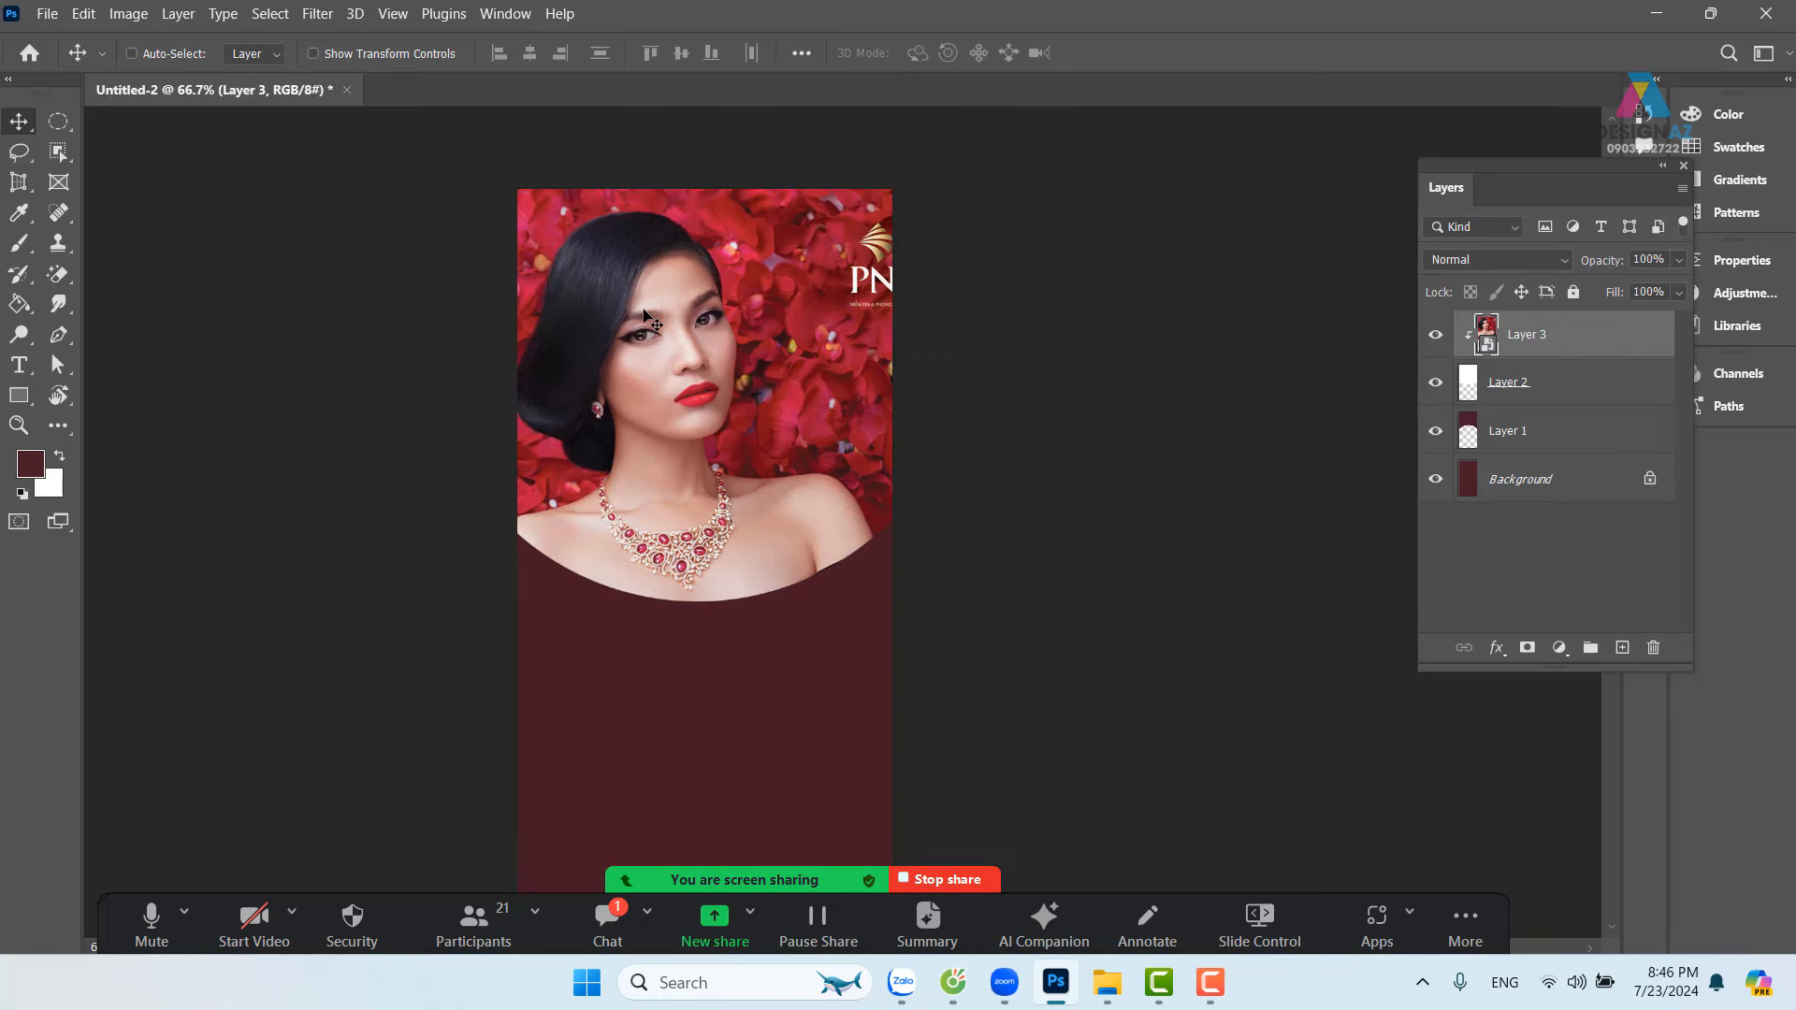
Step: Reopen the Layer 3 smart object's contents to examine its layers, and return to the Untitled-2 banner
{"action": "double_click", "coordinate": [1487, 334]}
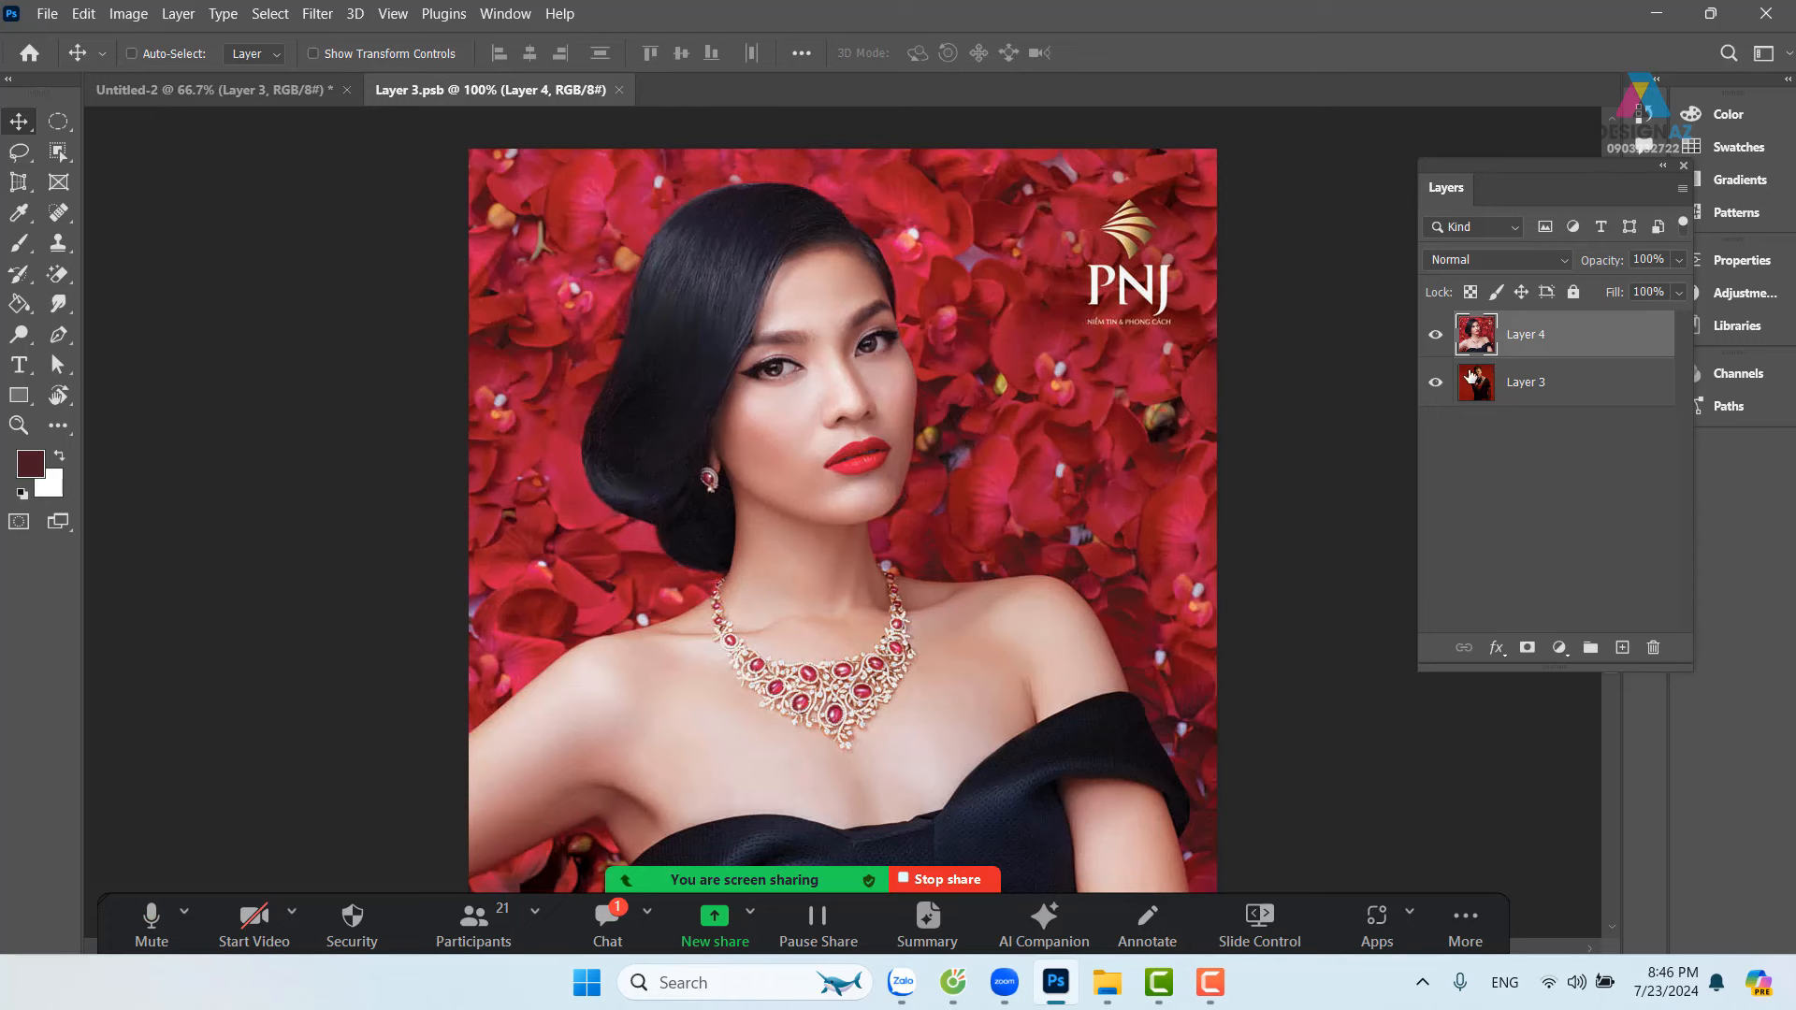
{"action": "left_click", "coordinate": [232, 98]}
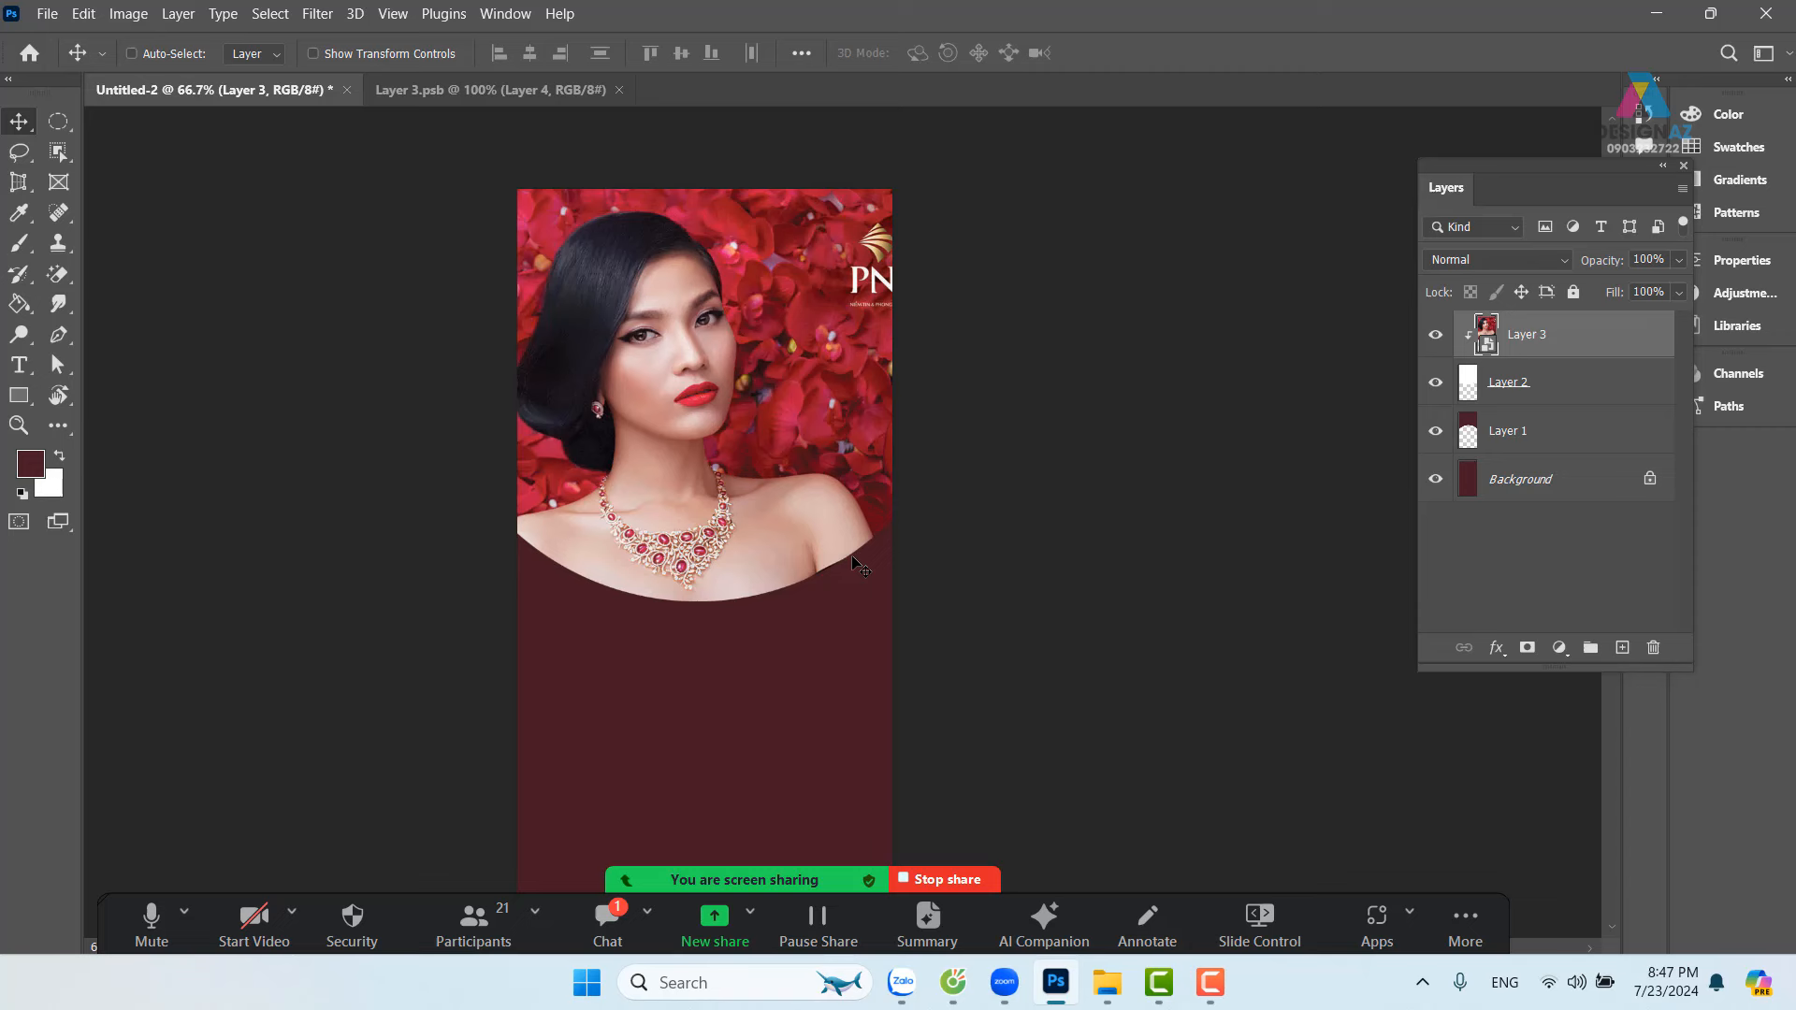
{"action": "left_click", "coordinate": [1217, 992]}
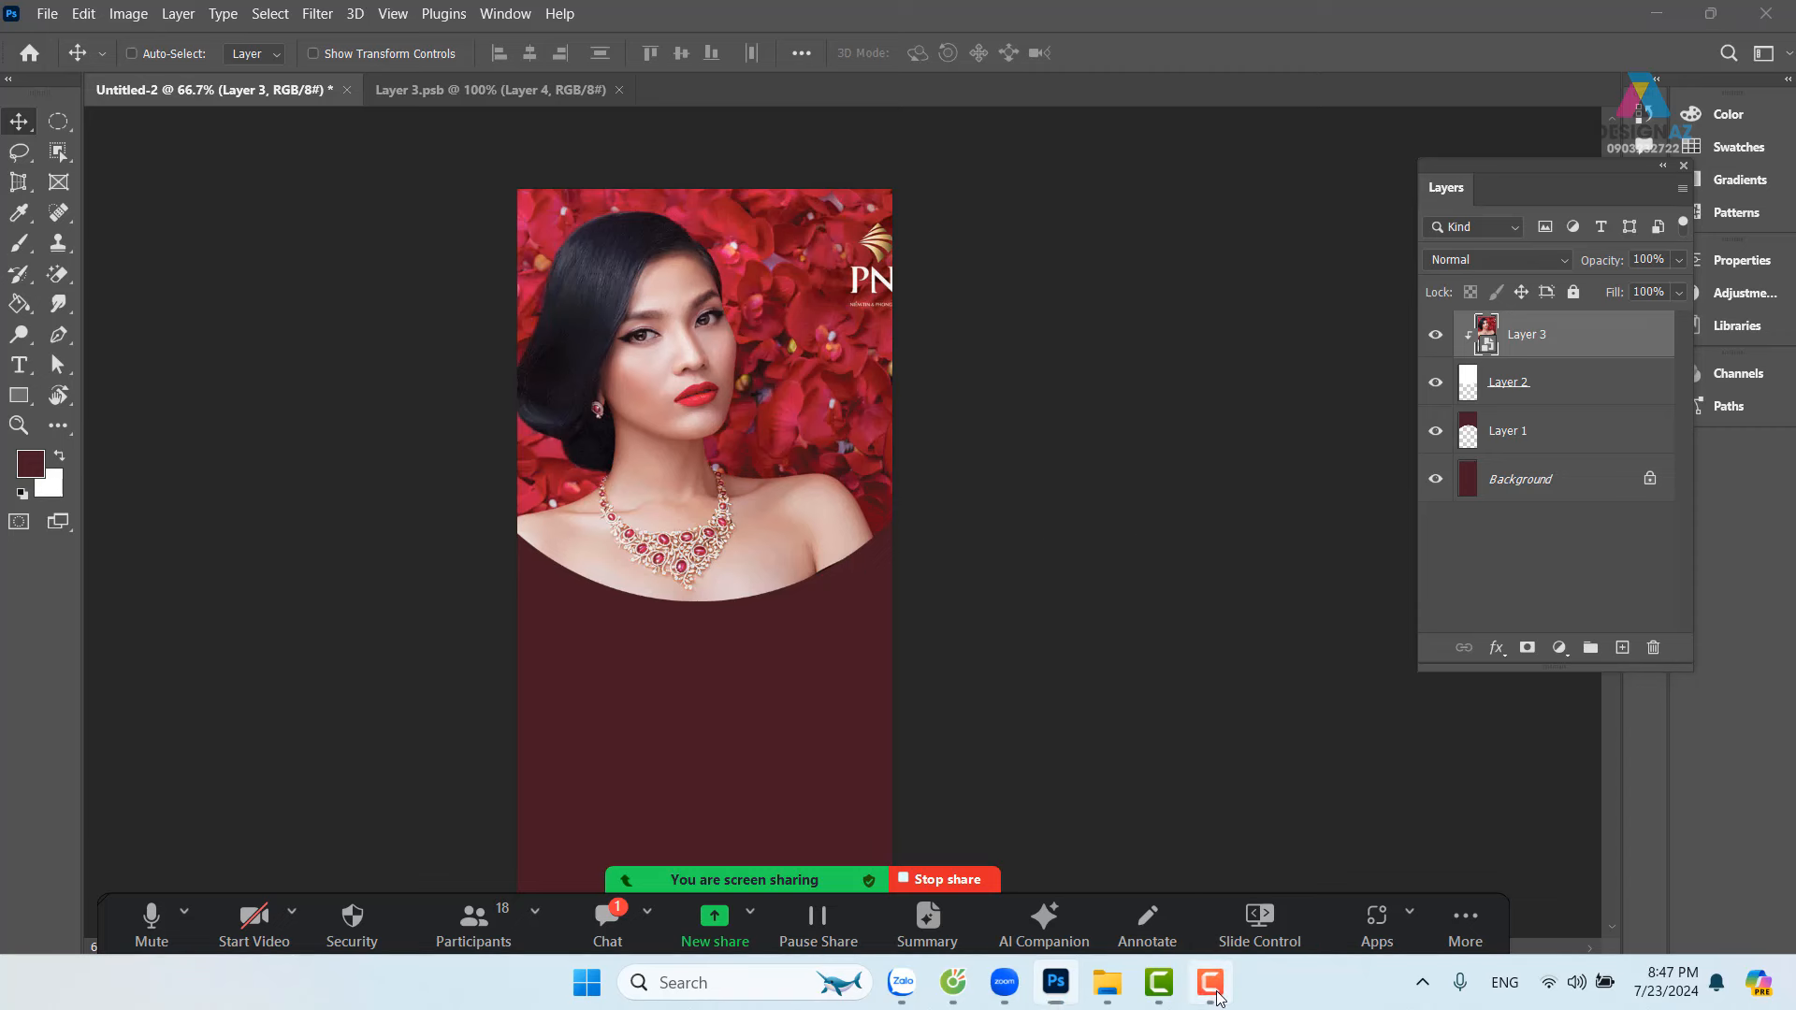